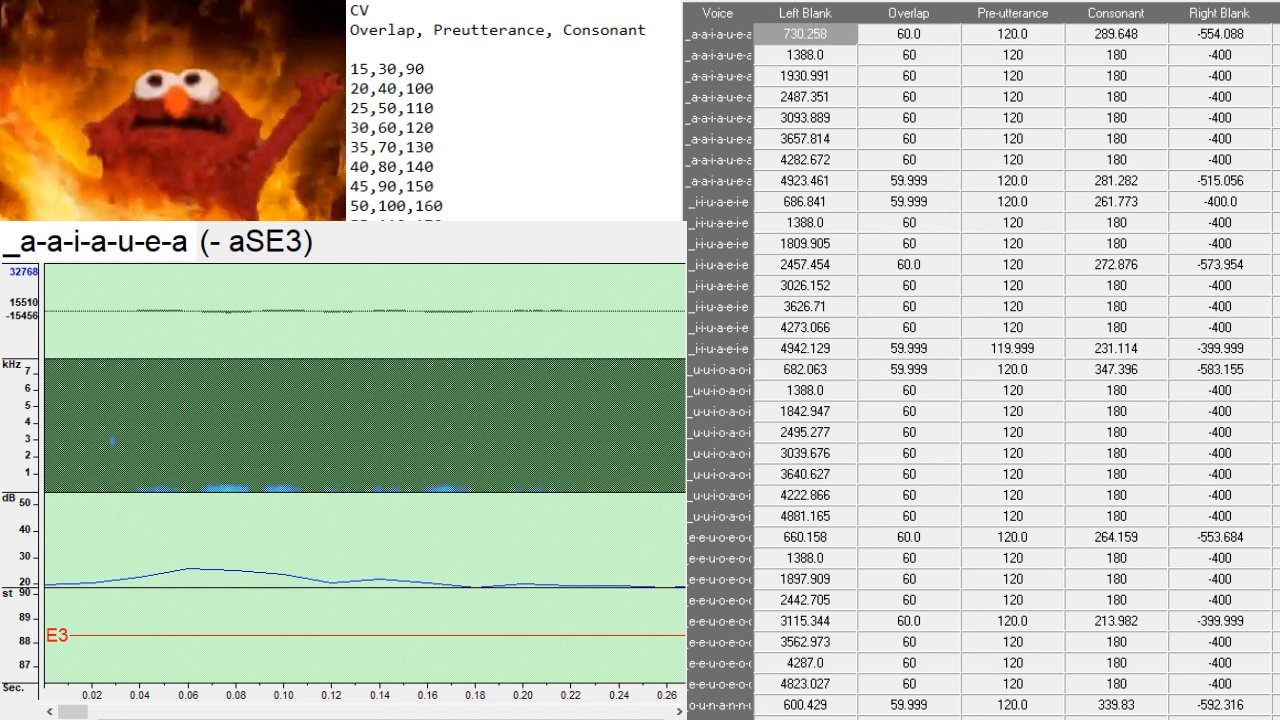
- Review the parameter rows from the _a-a-i-a-u-e-a entries down to the diphthong entries of _aI-aI-oU-aI-aU-eI-aI
left_click(471, 714)
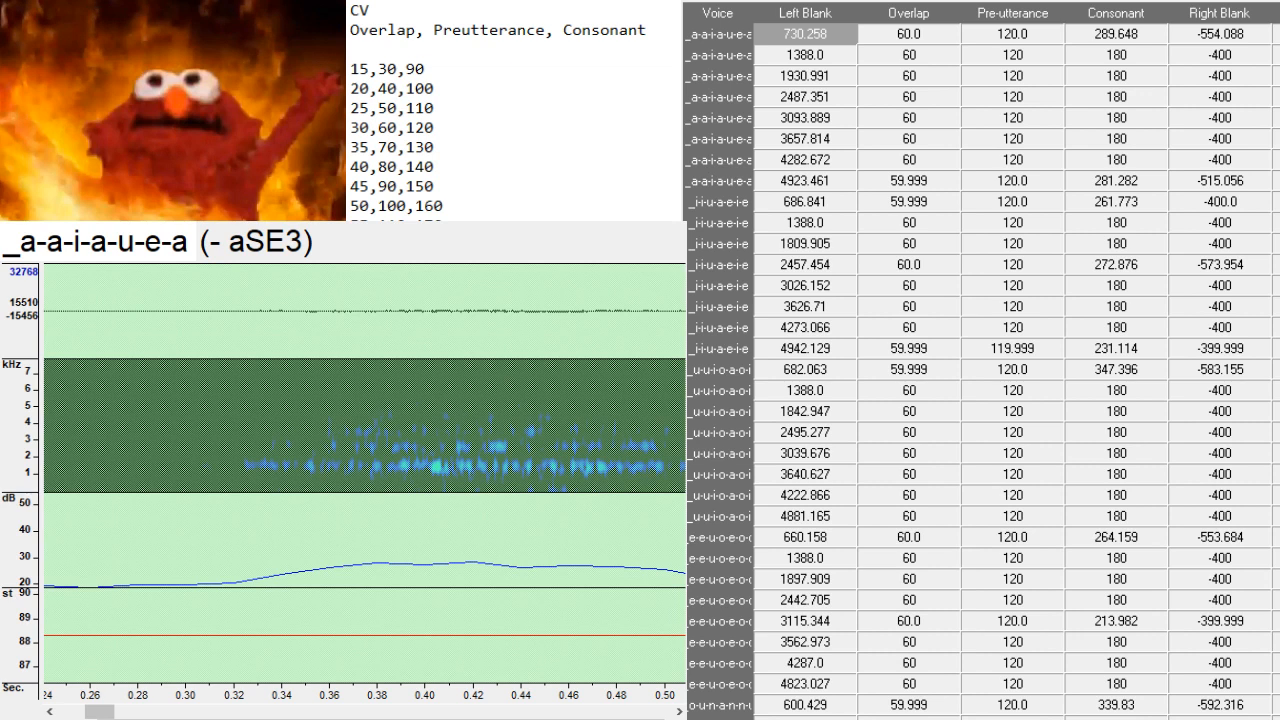
left_click(826, 34)
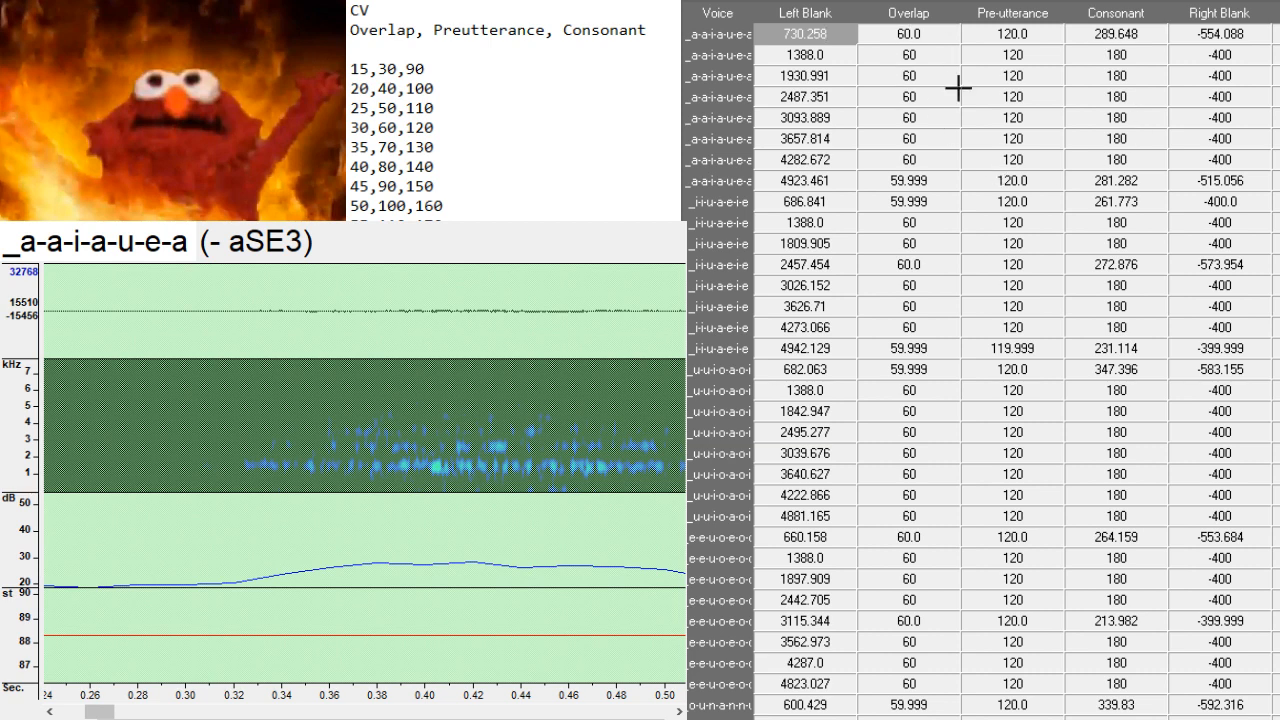
scroll(900, 548, "down", 2)
scroll(900, 548, "down", 10)
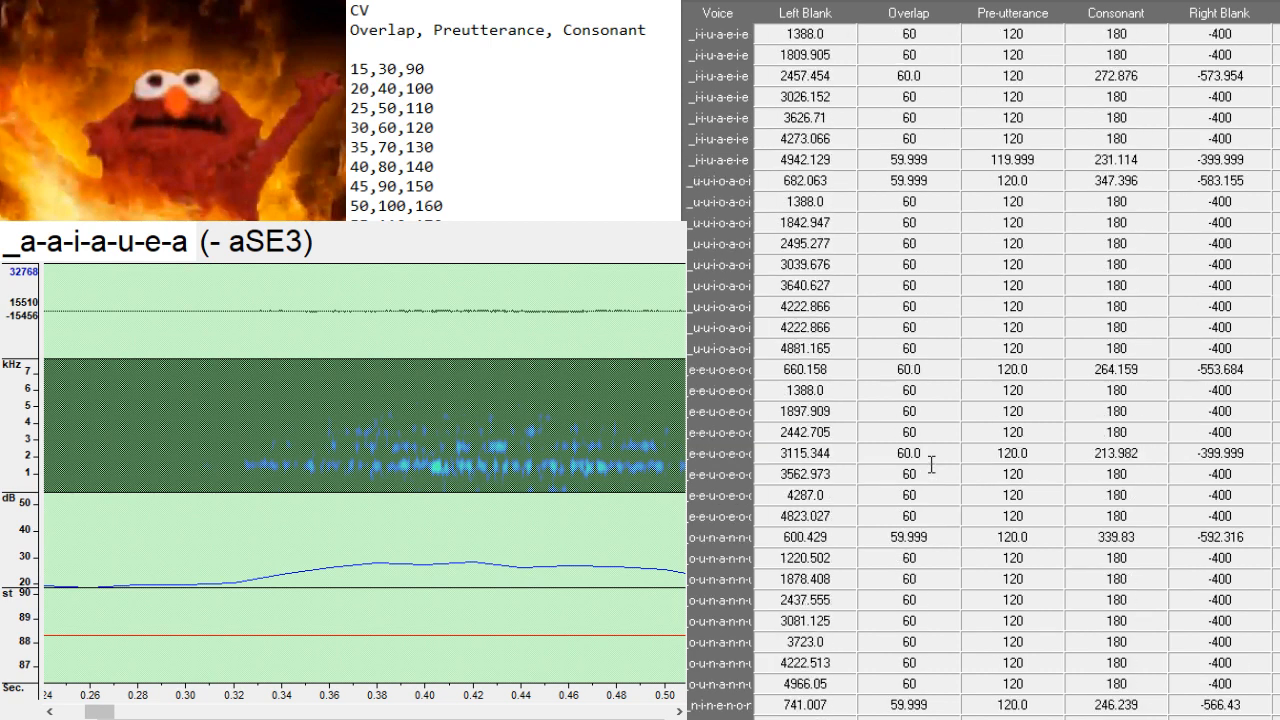
scroll(1014, 378, "down", 1)
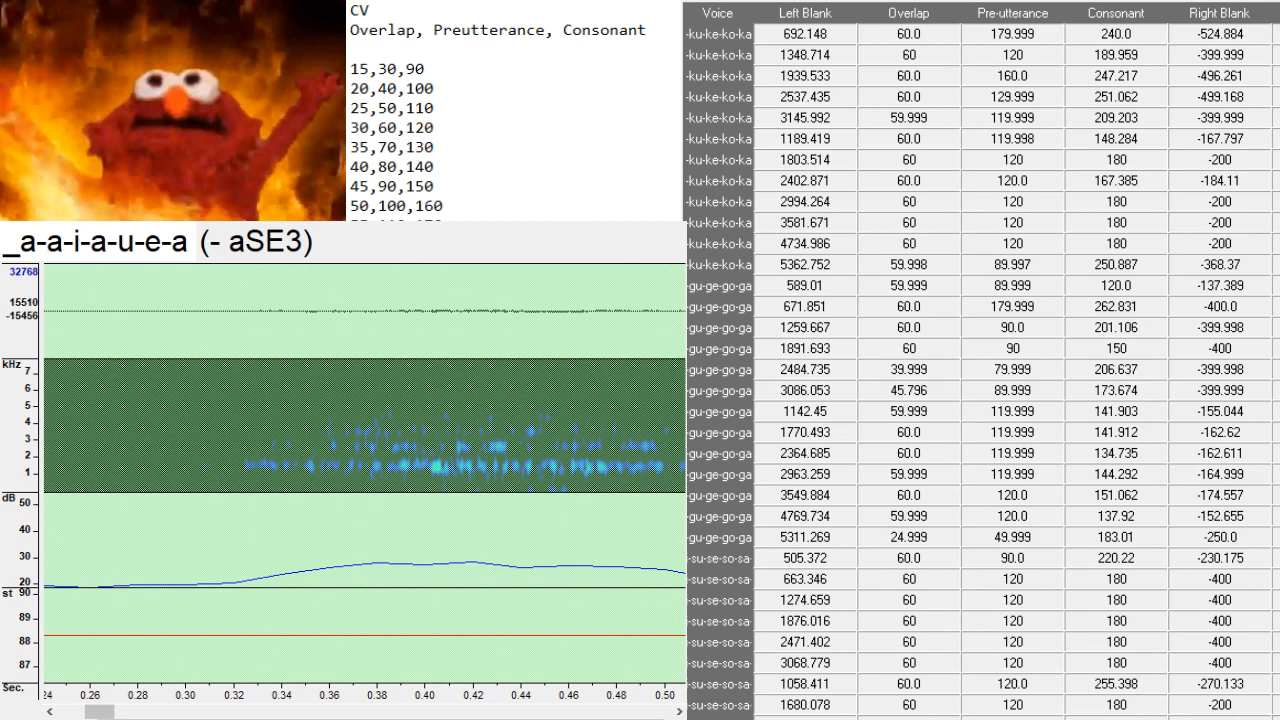
scroll(912, 295, "down", 15)
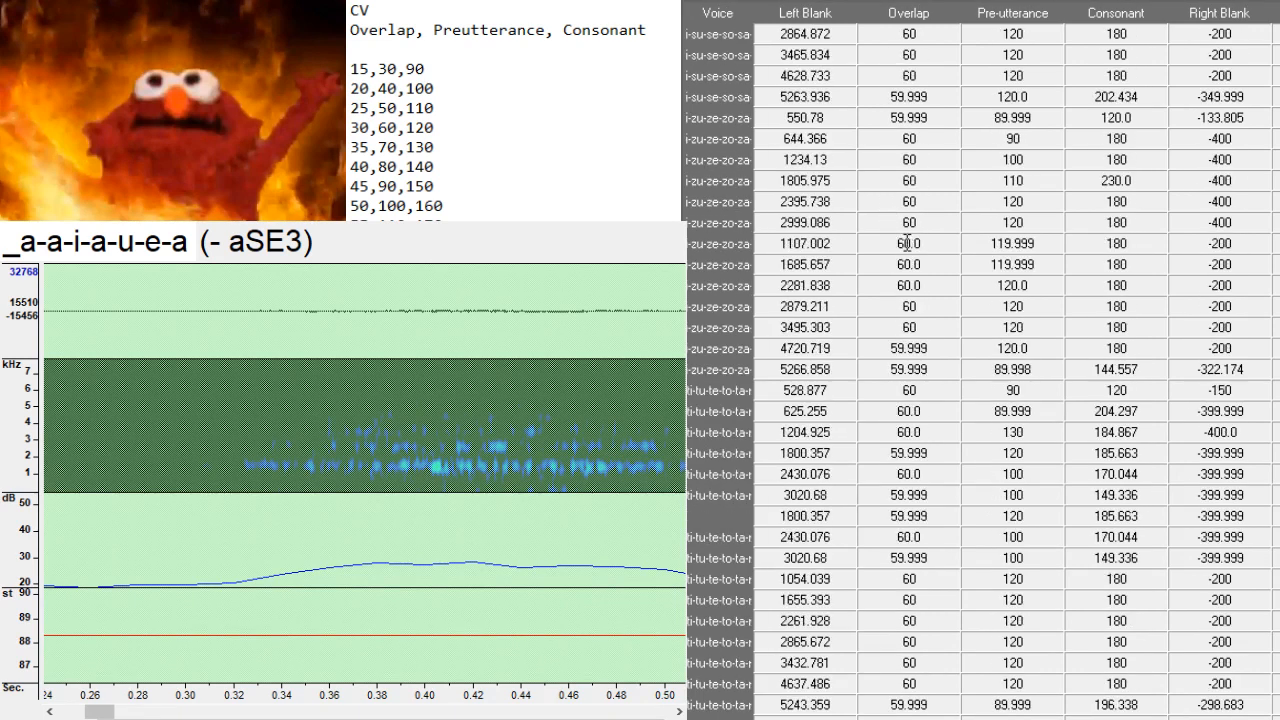
scroll(912, 295, "down", 1)
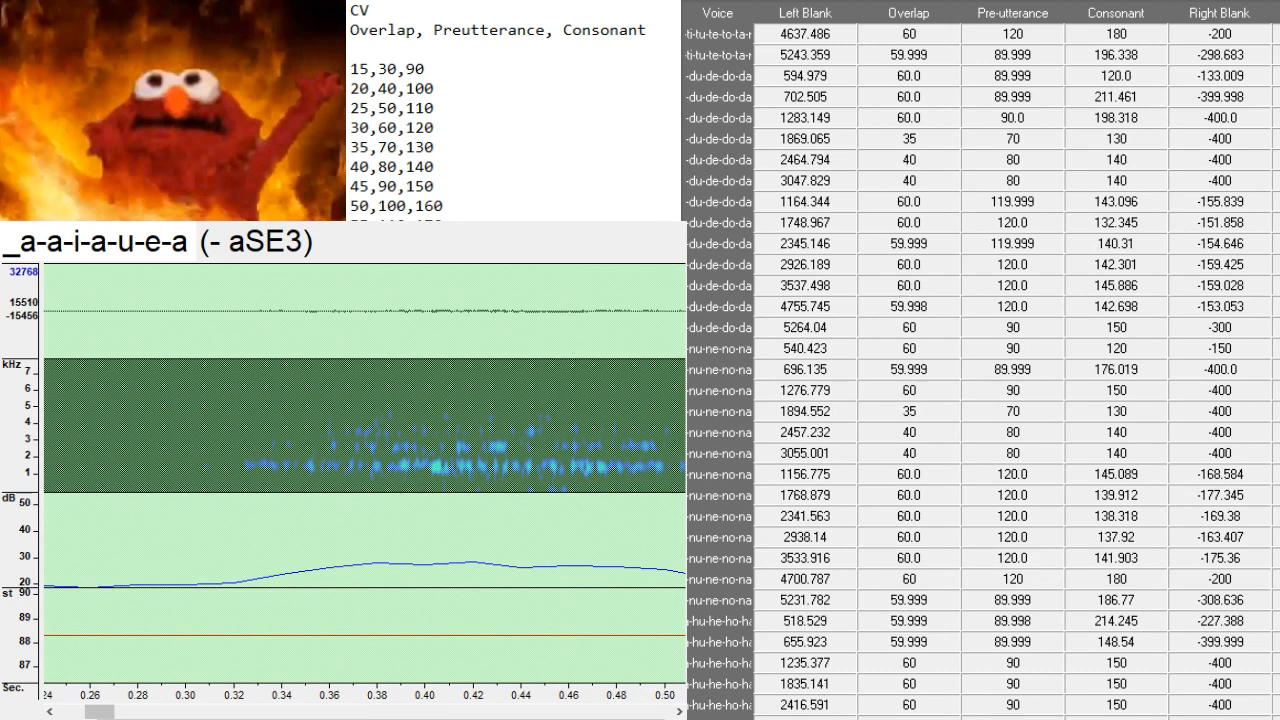
scroll(912, 295, "down", 15)
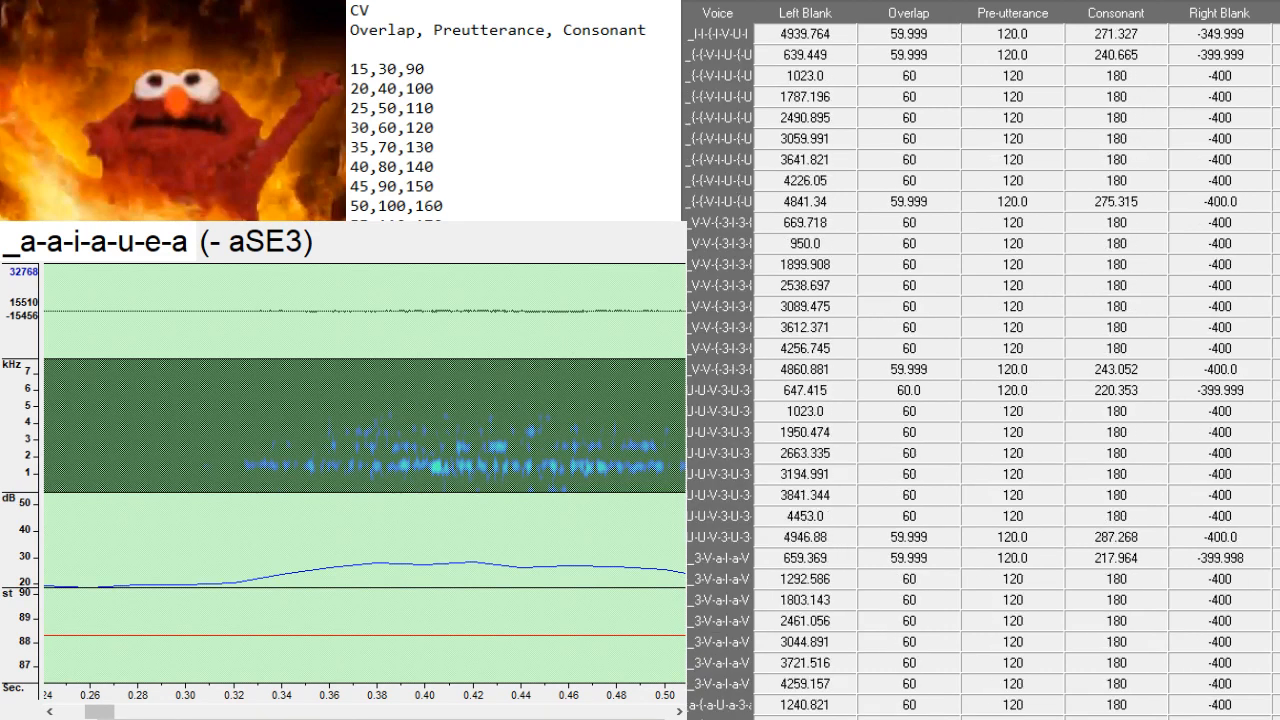
scroll(1191, 307, "down", 20)
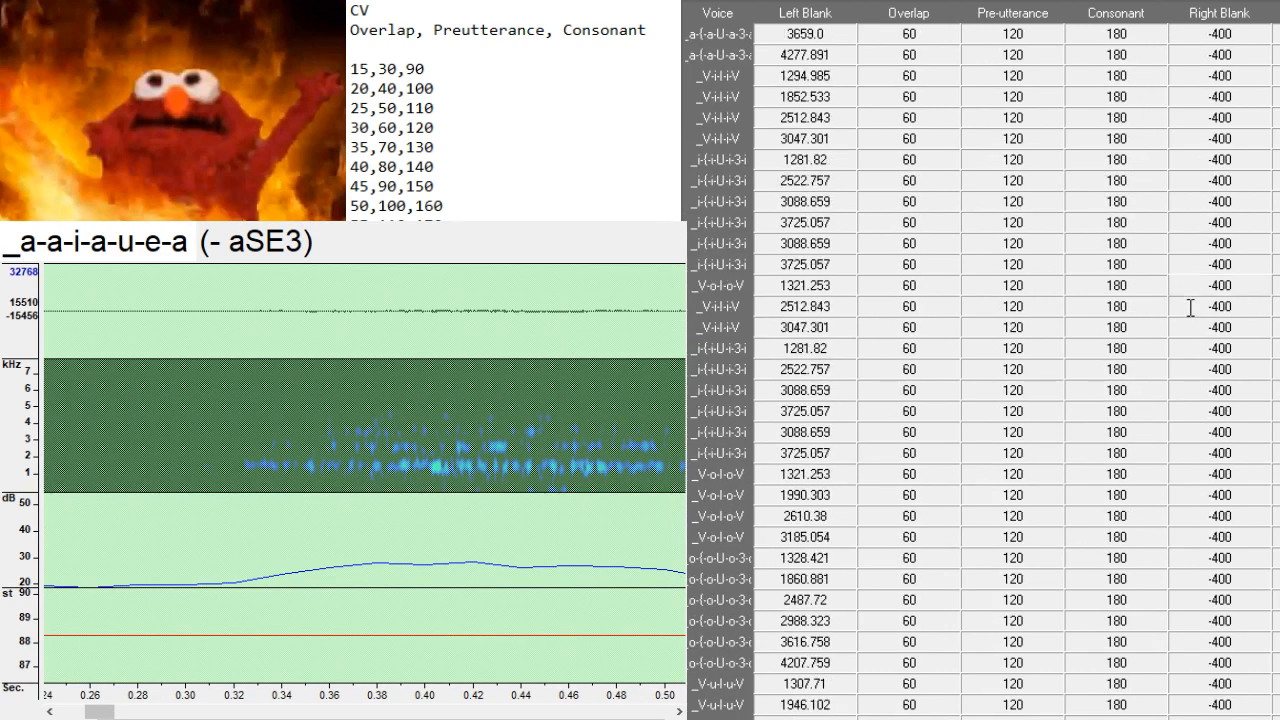
scroll(1191, 307, "down", 20)
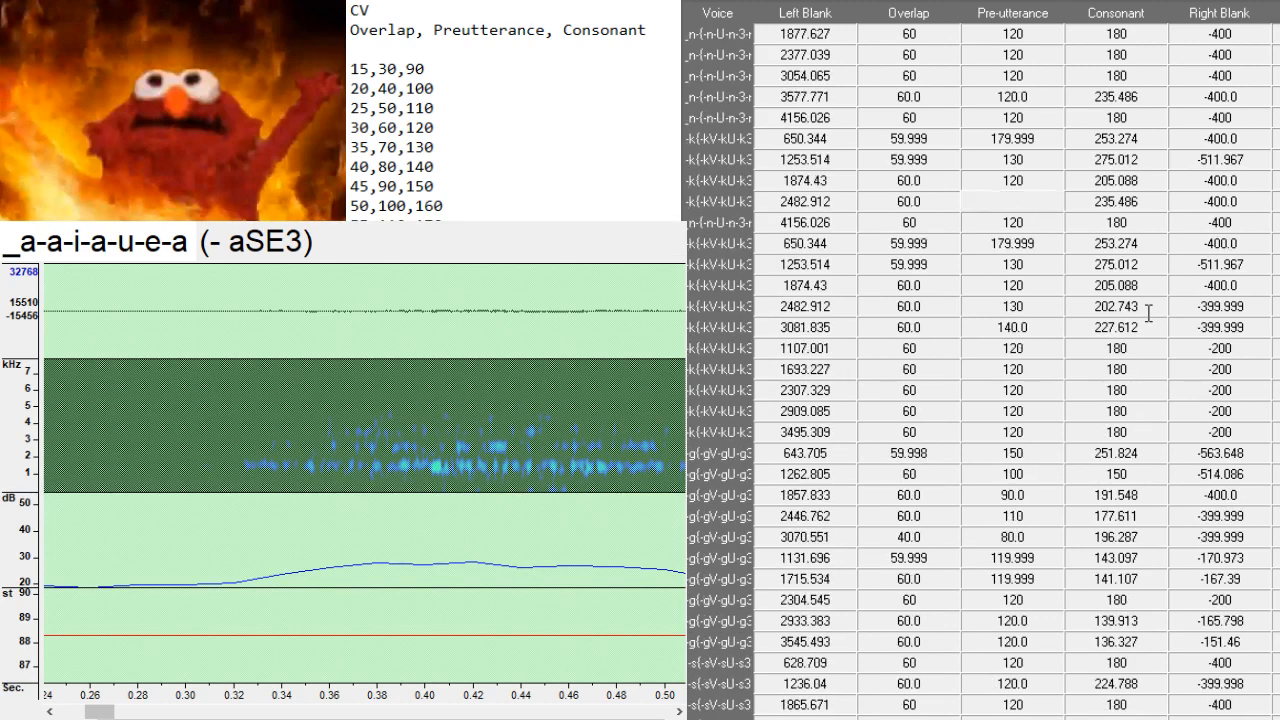
scroll(1149, 313, "down", 10)
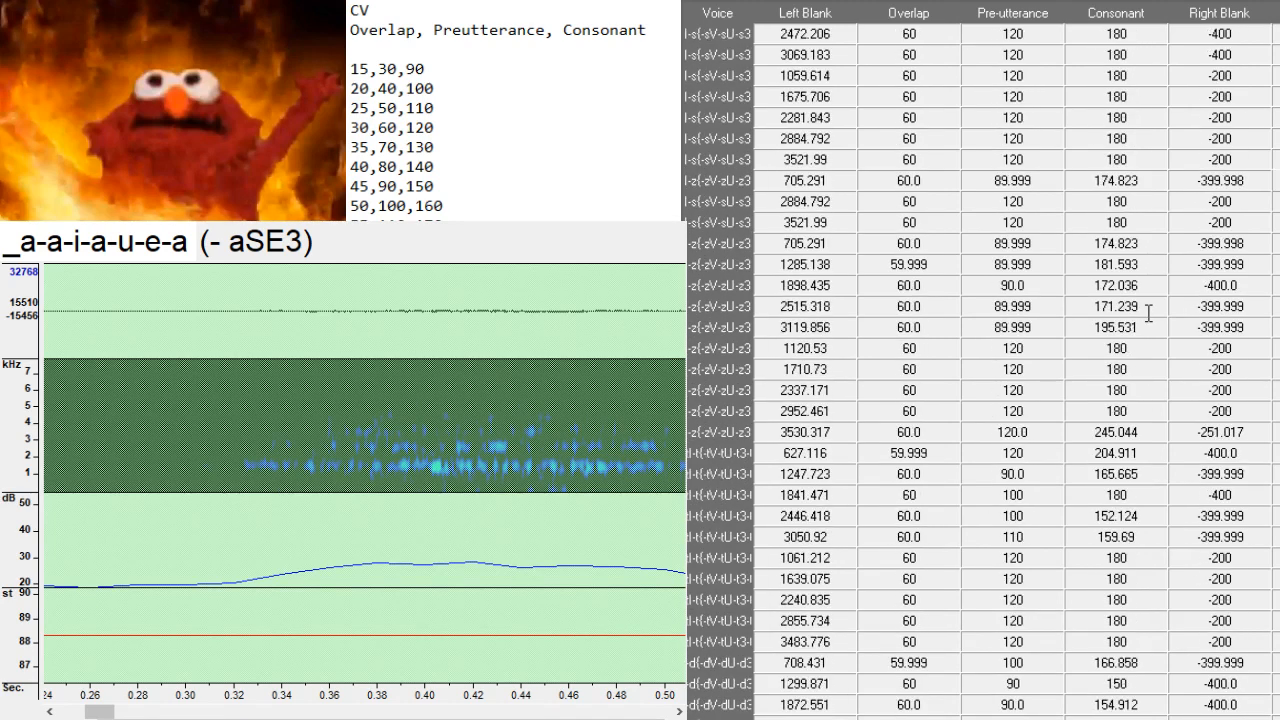
scroll(1151, 417, "down", 15)
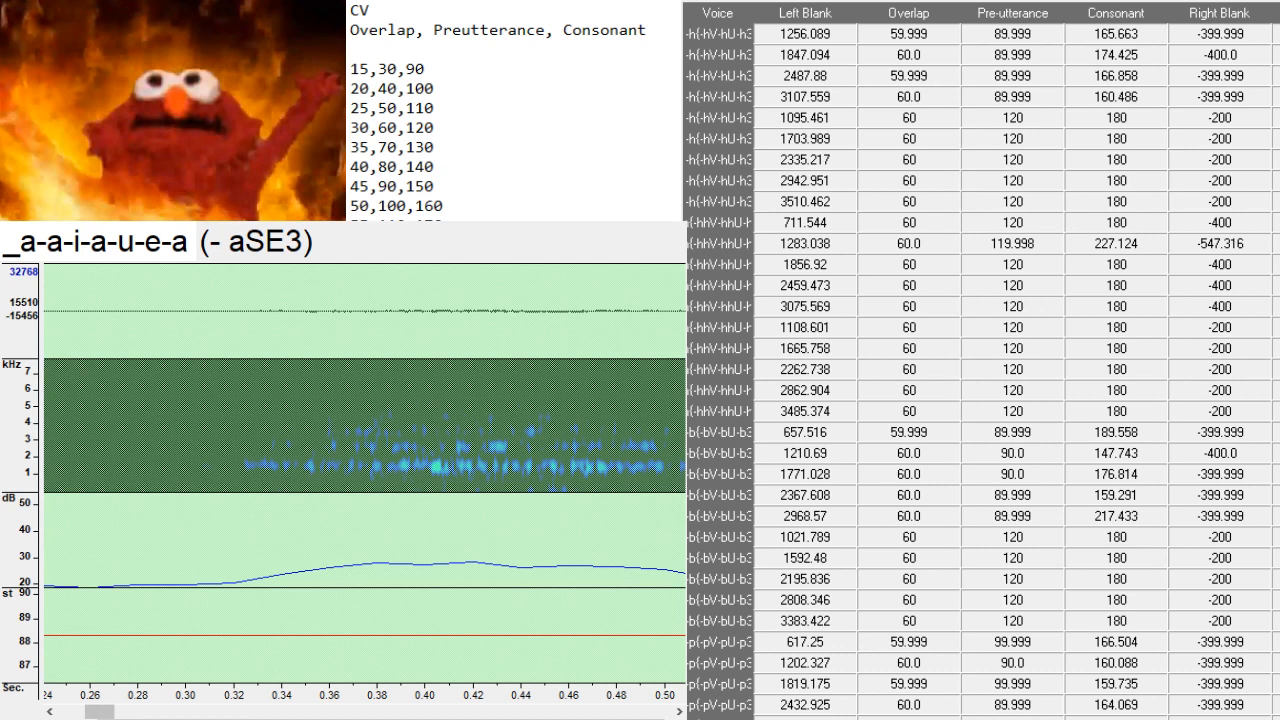
scroll(1152, 331, "down", 2)
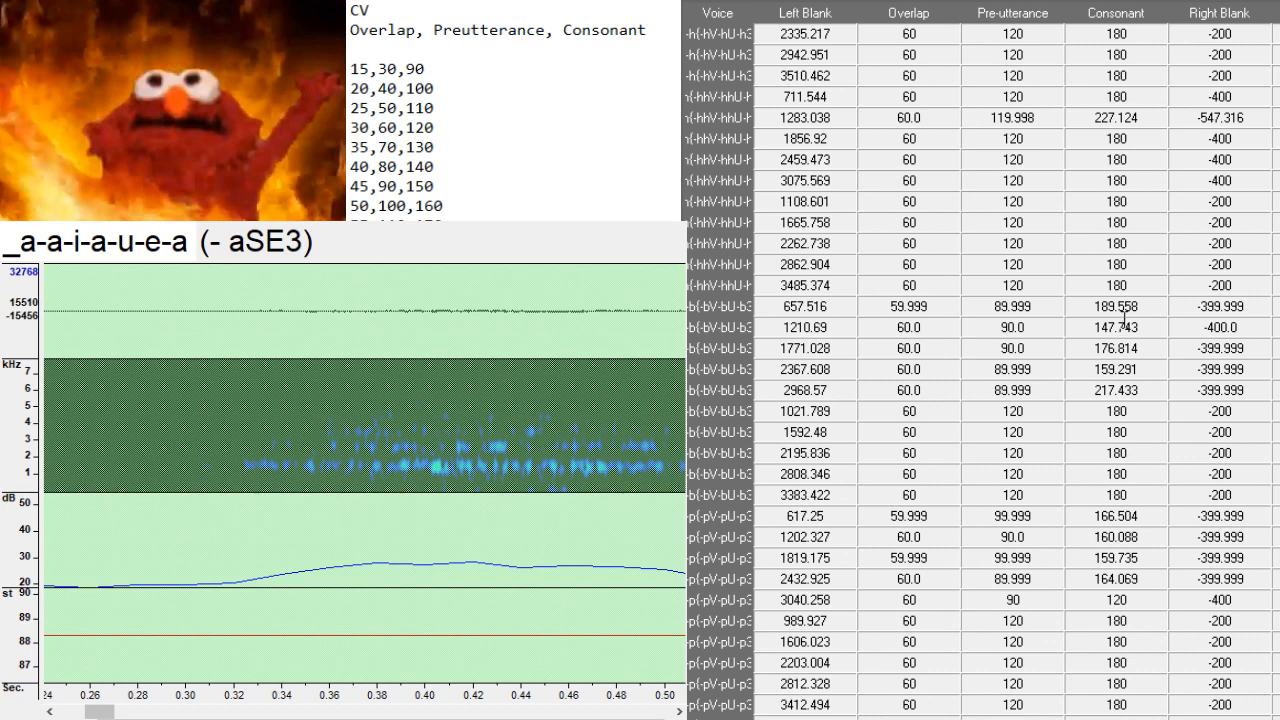
scroll(1057, 338, "down", 4)
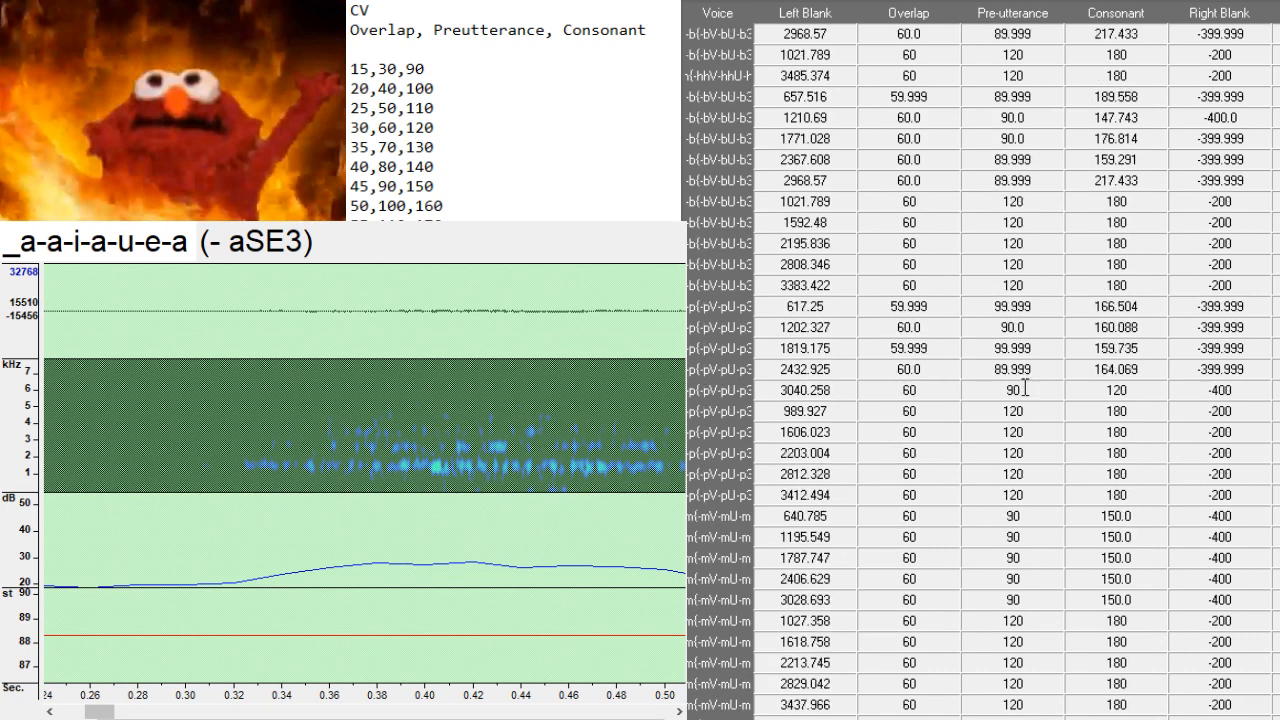
scroll(1025, 388, "down", 20)
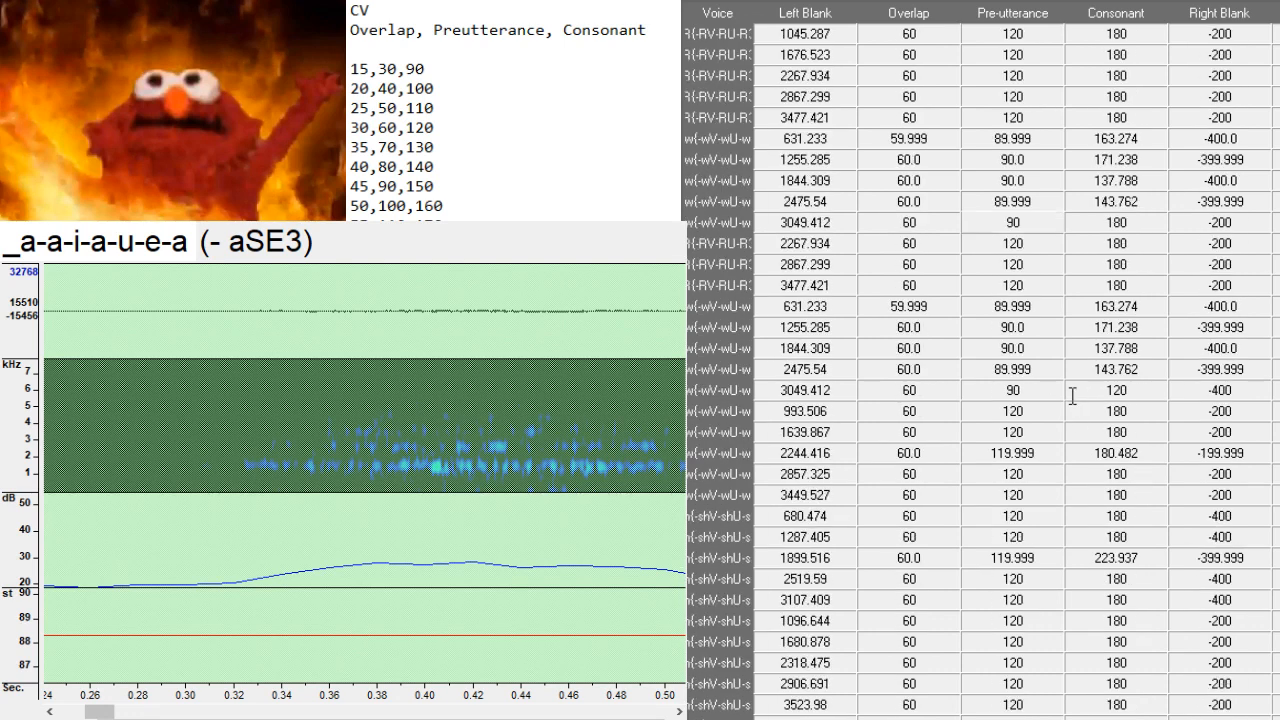
scroll(1072, 396, "down", 15)
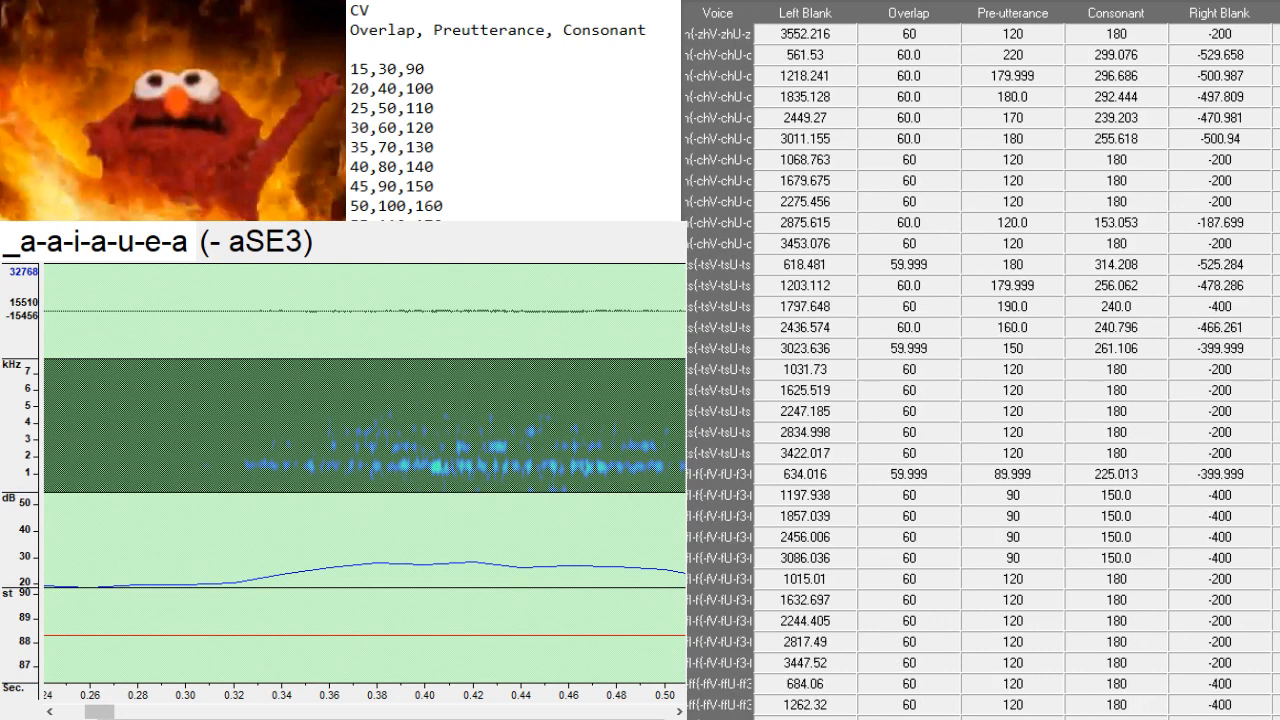
scroll(983, 388, "down", 20)
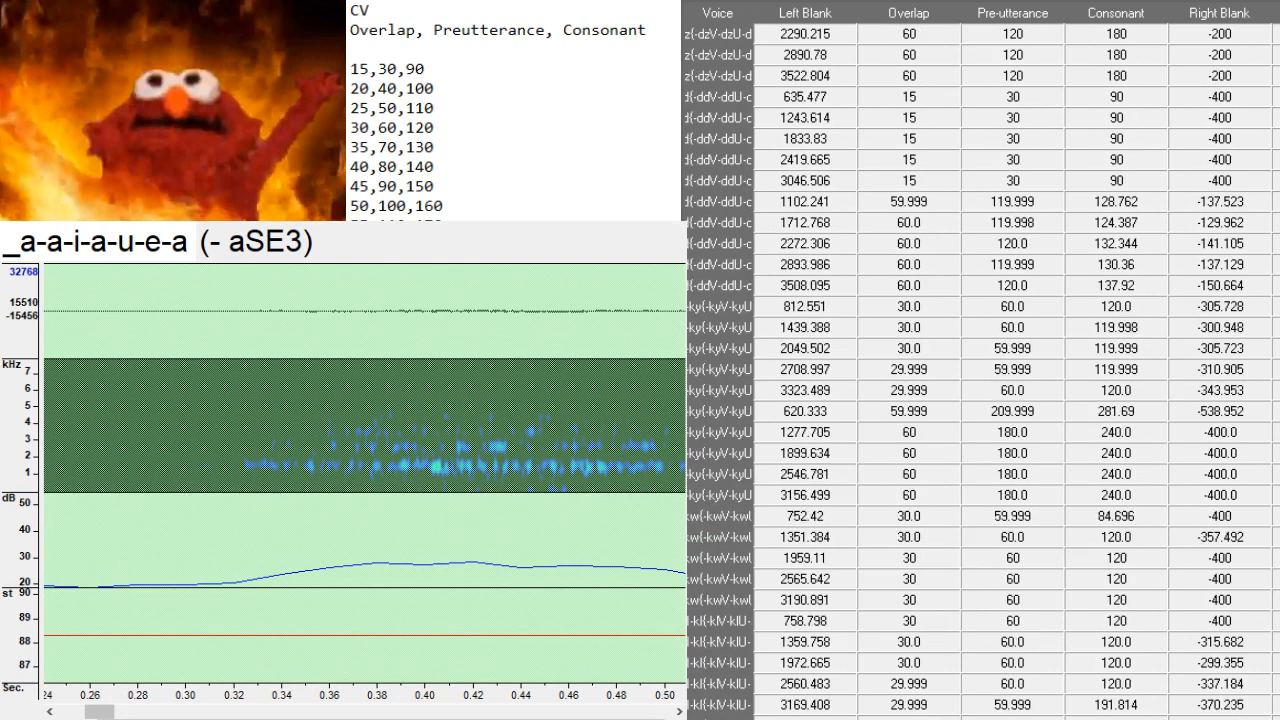
scroll(983, 388, "down", 15)
- Move the pre-utterance of "- aISE3" to the vowel onset at about 0.777 s, shifting the other markers with it, and check the right blank
left_click(937, 116)
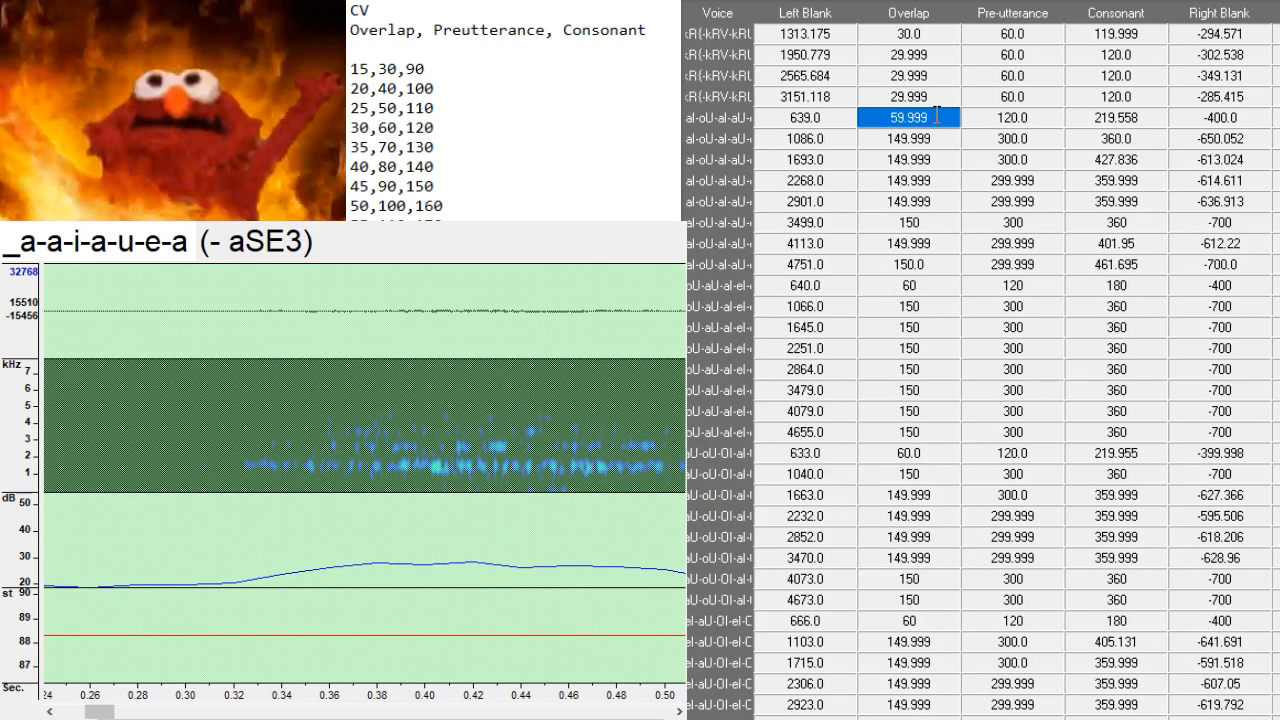
left_click(937, 116)
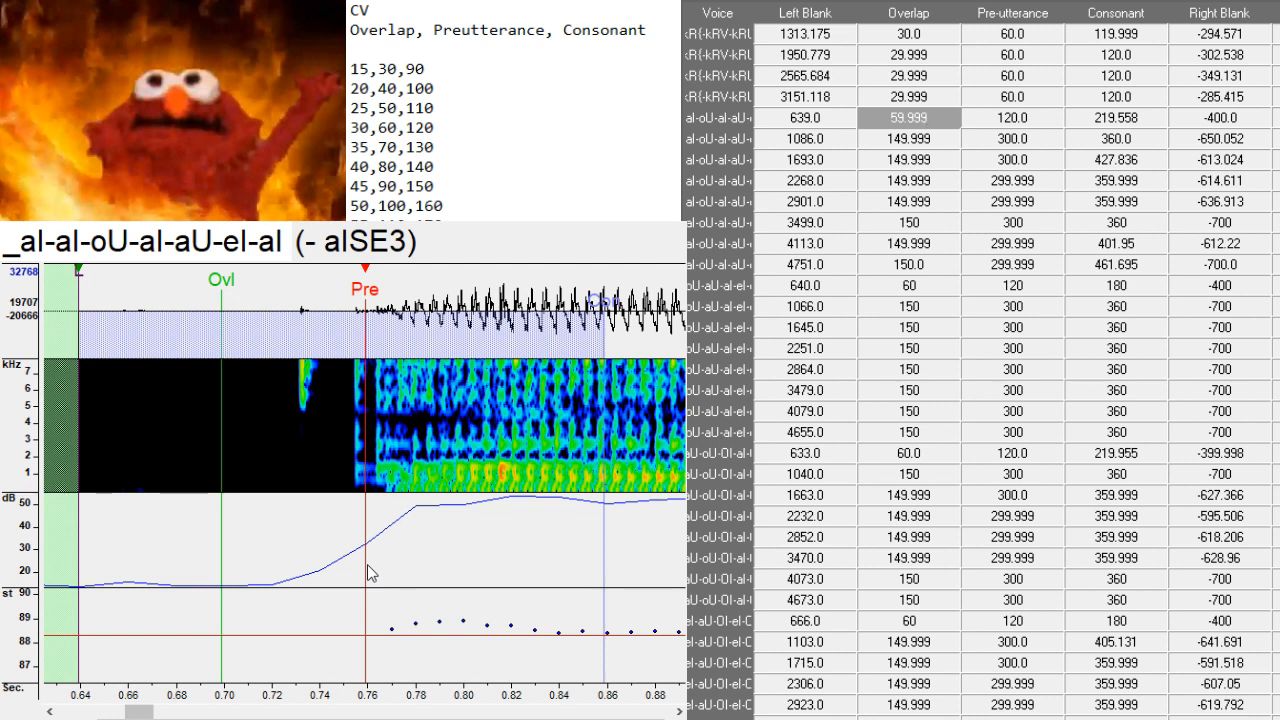
key("F2")
key("F2")
left_click(403, 494)
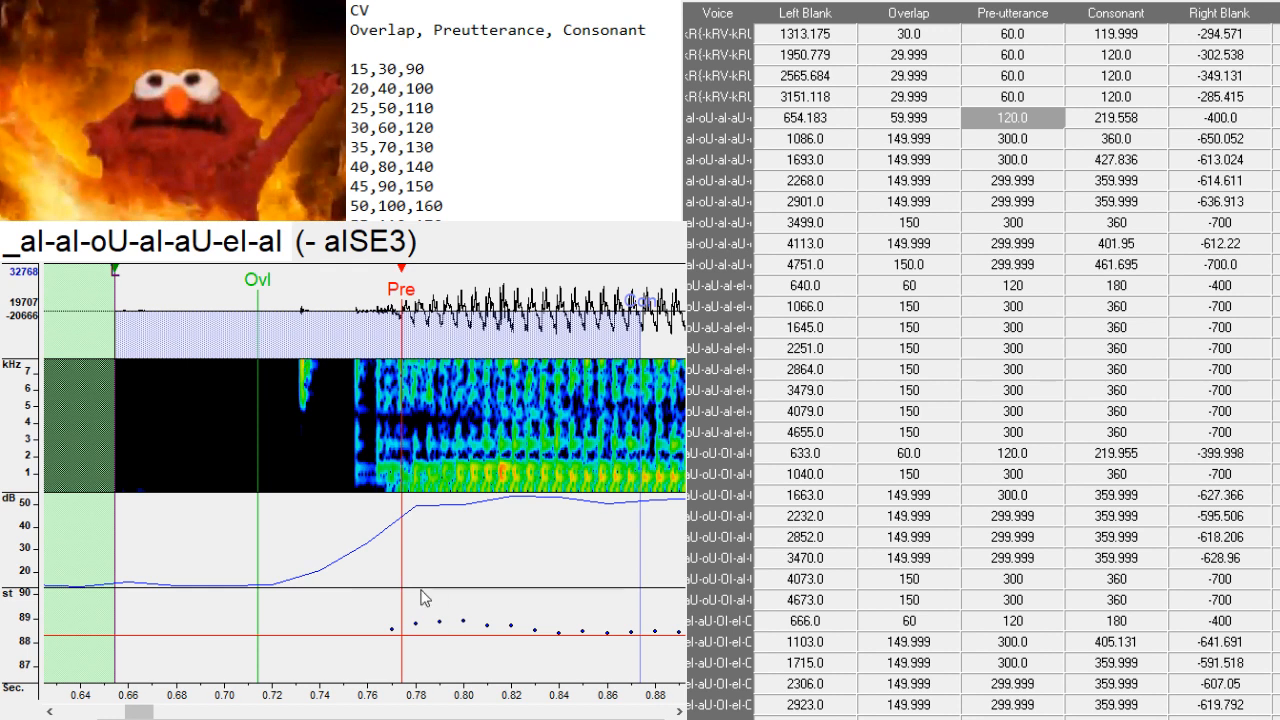
left_click_drag(402, 478, 408, 482)
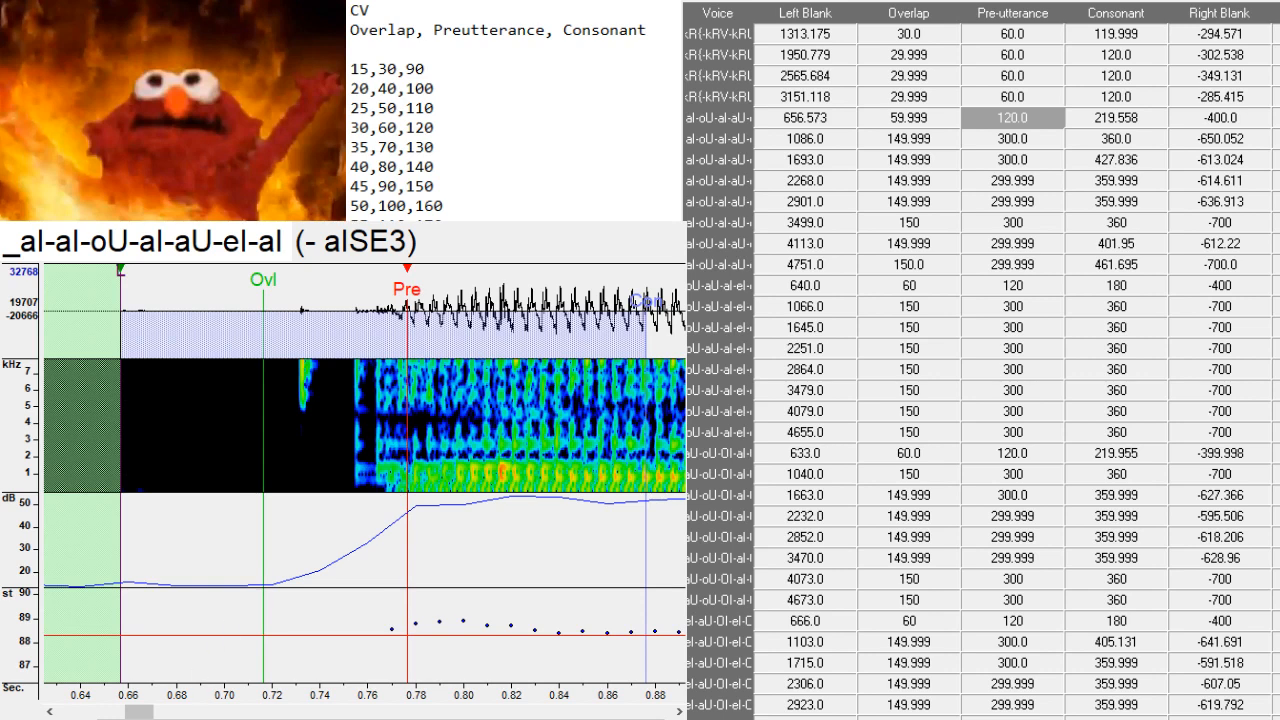
left_click_drag(153, 716, 170, 716)
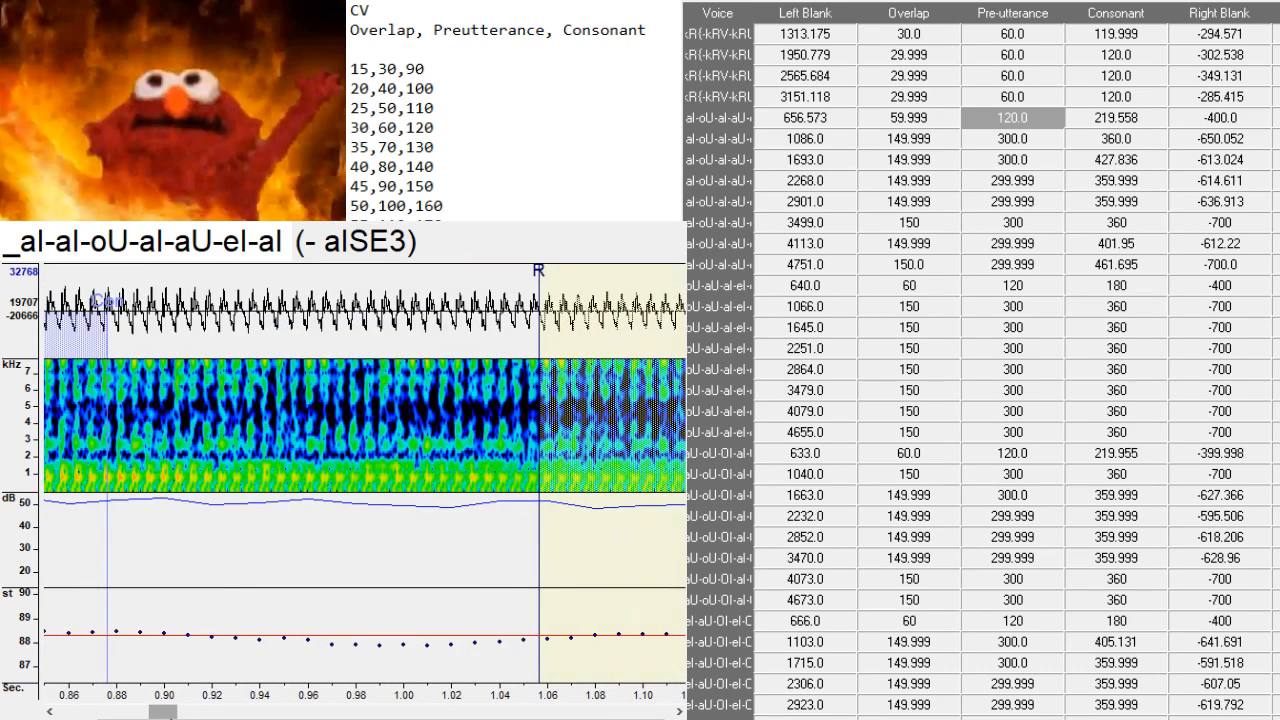
- Move the pre-utterance of "aI aISE3" to the second vowel's onset at about 1.397 s and check its right blank
key("Down")
left_click(439, 478)
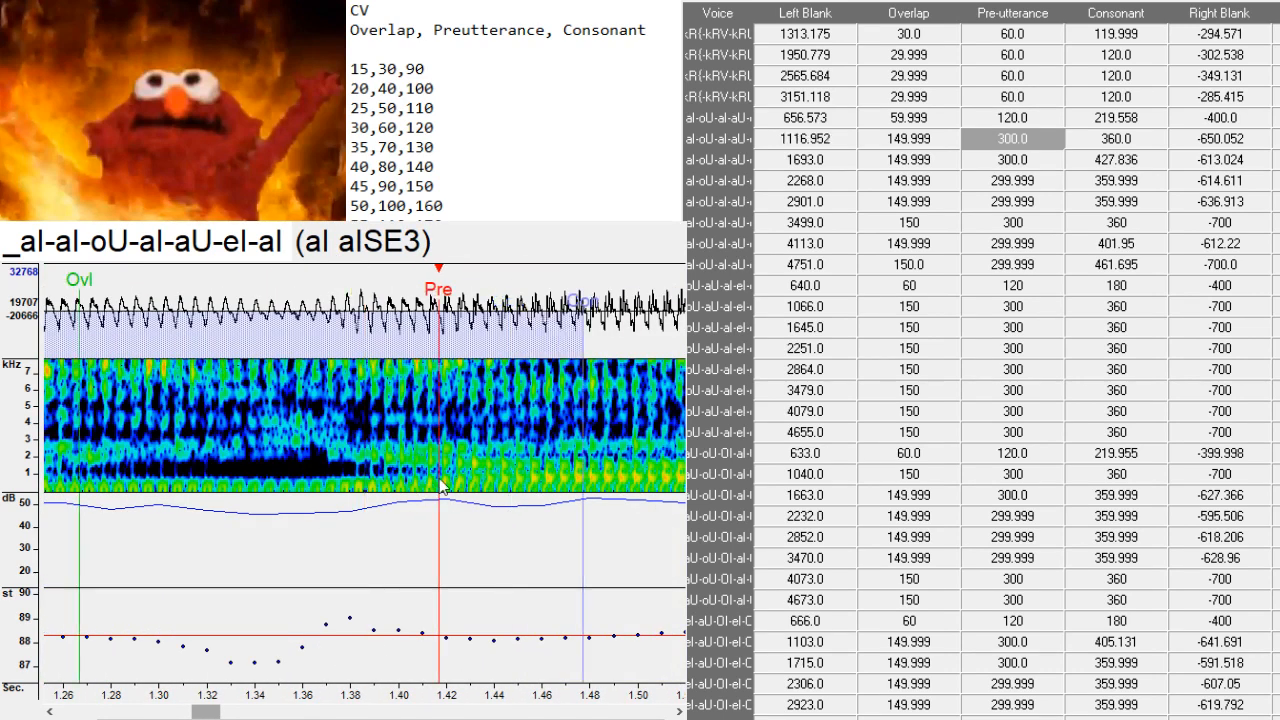
mouse_move(205, 716)
left_mouse_down()
mouse_move(188, 716)
mouse_move(208, 716)
left_mouse_up()
left_click(293, 491)
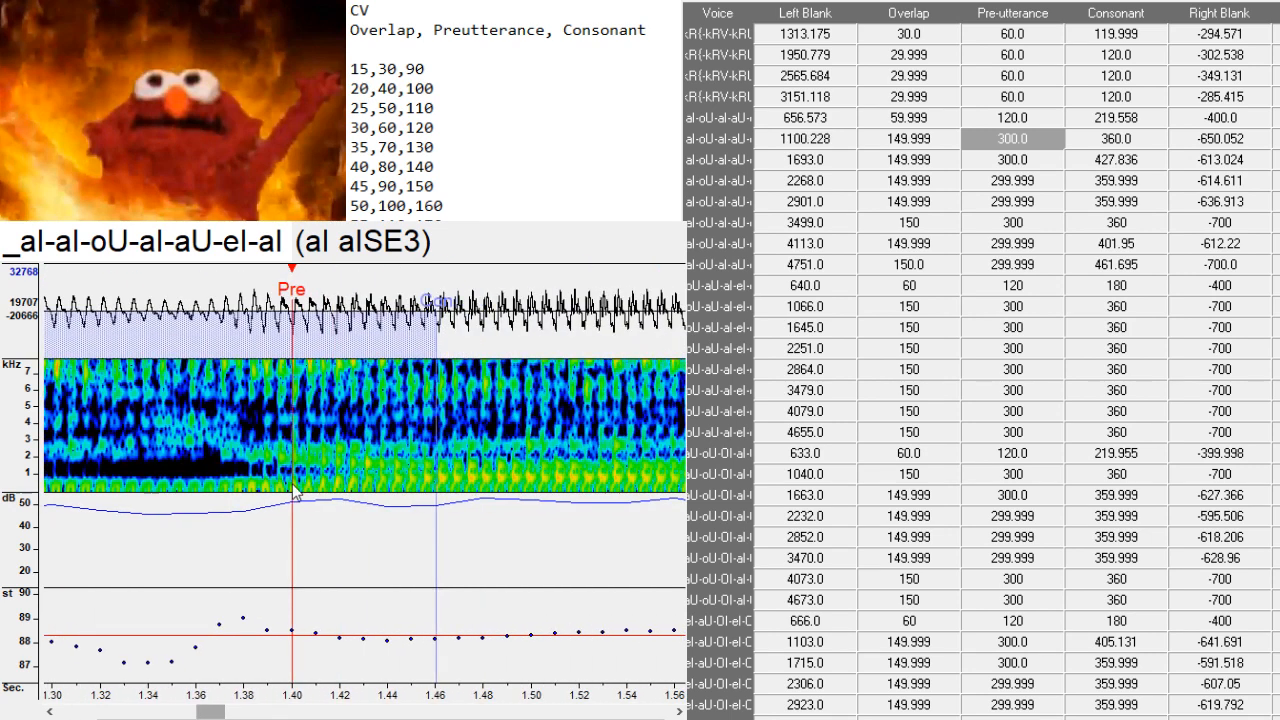
left_click(286, 491)
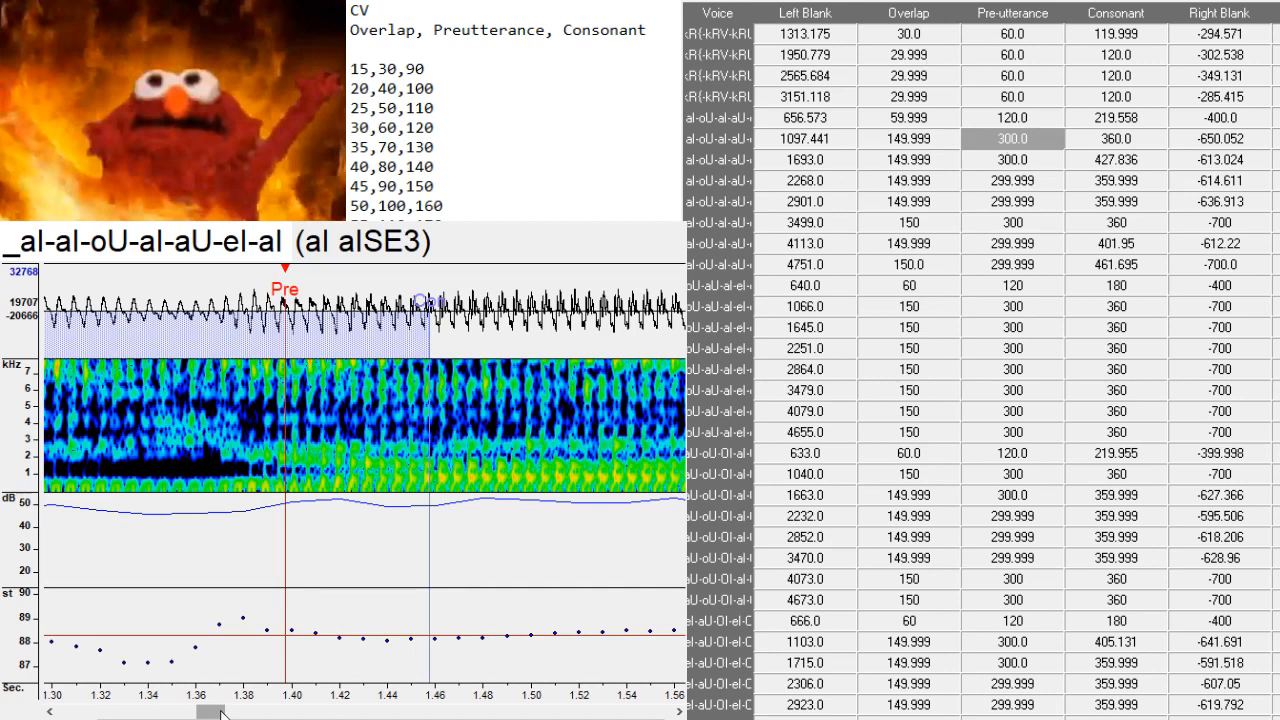
mouse_move(221, 713)
left_mouse_down()
mouse_move(196, 713)
mouse_move(231, 712)
left_mouse_up()
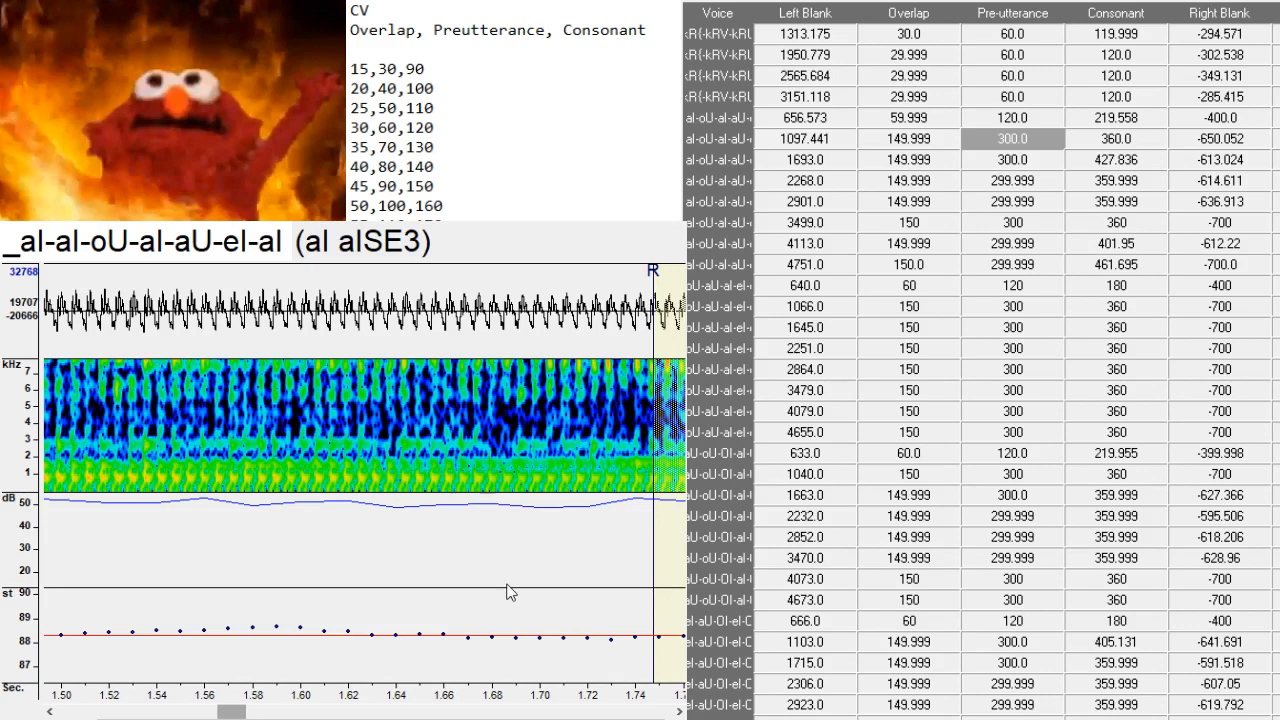
- Move the pre-utterance of "aI oUSE3" to the start of the oU sound at about 2.028 s
left_click(1013, 158)
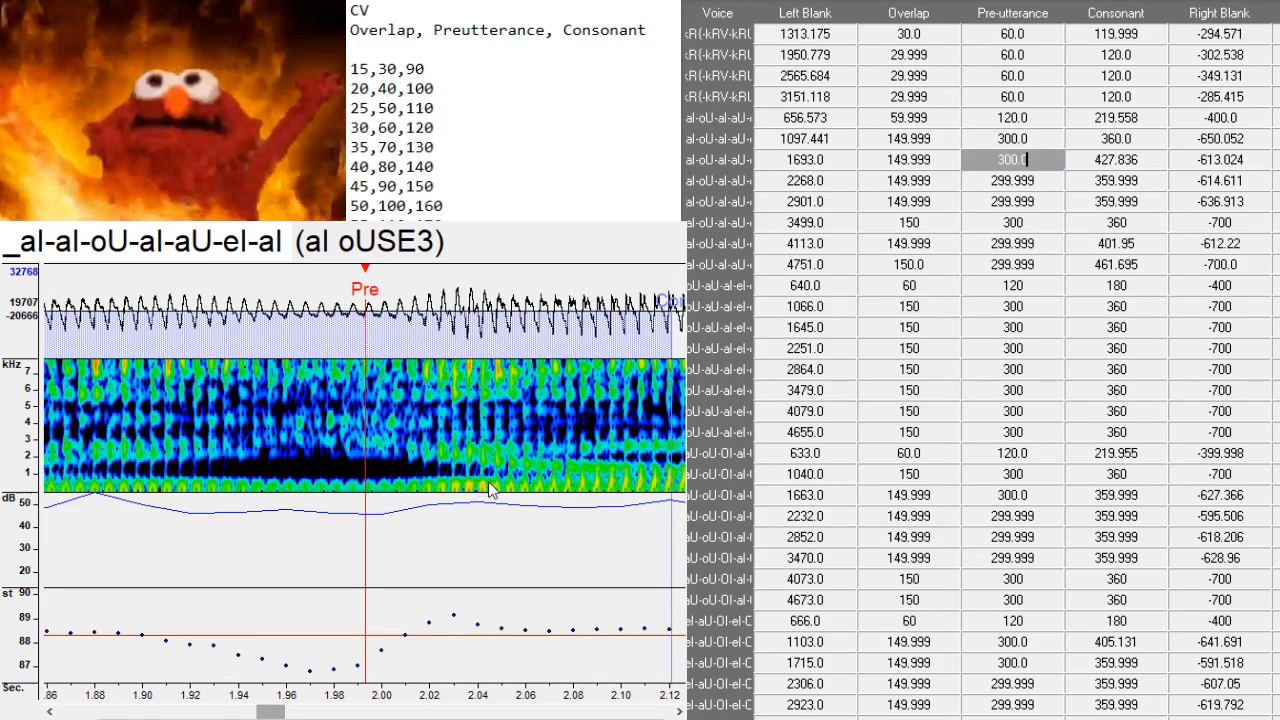
mouse_move(272, 712)
left_mouse_down()
mouse_move(253, 712)
mouse_move(270, 712)
left_mouse_up()
left_click_drag(523, 480, 472, 480)
scroll(470, 481, "left", 1)
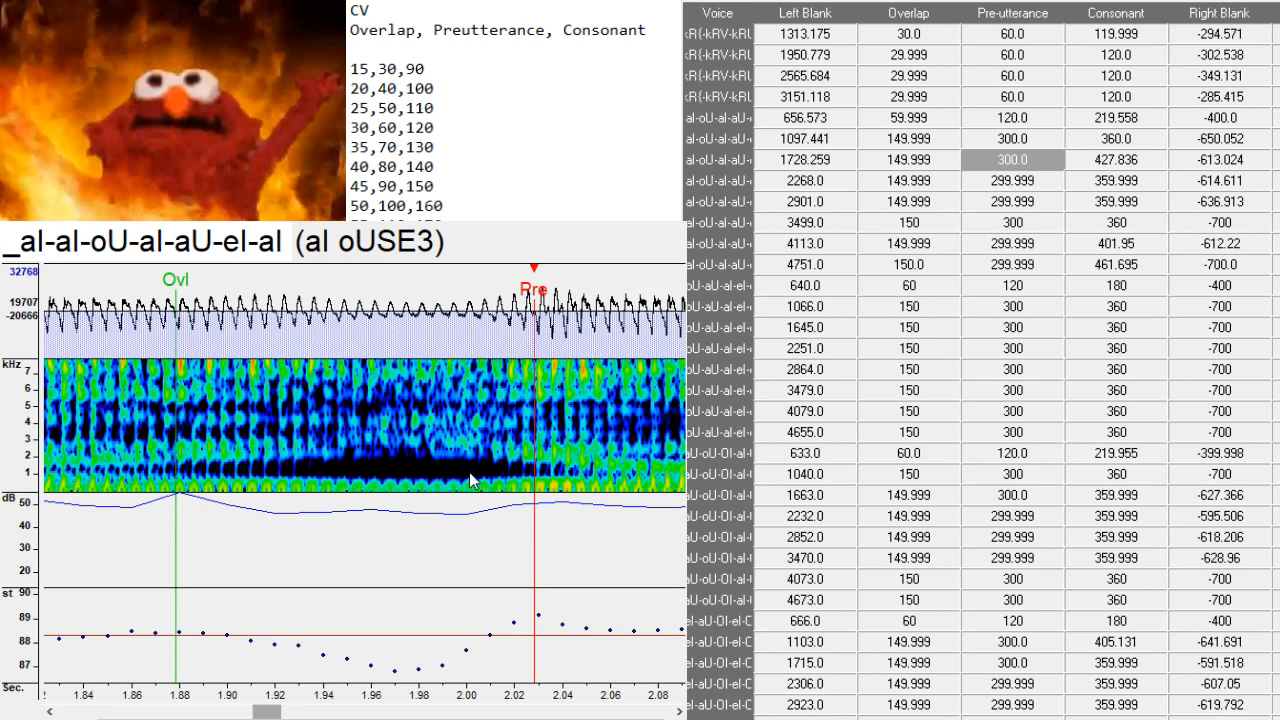
- Move the pre-utterance of "oU aISE3" to the start of the aI sound at about 2.633 s and check its right blank
left_click(1010, 188)
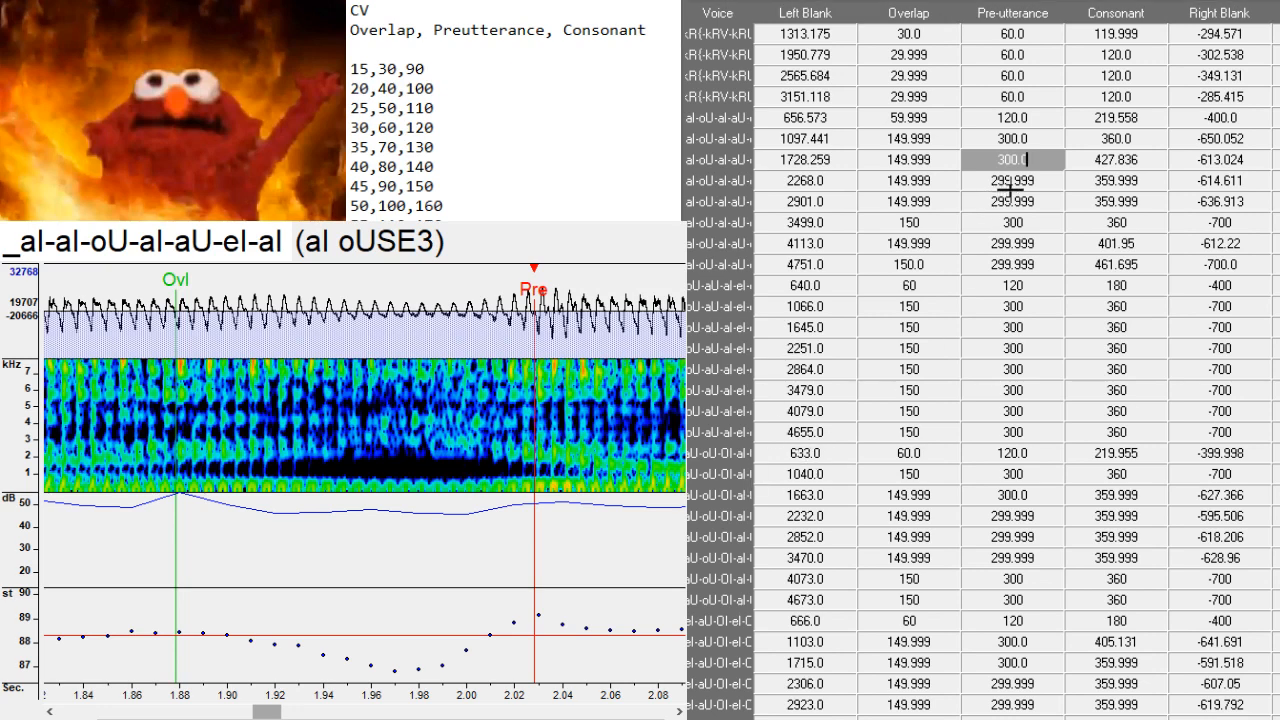
left_click(1010, 184)
left_click_drag(443, 485, 518, 484)
left_click_drag(336, 713, 366, 714)
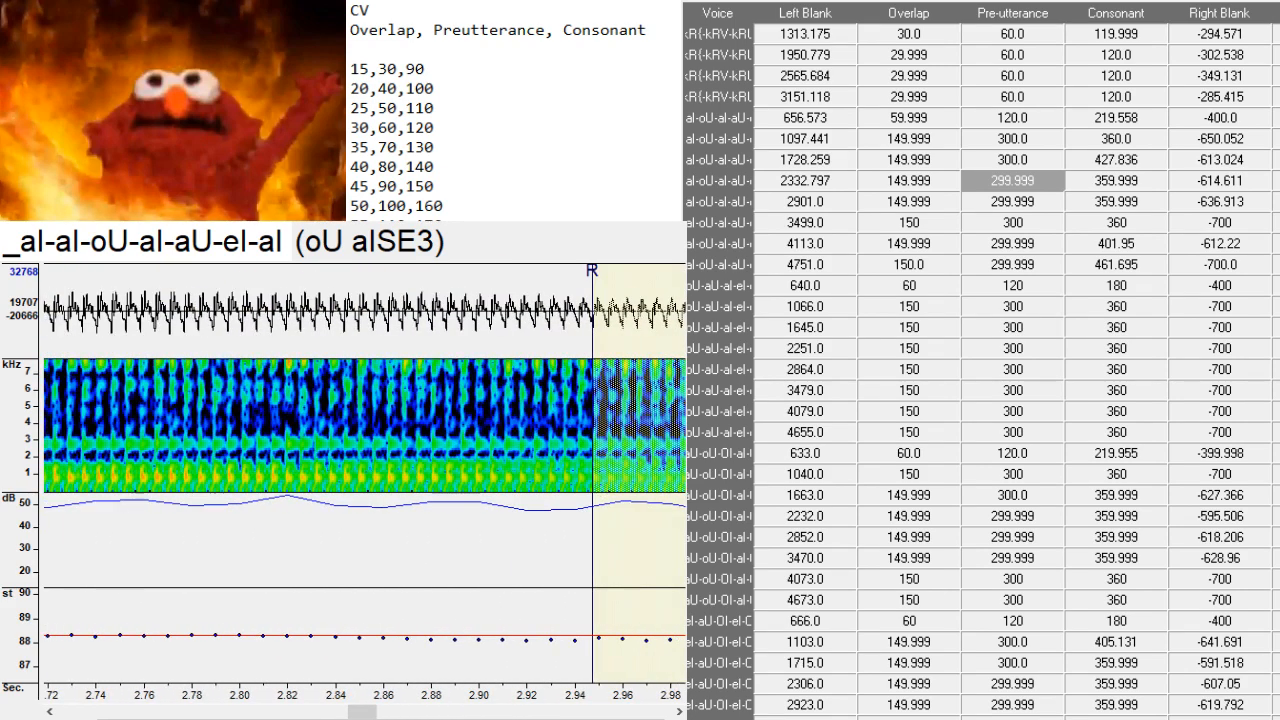
- Align the pre-utterances of "aI aUSE3" at about 3.252 s and "aU eISE3" at about 3.850 s with their second vowels' onsets
key("Down")
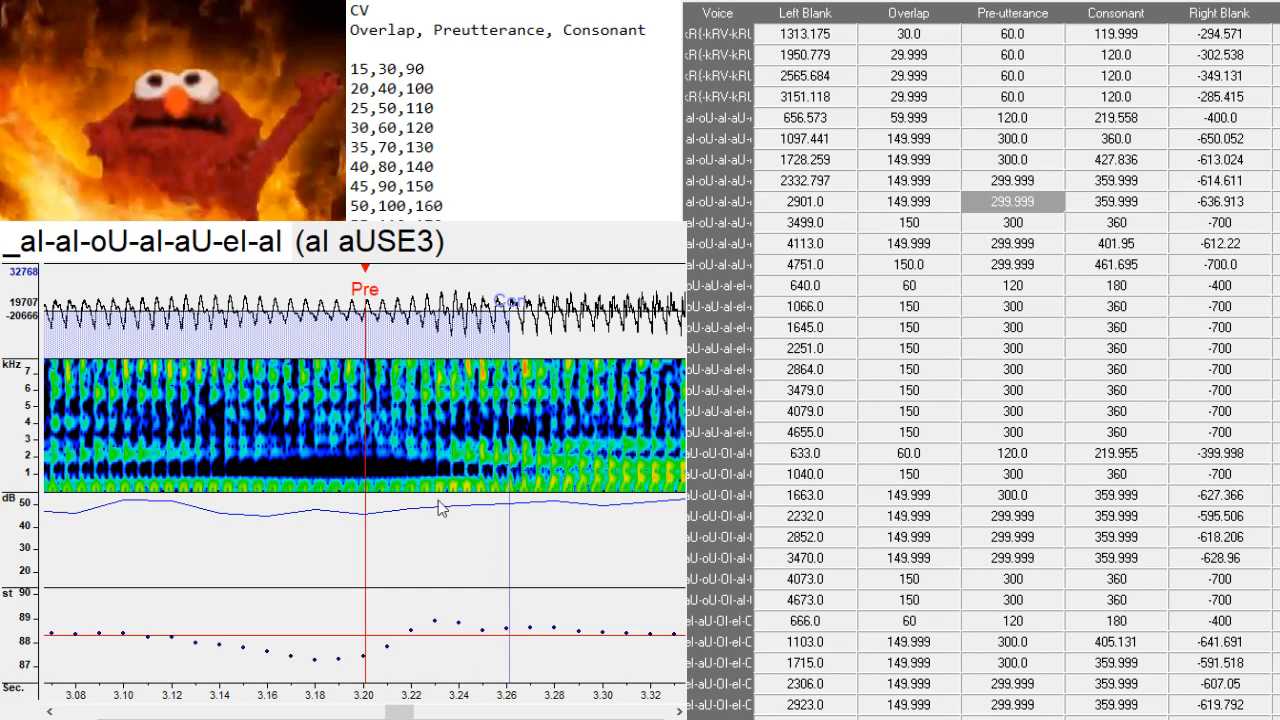
left_click_drag(432, 497, 490, 495)
key("Down")
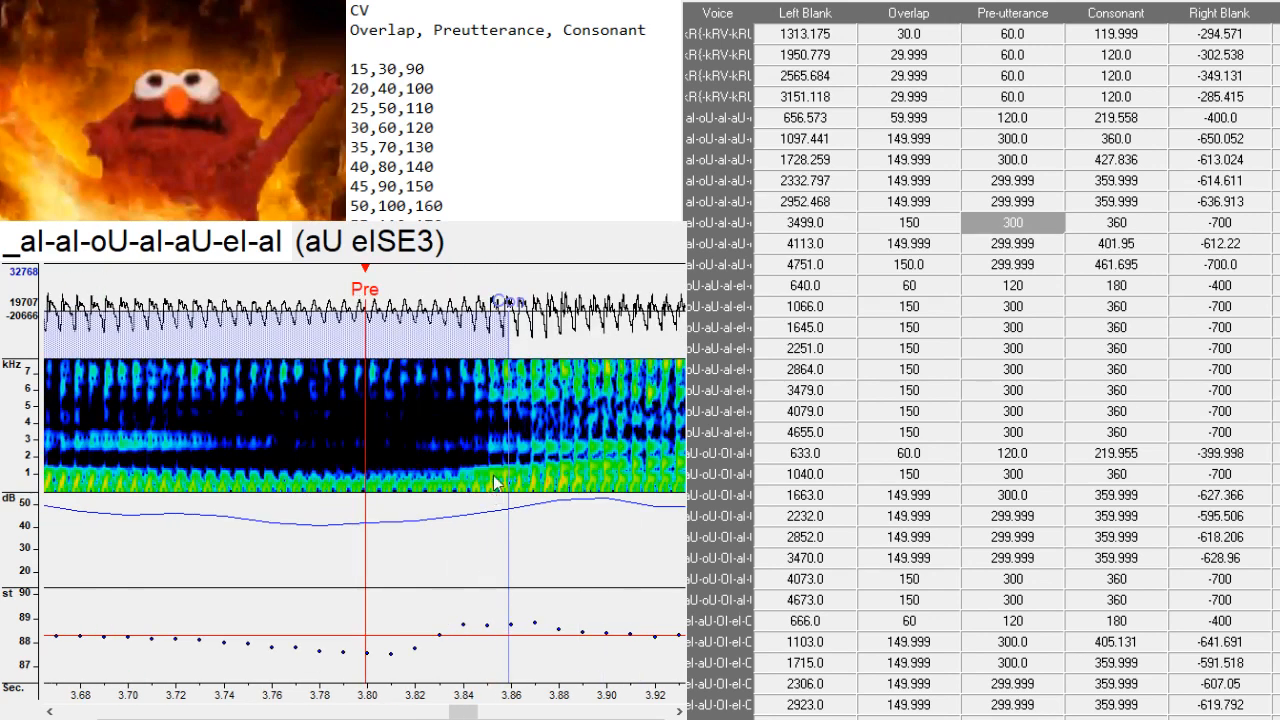
left_click(490, 482)
- Align the pre-utterance of "eI aISE3" with the vowel onset at about 4.439 s and of "aI -SE3" with the sound's end at about 5.003 s
key("Down")
left_click(430, 478)
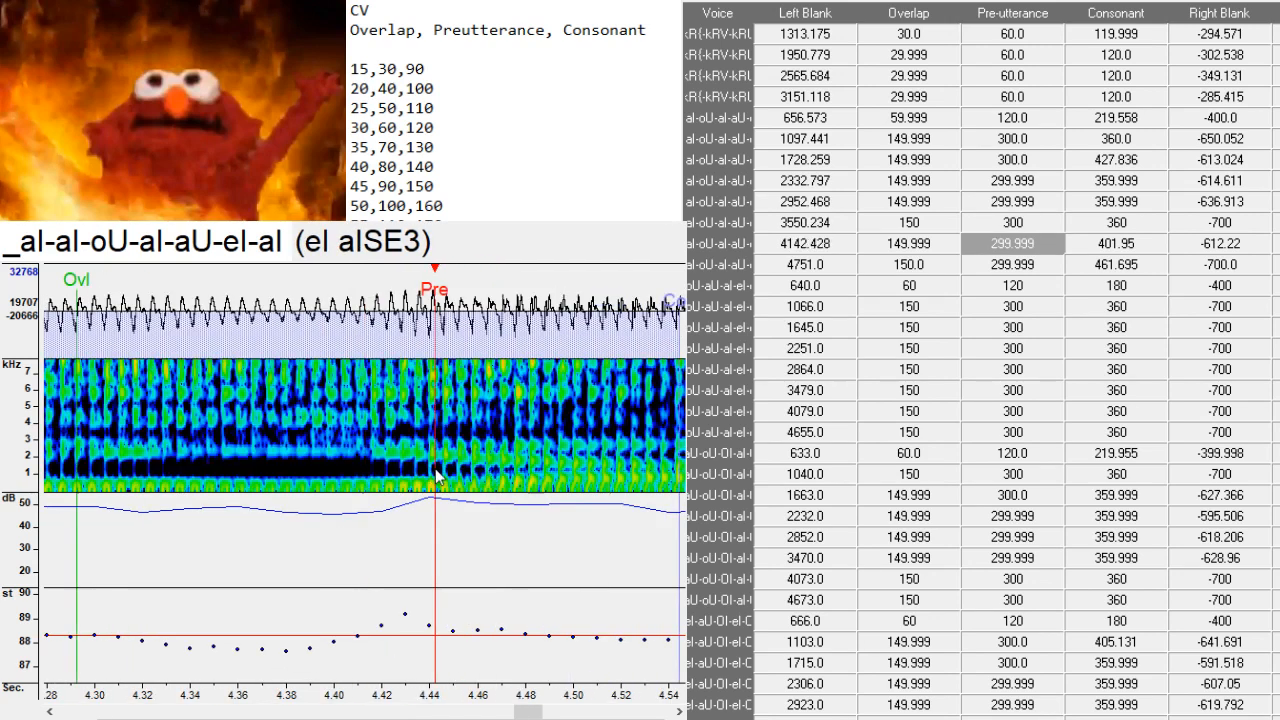
key("Down")
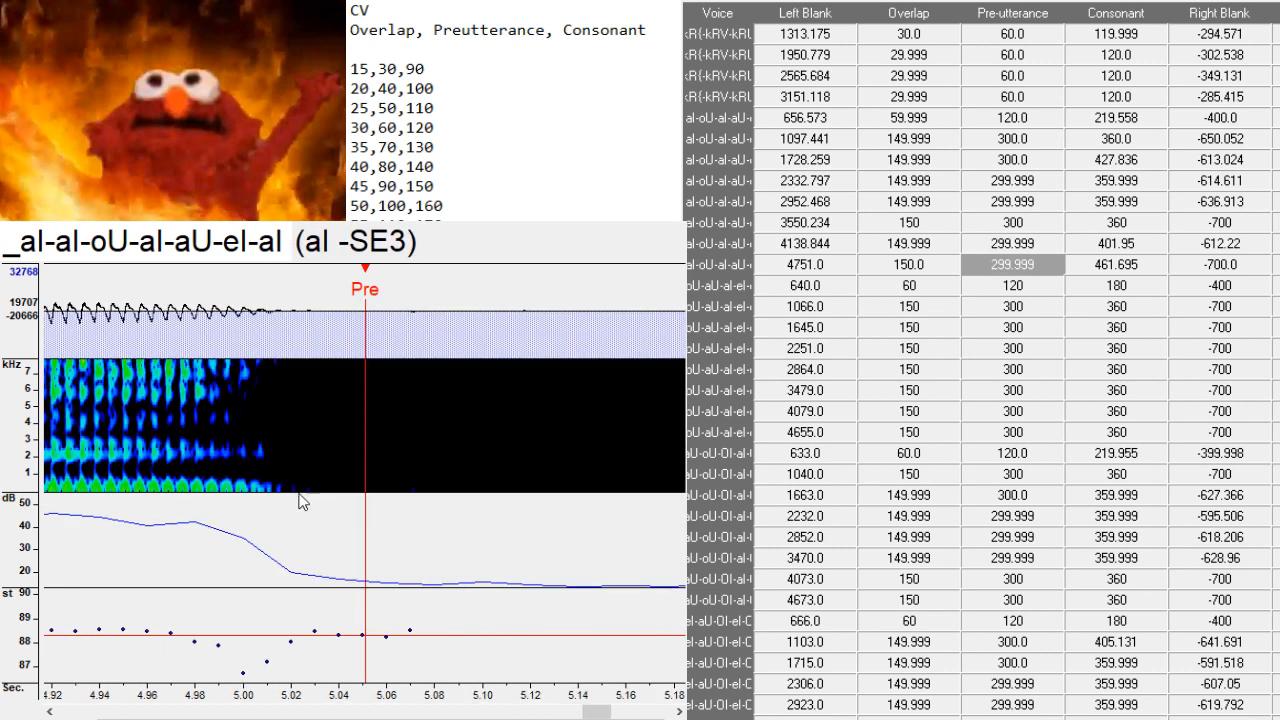
left_click(251, 488)
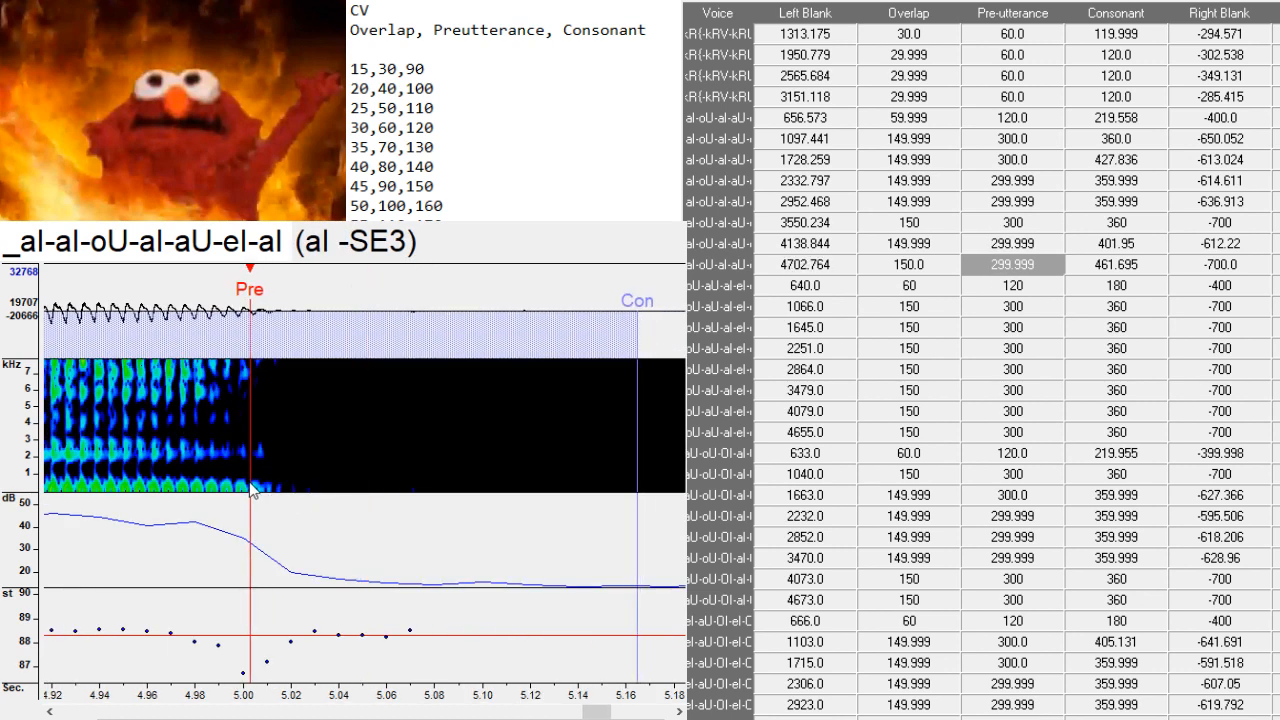
- Move the pre-utterance of "- oUSE3" in _oU-oU-aU-aI-eI-oU-eI to the vowel onset at about 0.816 s
key("Down")
left_click(498, 475)
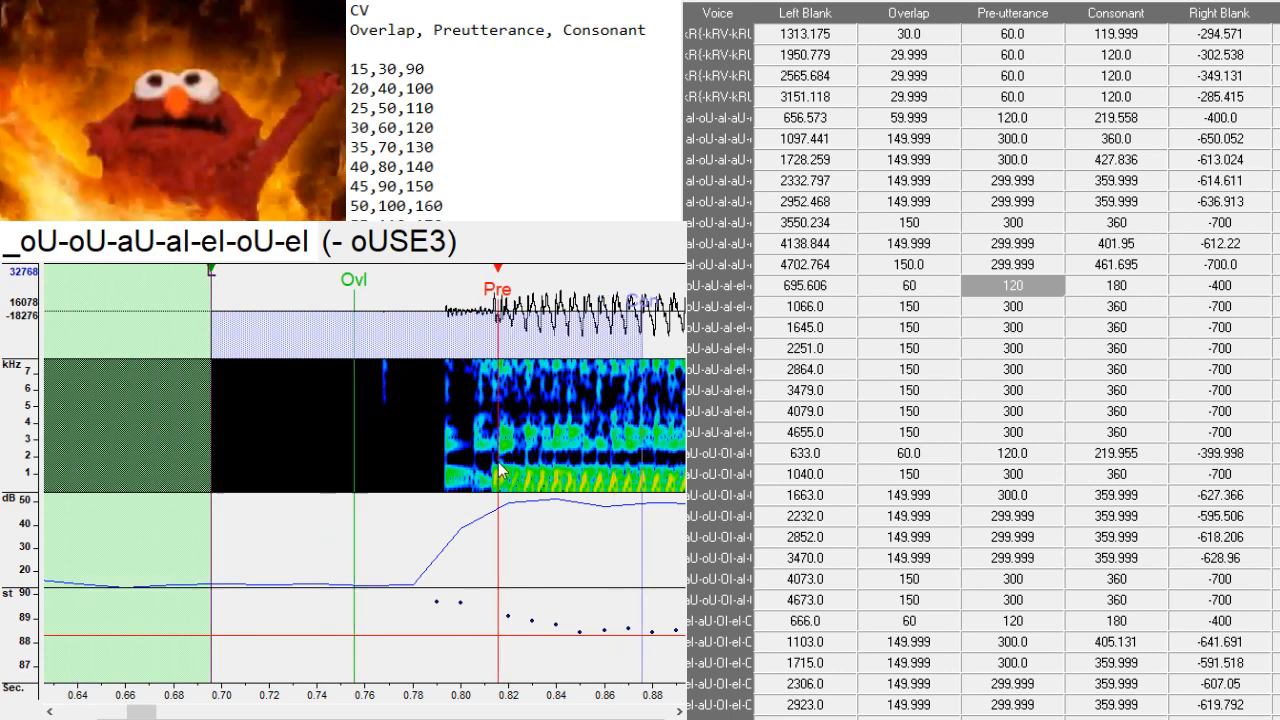
- Fine-tune the pre-utterance of "- oUSE3" to about 0.815 s and align that of "oU oUSE3" with the vowel onset at about 1.400 s
left_click(498, 464)
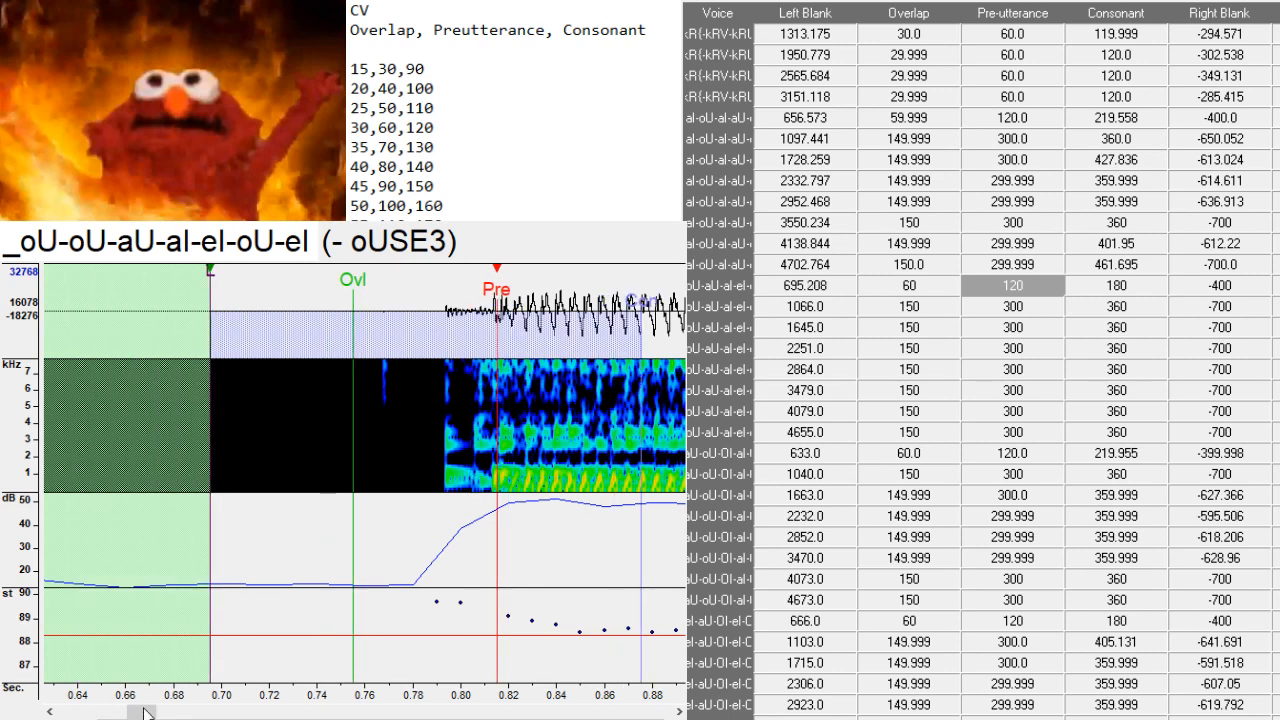
left_click_drag(146, 713, 197, 714)
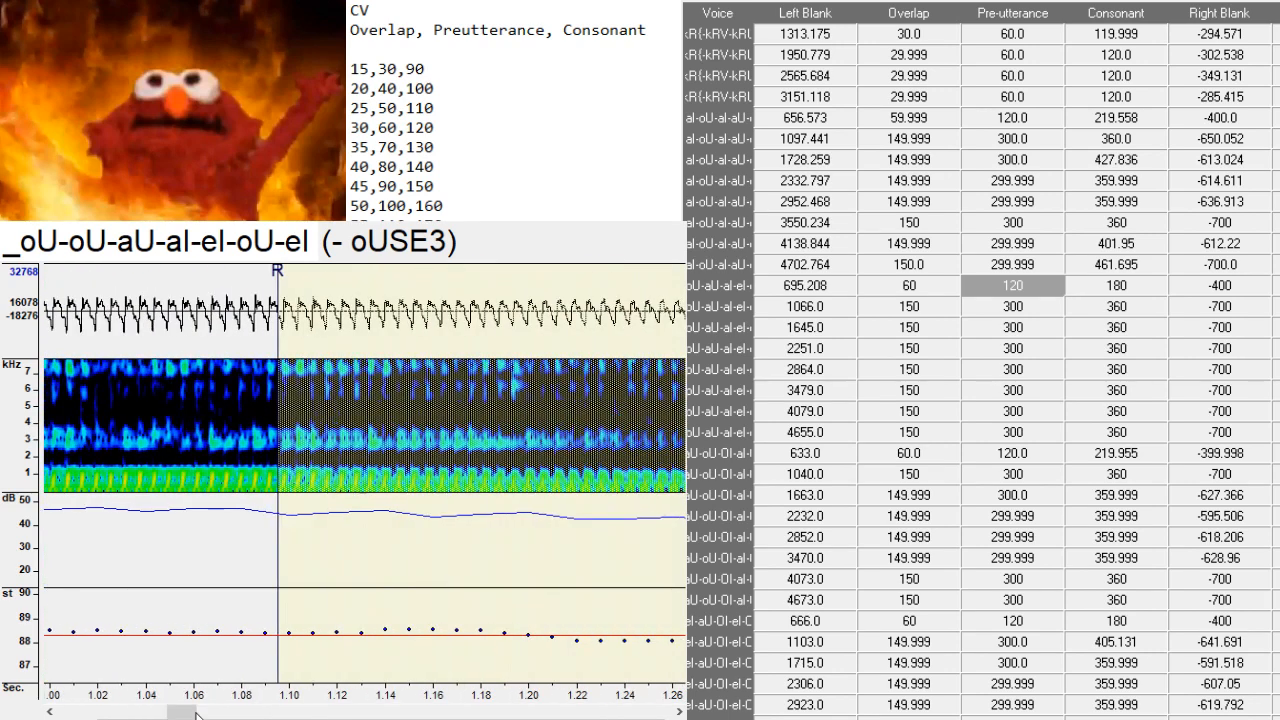
key("Down")
left_click(445, 472)
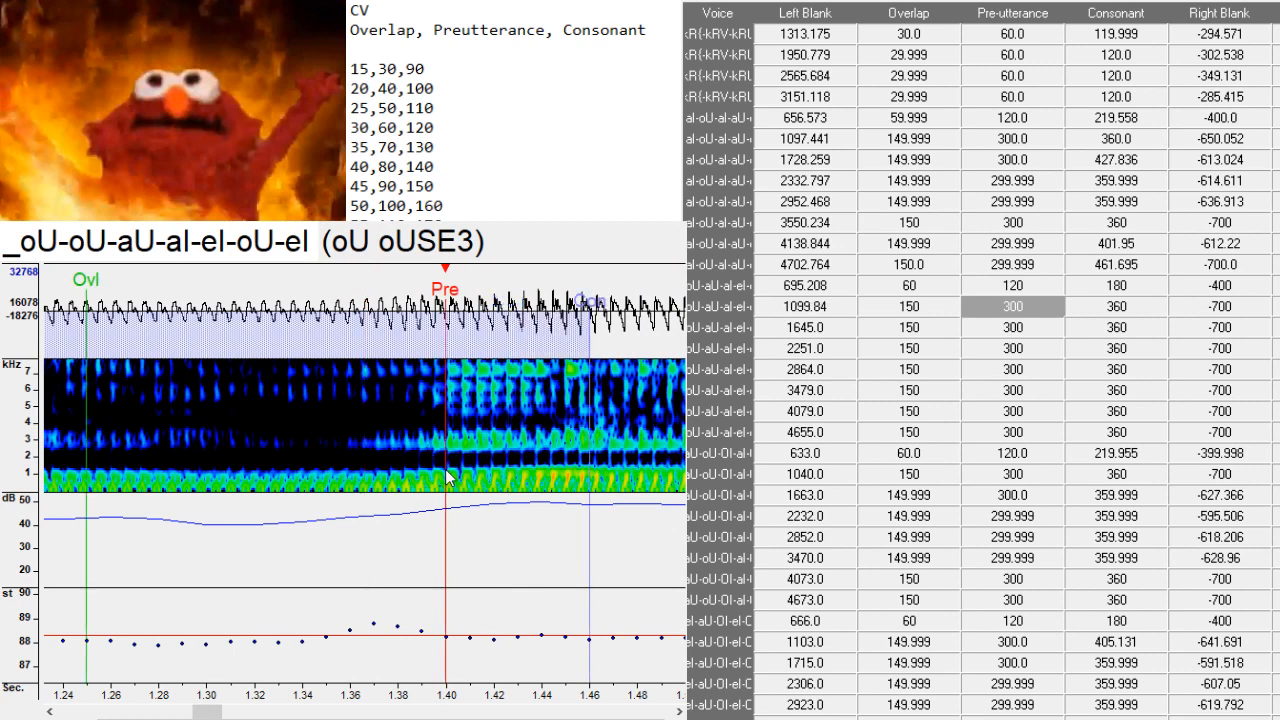
scroll(445, 476, "up", 1)
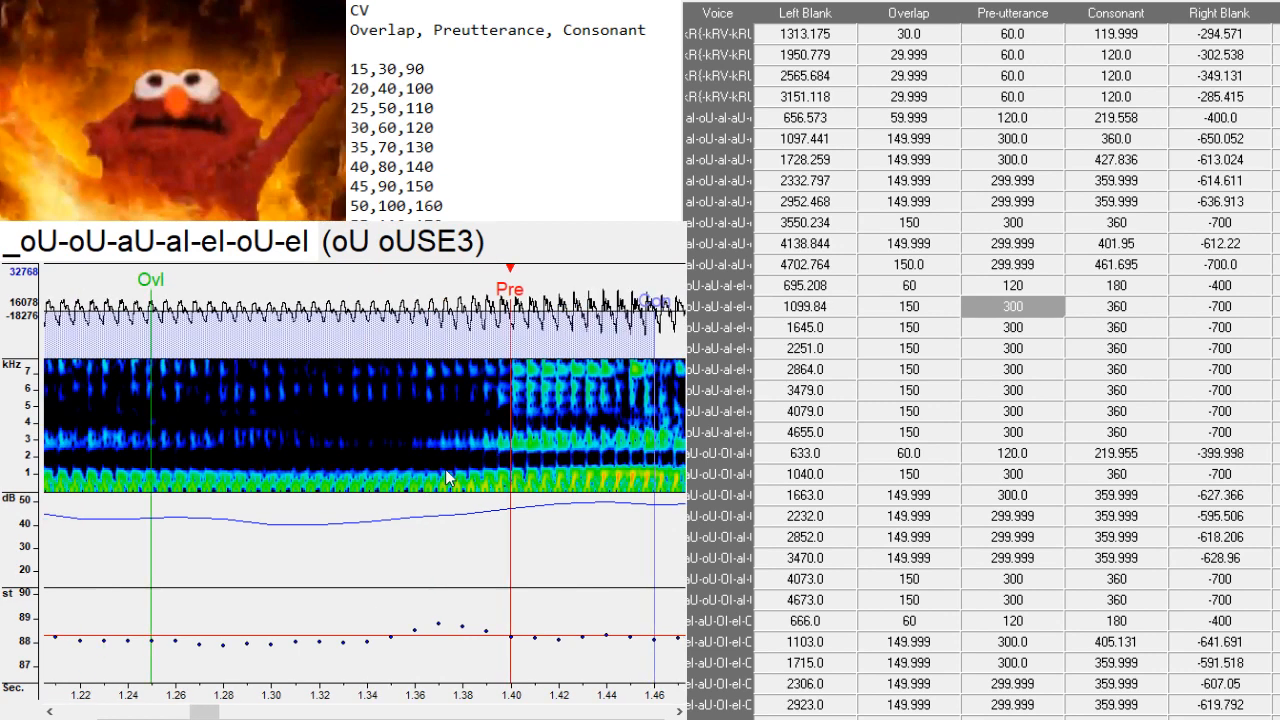
- Align the pre-utterances of "oU aUSE3" at about 1.975 s and "aU aISE3" at about 2.535 s with their second vowels' onsets
key("Down")
left_click(445, 469)
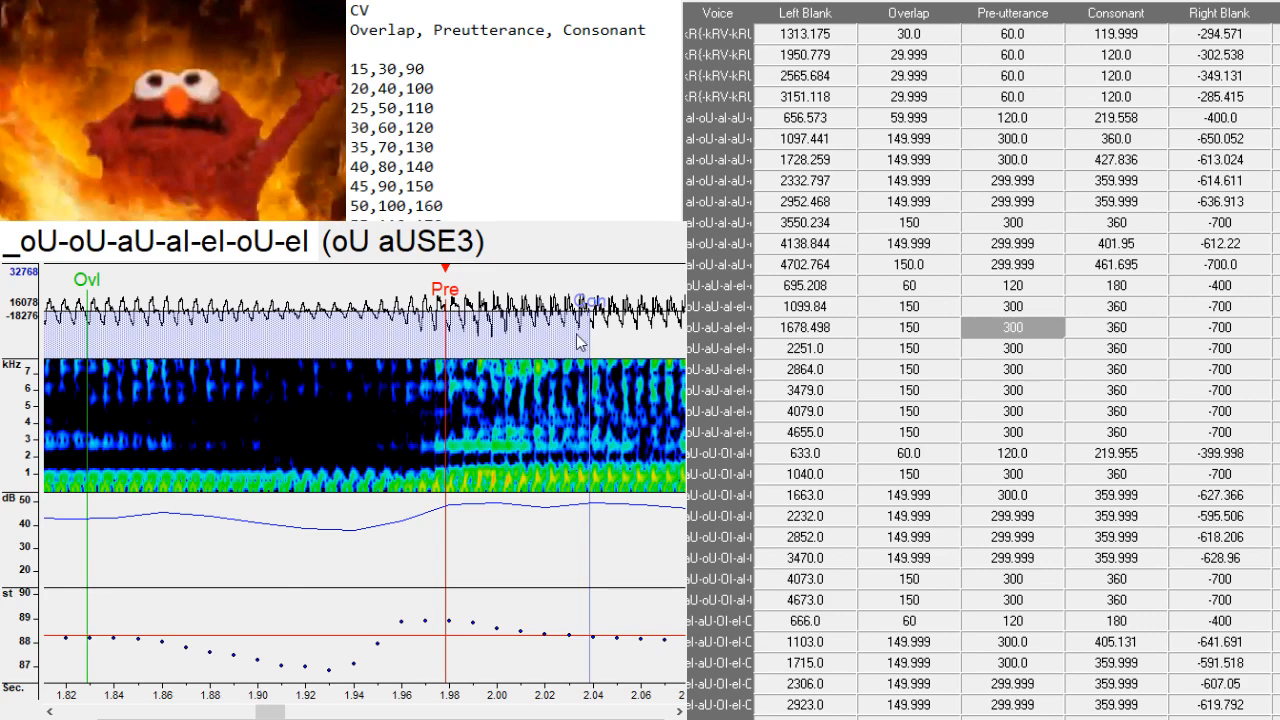
left_click_drag(446, 483, 436, 482)
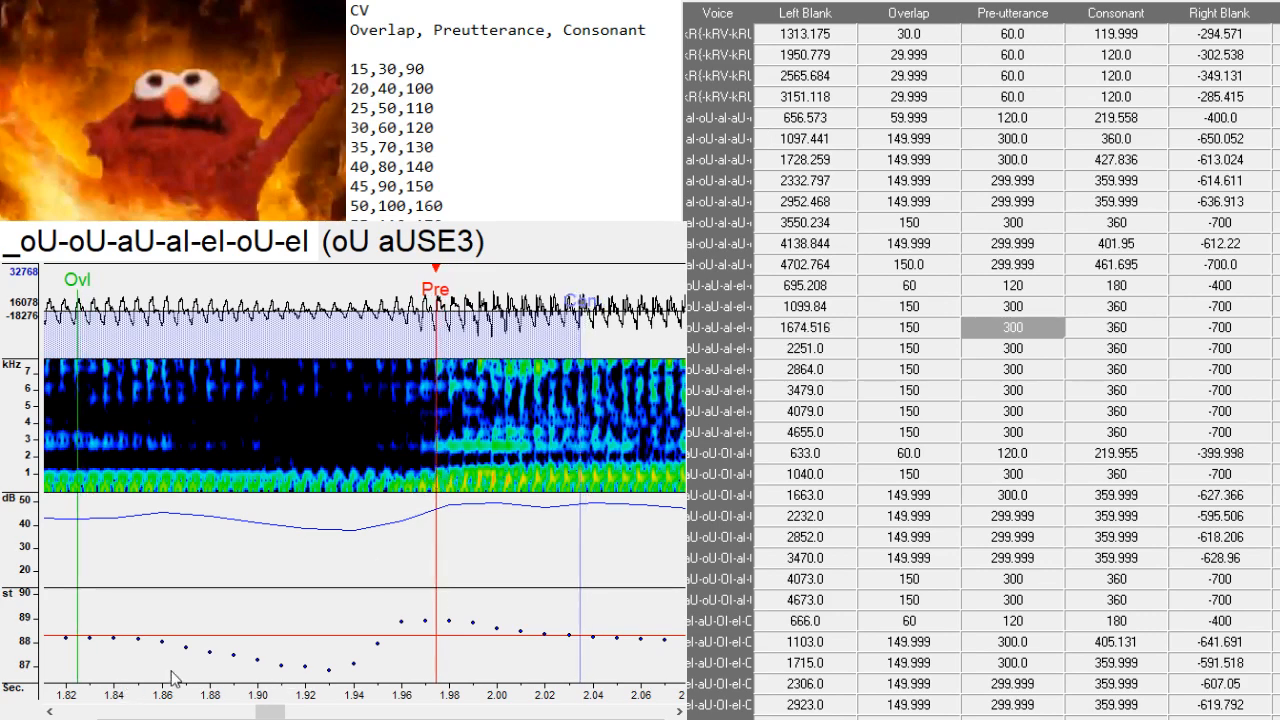
left_click_drag(272, 712, 308, 712)
key("Down")
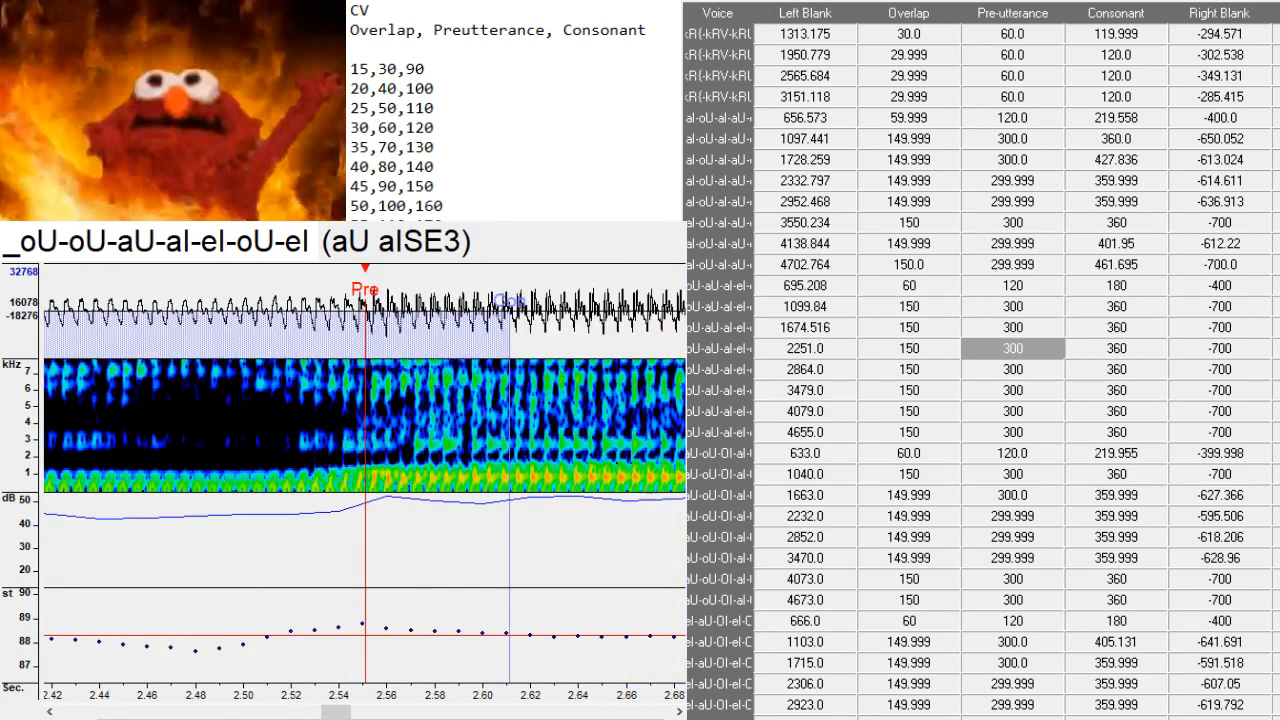
left_click_drag(340, 490, 331, 505)
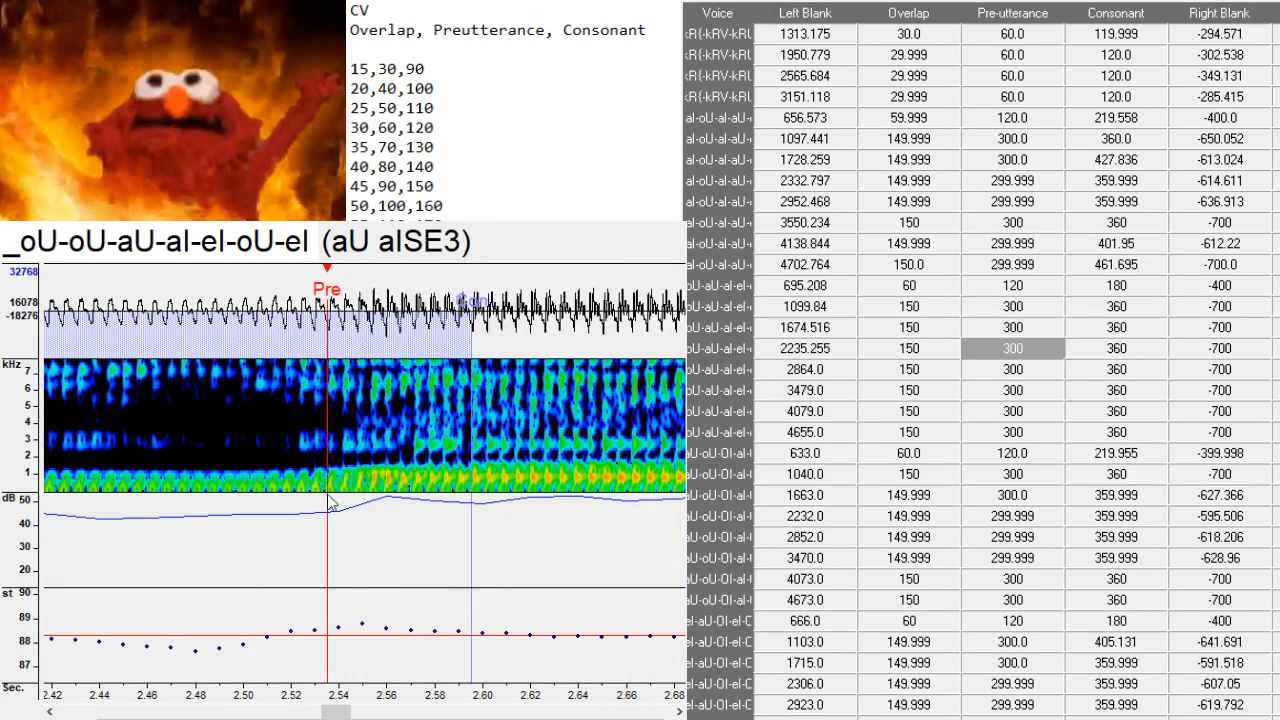
- Align the pre-utterances of "aI eISE3" at about 3.151 s and "eI oUSE3" at about 3.773 s with their second vowels' onsets
key("Down")
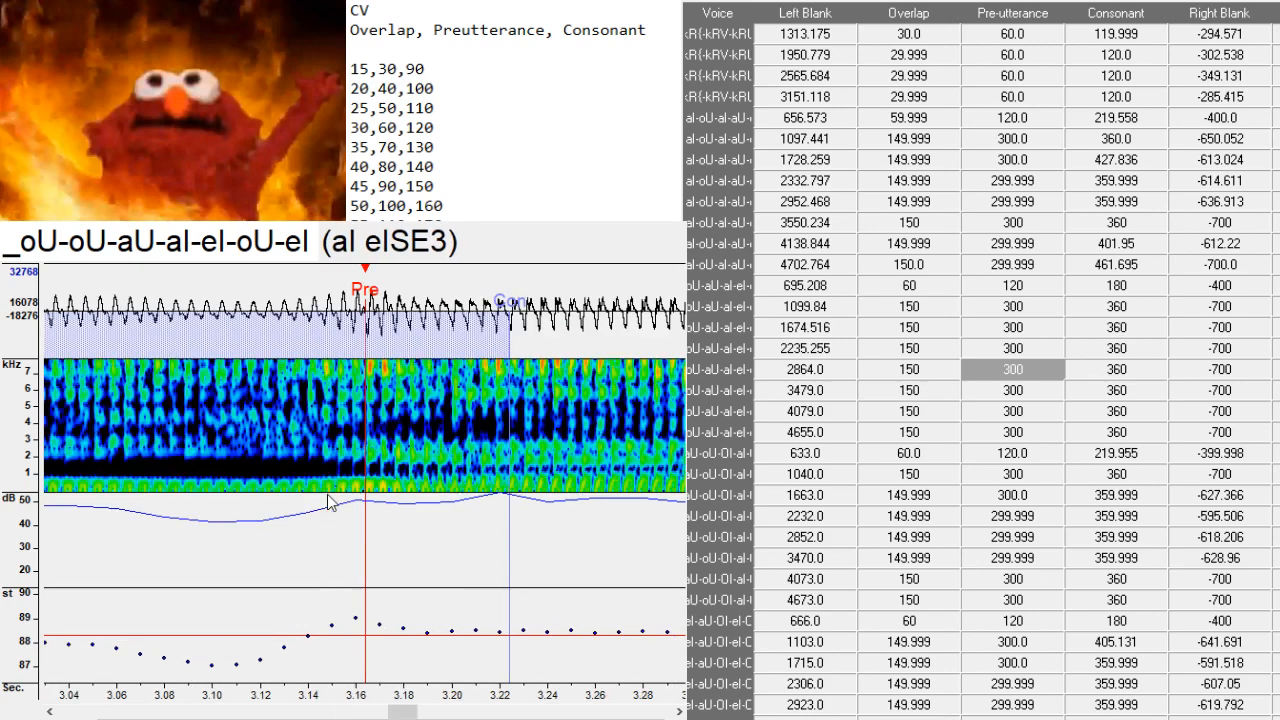
left_click_drag(329, 492, 336, 492)
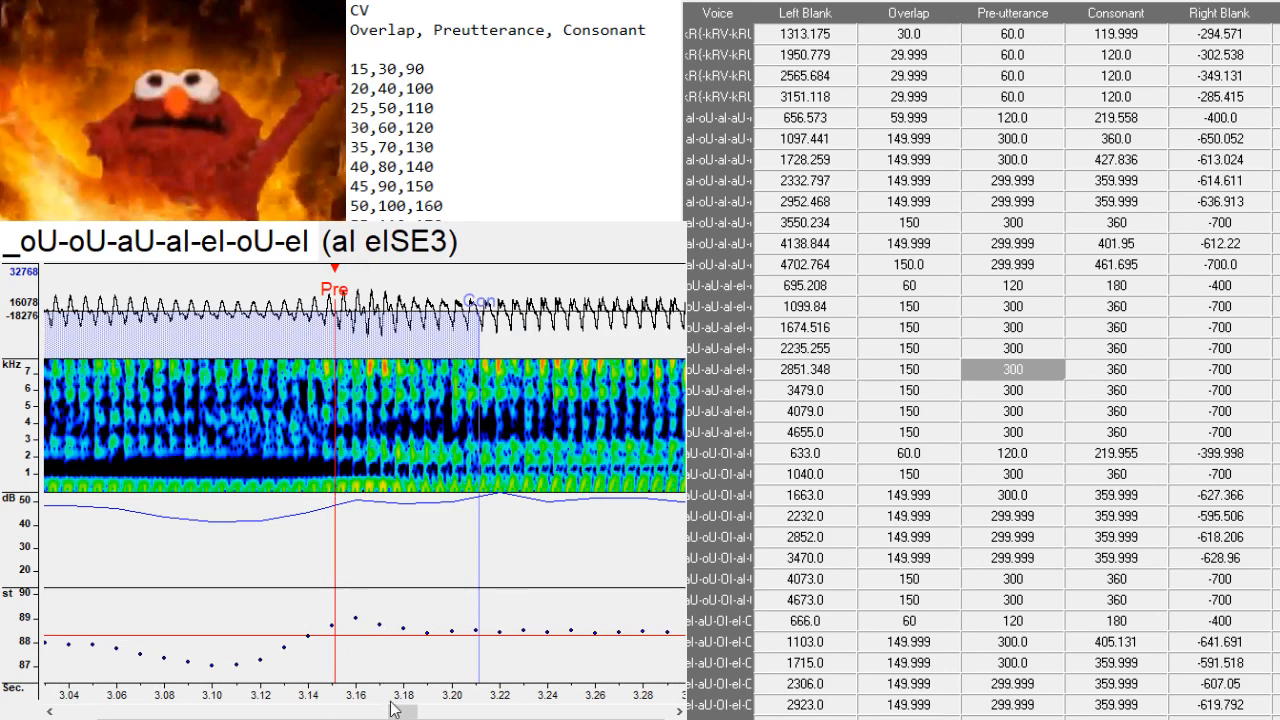
left_click_drag(408, 712, 430, 712)
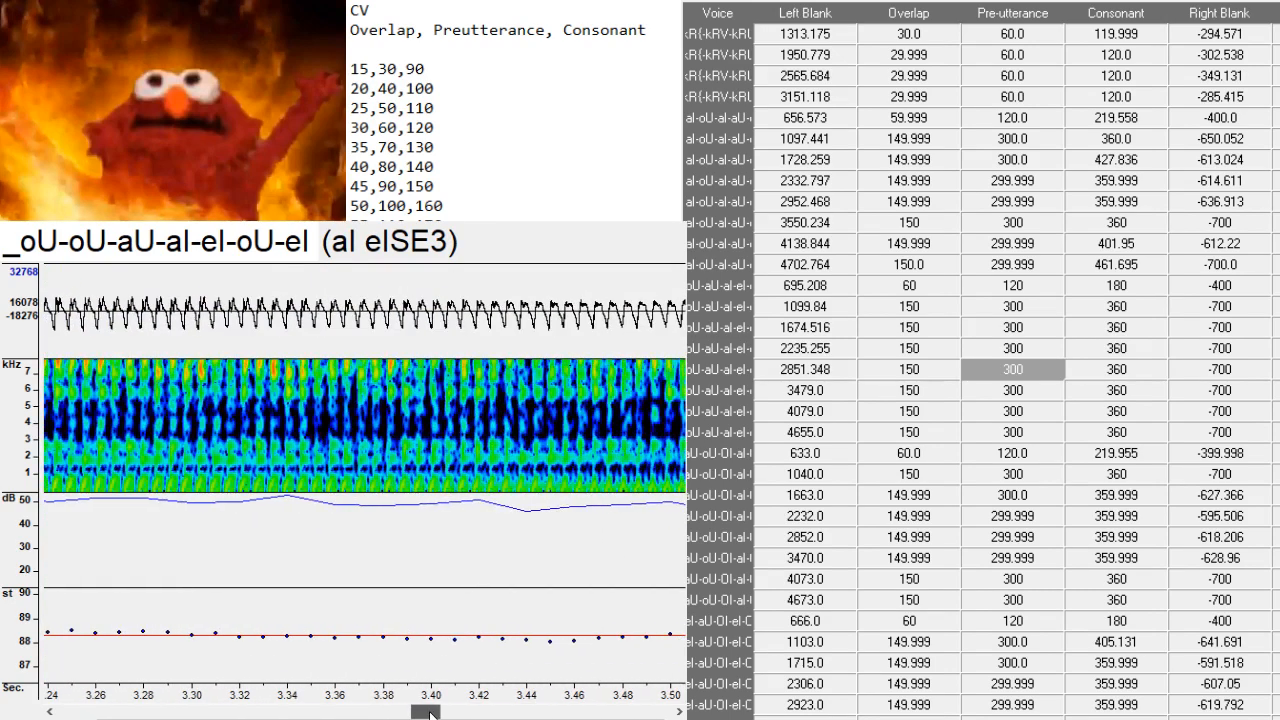
key("Down")
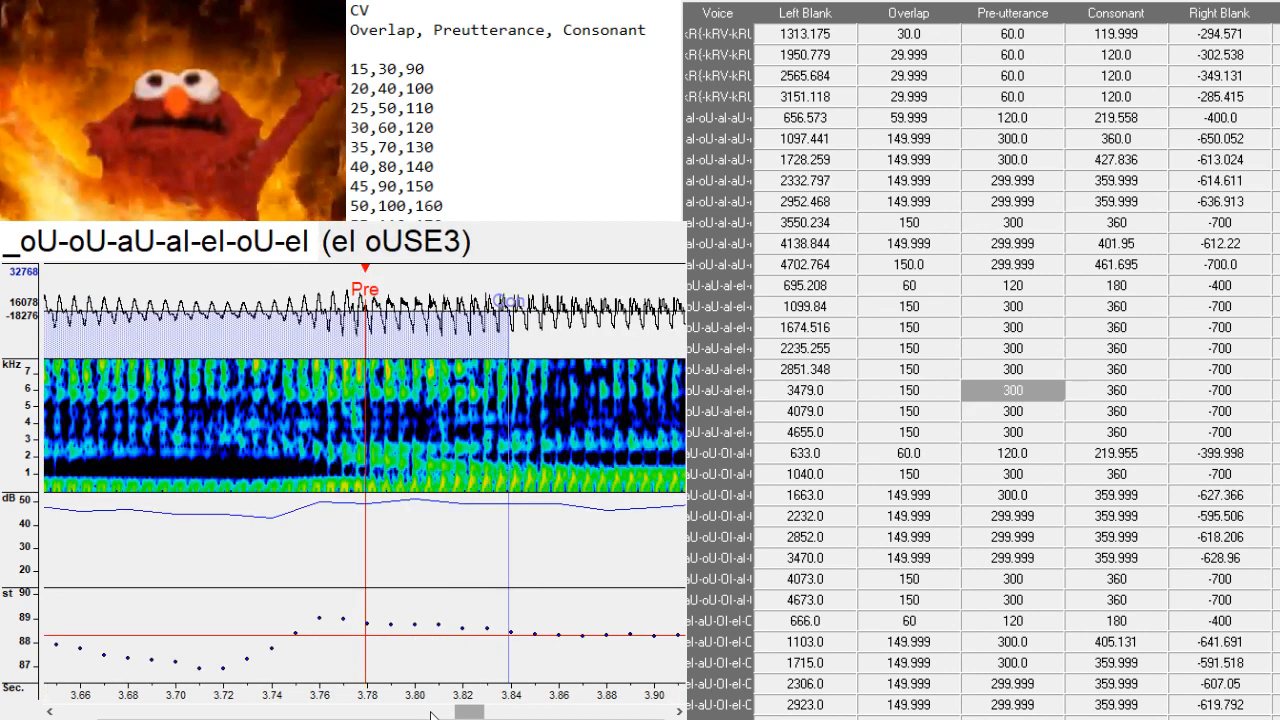
left_click_drag(358, 500, 356, 497)
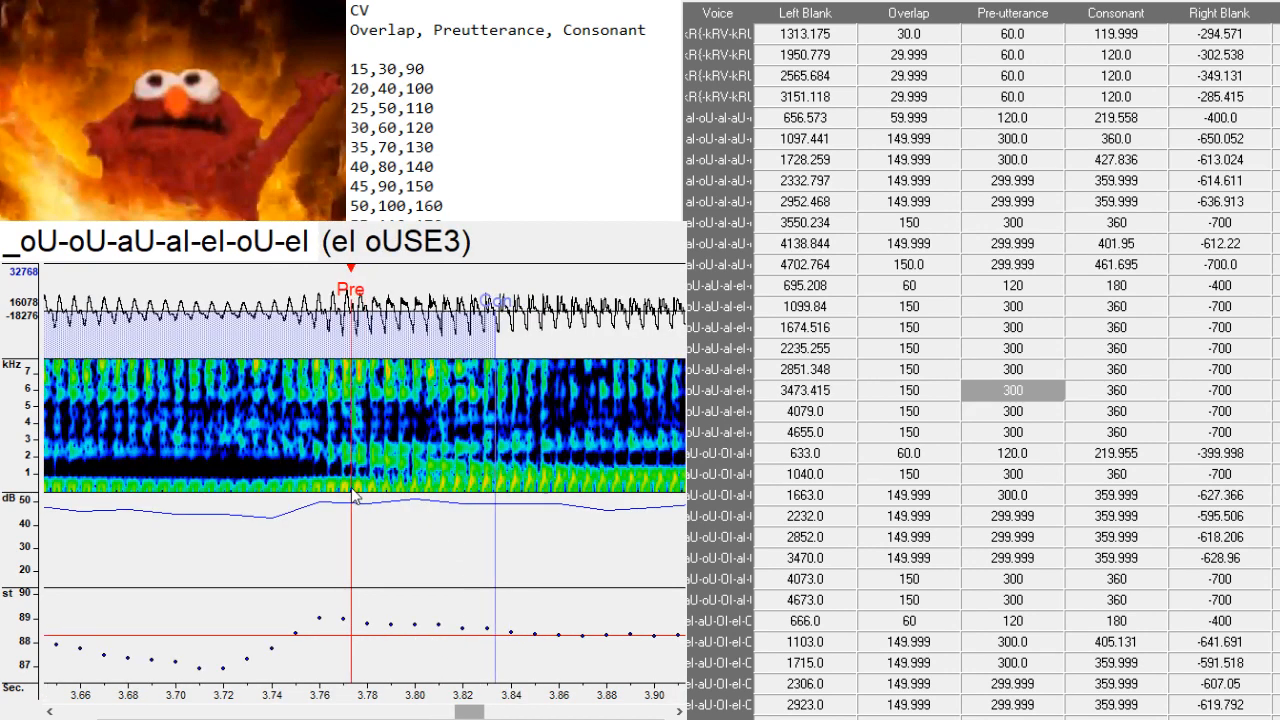
left_click_drag(486, 712, 516, 716)
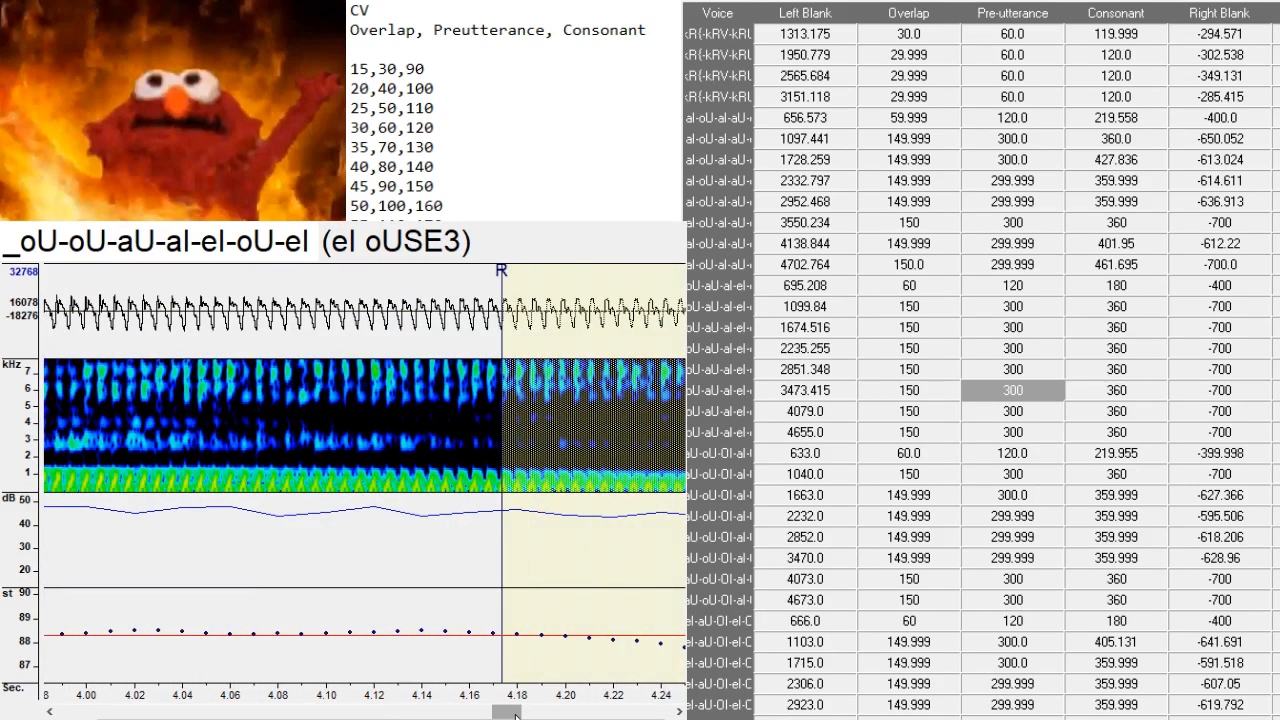
- Align the pre-utterance of "oU eISE3" with the vowel onset at about 4.346 s and of "eI -SE3" with the sound's end at about 4.928 s
key("Down")
left_click(288, 472)
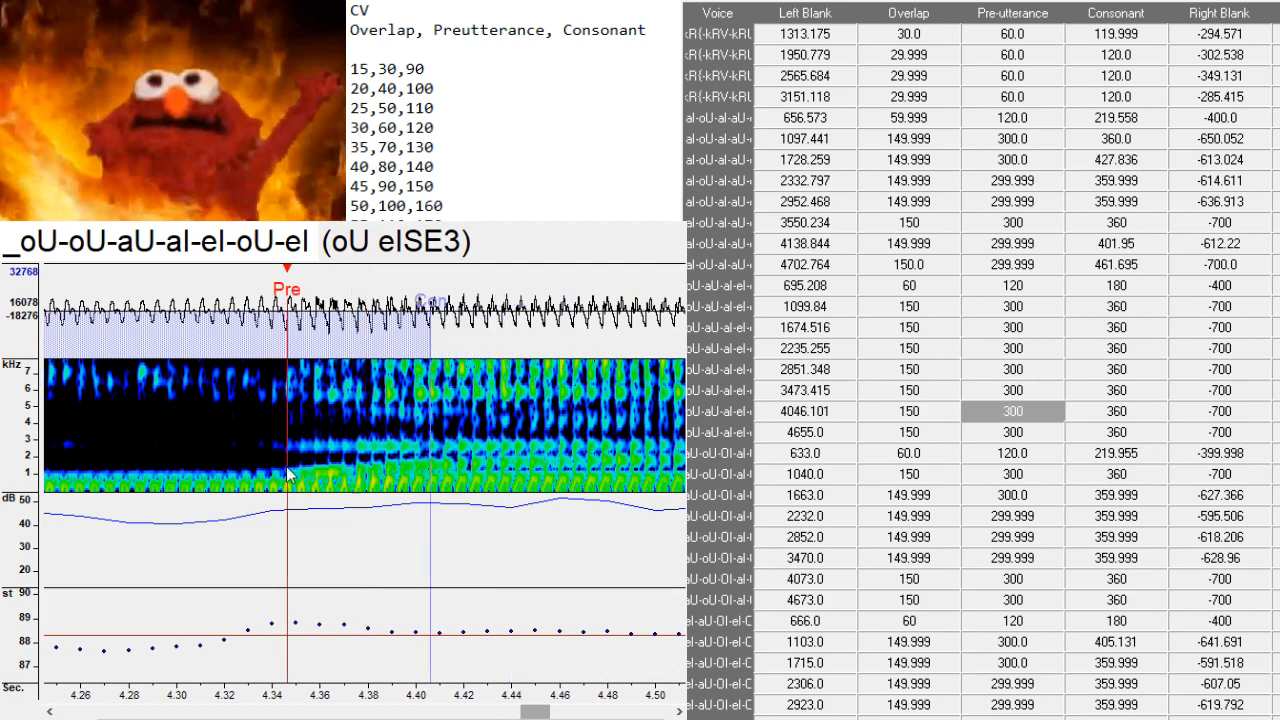
mouse_move(536, 716)
left_mouse_down()
mouse_move(513, 716)
mouse_move(555, 712)
left_mouse_up()
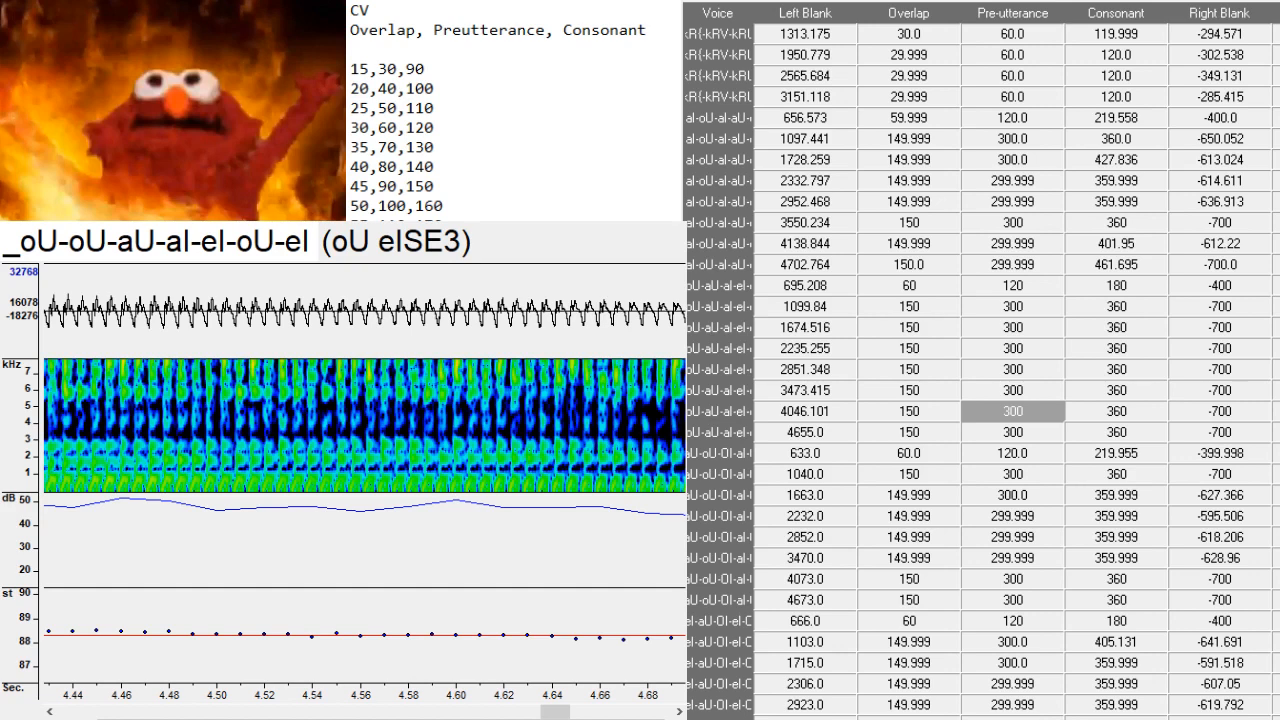
key("Down")
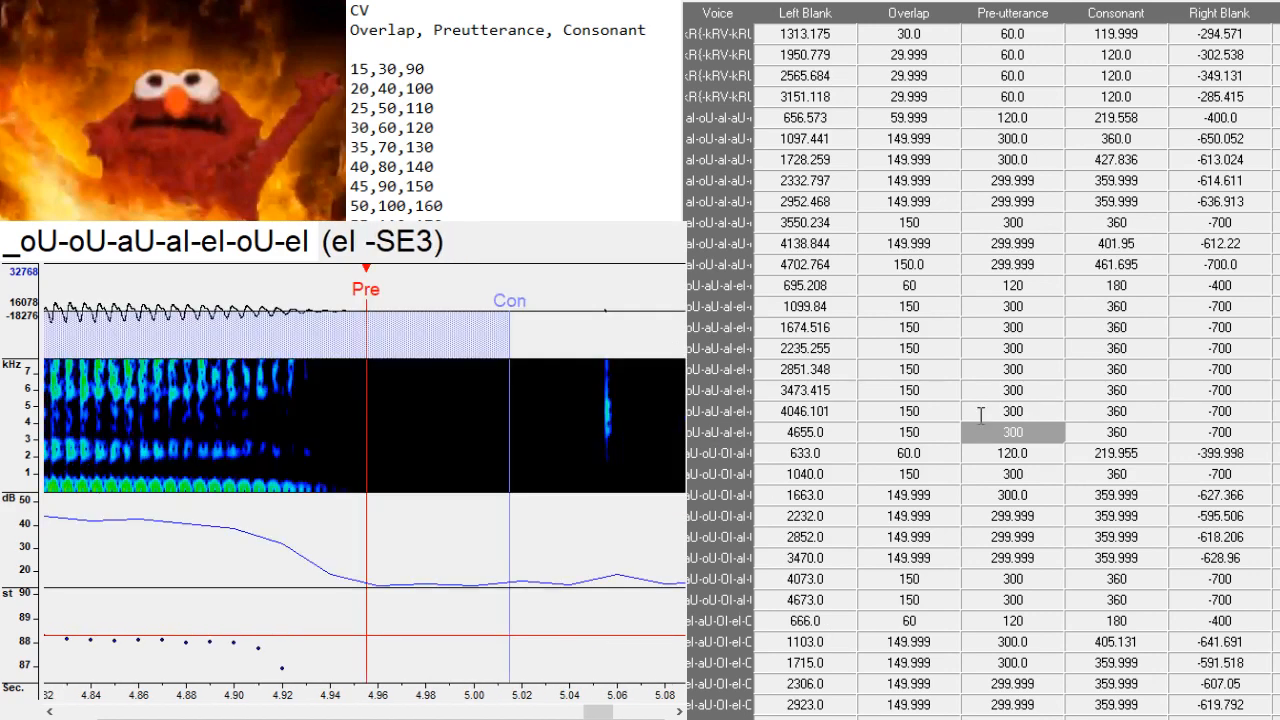
left_click_drag(367, 495, 303, 487)
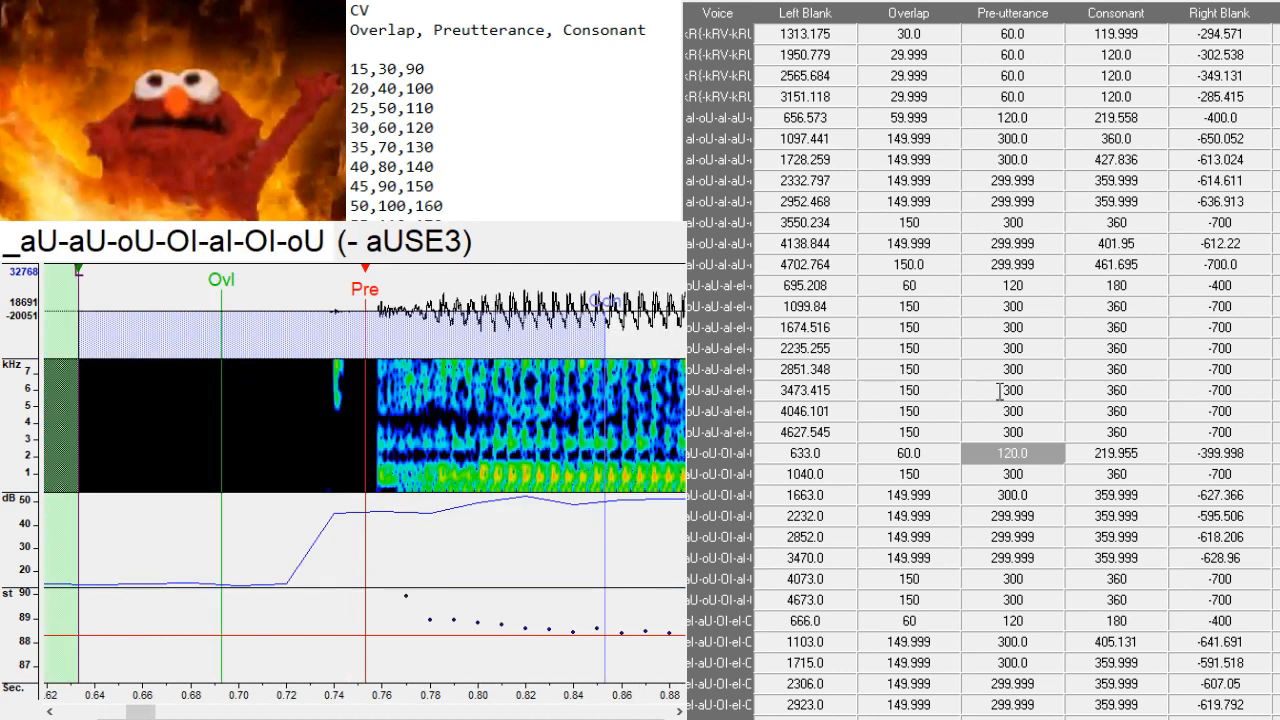
- In _aU-aU-oU-OI-aI-OI-oU, move the pre-utterances of "- aUSE3" to about 0.775 s and "aU aUSE3" to about 1.369 s, at the vowel onsets
key("Down")
left_click_drag(388, 492, 435, 498)
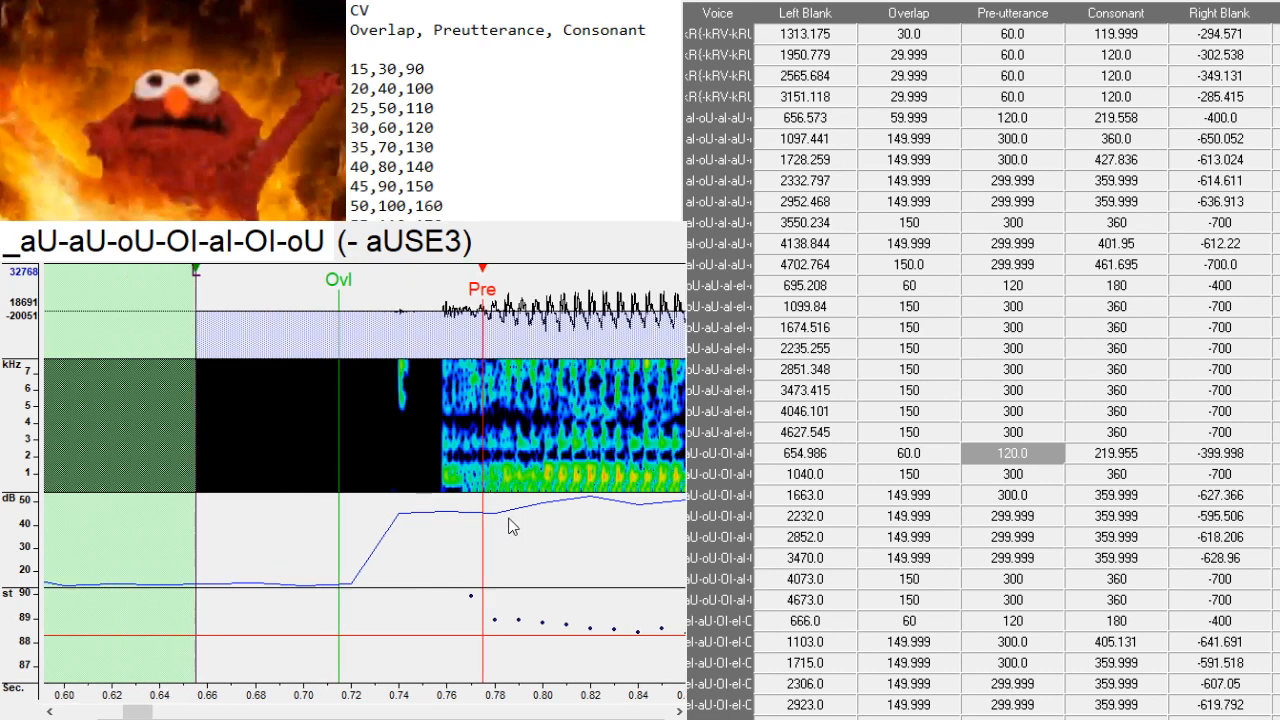
key("Down")
left_click_drag(448, 482, 437, 480)
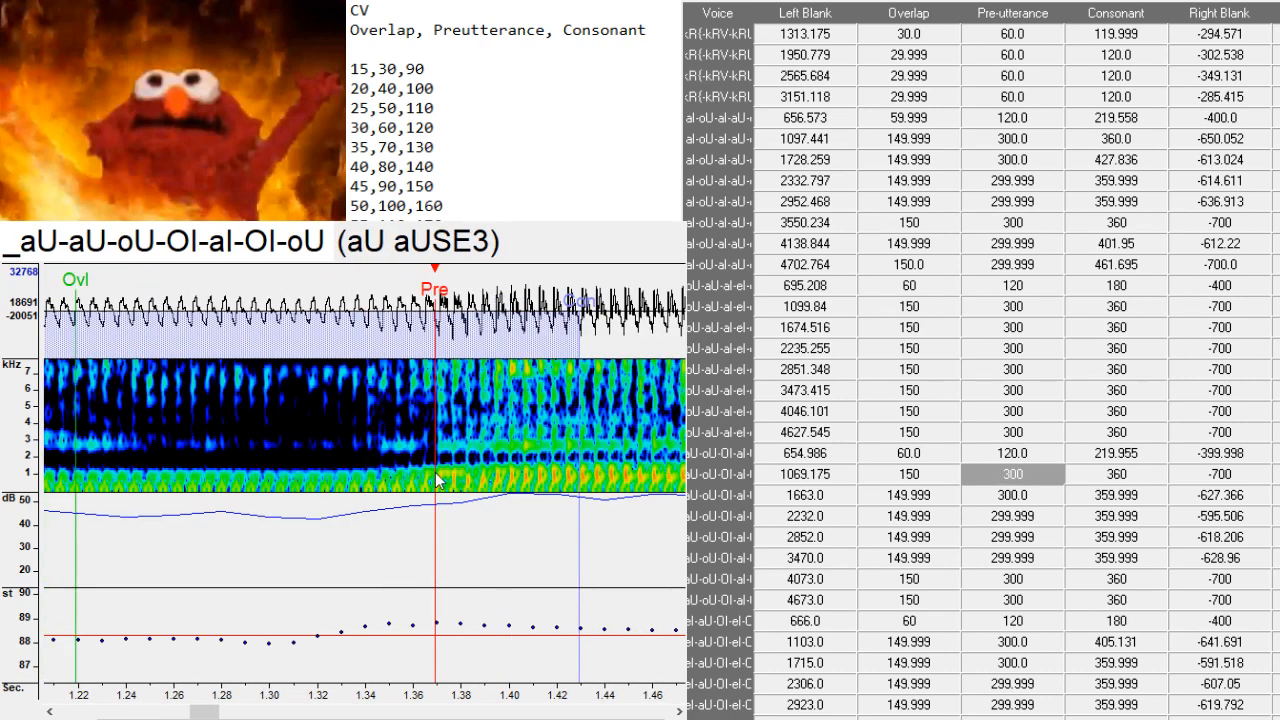
- Align the pre-utterances of "aU oUSE3" at about 1.961 s and "oU OISE3" at about 2.565 s with their second vowels' onsets
key("Down")
left_click_drag(343, 506, 362, 503)
key("Down")
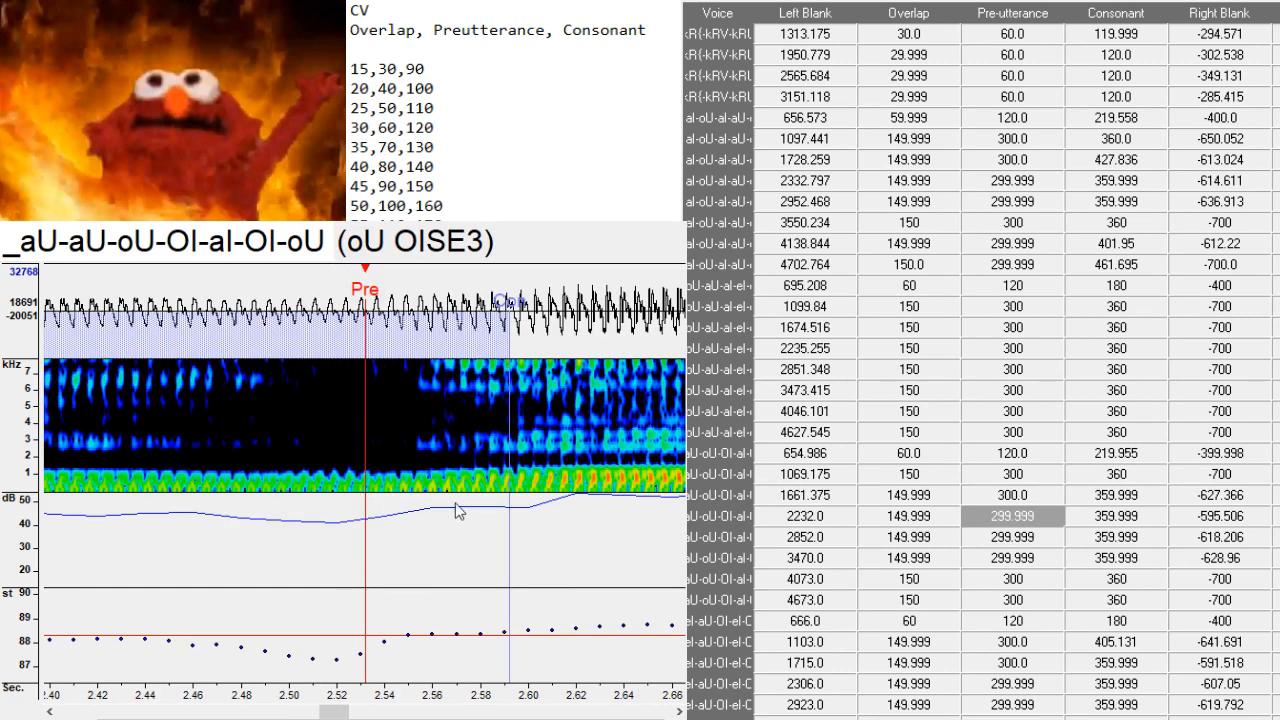
left_click_drag(455, 503, 447, 497)
- Align the pre-utterances of "OI aISE3" at about 3.190 s and "aI OISE3" at about 3.794 s with their second vowels' onsets
key("Down")
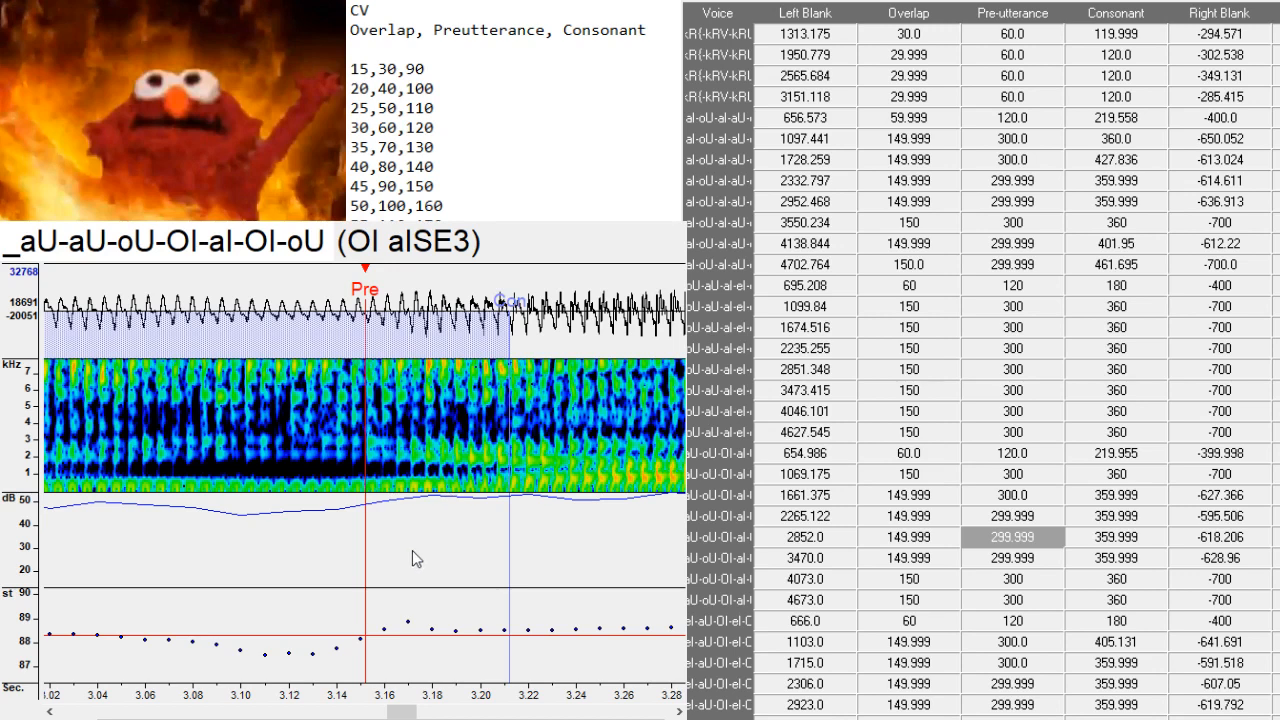
left_click(458, 488)
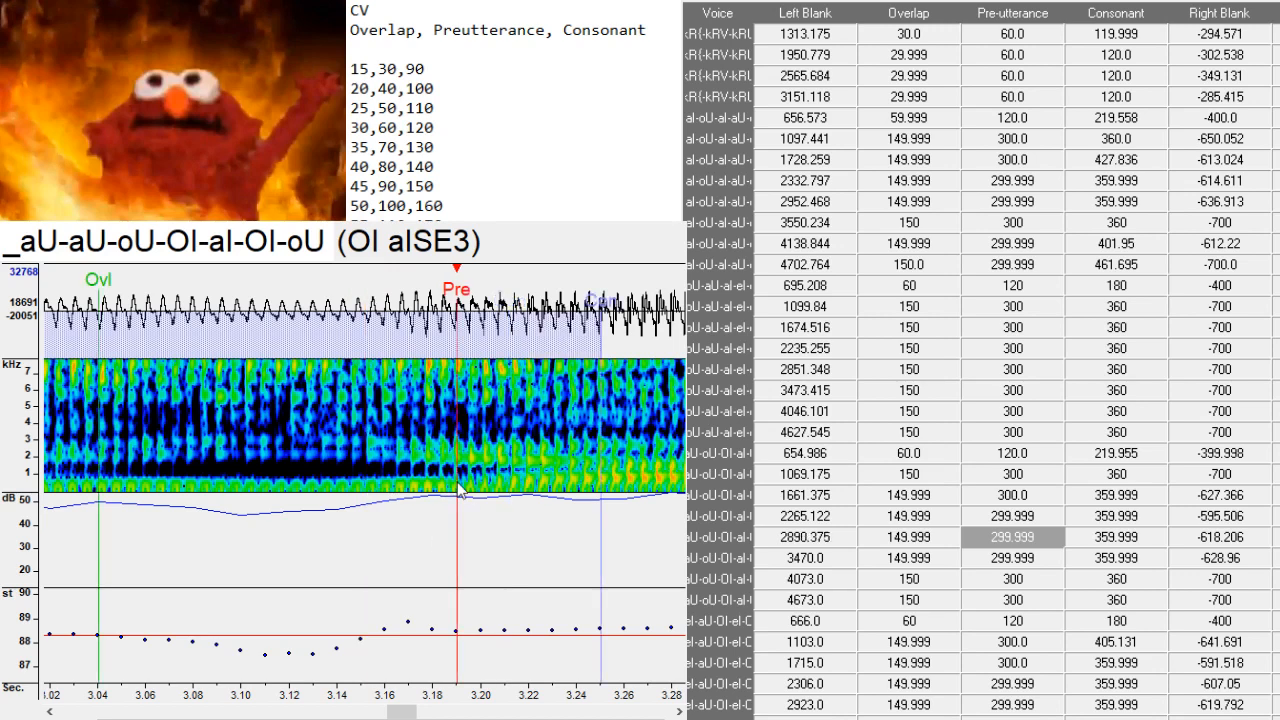
scroll(460, 488, "up", 1)
key("Down")
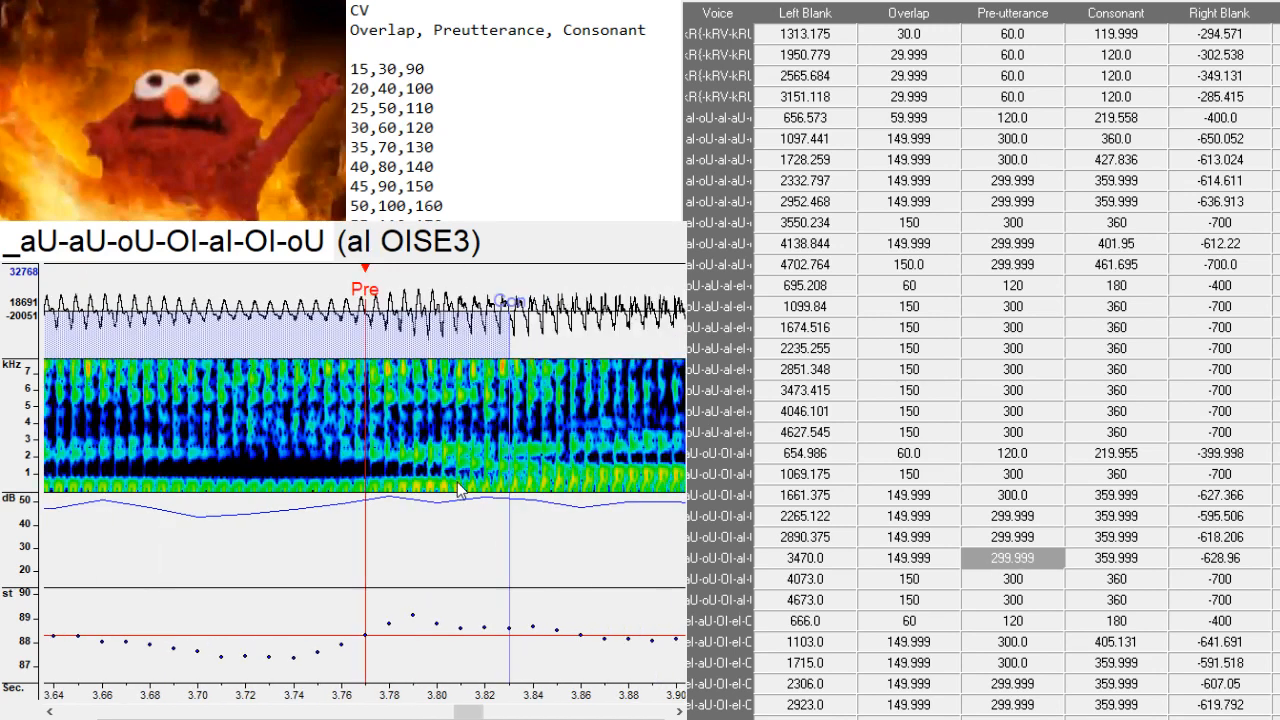
left_click(422, 492)
- Align the pre-utterance of "OI oUSE3" with the vowel onset at about 4.392 s and of "oU -SE3" with the fading sound at about 4.984 s
key("Down")
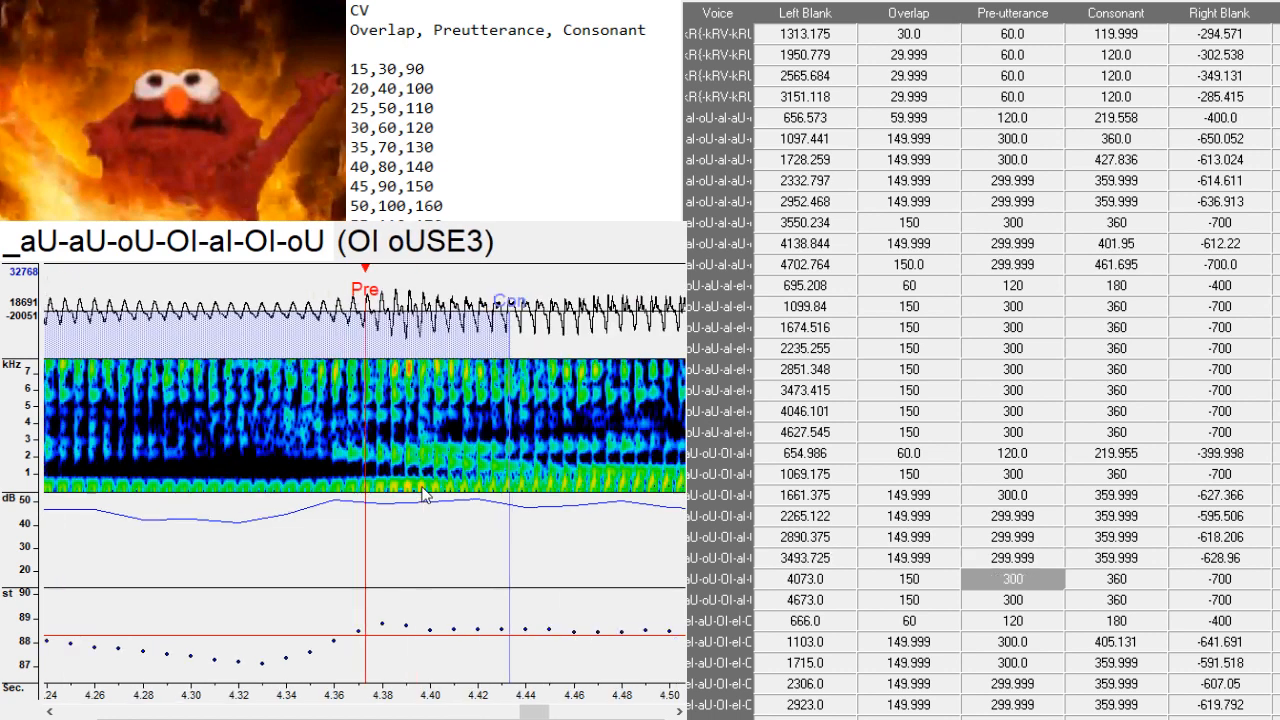
left_click(412, 492)
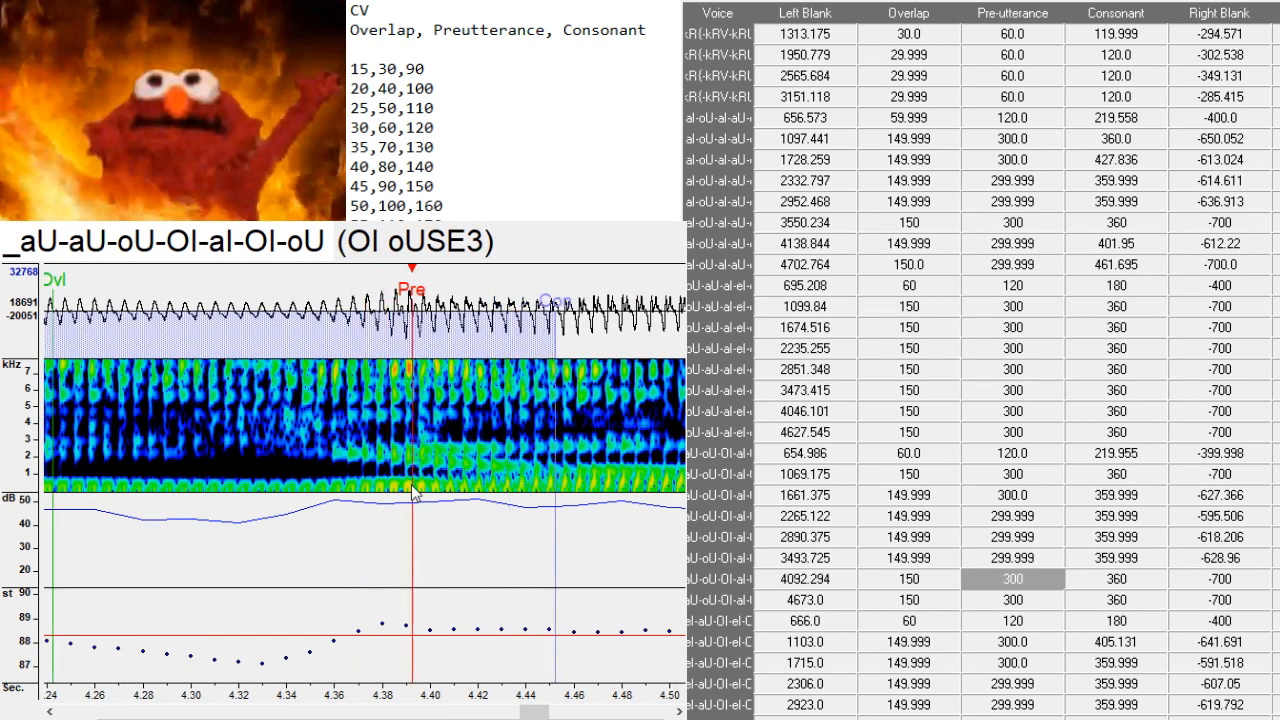
key("Down")
left_click(382, 492)
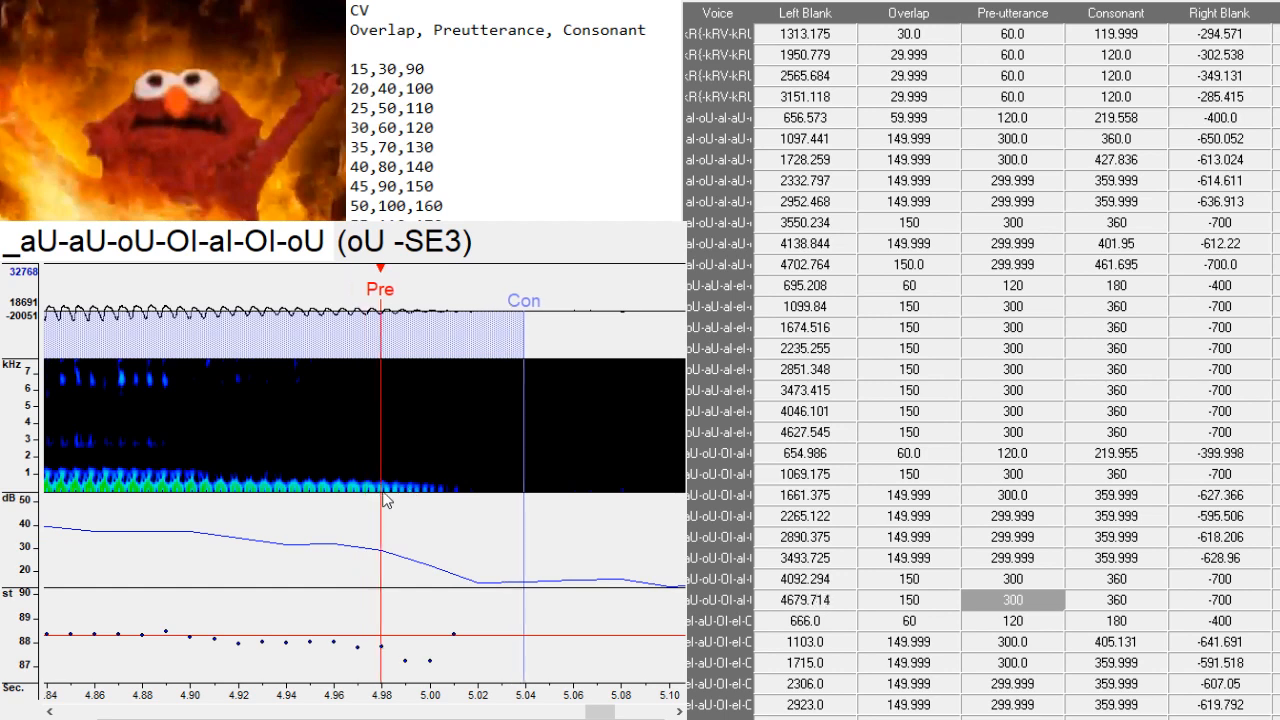
left_click_drag(384, 495, 392, 492)
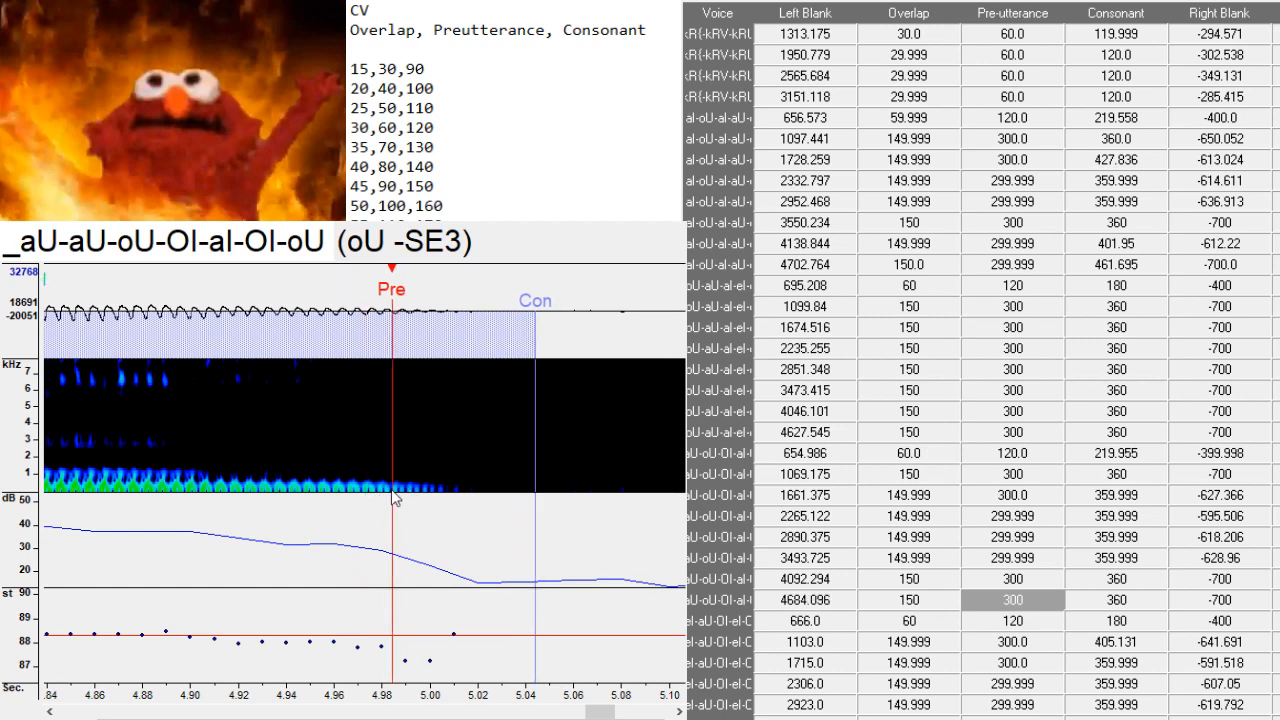
- In _eI-eI-aU-OI-eI-OI-OI, move the pre-utterances of "- eISE3" to about 0.743 s and "eI eISE3" to about 1.348 s, at the vowel onsets
key("Down")
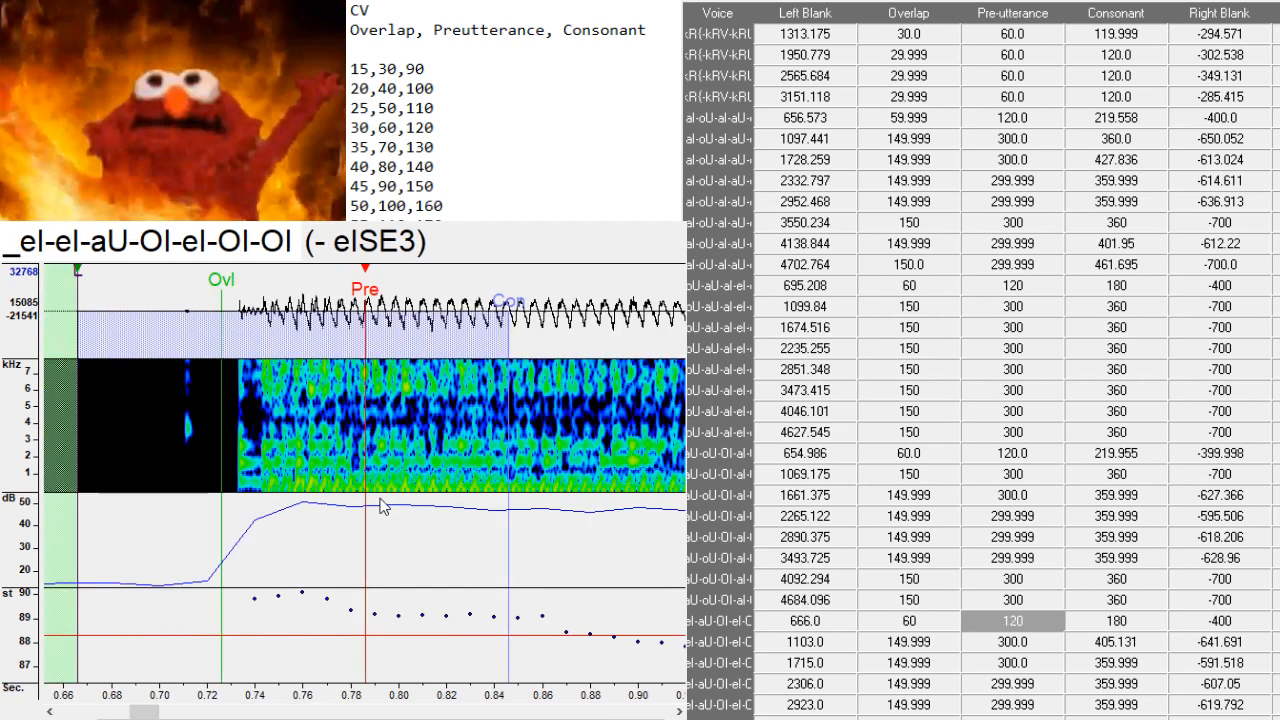
left_click(267, 492)
left_click_drag(270, 494, 261, 489)
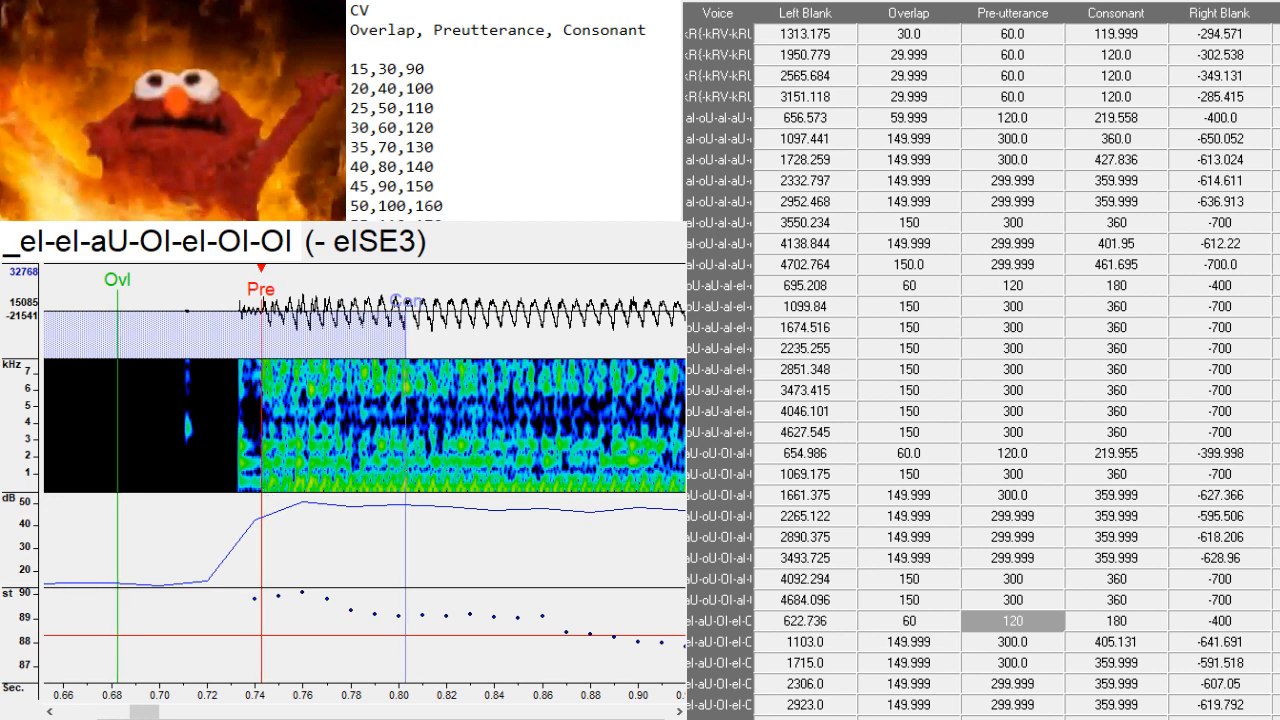
left_click_drag(157, 714, 187, 712)
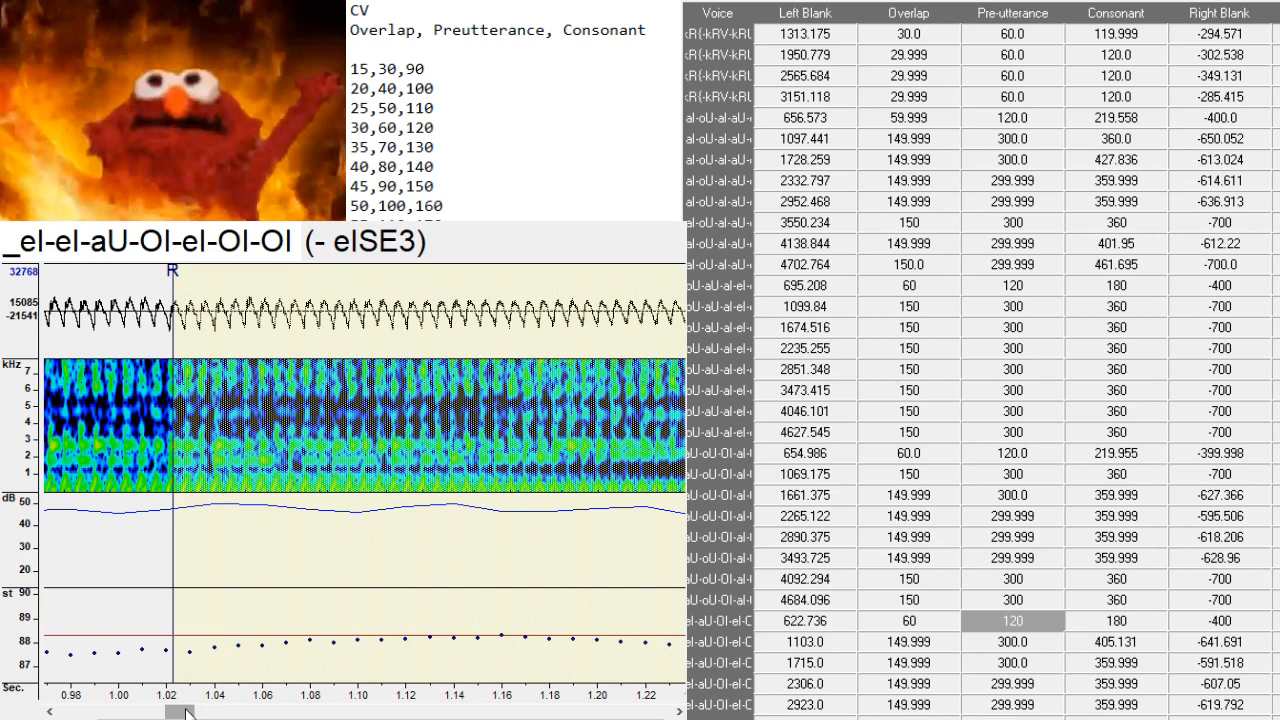
key("Down")
left_click(233, 450)
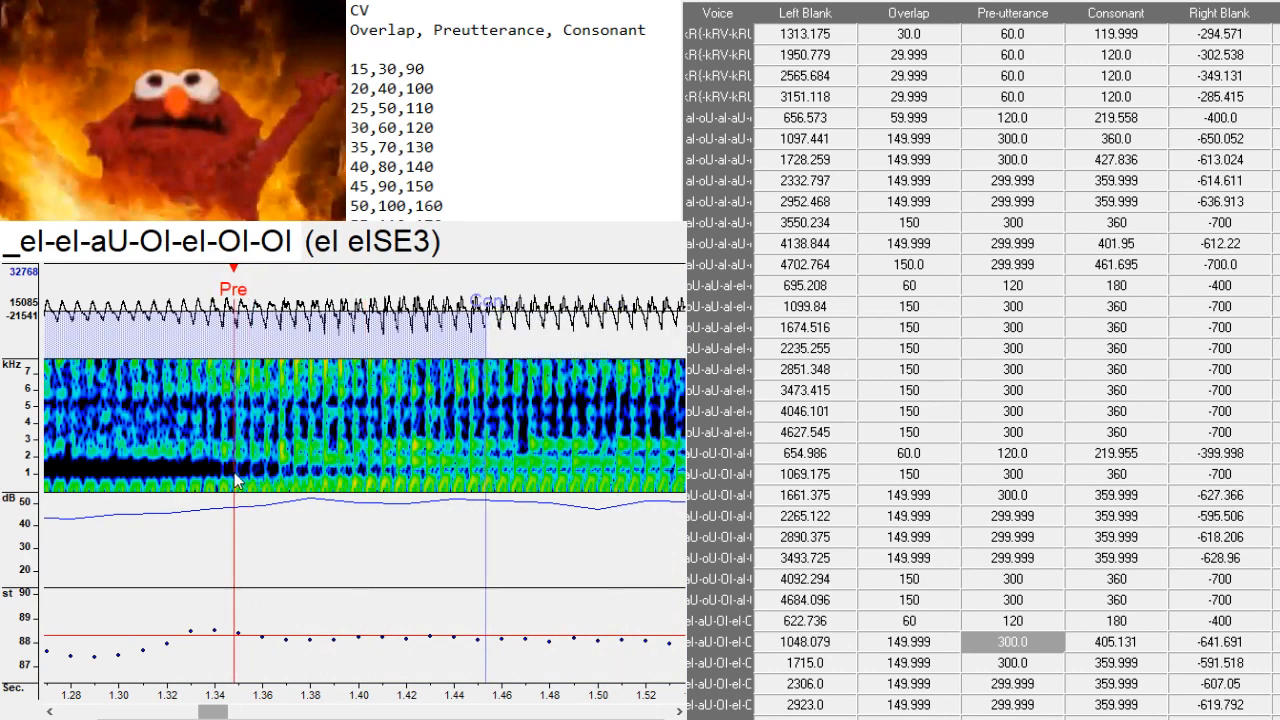
left_click_drag(218, 713, 245, 713)
- Align the pre-utterances of "eI aUSE3" at about 1.967 s and "aU OISE3" at about 2.556 s with their second vowels' onsets
key("Down")
left_click(250, 500)
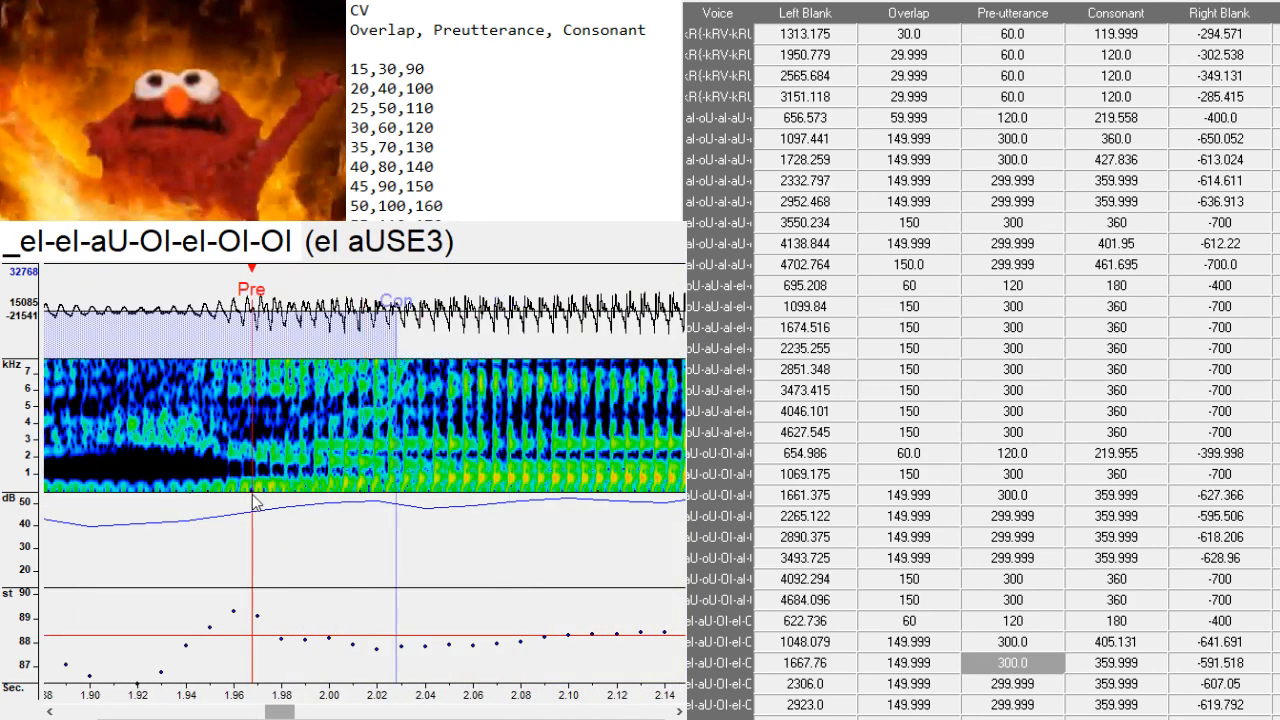
left_click_drag(286, 713, 316, 716)
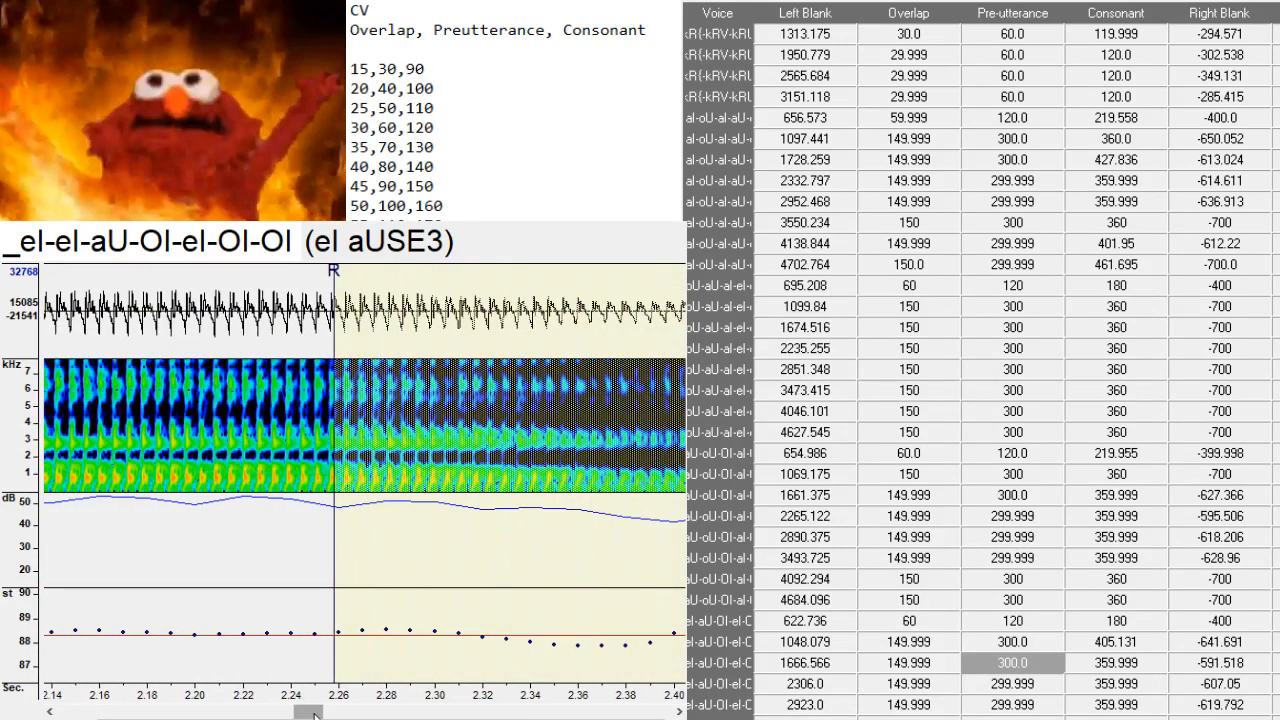
key("Down")
left_click_drag(252, 516, 247, 496)
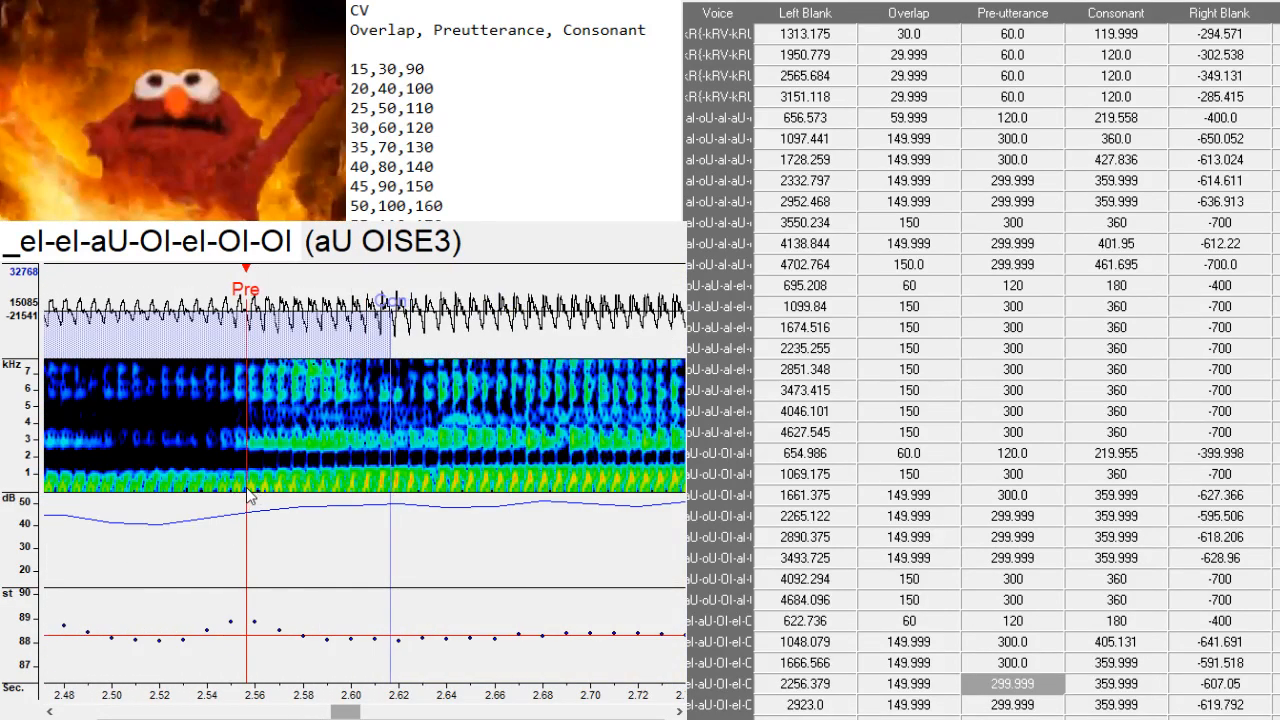
- In _eI-eI-aU-OI-eI-OI-OI, align the pre-utterance of "OI eISE3" with the second vowel's onset at about 3.188 s
mouse_move(352, 712)
left_mouse_down()
mouse_move(333, 712)
mouse_move(367, 712)
left_mouse_up()
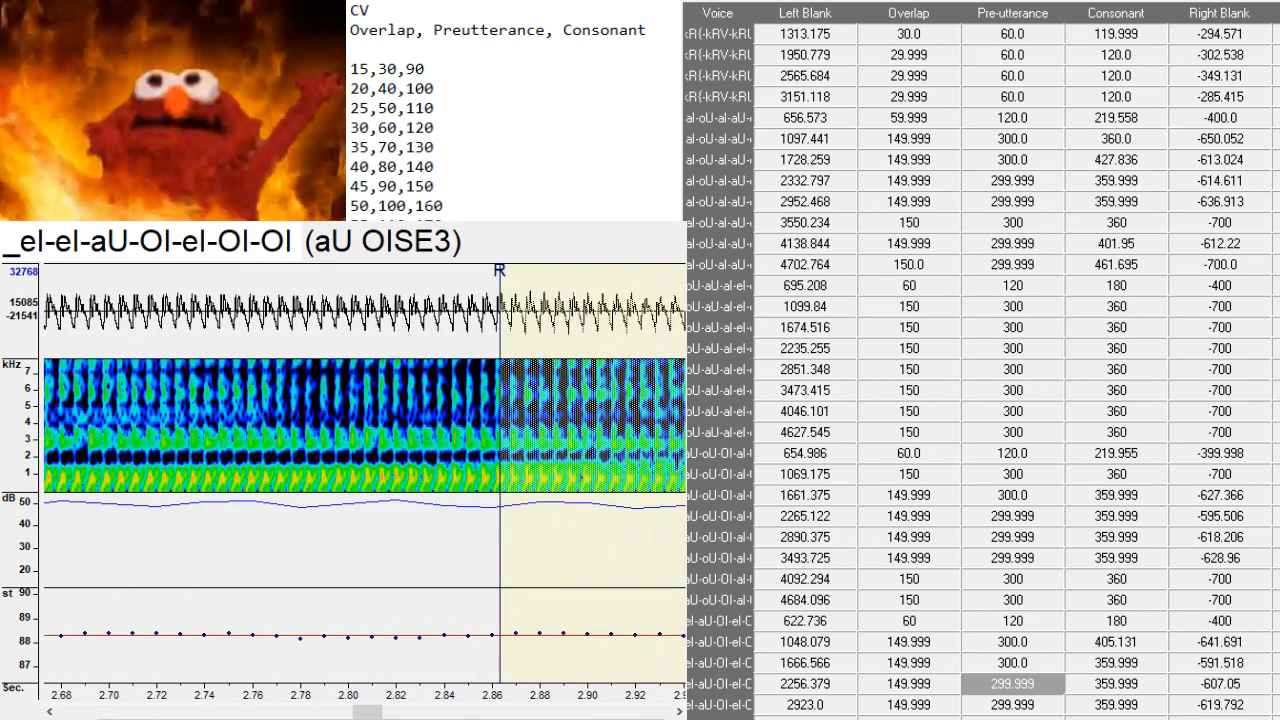
key("Down")
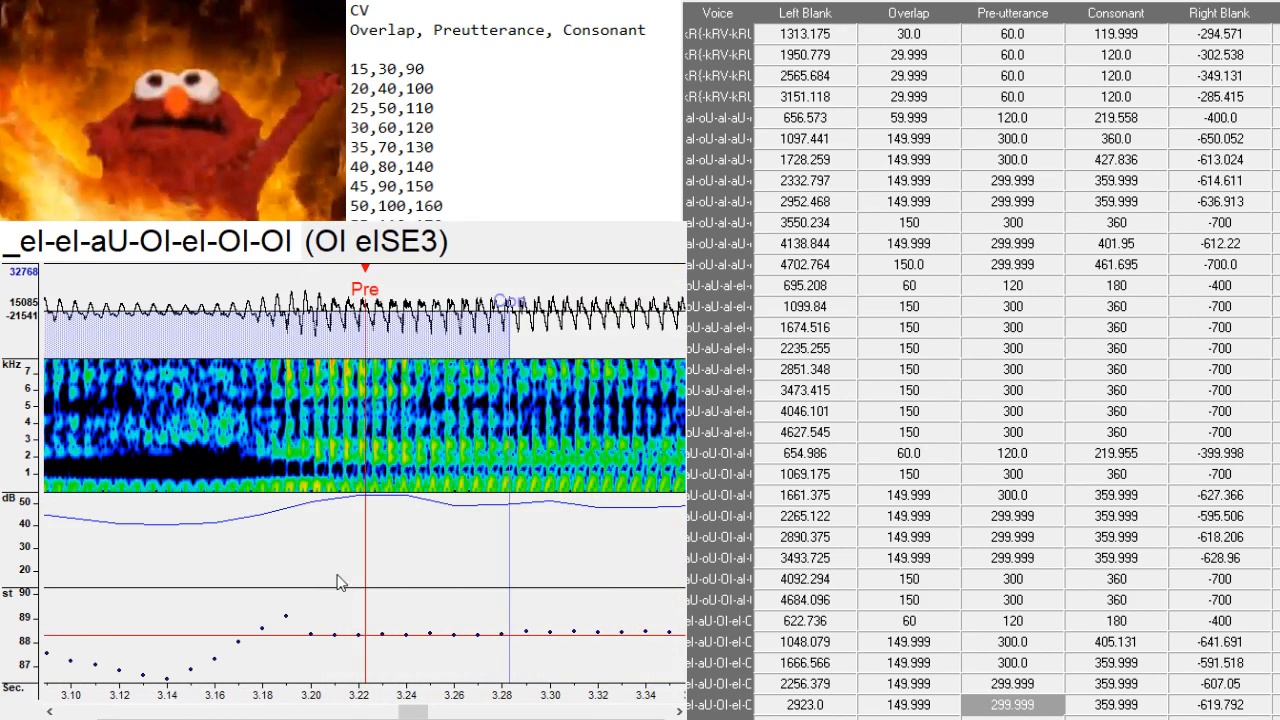
left_click(287, 500)
left_click(284, 500)
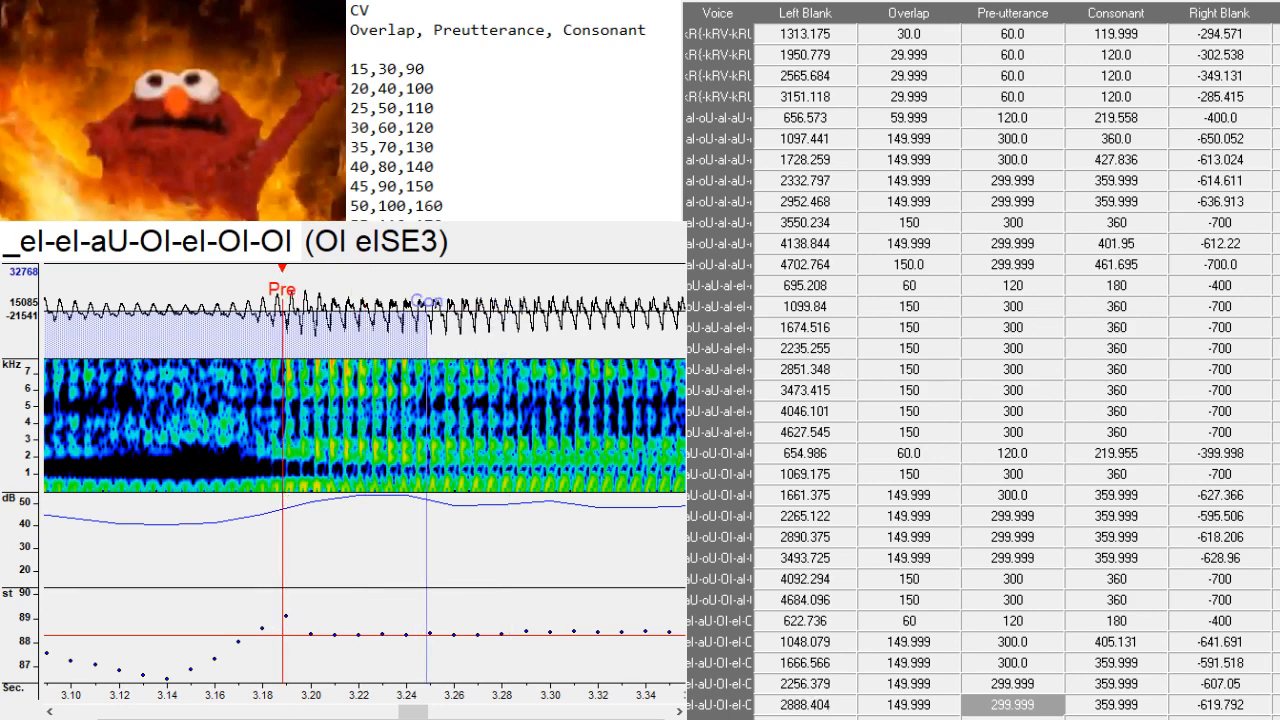
left_click_drag(420, 714, 448, 712)
- Align the pre-utterances of "eI OISE3" at about 3.79 s and "OI OISE3" with their second vowels' onsets
key("Down")
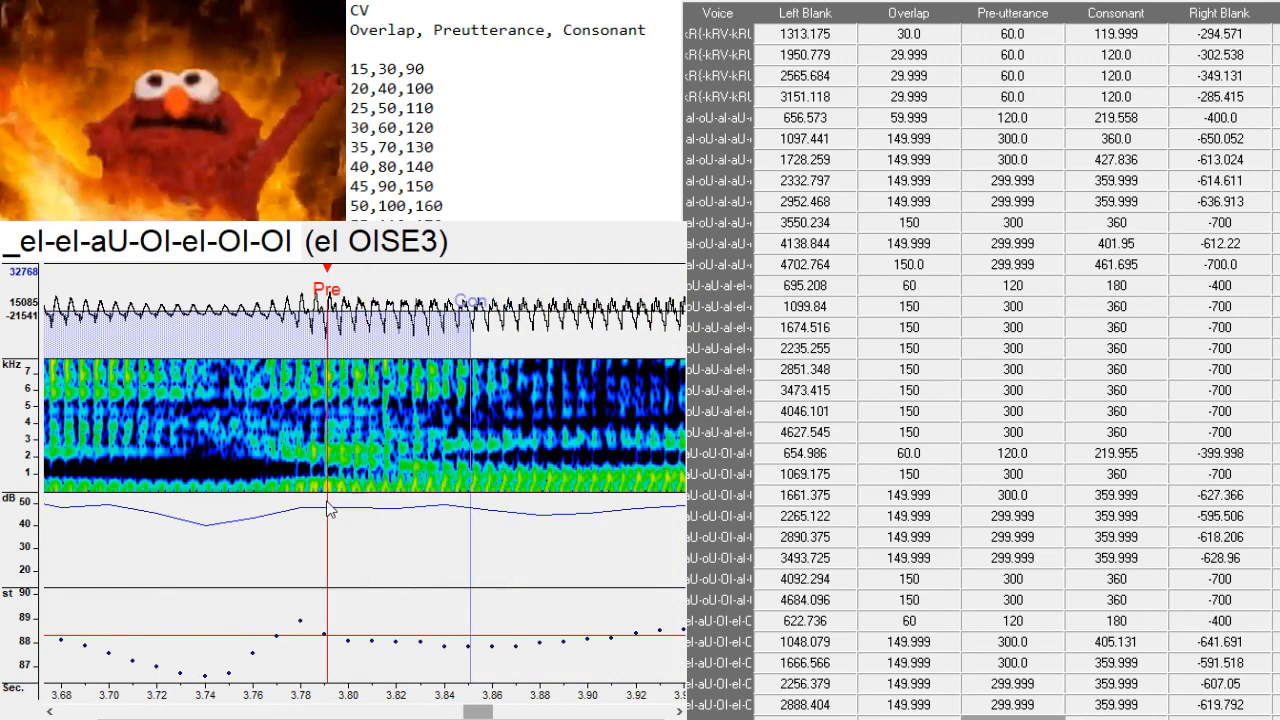
left_click(322, 505)
key("Down")
left_click_drag(322, 505, 318, 488)
- Move the pre-utterance of "OI -SE3" to the fading sound at about 4.965 s and of "- OISE3" to the vowel onset at about 0.730 s
key("Down")
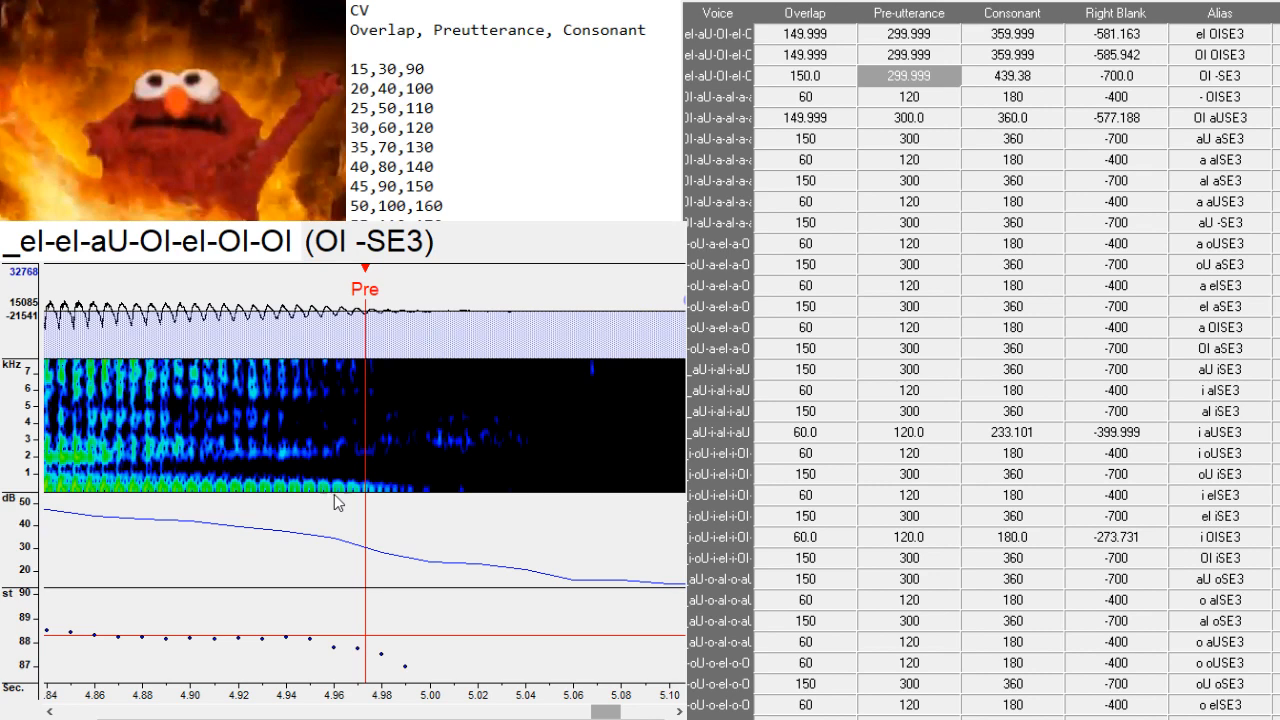
left_click(347, 500)
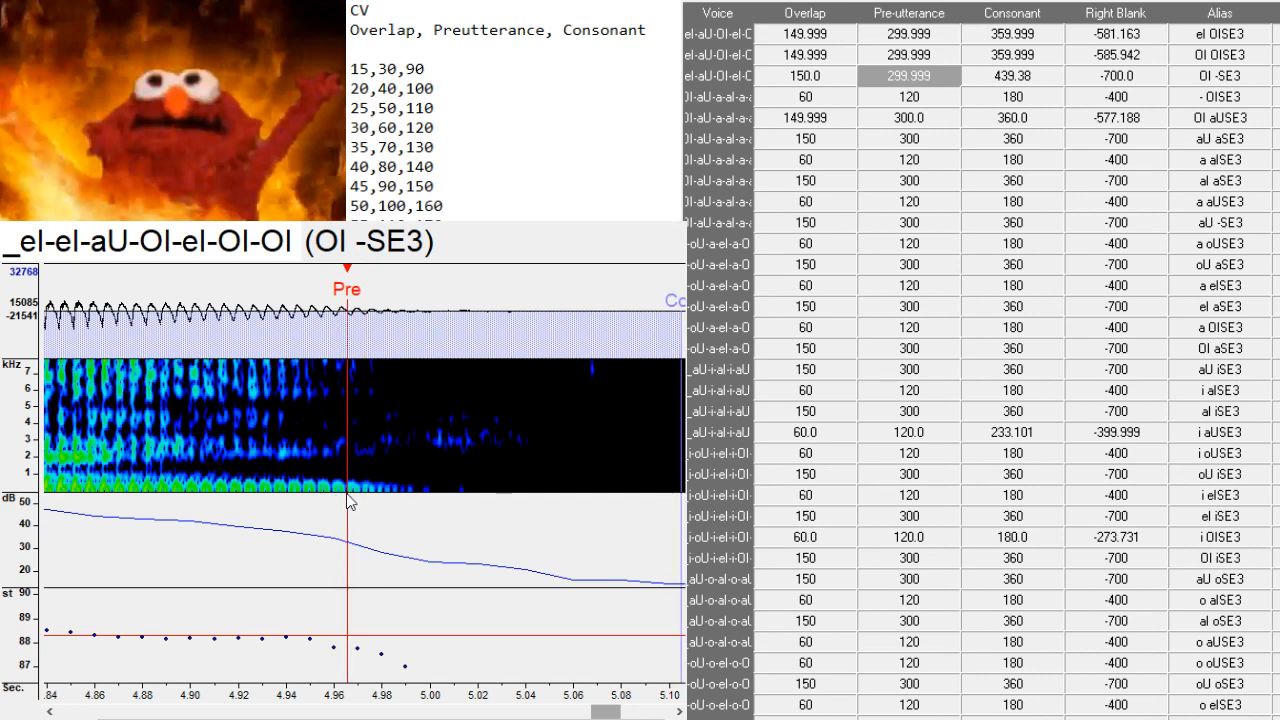
key("Down")
left_click_drag(357, 492, 333, 495)
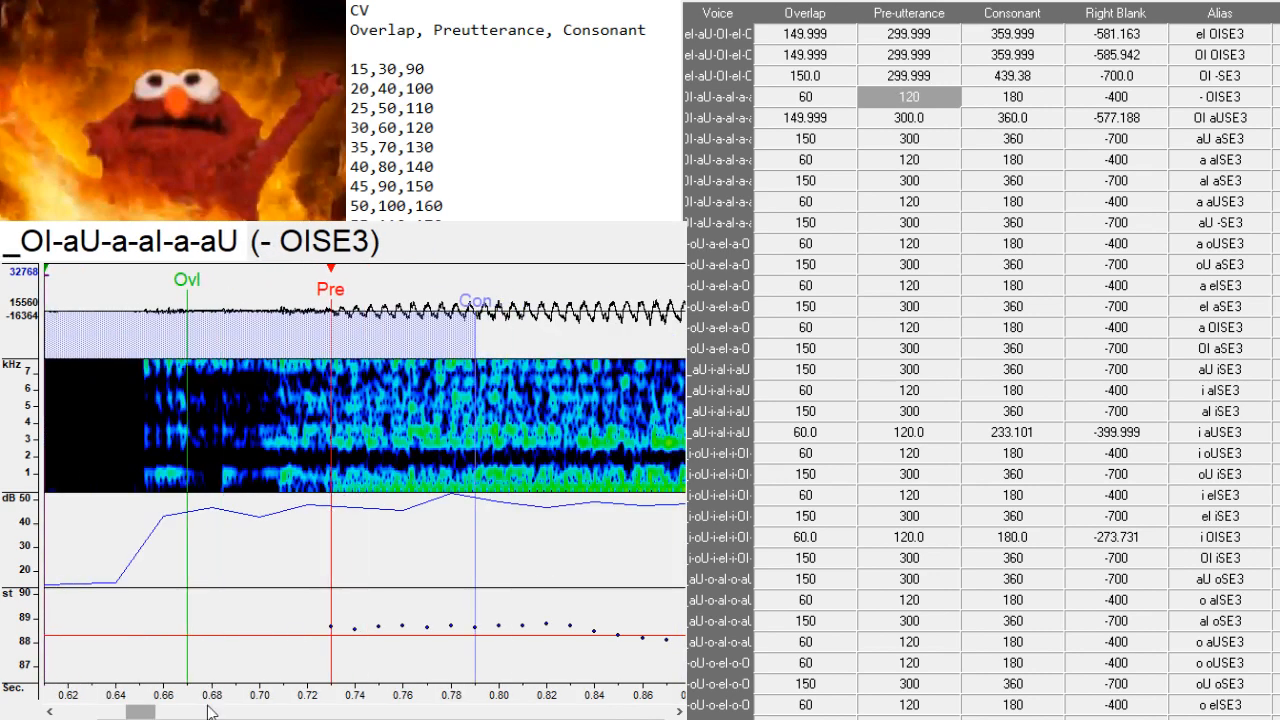
mouse_move(141, 711)
left_mouse_down()
mouse_move(186, 711)
mouse_move(131, 713)
mouse_move(155, 713)
mouse_move(118, 700)
left_mouse_up()
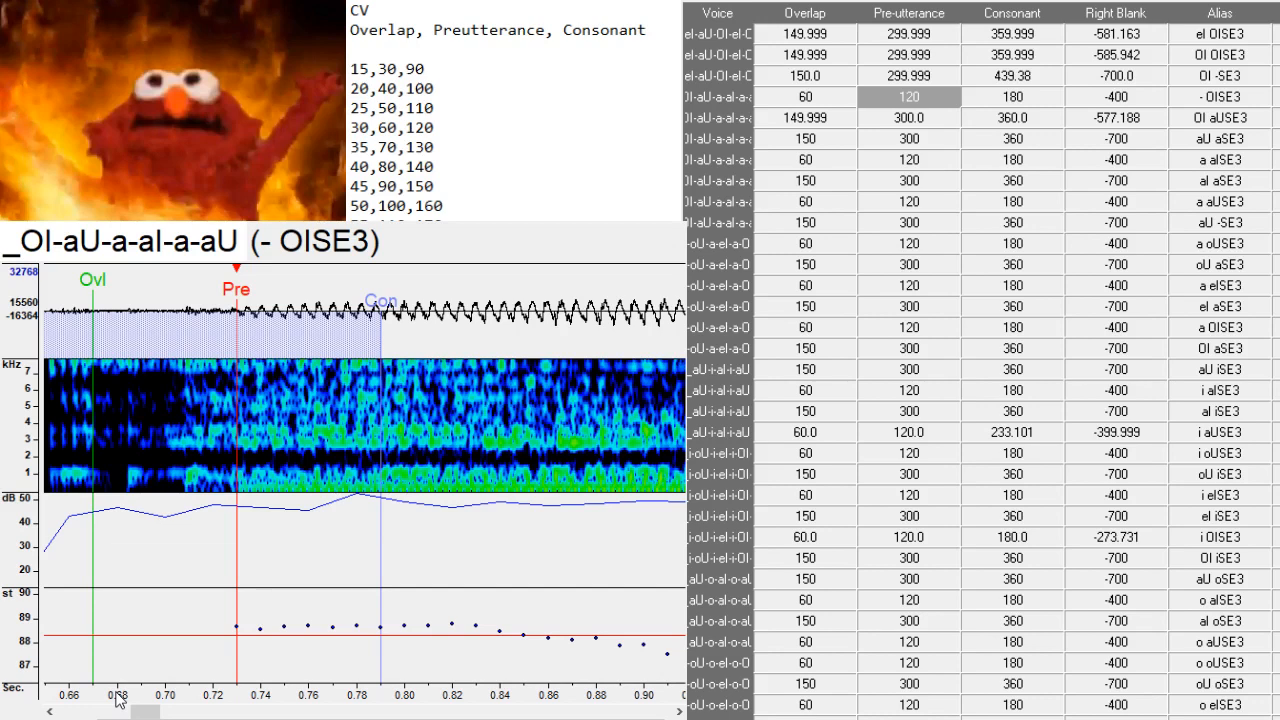
- In _OI-aU-a-aI-a-aU, align the pre-utterances of "aU aSE3" at about 1.929 s and "a aISE3" at about 2.467 s
key("Down")
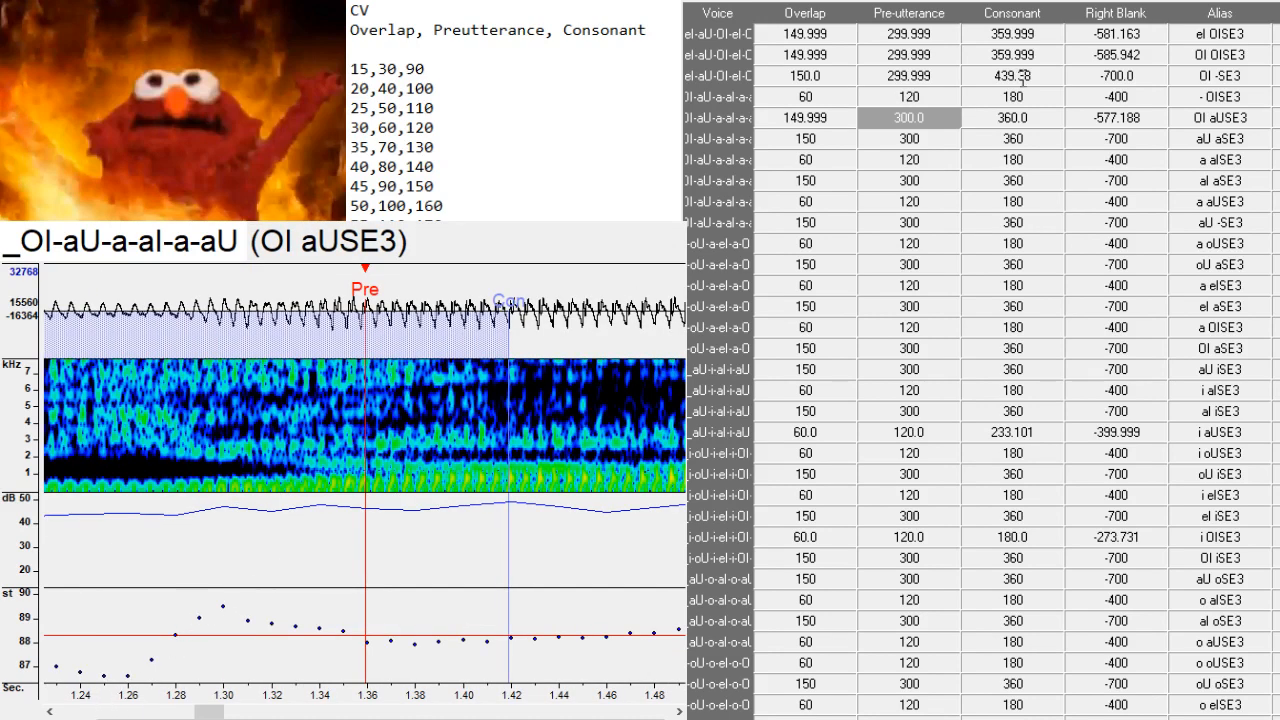
left_click(933, 136)
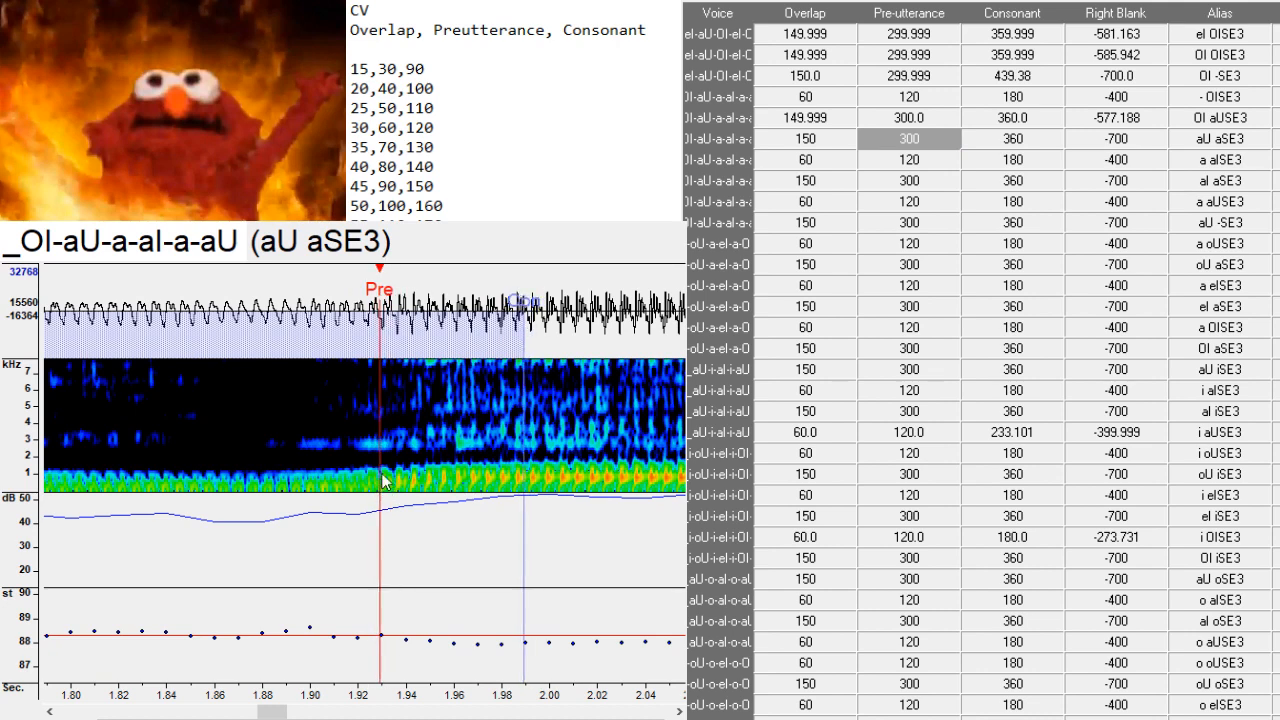
key("Down")
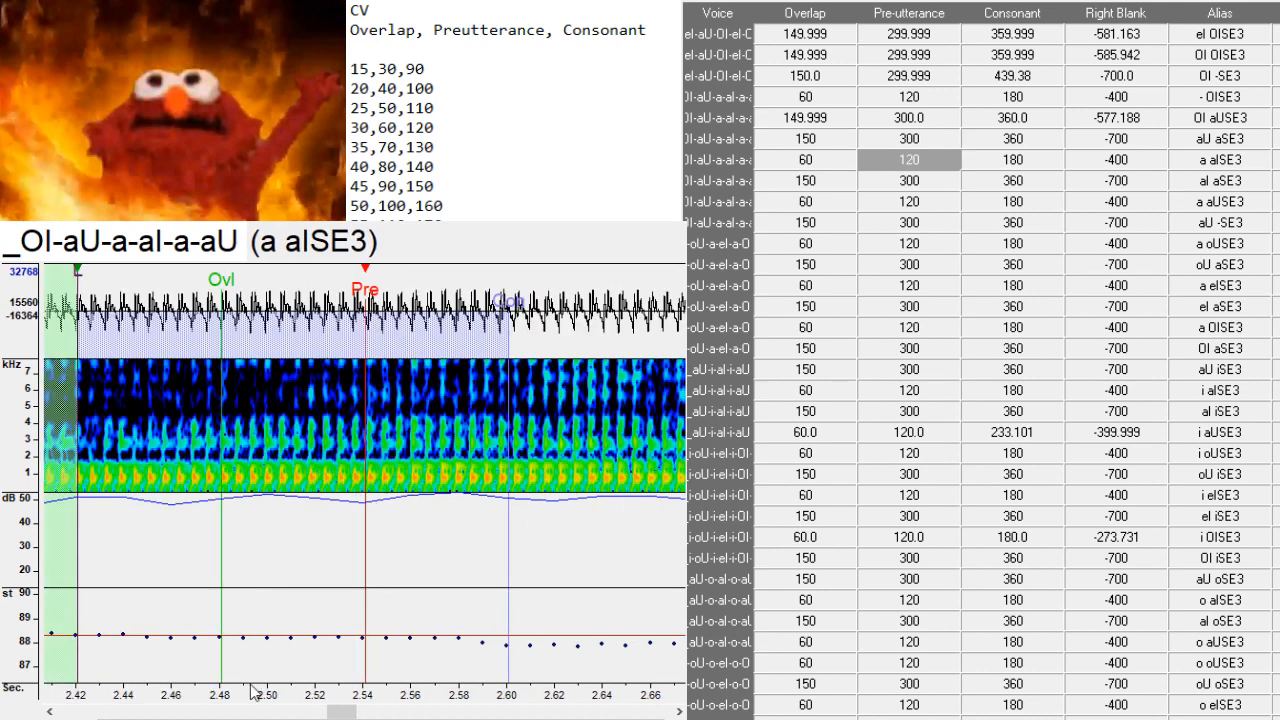
mouse_move(350, 712)
left_mouse_down()
mouse_move(335, 712)
mouse_move(385, 712)
mouse_move(349, 712)
left_mouse_up()
left_click(361, 497)
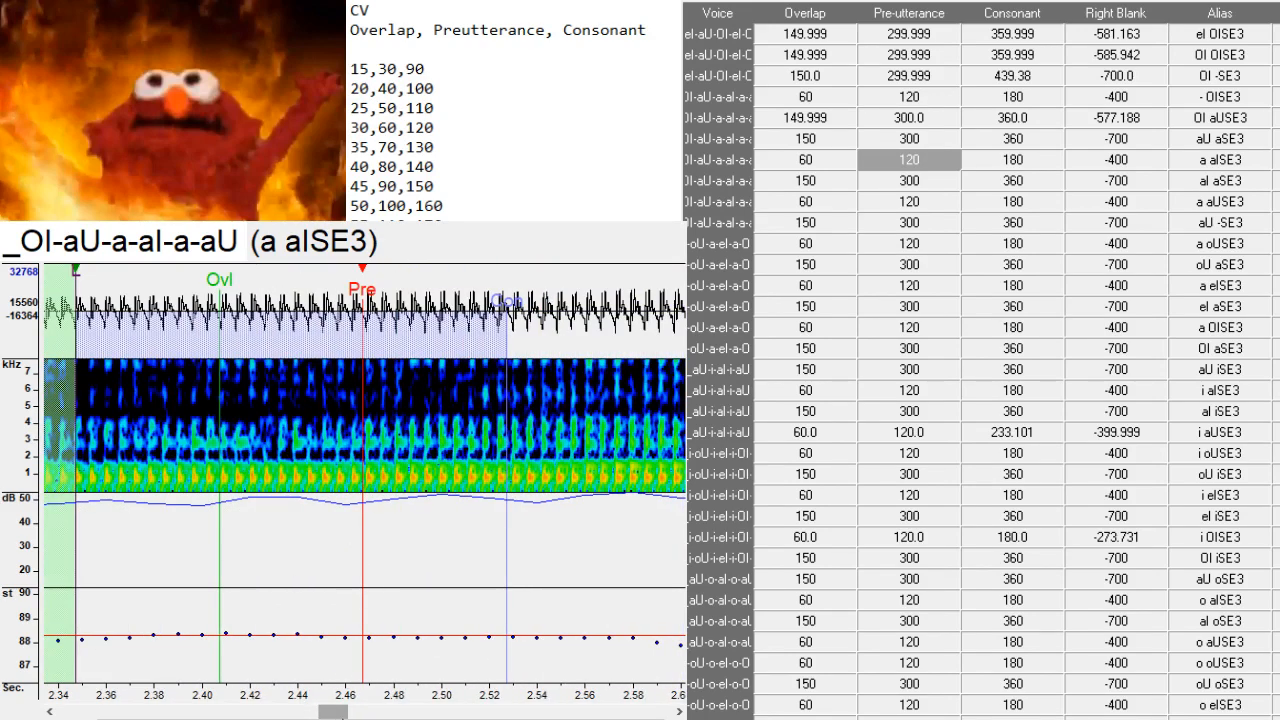
- Align the pre-utterance of "aI aSE3" with the vowel onset at about 3.092 s and of "aU -SE3" with the fading sound at about 4.268 s
key("Down")
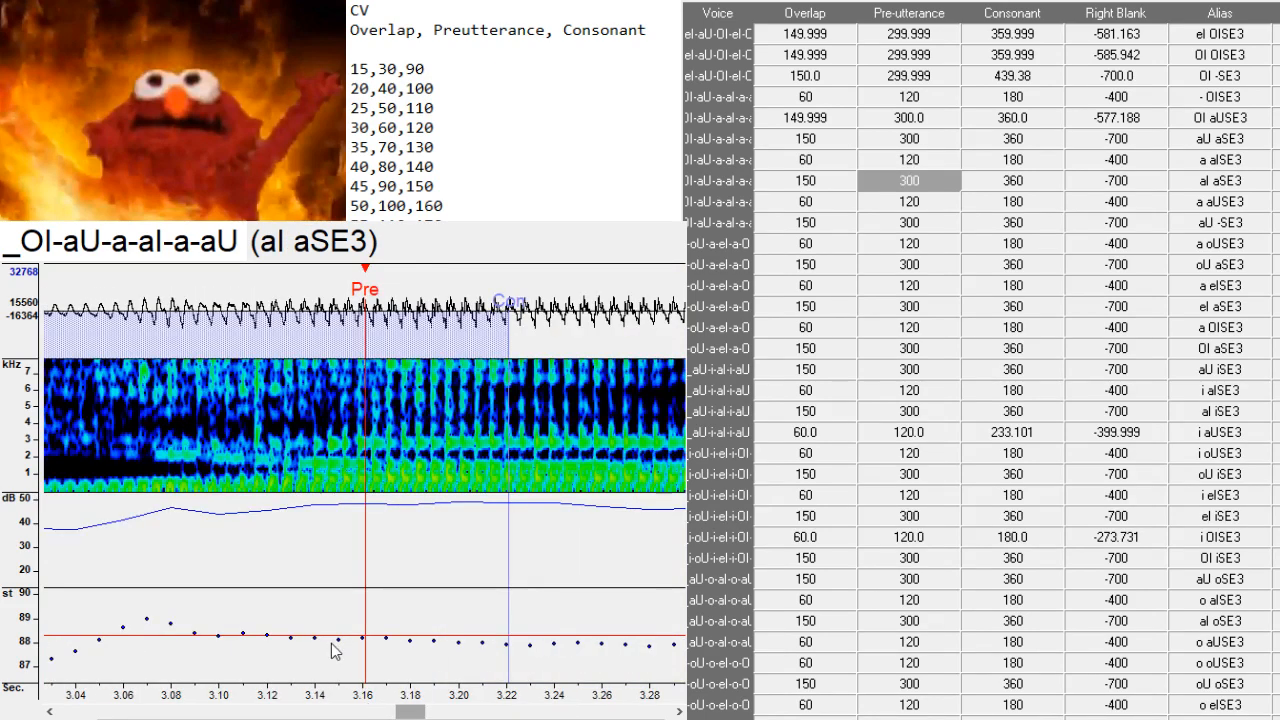
mouse_move(335, 651)
left_mouse_down()
mouse_move(258, 505)
mouse_move(203, 501)
left_mouse_up()
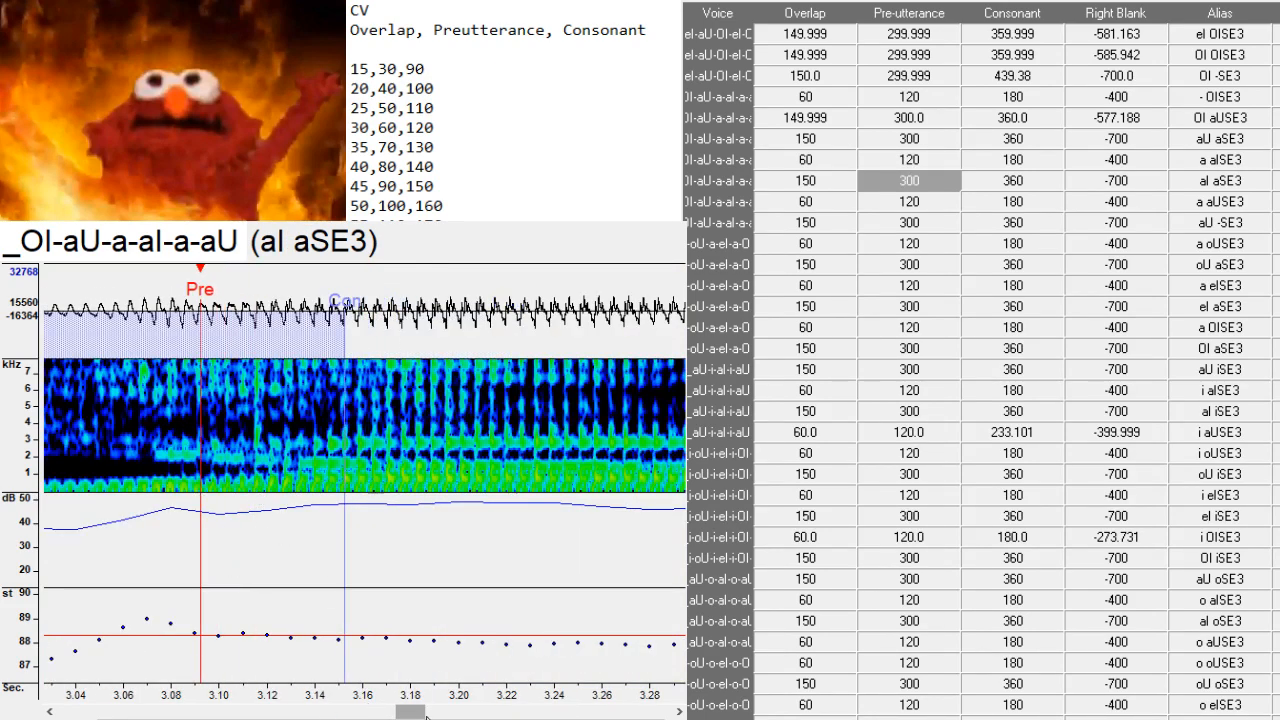
key("Down")
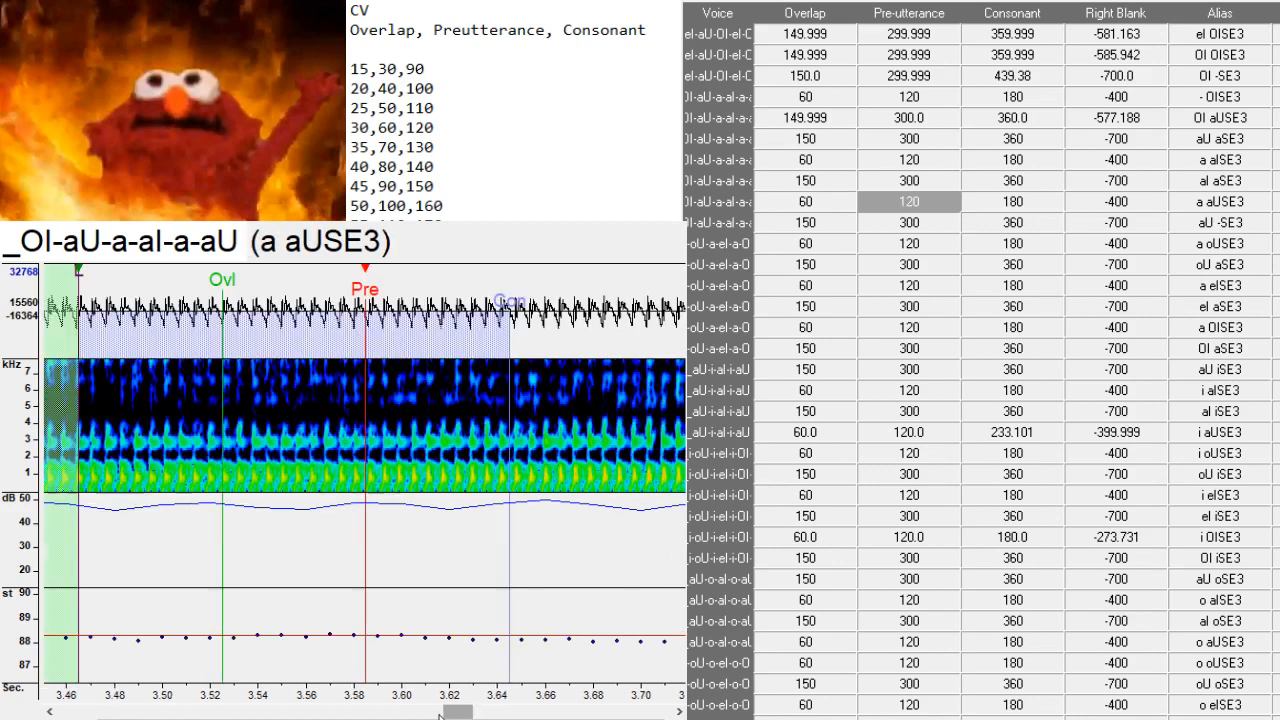
key("Down")
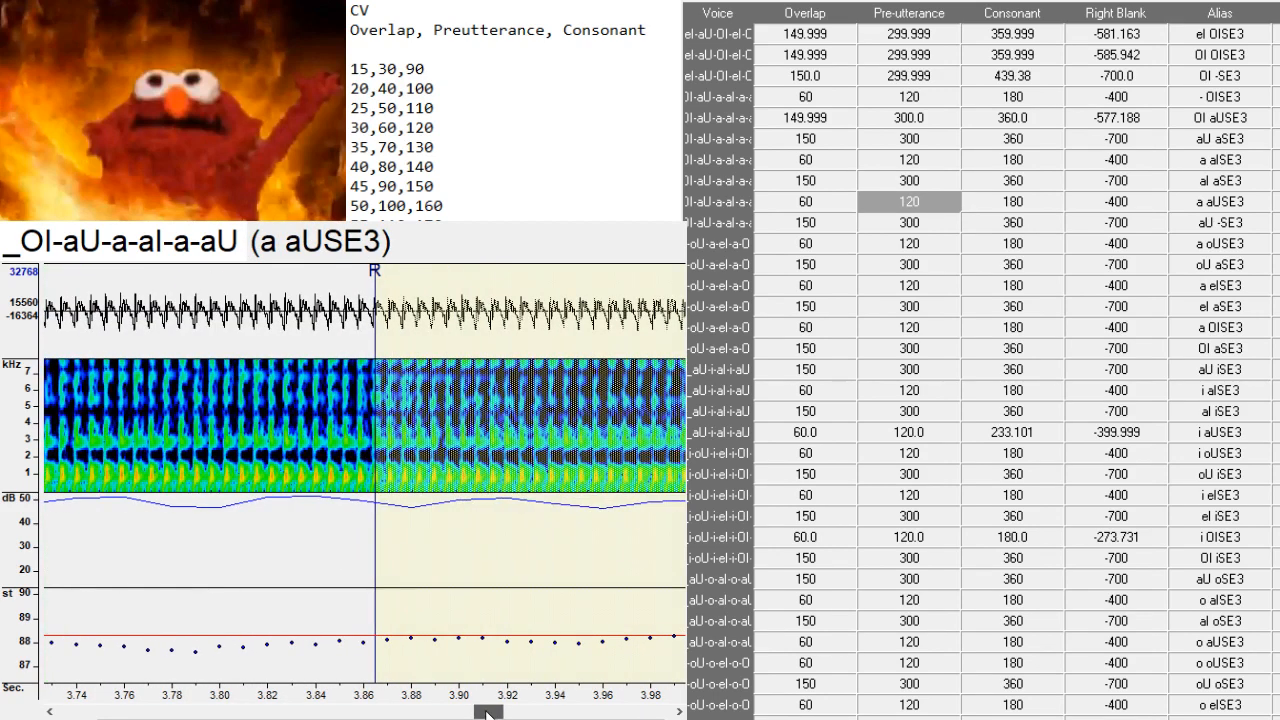
left_click(372, 494)
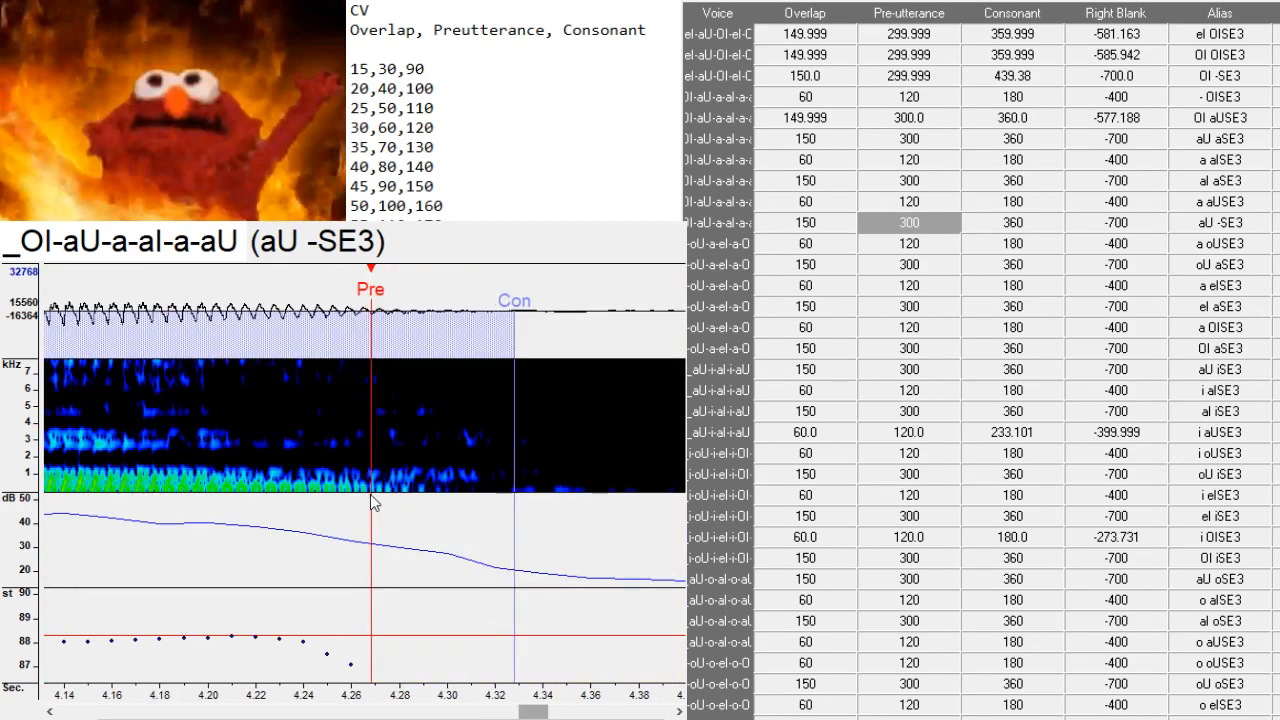
- In _a-oU-a-eI-a-OI-a, align the pre-utterance of "oU aSE3" with the onset of the "a" vowel at about 1.849 s
key("Down")
key("Down")
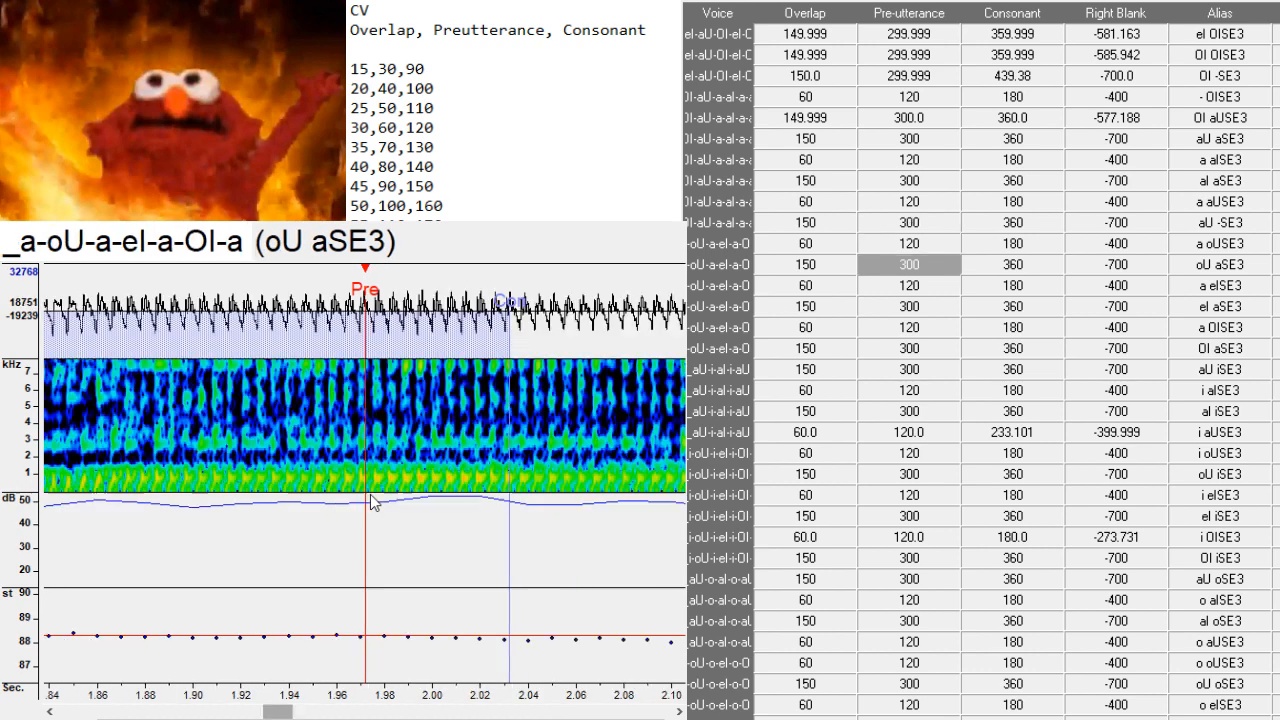
left_click_drag(285, 709, 249, 709)
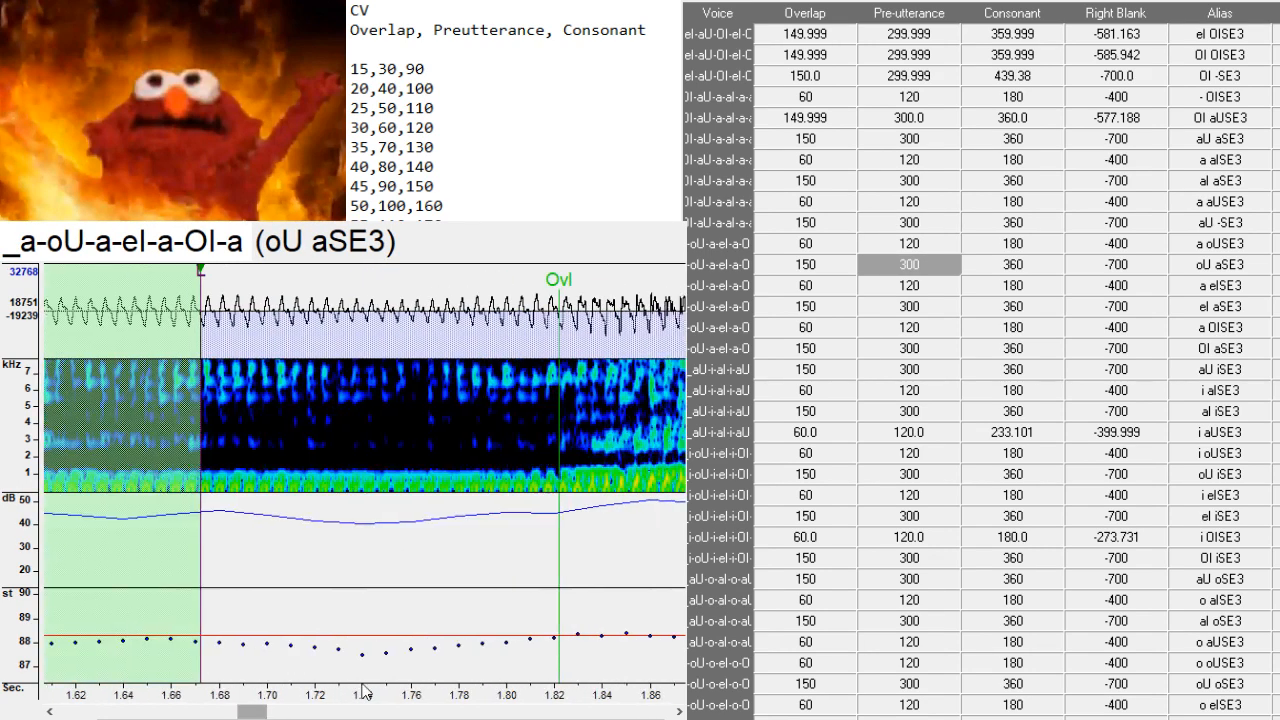
key("F3")
key("F3")
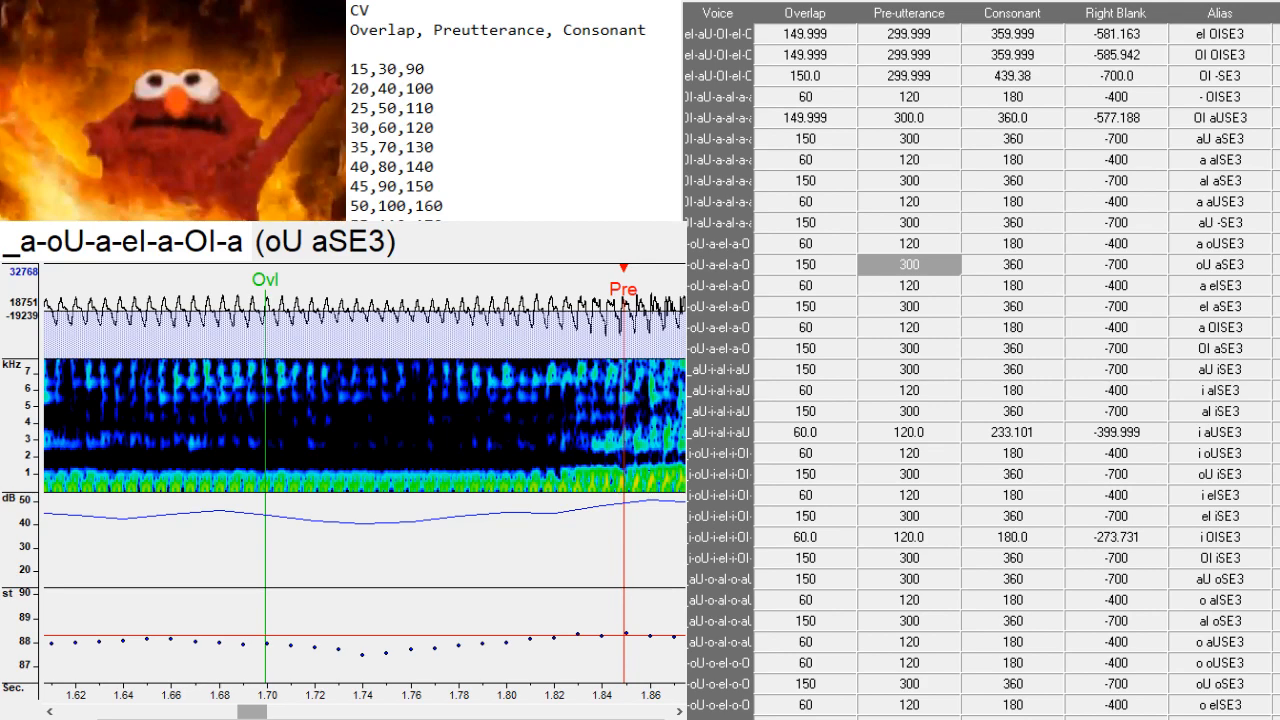
left_click_drag(242, 715, 340, 712)
- Move the pre-utterance of "a eISE3" to the vowel transition at about 2.429 s
key("Down")
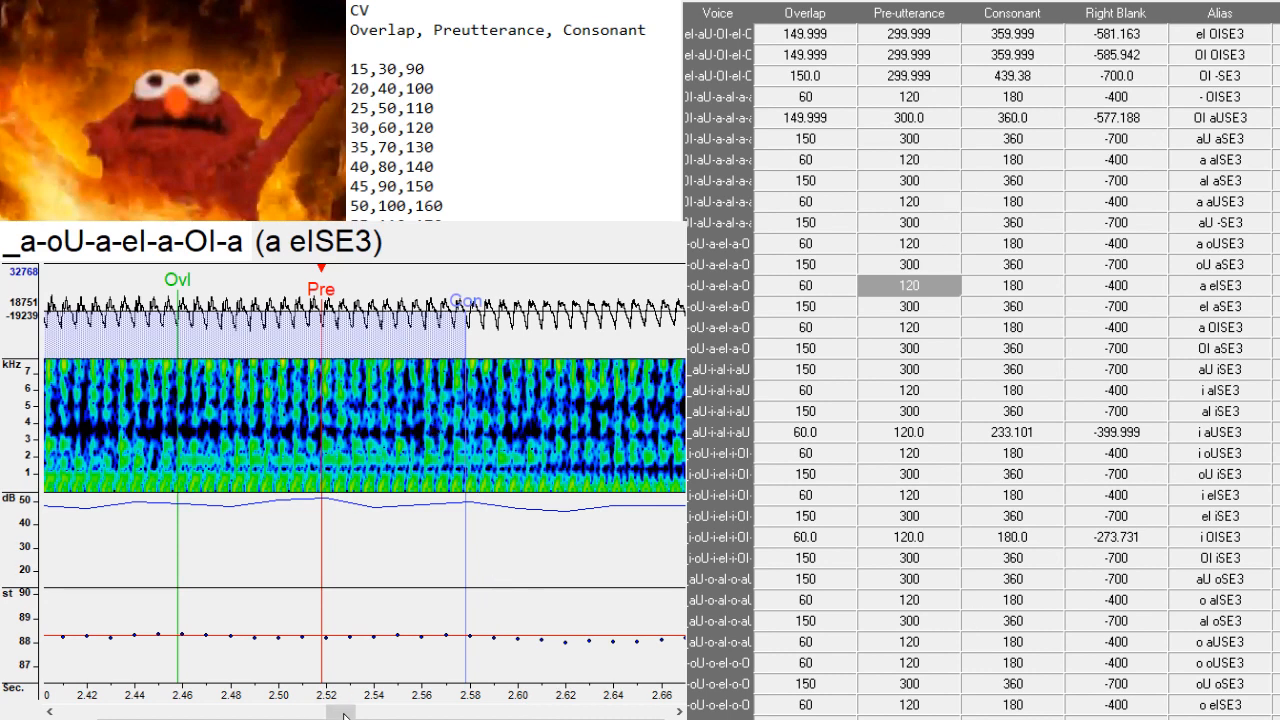
mouse_move(342, 712)
left_mouse_down()
mouse_move(315, 712)
mouse_move(326, 716)
left_mouse_up()
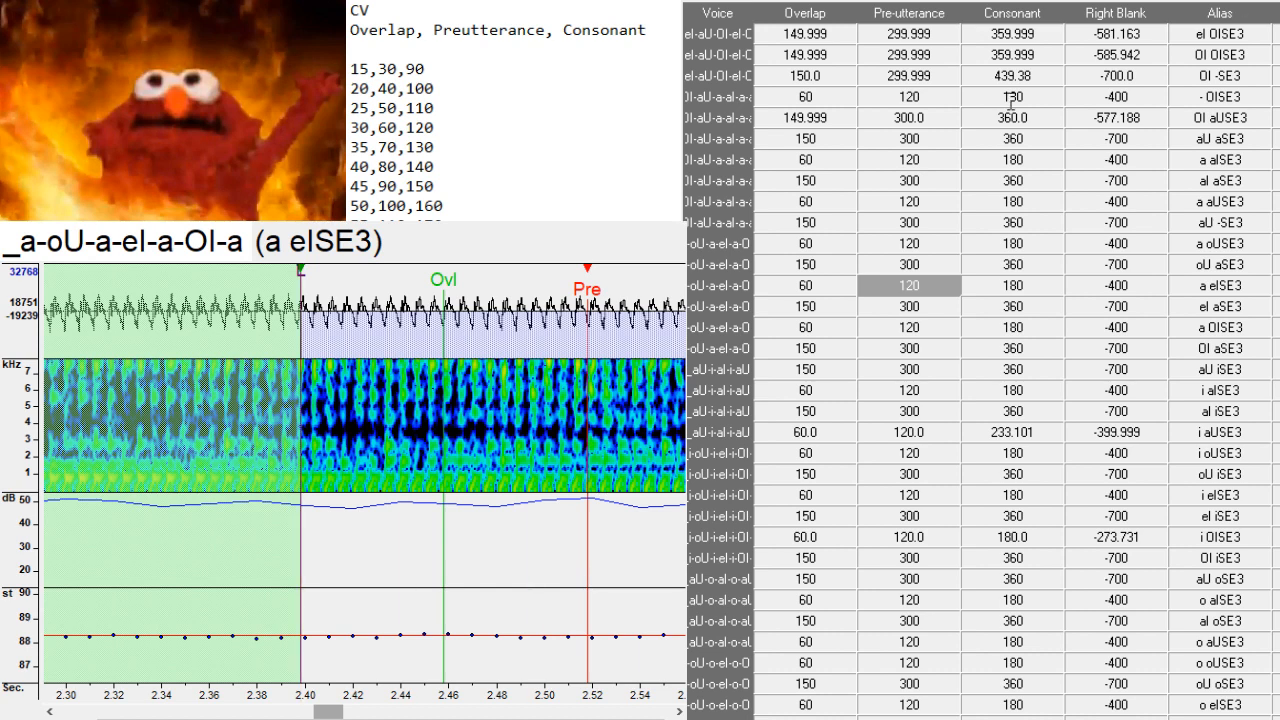
mouse_move(490, 466)
left_mouse_down()
mouse_move(374, 460)
mouse_move(380, 470)
left_mouse_up()
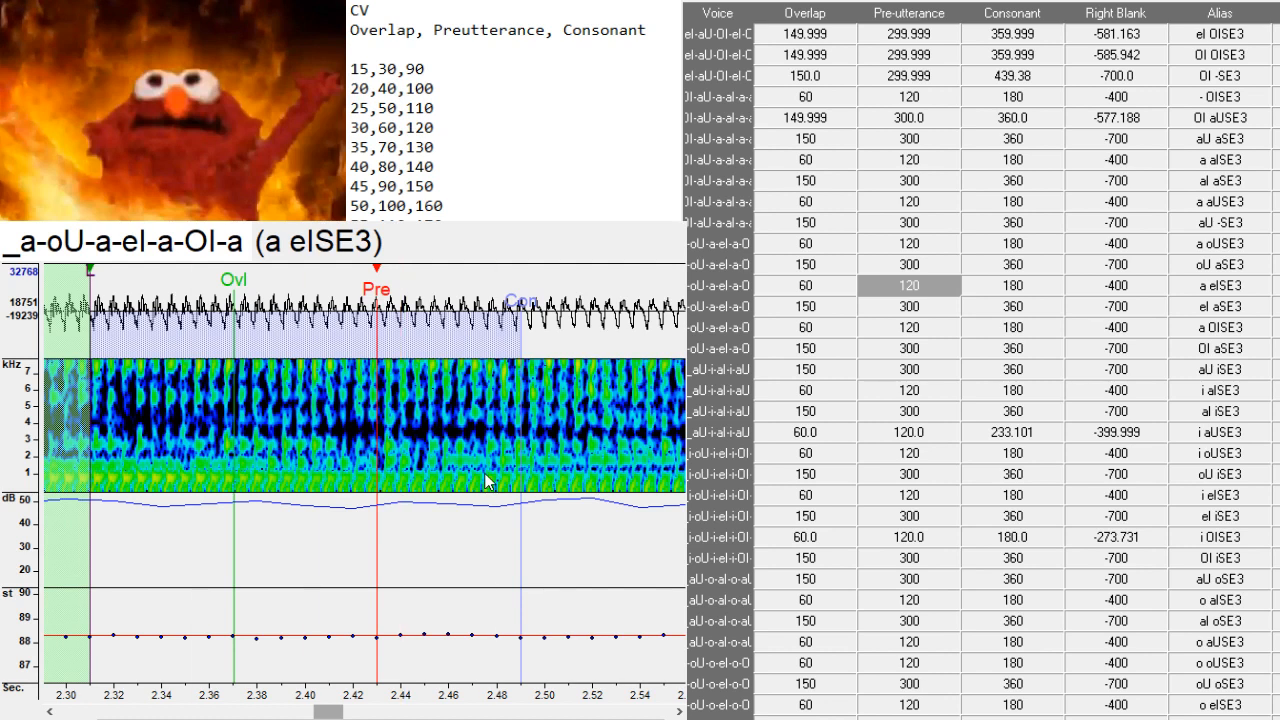
left_click(325, 485)
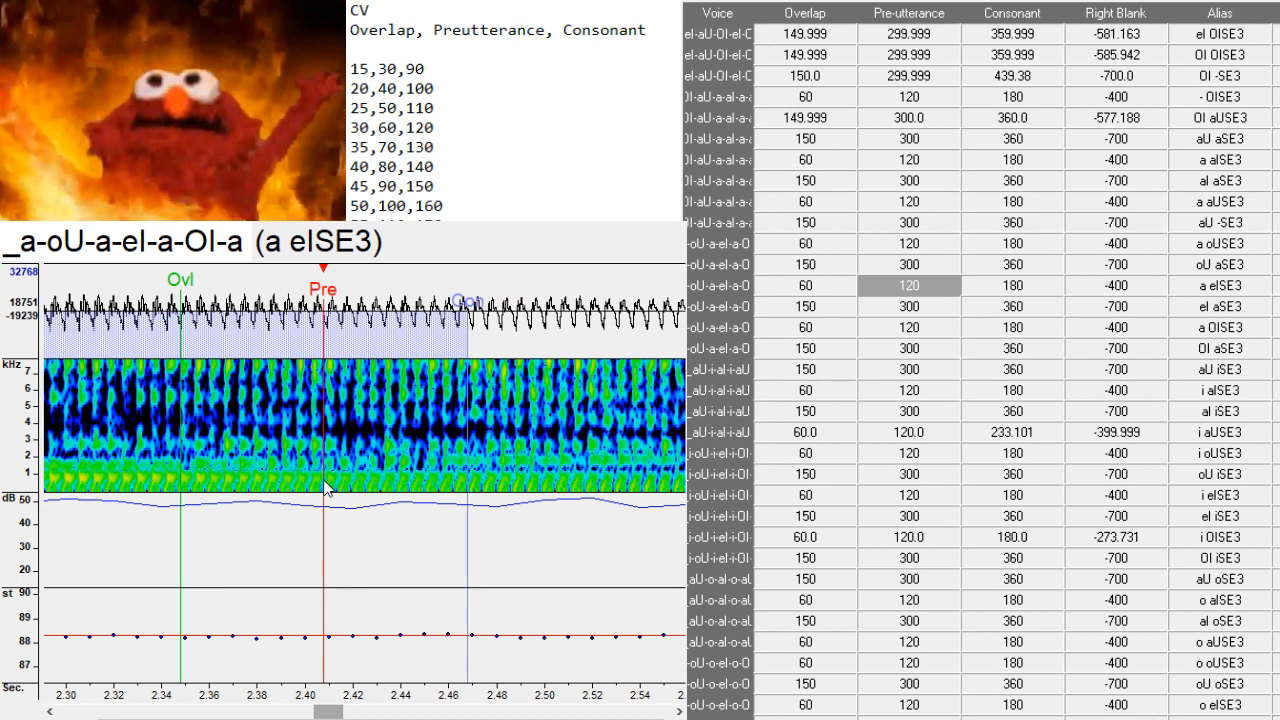
left_click_drag(323, 485, 375, 478)
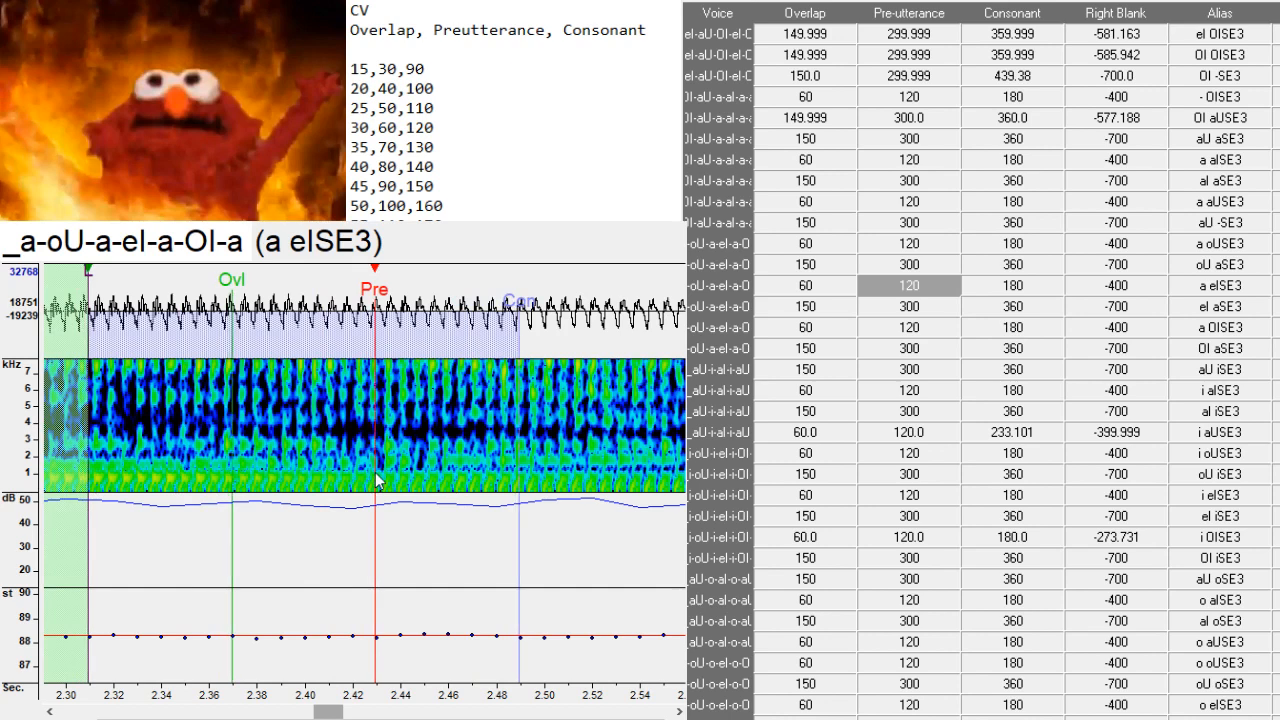
- Move the pre-utterance of "eI aSE3" to the start of the "a" vowel at about 3.070 s
key("Down")
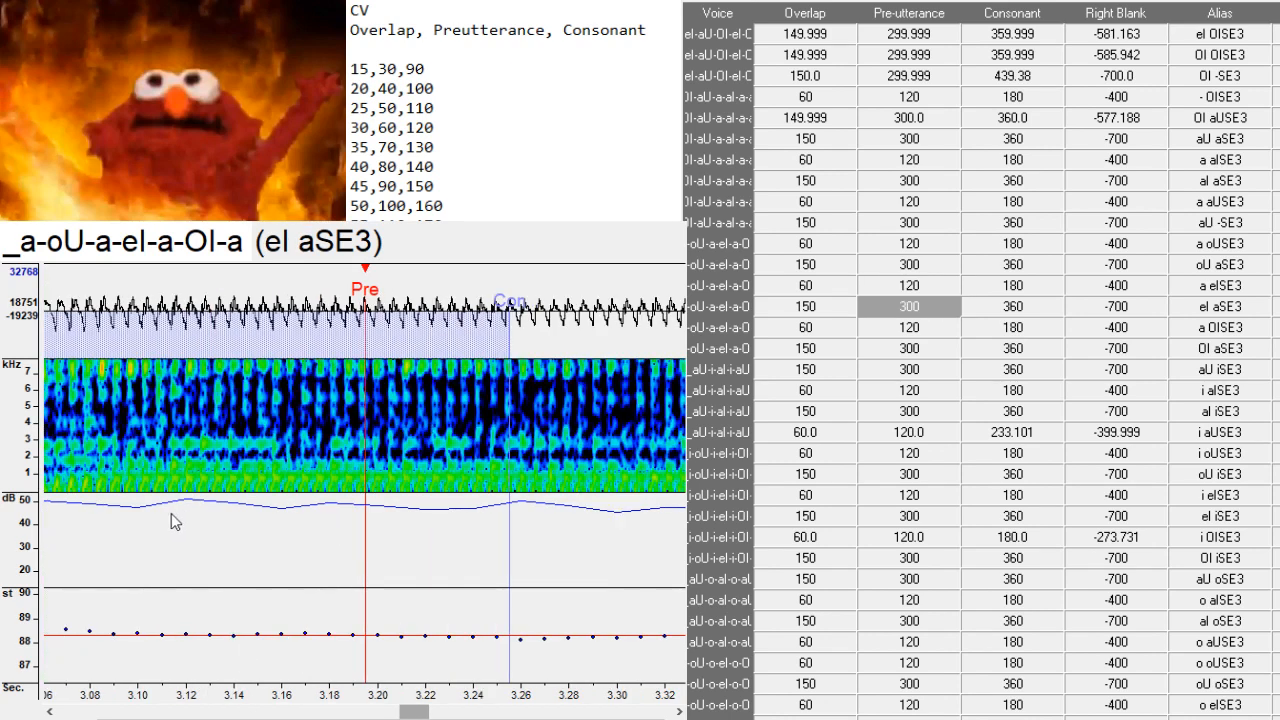
left_click_drag(109, 505, 99, 505)
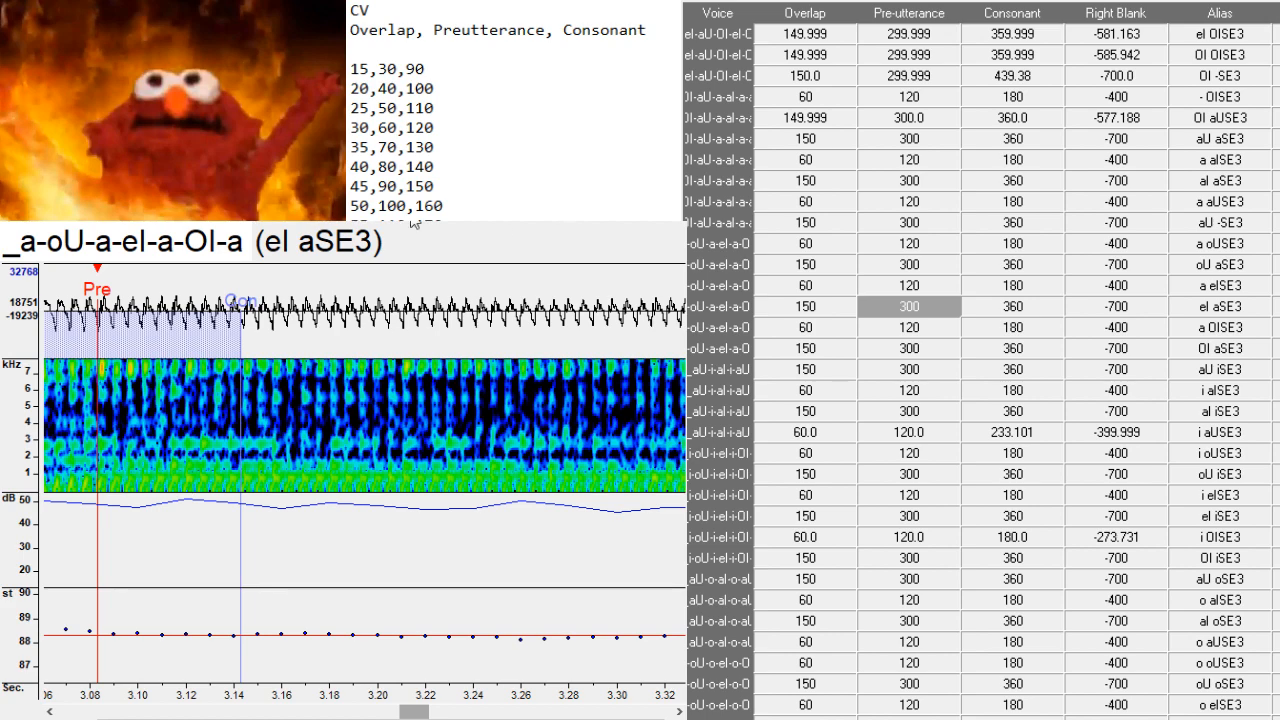
left_click_drag(97, 498, 66, 498)
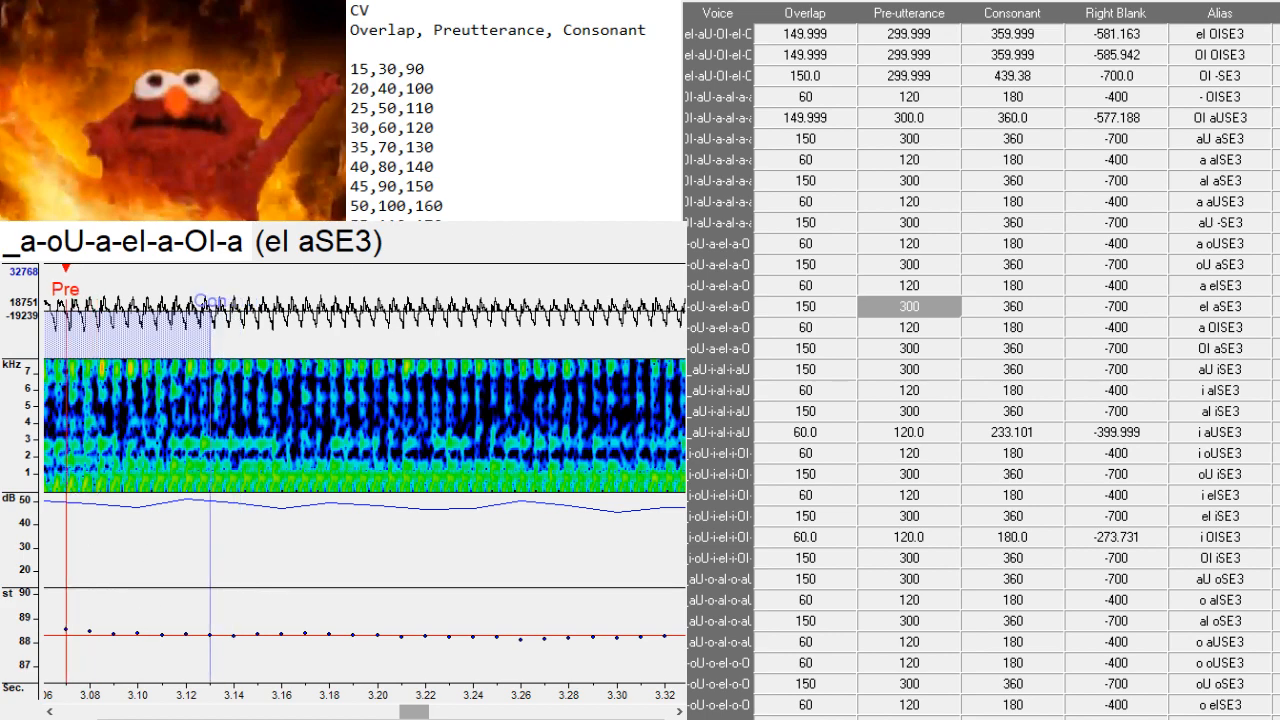
left_click_drag(408, 716, 458, 713)
- Align the pre-utterance of "a OISE3" at about 3.605 s and check the entry up to its right blank
key("Down")
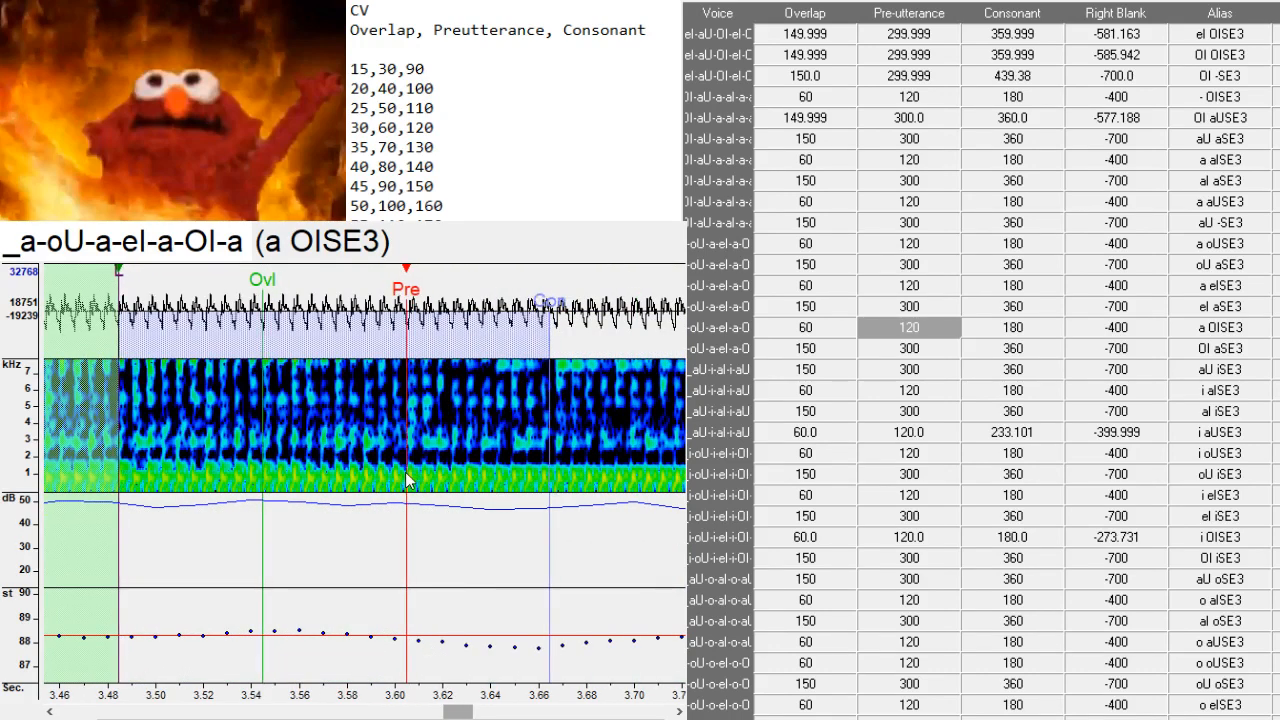
left_click_drag(470, 712, 492, 712)
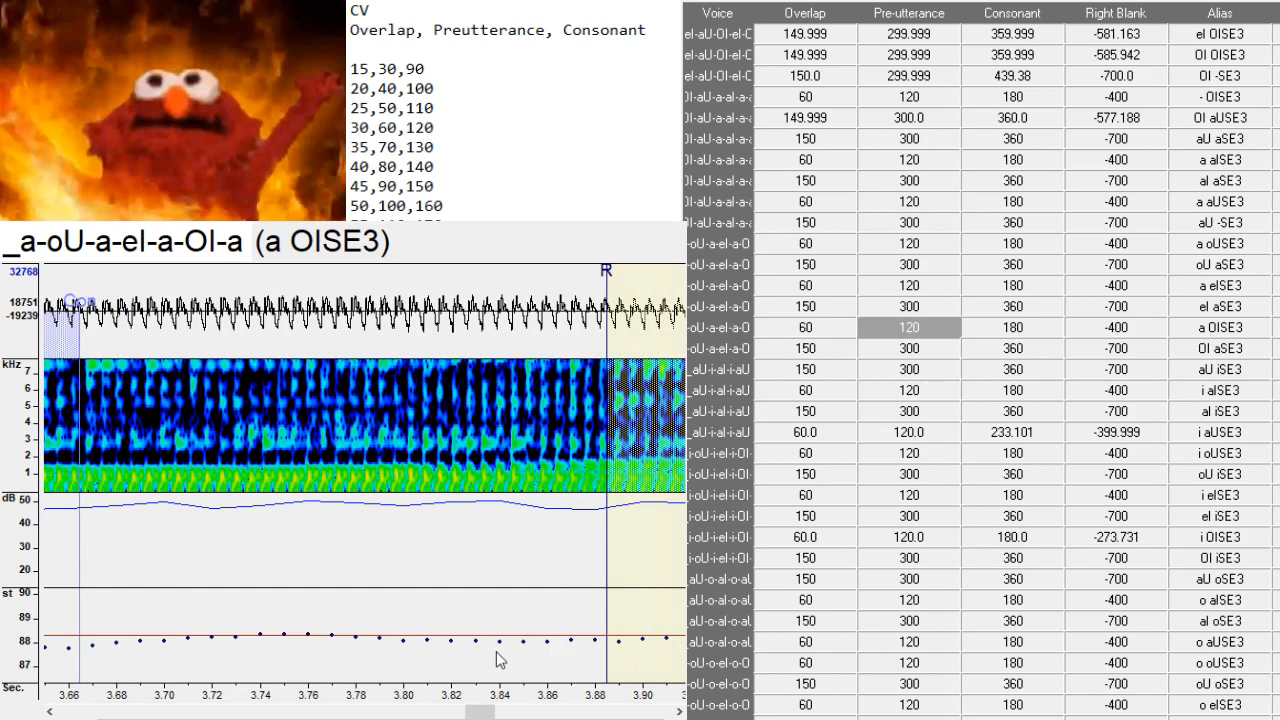
scroll(497, 651, "up", 1)
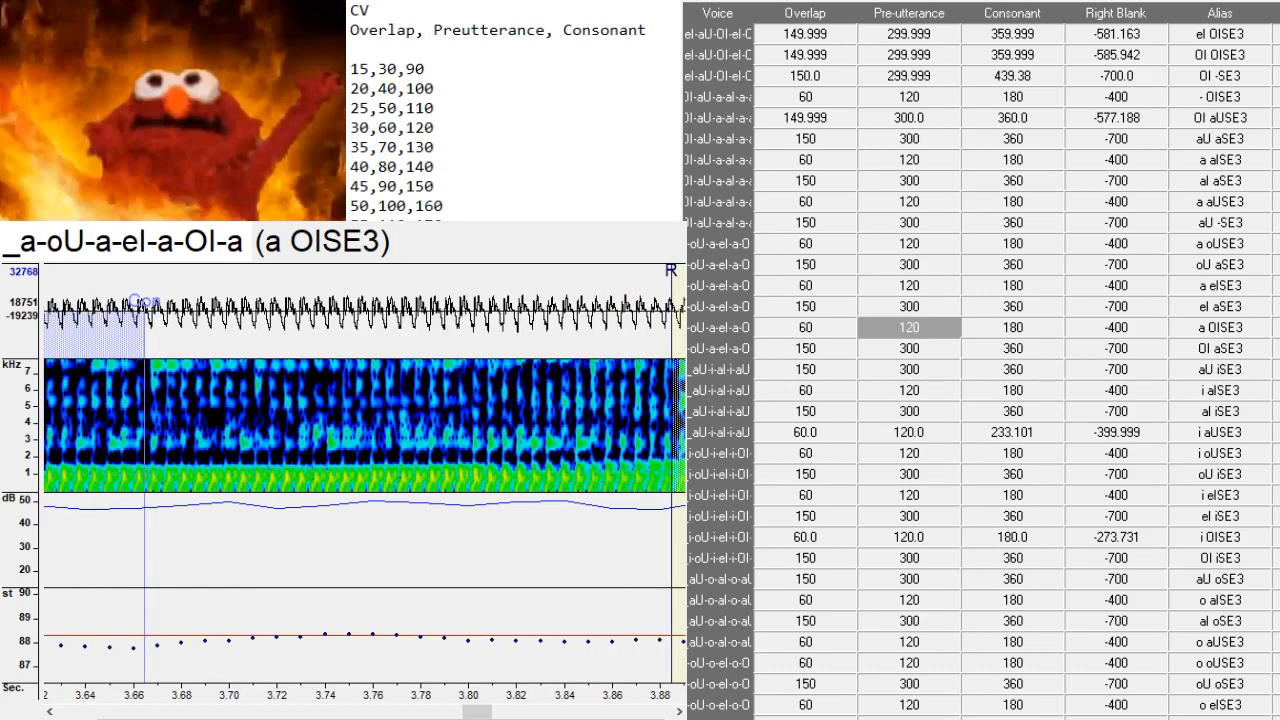
- Align the pre-utterances of "OI aSE3" at about 4.255 s and "aU iSE3" at about 1.311 s with their second vowels' onsets
left_click(909, 348)
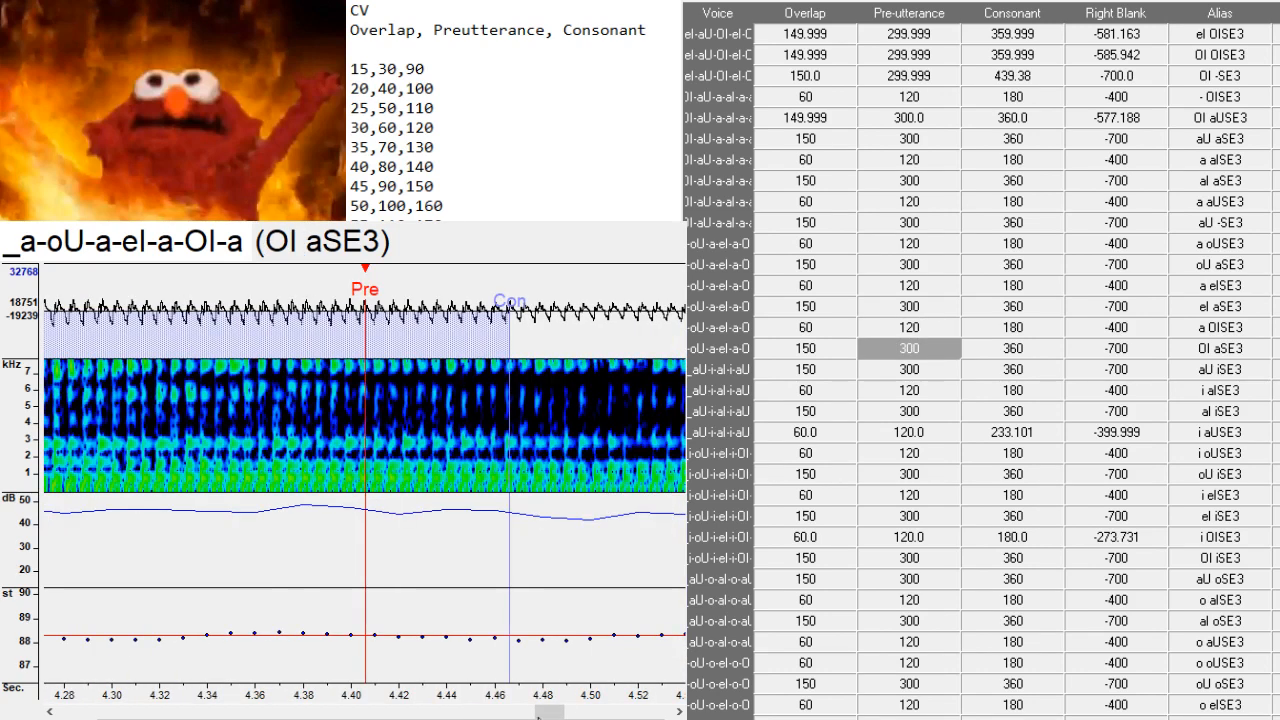
left_click_drag(545, 713, 530, 713)
left_click_drag(392, 535, 347, 497)
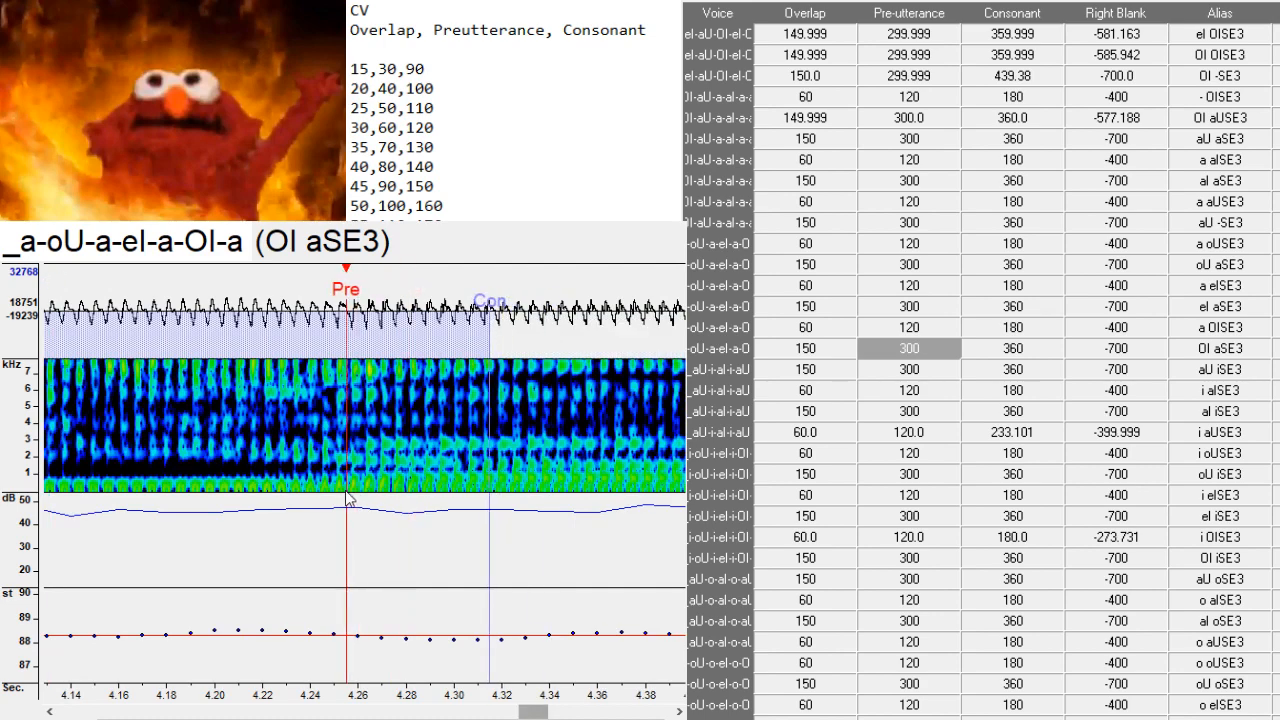
left_click(562, 713)
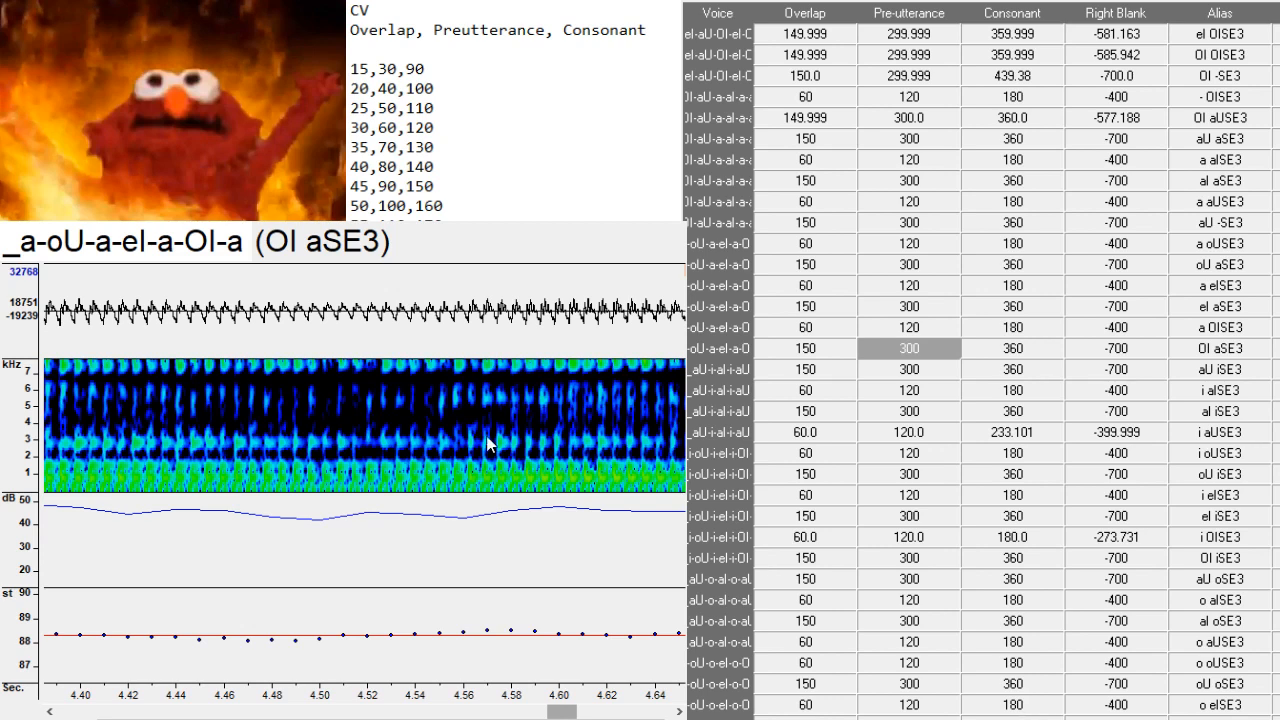
key("Down")
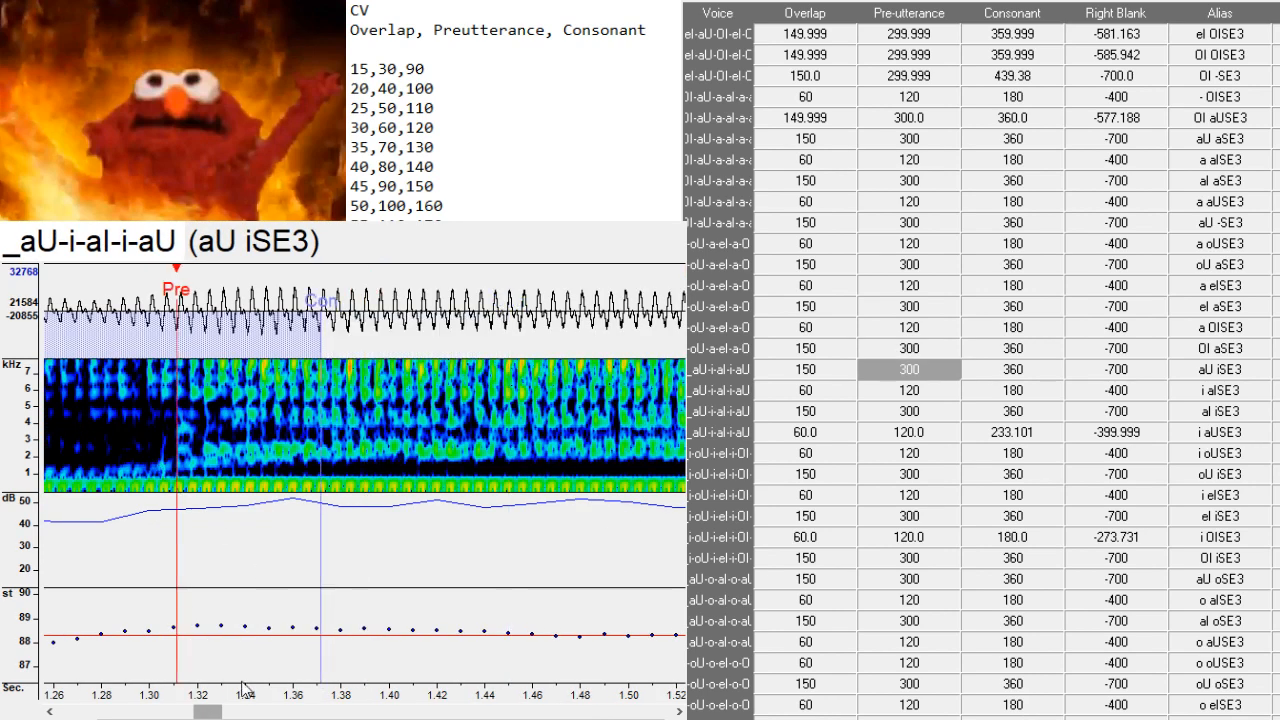
- Align the pre-utterances of "i aISE3" at about 1.897 s and "aI iSE3" at about 2.339 s with their vowel transitions
left_click_drag(218, 713, 199, 713)
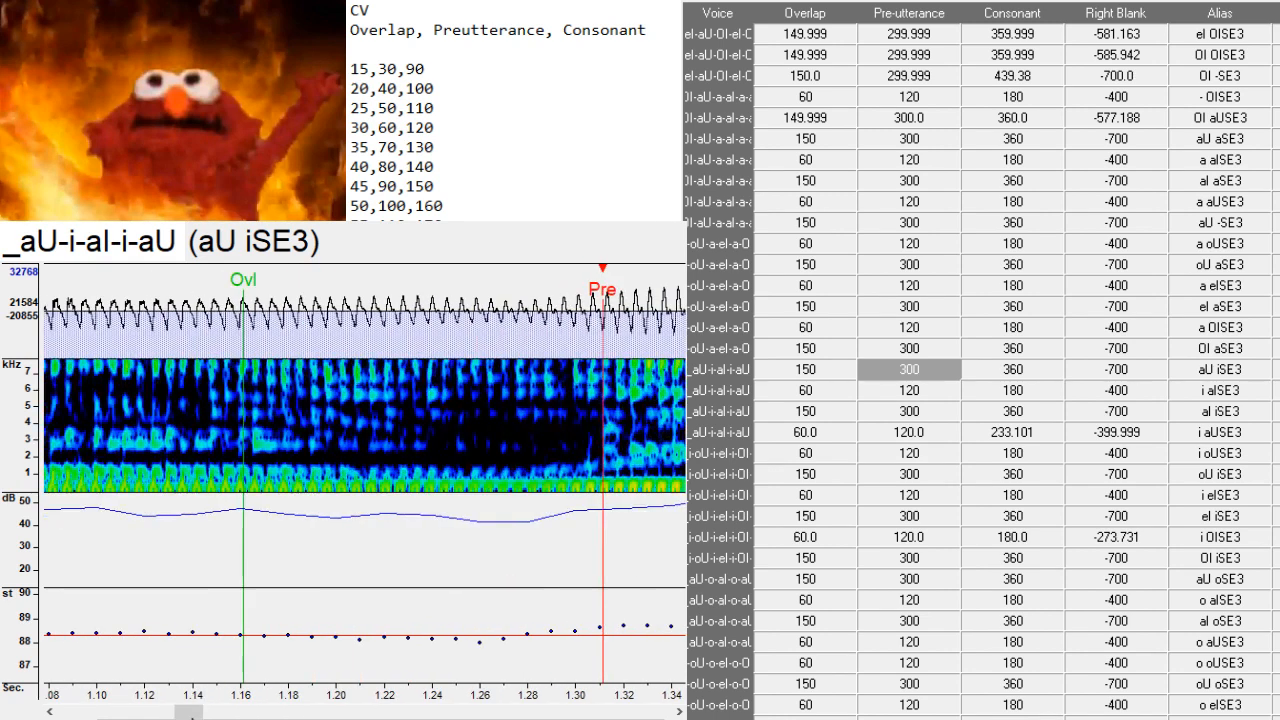
key("Down")
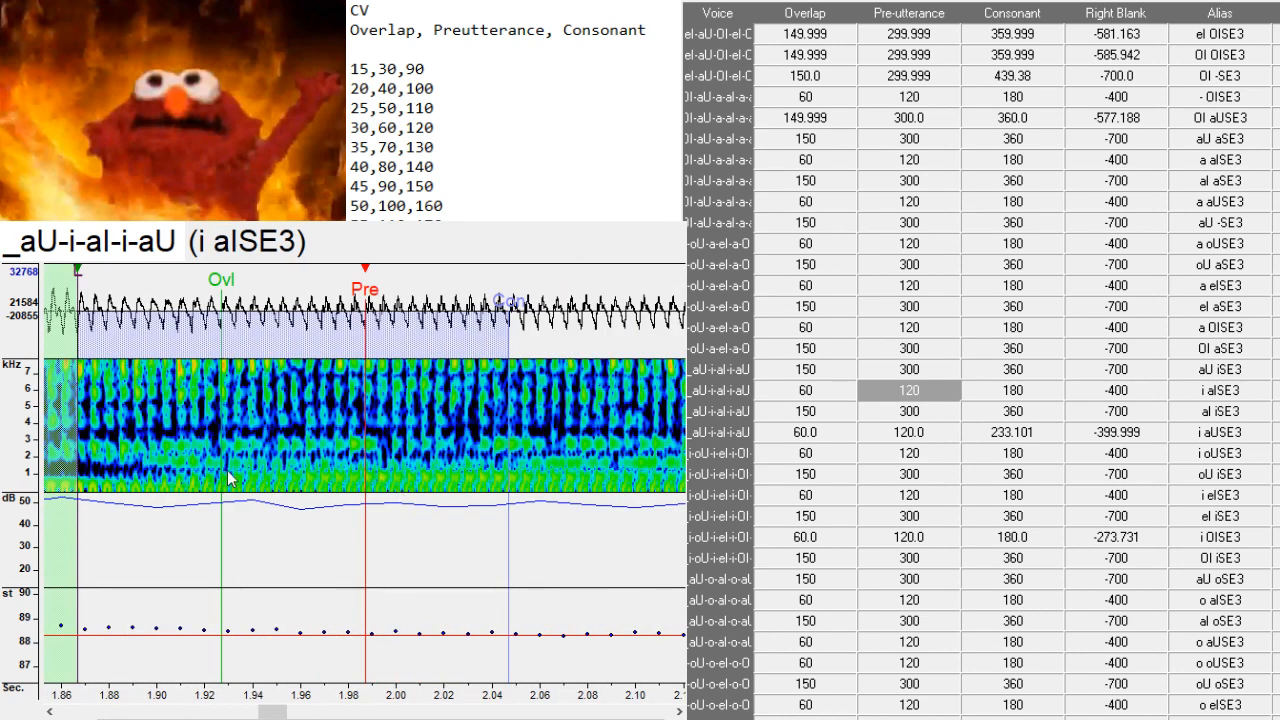
left_click(150, 475)
mouse_move(265, 708)
left_mouse_down()
mouse_move(248, 711)
mouse_move(288, 712)
left_mouse_up()
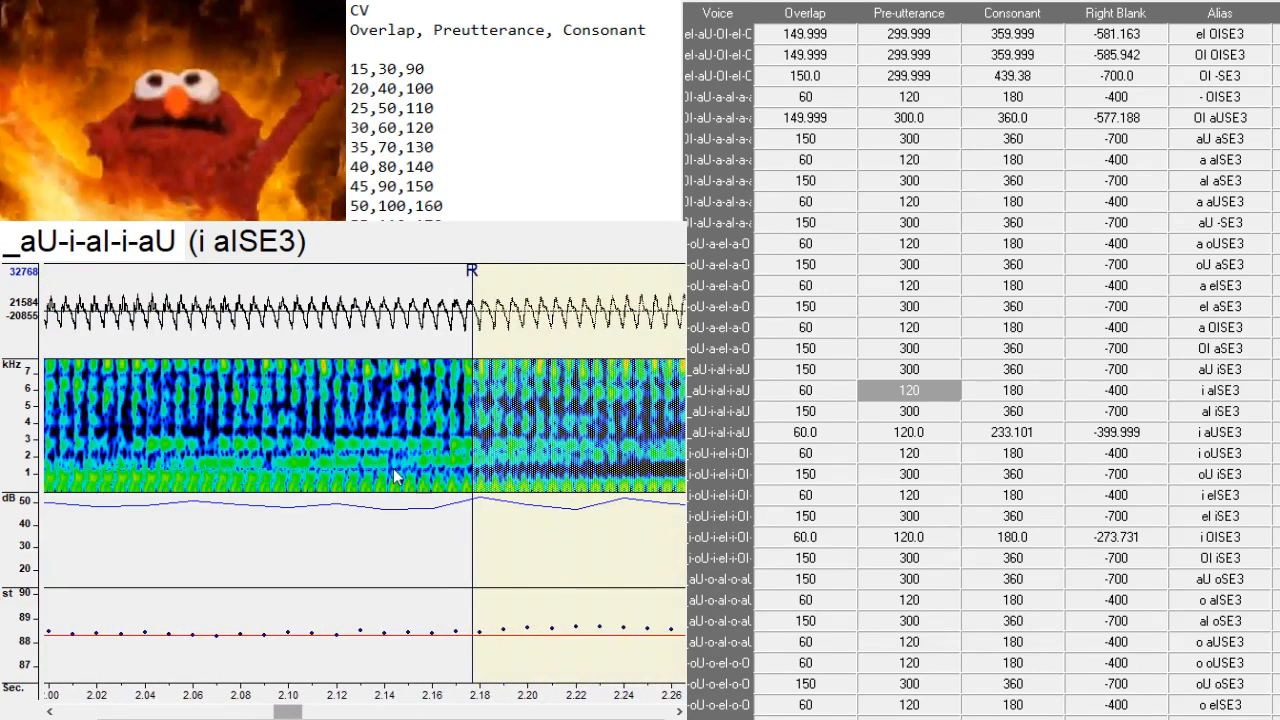
key("Down")
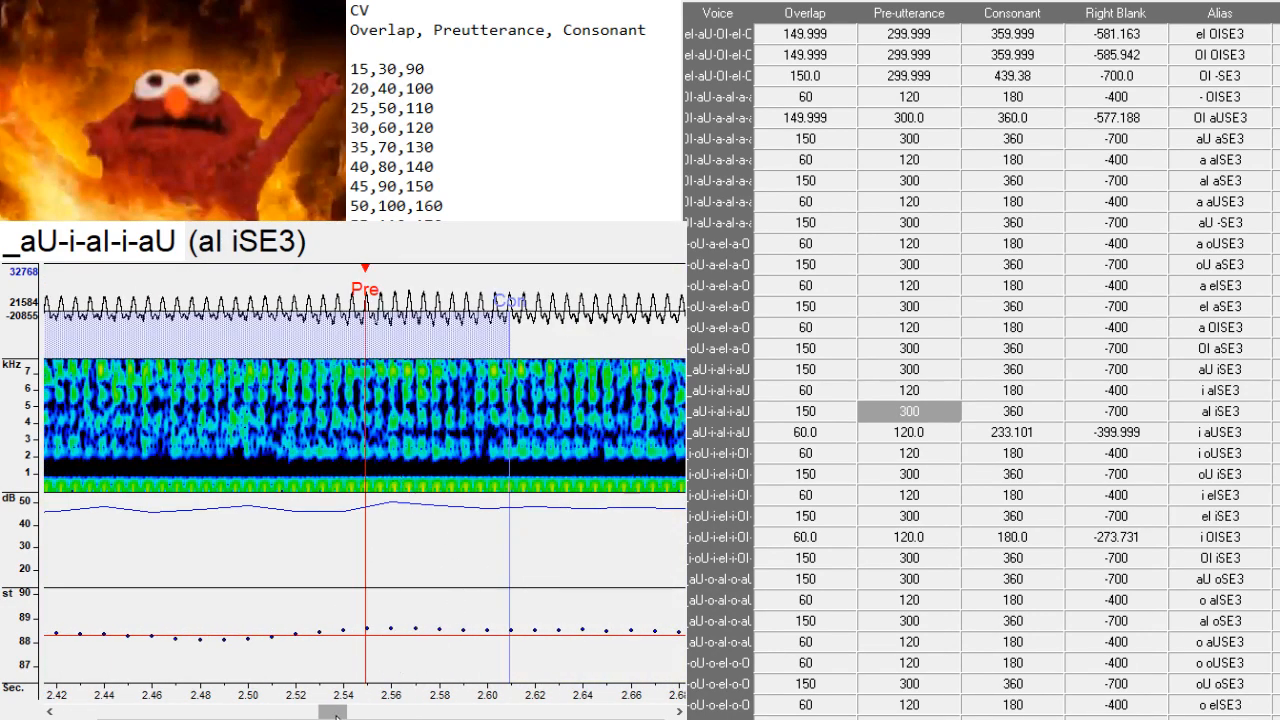
mouse_move(329, 716)
left_mouse_down()
mouse_move(288, 712)
mouse_move(337, 716)
left_mouse_up()
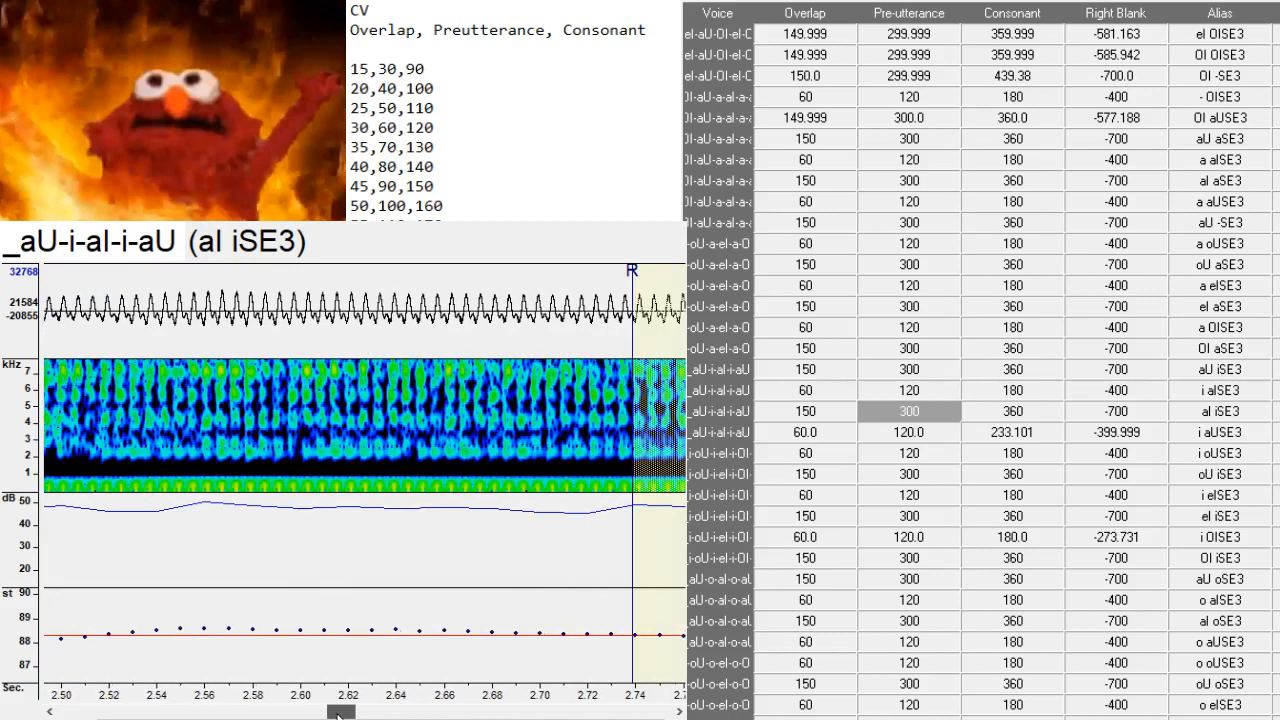
- Move the pre-utterance of "i aUSE3" to the onset of the diphthong at about 3.096 s
key("Down")
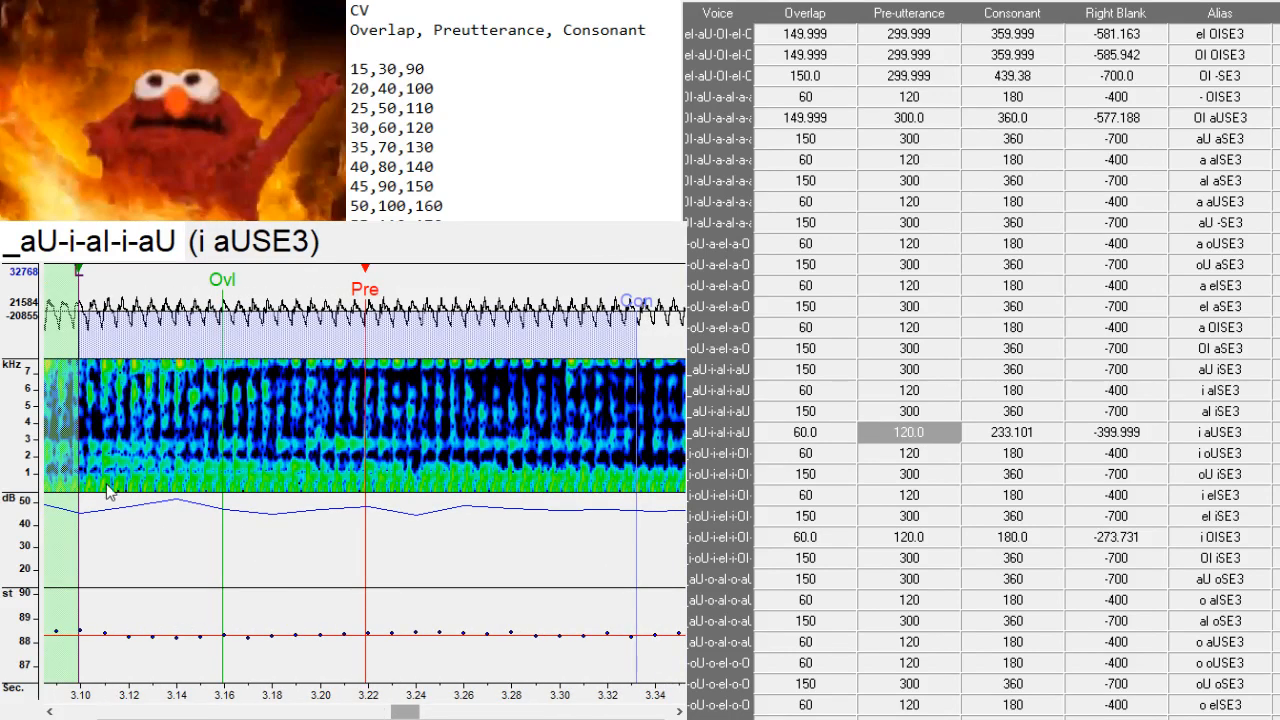
left_click_drag(97, 485, 102, 485)
left_click_drag(420, 713, 408, 713)
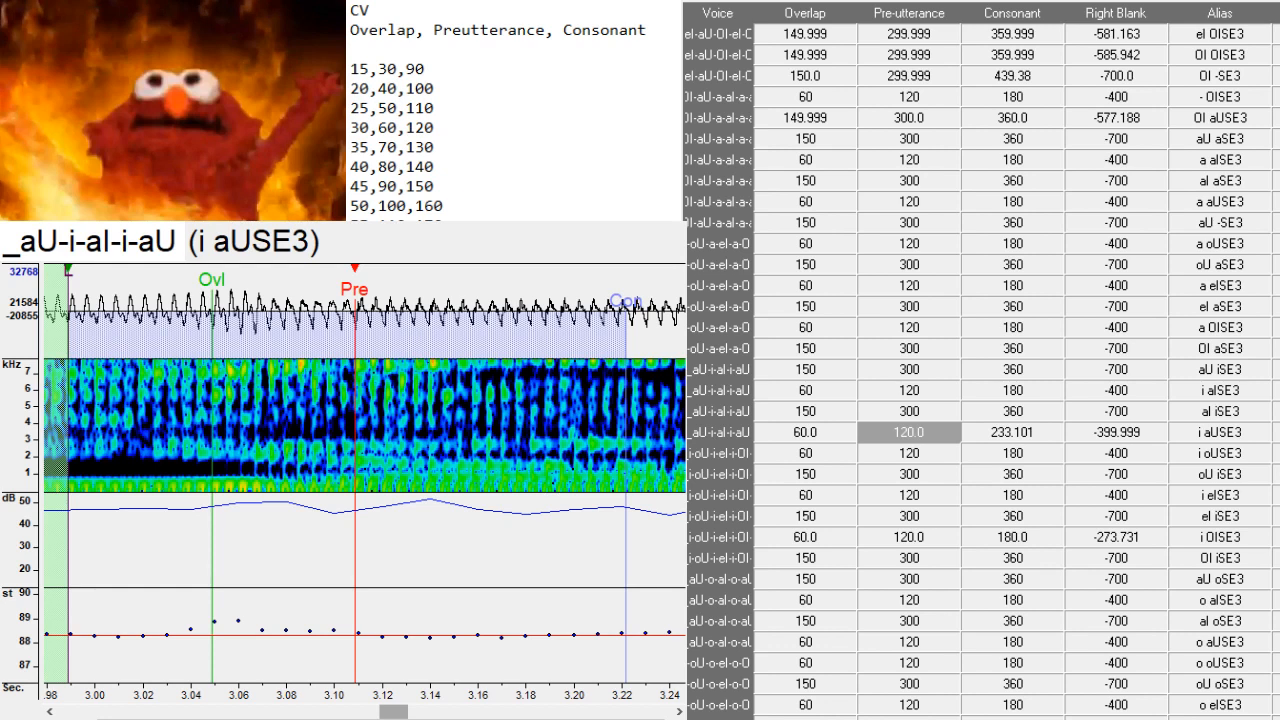
left_click(325, 478)
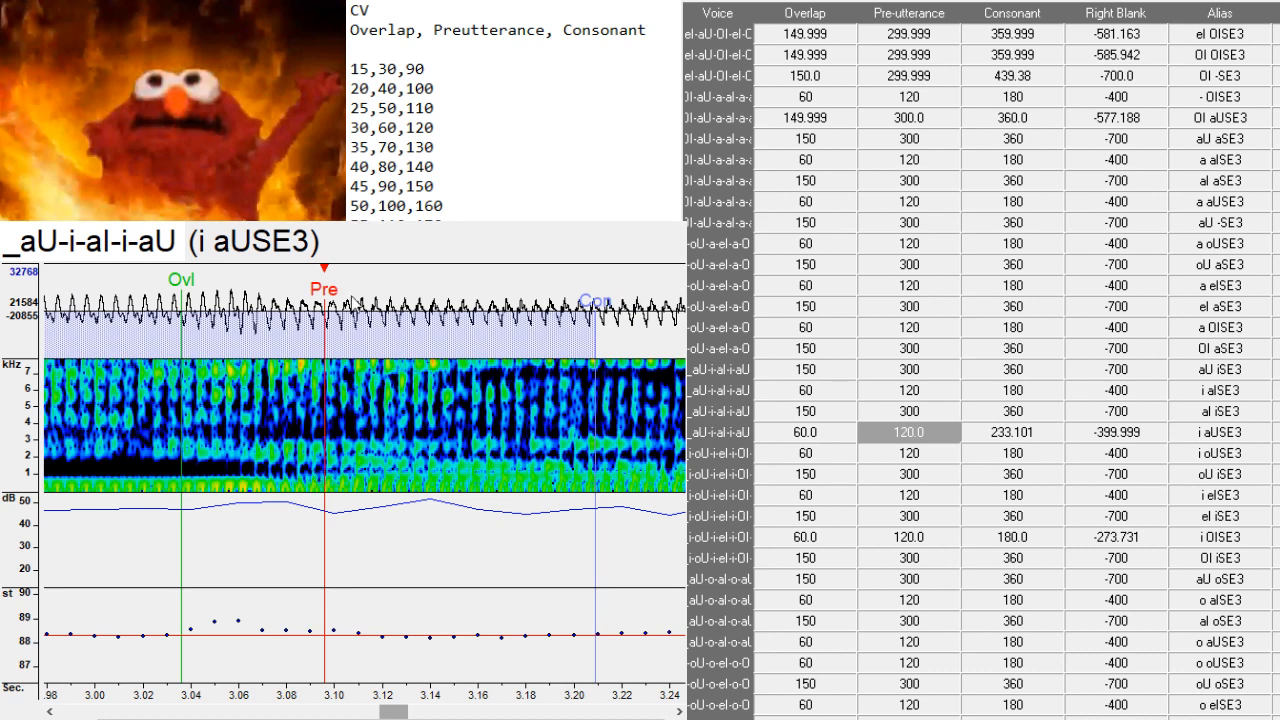
- Align the pre-utterance of "i oUSE3" with the vowel transition at about 1.358 s and bring the Left Blank column into view
key("Down")
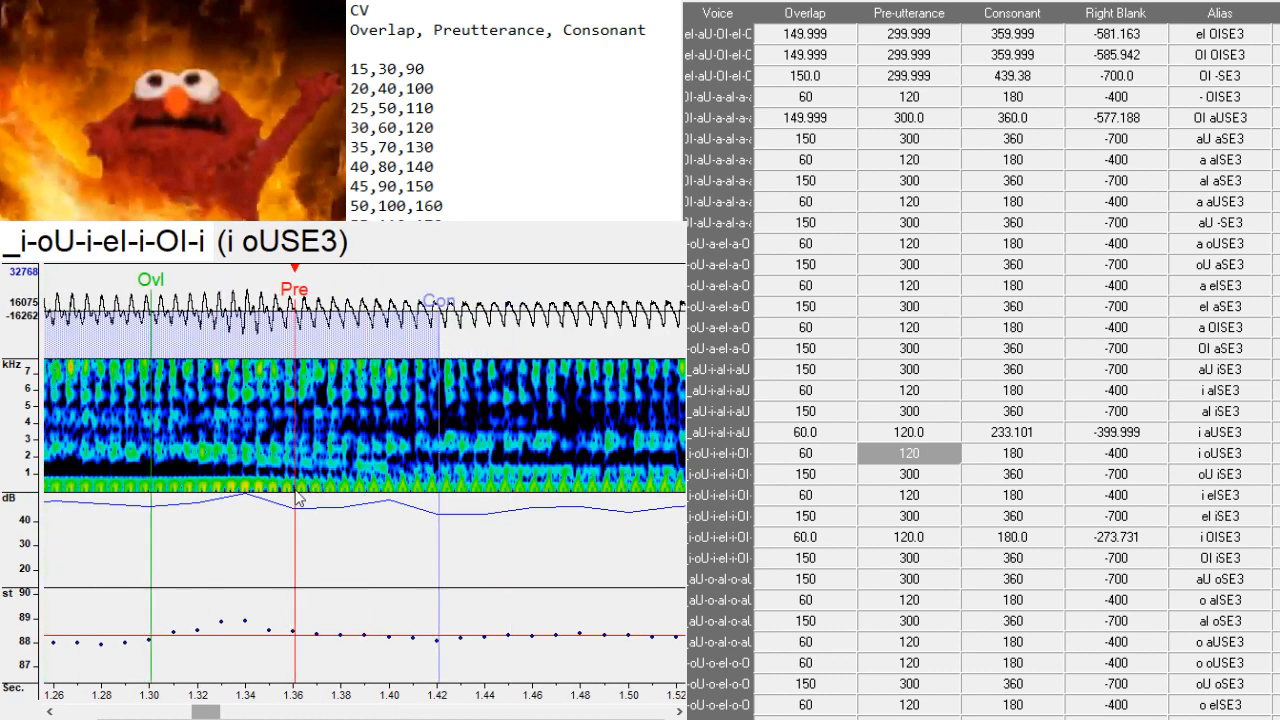
left_click(301, 498)
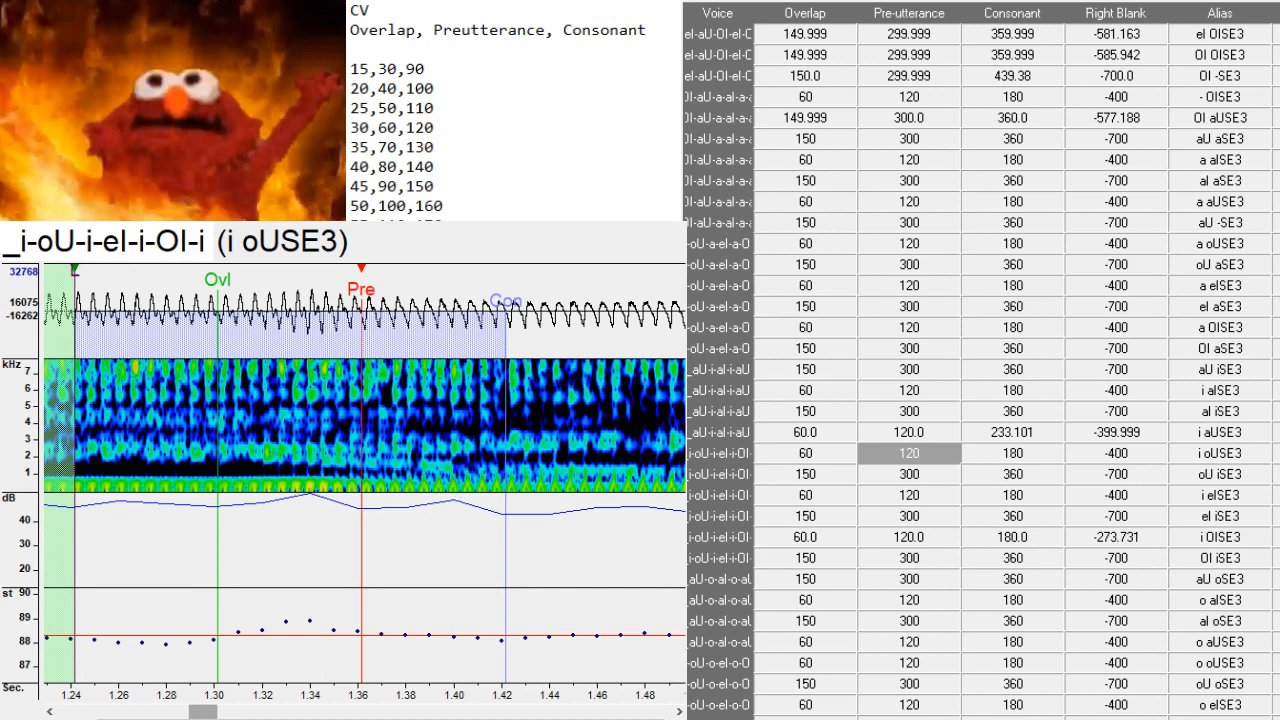
scroll(980, 600, "left", 1)
left_click(358, 490)
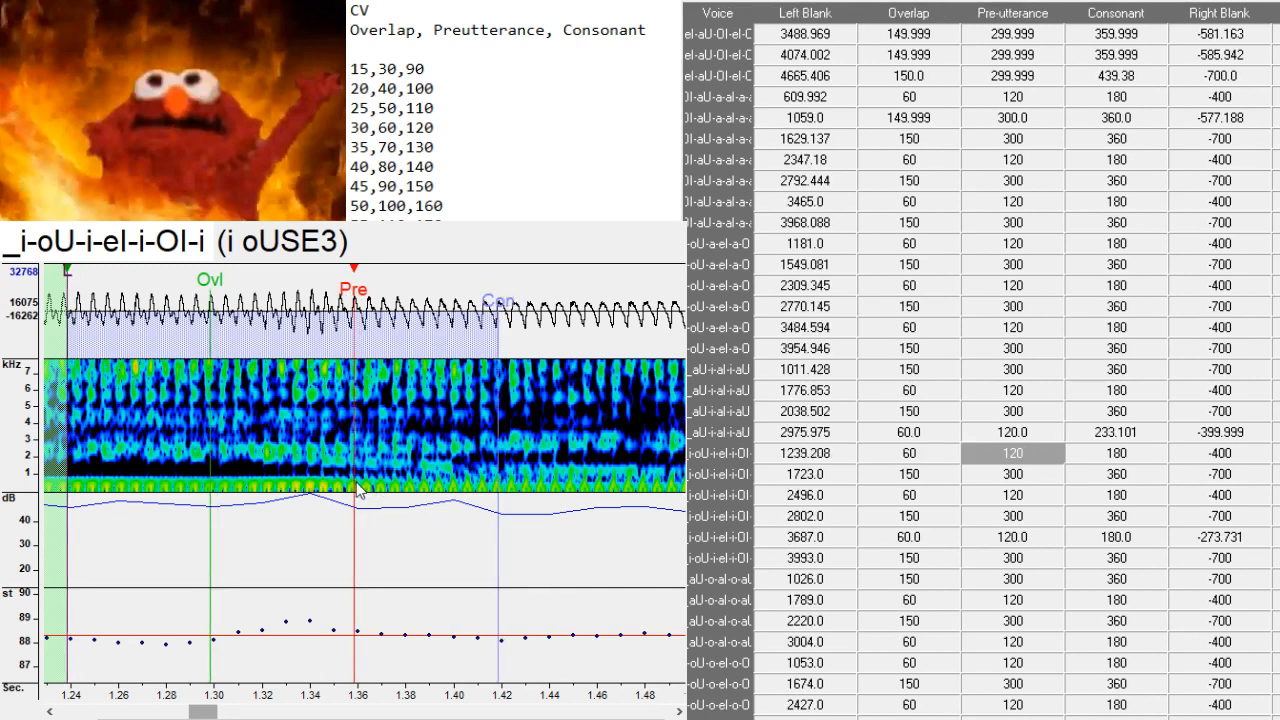
- Align the pre-utterances of "oU iSE3" at about 1.994 s and "i eISE3" at about 2.637 s with their second vowels' onsets
key("Down")
left_click(297, 478)
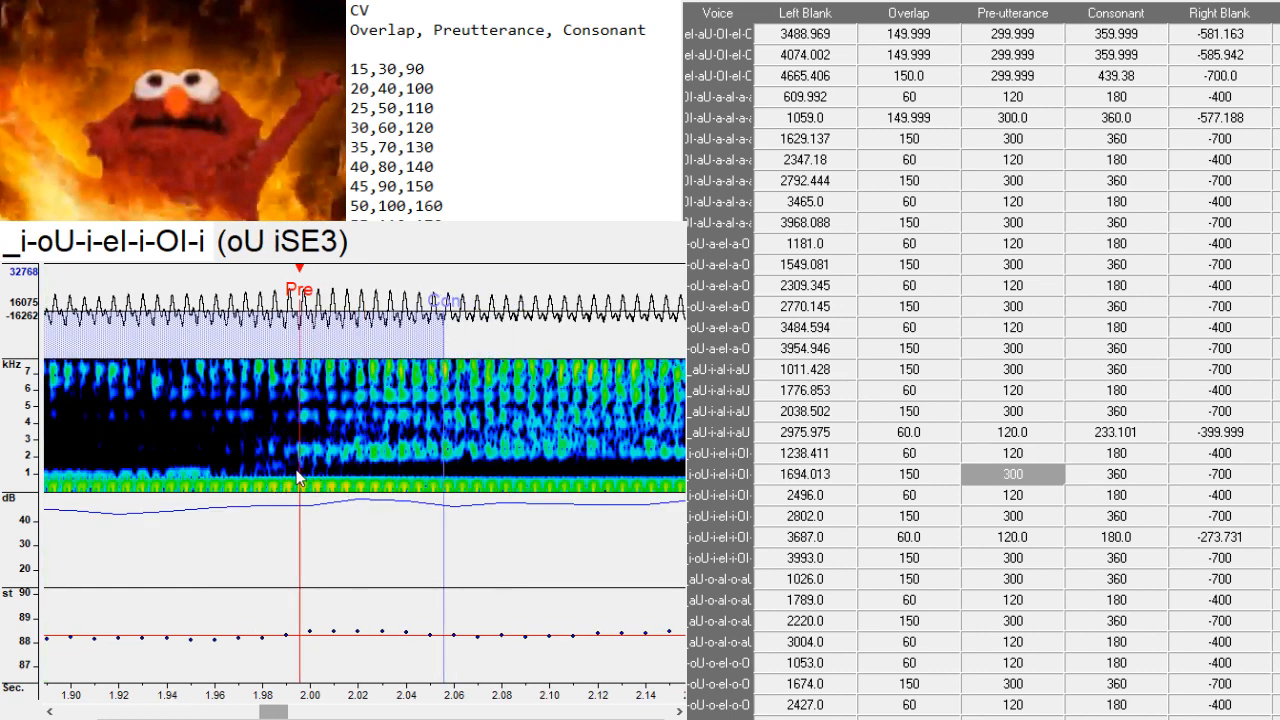
key("Down")
left_click(418, 482)
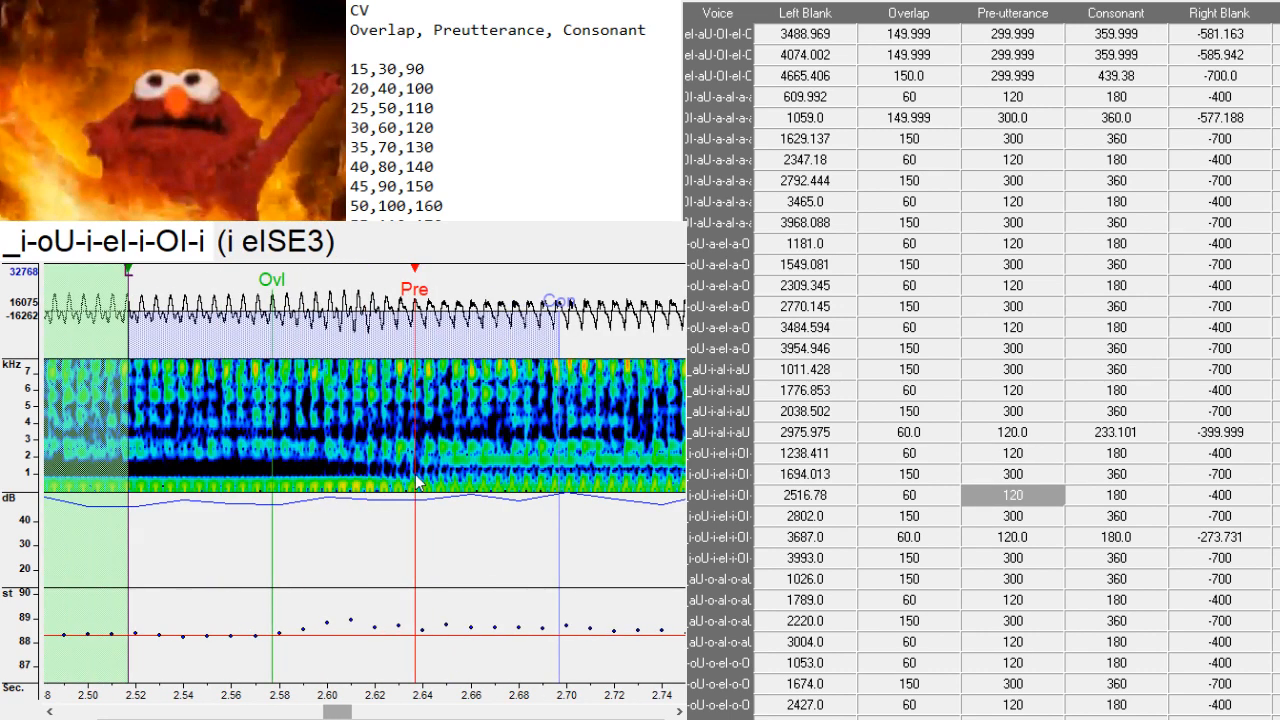
- Align the pre-utterances of "eI iSE3" at about 3.088 s and "i OISE3" at about 3.861 s with their vowel transitions
key("Down")
left_click(333, 485)
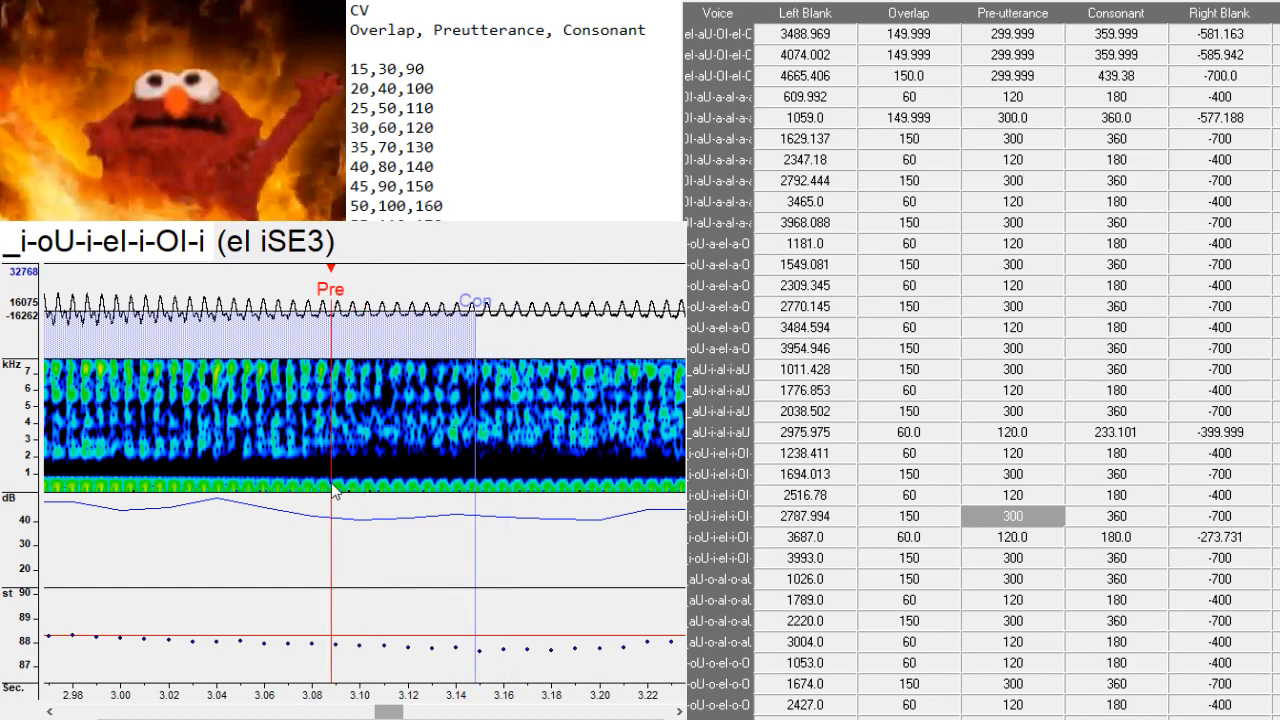
mouse_move(389, 712)
left_mouse_down()
mouse_move(363, 712)
mouse_move(411, 713)
left_mouse_up()
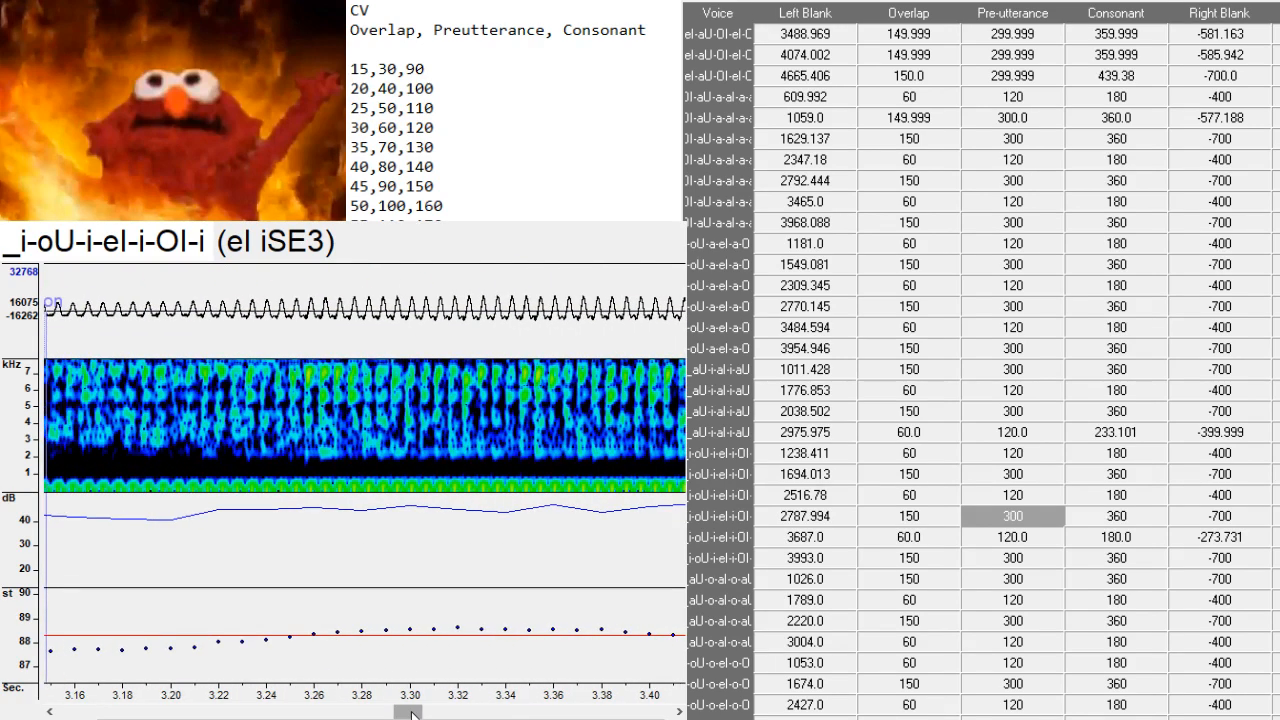
key("Down")
left_click_drag(365, 480, 495, 488)
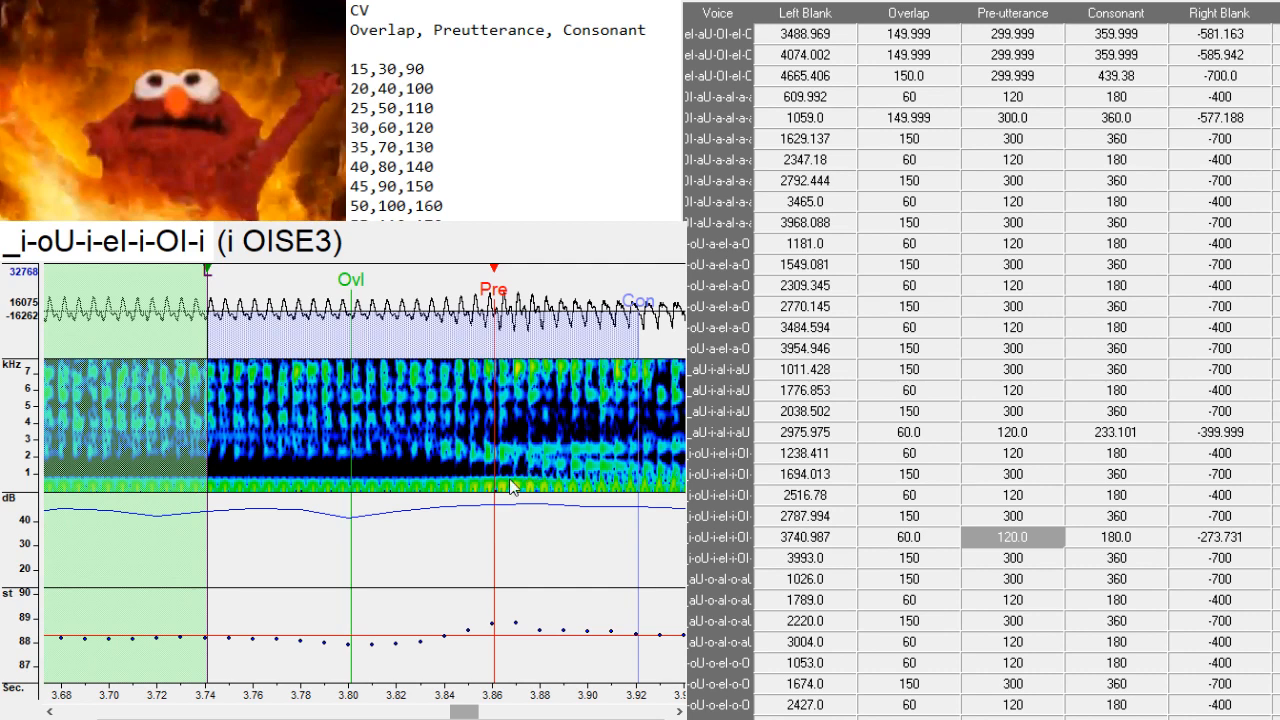
- Move the pre-utterance of "OI iSE3" to the start of the "i" vowel at about 4.311 s
key("Down")
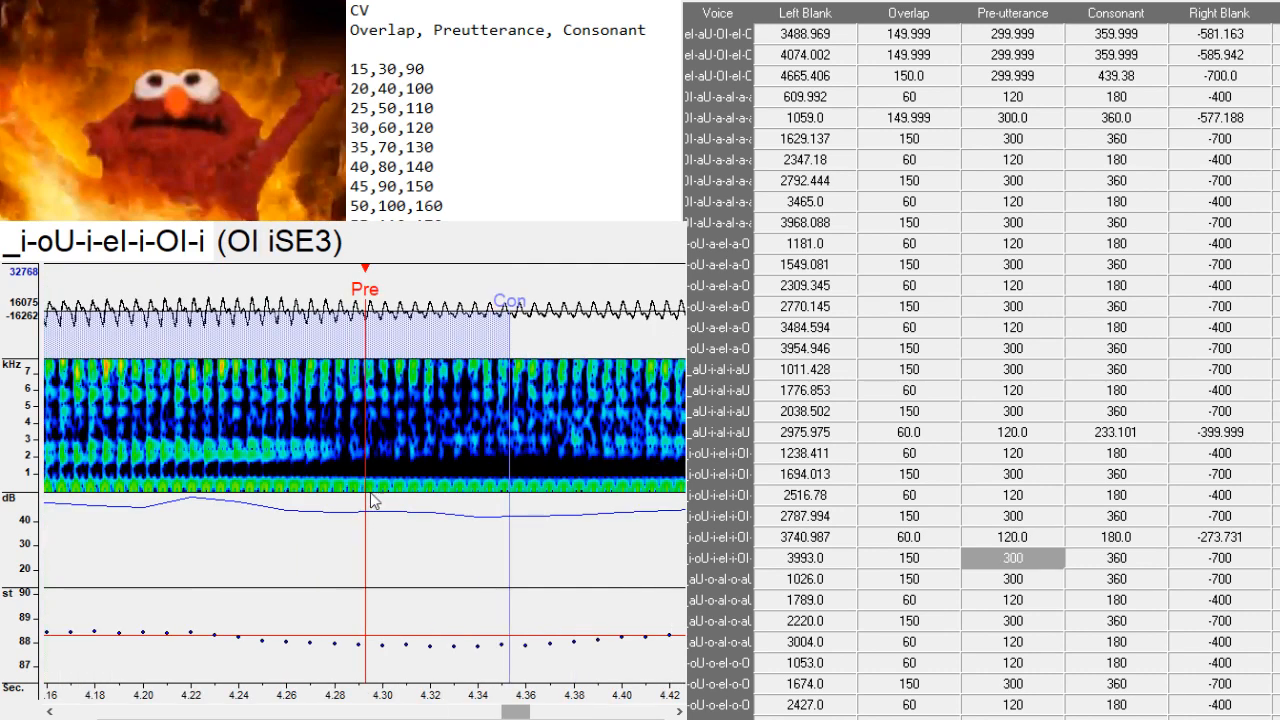
mouse_move(515, 711)
left_mouse_down()
mouse_move(545, 711)
mouse_move(495, 711)
mouse_move(522, 708)
left_mouse_up()
left_click(518, 500)
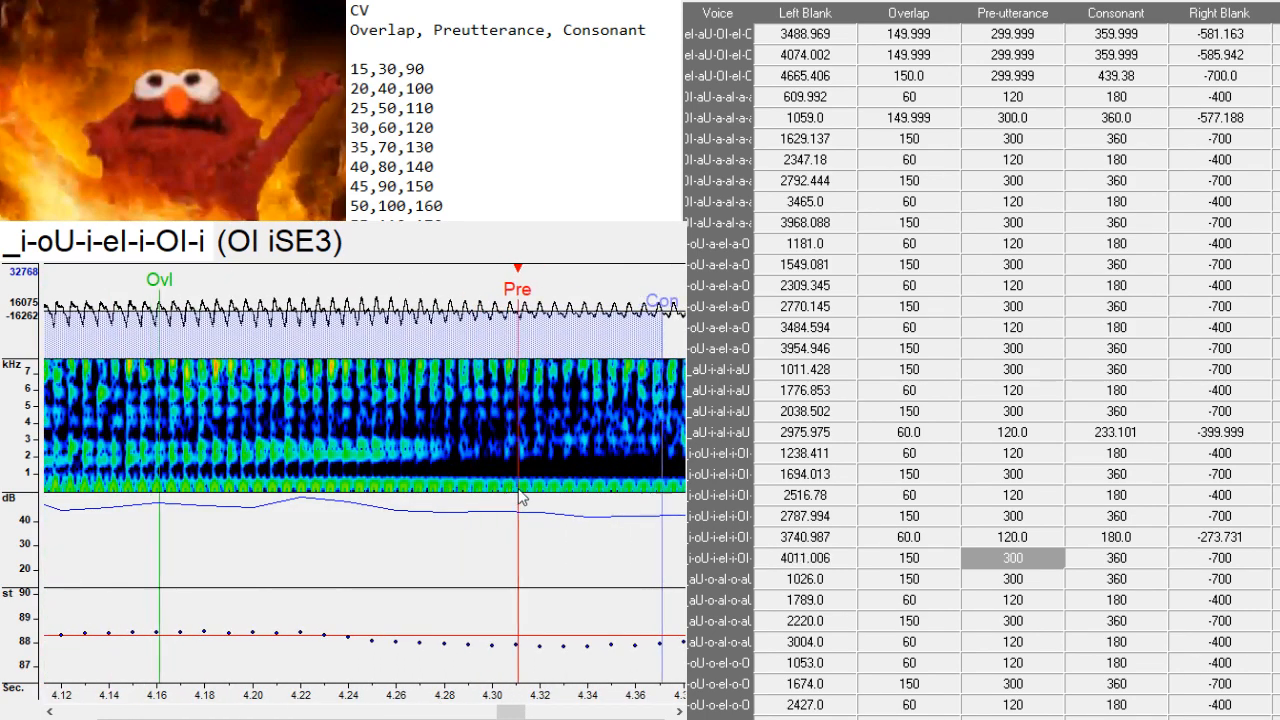
scroll(520, 498, "up", 1)
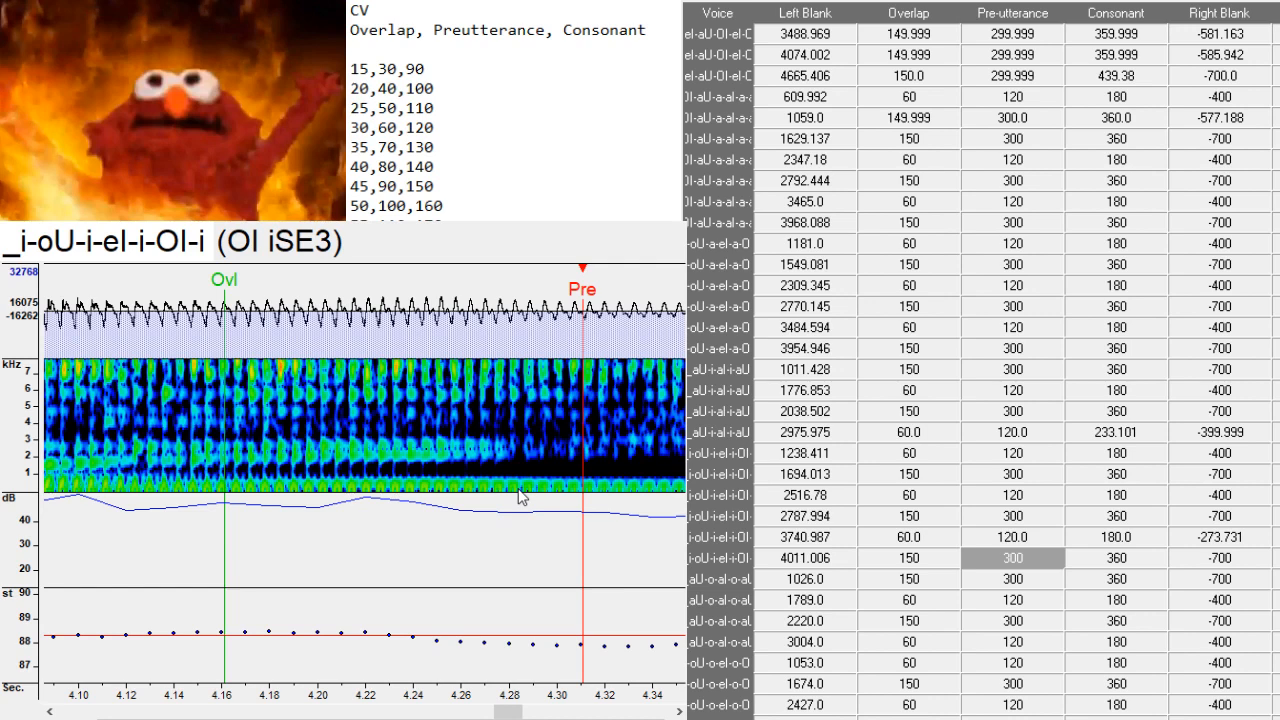
- Move the pre-utterance of "aU oSE3" to the start of the "o" vowel at about 1.397 s
key("Down")
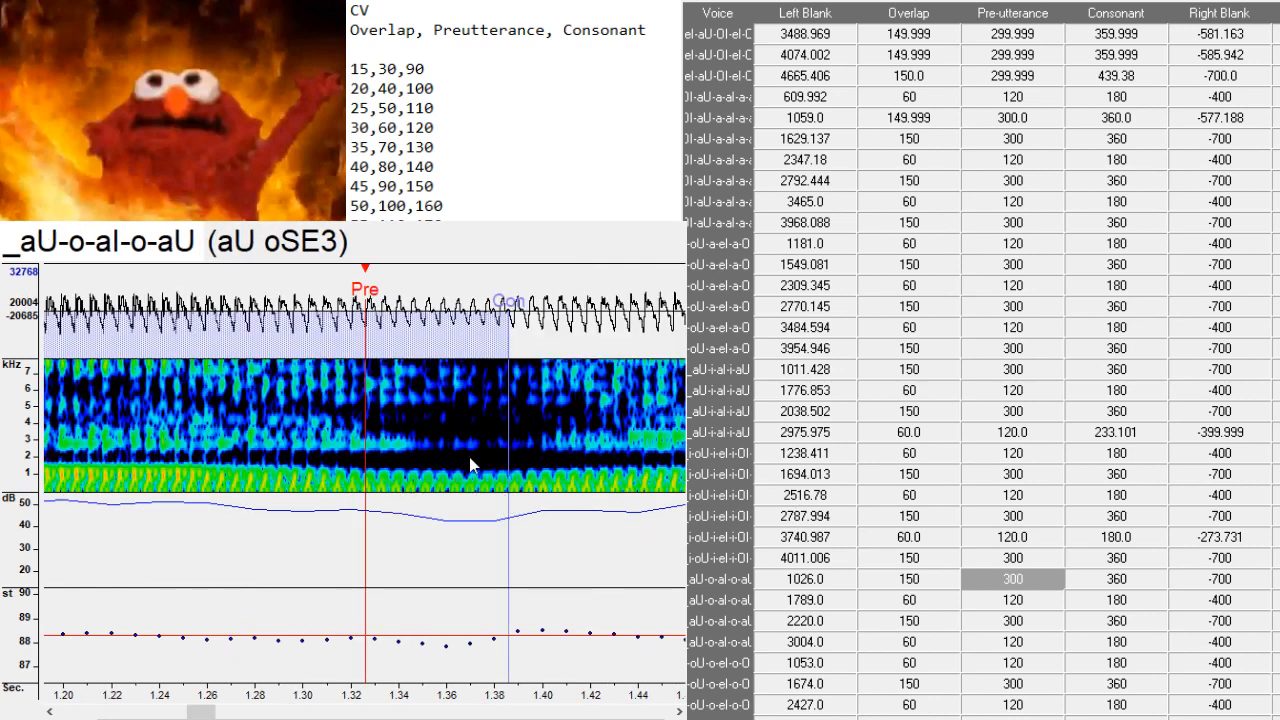
left_click(597, 512)
left_click(548, 484)
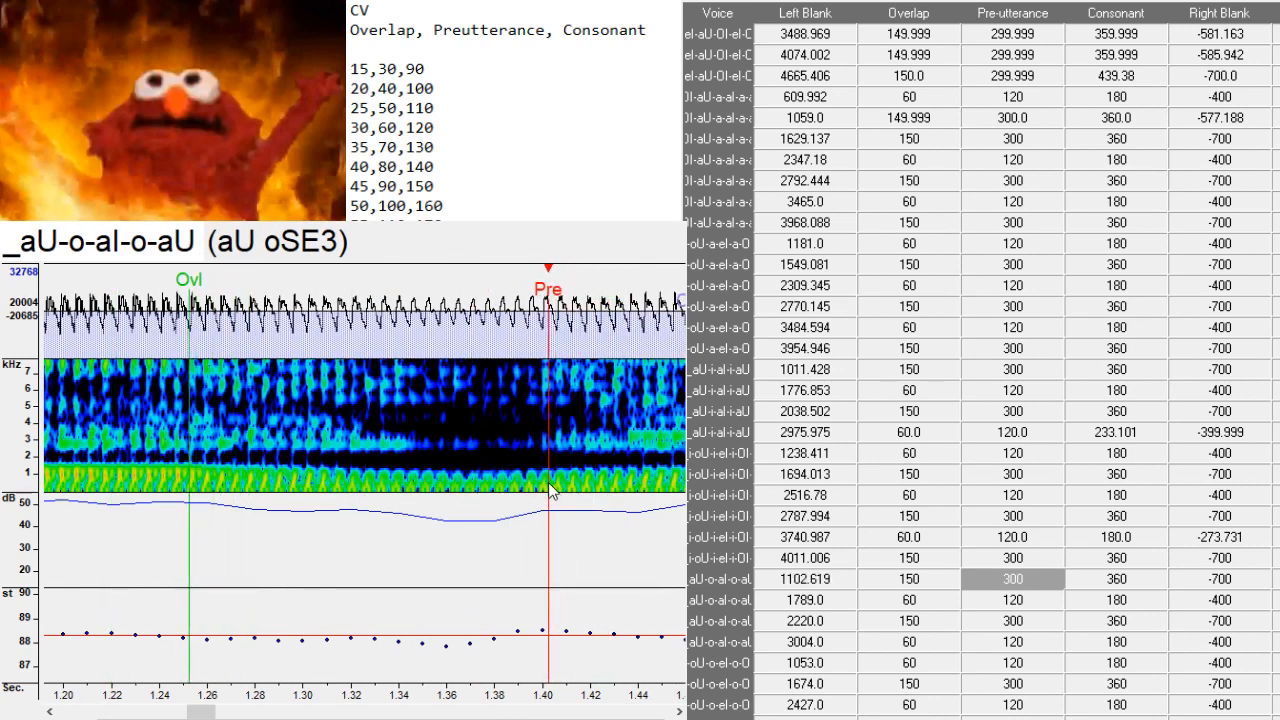
left_click(533, 496)
- Align the pre-utterance of "o aISE3" with the start of the diphthong at about 1.977 s
key("Down")
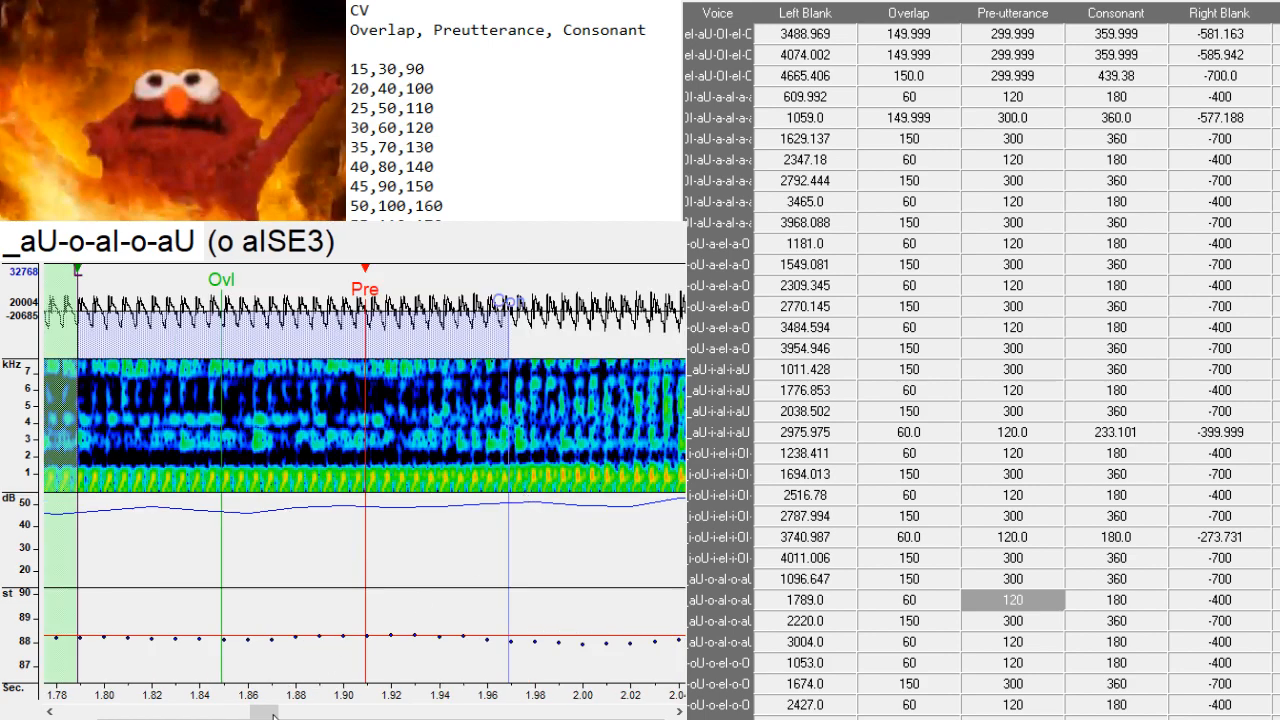
mouse_move(268, 713)
left_mouse_down()
mouse_move(300, 716)
mouse_move(282, 716)
left_mouse_up()
left_click(512, 506)
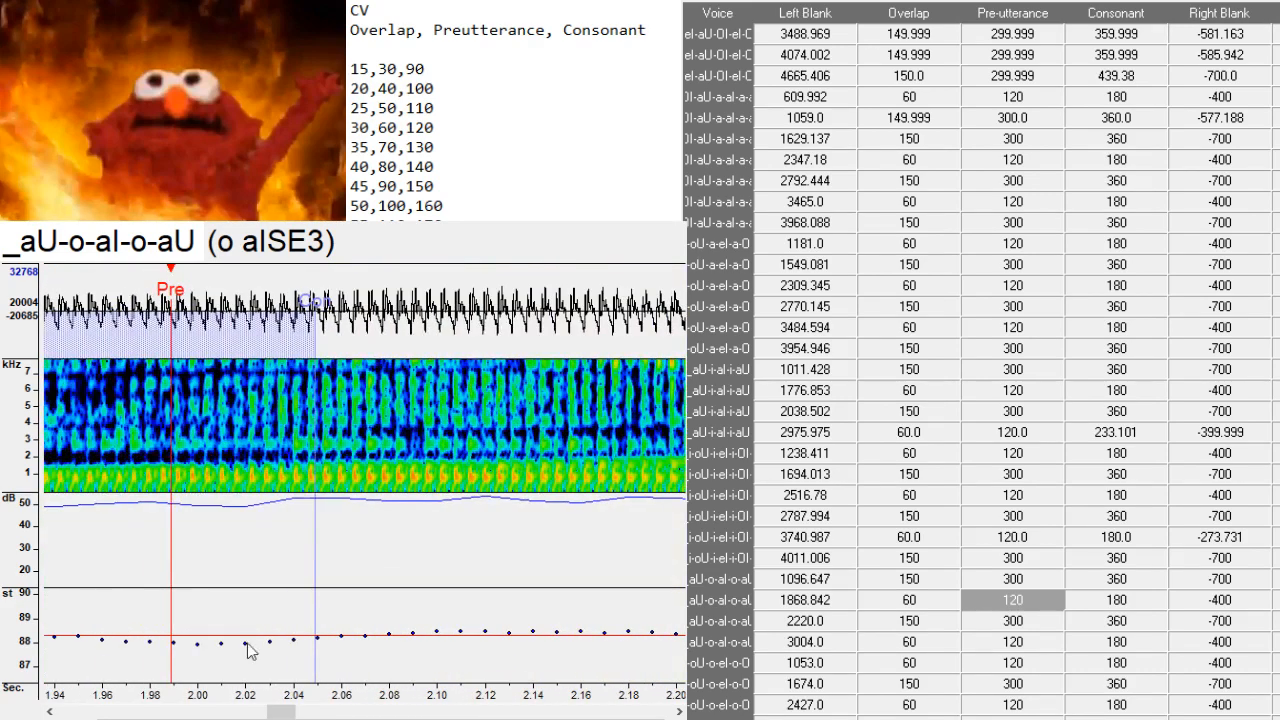
left_click(125, 490)
left_click_drag(125, 490, 145, 500)
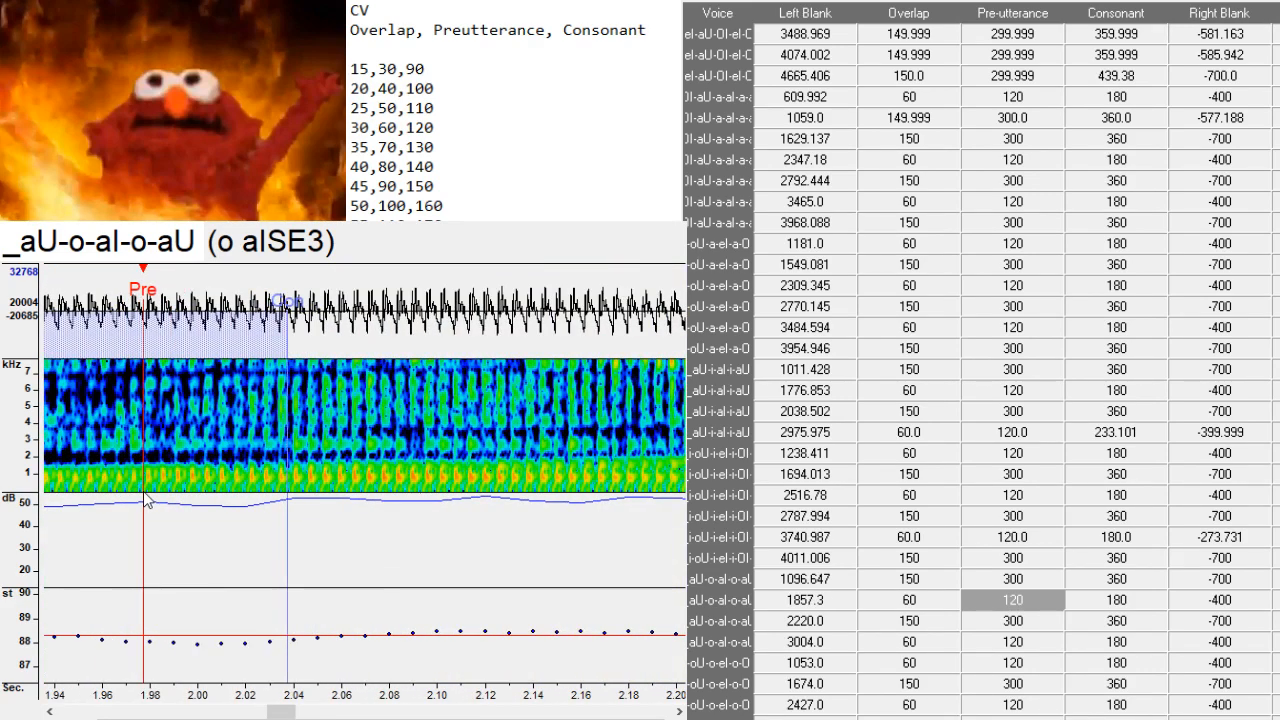
- Align the pre-utterances of "aI oSE3" at about 2.580 s and "o aUSE3" at about 3.175 s with their vowel transitions
key("Down")
left_click_drag(420, 478, 509, 484)
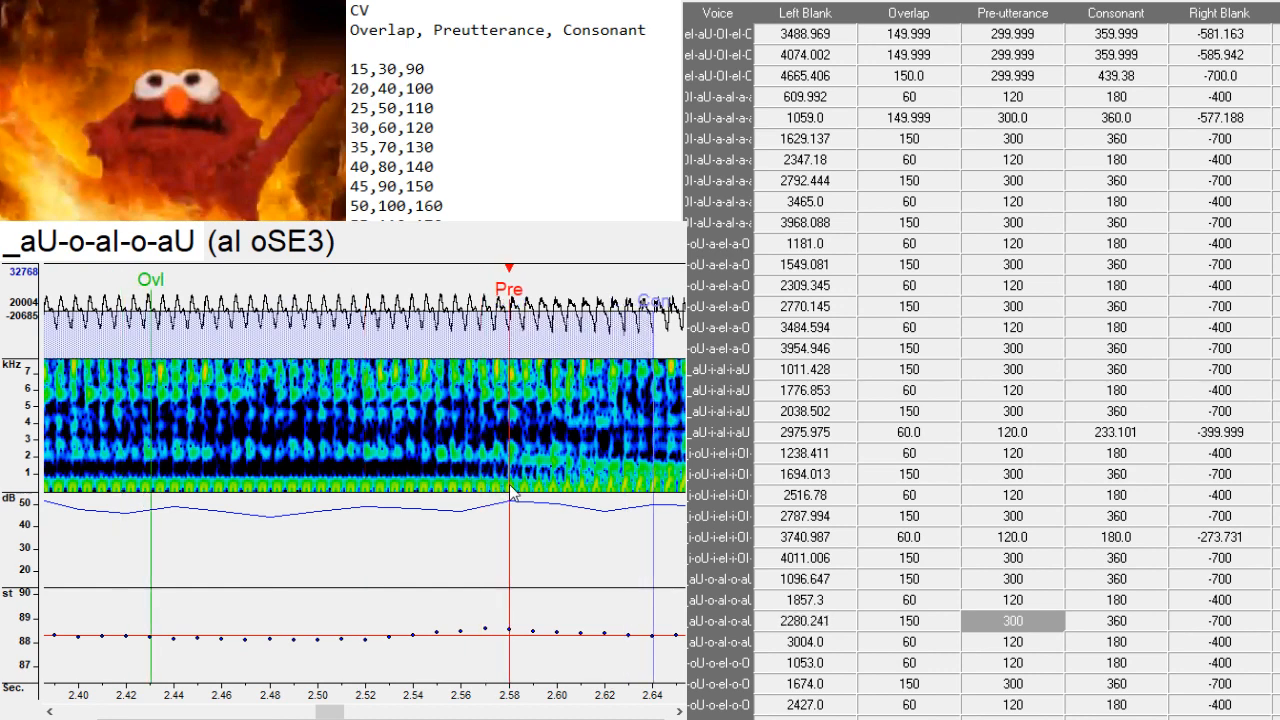
key("Down")
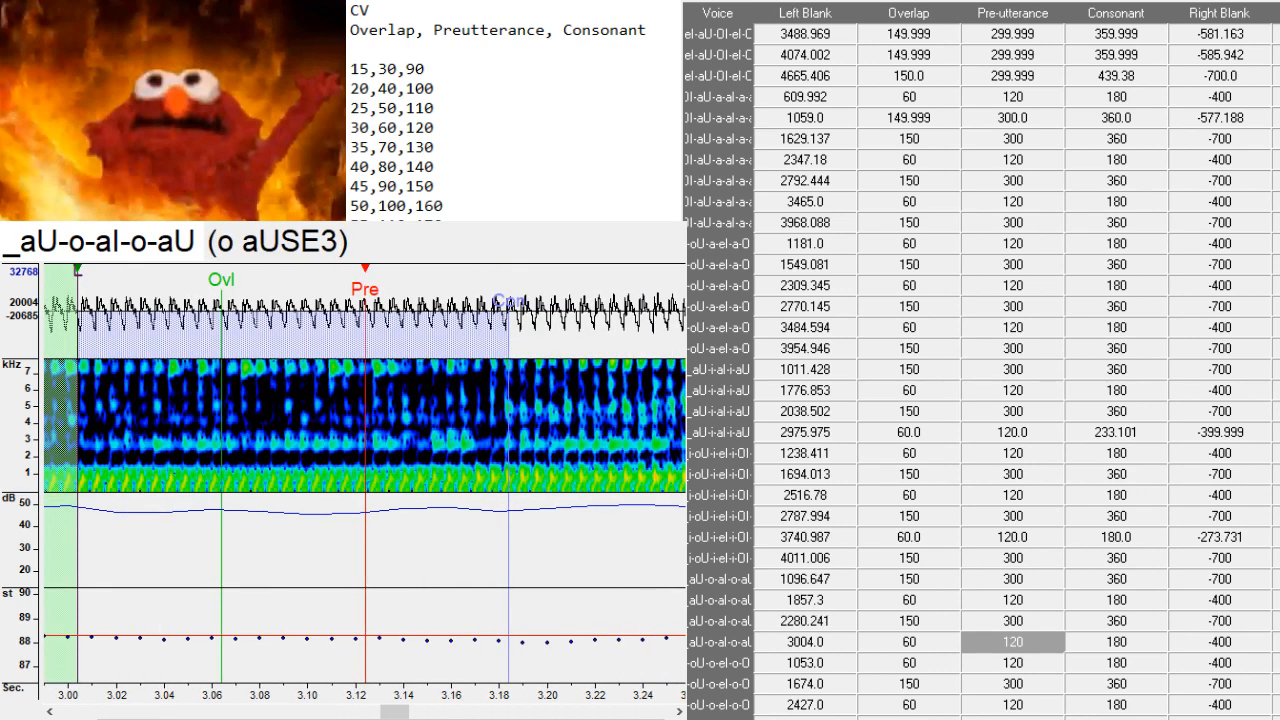
mouse_move(392, 714)
left_mouse_down()
mouse_move(419, 713)
mouse_move(402, 713)
left_mouse_up()
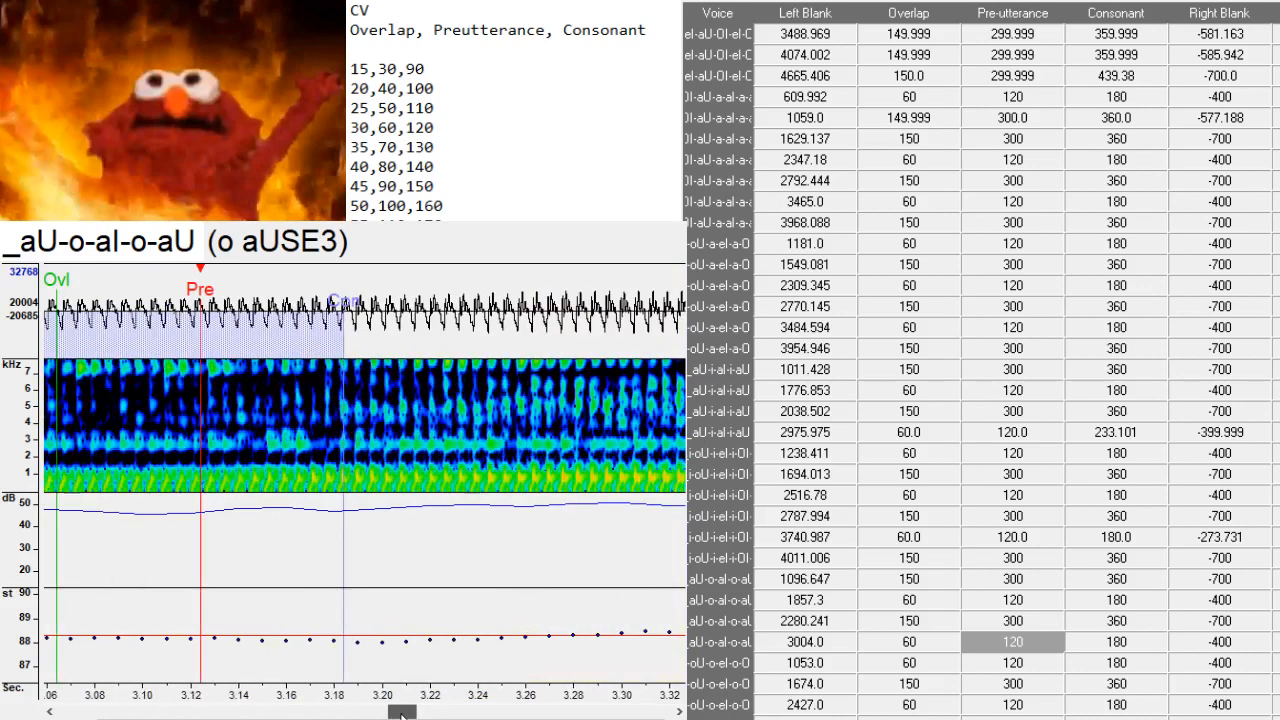
left_click(323, 490)
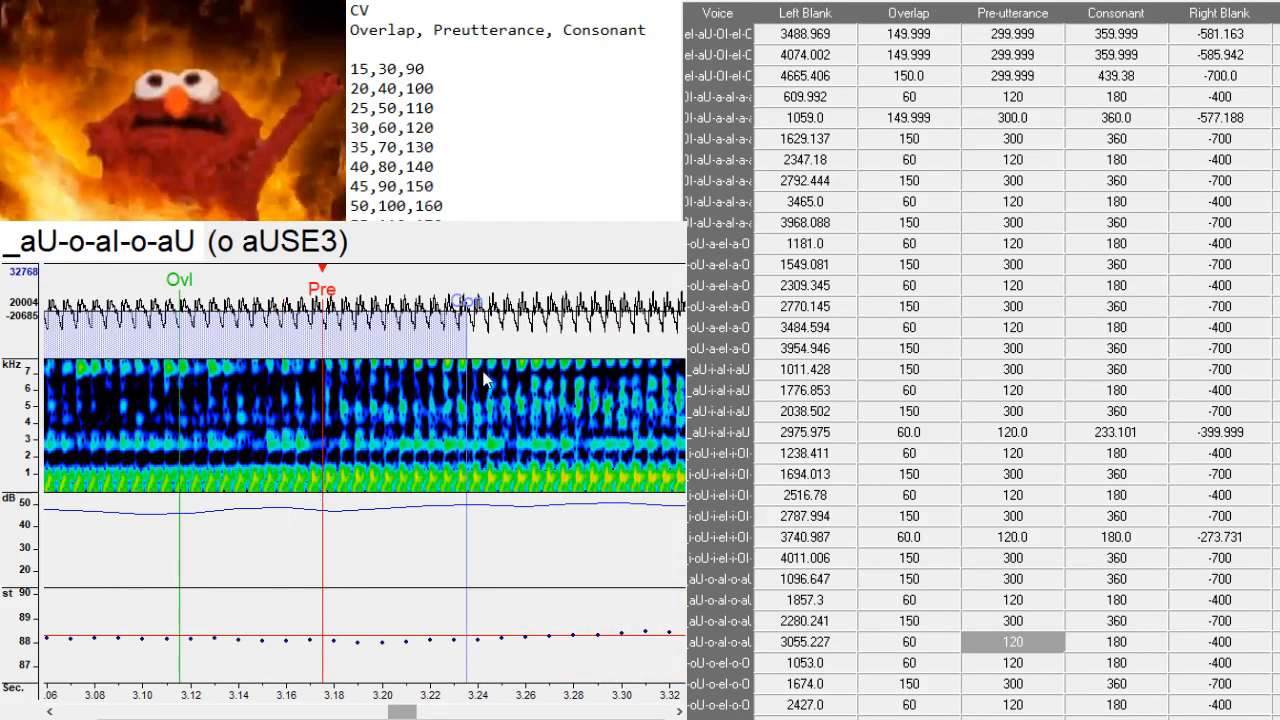
key("Down")
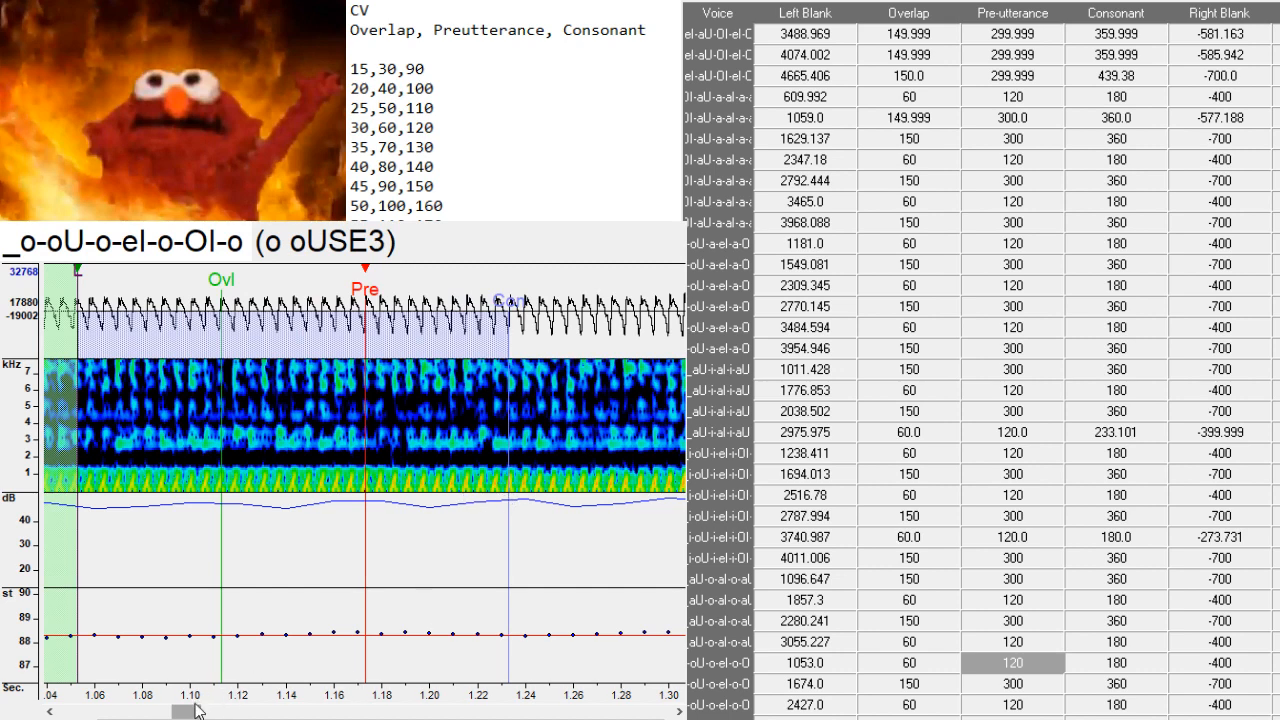
left_click_drag(196, 711, 229, 710)
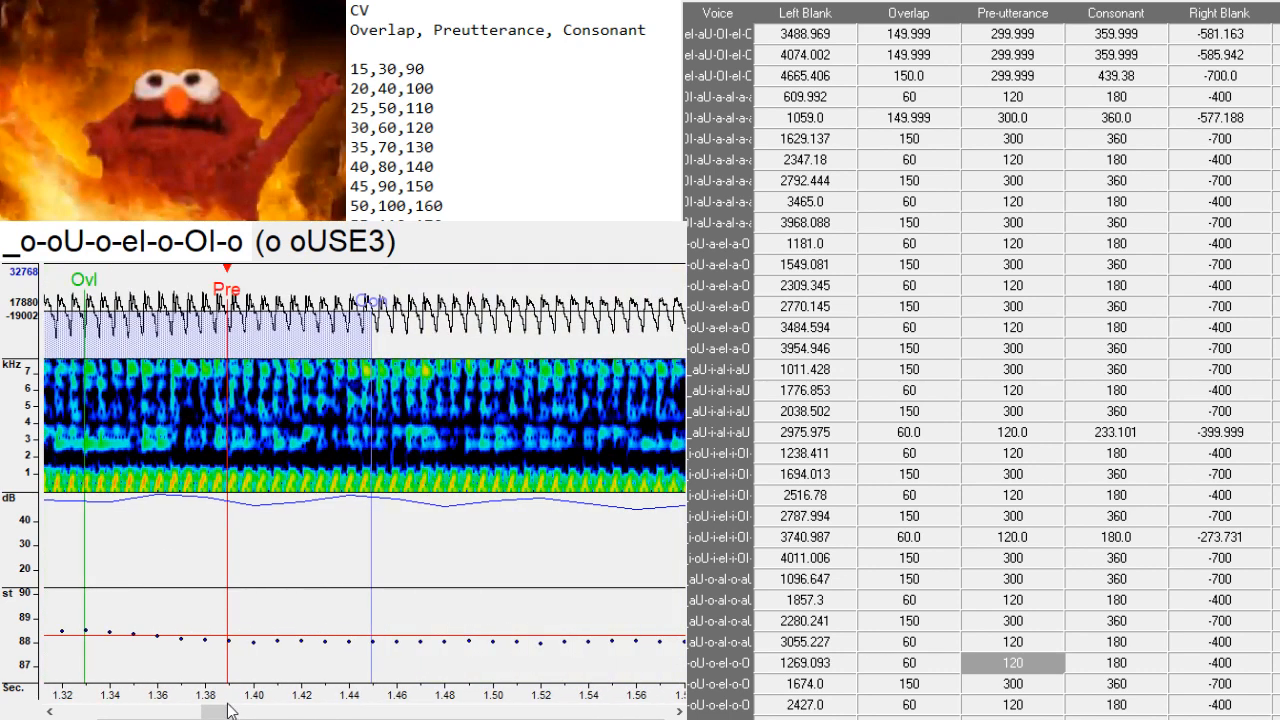
key("ctrl+z")
- Move the pre-utterance of "oU oSE3" to the start of the second "o" vowel at about 1.929 s
key("Down")
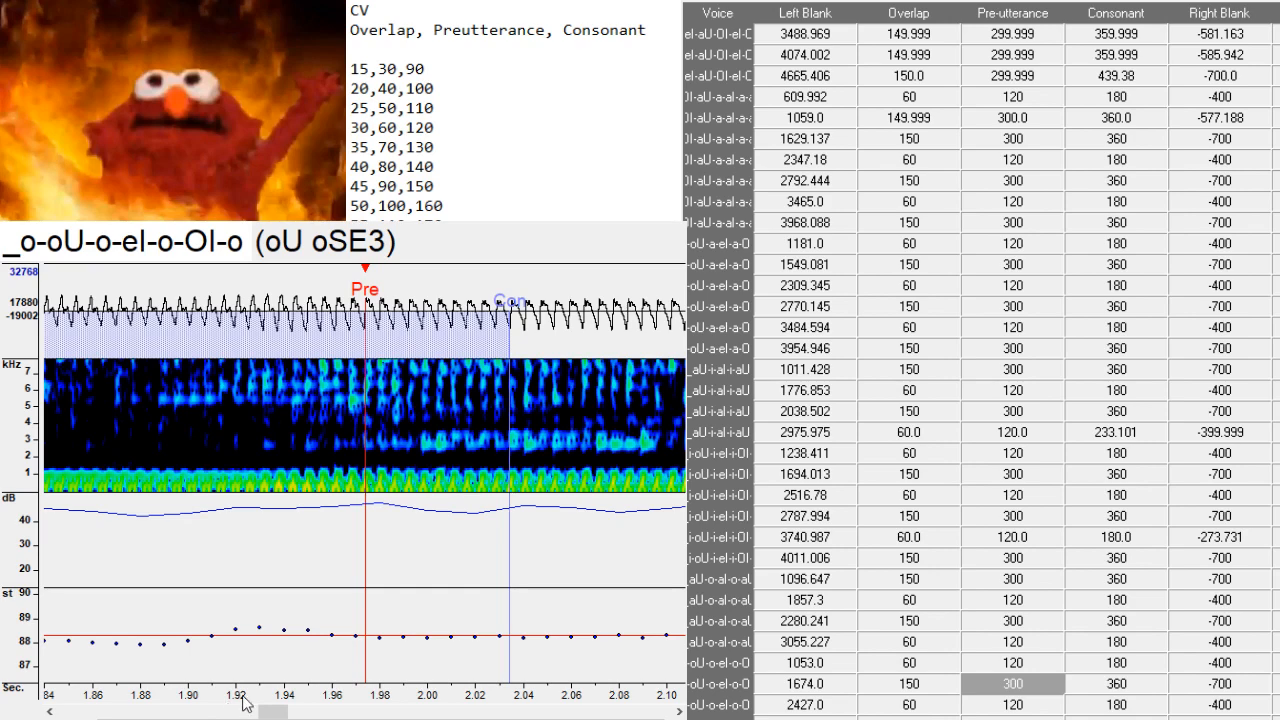
mouse_move(268, 711)
left_mouse_down()
mouse_move(213, 712)
mouse_move(250, 712)
left_mouse_up()
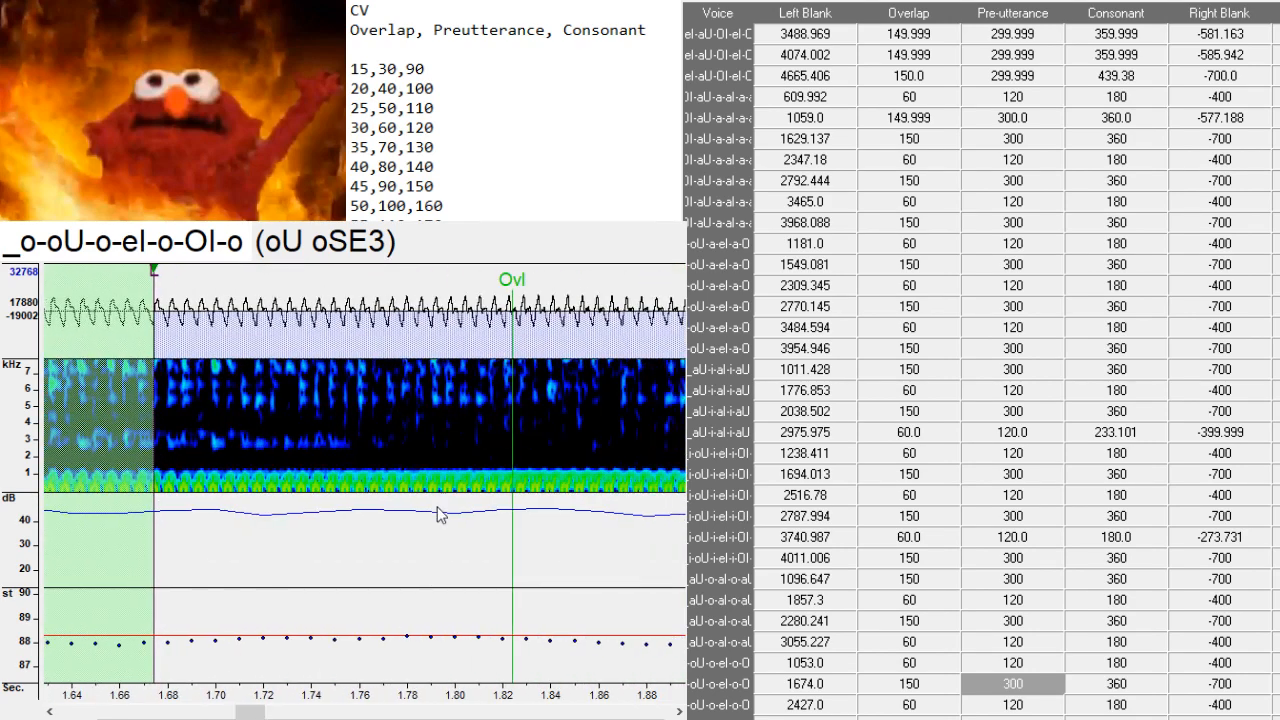
left_click(425, 507)
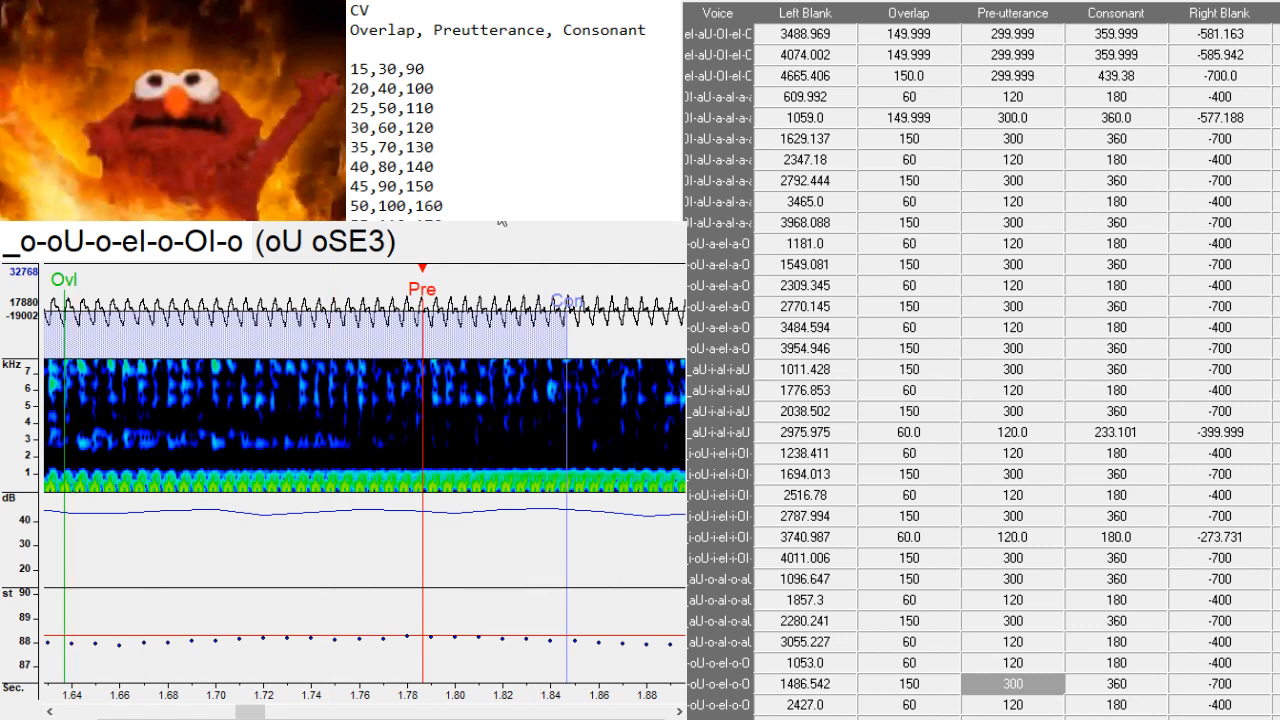
left_click_drag(245, 713, 266, 713)
left_click(414, 479)
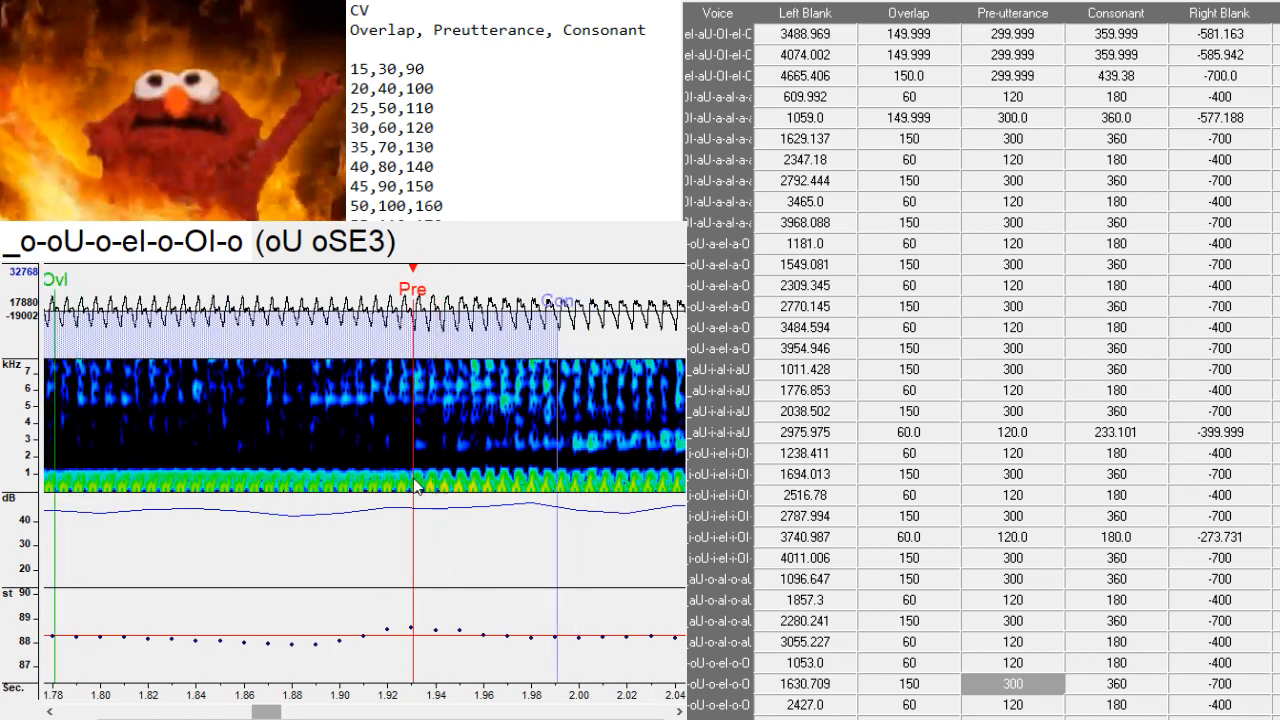
left_click(410, 498)
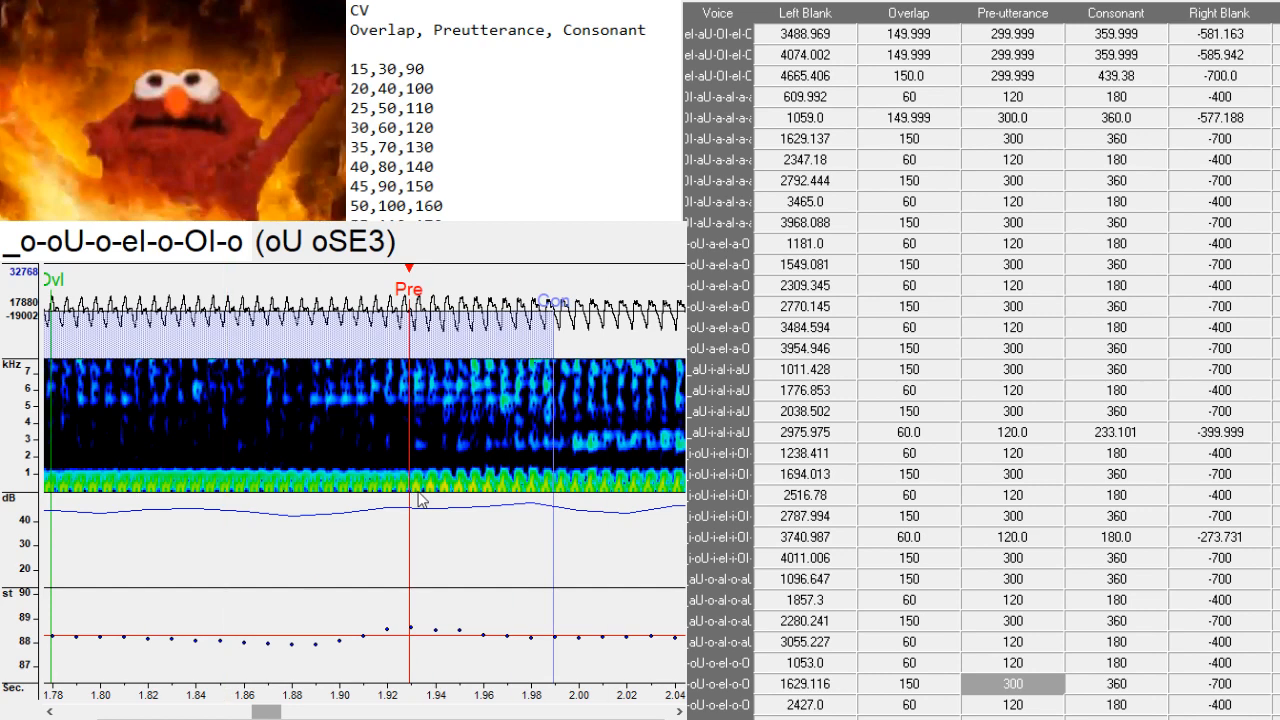
- Align the pre-utterances of "o eISE3" at about 2.593 s and "eI oSE3" at about 3.163 s with their vowel transitions
key("Down")
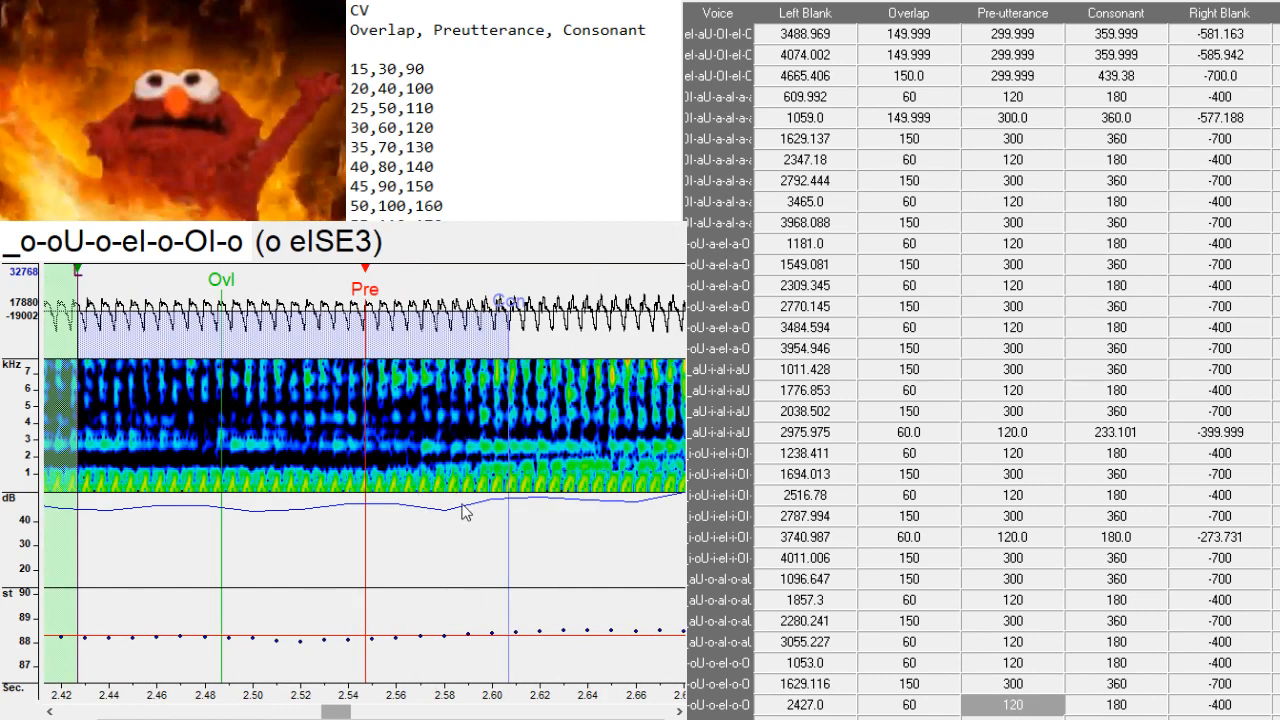
left_click_drag(463, 512, 478, 513)
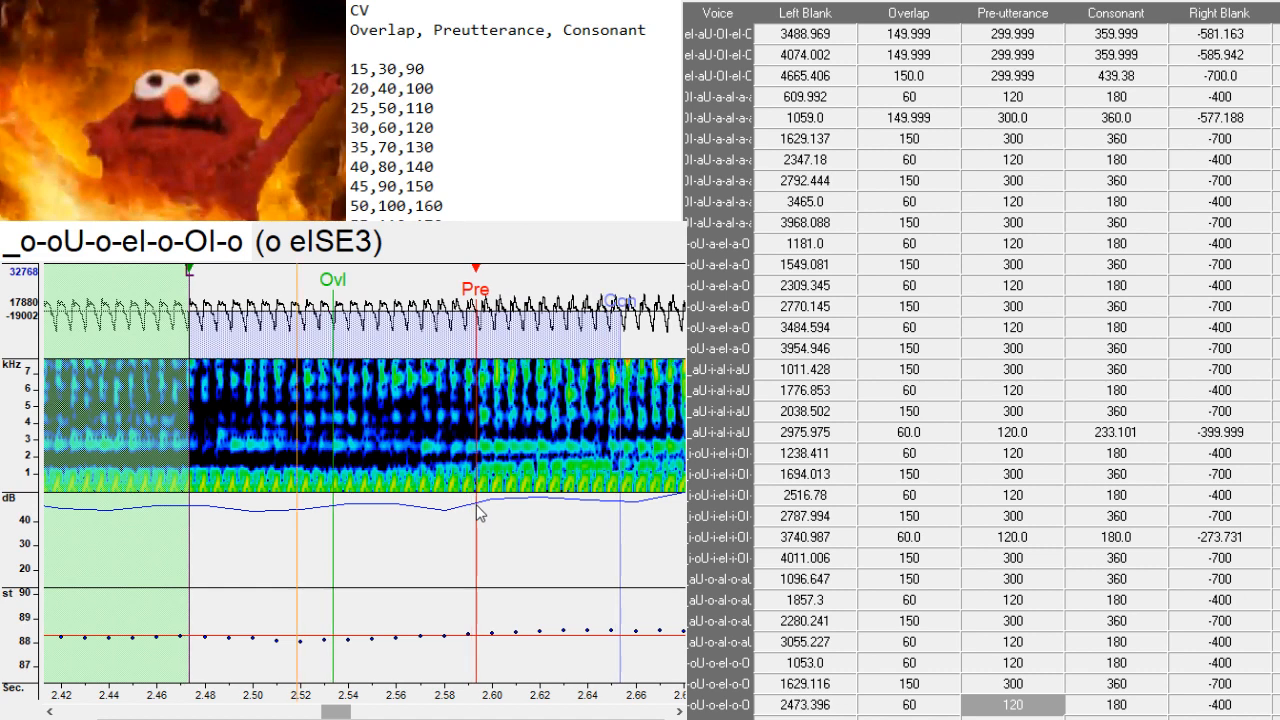
key("Down")
left_click_drag(364, 507, 325, 499)
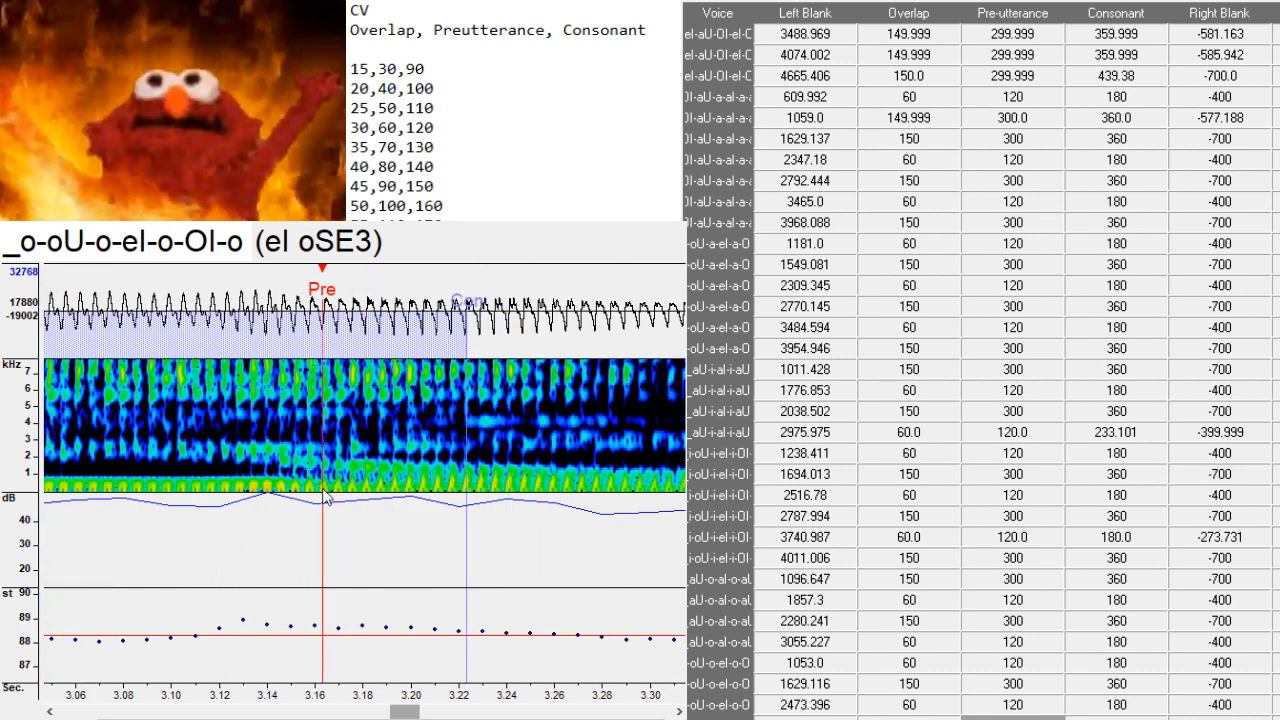
- Check the transition of "o OISE3" and move the pre-utterance of "OI oSE3" to the start of the "o" vowel at about 4.406 s
key("Down")
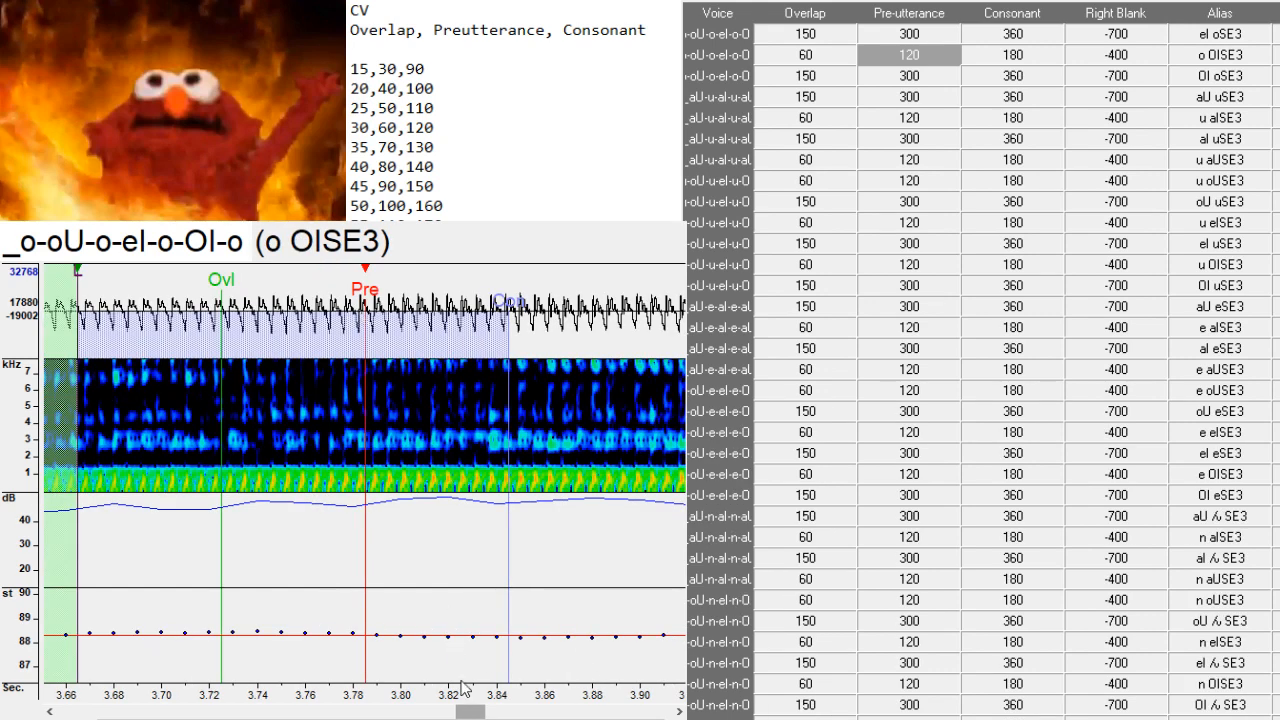
scroll(474, 712, "down", 5)
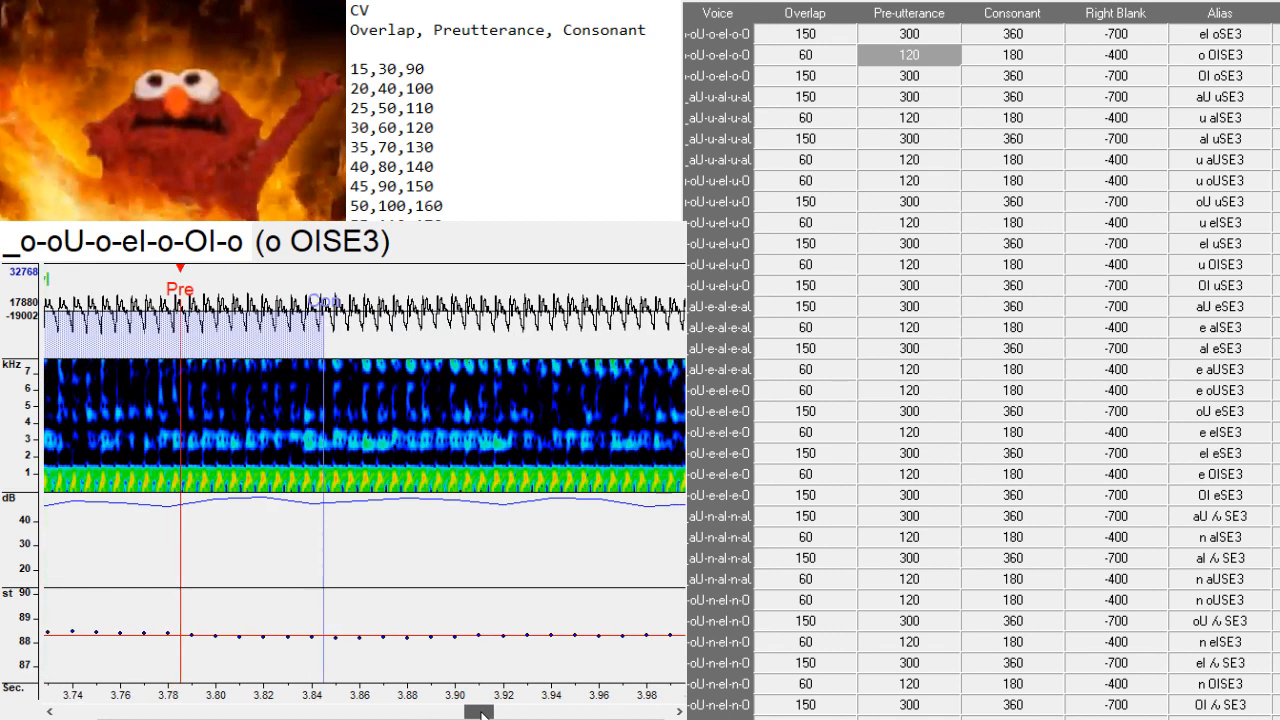
key("Down")
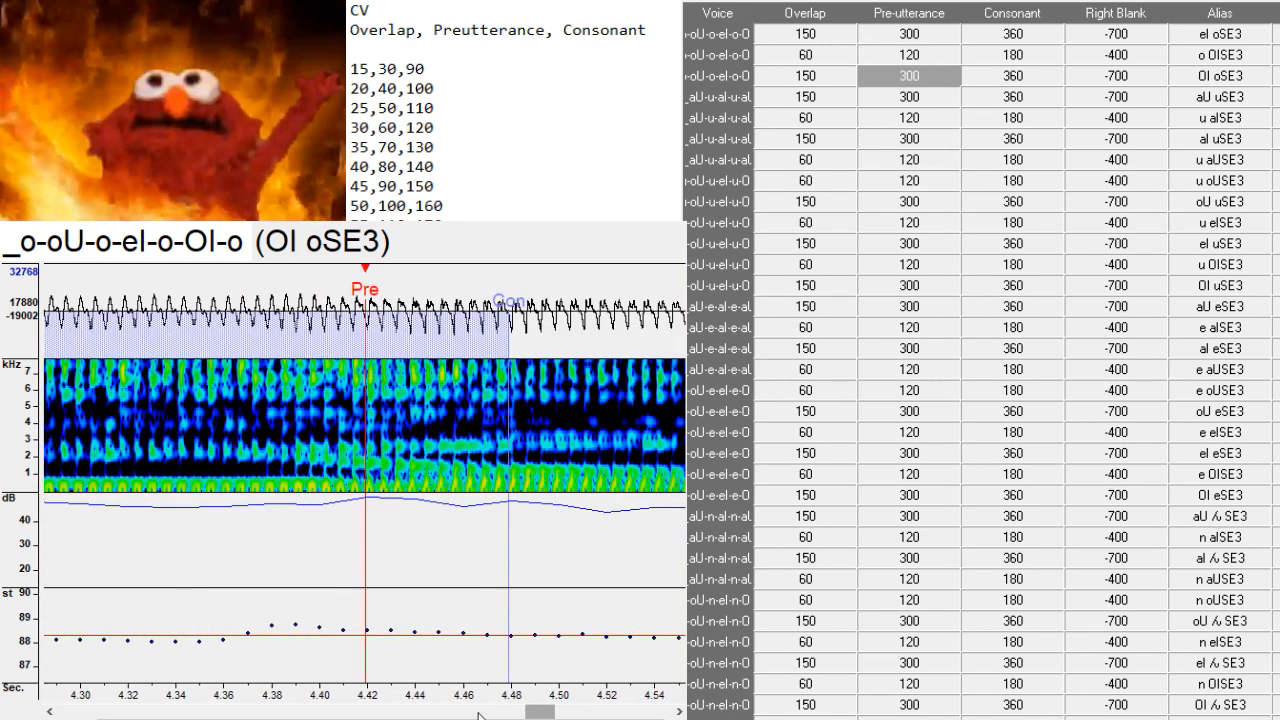
left_click(336, 482)
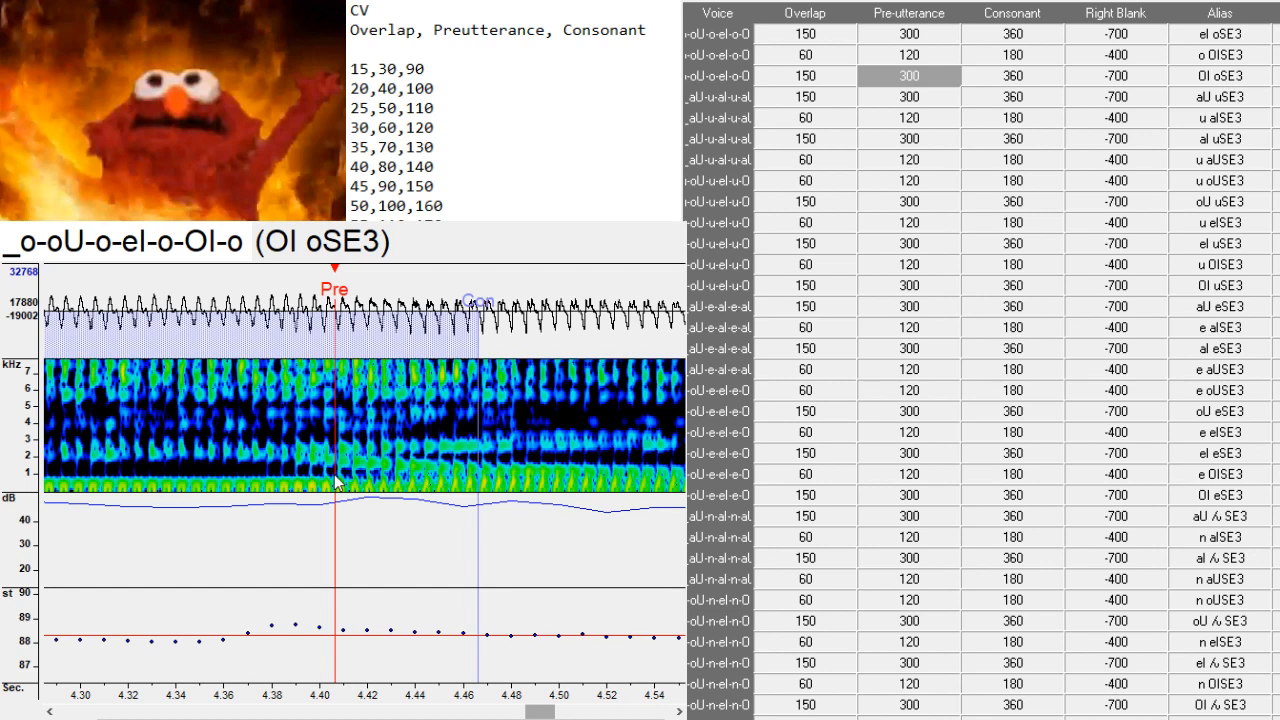
- Align the pre-utterances of "aU uSE3" at about 1.406 s and "u aISE3" at about 1.937 s with their vowel transitions
key("Down")
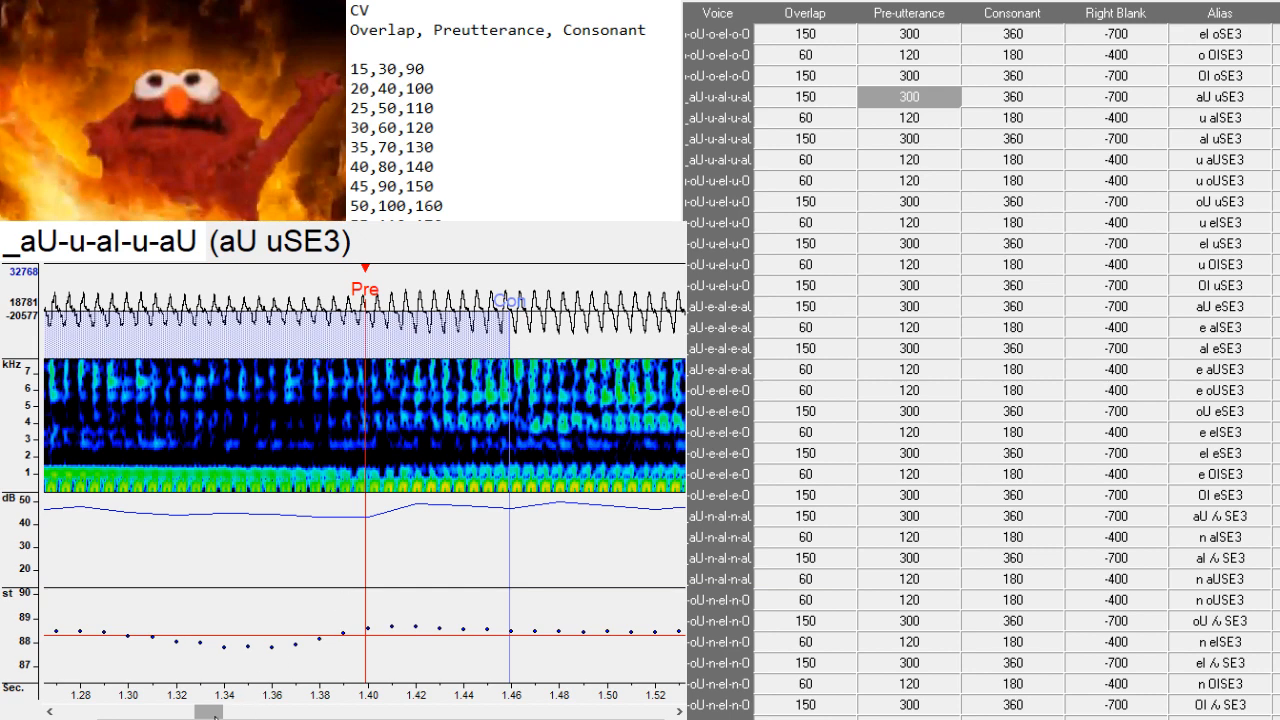
left_click_drag(213, 712, 221, 712)
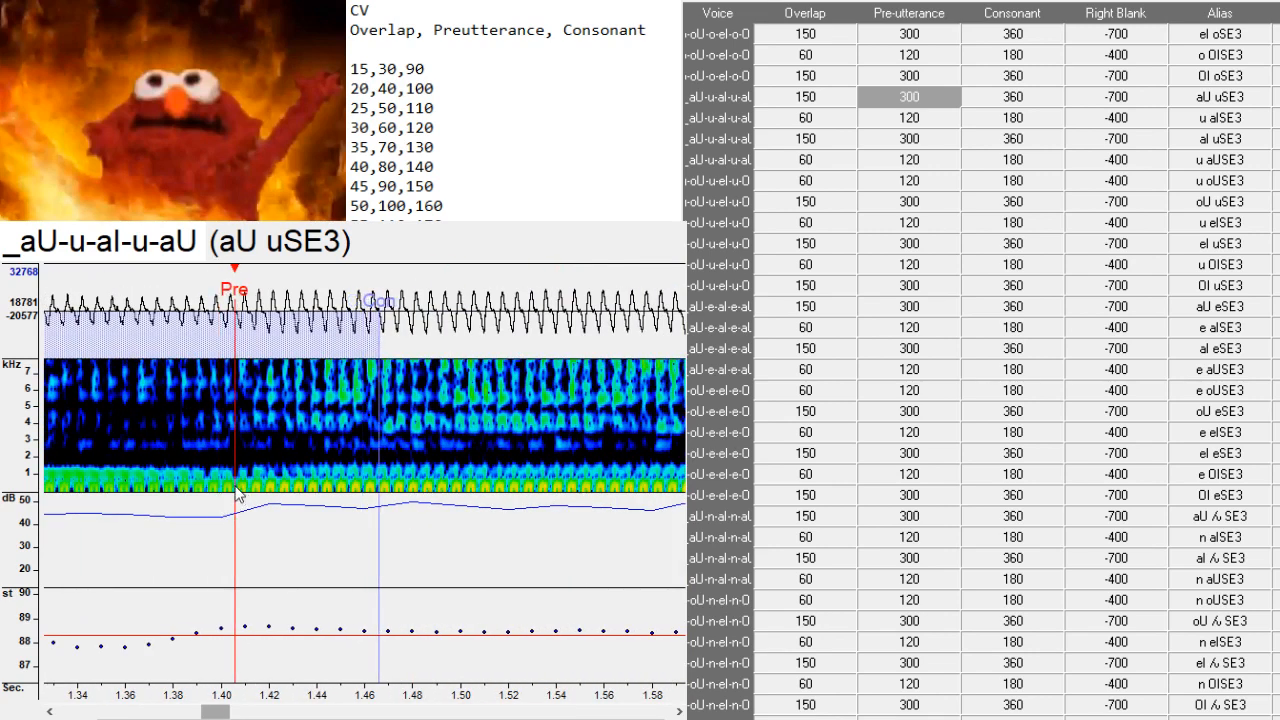
key("Down")
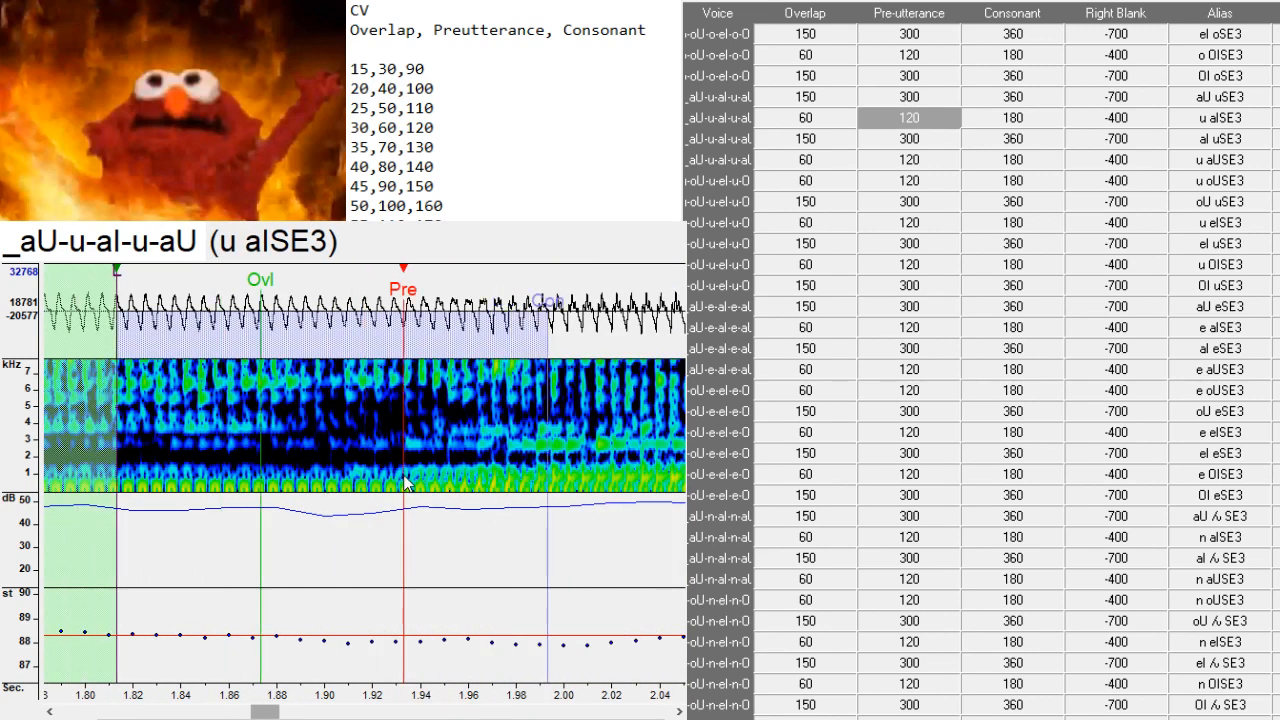
scroll(407, 484, "up", 1)
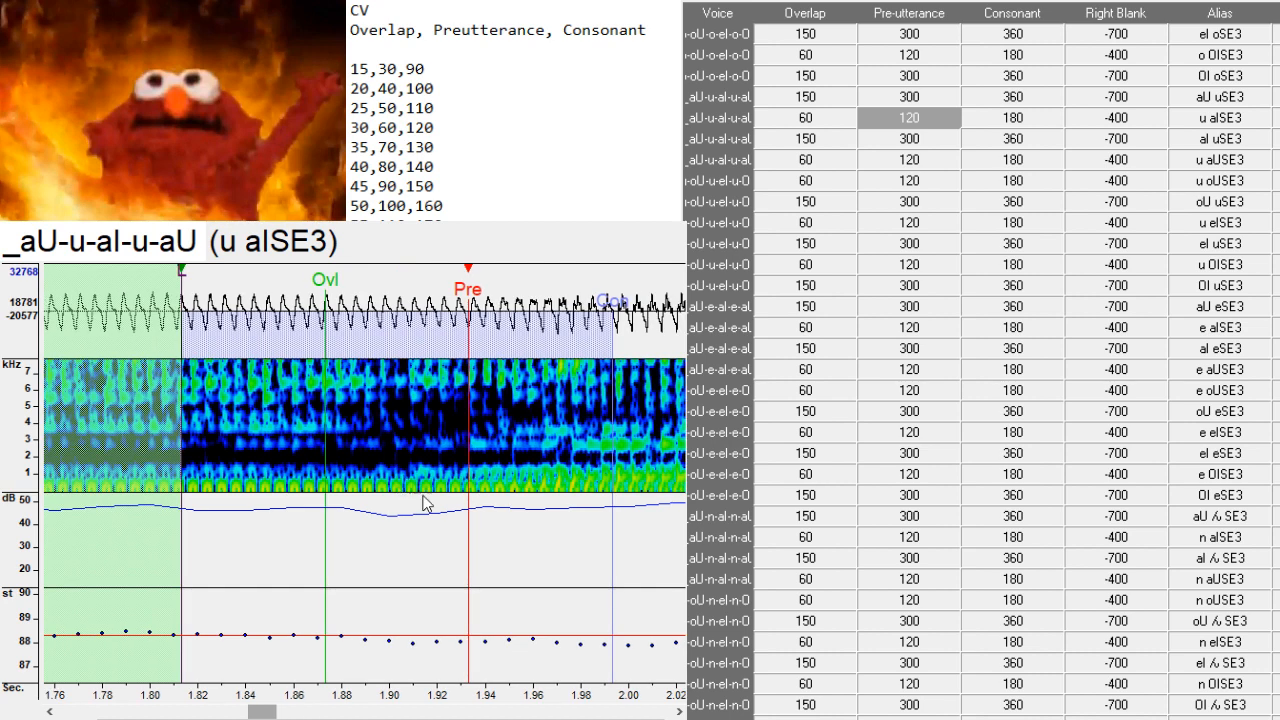
left_click(478, 484)
- Move the pre-utterances of "aI uSE3" to about 2.603 s and "u aUSE3" to about 3.171 s, where their second vowels begin
key("Down")
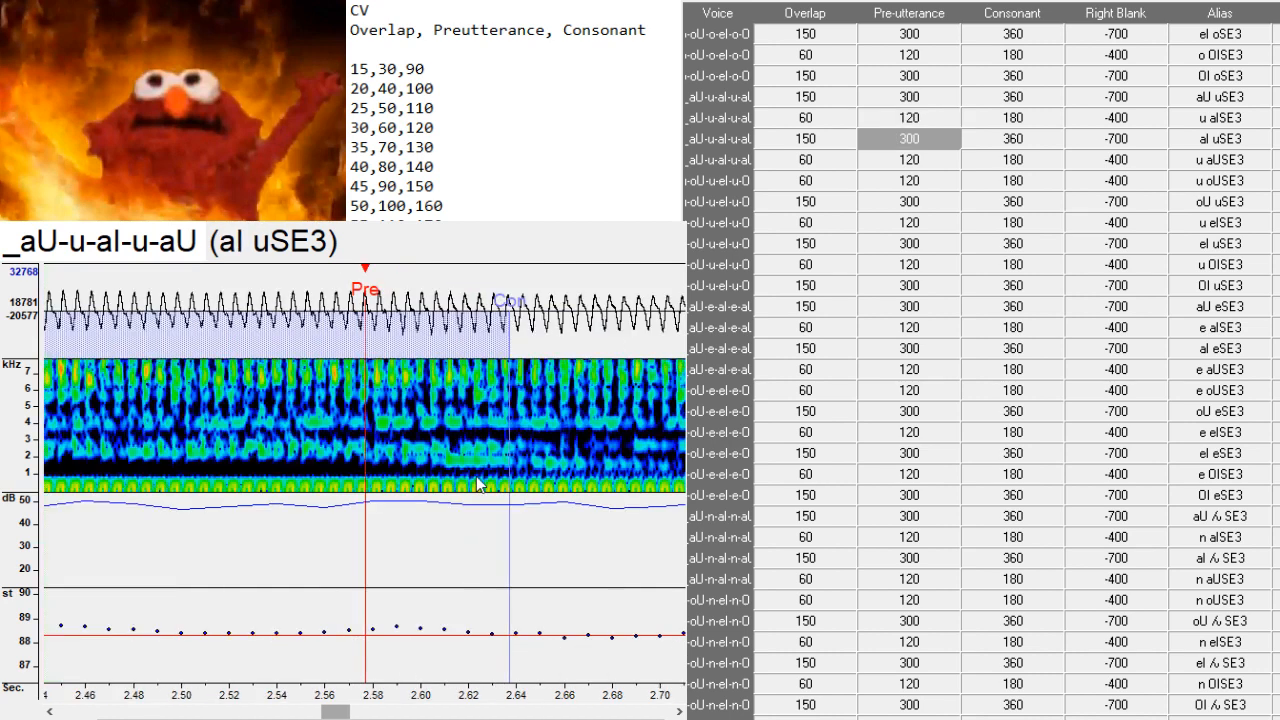
left_click(428, 492)
key("Down")
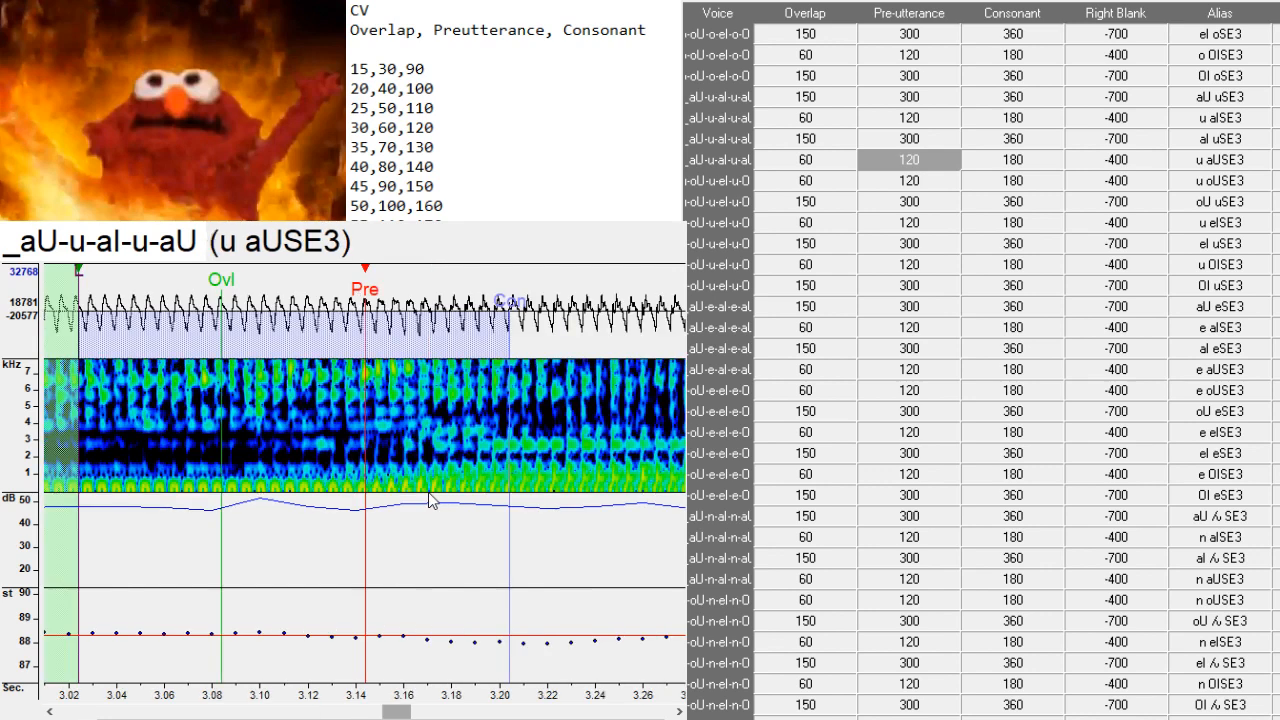
left_click_drag(393, 496, 433, 494)
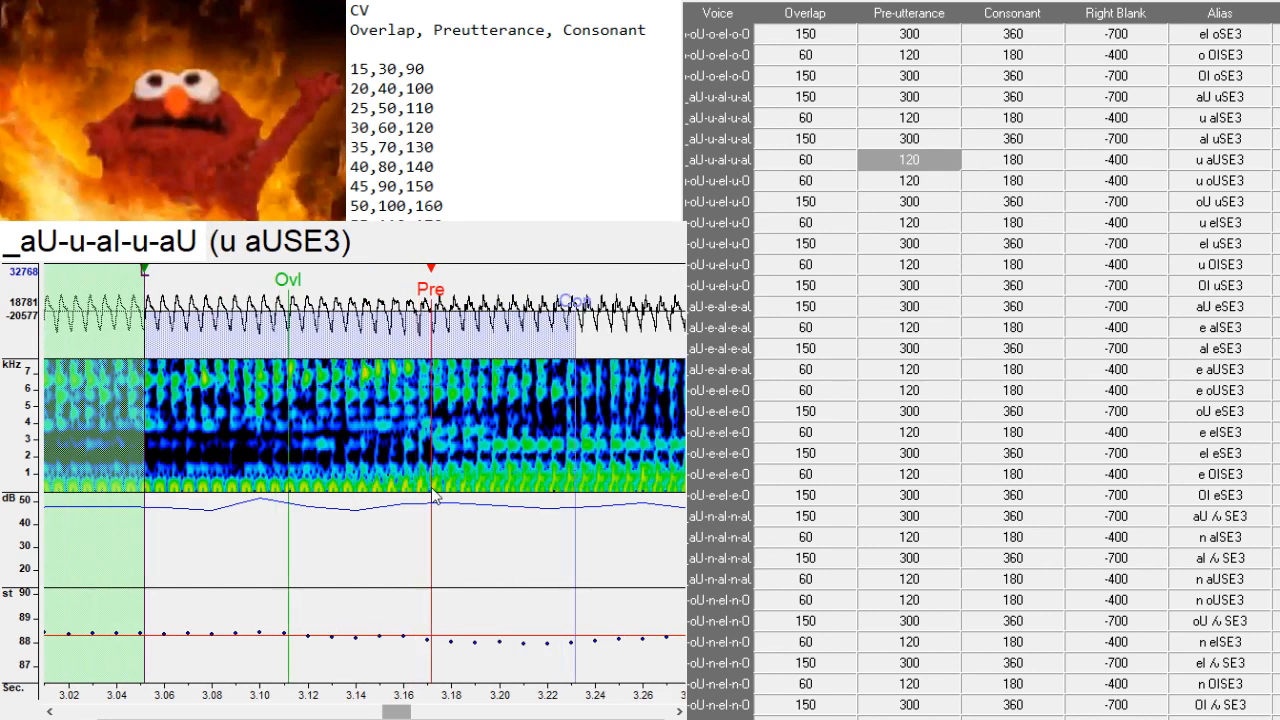
- Align the pre-utterance of "u oUSE3" with the diphthong's start and that of "oU uSE3" with the "u" vowel at about 1.984 s
key("Down")
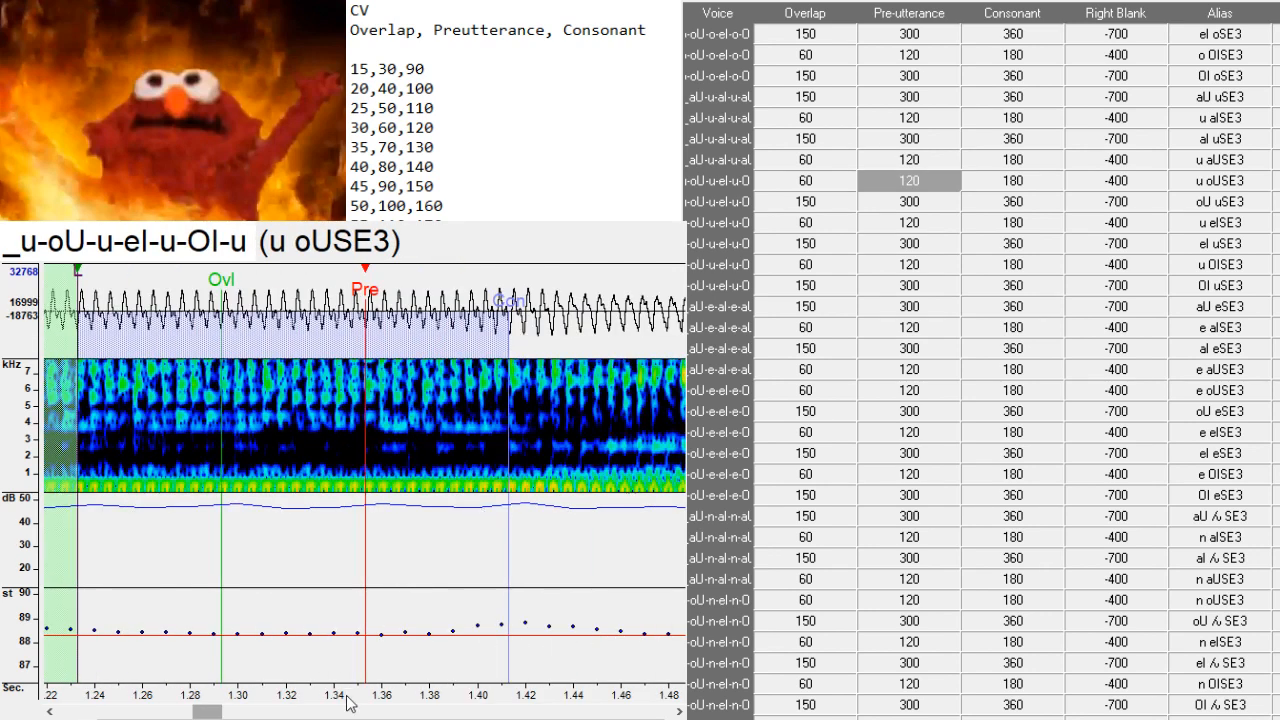
left_click_drag(210, 713, 227, 713)
left_click_drag(226, 476, 212, 497)
key("Down")
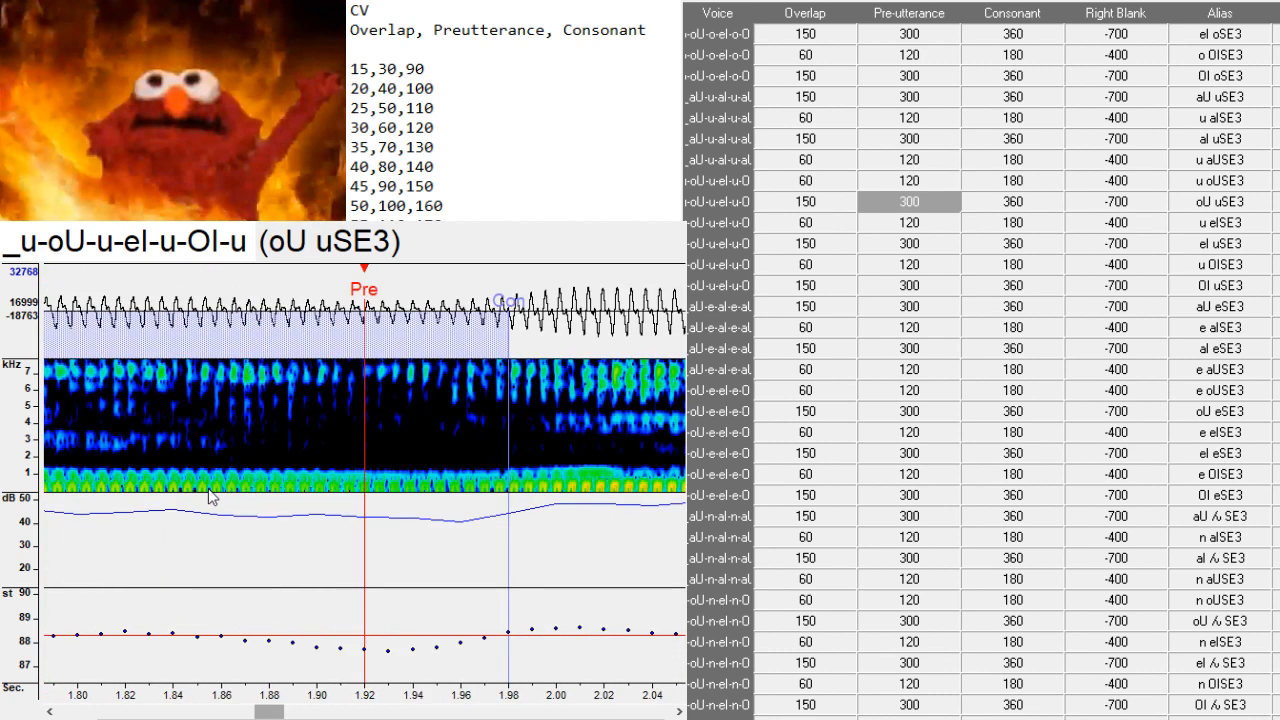
left_click(518, 484)
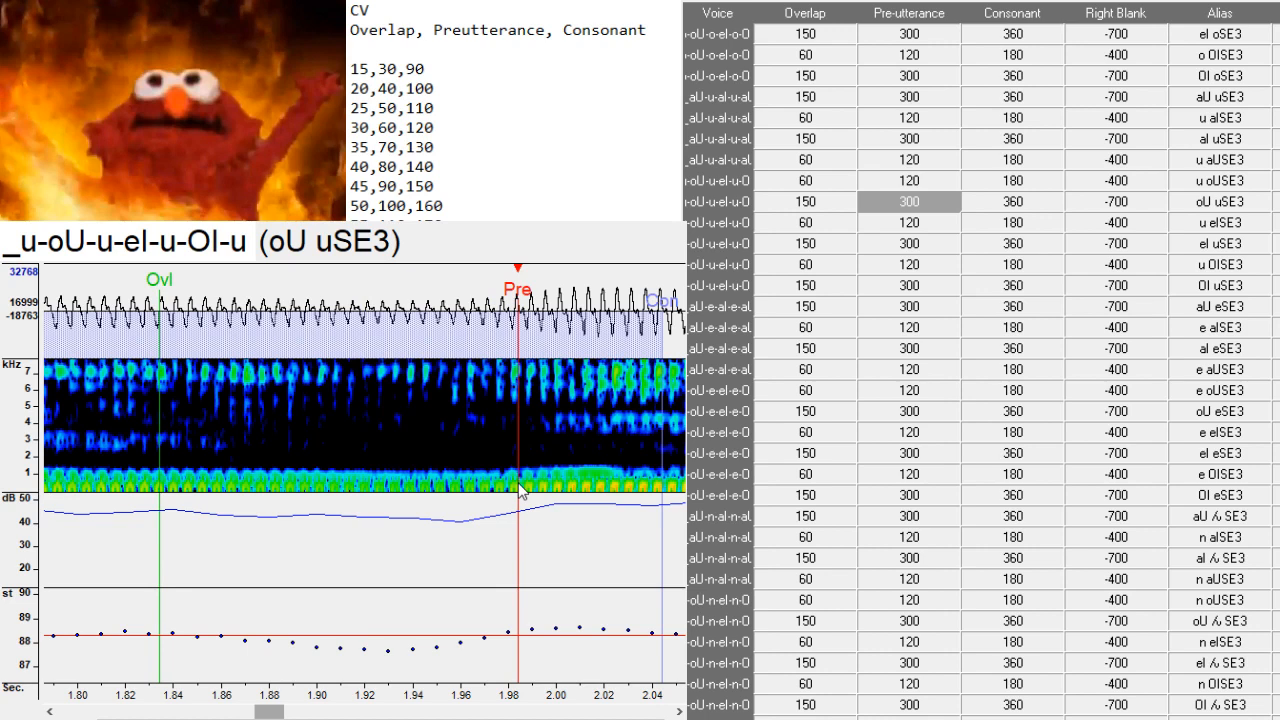
- Move the pre-utterance of "u eISE3" to the diphthong's start at about 2.560 s and check the transition of "eI uSE3"
left_click_drag(262, 713, 303, 713)
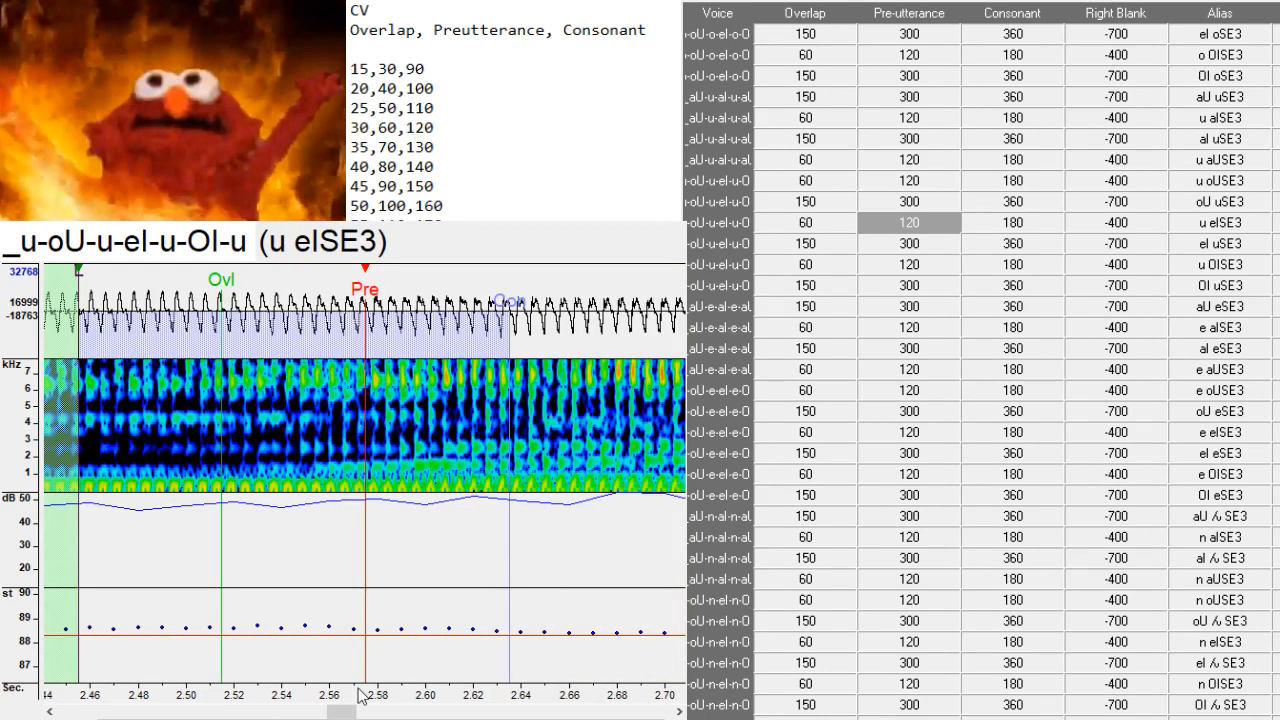
scroll(292, 497, "right", 1)
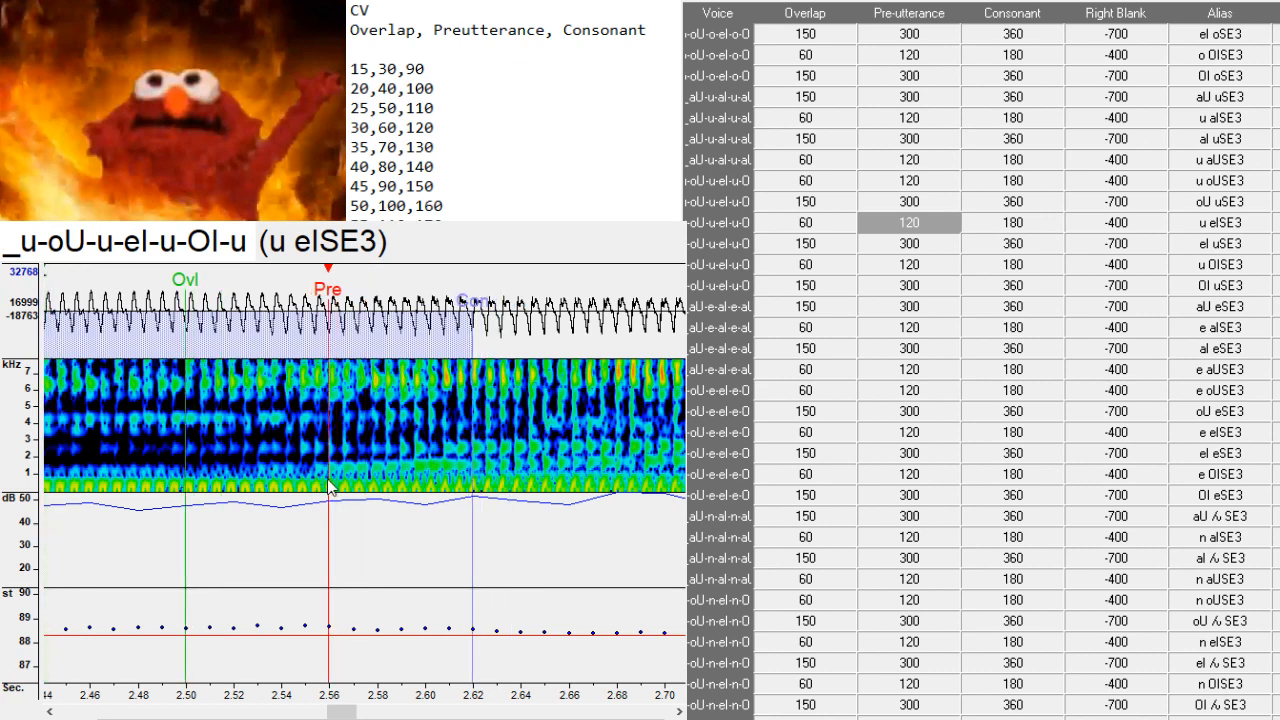
key("Down")
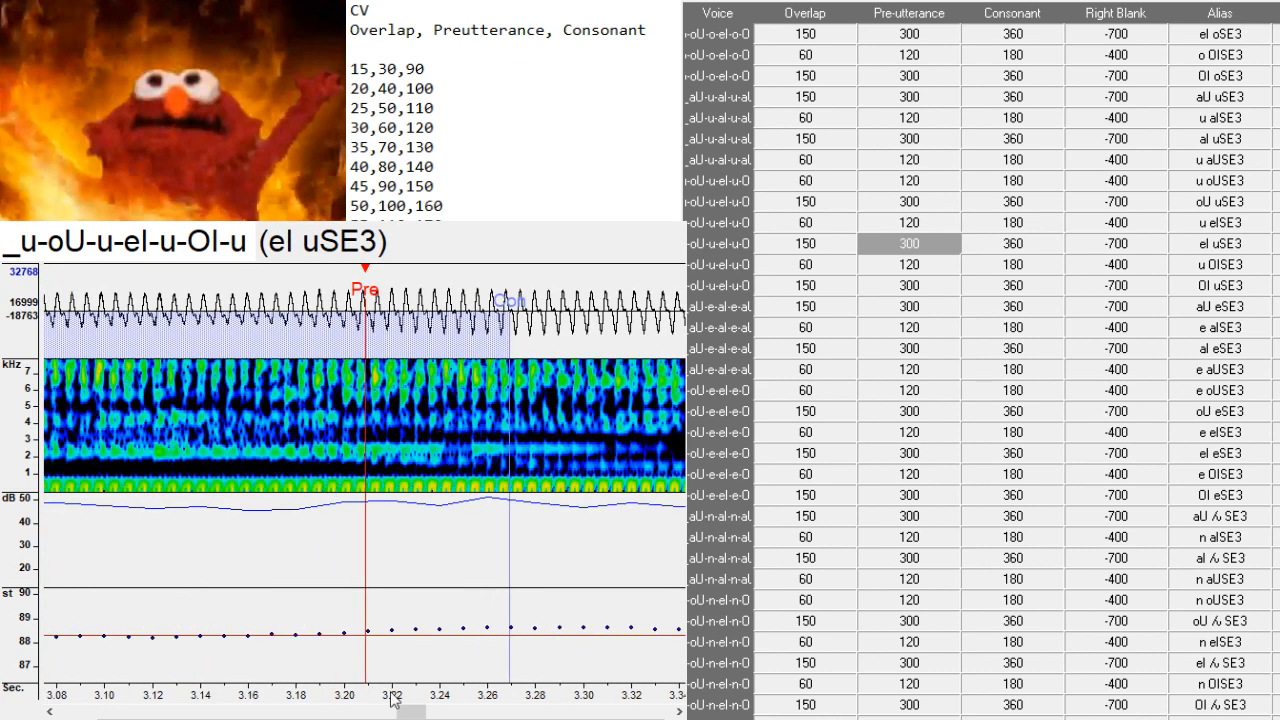
mouse_move(418, 712)
left_mouse_down()
mouse_move(545, 712)
mouse_move(305, 712)
mouse_move(416, 712)
left_mouse_up()
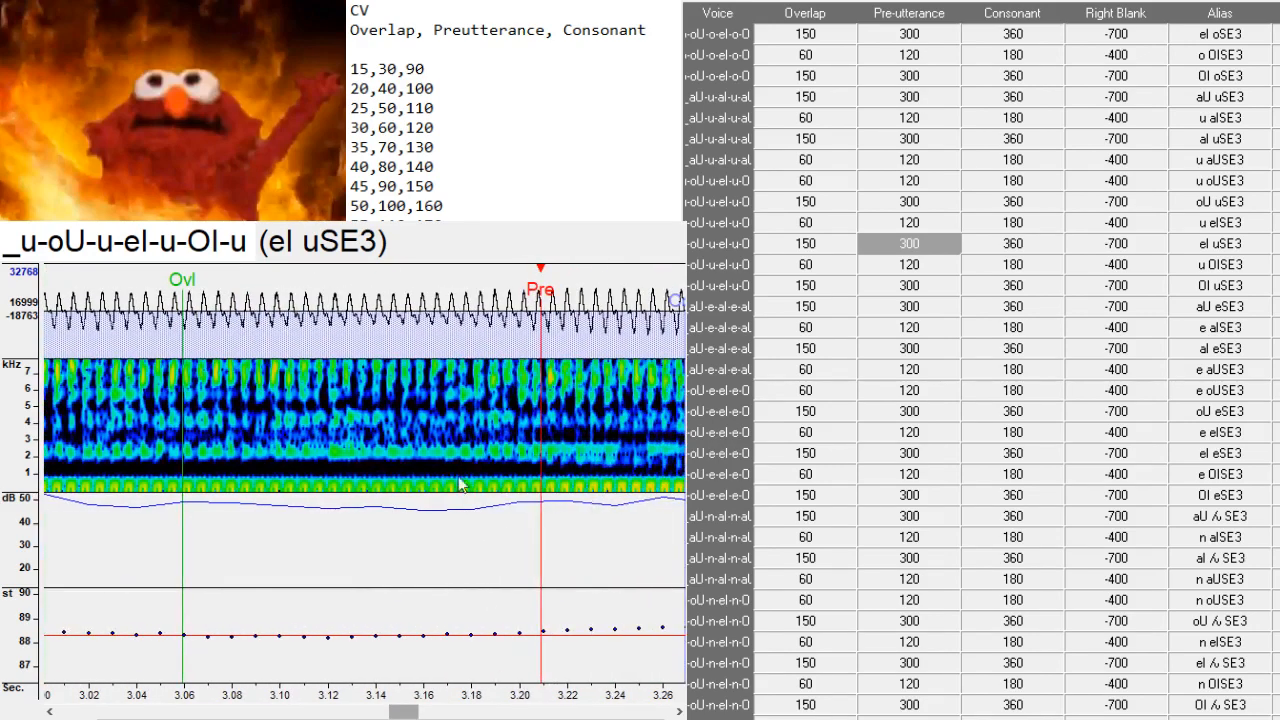
- Align the pre-utterances of "u OISE3" at about 3.821 s and "OI uSE3" at about 4.429 s with their vowel transitions
key("Down")
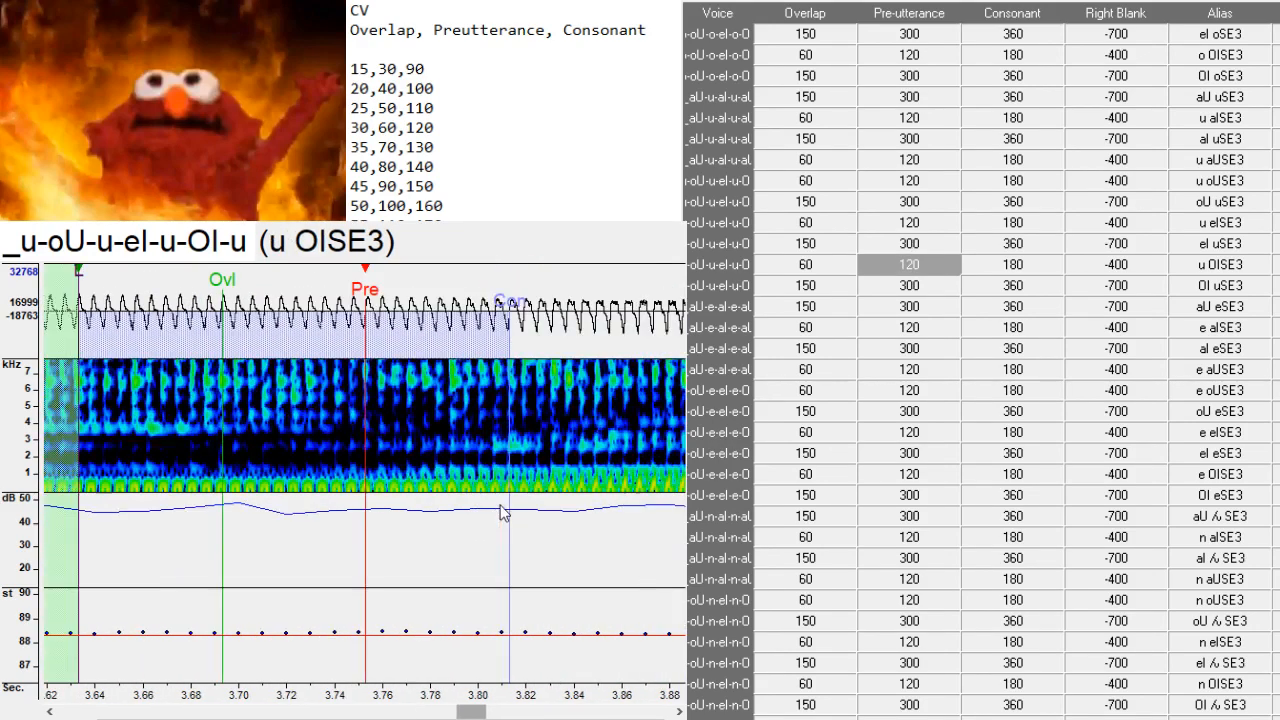
left_click(467, 513)
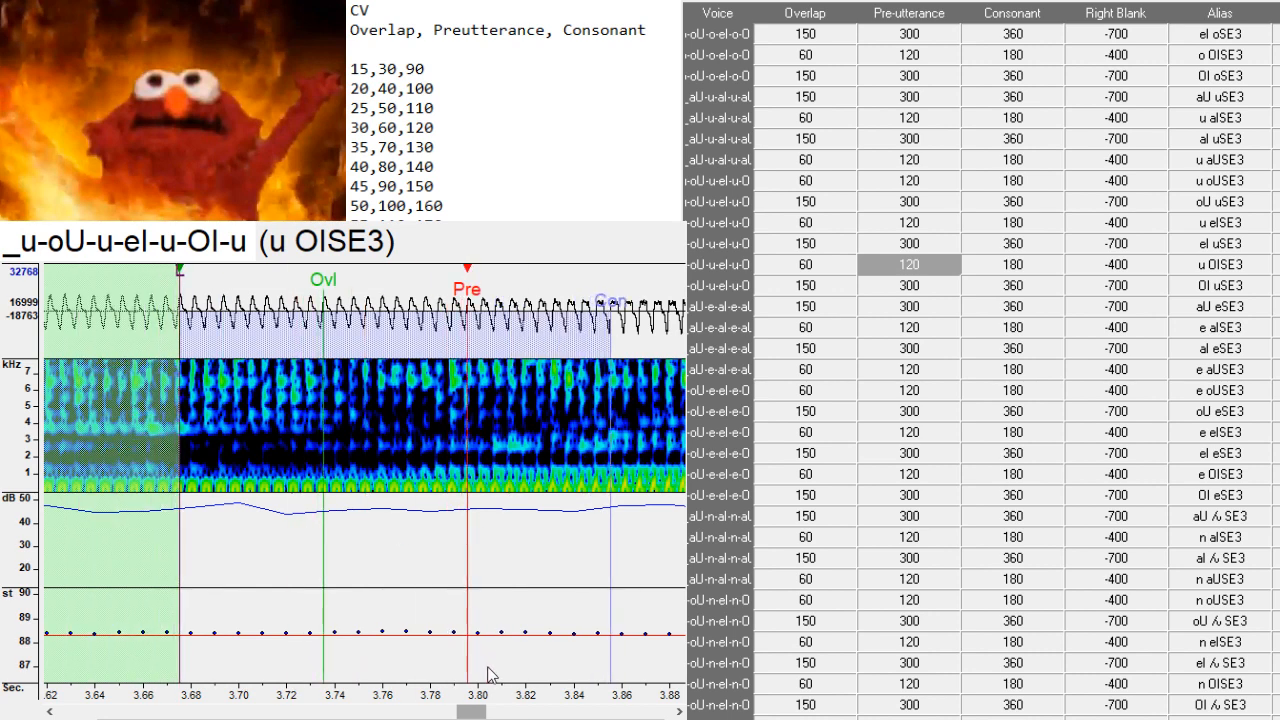
scroll(490, 676, "right", 3)
left_click(289, 500)
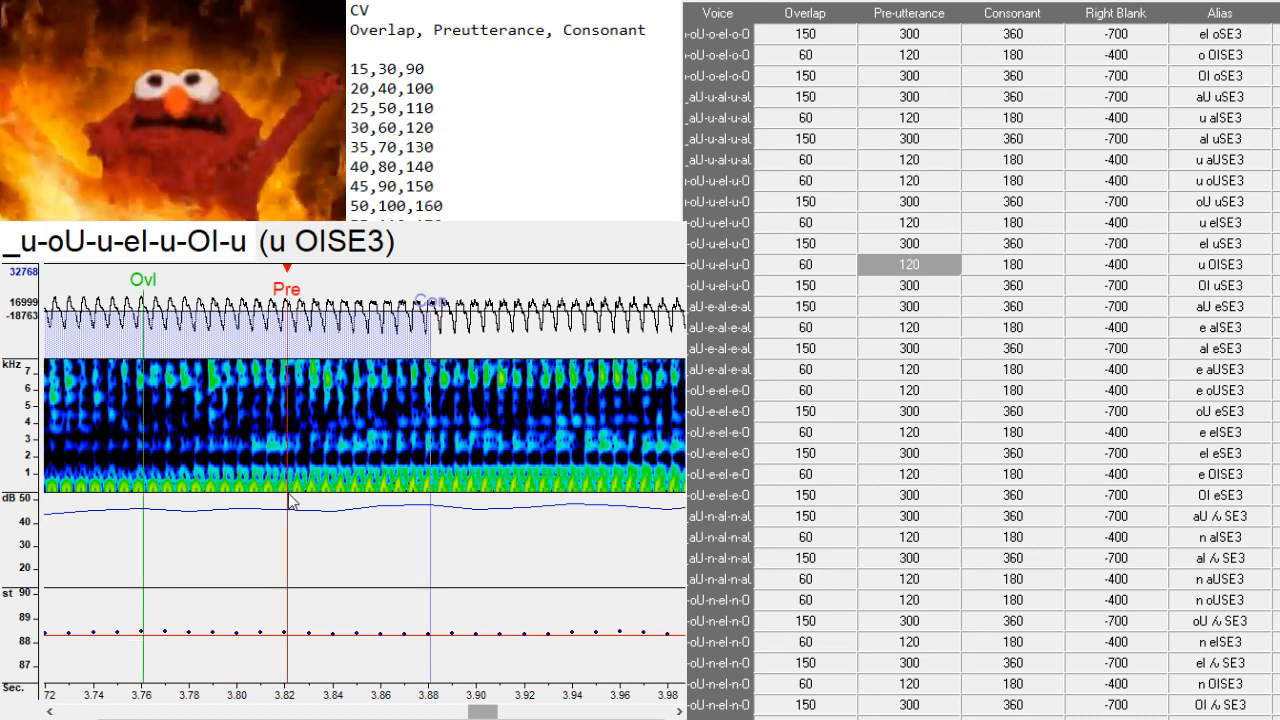
key("Down")
left_click(462, 508)
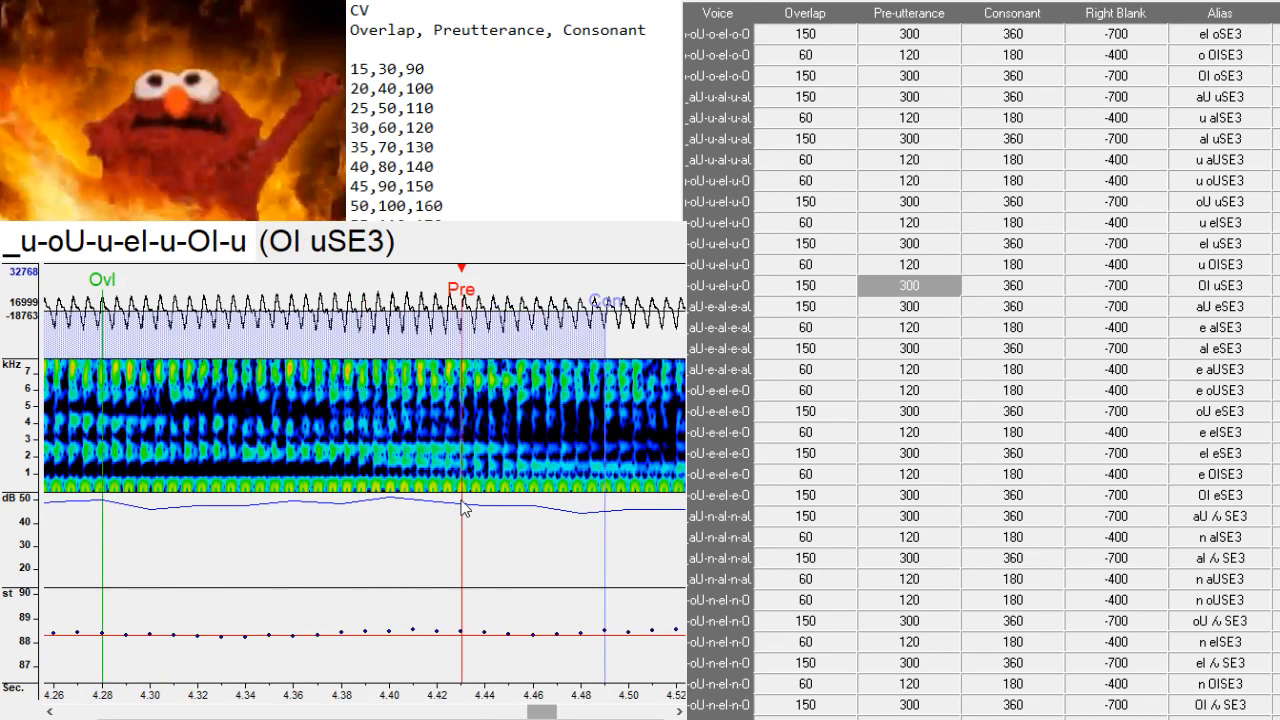
left_click_drag(462, 503, 457, 498)
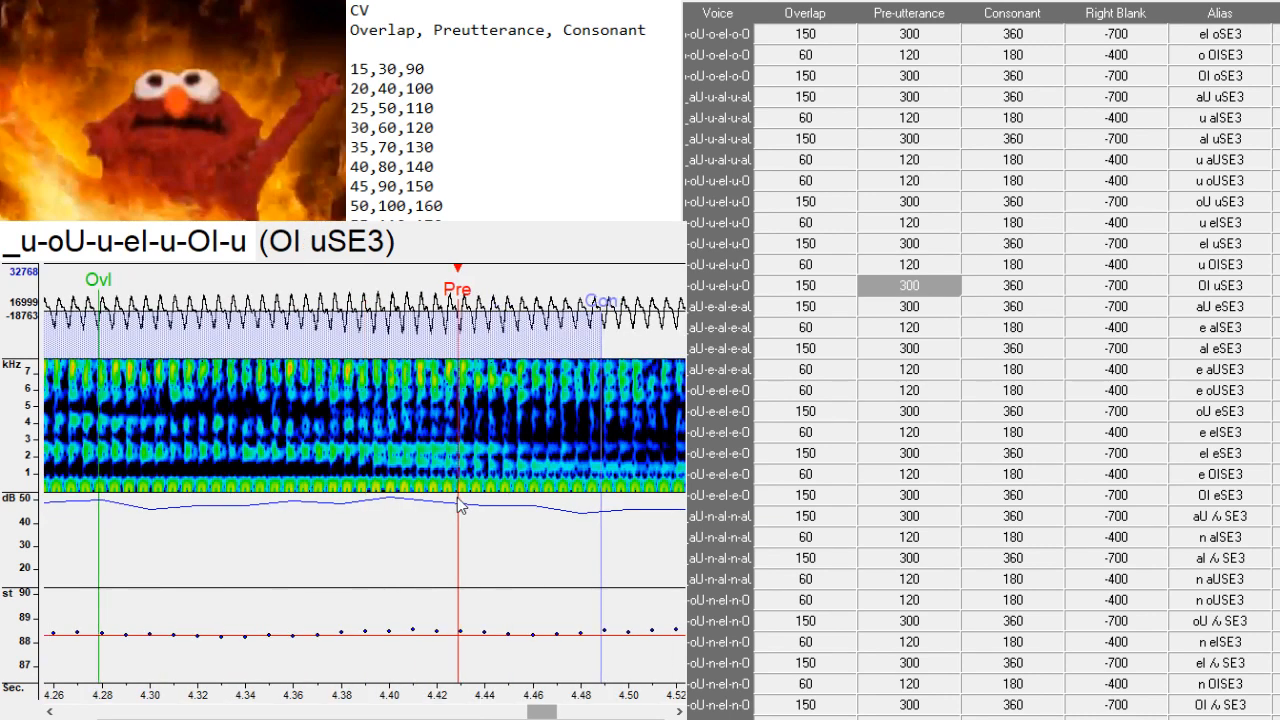
- Move the pre-utterance of "e aISE3" to the start of the diphthong at about 1.848 s
key("Down")
key("Down")
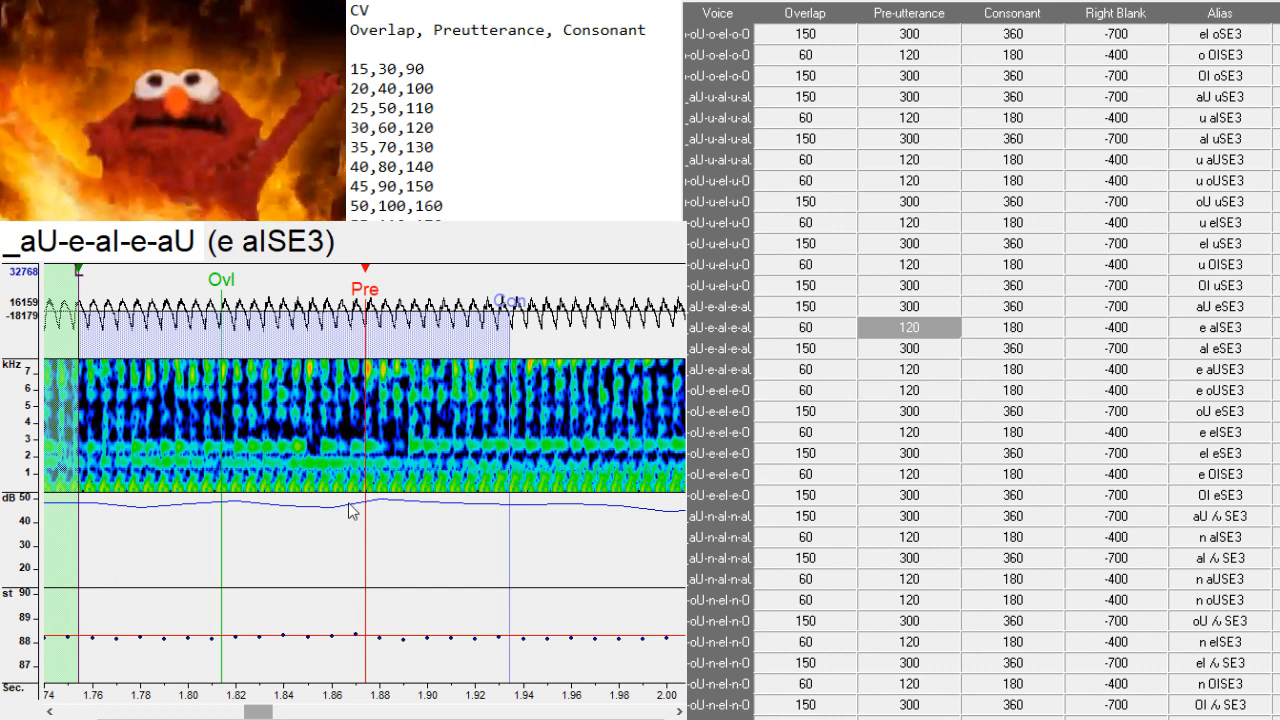
left_click(304, 489)
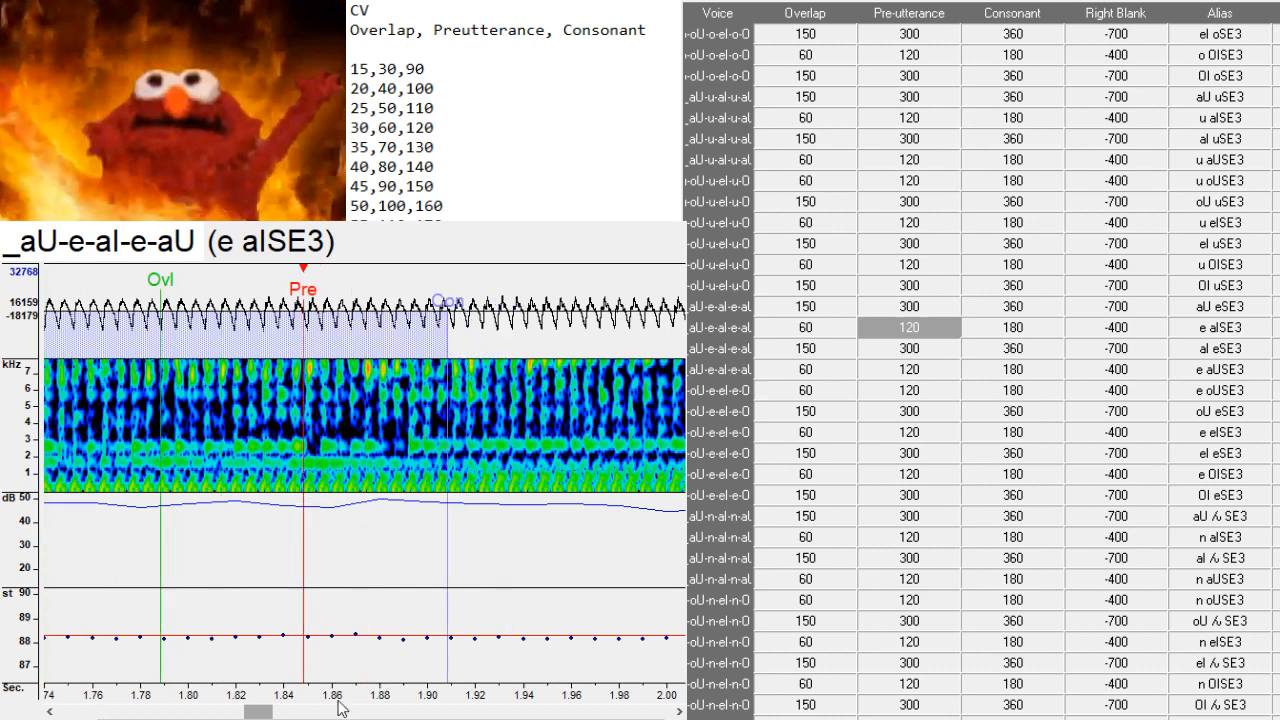
left_click_drag(258, 712, 283, 712)
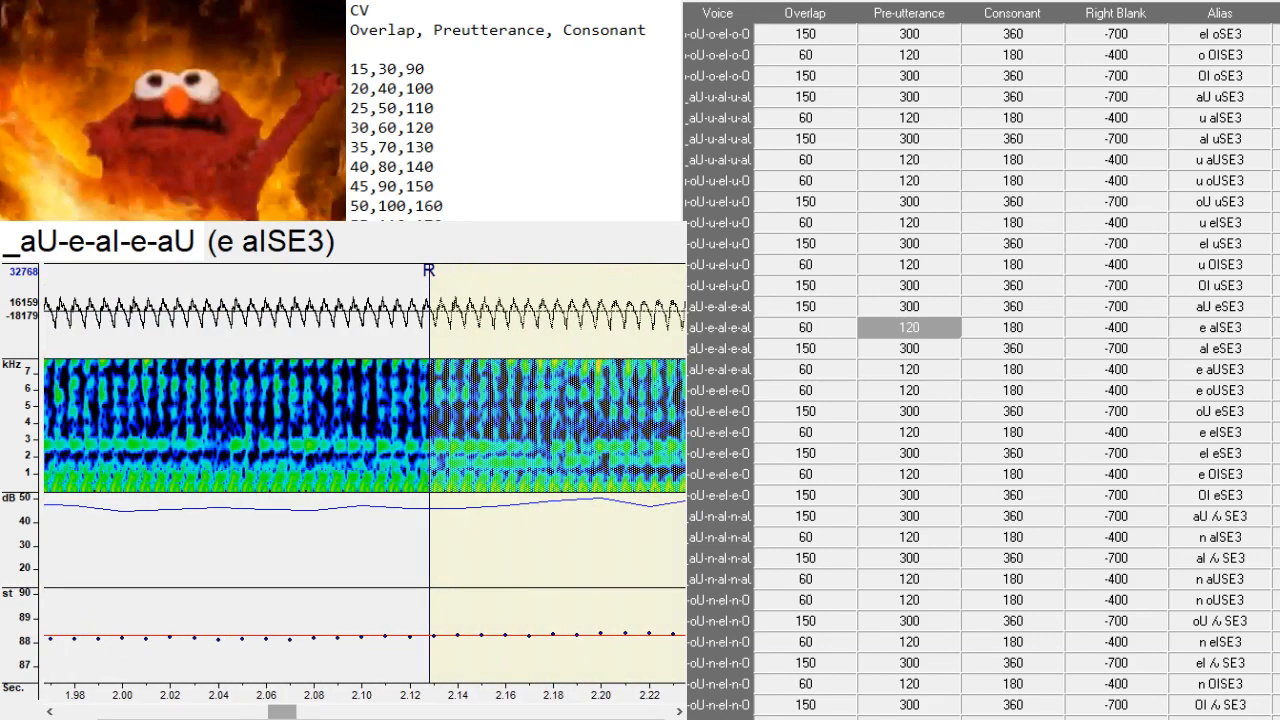
- Align the pre-utterance of "aI eSE3" with the start of the "e" vowel and check the transition of "e aUSE3"
key("Down")
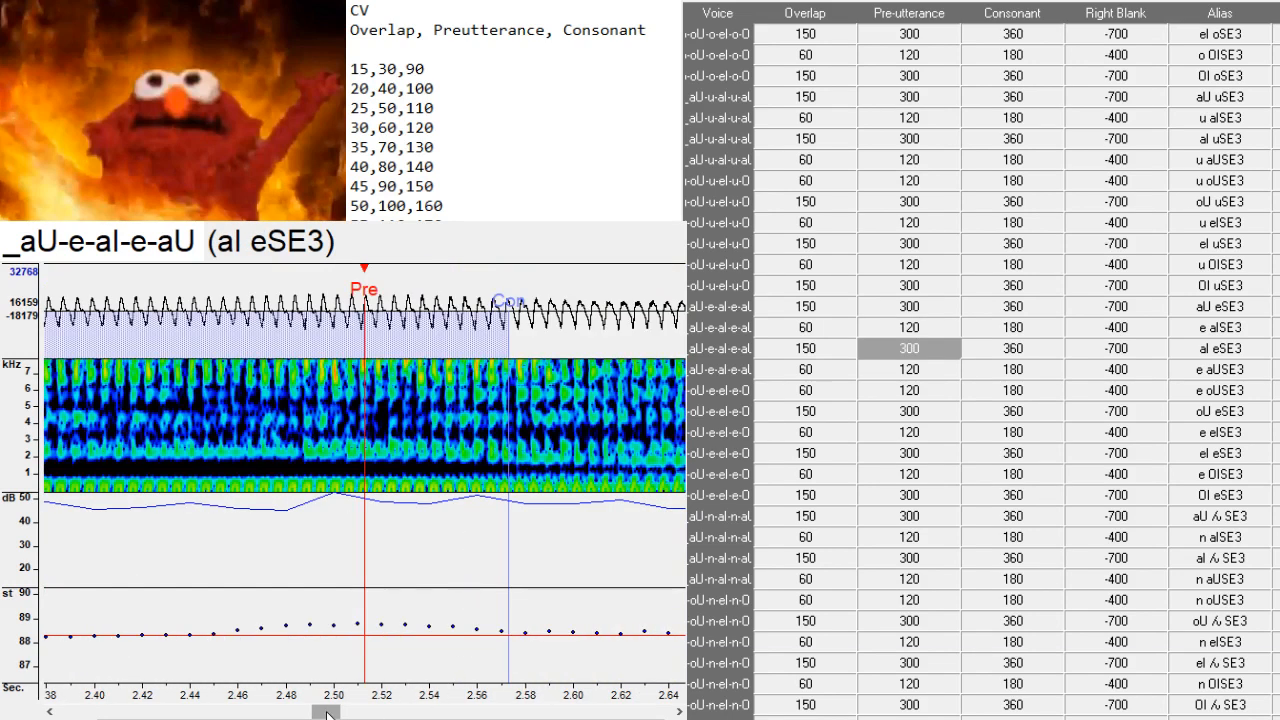
left_click_drag(328, 712, 315, 712)
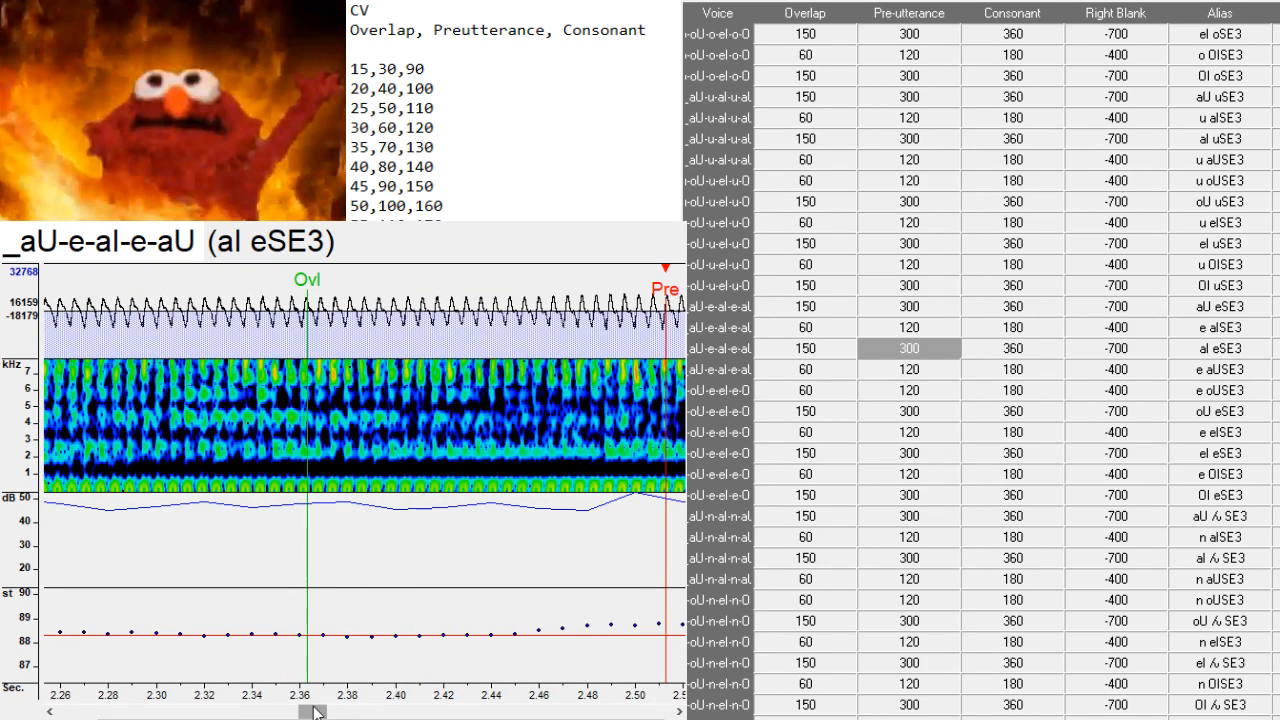
mouse_move(322, 712)
left_mouse_down()
mouse_move(306, 712)
mouse_move(347, 712)
mouse_move(332, 712)
left_mouse_up()
left_click_drag(318, 501, 340, 500)
key("Down")
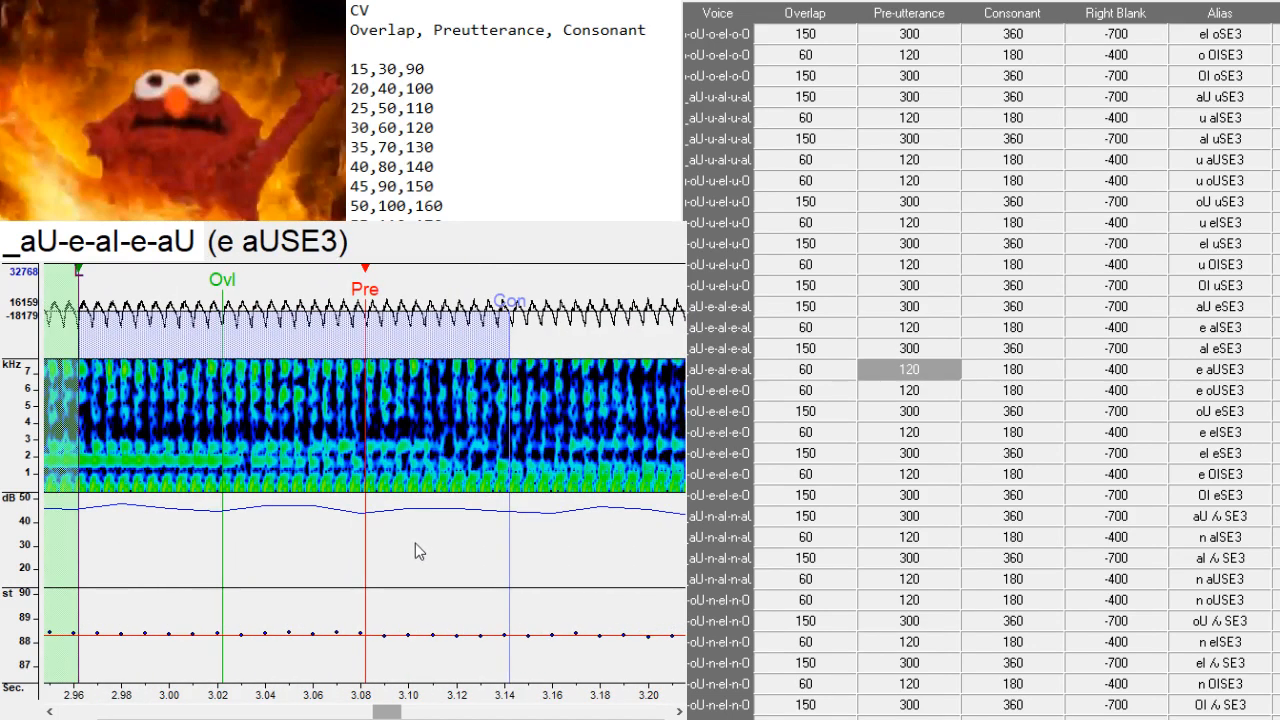
mouse_move(388, 712)
left_mouse_down()
mouse_move(375, 712)
mouse_move(412, 714)
left_mouse_up()
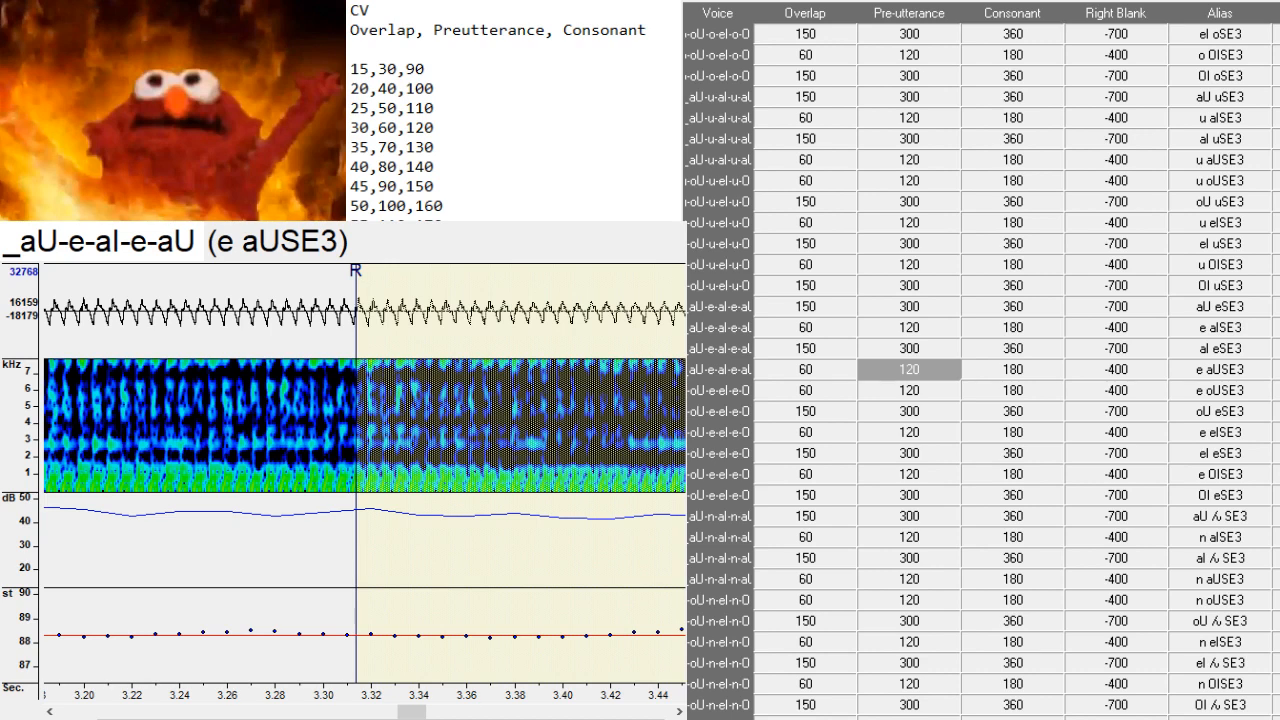
- Set the pre-utterances of "e oUSE3" at about 1.280 s and "oU eSE3" at about 1.940 s on their vowel transitions
key("Down")
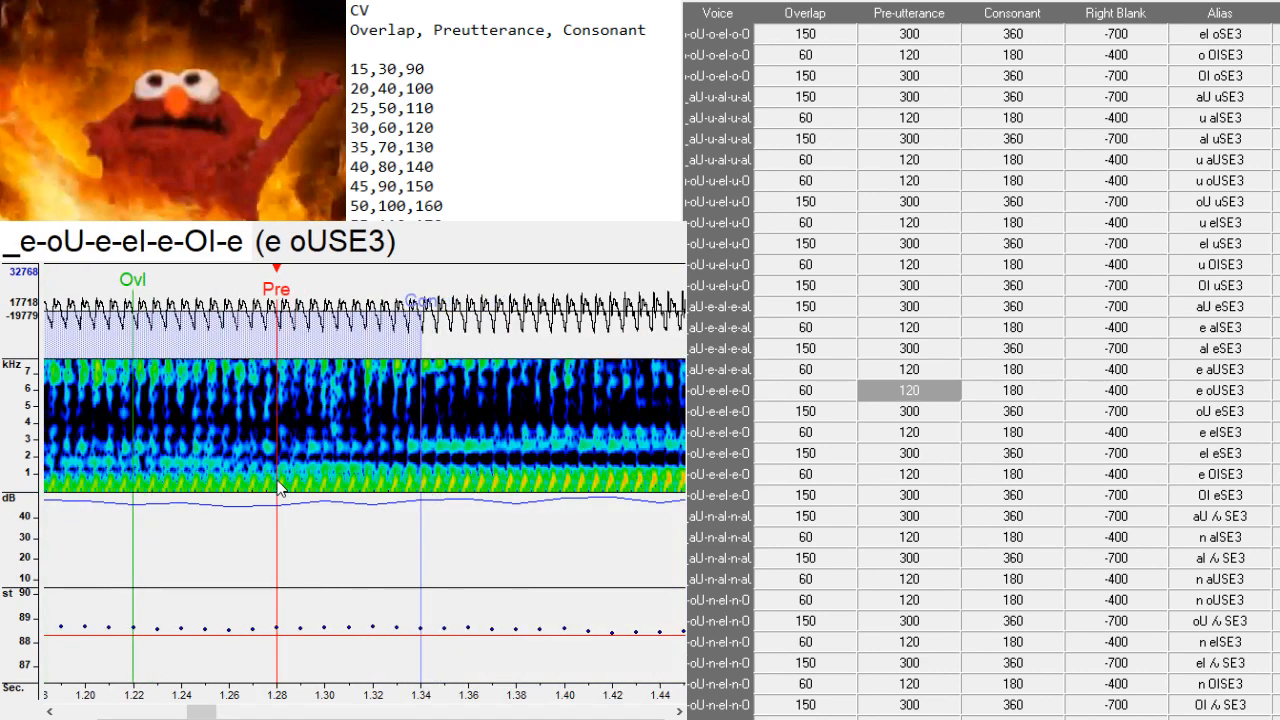
key("Down")
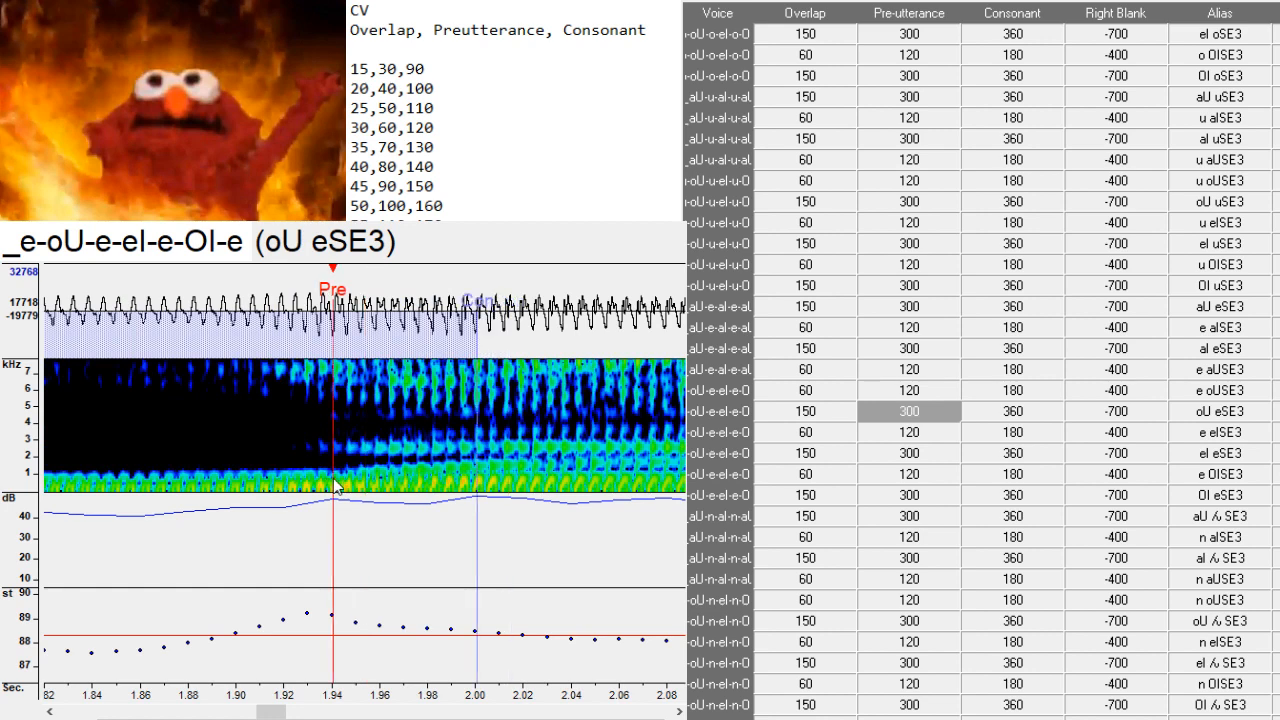
- Set the pre-utterances of "e OISE3" at about 3.712 s and "OI eSE3" at about 4.371 s, on their vowel transitions
key("Down")
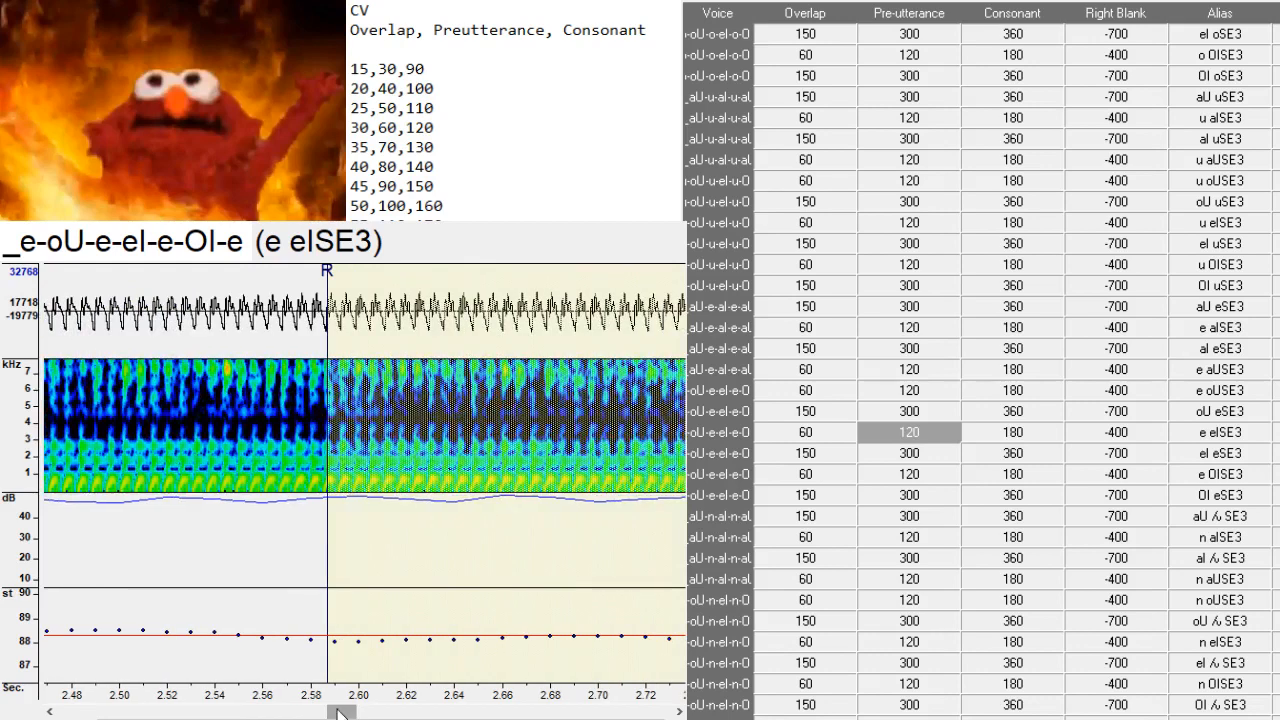
key("Down")
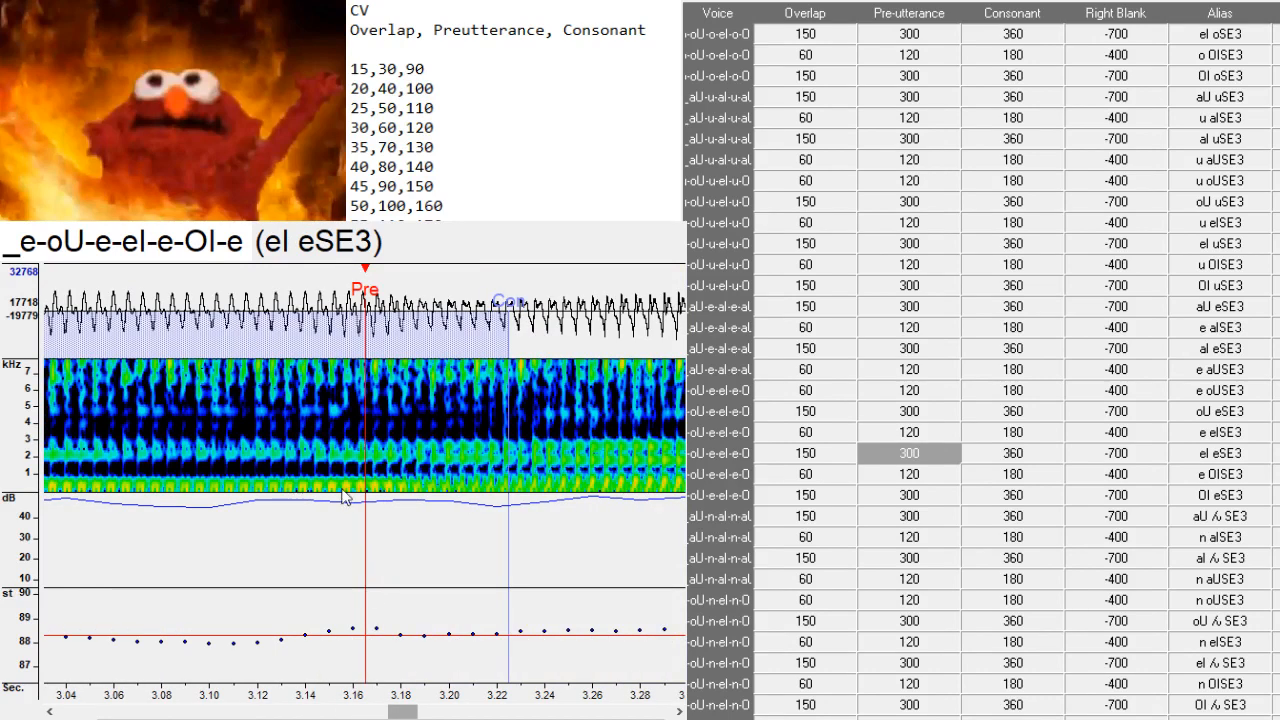
key("Down")
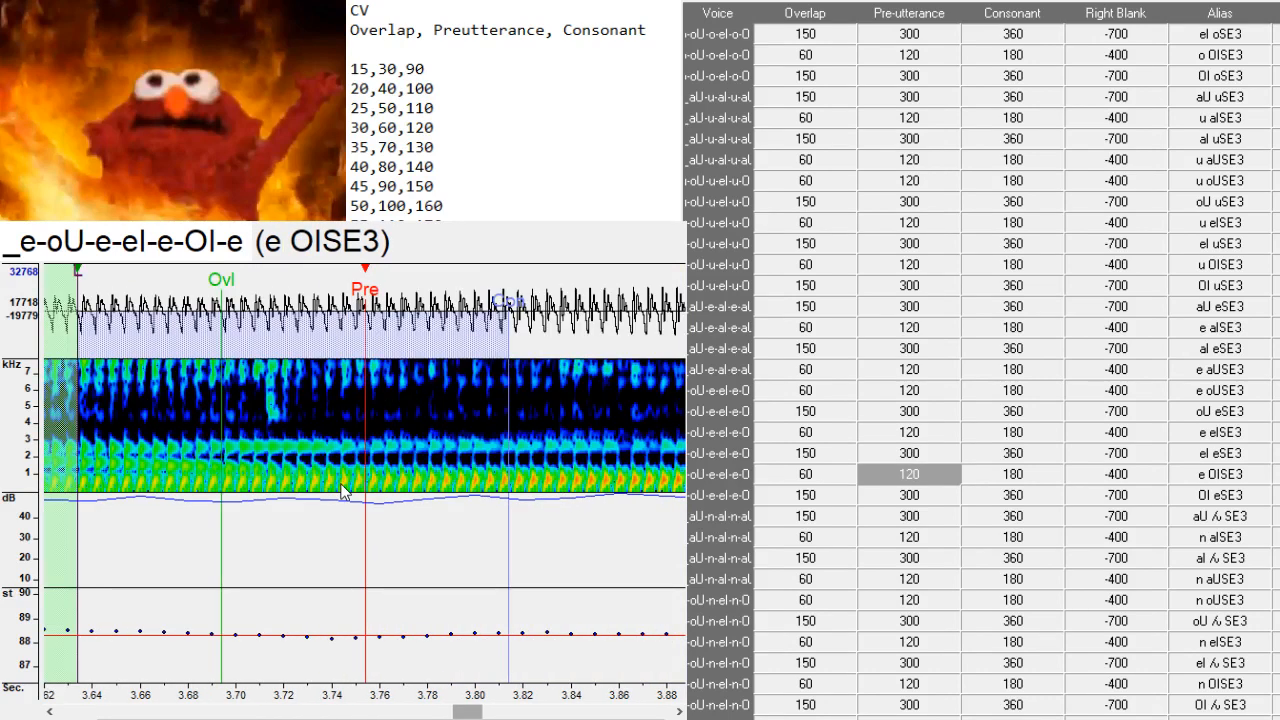
left_click(265, 488)
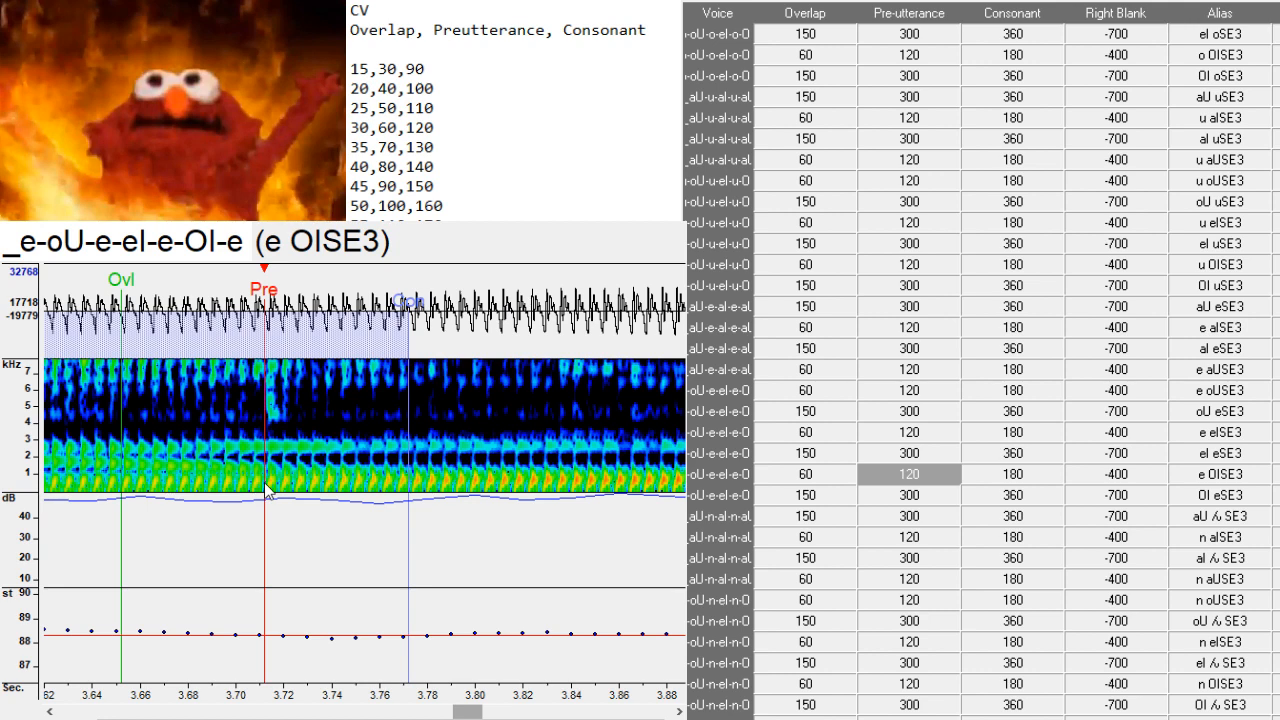
key("Down")
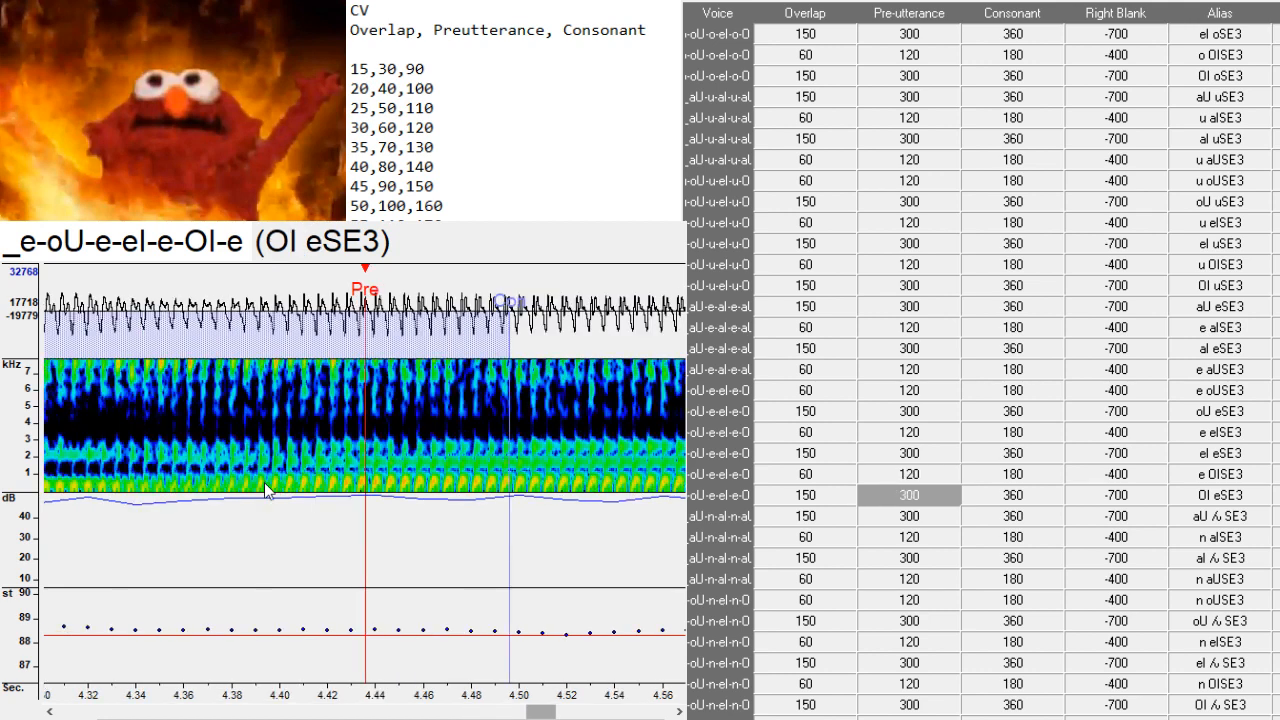
mouse_move(208, 500)
left_mouse_down()
mouse_move(194, 490)
mouse_move(212, 488)
left_mouse_up()
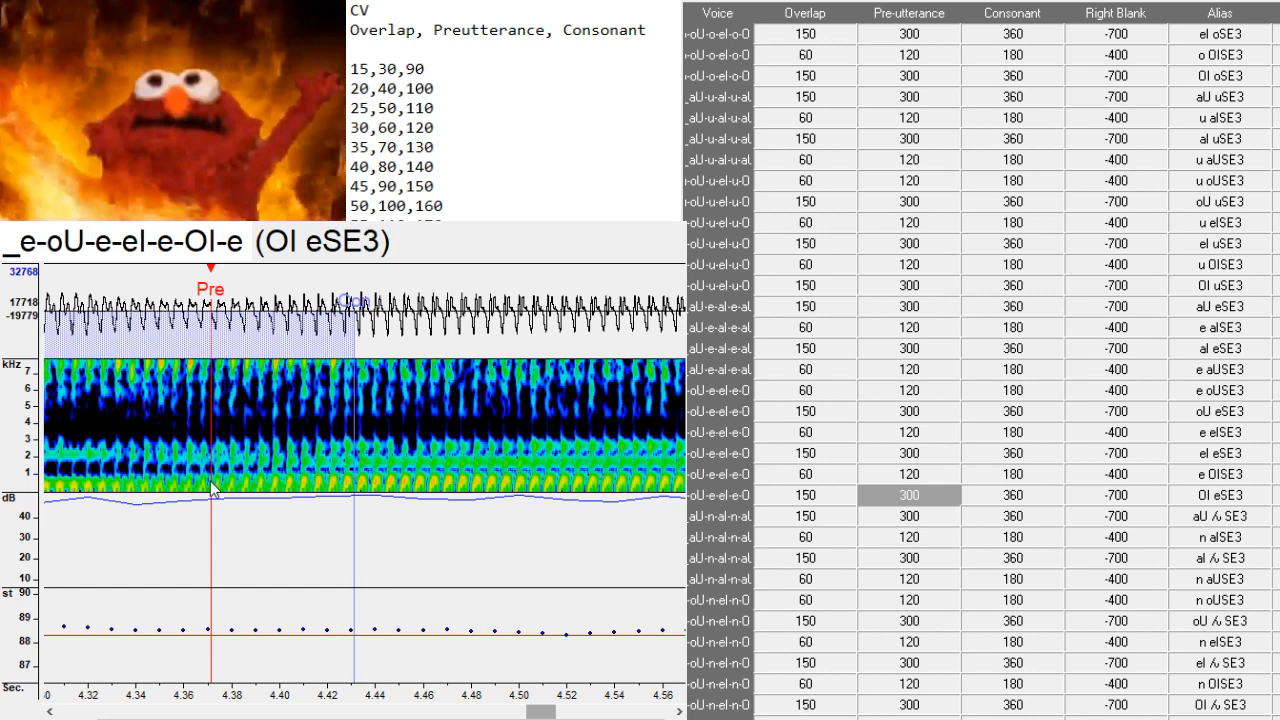
- Set the pre-utterance of "aU んSE3" at about 1.394 s and align that of "n aISE3" with the start of its diphthong
key("Down")
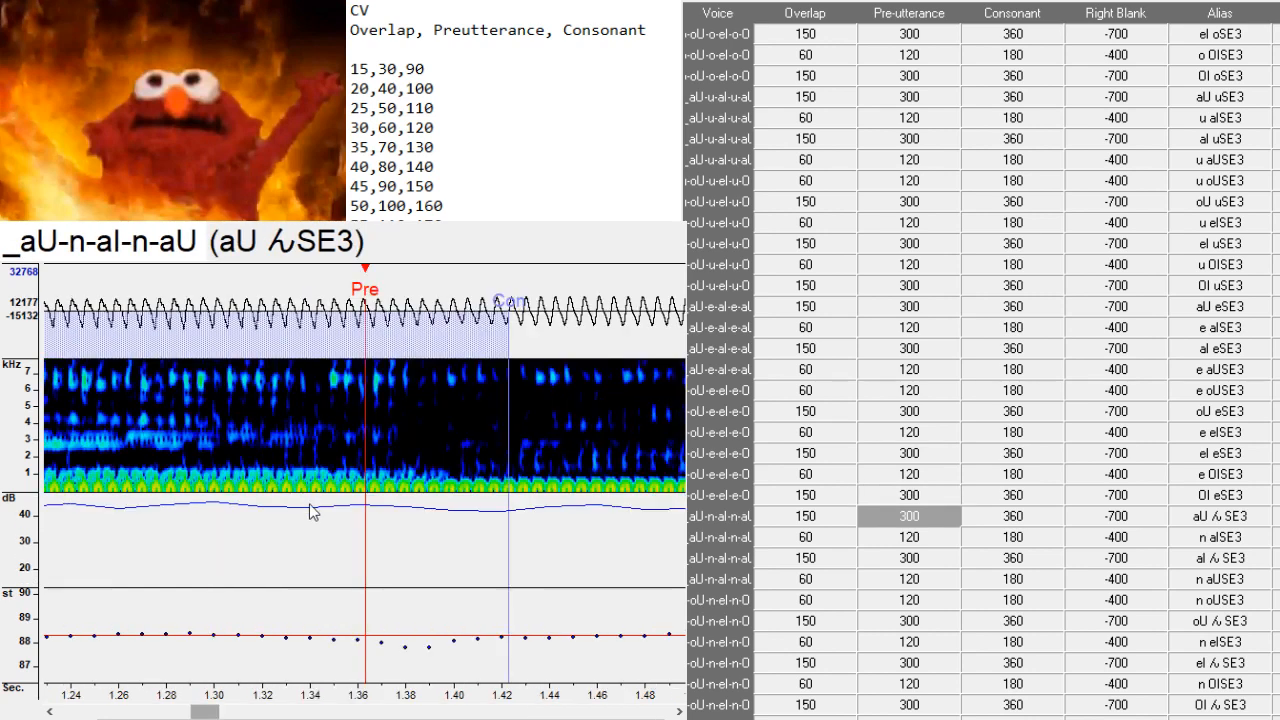
left_click(433, 497)
left_click_drag(436, 493, 443, 497)
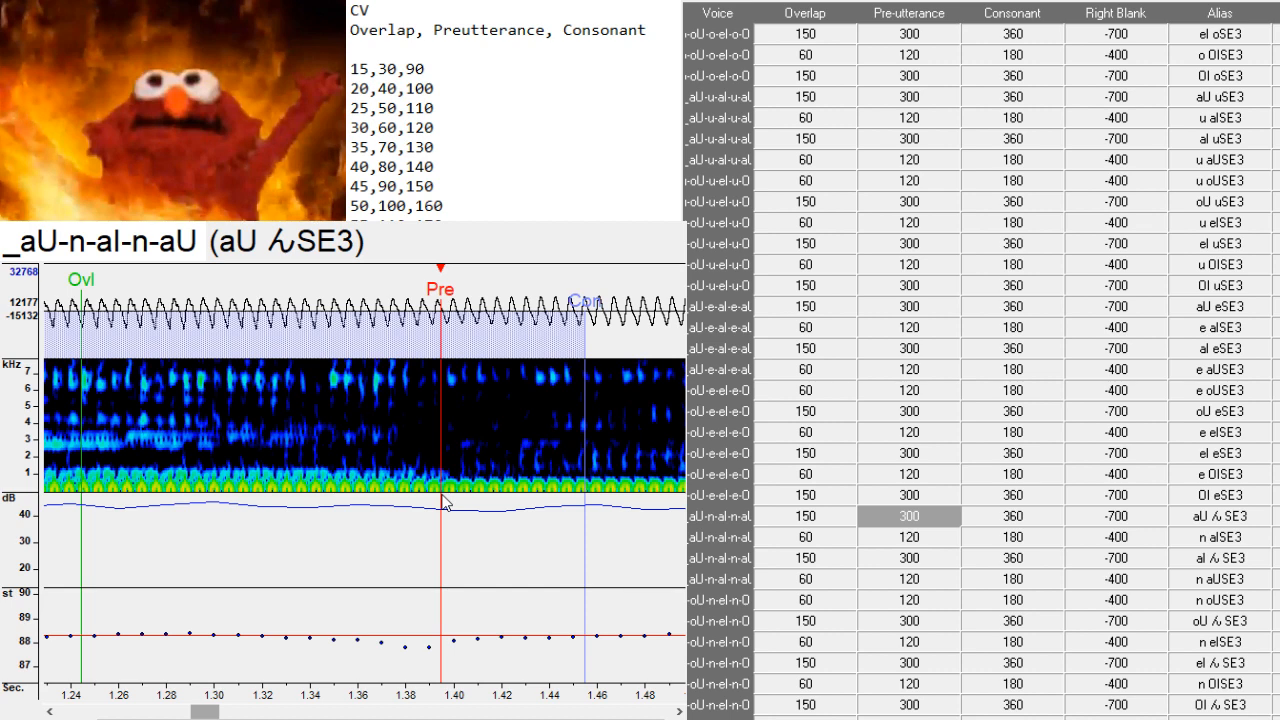
key("Down")
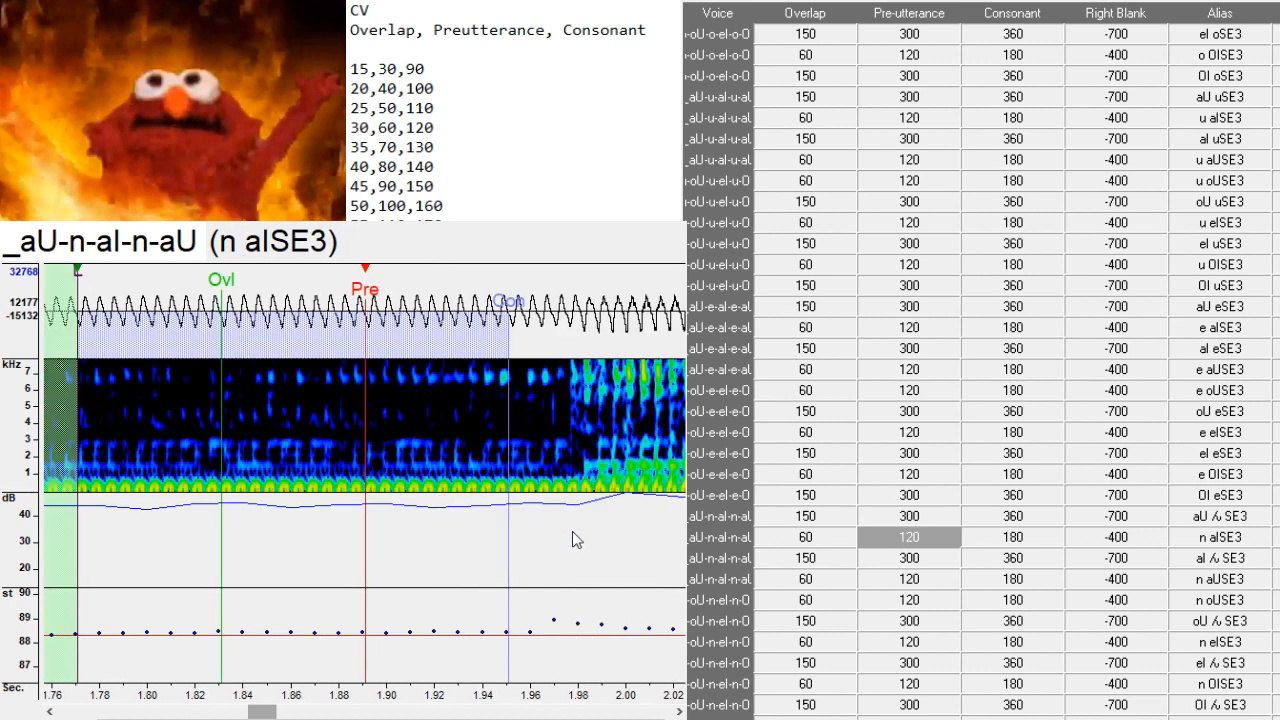
mouse_move(595, 488)
left_mouse_down()
mouse_move(597, 476)
mouse_move(589, 483)
left_mouse_up()
left_click_drag(278, 711, 316, 713)
- Set the pre-utterances of "aI んSE3" at about 2.593 s and "n aUSE3" at about 3.179 s, on their sound changes
key("Down")
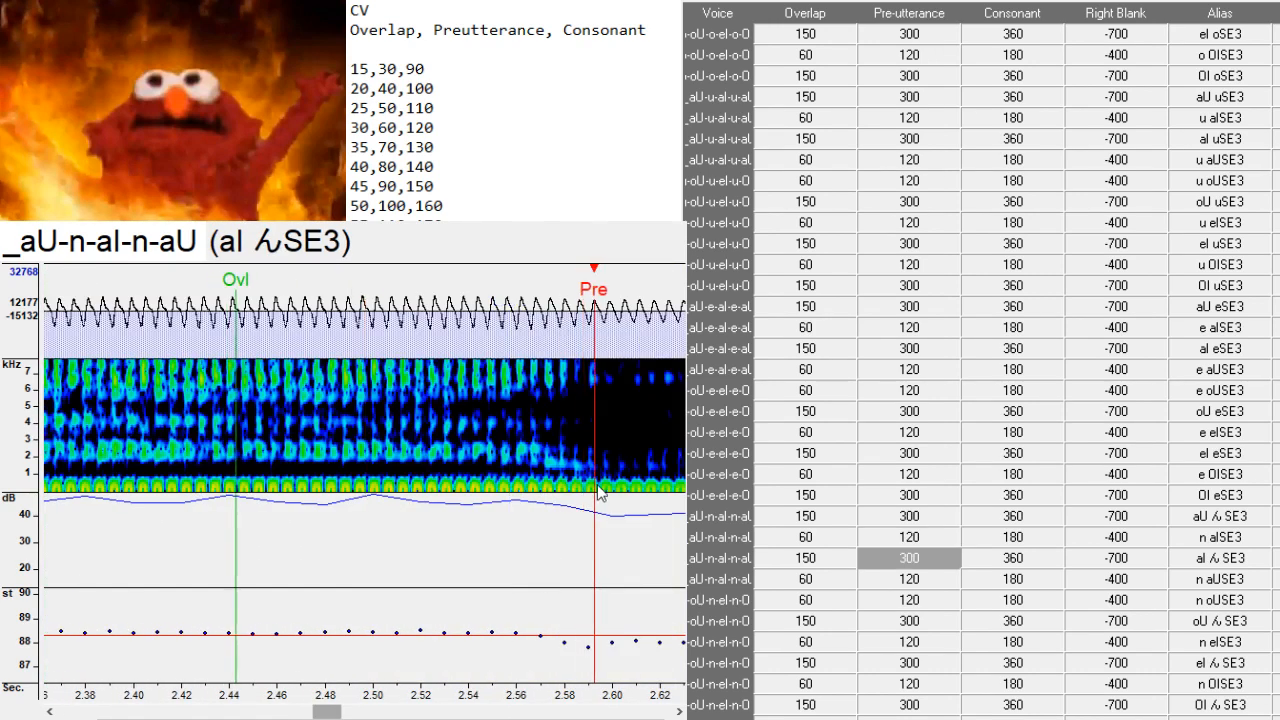
left_click_drag(337, 712, 381, 713)
key("Down")
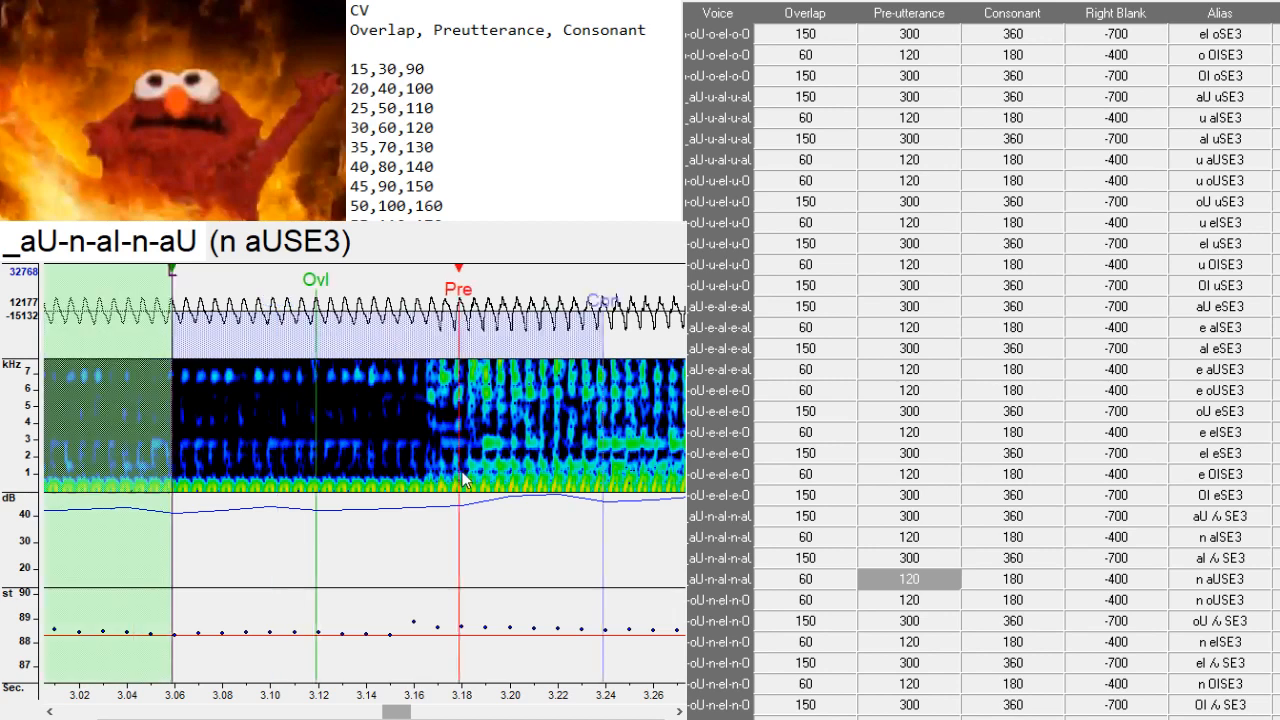
left_click_drag(396, 712, 426, 712)
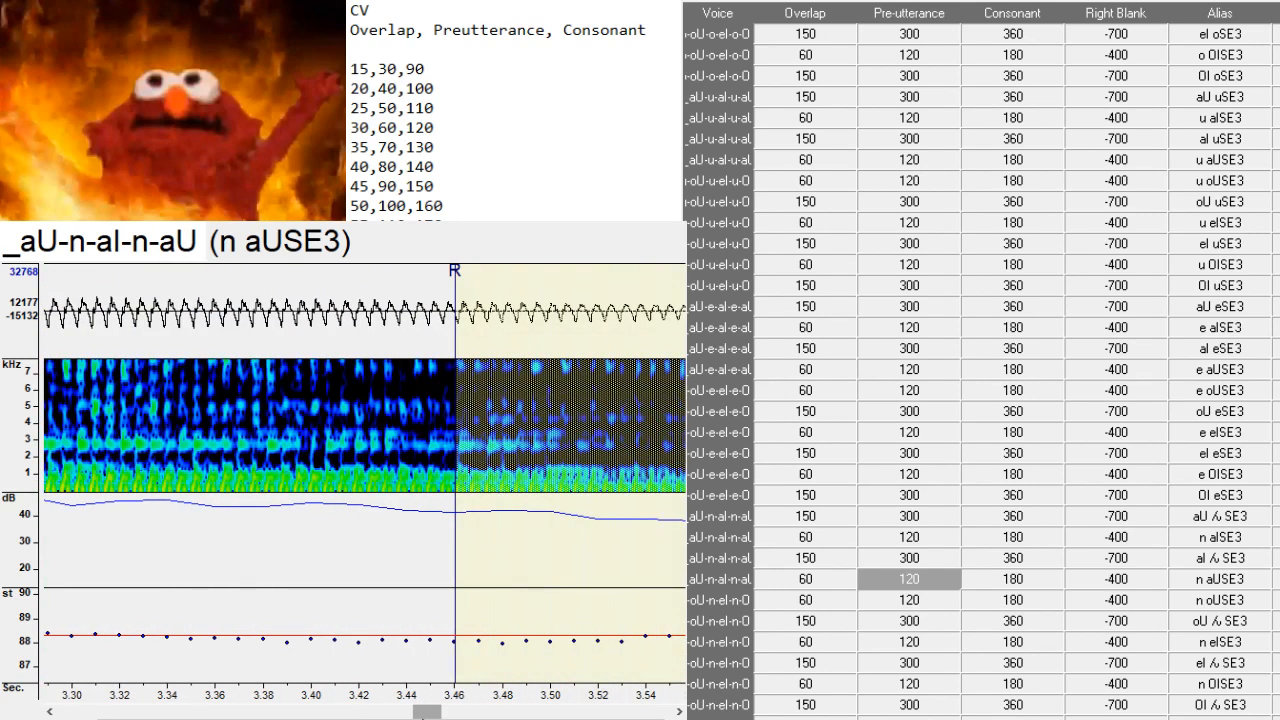
- Set the pre-utterances of "n oUSE3" at about 1.411 s and "oU んSE3" at about 2.018 s
key("Down")
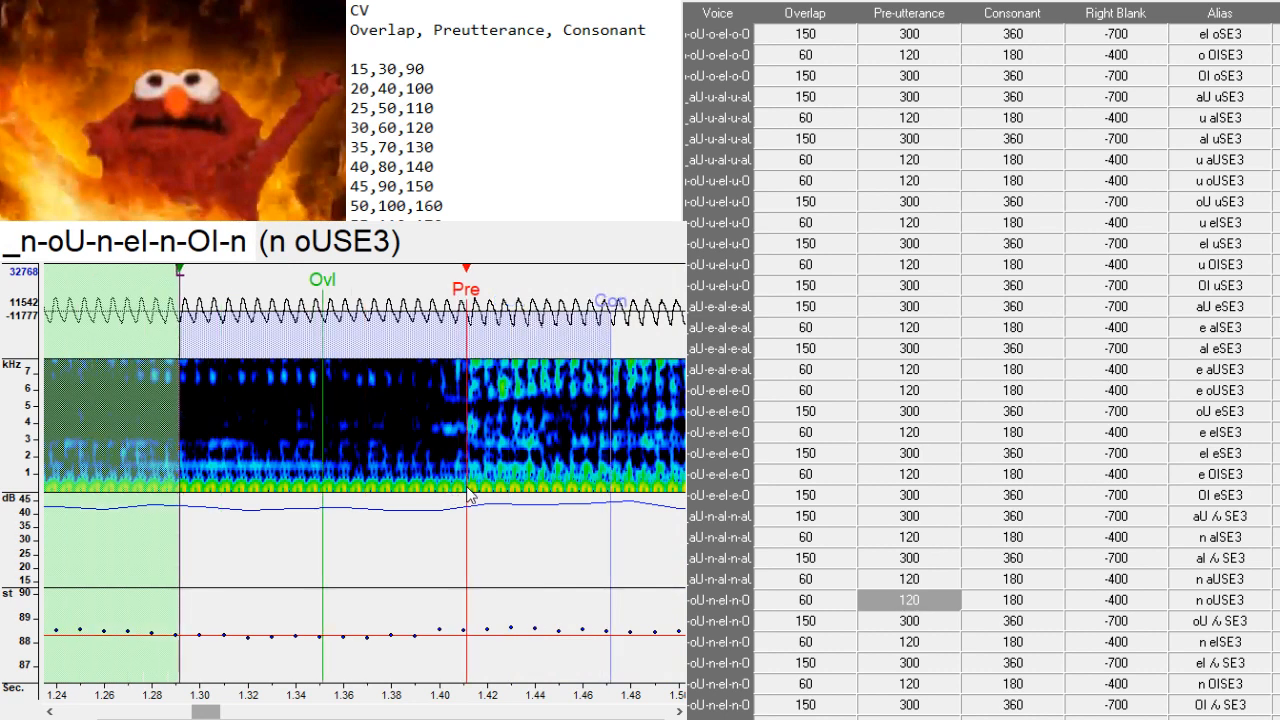
left_click_drag(220, 712, 254, 712)
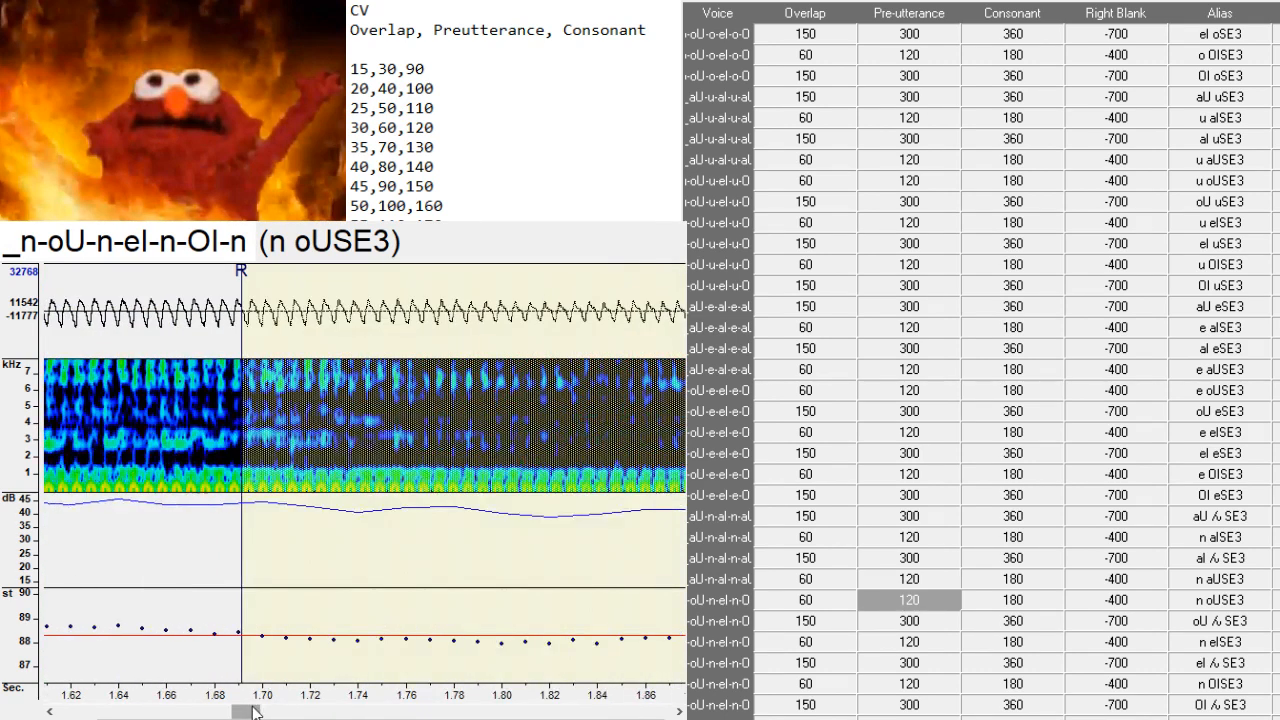
key("Down")
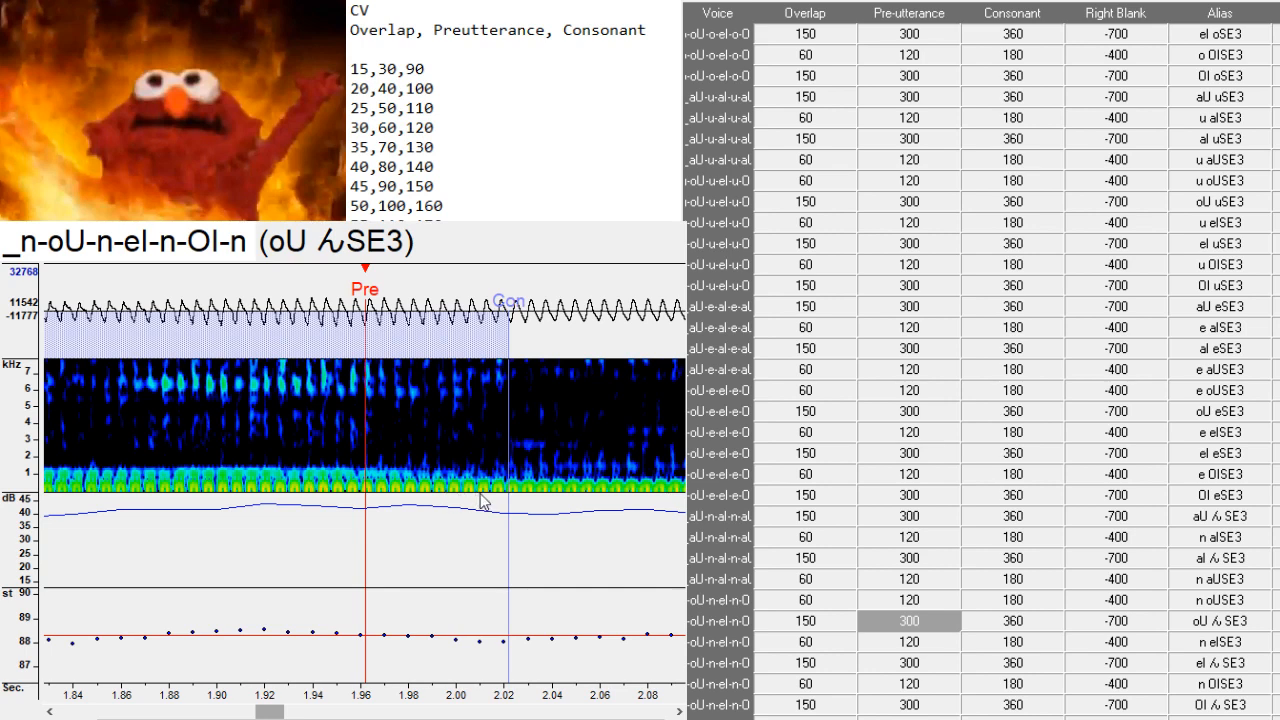
left_click_drag(486, 503, 501, 495)
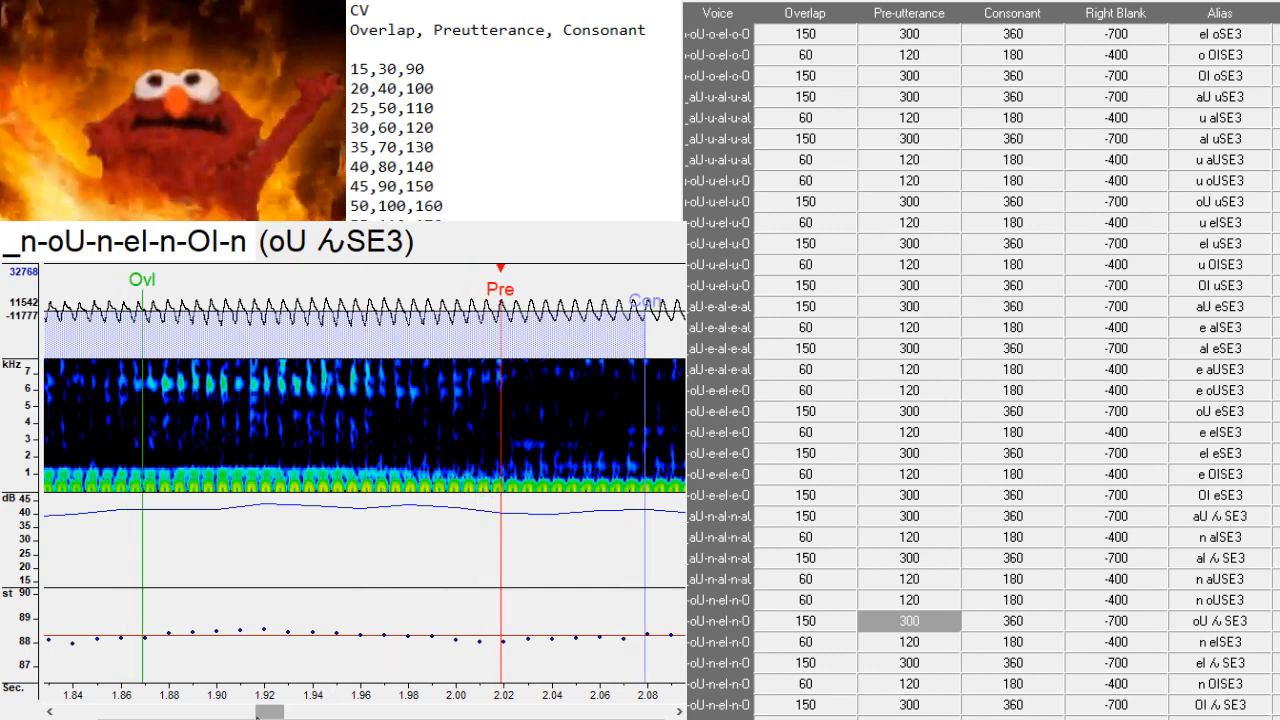
left_click_drag(258, 716, 300, 716)
- Align the pre-utterances of "n eISE3" at about 2.604 s and "n OISE3" at about 3.769 s with the diphthong starts
key("Down")
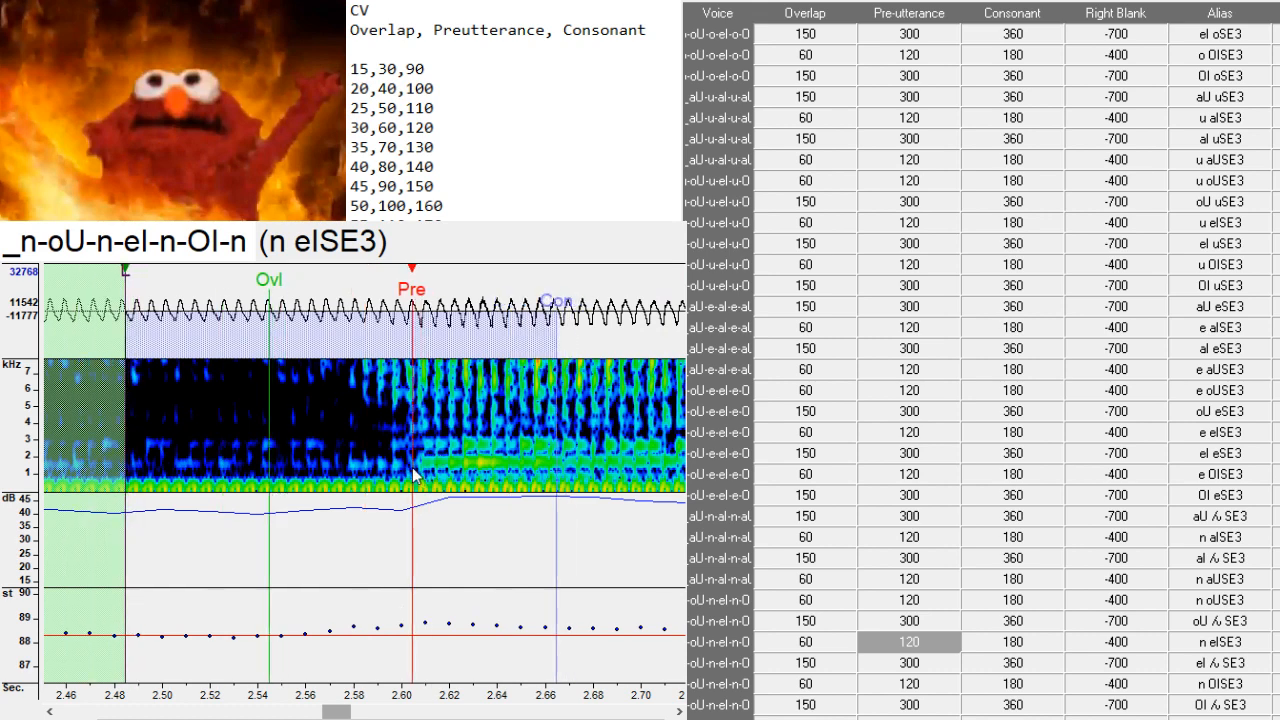
key("Down")
key("Down")
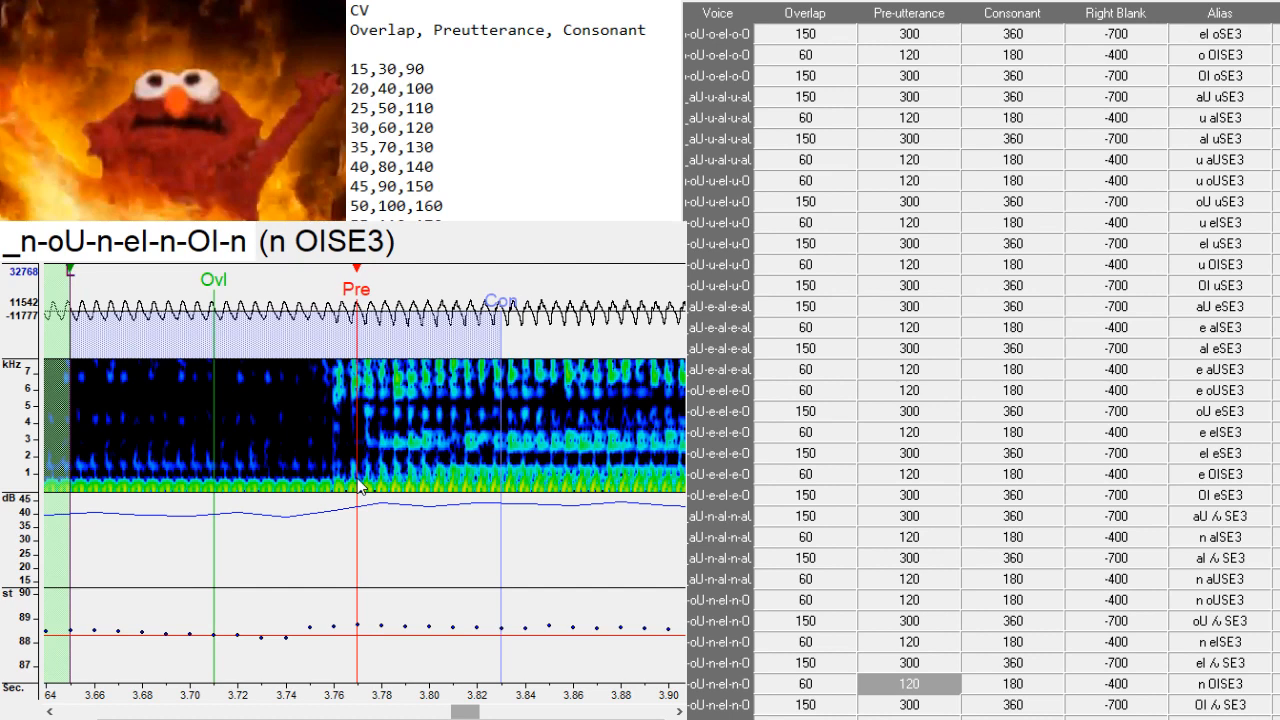
- Set the pre-utterance of "OI んSE3" at about 4.316 s, where the nasal begins, and check its right blank
key("Down")
key("Up")
key("Down")
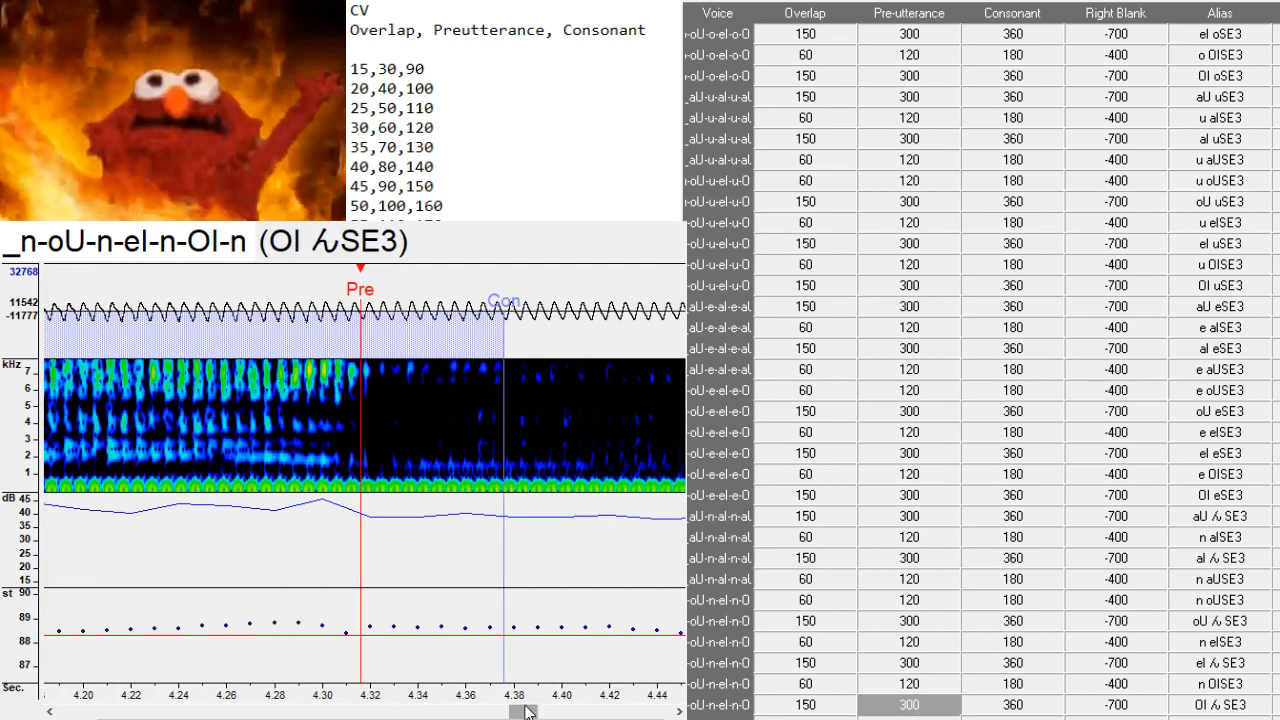
left_click_drag(528, 711, 553, 711)
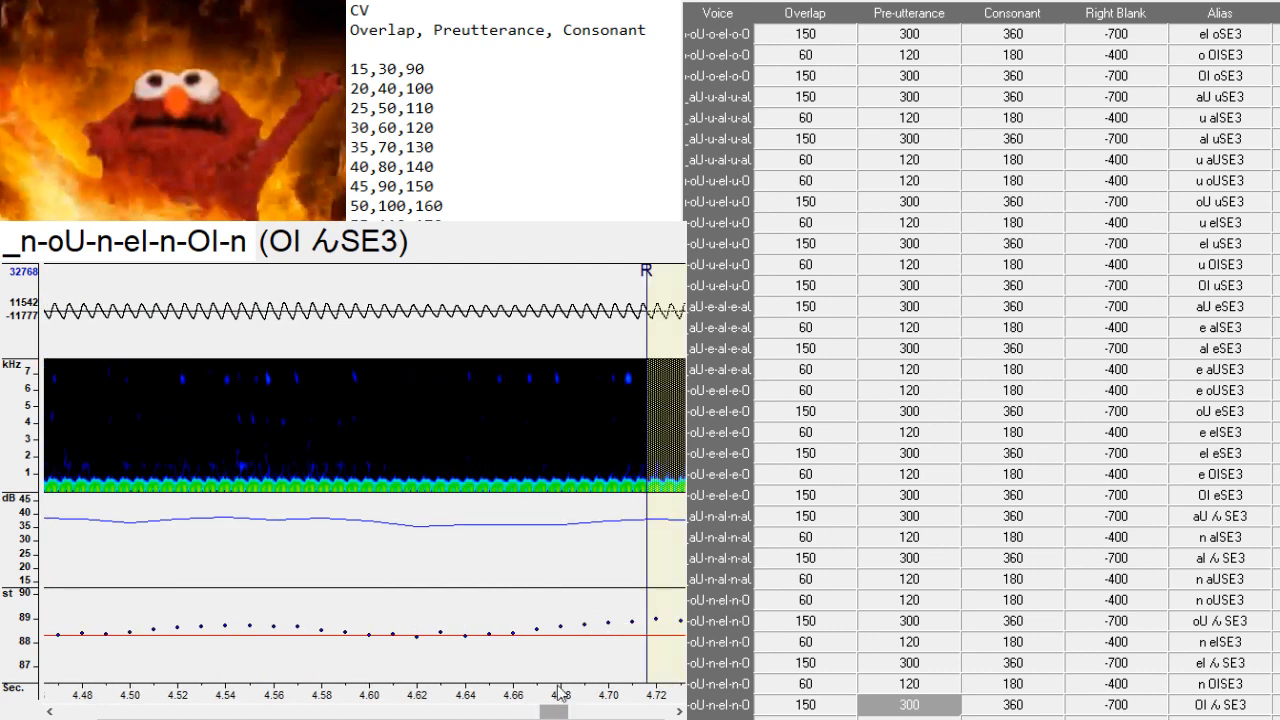
- Set the pre-utterances of "aU ISE3" at about 1.357 s and "I aISE3" at about 2.042 s, on their vowel transitions
key("Down")
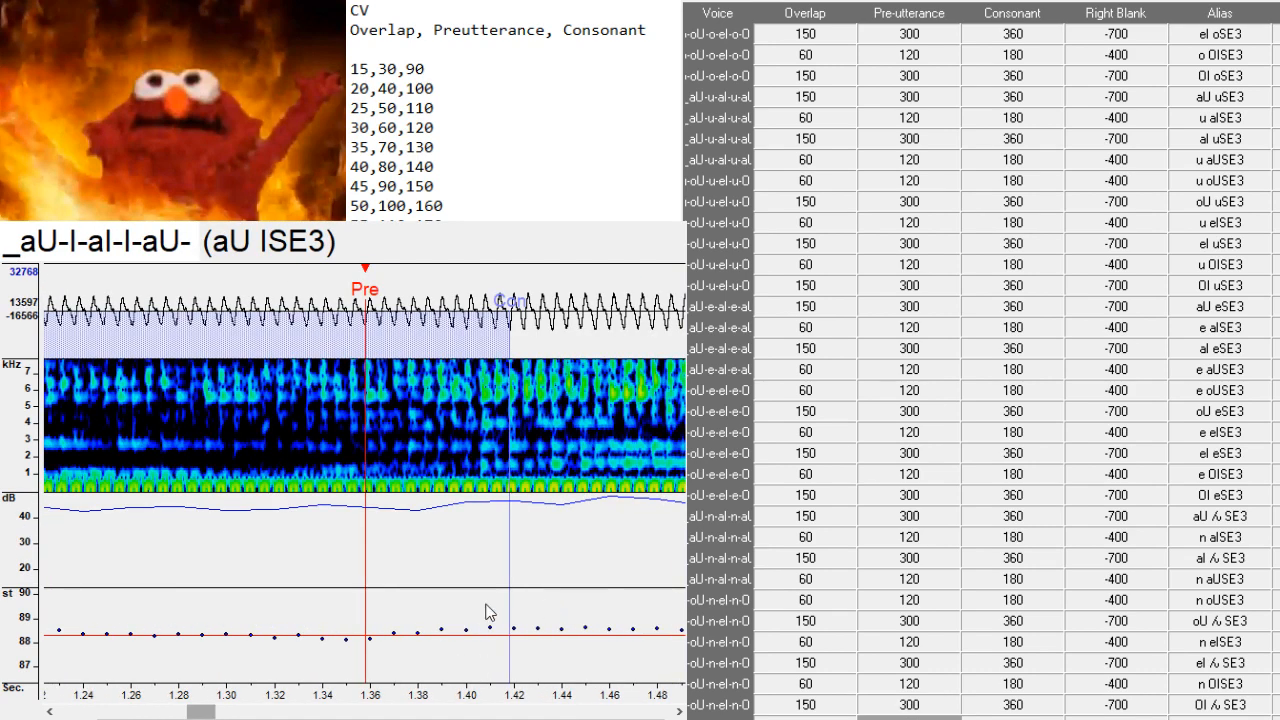
mouse_move(212, 711)
left_mouse_down()
mouse_move(186, 711)
mouse_move(218, 714)
left_mouse_up()
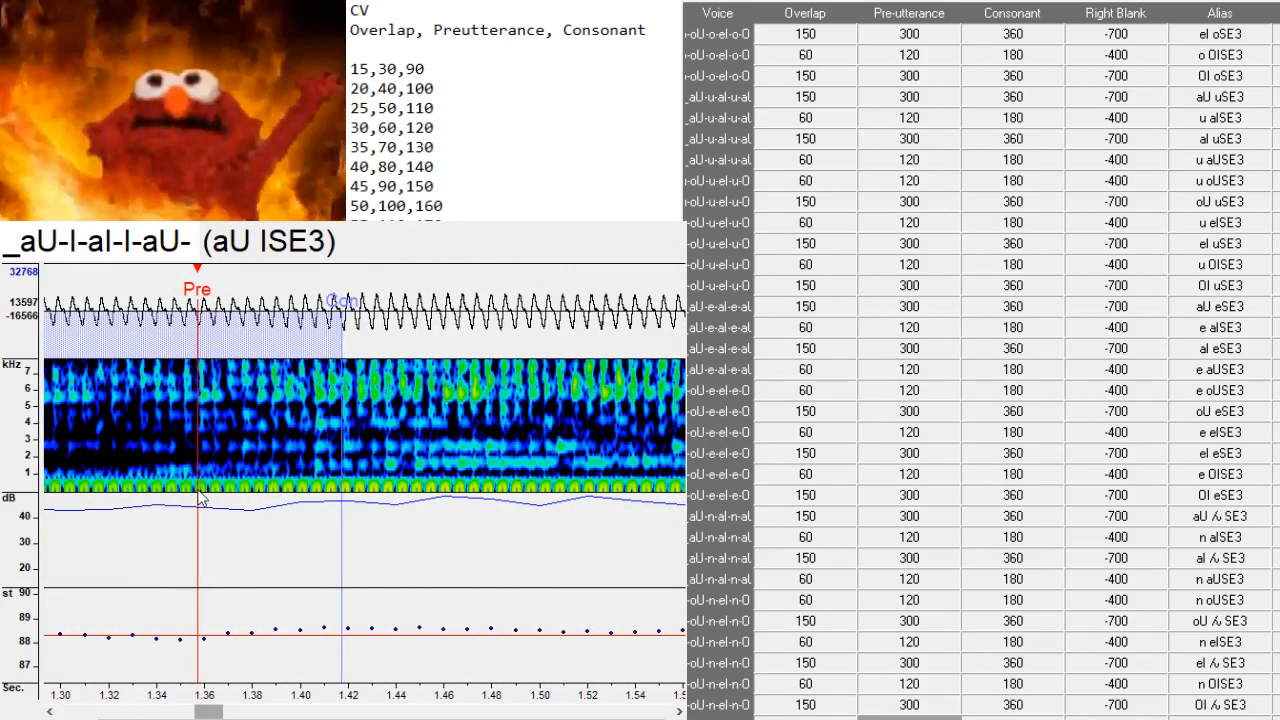
key("Down")
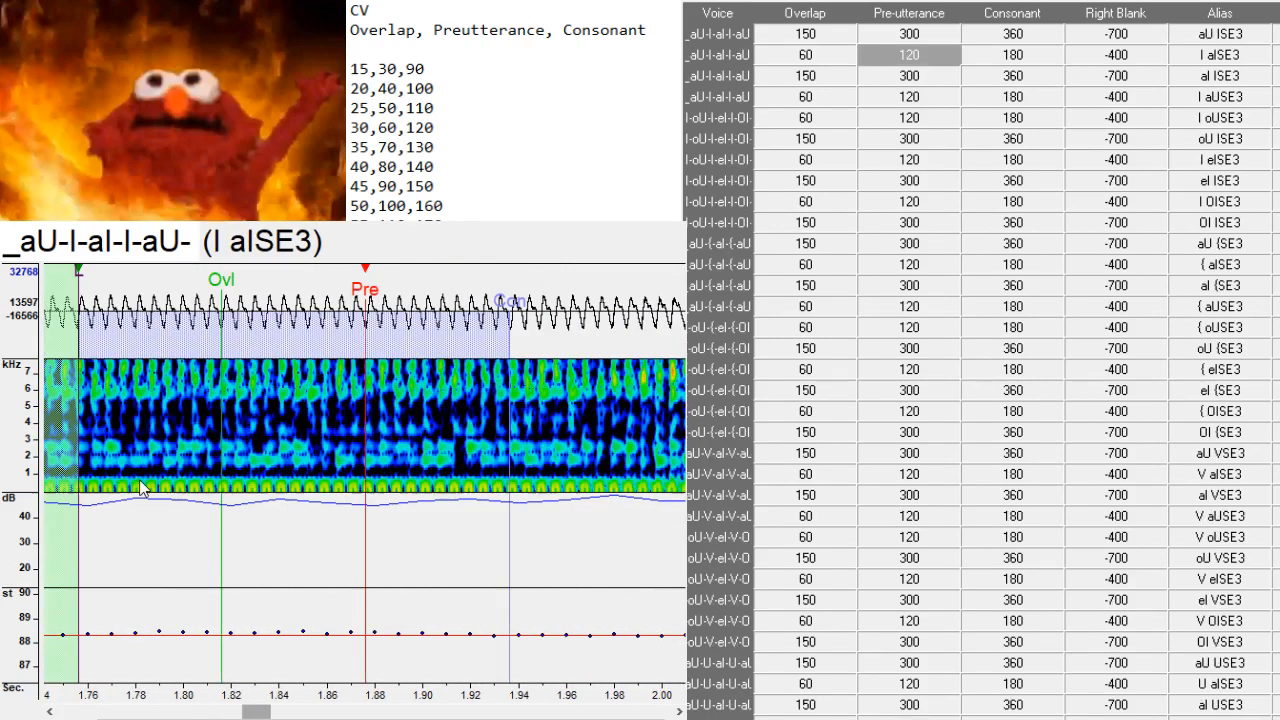
left_click_drag(256, 712, 277, 712)
left_click_drag(279, 503, 283, 505)
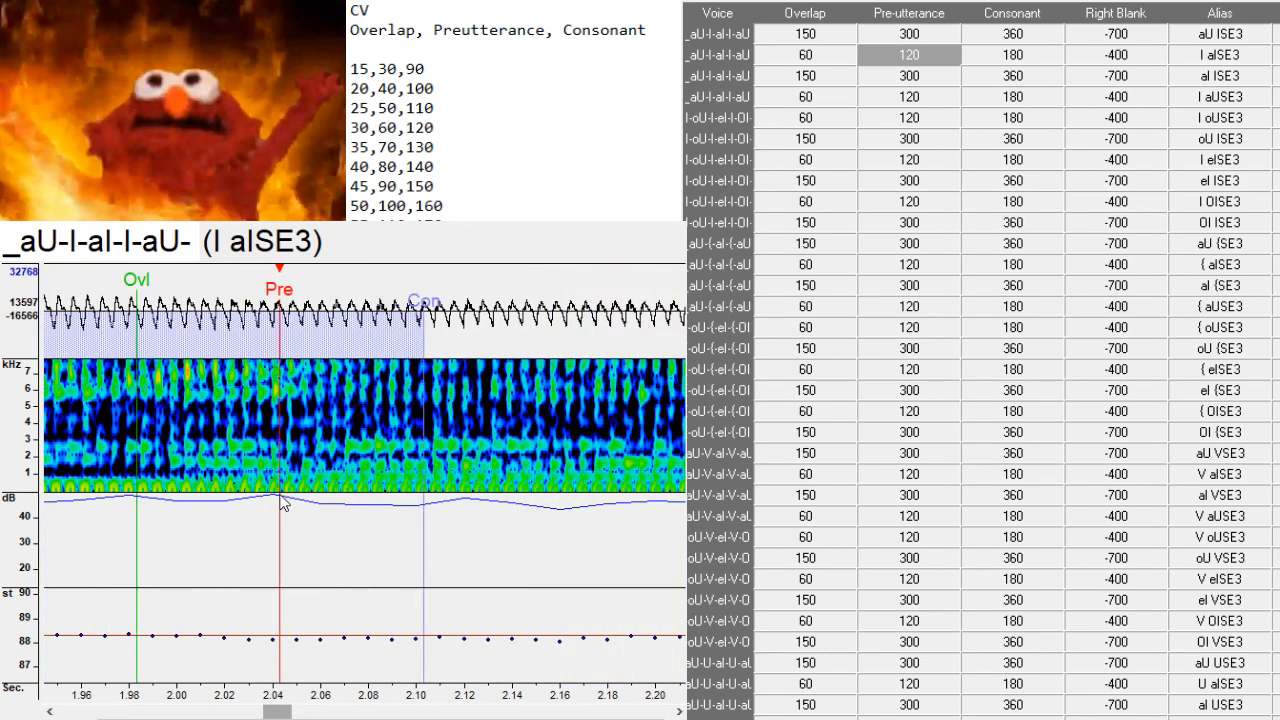
scroll(283, 503, "up", 1)
- Move the pre-utterance of "aI ISE3" to the start of the "I" vowel at about 2.61 s
key("Down")
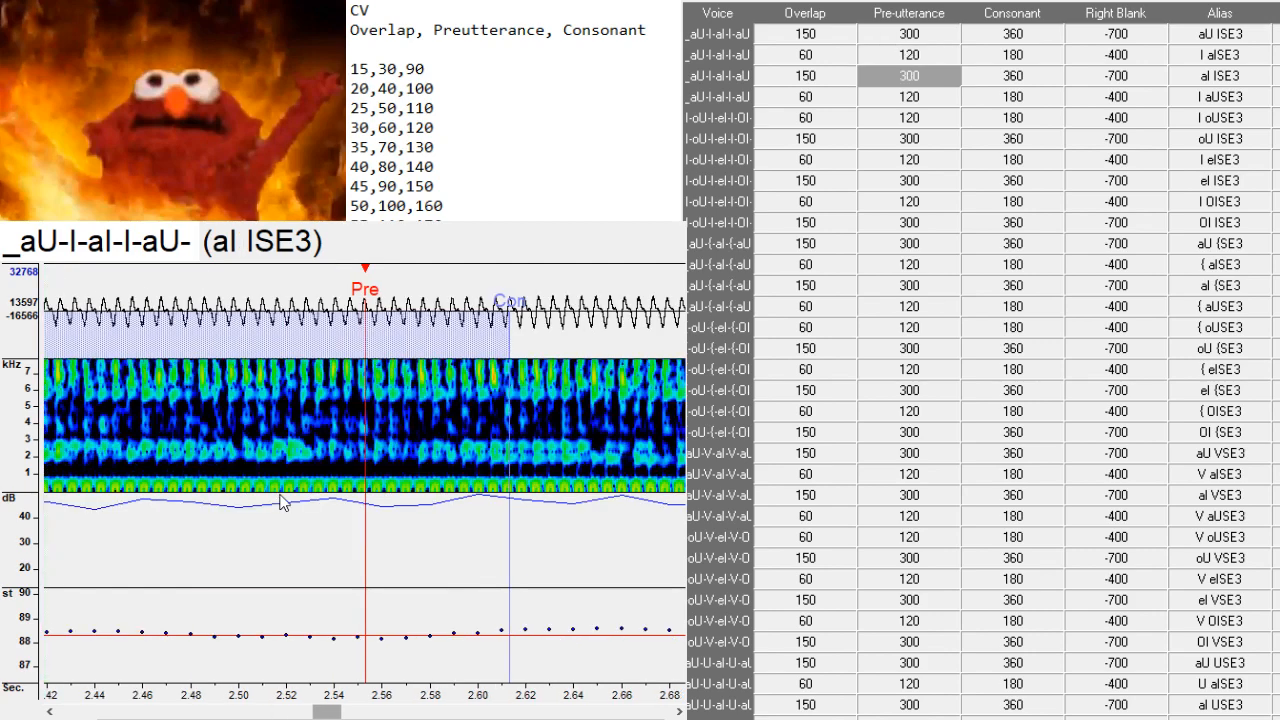
mouse_move(325, 711)
left_mouse_down()
mouse_move(345, 711)
mouse_move(322, 711)
mouse_move(334, 711)
left_mouse_up()
left_click(359, 494)
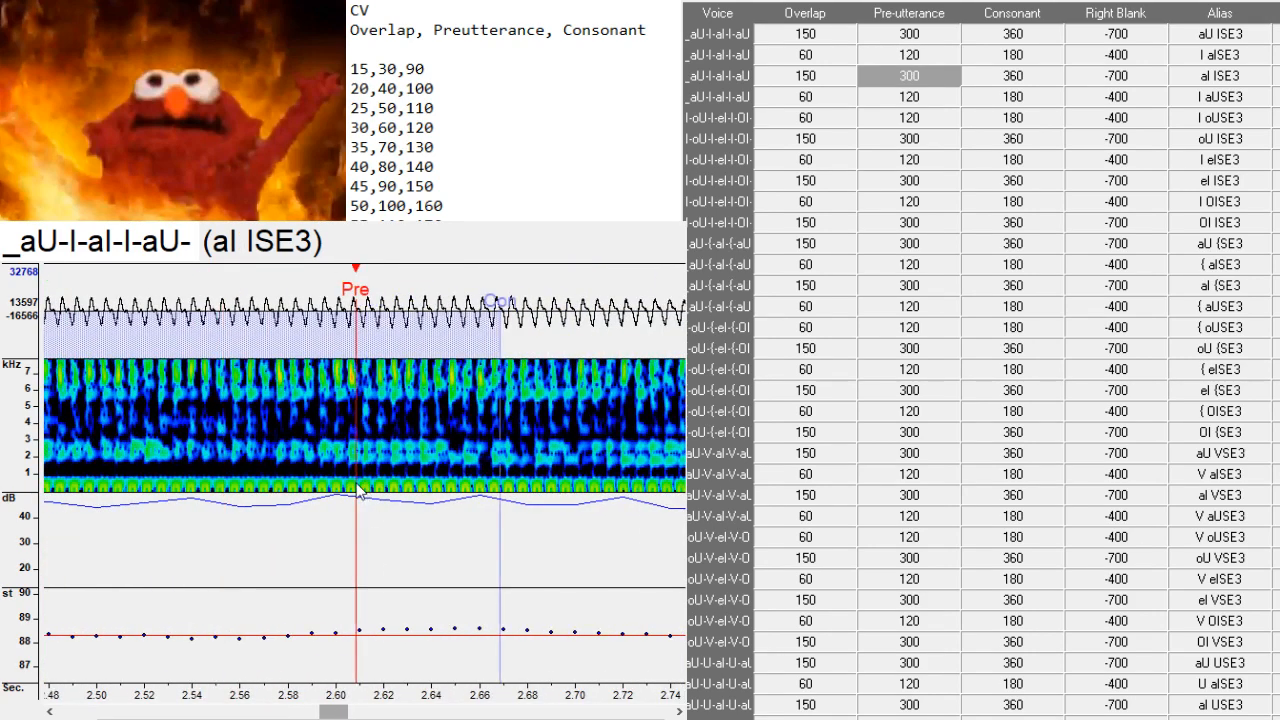
scroll(361, 494, "left", 1)
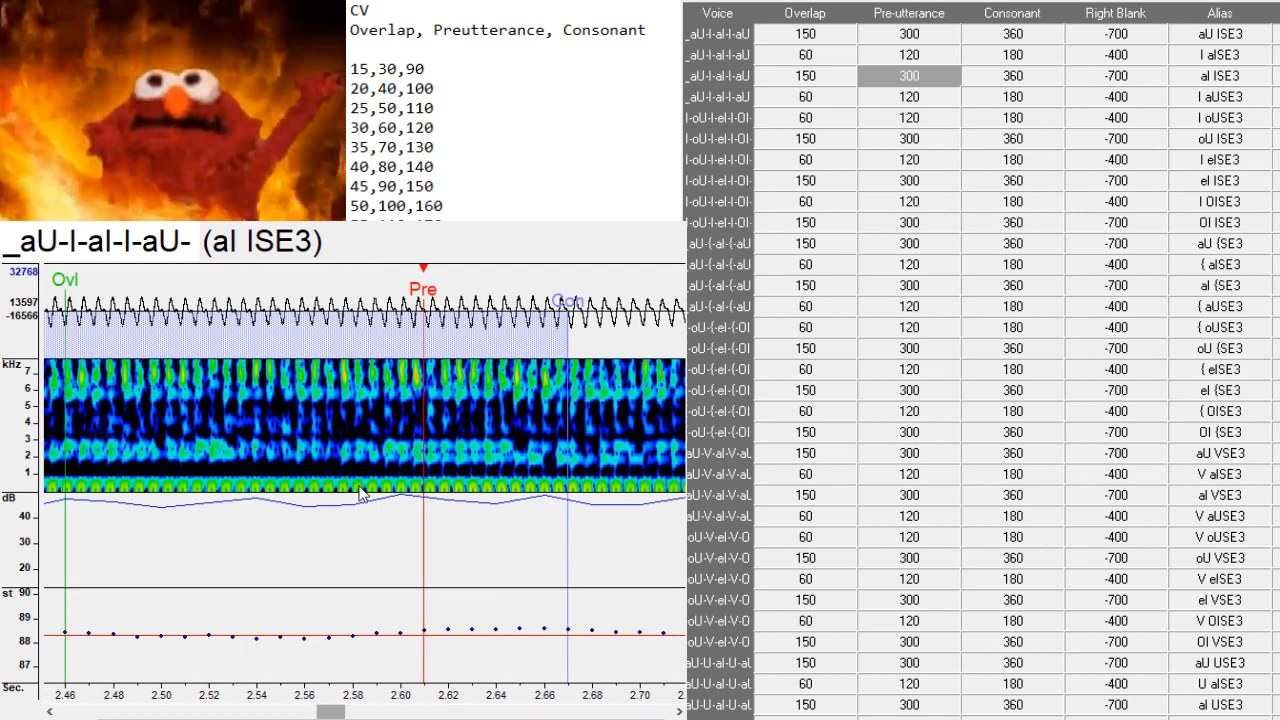
- Move the pre-utterance of "I aUSE3" to the start of the diphthong at about 3.245 s
key("Down")
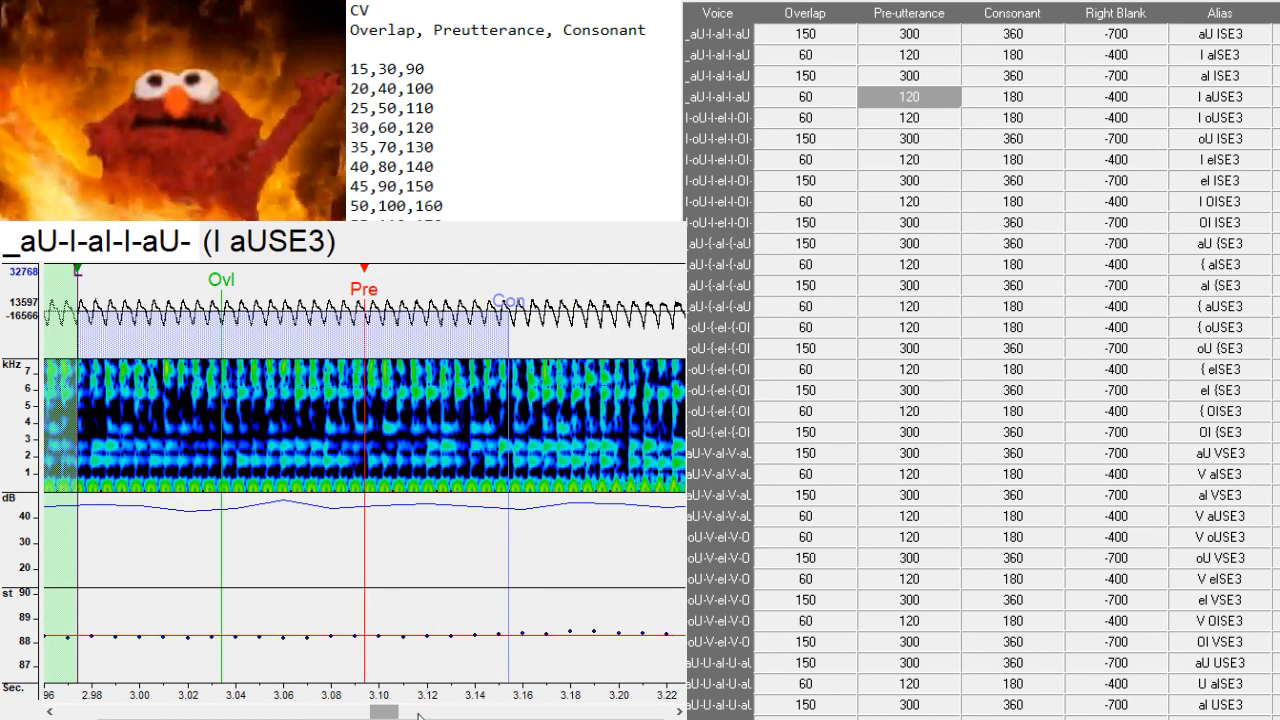
key("F3")
left_click_drag(391, 712, 405, 712)
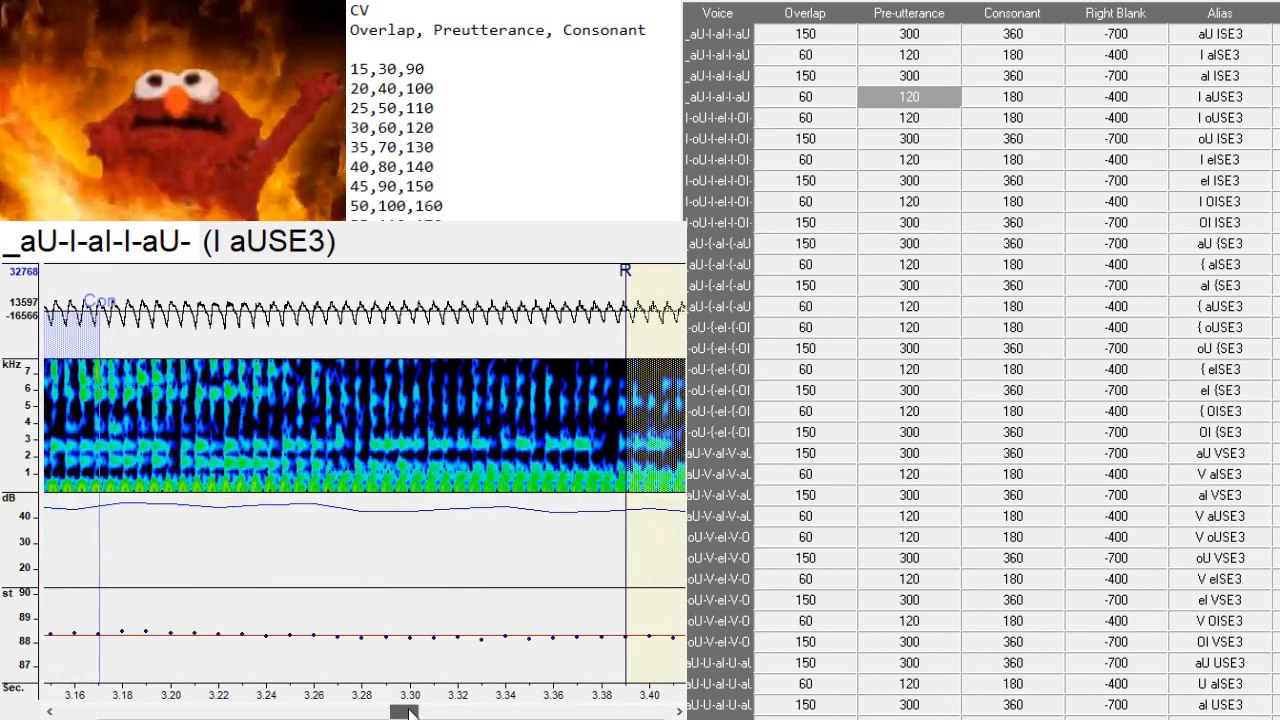
key("F3")
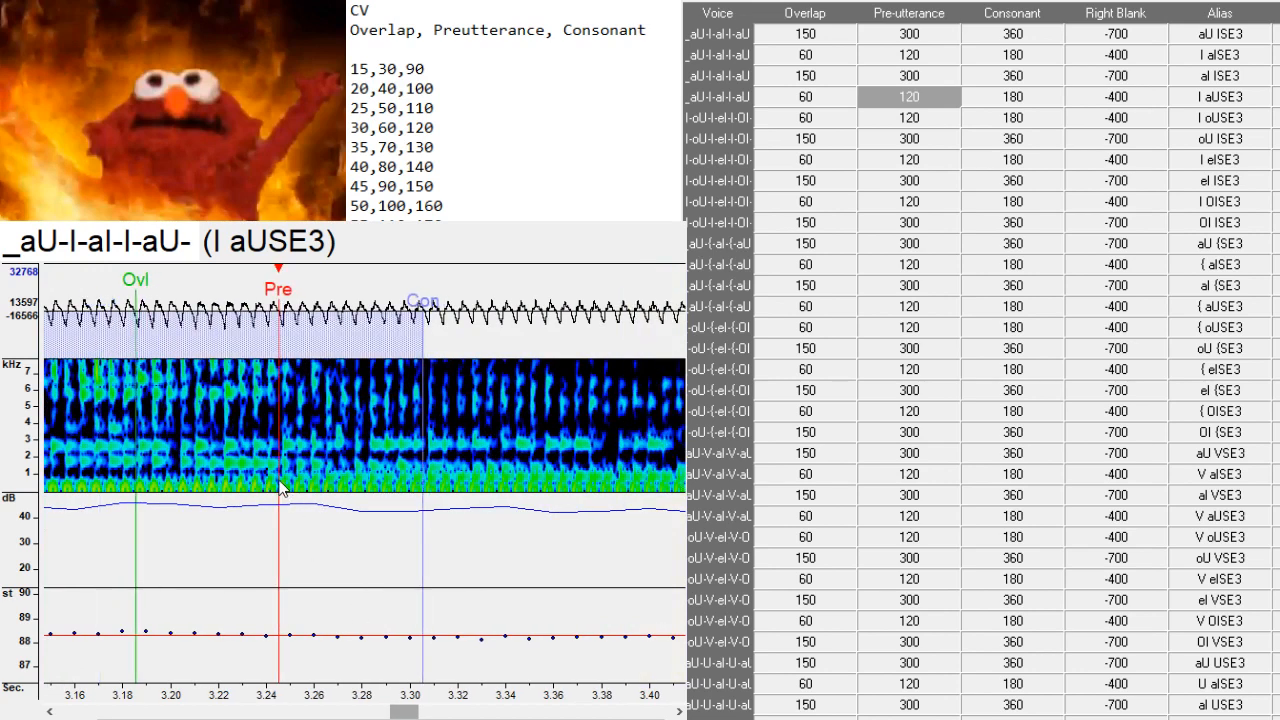
scroll(281, 487, "up", 1)
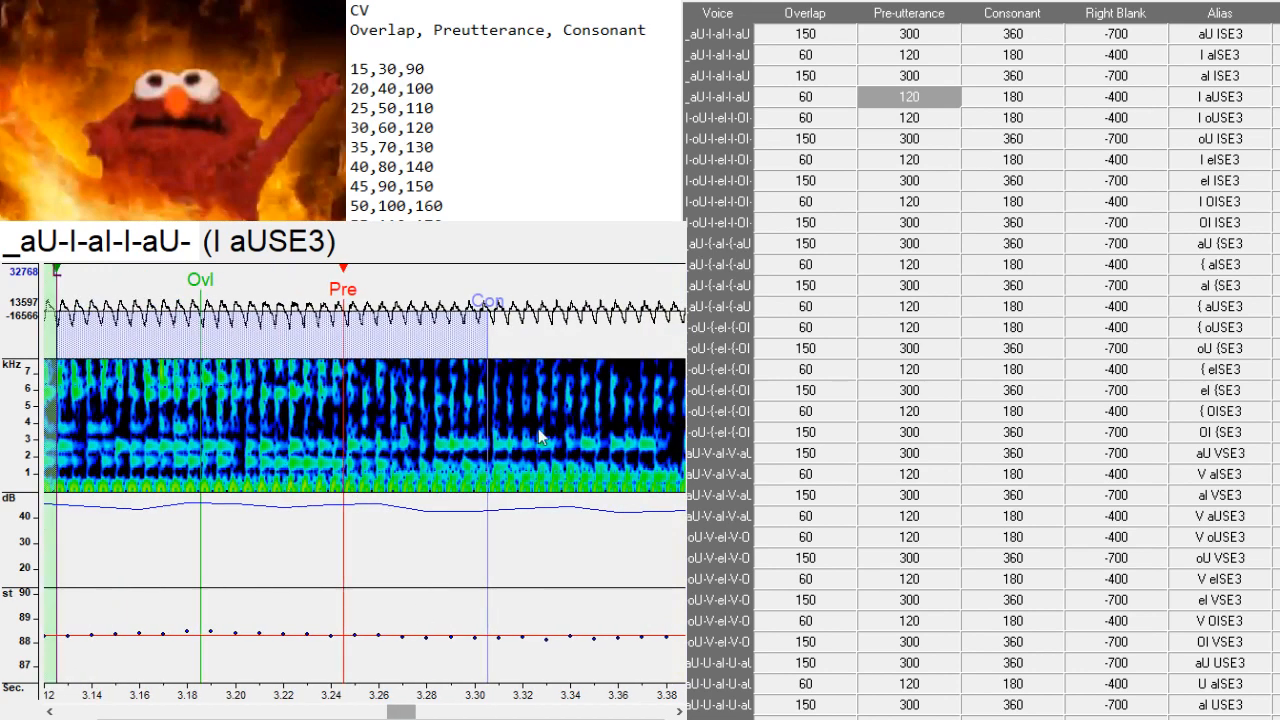
- Set the pre-utterances of "I oUSE3" at about 1.332 s and "oU ISE3" at about 1.897 s
key("Down")
key("F3")
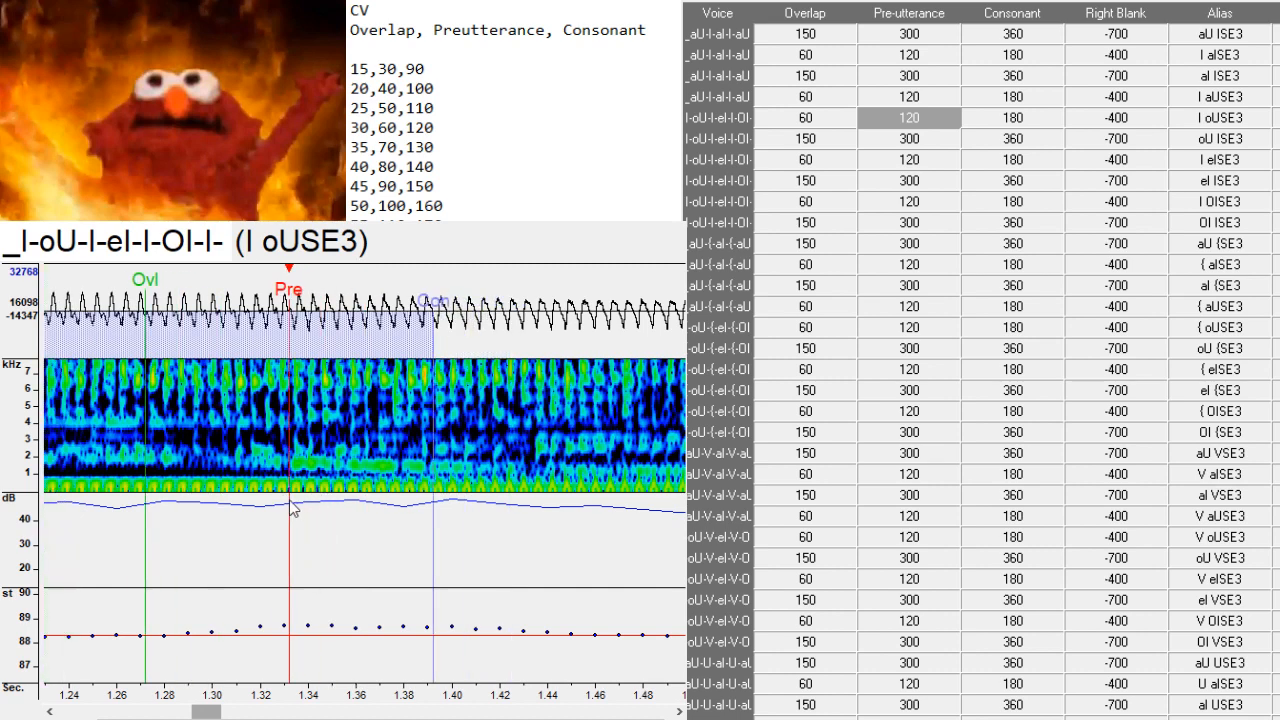
key("Down")
key("F3")
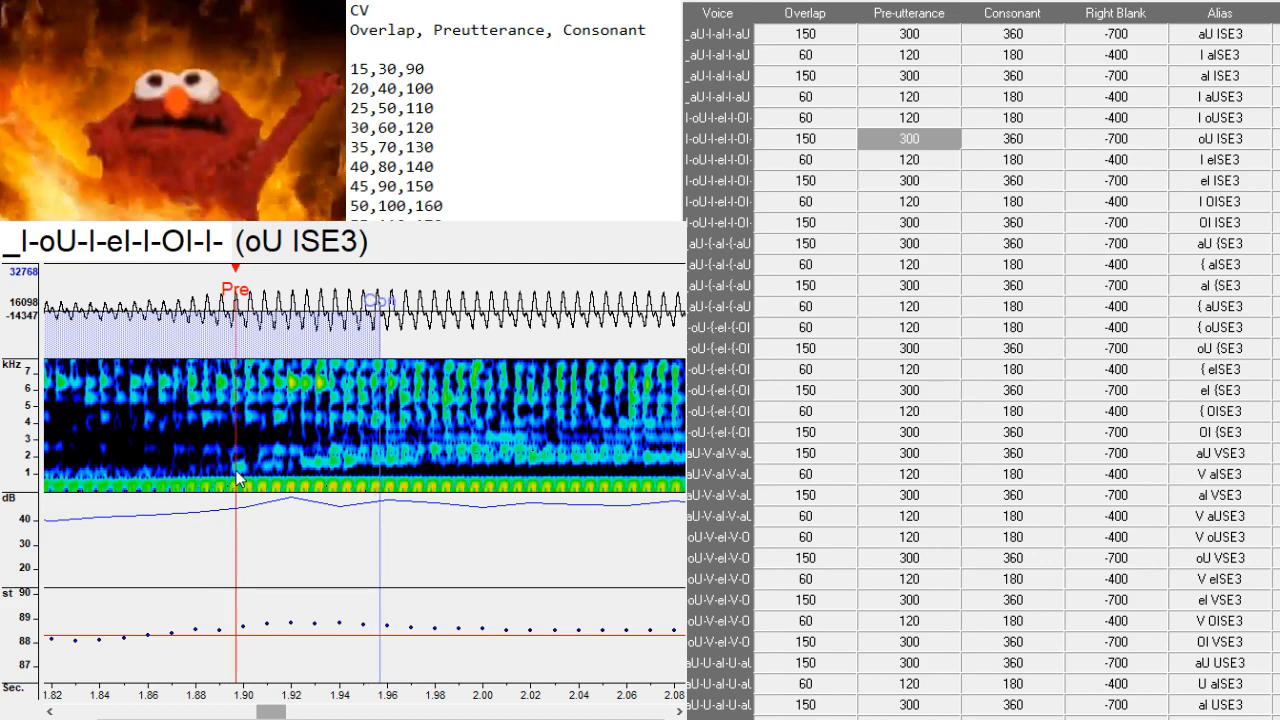
- Set the pre-utterance of "I eISE3" at about 2.572 s, where the diphthong begins
key("Down")
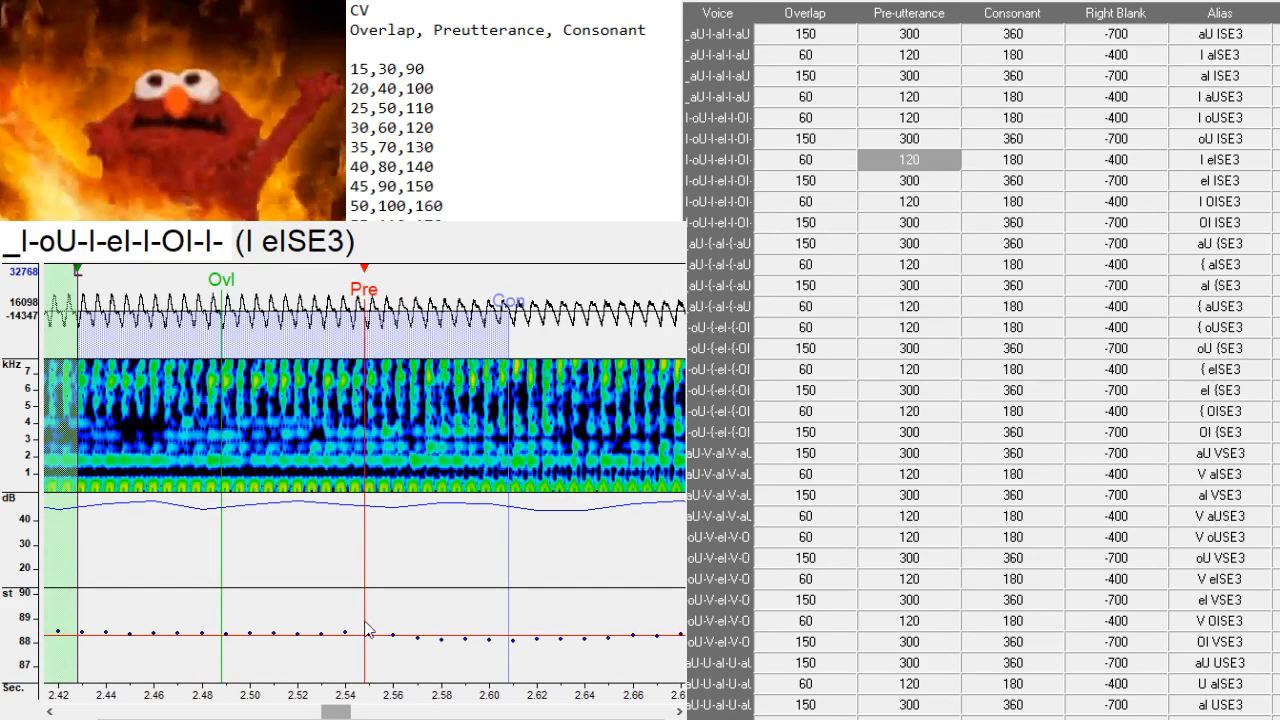
mouse_move(340, 712)
left_mouse_down()
mouse_move(324, 712)
mouse_move(380, 712)
mouse_move(337, 712)
left_mouse_up()
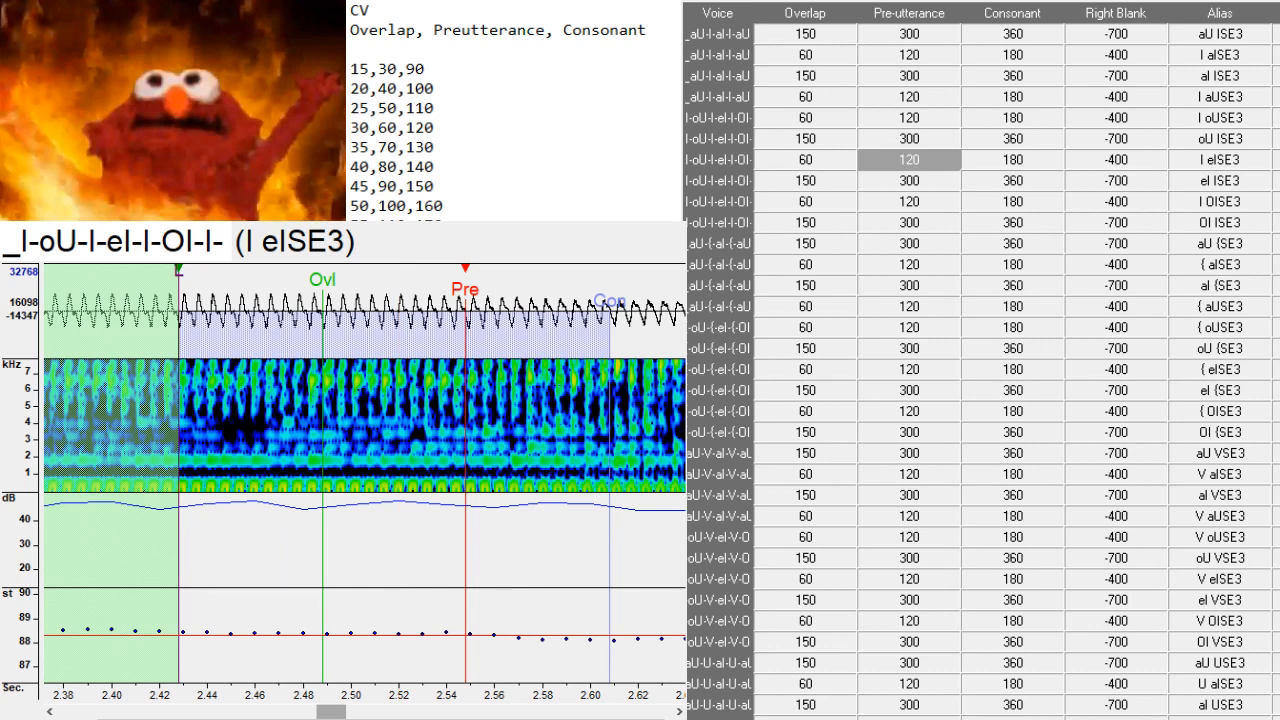
scroll(316, 712, "right", 5)
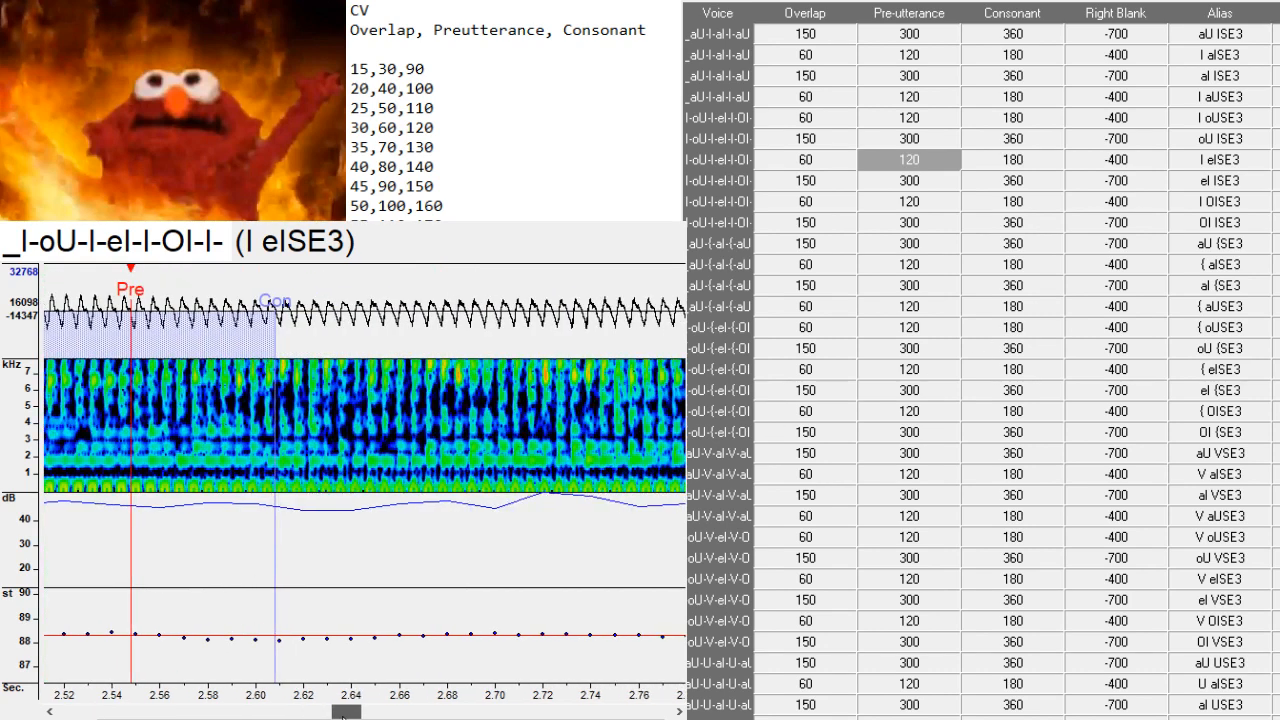
left_click(311, 498)
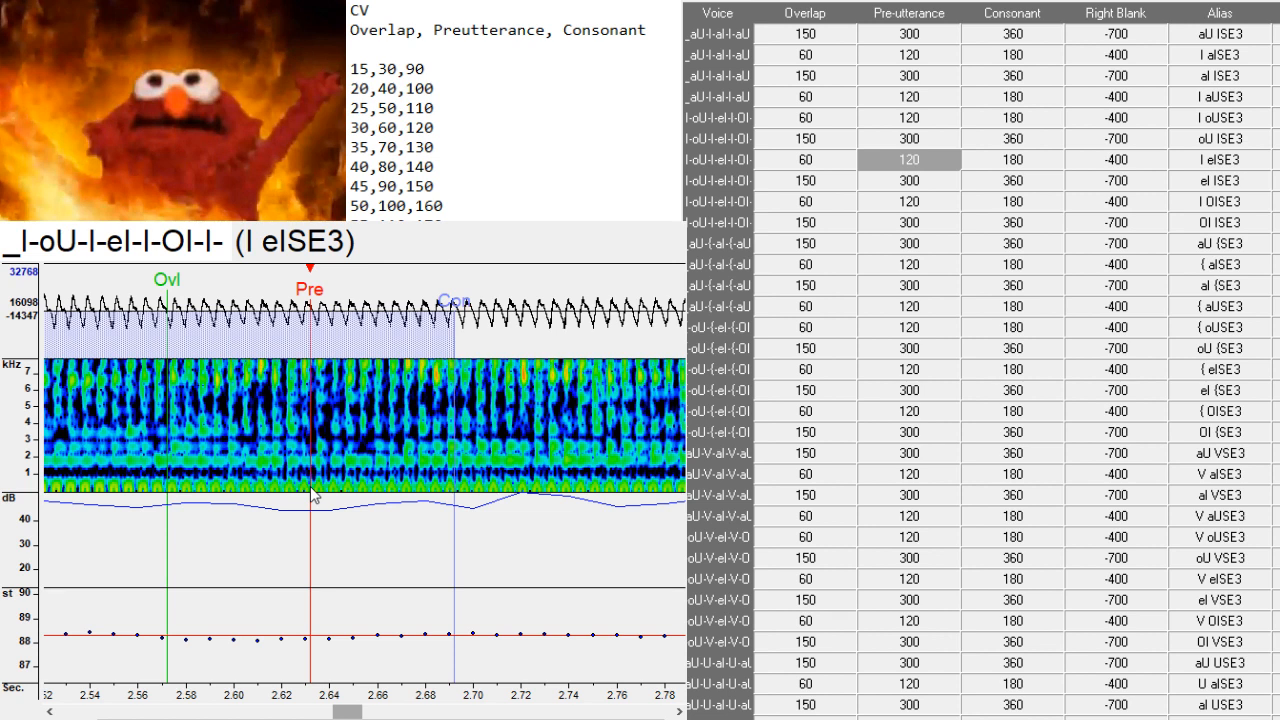
left_click_drag(311, 498, 168, 500)
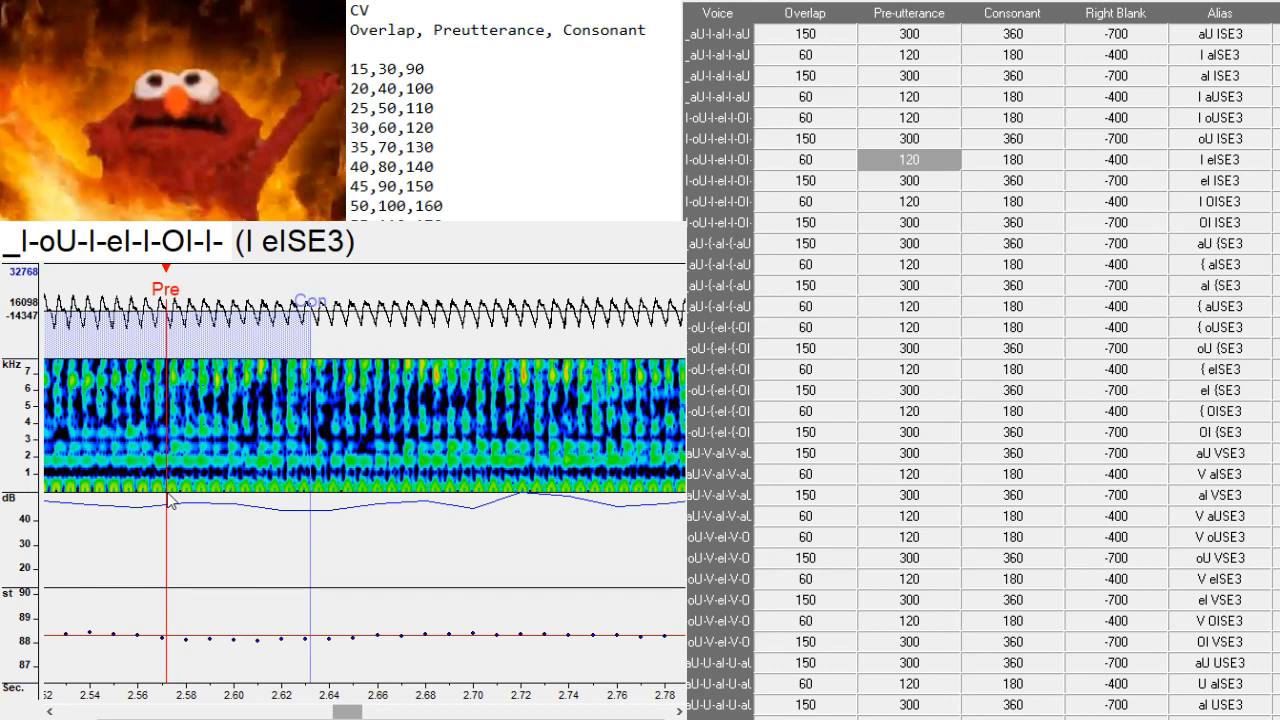
- Set the pre-utterances of "eI ISE3" at about 3.141 s and "I OISE3" at about 3.808 s
key("Down")
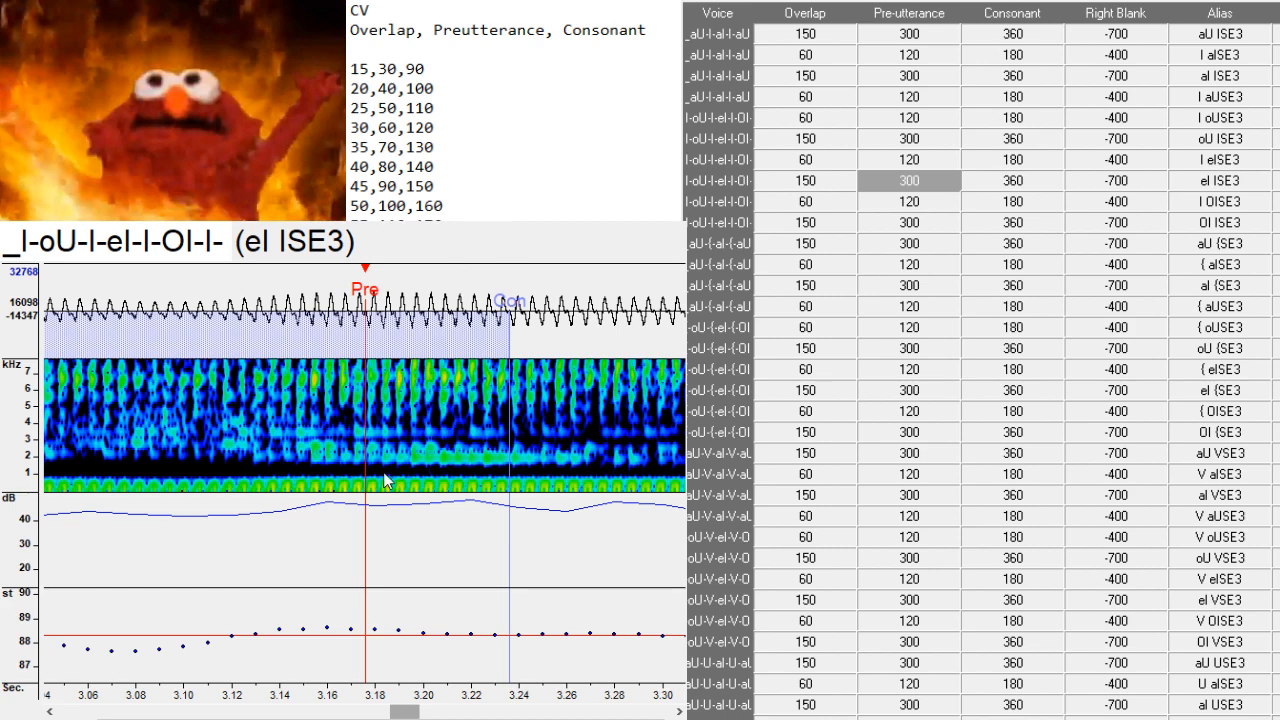
left_click_drag(388, 481, 284, 485)
mouse_move(413, 711)
left_mouse_down()
mouse_move(398, 713)
mouse_move(444, 717)
left_mouse_up()
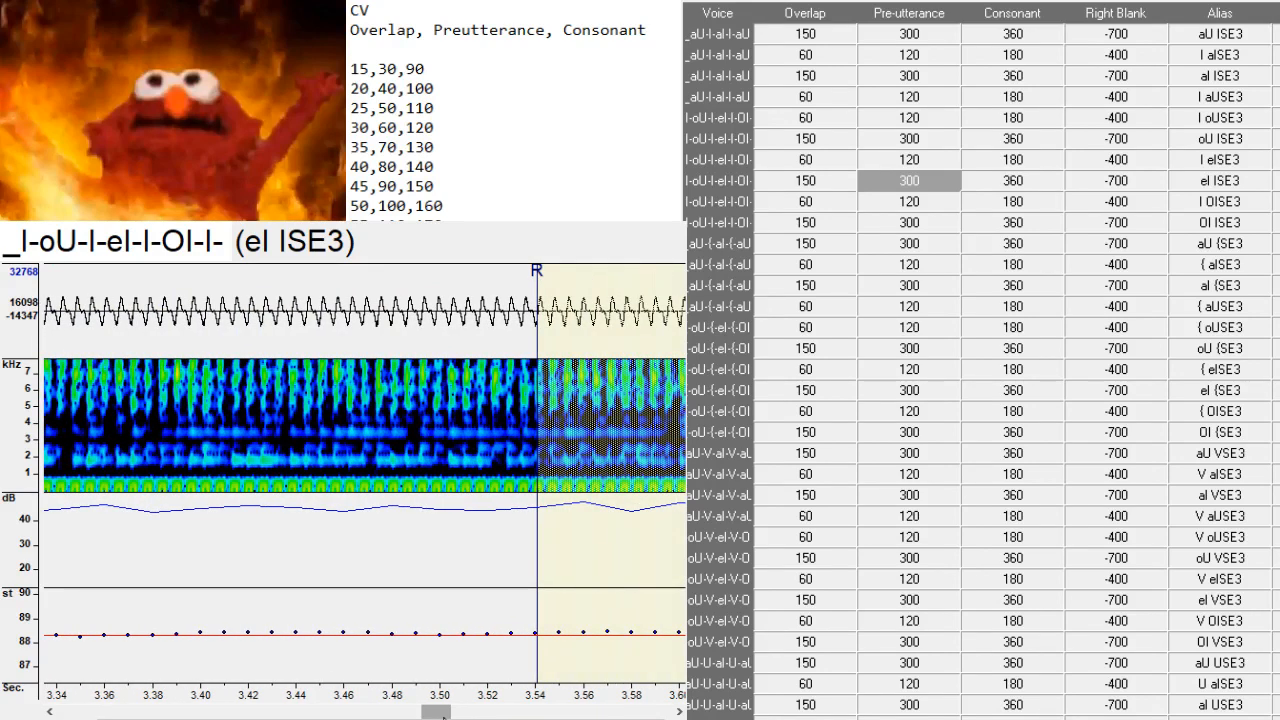
key("Down")
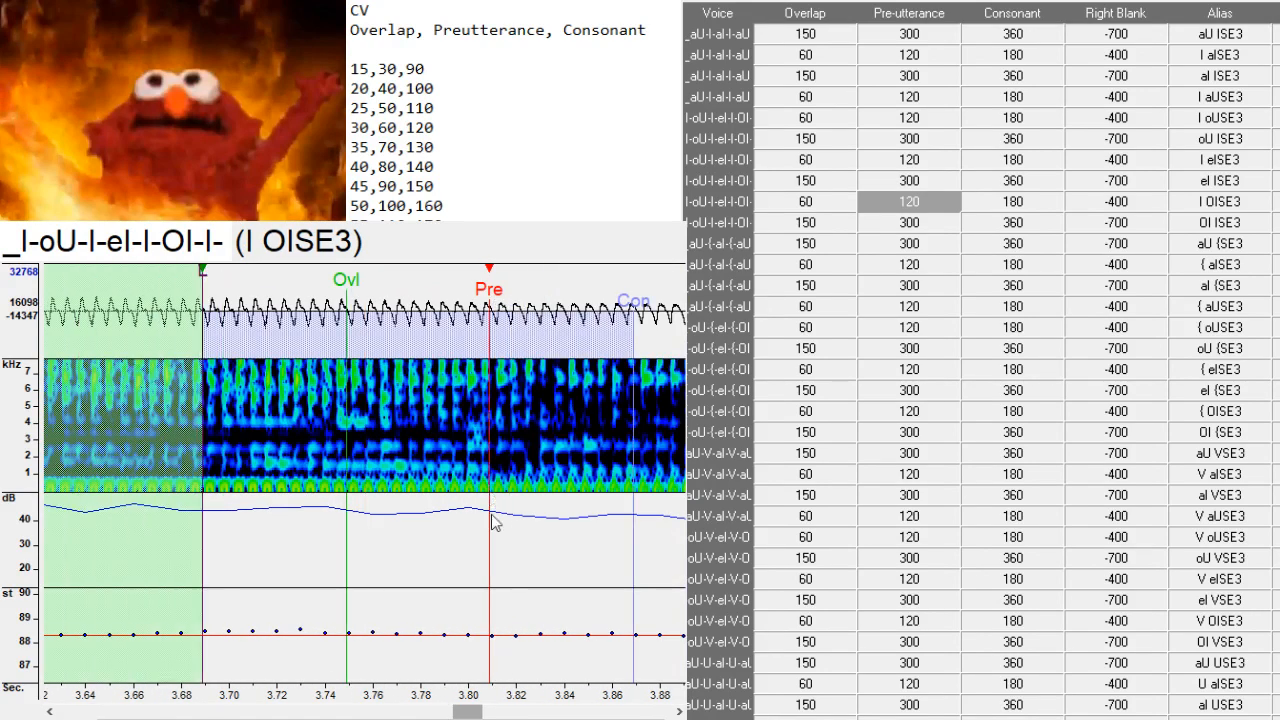
mouse_move(460, 716)
left_mouse_down()
mouse_move(542, 712)
mouse_move(499, 712)
left_mouse_up()
- Set the pre-utterance of "OI ISE3" at about 4.198 s and check its right blank
key("Down")
key("F3")
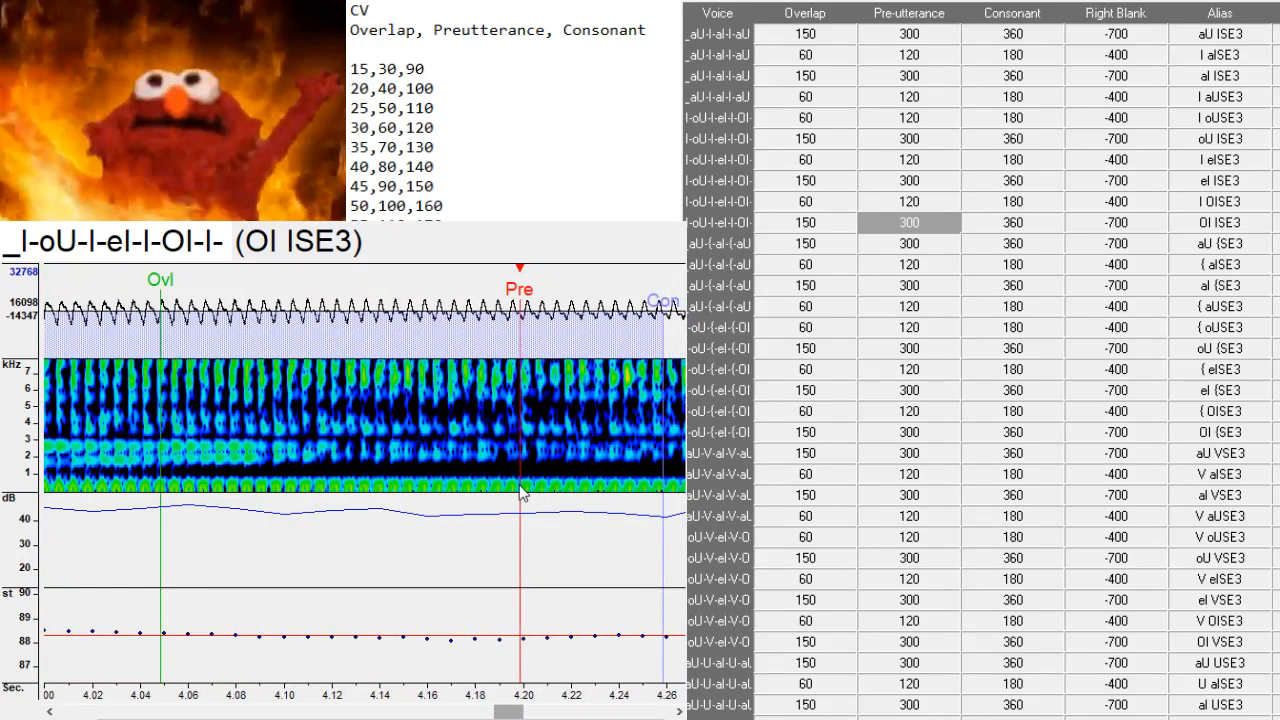
left_click_drag(512, 711, 549, 709)
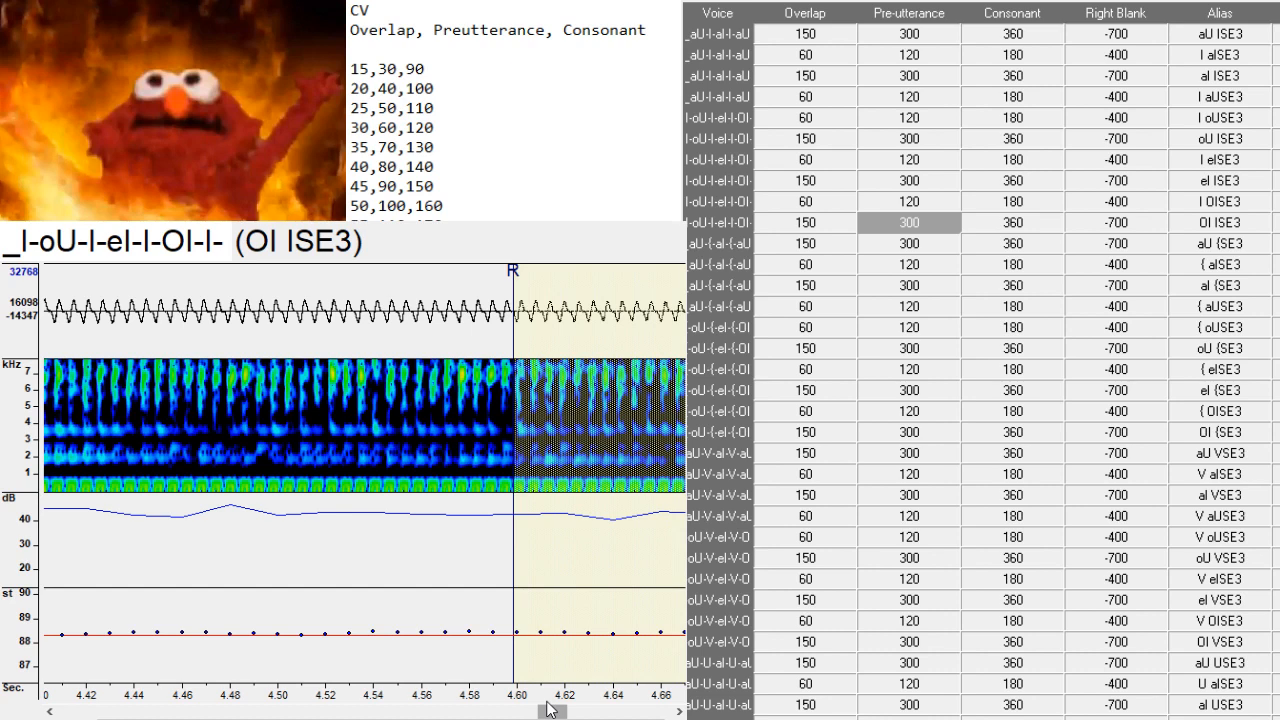
- Set the pre-utterances of "aU {SE3" at about 1.37 s and "{ aISE3" at about 1.945 s
key("Down")
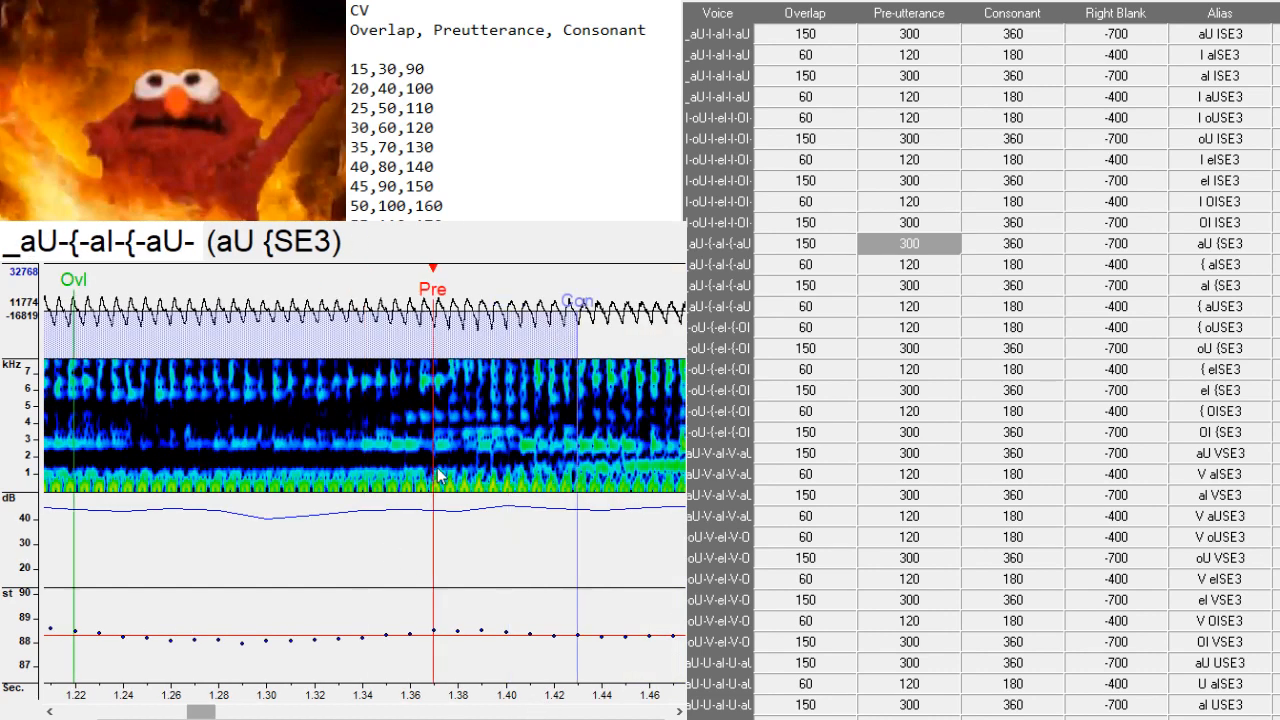
key("Down")
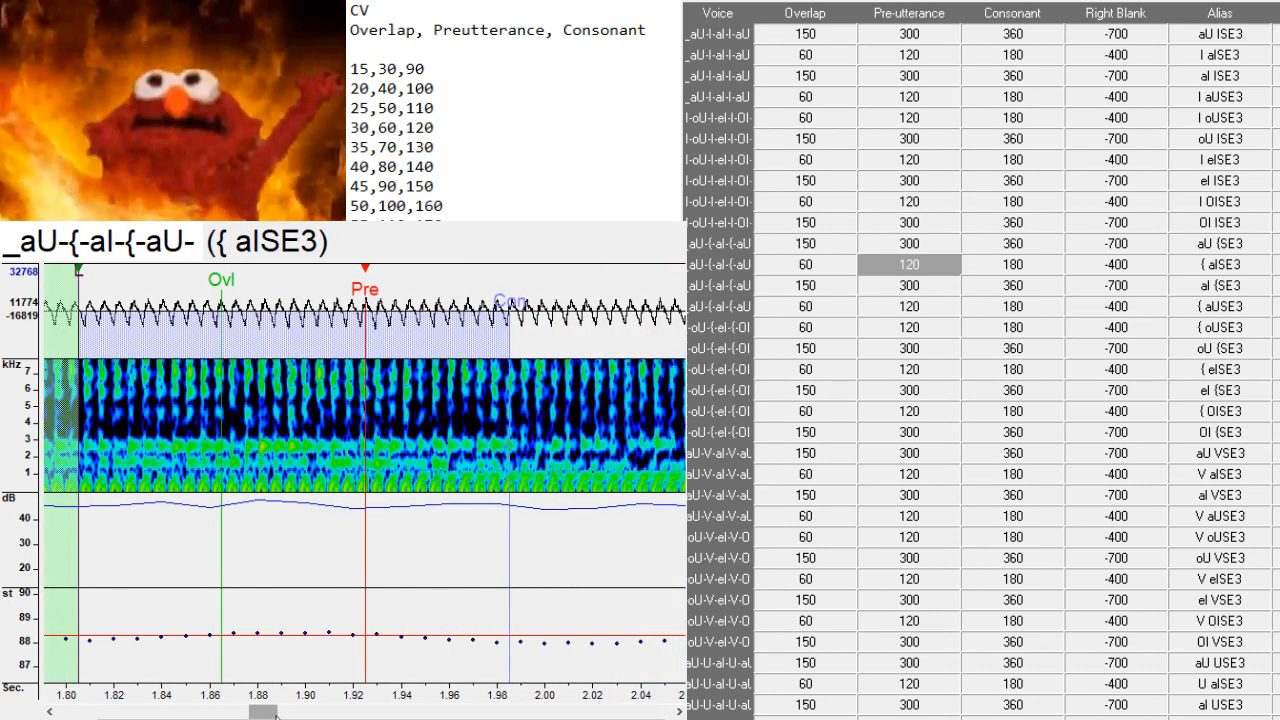
mouse_move(276, 716)
left_mouse_down()
mouse_move(256, 716)
mouse_move(282, 716)
left_mouse_up()
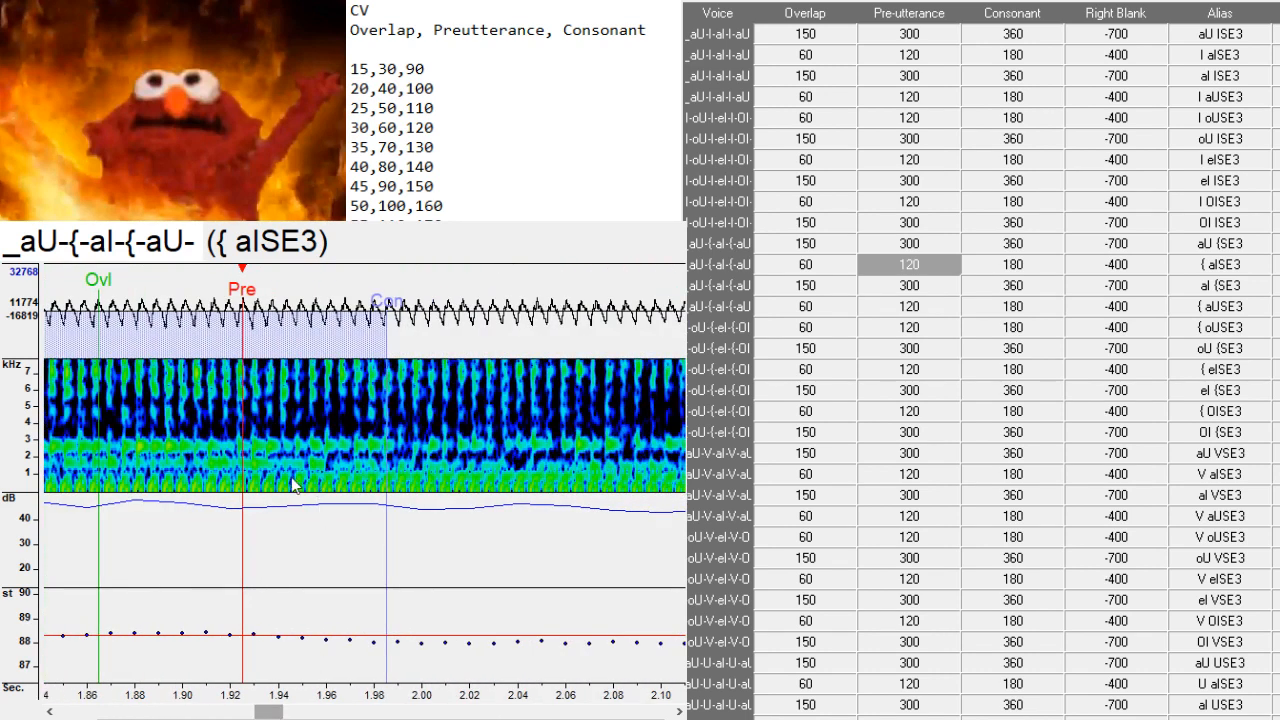
left_click_drag(293, 479, 300, 490)
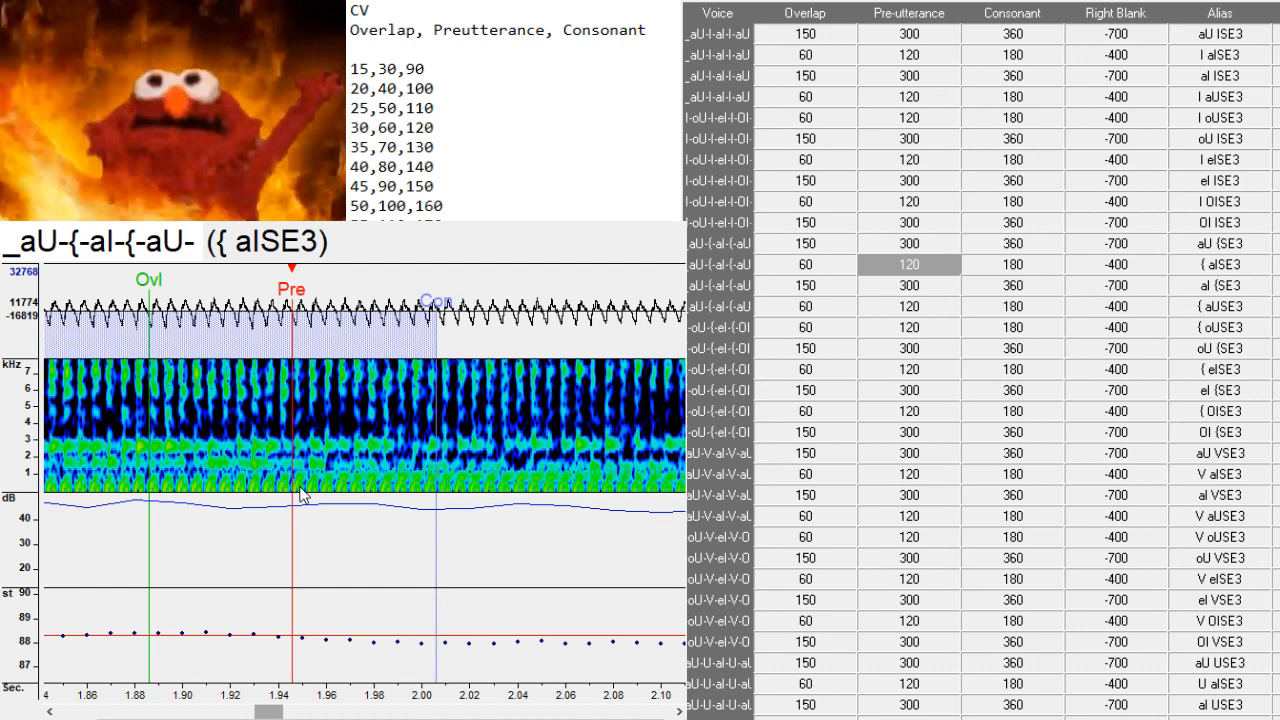
- Set the pre-utterances of "aI {SE3" at about 2.646 s and "{ aUSE3" at about 3.071 s
key("Down")
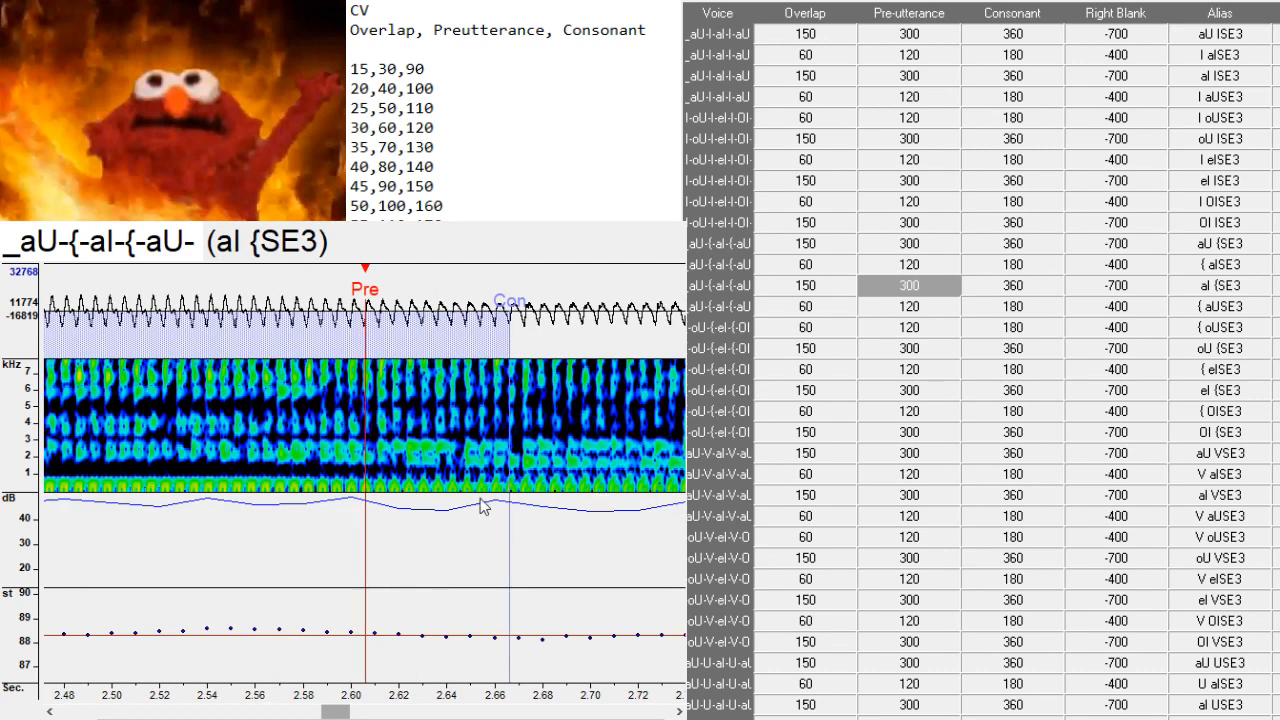
left_click_drag(480, 512, 454, 524)
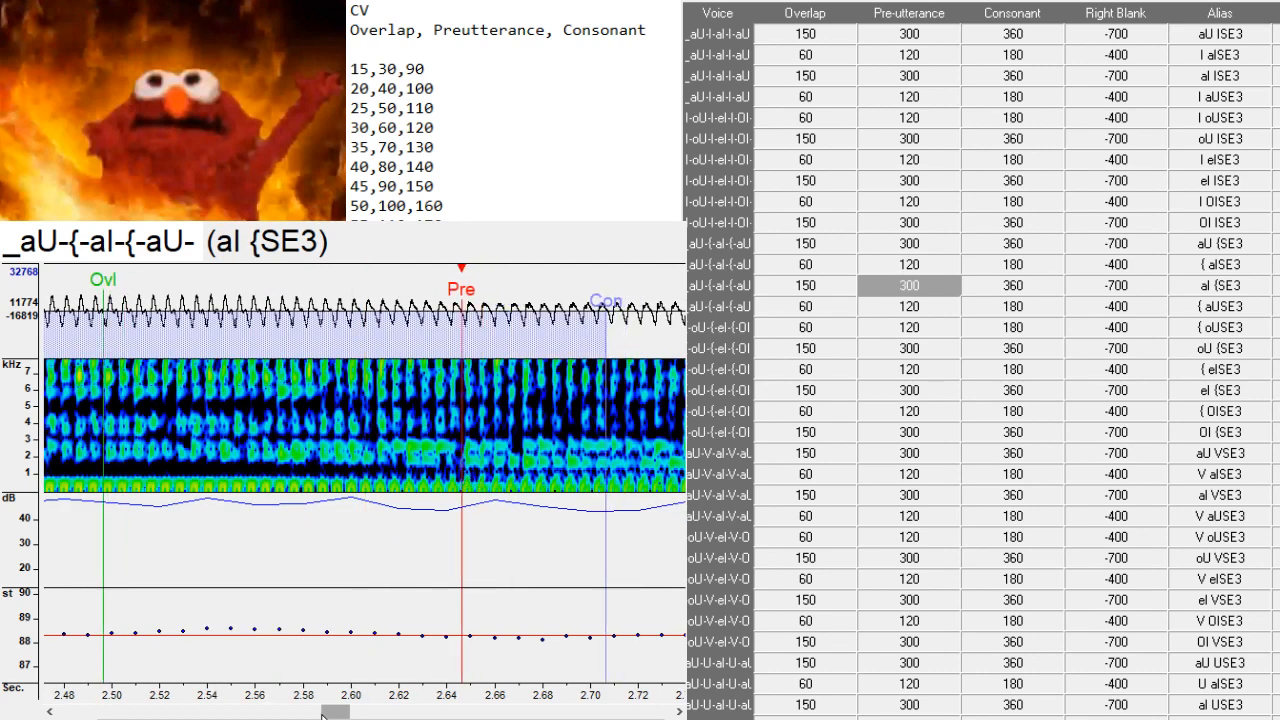
left_click_drag(322, 715, 377, 711)
key("Down")
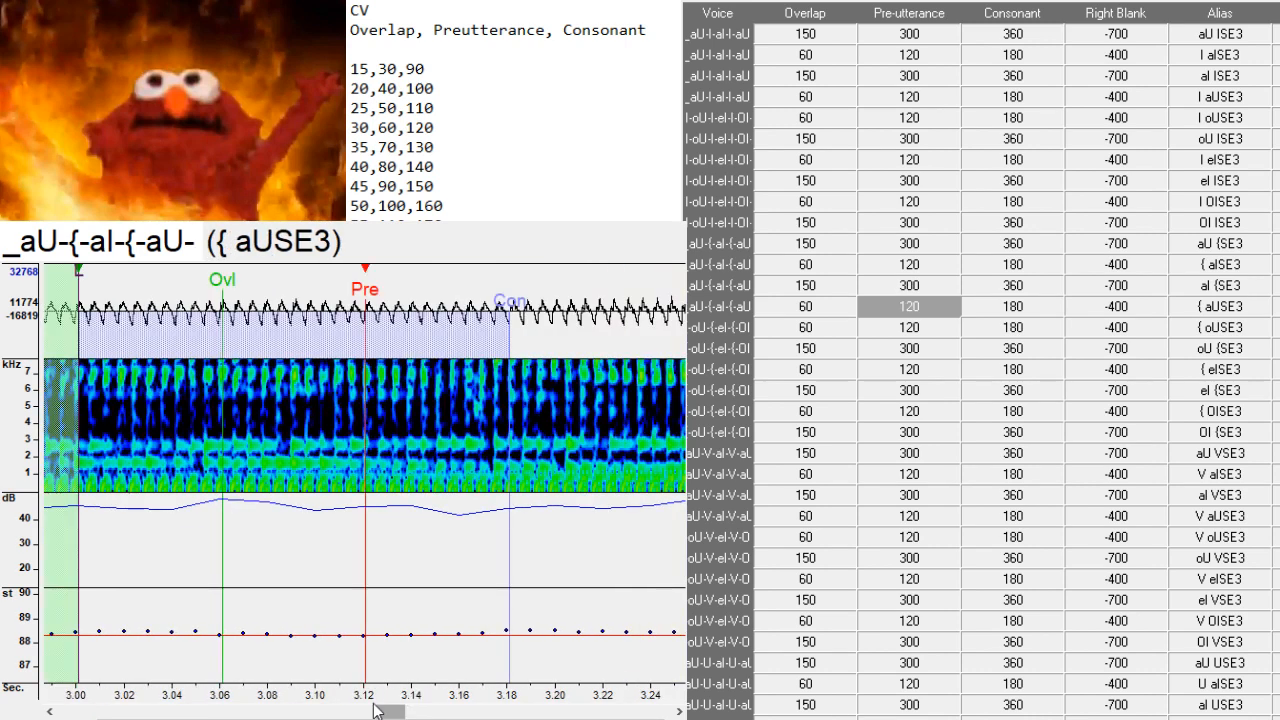
left_click(247, 497)
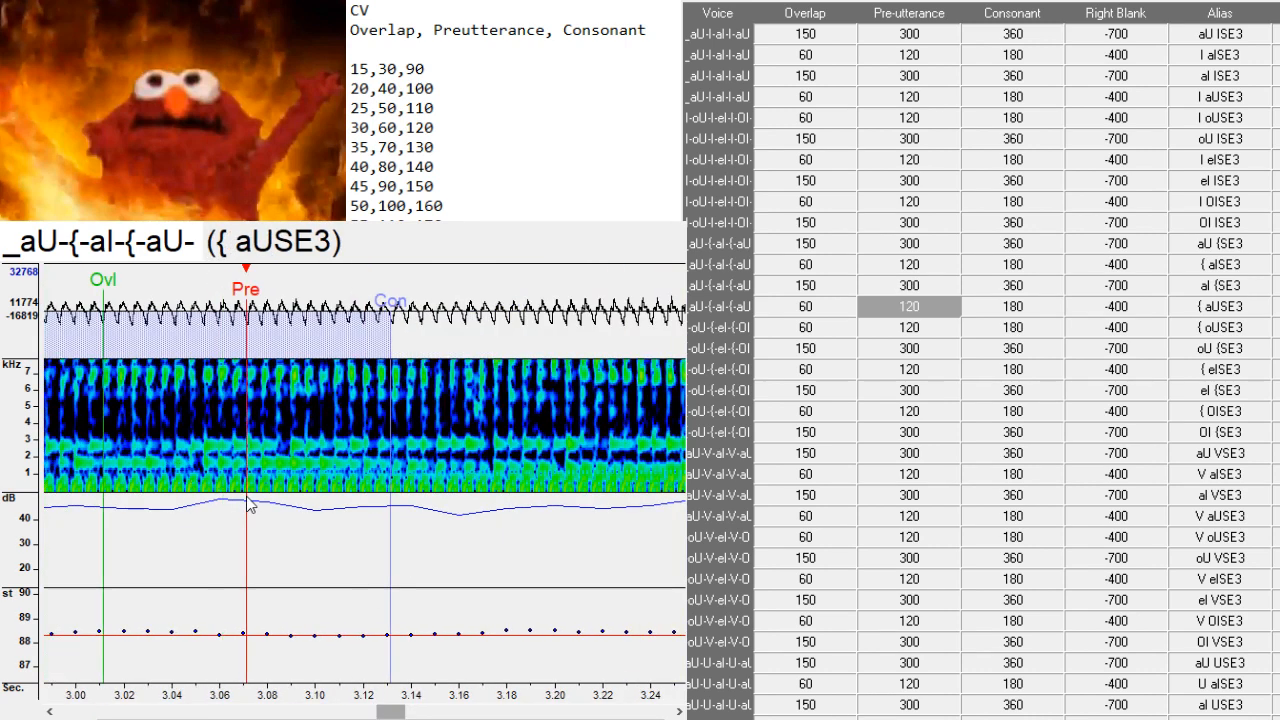
- Set the pre-utterances of "{ oUSE3" at about 1.304 s and "oU {SE3" at about 2.004 s
key("Down")
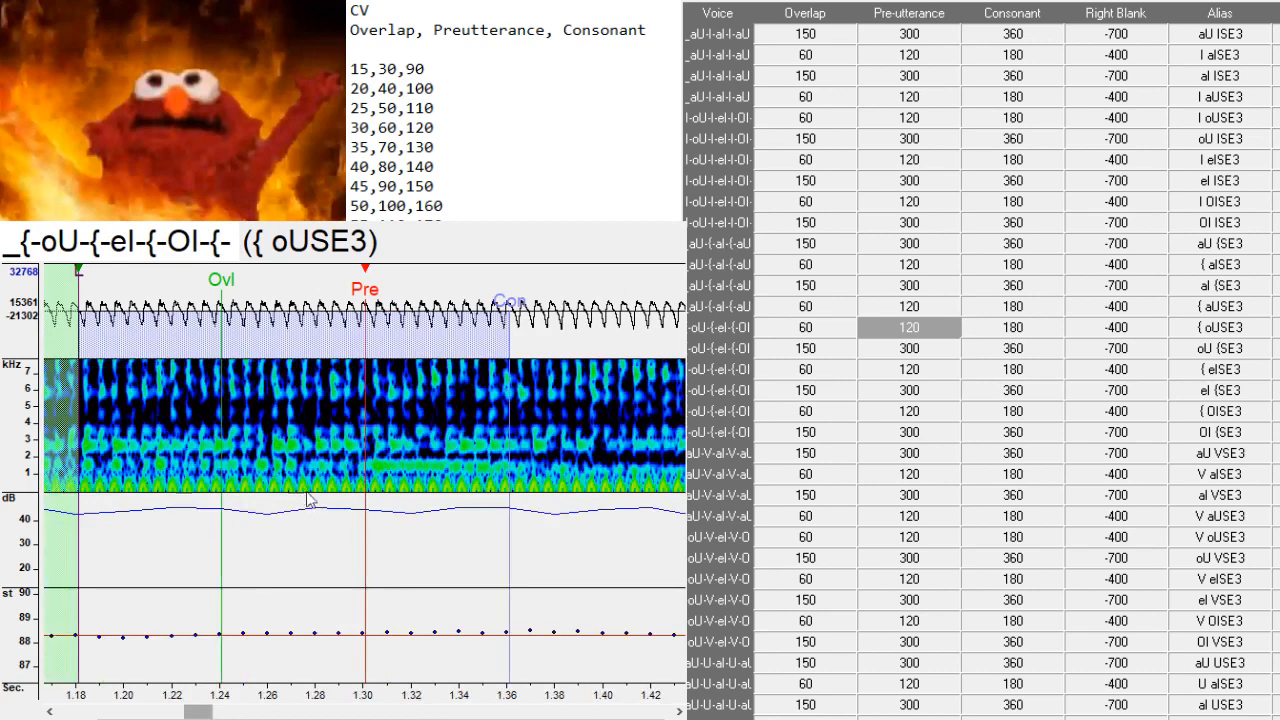
left_click(373, 500)
key("Down")
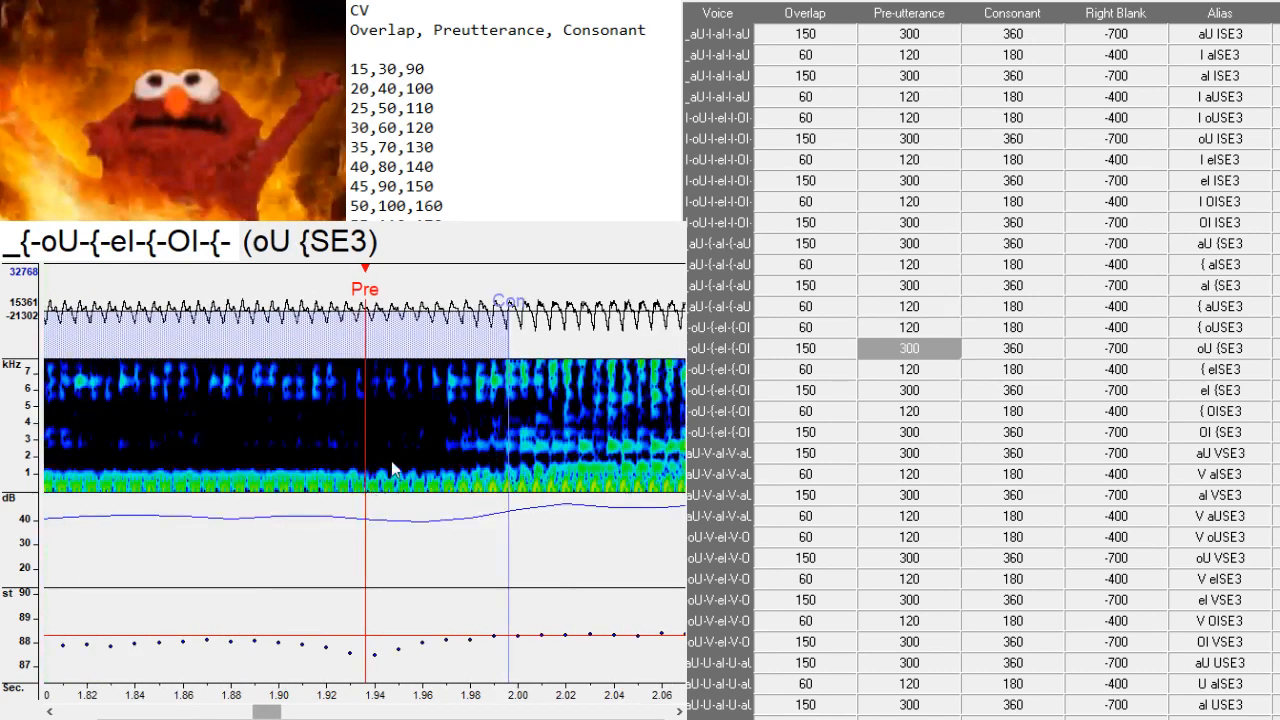
left_click(527, 490)
- Try several positions for the pre-utterance of "{ eISE3" and place it at about 2.738 s
key("Down")
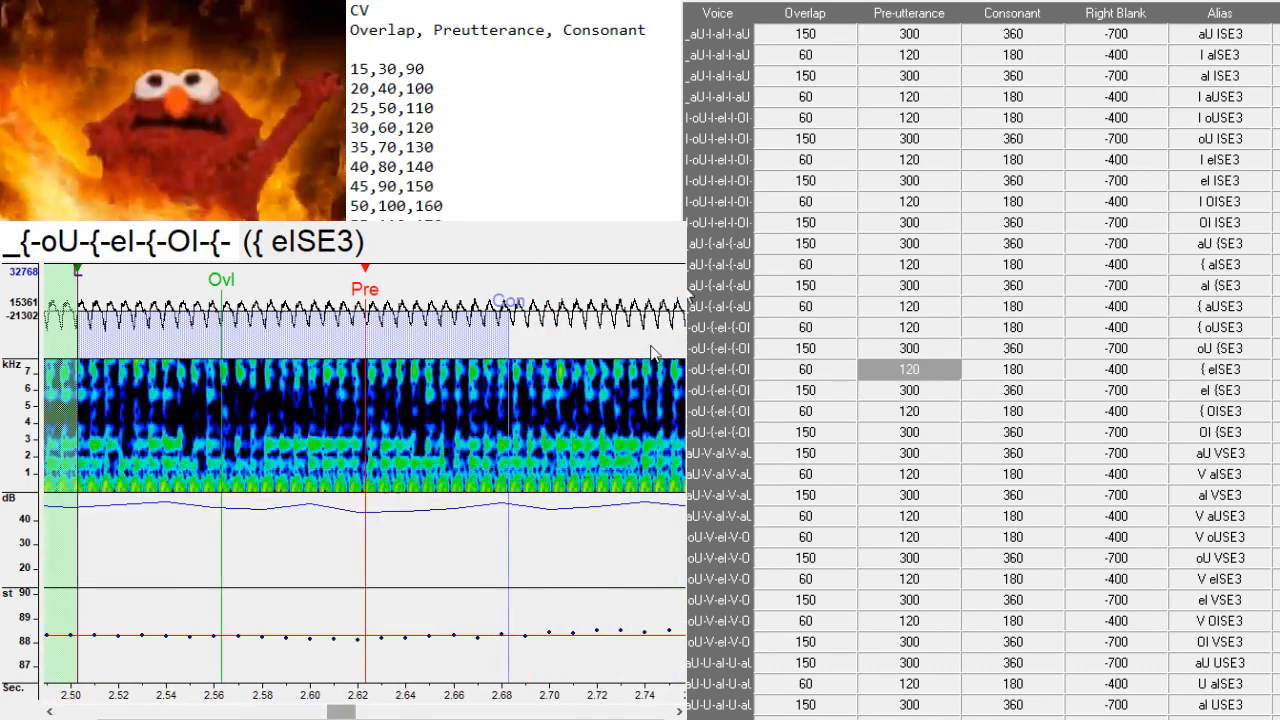
mouse_move(348, 712)
left_mouse_down()
mouse_move(398, 712)
mouse_move(309, 712)
mouse_move(338, 712)
left_mouse_up()
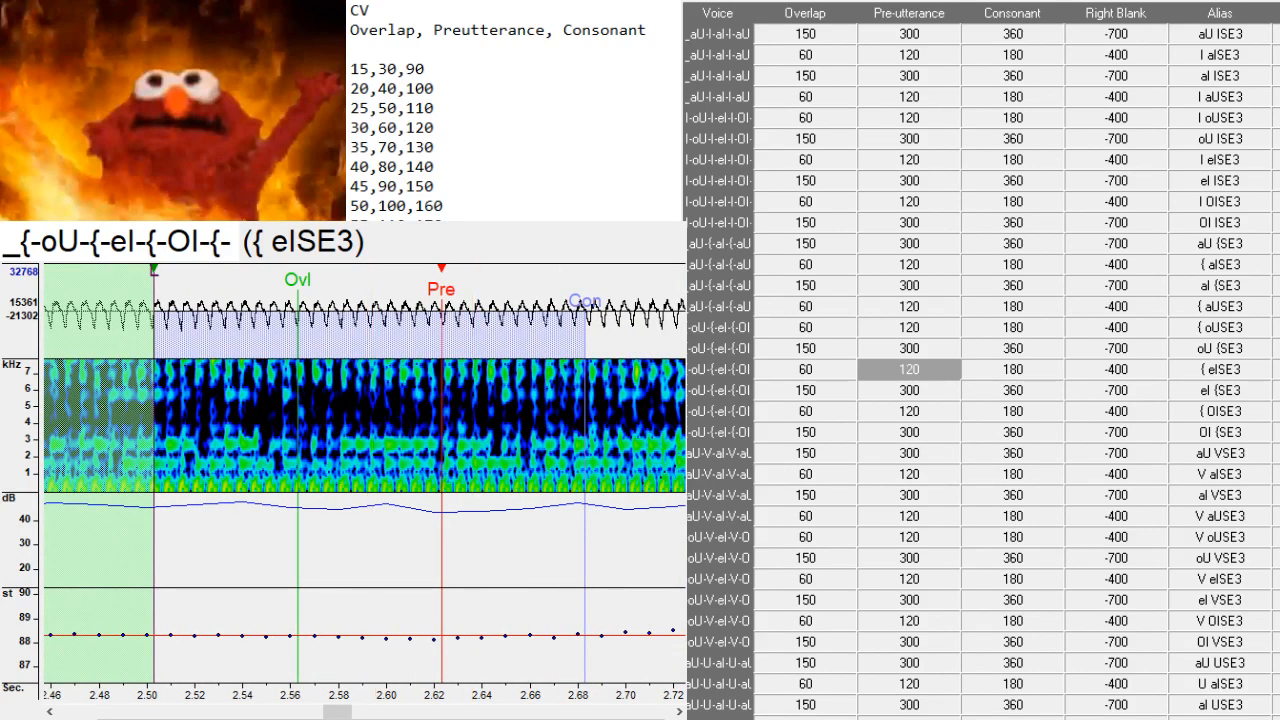
left_click(611, 487)
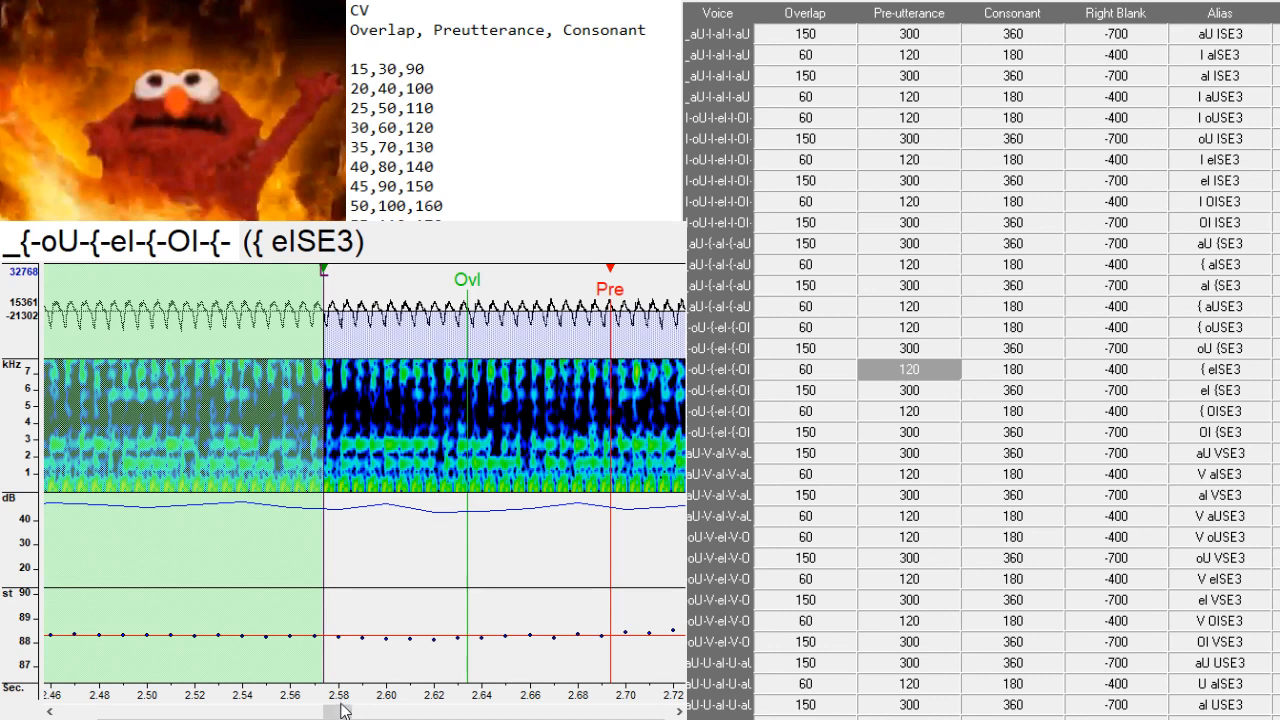
left_click_drag(340, 712, 362, 712)
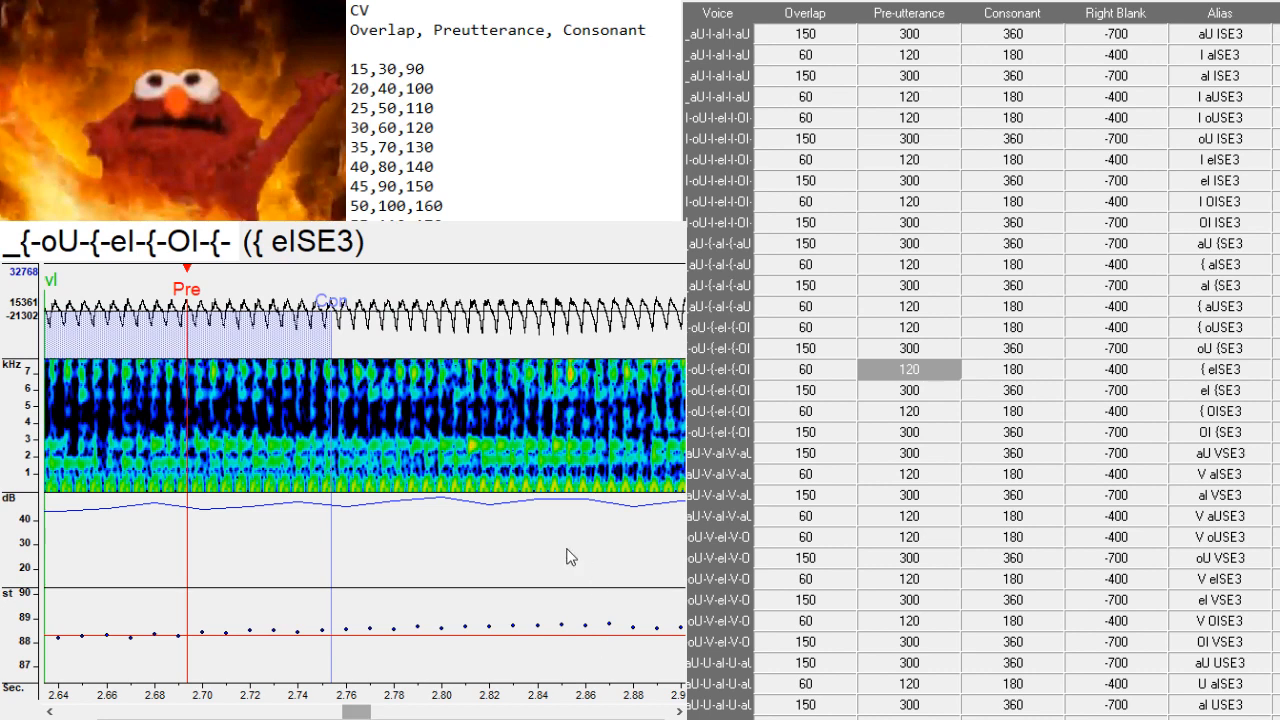
left_click(428, 488)
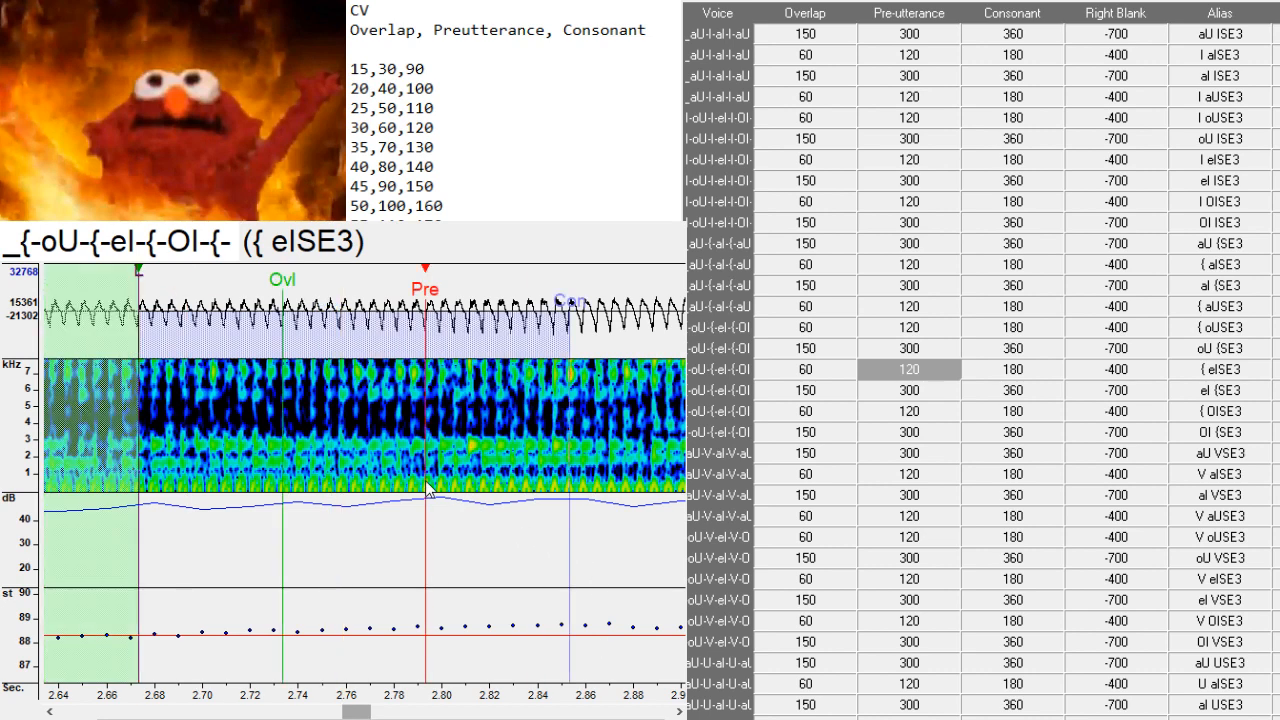
left_click_drag(357, 712, 349, 712)
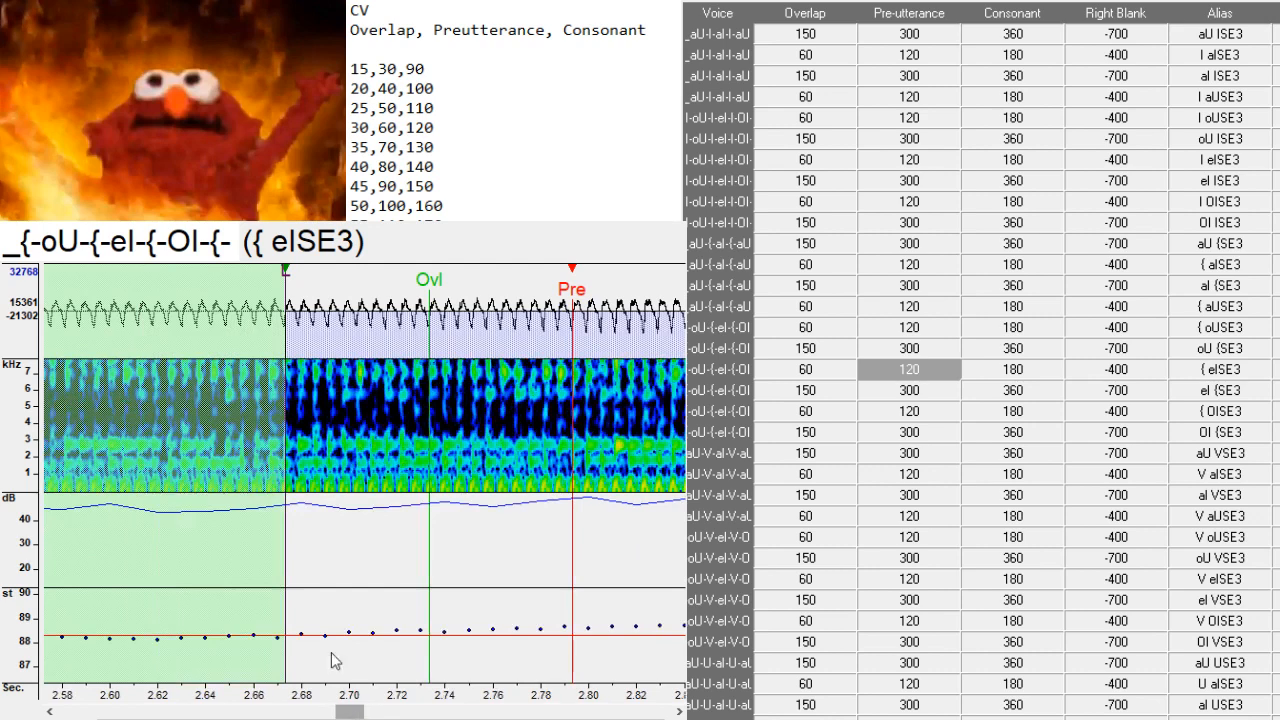
left_click_drag(272, 497, 254, 500)
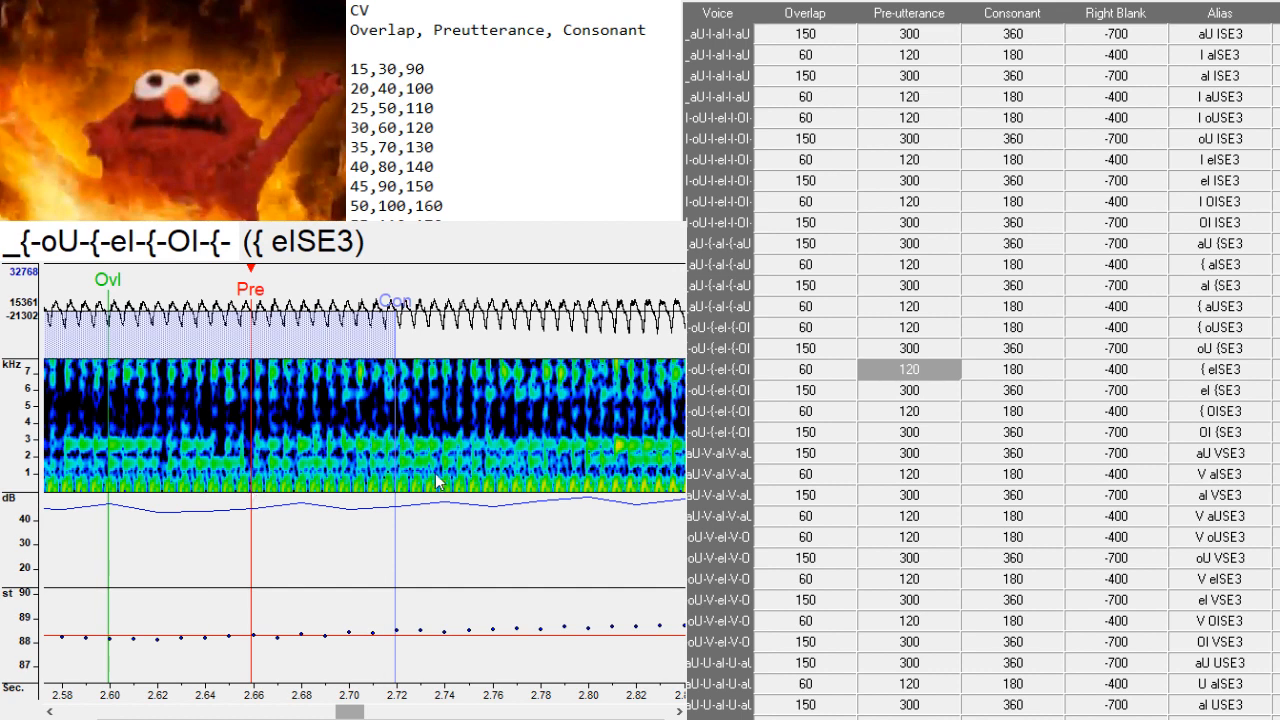
left_click_drag(437, 483, 442, 484)
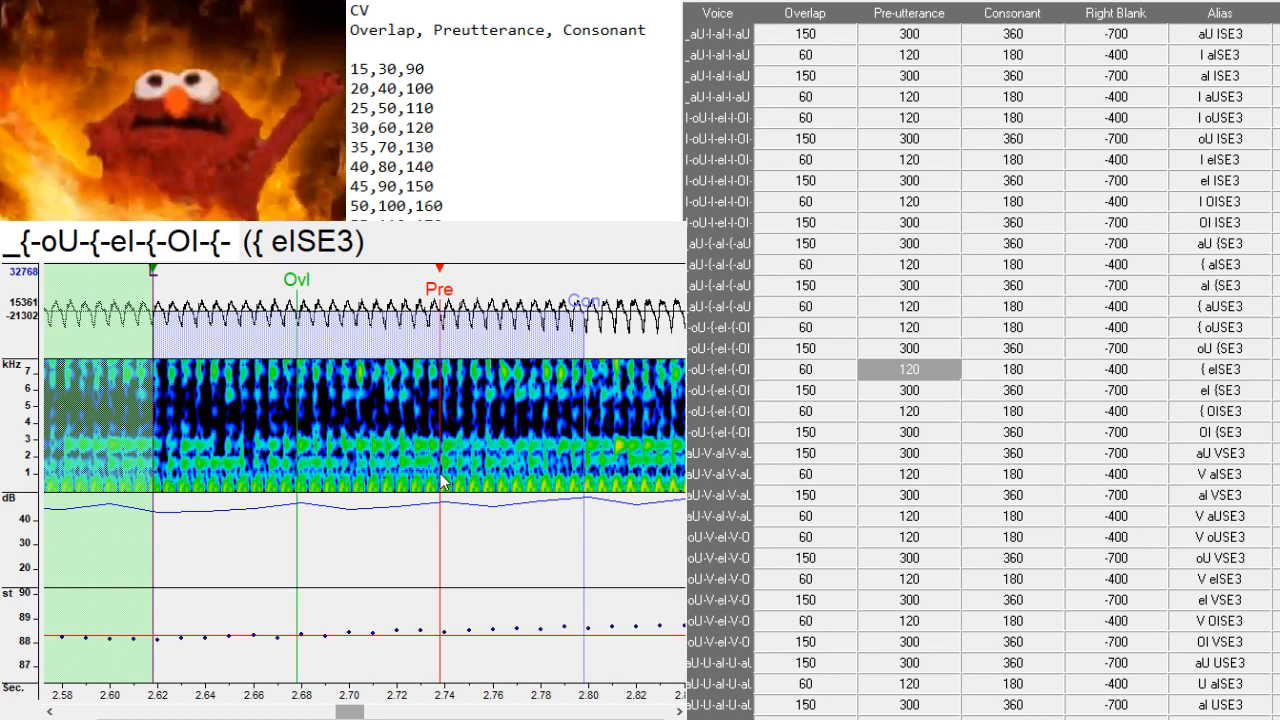
- Move the pre-utterance of "eI {SE3" to the start of the "{" vowel at about 3.25 s
key("Down")
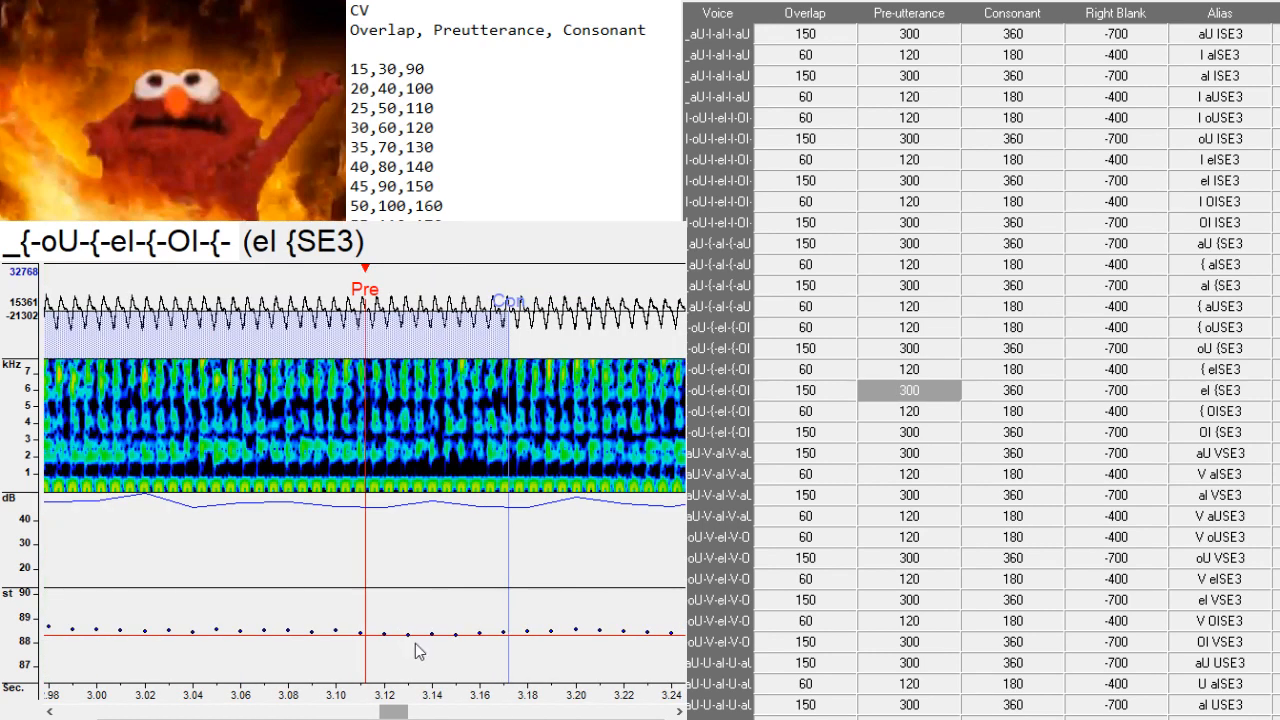
left_click_drag(398, 712, 411, 712)
left_click(357, 497)
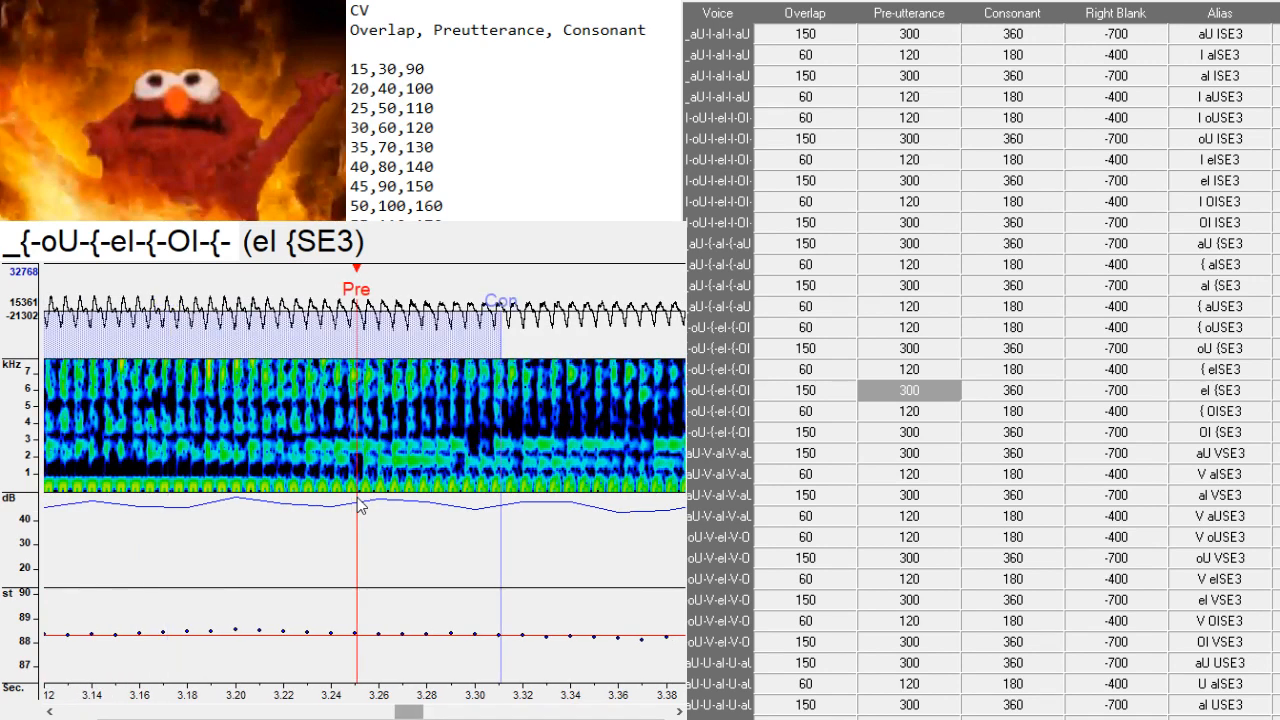
left_click_drag(425, 716, 480, 714)
- Set the pre-utterance of "{ OISE3" on its vowel transition and that of "OI {SE3" at about 4.42 s
key("Down")
left_click(420, 505)
key("Down")
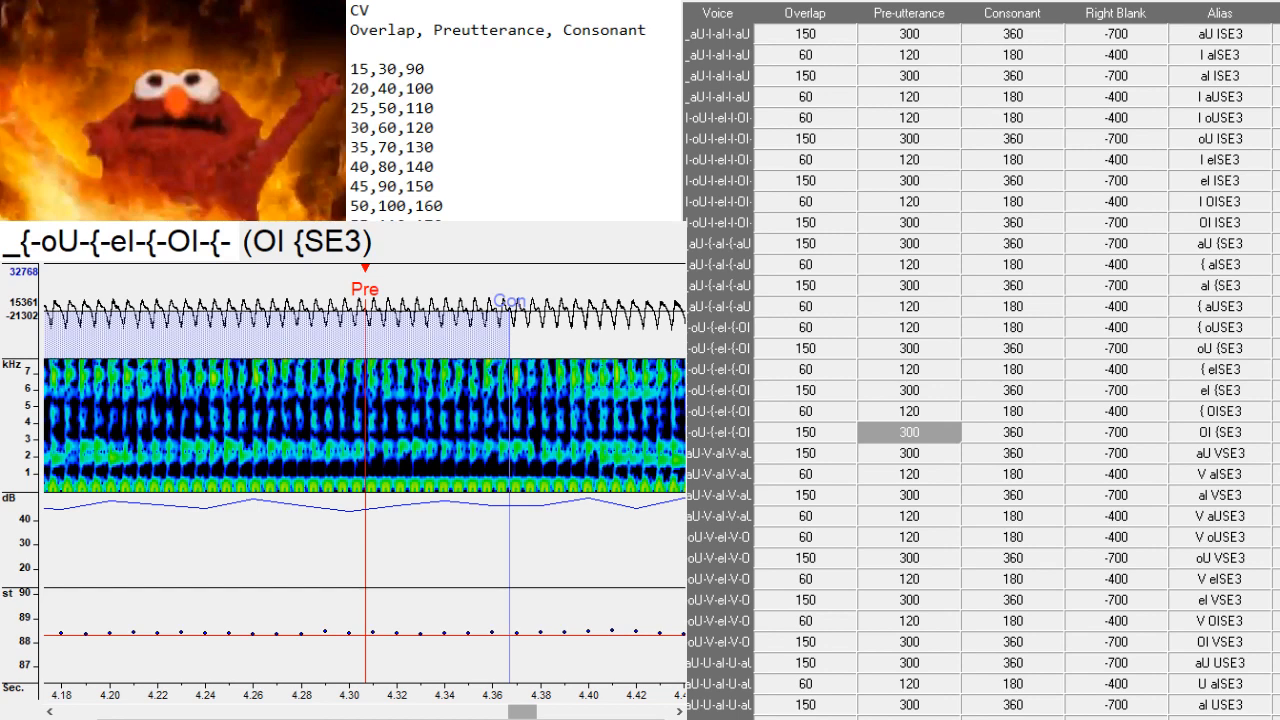
left_click_drag(528, 711, 570, 712)
left_click(427, 486)
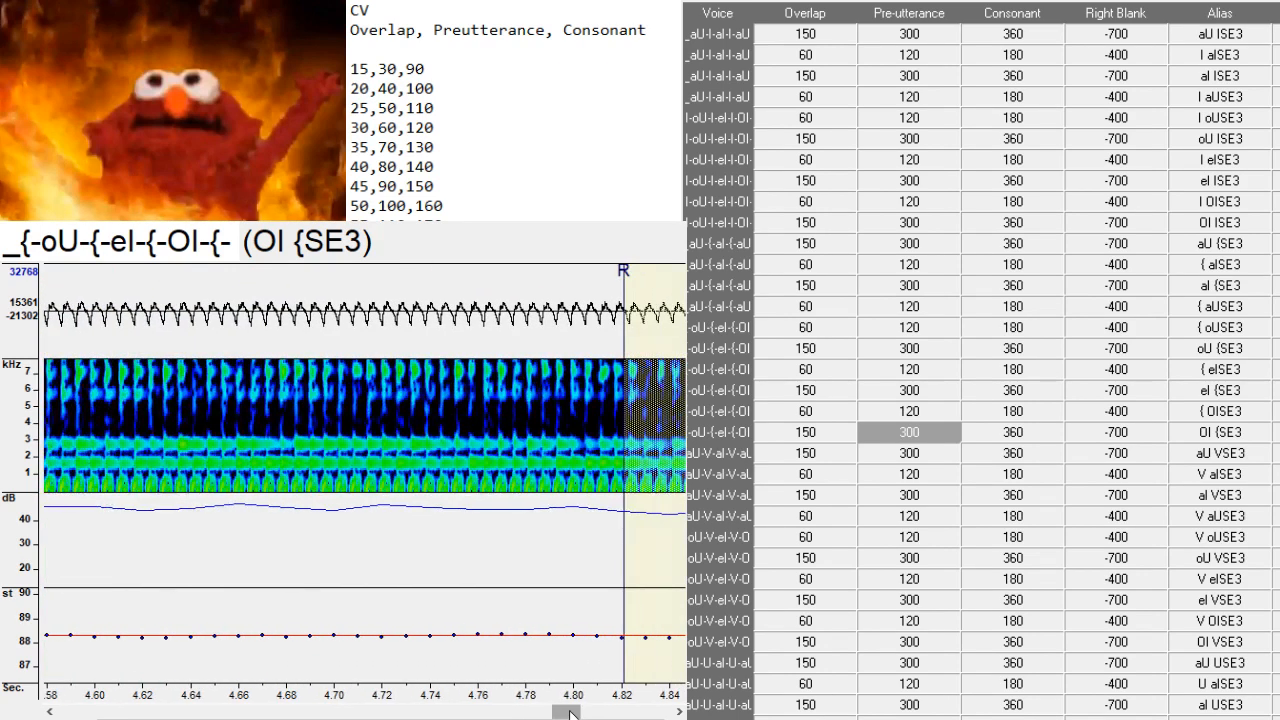
- Set the pre-utterance of "aU VSE3" at about 1.375 s, at the start of the "V" vowel
key("Down")
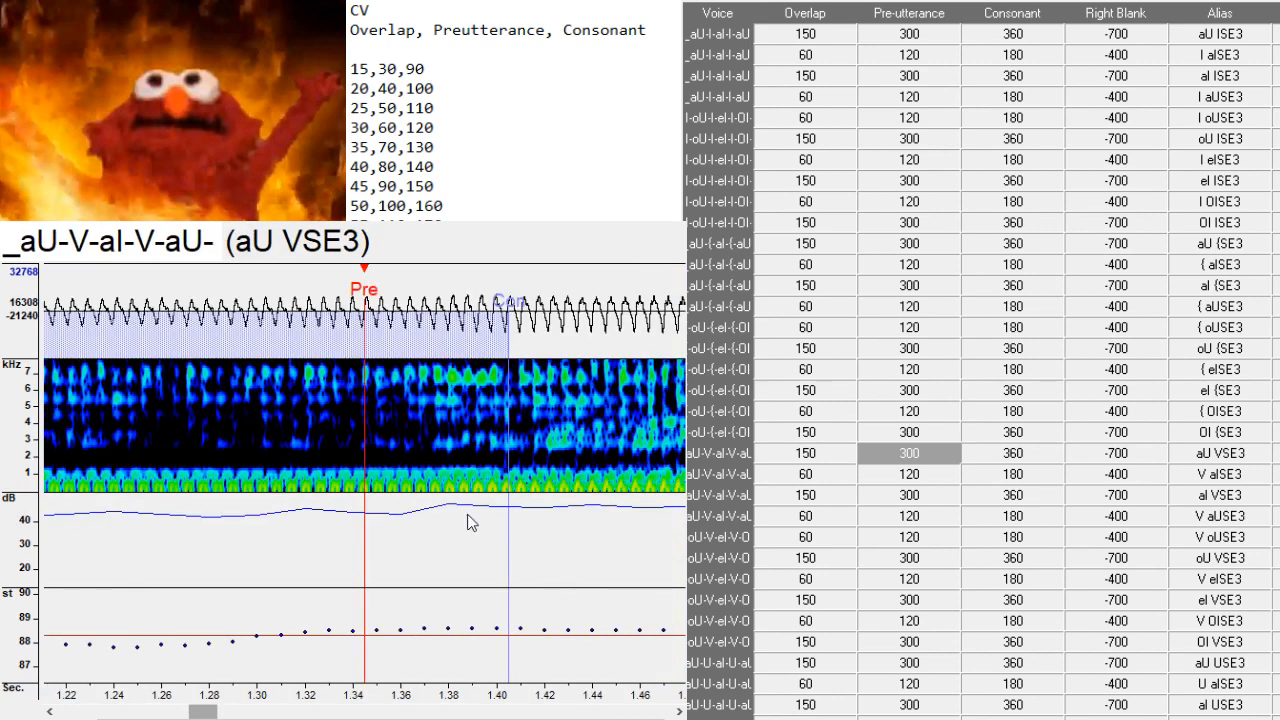
left_click(442, 492)
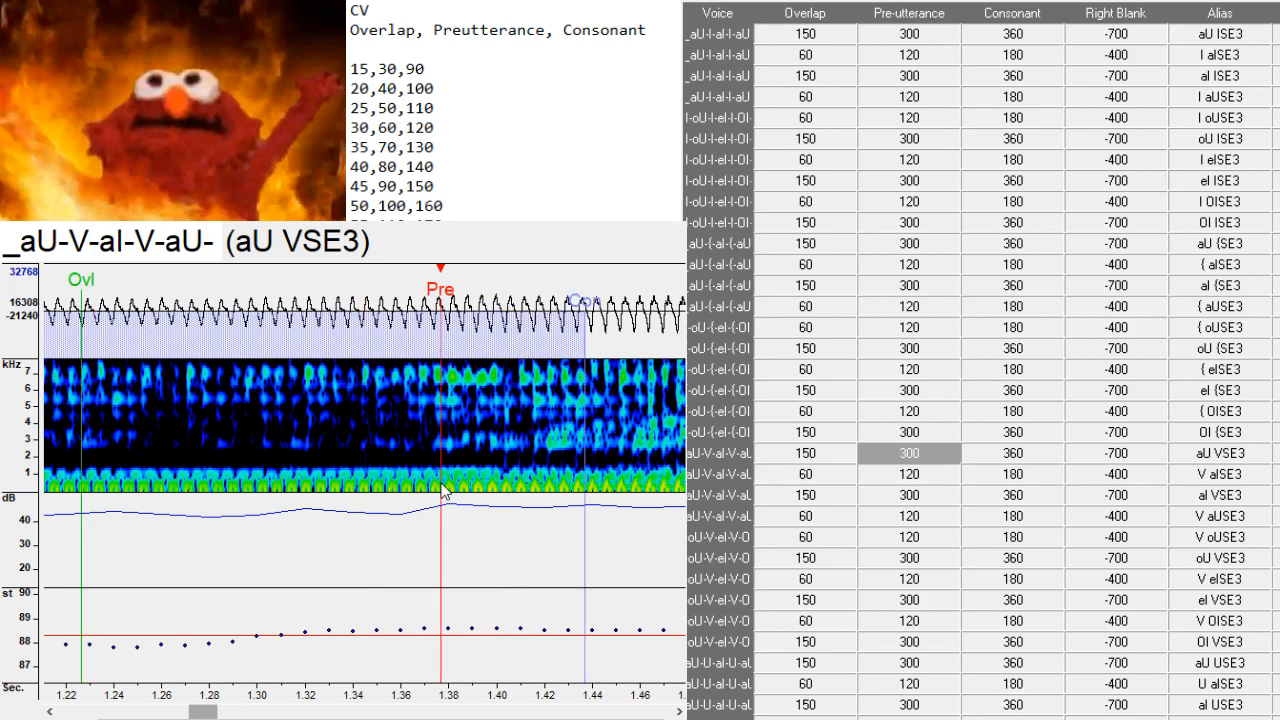
left_click_drag(442, 492, 436, 492)
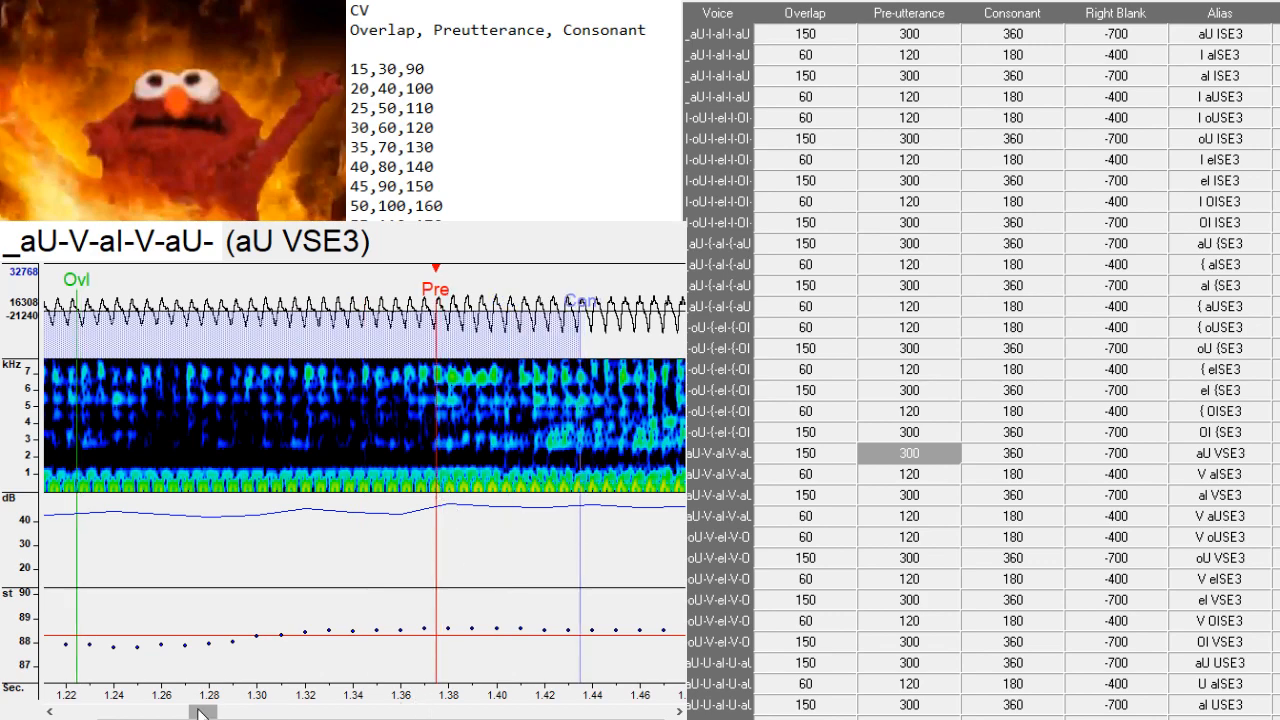
- Set the pre-utterance of "V aISE3" at about 1.972 s and that of "aI VSE3" at about 2.612 s
left_click_drag(200, 713, 273, 712)
key("Down")
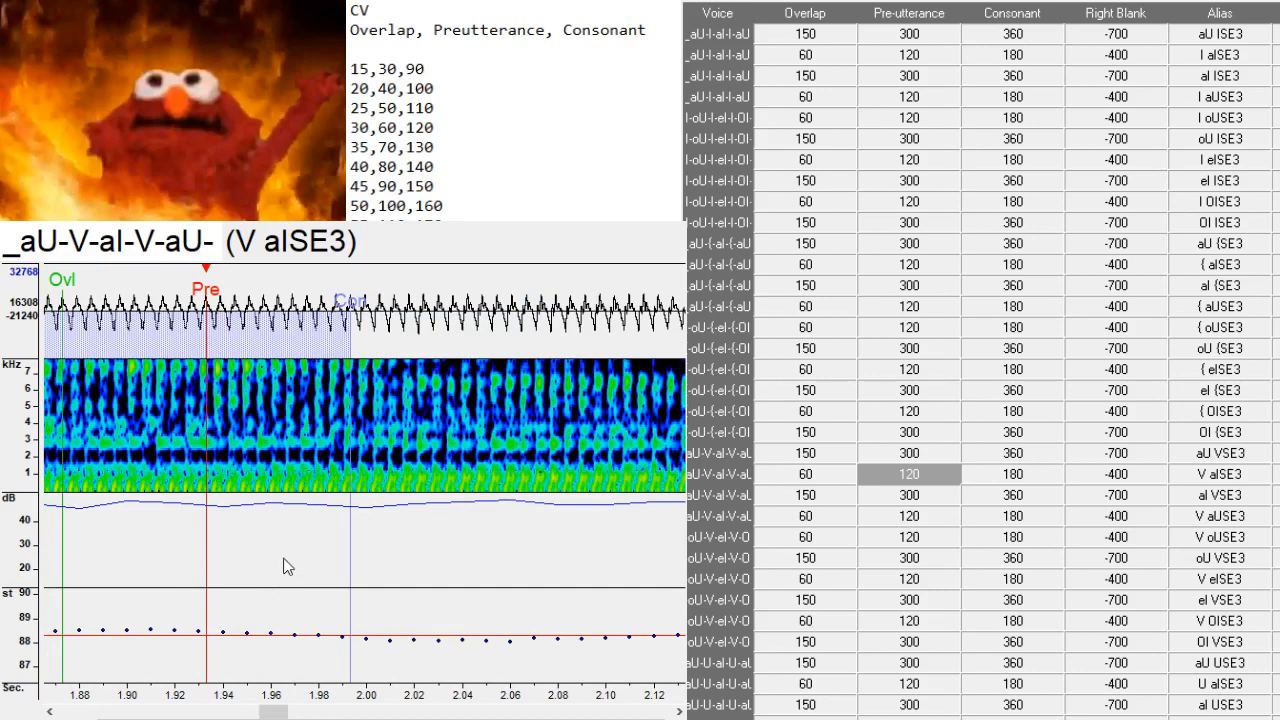
left_click_drag(286, 563, 301, 489)
key("Down")
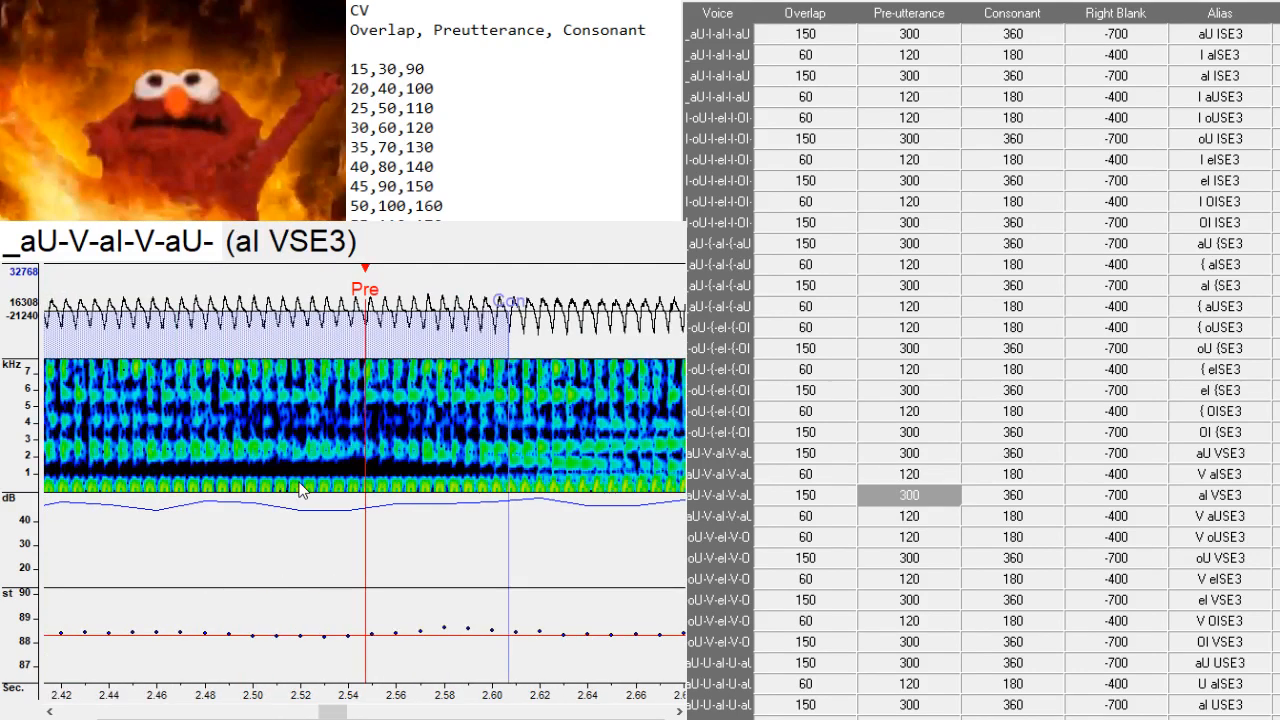
left_click(521, 486)
key("Down")
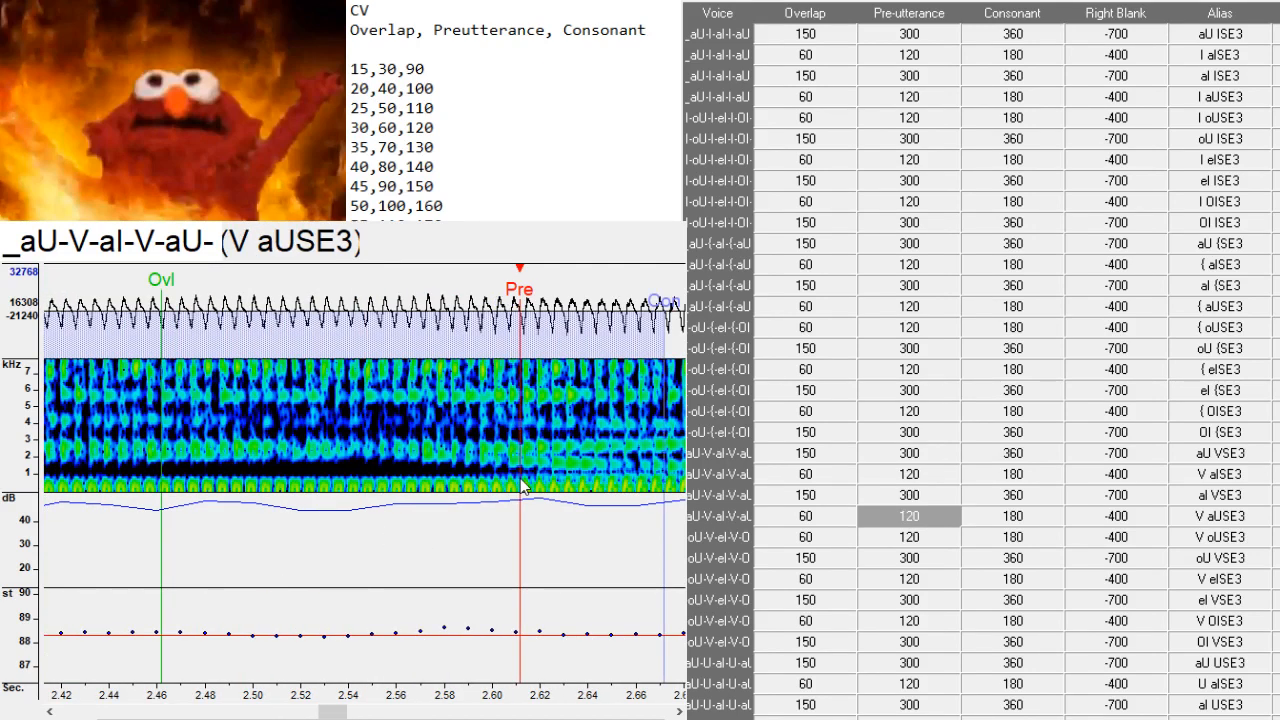
- Set the pre-utterance of "V aUSE3" at about 3.114 s and that of "V oUSE3" at about 1.368 s
left_click(396, 496)
left_click_drag(396, 496, 406, 488)
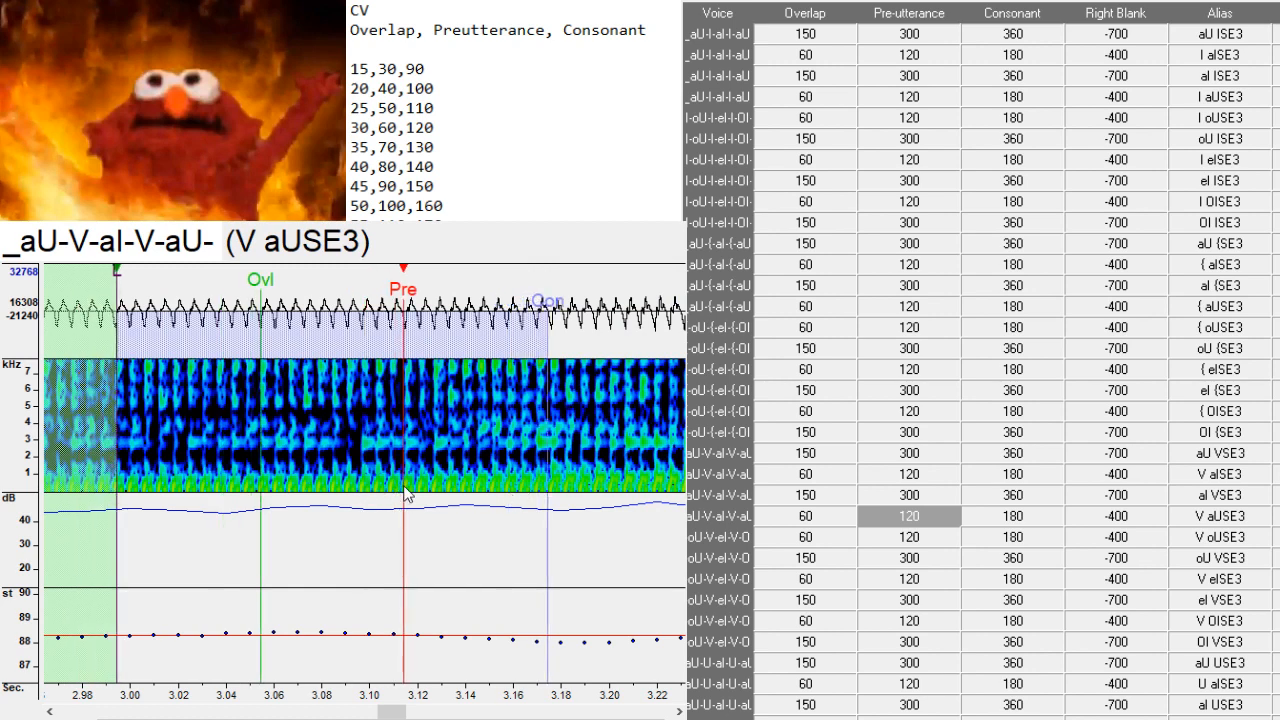
key("Down")
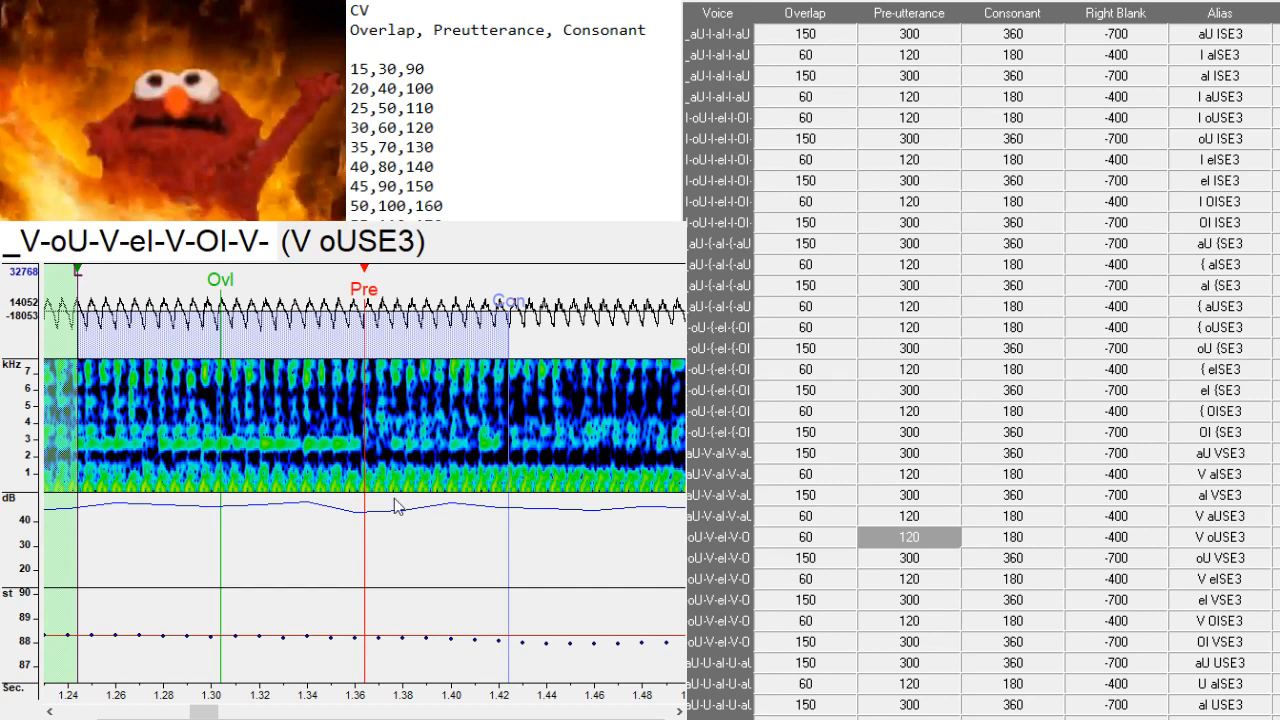
mouse_move(204, 712)
left_mouse_down()
mouse_move(337, 712)
mouse_move(194, 712)
left_mouse_up()
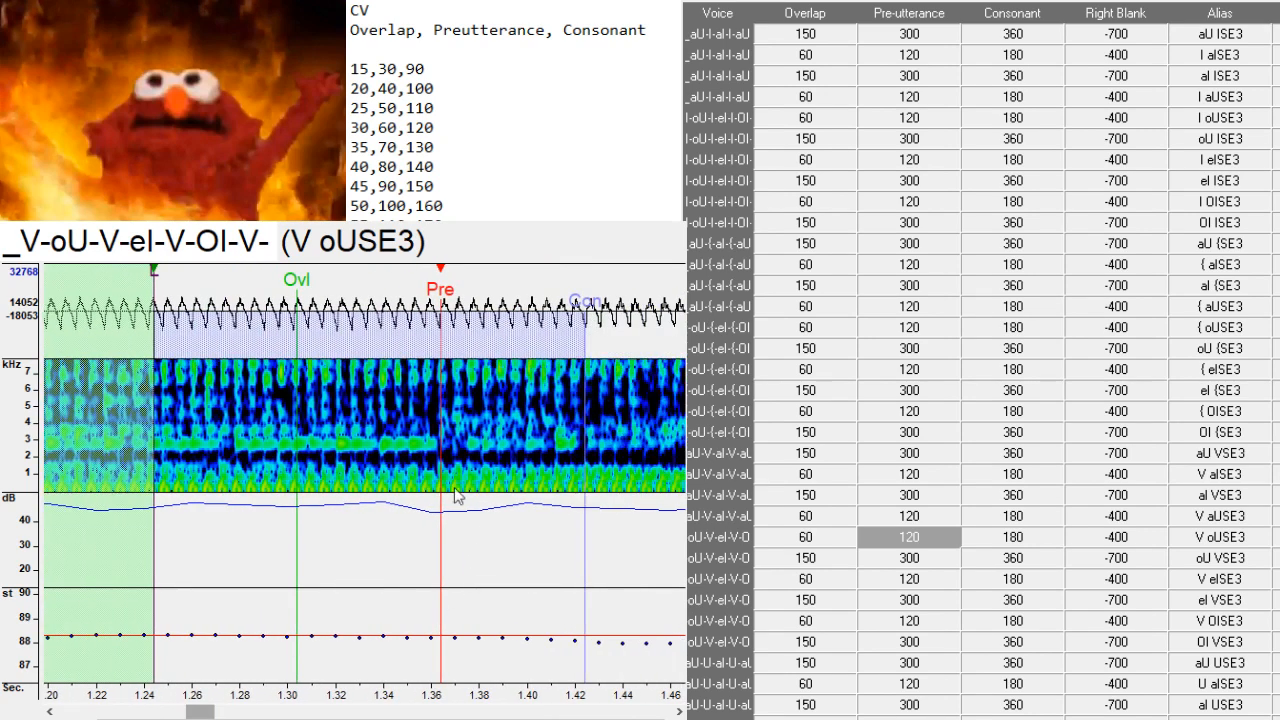
key("Down")
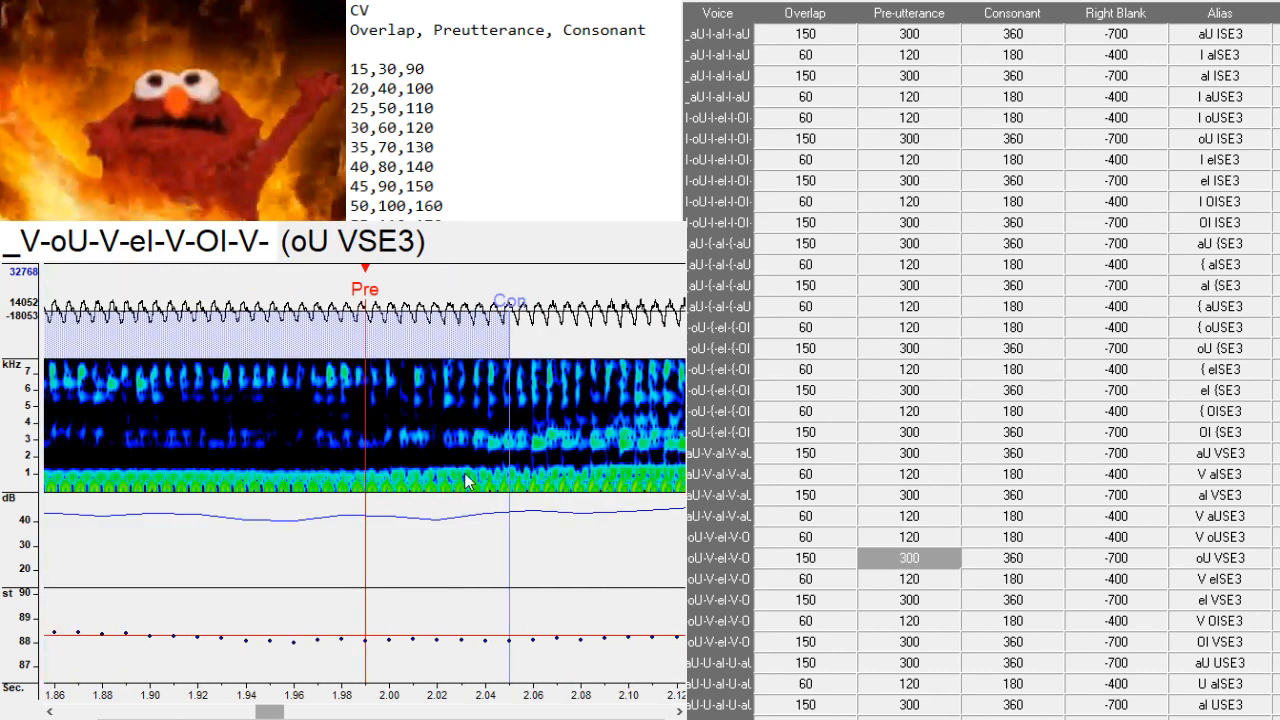
- Move the pre-utterance of "oU VSE3" to the start of the "V" vowel at about 2.056 s
left_click_drag(272, 712, 278, 712)
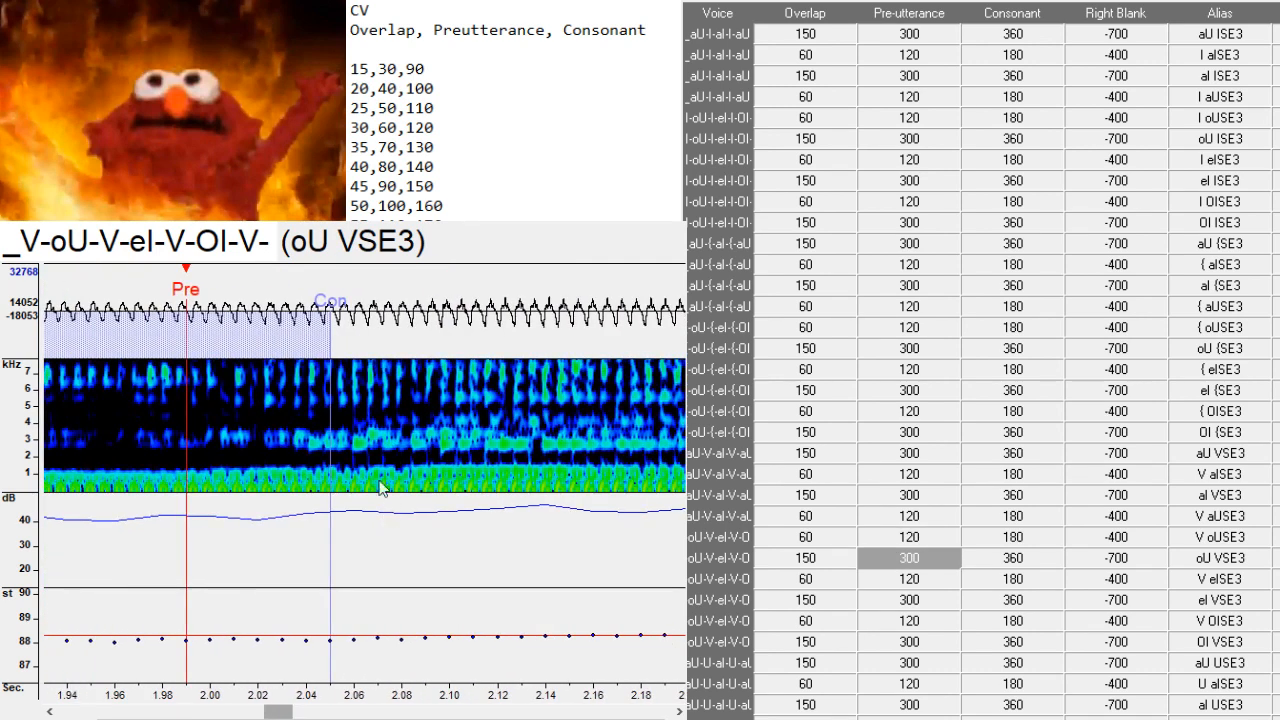
left_click_drag(383, 489, 344, 481)
key("Down")
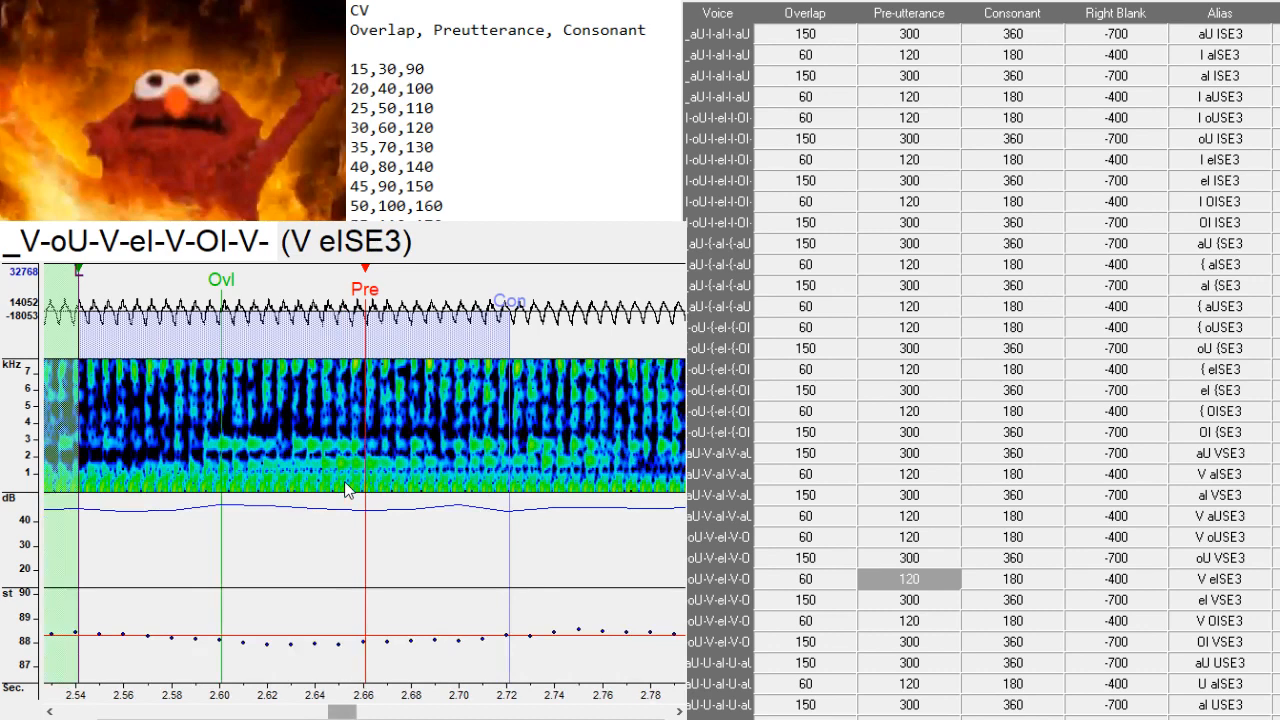
- Set the pre-utterance of "V eISE3" at about 2.61 s and that of "eI VSE3" at about 3.192 s
left_click_drag(342, 712, 336, 712)
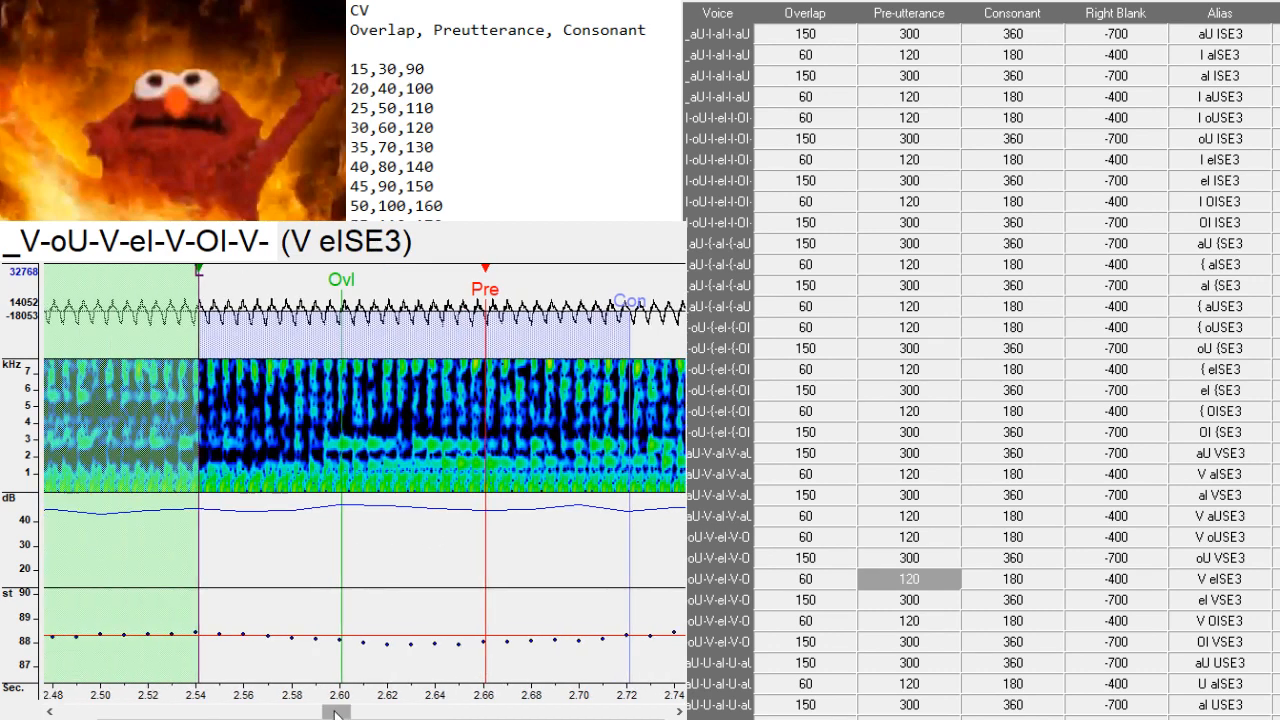
mouse_move(366, 536)
left_mouse_down()
mouse_move(365, 485)
mouse_move(286, 508)
left_mouse_up()
key("Down")
key("Down")
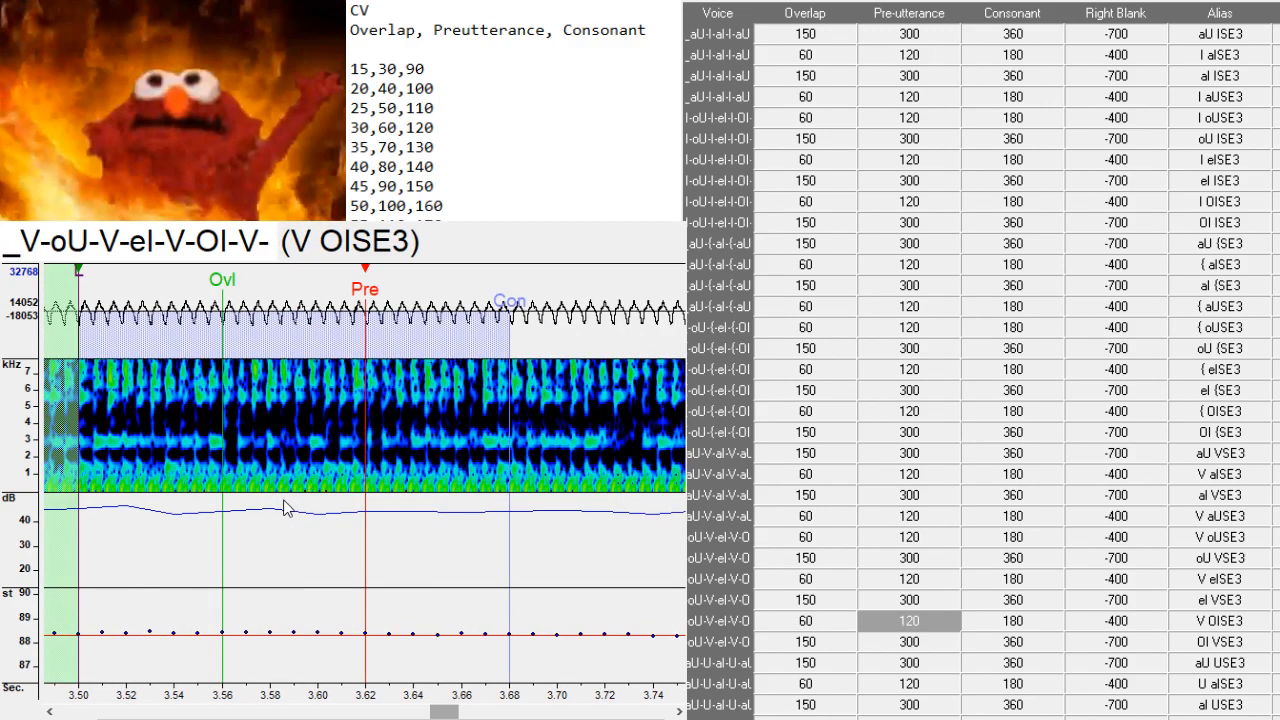
- Set the pre-utterance of "V OISE3" at about 3.77 s and that of "OI VSE3" at about 4.378 s
mouse_move(446, 713)
left_mouse_down()
mouse_move(417, 713)
mouse_move(477, 713)
mouse_move(466, 713)
left_mouse_up()
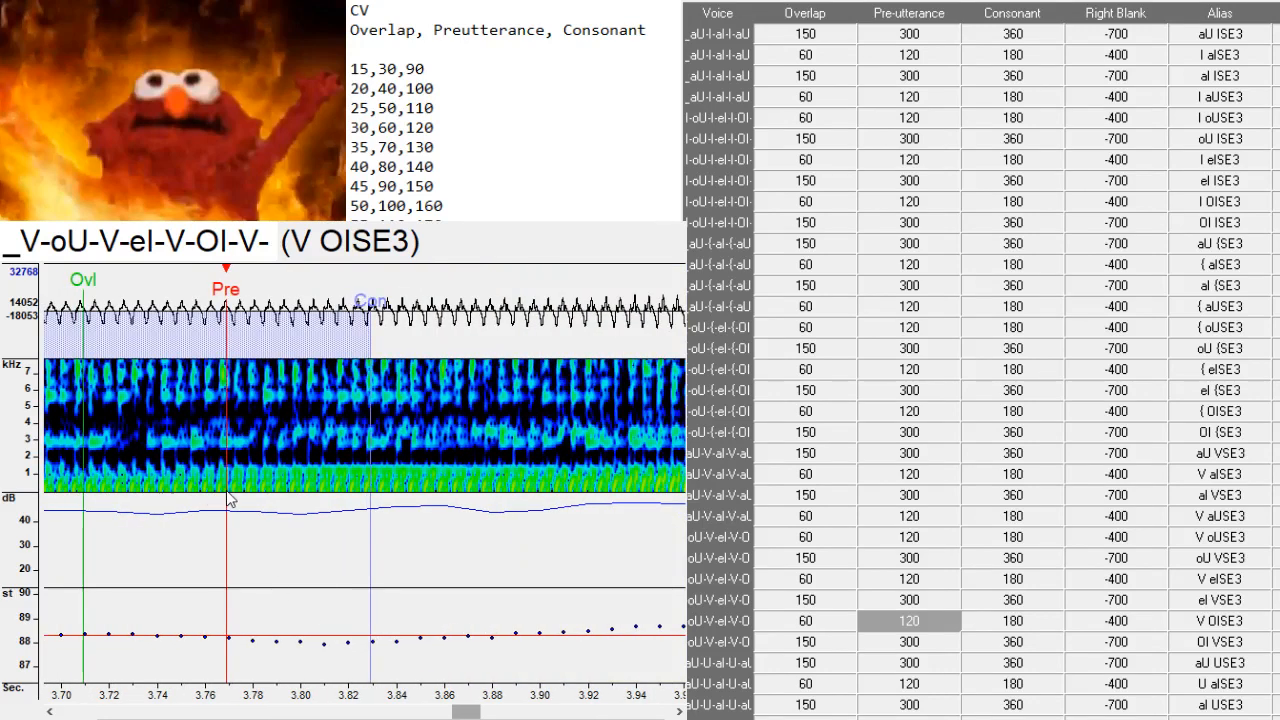
key("Down")
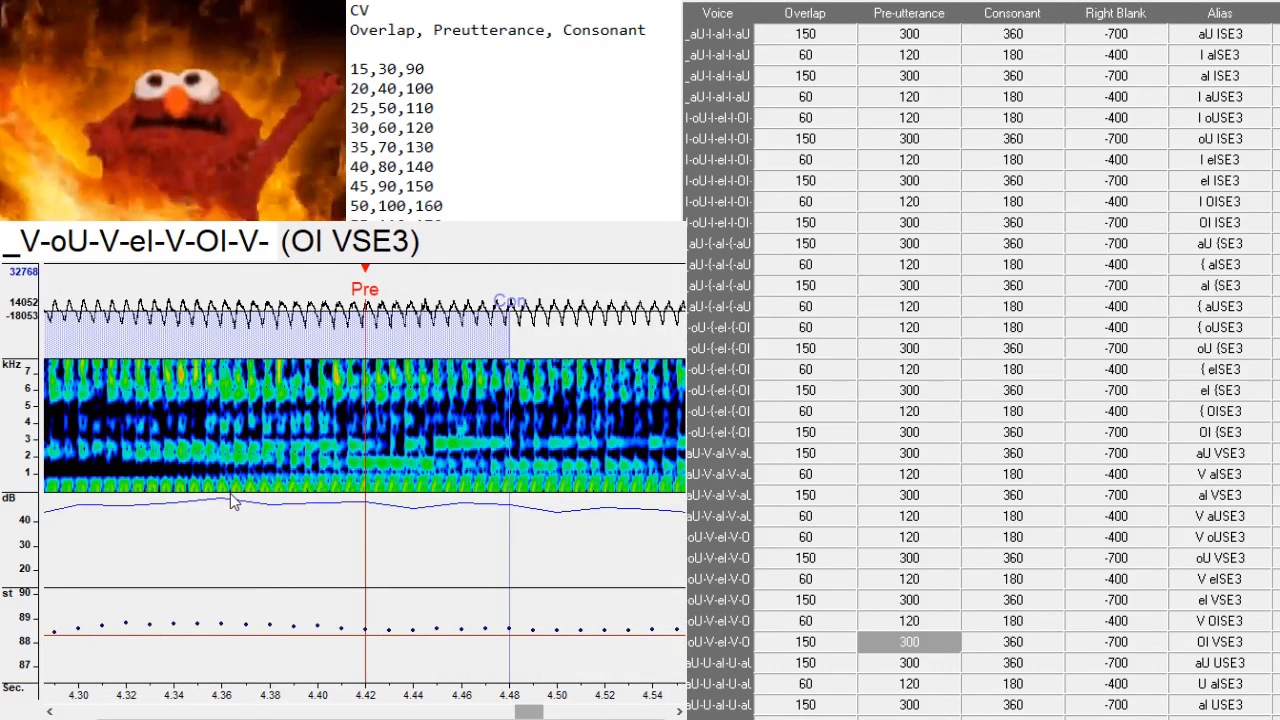
left_click(262, 472)
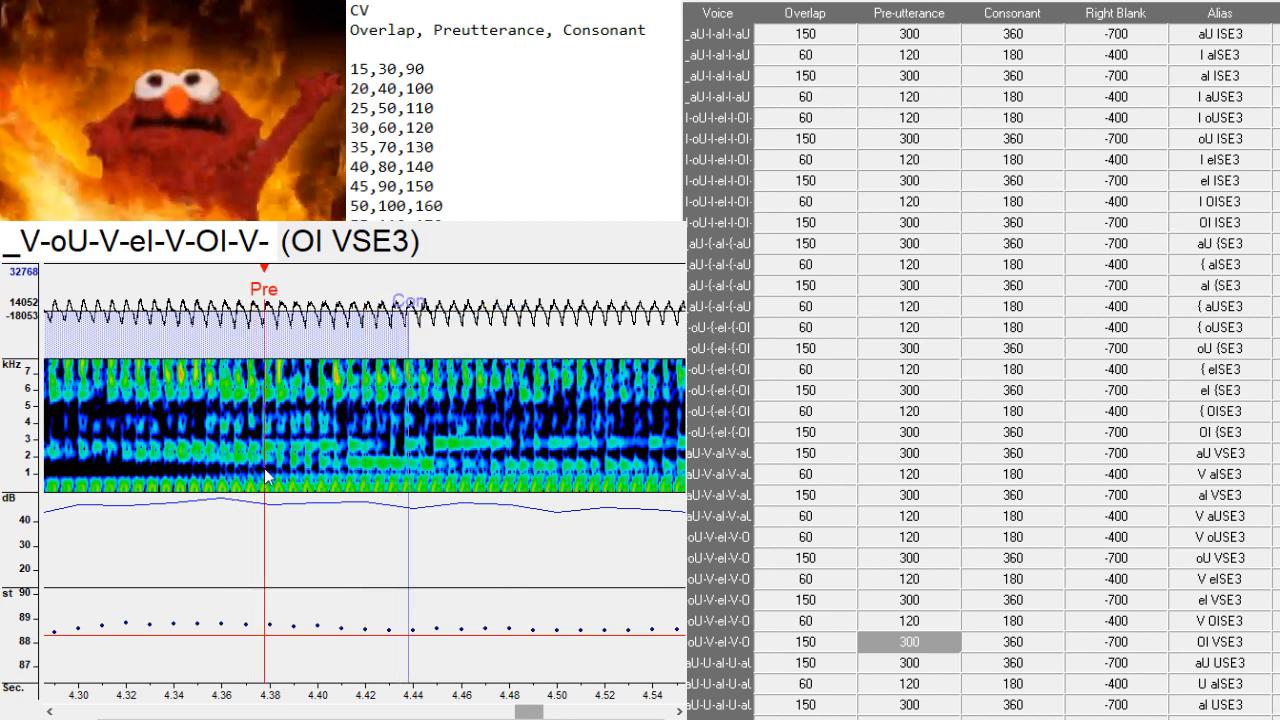
left_click(264, 482)
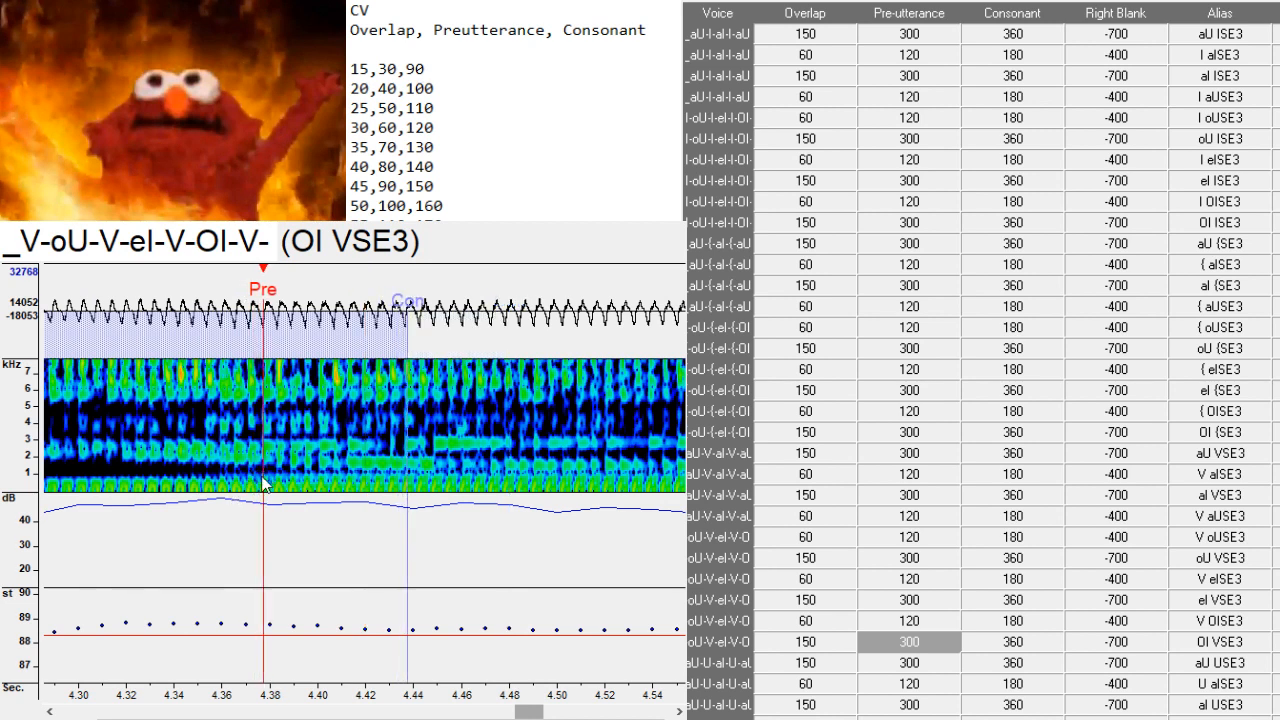
key("Down")
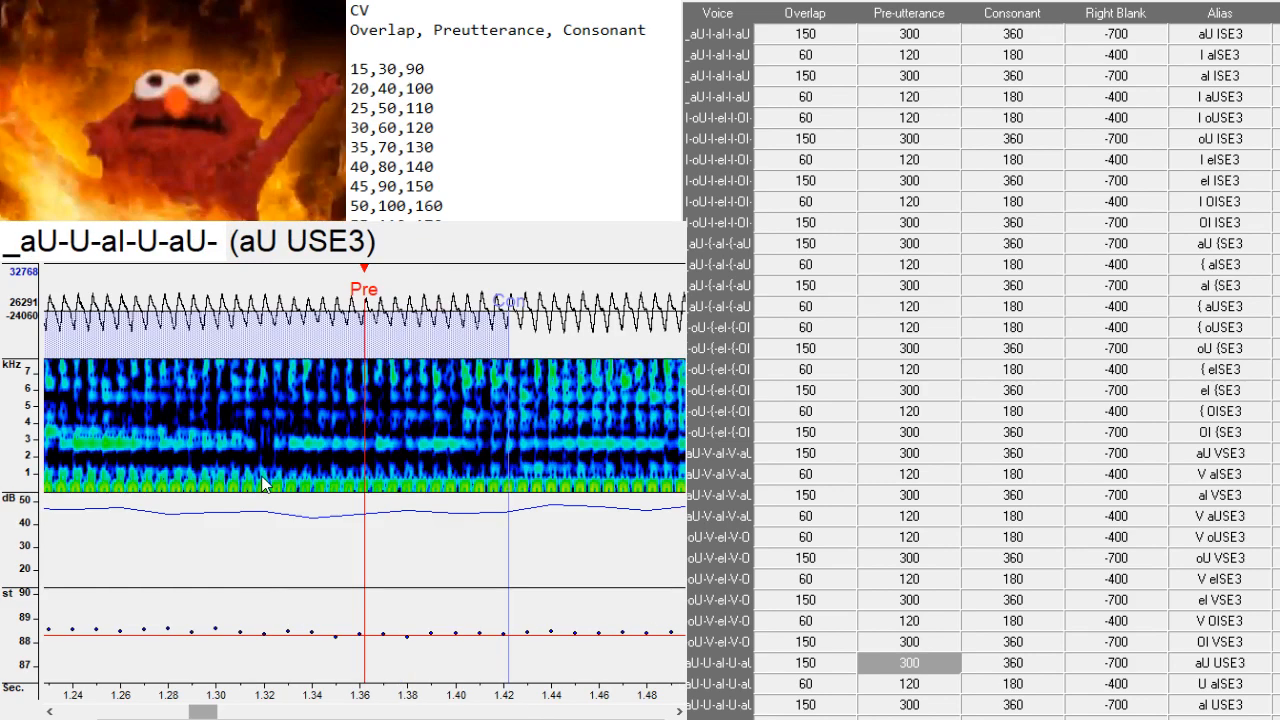
- Move the pre-utterance of "aU USE3" to the start of the "U" vowel at about 1.414 s
mouse_move(203, 712)
left_mouse_down()
mouse_move(168, 712)
mouse_move(215, 712)
left_mouse_up()
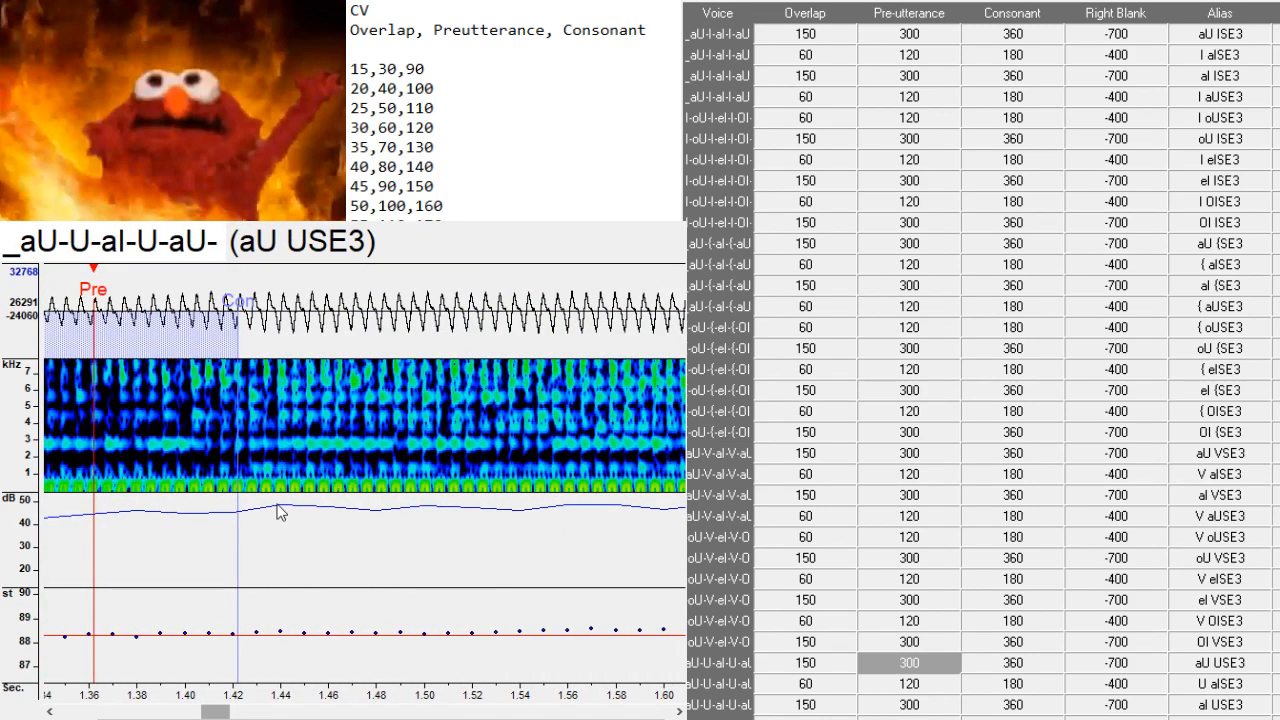
left_click(218, 484)
key("Down")
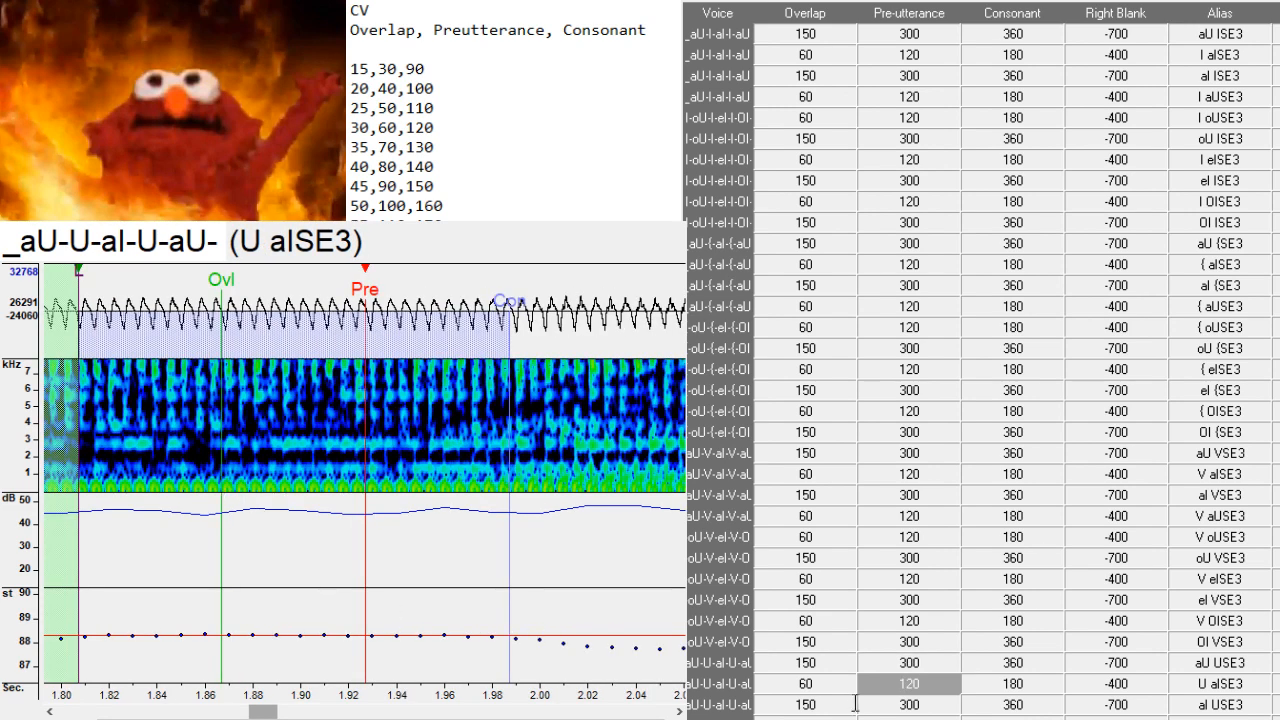
- Set the pre-utterance of "U aISE3" on its vowel transition at about 2.013 s
scroll(901, 572, "down", 5)
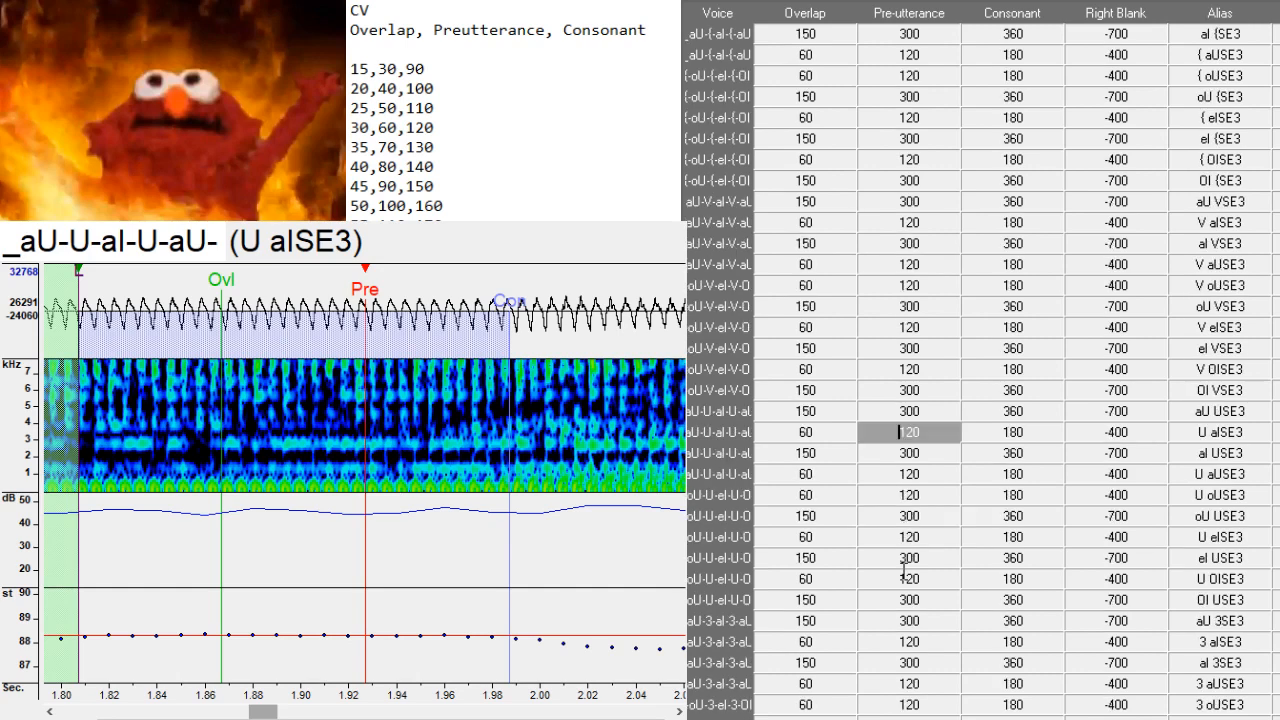
scroll(901, 572, "down", 2)
scroll(810, 505, "left", 1)
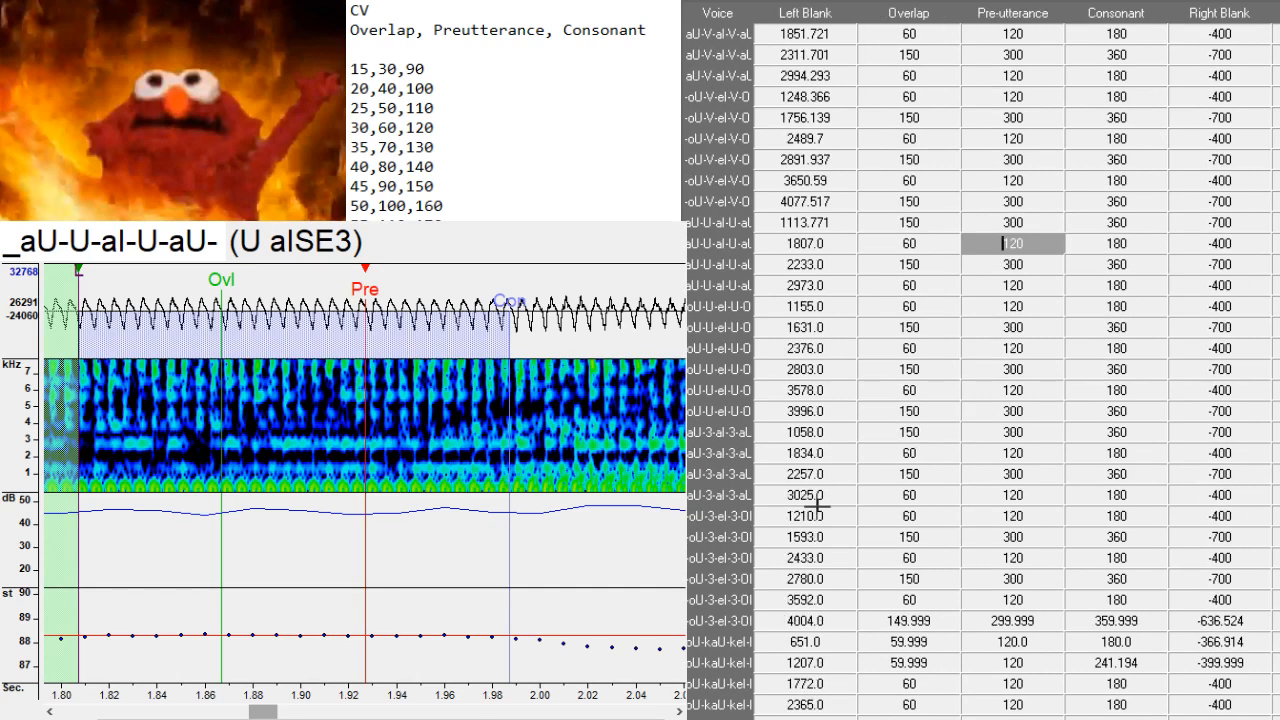
scroll(851, 480, "down", 1)
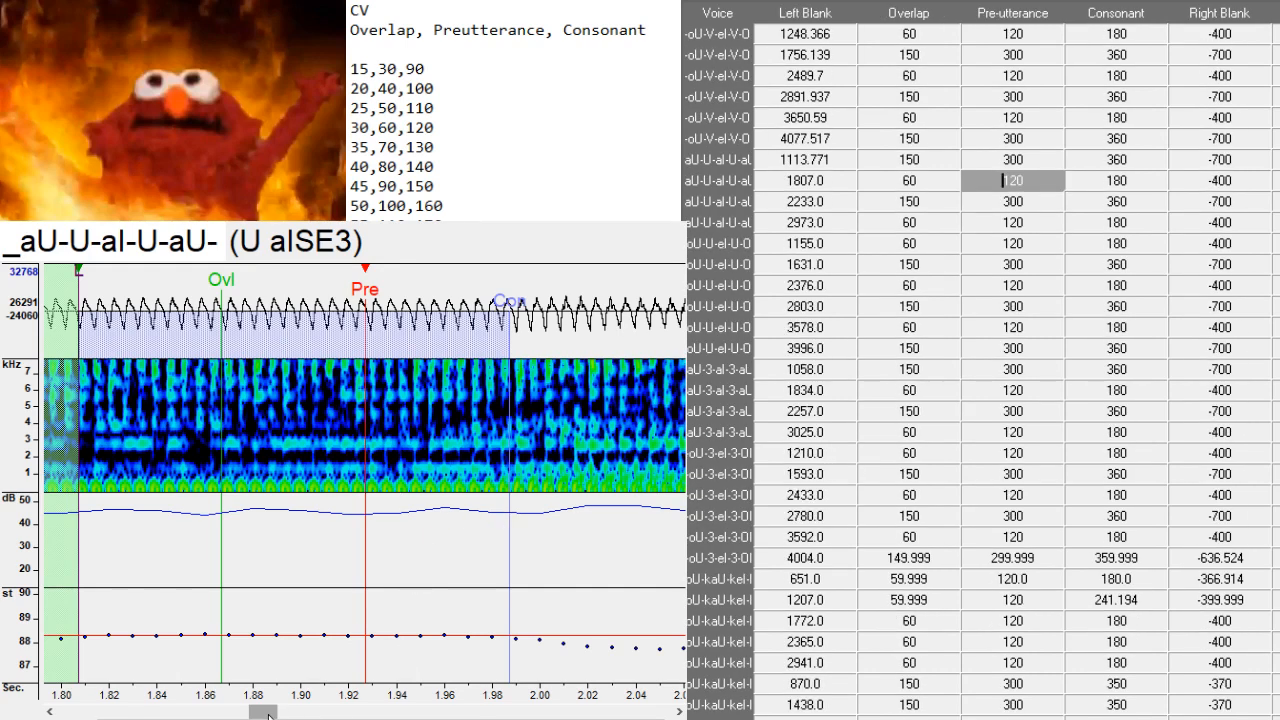
left_click_drag(268, 716, 278, 716)
left_click(367, 460)
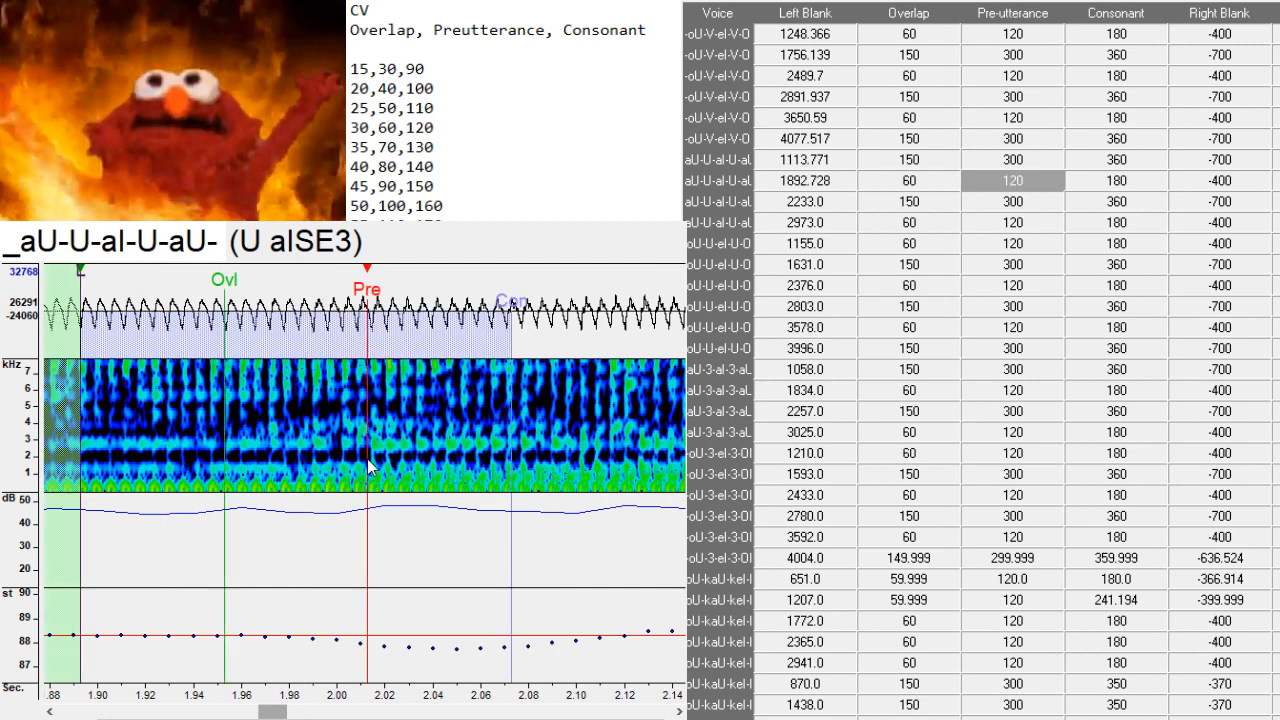
key("Down")
- Set the pre-utterance of "aI USE3" at about 2.634 s and that of "U aUSE3" at about 3.227 s
left_click_drag(328, 714, 338, 715)
left_click(378, 487)
key("Down")
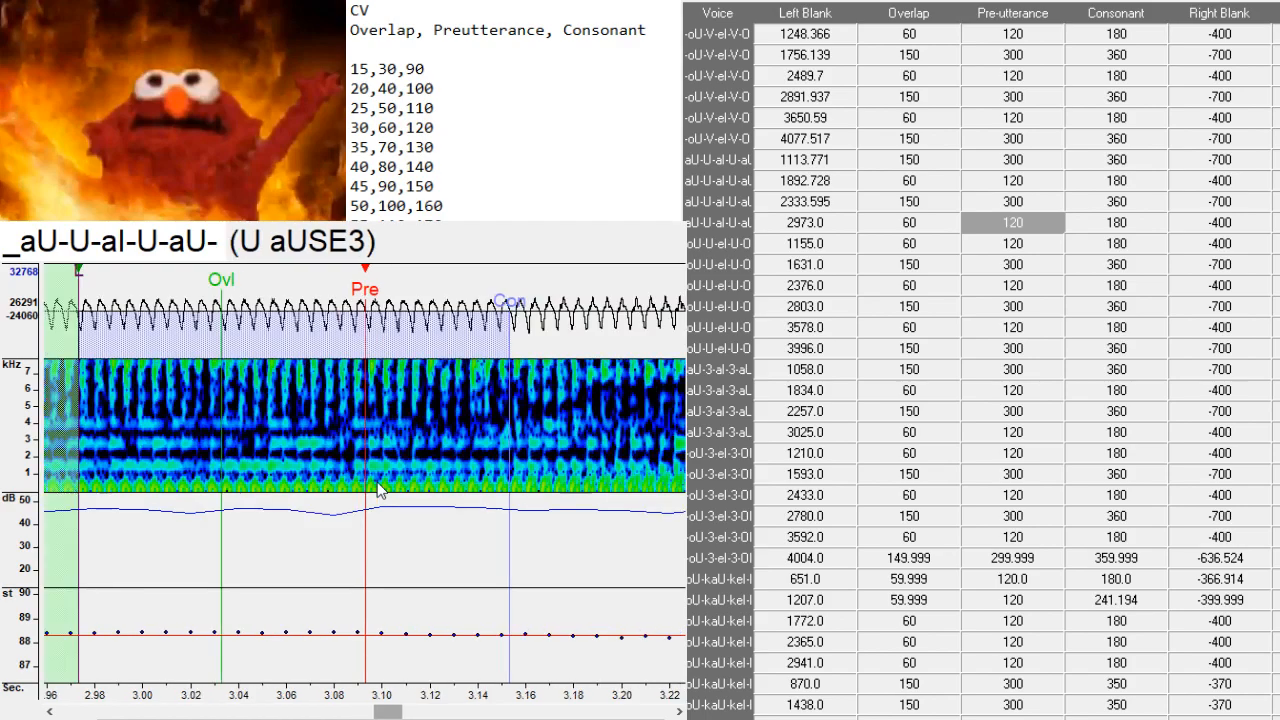
mouse_move(388, 712)
left_mouse_down()
mouse_move(429, 712)
mouse_move(371, 712)
mouse_move(414, 712)
mouse_move(395, 712)
left_mouse_up()
left_click(444, 491)
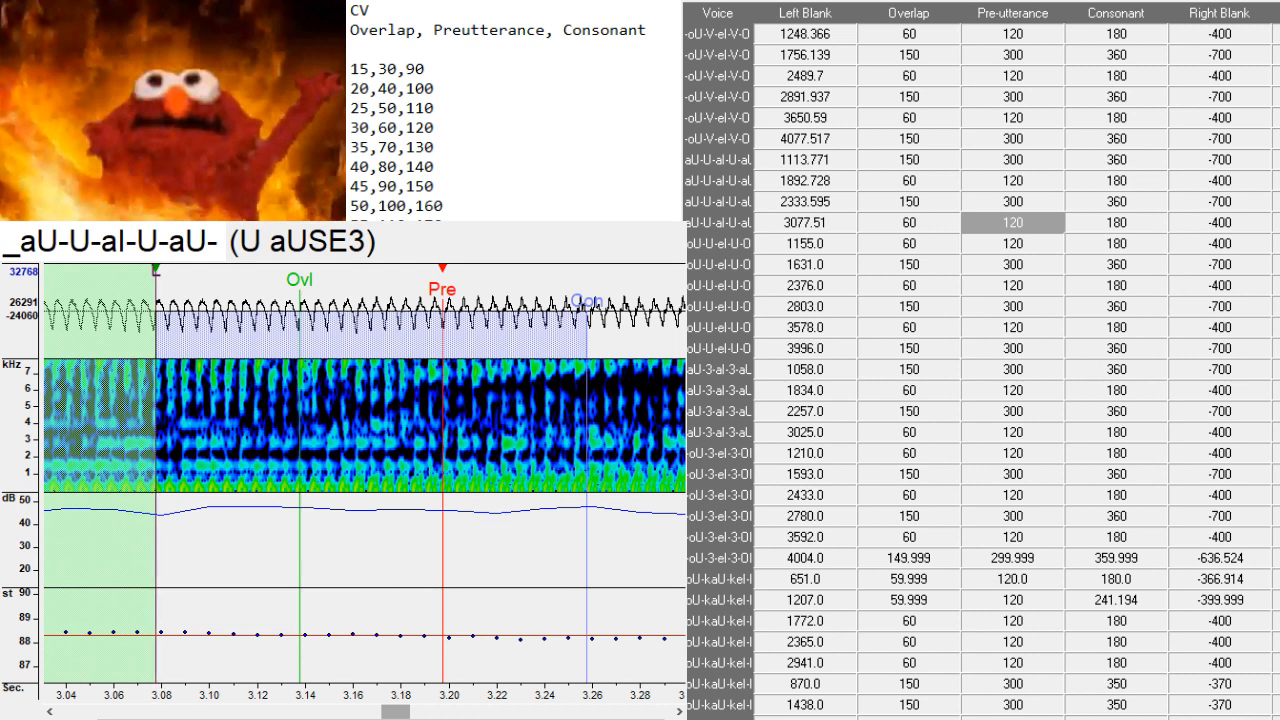
left_click_drag(442, 492, 515, 507)
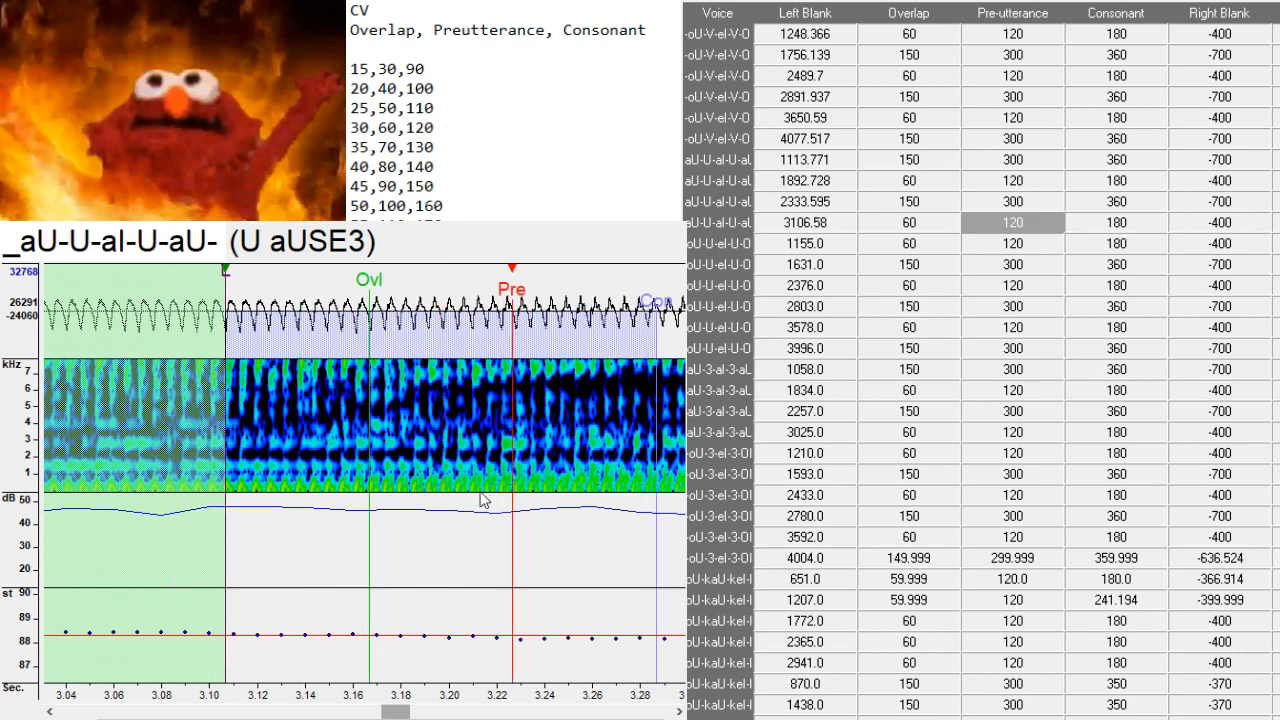
key("Down")
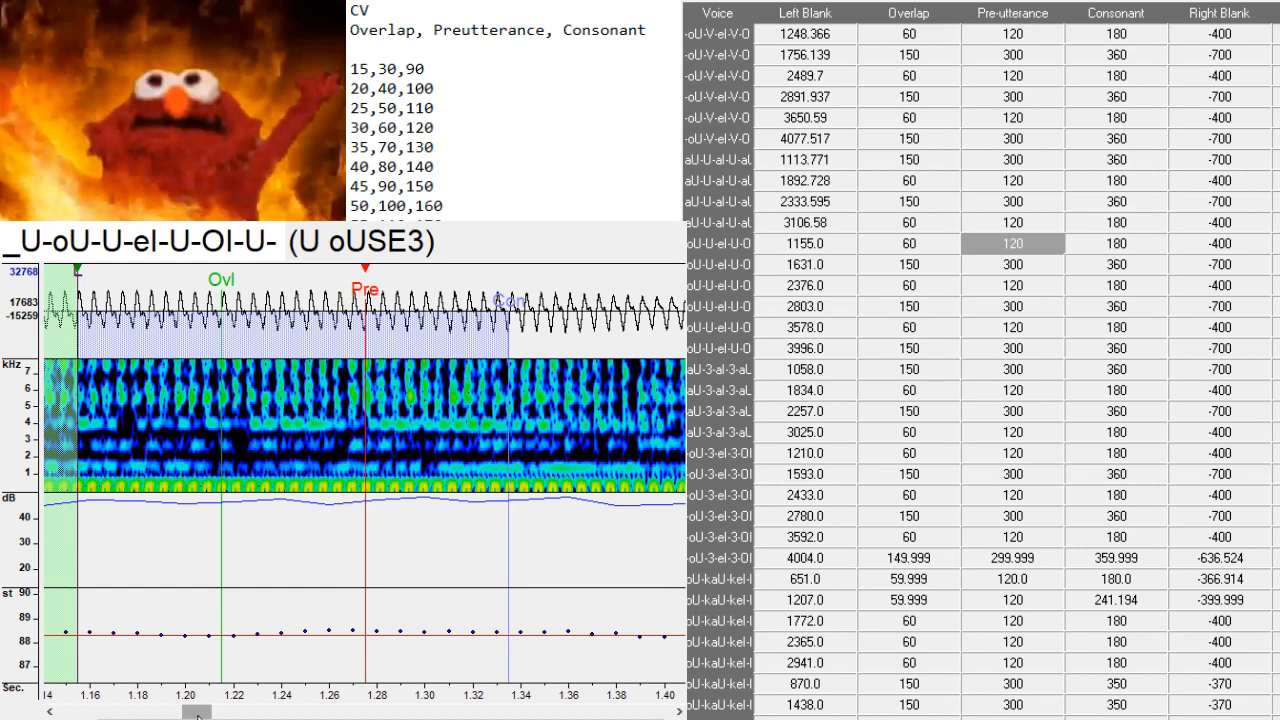
- Set the pre-utterance of "U oUSE3" at about 1.449 s and that of "oU USE3" at about 1.96 s
left_click_drag(197, 714, 211, 714)
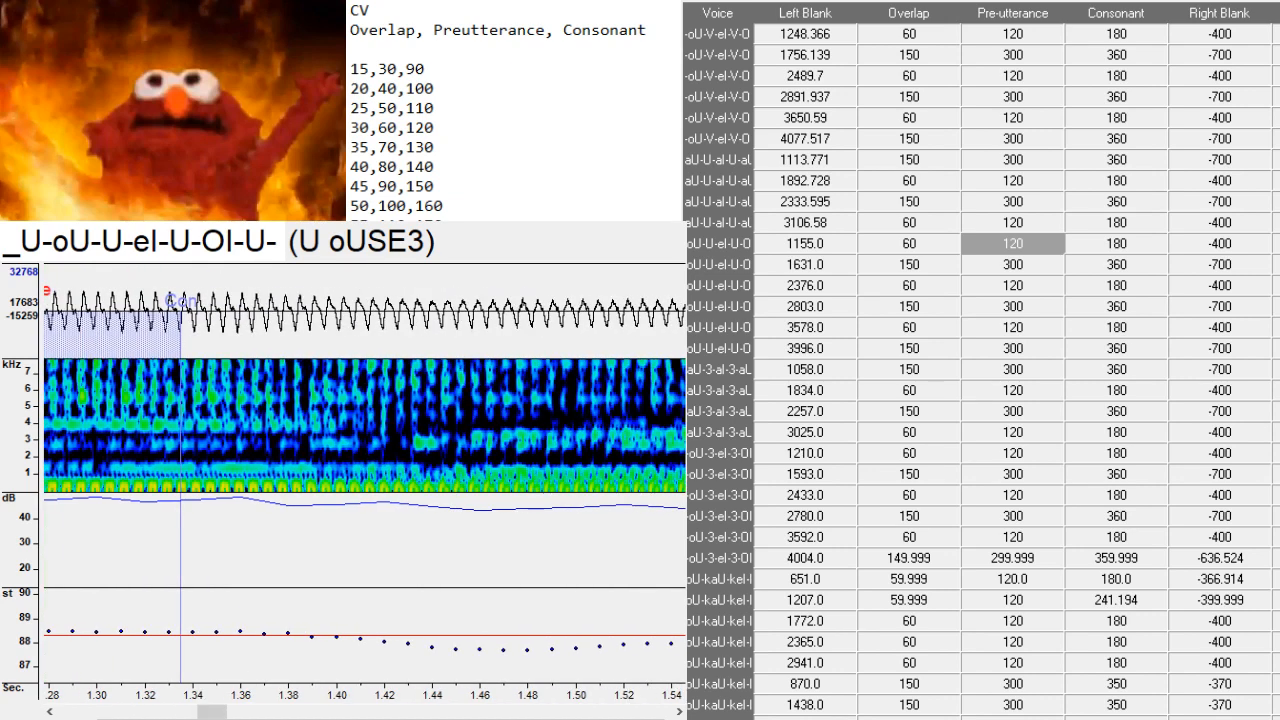
left_click(460, 505)
left_click_drag(212, 714, 271, 714)
key("Down")
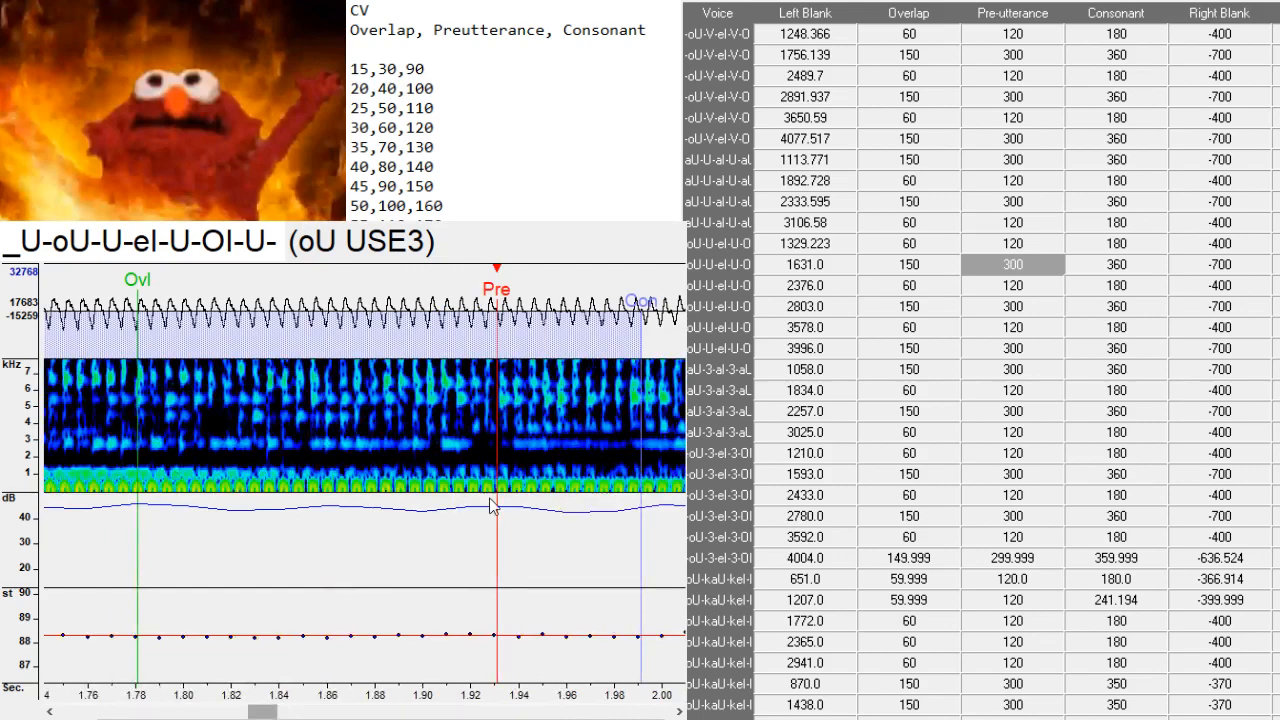
left_click_drag(491, 506, 568, 502)
key("Down")
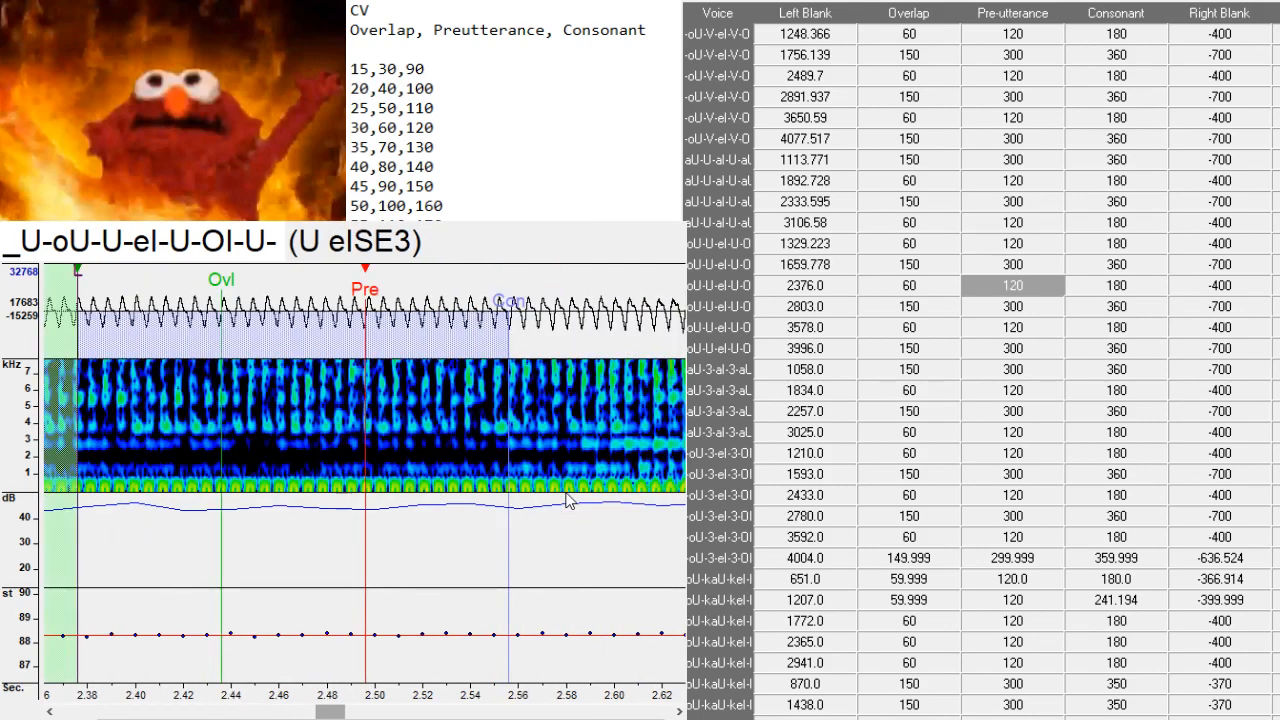
- Try a position for the pre-utterance of "U eISE3" near 2.64 s and settle it at about 2.663 s
mouse_move(326, 708)
left_mouse_down()
mouse_move(374, 710)
mouse_move(340, 710)
left_mouse_up()
left_click(479, 480)
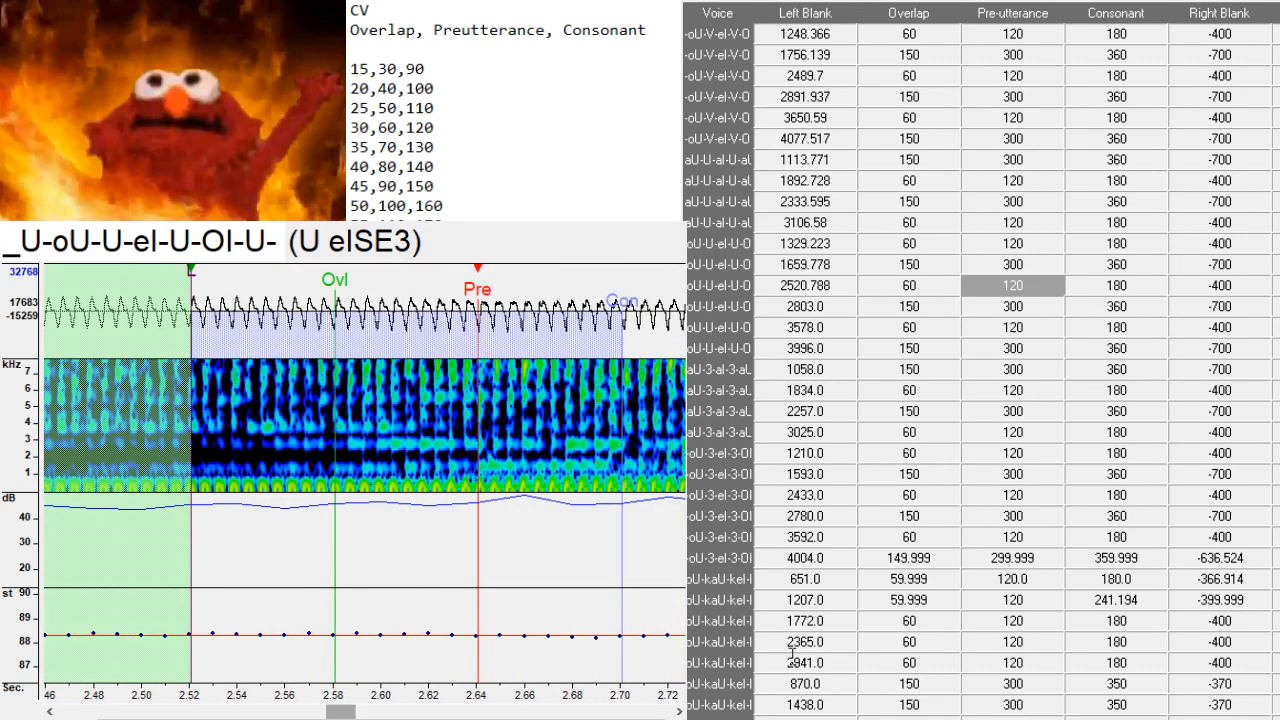
mouse_move(340, 710)
left_mouse_down()
mouse_move(363, 710)
mouse_move(346, 710)
left_mouse_up()
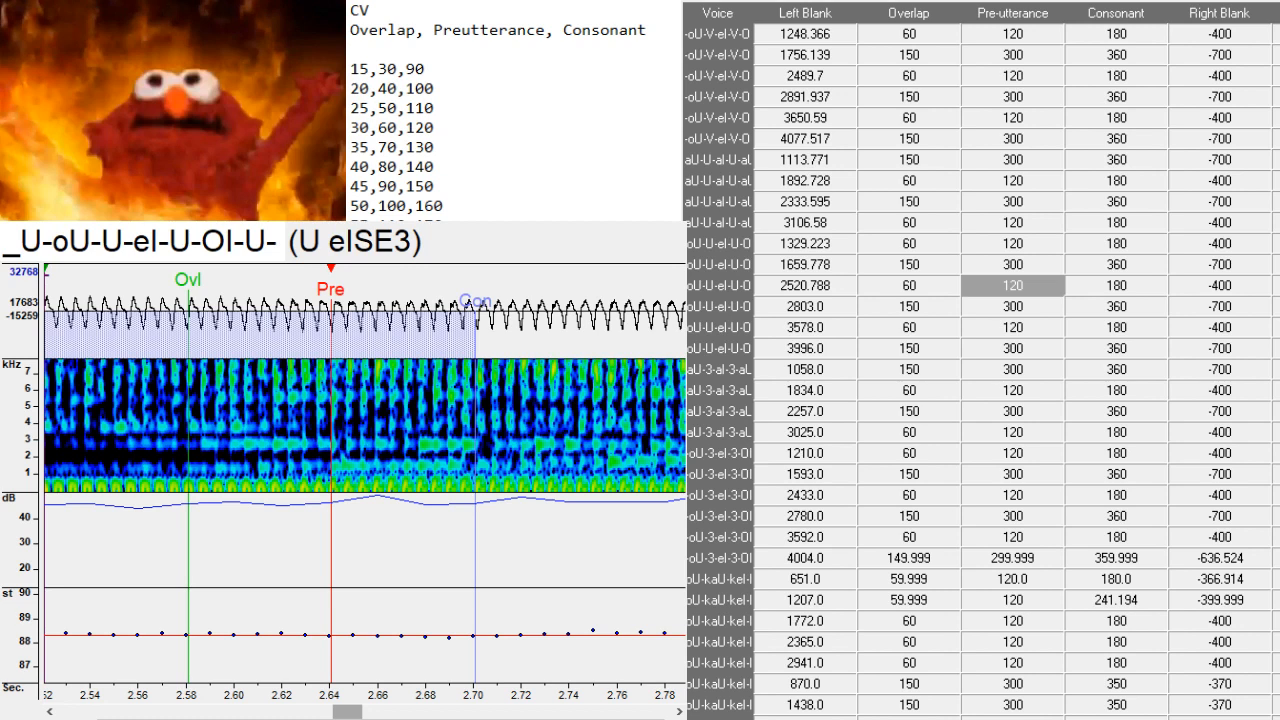
left_click(388, 486)
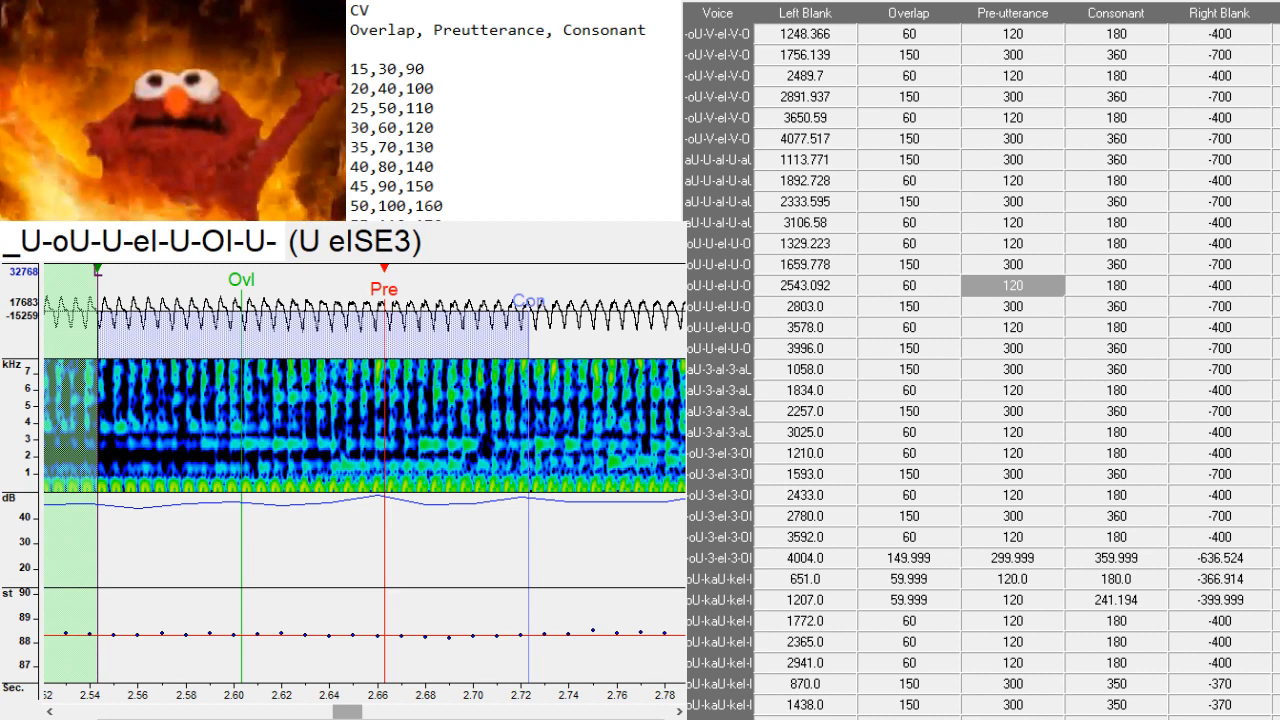
key("Down")
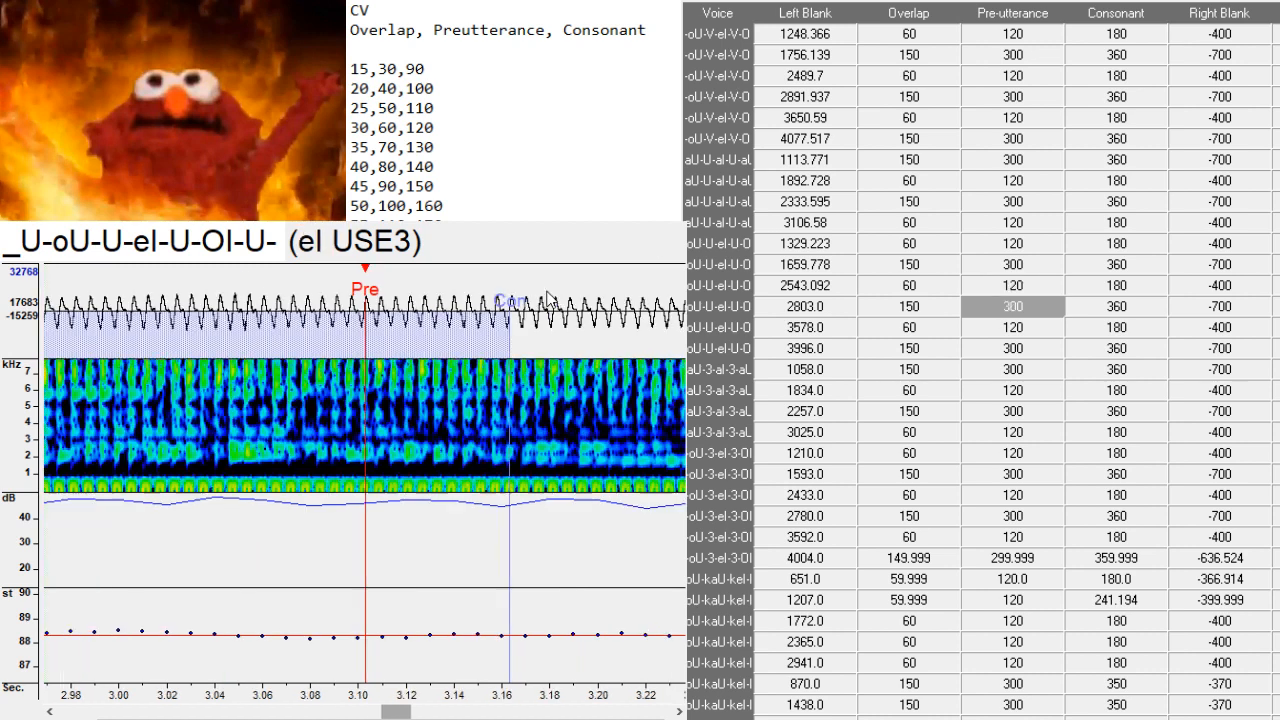
- Move the pre-utterance of "eI USE3" to the start of the "U" vowel at about 3.19 s
left_click_drag(390, 711, 410, 711)
left_click(262, 497)
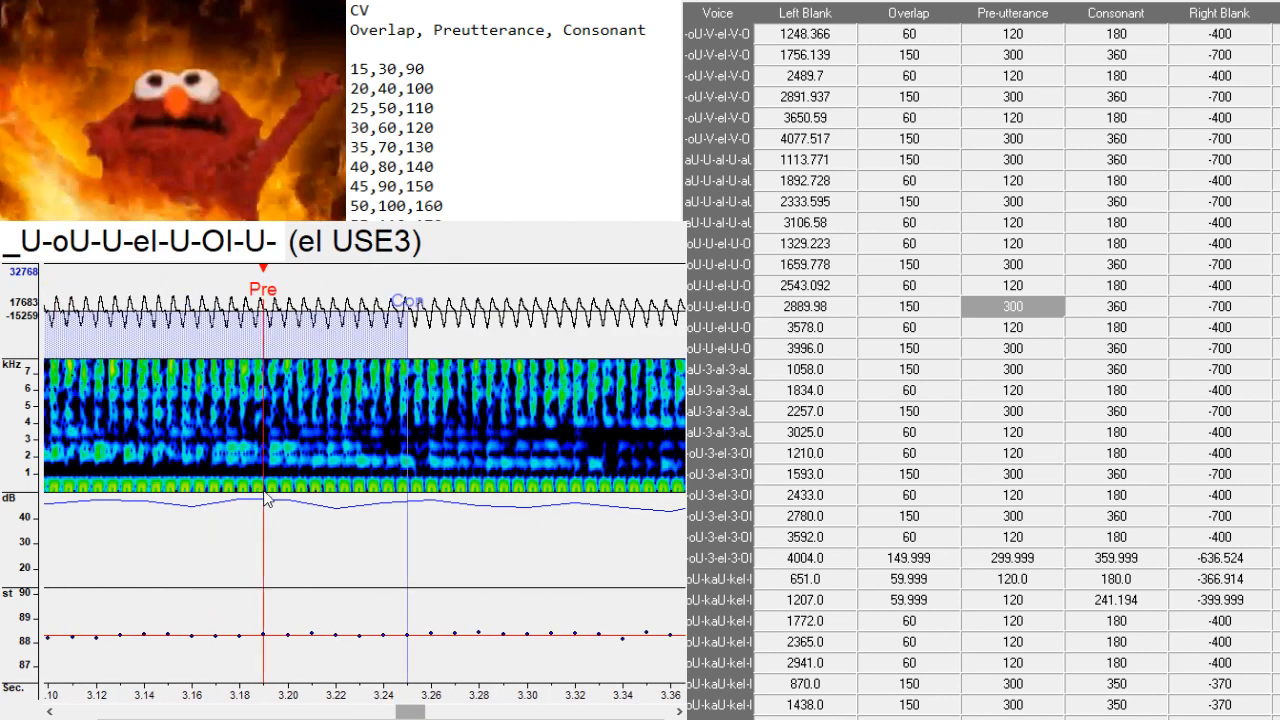
key("Down")
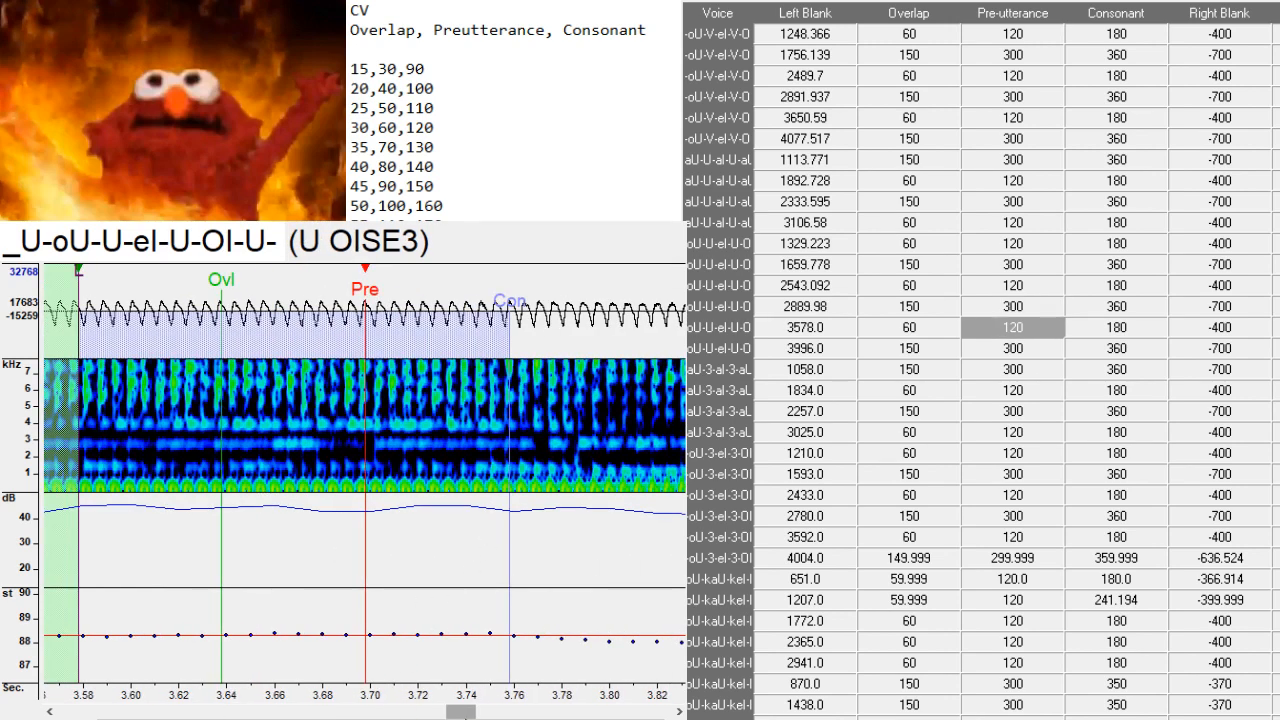
- Set the pre-utterance of "U OISE3" at about 3.775 s and that of "OI USE3" at about 4.387 s
left_click_drag(467, 713, 471, 716)
left_click(447, 490)
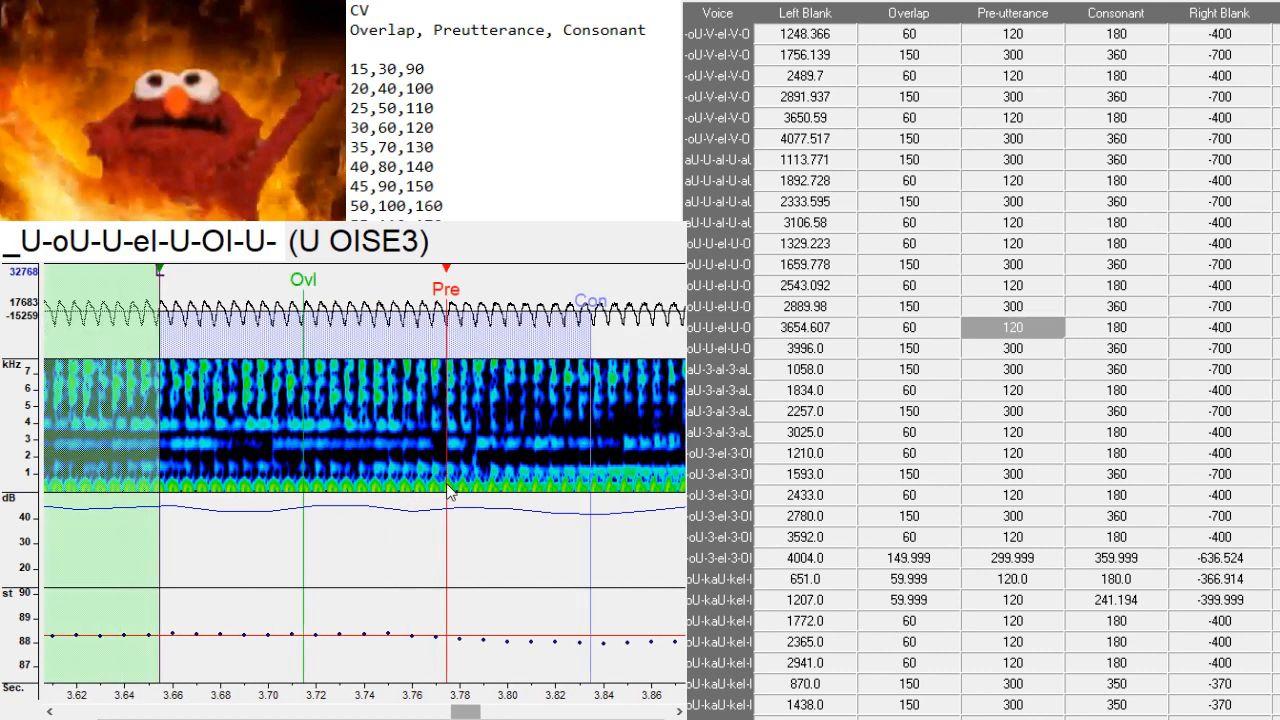
key("Down")
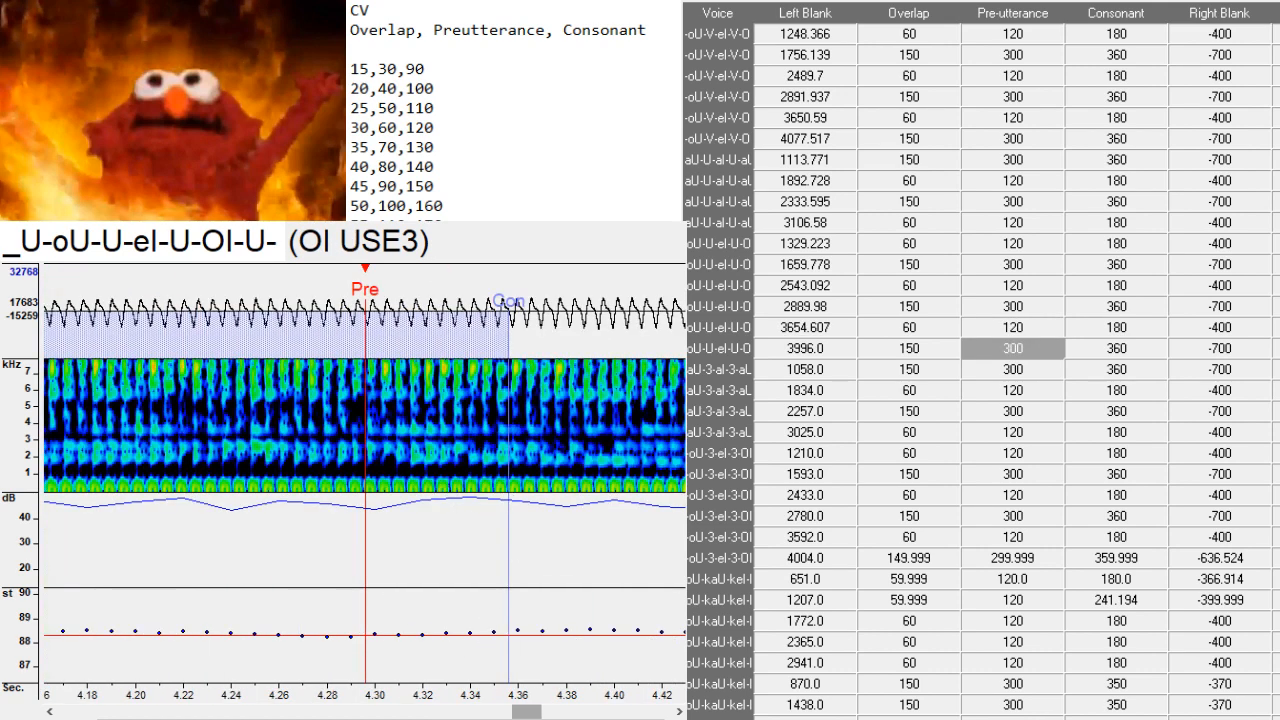
left_click_drag(517, 713, 539, 712)
left_click(259, 487)
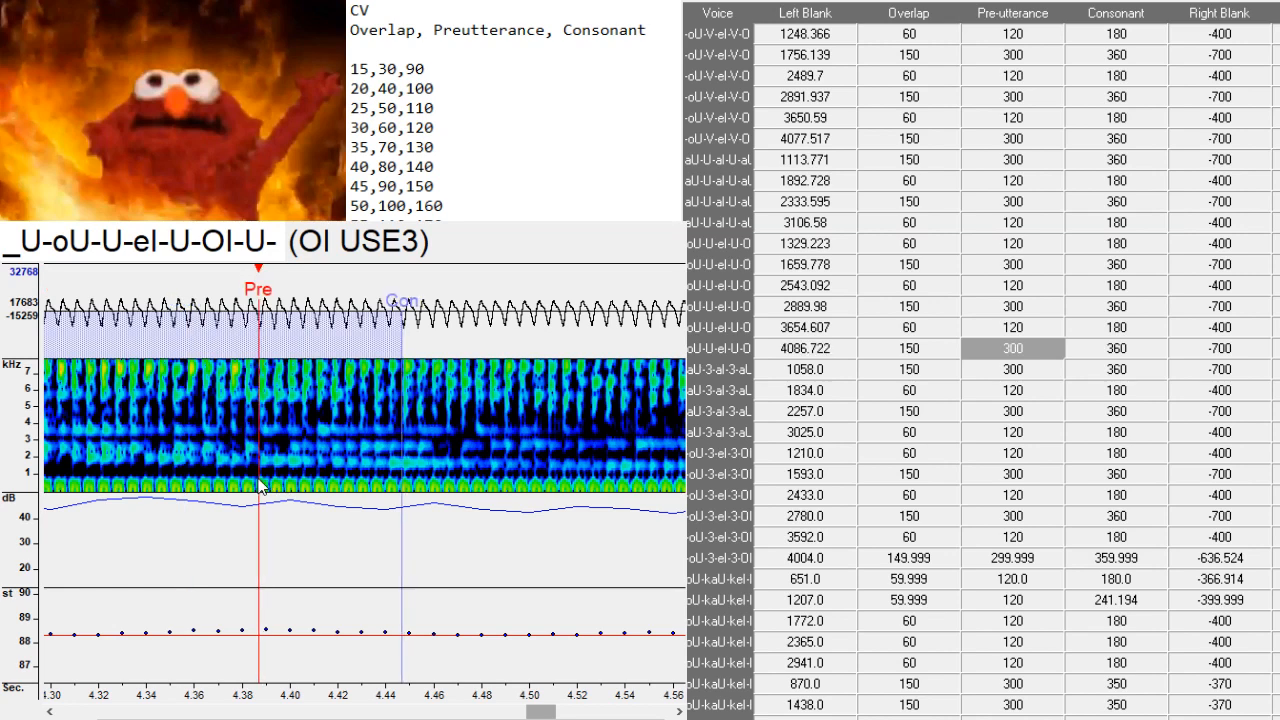
- Set the pre-utterance of "aU 3SE3" at about 1.414 s and that of "3 aISE3" at about 2.051 s
key("Down")
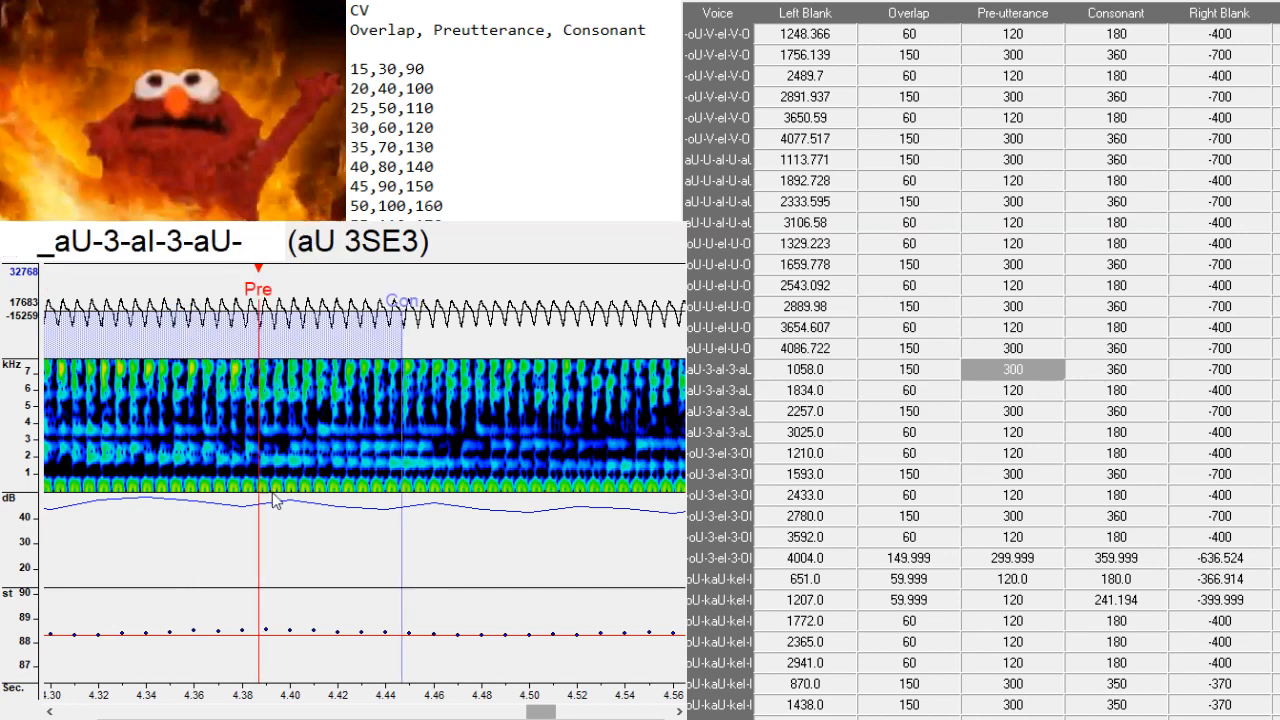
left_click_drag(203, 712, 218, 712)
left_click(152, 494)
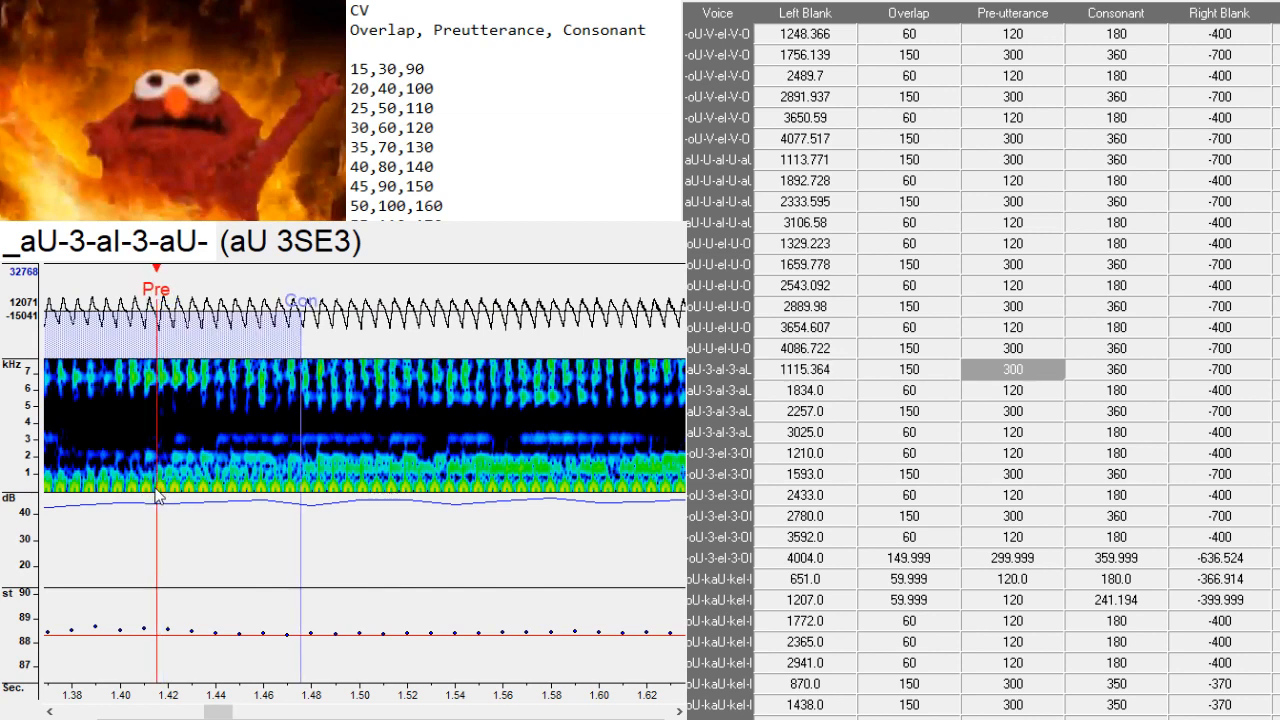
key("Down")
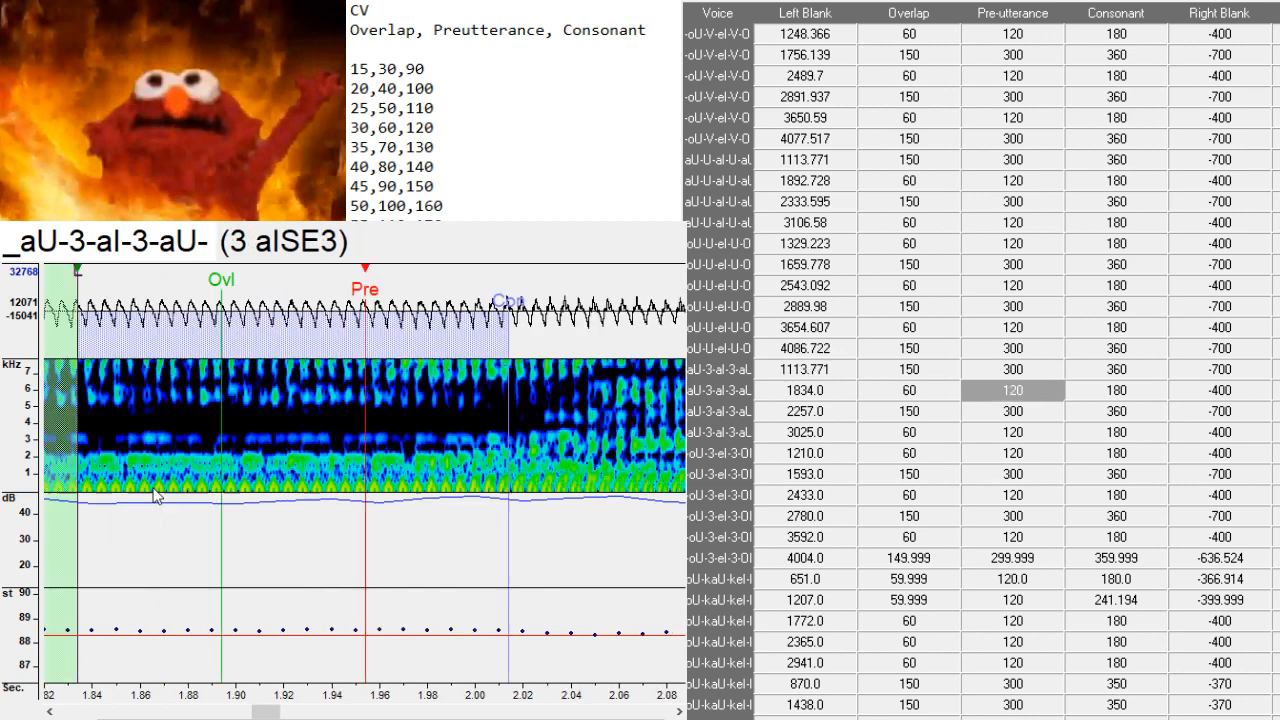
left_click(587, 455)
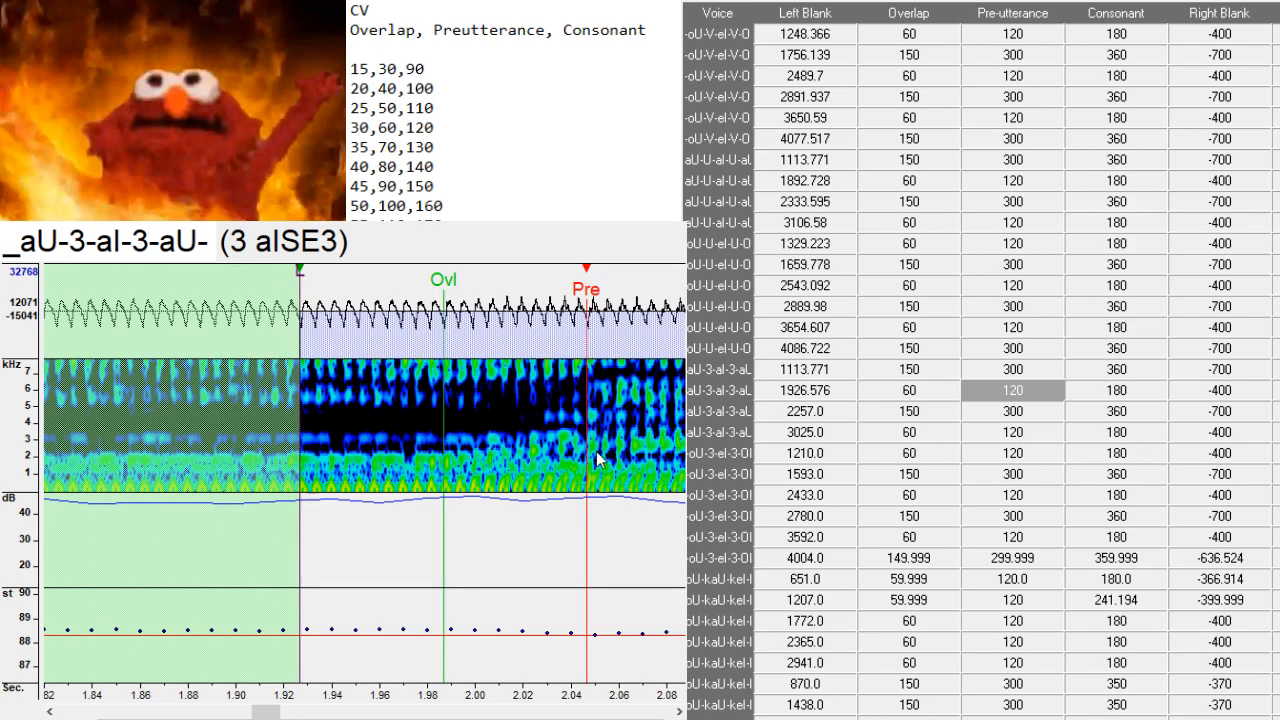
left_click_drag(590, 455, 597, 458)
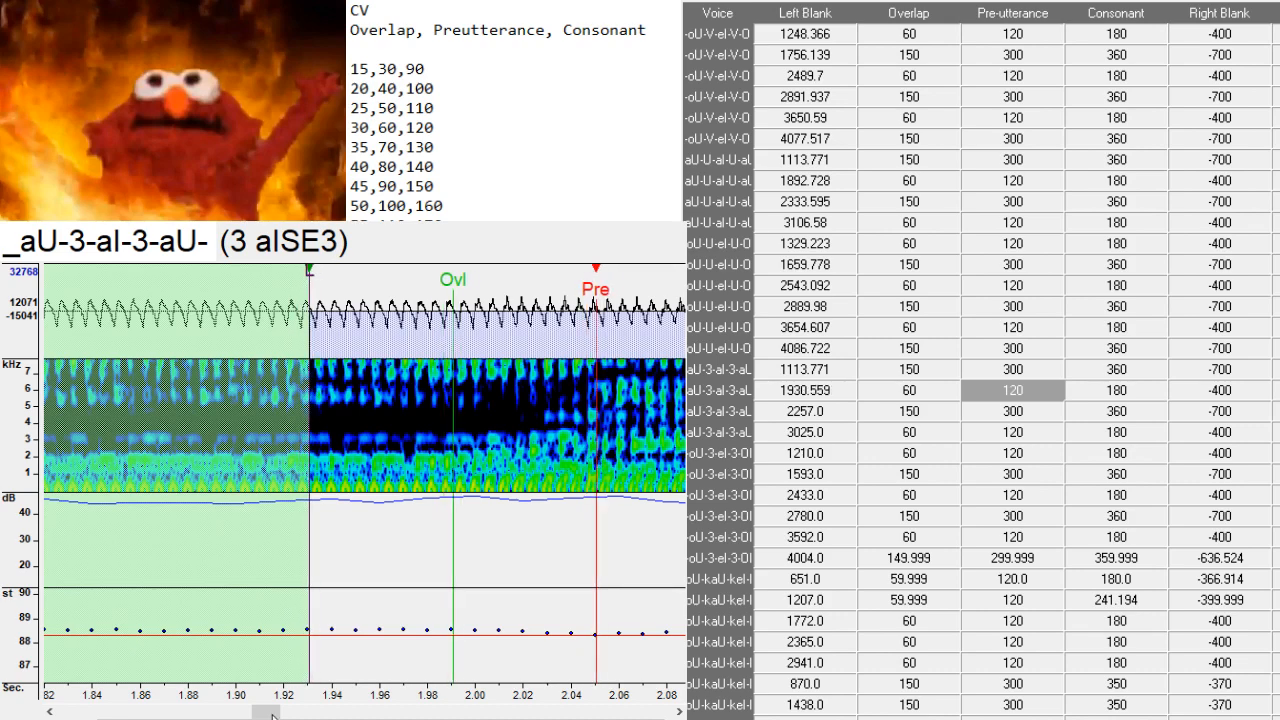
left_click_drag(273, 715, 315, 716)
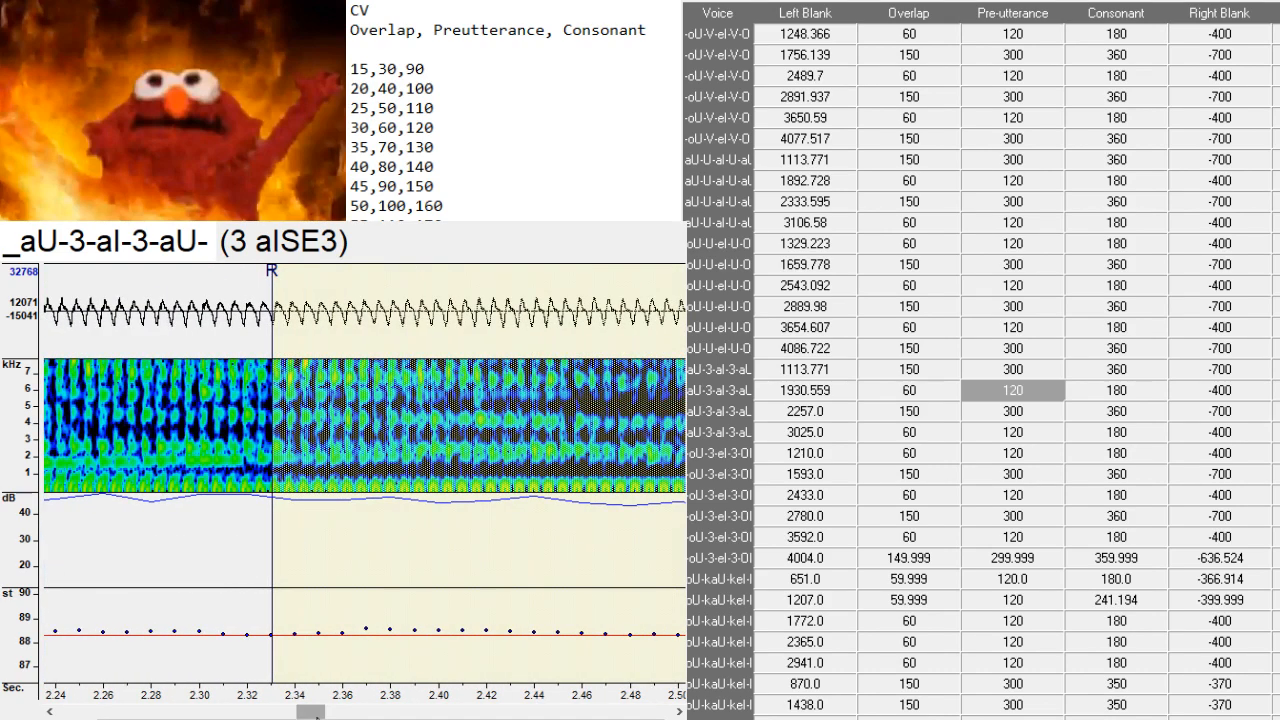
- Set the pre-utterance of "aI 3SE3" at about 2.587 s and that of "3 aUSE3" at about 3.22 s
key("Down")
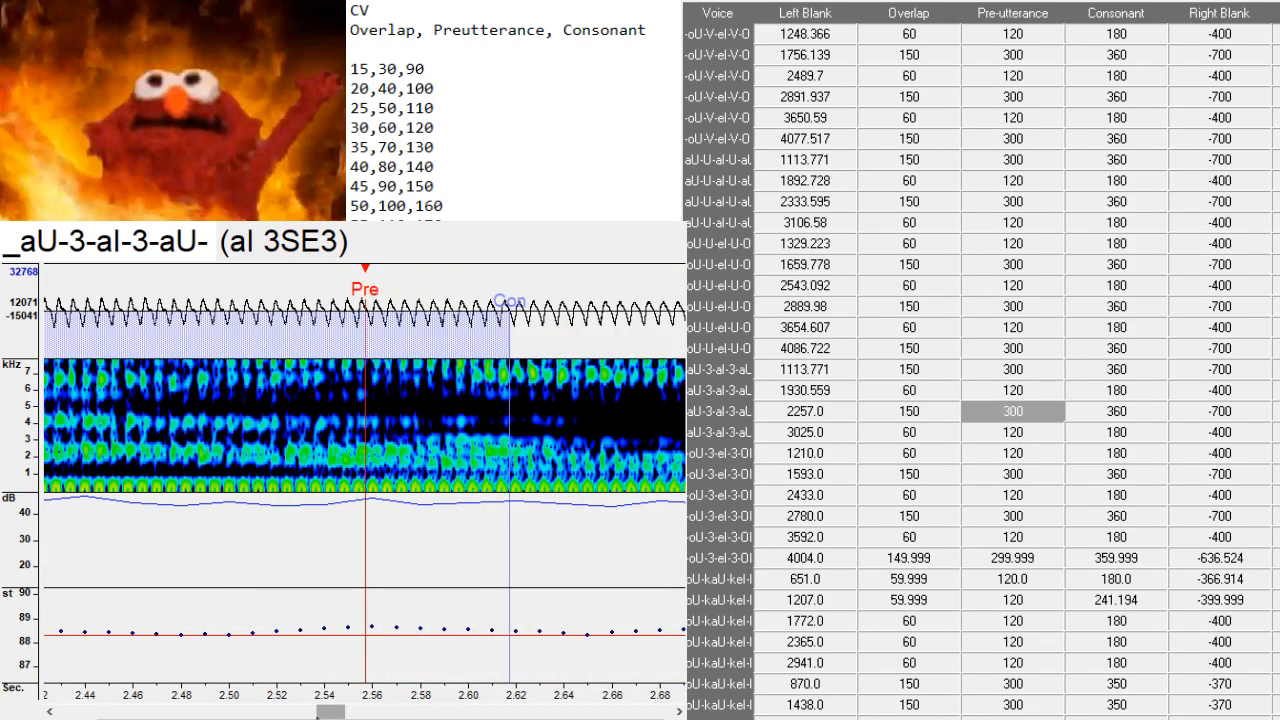
left_click(434, 484)
mouse_move(332, 716)
left_mouse_down()
mouse_move(320, 716)
mouse_move(372, 716)
left_mouse_up()
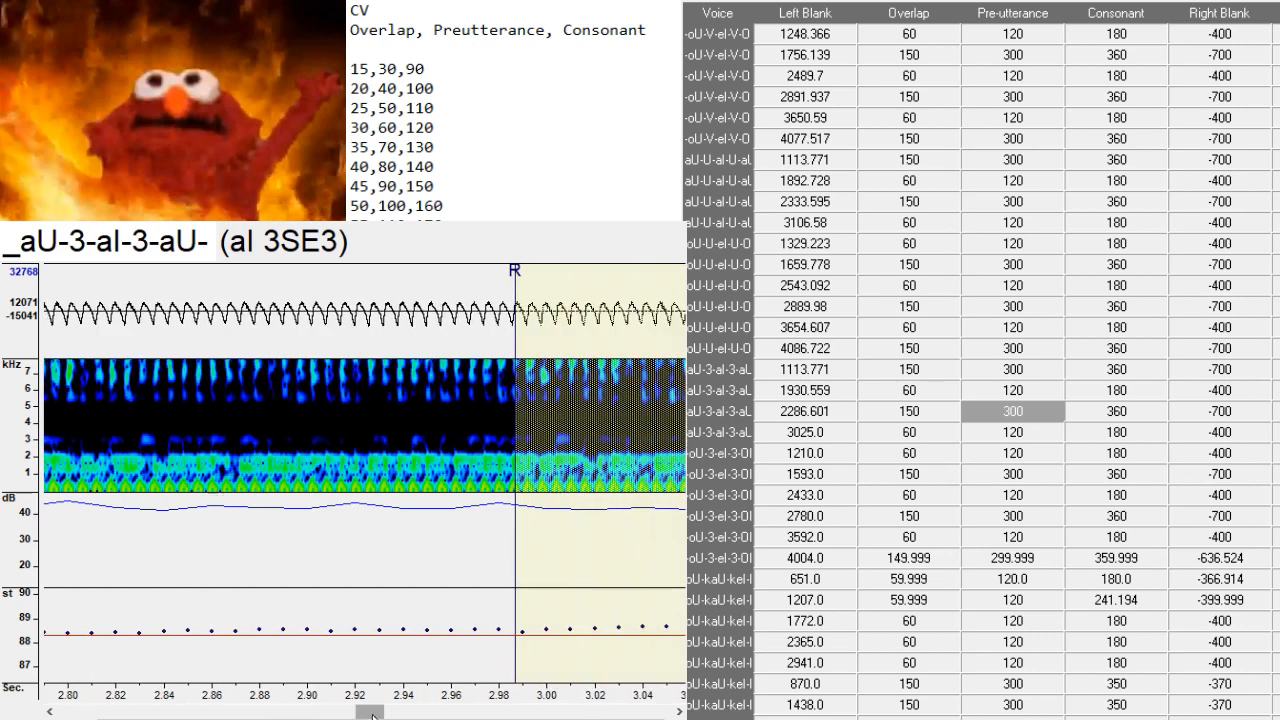
key("Down")
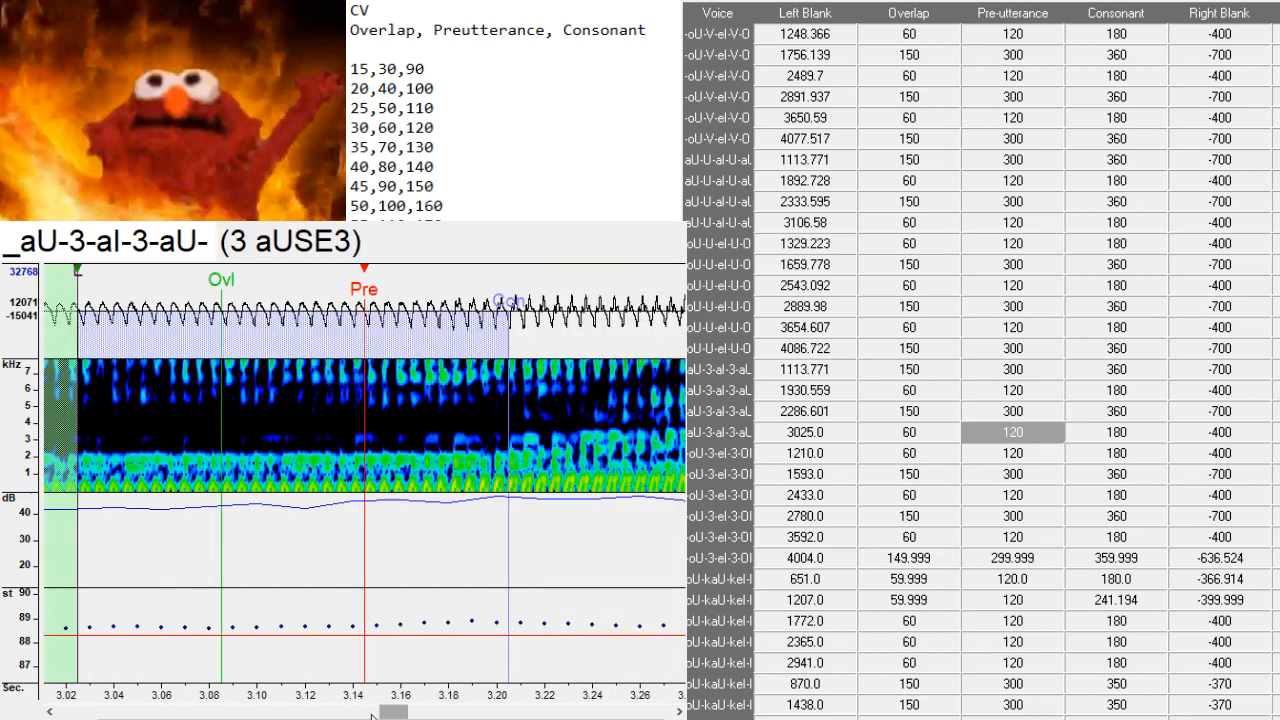
left_click_drag(519, 483, 547, 497)
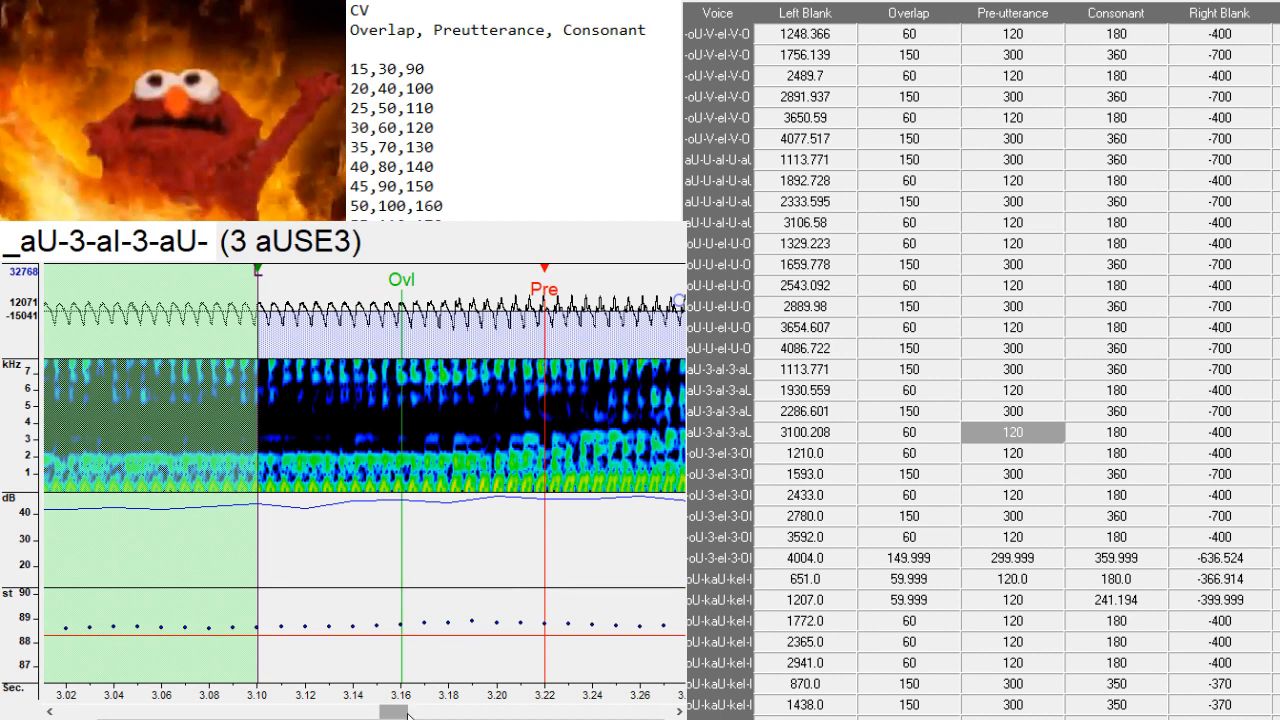
left_click_drag(408, 714, 451, 710)
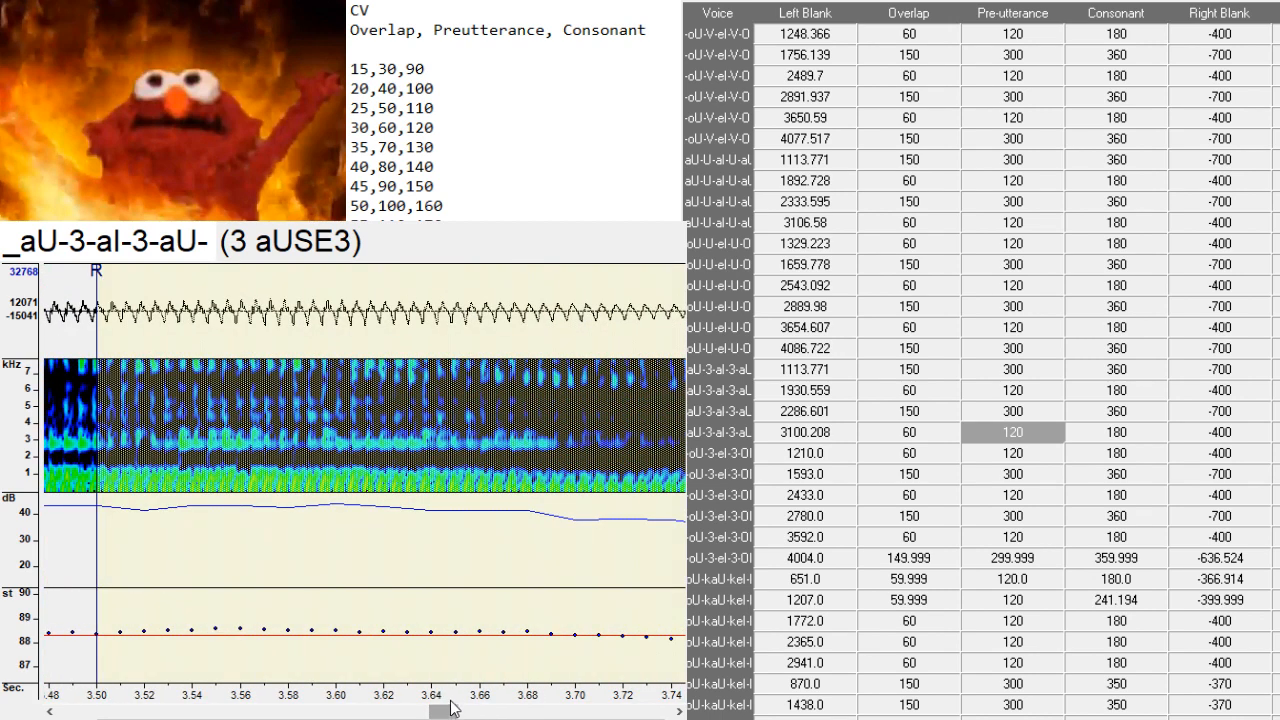
- Move the pre-utterance of "3 oUSE3" to the start of the "oU" diphthong at about 1.493 s
key("Down")
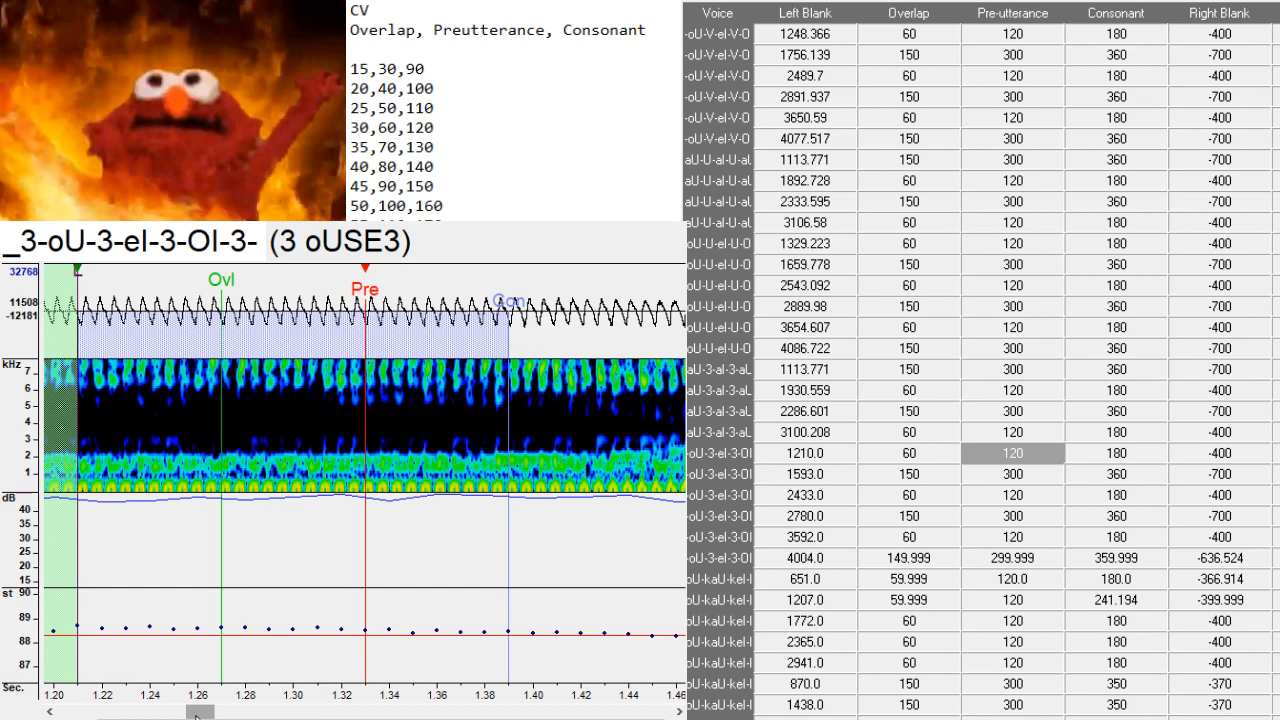
left_click_drag(197, 716, 209, 714)
left_click(493, 478)
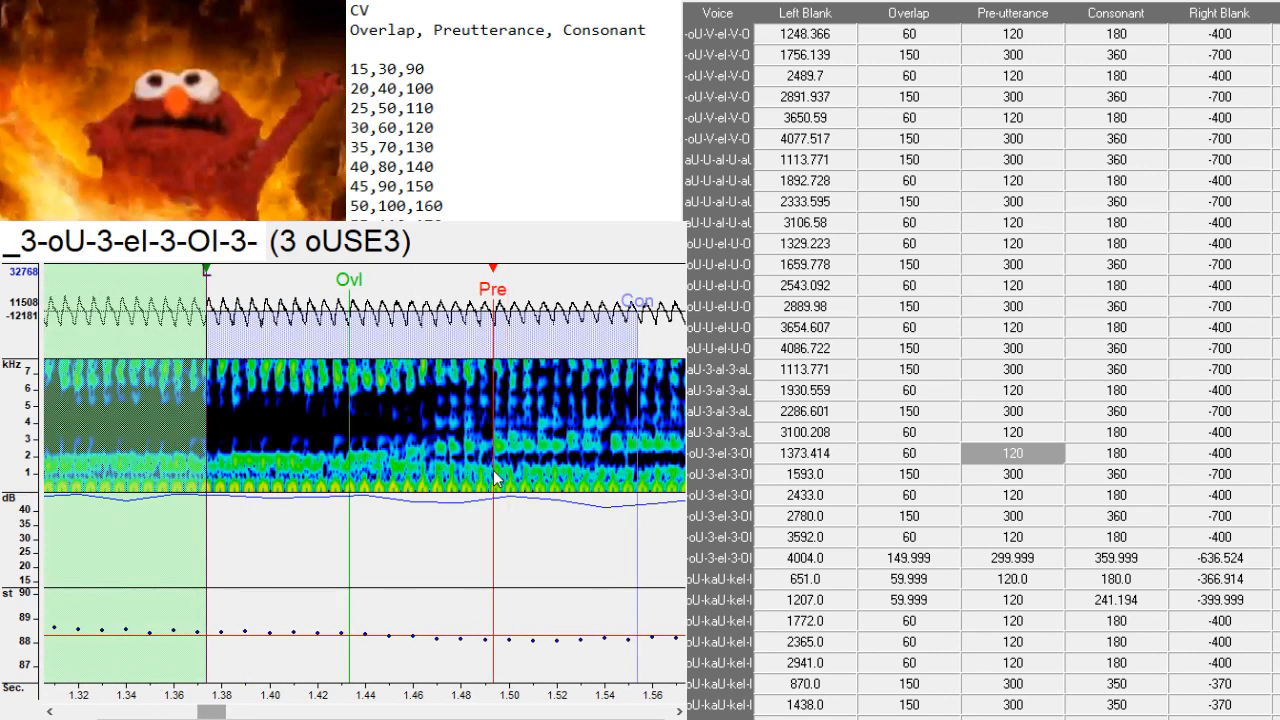
- Try a position for the pre-utterance of "oU 3SE3" near 1.939 s and settle it at about 1.971 s
key("Down")
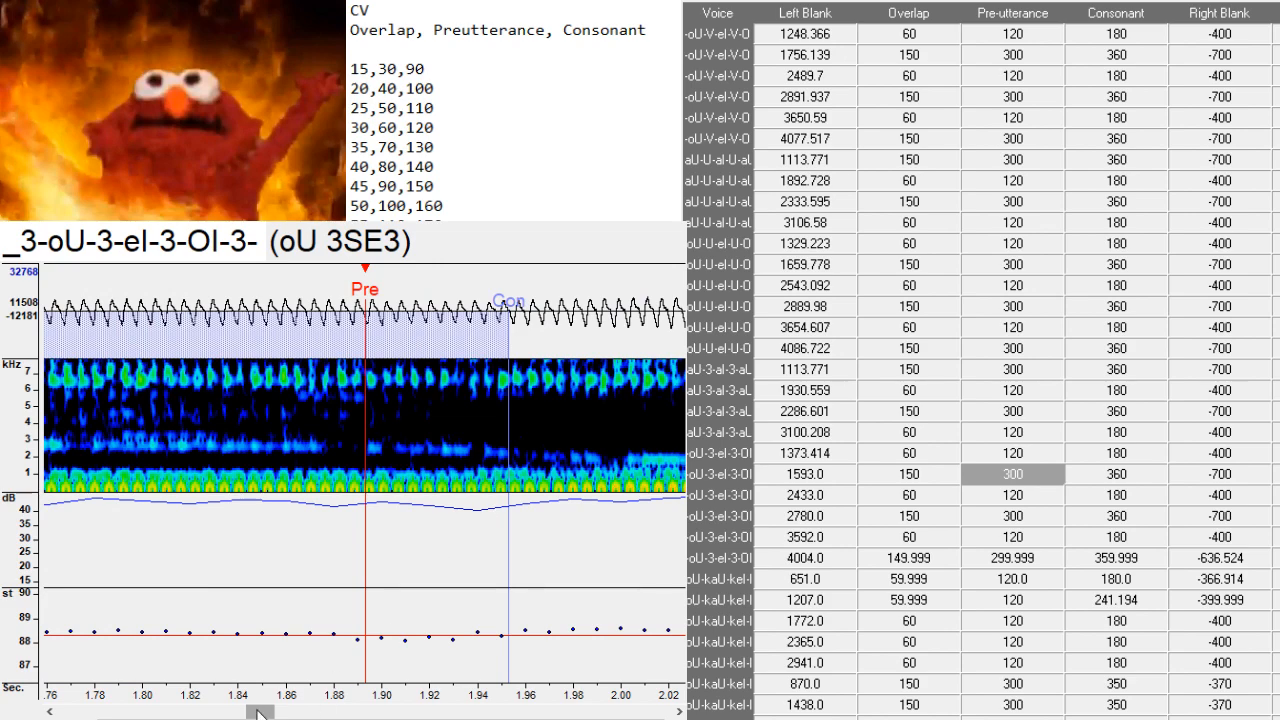
mouse_move(262, 715)
left_mouse_down()
mouse_move(281, 714)
mouse_move(263, 712)
left_mouse_up()
left_click_drag(317, 506, 365, 492)
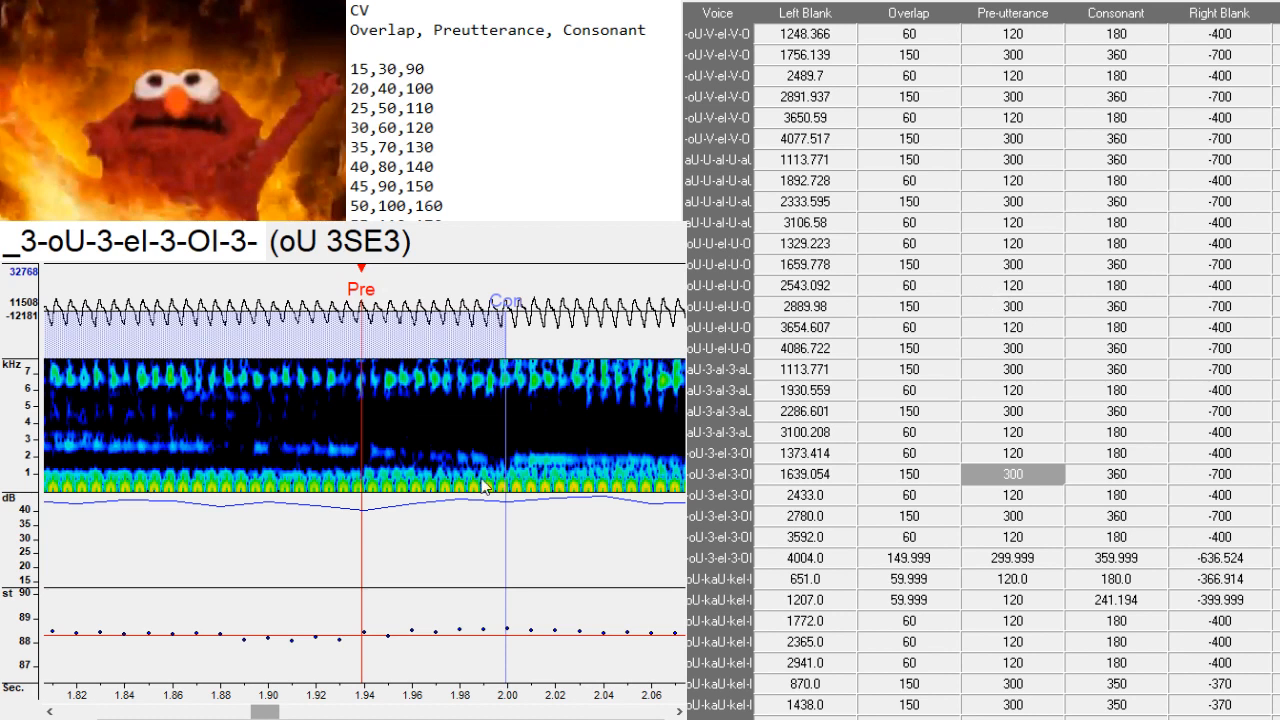
left_click(441, 494)
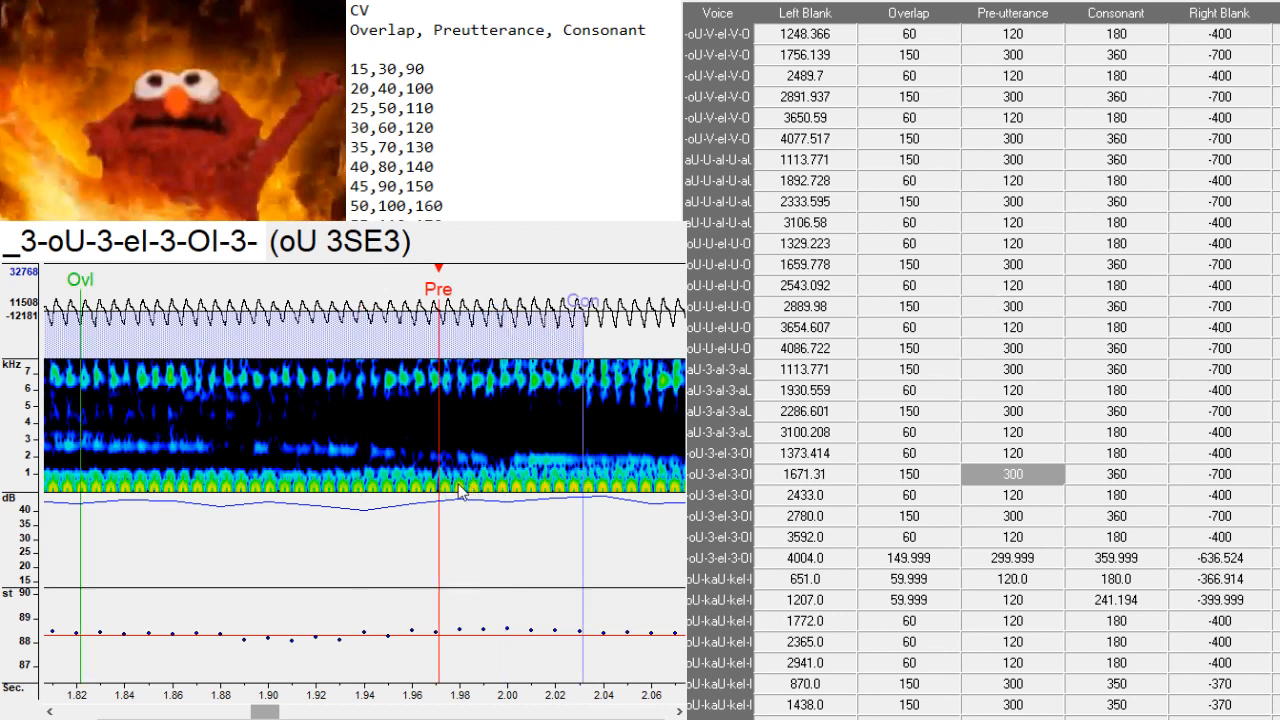
key("space")
key("space")
- Place the pre-utterance of "3 eISE3" at about 2.675 s and check where the entry ends in the recording
key("Down")
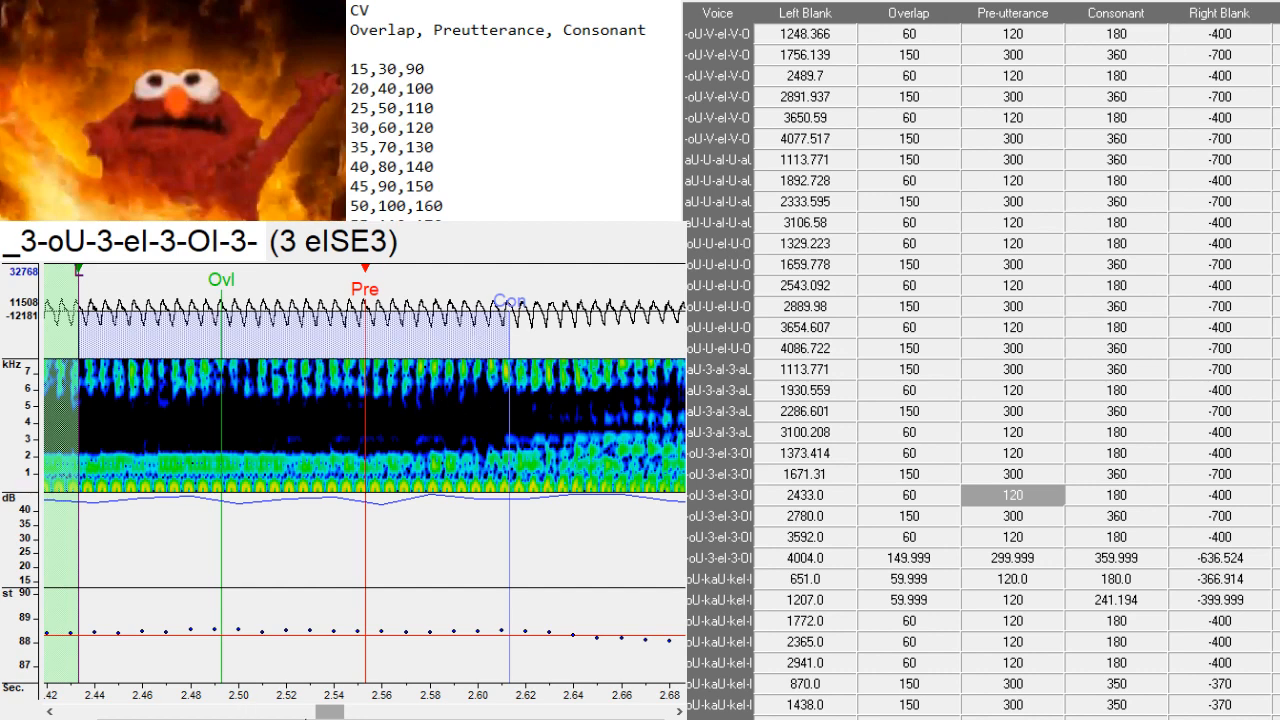
left_click_drag(305, 716, 348, 711)
left_click(473, 462)
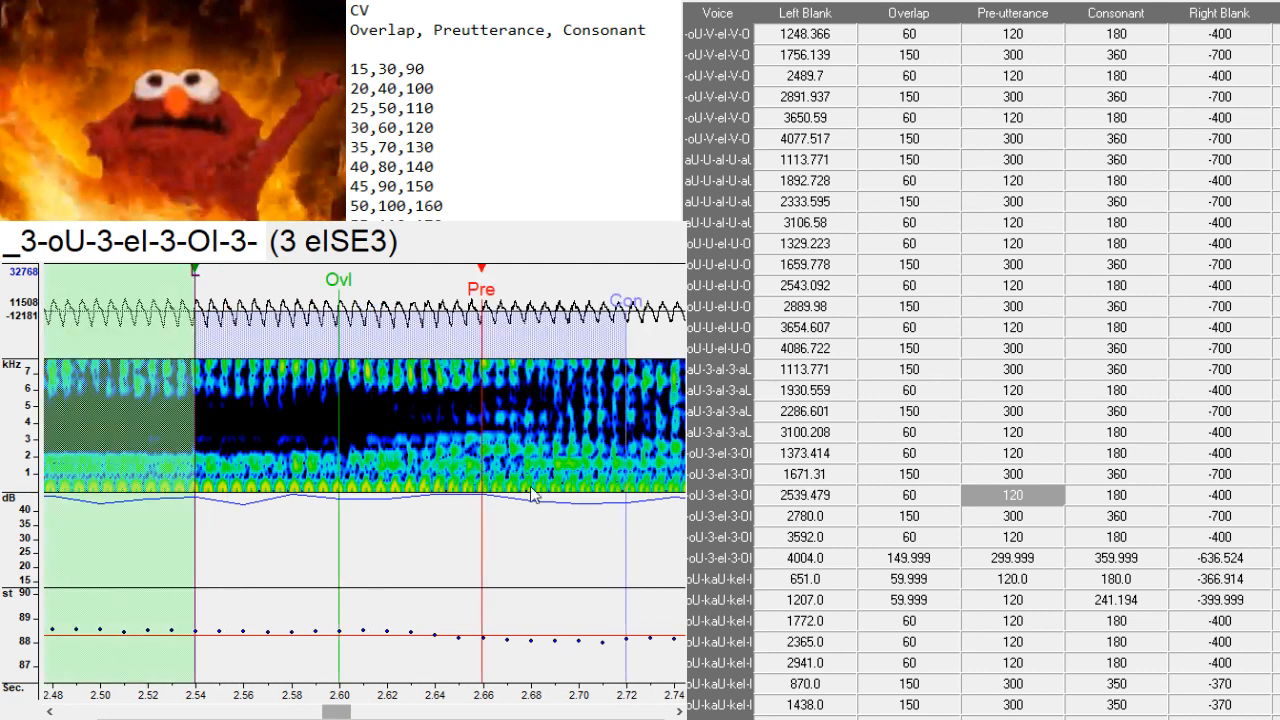
left_click(520, 492)
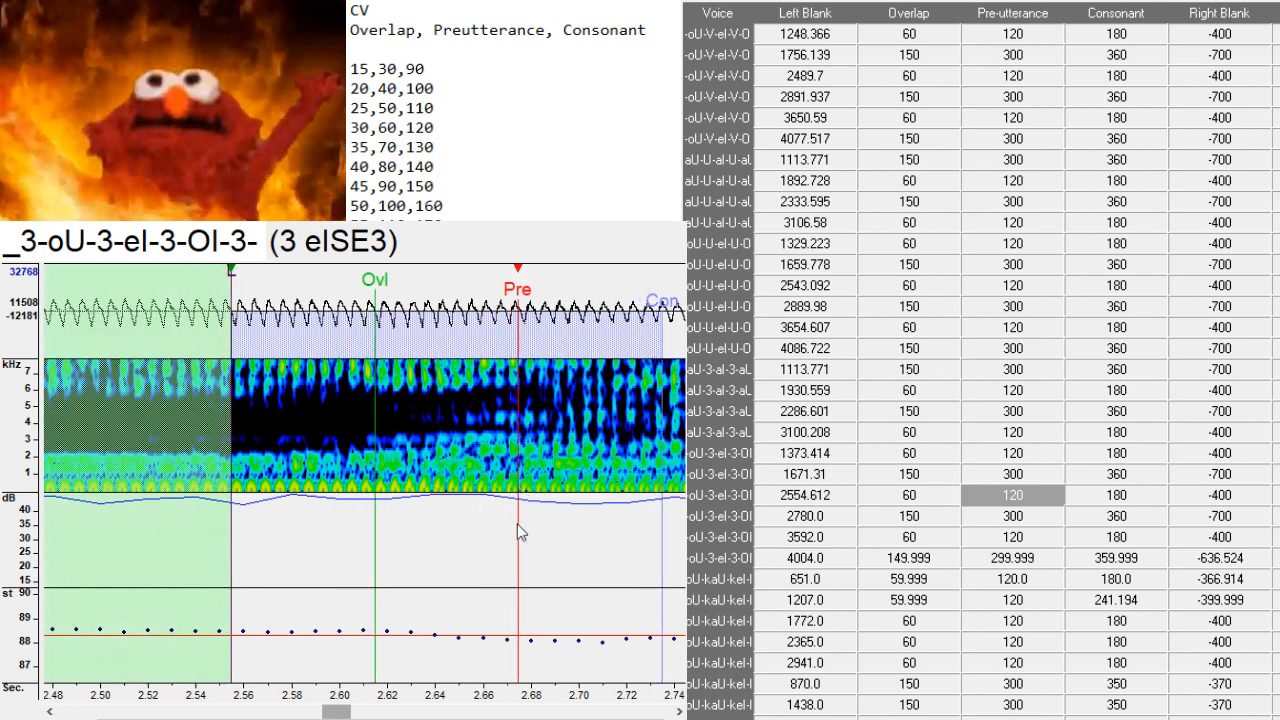
left_click_drag(348, 712, 375, 712)
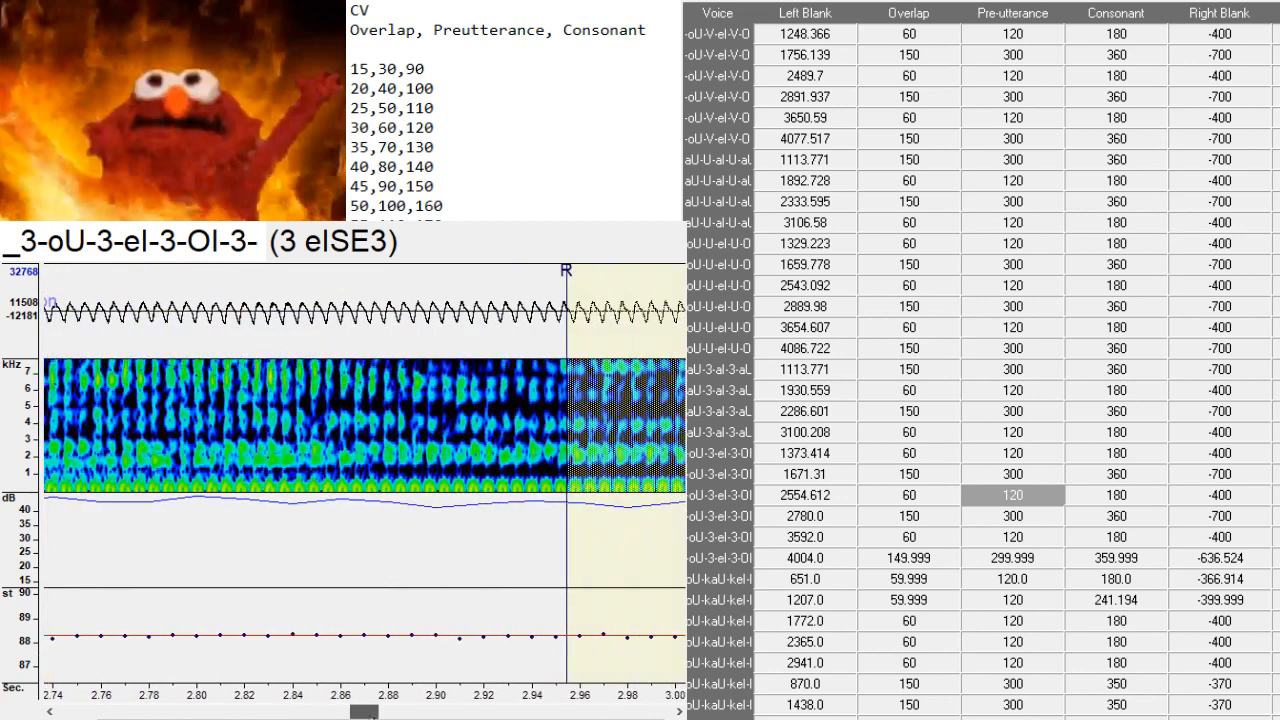
- Move the pre-utterance of "eI 3SE3" to the start of the "3" vowel at about 3.305 s
left_click(1013, 516)
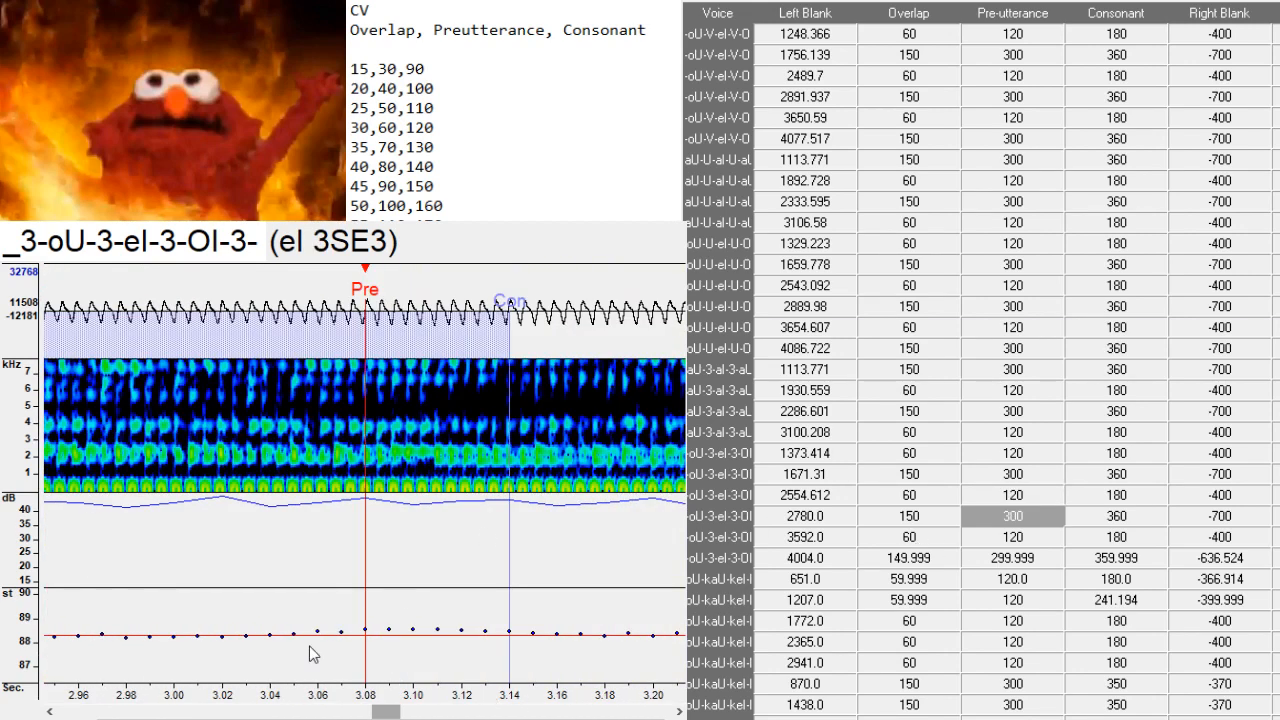
left_click_drag(387, 712, 419, 712)
left_click(318, 481)
- Align the pre-utterance of "3 OISE3" with the start of the "OI" diphthong at about 3.987 s and check the entry's end
key("Down")
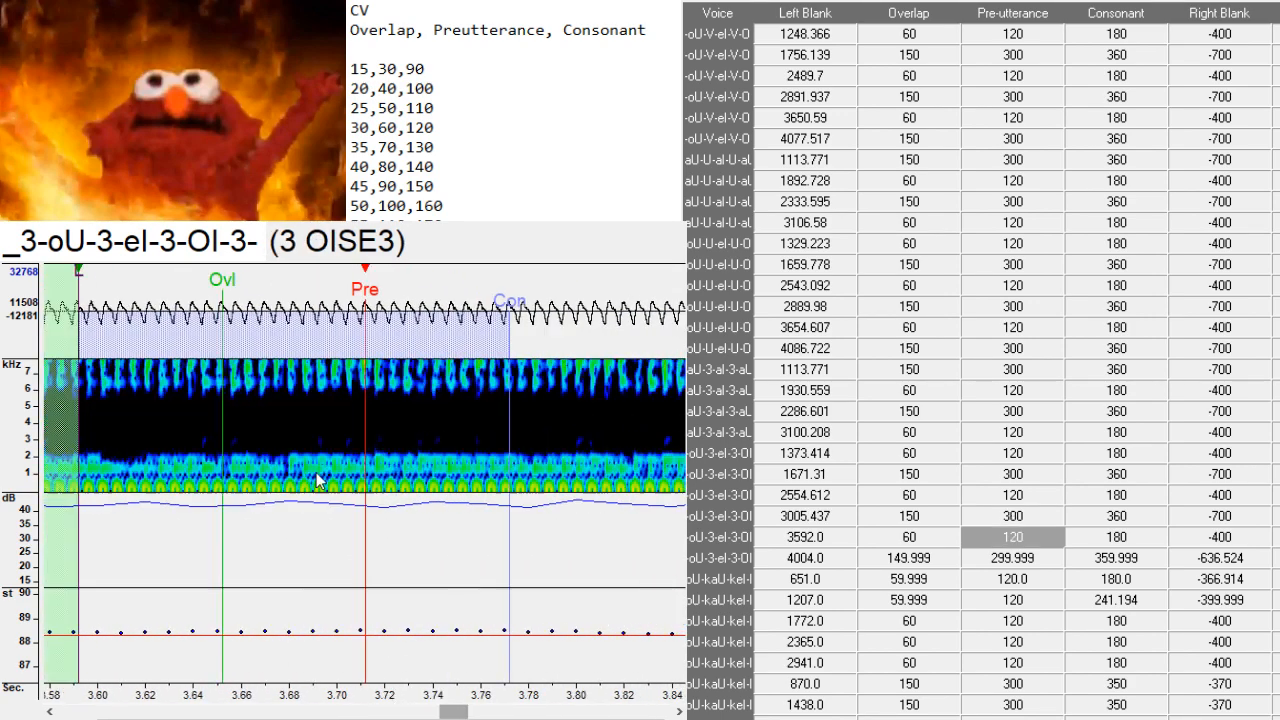
left_click_drag(447, 717, 469, 717)
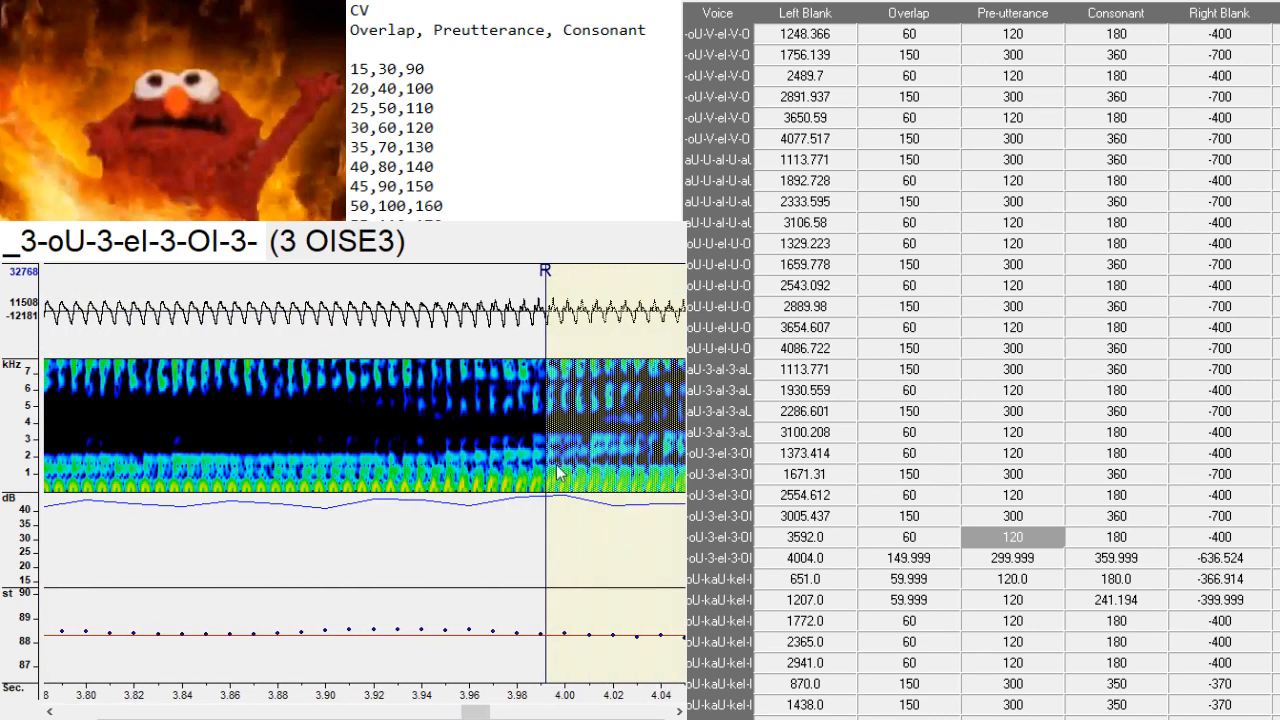
left_click(518, 474)
left_click(535, 478)
left_click(533, 487)
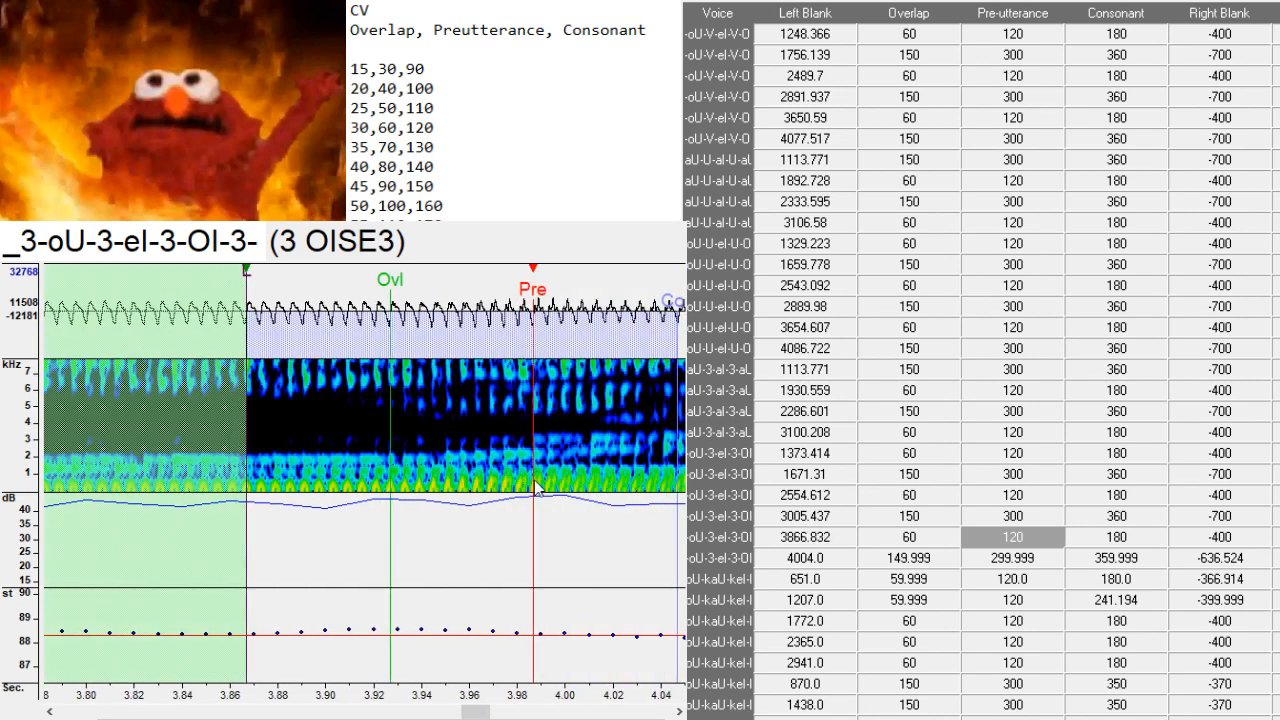
left_click_drag(476, 710, 515, 712)
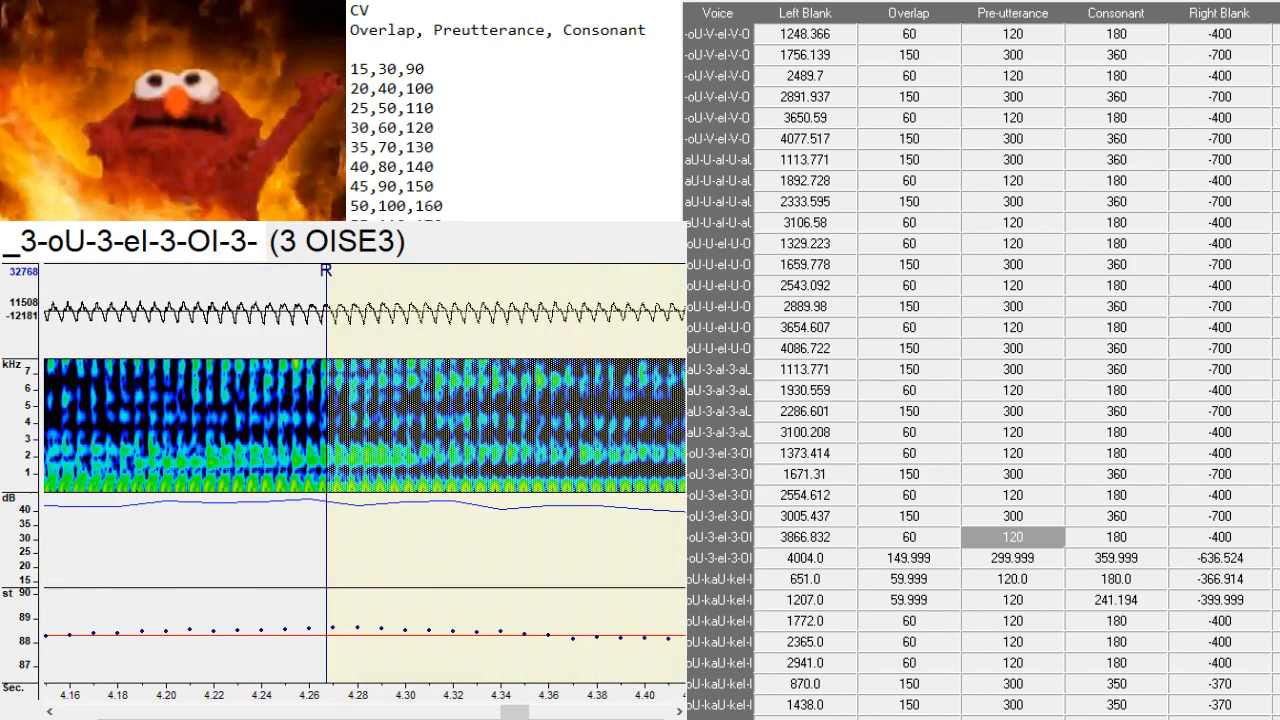
- Align the pre-utterance of "OI 3SE3" with the transition into the "3" vowel at about 4.552 s and check the entry's end
left_click(1013, 558)
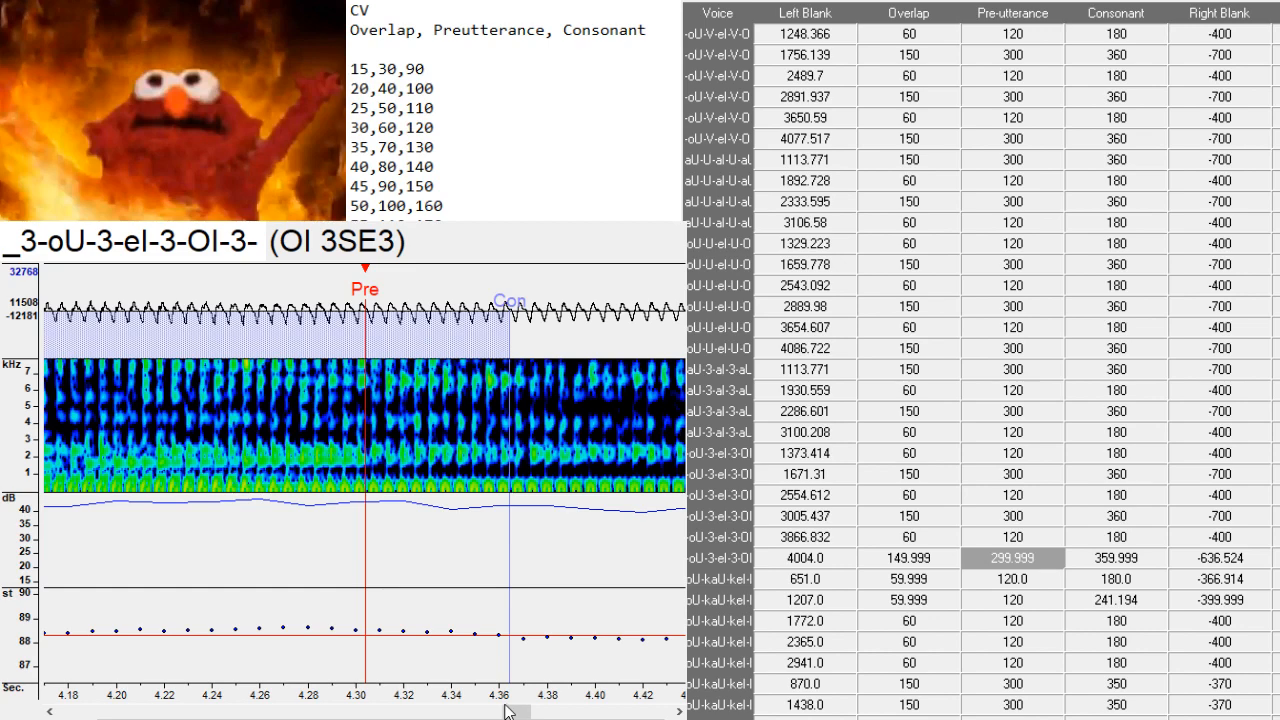
left_click_drag(508, 712, 534, 712)
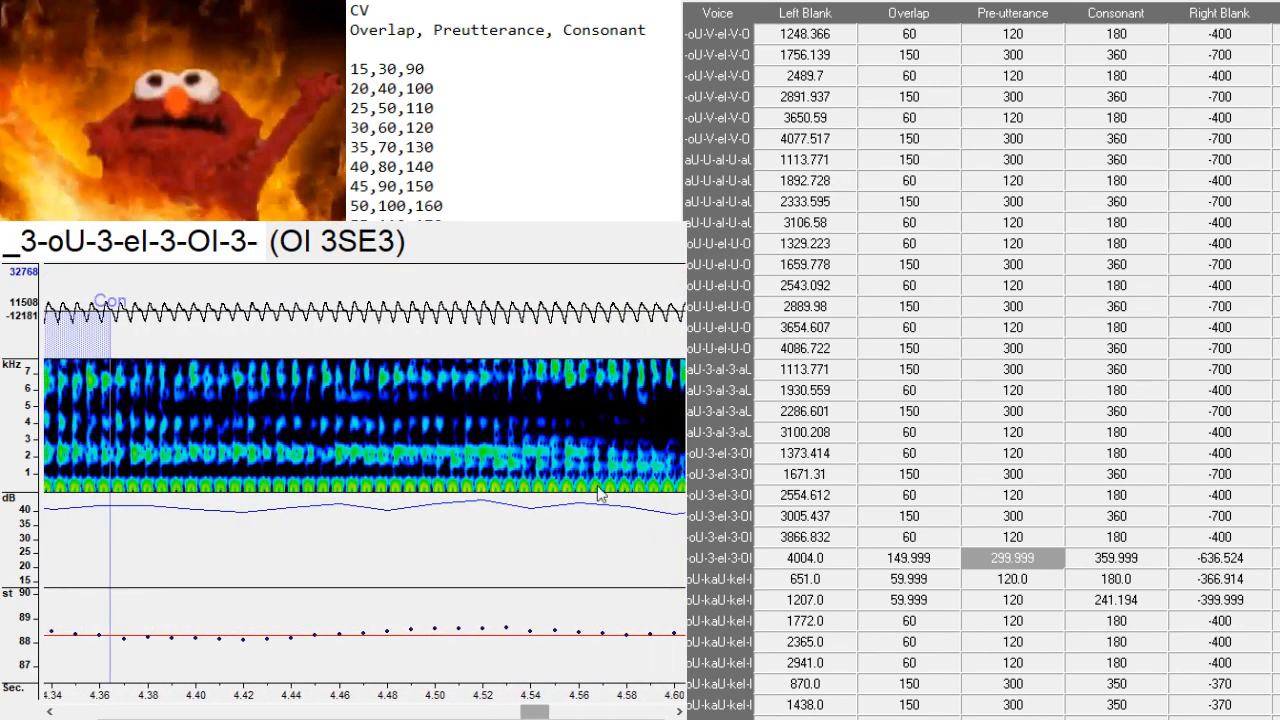
left_click_drag(572, 482, 558, 482)
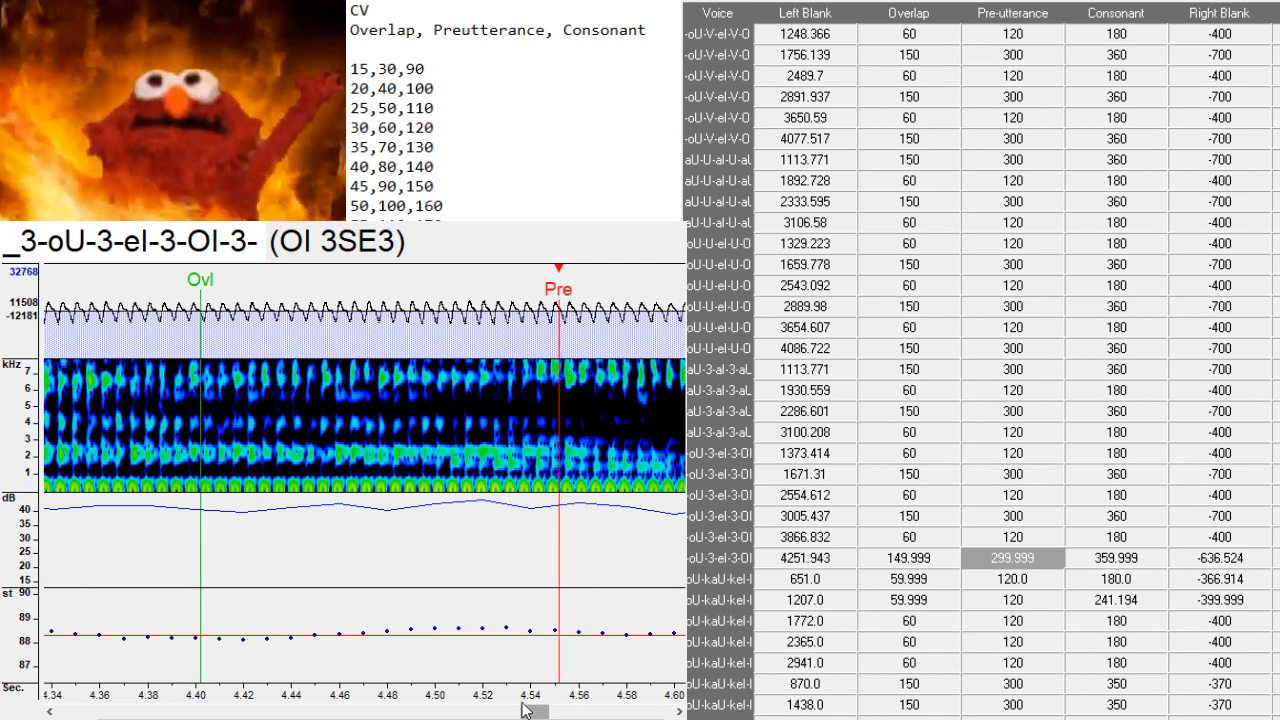
left_click_drag(523, 711, 565, 711)
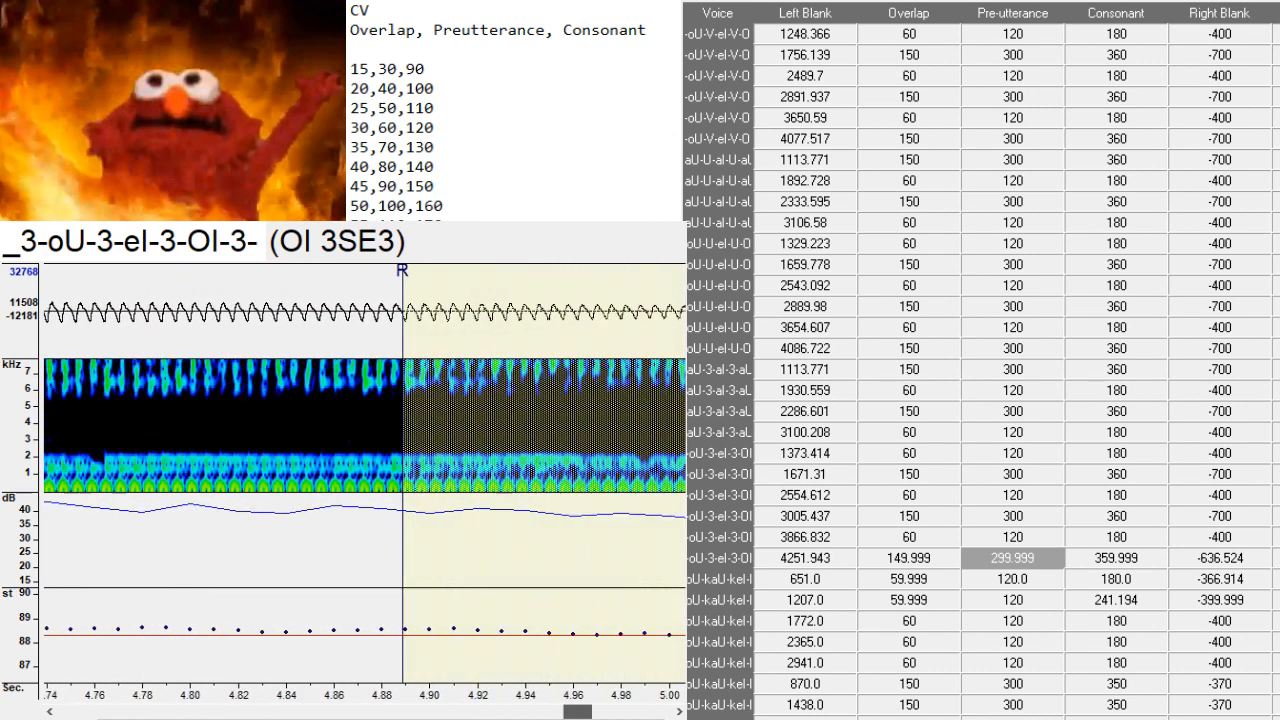
- Set the pre-utterance of "kaISE3" at the vowel onset at about 0.756 s and bring up the "koUSE3" entry
left_click(1013, 579)
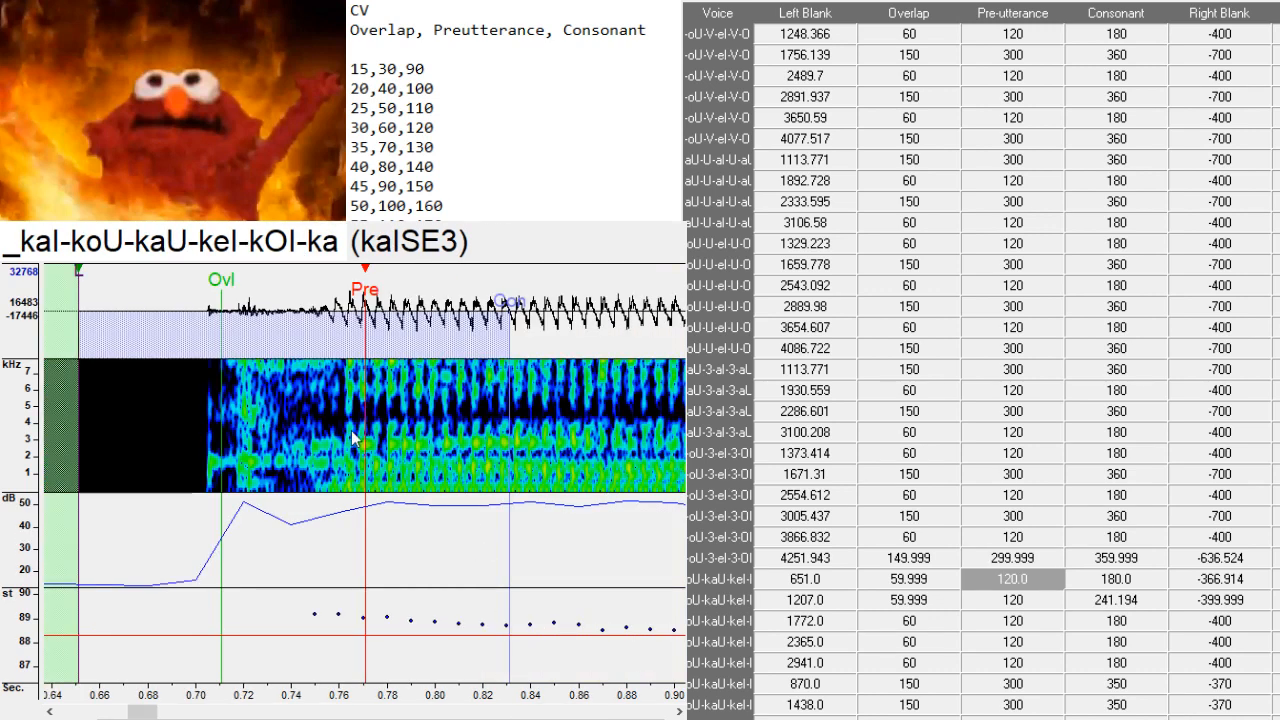
left_click_drag(365, 487, 330, 485)
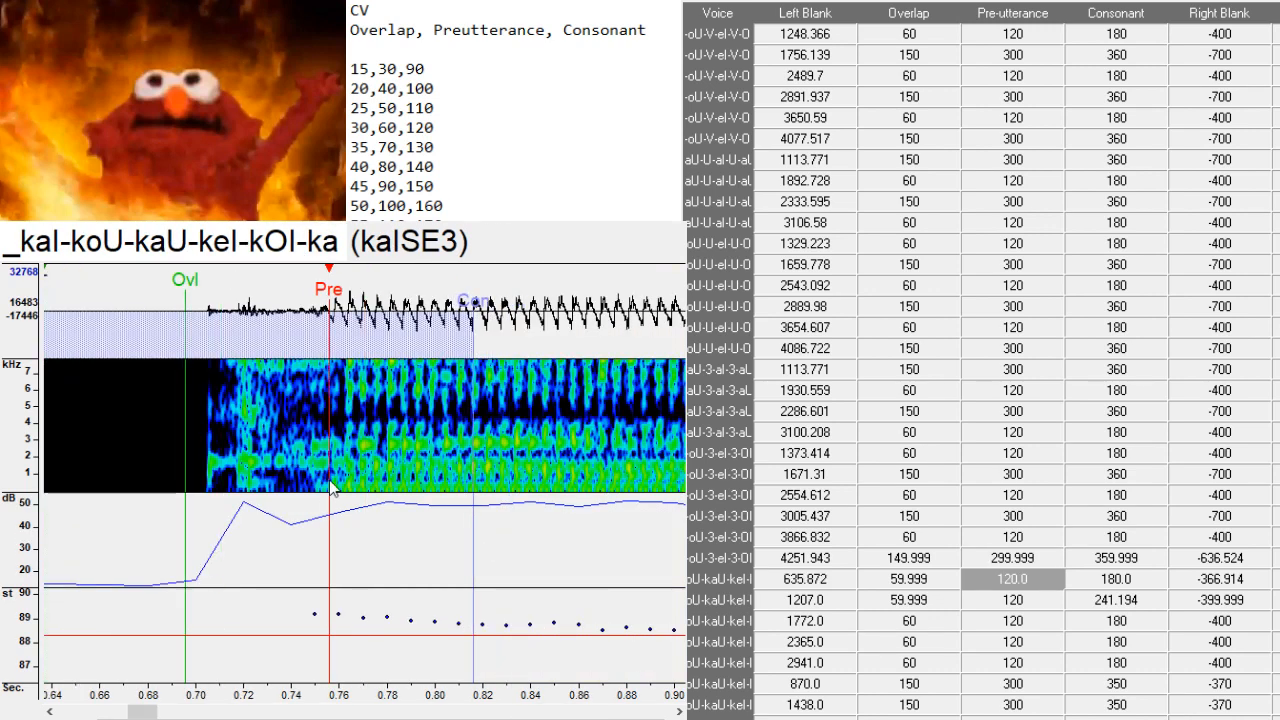
key("Down")
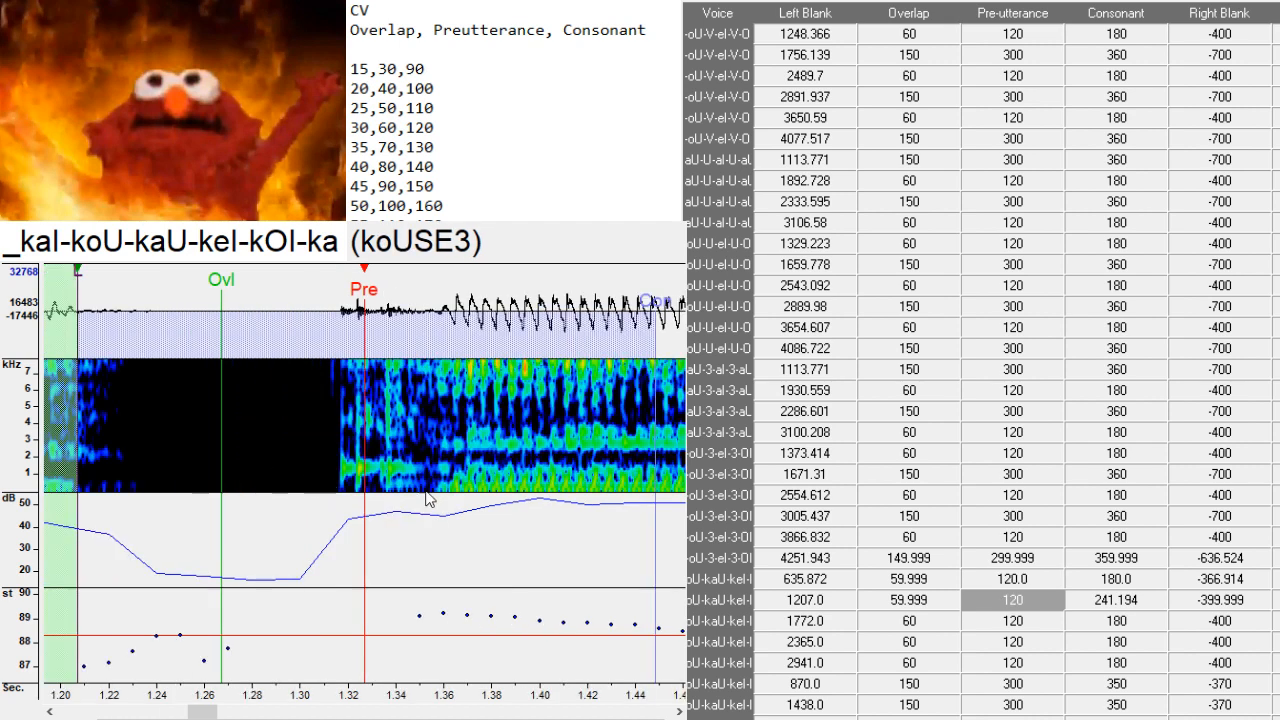
- Align the pre-utterances of "koUSE3" and "kaUSE3" with their vowel onsets at about 1.364 s and 1.961 s
left_click_drag(428, 497, 533, 487)
key("Down")
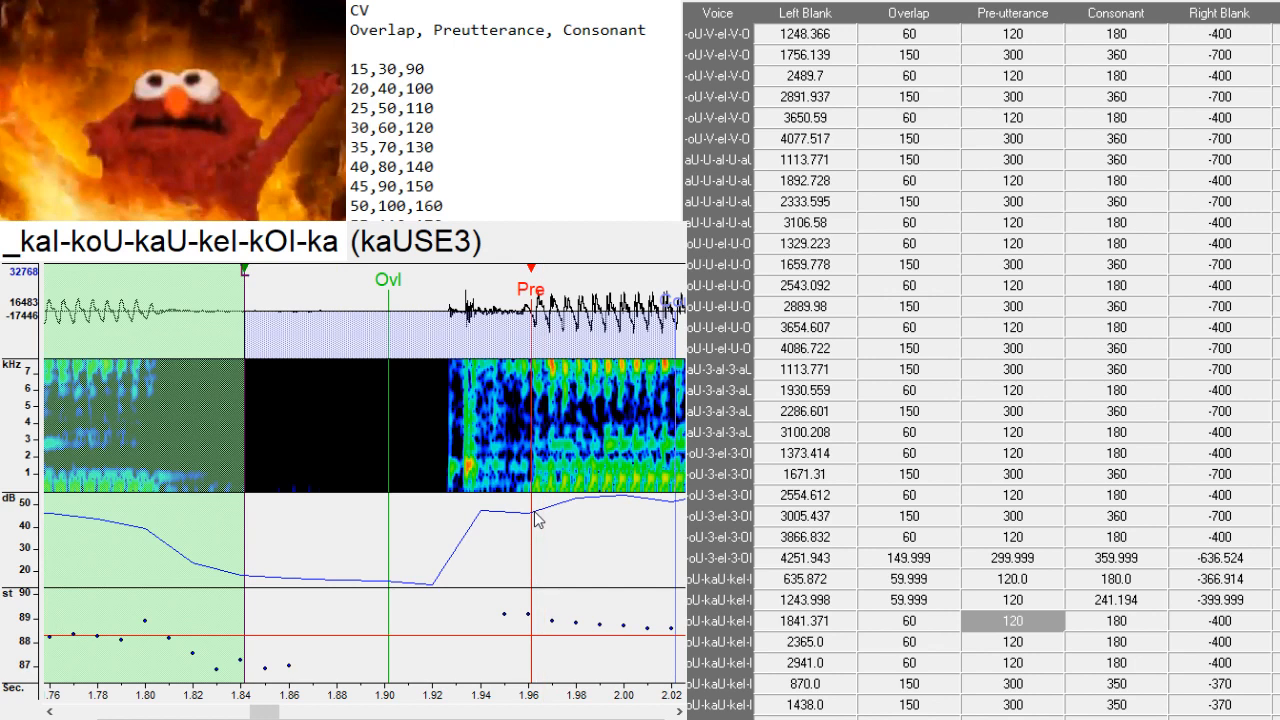
- Set the pre-utterance of "keISE3" at the vowel onset at about 2.571 s
key("Down")
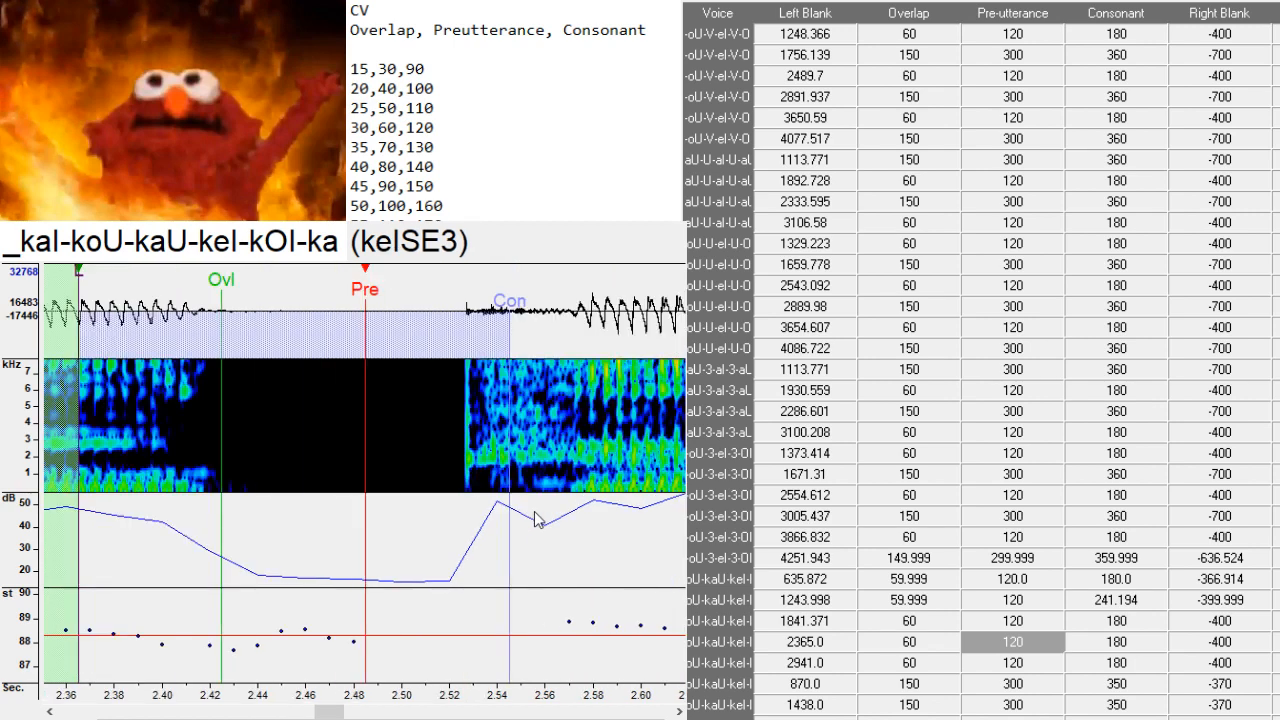
left_click(571, 512)
left_click(576, 503)
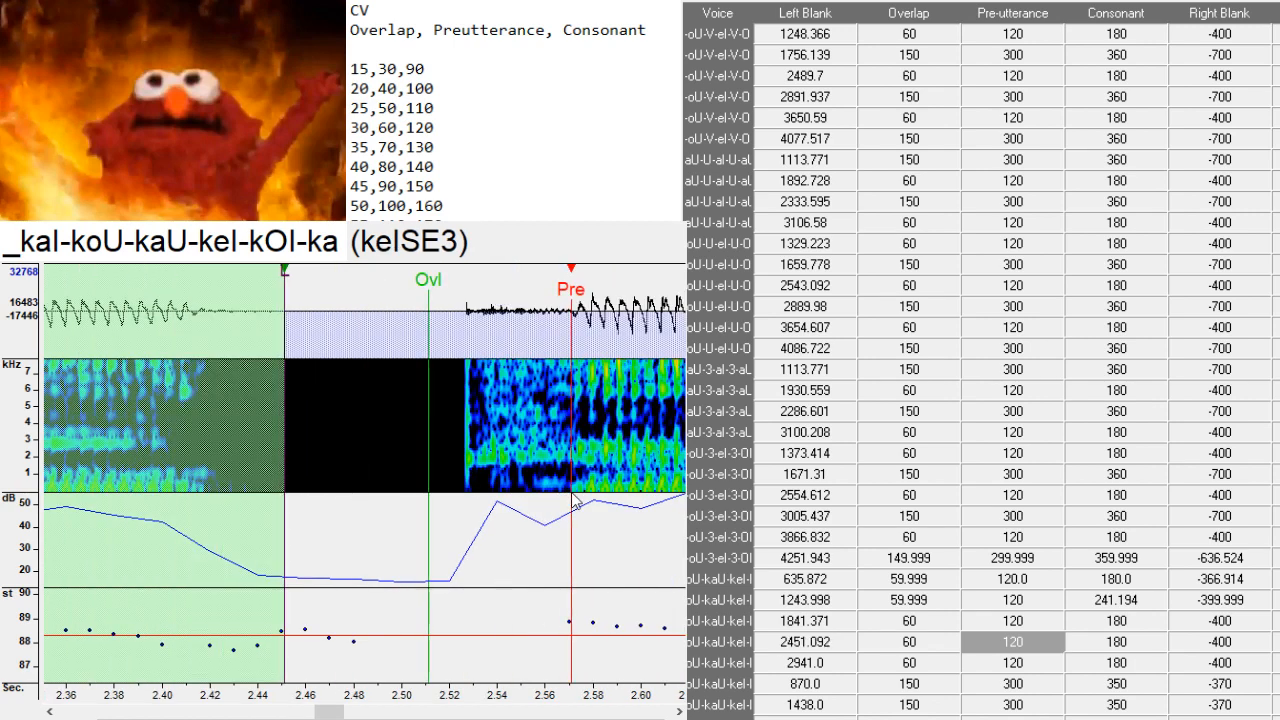
- Align the pre-utterance of "kOISE3" with the start of the diphthong at about 3.175 s and check the markers around it
key("Down")
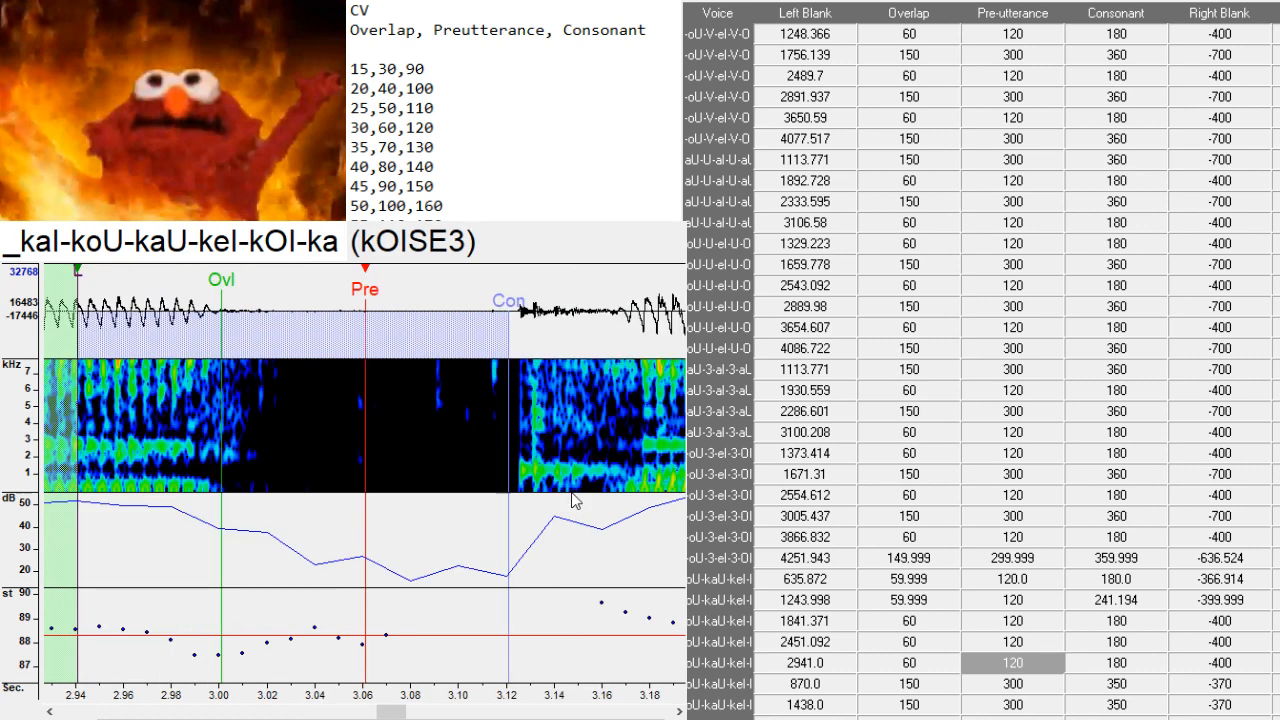
left_click(644, 487)
left_click(640, 488)
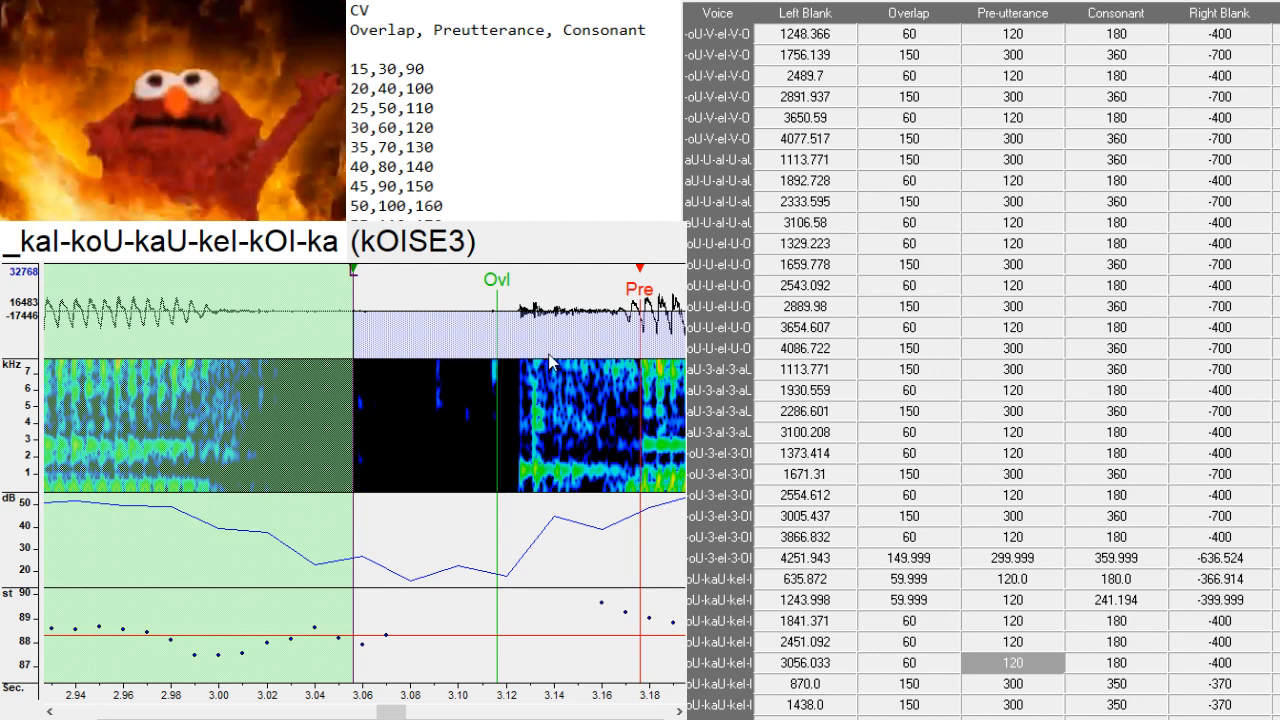
left_click(408, 715)
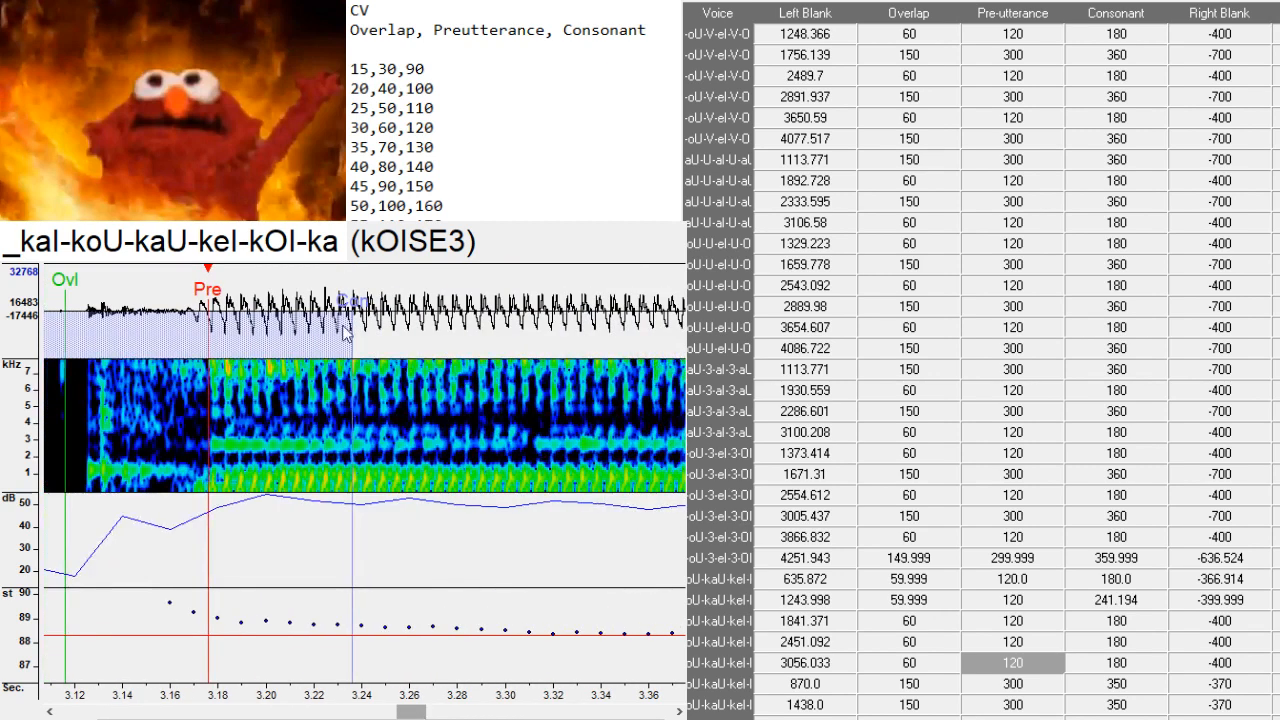
left_click(206, 489)
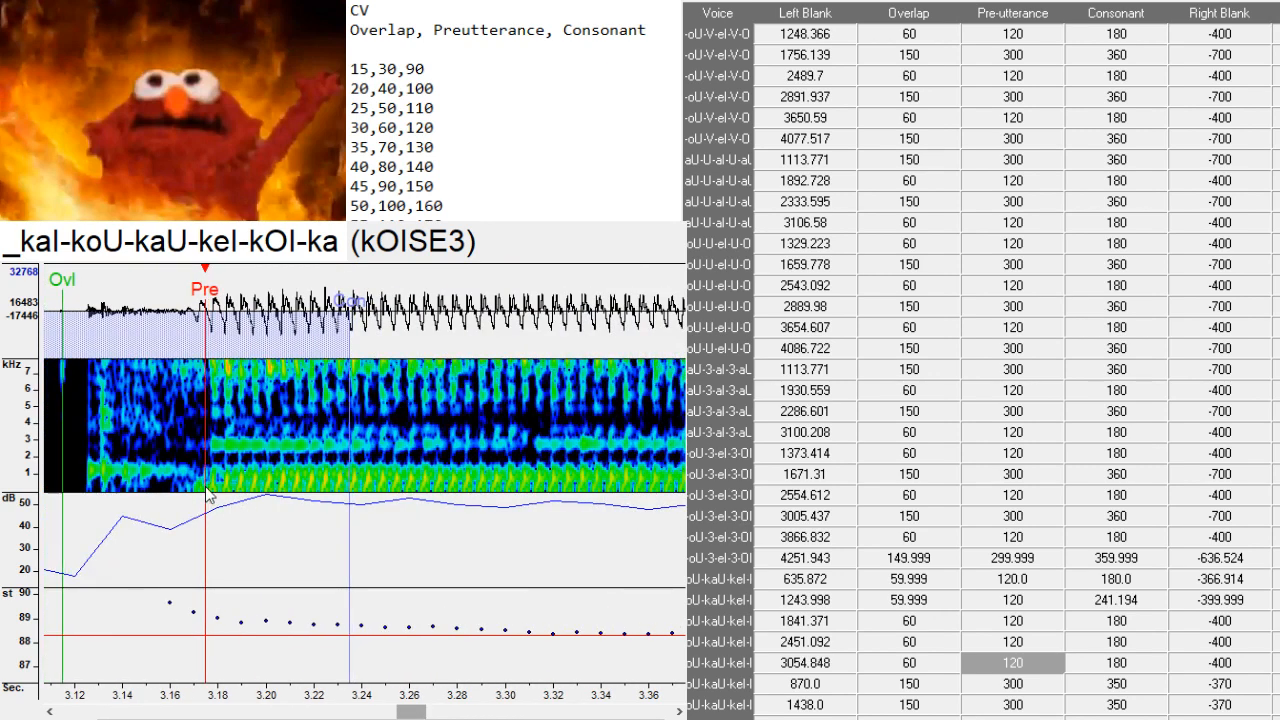
left_click(210, 489)
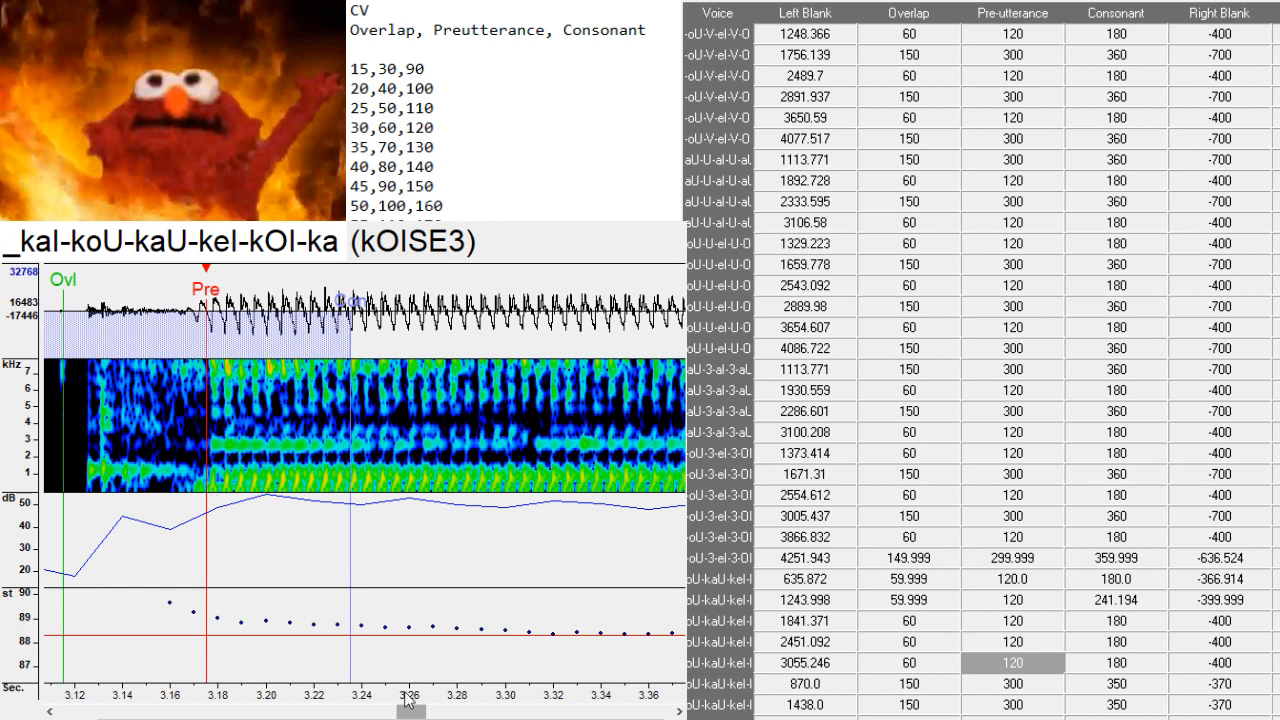
left_click_drag(406, 712, 392, 713)
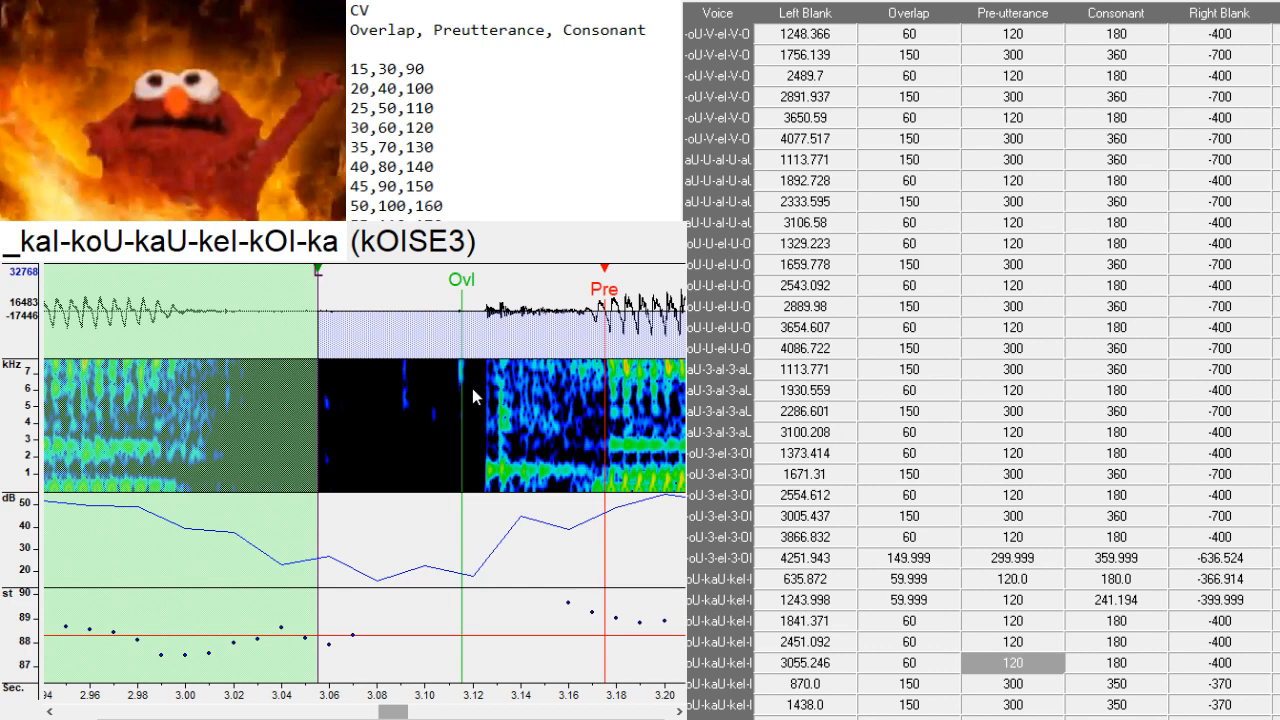
- Move the pre-utterance of "aI kSE3" to the end of the diphthong at about 1.206 s and check the entry's end
key("Down")
left_click(444, 485)
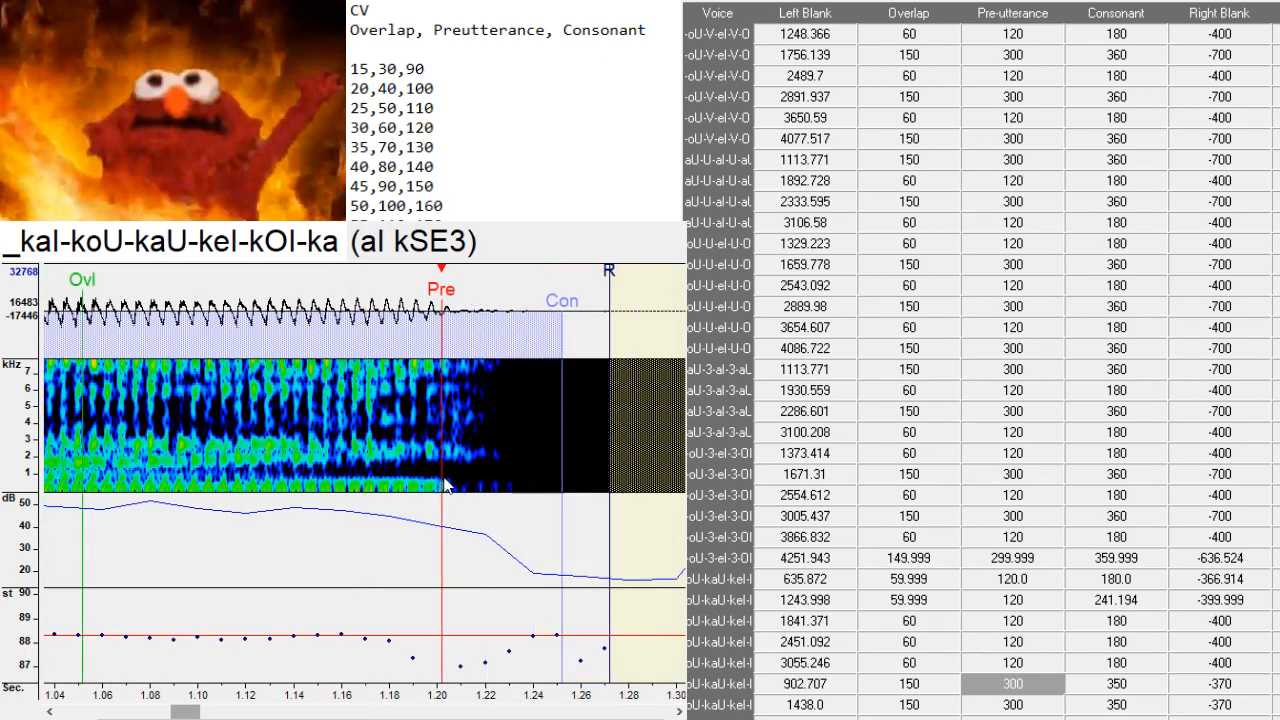
left_click_drag(446, 485, 455, 488)
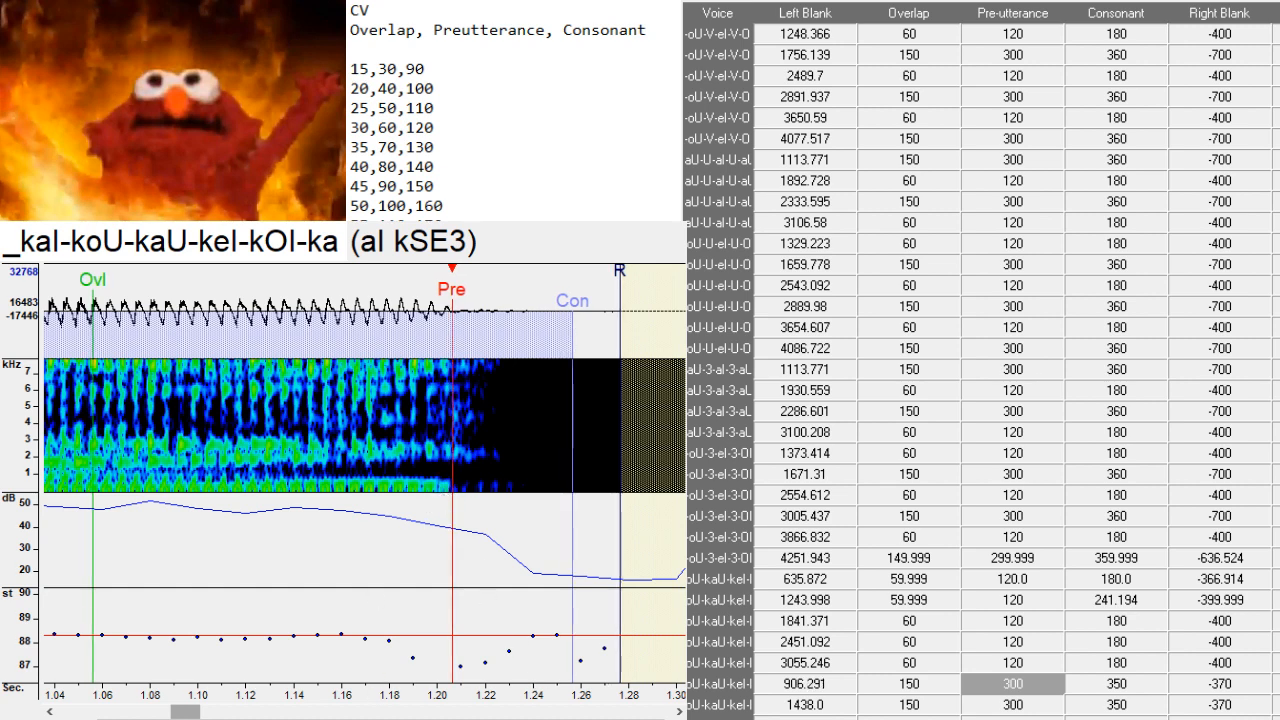
left_click_drag(189, 712, 200, 712)
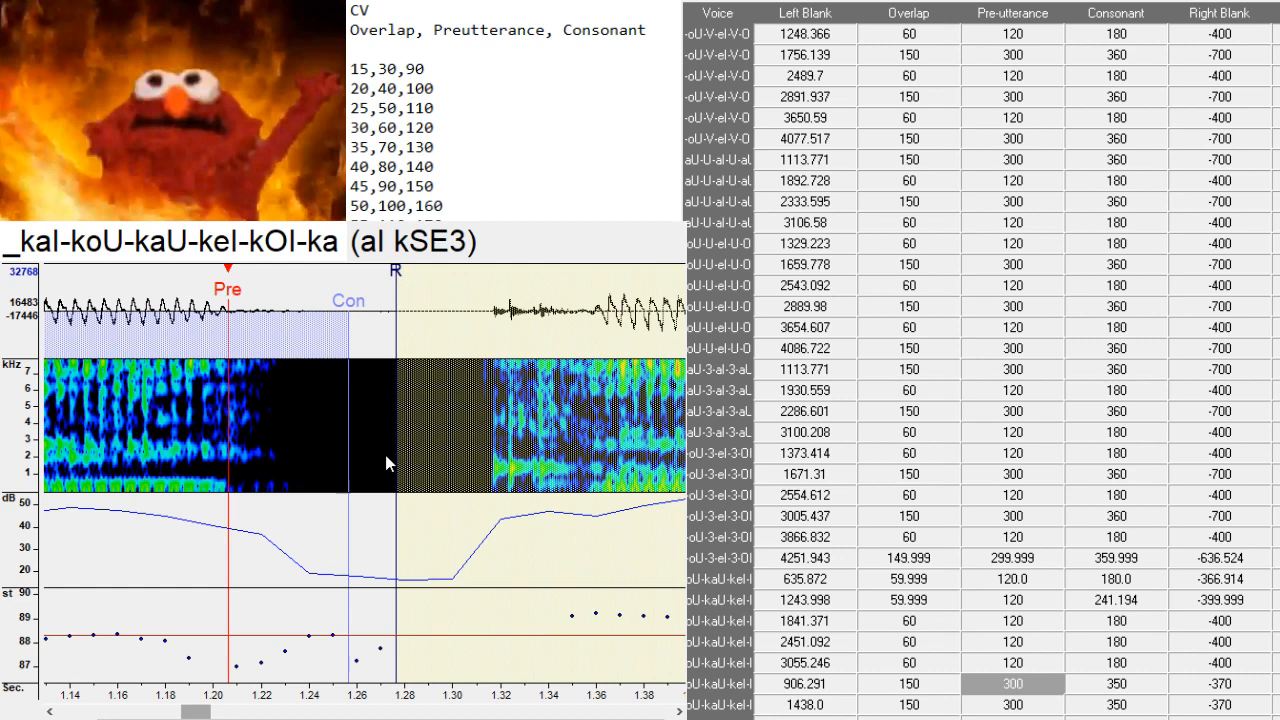
- Set the pre-utterance of "oU kSE3" at the end of the diphthong at about 1.807 s and check the entry's end
key("Down")
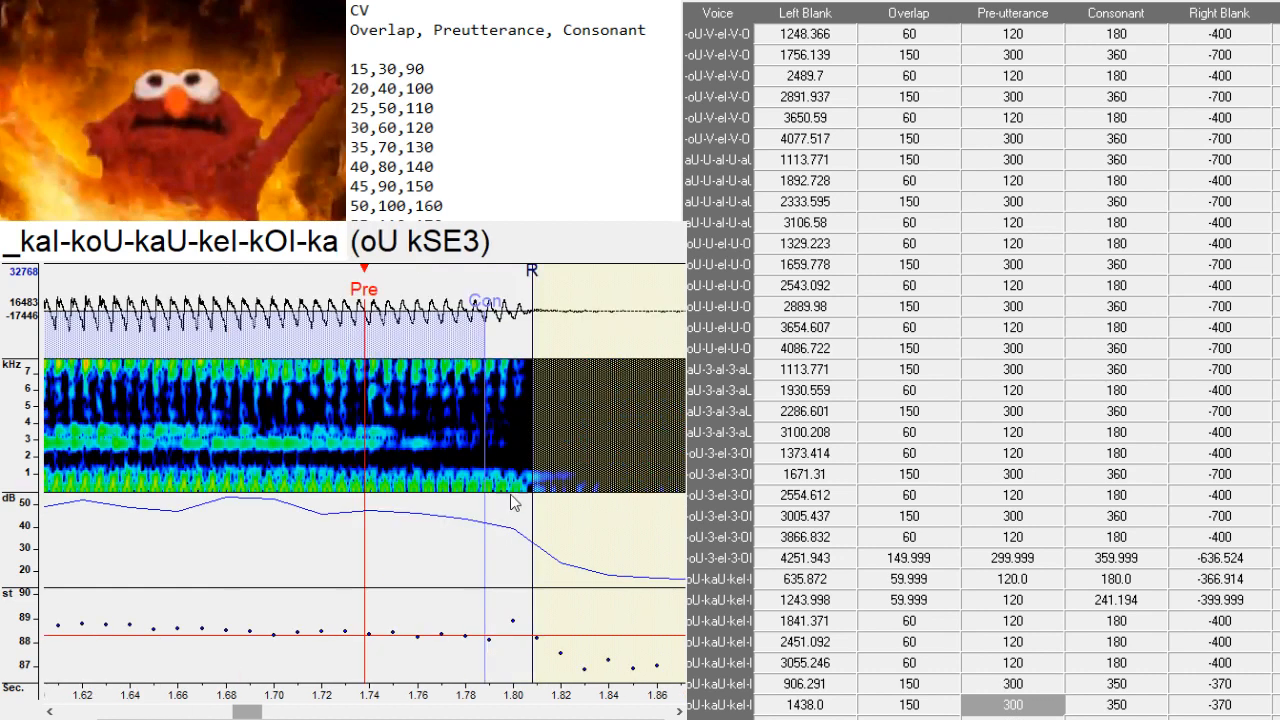
key("F3")
left_click_drag(257, 714, 265, 716)
- Place the pre-utterance of "aU kSE3" where the diphthong fades at about 2.417 s and check that the end precedes the "k"
key("Down")
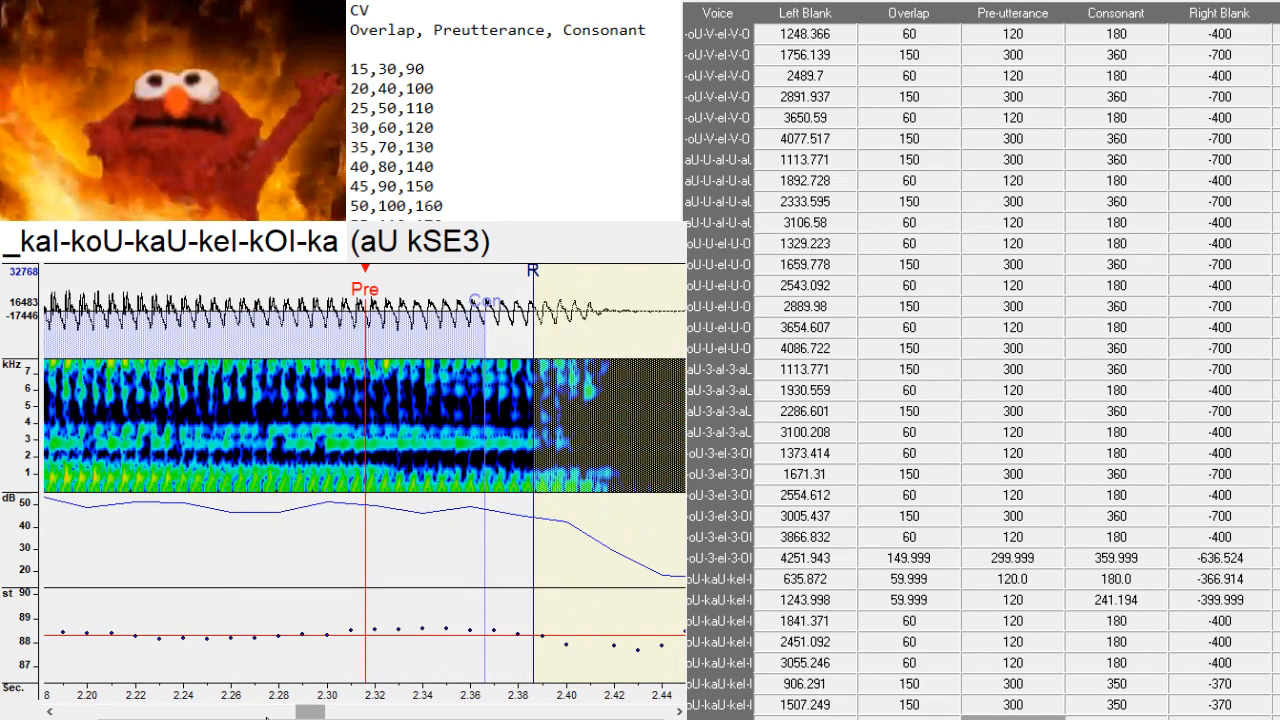
key("F3")
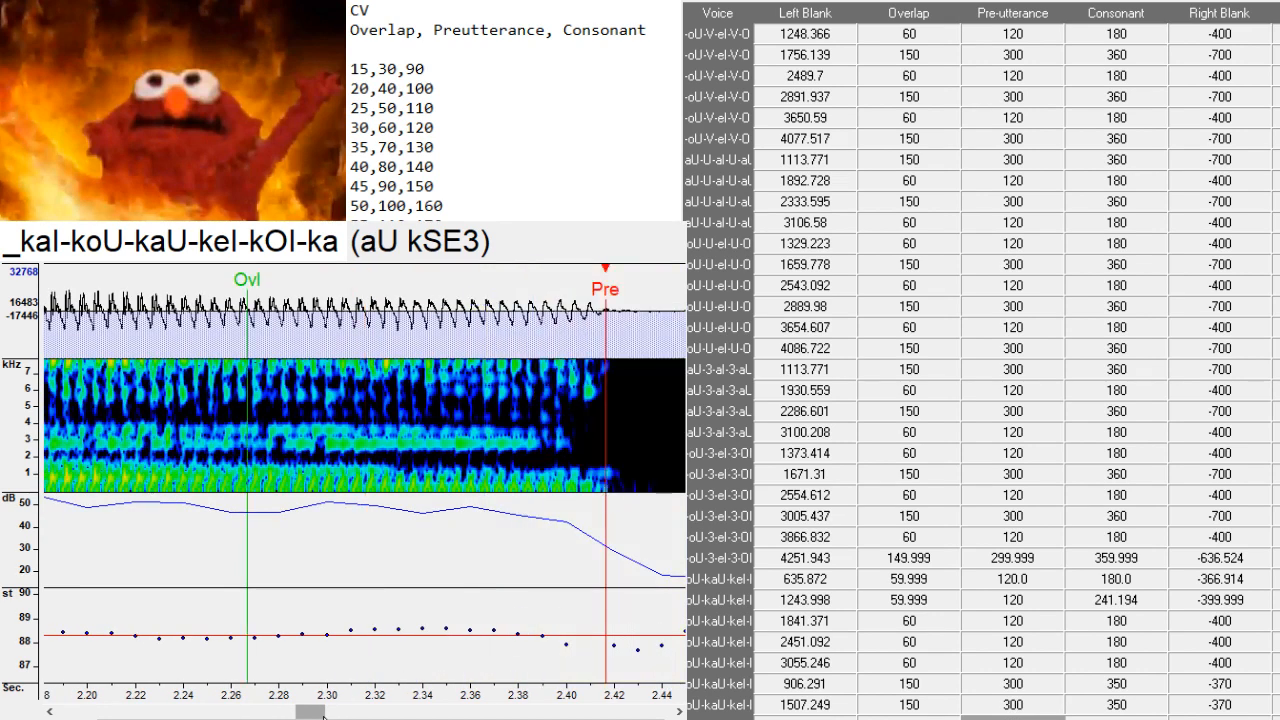
mouse_move(322, 714)
left_mouse_down()
mouse_move(305, 714)
mouse_move(345, 714)
left_mouse_up()
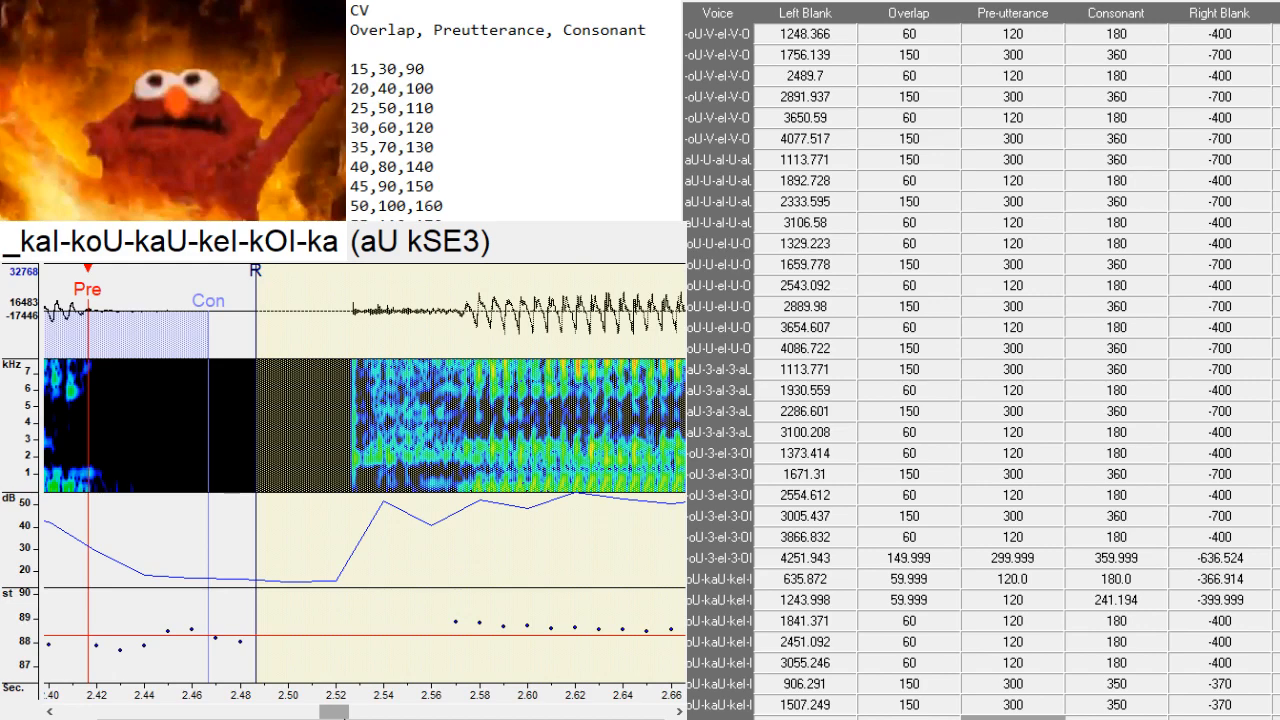
- Check the end of "eI kSE3" and align the pre-utterance of "OI kSE3" with the diphthong's end at about 3.618 s
key("Down")
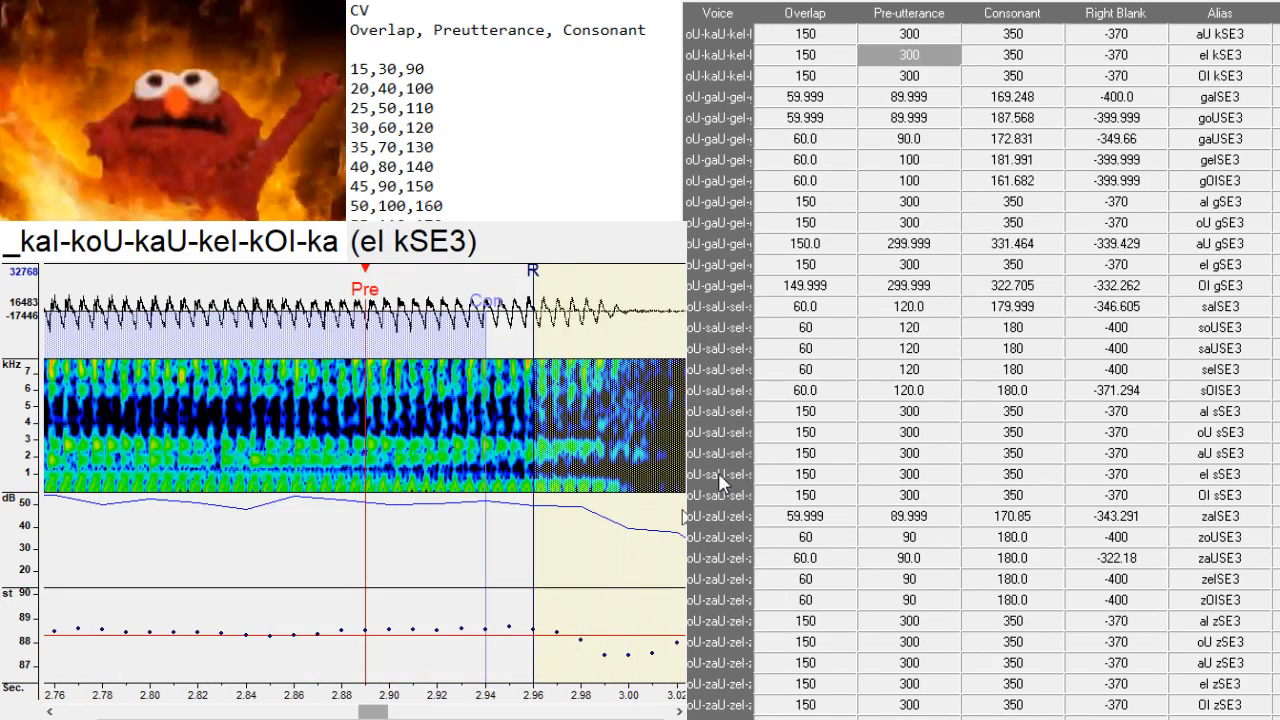
left_click_drag(373, 712, 400, 712)
key("Down")
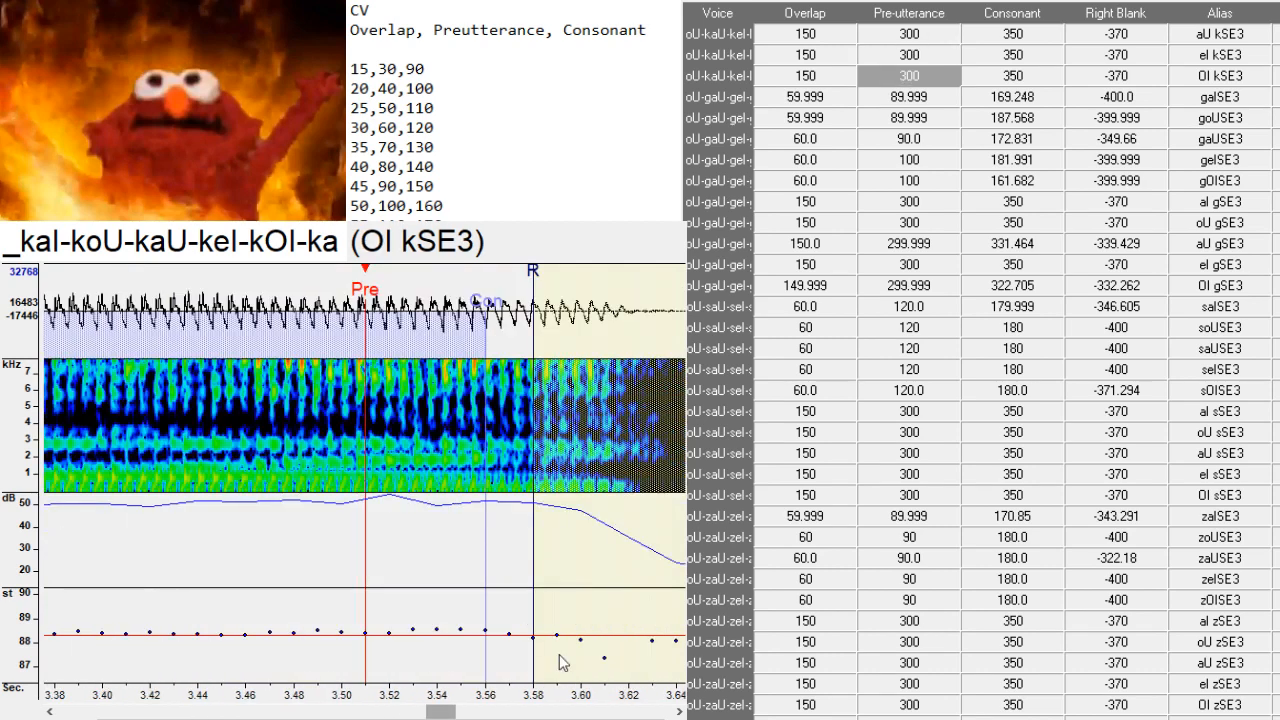
key("F3")
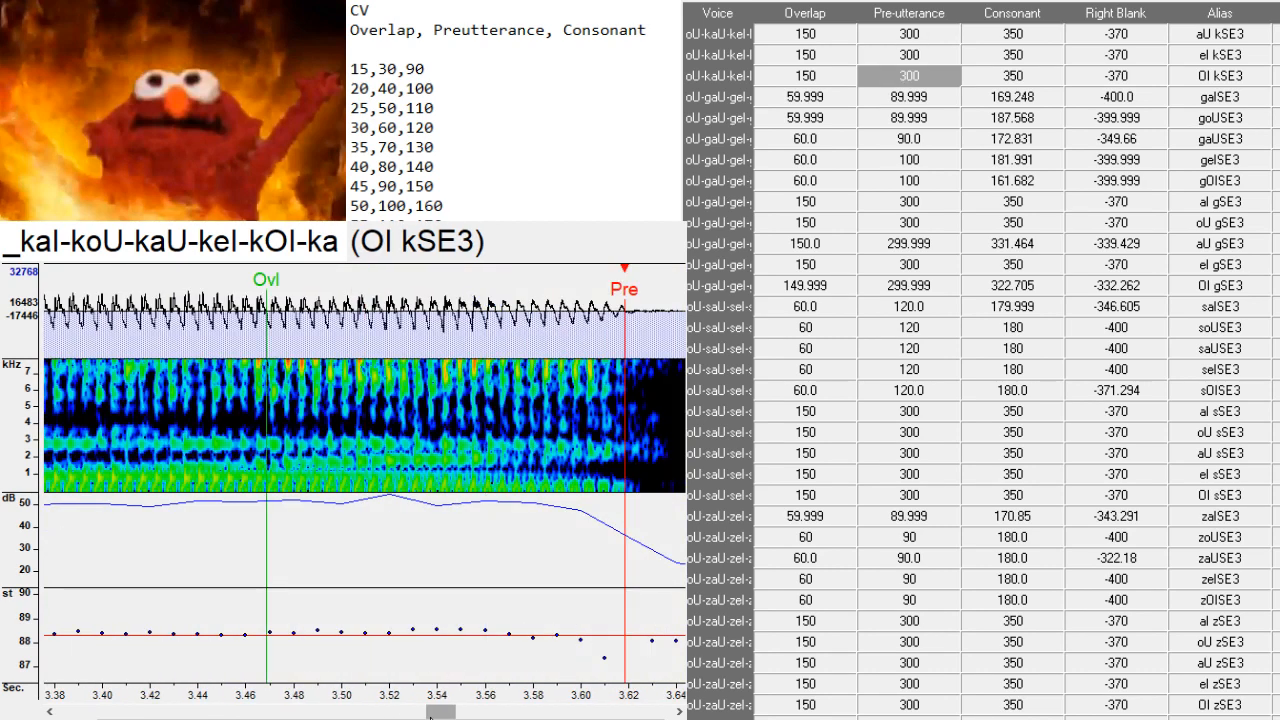
left_click_drag(431, 716, 449, 712)
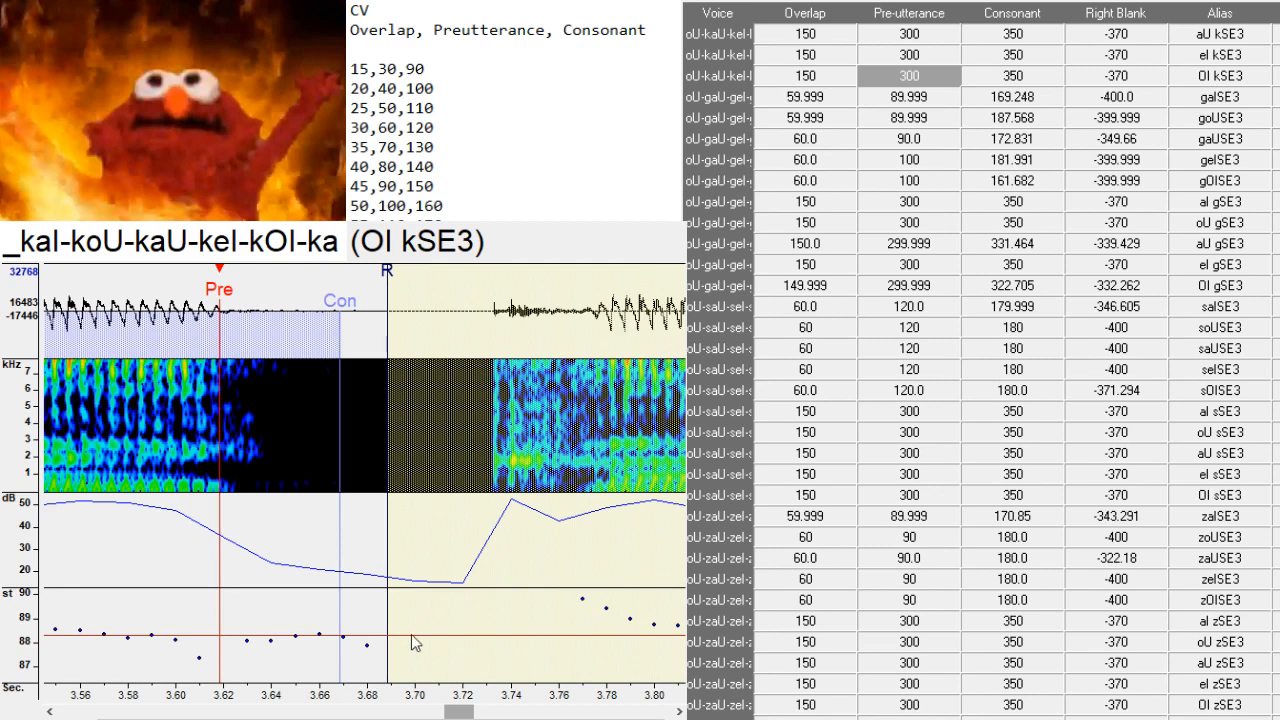
- Align the pre-utterance of "gaISE3" with the vowel onset at about 0.759 s and check the entry's start
key("Down")
key("F3")
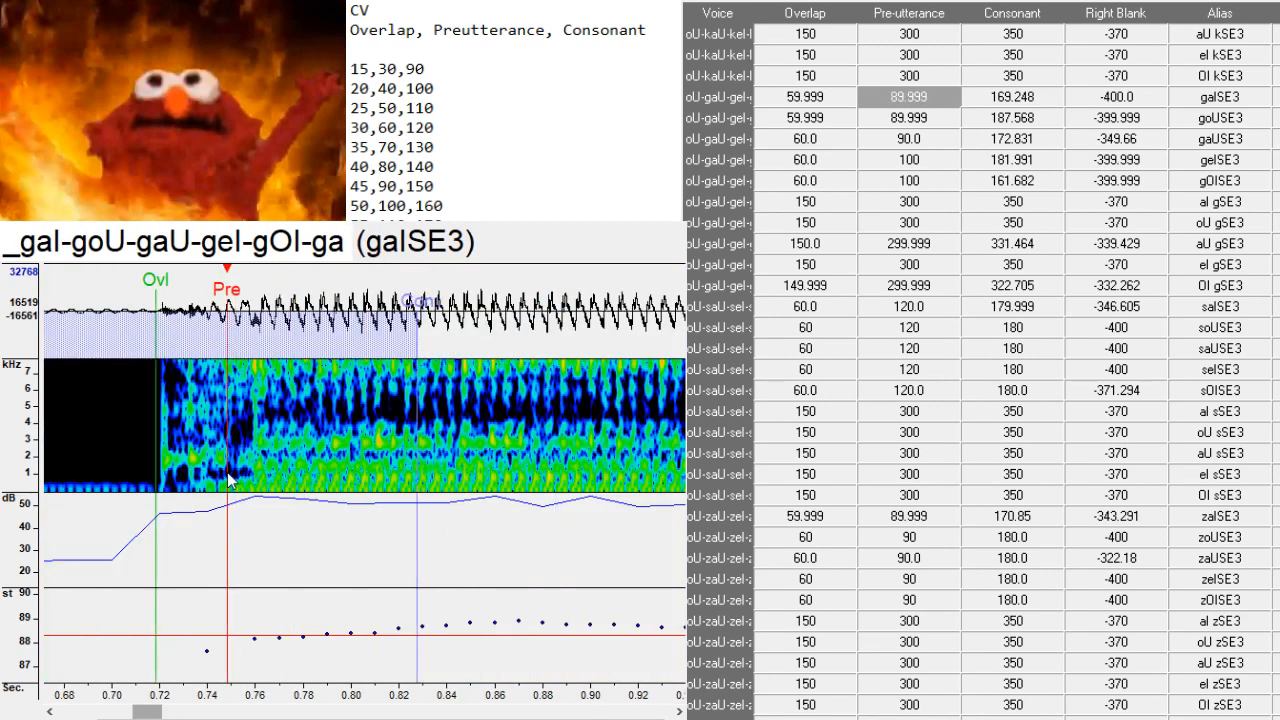
key("F3")
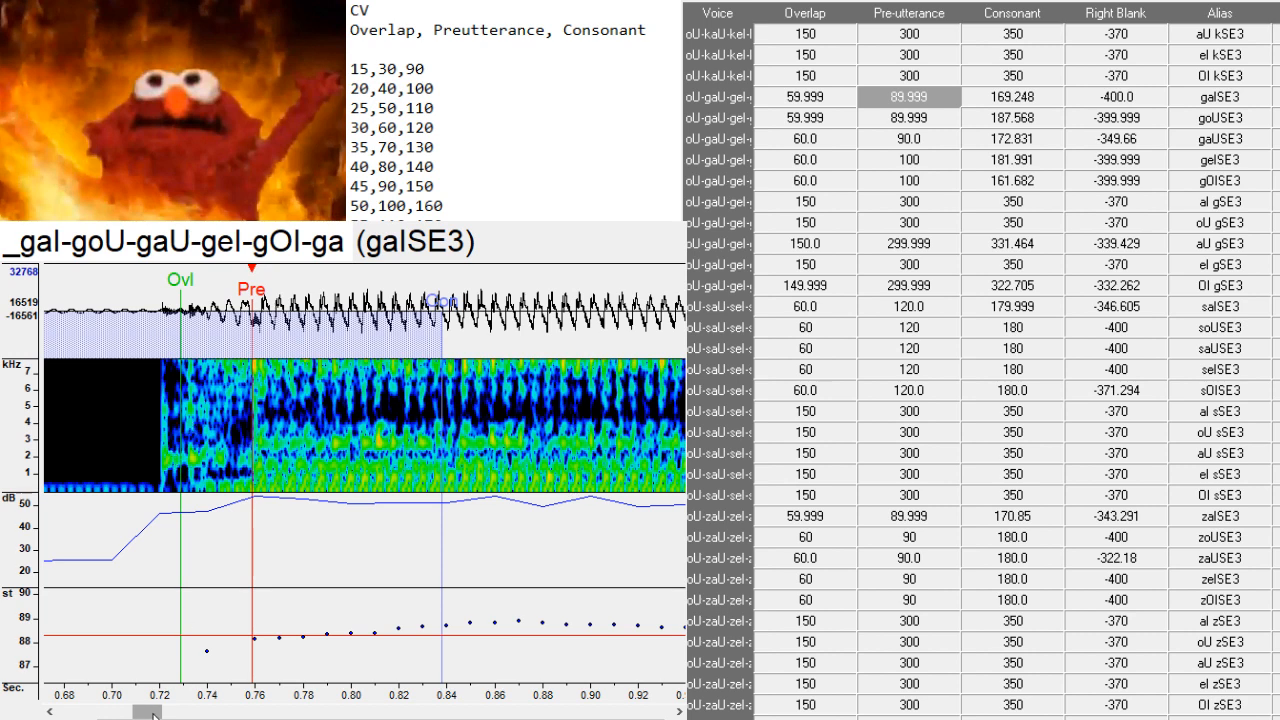
left_click_drag(152, 712, 145, 712)
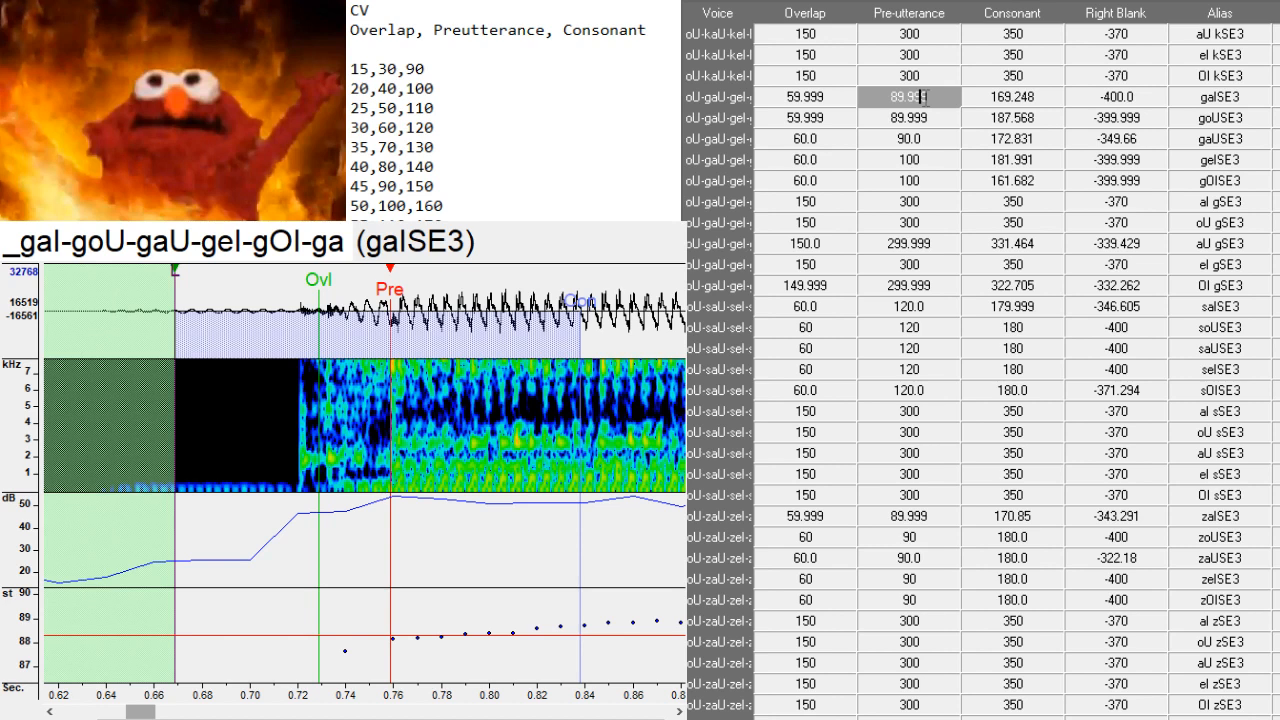
- Change the pre-utterance value of "gaISE3" to 100 and shift its markers so the pre-utterance sits at about 0.752 s
double_click(925, 97)
type("100")
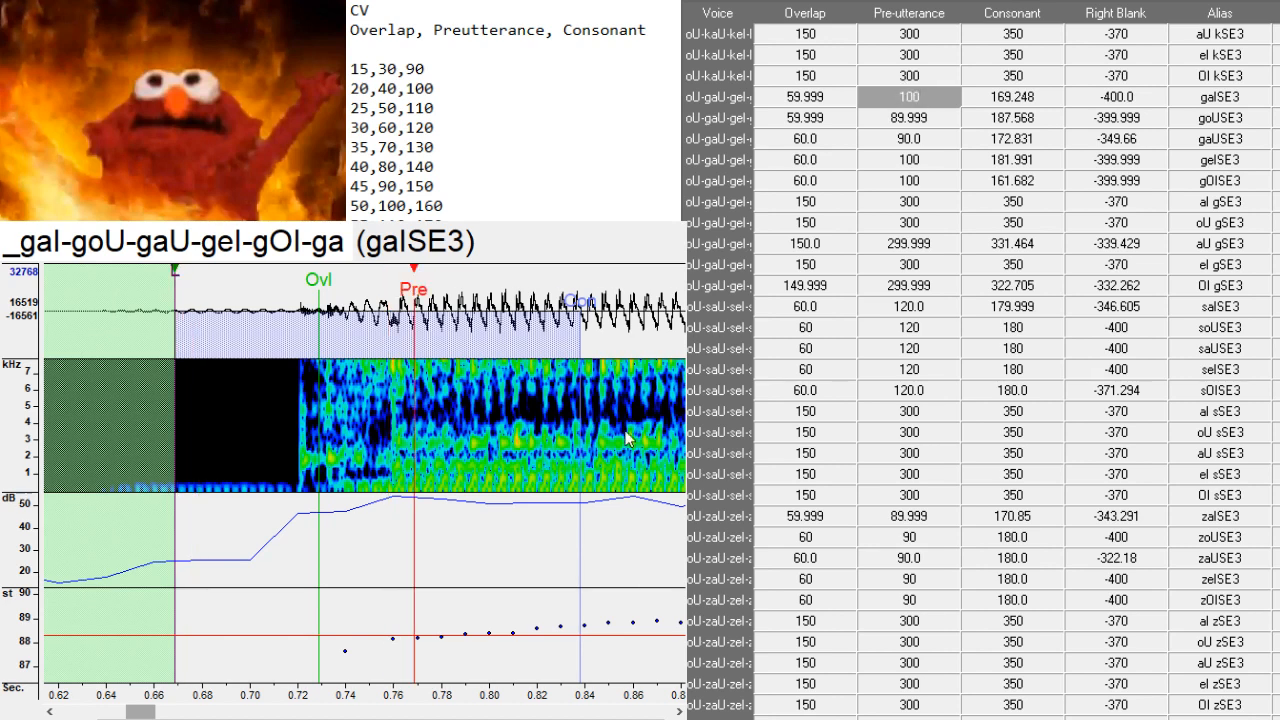
key("Return")
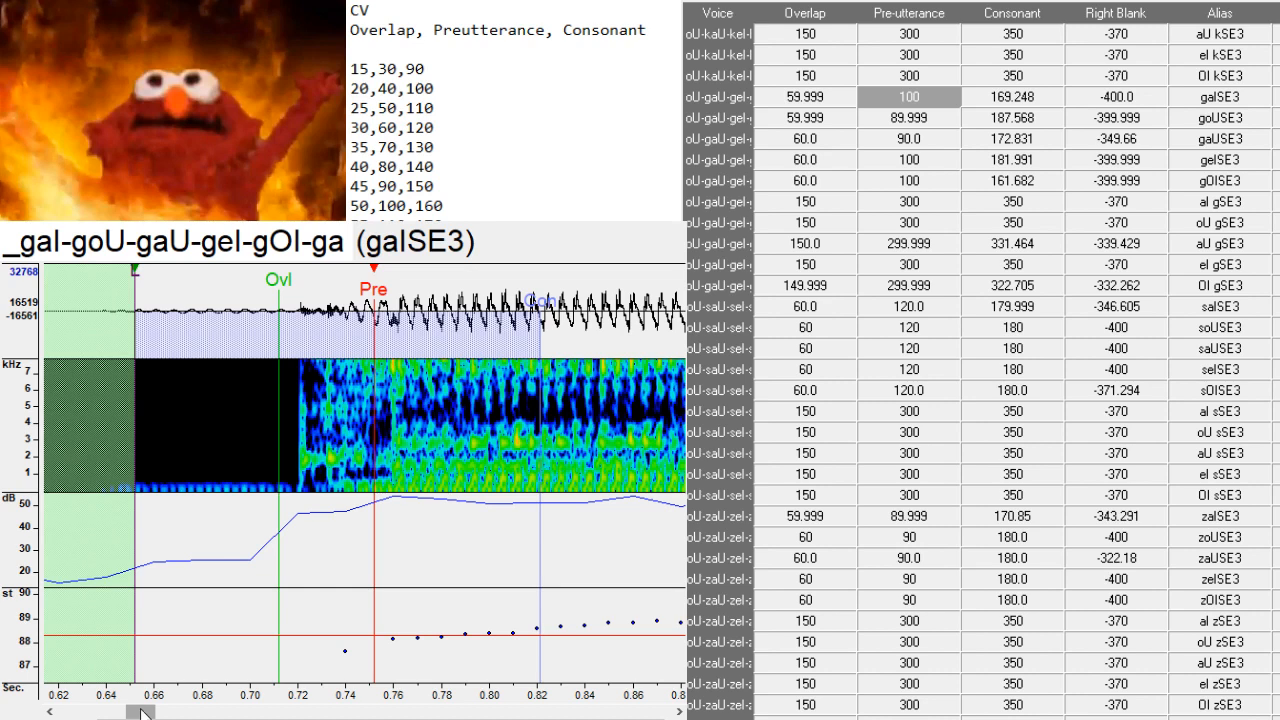
left_click_drag(145, 712, 178, 716)
- Position the pre-utterance of "goUSE3" between the "g" release and the vowel at about 1.297 s
left_click(909, 117)
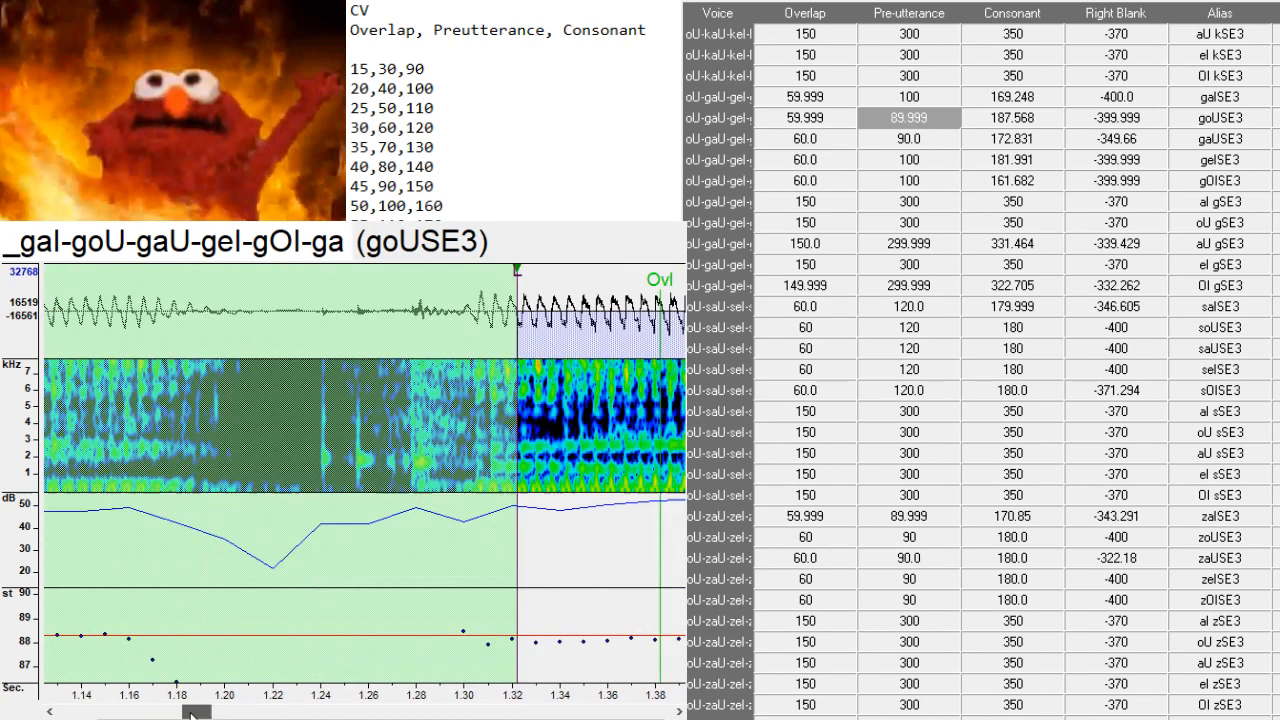
left_click(481, 508)
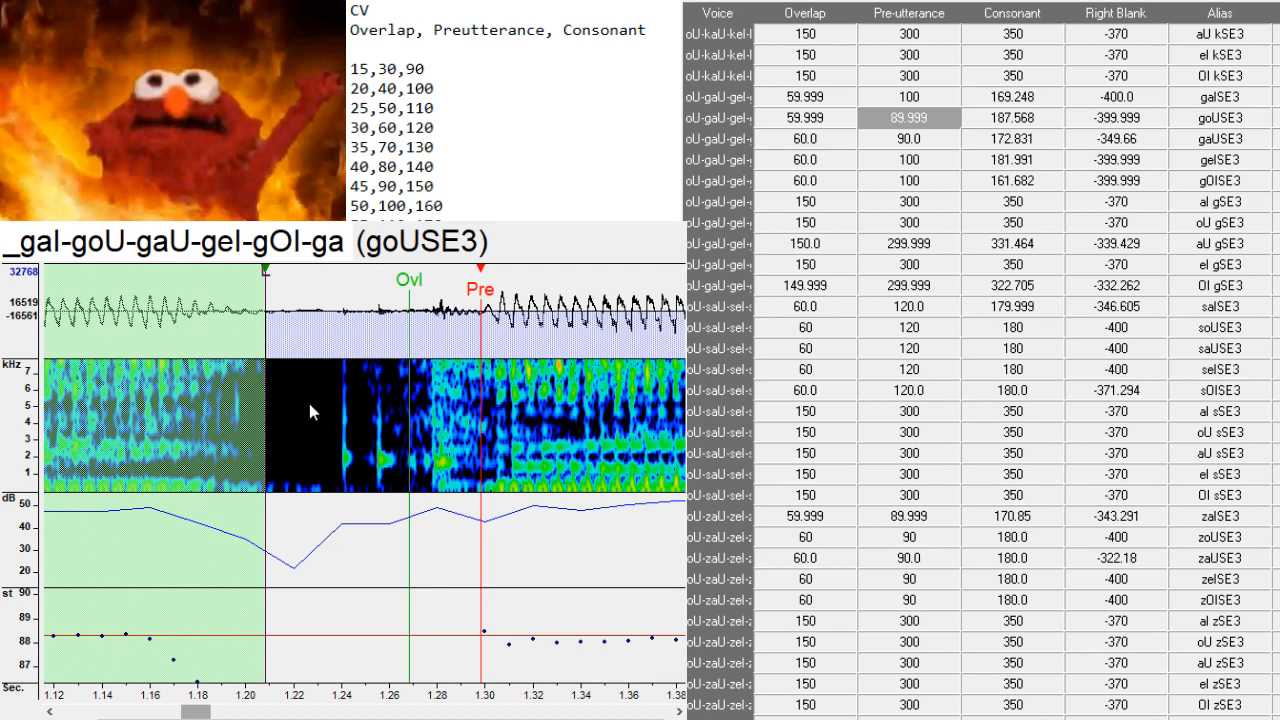
left_click(485, 449)
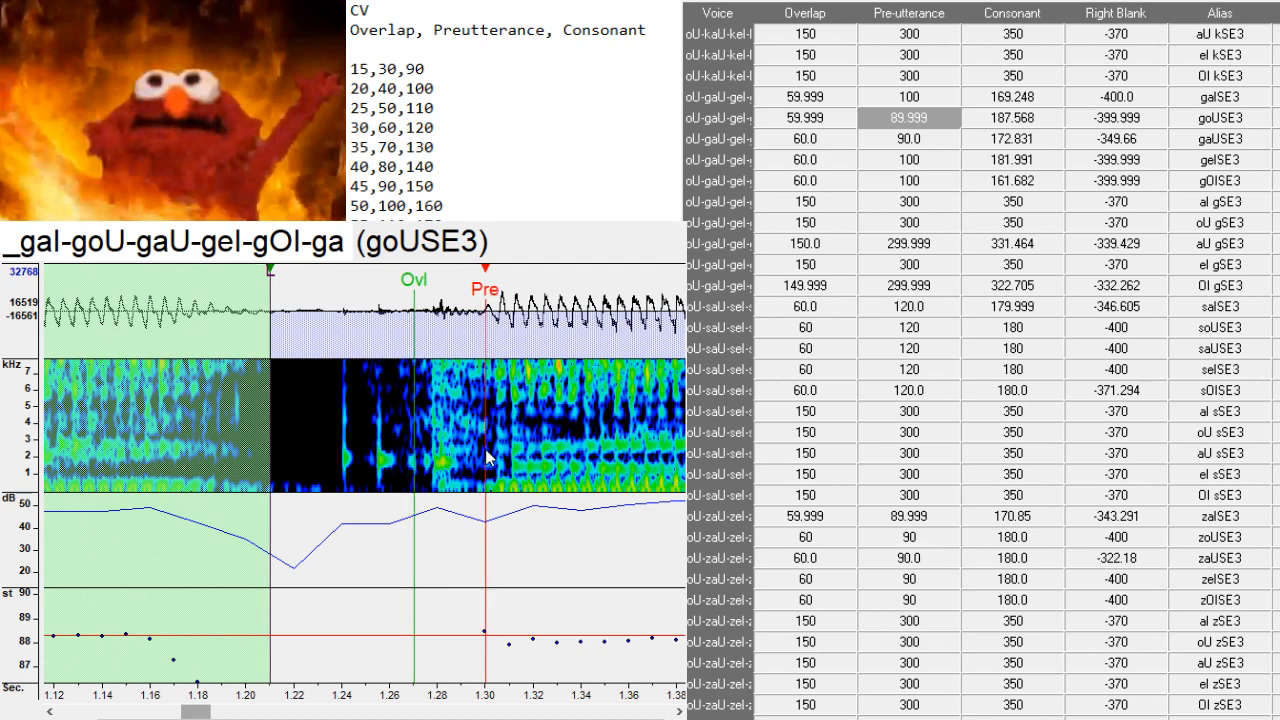
left_click_drag(485, 449, 430, 453)
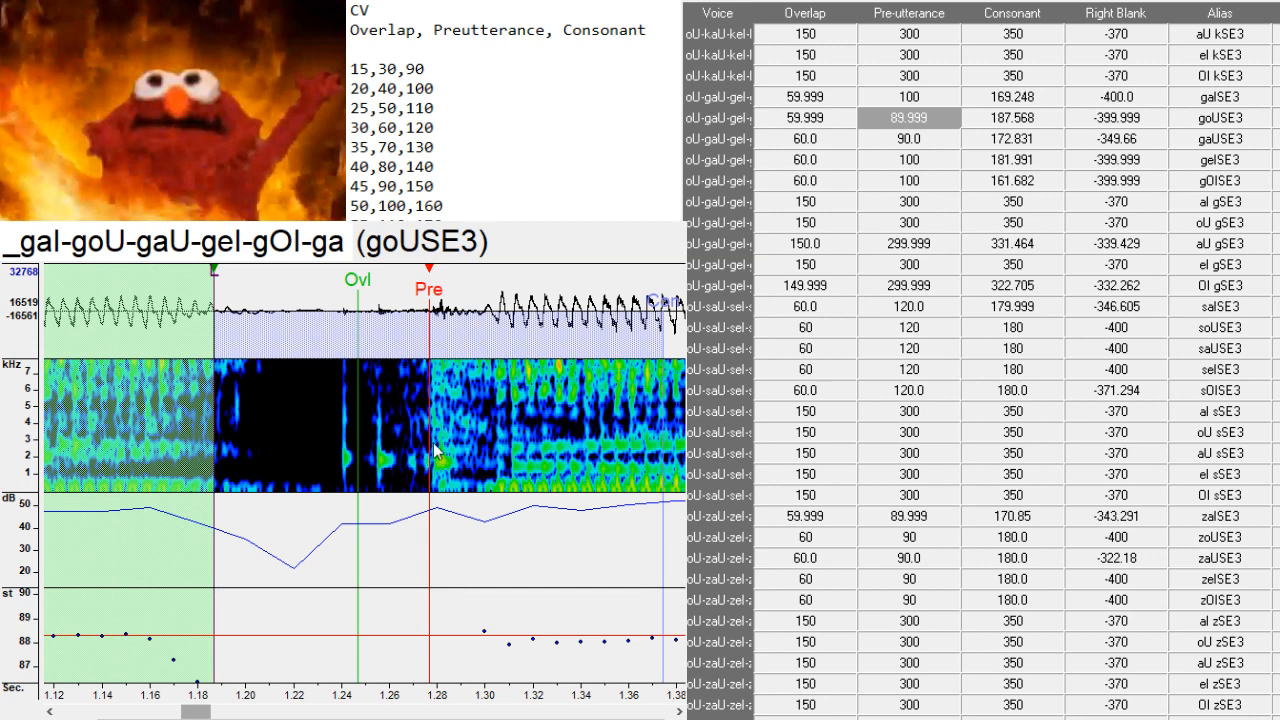
left_click_drag(438, 462, 479, 462)
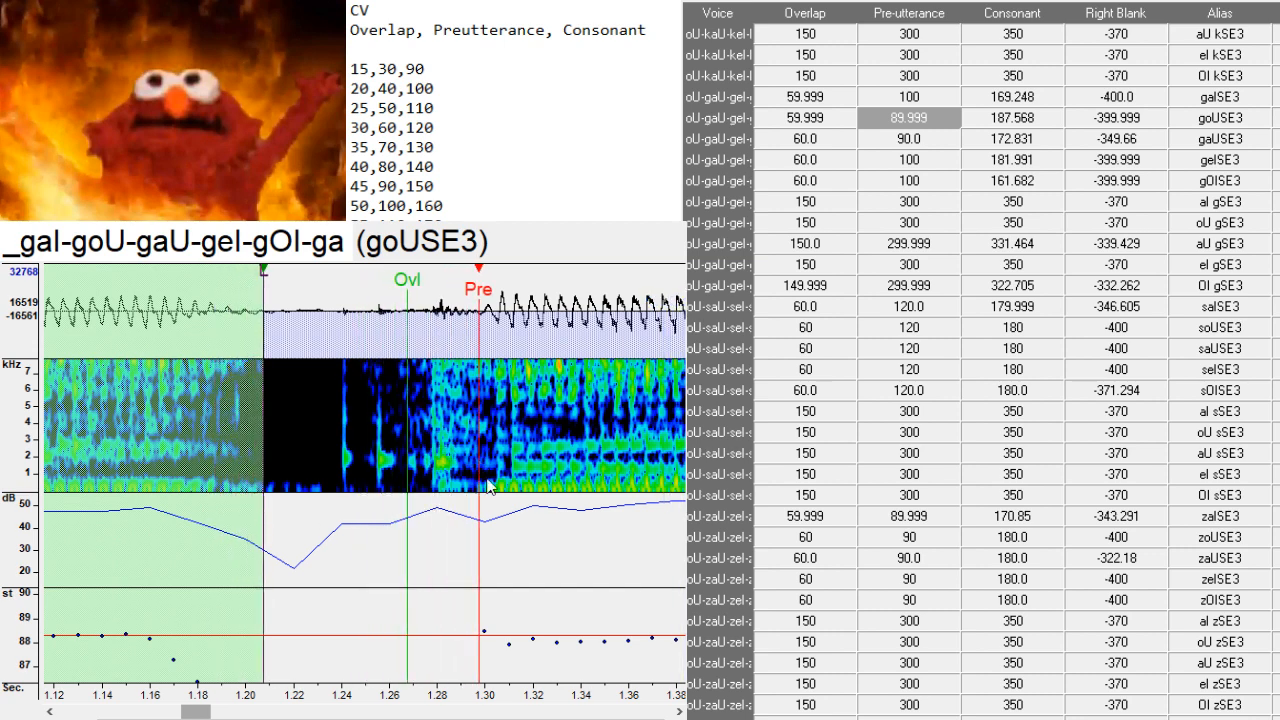
left_click_drag(199, 715, 234, 712)
- Align the pre-utterances of "gaUSE3" and "geISE3" with their vowel onsets at about 1.896 s and 2.508 s
key("Down")
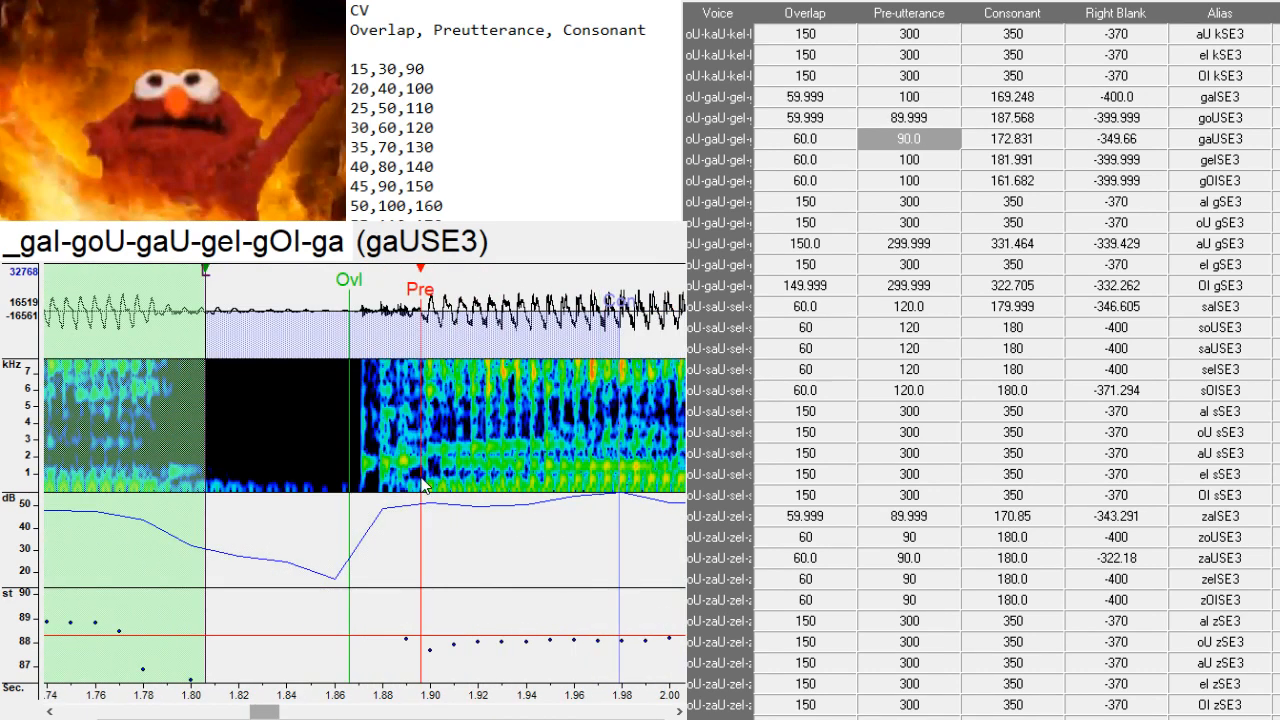
left_click_drag(256, 713, 333, 710)
key("Down")
- Set the pre-utterance of "gOISE3" at the vowel onset at about 3.089 s and check the entry's start
key("Down")
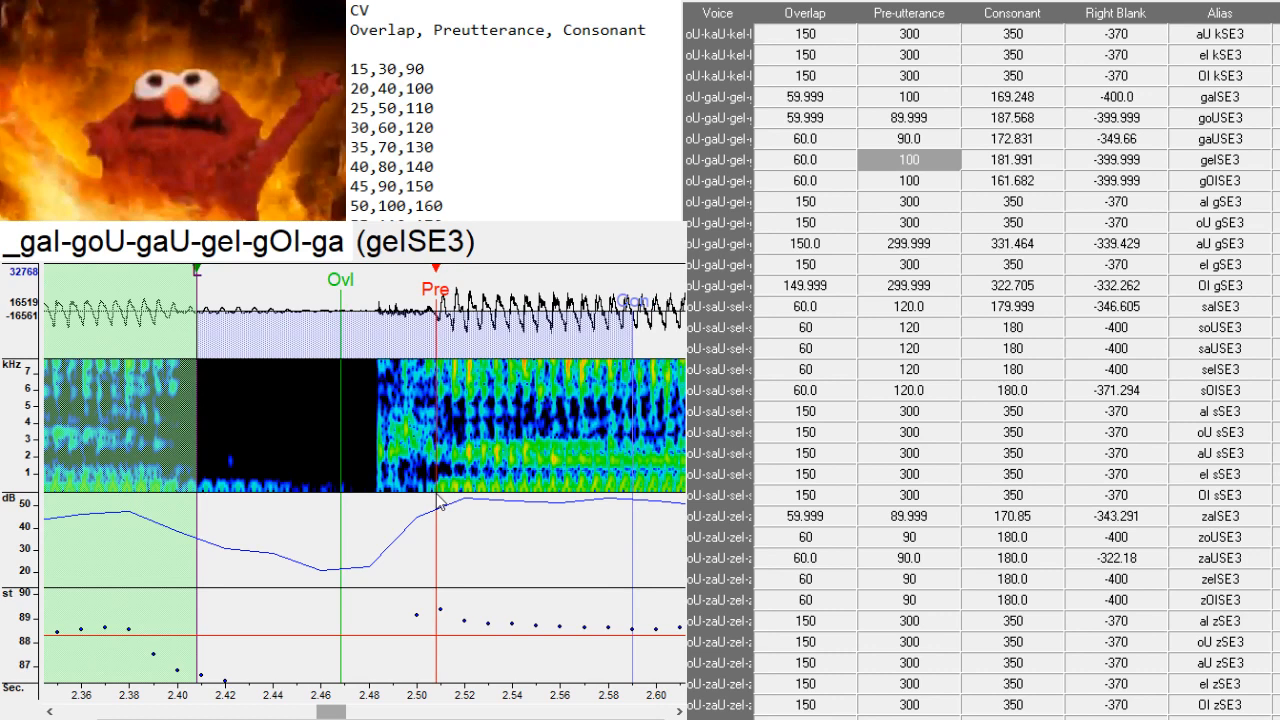
left_click(138, 470)
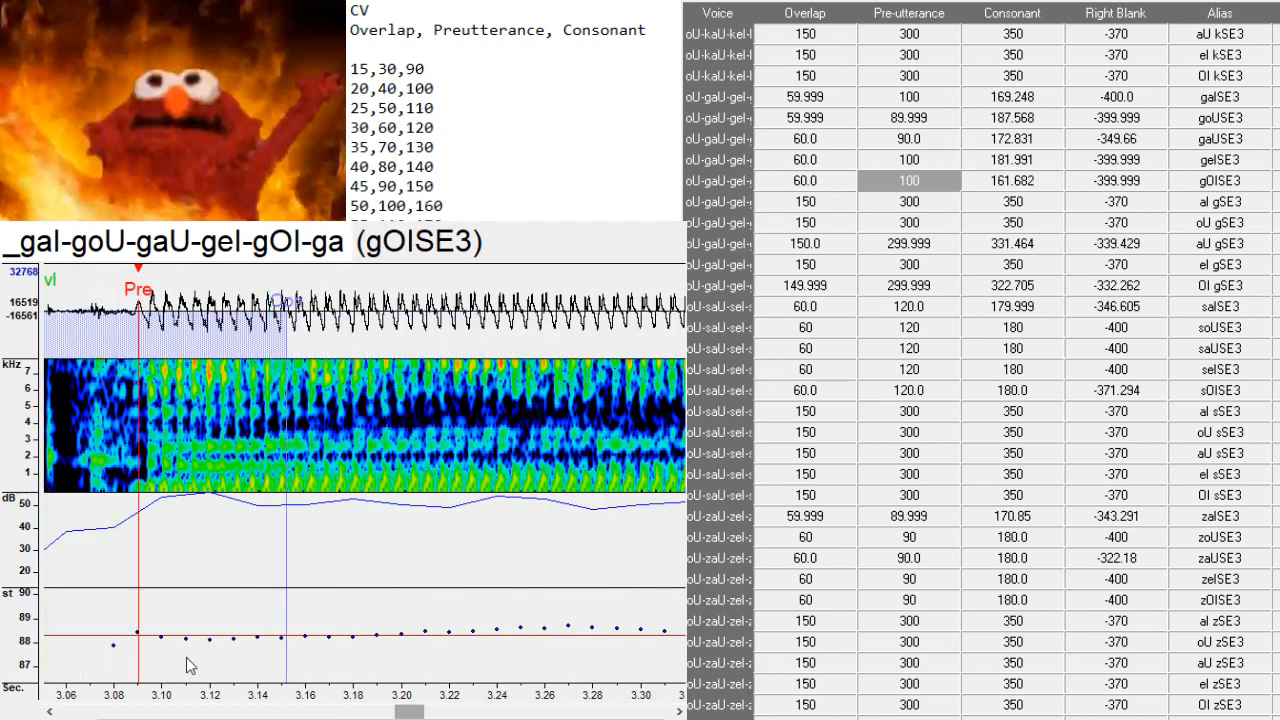
left_click_drag(408, 712, 394, 717)
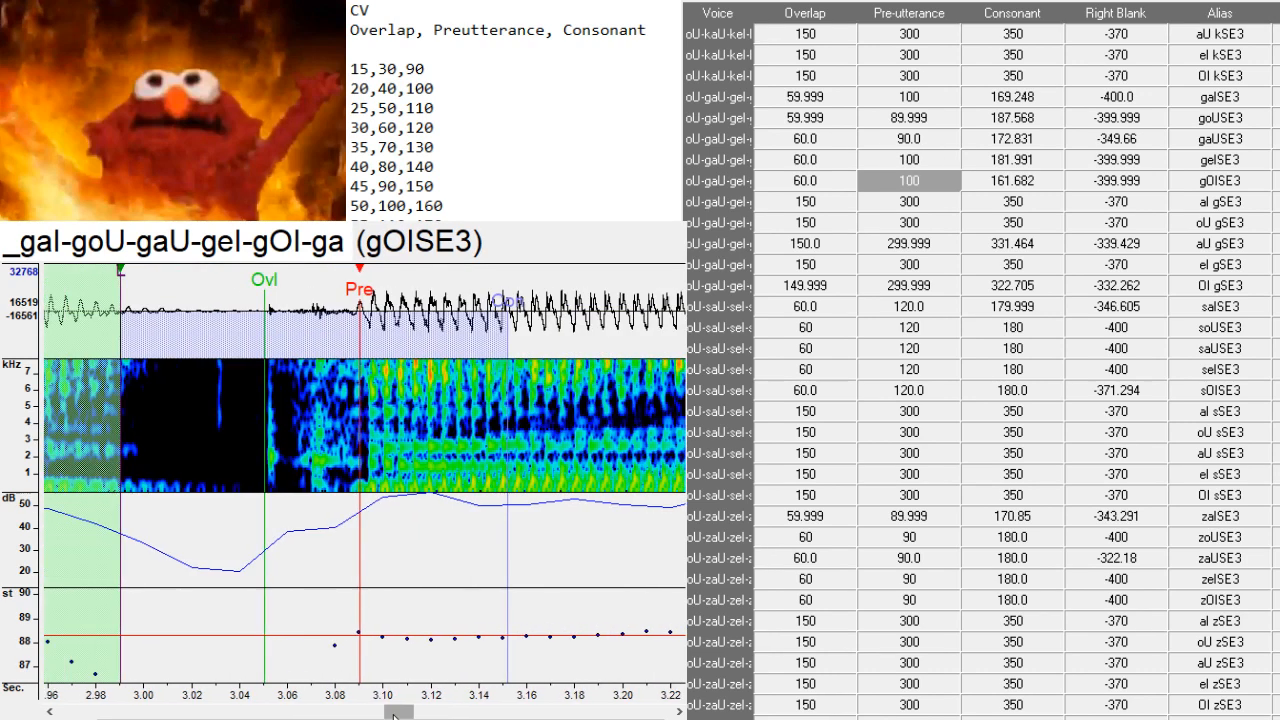
left_click(356, 486)
- Align the pre-utterance of "aI gSE3" with the diphthong's end at about 1.184 s and inspect the earlier part of the recording
key("Down")
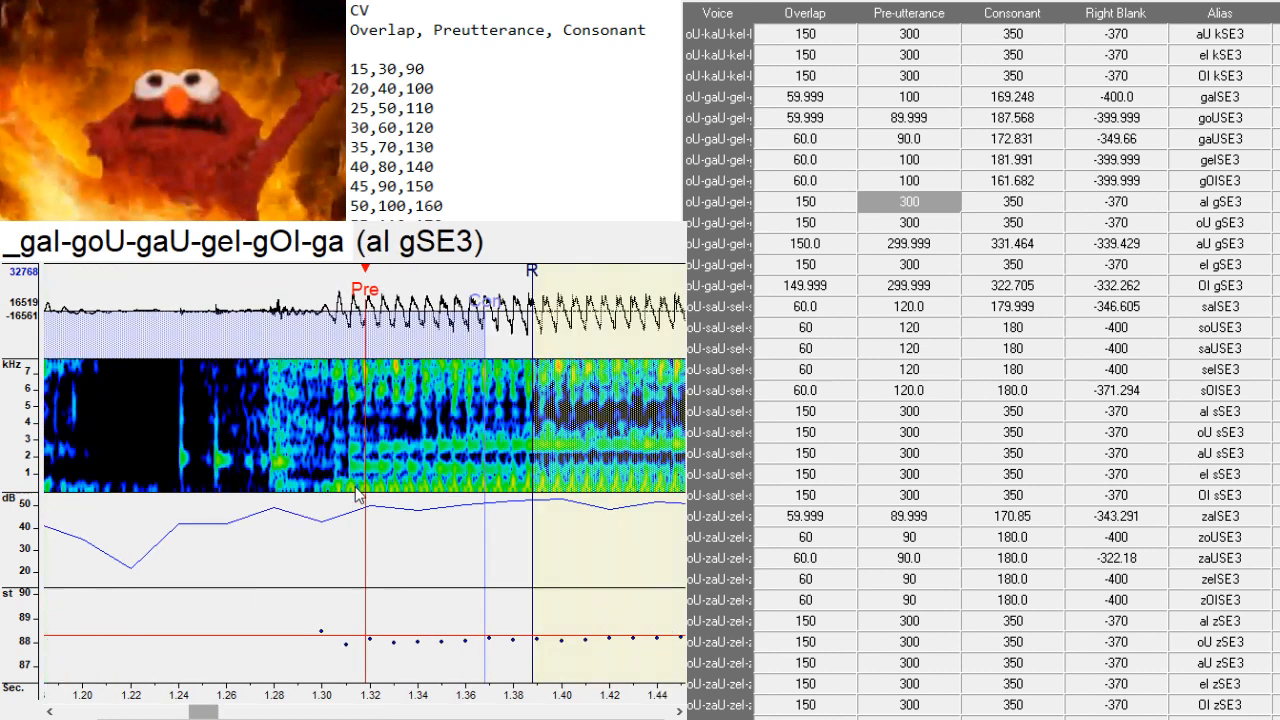
left_click_drag(210, 712, 193, 712)
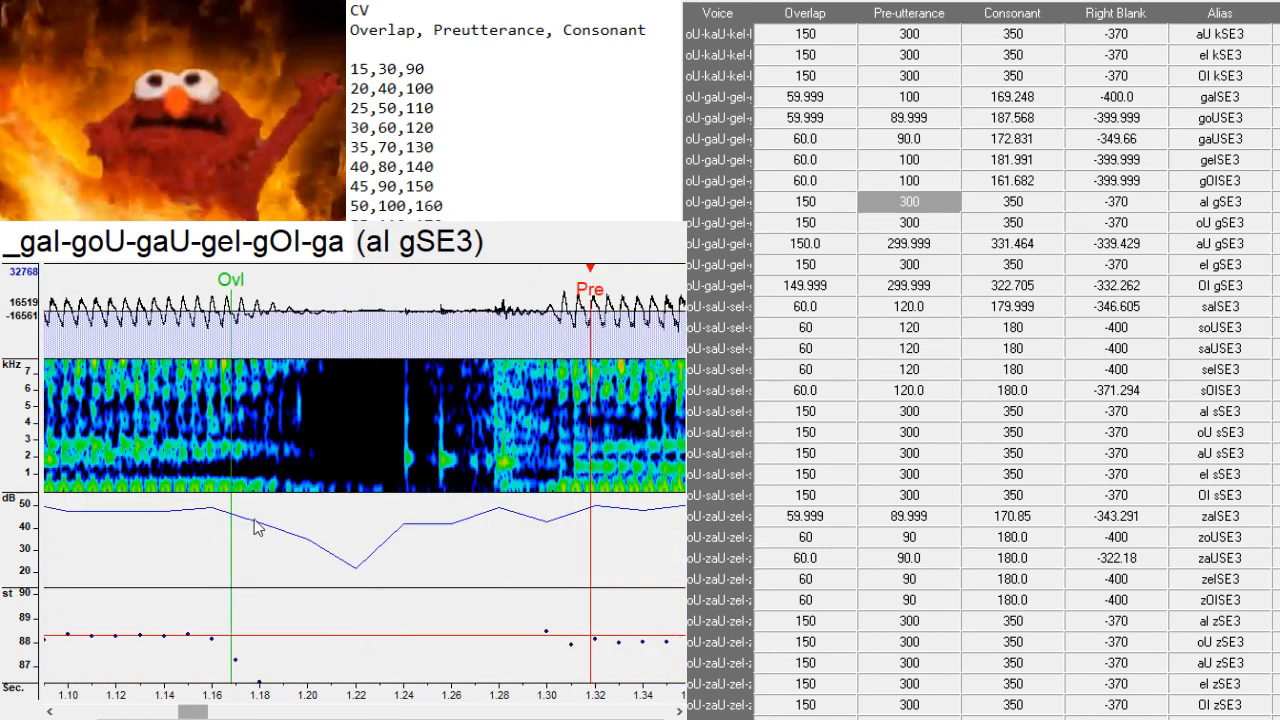
left_click(269, 508)
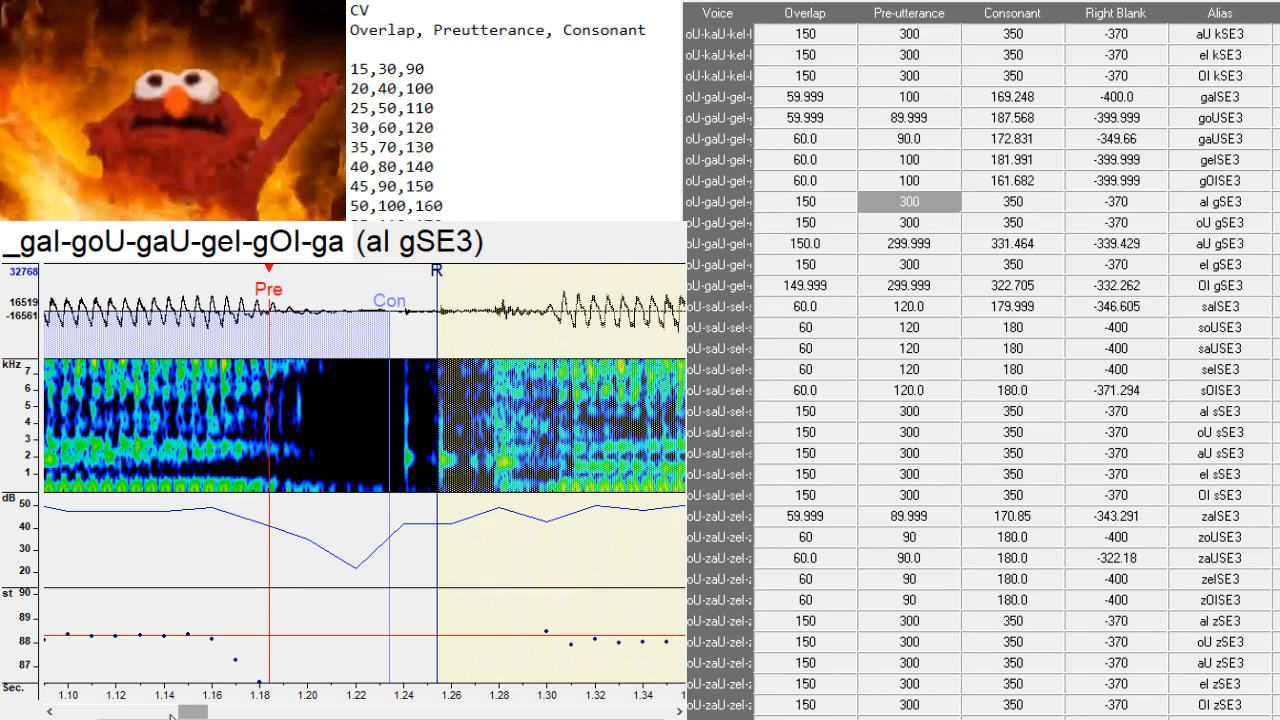
mouse_move(202, 713)
left_mouse_down()
mouse_move(145, 714)
mouse_move(165, 714)
left_mouse_up()
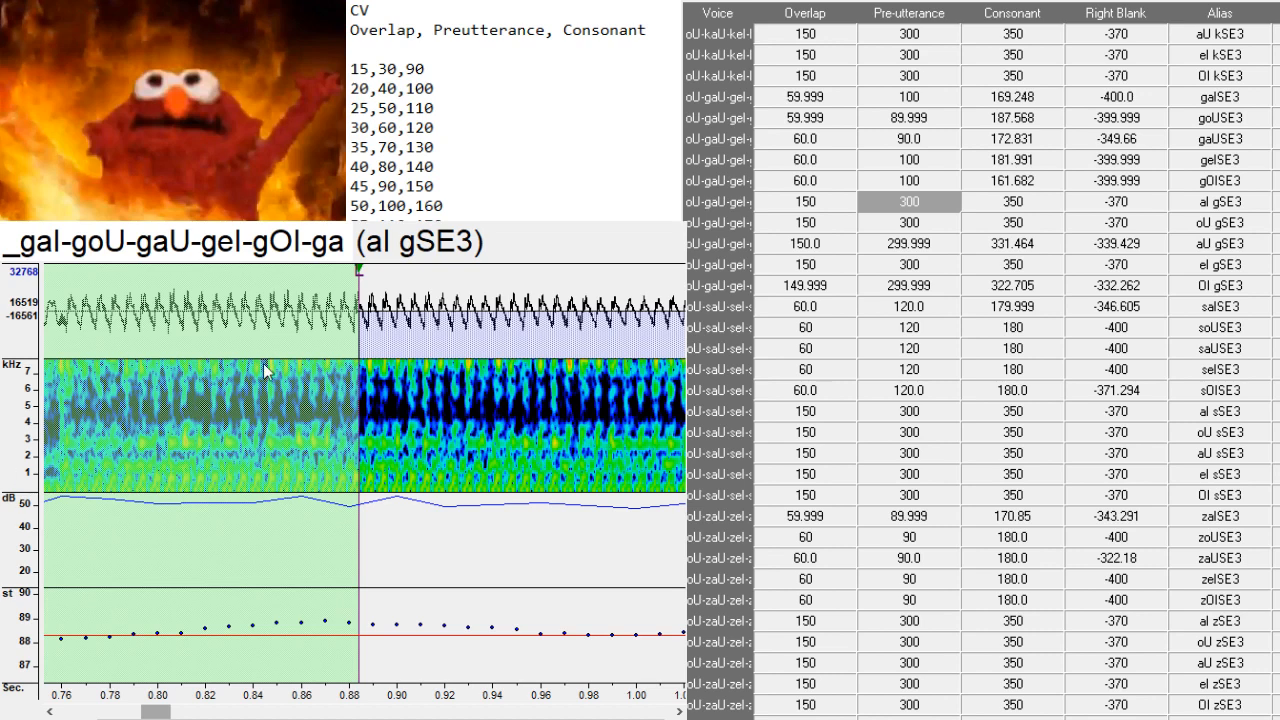
left_click_drag(170, 713, 155, 713)
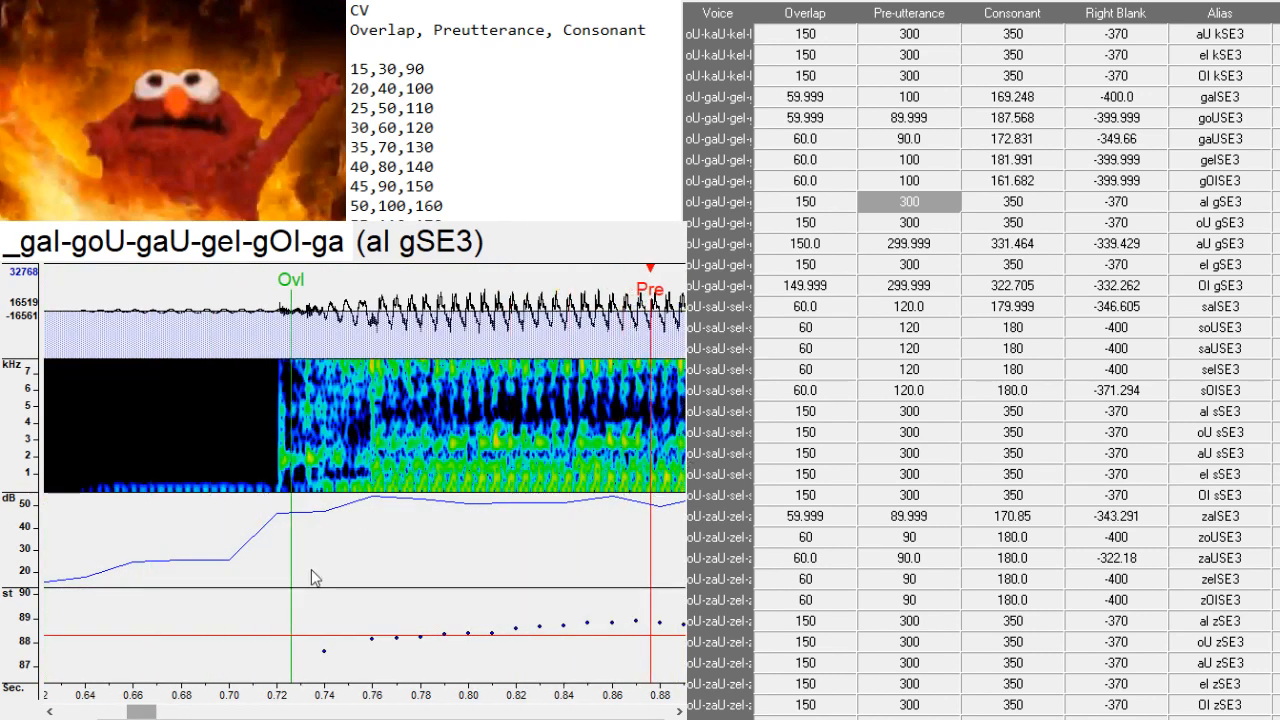
- For aI gSE3, place the preutterance at about 1.19 s, the consonant at 325.883 and the right blank at -340.219
left_click_drag(141, 713, 189, 713)
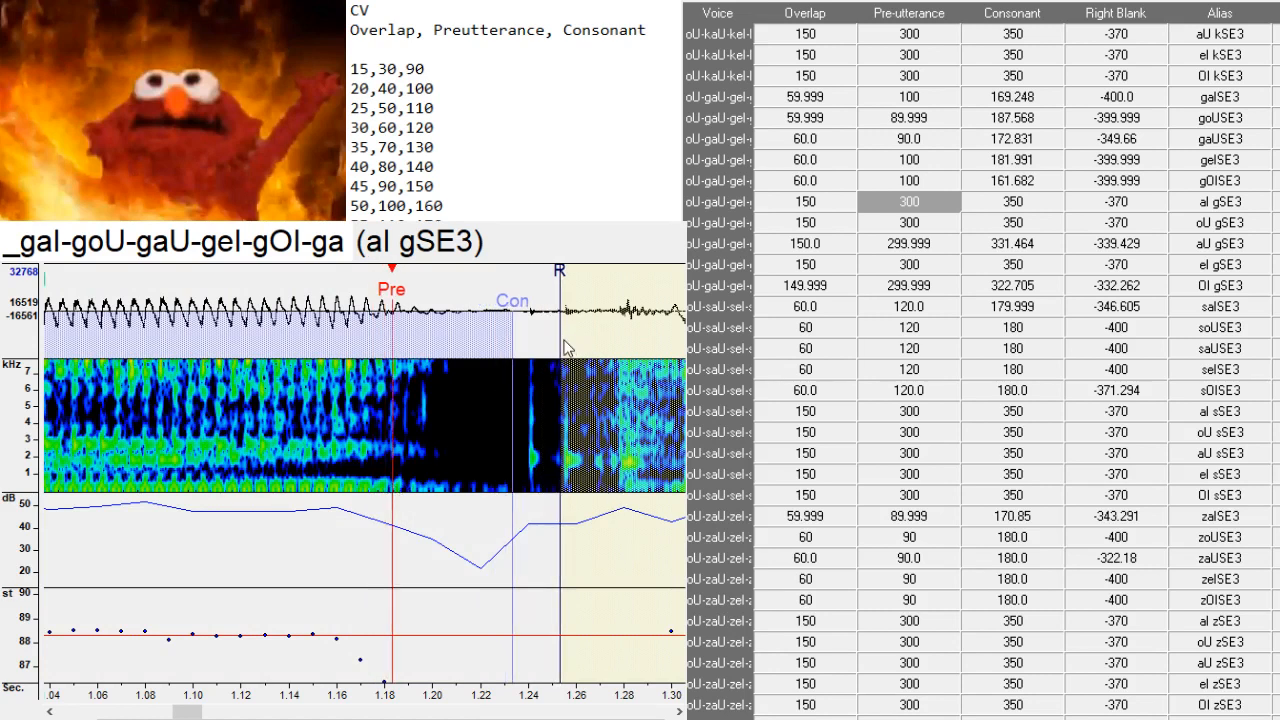
left_click_drag(558, 340, 466, 393)
left_click(465, 393)
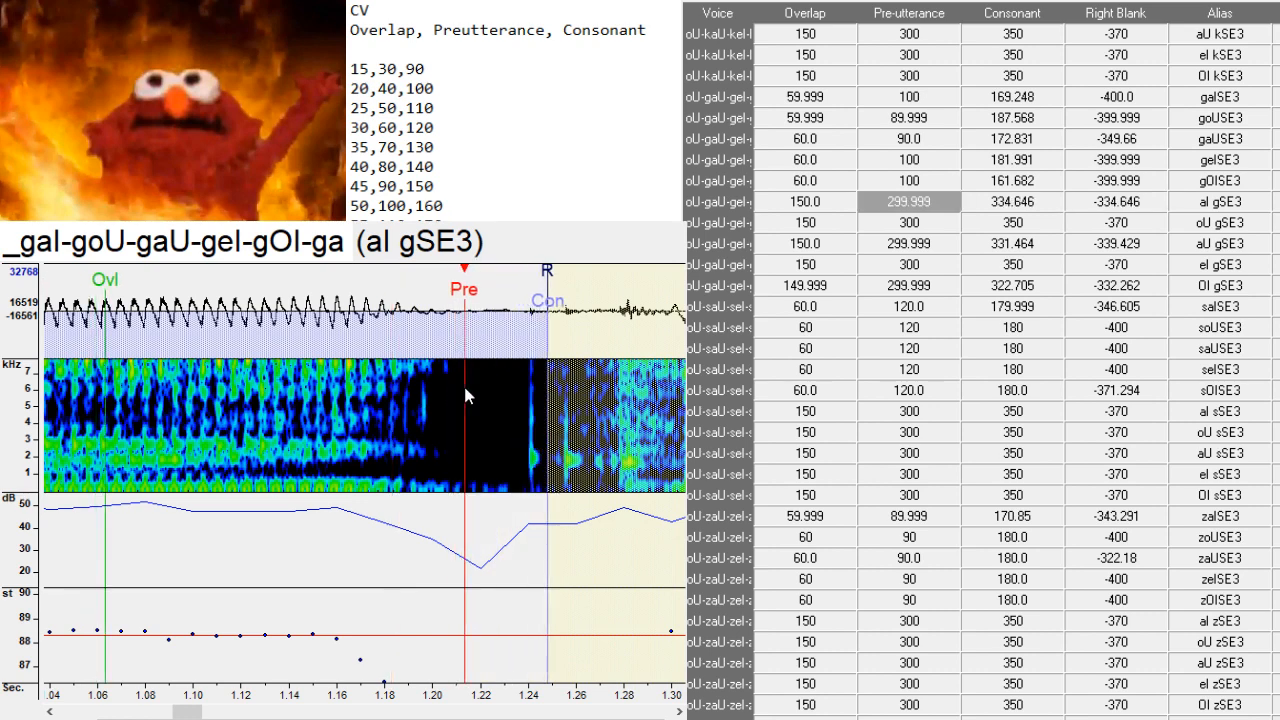
scroll(465, 395, "down", 1)
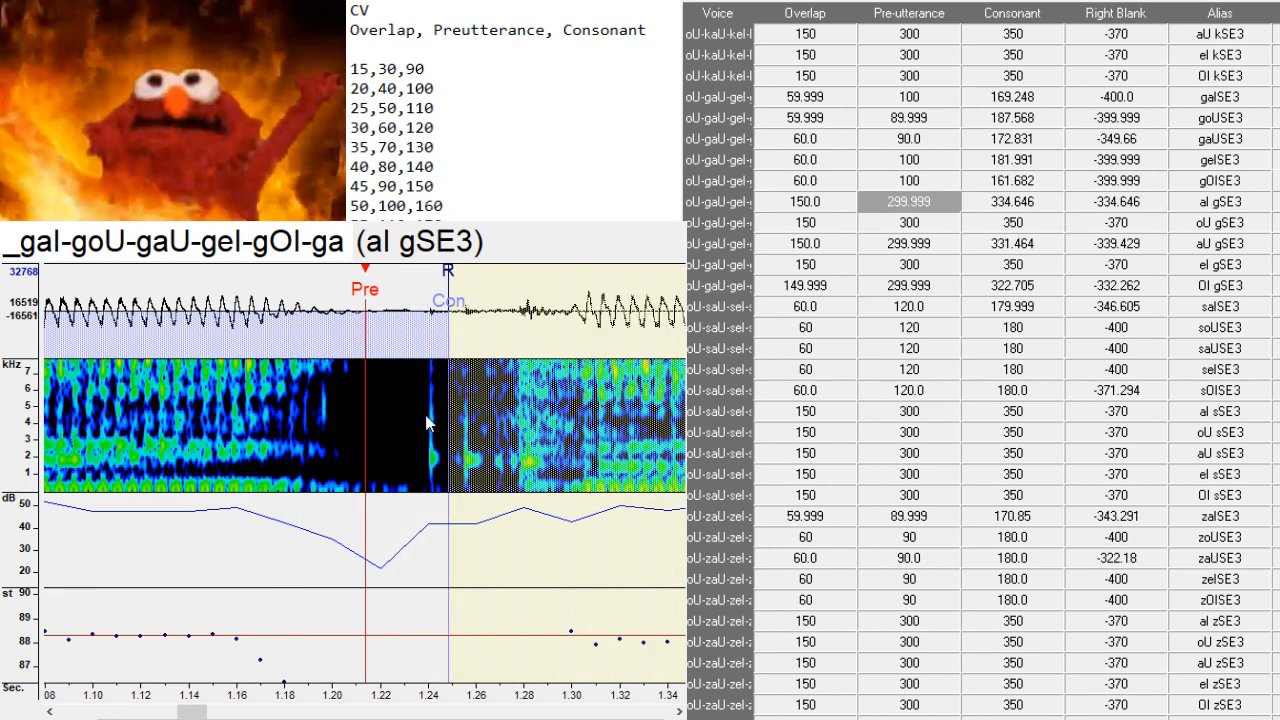
scroll(426, 424, "up", 1)
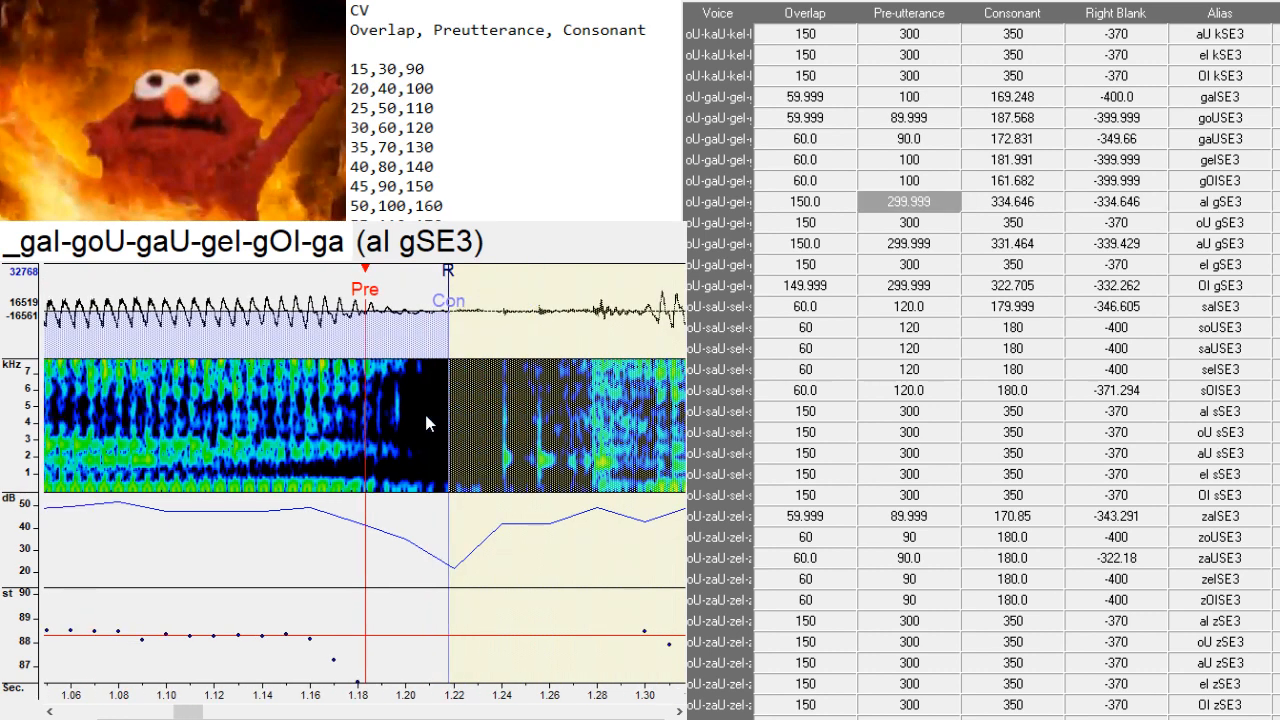
left_click(374, 498)
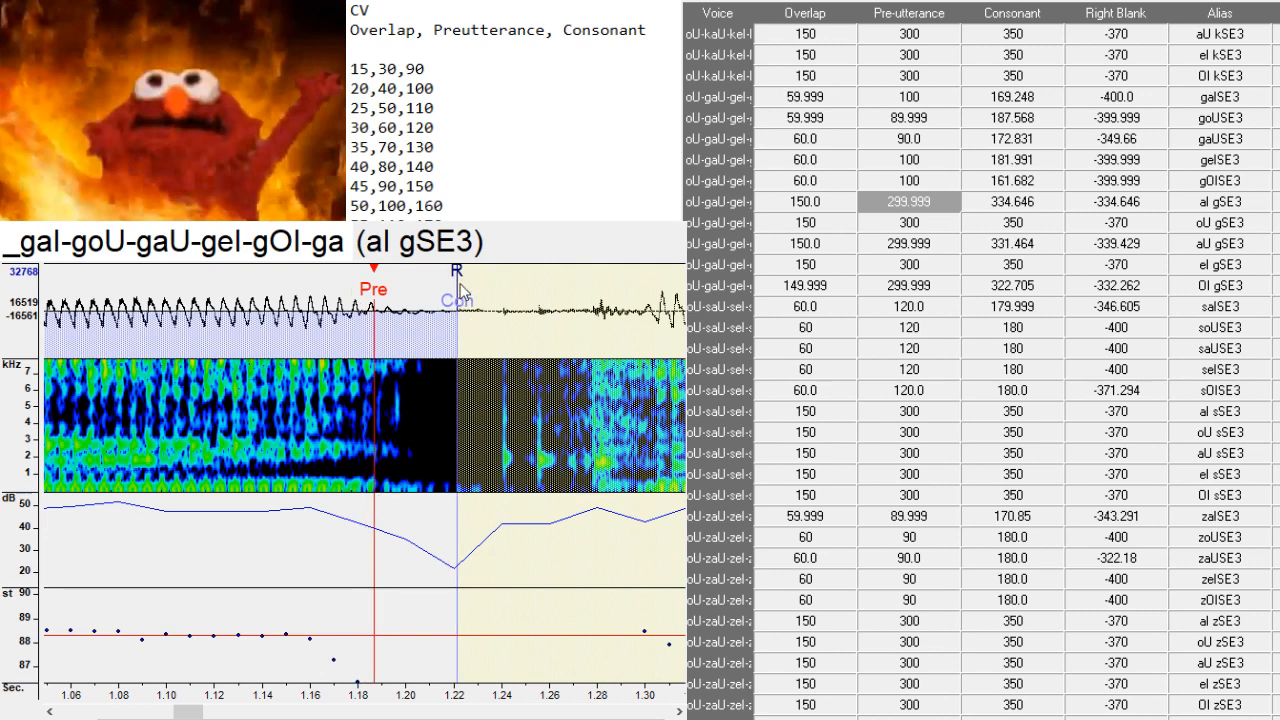
mouse_move(462, 290)
left_mouse_down()
mouse_move(436, 290)
mouse_move(470, 292)
mouse_move(476, 308)
left_mouse_up()
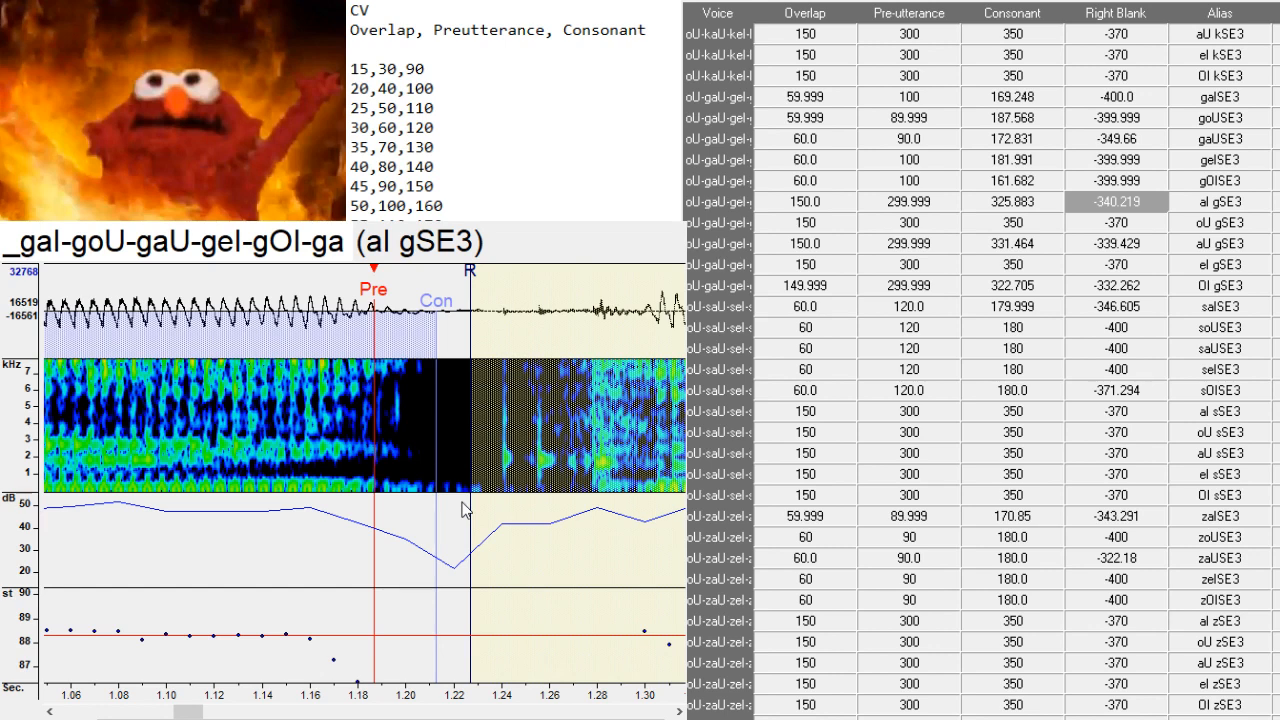
- Move the preutterance of oU gSE3 to the end of the vowel at about 1.79 s
key("Down")
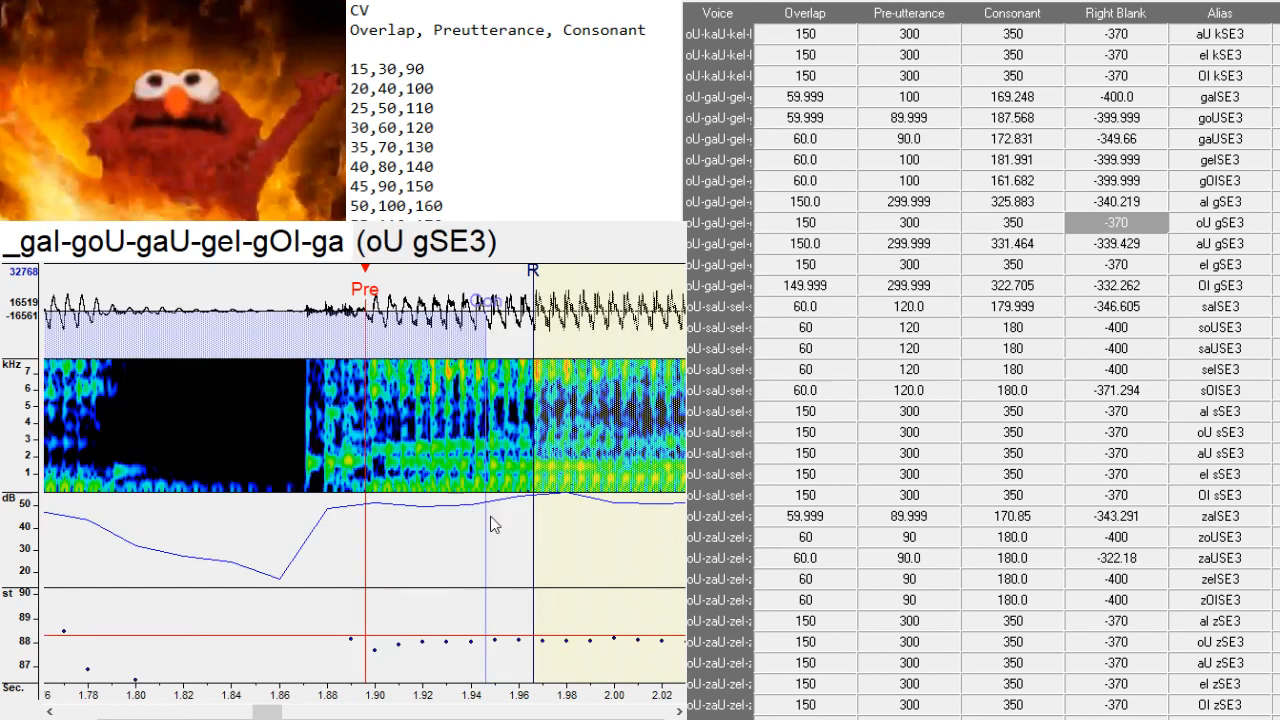
left_click_drag(131, 483, 106, 458)
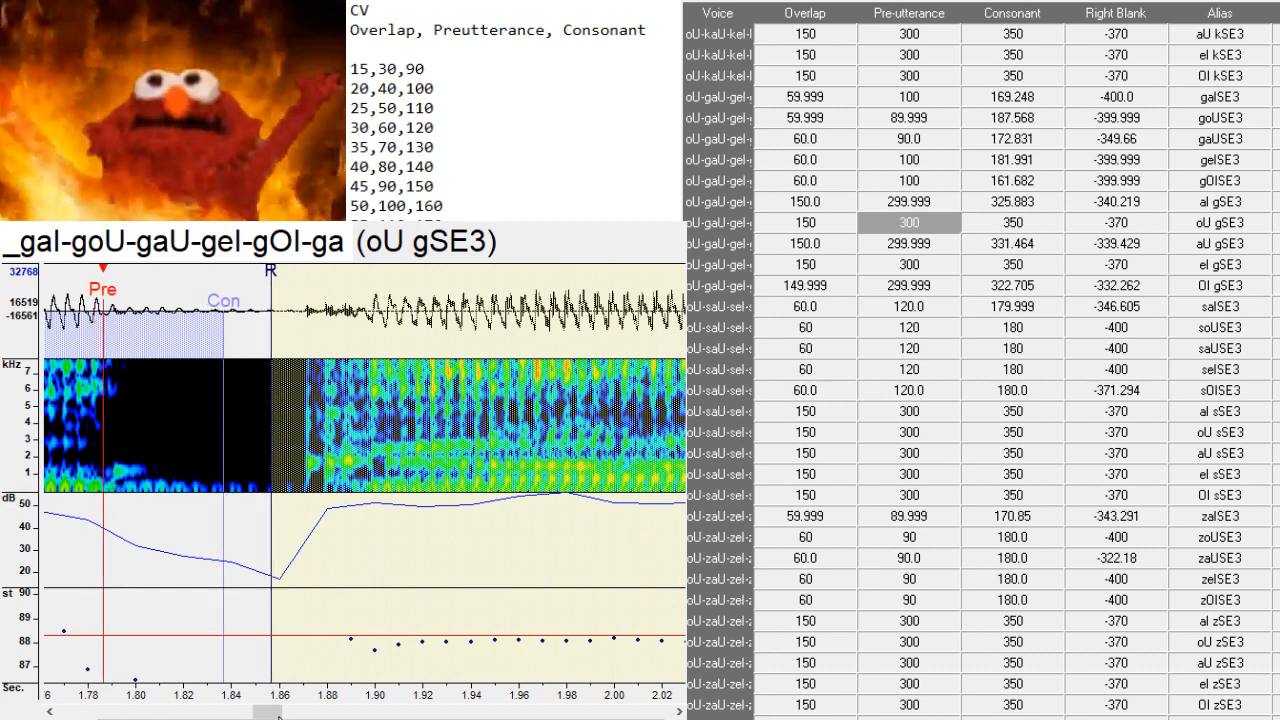
mouse_move(268, 712)
left_mouse_down()
mouse_move(242, 712)
mouse_move(277, 712)
left_mouse_up()
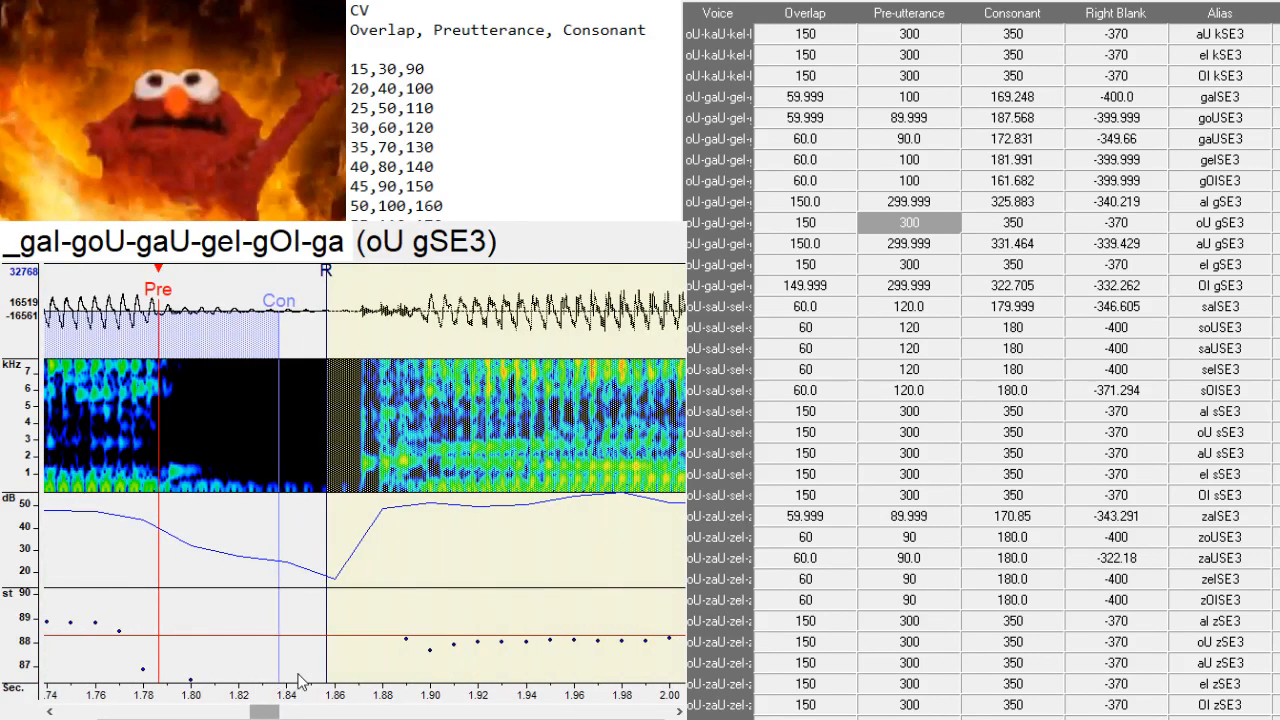
- Place the preutterance of aU gSE3 at about 2.40 s and set its right blank to -362.924 within the silence
key("Down")
scroll(106, 515, "right", 3)
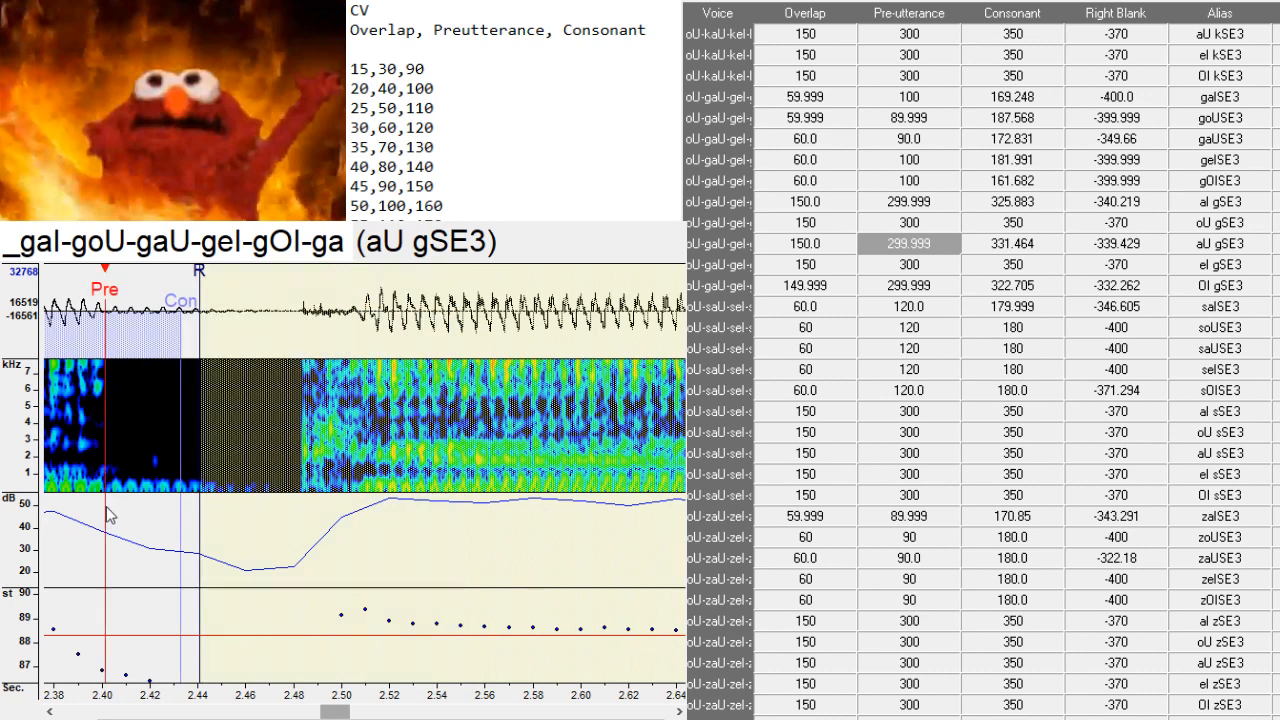
left_click_drag(343, 711, 329, 709)
left_click(470, 490)
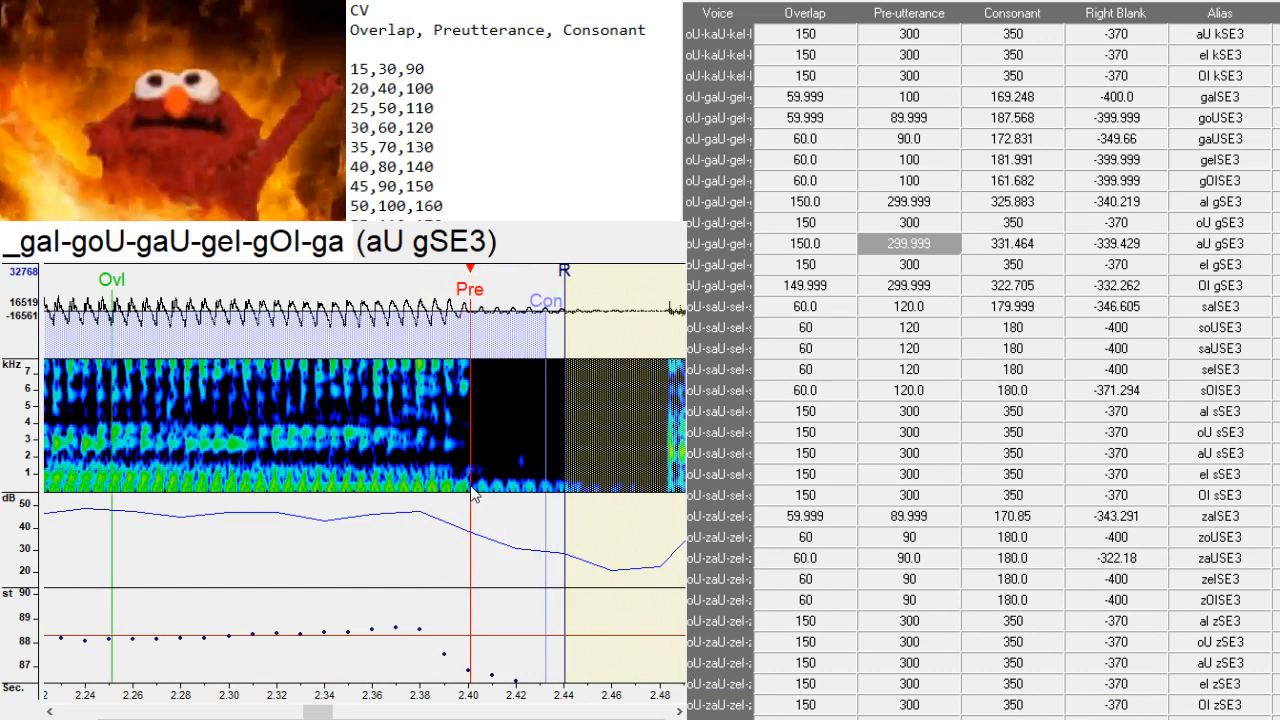
left_click_drag(328, 715, 342, 712)
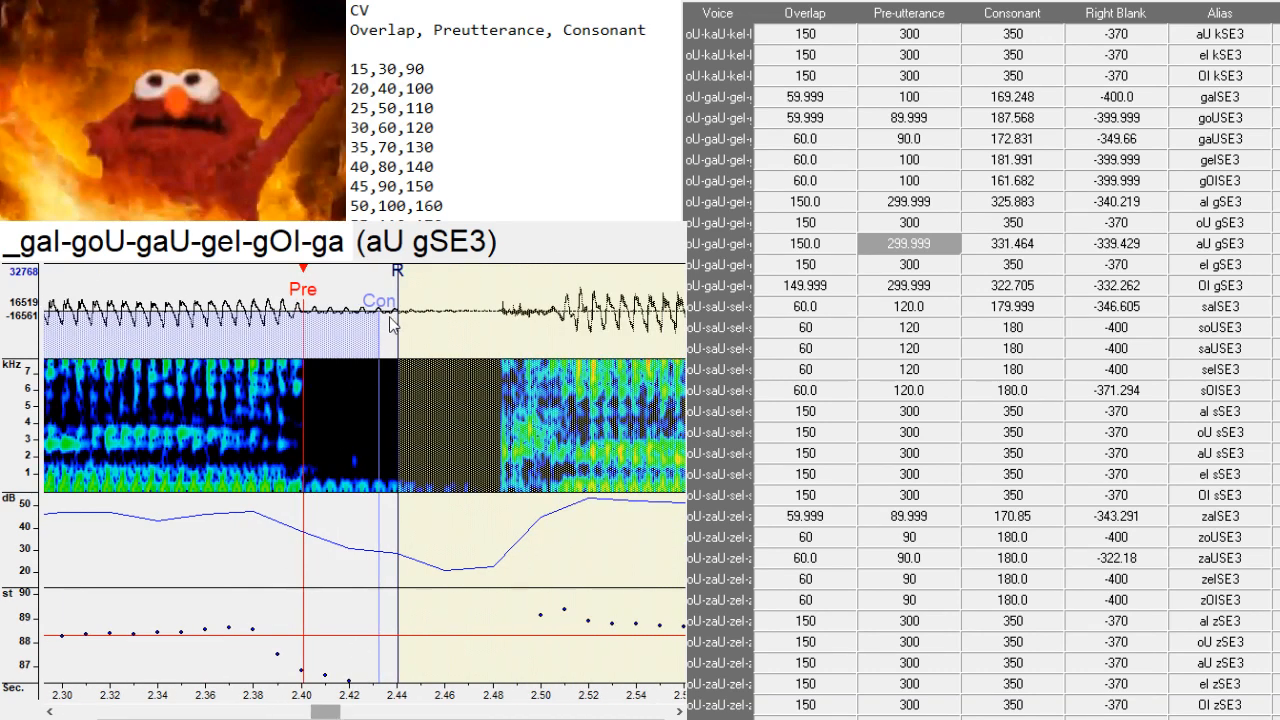
left_click_drag(397, 326, 456, 354)
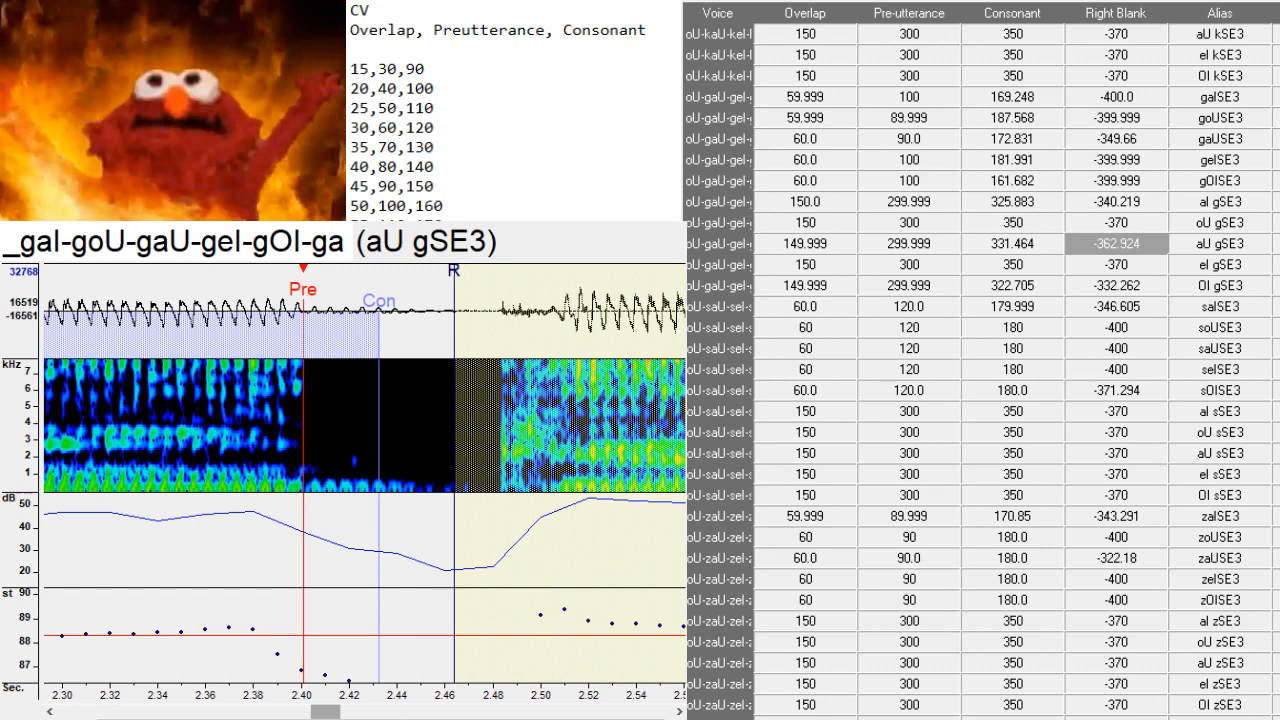
- For eI gSE3, place the preutterance at about 2.99 s, the consonant at 331.062 and the right blank at -350.973
left_click(1116, 264)
key("Left")
key("Left")
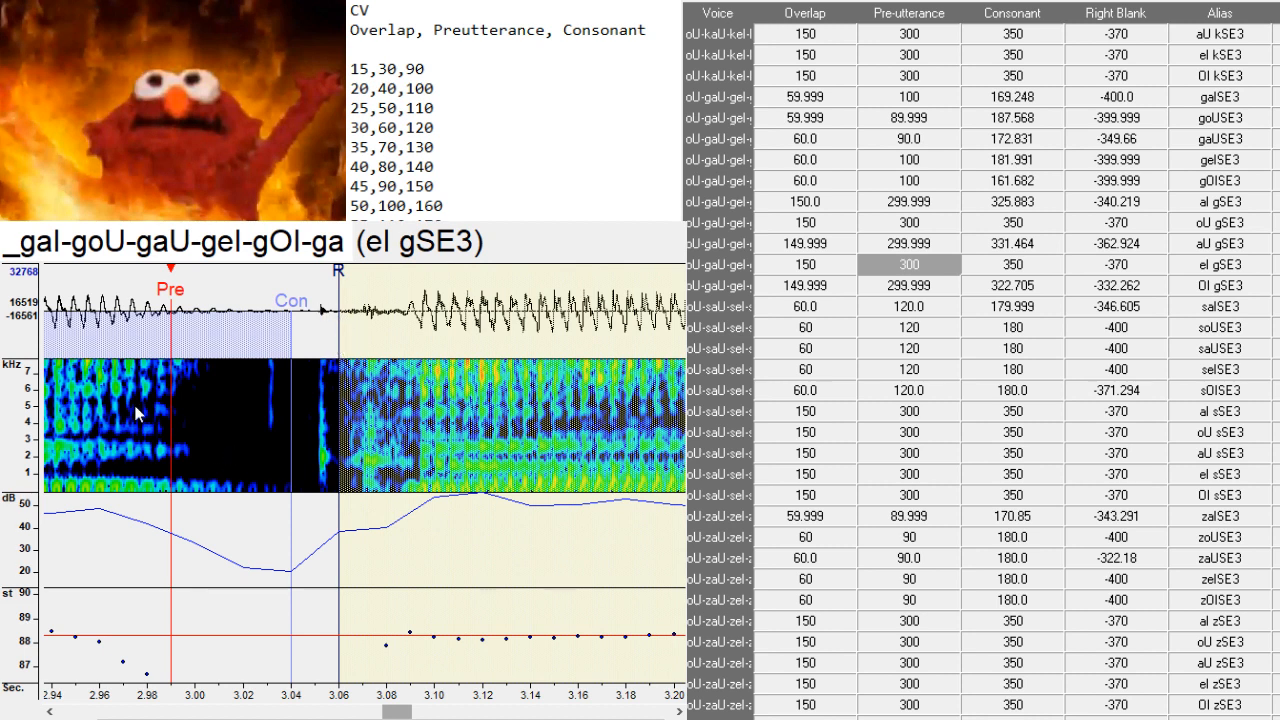
mouse_move(340, 352)
left_mouse_down()
mouse_move(245, 366)
mouse_move(293, 377)
left_mouse_up()
scroll(294, 372, "up", 1)
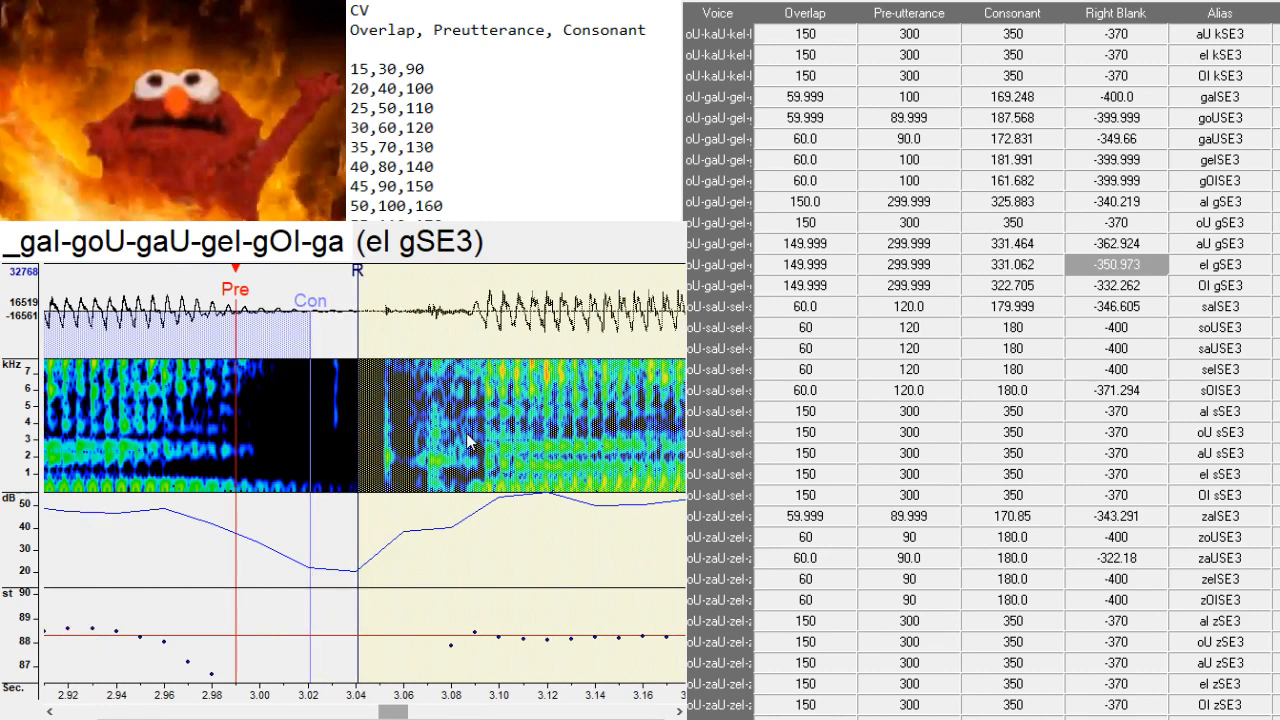
- Move the preutterance of OI gSE3 to about 3.59 s and set its right blank to -350.571 before the g burst
key("Down")
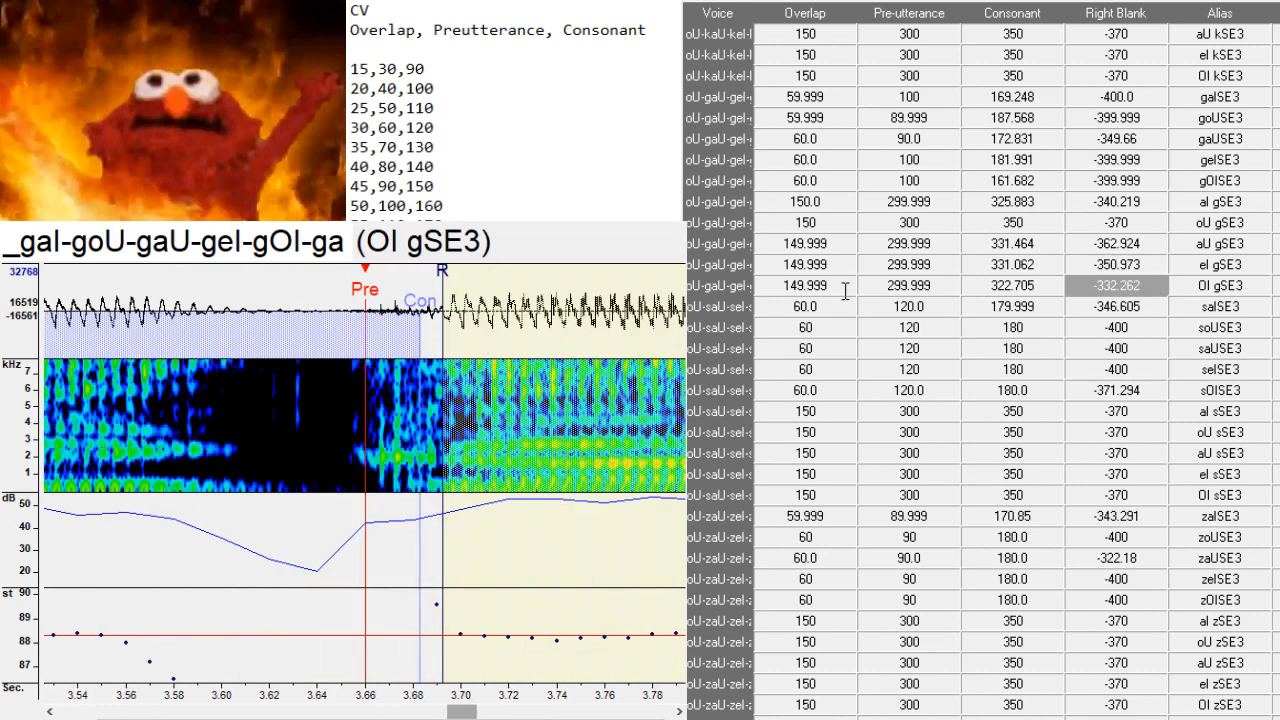
left_click_drag(365, 420, 202, 425)
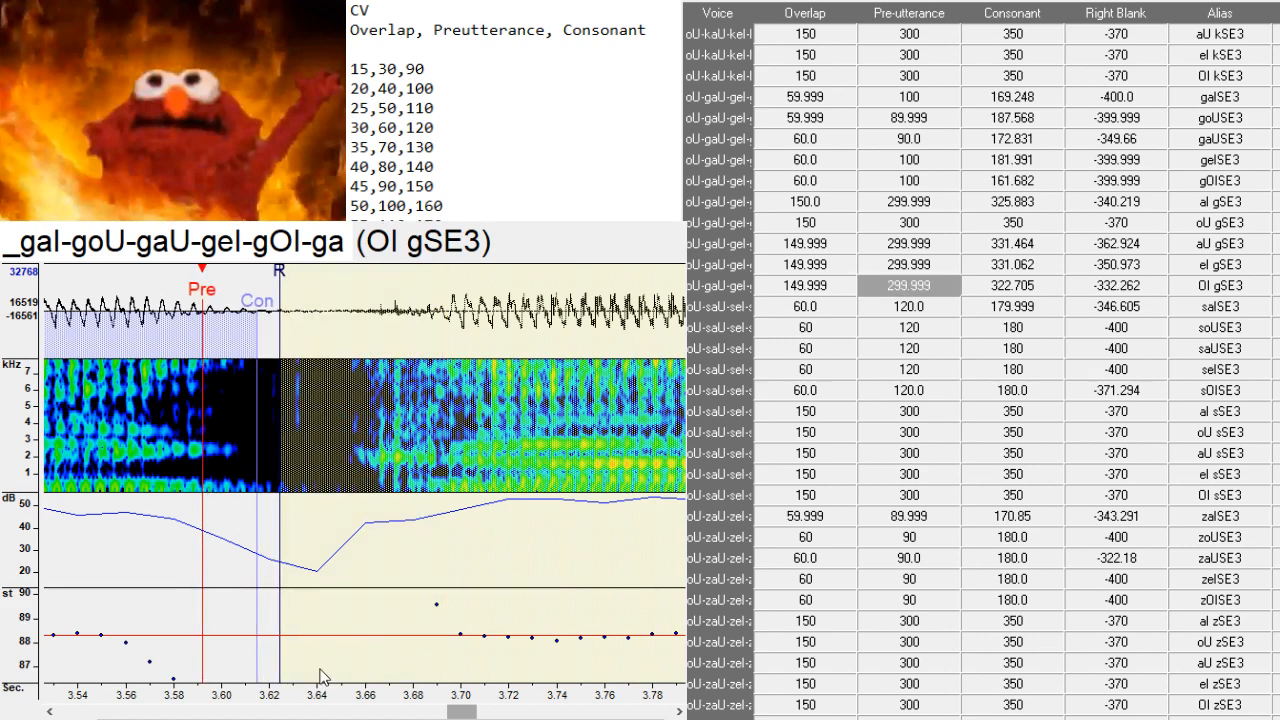
mouse_move(470, 707)
left_mouse_down()
mouse_move(410, 707)
mouse_move(467, 707)
left_mouse_up()
mouse_move(376, 352)
left_mouse_down()
mouse_move(391, 350)
mouse_move(412, 440)
left_mouse_up()
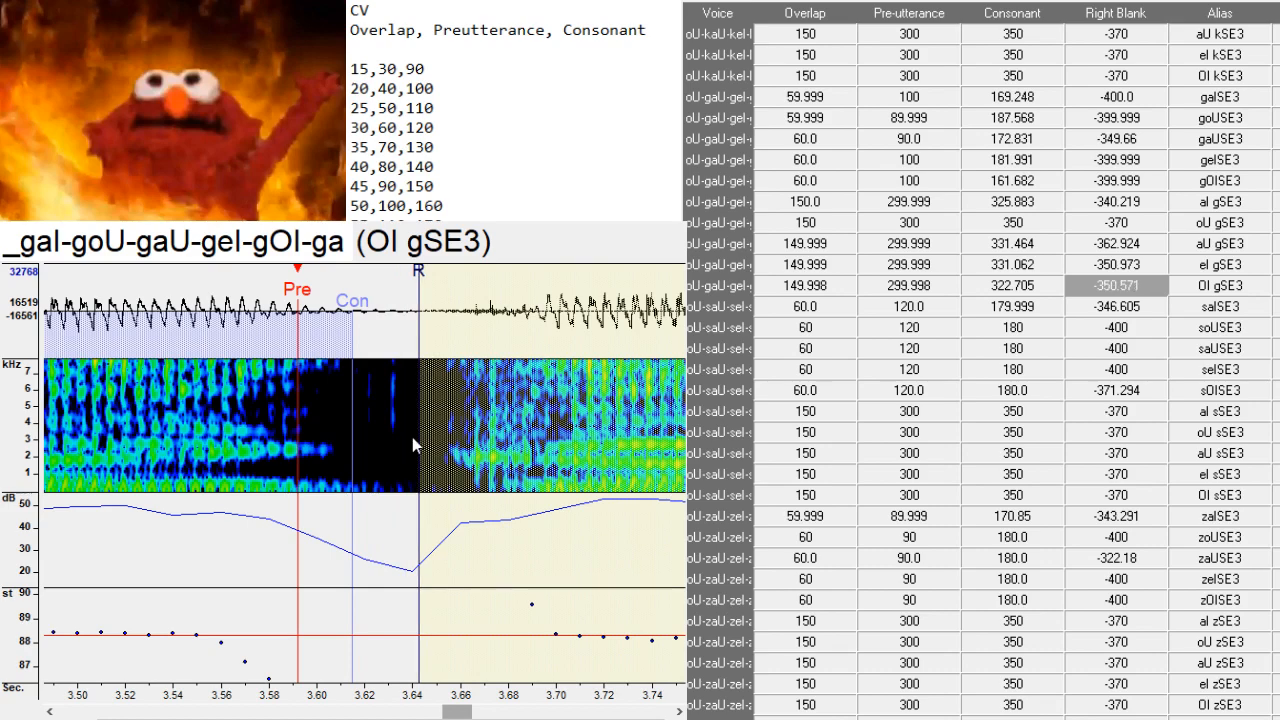
mouse_move(444, 710)
left_mouse_down()
mouse_move(403, 716)
mouse_move(454, 712)
left_mouse_up()
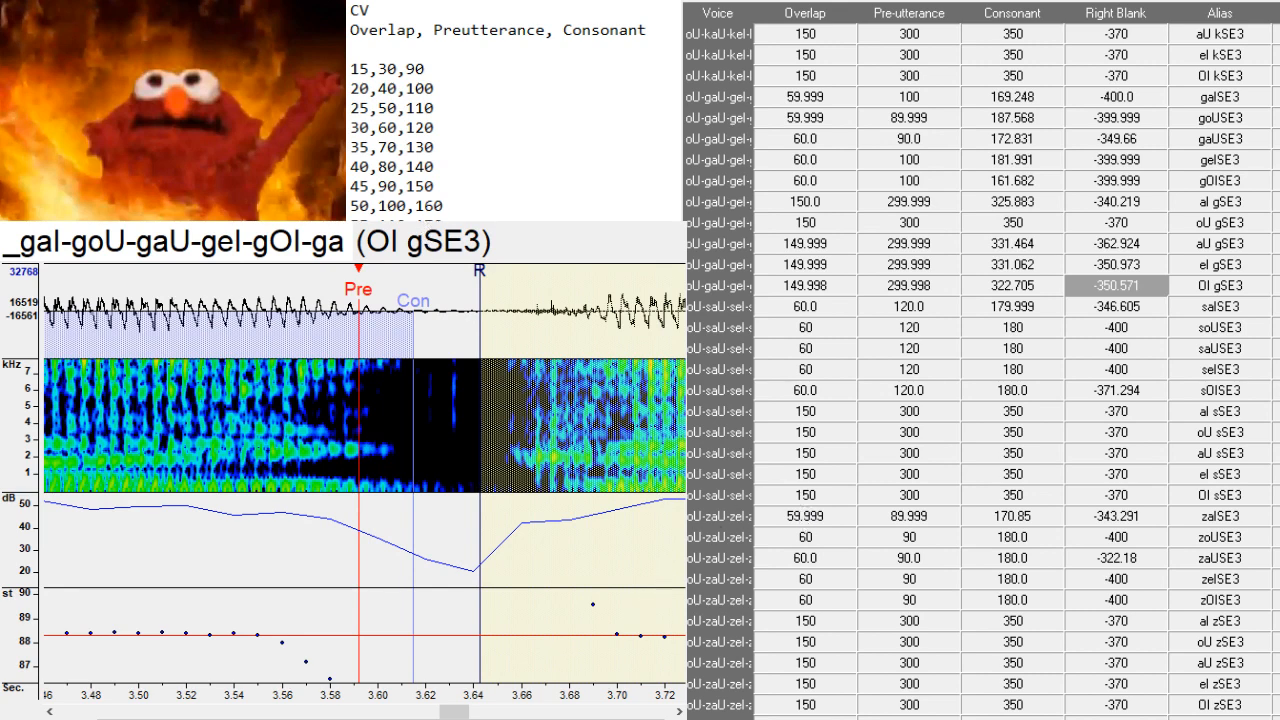
- Move the preutterance to the vowel onset for saISE3 at about 0.73 s and soUSE3 at about 1.36 s
key("Down")
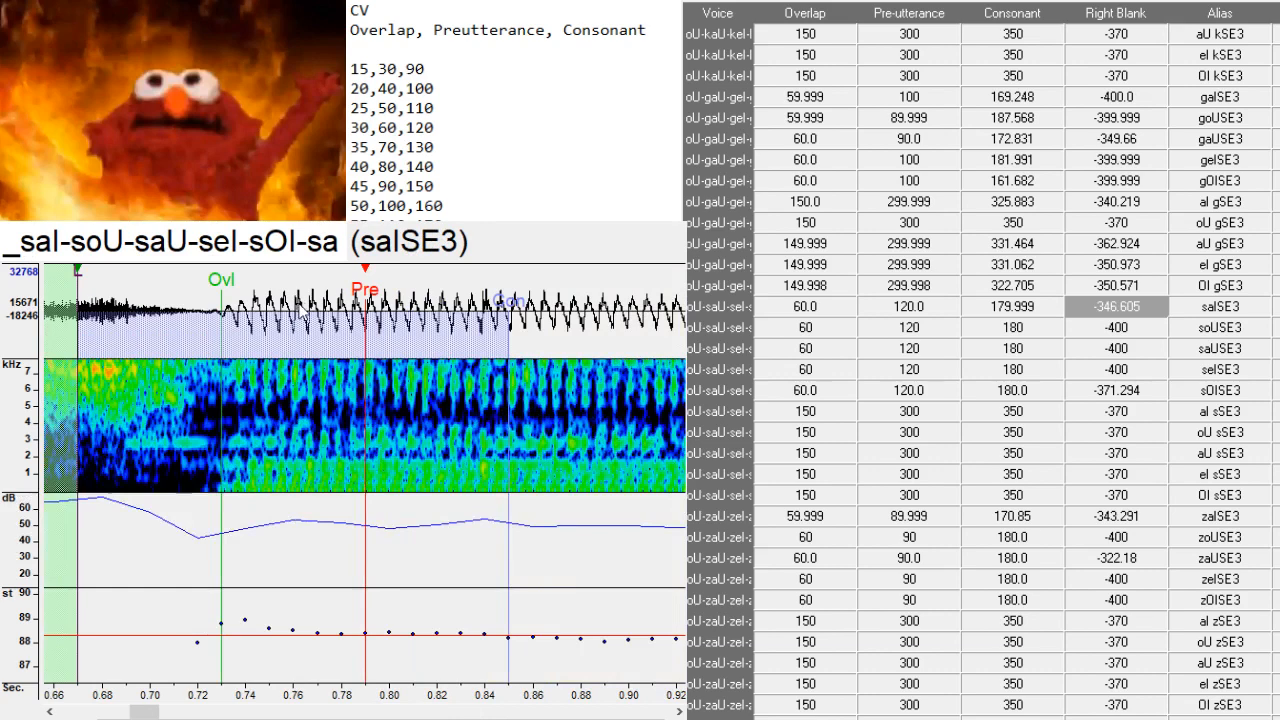
key("F3")
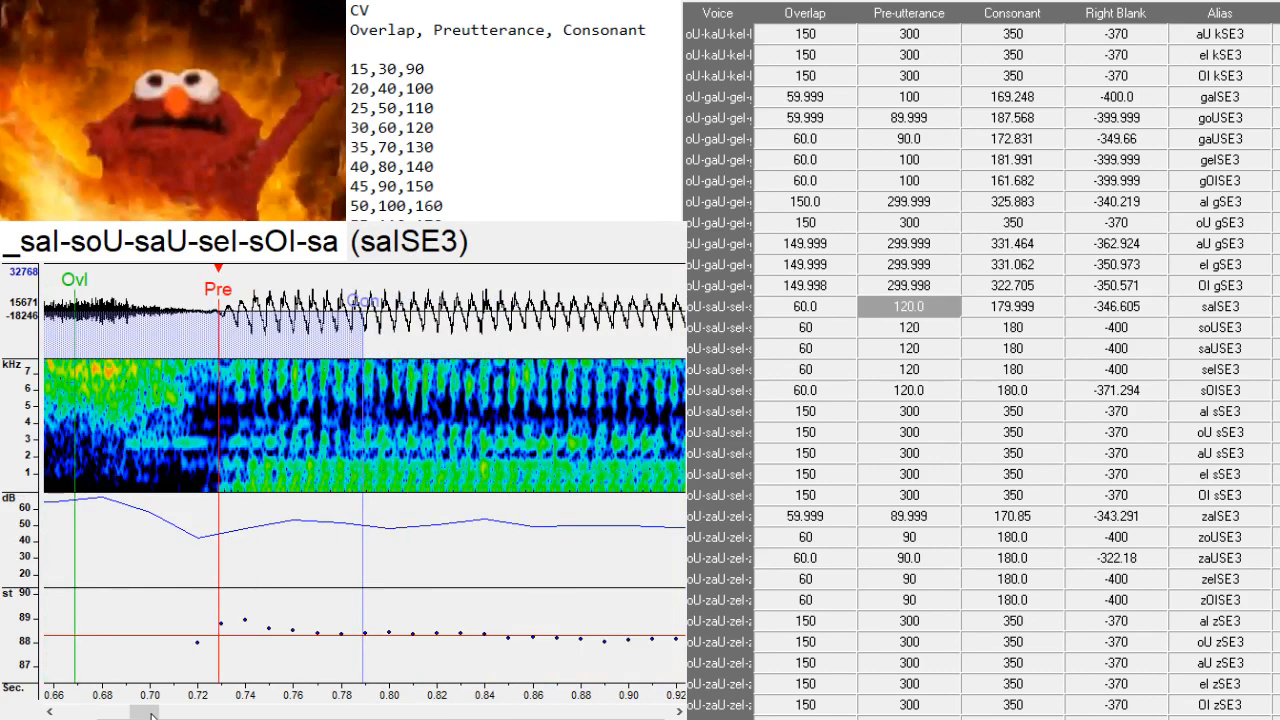
mouse_move(151, 715)
left_mouse_down()
mouse_move(137, 715)
mouse_move(157, 716)
left_mouse_up()
key("Down")
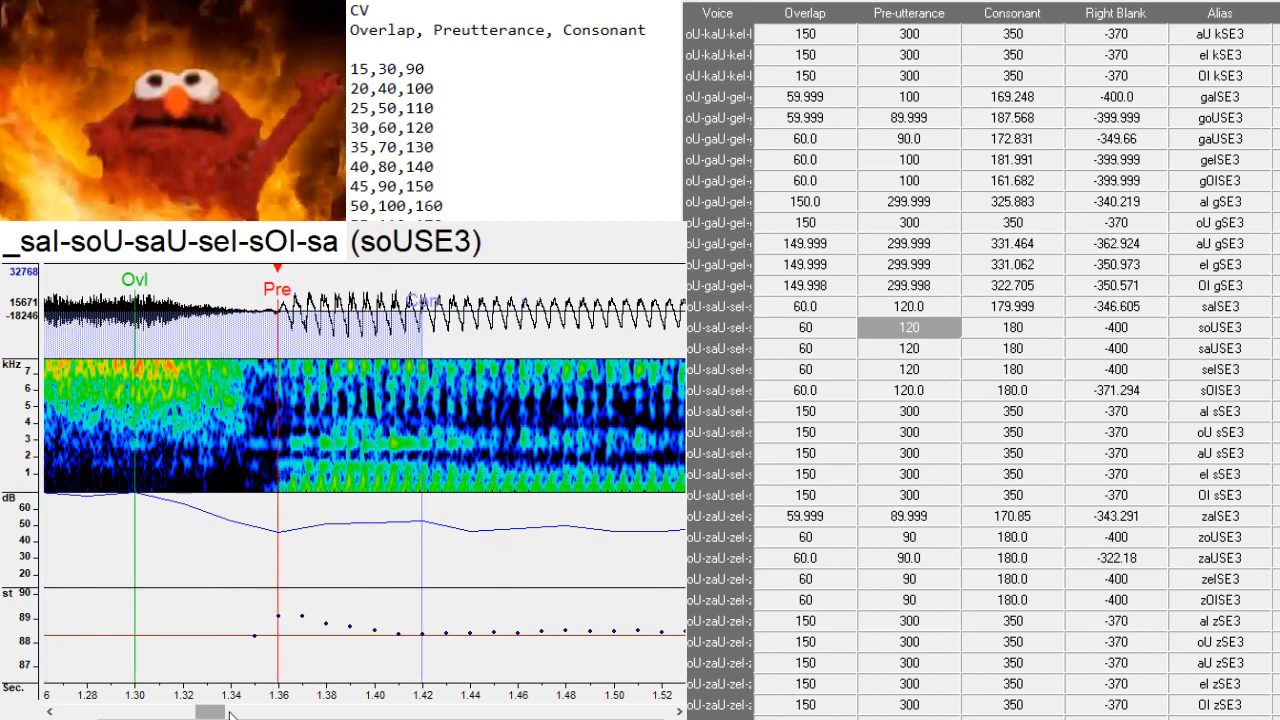
left_click_drag(214, 712, 204, 712)
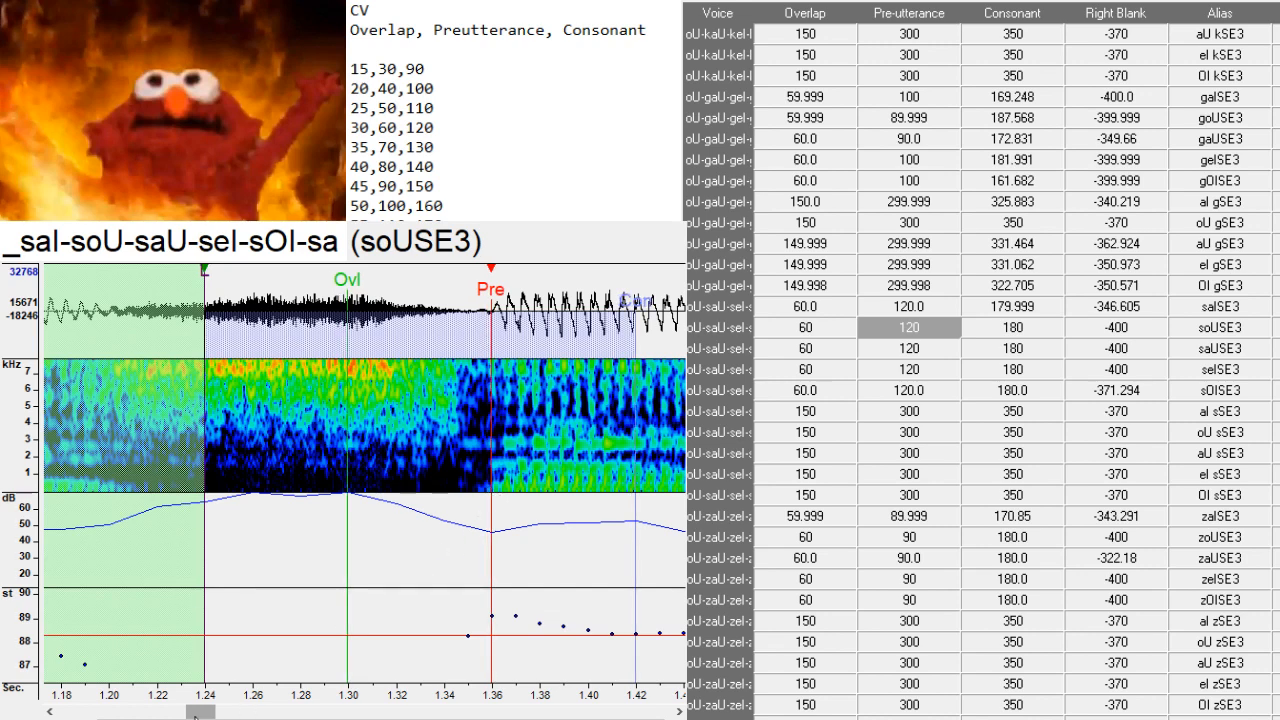
left_click_drag(195, 715, 213, 715)
- Align the preutterance with the vowel onset for saUSE3 at about 1.94 s and for seISE3 at about 2.54 s
key("Down")
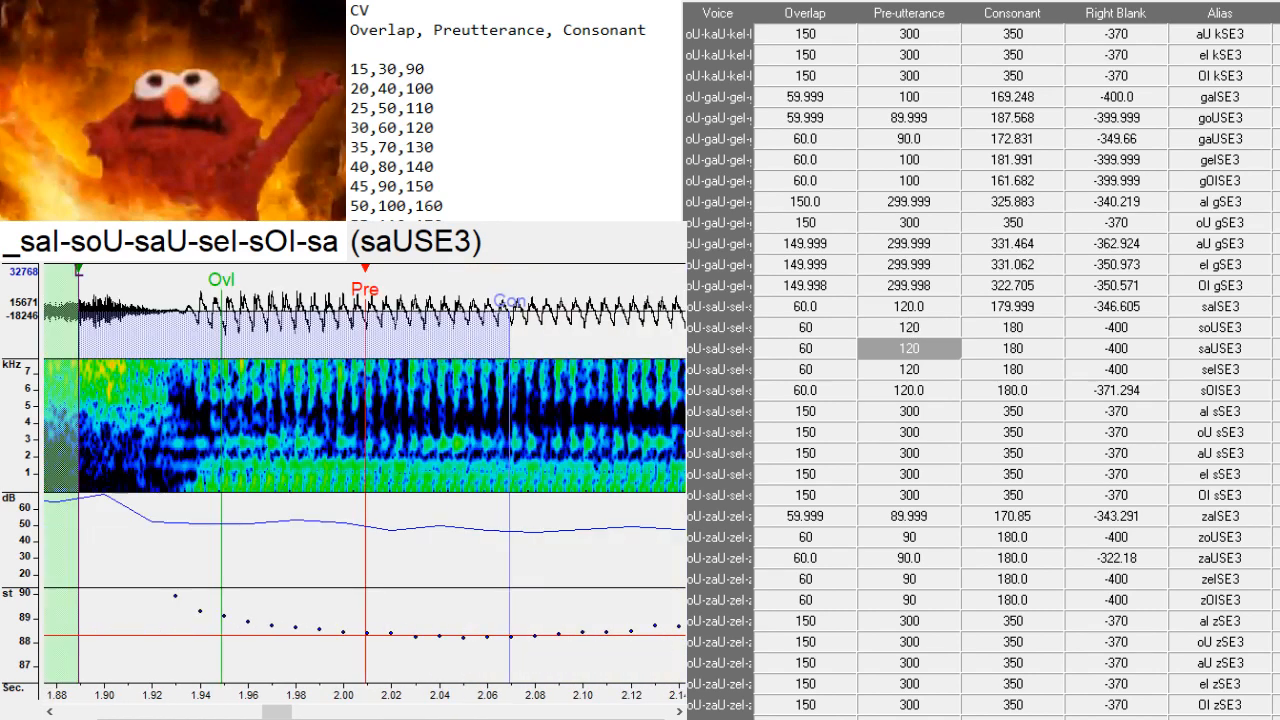
scroll(195, 460, "down", 2)
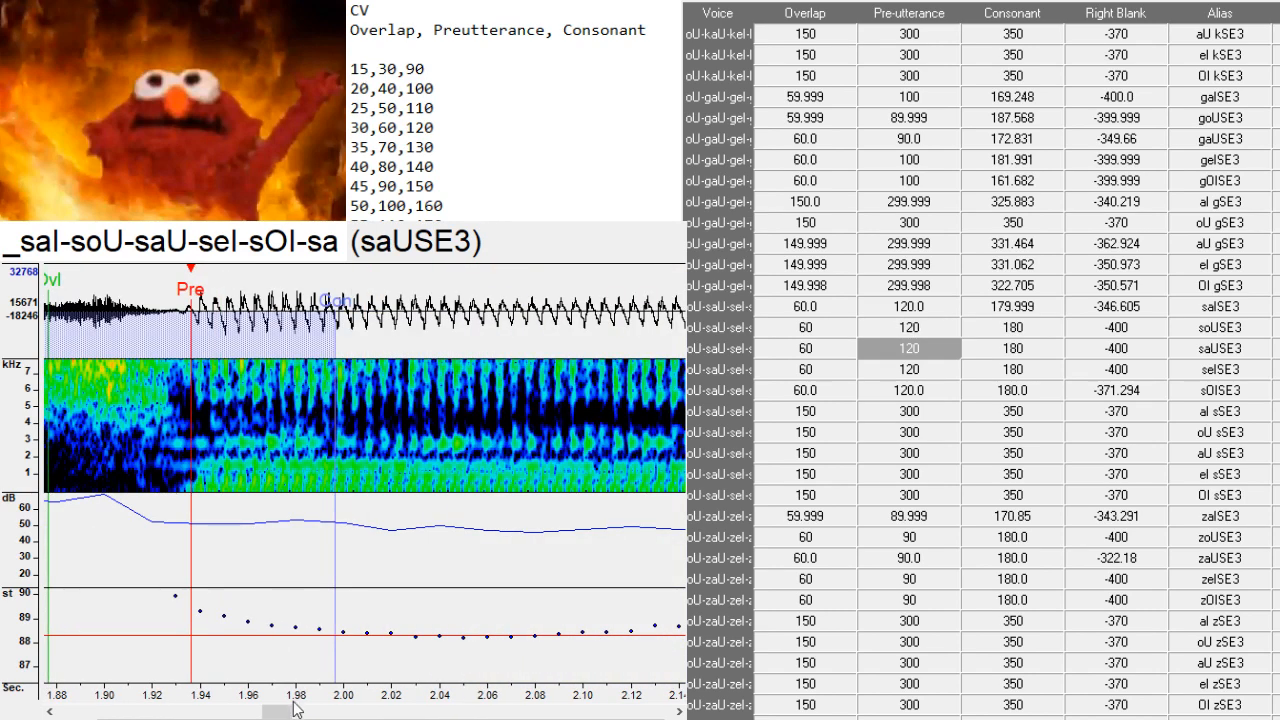
mouse_move(298, 712)
left_mouse_down()
mouse_move(278, 712)
mouse_move(313, 713)
left_mouse_up()
key("Down")
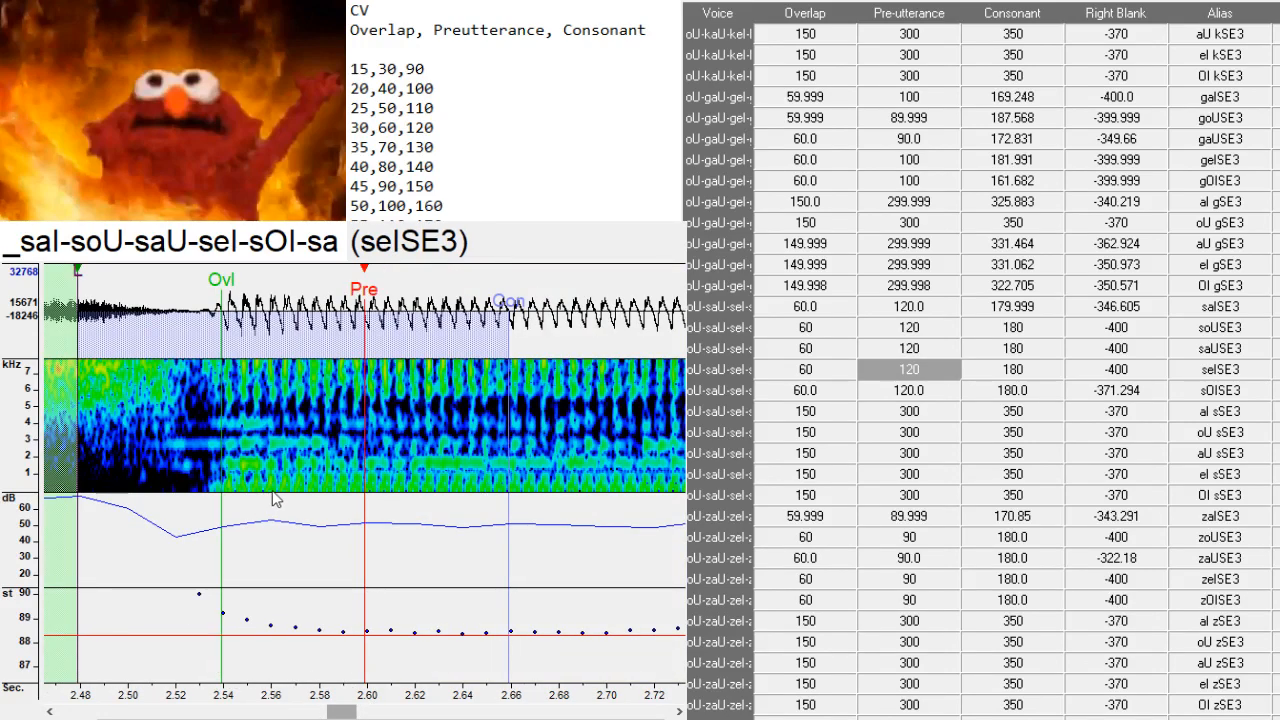
left_click(228, 490)
left_click_drag(229, 490, 224, 488)
mouse_move(360, 716)
left_mouse_down()
mouse_move(330, 713)
mouse_move(368, 713)
left_mouse_up()
- Move the preutterance of sOISE3 to the vowel onset at about 3.12 s and check its right blank
key("Down")
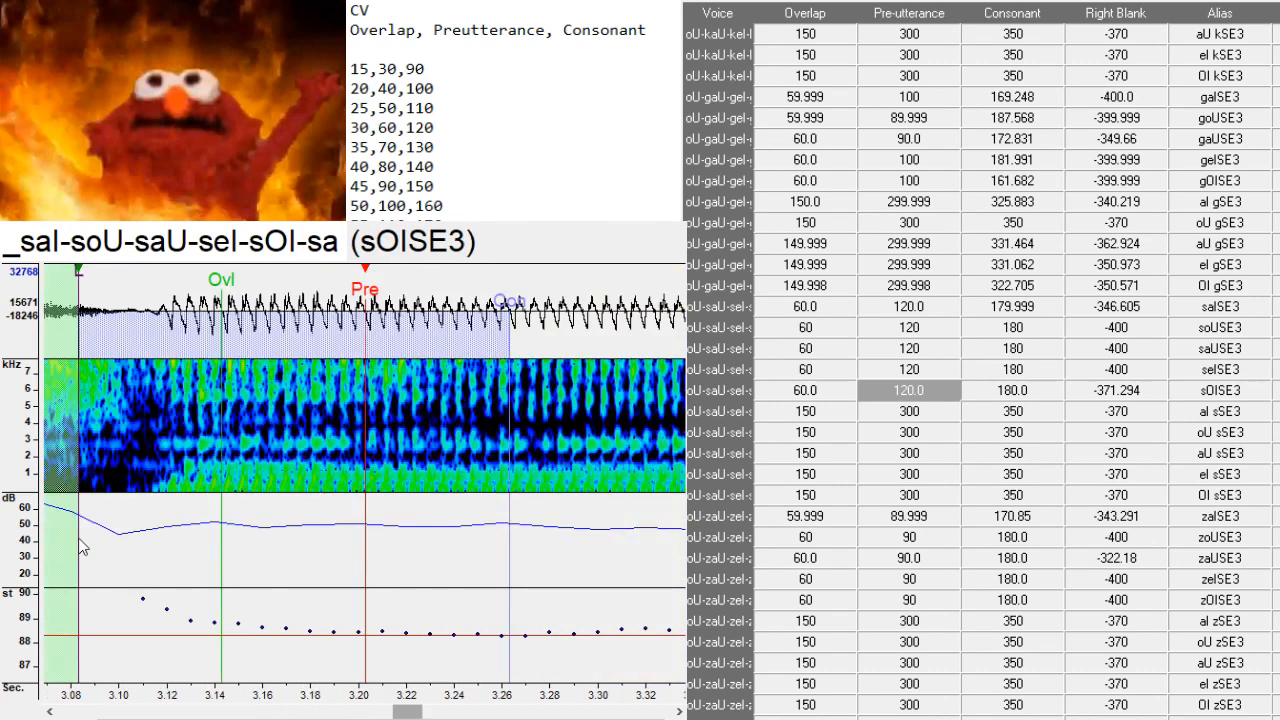
left_click(169, 490)
left_click_drag(395, 713, 411, 716)
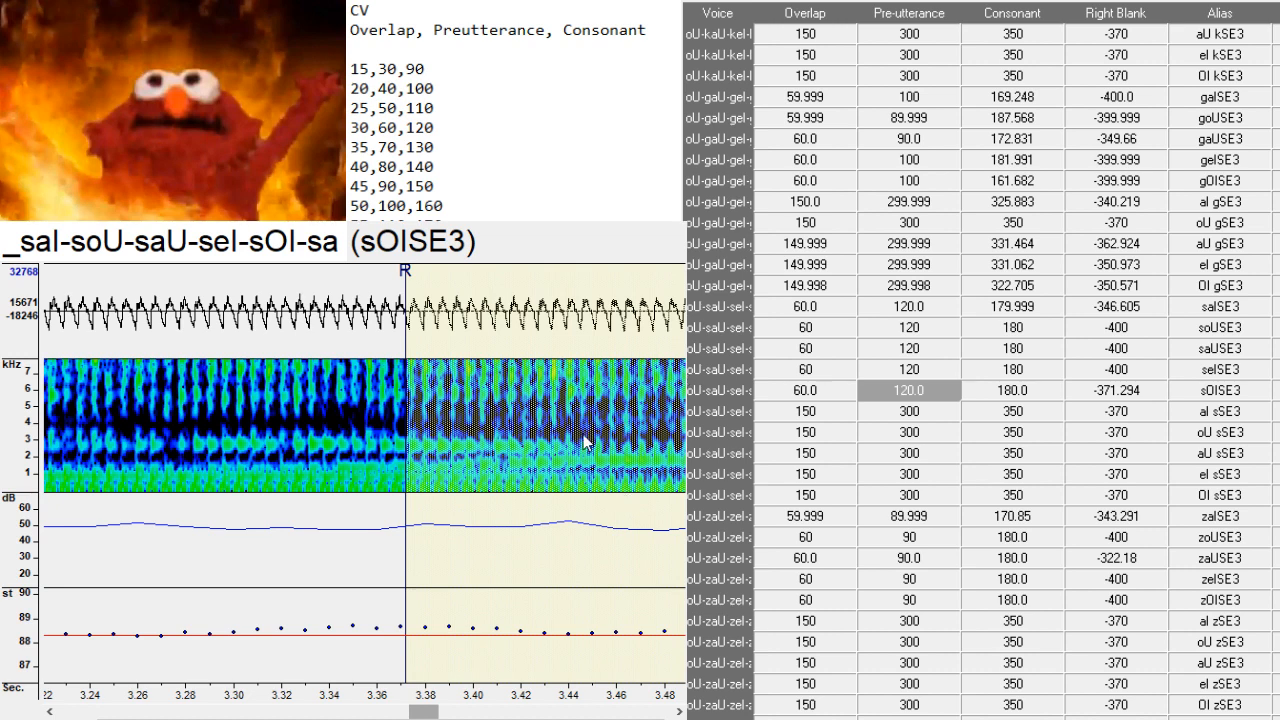
left_click_drag(424, 712, 414, 715)
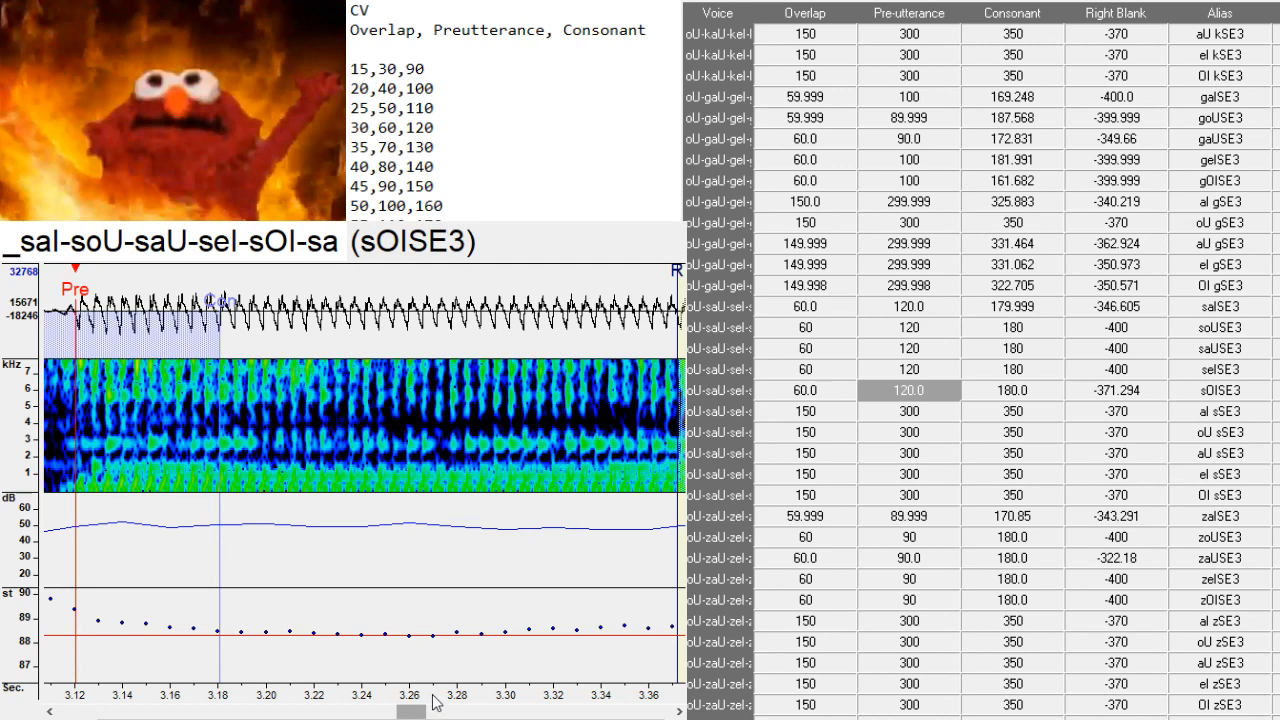
scroll(435, 703, "up", 1)
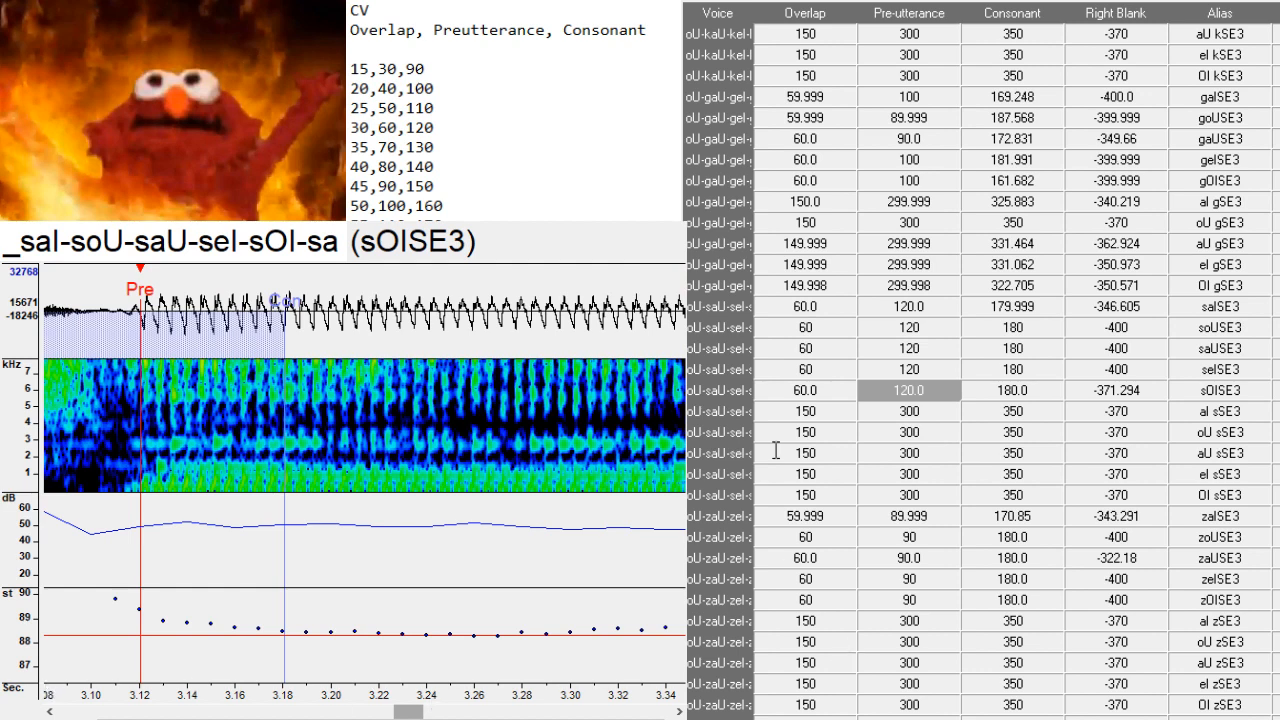
- Move the preutterance of entries aI sSE3 through OI sSE3 to the start of the s, placing OI sSE3 at about 3.57 s
left_click(897, 411)
left_click_drag(365, 480, 191, 492)
key("Down")
key("Down")
key("Down")
key("Down")
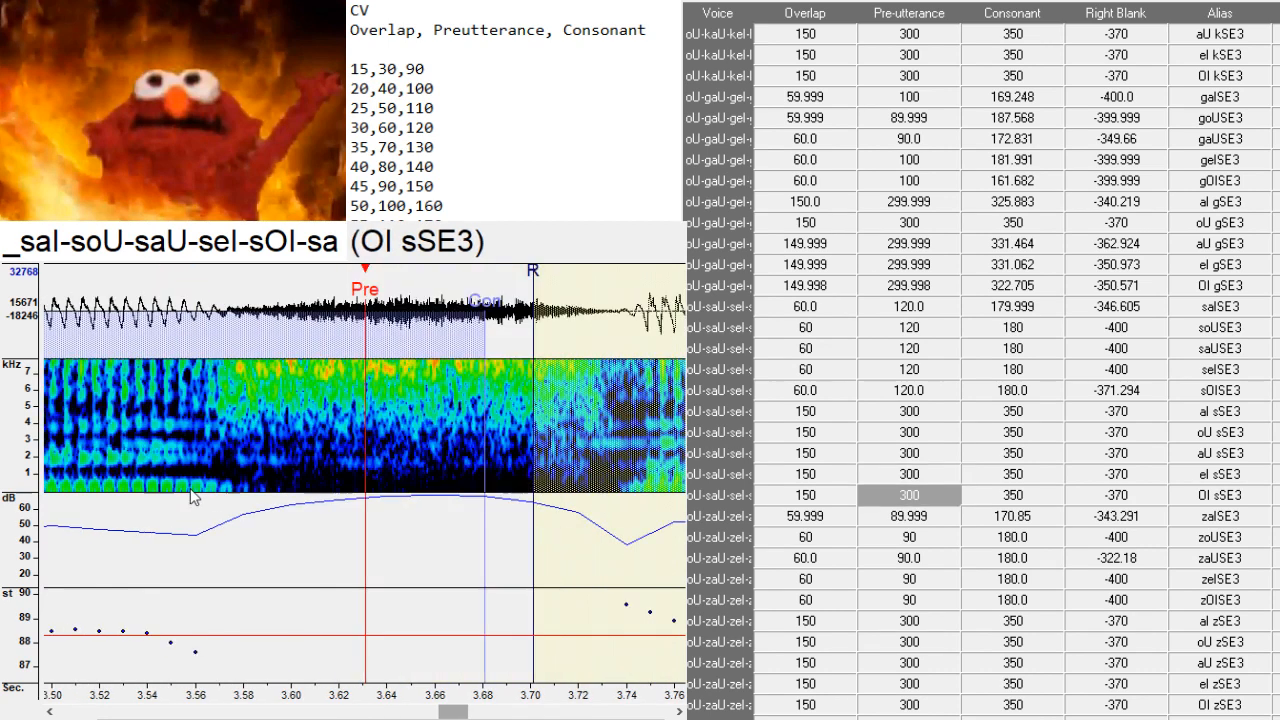
left_click(217, 497)
left_click_drag(220, 499, 221, 499)
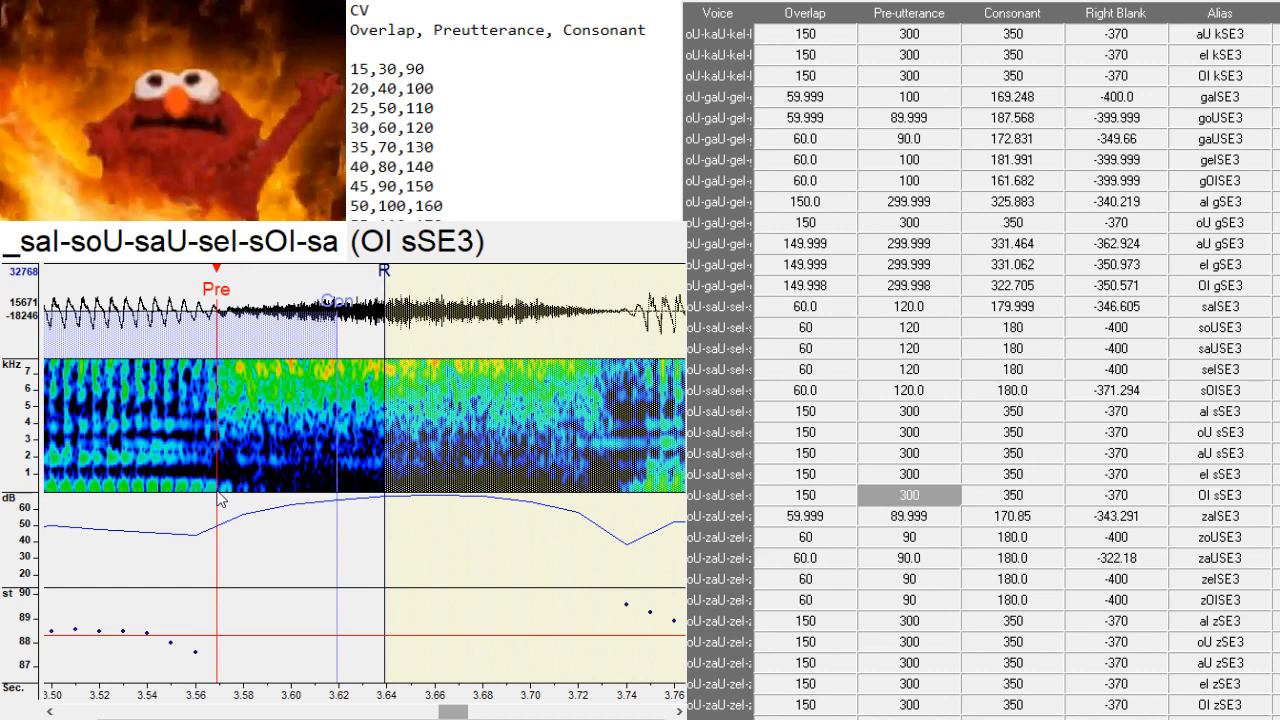
- Move the preutterance of zaISE3 to the vowel onset at about 0.75 s and check its left boundary
key("Down")
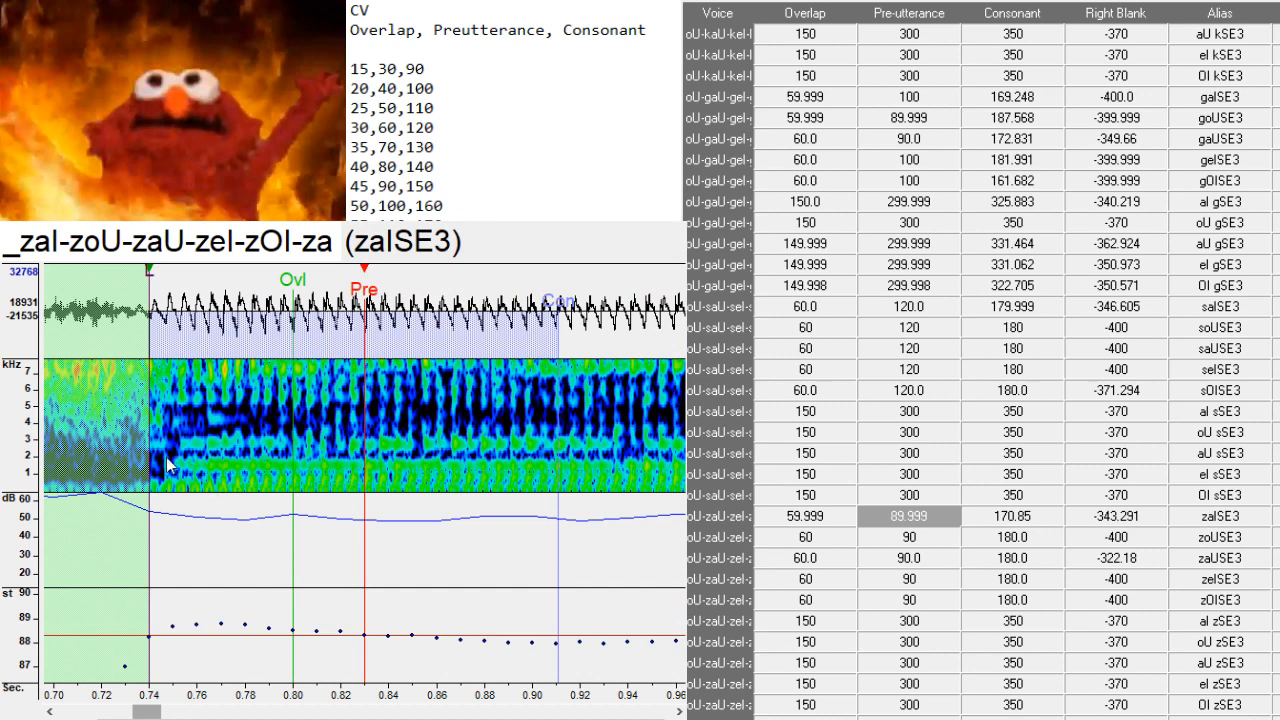
left_click_drag(171, 466, 171, 492)
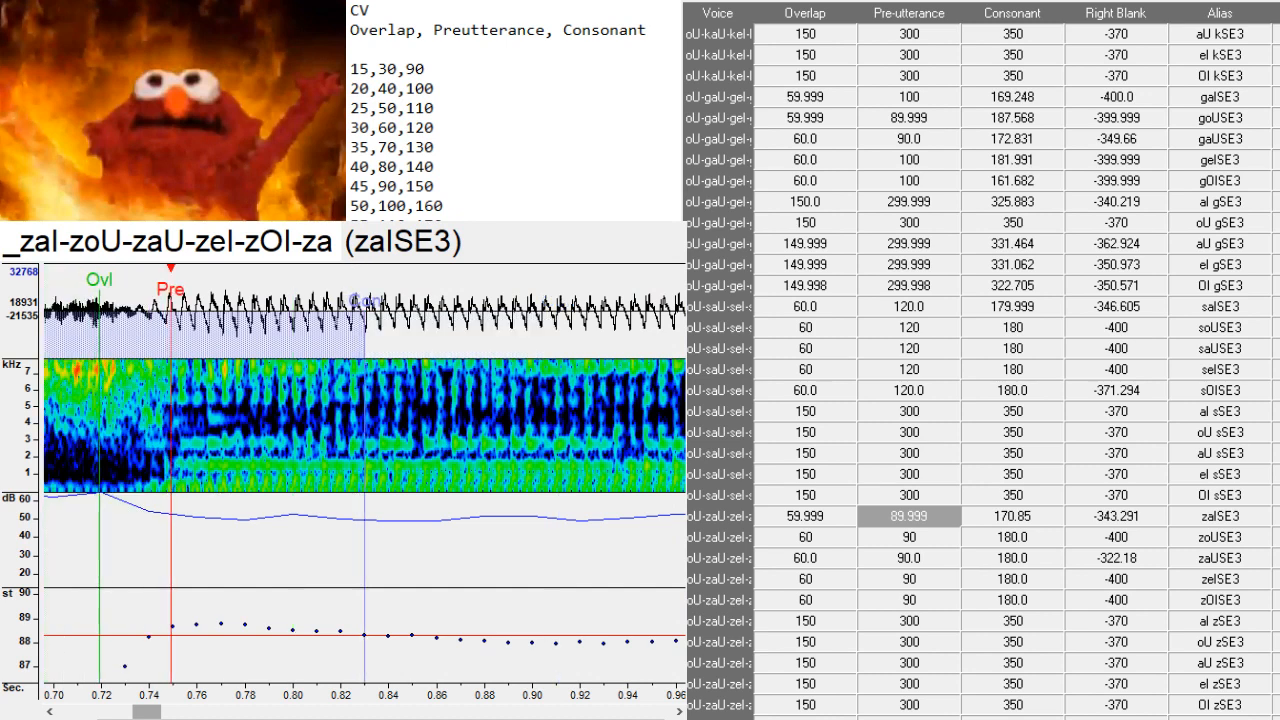
left_click_drag(140, 714, 130, 713)
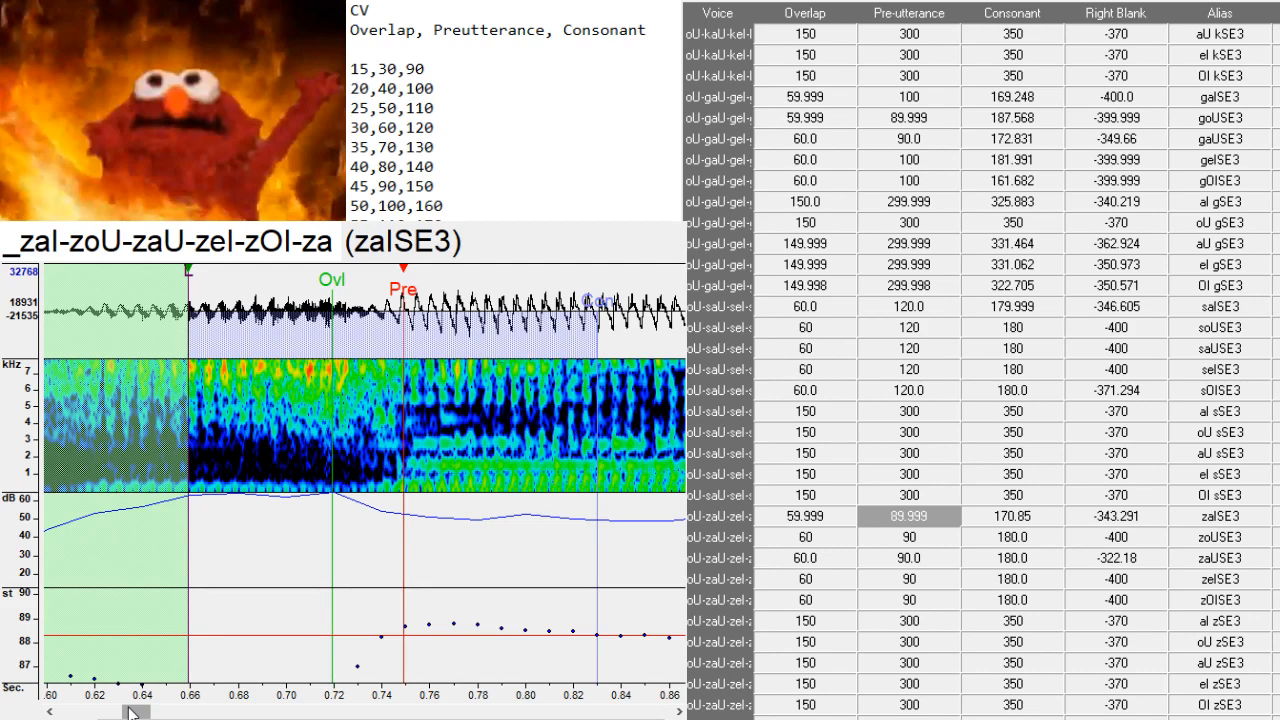
- Move the preutterance of zoUSE3 to the vowel onset at about 1.38 s and check its right blank
key("Down")
left_click_drag(226, 423, 240, 470)
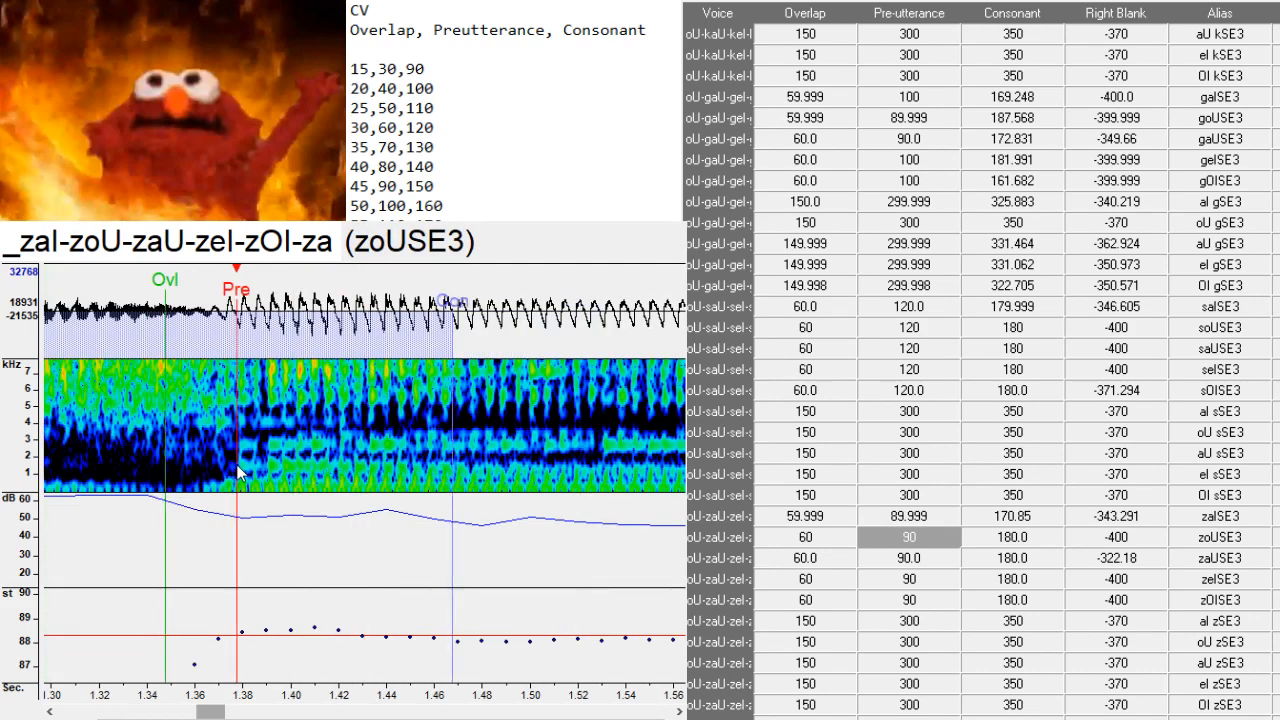
left_click_drag(210, 713, 235, 712)
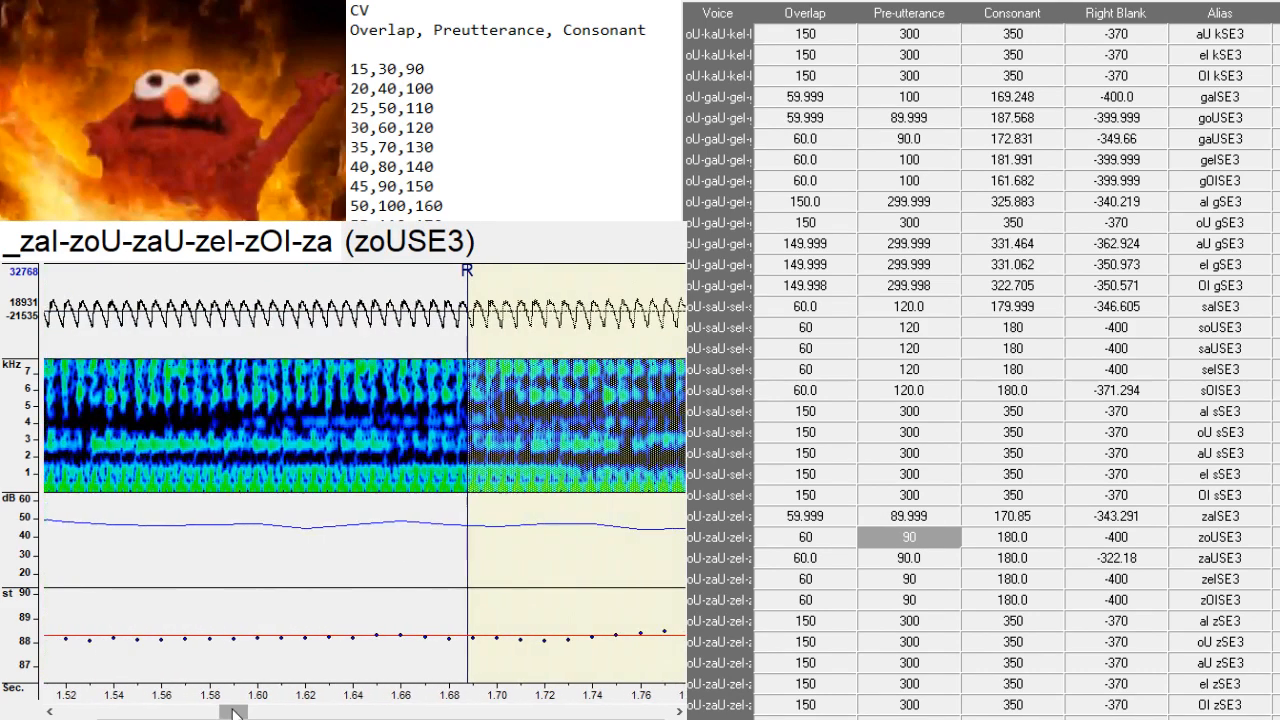
- Align the preutterance with the vowel onset for zaUSE3 at about 2.00 s and for zeISE3 at about 2.60 s
key("Down")
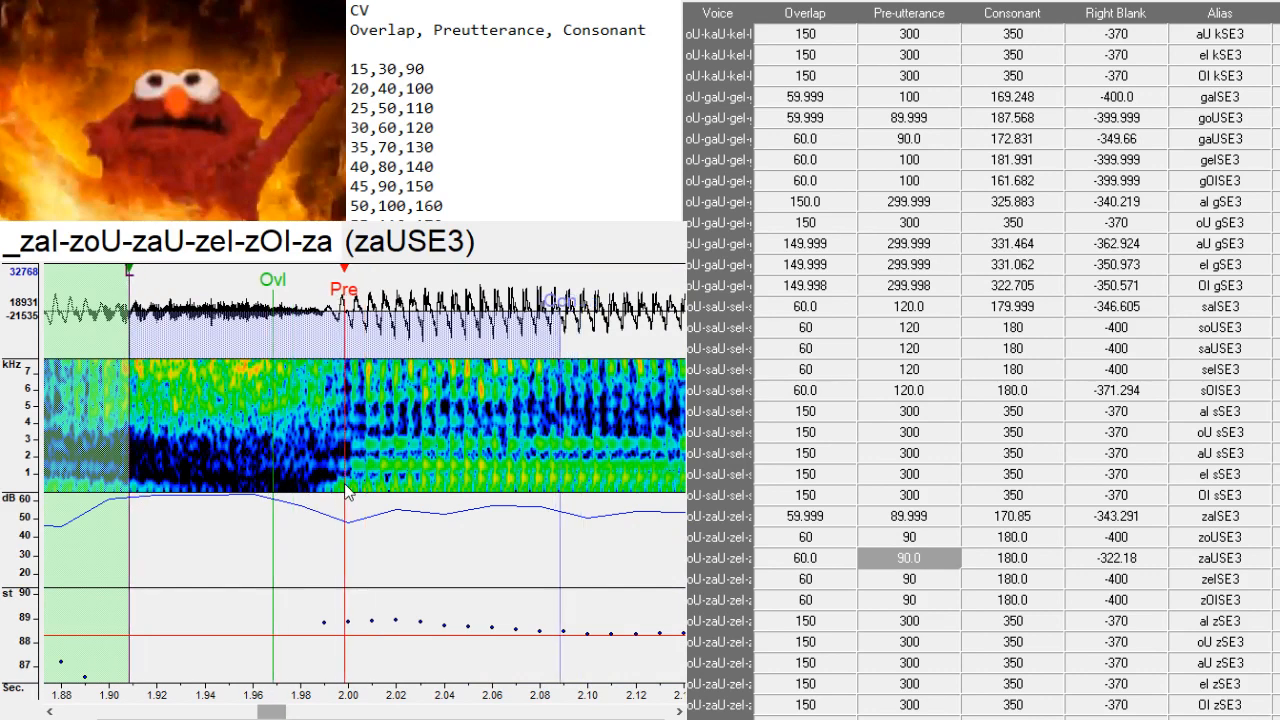
key("Down")
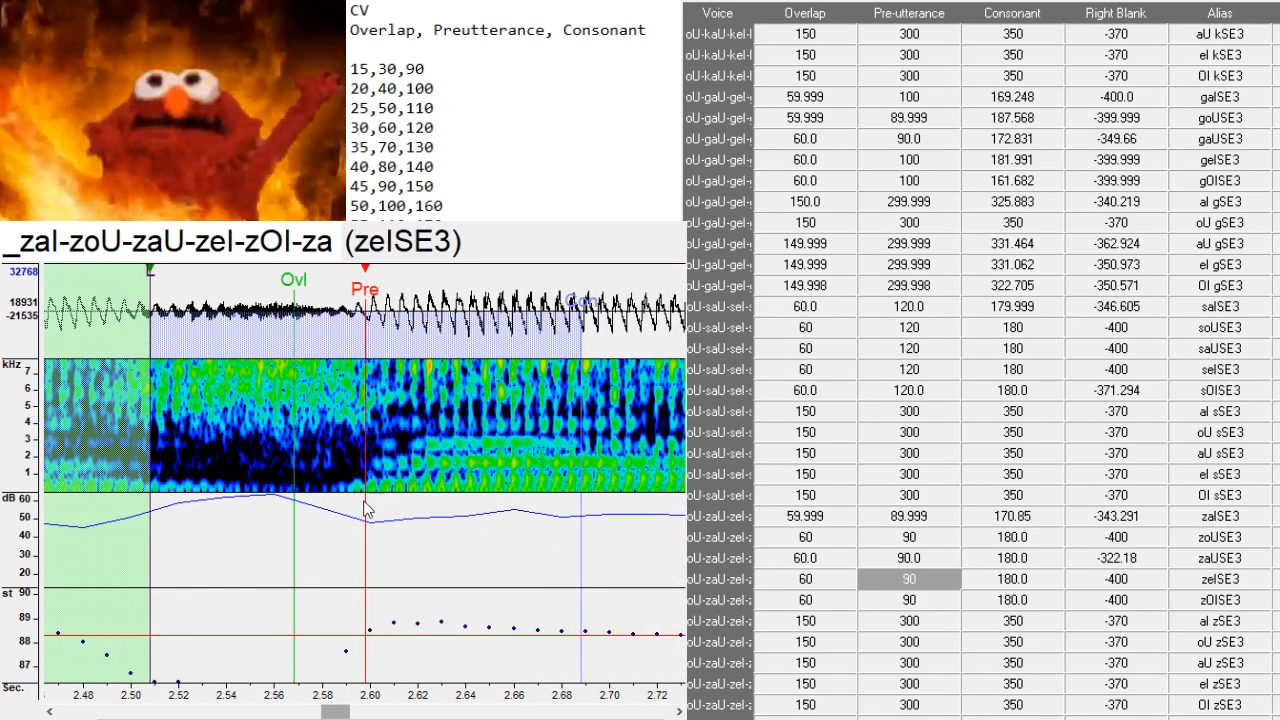
left_click_drag(366, 508, 383, 513)
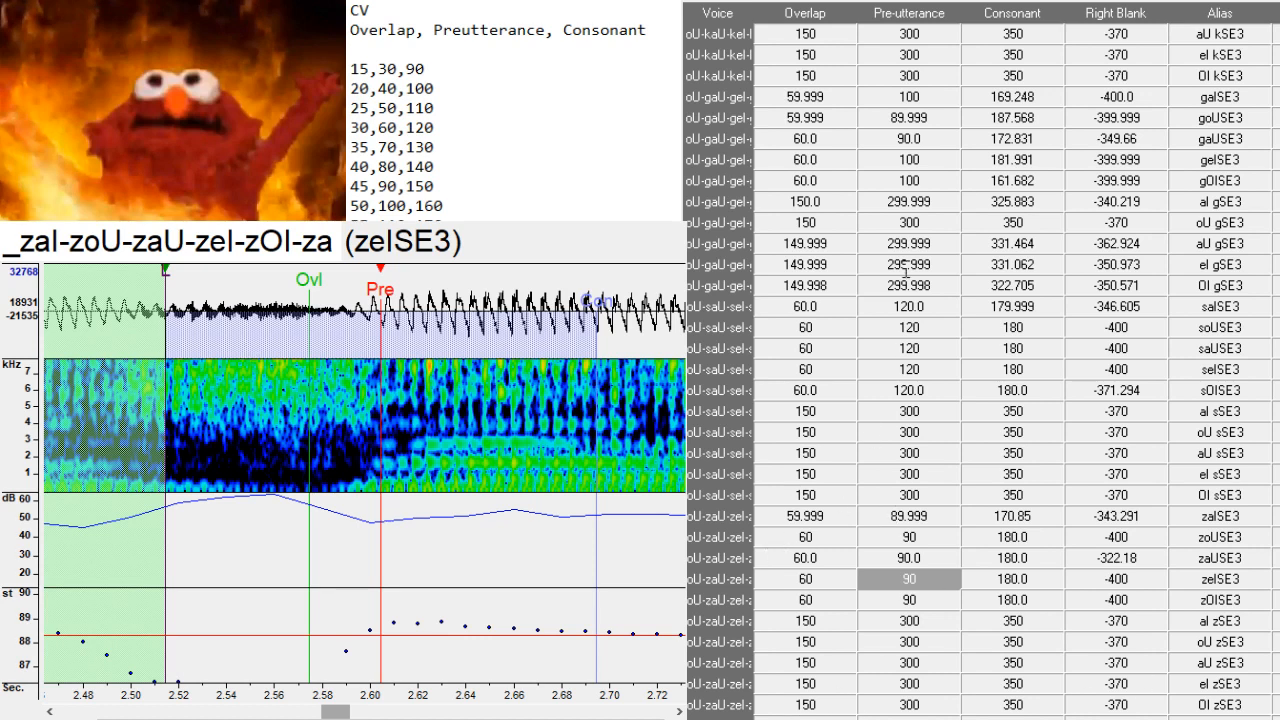
- Review the marker placement of the aI gSE3 and zaISE3 entries
left_click(906, 200)
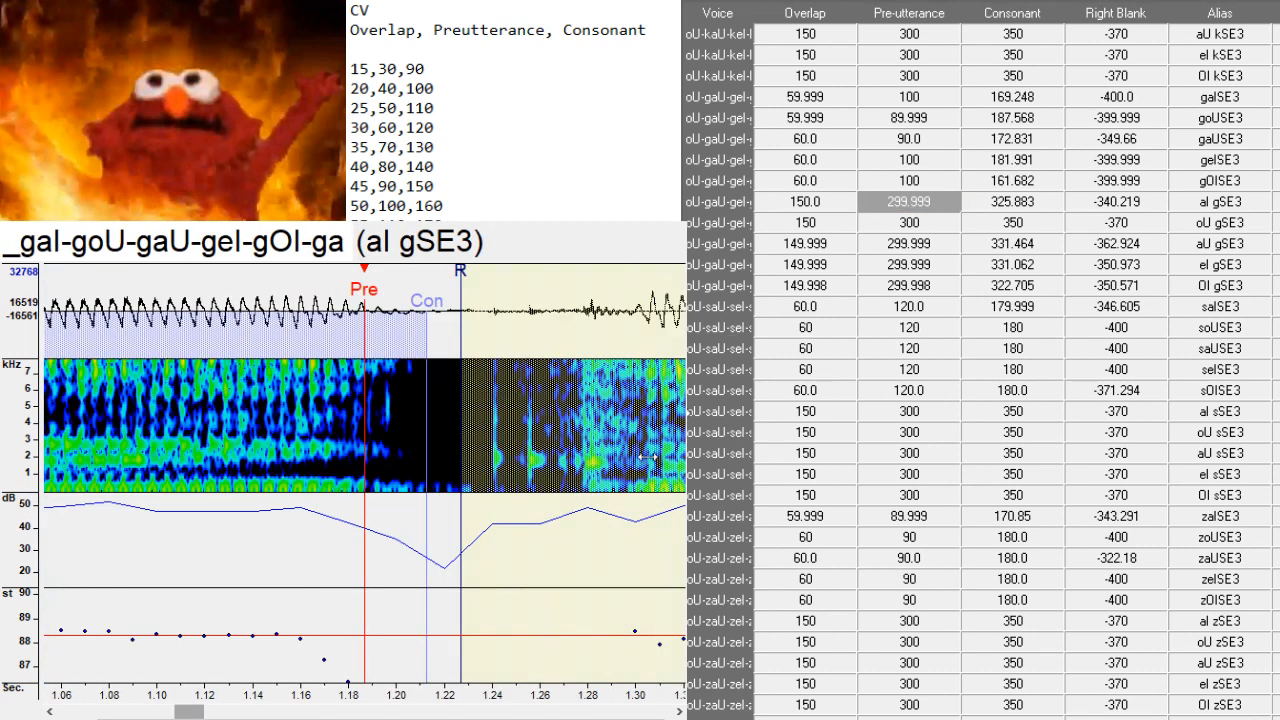
scroll(343, 287, "right", 2)
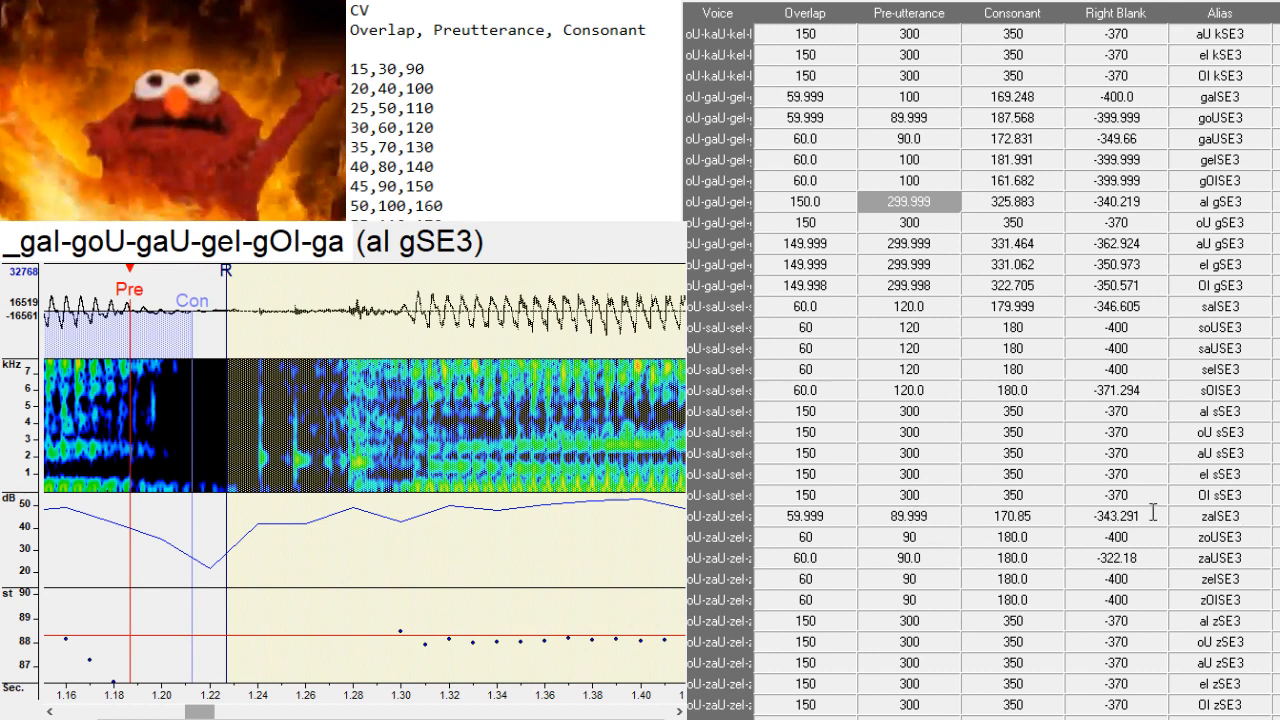
left_click(909, 522)
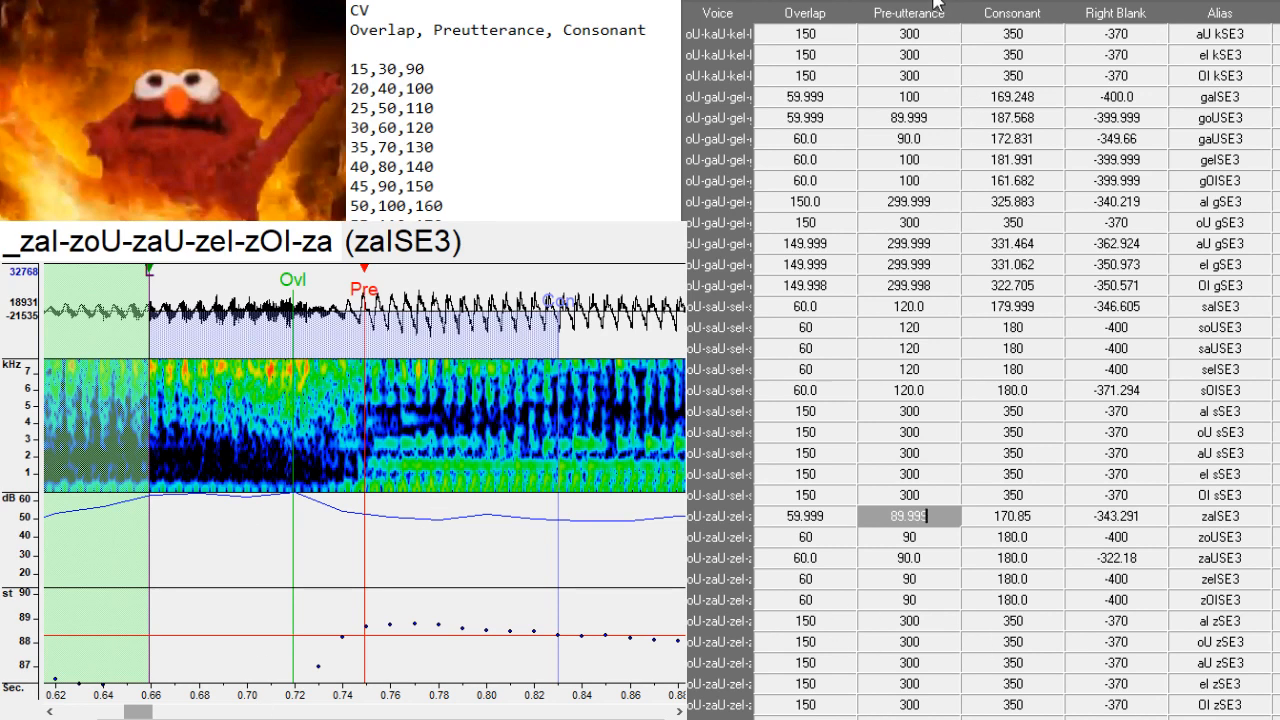
- Move the preutterance of neISE3 to the vowel onset at about 2.51 s
scroll(1080, 437, "down", 1)
scroll(1080, 437, "down", 10)
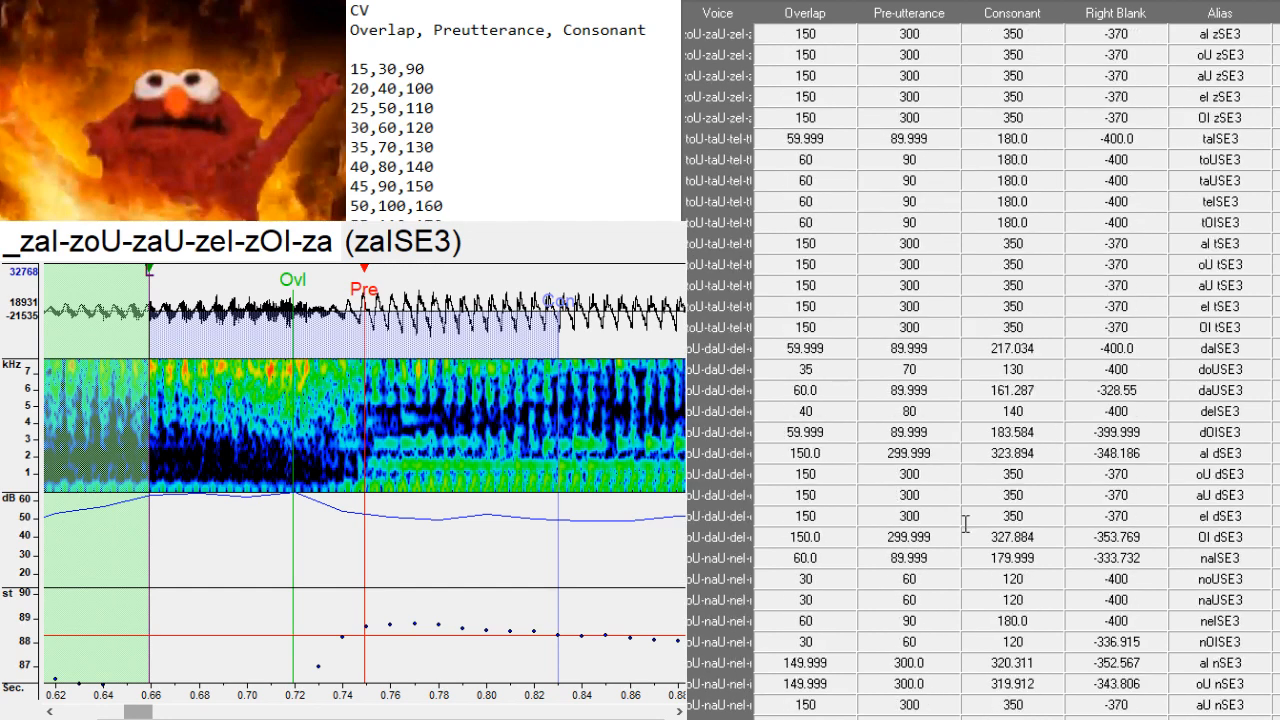
left_click(911, 494)
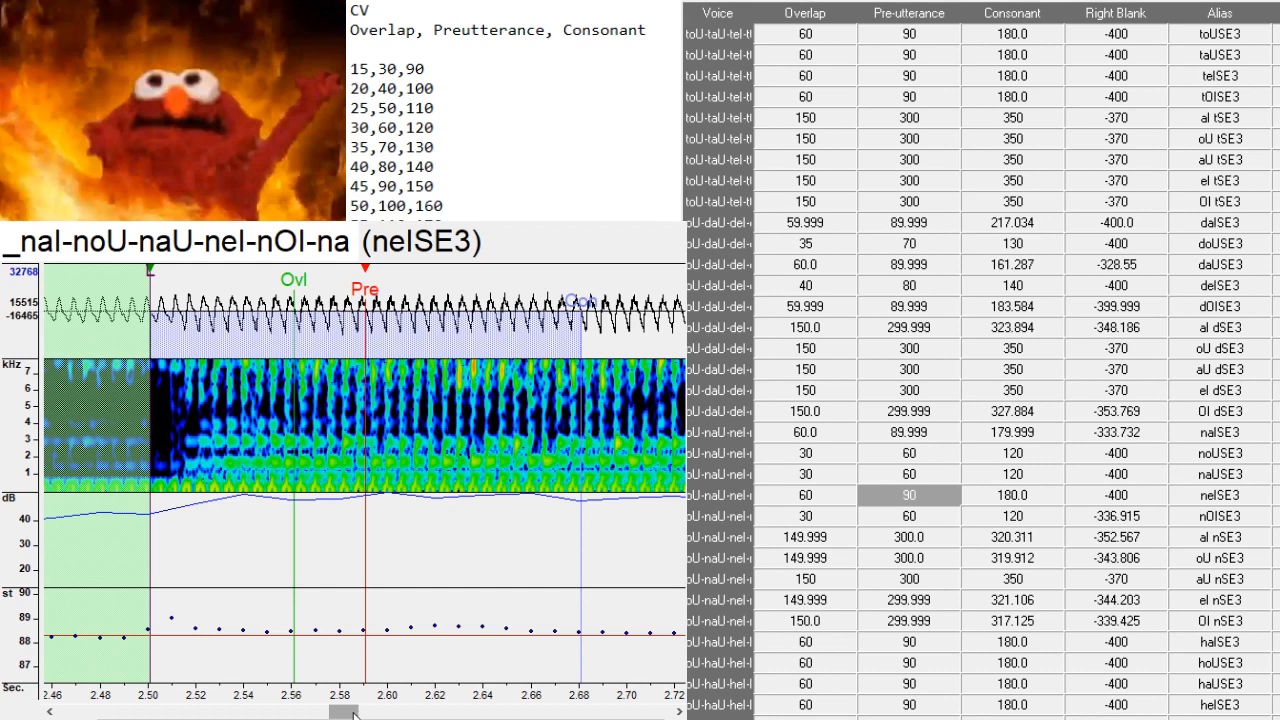
left_click_drag(365, 714, 350, 714)
left_click(365, 488)
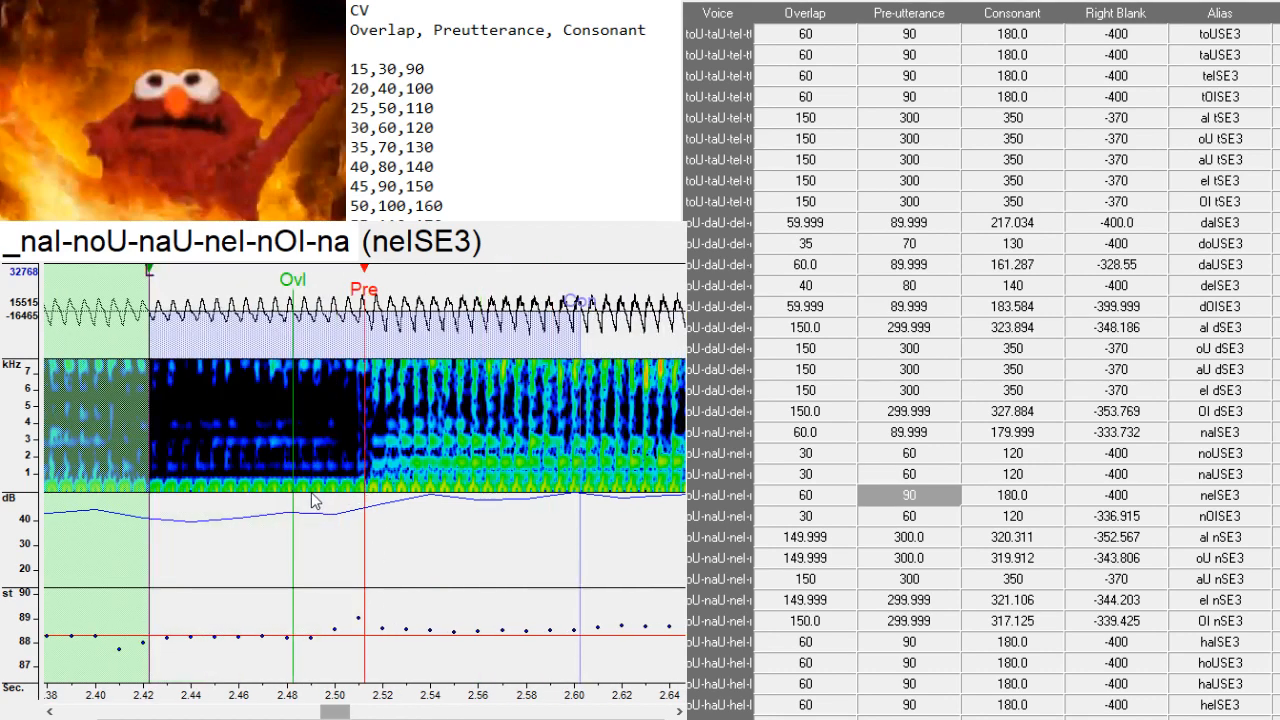
left_click(368, 490)
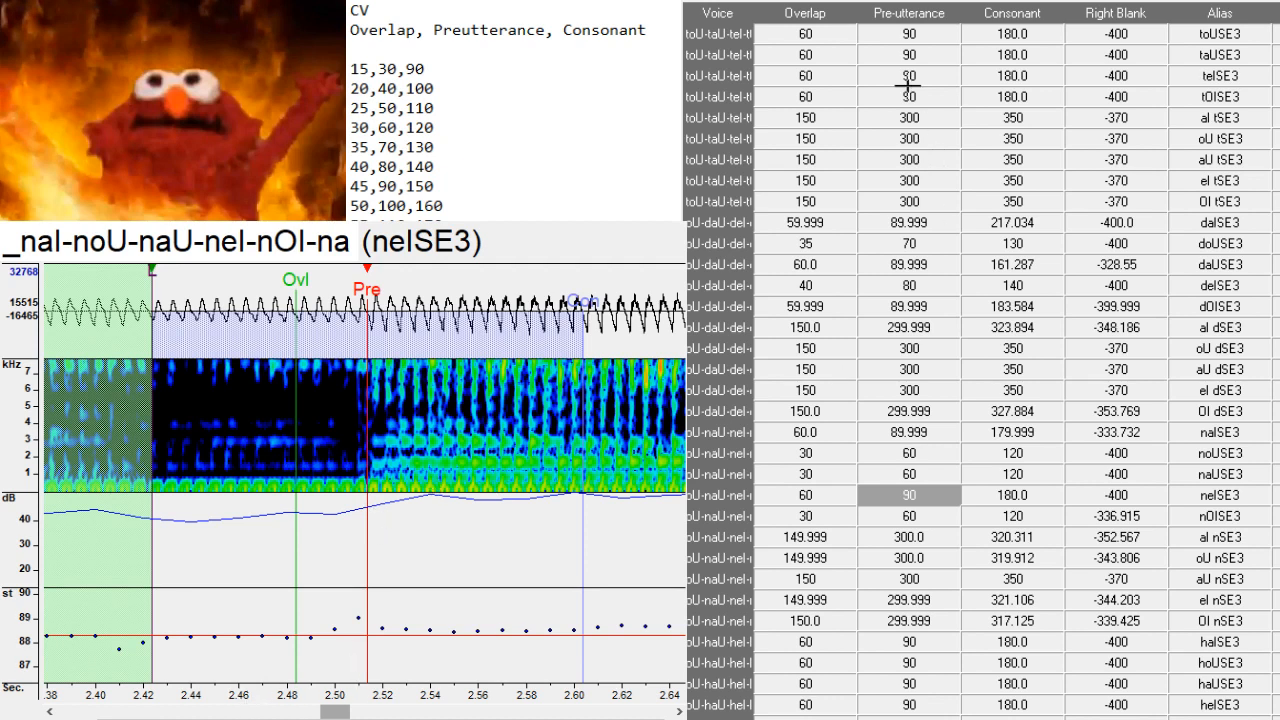
- Return to the z entries with the left blank values in view and move the preutterance of zOISE3 to about 3.19 s
key("F2")
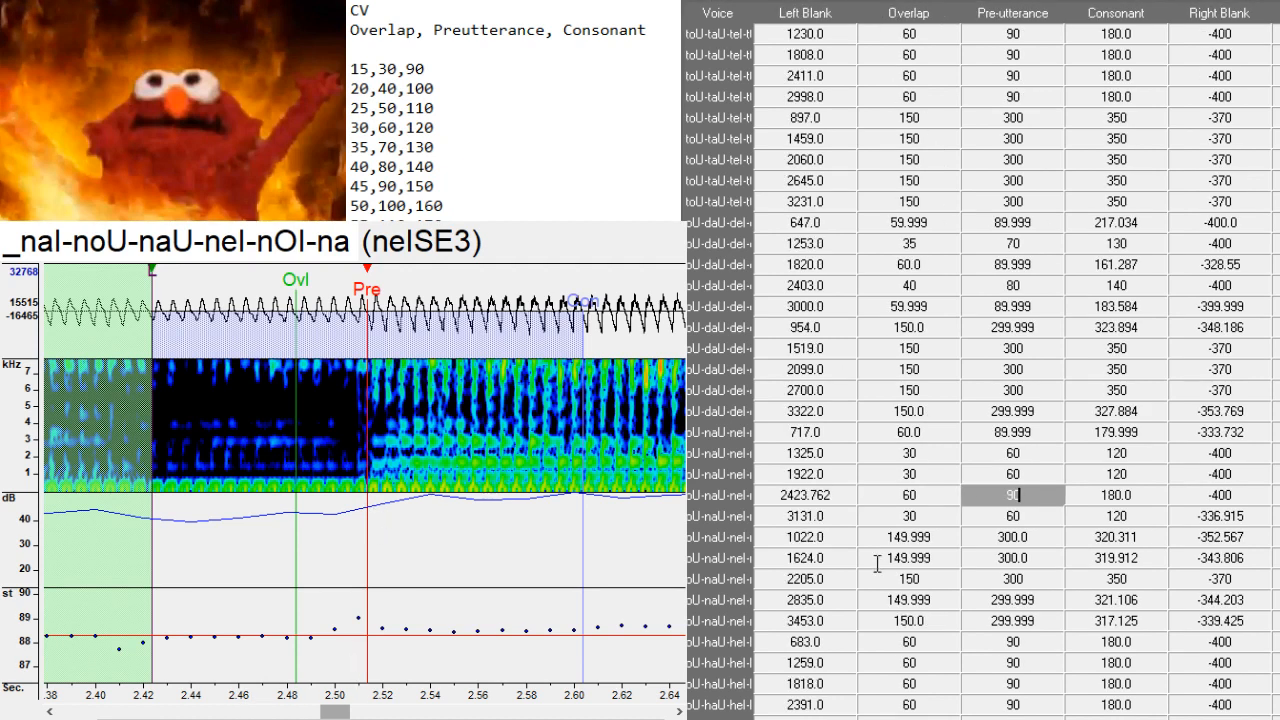
scroll(877, 565, "up", 1)
scroll(877, 565, "up", 6)
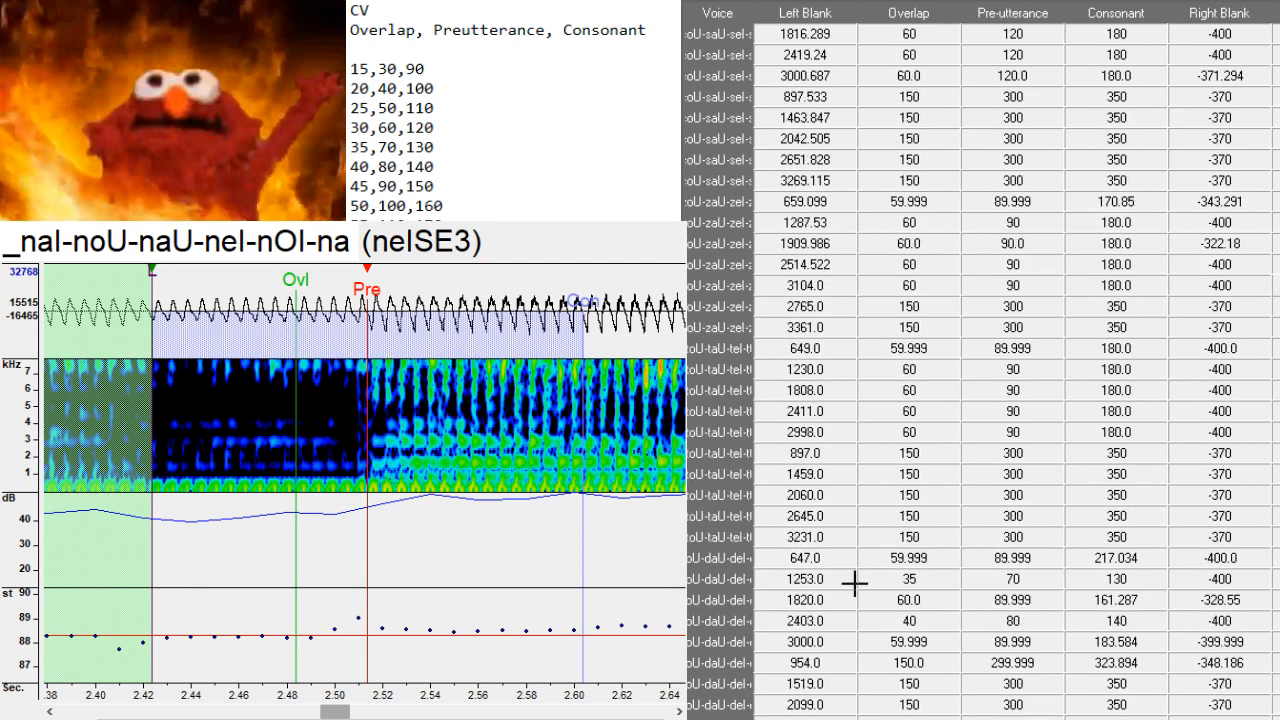
left_click(941, 258)
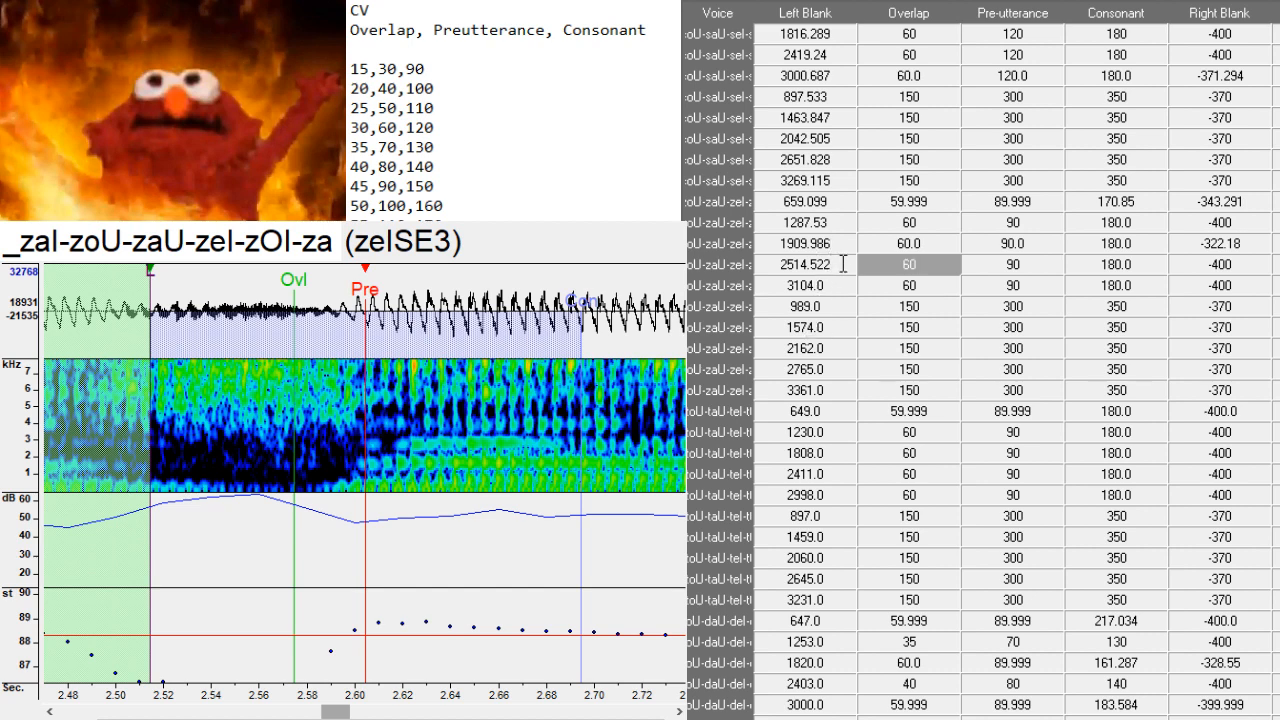
key("Down")
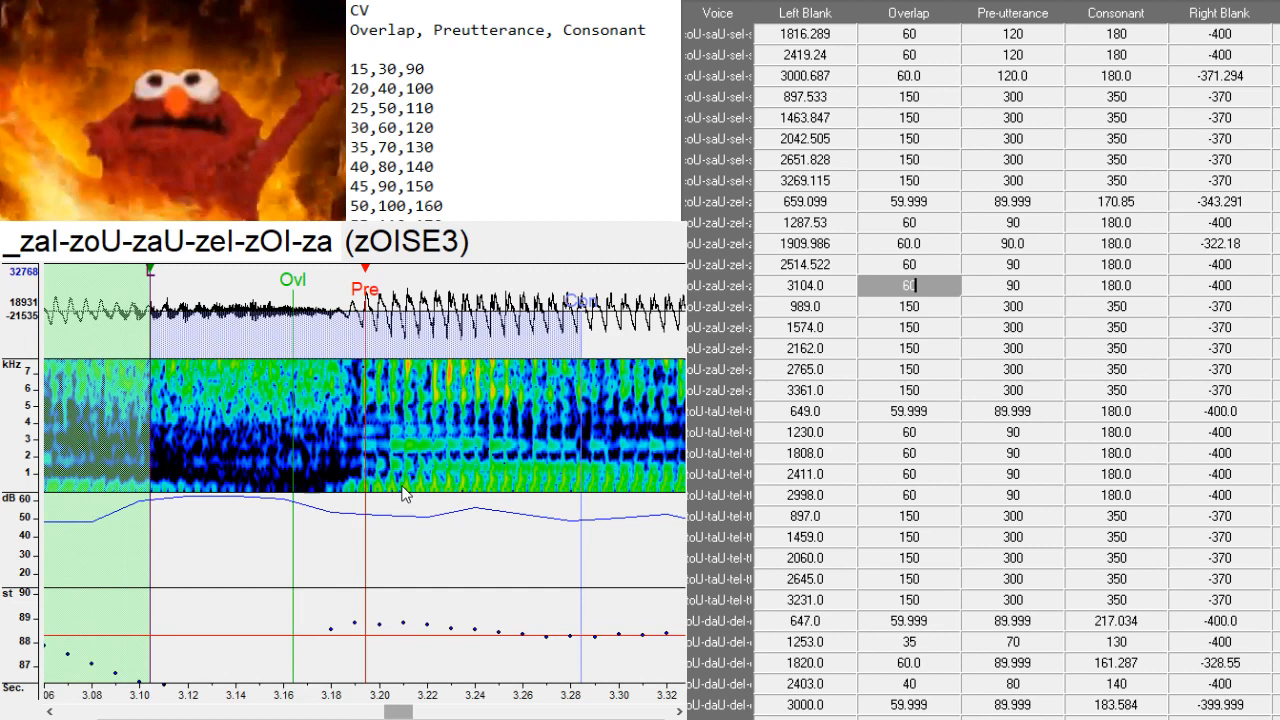
left_click_drag(361, 498, 359, 498)
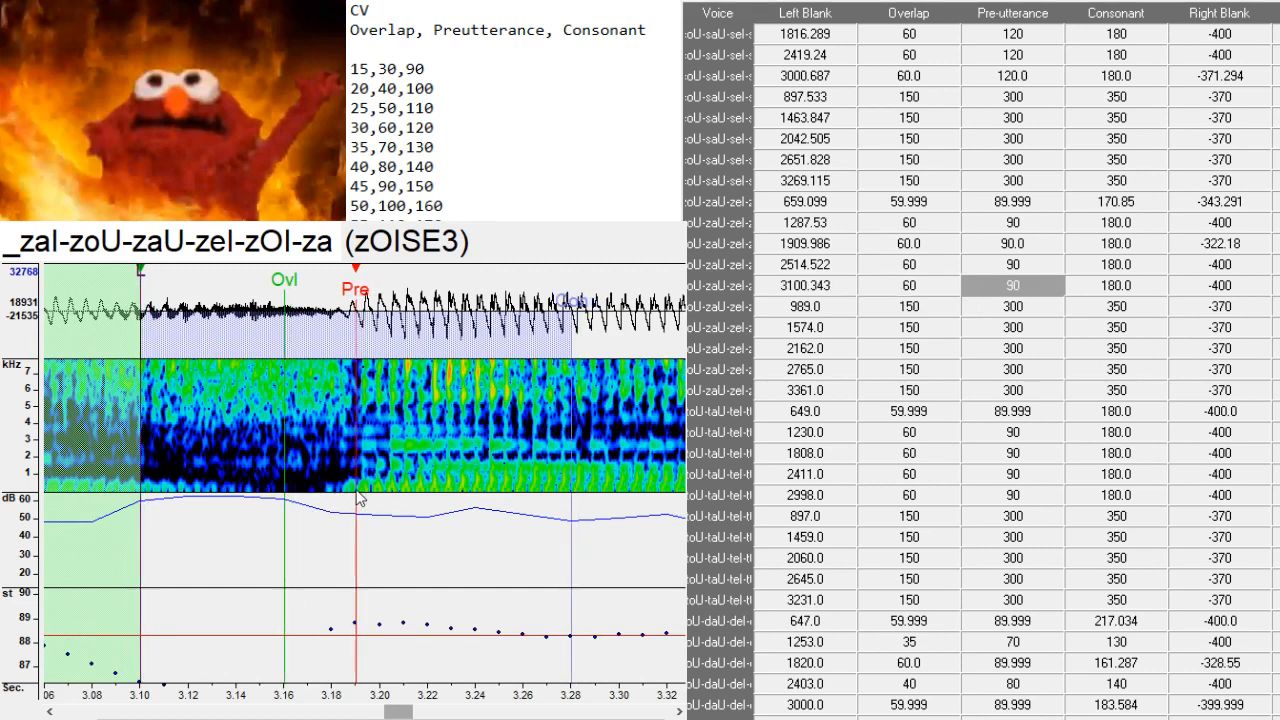
- Move the preutterance of aI zSE3 to the start of the z at about 1.24 s and check its left boundary
key("Down")
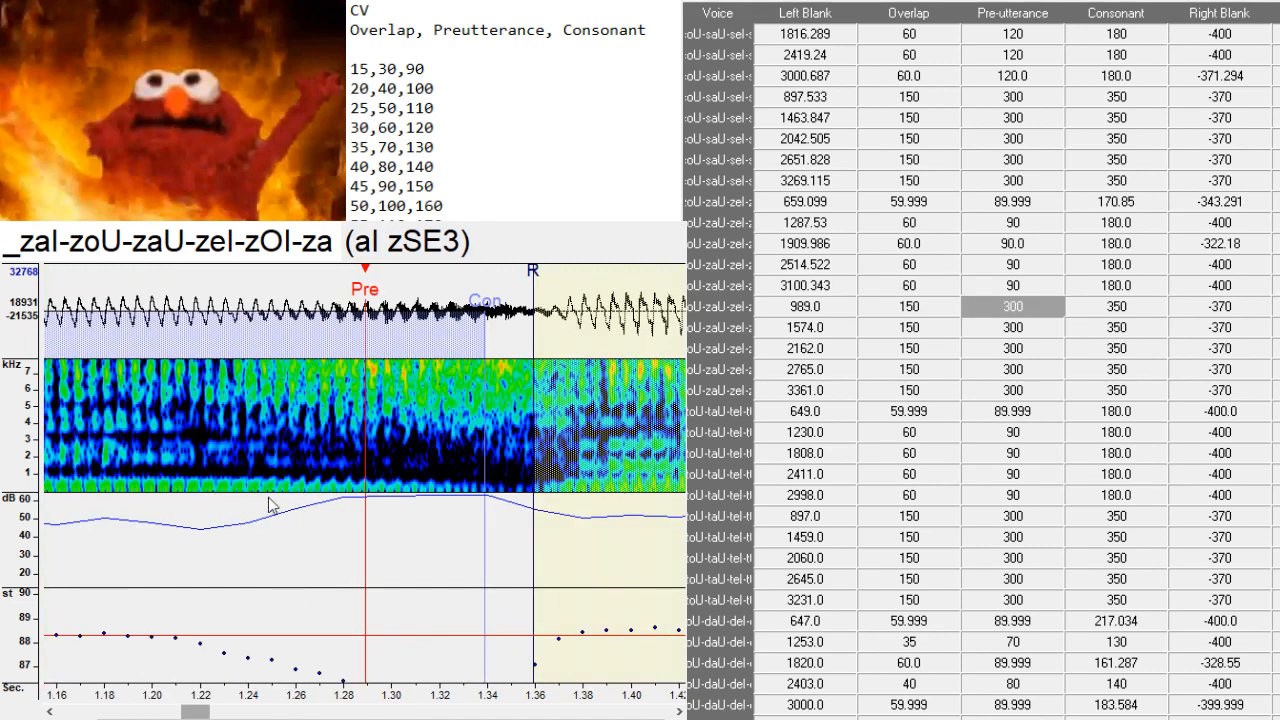
left_click_drag(205, 490, 242, 483)
left_click_drag(200, 712, 165, 714)
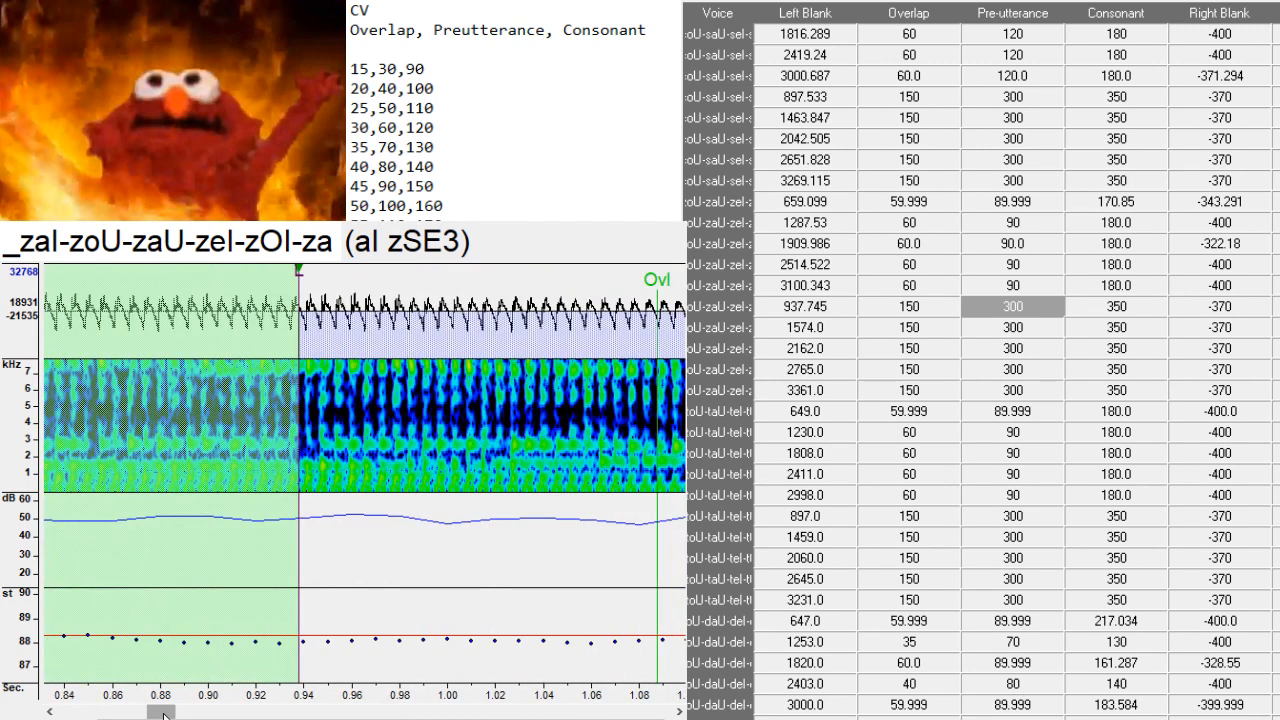
- Align the preutterance with the start of the z for oU zSE3 at about 1.89 s and for aU zSE3 at about 2.50 s
key("Down")
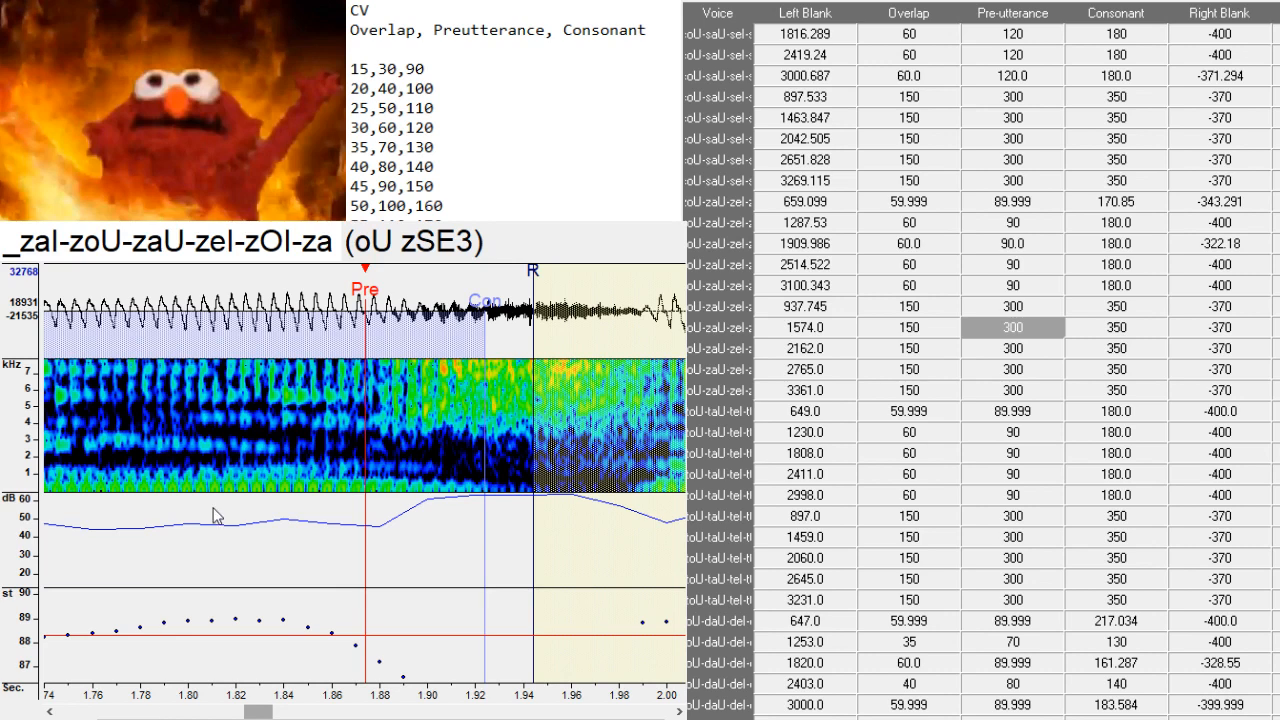
left_click_drag(371, 498, 395, 498)
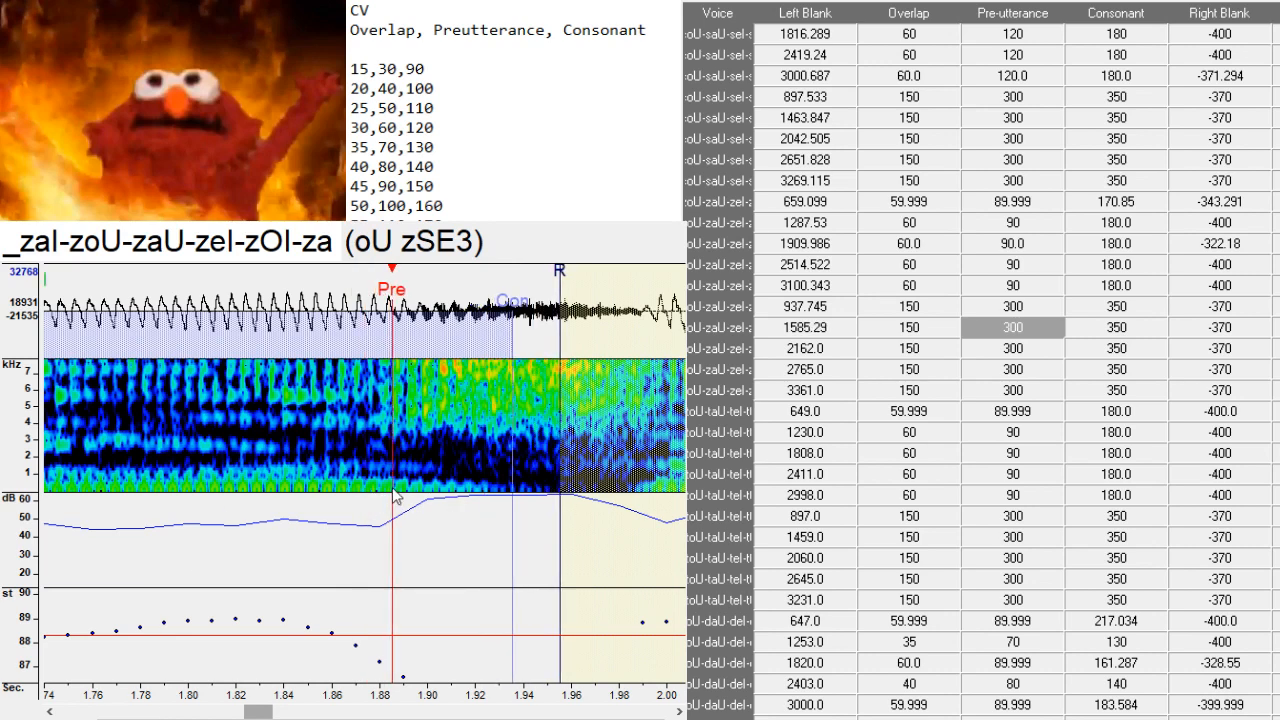
key("Down")
left_click_drag(449, 499, 452, 490)
- Place the preutterance of eI zSE3 at about 3.09 s and of OI zSE3 at about 3.69 s, where the z begins
key("Down")
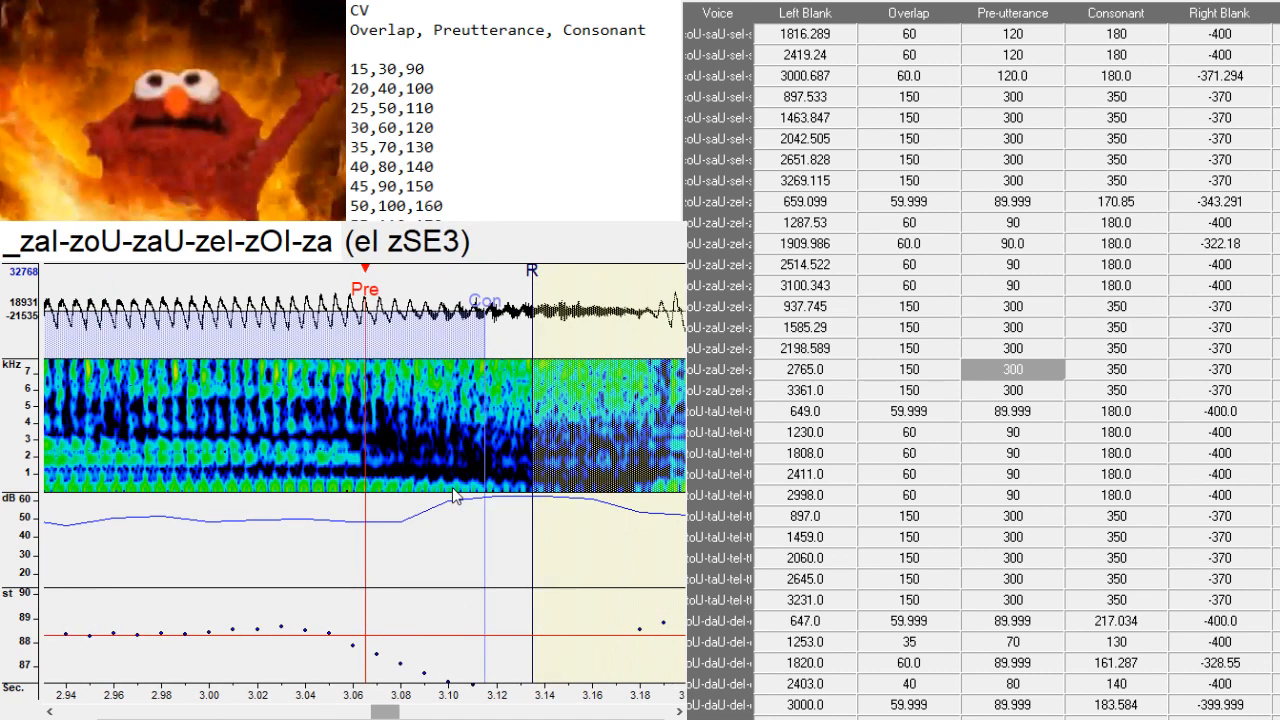
left_click_drag(366, 490, 445, 500)
key("Down")
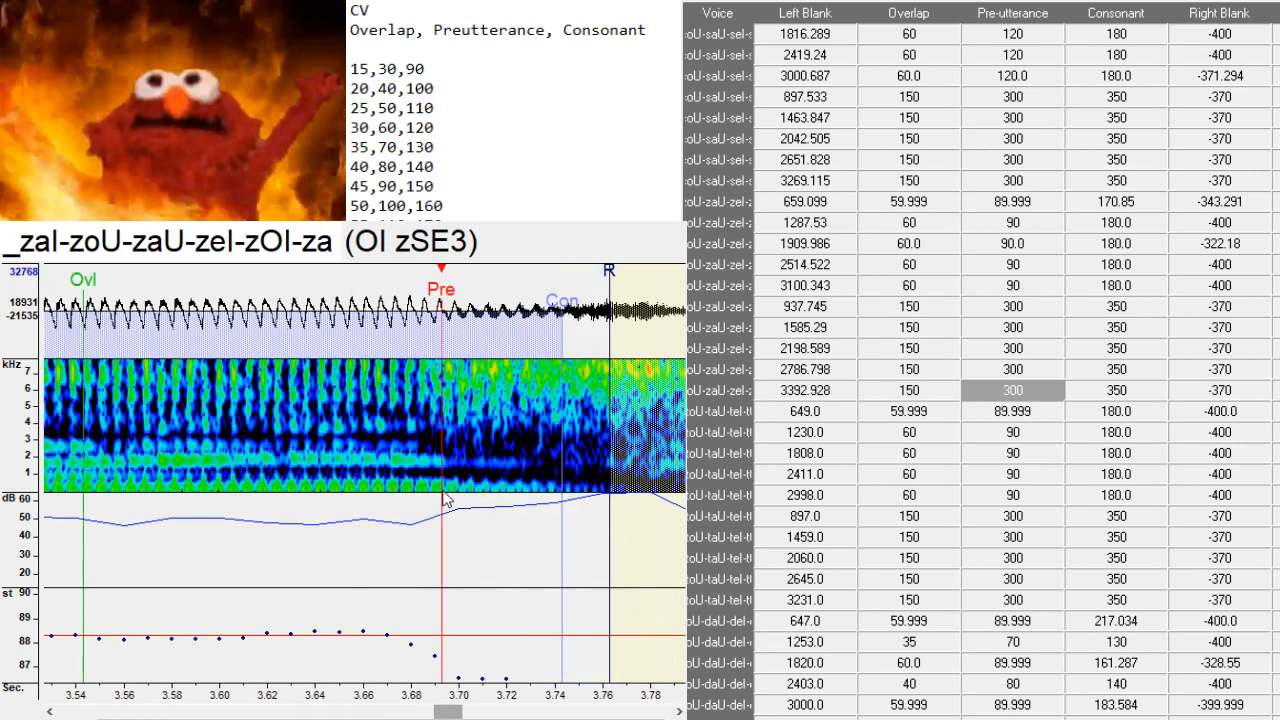
- Align the preutterance with the vowel onset for taISE3 at about 0.73 s, toUSE3 at about 1.31 s and taUSE3 at about 1.90 s
key("Down")
mouse_move(366, 505)
left_mouse_down()
mouse_move(337, 505)
mouse_move(374, 492)
left_mouse_up()
key("Down")
key("Down")
key("Down")
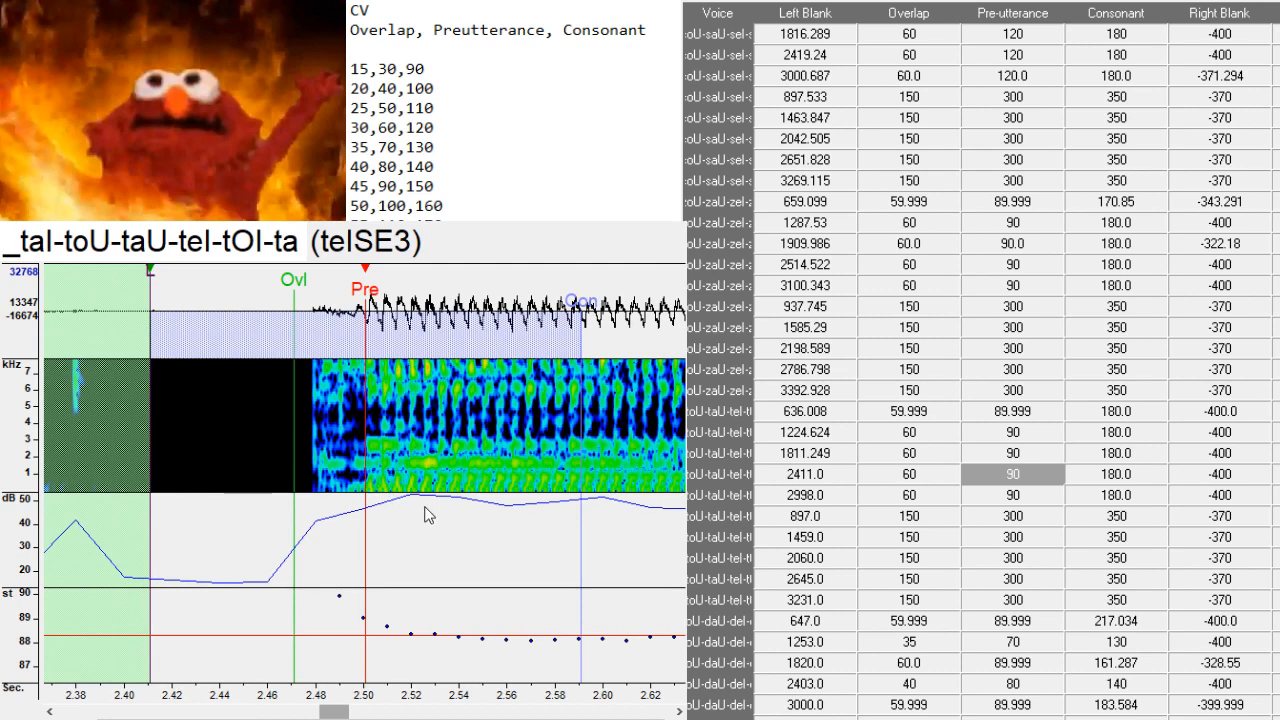
- Recheck teISE3 and move the preutterance of tOISE3 to the vowel onset at about 3.13 s
left_click(960, 495)
left_click(968, 494)
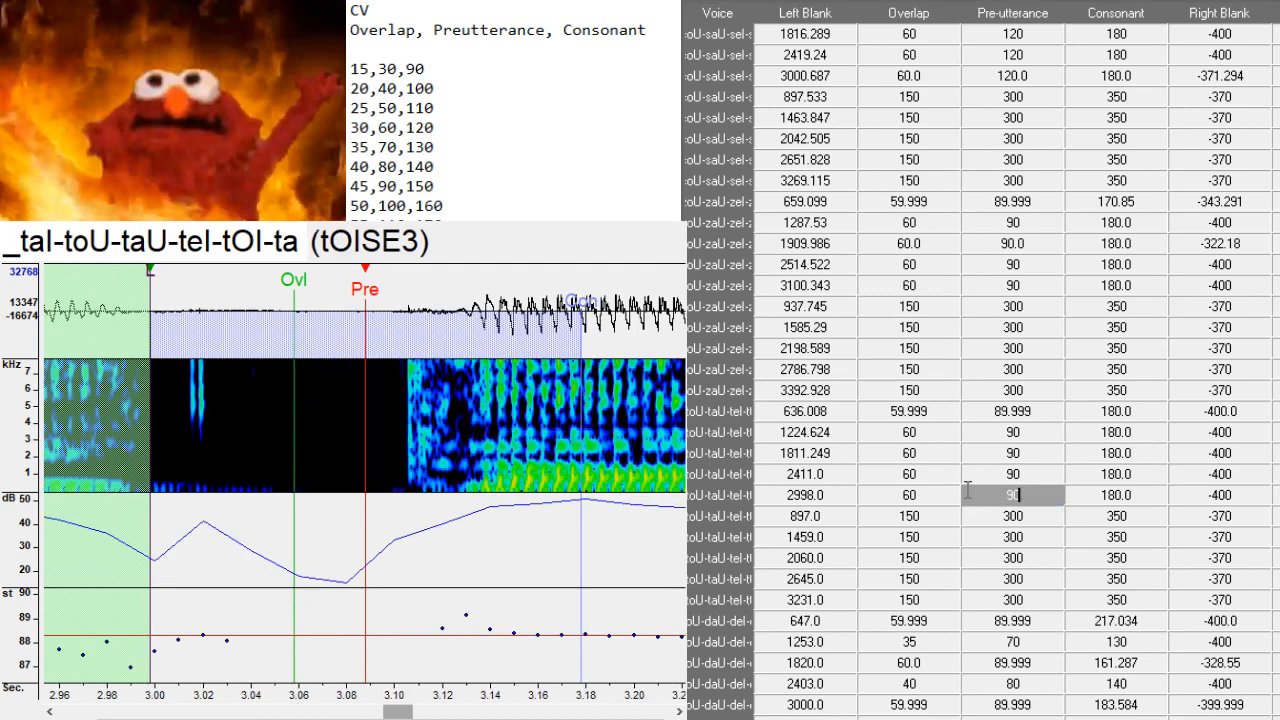
left_click(982, 474)
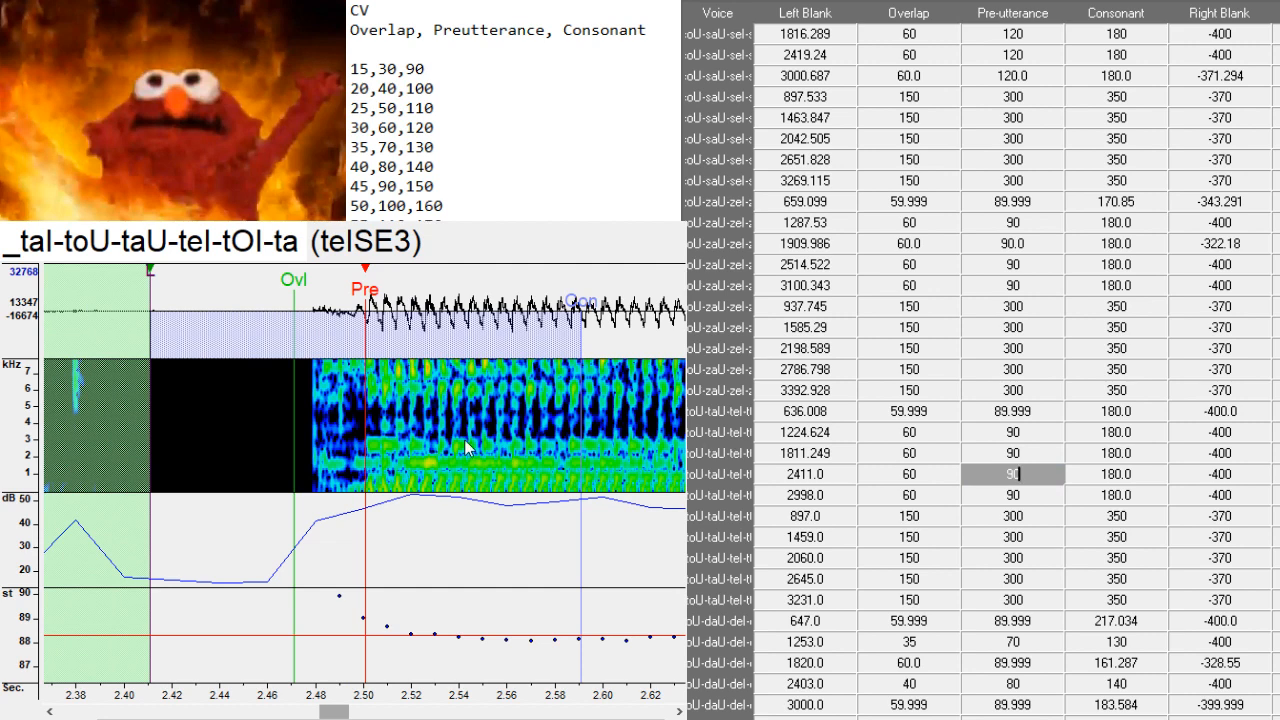
key("Down")
left_click(466, 478)
left_click_drag(466, 477, 467, 470)
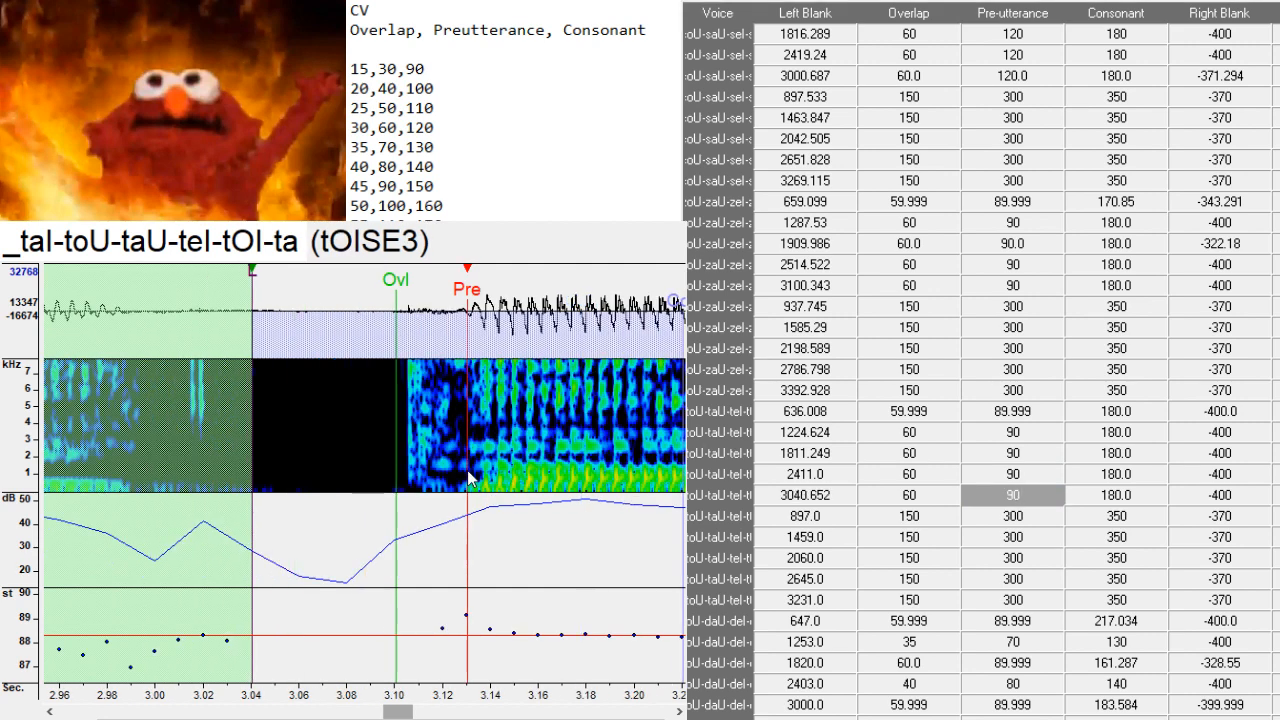
- Move the preutterance to the end of the vowel for aI tSE3 at about 1.18 s and for oU tSE3 at about 1.73 s
key("Down")
left_click(325, 488)
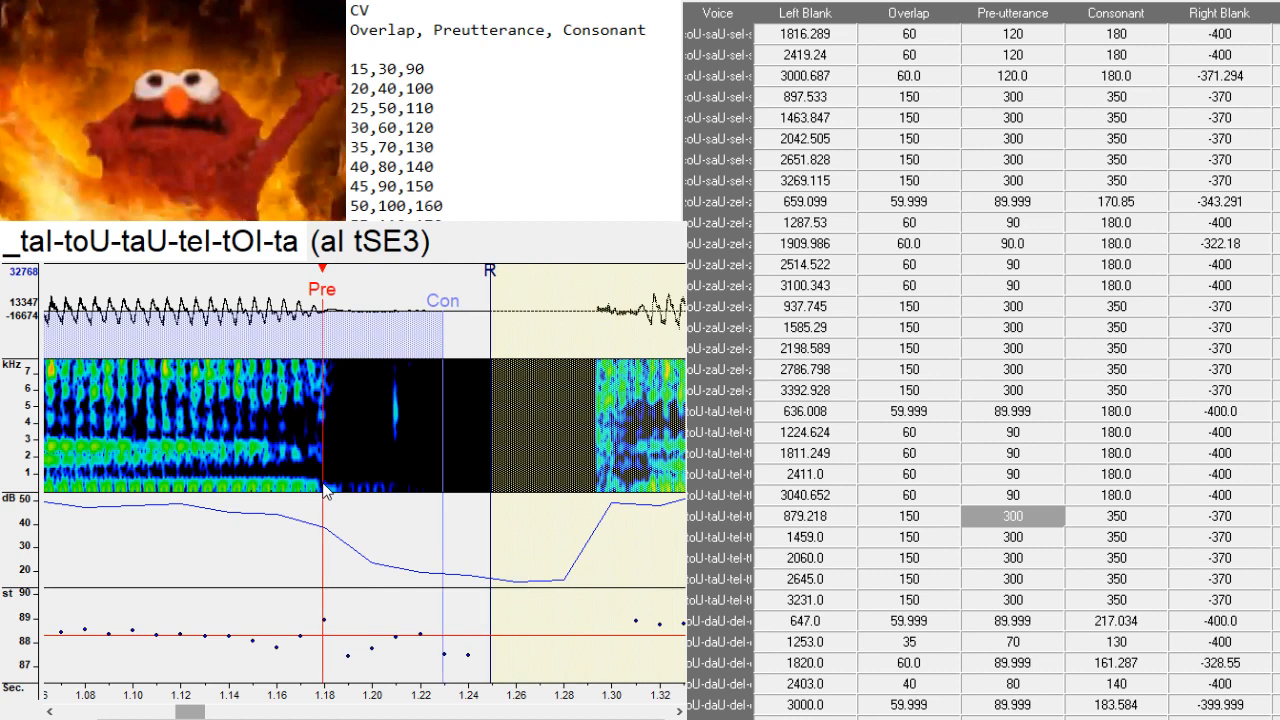
key("Down")
left_click(295, 494)
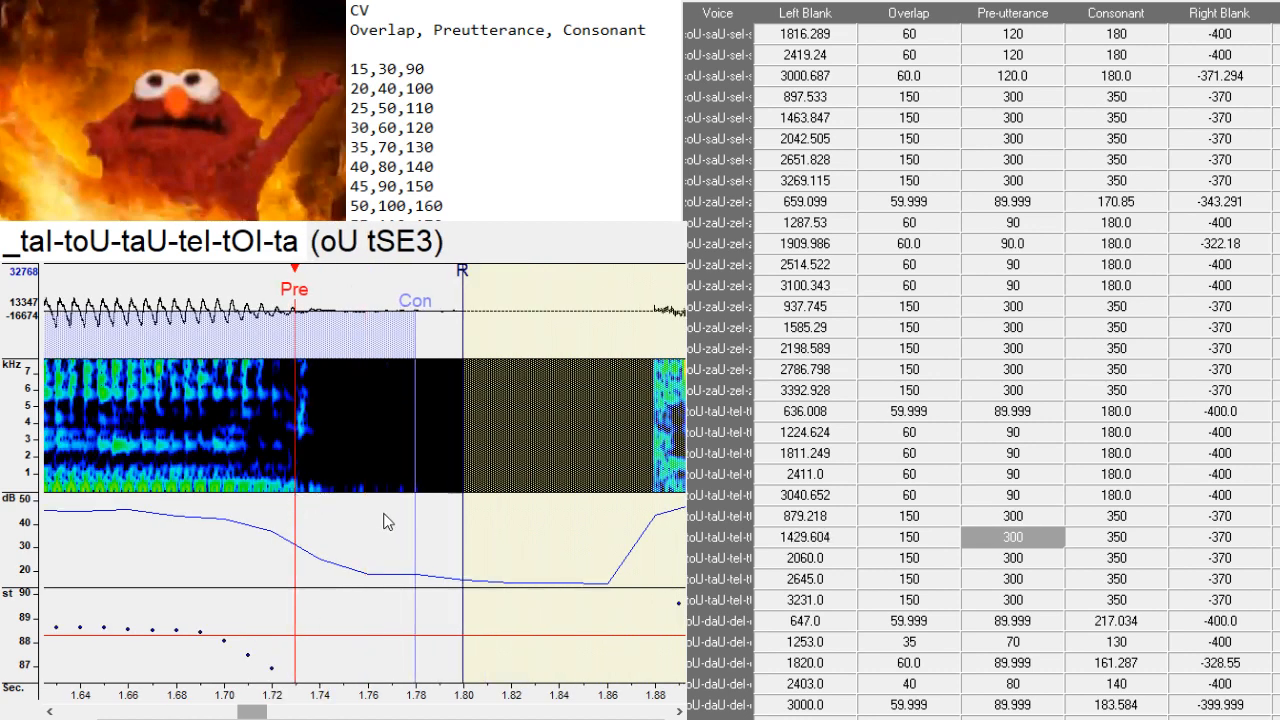
- Place the preutterance at the vowel's end for aU tSE3 at about 2.35 s and for eI tSE3 at about 2.99 s
key("Down")
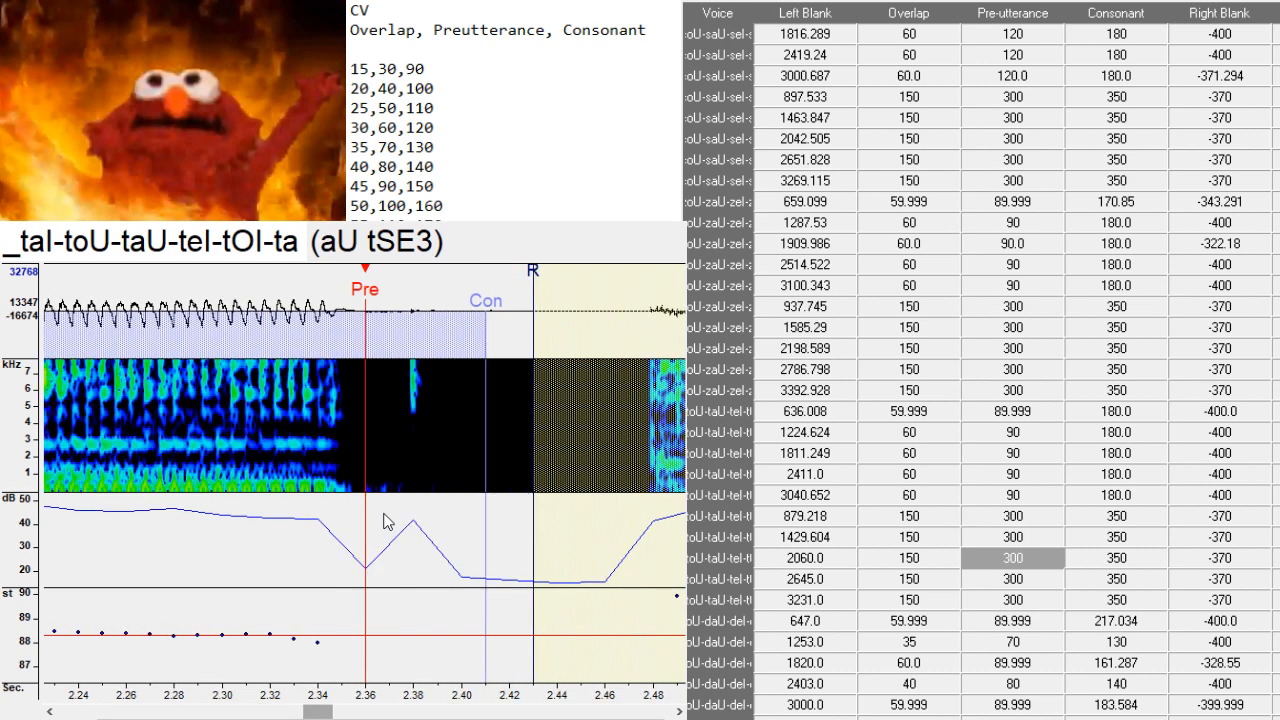
left_click(340, 505)
key("Down")
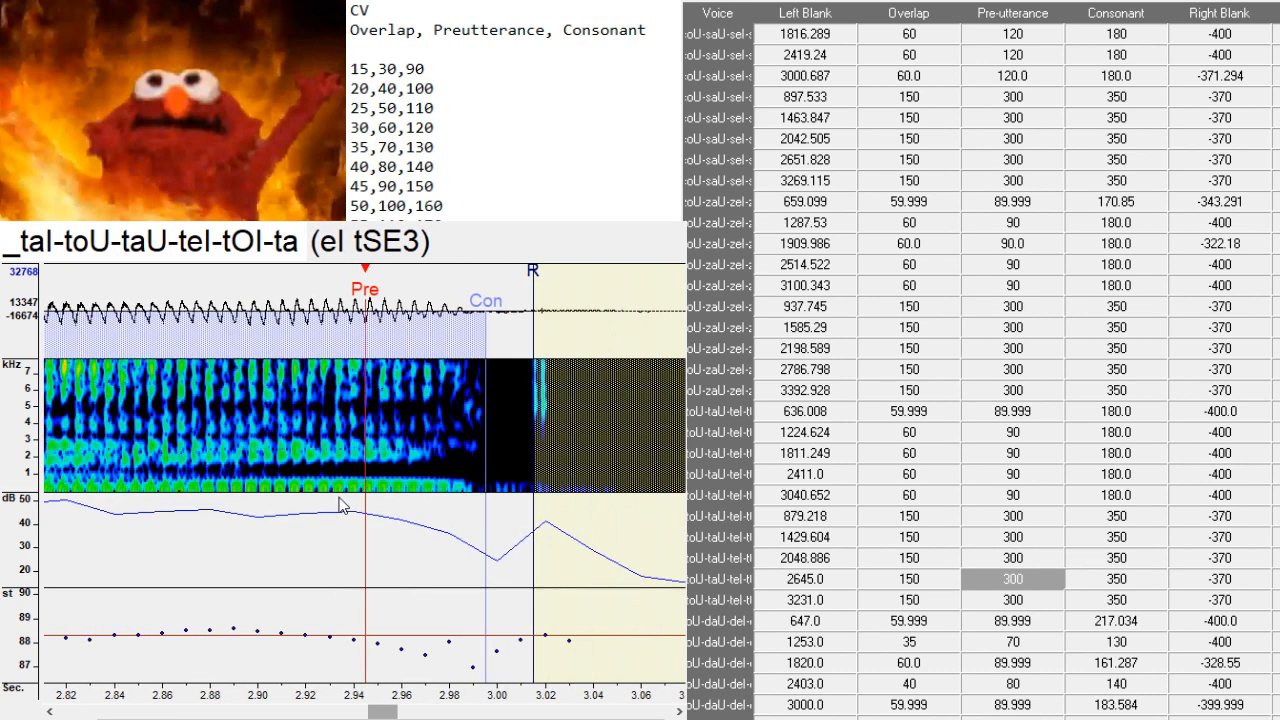
left_click(471, 505)
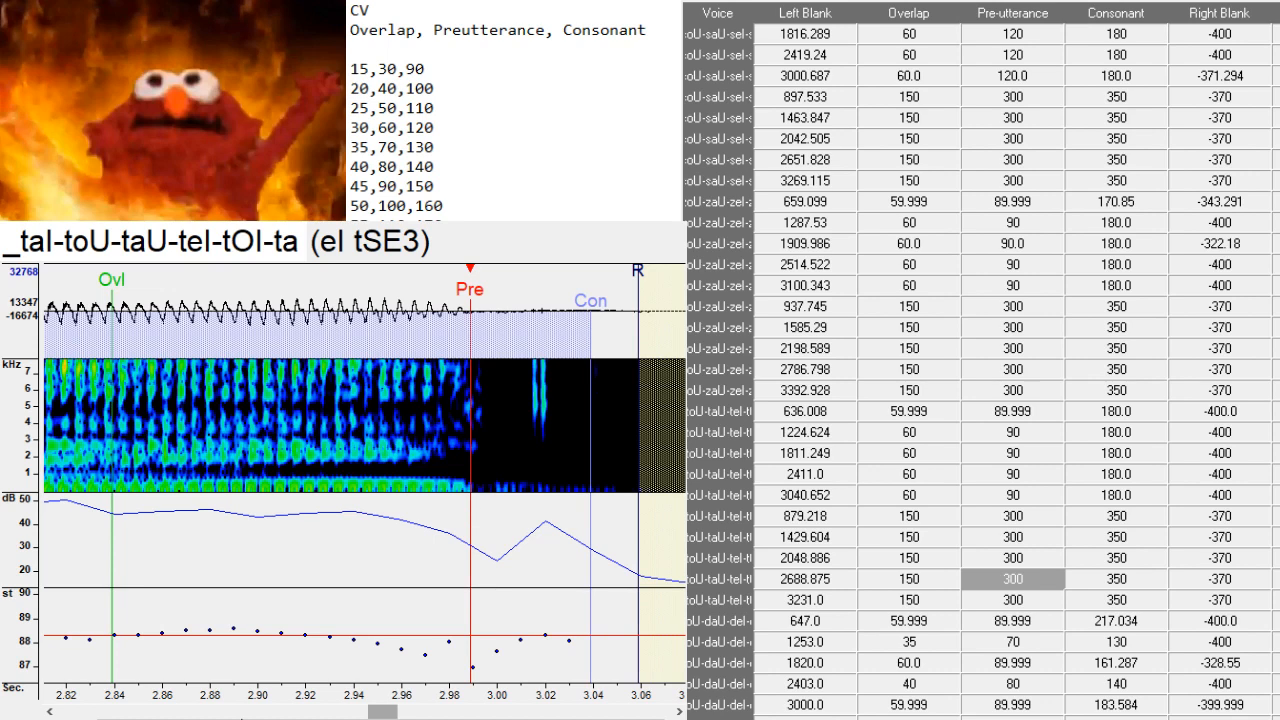
left_click_drag(395, 712, 405, 712)
- Move the preutterance of OI tSE3 to the vowel's end at about 3.58 s and check its right blank
key("Down")
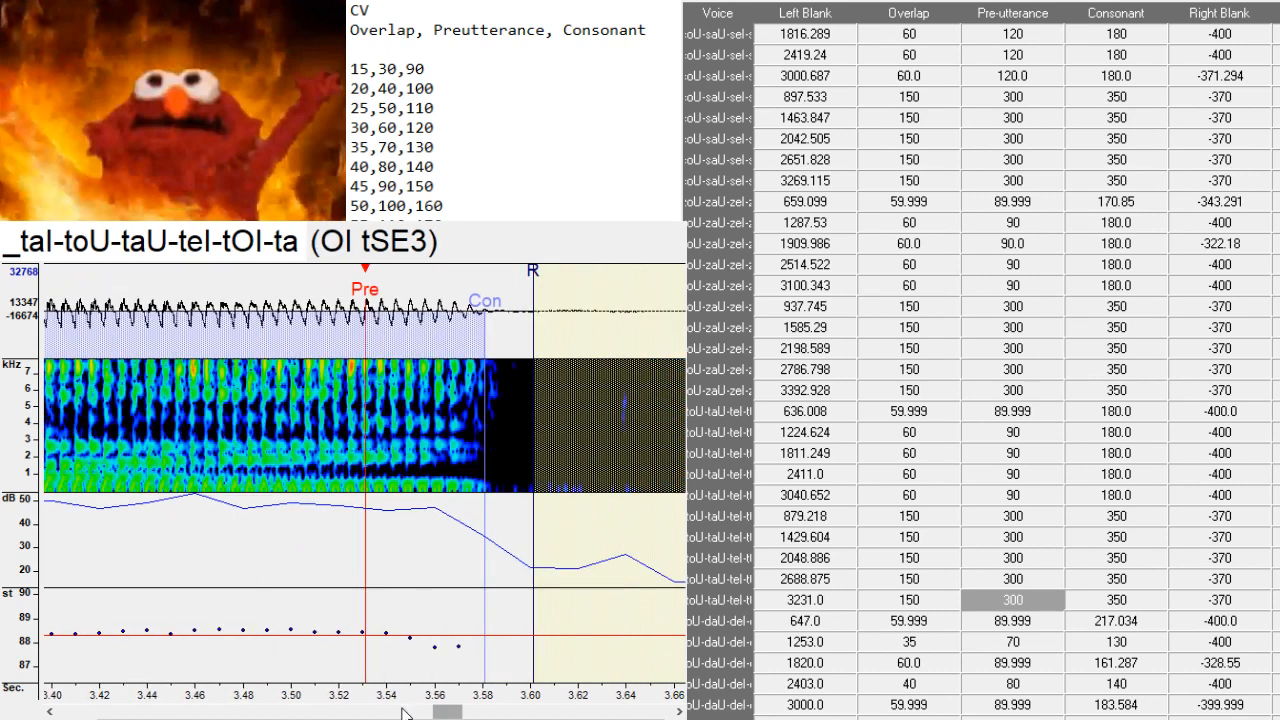
left_click(480, 504)
left_click(482, 504)
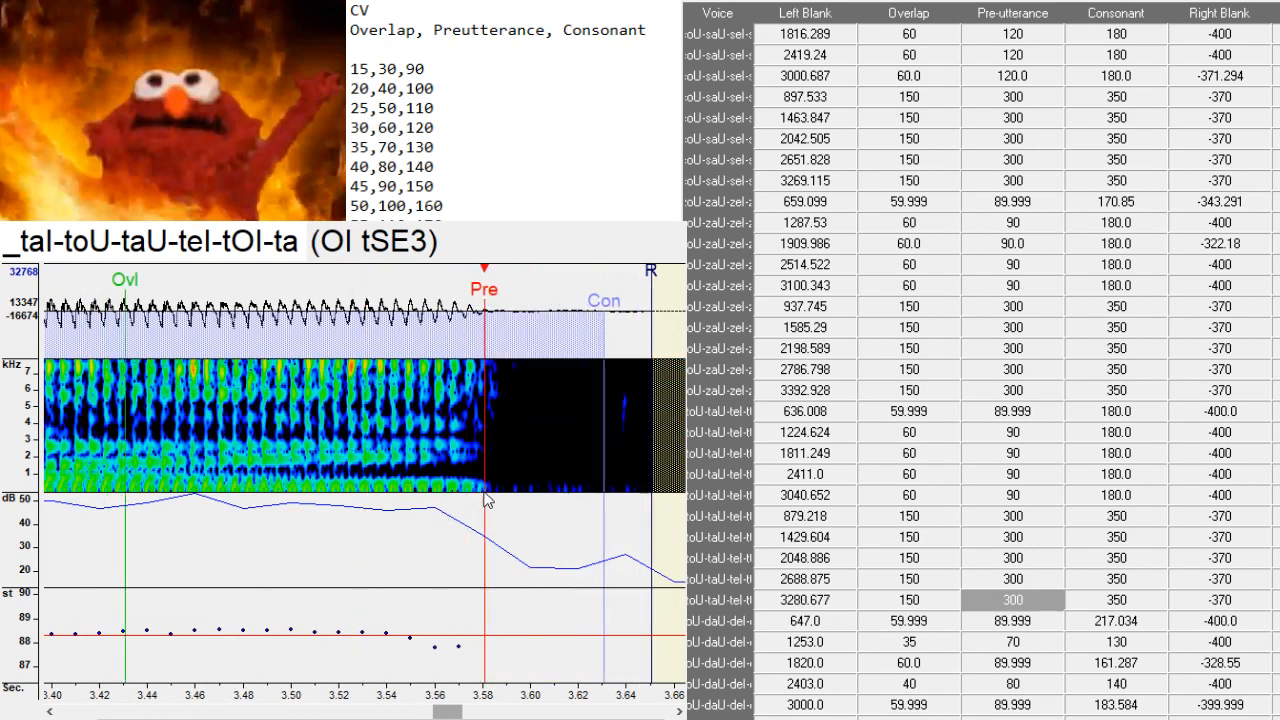
mouse_move(450, 711)
left_mouse_down()
mouse_move(433, 712)
mouse_move(472, 712)
left_mouse_up()
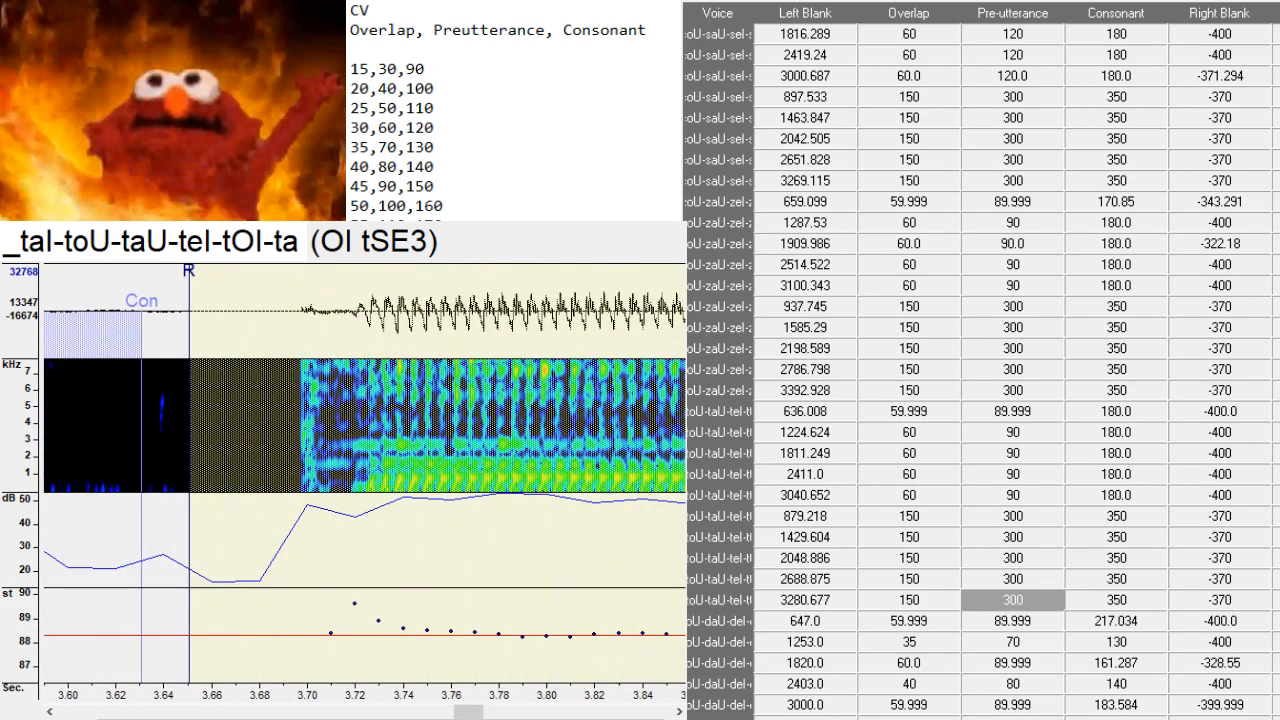
- Move the preutterance of daISE3 to the vowel onset at about 0.72 s
key("Down")
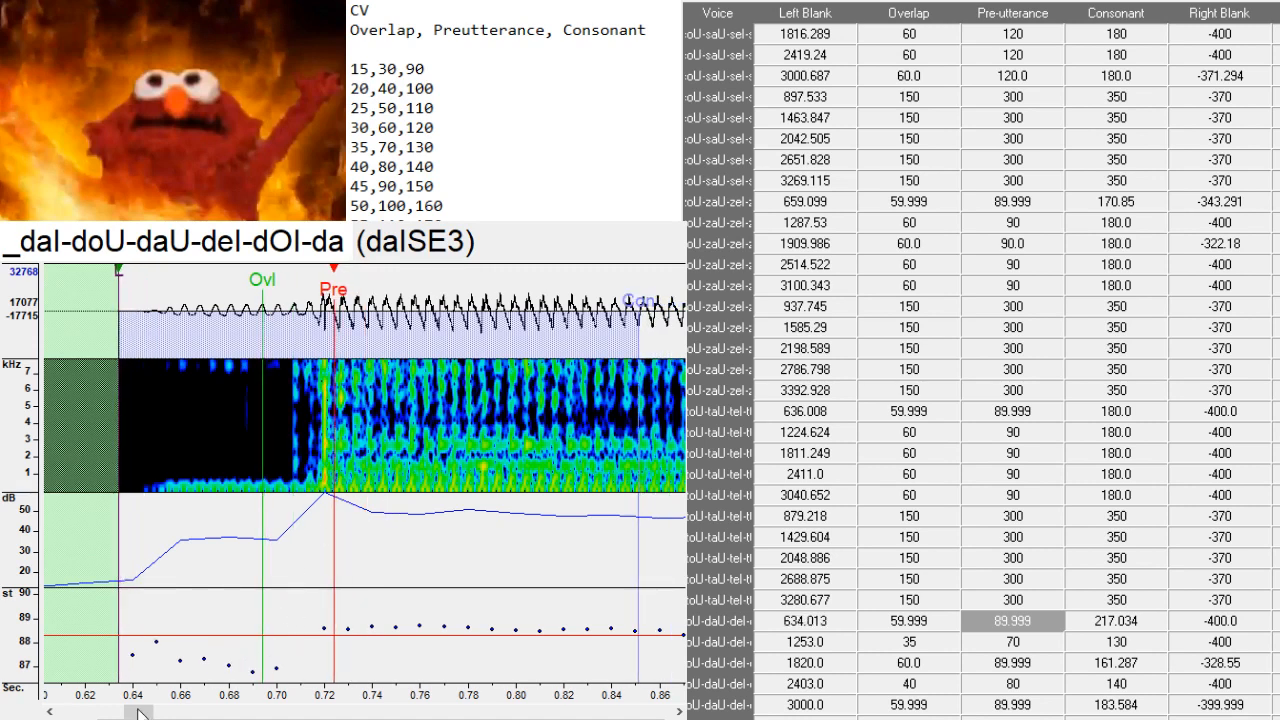
key("F3")
key("F3")
key("F3")
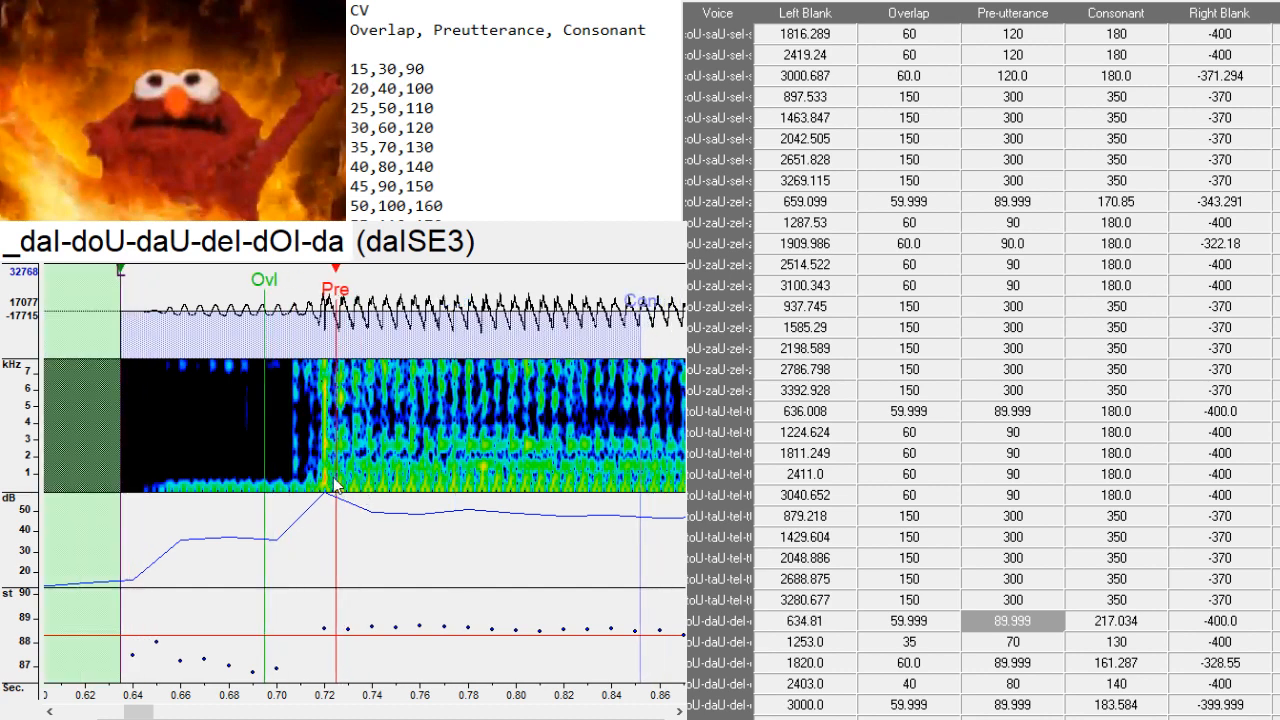
key("F3")
key("F3")
key("F3")
left_click_drag(148, 713, 174, 713)
- Move the preutterance of doUSE3 to the vowel onset at about 1.30 s and check the preceding vowel's end
key("Down")
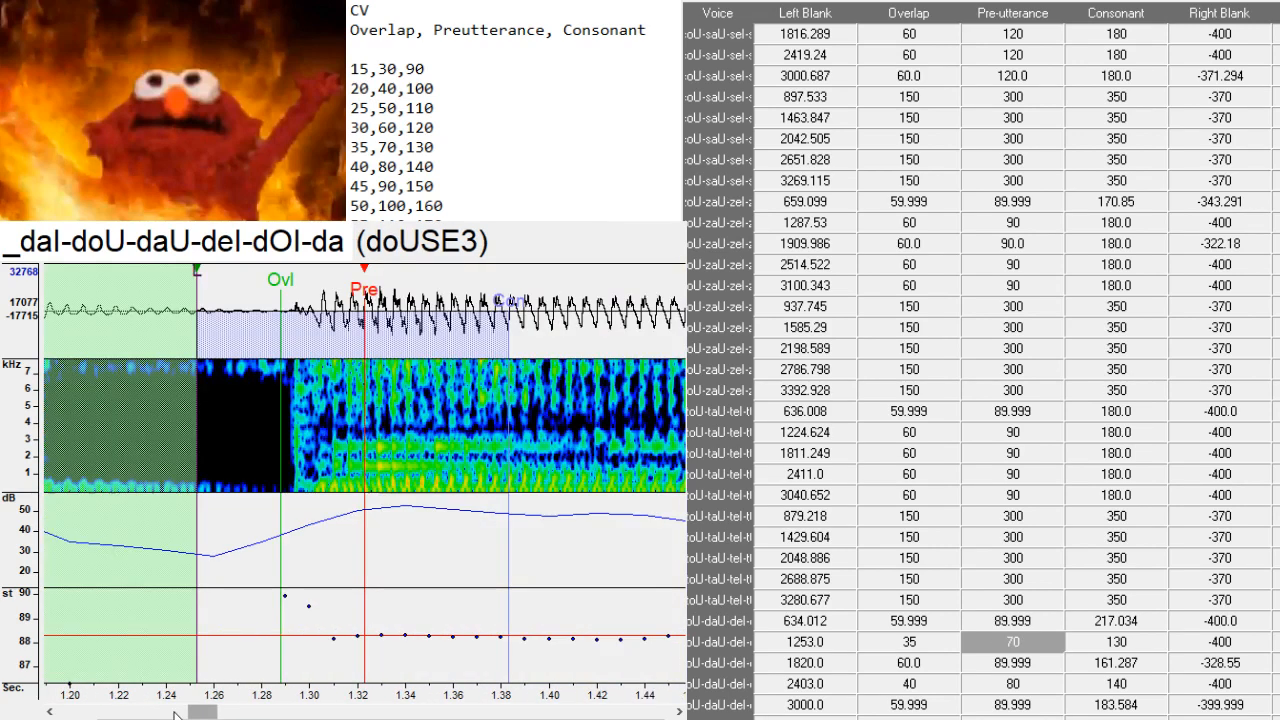
key("F3")
key("F3")
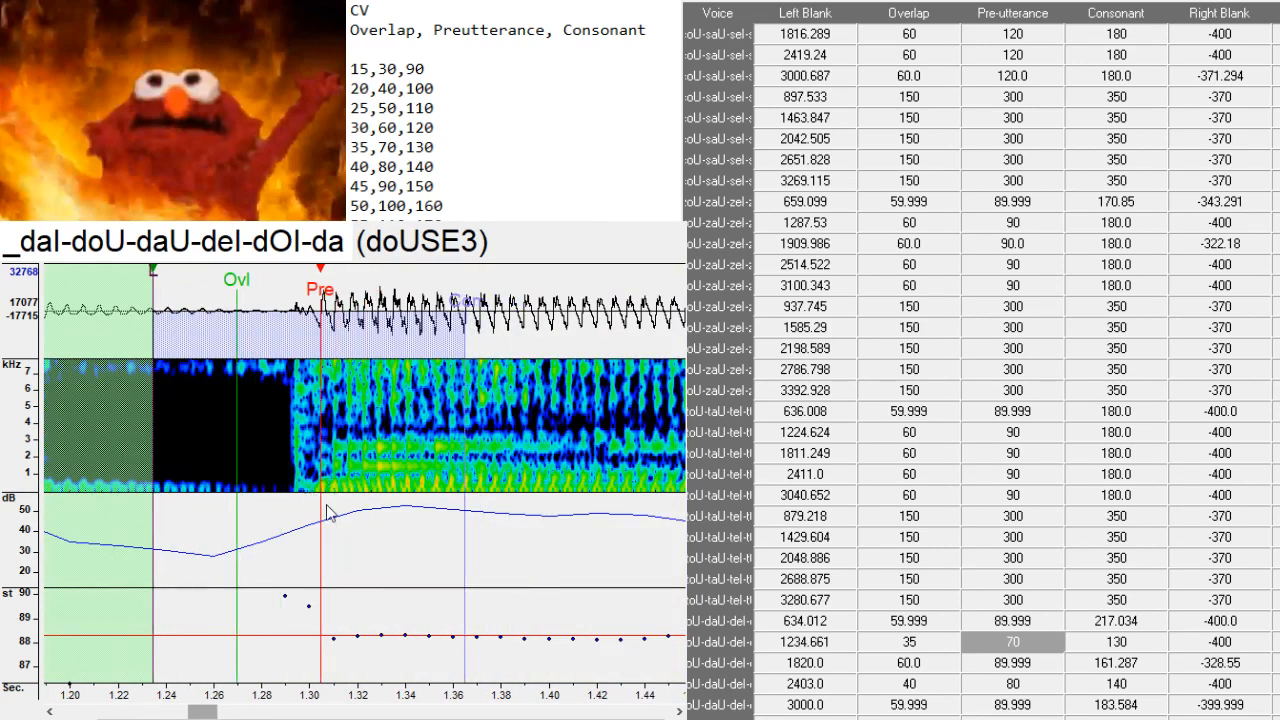
left_click_drag(205, 713, 196, 713)
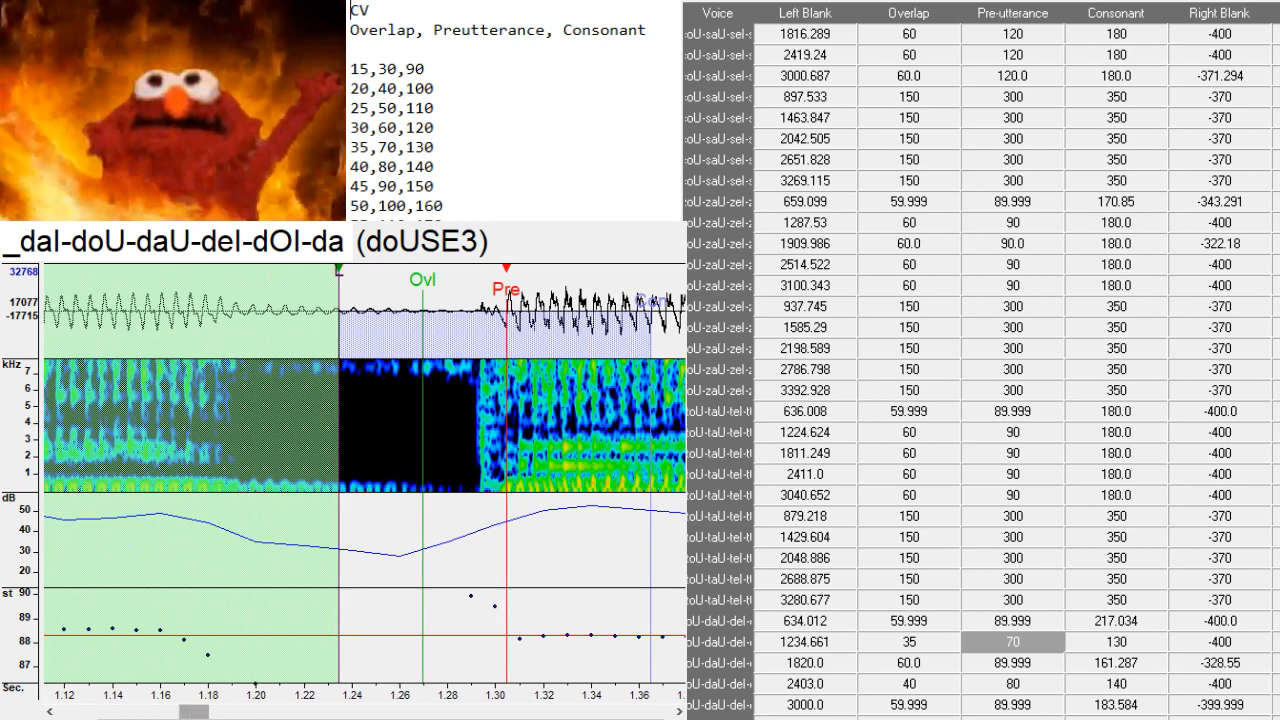
- Look through the CV, VC, VCV, CVVC and Arpasing preset values in the notes
scroll(515, 110, "down", 6)
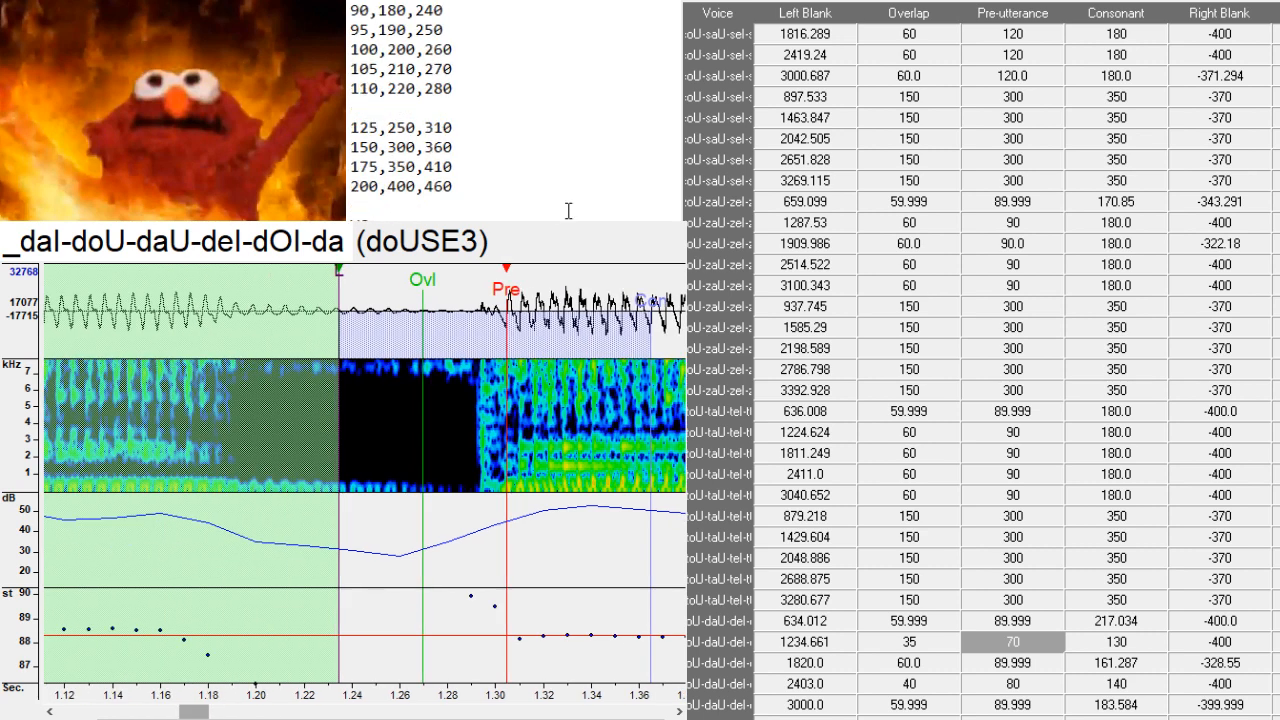
scroll(515, 110, "down", 2)
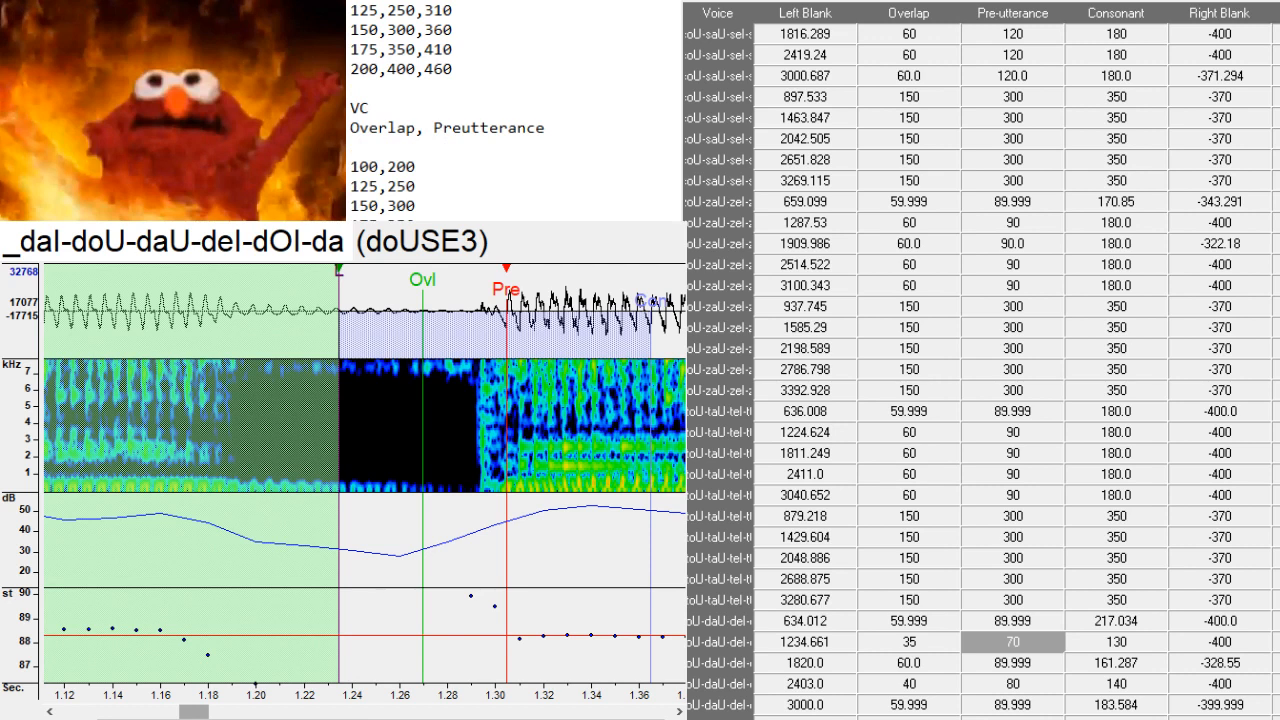
scroll(515, 110, "down", 2)
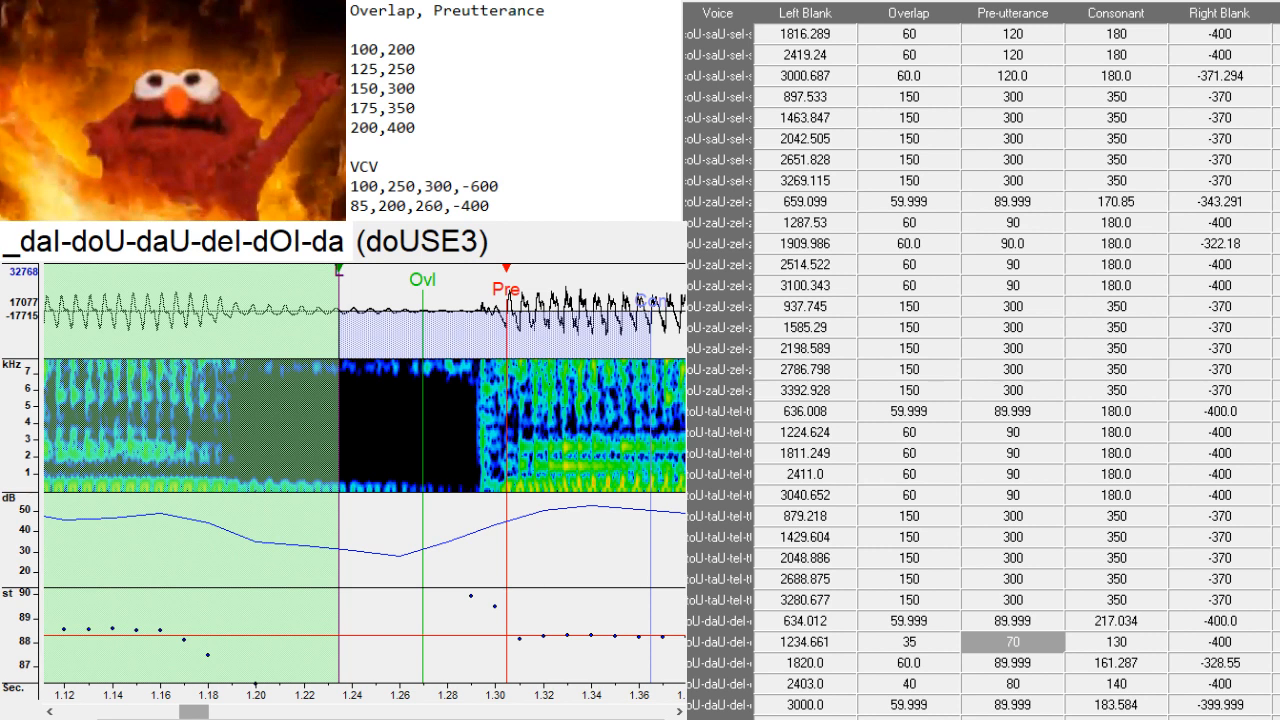
scroll(663, 194, "down", 5)
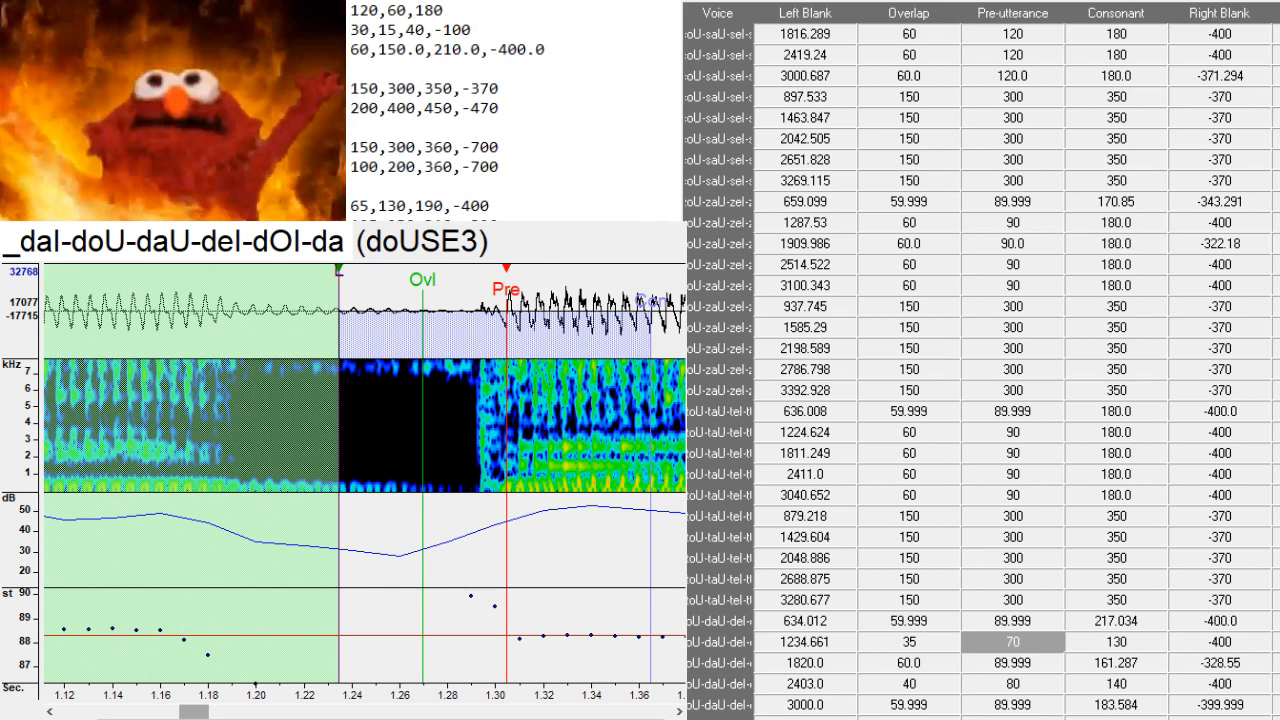
scroll(448, 110, "down", 5)
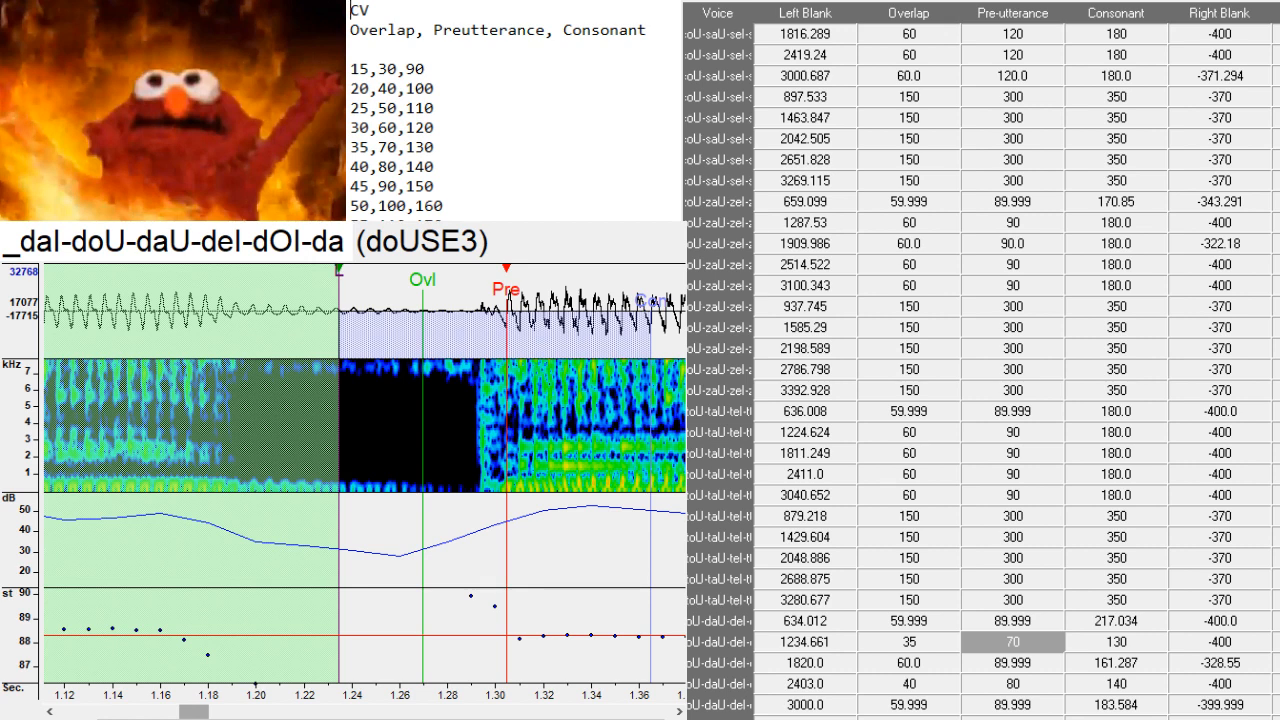
scroll(448, 110, "up", 10)
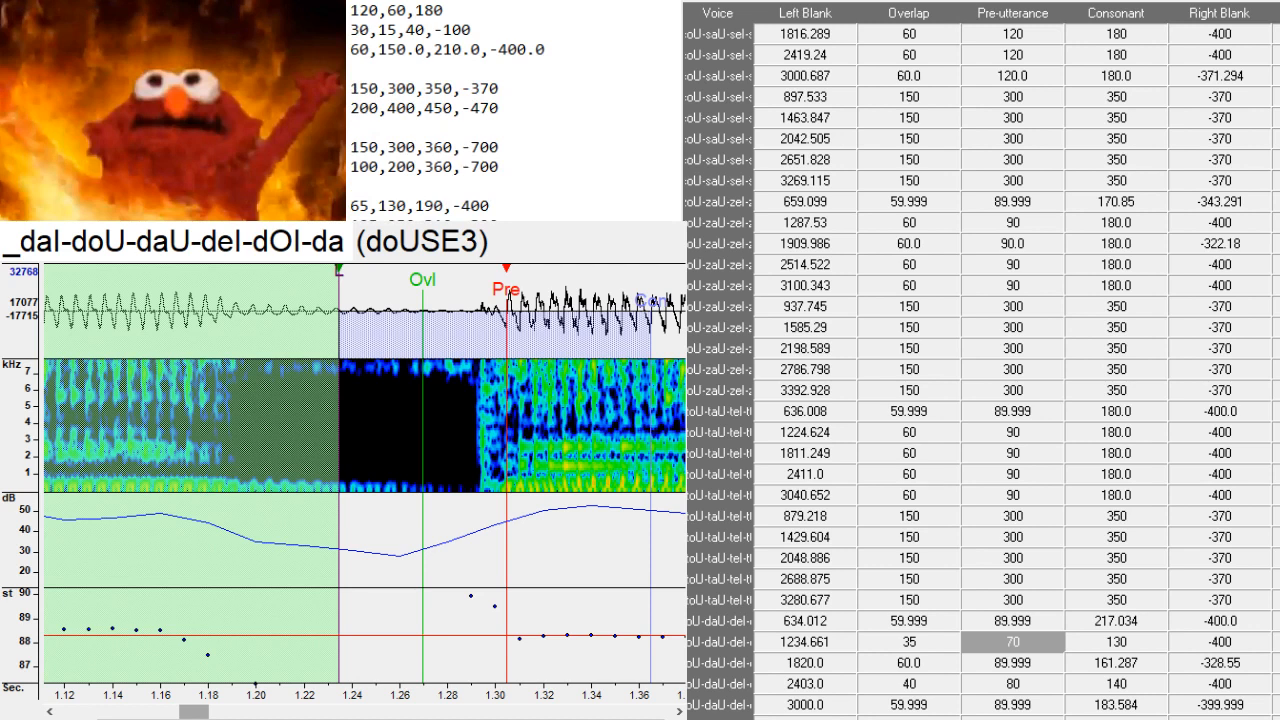
scroll(448, 110, "down", 1)
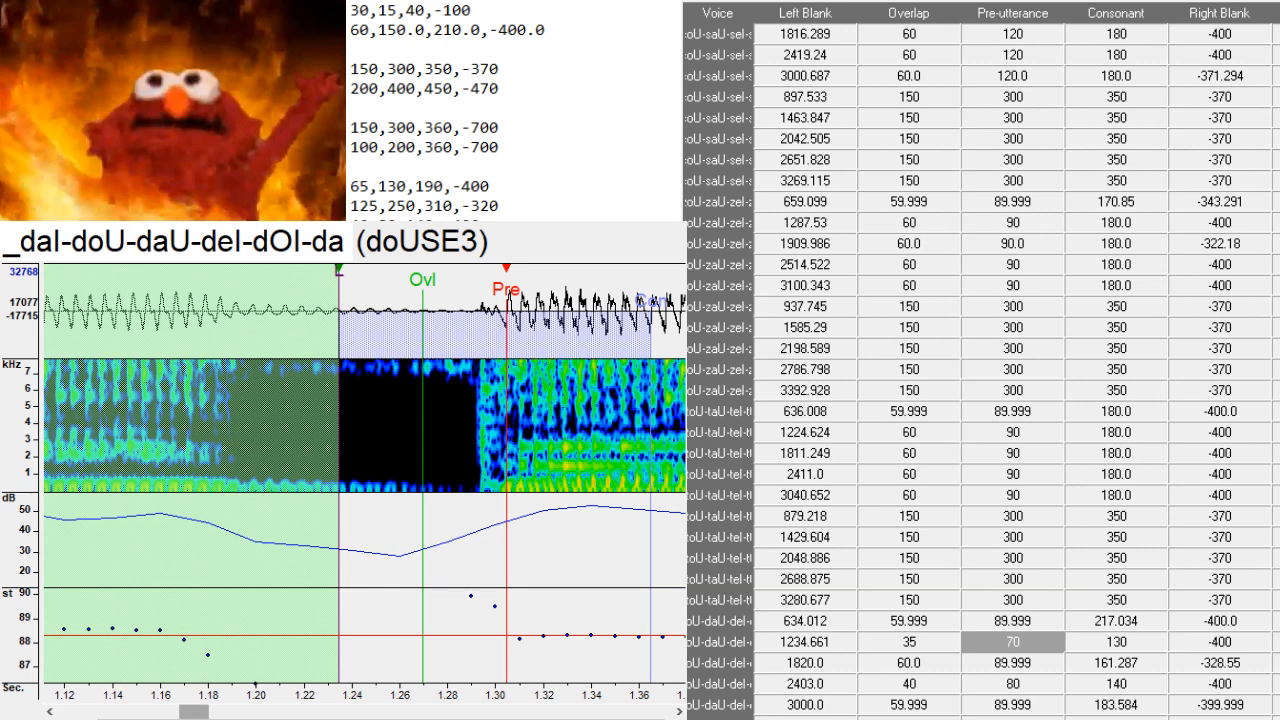
scroll(448, 110, "up", 15)
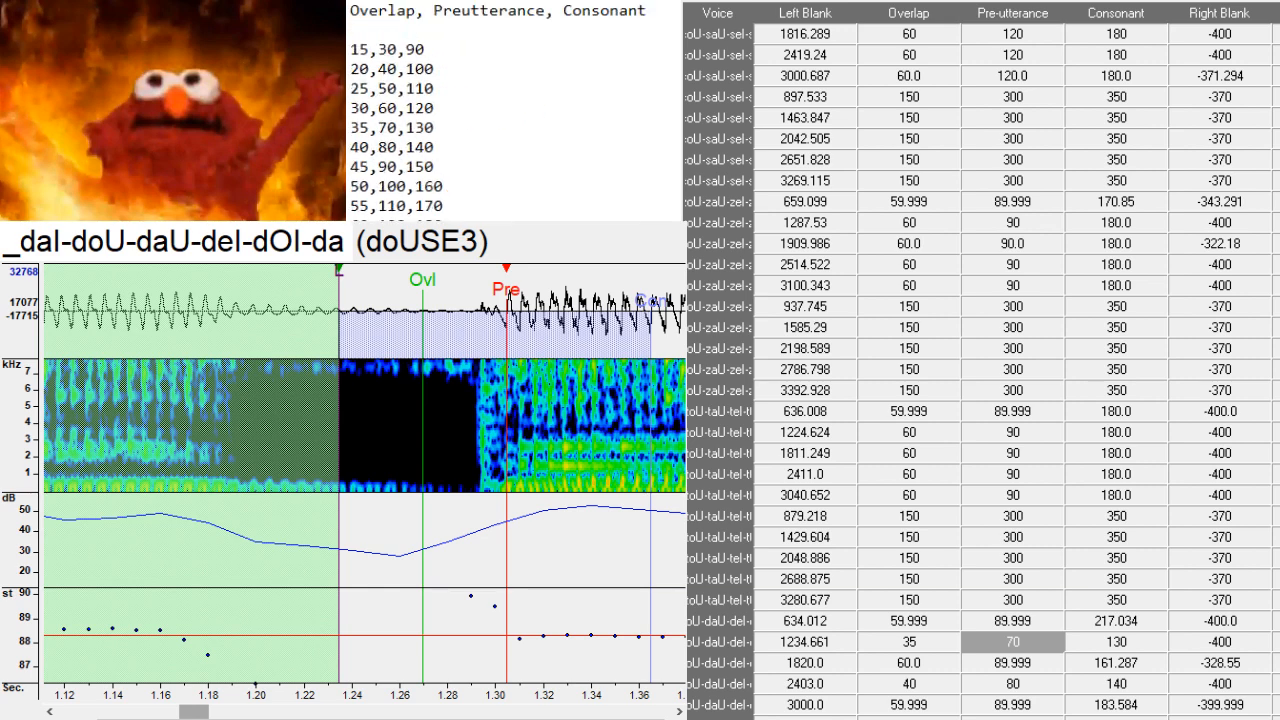
scroll(448, 110, "down", 15)
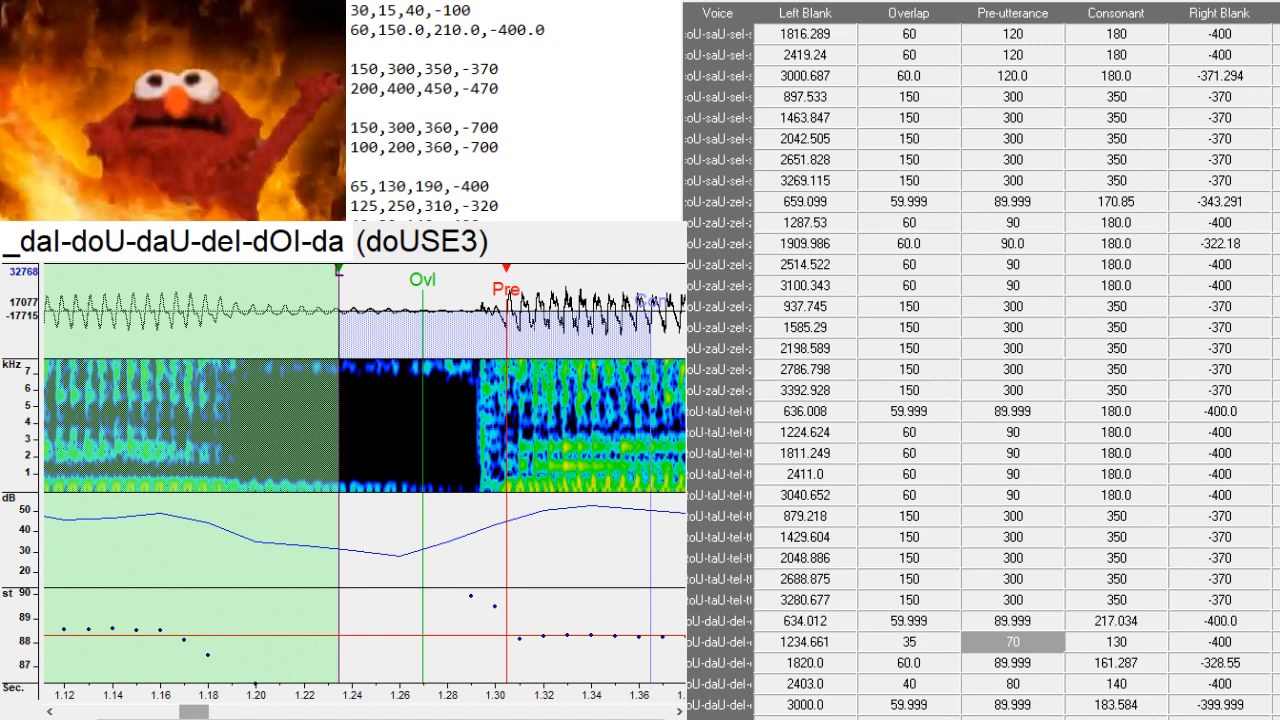
scroll(448, 110, "up", 15)
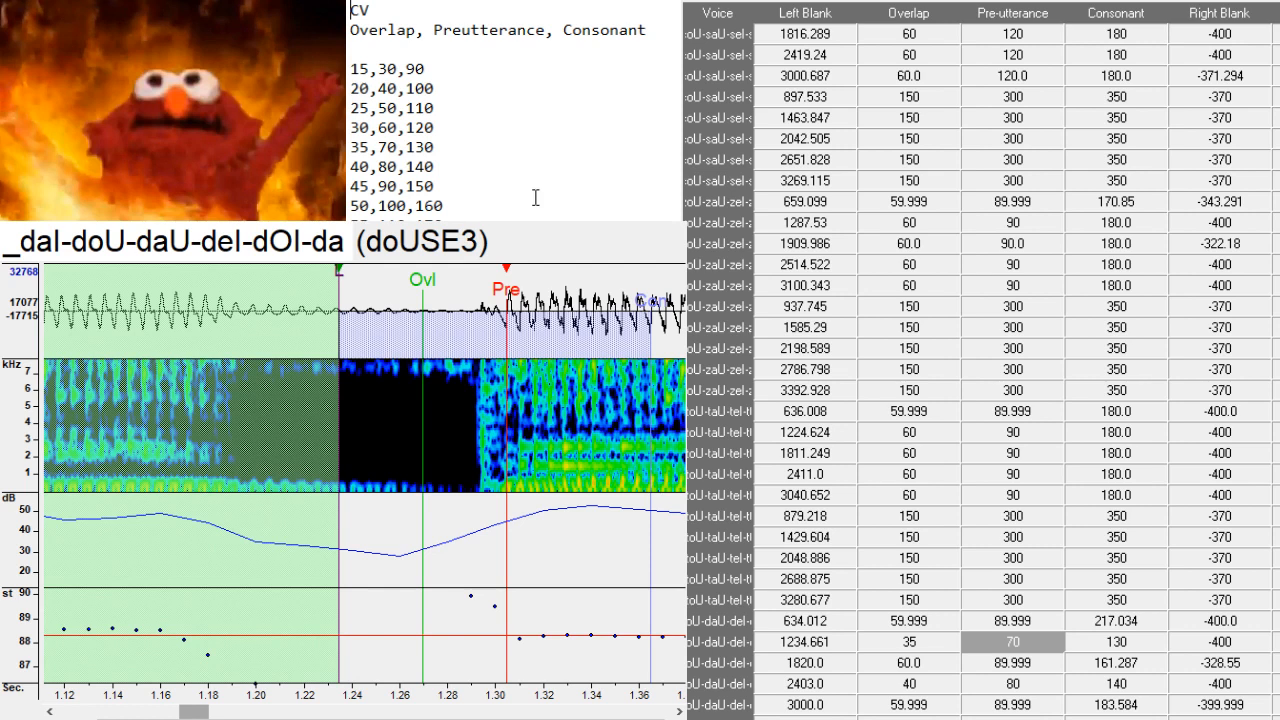
scroll(515, 110, "down", 5)
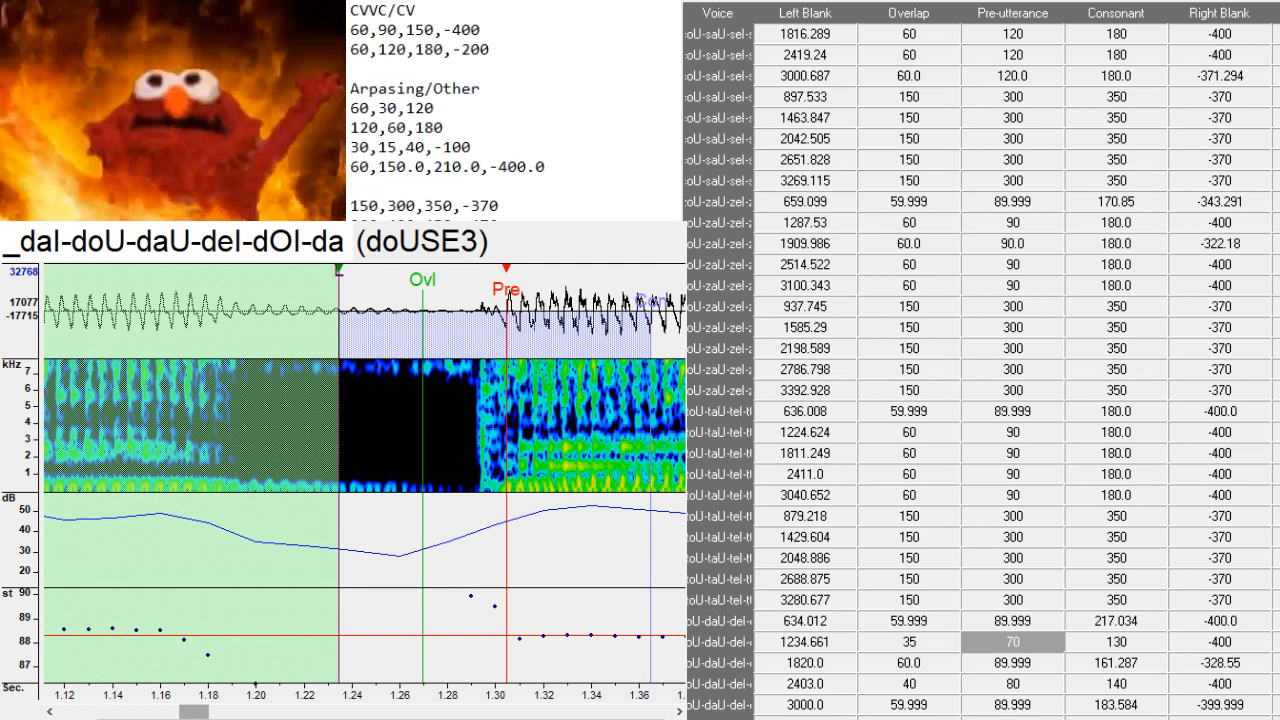
- Highlight the CVVC/CV preset 60,90,150,-400 in the notes and compare it with the other preset lists
left_click(484, 30)
left_click_drag(487, 30, 351, 30)
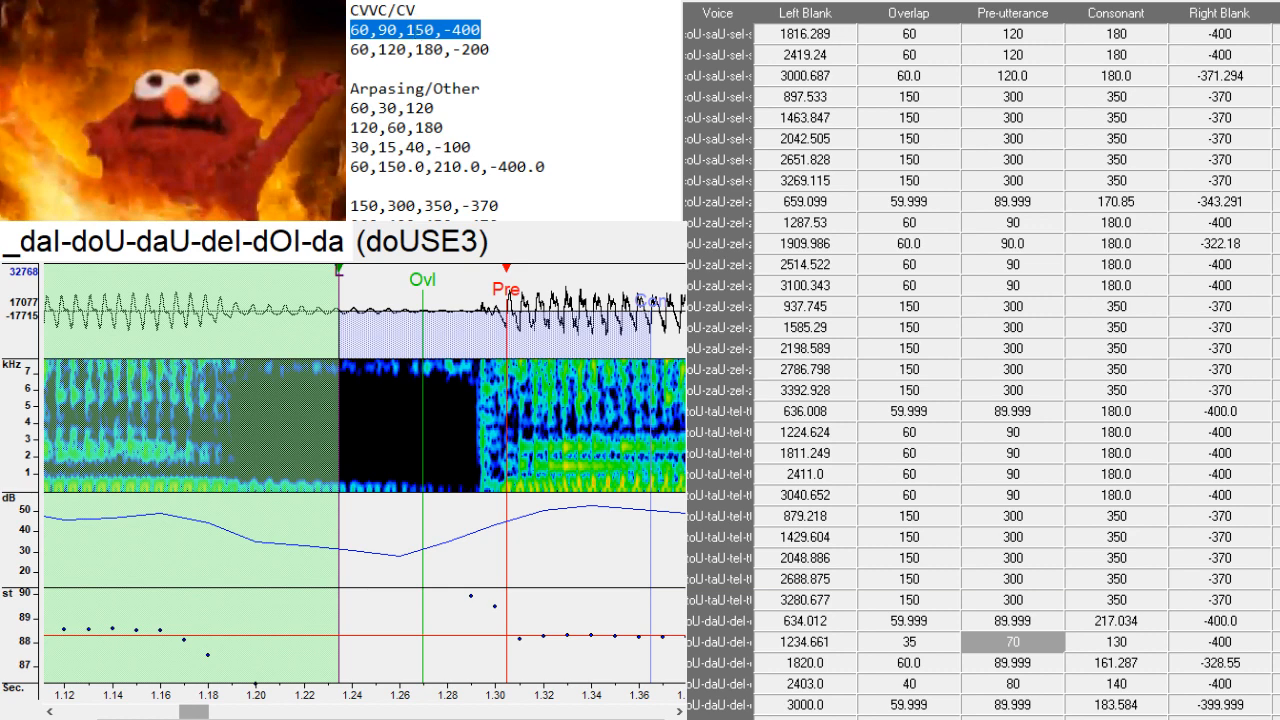
scroll(578, 199, "down", 5)
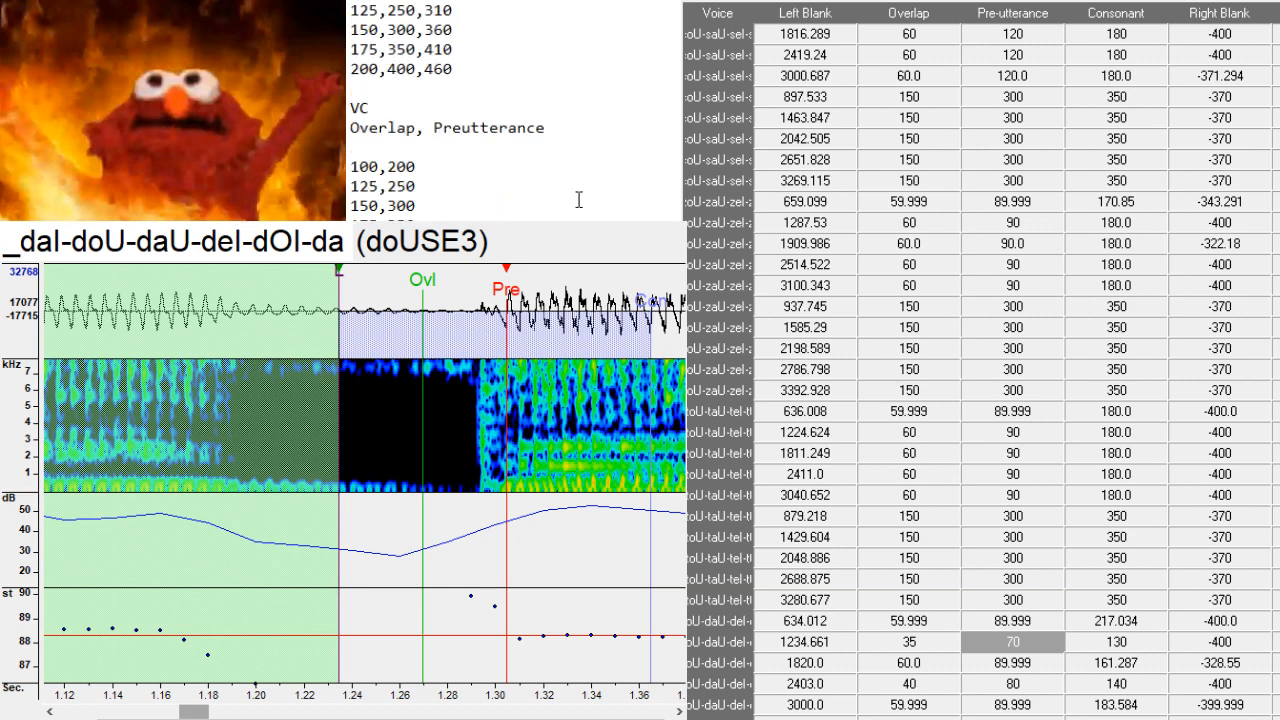
scroll(578, 199, "up", 10)
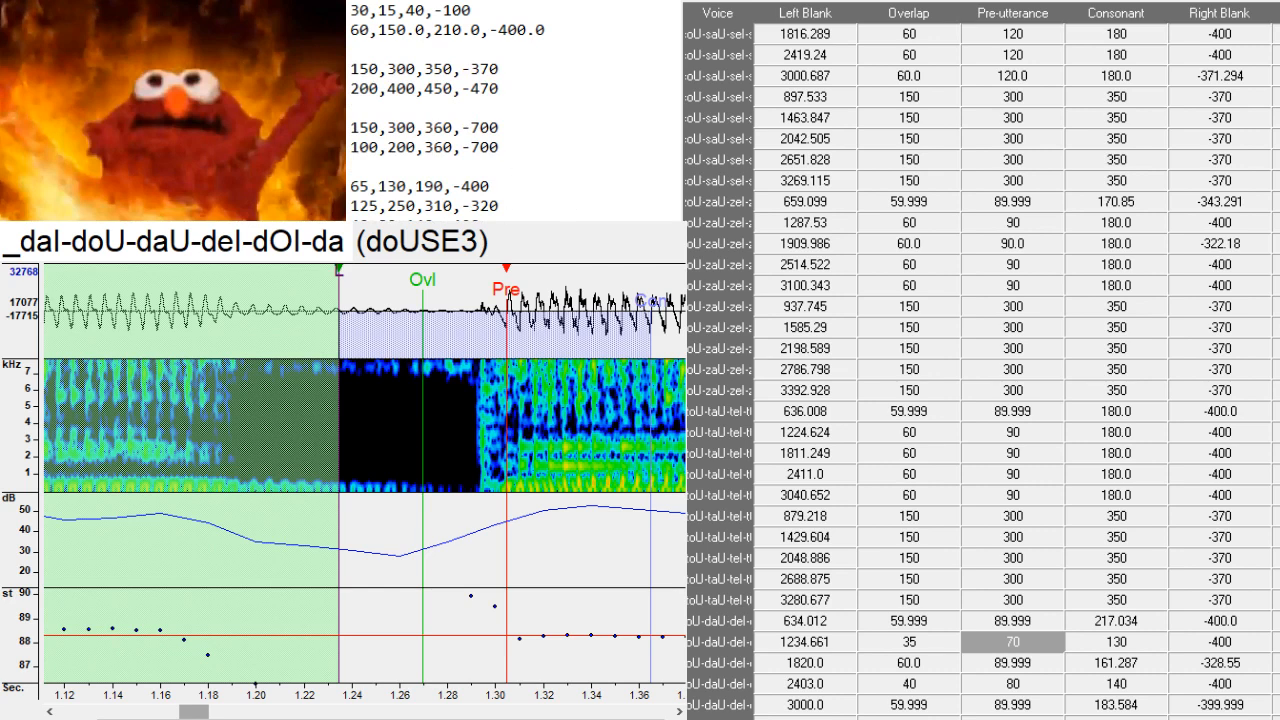
scroll(448, 110, "down", 10)
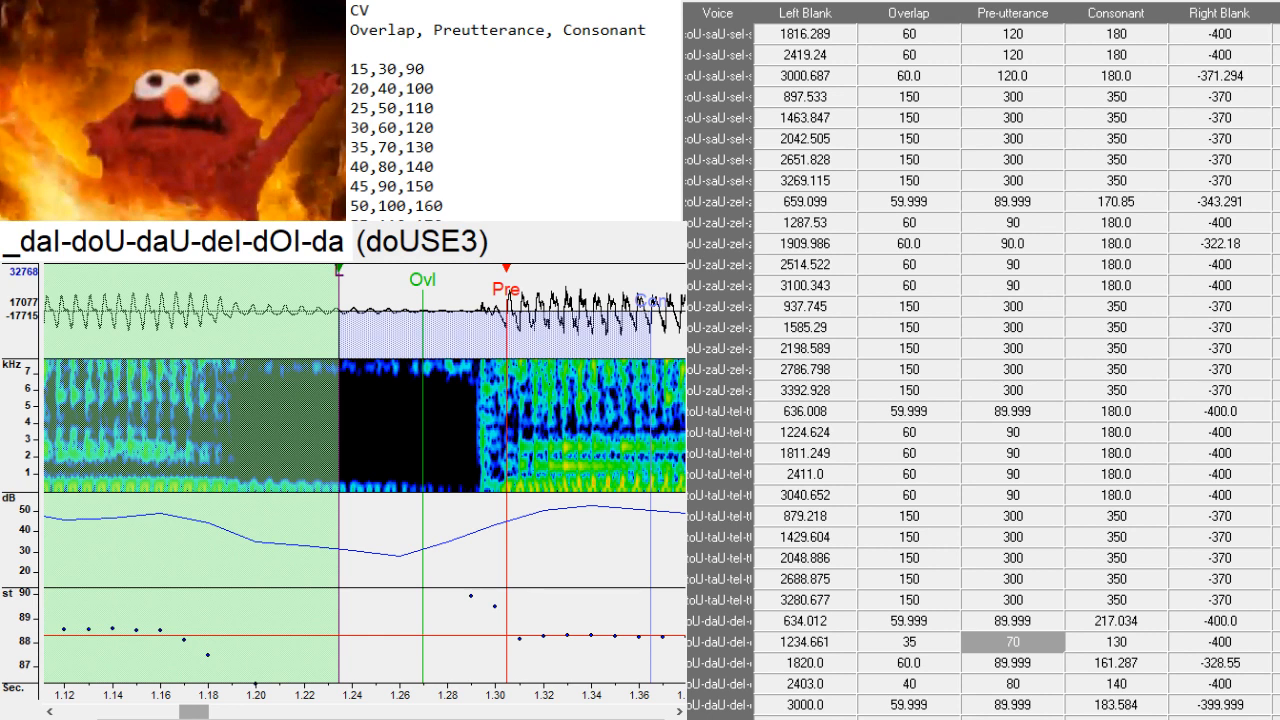
scroll(510, 110, "down", 3)
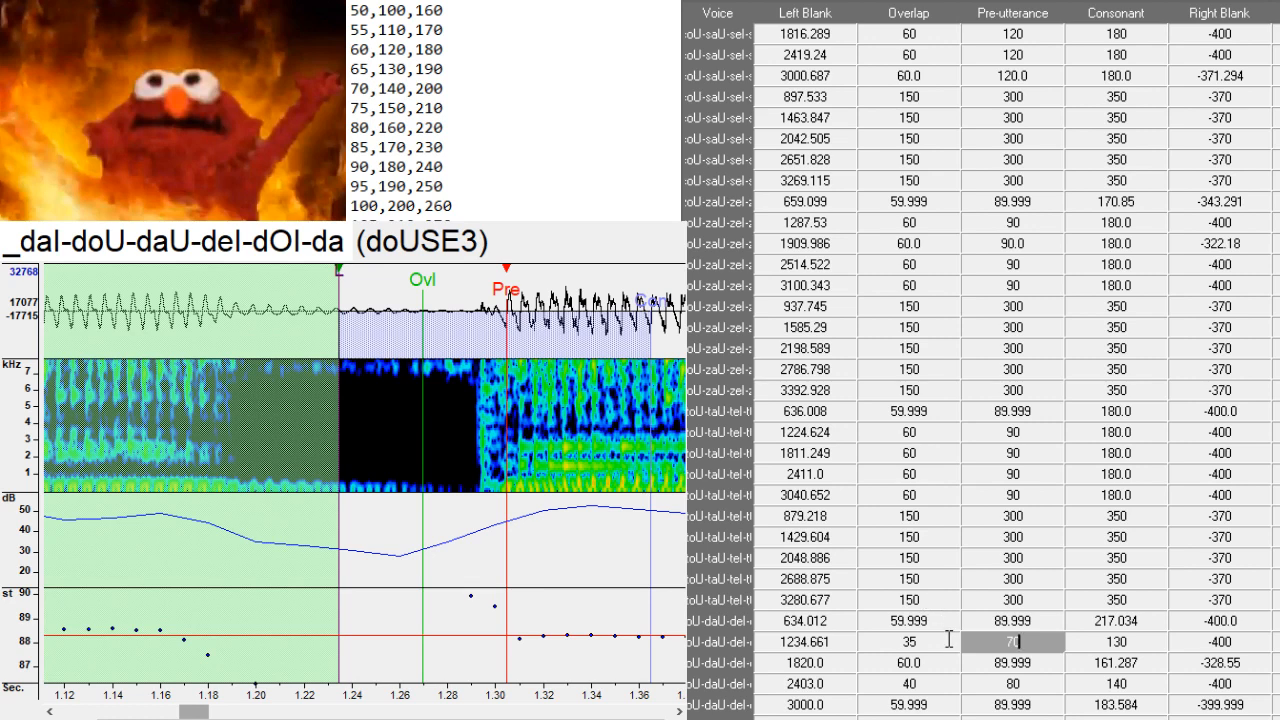
- Set doUSE3 to overlap 60, preutterance 90 and consonant 150, and realign its preutterance with the vowel onset at about 1.30 s
left_click_drag(948, 640, 1097, 637)
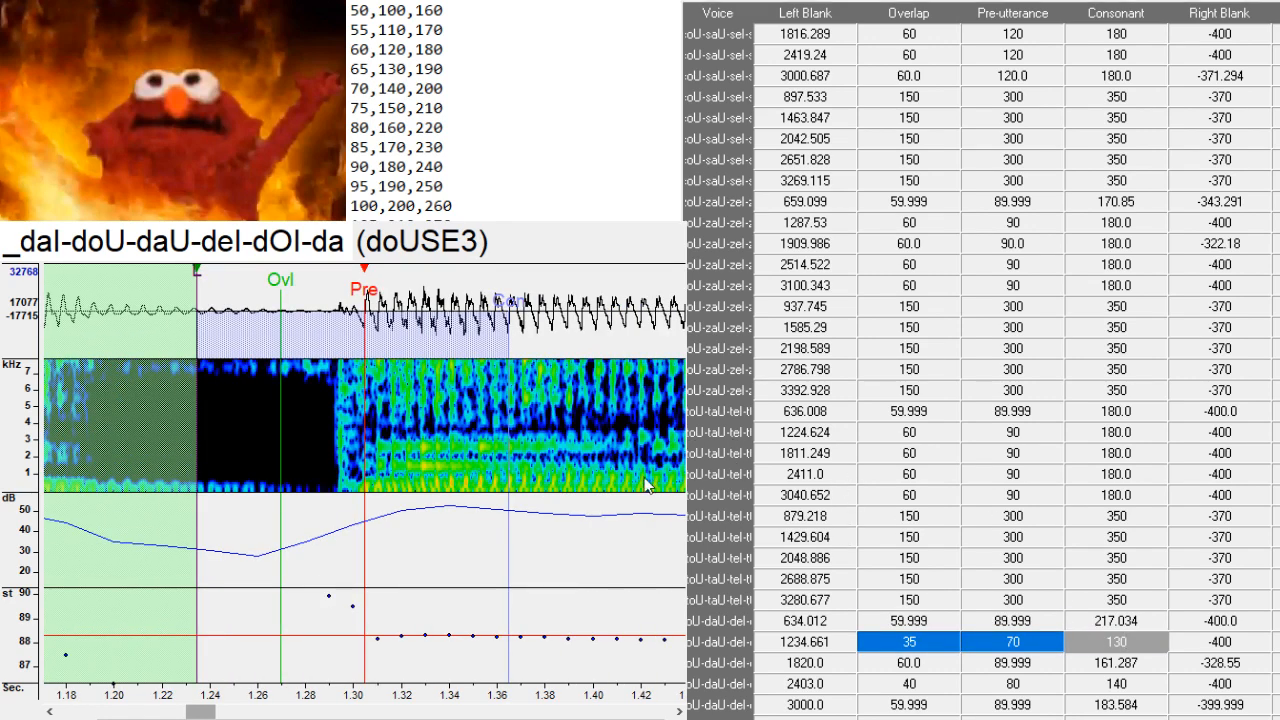
key("ctrl+z")
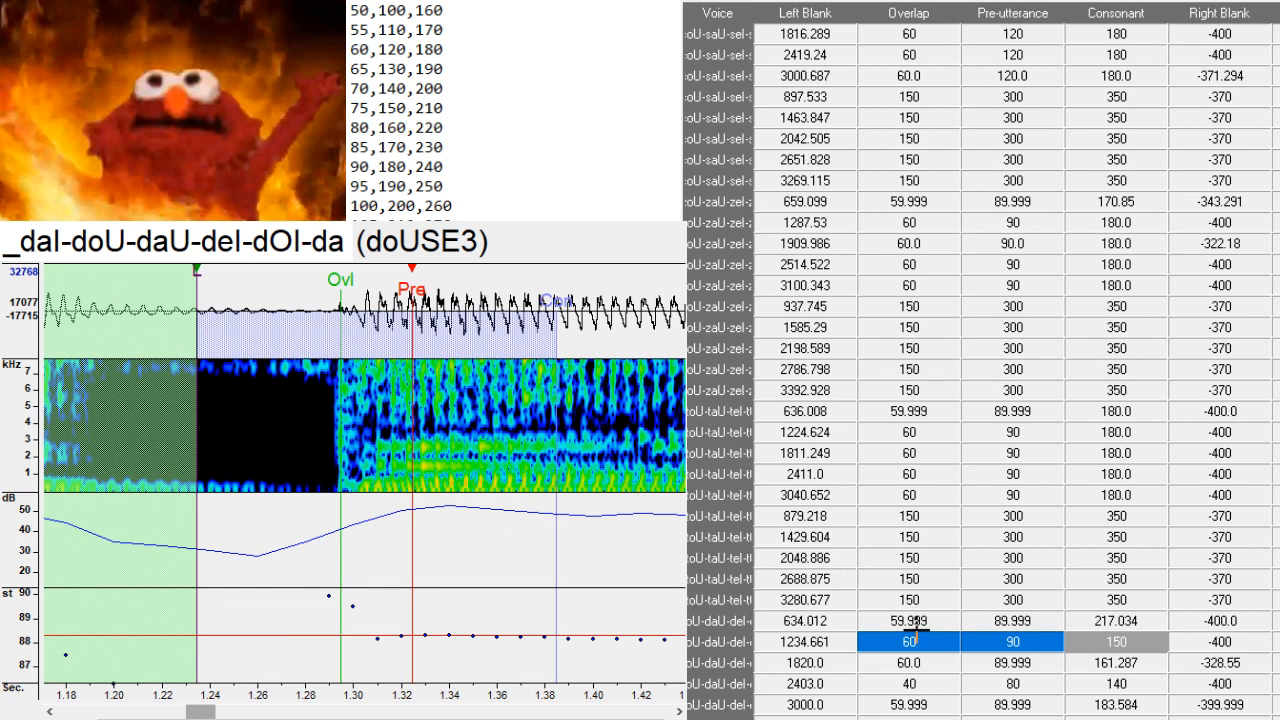
key("ctrl+z")
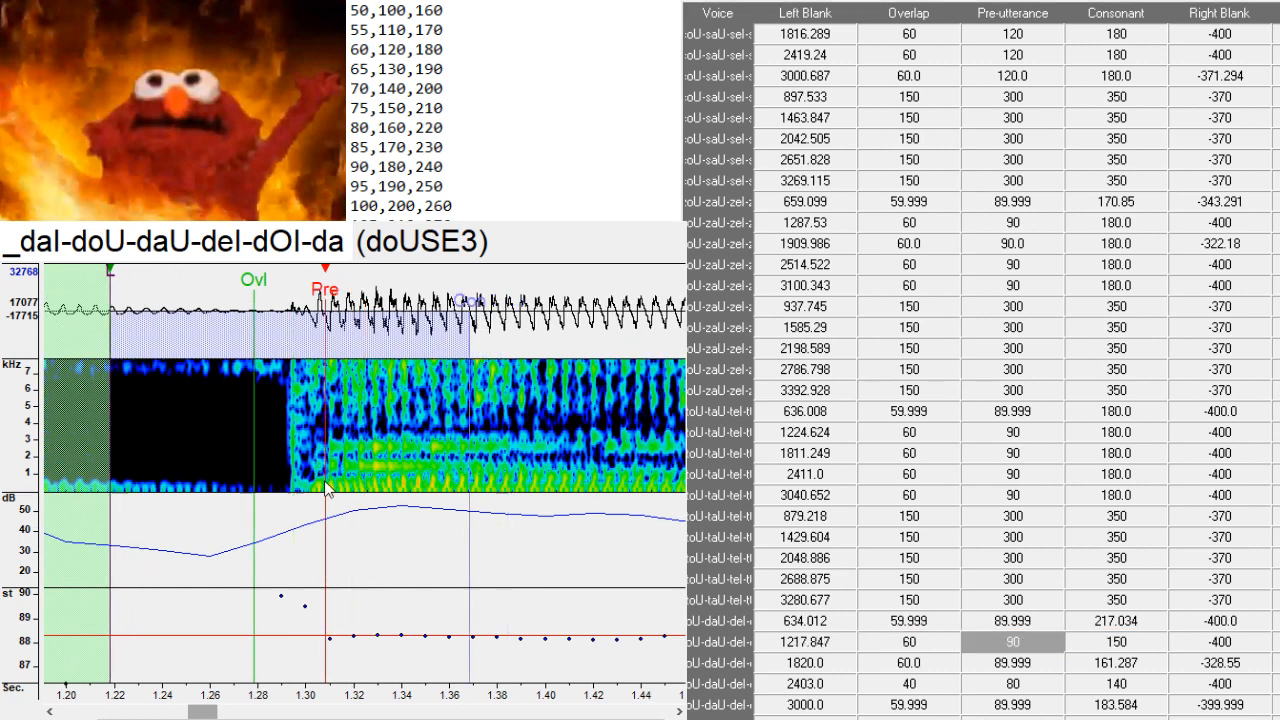
left_click_drag(326, 487, 316, 484)
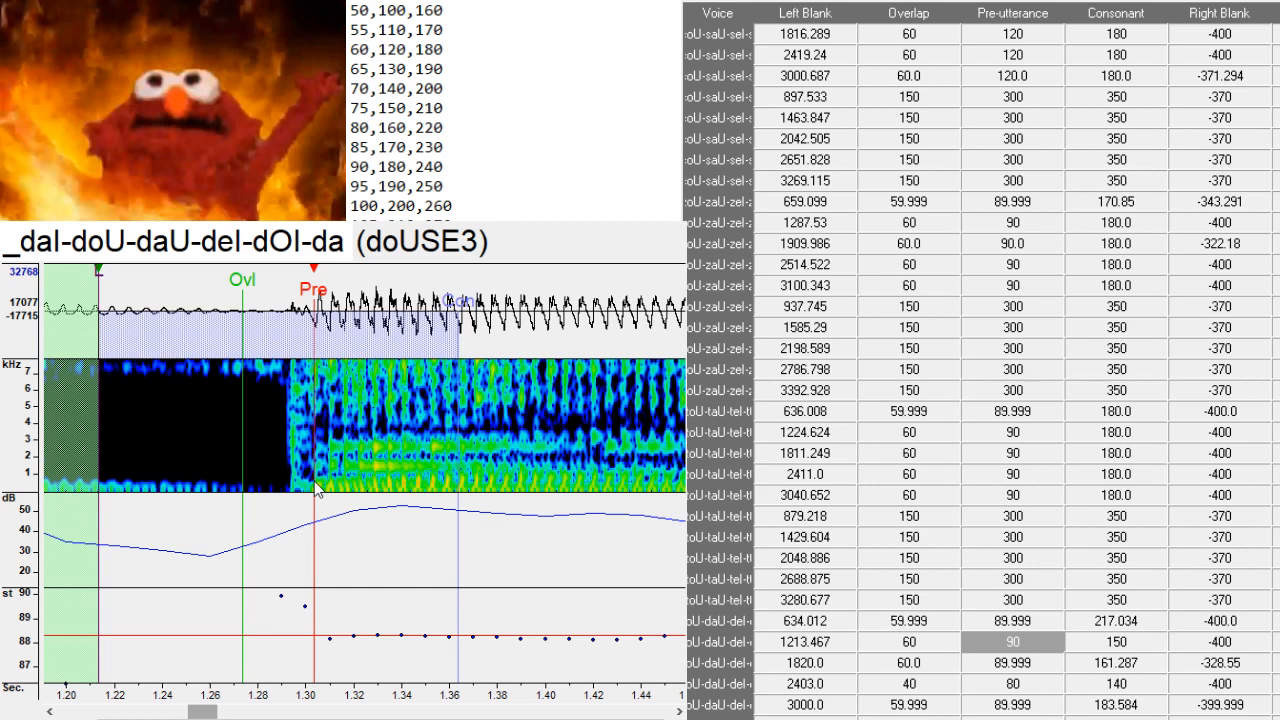
- Move the preutterance of daUSE3 to the vowel onset at about 1.91 s
key("Down")
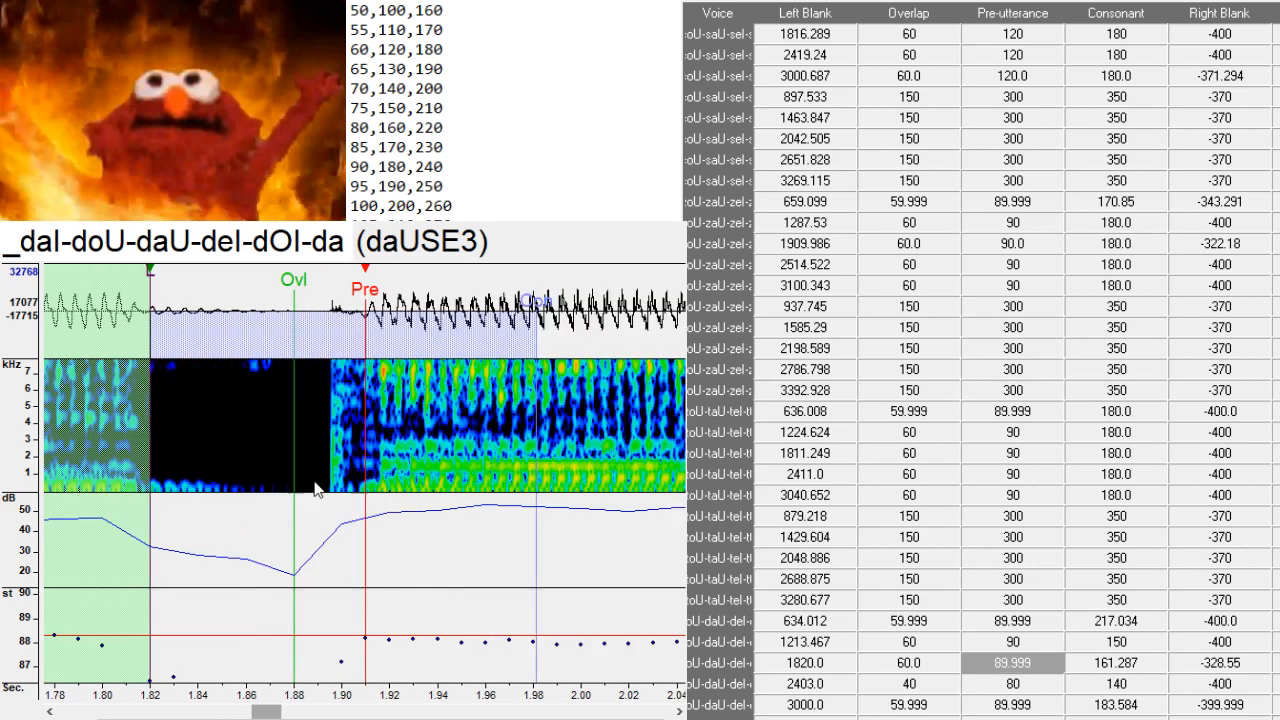
left_click_drag(366, 499, 377, 498)
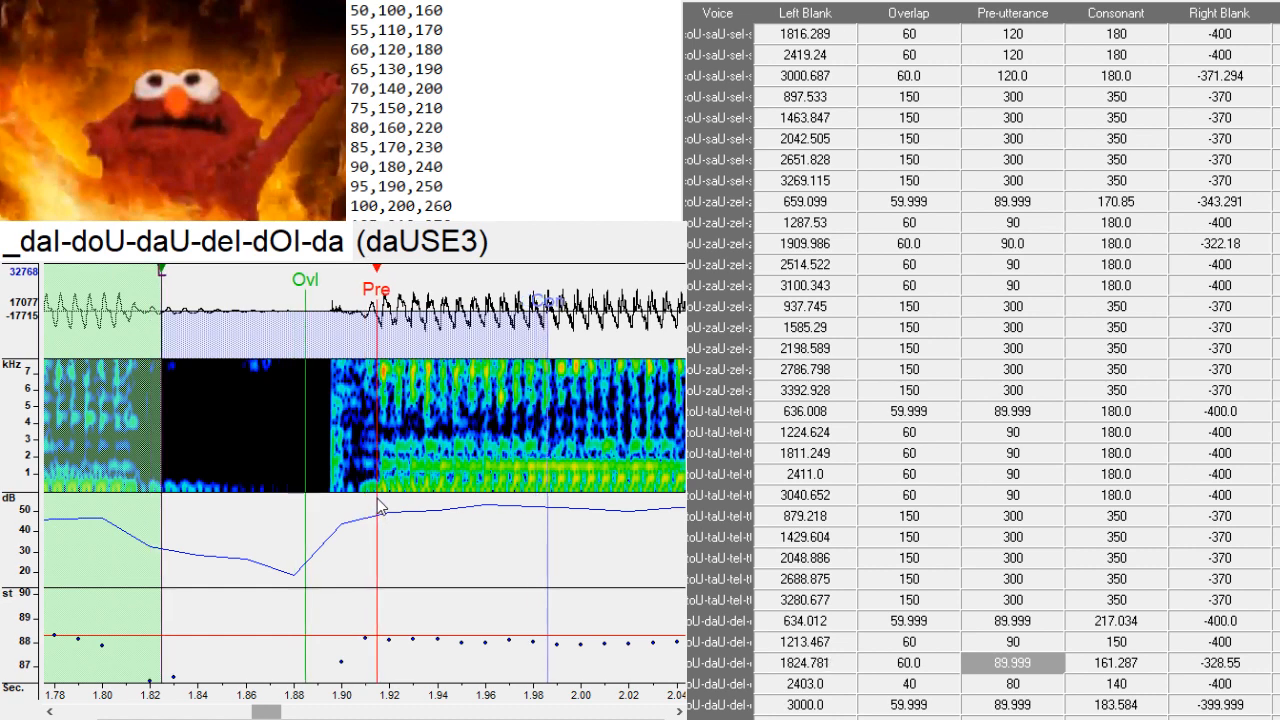
- Set deISE3 to overlap 60, preutterance 90 and consonant 150, with its preutterance at the vowel onset at about 2.53 s
key("Down")
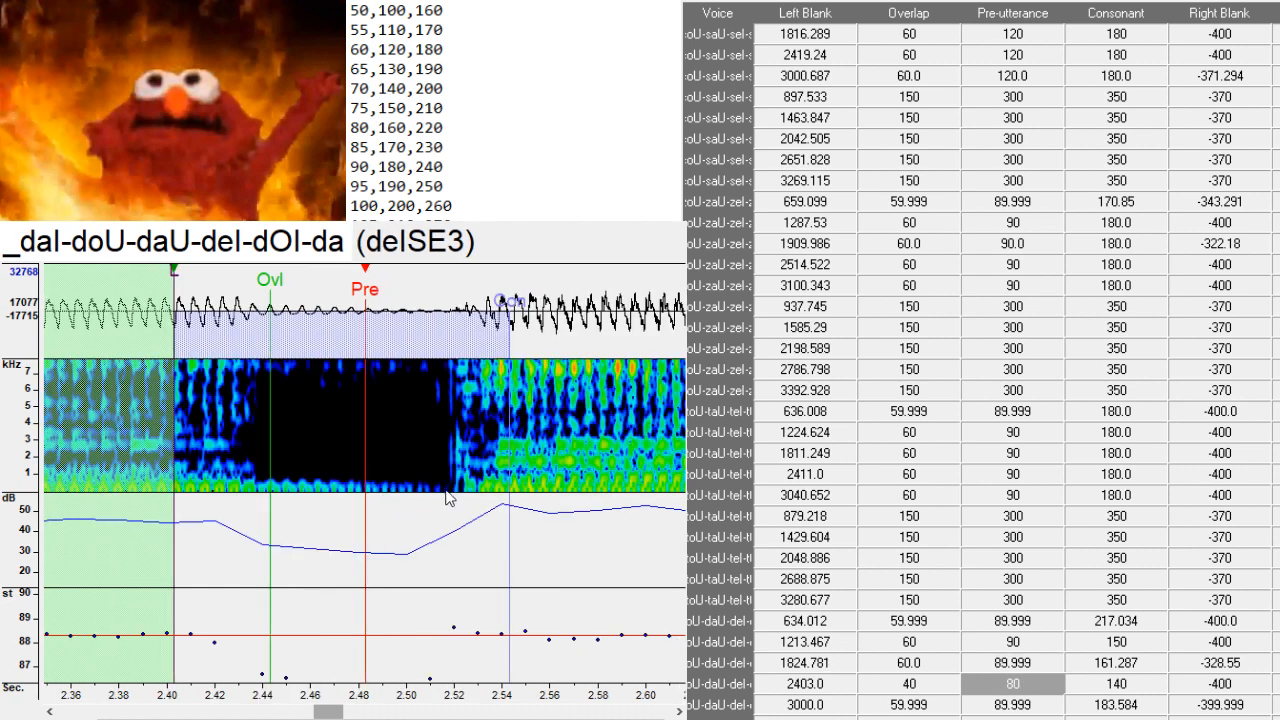
left_click_drag(447, 497, 559, 497)
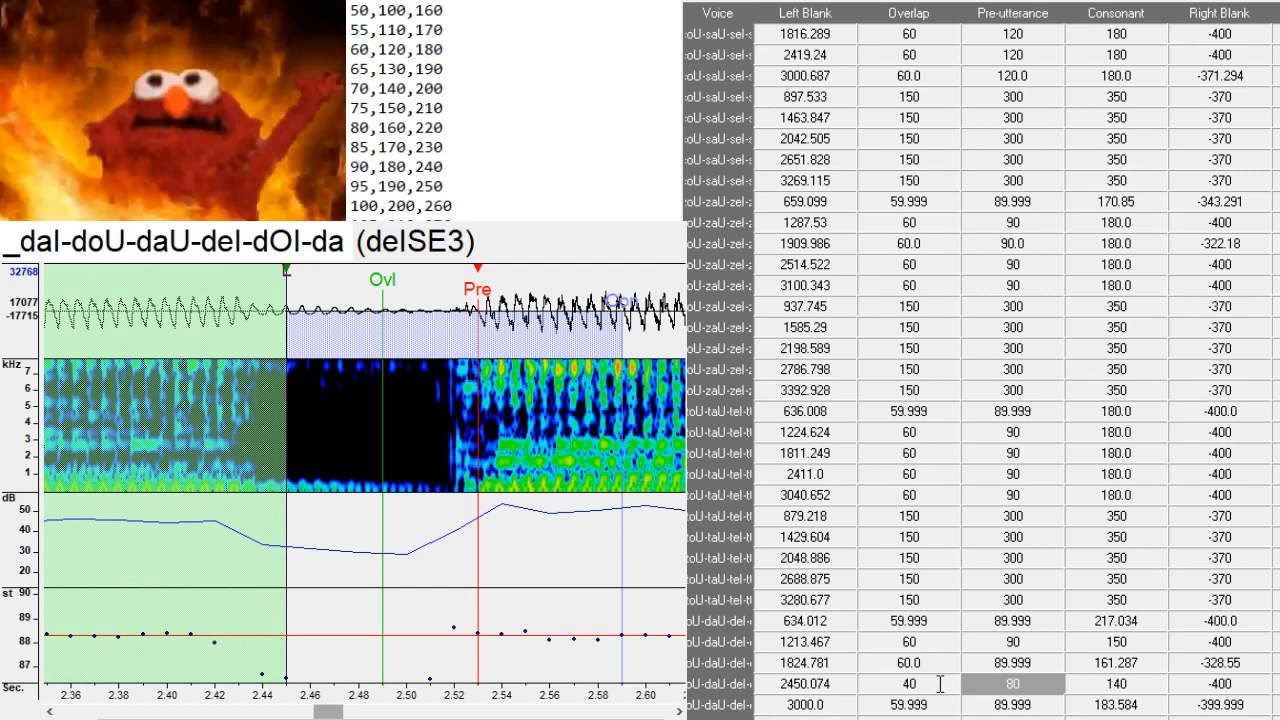
left_click_drag(940, 684, 1090, 684)
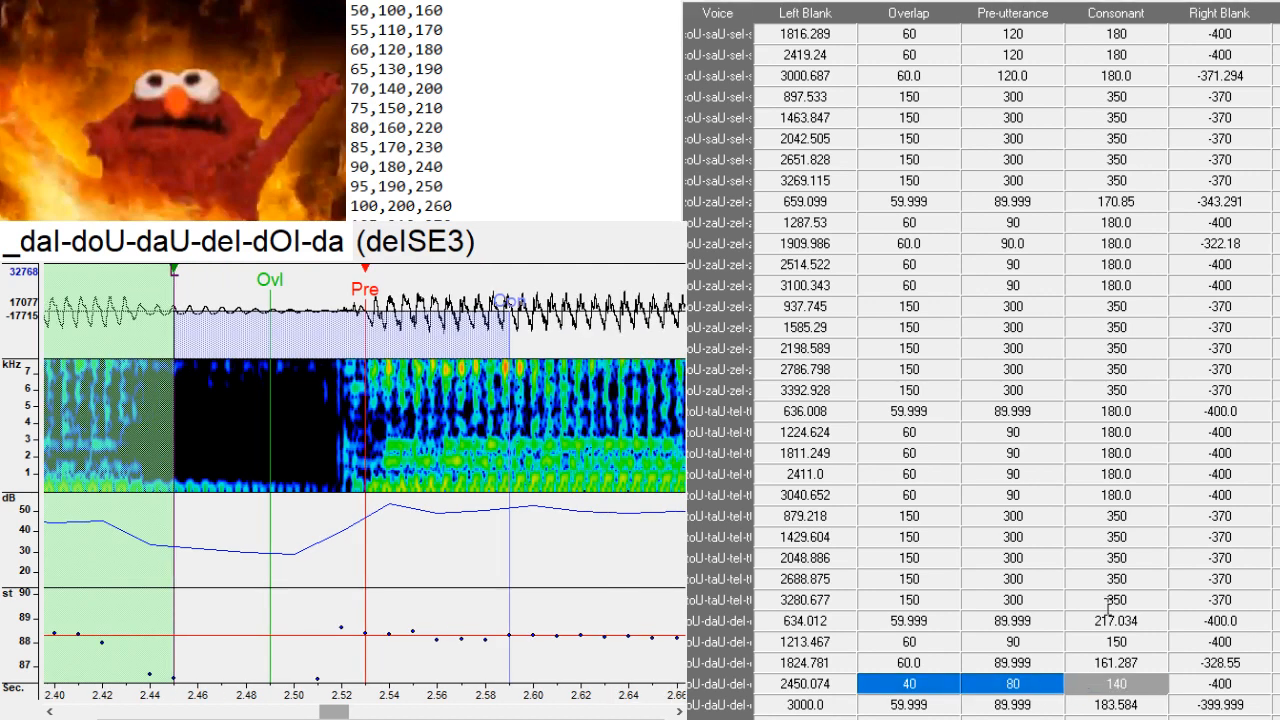
left_click(372, 486)
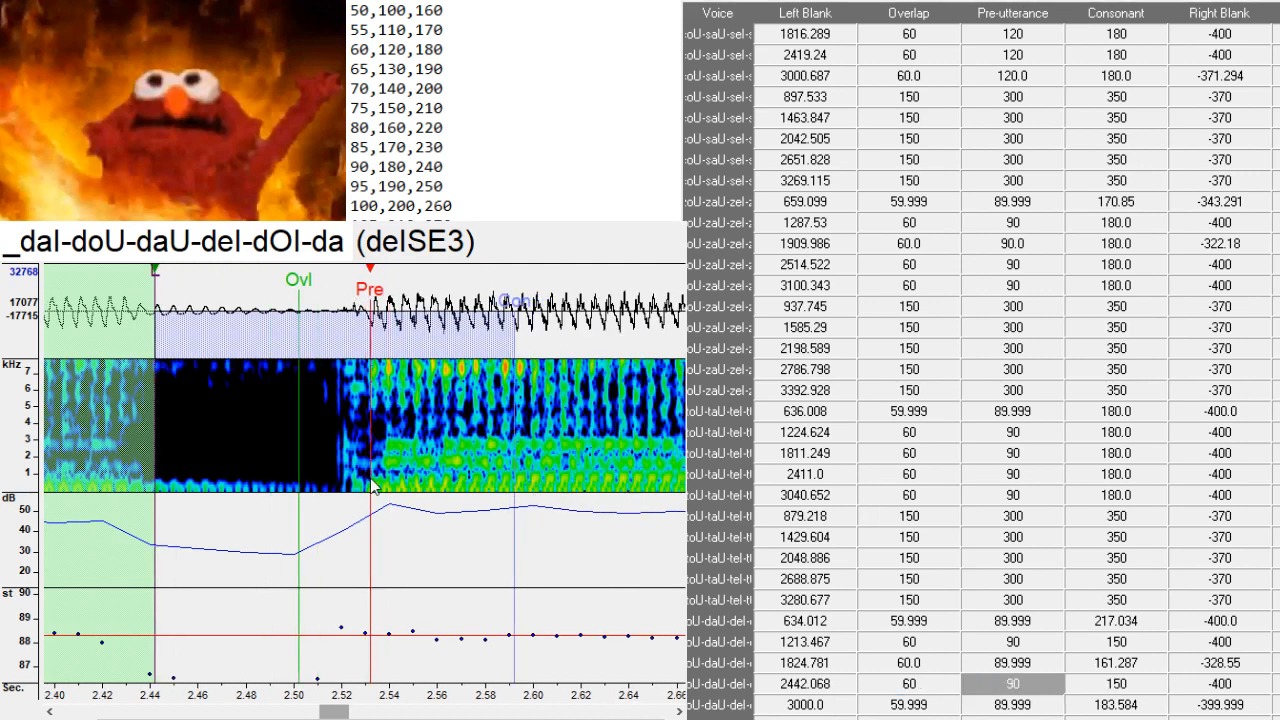
- Review the preset notes again, from the CV values down to the Arpasing/Other values and back to the CV list
scroll(575, 165, "up", 3)
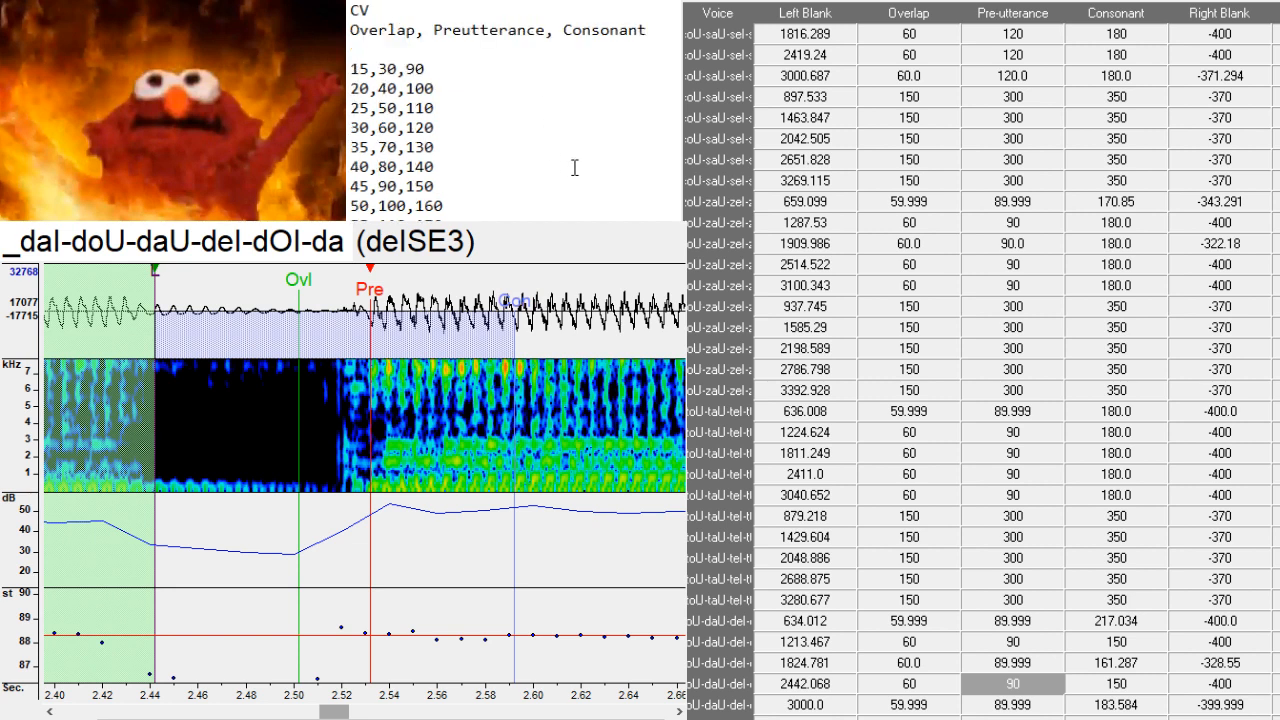
scroll(488, 170, "down", 8)
scroll(494, 193, "up", 7)
scroll(484, 55, "down", 2)
scroll(507, 180, "down", 6)
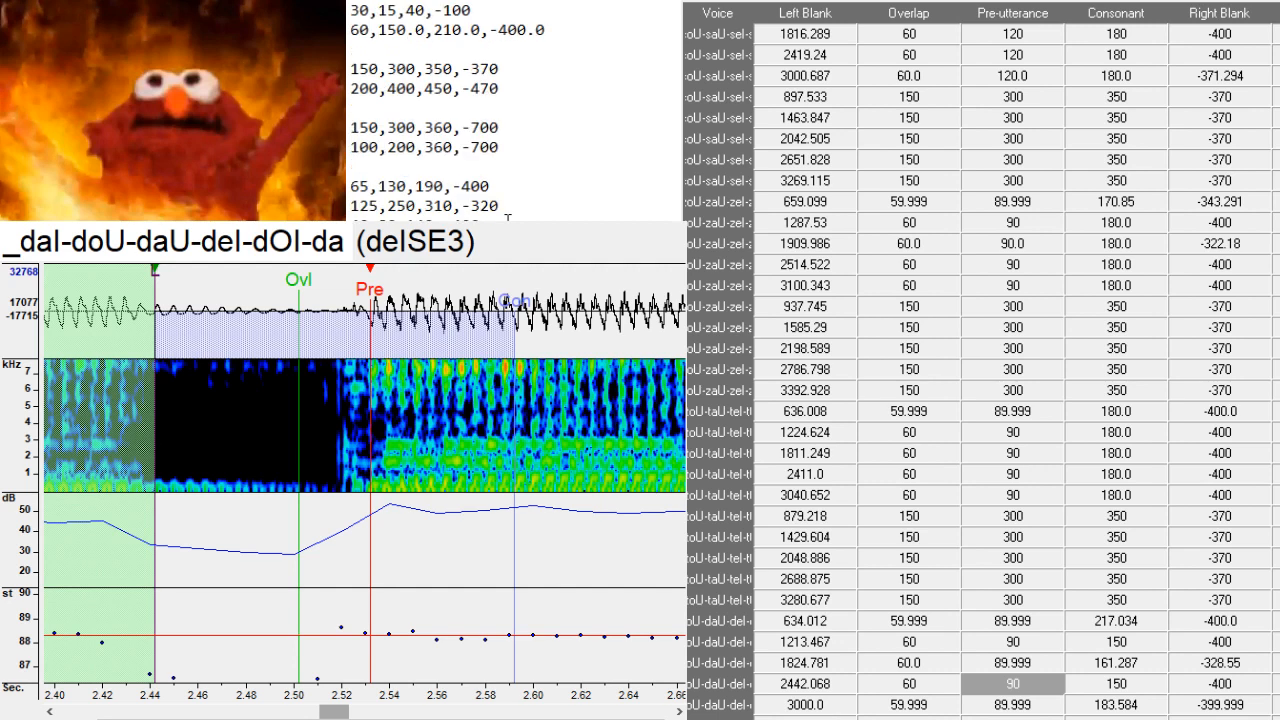
scroll(670, 149, "up", 6)
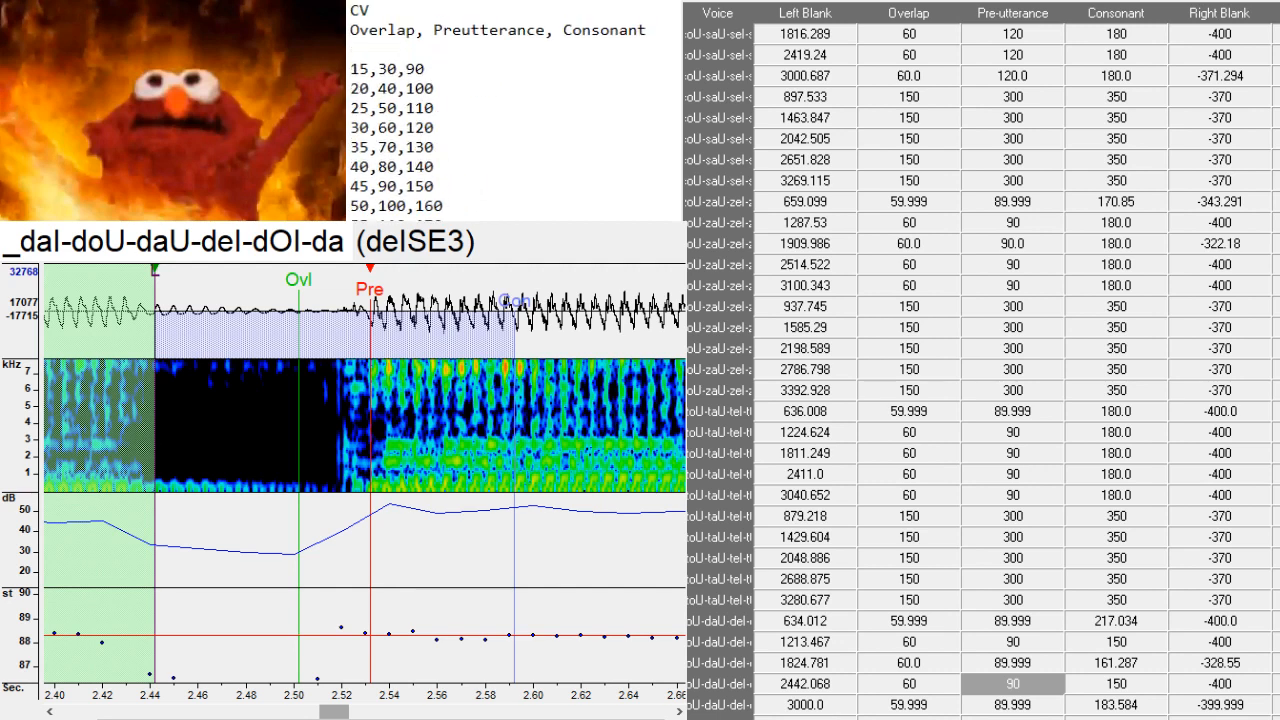
scroll(510, 110, "down", 3)
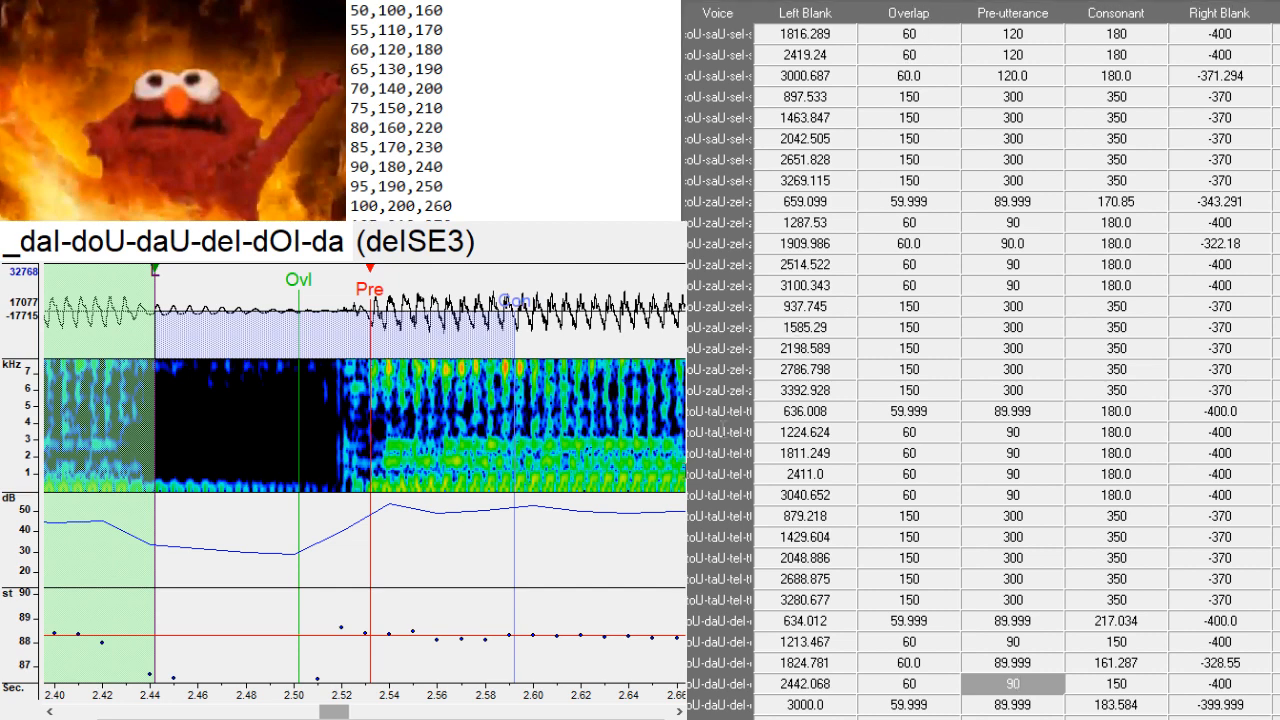
- Move the preutterance of dOISE3 to the vowel onset at about 3.13 s and that of aI dSE3 to the vowel's end at about 1.19 s
left_click_drag(370, 490, 477, 500)
key("Down")
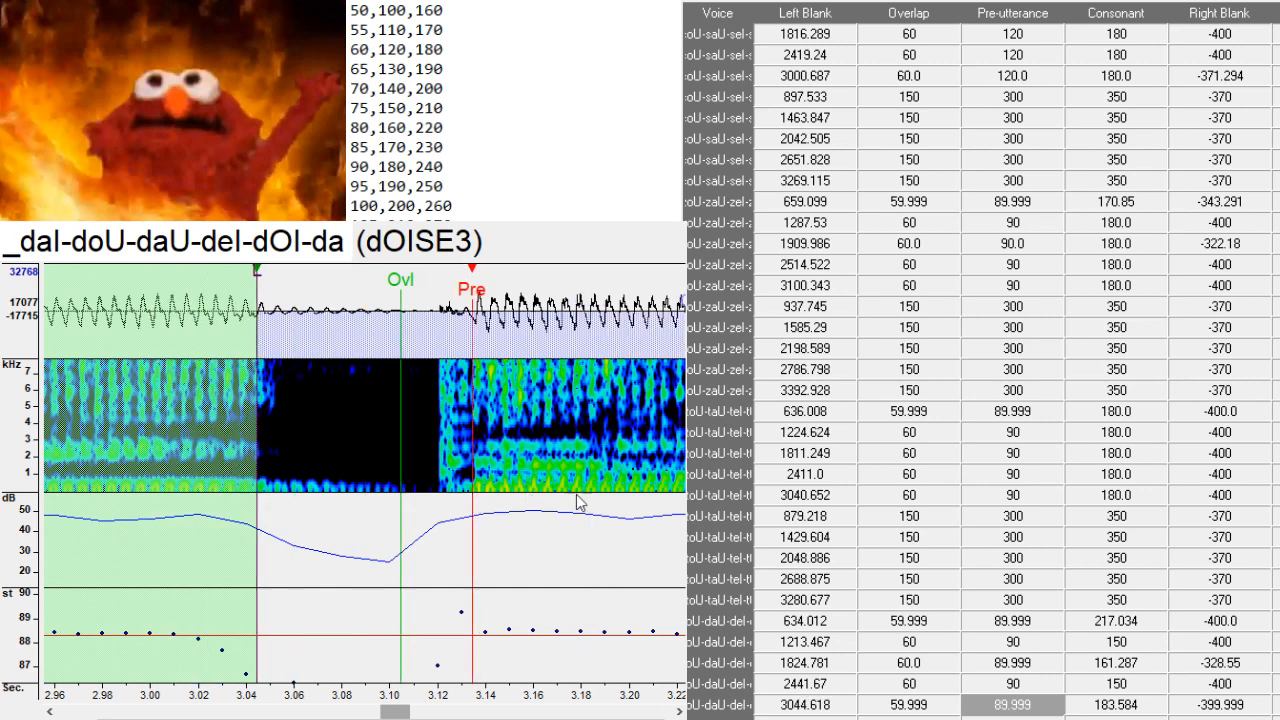
key("Down")
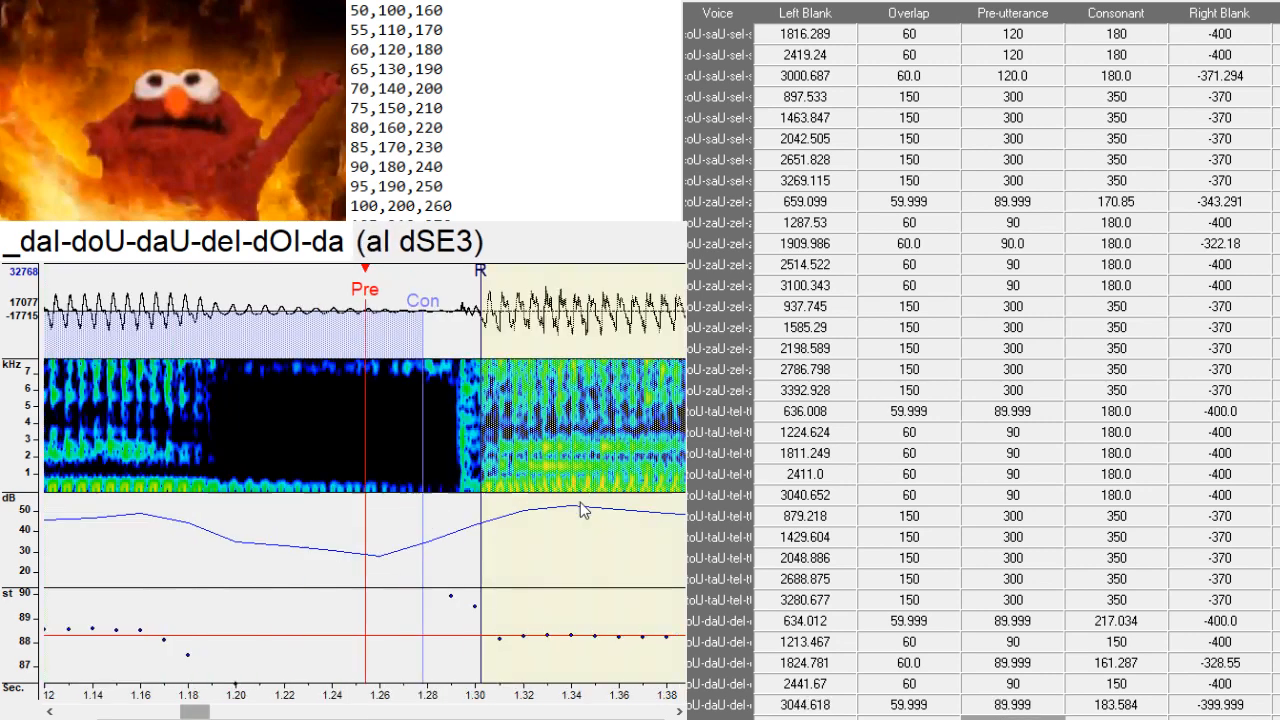
left_click(224, 495)
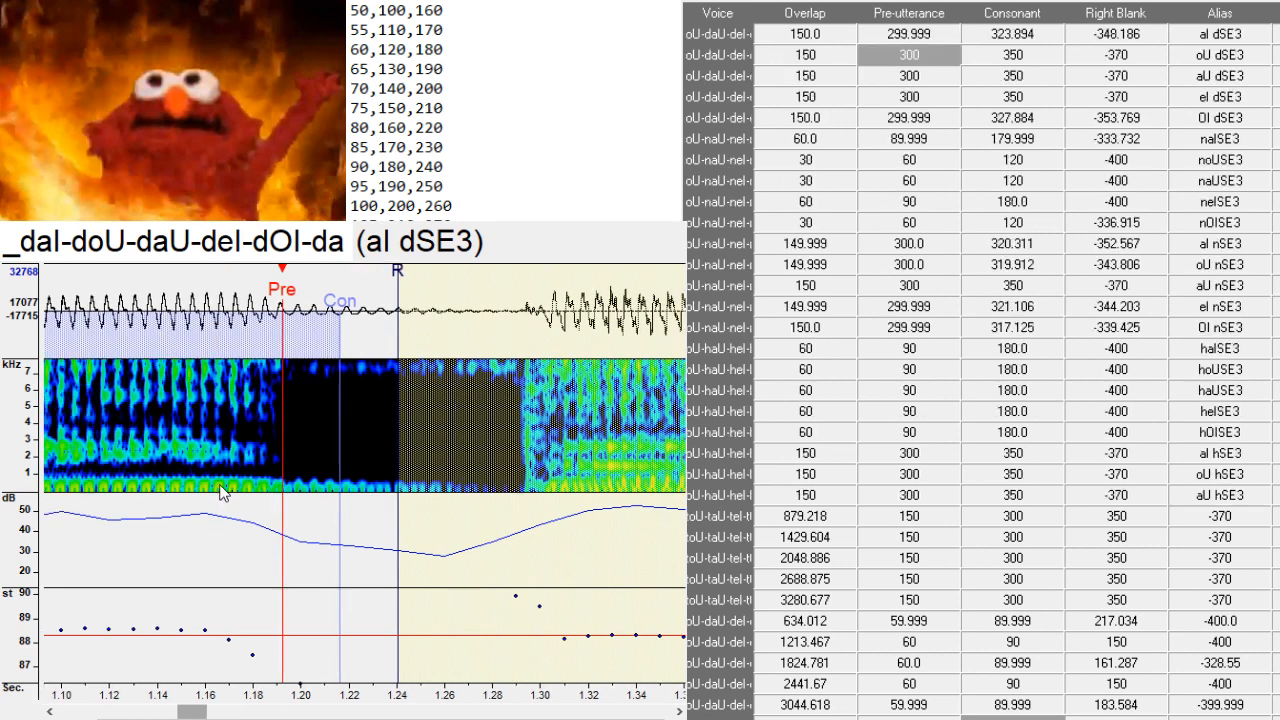
- Move the preutterances of aU dSE3, eI dSE3 and OI dSE3 to the vowel ends at about 2.44 s, 3.05 s and 3.67 s
key("Down")
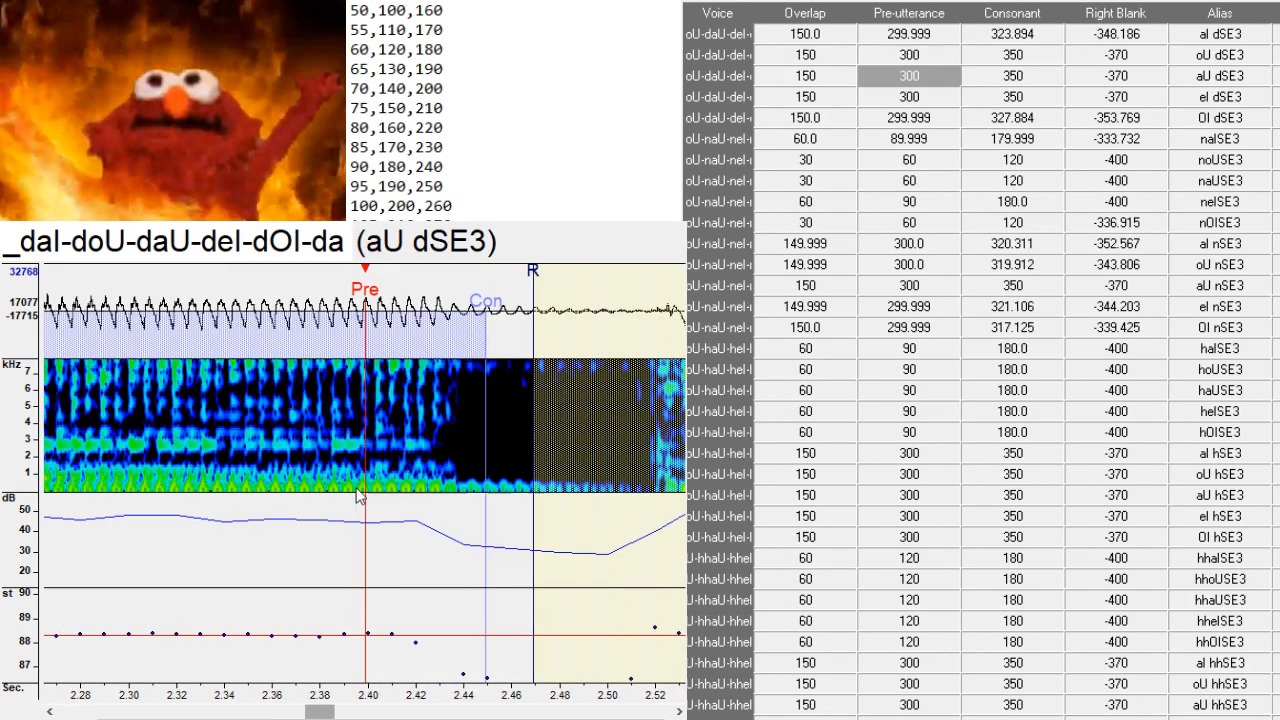
left_click(459, 496)
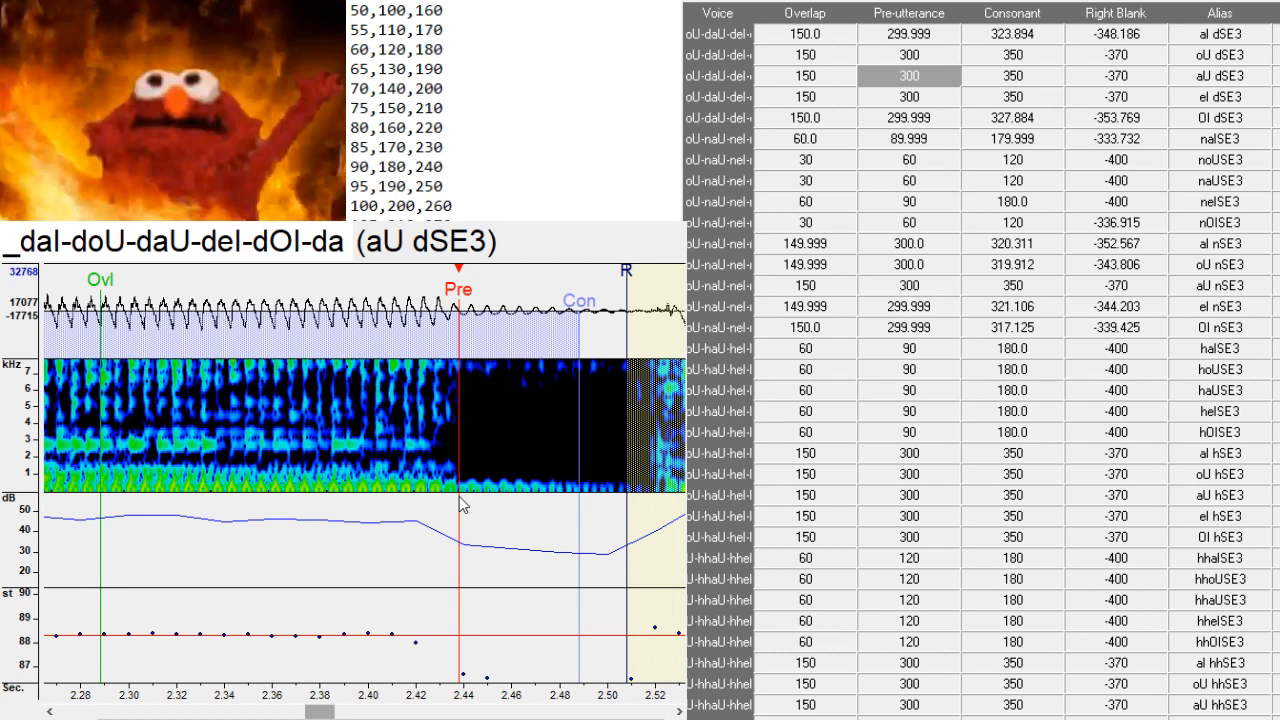
key("Down")
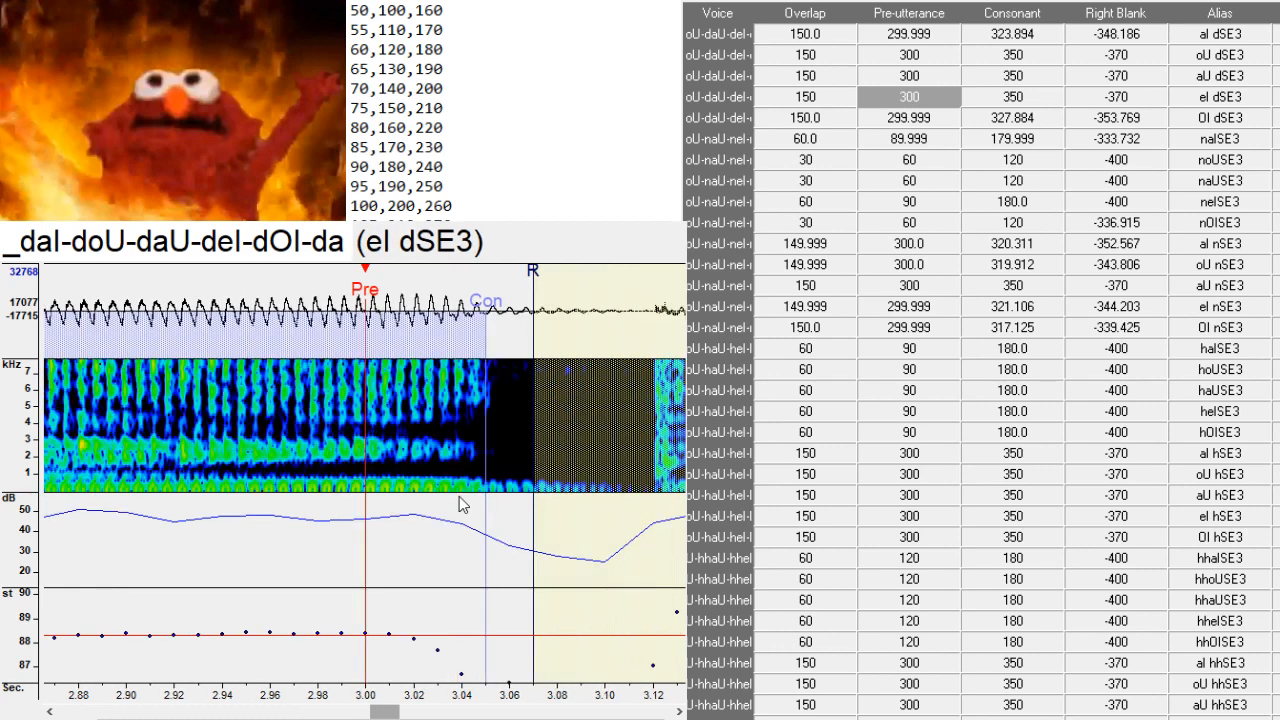
left_click(479, 497)
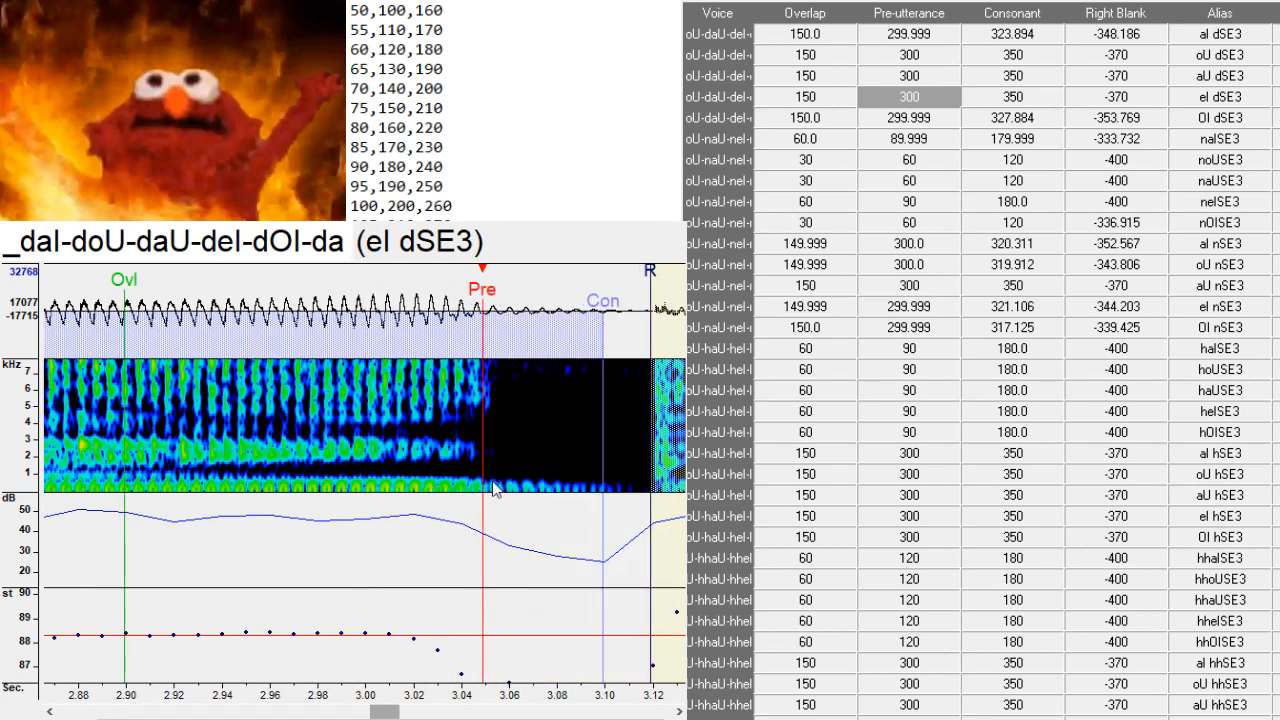
key("Down")
left_click_drag(468, 484, 476, 488)
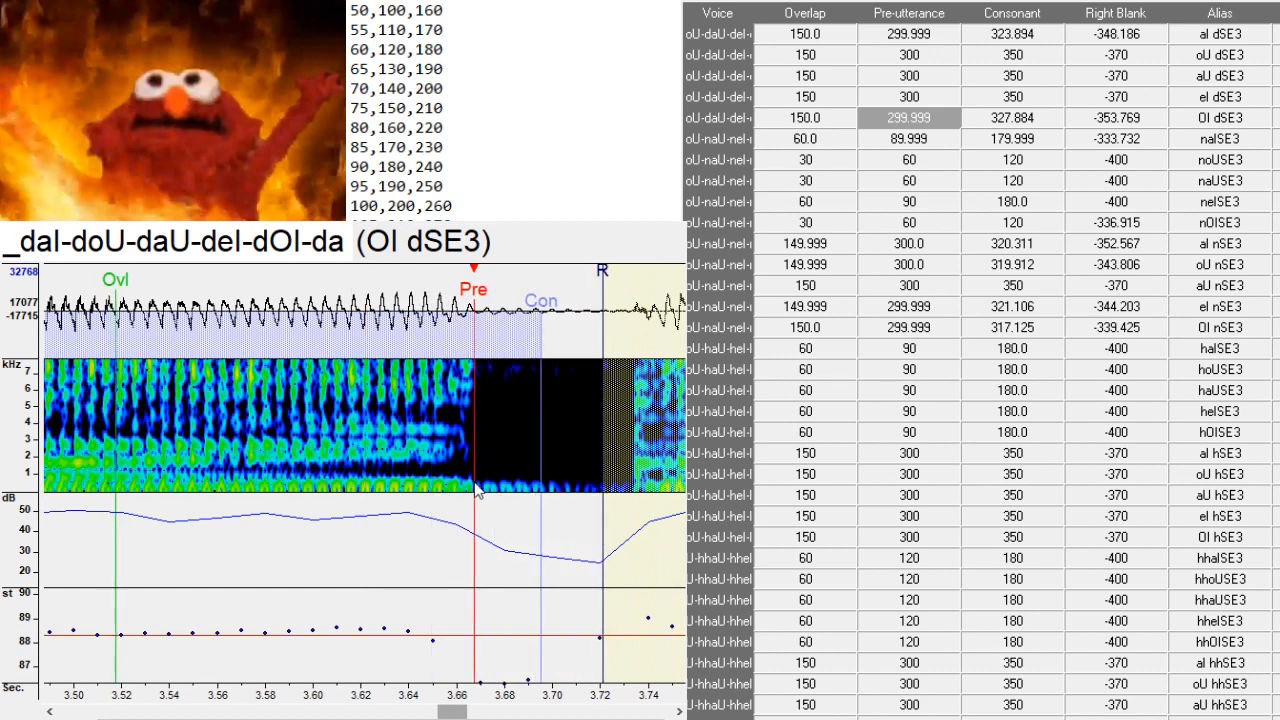
- Move the preutterance of naISE3 to the vowel onset at about 0.70 s and check its right blank
key("Down")
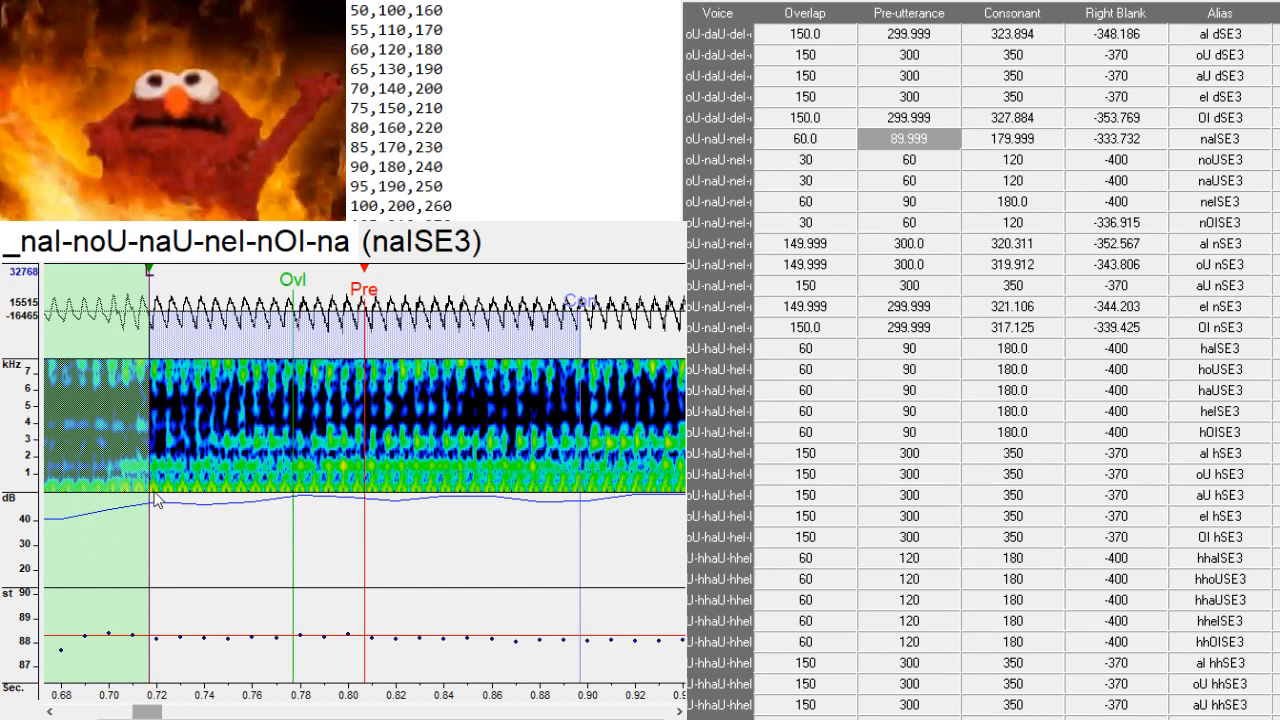
left_click_drag(148, 712, 133, 712)
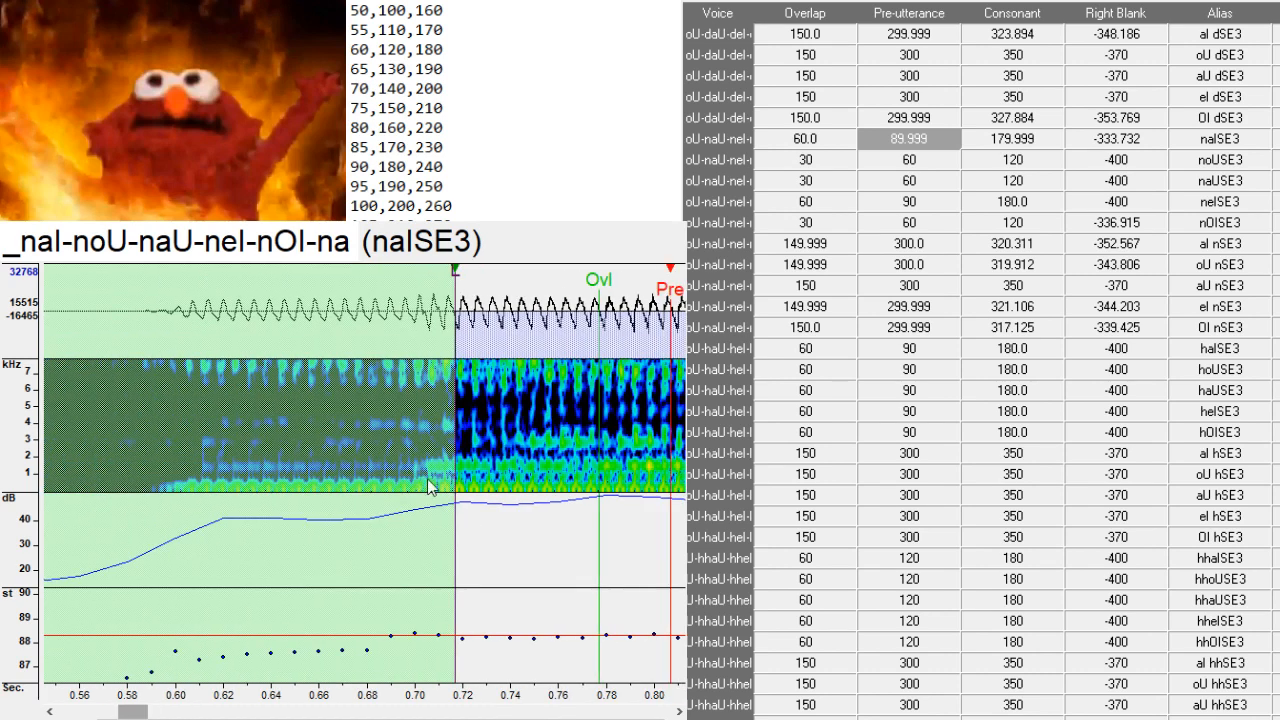
key("F3")
key("F3")
key("F3")
key("F3")
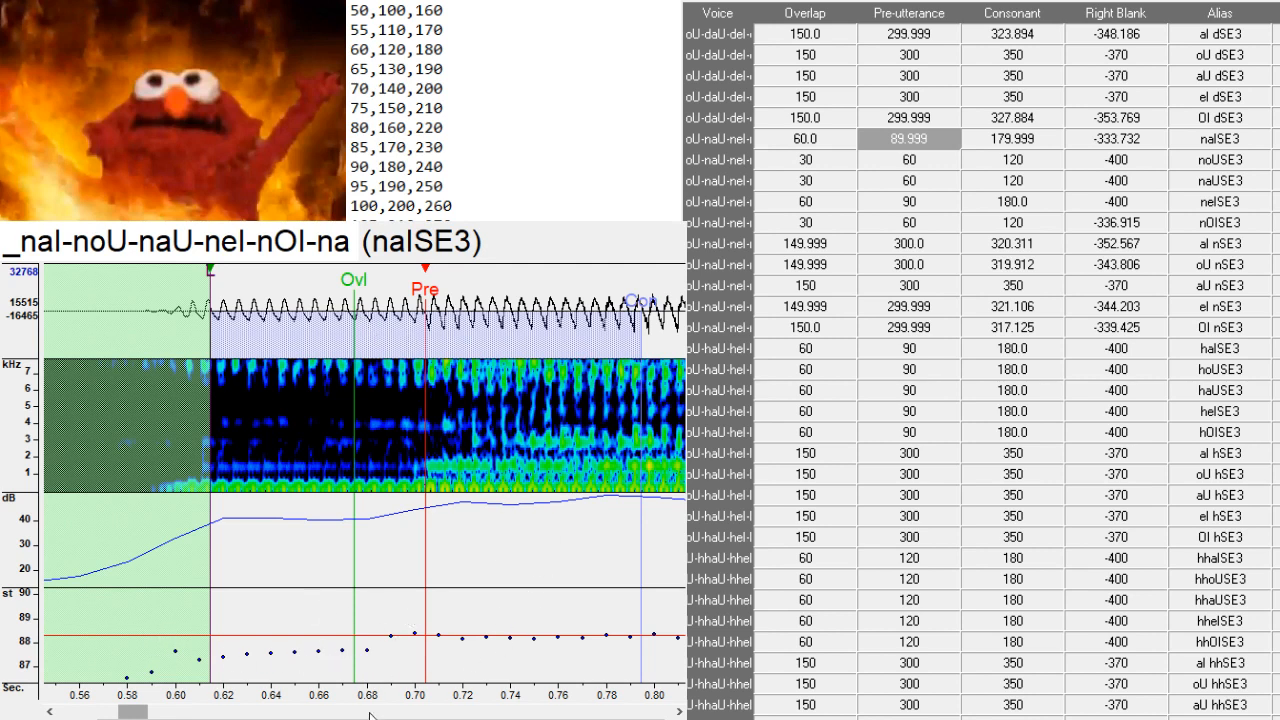
left_click_drag(136, 710, 165, 710)
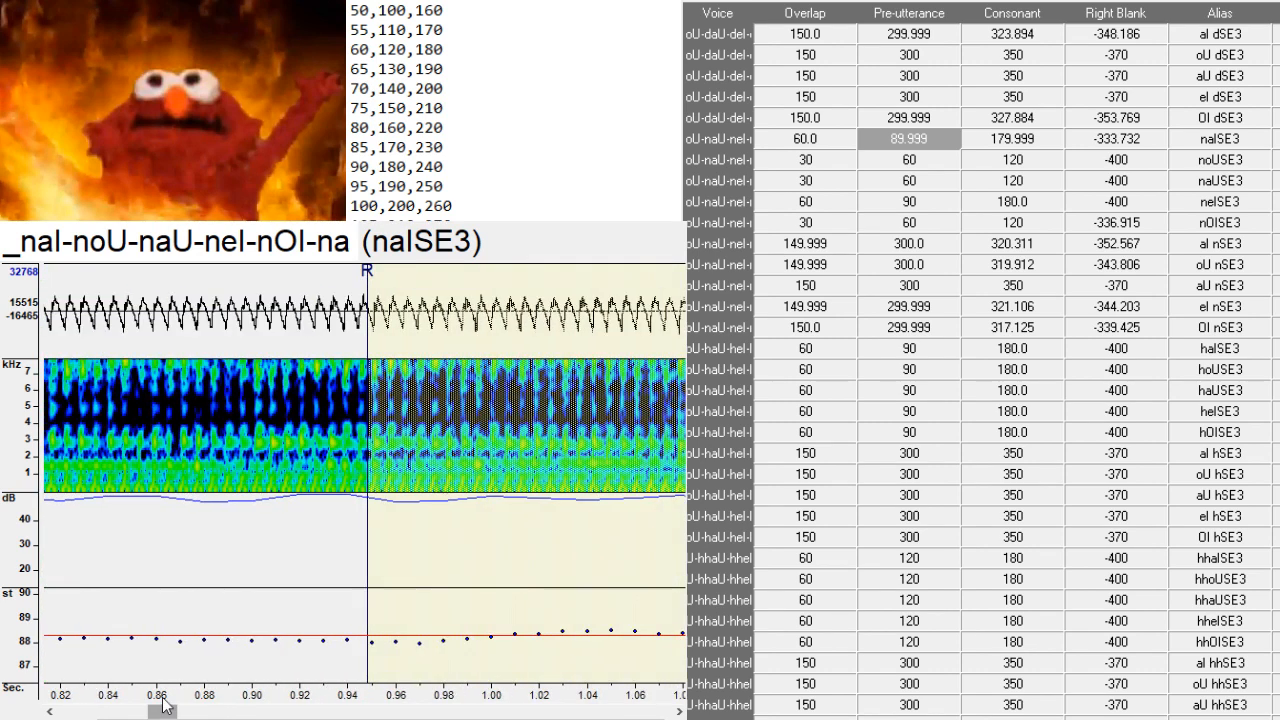
- Set noUSE3 to overlap 60, preutterance 90 and consonant 150, with its preutterance at the vowel onset at about 1.32 s
key("Down")
left_click_drag(217, 478, 205, 481)
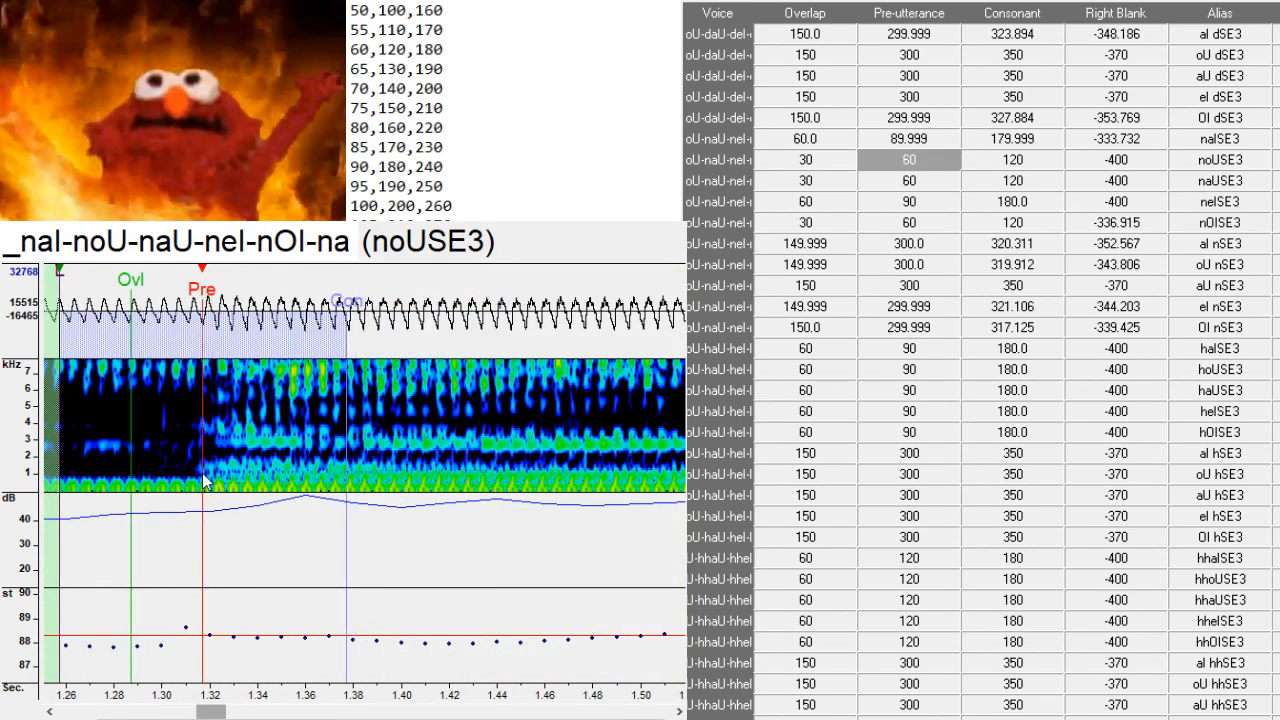
left_click_drag(212, 711, 189, 711)
left_click_drag(840, 160, 1035, 181)
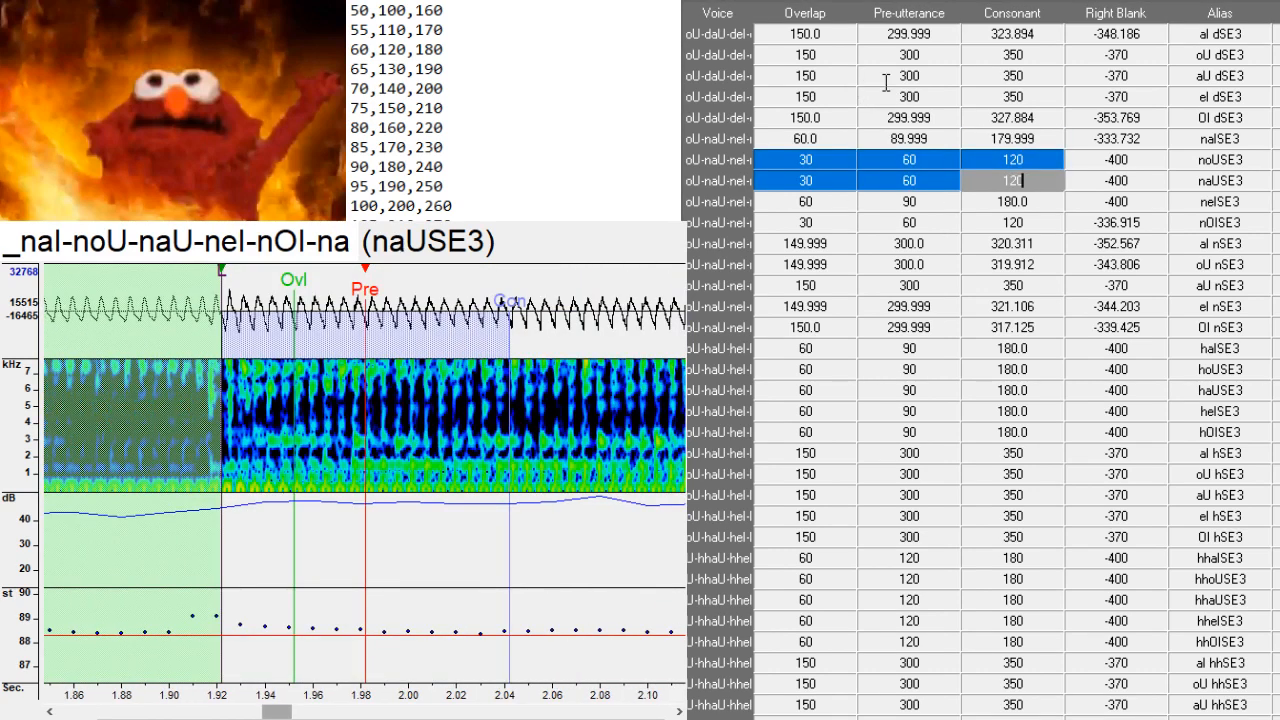
left_click(973, 170)
left_click(985, 163)
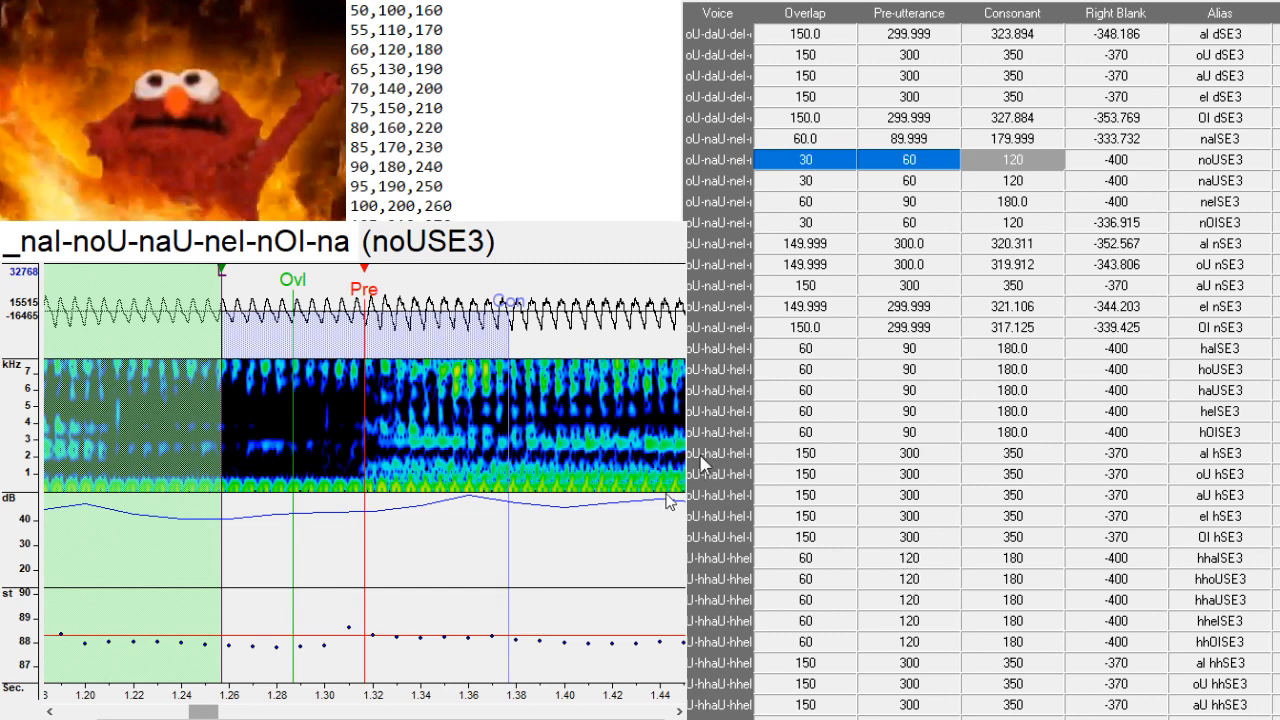
type("60\t90\t150")
left_click(905, 160)
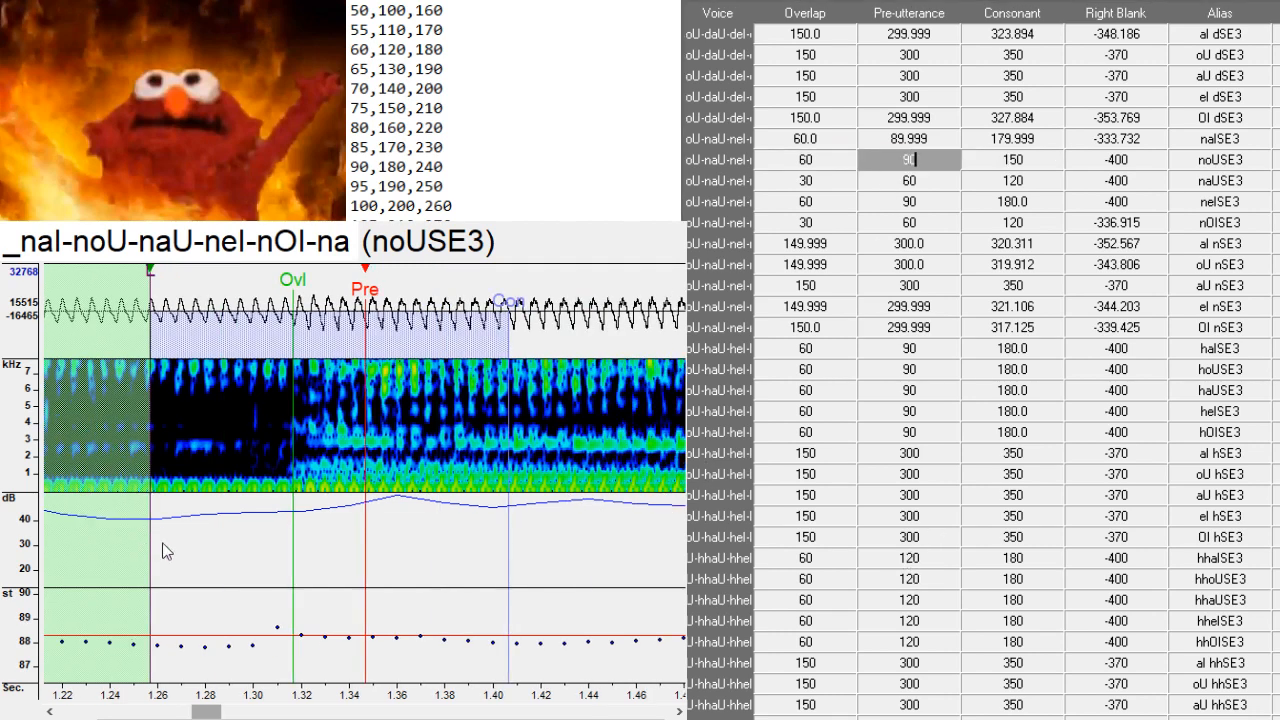
left_click_drag(306, 510, 293, 492)
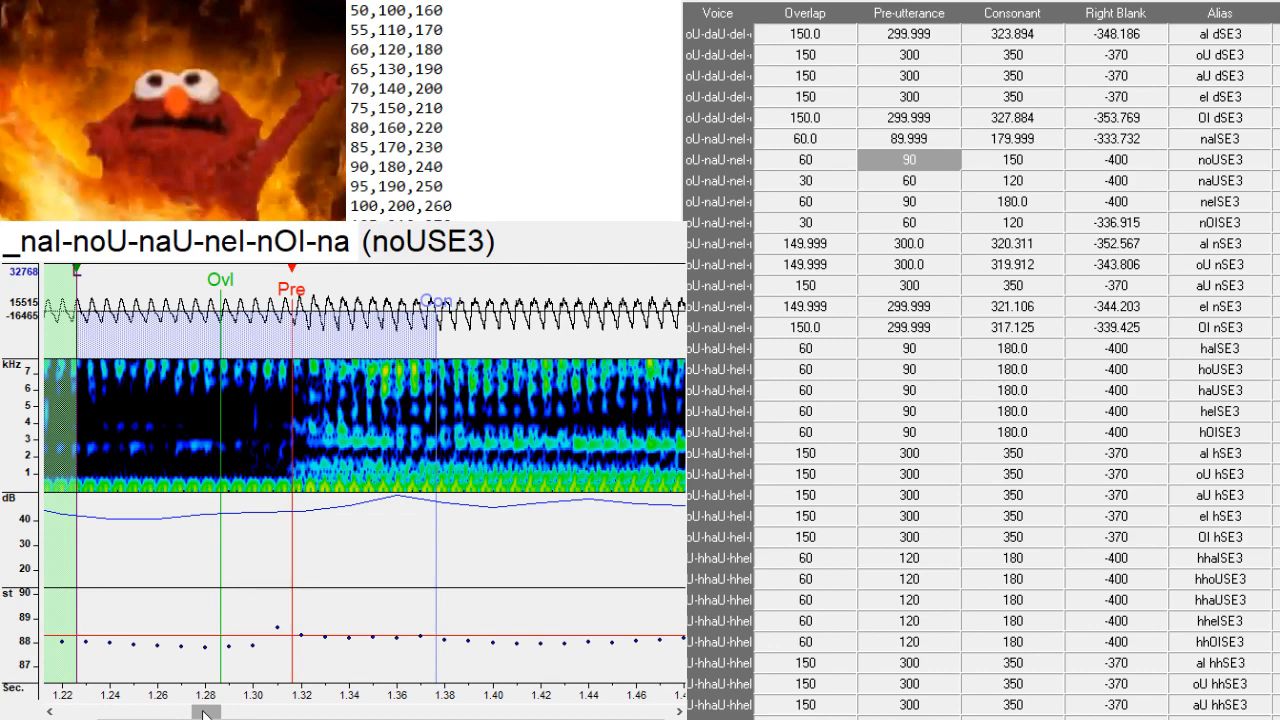
left_click_drag(201, 713, 240, 706)
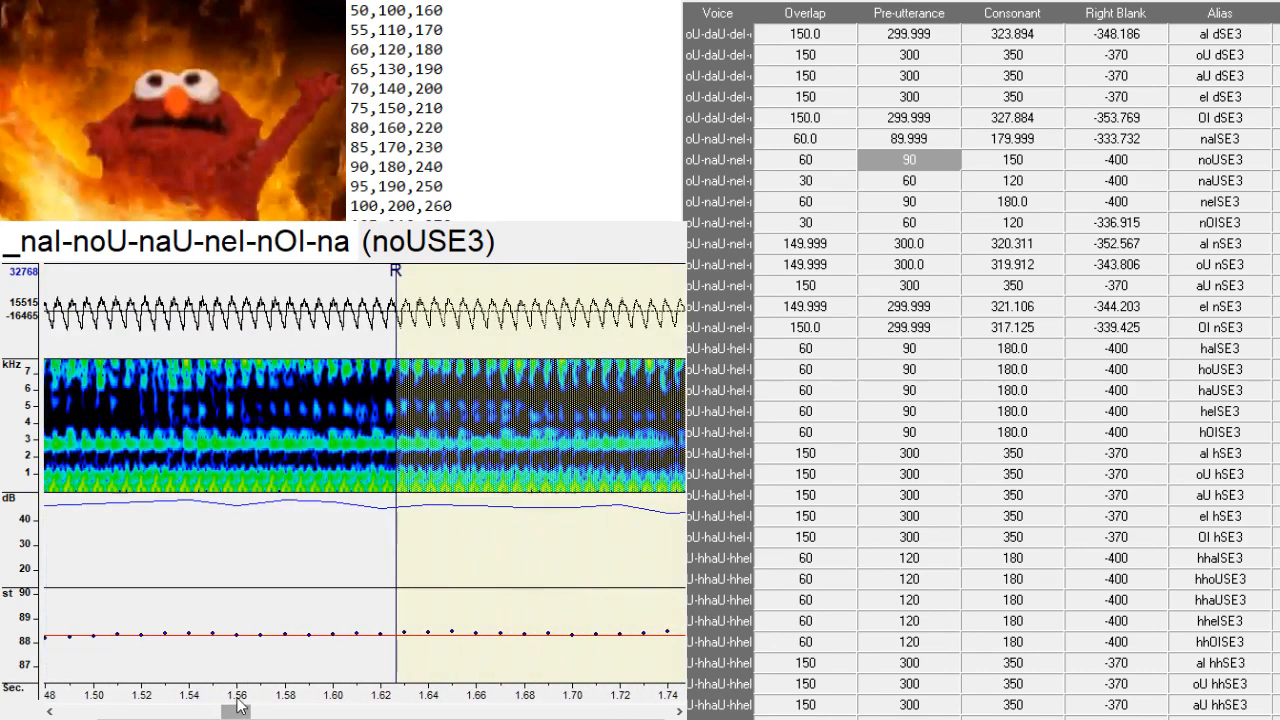
- Set naUSE3 to overlap 60, preutterance 90 and consonant 150, with its preutterance at the vowel onset at about 1.92 s
key("Down")
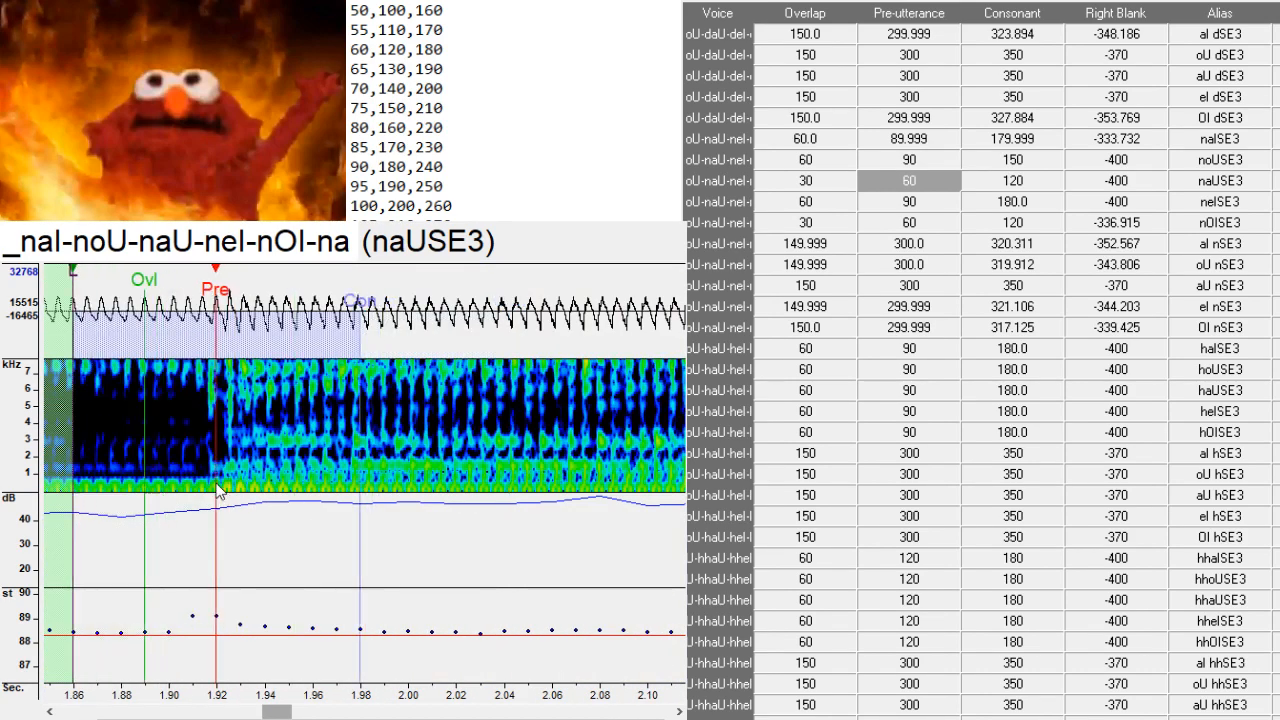
left_click_drag(285, 713, 276, 713)
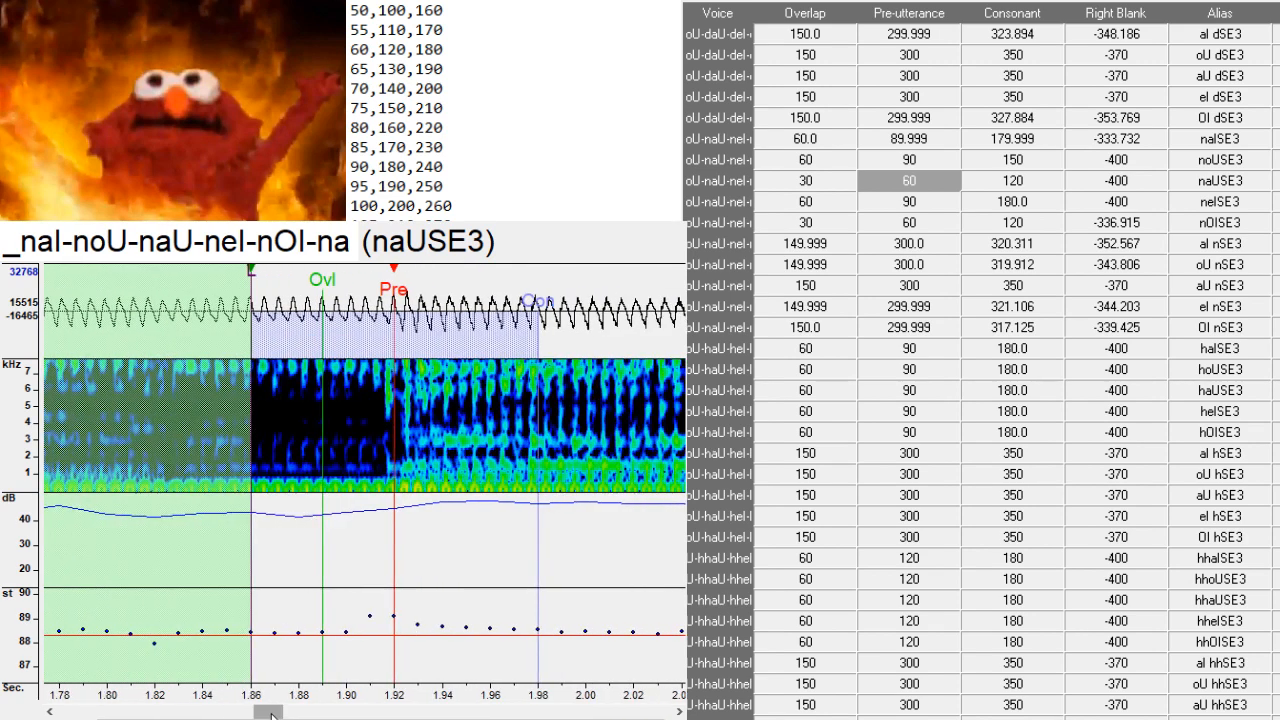
left_click(1005, 180)
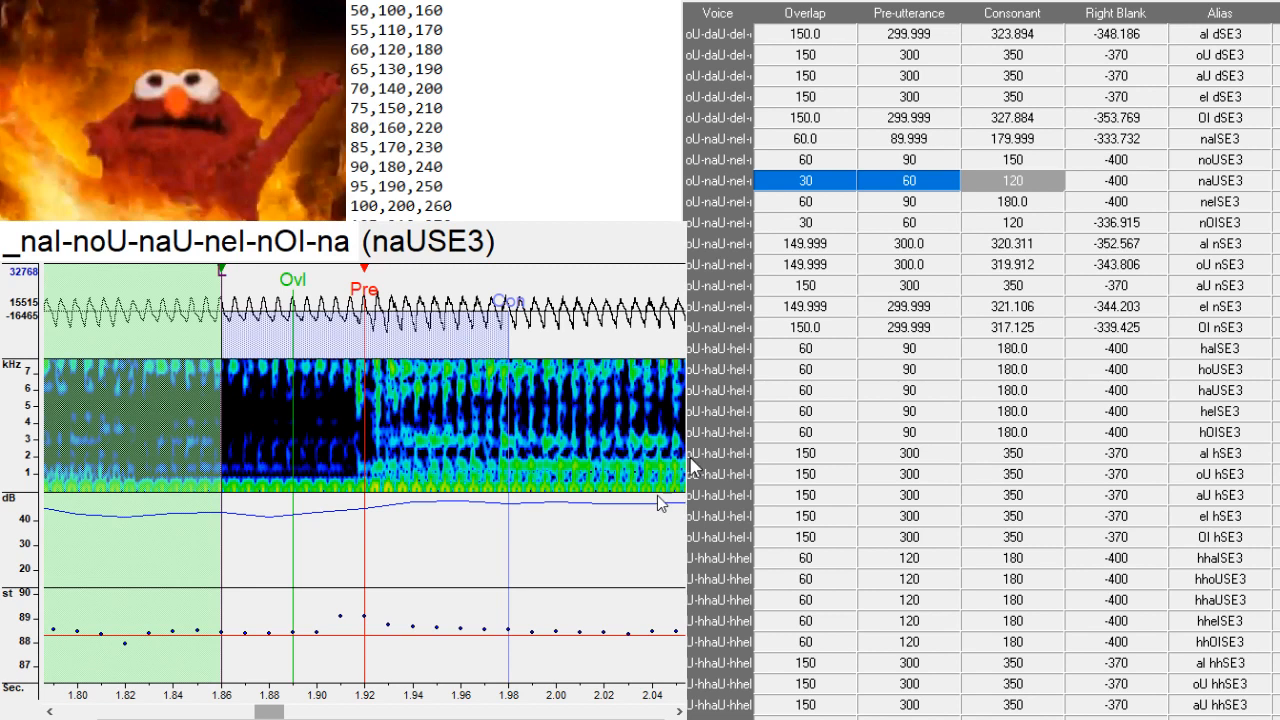
left_click_drag(378, 477, 370, 487)
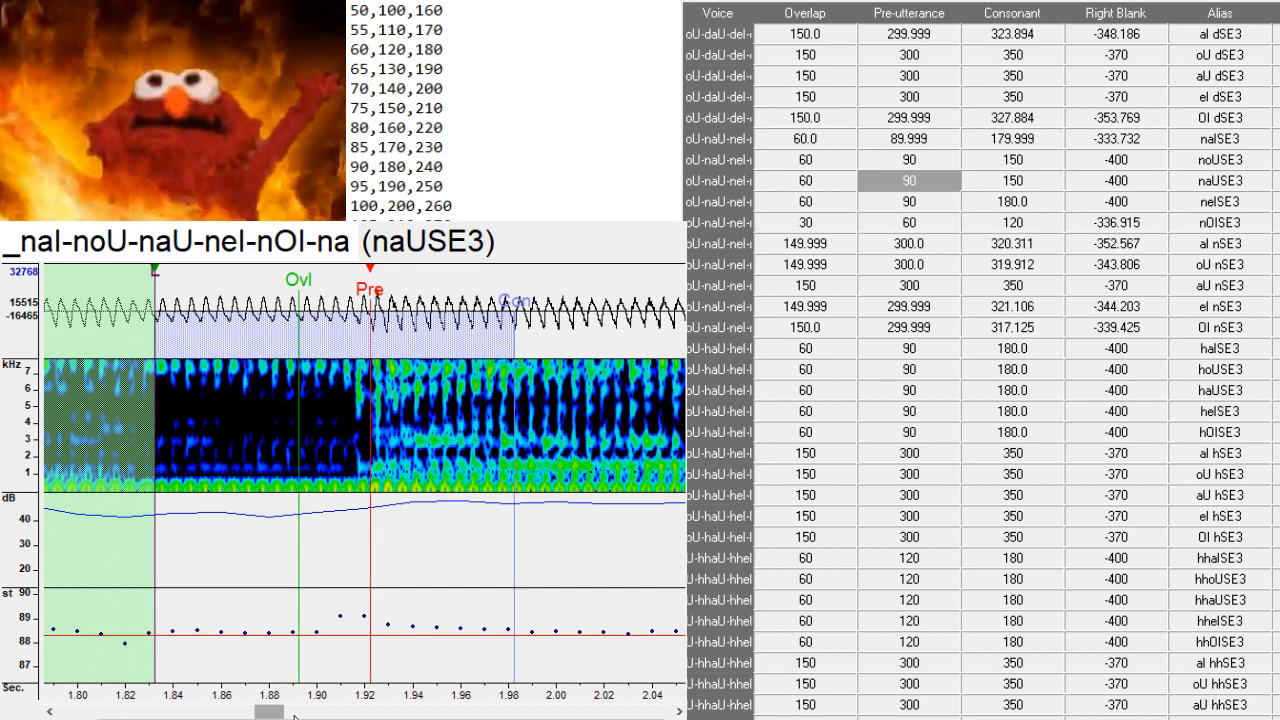
key("space")
- Align the preutterance of neISE3 with the vowel onset at about 2.51 s
key("Down")
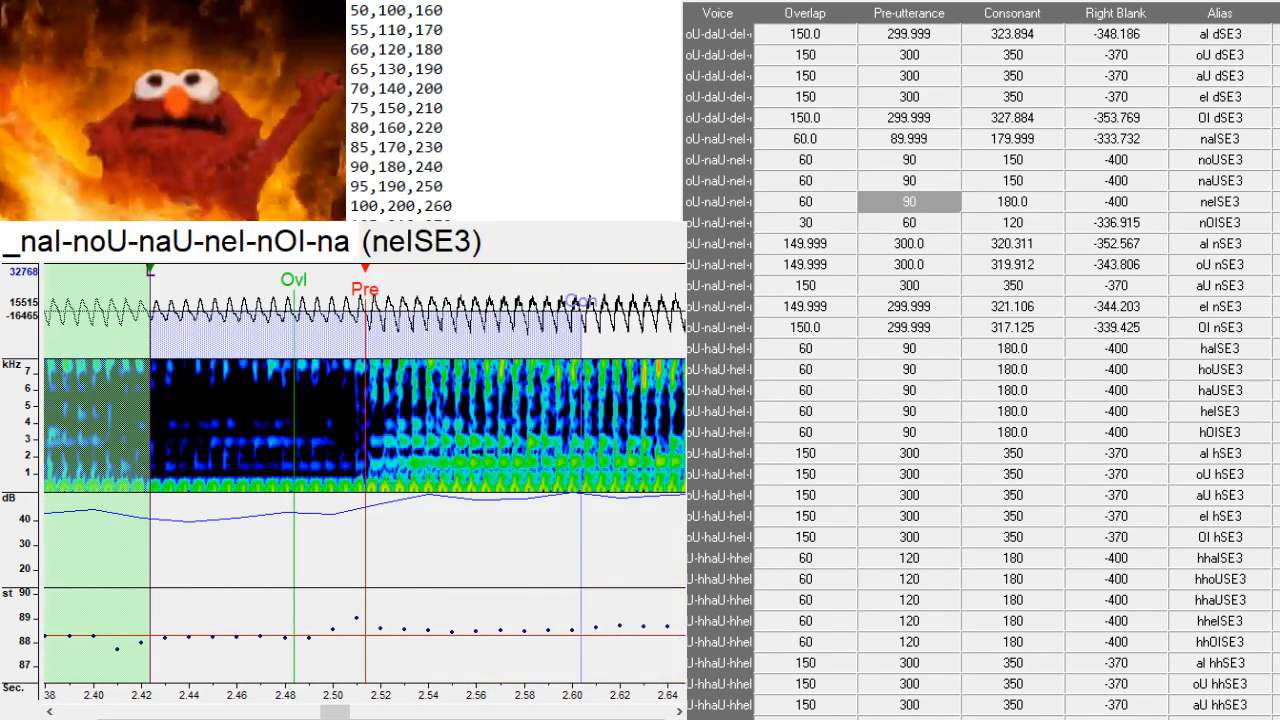
left_click_drag(368, 486, 370, 485)
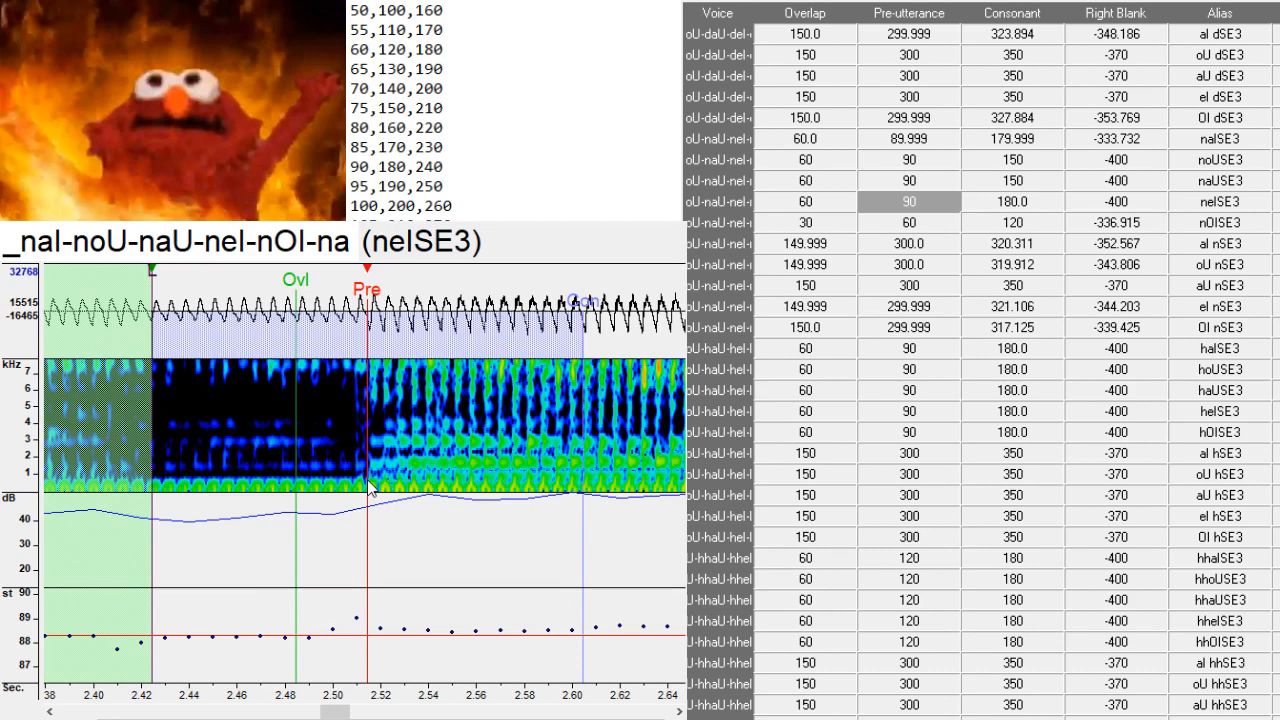
- Set nOISE3 to overlap 60, preutterance 90 and consonant 150, with its preutterance at the vowel onset at about 3.11 s
key("Down")
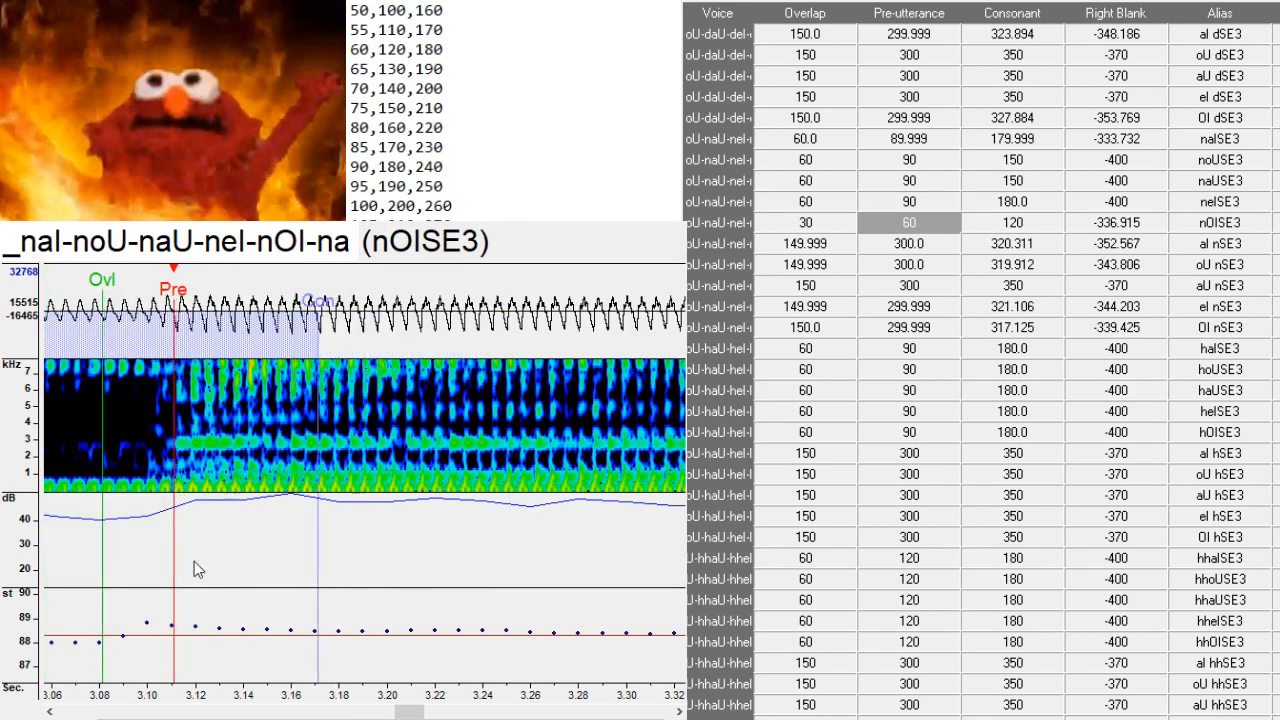
key("space")
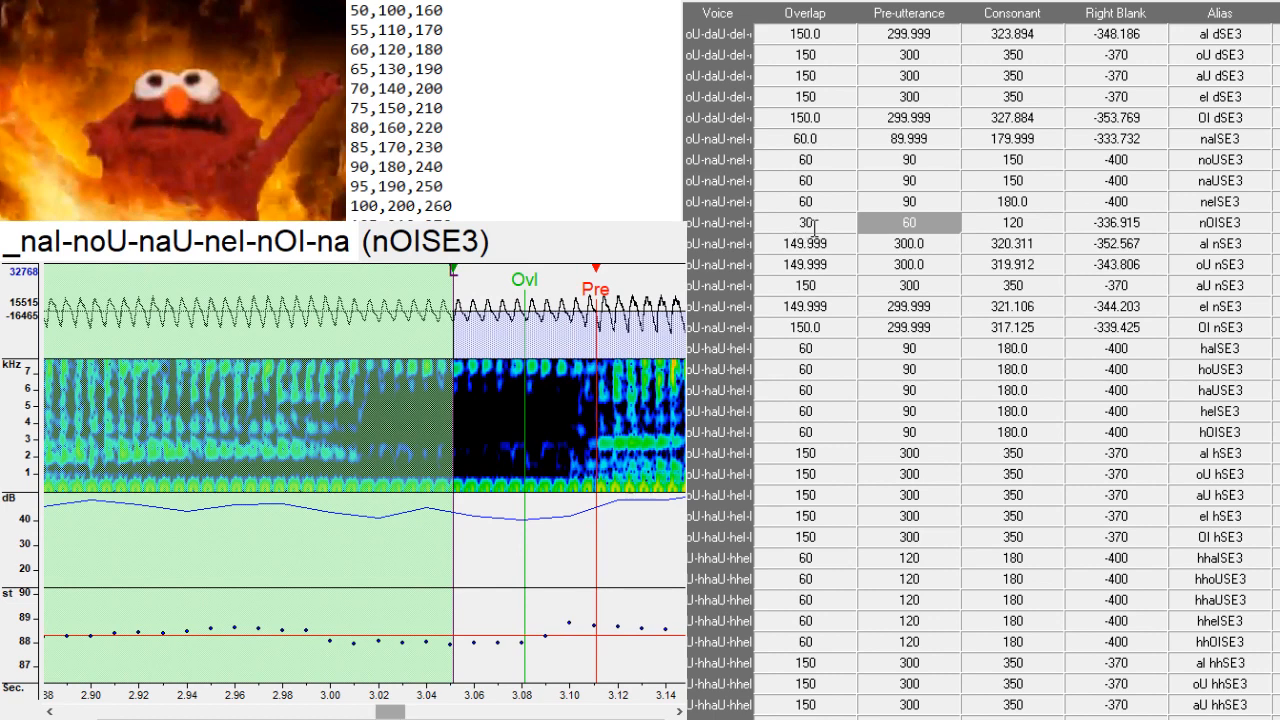
left_click(908, 222)
left_click(1003, 224)
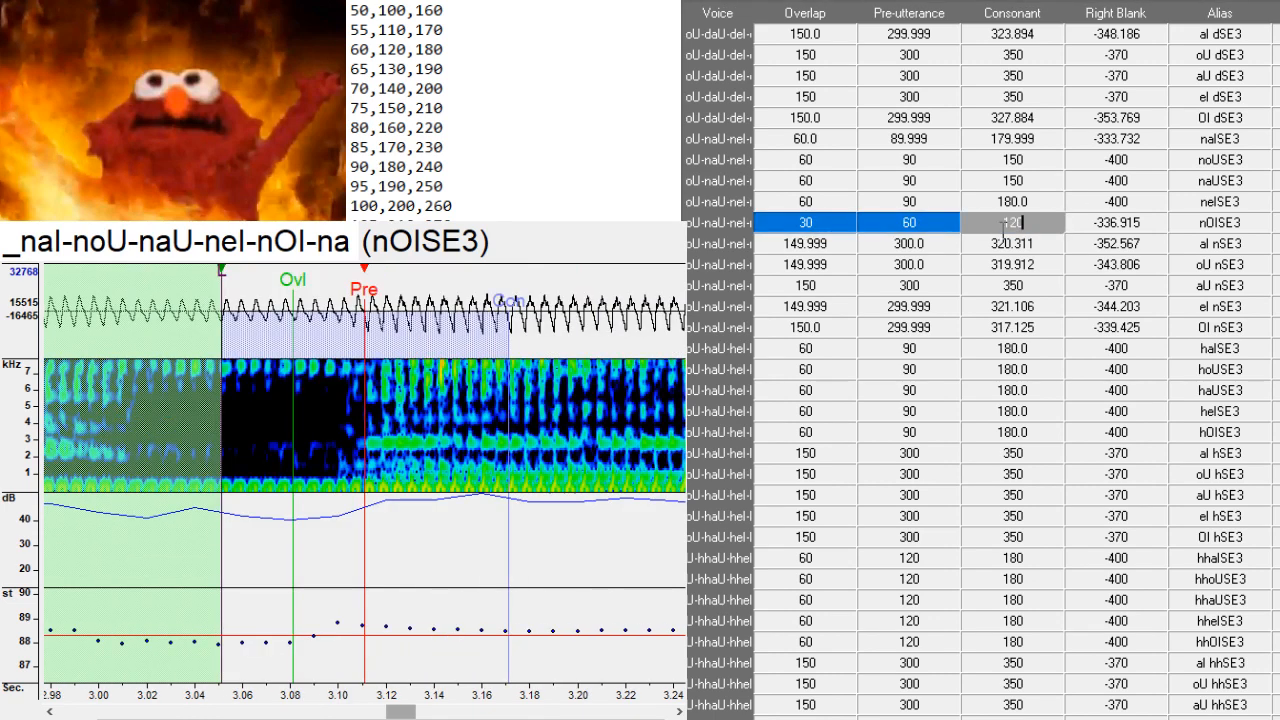
left_click(362, 462)
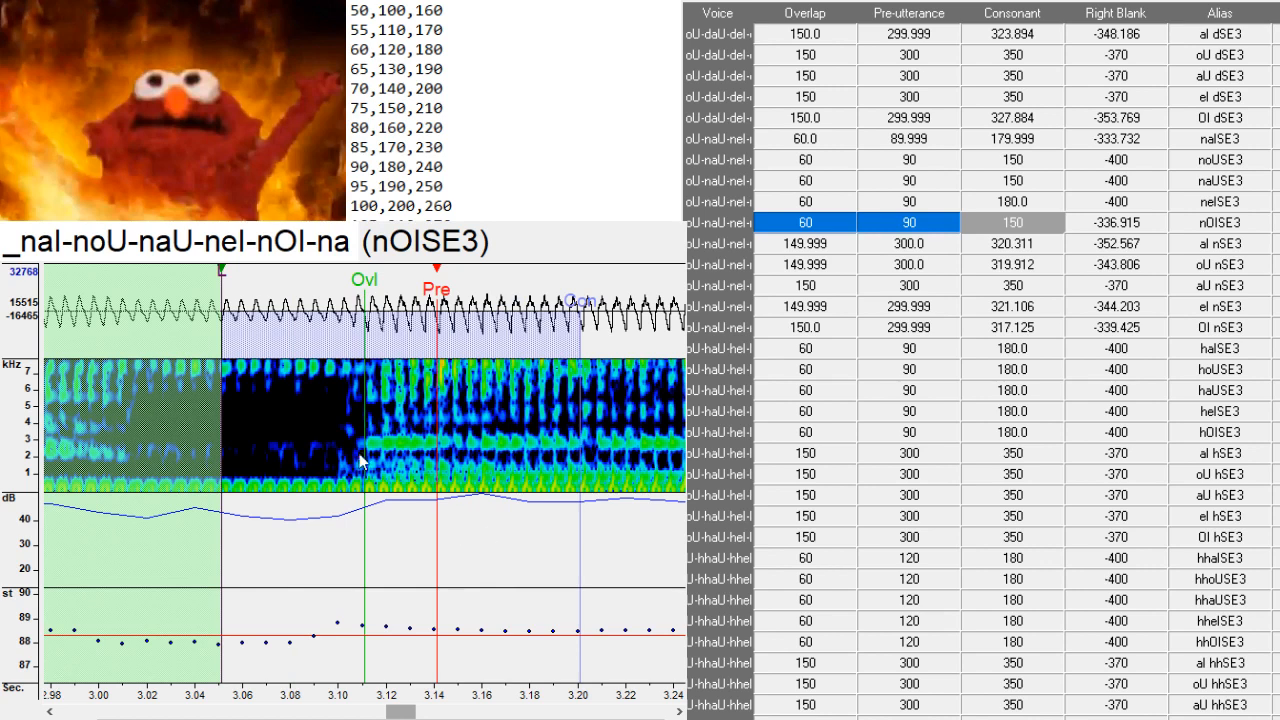
left_click(366, 490)
- Move the preutterance of aI nSE3 to the start of the n at about 1.21 s and check its overlap and left blank
key("Down")
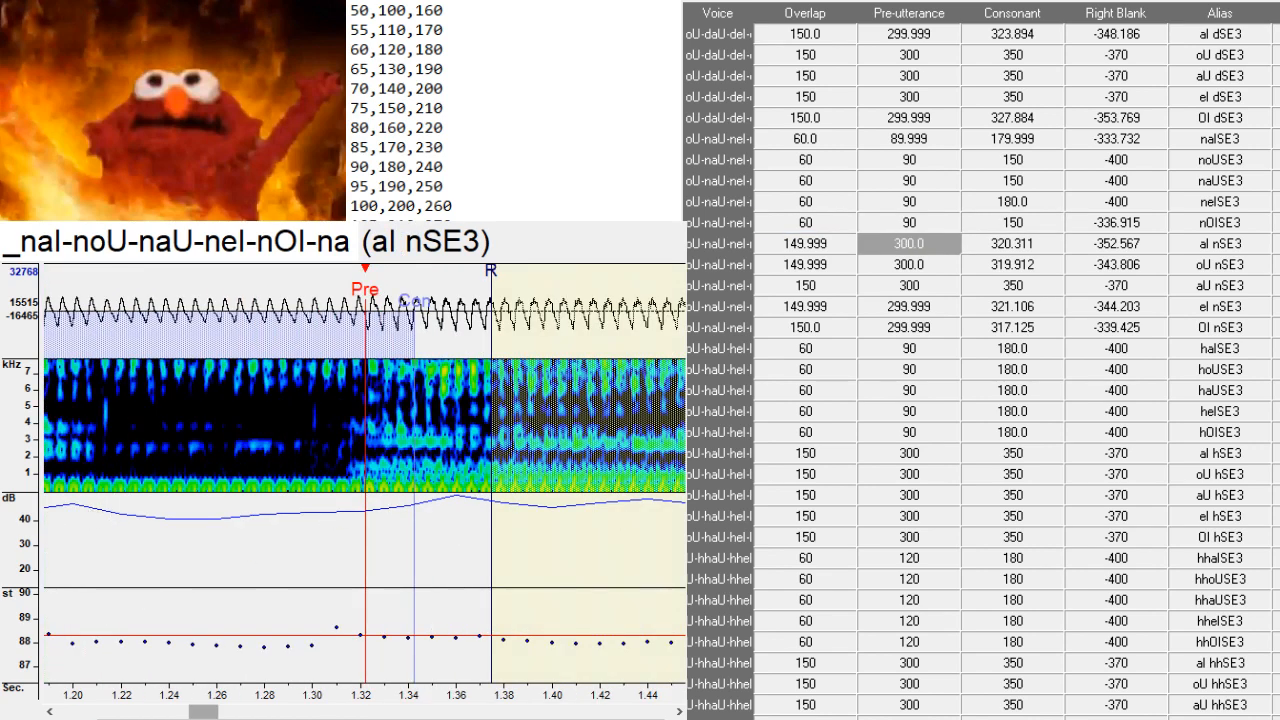
scroll(337, 500, "up", 5)
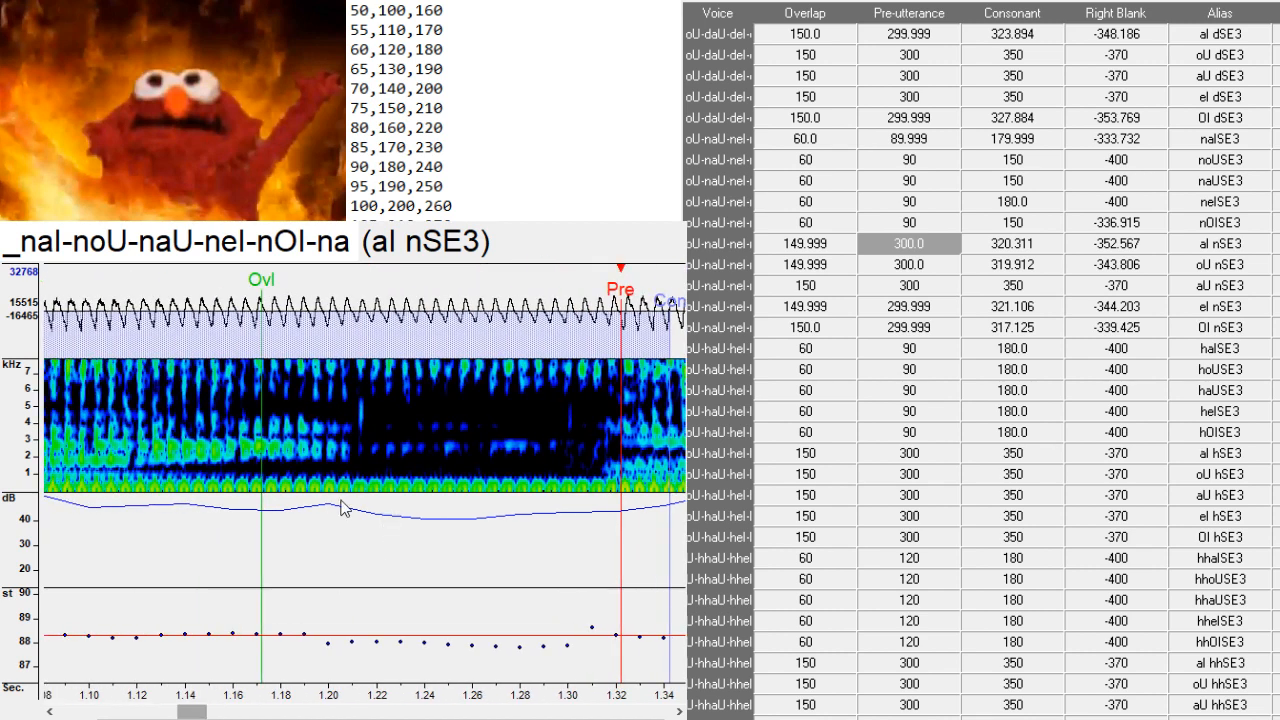
left_click(353, 500)
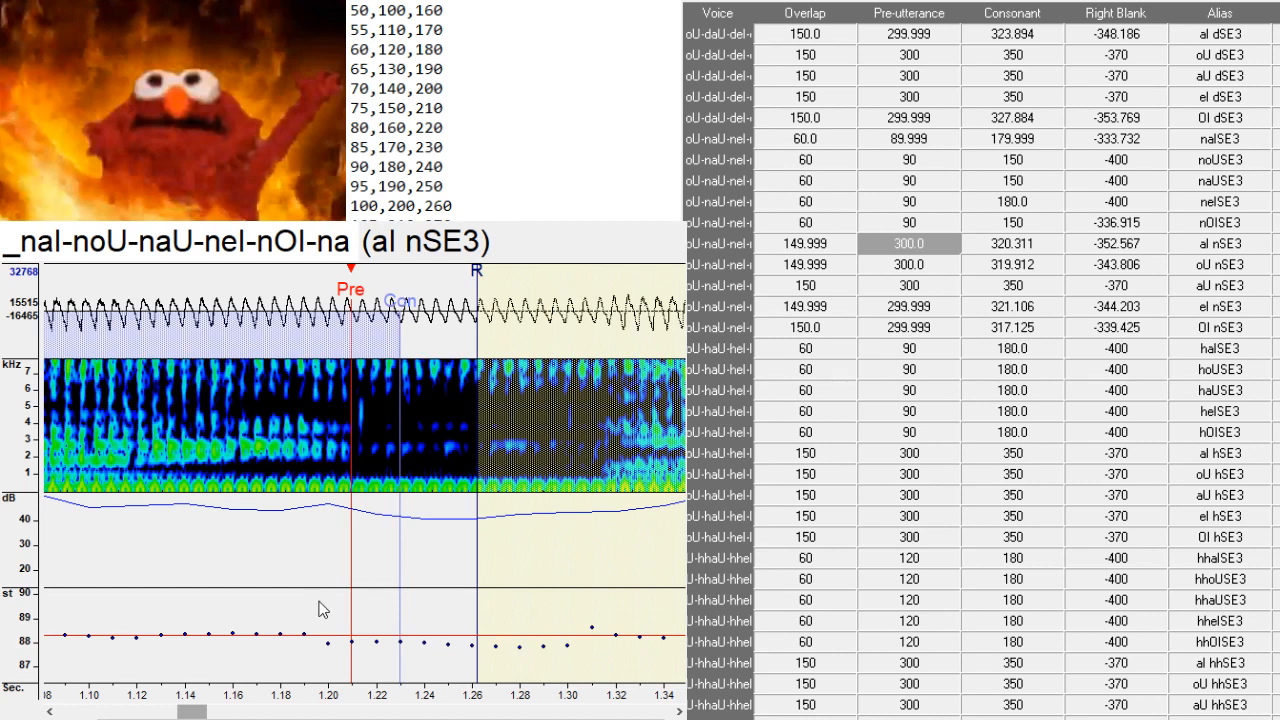
left_click(352, 497)
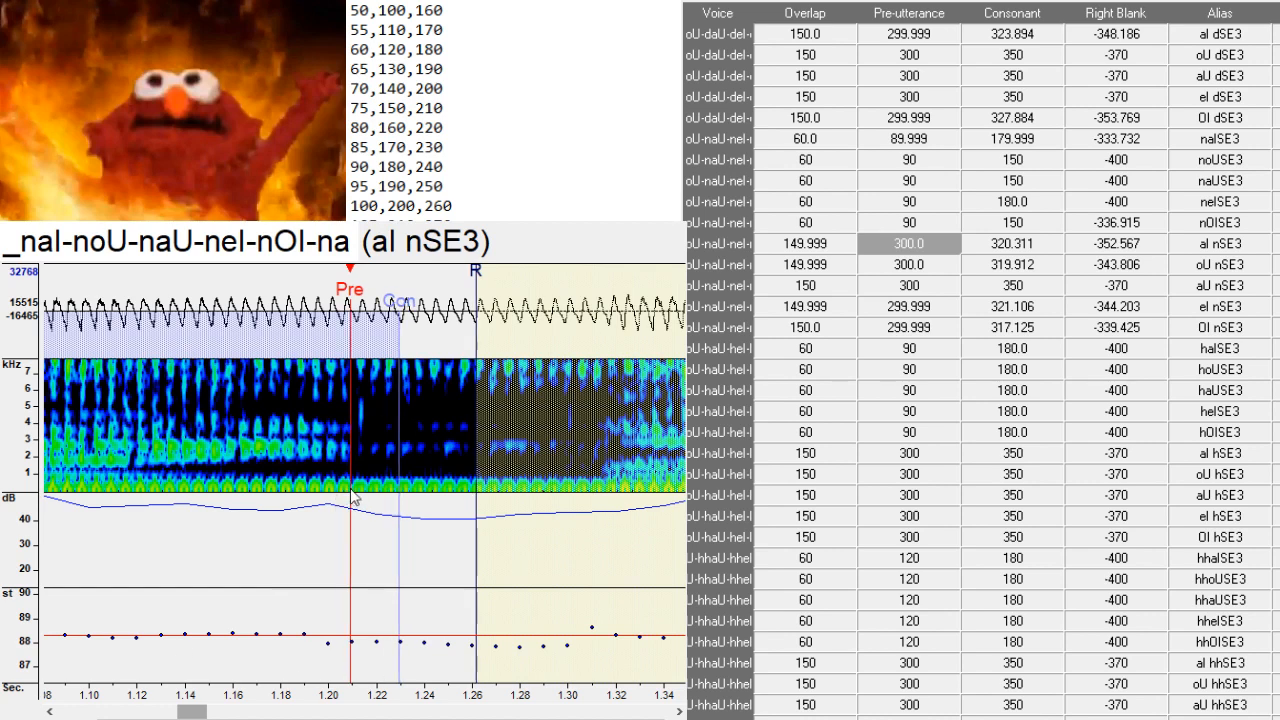
left_click(353, 501)
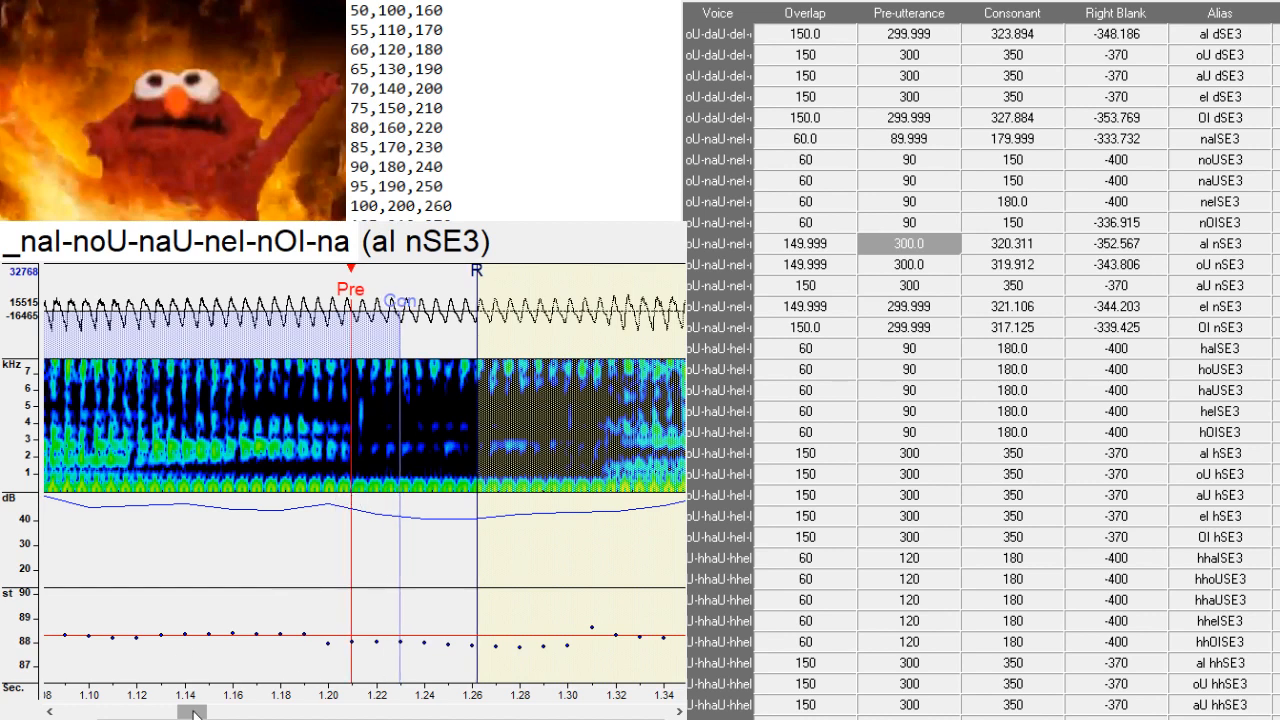
scroll(193, 712, "left", 2)
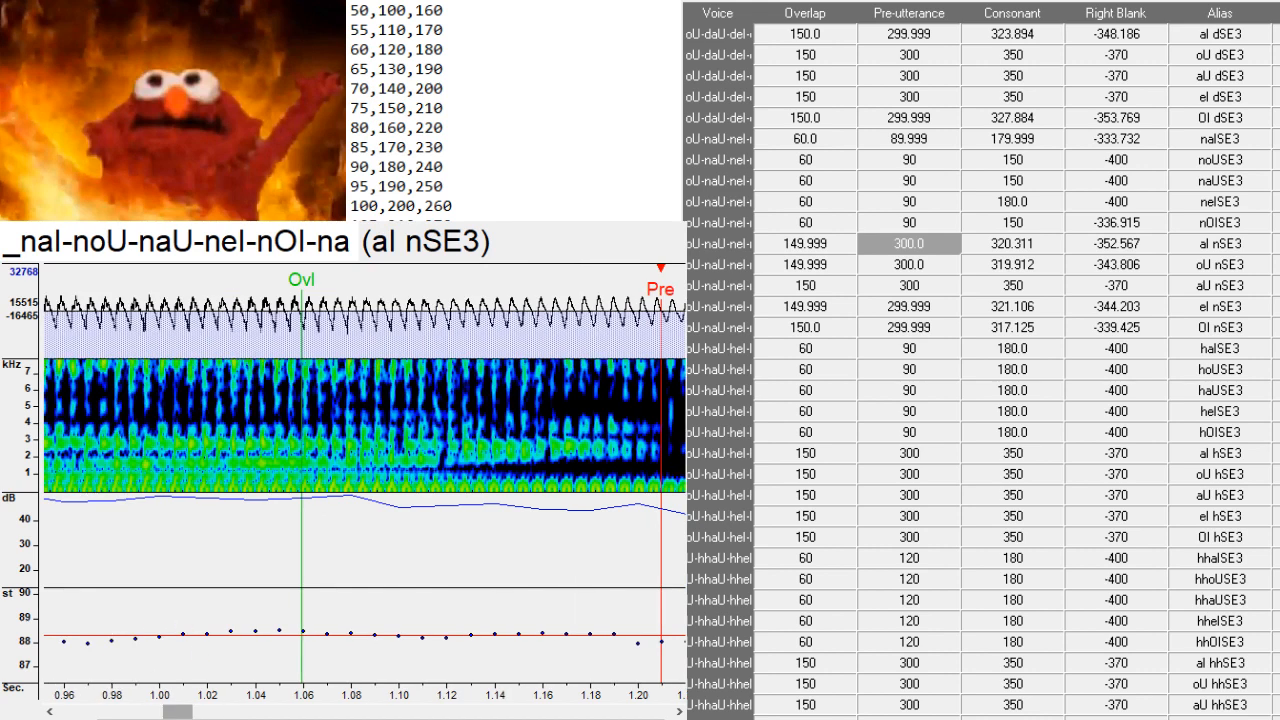
scroll(180, 712, "left", 1)
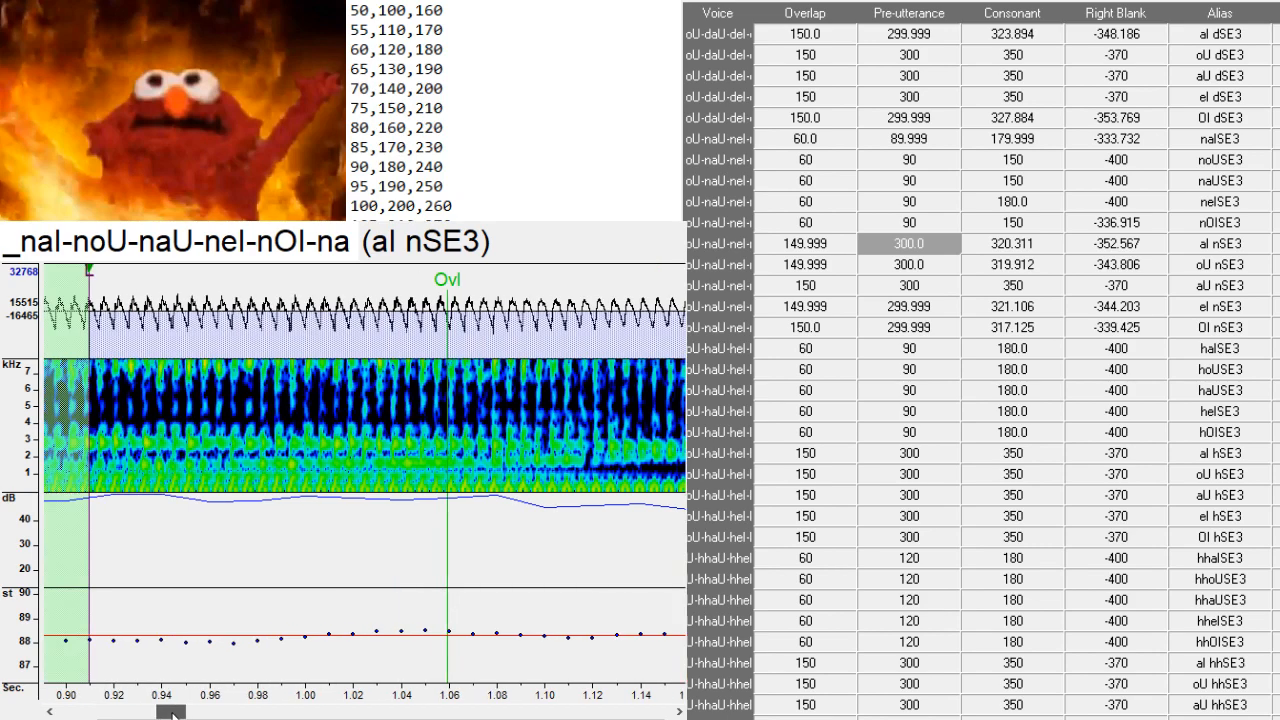
- Extend the usable region of aI nSE3 by moving its right blank to about 1.30 s, before the n ends
scroll(180, 712, "right", 1)
scroll(190, 712, "right", 3)
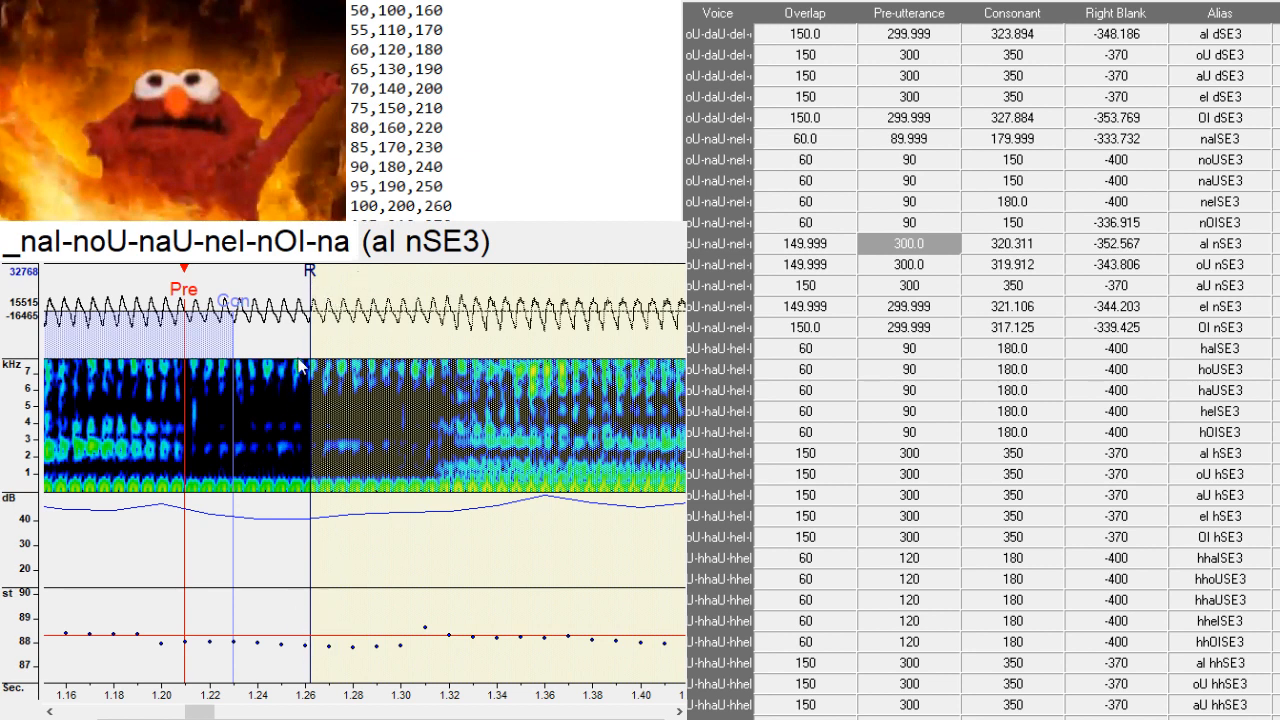
left_click_drag(309, 326, 395, 370)
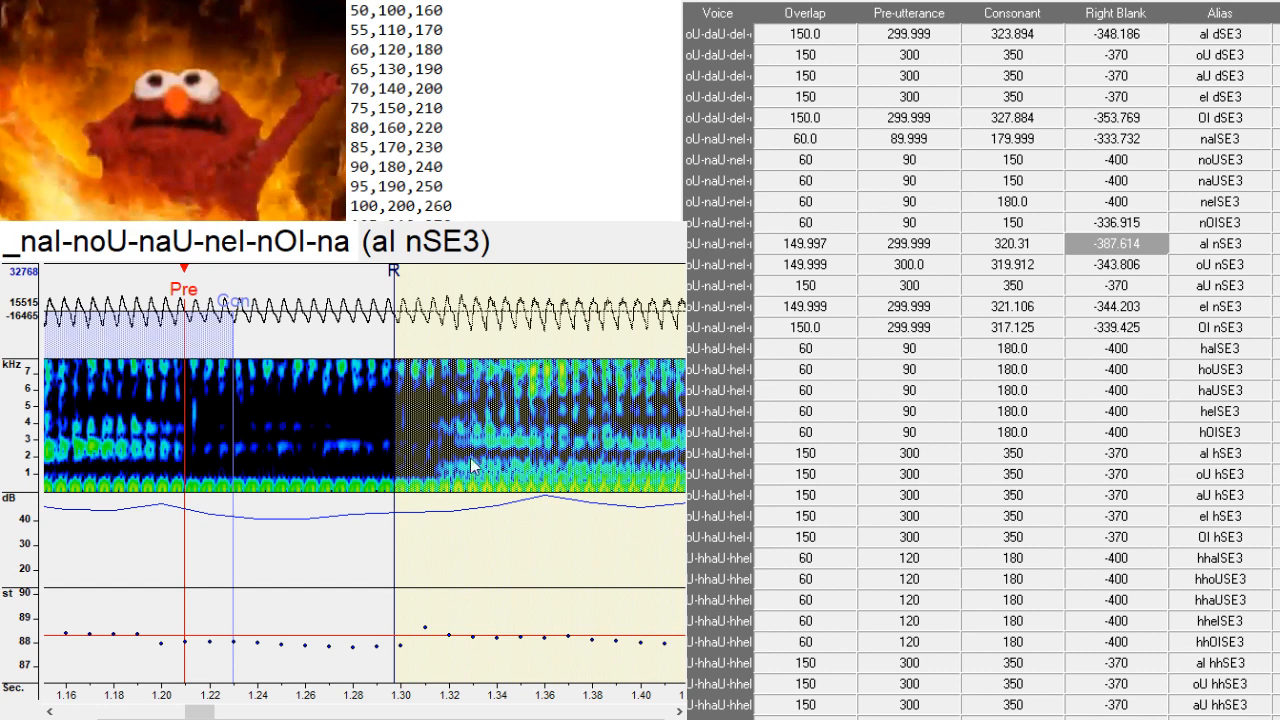
- Move the preutterance of oU nSE3 to the start of the n at about 1.83 s and its right blank to about 1.90 s
key("Down")
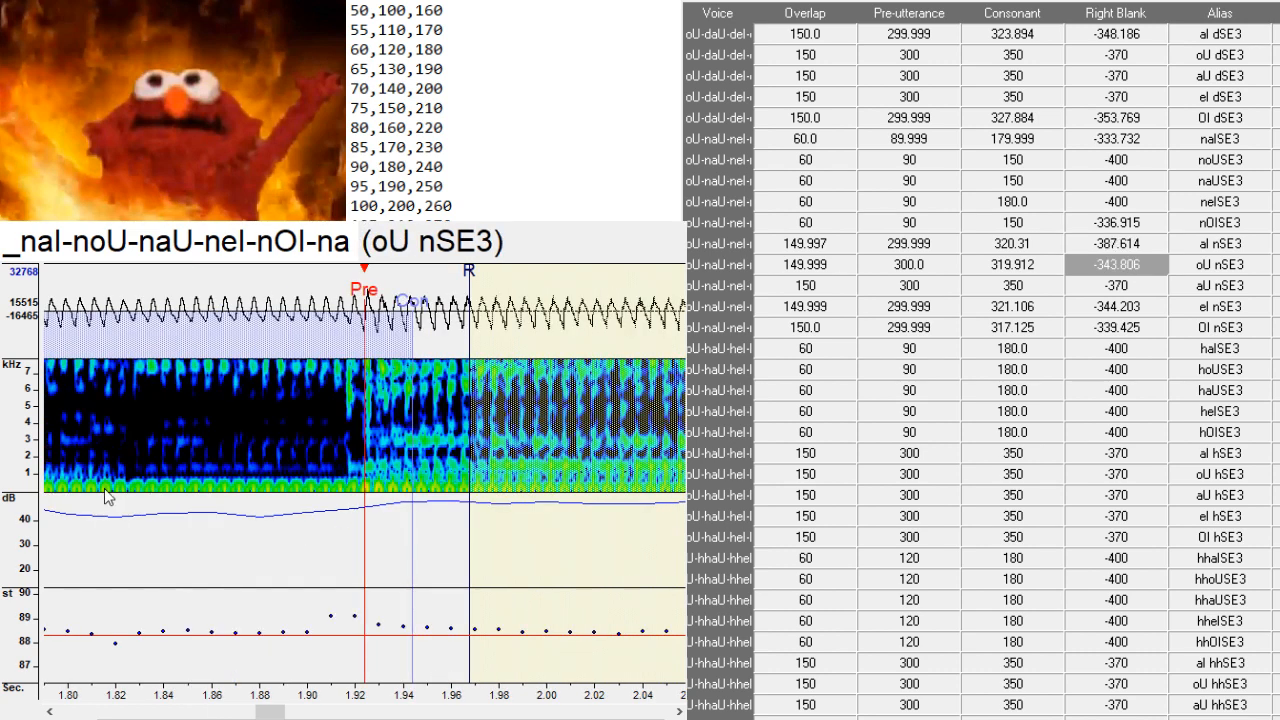
left_click_drag(112, 498, 127, 498)
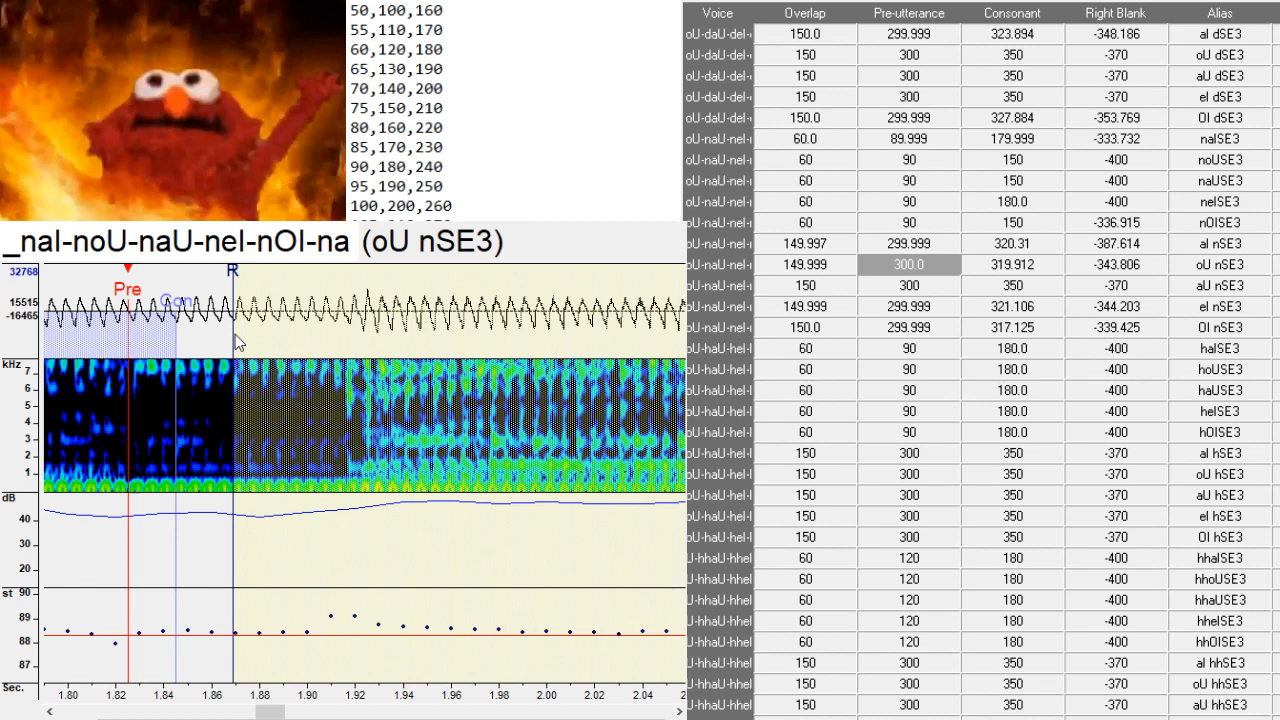
left_click_drag(235, 334, 305, 370)
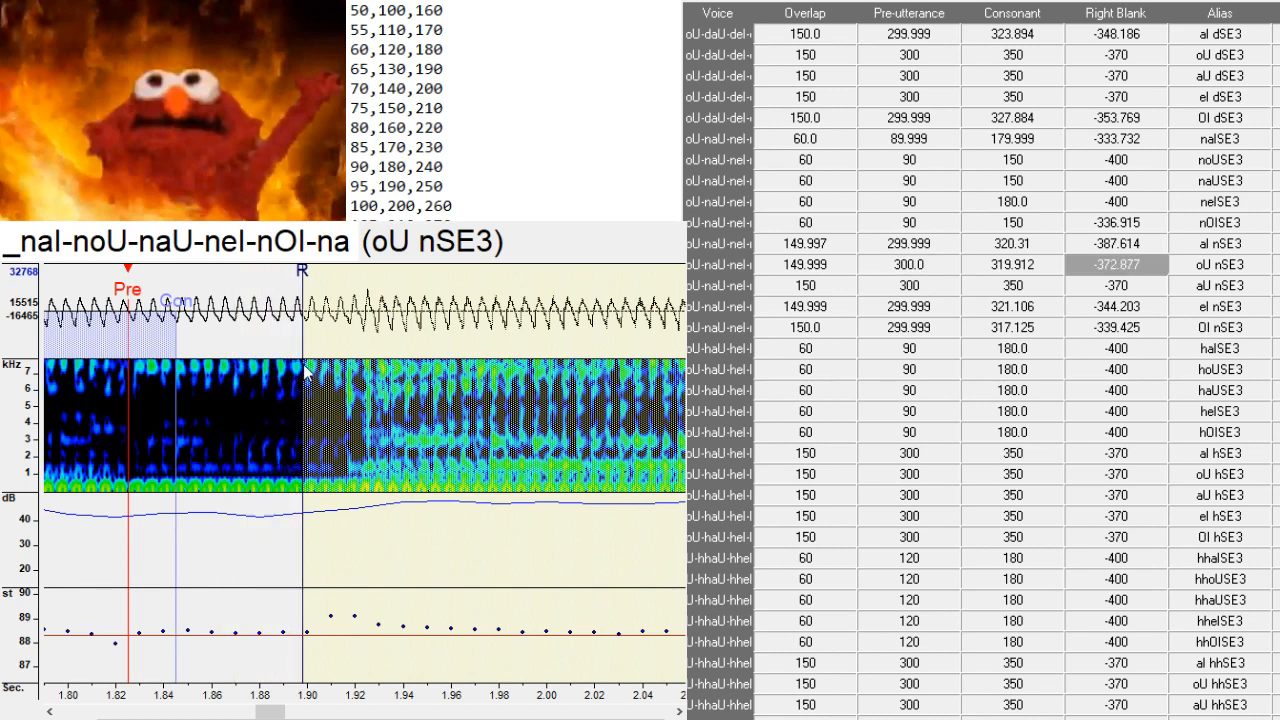
- Move the preutterances of aU nSE3 and eI nSE3 to the n onsets at about 2.42 s and 3.01 s, and set eI nSE3's right blank to about -376
key("Down")
left_click_drag(164, 497, 156, 493)
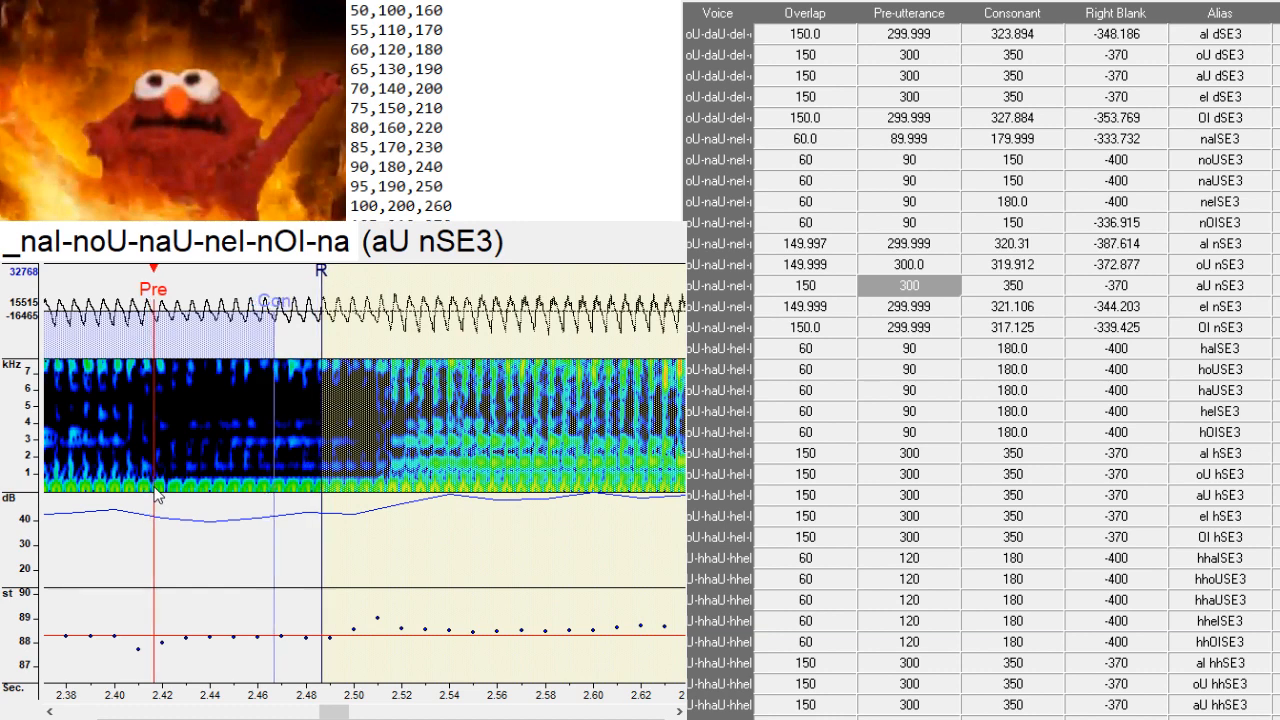
key("Down")
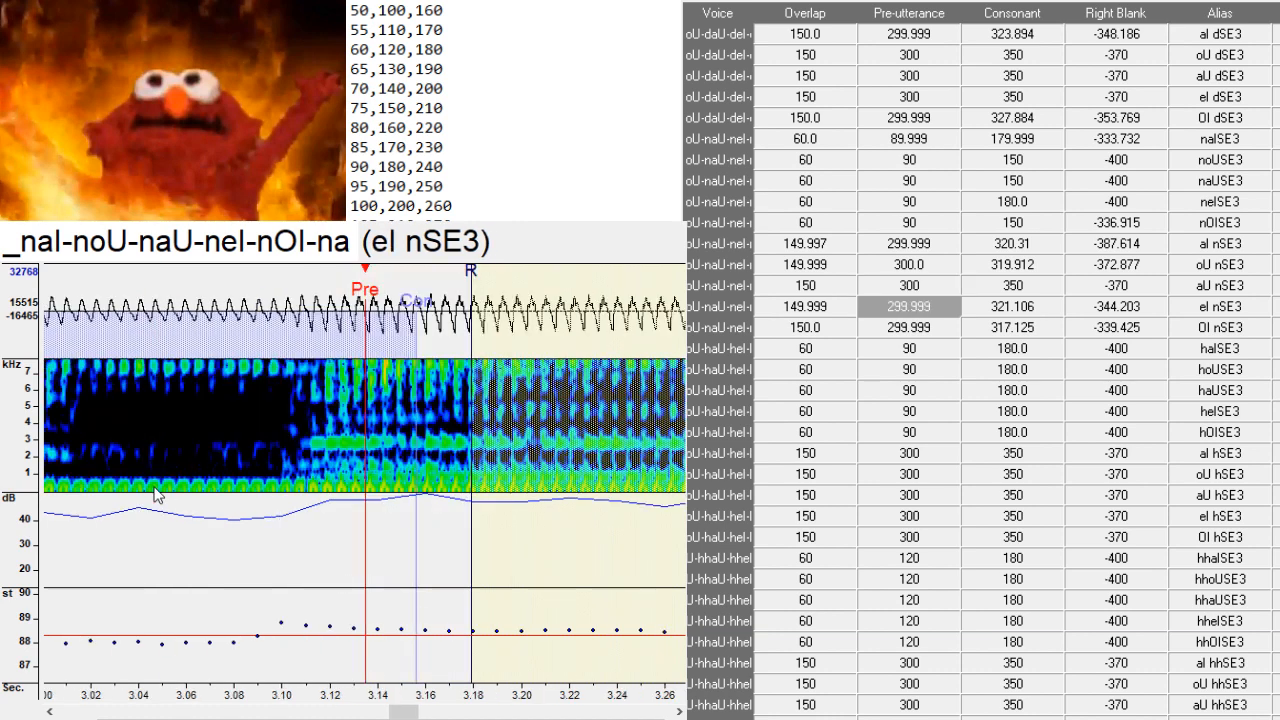
left_click(78, 488)
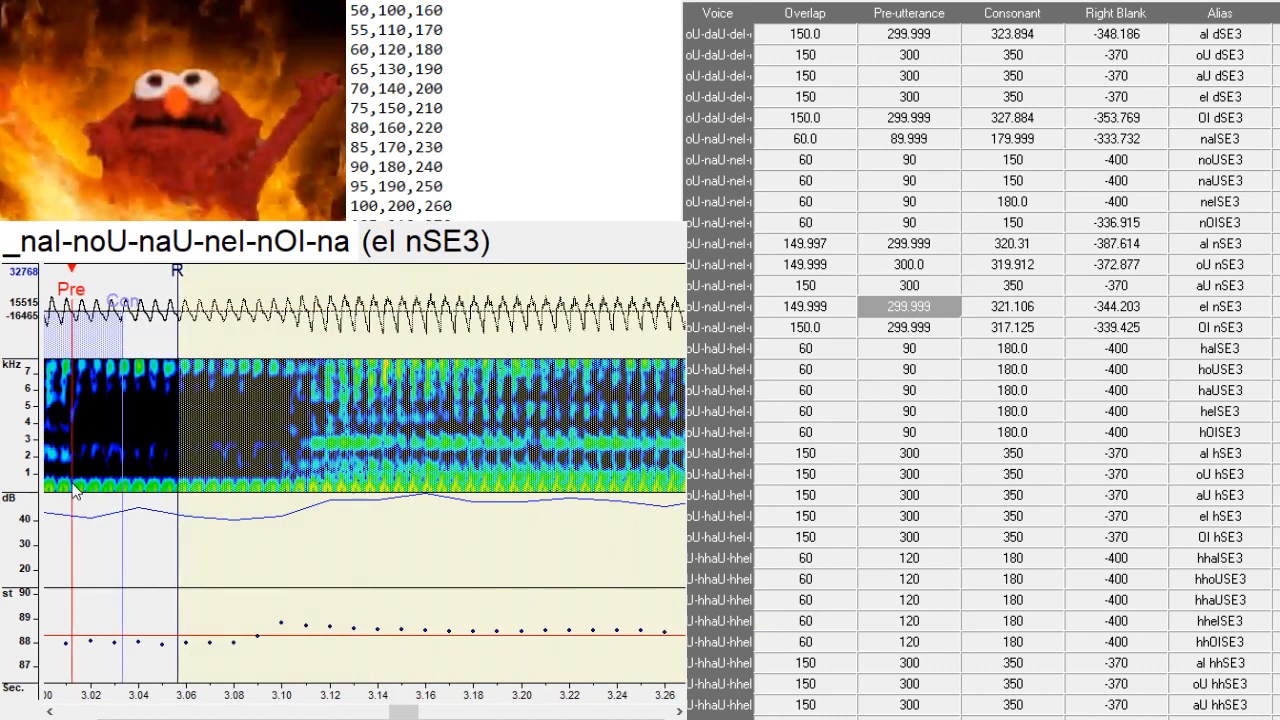
left_click(254, 378)
- Move the preutterance of OI nSE3 to the start of the n at about 3.62 s and its right blank to about 3.70 s
key("Down")
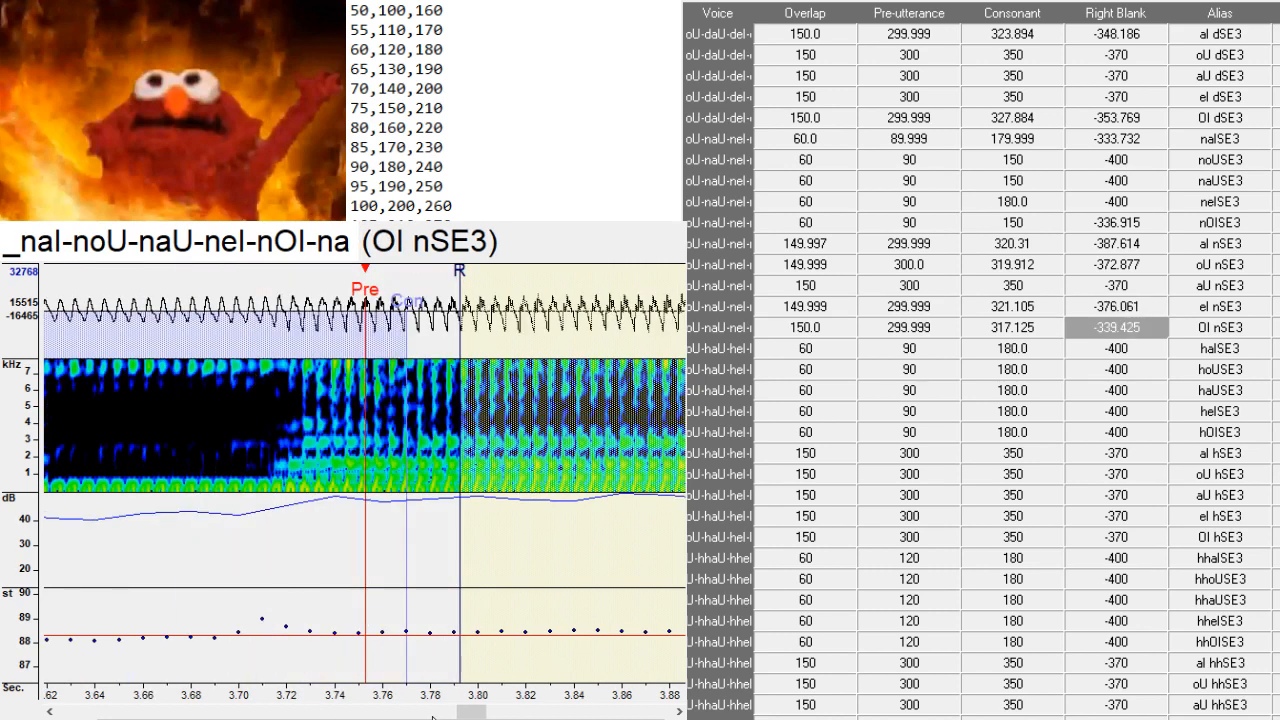
left_click_drag(472, 712, 462, 712)
left_click(262, 490)
left_click(260, 487)
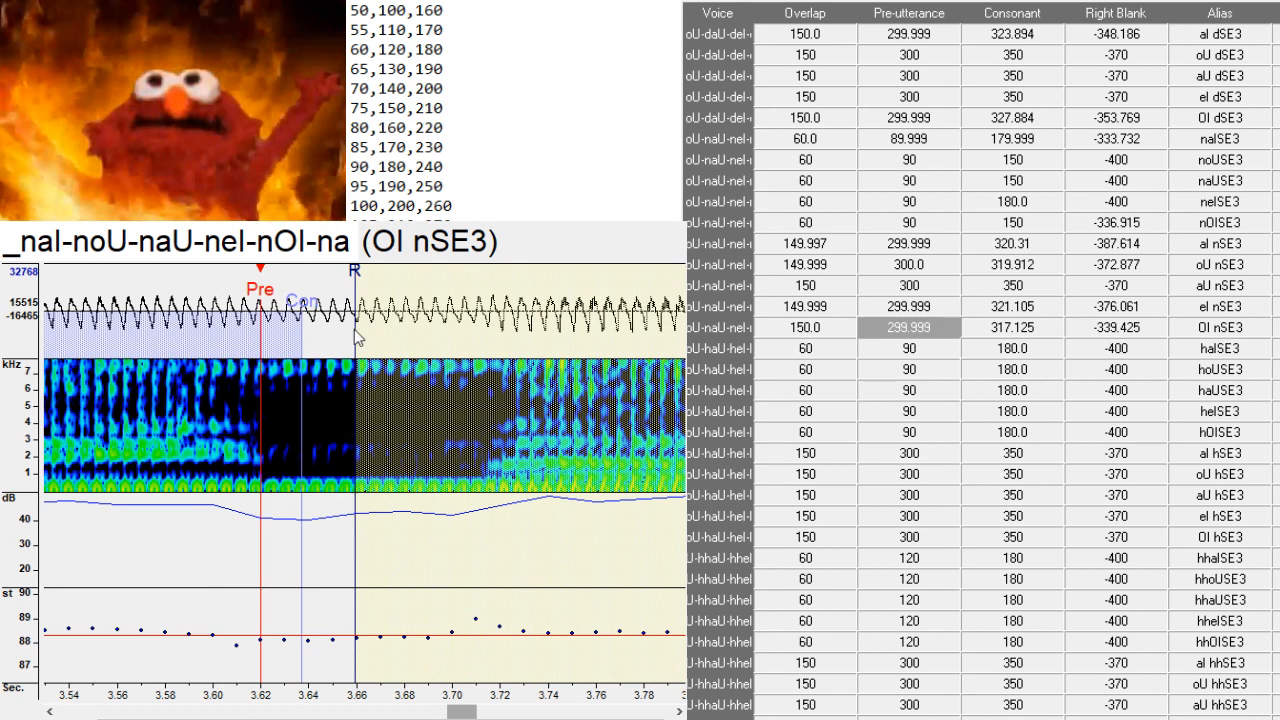
left_click_drag(355, 331, 454, 377)
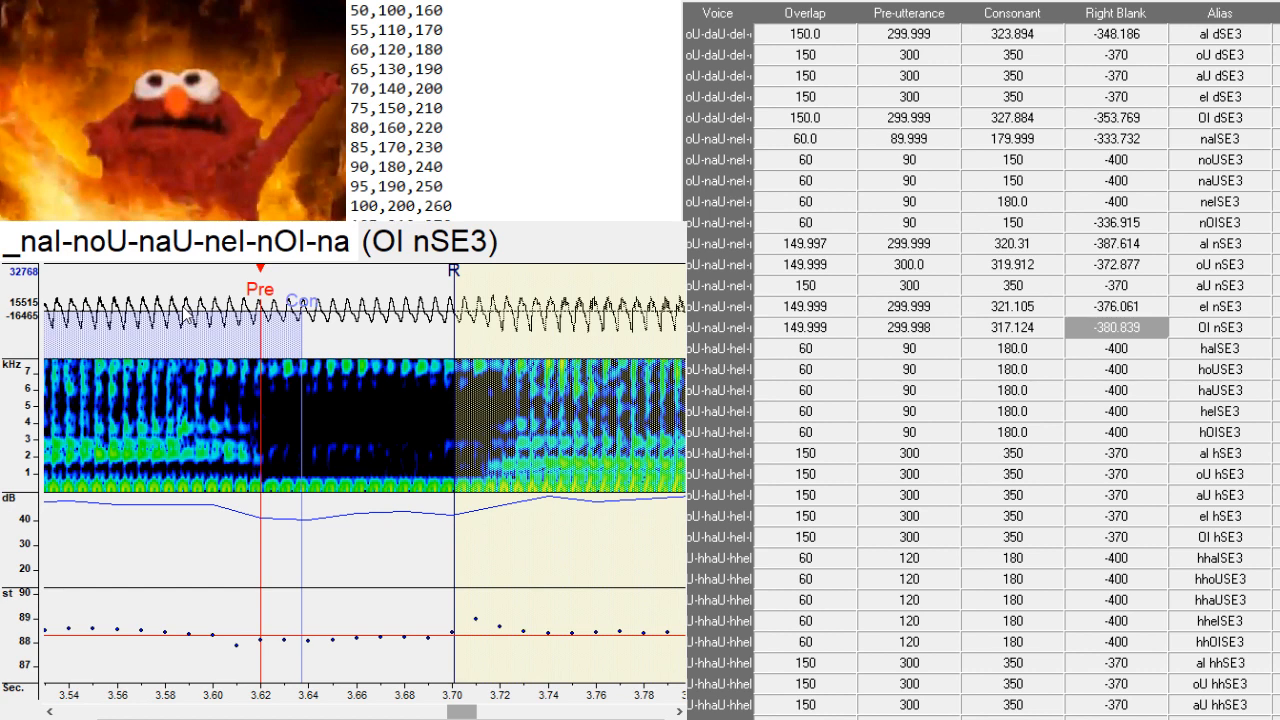
- Align the preutterance of haISE3 with the vowel onset at about 0.71 s and check its left blank
key("Down")
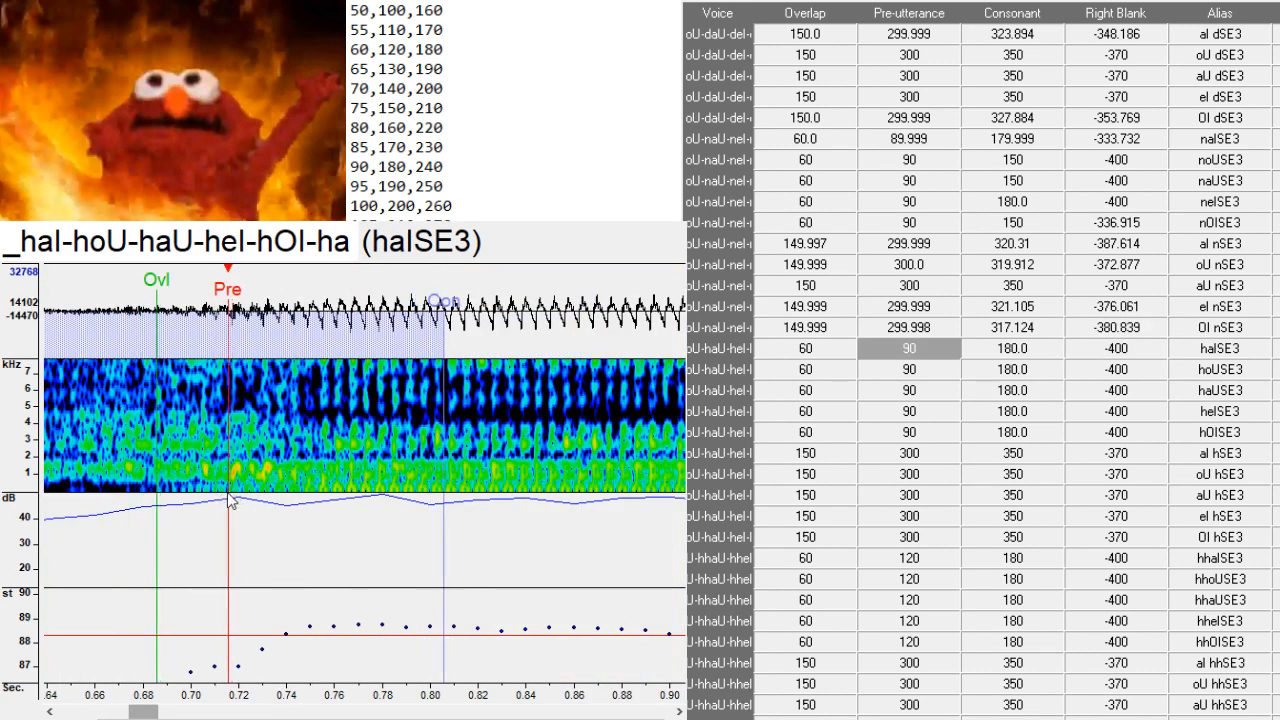
left_click_drag(152, 710, 146, 710)
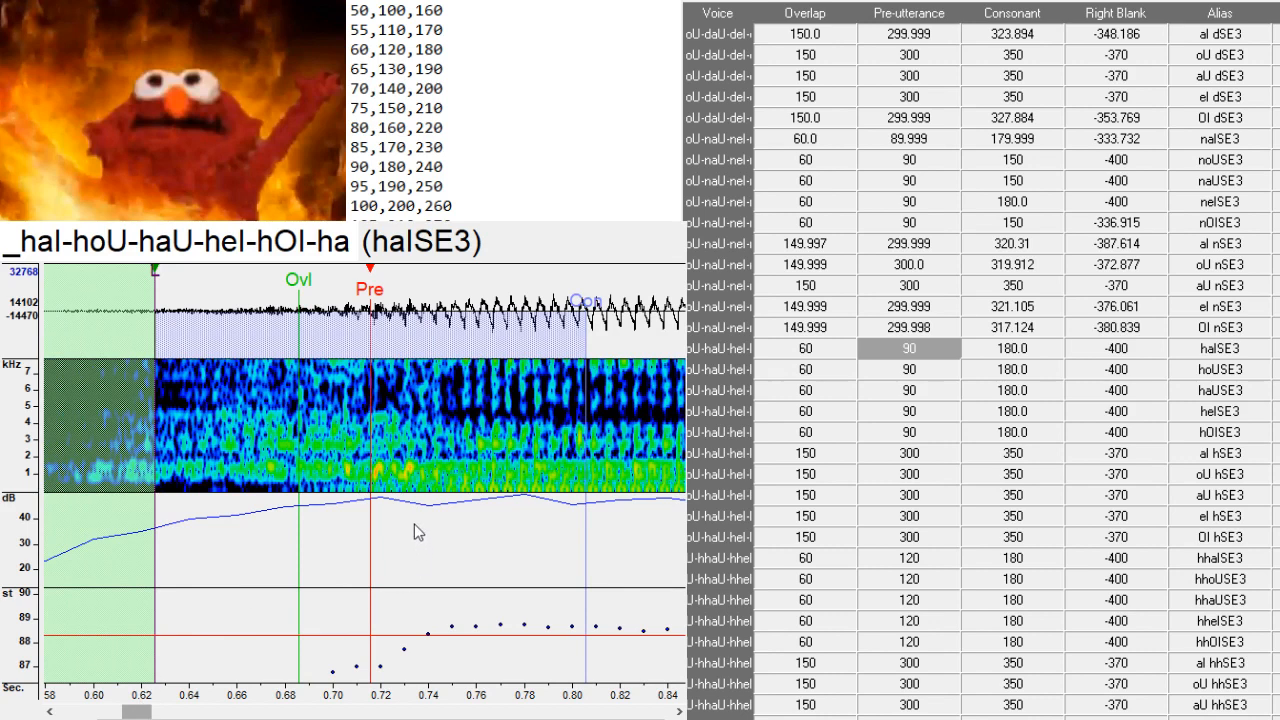
left_click_drag(371, 498, 369, 496)
scroll(370, 500, "up", 1)
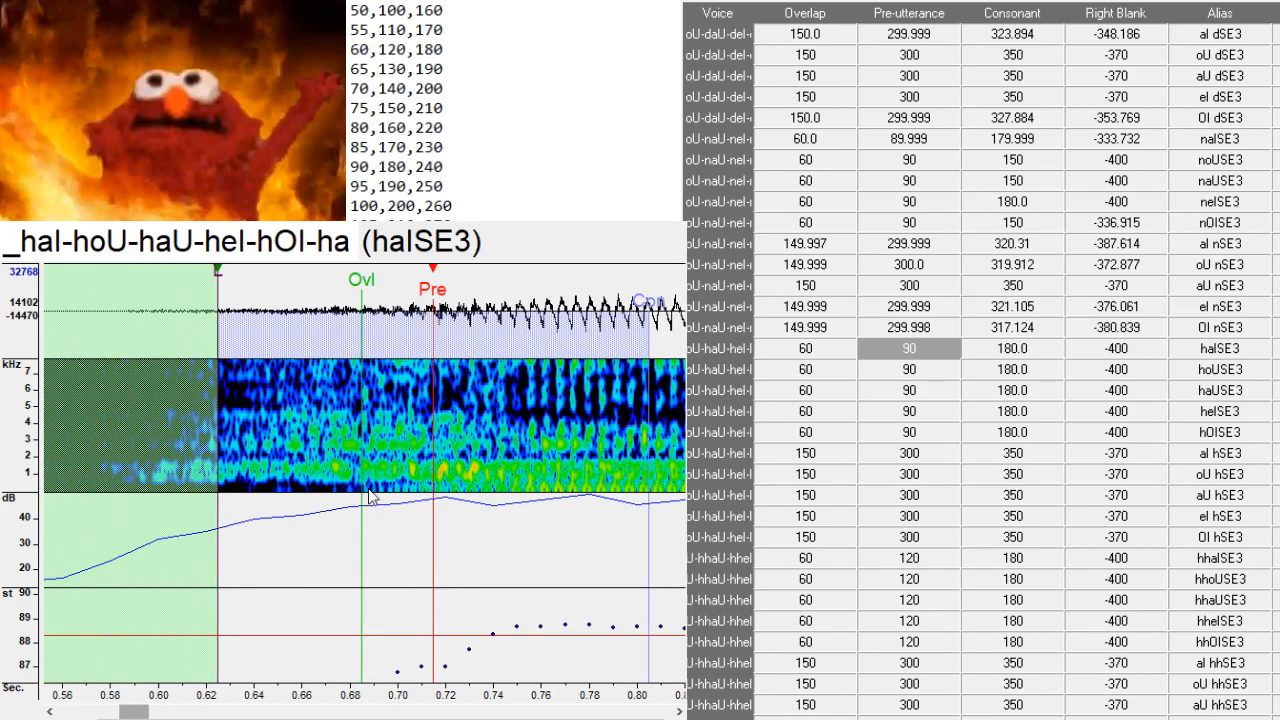
- Align the preutterance of hoUSE3 with the vowel onset after the h at about 1.33 s
key("Down")
left_click_drag(353, 497, 298, 497)
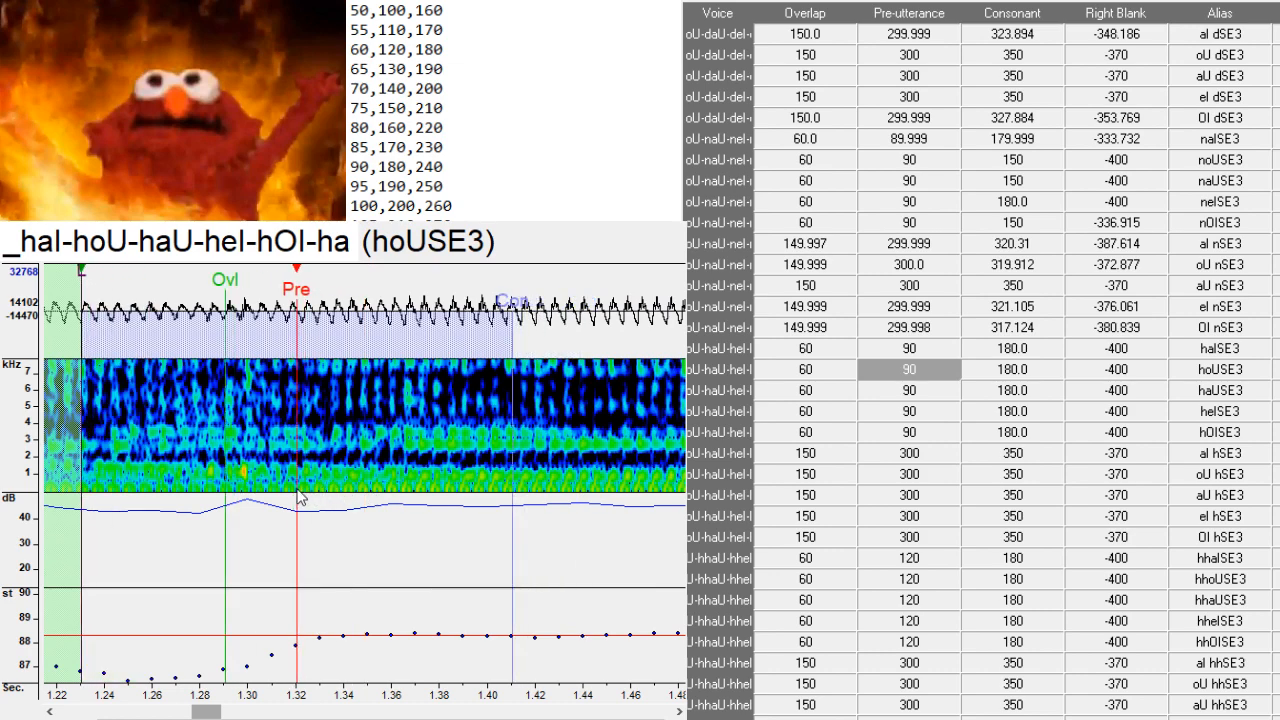
left_click_drag(204, 711, 194, 711)
left_click_drag(534, 546, 550, 488)
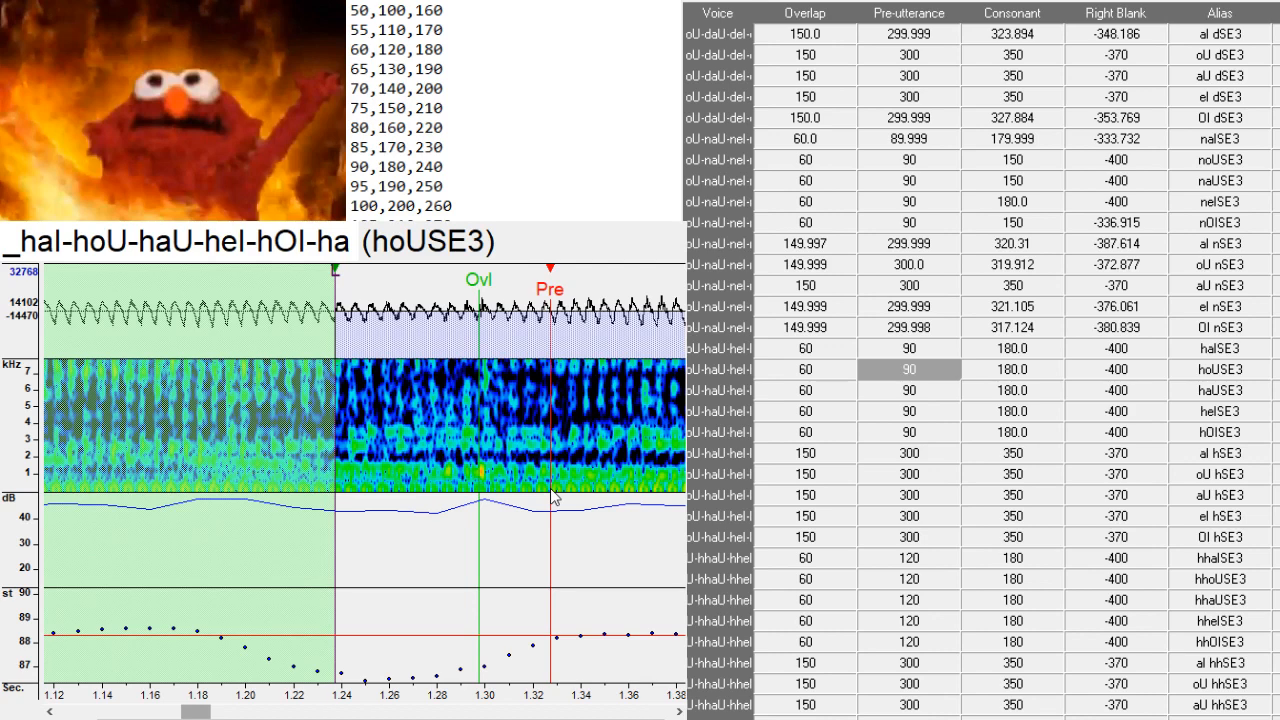
- Align the preutterances of haUSE3 and heISE3 with the vowel onsets at about 1.93 s and 2.59 s
key("Down")
left_click_drag(440, 492, 429, 488)
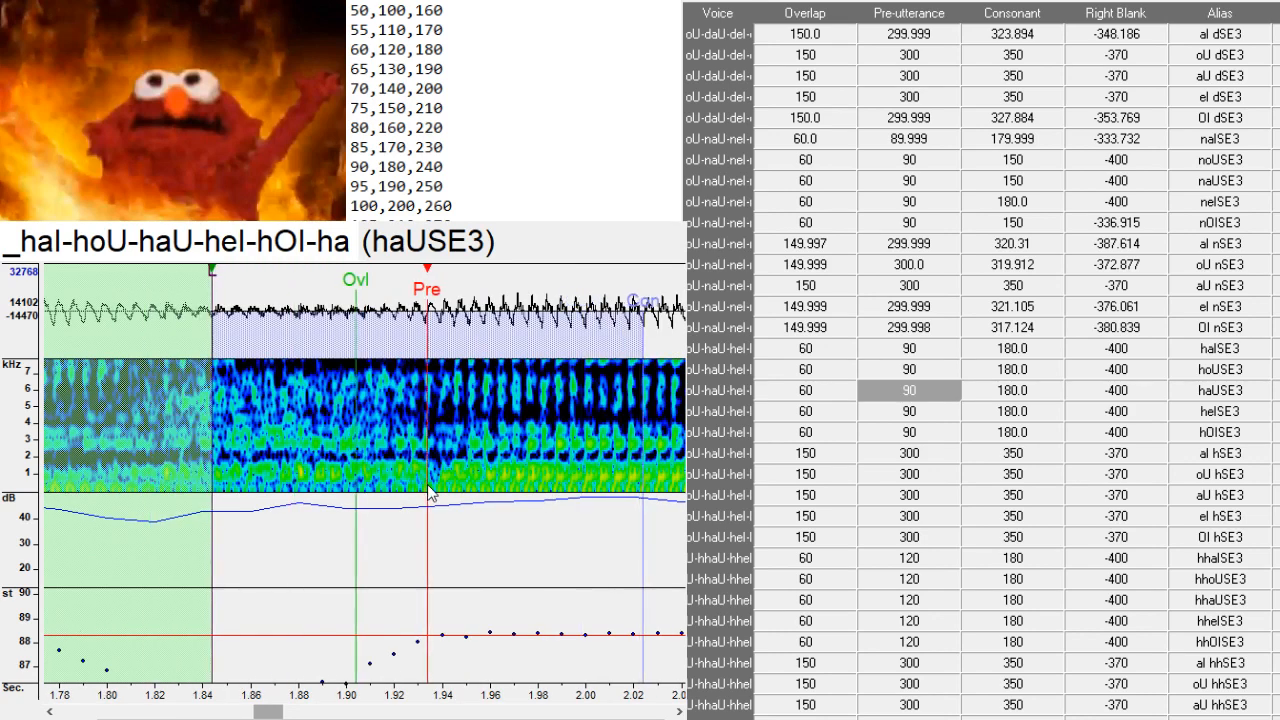
key("Down")
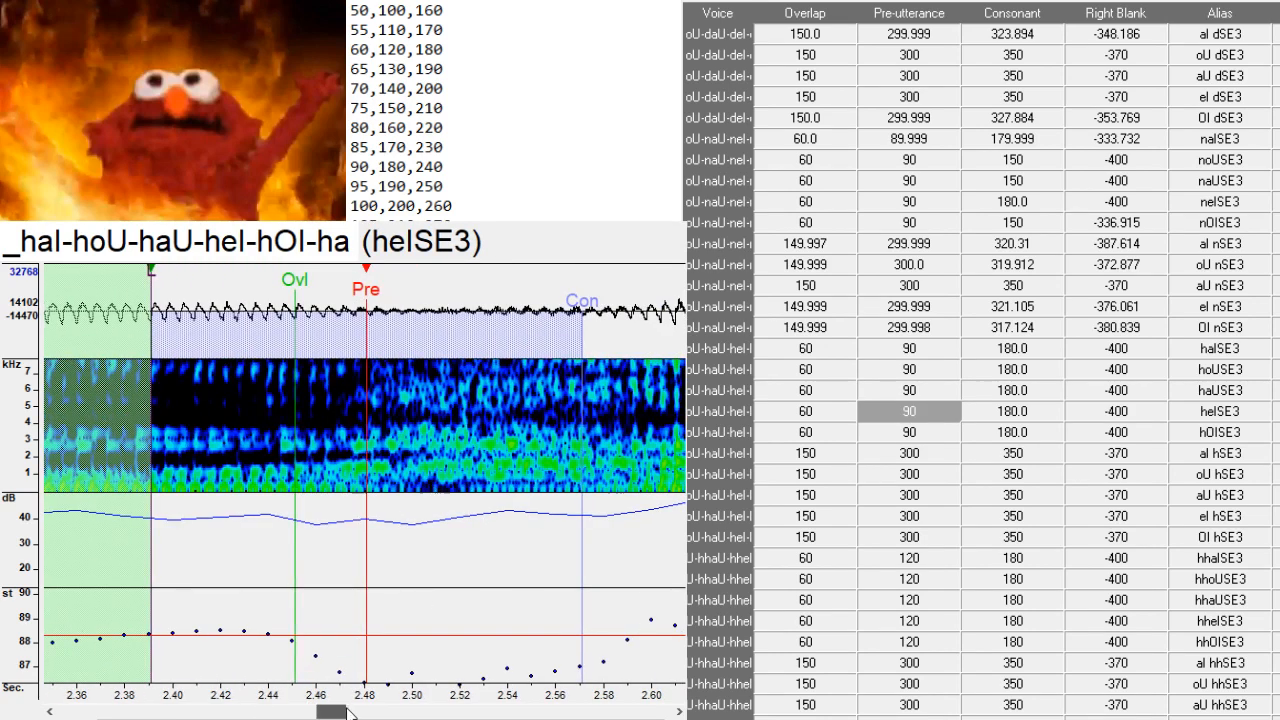
left_click_drag(348, 712, 360, 712)
left_click_drag(143, 490, 407, 486)
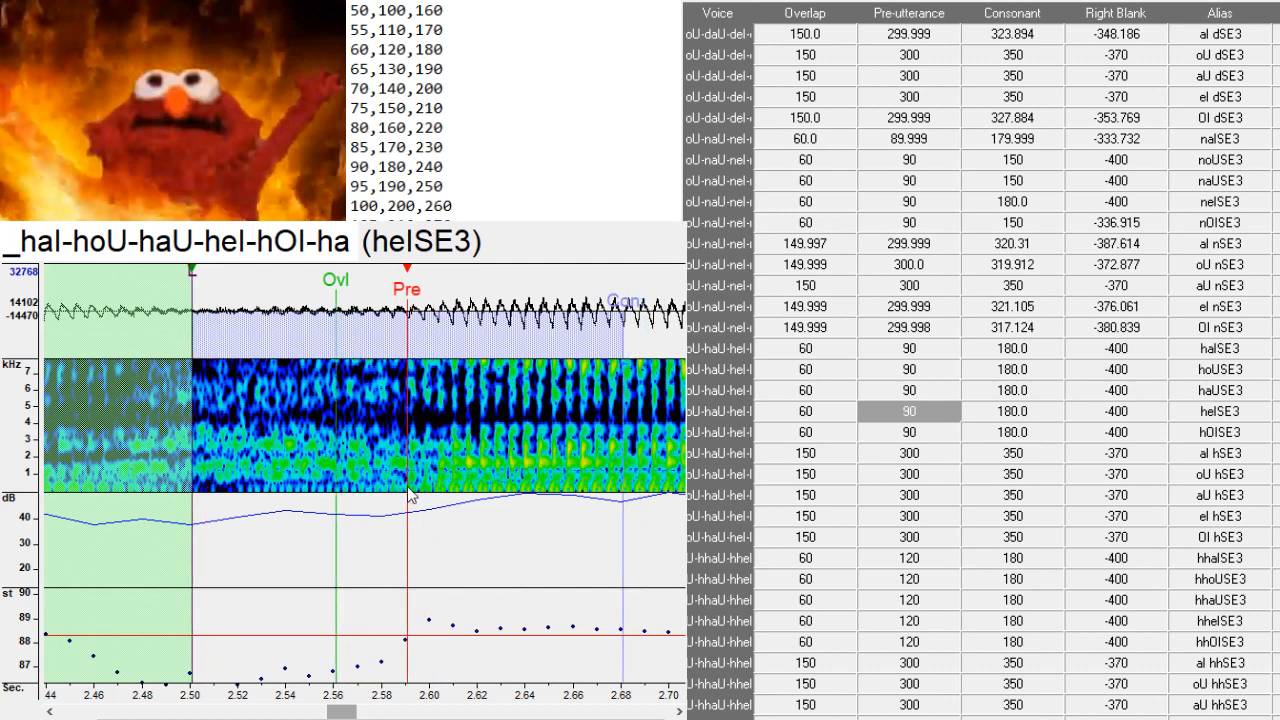
- Align the preutterance of hOISE3 with the vowel onset at about 3.19 s
key("Down")
left_click(405, 711)
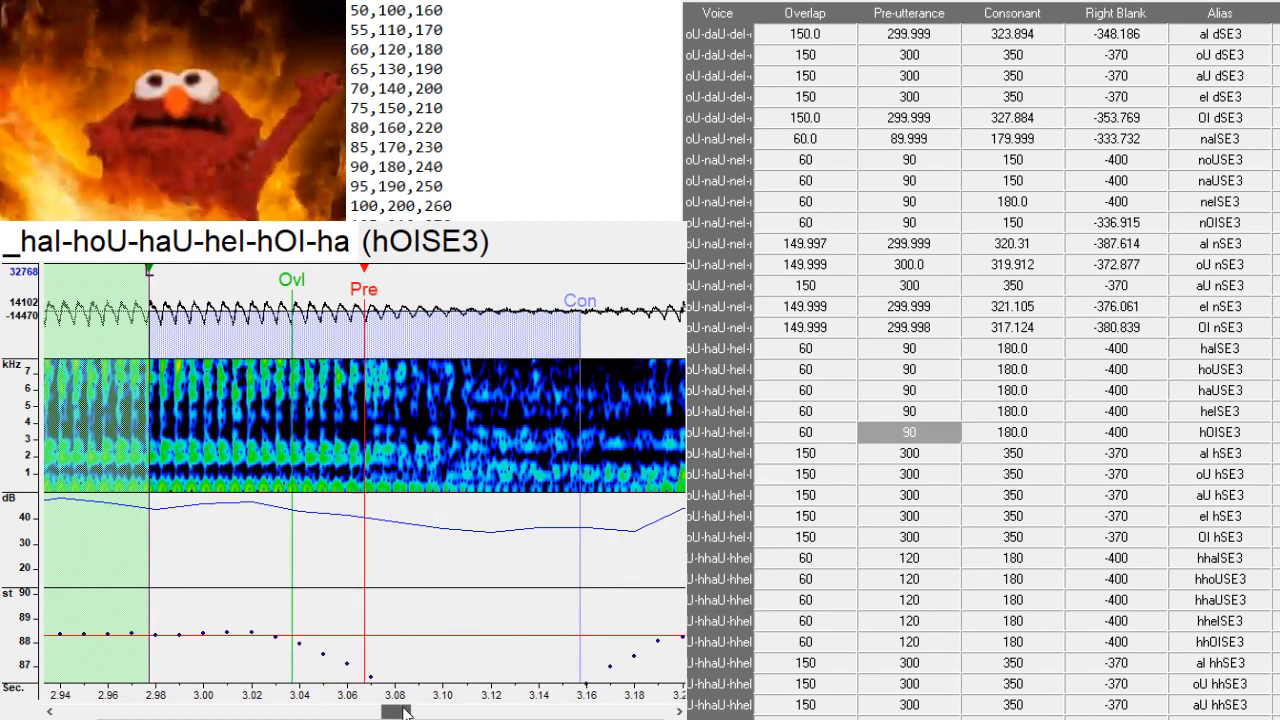
left_click_drag(405, 711, 411, 711)
left_click_drag(515, 490, 503, 490)
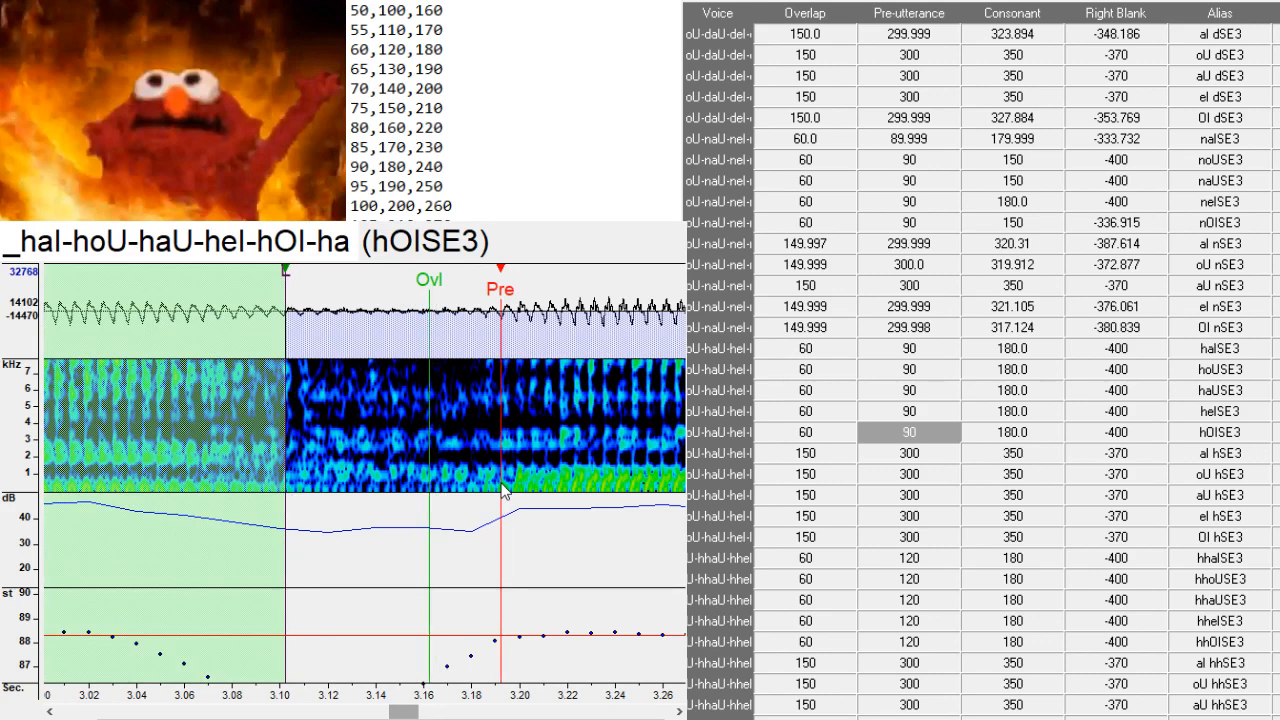
- Place the preutterances of aI hSE3 and oU hSE3 at the start of their h sounds, oU hSE3 at about 1.81 s
key("Down")
left_click_drag(362, 520, 348, 487)
key("Down")
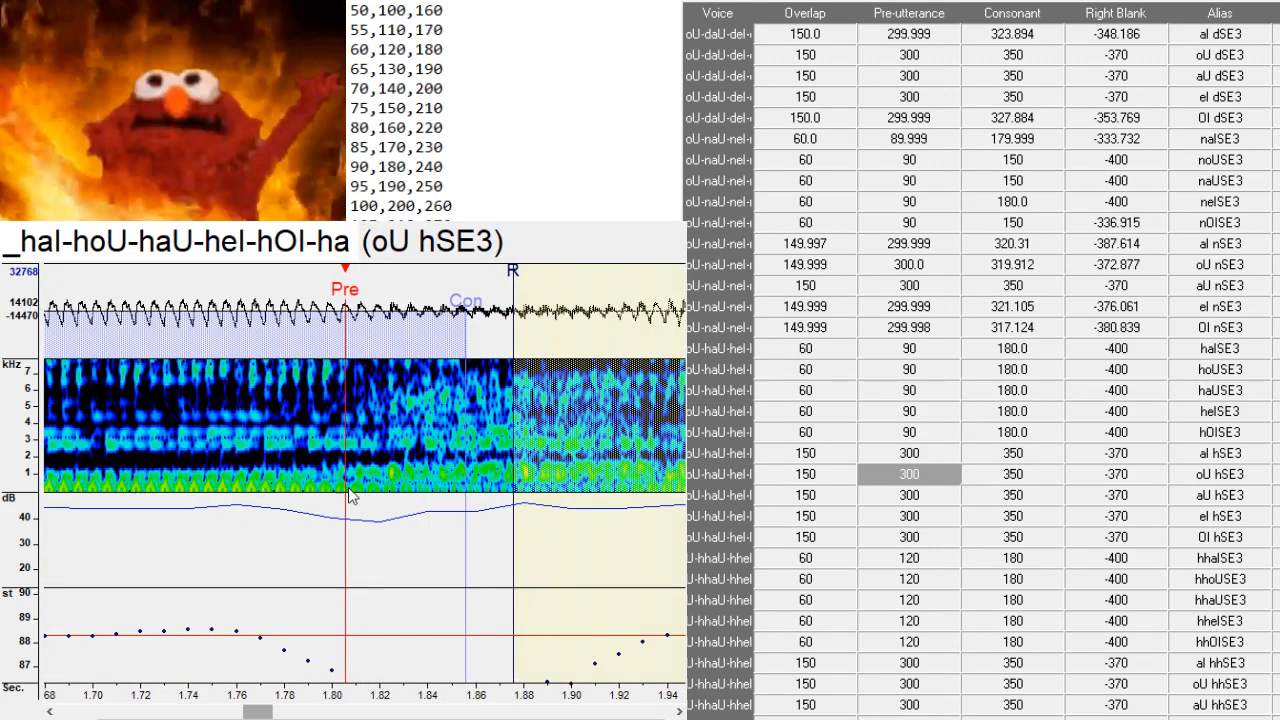
- Move the preutterance of aU hSE3 to the start of the h at about 2.47 s
key("Down")
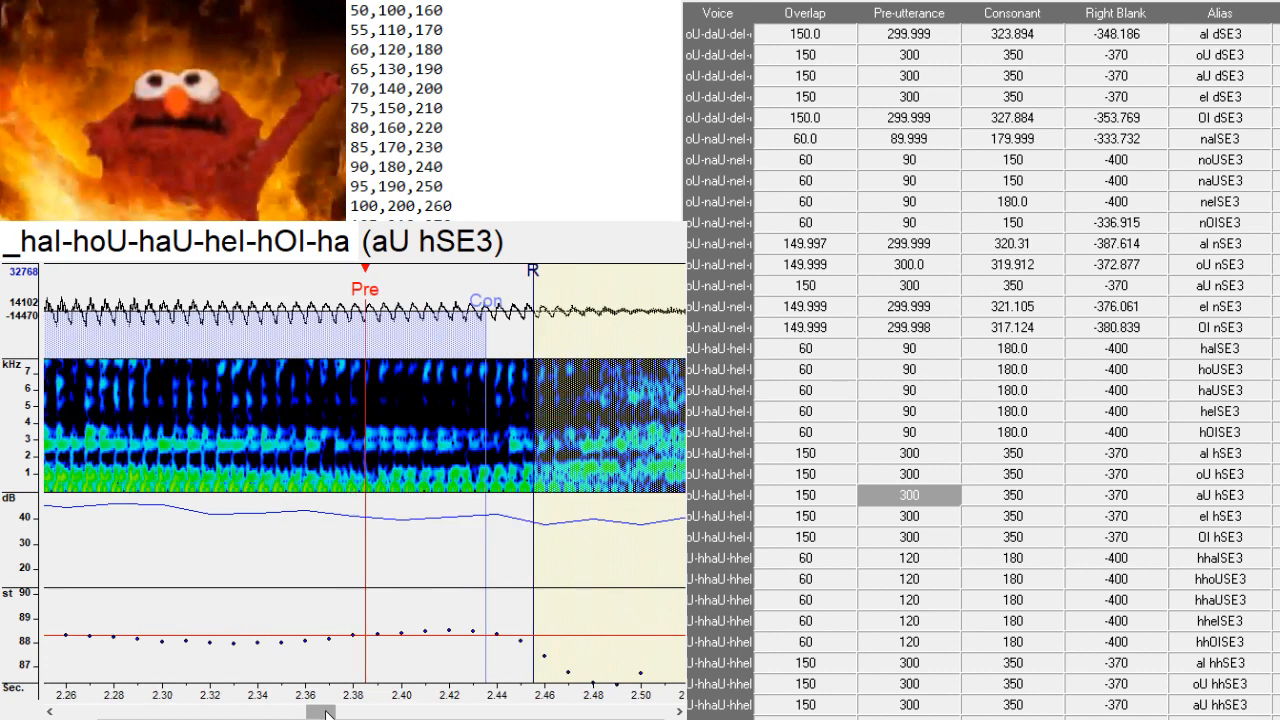
left_click_drag(326, 712, 331, 712)
left_click(452, 485)
left_click(456, 489)
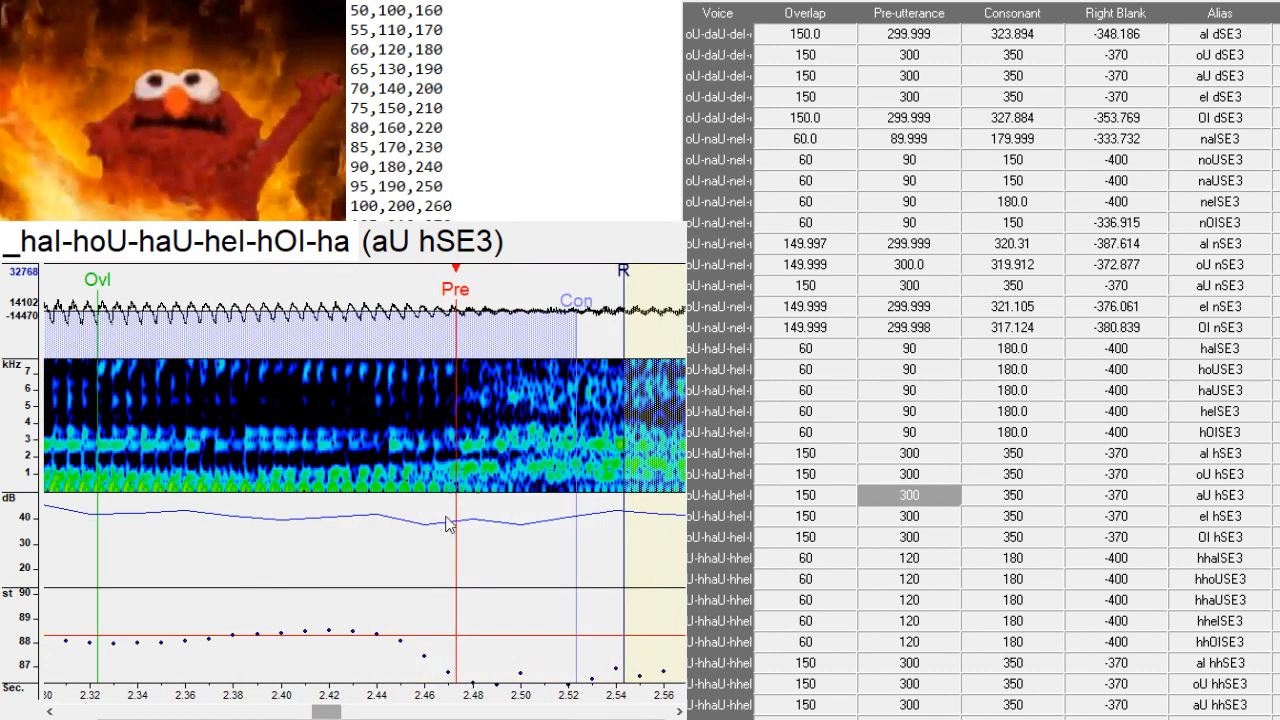
- Move the preutterance of eI hSE3 to the start of the h at about 3.08 s and check its overlap
left_click_drag(327, 712, 396, 712)
key("Down")
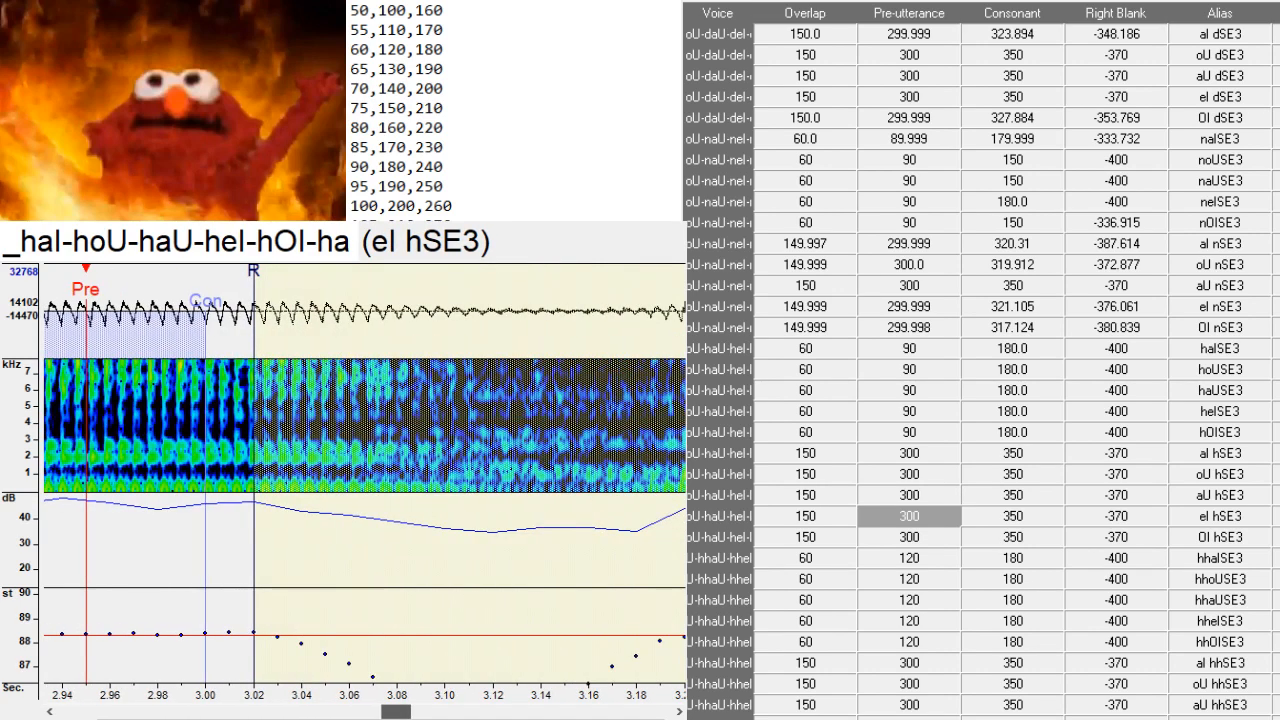
left_click(394, 541)
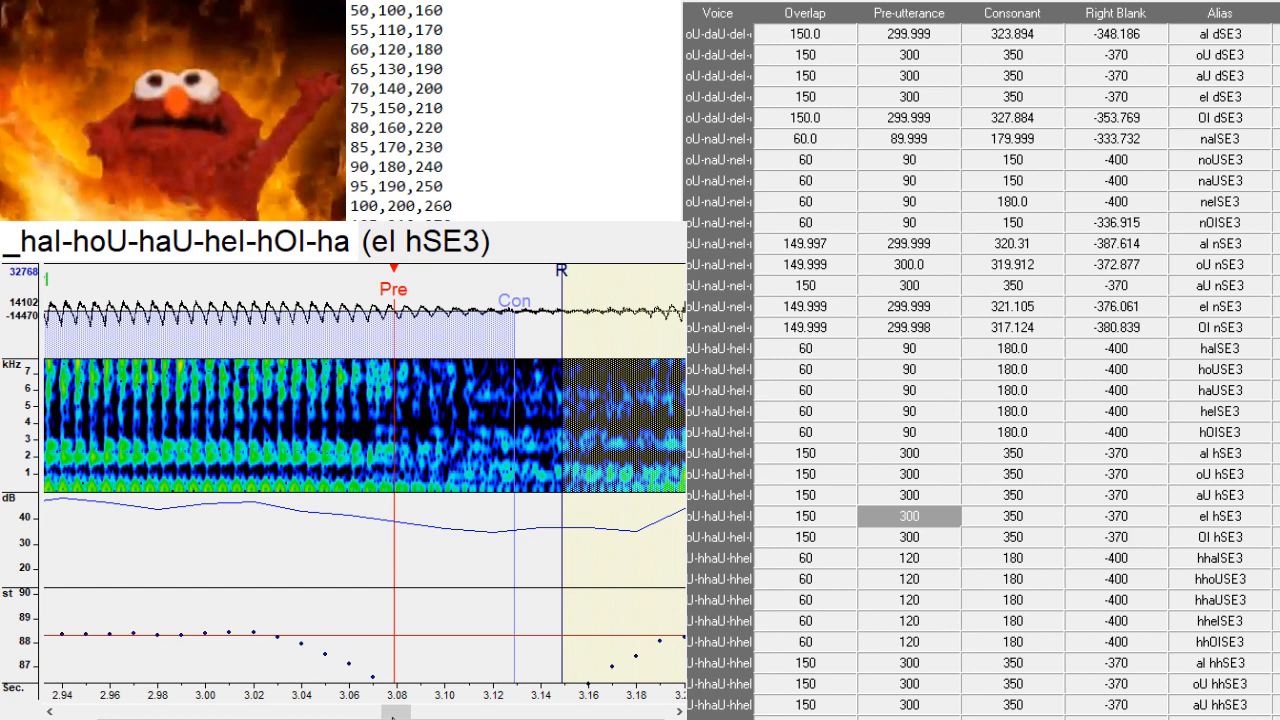
mouse_move(394, 712)
left_mouse_down()
mouse_move(363, 712)
mouse_move(388, 712)
left_mouse_up()
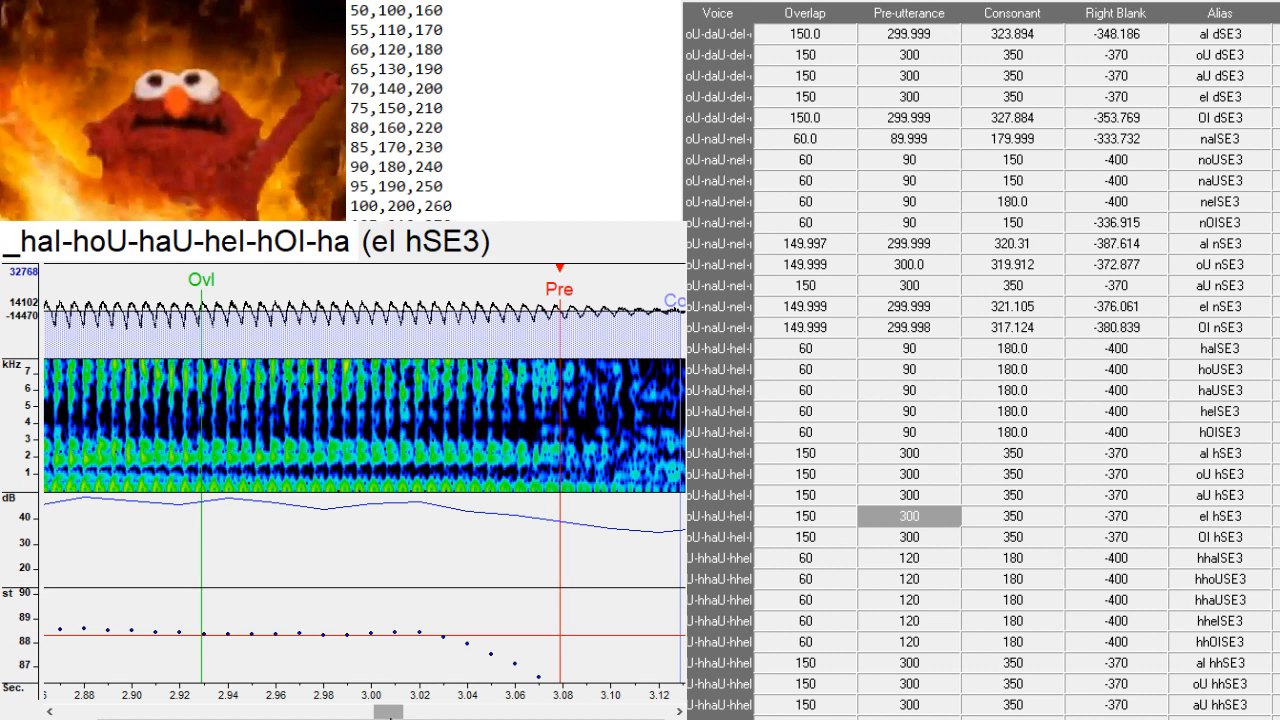
- Move the preutterance of OI hSE3 to the start of the h at about 3.68 s
left_click_drag(388, 713, 459, 714)
key("Down")
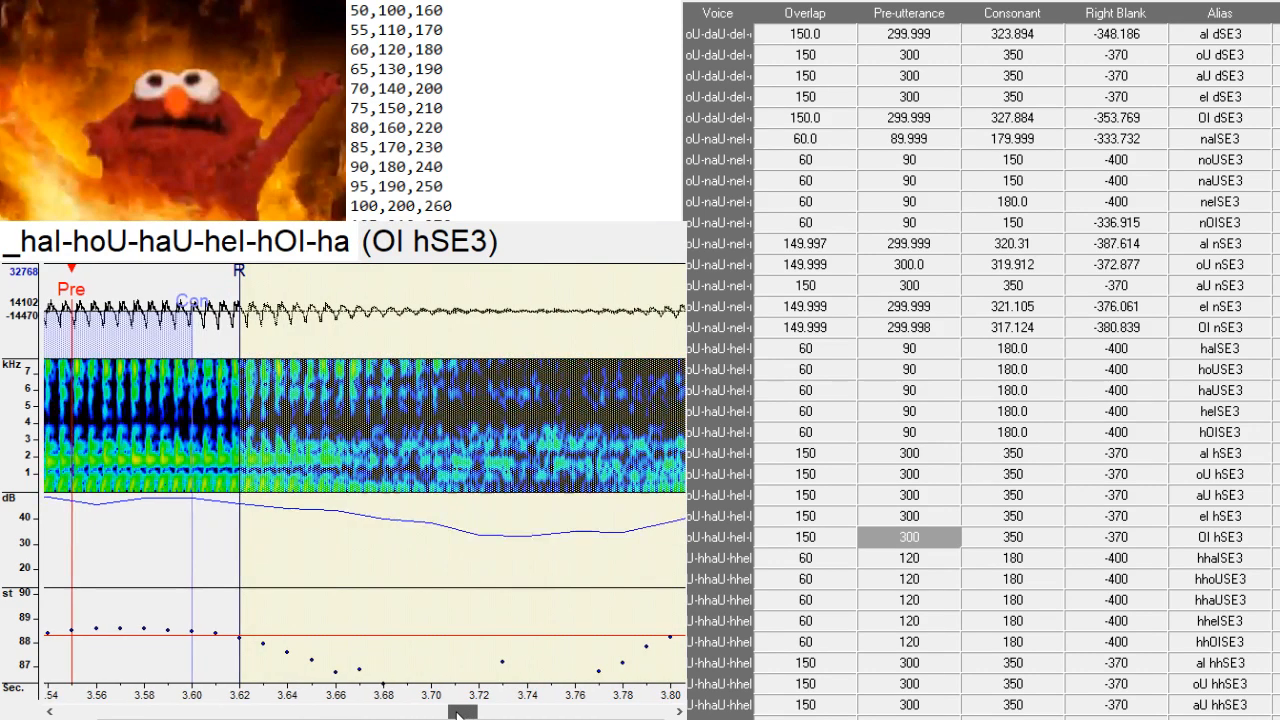
left_click_drag(388, 500, 383, 502)
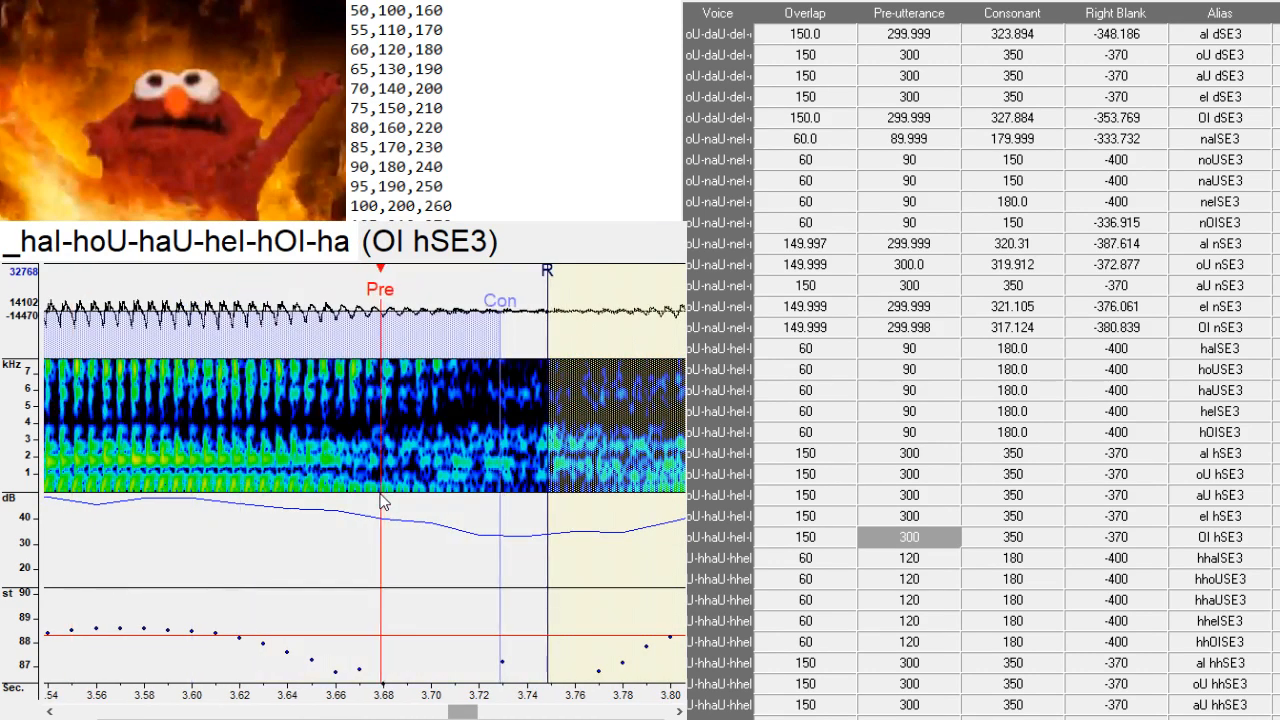
- Align the preutterances of hhaISE3, hhoUSE3 and hhaUSE3 with their vowel onsets, the first two at about 0.80 s and 1.43 s
key("Down")
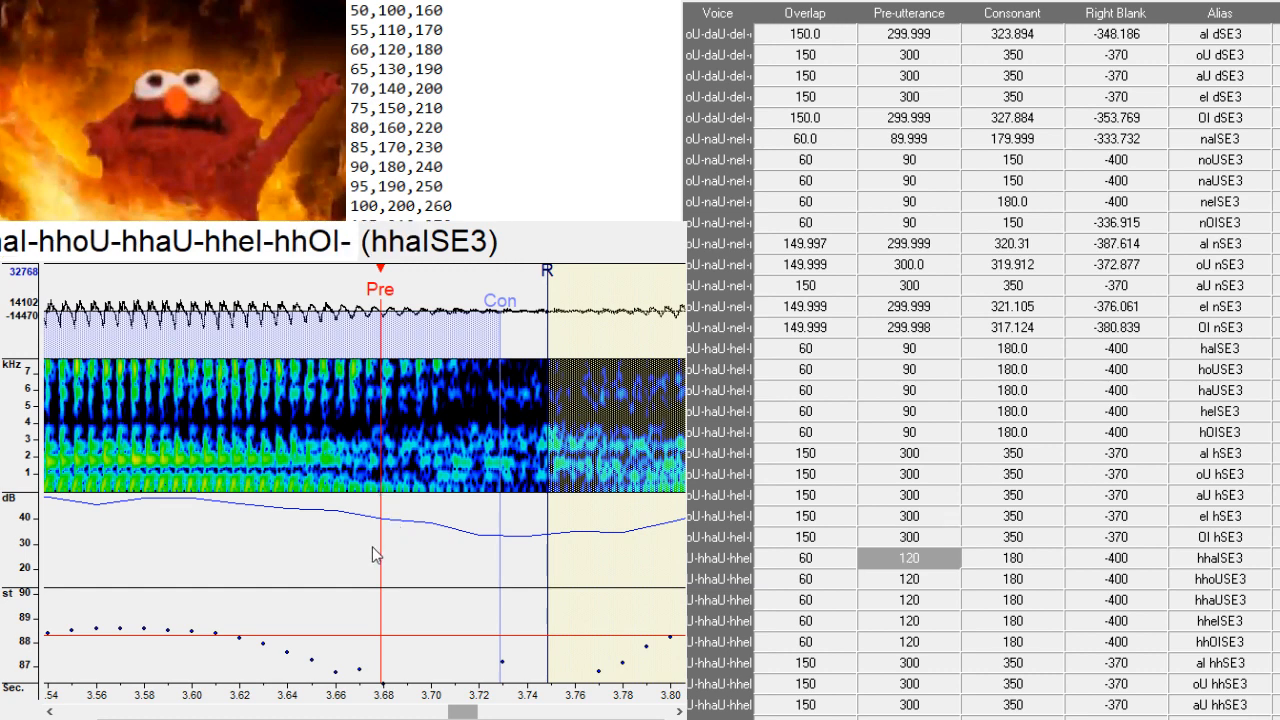
left_click_drag(314, 506, 305, 502)
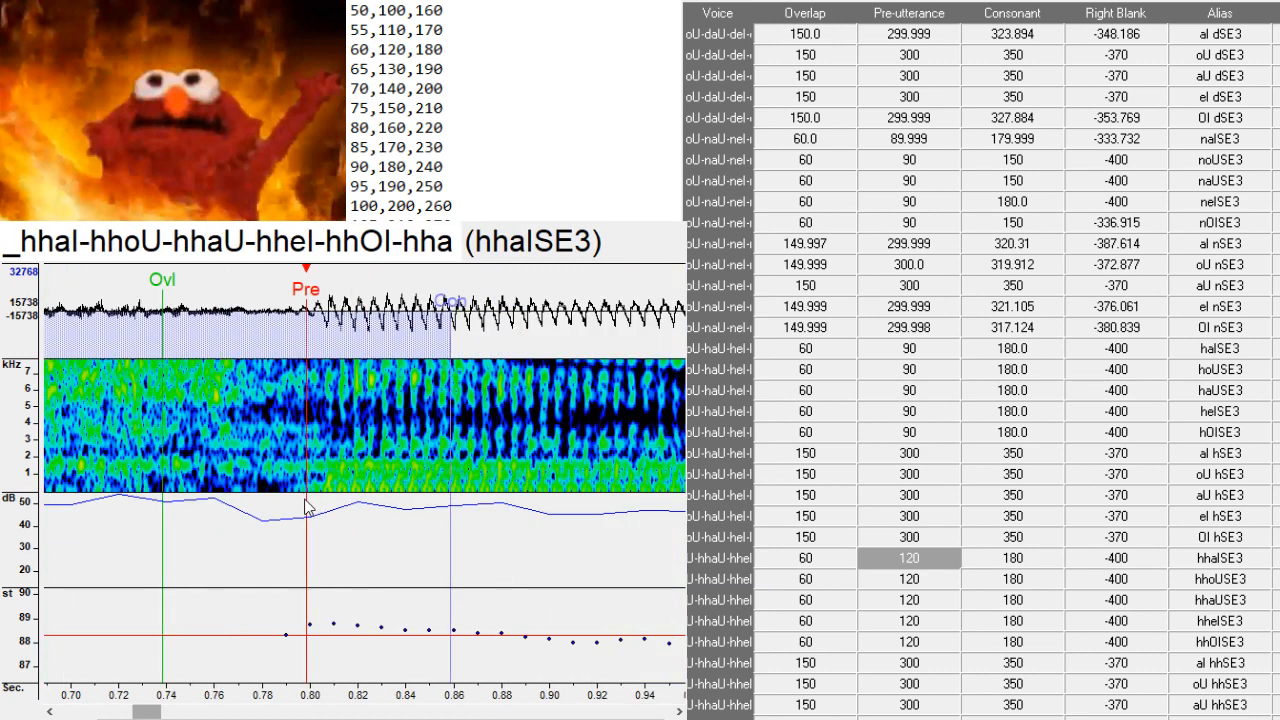
key("Down")
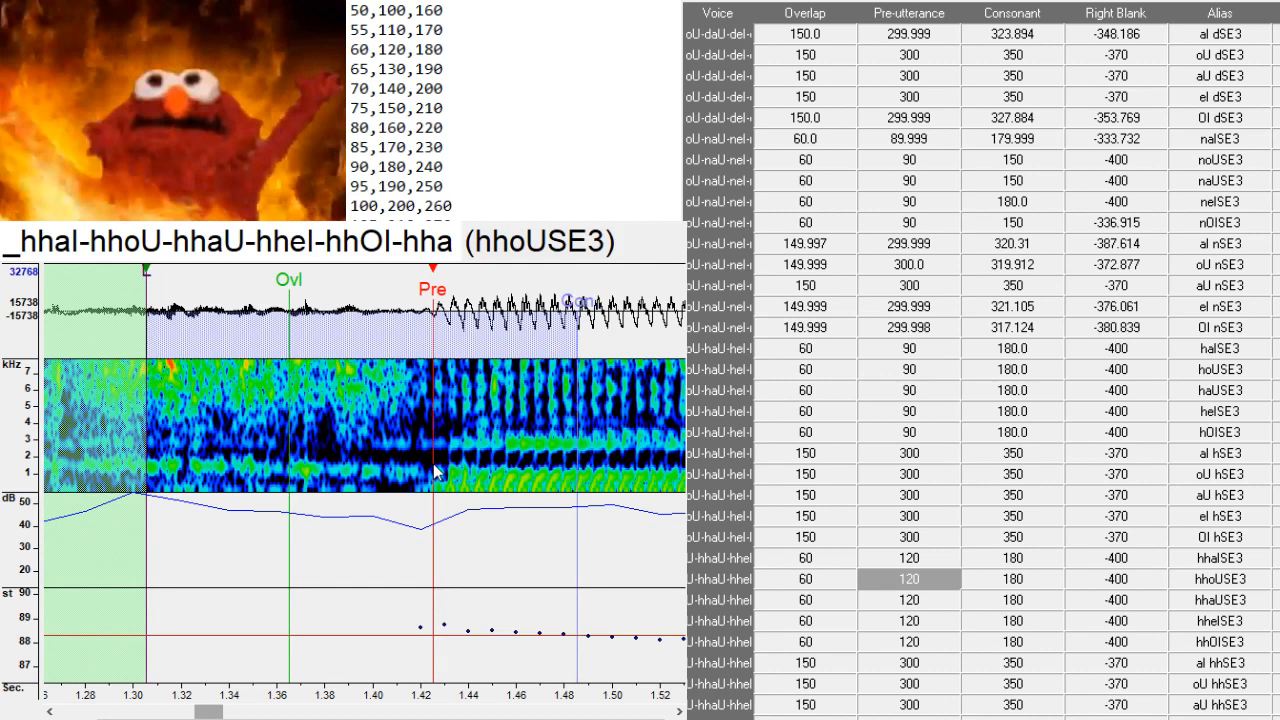
key("Down")
left_click_drag(640, 510, 609, 492)
- Align the preutterance of hheISE3 with the vowel onset at about 2.65 s
key("Down")
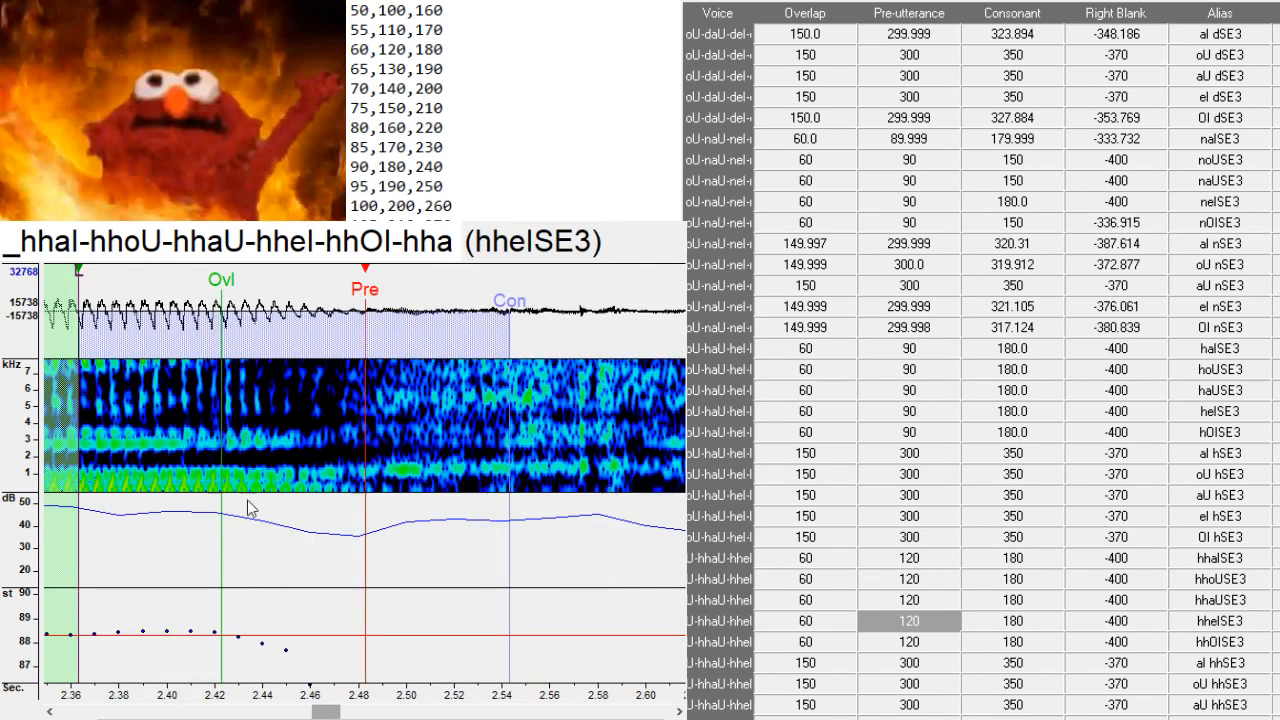
left_click_drag(332, 713, 346, 713)
left_click(452, 500)
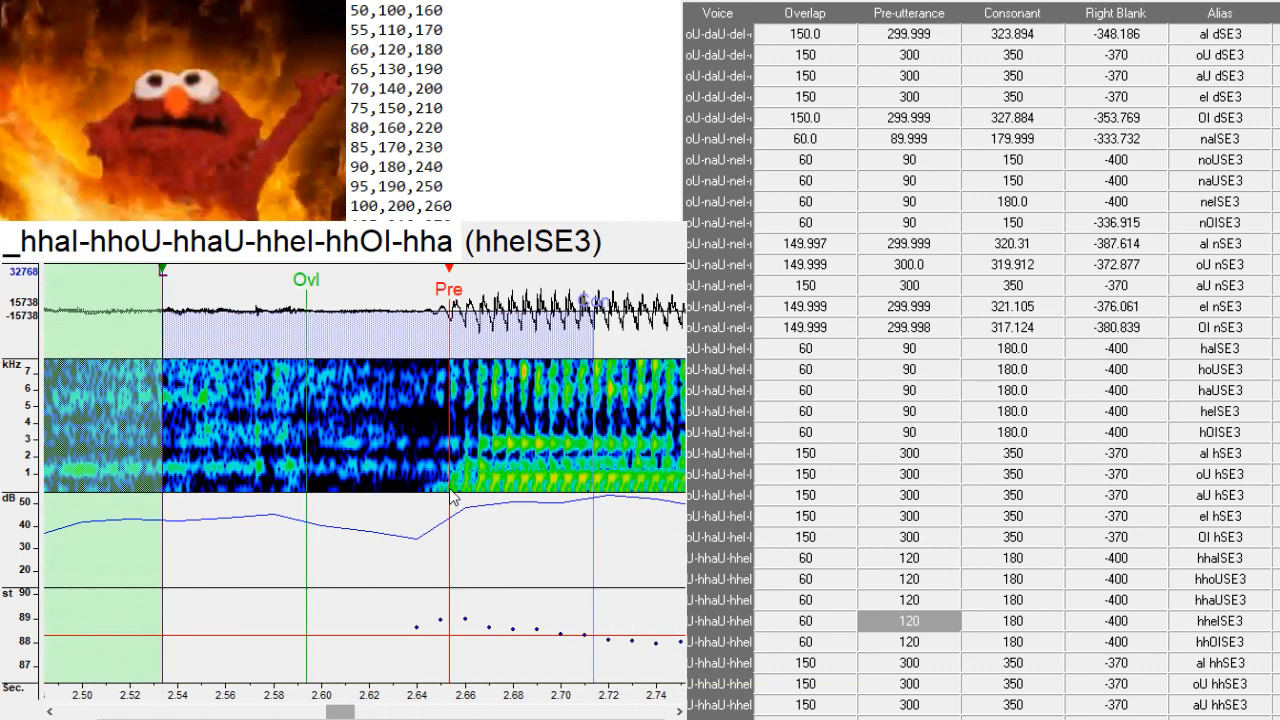
left_click(448, 491)
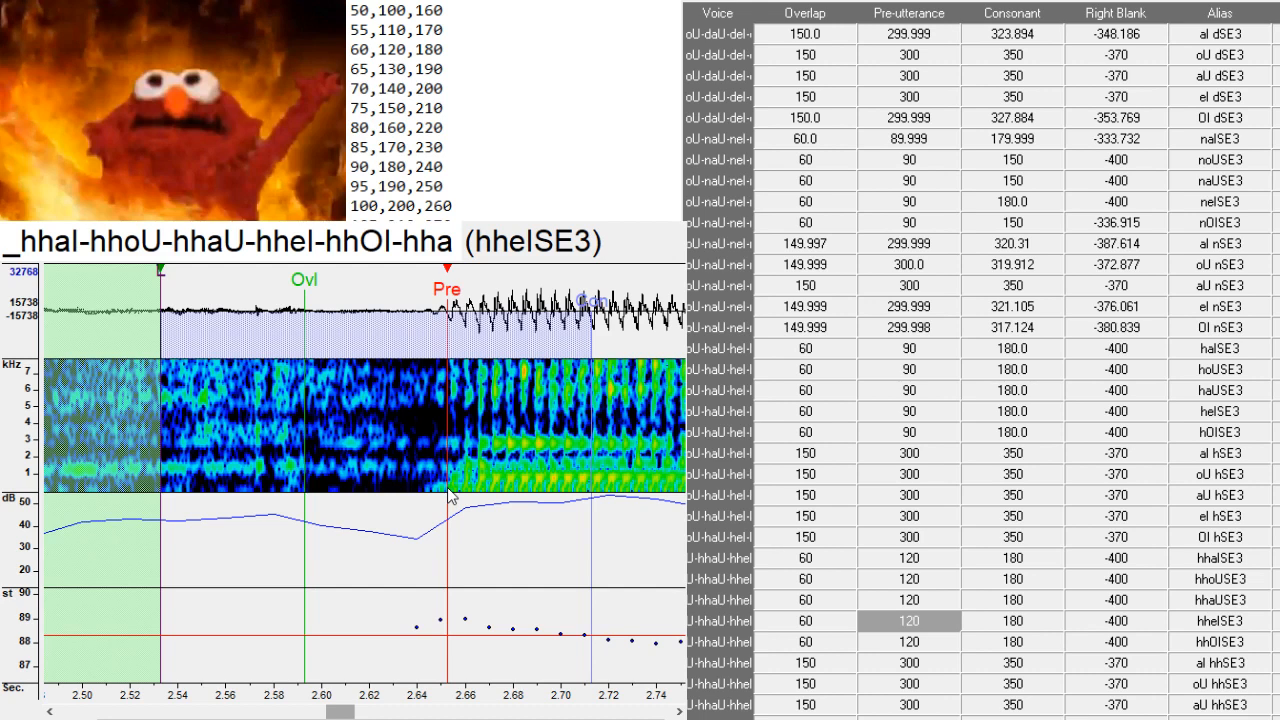
- Align the preutterance of hhOISE3 with the vowel onset at about 3.27 s
key("Down")
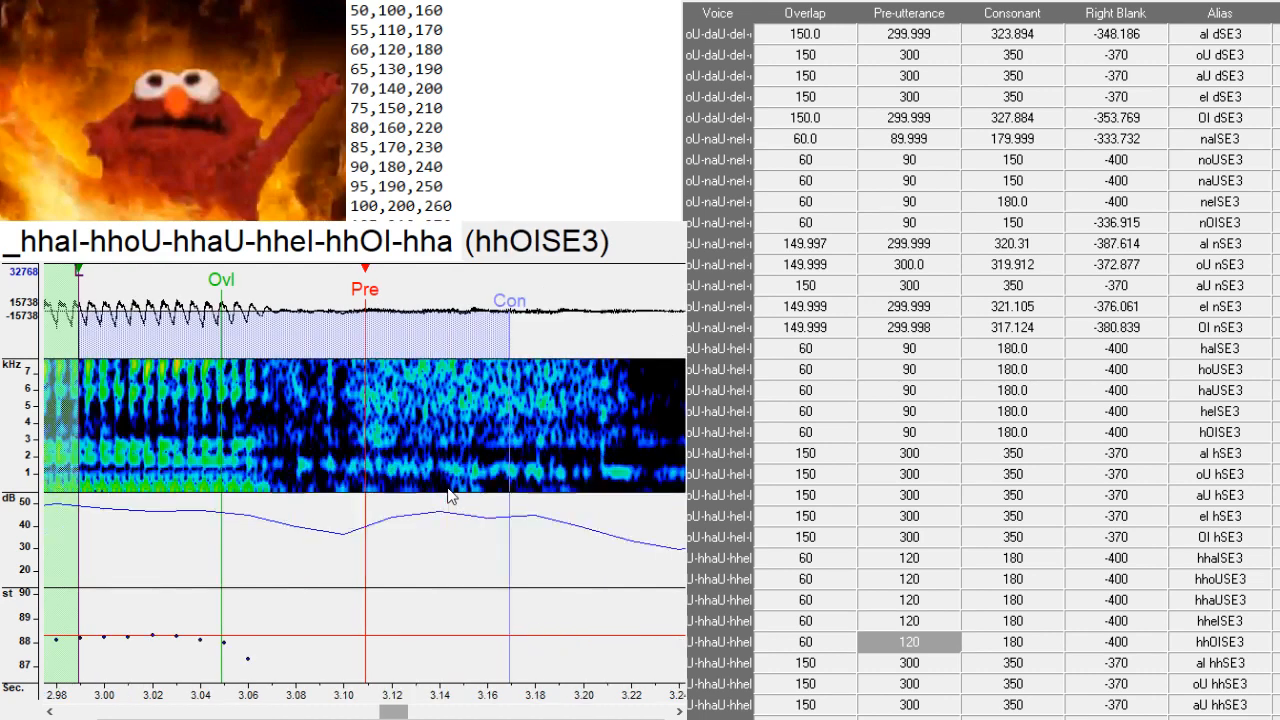
left_click_drag(396, 711, 408, 711)
left_click(502, 500)
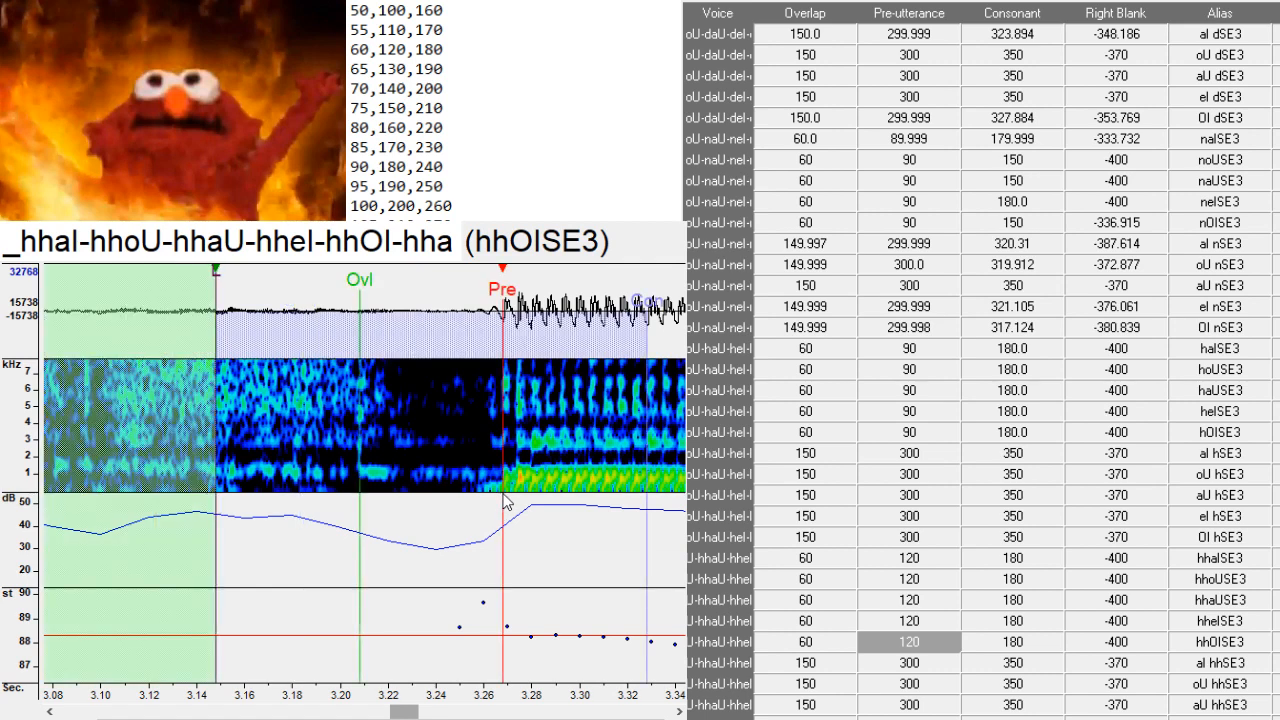
- Move the preutterance of aI hhSE3 to the end of the vowel at about 1.25 s and check its overlap
key("Down")
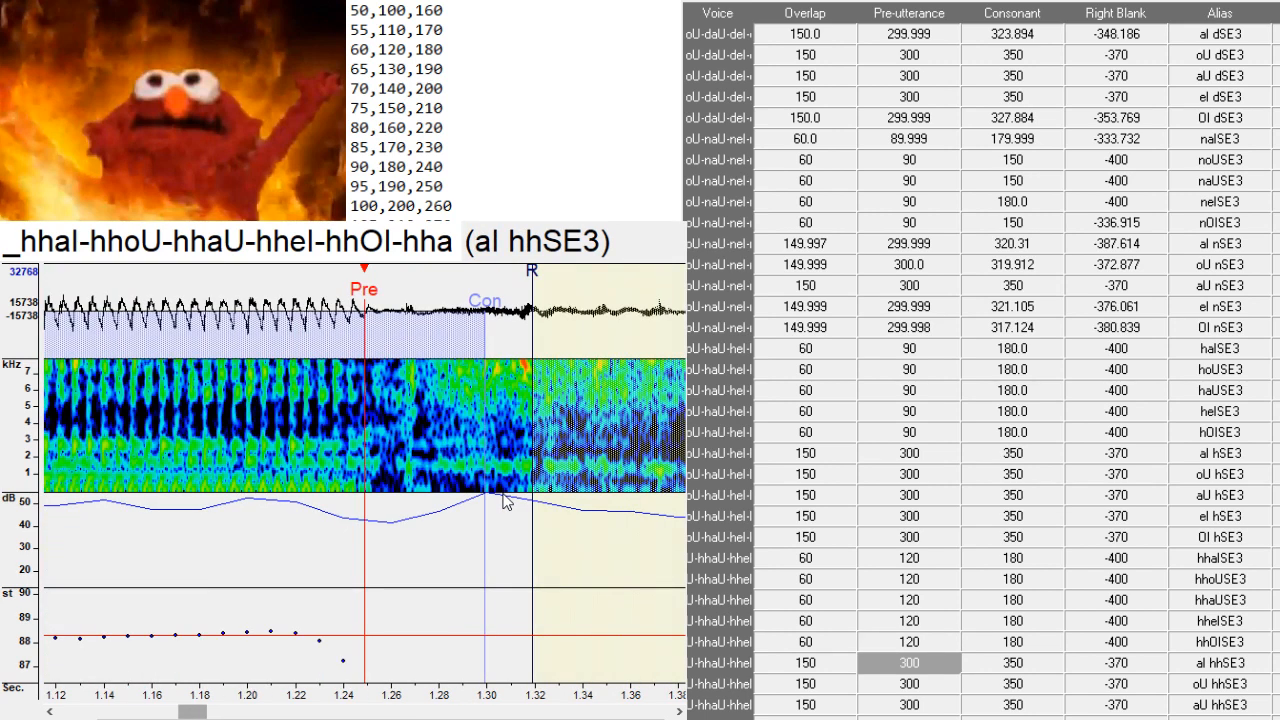
left_click(385, 487)
left_click(374, 484)
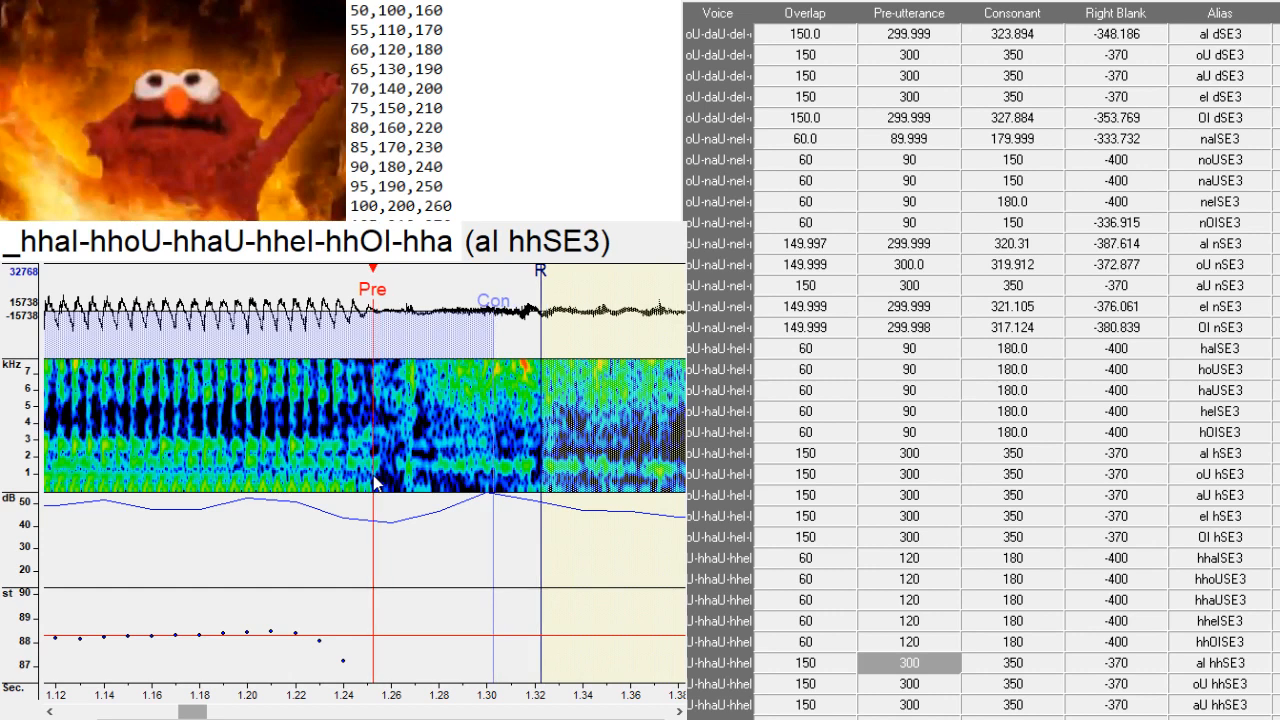
scroll(375, 484, "left", 1)
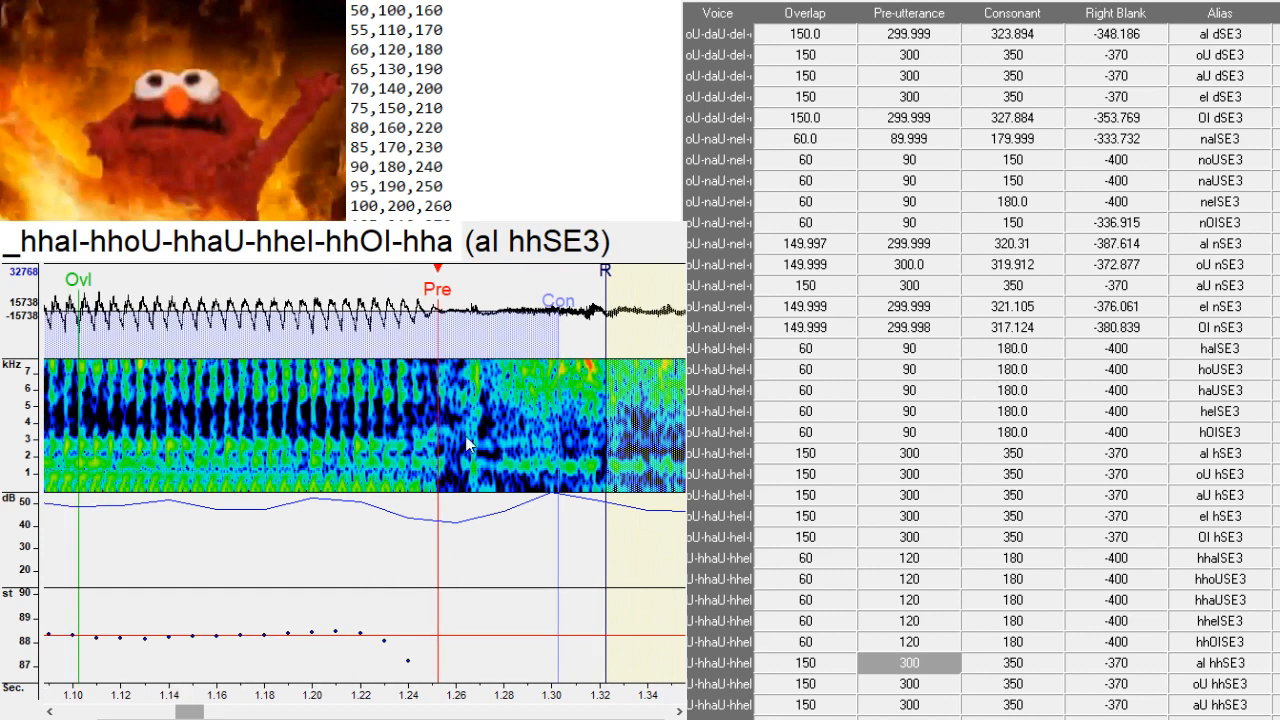
left_click(444, 484)
left_click_drag(431, 465, 434, 468)
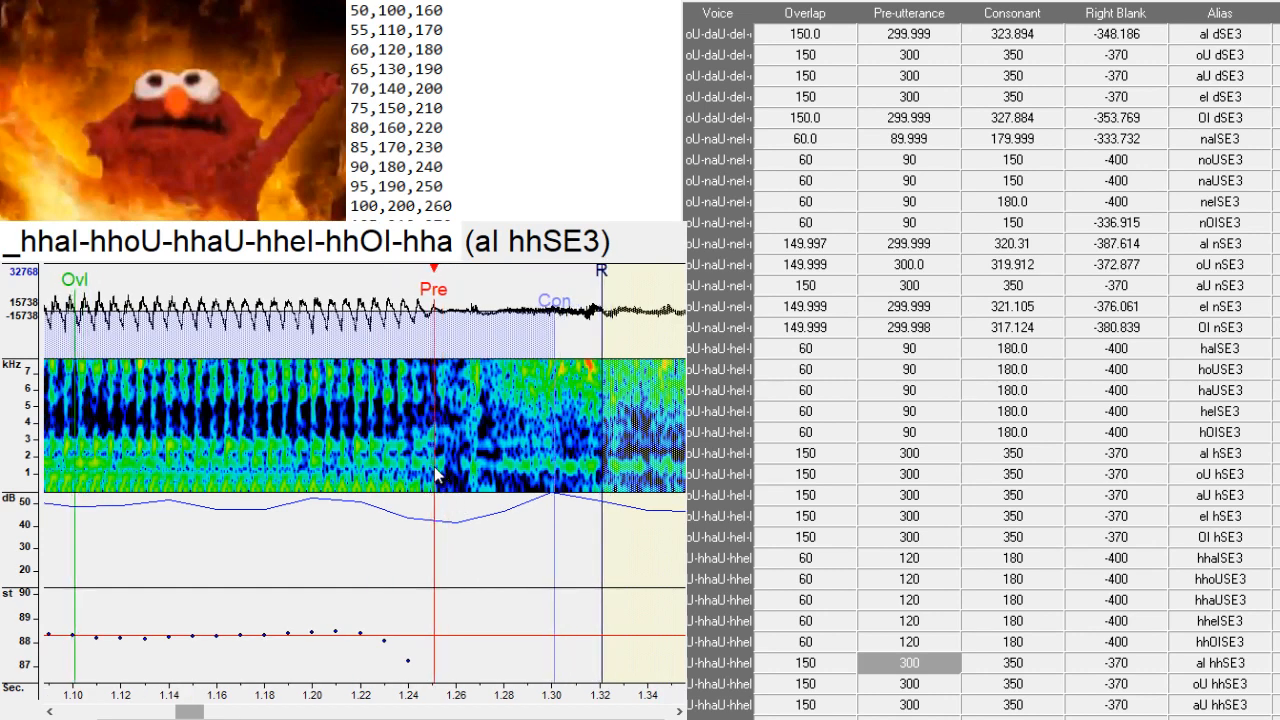
- Align the preutterances of oU hhSE3, aU hhSE3 and eI hhSE3 with the ends of their vowels, the last at about 3.07 s
key("Down")
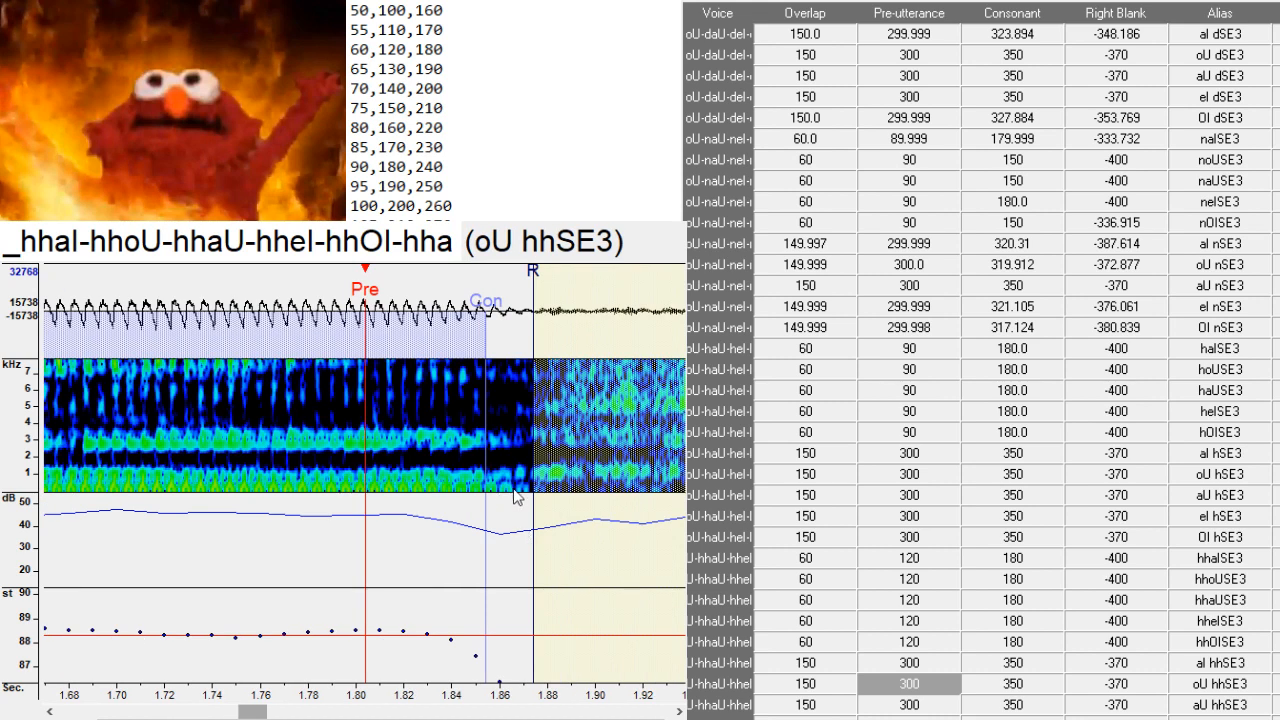
key("Down")
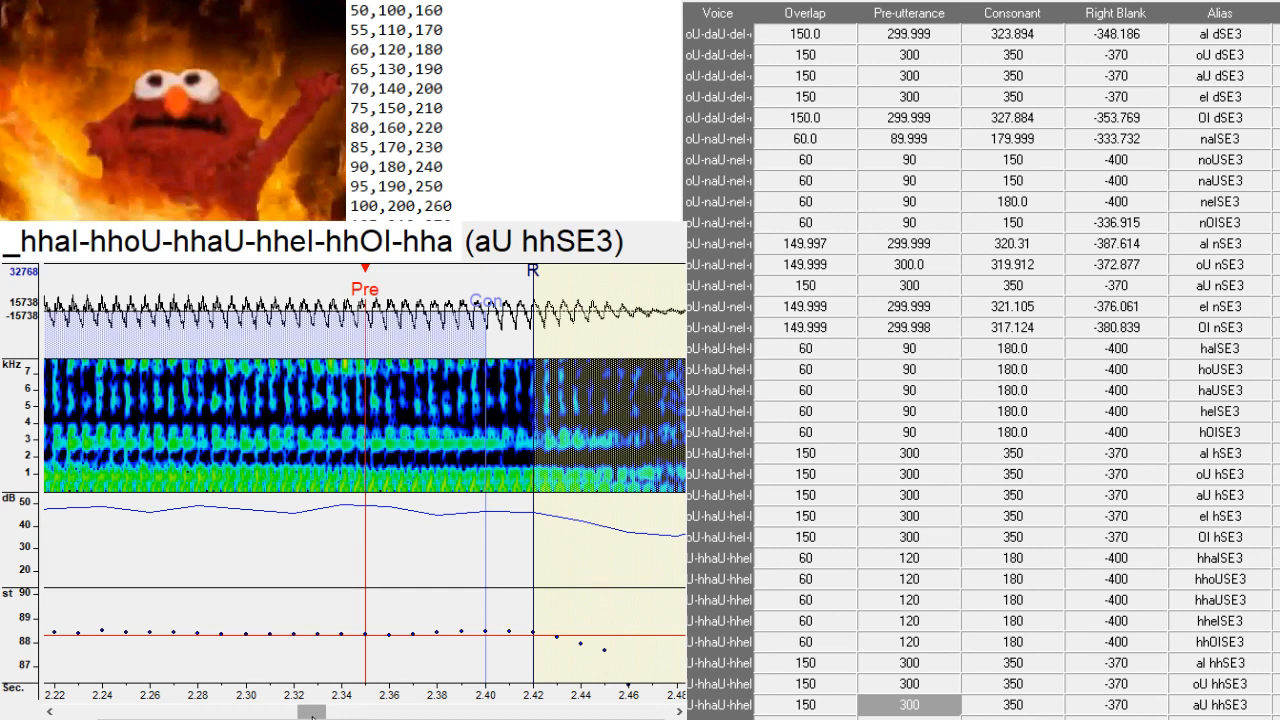
left_click_drag(311, 714, 317, 714)
key("Down")
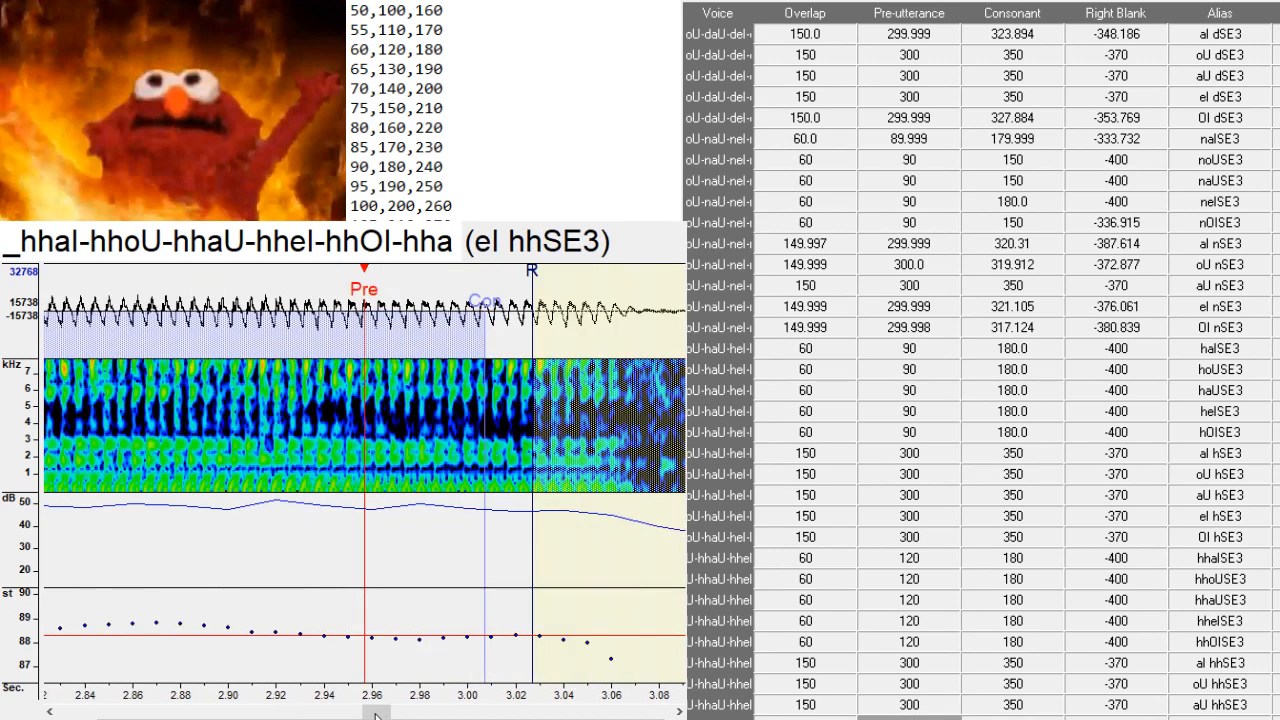
left_click_drag(372, 716, 382, 716)
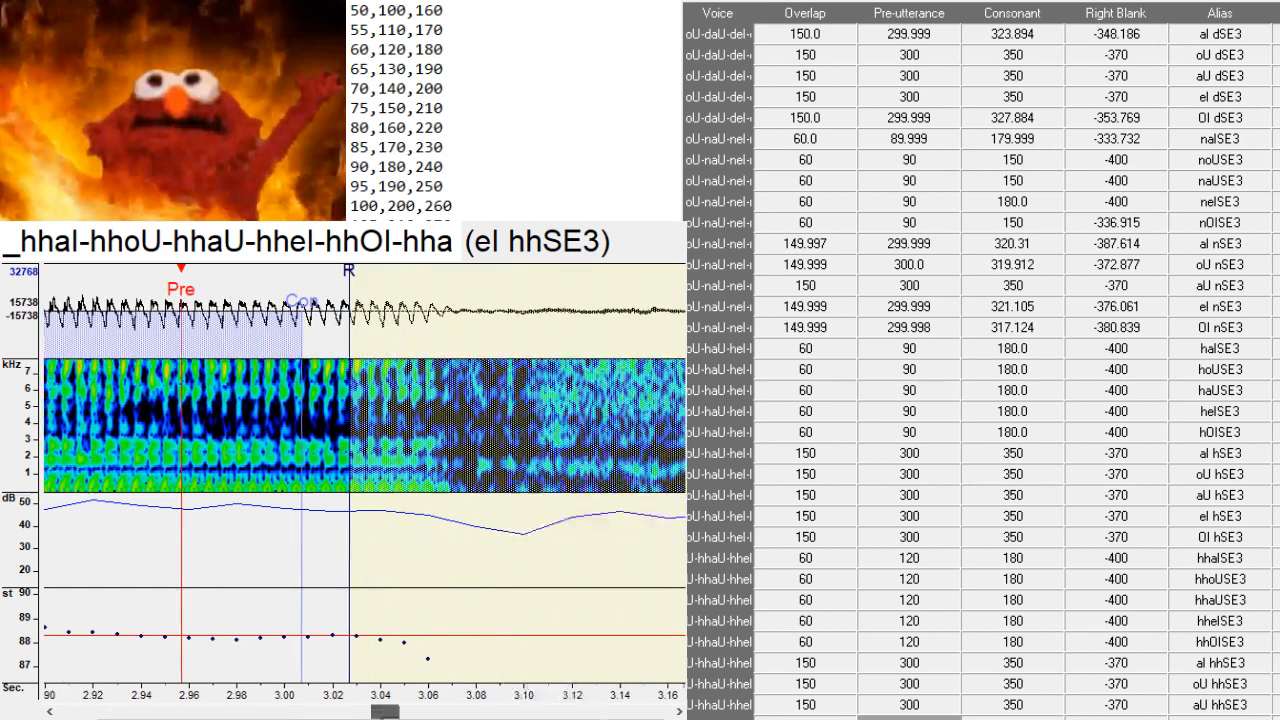
left_click(447, 518)
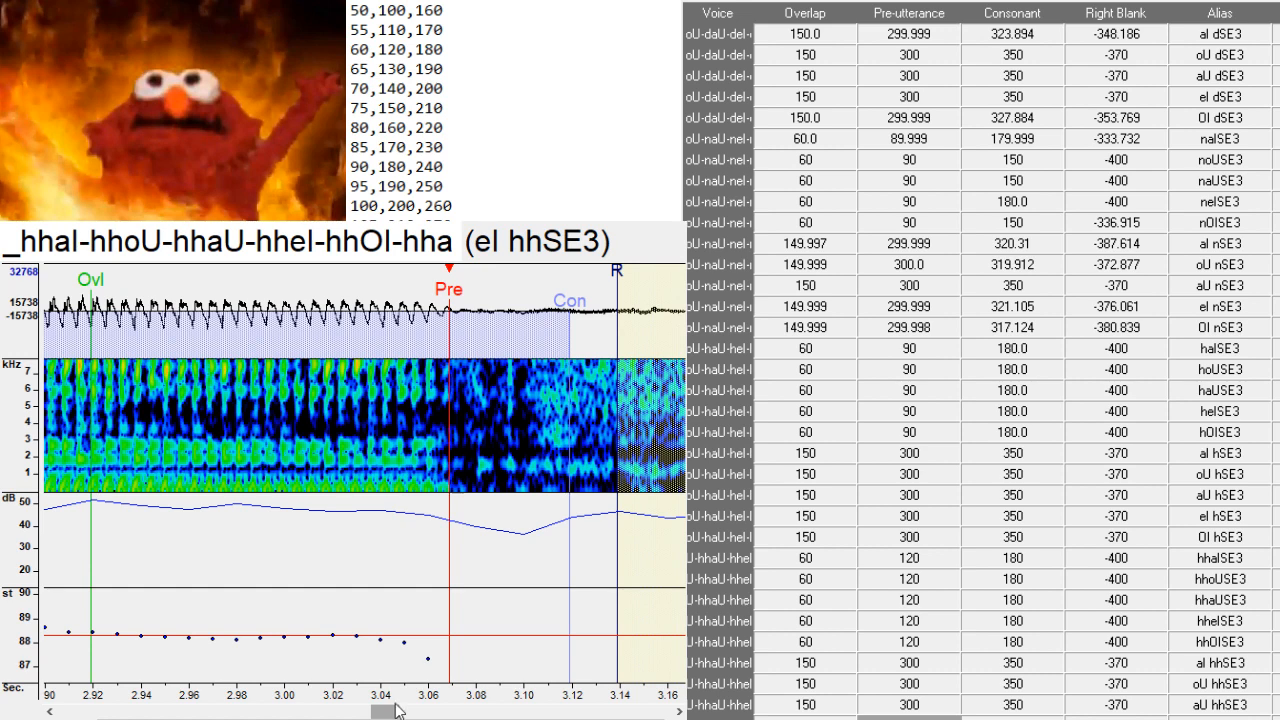
mouse_move(402, 714)
left_mouse_down()
mouse_move(388, 714)
mouse_move(412, 714)
left_mouse_up()
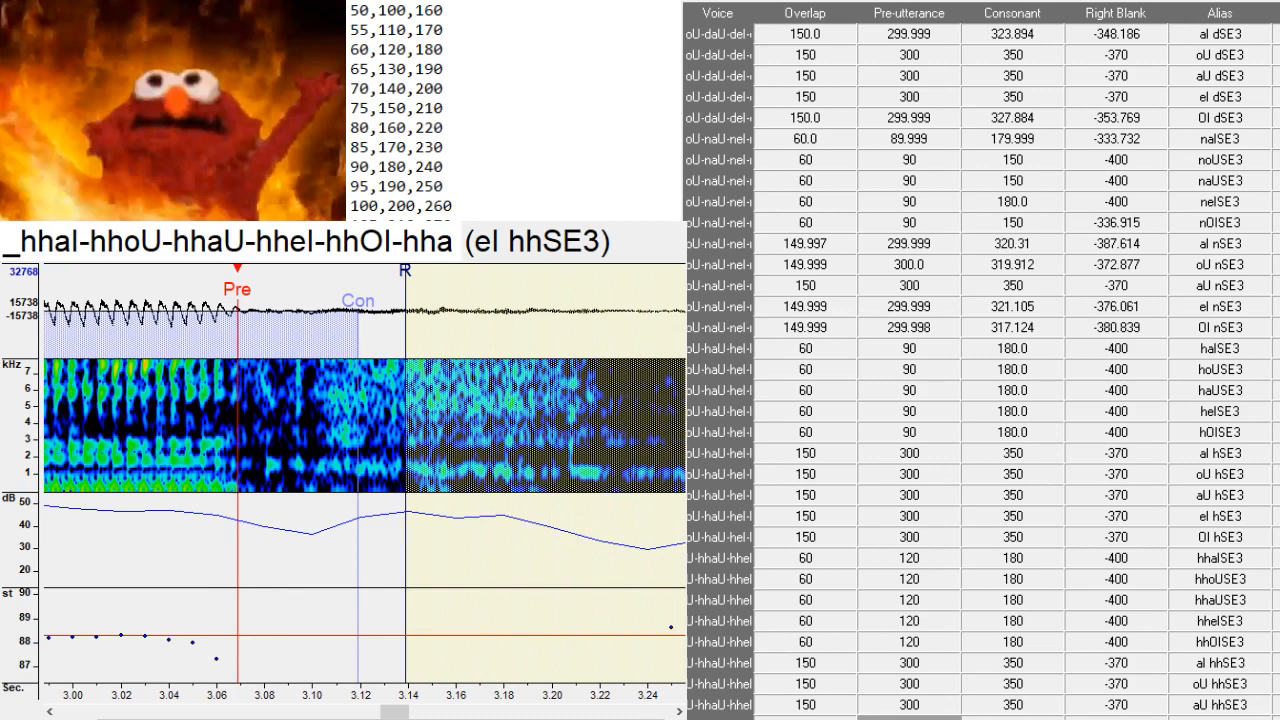
- Move the preutterance of OI hhSE3 to the end of the vowel at about 3.69 s
key("Down")
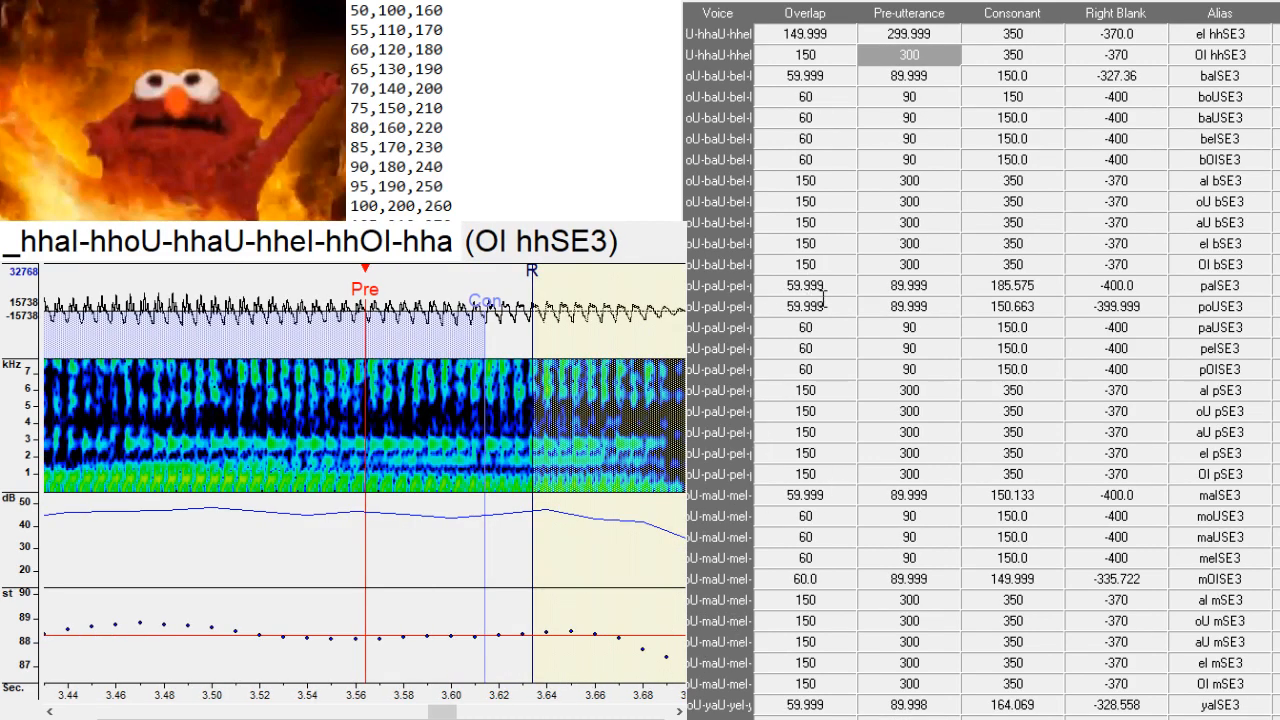
left_click_drag(437, 713, 457, 713)
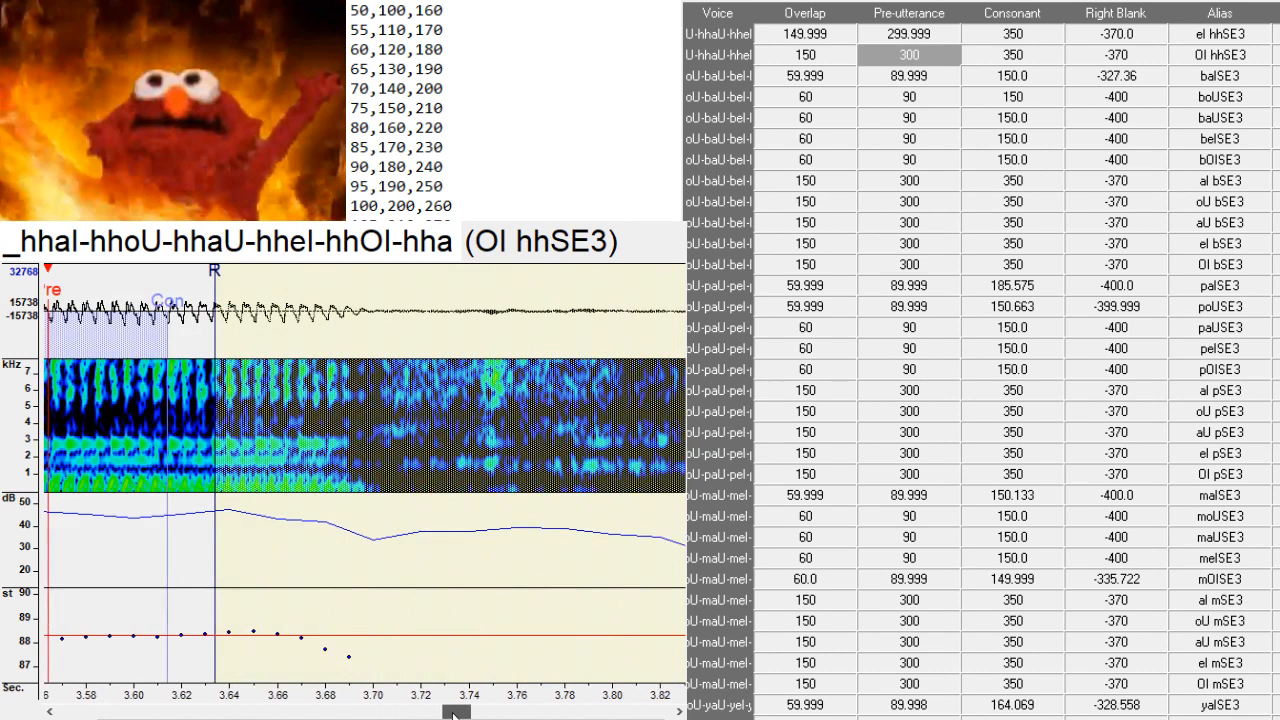
left_click(351, 495)
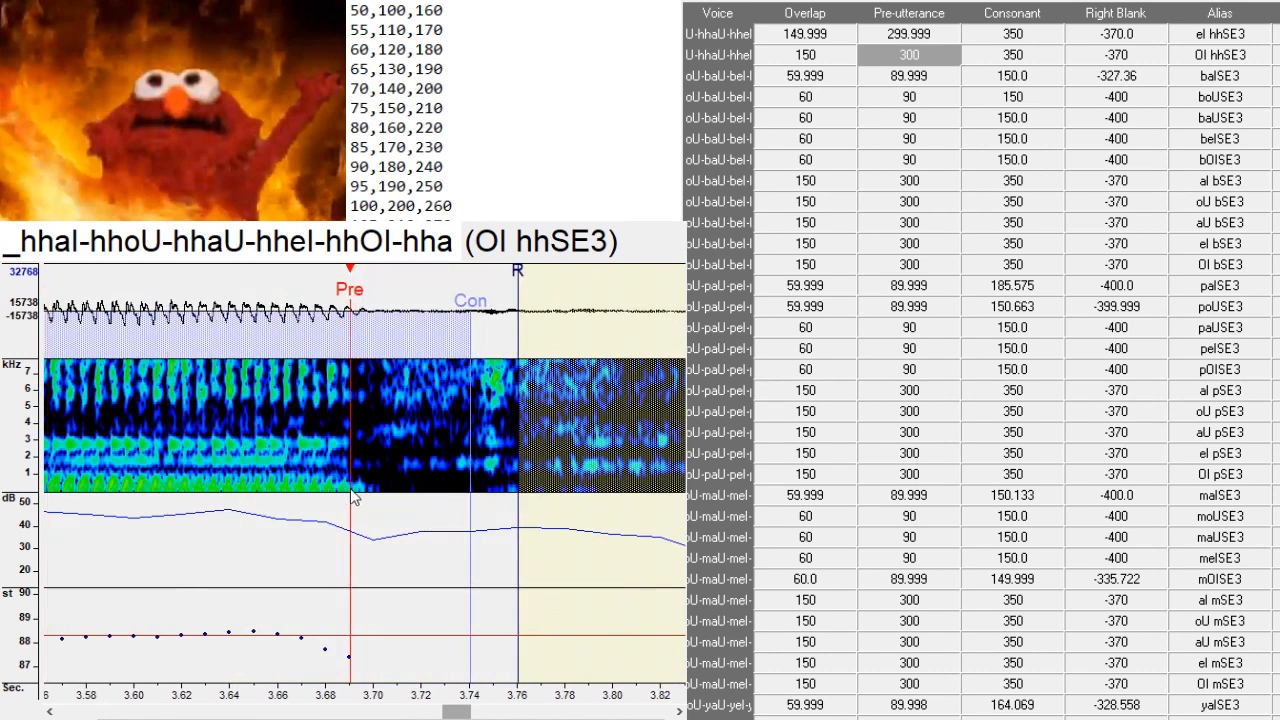
- Align the preutterances of baISE3 and boUSE3 with their vowel onsets at about 0.75 s and 1.35 s
key("Down")
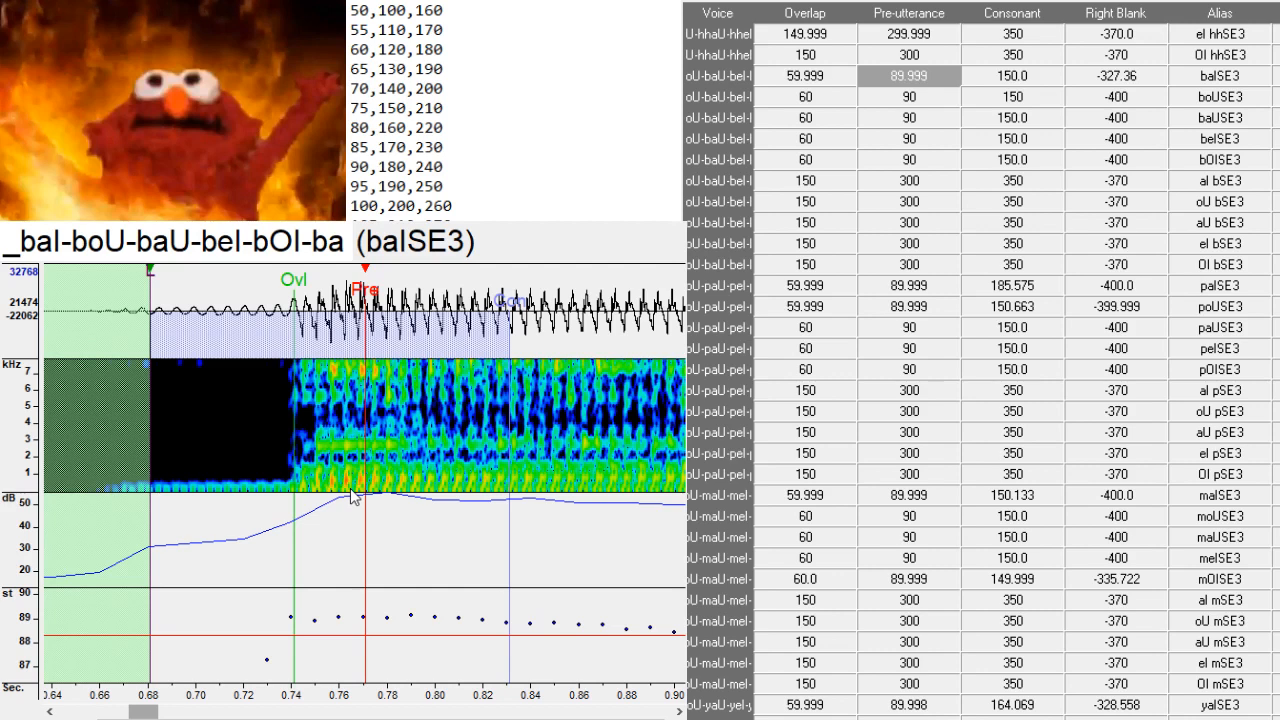
left_click_drag(336, 497, 318, 500)
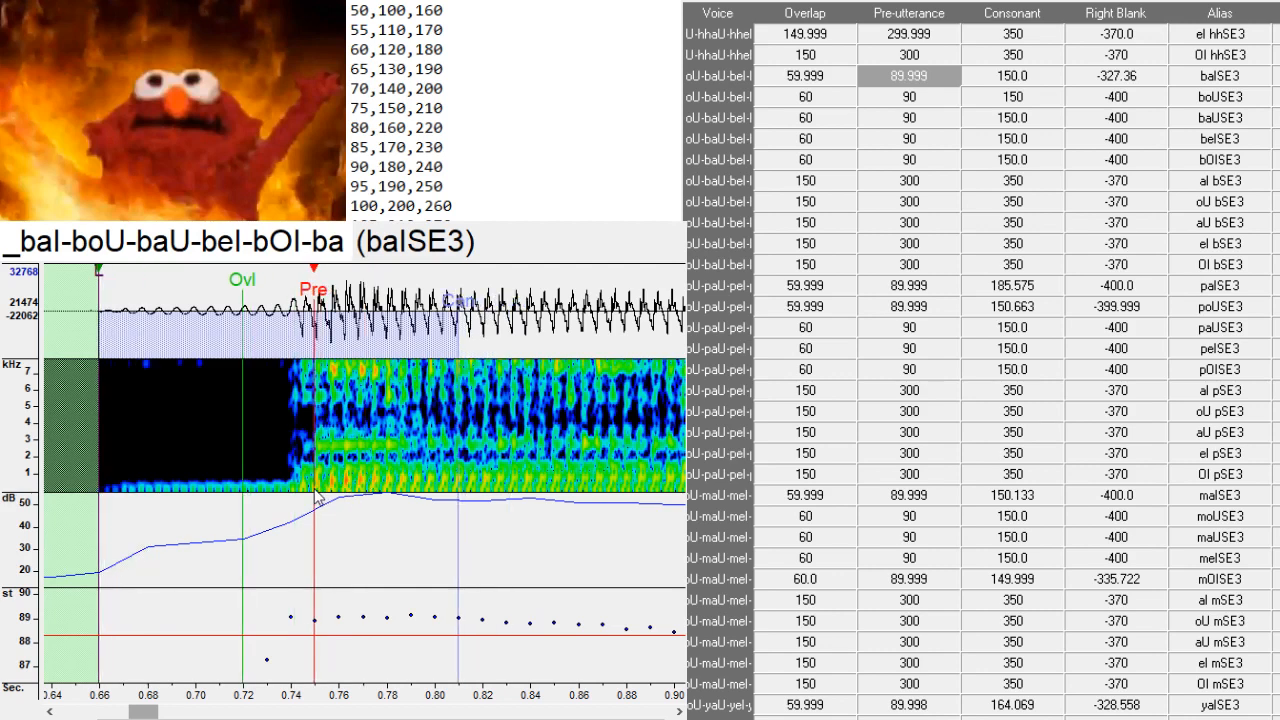
key("Down")
left_click(336, 478)
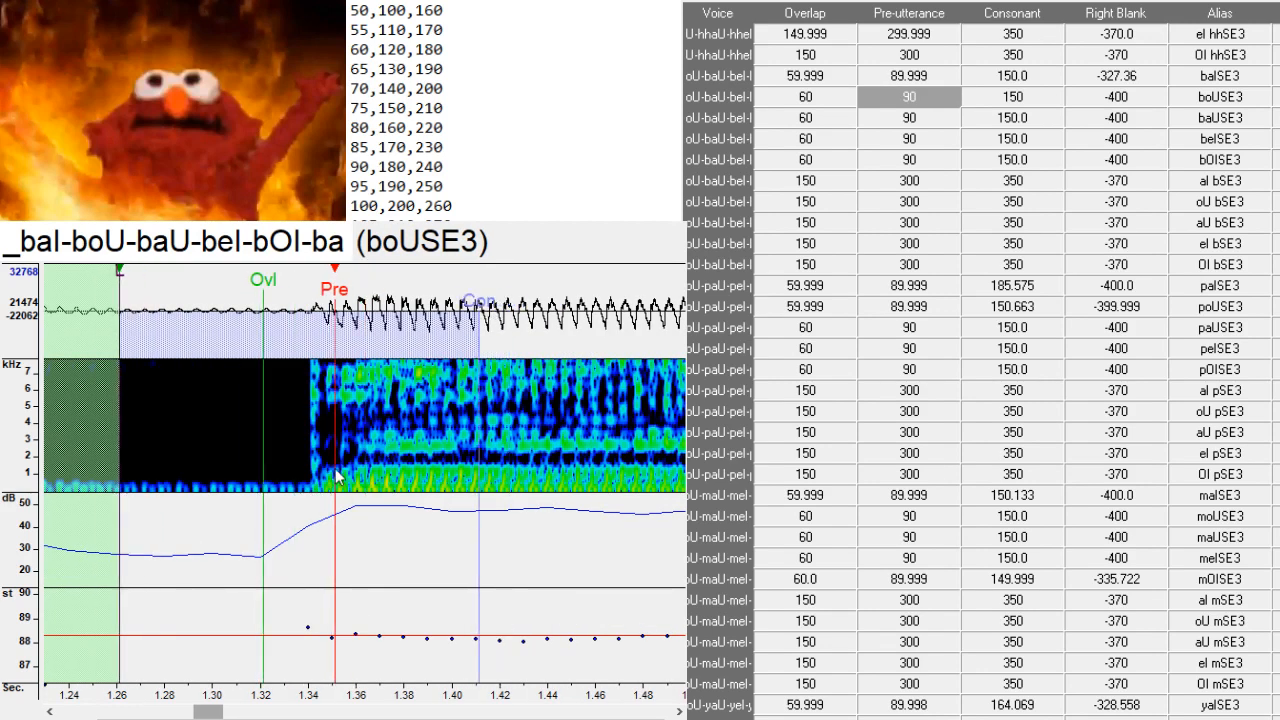
left_click_drag(336, 478, 341, 478)
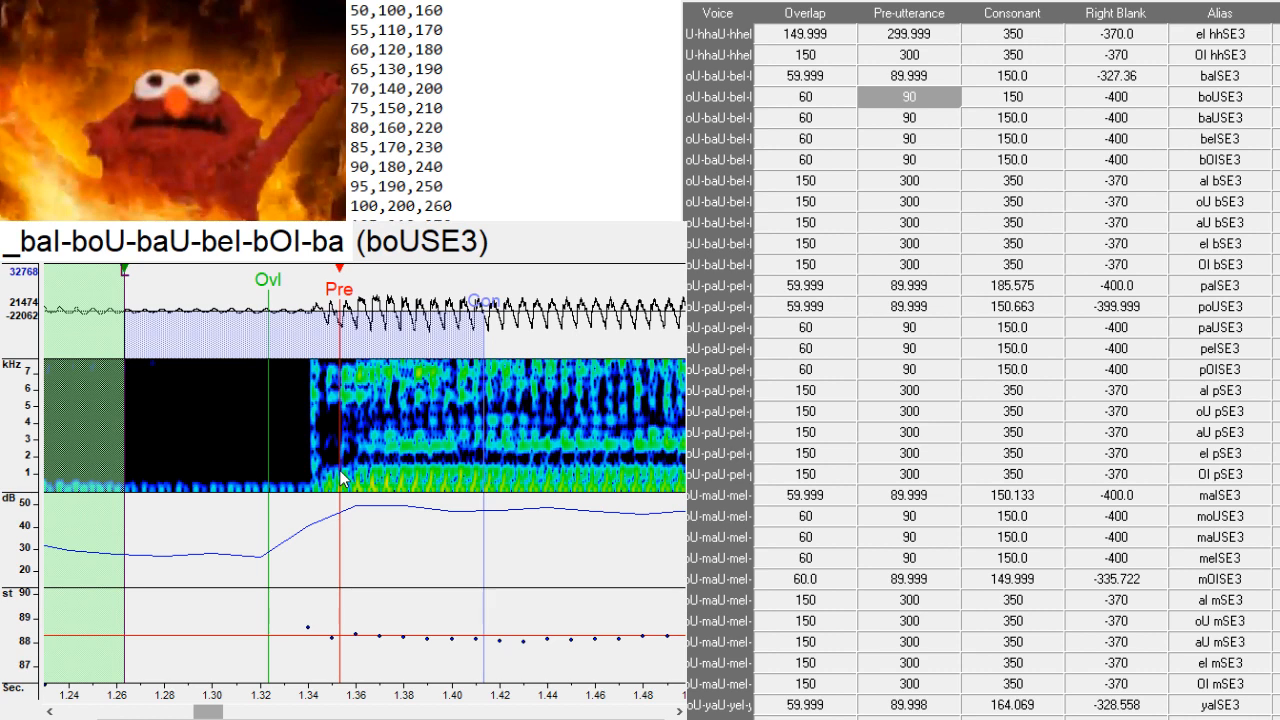
- Align the preutterances of baUSE3 and beISE3 with their vowel onsets at about 1.95 s and 2.56 s, and check beISE3's right blank
key("Down")
left_click(437, 488)
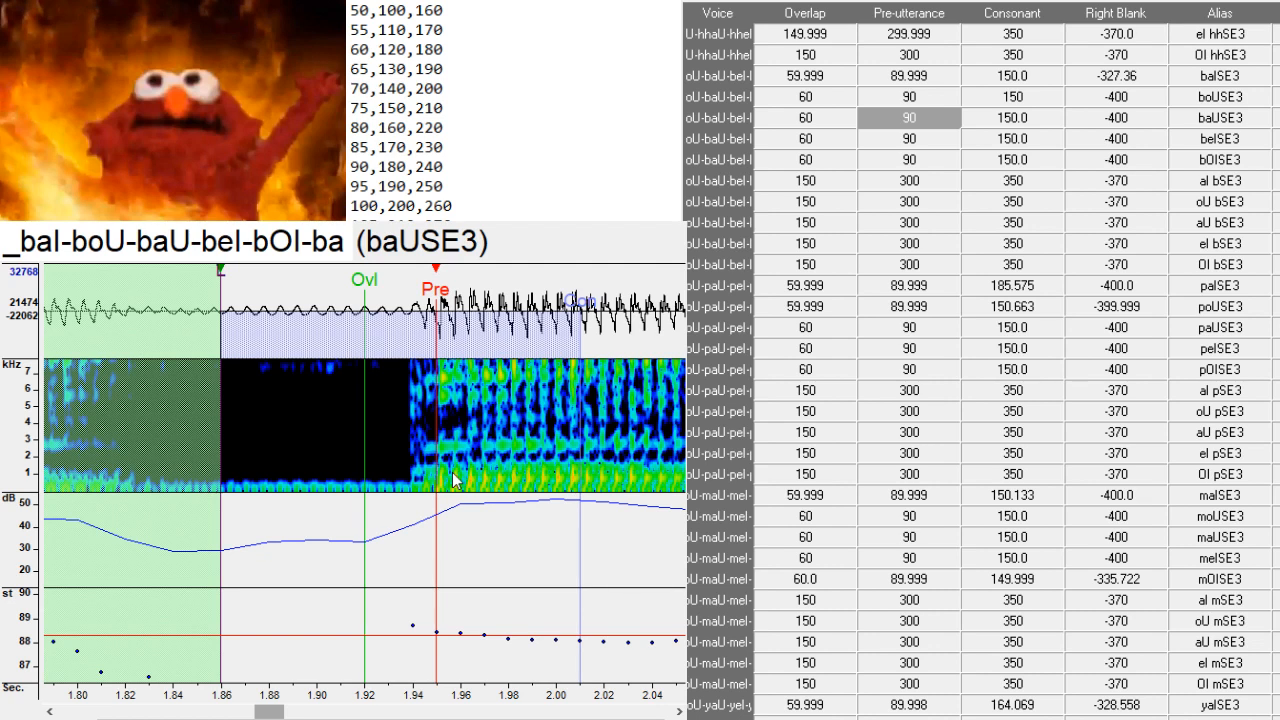
key("Down")
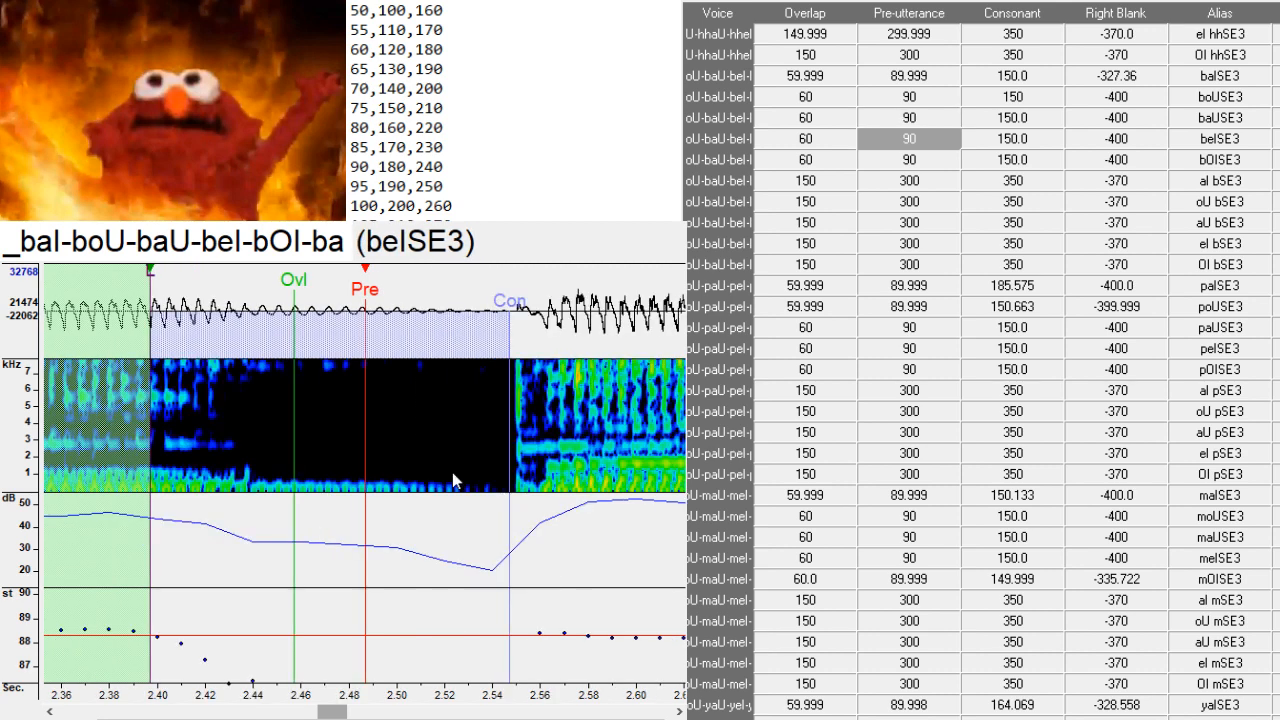
left_click(544, 478)
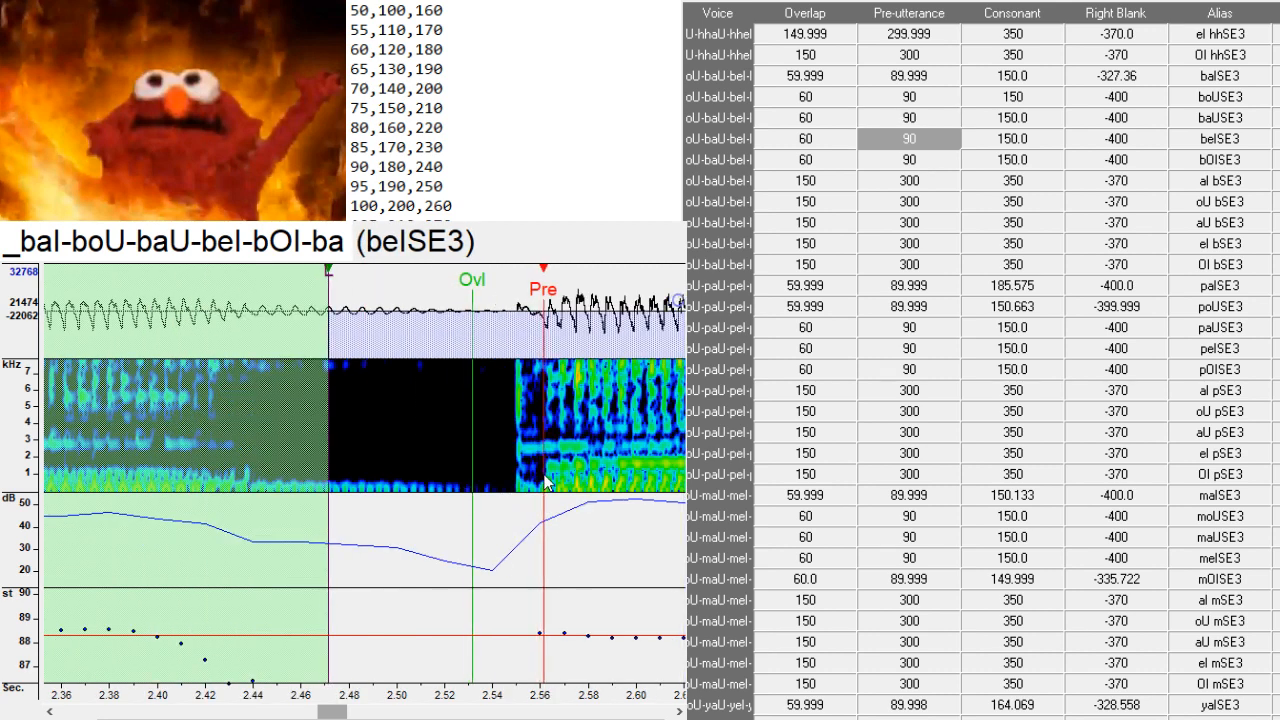
left_click(353, 710)
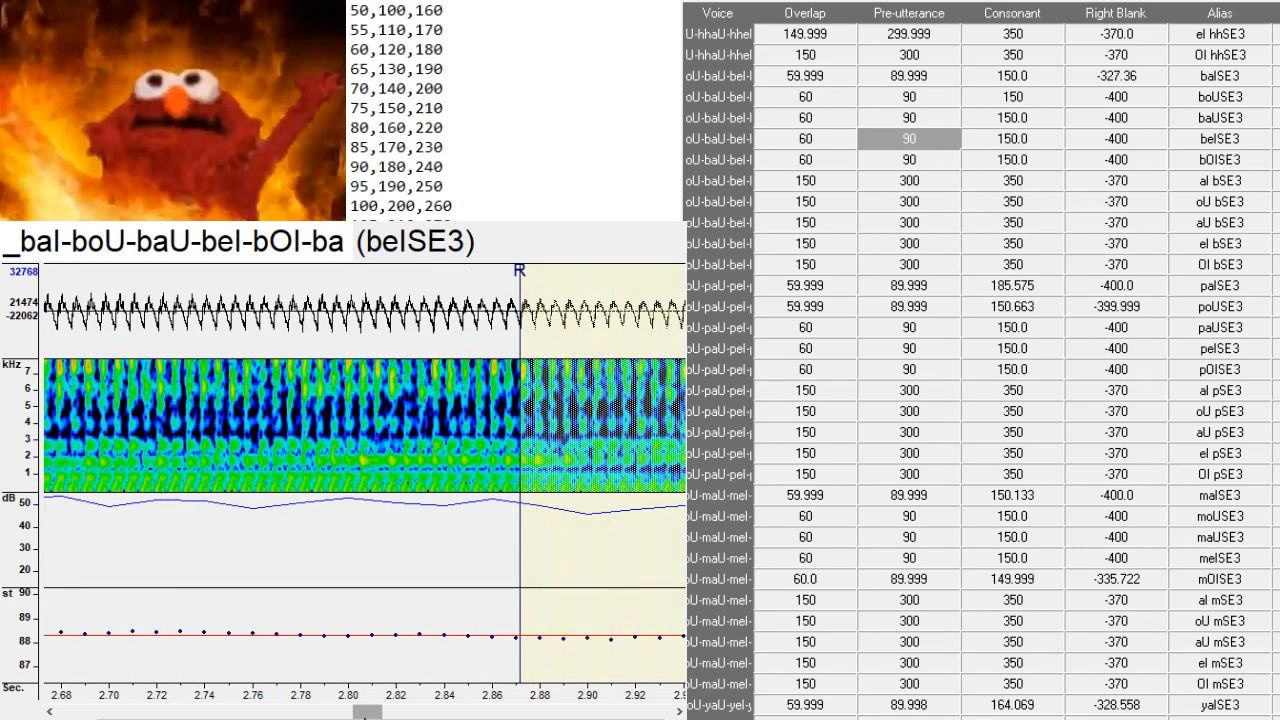
- Set bOISE3 to overlap 35, preutterance 70 and consonant 130, and align its preutterance with the vowel onset at about 3.11 s
key("Down")
left_click_drag(365, 530, 452, 510)
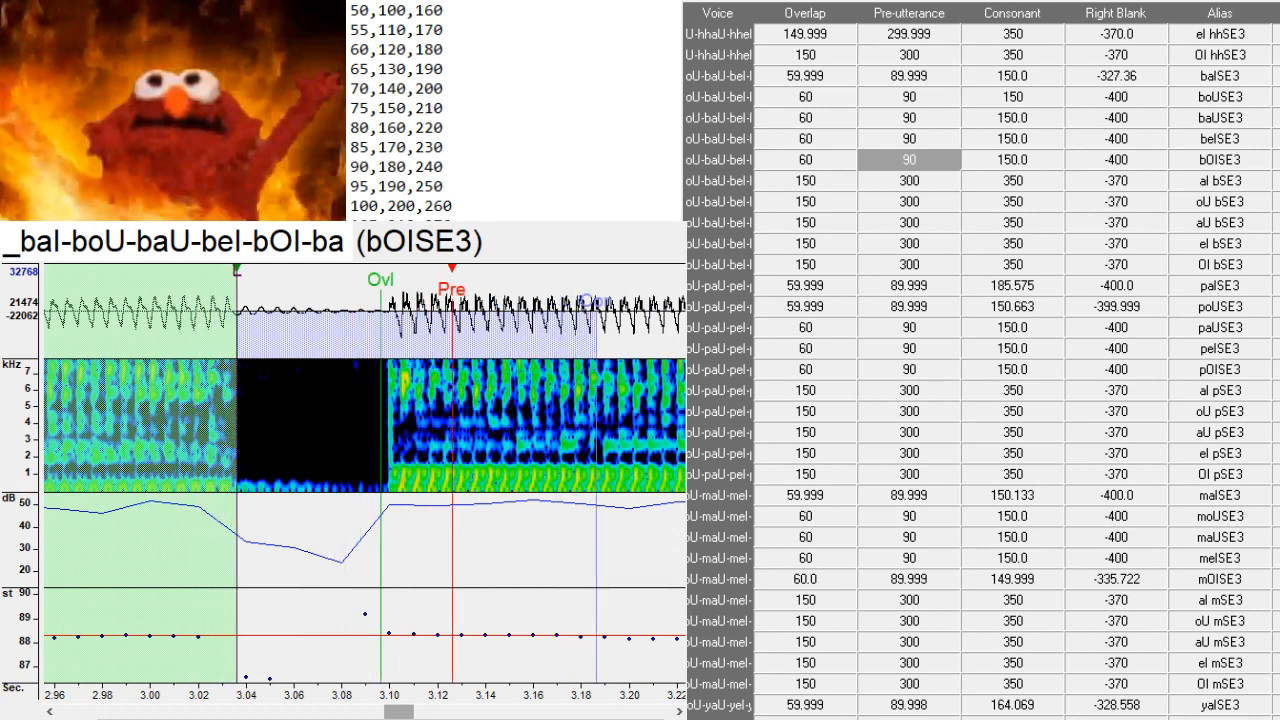
scroll(422, 157, "up", 3)
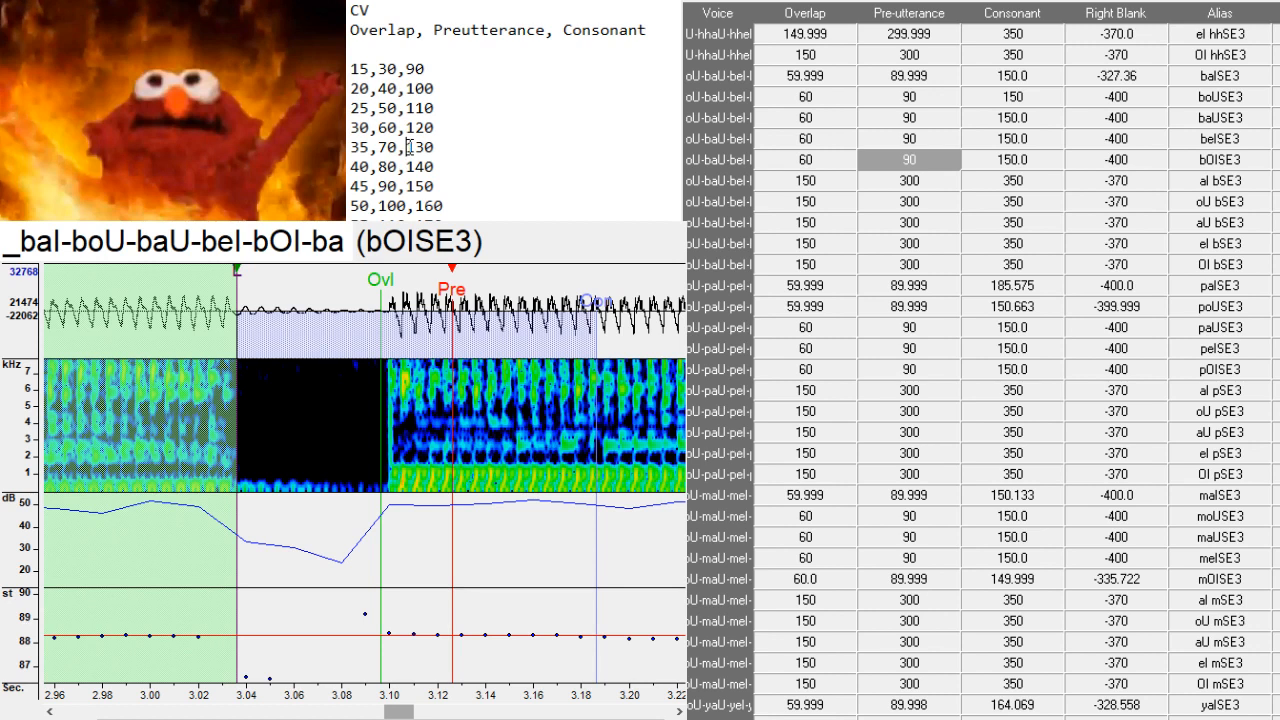
double_click(405, 156)
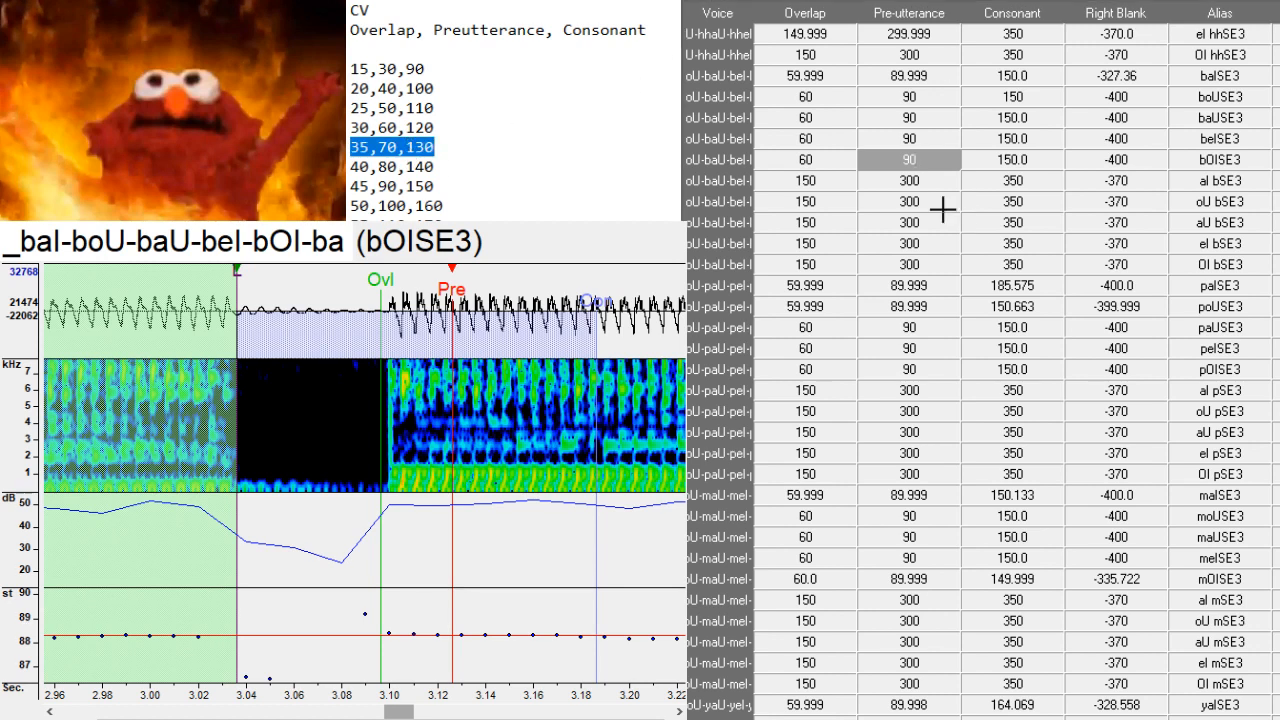
left_click(836, 162)
left_click_drag(955, 170, 984, 168)
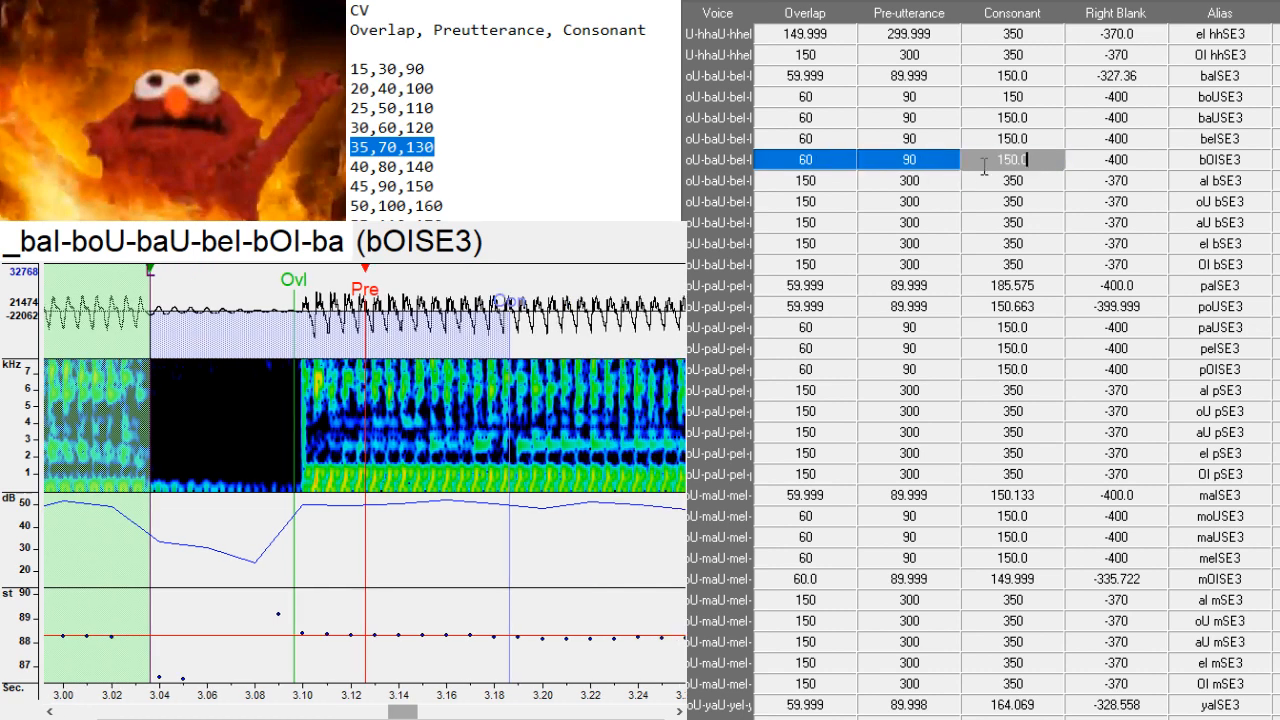
type("35\t70\t130")
left_click_drag(319, 484, 325, 484)
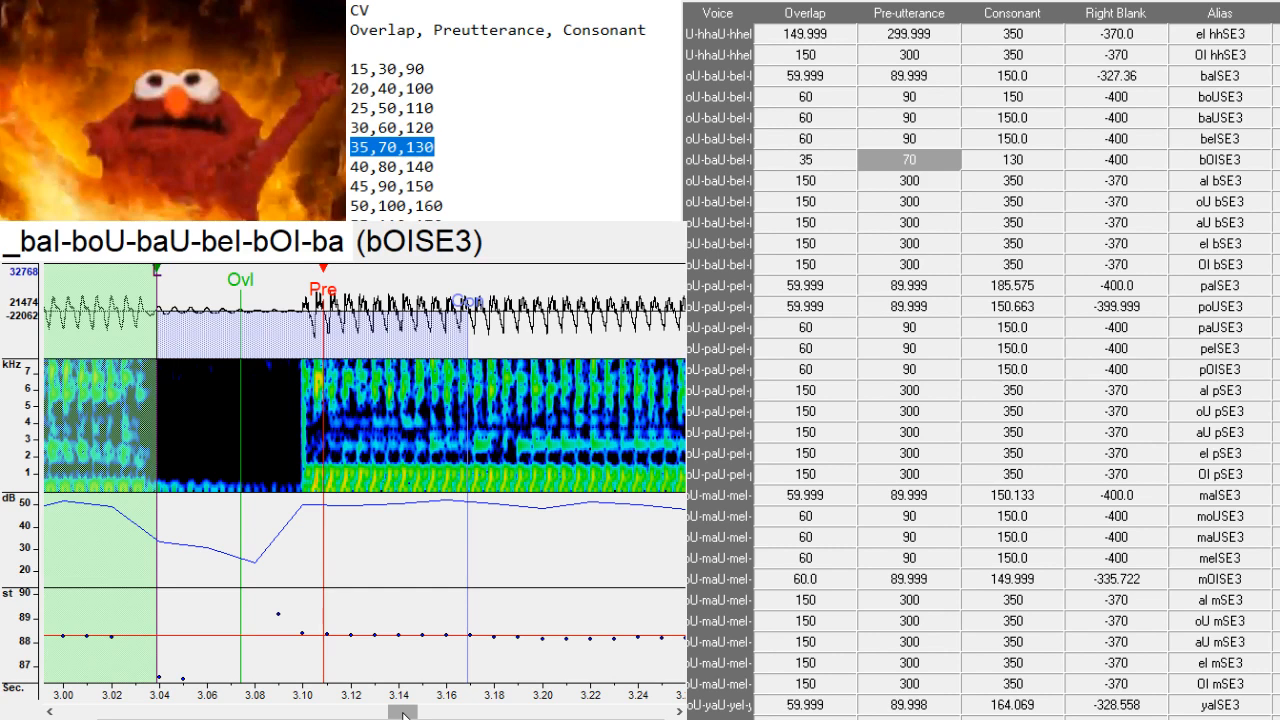
left_click_drag(404, 713, 438, 713)
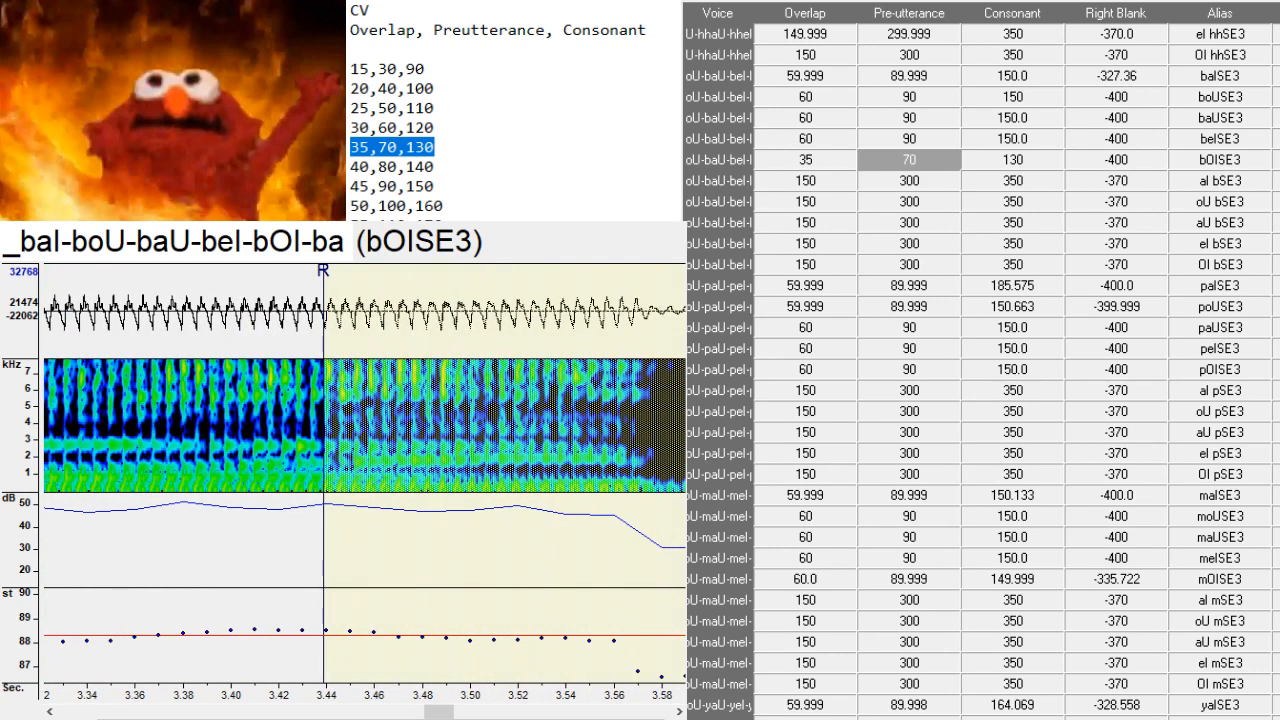
- Move the preutterances of aI bSE3, oU bSE3 and aU bSE3 to the starts of the b closures at about 1.22, 1.82 and 2.44 s
key("Down")
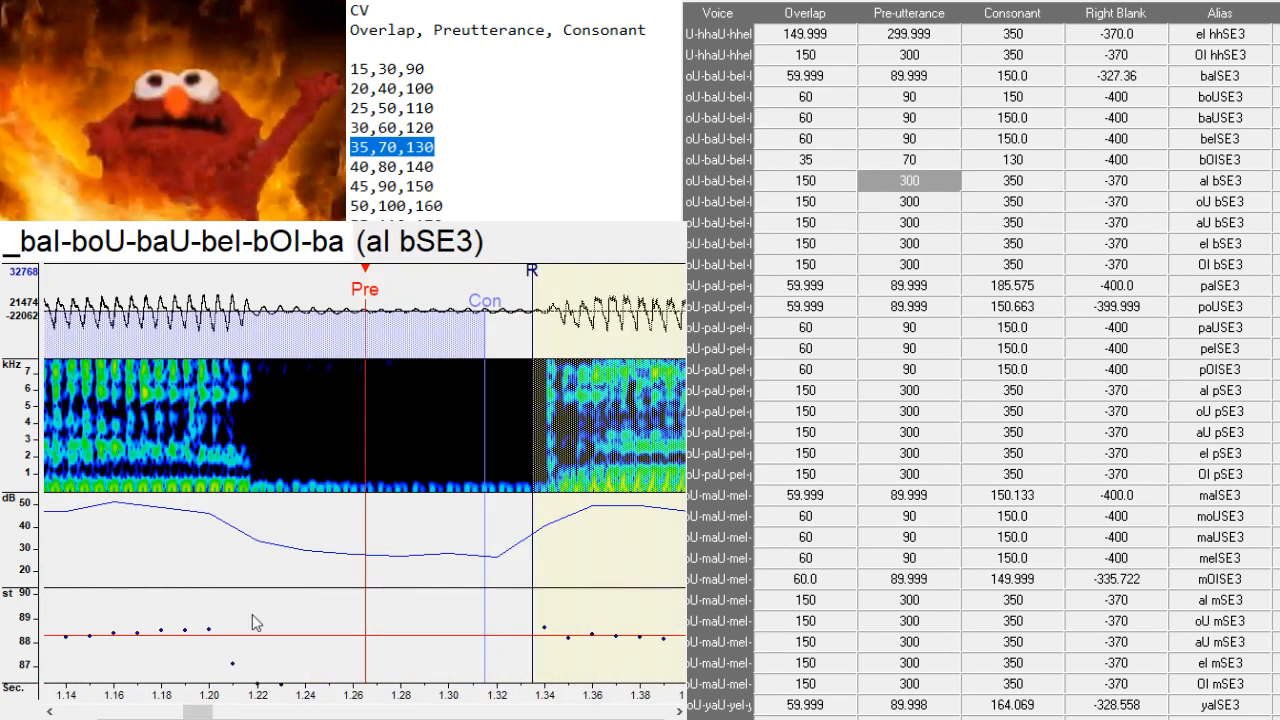
left_click(253, 484)
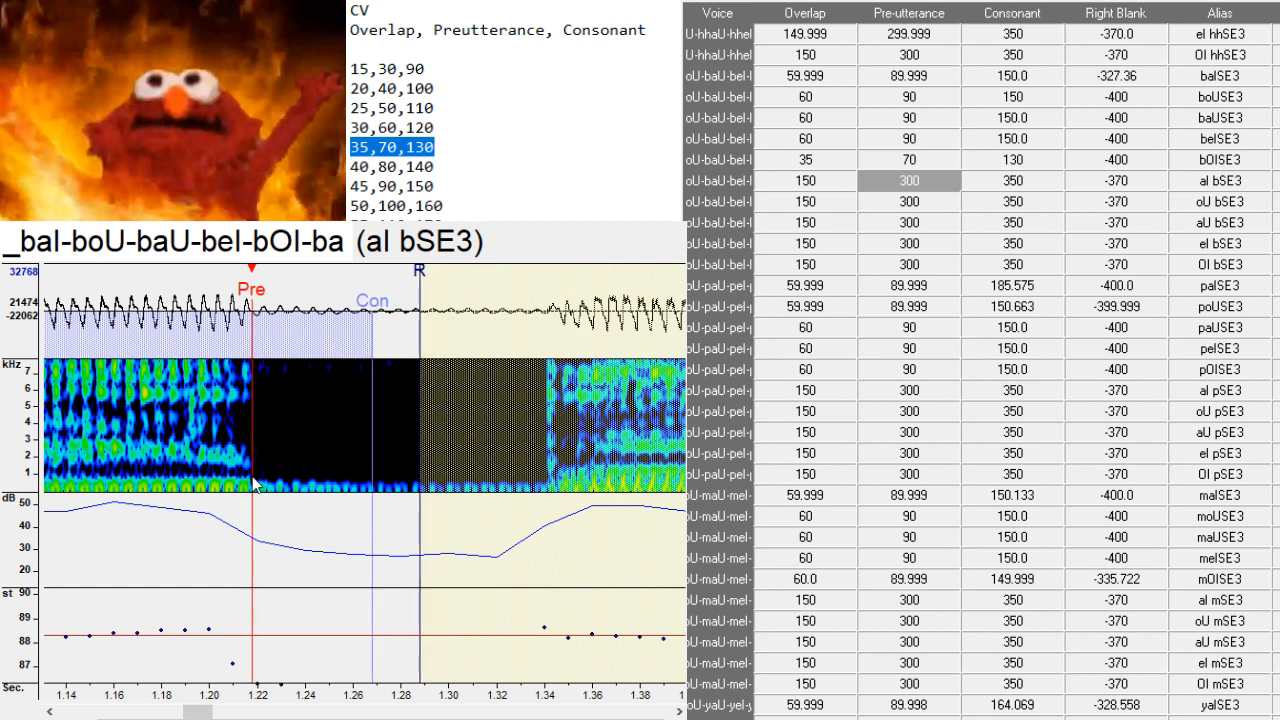
key("Down")
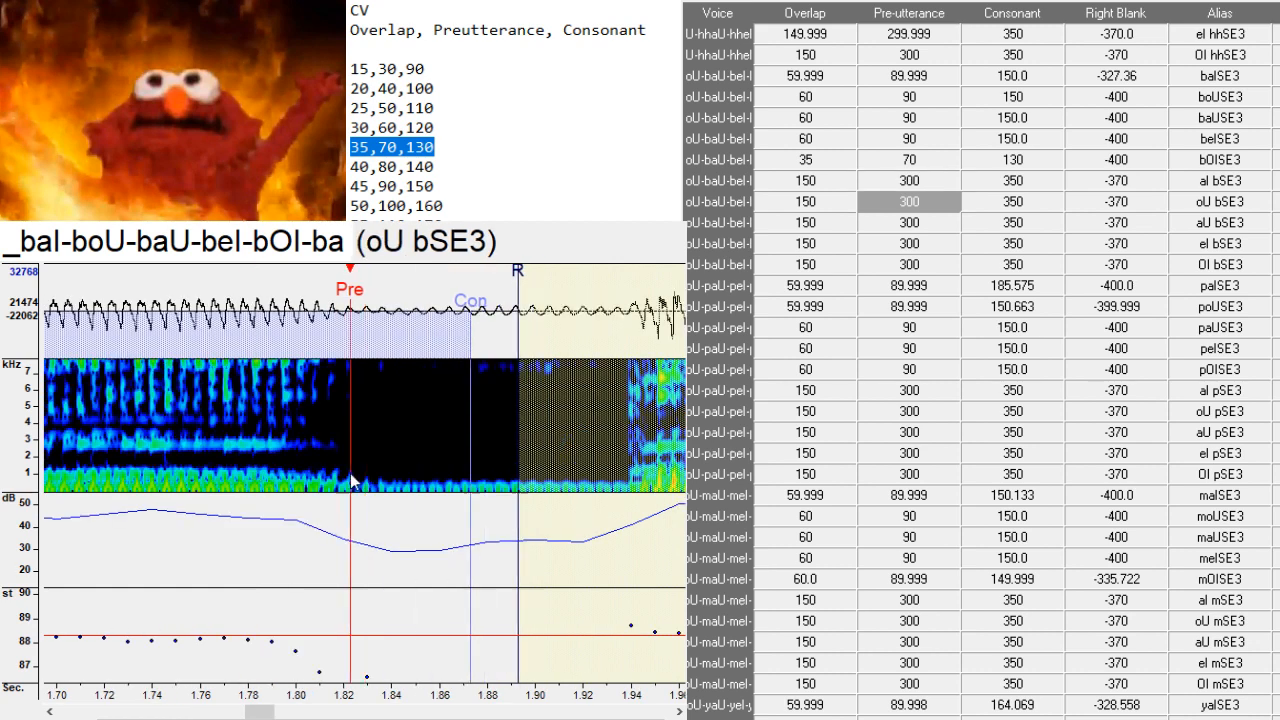
key("Down")
left_click(520, 485)
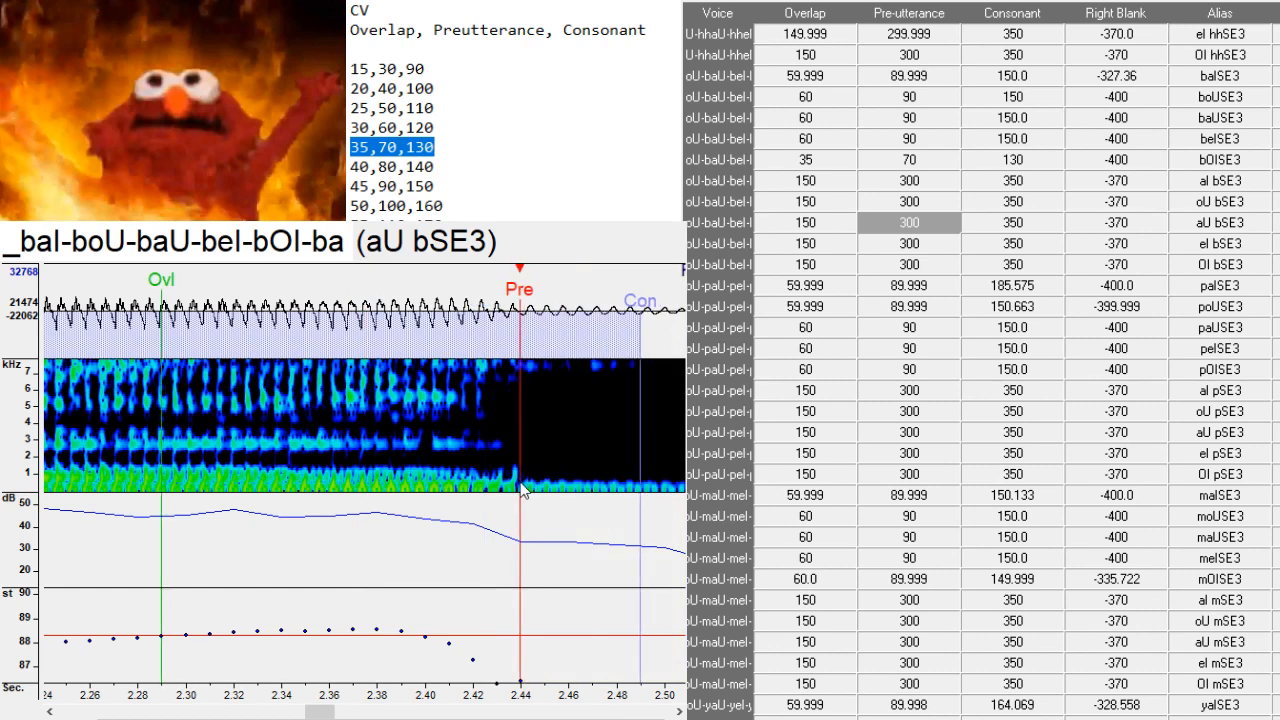
left_click_drag(520, 485, 518, 487)
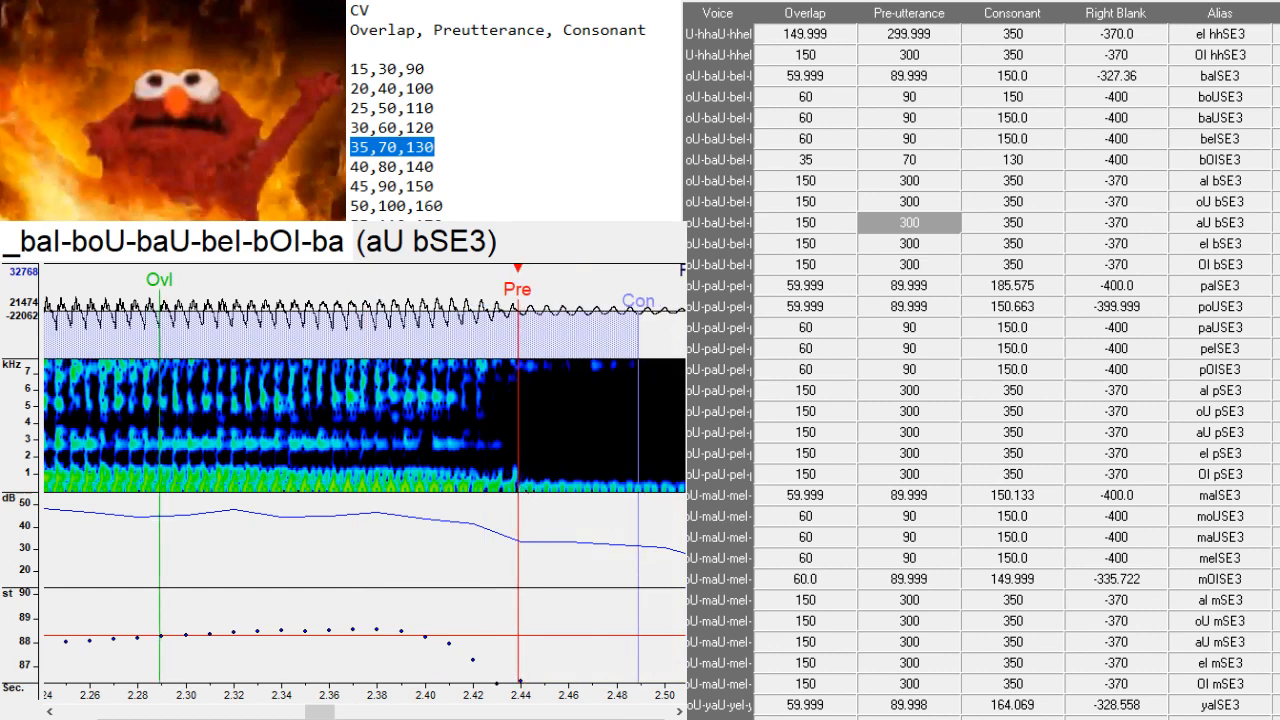
left_click_drag(324, 716, 300, 717)
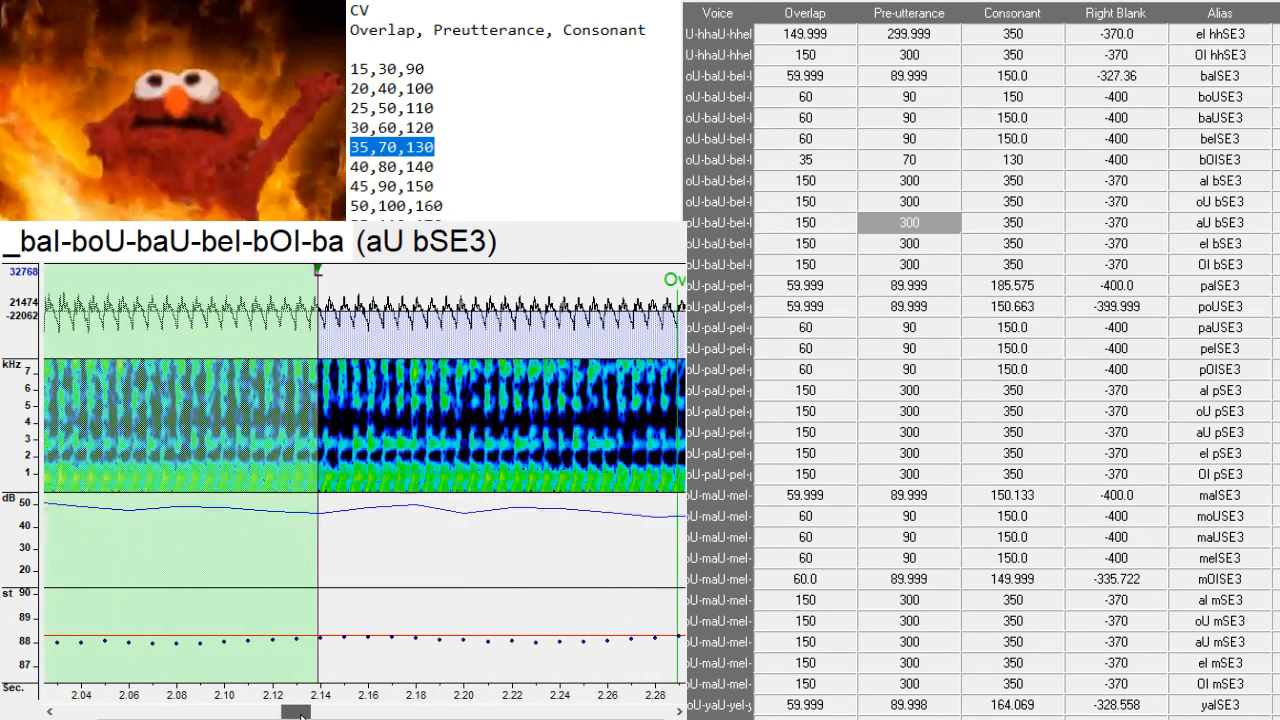
- Move eI bSE3's preutterance to the b closure at about 3.04 s and shorten its consonant to about 325 and right blank to about -347
key("Down")
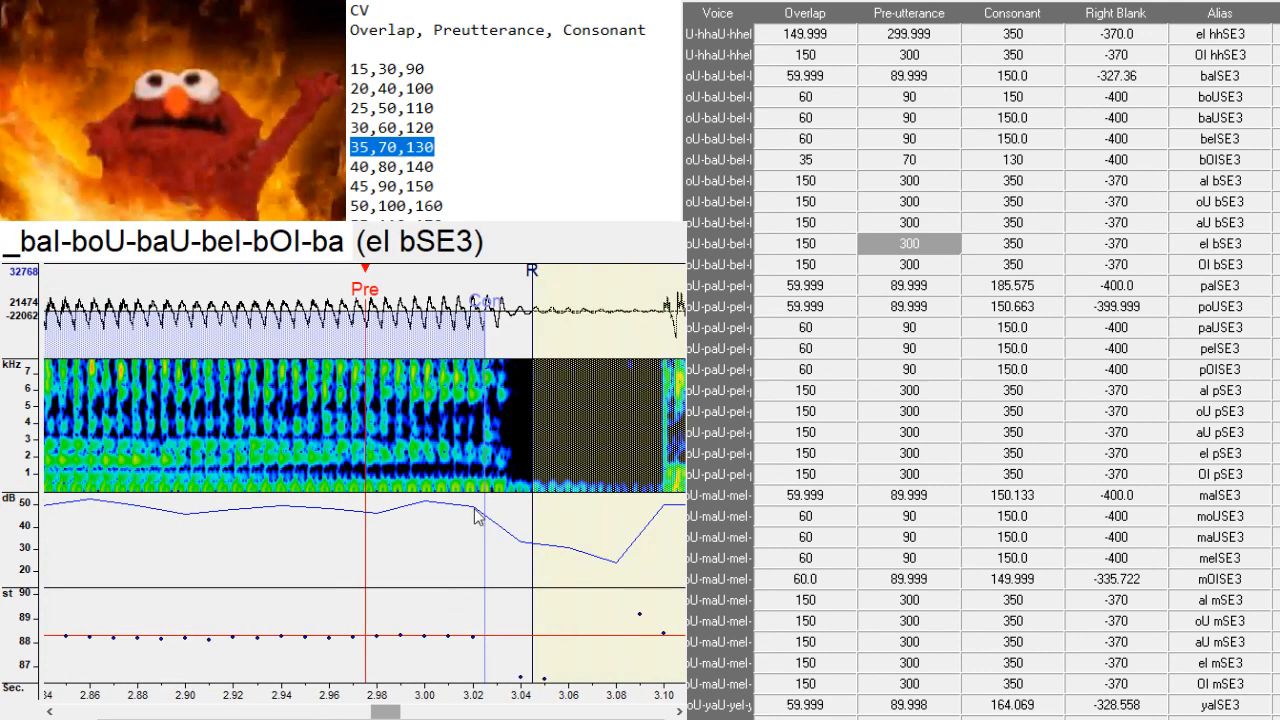
left_click(509, 487)
left_click(480, 708)
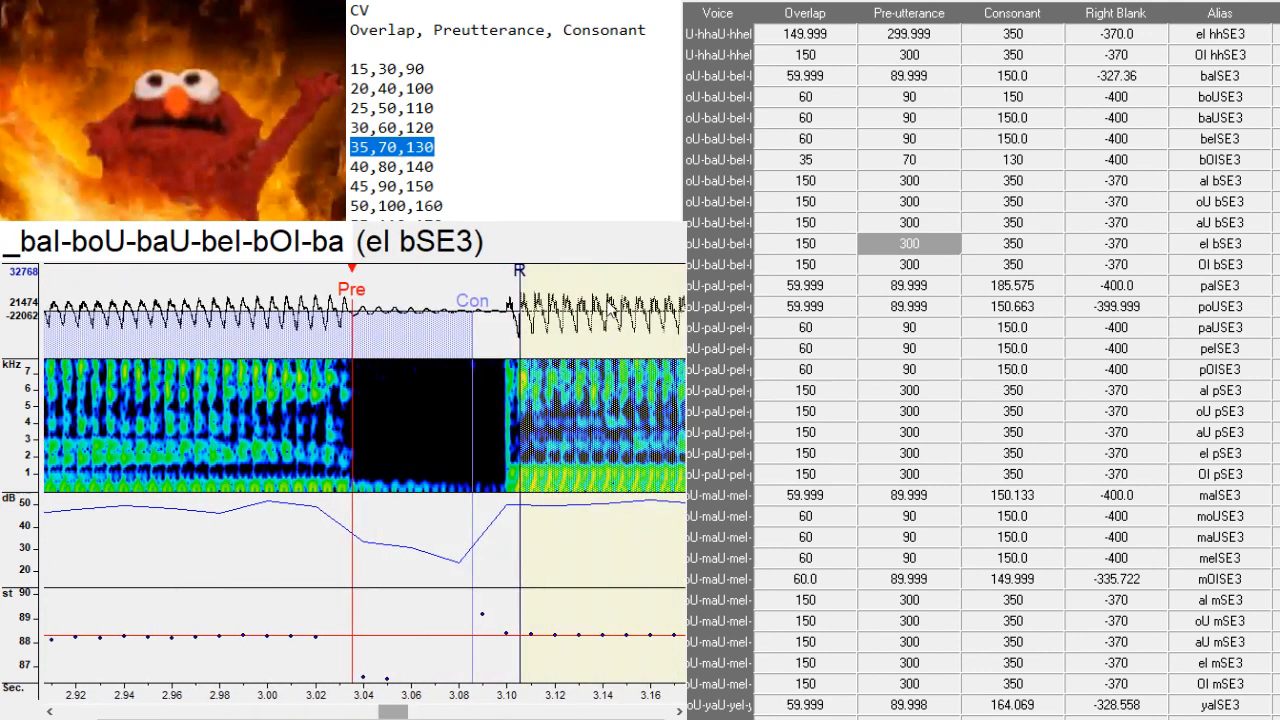
left_click_drag(521, 350, 466, 383)
- Move OI bSE3's preutterance back to the start of the b closure at about 3.58 s
key("Down")
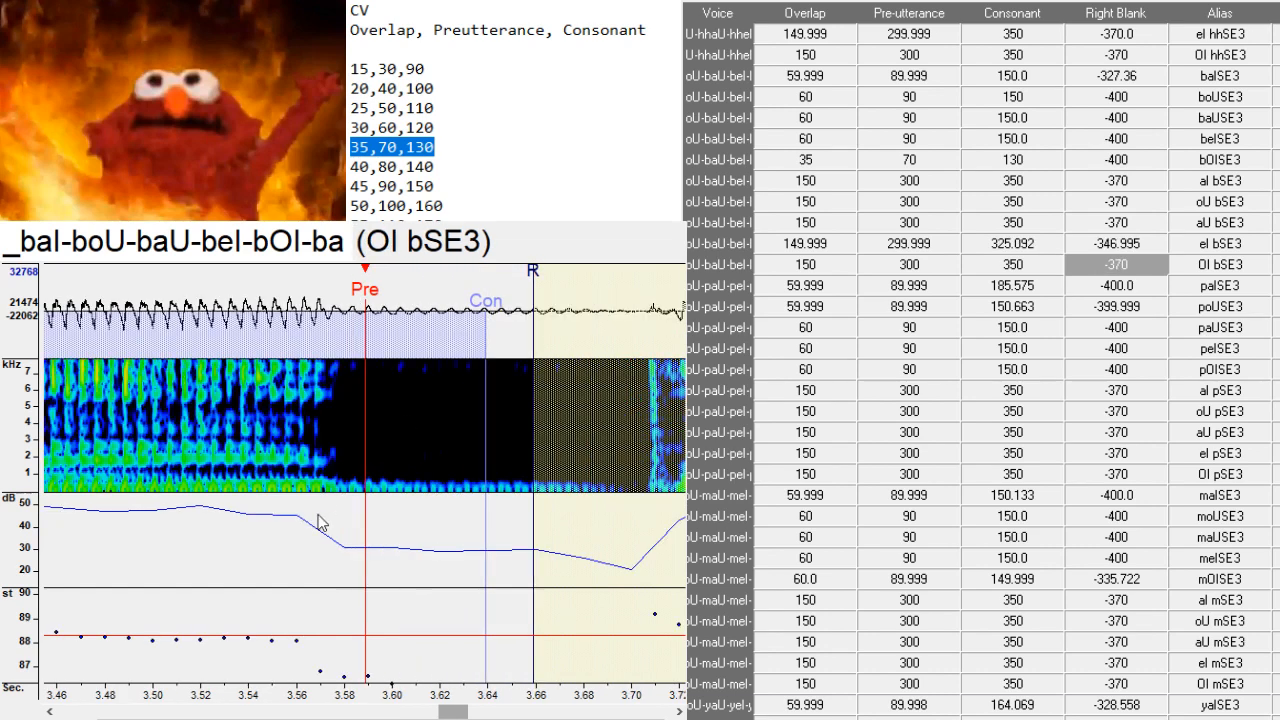
key("Left")
key("Left")
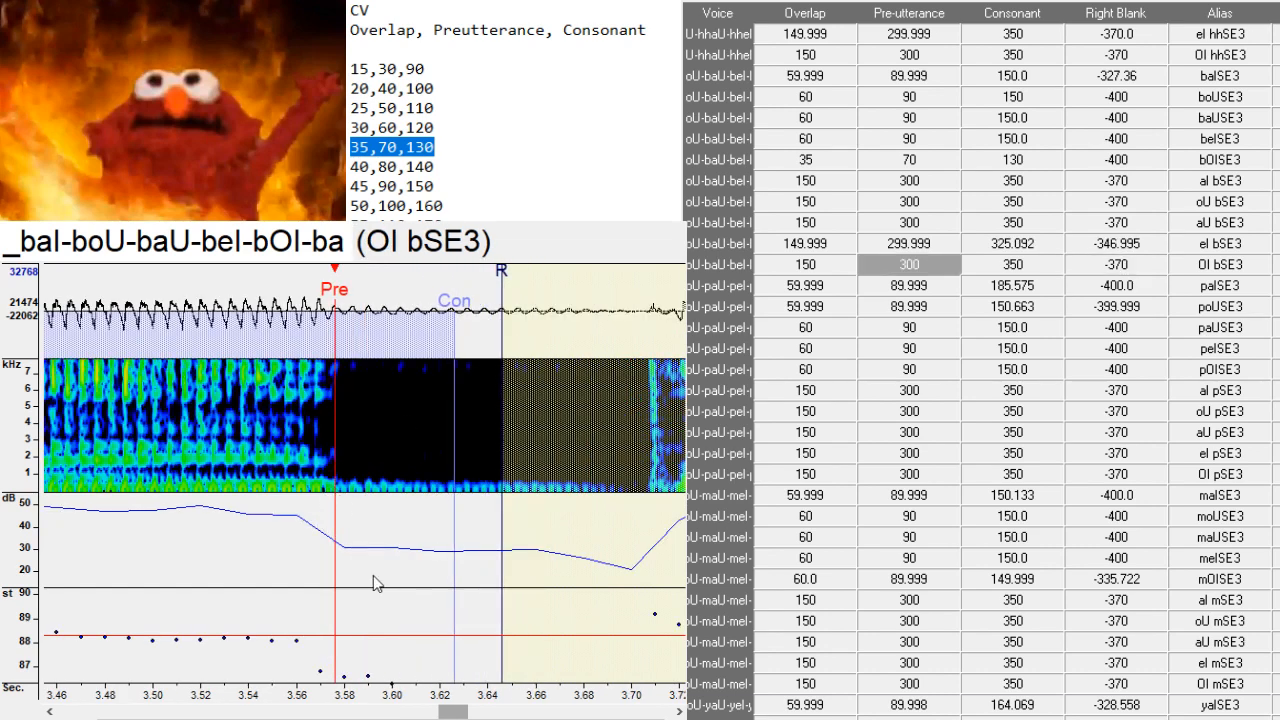
- Align the preutterances of paISE3 and poUSE3 with their vowel onsets at about 0.73 s and 1.36 s, and check poUSE3's right blank
key("Down")
left_click_drag(322, 491, 293, 489)
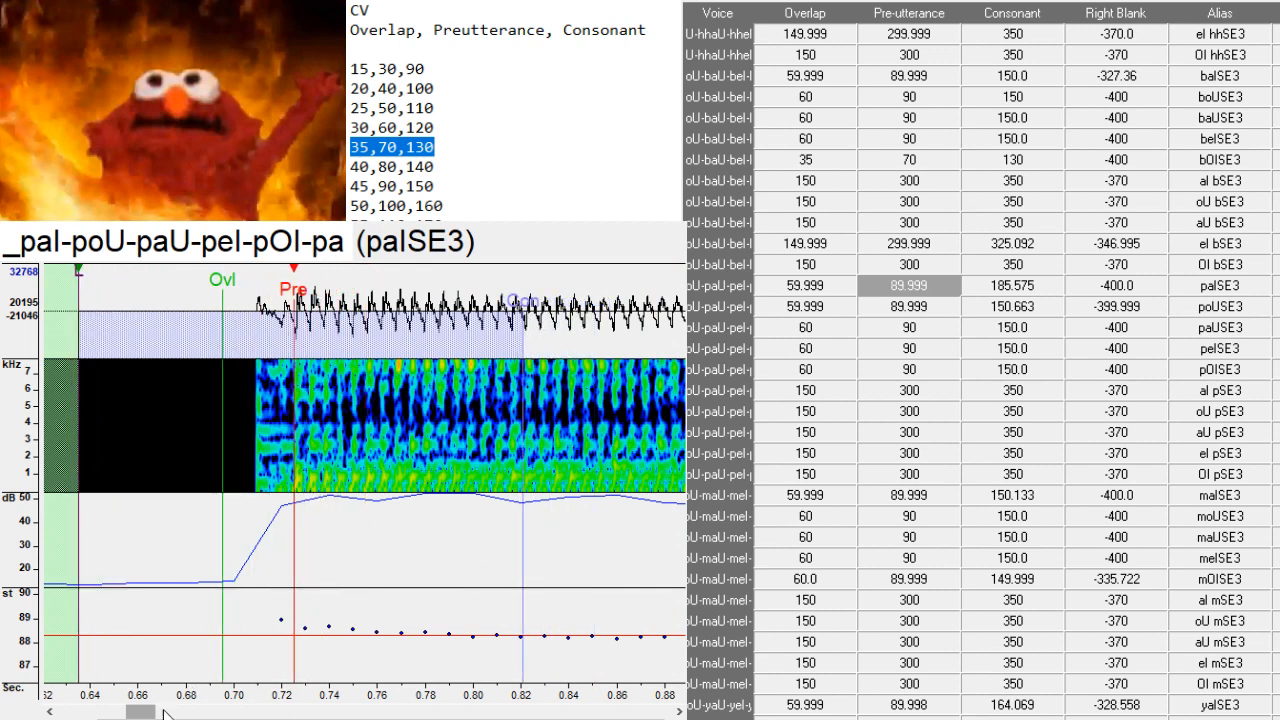
key("Down")
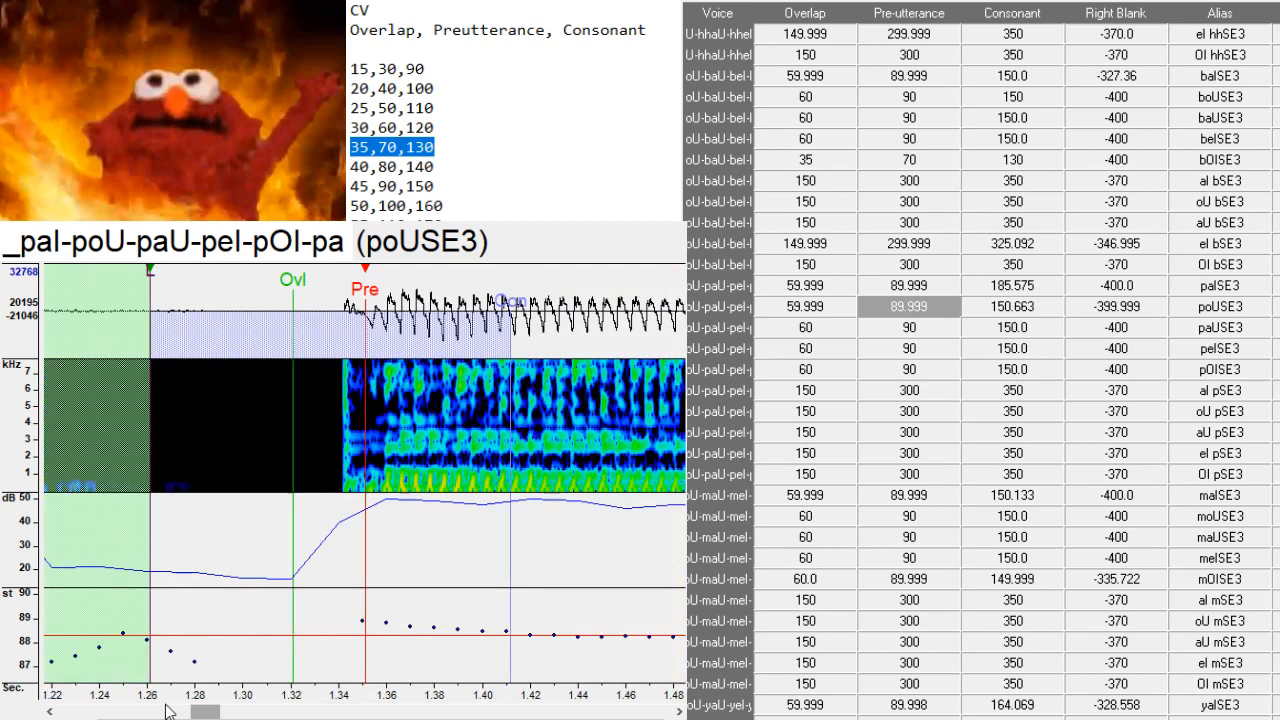
left_click_drag(366, 508, 380, 505)
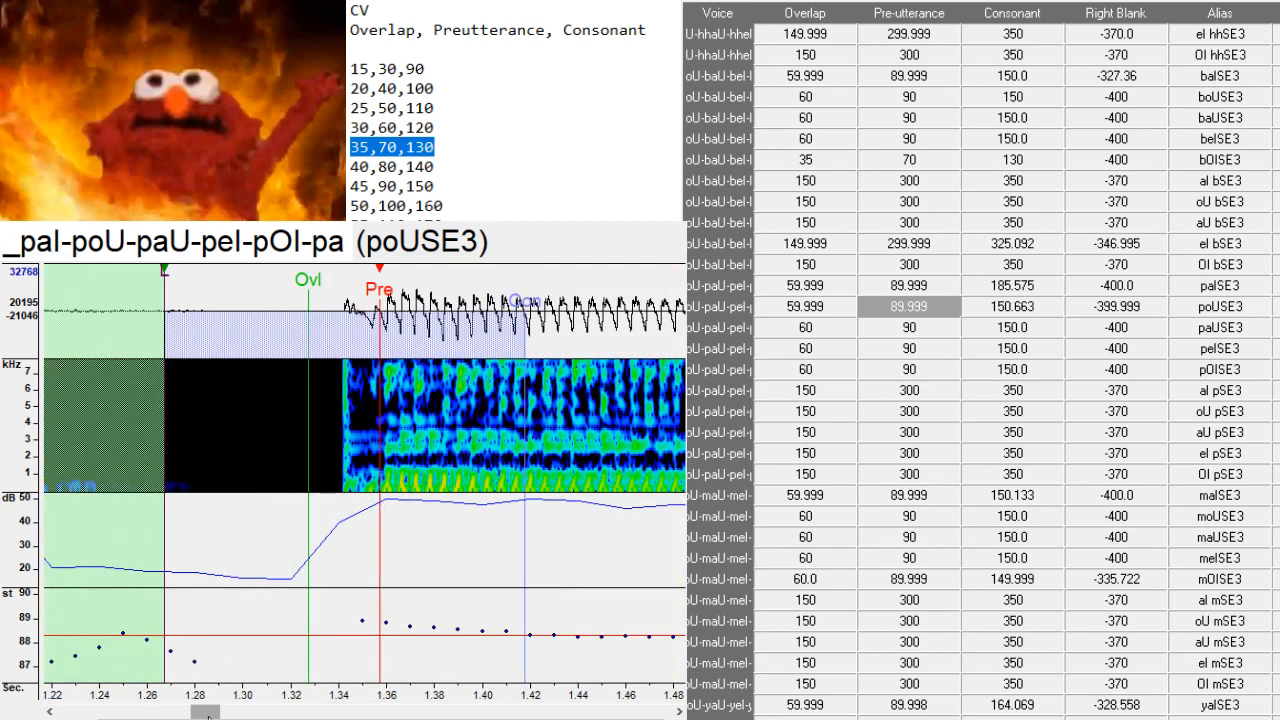
left_click_drag(208, 714, 230, 713)
- Align the preutterances of paUSE3 and peISE3 with their vowel onsets, paUSE3's at about 1.95 s, and check the right blanks
key("Down")
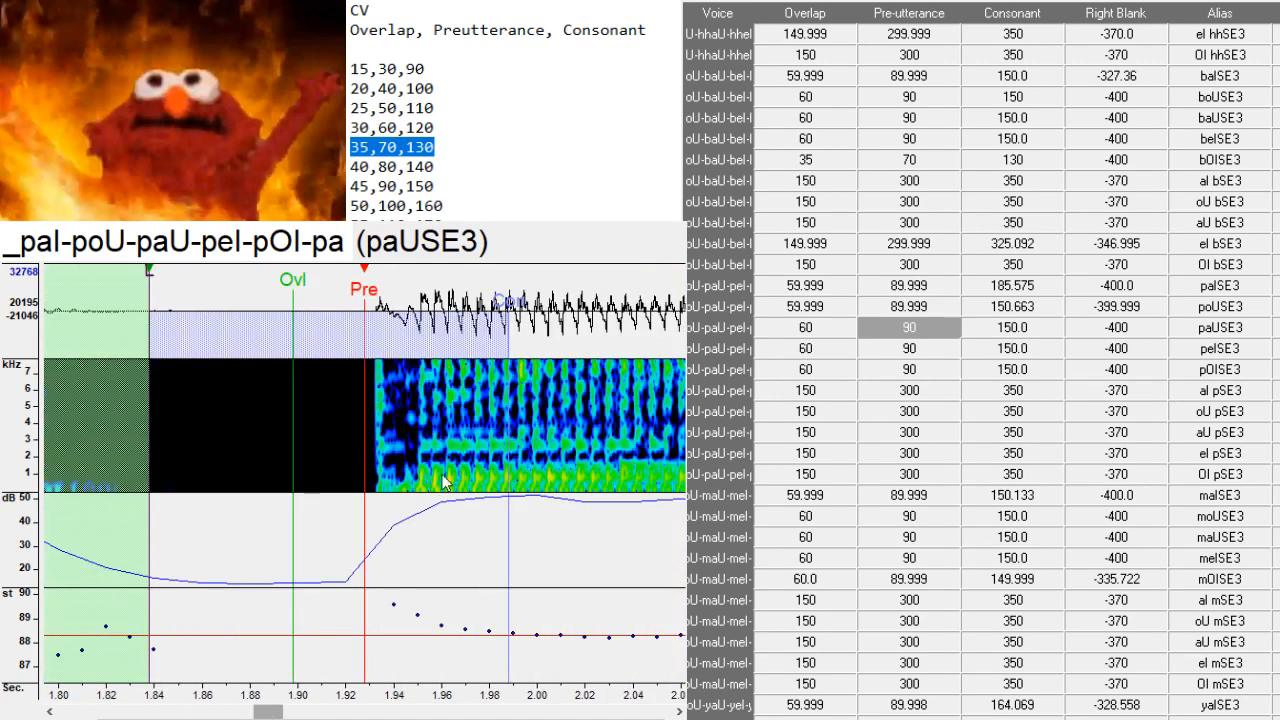
left_click(414, 465)
left_click_drag(266, 716, 358, 716)
key("Down")
left_click(455, 512)
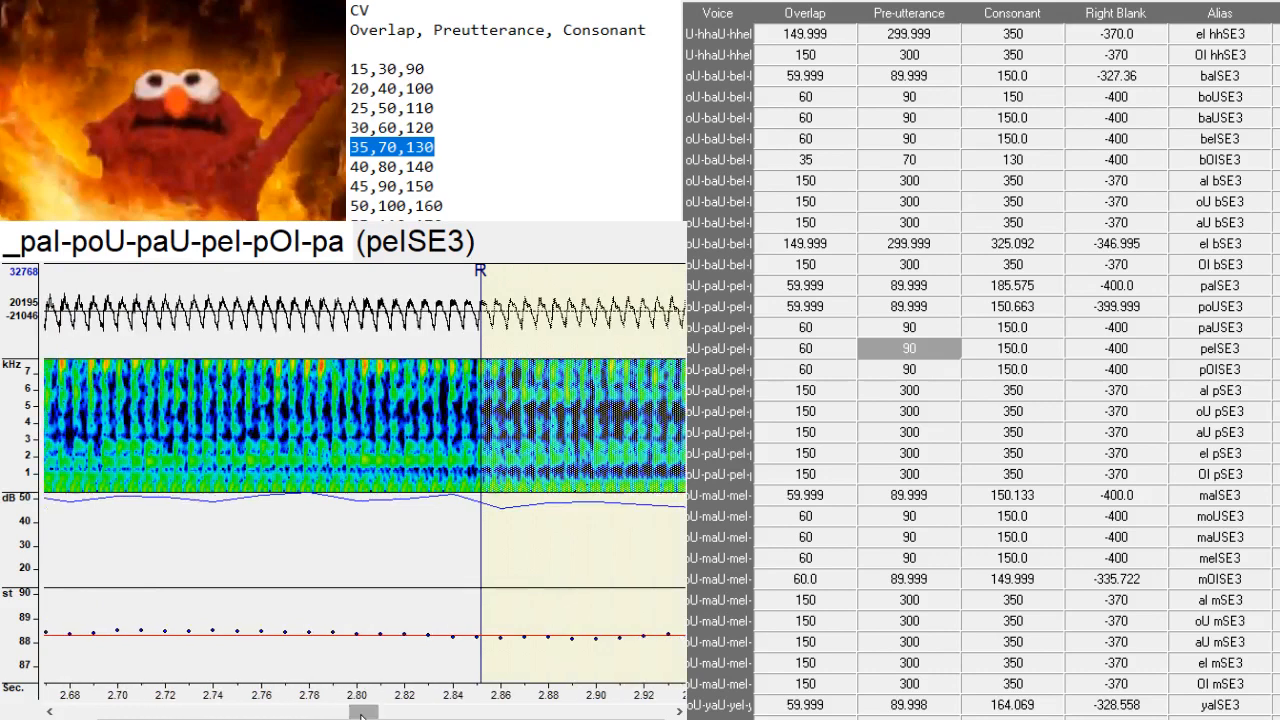
- Align pOISE3's preutterance with the vowel onset at about 3.16 s and check its right blank
key("Down")
left_click(472, 478)
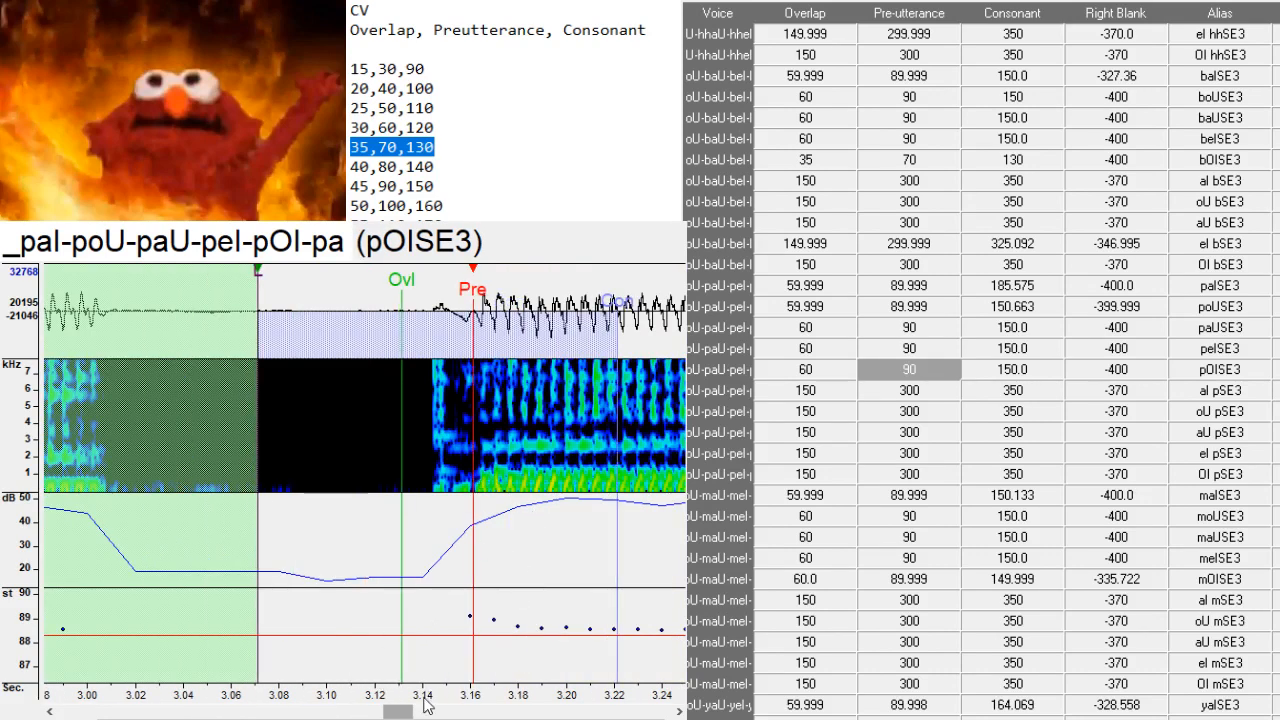
left_click_drag(400, 712, 426, 712)
- Move the preutterances of aI pSE3, oU pSE3 and aU pSE3 to the starts of the p closures at about 1.21, 1.80 and 2.37 s
key("Down")
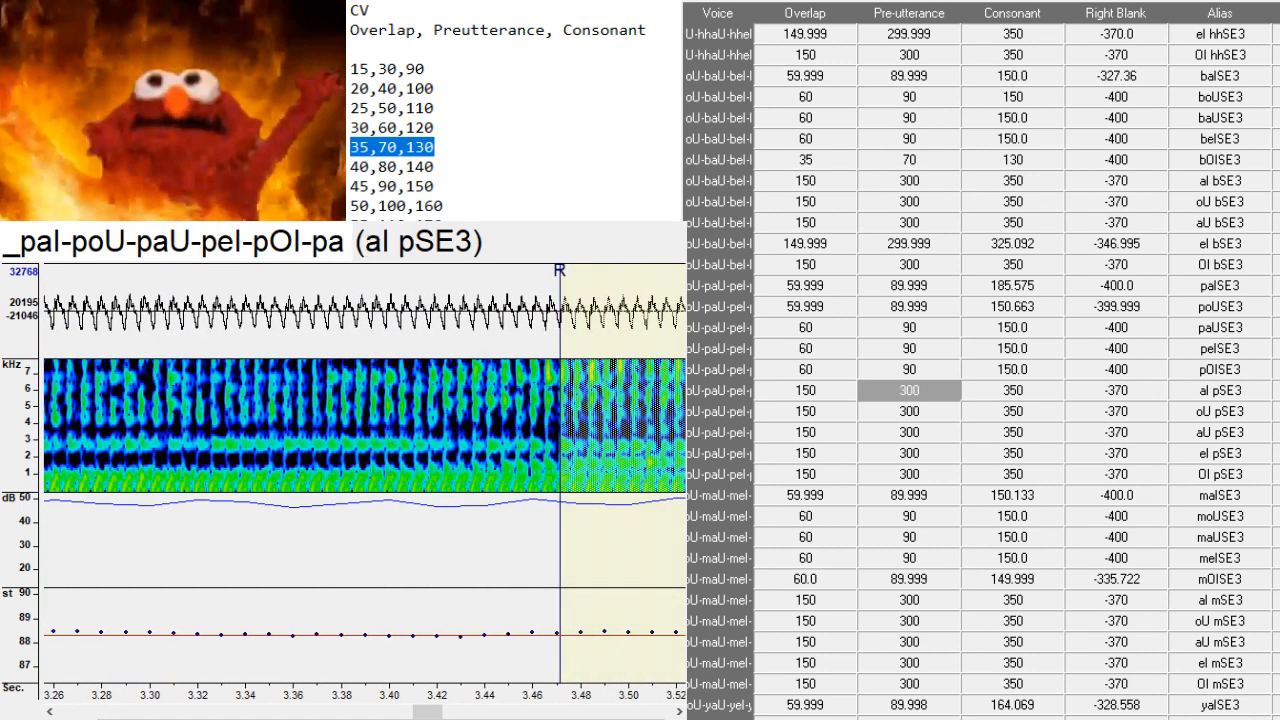
left_click(343, 476)
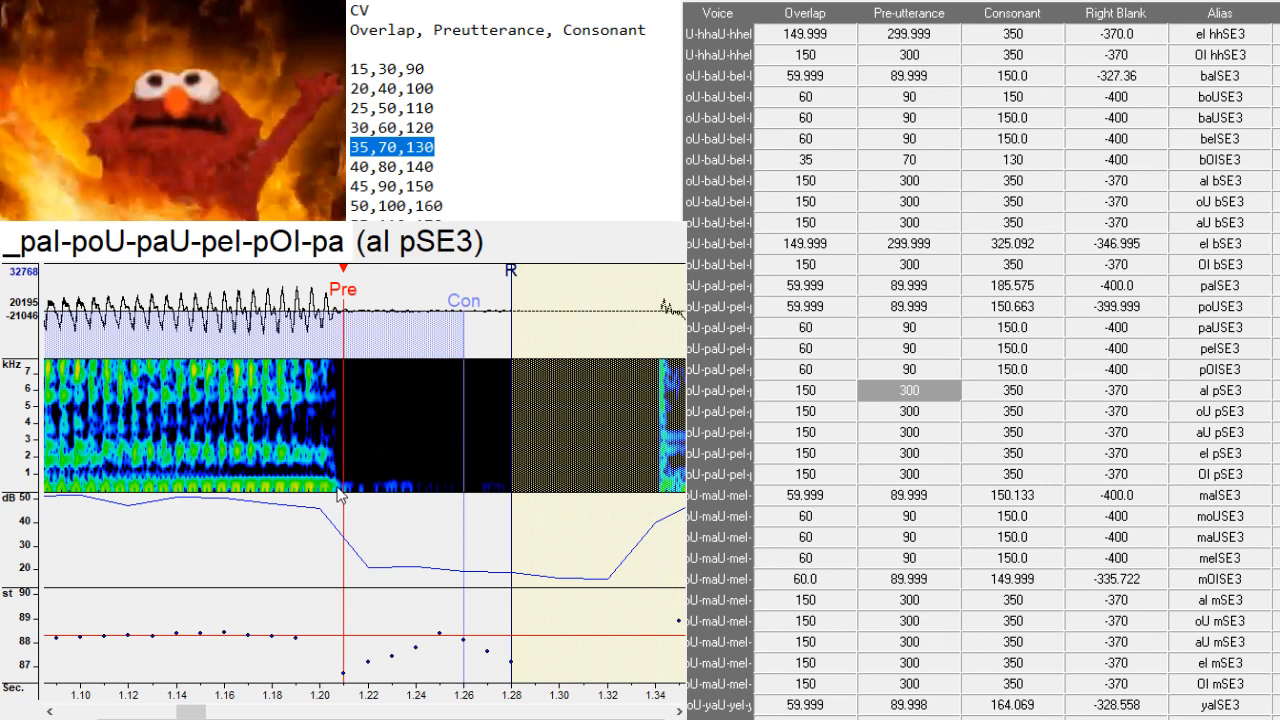
left_click(338, 490)
key("Down")
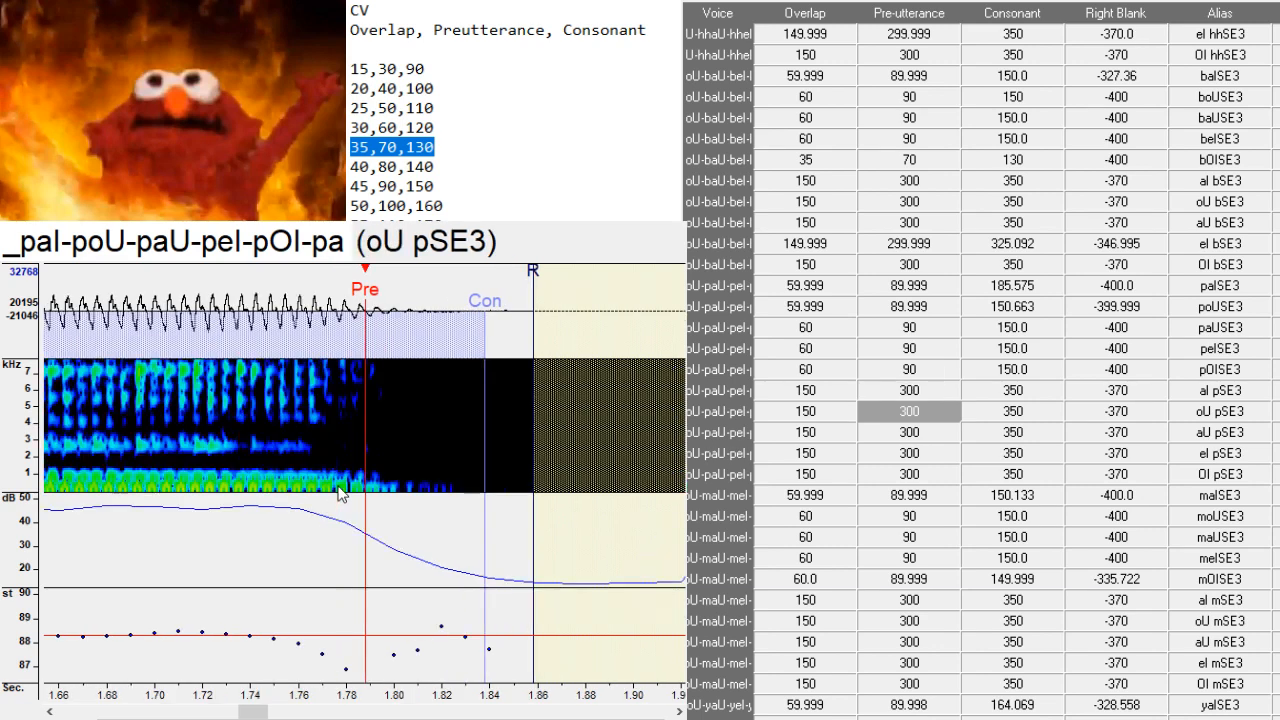
left_click(384, 494)
key("Down")
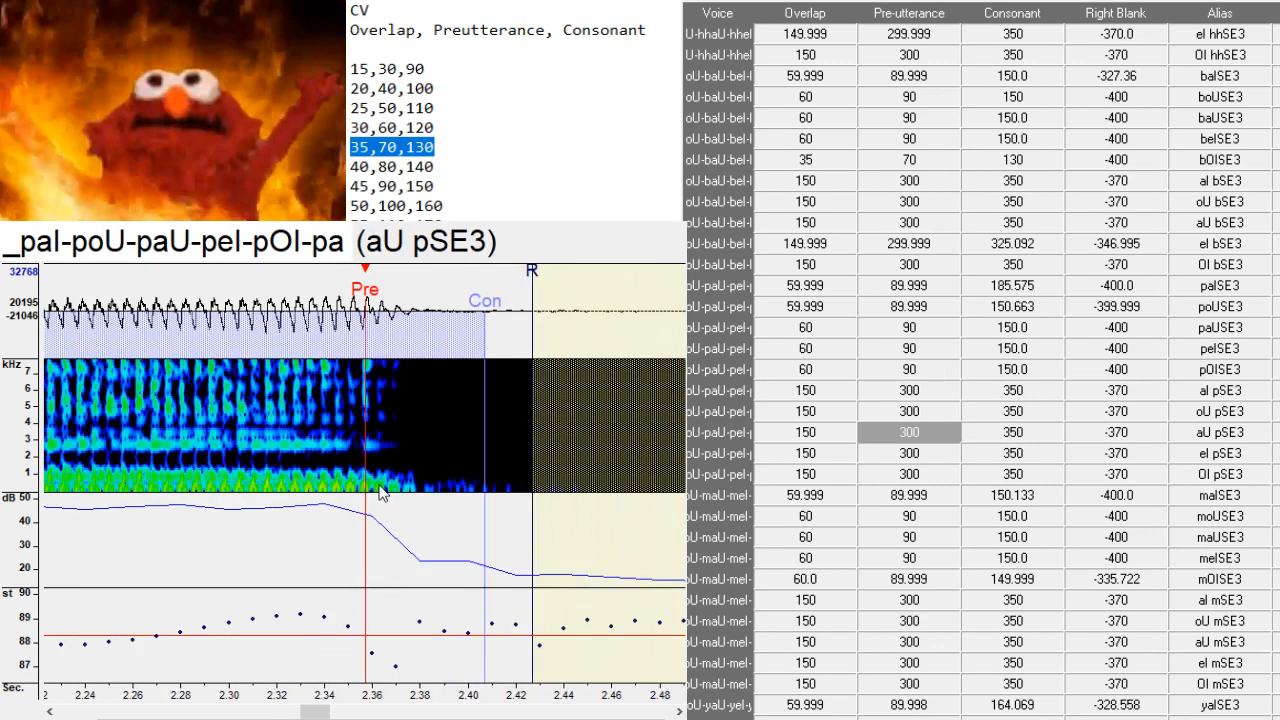
left_click(405, 486)
- Move the preutterances of eI pSE3 and OI pSE3 to the starts of the p closures at about 3.01 s and 3.61 s
key("Down")
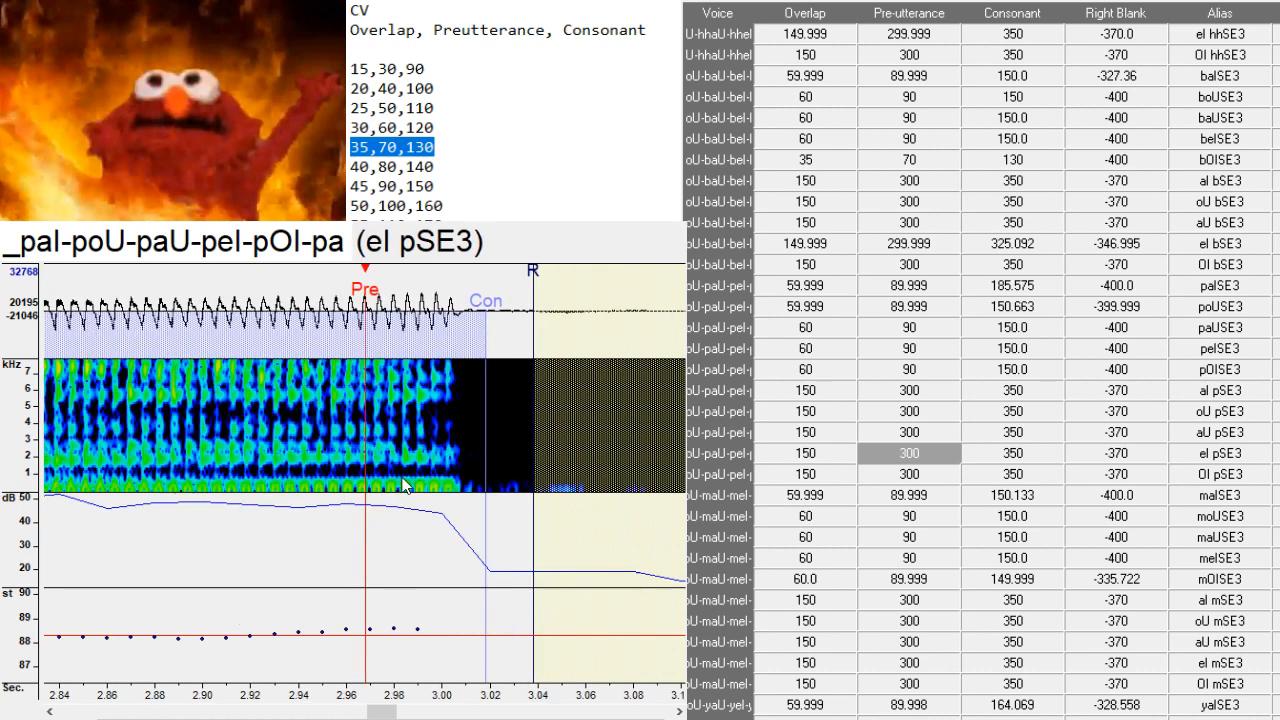
left_click(462, 497)
key("Down")
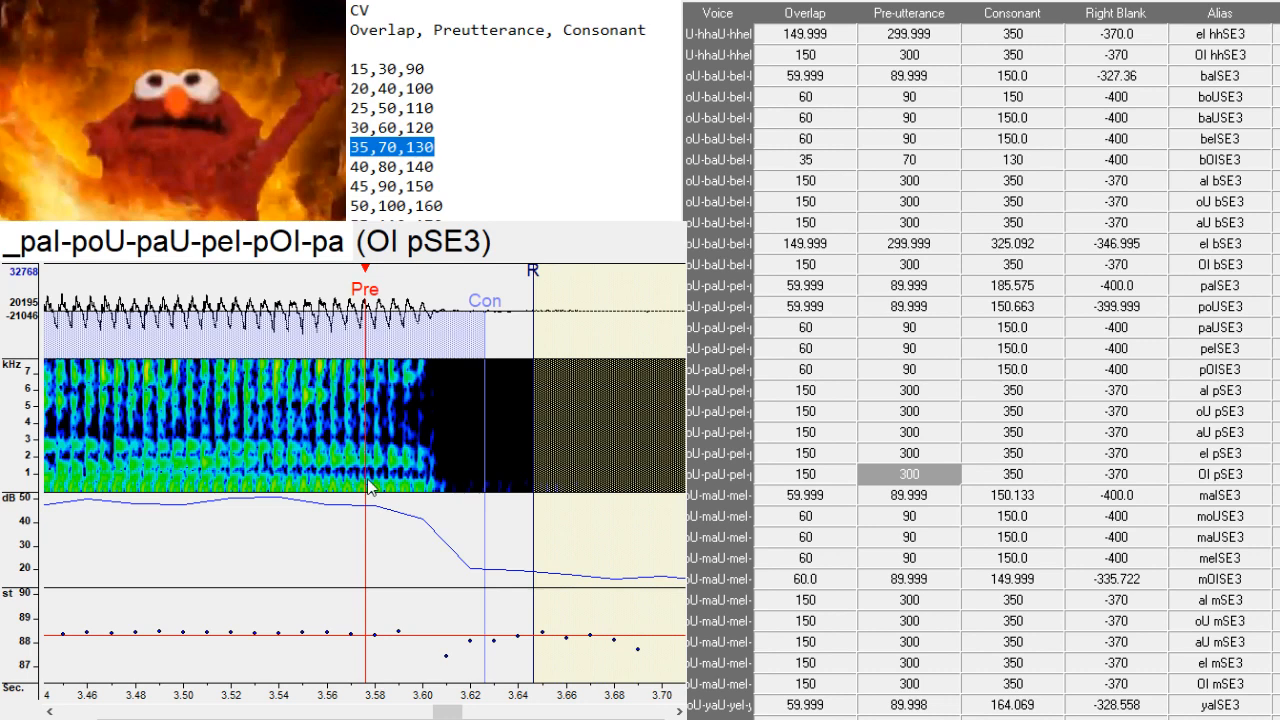
left_click(435, 497)
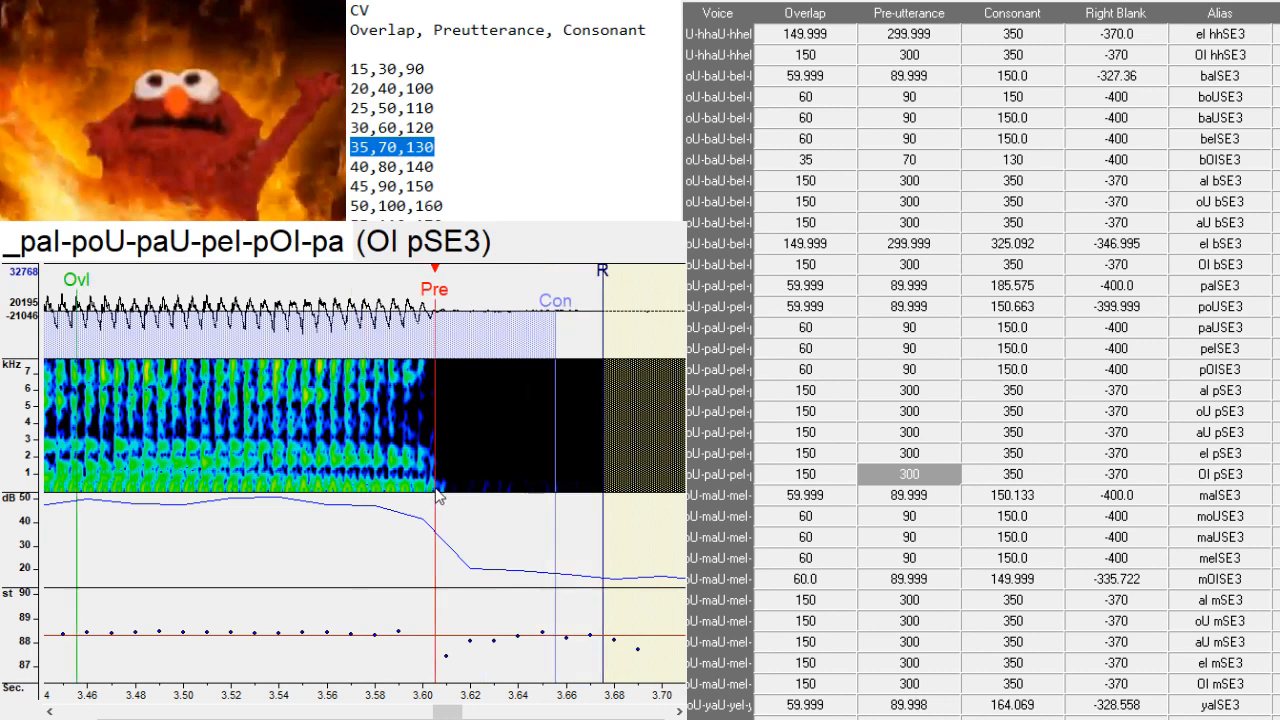
- Align the preutterances of maISE3 and moUSE3 with their vowel onsets at about 0.81 s and 1.40 s
key("Down")
left_click(484, 497)
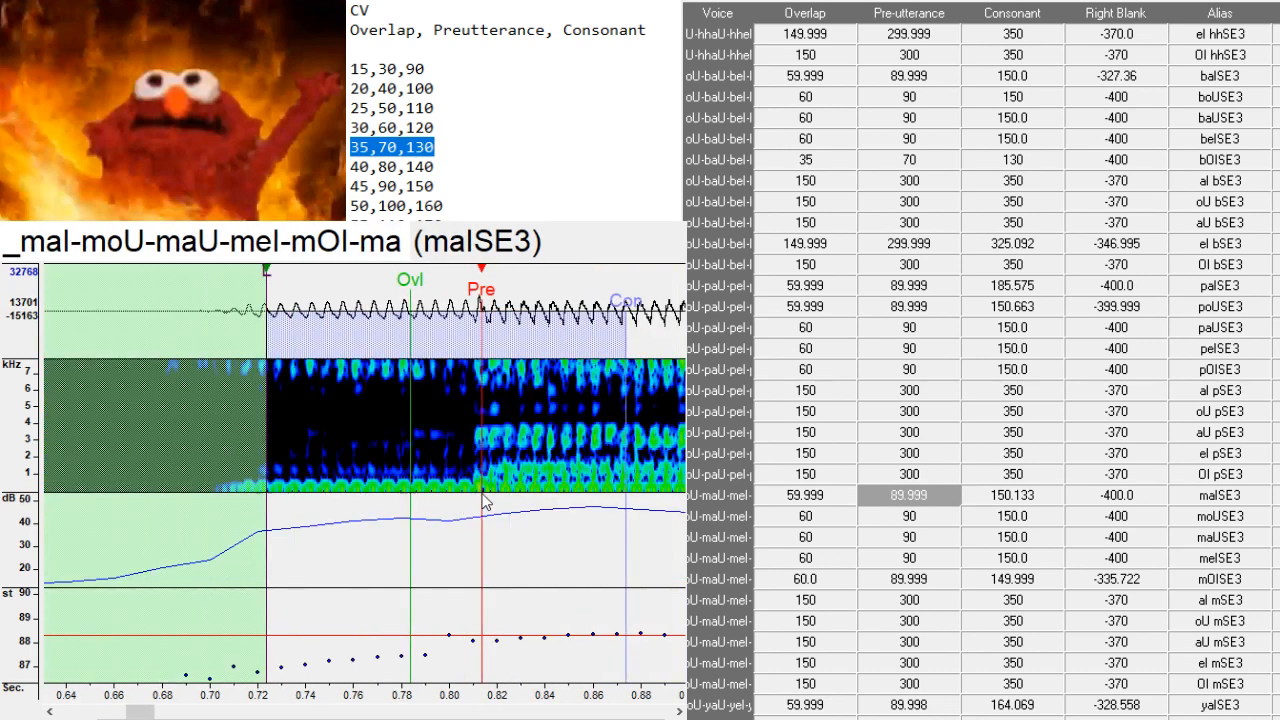
key("Down")
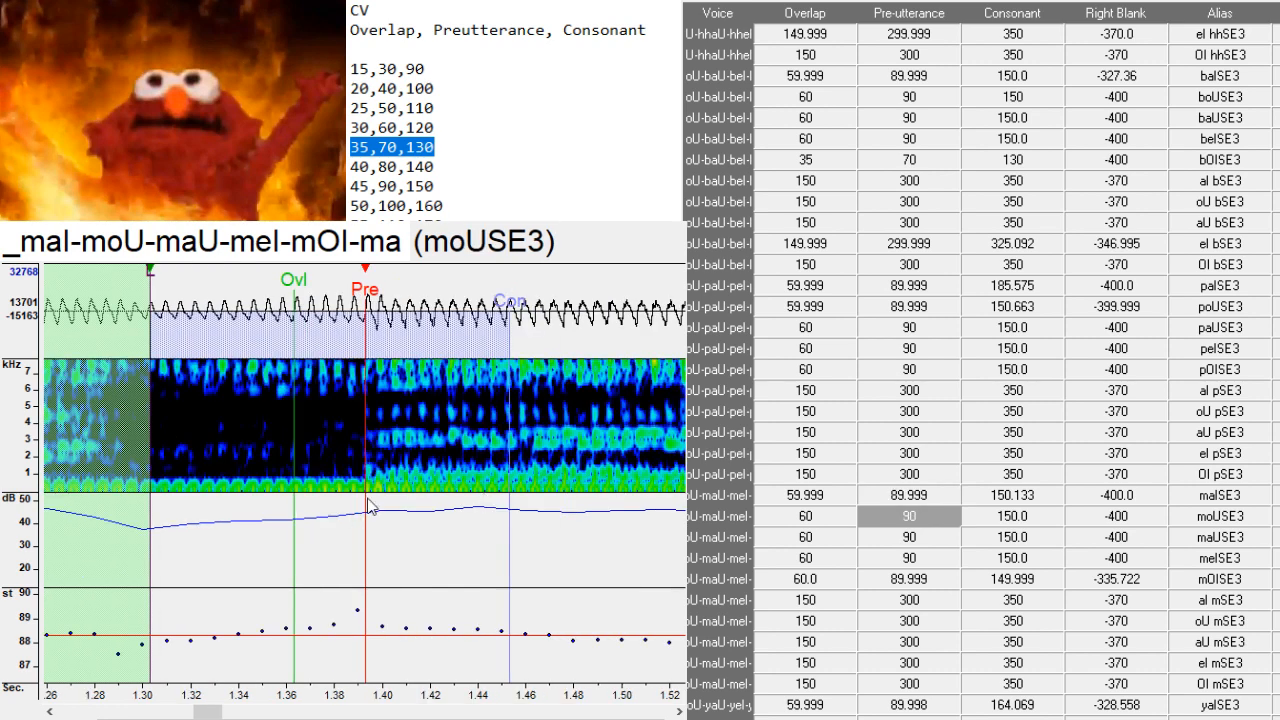
left_click(376, 504)
- Align the preutterances of maUSE3, meISE3 and mOISE3 with their vowel onsets at about 2.00, 2.60 and 3.20 s
key("Down")
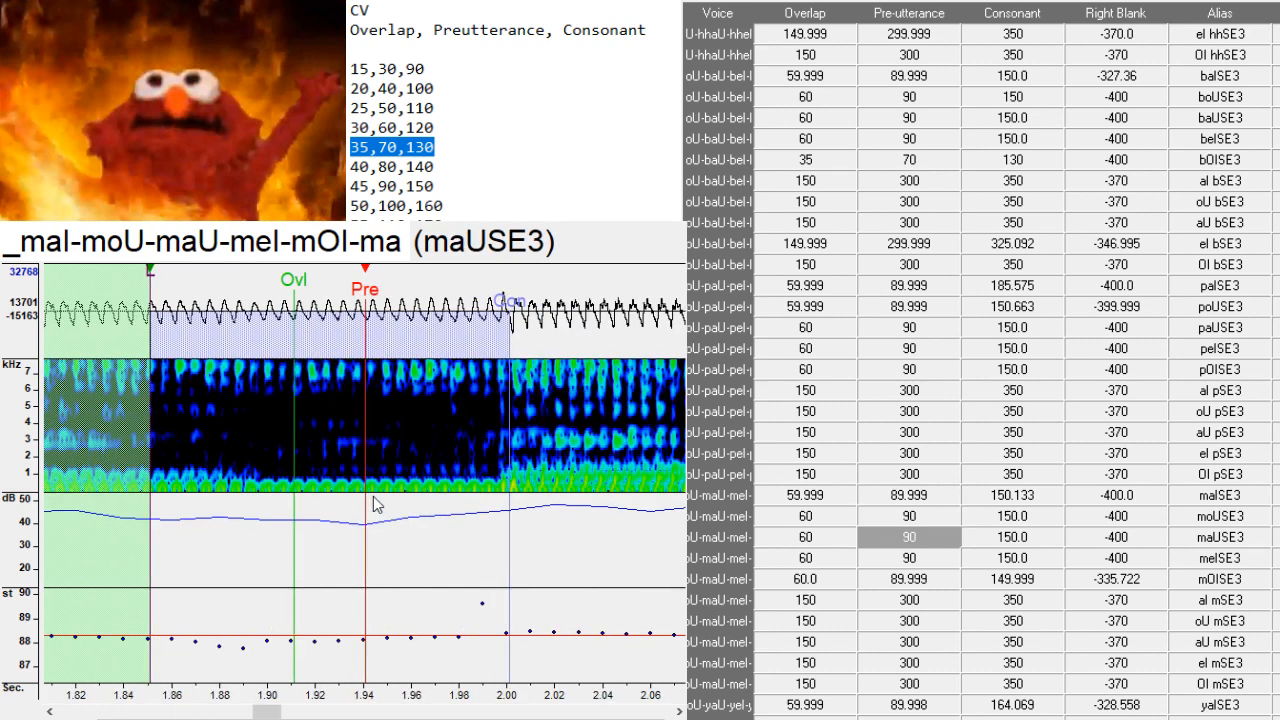
left_click(506, 486)
key("Down")
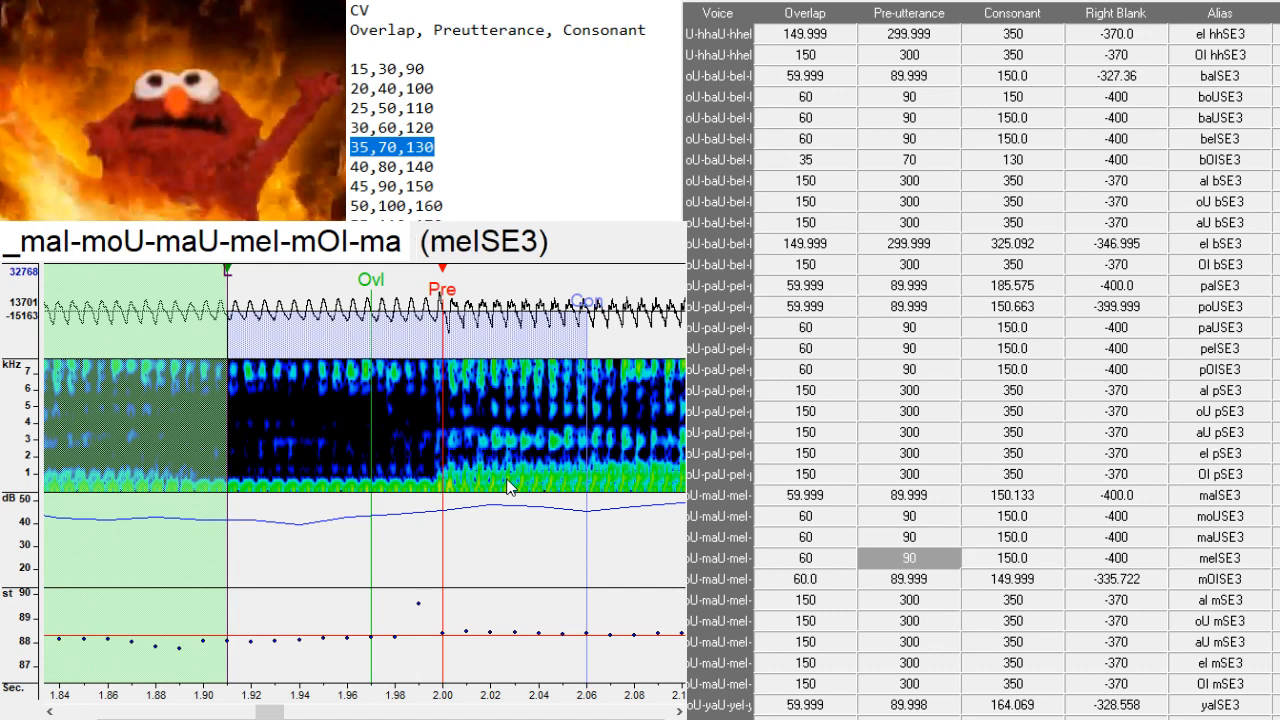
left_click(605, 497)
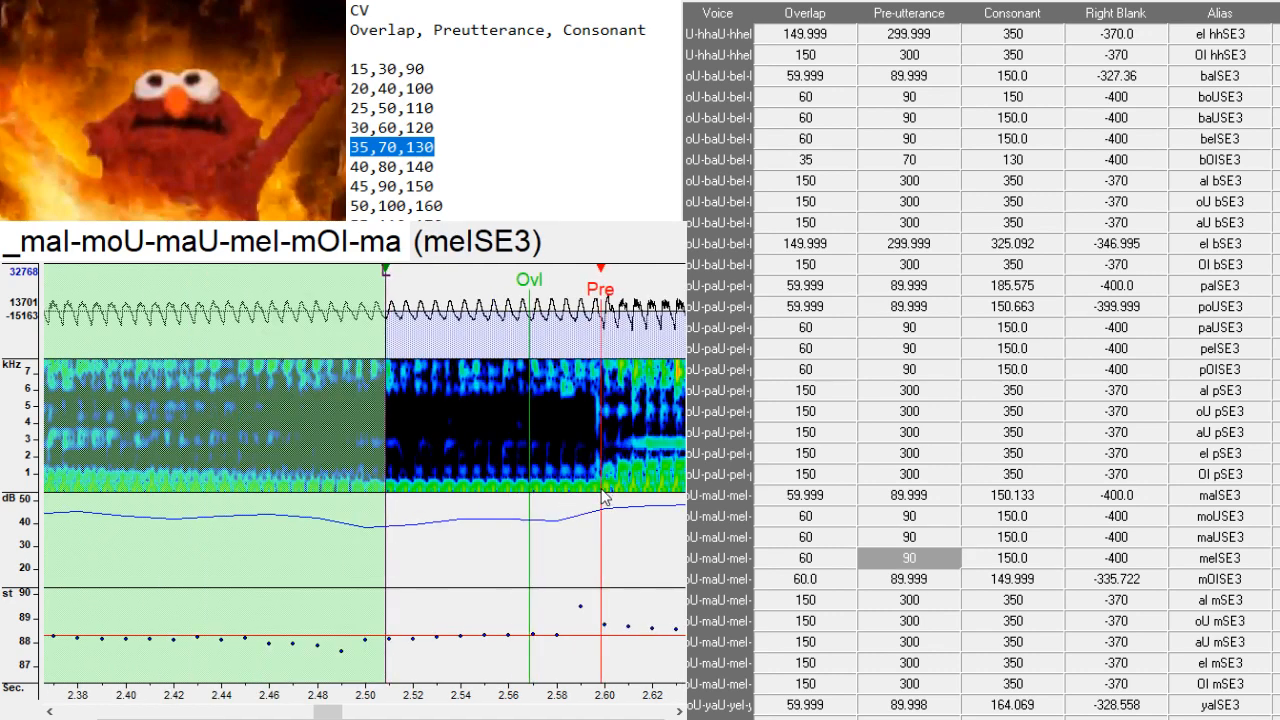
key("Down")
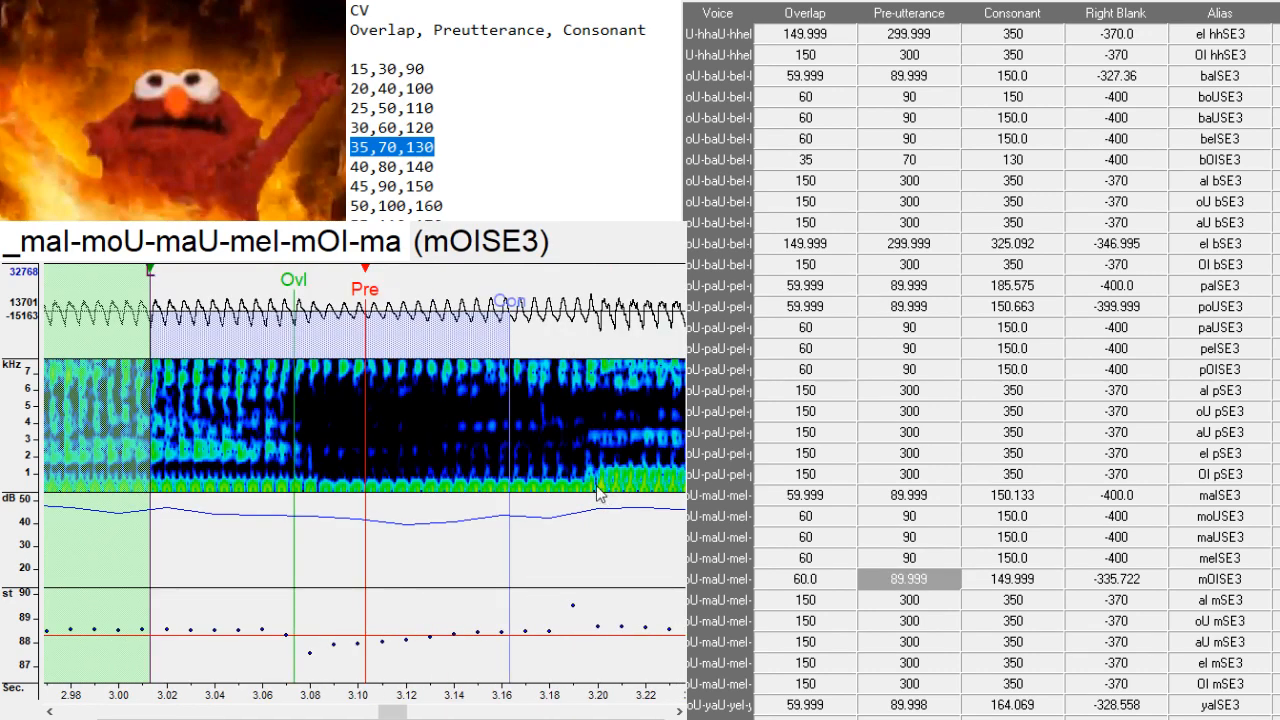
left_click(598, 493)
- Move the preutterances of aI mSE3 and oU mSE3 to the starts of the m sounds at about 1.29 s and 1.89 s
key("Down")
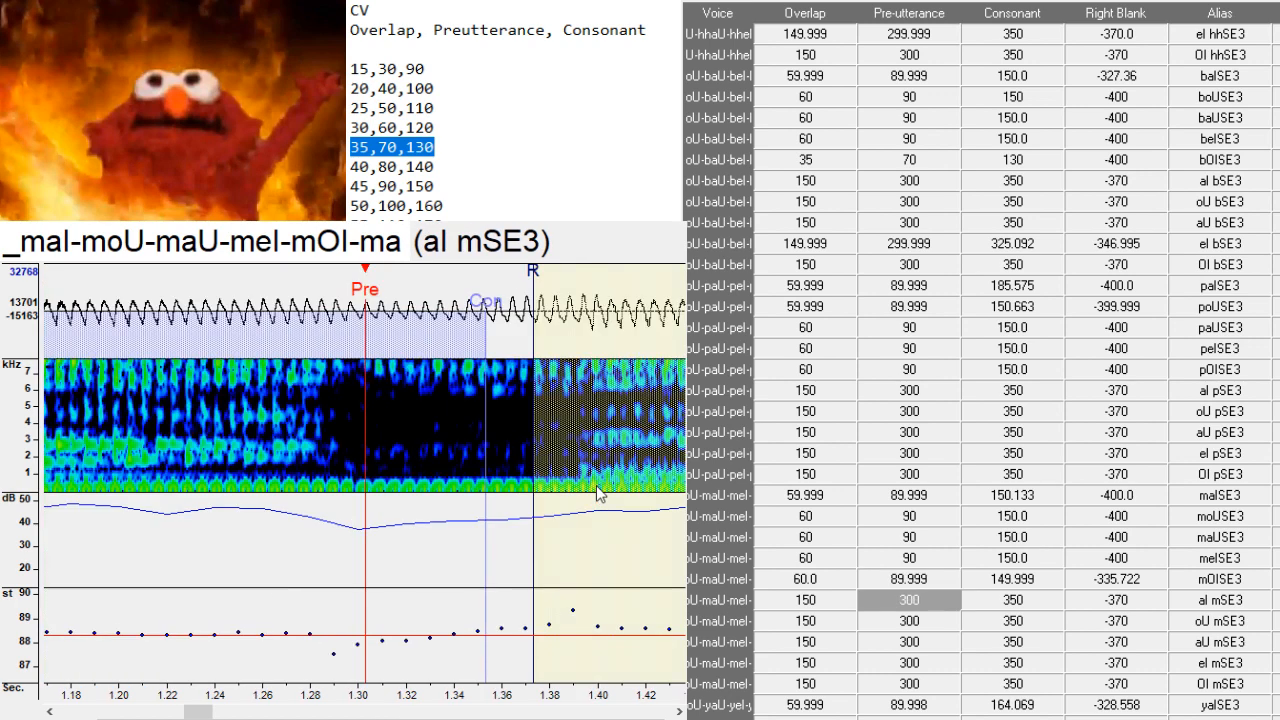
left_click(340, 491)
key("Down")
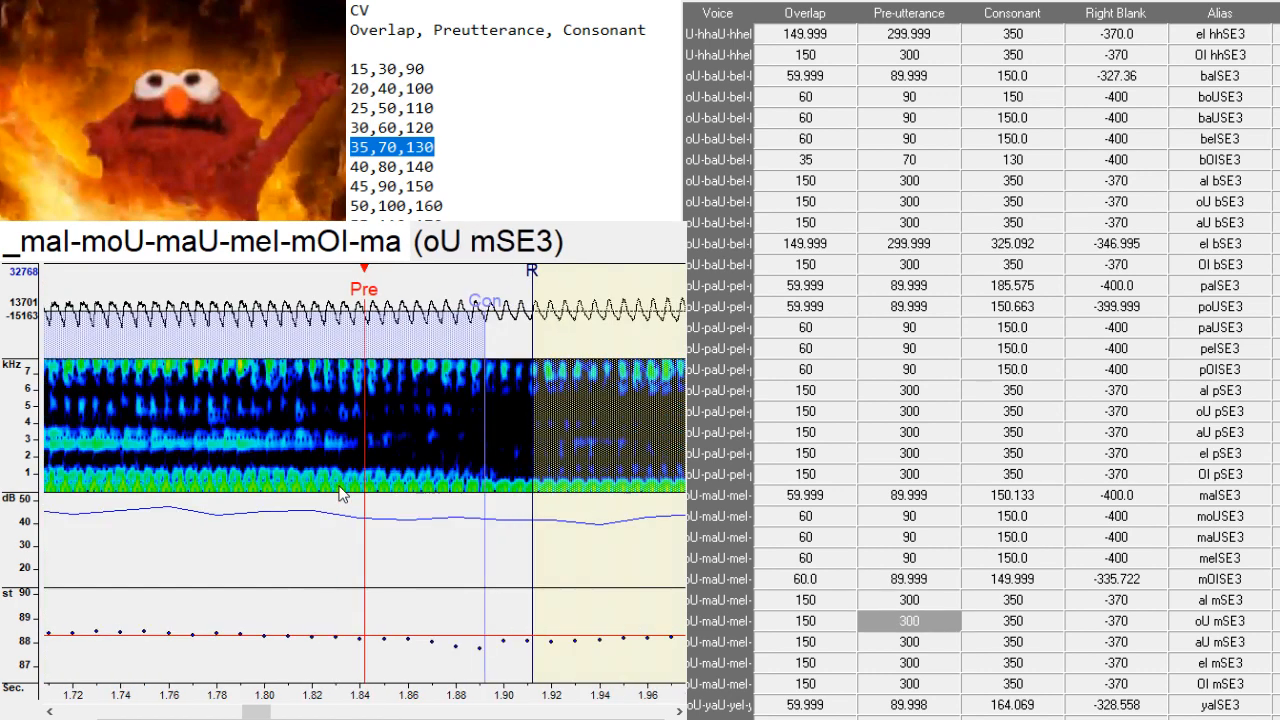
left_click(479, 477)
- Move aU mSE3's preutterance to the start of the m sound at about 2.49 s and check its right blank
key("Down")
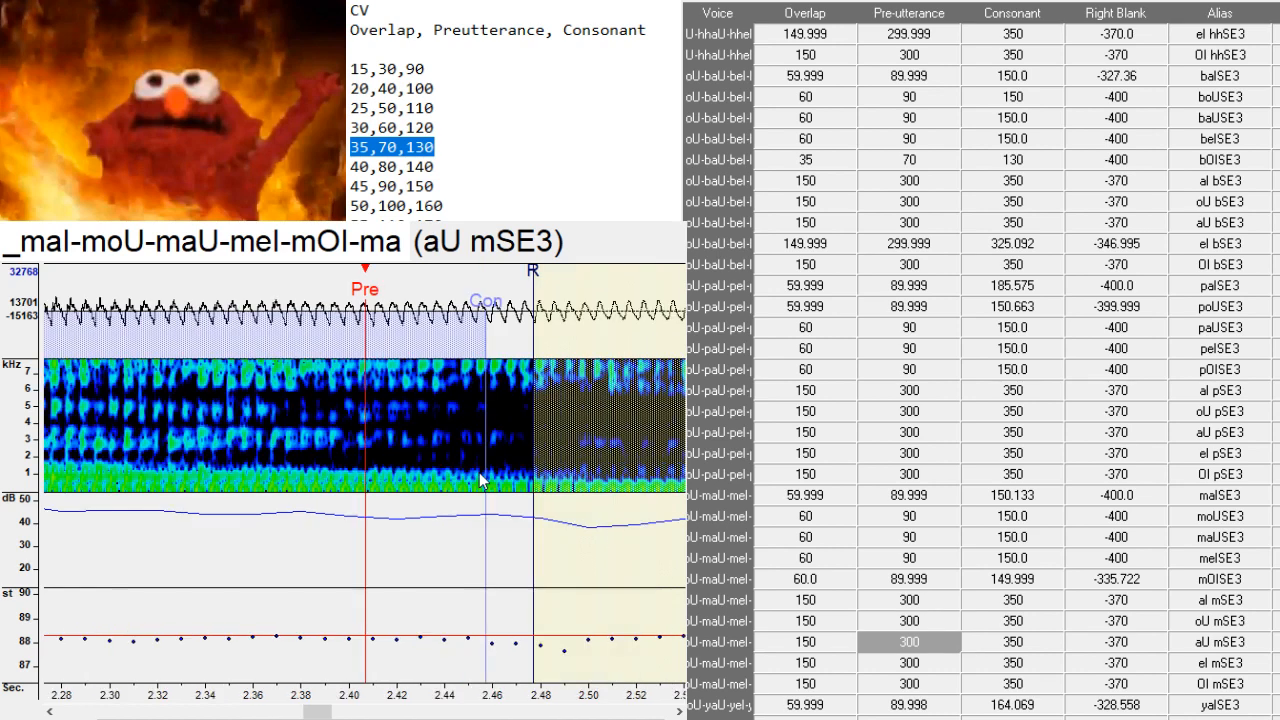
left_click(487, 488)
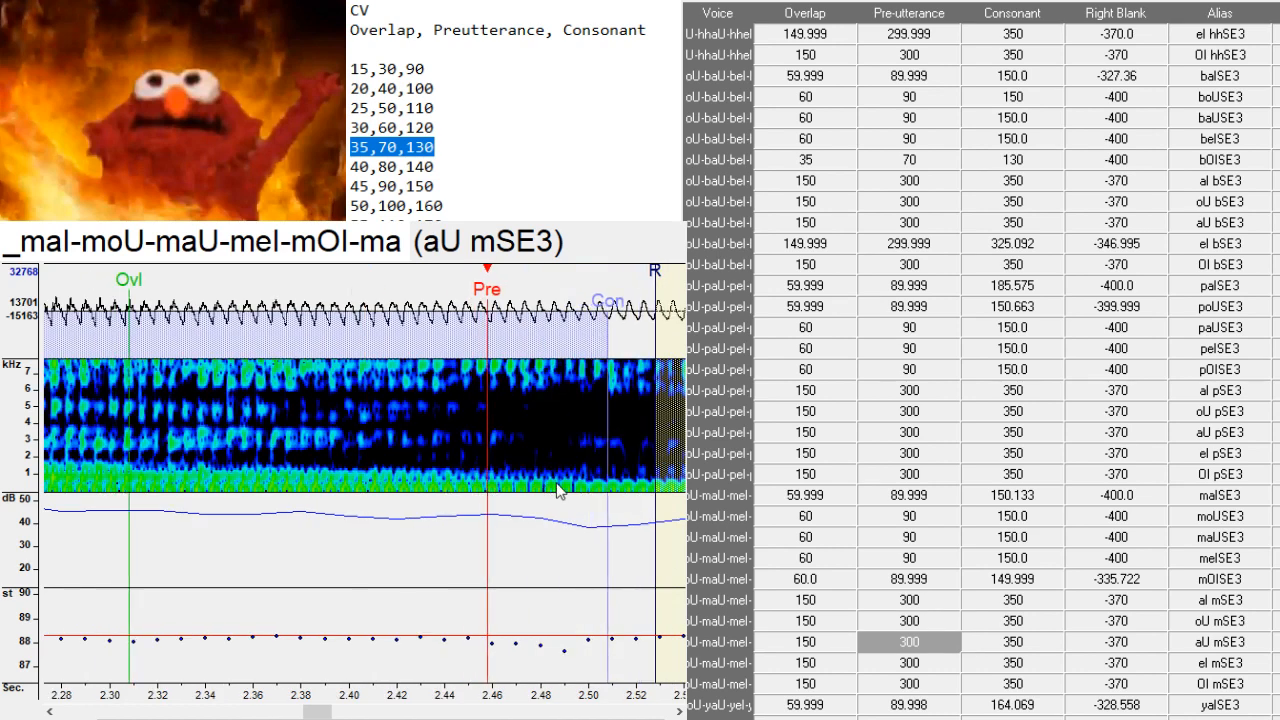
left_click_drag(560, 490, 570, 493)
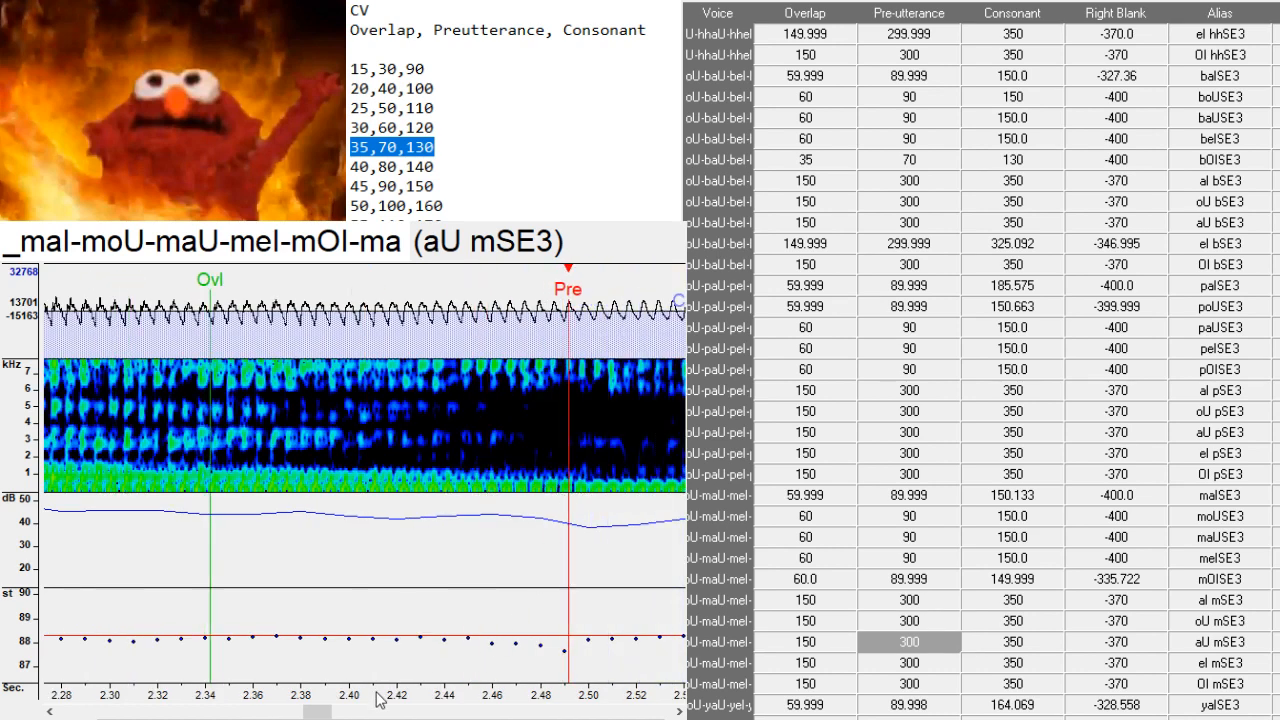
left_click_drag(328, 713, 339, 713)
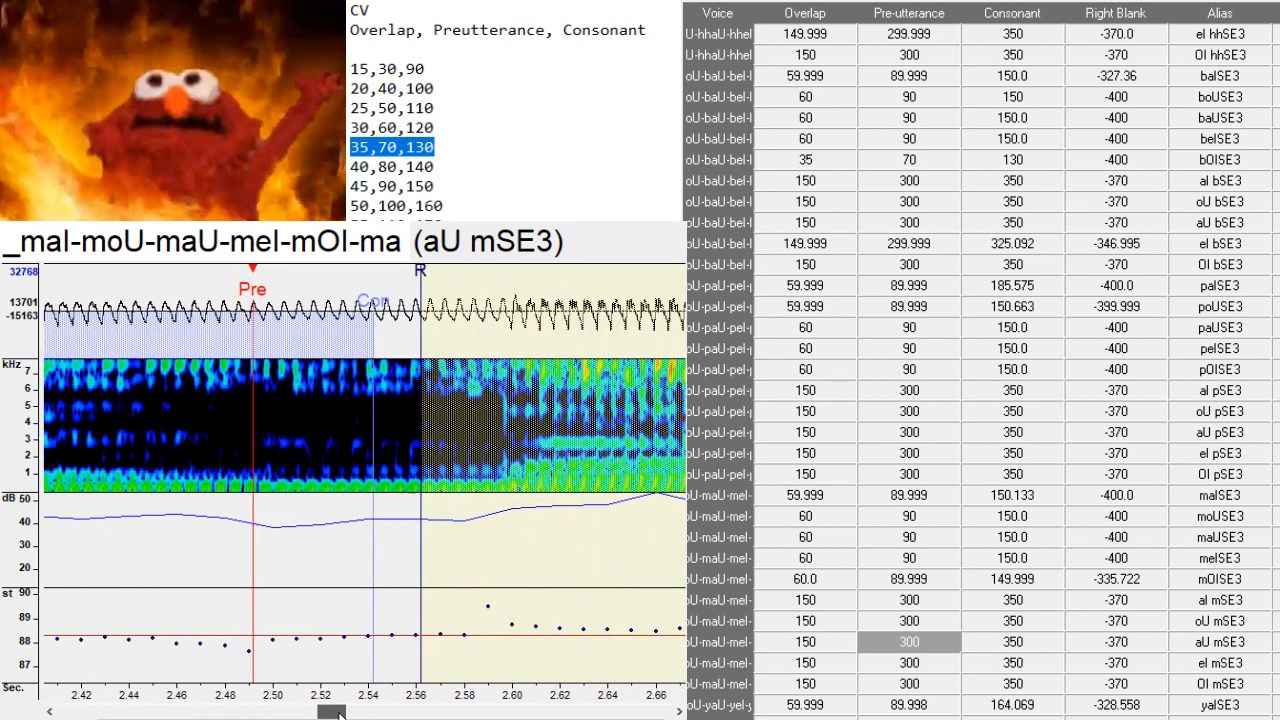
- Fine-tune moUSE3's preutterance at the vowel onset near 1.40 s and check where its right blank falls
left_click(1146, 495)
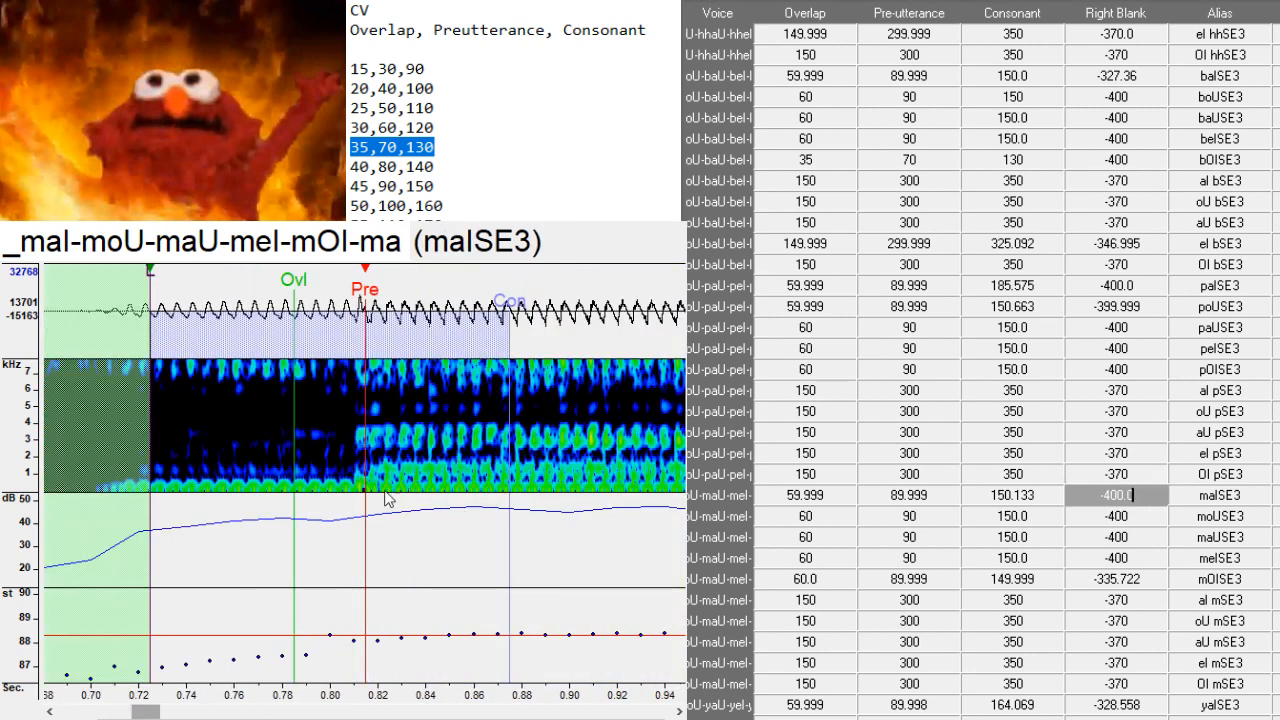
left_click(1145, 518)
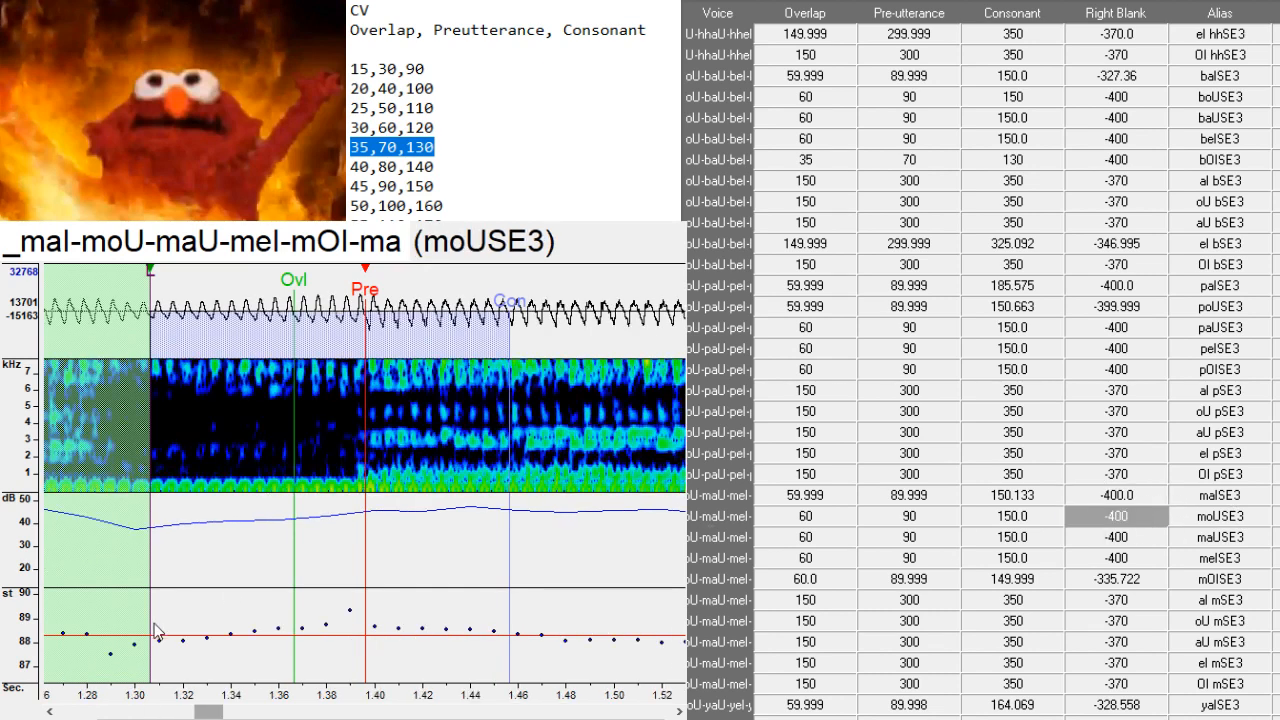
left_click_drag(365, 490, 356, 488)
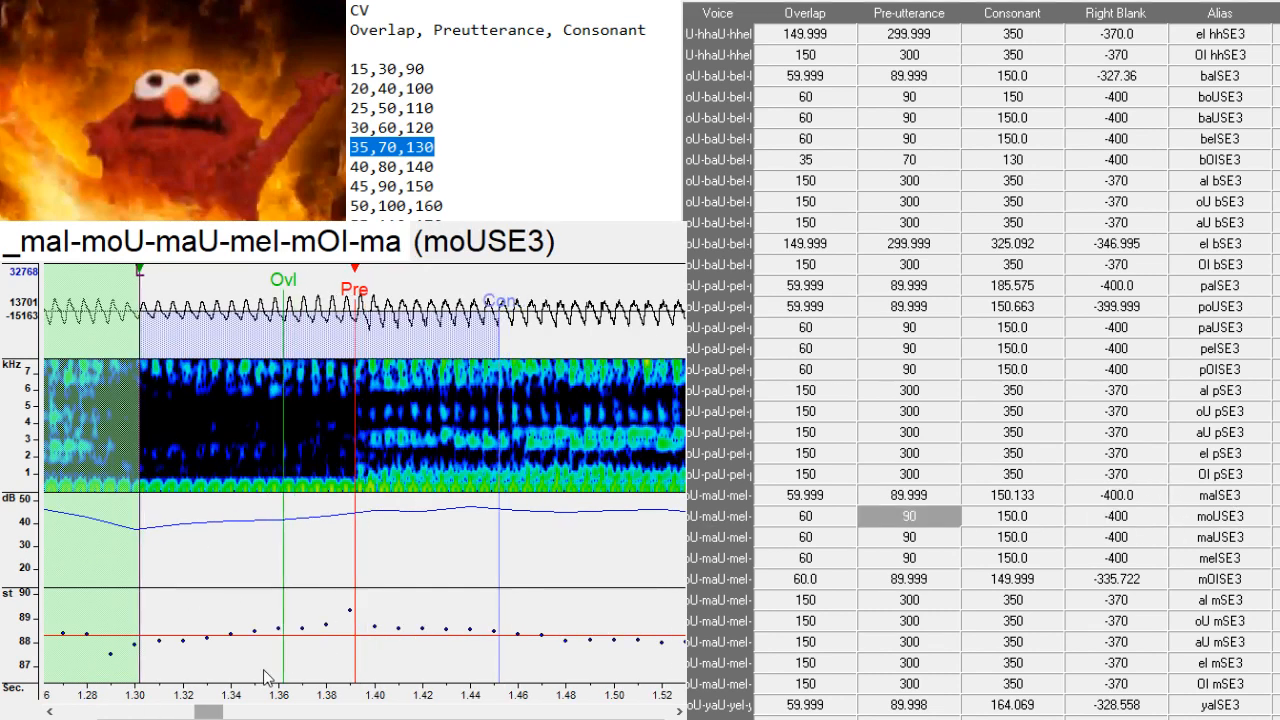
left_click_drag(222, 713, 212, 713)
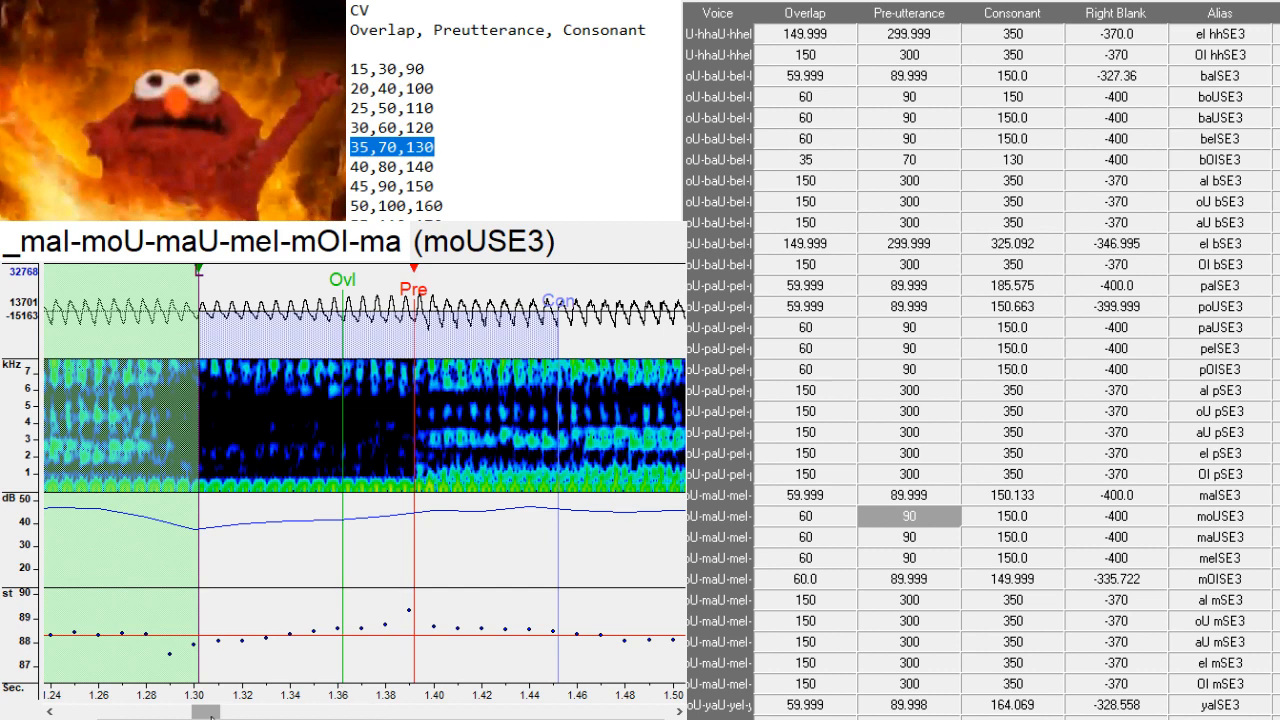
left_click_drag(211, 718, 227, 718)
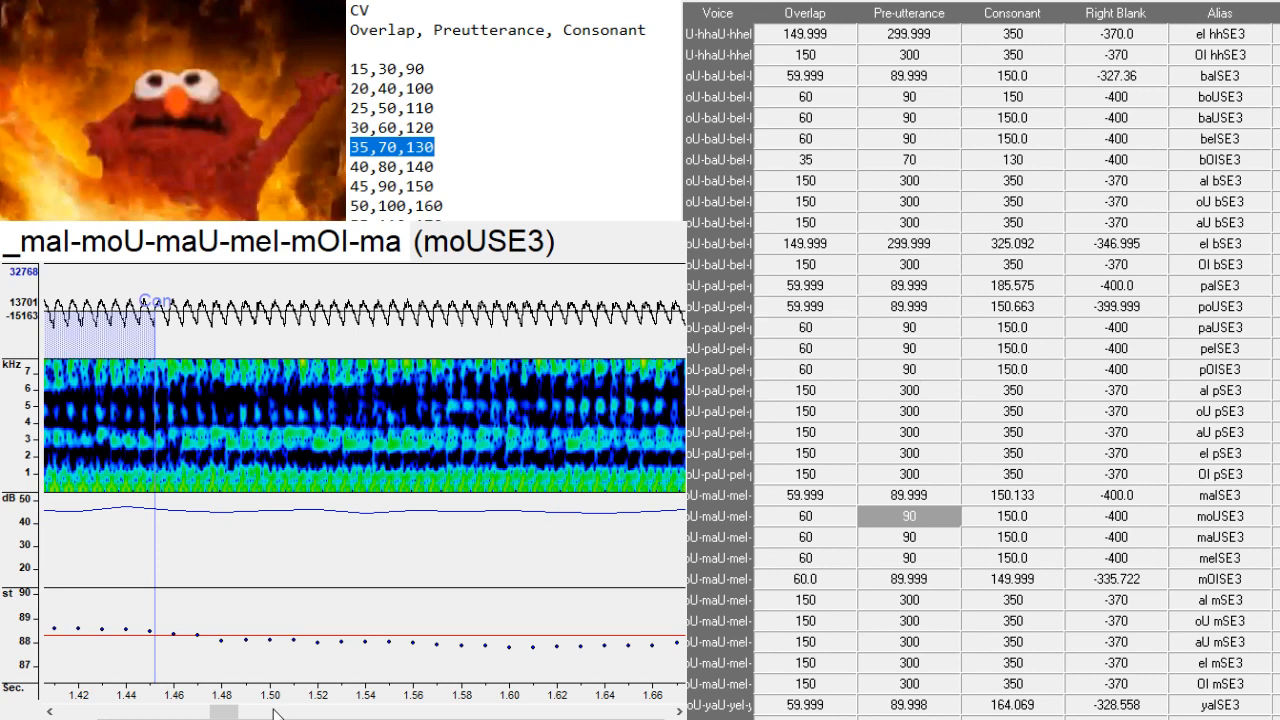
mouse_move(226, 712)
left_mouse_down()
mouse_move(205, 712)
mouse_move(248, 714)
left_mouse_up()
left_click(362, 490)
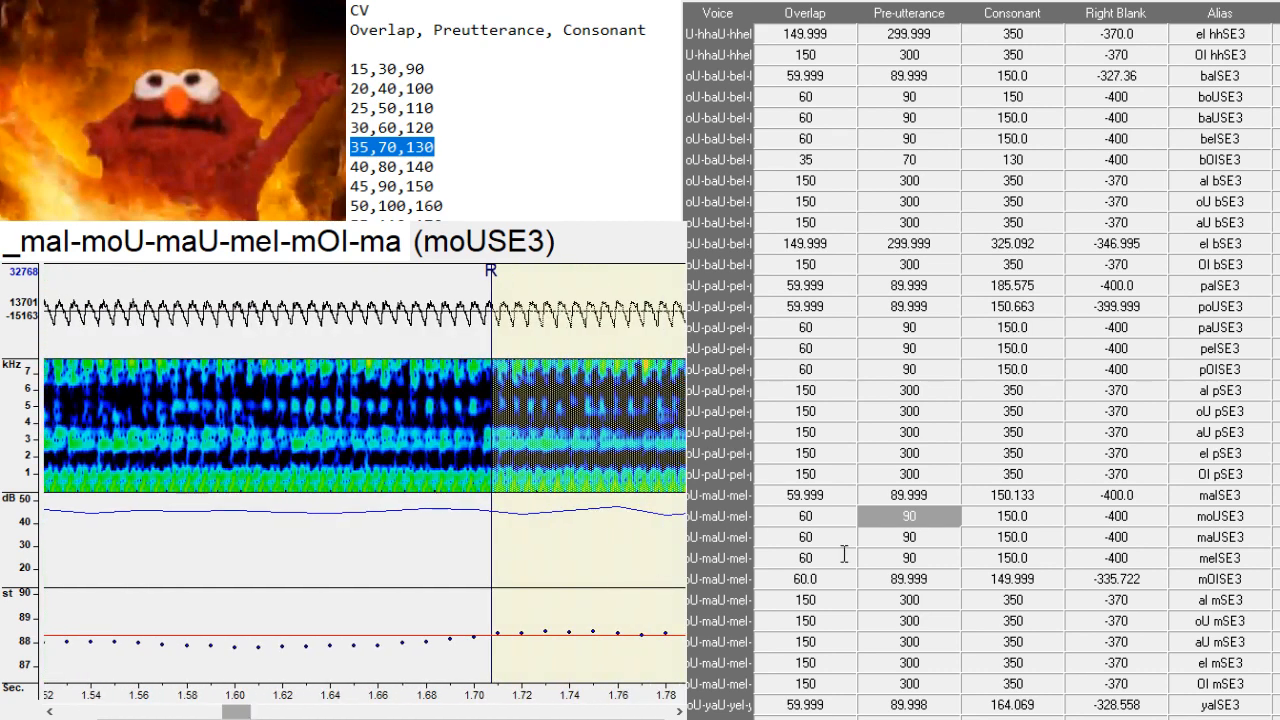
- Move the preutterances of eI mSE3 and OI mSE3 to the starts of the m sounds at about 3.08 s and 3.68 s
key("F2")
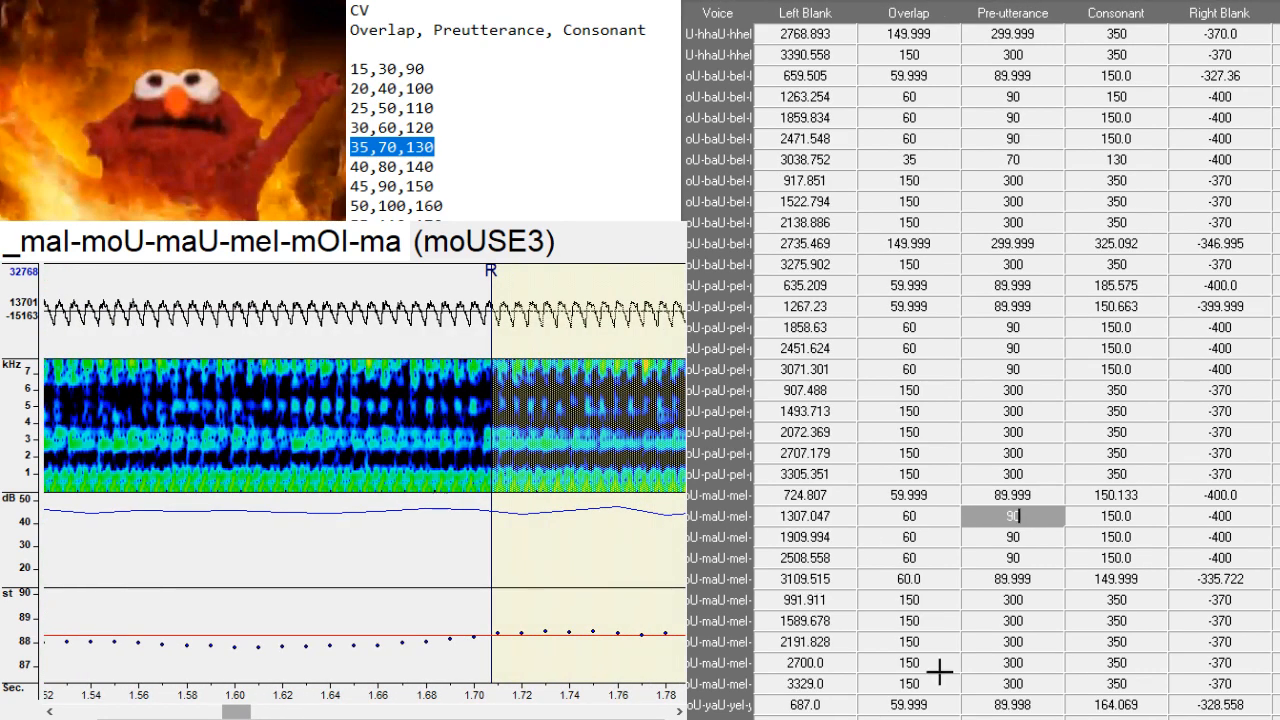
left_click(1004, 658)
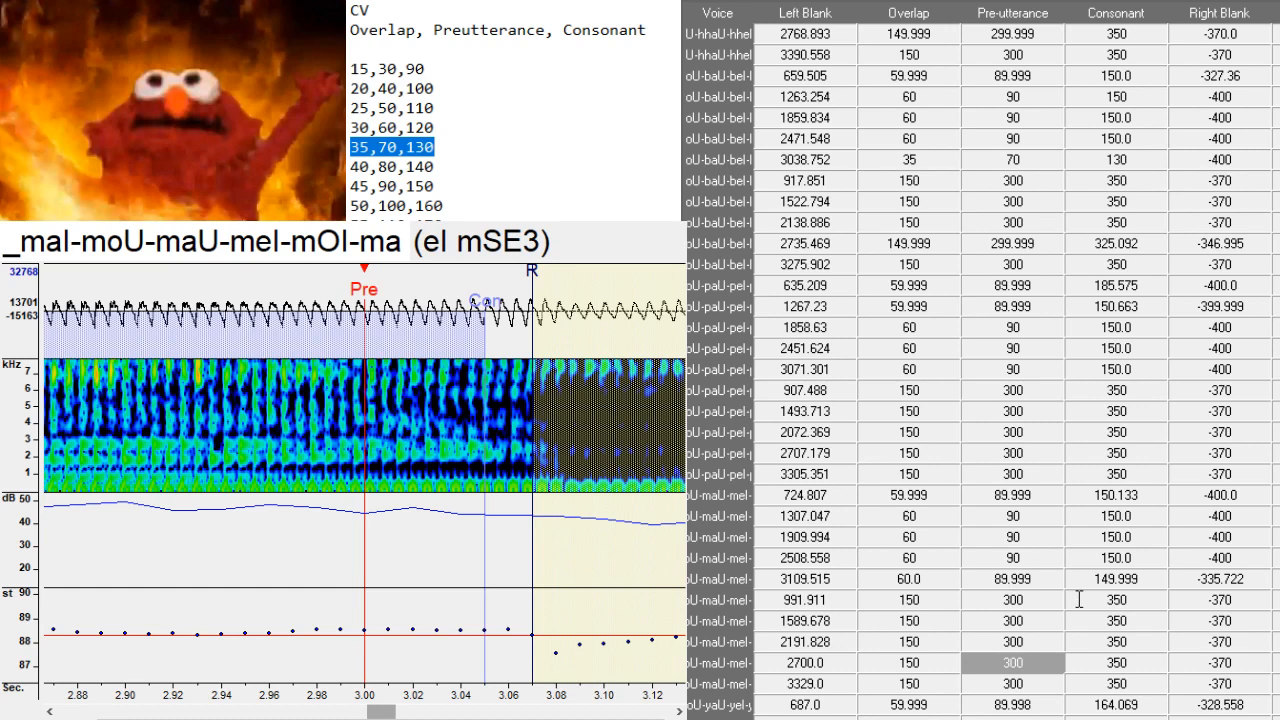
scroll(1080, 594, "down", 5)
scroll(1008, 528, "down", 2)
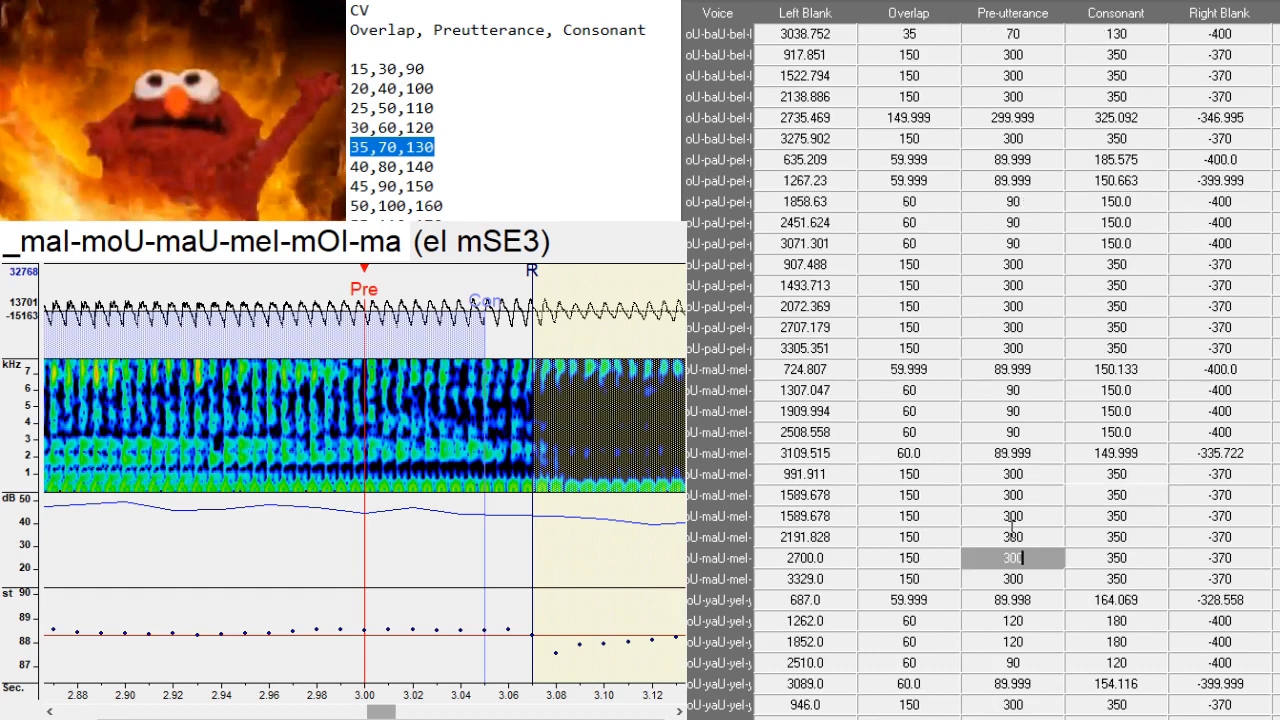
left_click(565, 487)
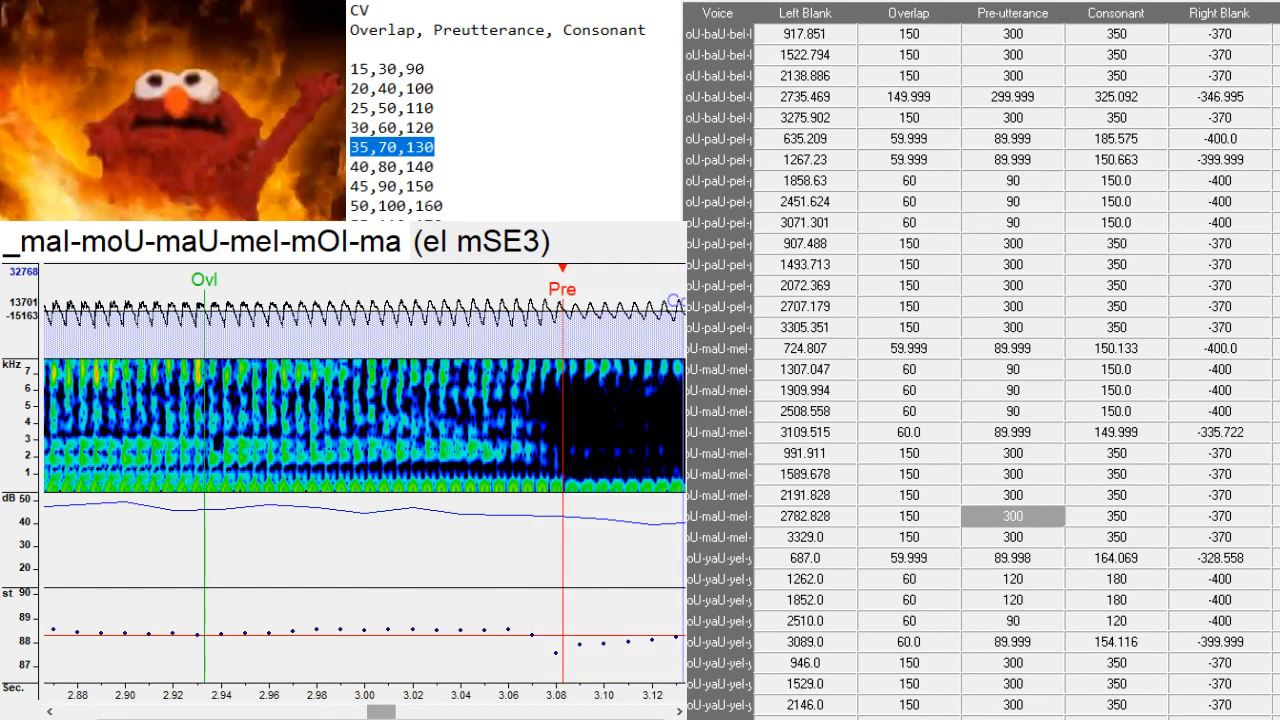
scroll(418, 592, "down", 2)
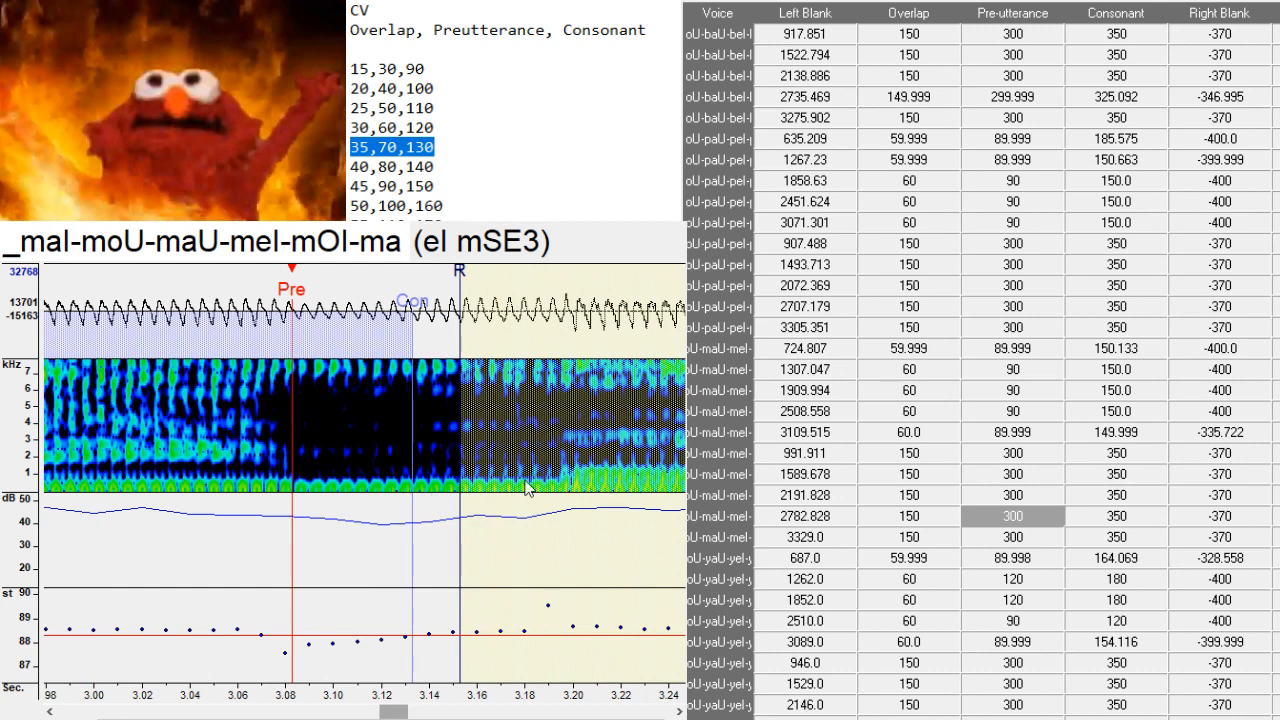
key("Down")
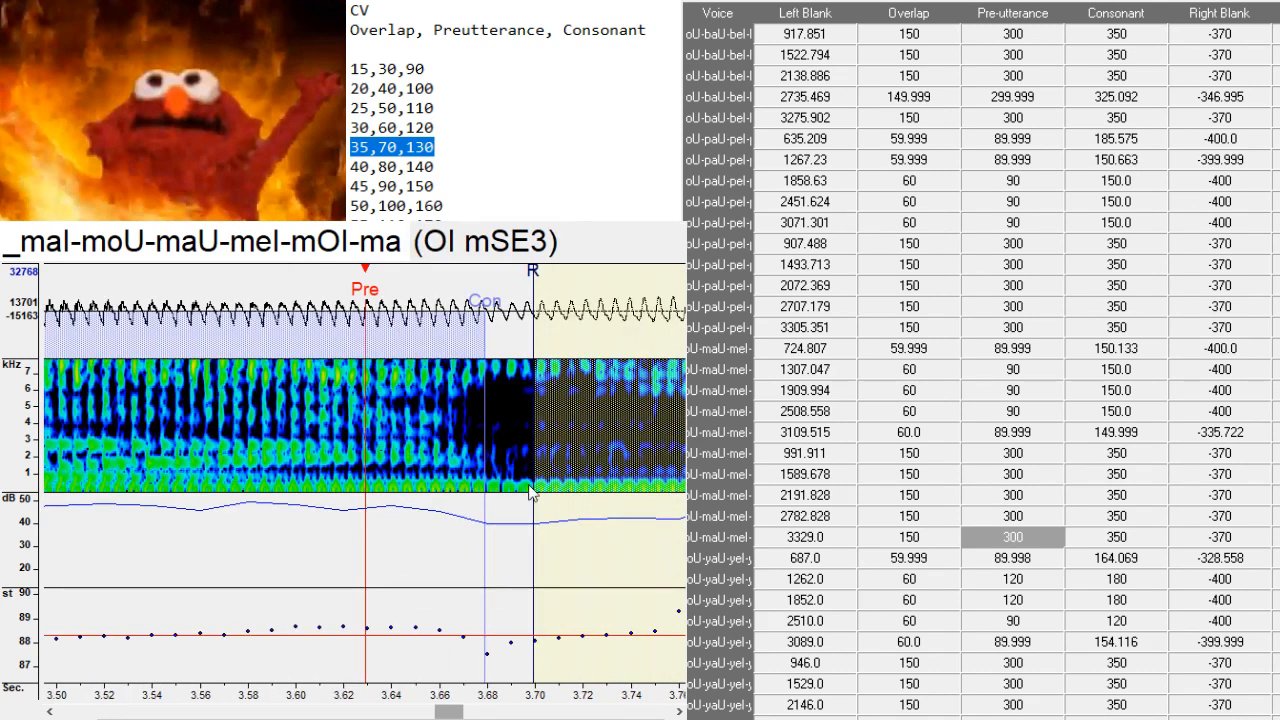
left_click(486, 490)
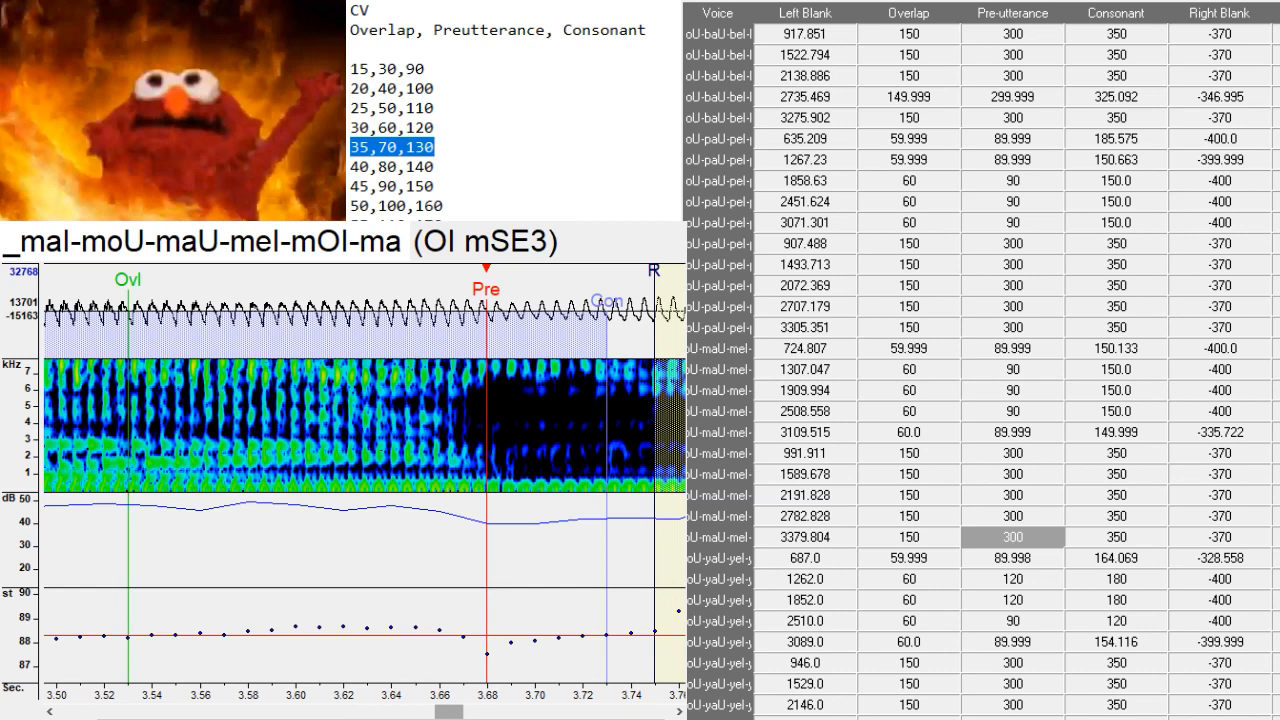
mouse_move(454, 716)
left_mouse_down()
mouse_move(475, 716)
mouse_move(452, 718)
left_mouse_up()
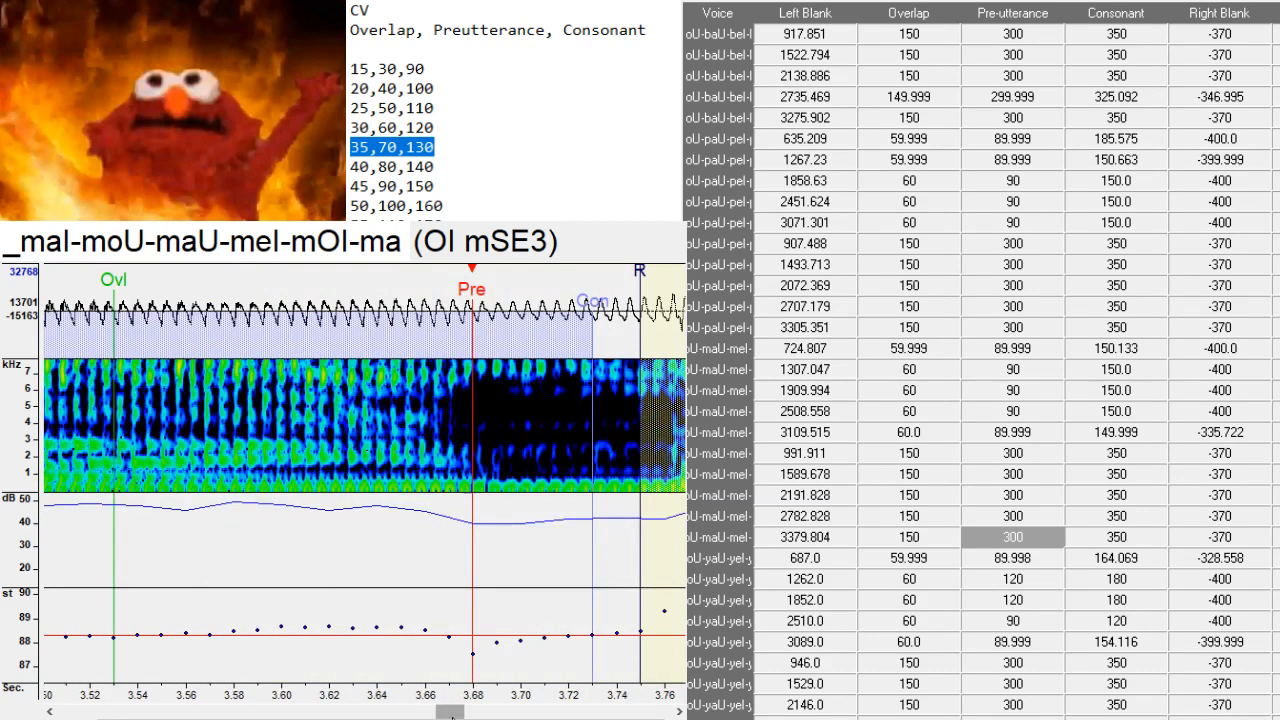
- Align the preutterances of yaISE3 and yoUSE3 with the y-to-vowel transitions at about 0.72 s and 1.36 s
key("Down")
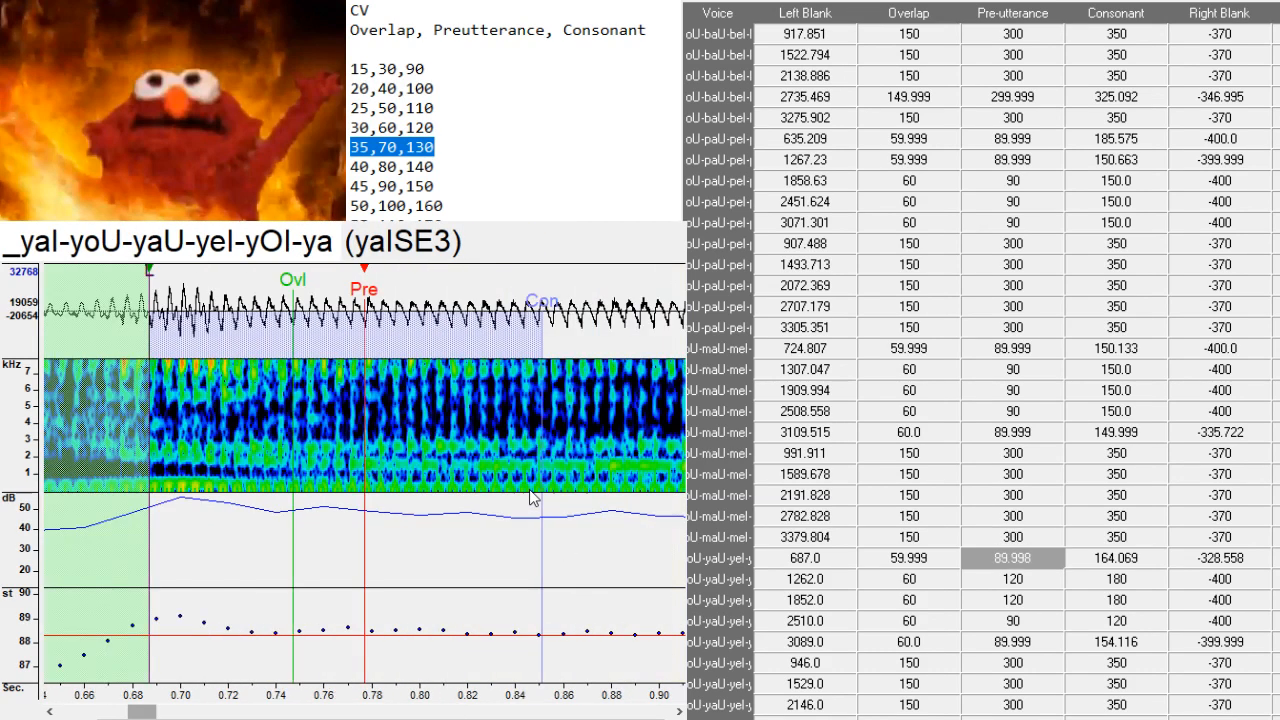
left_click(222, 481)
left_click(222, 481)
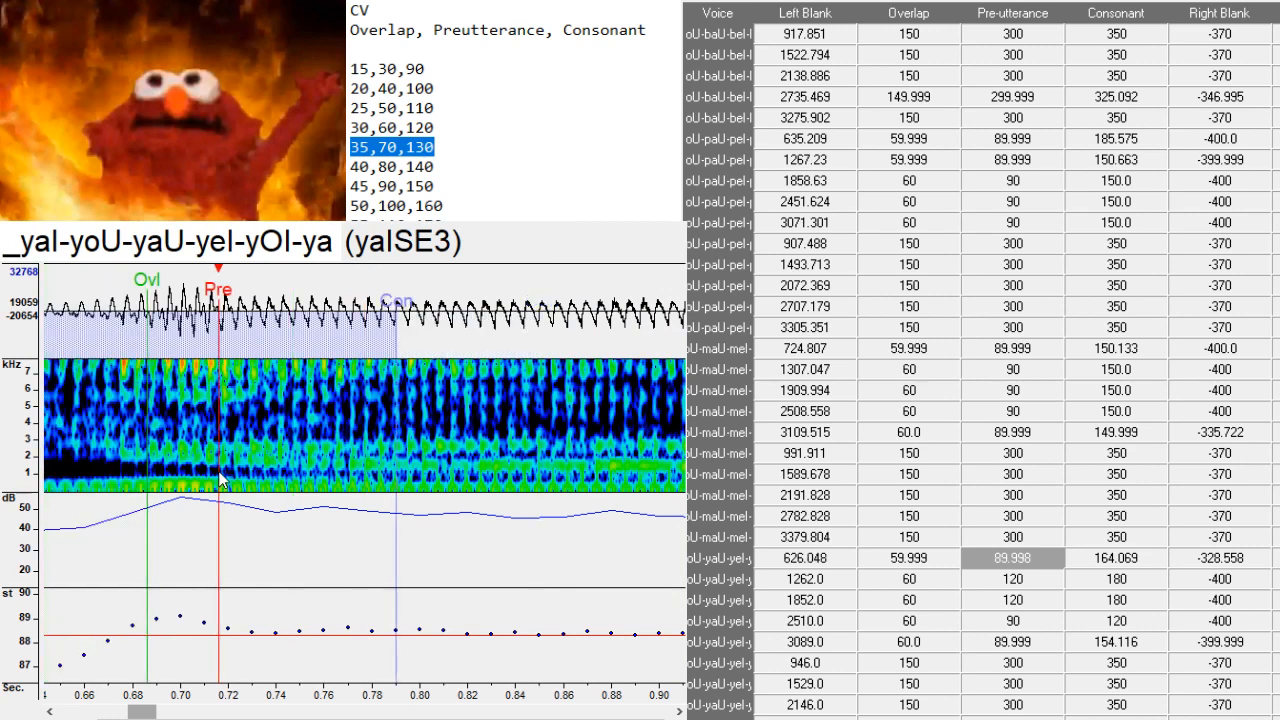
left_click_drag(152, 714, 162, 716)
key("Down")
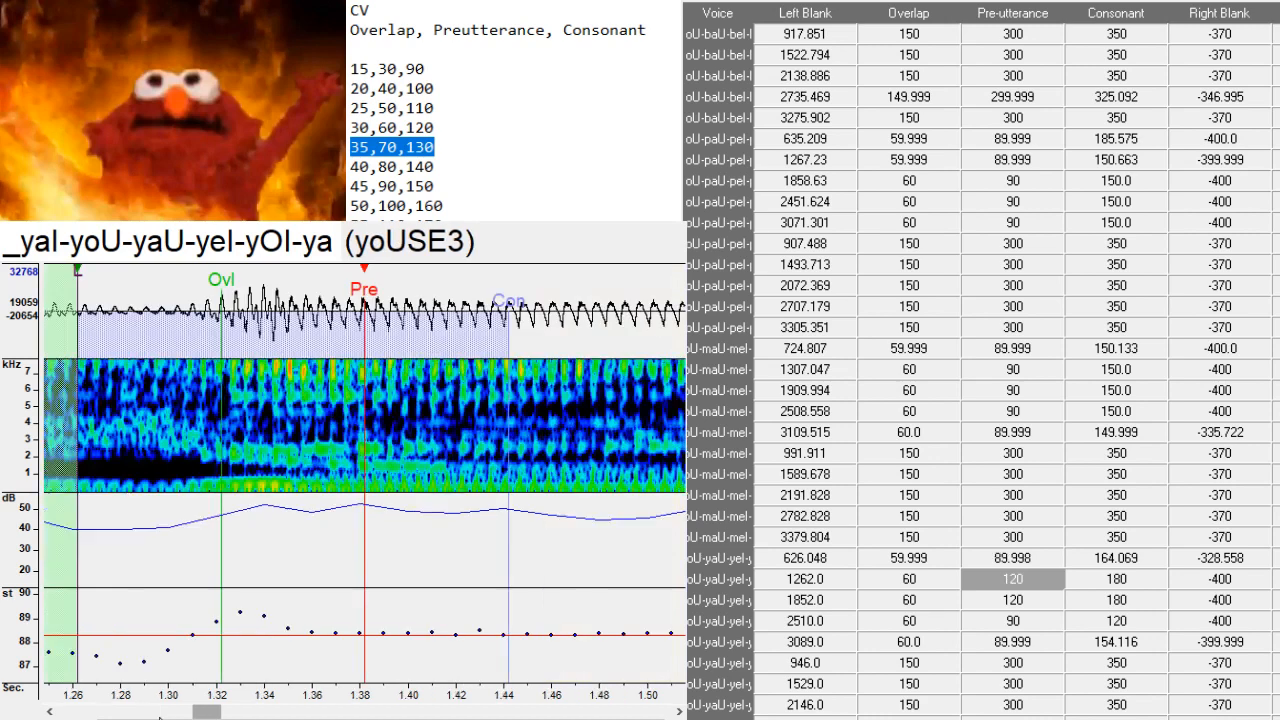
left_click(166, 591)
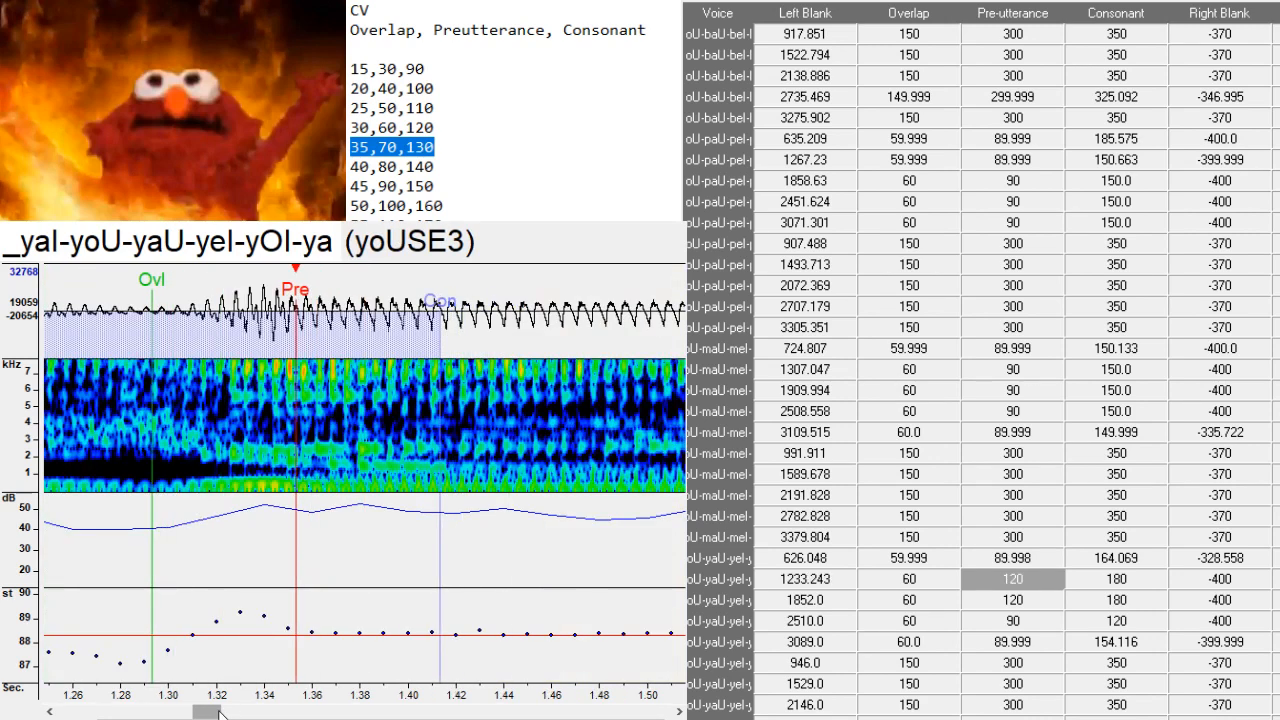
left_click_drag(220, 712, 214, 712)
left_click_drag(361, 484, 382, 460)
- Align the preutterances of yaUSE3 and yeISE3 with the y-to-vowel transitions at about 1.95 s and 2.57 s
key("Down")
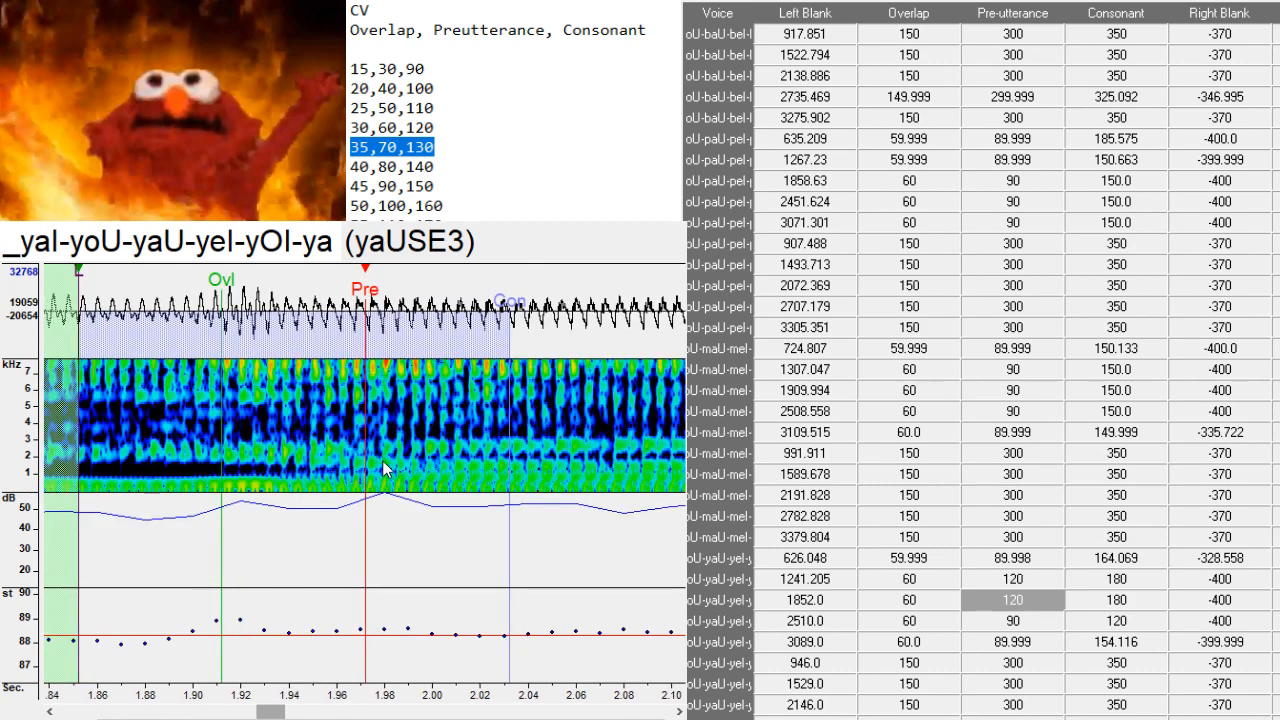
left_click(303, 478)
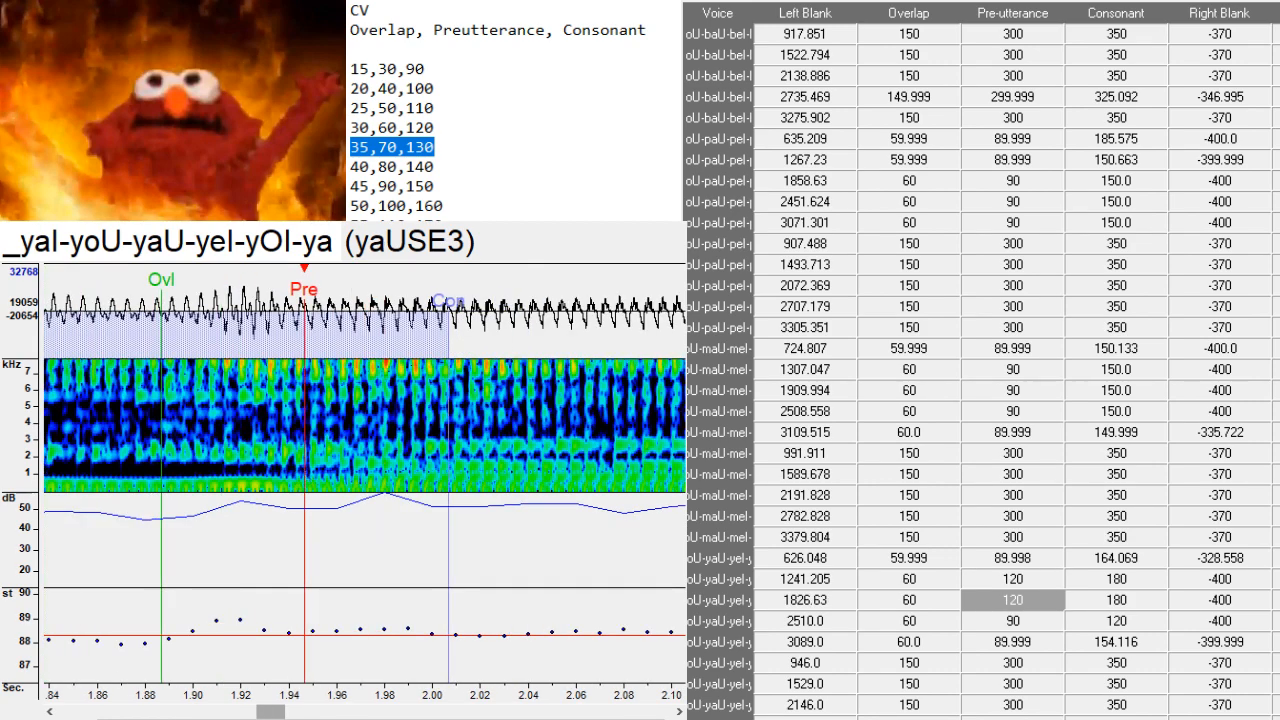
left_click(303, 712)
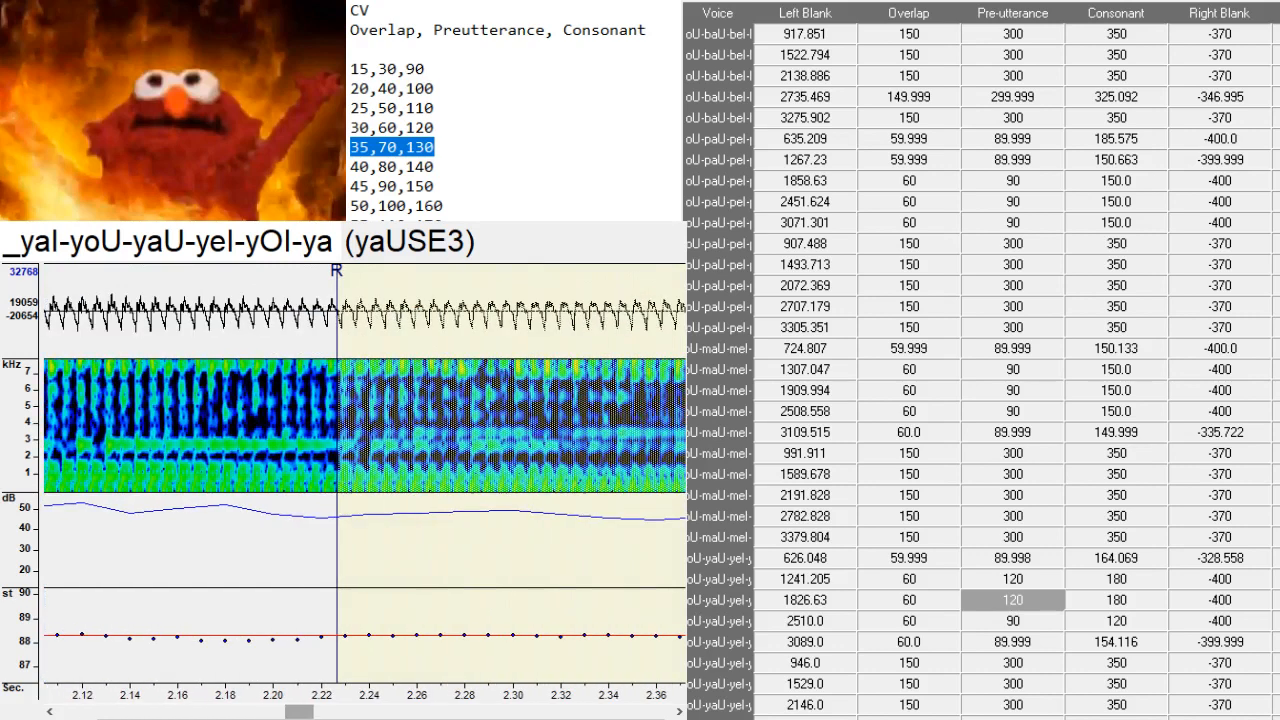
key("Down")
left_click(305, 482)
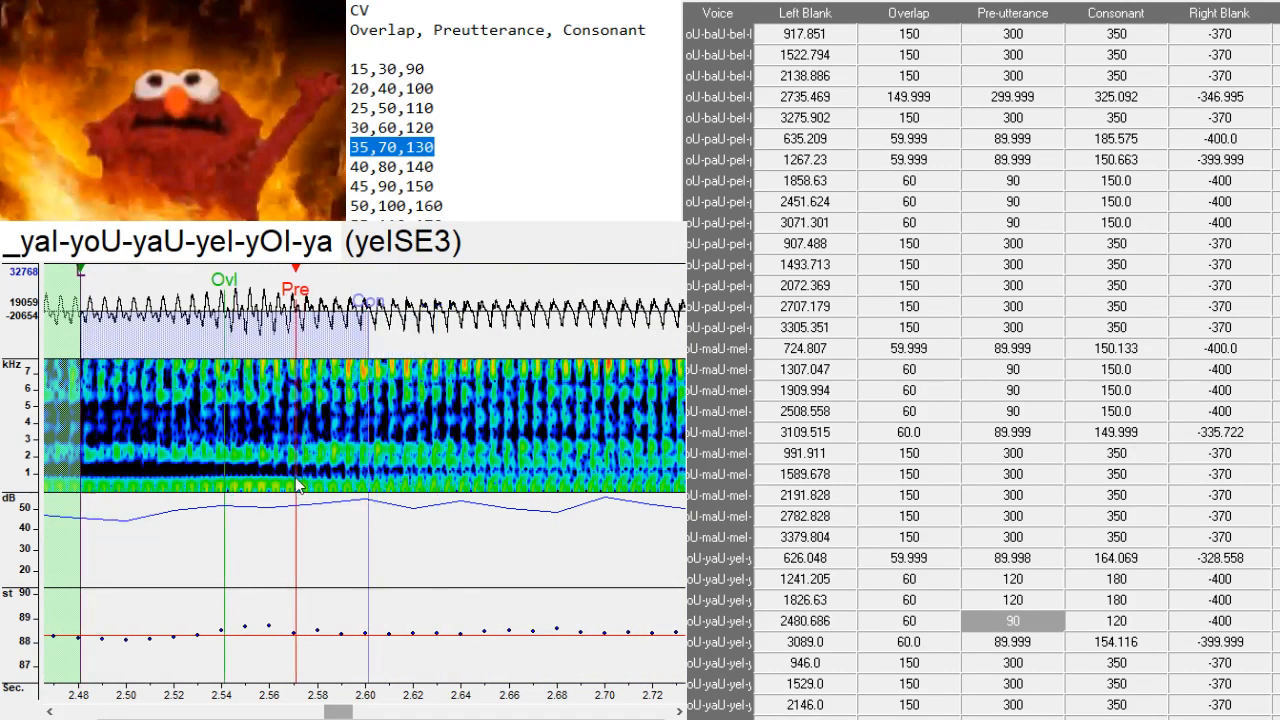
- Move yOISE3's preutterance to the y-to-vowel transition and fine-tune it at about 3.21 s
key("Down")
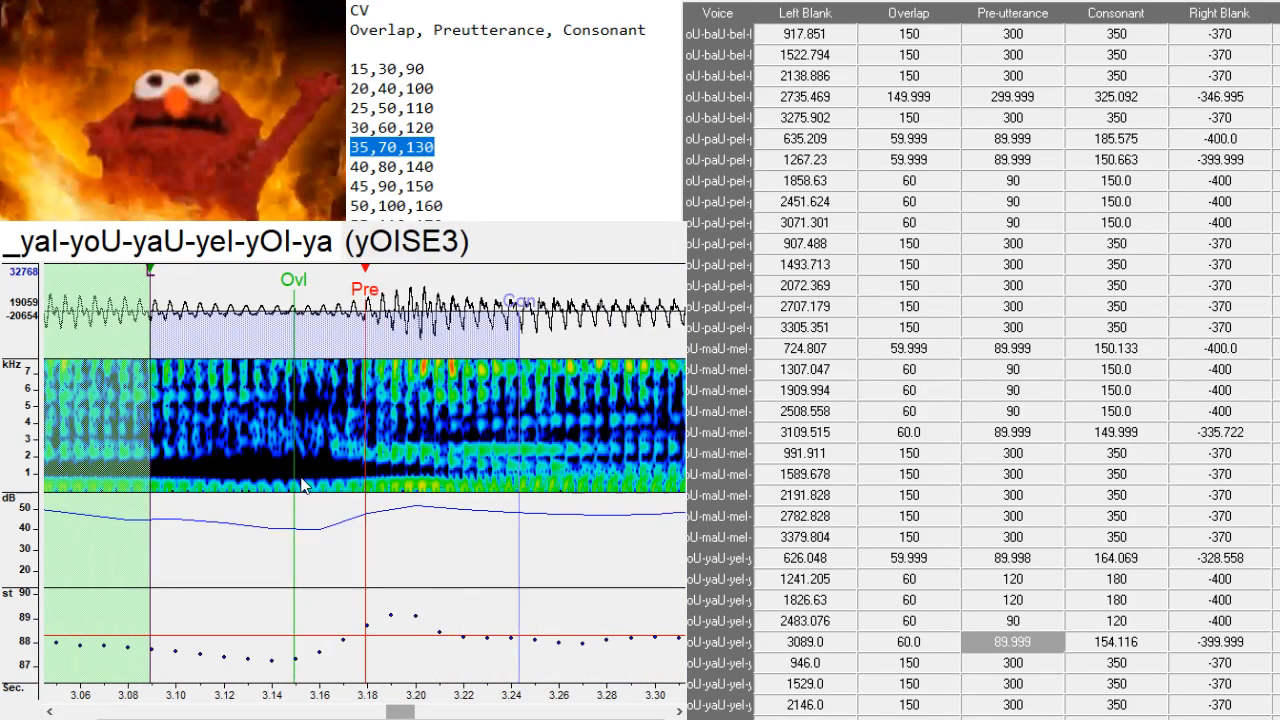
left_click(448, 491)
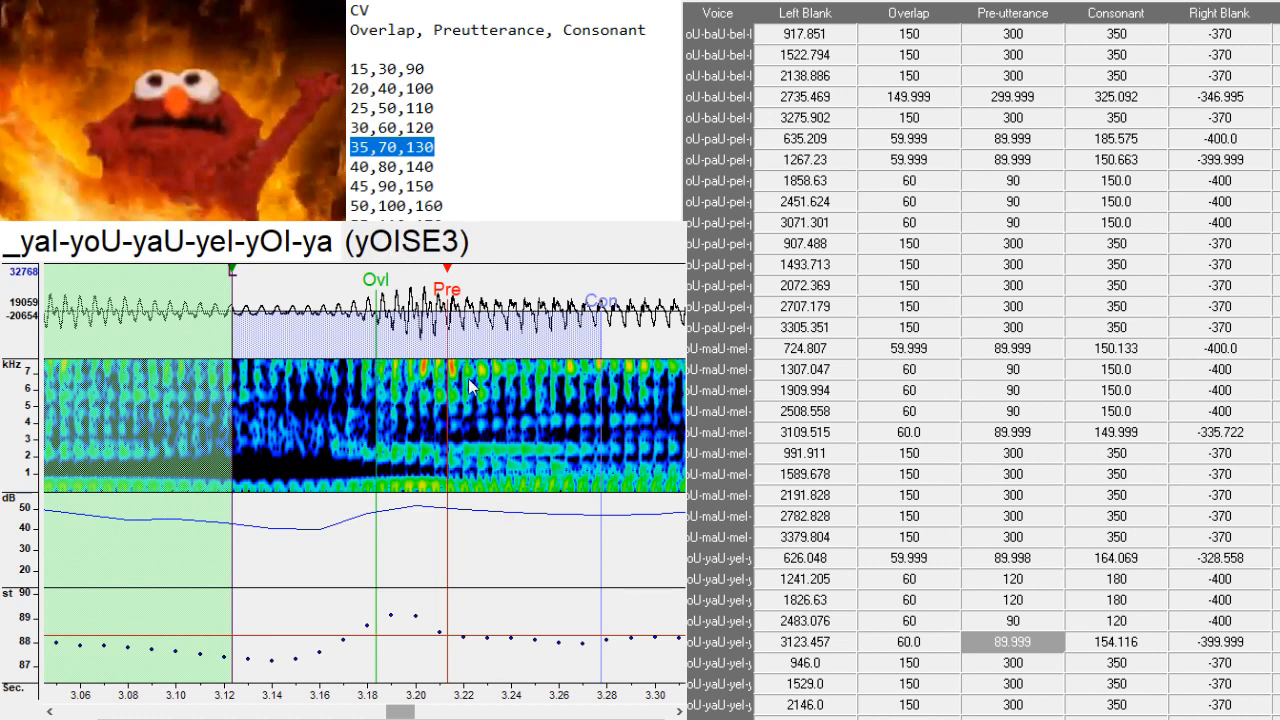
left_click_drag(449, 480, 449, 480)
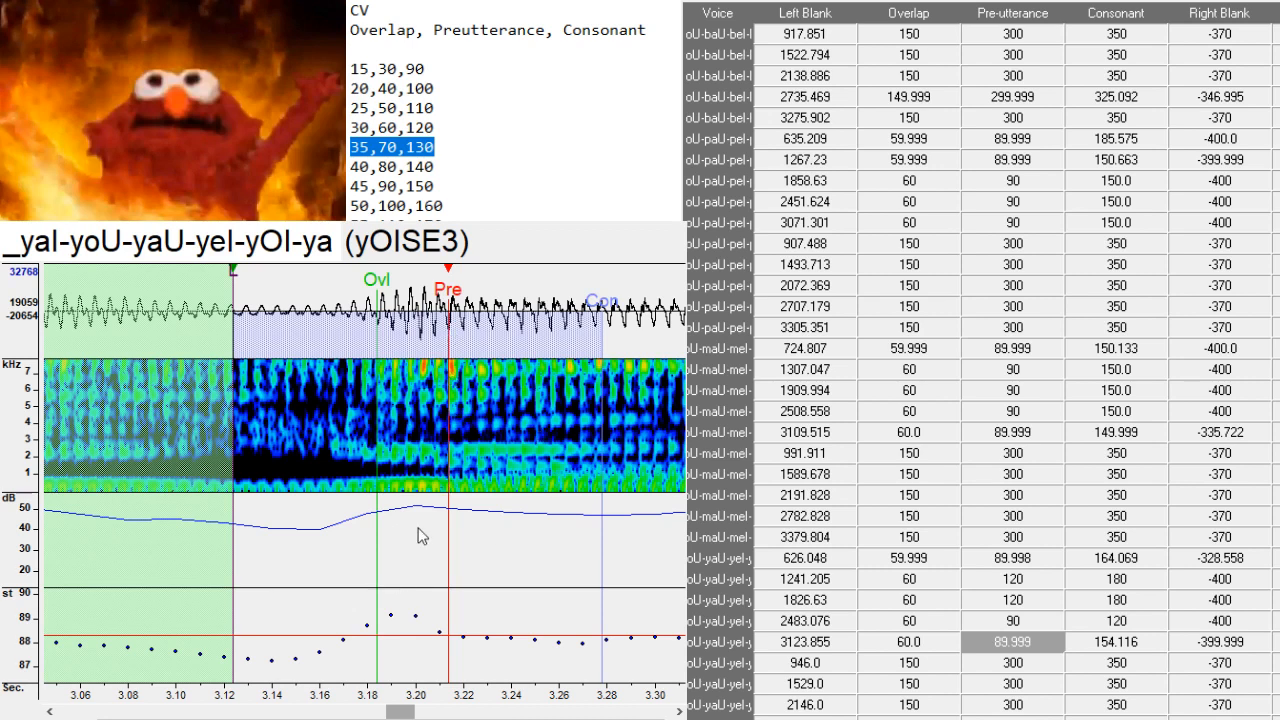
left_click_drag(450, 490, 446, 488)
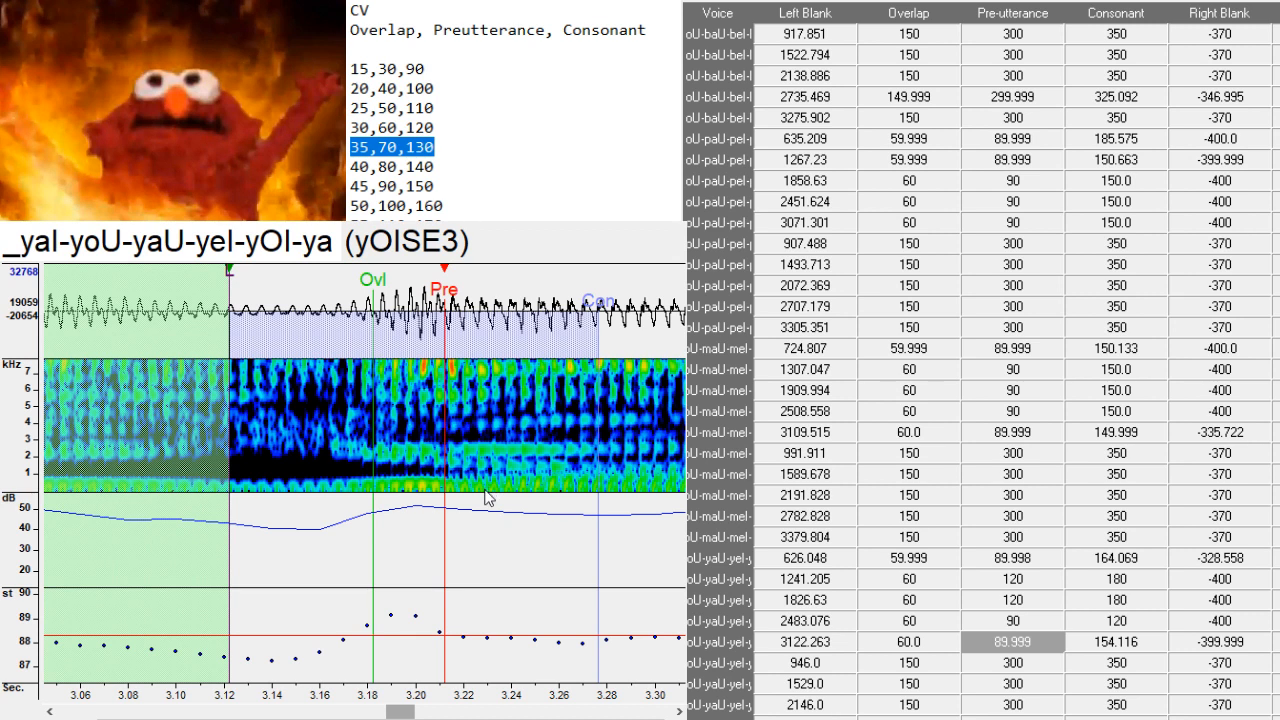
left_click(445, 470)
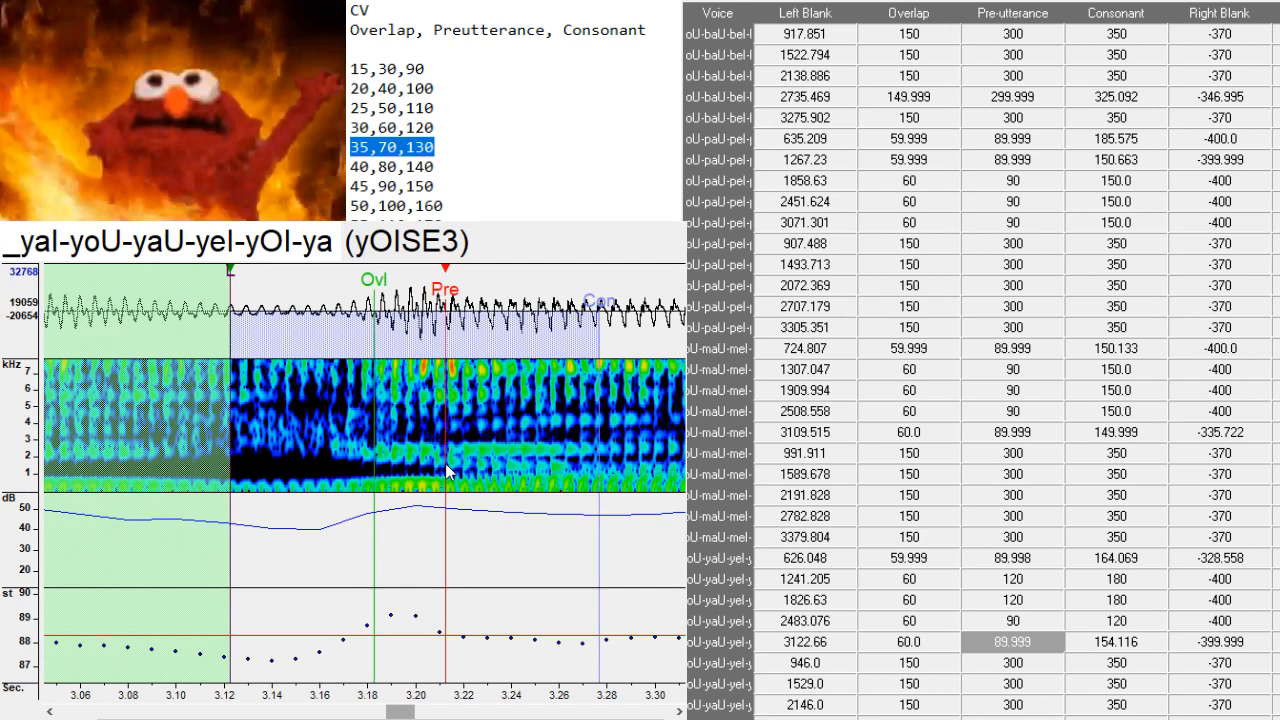
- Move the preutterances of aI ySE3 and oU ySE3 to the starts of the y sounds at about 1.23 s and 1.82 s
key("Down")
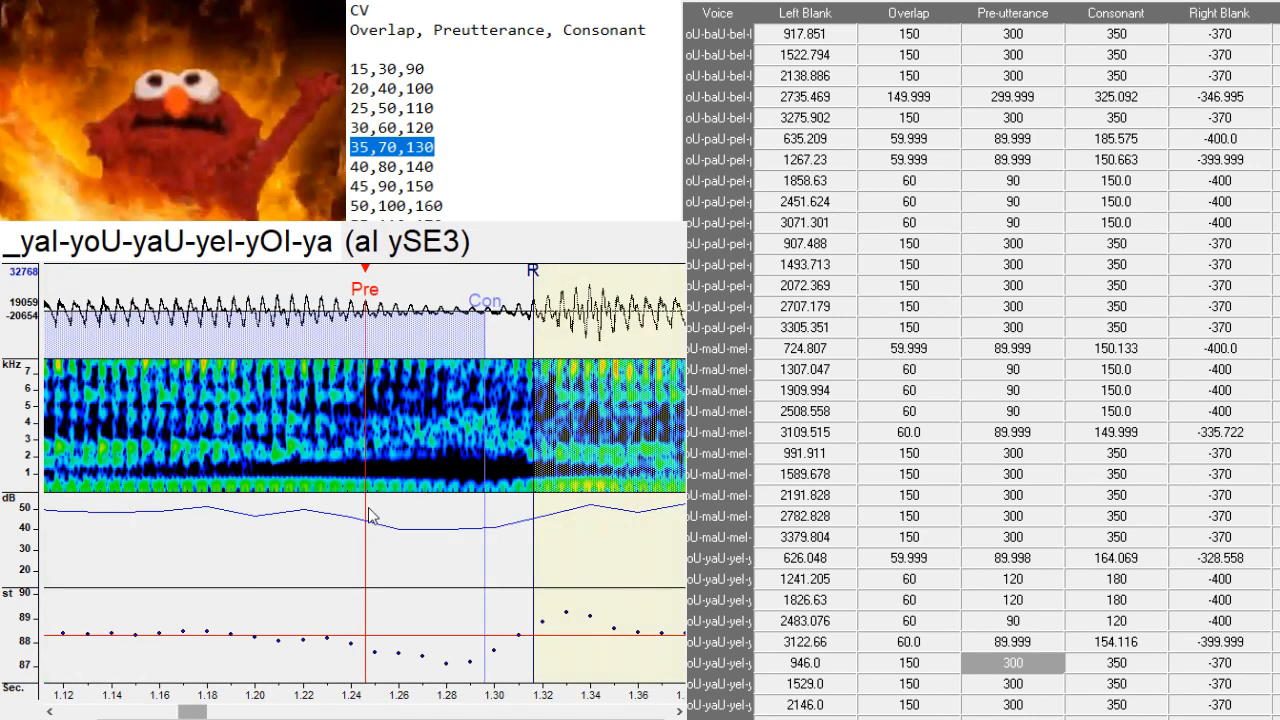
mouse_move(190, 713)
left_mouse_down()
mouse_move(173, 713)
mouse_move(191, 713)
left_mouse_up()
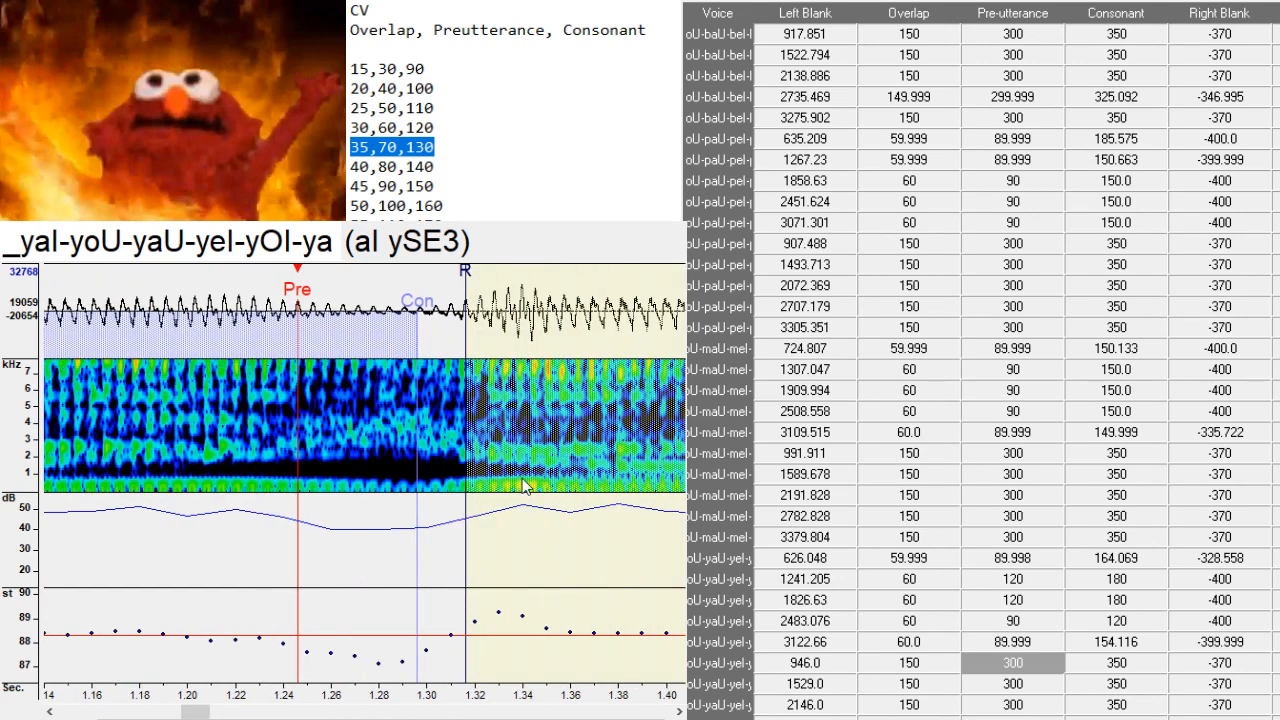
left_click(262, 482)
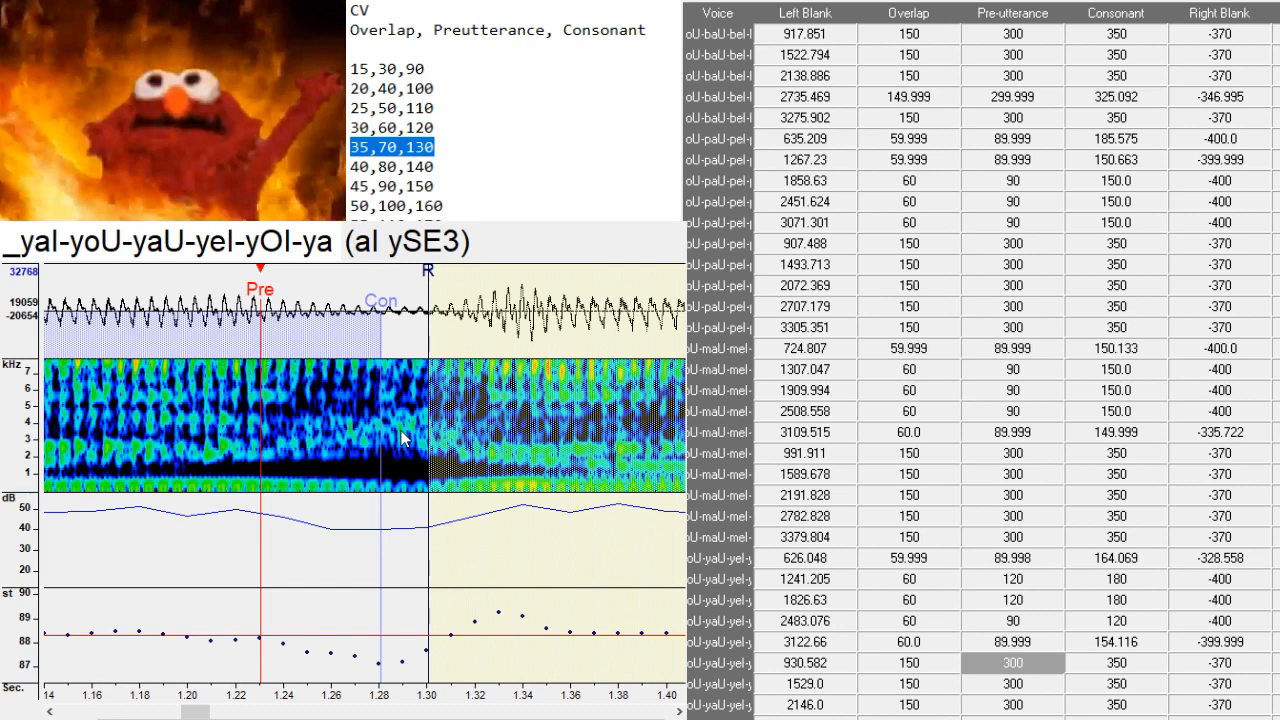
key("Down")
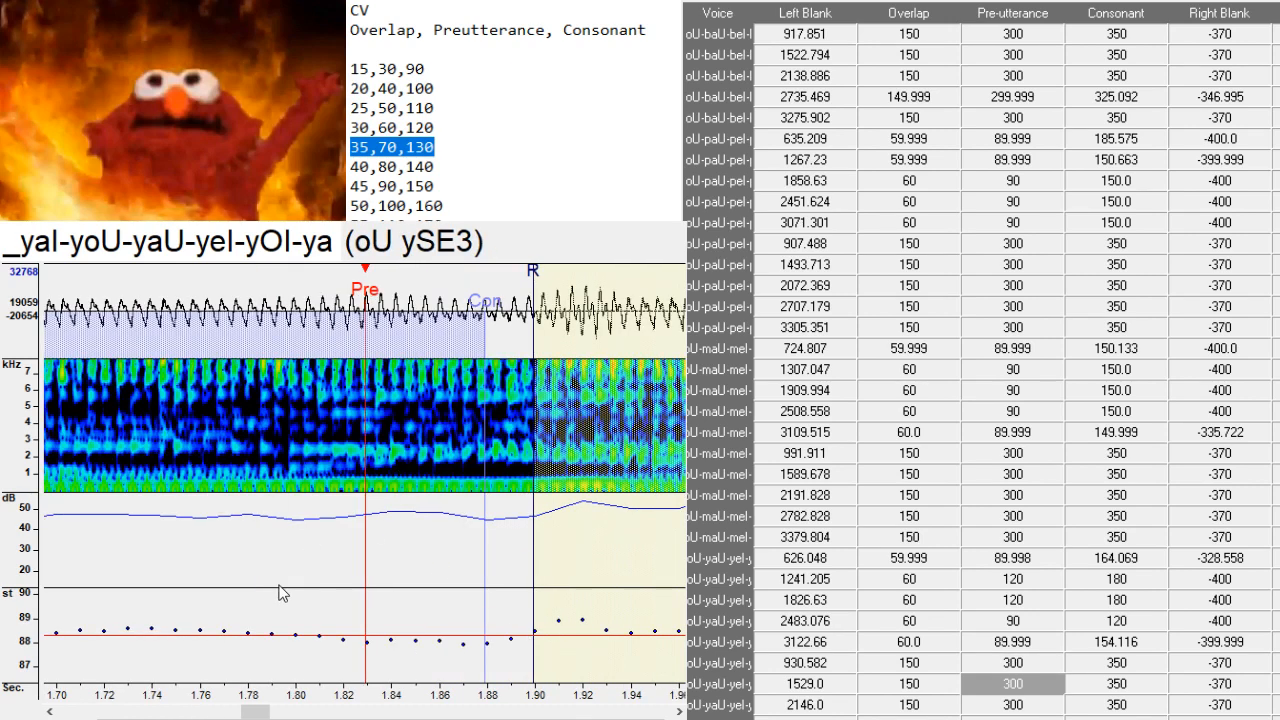
scroll(284, 704, "right", 3)
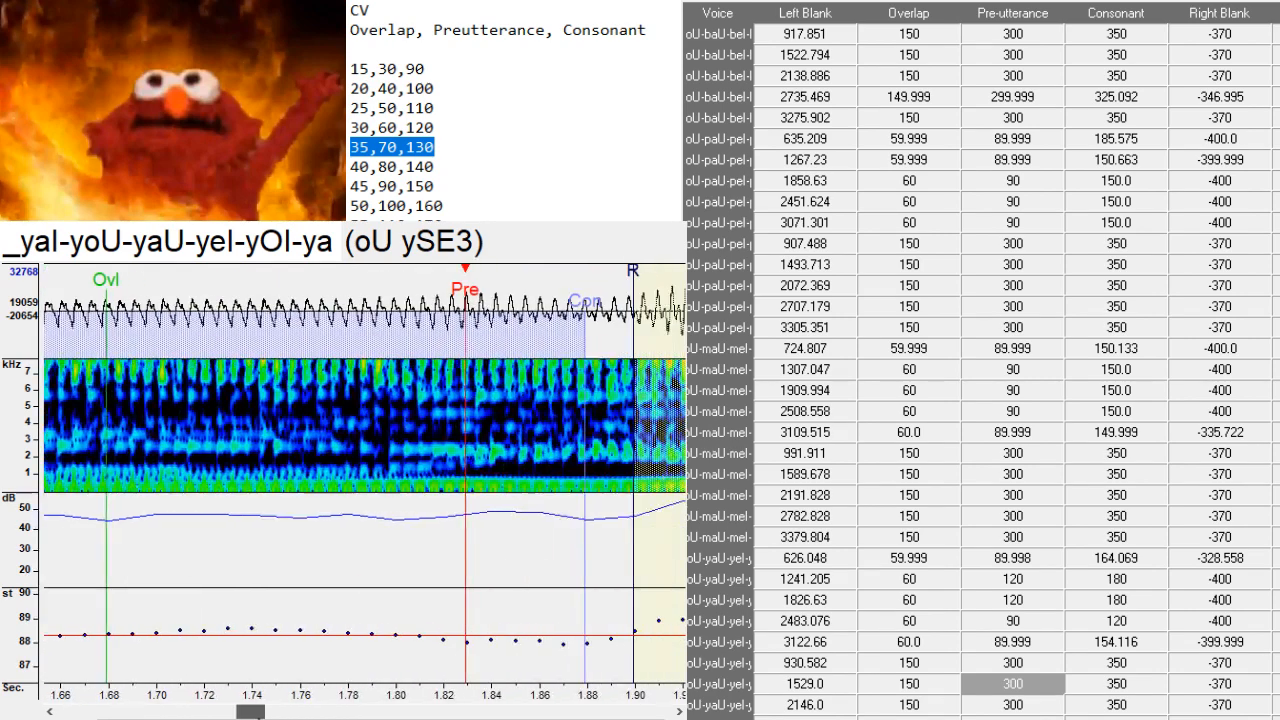
left_click_drag(294, 488, 270, 478)
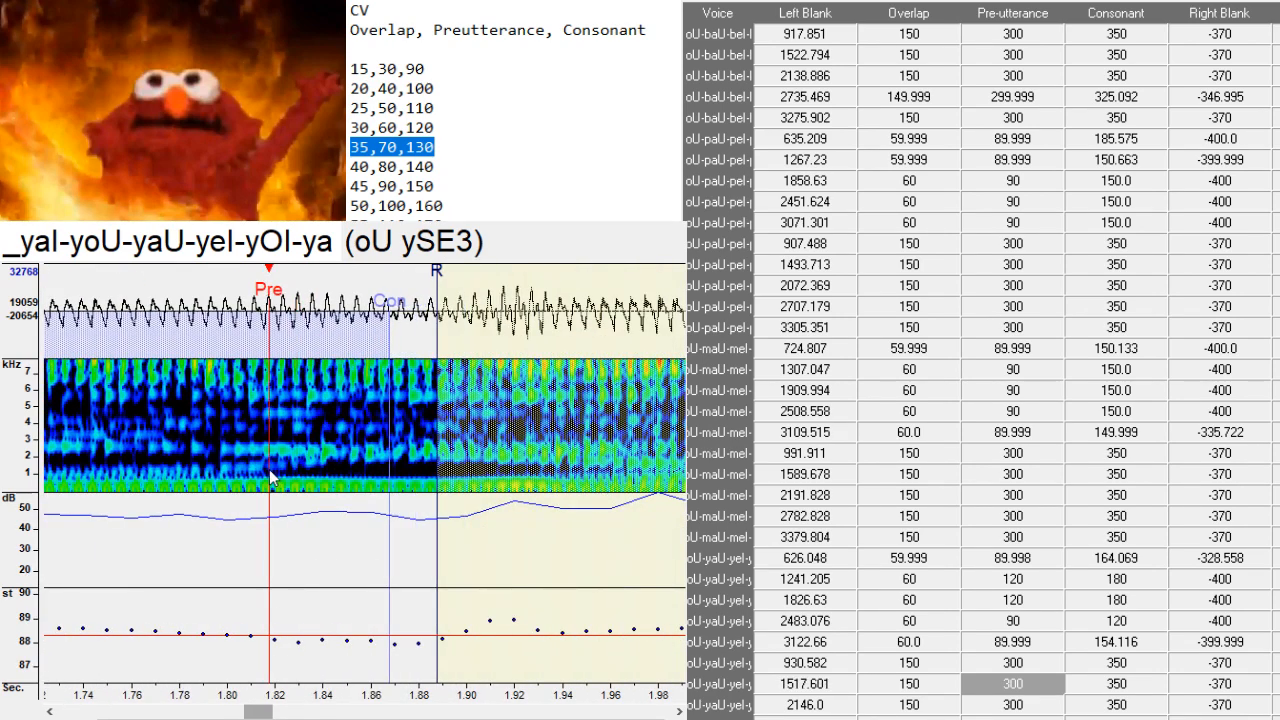
- Align the preutterances of aU ySE3, eI ySE3 and OI ySE3 with the y onsets, placing the OI ySE3 one at about 3.72 s
key("Down")
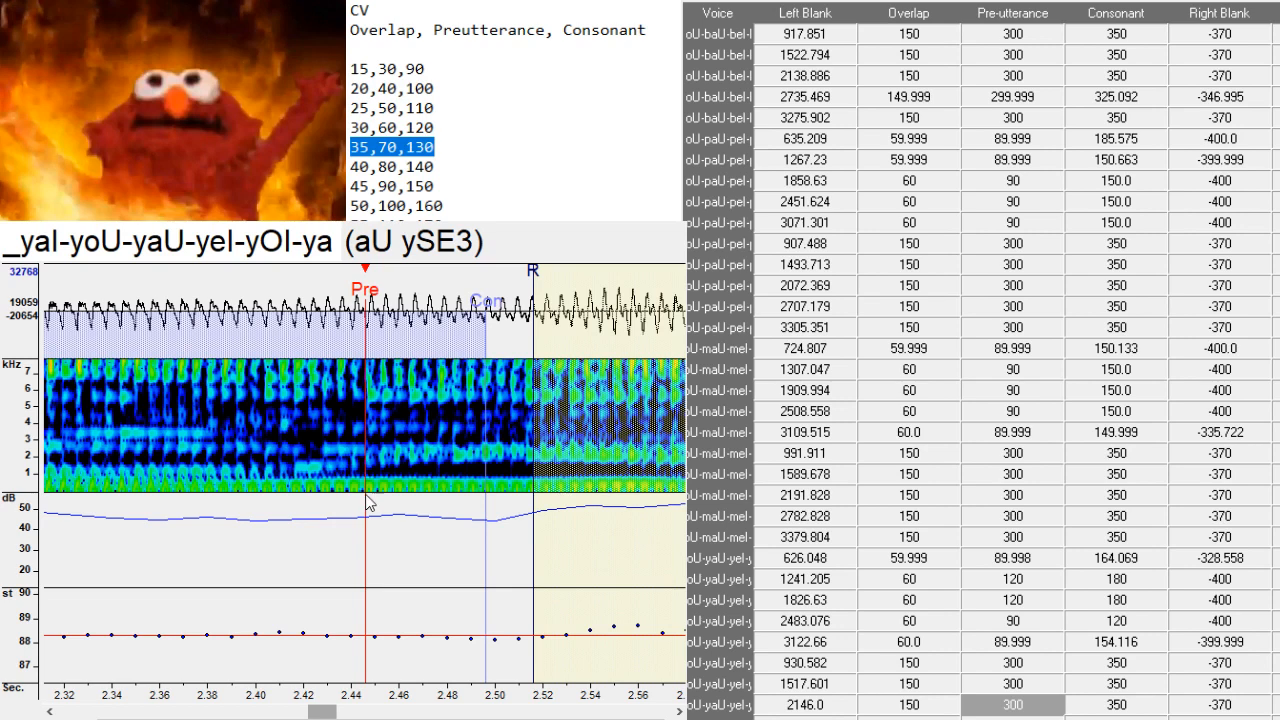
left_click_drag(366, 500, 520, 487)
key("Down")
key("Down")
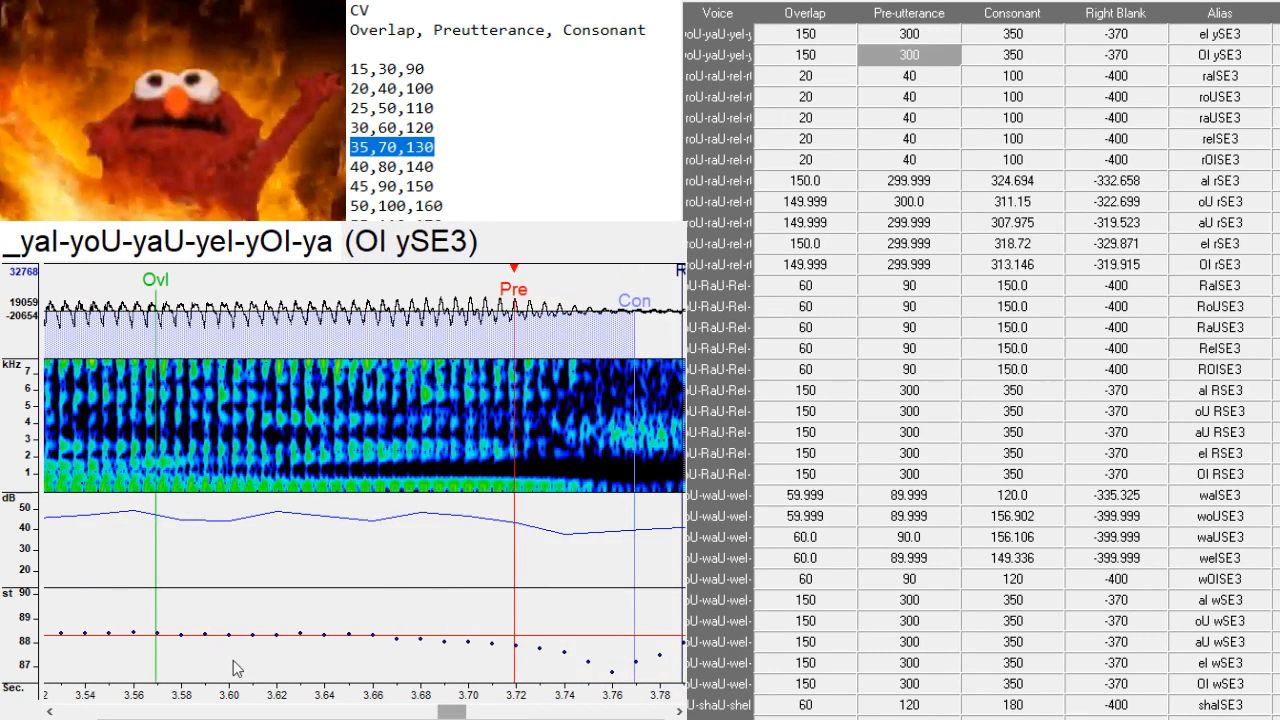
left_click_drag(452, 711, 464, 711)
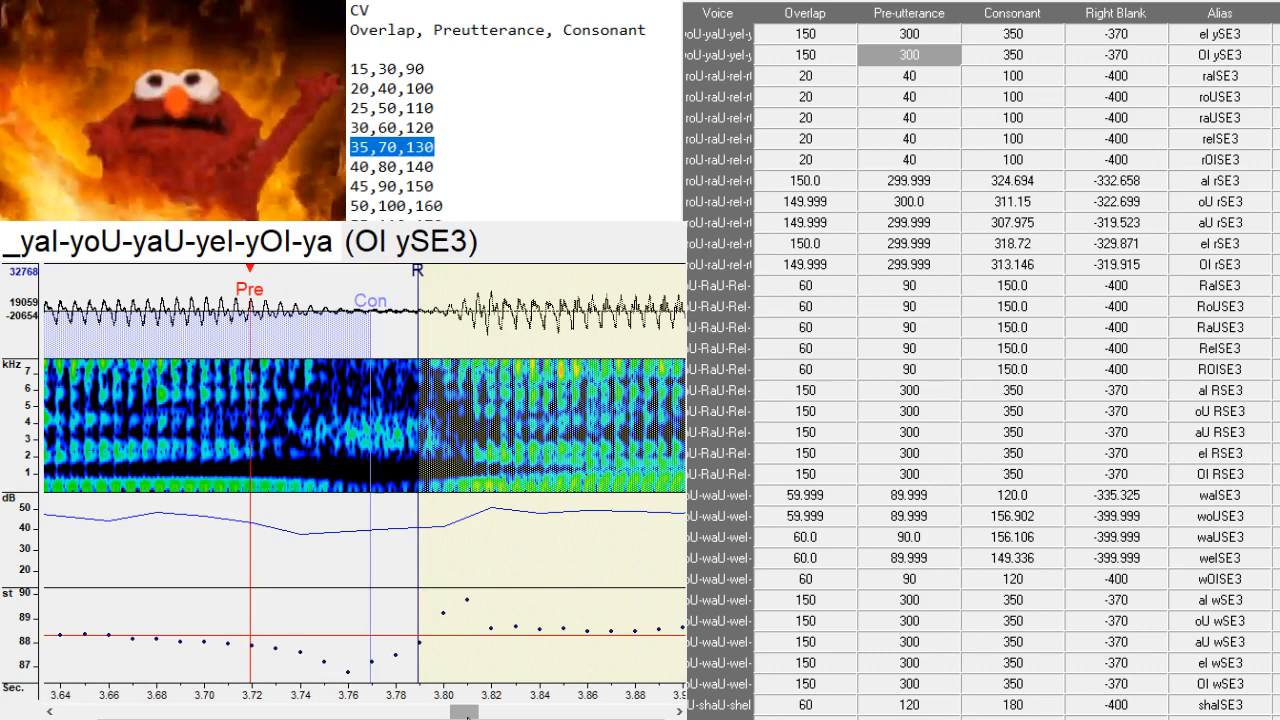
- Align the preutterances of raISE3 and roUSE3 with their vowel onsets at about 0.76 s and 1.34 s
key("Down")
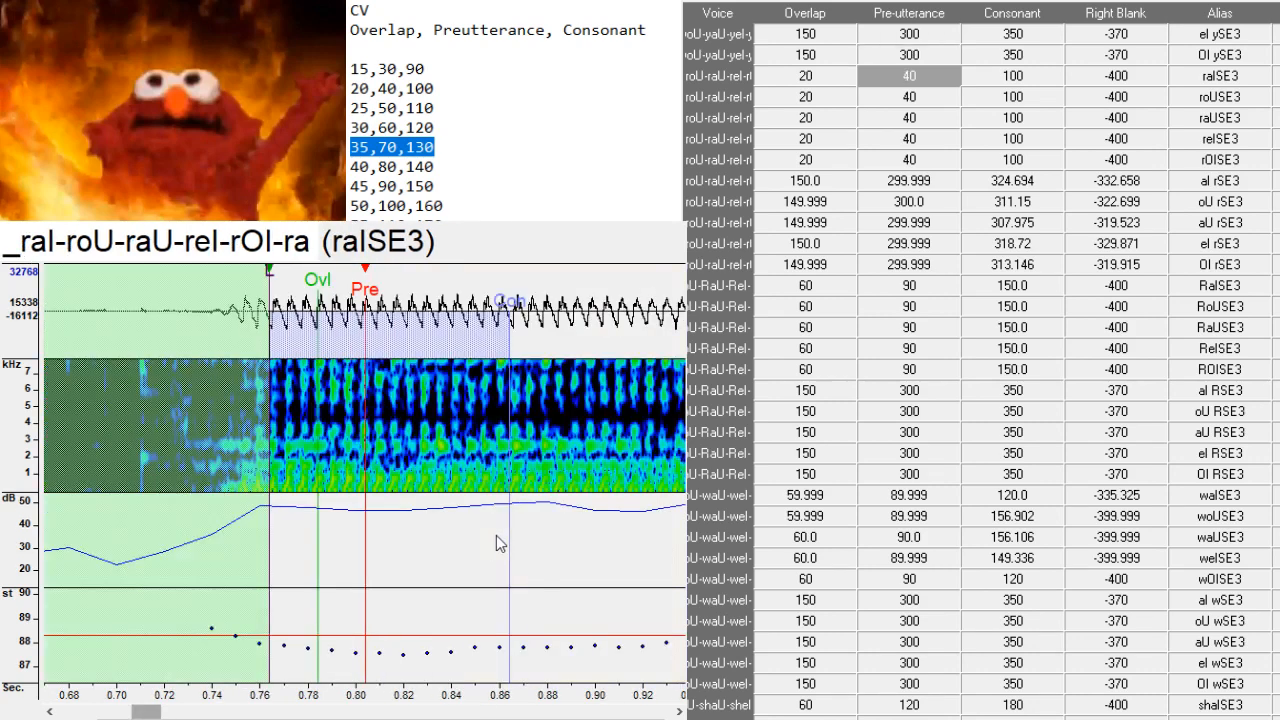
left_click_drag(346, 498, 255, 478)
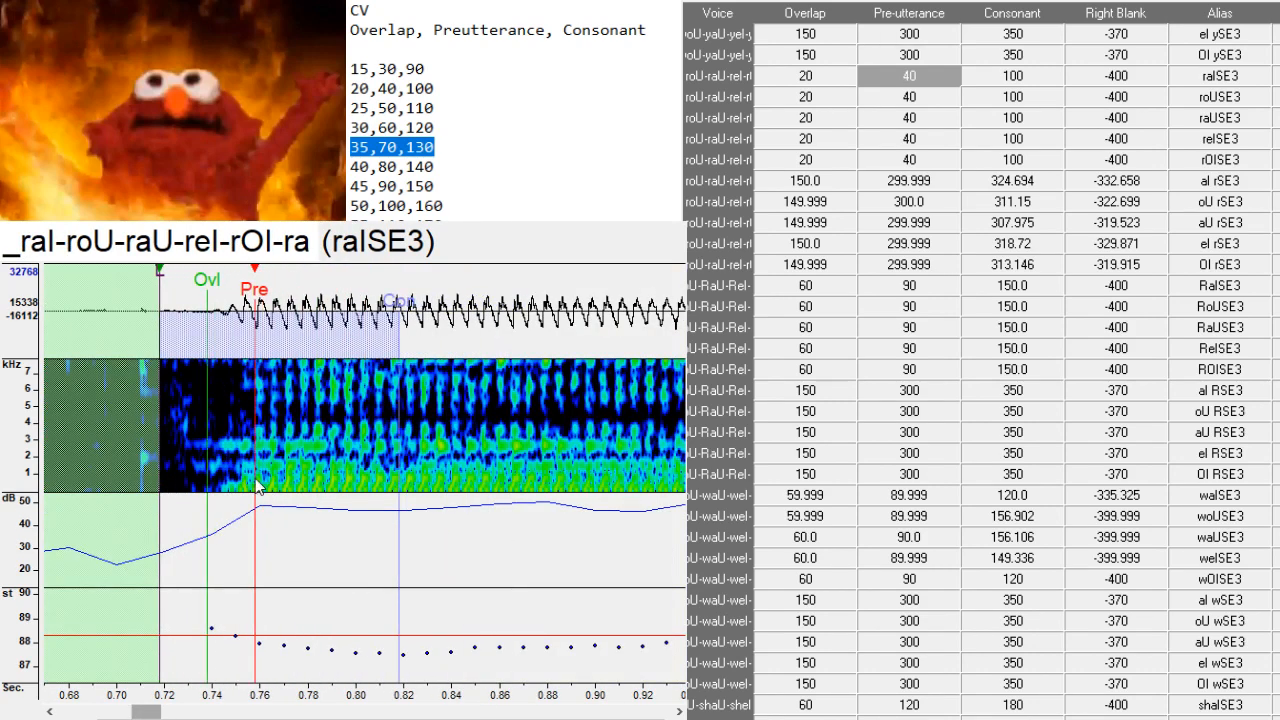
key("Down")
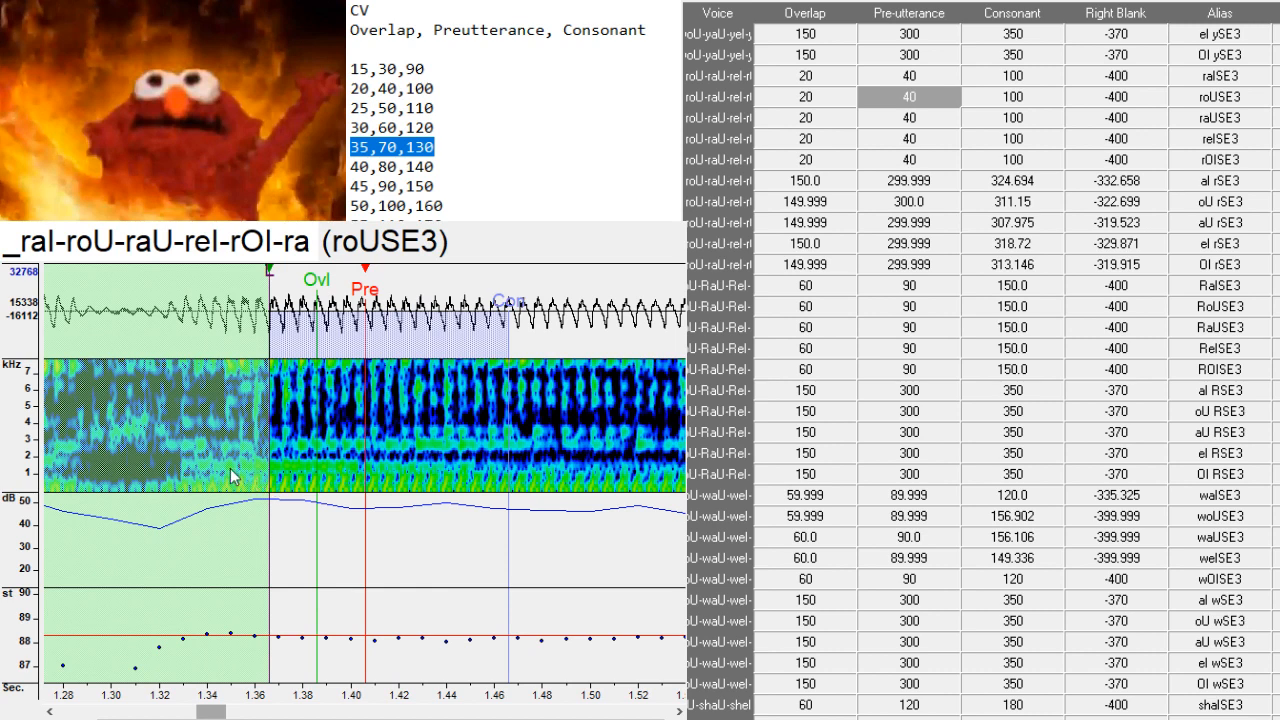
left_click_drag(230, 468, 222, 472)
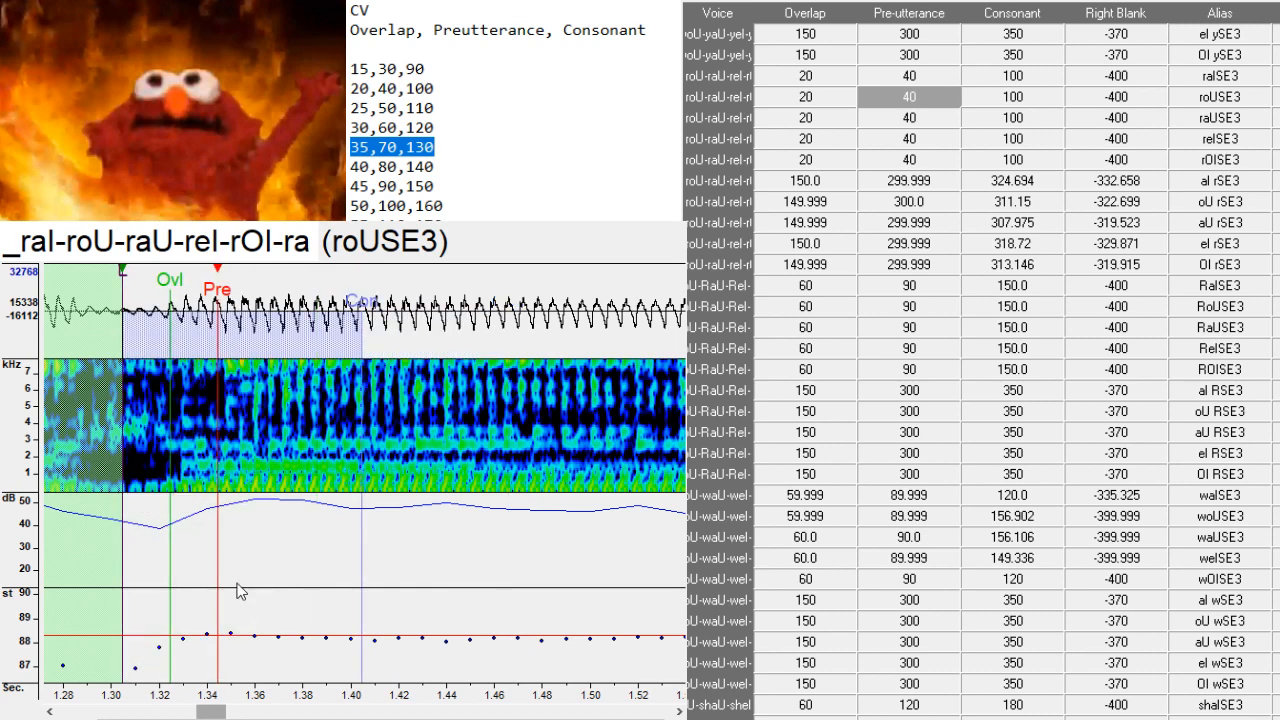
left_click_drag(205, 486, 217, 490)
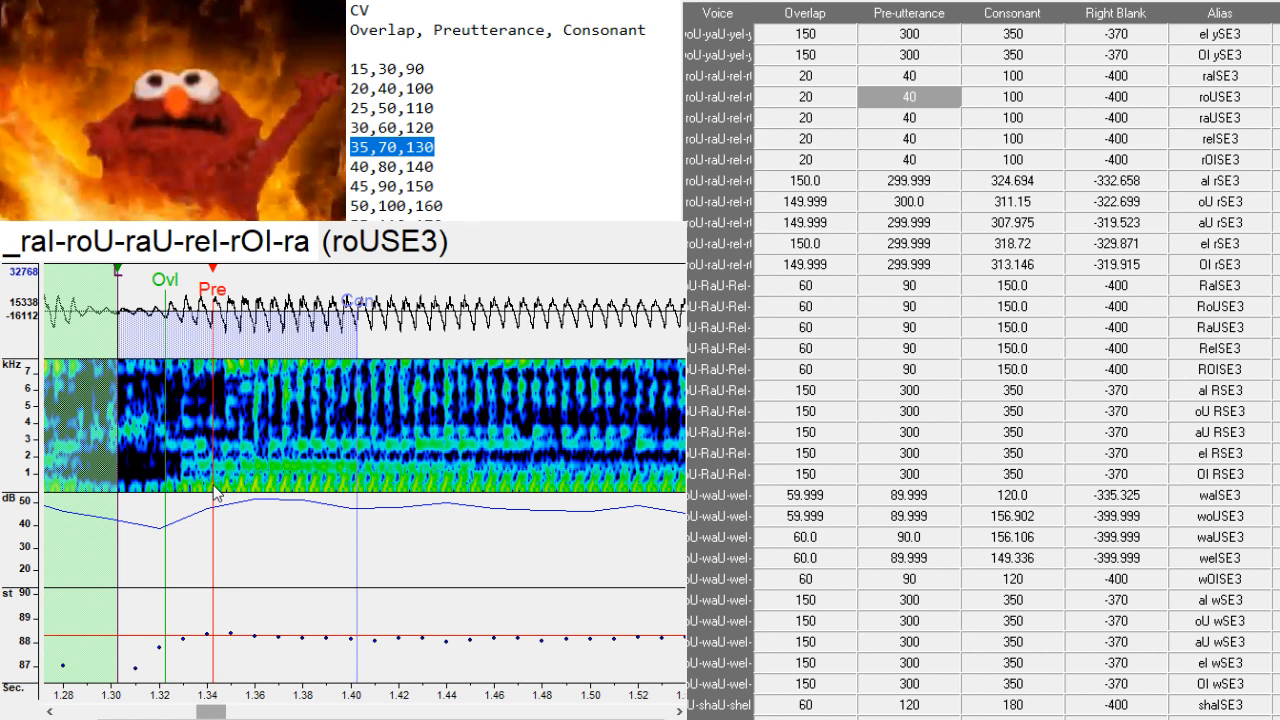
- Fine-tune roUSE3's preutterance to about 1.34 s and move raUSE3's preutterance to its vowel onset
left_click_drag(215, 490, 210, 485)
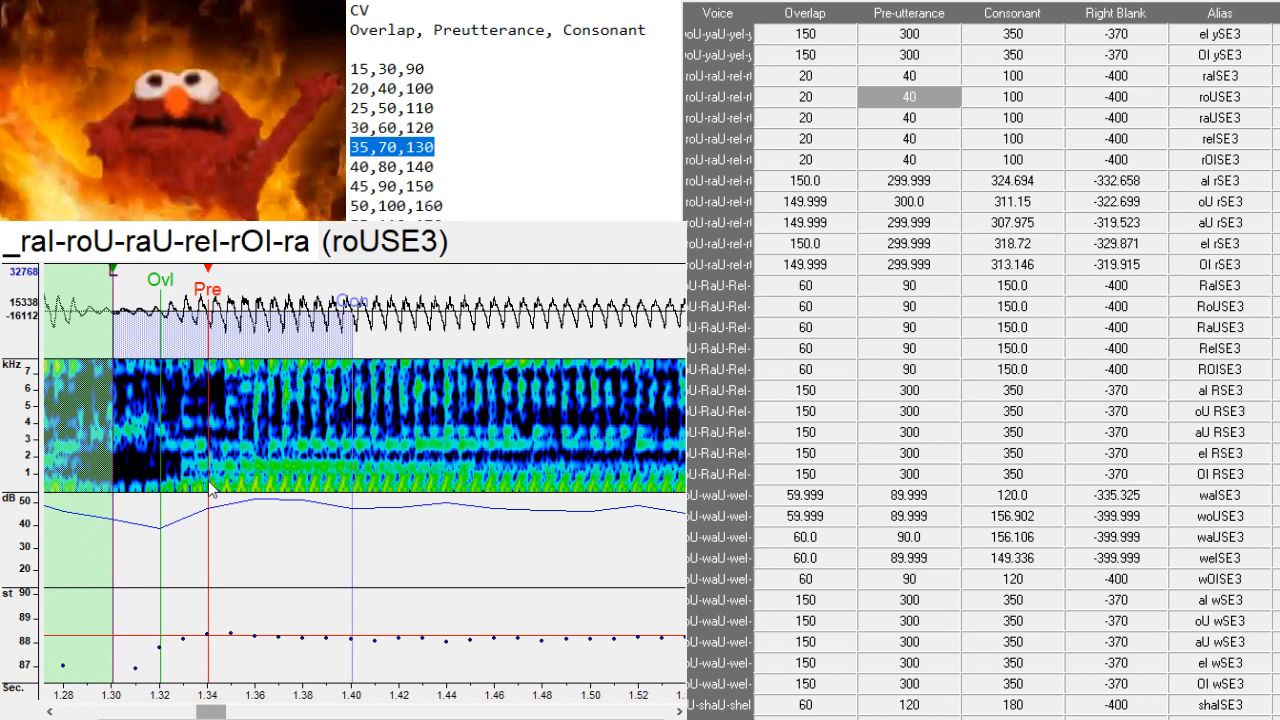
key("Down")
left_click_drag(342, 488, 307, 481)
key("Down")
key("Down")
- Move the preutterances of aI rSE3, oU rSE3 and aU rSE3 to the r onsets at about 1.29 s, 1.88 s and 2.48 s
key("Down")
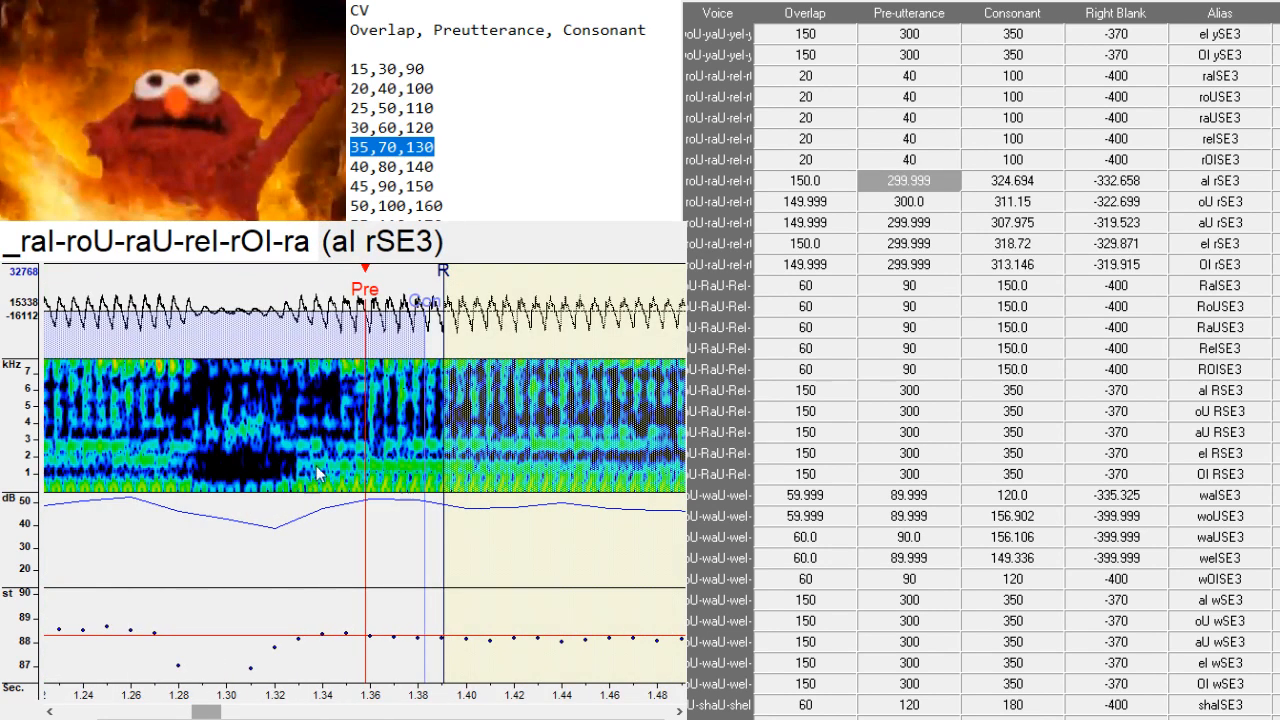
left_click(193, 490)
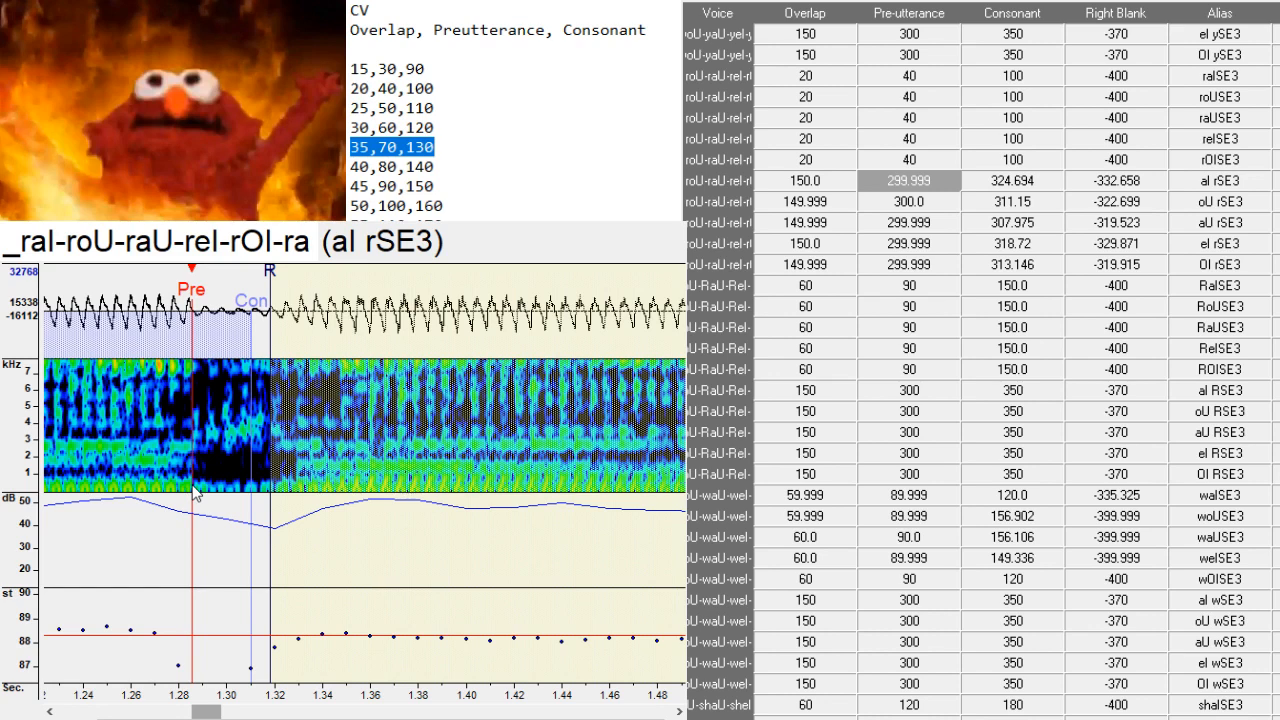
key("Down")
left_click(269, 492)
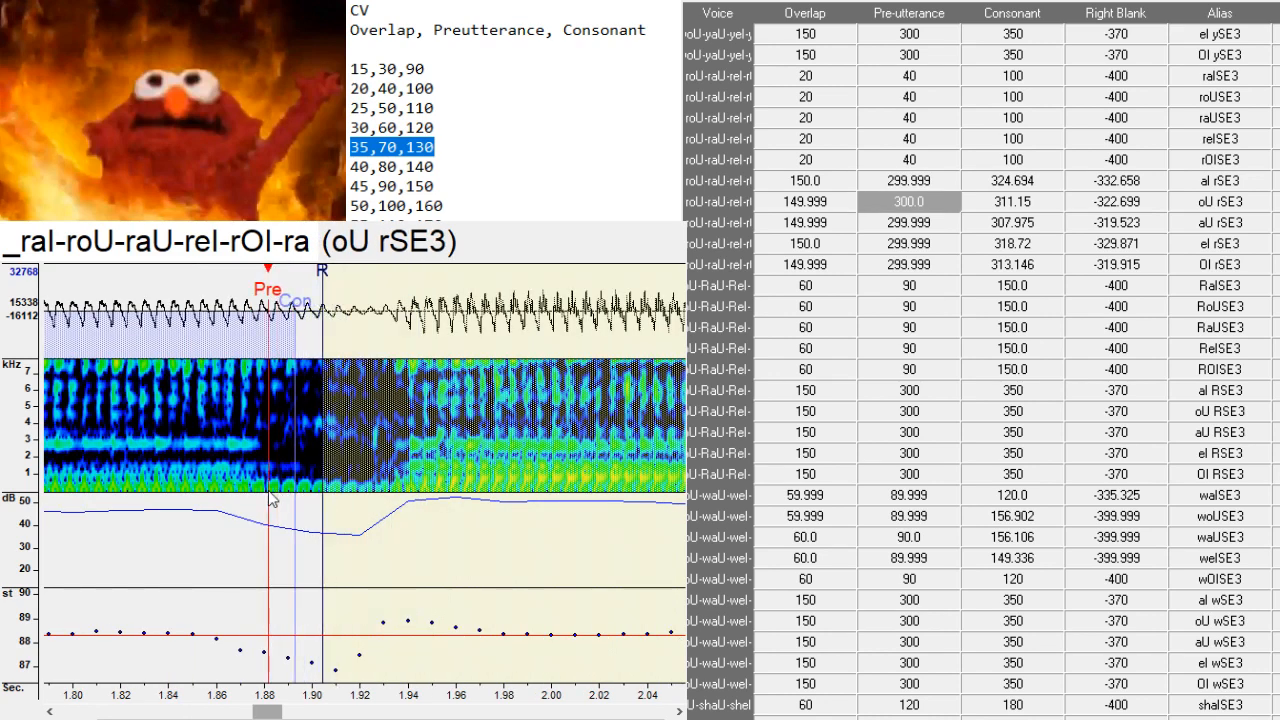
key("Down")
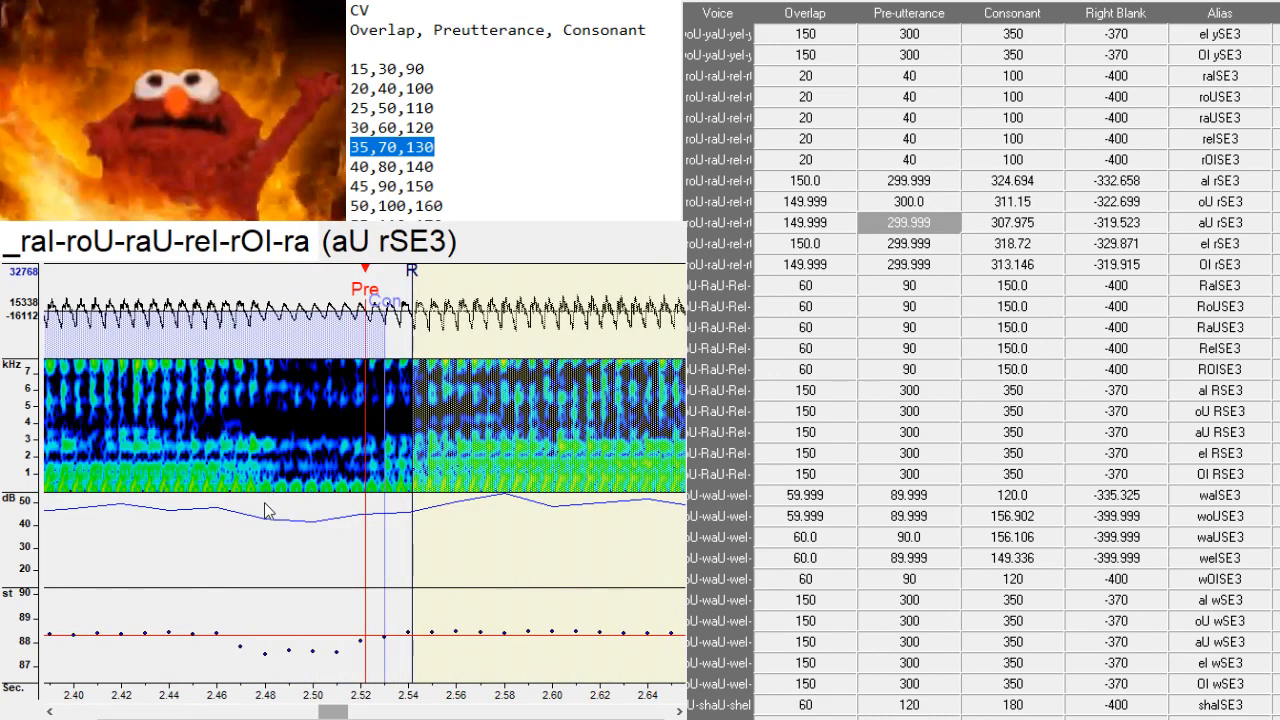
left_click(265, 500)
- Align the preutterances of eI rSE3 and OI rSE3 with the r onsets at about 3.08 s and 3.67 s
key("Down")
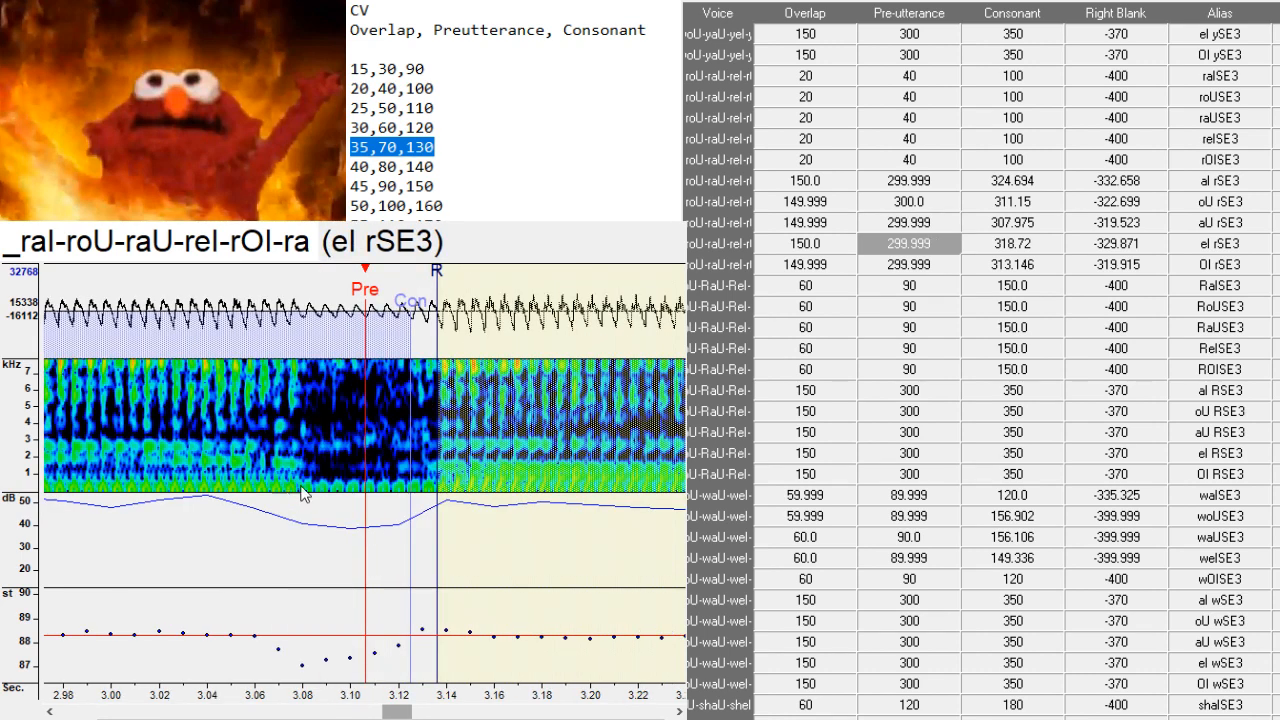
left_click(302, 492)
key("Down")
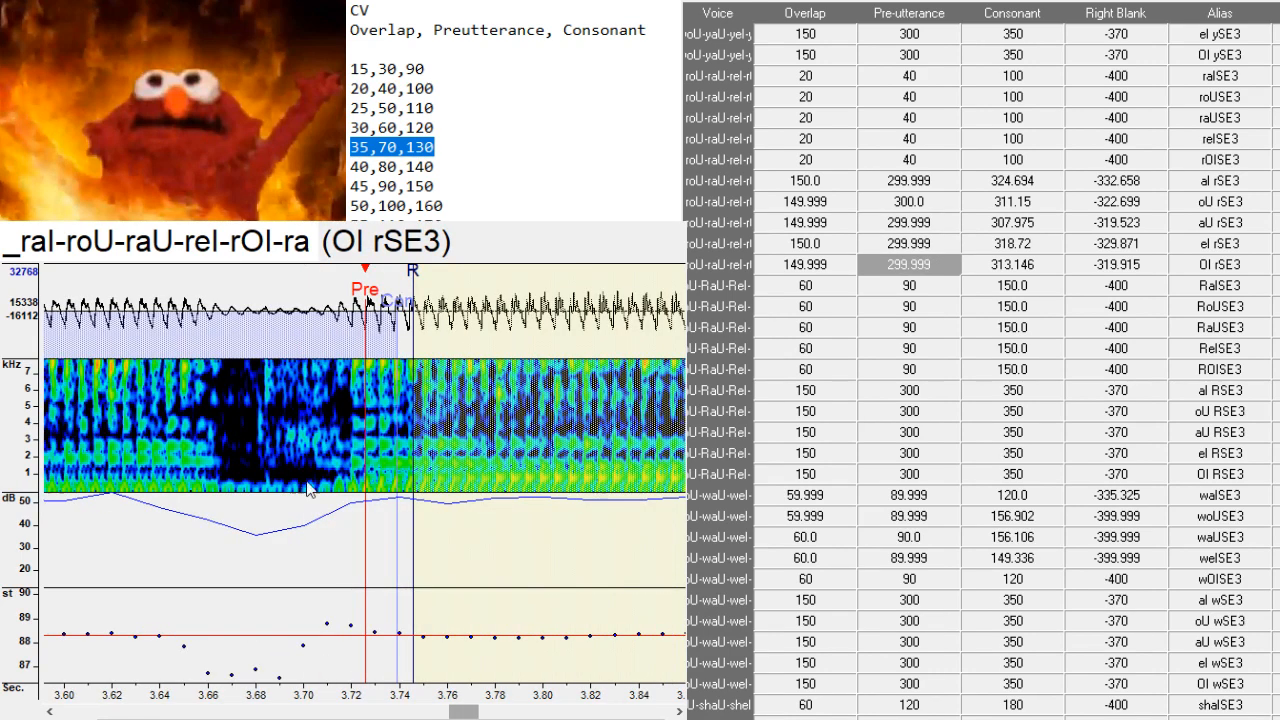
left_click(227, 495)
left_click(222, 492)
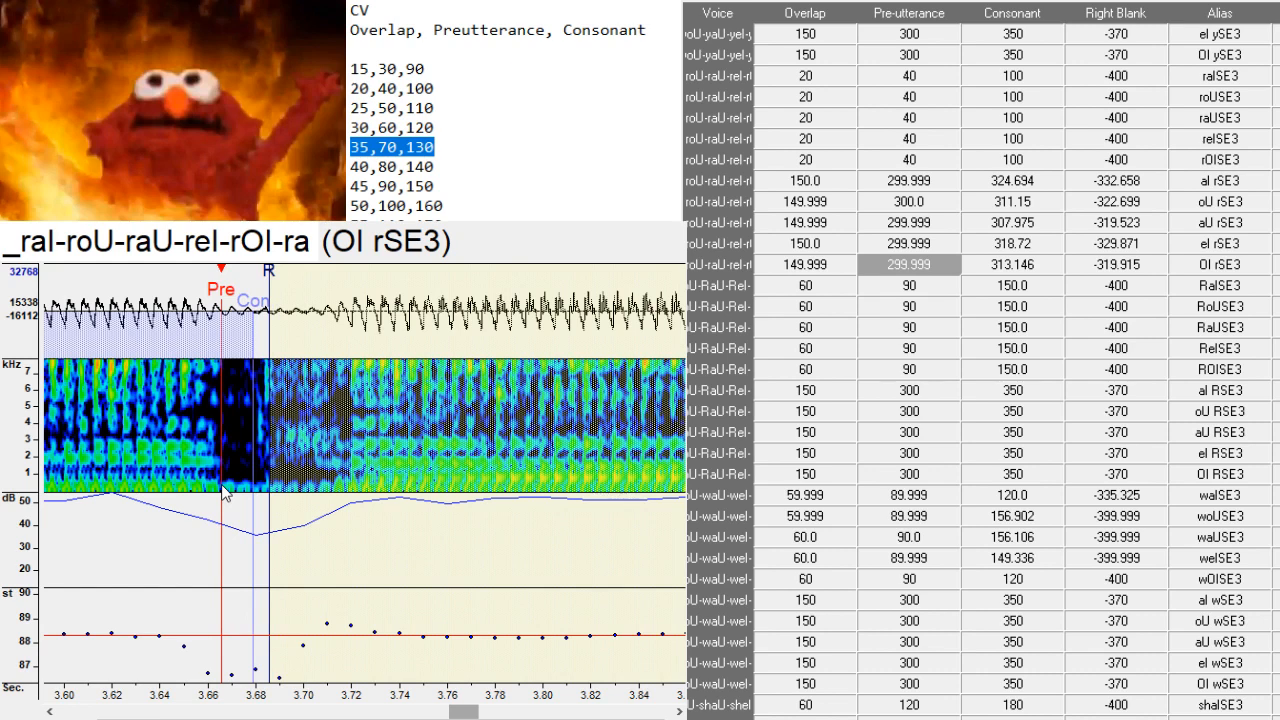
- Move RaISE3's preutterance earlier to the R-to-vowel transition at about 0.78 s and check its right blank
key("Down")
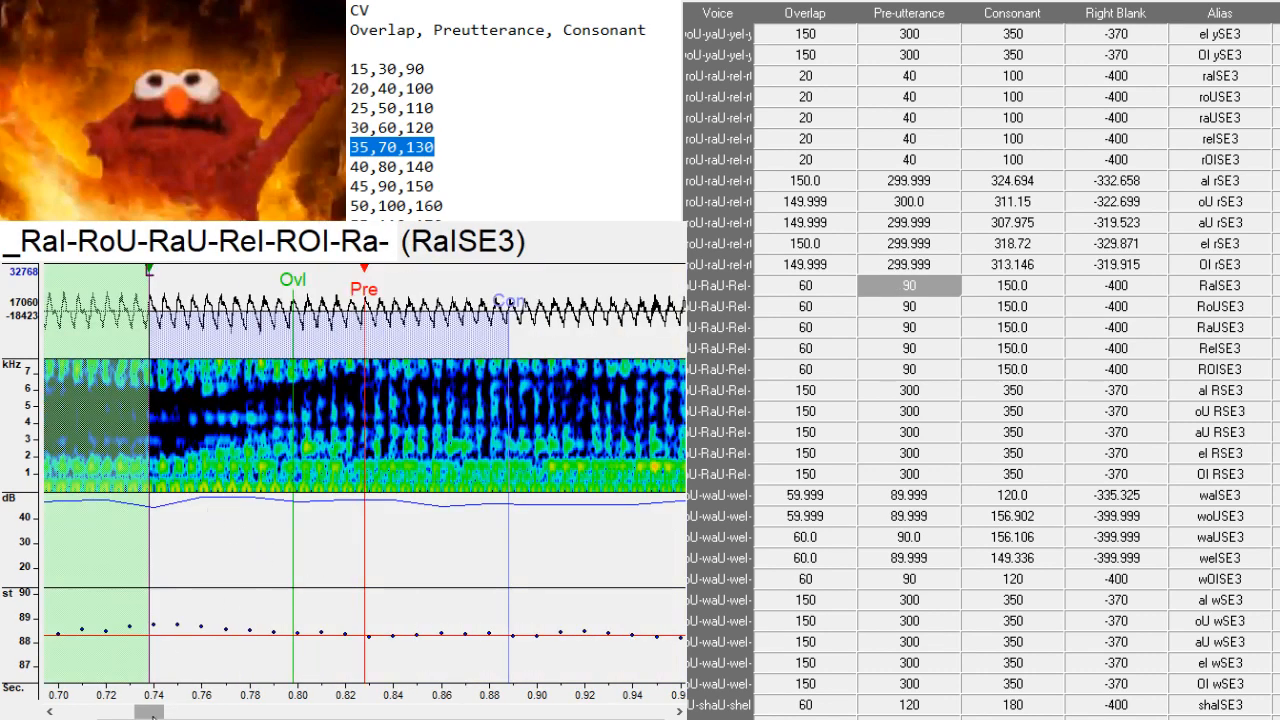
left_click_drag(150, 713, 141, 713)
left_click(432, 497)
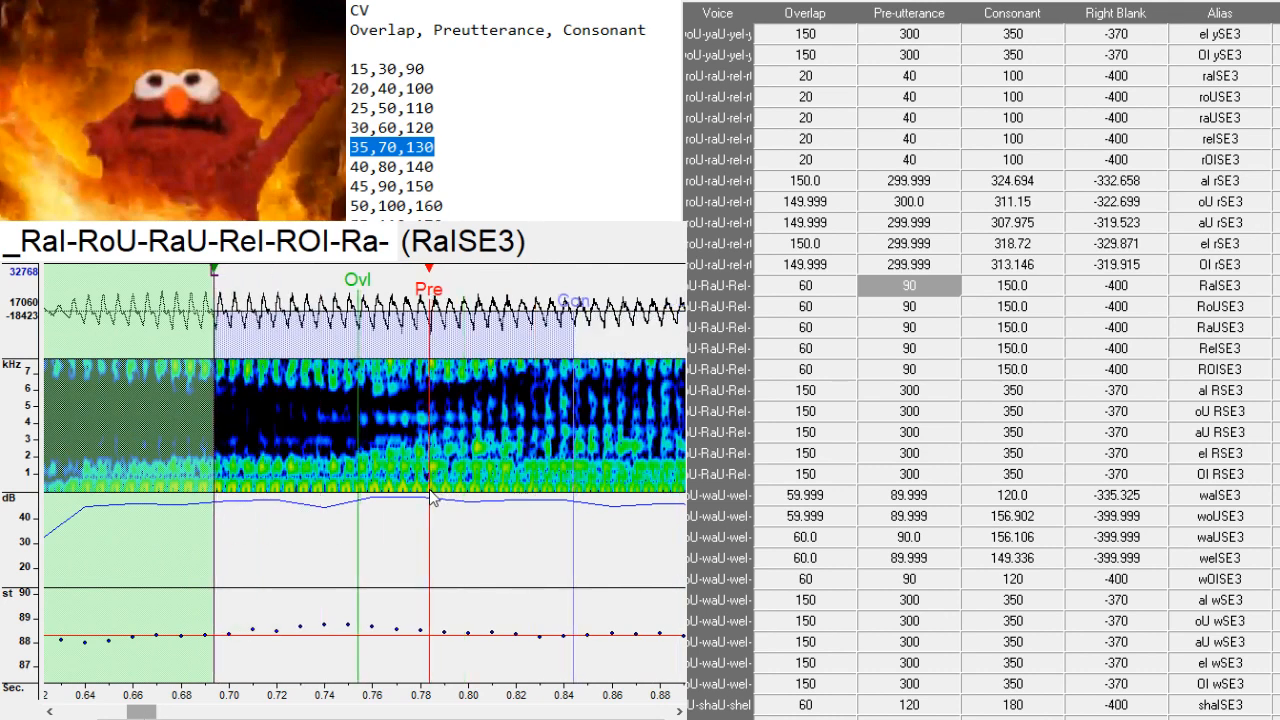
left_click(432, 497)
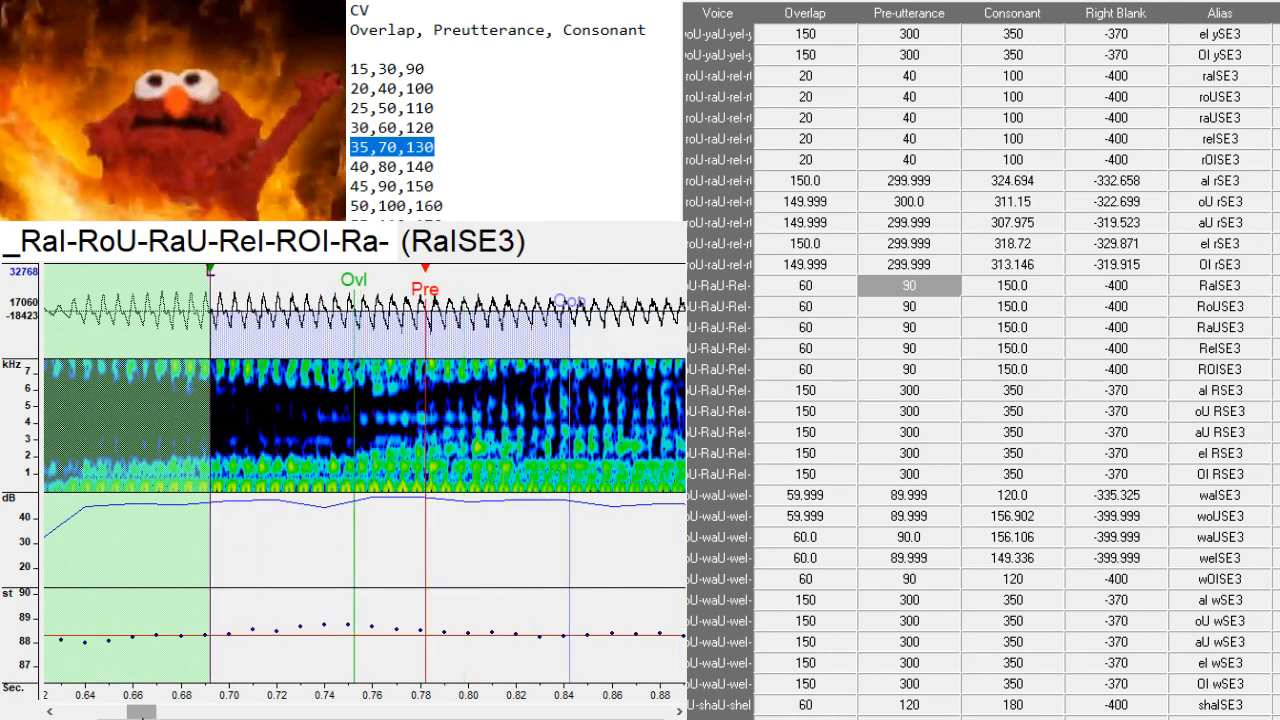
left_click_drag(150, 713, 190, 716)
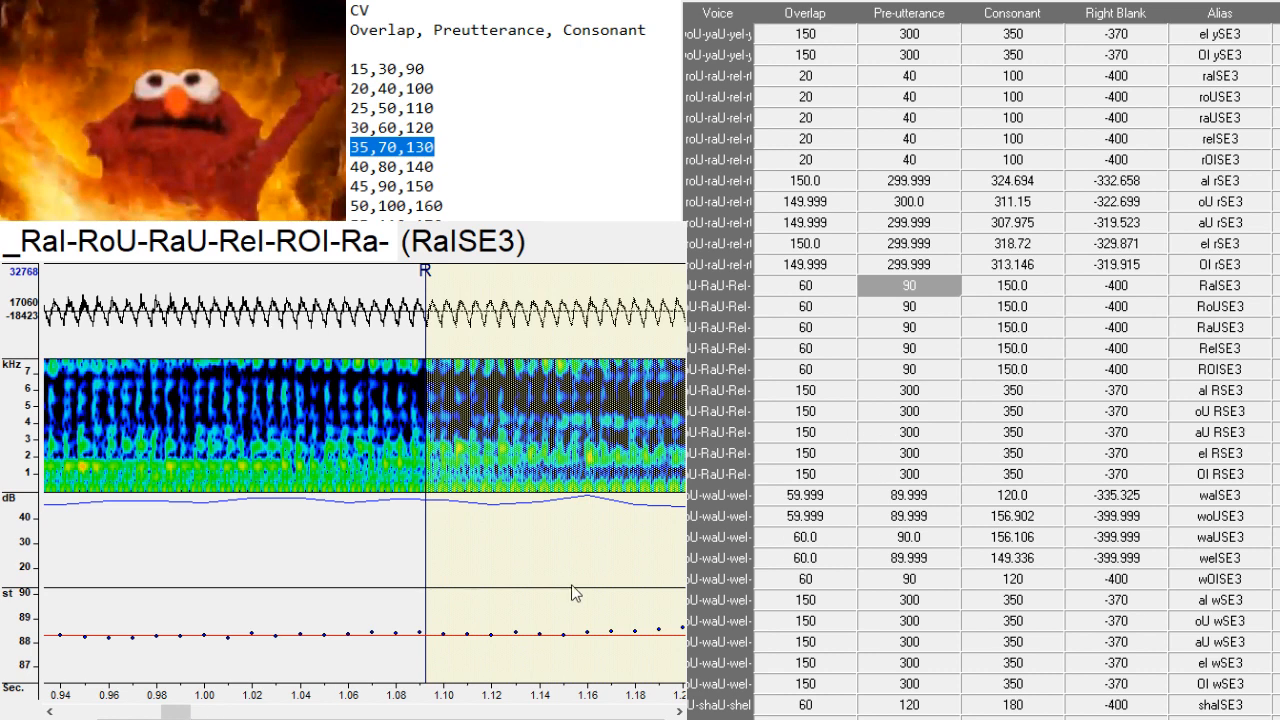
- Align the preutterances of RoUSE3 and RaUSE3 with the R-to-vowel transitions at about 1.46 s and 2.09 s
key("Down")
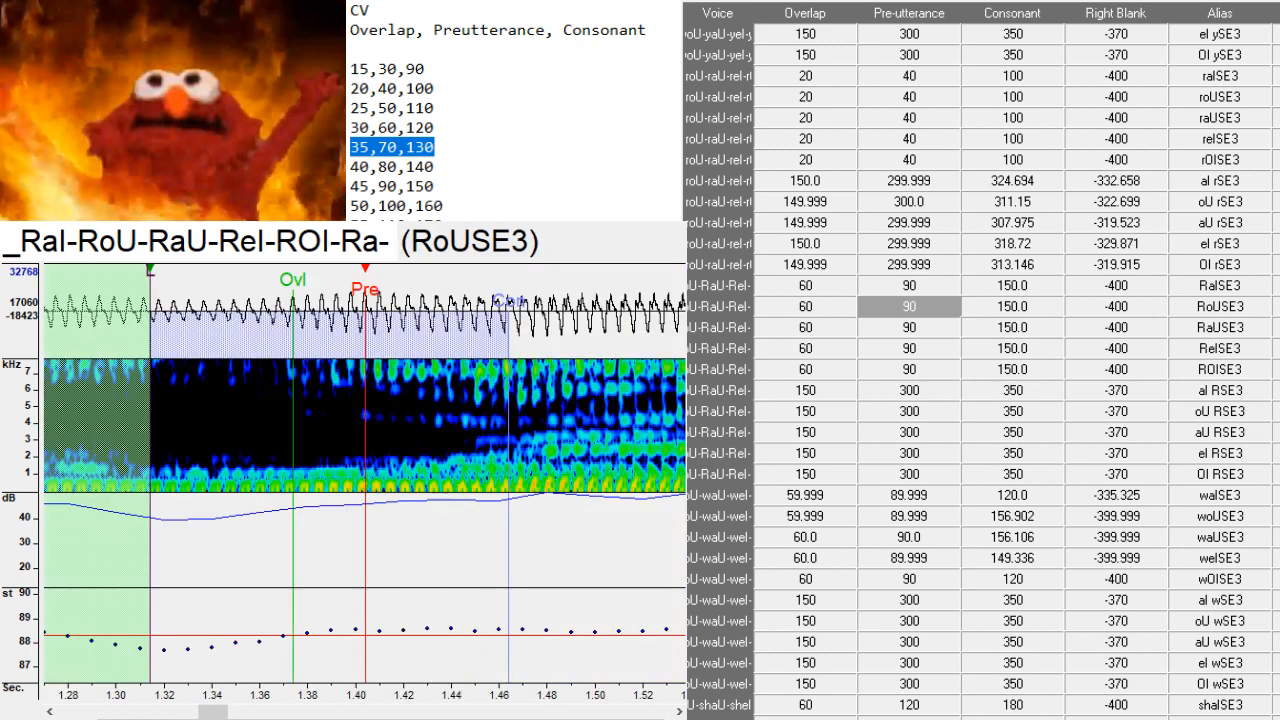
left_click(510, 484)
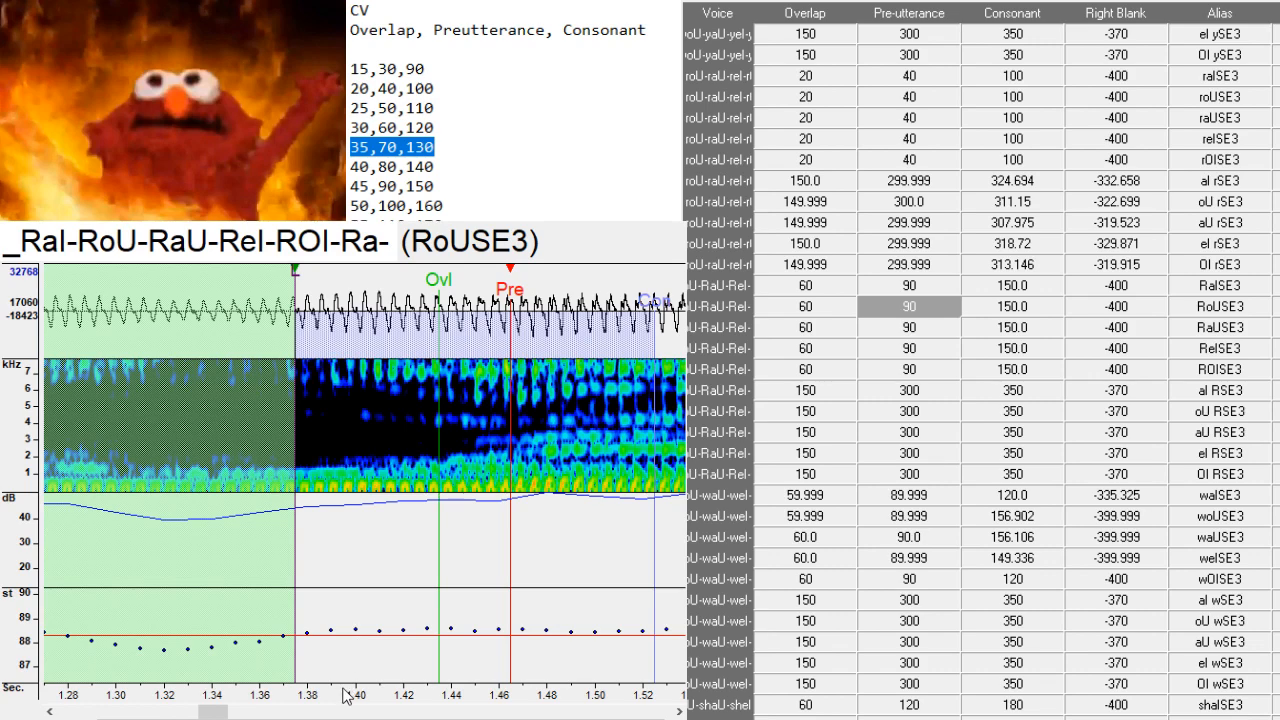
left_click_drag(234, 712, 251, 674)
key("Down")
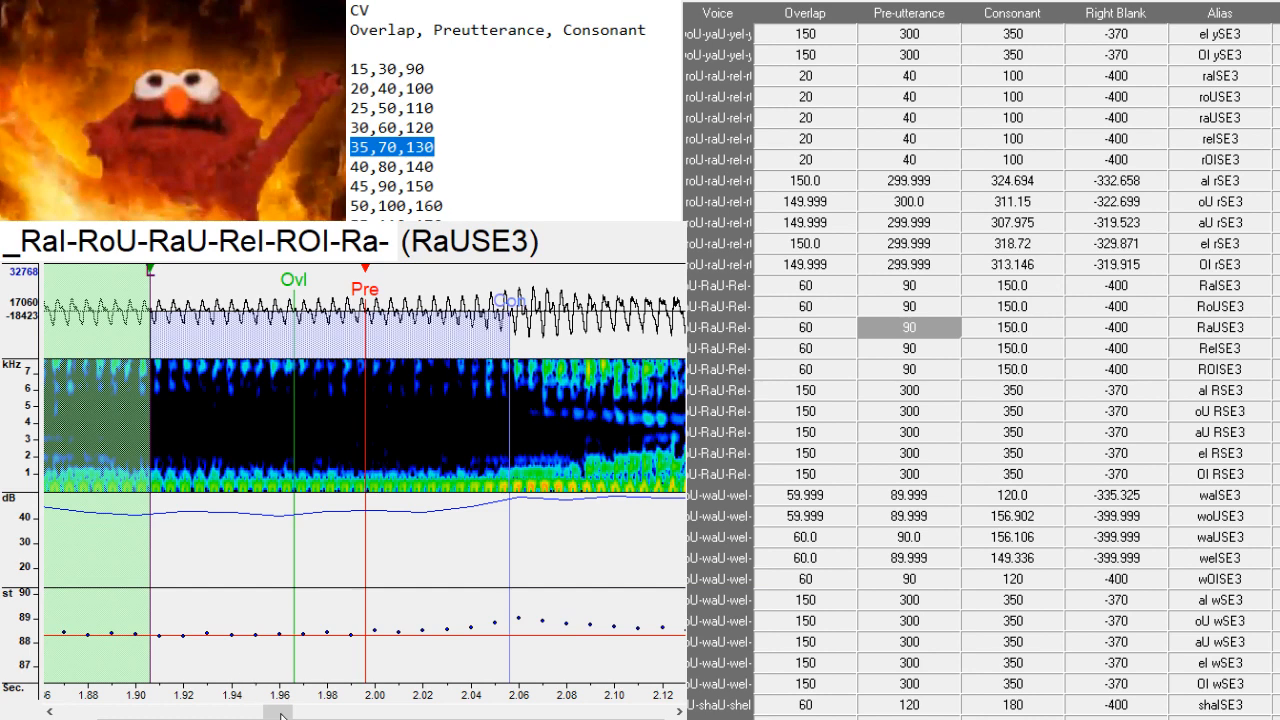
left_click_drag(283, 716, 300, 714)
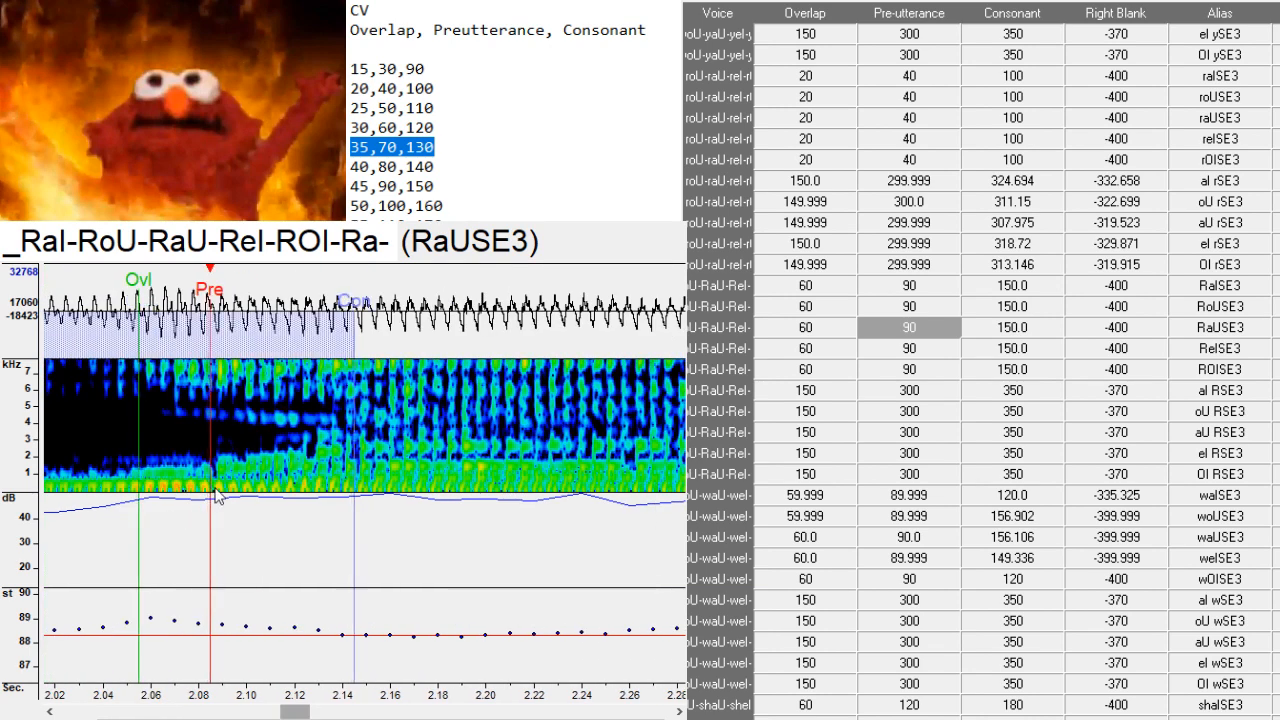
left_click_drag(302, 714, 327, 714)
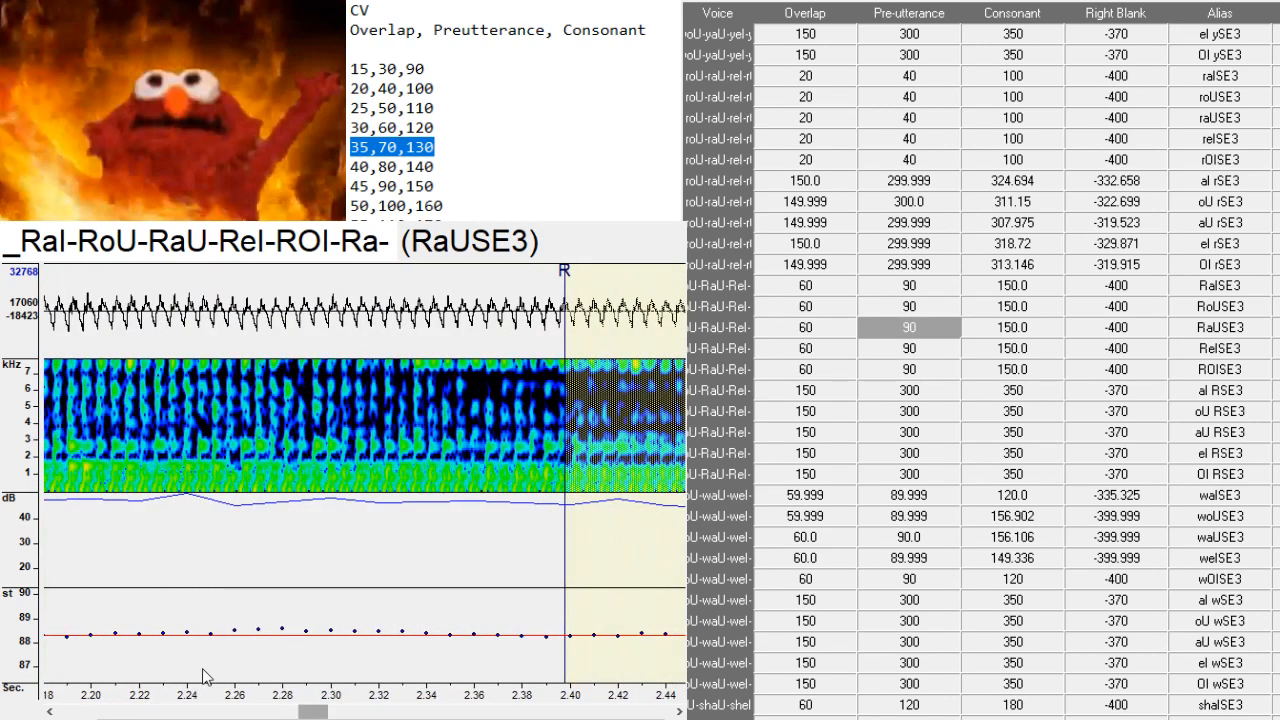
- Move the preutterances of ReISE3 and ROISE3 to their vowel onsets at about 2.72 s and 3.40 s
left_click(892, 348)
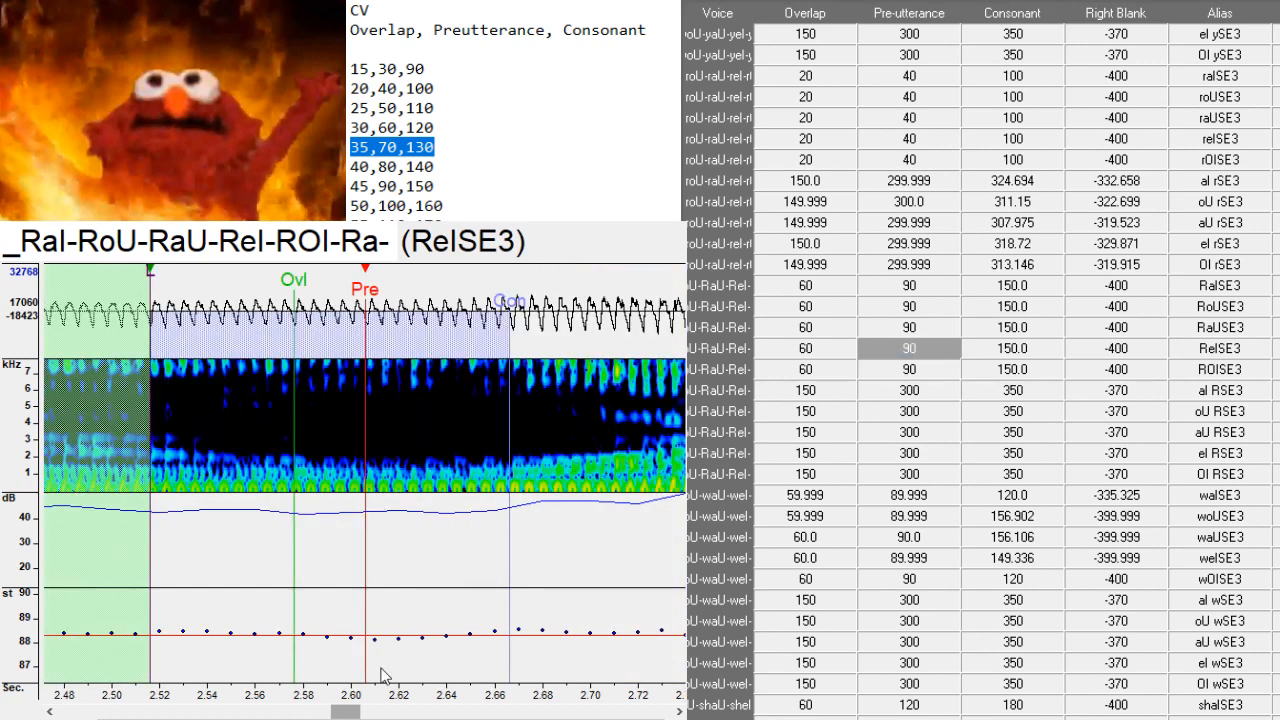
left_click_drag(346, 712, 356, 712)
left_click(428, 500)
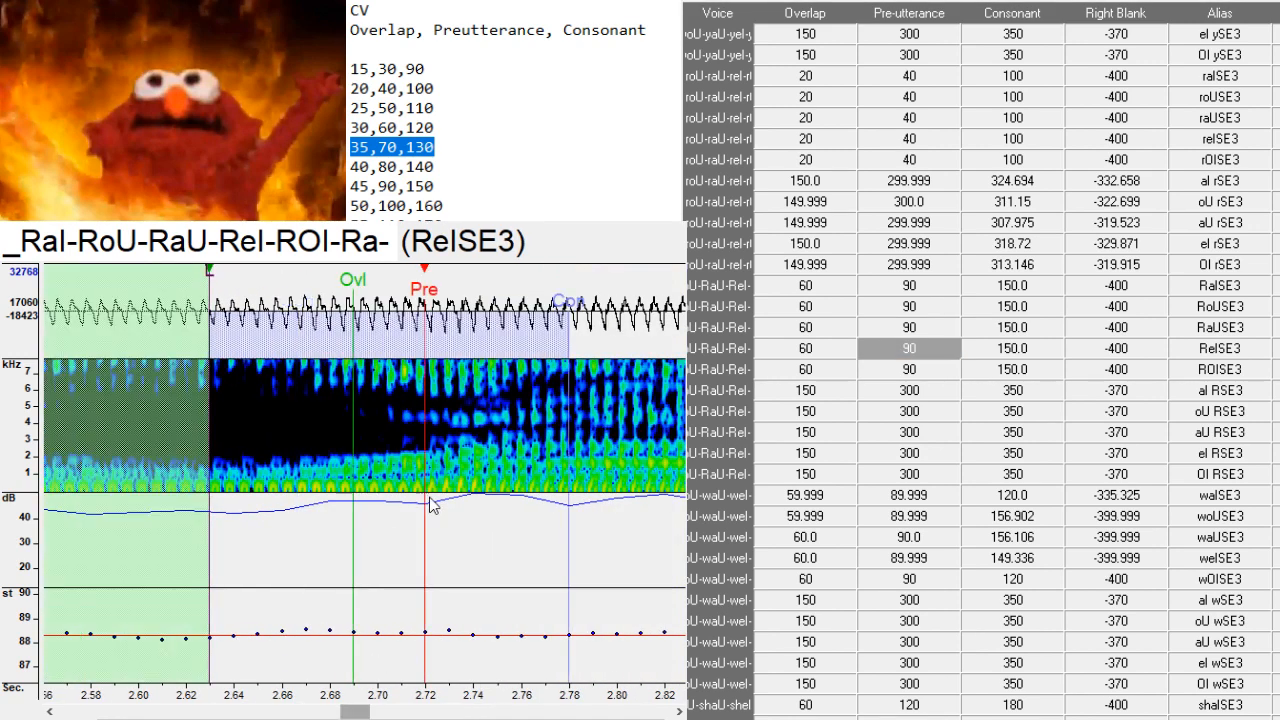
mouse_move(372, 714)
left_mouse_down()
mouse_move(350, 714)
mouse_move(383, 712)
left_mouse_up()
key("Down")
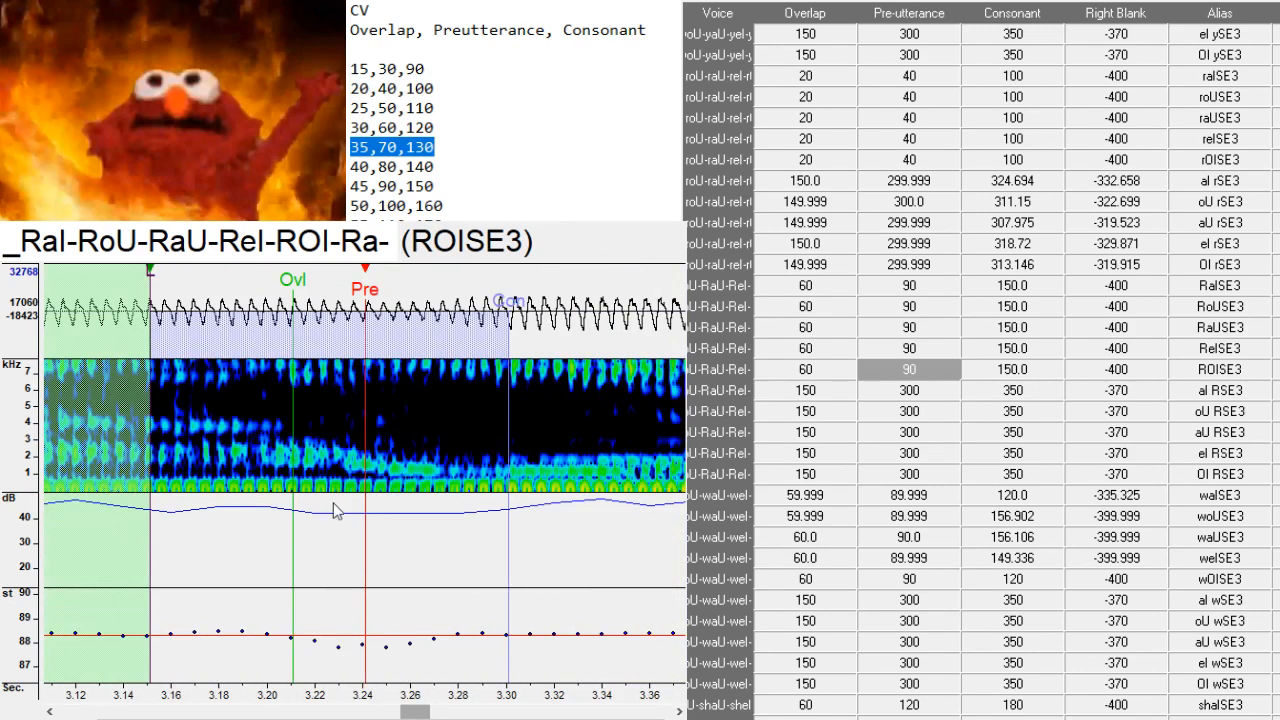
left_click_drag(421, 712, 436, 712)
mouse_move(435, 488)
left_mouse_down()
mouse_move(424, 486)
mouse_move(436, 490)
left_mouse_up()
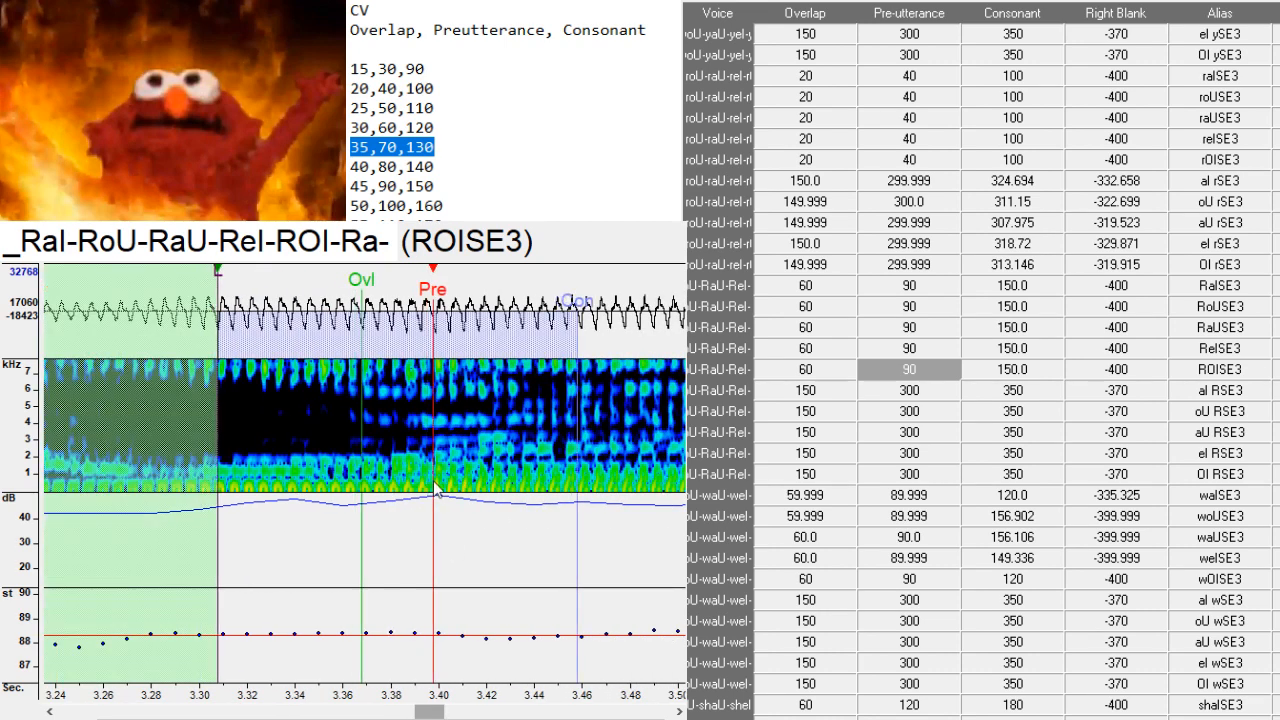
- Place the preutterances of aI RSE3 and oU RSE3 at the starts of the R sounds, at about 1.27 s and 1.92 s
key("Down")
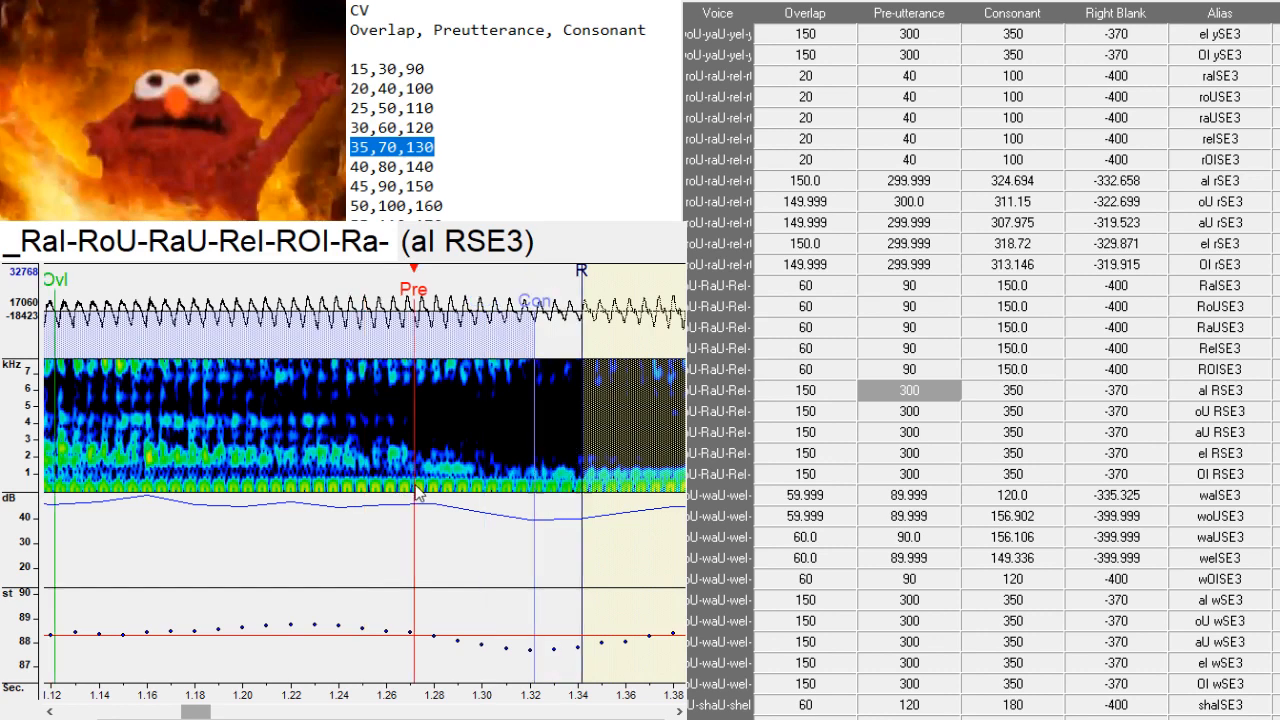
left_click_drag(433, 500, 478, 485)
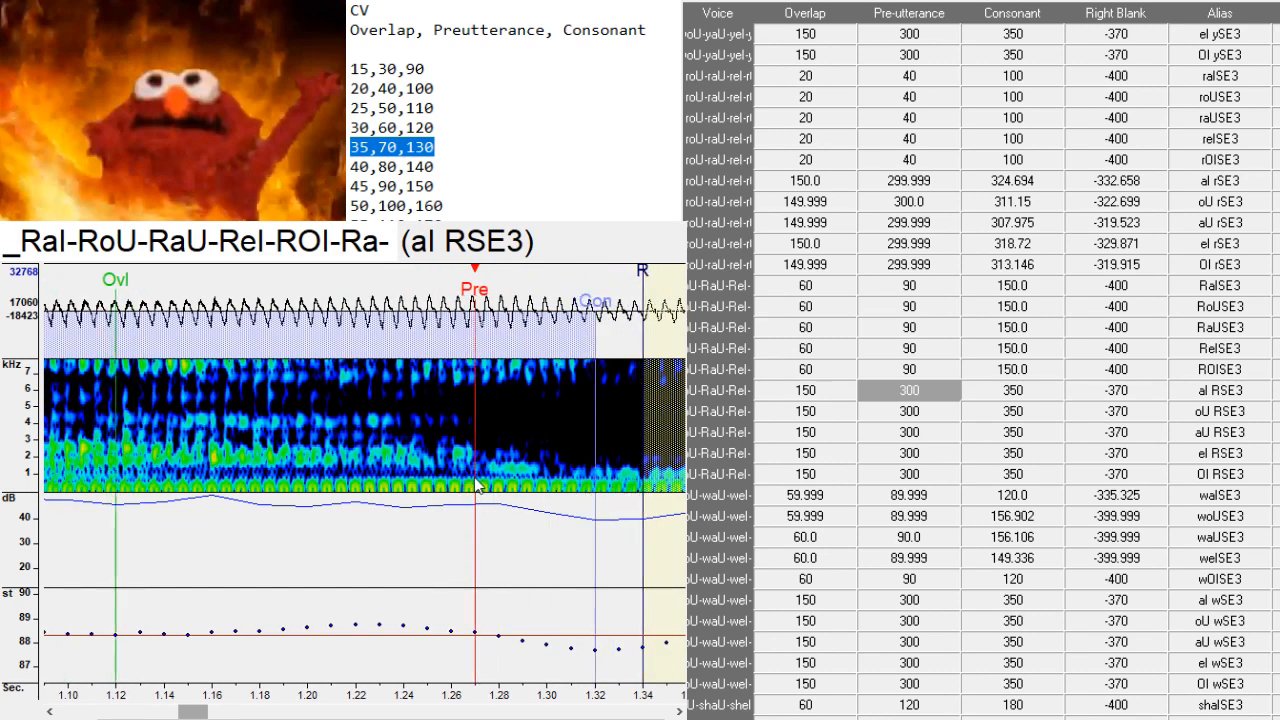
key("Down")
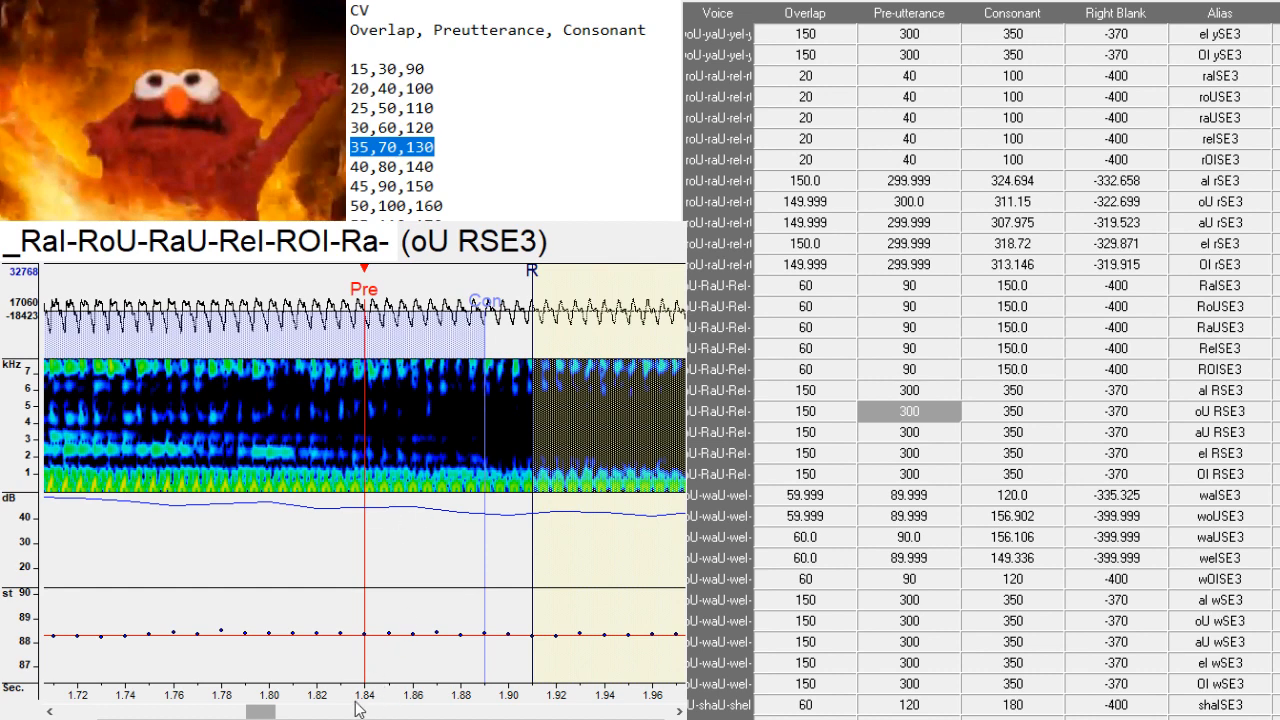
mouse_move(266, 712)
left_mouse_down()
mouse_move(284, 712)
mouse_move(250, 712)
mouse_move(286, 714)
left_mouse_up()
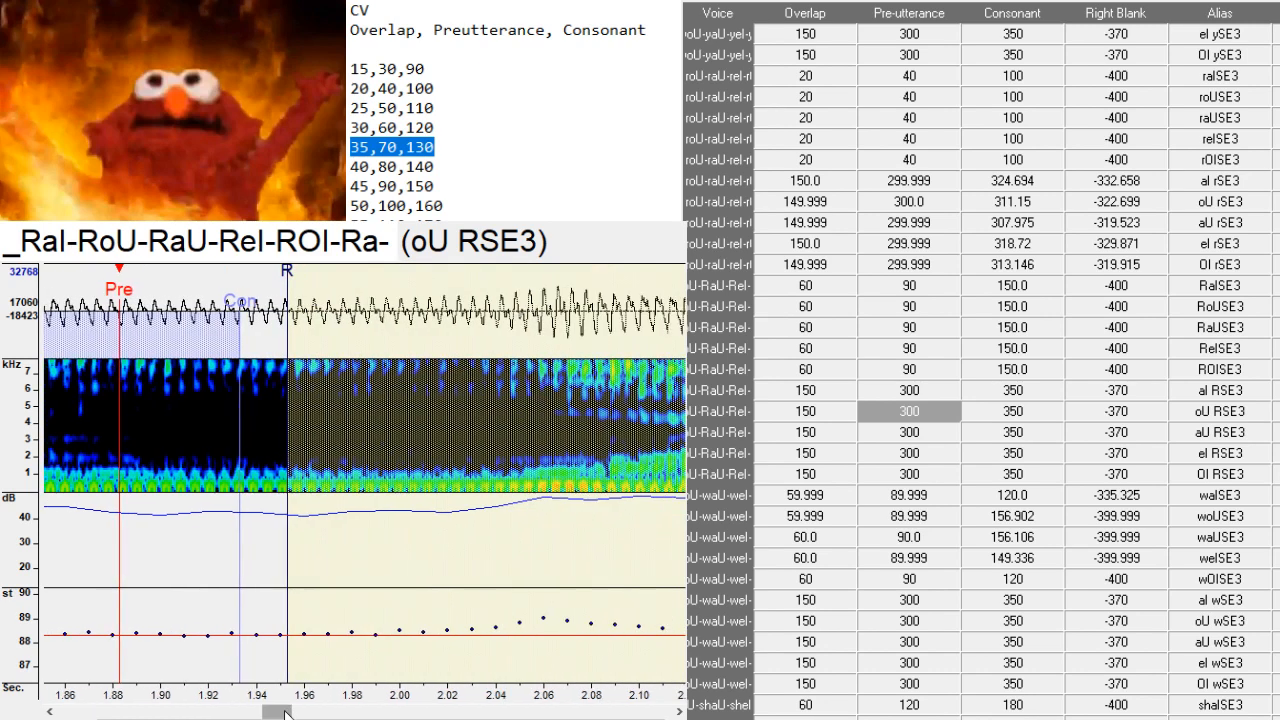
left_click(191, 500)
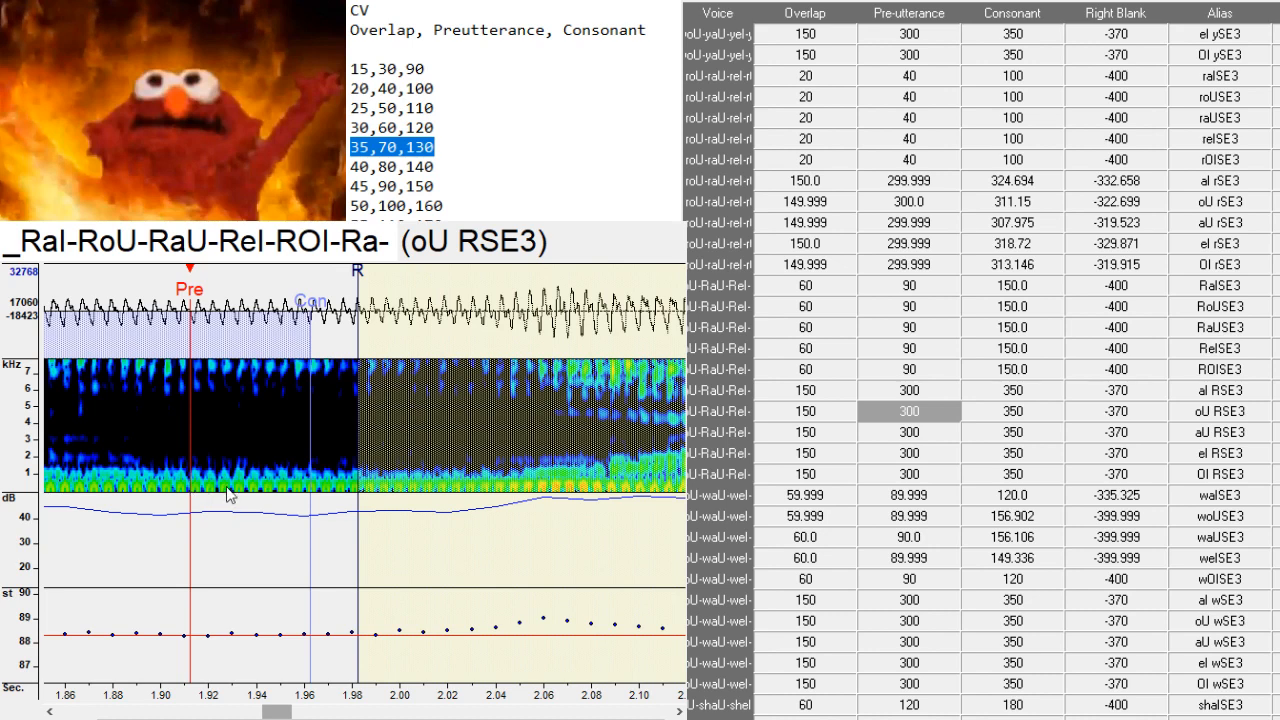
left_click(205, 488)
- Align the preutterances of aU RSE3 and eI RSE3 with the R onsets at about 2.58 s and 3.23 s
key("Down")
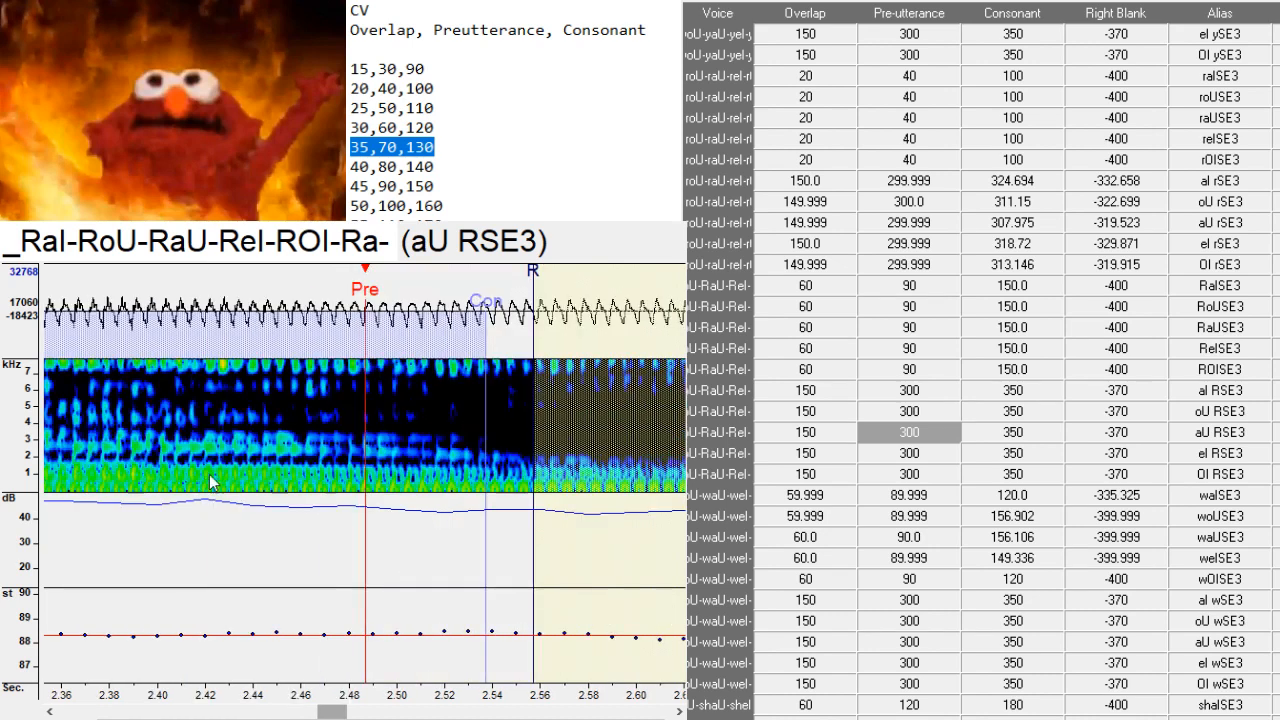
left_click_drag(328, 708, 338, 710)
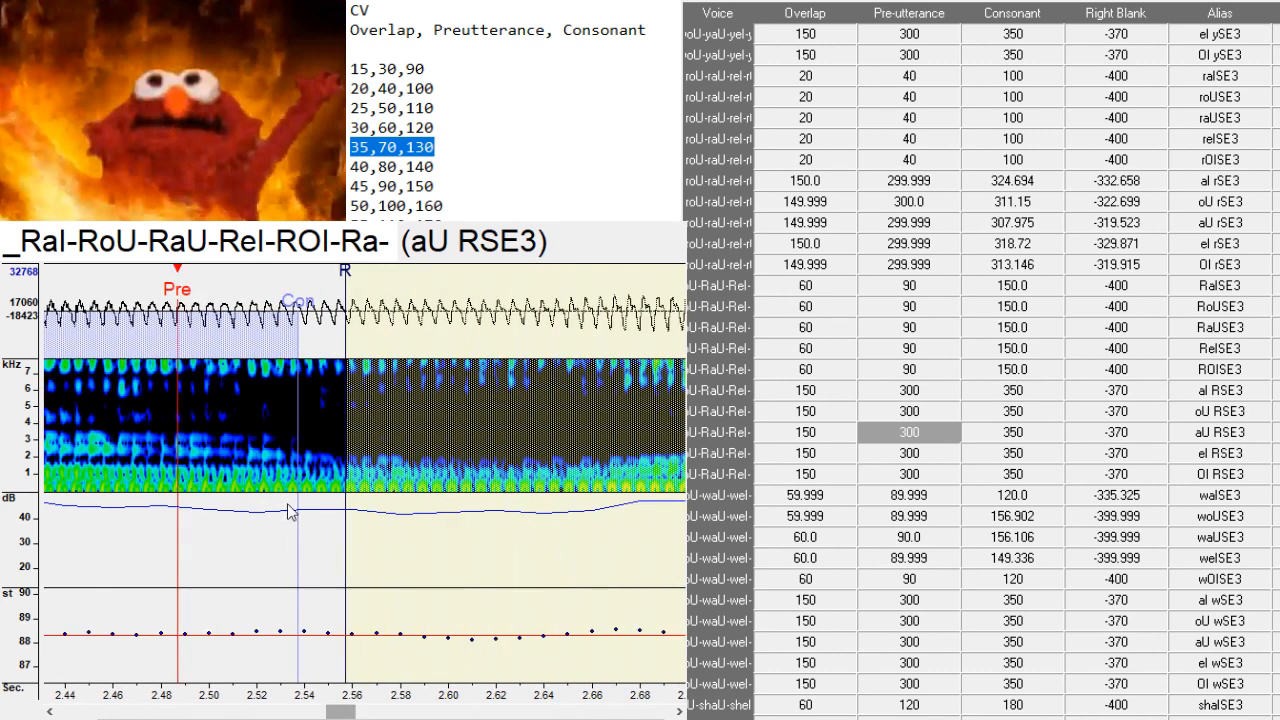
left_click_drag(340, 503, 389, 491)
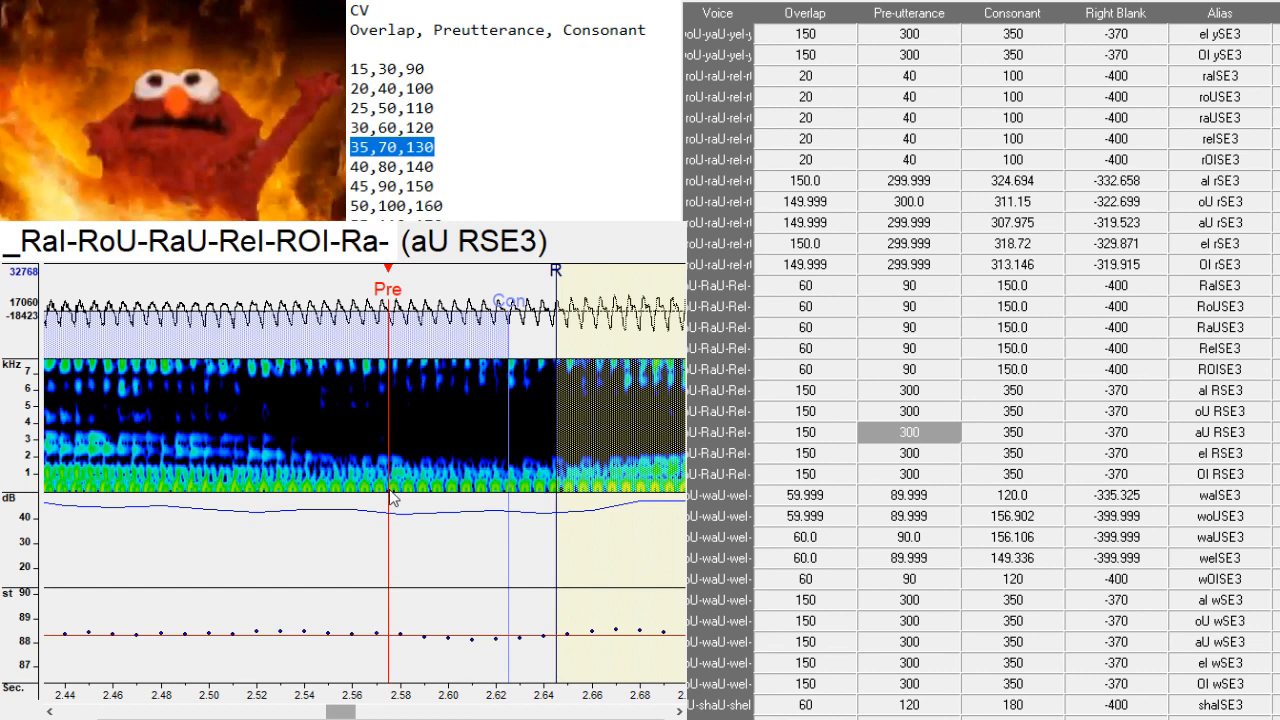
key("Down")
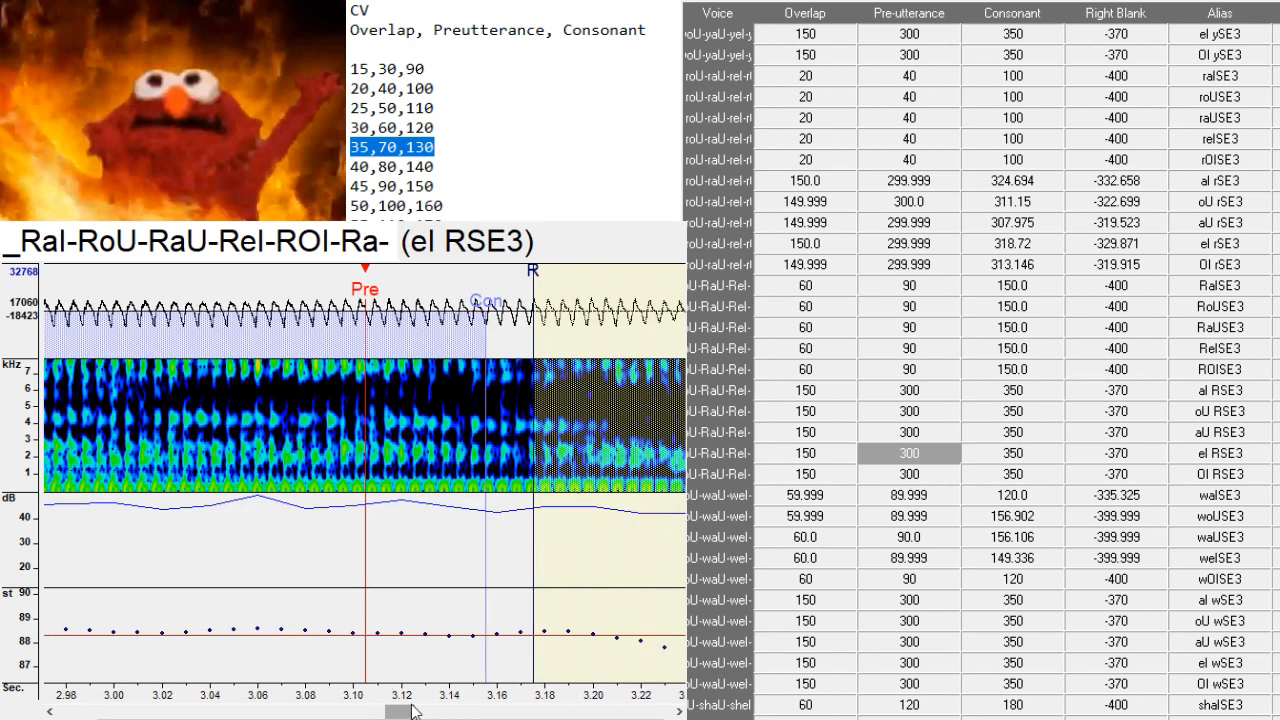
left_click_drag(417, 710, 420, 710)
left_click(514, 493)
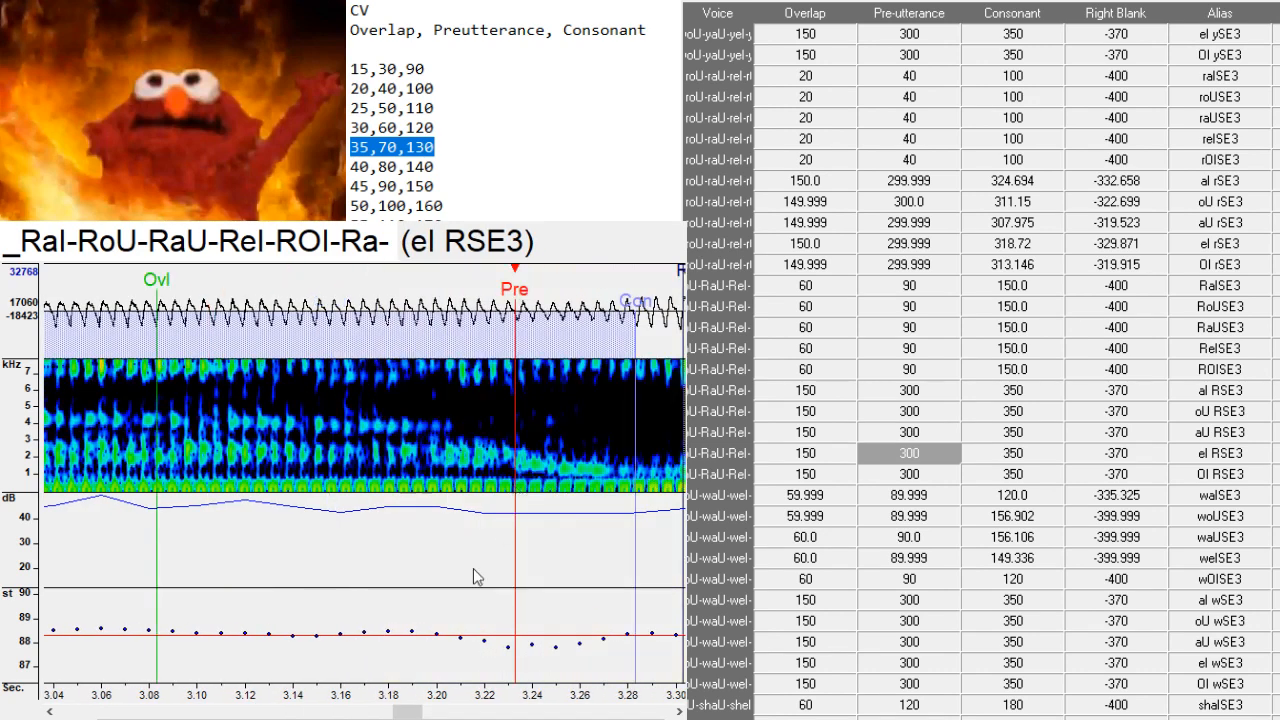
left_click(509, 492)
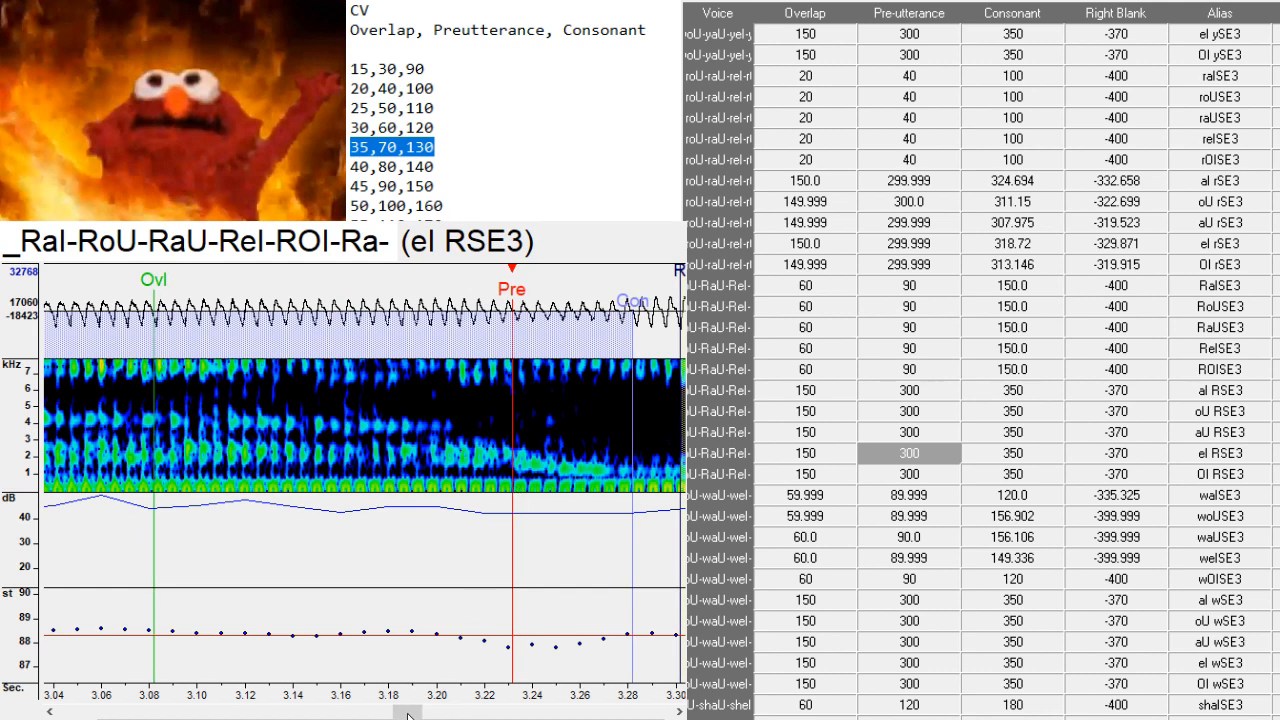
- Move OI RSE3's preutterance to the start of the R sound at about 3.87 s and go on to waISE3
left_click_drag(406, 714, 480, 711)
left_click(909, 474)
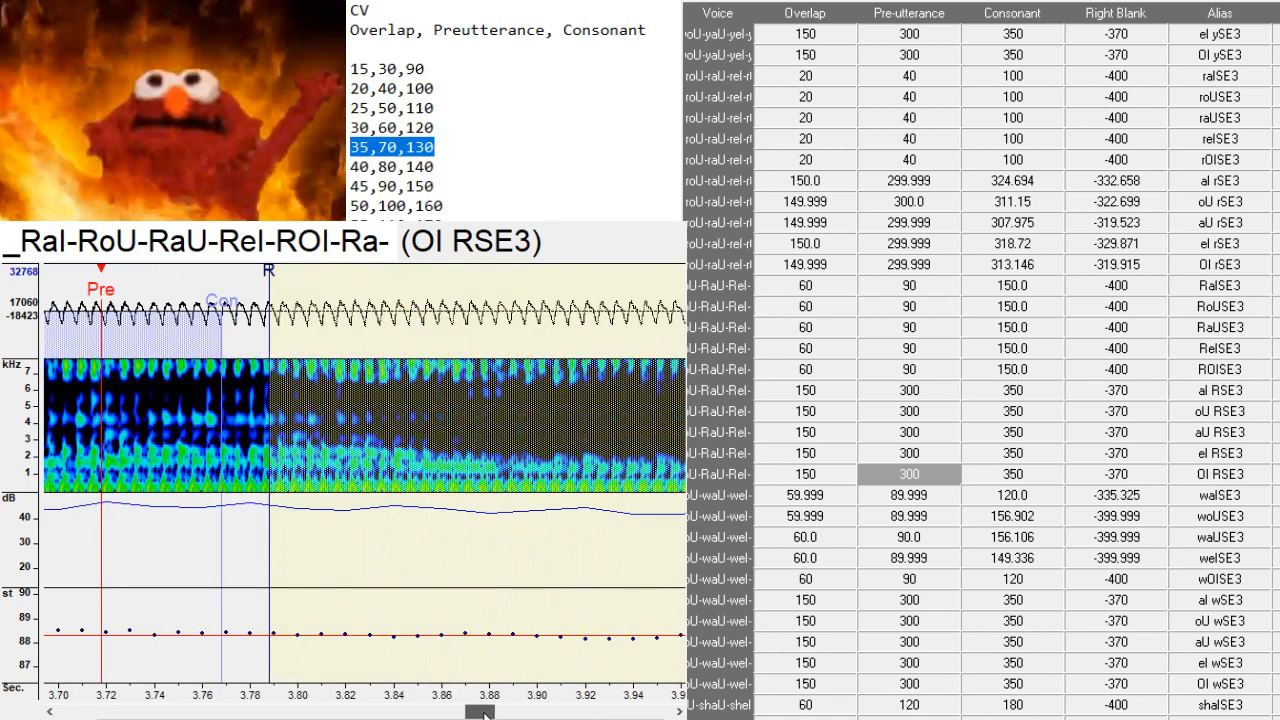
left_click(470, 490)
left_click_drag(471, 491, 472, 491)
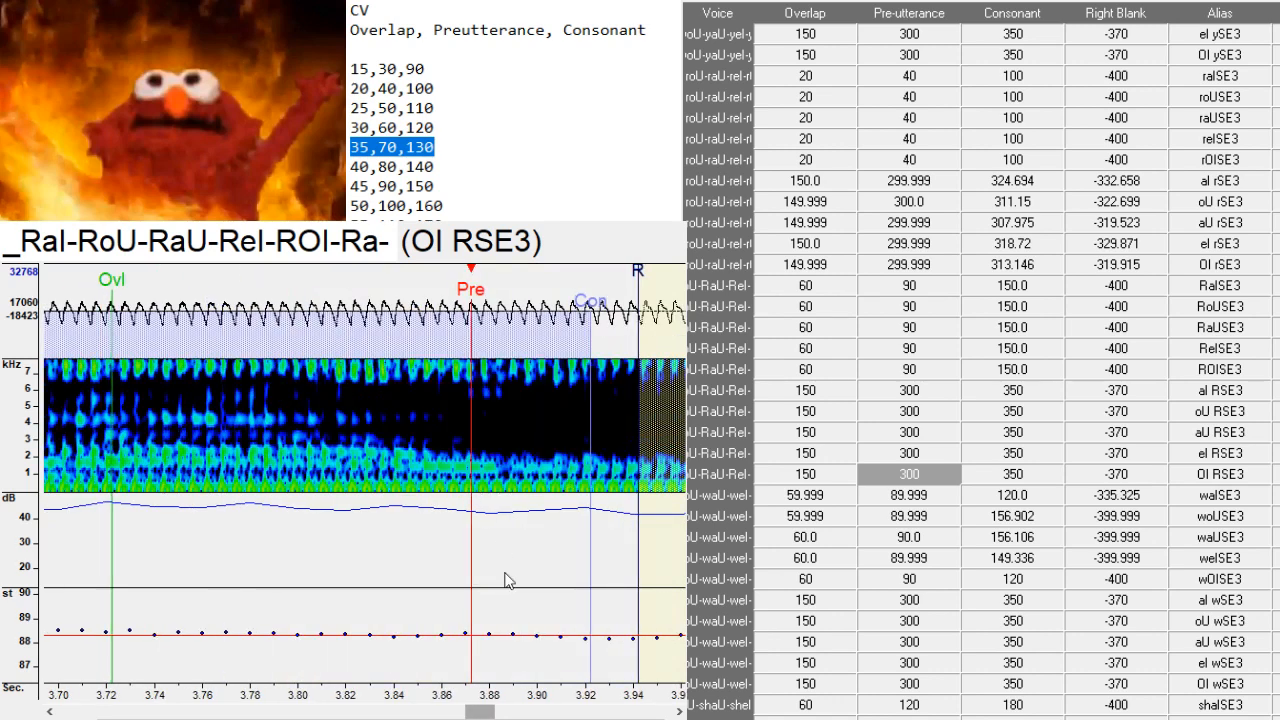
key("Down")
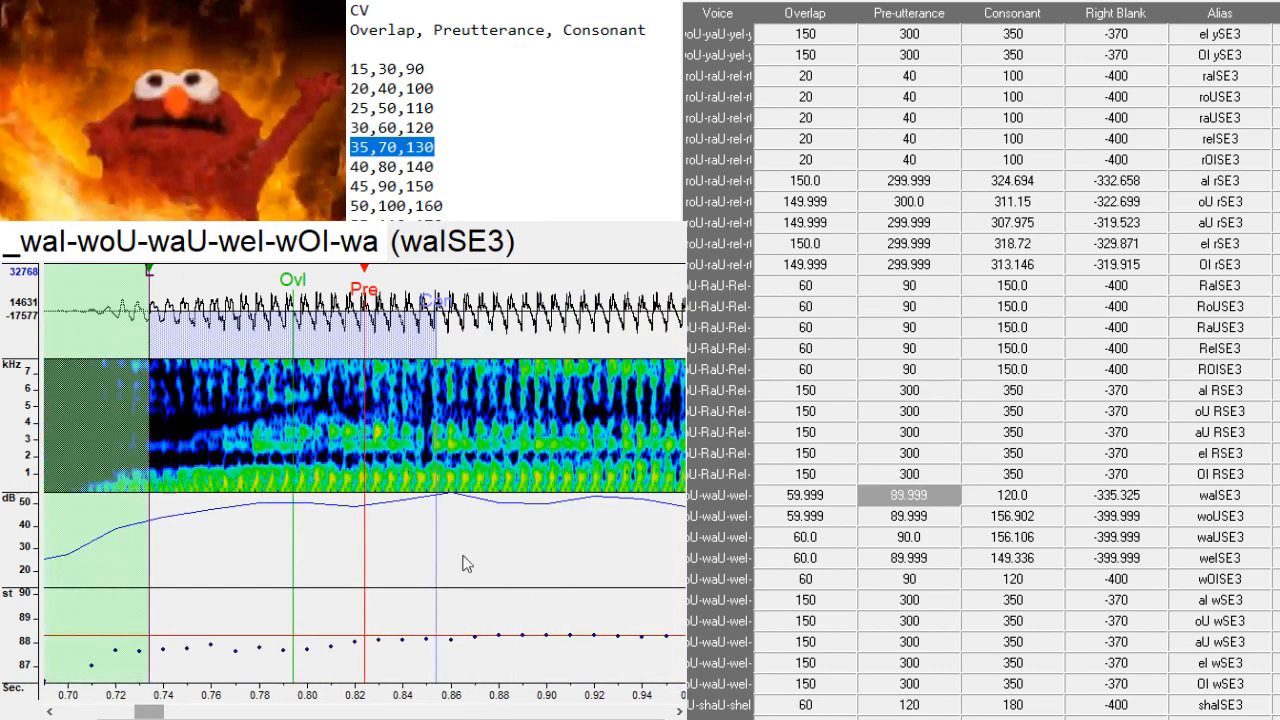
- Move the preutterances of waISE3 and woUSE3 to about 0.78 s and 1.40 s in the recording
left_click_drag(156, 713, 145, 713)
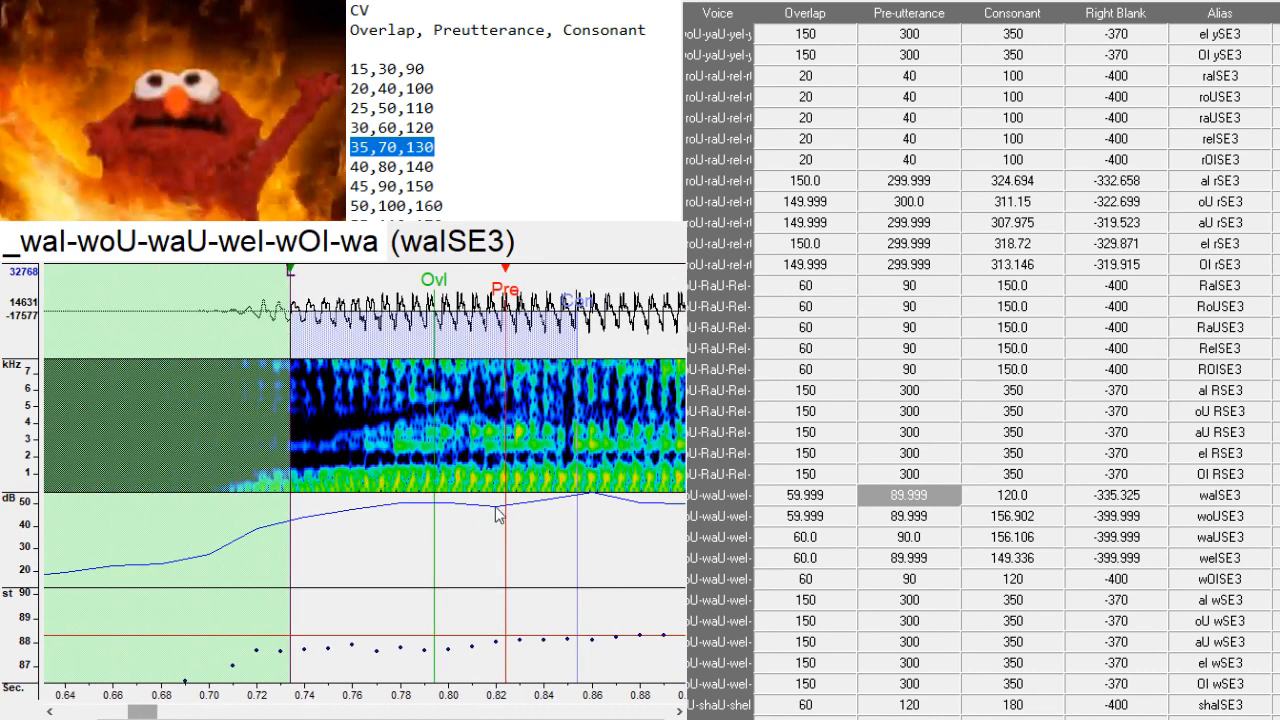
mouse_move(502, 514)
left_mouse_down()
mouse_move(431, 504)
mouse_move(408, 476)
left_mouse_up()
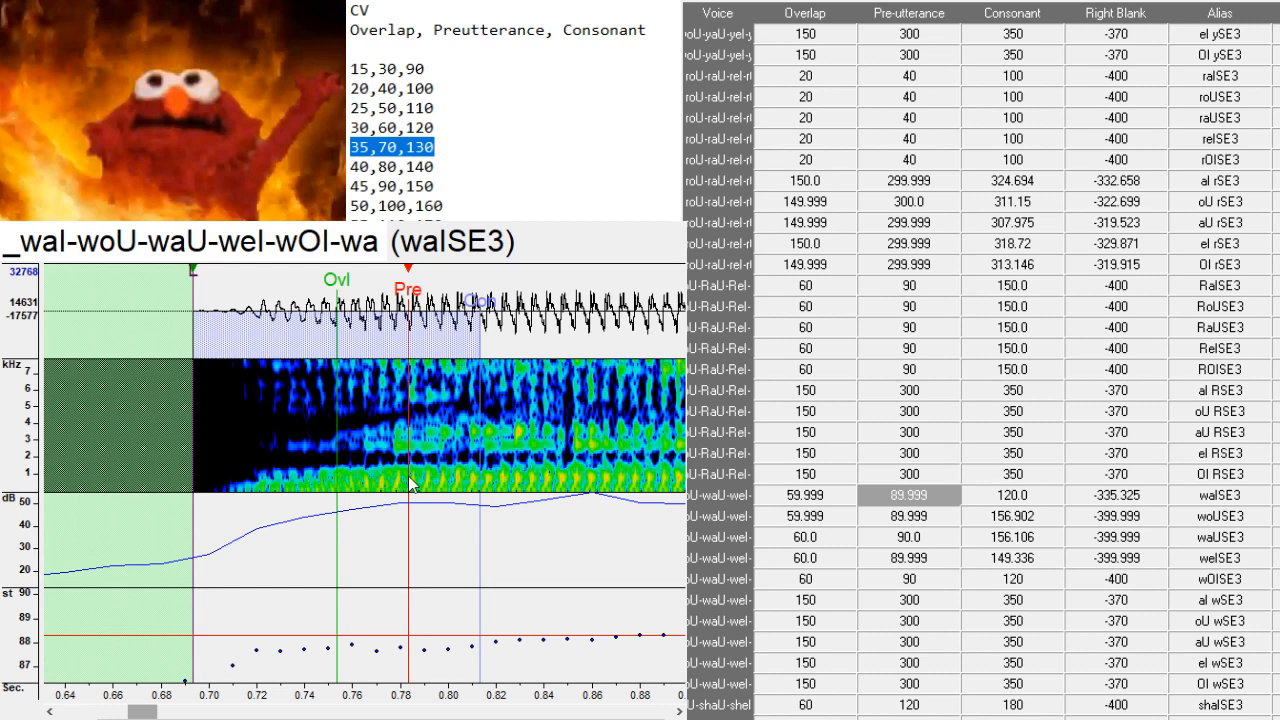
key("Down")
mouse_move(365, 495)
left_mouse_down()
mouse_move(301, 490)
mouse_move(326, 483)
left_mouse_up()
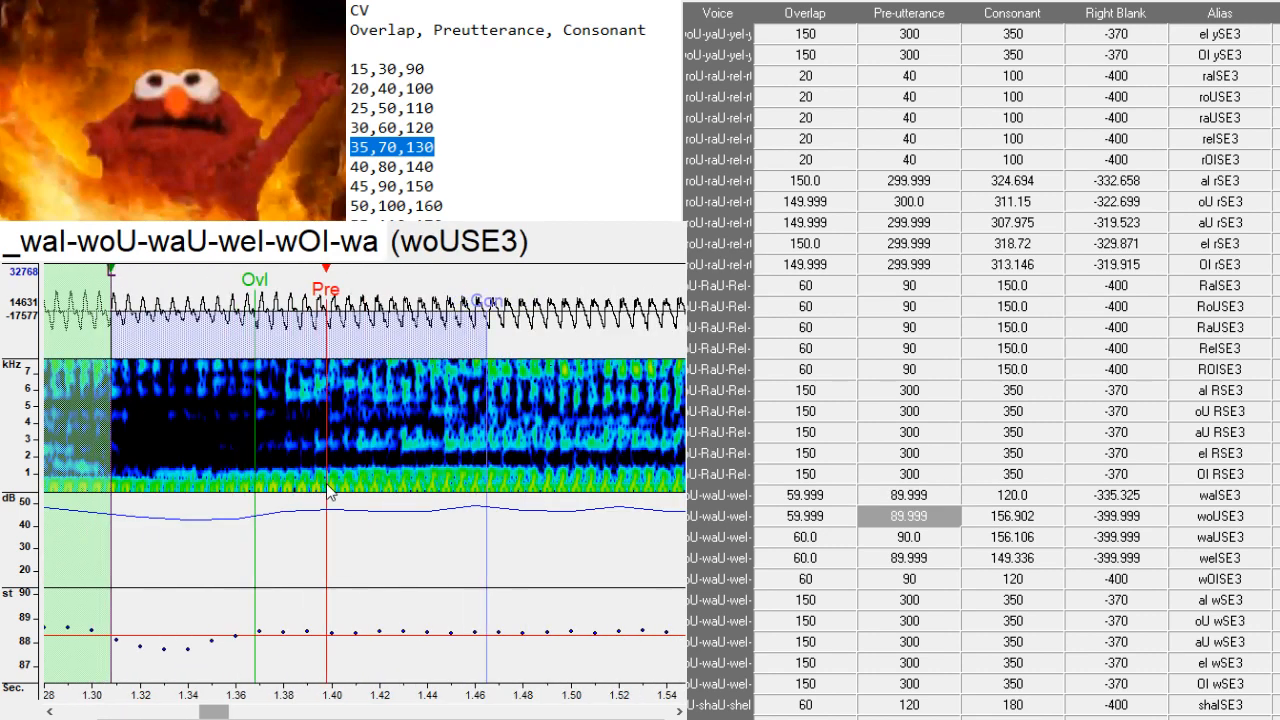
- Place the preutterances of waUSE3 and weISE3 at their vowel onsets, at about 2.00 s and 2.59 s
key("Down")
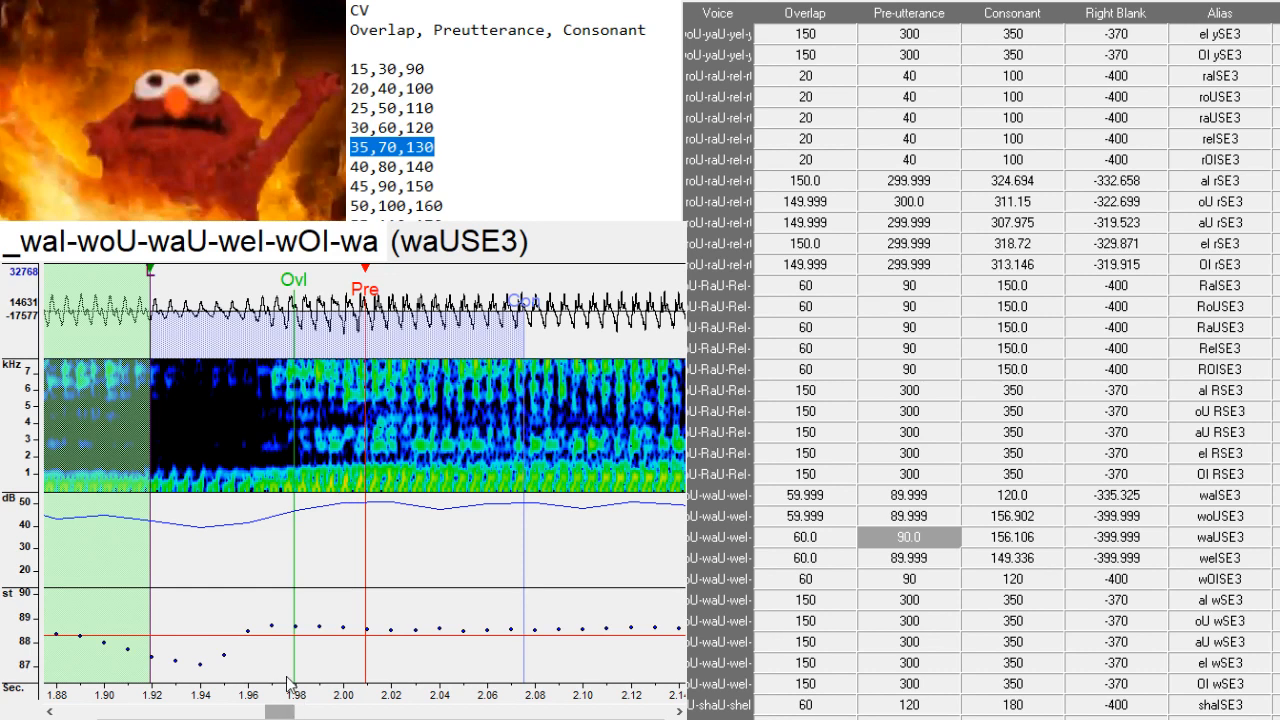
left_click_drag(285, 711, 276, 711)
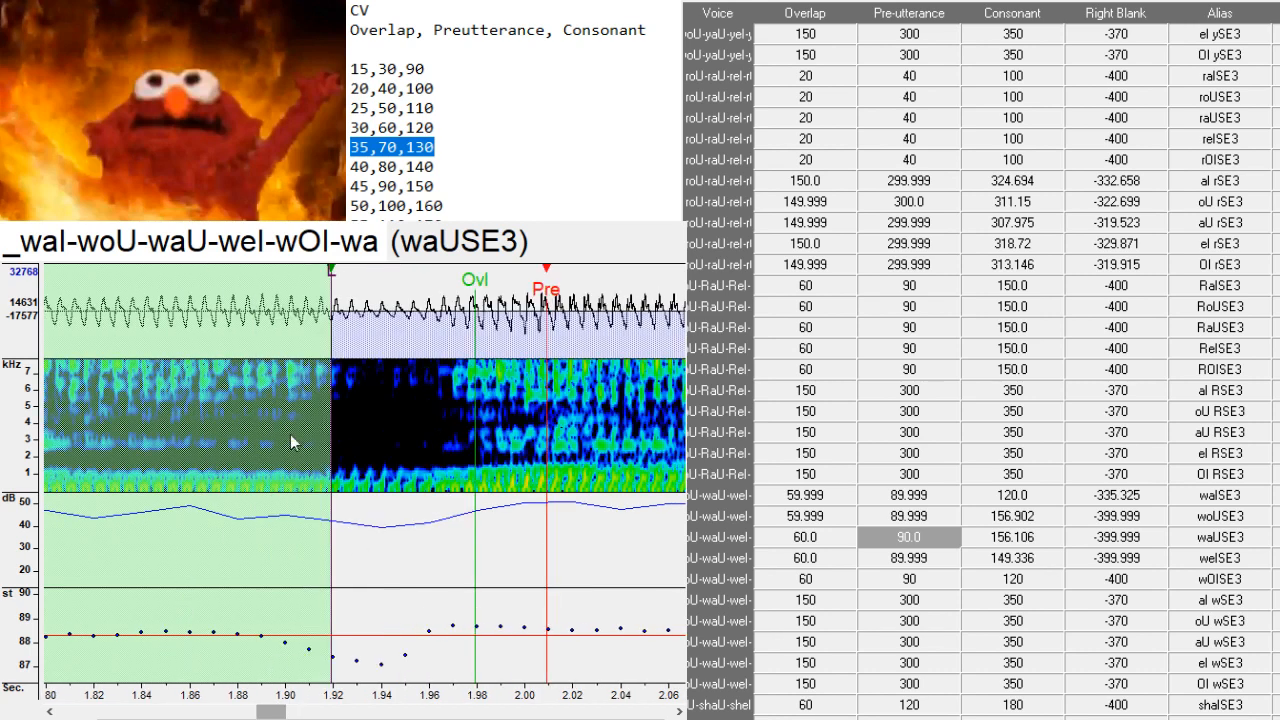
left_click_drag(546, 495, 526, 490)
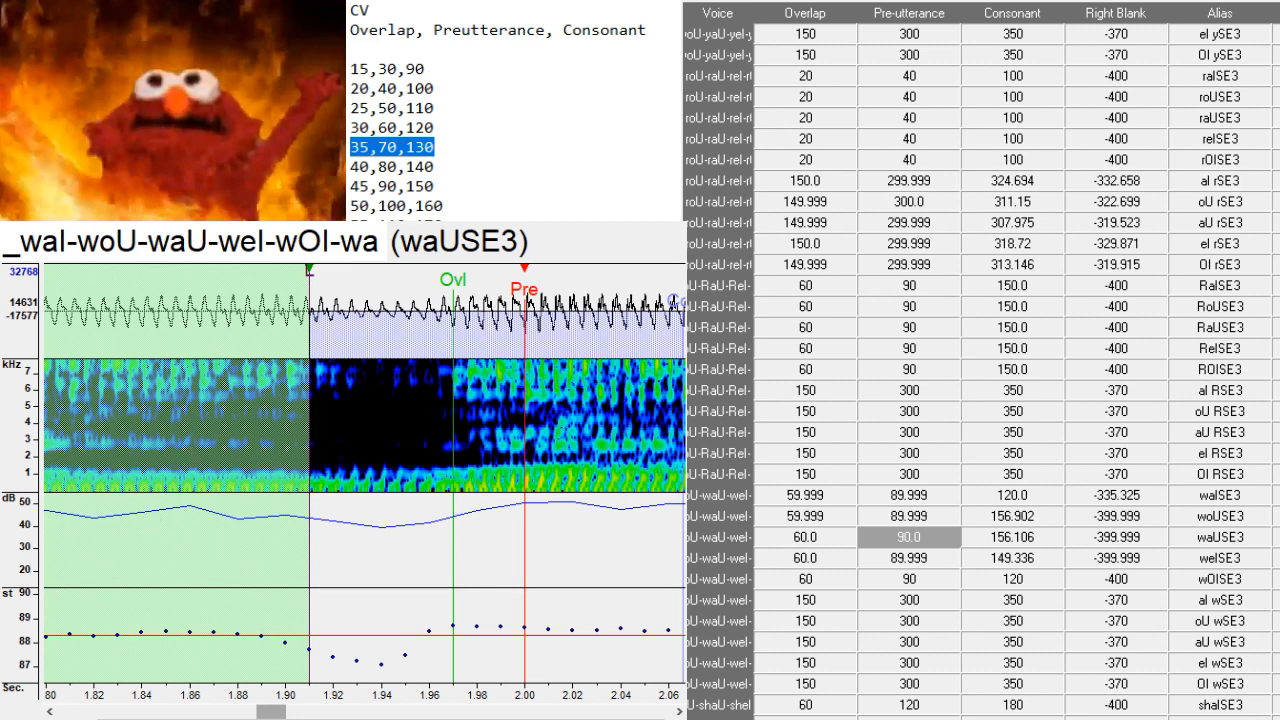
key("Down")
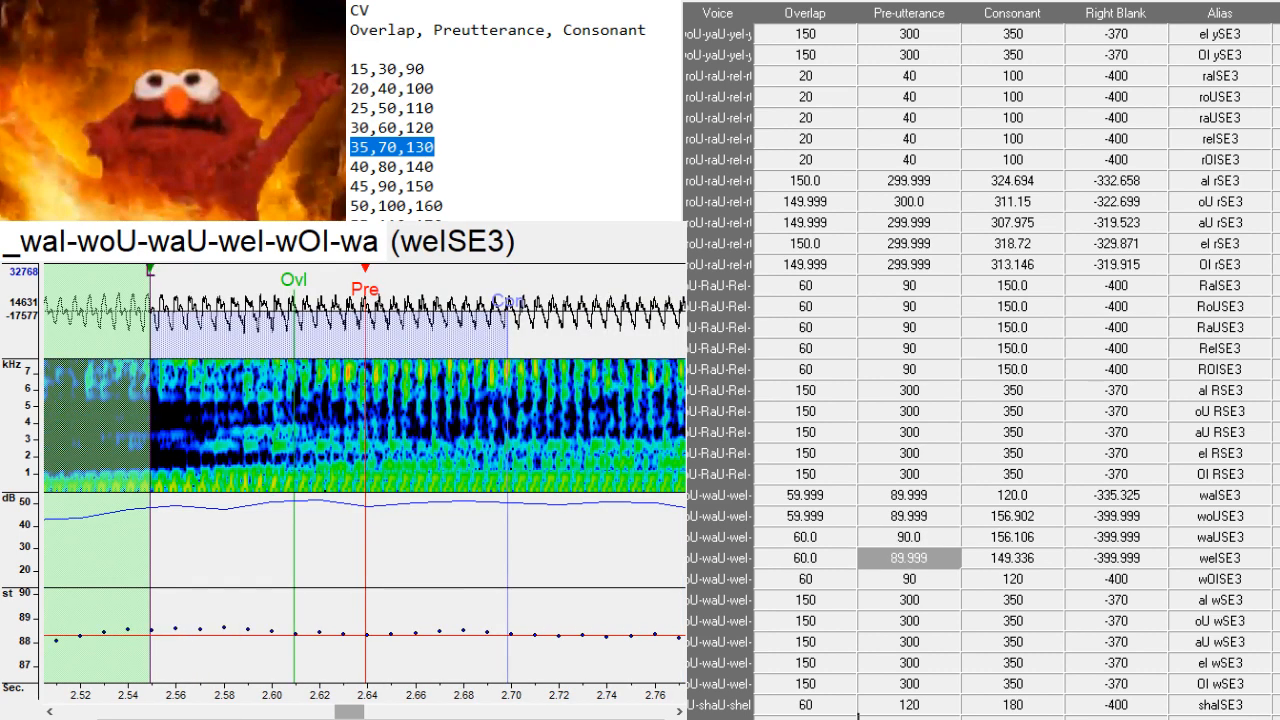
left_click(241, 505)
mouse_move(348, 711)
left_mouse_down()
mouse_move(280, 691)
mouse_move(352, 711)
left_mouse_up()
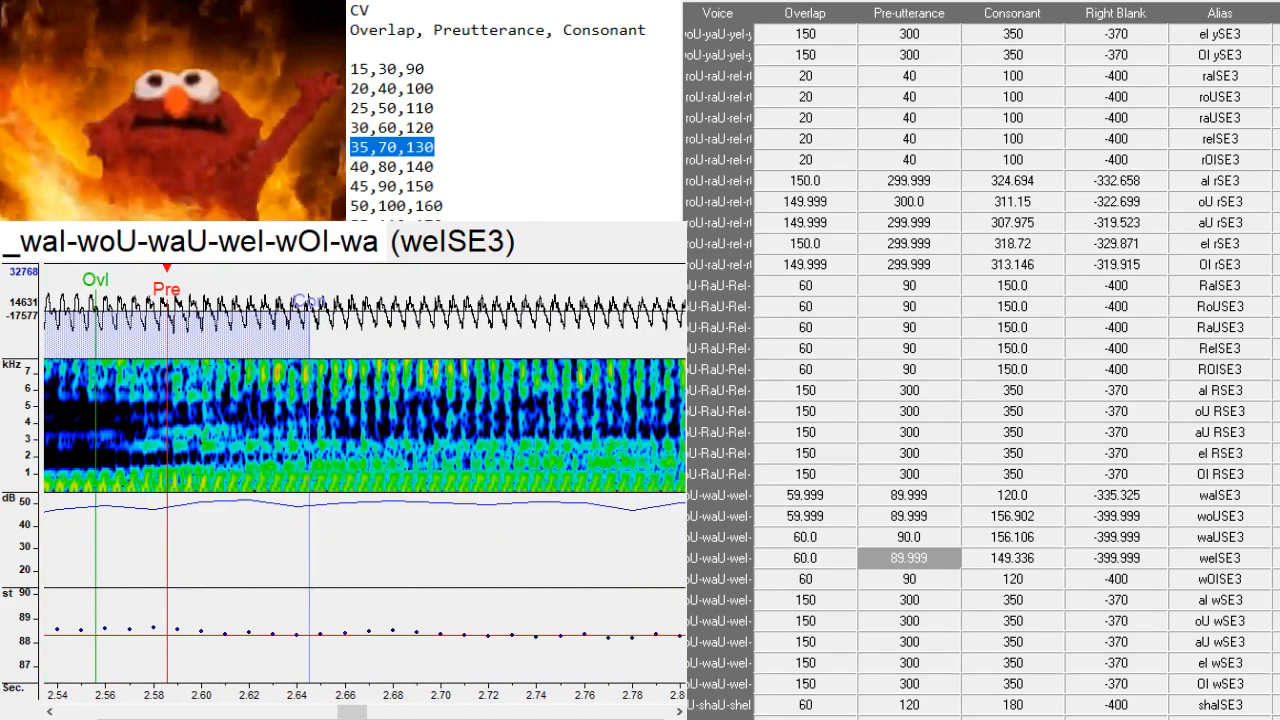
- Move wOISE3's preutterance to about 3.16 s and aI wSE3's to the start of the w at about 1.29 s
key("Down")
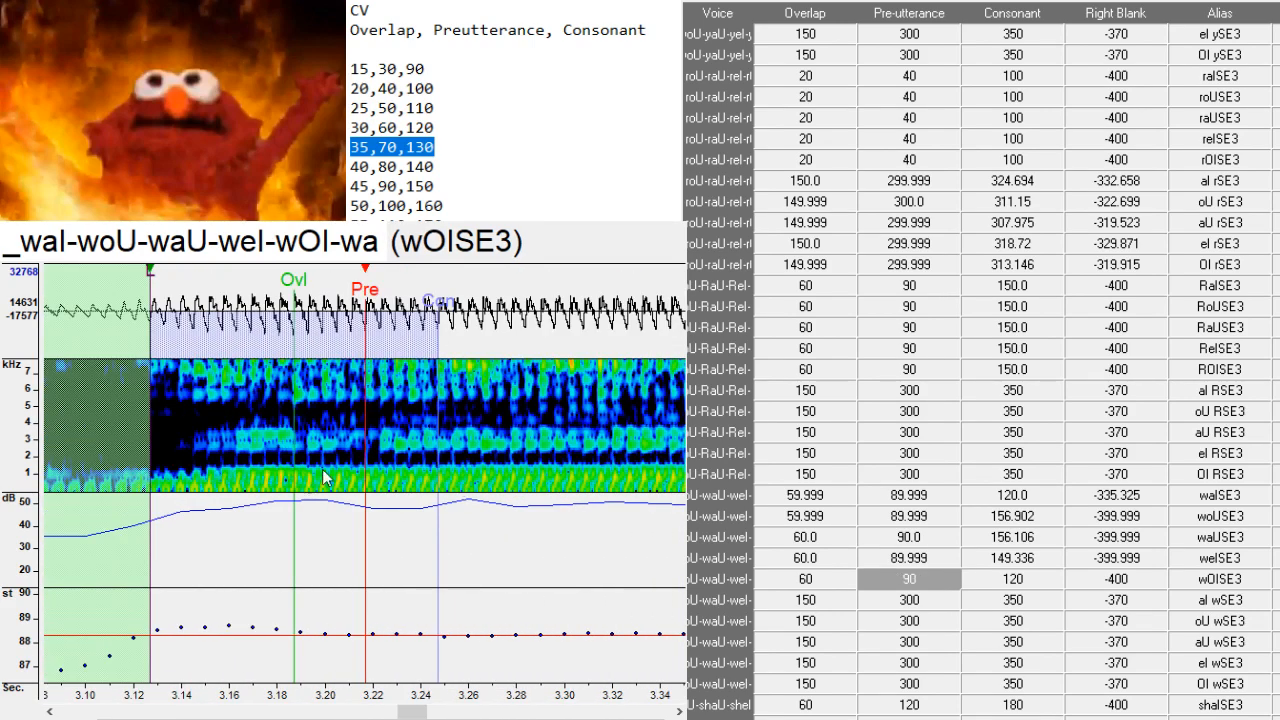
left_click_drag(365, 484, 234, 471)
left_click_drag(418, 711, 410, 713)
key("Down")
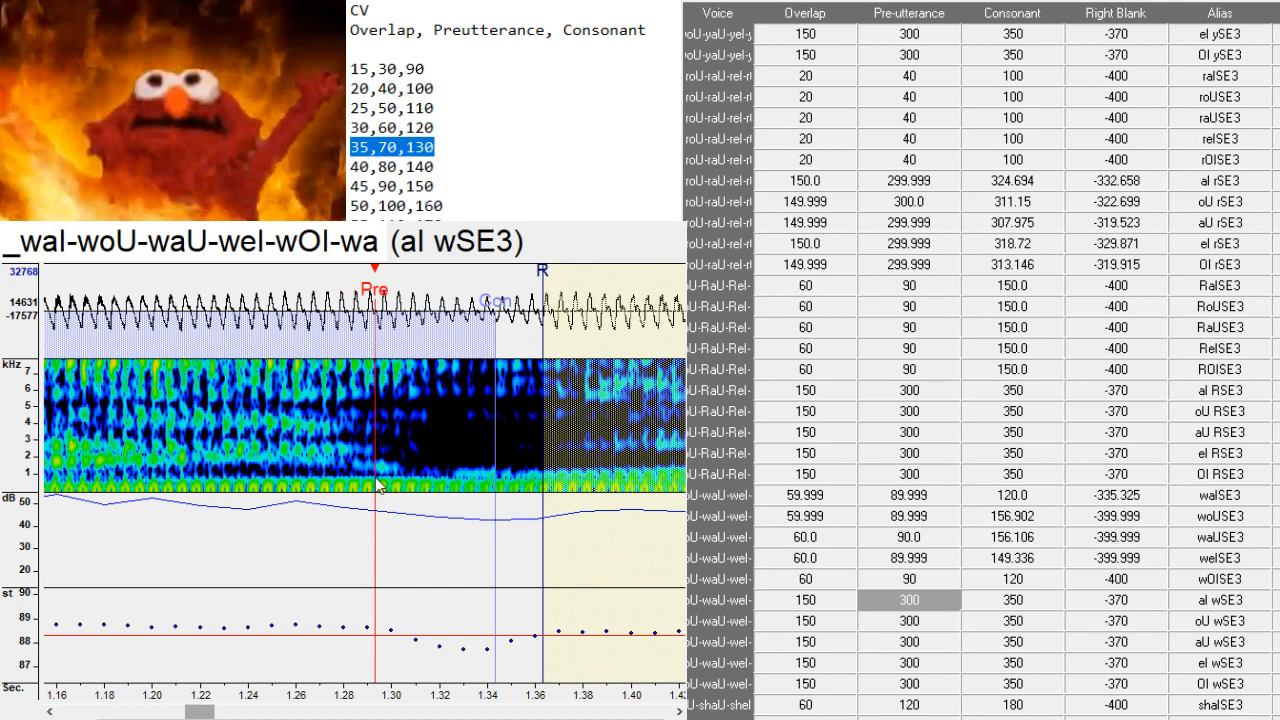
- Align the preutterances of oU wSE3 and aU wSE3 with the starts of the w sounds, at about 1.89 s and 2.46 s
key("Down")
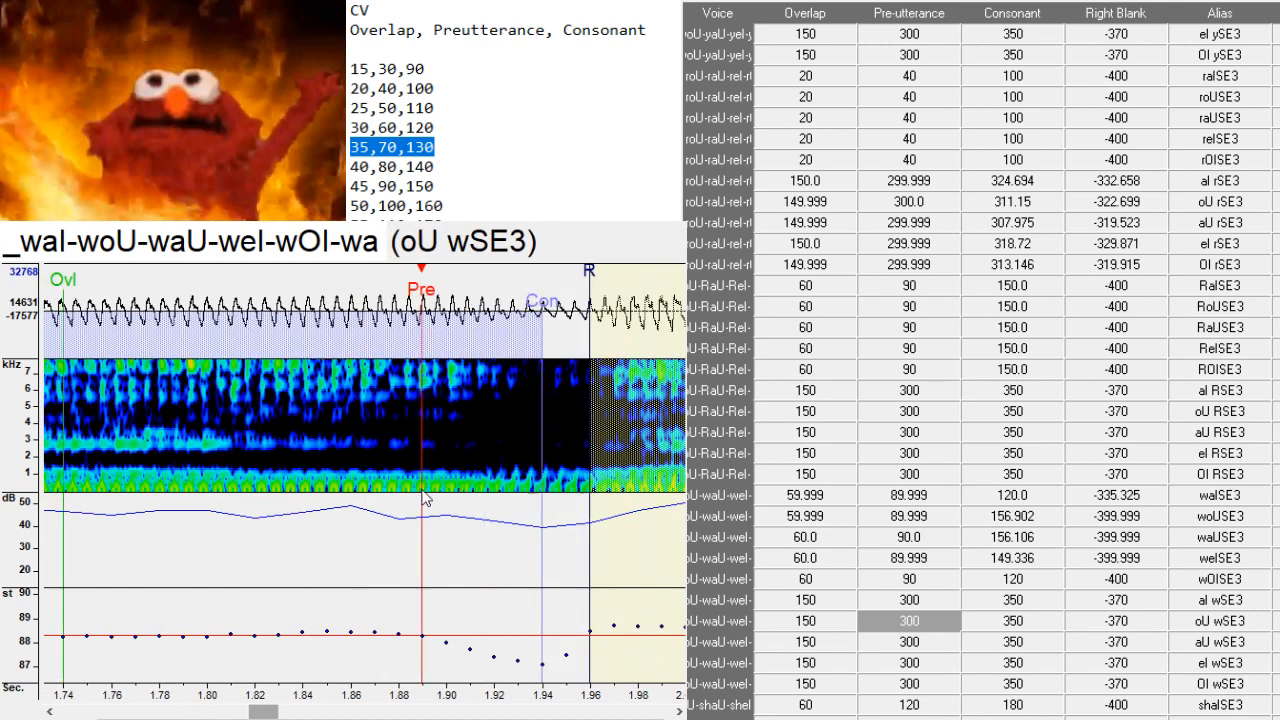
key("Down")
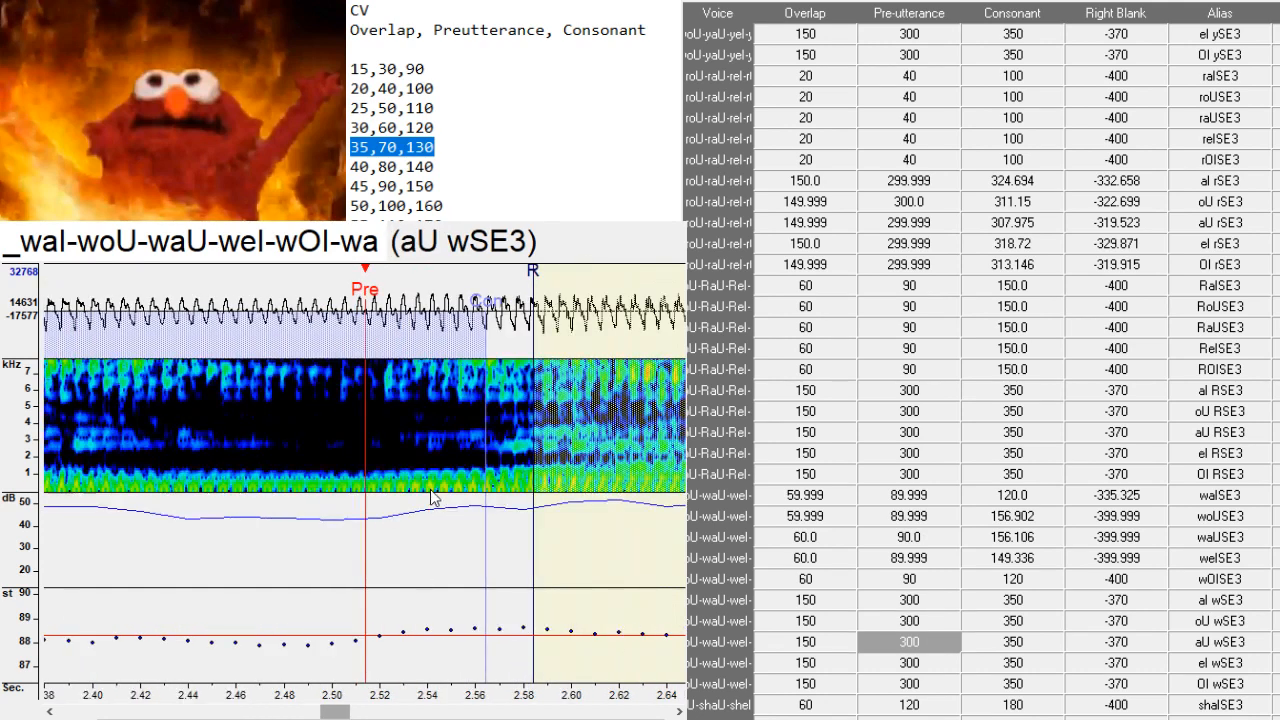
left_click(232, 488)
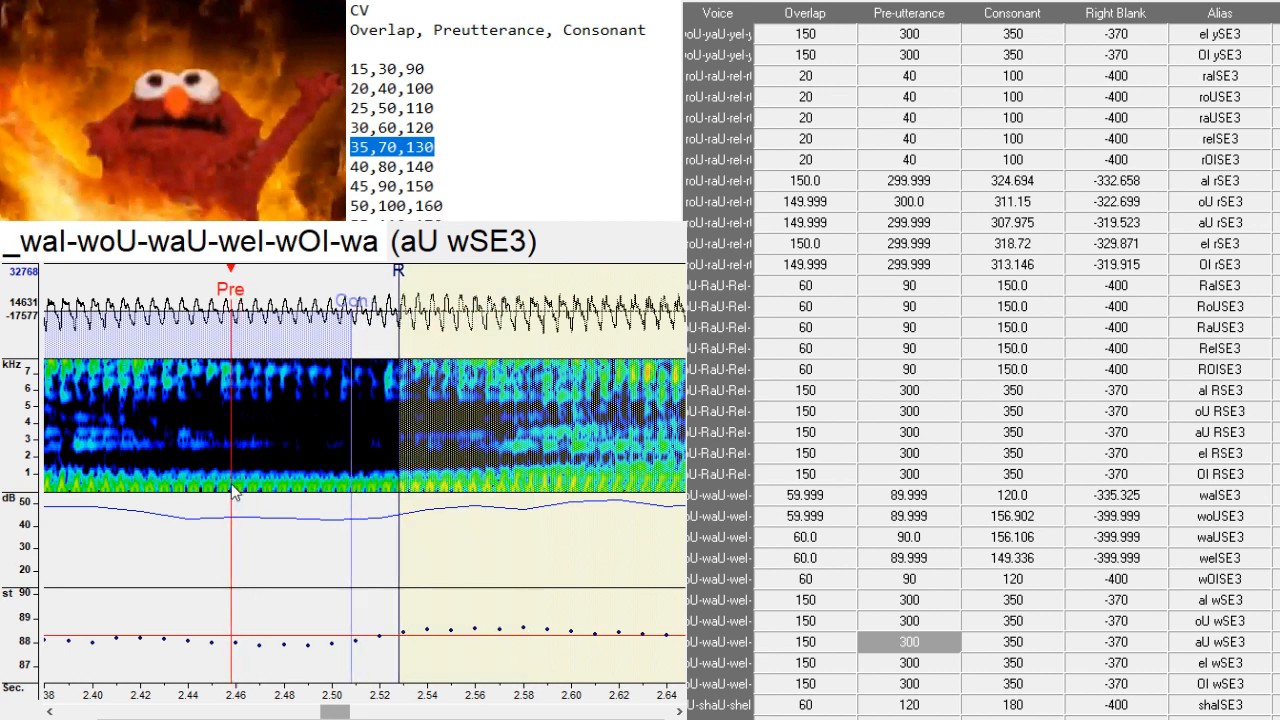
scroll(232, 490, "up", 1)
- Move the preutterances of eI wSE3 and OI wSE3 to the w onsets at about 3.05 s and 3.65 s
key("Down")
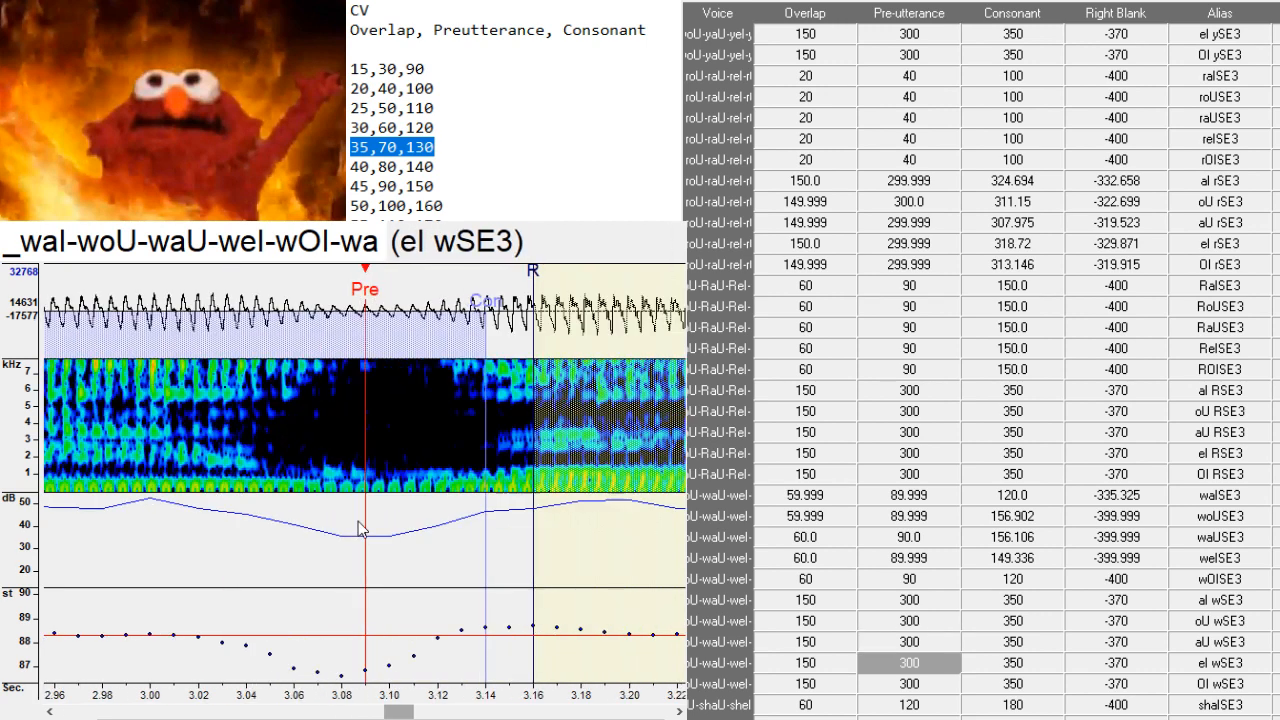
left_click(264, 496)
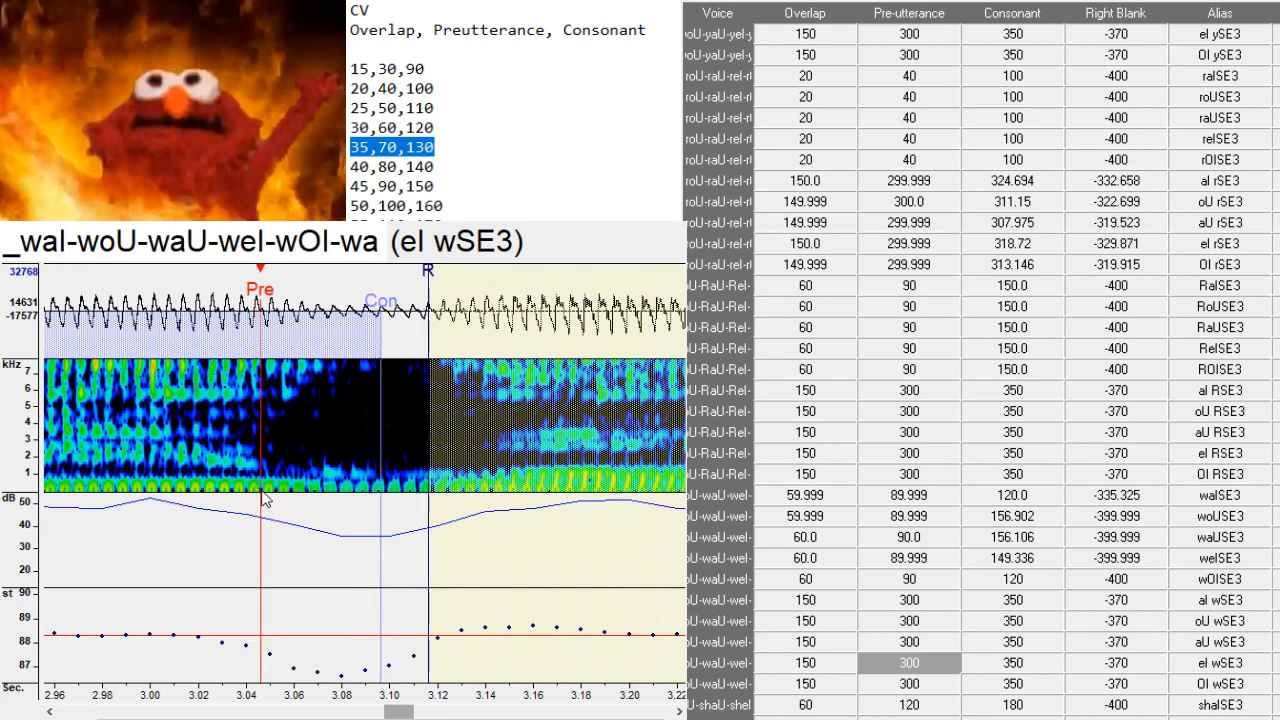
key("Down")
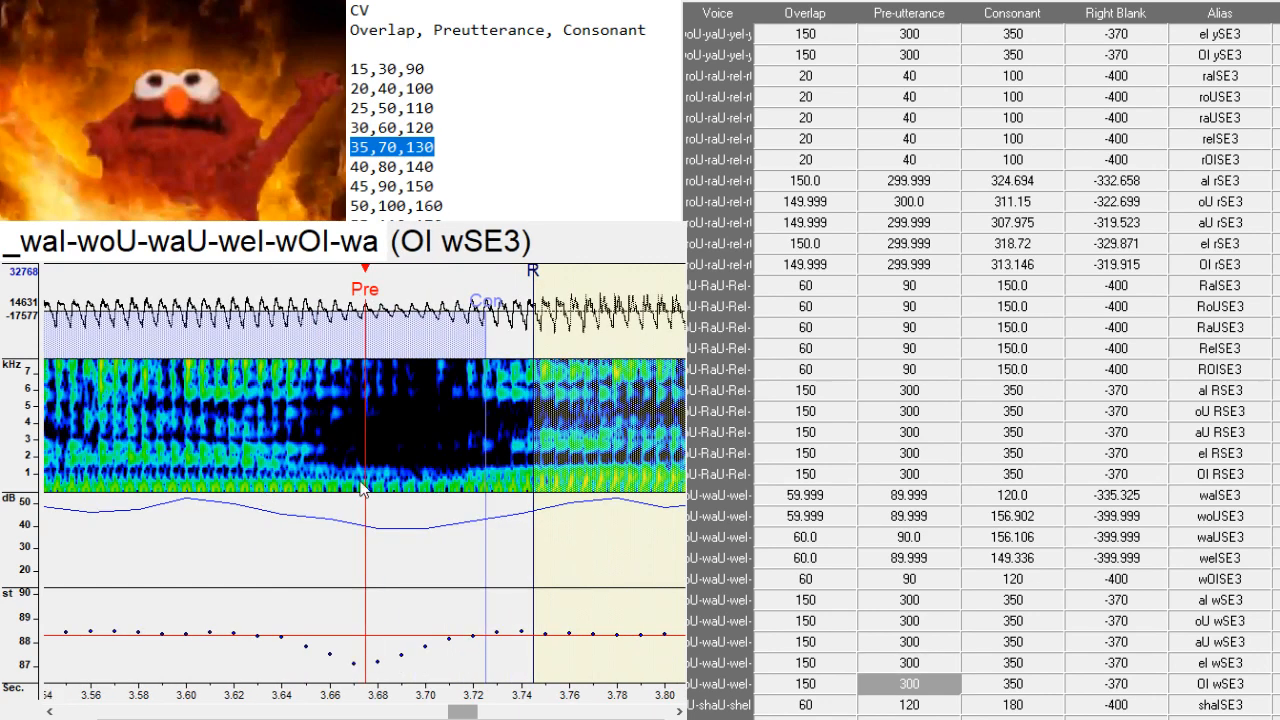
left_click_drag(303, 487, 299, 484)
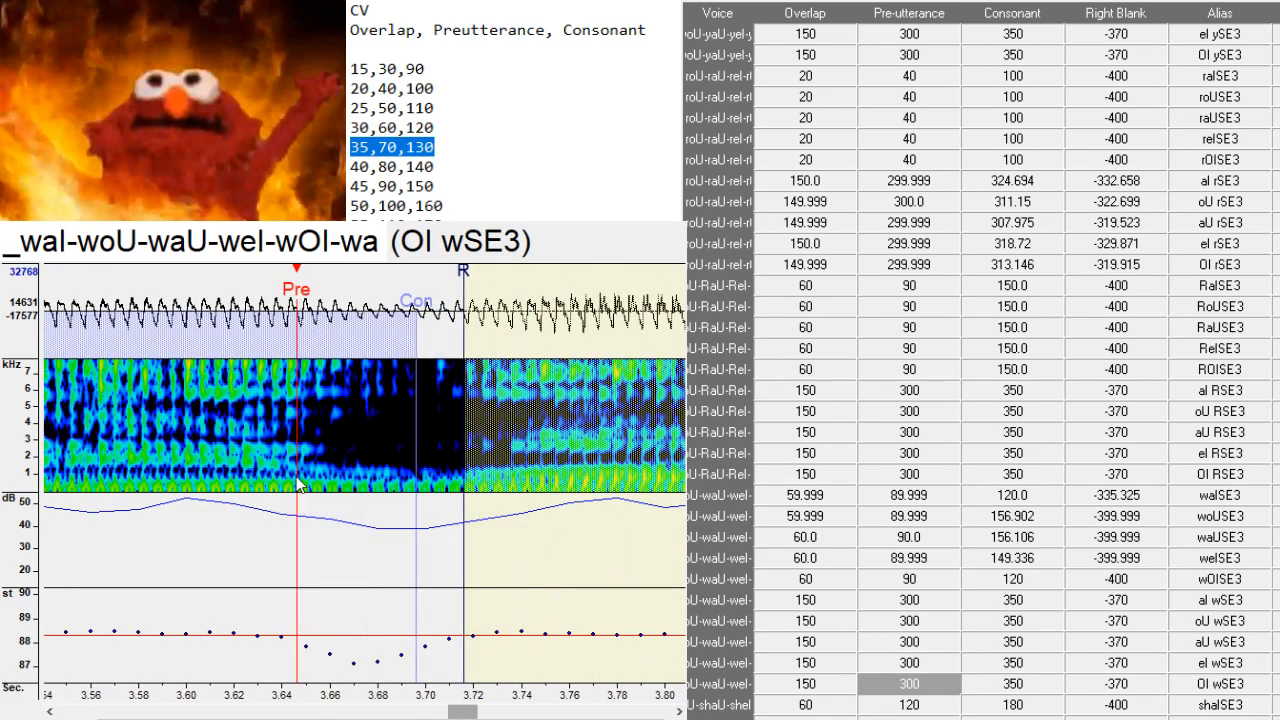
- Place the preutterances of shaISE3 and shoUSE3 at their vowel onsets, at about 0.77 s and 1.38 s
key("Down")
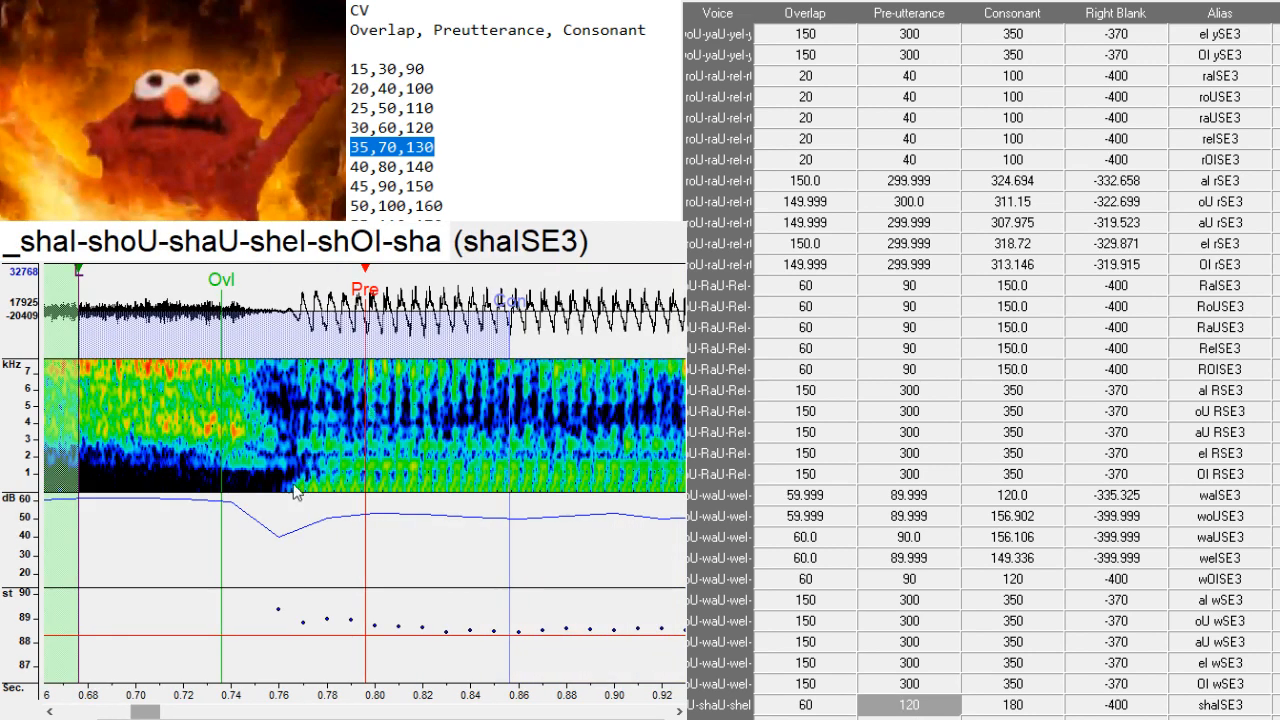
left_click_drag(295, 484, 299, 486)
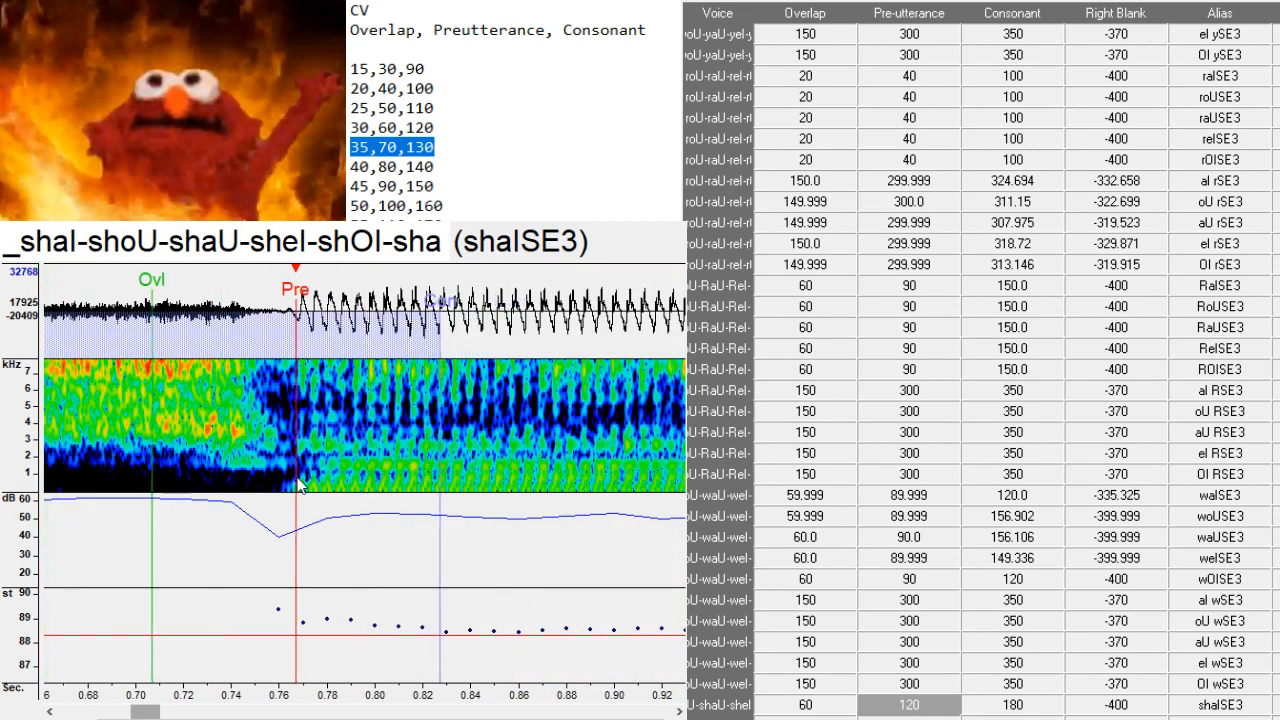
key("Down")
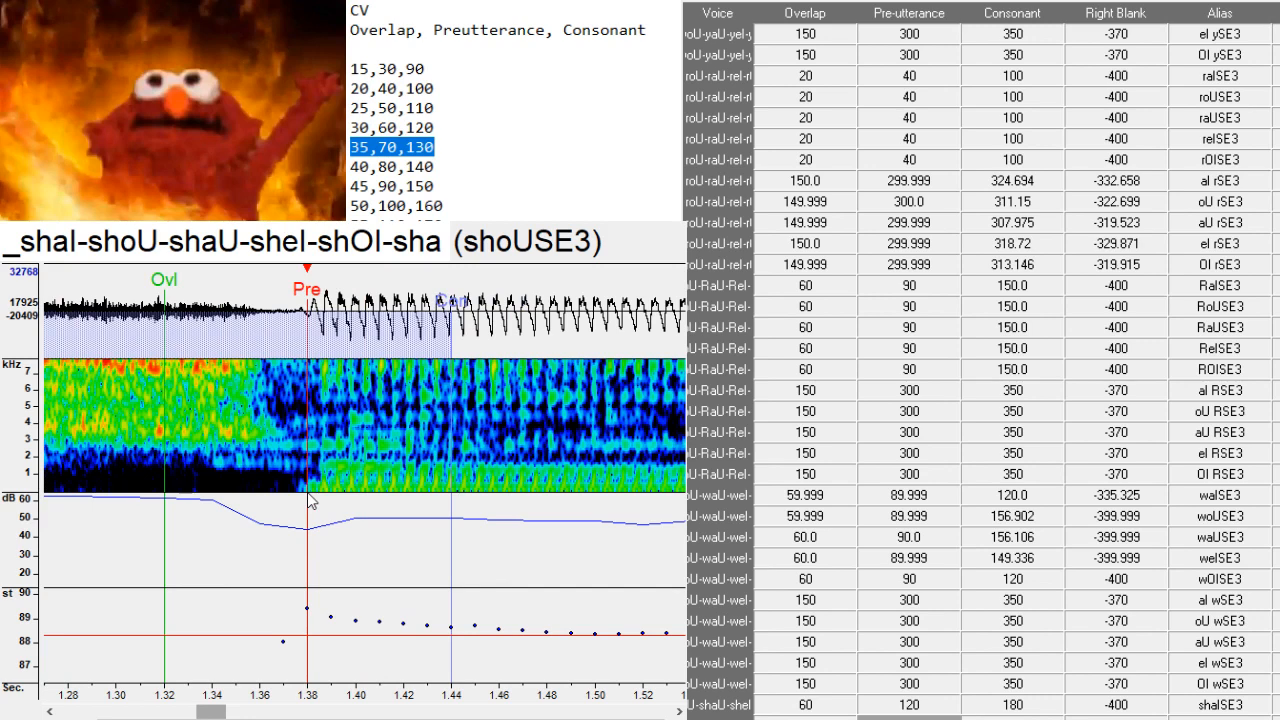
- Align the preutterances of shaUSE3, sheISE3 and shOISE3 with their vowel onsets at about 1.98 s, 2.60 s and 3.22 s
key("Down")
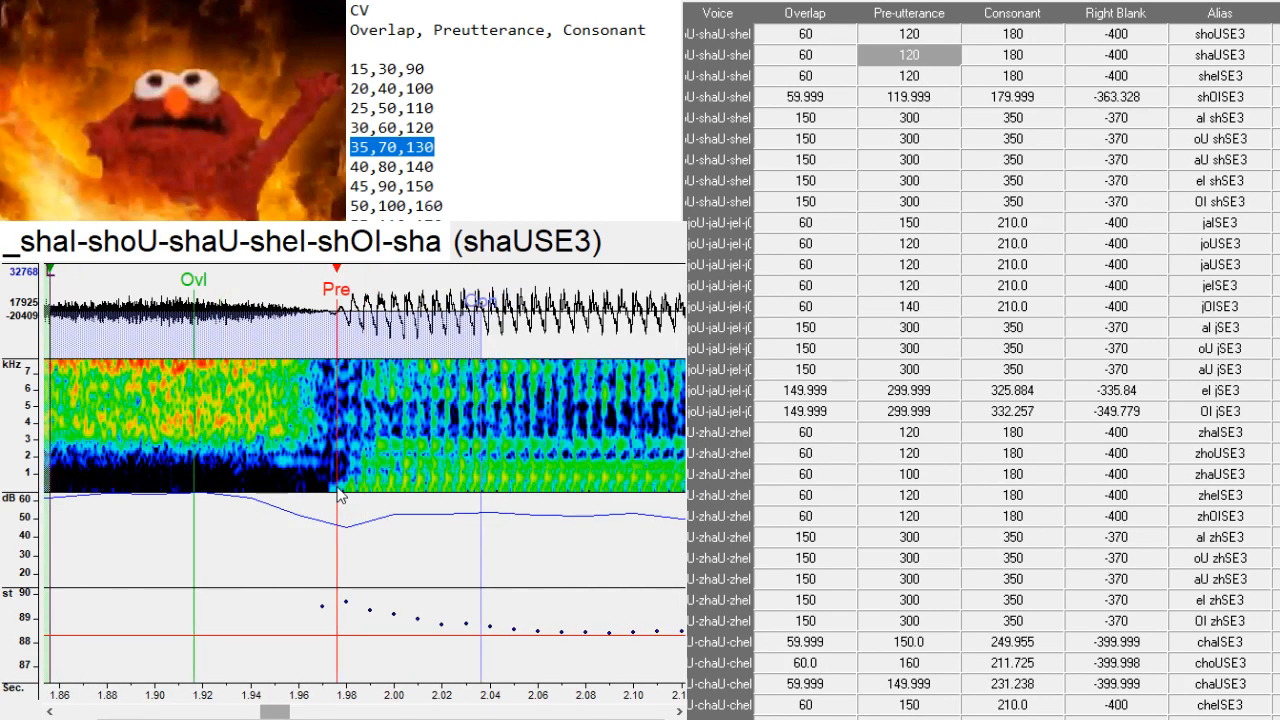
key("Down")
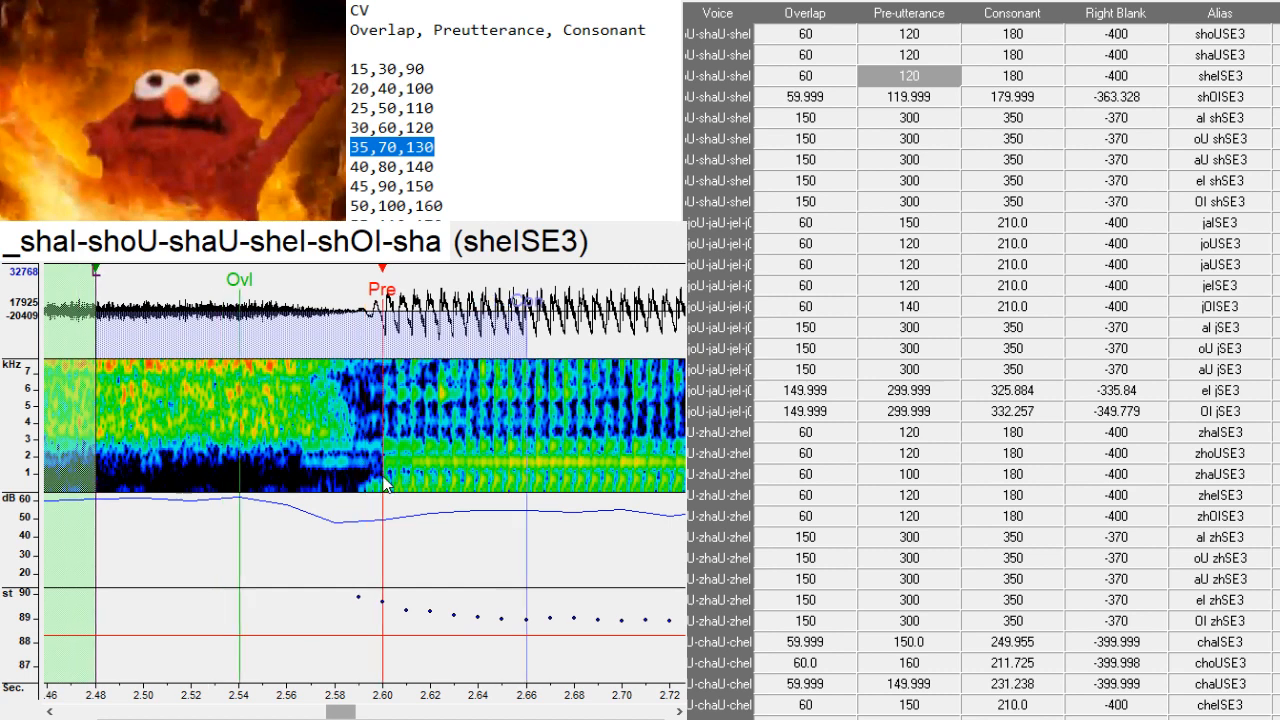
key("Down")
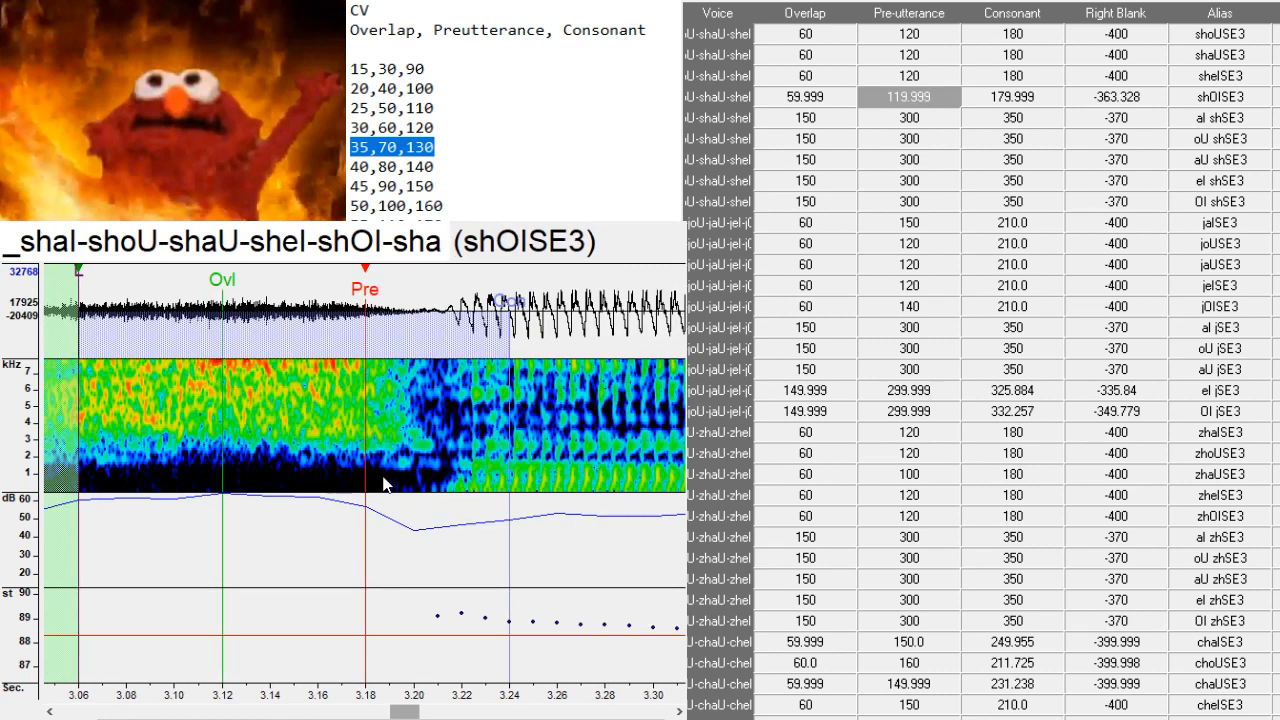
left_click_drag(383, 485, 452, 520)
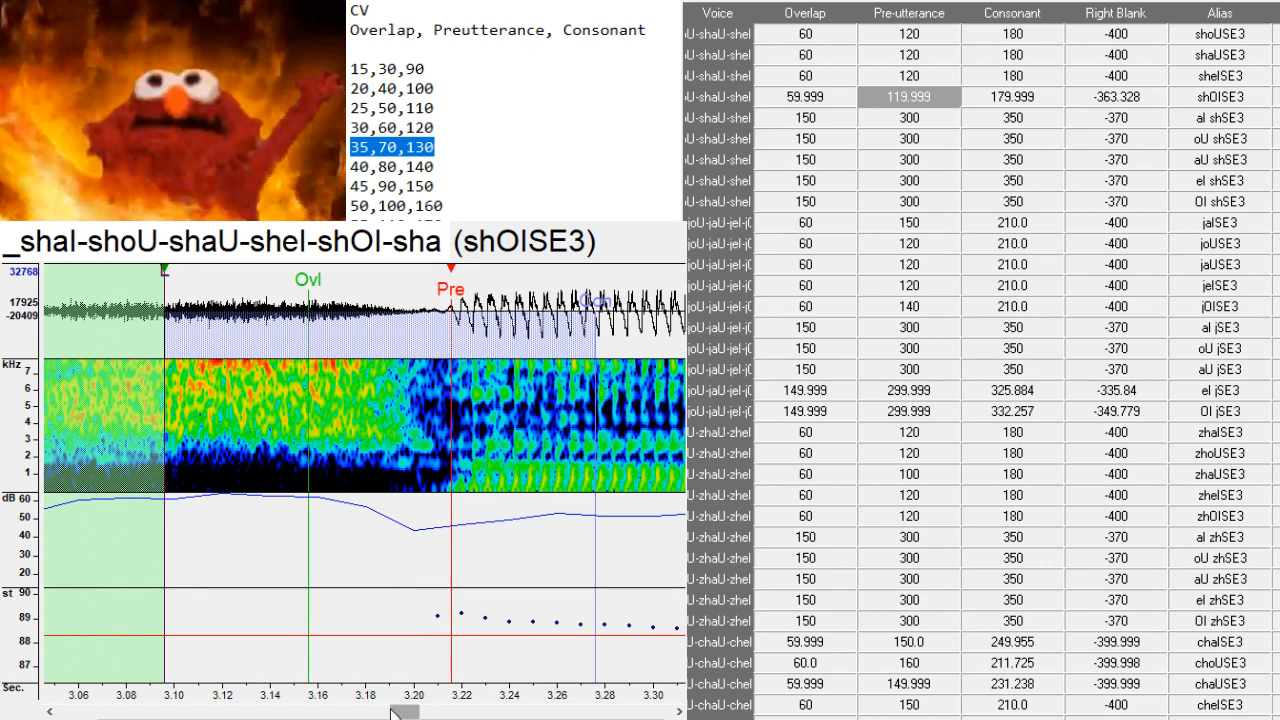
left_click_drag(391, 710, 447, 710)
- Move the preutterances of aI shSE3 and oU shSE3 to the starts of the sh noise at about 1.20 s and 1.80 s
key("Down")
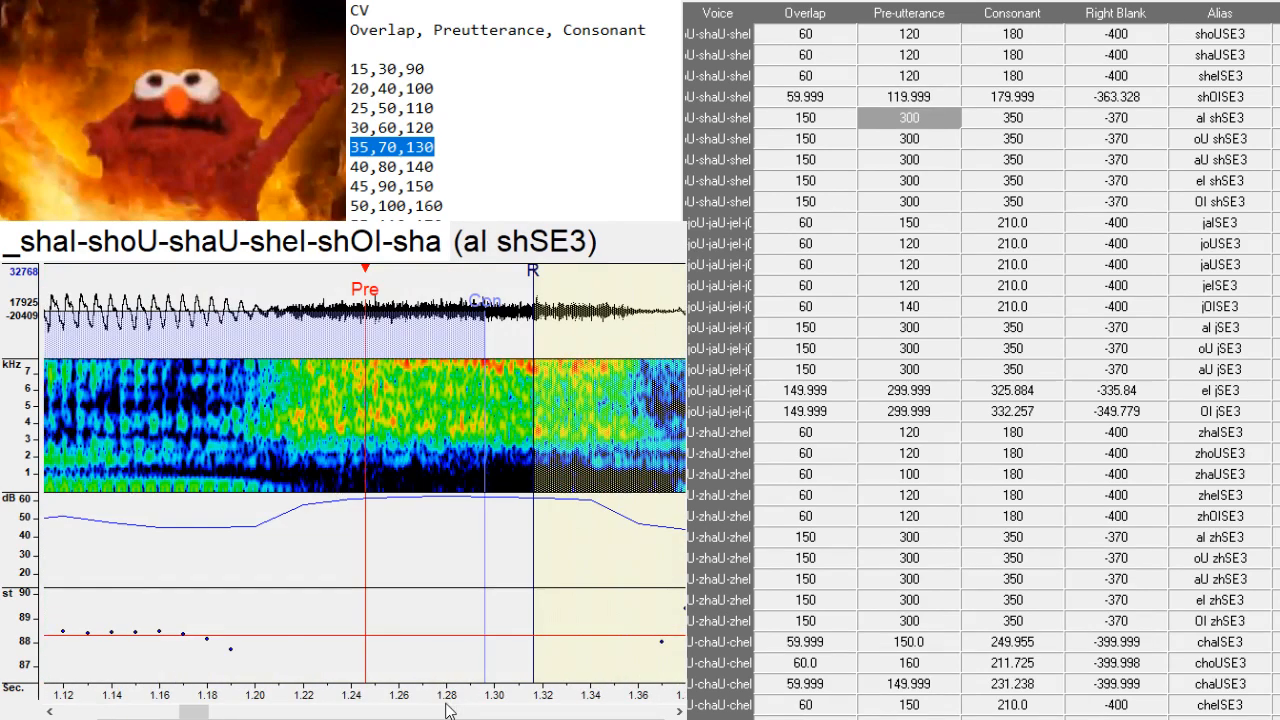
left_click_drag(268, 488, 261, 487)
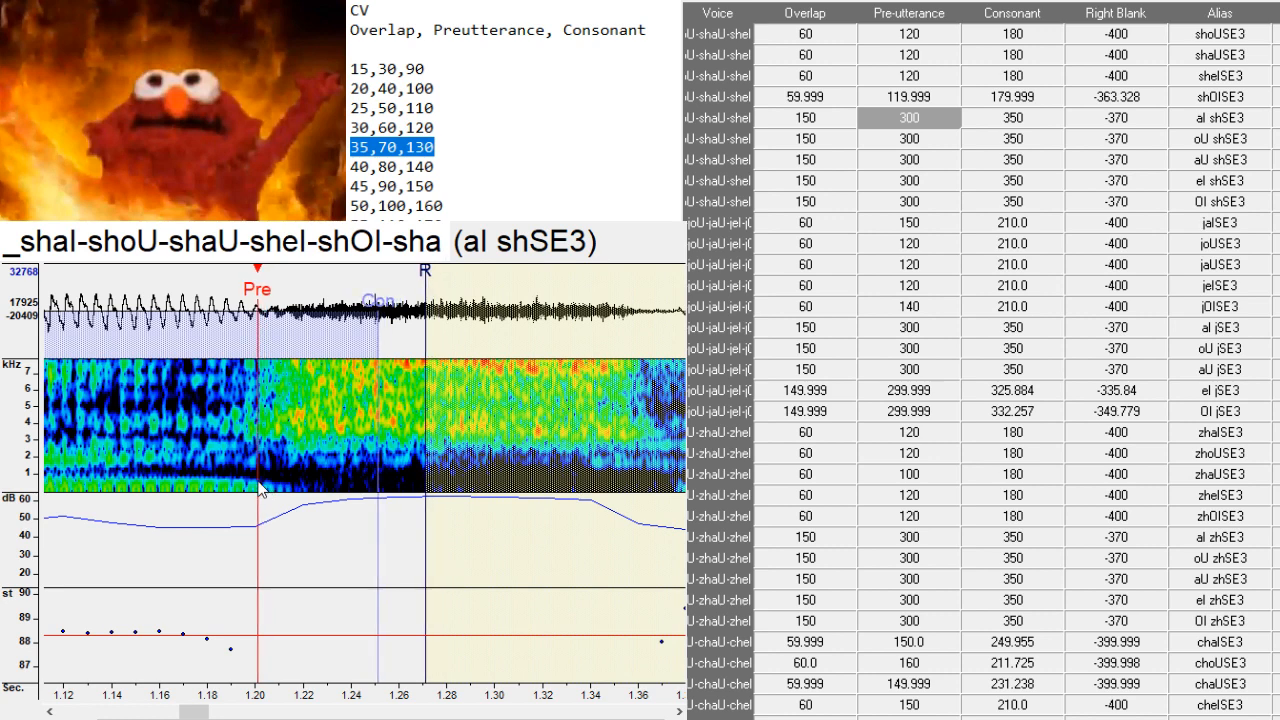
key("Down")
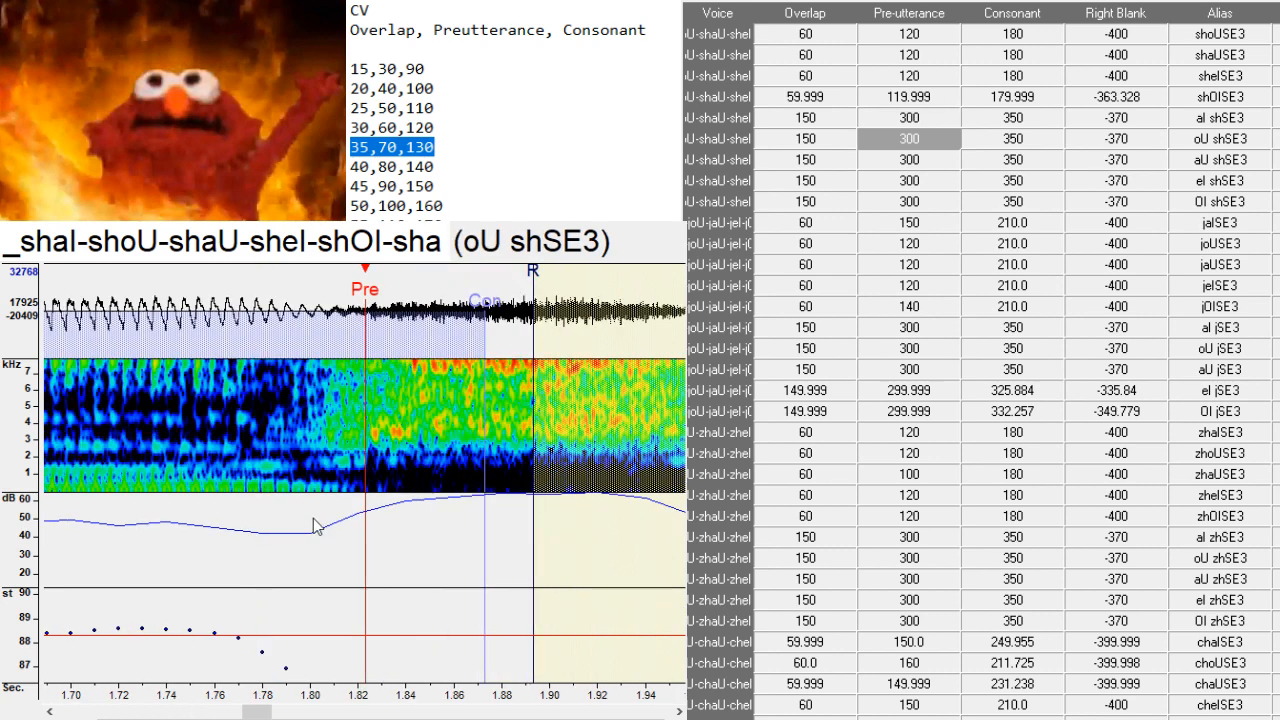
mouse_move(262, 712)
left_mouse_down()
mouse_move(243, 714)
mouse_move(268, 712)
left_mouse_up()
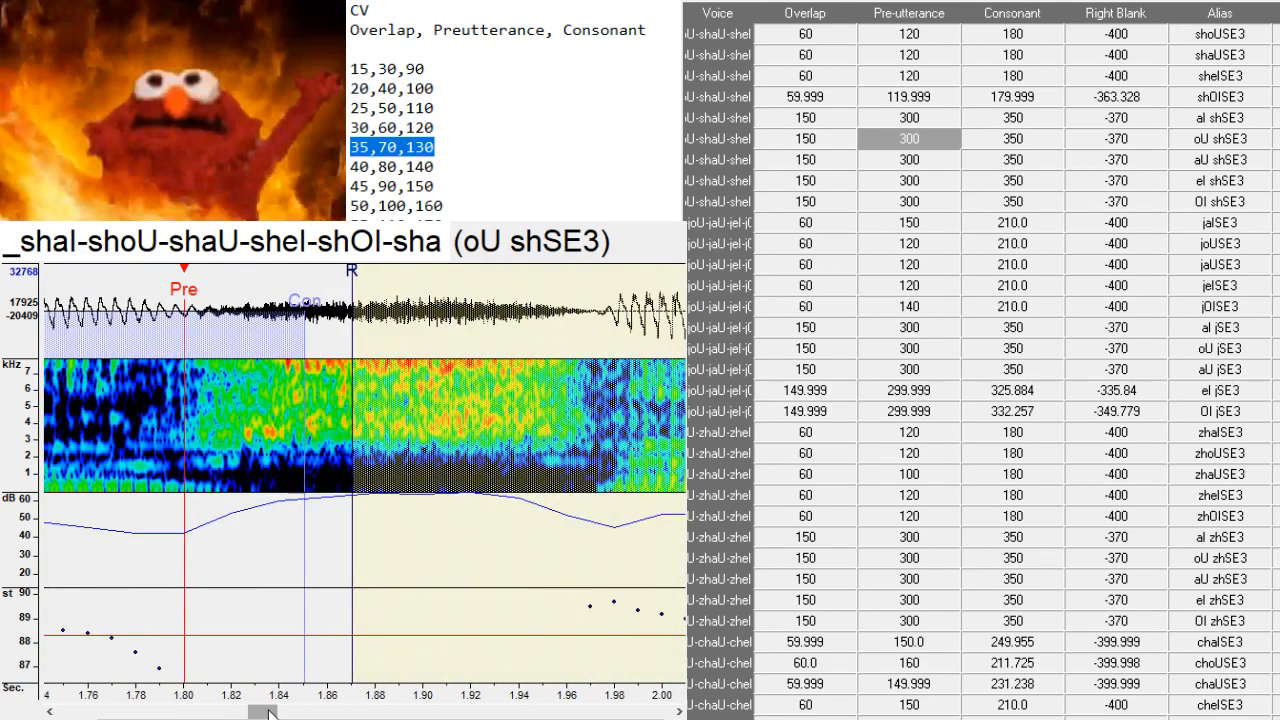
- Place the preutterances of aU shSE3 and eI shSE3 at the sh onsets, at about 2.42 s and 3.01 s
key("Down")
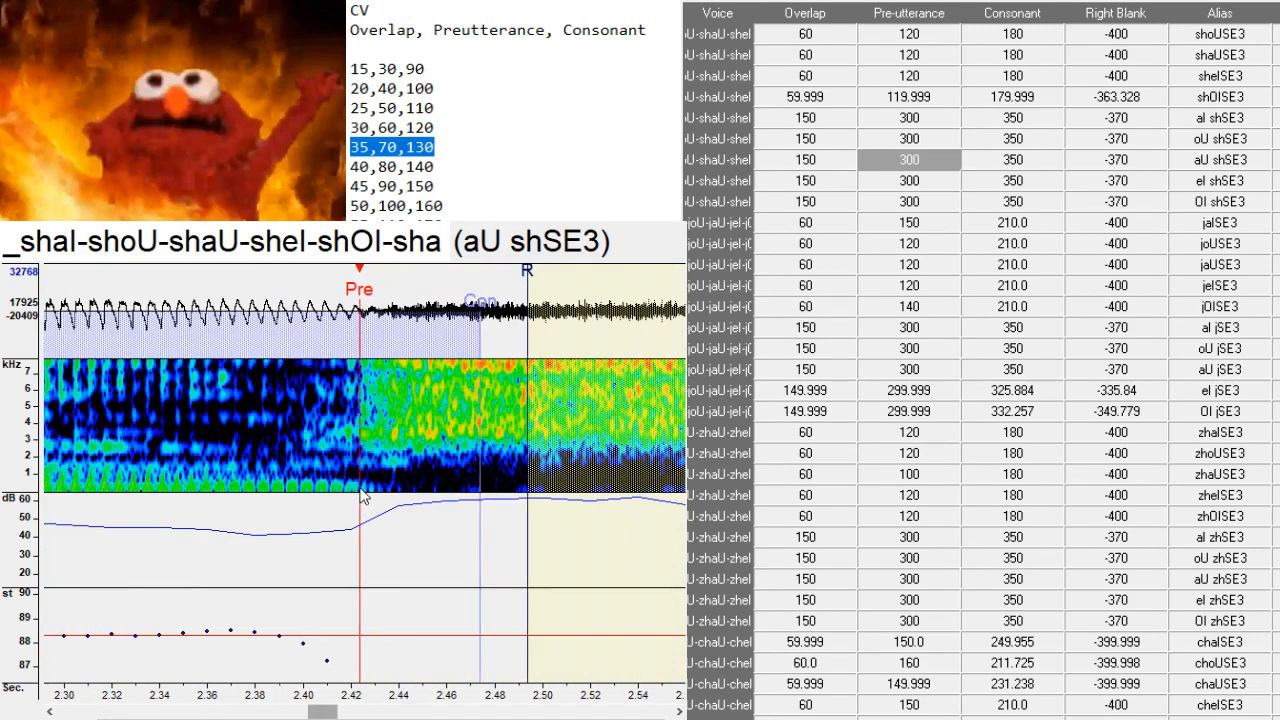
key("Down")
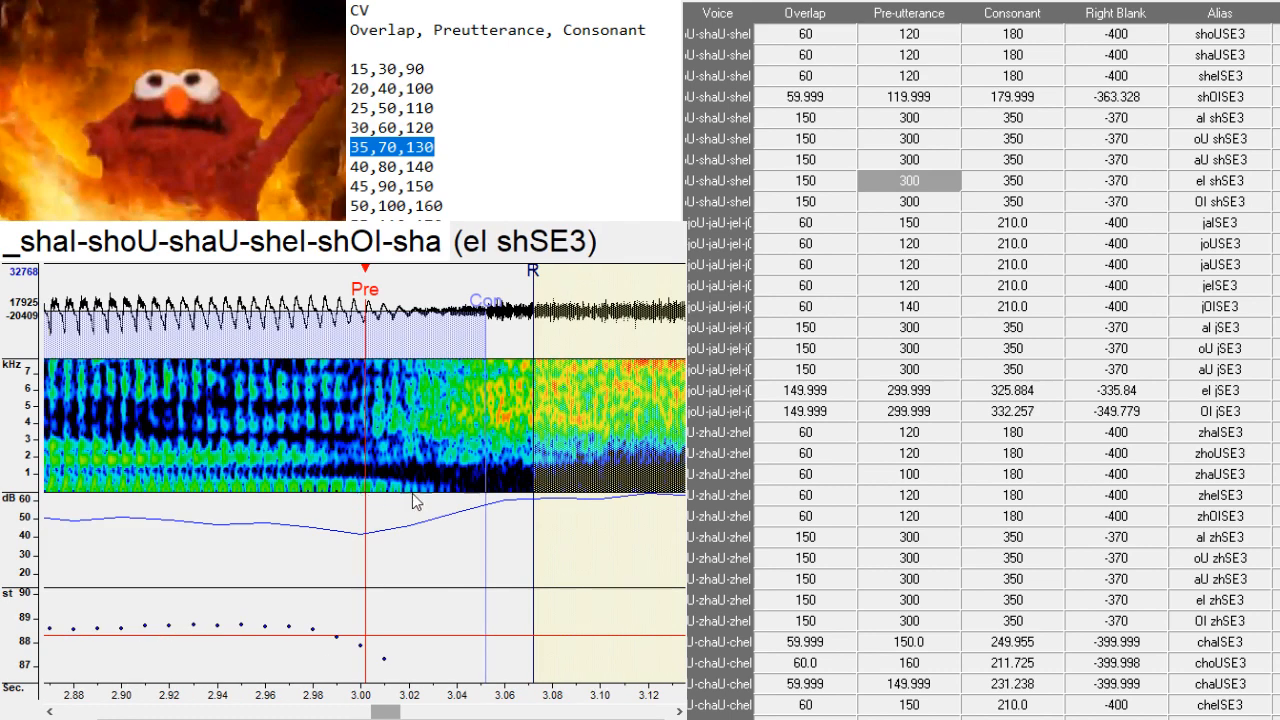
left_click(386, 496)
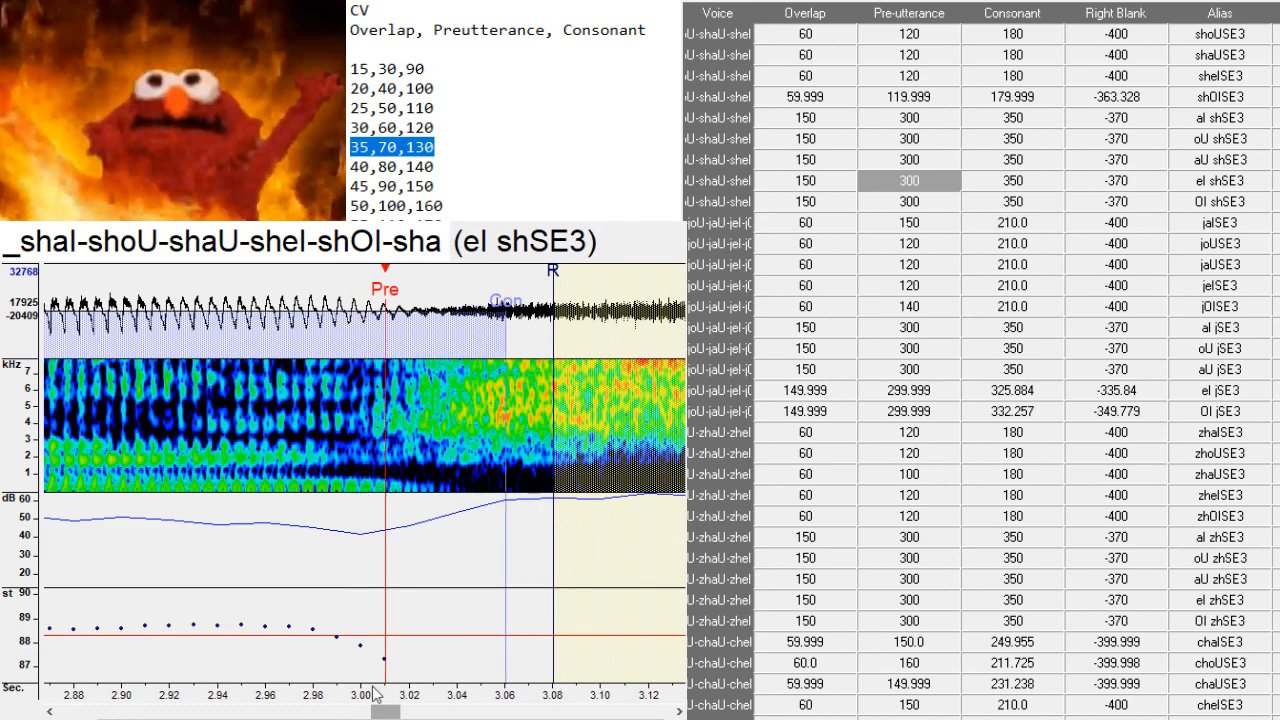
mouse_move(386, 712)
left_mouse_down()
mouse_move(330, 712)
mouse_move(408, 712)
left_mouse_up()
- Move OI shSE3's preutterance to the sh onset at about 3.64 s and jaISE3's to its vowel onset at about 0.70 s
key("Down")
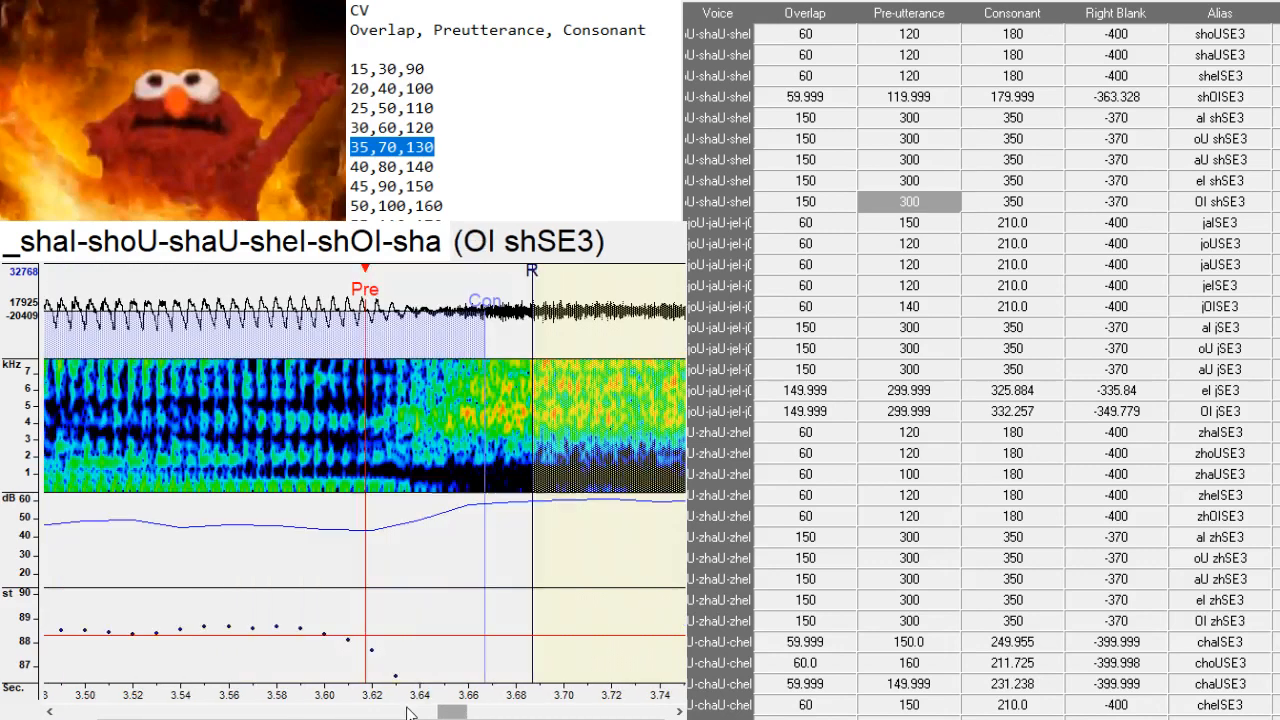
left_click(412, 498)
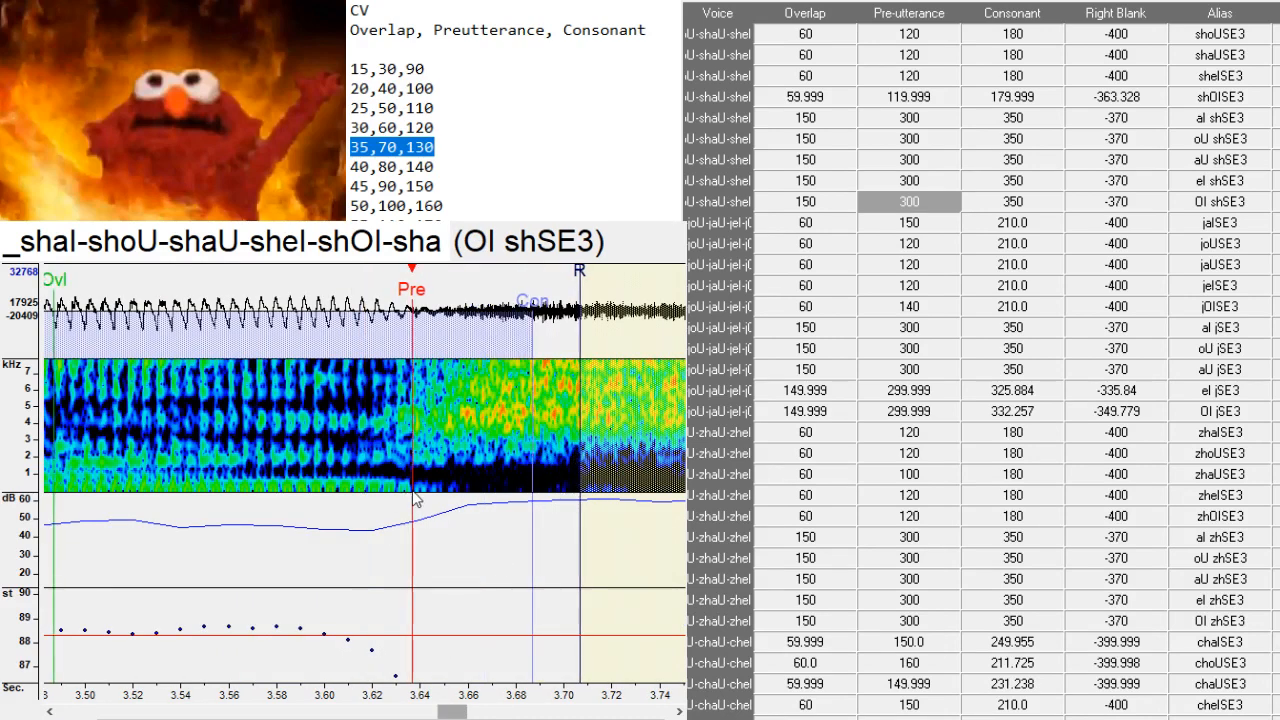
key("Down")
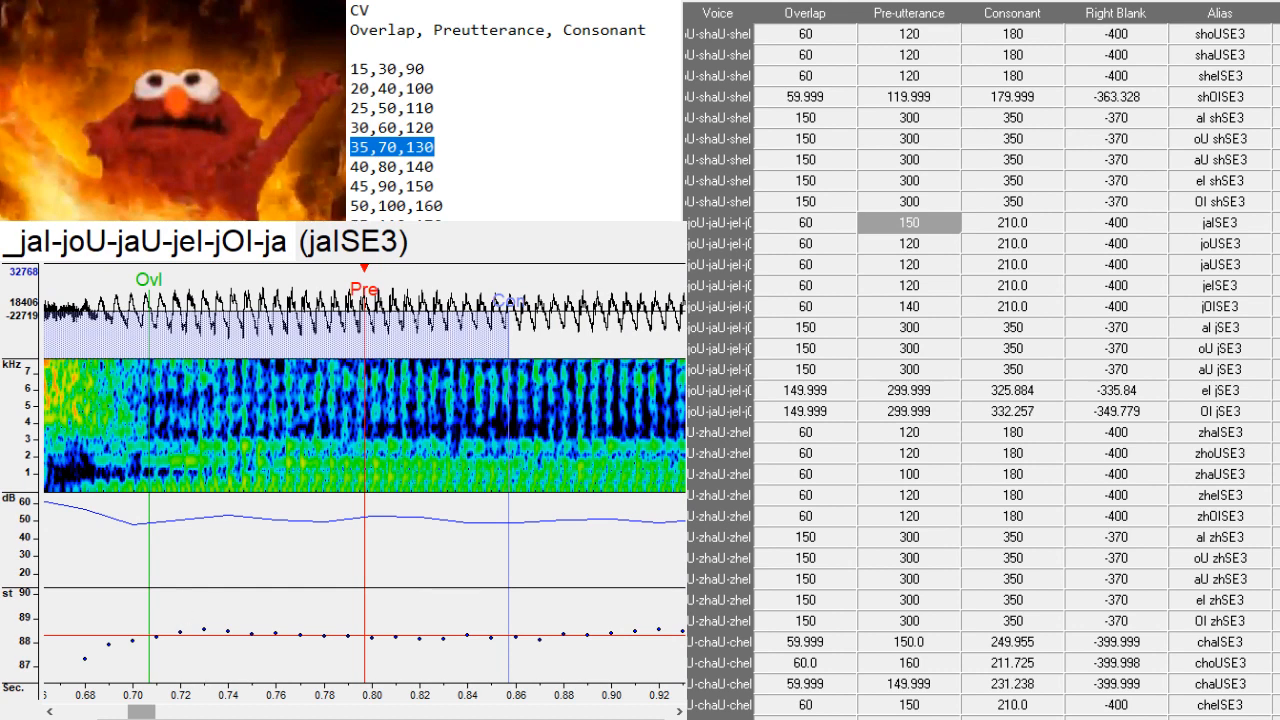
left_click_drag(152, 713, 141, 713)
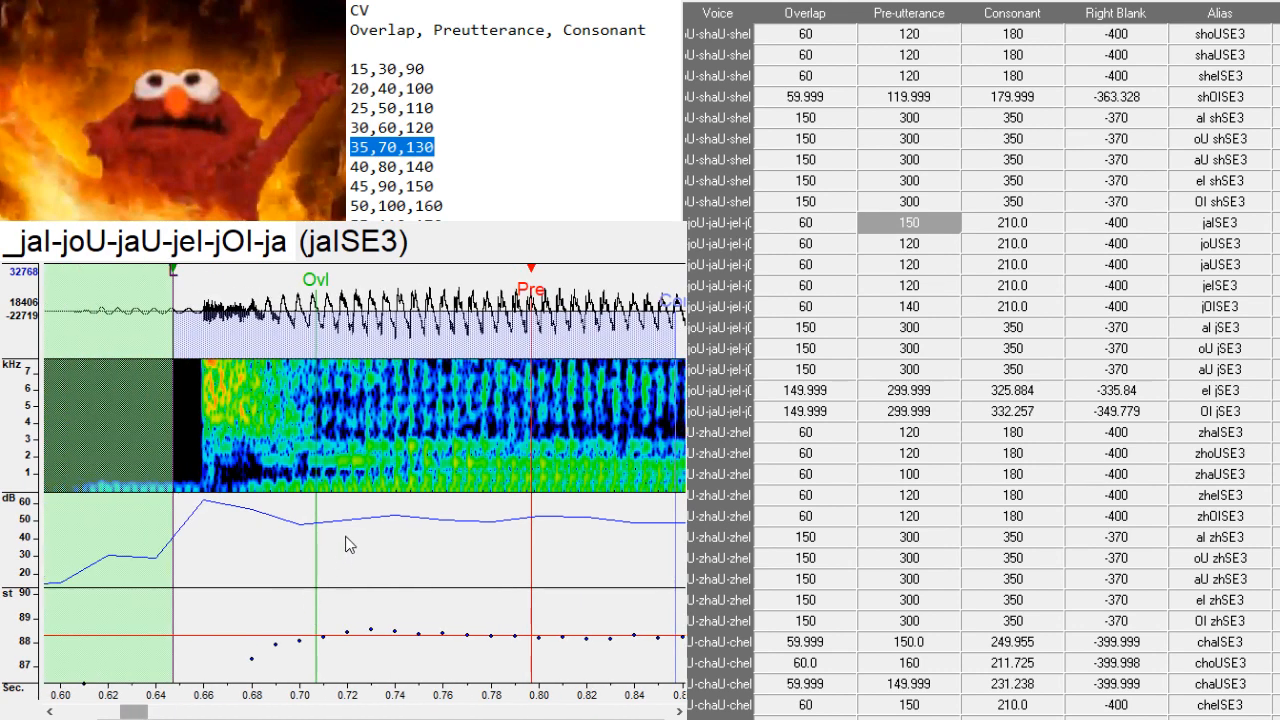
left_click(309, 527)
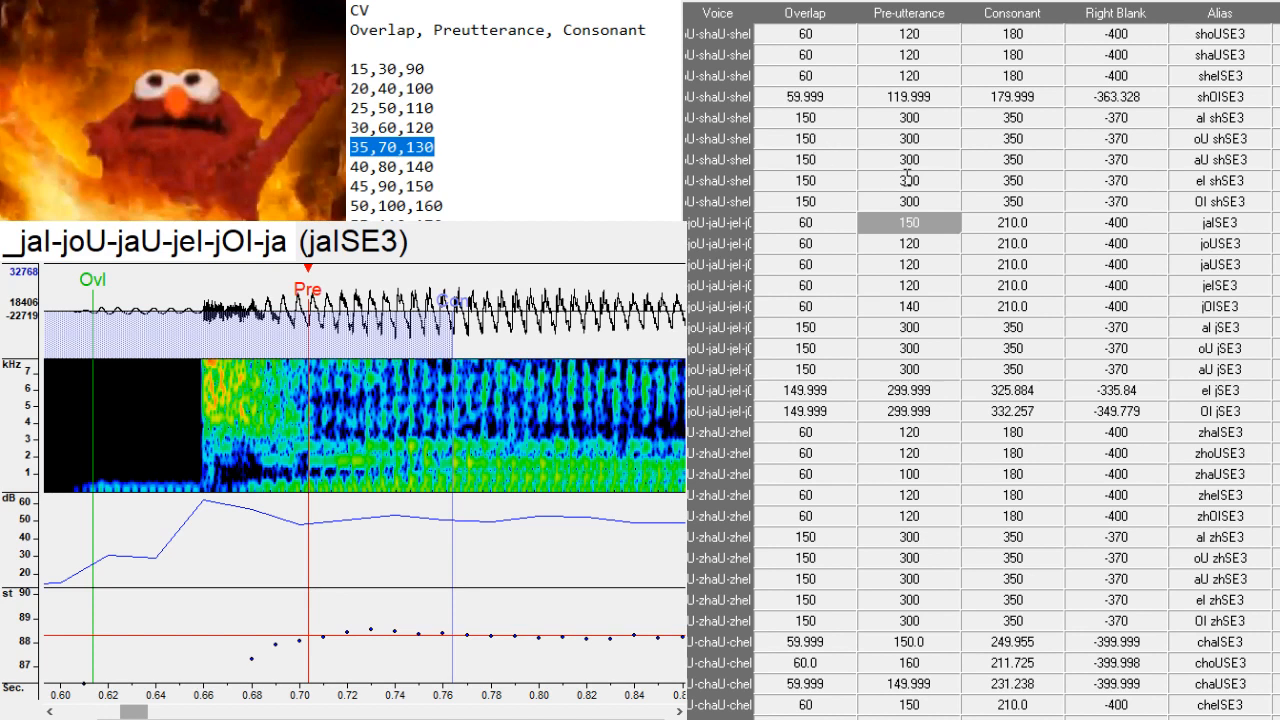
- Clear the preutterance value of jaISE3
left_click(940, 221)
key("BackSpace")
key("BackSpace")
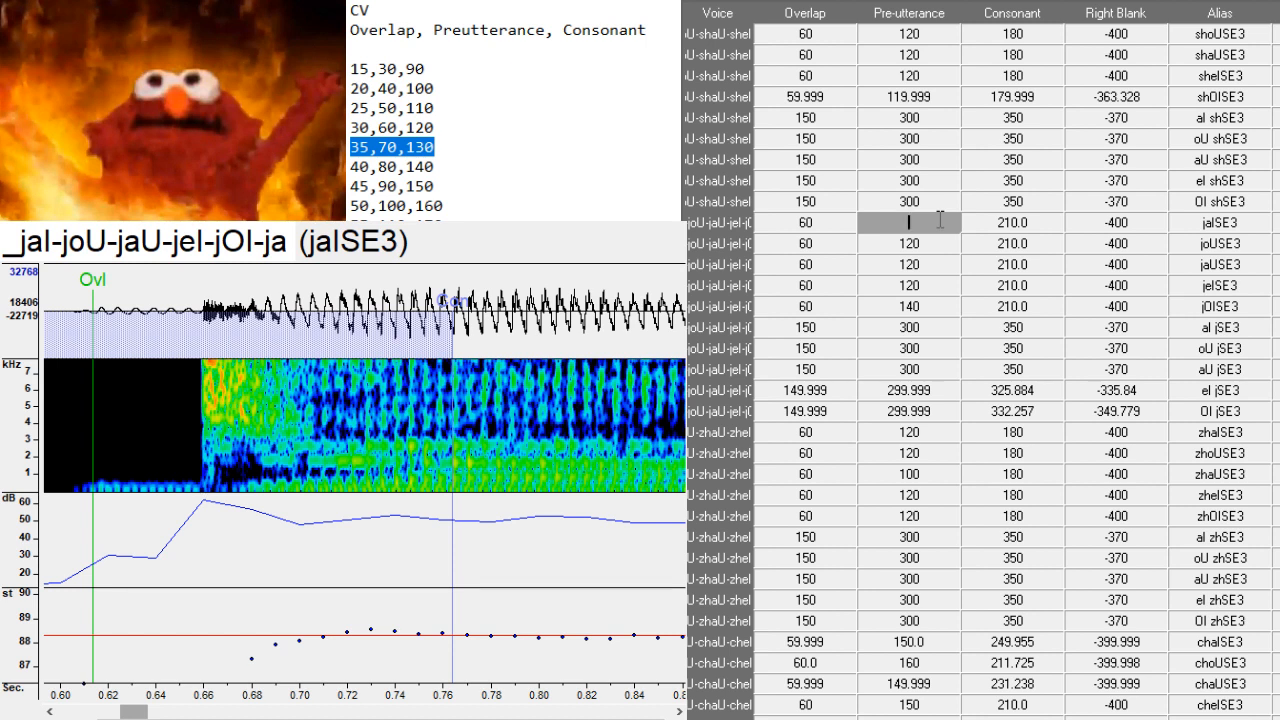
- Set the pre-utterance of alias jaISE3 to 120 and align its Pre marker with the vowel onset at about 0.70 s
type("100")
key("BackSpace")
key("BackSpace")
type("20")
left_click(306, 485)
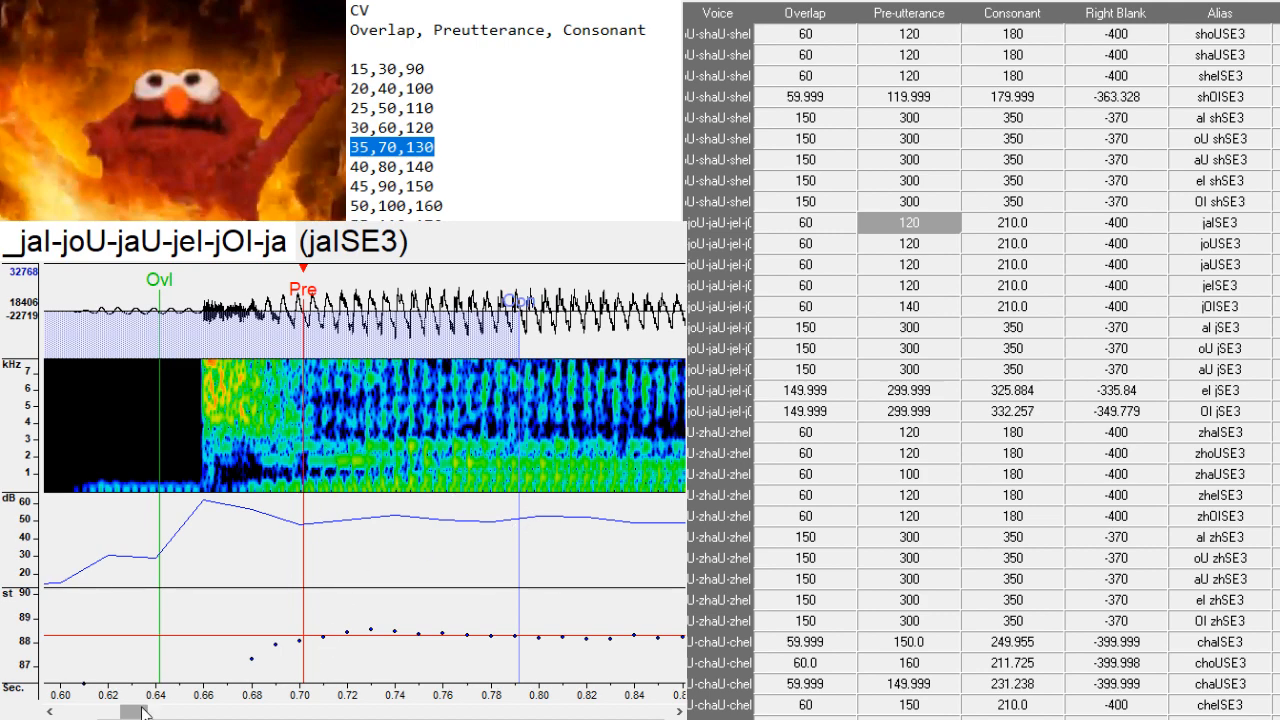
- Move the Pre marker of joUSE3, together with its other timing markers, to the vowel onset at about 1.30 s
left_click_drag(143, 712, 192, 712)
left_click(909, 243)
left_click_drag(413, 507, 389, 495)
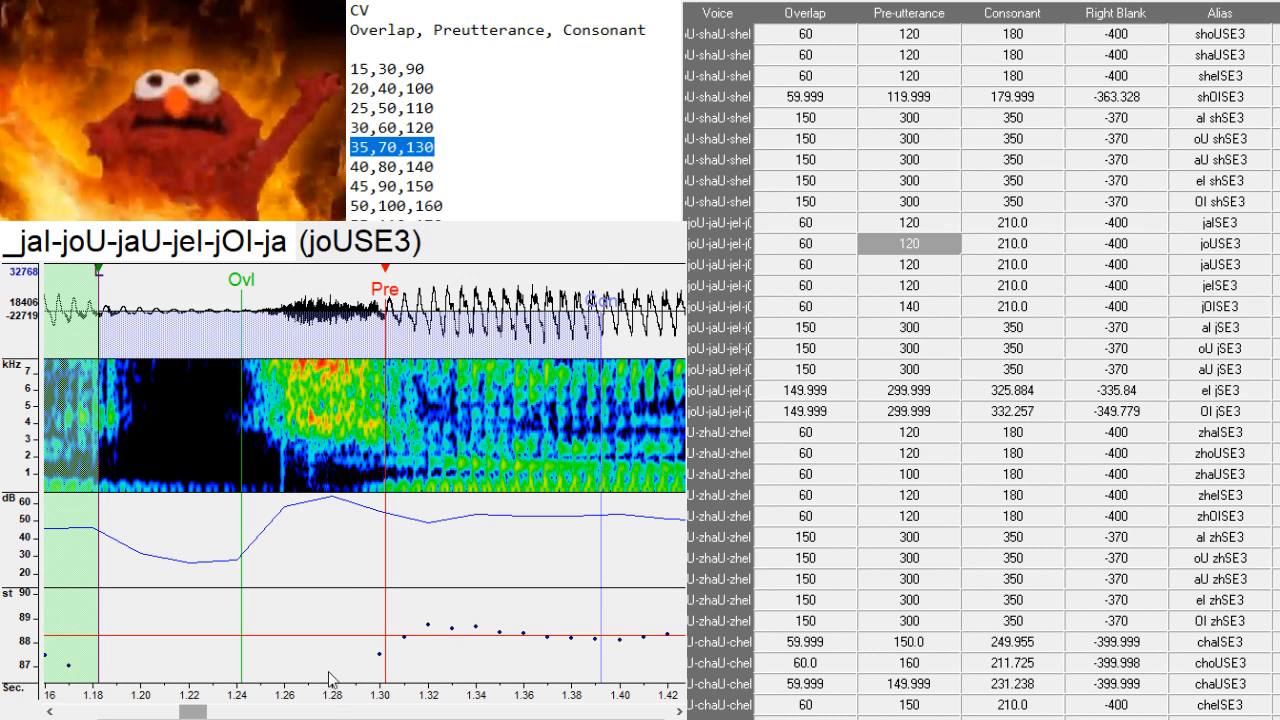
left_click_drag(385, 479, 390, 479)
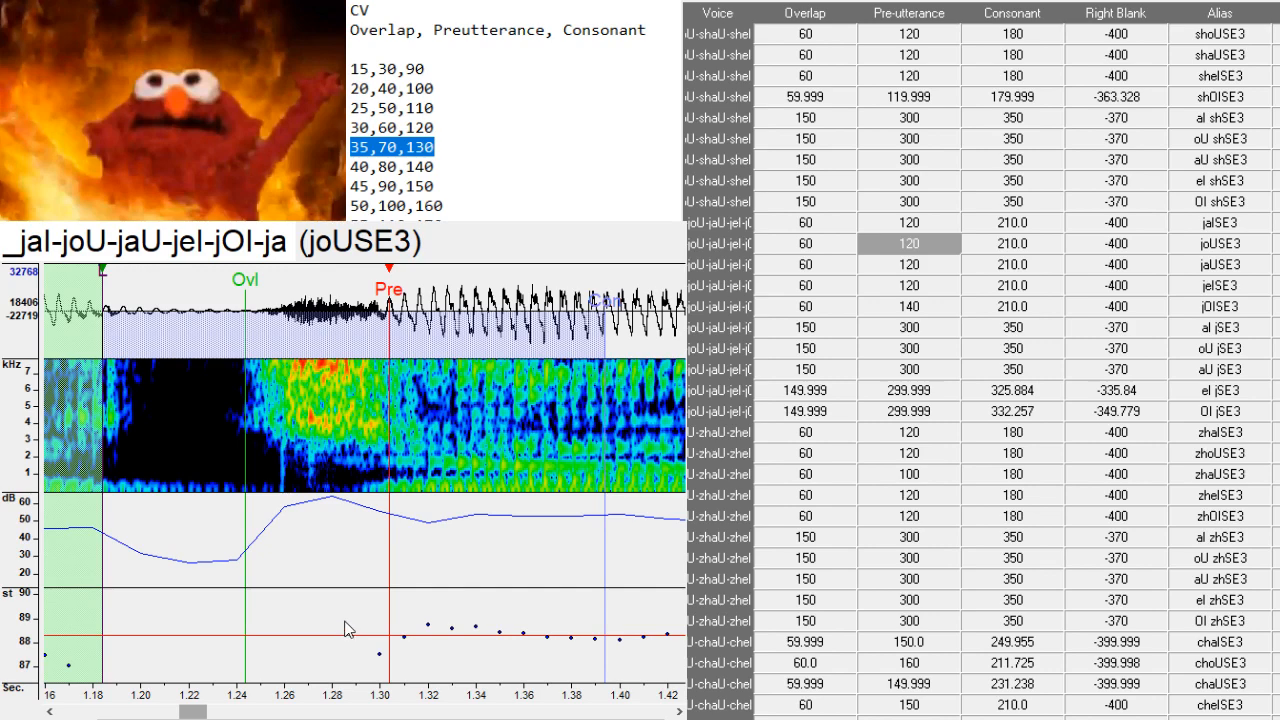
- Move the timing markers of jaUSE3 so its Pre marker sits at the vowel onset, about 1.89 s
left_click_drag(198, 713, 234, 711)
key("Down")
left_click(243, 708)
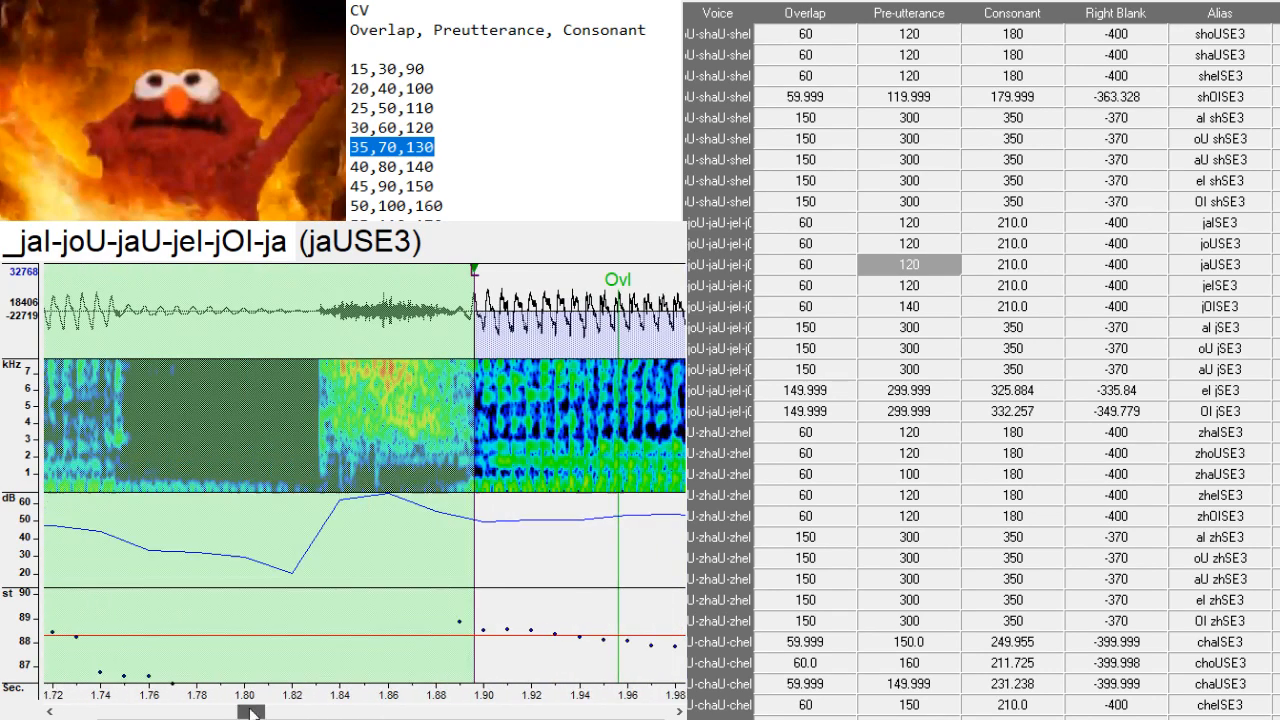
left_click(469, 497)
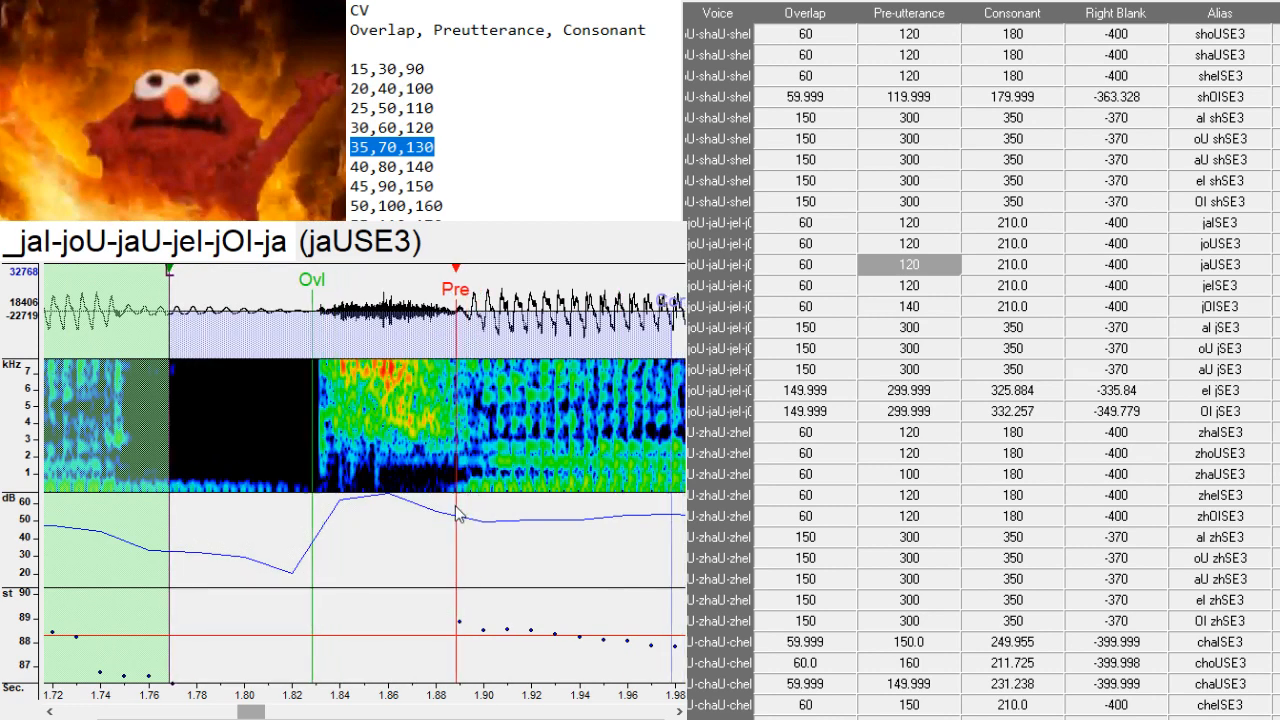
- Set the pre-utterance of jaUSE3 to 130
left_click(950, 248)
left_click(955, 264)
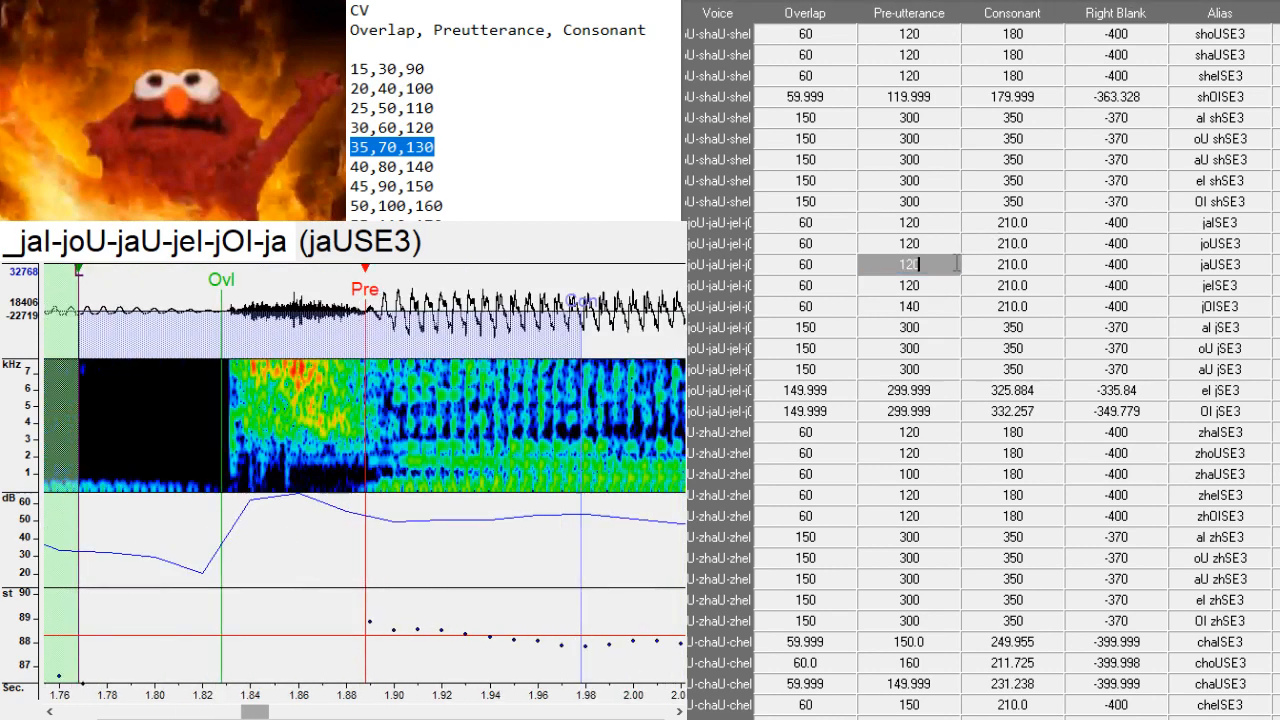
type("1")
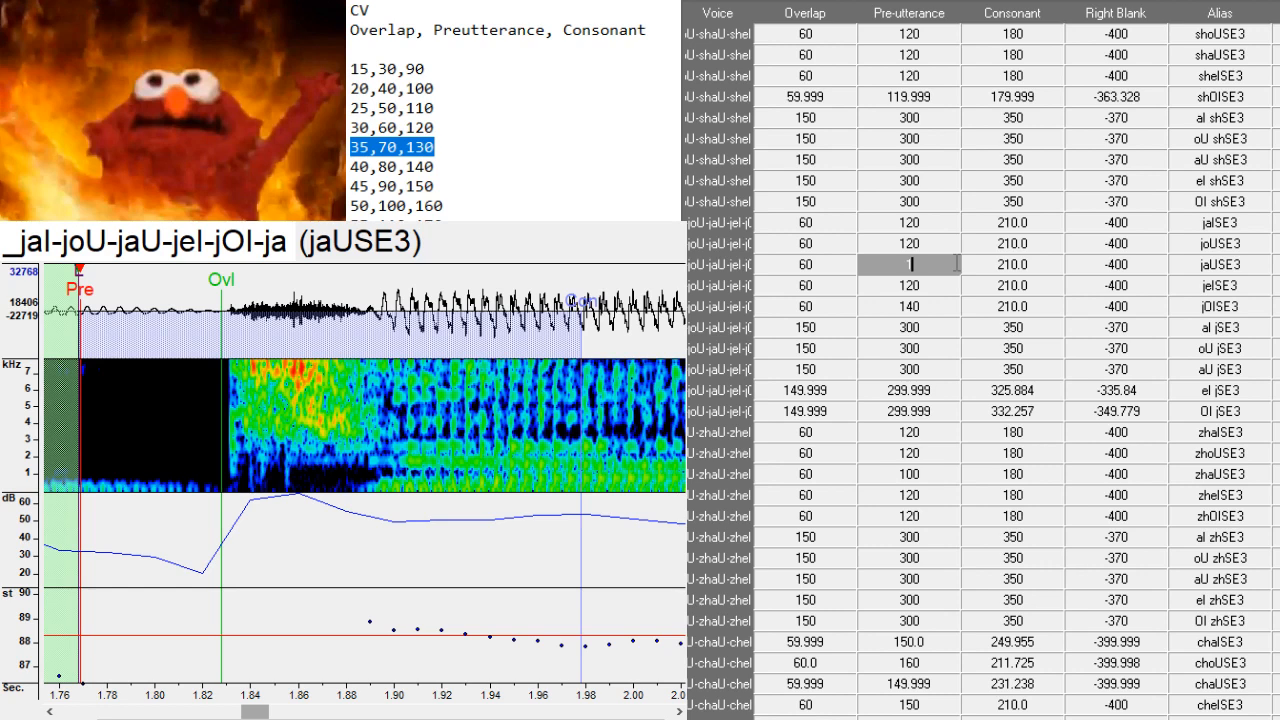
type("30")
key("Return")
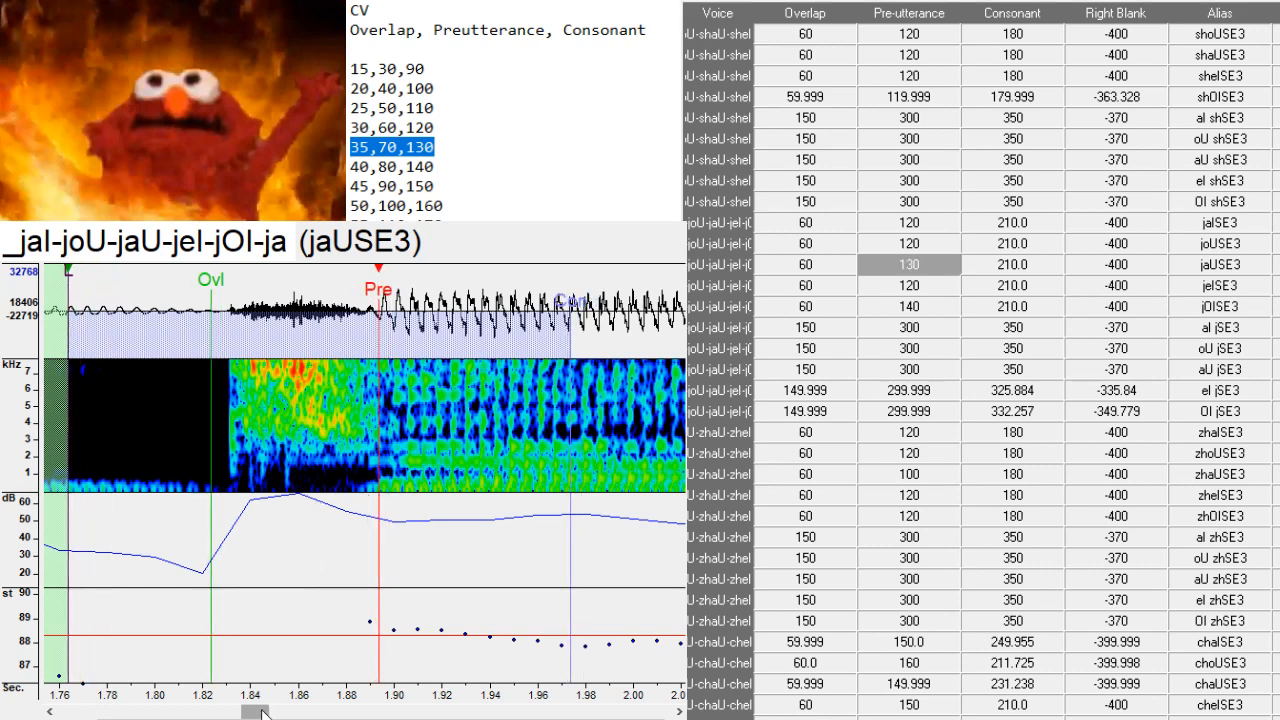
- Align the Pre markers of jeISE3 and jOISE3 with their vowel onsets at about 2.50 s and 3.12 s
scroll(262, 712, "right", 5)
key("Down")
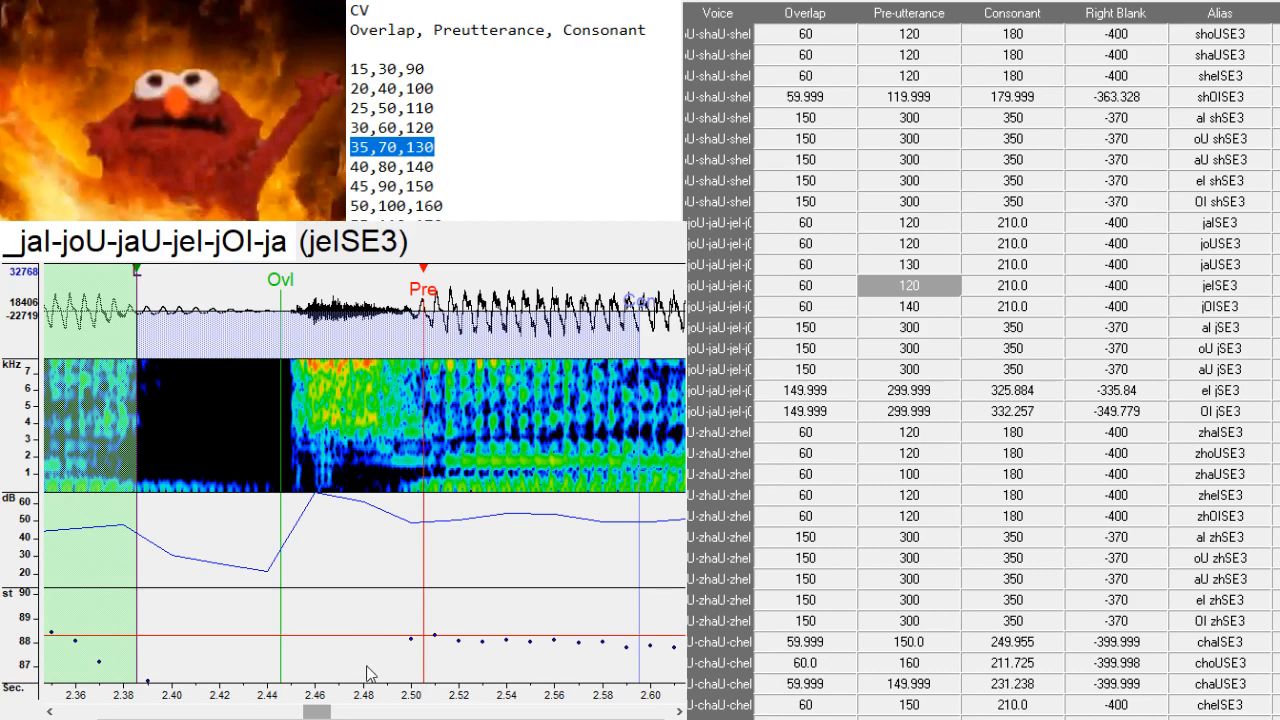
scroll(328, 712, "right", 8)
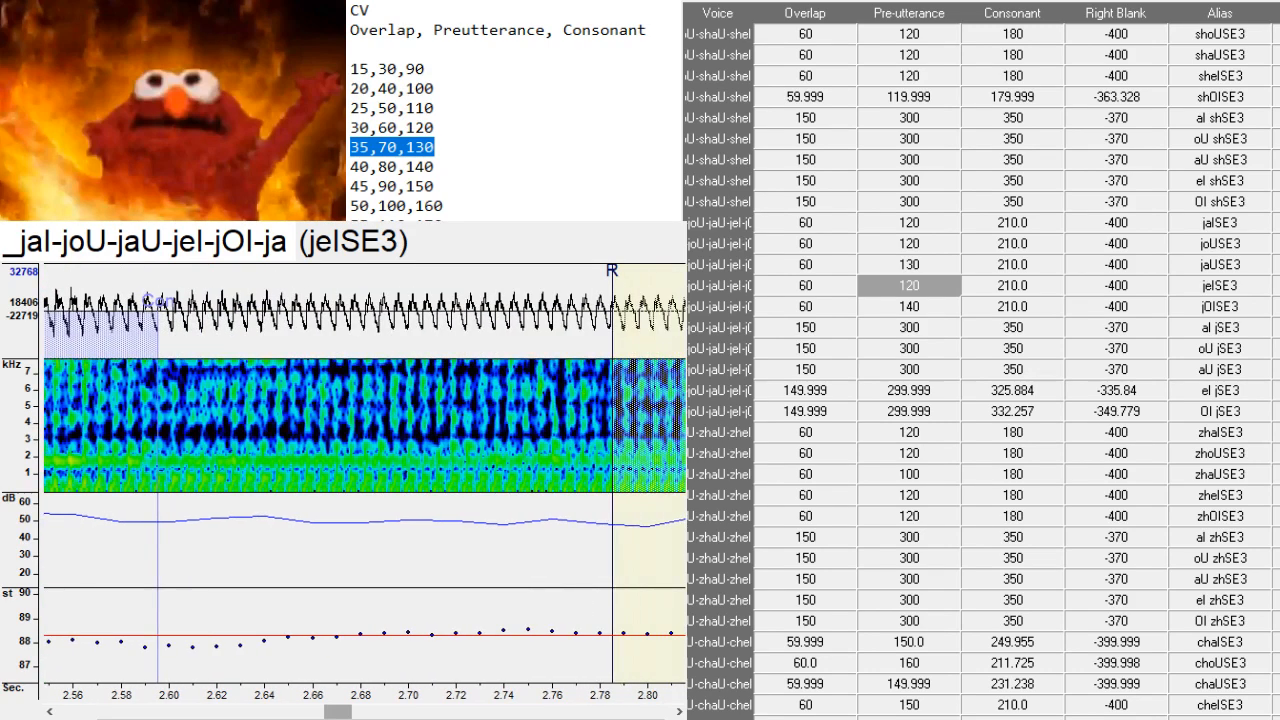
key("Down")
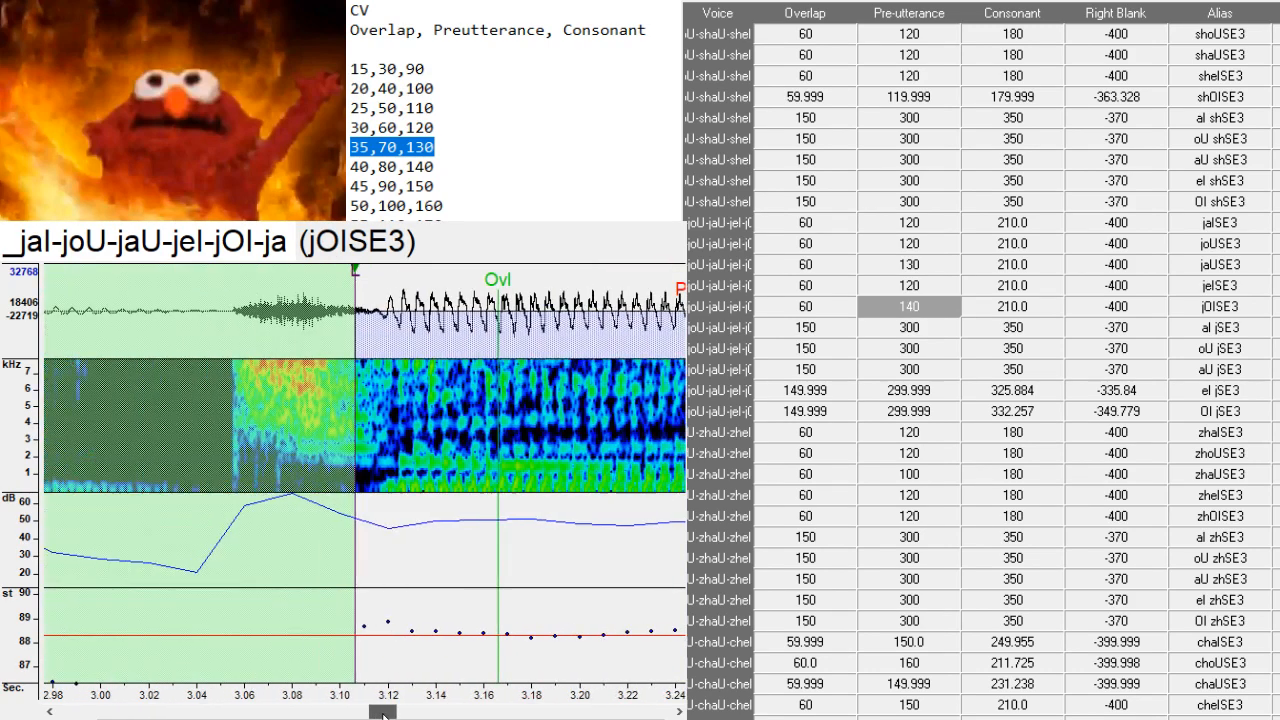
left_click_drag(410, 485, 417, 487)
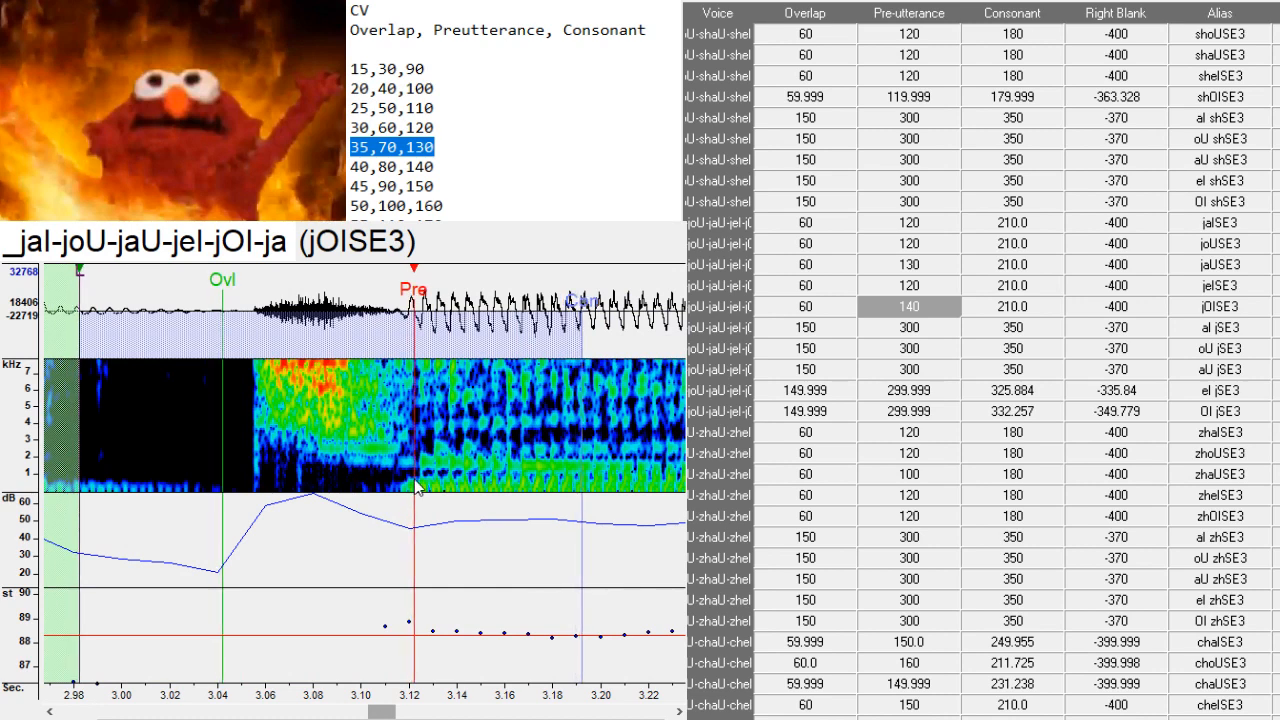
- Pull the right blank in before the j burst, to about -347 for aI jSE3 and about -353 for aU jSE3
key("Down")
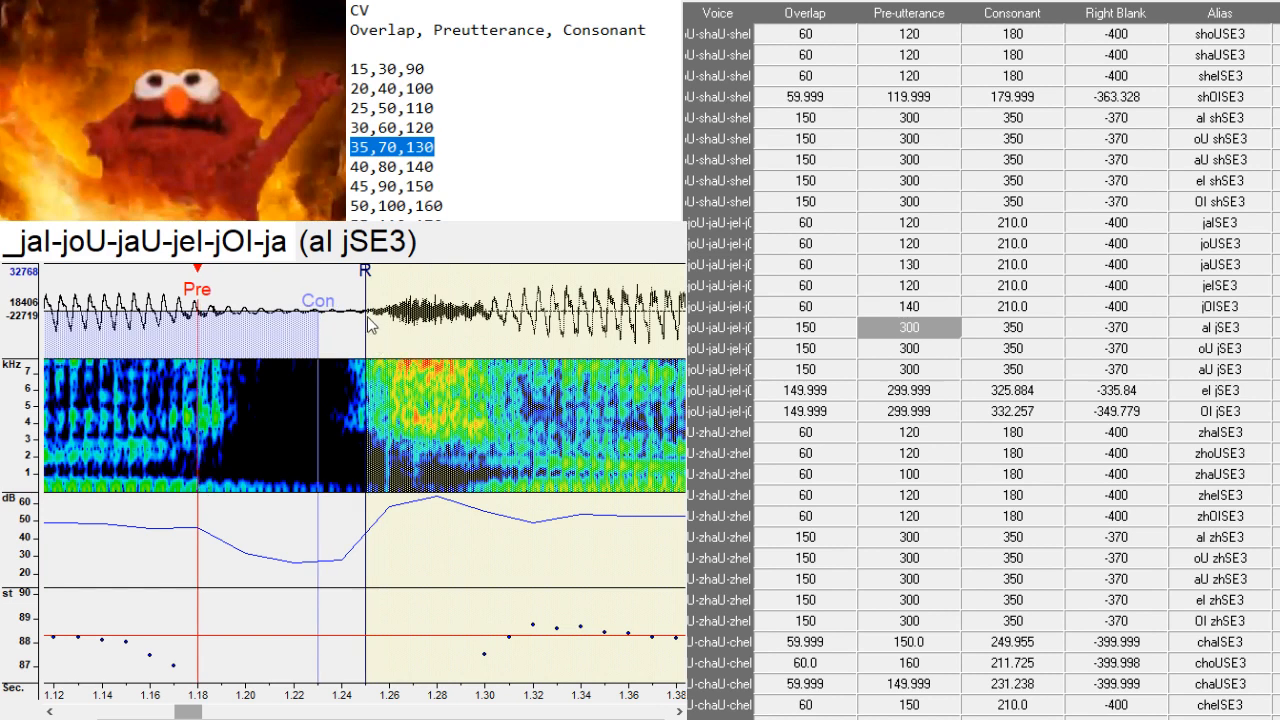
left_click_drag(367, 316, 284, 333)
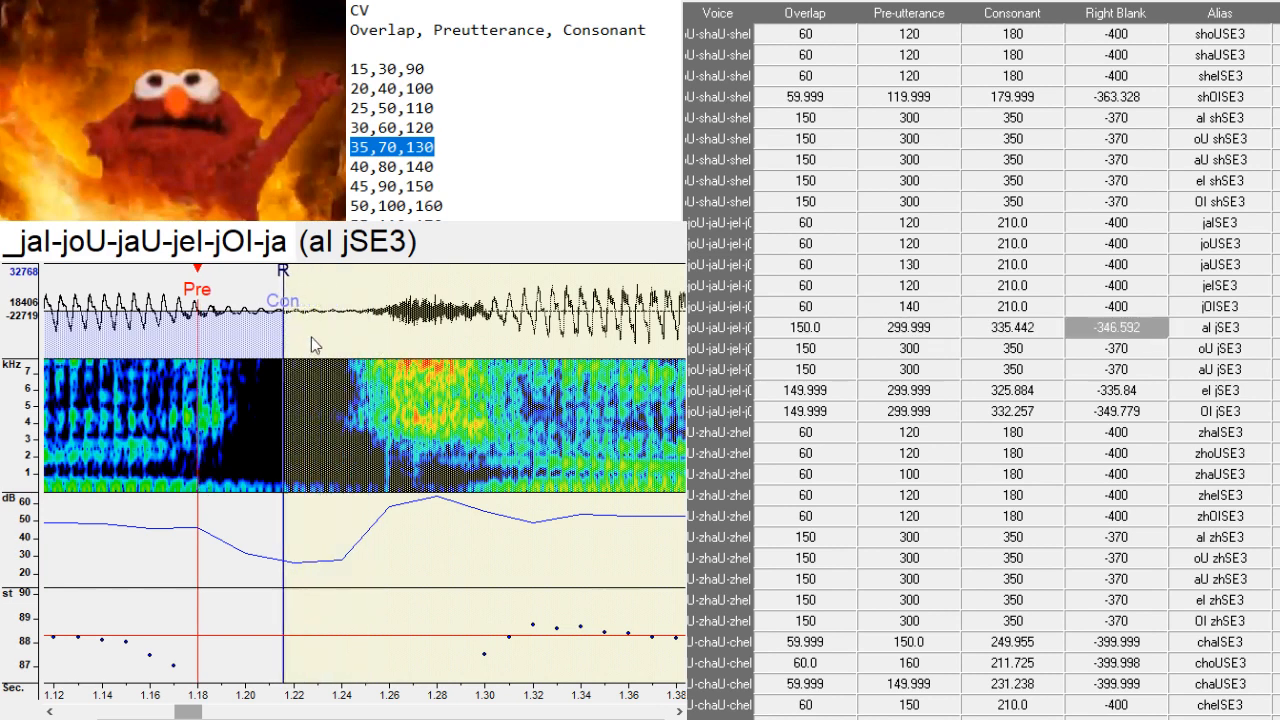
key("Down")
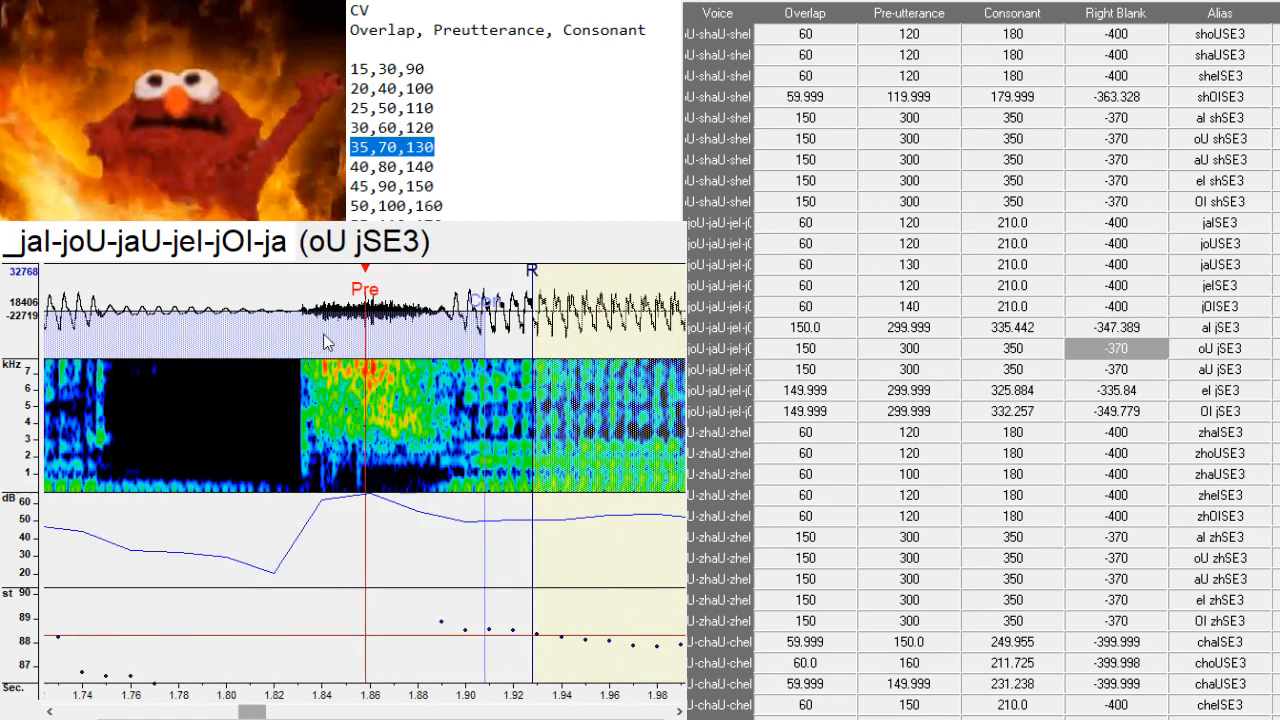
key("Down")
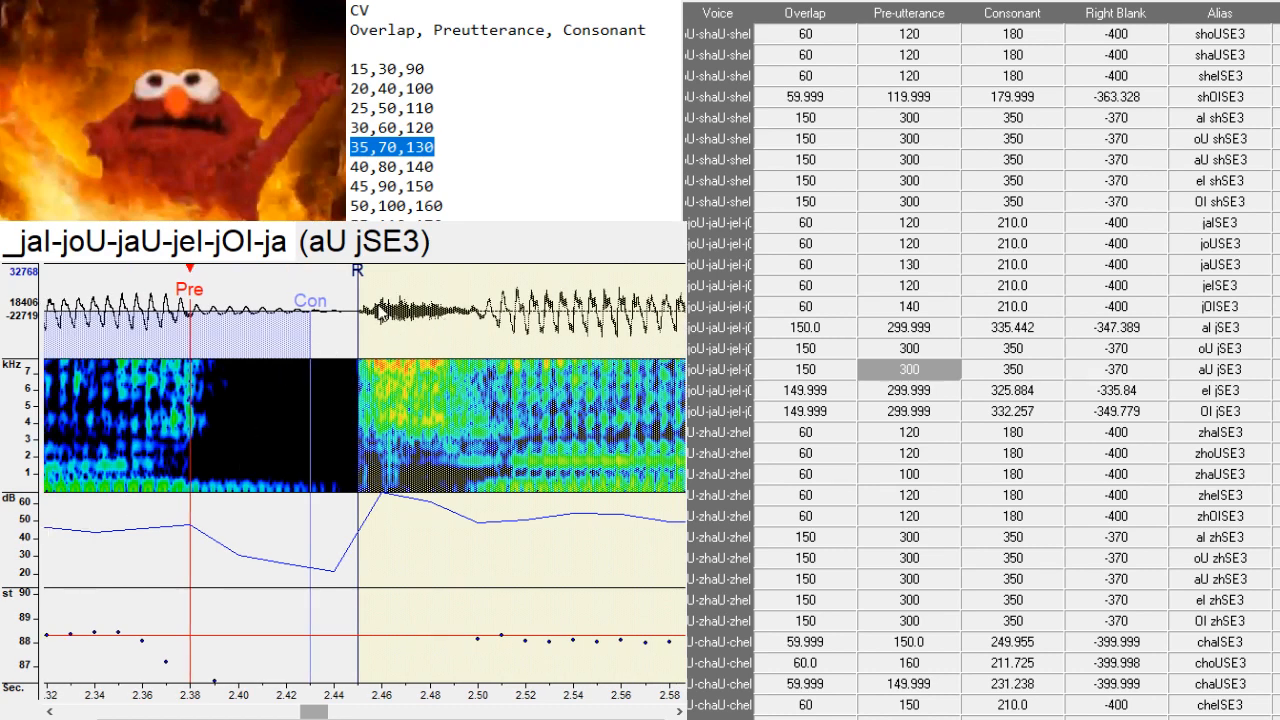
left_click_drag(358, 334, 317, 370)
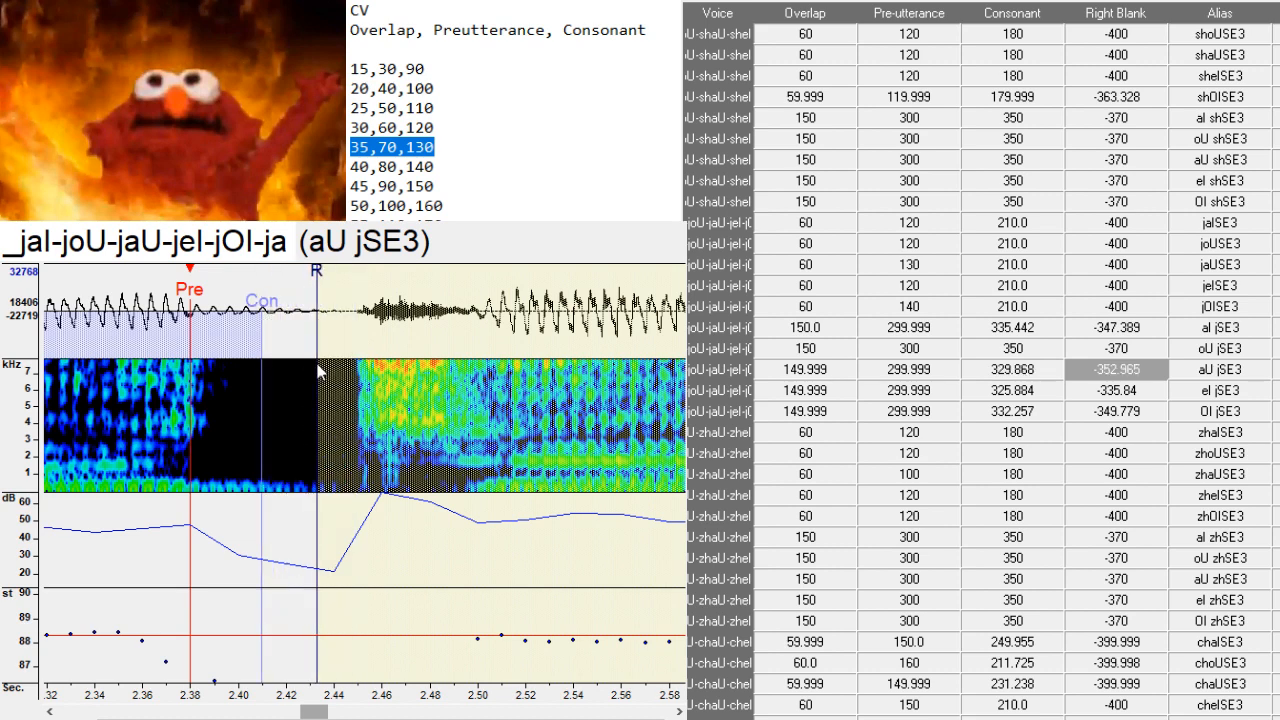
- Extend the right blank of eI jSE3 to about -365 and nudge its Pre marker to the vowel end at about 2.97 s
key("Down")
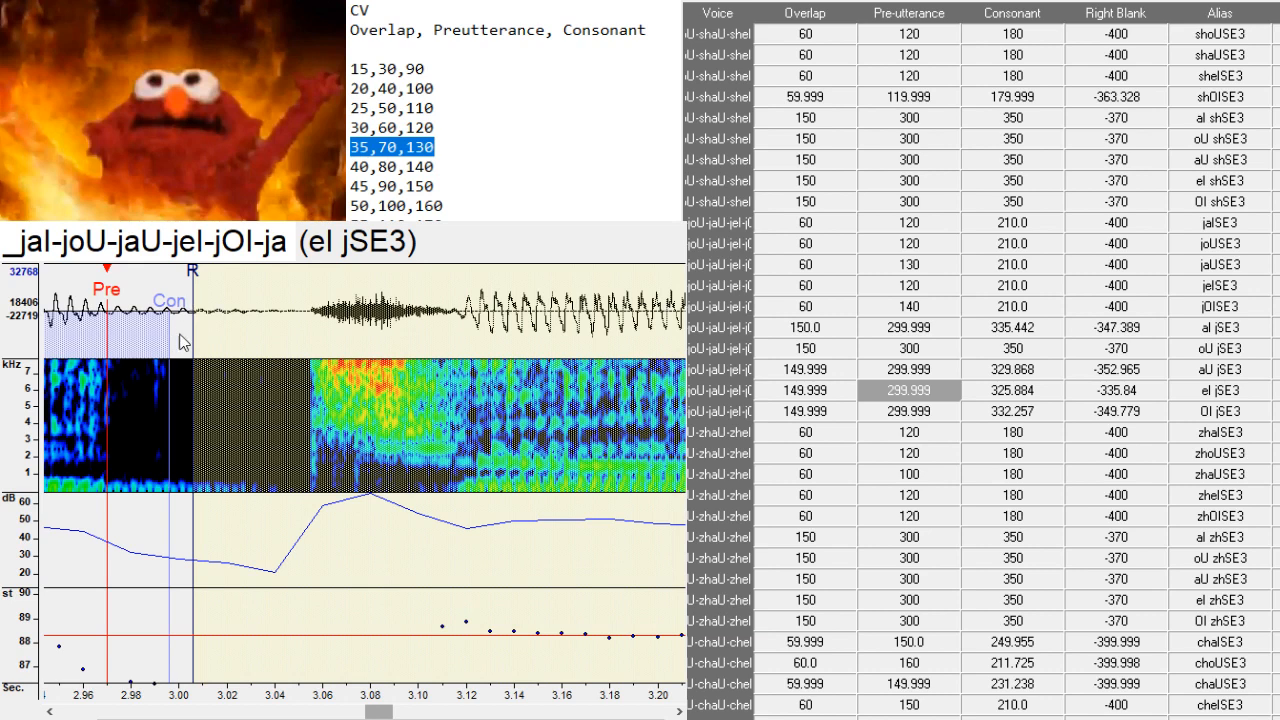
mouse_move(197, 345)
left_mouse_down()
mouse_move(271, 363)
mouse_move(222, 340)
mouse_move(234, 310)
mouse_move(260, 340)
left_mouse_up()
left_click_drag(104, 486, 107, 488)
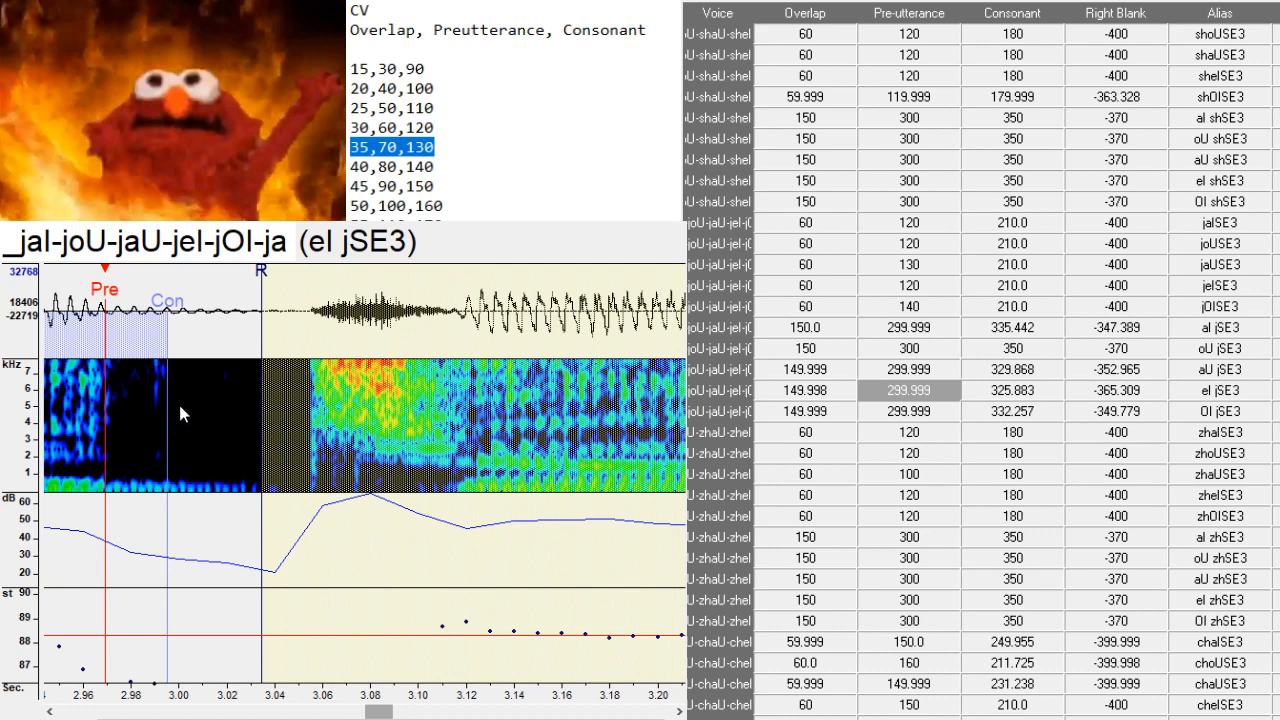
- Move the Pre marker of OI jSE3 to the vowel end at about 3.58 s and its right blank to about -338
key("Down")
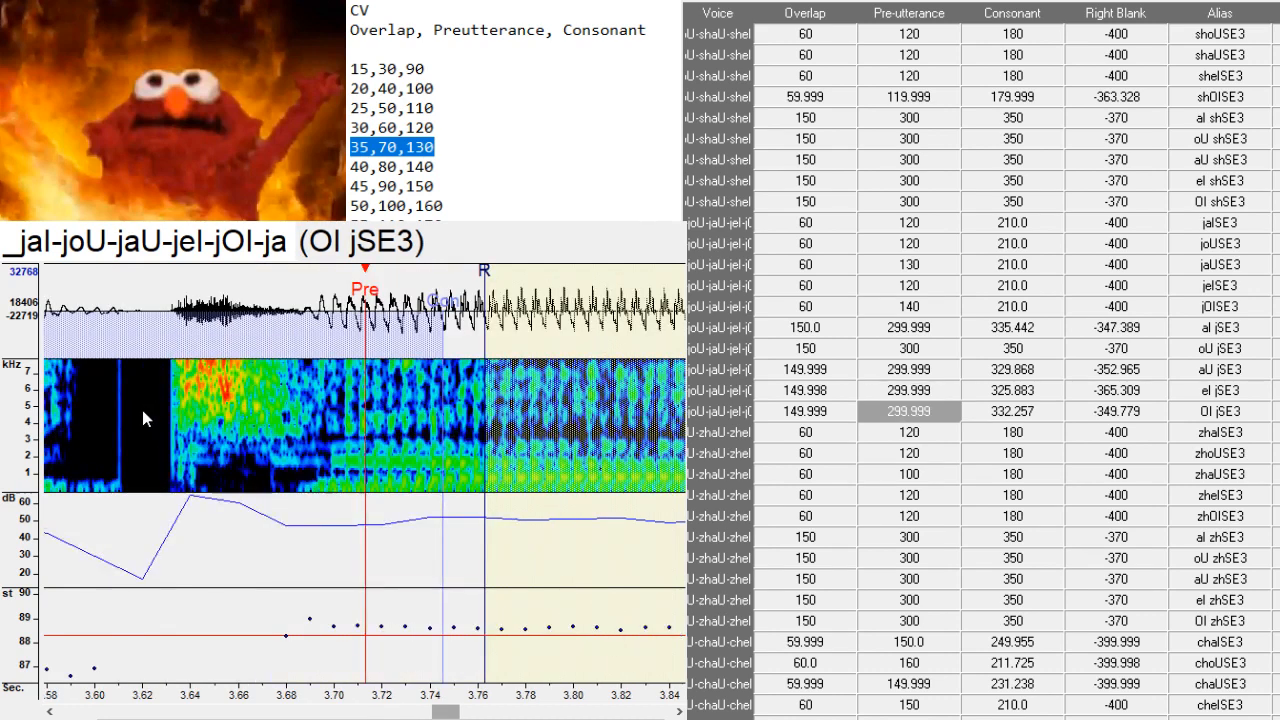
left_click_drag(60, 489, 55, 490)
mouse_move(445, 713)
left_mouse_down()
mouse_move(391, 713)
mouse_move(433, 713)
left_mouse_up()
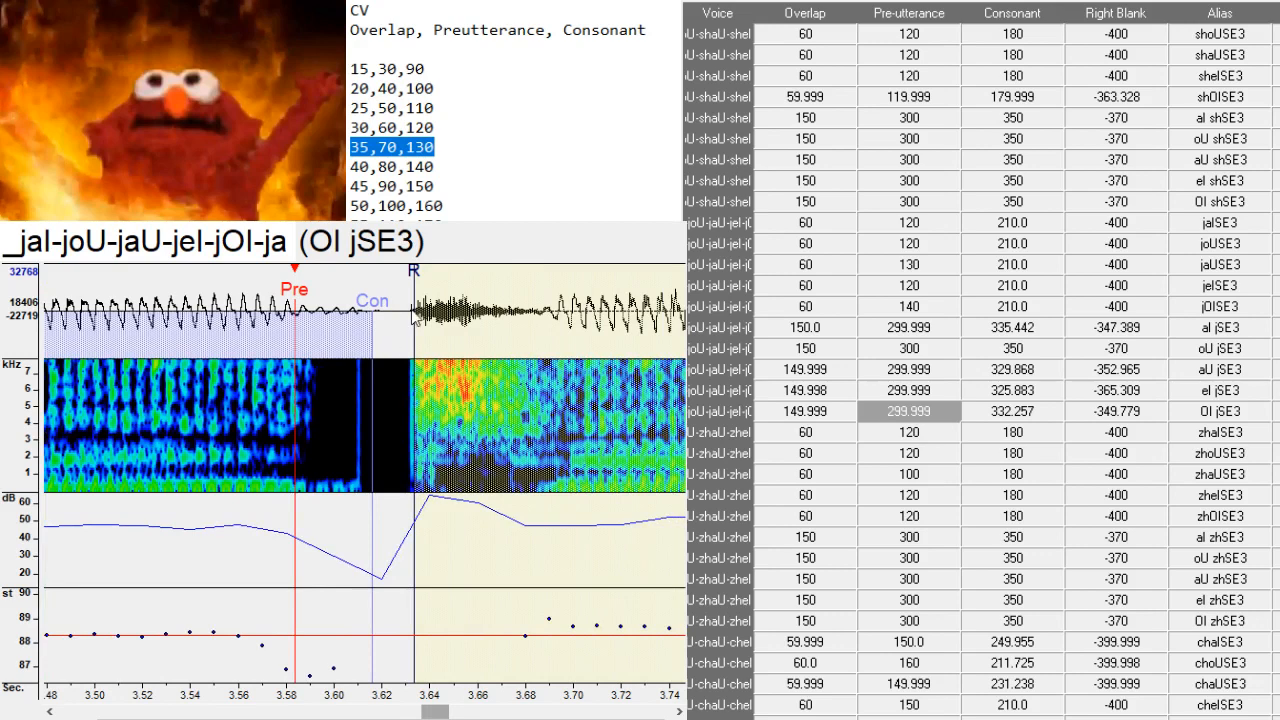
mouse_move(413, 330)
left_mouse_down()
mouse_move(365, 364)
mouse_move(387, 402)
left_mouse_up()
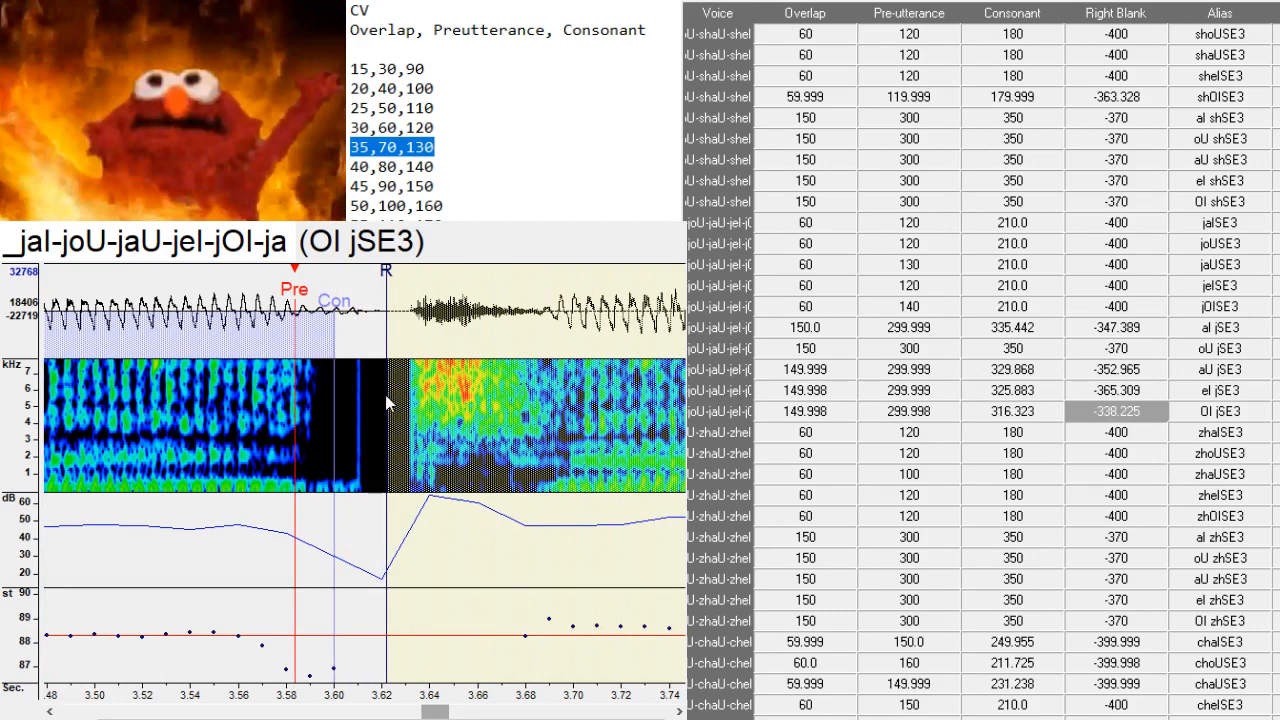
- Align the Pre markers of zhaISE3 and zhoUSE3 with their vowel onsets at about 0.825 s and 1.43 s
key("Down")
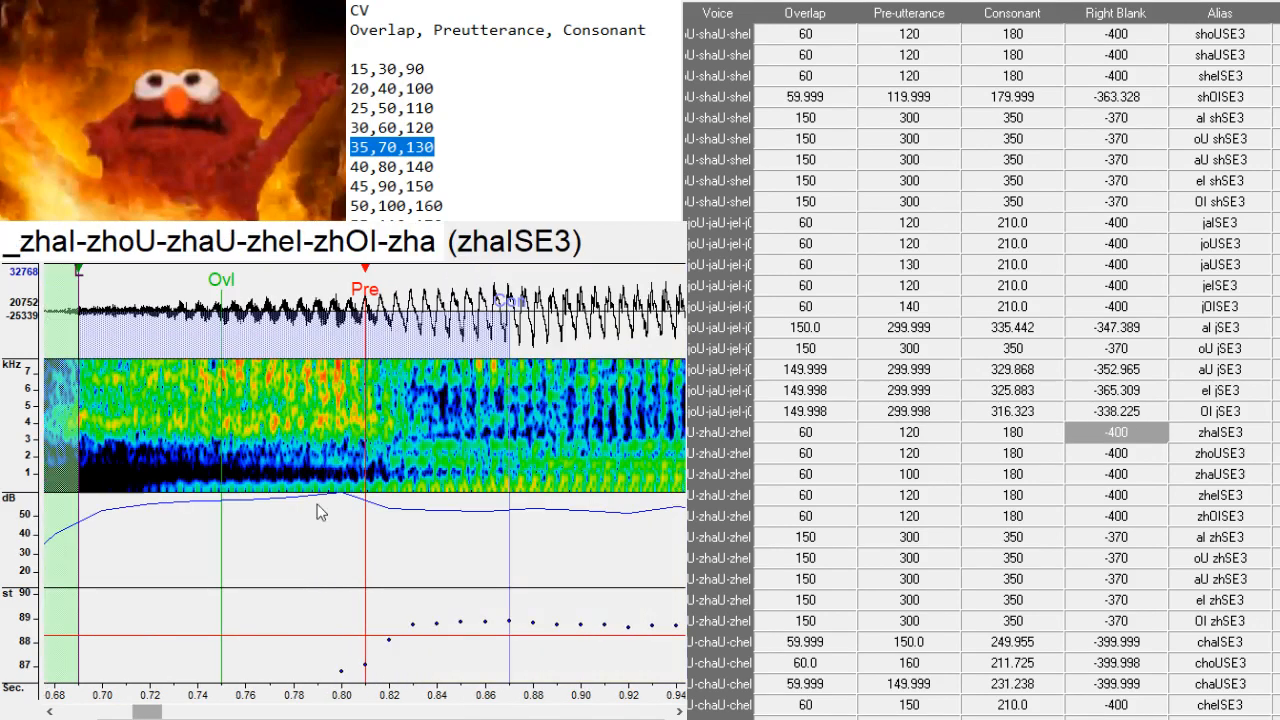
left_click_drag(416, 470, 408, 478)
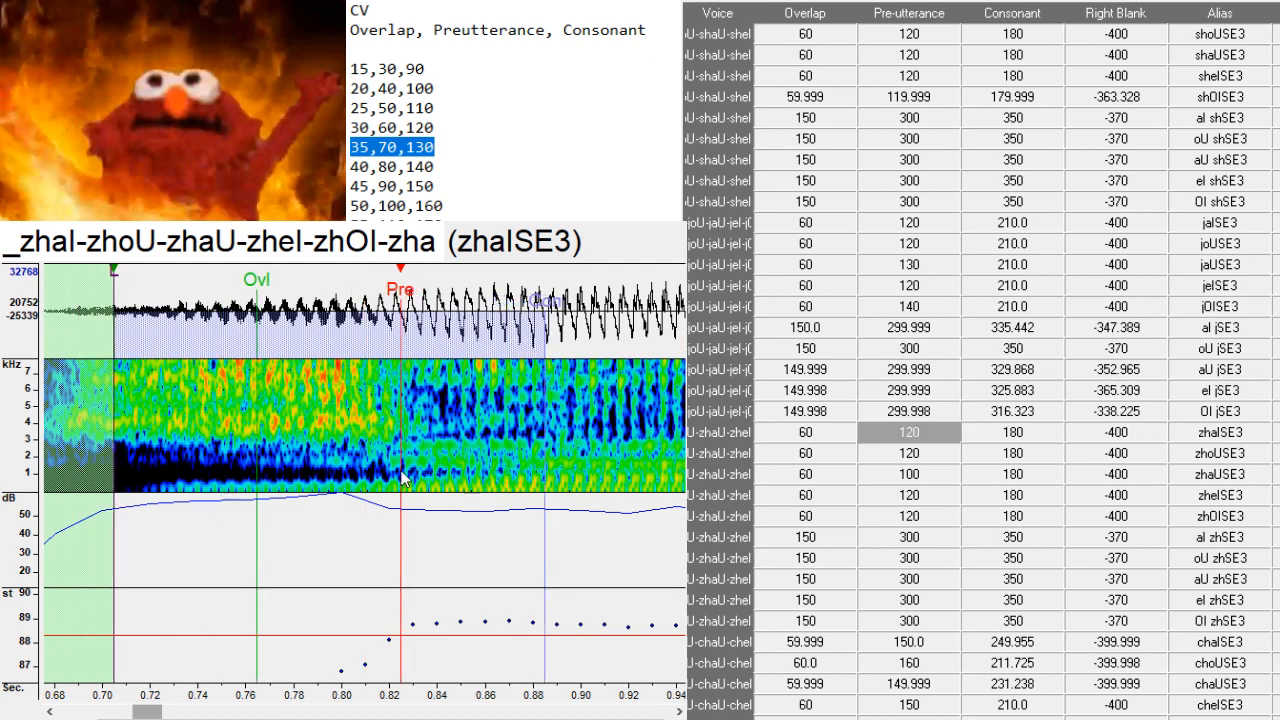
key("Down")
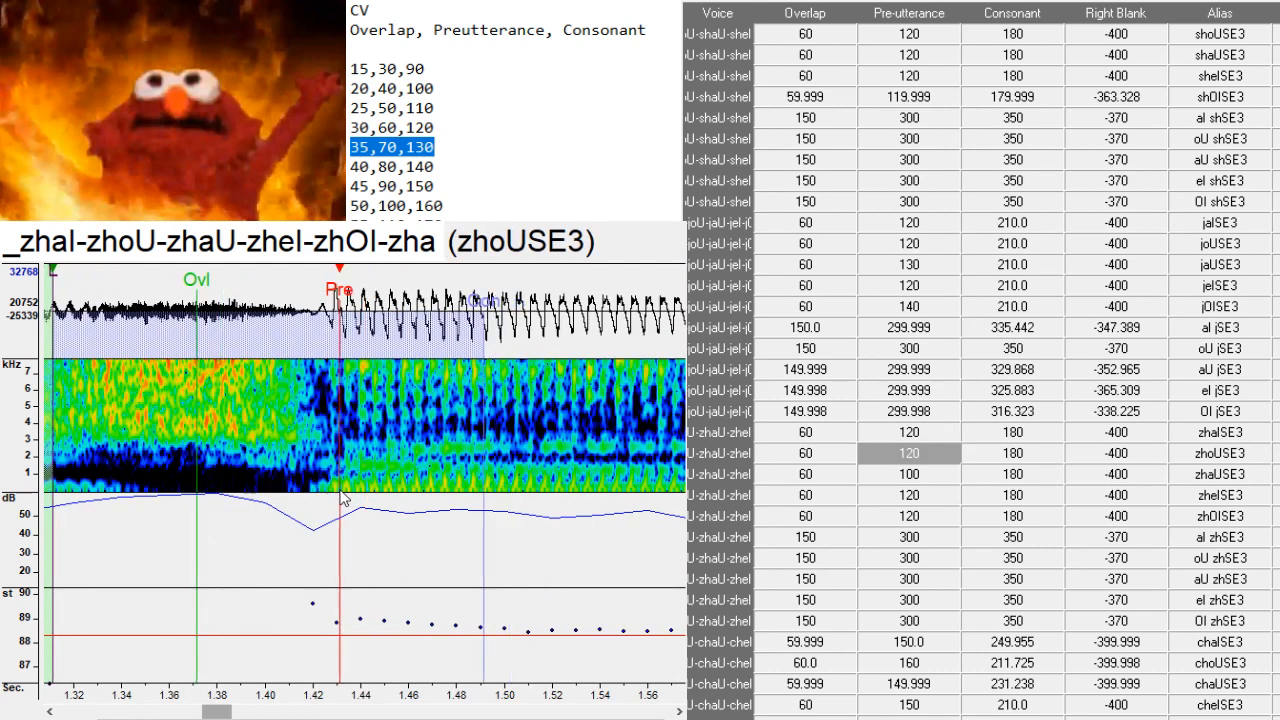
- Move the timing markers of zhaUSE3 so its Pre marker sits at the vowel onset, about 2.00 s
key("Down")
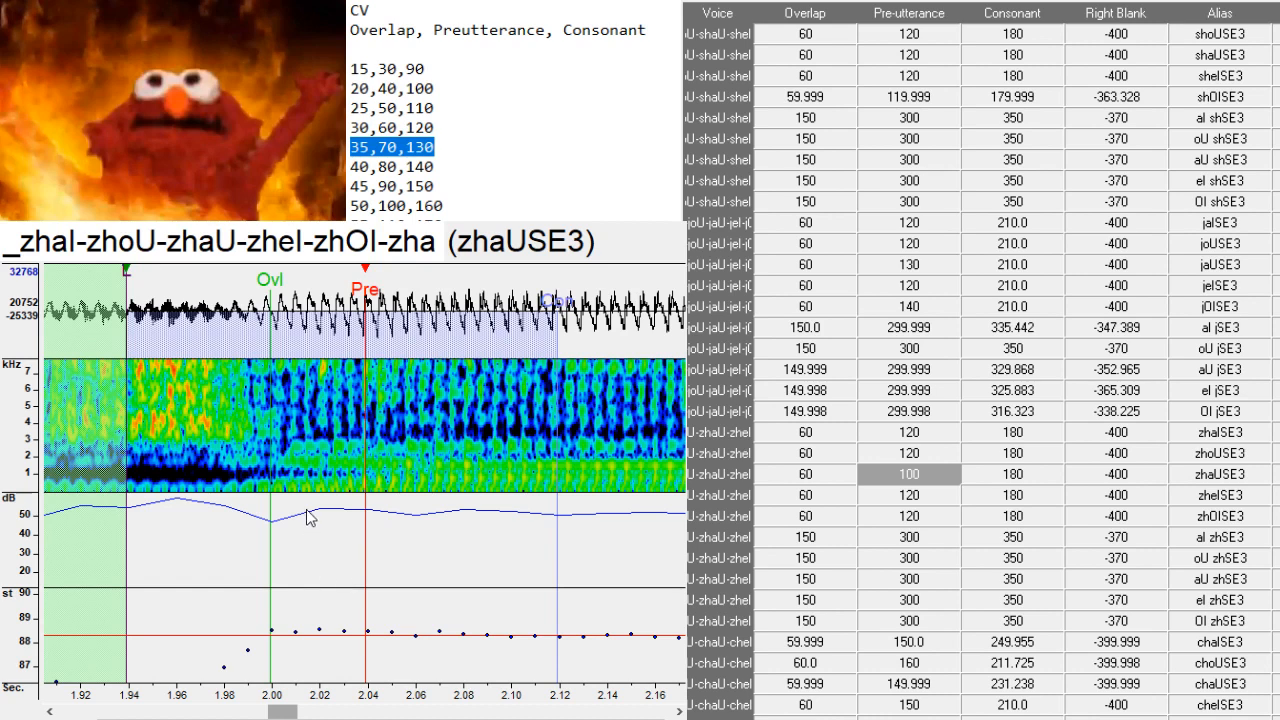
left_click(258, 489)
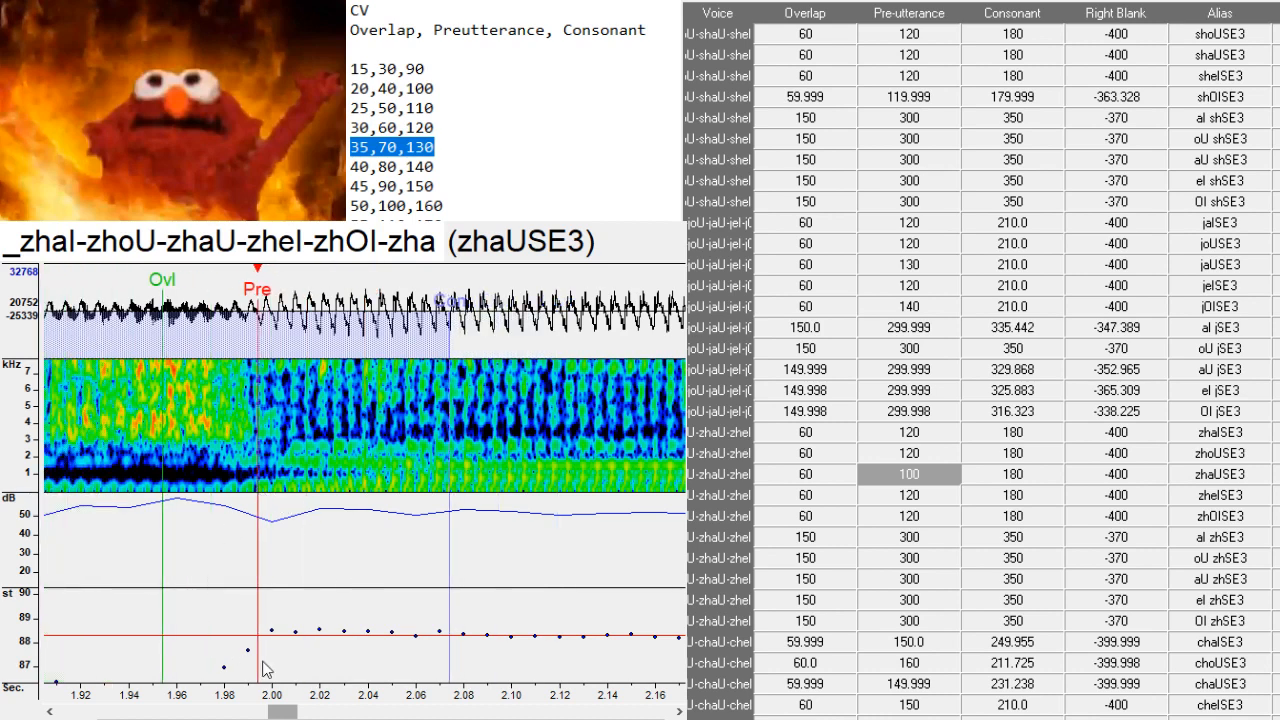
left_click_drag(290, 711, 280, 711)
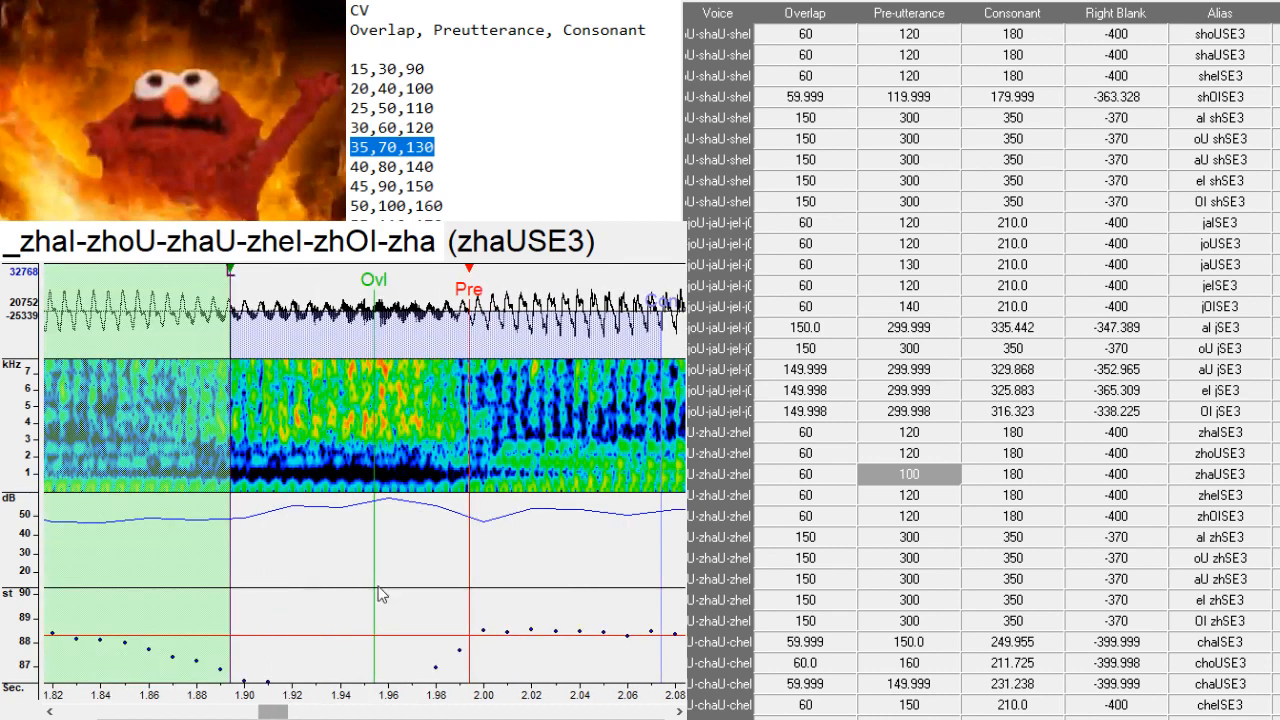
left_click_drag(474, 508, 487, 508)
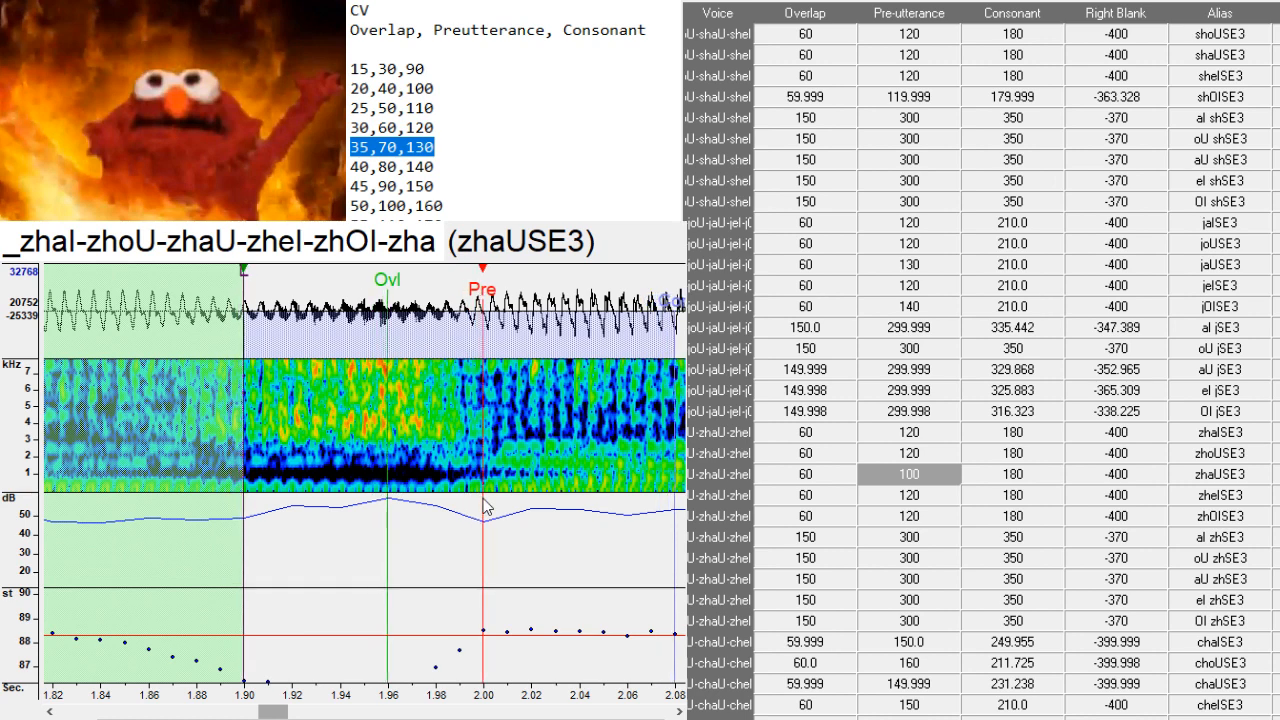
- Shift the timing markers of zheISE3 so its Pre marker sits at the vowel onset, about 2.60 s
key("Down")
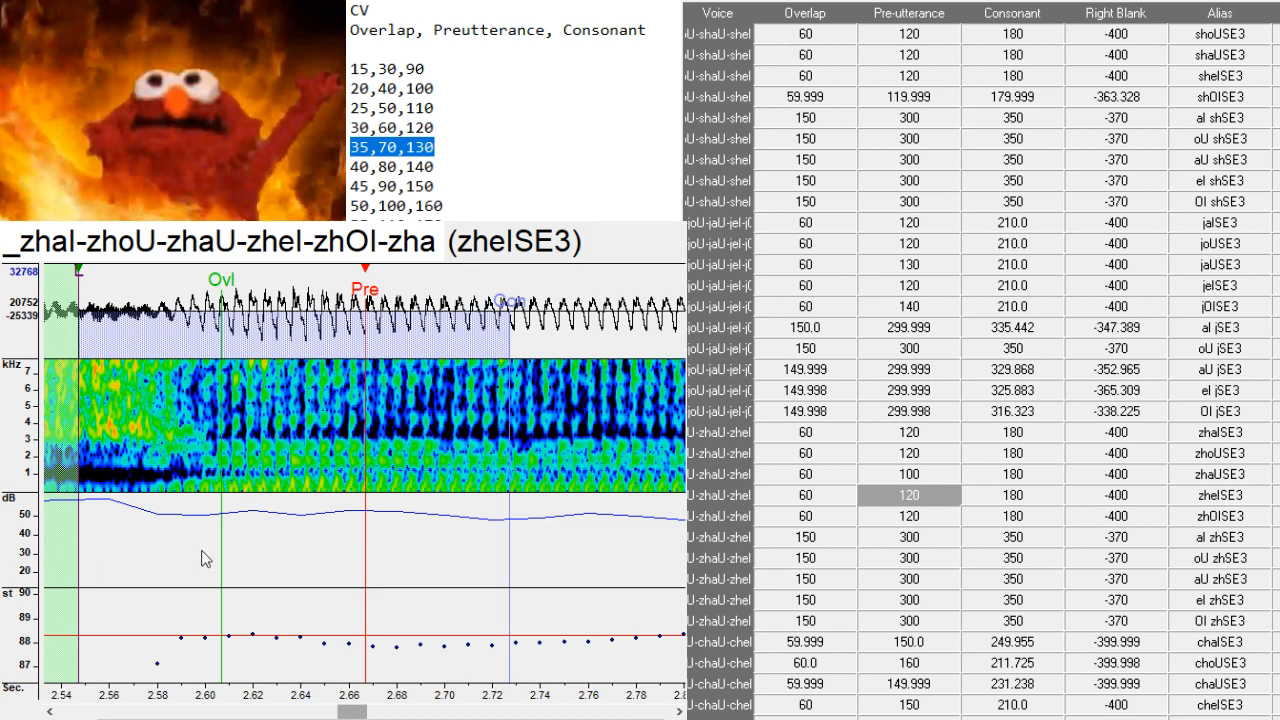
left_click_drag(186, 456, 198, 490)
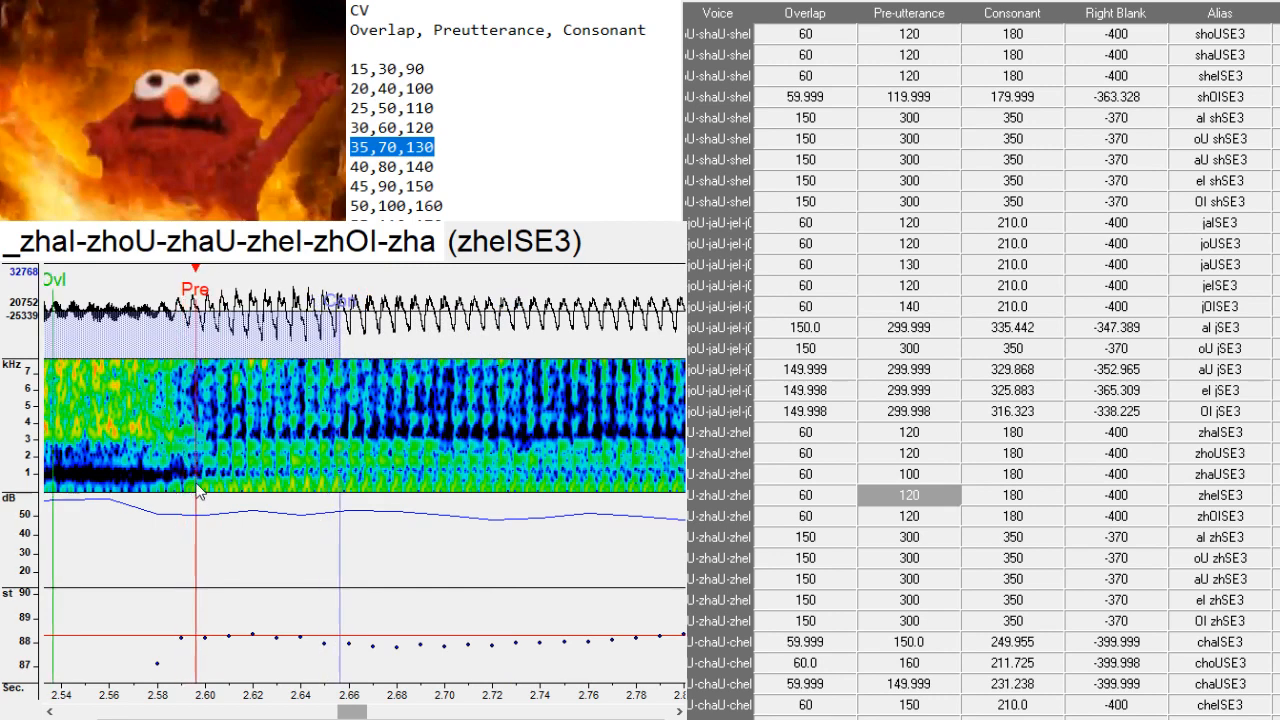
left_click_drag(362, 713, 345, 714)
left_click_drag(551, 478, 560, 487)
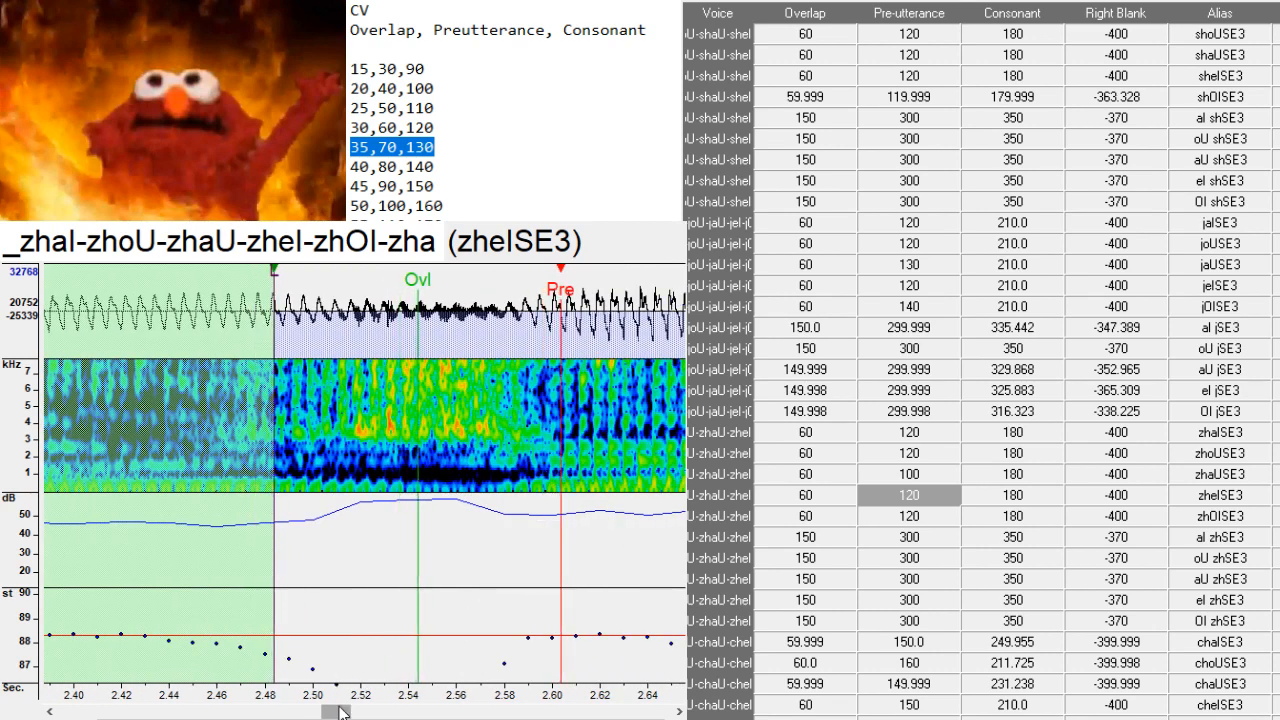
- Place the Pre marker of zhOISE3 at the vowel onset, about 3.19 s, and that of aI zhSE3 at about 1.30 s
left_click_drag(343, 713, 399, 715)
key("Down")
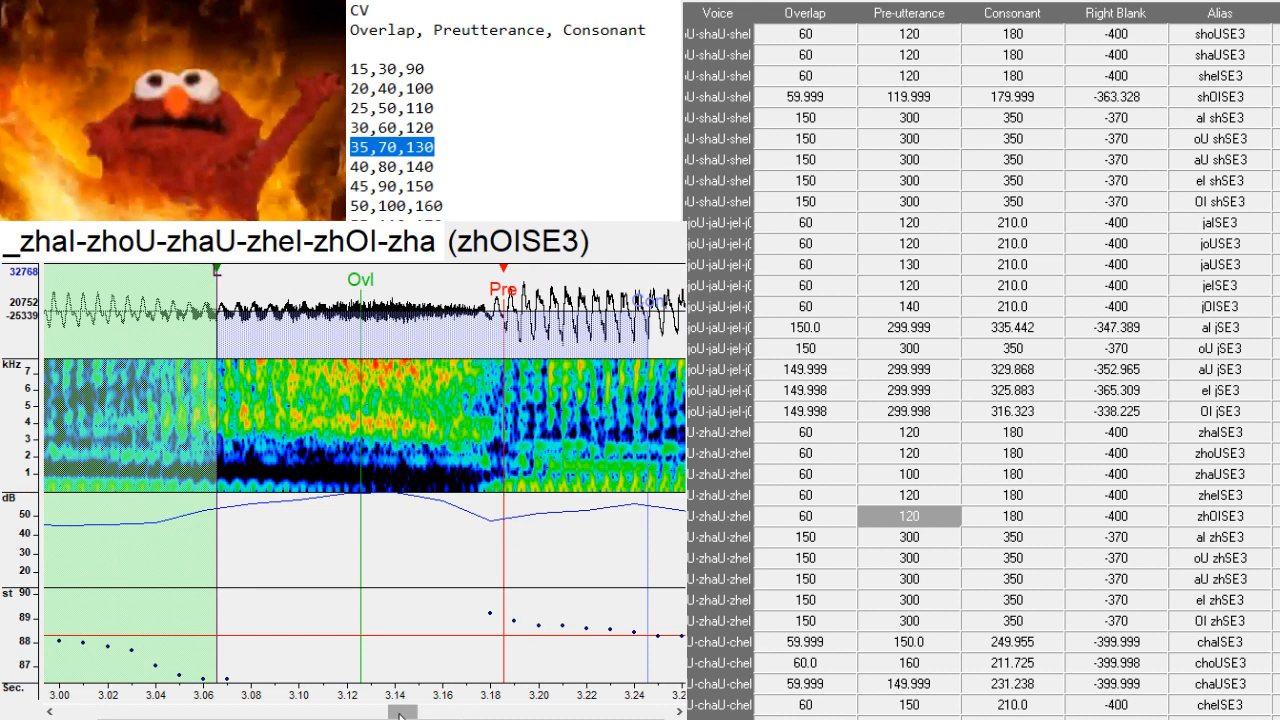
left_click_drag(399, 715, 428, 715)
key("Down")
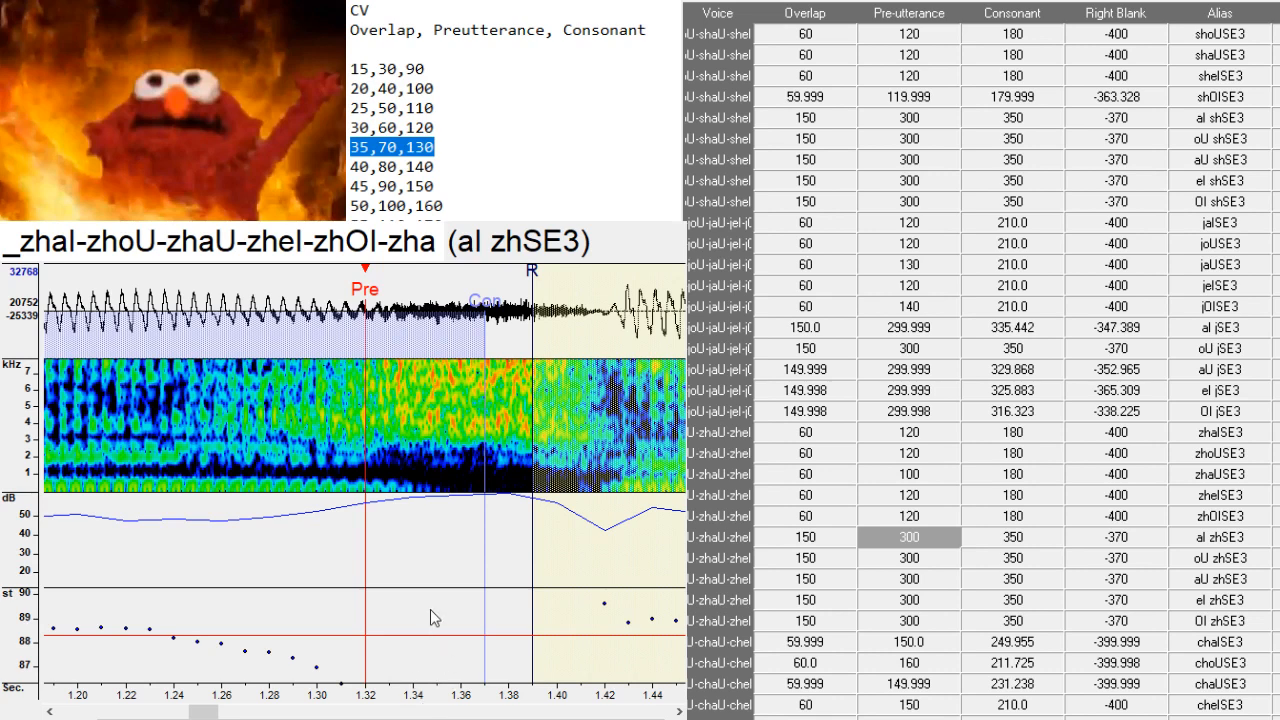
left_click_drag(300, 505, 320, 508)
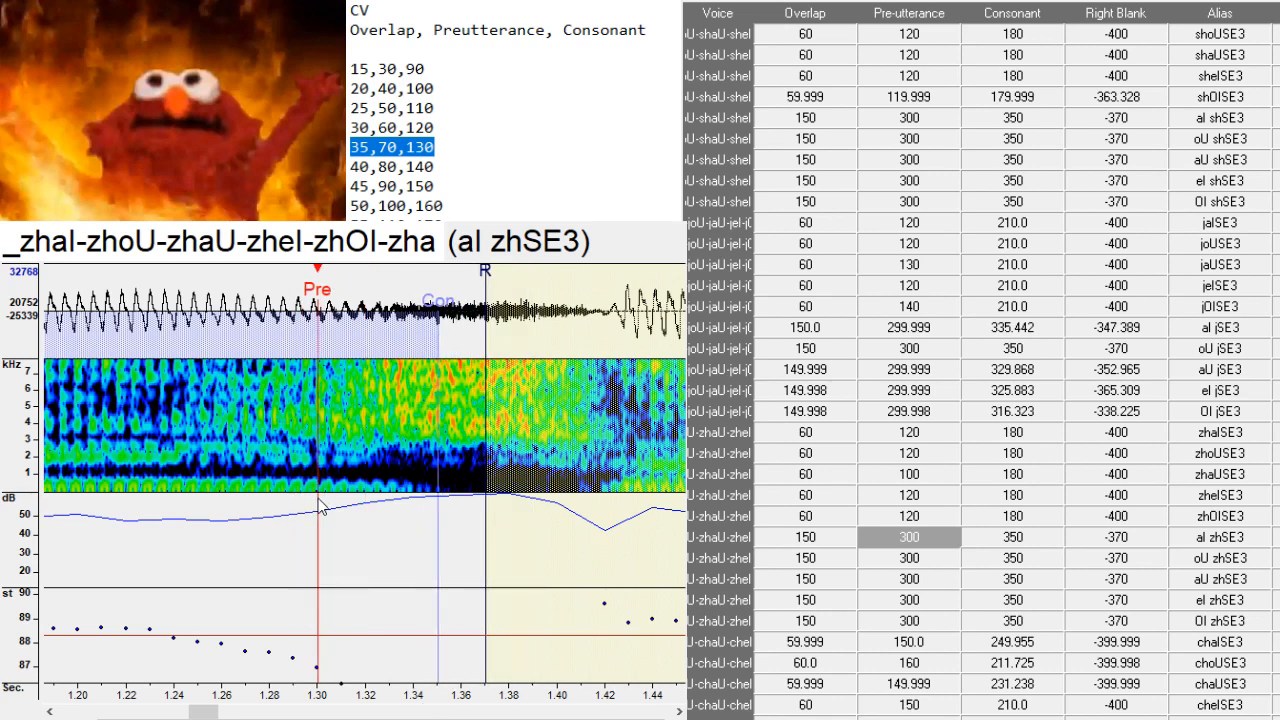
- Align the Pre markers of the remaining vowel-to-zh aliases with the zh onset, eI zhSE3 at about 3.05 s and OI zhSE3 at about 3.68 s
key("Down")
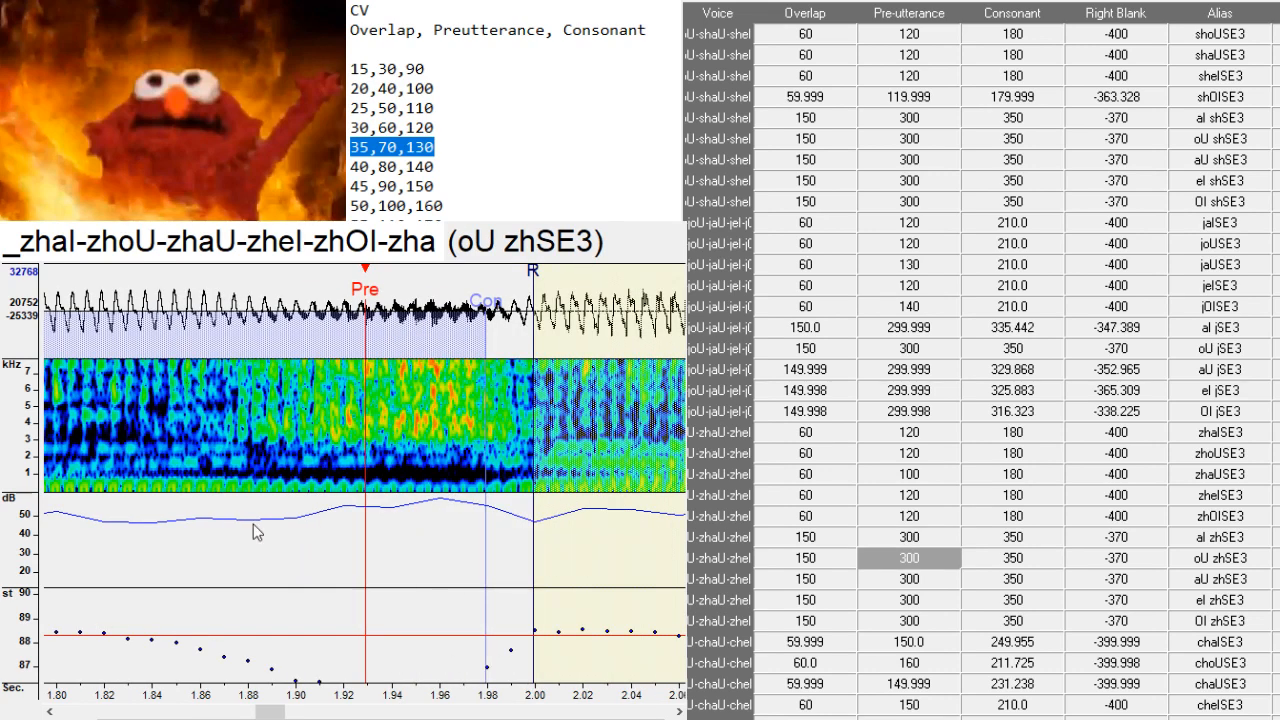
key("Down")
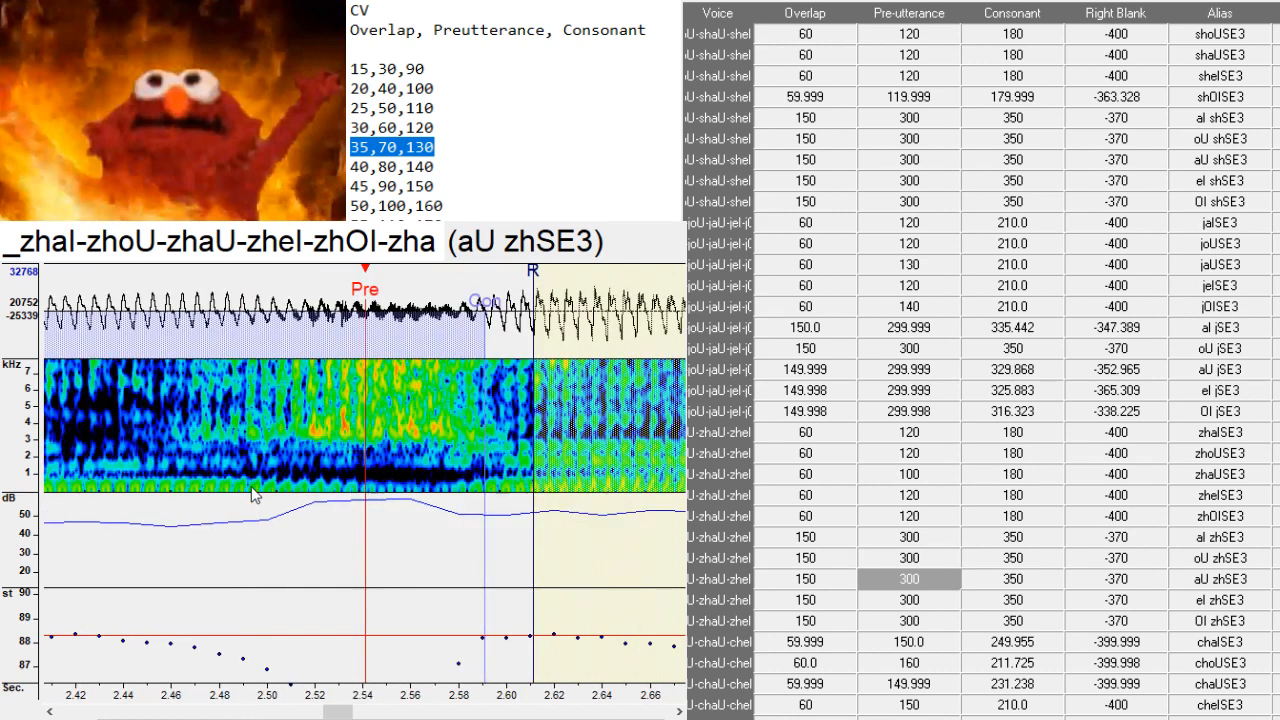
key("Down")
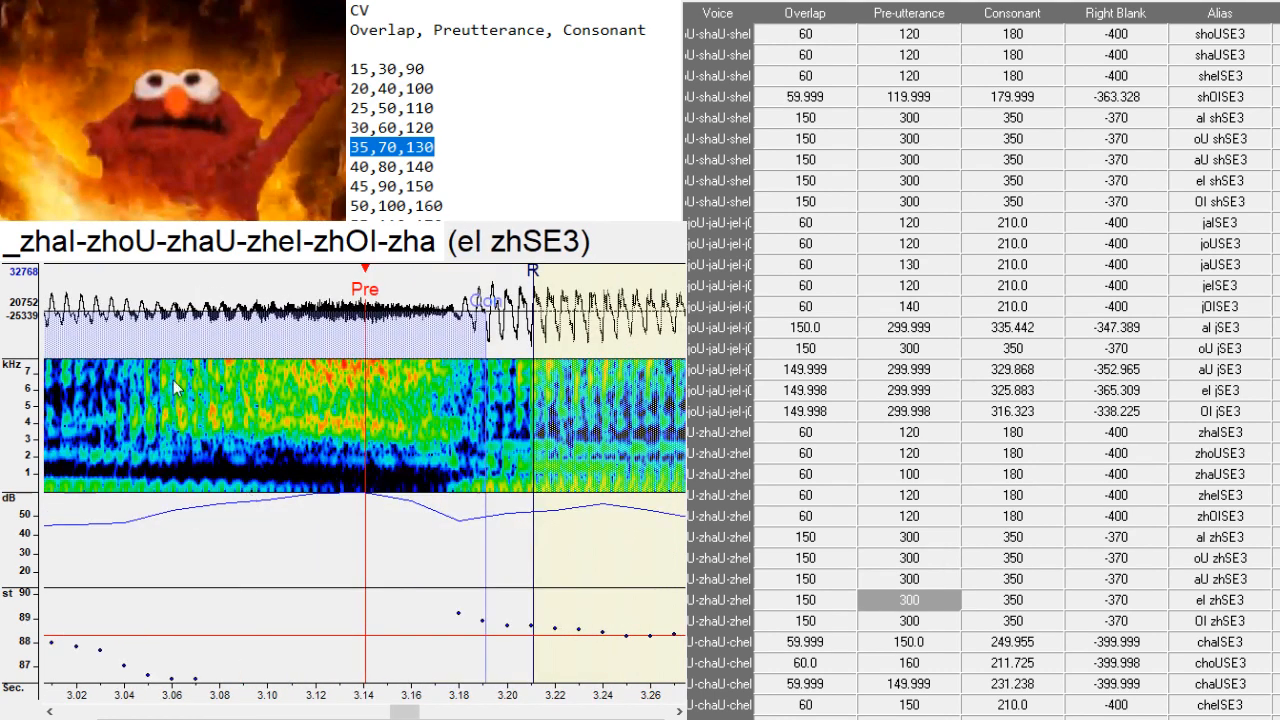
key("Down")
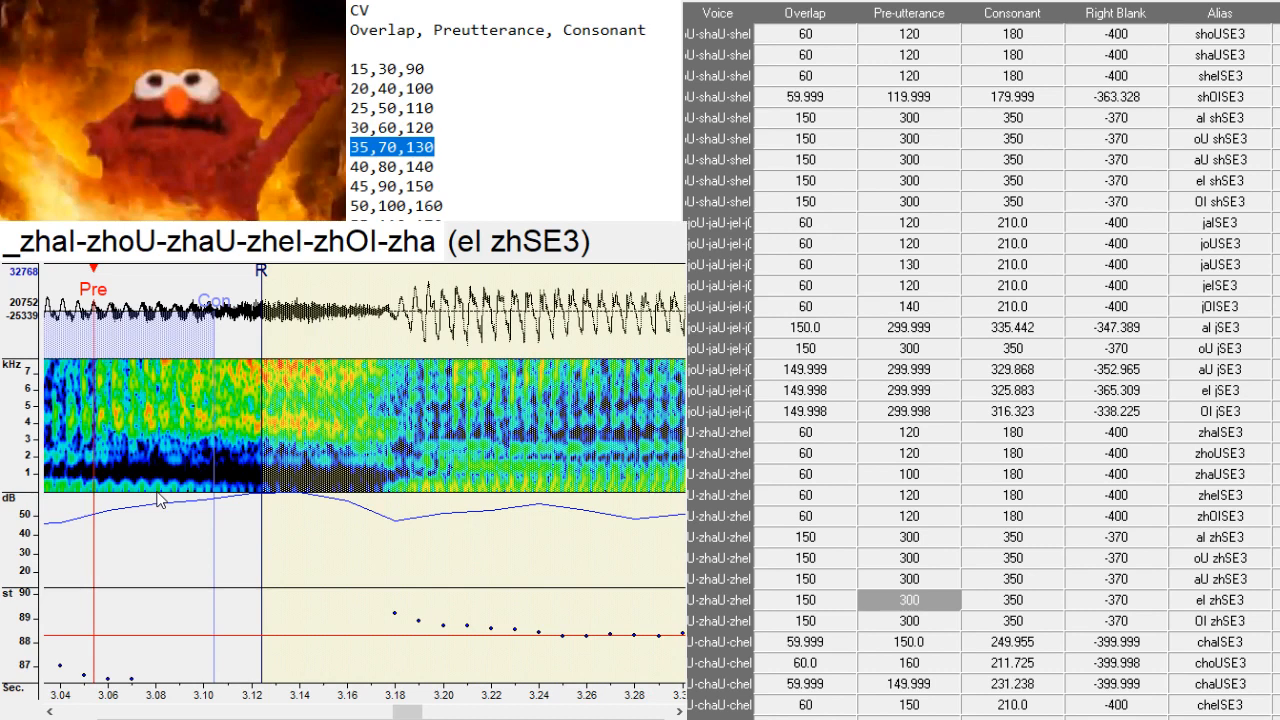
left_click(116, 500)
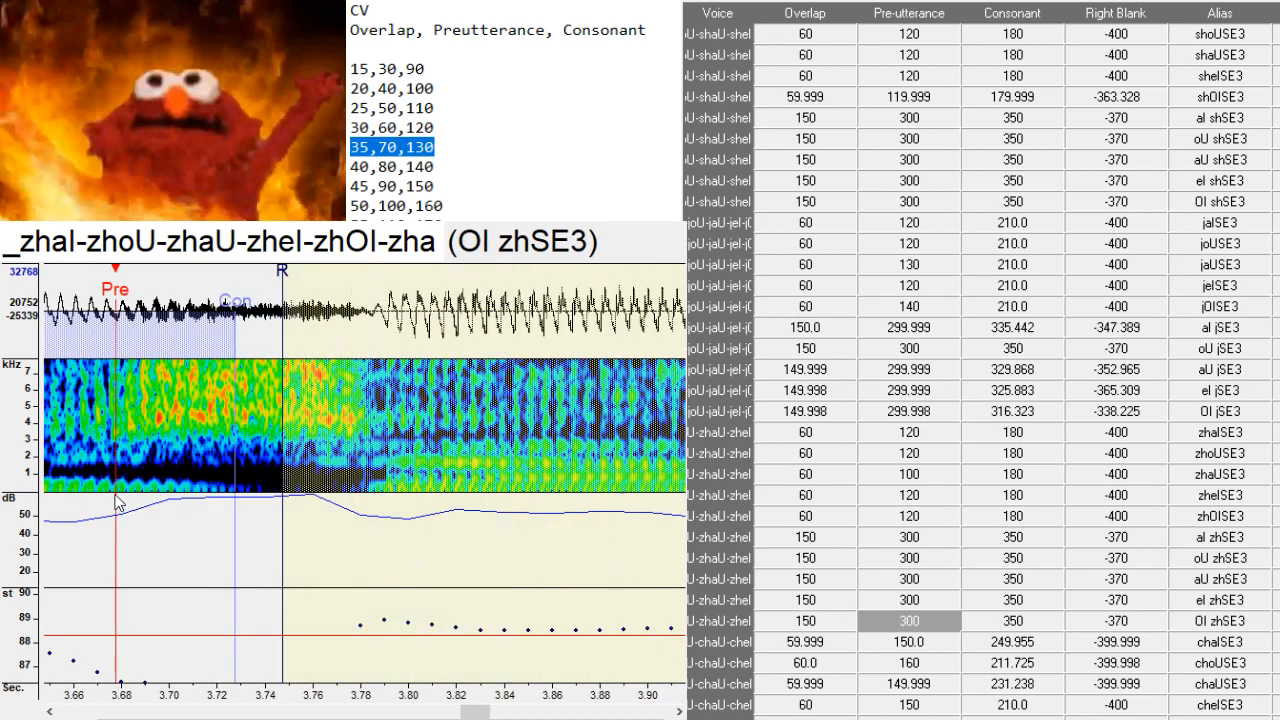
- Shift the timing markers of chaISE3 so its Ovl marker sits at the start of the ch noise, about 0.63 s
key("Down")
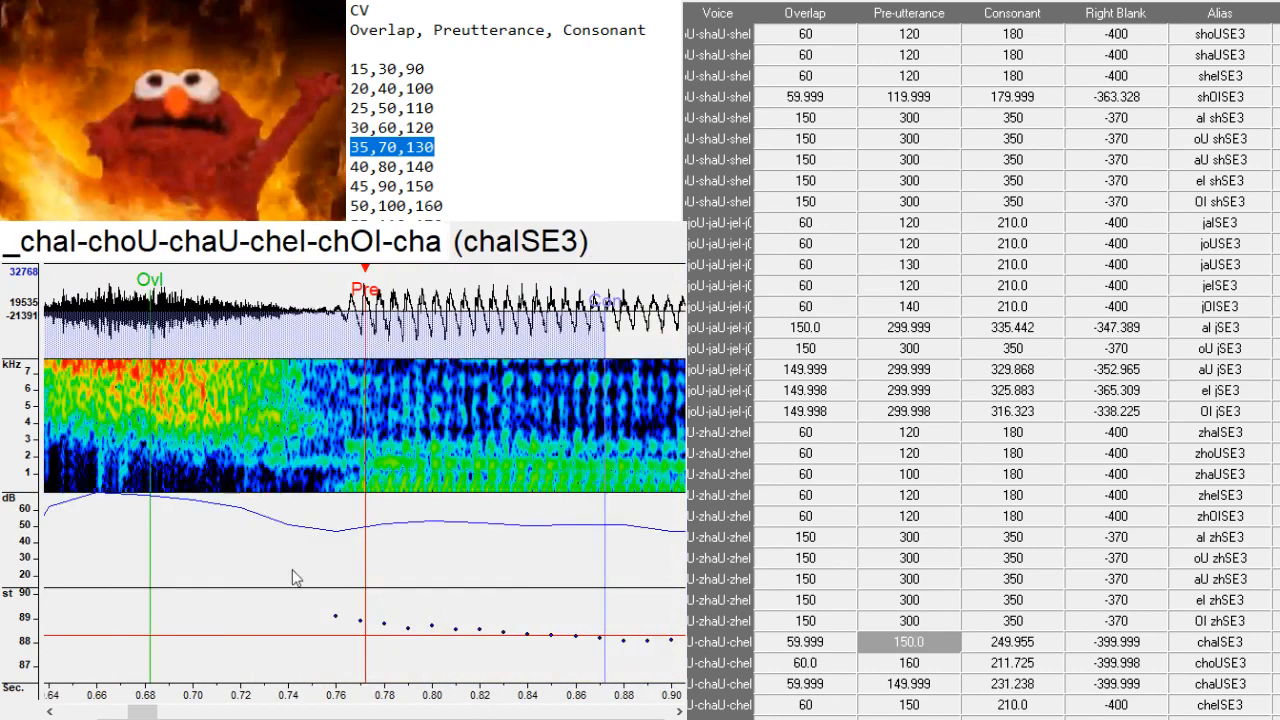
left_click(337, 508)
left_click_drag(145, 711, 309, 686)
left_click_drag(490, 528, 418, 518)
left_click(946, 643)
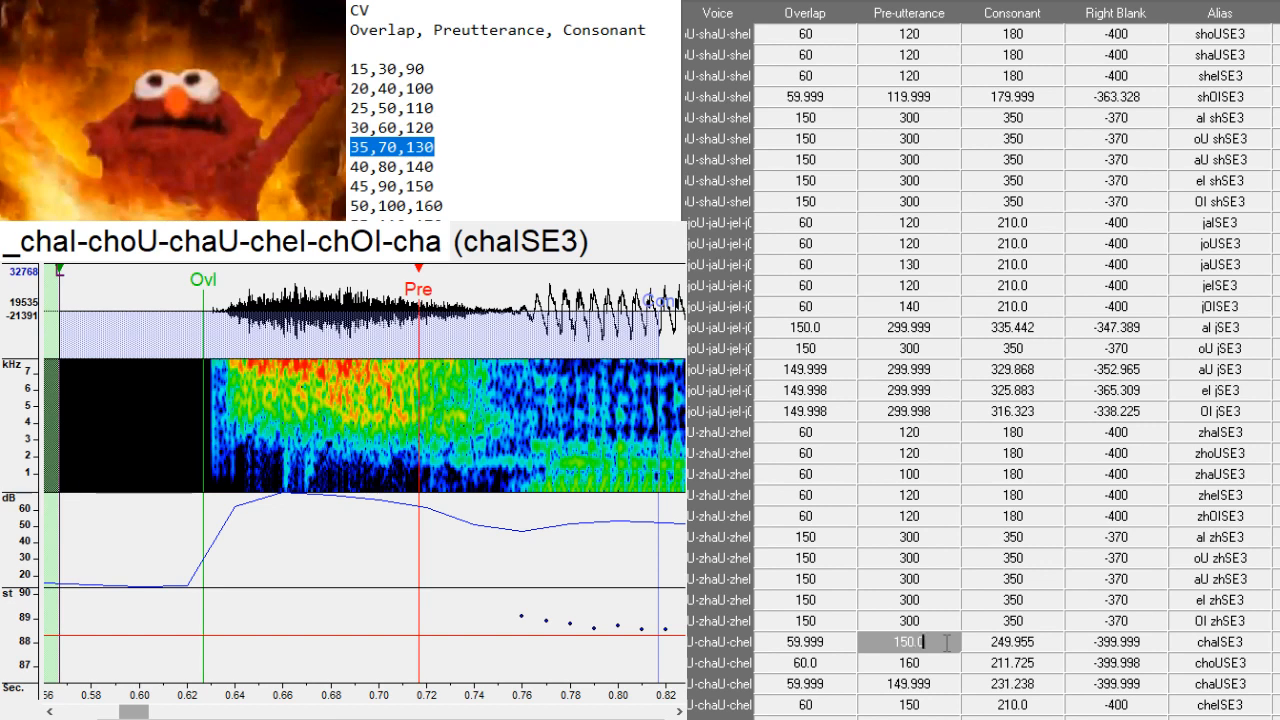
- Set the pre-utterance of chaISE3 to 200
key("Return")
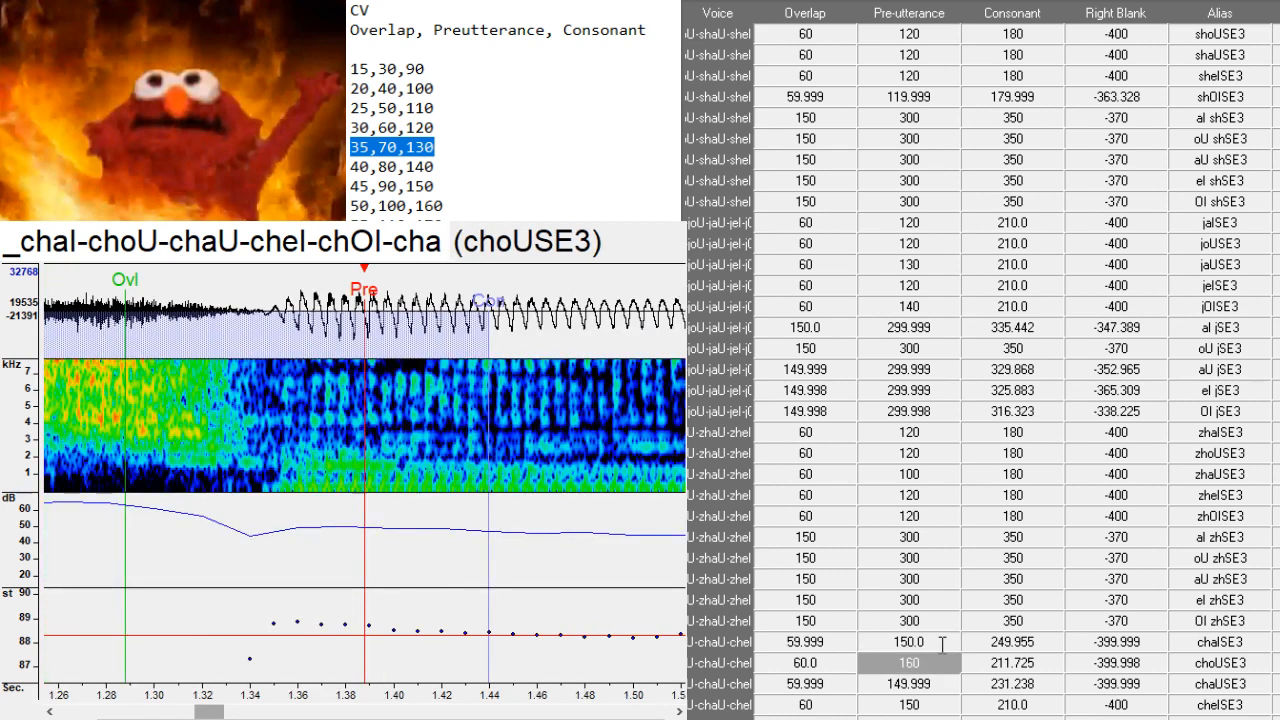
mouse_move(220, 710)
left_mouse_down()
mouse_move(192, 710)
mouse_move(205, 710)
left_mouse_up()
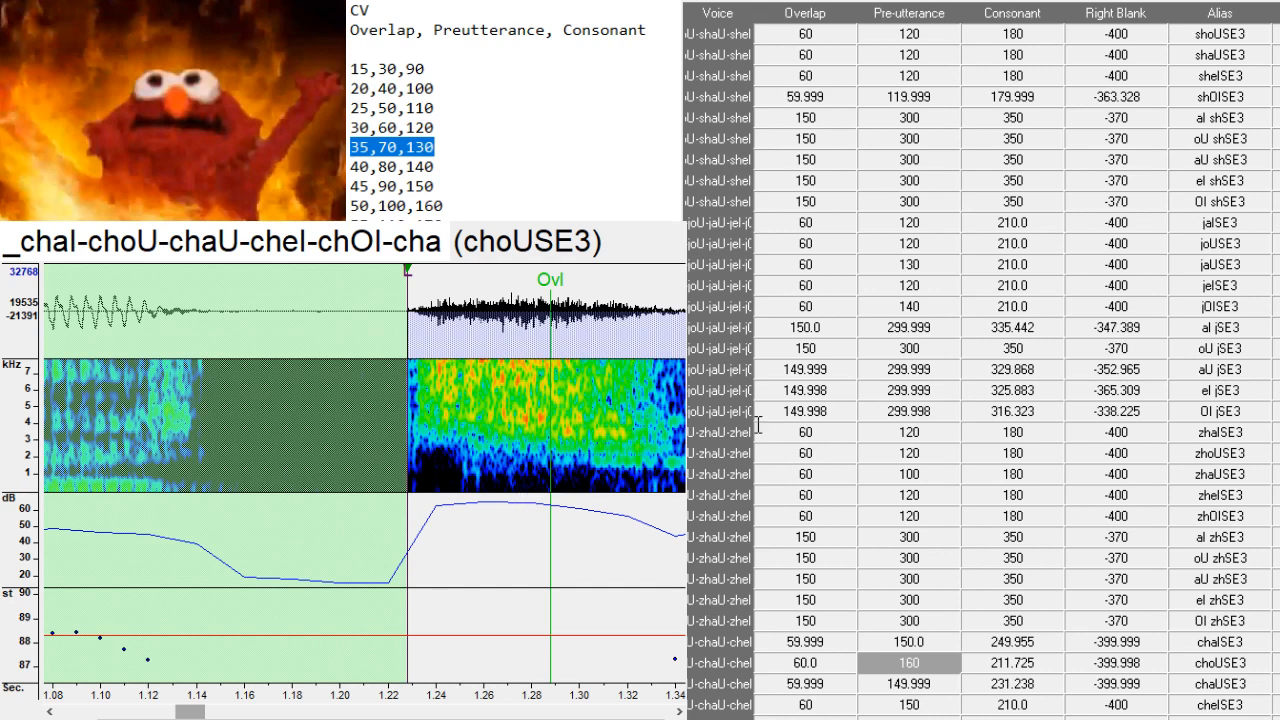
double_click(910, 641)
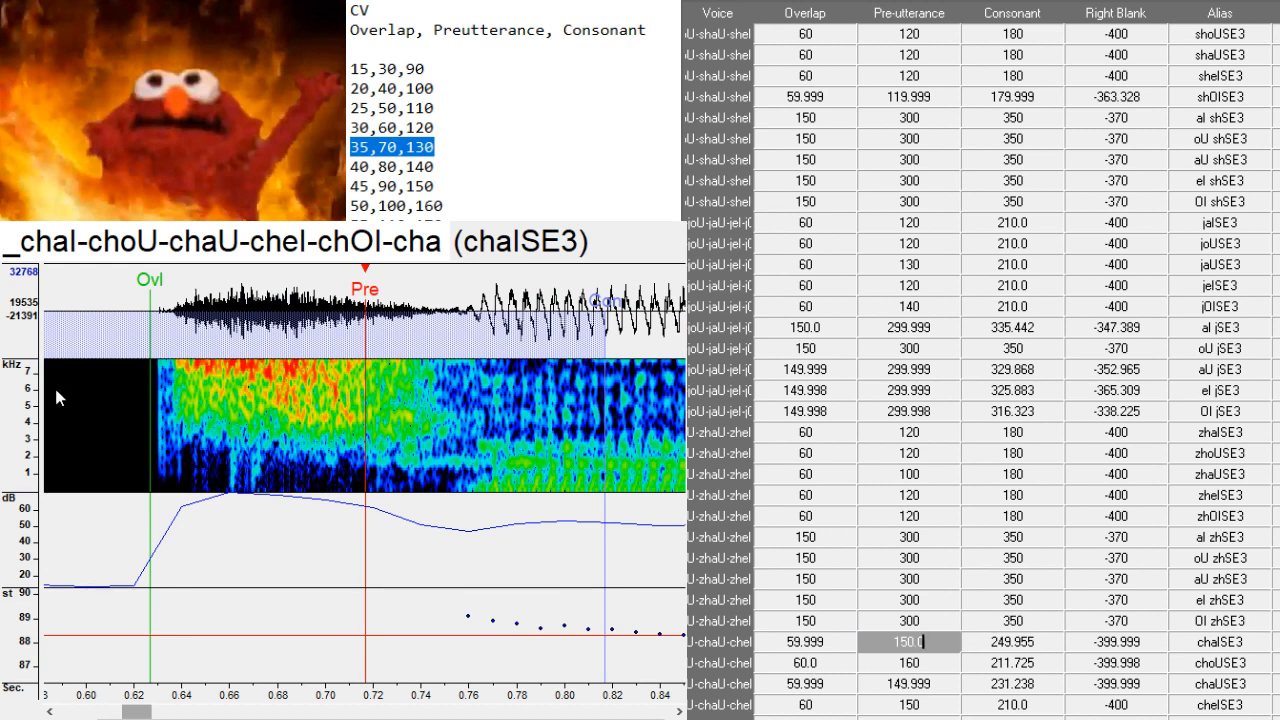
mouse_move(140, 712)
left_mouse_down()
mouse_move(108, 712)
mouse_move(134, 712)
left_mouse_up()
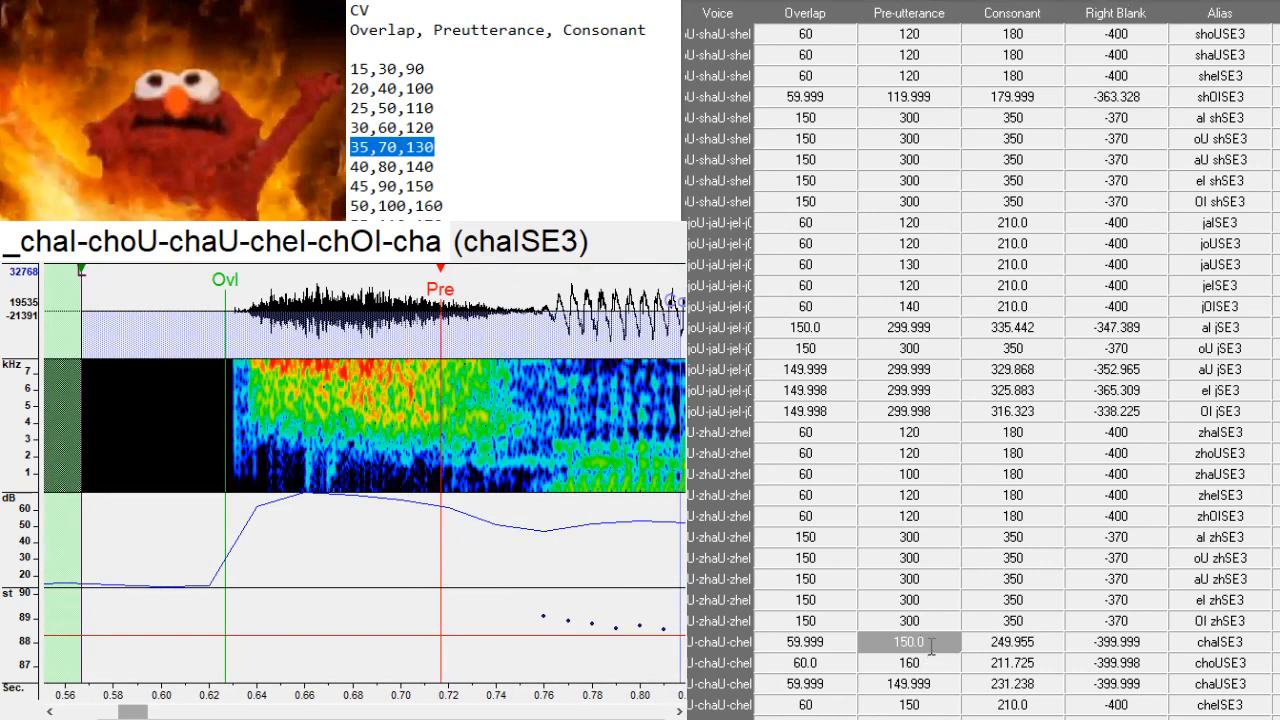
key("BackSpace")
key("BackSpace")
key("BackSpace")
key("BackSpace")
key("BackSpace")
type("200")
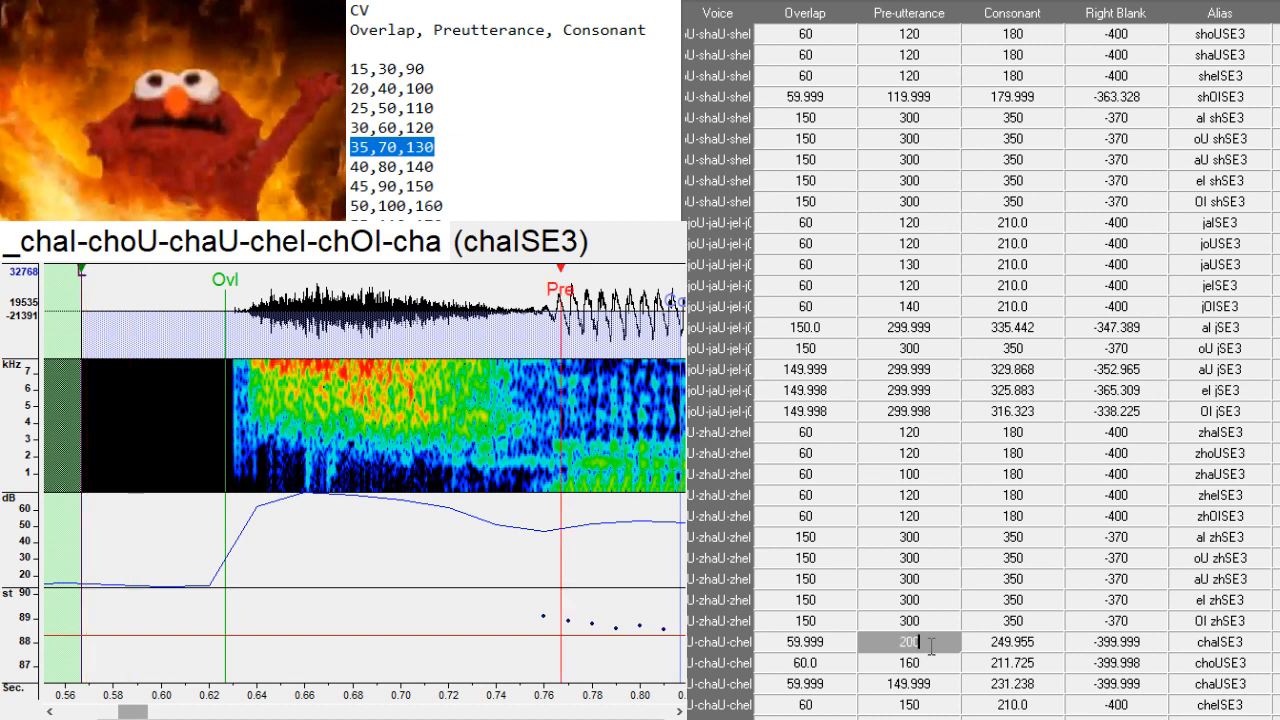
- Shift the timing markers of chaISE3 so its Pre marker sits at the vowel onset, about 0.76 s
left_click_drag(561, 482, 785, 440)
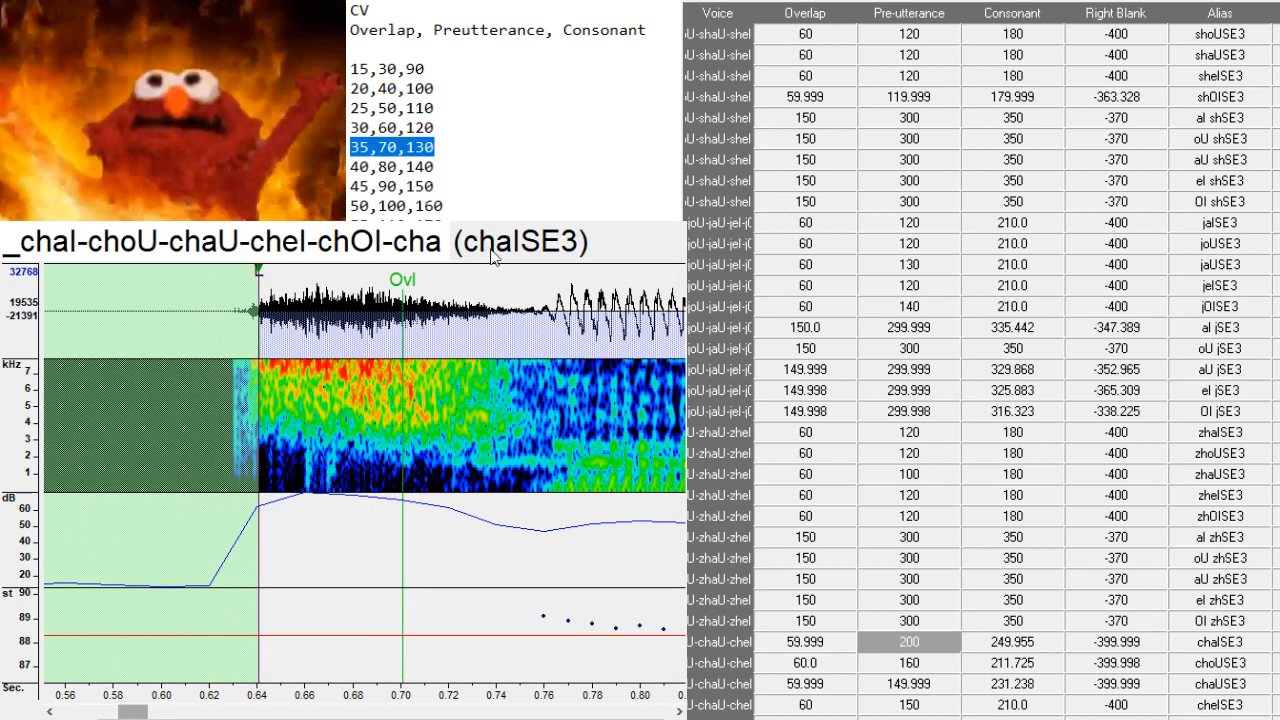
left_click_drag(557, 494, 551, 496)
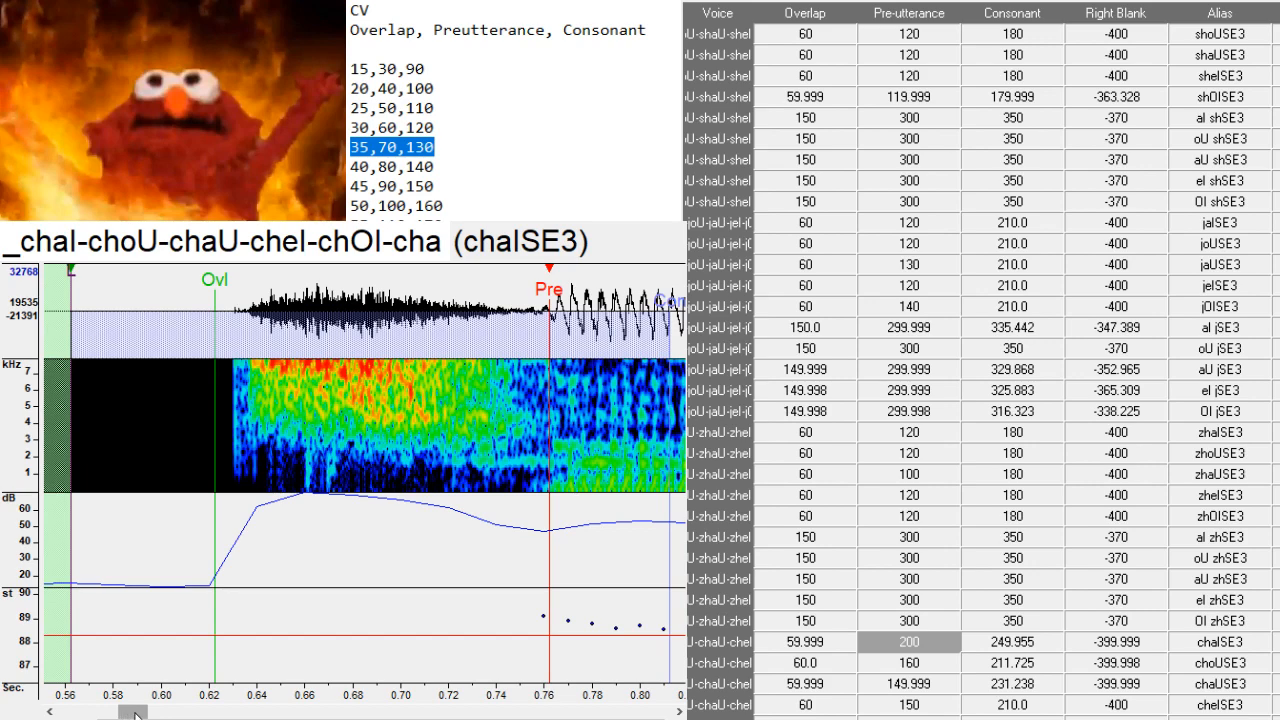
mouse_move(135, 713)
left_mouse_down()
mouse_move(169, 713)
mouse_move(154, 713)
left_mouse_up()
- Shift the timing markers of choUSE3 so its Ovl marker sits just before the ch noise, about 1.22 s
key("Down")
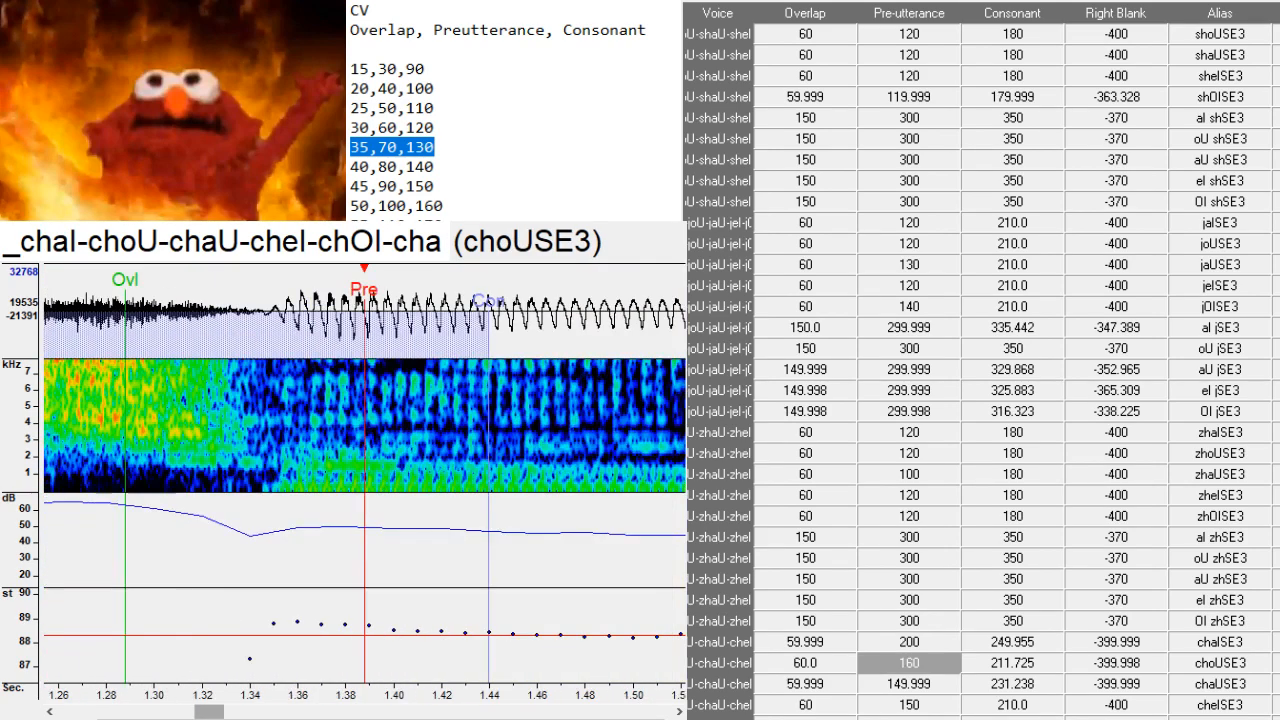
left_click_drag(219, 713, 205, 713)
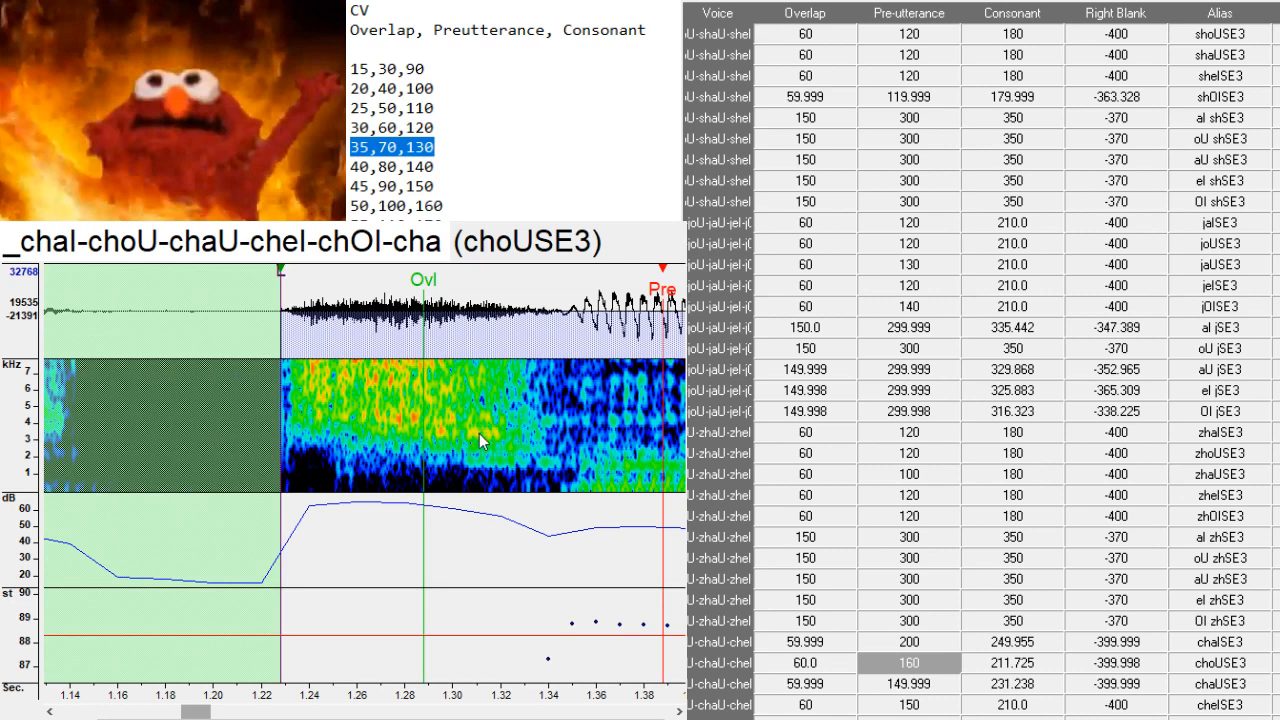
key("F3")
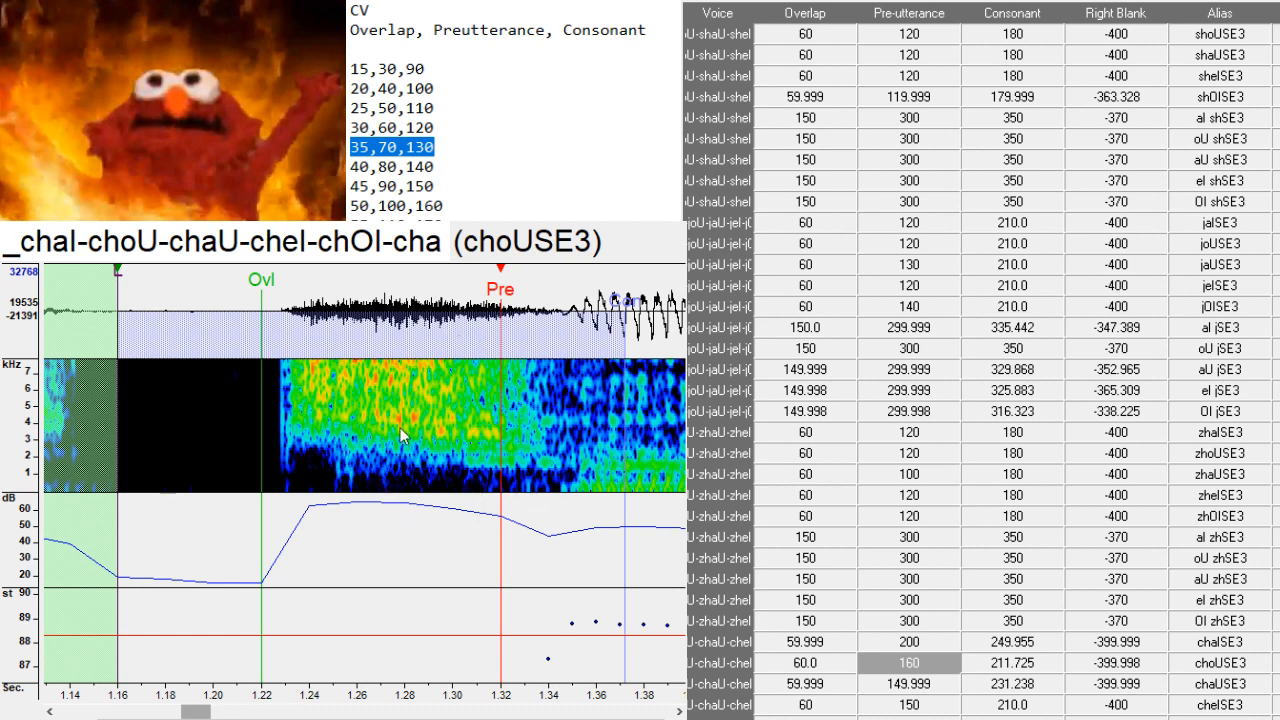
left_click(511, 500)
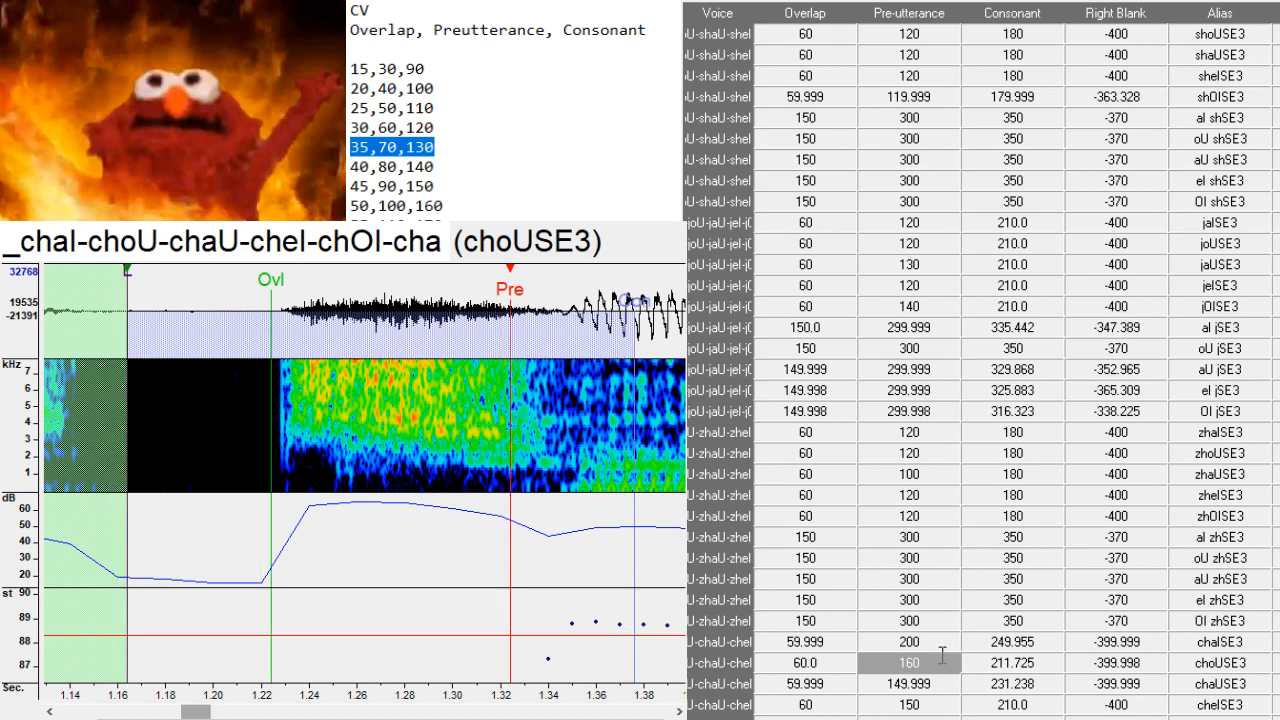
- Set the pre-utterance of choUSE3 to 190 and shift its markers so Pre sits at the vowel onset, about 1.35 s
key("BackSpace")
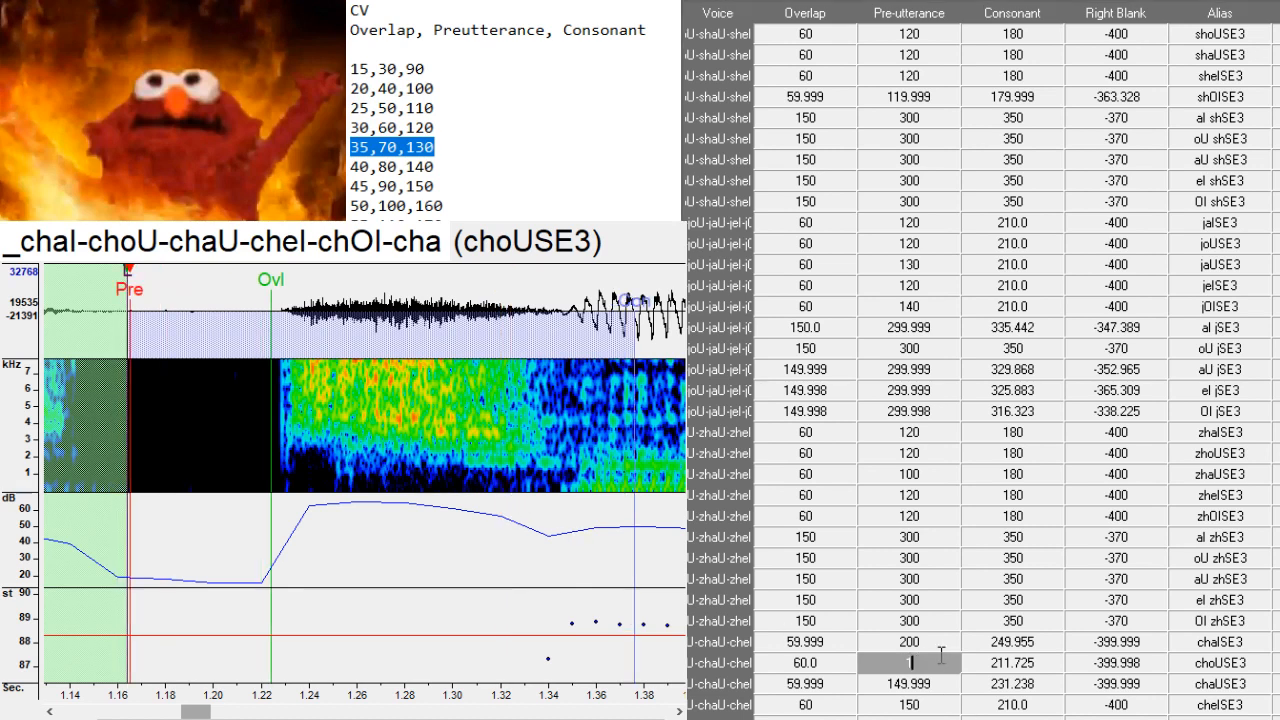
type("30")
key("BackSpace")
key("BackSpace")
type("80")
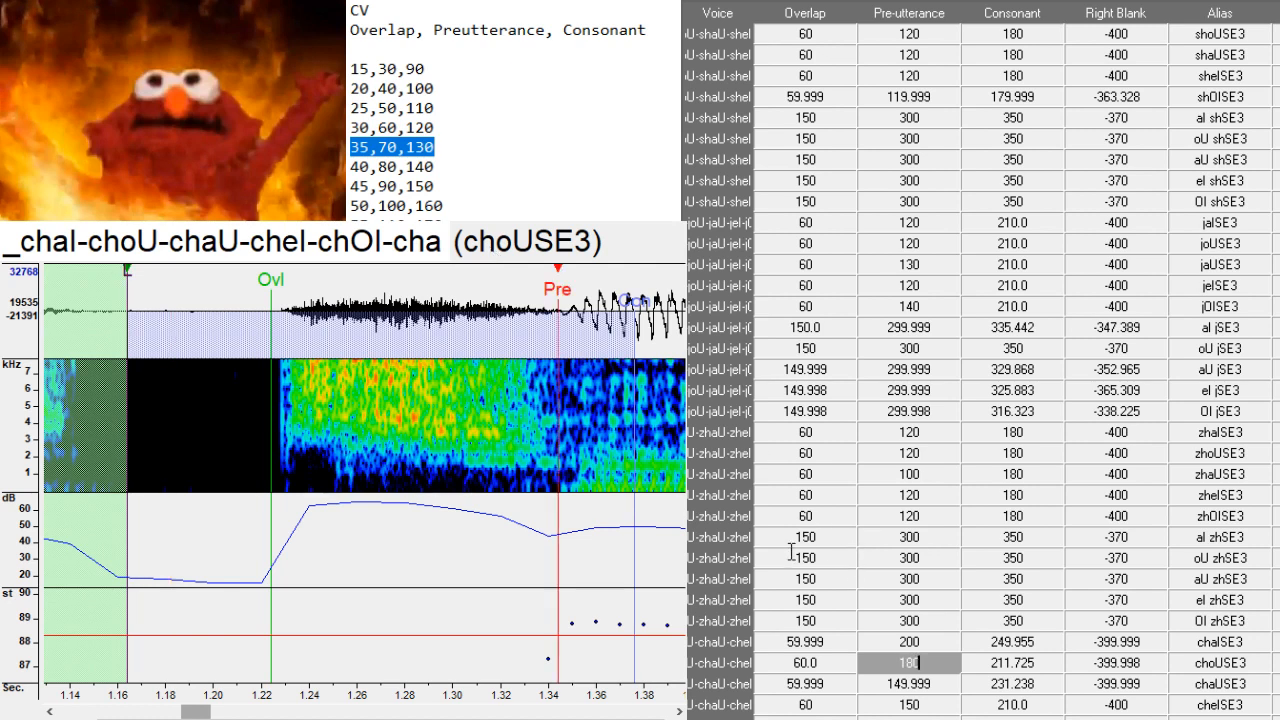
key("BackSpace")
key("BackSpace")
type("90")
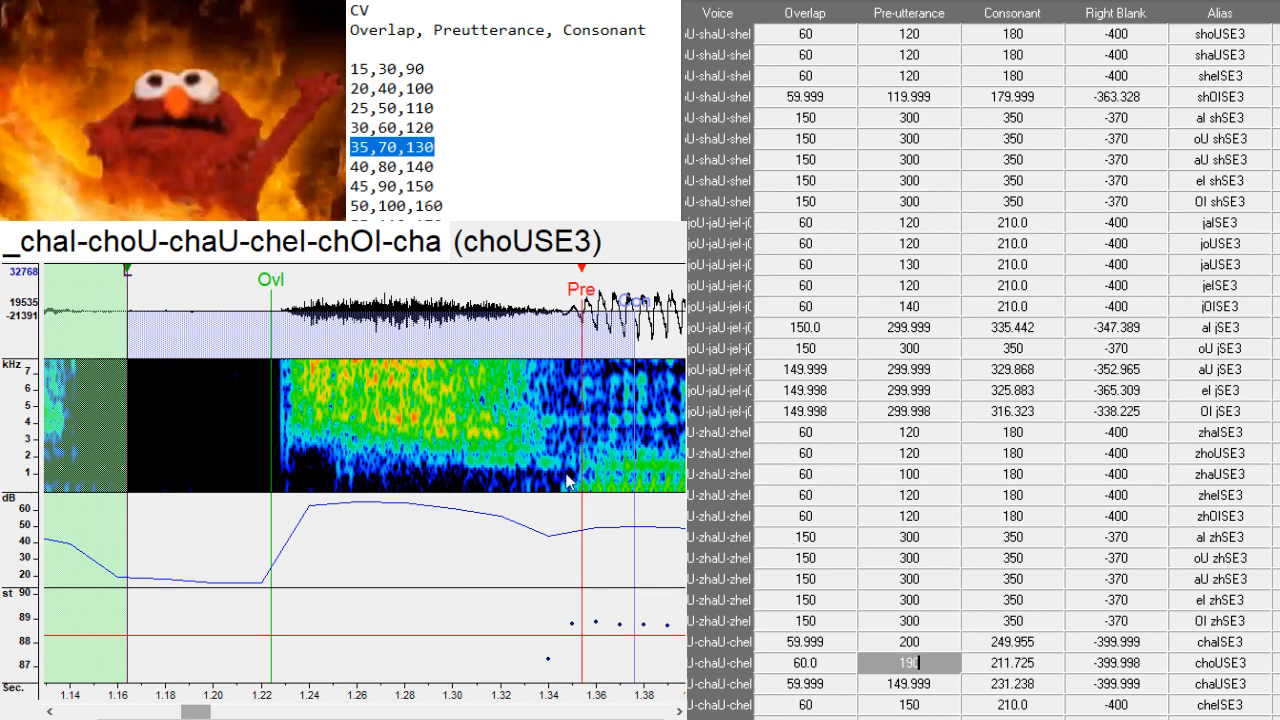
left_click_drag(581, 466, 576, 466)
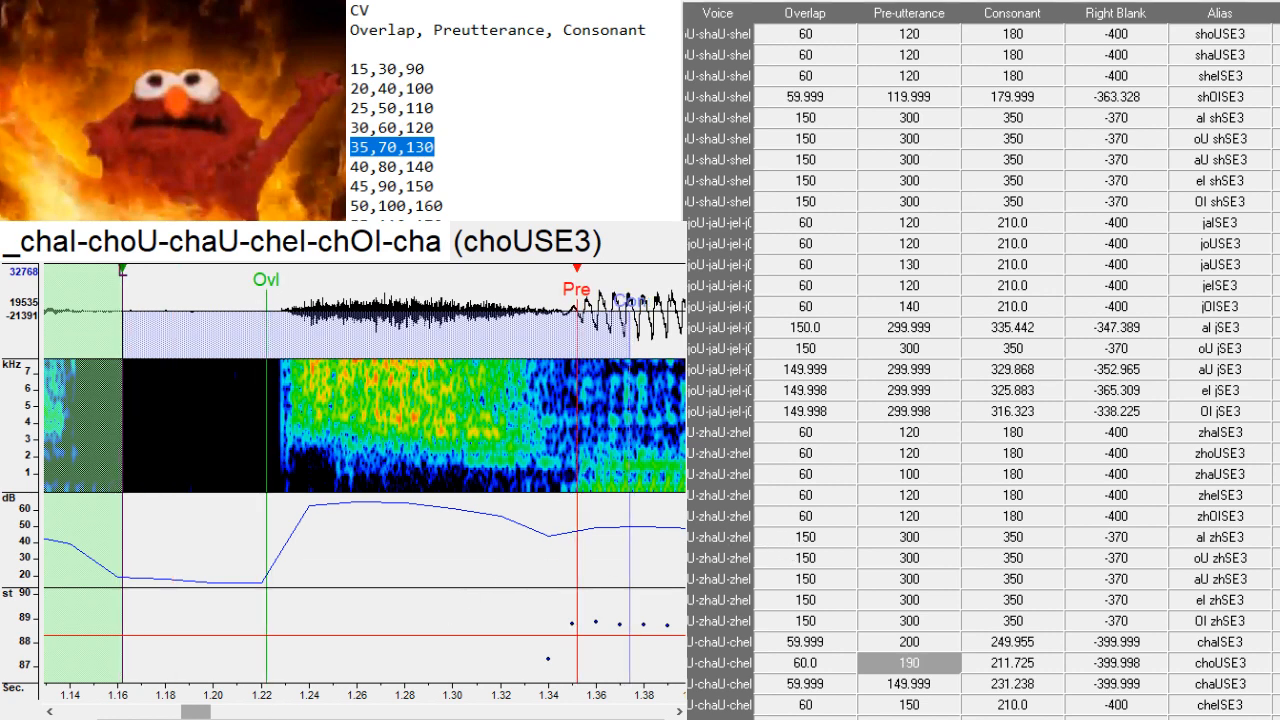
- Extend the consonant of choUSE3 to about 280 and its right blank to about -482
left_click_drag(195, 712, 211, 712)
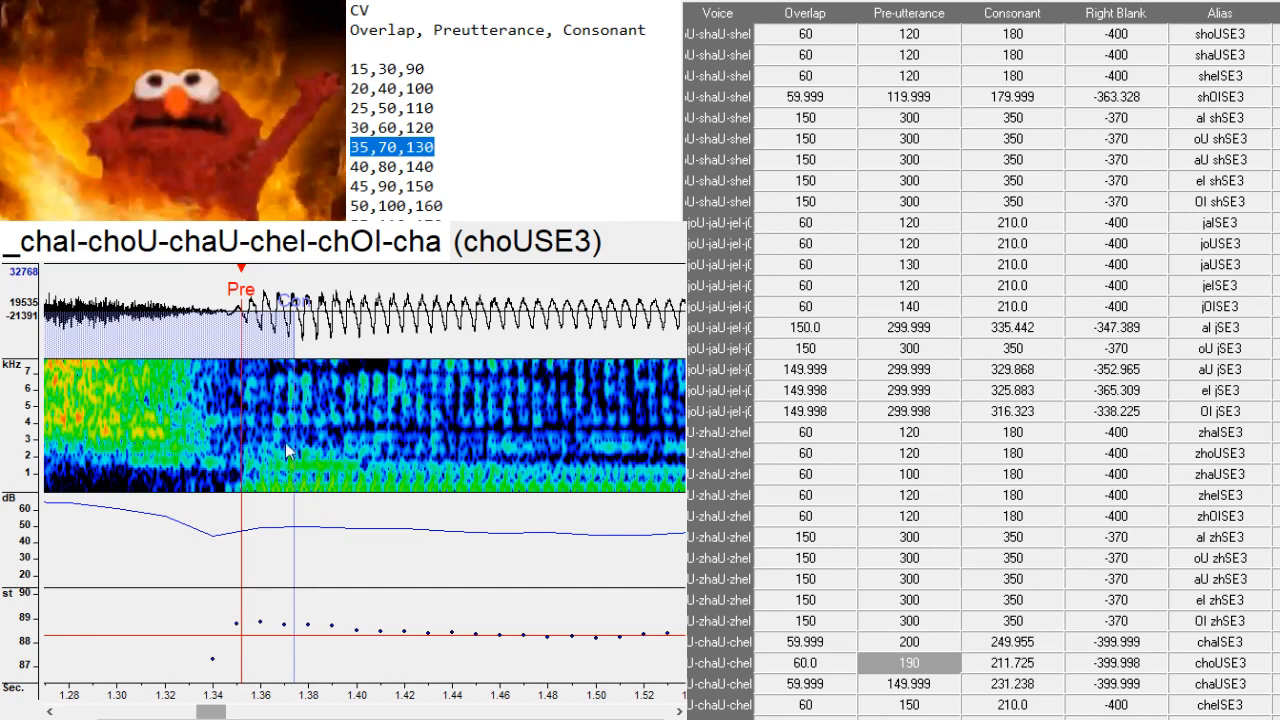
left_click_drag(294, 425, 458, 523)
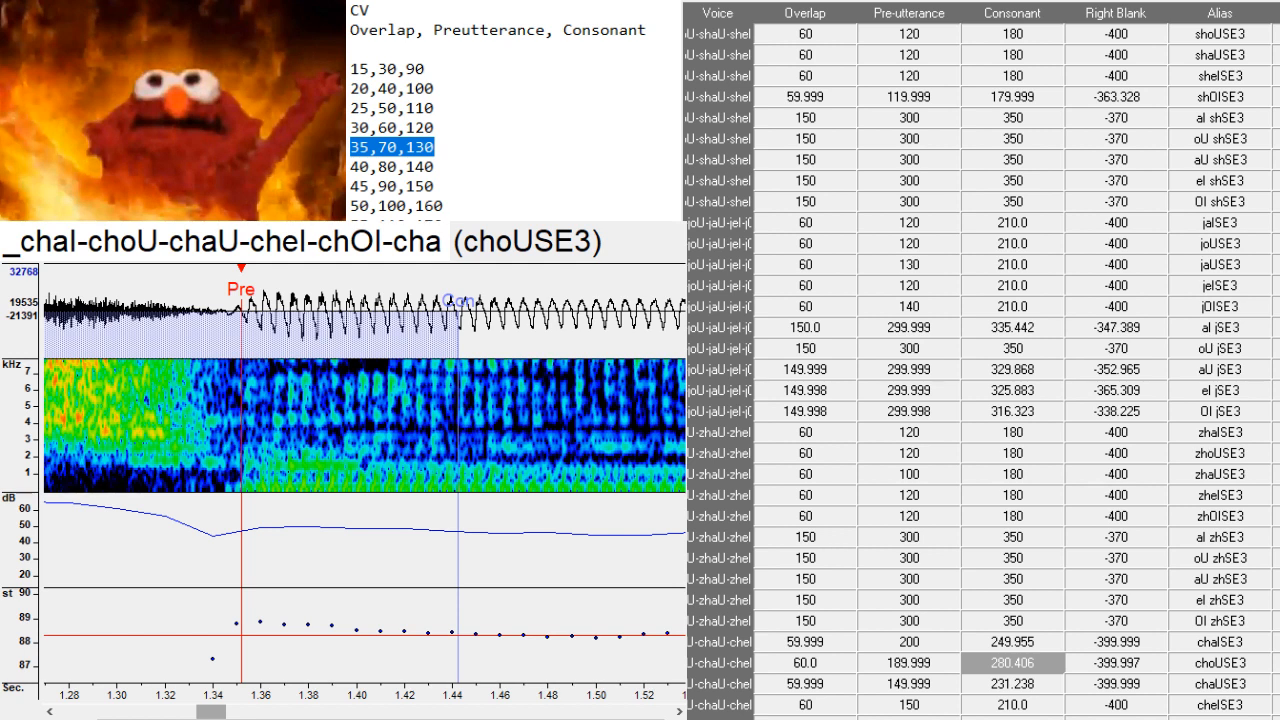
scroll(222, 716, "up", 2)
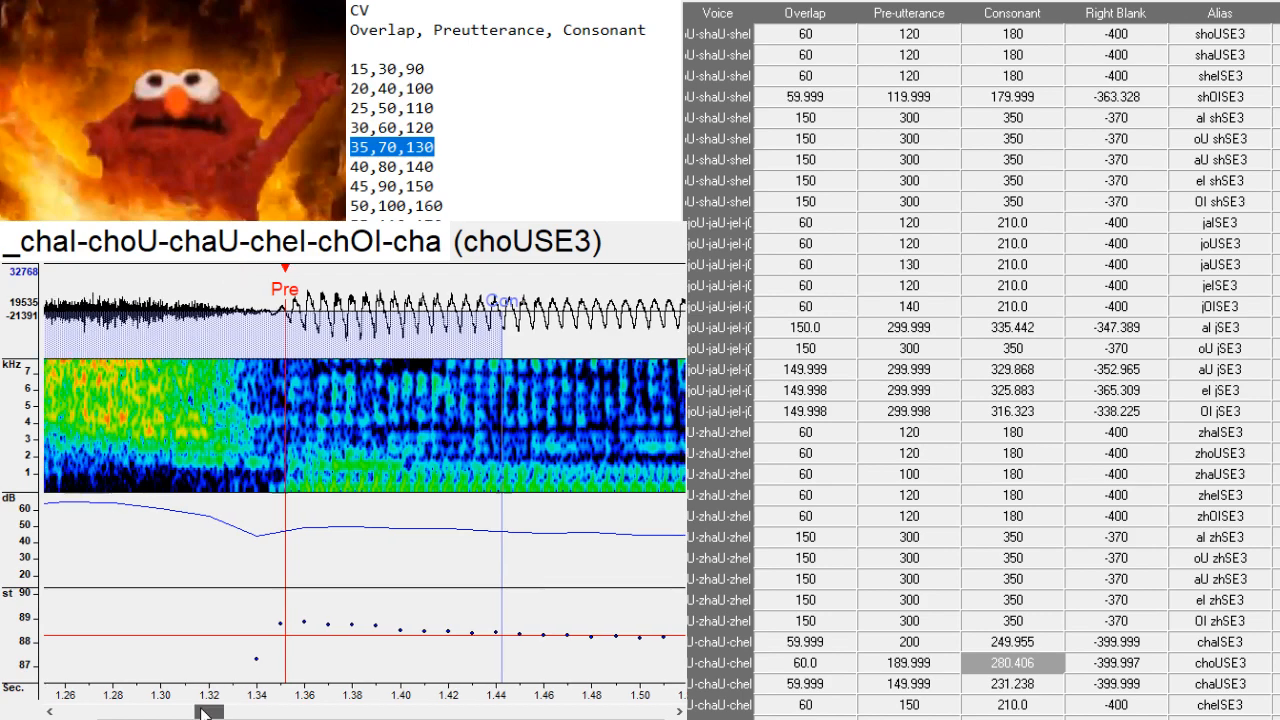
scroll(222, 716, "down", 5)
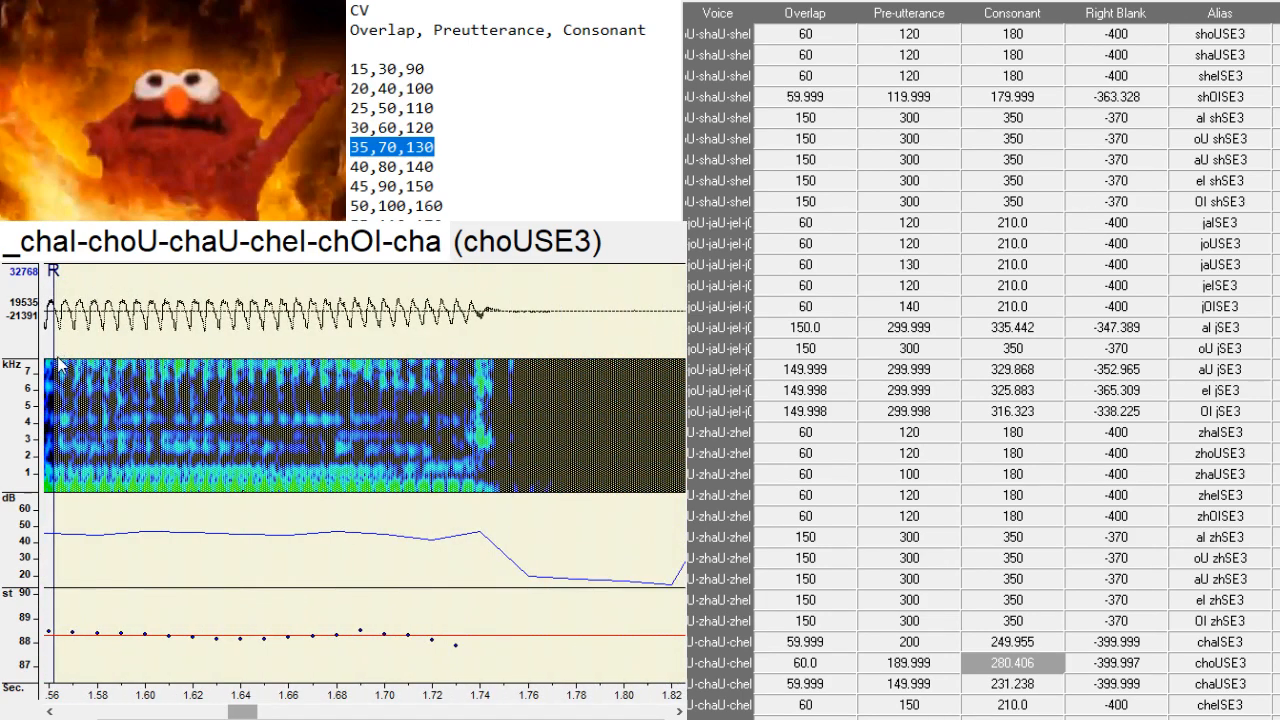
left_click_drag(56, 352, 241, 407)
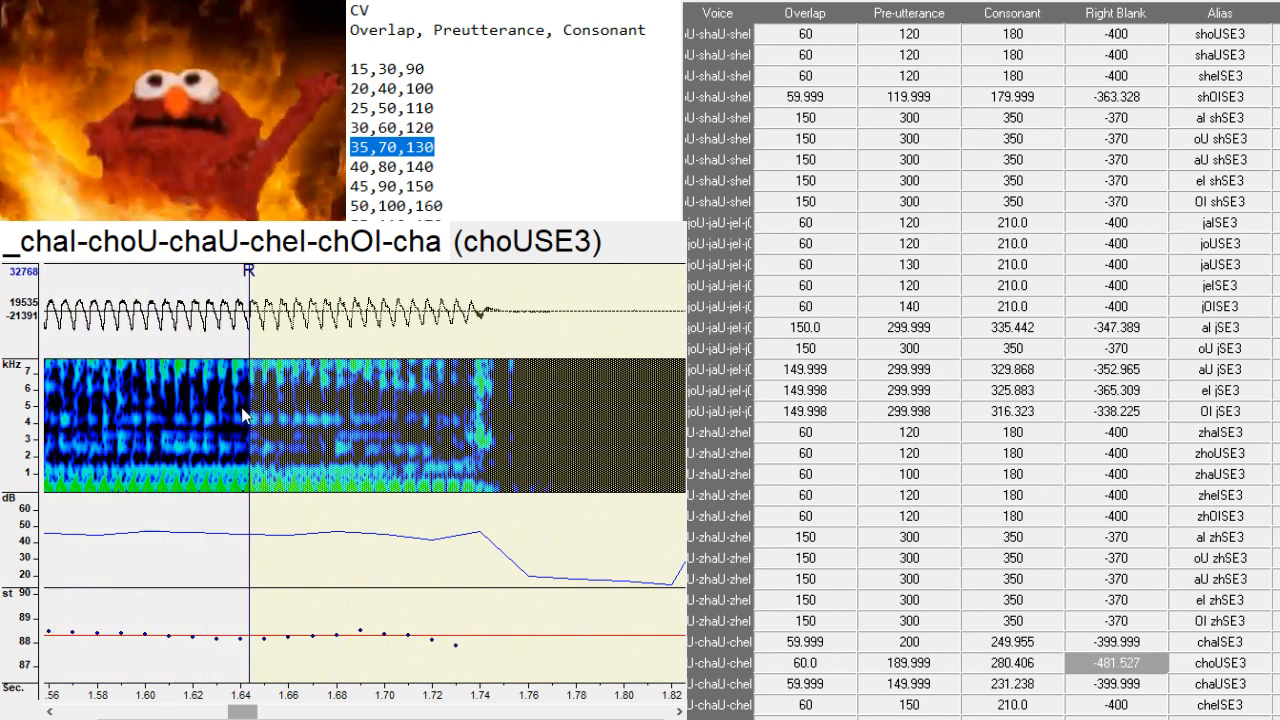
- Shift the timing markers of chaUSE3 so its Ovl marker sits just before the ch noise, about 1.82 s
key("Down")
left_click(193, 475)
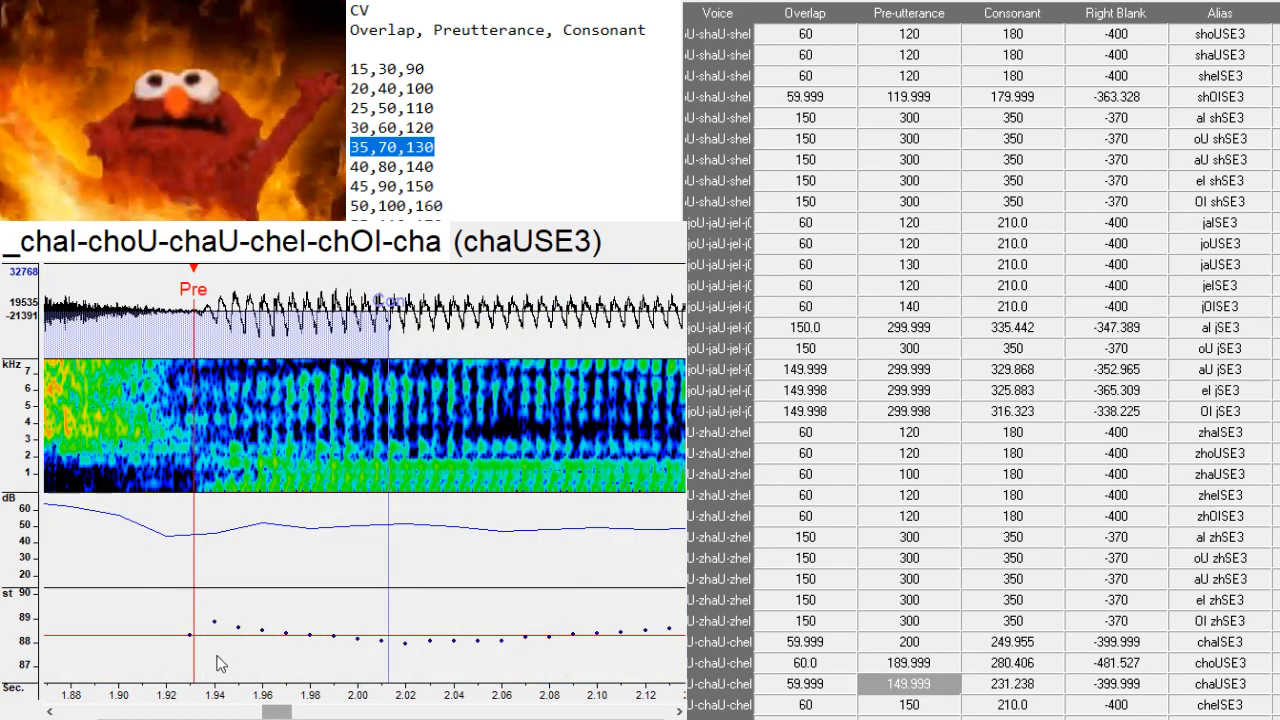
left_click_drag(275, 712, 266, 712)
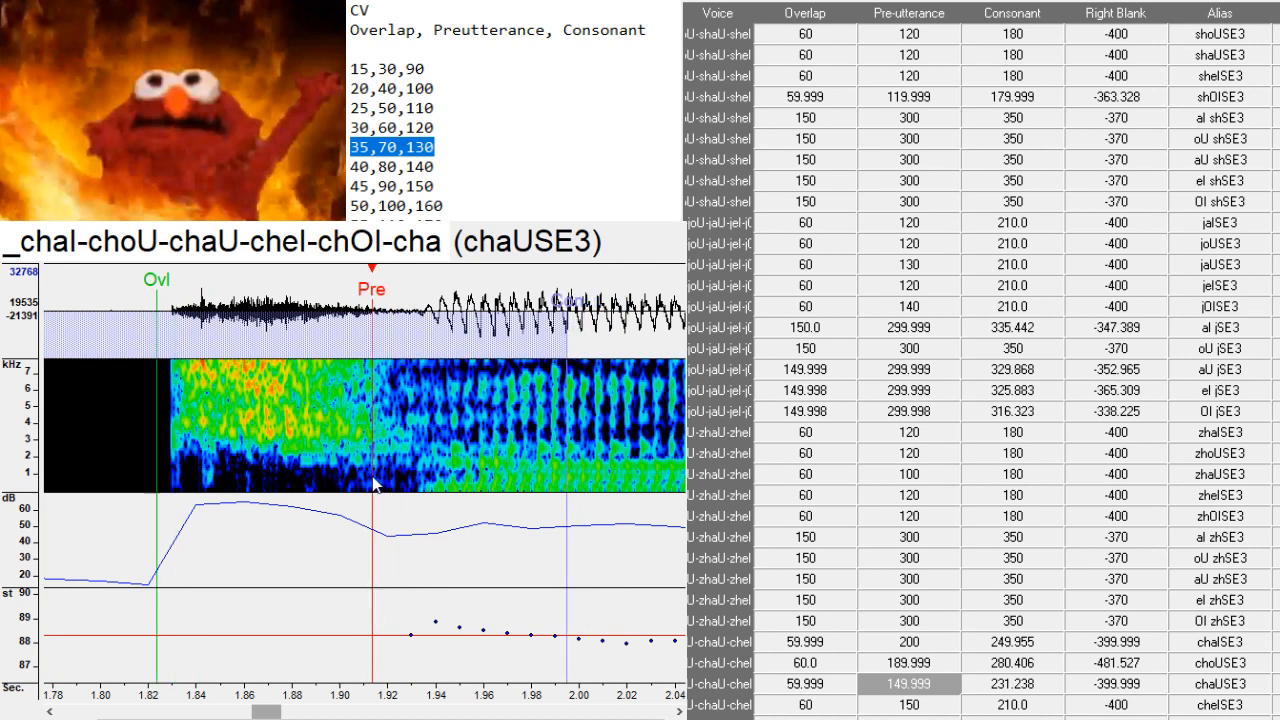
- Set the pre-utterance of chaUSE3 to 170 and shift its markers so Pre sits at the vowel onset, about 1.94 s
left_click(943, 690)
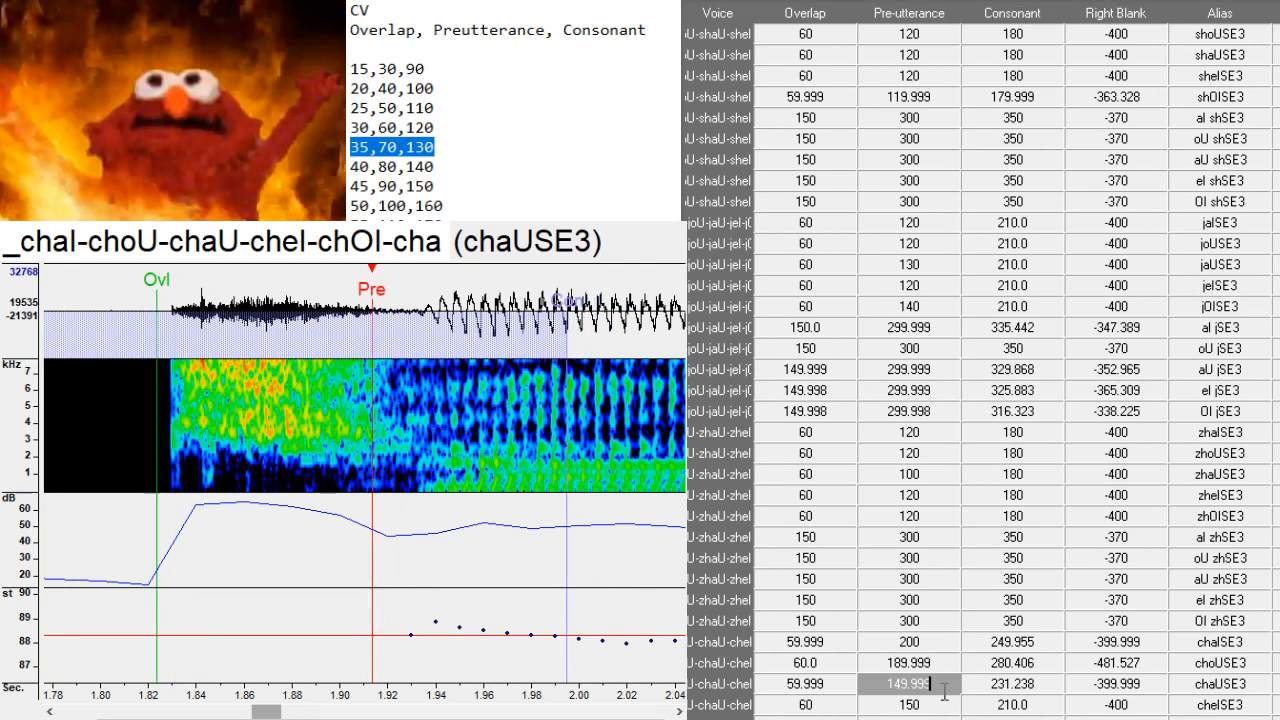
key("BackSpace")
key("BackSpace")
key("BackSpace")
key("BackSpace")
key("BackSpace")
key("BackSpace")
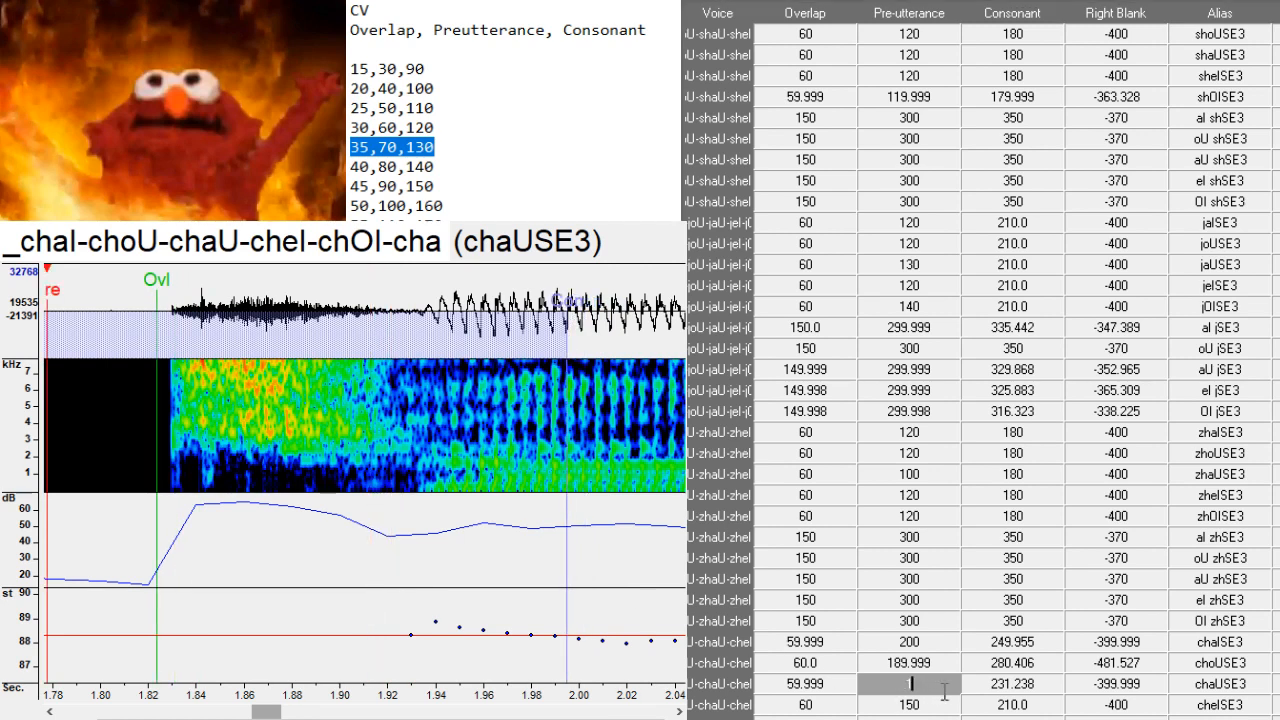
type("60")
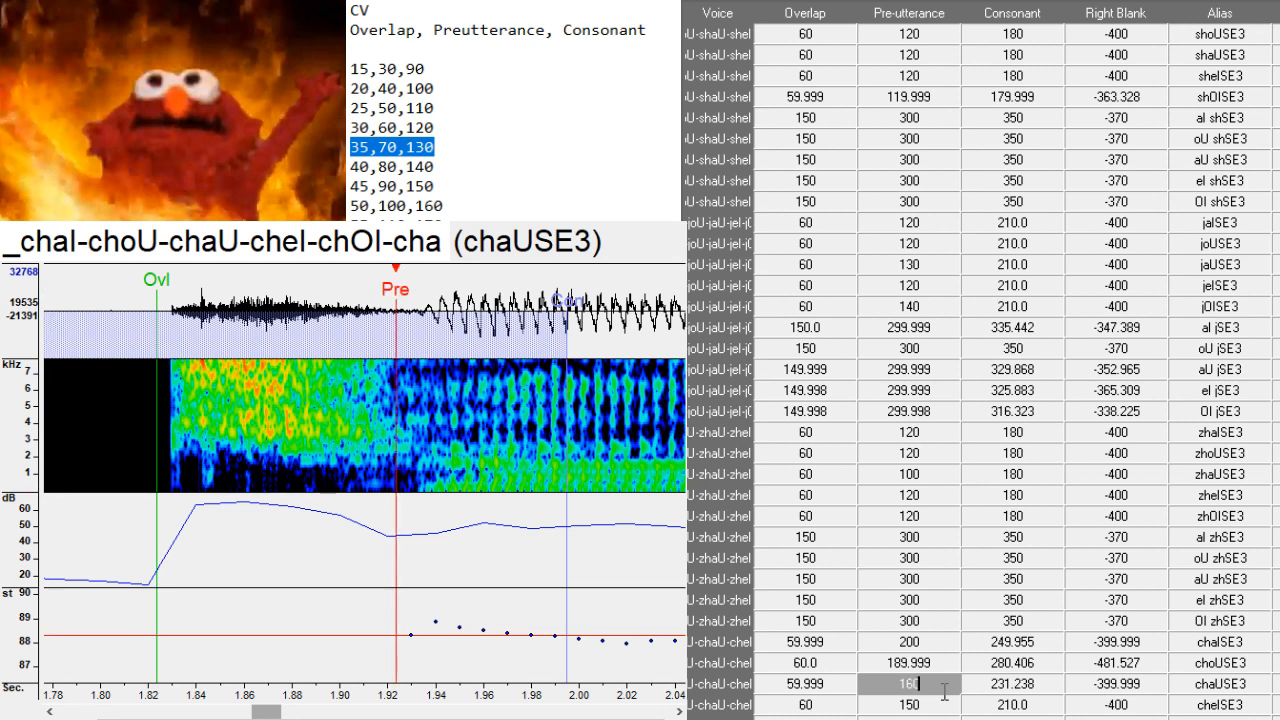
key("BackSpace")
key("BackSpace")
type("70")
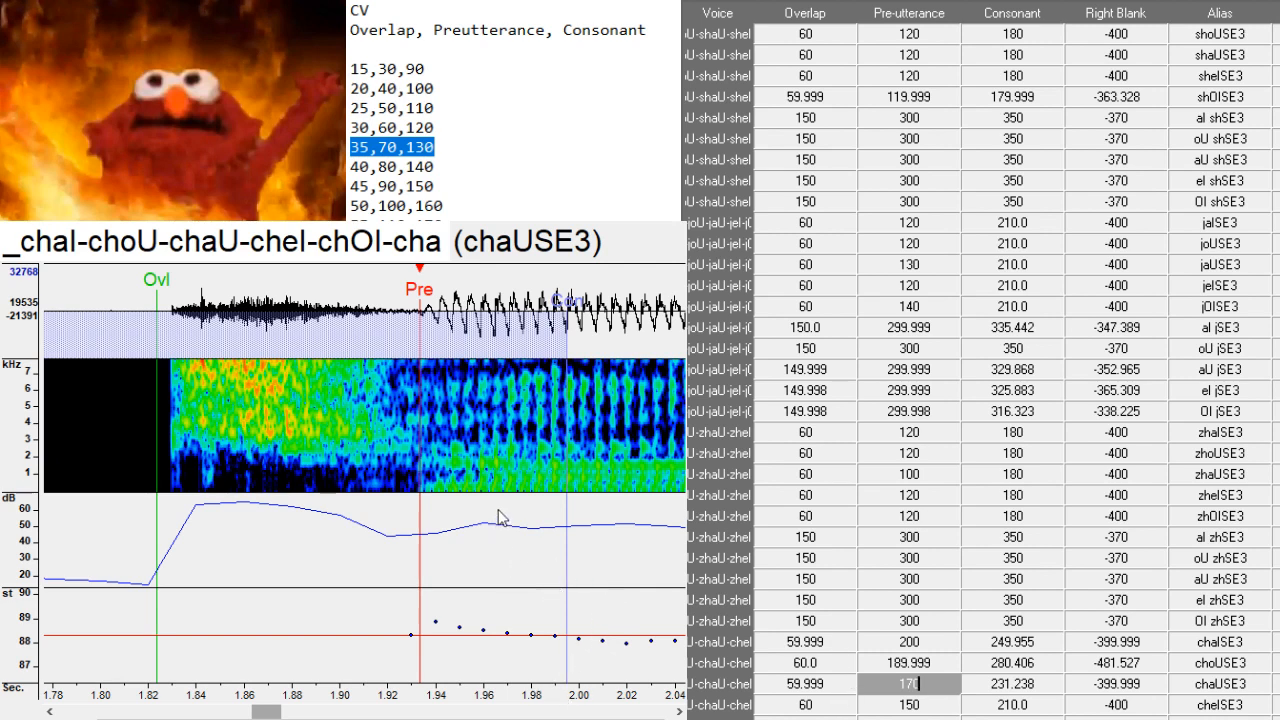
key("Return")
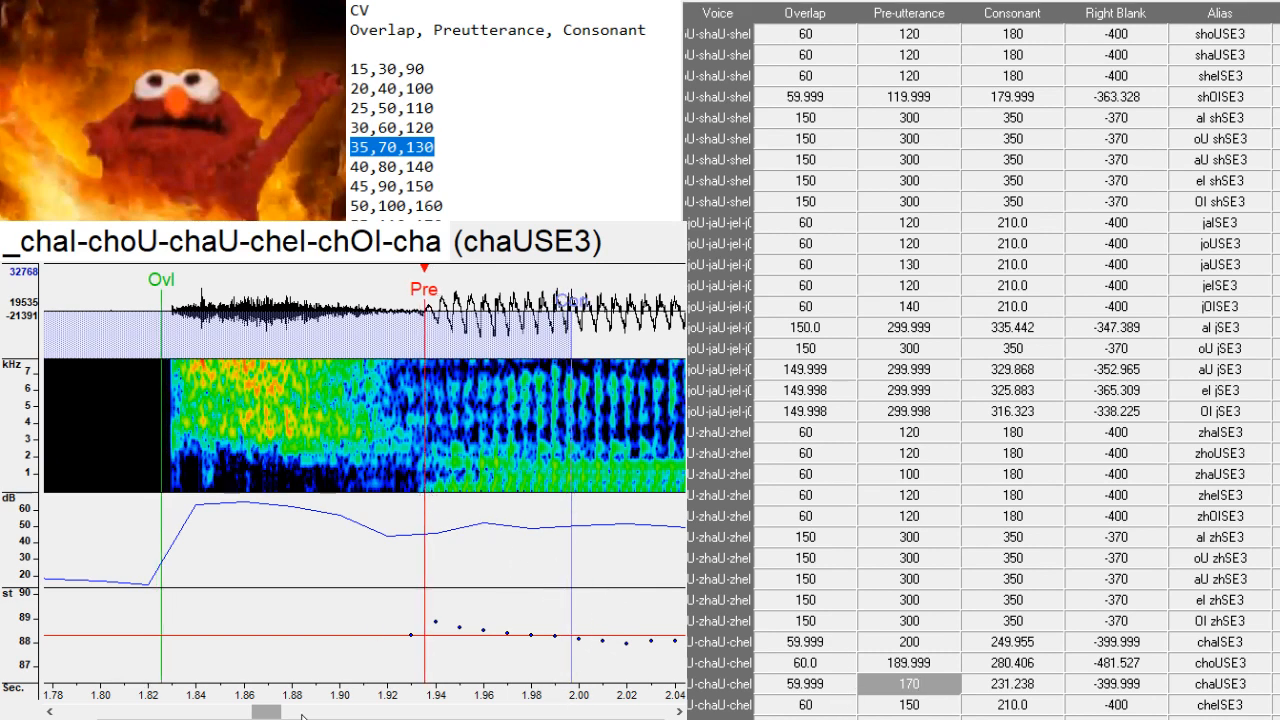
left_click_drag(270, 712, 274, 712)
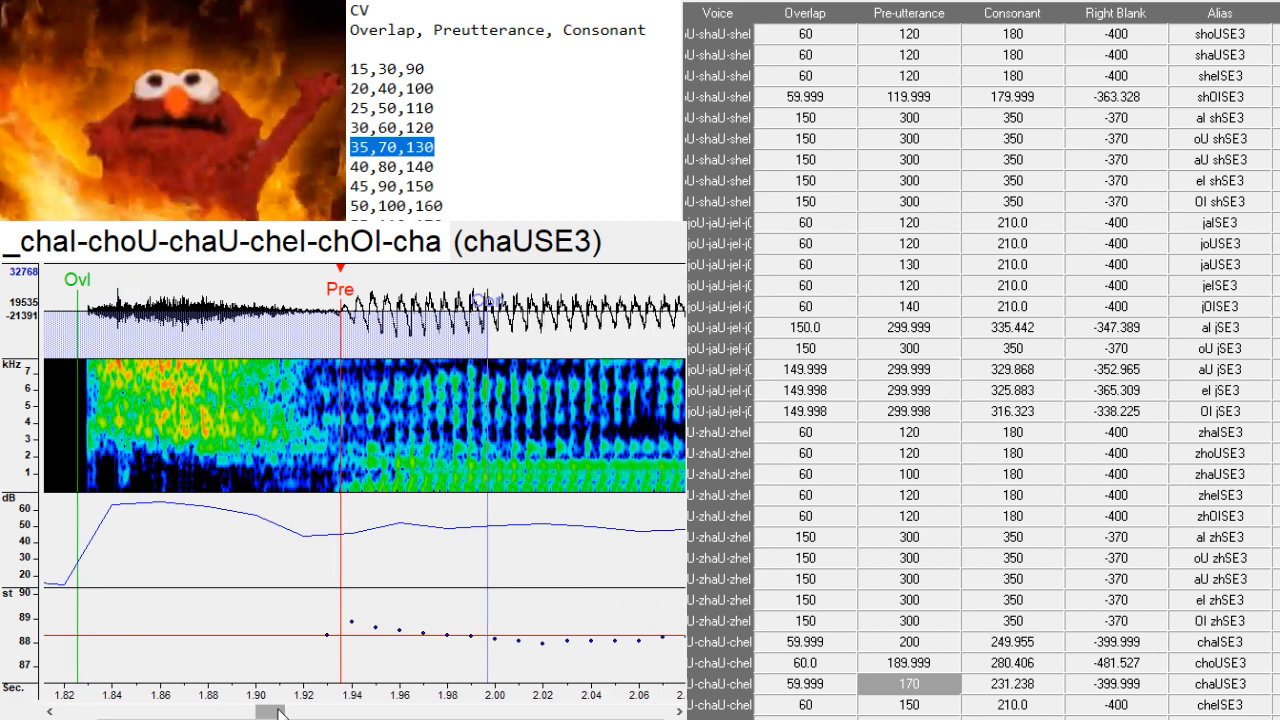
- Extend the consonant of chaUSE3 to about 282 and check where its right blank falls in the vowel
left_click(488, 403)
left_click_drag(488, 403, 609, 405)
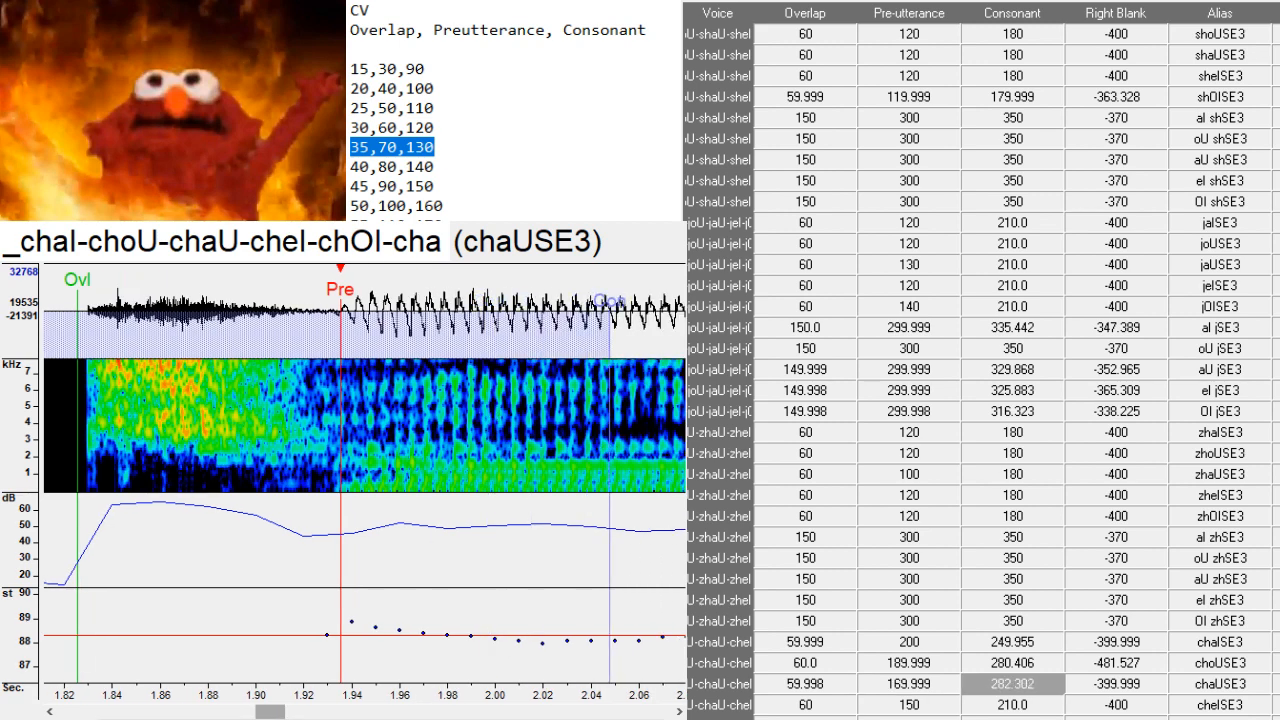
left_click_drag(281, 713, 310, 713)
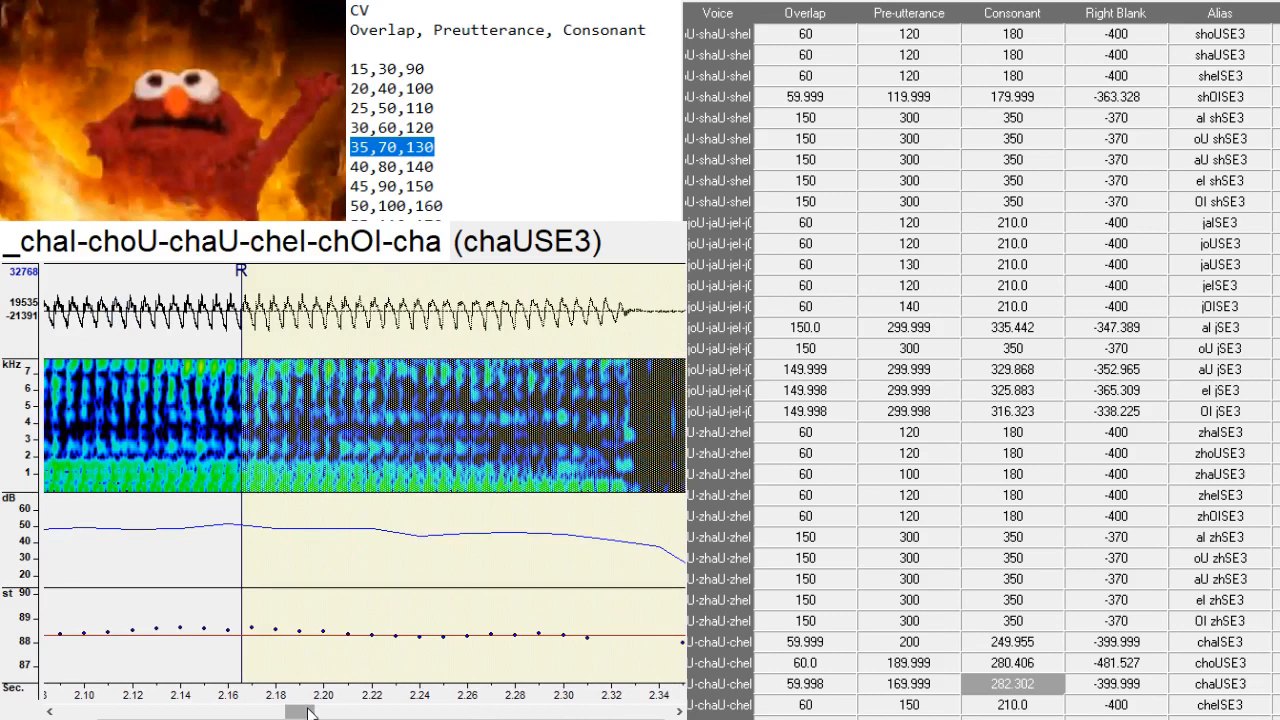
- Set the pre-utterance of cheISE3 to 180 and its consonant to about 276, with Pre at the vowel onset, about 2.55 s
key("Down")
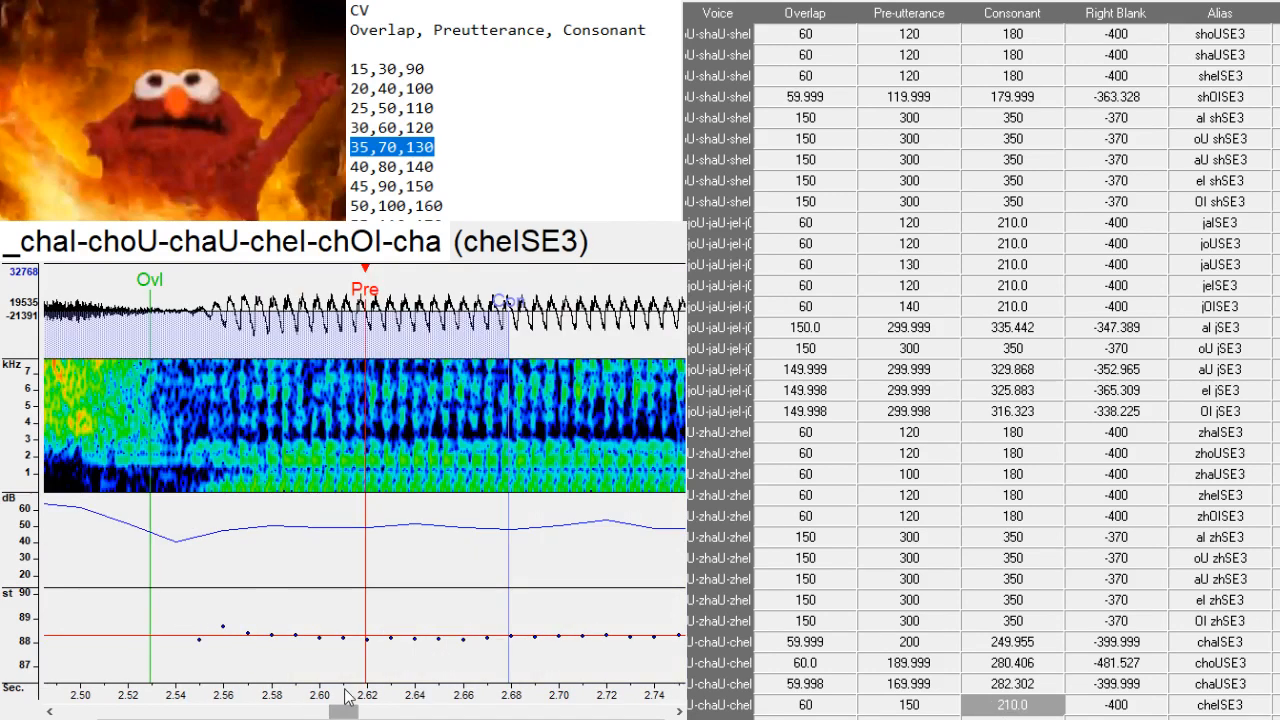
left_click_drag(349, 714, 336, 714)
left_click_drag(668, 475, 451, 469)
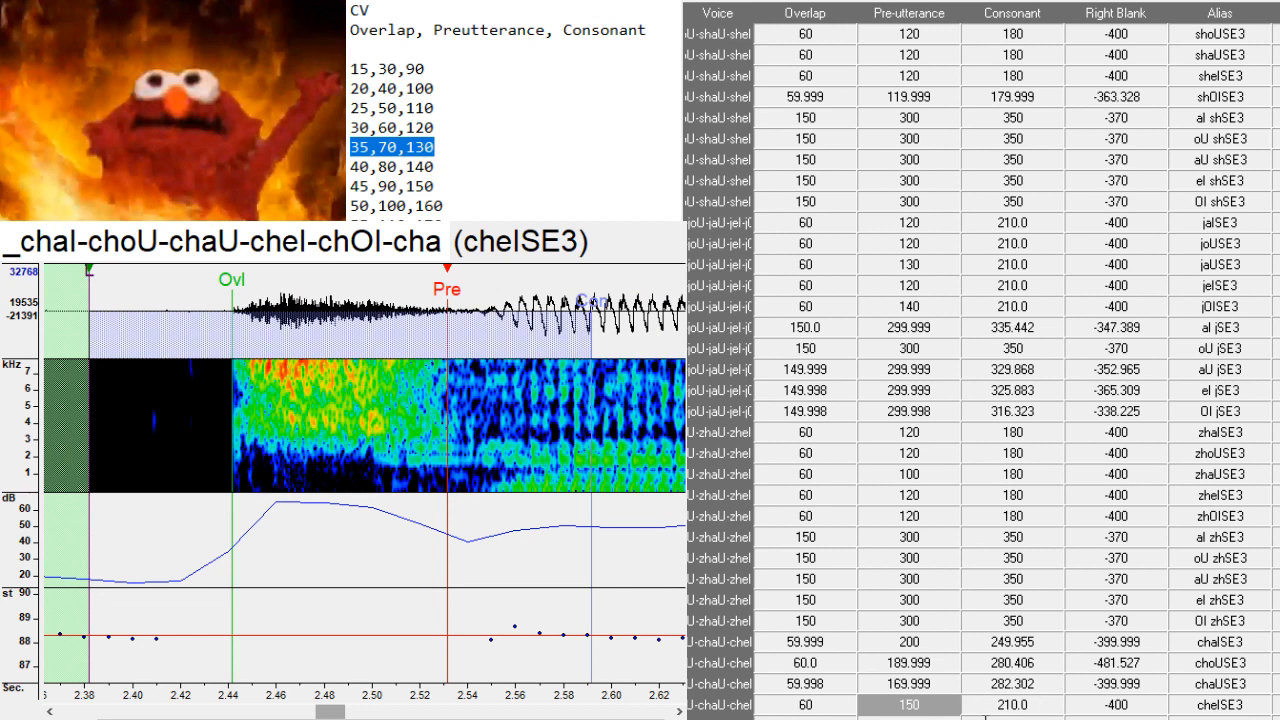
key("BackSpace")
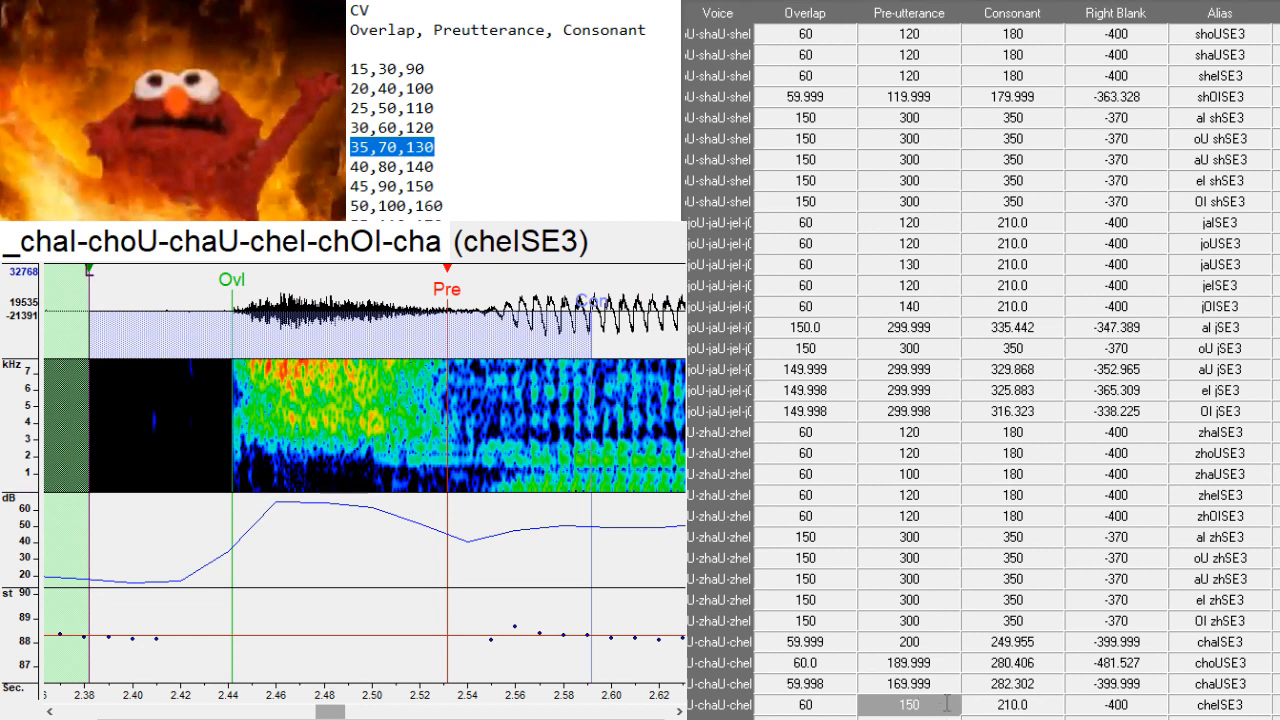
key("BackSpace")
type("80")
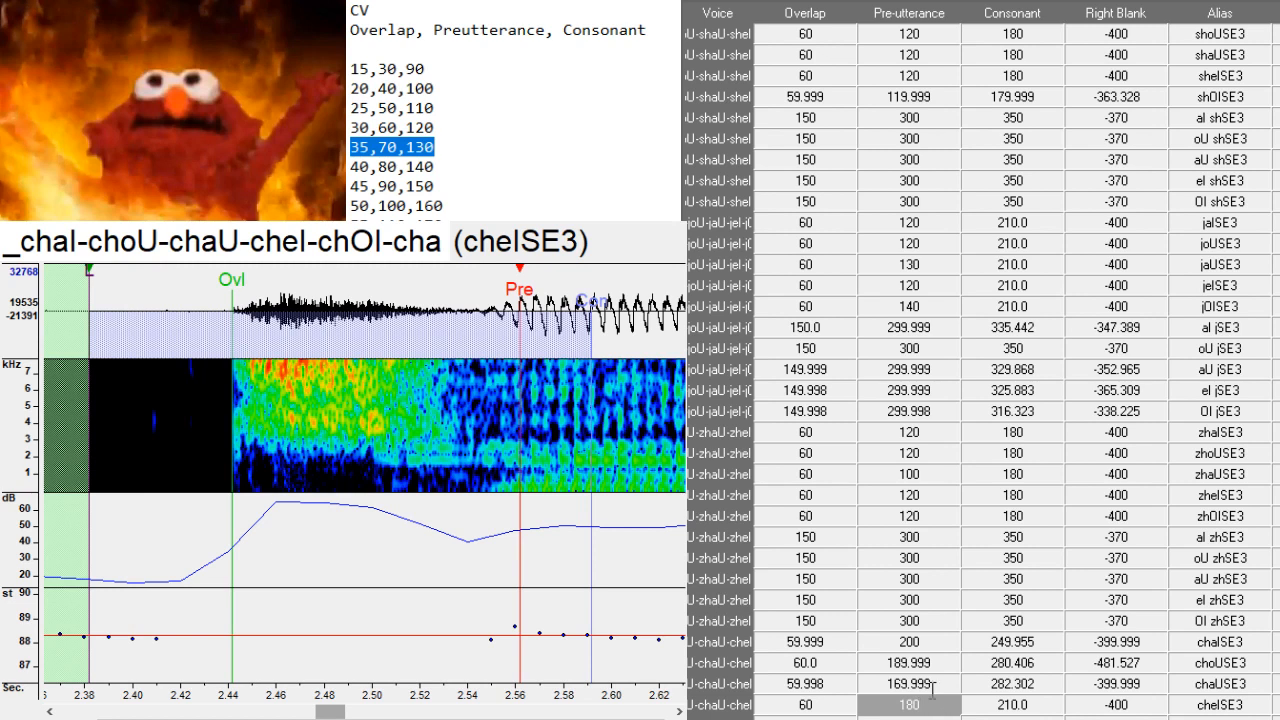
key("Return")
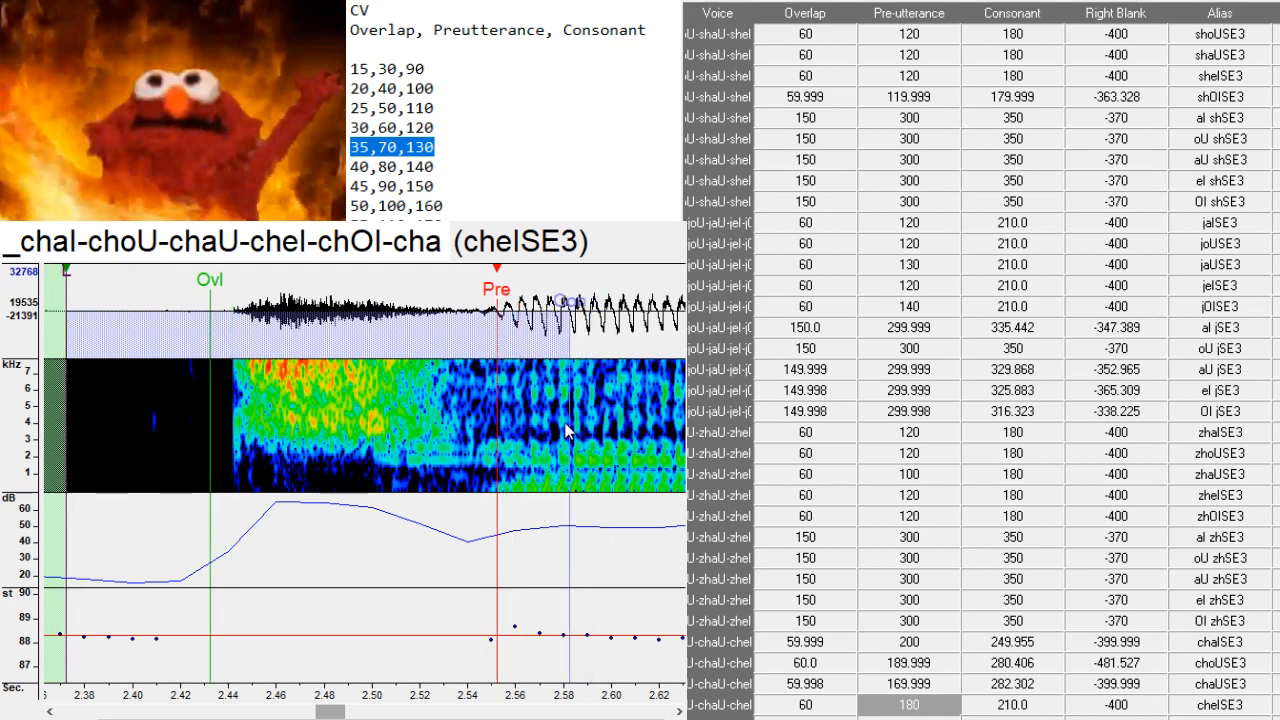
left_click_drag(568, 419, 726, 440)
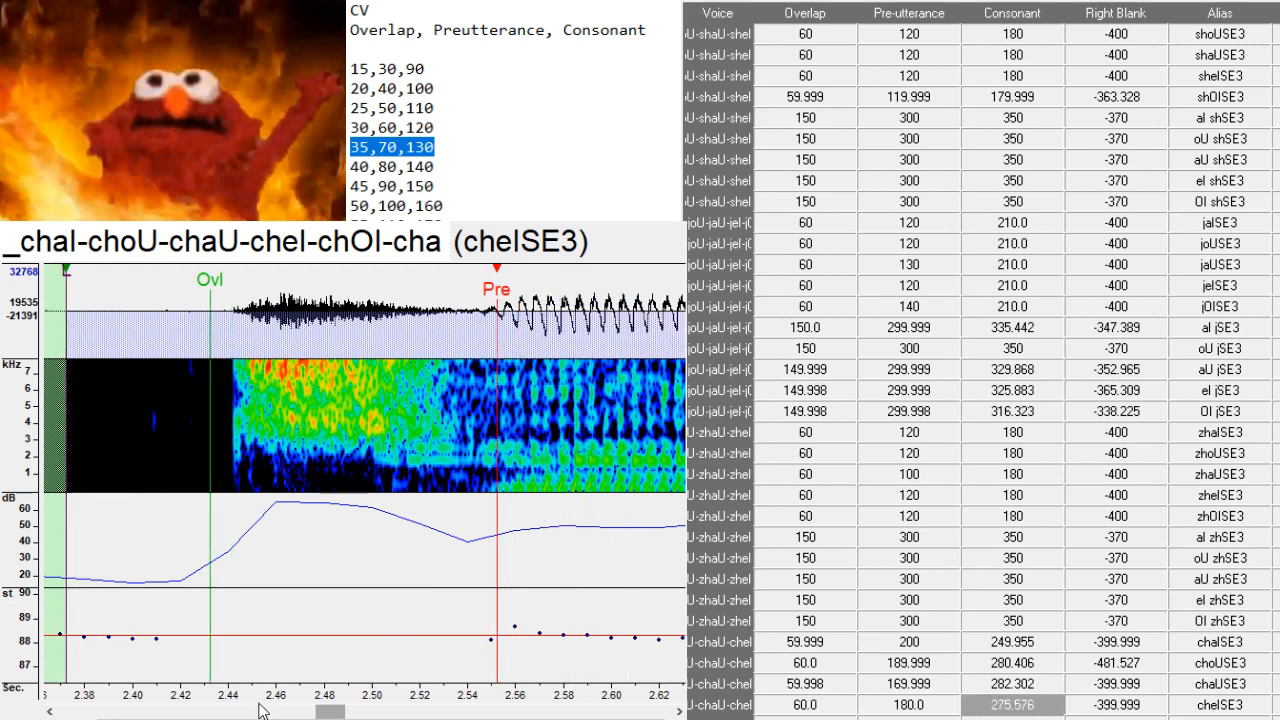
scroll(365, 480, "right", 5)
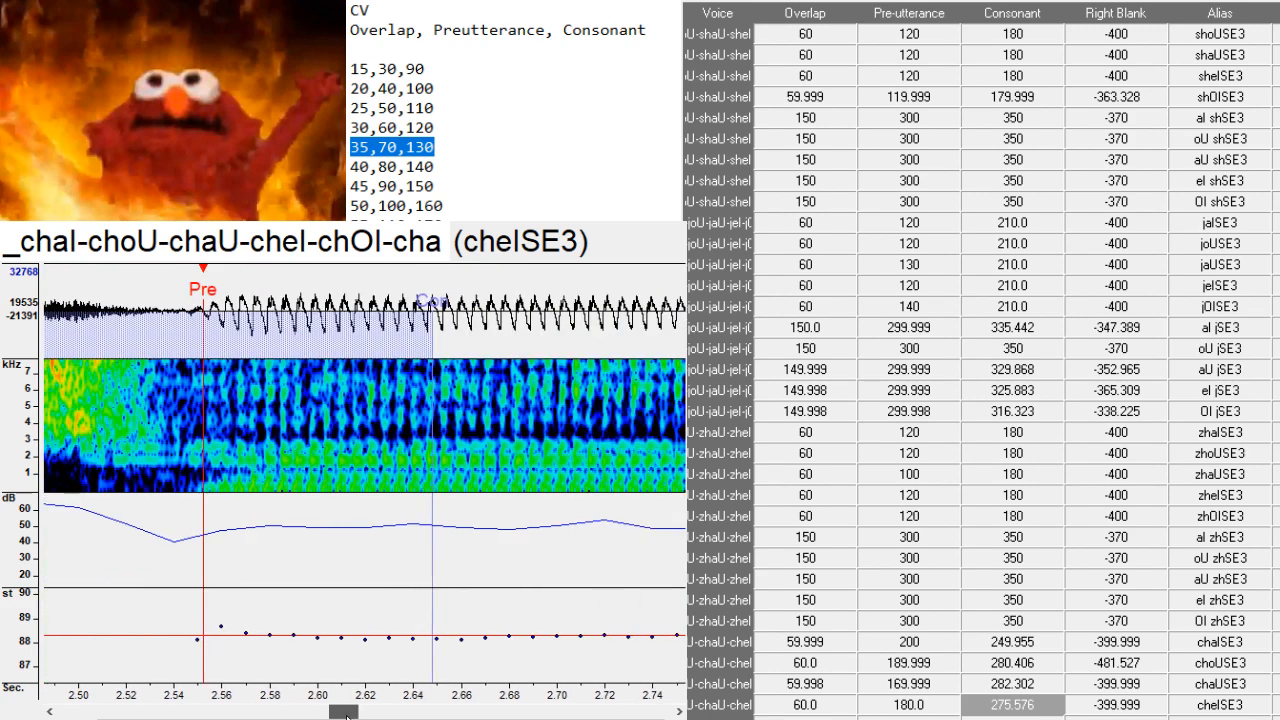
- Set the pre-utterance of chOISE3 to 170 and its consonant to about 248, with Pre at the vowel onset, about 3.15 s
key("Down")
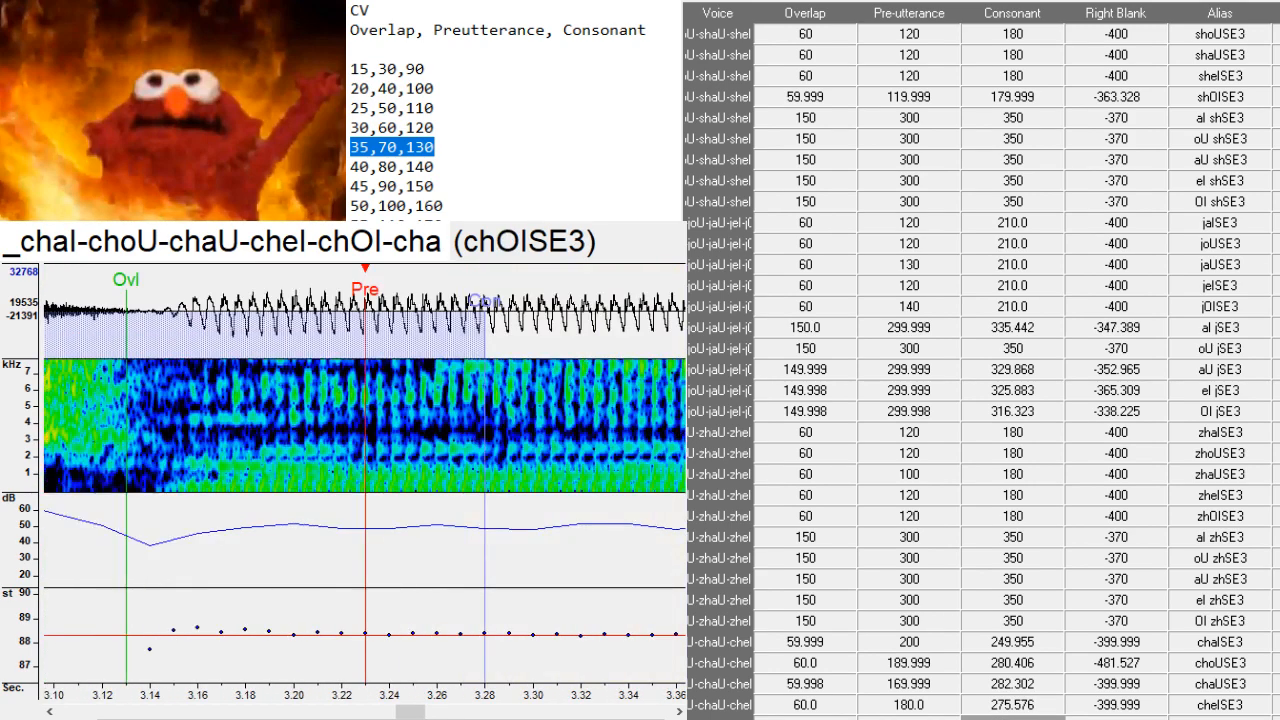
left_click_drag(410, 712, 396, 712)
key("Left")
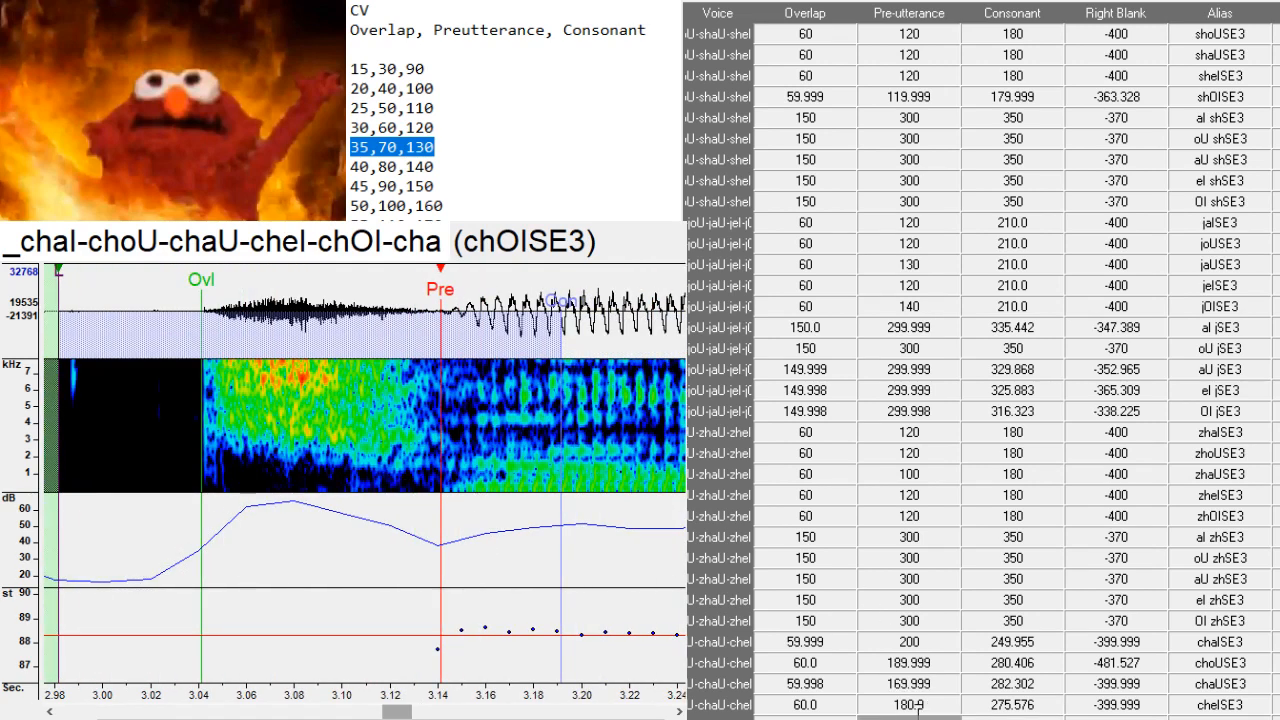
mouse_move(440, 545)
left_mouse_down()
mouse_move(62, 545)
mouse_move(465, 545)
left_mouse_up()
left_click_drag(466, 476, 459, 469)
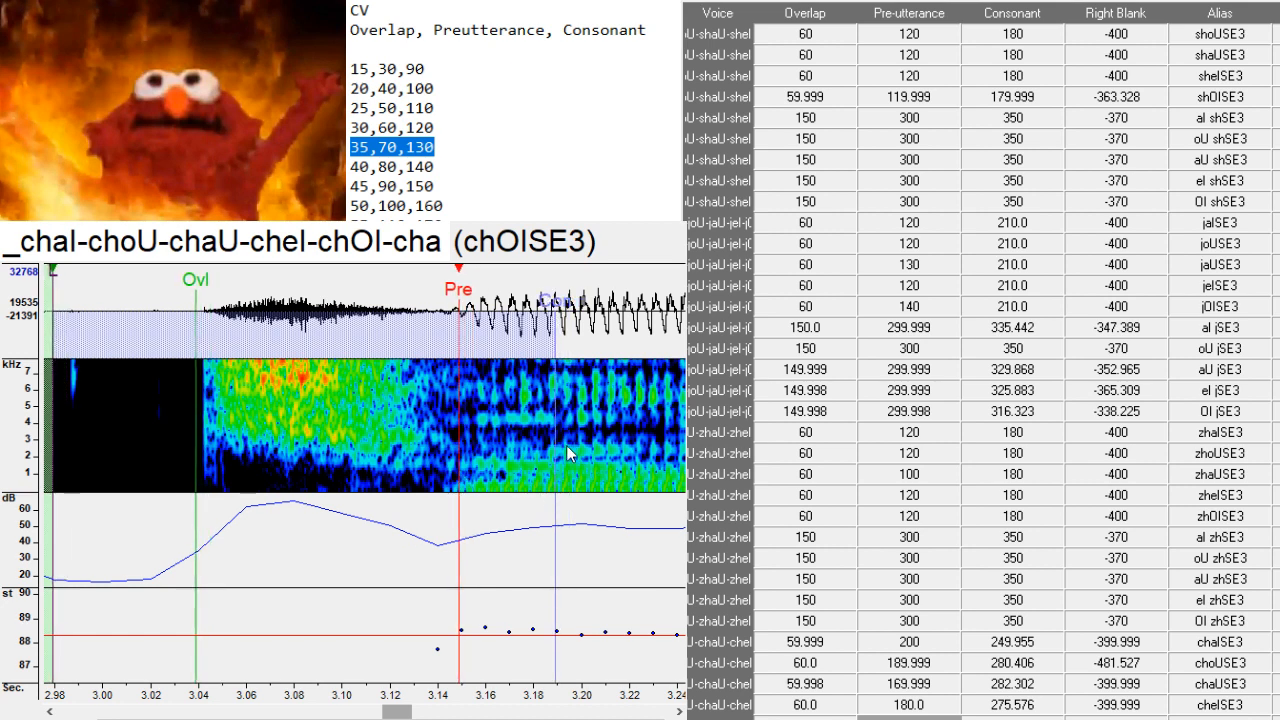
left_click_drag(556, 443, 645, 500)
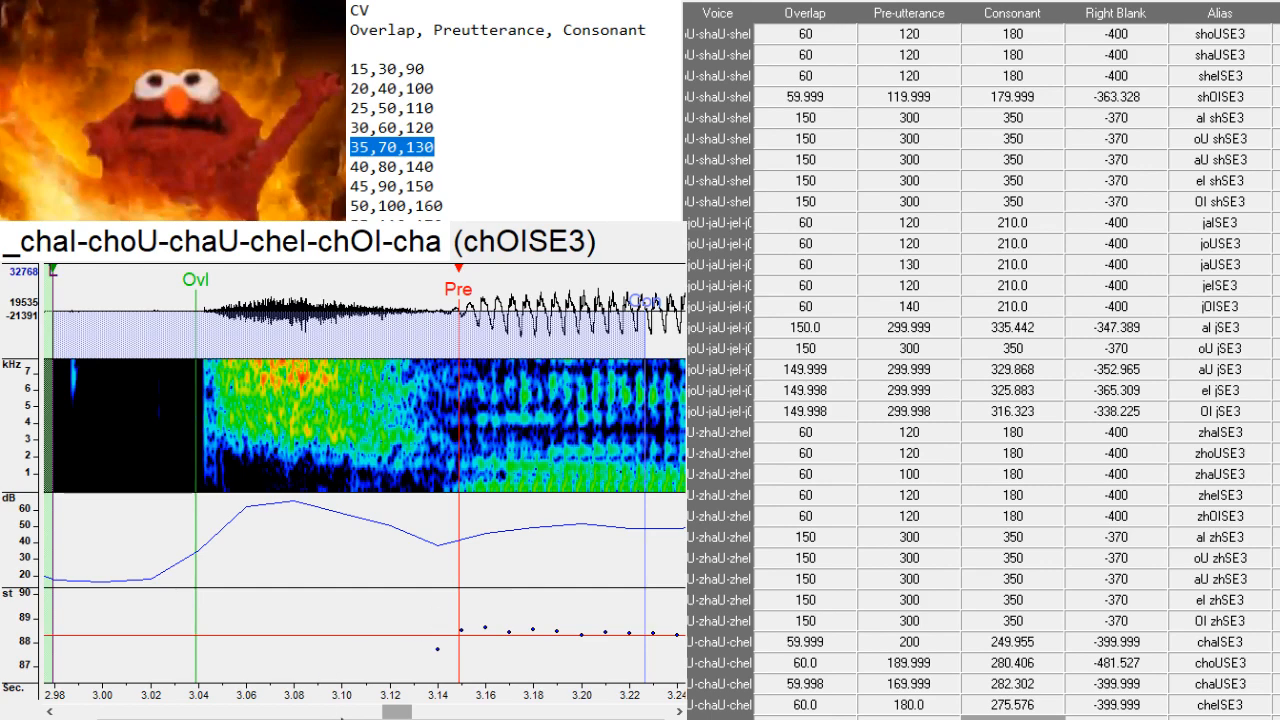
left_click_drag(399, 712, 433, 712)
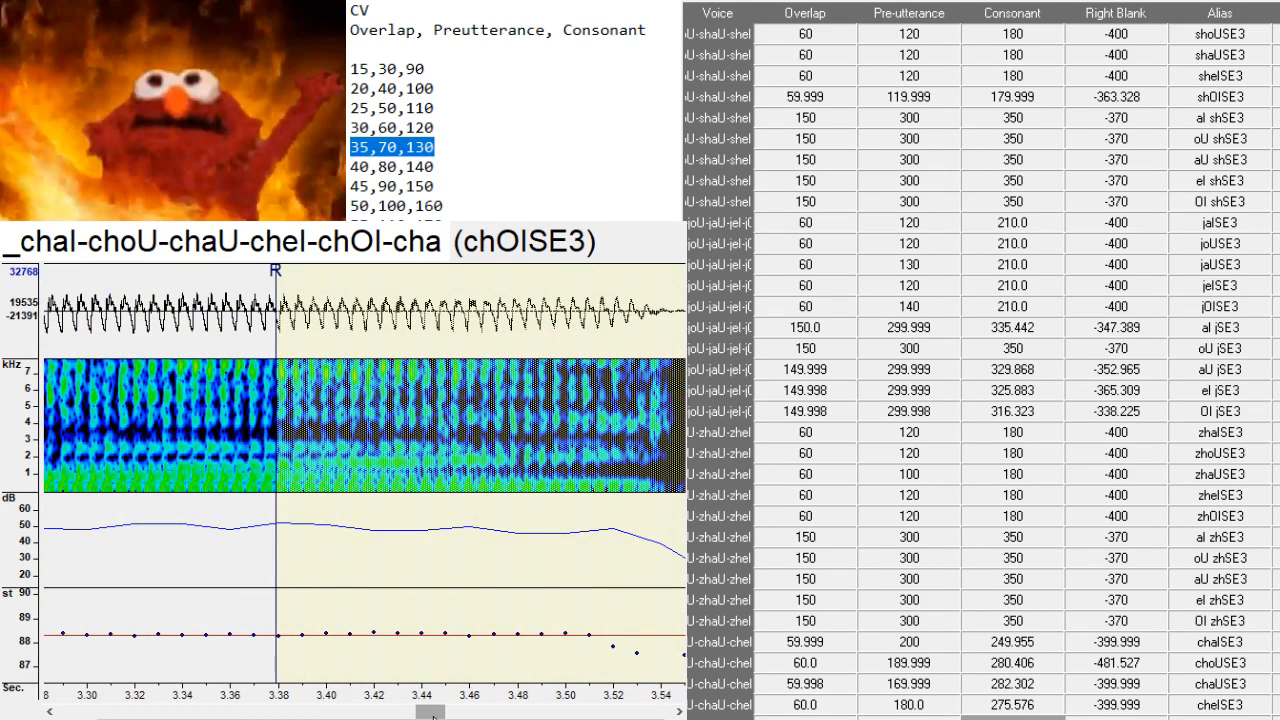
- Shift the markers of aI chSE3 and oU chSE3 so Pre sits at each vowel's end, about 1.12 s and 1.74 s
key("Down")
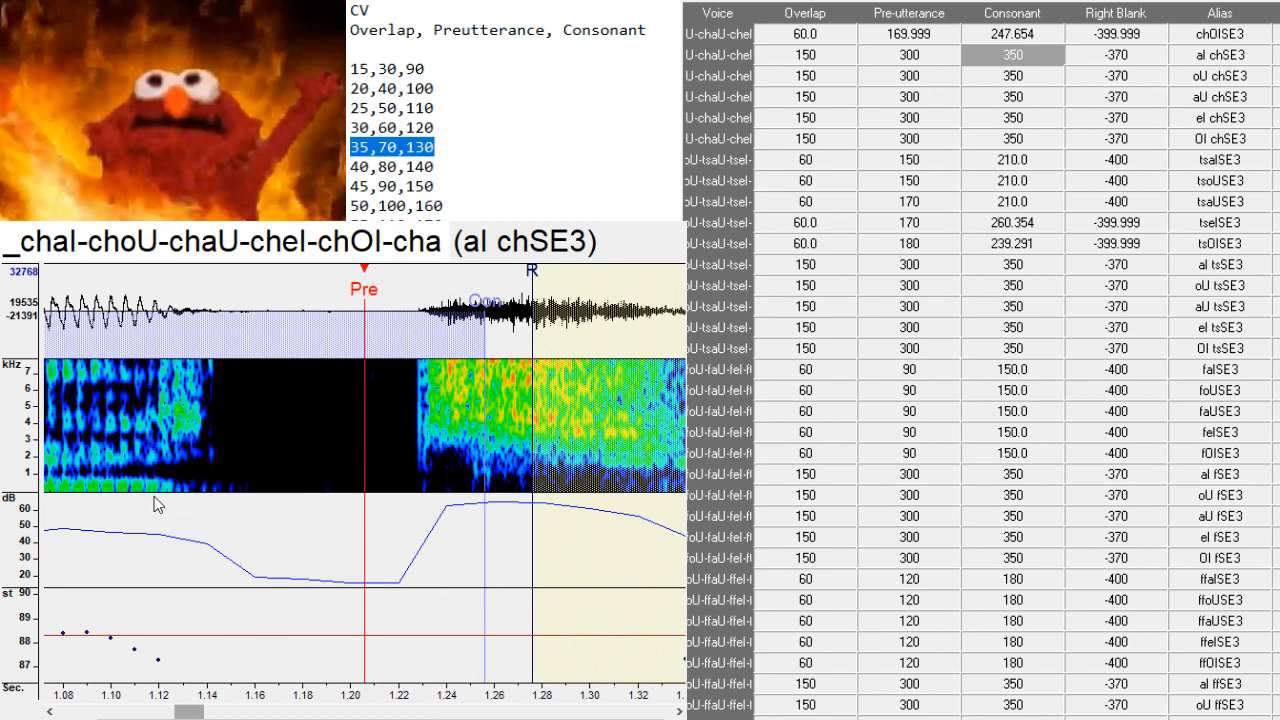
left_click_drag(155, 503, 170, 491)
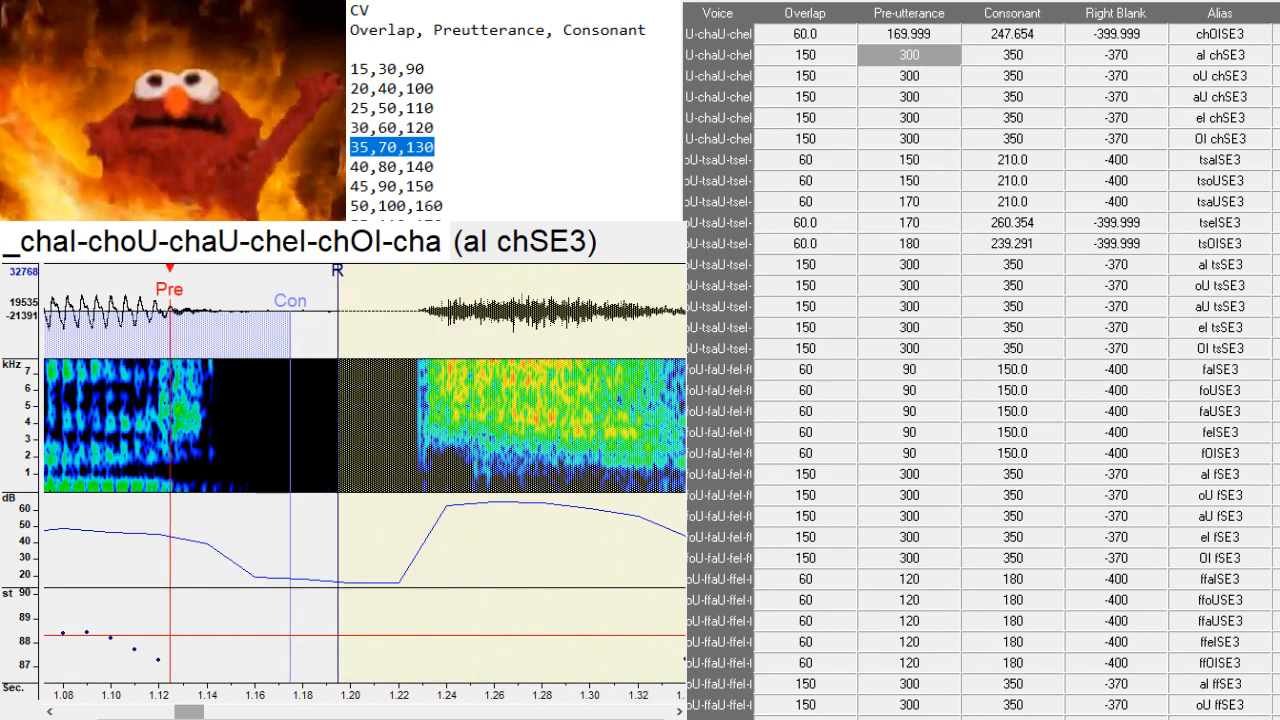
left_click_drag(190, 712, 176, 712)
key("Down")
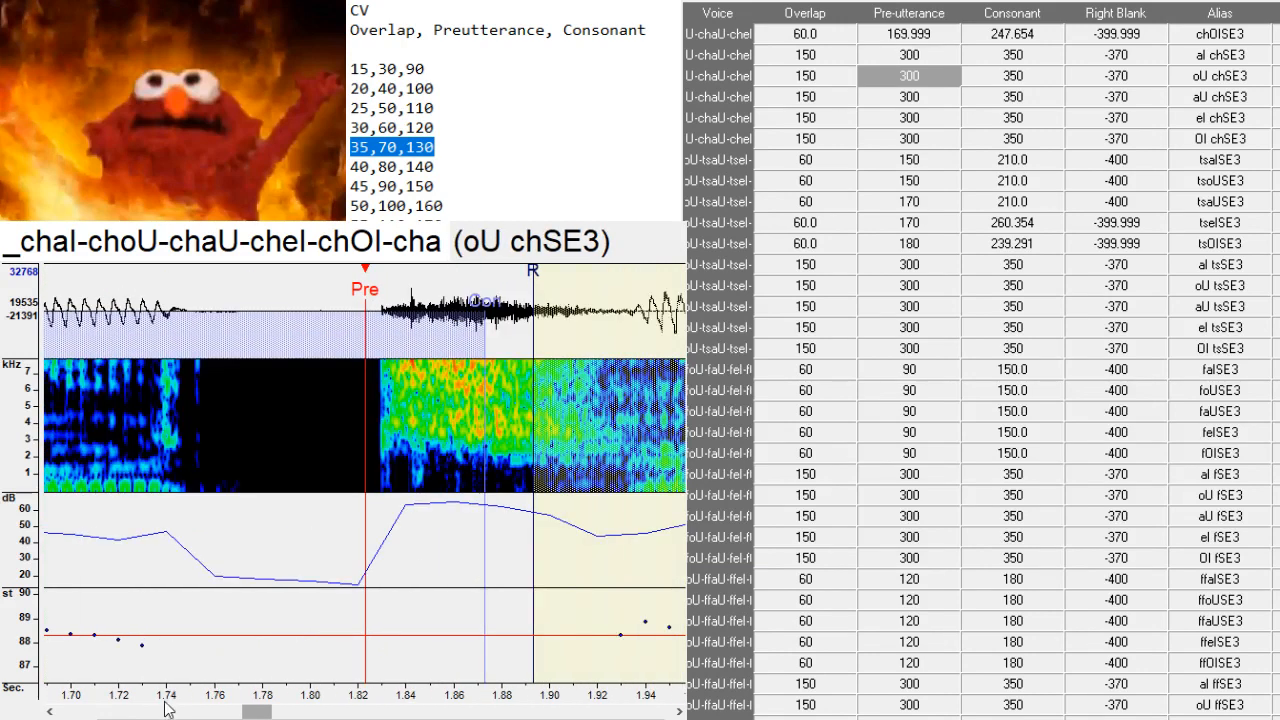
left_click_drag(170, 472, 159, 469)
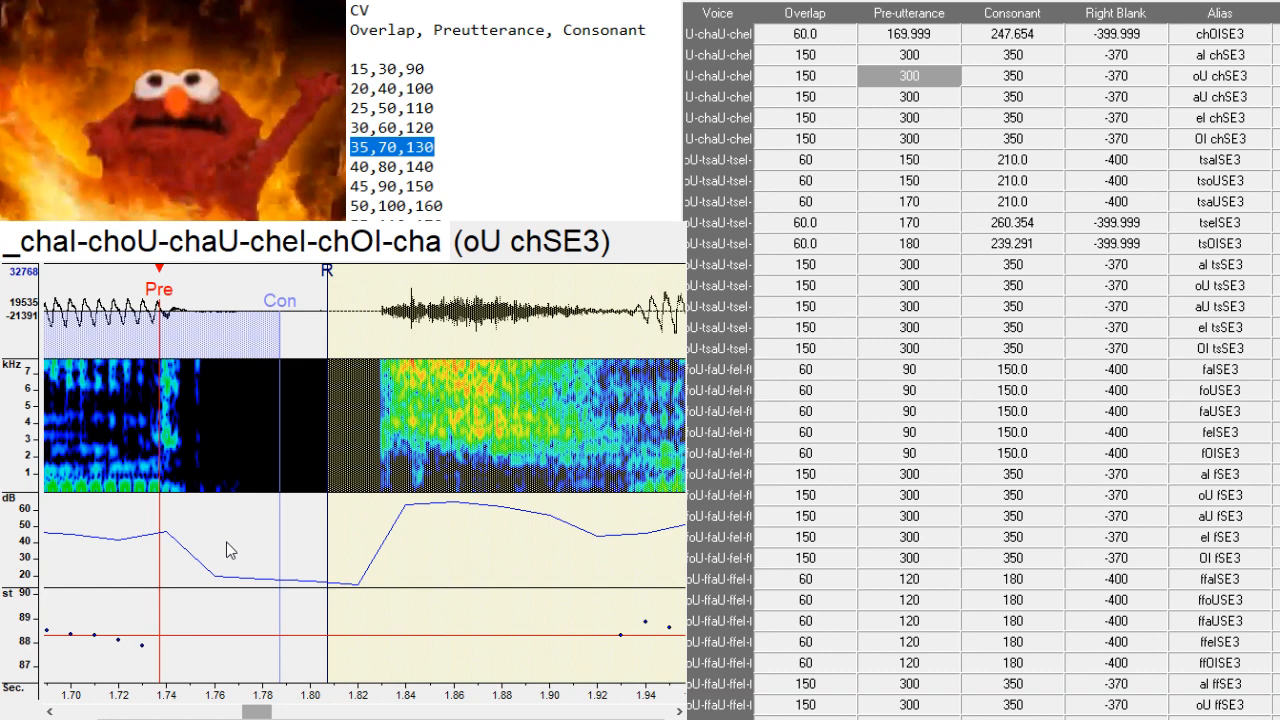
- Shift the markers of aU chSE3, eI chSE3 and OI chSE3 to their vowel ends, with aU at about 2.33 s and OI at 3.54 s
key("Down")
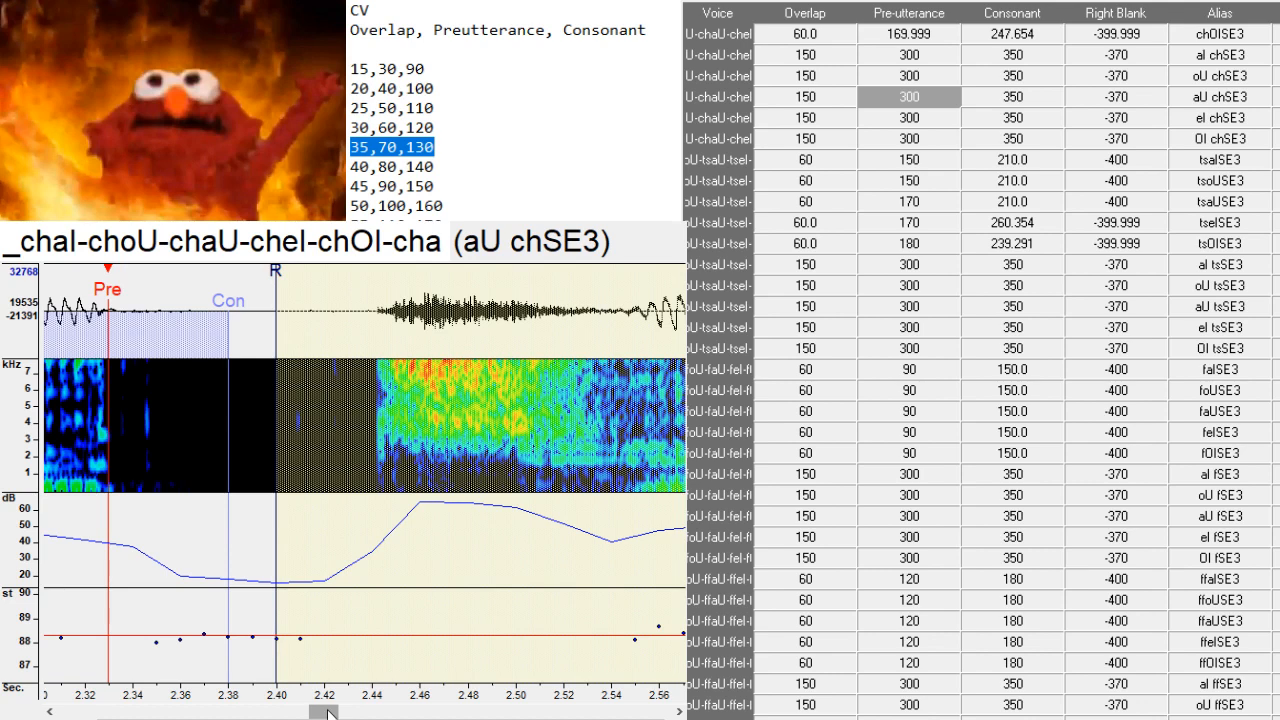
mouse_move(328, 712)
left_mouse_down()
mouse_move(290, 707)
mouse_move(322, 707)
left_mouse_up()
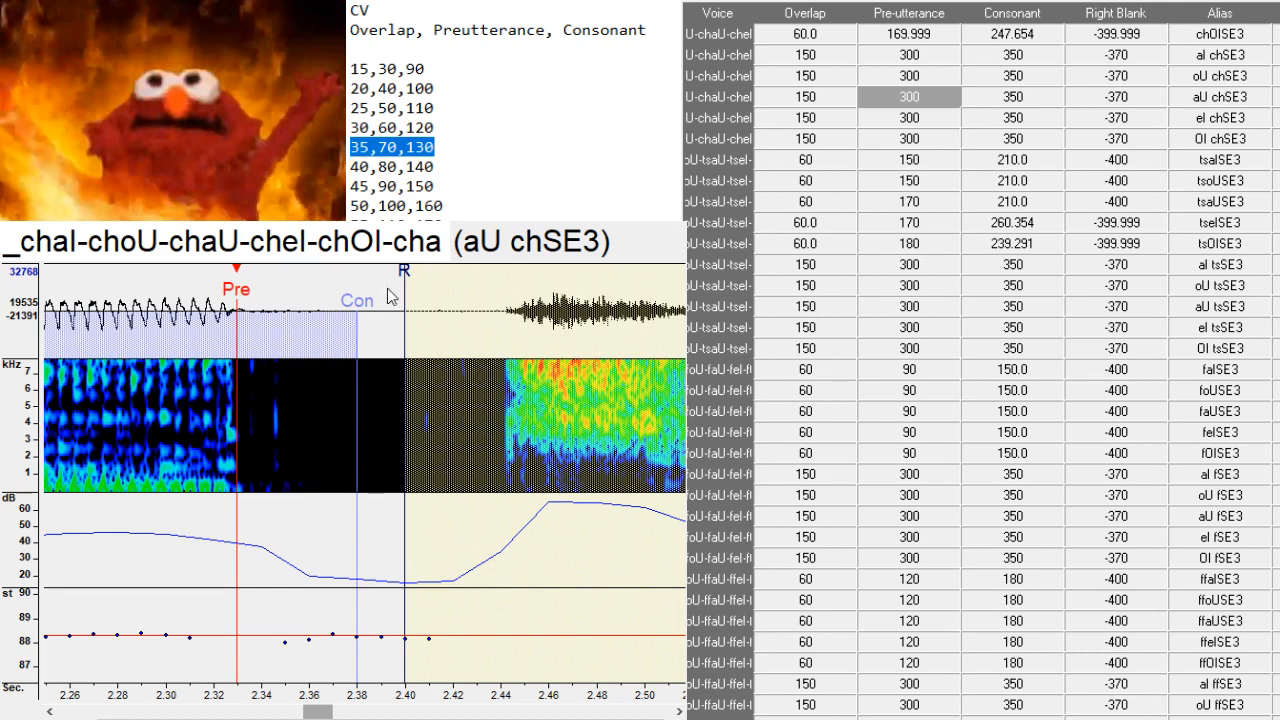
key("Down")
mouse_move(130, 490)
left_mouse_down()
mouse_move(124, 471)
mouse_move(130, 484)
left_mouse_up()
key("Down")
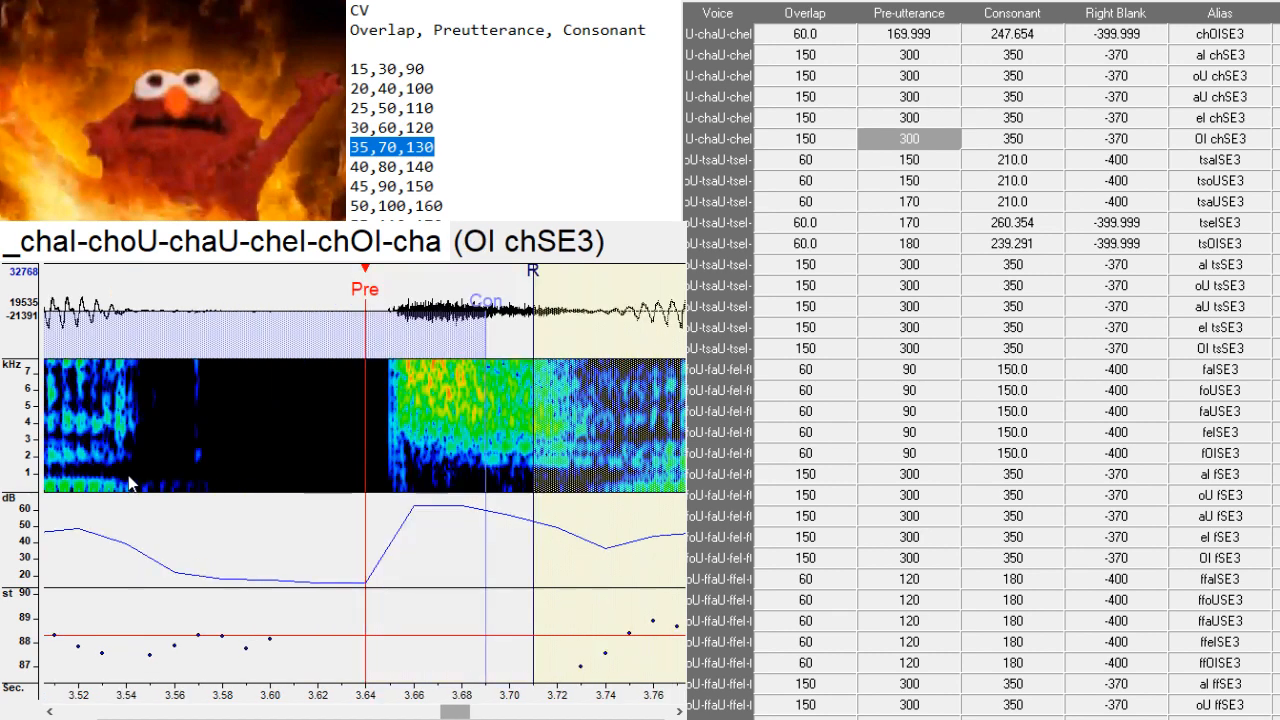
left_click(126, 471)
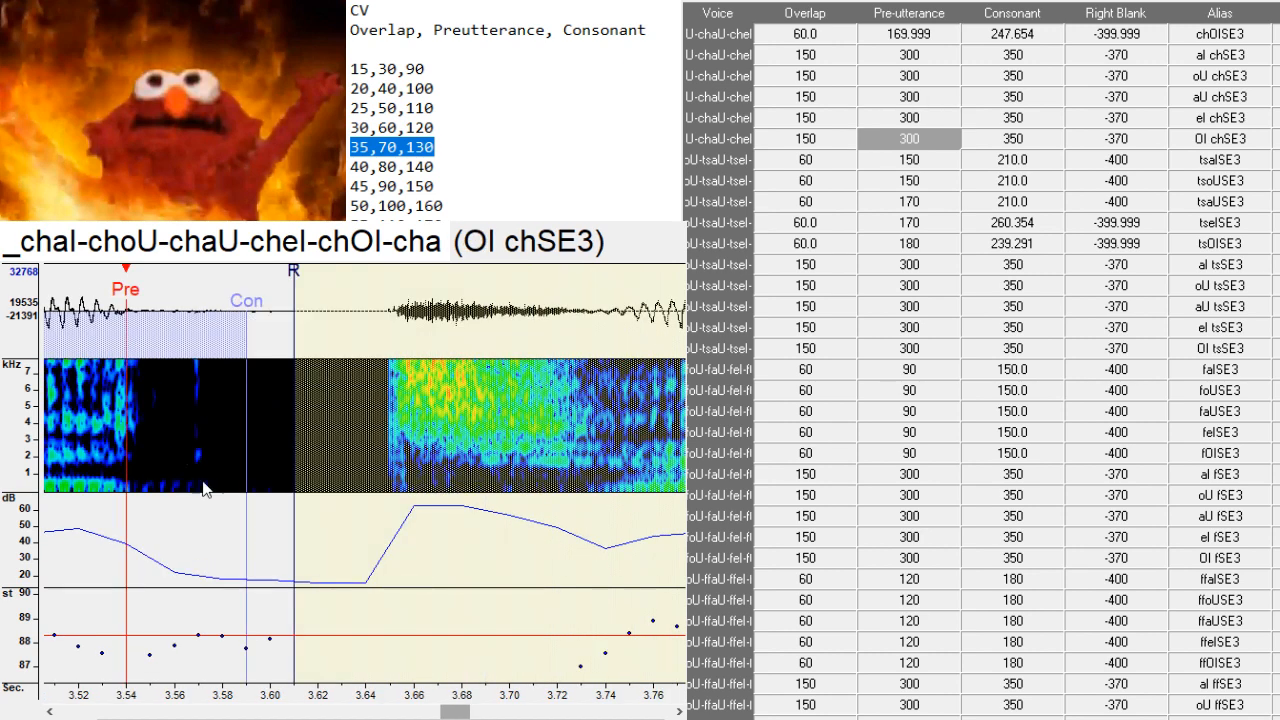
- Shift the markers of tsaISE3 so Ovl sits just before the ts noise, about 0.66 s, and set its pre-utterance to 180
key("Down")
left_click_drag(333, 508, 271, 492)
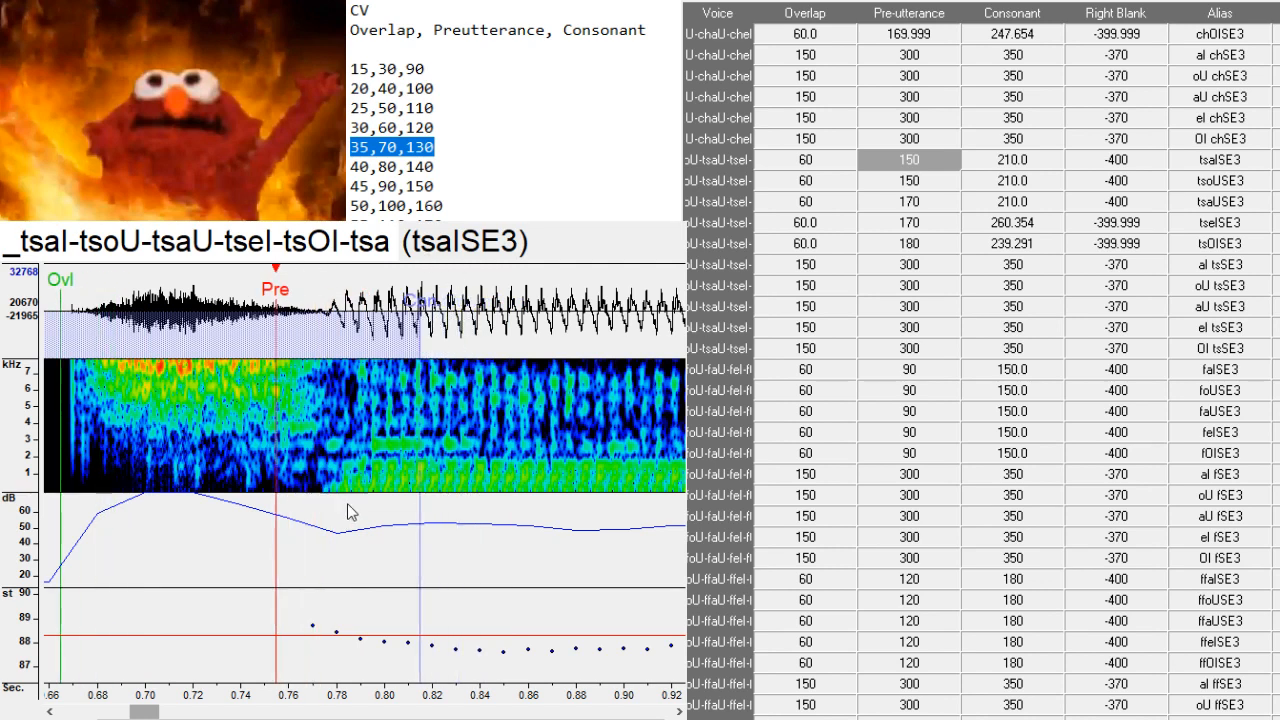
left_click(924, 156)
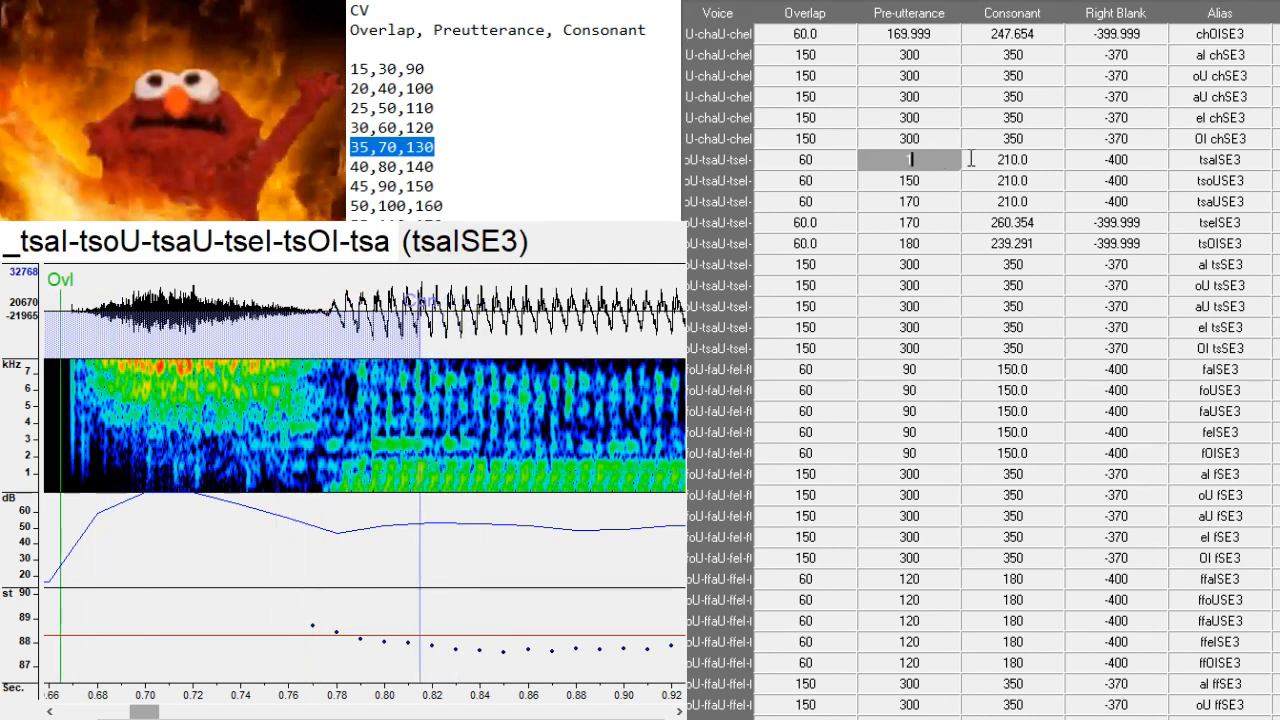
key("BackSpace")
key("BackSpace")
key("BackSpace")
type("180")
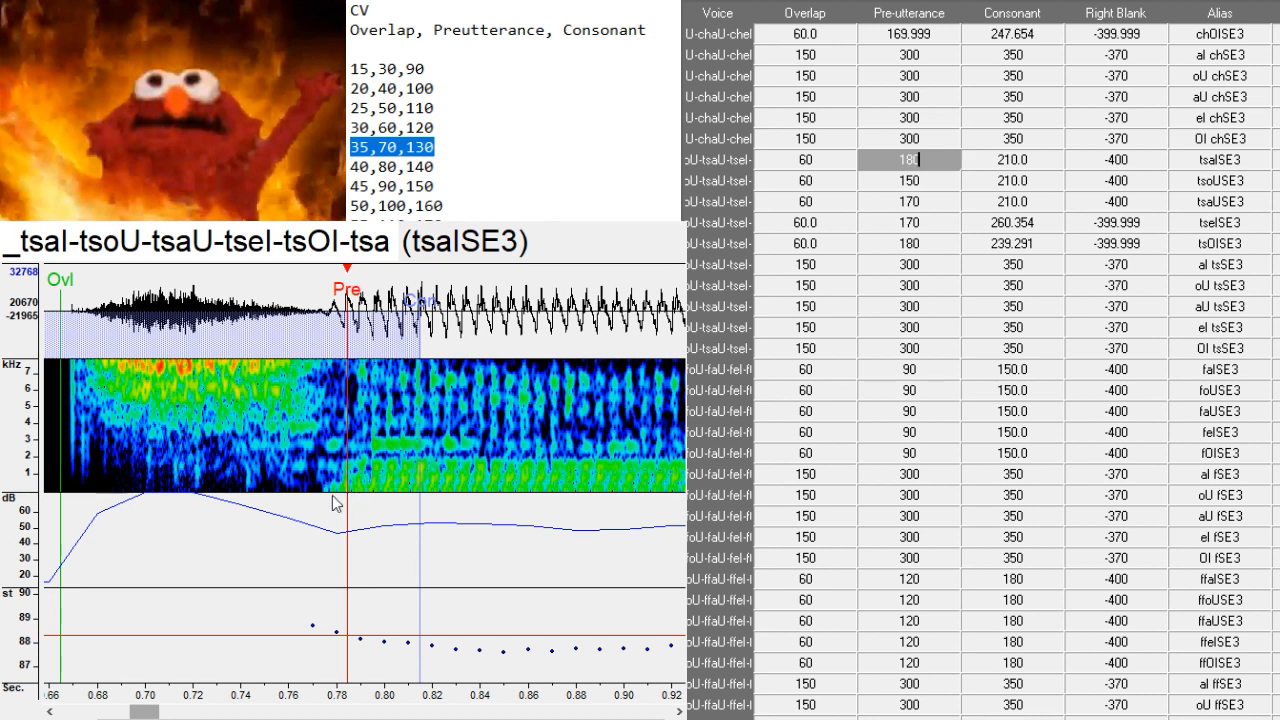
- Extend the consonant of tsaISE3 to about 258 and shift its markers so Pre sits at the vowel onset, about 0.78 s
left_click_drag(332, 495, 329, 487)
mouse_move(390, 440)
left_mouse_down()
mouse_move(402, 460)
mouse_move(518, 472)
left_mouse_up()
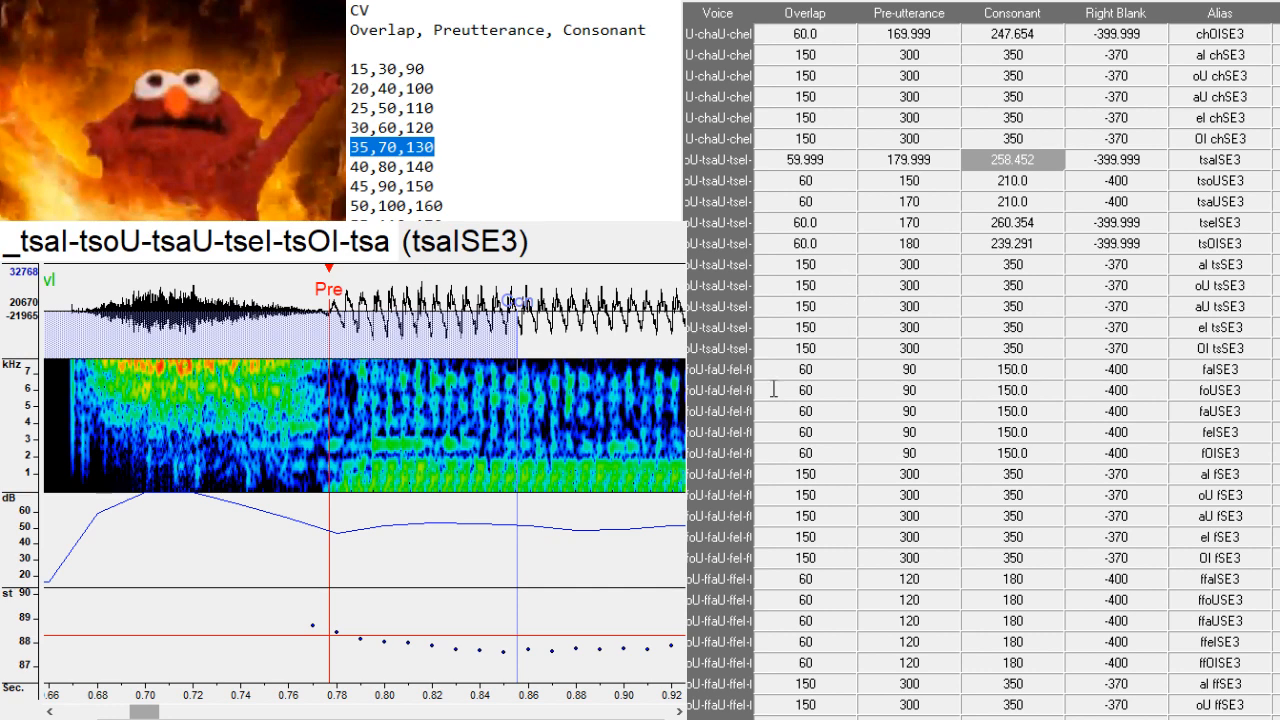
left_click_drag(349, 490, 342, 487)
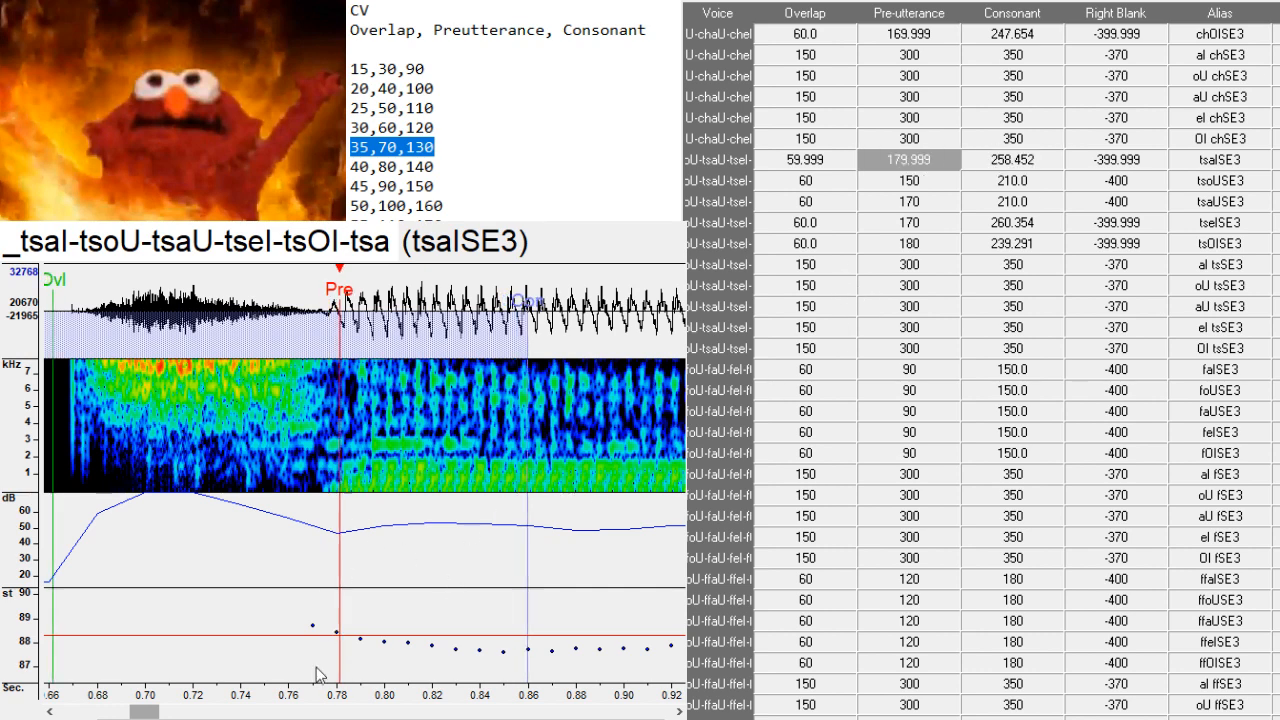
left_click_drag(144, 716, 165, 716)
- Set the pre-utterance of tsoUSE3 to 180 and its consonant to about 257, with Pre at the vowel onset, about 1.40 s
key("Down")
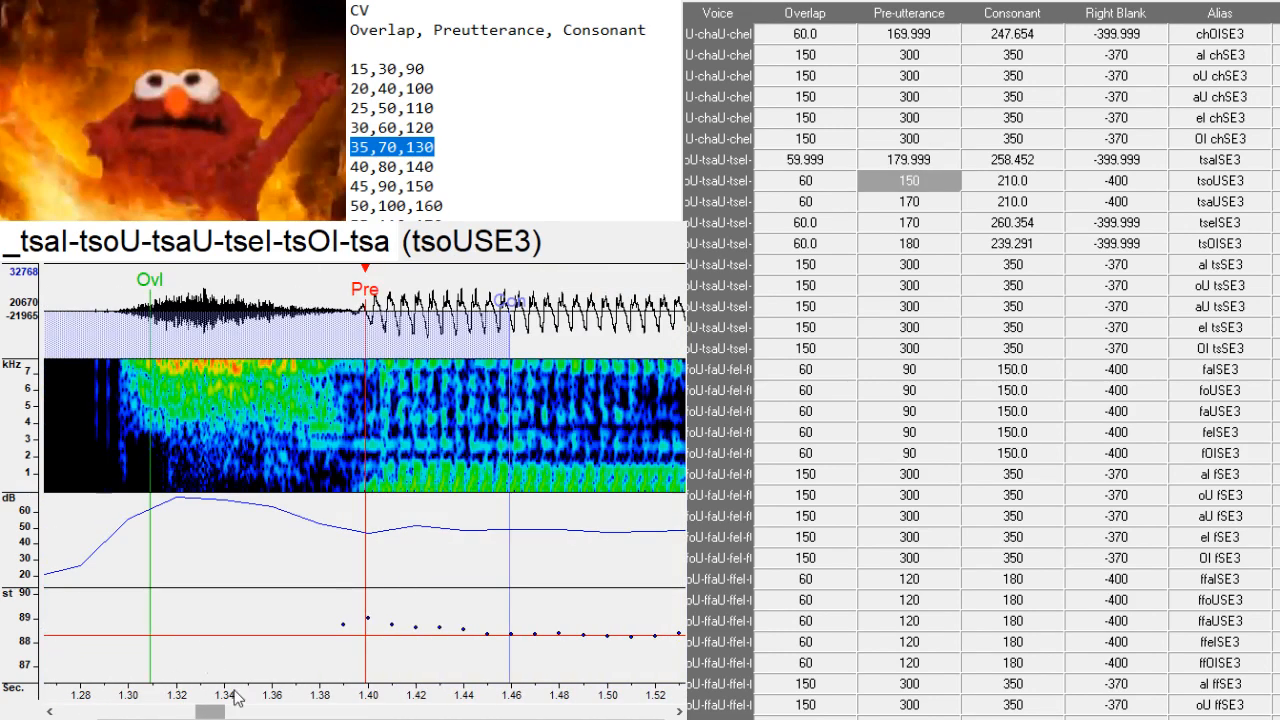
scroll(338, 645, "up", 2)
mouse_move(510, 505)
left_mouse_down()
mouse_move(475, 506)
mouse_move(488, 512)
left_mouse_up()
left_click(940, 163)
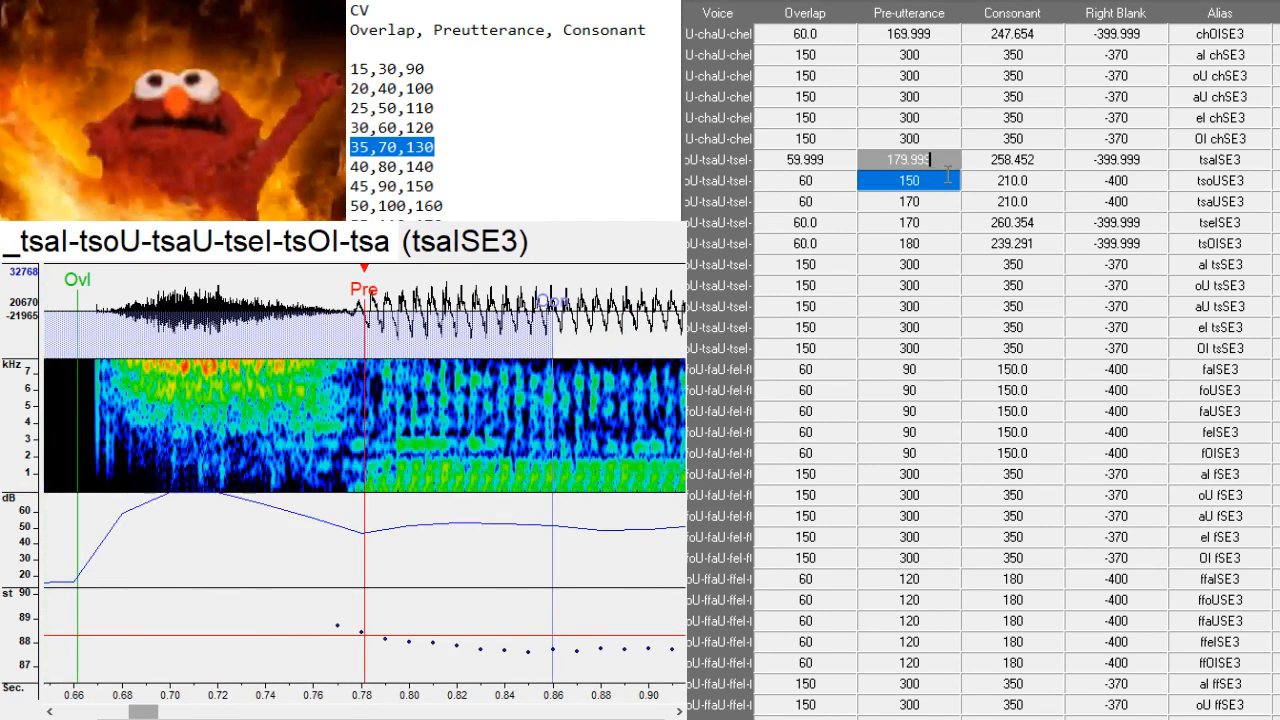
left_click(945, 178)
type("180")
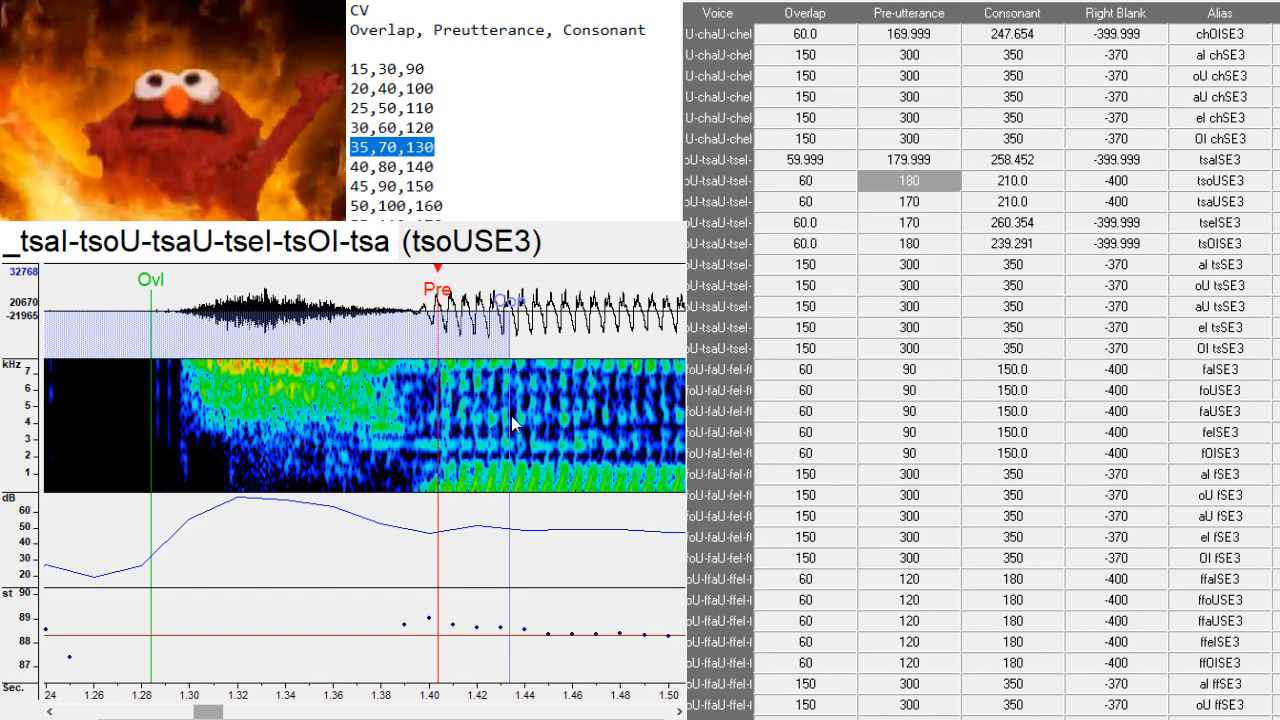
mouse_move(510, 416)
left_mouse_down()
mouse_move(570, 405)
mouse_move(617, 553)
left_mouse_up()
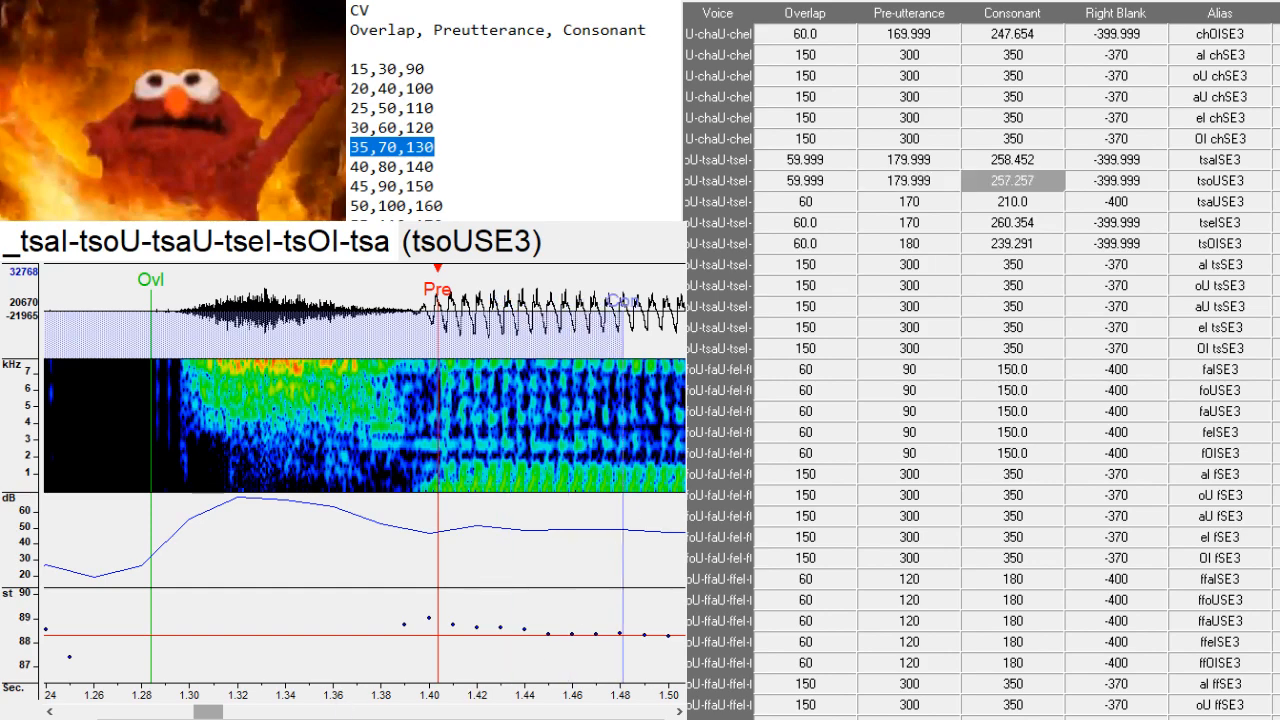
left_click_drag(217, 716, 238, 716)
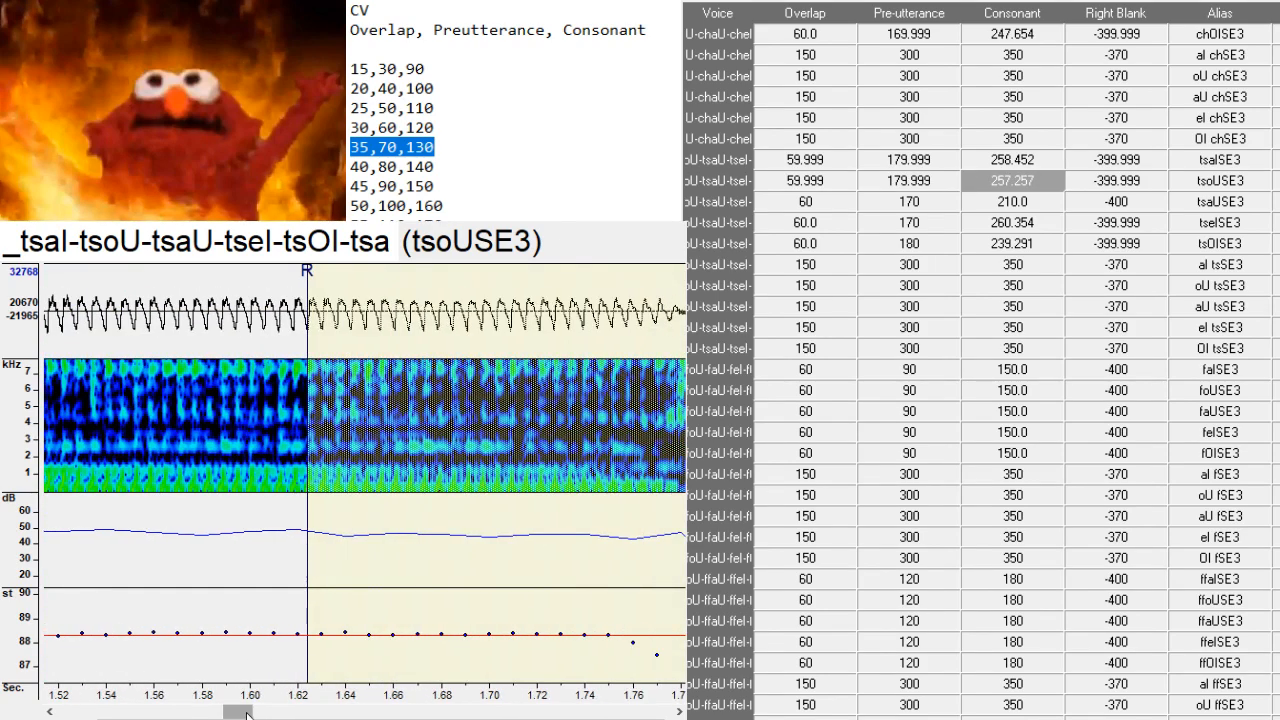
- Shift the markers of tsaUSE3 so Ovl sits at the start of the ts noise, about 1.88 s, and set its pre-utterance to 190
key("Down")
scroll(450, 620, "up", 3)
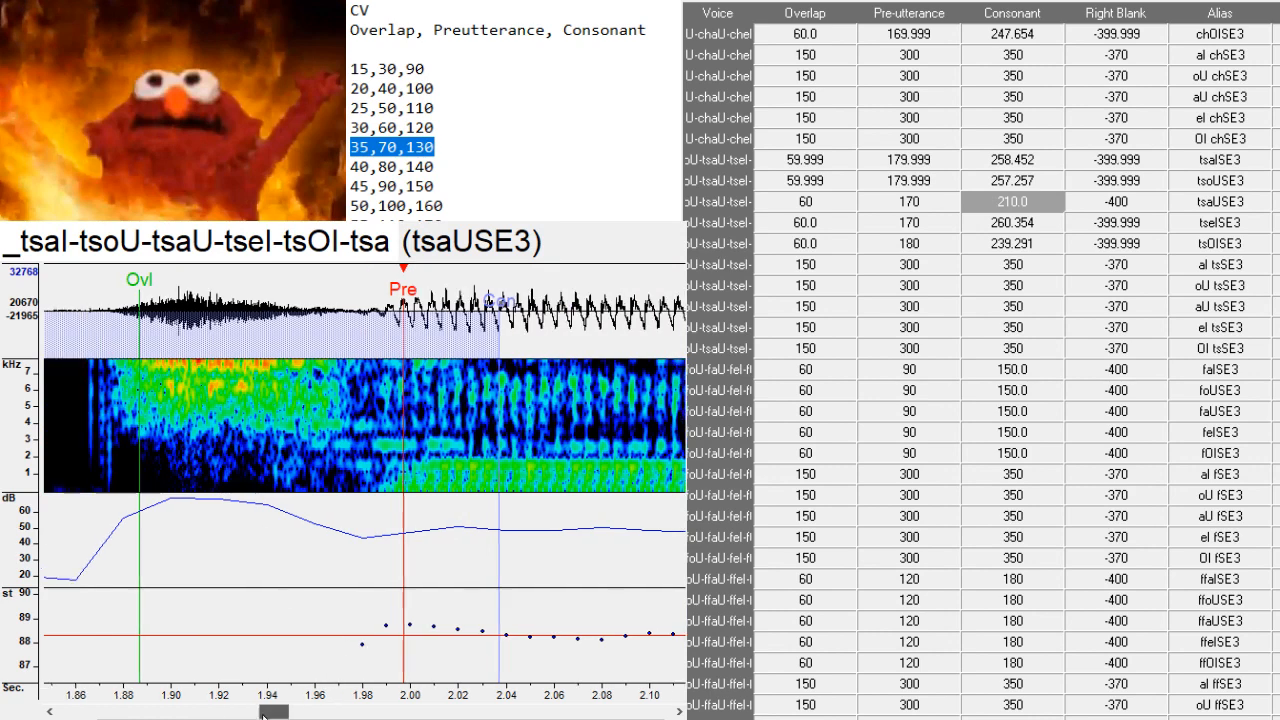
left_click_drag(613, 526, 587, 514)
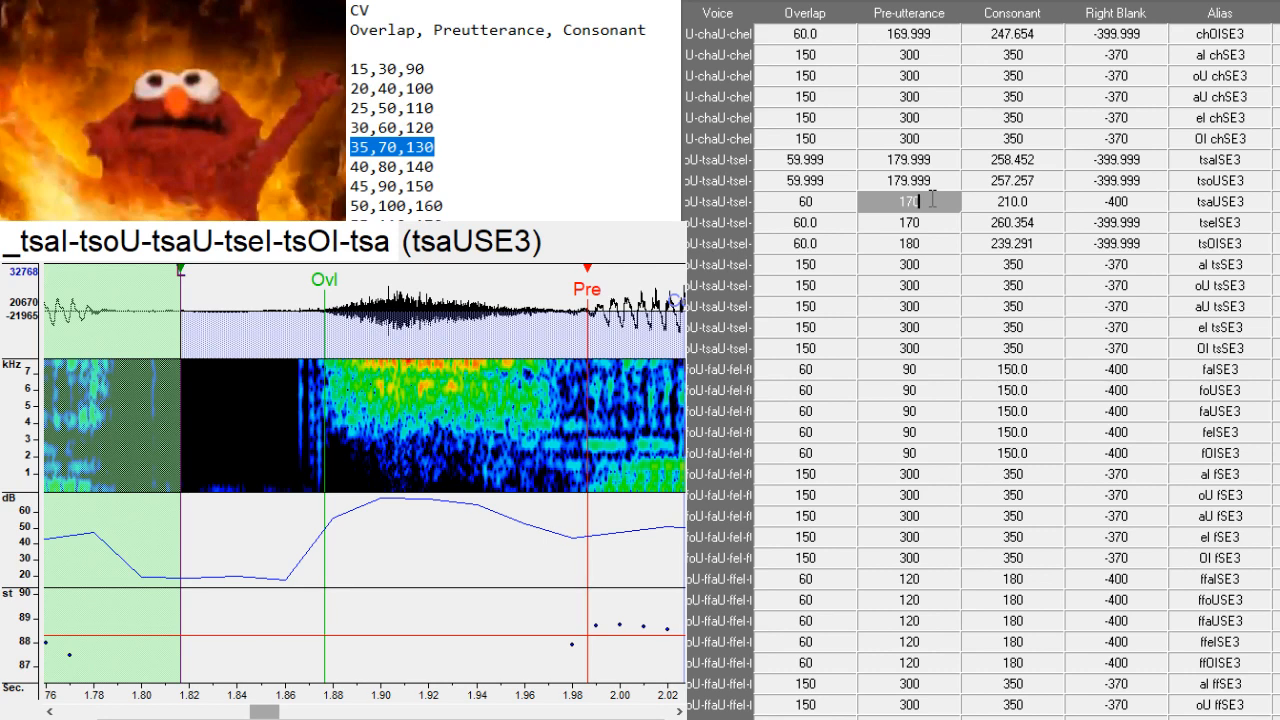
key("BackSpace")
type("90")
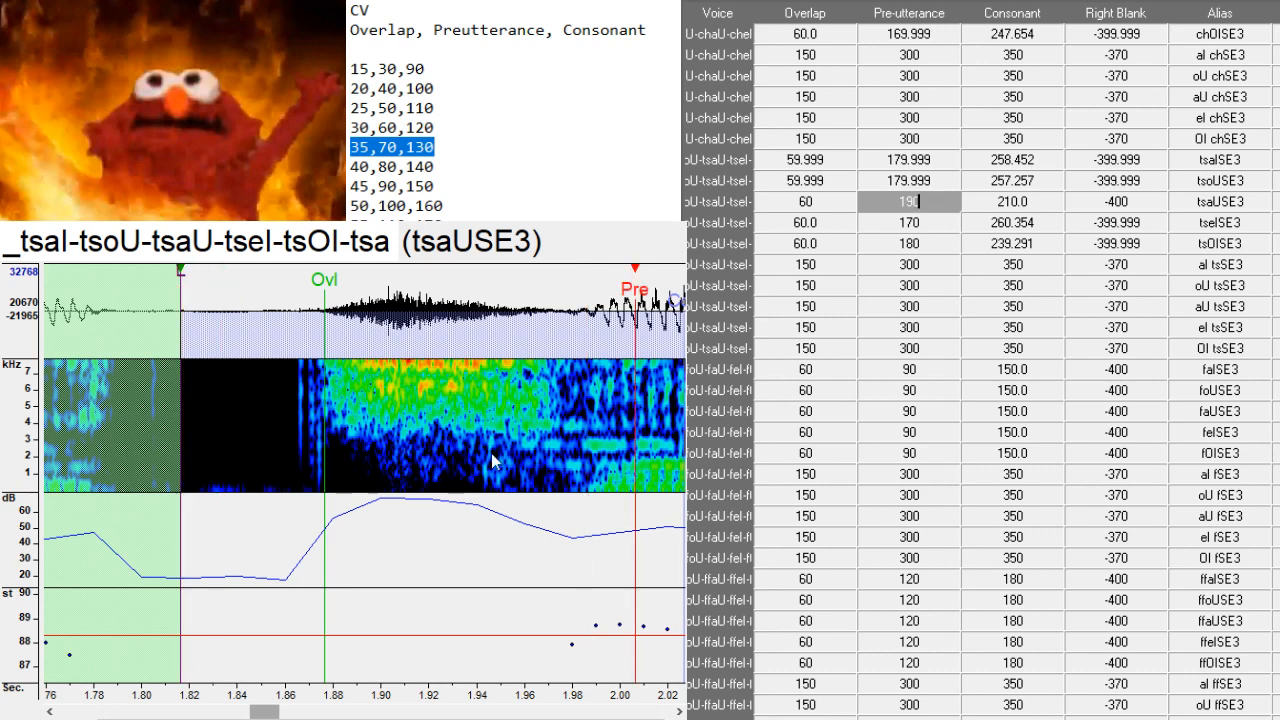
- Extend the consonant of tsaUSE3 to about 271 and keep Pre at the vowel onset, about 1.99 s
key("Return")
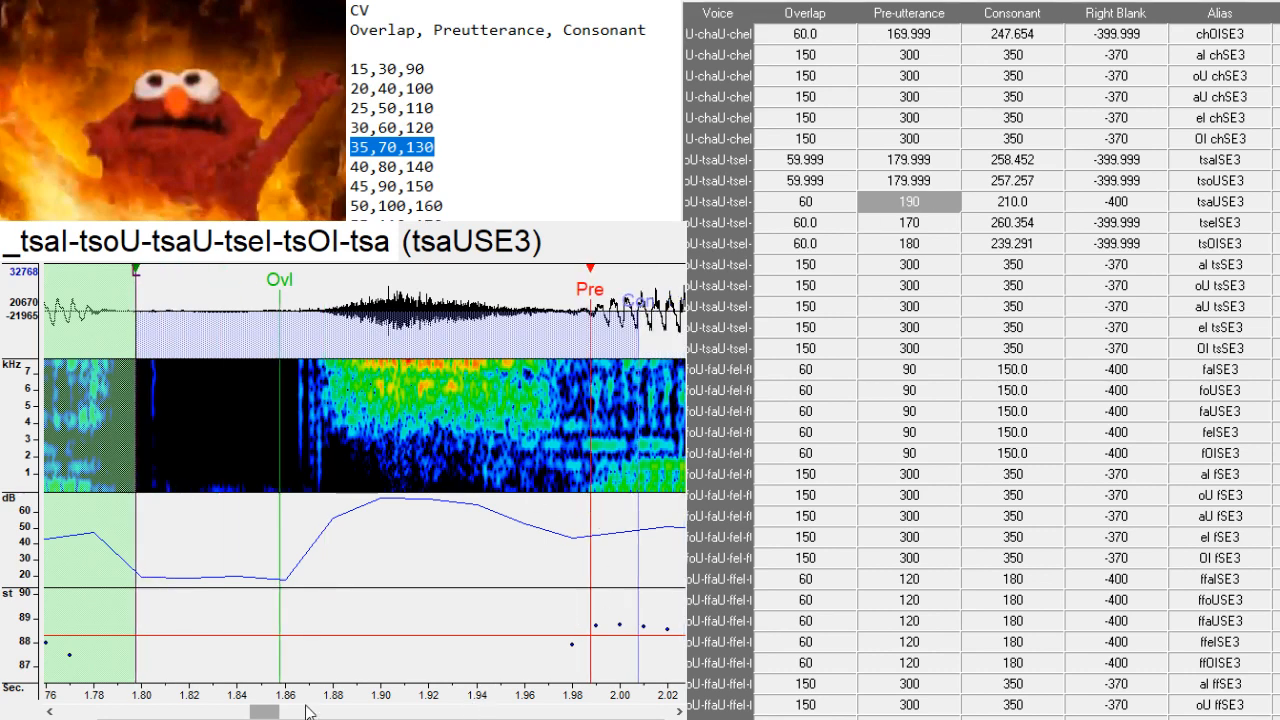
left_click_drag(268, 711, 280, 711)
mouse_move(340, 480)
left_mouse_down()
mouse_move(391, 480)
mouse_move(338, 497)
left_mouse_up()
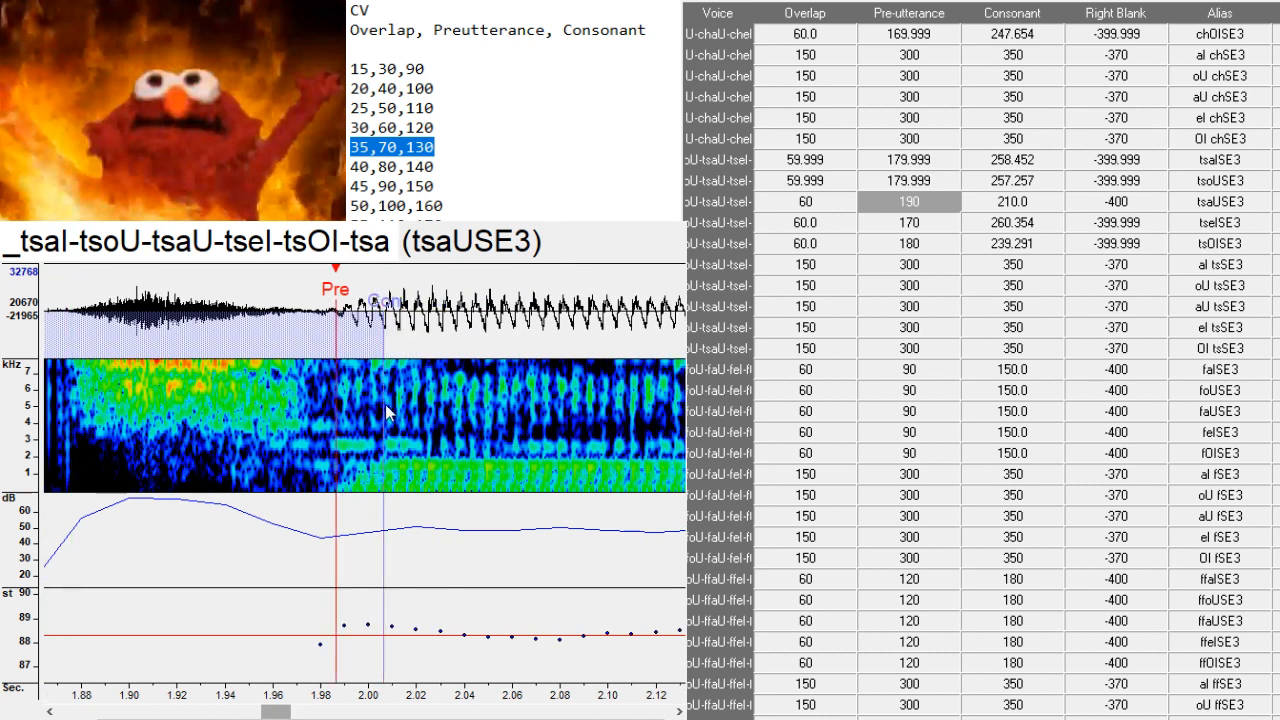
left_click_drag(383, 402, 529, 481)
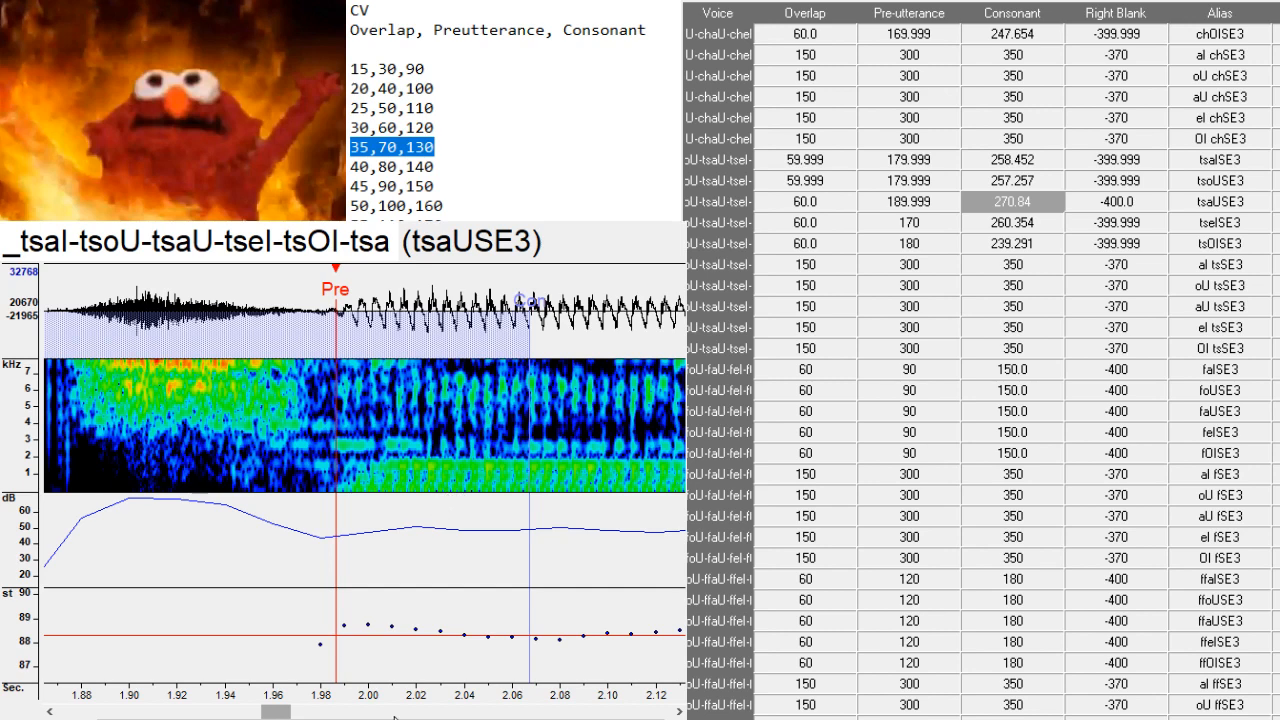
left_click_drag(280, 711, 328, 711)
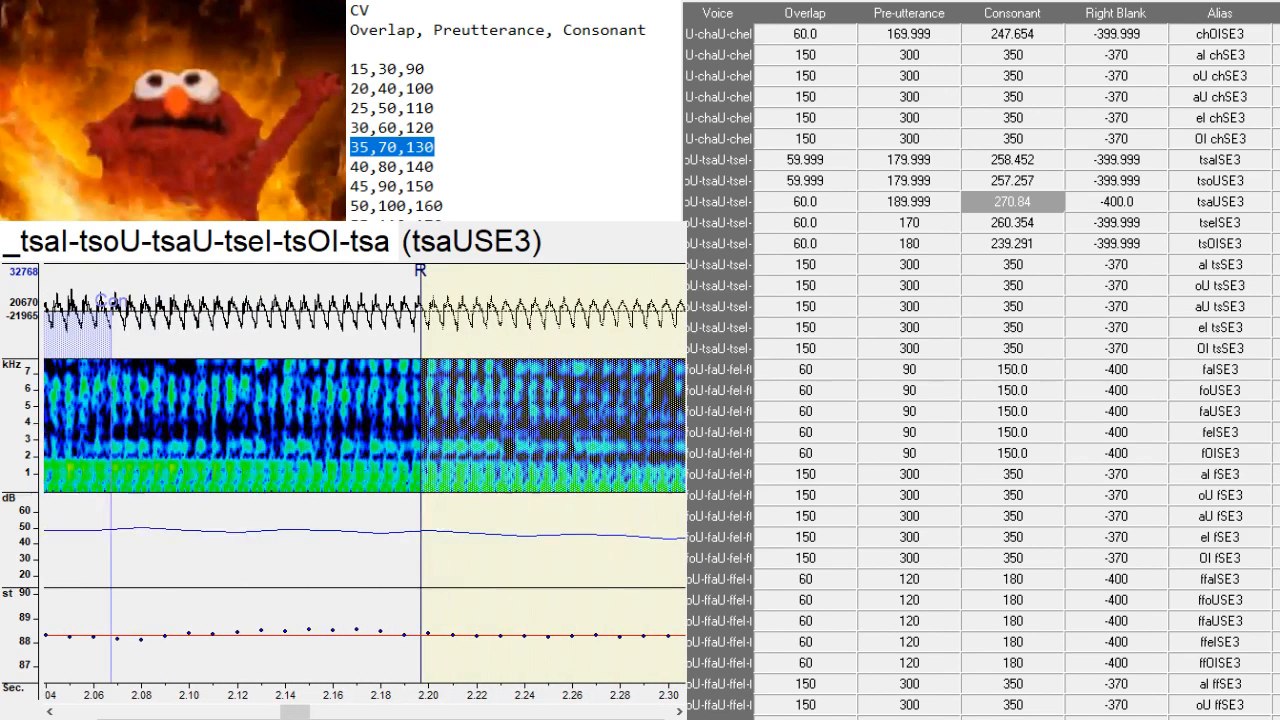
- Shift the markers of tseISE3 and tsOISE3 so Pre sits at each vowel onset, about 2.61 s and 3.20 s
key("Down")
key("Left")
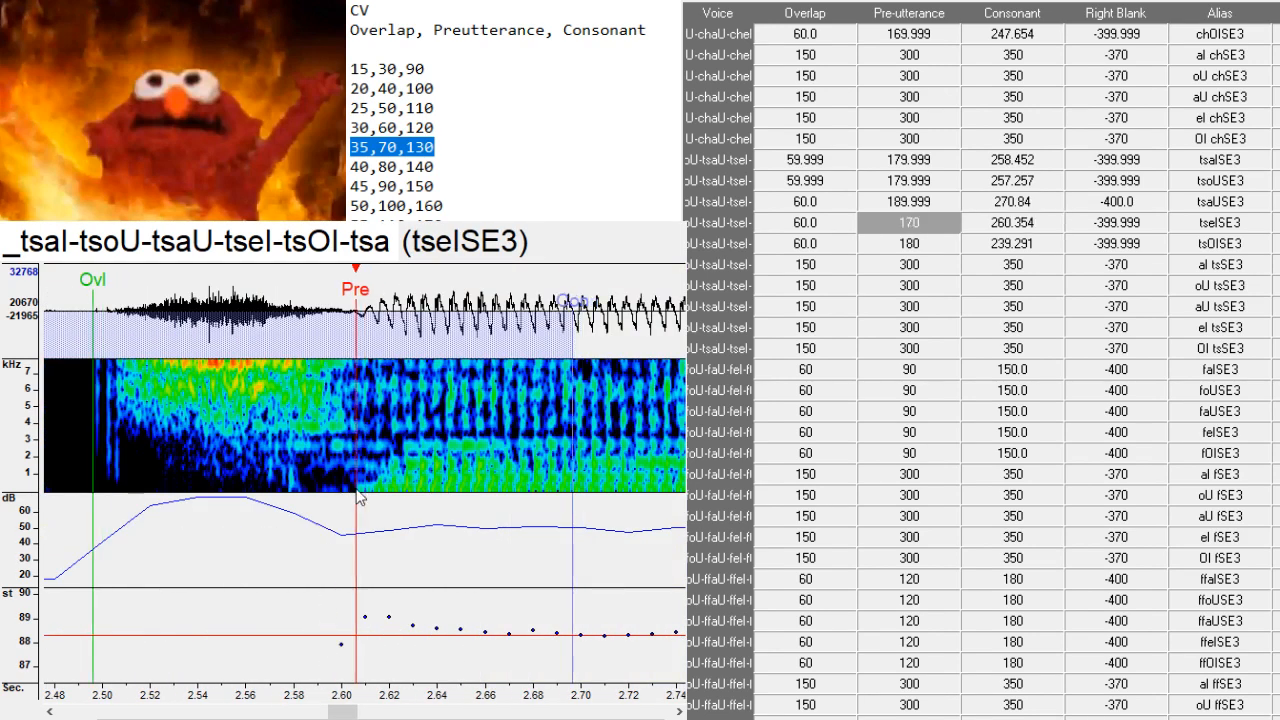
left_click_drag(355, 716, 375, 718)
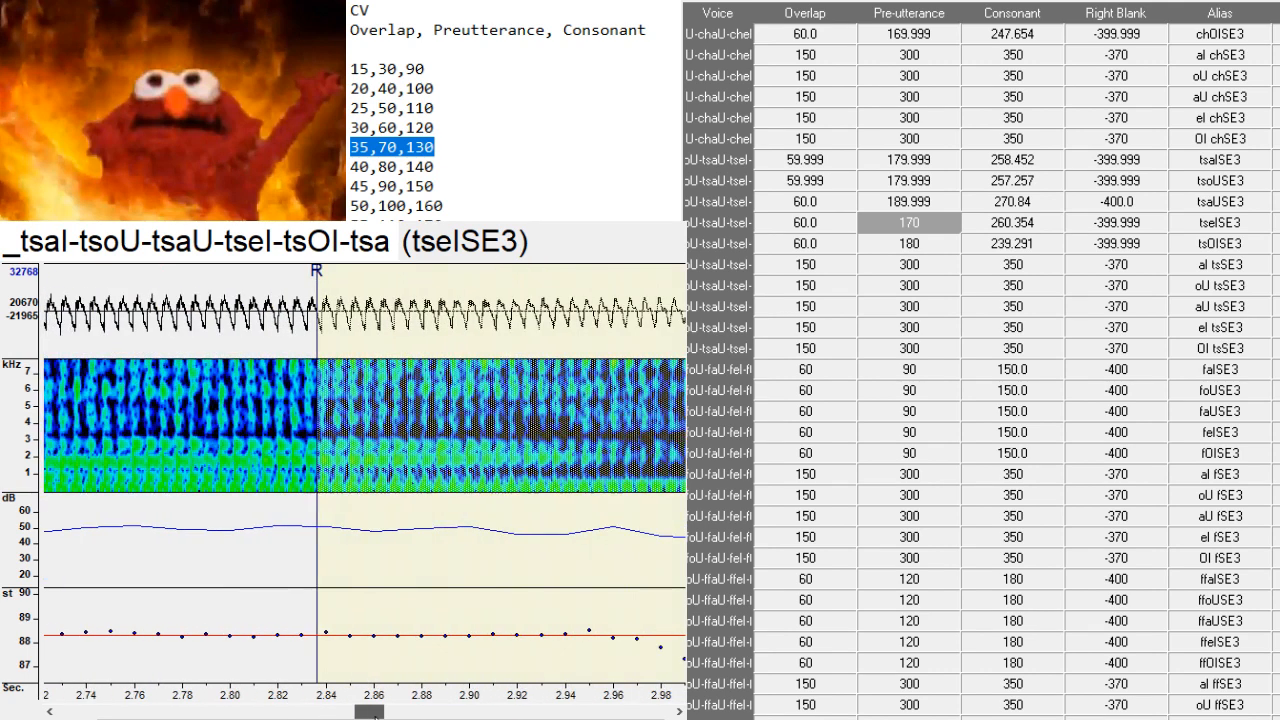
key("Down")
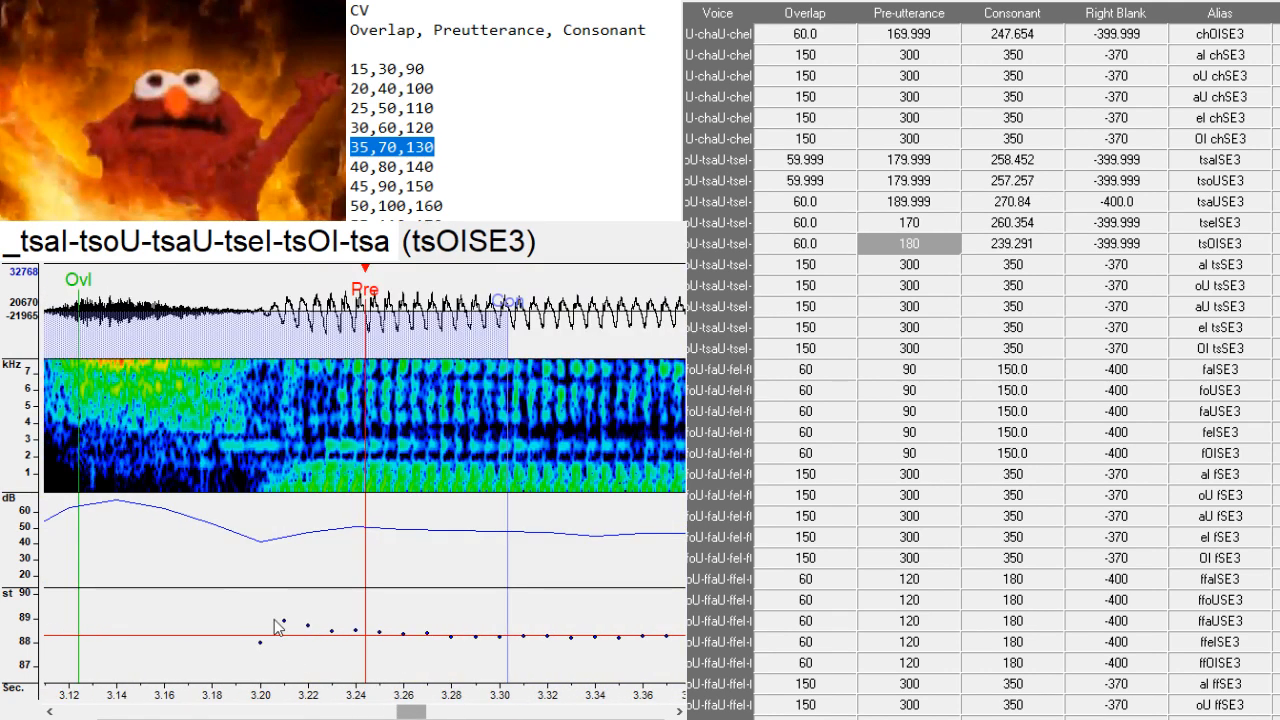
left_click(262, 460)
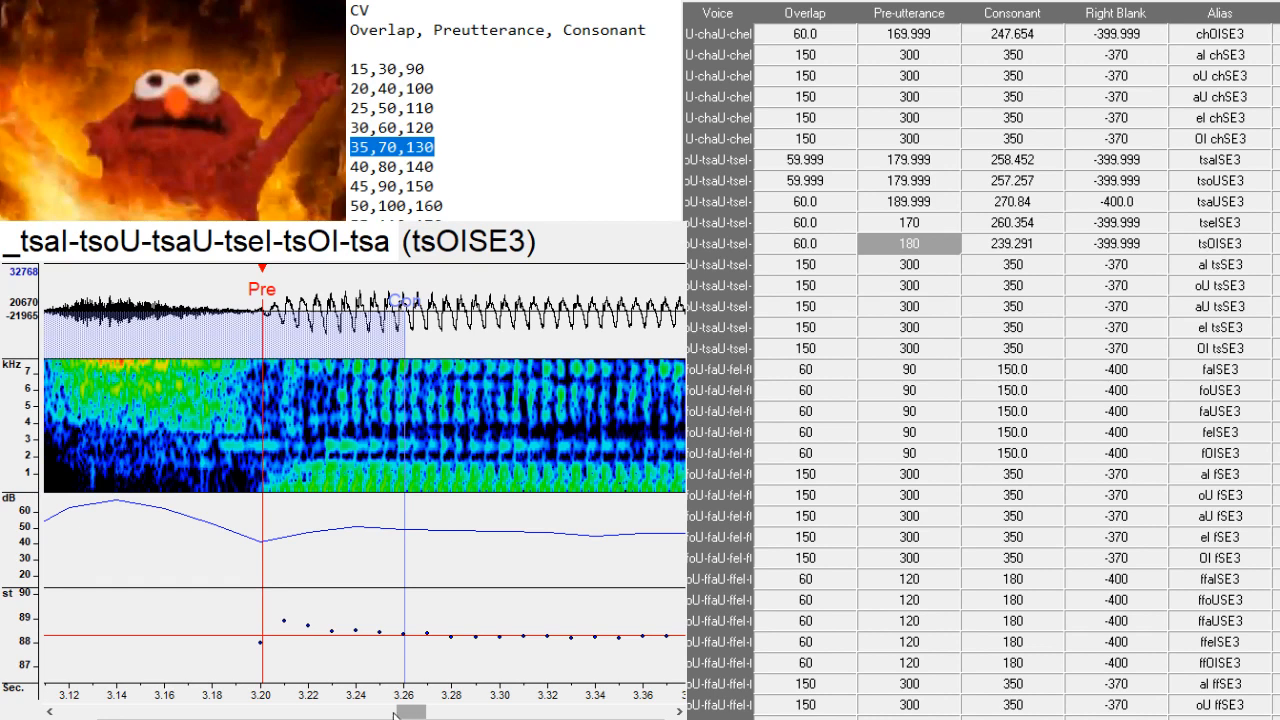
mouse_move(397, 716)
left_mouse_down()
mouse_move(386, 716)
mouse_move(418, 714)
left_mouse_up()
- Shift the markers of the five vowel-to-ts aliases so Pre sits where each vowel ends: aI about 1.19 s, eI 3.00 s, OI 3.59 s
key("Down")
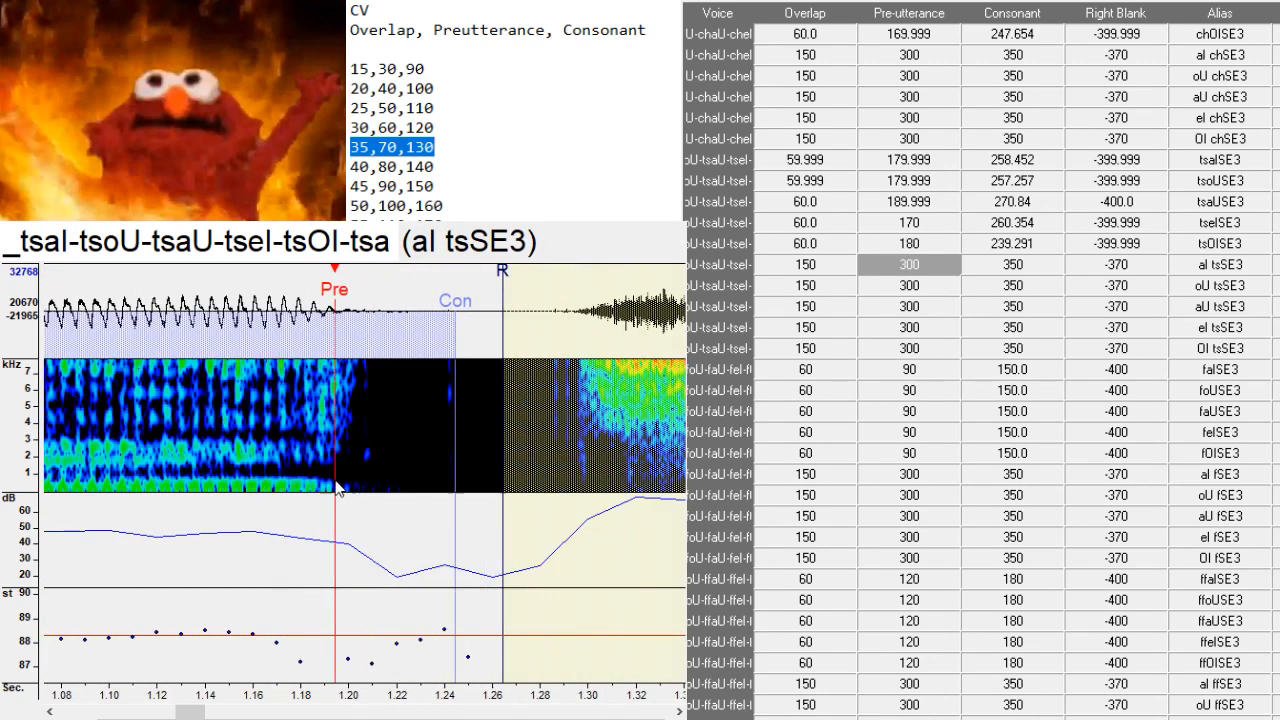
key("Down")
left_click_drag(337, 488, 283, 497)
key("Down")
key("Down")
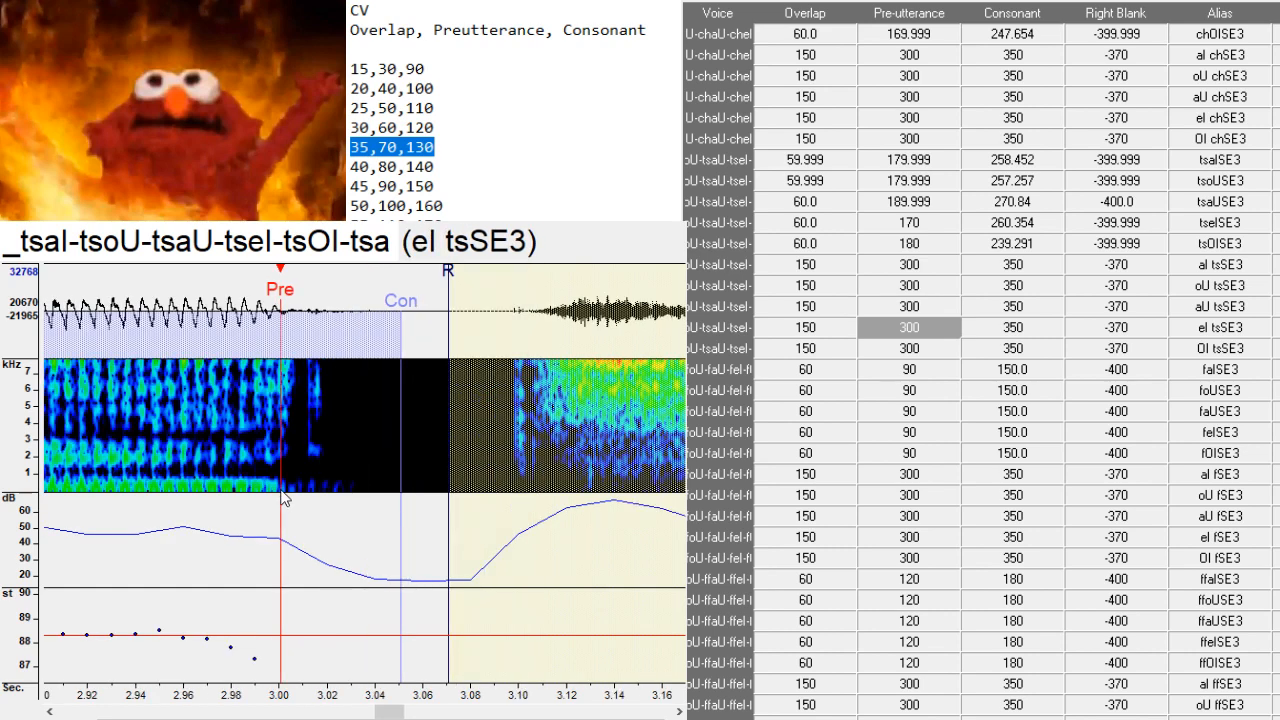
key("Down")
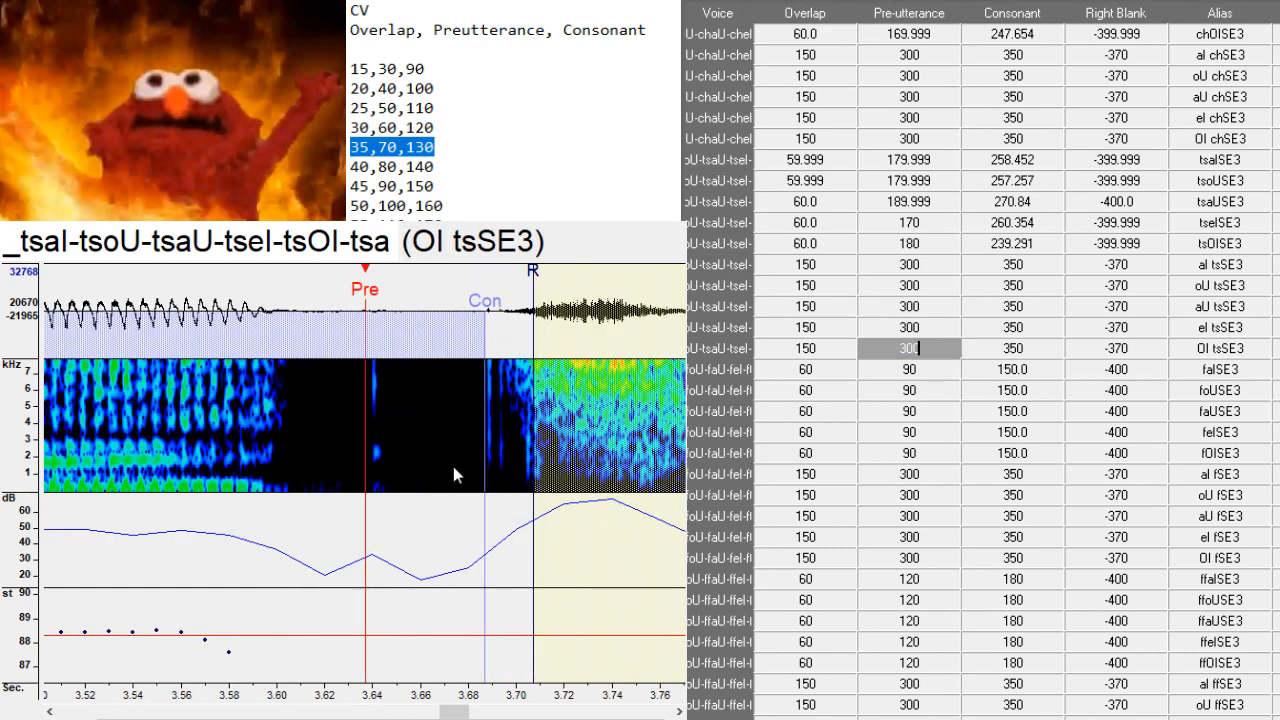
left_click(263, 486)
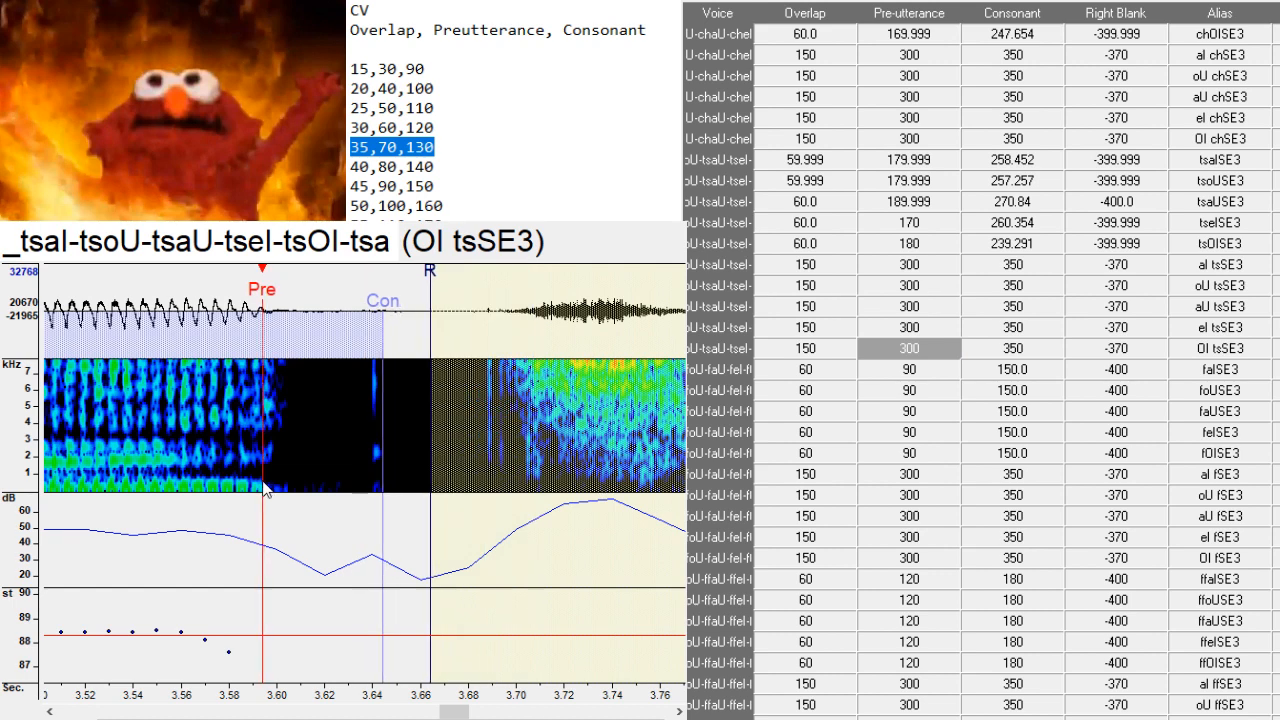
- Shift the markers of the f-plus-vowel aliases so Pre sits at each vowel onset: faISE3 about 0.77 s, foUSE3 1.36 s, faUSE3 1.91 s
key("Down")
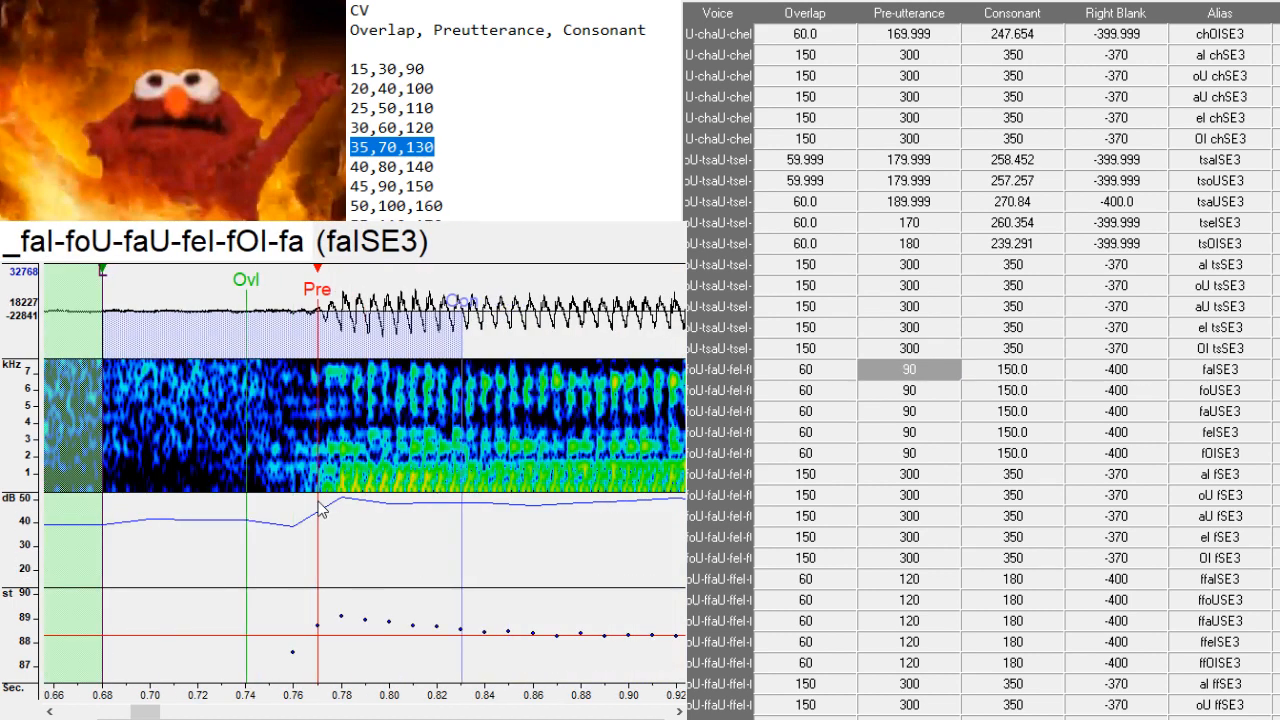
key("Down")
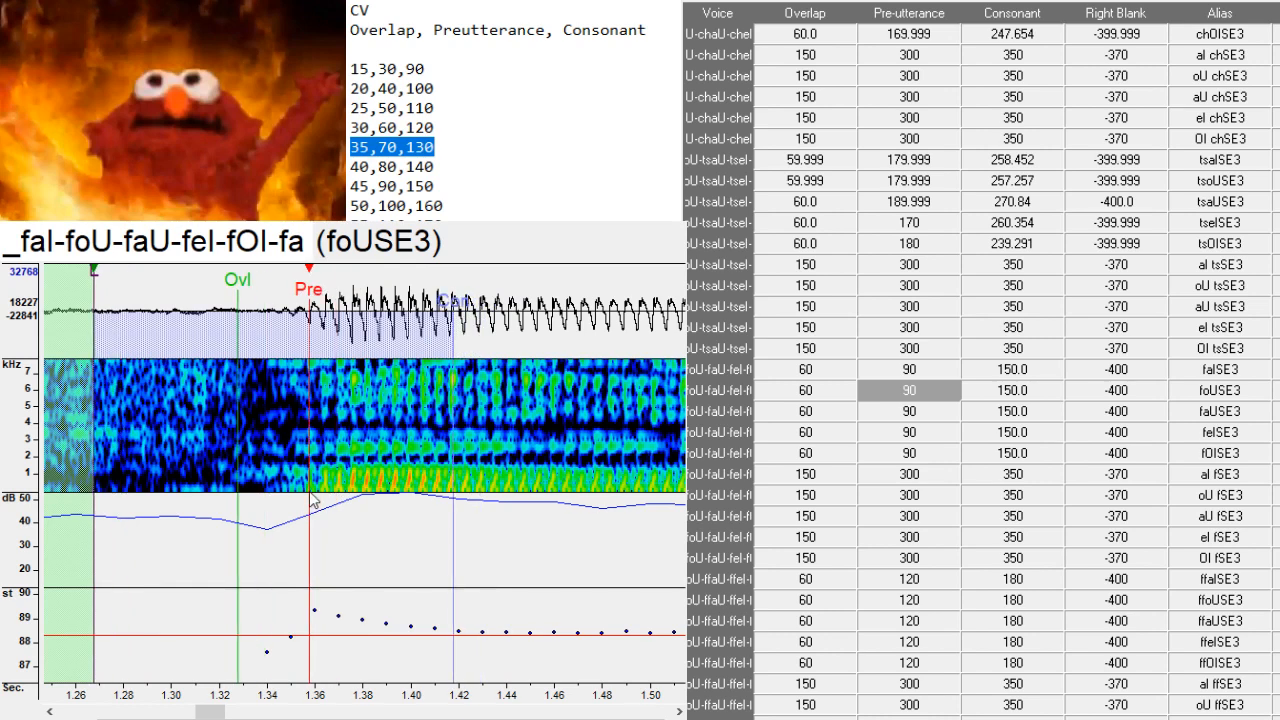
key("Down")
left_click(199, 487)
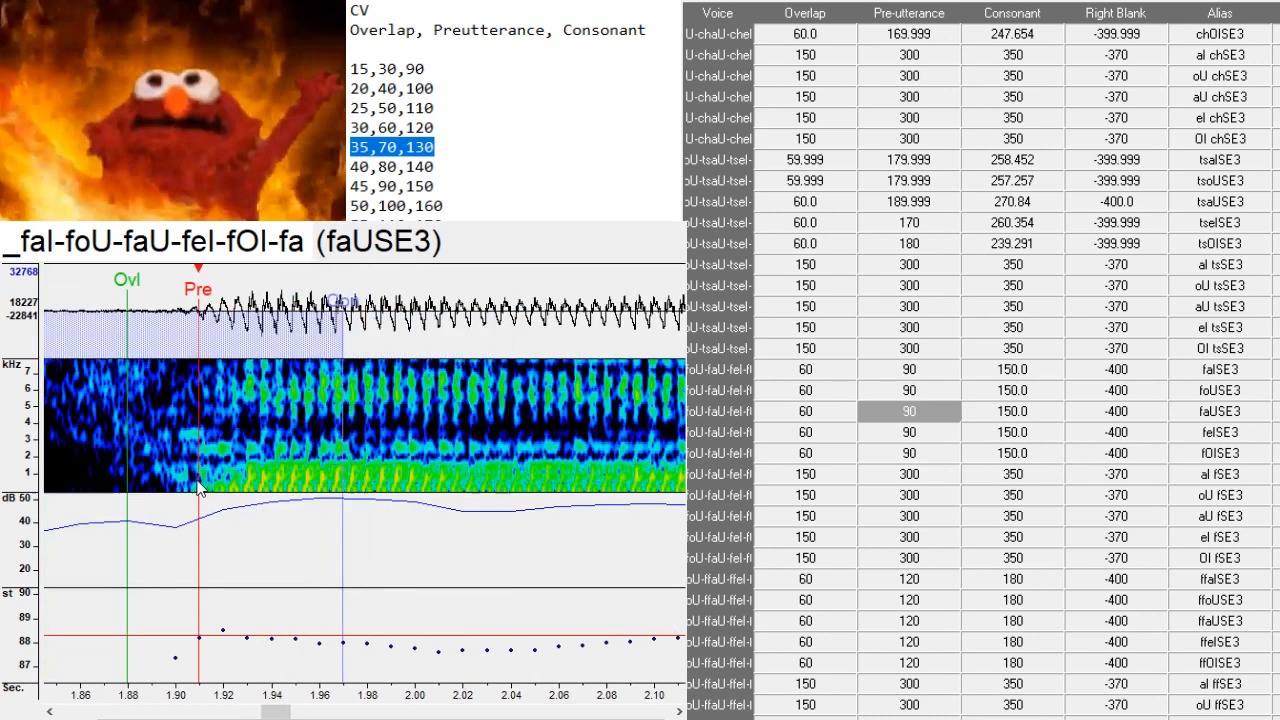
key("Down")
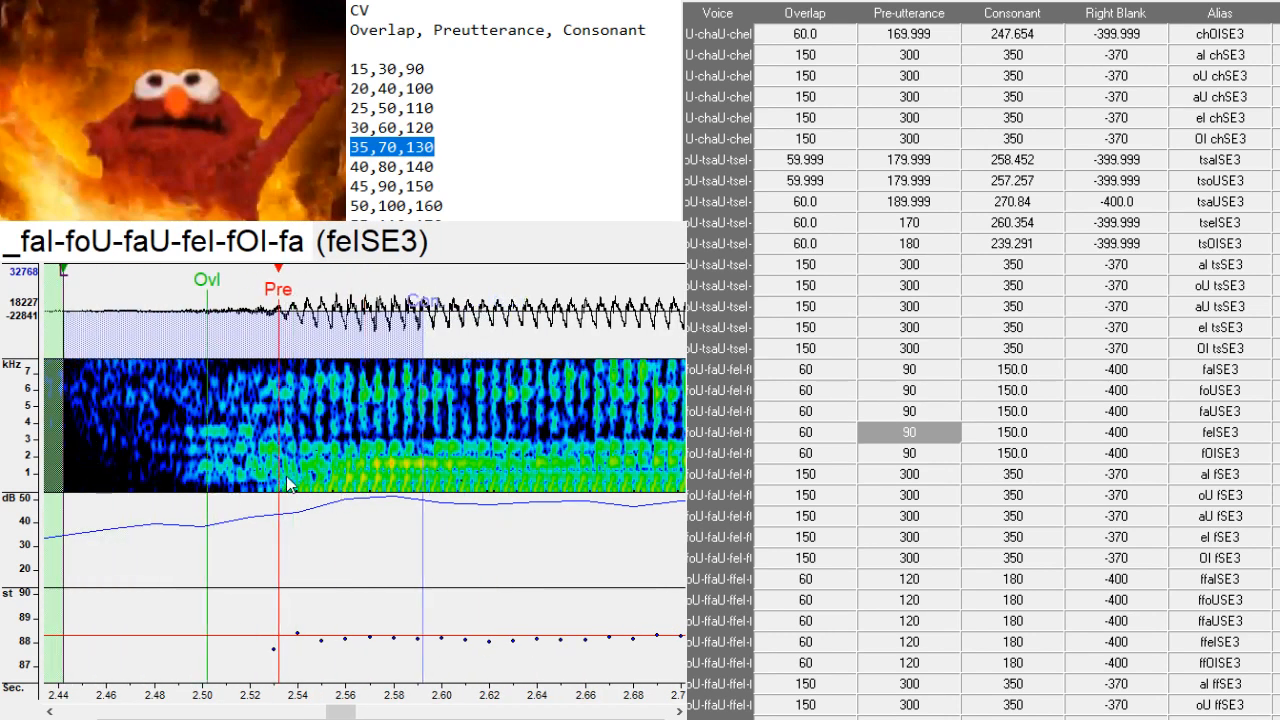
key("Down")
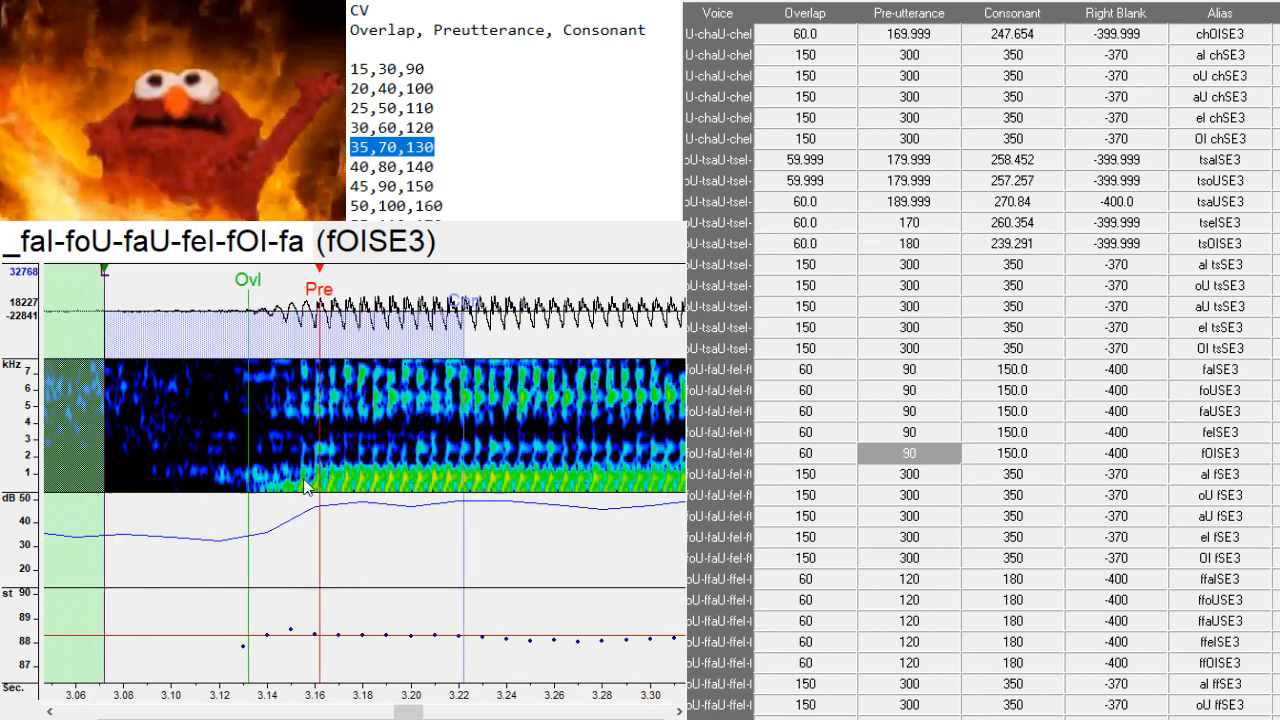
- Shift the markers of the vowel-to-f aliases so Pre sits where each vowel ends: eI fSE3 about 2.92 s, OI fSE3 3.53 s
key("Down")
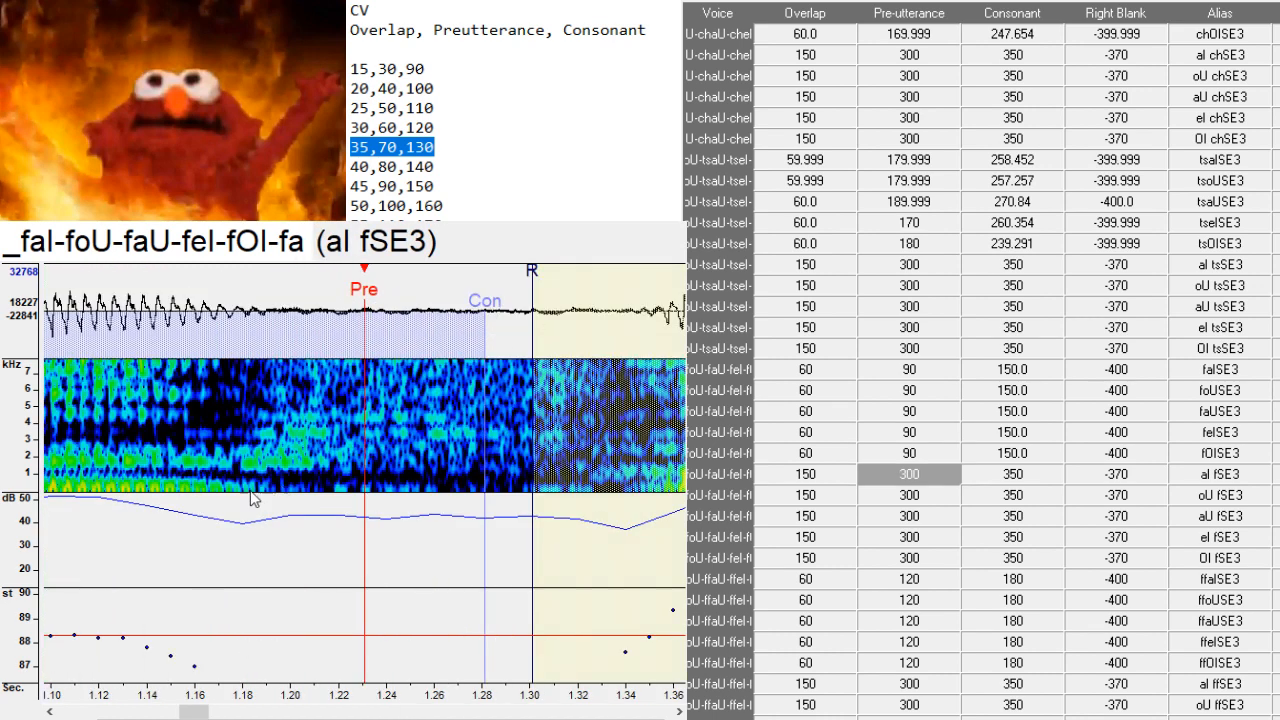
key("Down")
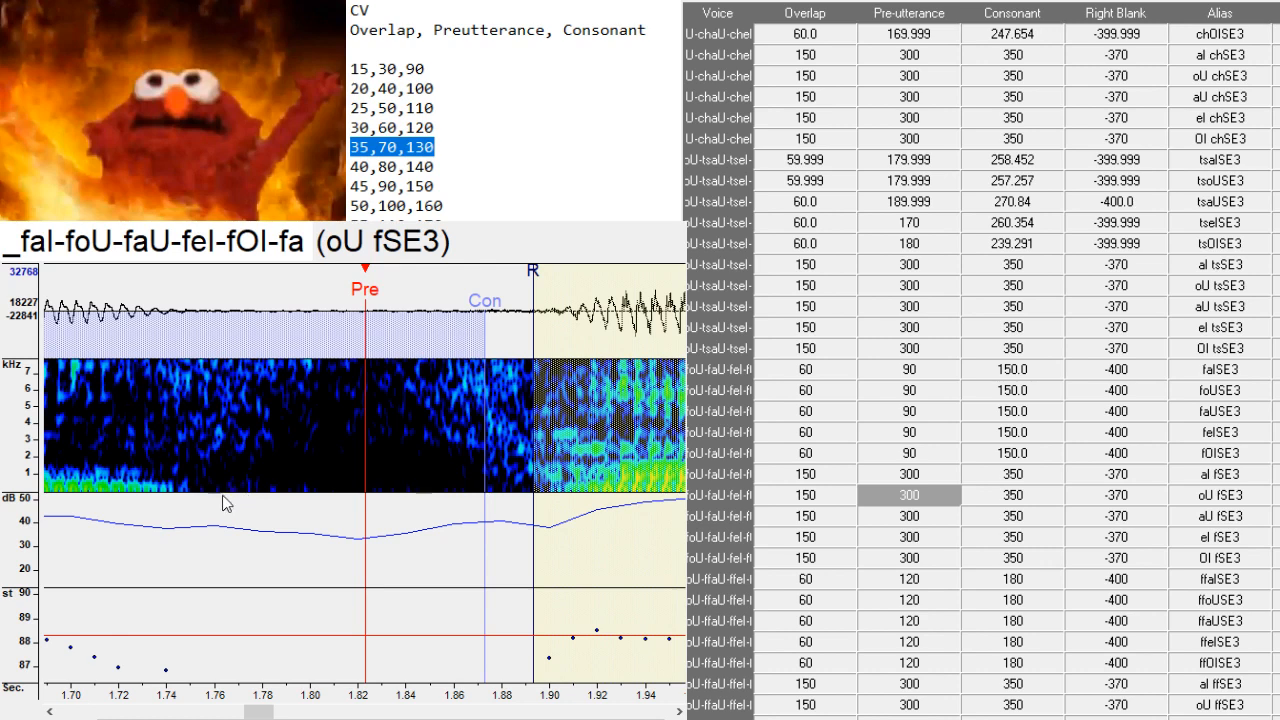
key("Down")
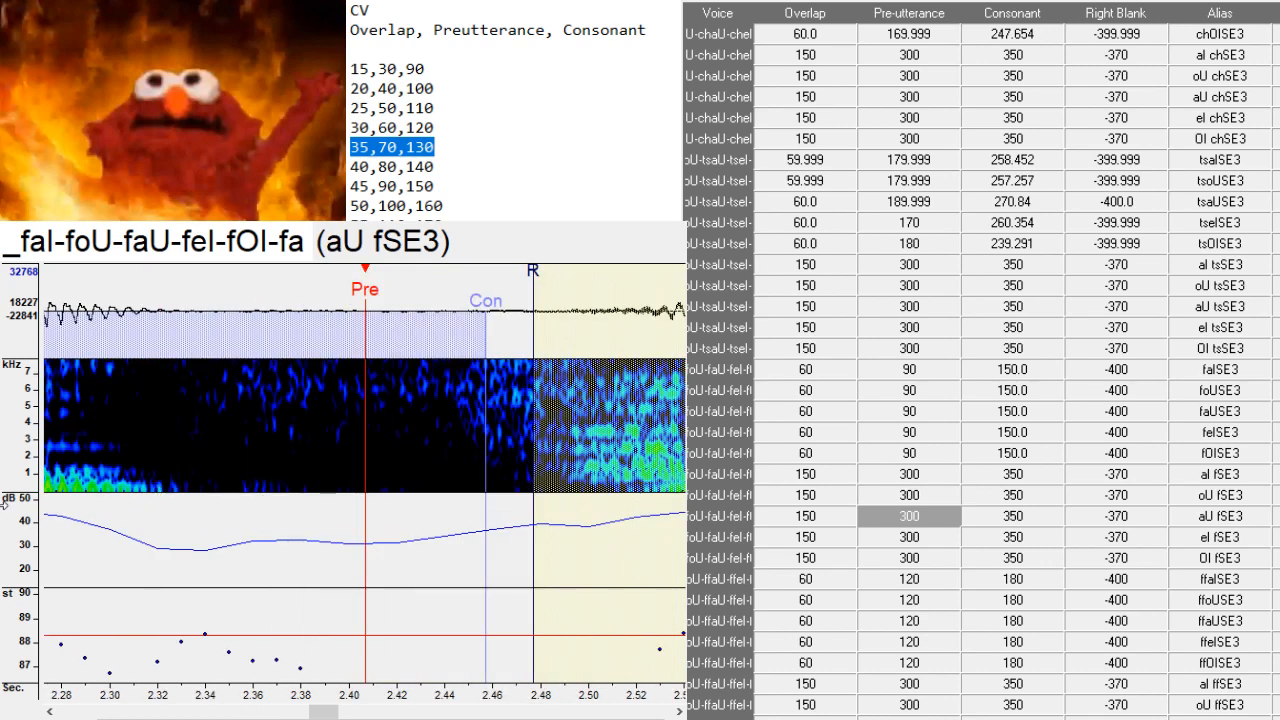
key("Down")
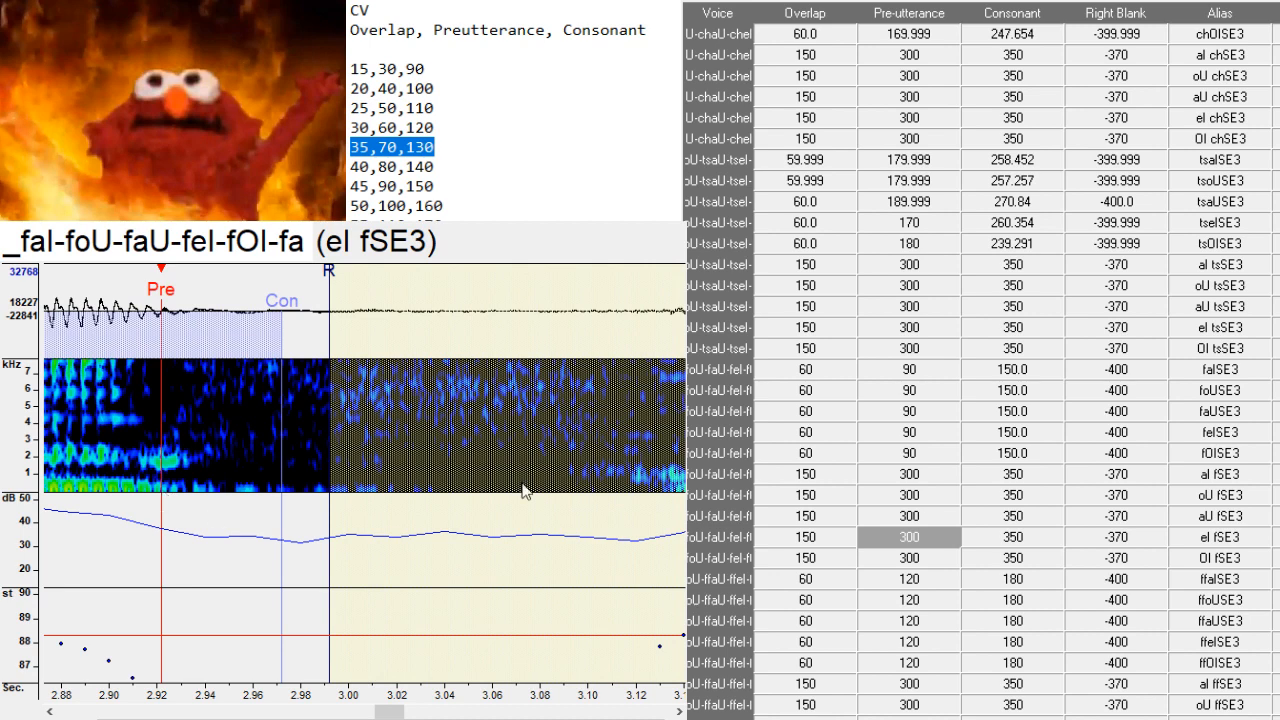
left_click(963, 566)
left_click(931, 561)
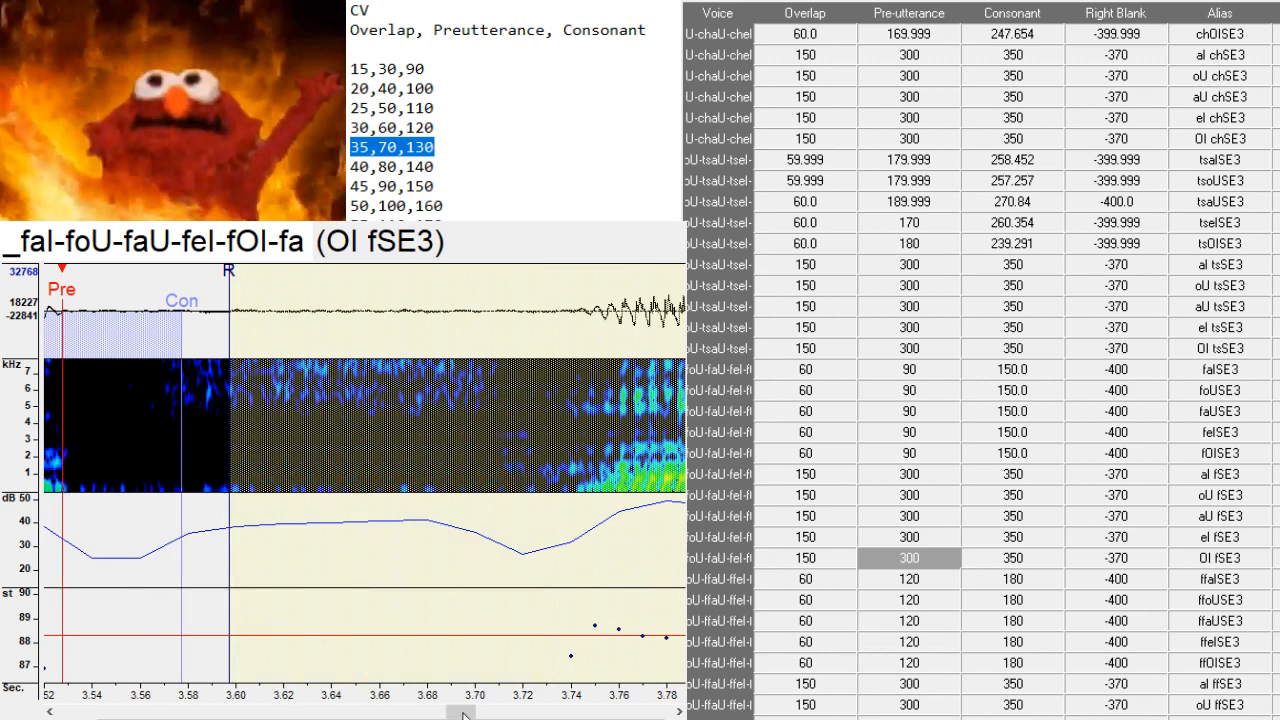
left_click_drag(463, 714, 445, 713)
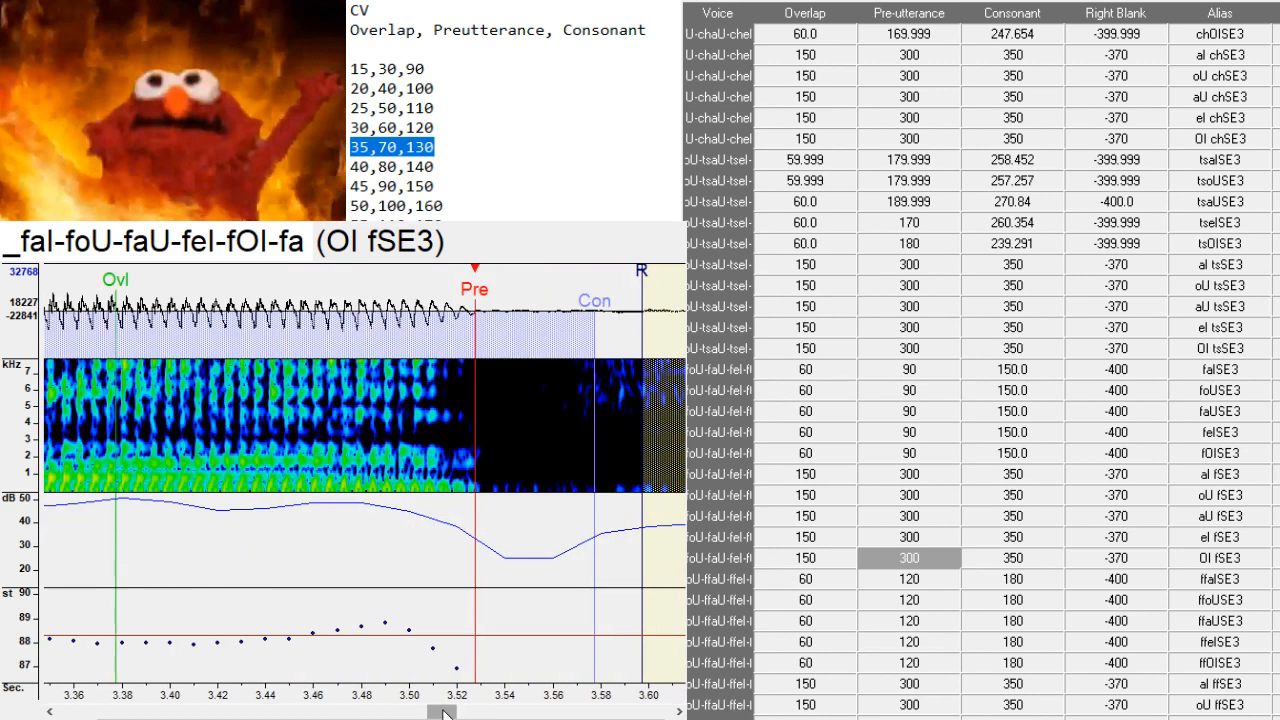
- Shift the markers of the five ff-plus-vowel aliases so Pre sits at each vowel onset, ffaISE3 at about 0.76 s
key("Down")
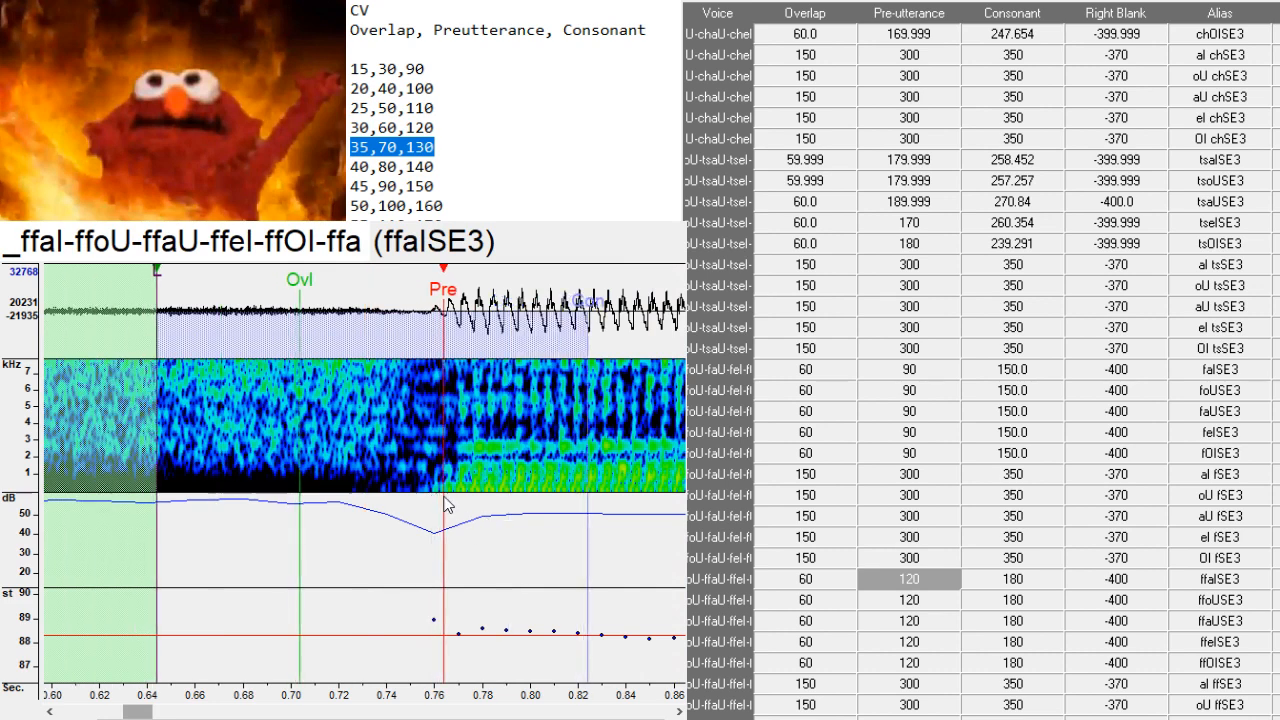
key("Down")
key("Down")
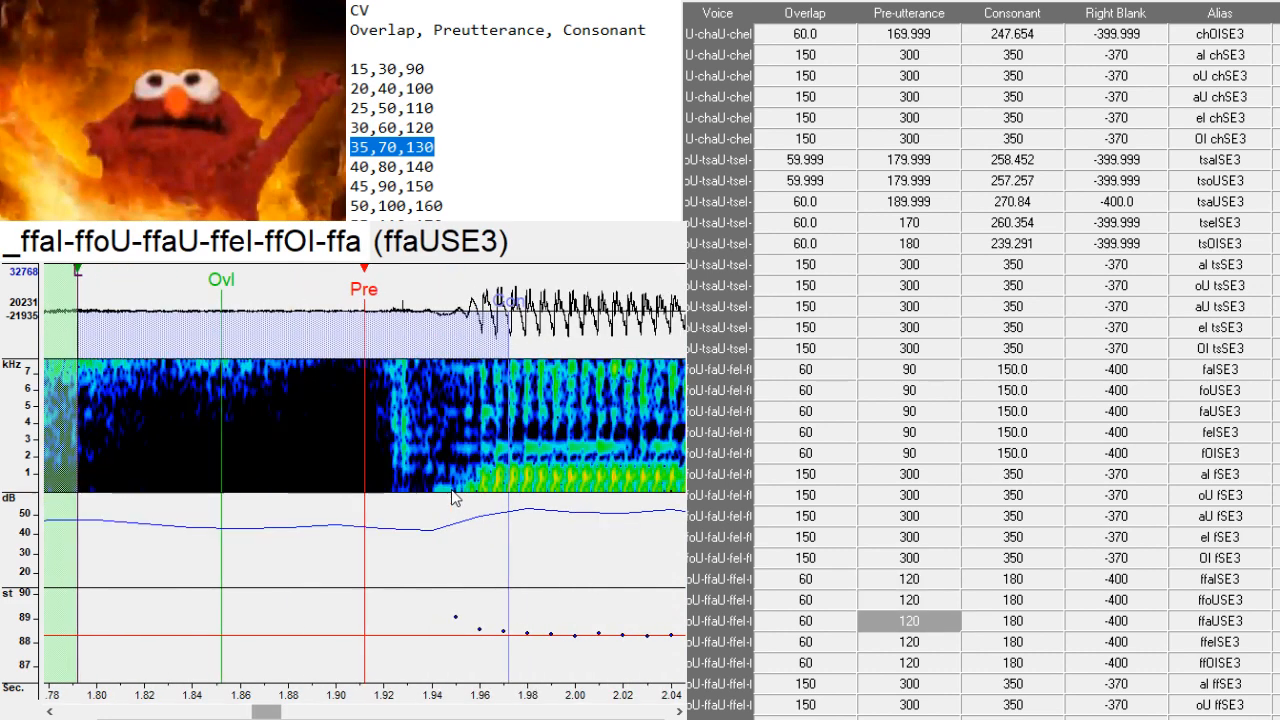
key("Down")
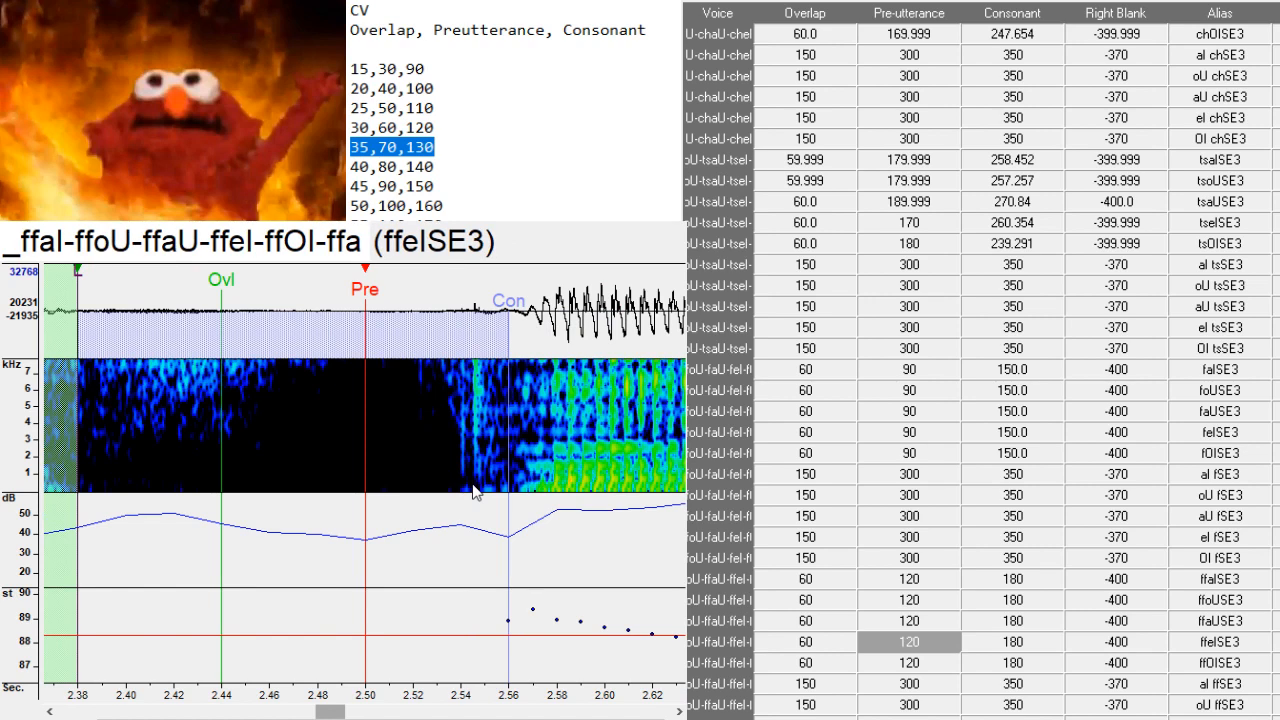
key("Down")
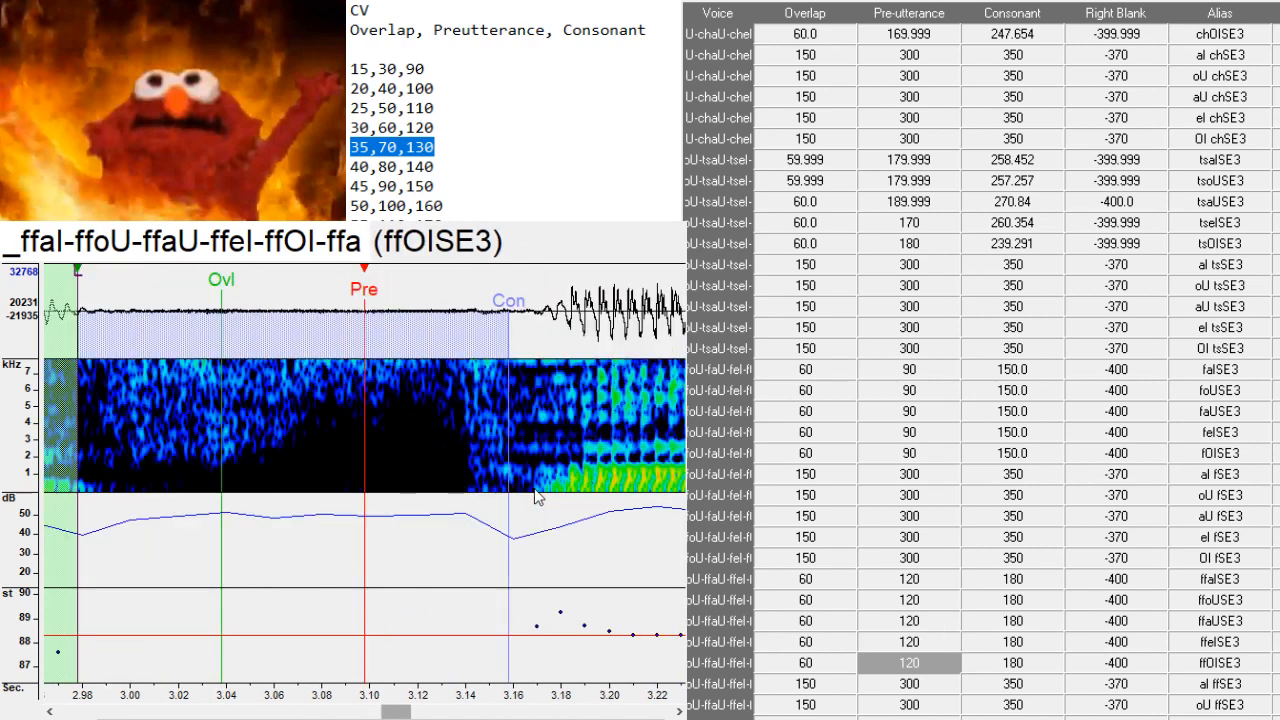
- Shift the markers of aI, oU and aU ffSE3 so Pre sits where each vowel ends: oU about 1.74 s, aU 2.37 s
key("Down")
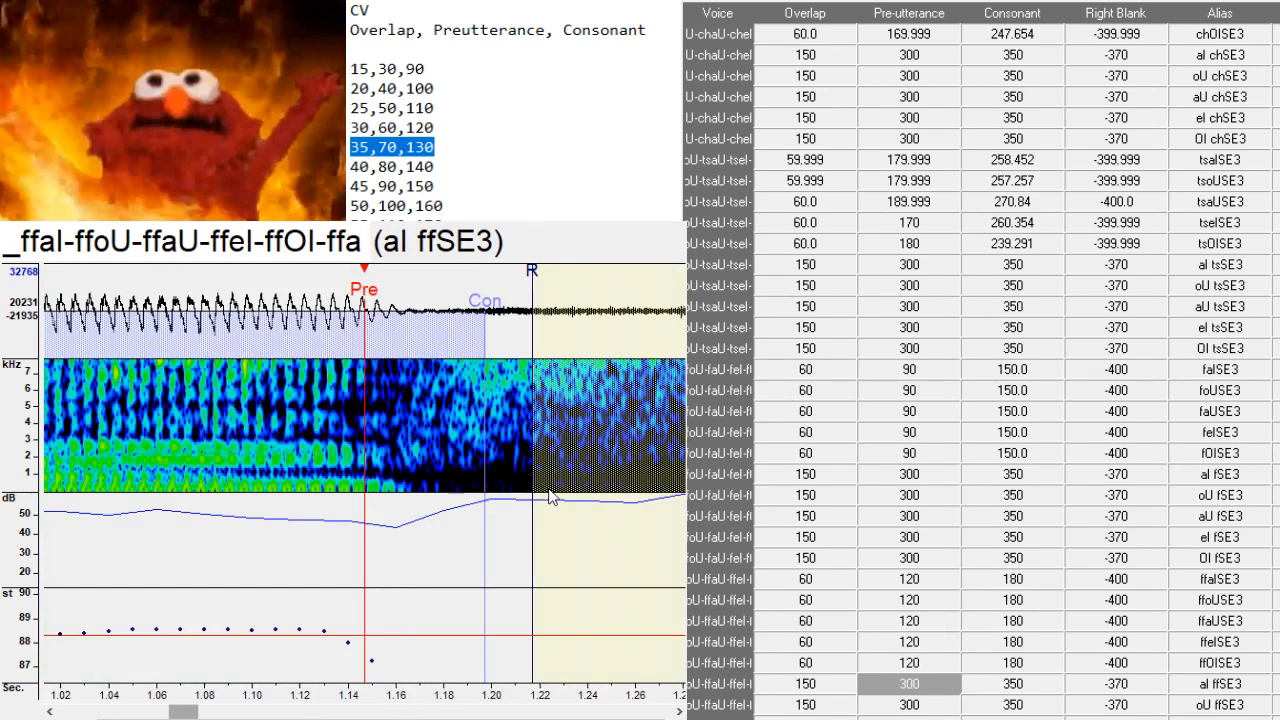
key("Down")
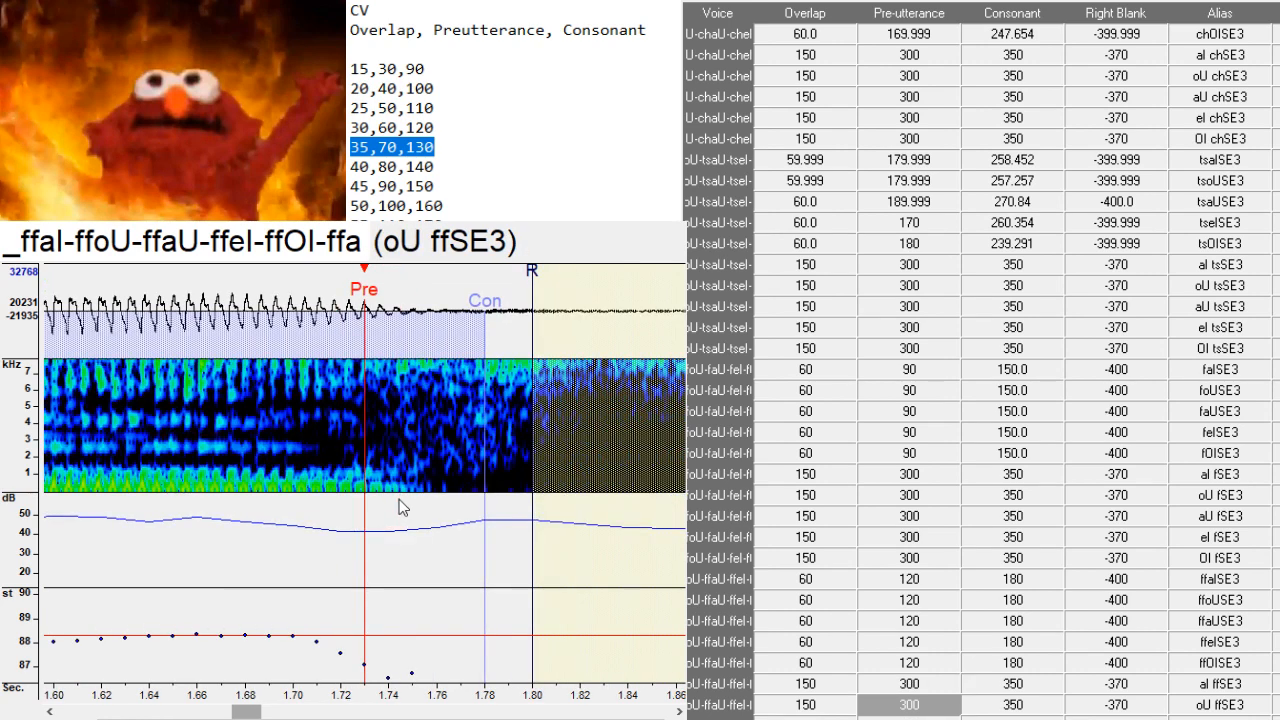
left_click(400, 487)
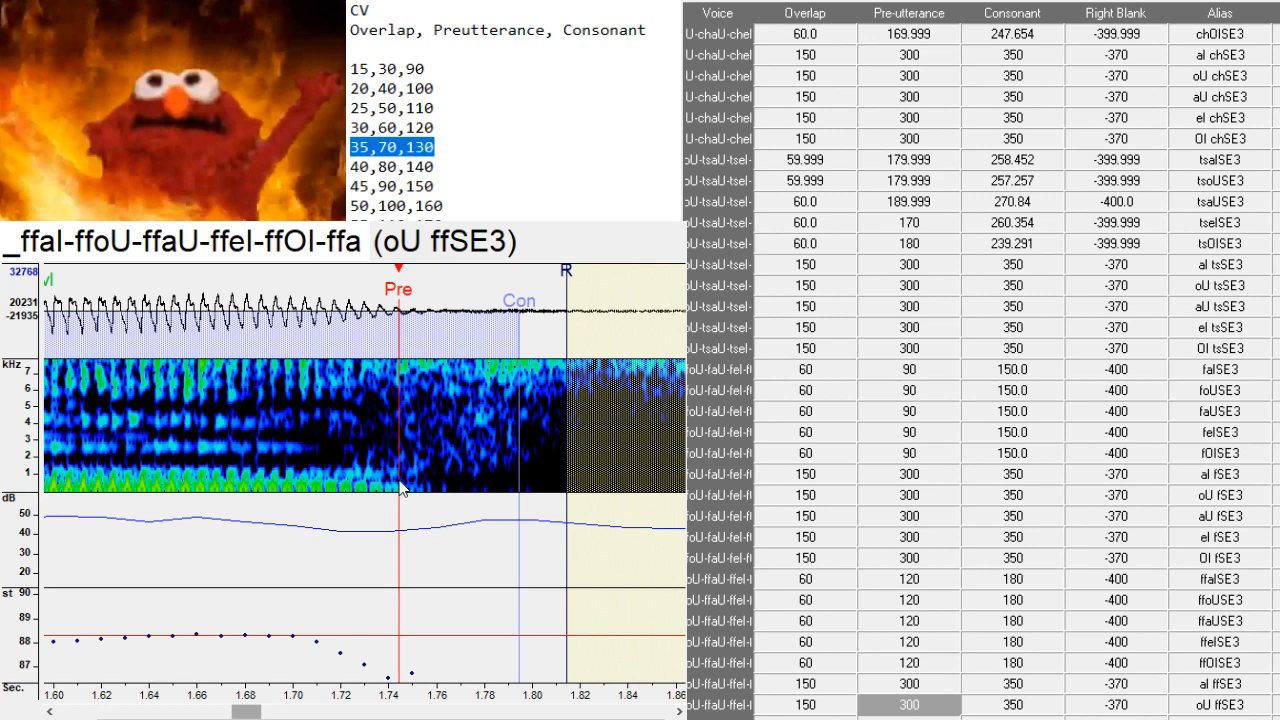
key("Down")
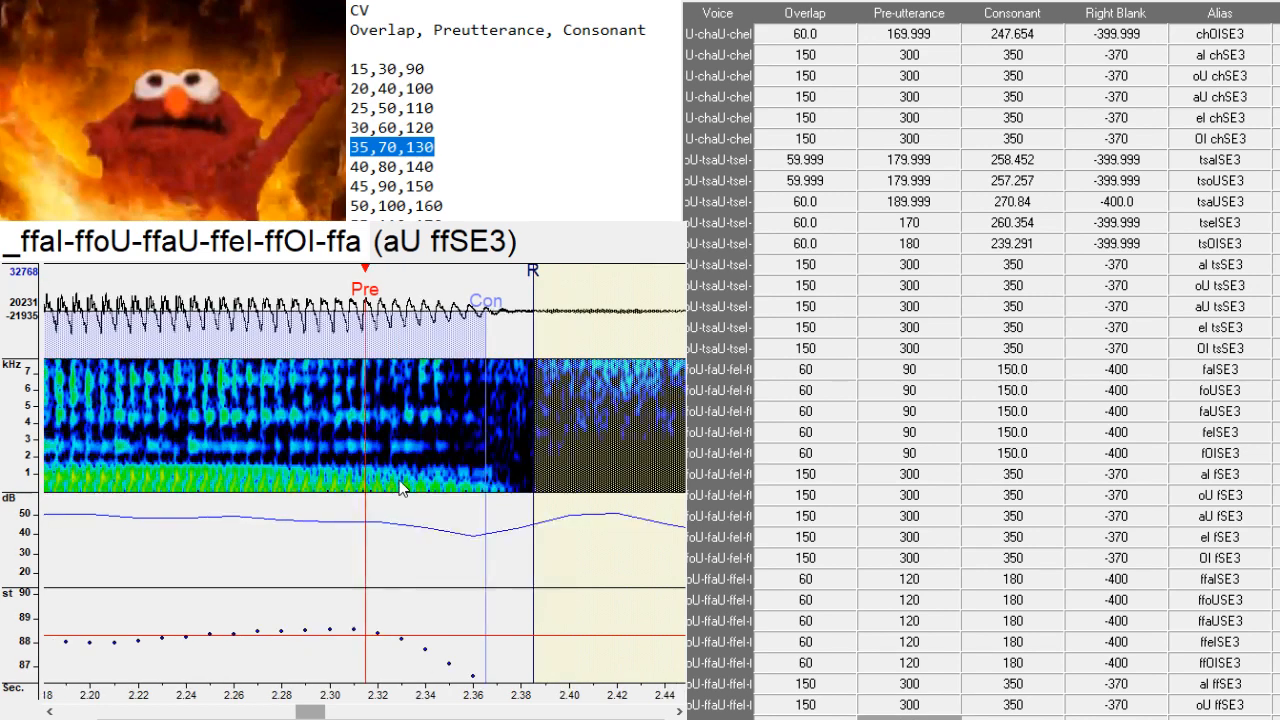
left_click_drag(401, 488, 490, 505)
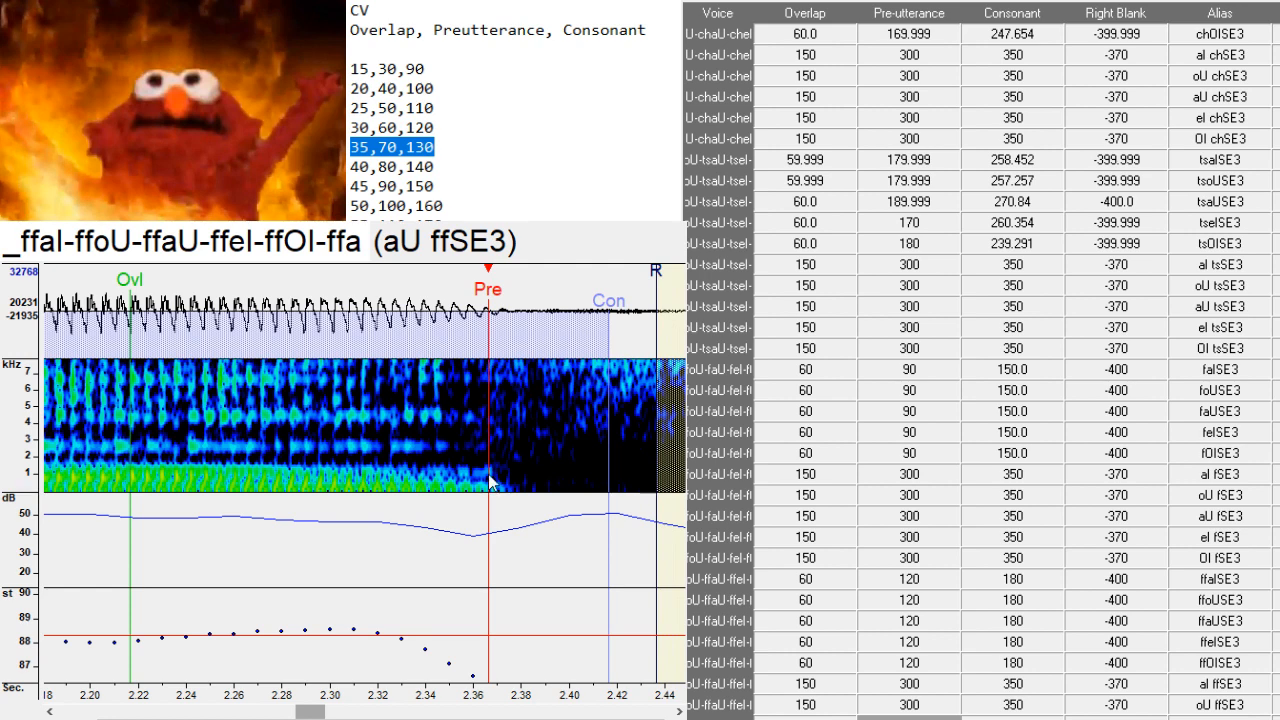
- Shift the markers of eI ffSE3 and OI ffSE3 so Pre sits at each vowel's end, OI at about 3.59 s, and go on to staISE3
key("Down")
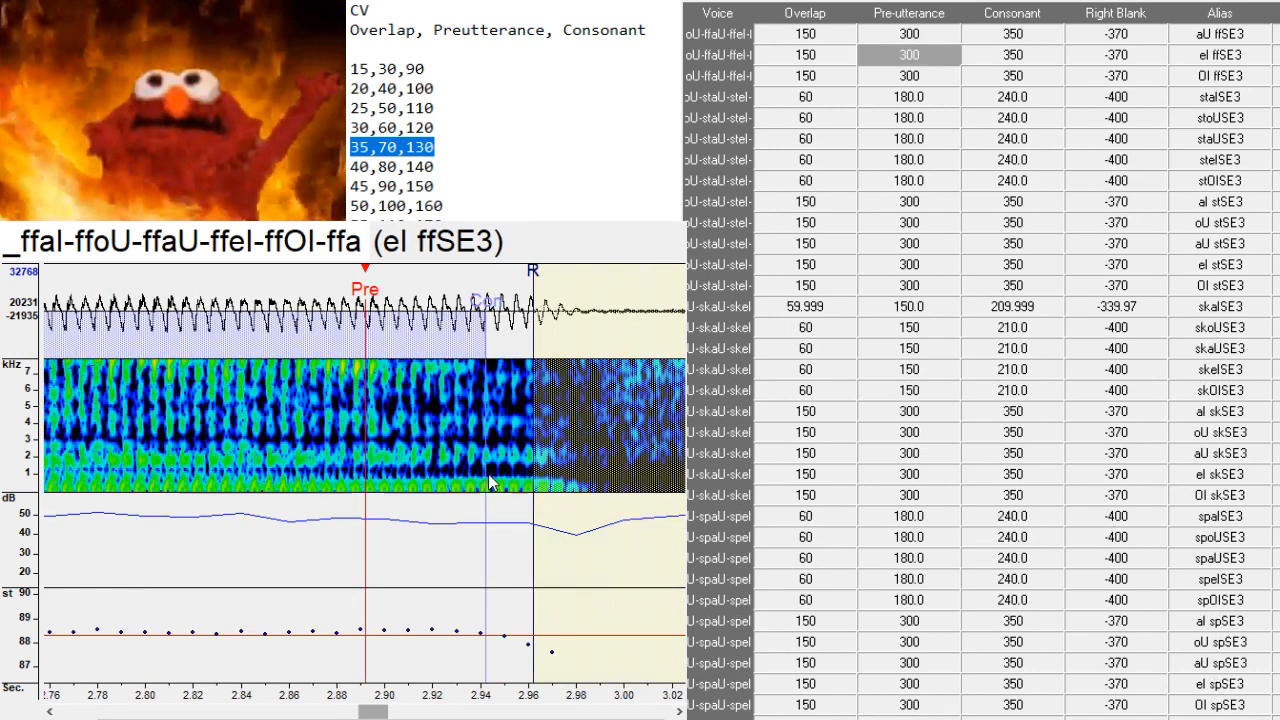
mouse_move(497, 514)
left_mouse_down()
mouse_move(583, 497)
mouse_move(567, 500)
left_mouse_up()
key("Down")
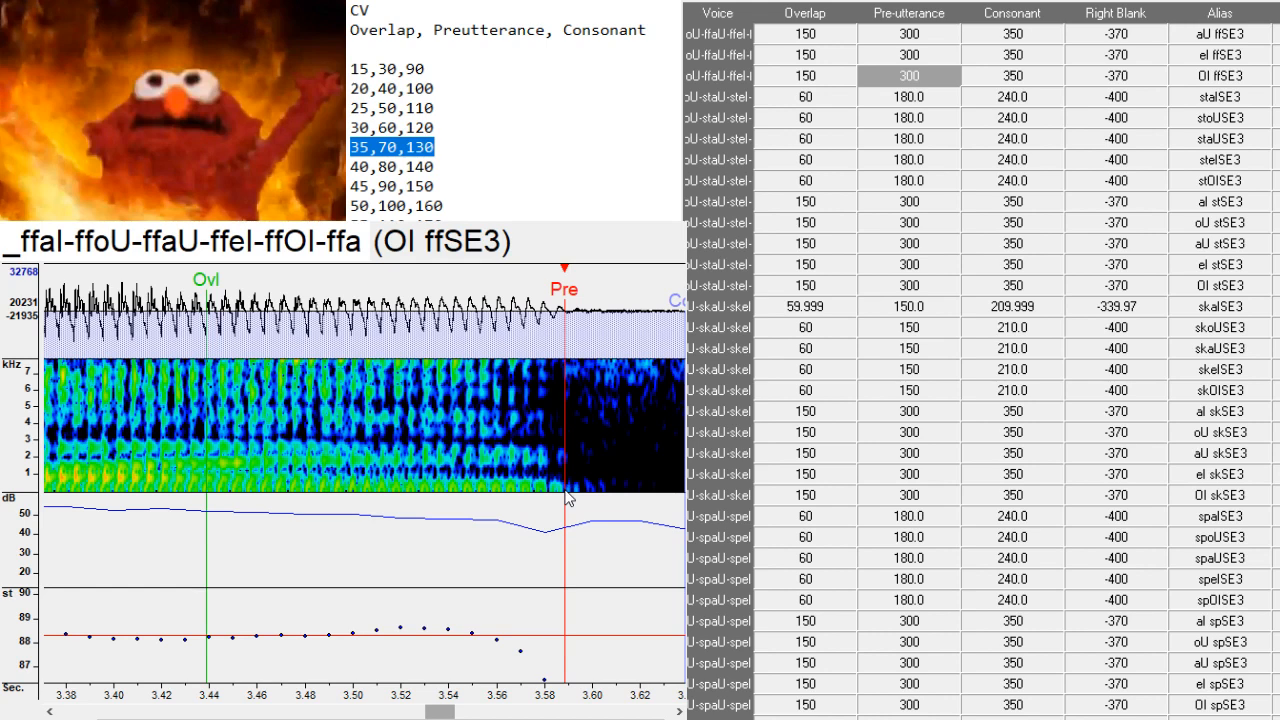
key("Down")
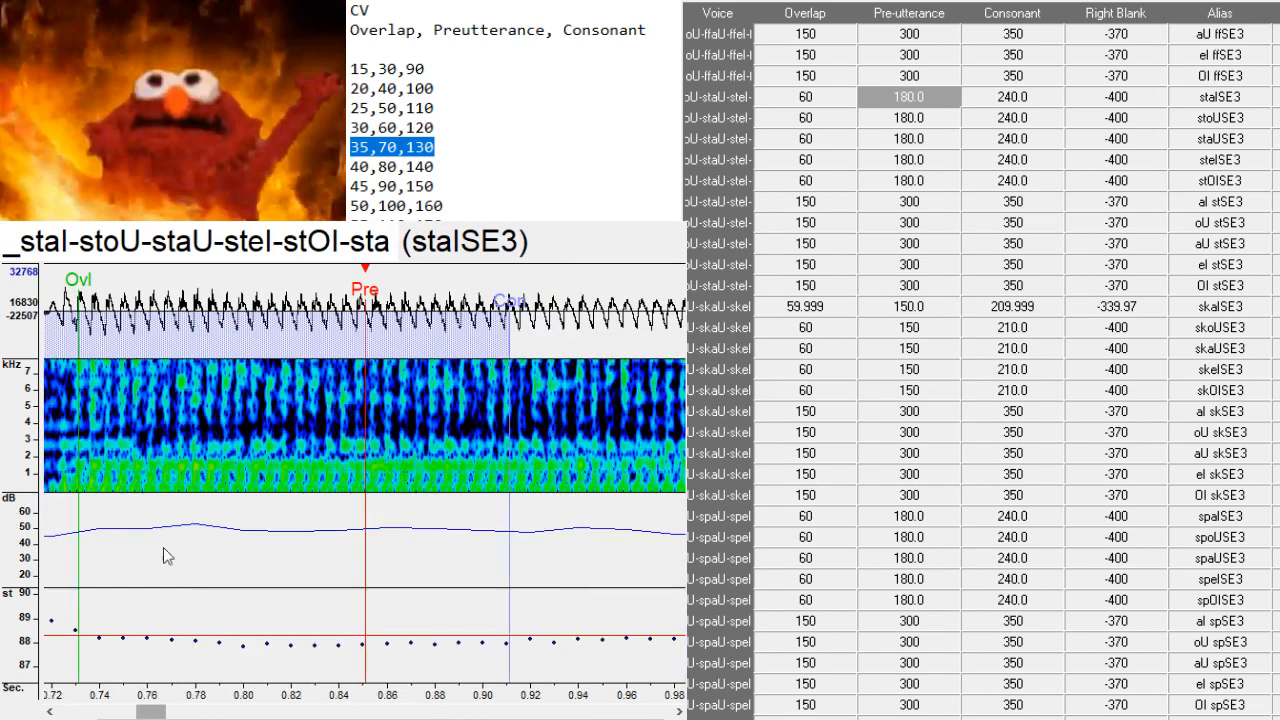
- Shift the markers of staISE3 and stoUSE3 so Pre sits at each vowel onset, stoUSE3 at about 1.37 s
left_click_drag(365, 491, 428, 491)
key("Down")
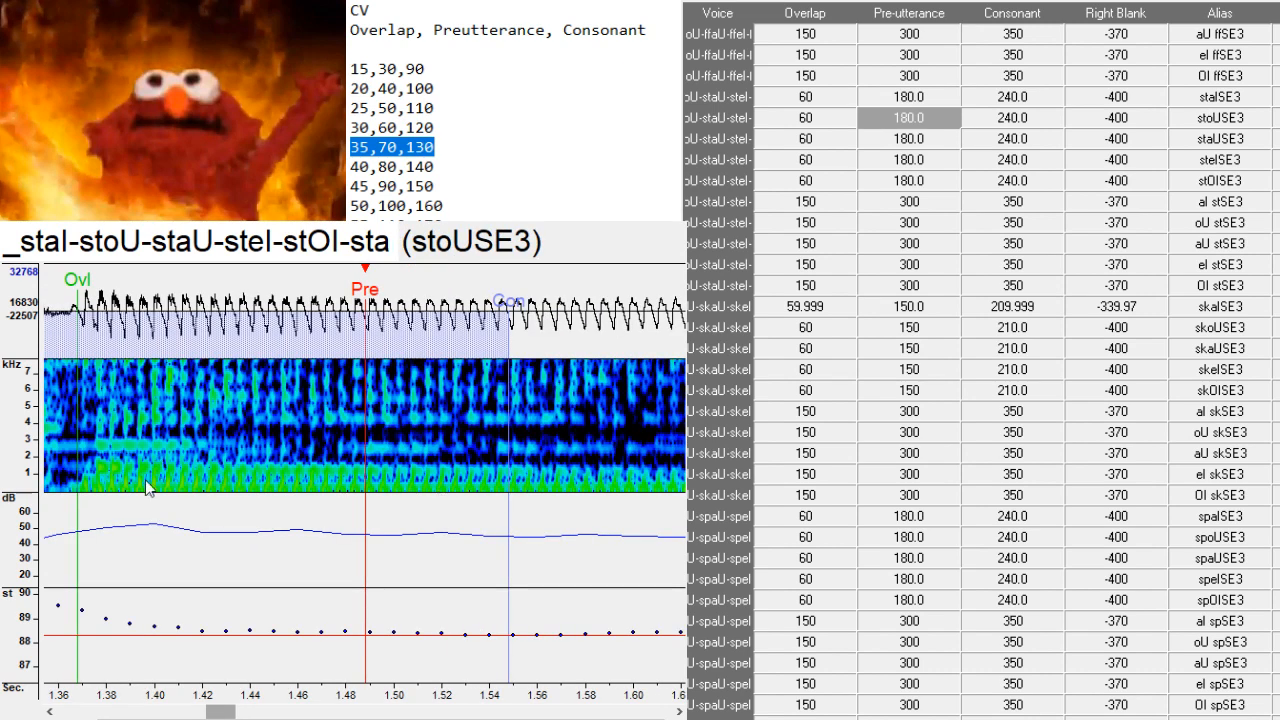
left_click_drag(74, 490, 72, 490)
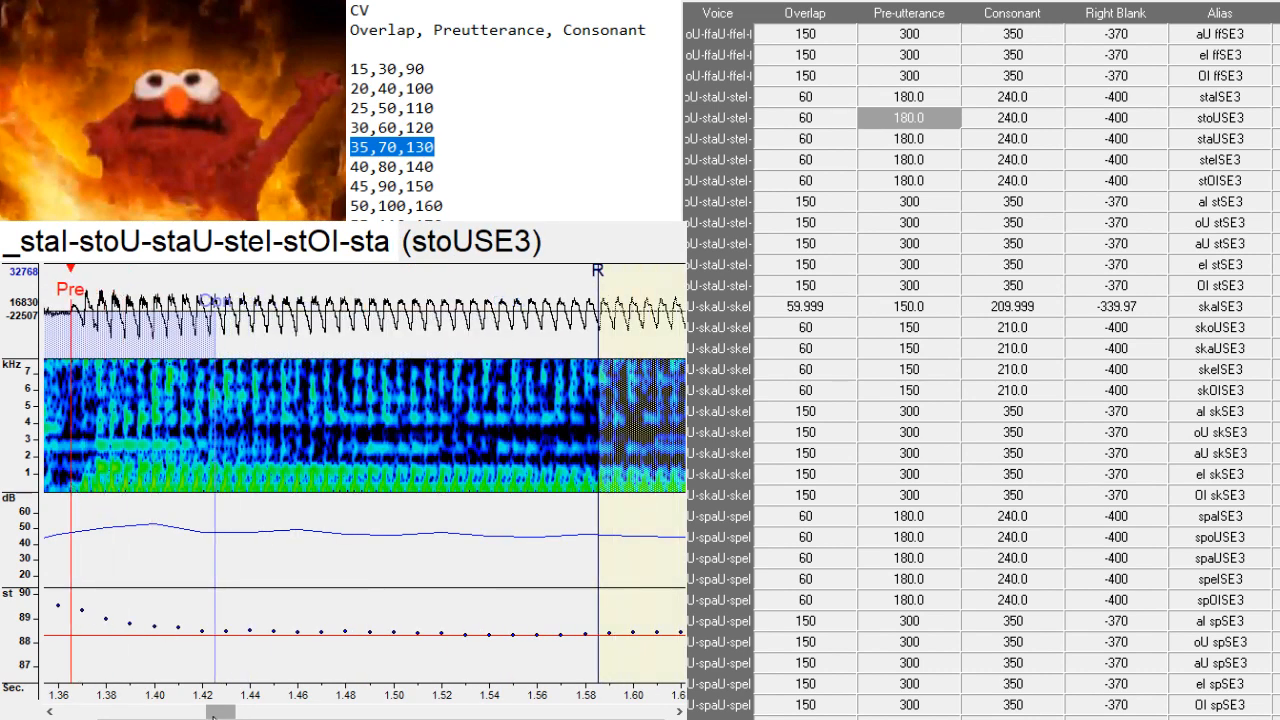
left_click_drag(213, 716, 203, 712)
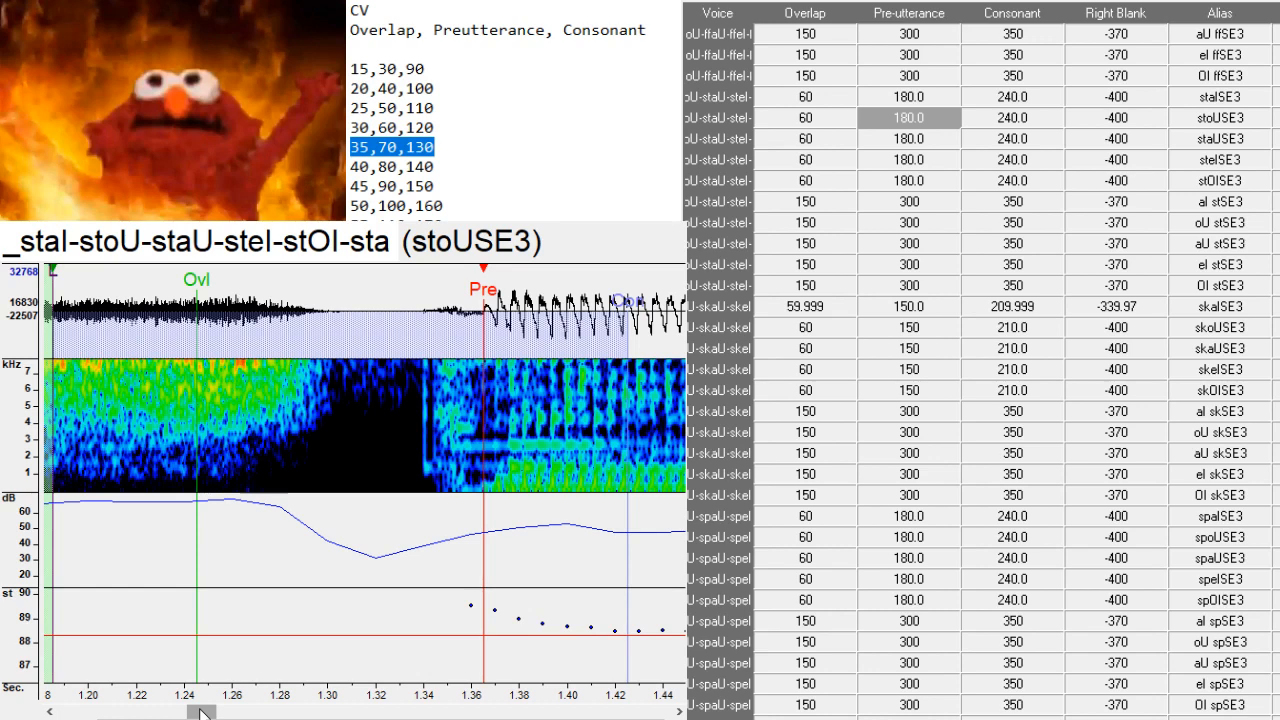
- Shift the markers of staUSE3 so Pre sits at the vowel onset, at about 1.99 s
key("Down")
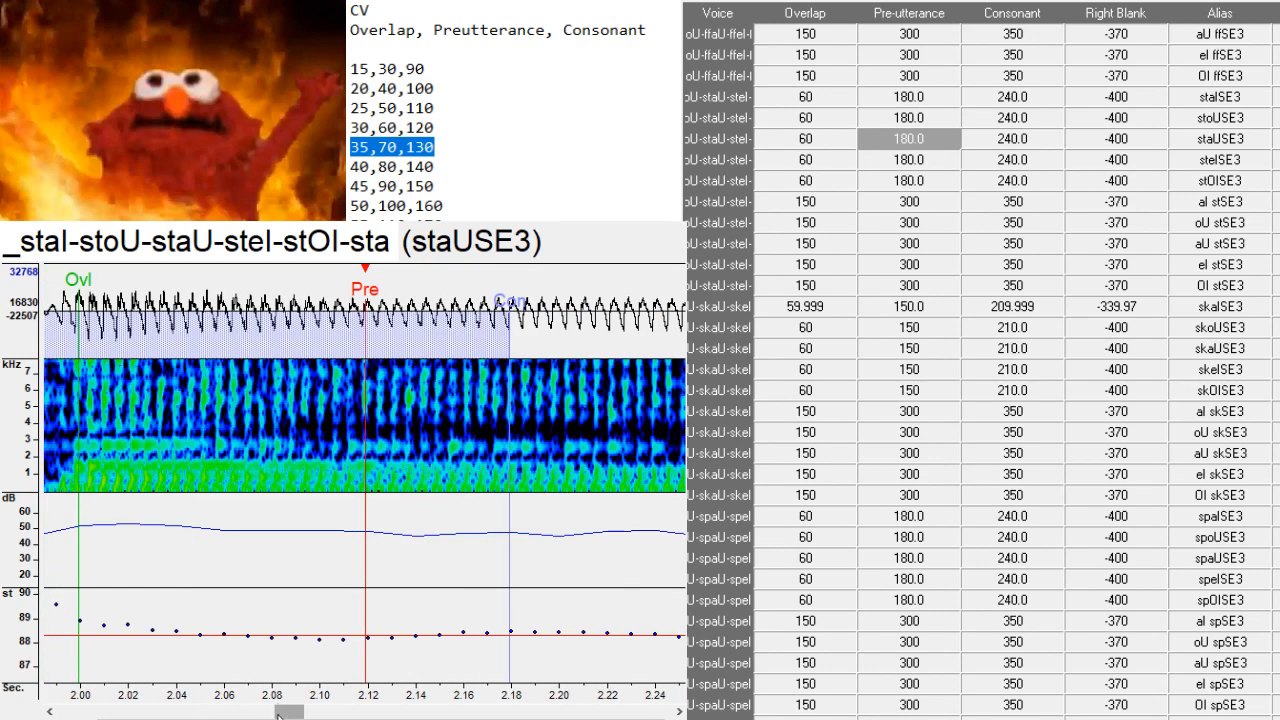
left_click_drag(287, 713, 265, 714)
left_click_drag(560, 500, 578, 503)
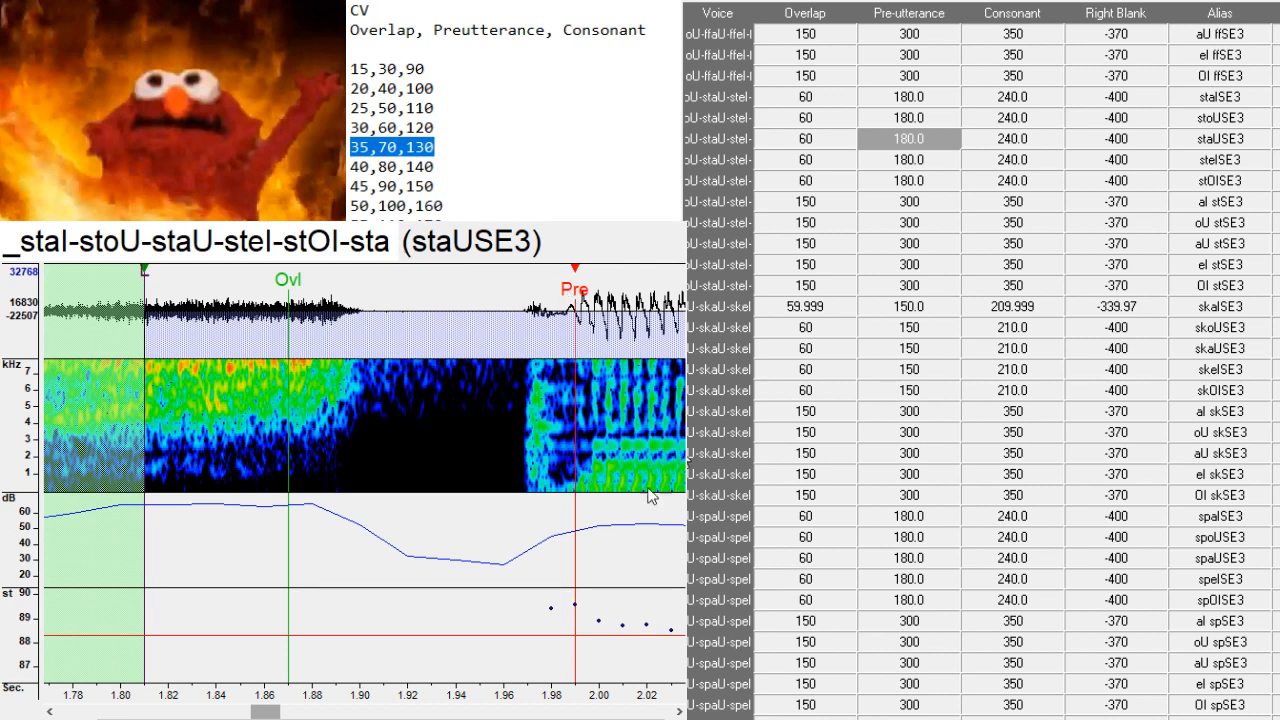
left_click_drag(579, 487, 583, 487)
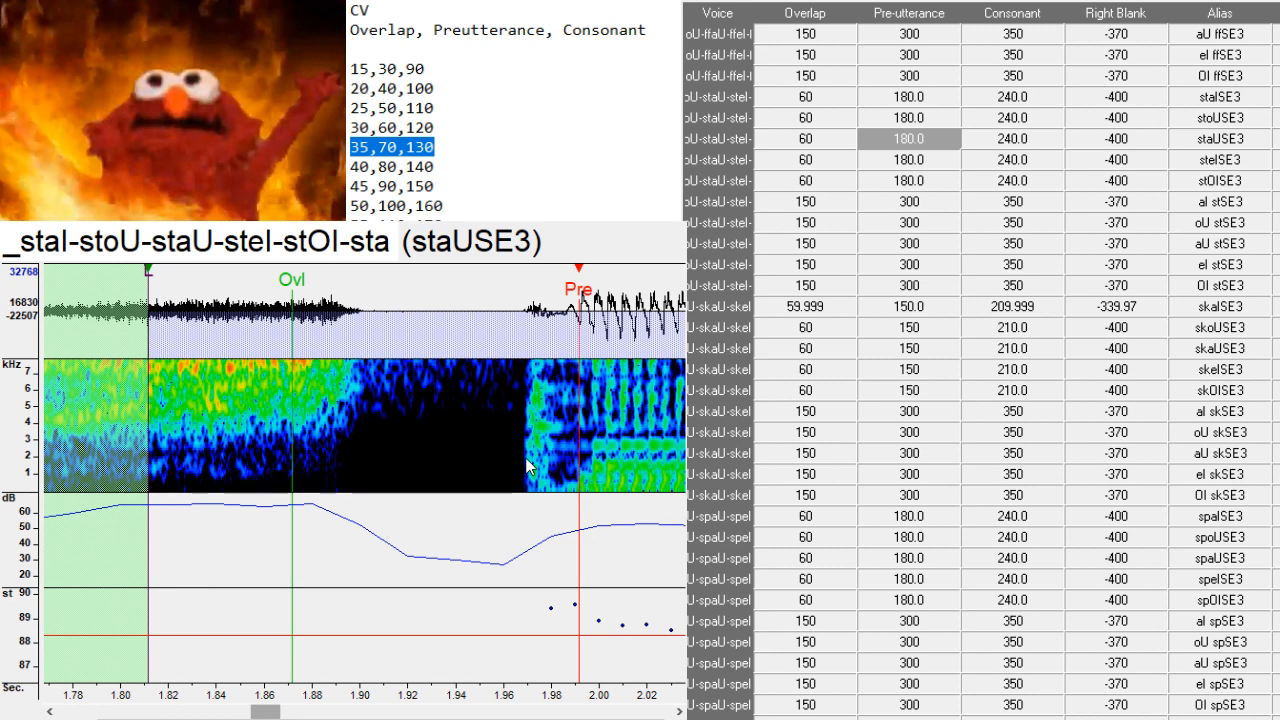
key("F3")
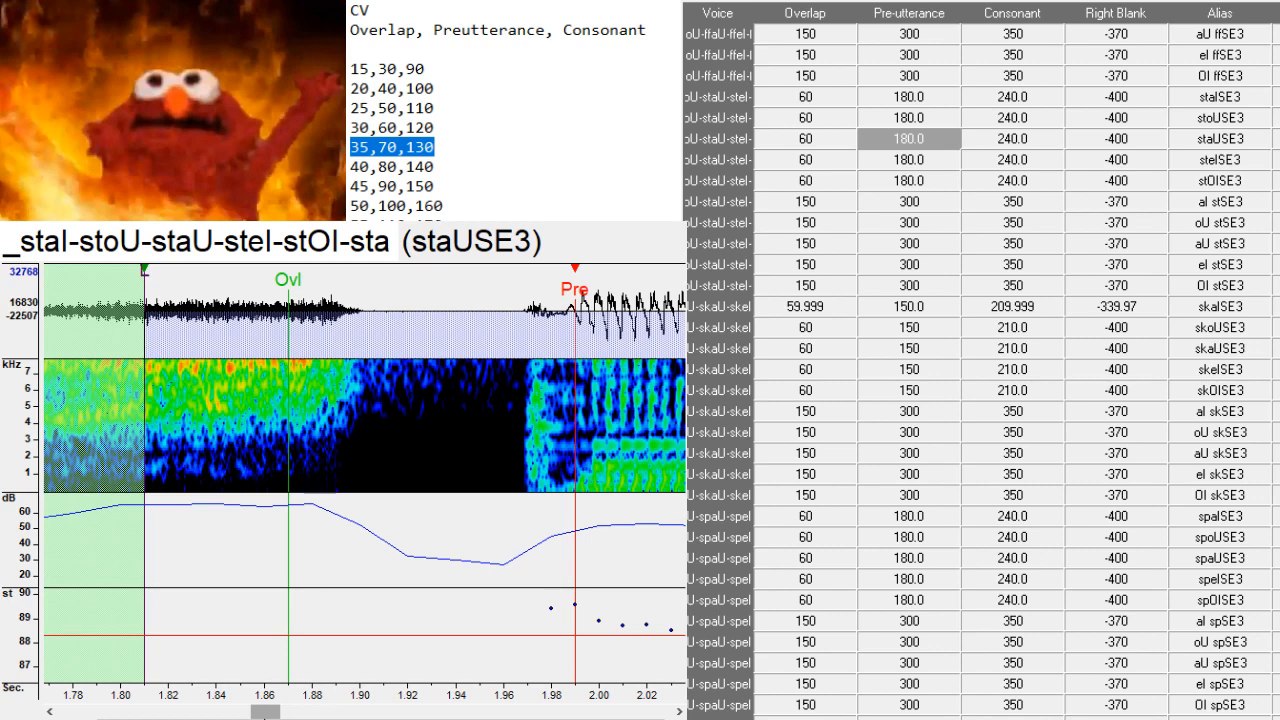
left_click_drag(265, 712, 278, 713)
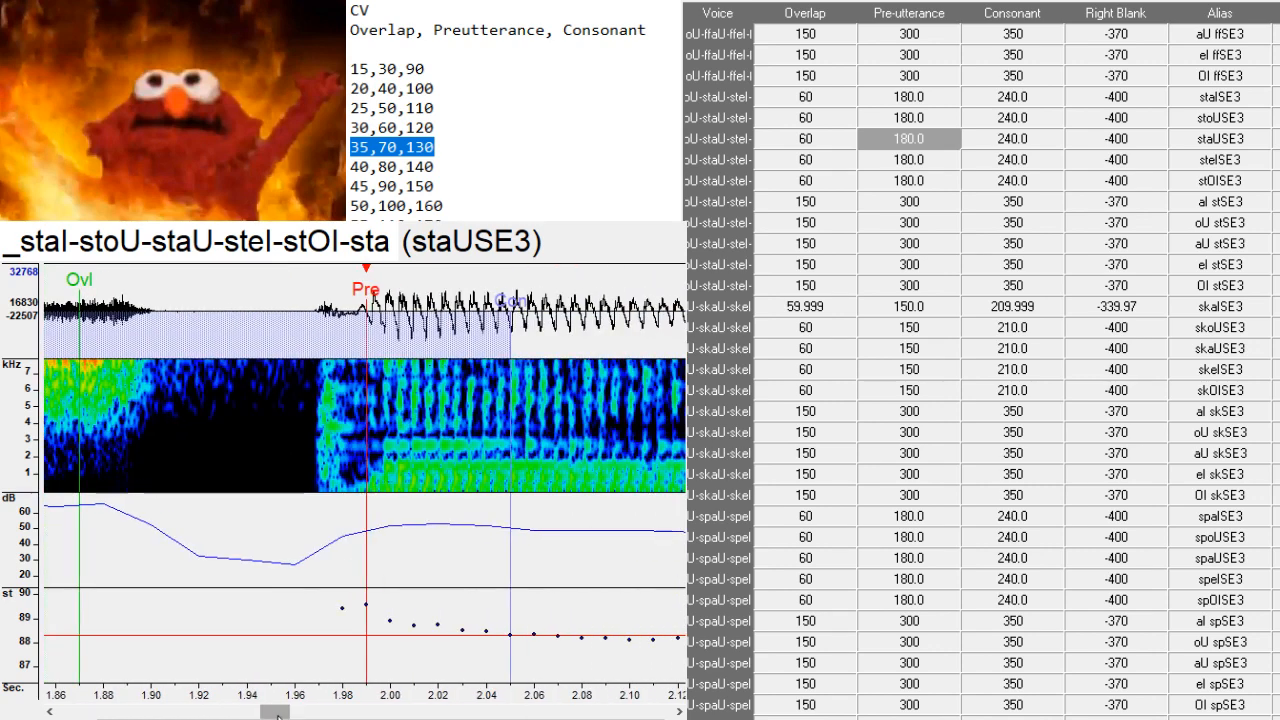
- Shift the markers of steISE3 and stOISE3 so Pre sits at each vowel onset, at about 2.64 s and 3.27 s
key("Down")
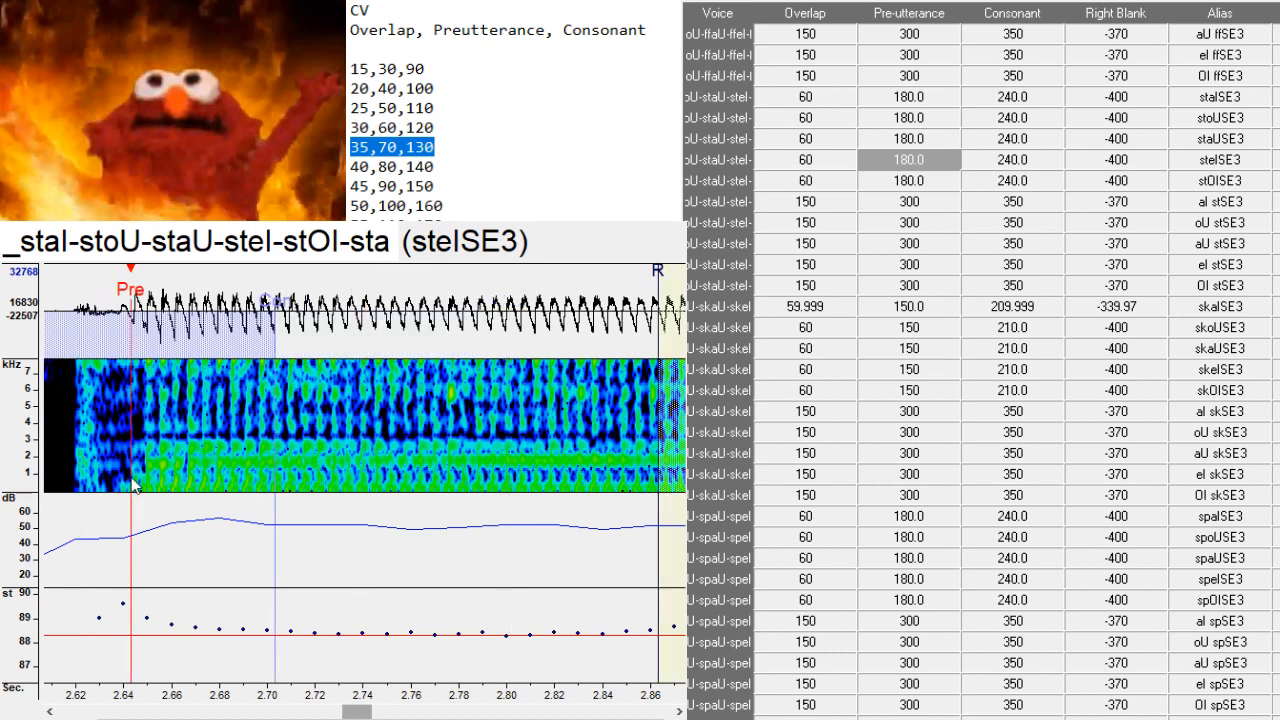
left_click_drag(360, 713, 322, 711)
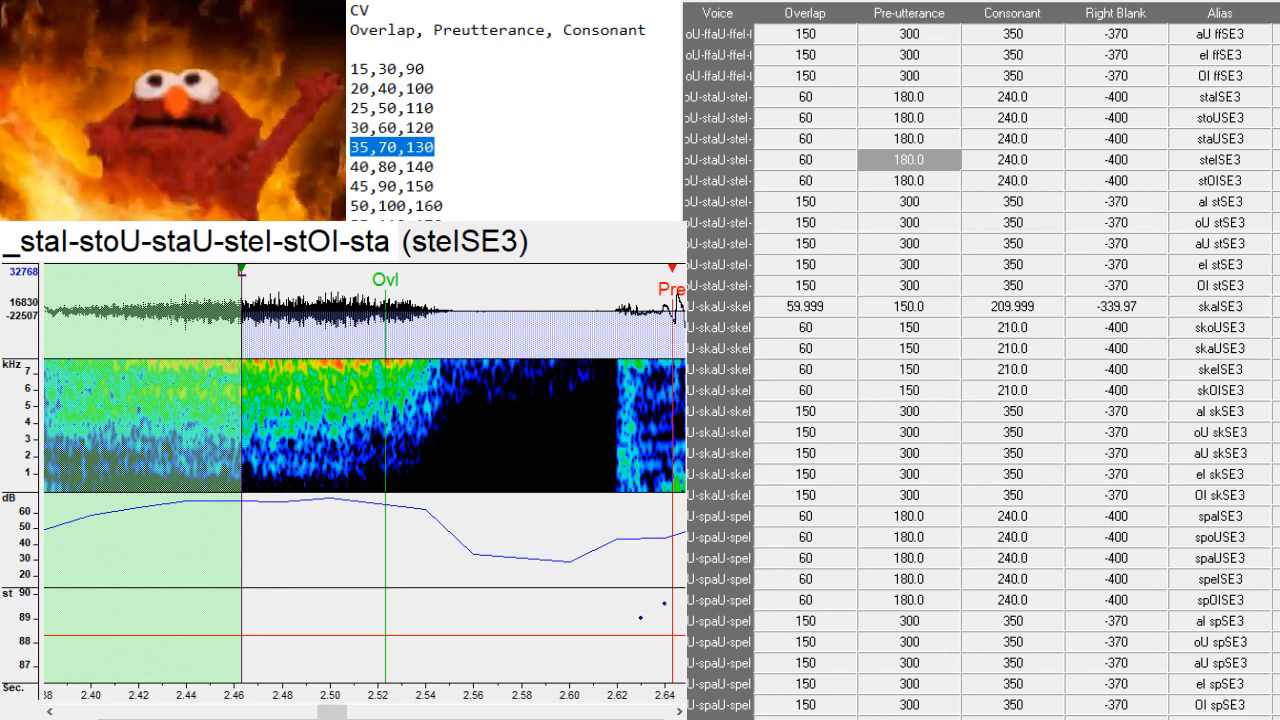
left_click_drag(352, 713, 425, 713)
key("Down")
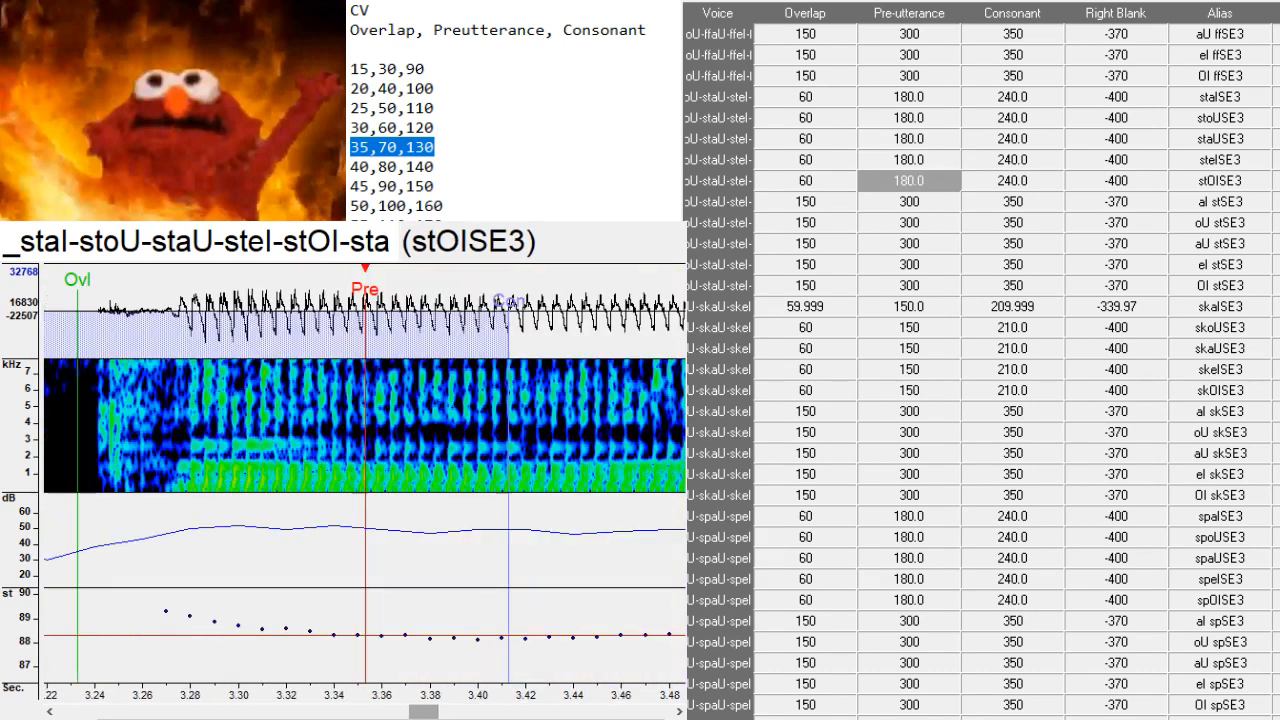
left_click(172, 514)
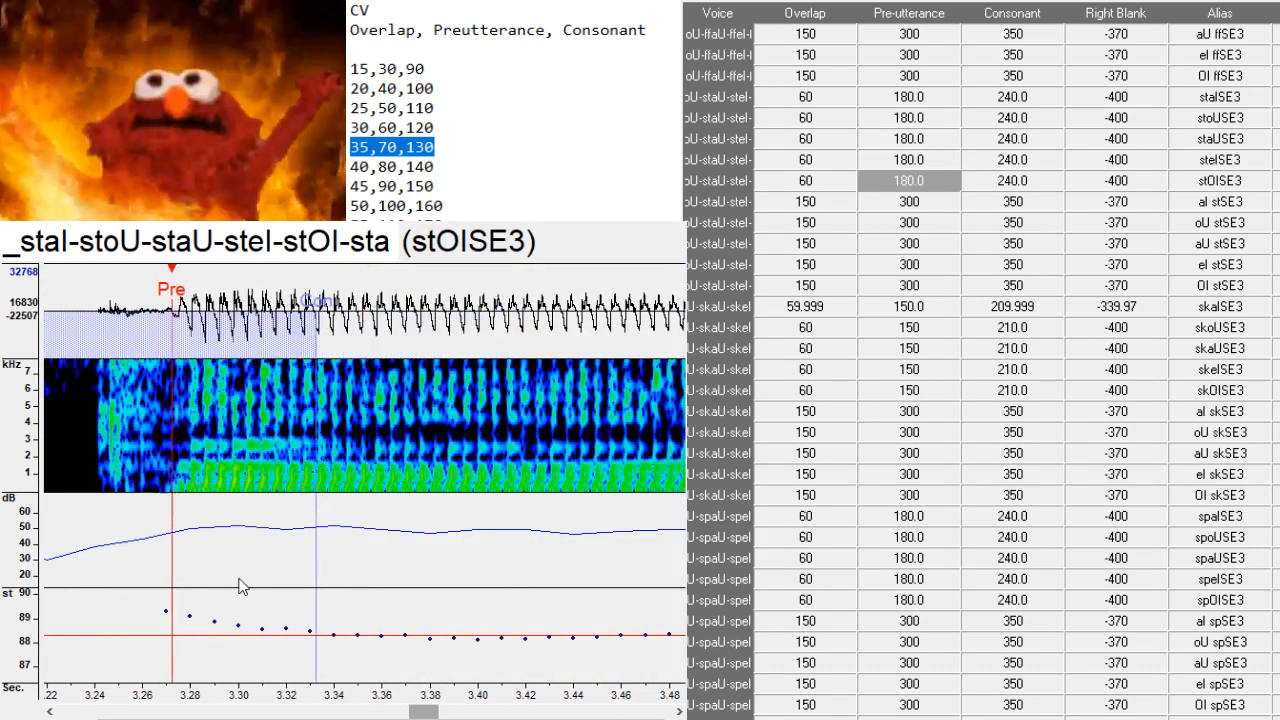
left_click_drag(425, 713, 428, 713)
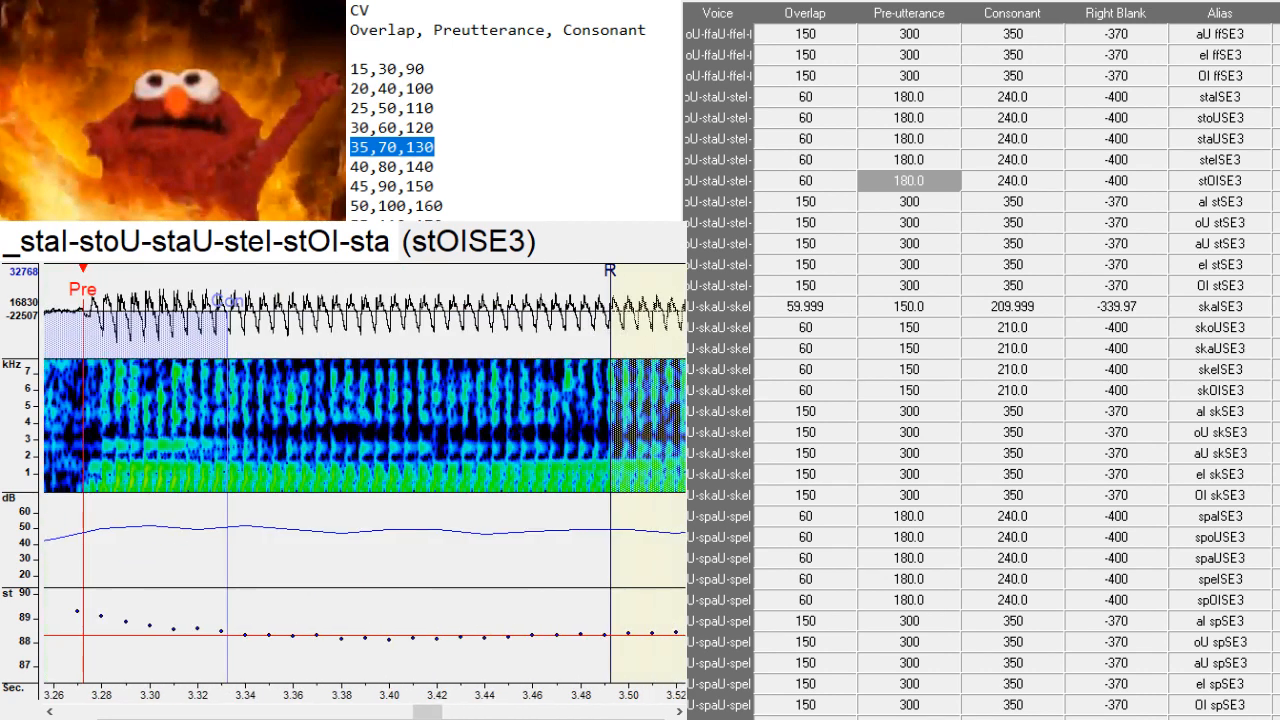
- Shift the markers of aI, oU and aU stSE3 so Pre sits where each vowel ends: about 1.14 s, 1.75 s and 2.38 s
key("Down")
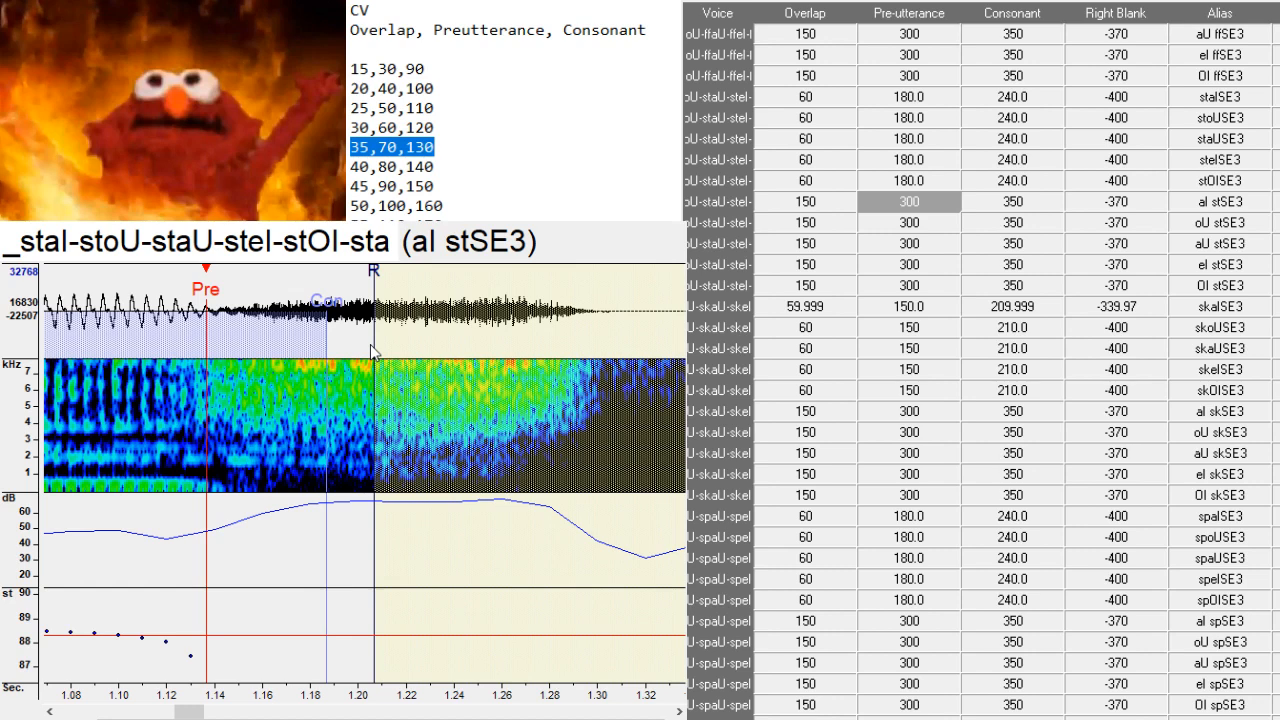
key("Down")
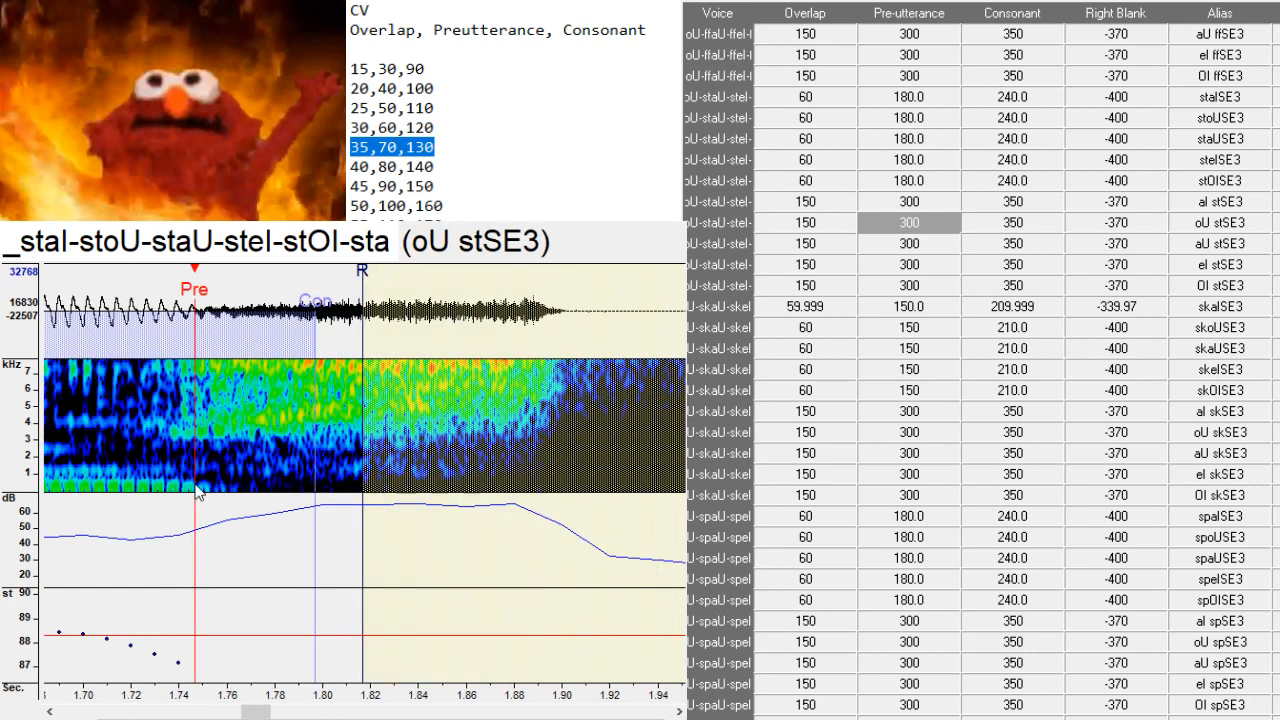
key("Down")
left_click(183, 488)
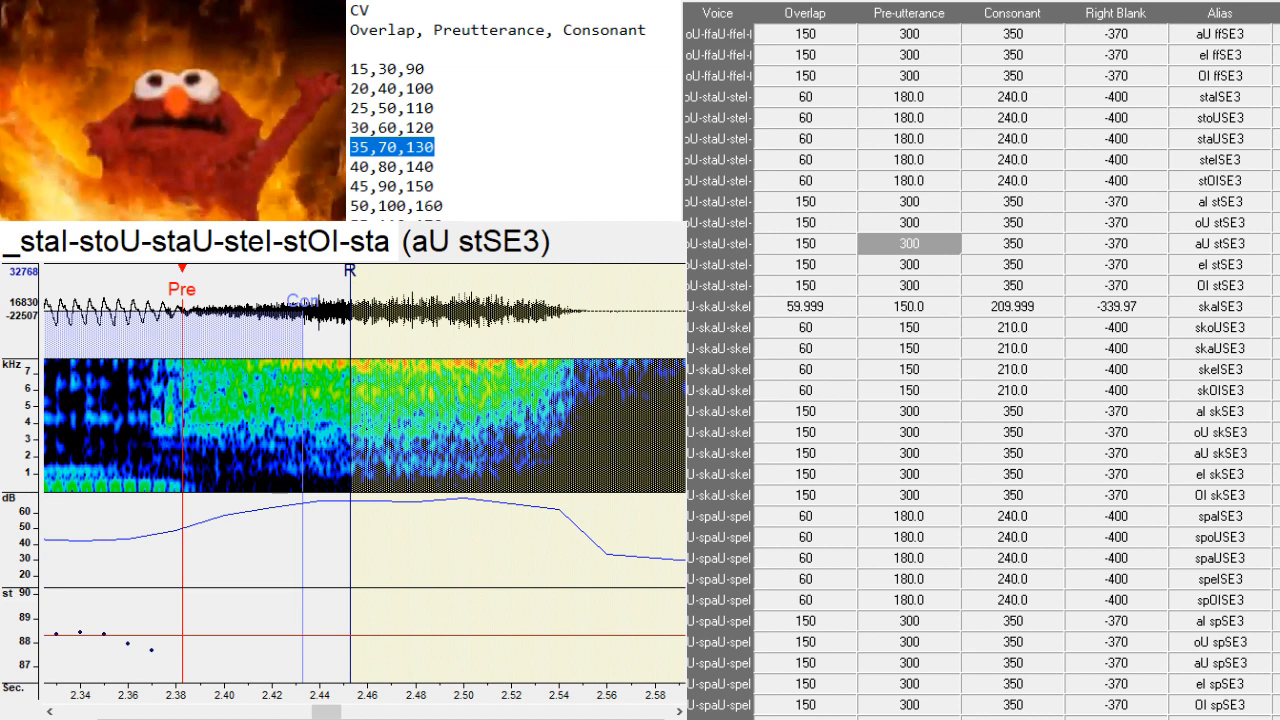
left_click_drag(184, 490, 181, 490)
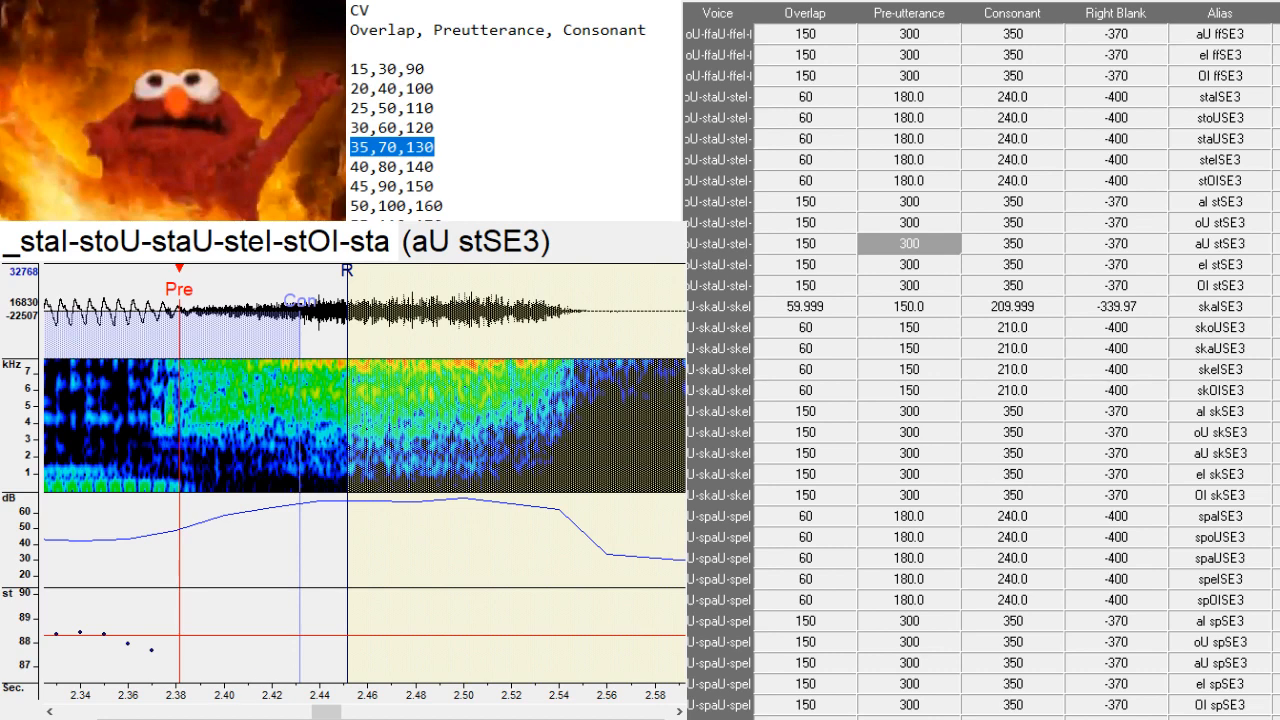
- Extend aU stSE3 over the whole s and its closure, with Consonant at about 470.8 and Right Blank at about -519
left_click_drag(327, 712, 347, 712)
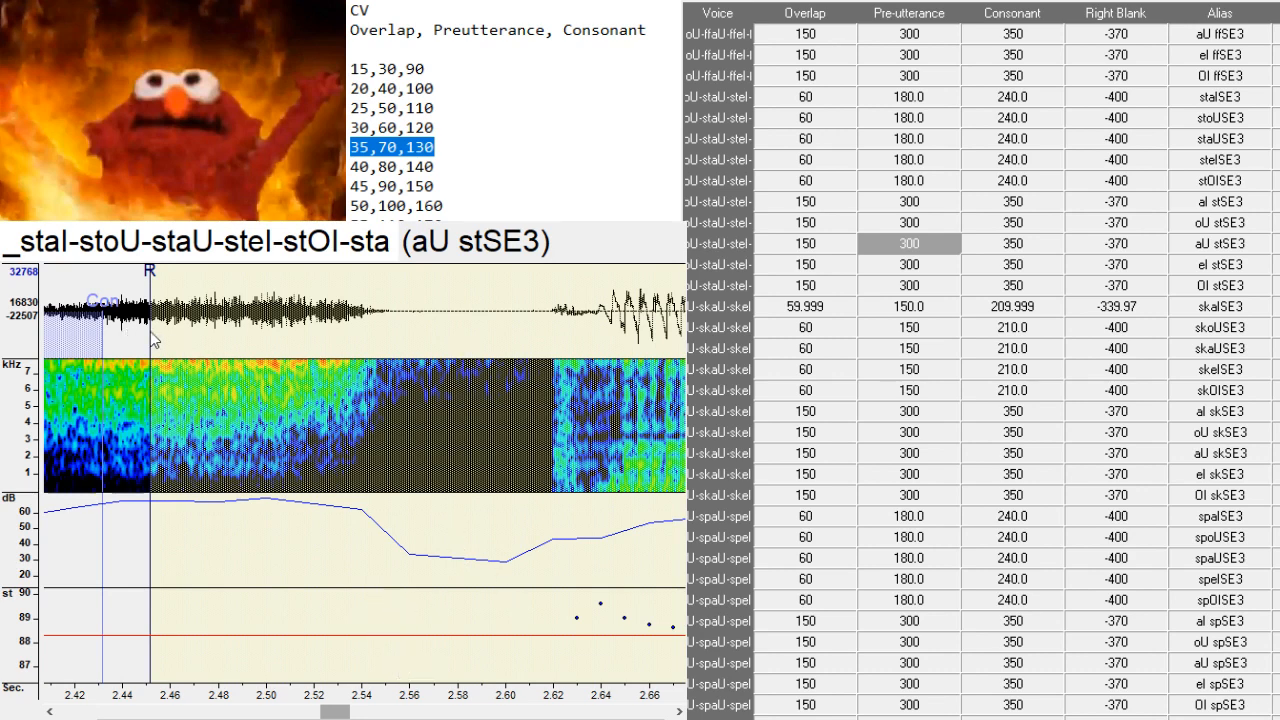
left_click_drag(150, 331, 506, 331)
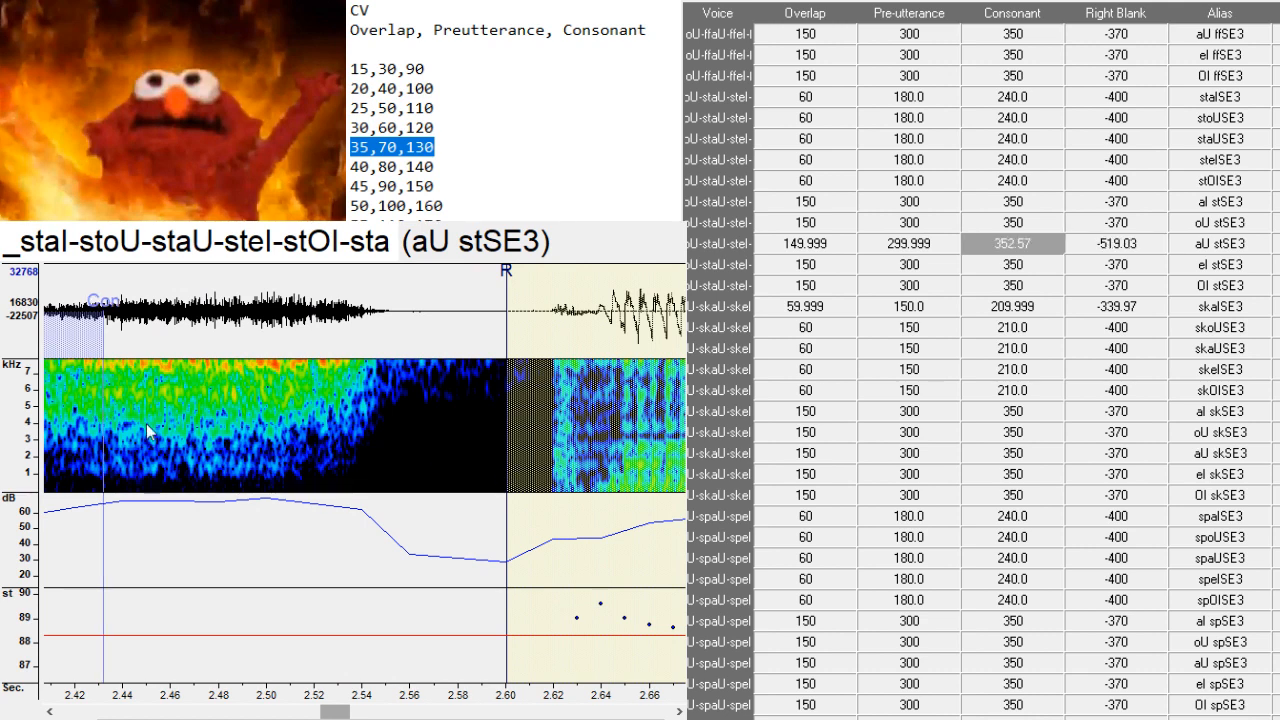
left_click_drag(148, 431, 392, 451)
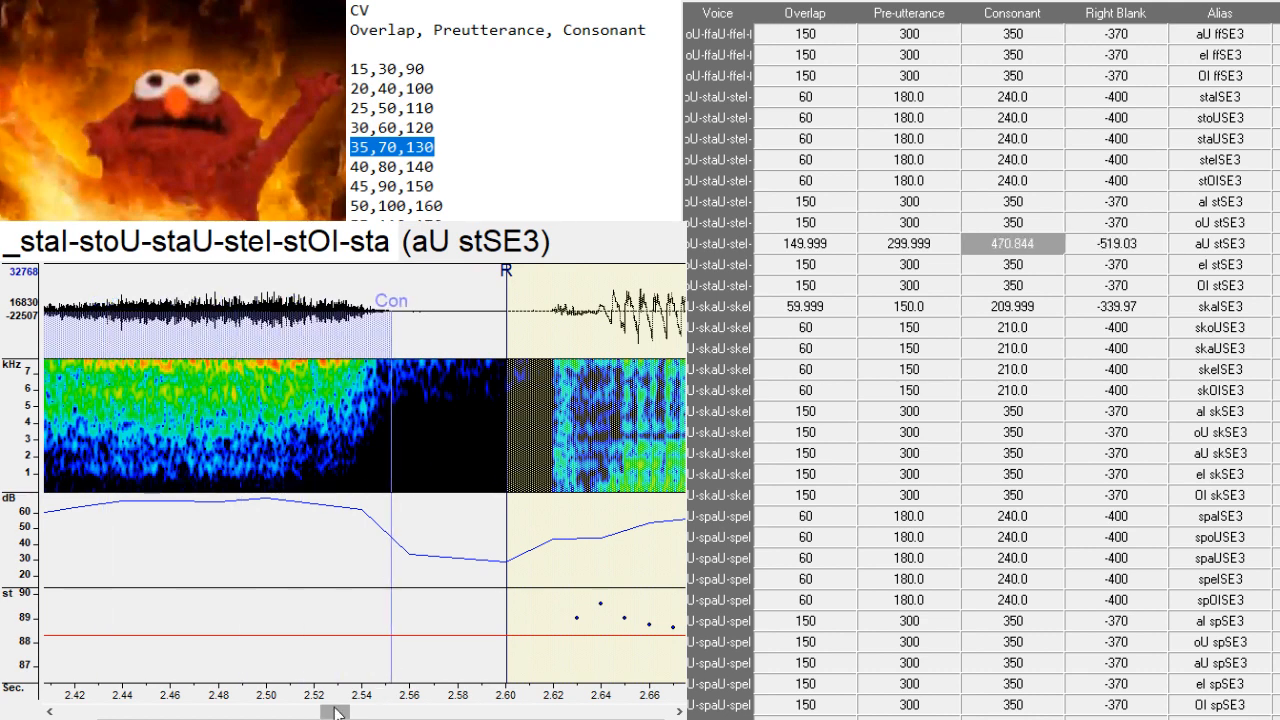
left_click_drag(336, 712, 334, 710)
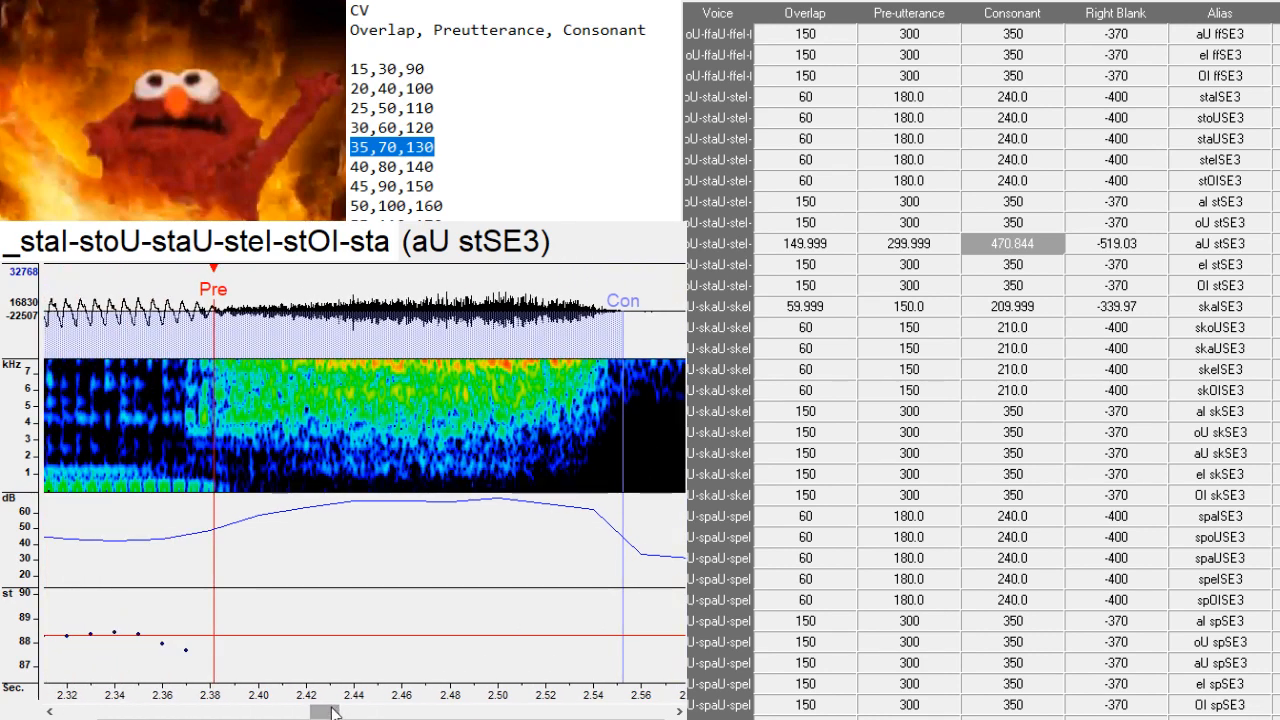
key("Up")
key("Down")
- Shift the markers of eI stSE3 and OI stSE3 so Pre sits at each vowel's end, at about 3.02 s and 3.68 s
key("Down")
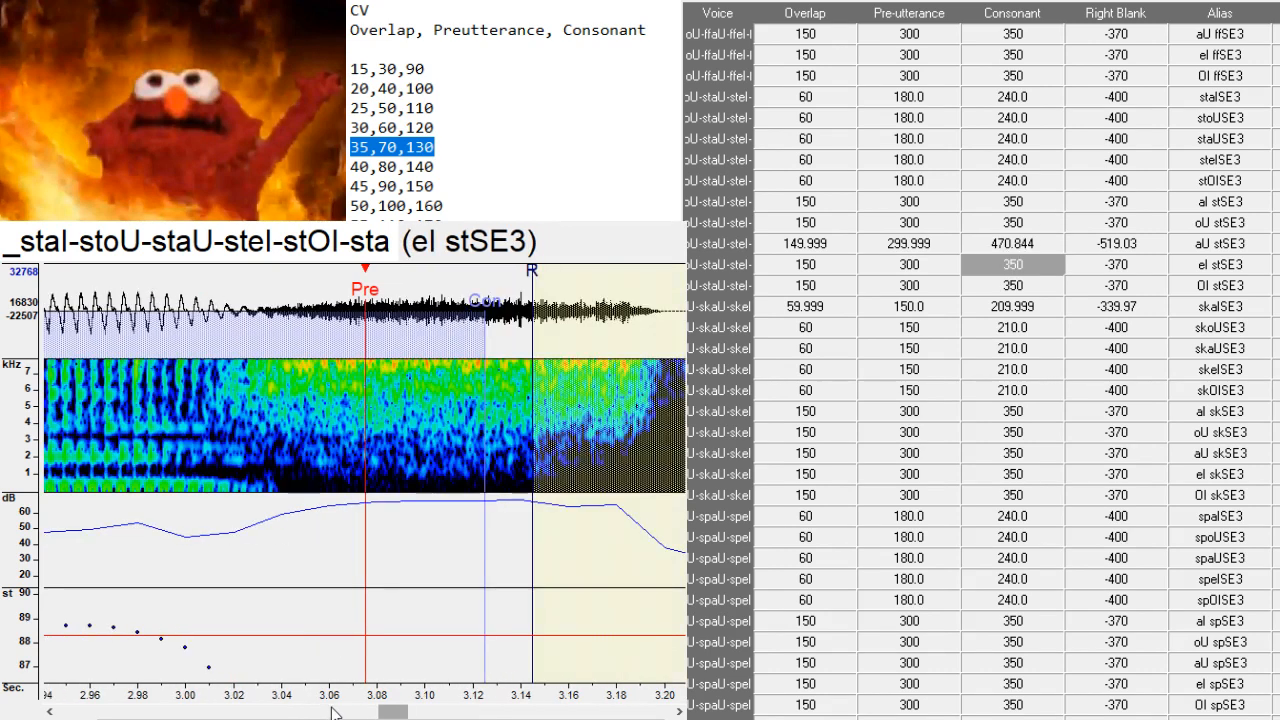
left_click(240, 505)
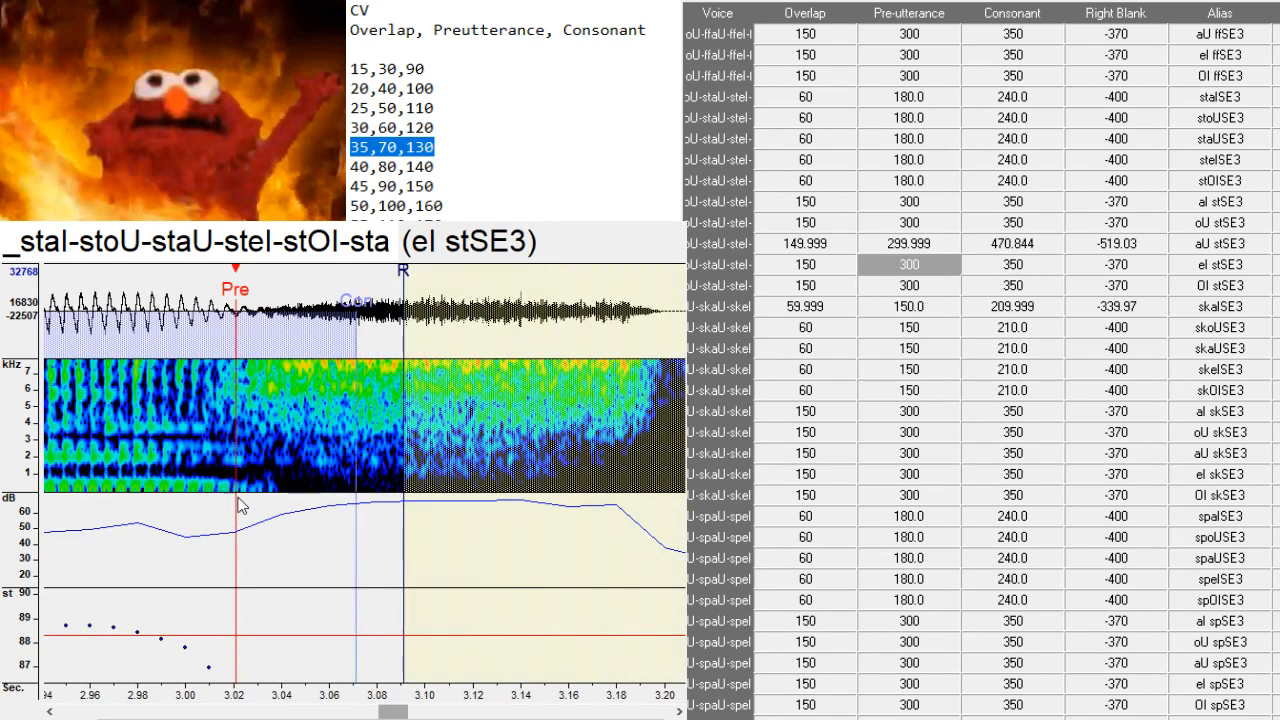
mouse_move(403, 712)
left_mouse_down()
mouse_move(385, 708)
mouse_move(406, 708)
left_mouse_up()
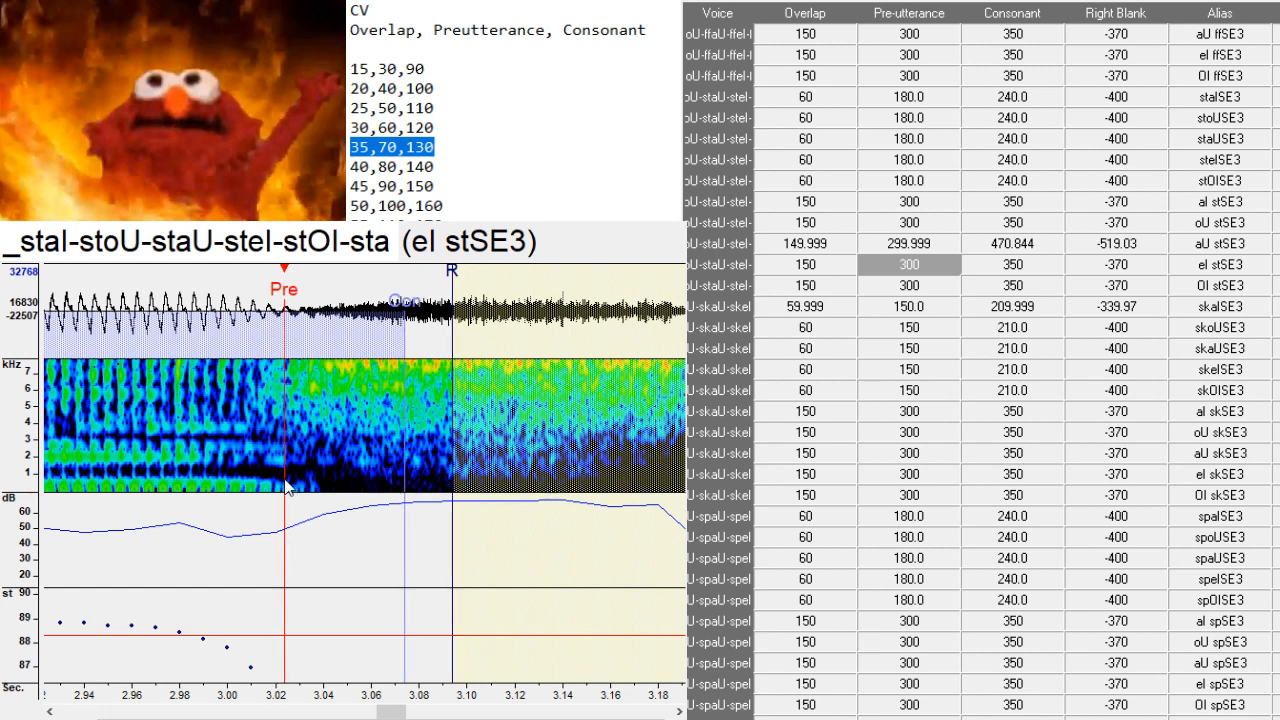
key("Down")
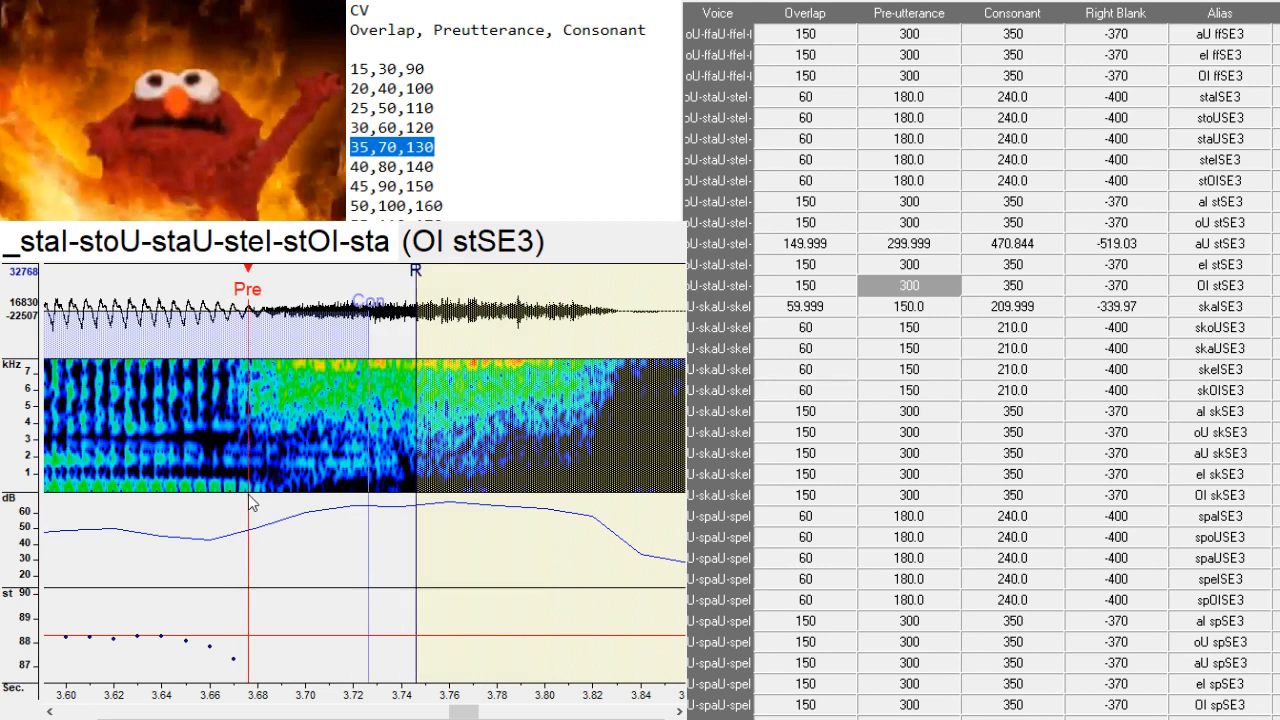
- Shift the markers of skaISE3 and skoUSE3 so Pre sits at each vowel onset, skaISE3 at about 0.72 s
key("Down")
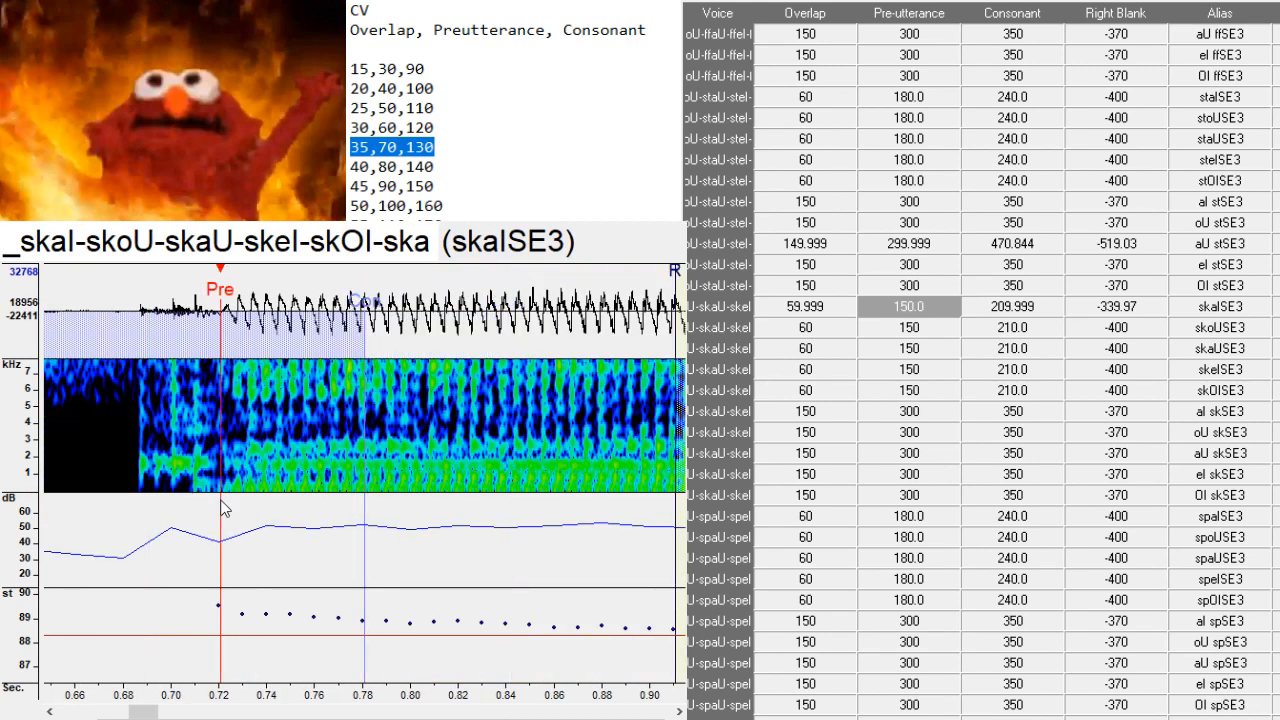
mouse_move(152, 712)
left_mouse_down()
mouse_move(122, 712)
mouse_move(166, 713)
left_mouse_up()
key("Down")
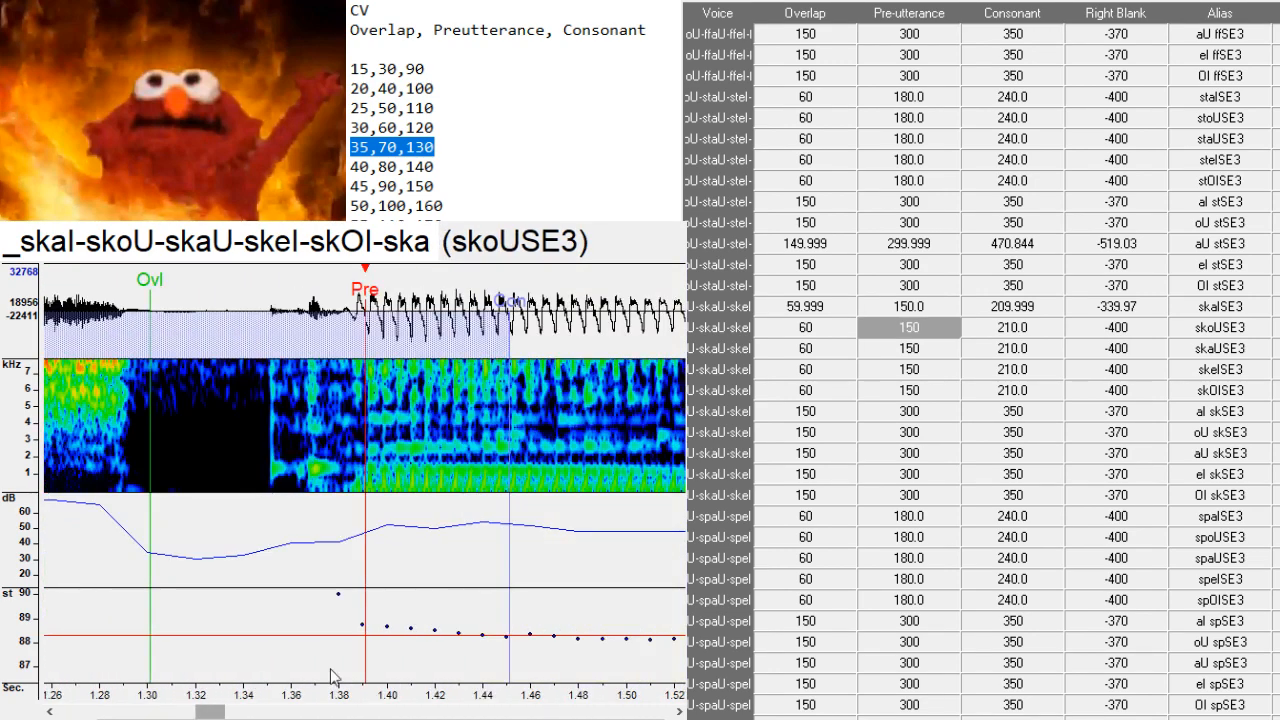
left_click_drag(357, 513, 490, 528)
- Shift the markers of skaU, skeI and skOISE3 so Pre sits at each vowel onset: skeI about 2.64 s, skOI 3.28 s
key("Down")
key("Down")
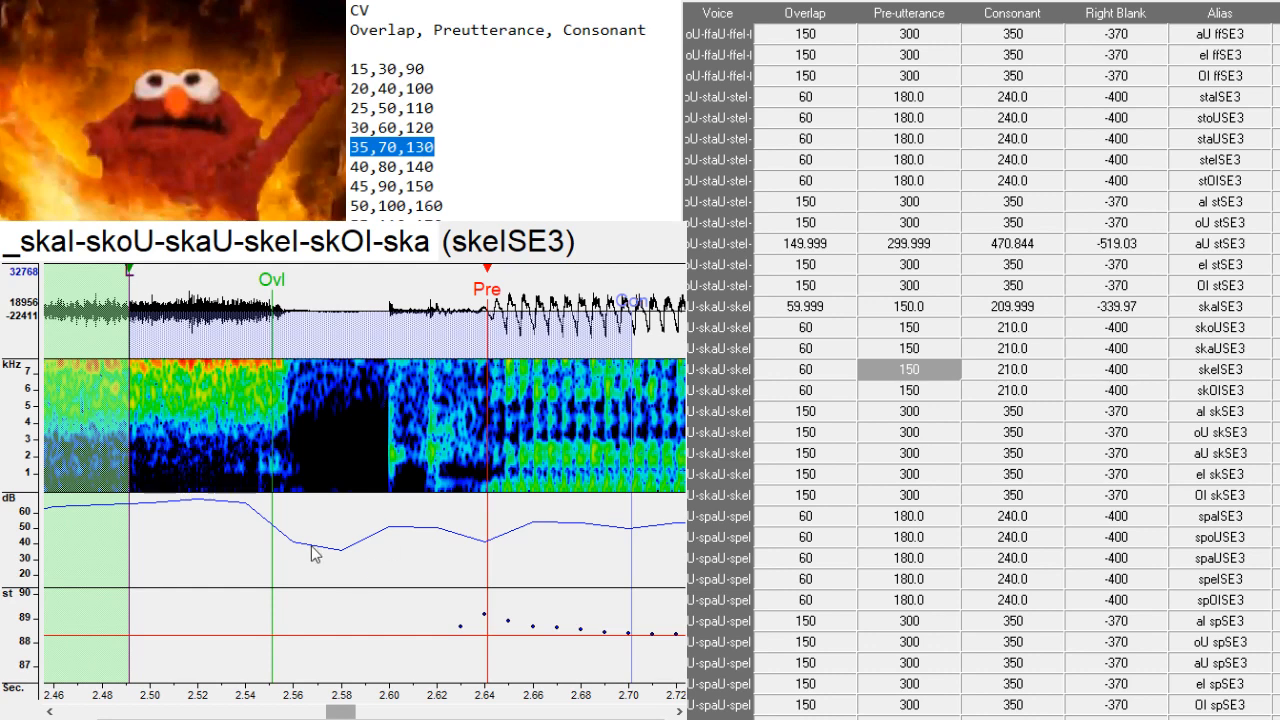
left_click_drag(343, 713, 368, 716)
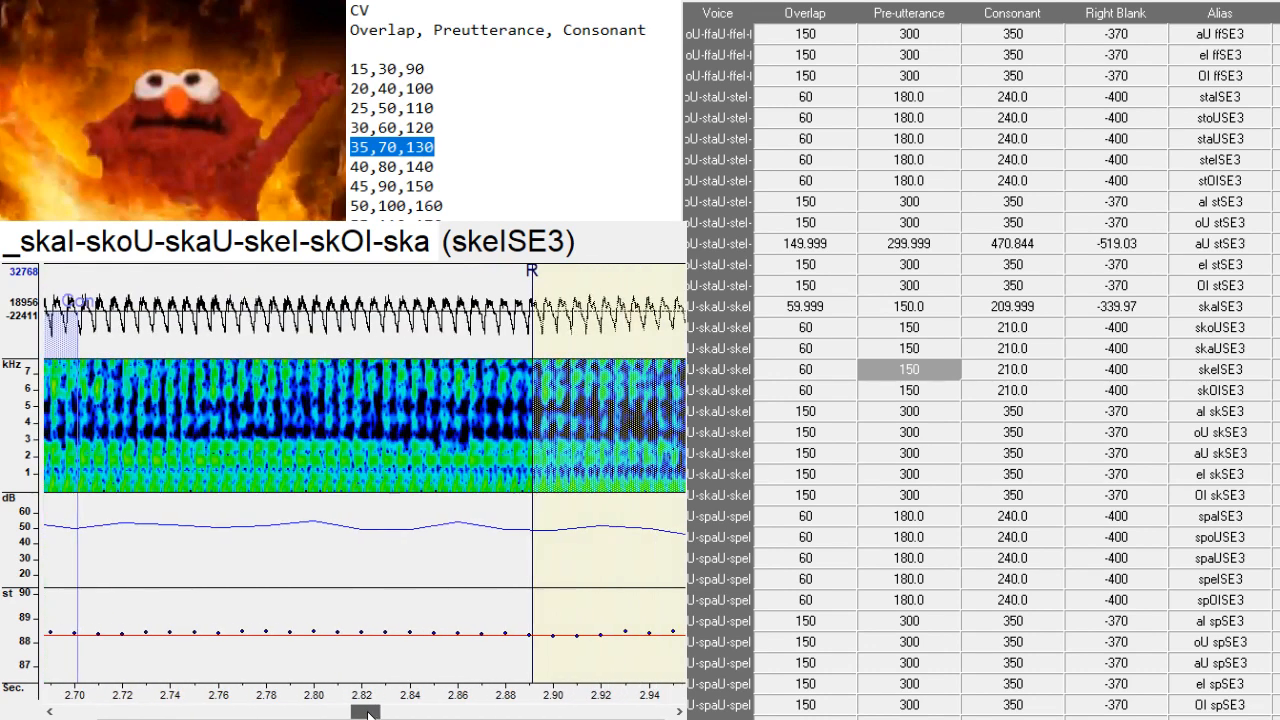
key("Down")
left_click(578, 487)
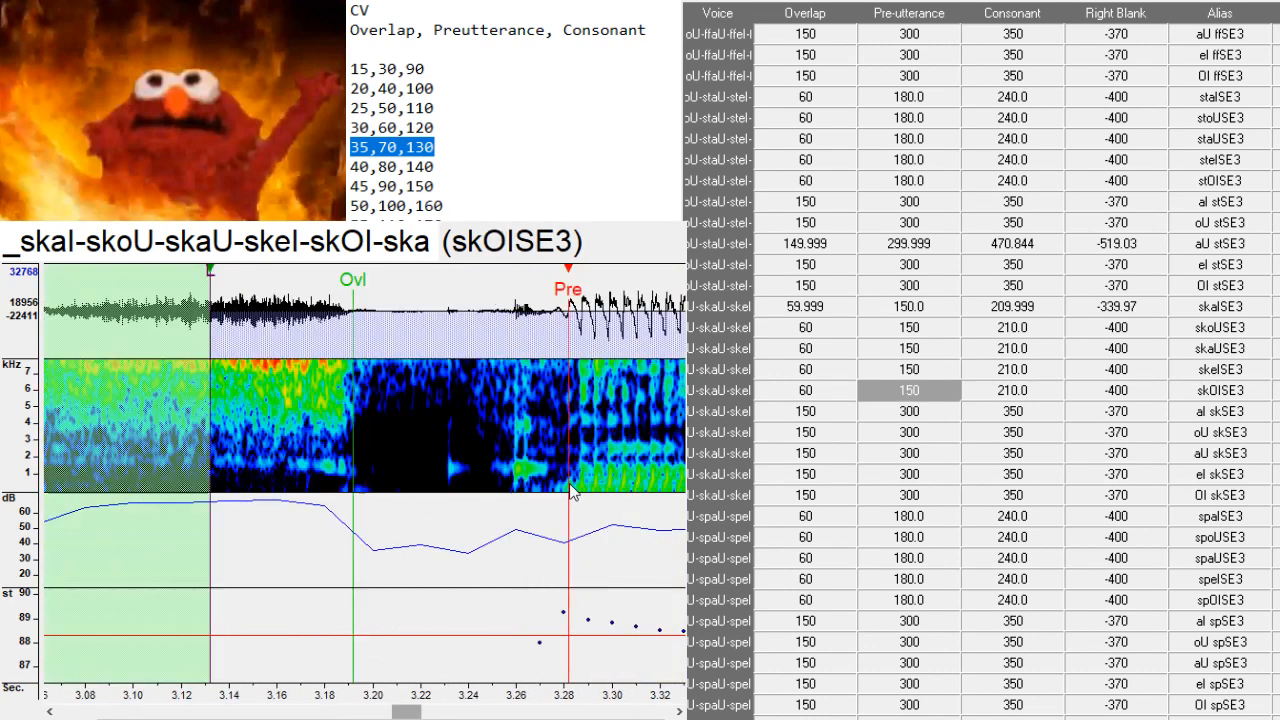
- Shift the markers of aI skSE3 and oU skSE3 so Pre sits where each vowel ends, about 1.15 s and 1.79 s, and go on to aU skSE3
key("Down")
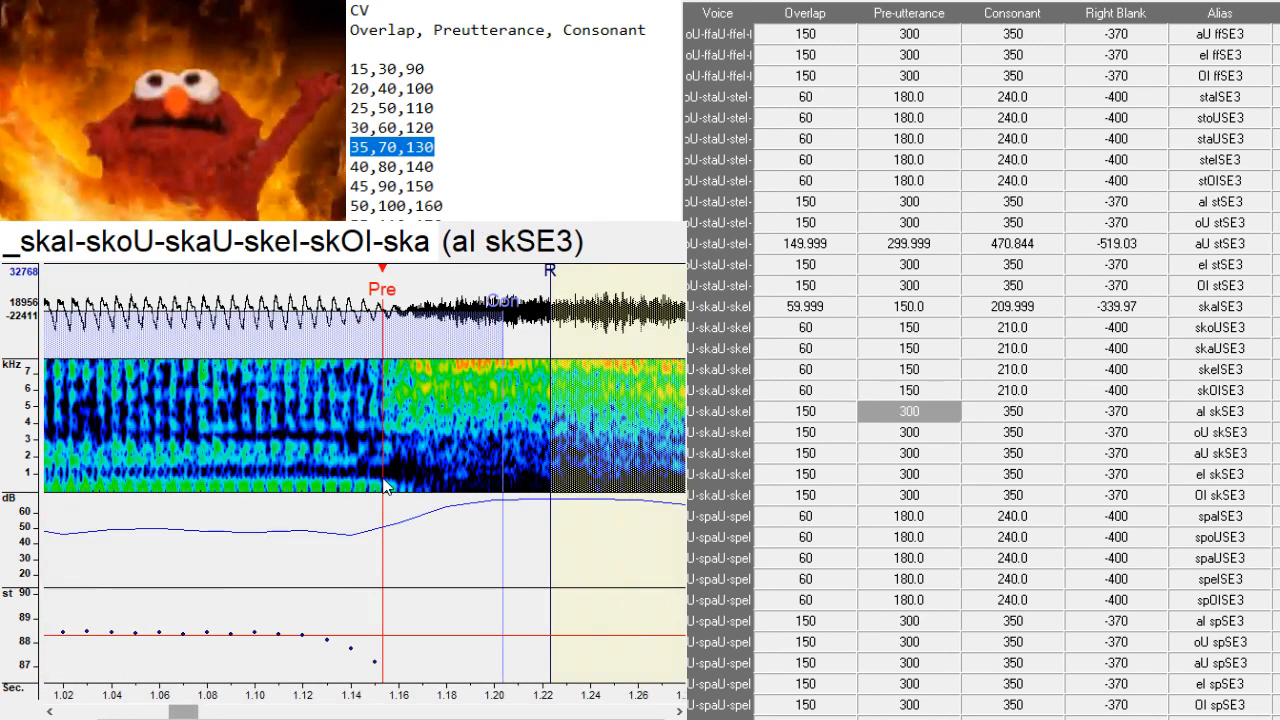
key("Down")
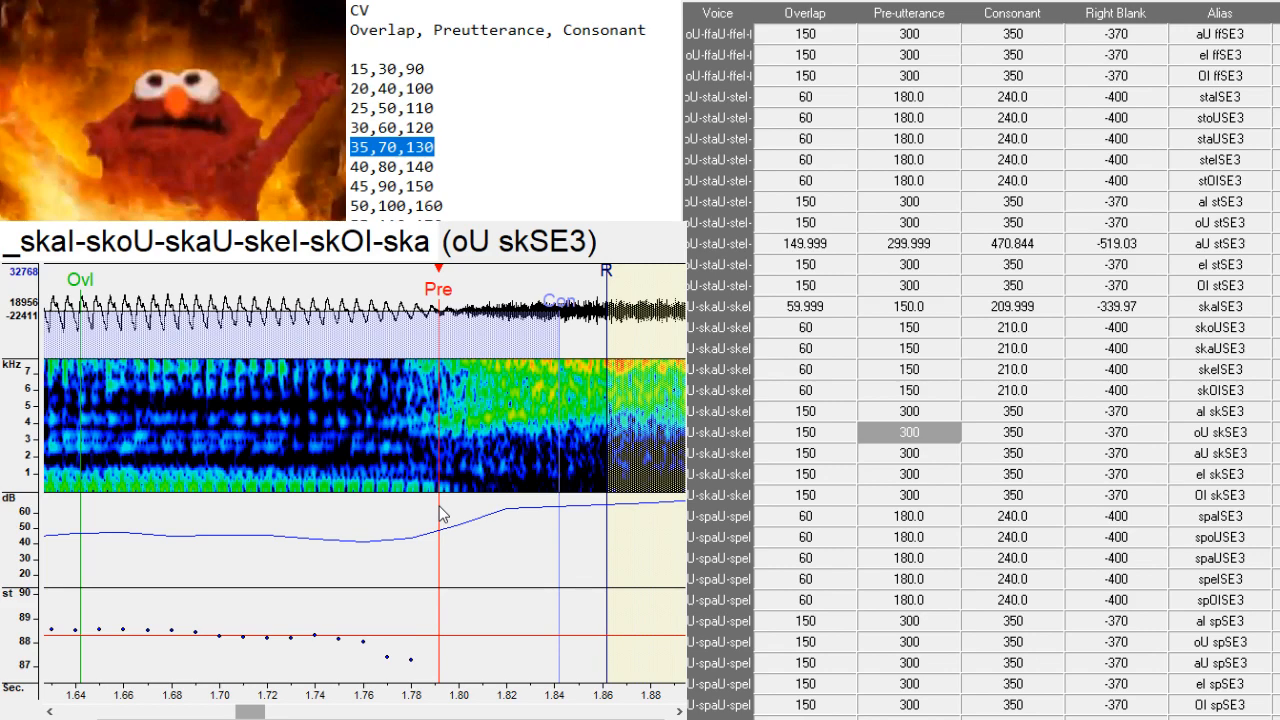
mouse_move(259, 712)
left_mouse_down()
mouse_move(224, 712)
mouse_move(237, 712)
left_mouse_up()
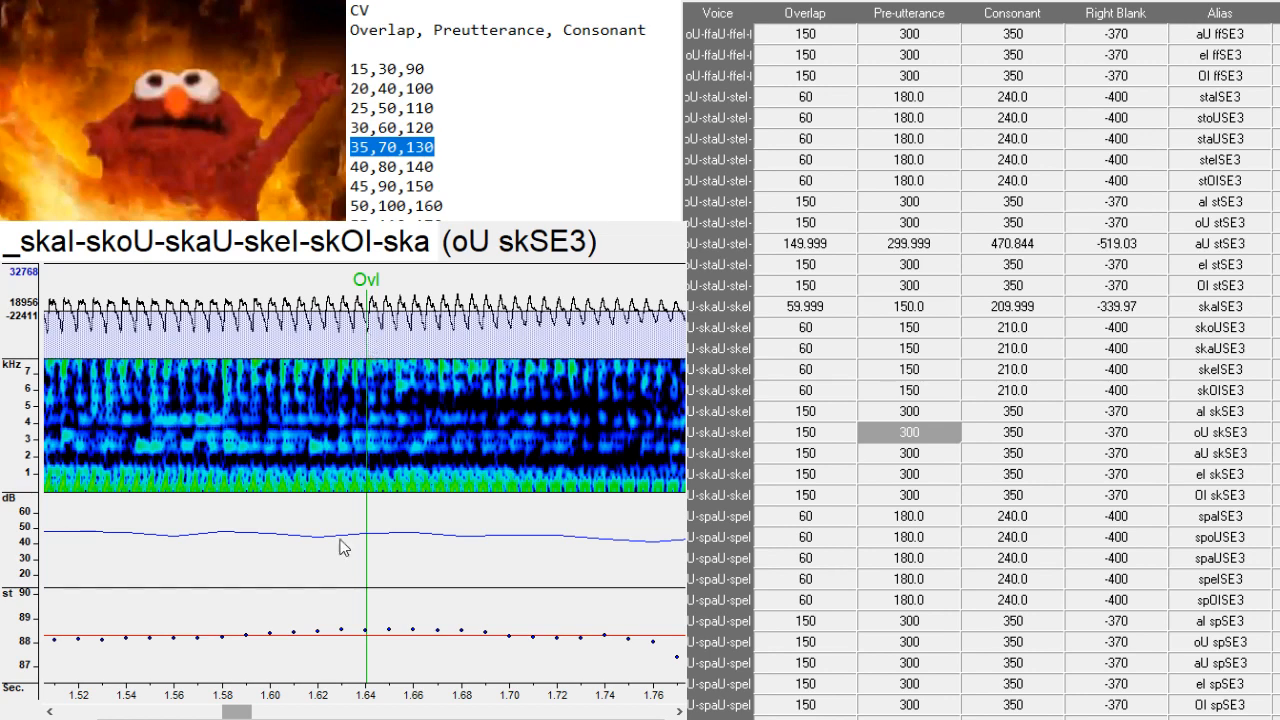
left_click_drag(236, 713, 245, 713)
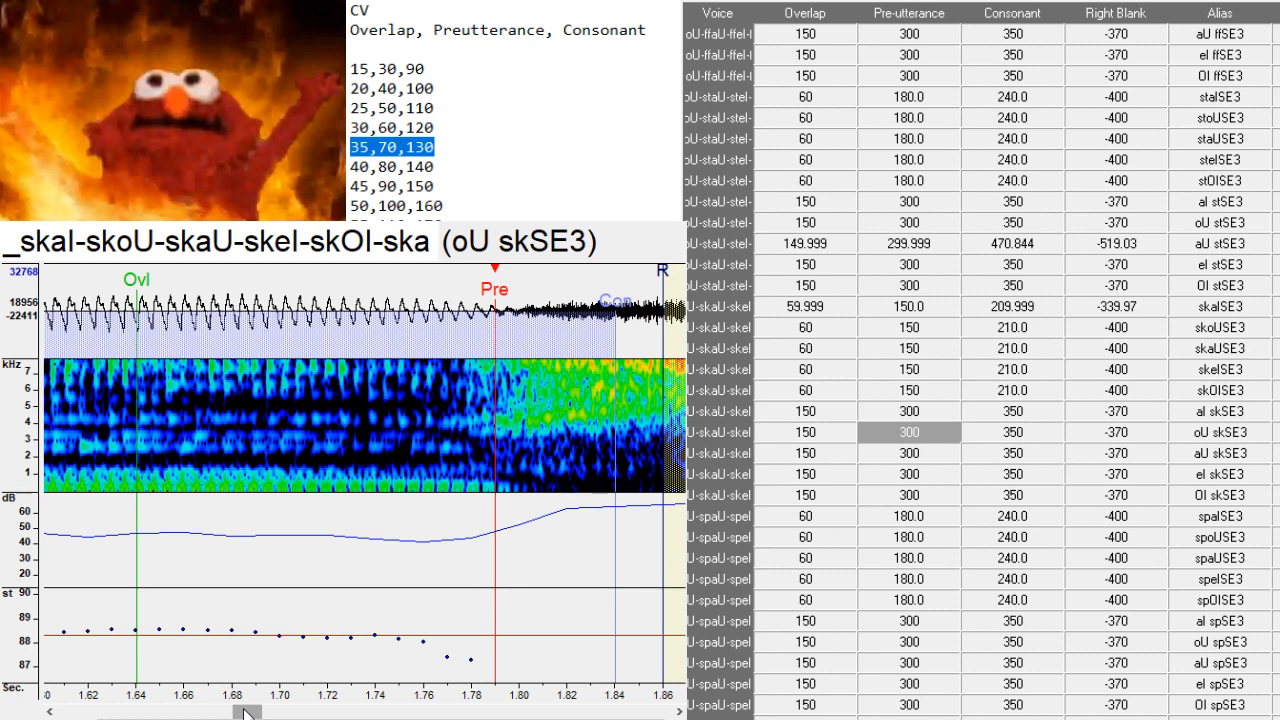
key("Down")
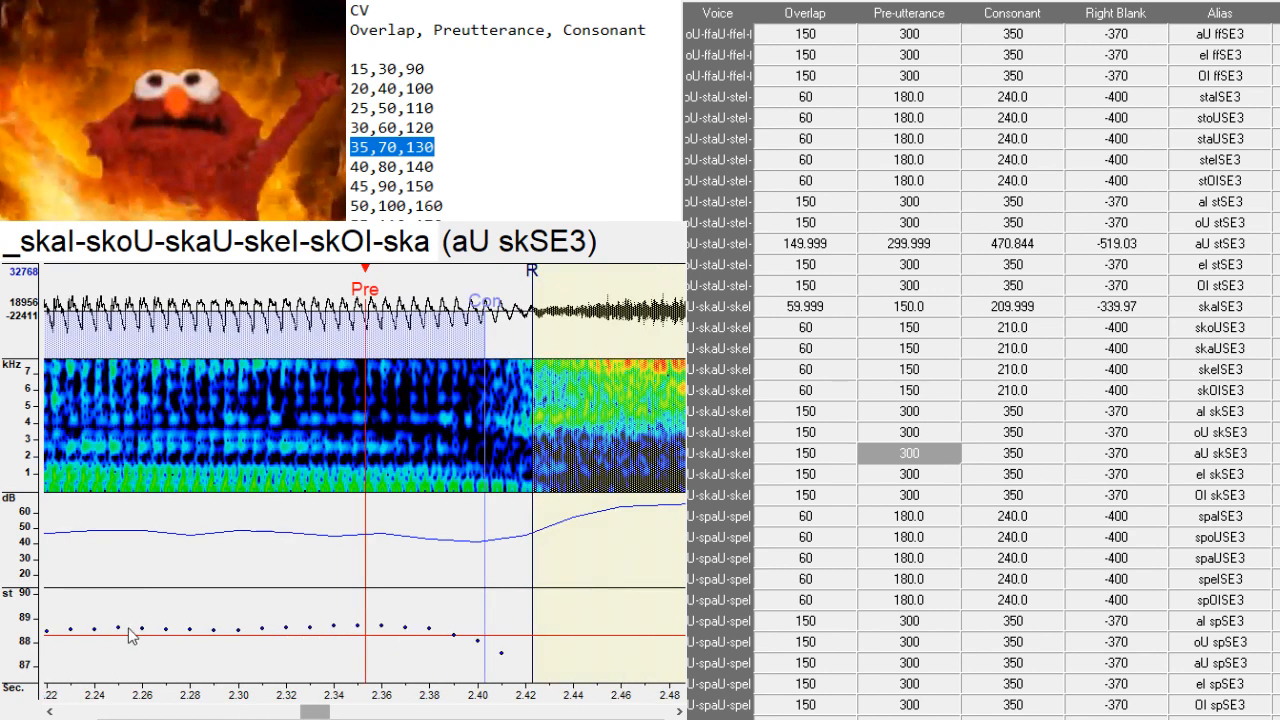
- Shift the markers of aU, eI and OI skSE3 so Pre sits at each vowel's end, eI at about 3.05 s and OI about 3.69 s
left_click_drag(320, 706, 296, 706)
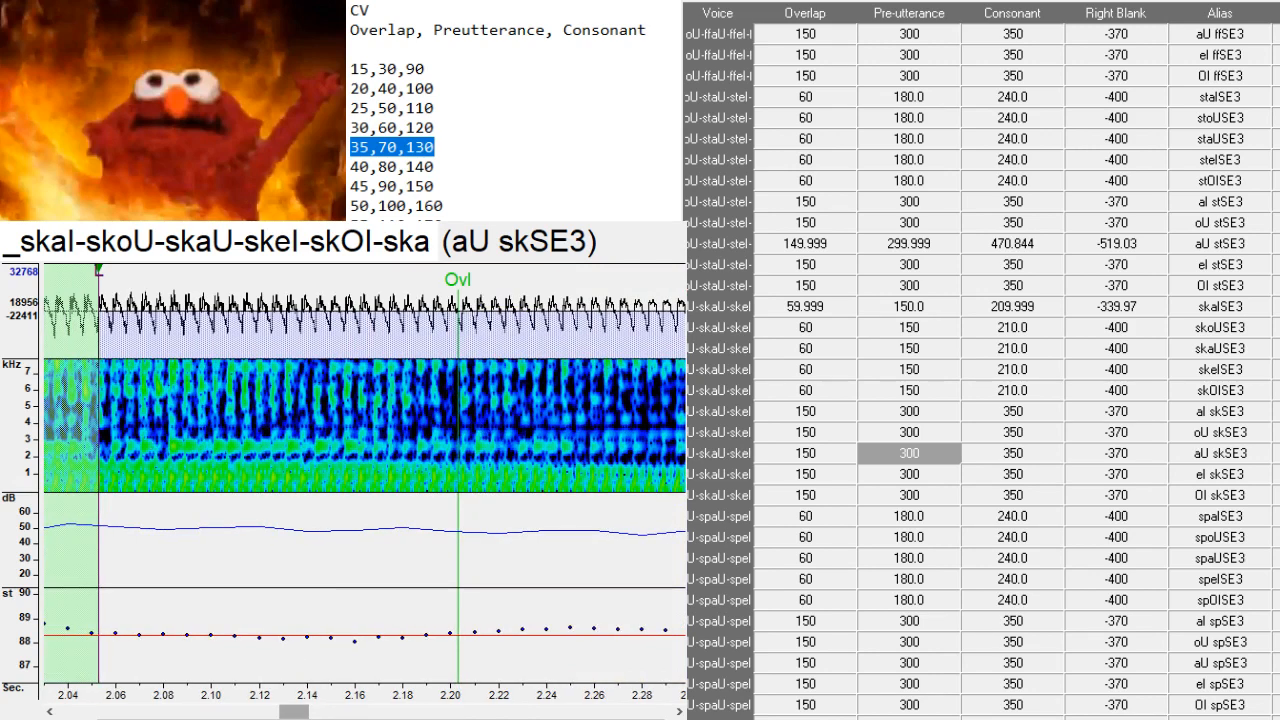
mouse_move(293, 711)
left_mouse_down()
mouse_move(338, 711)
mouse_move(315, 711)
left_mouse_up()
left_click_drag(420, 500, 505, 505)
key("Down")
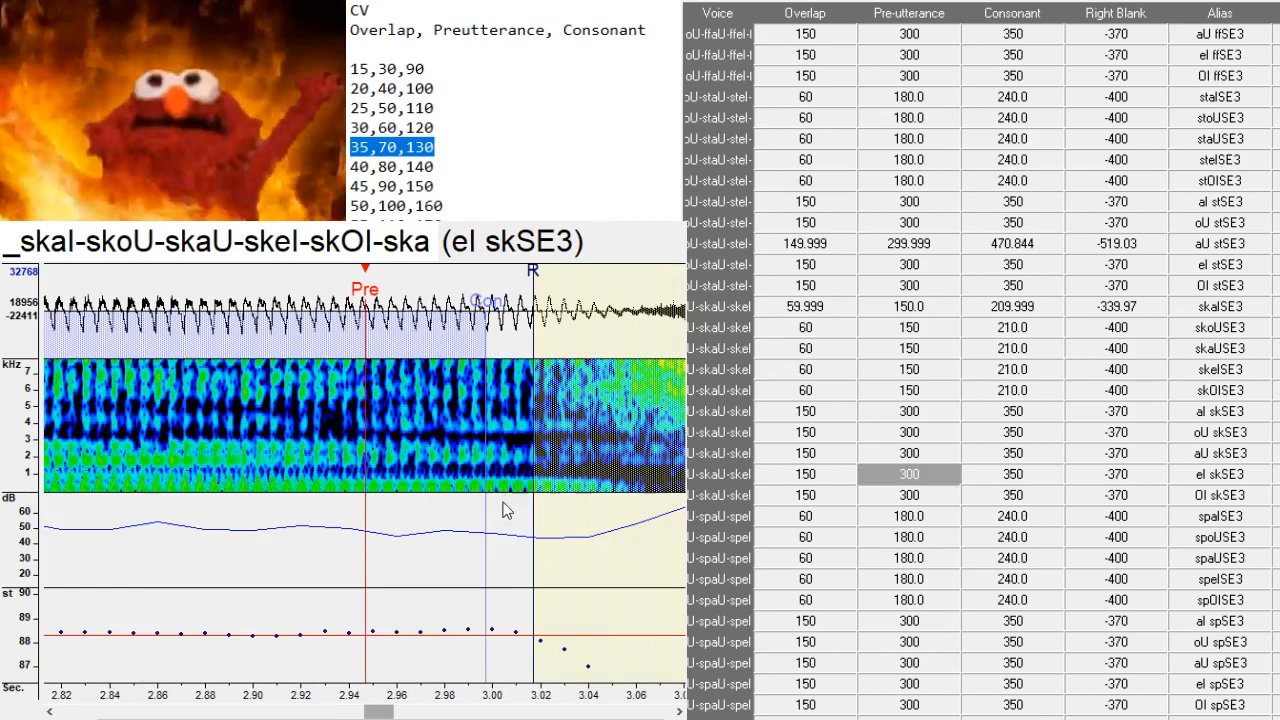
left_click_drag(618, 485, 618, 481)
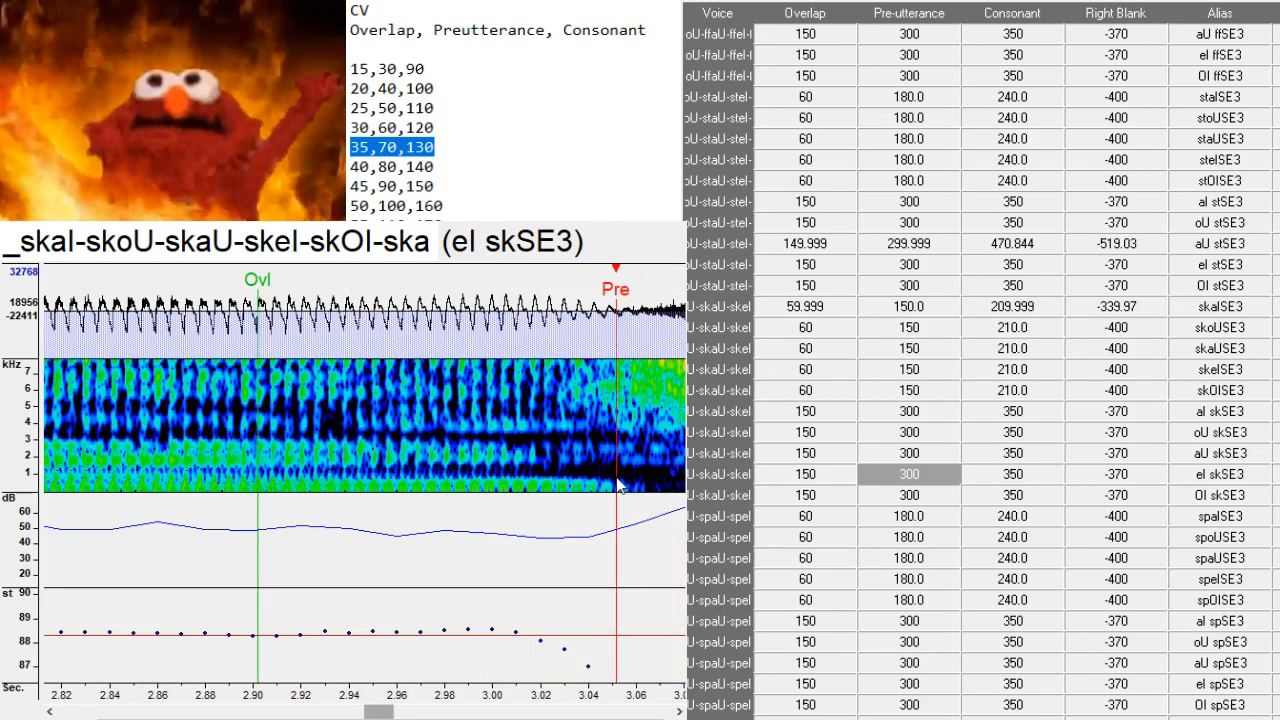
key("Down")
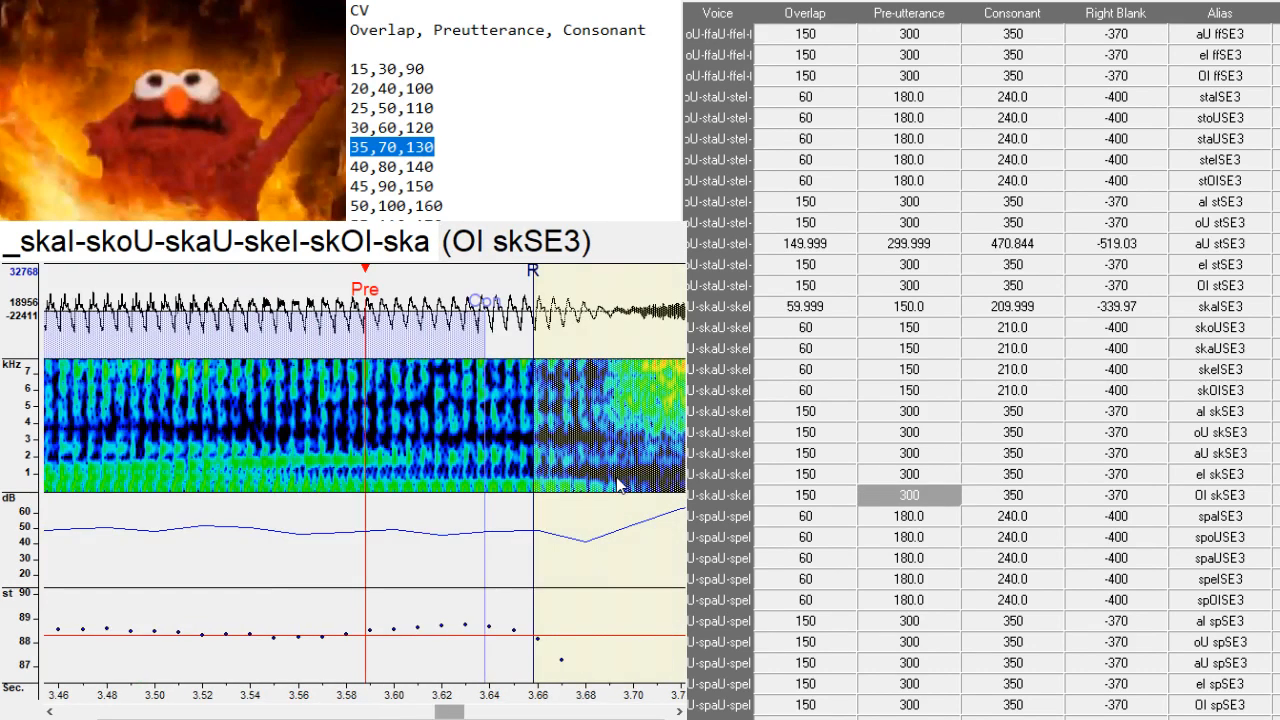
mouse_move(615, 497)
left_mouse_down()
mouse_move(663, 490)
mouse_move(607, 490)
left_mouse_up()
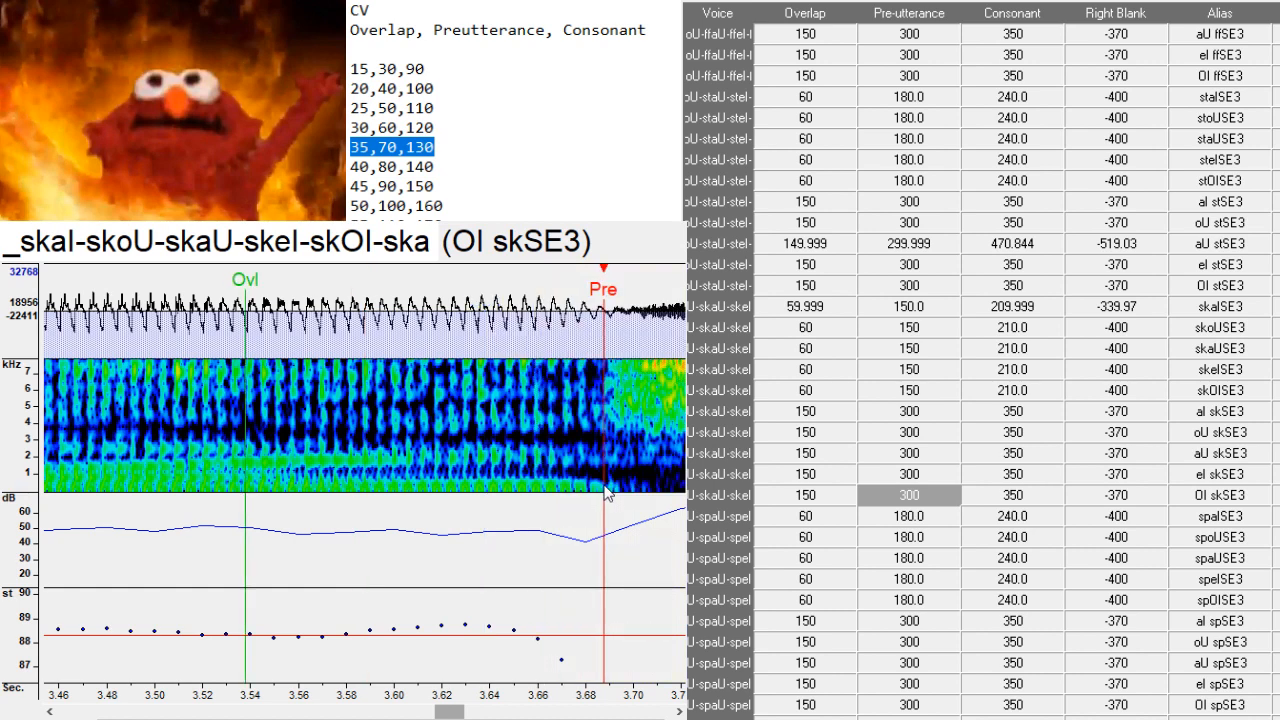
key("Down")
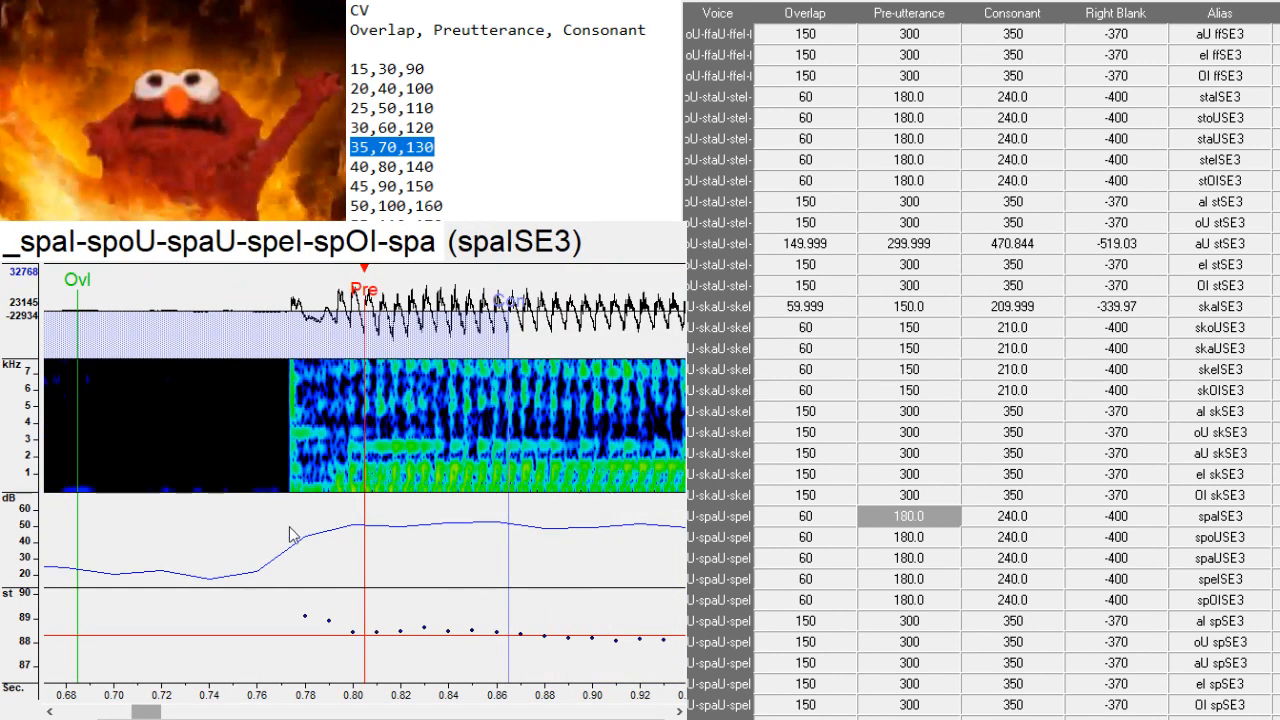
- Shift the markers of spaISE3, spoUSE3 and spaUSE3 so Pre sits at the release into each vowel, spaUSE3 at about 2.05 s
left_click_drag(353, 528, 328, 486)
key("Down")
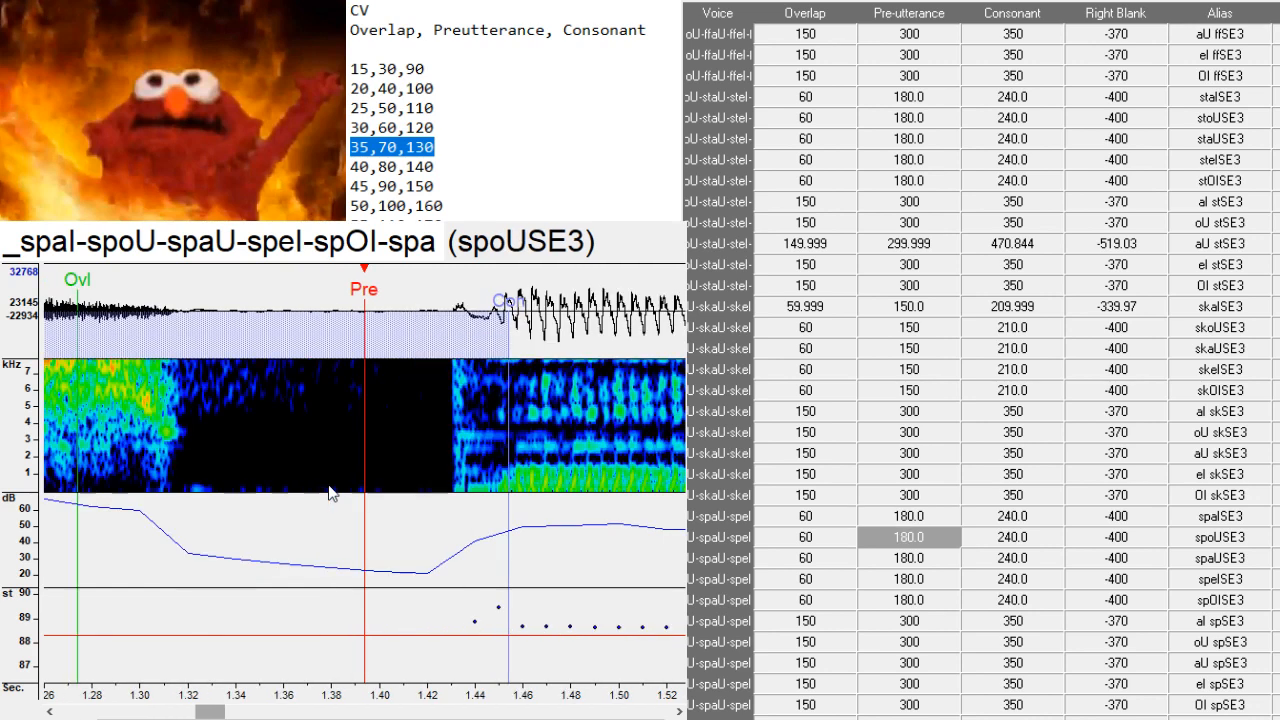
mouse_move(534, 488)
left_mouse_down()
mouse_move(480, 485)
mouse_move(502, 516)
left_mouse_up()
key("Down")
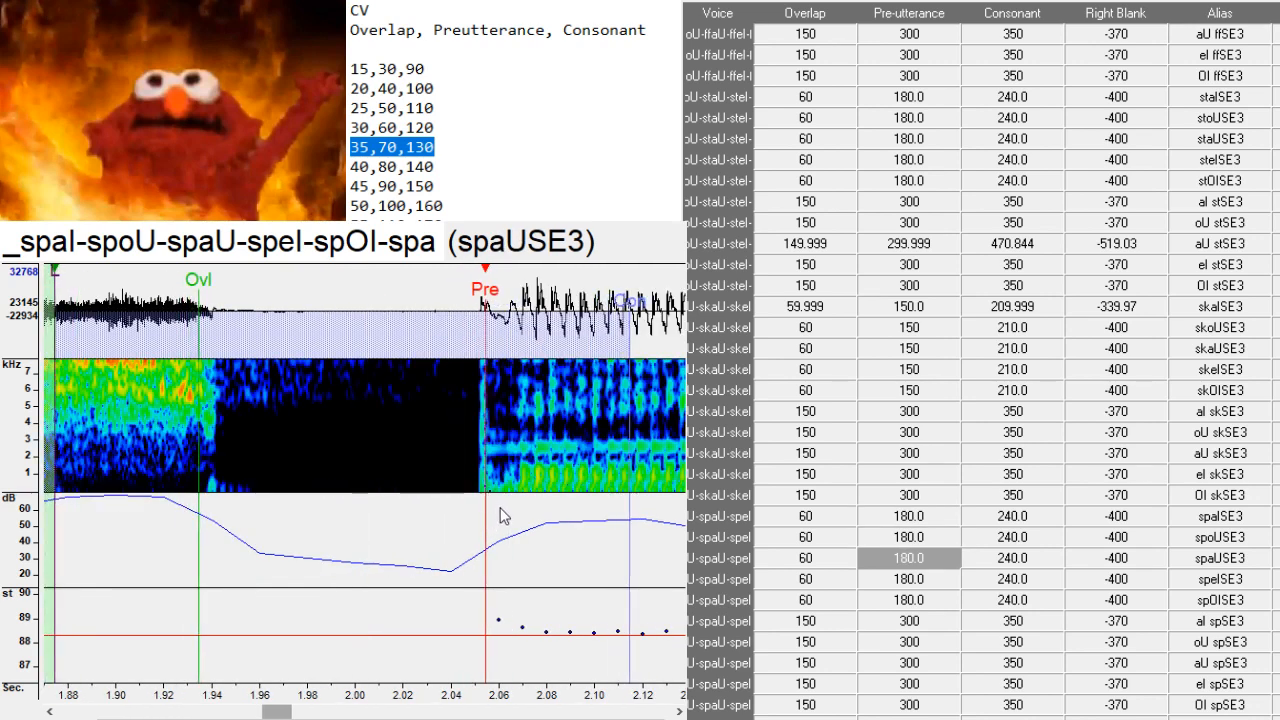
key("Down")
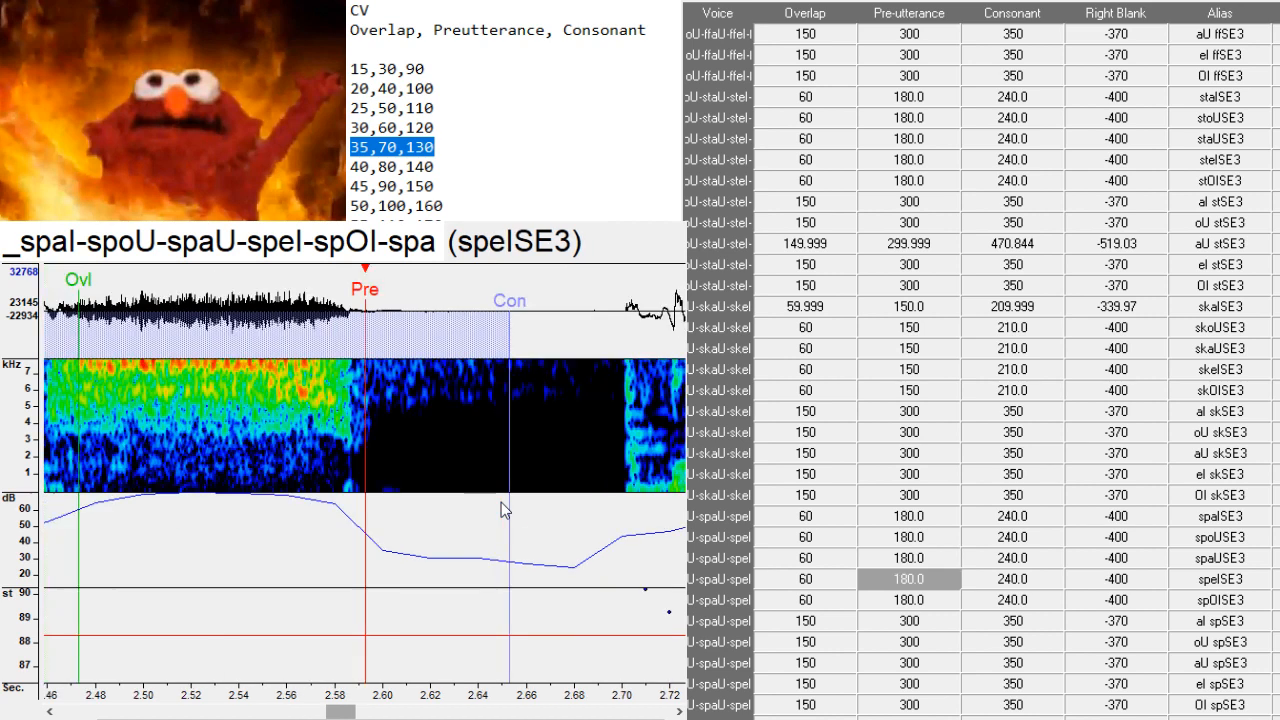
- Shift the markers of speISE3 and spOISE3 so Pre sits at each vowel onset, at about 2.72 s and 3.36 s
left_click(670, 483)
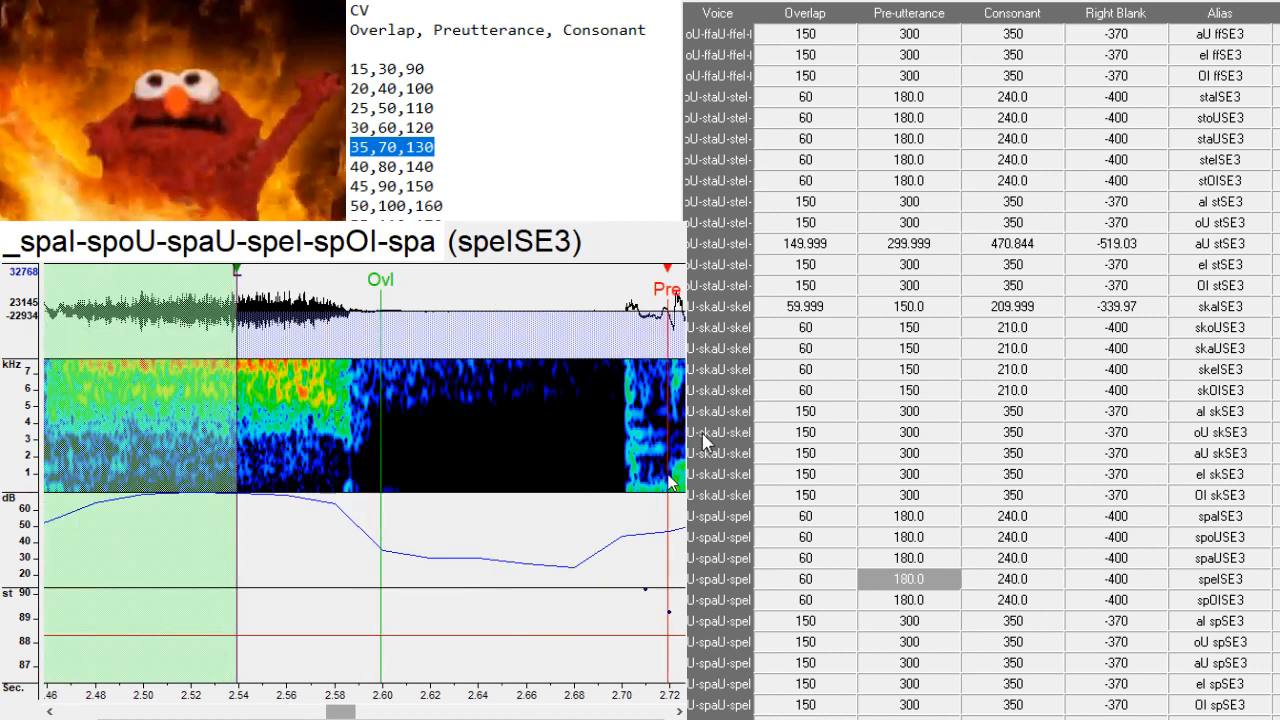
key("Down")
left_click_drag(420, 712, 436, 712)
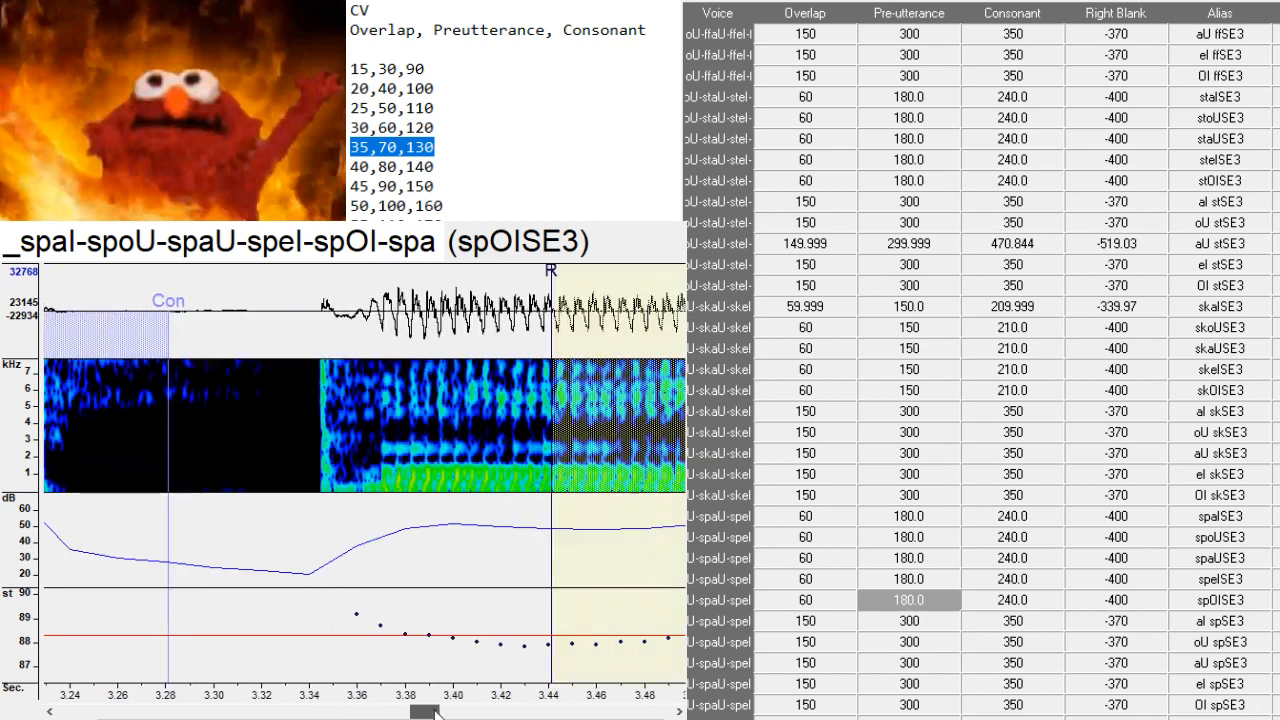
left_click_drag(372, 476, 366, 490)
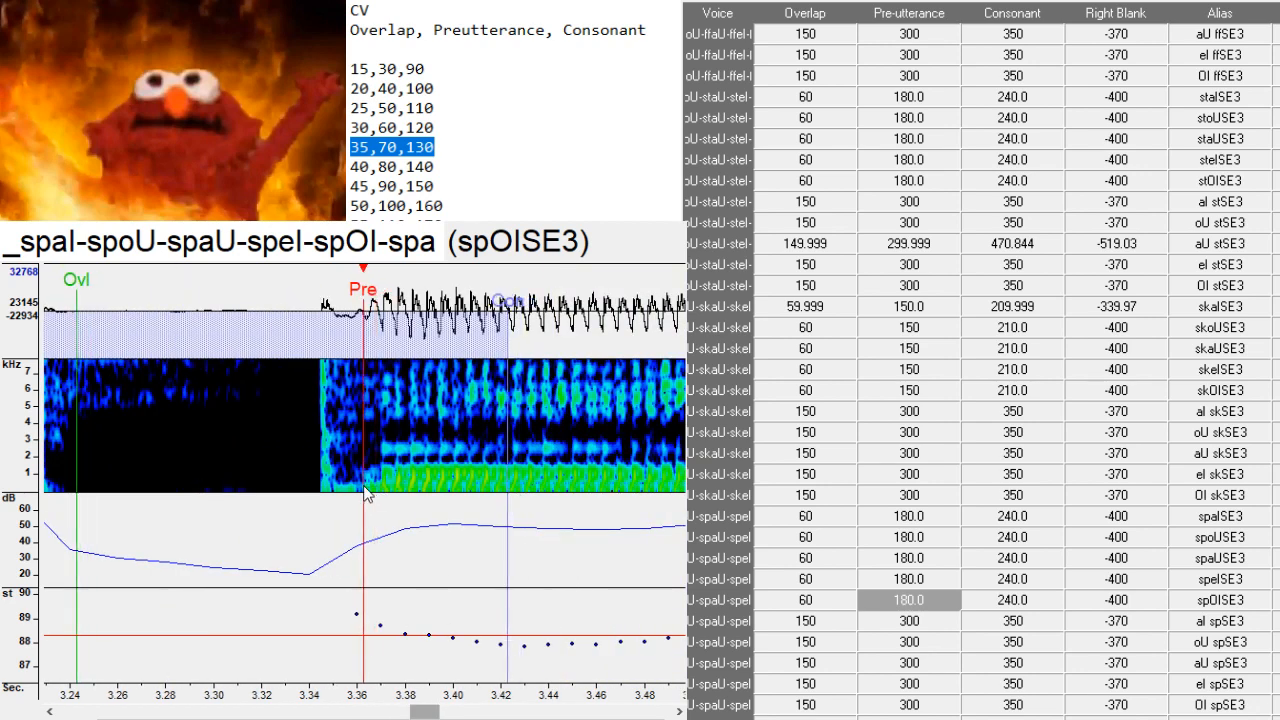
key("Down")
- Shift the markers of aI, oU and aU spSE3 so Pre sits where each vowel ends, oU at about 1.83 s and aU about 2.46 s
left_click_drag(450, 482, 465, 495)
key("Down")
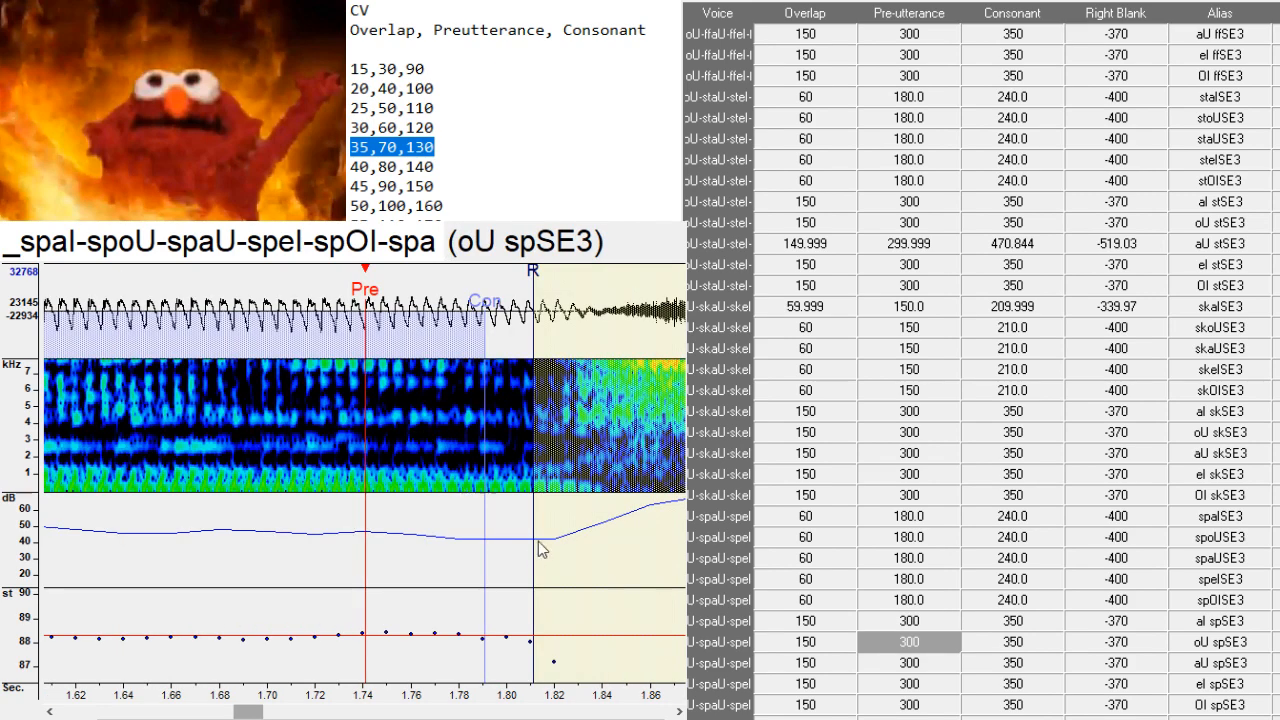
left_click_drag(570, 498, 580, 510)
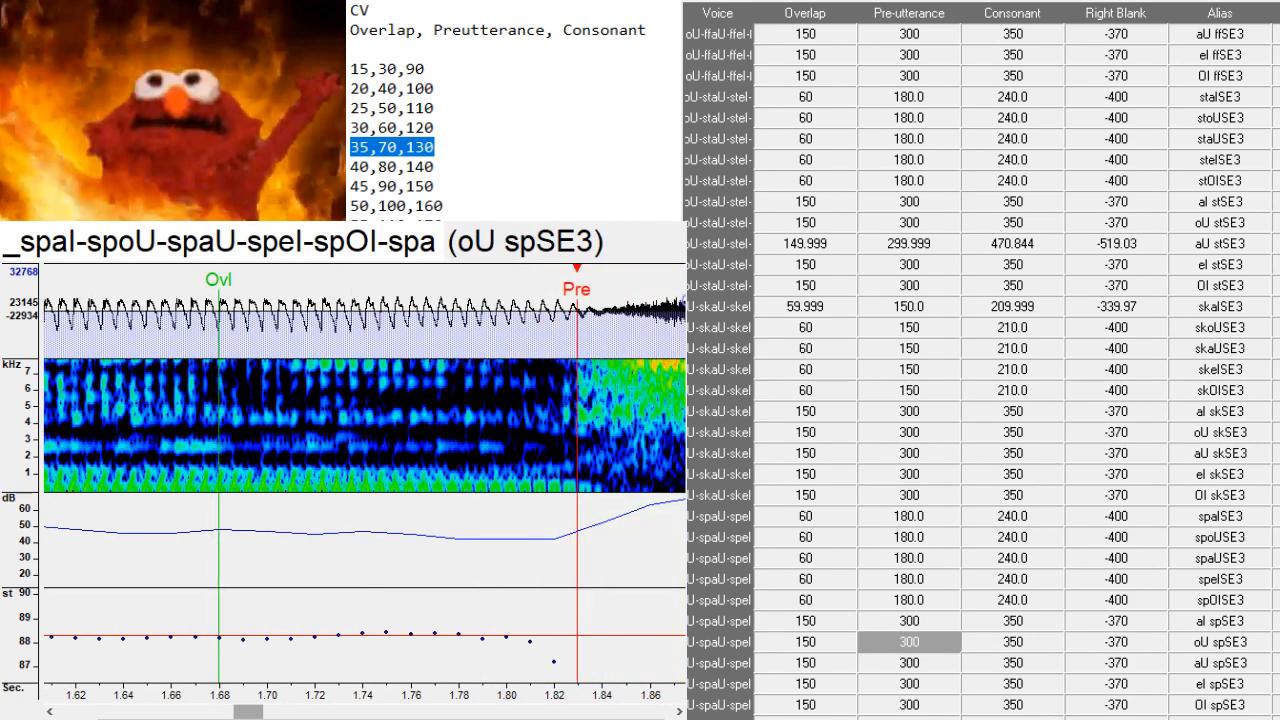
left_click_drag(258, 712, 288, 712)
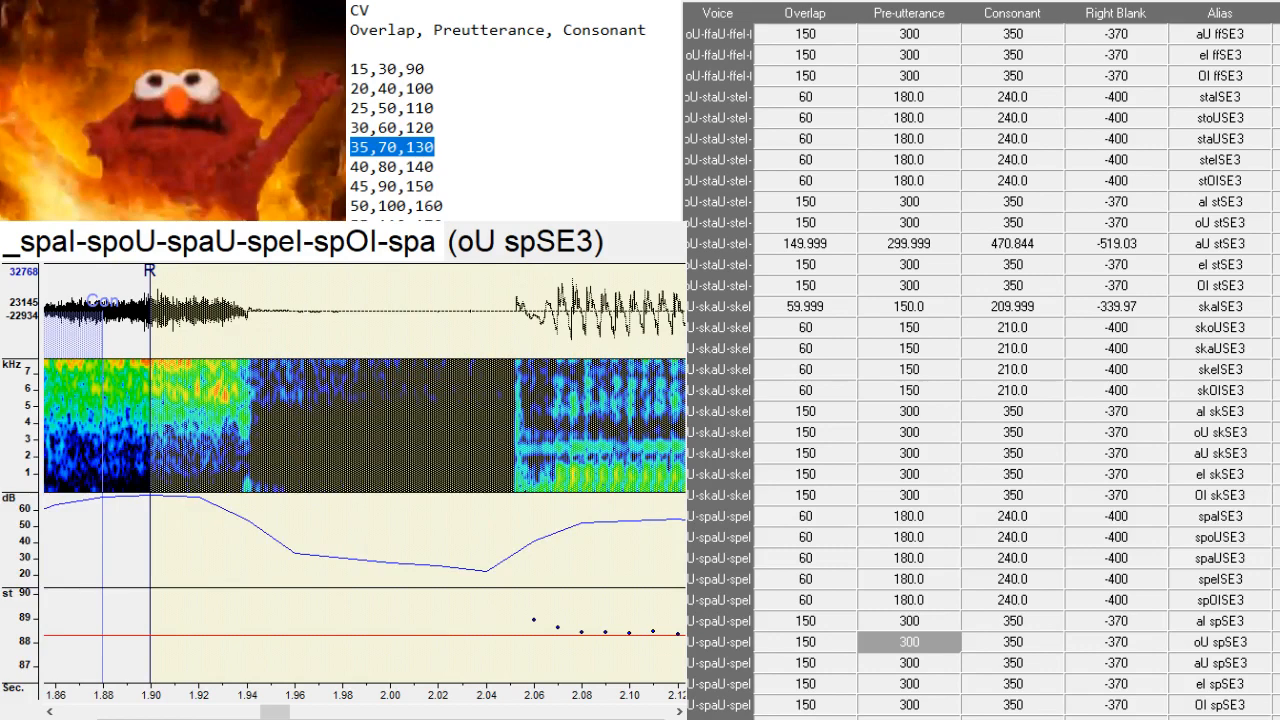
key("Down")
left_click(600, 486)
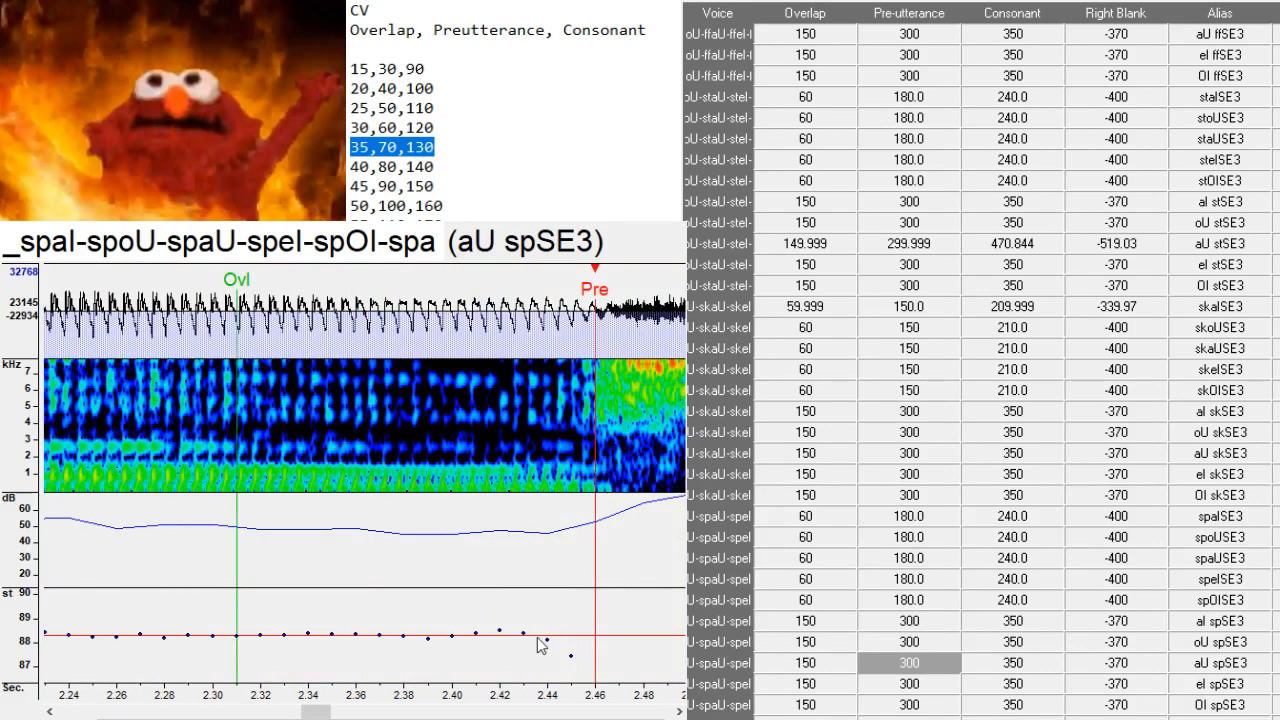
mouse_move(315, 712)
left_mouse_down()
mouse_move(300, 712)
mouse_move(332, 712)
left_mouse_up()
key("Down")
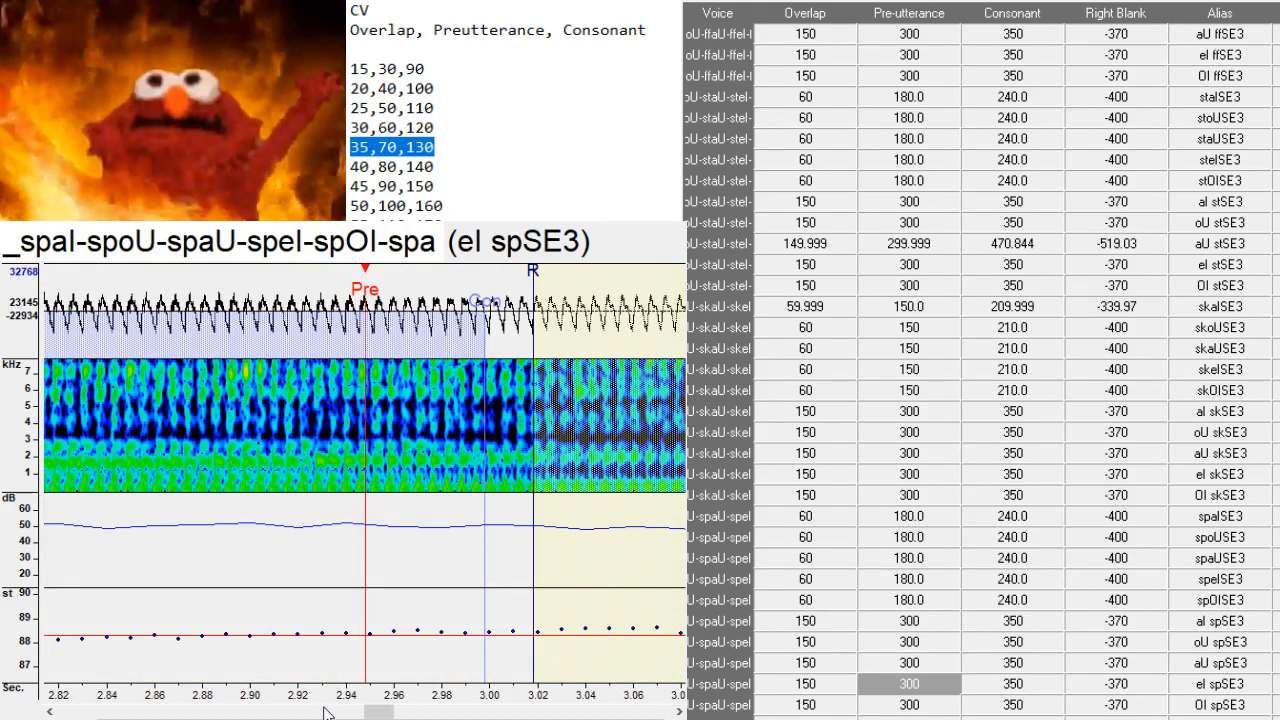
- Shift the markers of eI spSE3 and OI spSE3 so Pre sits at each vowel's end, at about 3.11 s and 3.80 s
scroll(322, 500, "down", 3)
left_click(310, 500)
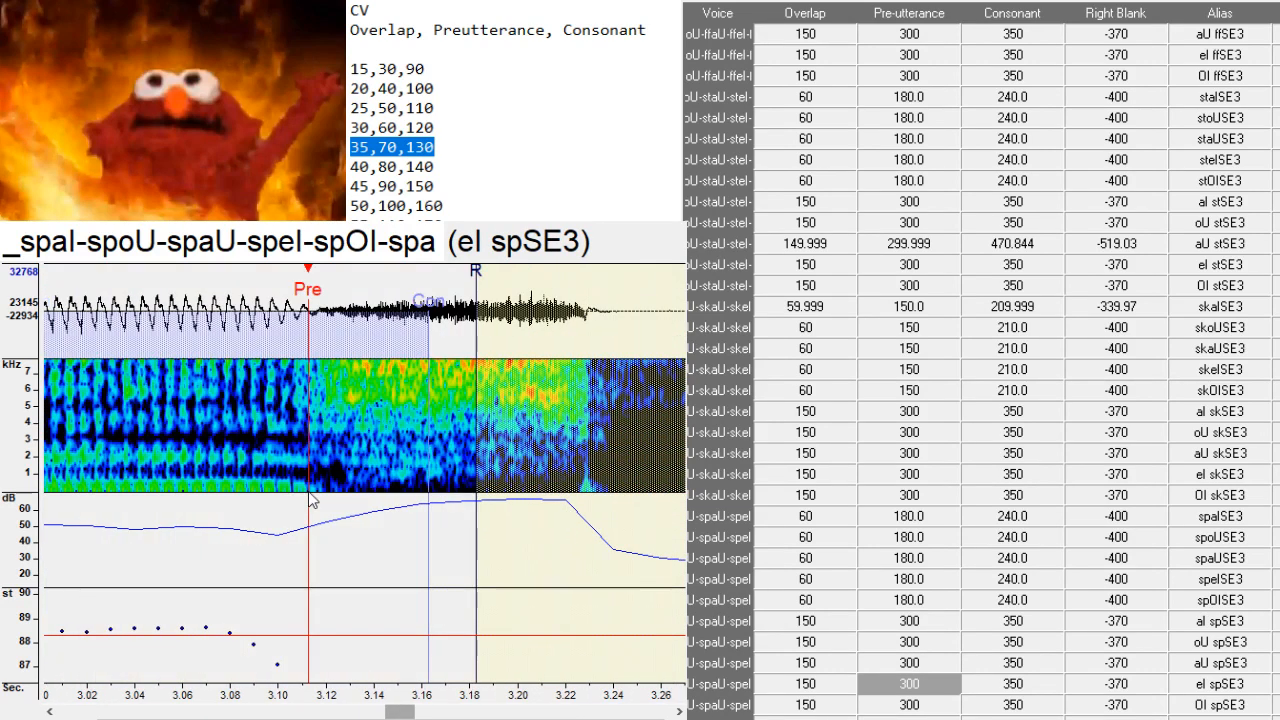
key("Down")
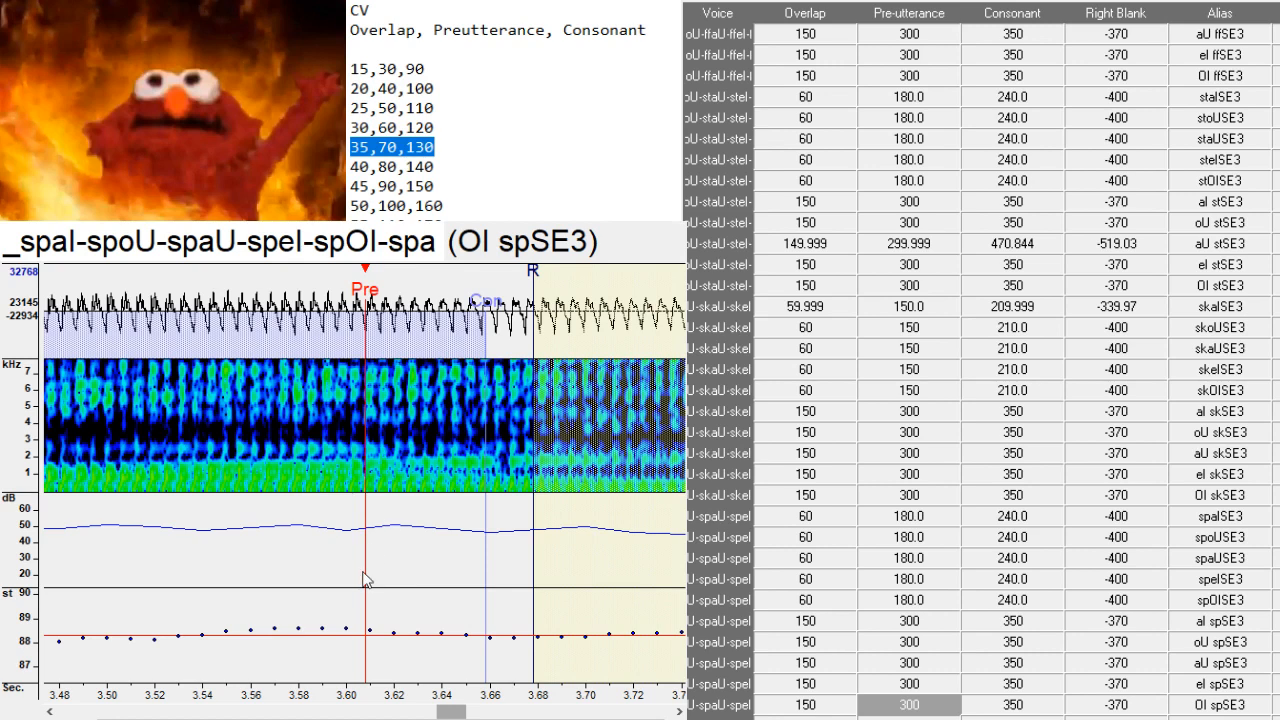
left_click_drag(449, 712, 471, 712)
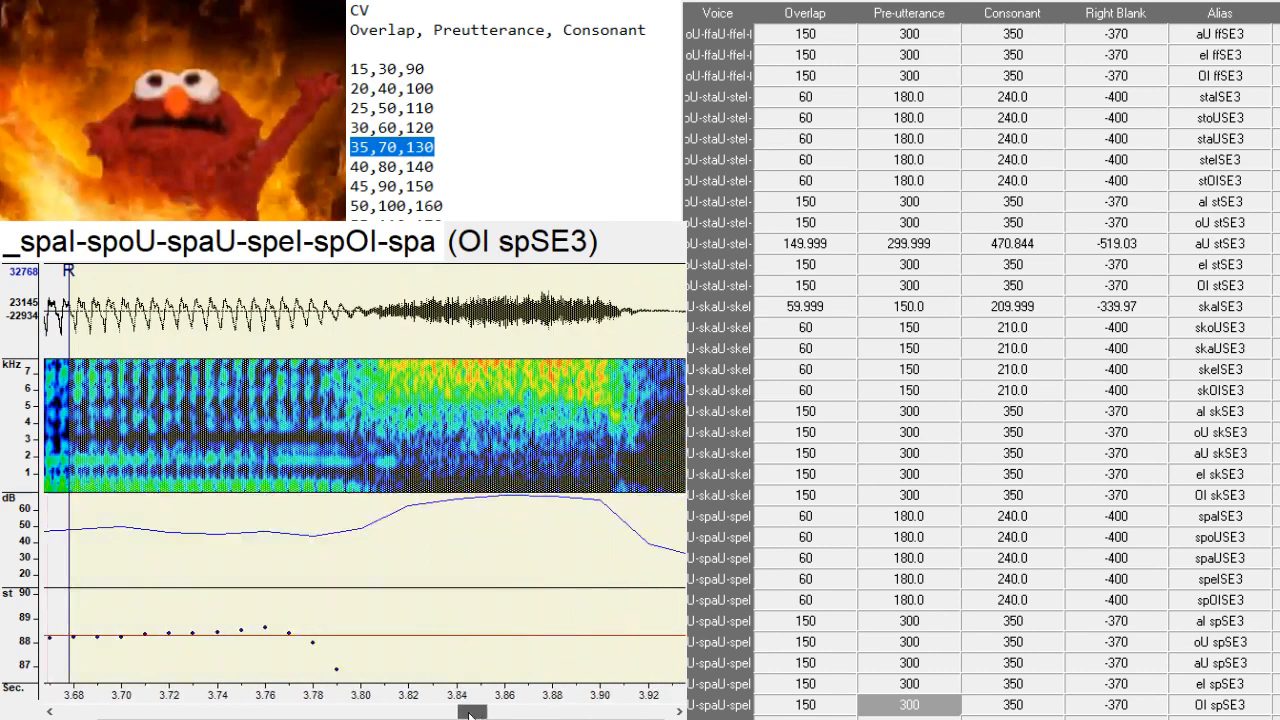
left_click(363, 500)
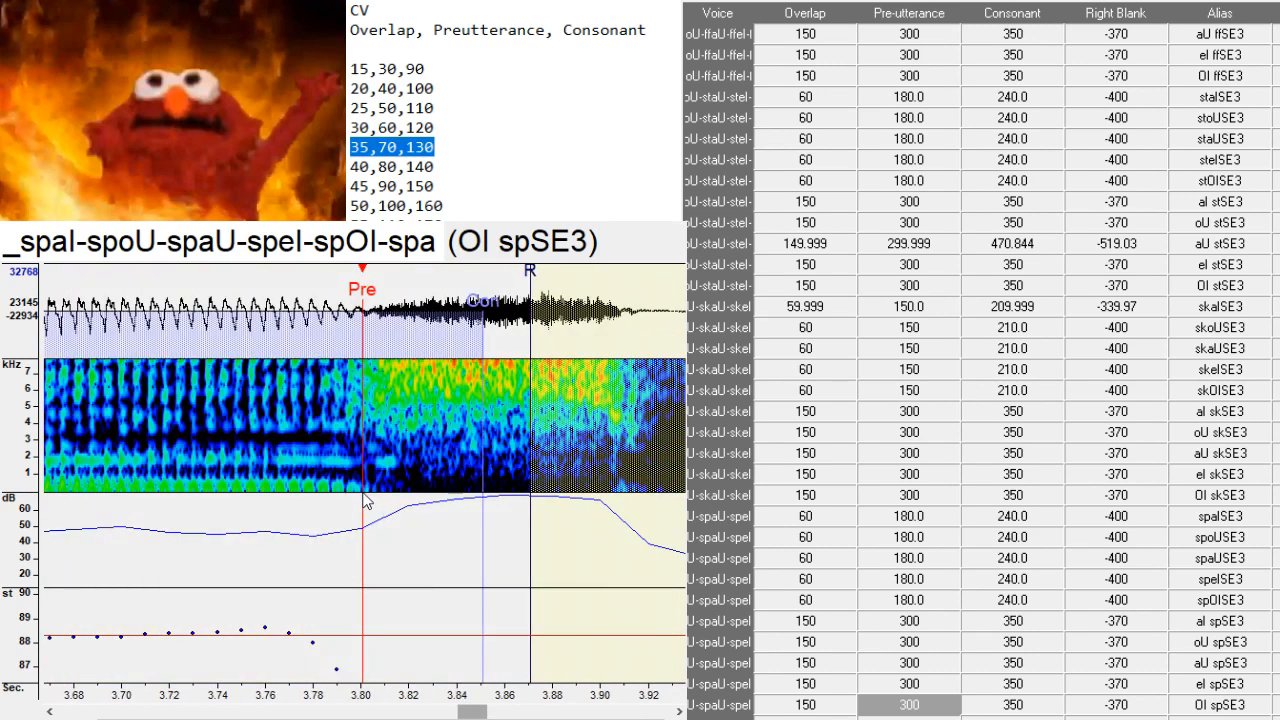
left_click(361, 492)
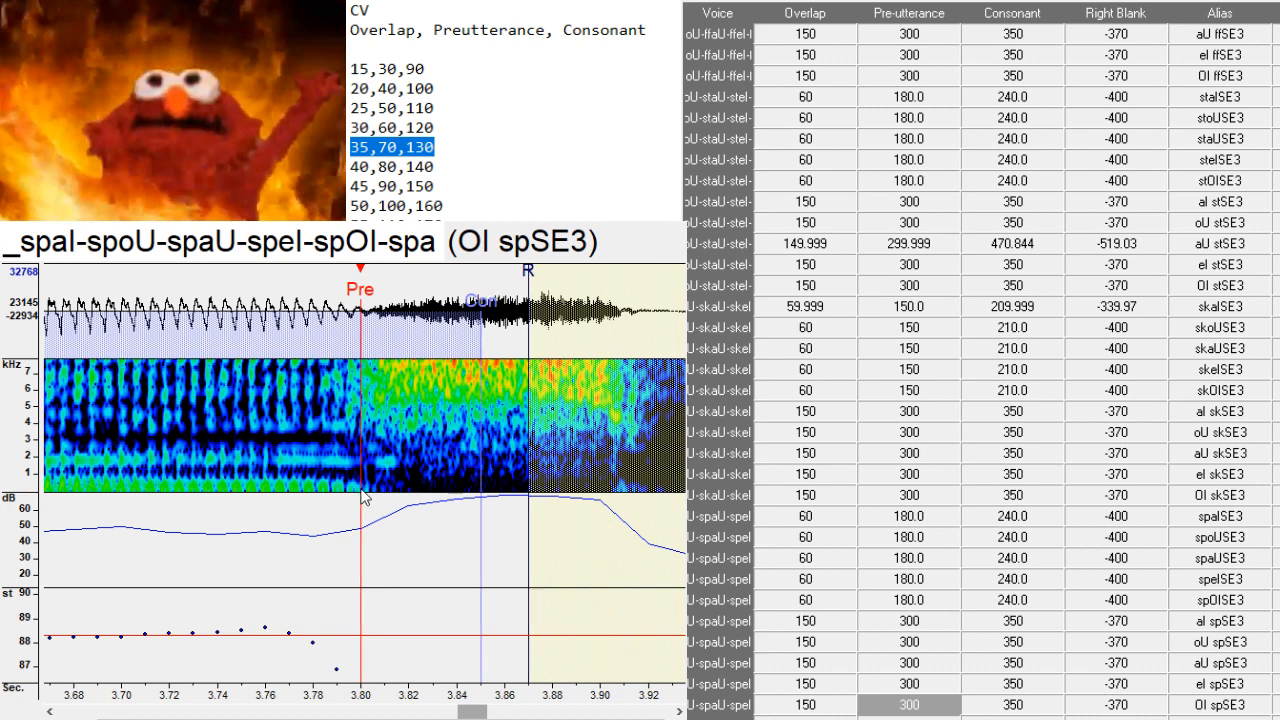
key("Down")
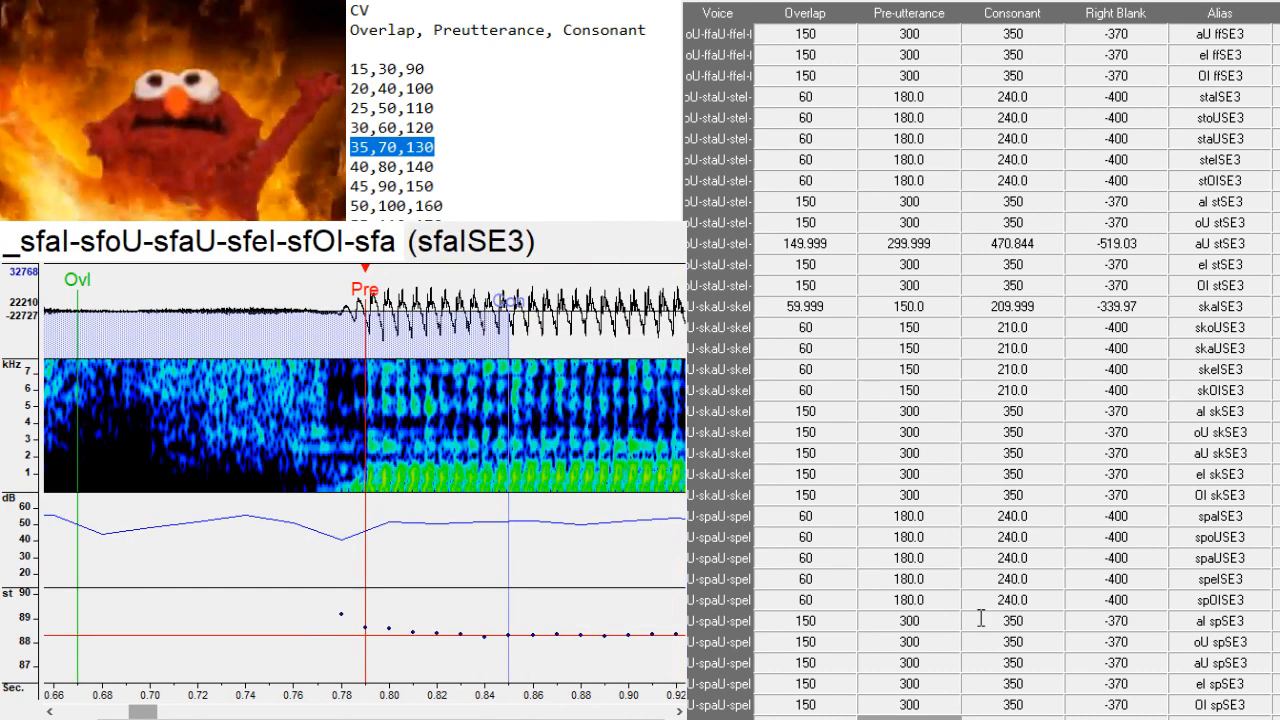
- Shift the markers of sfaISE3 and sfoUSE3 so Pre sits at each vowel onset, sfoUSE3 at about 1.45 s
left_click_drag(378, 496, 364, 515)
mouse_move(150, 712)
left_mouse_down()
mouse_move(132, 712)
mouse_move(168, 712)
left_mouse_up()
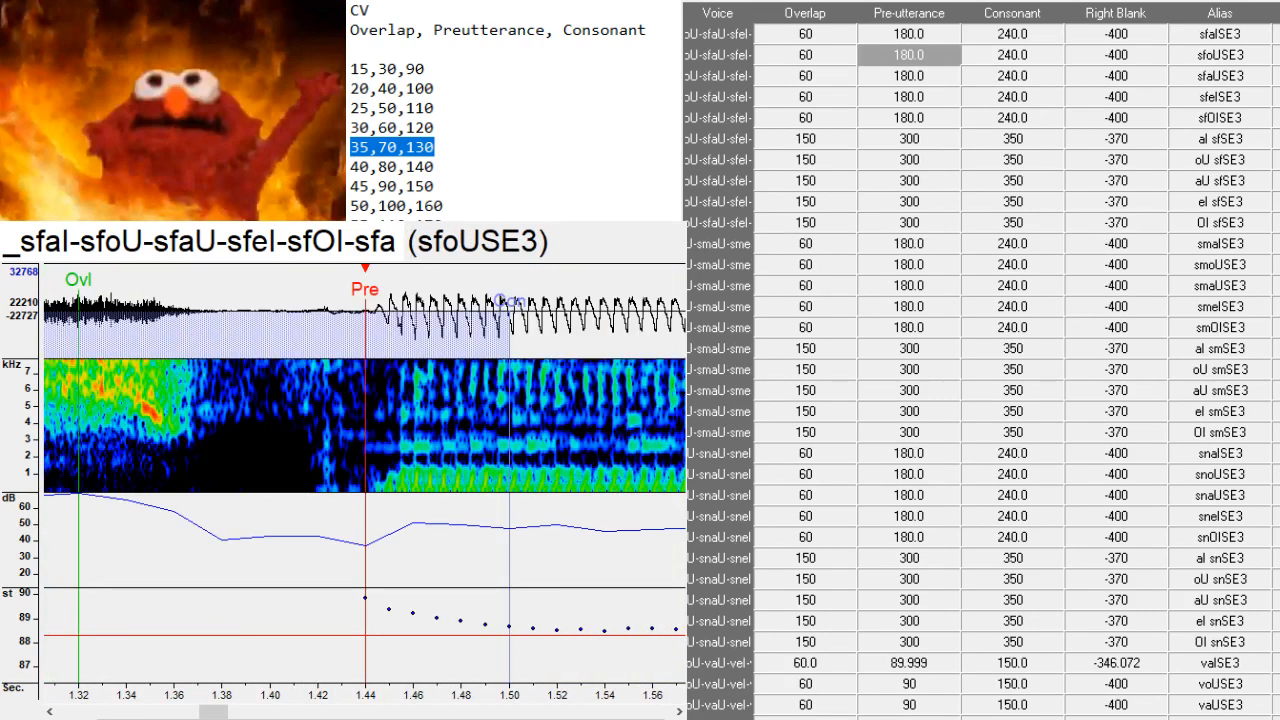
left_click(389, 494)
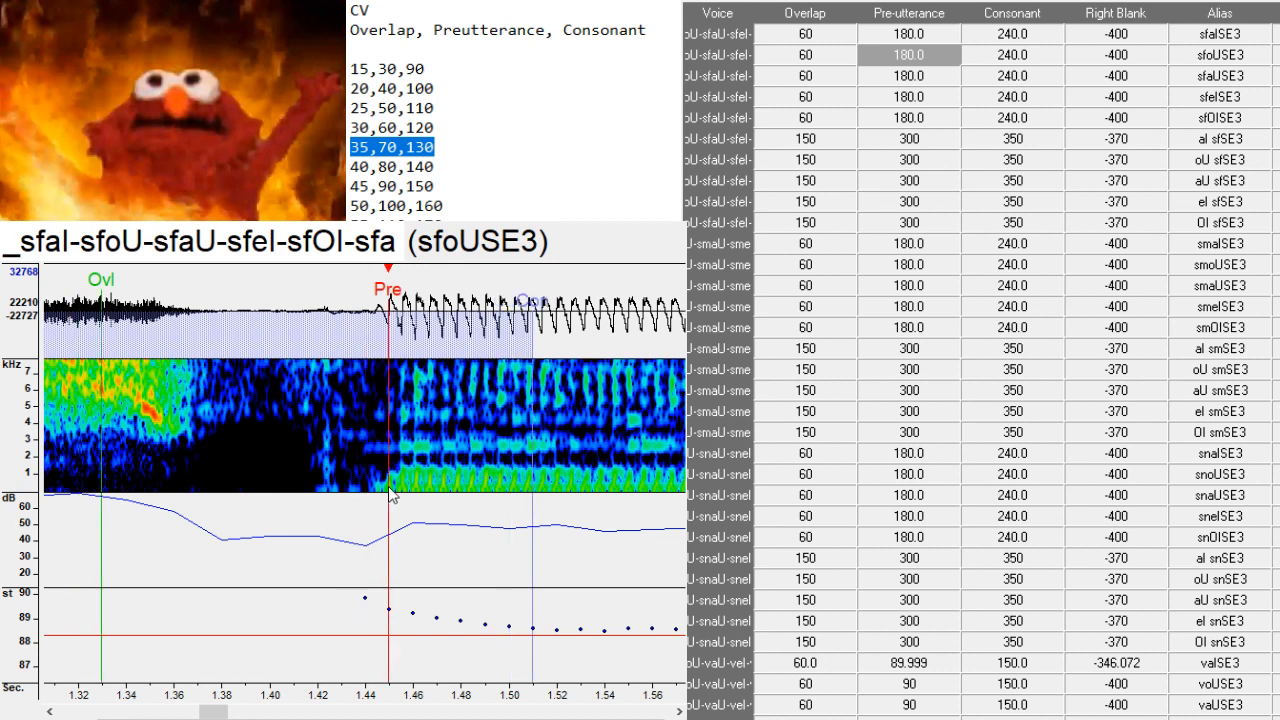
left_click(386, 494)
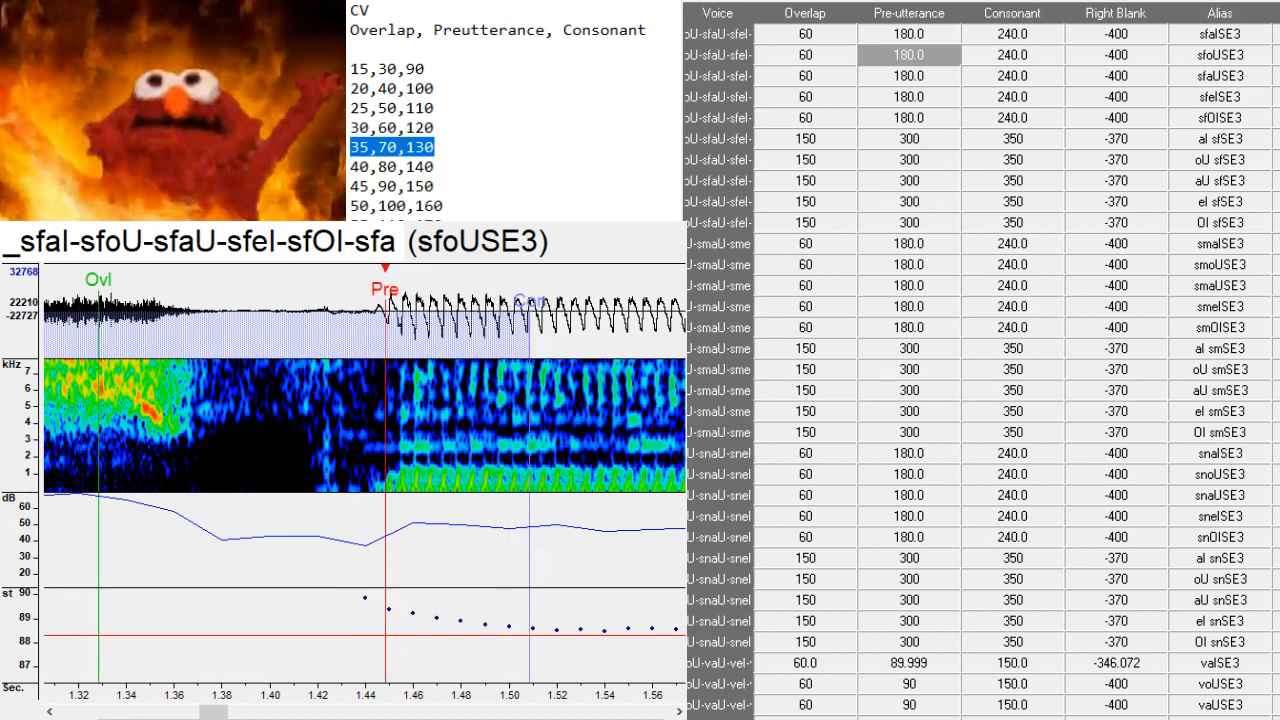
mouse_move(216, 711)
left_mouse_down()
mouse_move(247, 710)
mouse_move(224, 711)
left_mouse_up()
key("Down")
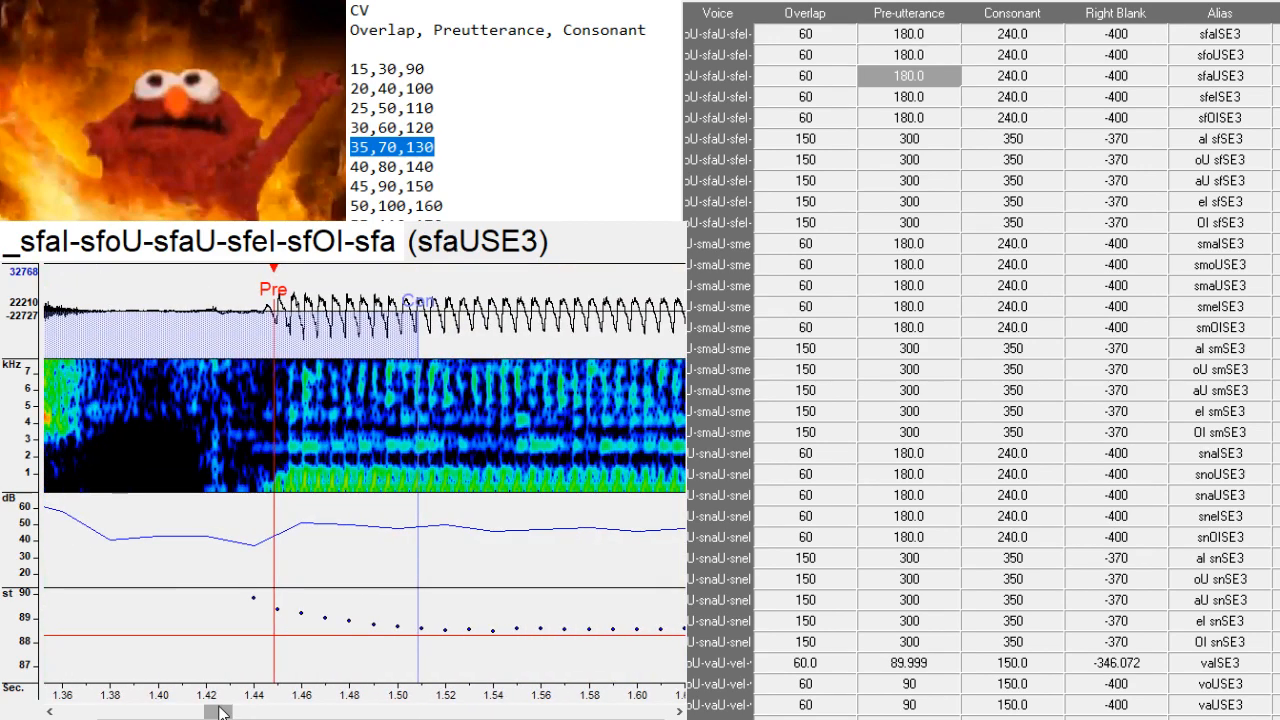
- Shift the markers of sfaU, sfeI and sfOISE3 so Pre sits at each vowel onset, at about 2.08 s, 2.70 s and 3.36 s
left_click(460, 492)
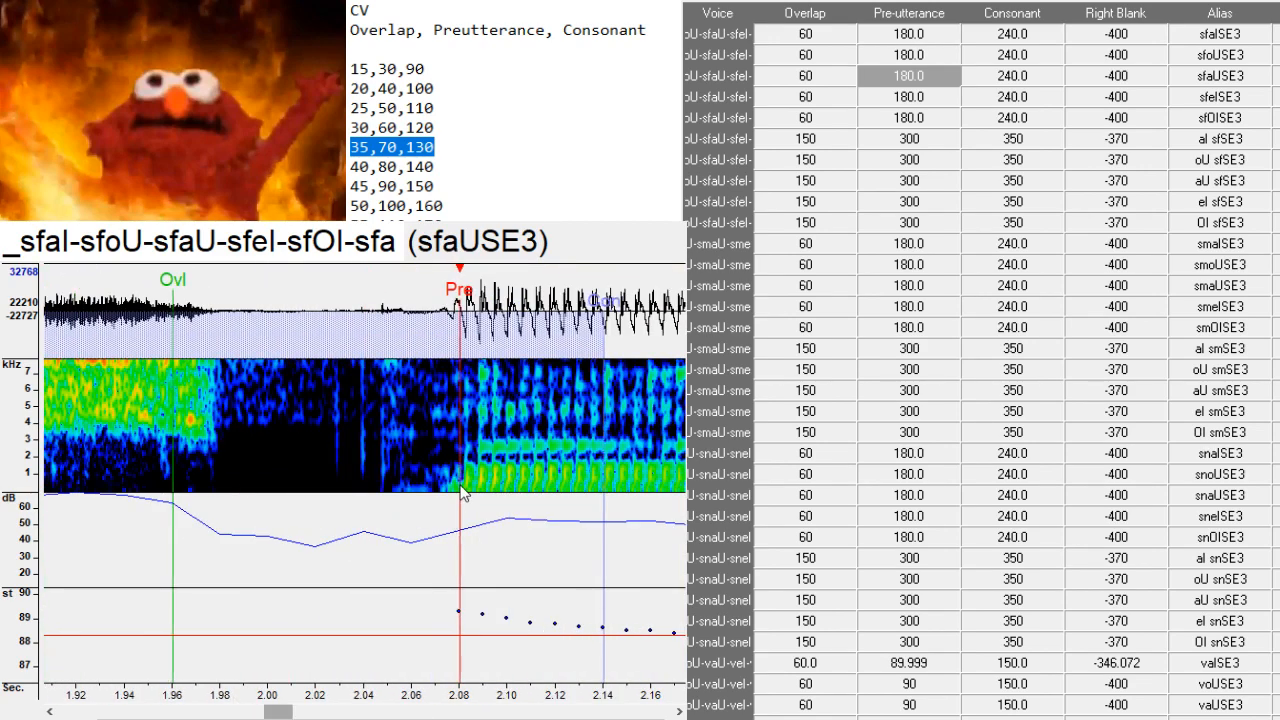
left_click_drag(284, 711, 312, 711)
key("Down")
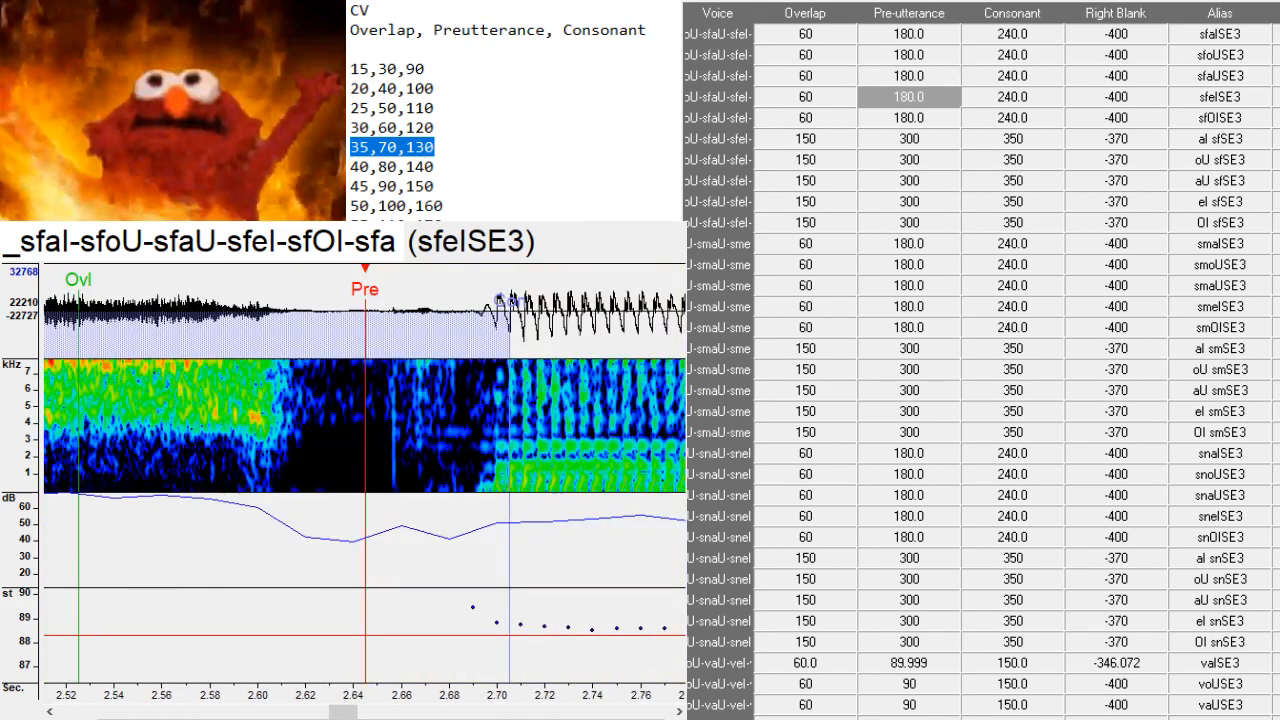
left_click(502, 490)
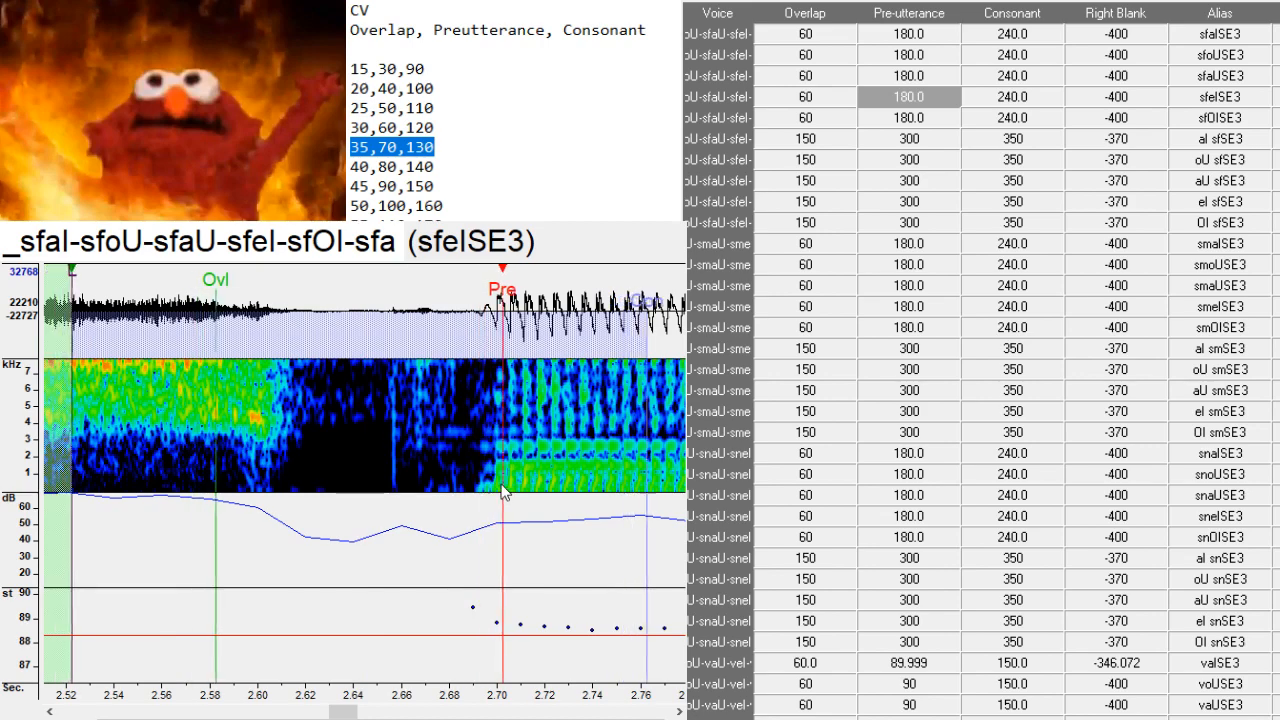
left_click_drag(502, 490, 495, 479)
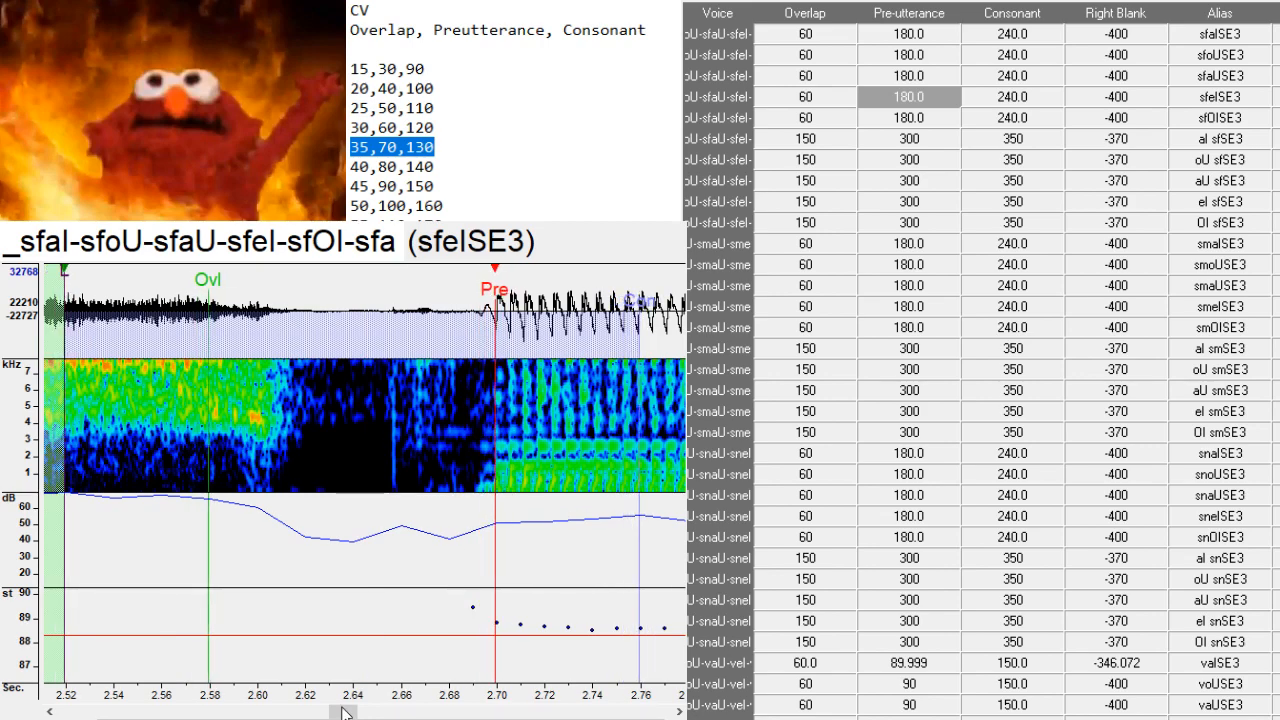
left_click_drag(343, 712, 388, 710)
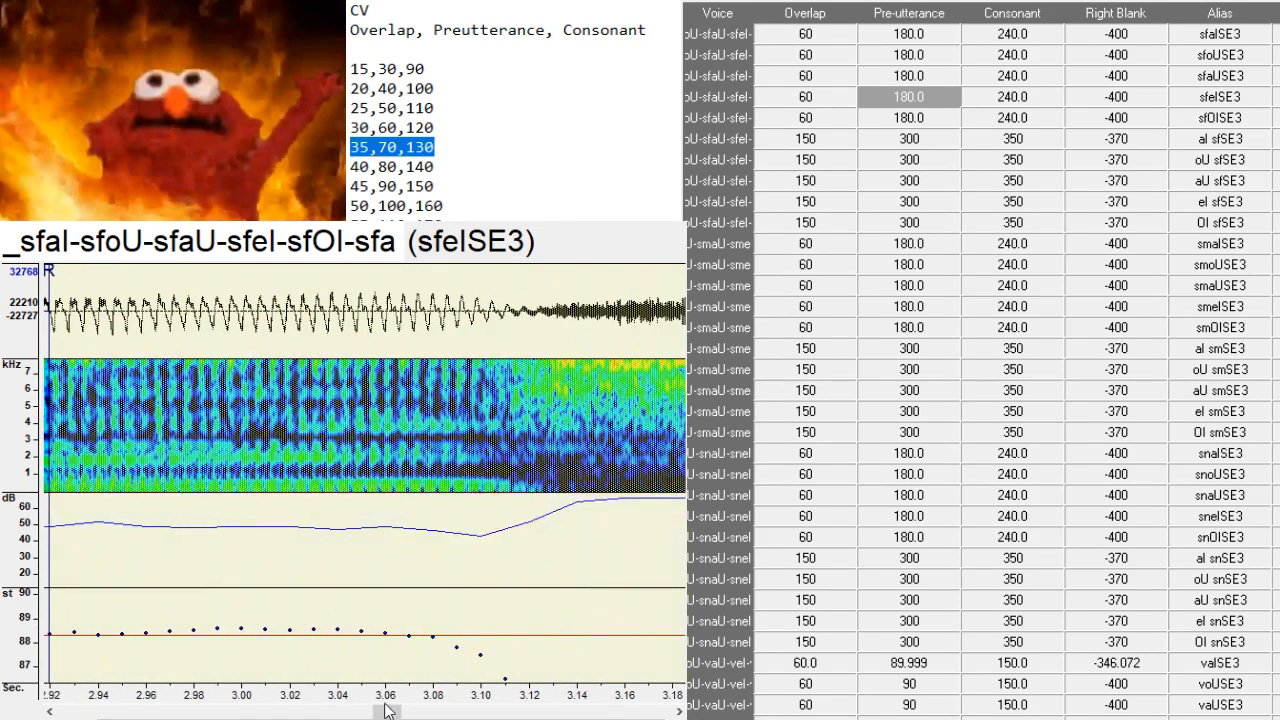
key("Down")
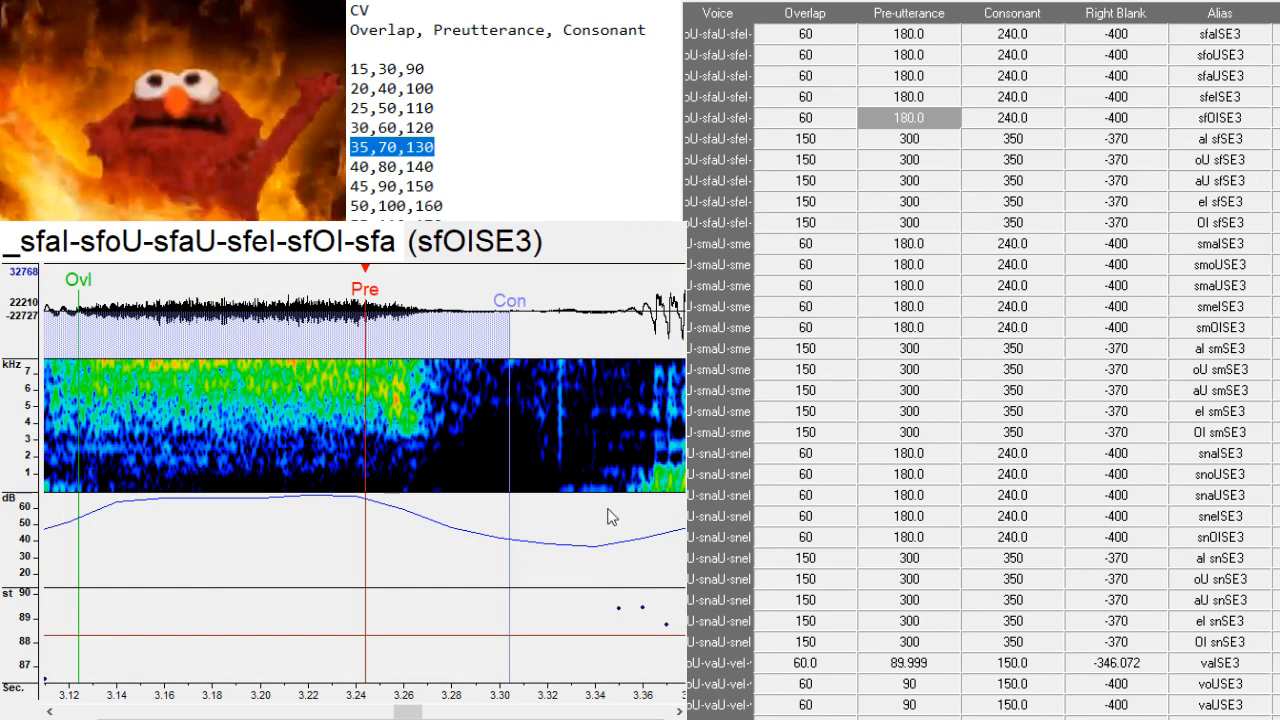
left_click(653, 478)
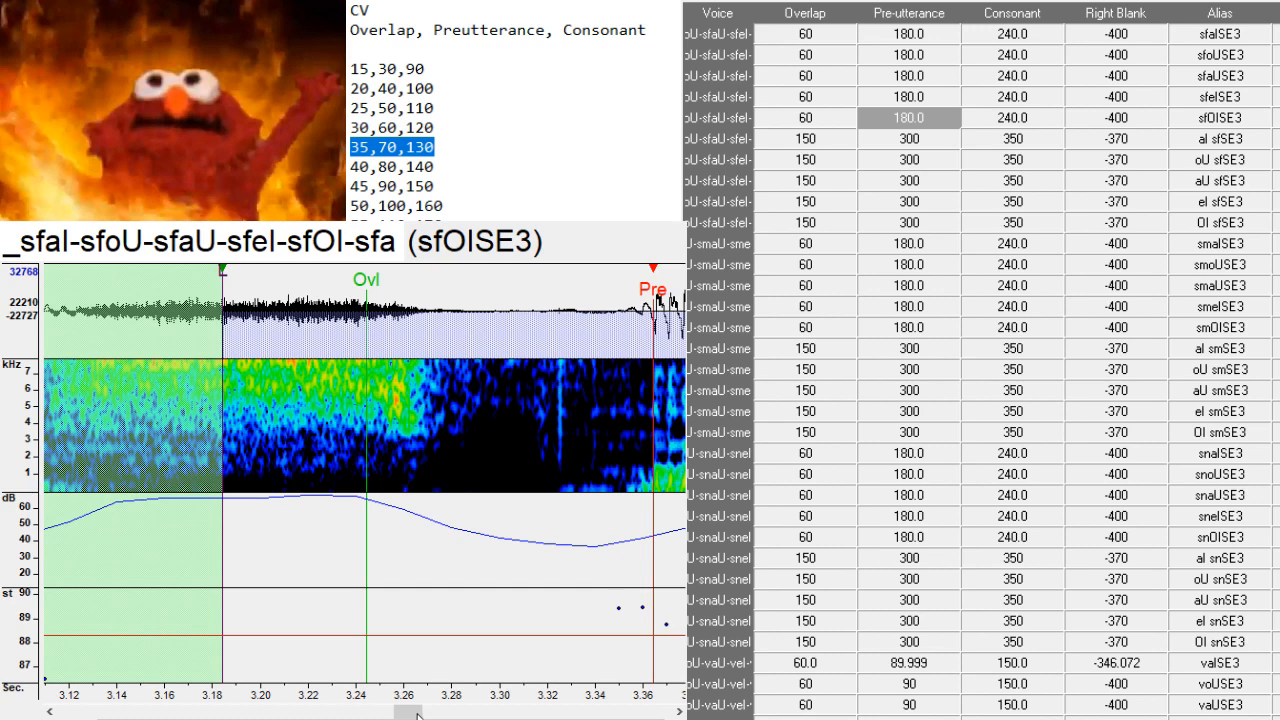
left_click_drag(417, 716, 438, 717)
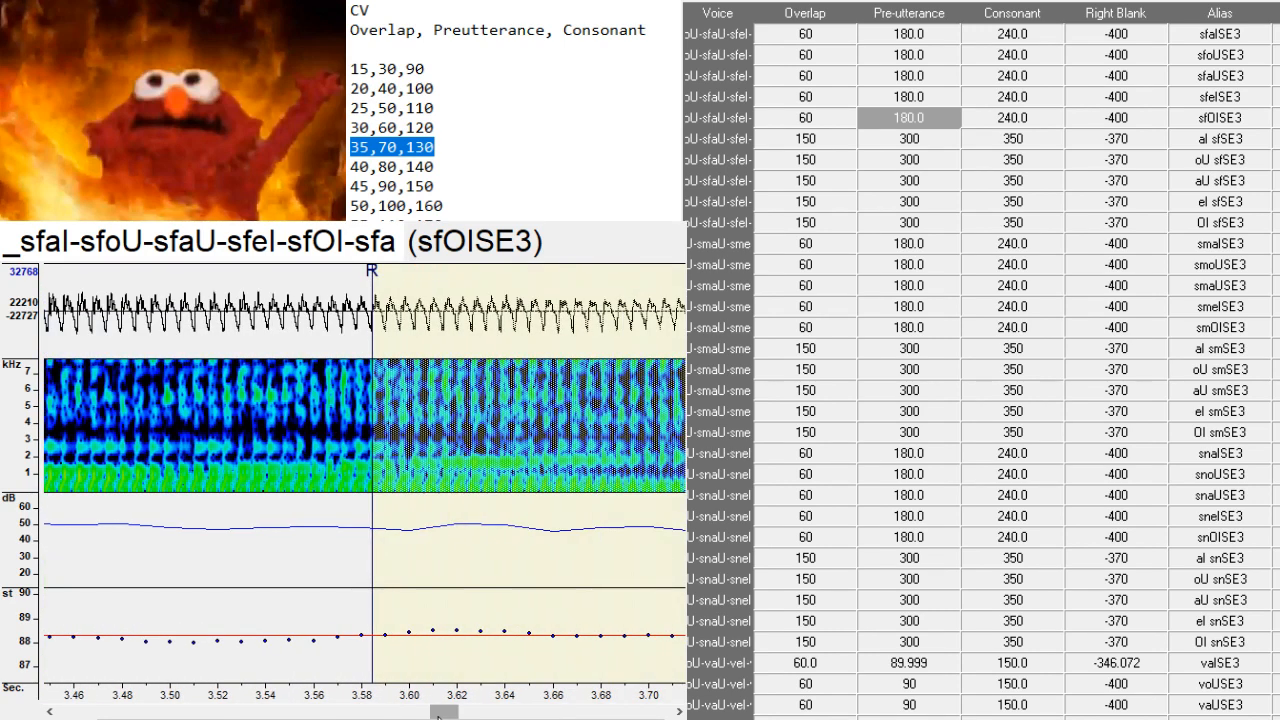
- Shift the markers of aI, oU and aU sfSE3 so Pre sits at each vowel's end, at about 1.23 s, 1.84 s and 2.46 s
key("Down")
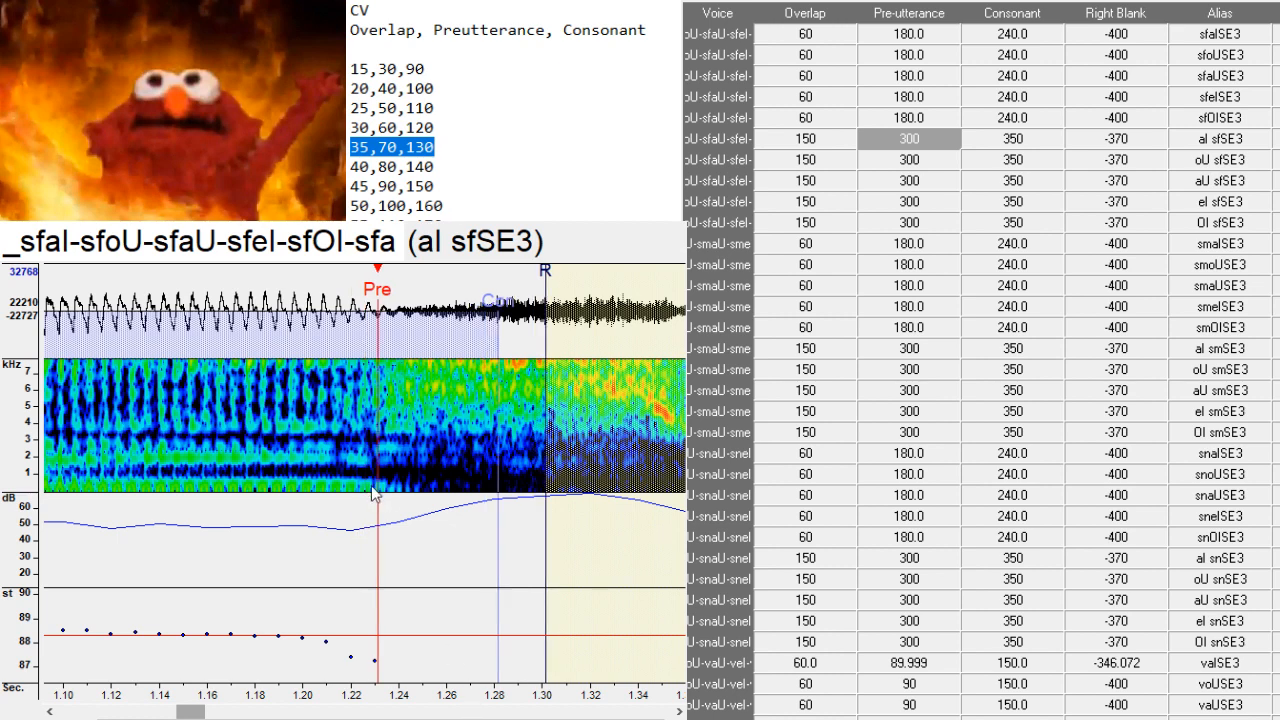
left_click_drag(366, 487, 407, 479)
key("Down")
scroll(408, 482, "down", 1)
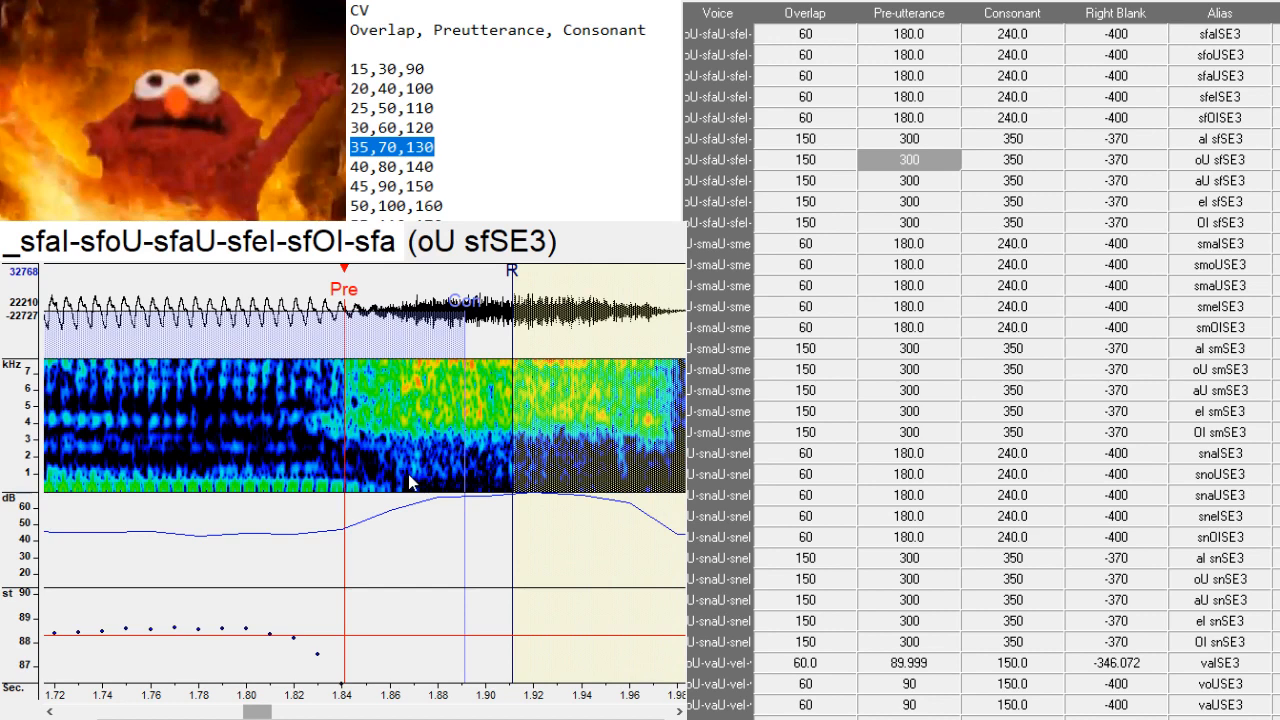
key("Down")
left_click_drag(516, 516, 527, 508)
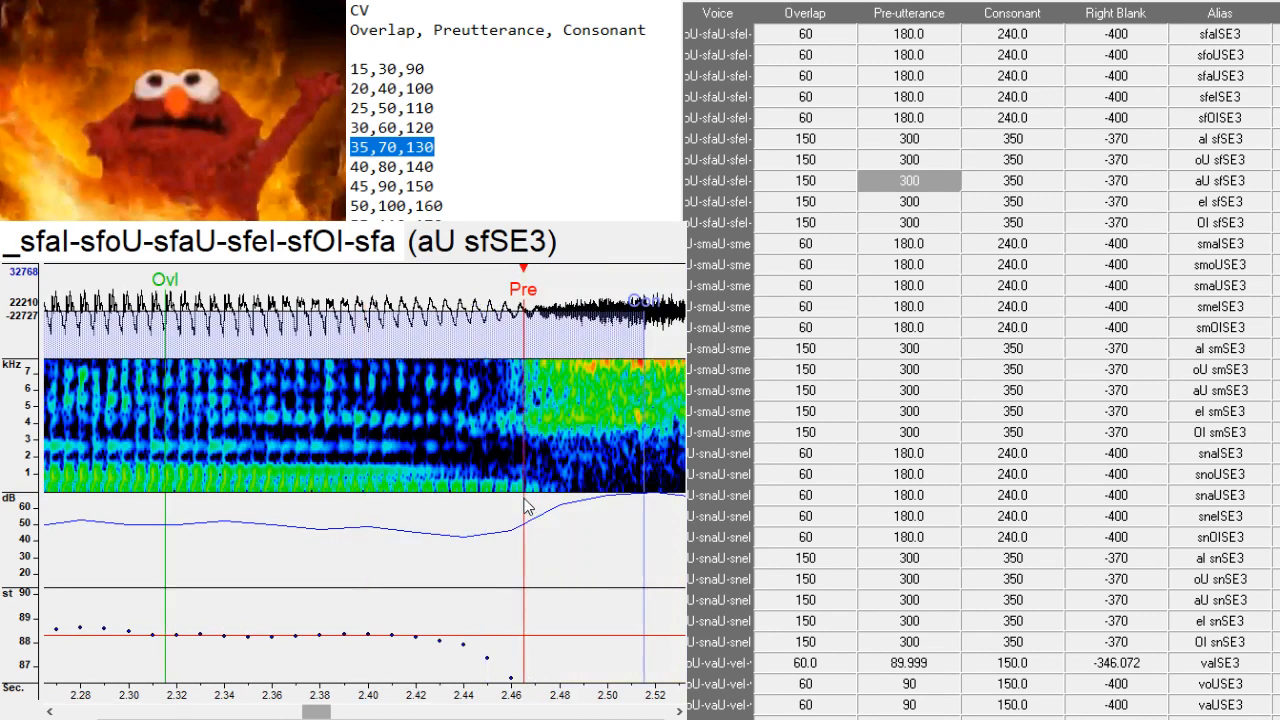
- Shift the markers of eI sfSE3 and OI sfSE3 so Pre sits where each vowel ends, at about 3.11 s and 3.81 s
key("Down")
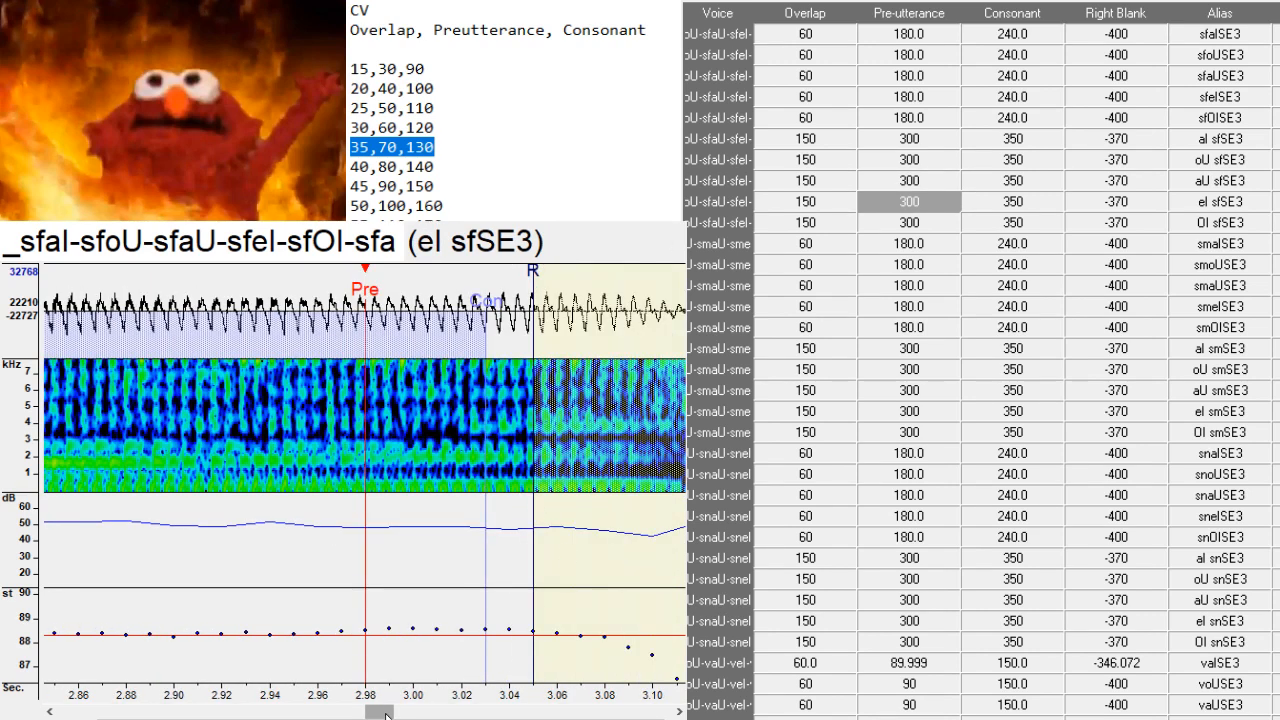
left_click_drag(386, 713, 396, 713)
left_click_drag(431, 509, 472, 510)
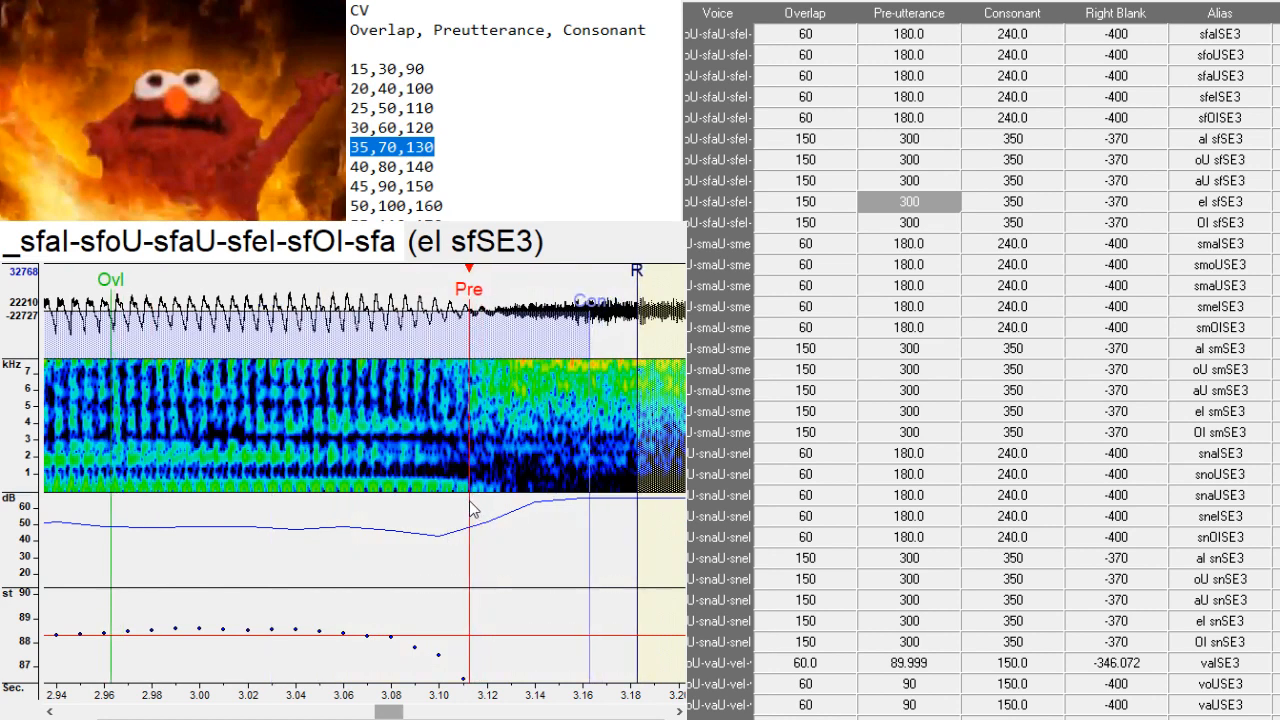
key("Down")
left_click_drag(441, 712, 461, 712)
left_click(501, 490)
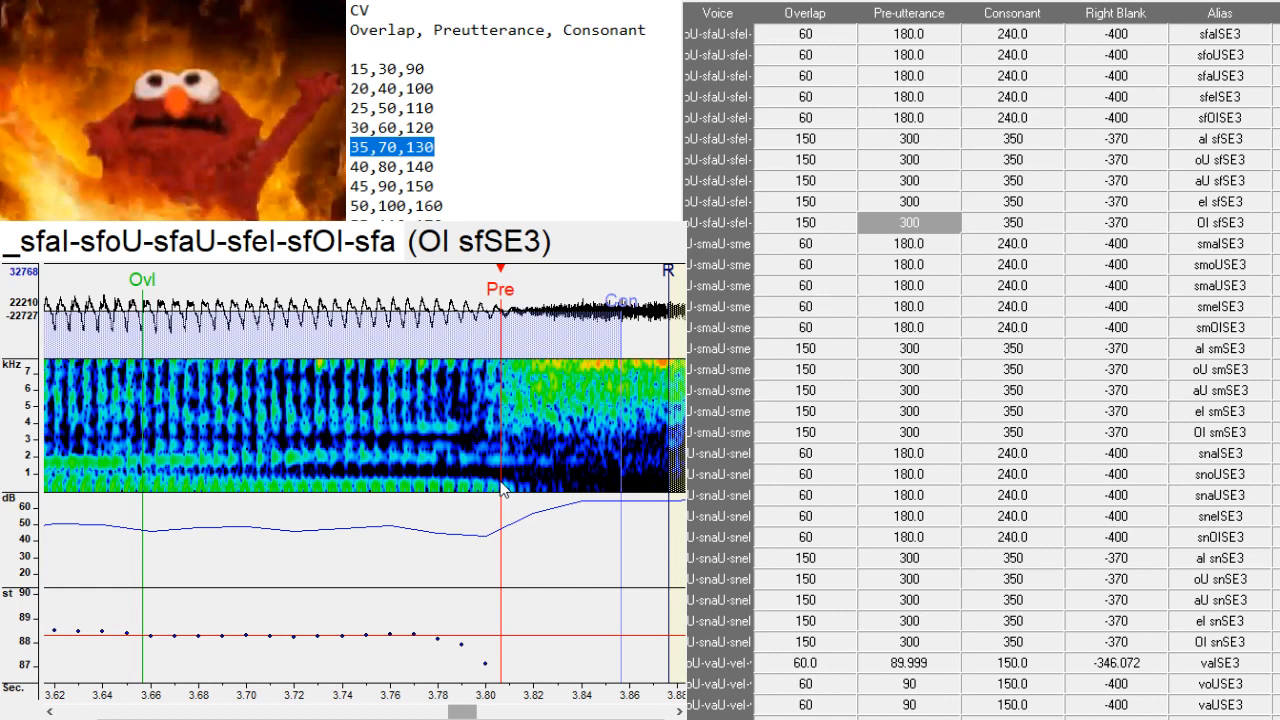
- Shift the markers of smaISE3 and smoUSE3 so Pre sits at each vowel onset, at about 0.75 s and 1.41 s
key("Down")
left_click(264, 488)
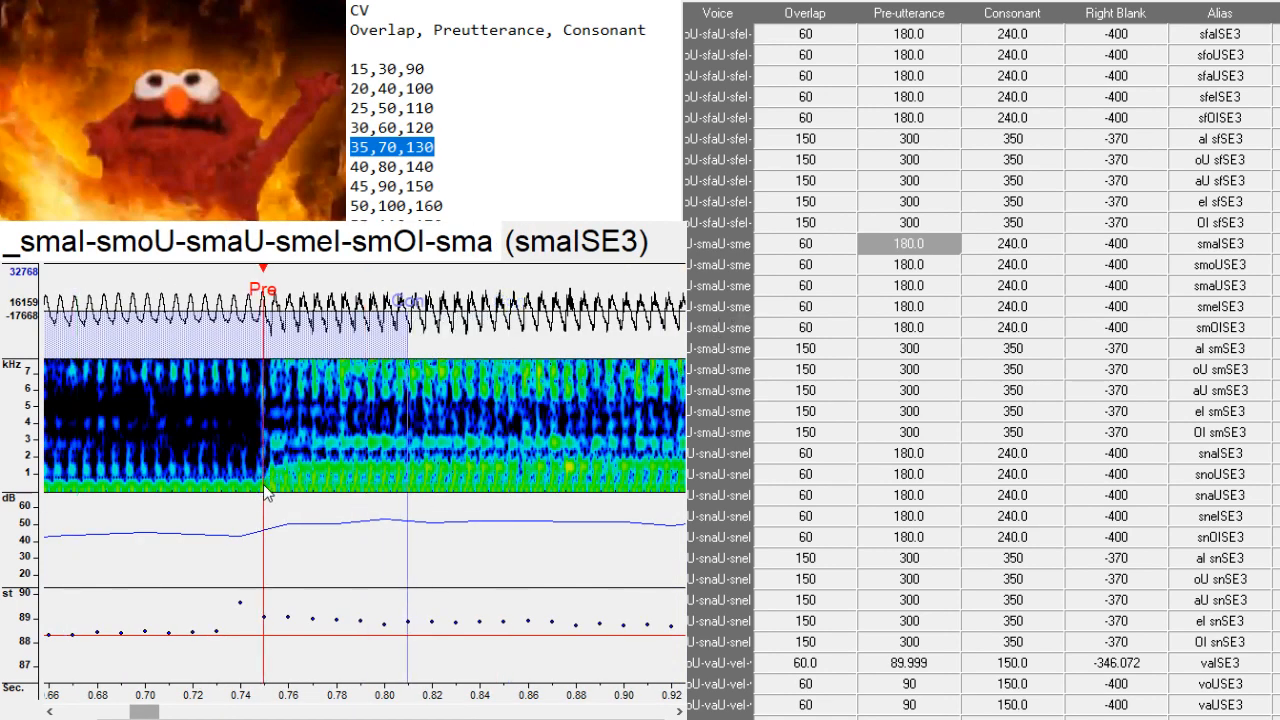
key("Down")
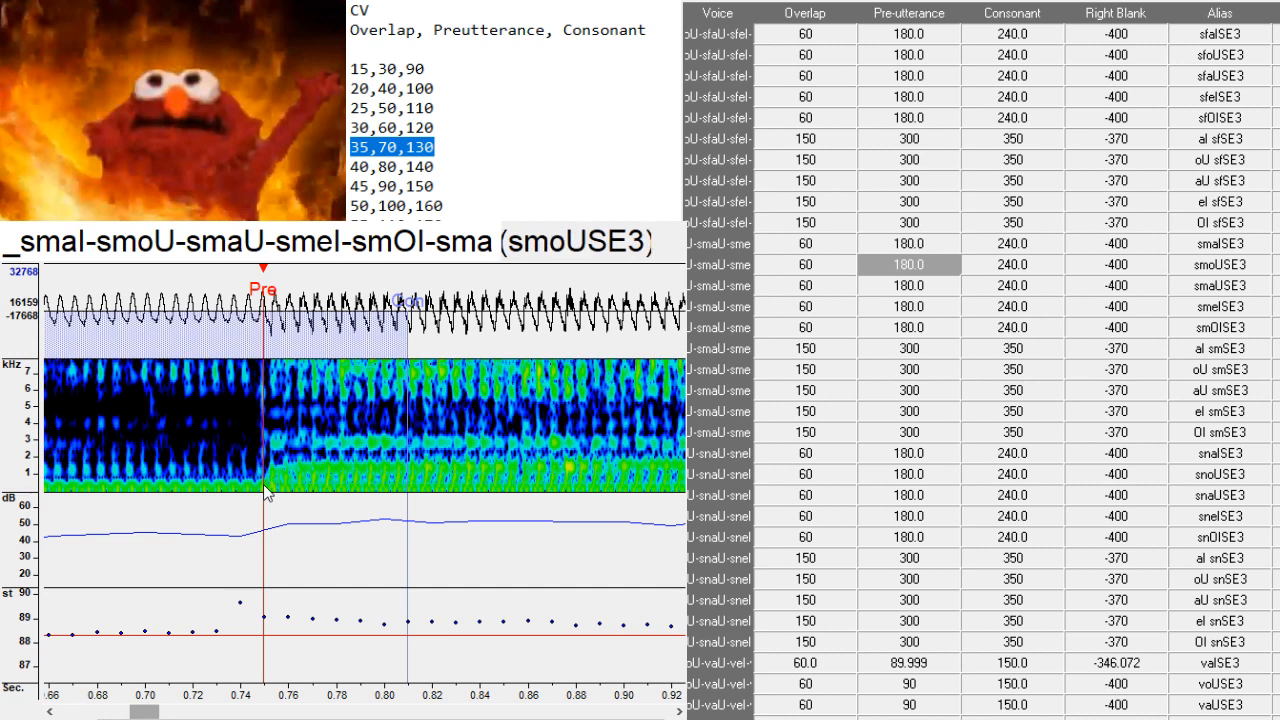
left_click(332, 495)
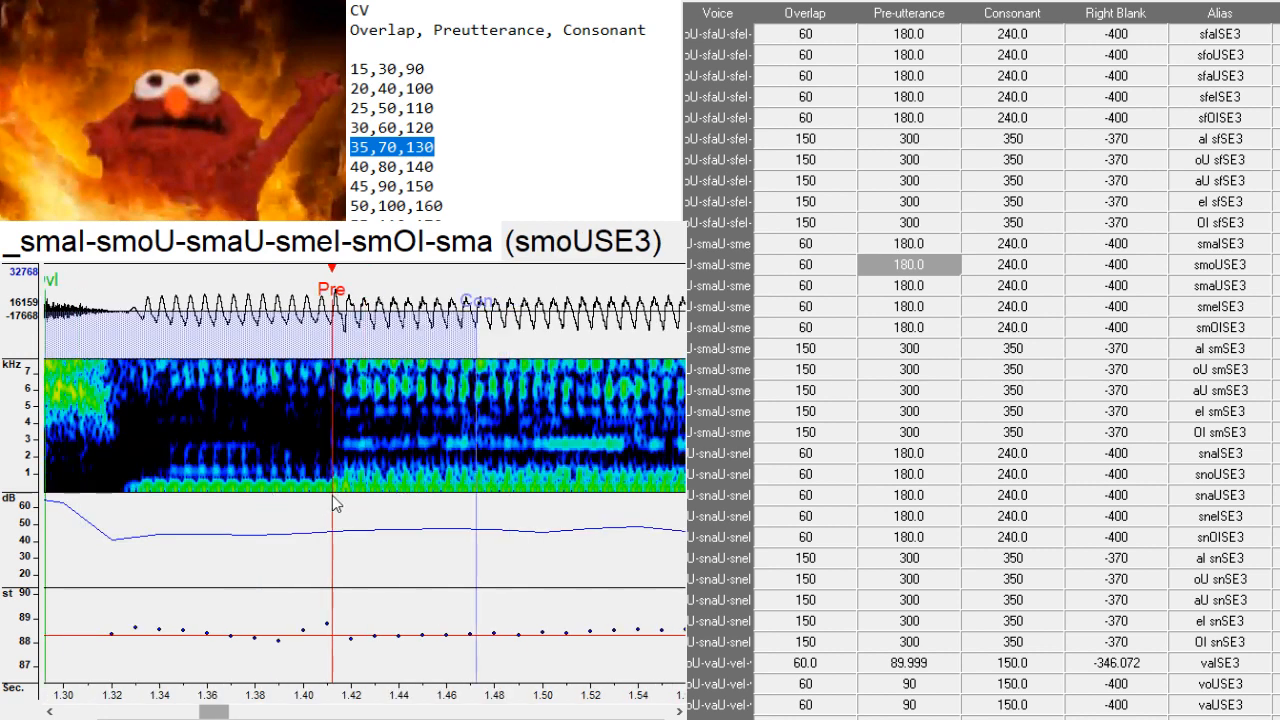
left_click(330, 490)
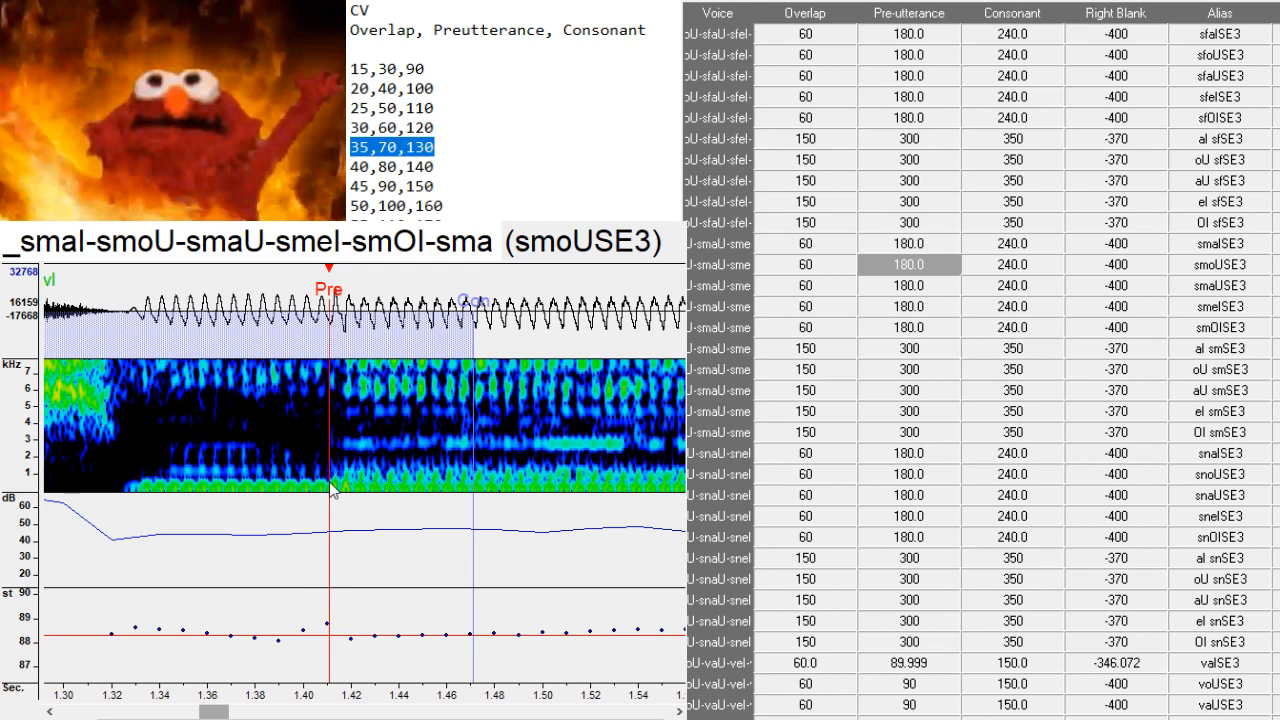
left_click_drag(211, 714, 240, 712)
- Shift the markers of smaU, smeI and smOISE3 so Pre sits at each vowel onset, at about 2.03 s, 2.63 s and 3.26 s
key("Down")
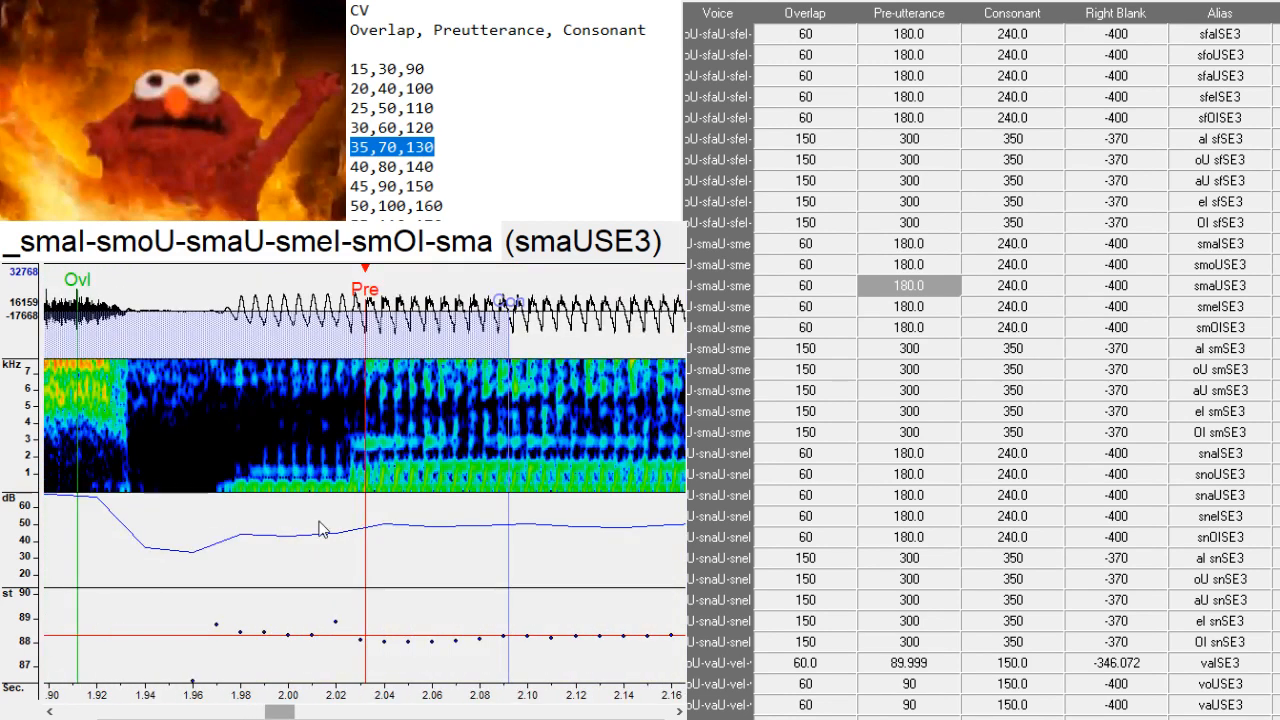
left_click(350, 490)
mouse_move(279, 712)
left_mouse_down()
mouse_move(260, 712)
mouse_move(303, 716)
left_mouse_up()
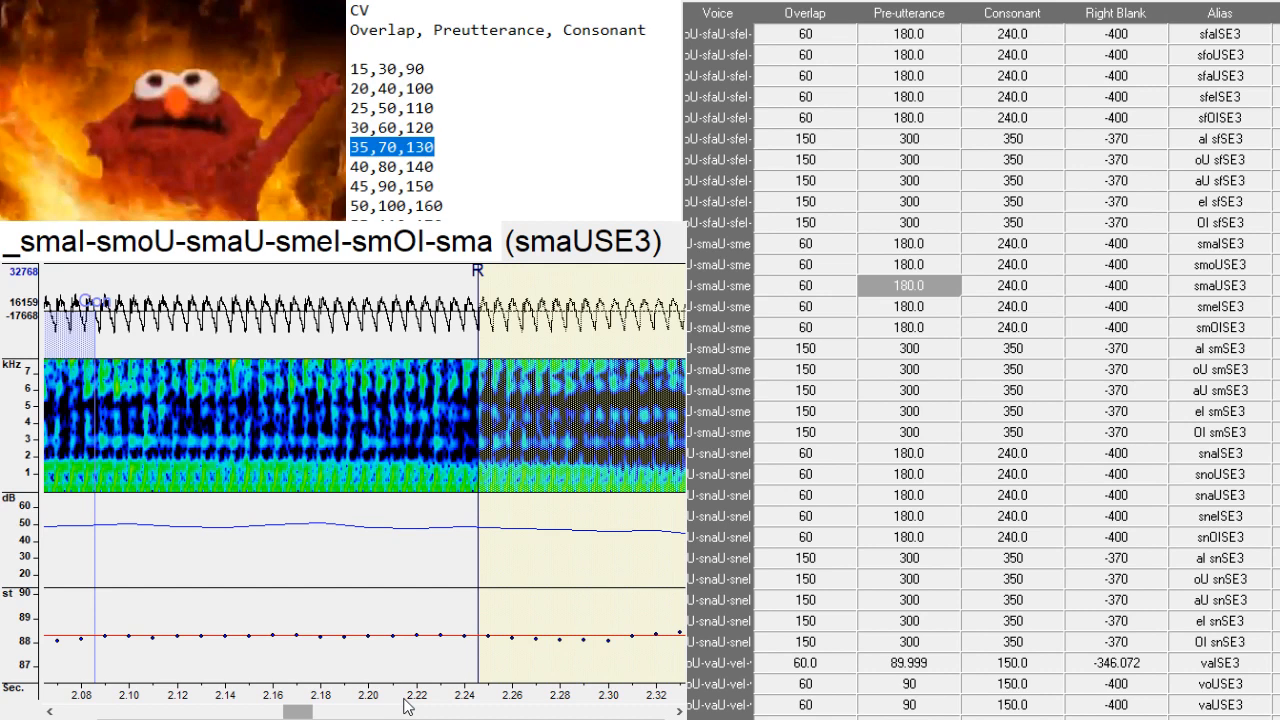
key("Down")
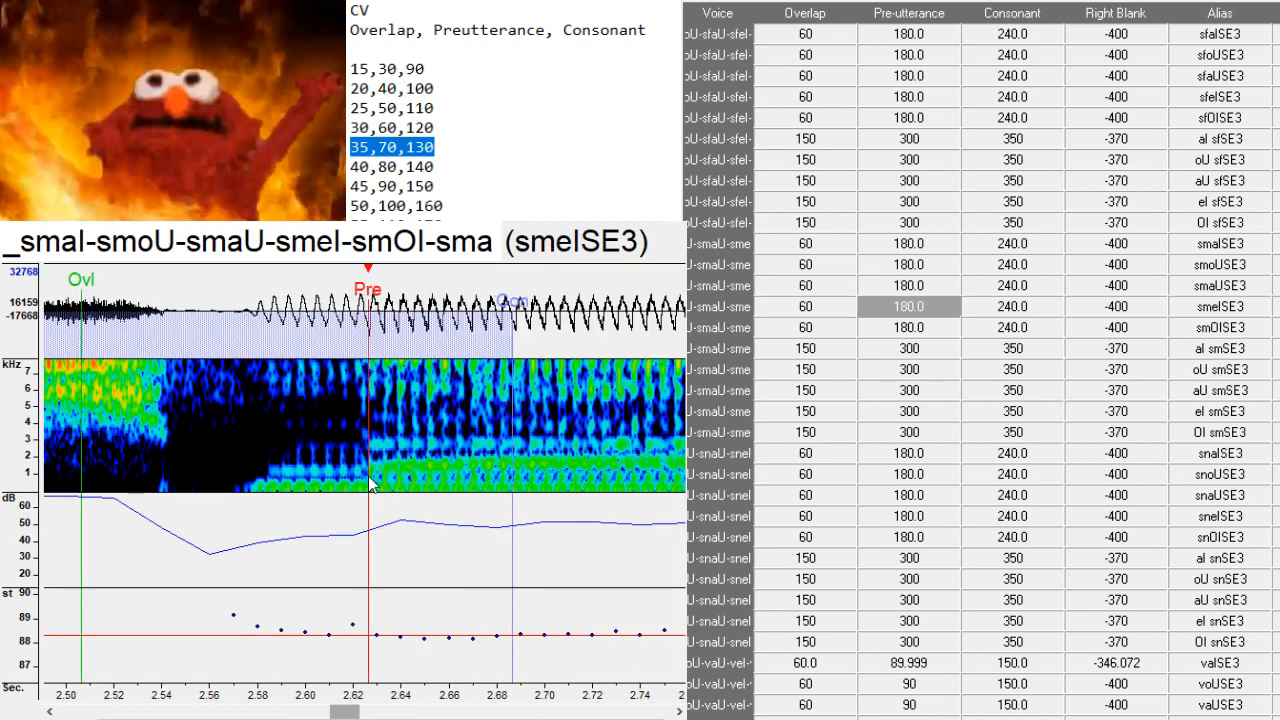
key("Down")
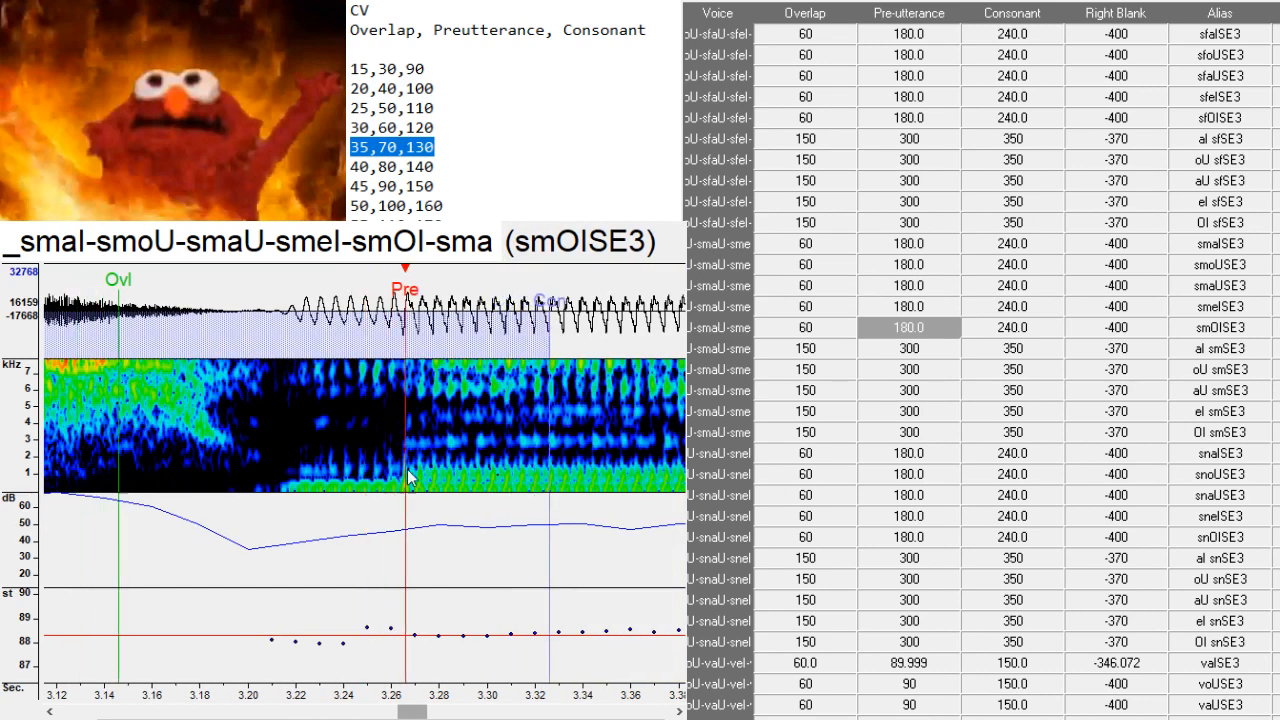
left_click_drag(399, 480, 406, 505)
left_click_drag(409, 552, 376, 642)
left_click_drag(418, 714, 408, 716)
- Shift the markers of aI, oU, aU, eI and OI smSE3 so Pre sits at each vowel's end, from about 1.18 s to 3.66 s
key("Down")
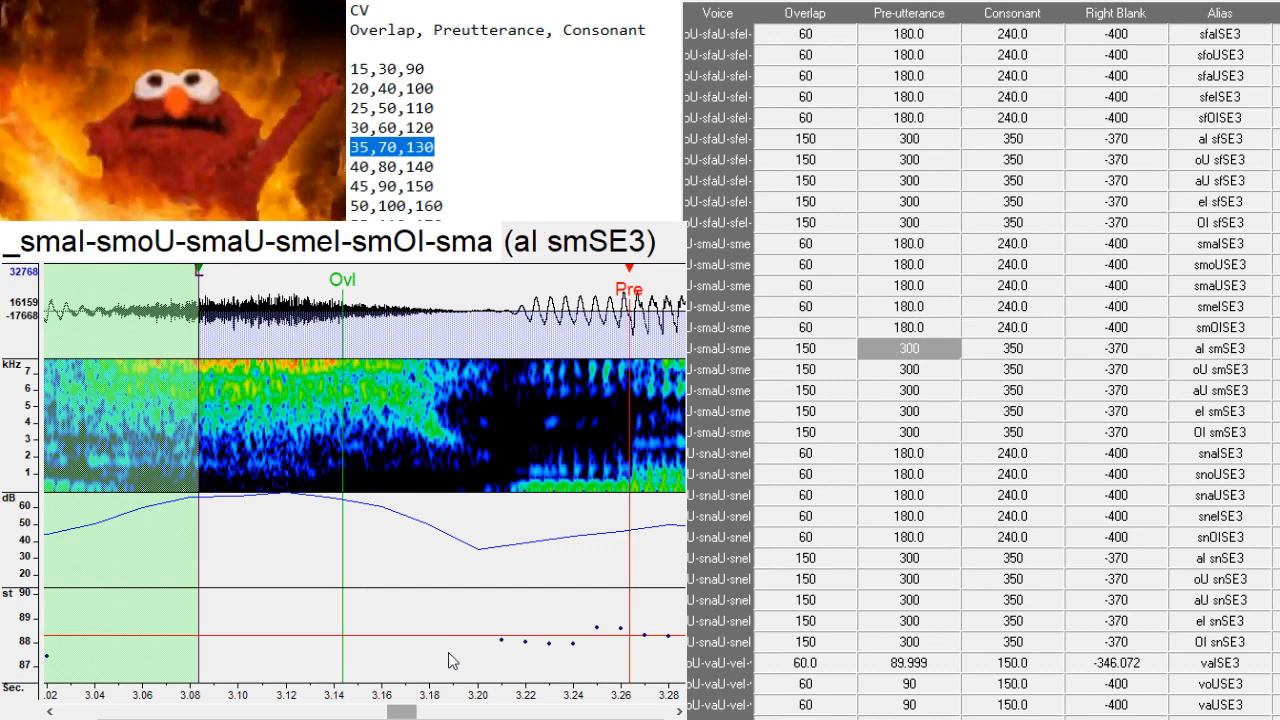
left_click_drag(365, 512, 296, 483)
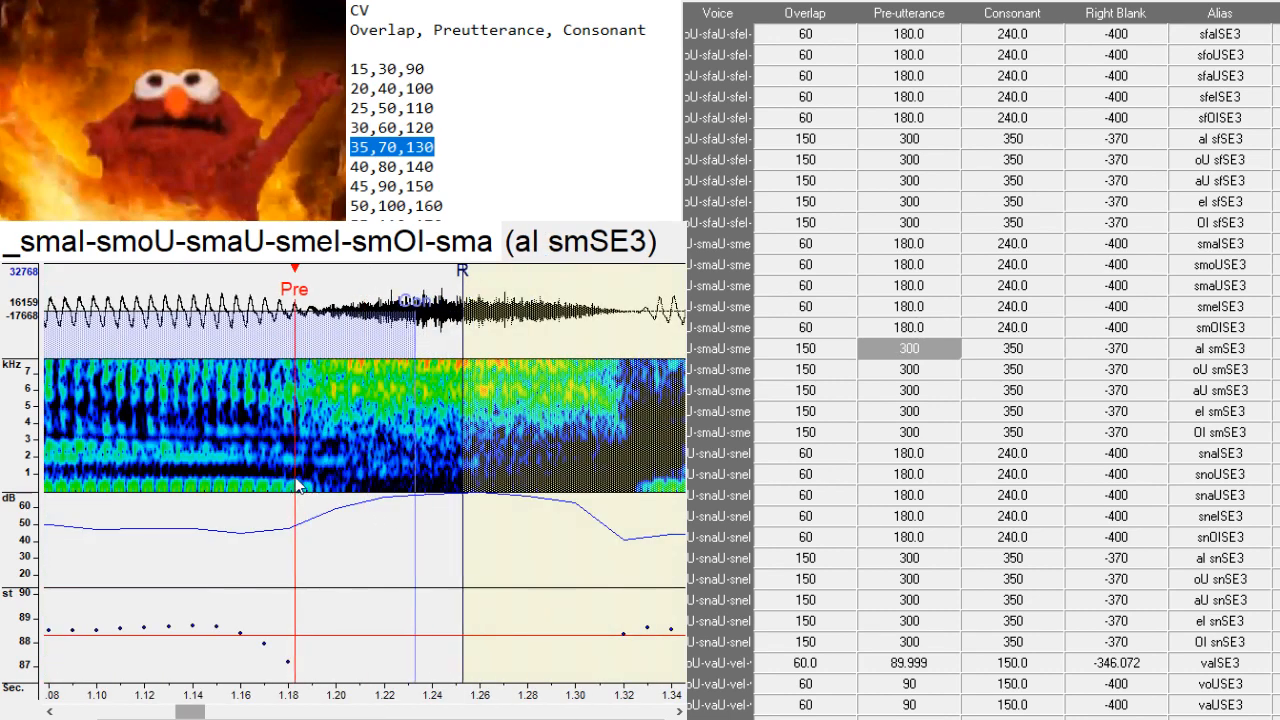
key("Down")
left_click_drag(367, 508, 424, 498)
key("Down")
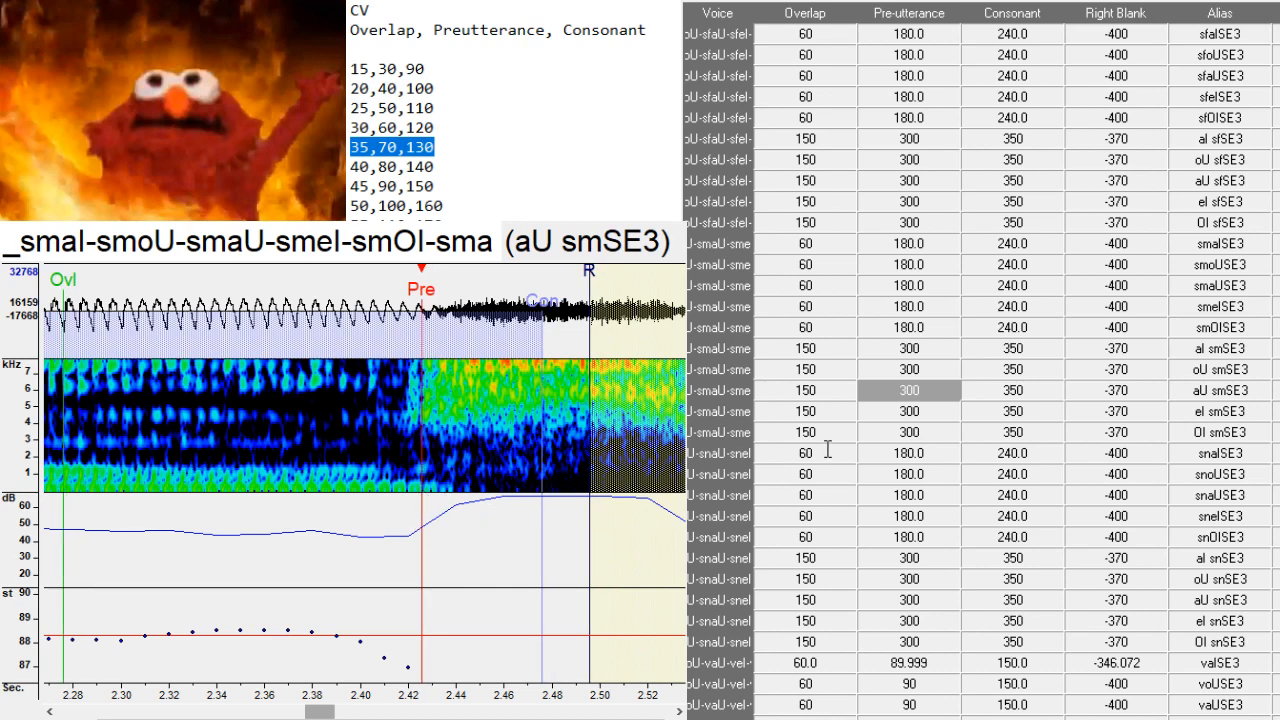
key("Down")
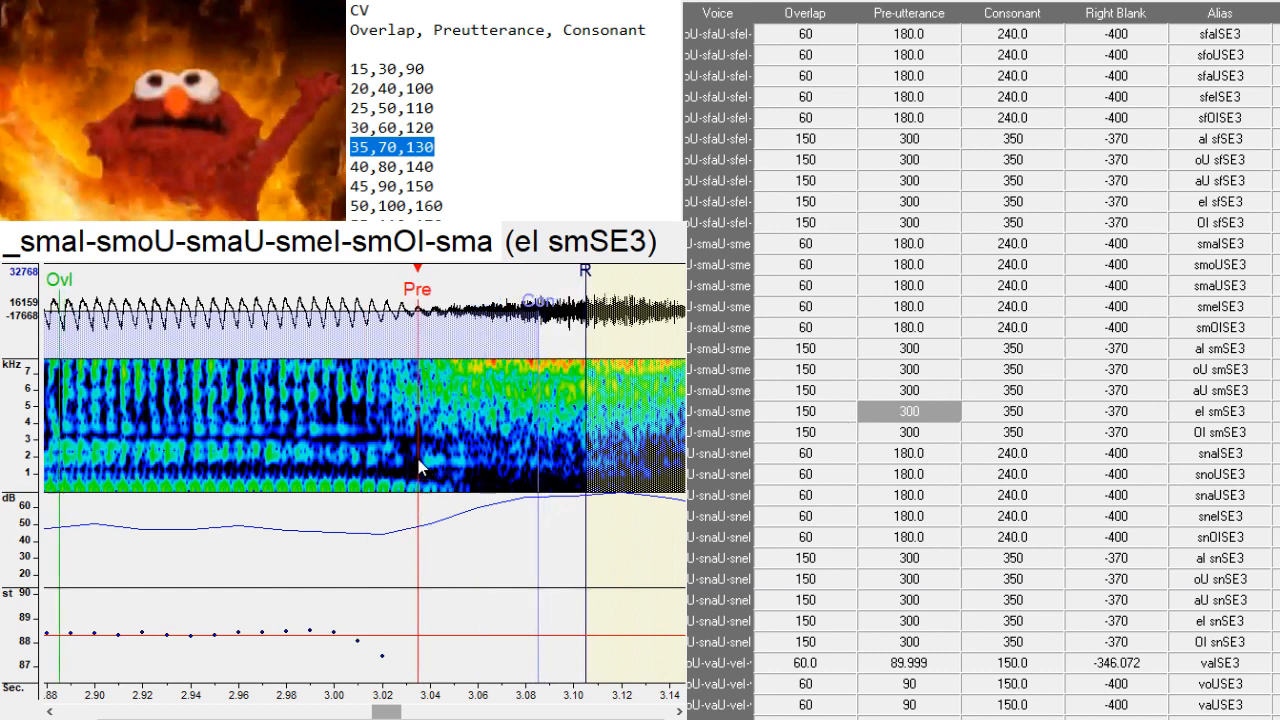
key("Down")
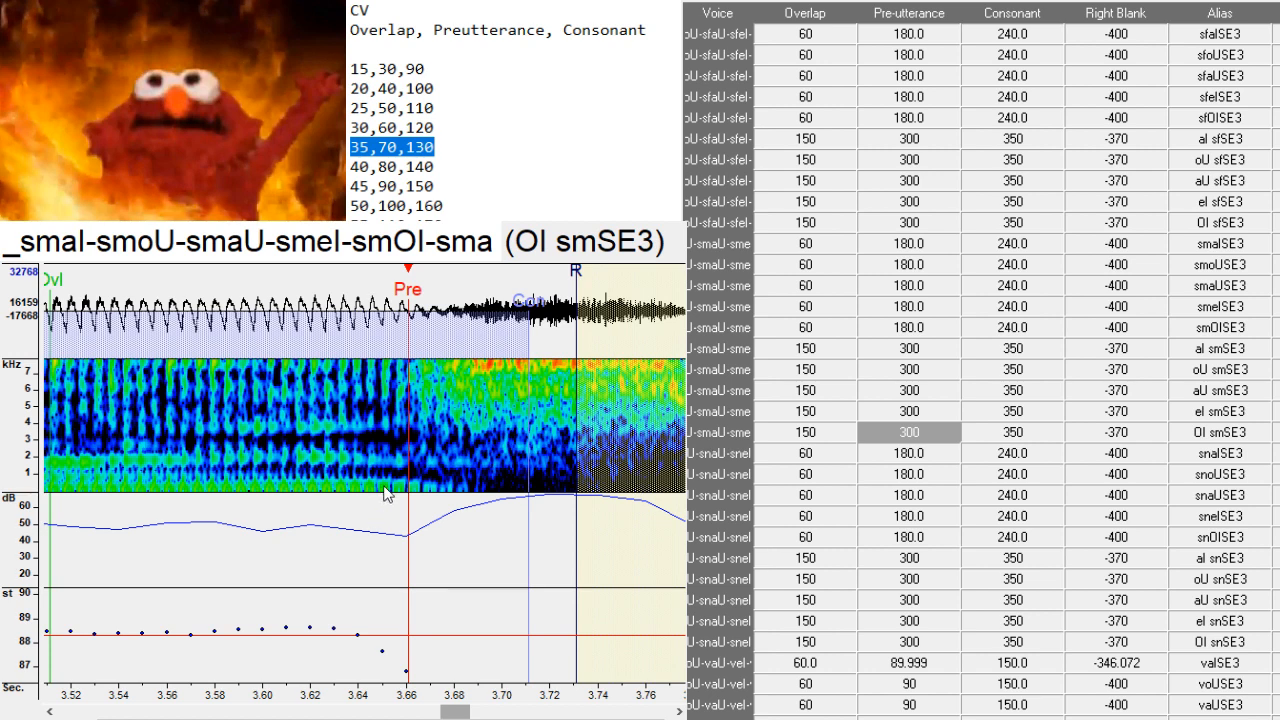
- Shift the markers of snaI, snoU and snaUSE3 so Pre sits at each vowel onset, snaI at about 0.78 s and snaU about 2.00 s
key("Down")
left_click(481, 478)
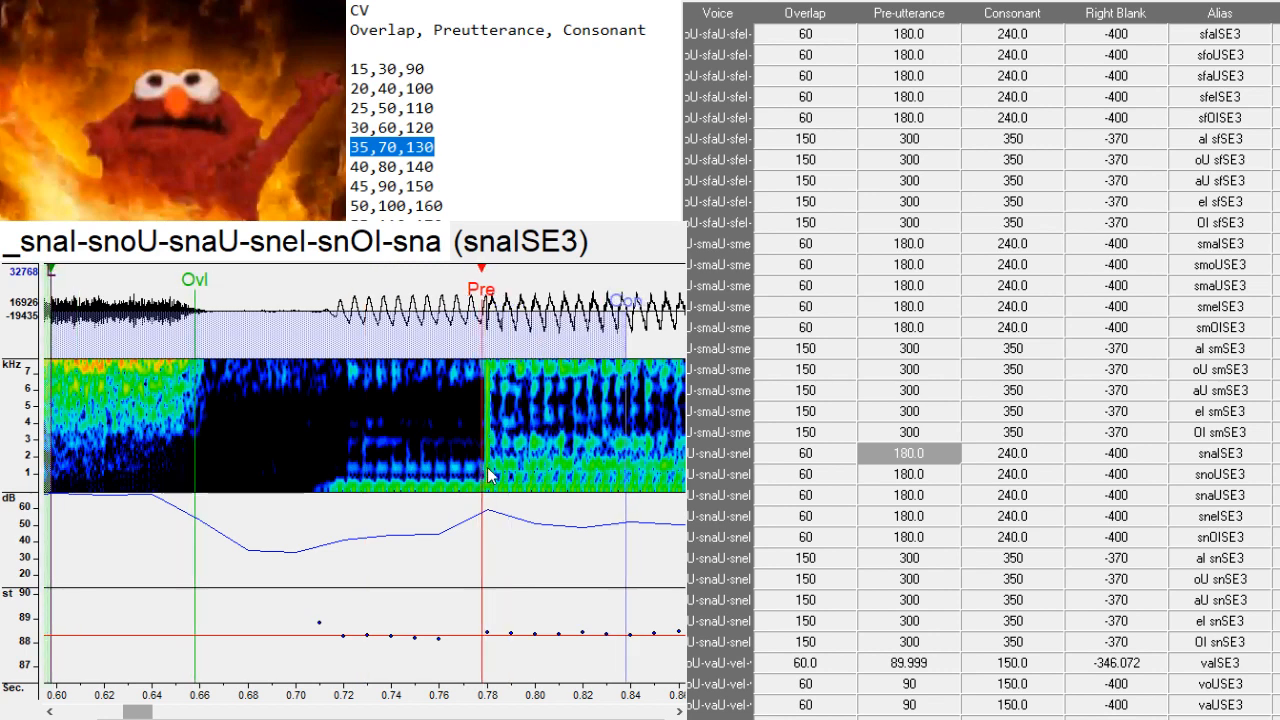
key("Down")
left_click(470, 498)
left_click_drag(469, 493, 429, 479)
key("Down")
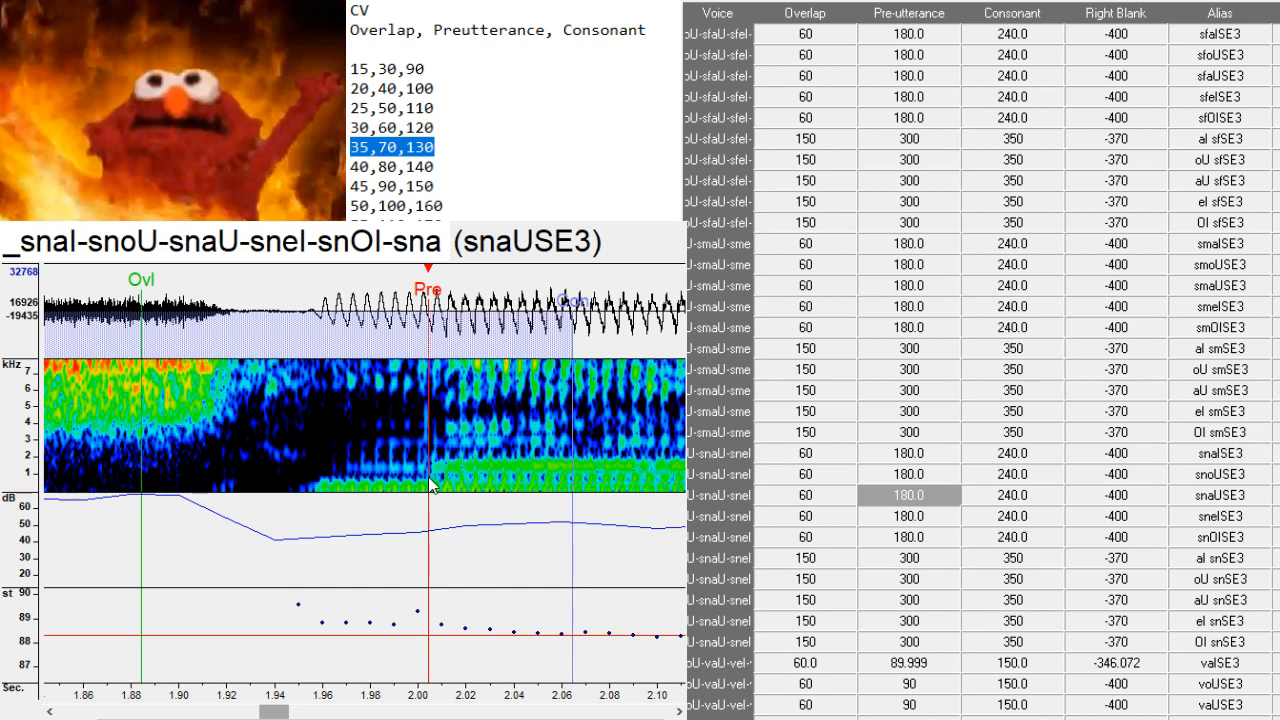
- Shift the markers of sneISE3 and snOISE3 so Pre sits at each vowel onset, snOISE3 at about 3.28 s
key("Down")
left_click_drag(437, 481, 455, 481)
key("Down")
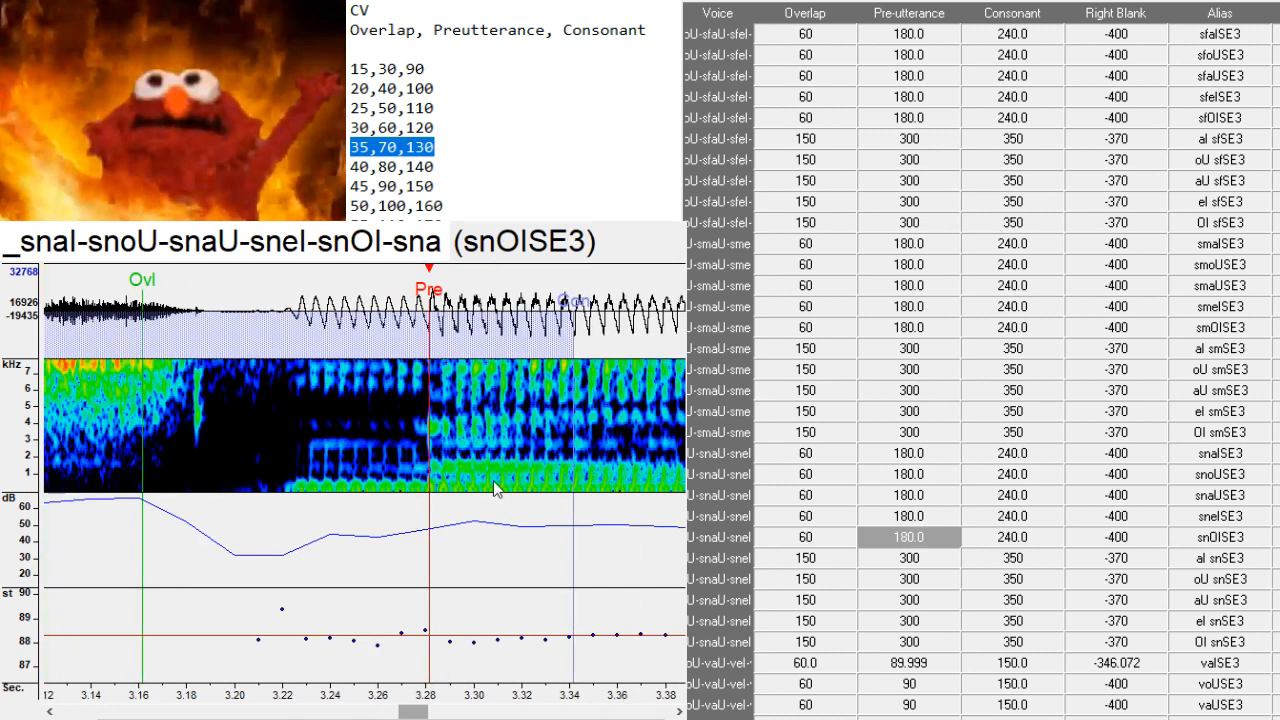
- Shift the markers of aI, oU and aU snSE3 so Pre sits at each vowel's end, oU at about 1.79 s and aU about 2.42 s
key("Down")
left_click_drag(496, 488, 577, 490)
key("Down")
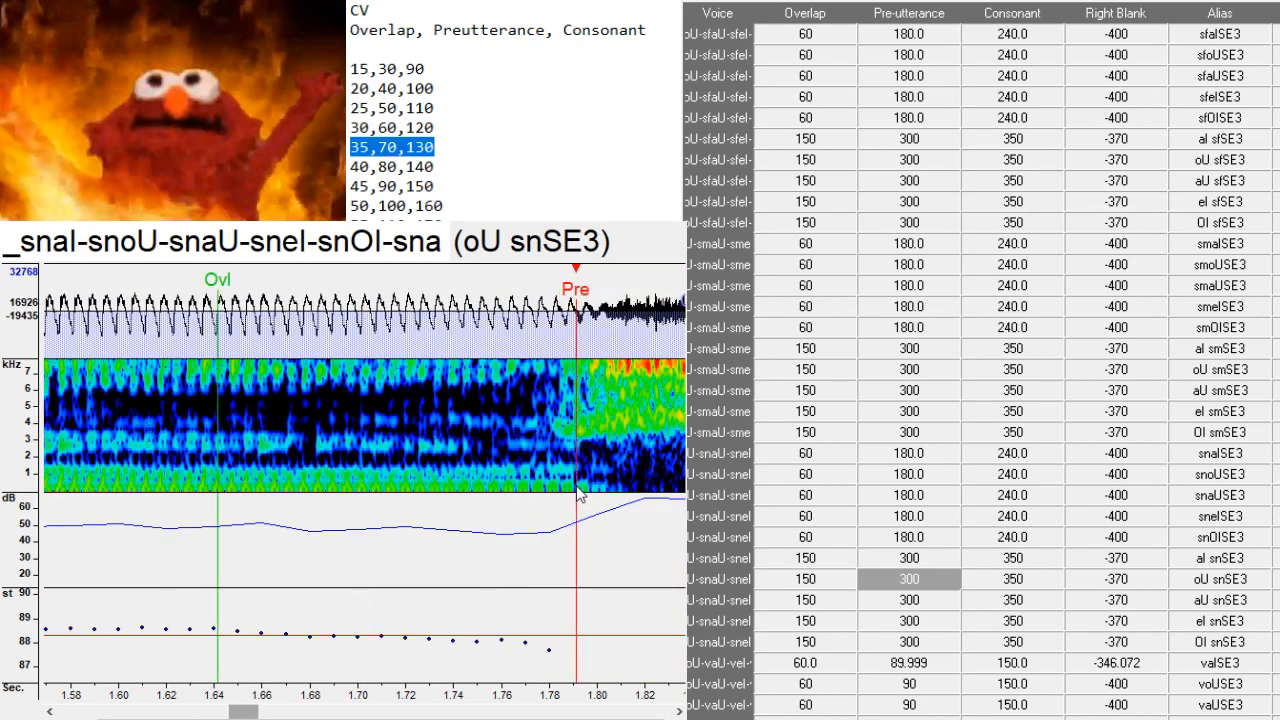
key("Down")
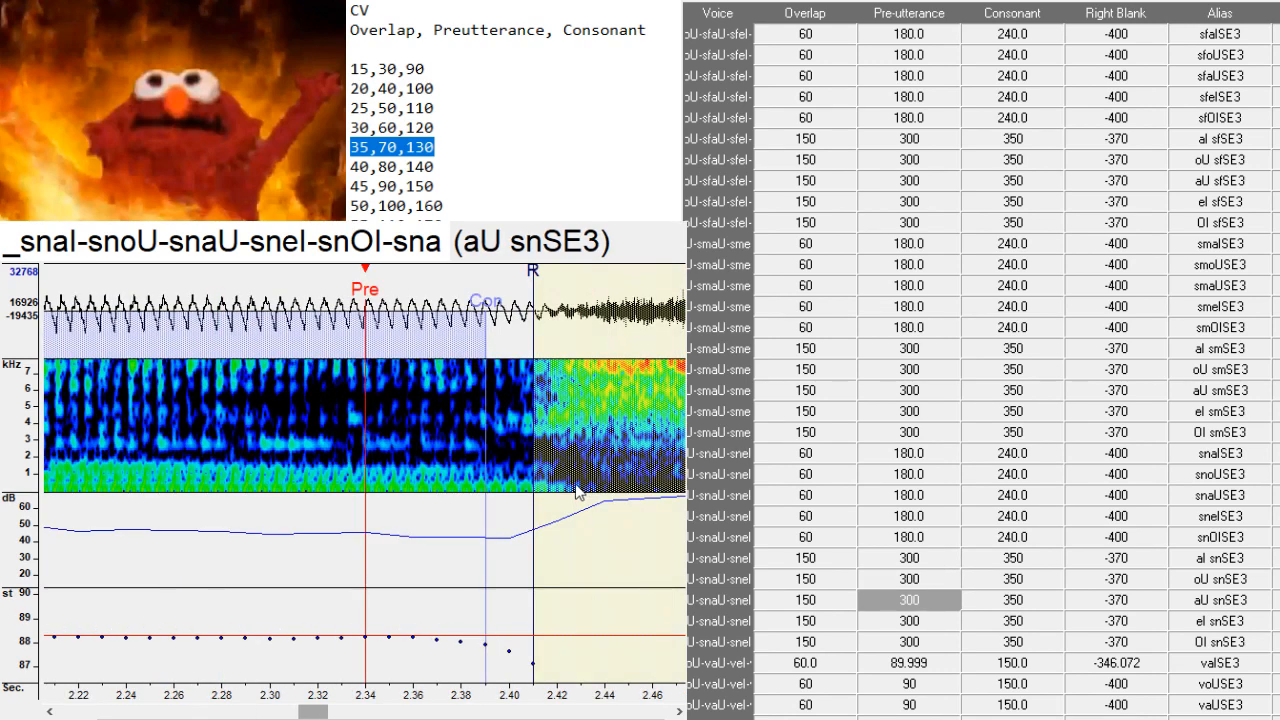
left_click(552, 493)
- Shift the markers of eI snSE3 and OI snSE3 so Pre sits where each vowel ends, at about 3.05 s and 3.73 s
key("Down")
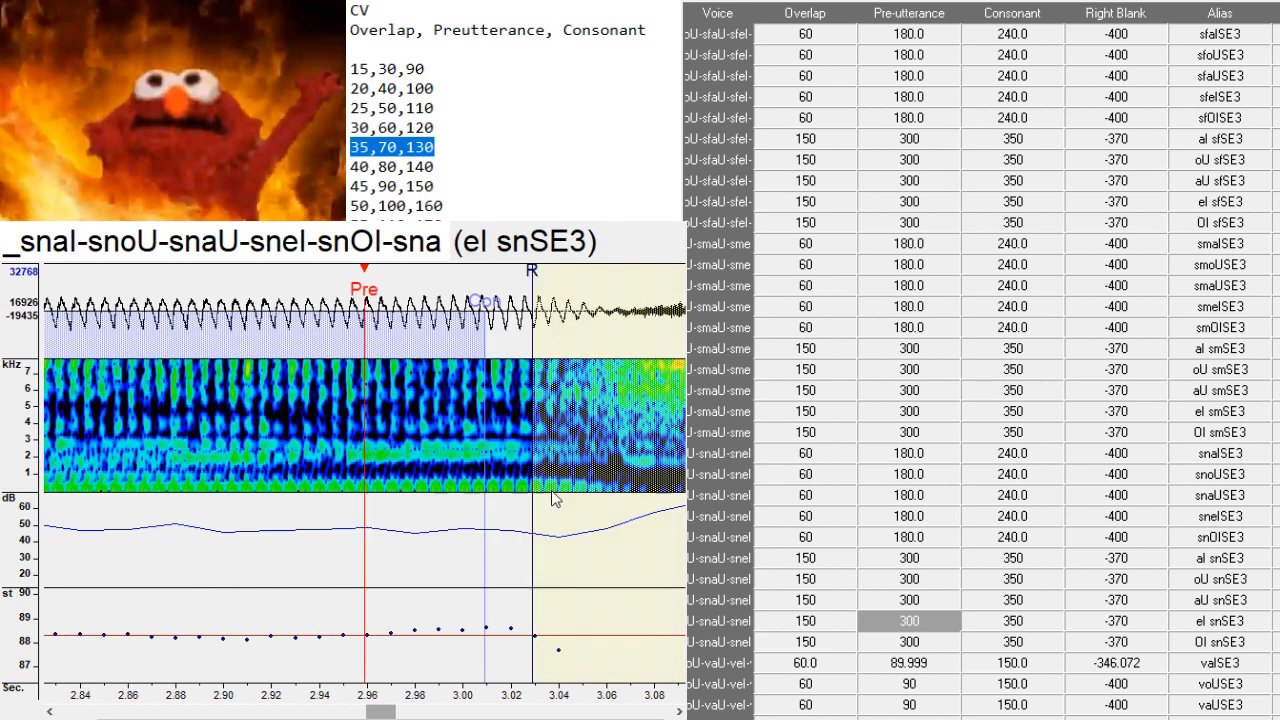
left_click(590, 484)
key("Down")
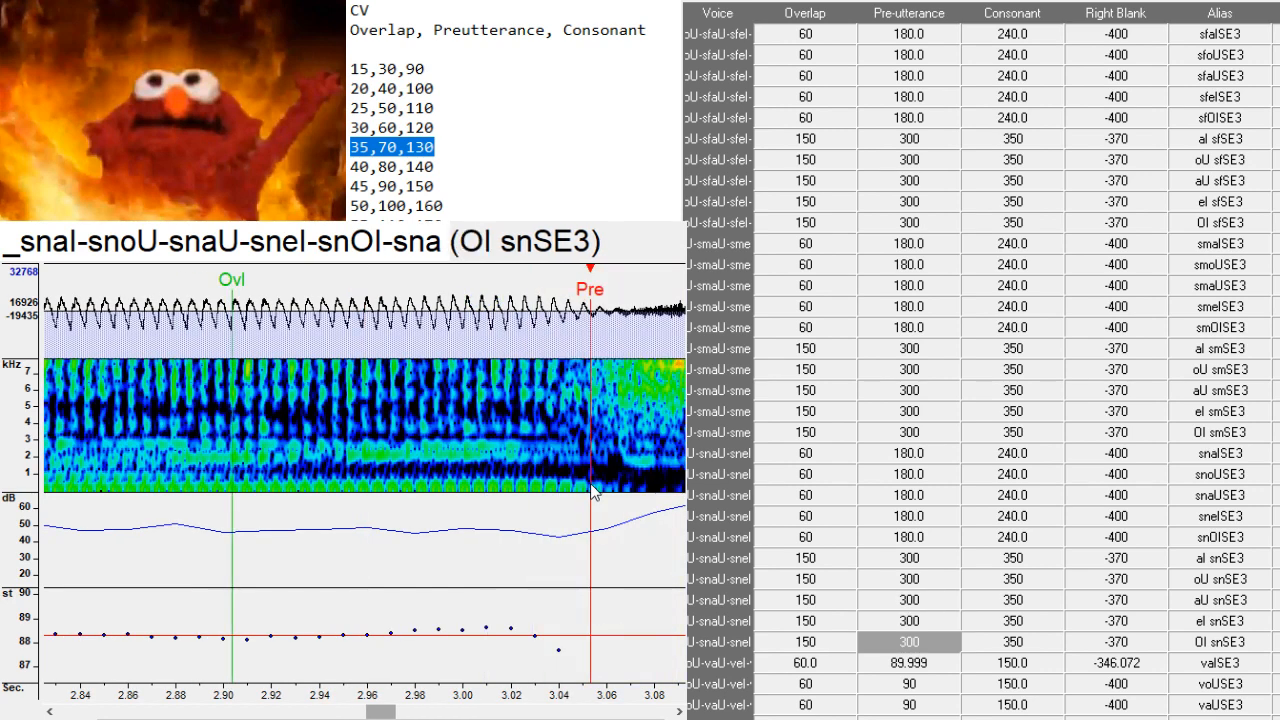
scroll(590, 490, "down", 2)
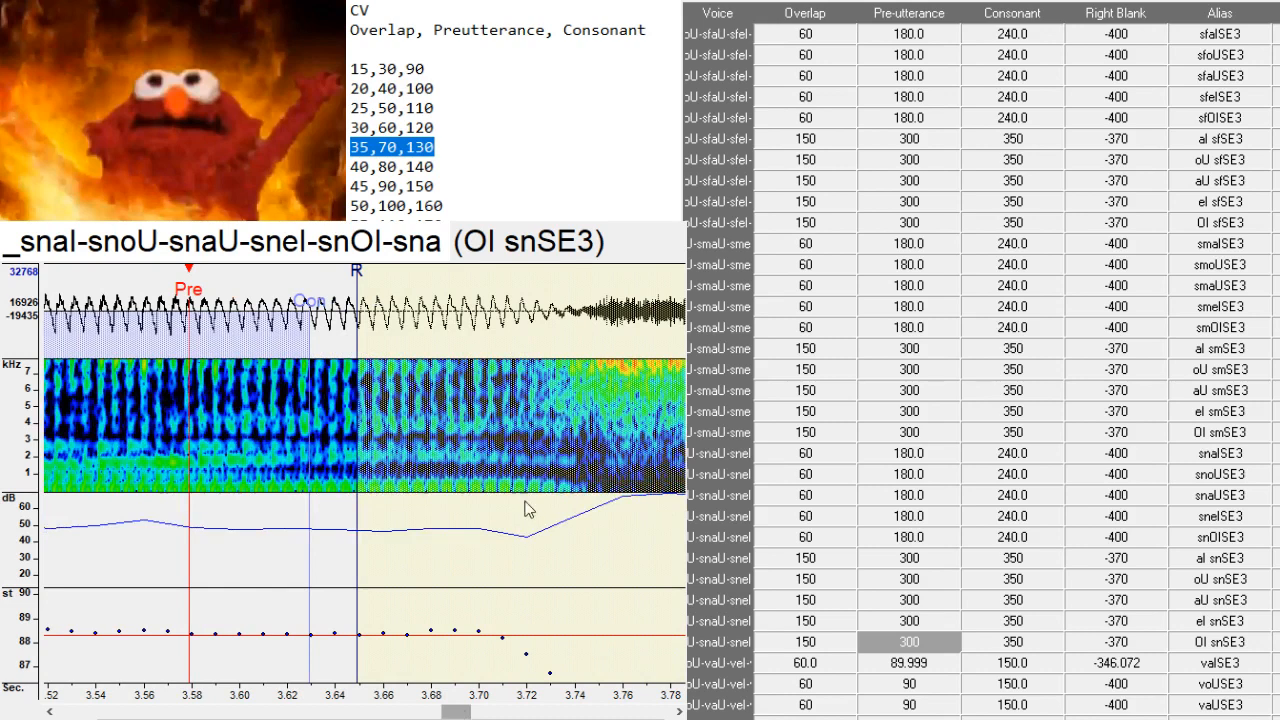
left_click(560, 503)
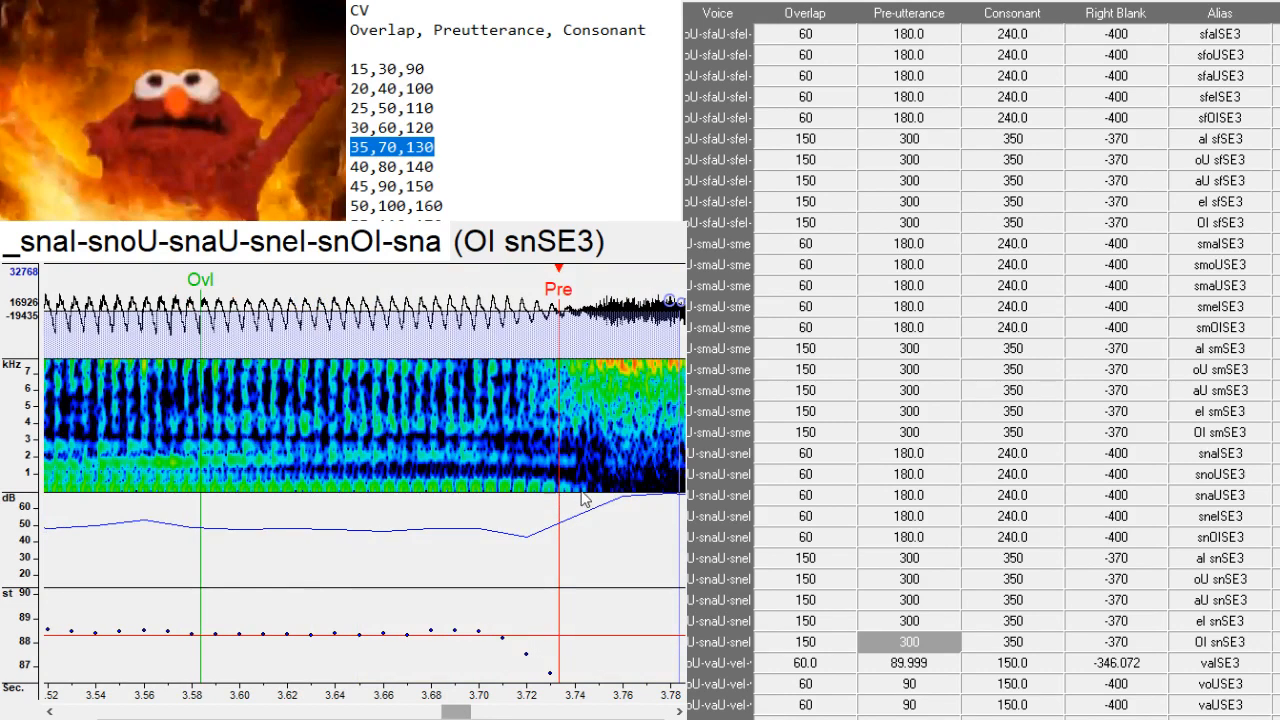
- Shift the markers of vaI, voU and vaUSE3 so Pre sits at each vowel onset, vaI at about 0.77 s and voU about 1.37 s
key("Down")
scroll(490, 482, "up", 2)
left_click(490, 482)
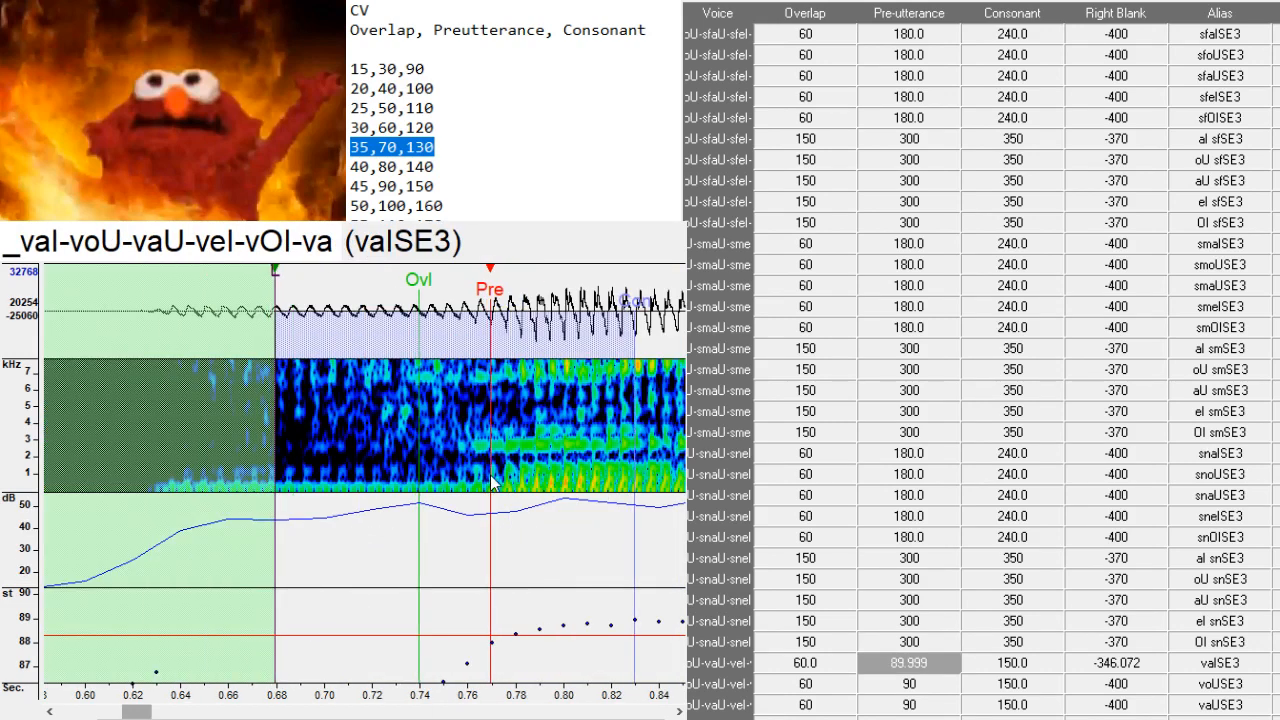
key("Down")
left_click(410, 484)
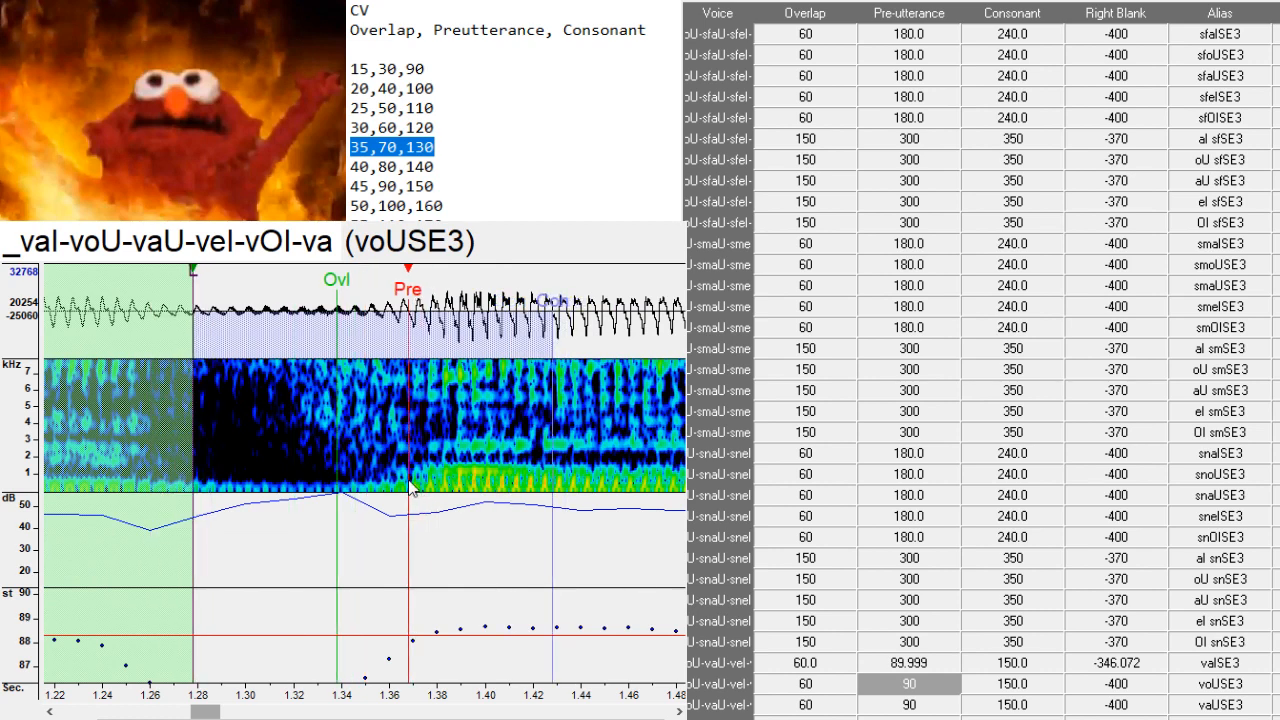
key("Down")
left_click(410, 485)
- Shift the markers of veISE3 and vOISE3 so Pre sits at each vowel onset, at about 2.59 s and 3.20 s
key("Down")
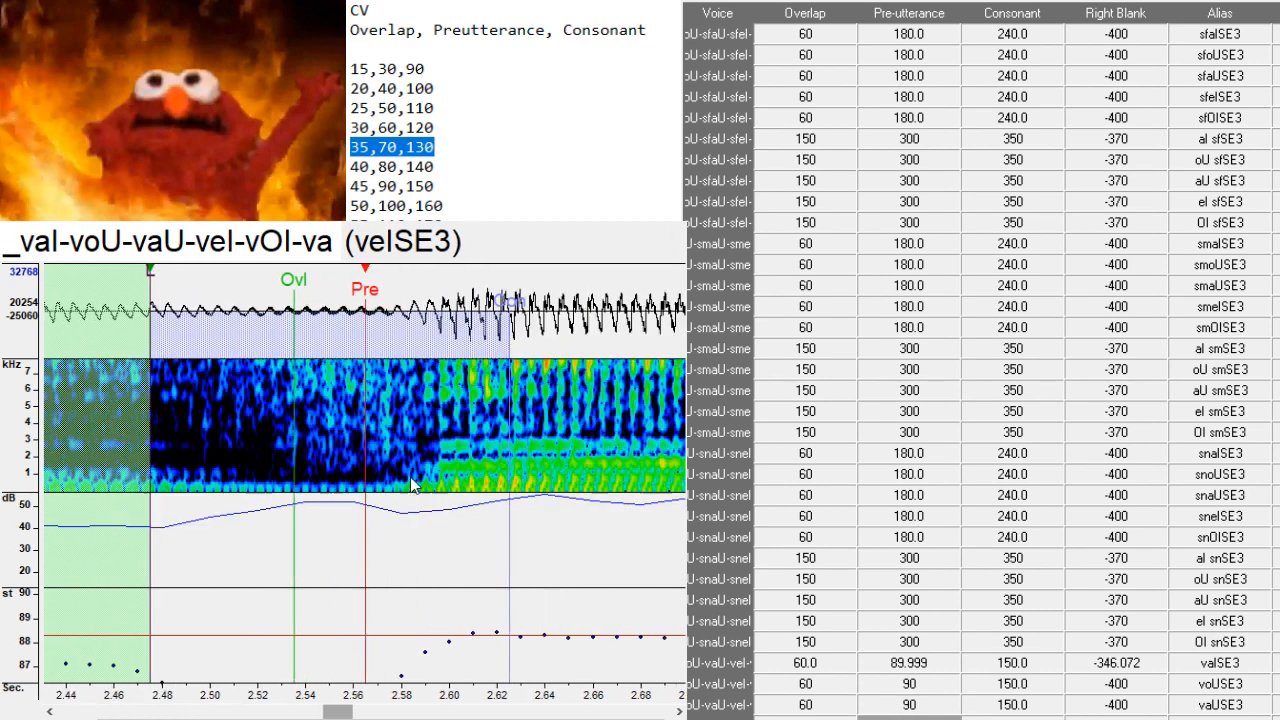
left_click(430, 483)
key("Down")
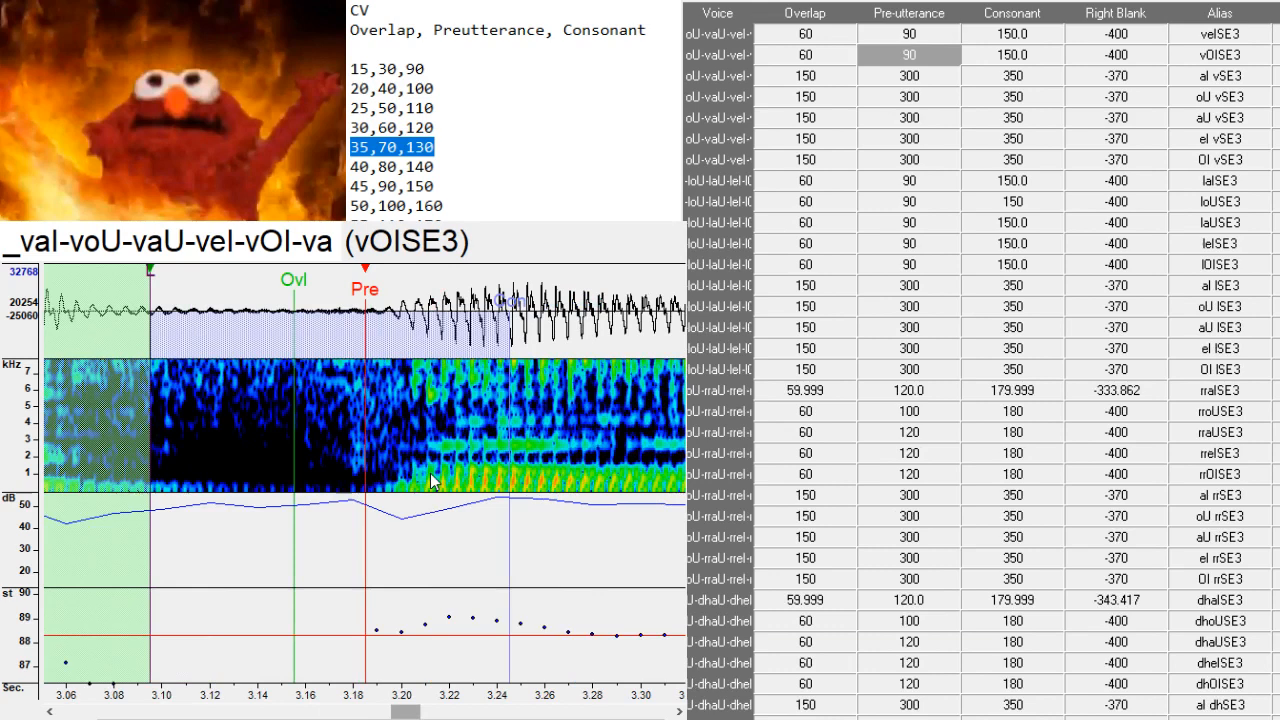
left_click(411, 500)
- Shift the markers of aI vSE3 so Pre sits where the vowel ends, at about 1.26 s
key("Down")
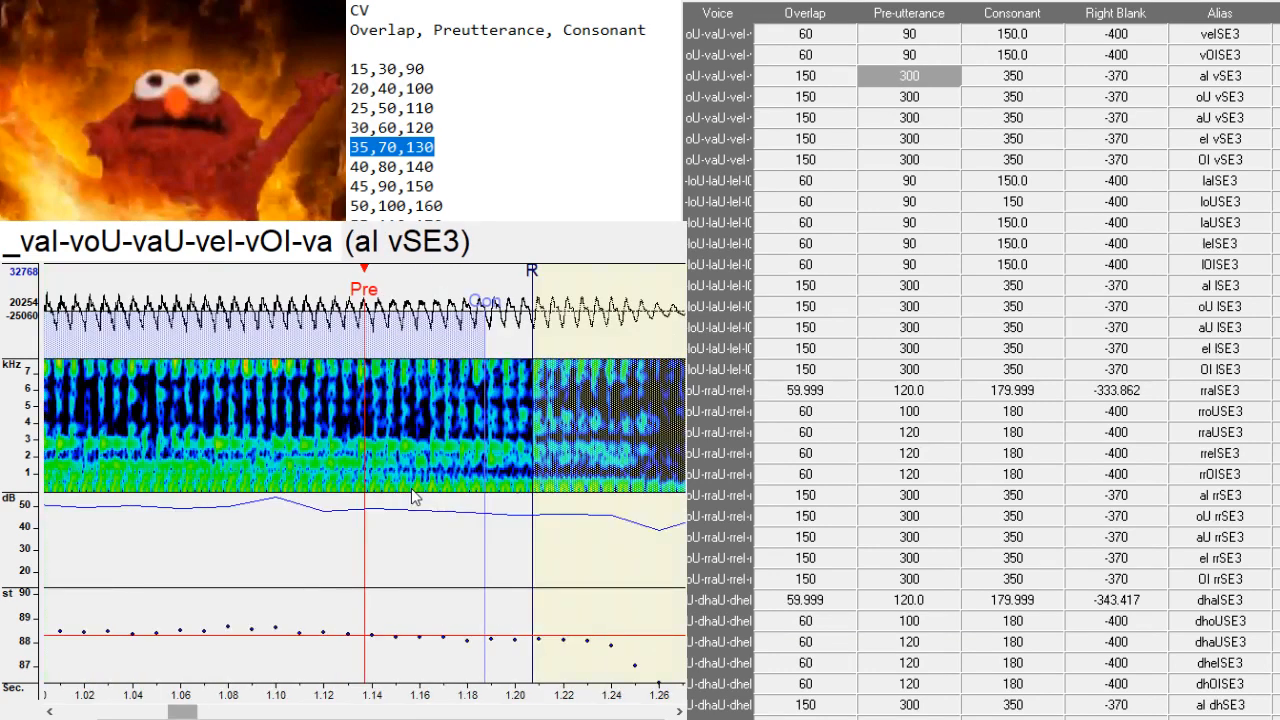
left_click(648, 488)
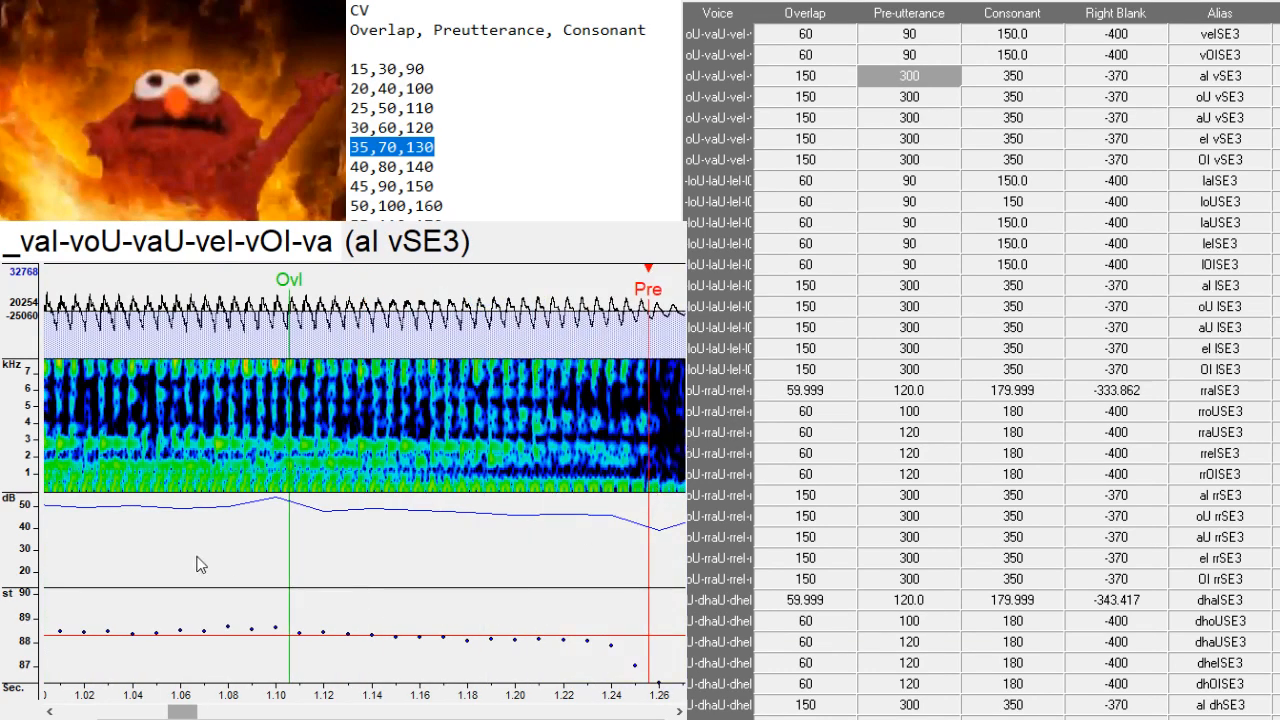
mouse_move(185, 712)
left_mouse_down()
mouse_move(164, 712)
mouse_move(206, 712)
left_mouse_up()
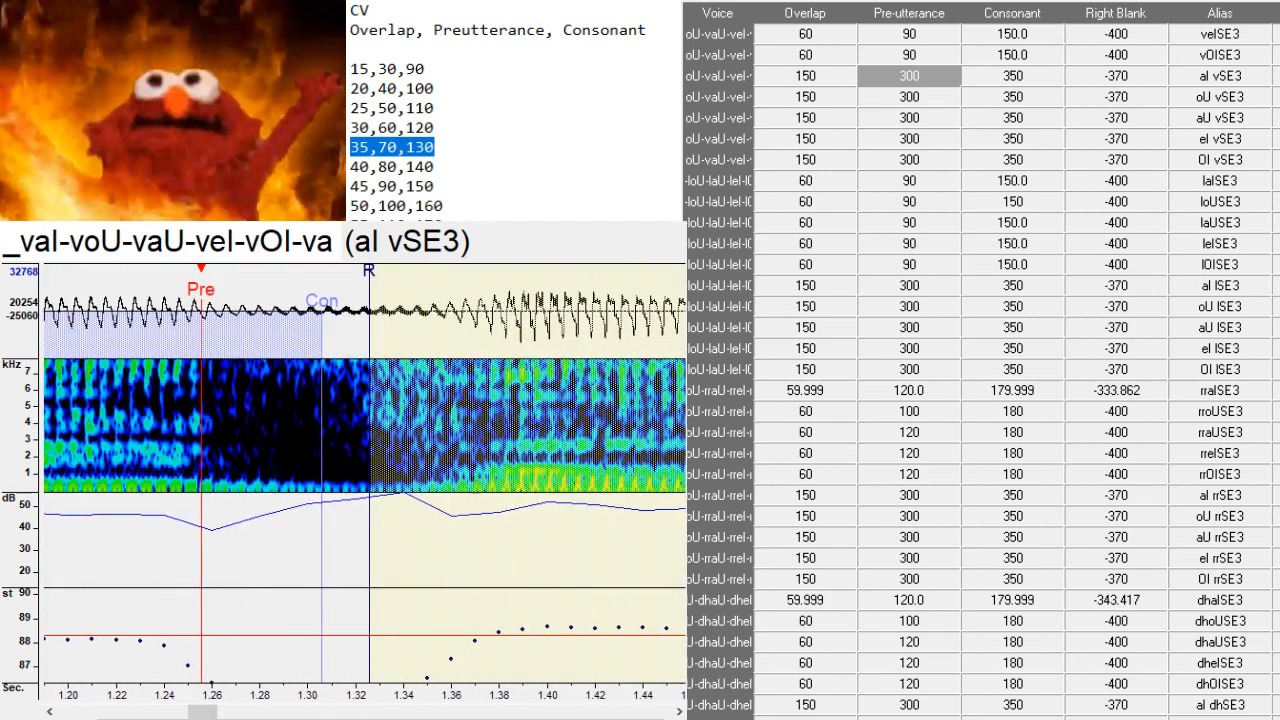
- Shift the markers of oU vSE3 so Pre sits where the vowel ends, at about 1.85 s
key("Down")
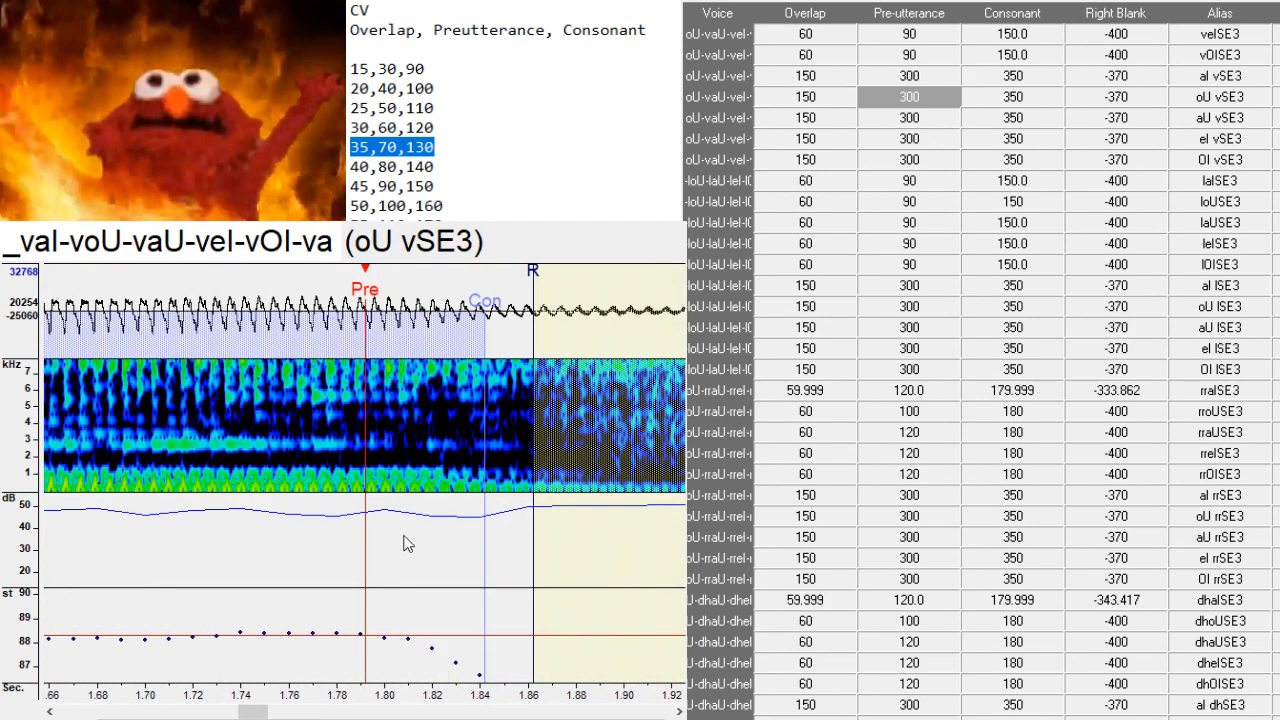
left_click_drag(430, 494, 487, 490)
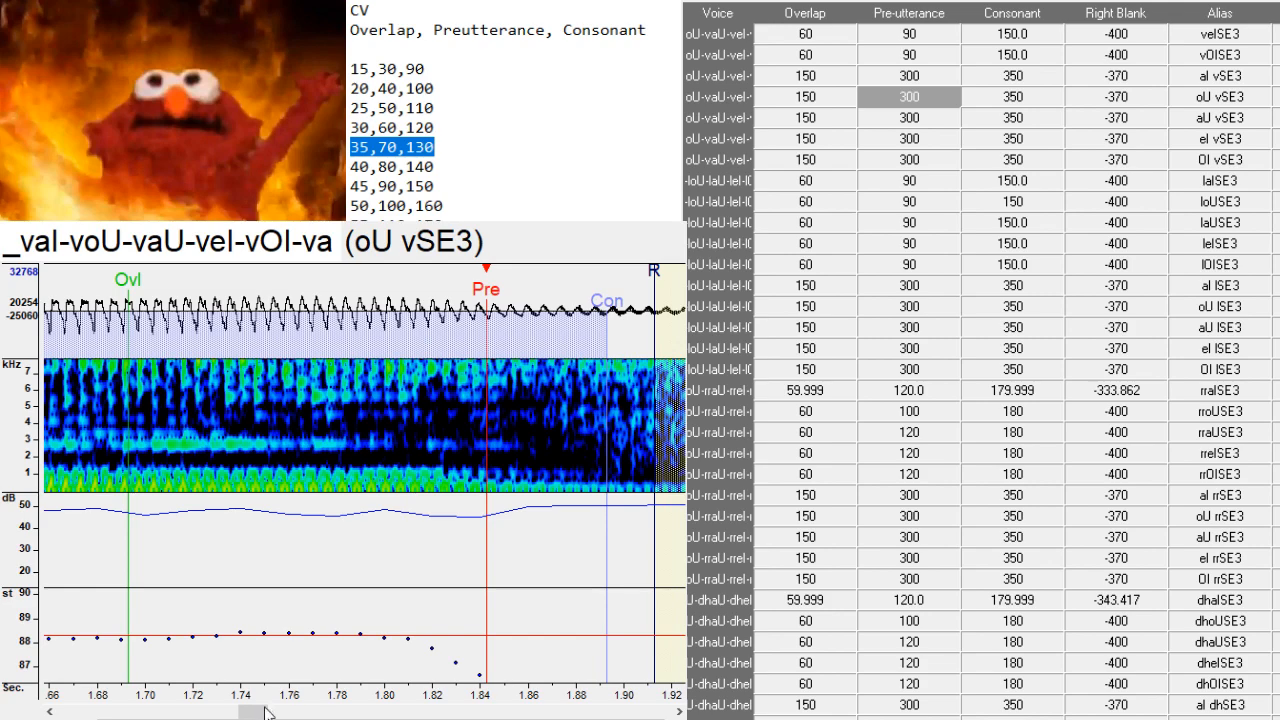
key("F3")
key("F3")
key("F3")
key("F3")
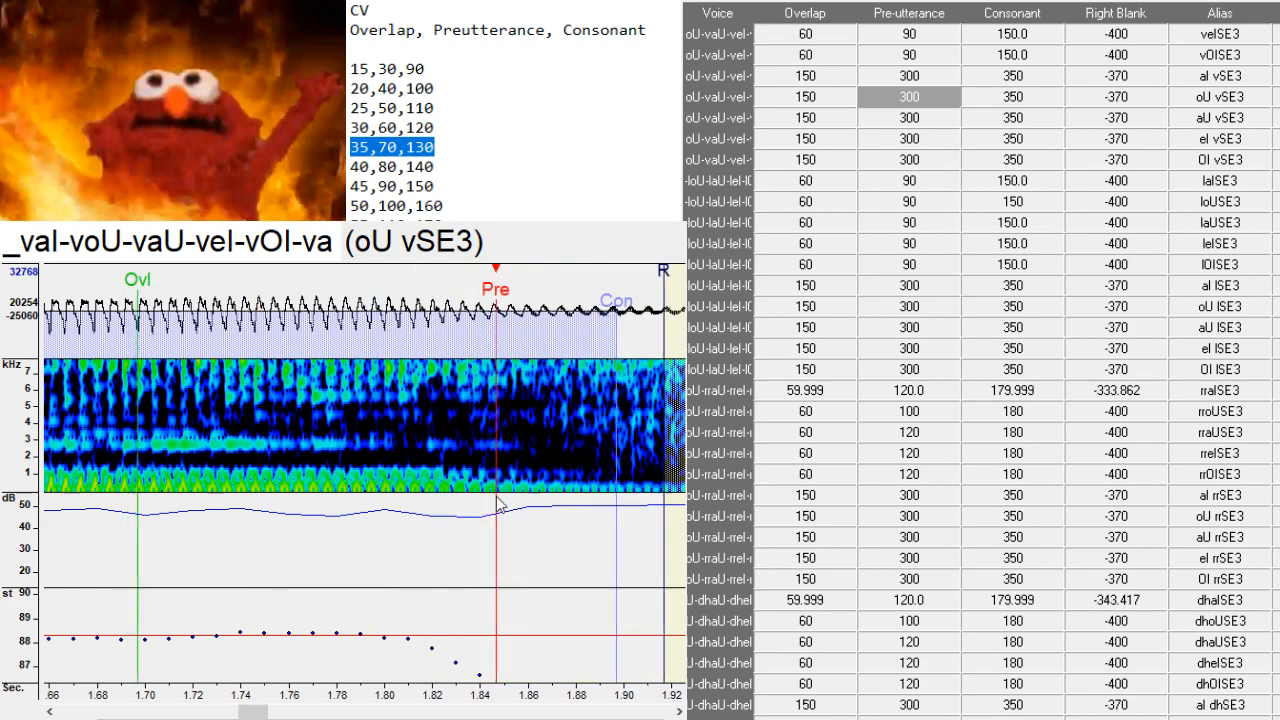
key("F3")
mouse_move(245, 715)
left_mouse_down()
mouse_move(226, 716)
mouse_move(262, 717)
left_mouse_up()
- Shift the markers of aU vSE3 and eI vSE3 so Pre sits where each vowel ends, at about 2.47 s and 3.07 s
key("Down")
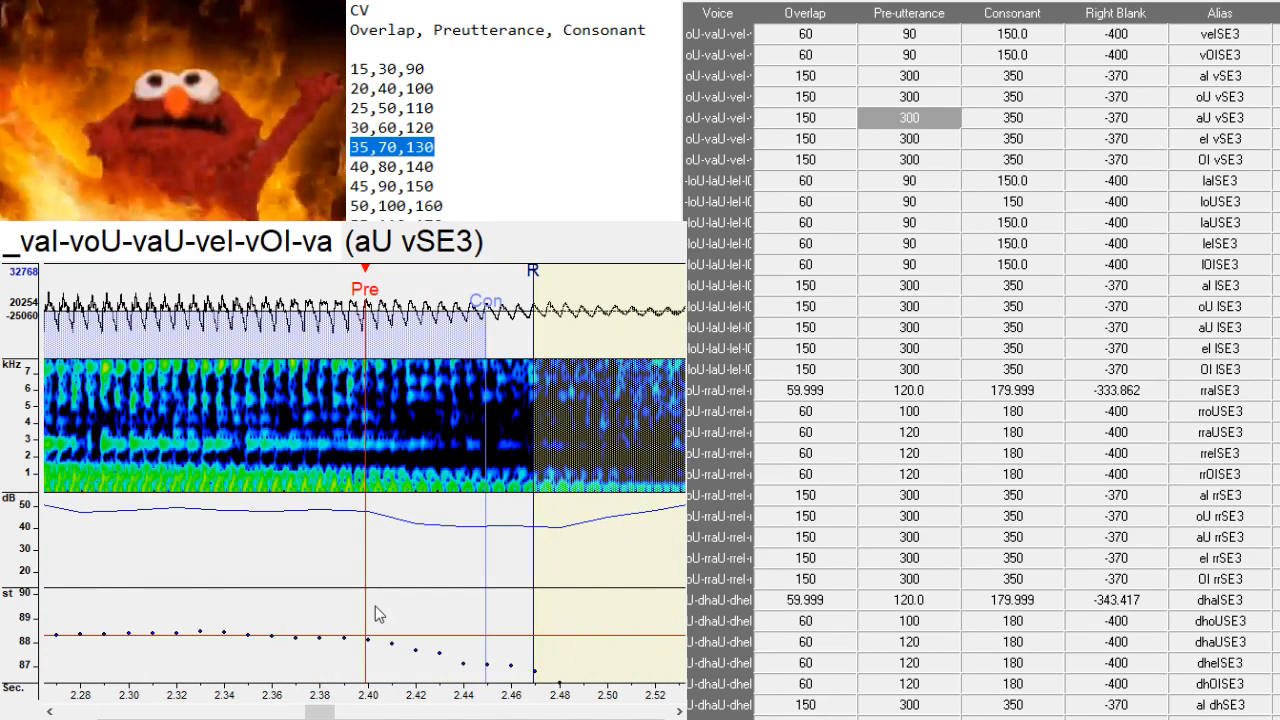
left_click_drag(319, 712, 332, 712)
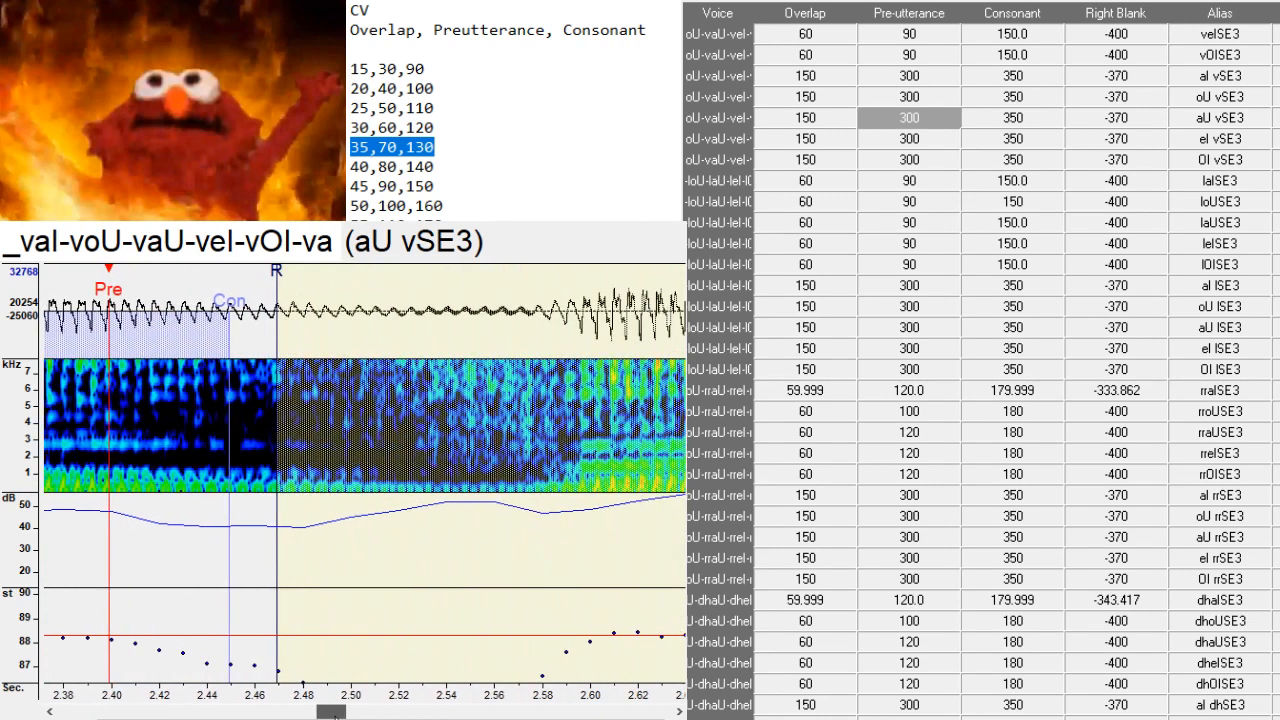
left_click_drag(201, 484, 285, 497)
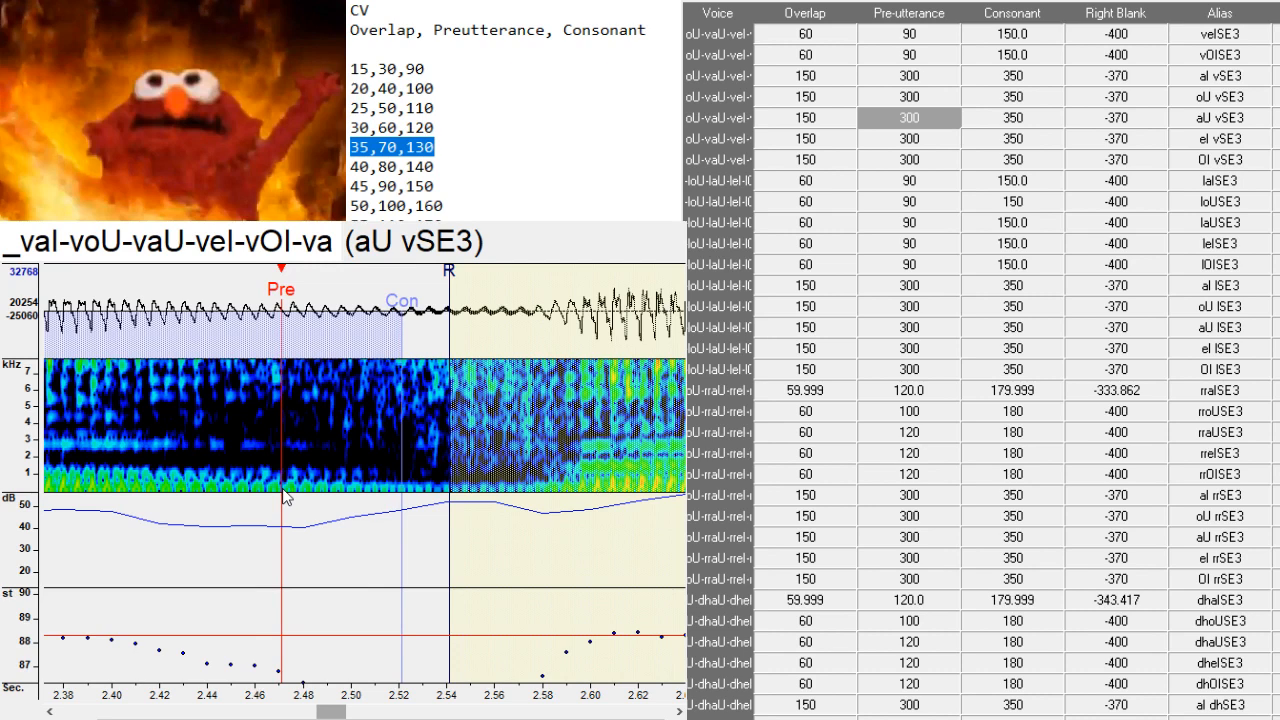
key("Down")
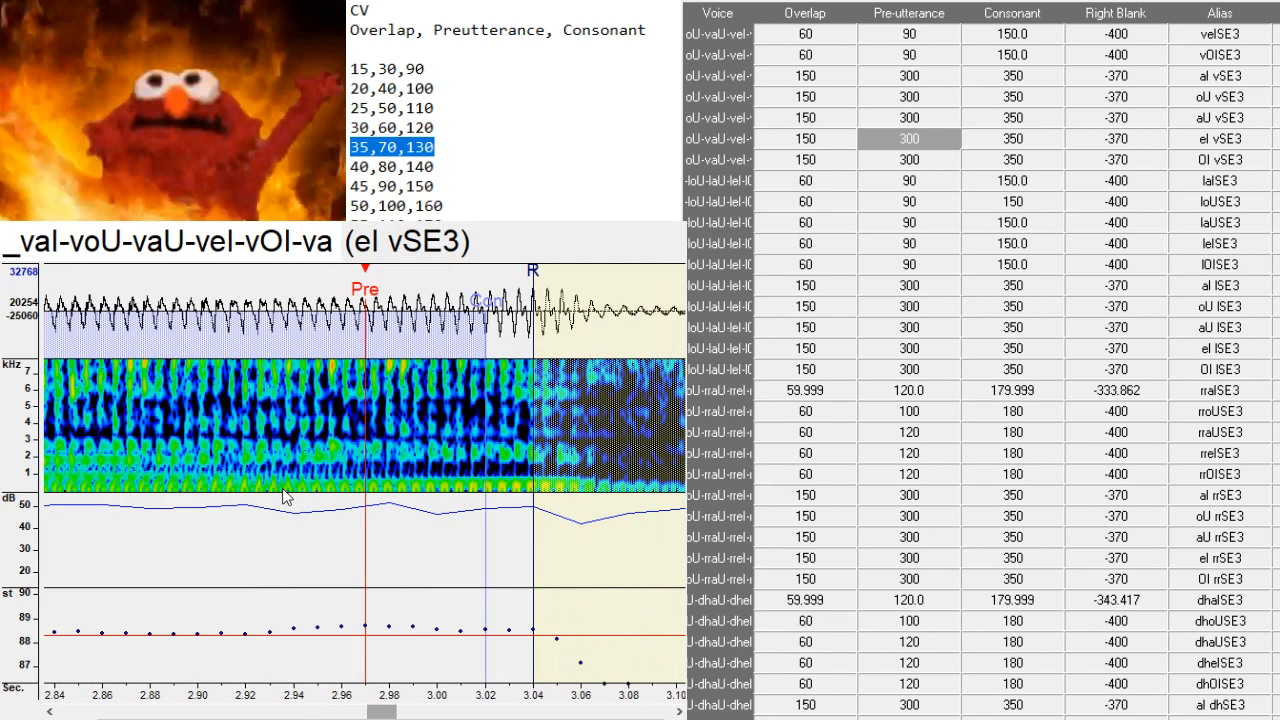
left_click(592, 497)
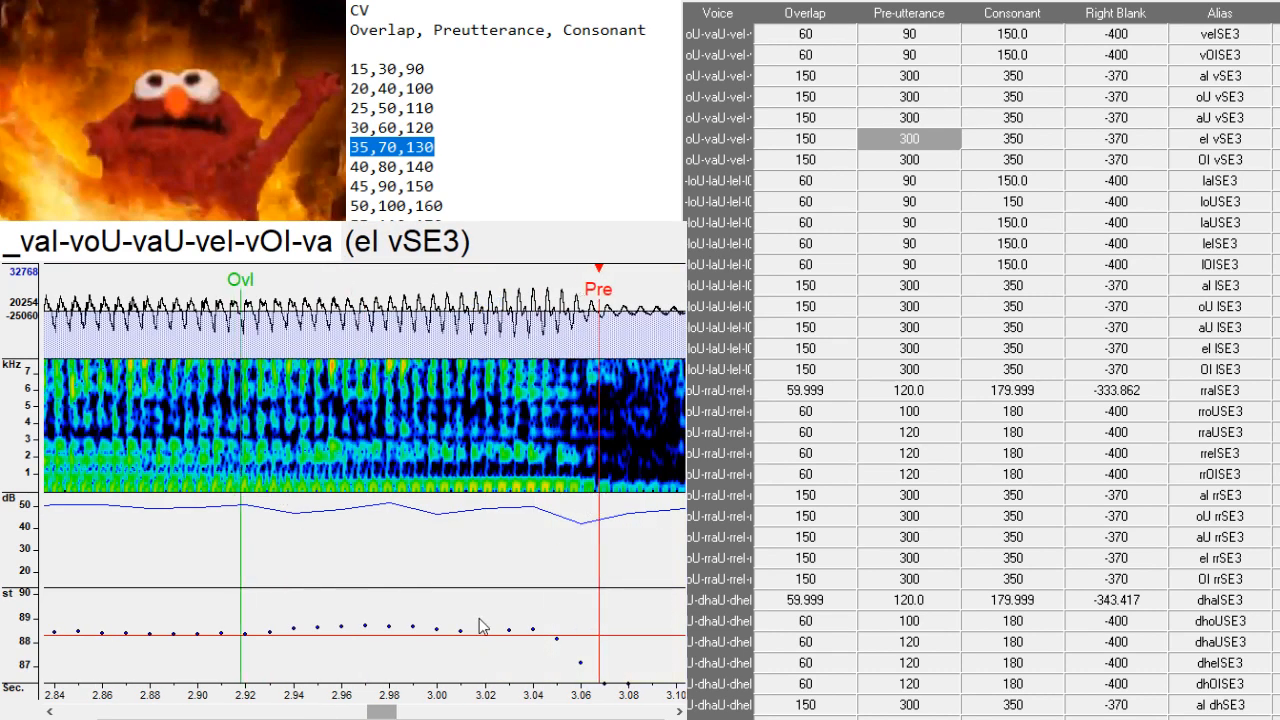
left_click_drag(371, 717, 393, 717)
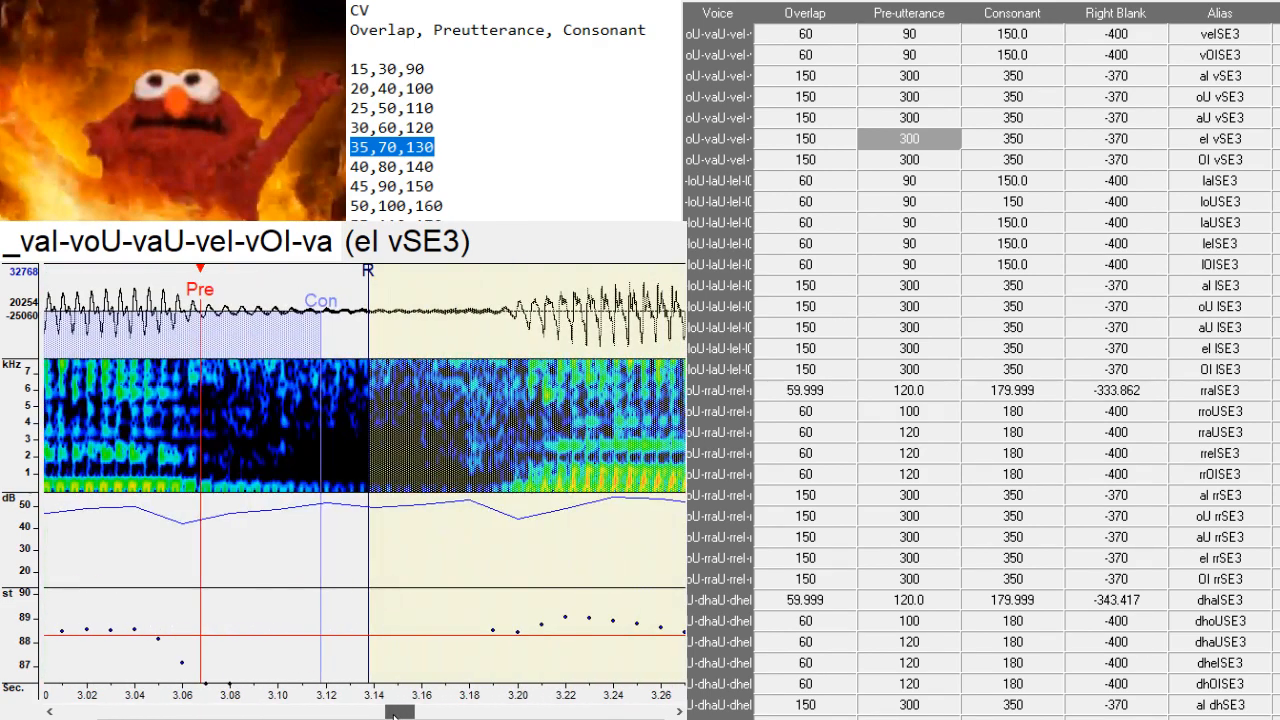
- Shift the markers of OI vSE3 so Pre sits where the vowel ends, at about 3.68 s
key("Down")
key("F3")
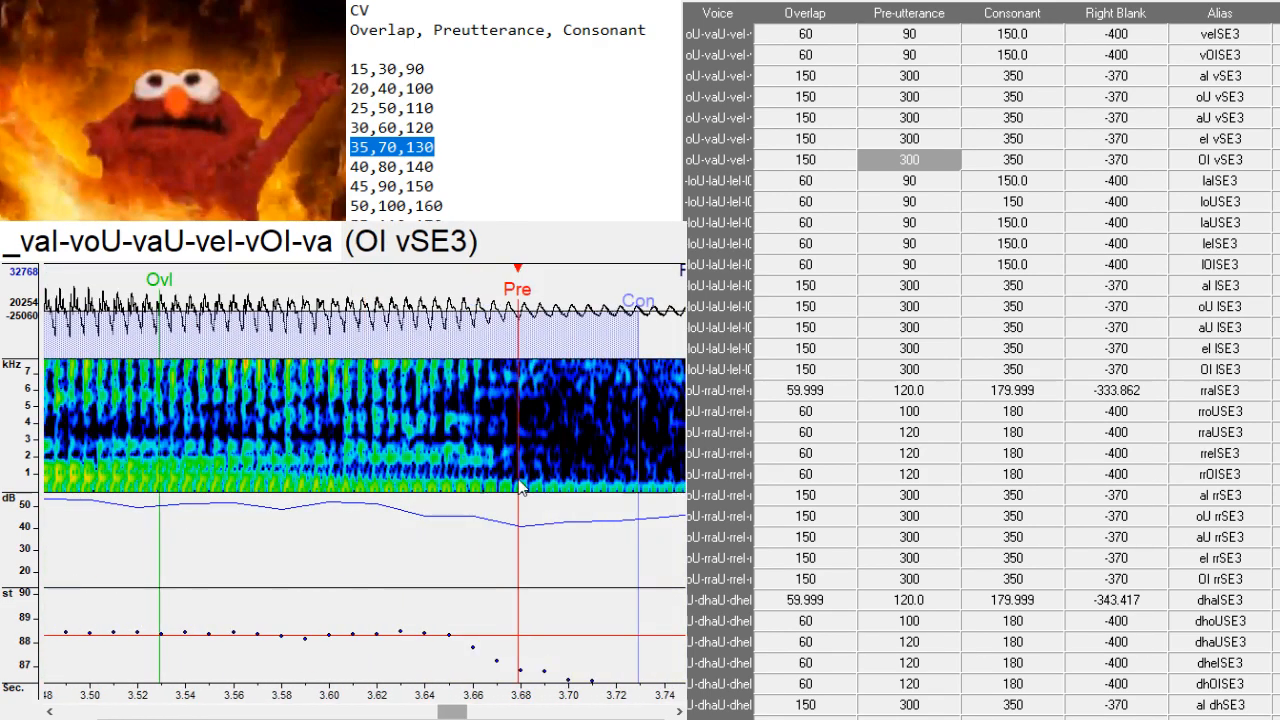
key("F3")
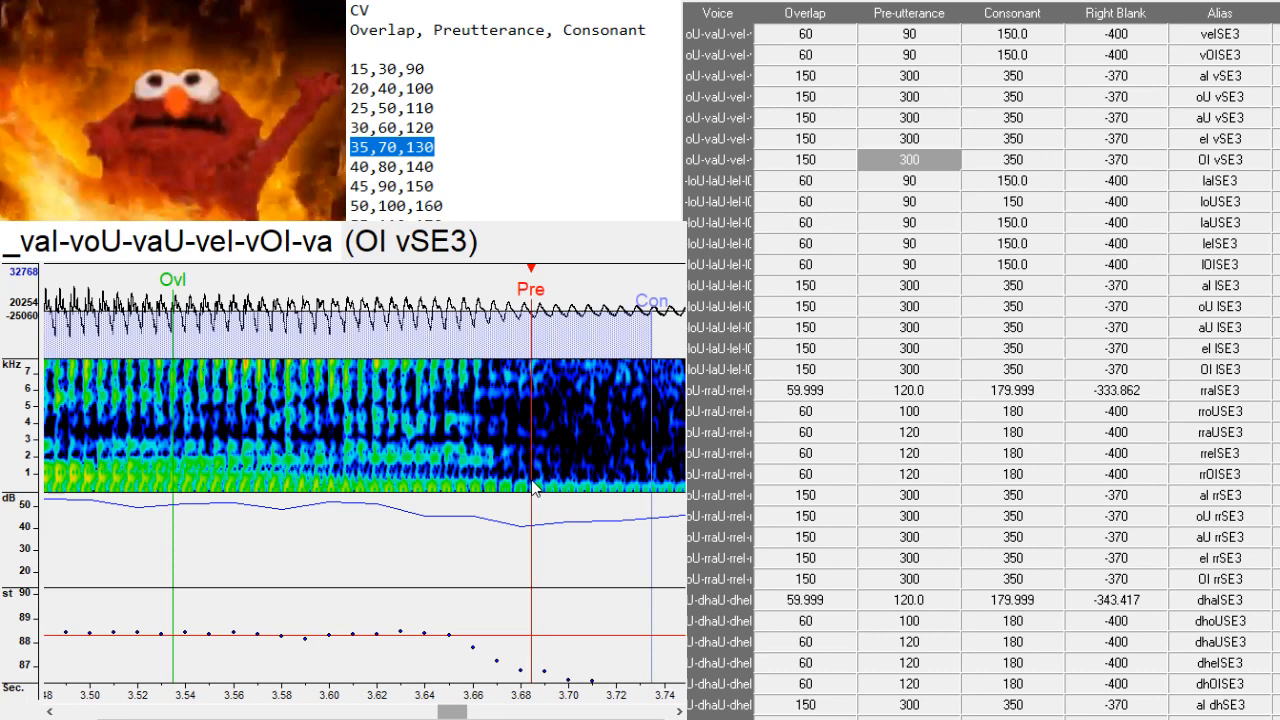
- Shift the markers of laISE3 and loUSE3 so Pre sits at each vowel onset, at about 0.73 s and 1.35 s
key("Down")
key("F3")
key("F3")
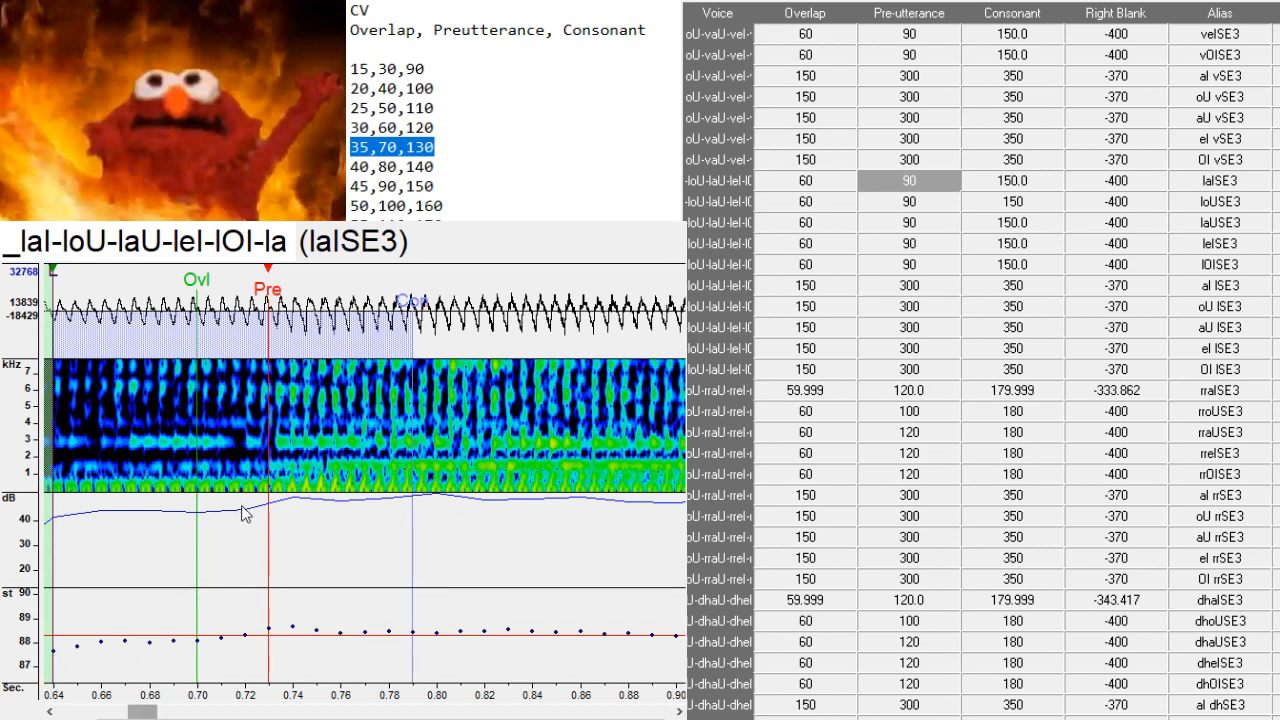
key("F3")
left_click_drag(148, 713, 178, 714)
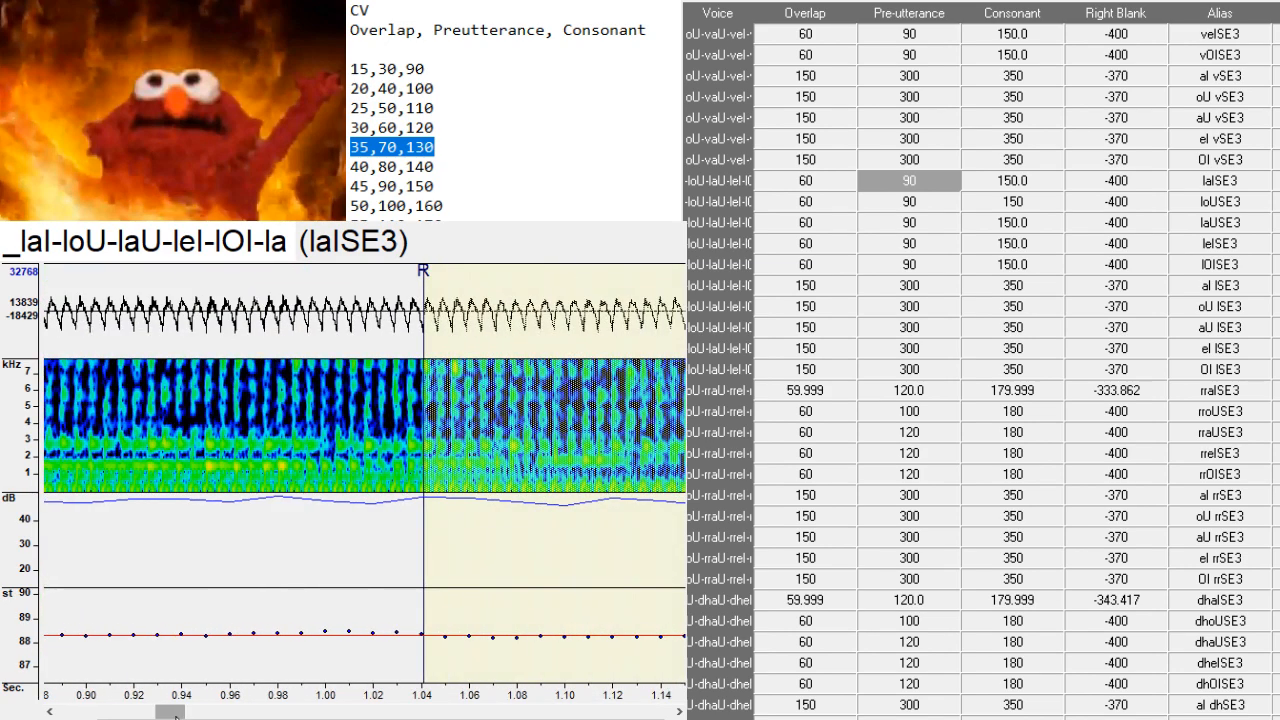
key("Down")
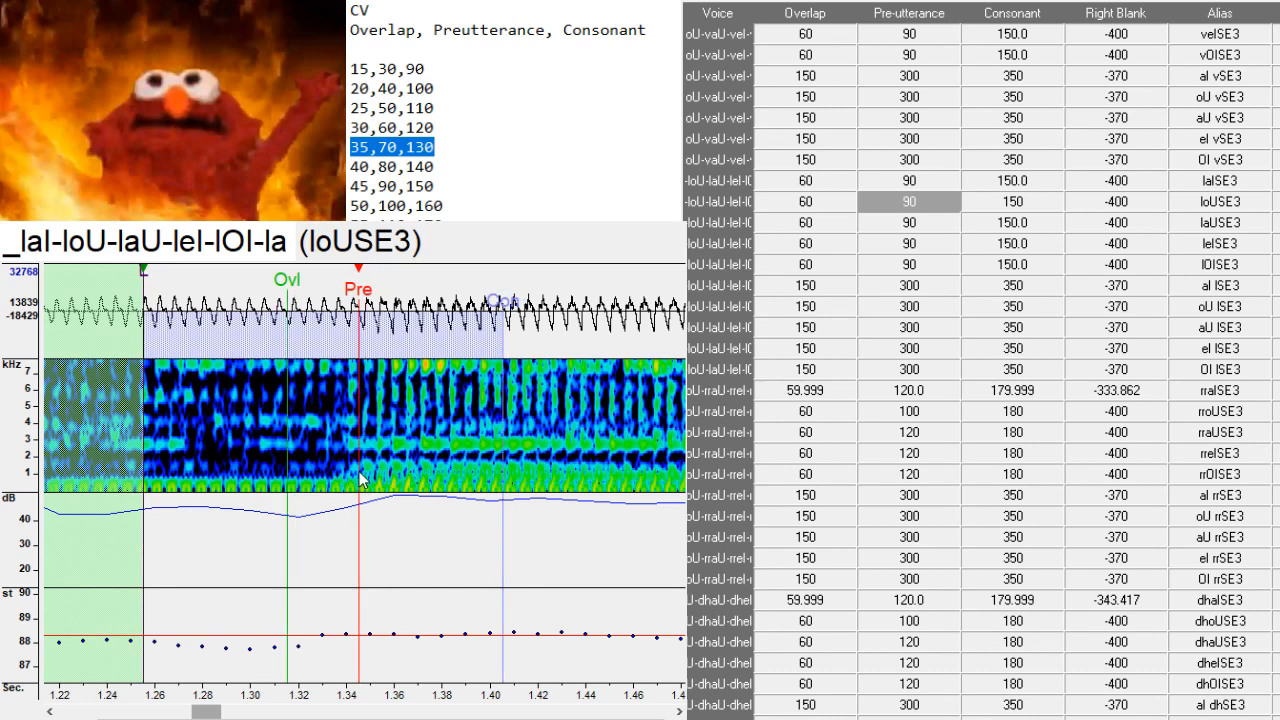
left_click_drag(213, 712, 238, 714)
- Shift the markers of laUSE3 so Pre sits at the vowel onset, at about 1.91 s
key("Down")
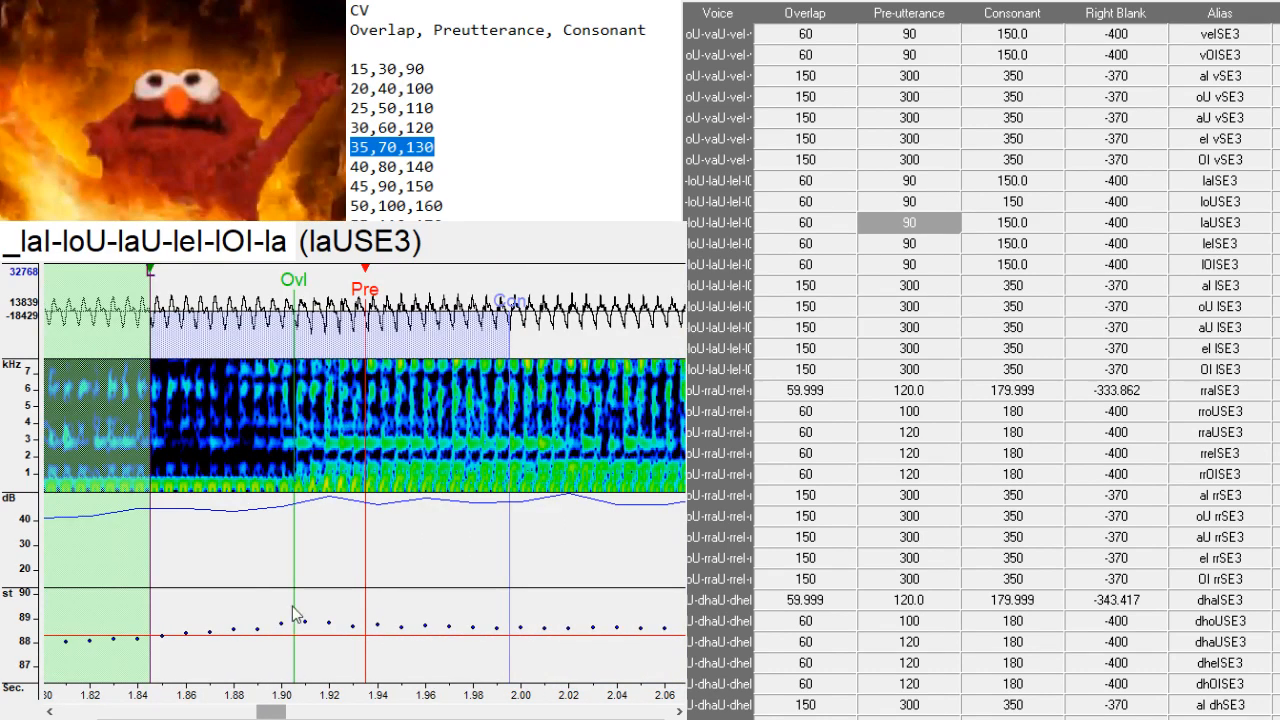
left_click(296, 455)
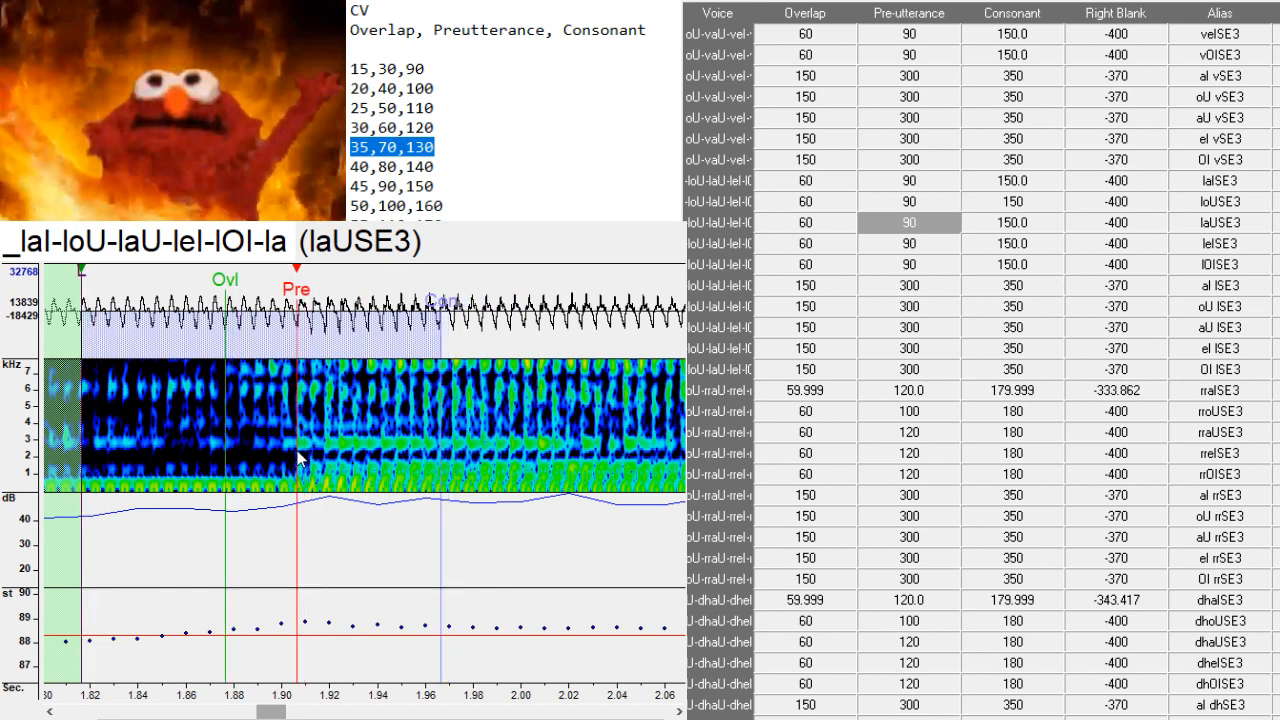
left_click_drag(298, 456, 231, 495)
- Shift the markers of leISE3 and lOISE3 so Pre sits at each vowel onset after the l
key("Down")
key("Down")
scroll(420, 713, "left", 5)
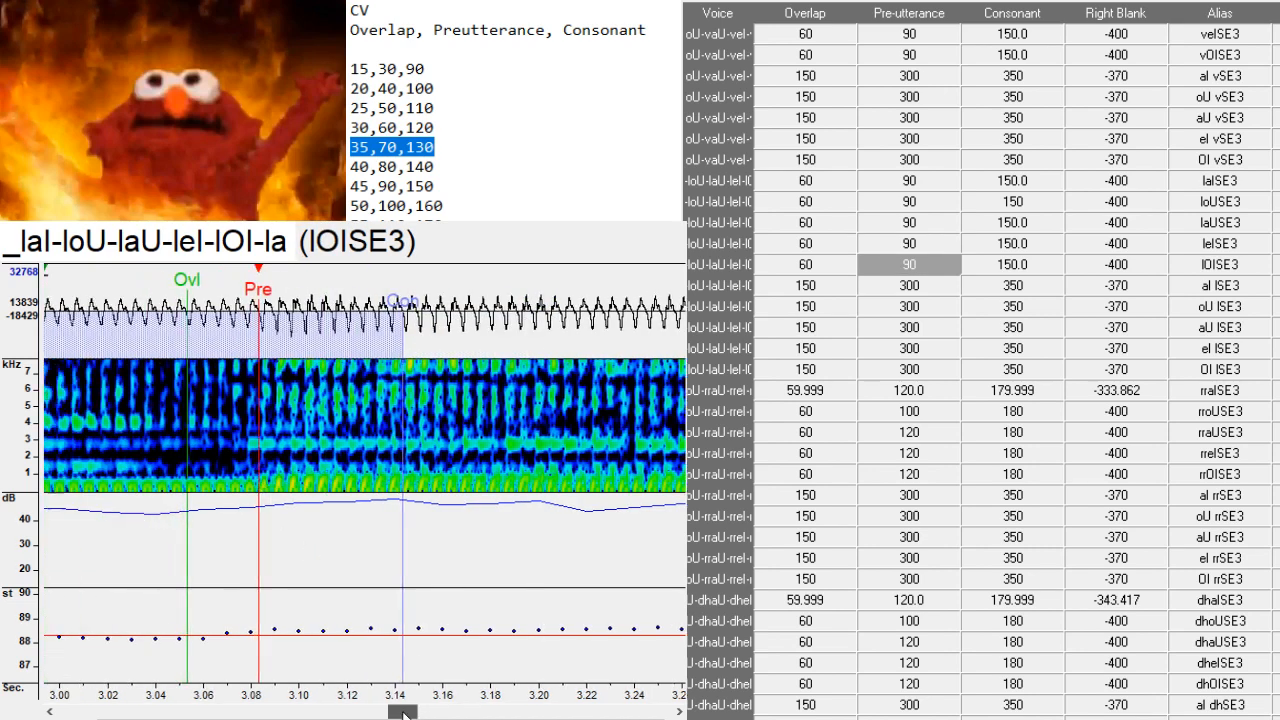
left_click_drag(528, 497, 516, 478)
- Shift the markers of aI lSE3, oU lSE3 and aU lSE3 so Pre sits where each vowel ends, at about 1.21, 1.80 and 2.40 s
key("Down")
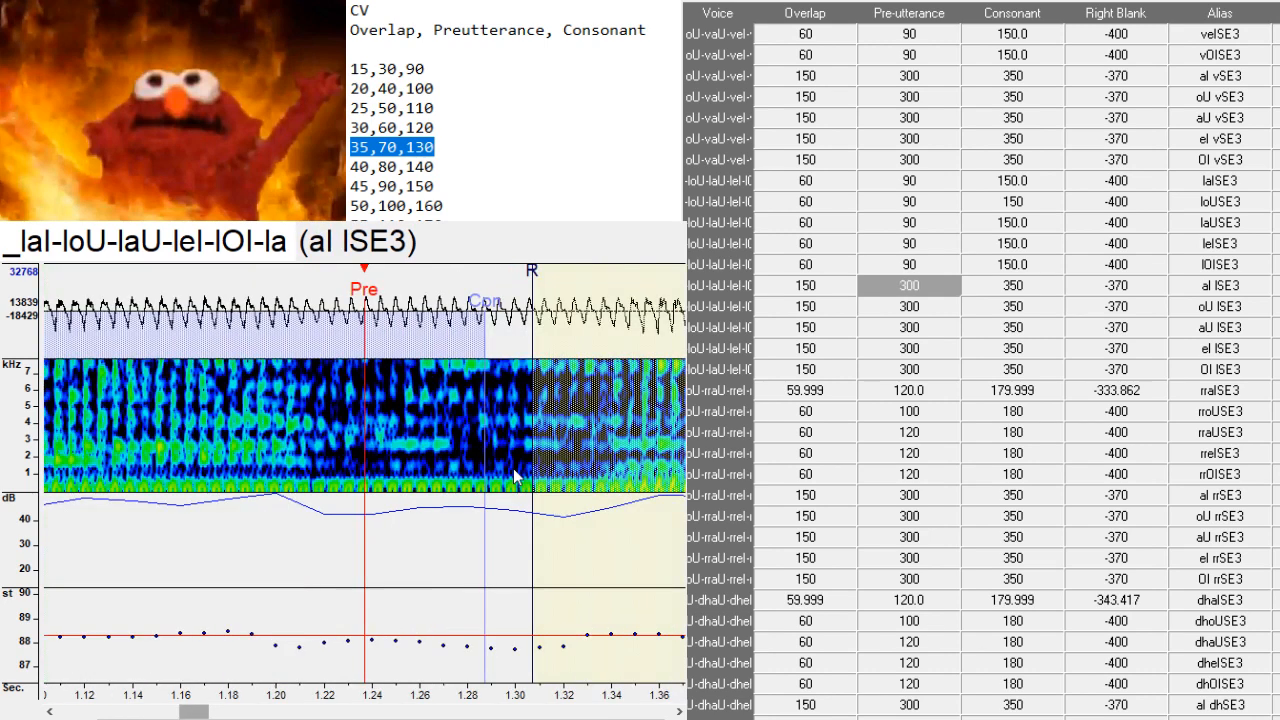
key("Down")
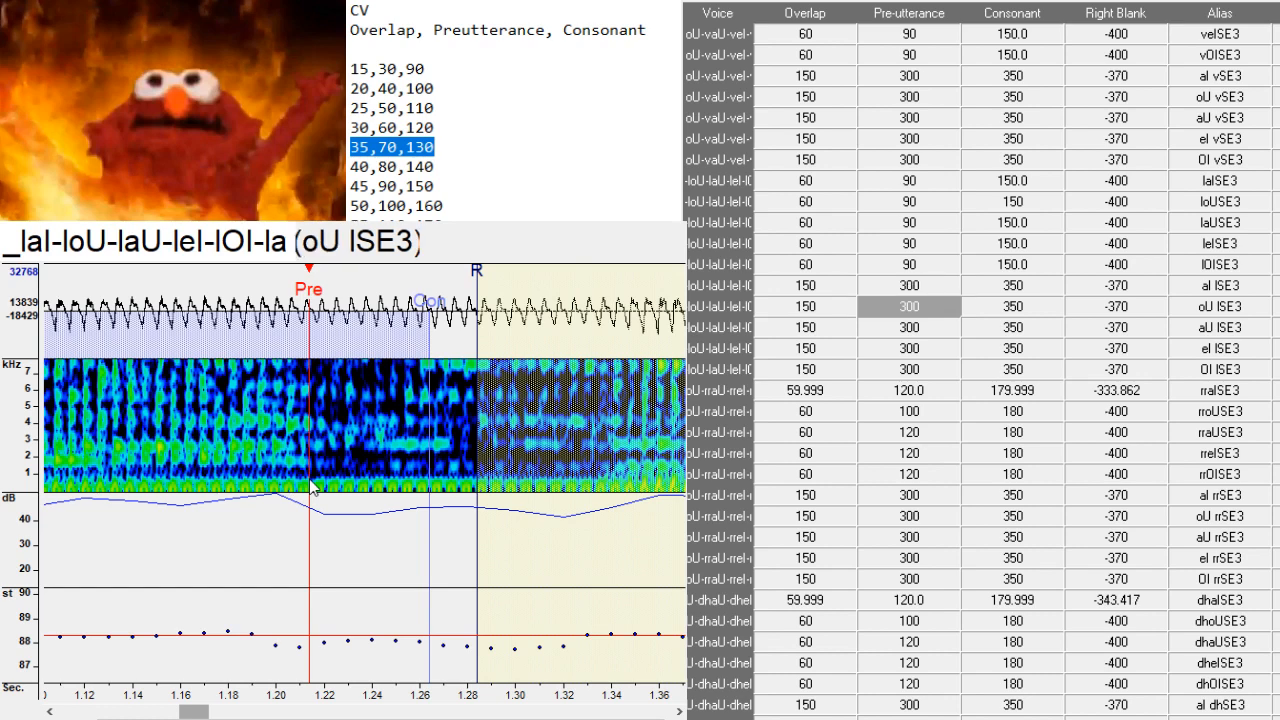
left_click(314, 488)
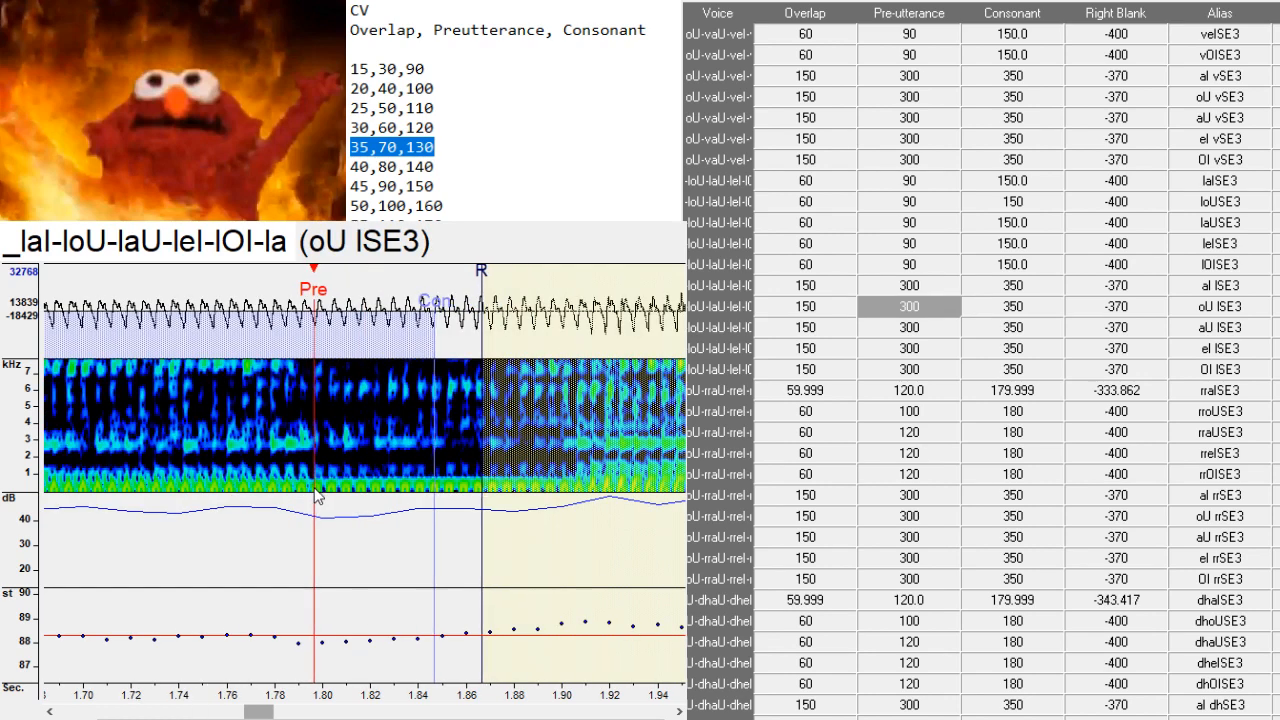
key("Down")
left_click(316, 492)
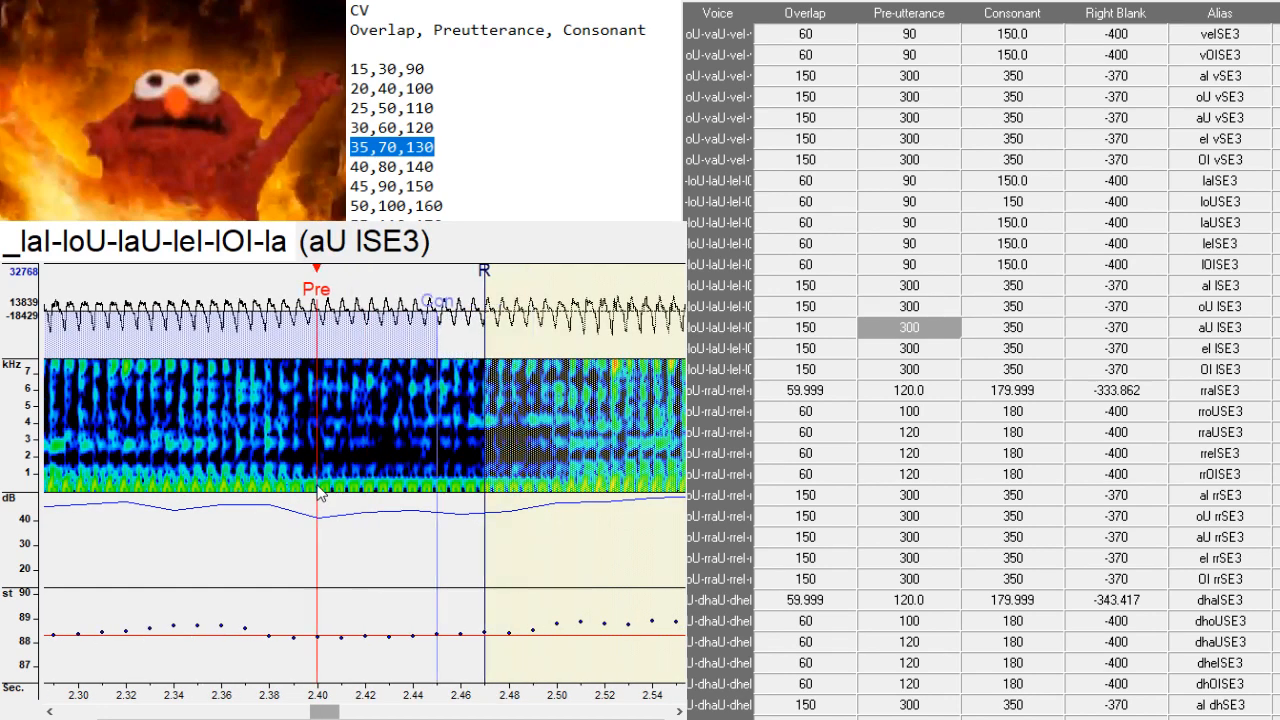
- Shift the markers of eI lSE3 and OI lSE3 so Pre sits where each vowel ends, at about 2.98 s and 3.59 s
key("Down")
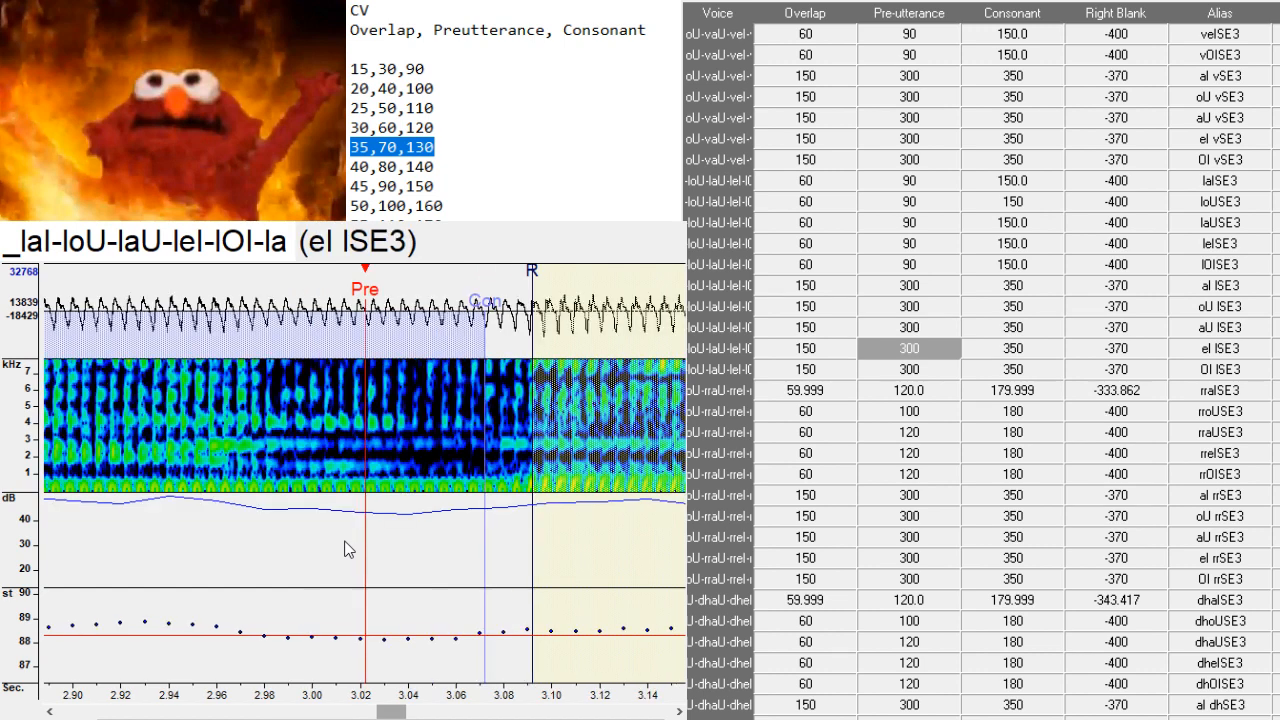
left_click(274, 496)
key("Down")
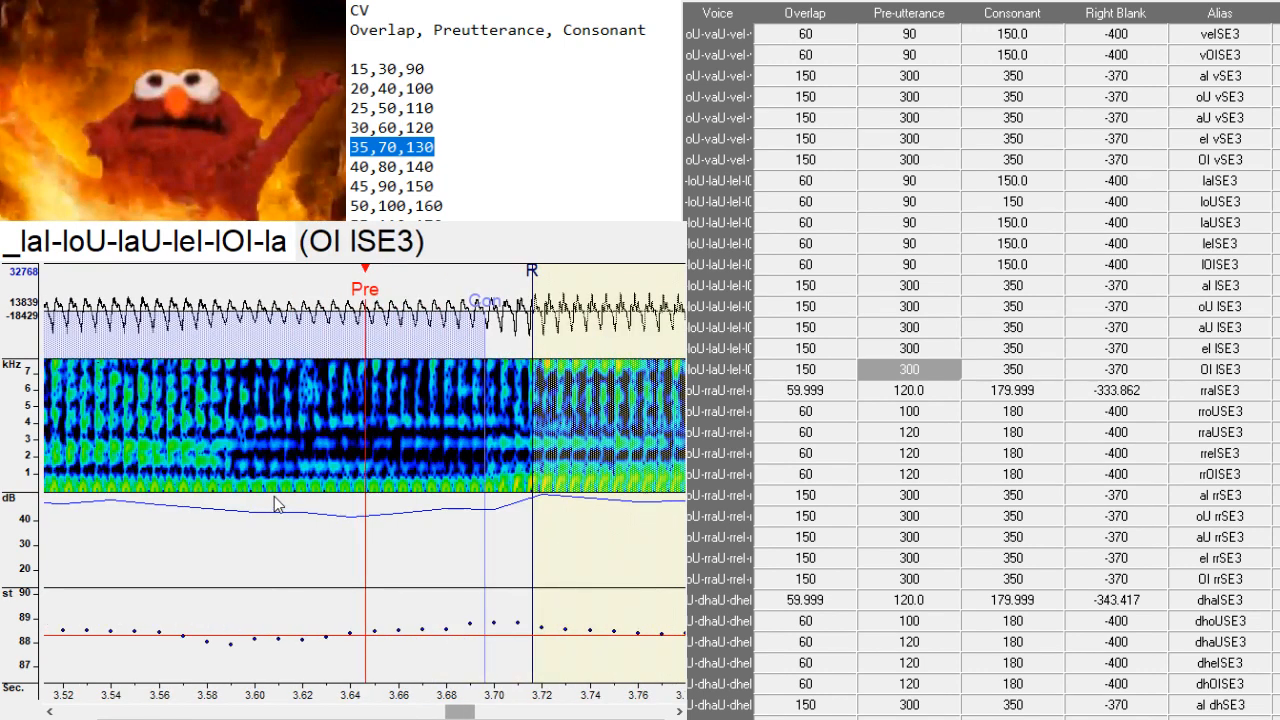
left_click(237, 490)
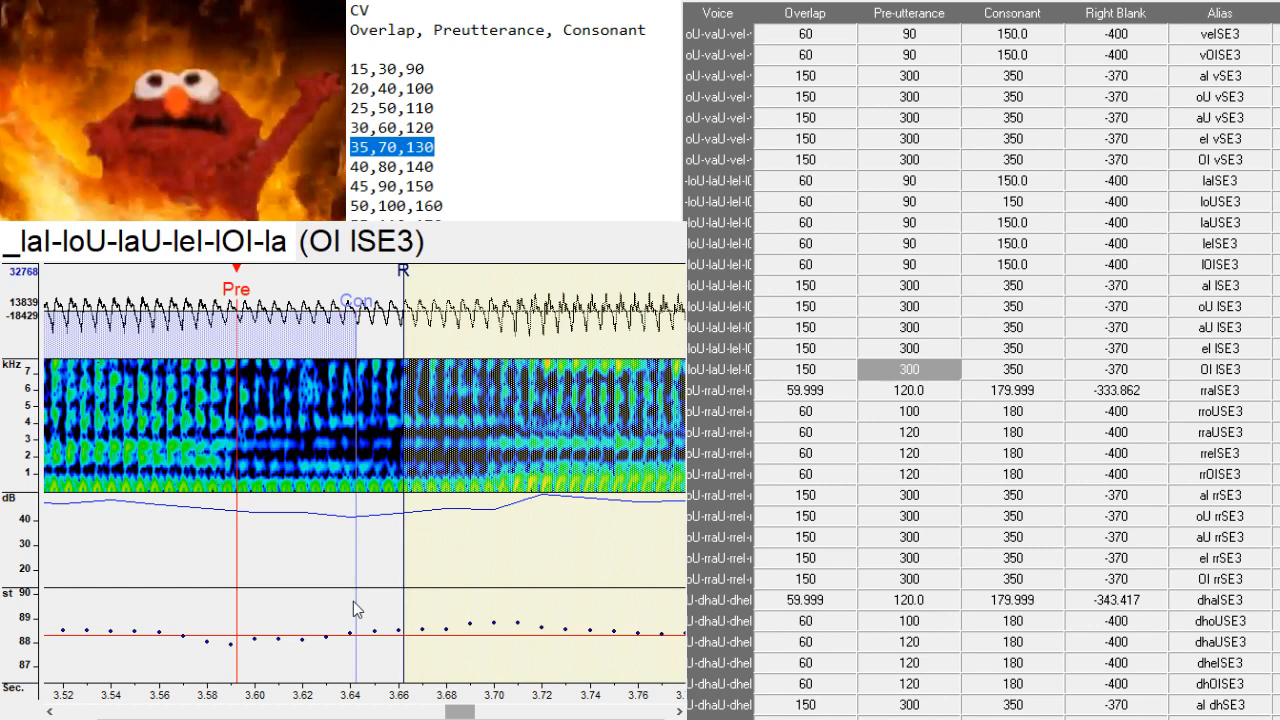
- Shift the markers of rraISE3, rroUSE3 and rraUSE3 so Pre sits at each vowel onset, rraI at about 0.84 s and rraU about 2.11 s
key("Down")
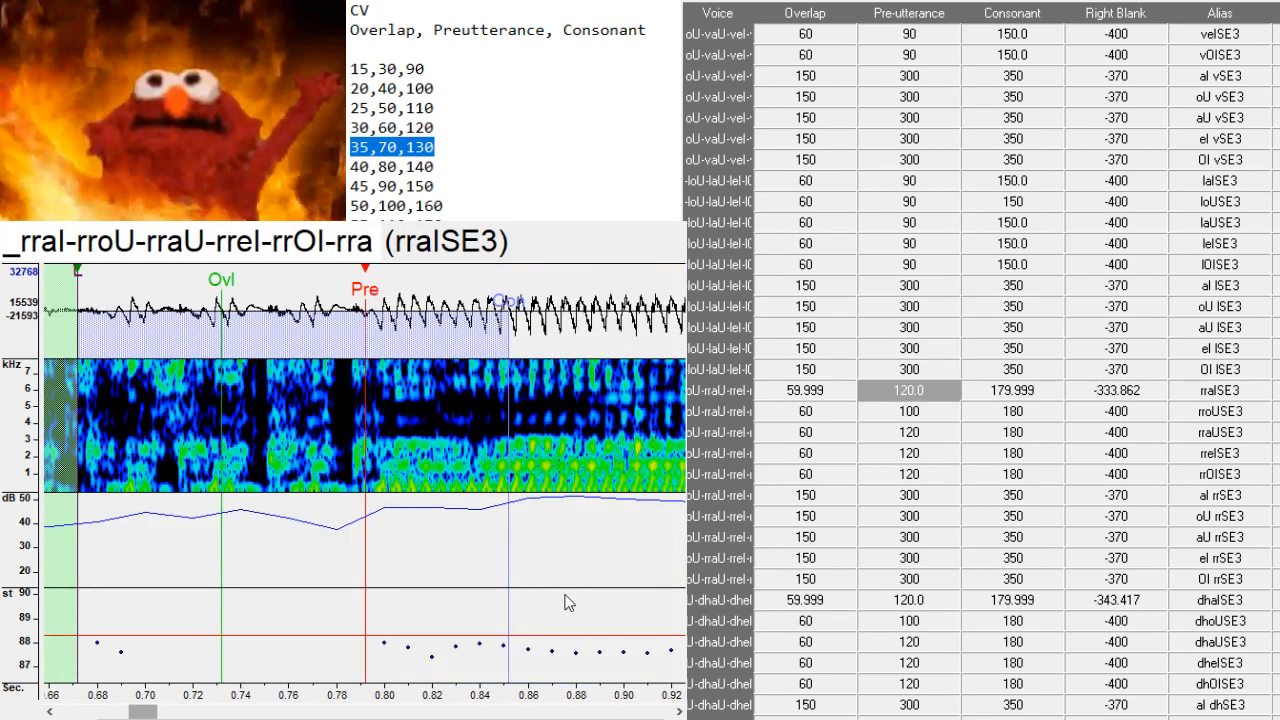
left_click(473, 491)
key("Down")
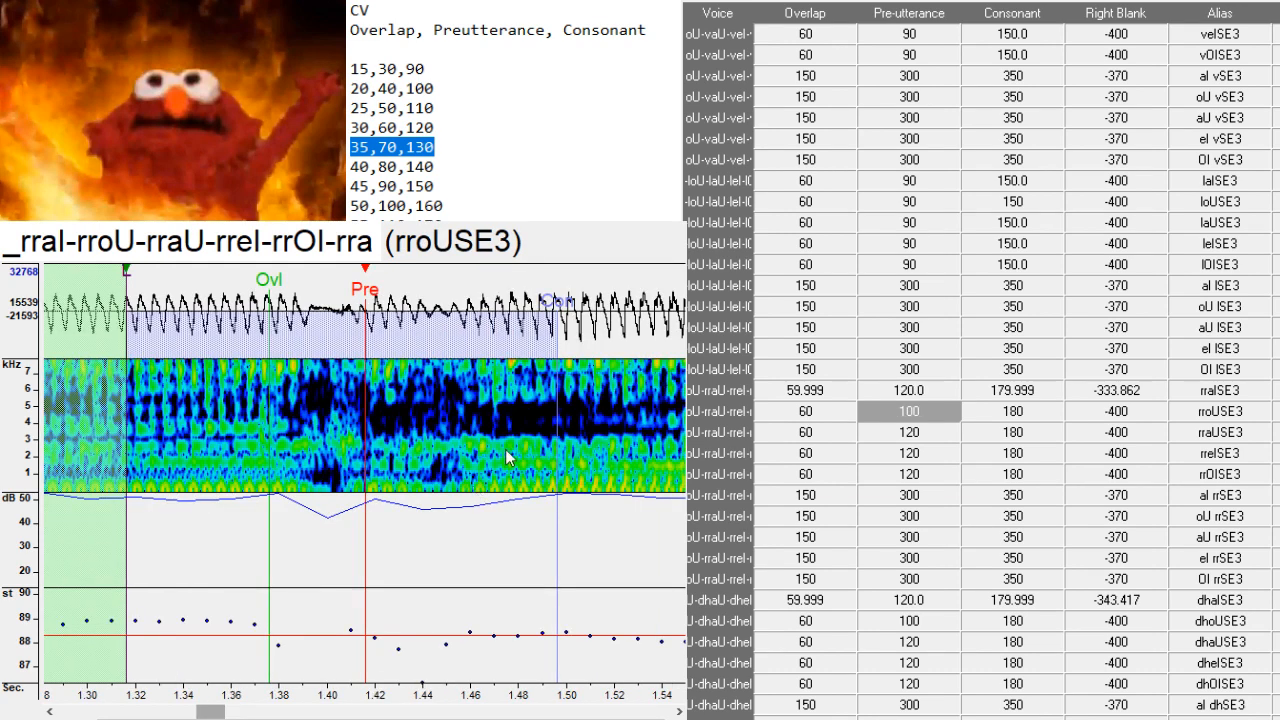
mouse_move(512, 470)
left_mouse_down()
mouse_move(545, 498)
mouse_move(661, 500)
left_mouse_up()
key("Down")
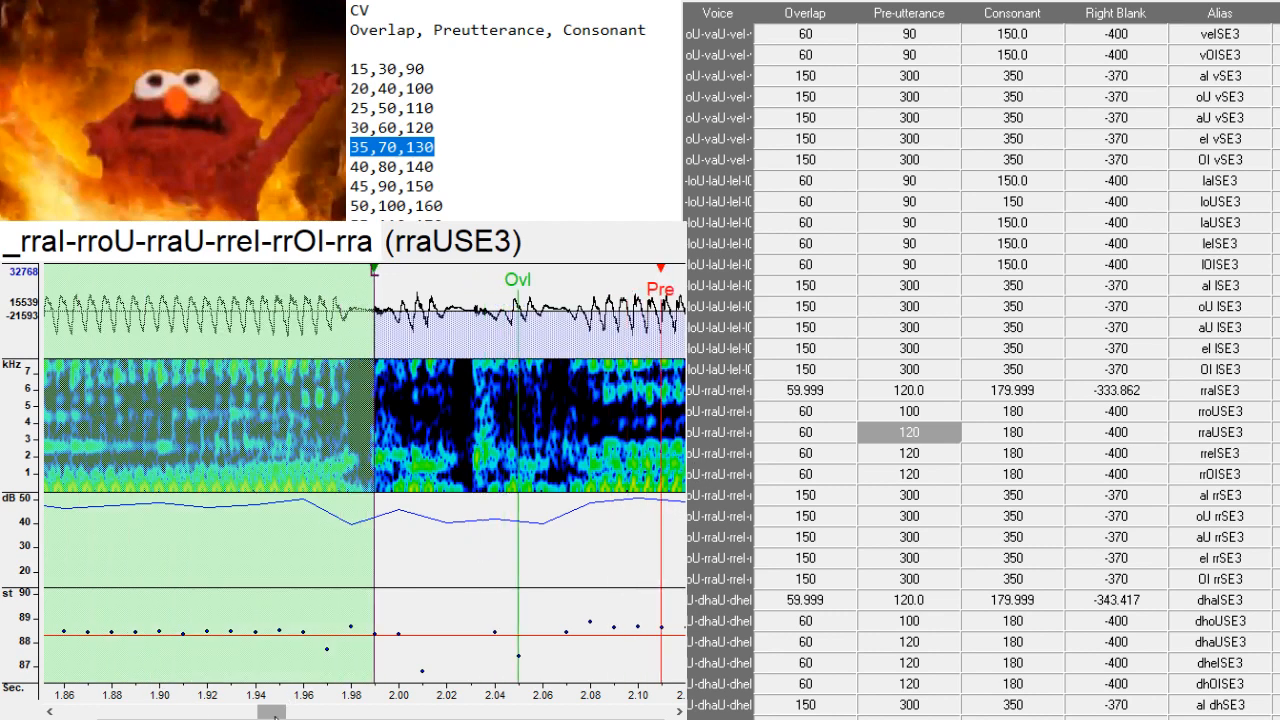
left_click_drag(275, 712, 283, 716)
- Shift the markers of rreISE3 and rrOISE3 so Pre sits at each vowel onset, rrOI at about 3.31 s
key("Down")
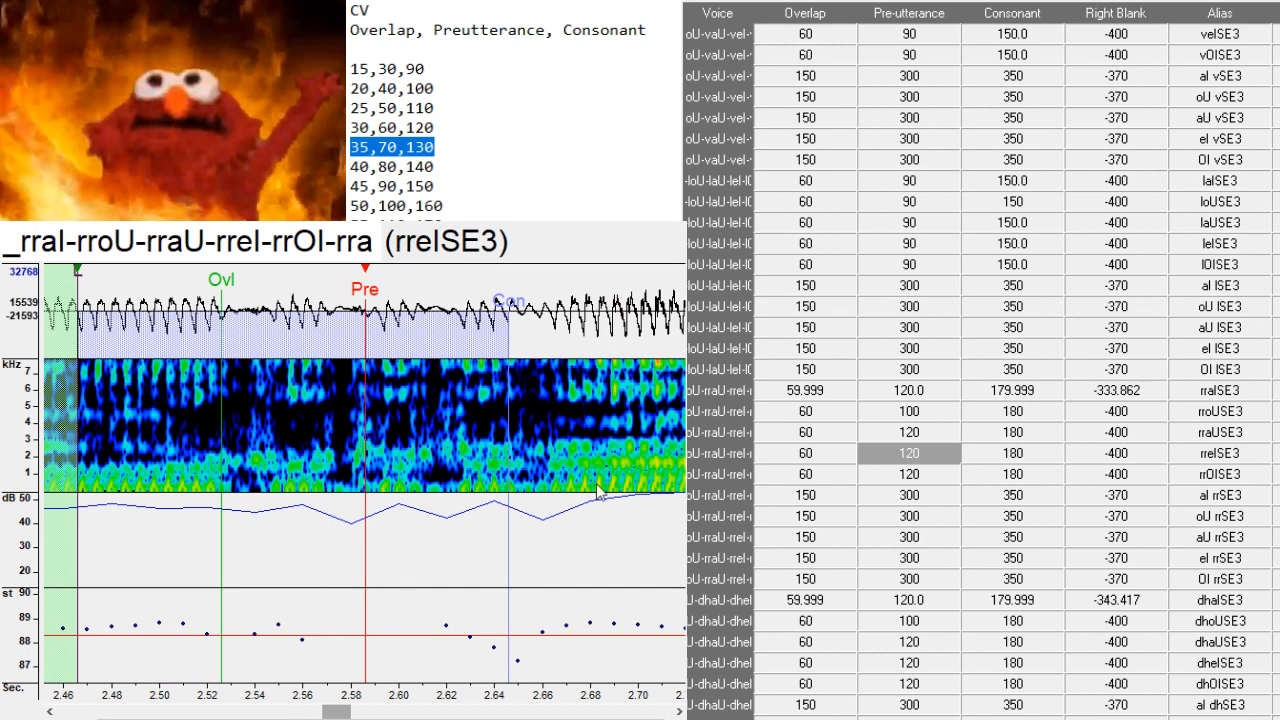
key("Down")
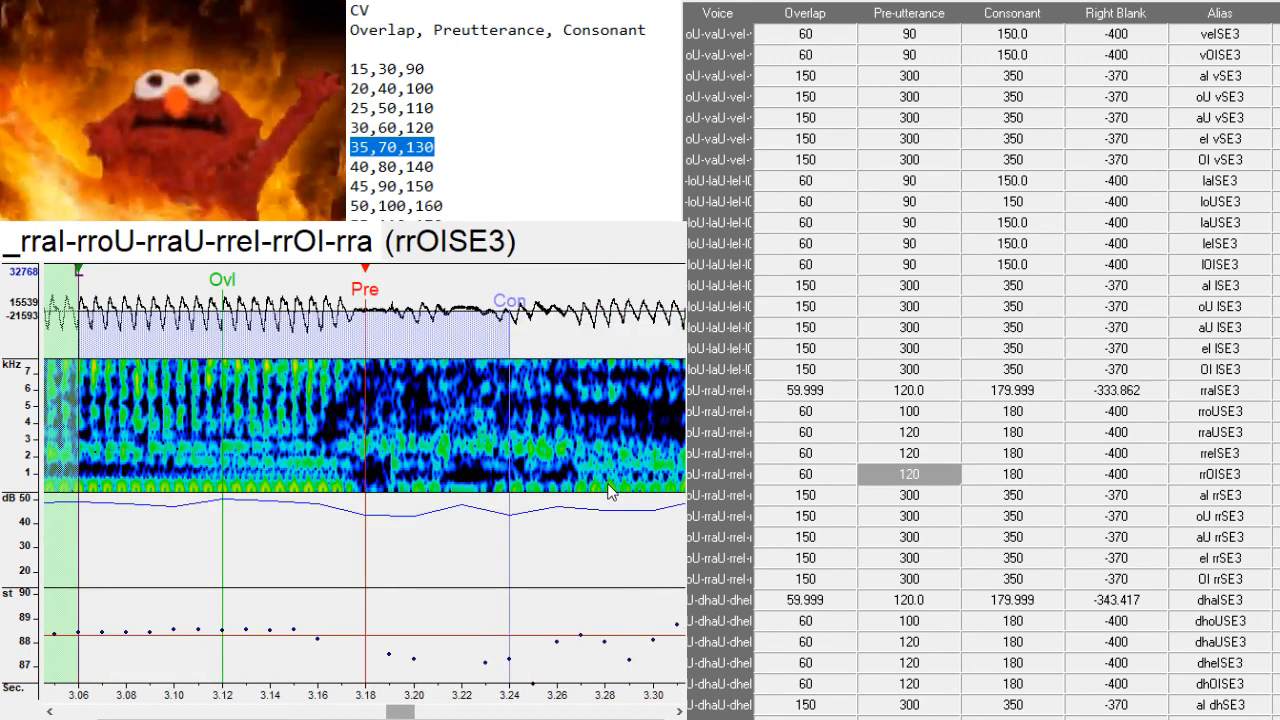
left_click_drag(398, 714, 406, 714)
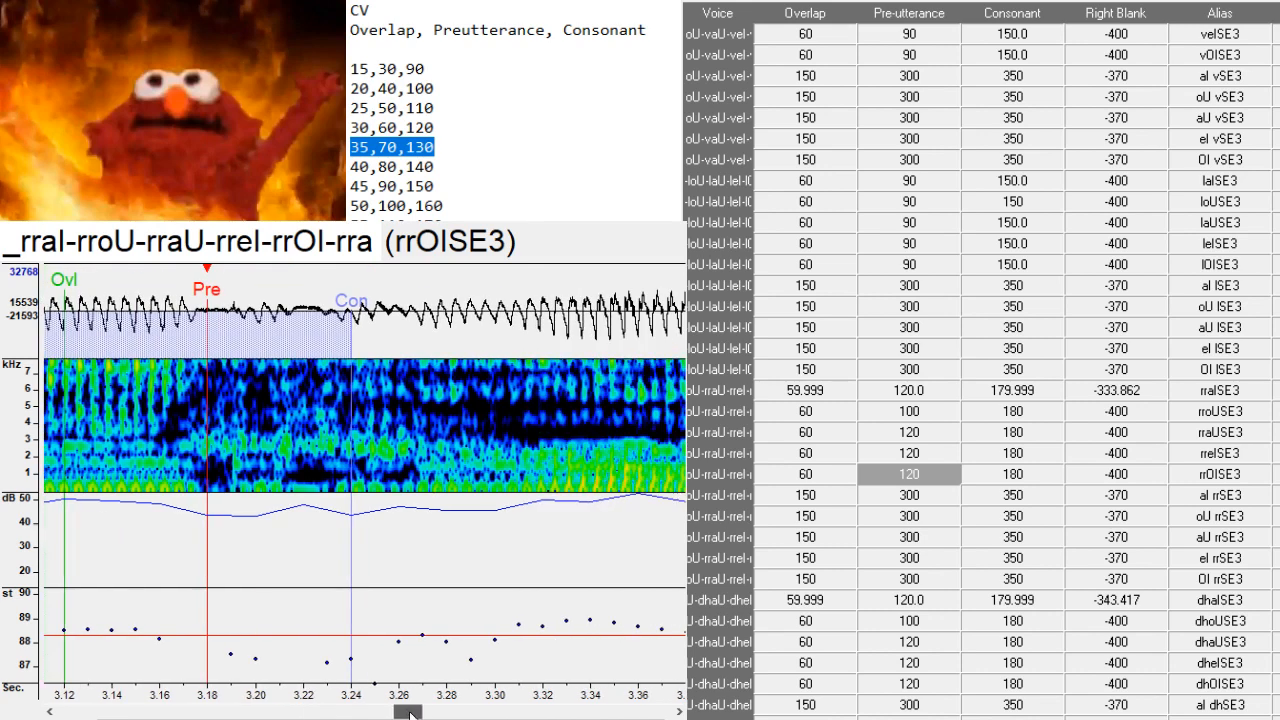
left_click(522, 487)
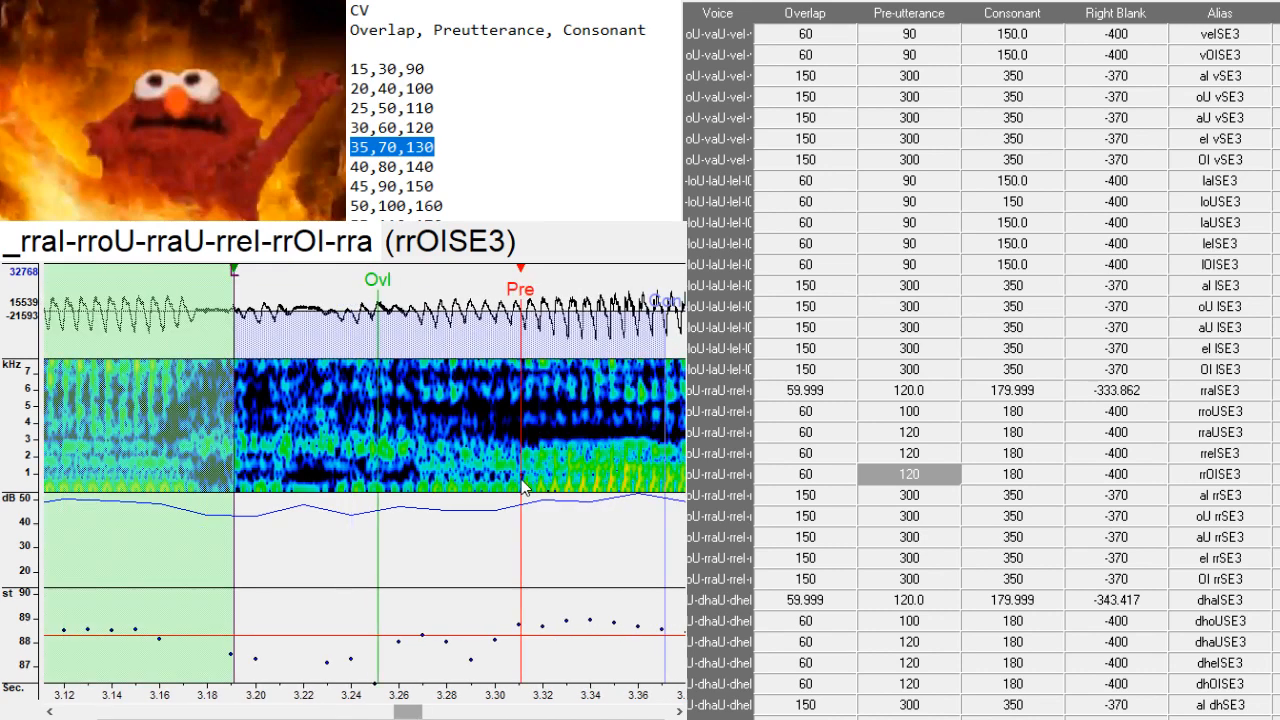
- Shift the markers of aI rrSE3 and oU rrSE3 so Pre sits where each vowel ends, at about 1.39 s and 1.98 s, and select aU rrSE3
key("Down")
left_click(571, 493)
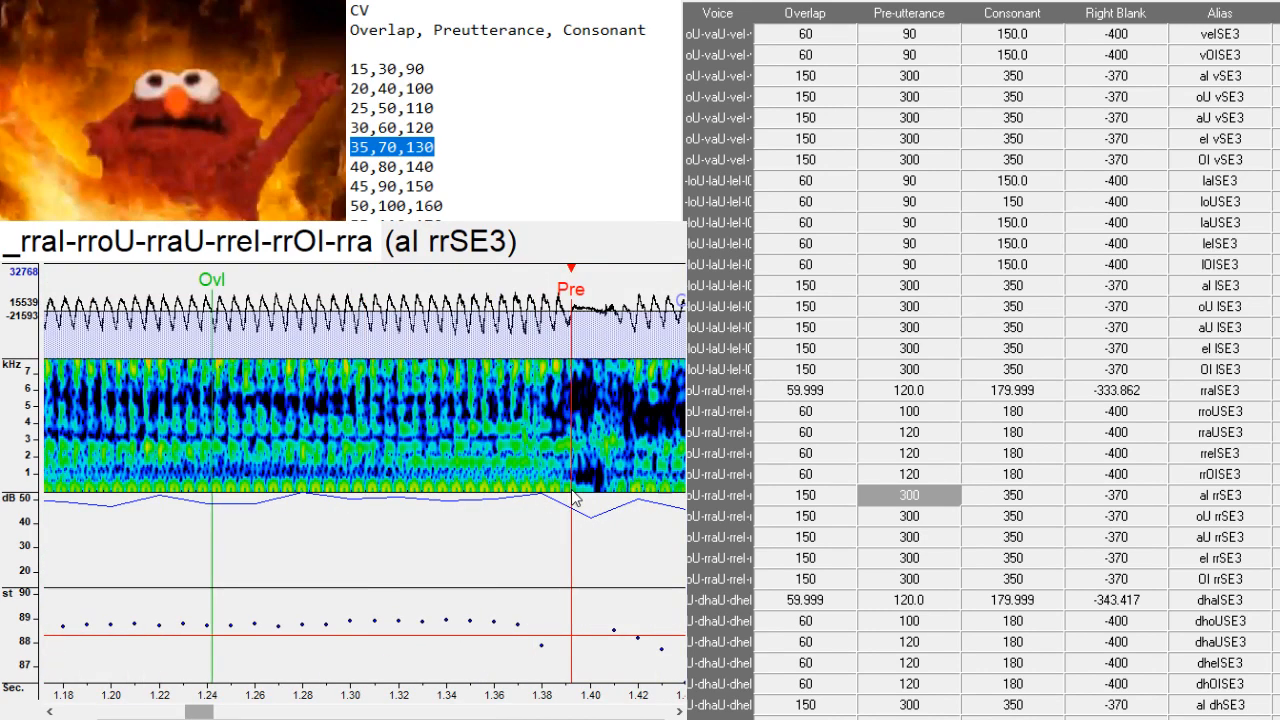
left_click_drag(188, 712, 201, 716)
key("Down")
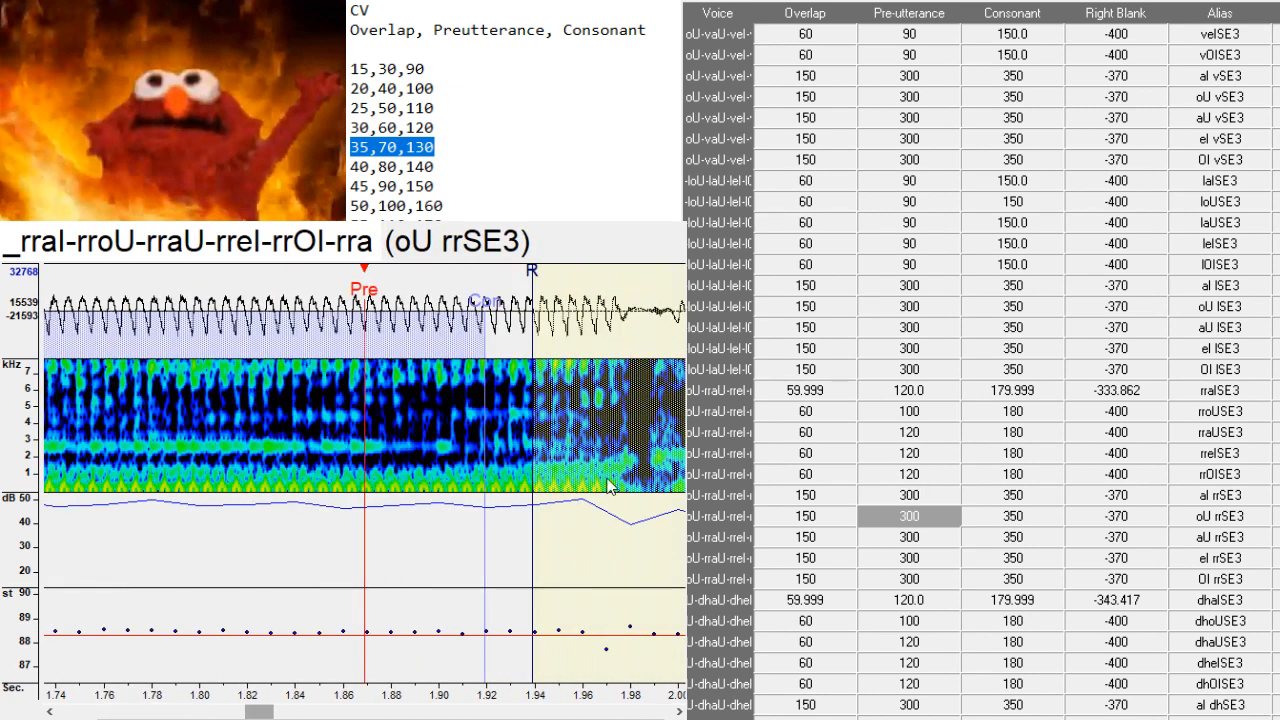
left_click(632, 487)
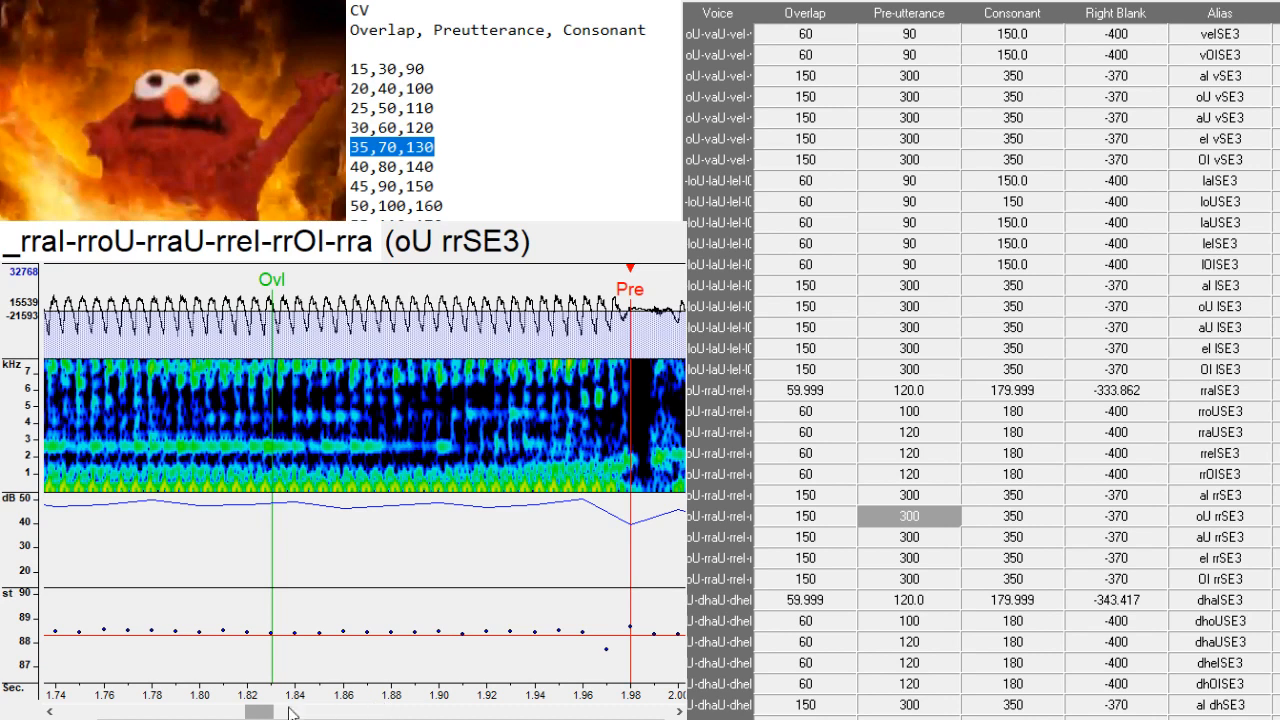
left_click_drag(272, 712, 284, 710)
key("Down")
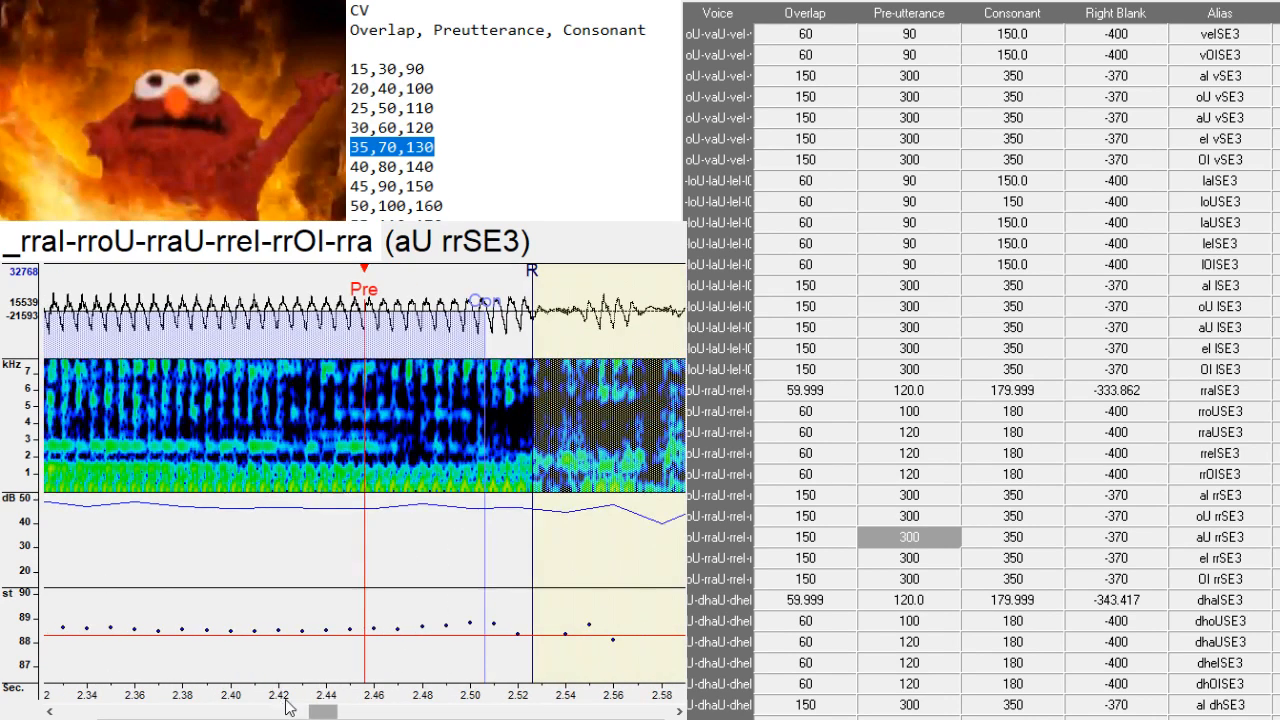
- Shift the markers of aU rrSE3, eI rrSE3 and OI rrSE3 so Pre sits where each vowel ends, at about 2.53, 3.17 and 3.83 s
left_click(539, 496)
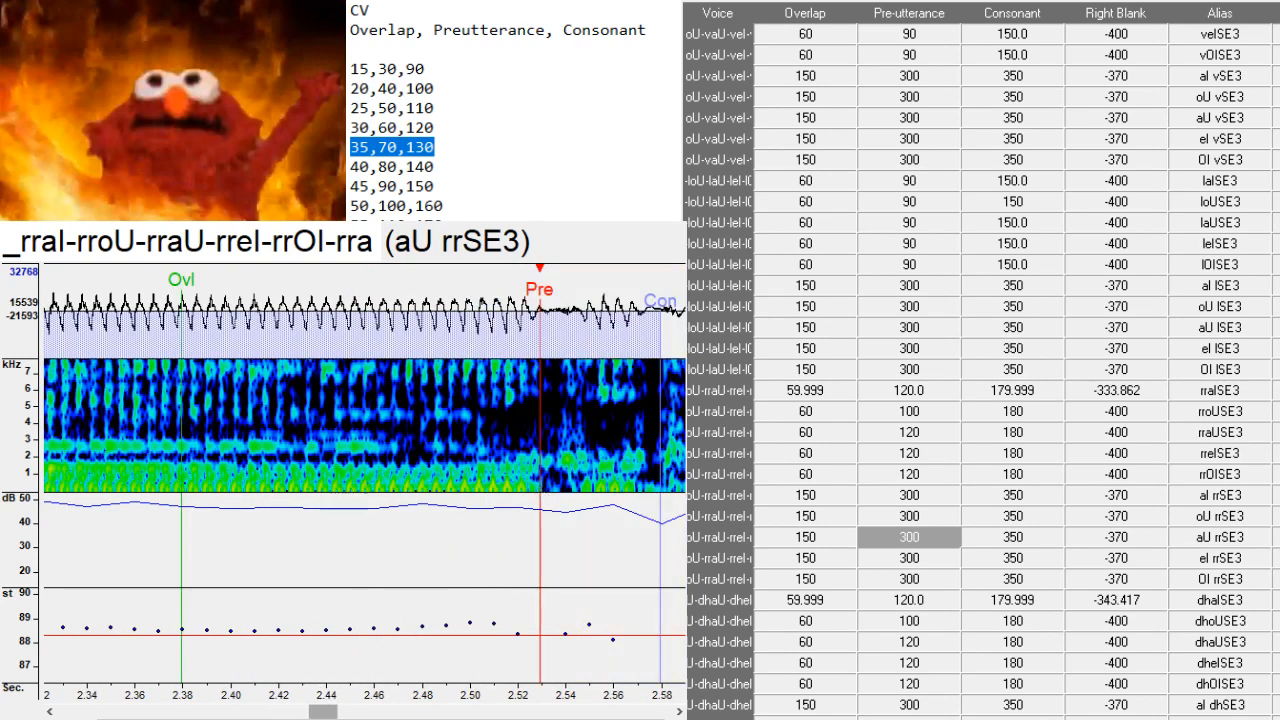
left_click_drag(319, 716, 333, 717)
key("Down")
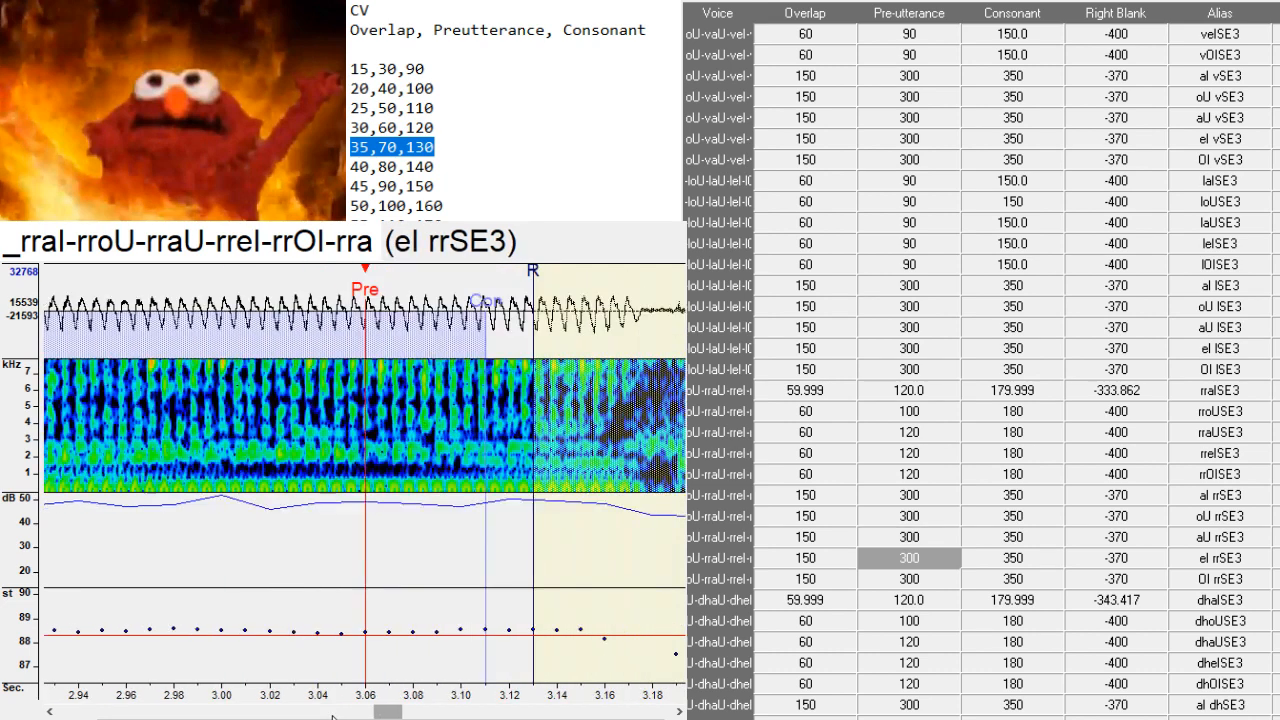
left_click(636, 490)
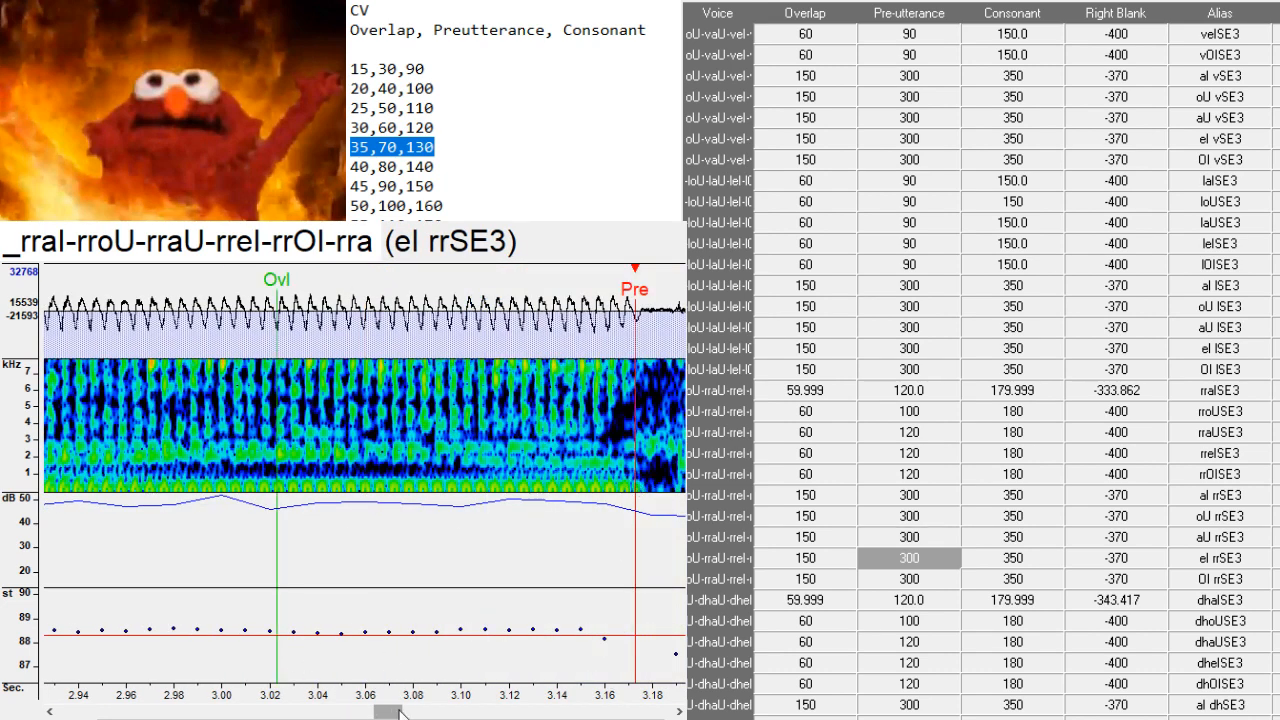
left_click_drag(398, 713, 472, 713)
key("Down")
left_click(455, 478)
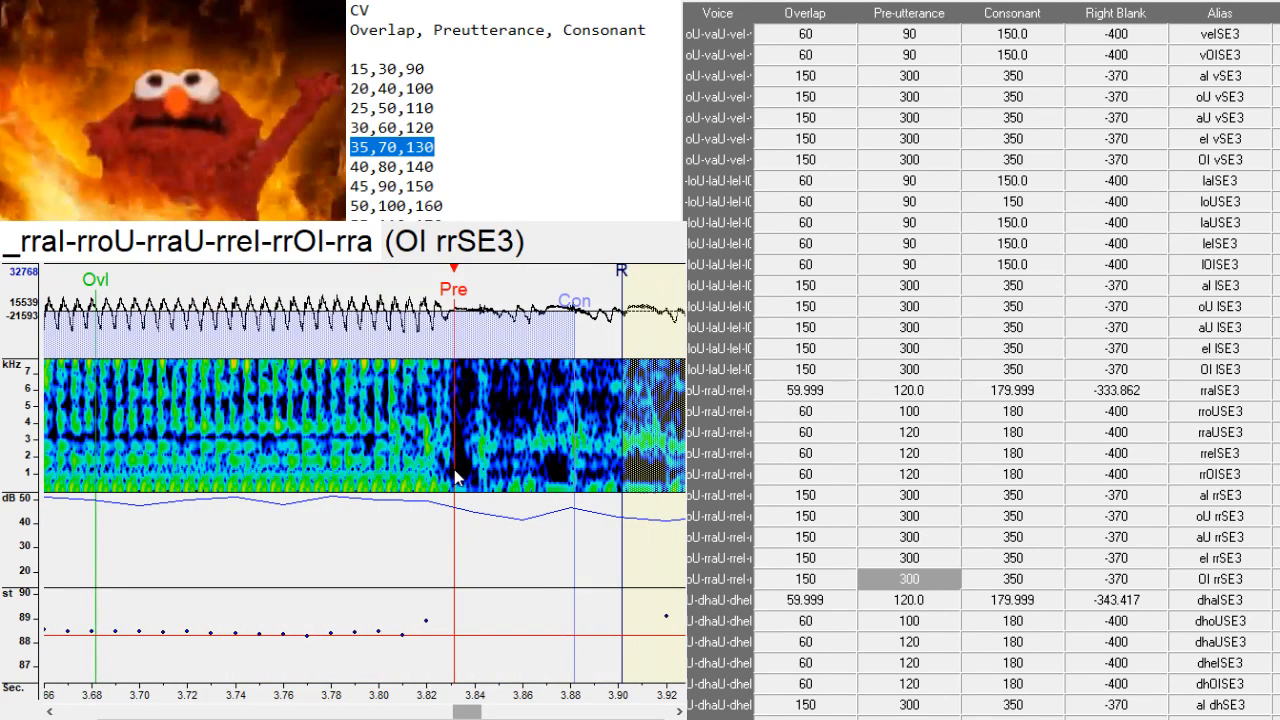
- Shift the markers of dhaISE3, dhoUSE3 and dhaUSE3 so Pre sits at each vowel onset, dhoU at about 1.39 s and dhaU about 1.98 s
key("Down")
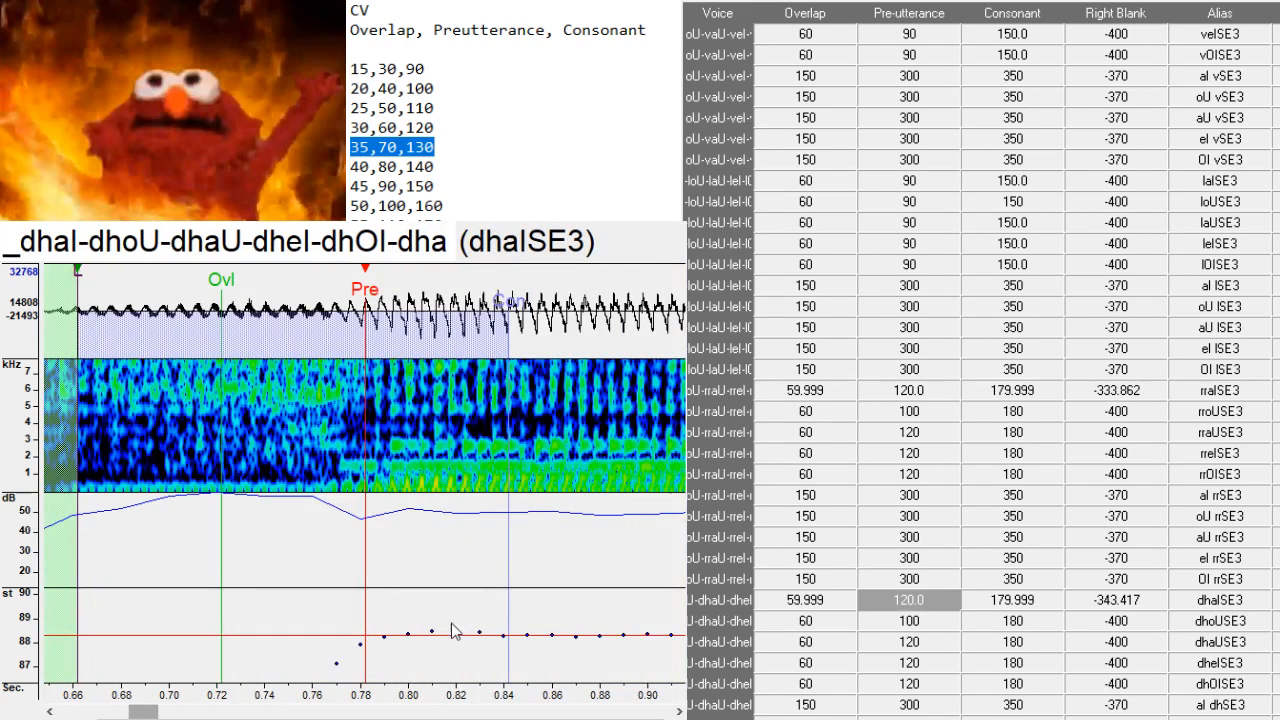
left_click(339, 498)
key("Down")
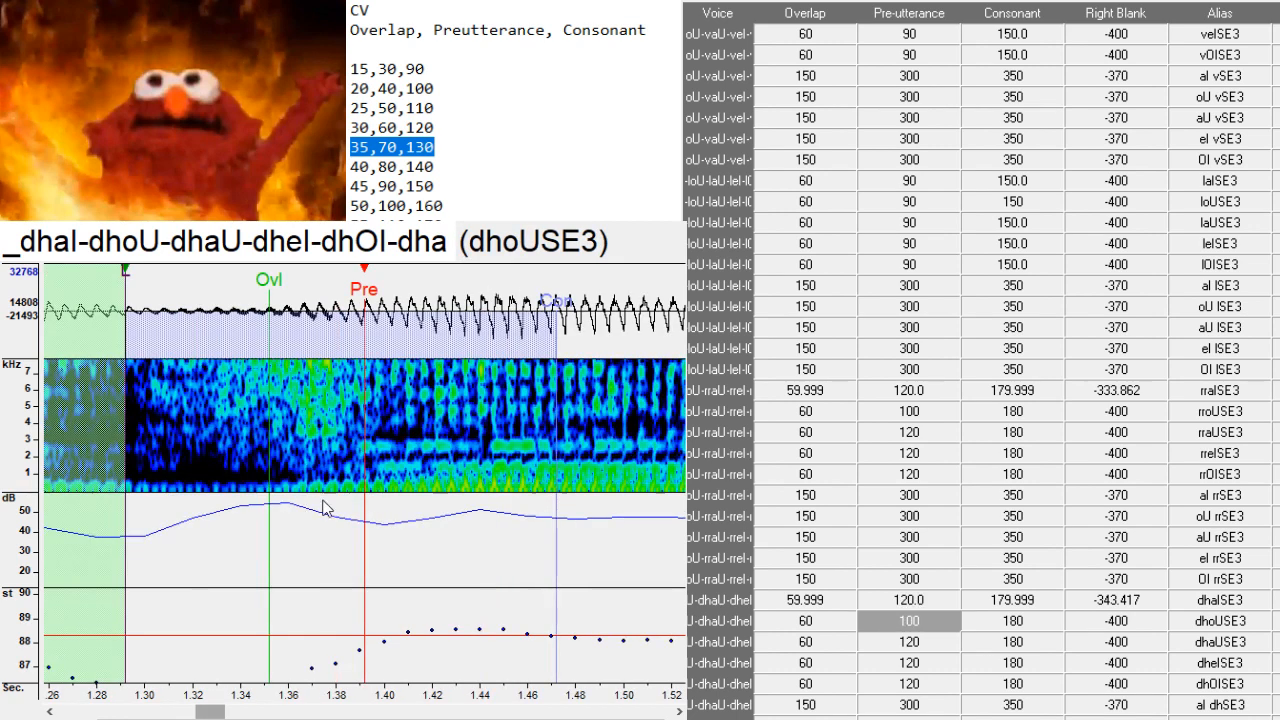
key("Down")
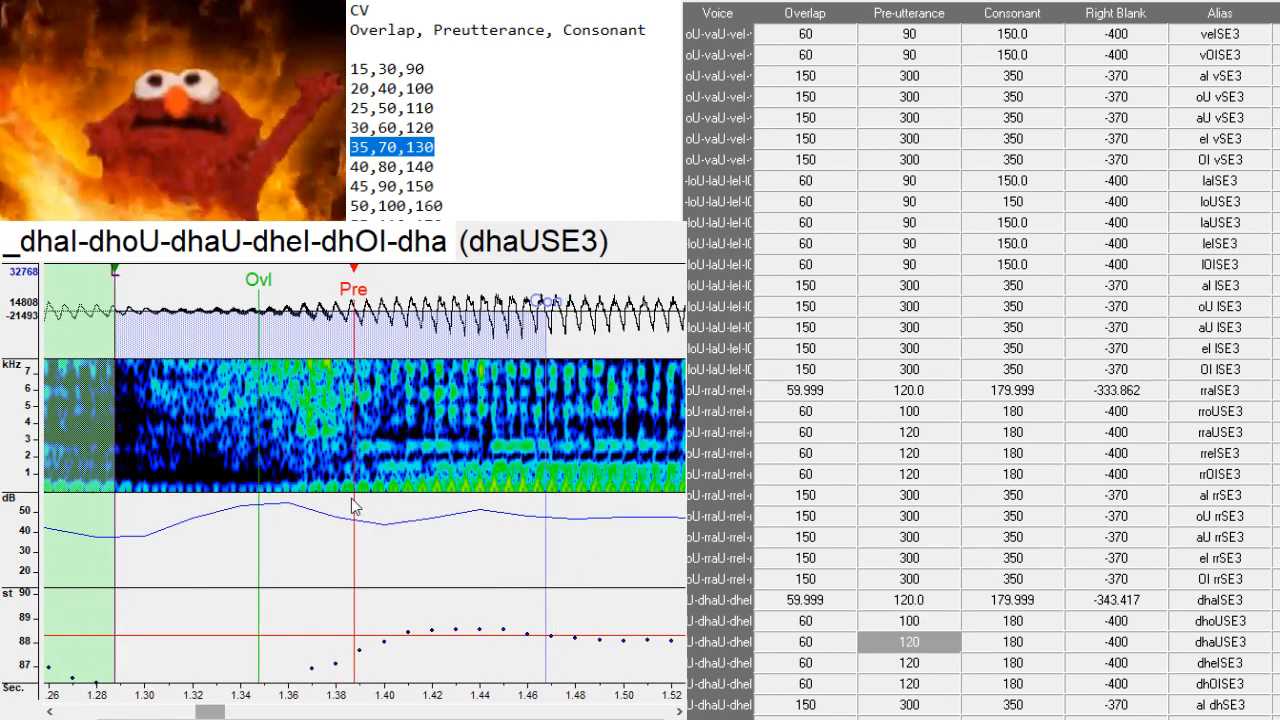
left_click(404, 488)
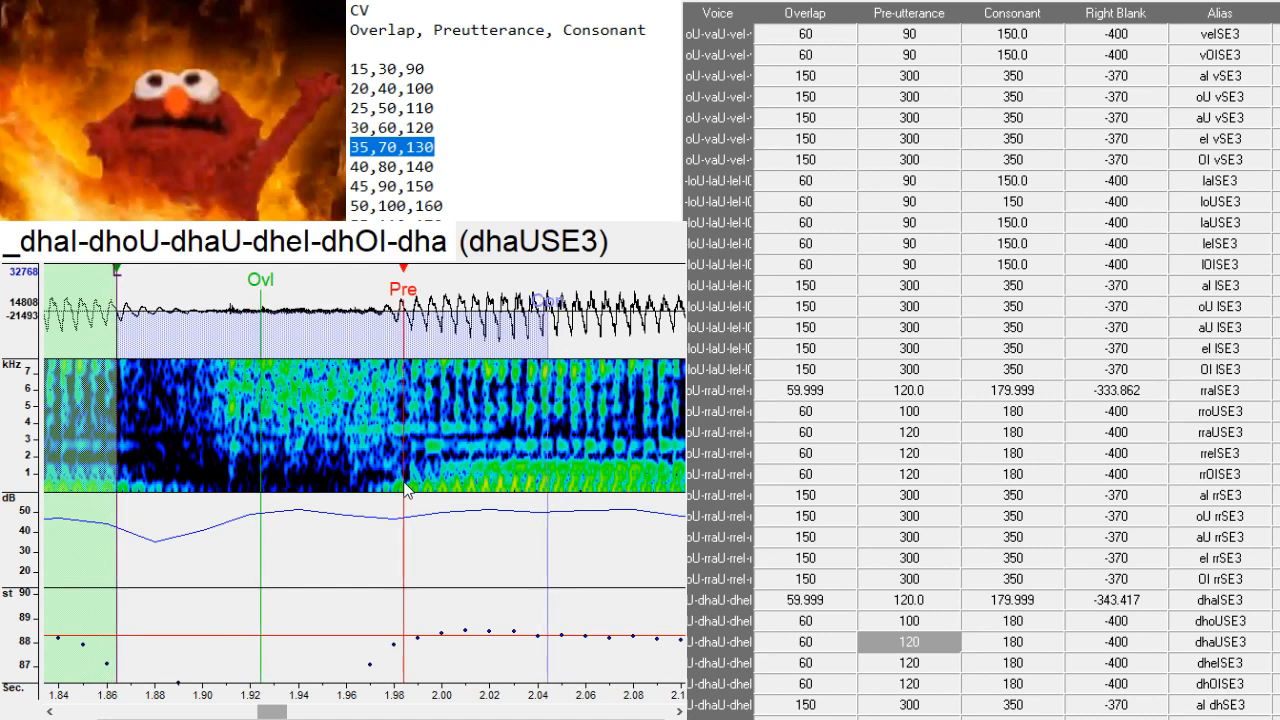
- Shift the markers of dheISE3 and dhOISE3 so Pre sits at each vowel onset, at about 2.59 s and 3.18 s
key("Down")
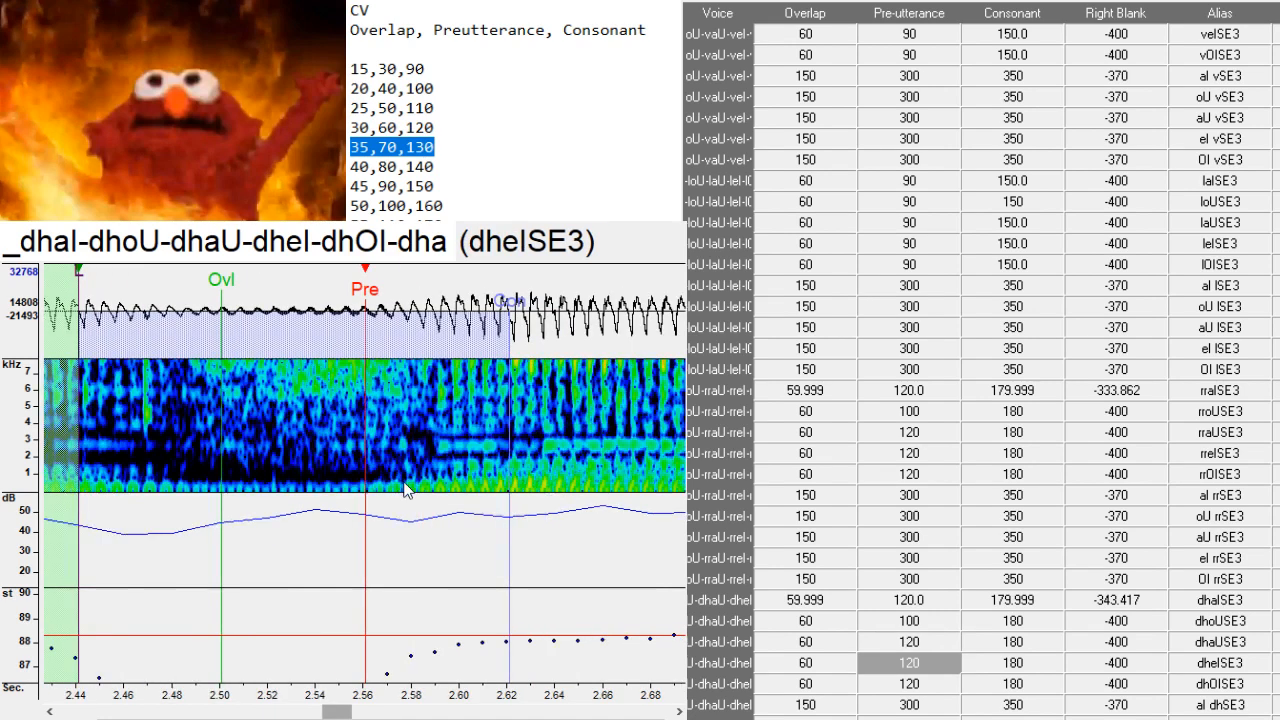
left_click(437, 492)
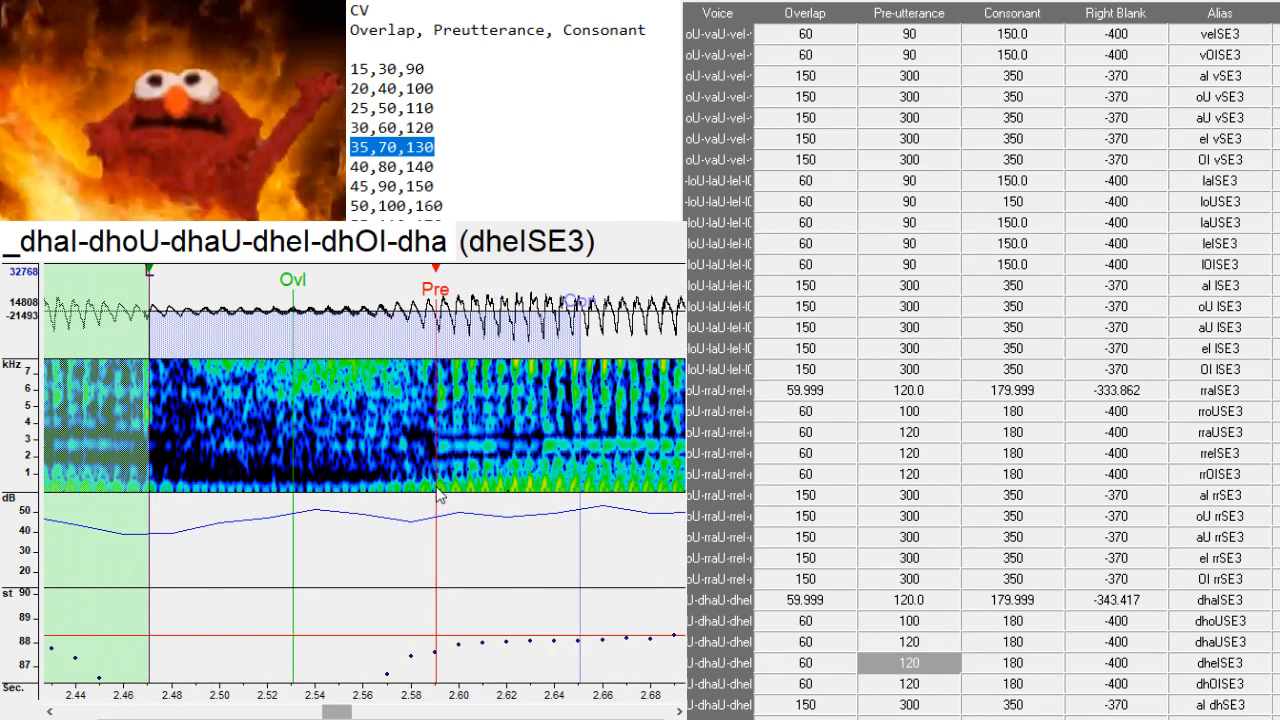
key("Down")
left_click(373, 488)
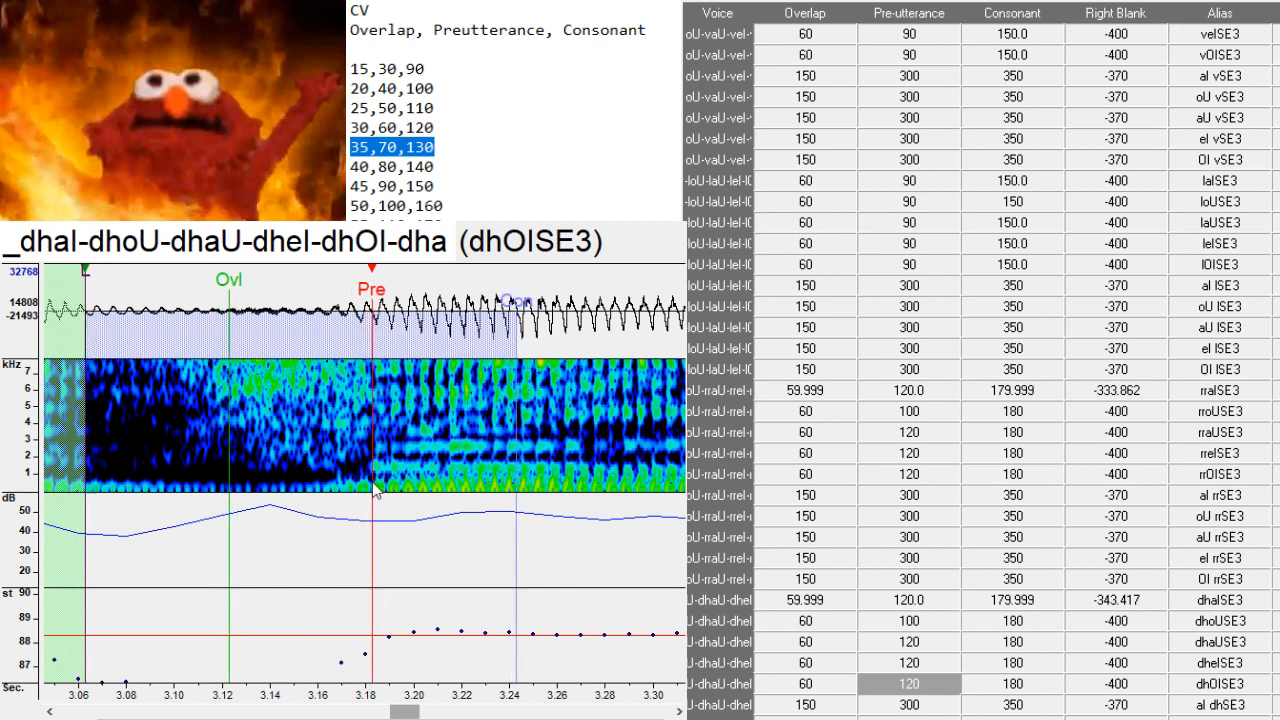
- Shift the markers of aI dhSE3 and oU dhSE3 so Pre sits where each vowel ends, at about 1.29 s and 1.88 s
key("Down")
left_click(352, 491)
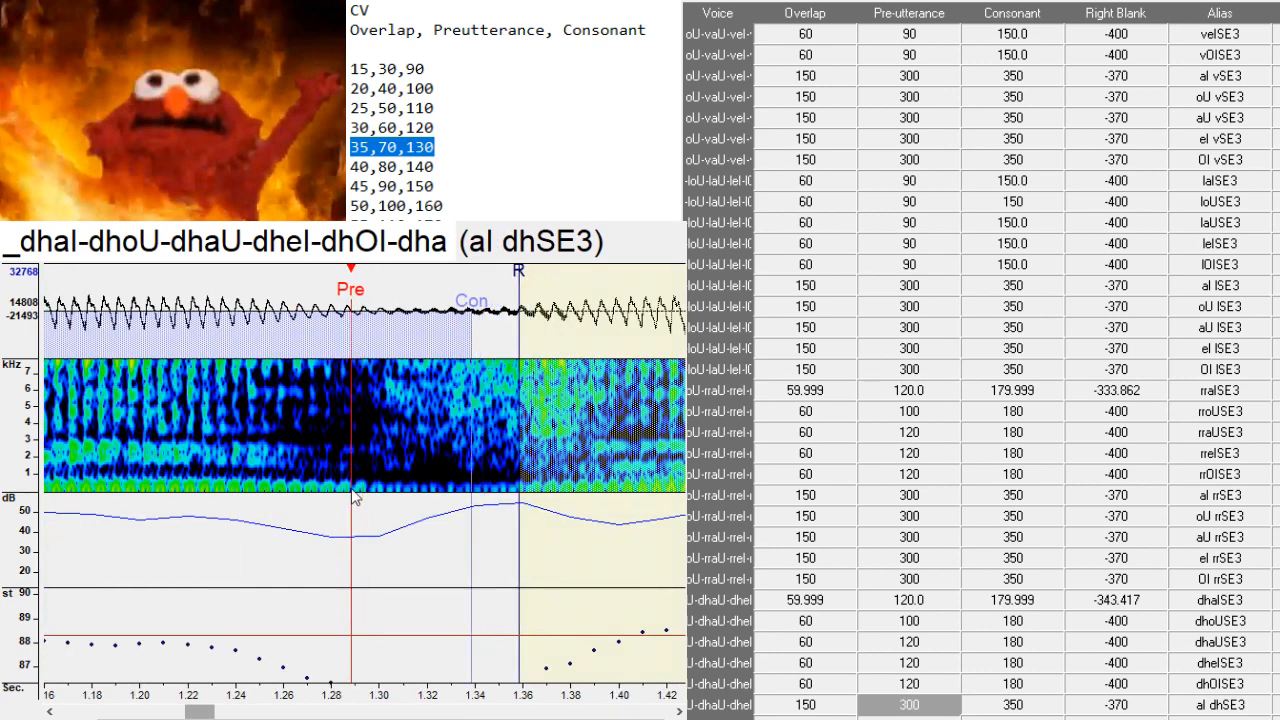
key("Down")
left_click(428, 491)
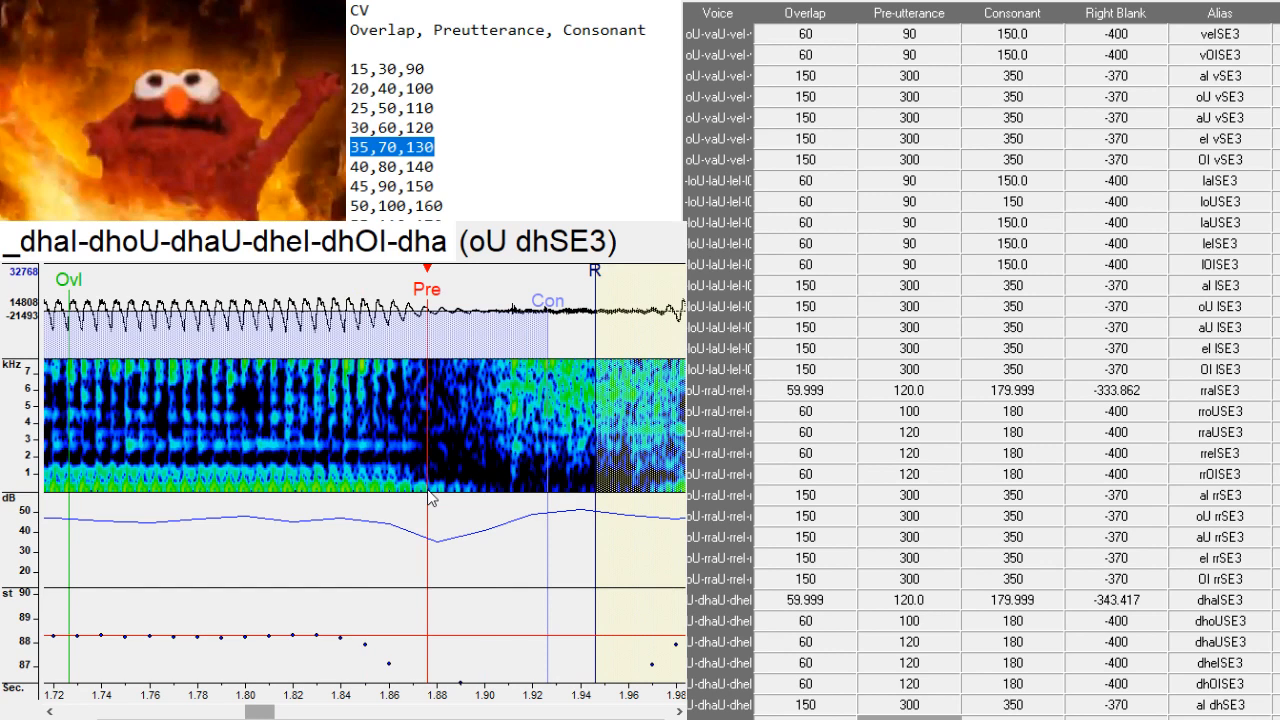
- Shift the markers of aU dhSE3, eI dhSE3 and OI dhSE3 so Pre sits where each vowel ends, OI at about 3.67 s
key("Down")
left_click_drag(371, 491, 478, 493)
key("Down")
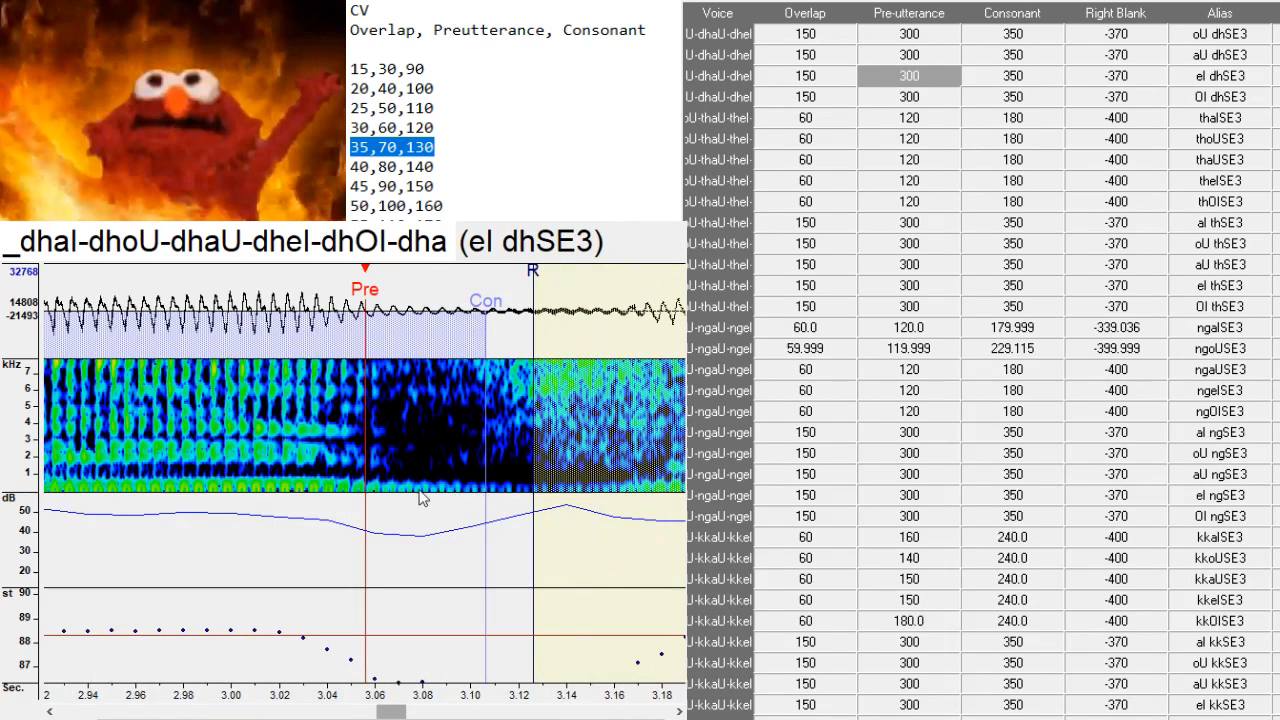
left_click(383, 491)
key("Down")
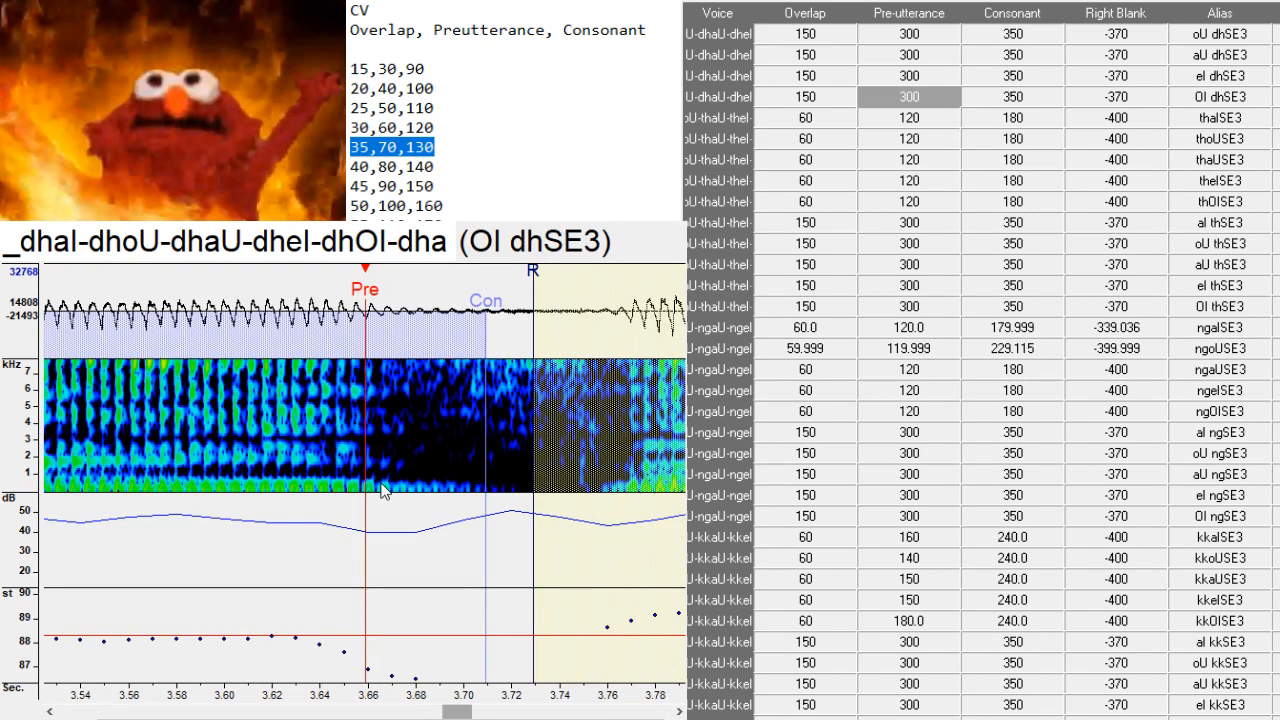
left_click(395, 490)
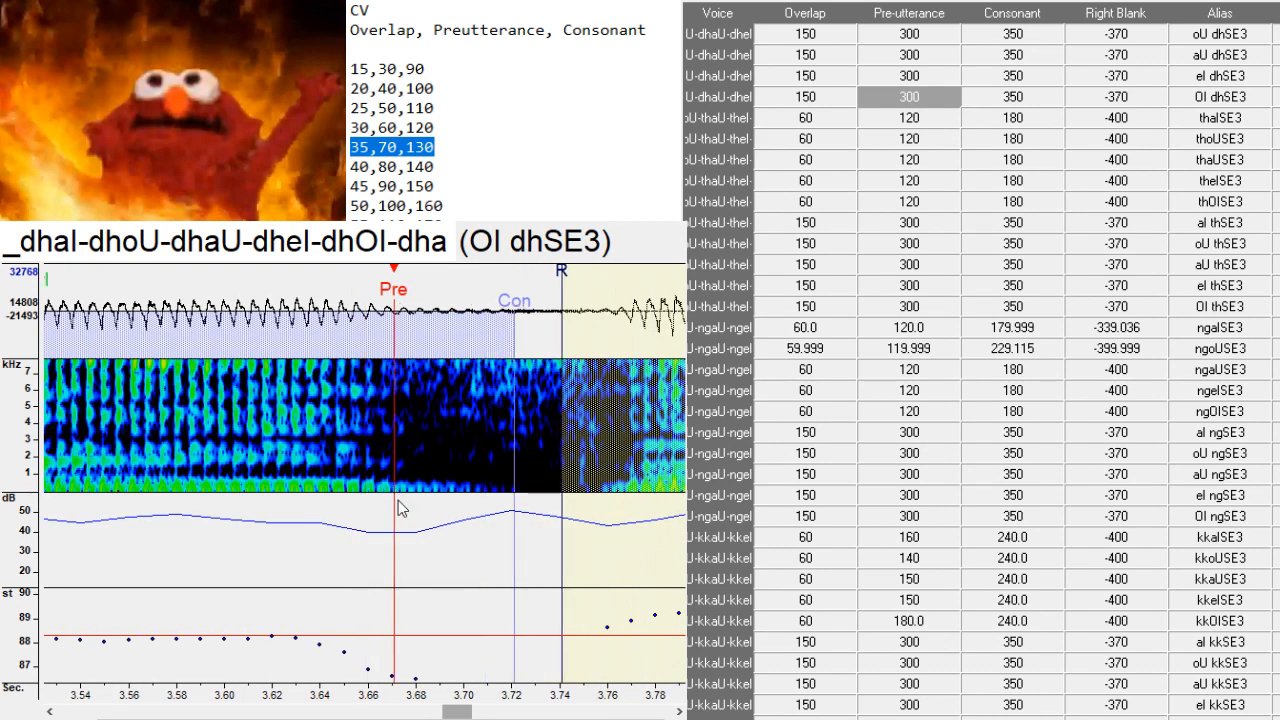
- Shift the markers of thaISE3, thoUSE3 and thaUSE3 so Pre sits at each vowel onset, at about 0.71, 1.35 and 1.94 s
key("Down")
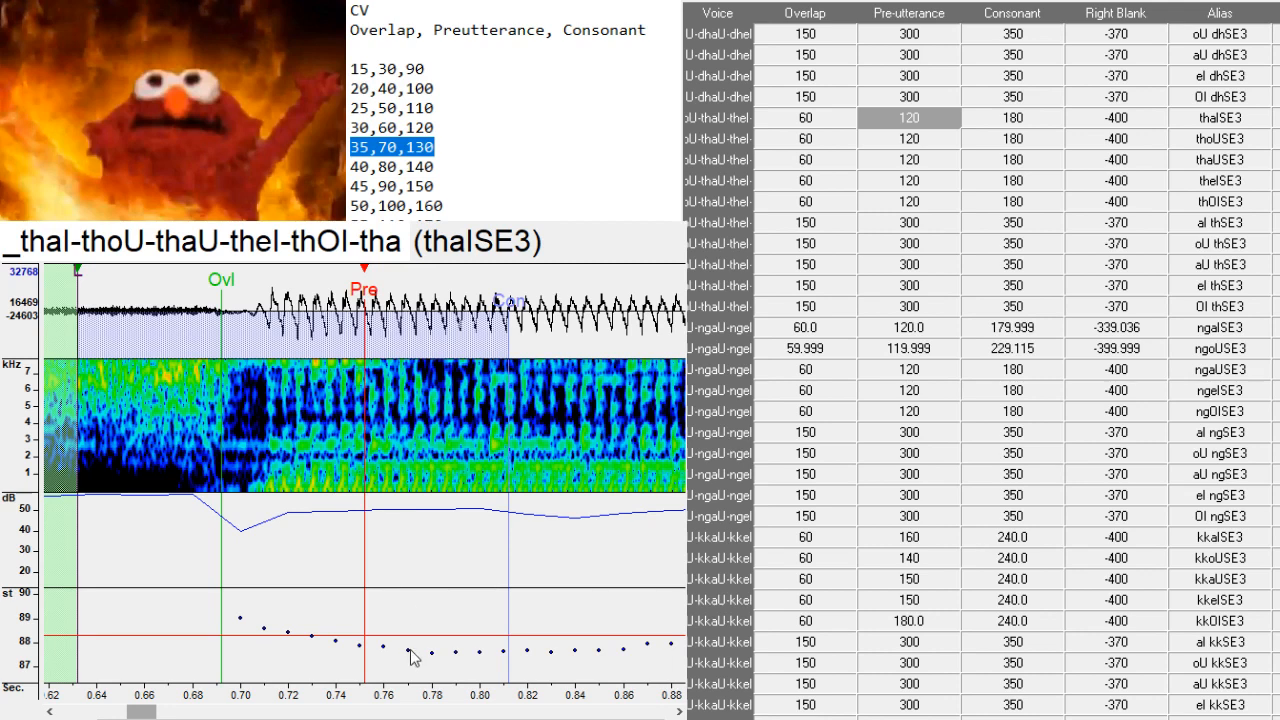
left_click(269, 492)
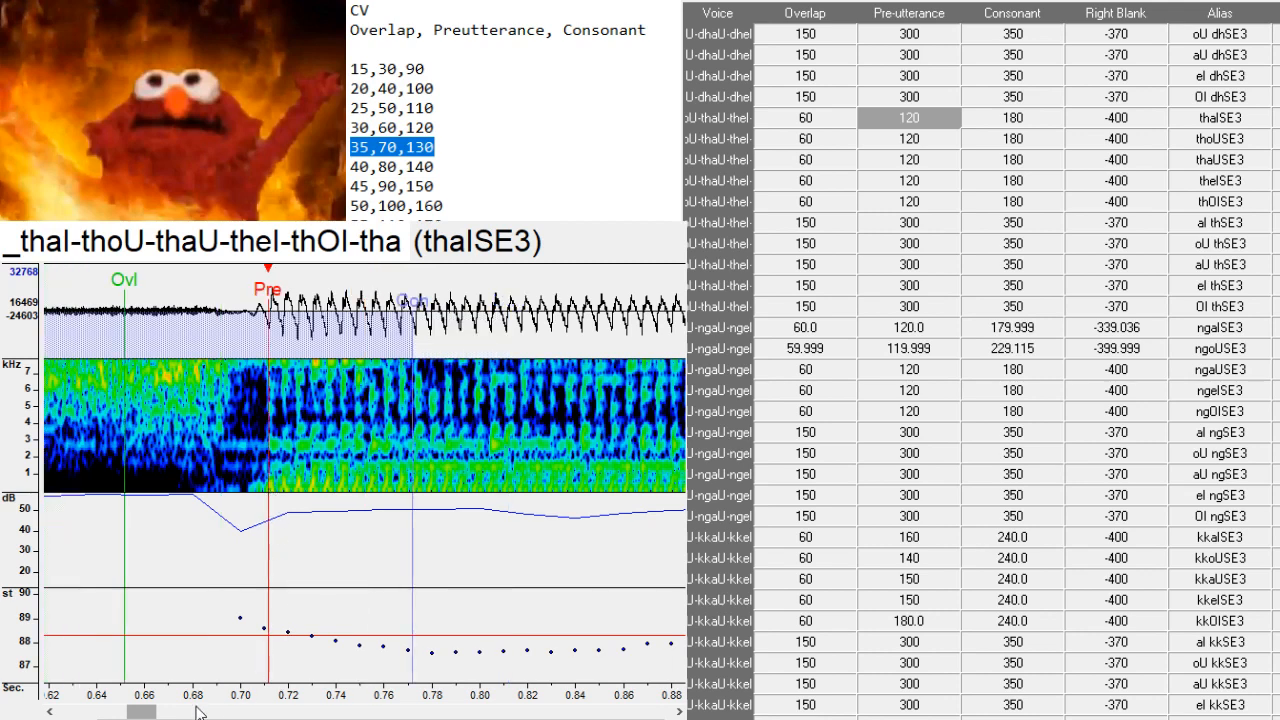
left_click_drag(133, 712, 153, 714)
key("Down")
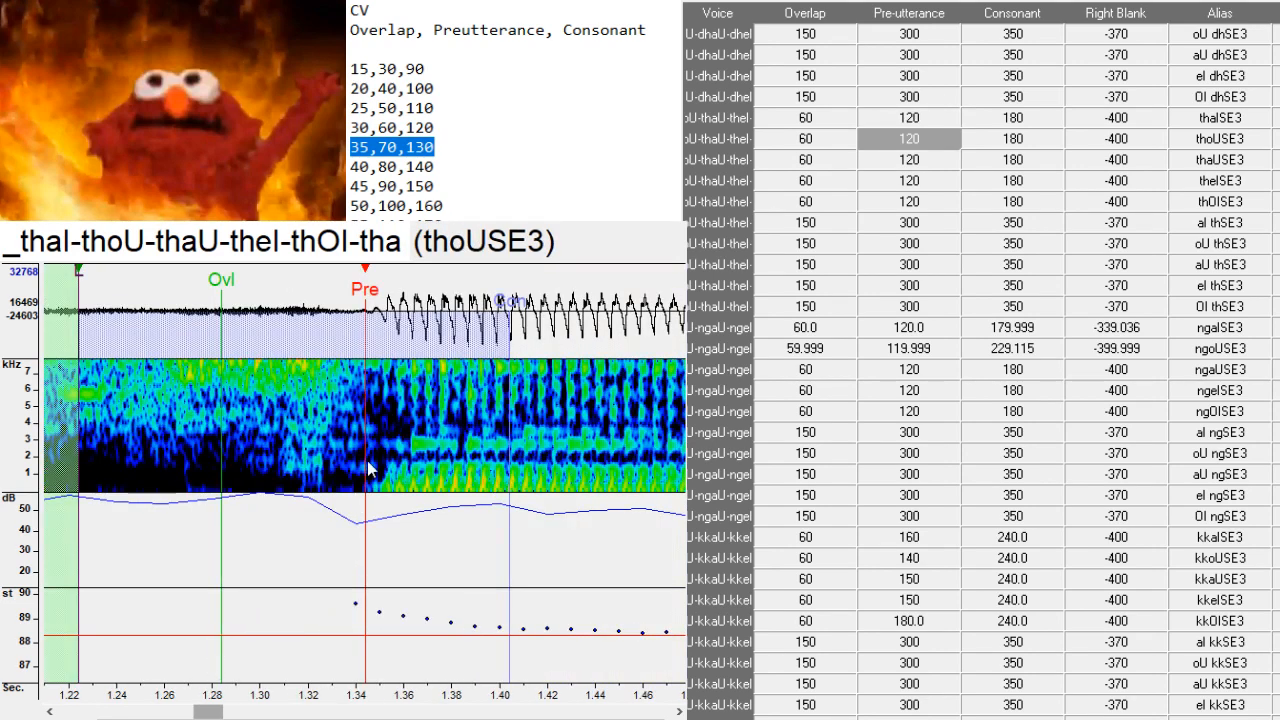
scroll(384, 487, "up", 1)
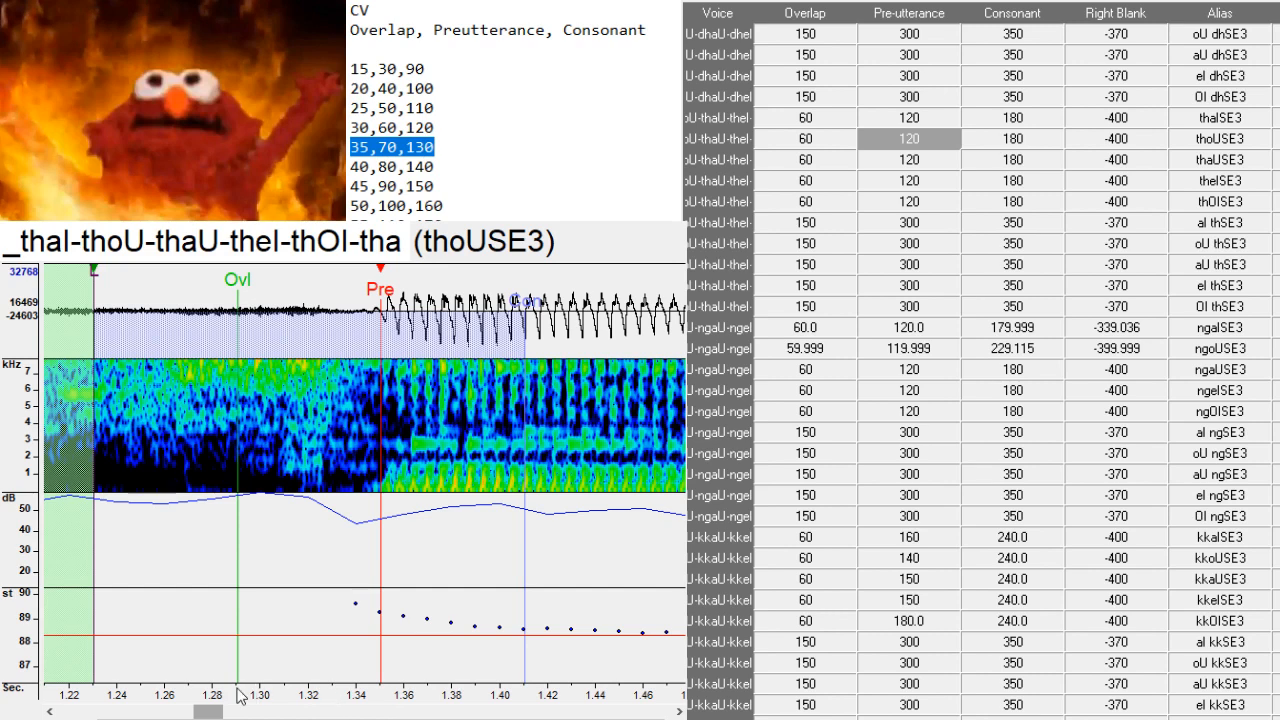
left_click_drag(220, 712, 248, 713)
key("Down")
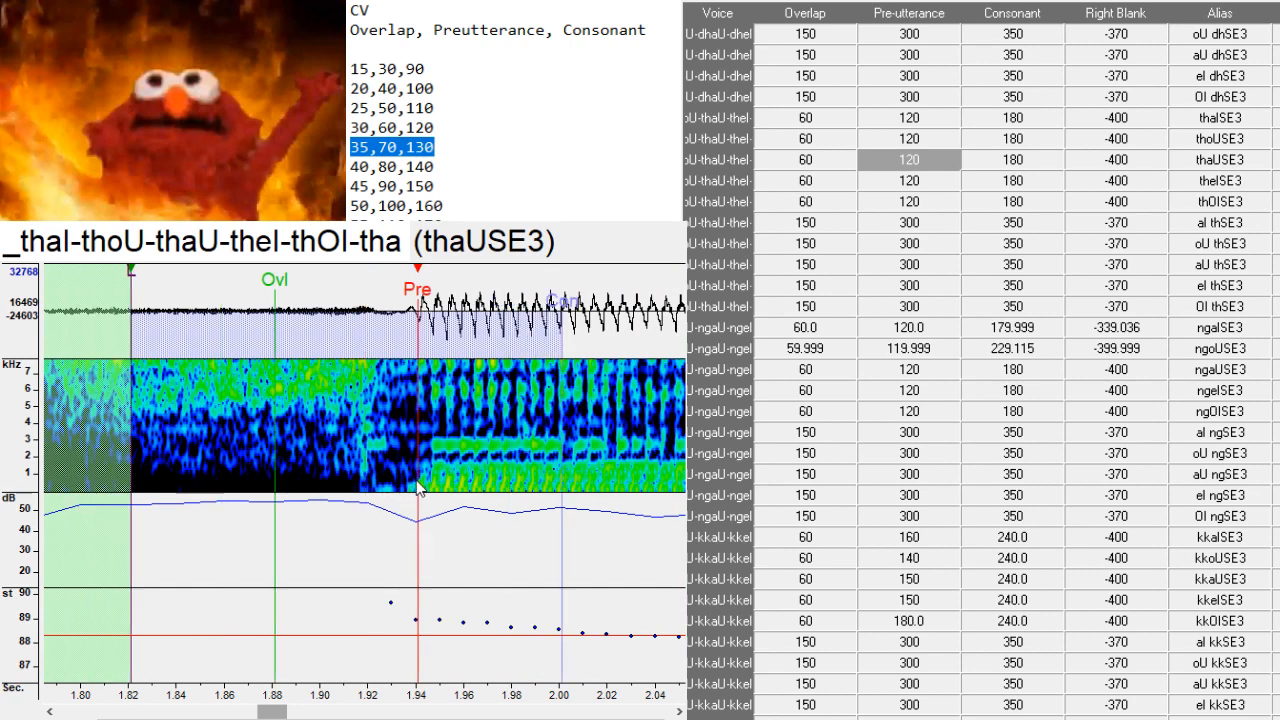
- Shift the markers of theISE3 and thOISE3 so Pre sits at each vowel onset, theI at about 2.56 s
key("Down")
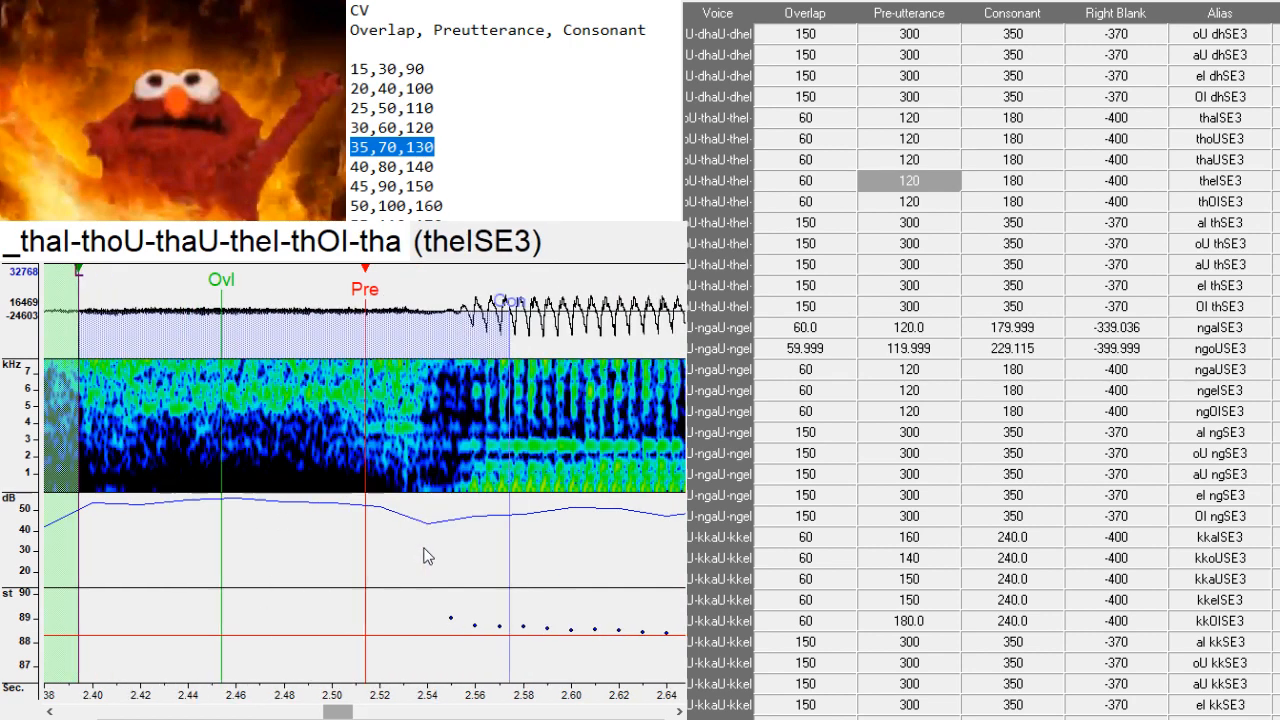
left_click(466, 487)
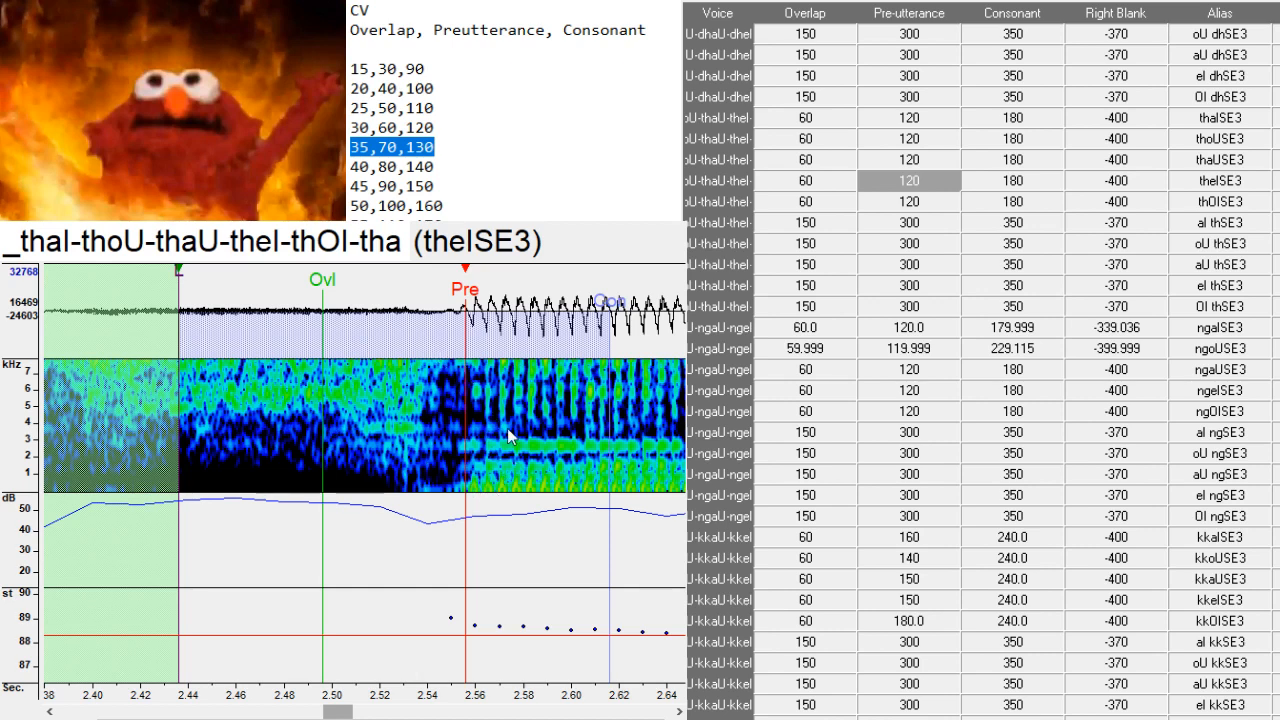
key("Down")
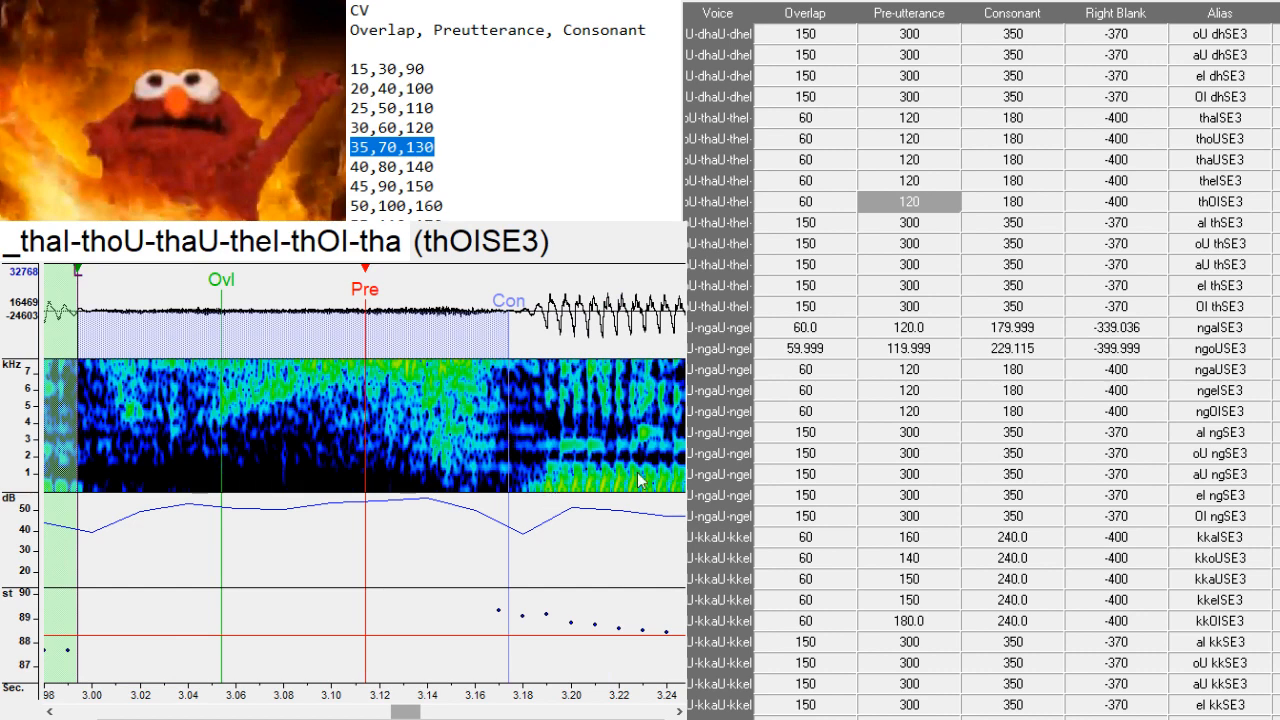
- Shift the markers of aI thSE3, oU thSE3 and aU thSE3 so Pre sits where each vowel ends, at about 1.17, 1.77 and 2.37 s
key("Down")
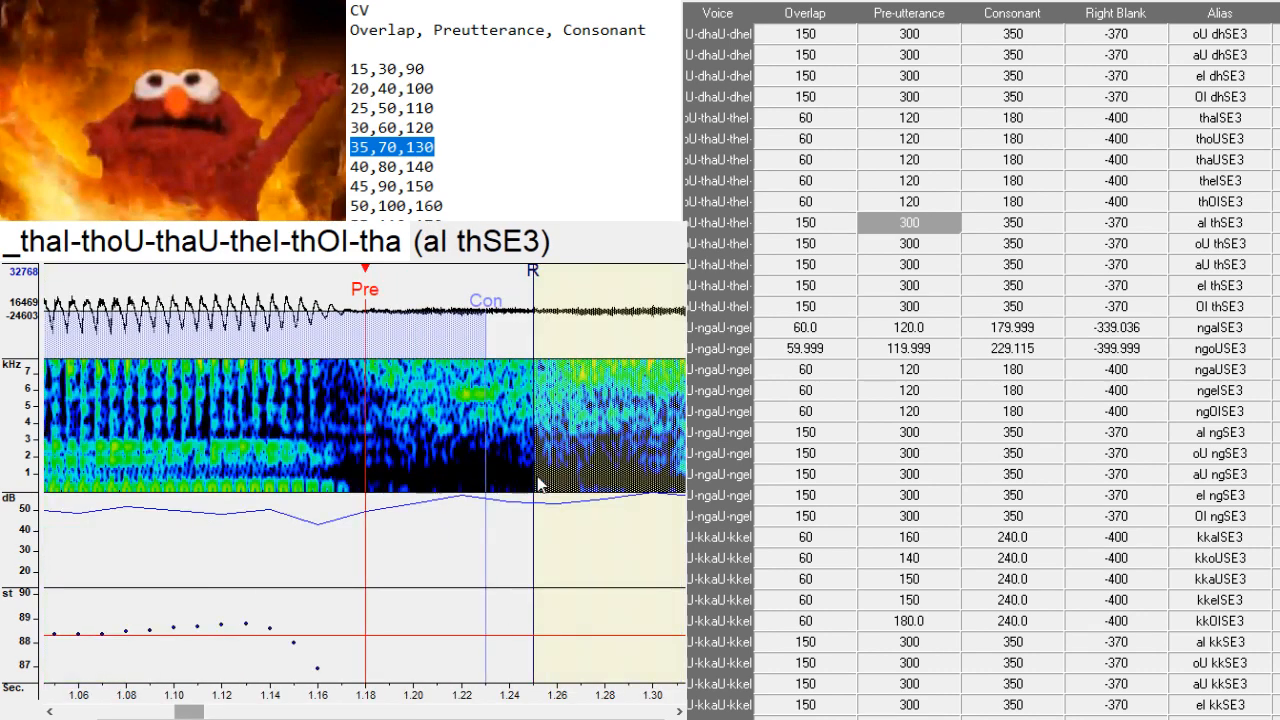
left_click_drag(326, 494, 338, 494)
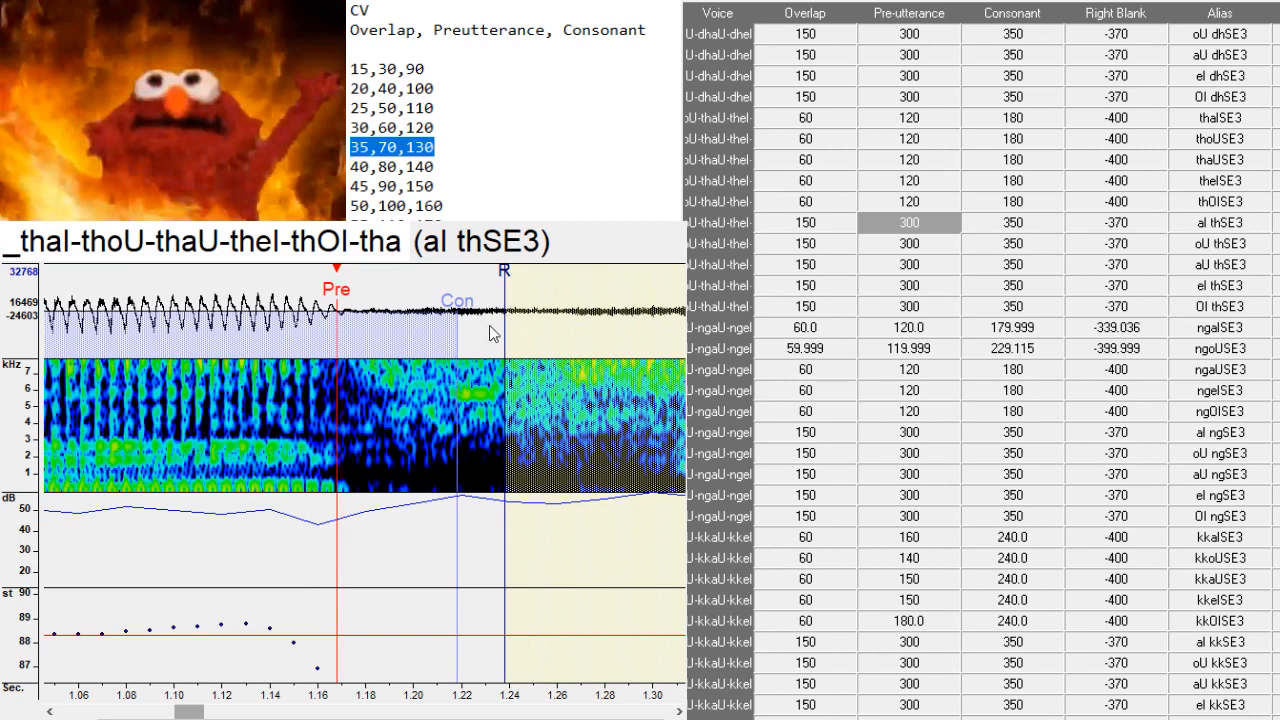
key("Down")
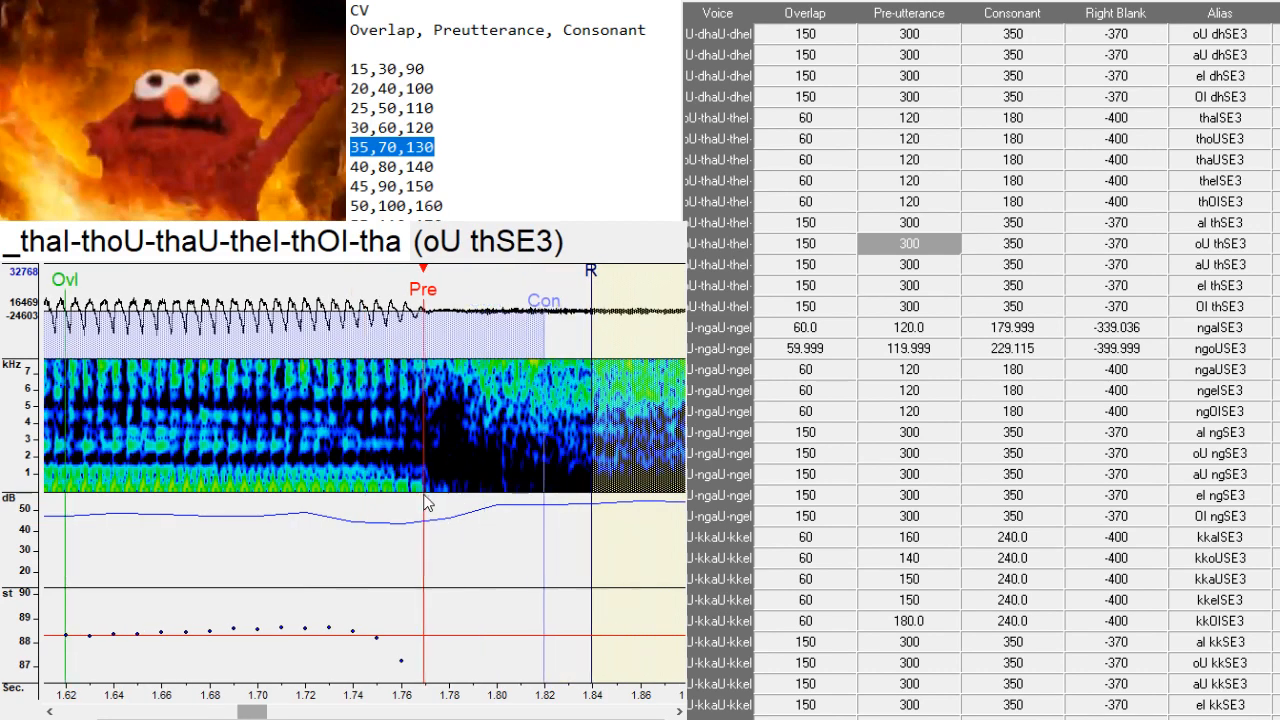
key("Down")
left_click(484, 505)
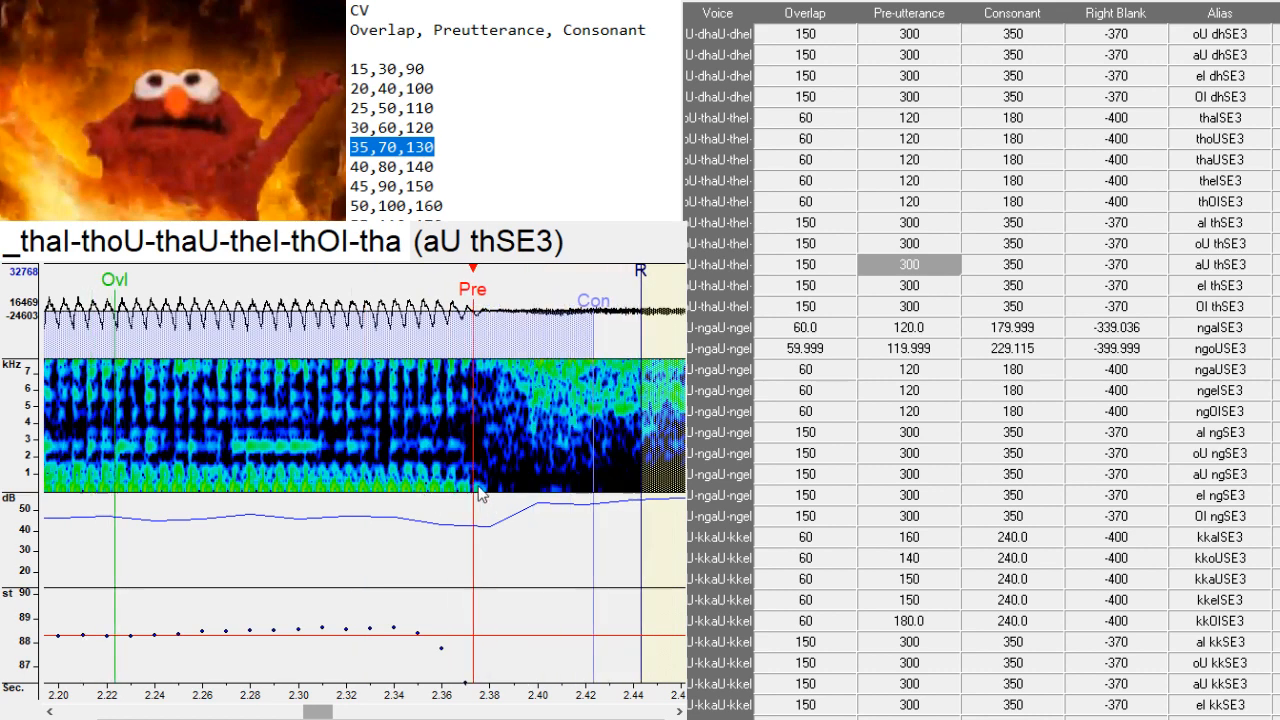
left_click_drag(484, 497, 478, 493)
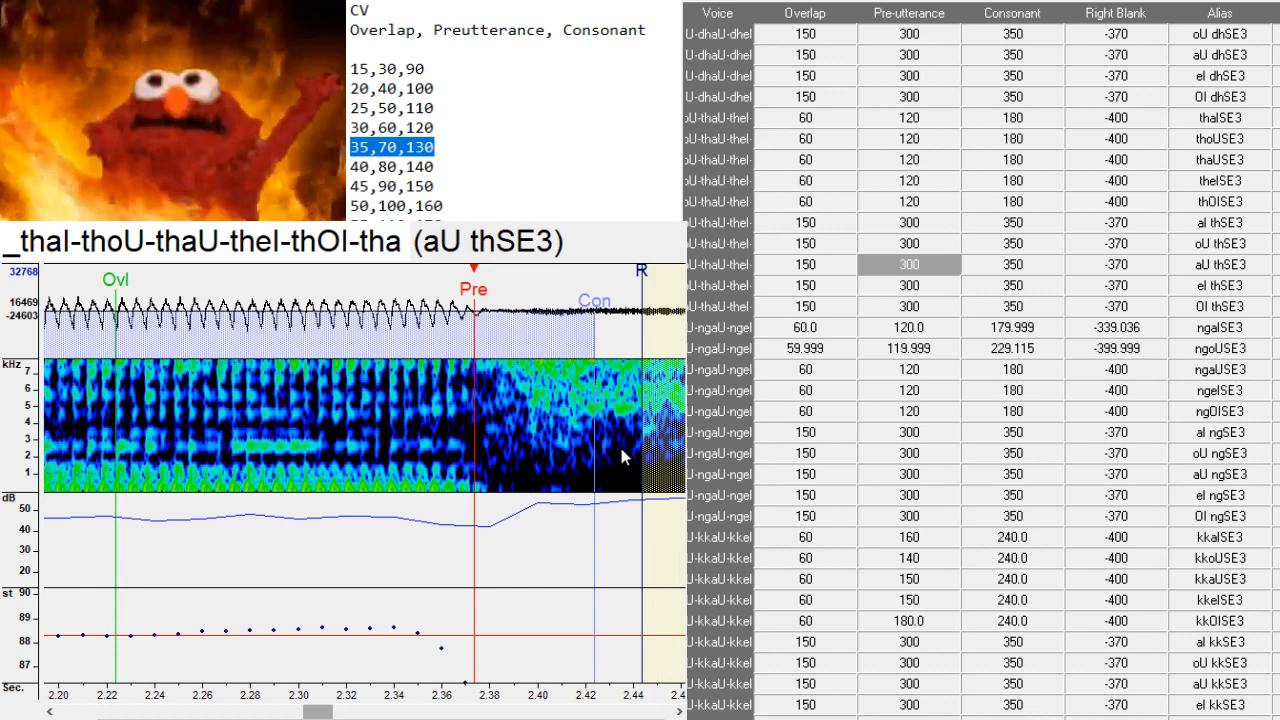
- Shift the markers of eI thSE3 and OI thSE3 so Pre sits where each vowel ends, at about 2.99 s and 3.63 s
key("Down")
left_click(490, 488)
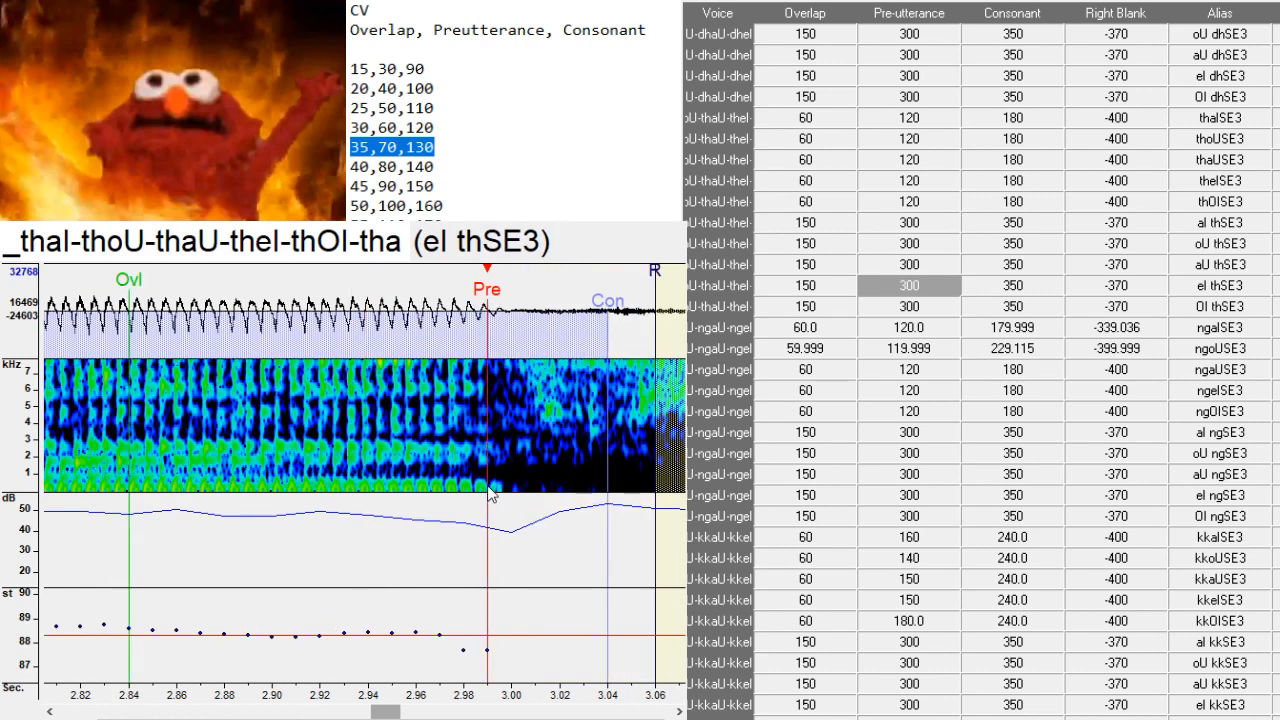
key("Down")
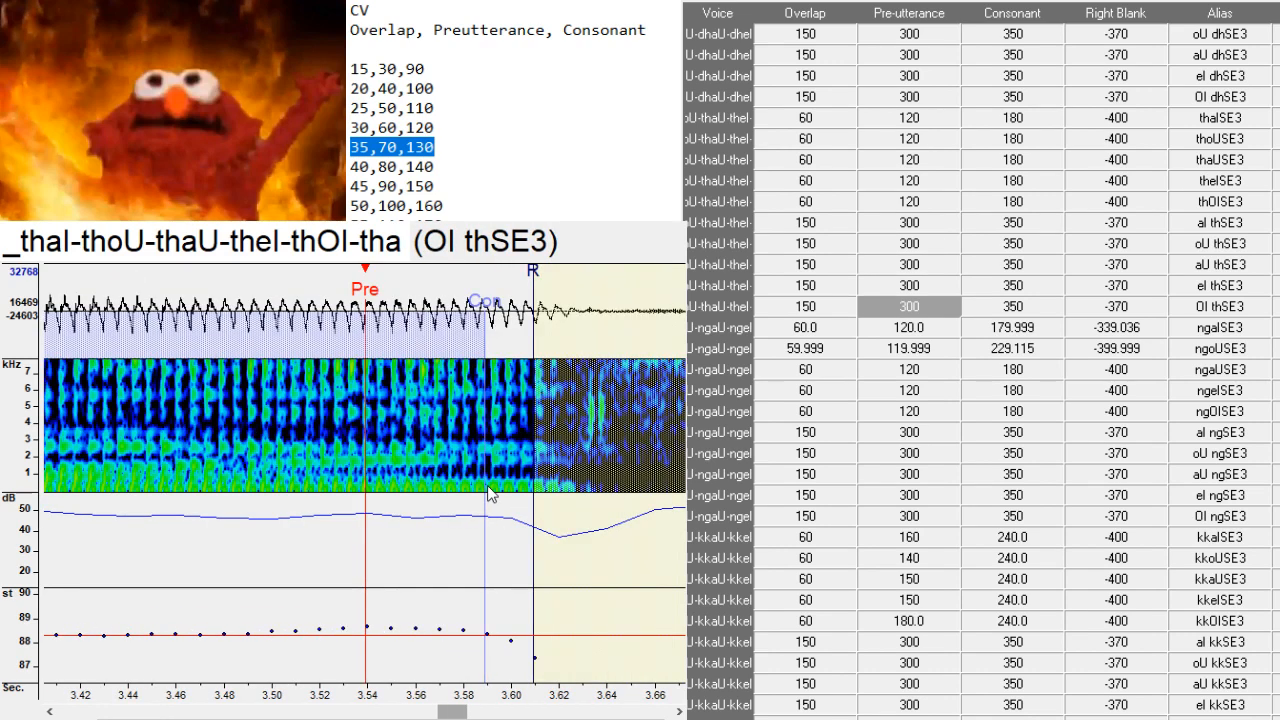
left_click(565, 488)
left_click(576, 500)
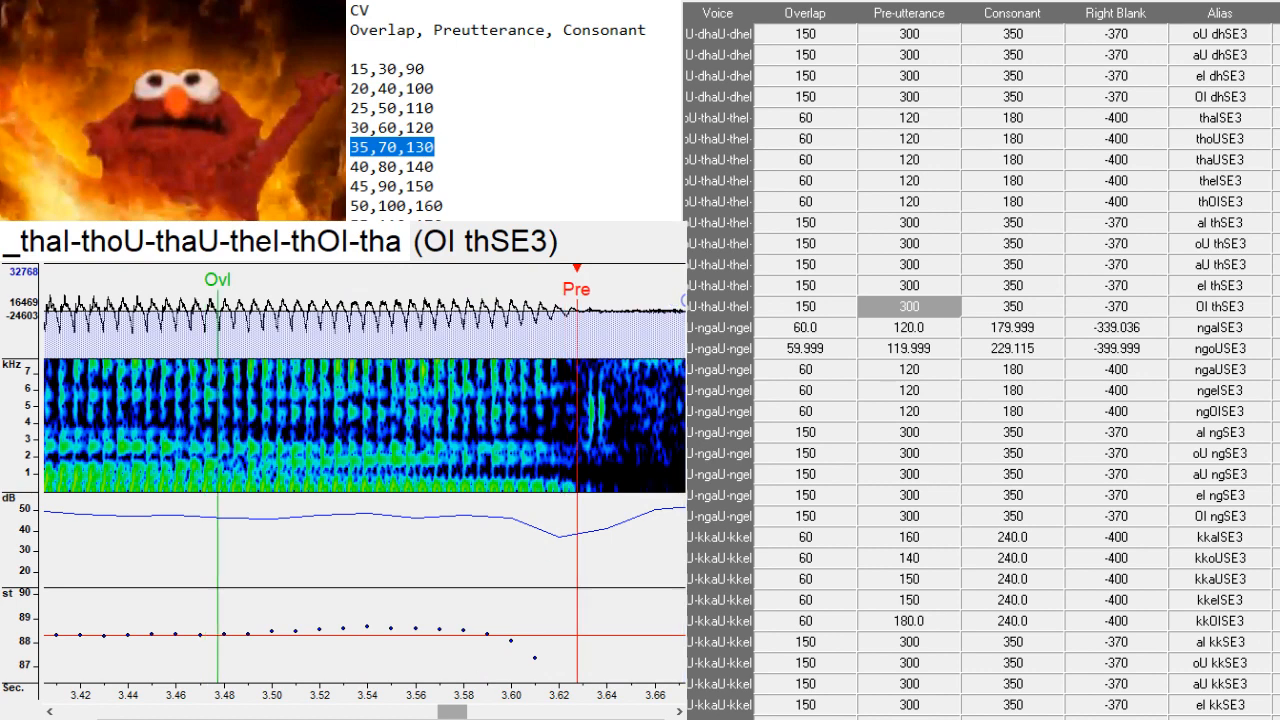
left_click_drag(452, 713, 473, 714)
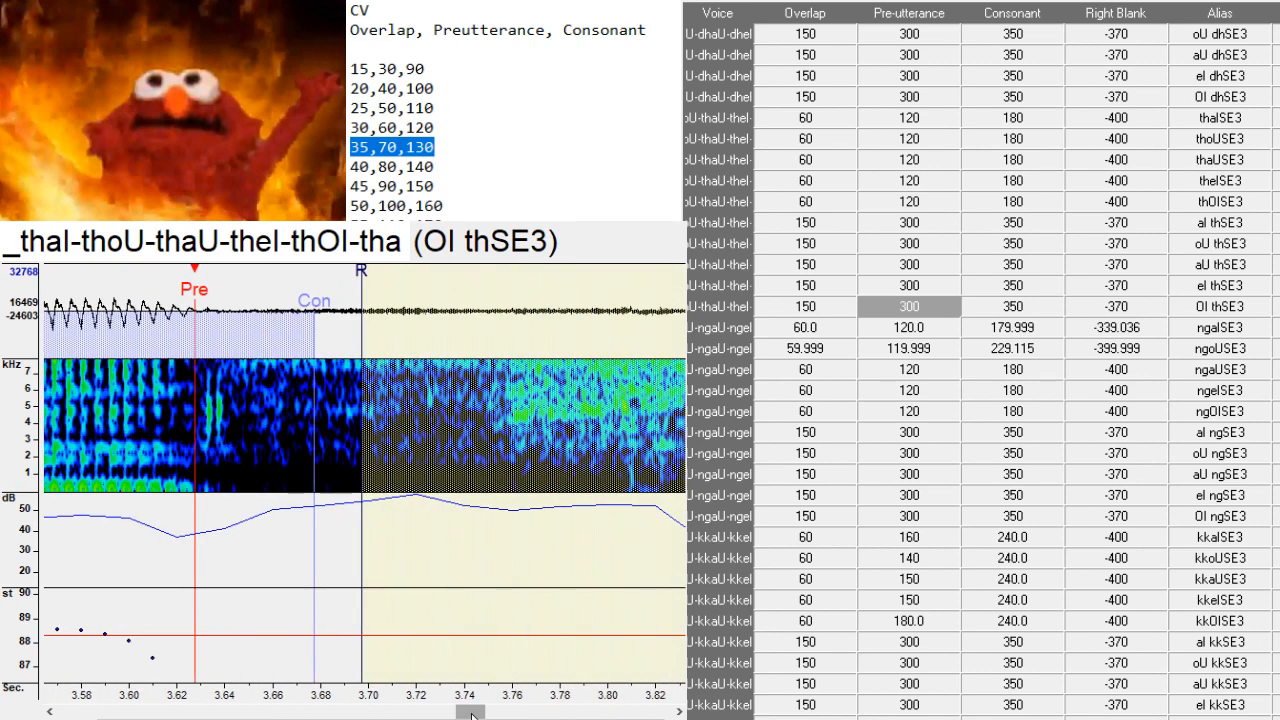
- Shift the markers of ngaISE3 earlier so Pre sits at the onset of its vowel, and select ngoUSE3
key("Down")
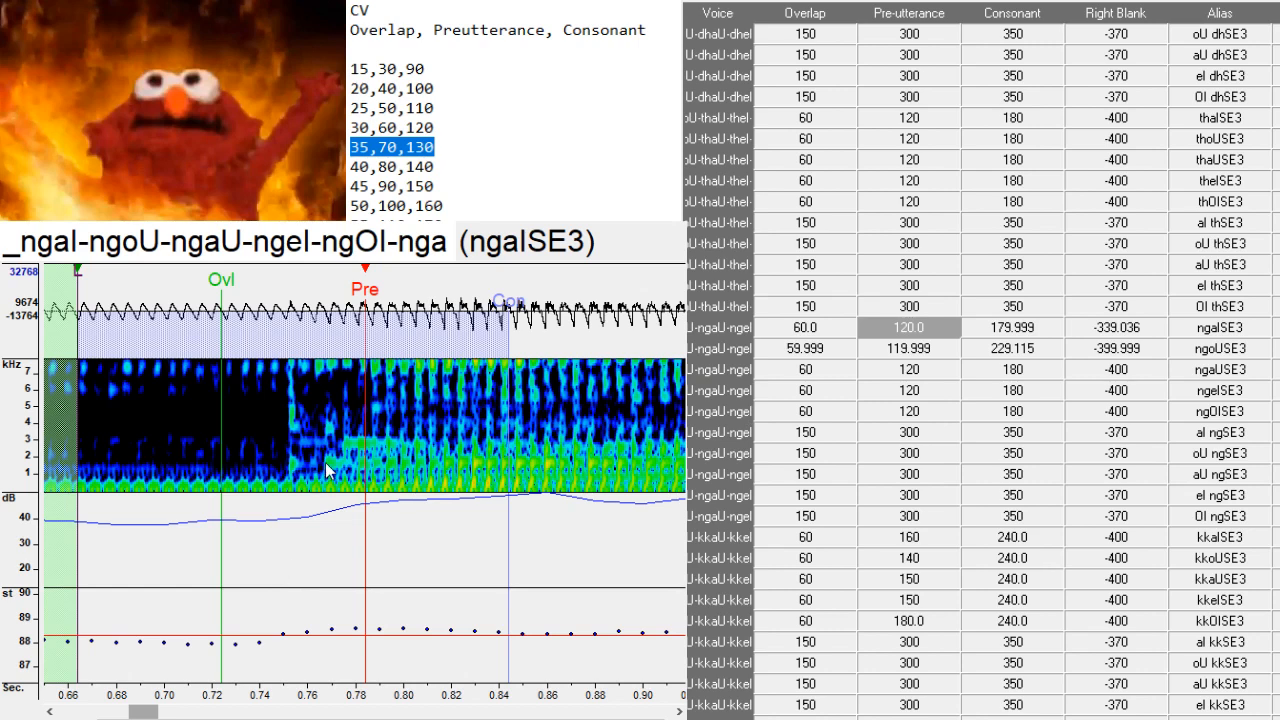
left_click(313, 500)
key("Down")
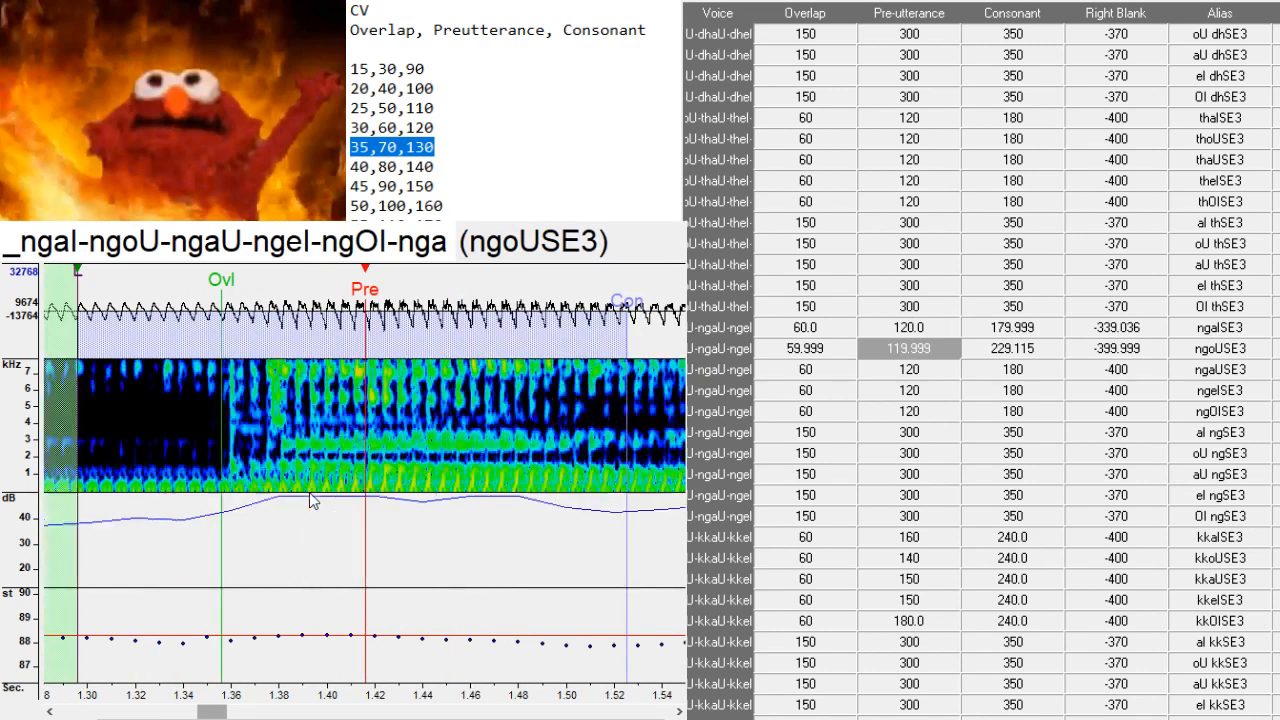
- Shift the markers of ngoUSE3 and ngaUSE3 earlier so Pre sits at each vowel onset, at about 1.37 s and 1.95 s
left_click(243, 490)
left_click(249, 488)
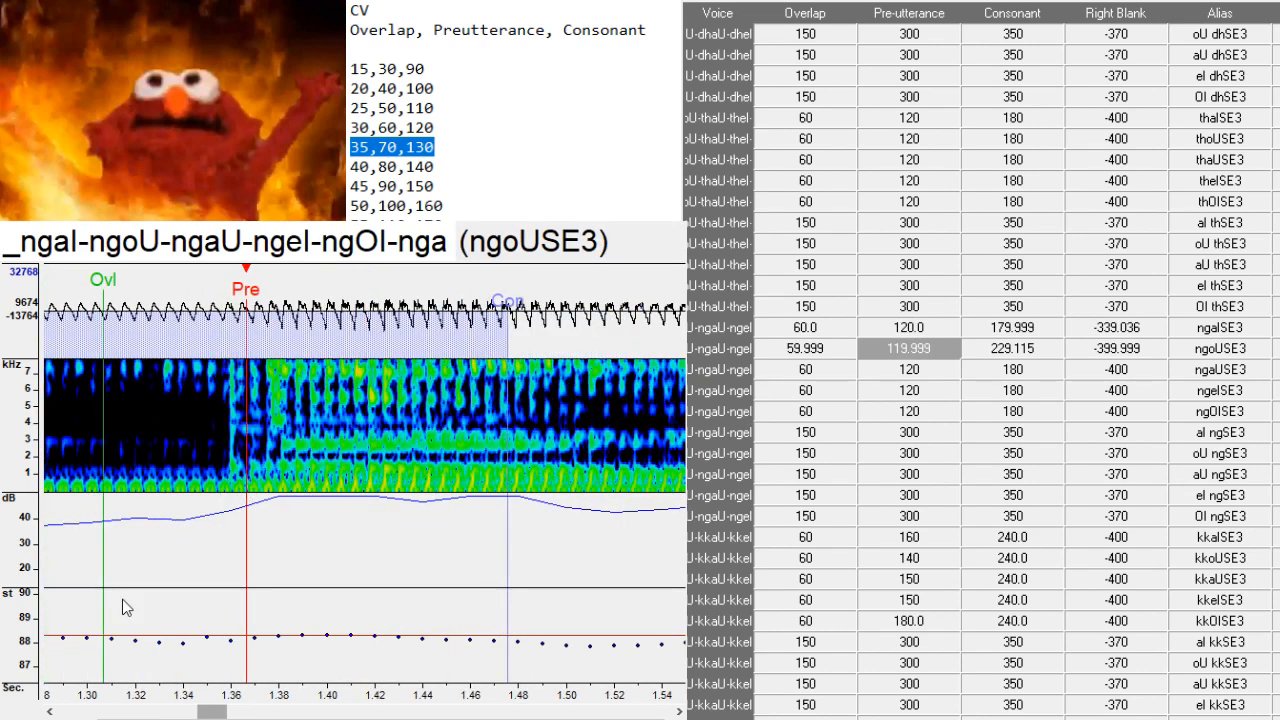
scroll(204, 540, "up", 1)
key("Down")
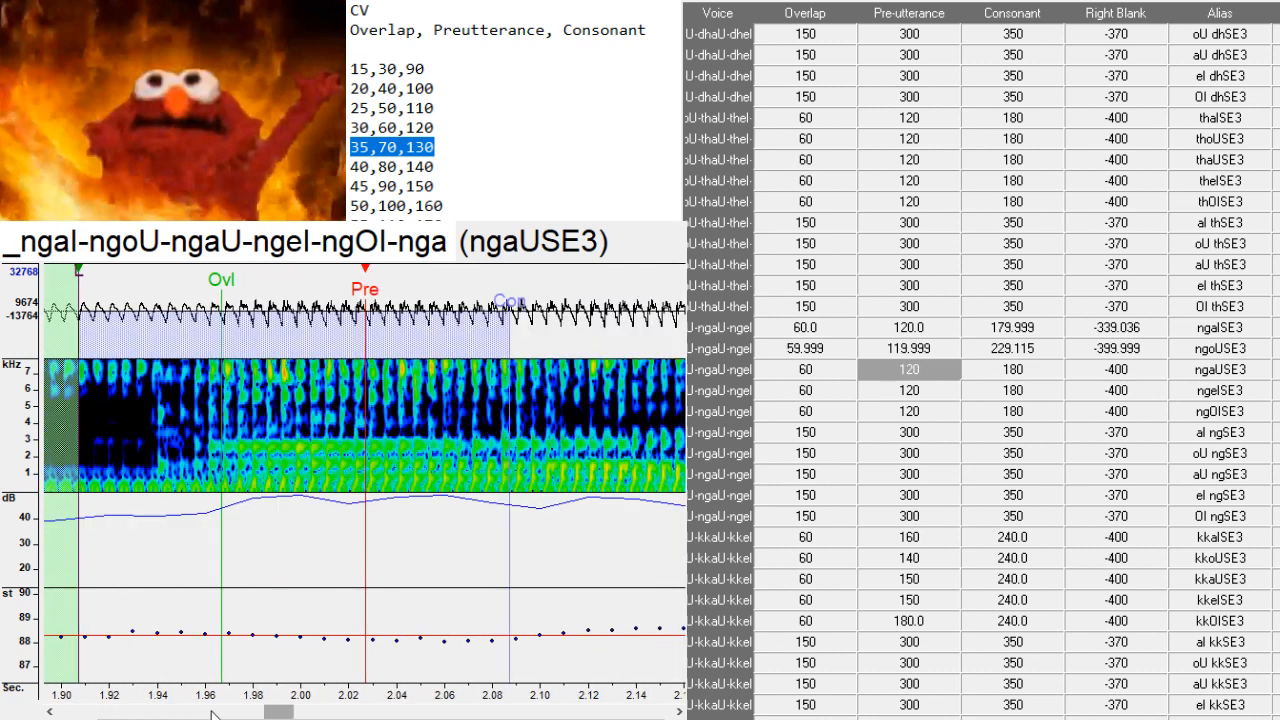
left_click(193, 490)
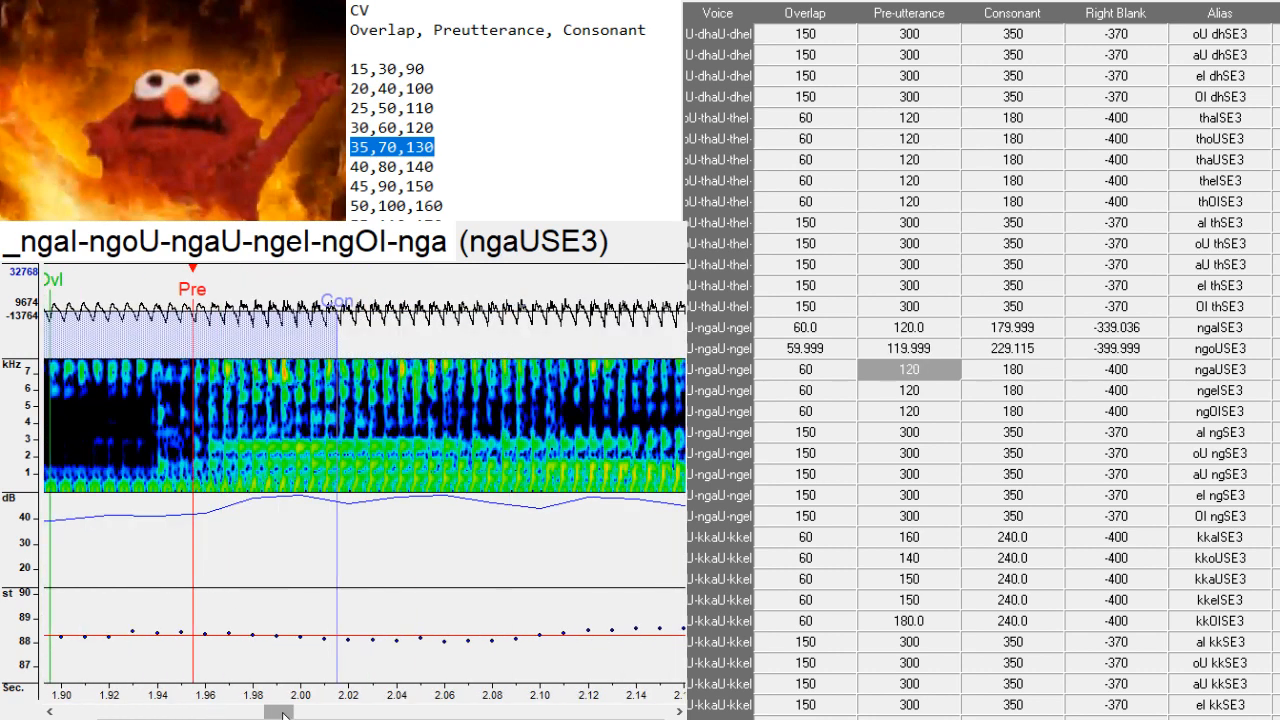
left_click_drag(280, 713, 276, 713)
- Shift the markers of ngeISE3 and ngOISE3 so Pre sits at each vowel onset, at about 2.57 s and 3.19 s
key("Down")
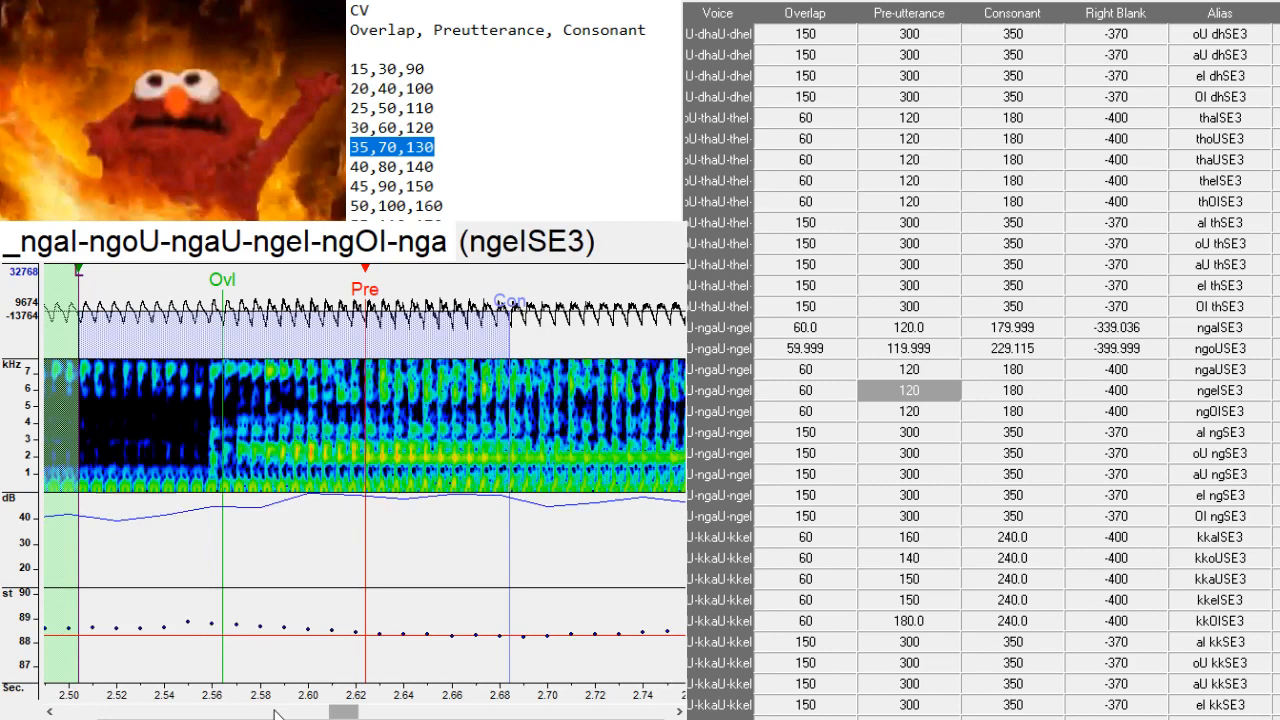
left_click(240, 503)
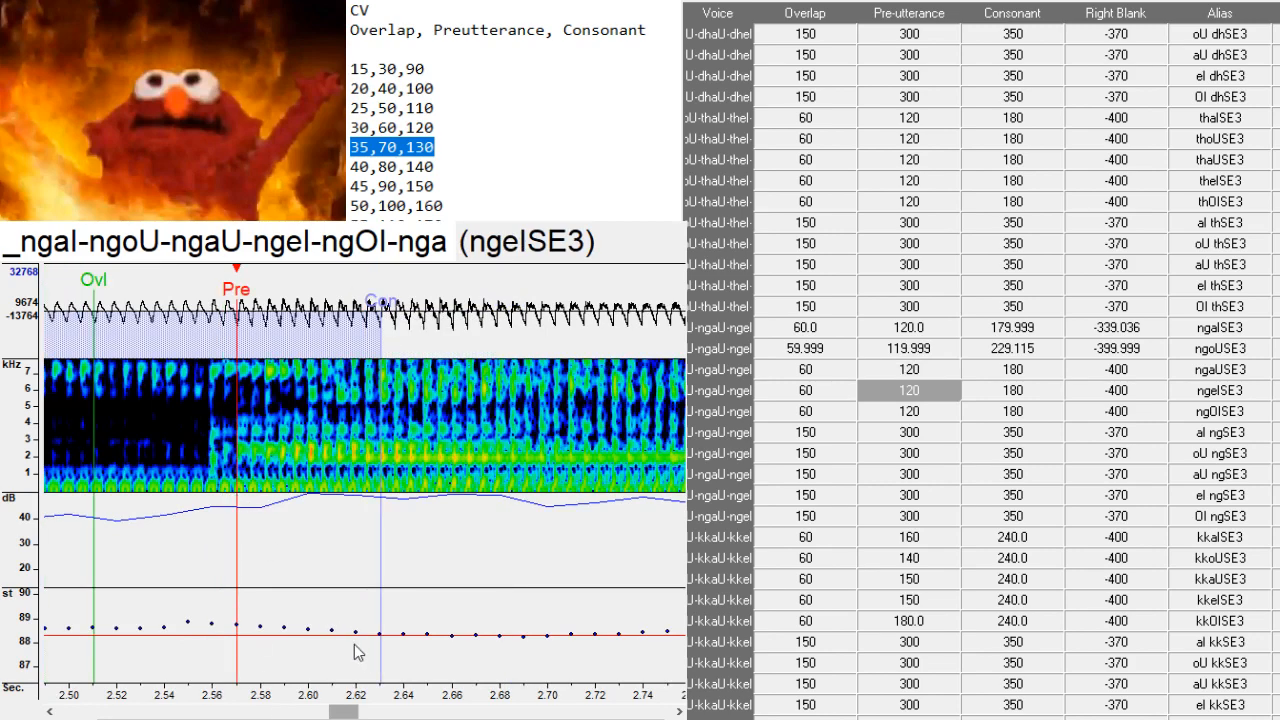
left_click_drag(355, 712, 330, 712)
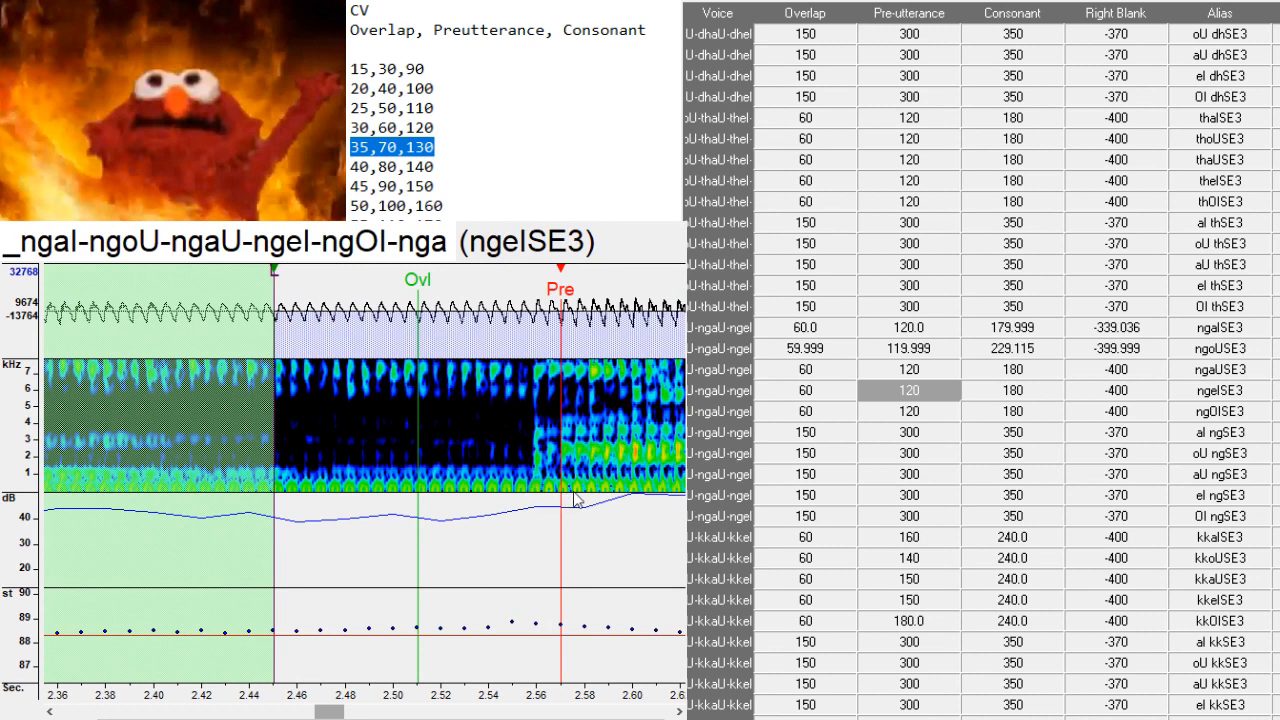
scroll(575, 500, "up", 1)
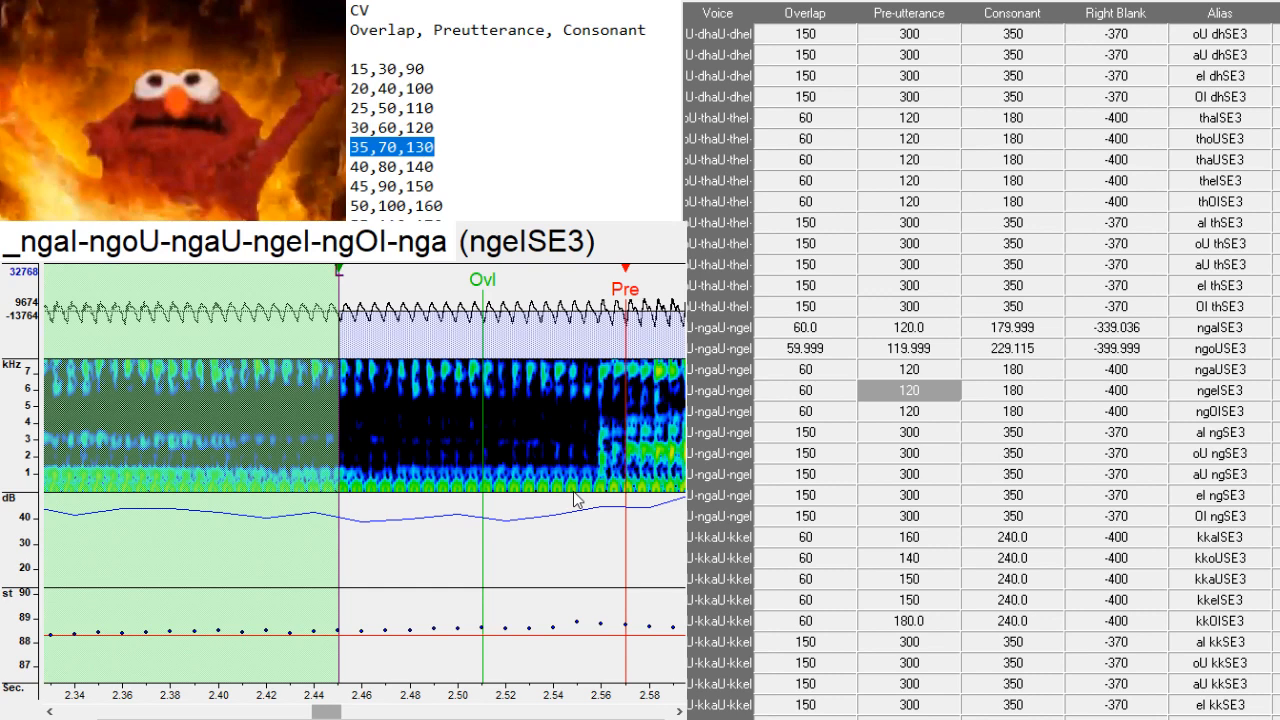
key("Down")
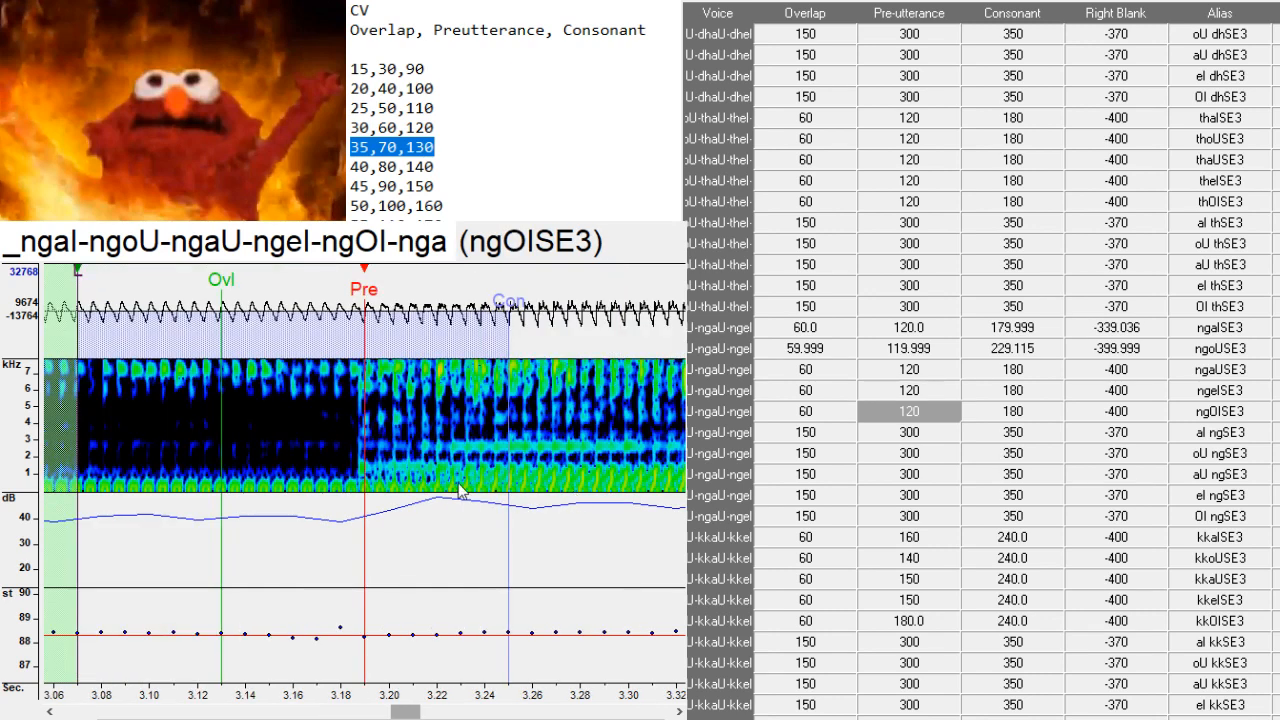
left_click(373, 482)
- Shift the markers of oU ngSE3 and aU ngSE3 later so Pre sits where each vowel ends, at about 1.80 s and 2.44 s
key("Down")
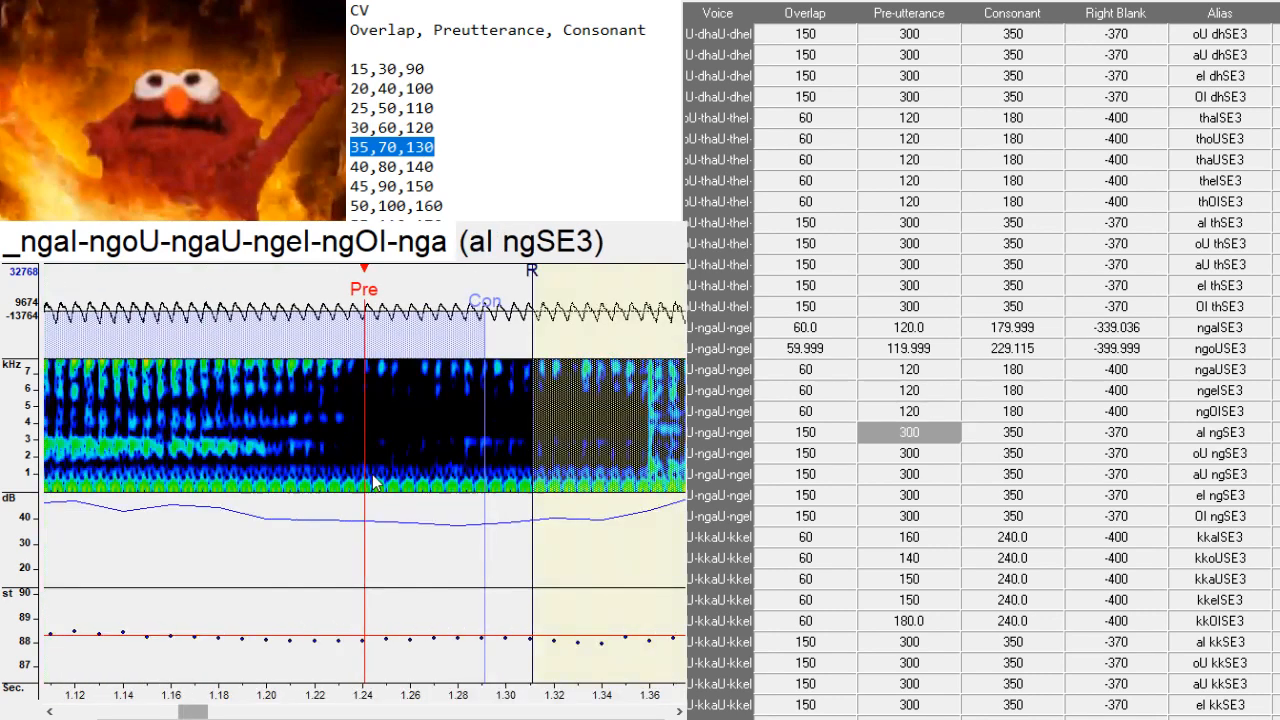
key("Down")
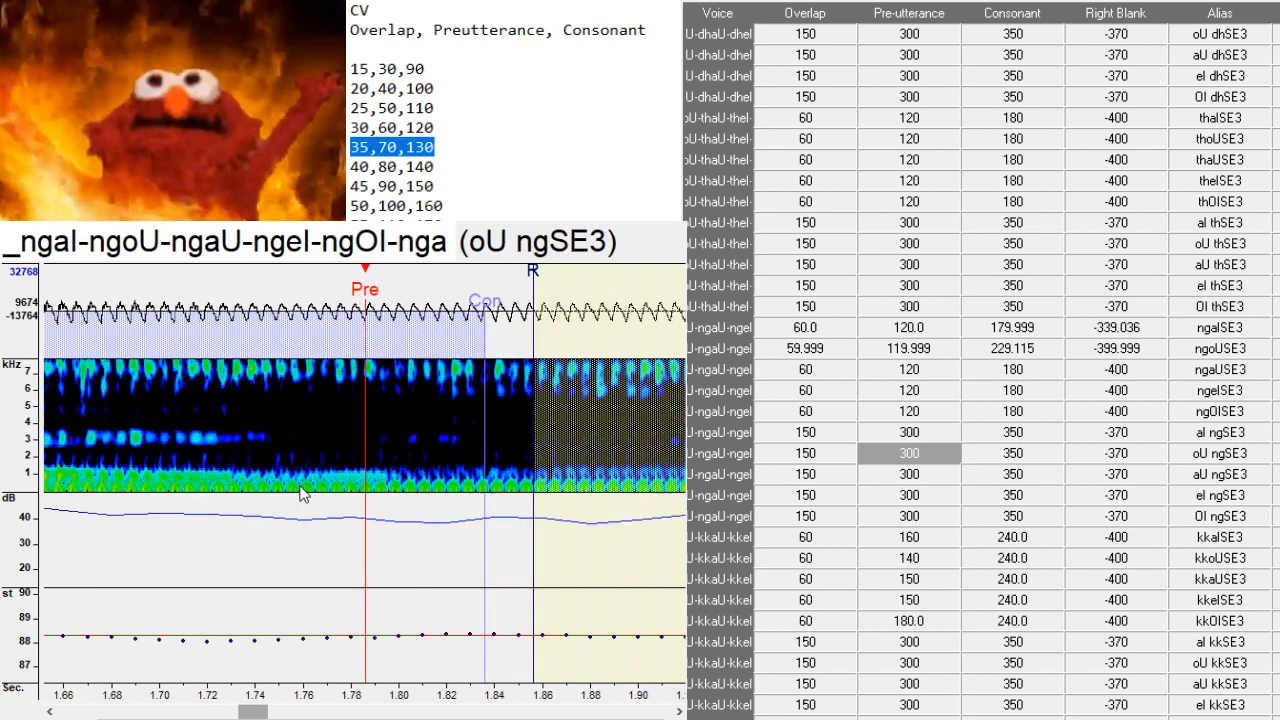
left_click(403, 496)
key("Down")
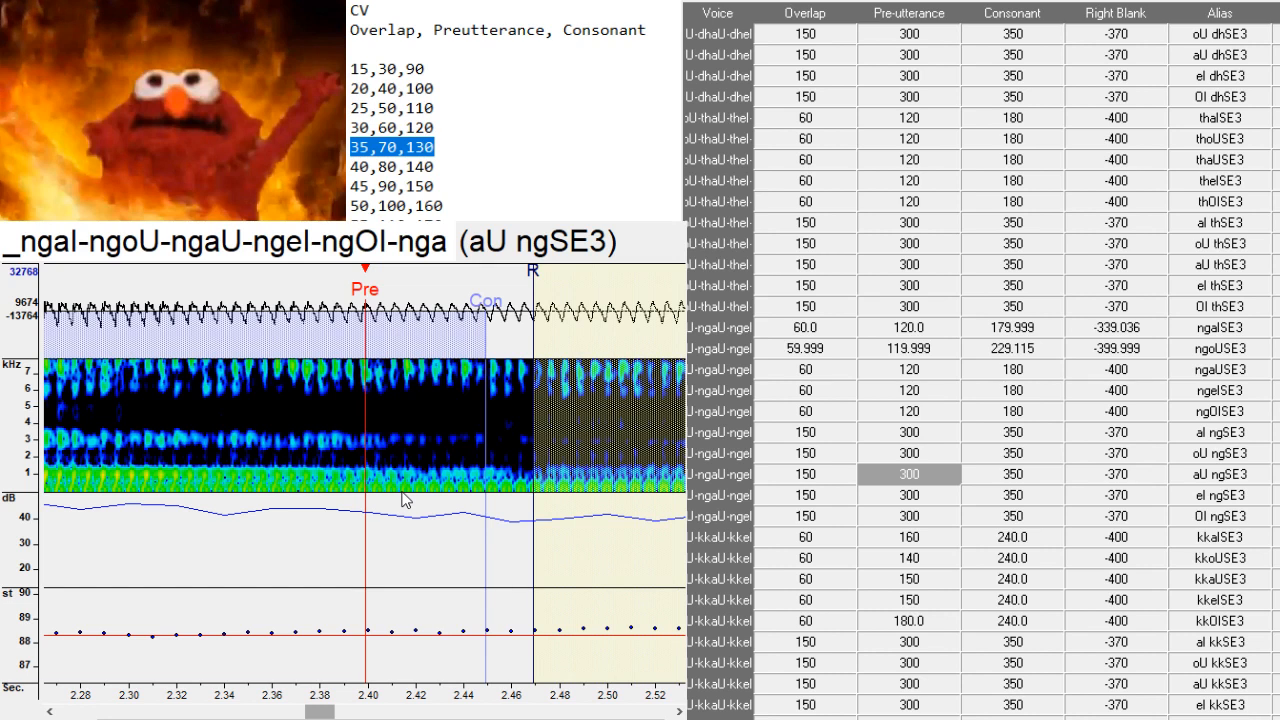
mouse_move(428, 488)
left_mouse_down()
mouse_move(518, 494)
mouse_move(470, 503)
left_mouse_up()
- Shift the markers of eI ngSE3 and OI ngSE3 later so Pre sits where each vowel ends, OI at about 3.65 s
key("Down")
left_click_drag(474, 501, 478, 501)
key("Down")
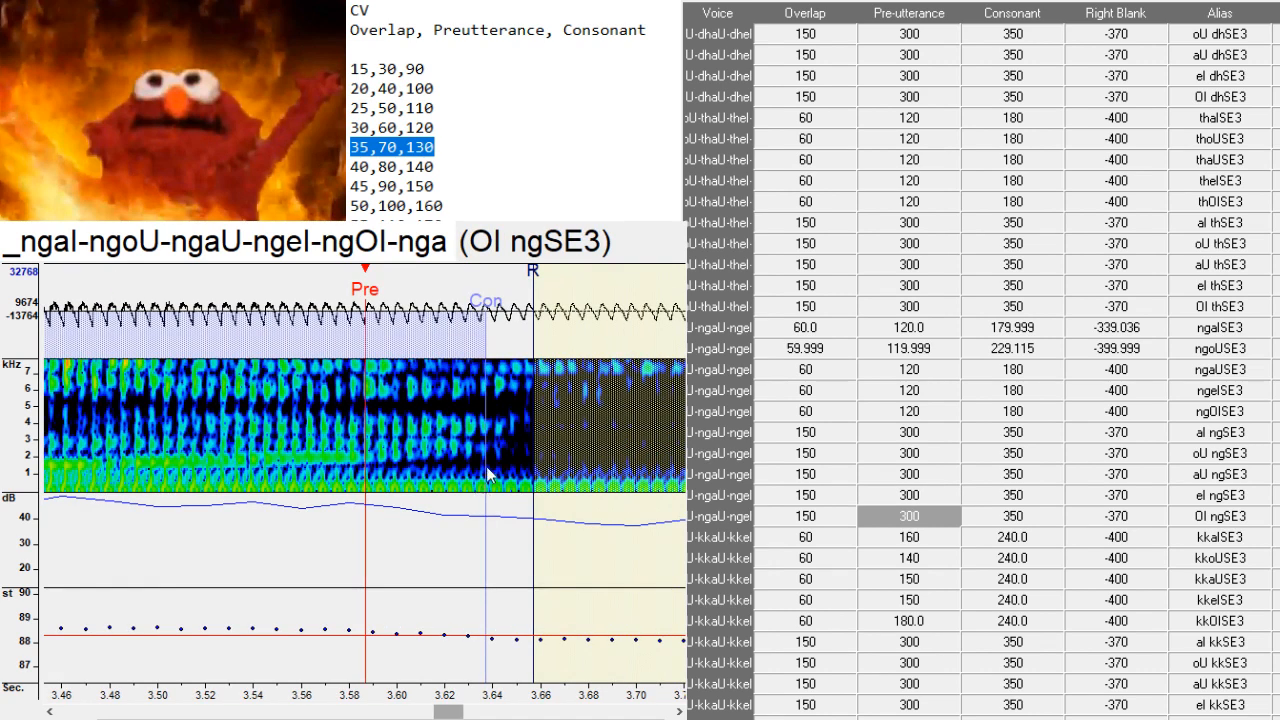
left_click(515, 470)
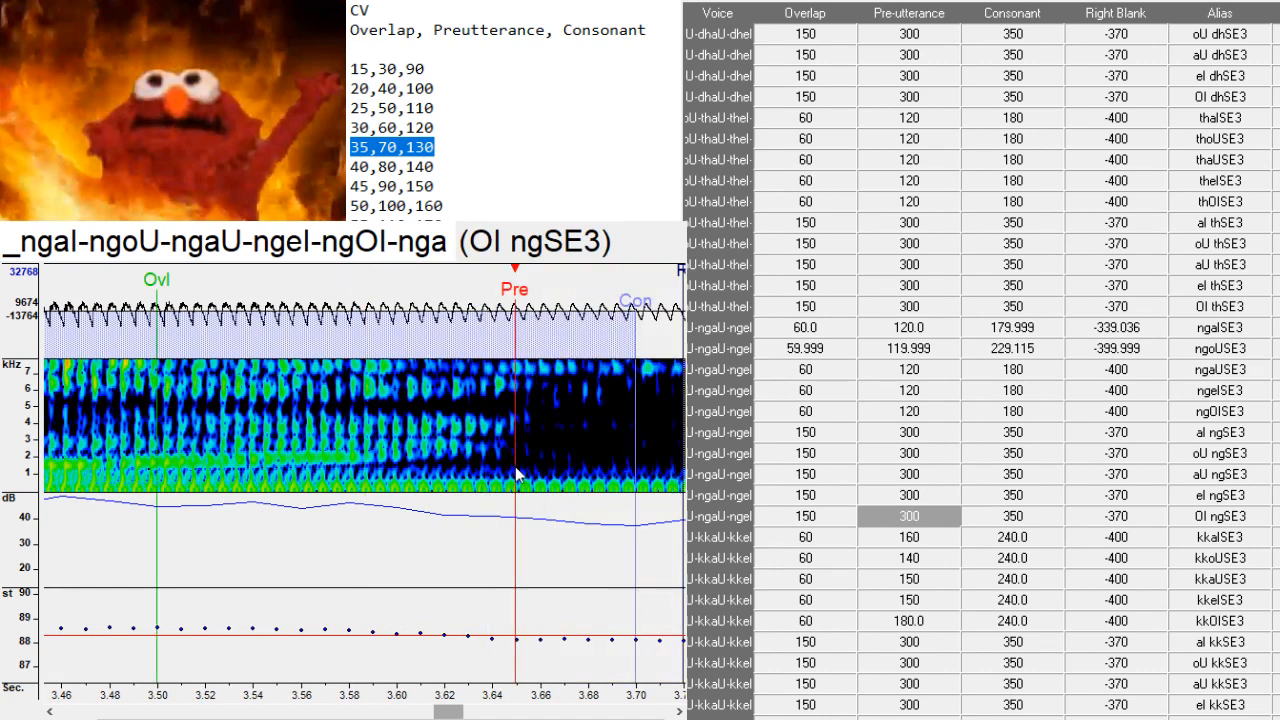
- Shift the kkaISE3 markers so Ovl sits just before the burst at about 0.74 s, and extend pre-utterance to 210 and consonant to 290
key("Down")
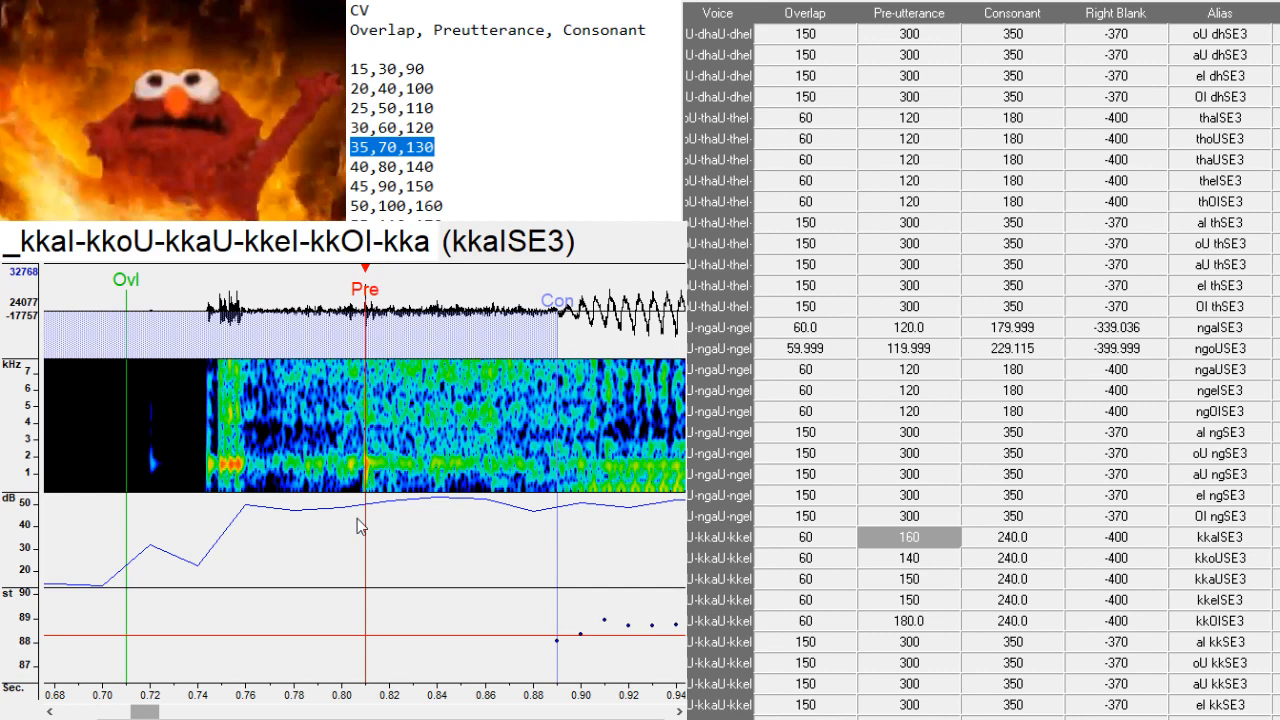
left_click(440, 547)
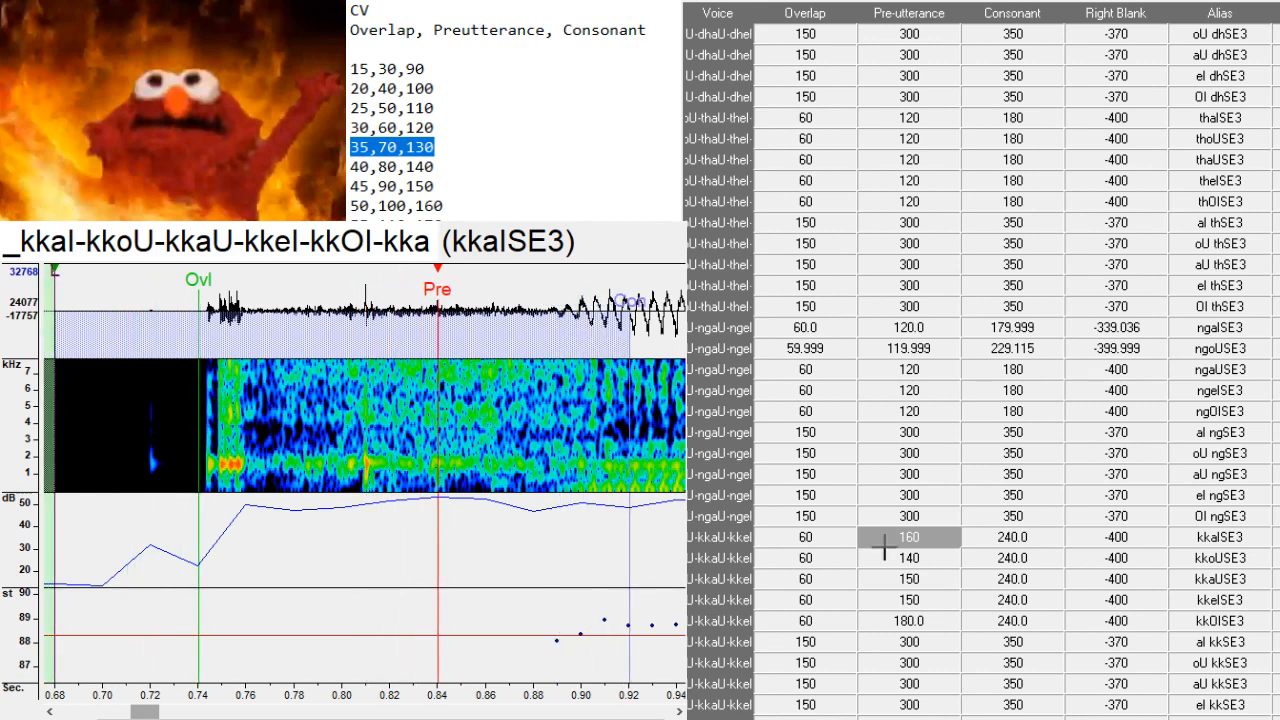
left_click(980, 537)
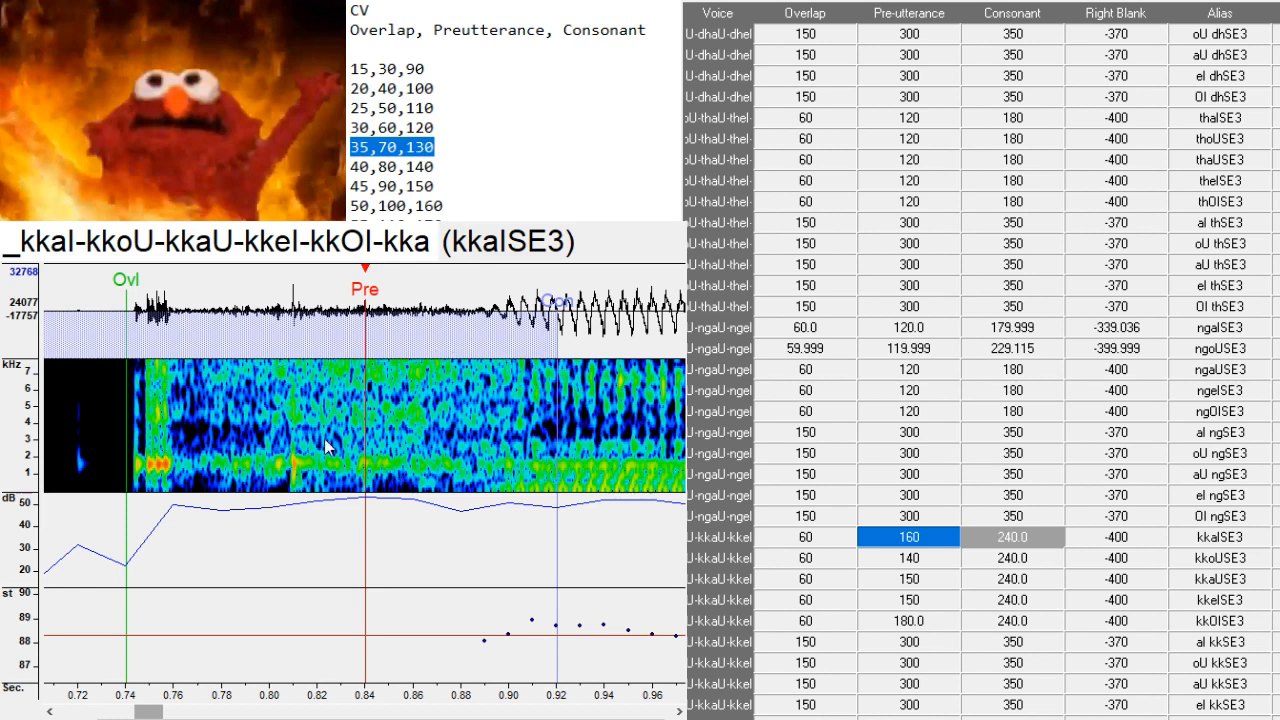
key("F3")
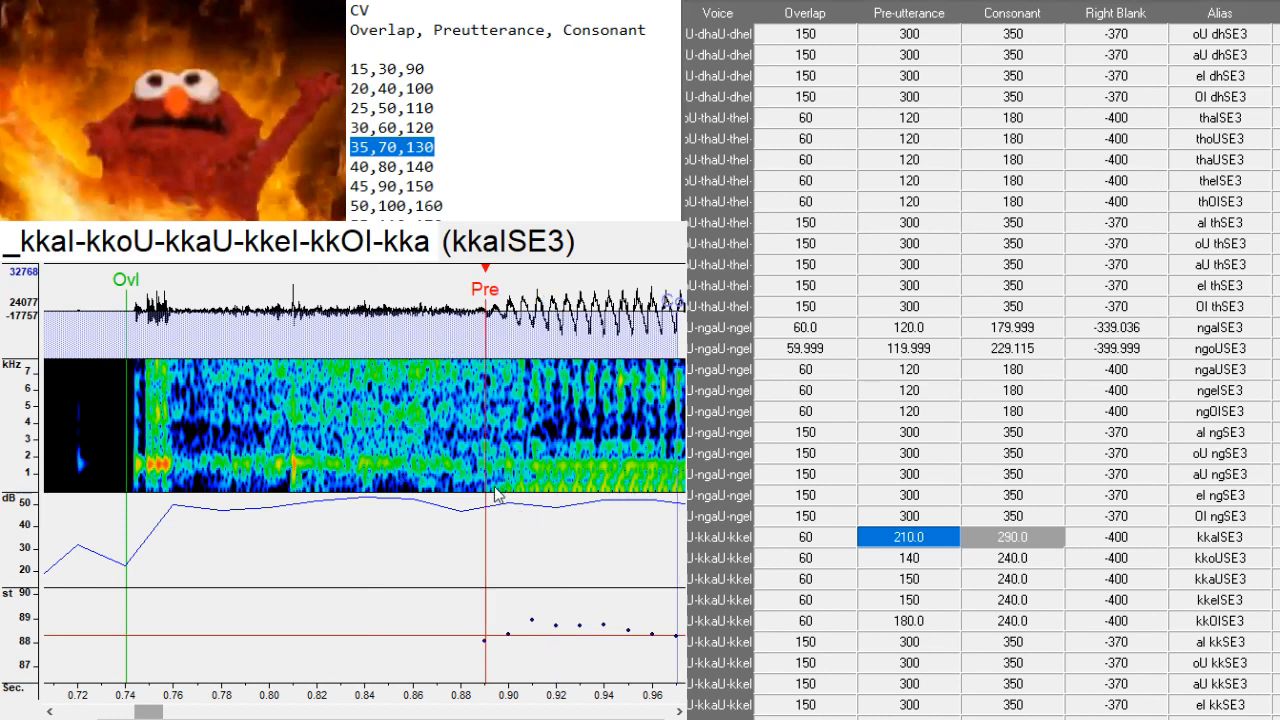
- Set the pre-utterance of kkaISE3 to 220 and shift its markers so Pre sits at the vowel onset, at about 0.90 s
left_click(942, 538)
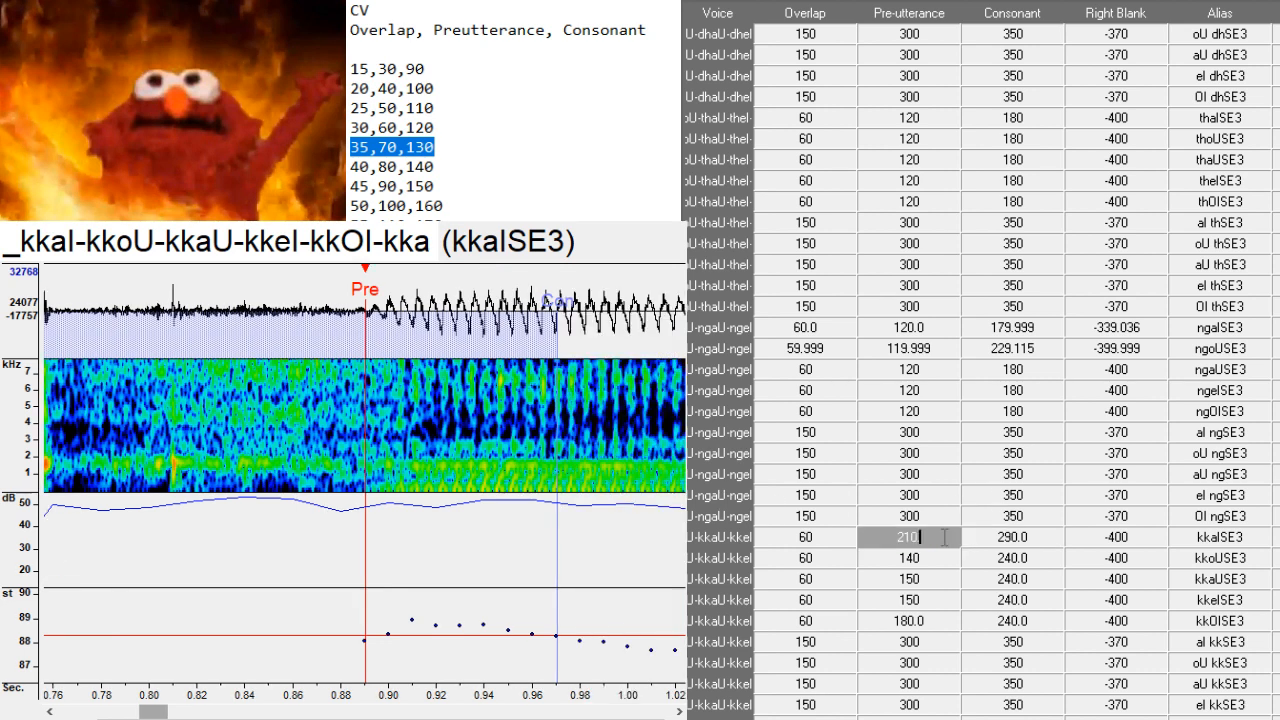
type("220")
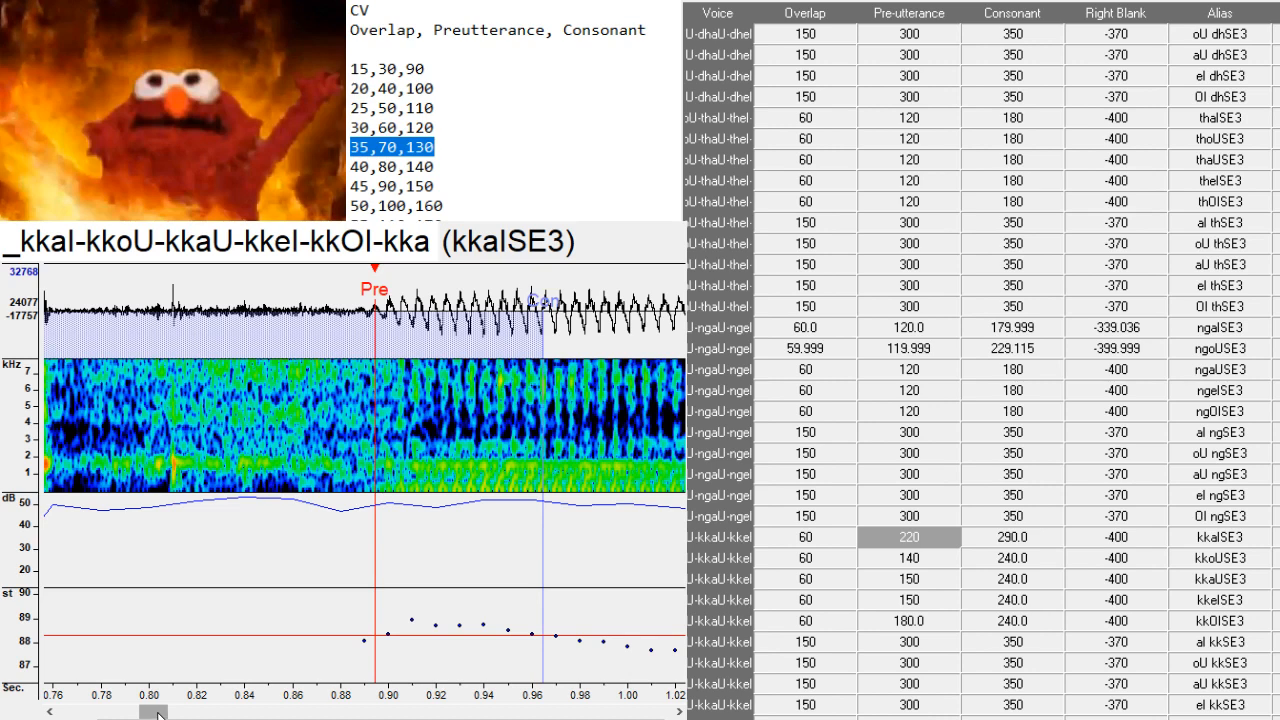
left_click_drag(157, 713, 157, 713)
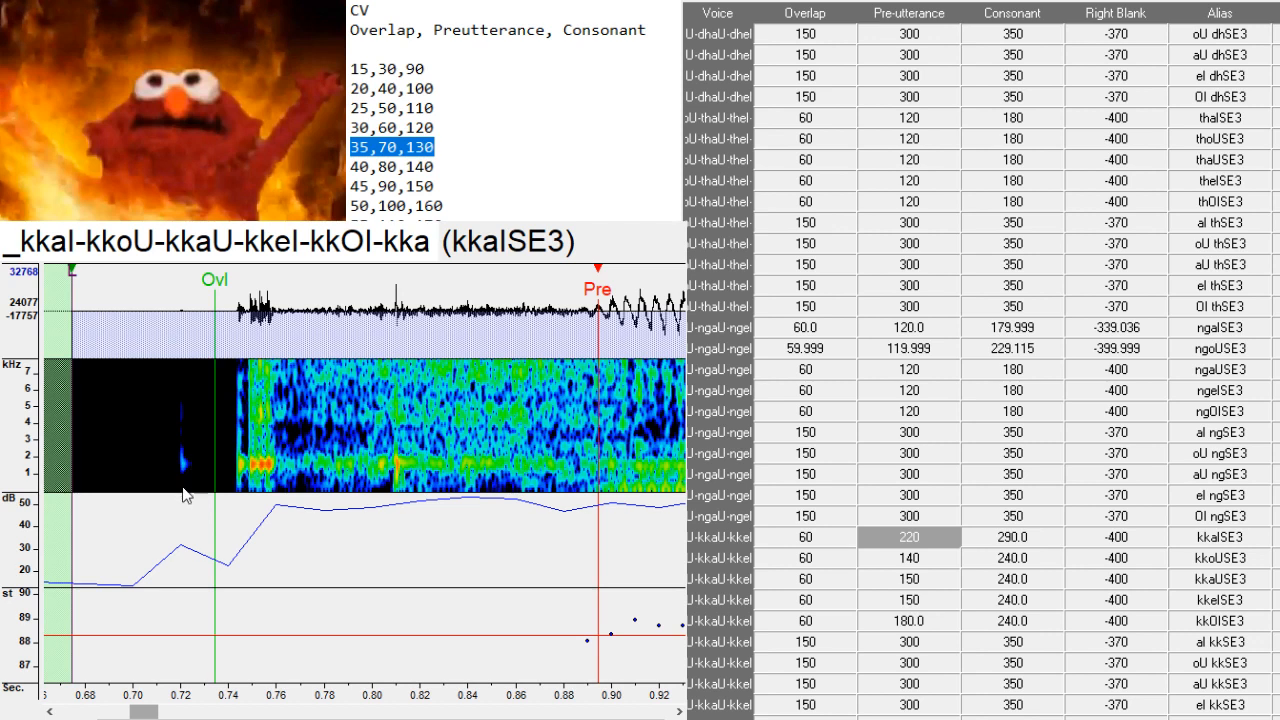
key("Right")
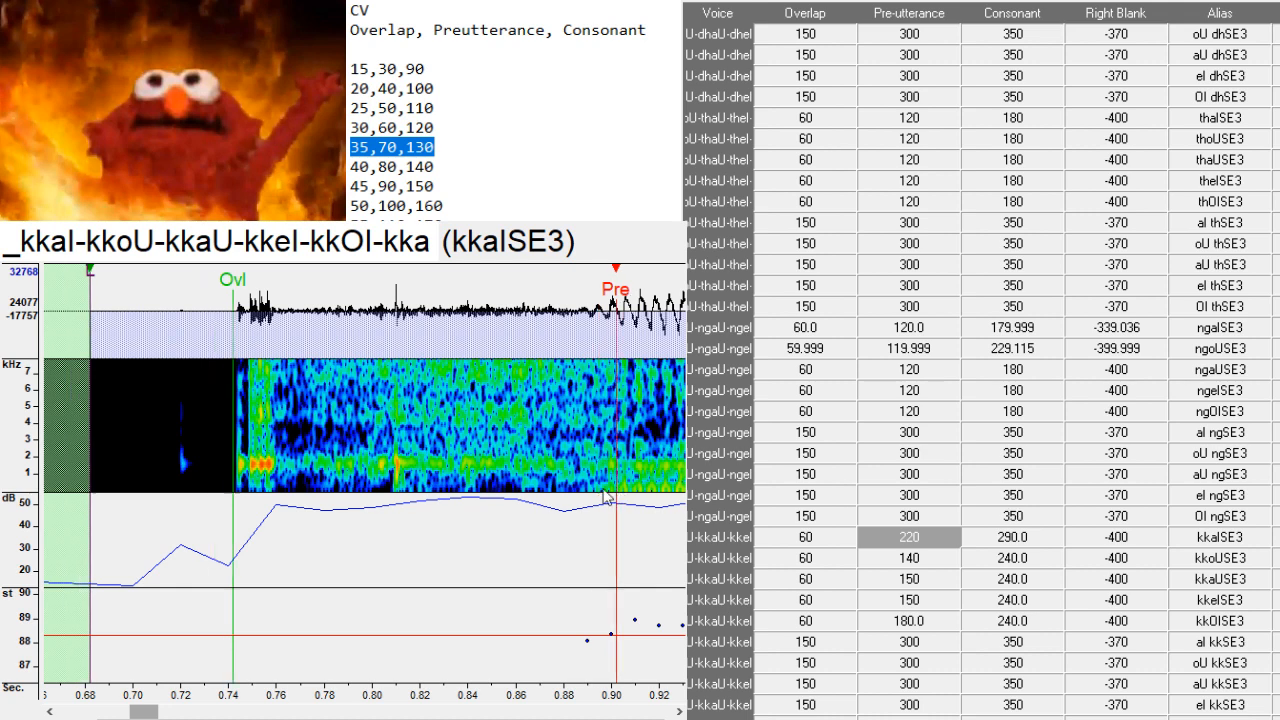
key("Left")
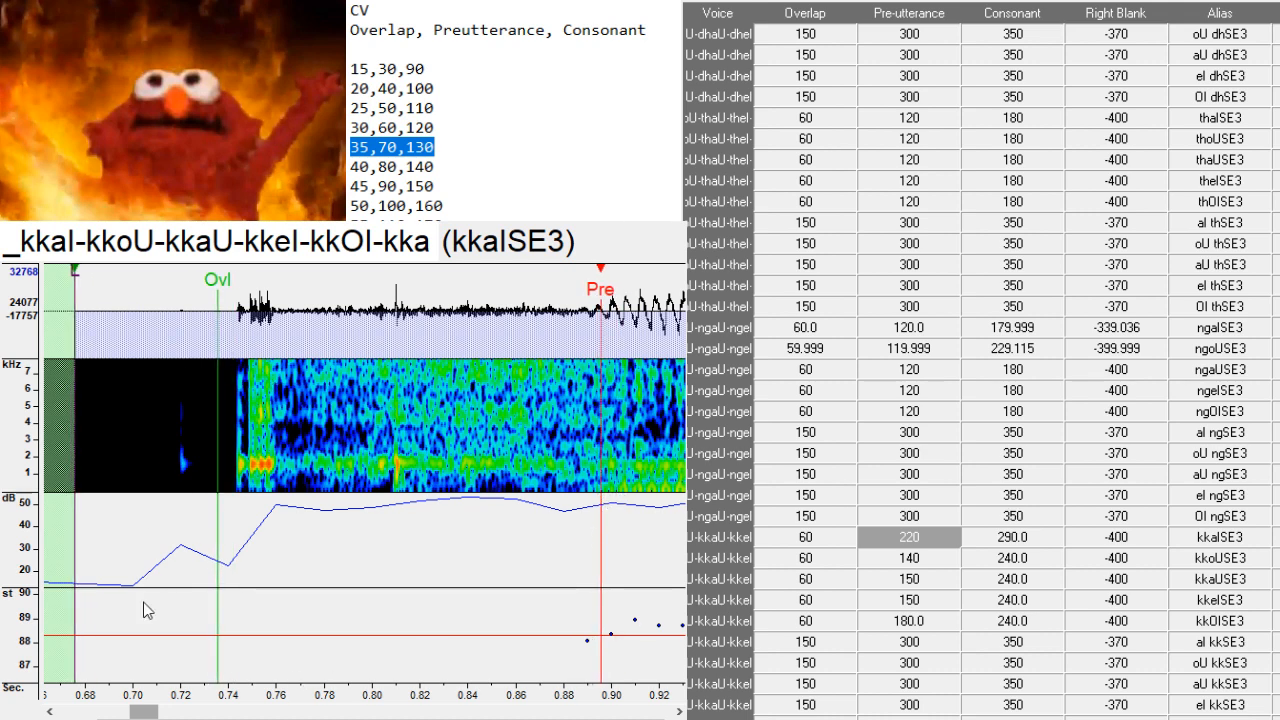
- Extend the right blank of kkaISE3 to about -488, at about 1.16 s within its vowel, and select kkoUSE3
left_click_drag(145, 713, 186, 713)
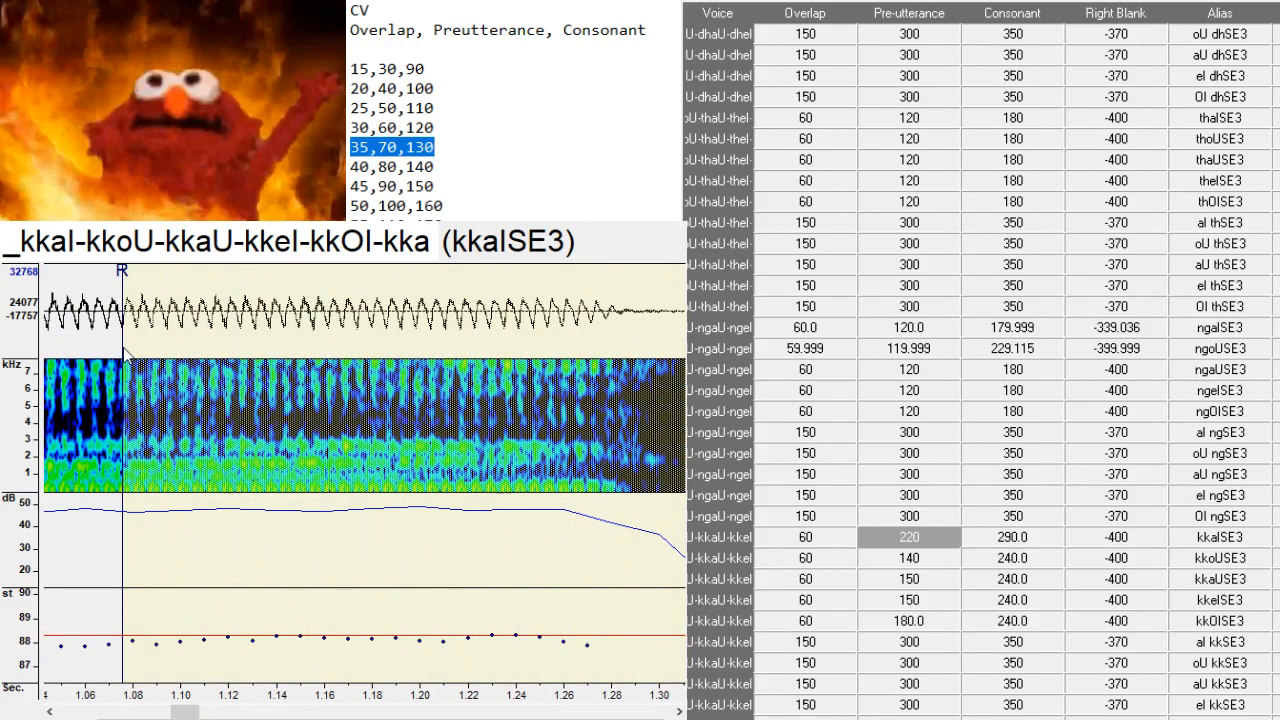
mouse_move(123, 351)
left_mouse_down()
mouse_move(178, 400)
mouse_move(275, 440)
mouse_move(336, 447)
left_mouse_up()
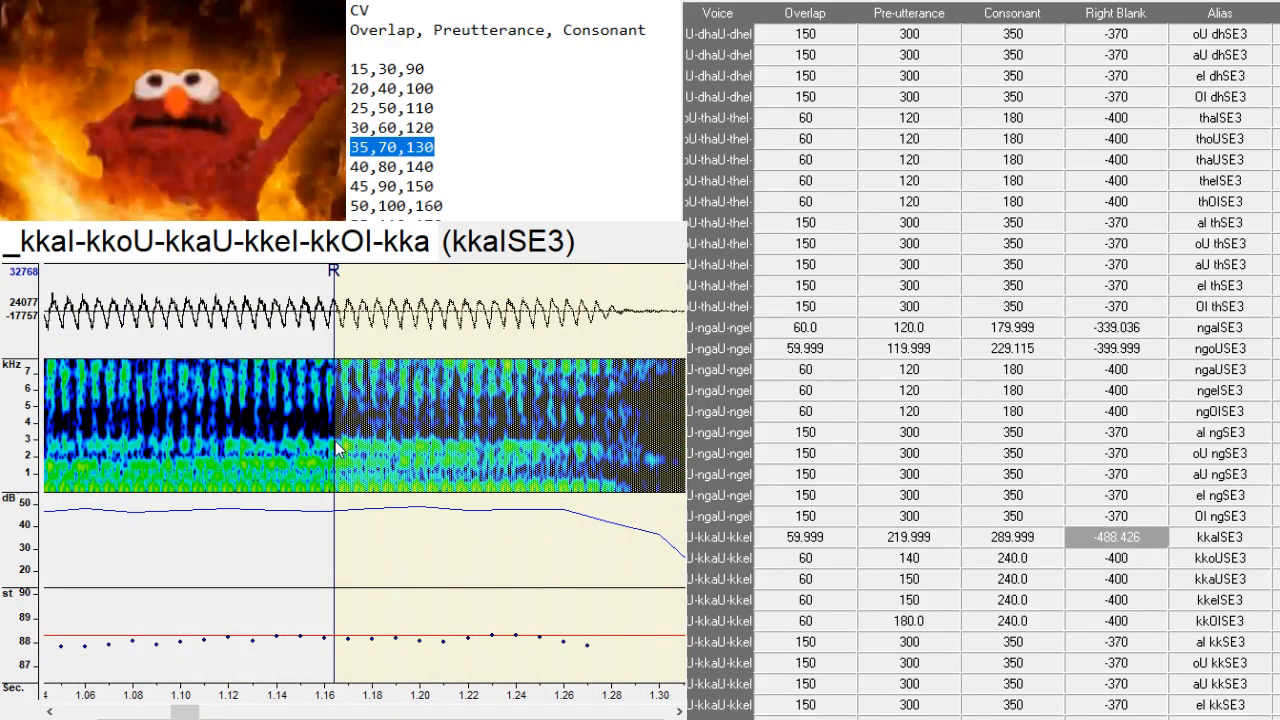
key("Down")
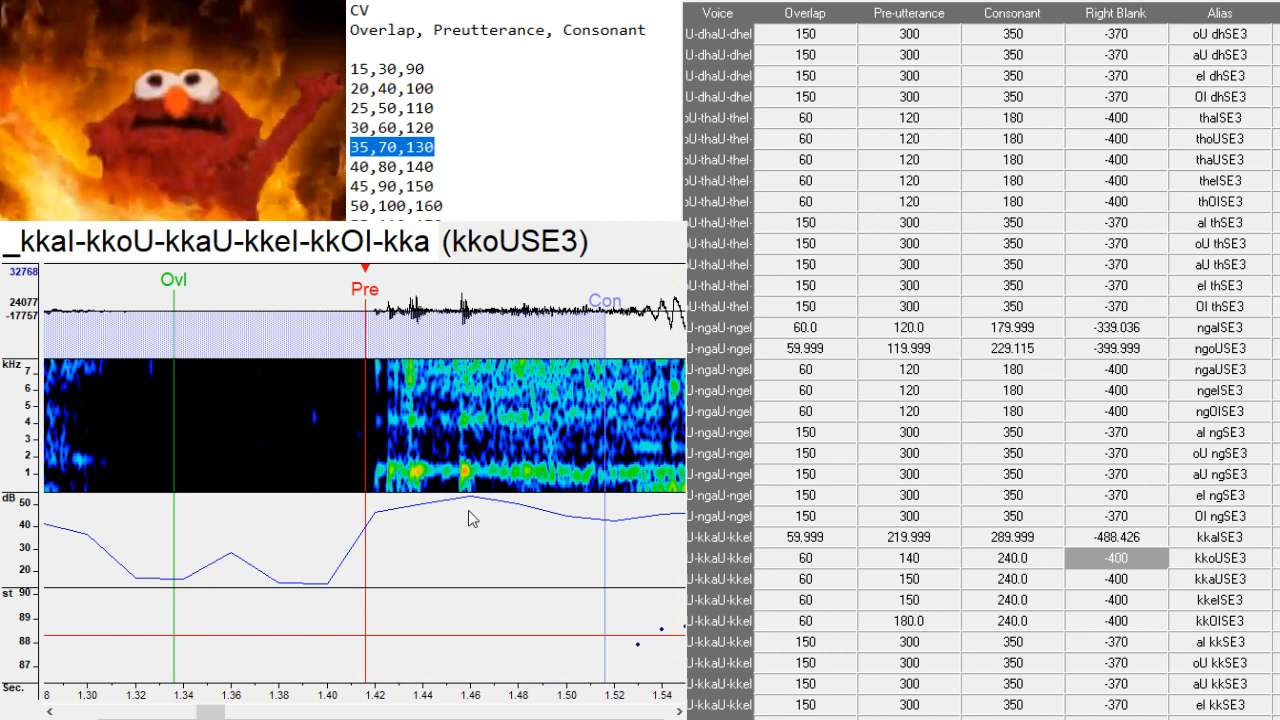
- Shift the kkoUSE3 markers later so Ovl sits just before the consonant burst, at about 1.42 s
key("Left")
key("Left")
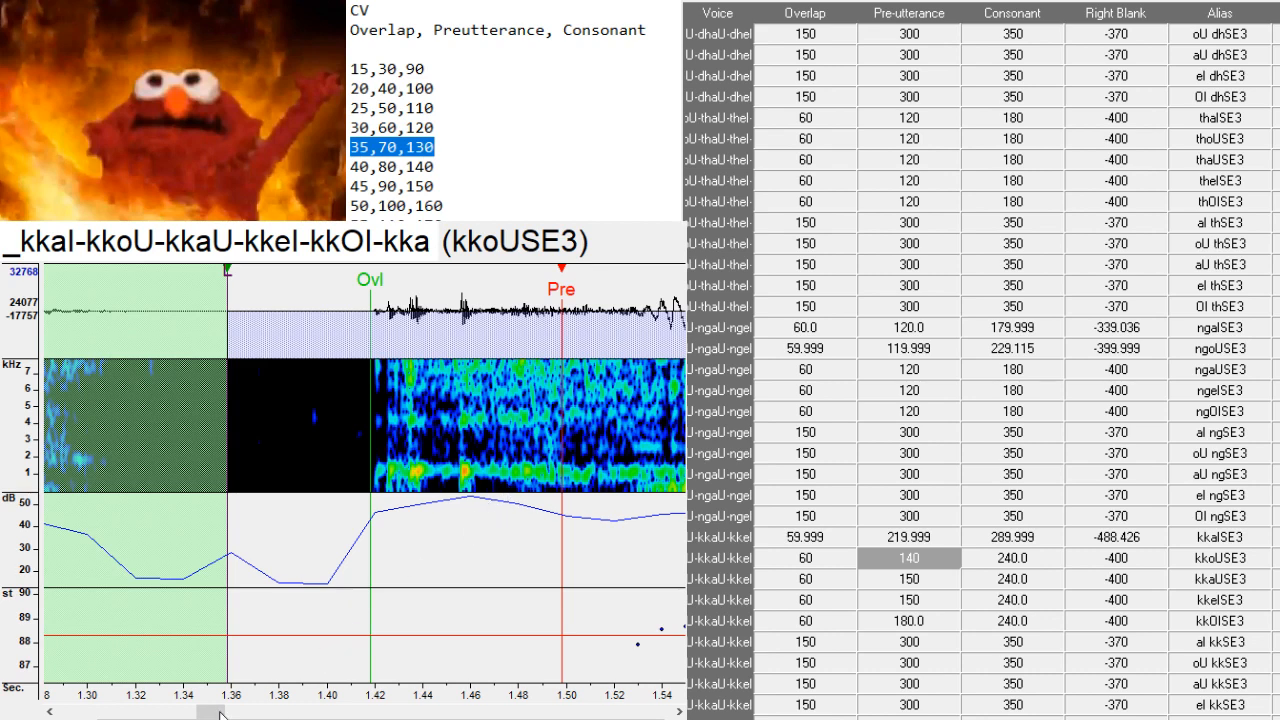
mouse_move(218, 712)
left_mouse_down()
mouse_move(231, 715)
mouse_move(219, 715)
left_mouse_up()
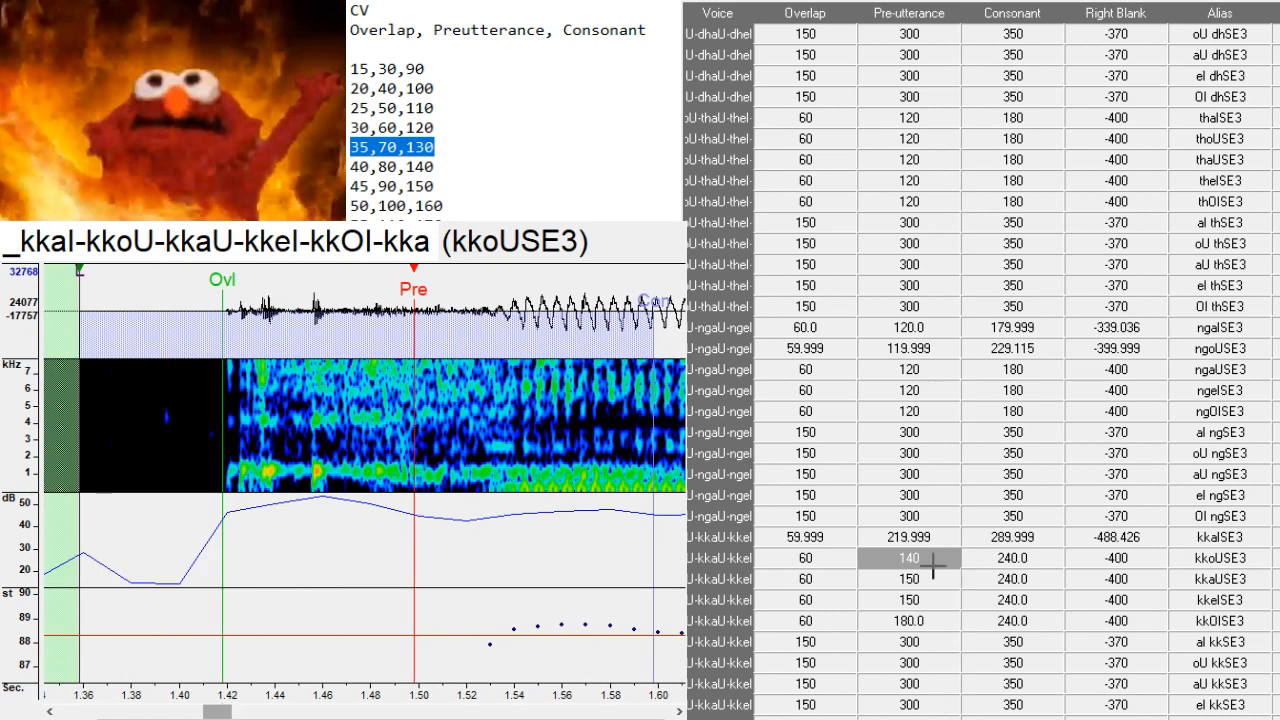
- Set the pre-utterance of kkoUSE3 to 180 and shift its markers slightly earlier so Pre meets the vowel onset, at about 1.54 s
left_click(933, 562)
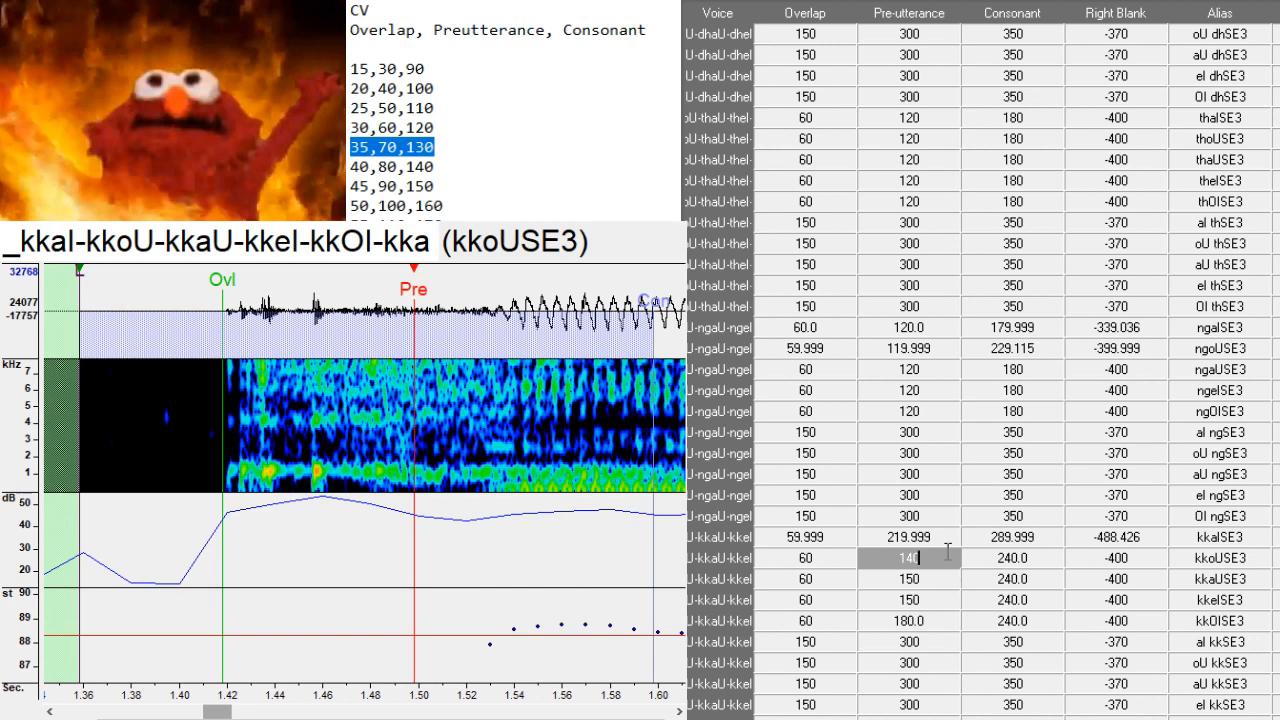
key("BackSpace")
key("BackSpace")
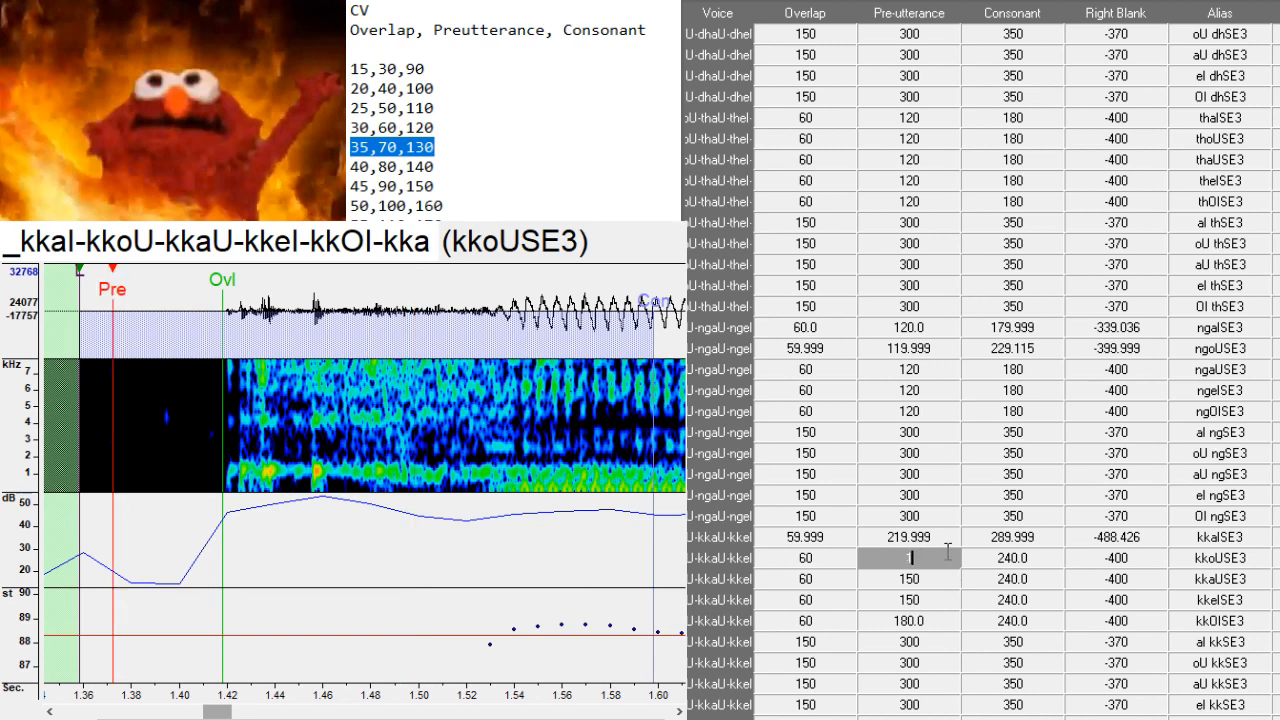
type("80")
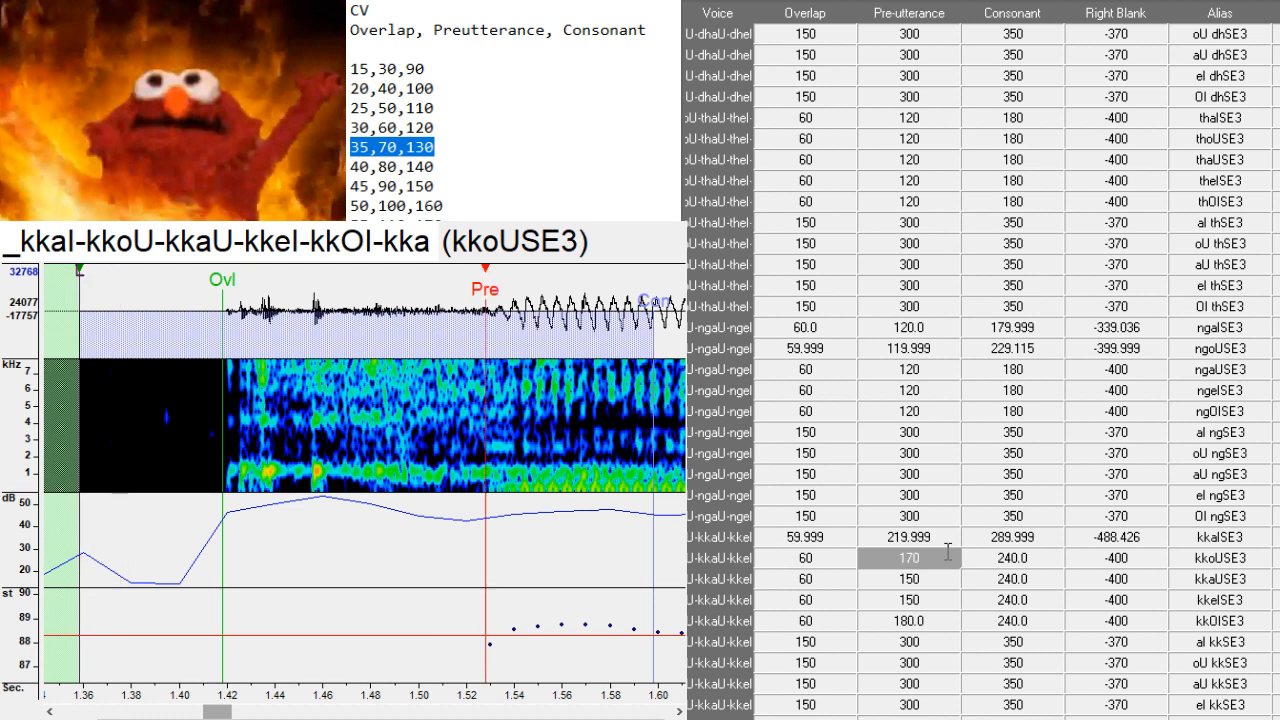
key("BackSpace")
key("BackSpace")
type("80")
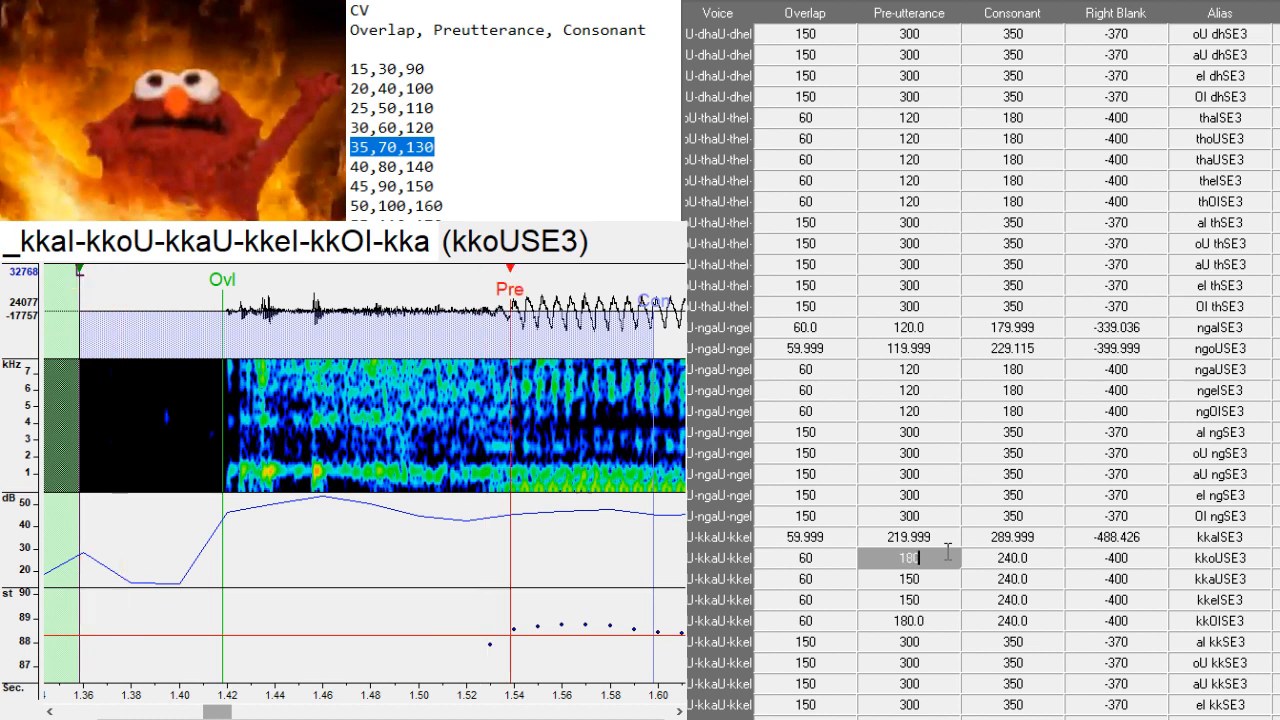
key("Return")
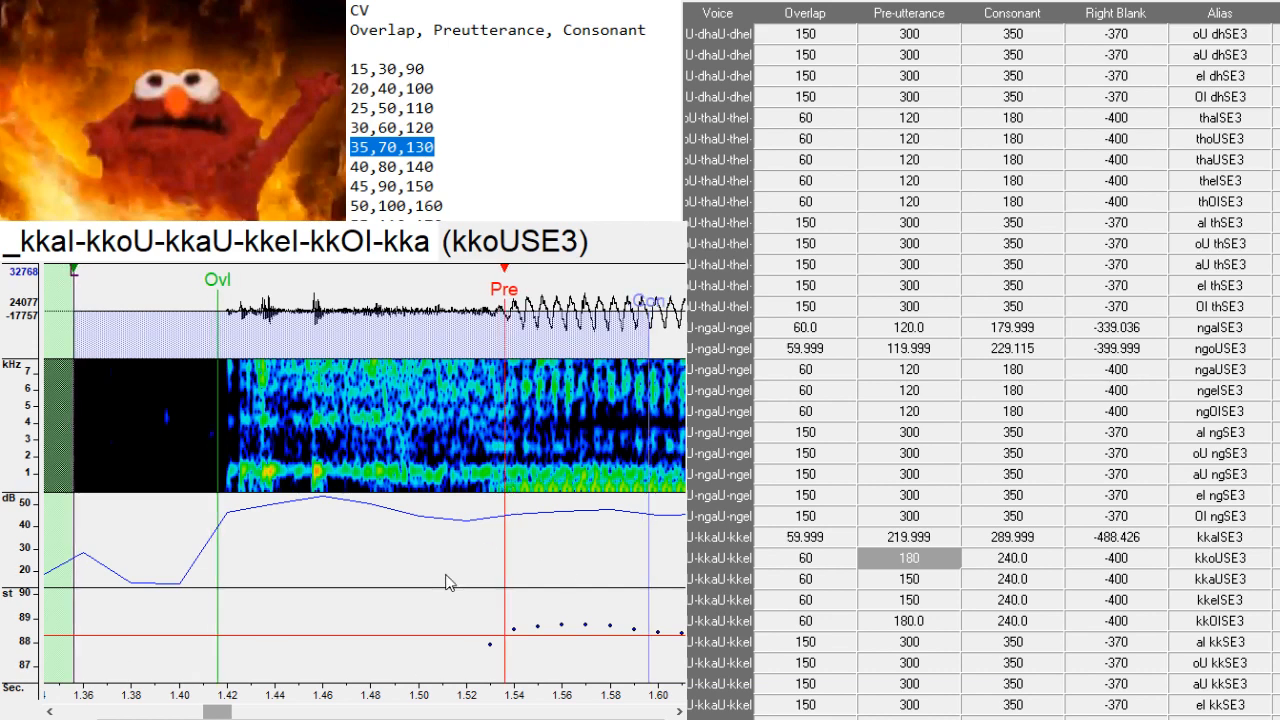
left_click_drag(214, 714, 241, 714)
- Set the pre-utterance of kkaUSE3 to 180, shift its markers so Pre sits at the vowel onset near 2.12 s, and select kkeISE3
key("Down")
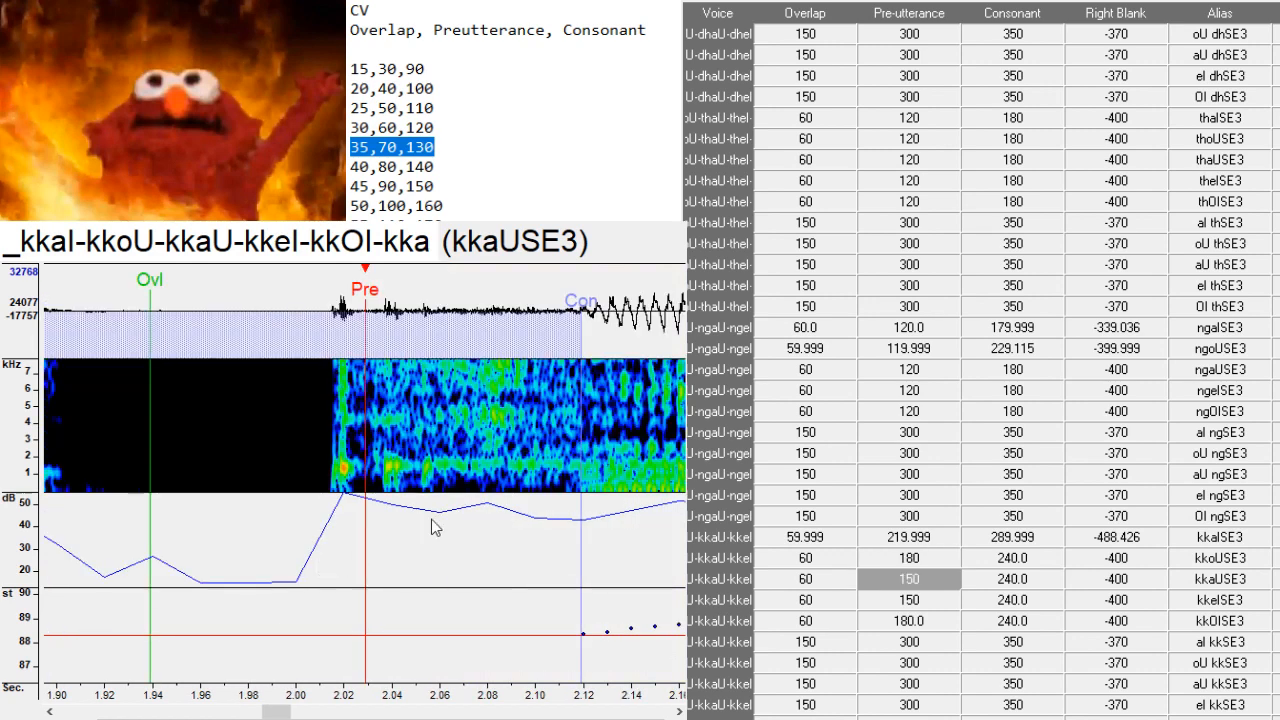
left_click_drag(370, 530, 530, 532)
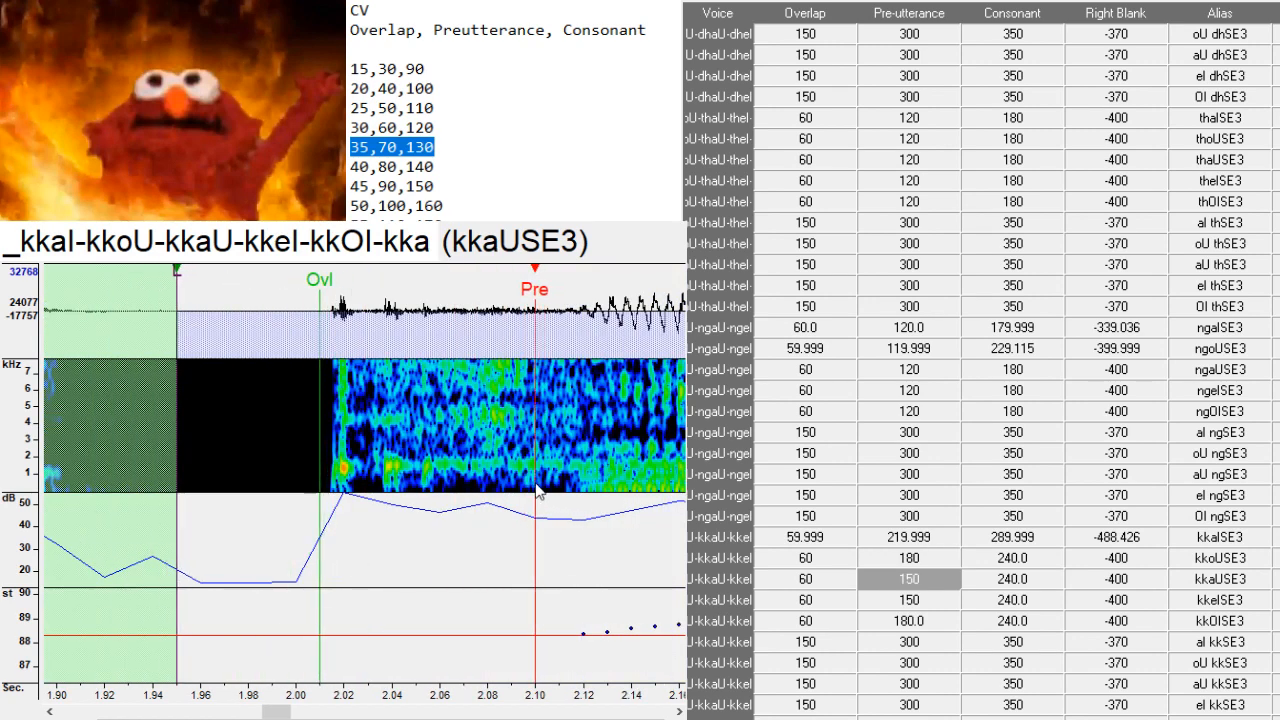
type("1")
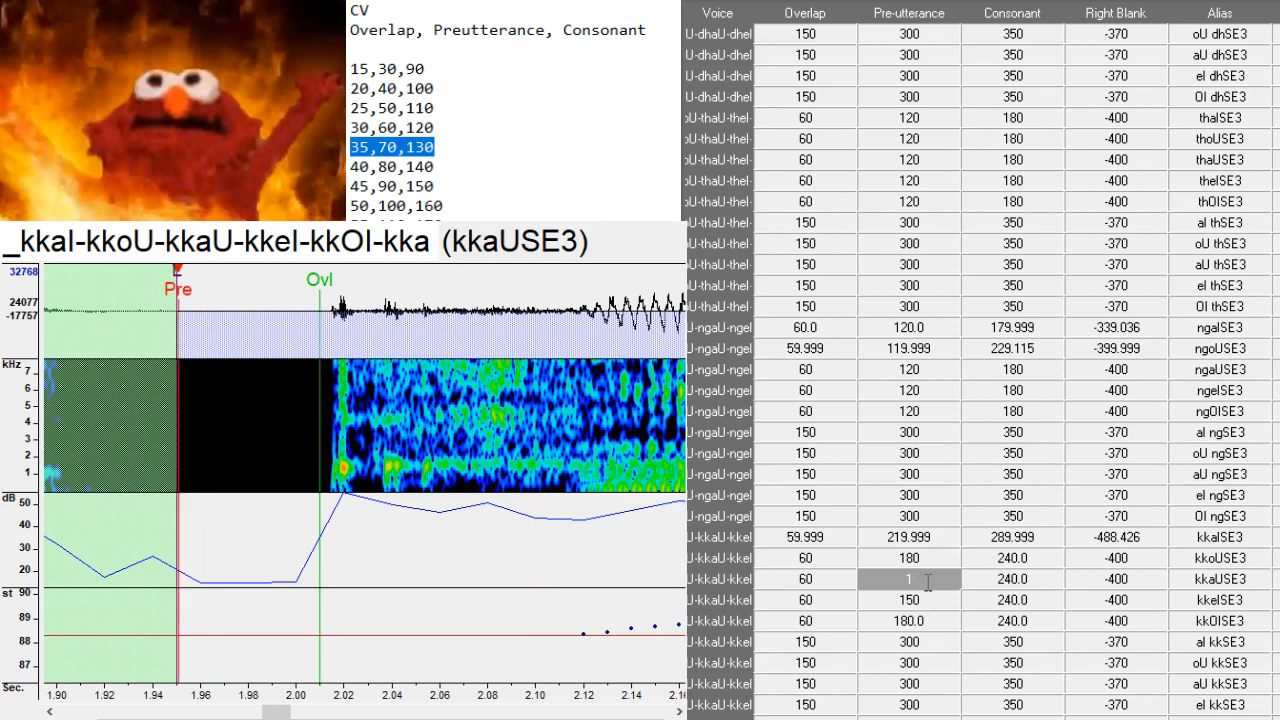
type("80")
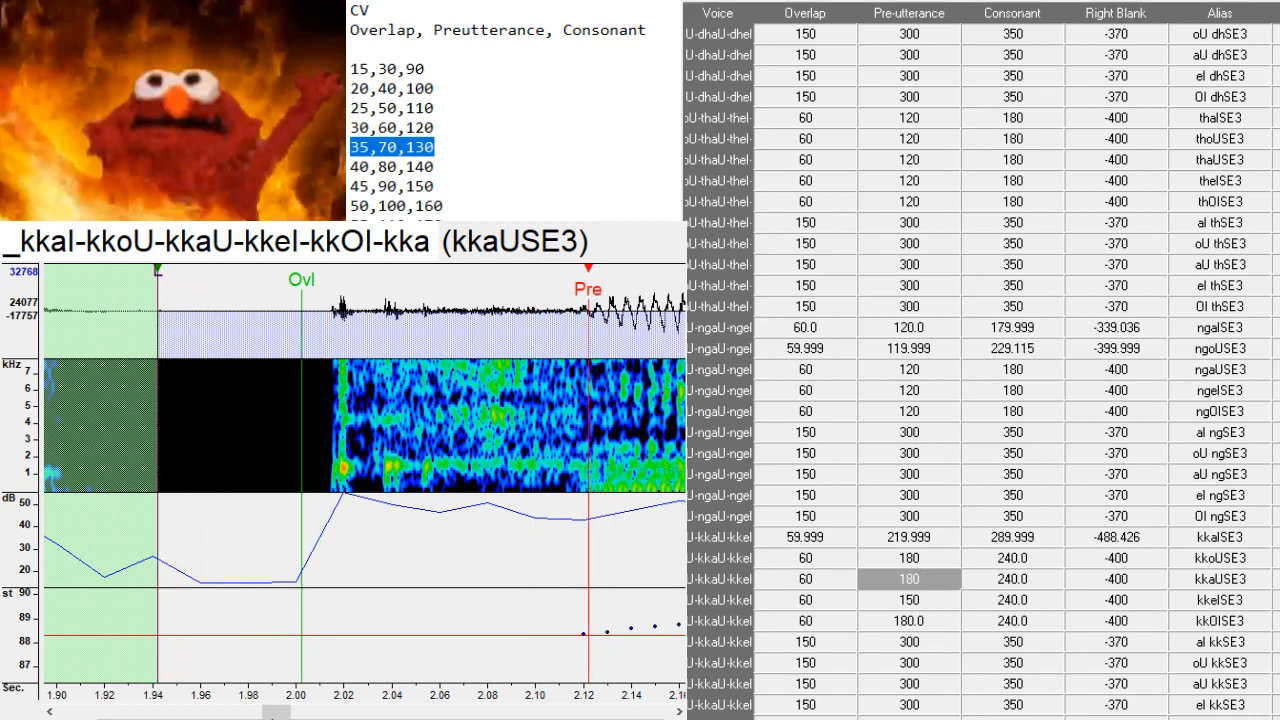
key("Down")
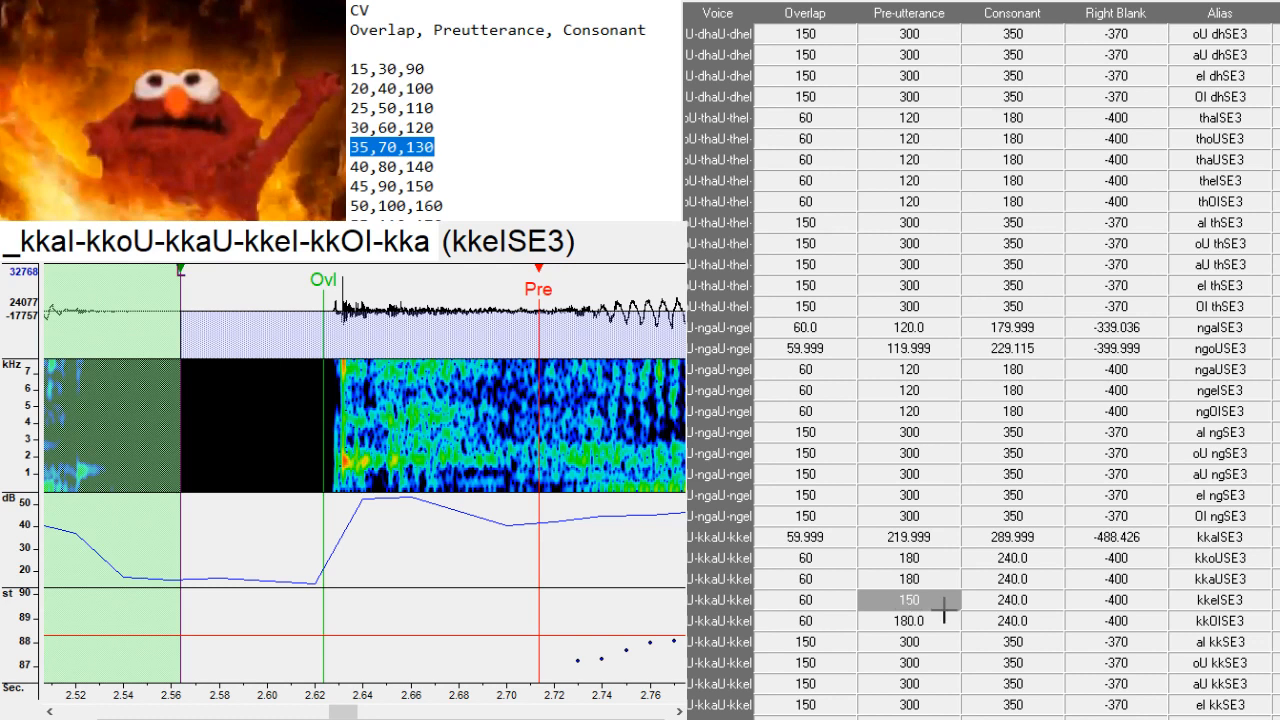
- Set the pre-utterance of kkeISE3 to 180 and align its pre-utterance marker with the vowel onset at about 2.74 s
left_click(941, 598)
key("BackSpace")
type("80")
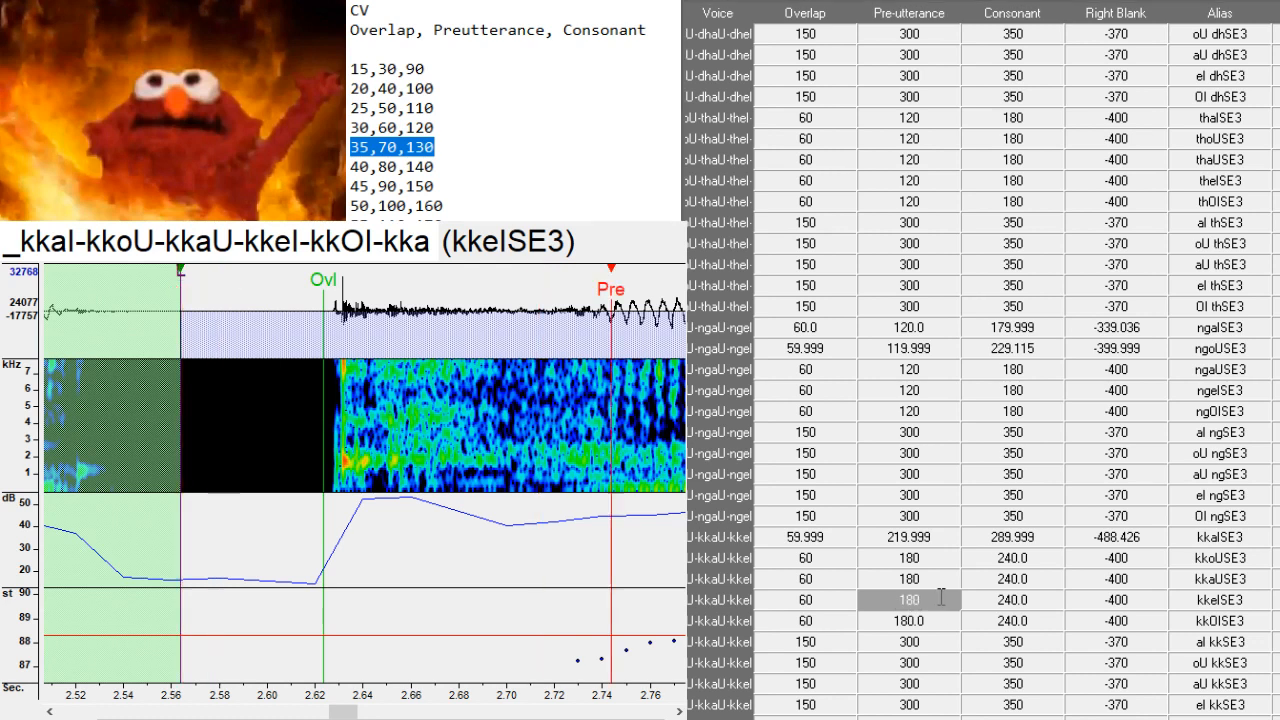
key("Return")
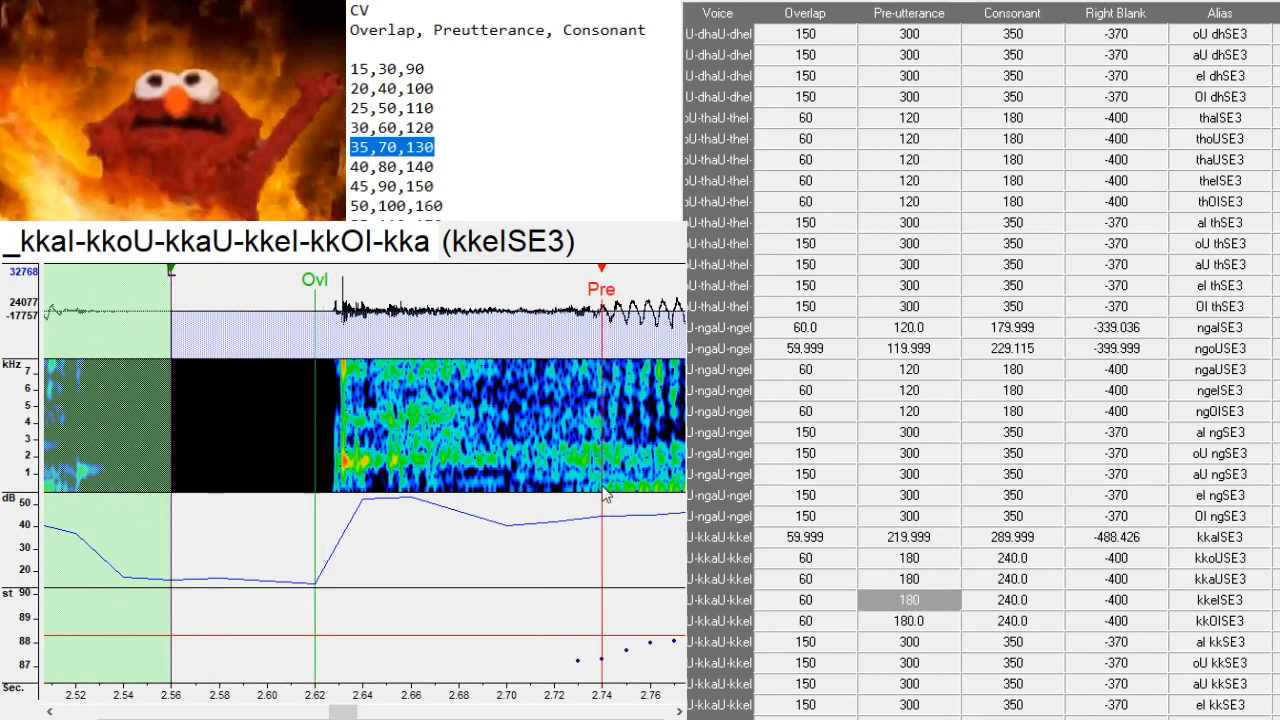
left_click_drag(349, 712, 393, 712)
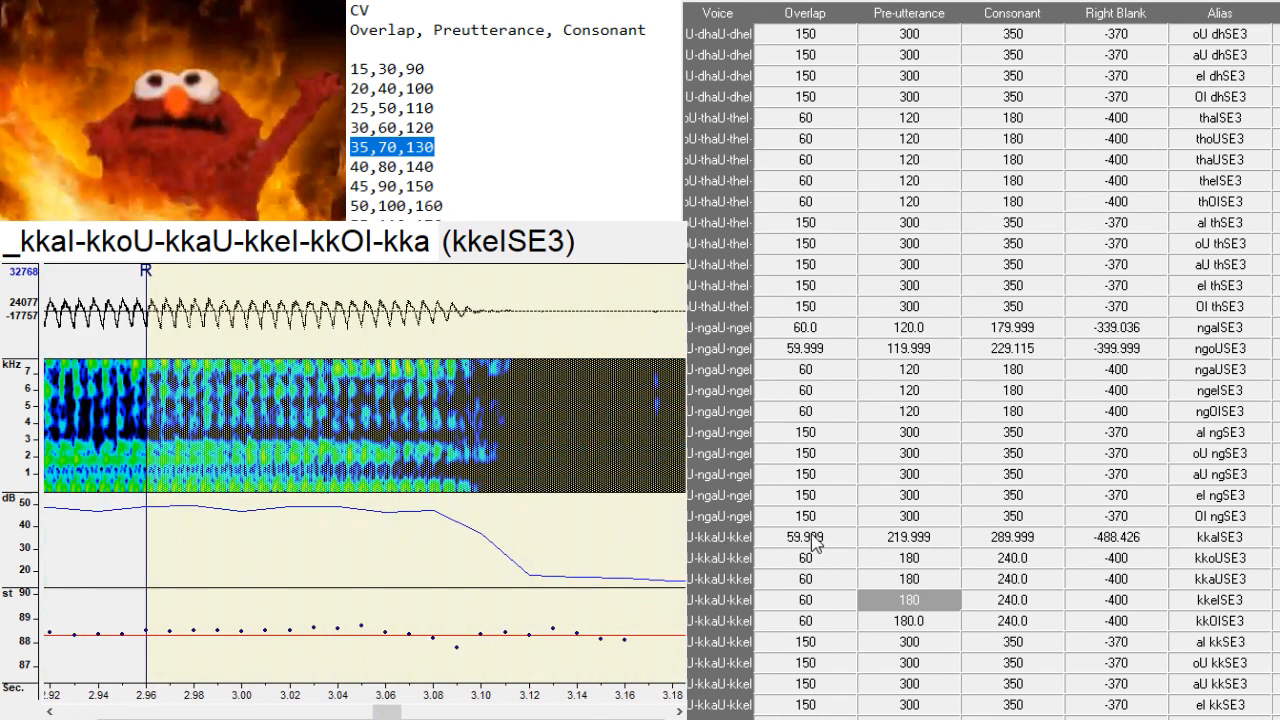
left_click_drag(387, 712, 372, 712)
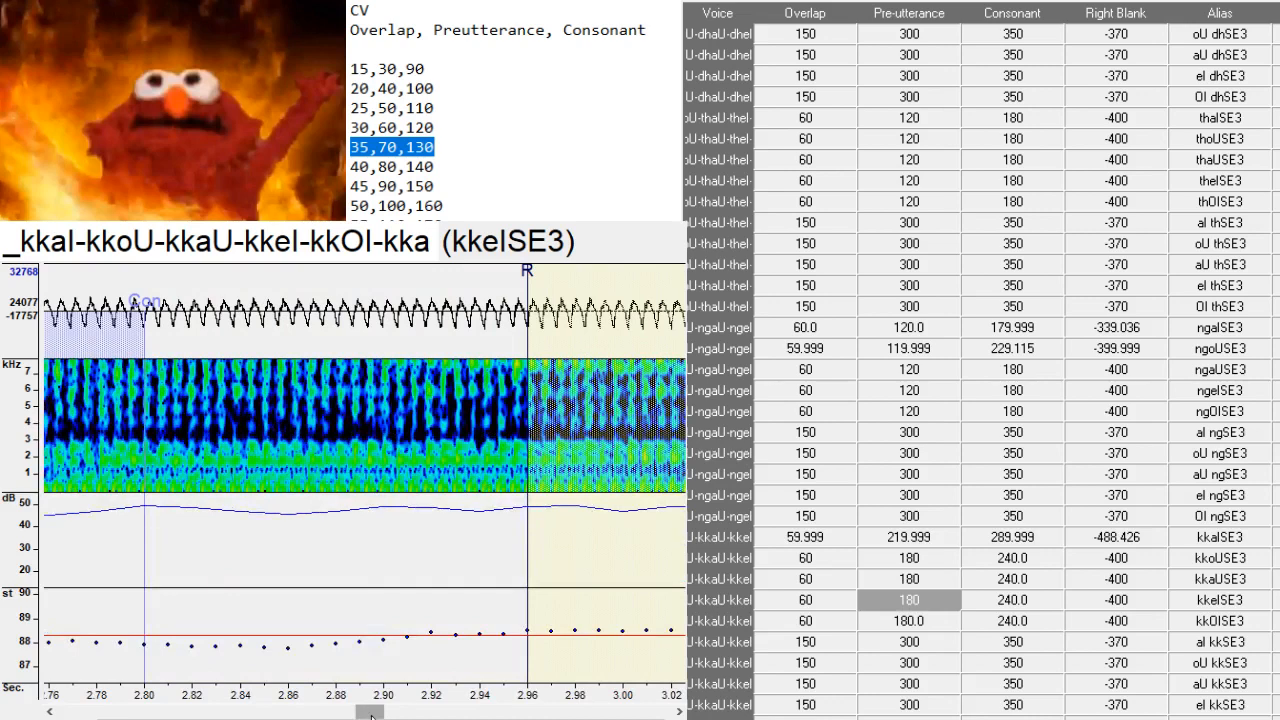
- Align the pre-utterance marker of kkOISE3 with the vowel onset at about 3.36 s, shifting its other markers along
key("Down")
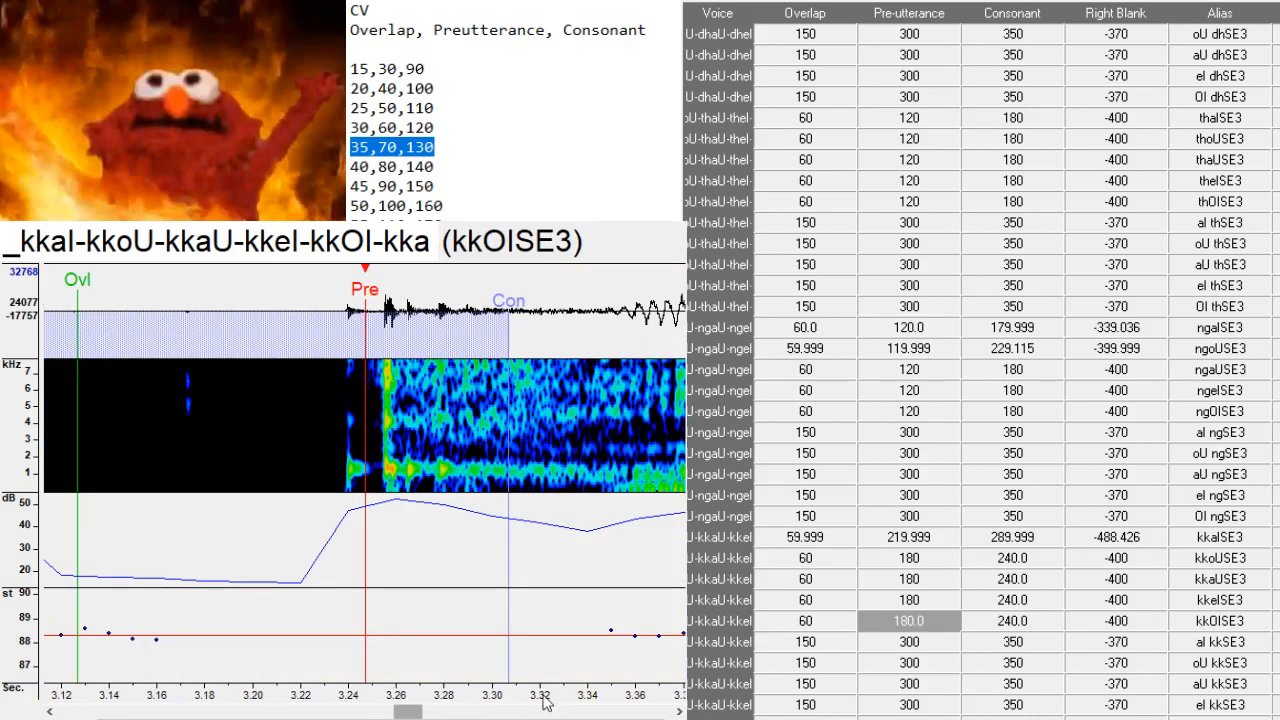
left_click_drag(612, 500, 632, 495)
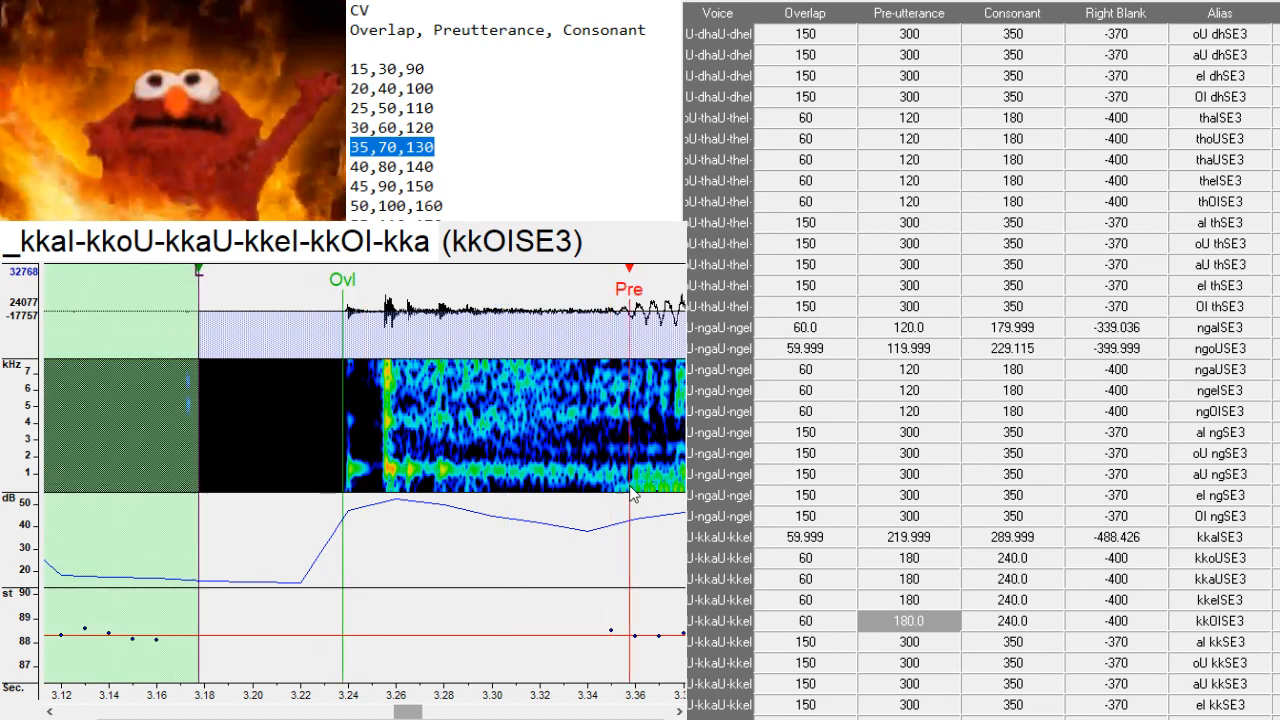
mouse_move(410, 712)
left_mouse_down()
mouse_move(430, 712)
mouse_move(414, 712)
left_mouse_up()
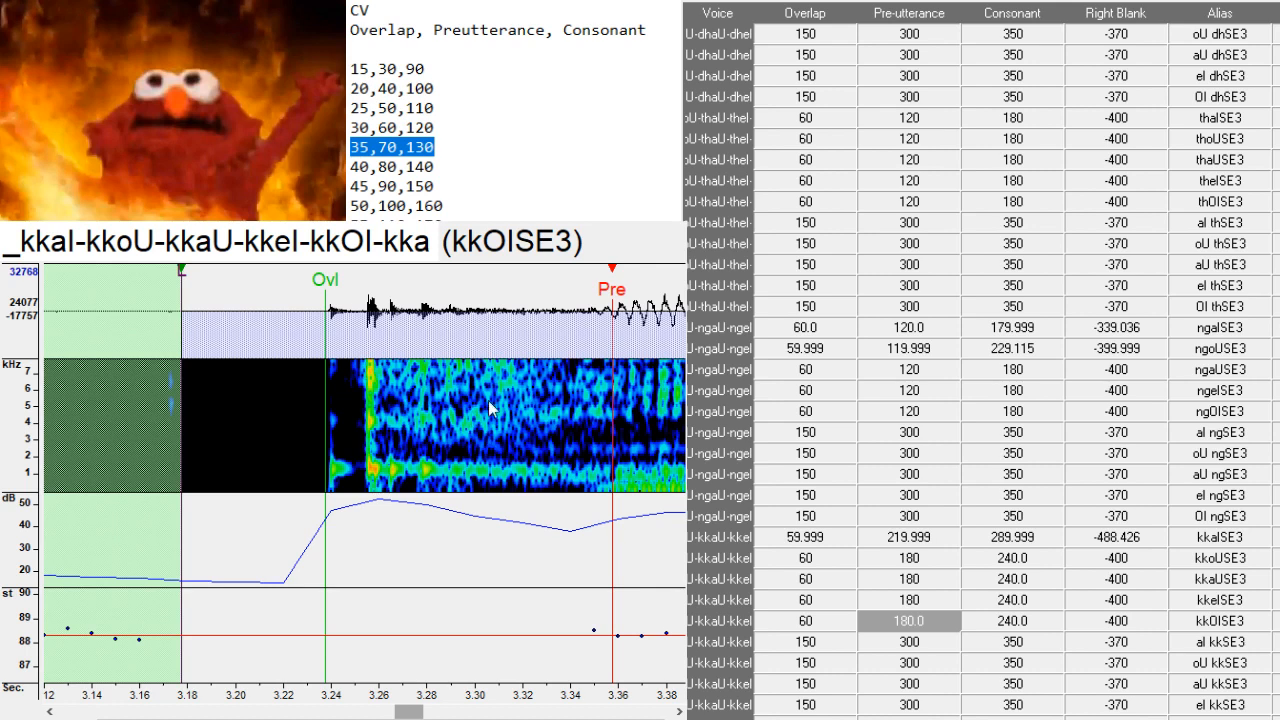
left_click_drag(409, 712, 438, 712)
- Align the pre-utterance markers of aI kkSE3 and oU kkSE3 with their vowel endings at about 1.28 s and 1.90 s
key("Down")
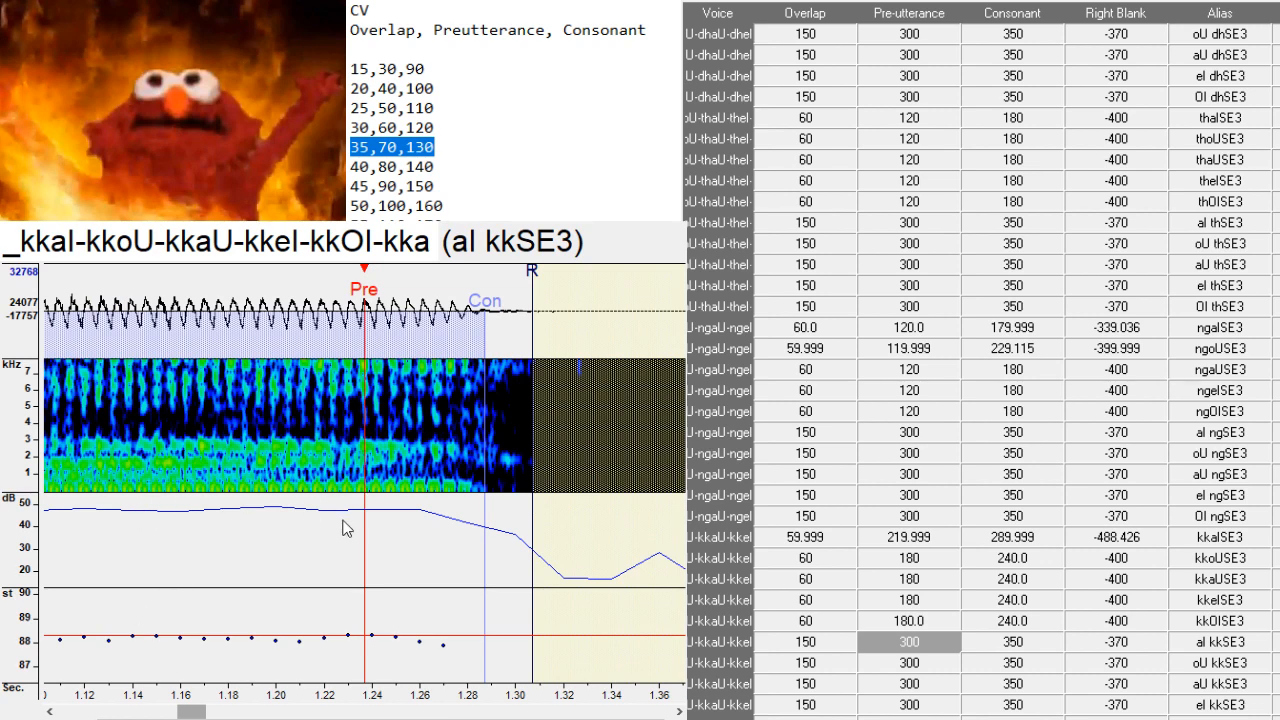
left_click(463, 491)
left_click_drag(464, 488, 474, 488)
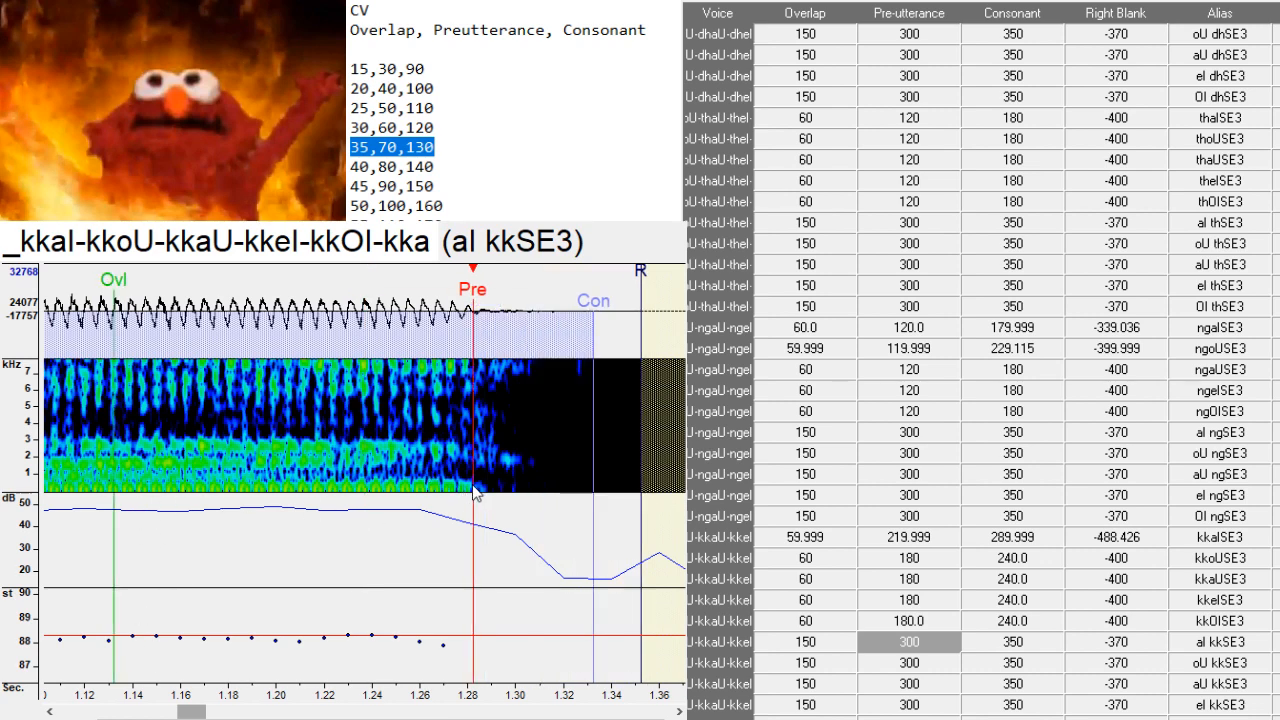
key("Down")
left_click(555, 482)
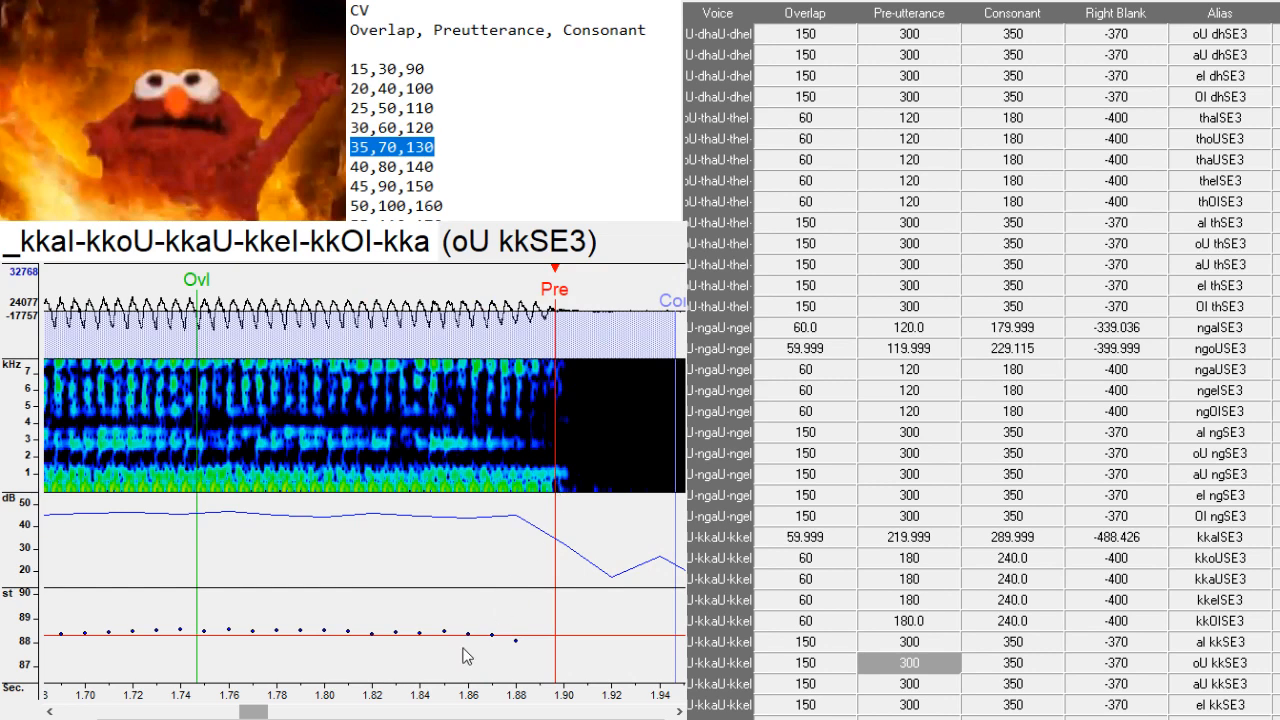
left_click_drag(266, 713, 278, 714)
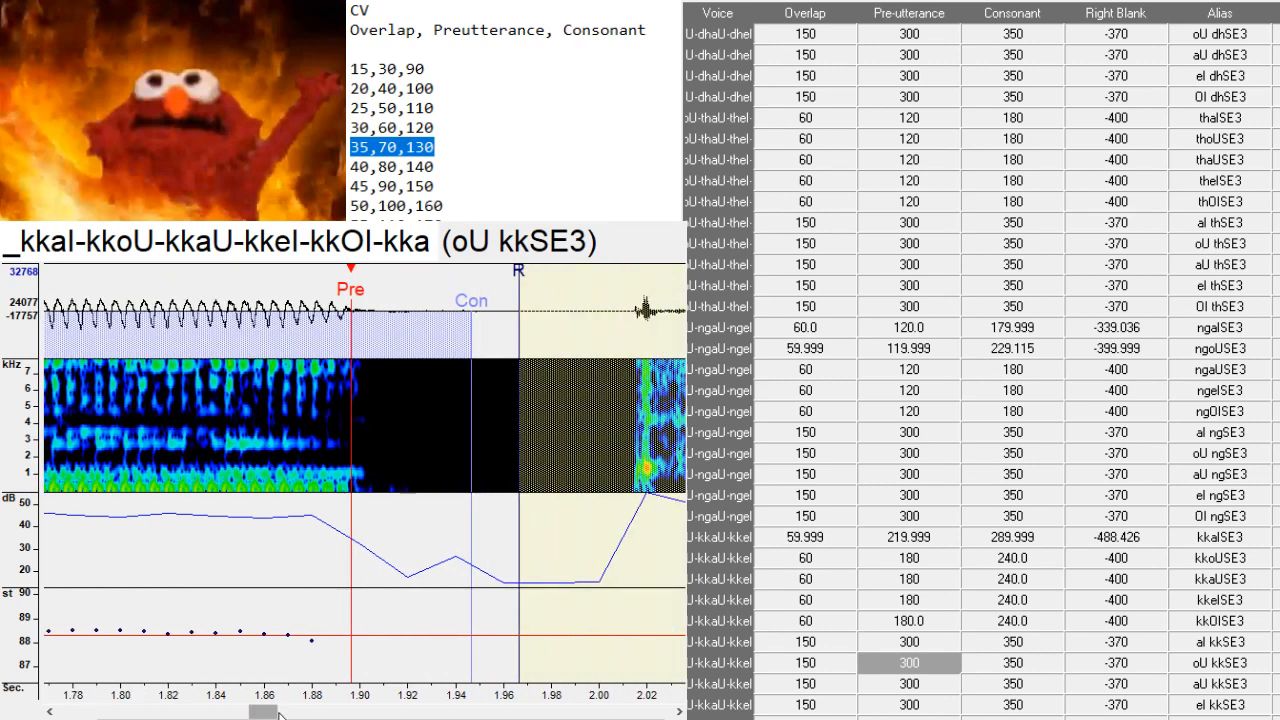
- Align the pre-utterance markers of aU kkSE3 and eI kkSE3 with their vowel endings at about 2.52 s and 3.10 s
key("Down")
left_click(531, 490)
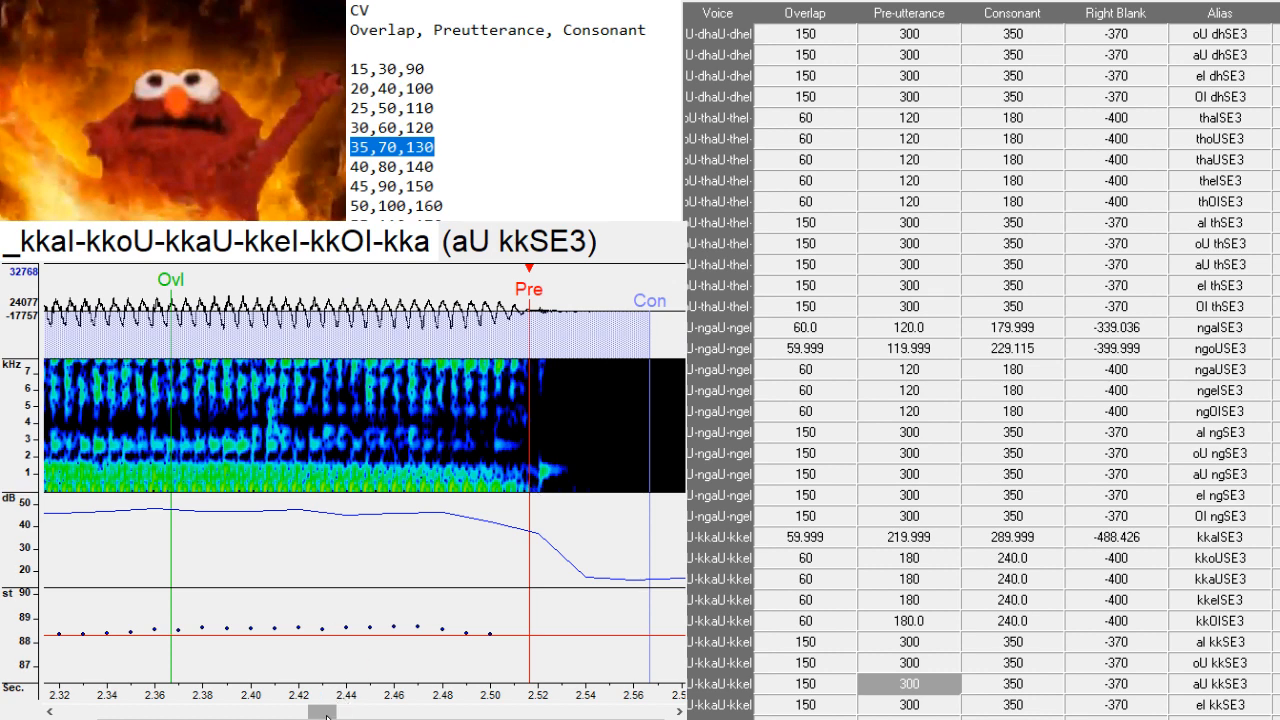
mouse_move(327, 714)
left_mouse_down()
mouse_move(300, 714)
mouse_move(340, 709)
left_mouse_up()
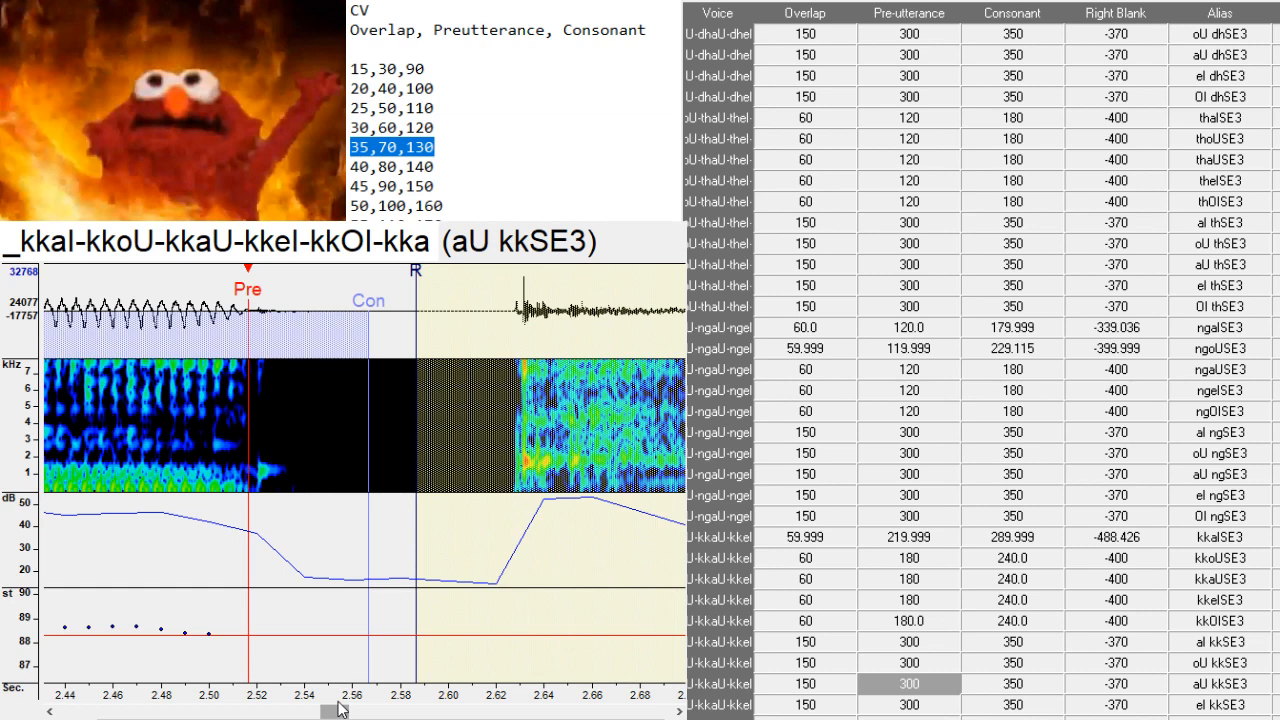
key("Down")
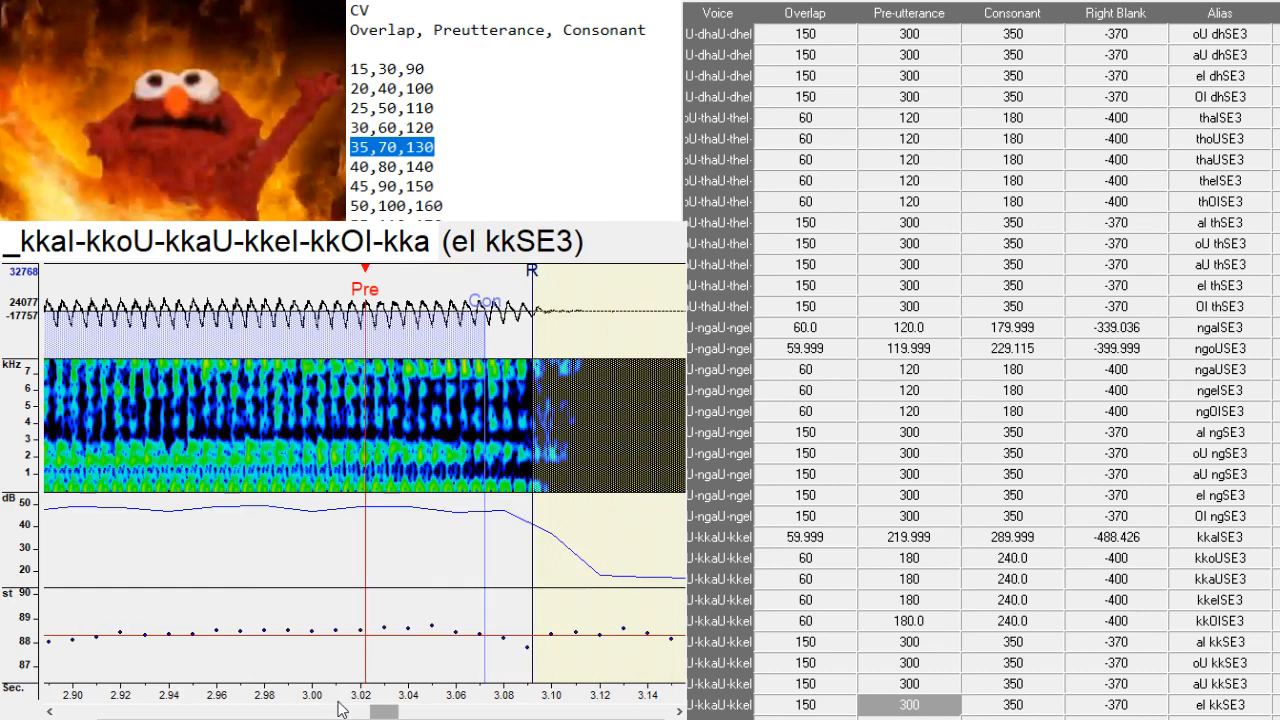
left_click(543, 494)
left_click_drag(394, 712, 406, 711)
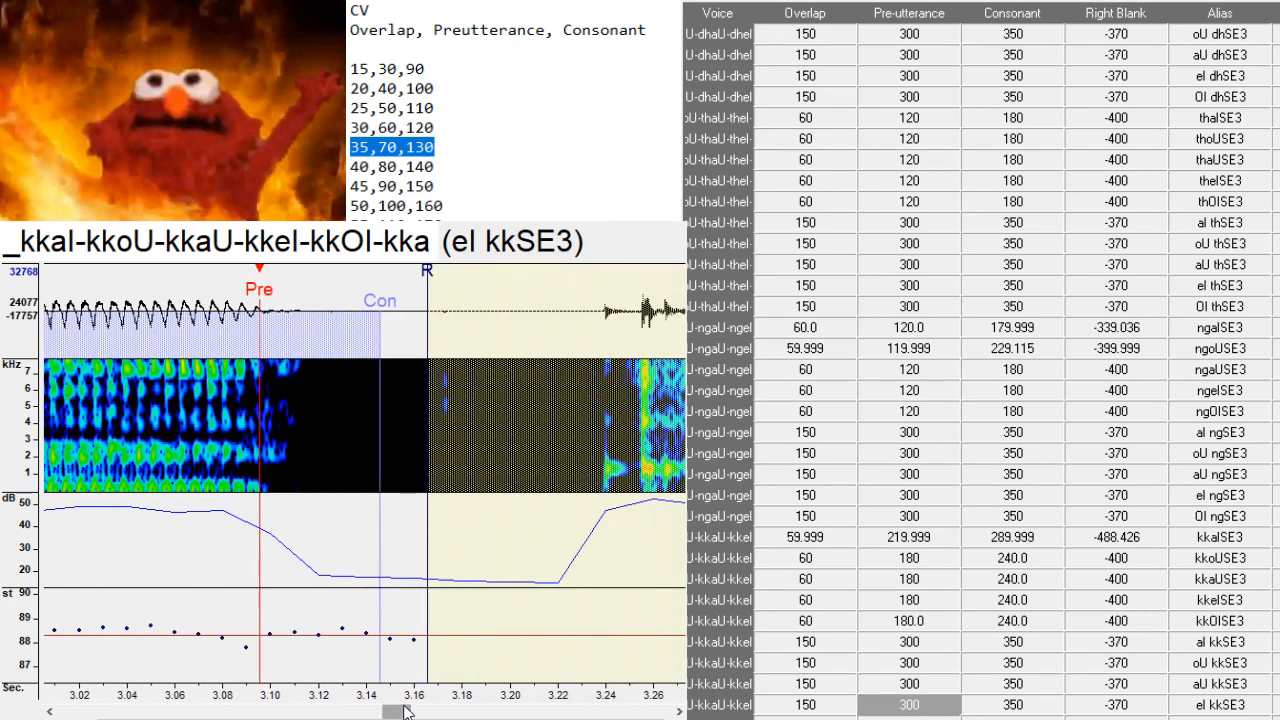
- Align the pre-utterance marker of OI kkSE3 with the vowel ending at about 3.75 s, shifting its other markers along
key("Down")
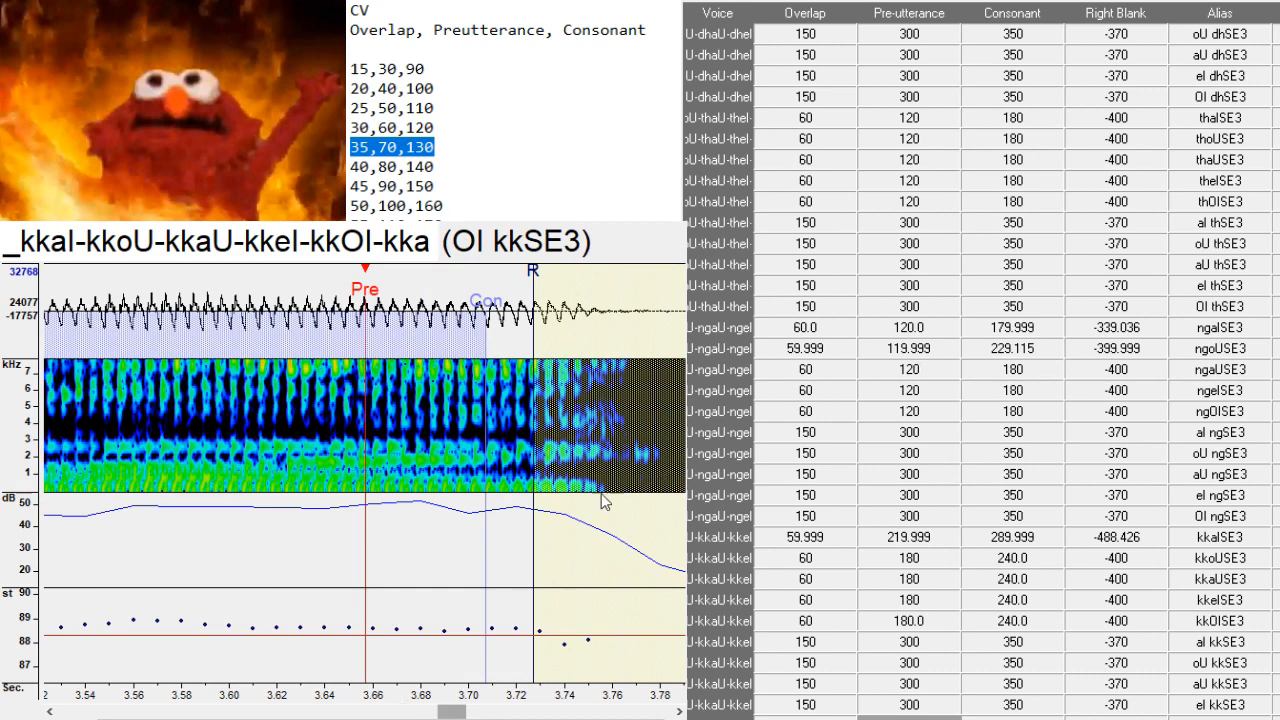
left_click(598, 497)
left_click_drag(466, 712, 475, 712)
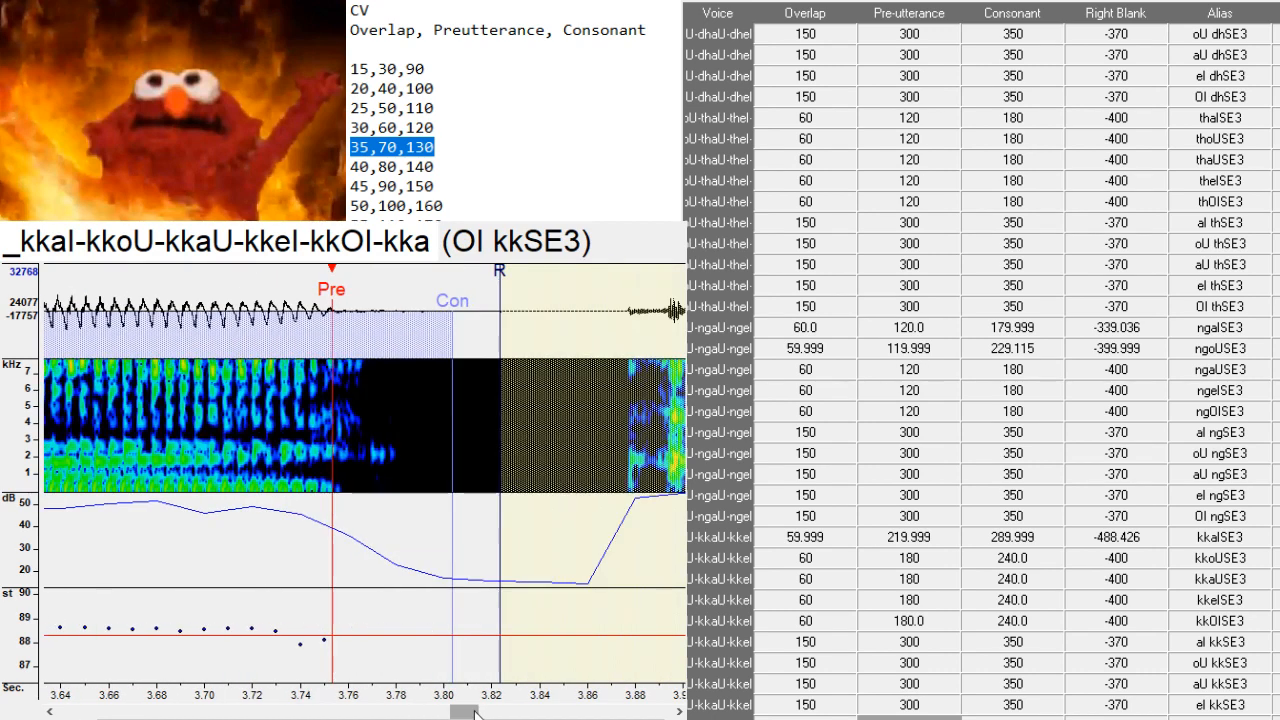
- Align the pre-utterance marker of ttaISE3 with the vowel onset at about 0.72 s, shifting its other markers along
key("Down")
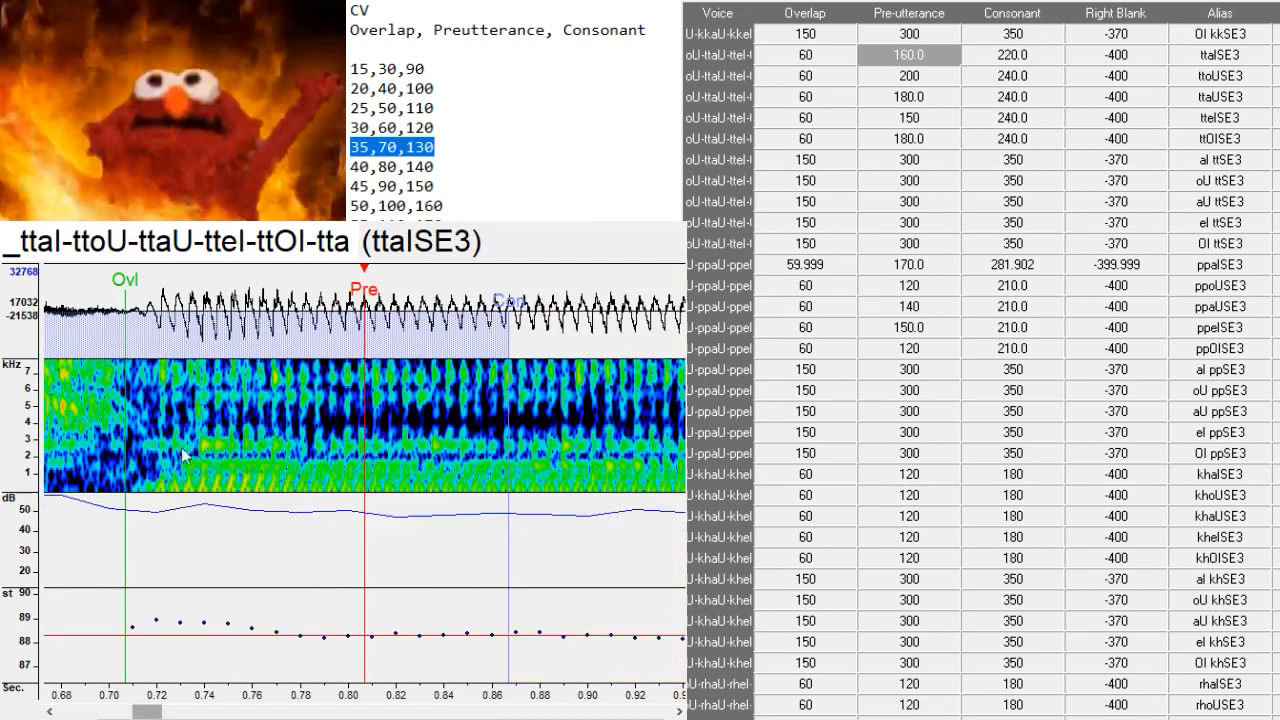
left_click(148, 511)
left_click_drag(147, 712, 139, 712)
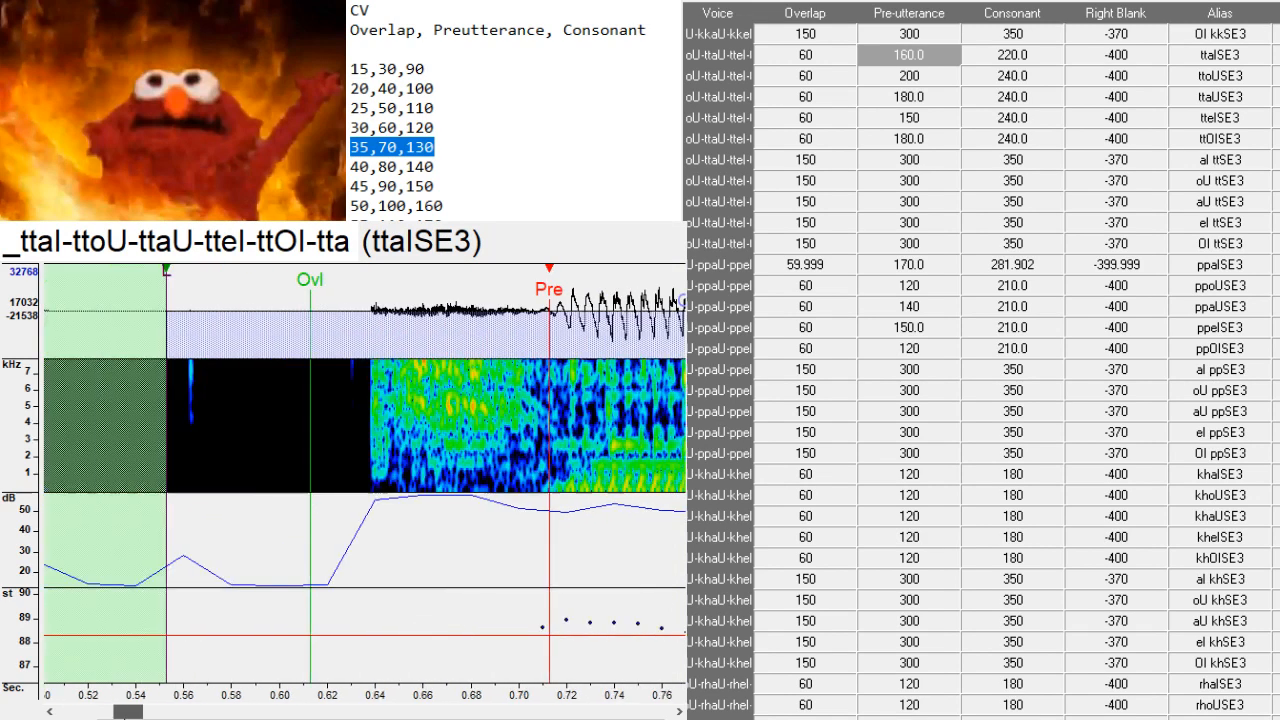
left_click(313, 482)
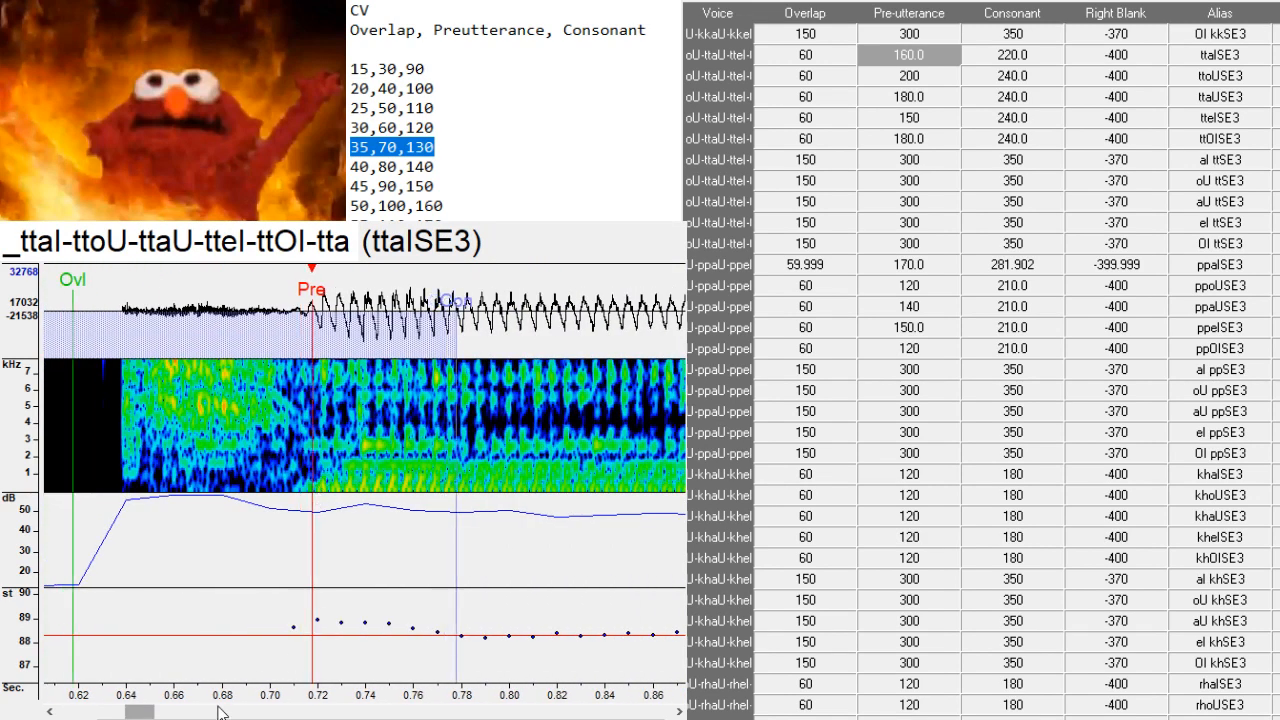
left_click_drag(139, 712, 178, 713)
- Align the pre-utterance marker of ttoUSE3 with the vowel onset at about 1.34 s, shifting its other markers along
key("Down")
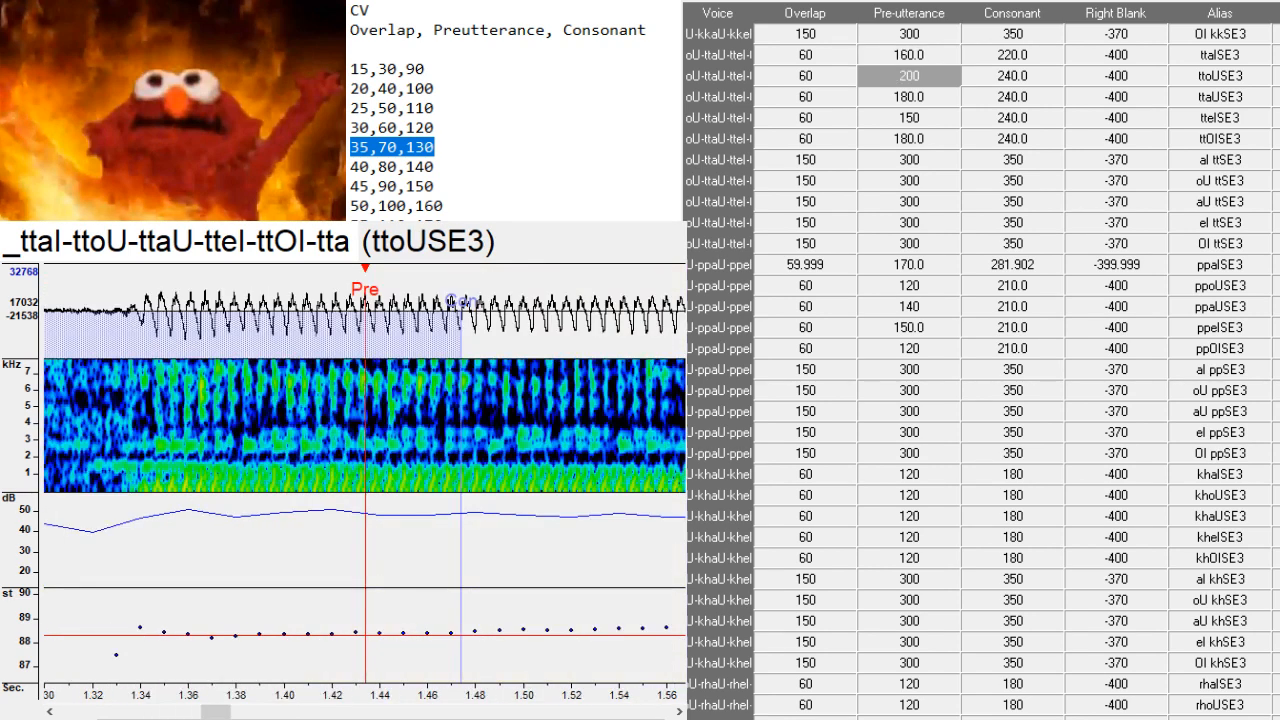
left_click(127, 492)
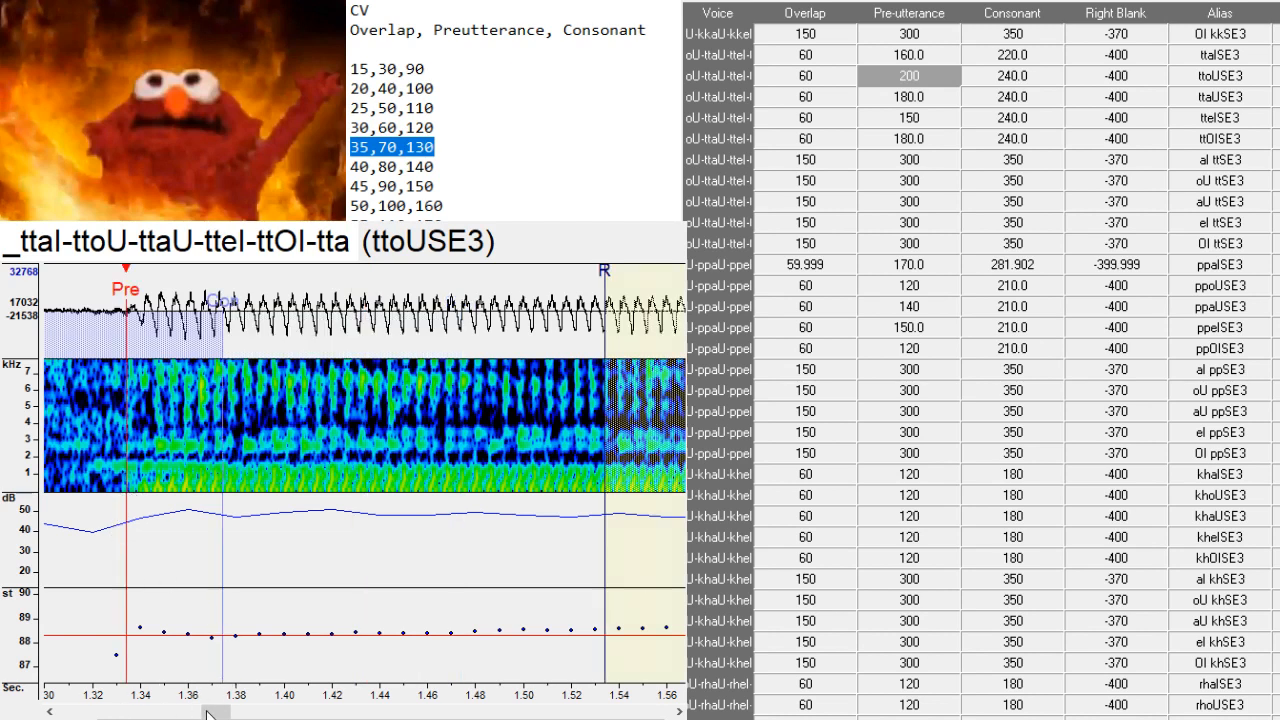
left_click_drag(207, 712, 195, 712)
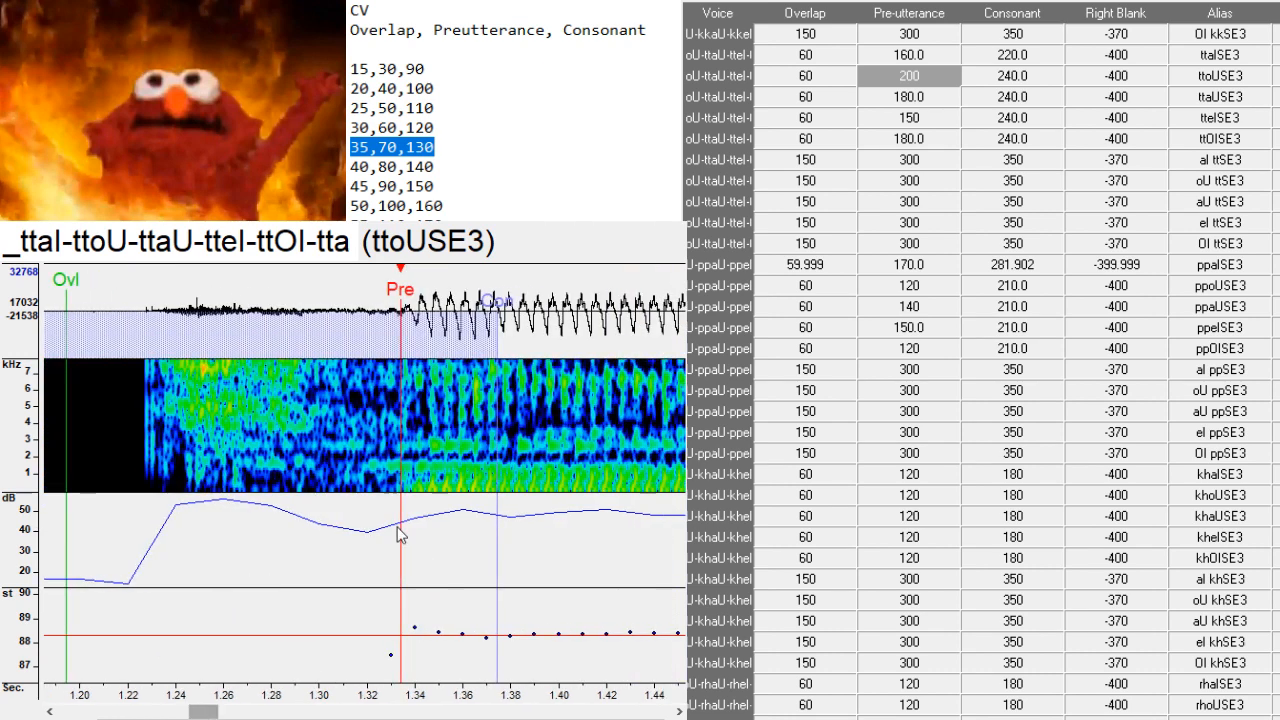
left_click(415, 486)
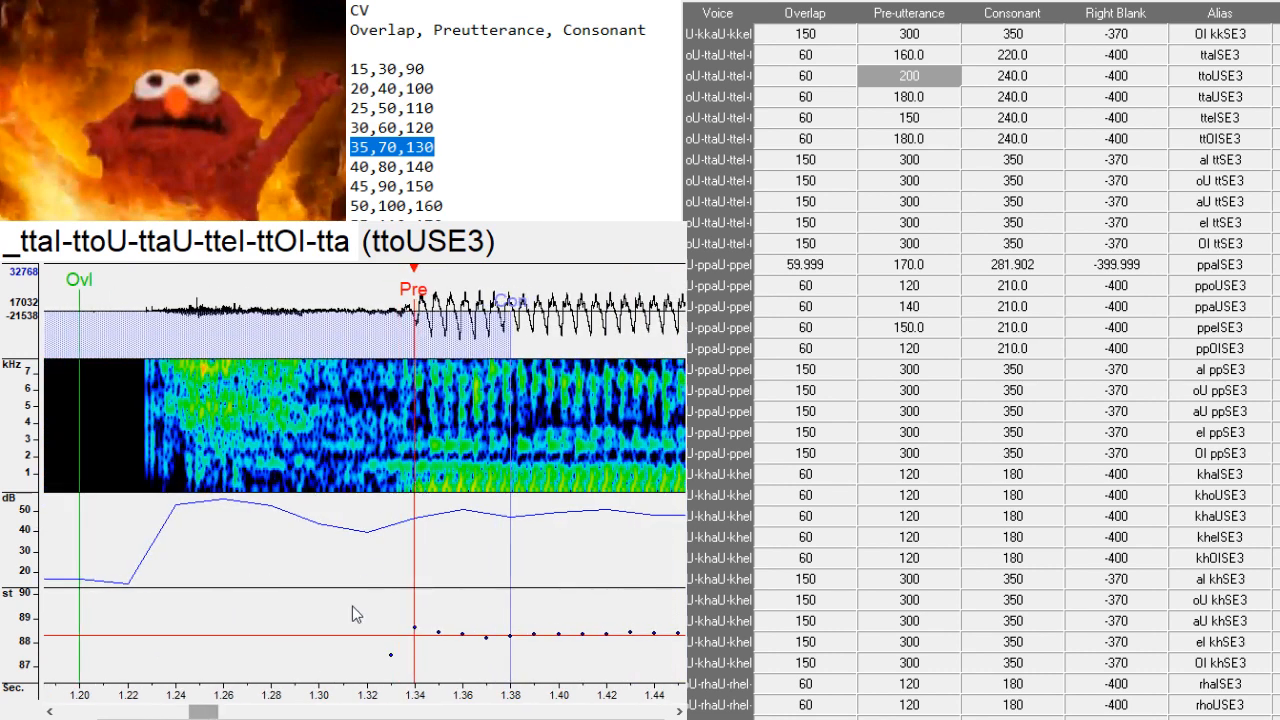
left_click_drag(207, 712, 233, 718)
- Set the pre-utterance of ttaUSE3 to 160 and align its pre-utterance marker with the vowel onset at about 1.95 s
key("Down")
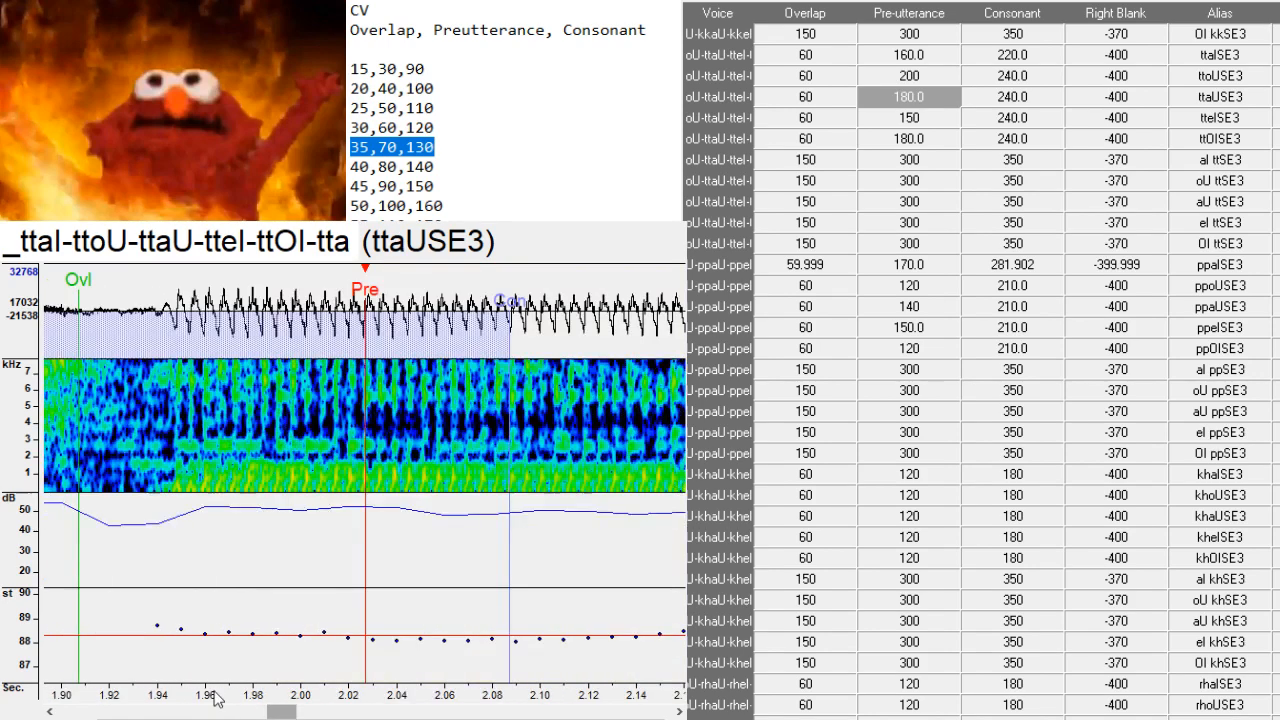
left_click(172, 488)
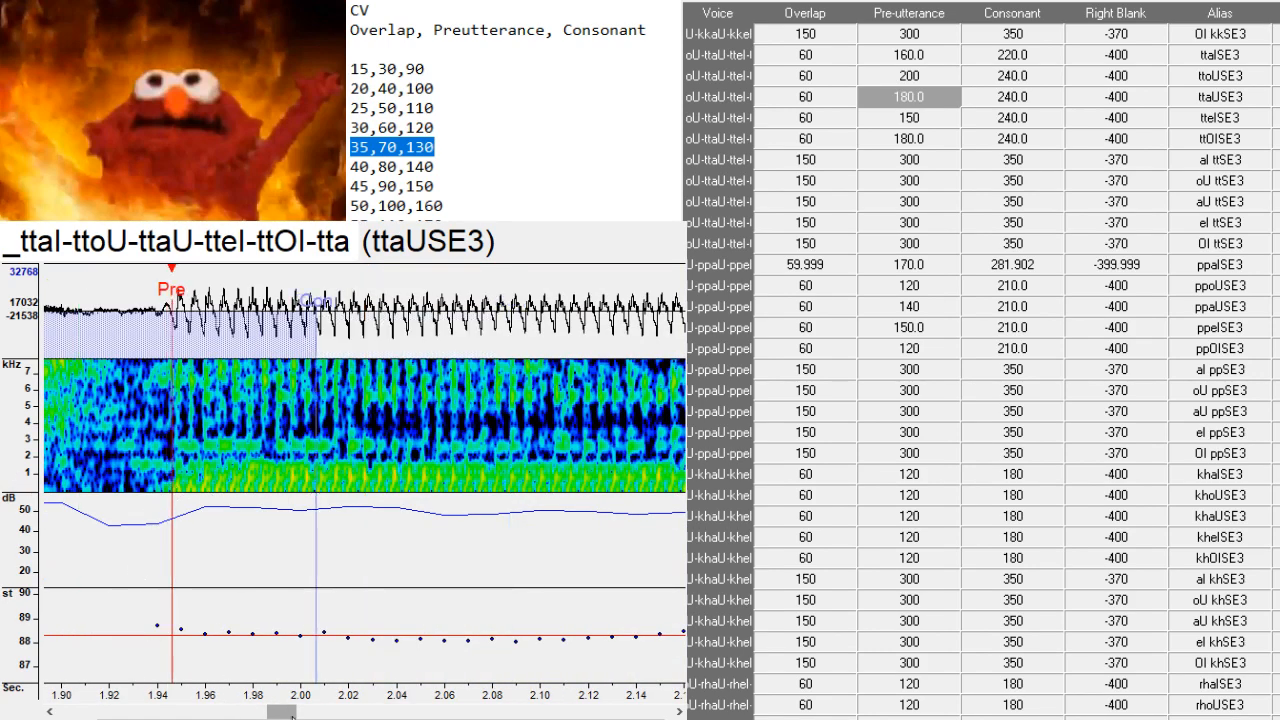
left_click_drag(285, 712, 270, 712)
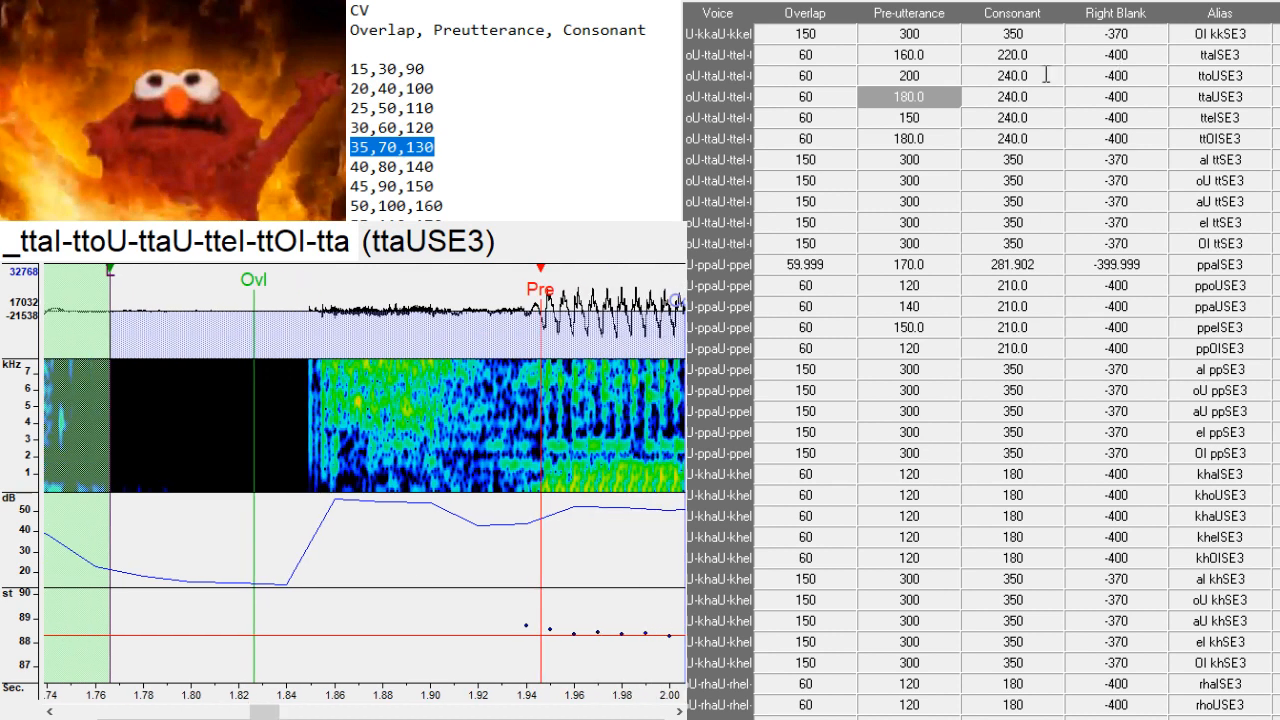
type("1")
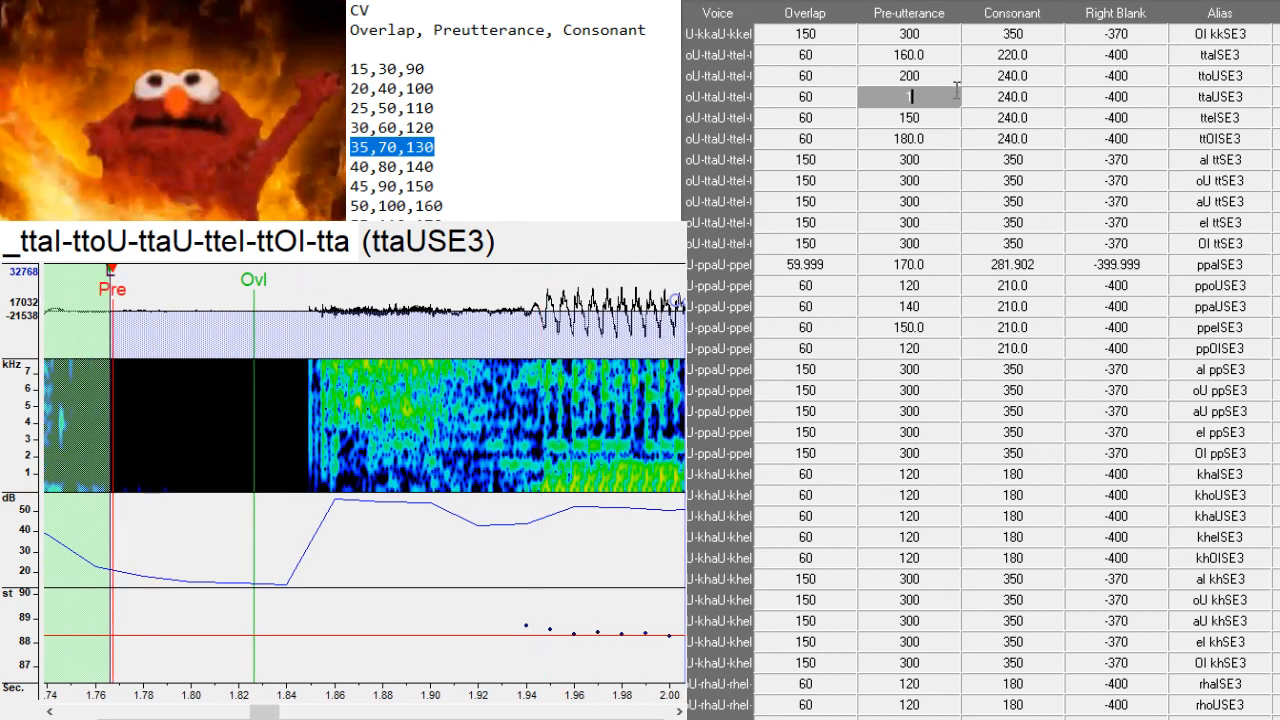
type("60")
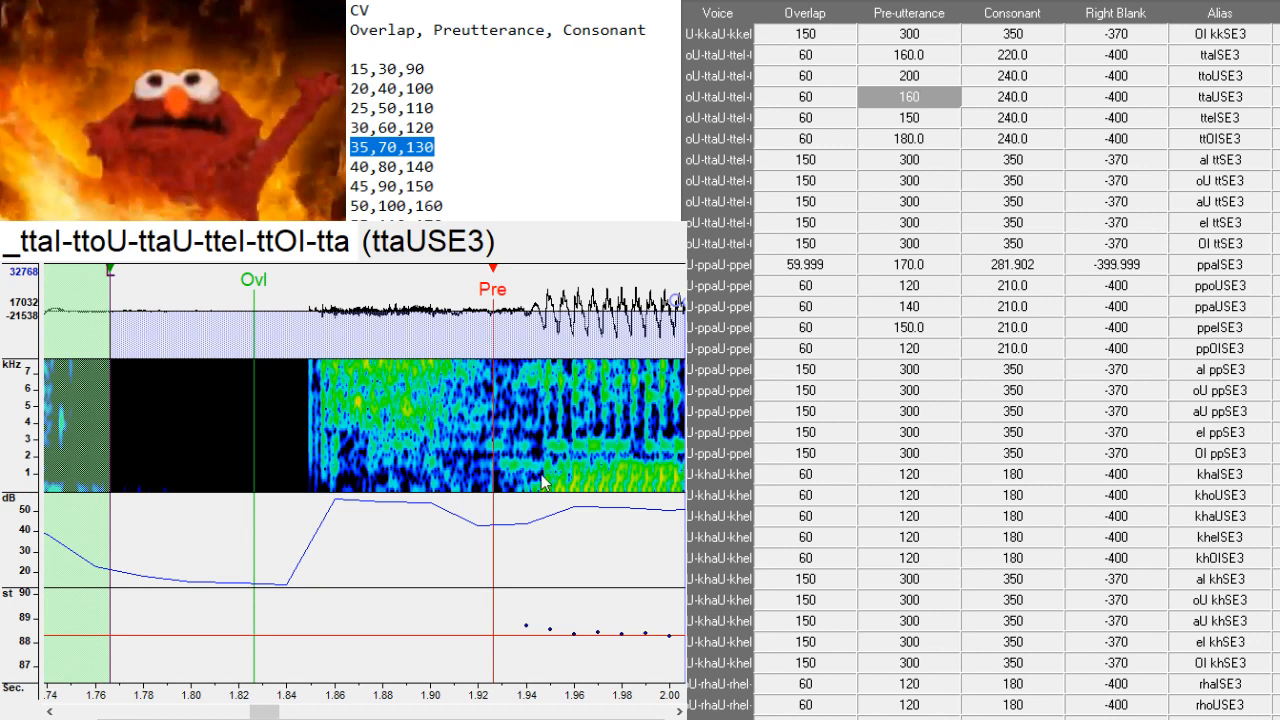
key("Return")
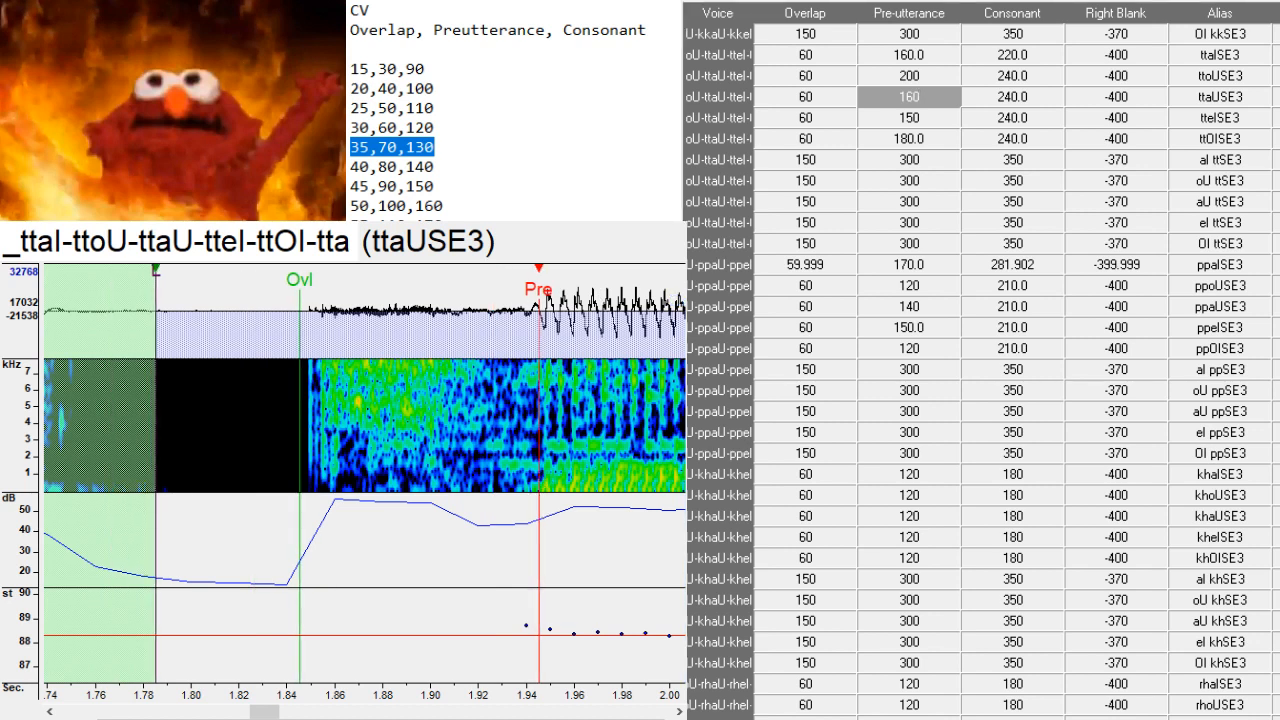
left_click_drag(250, 713, 308, 713)
- Shift the tteISE3 markers to start in the silence at about 2.39 s and set its pre-utterance to 180
key("Down")
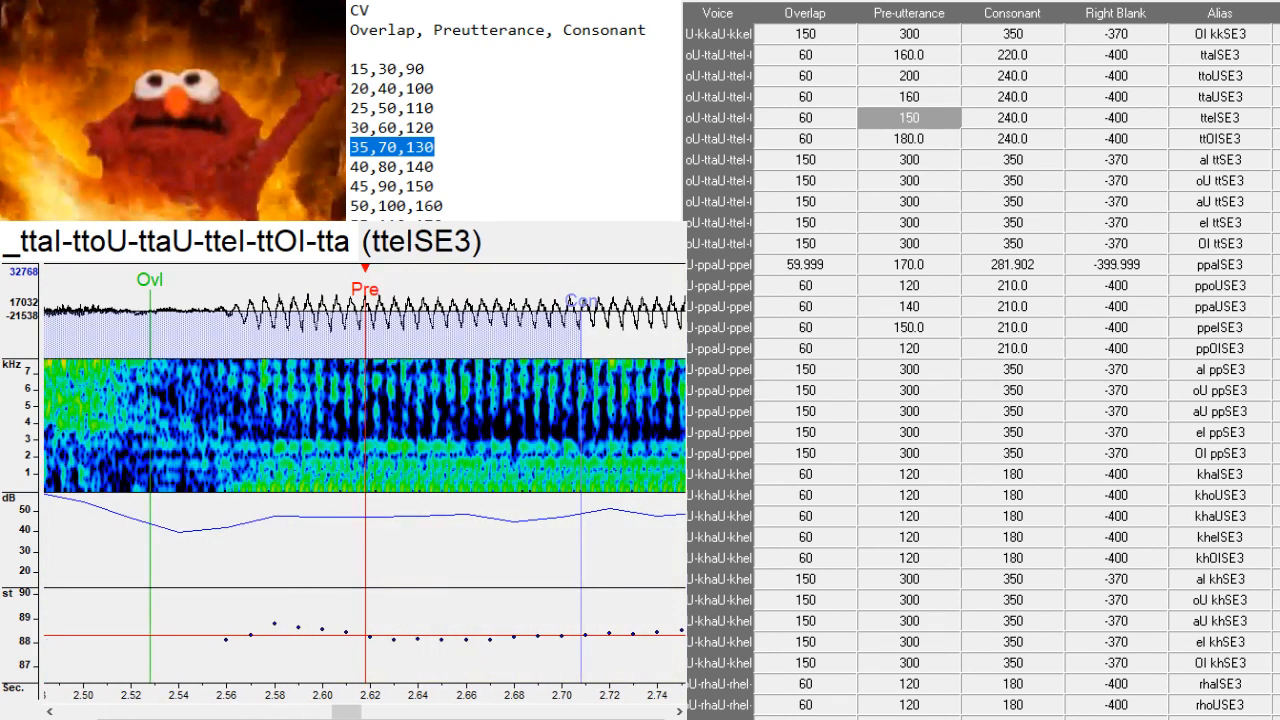
left_click_drag(356, 713, 330, 713)
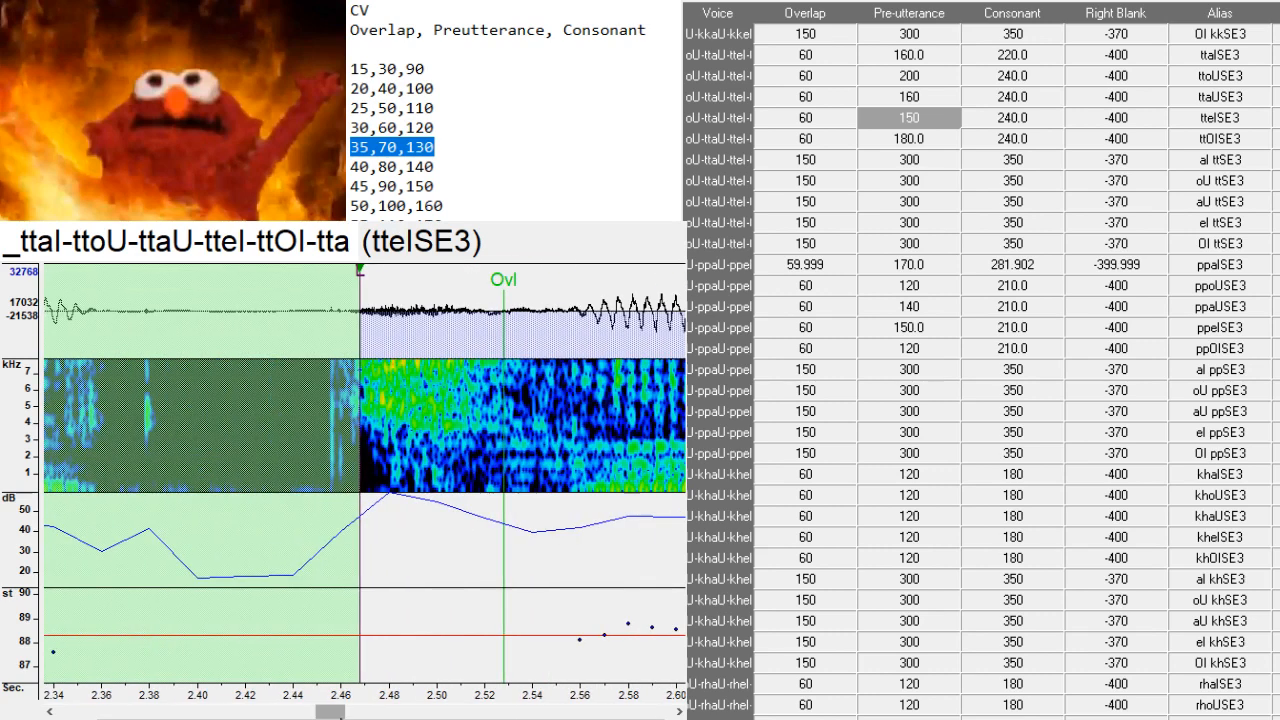
key("alt+F3")
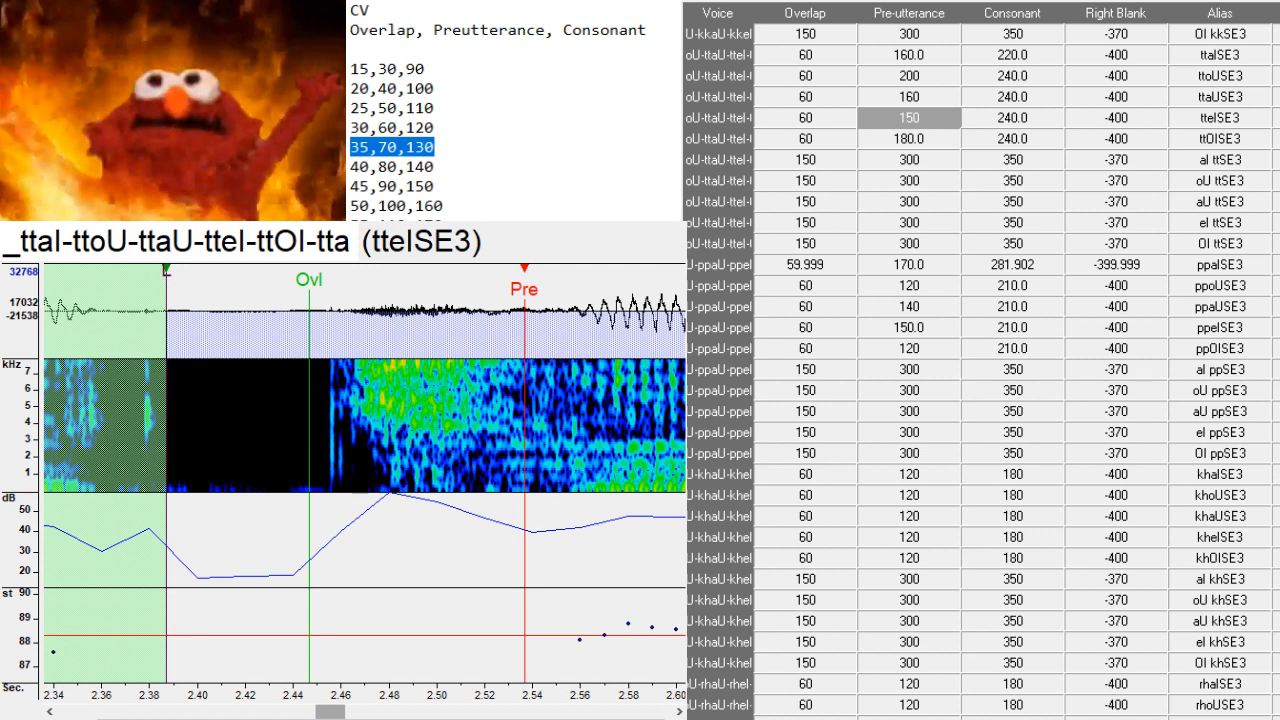
type("1")
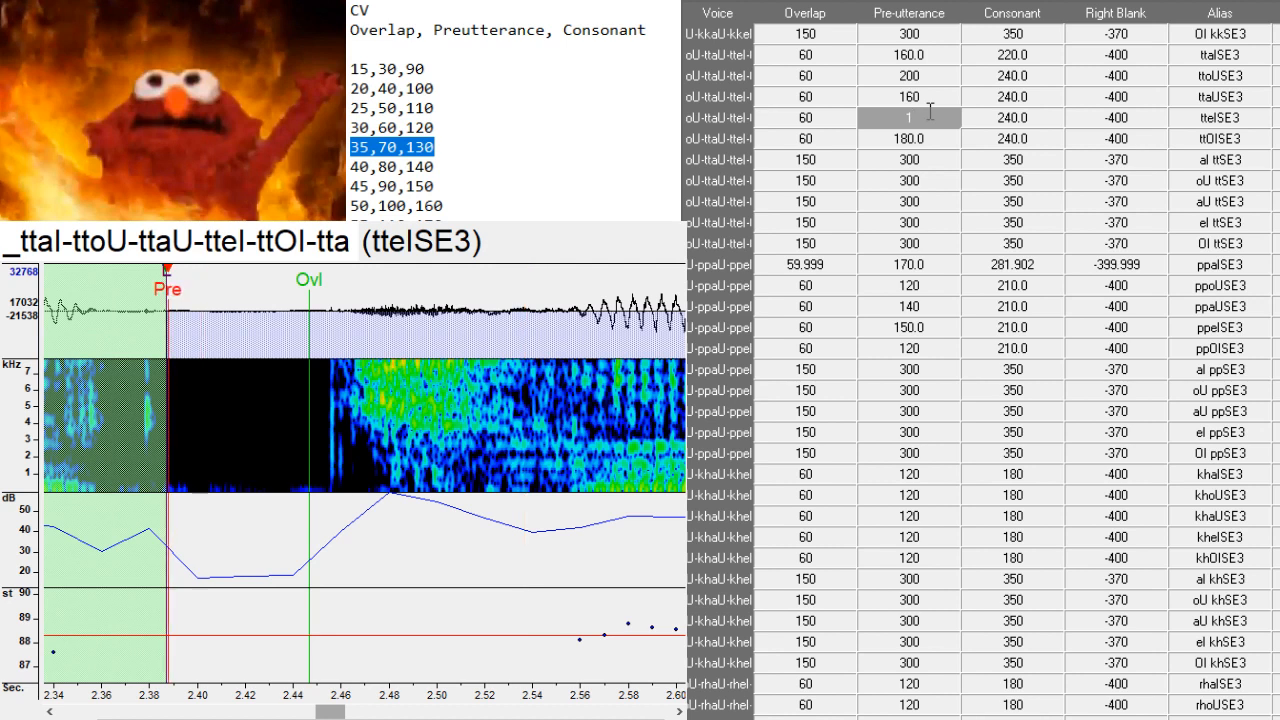
type("80")
key("Return")
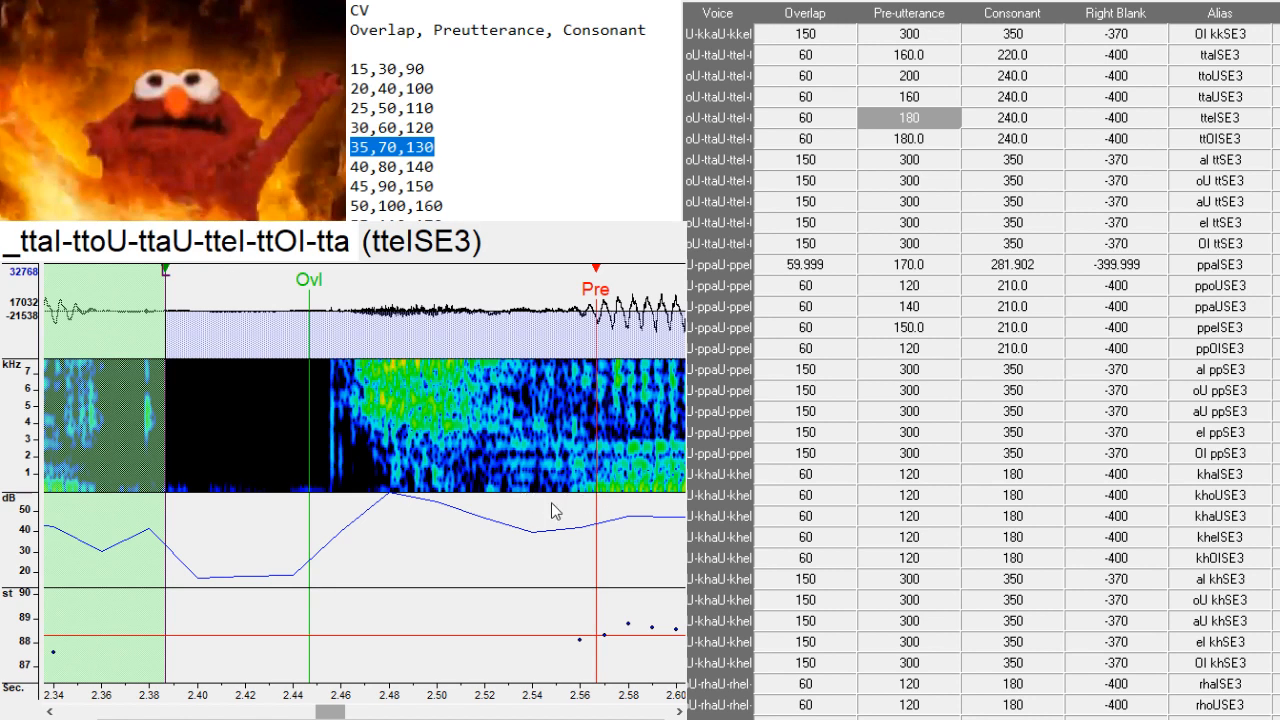
- Shift the ttOISE3 markers so pre-utterance meets the vowel onset at about 3.21 s, and set its pre-utterance to 200
left_click_drag(336, 712, 370, 712)
key("Down")
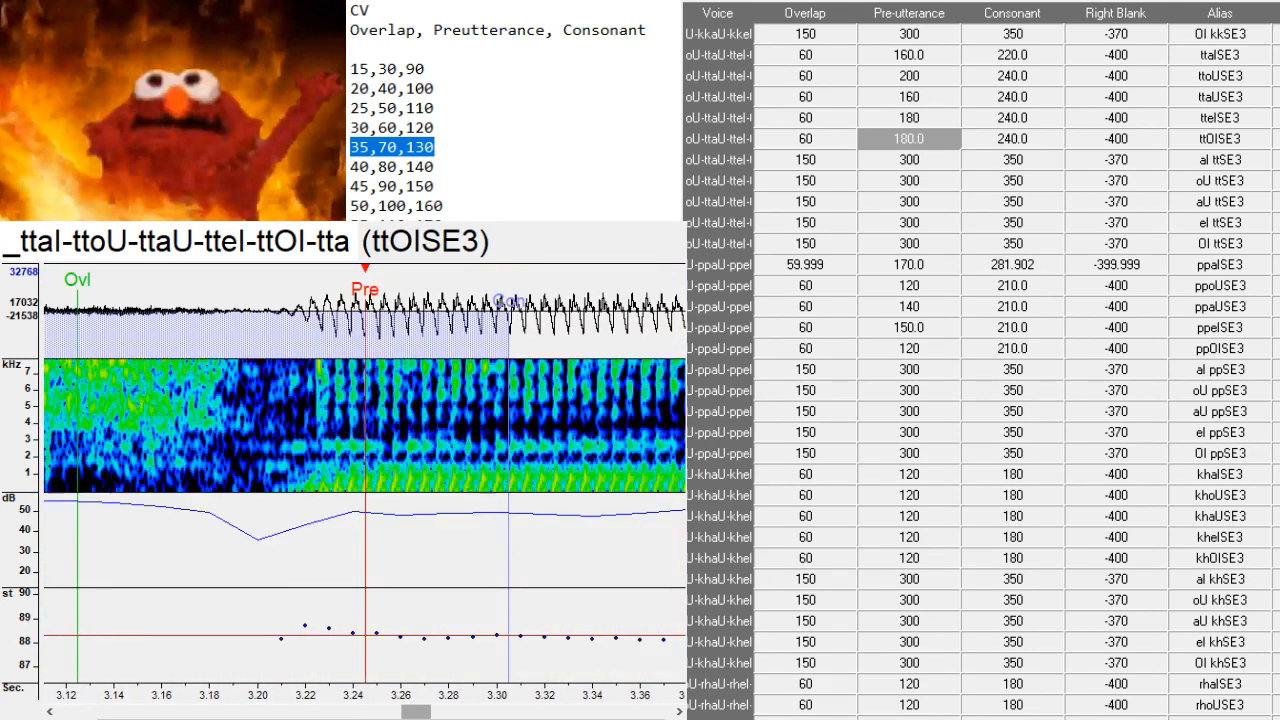
left_click_drag(292, 492, 289, 492)
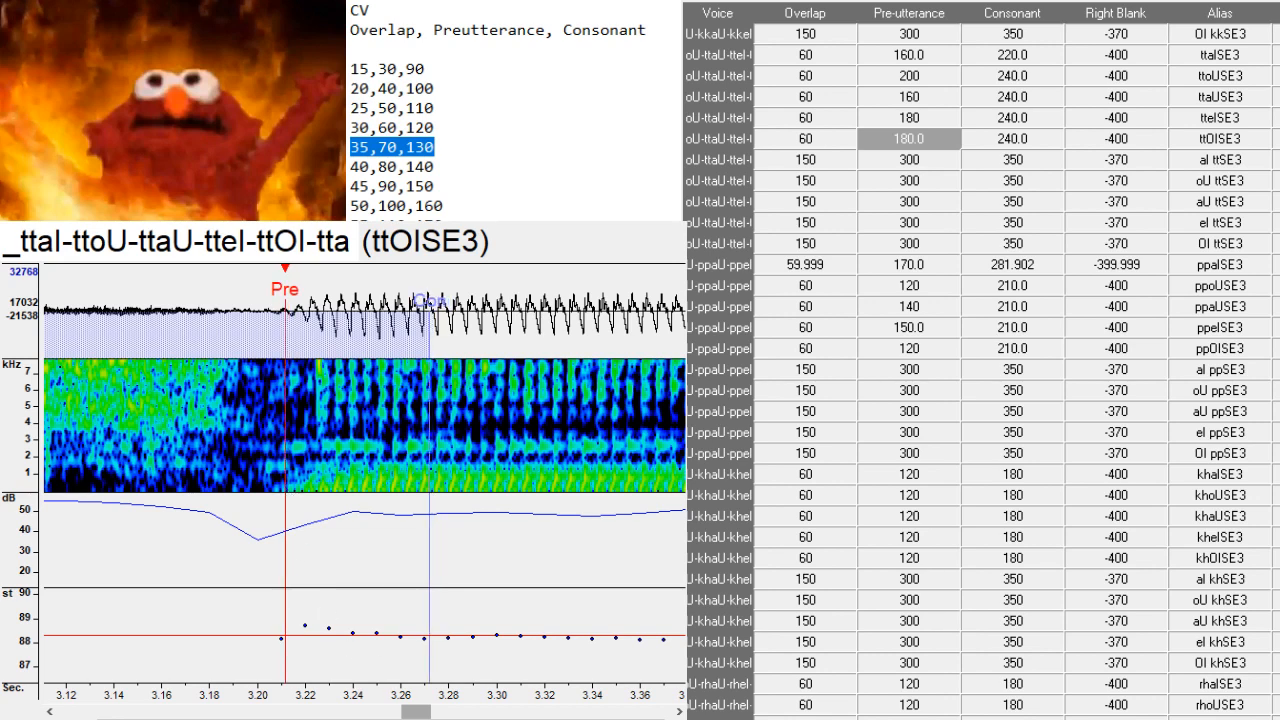
left_click_drag(422, 712, 407, 712)
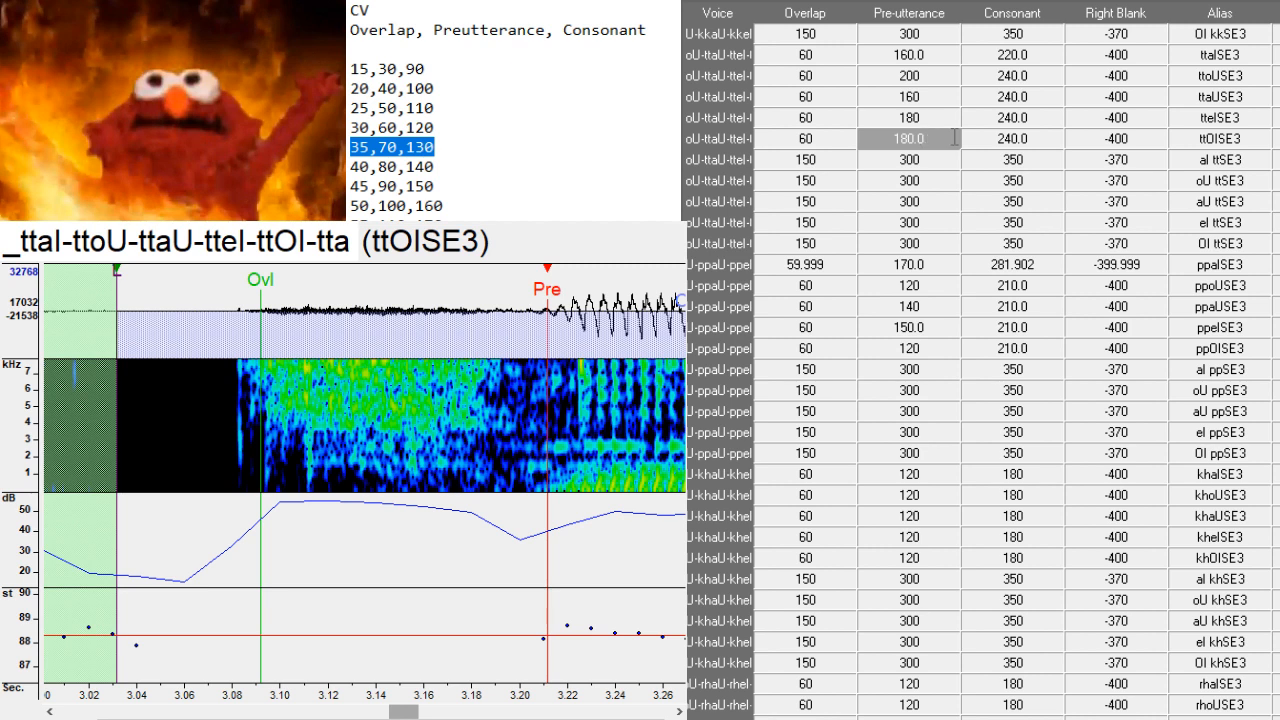
type("190")
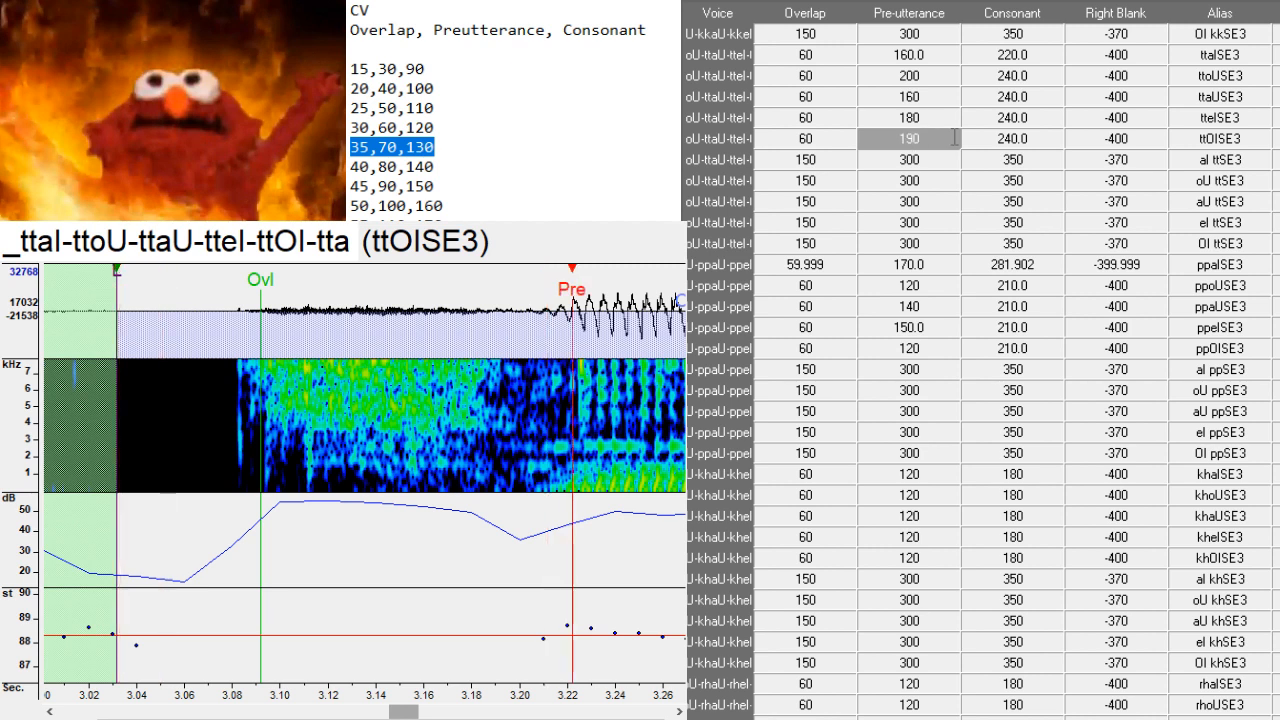
key("Return")
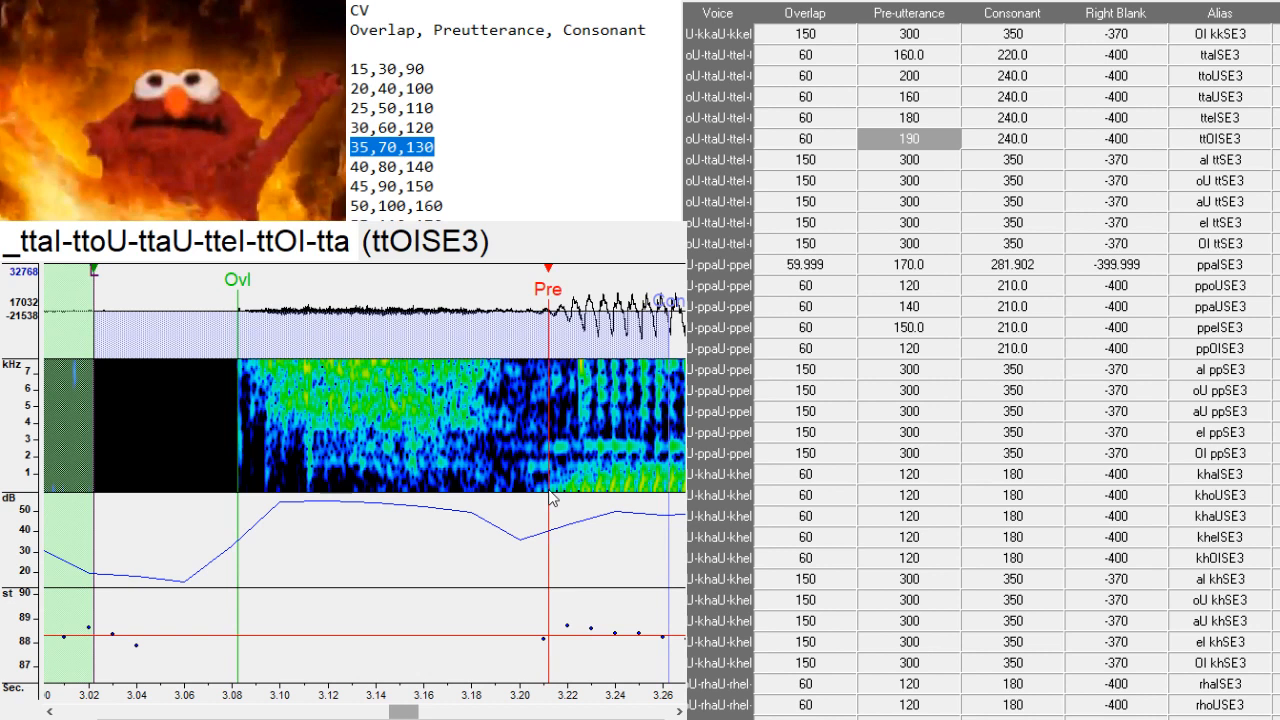
key("BackSpace")
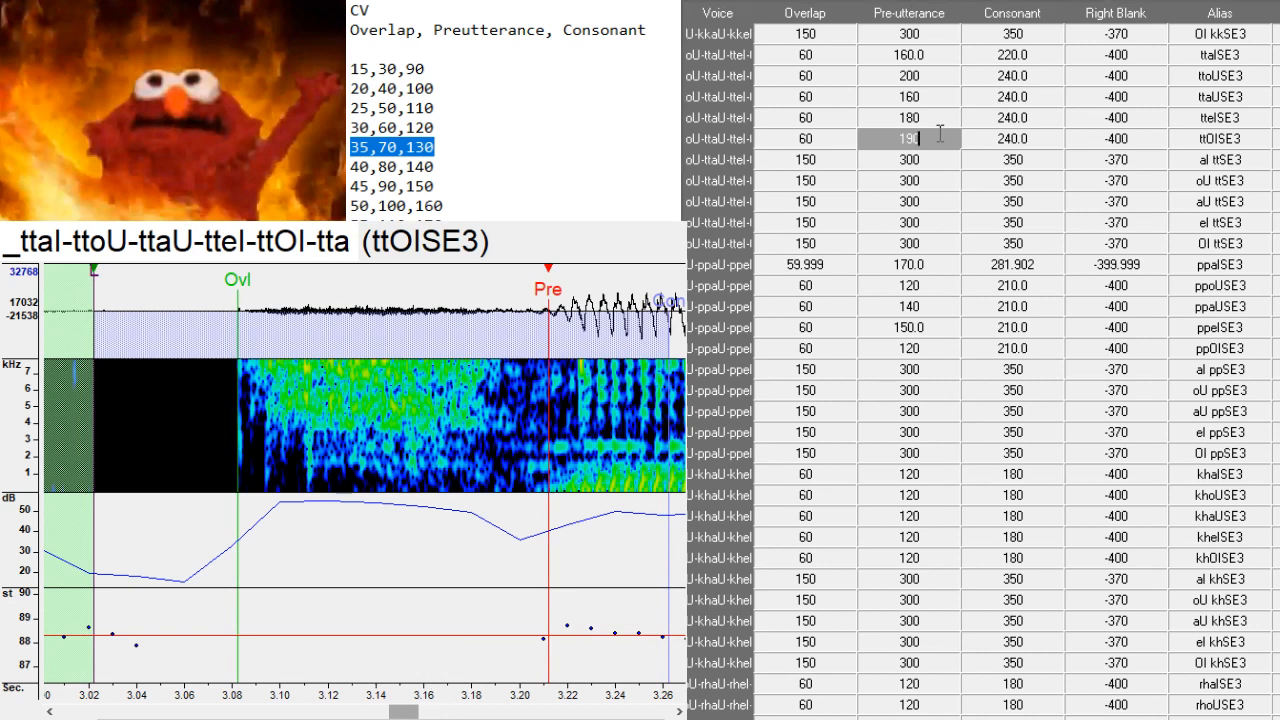
type("200")
key("Return")
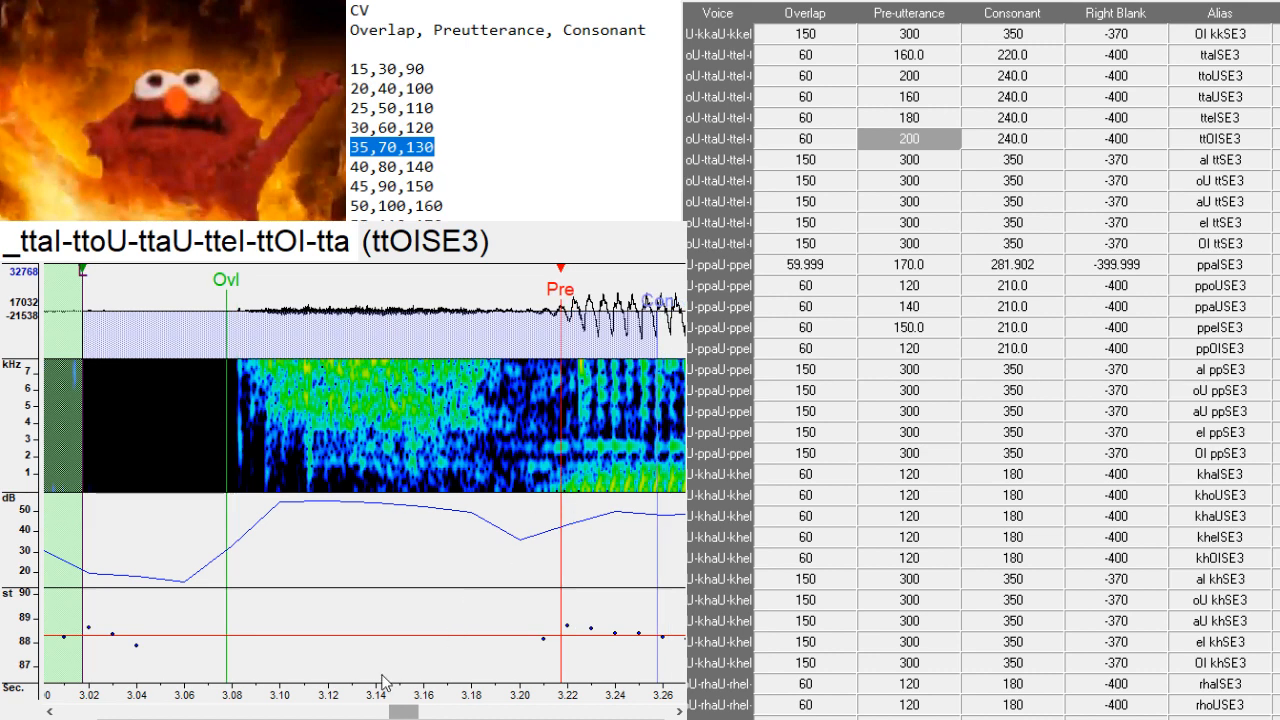
- Fine-tune the ttOISE3 pre-utterance marker onto the vowel onset at about 3.21 s and extend its consonant region to about 287
left_click_drag(405, 711, 414, 711)
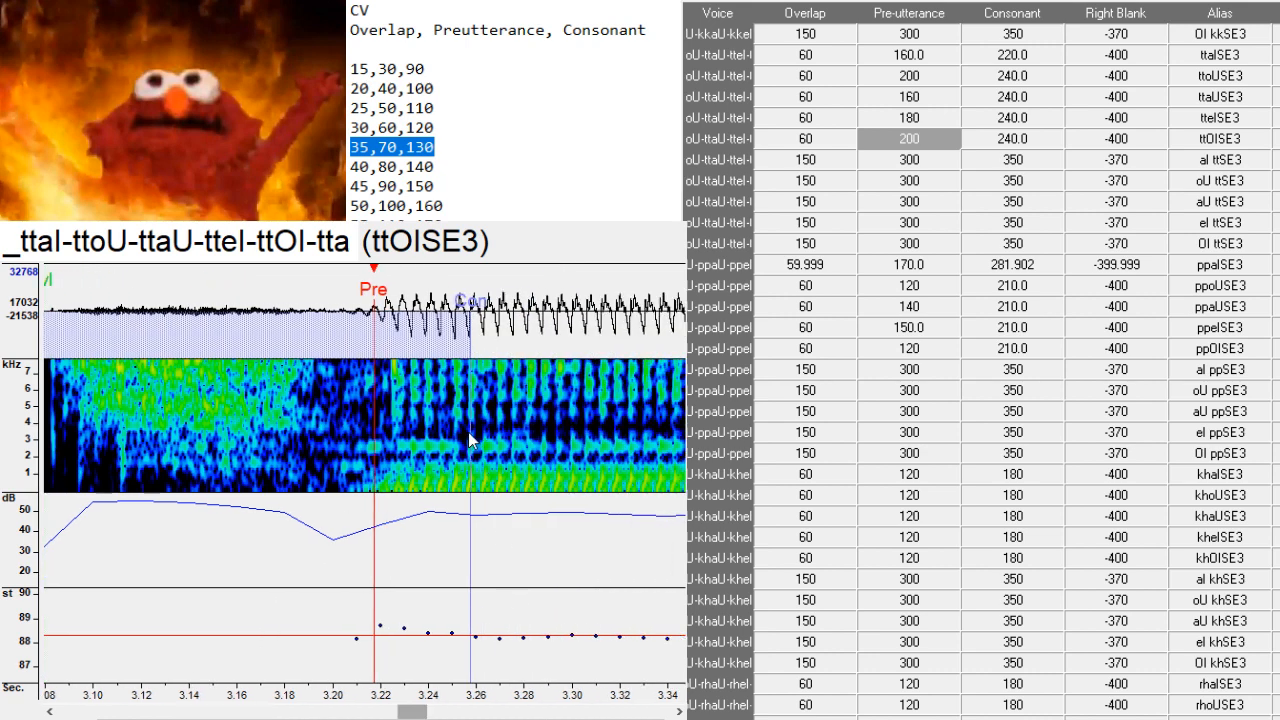
key("F3")
left_click(364, 497)
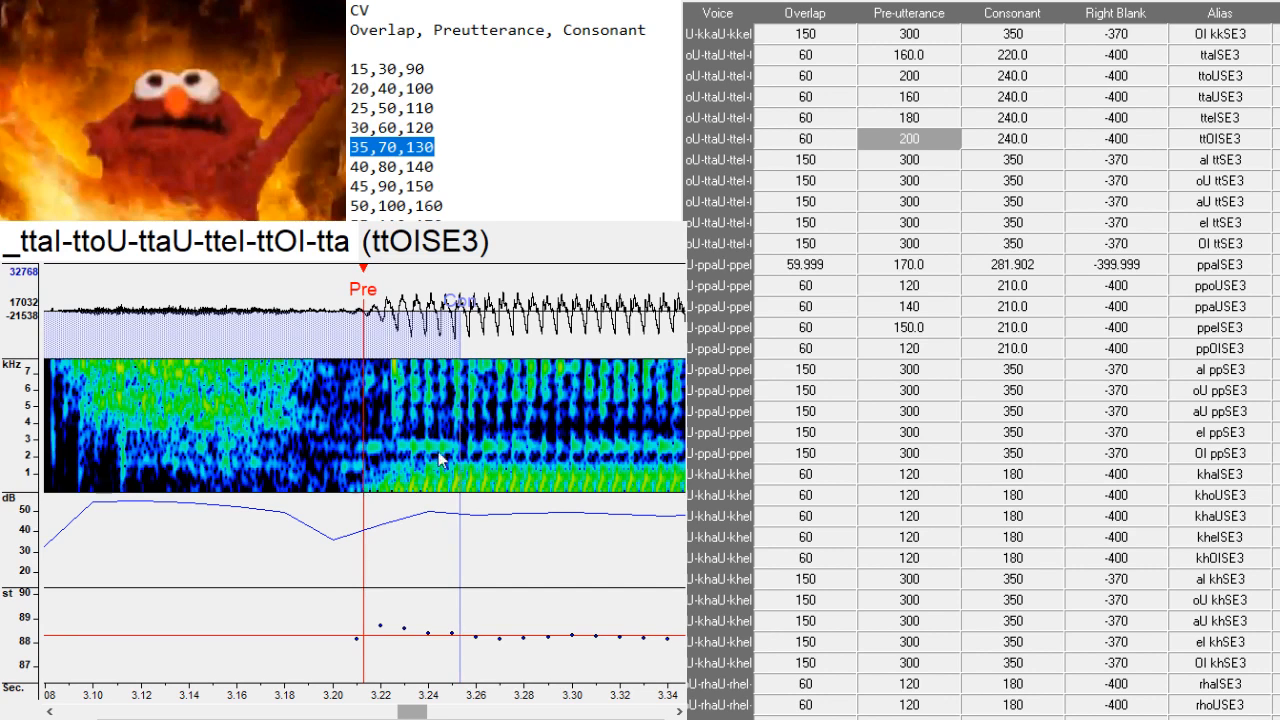
left_click_drag(462, 458, 572, 486)
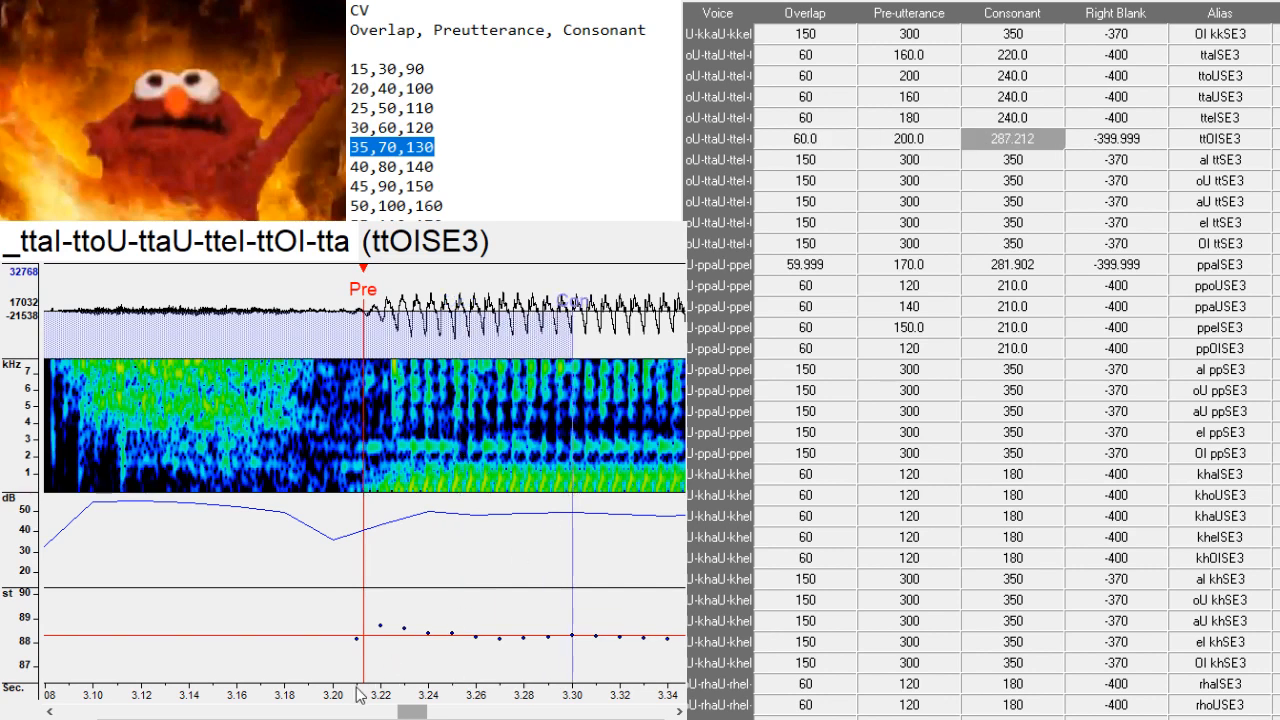
left_click_drag(424, 712, 458, 712)
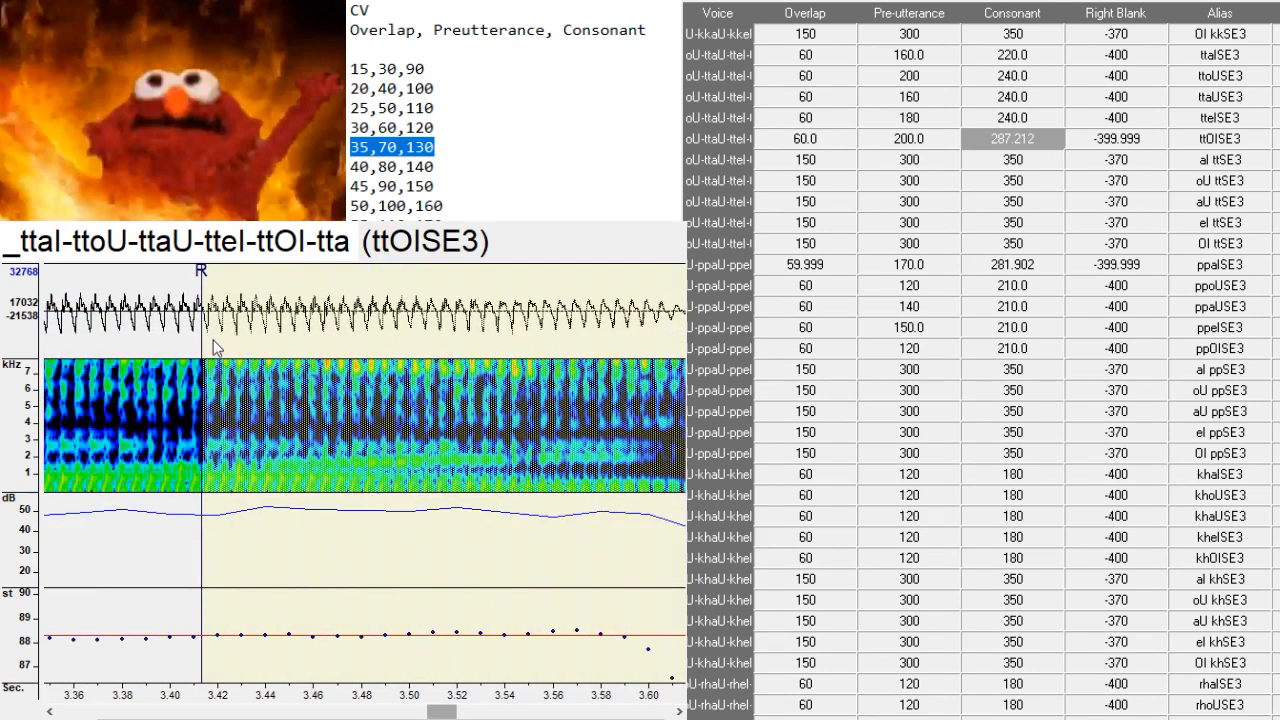
- Align the pre-utterance markers of aI ttSE3 and oU ttSE3 with their vowel endings at about 1.13 s and 1.74 s
key("Down")
key("Down")
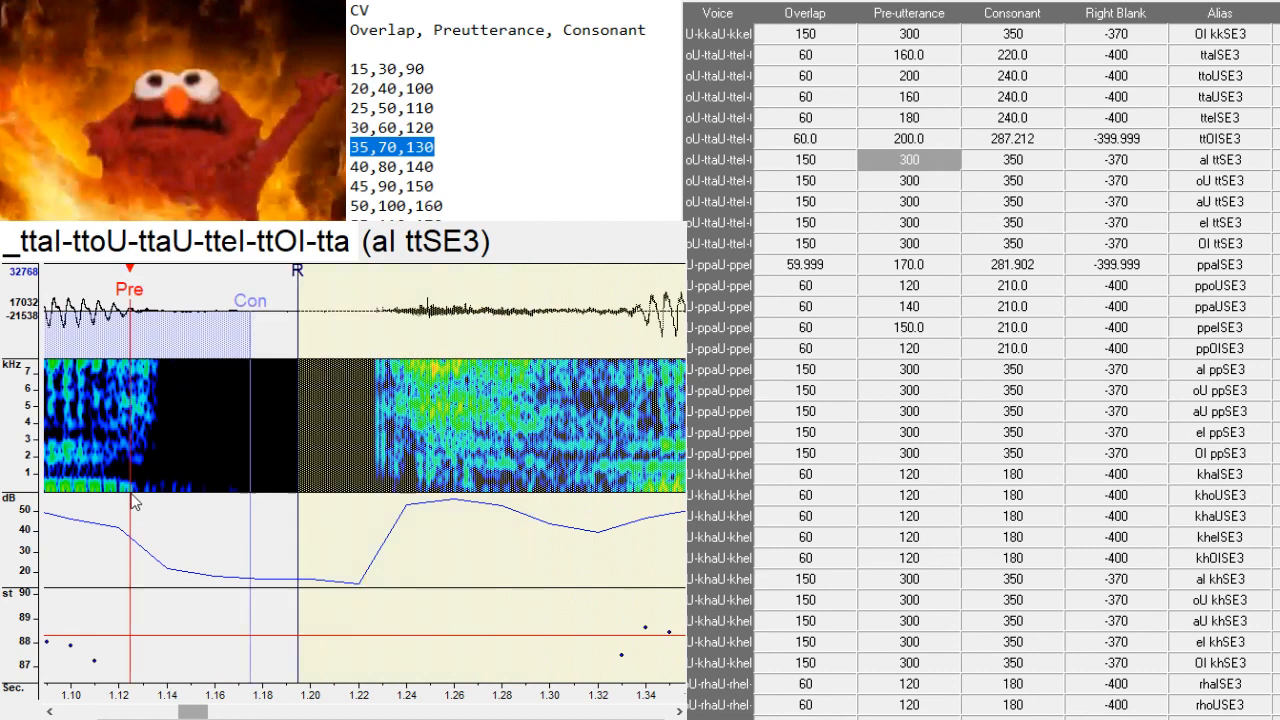
left_click(141, 500)
left_click(178, 484)
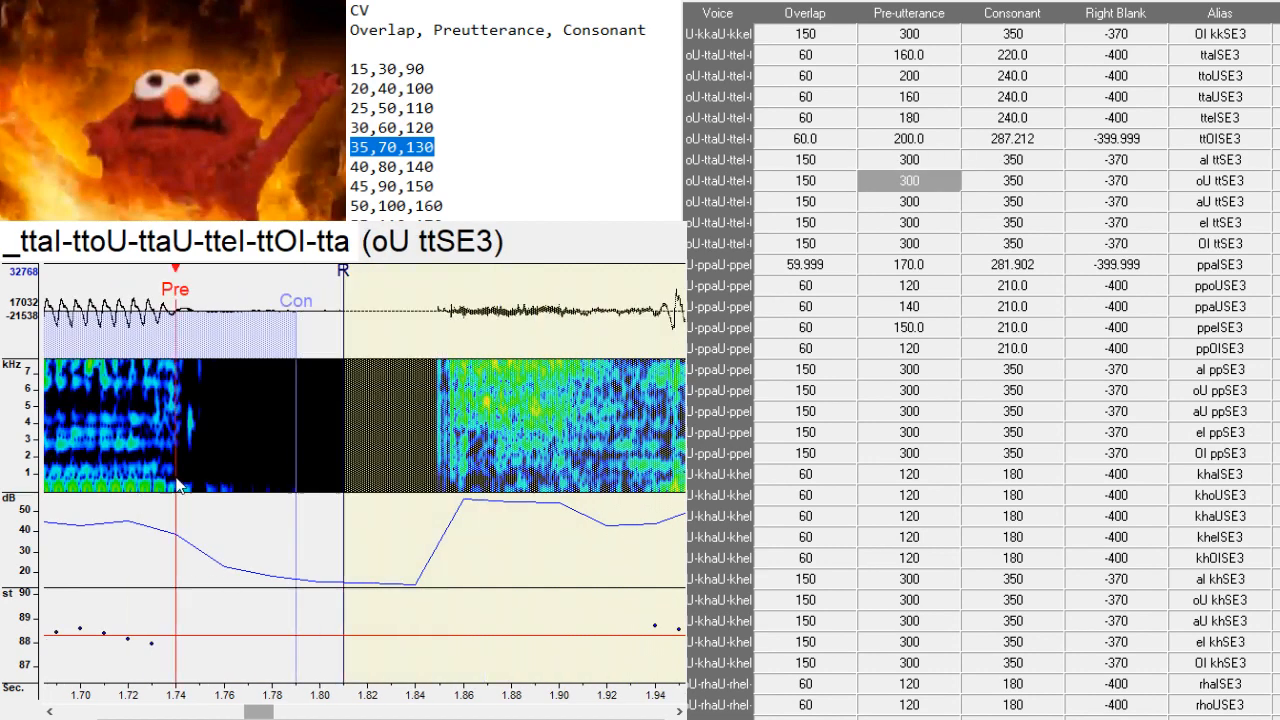
- Align the pre-utterance markers of aU, eI and OI ttSE3 with their vowel endings at about 2.35, 2.98 and 3.62 s
key("Down")
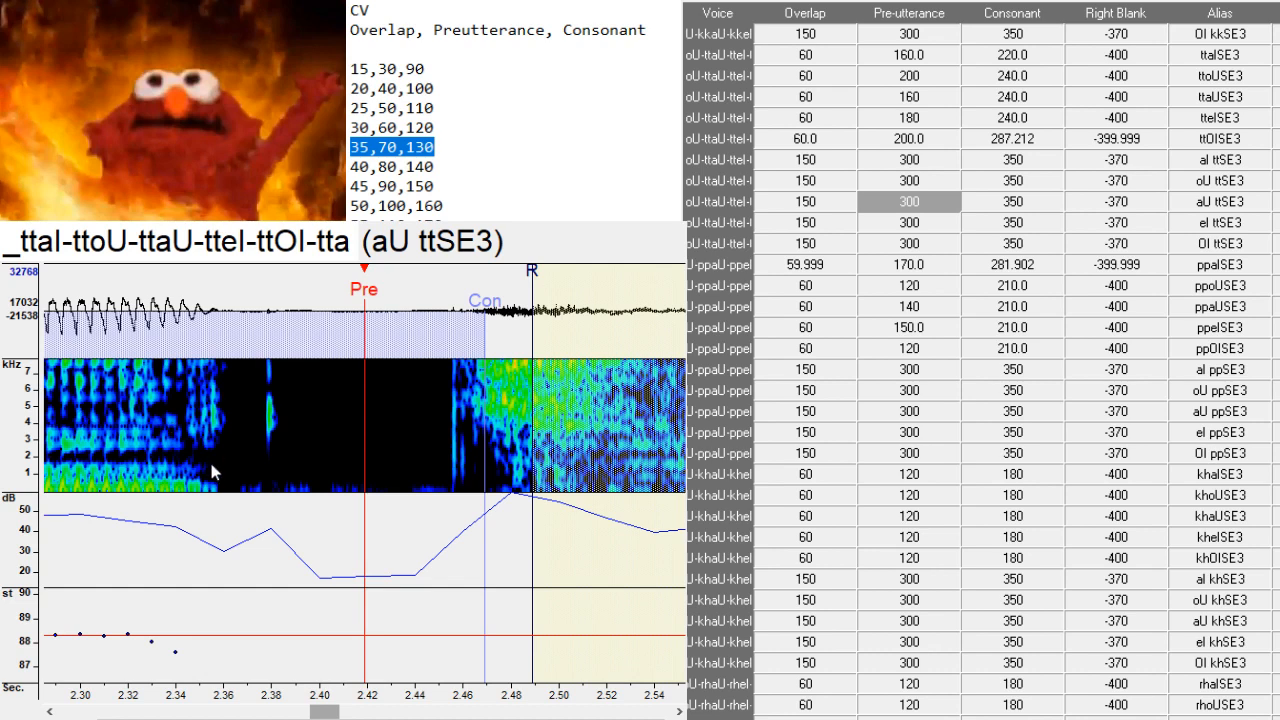
left_click(202, 482)
key("Down")
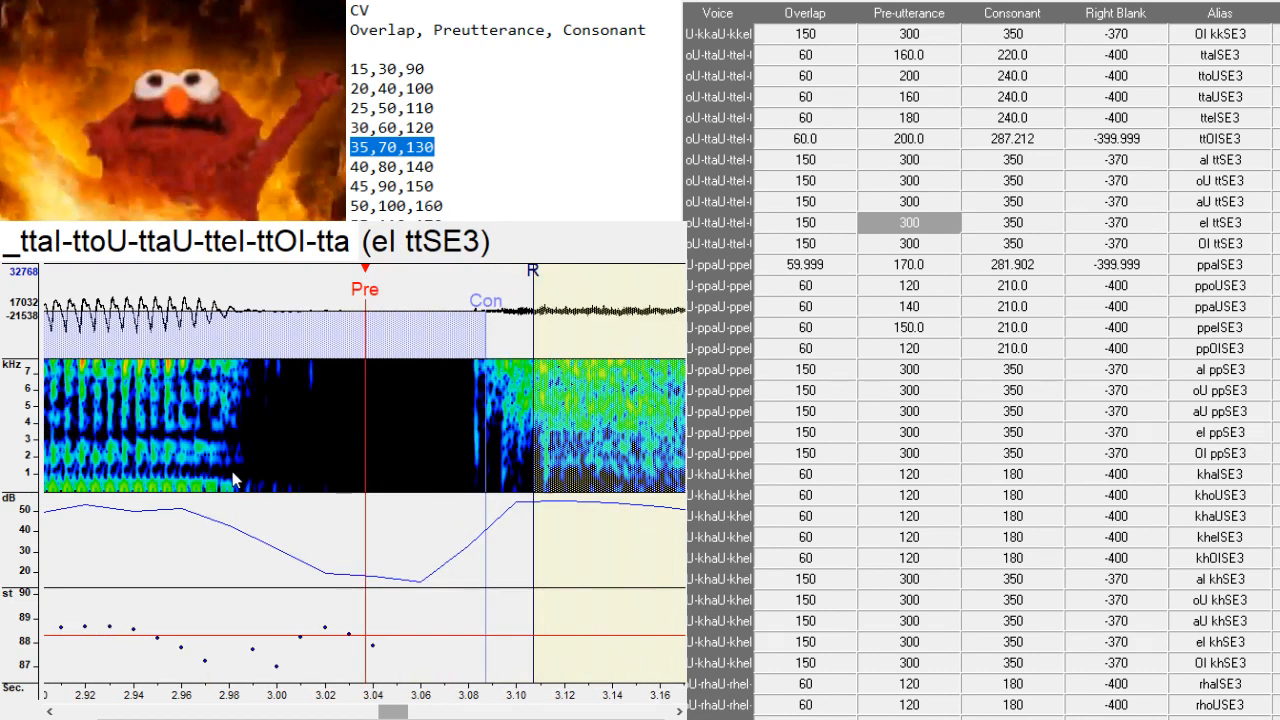
left_click(233, 478)
key("Down")
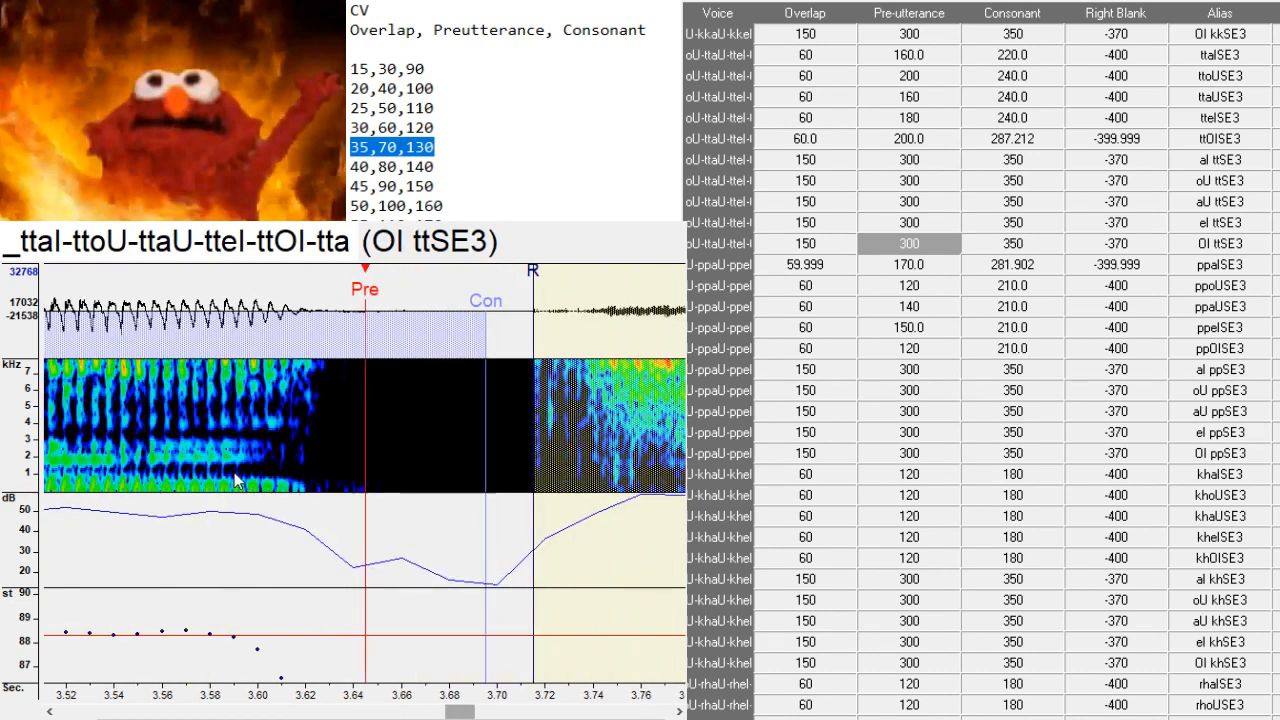
left_click(302, 478)
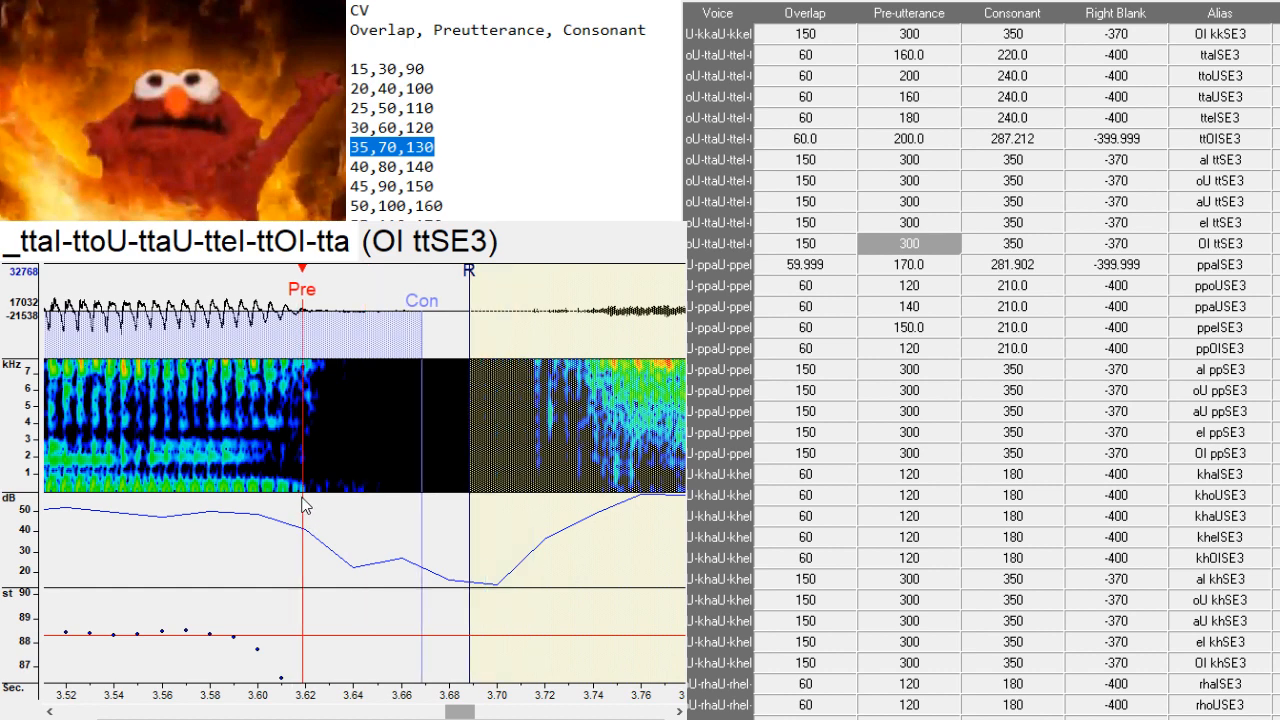
- Set the pre-utterance of ppaISE3 to 140 and shift its markers so pre-utterance meets the vowel onset at about 0.78 s
key("Down")
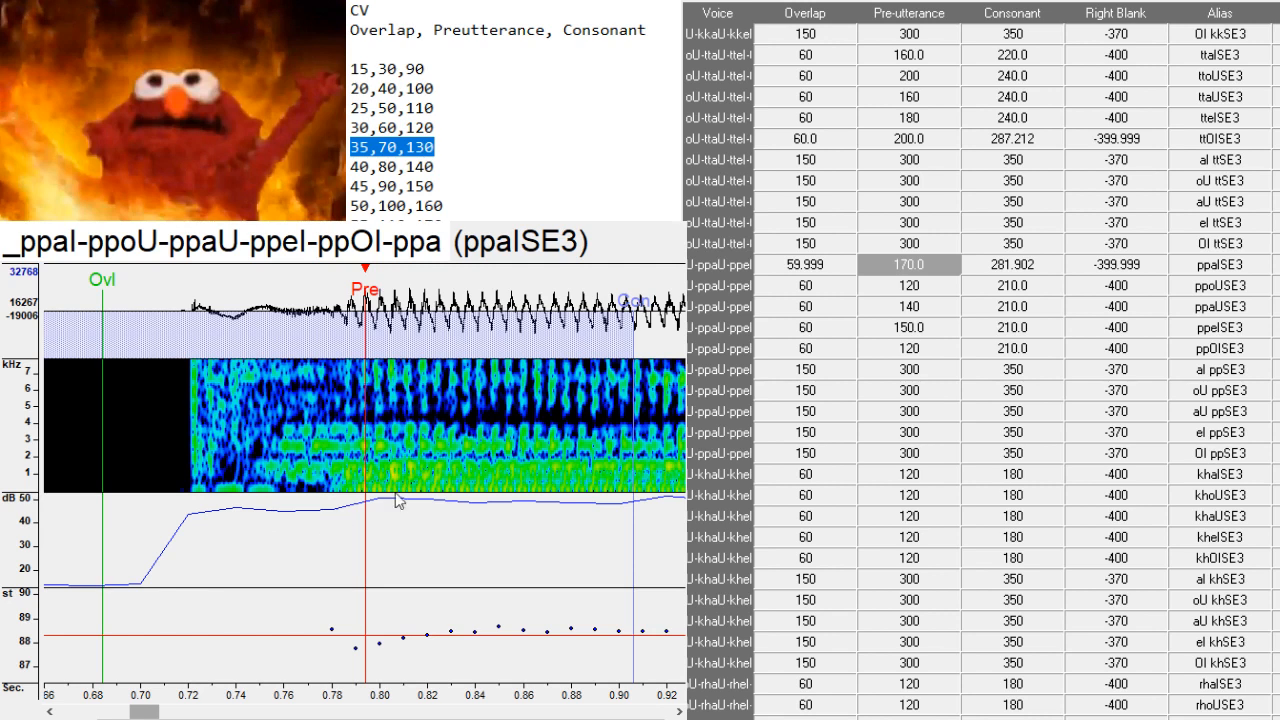
double_click(938, 276)
type("1")
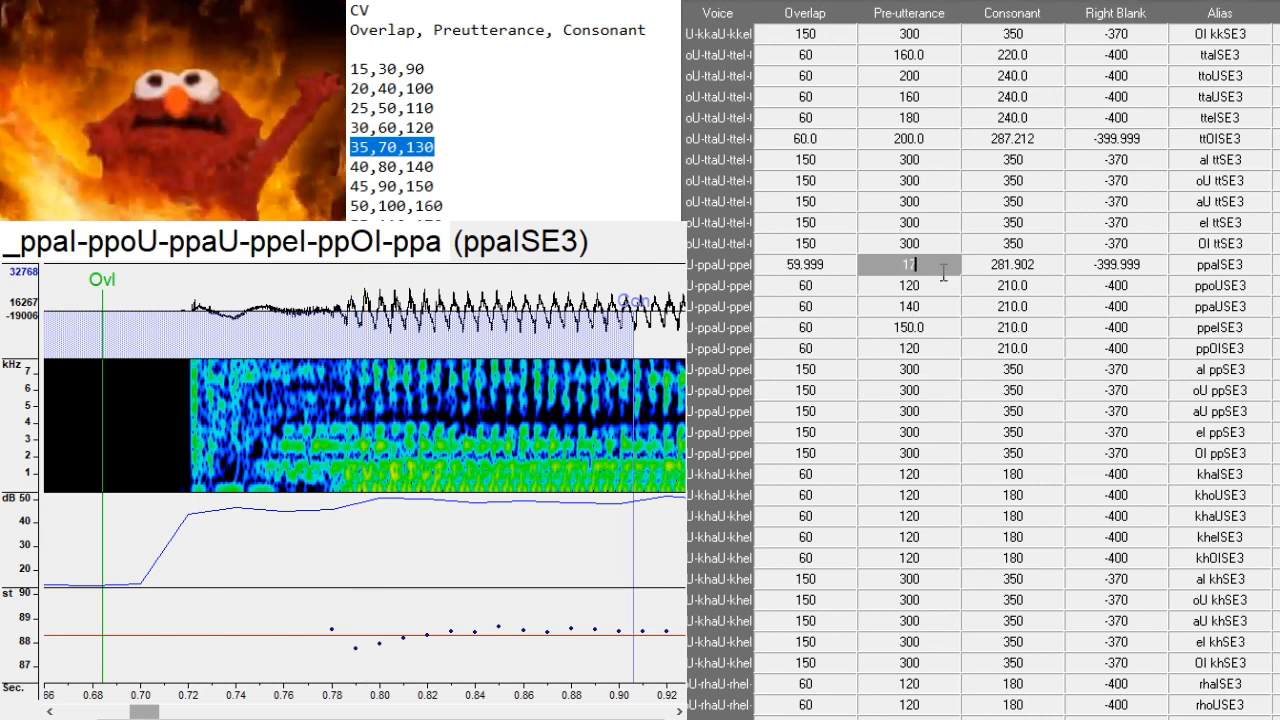
type("50")
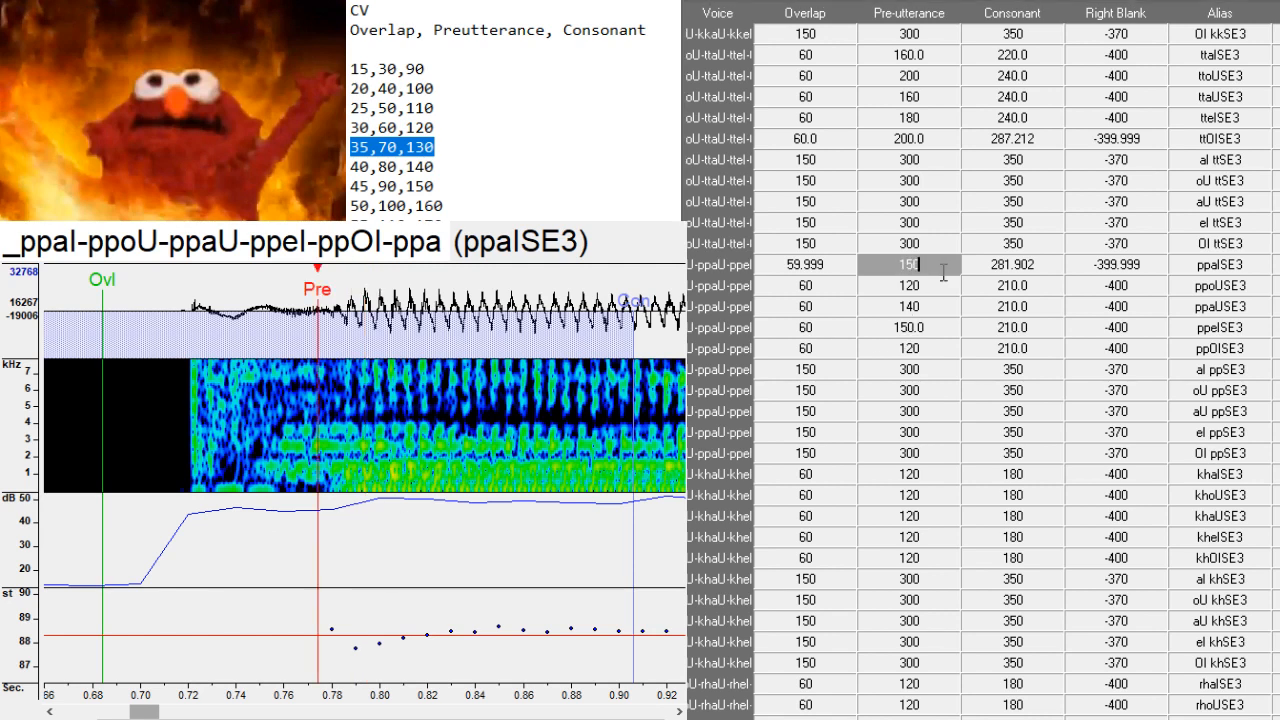
key("BackSpace")
type("20")
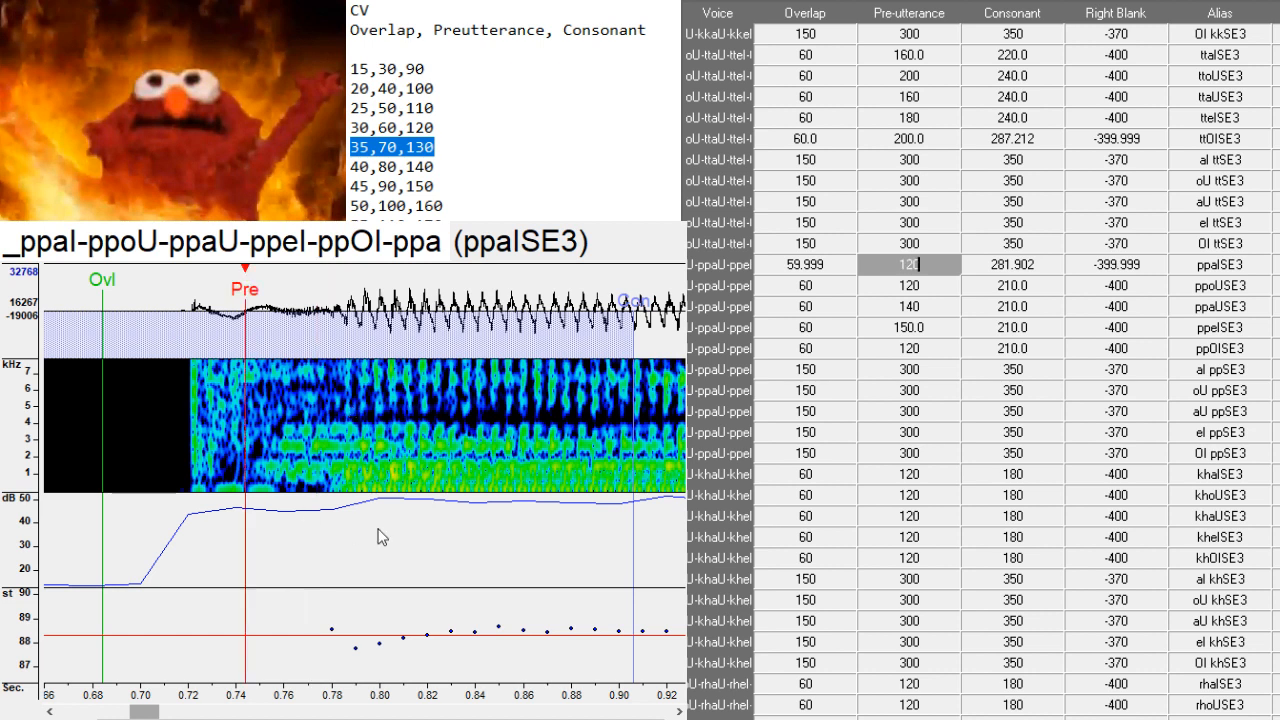
key("BackSpace")
key("BackSpace")
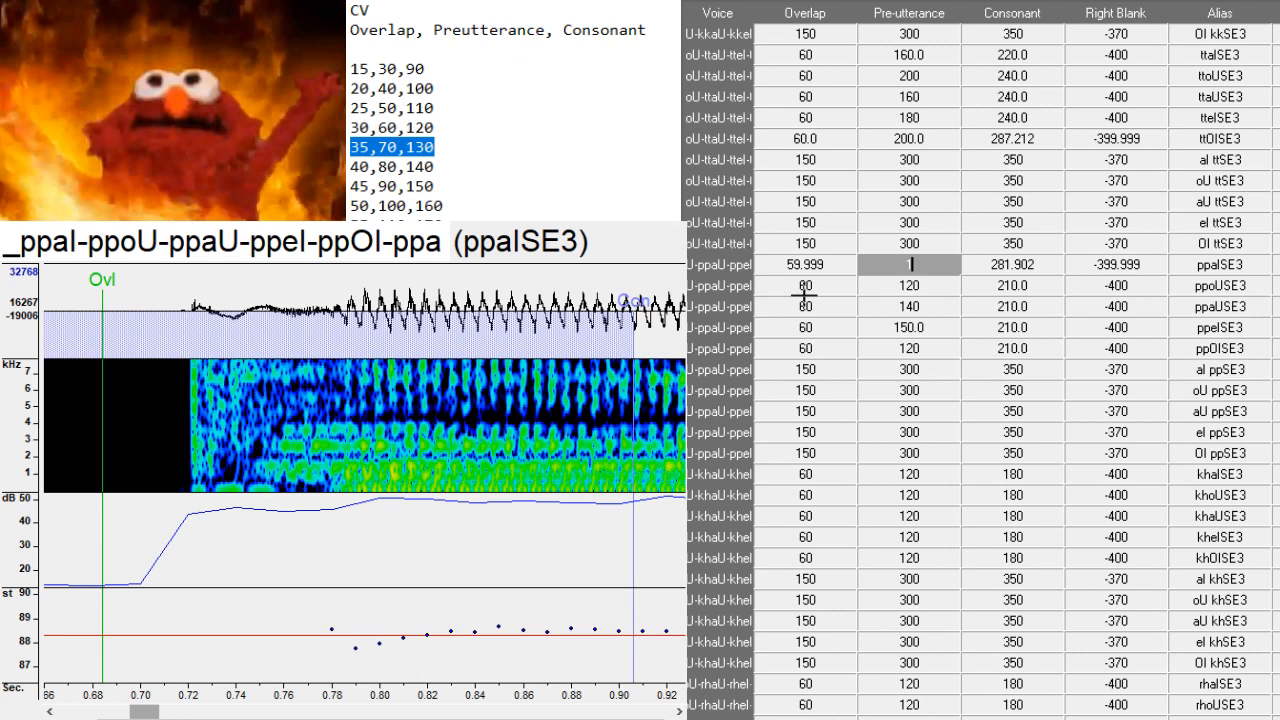
type("40")
key("Return")
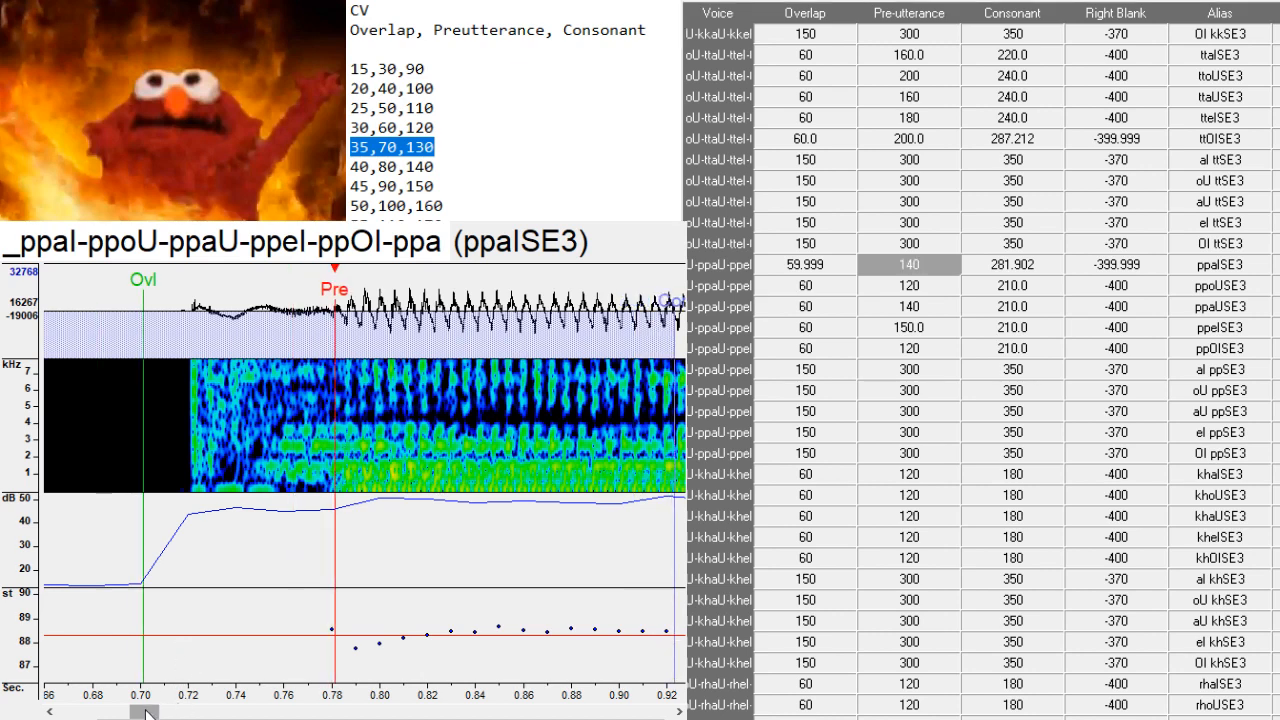
- Nudge the ppaISE3 pre-utterance marker slightly earlier onto the vowel onset and shorten its consonant region to about 207
mouse_move(150, 712)
left_mouse_down()
mouse_move(131, 712)
mouse_move(166, 716)
mouse_move(154, 716)
left_mouse_up()
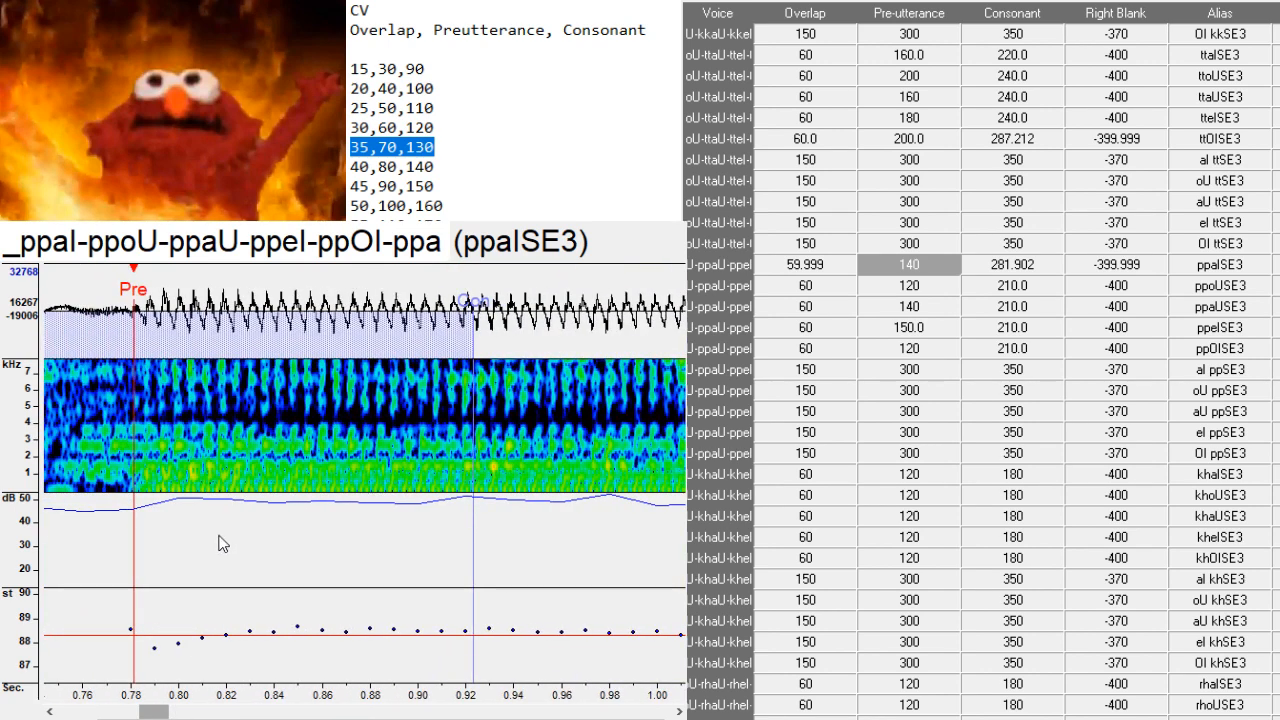
left_click_drag(137, 492, 130, 492)
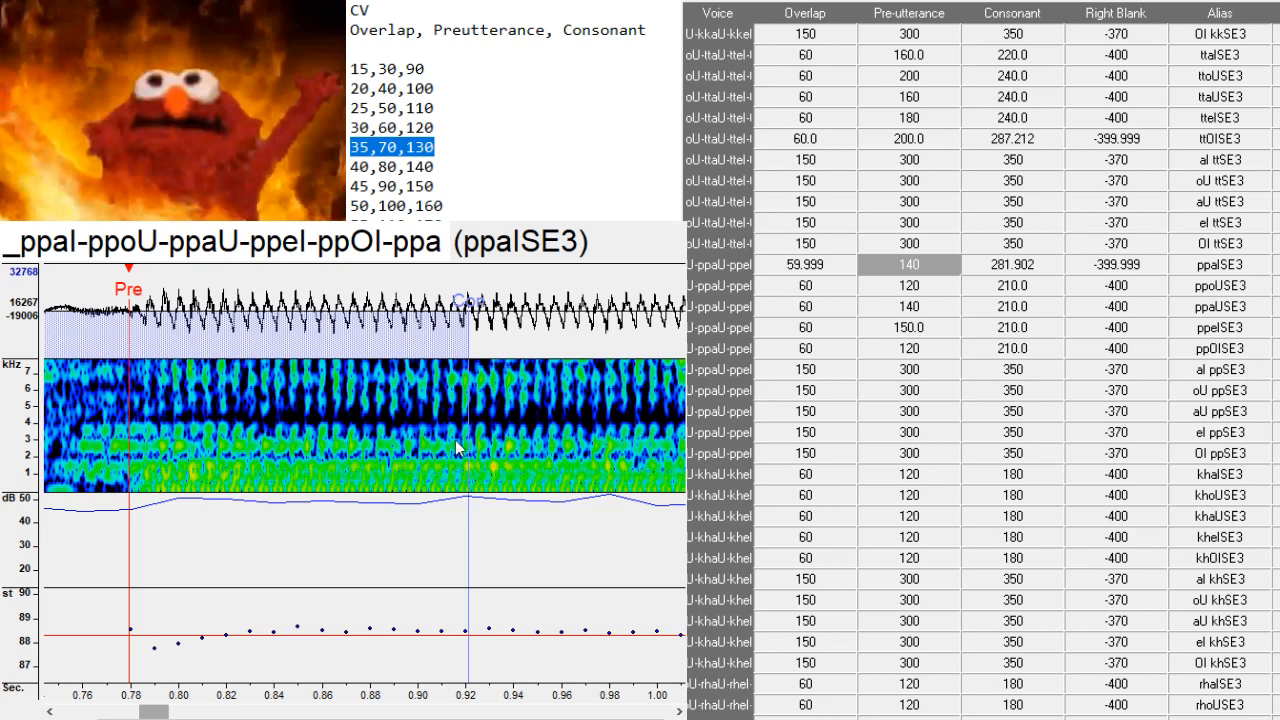
left_click_drag(468, 446, 289, 478)
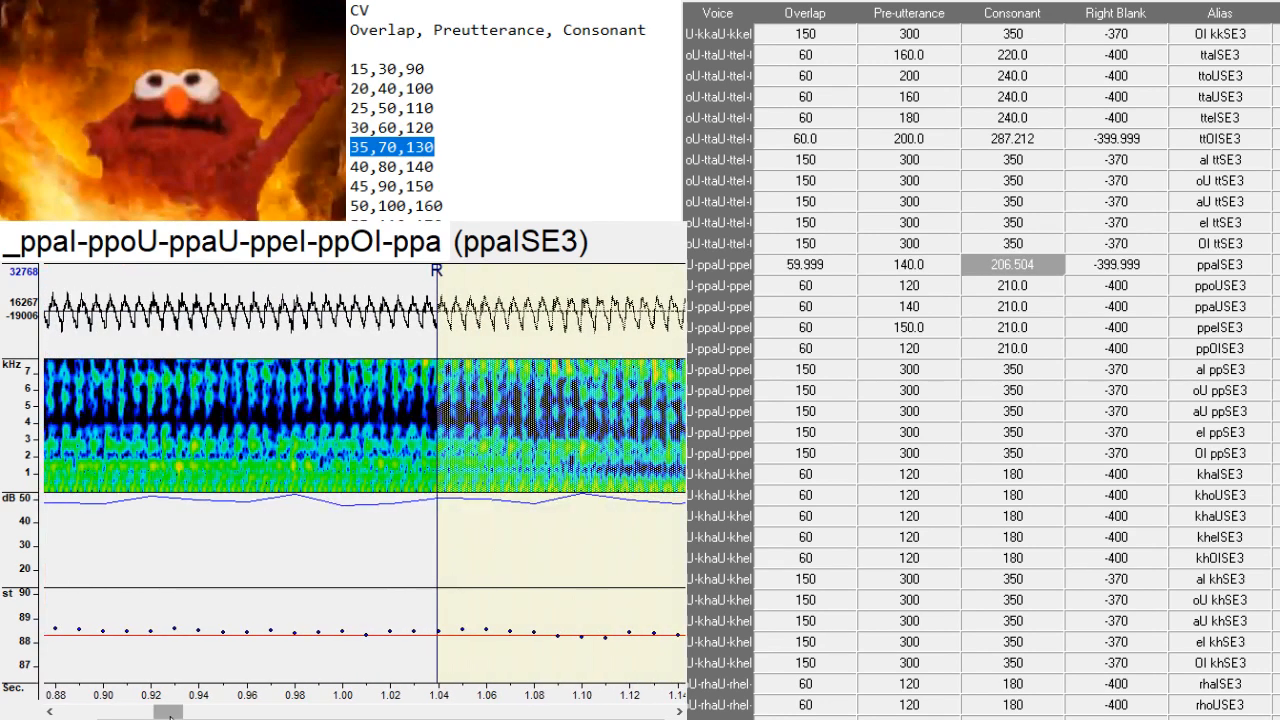
- Align the pre-utterance marker of ppoUSE3 with the vowel onset at about 1.38 s, shifting its other markers along
key("Down")
left_click_drag(470, 482, 492, 483)
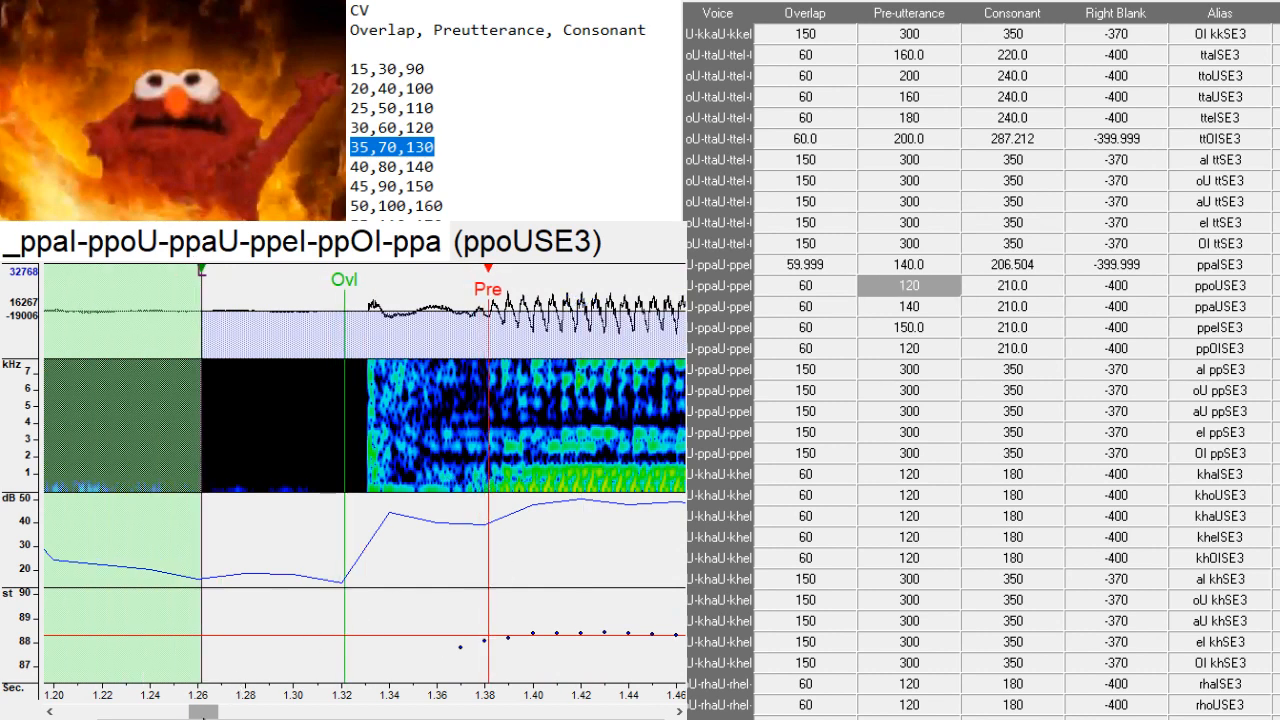
left_click_drag(207, 712, 250, 708)
- Align the pre-utterance marker of ppaUSE3 with the vowel onset at about 1.99 s, shifting its other markers along
key("Down")
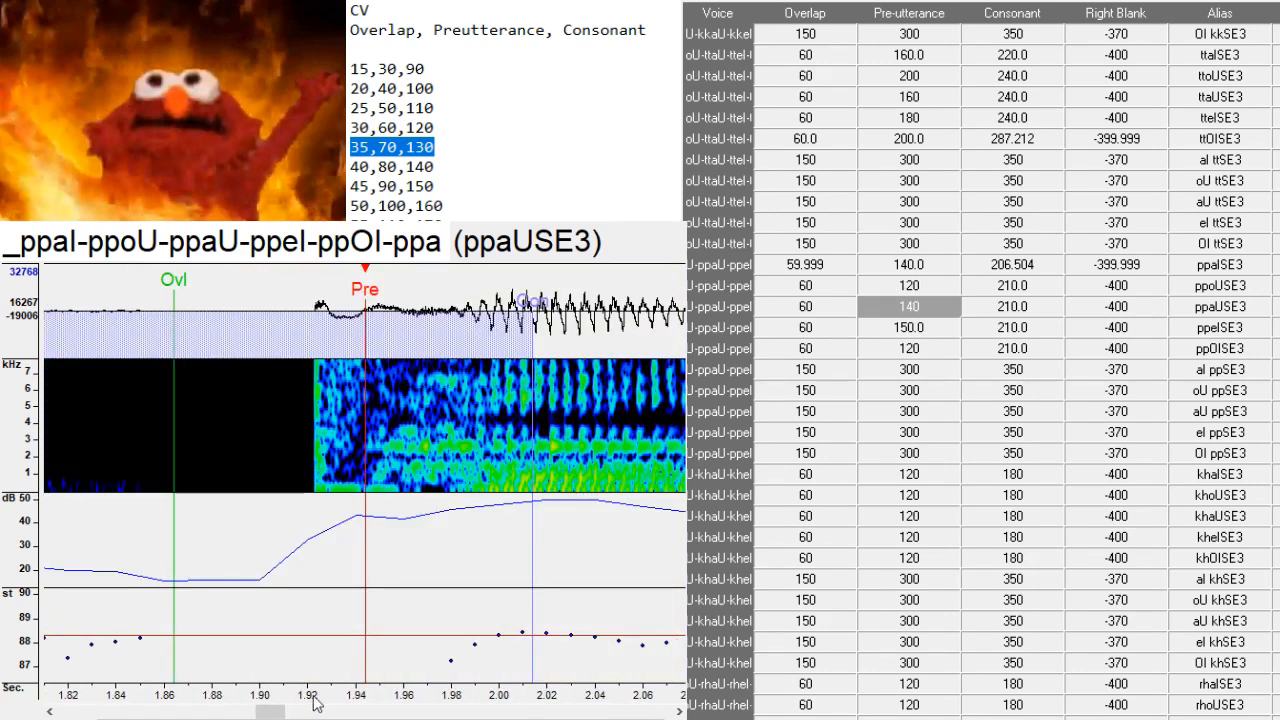
left_click(472, 500)
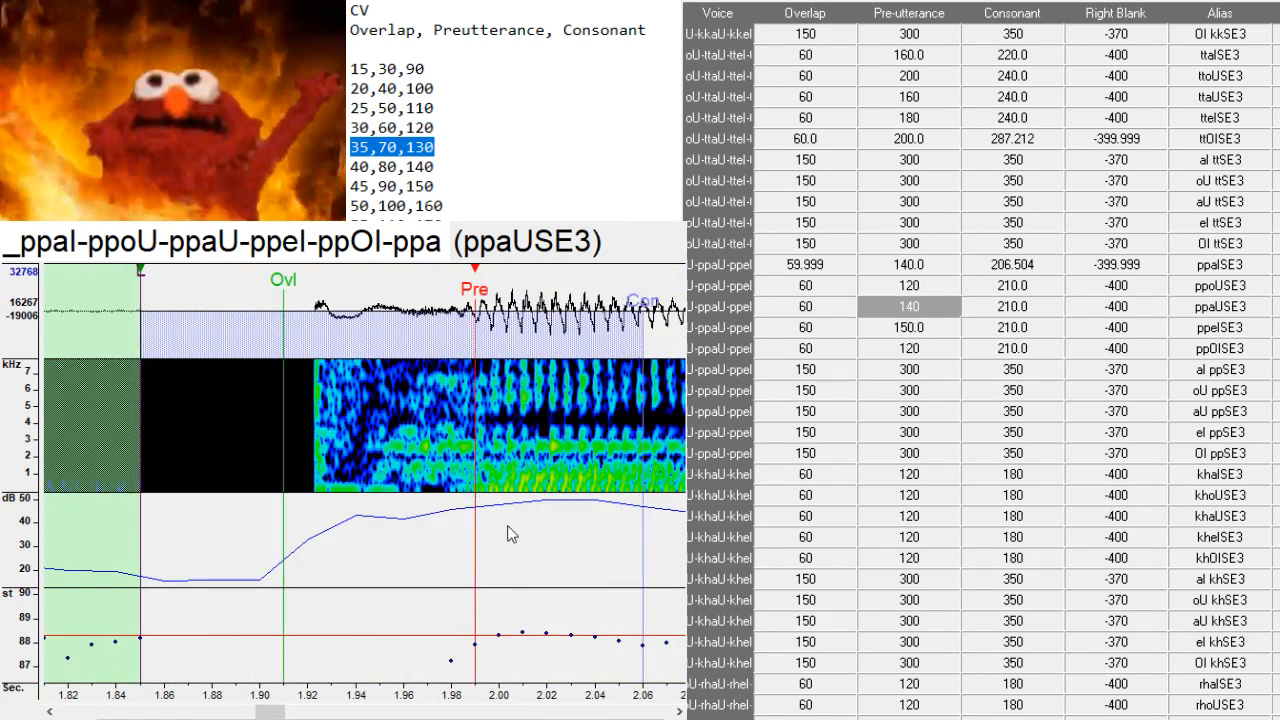
left_click_drag(272, 714, 302, 716)
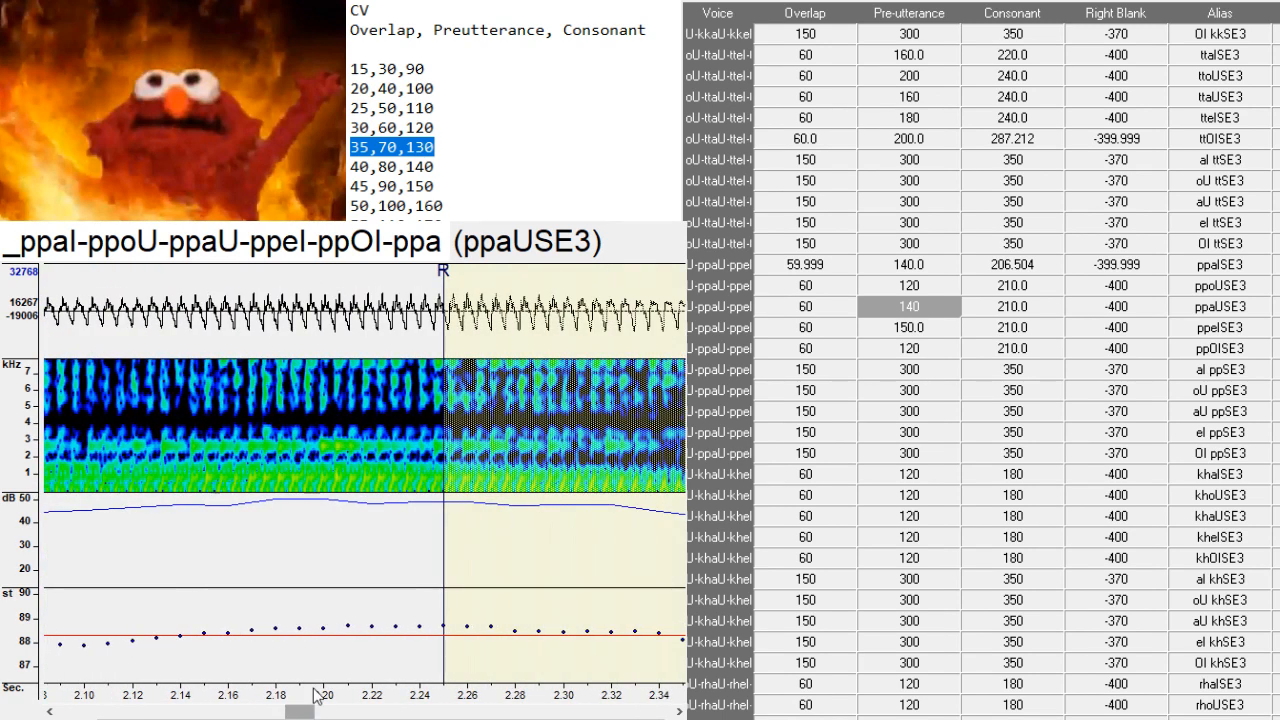
- Align the pre-utterance marker of ppeISE3 with the vowel onset at about 2.61 s and check its right blank position
key("Down")
left_click(484, 472)
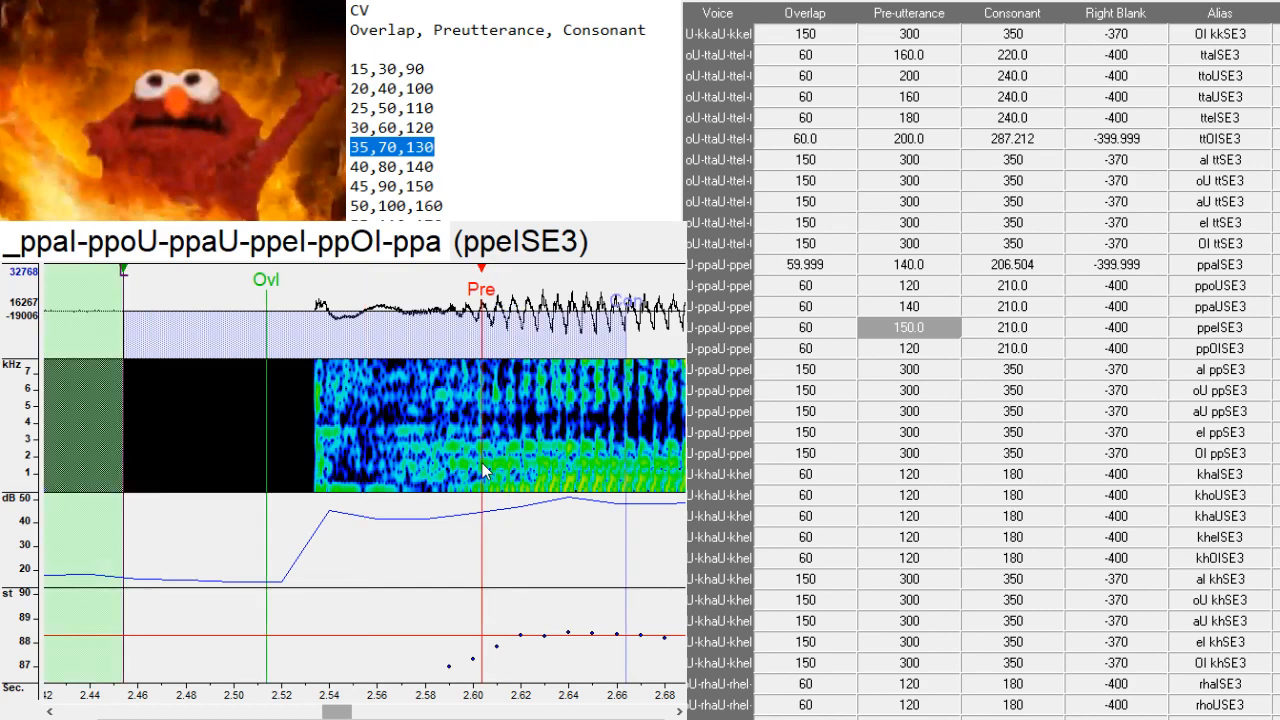
left_click(493, 482)
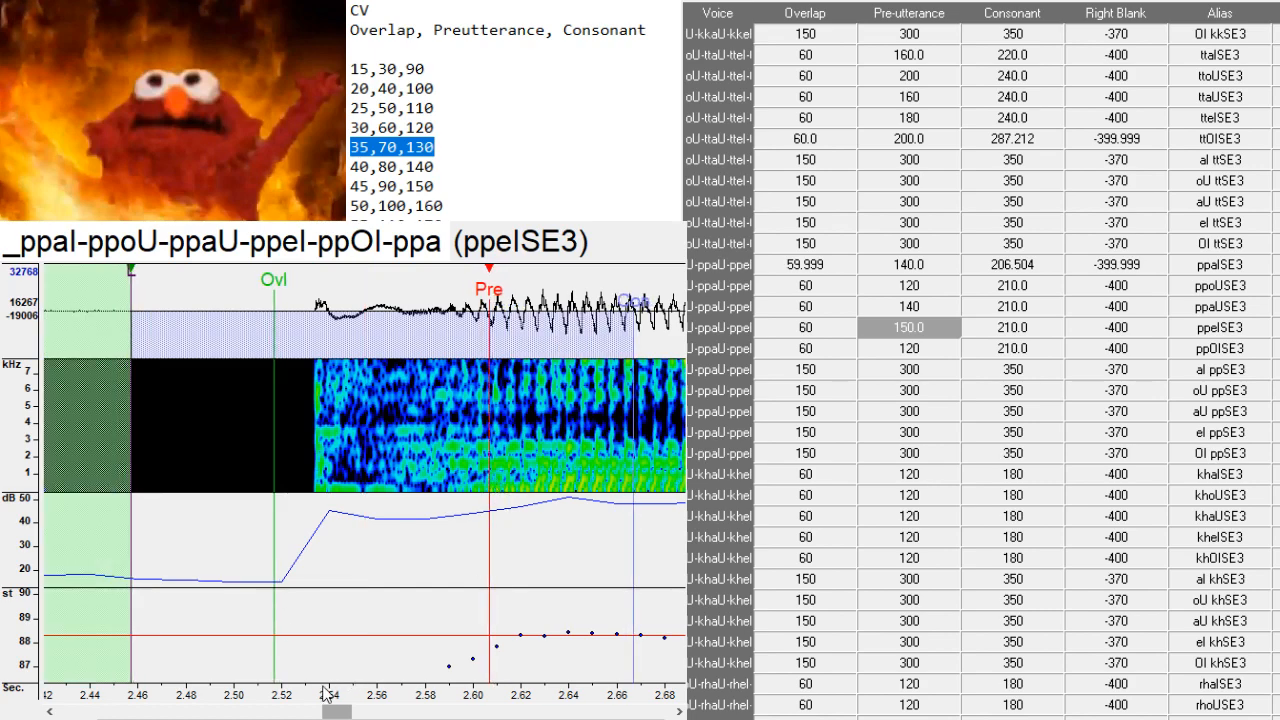
left_click(362, 713)
mouse_move(362, 713)
left_mouse_down()
mouse_move(348, 713)
mouse_move(363, 713)
left_mouse_up()
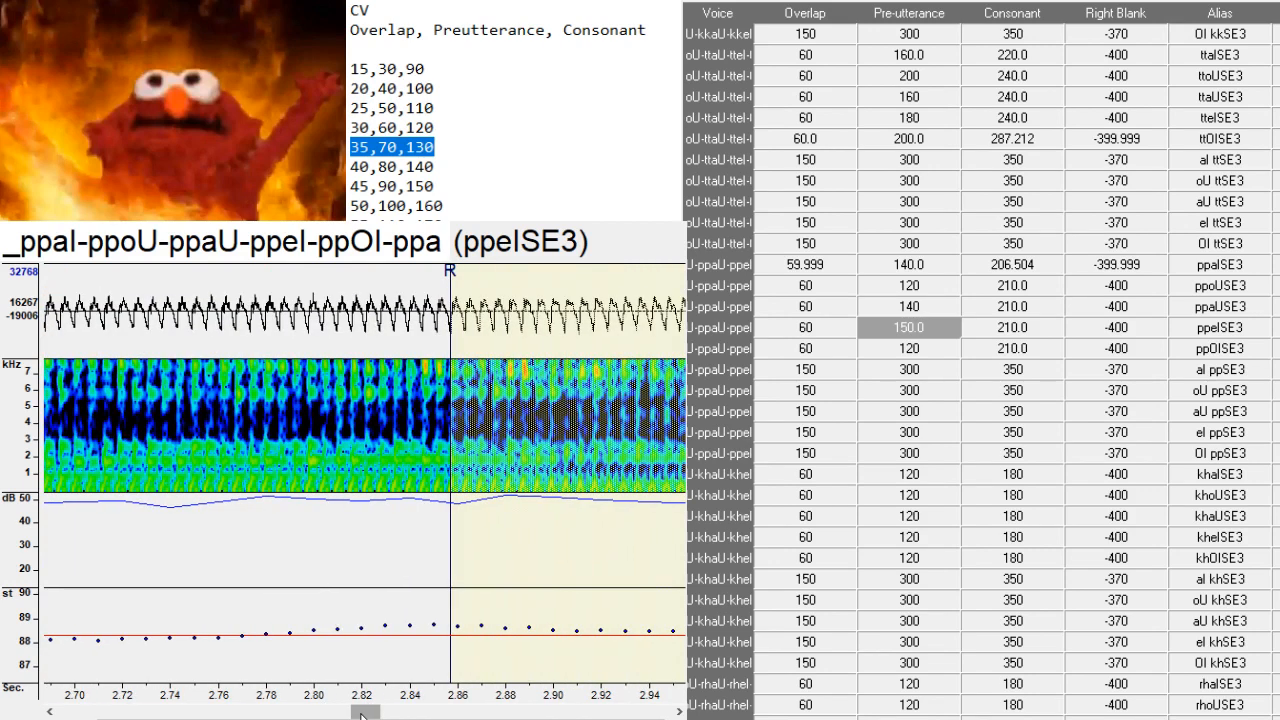
- Set the ppOISE3 pre-utterance to 140, align its marker with the vowel onset at about 3.22 s, and check its right blank
key("Down")
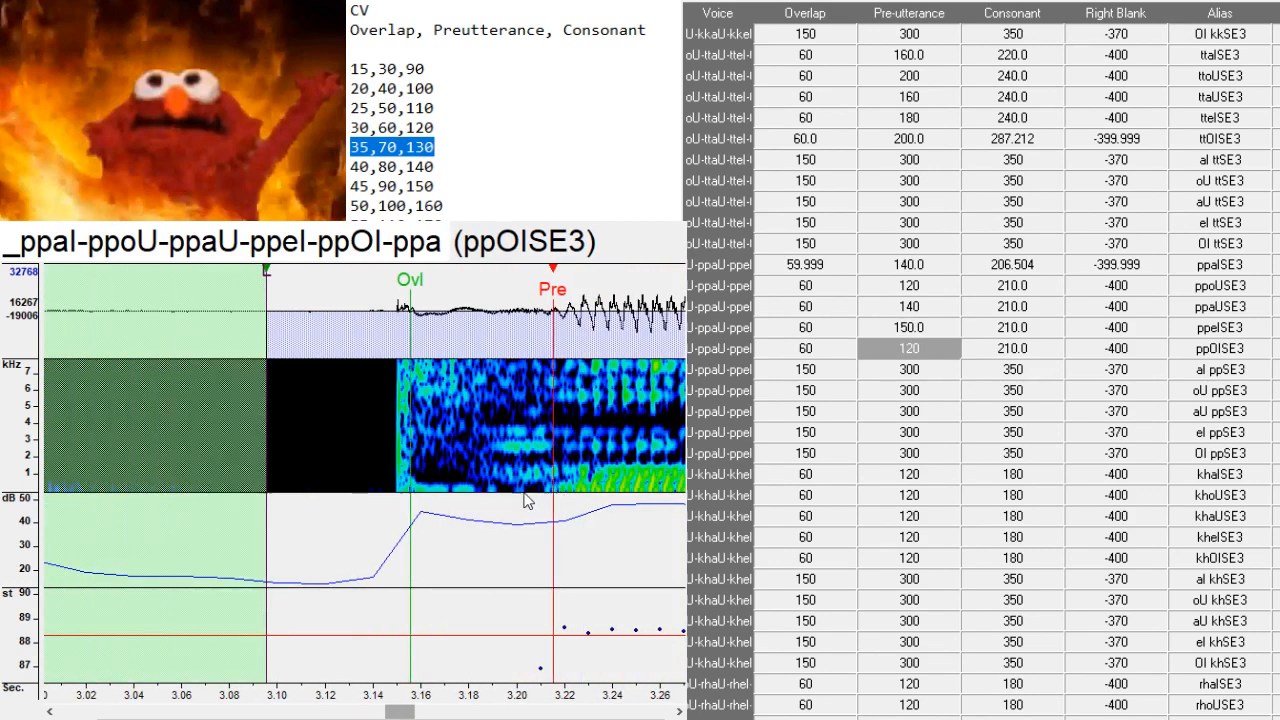
left_click(940, 347)
type("1")
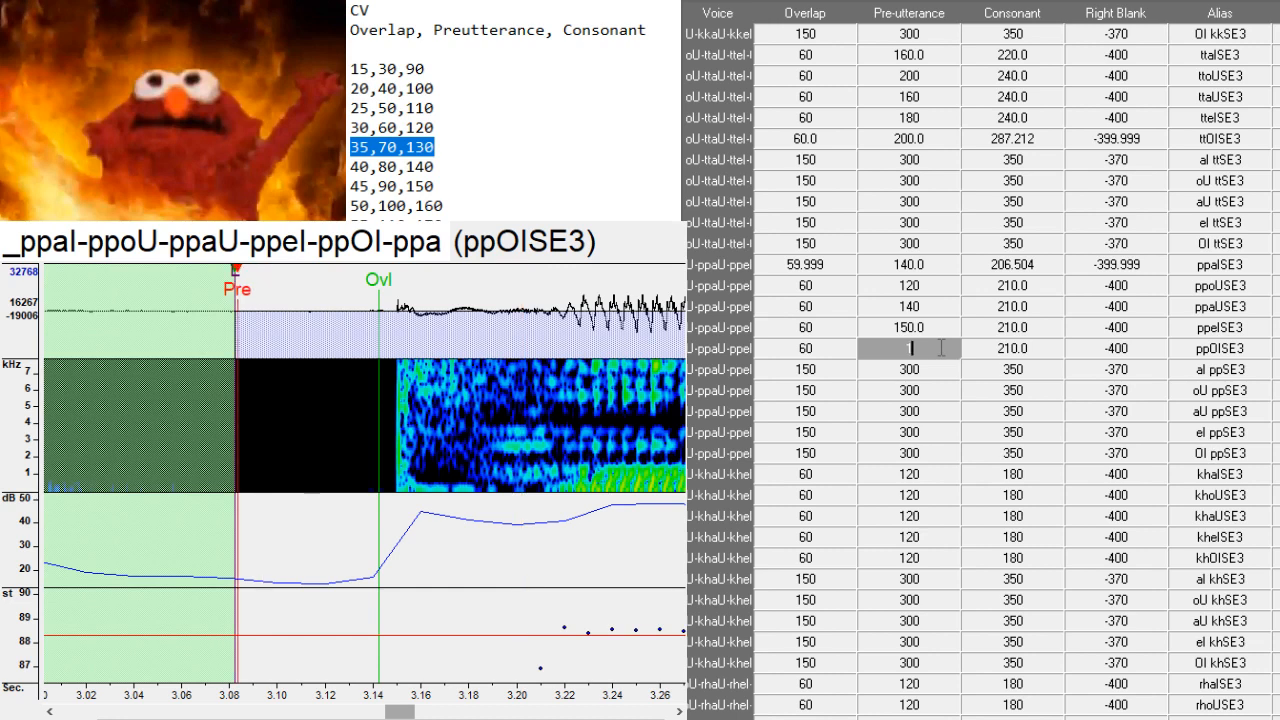
type("40")
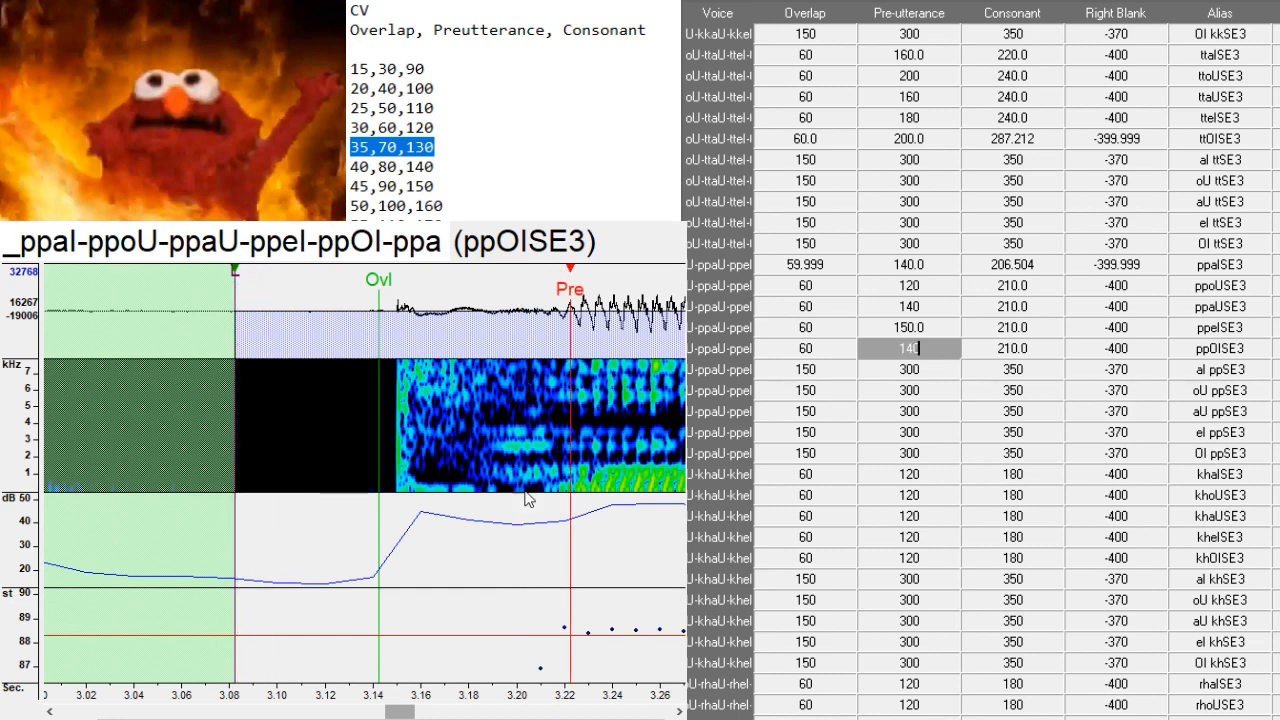
key("Return")
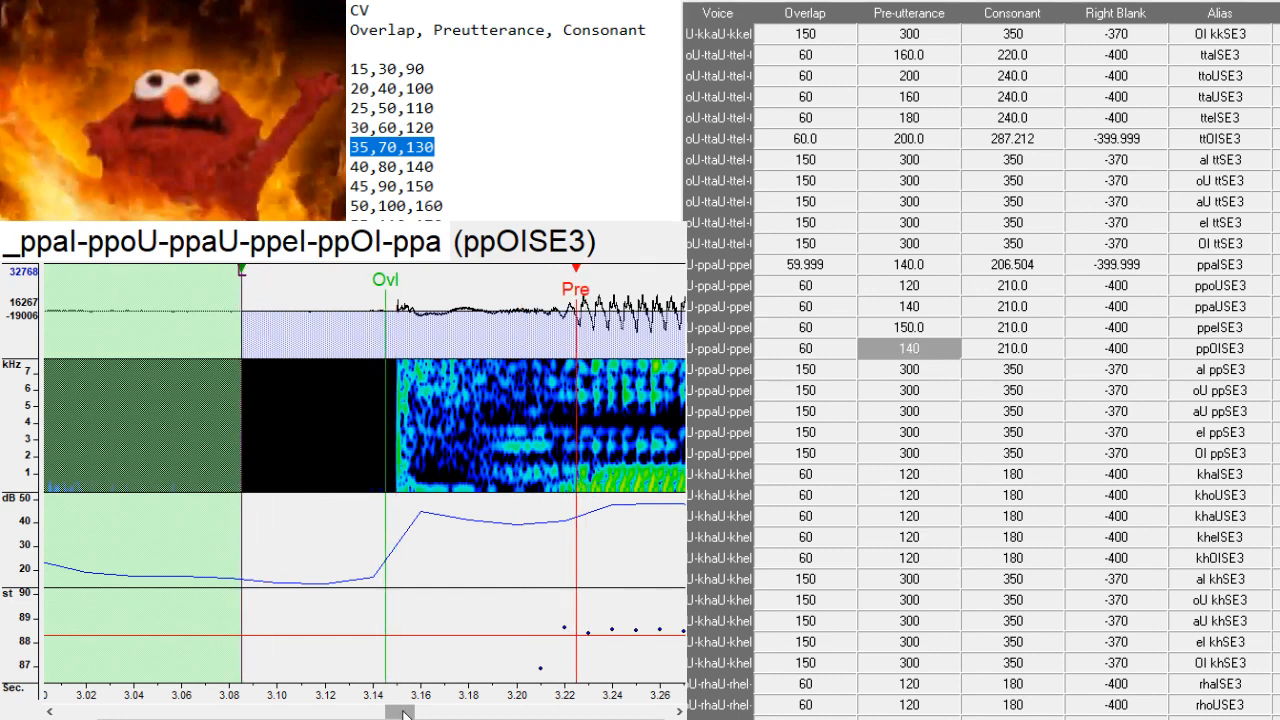
left_click_drag(404, 713, 435, 718)
- Align the pre-utterance markers of aI, oU, aU, eI and OI ppSE3 with the points where their vowels end
key("Down")
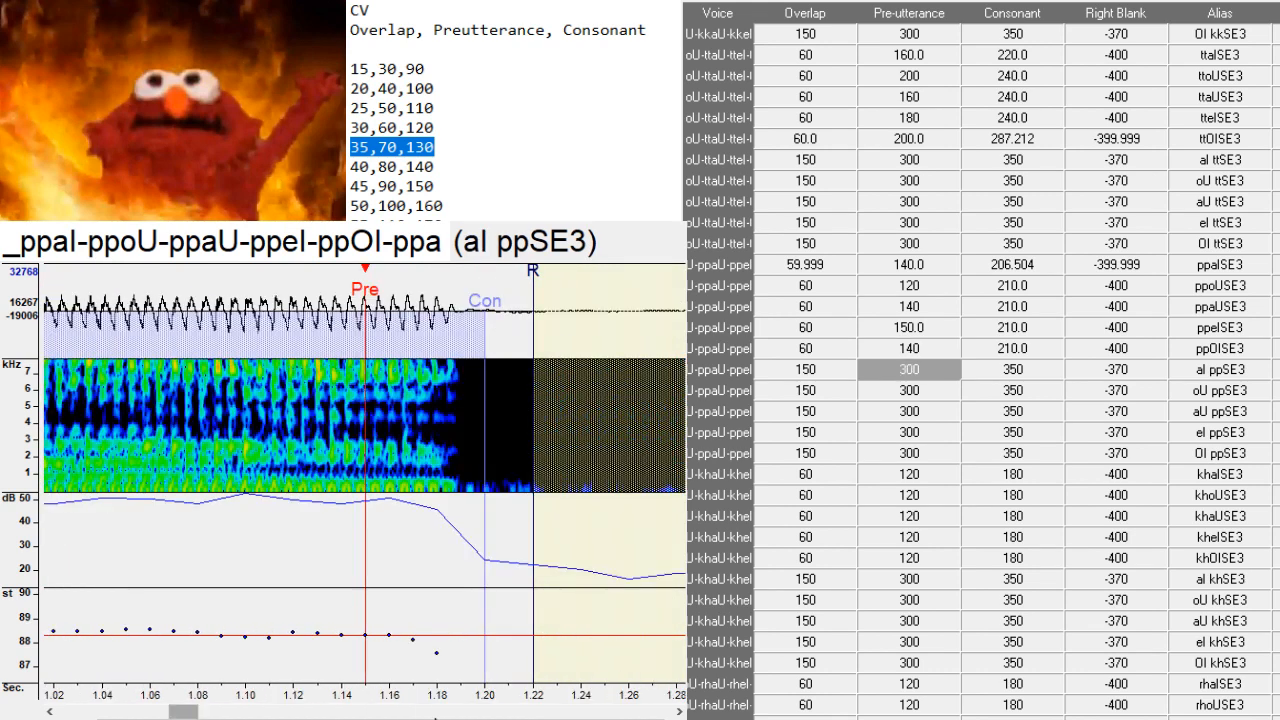
key("Down")
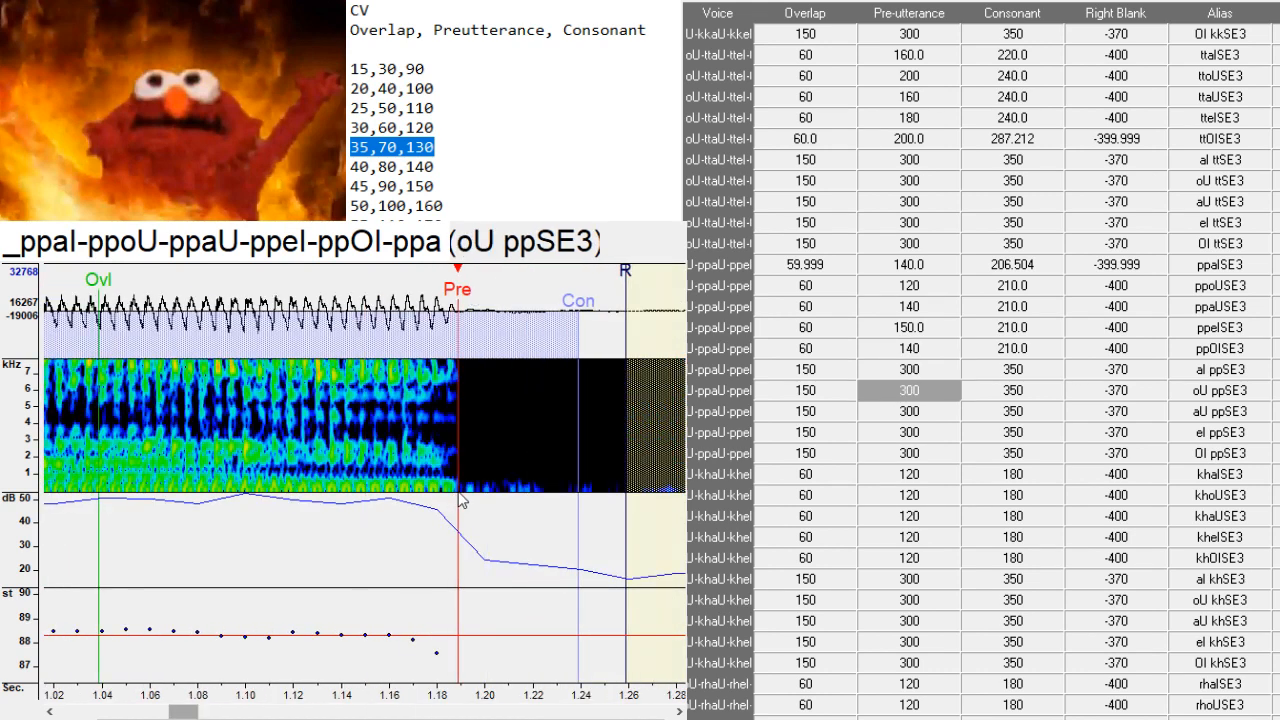
key("Down")
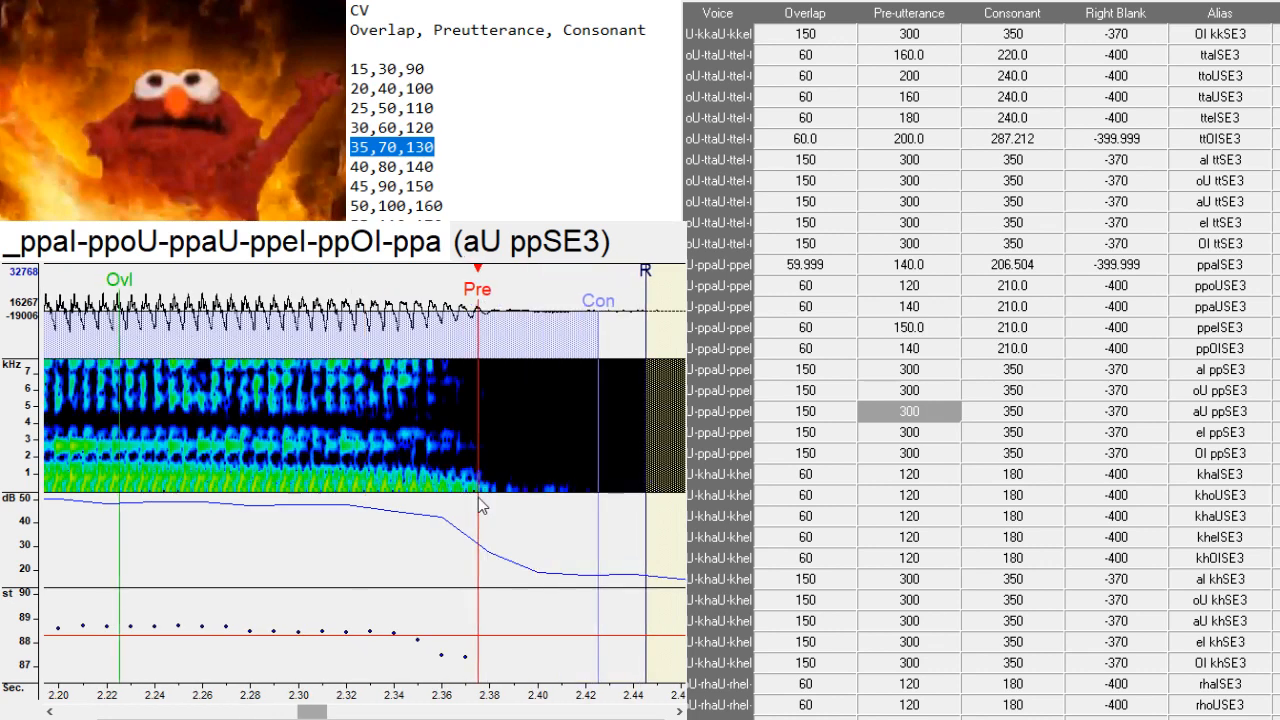
key("Down")
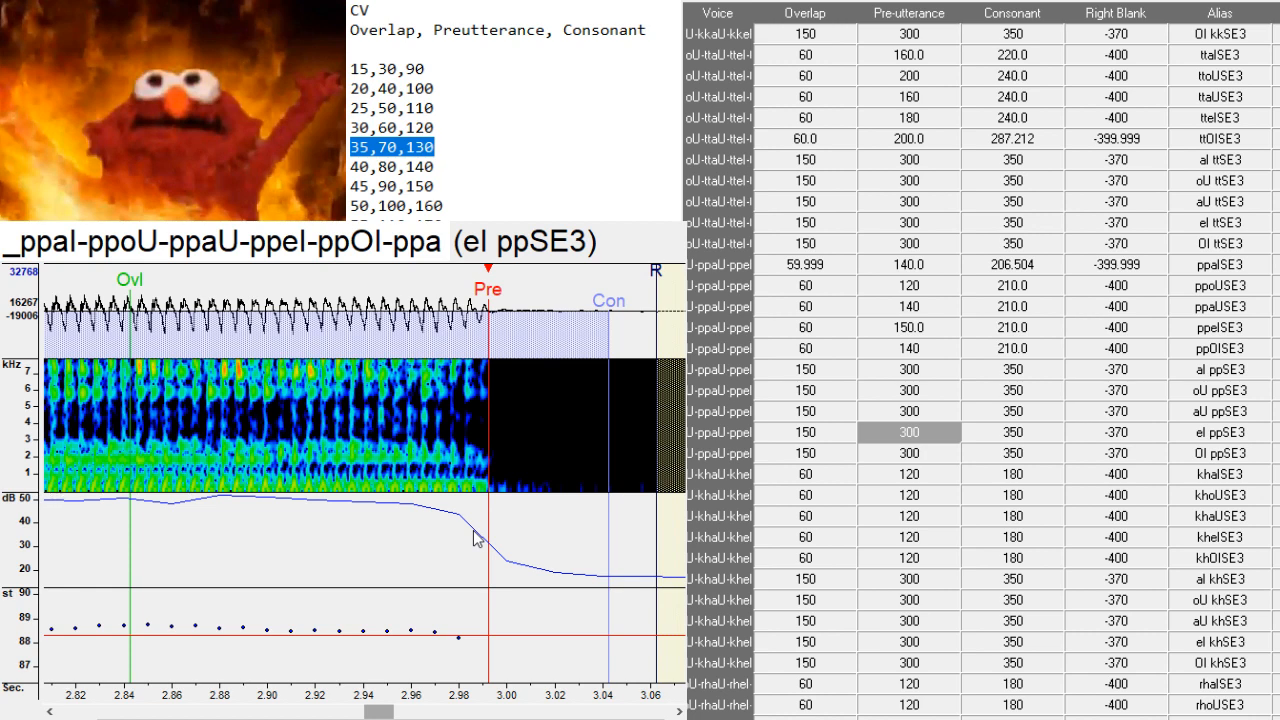
key("Down")
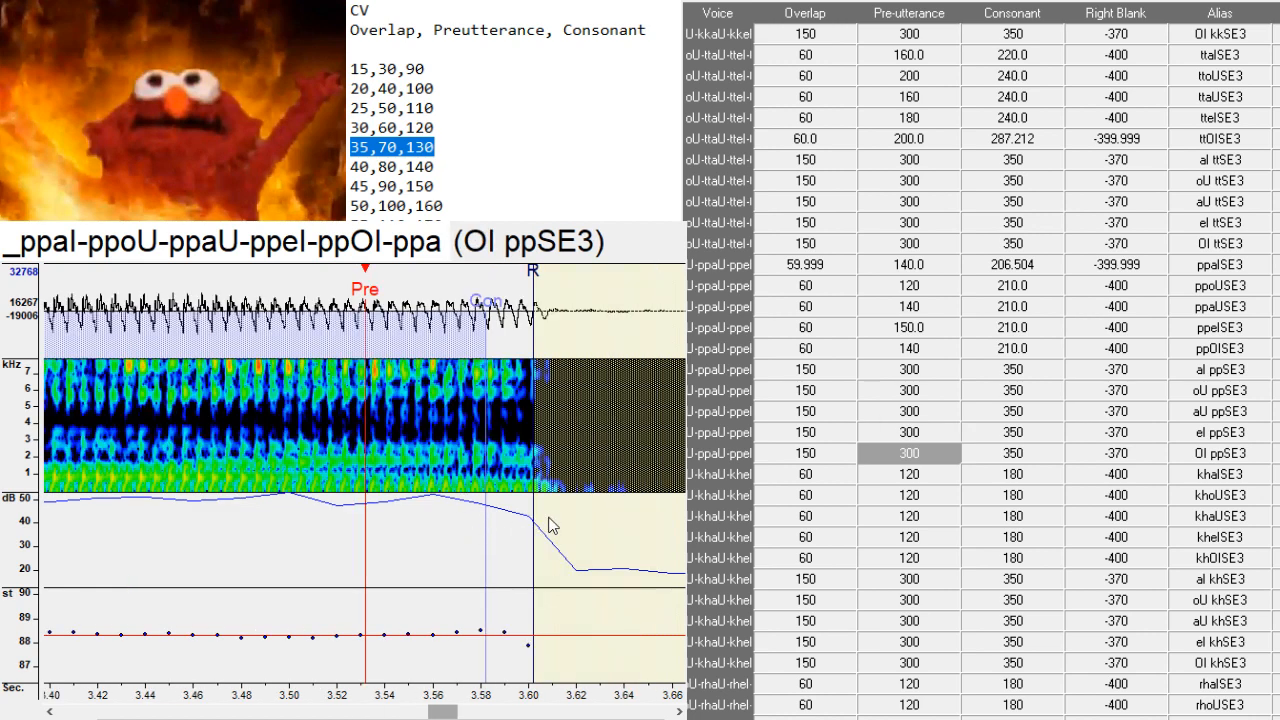
left_click_drag(442, 711, 466, 716)
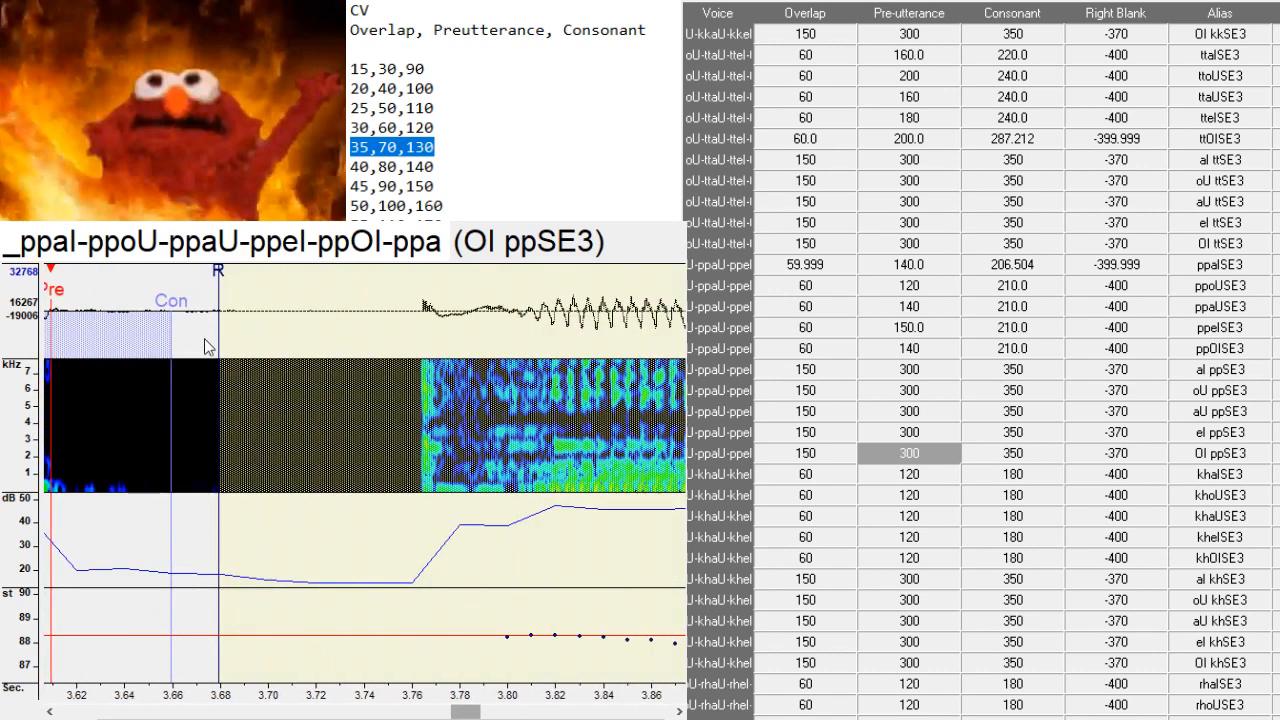
- Align the khaISE3 pre-utterance marker with the vowel onset at about 0.74 s and move its right blank into the vowel, to about -309
key("Down")
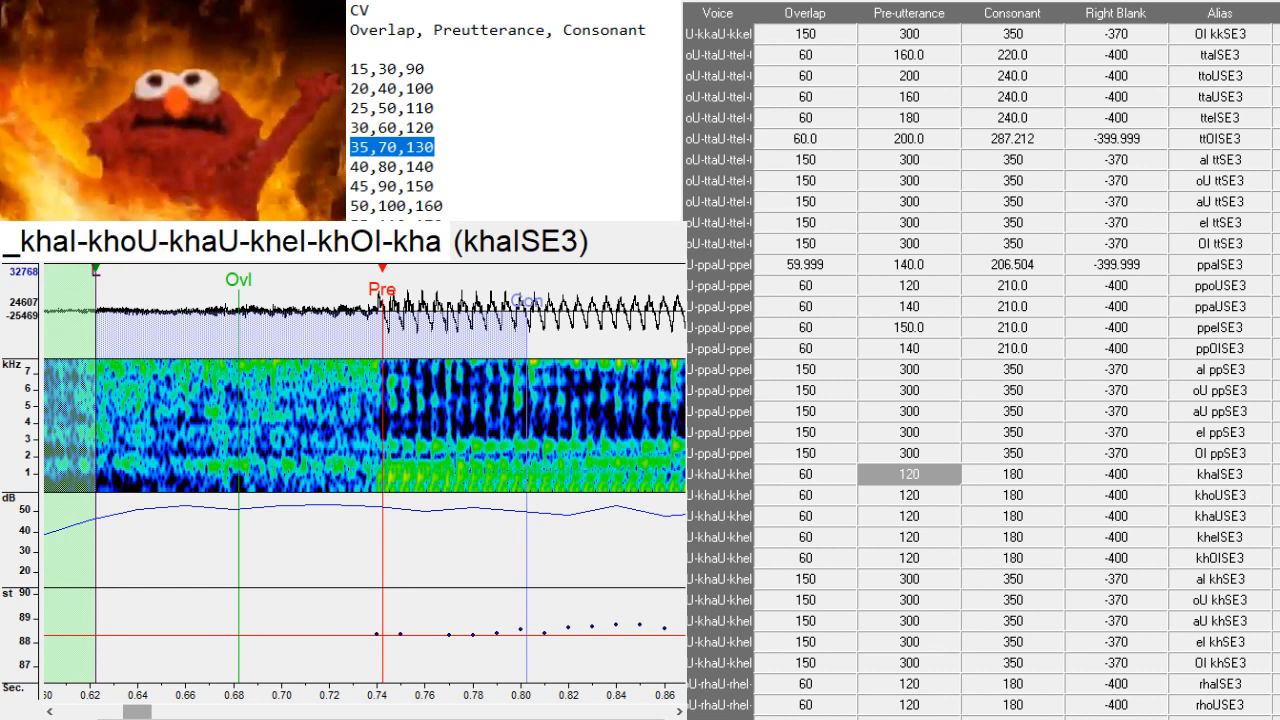
left_click_drag(128, 710, 153, 711)
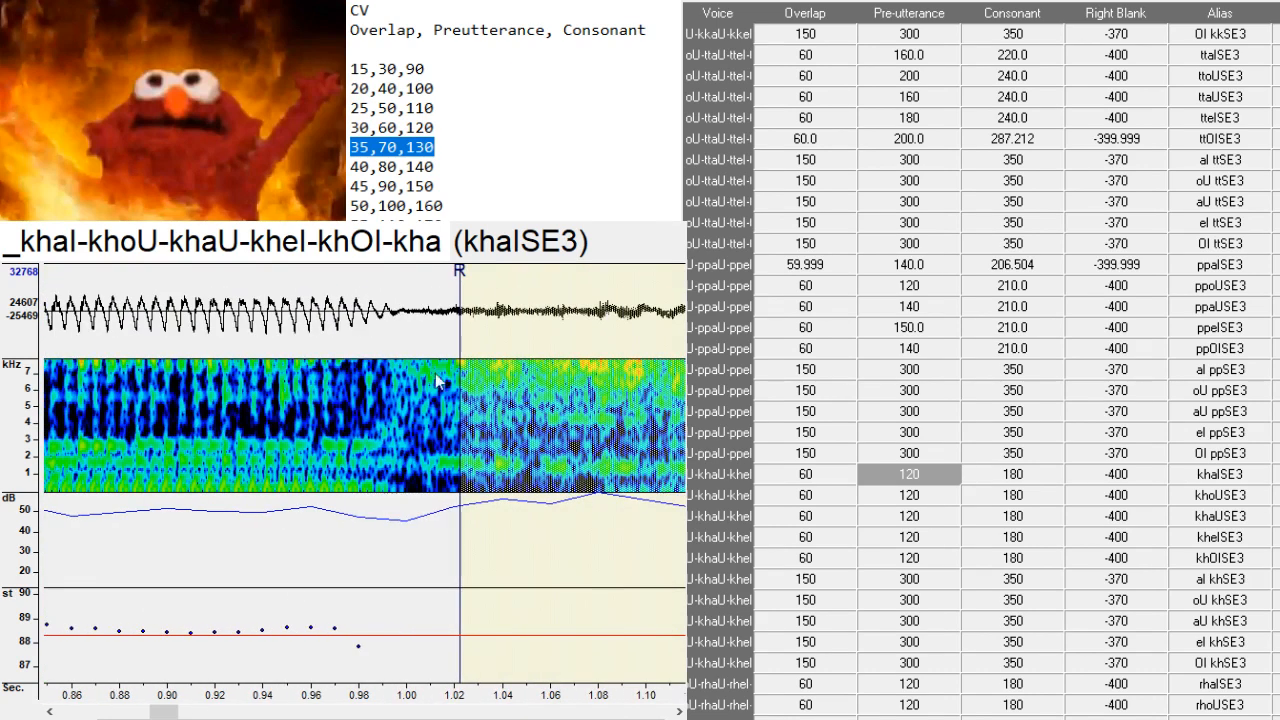
left_click_drag(462, 346, 243, 410)
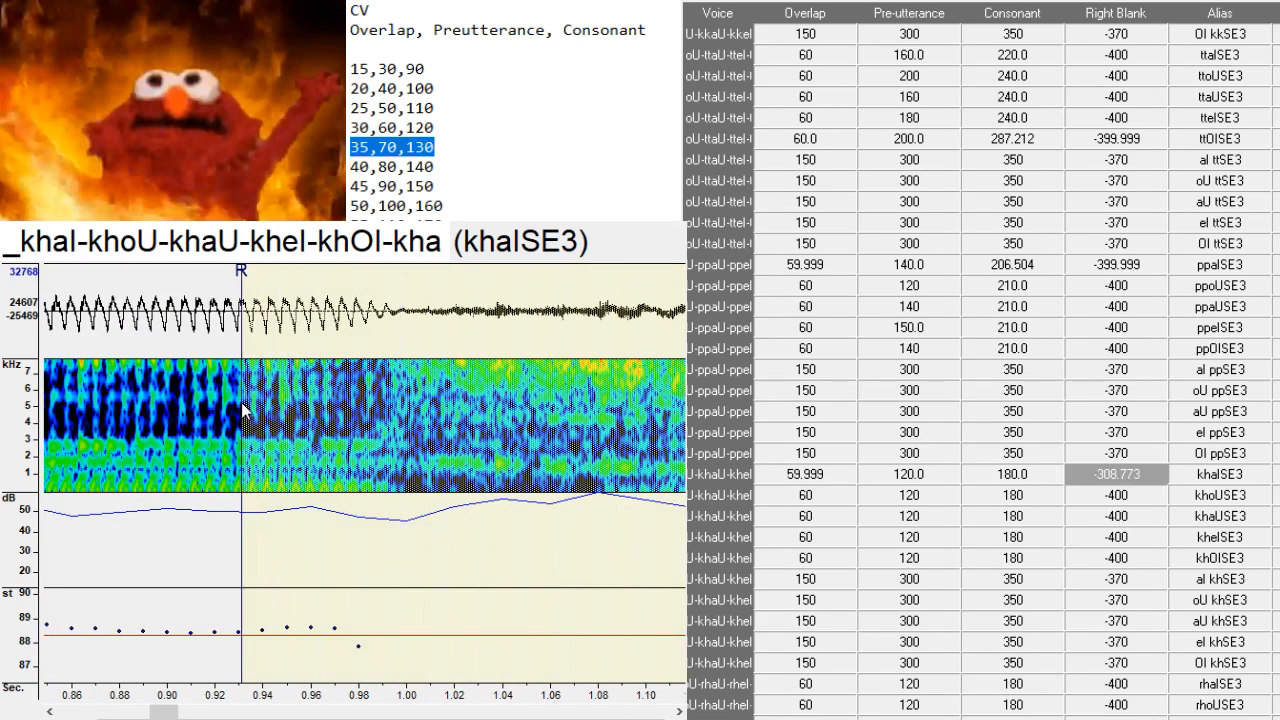
- Align the pre-utterance marker of khoUSE3 with the vowel onset at about 1.16 s and check its right blank position
key("Down")
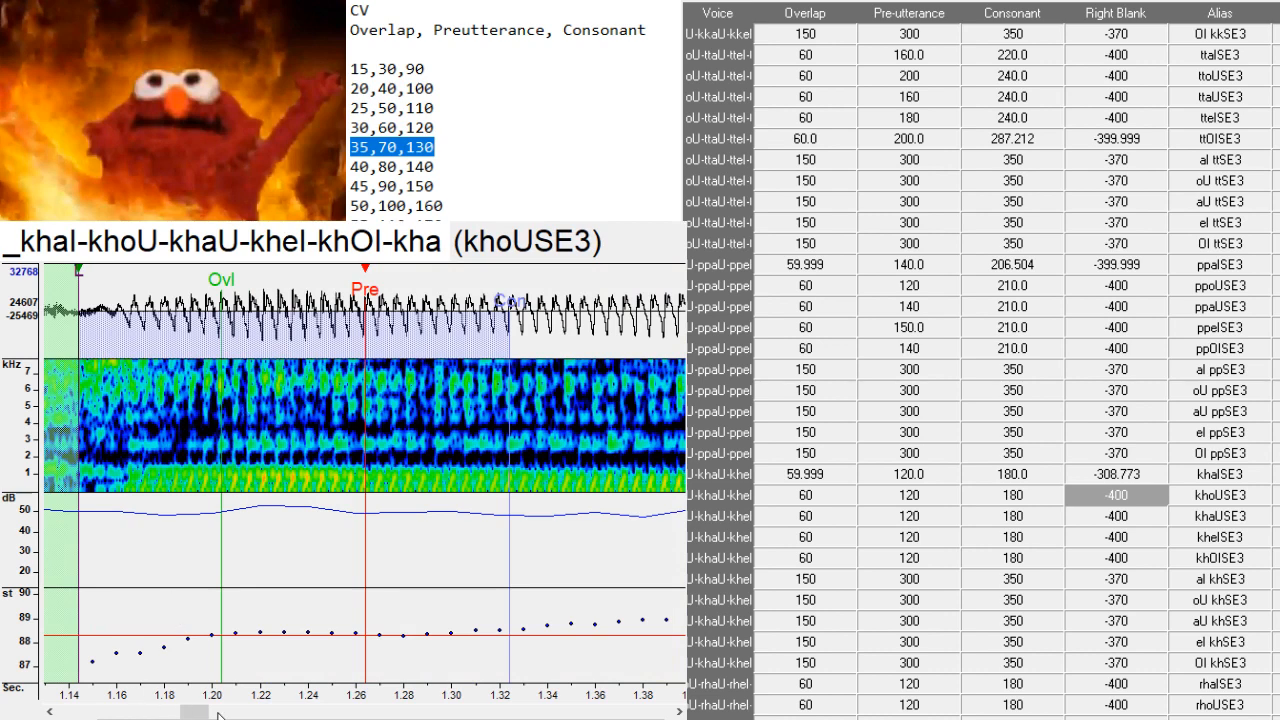
left_click_drag(209, 714, 188, 712)
key("Left")
key("Left")
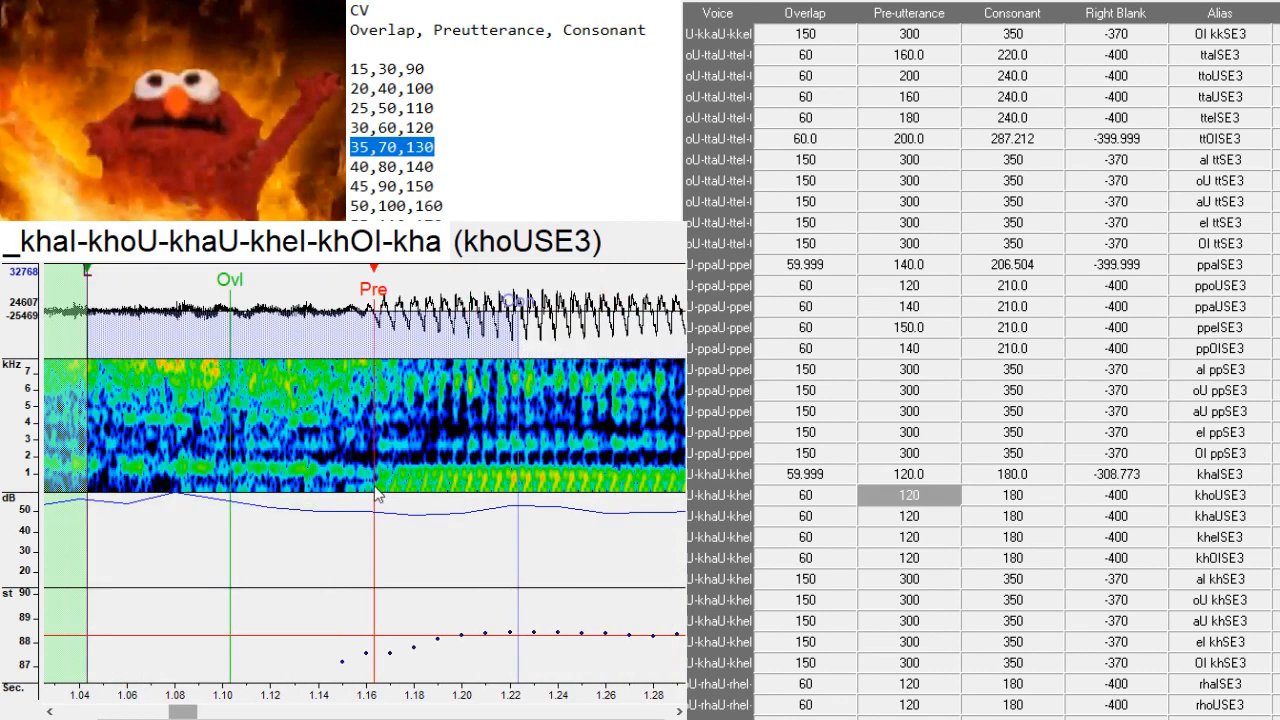
left_click_drag(196, 713, 216, 713)
- Align the pre-utterance marker of khaUSE3 with the vowel onset at about 1.78 s, shifting its other markers along
key("Down")
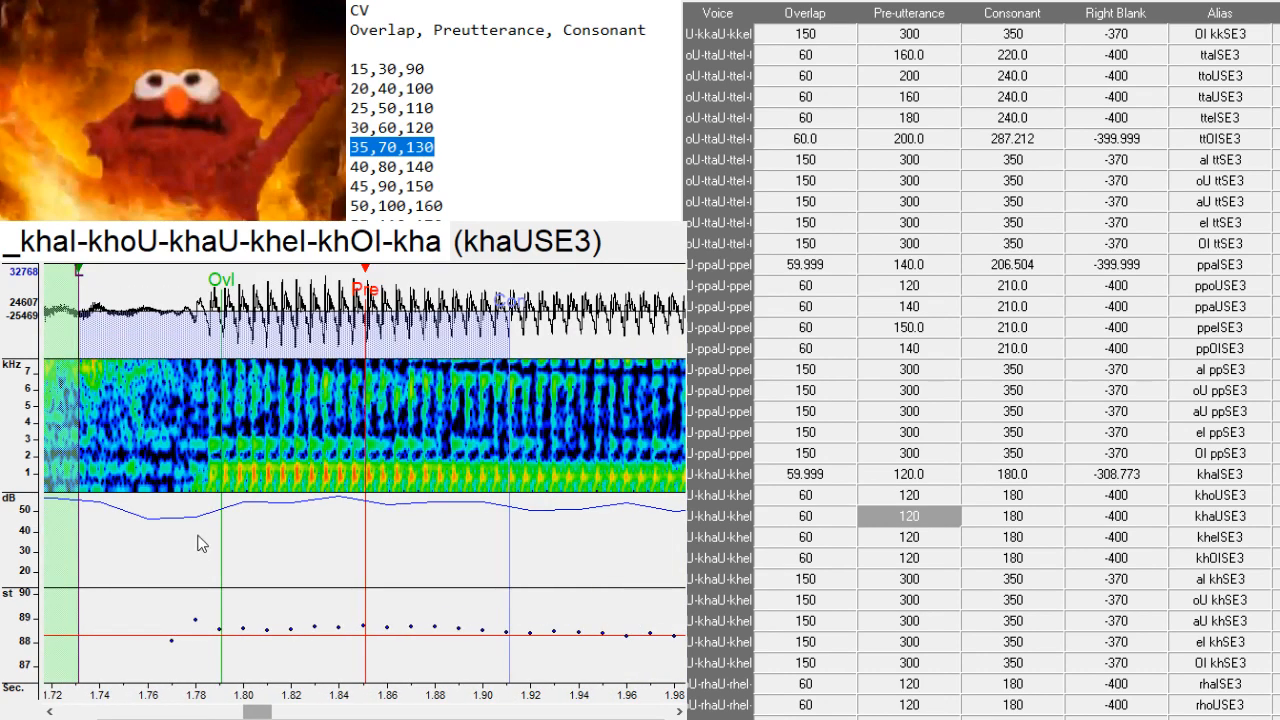
left_click_drag(197, 478, 186, 472)
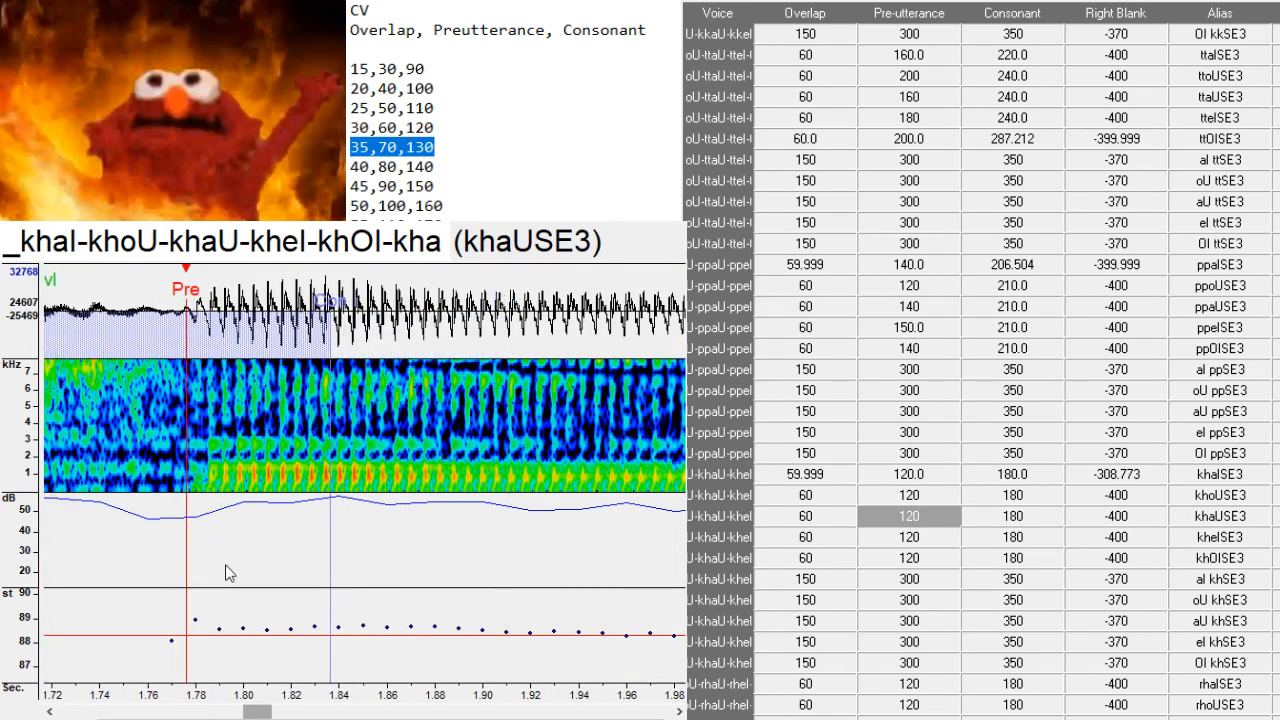
scroll(268, 712, "left", 3)
scroll(268, 712, "right", 5)
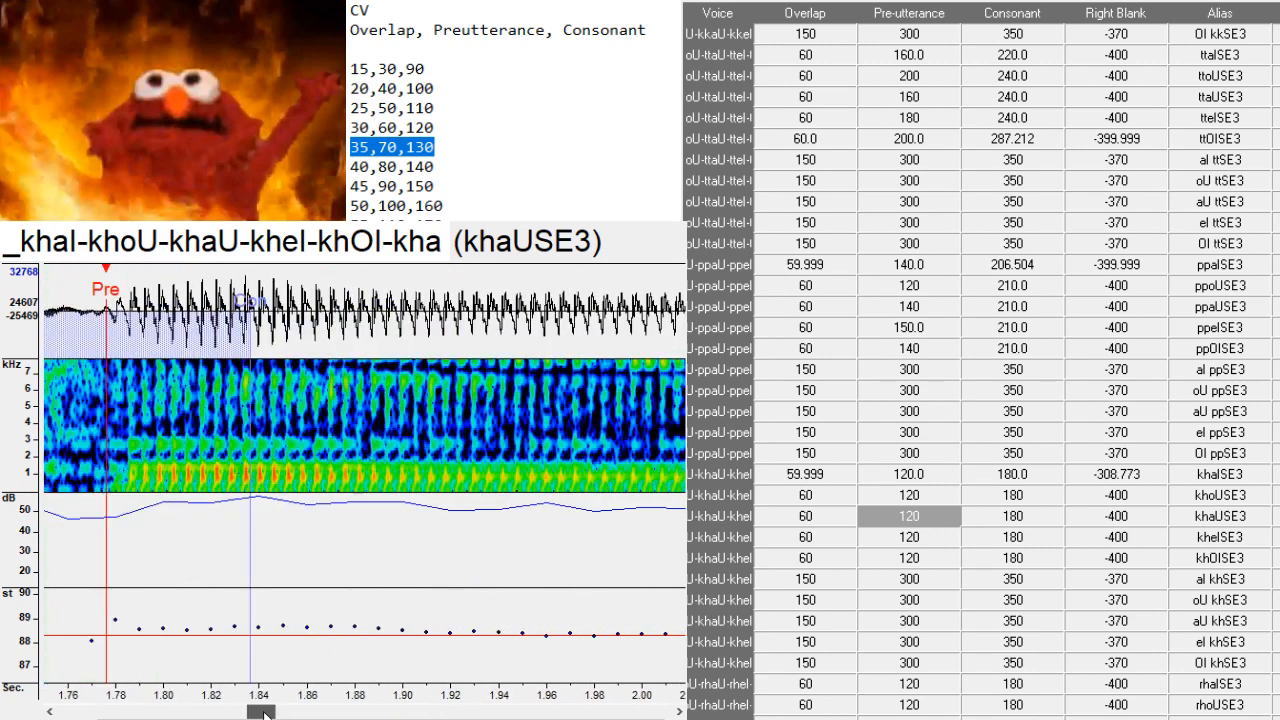
- Align the pre-utterance marker of kheISE3 with the vowel onset at about 2.39 s and check its right blank position
key("Down")
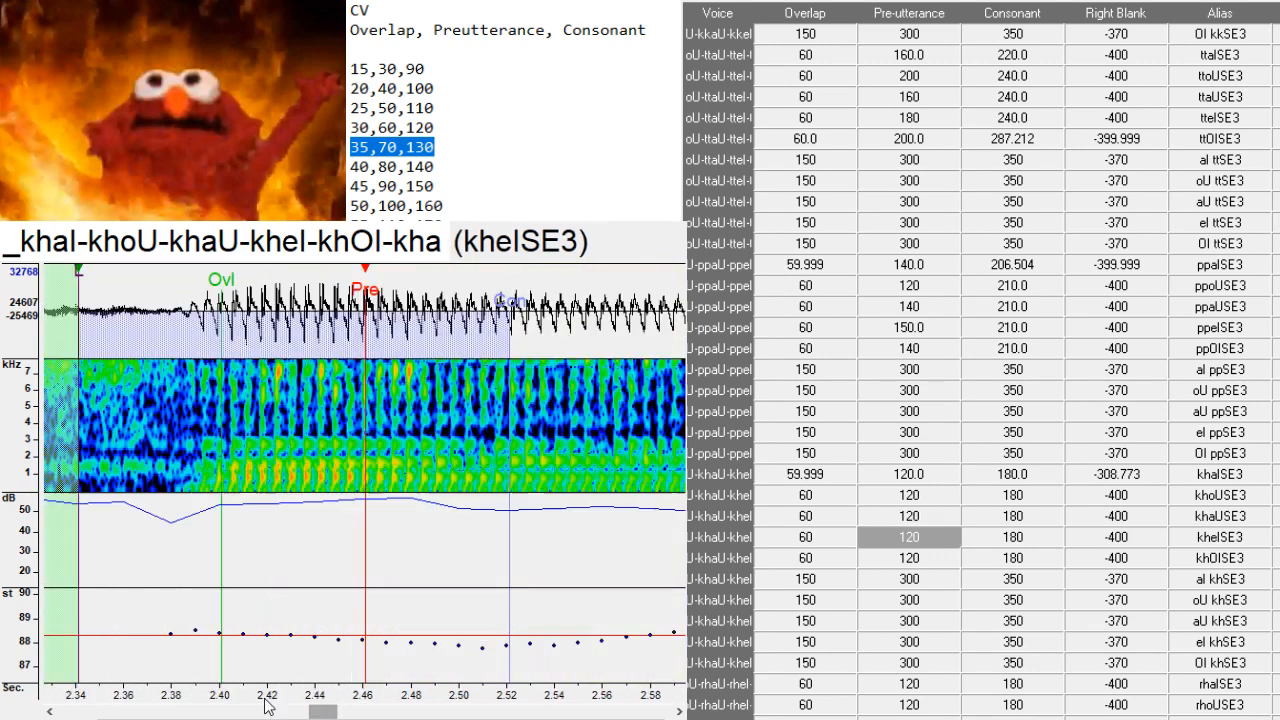
left_click(199, 489)
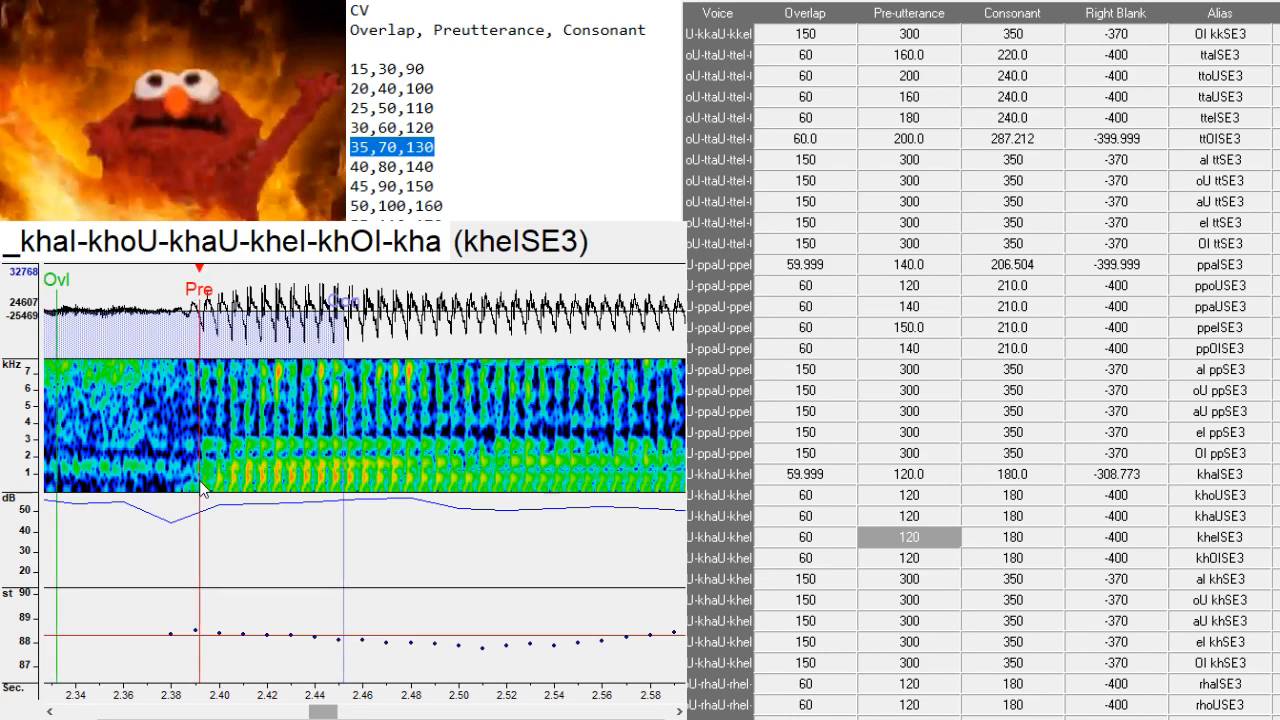
scroll(331, 713, "left", 2)
scroll(331, 713, "right", 5)
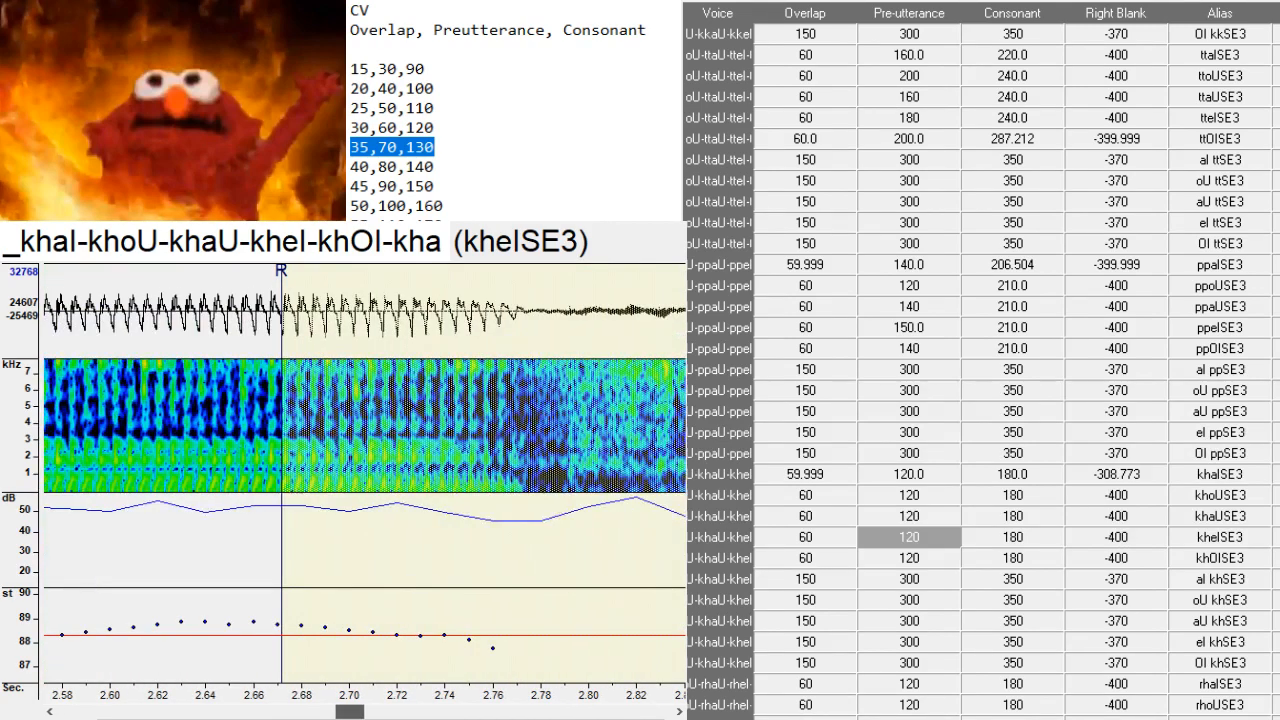
- Align the pre-utterance marker of khOISE3 with the vowel onset at about 3.00 s and check its right blank position
key("Down")
left_click(312, 470)
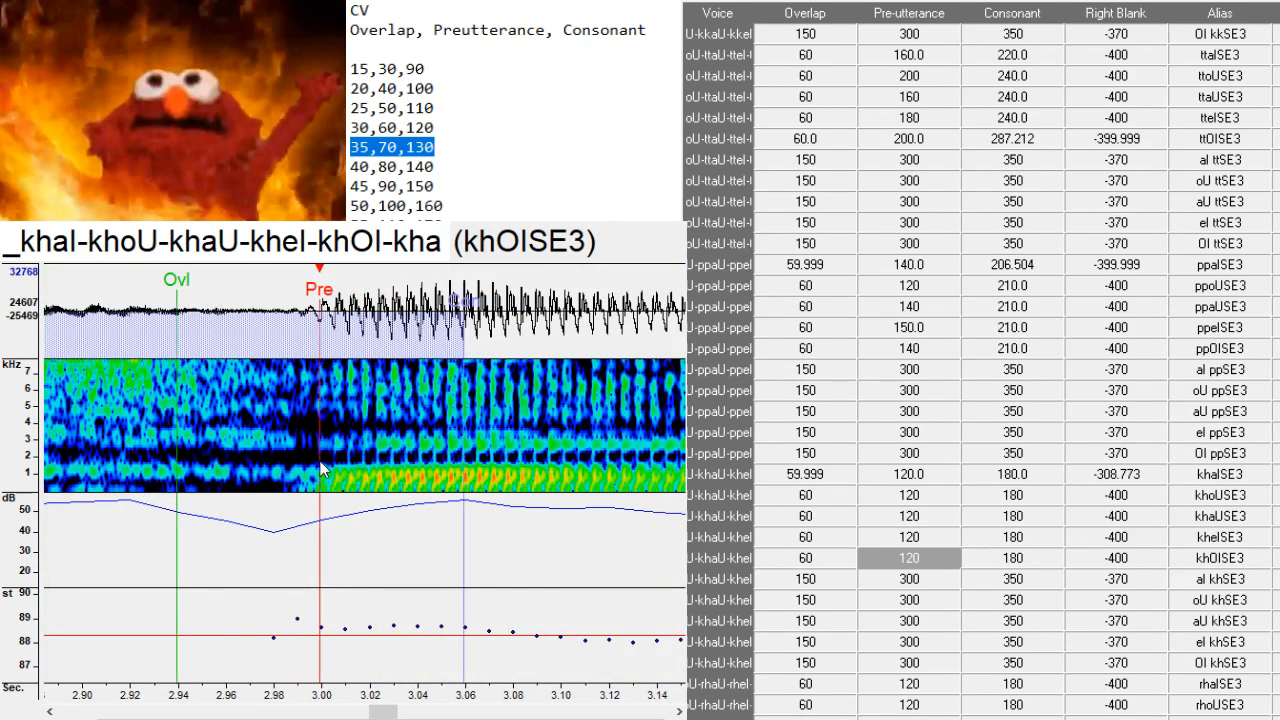
left_click_drag(384, 713, 419, 712)
- Align the pre-utterance markers with the vowel ends, at about 0.99 s for aI khSE3 and 1.58 s for oU khSE3
key("Down")
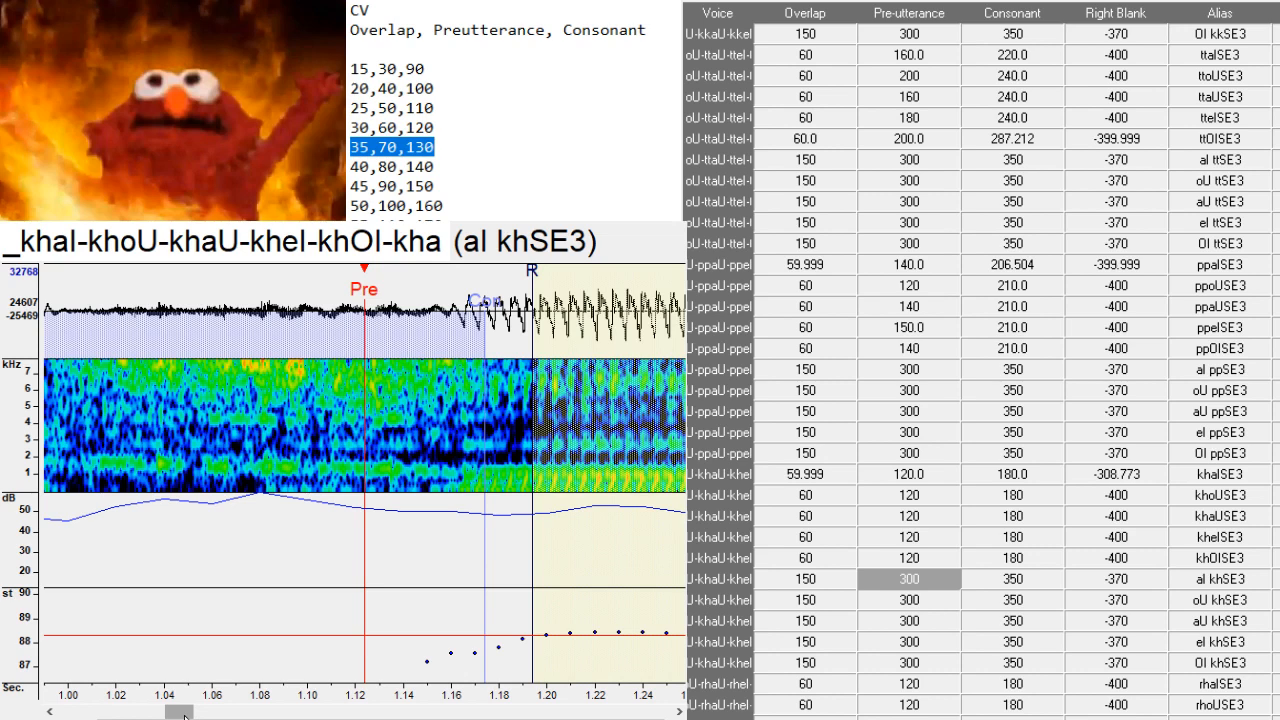
left_click_drag(184, 716, 171, 716)
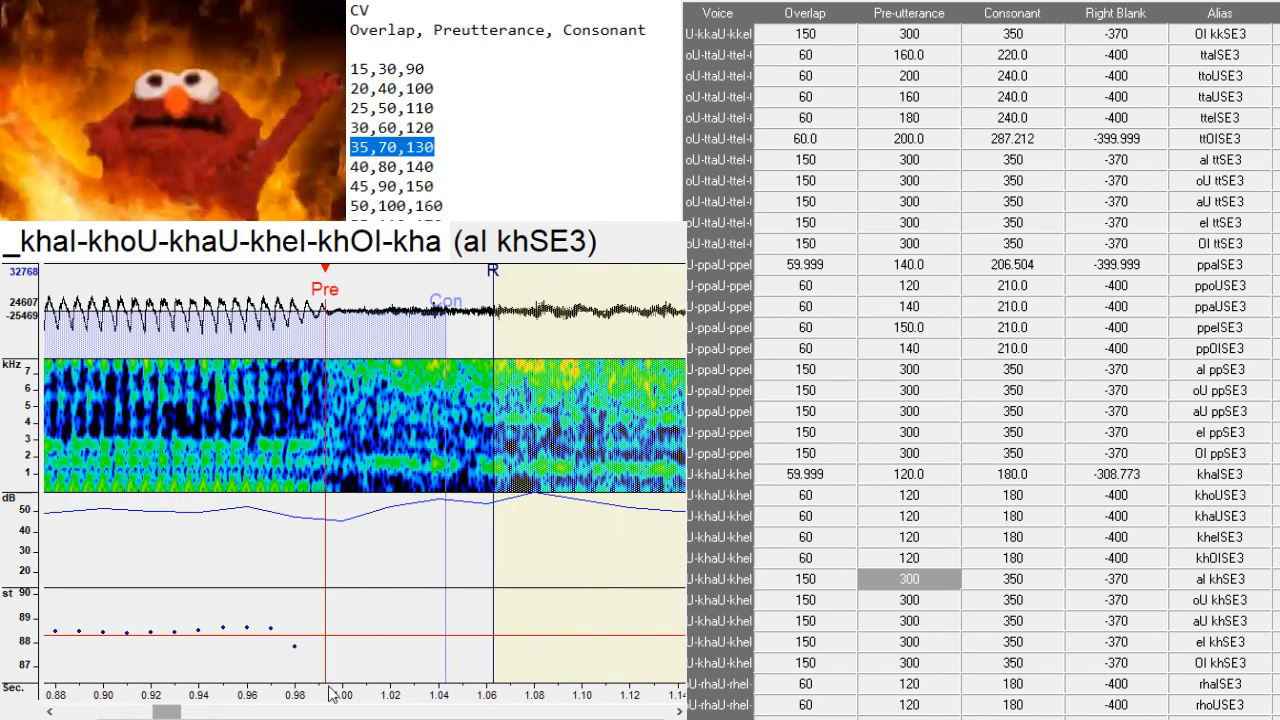
key("Down")
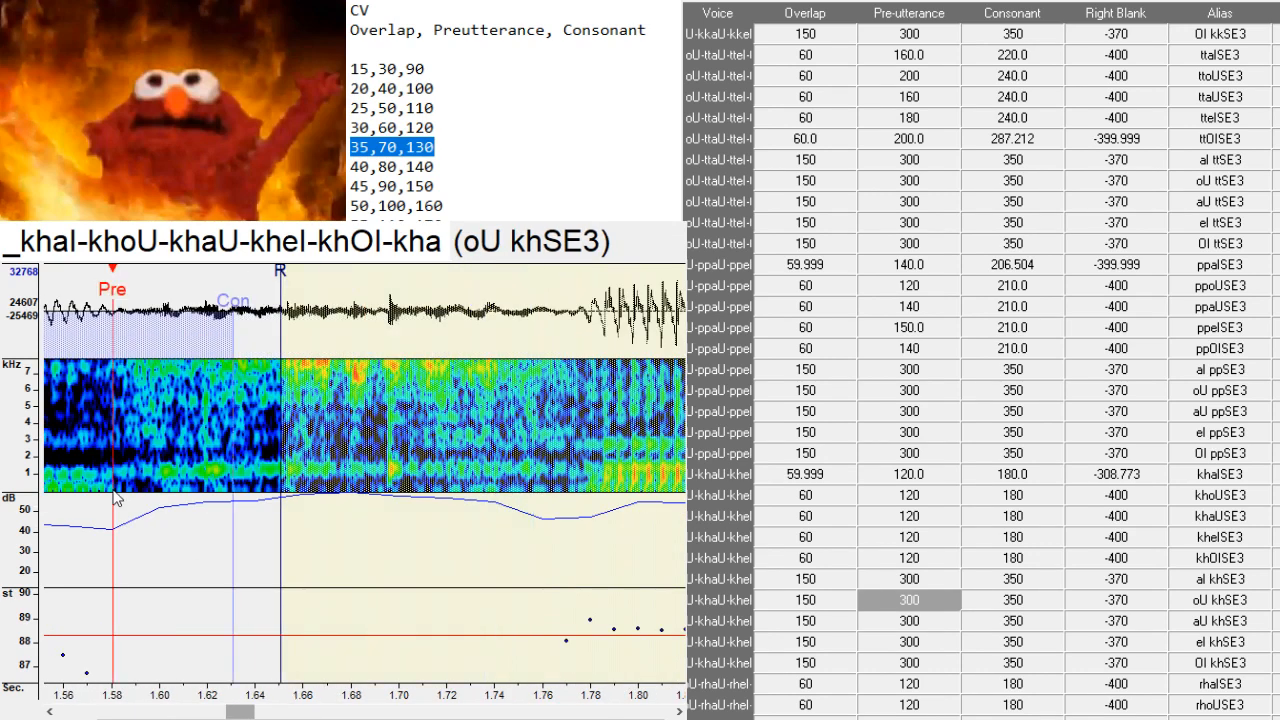
left_click_drag(240, 713, 205, 713)
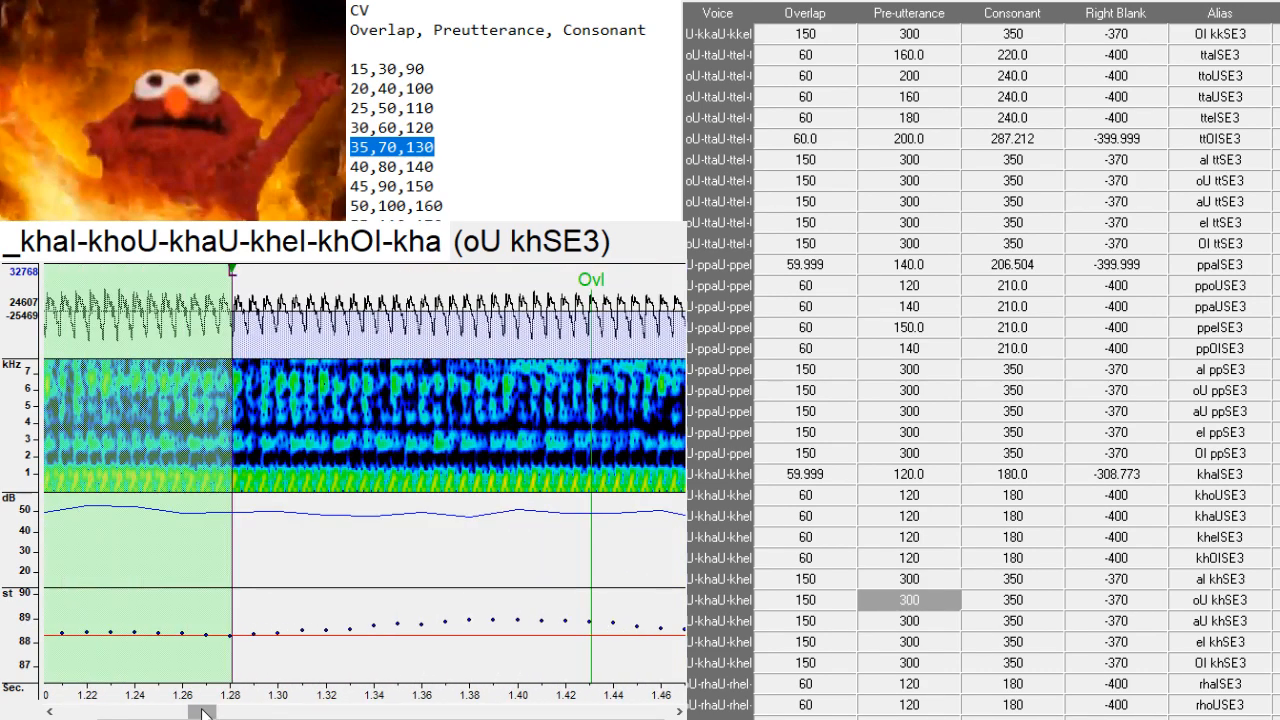
- Align the pre-utterance marker of aU khSE3 with the vowel end at about 2.20 s and check its offset and overlap positions
key("Down")
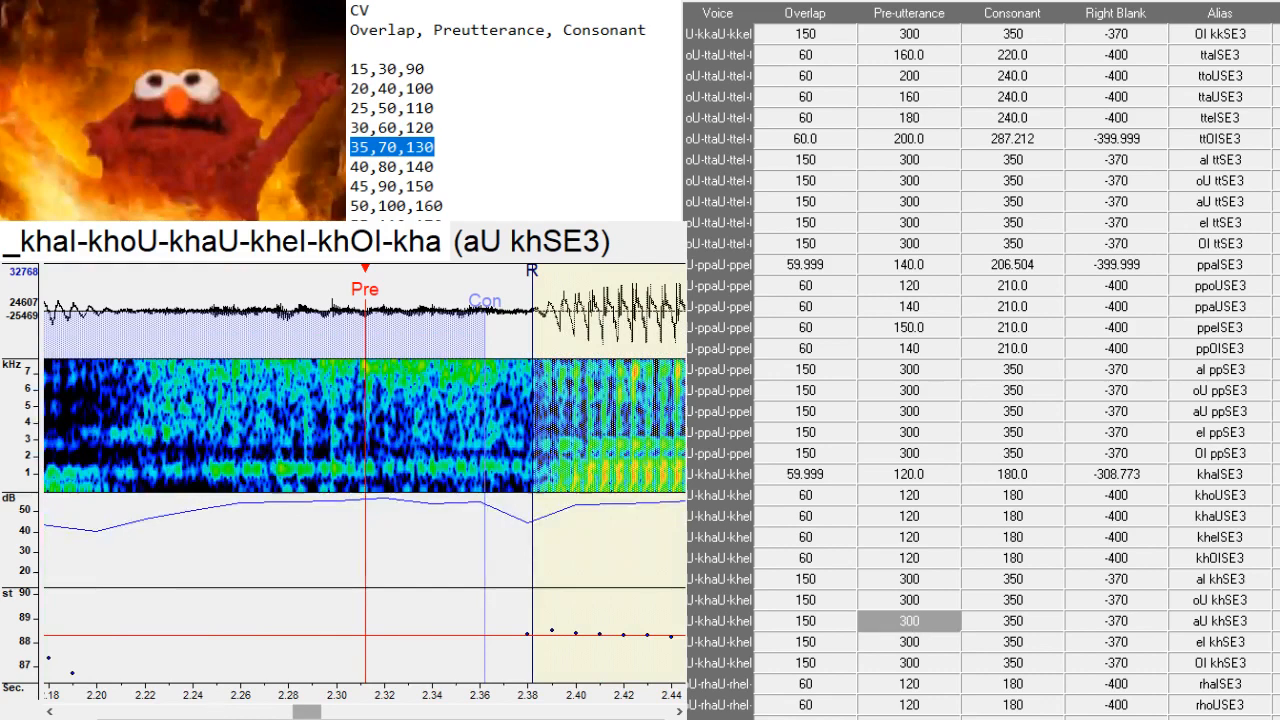
left_click(96, 495)
left_click_drag(96, 497, 91, 496)
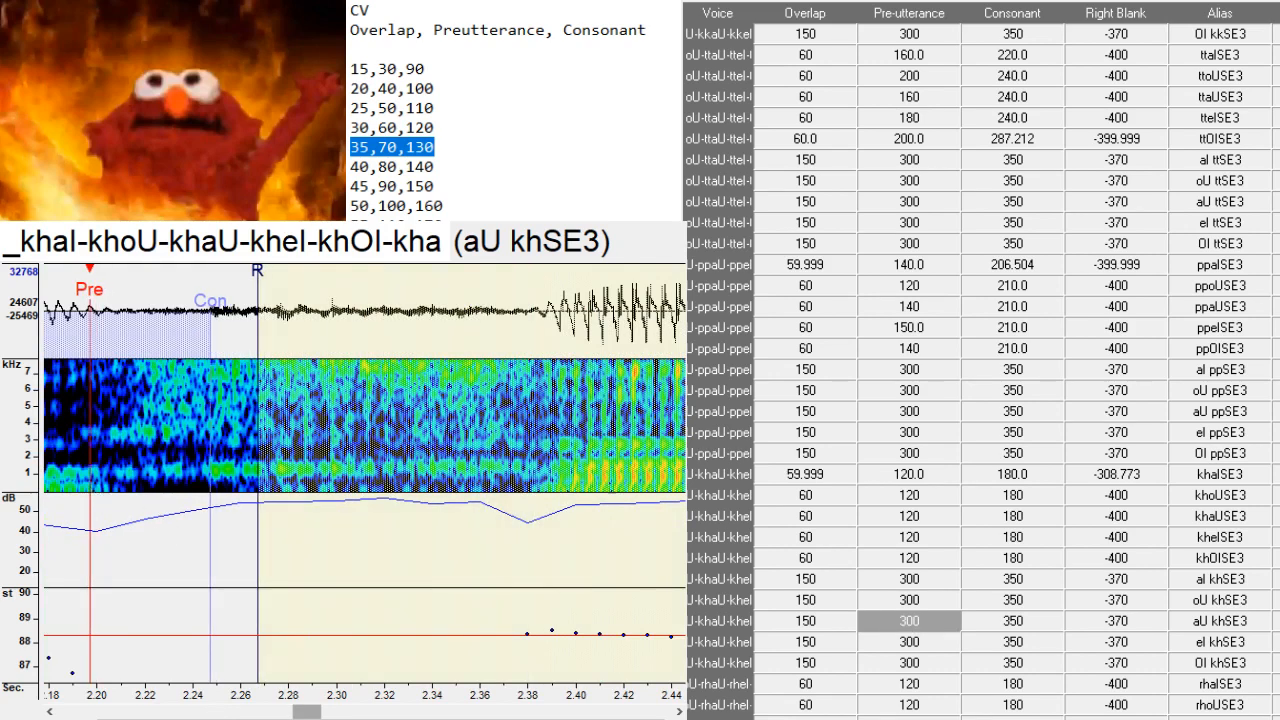
left_click_drag(318, 712, 279, 712)
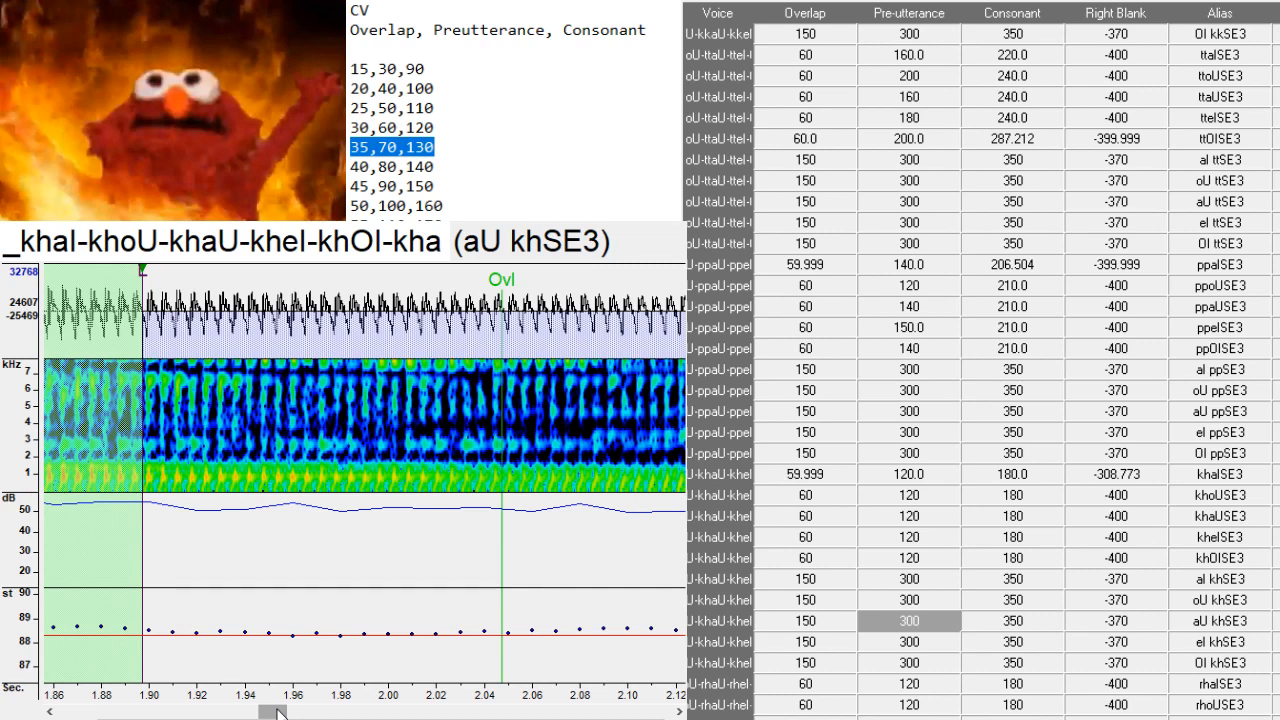
- Align the pre-utterance markers with the vowel ends, at about 2.77 s for eI khSE3 and 3.42 s for OI khSE3
key("Down")
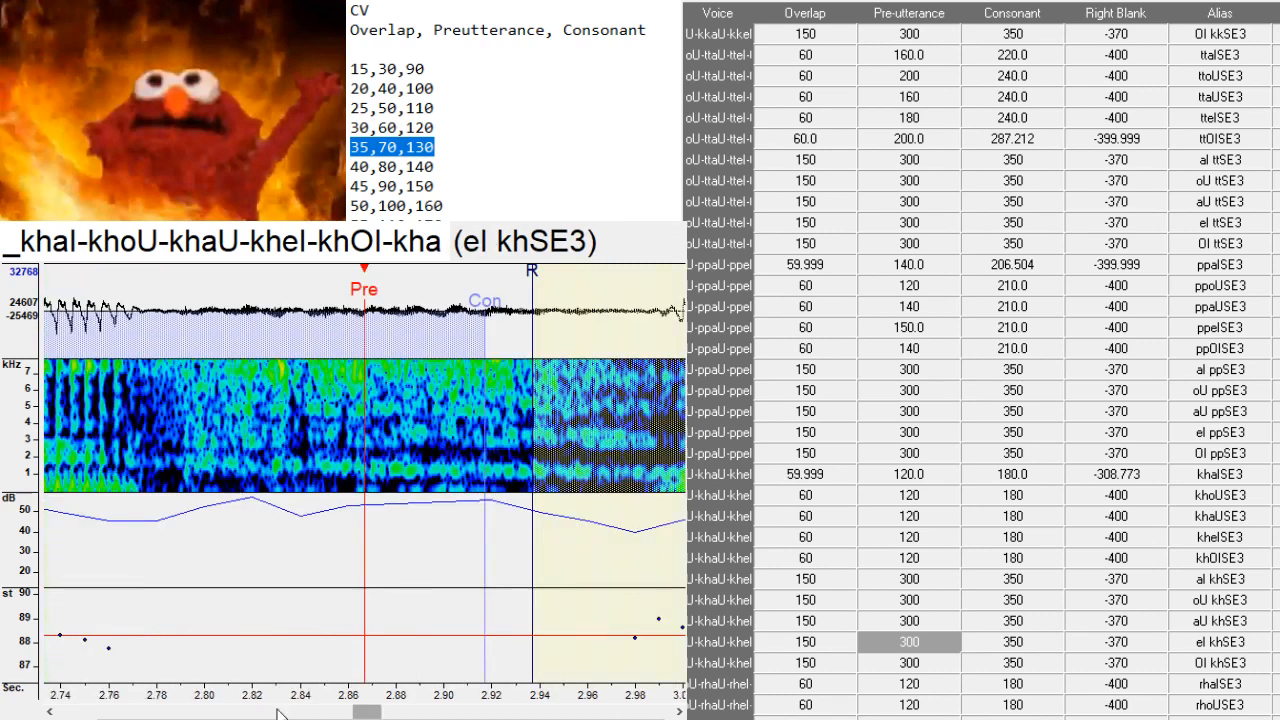
left_click_drag(147, 497, 141, 489)
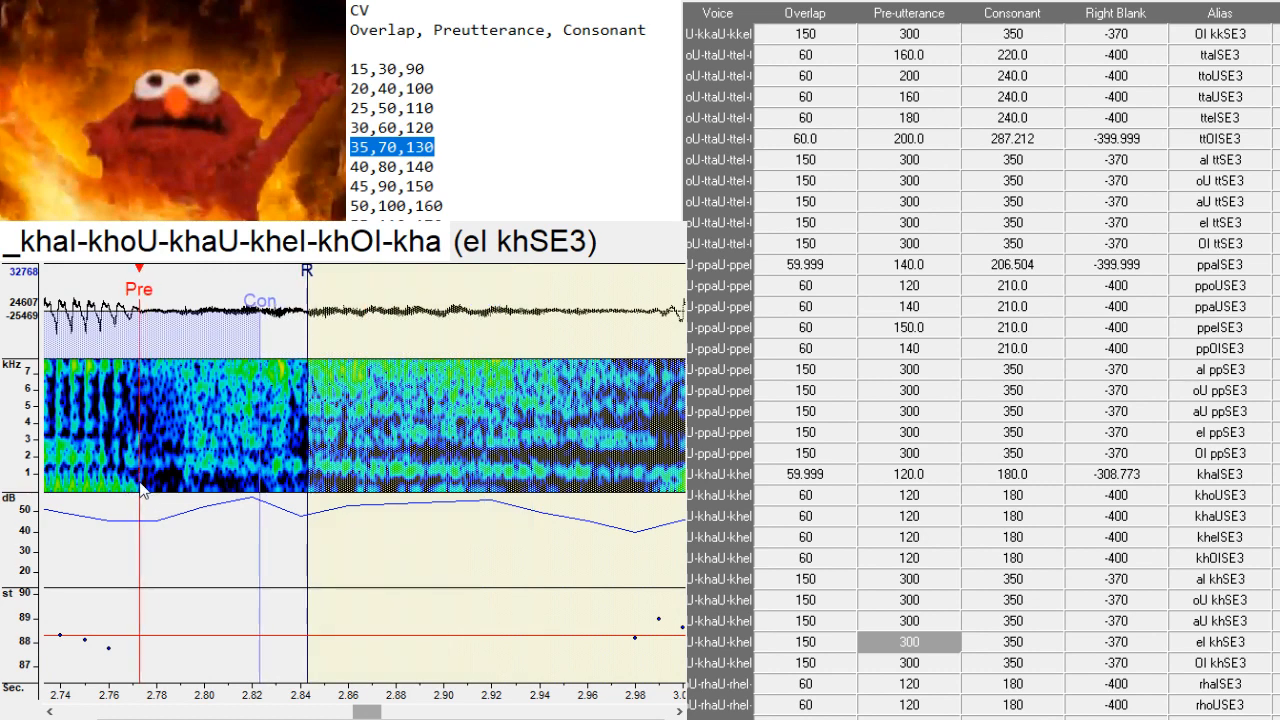
key("Down")
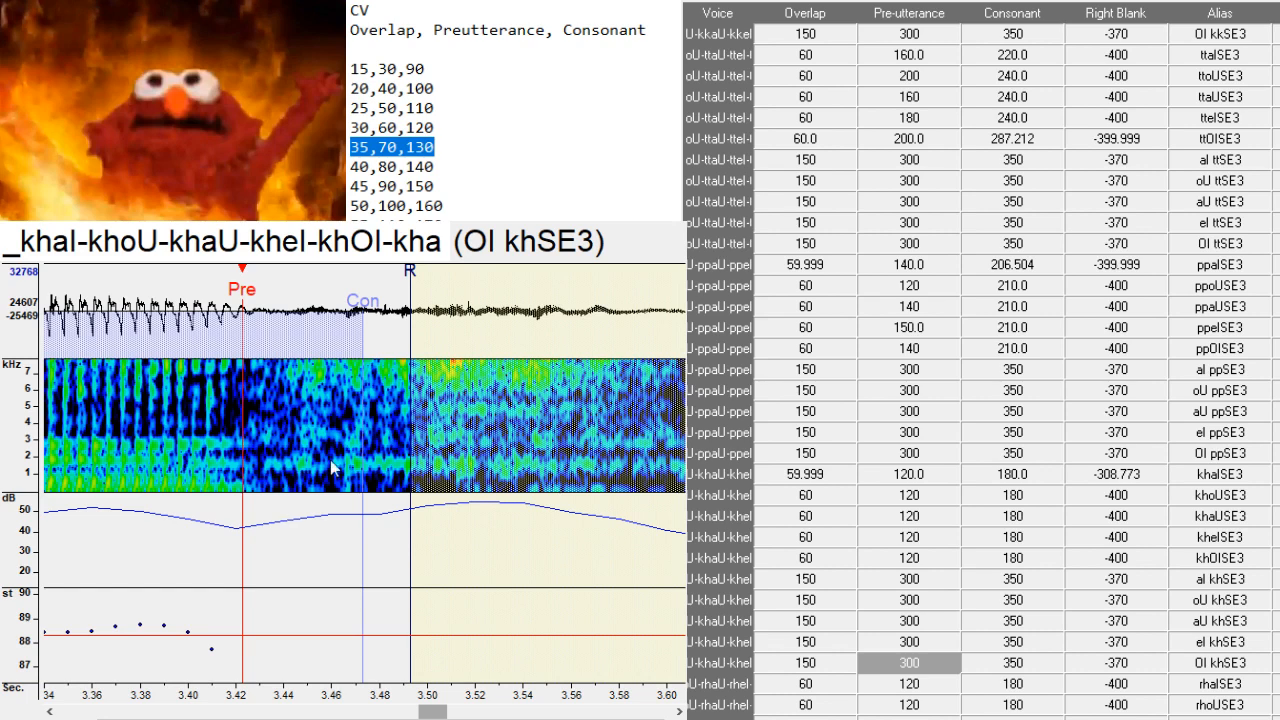
- Align the pre-utterance marker of rhaISE3 with the vowel onset at about 0.745 s, shifting its other markers along, and go to rhoUSE3
key("Down")
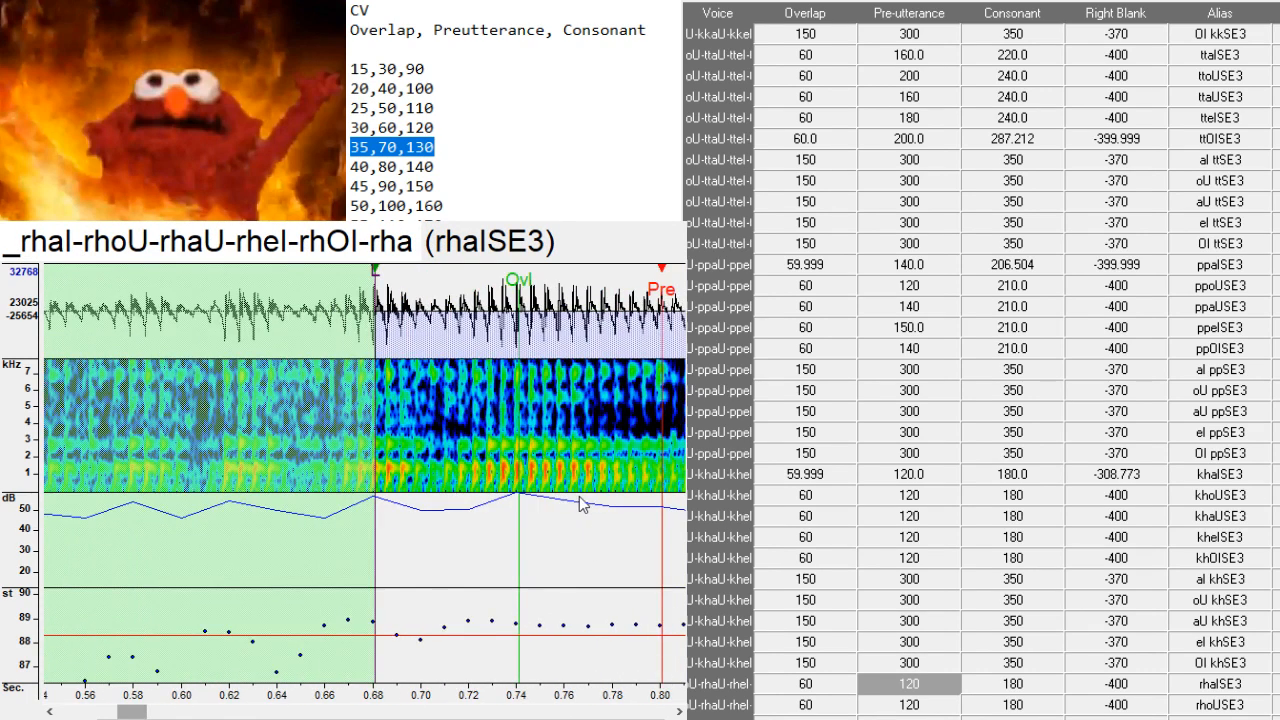
left_click_drag(510, 498, 528, 496)
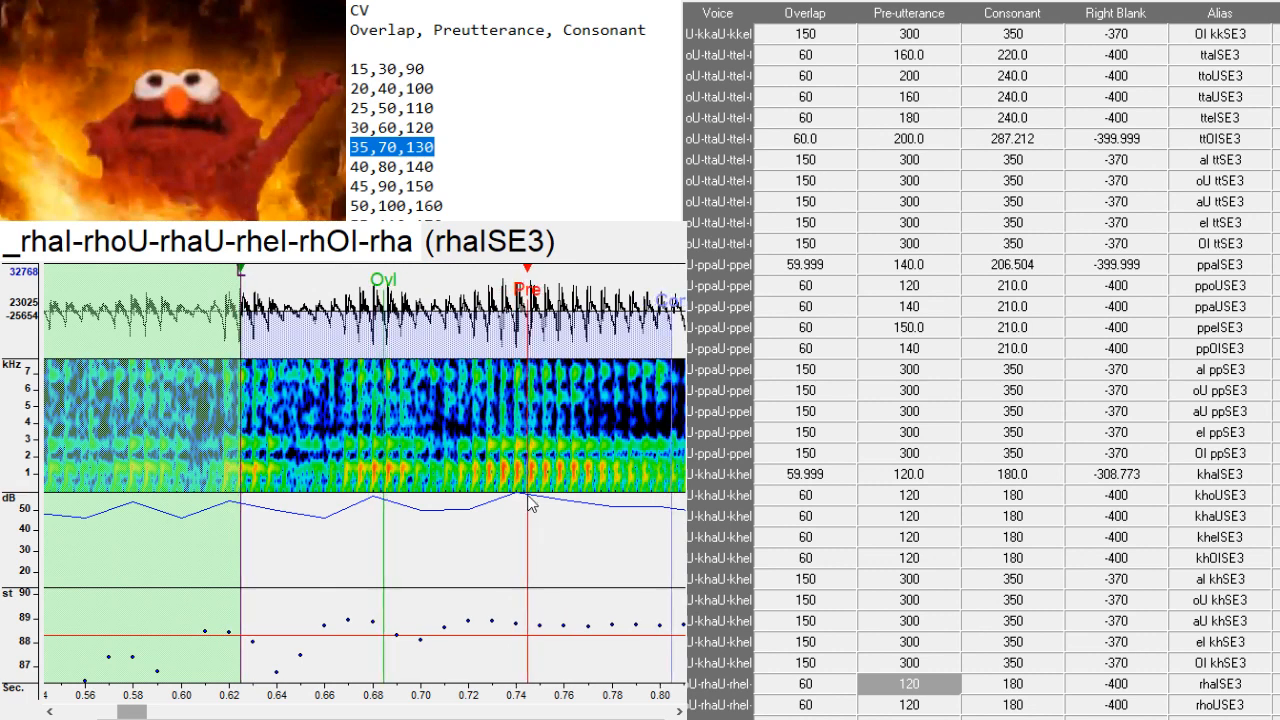
key("Down")
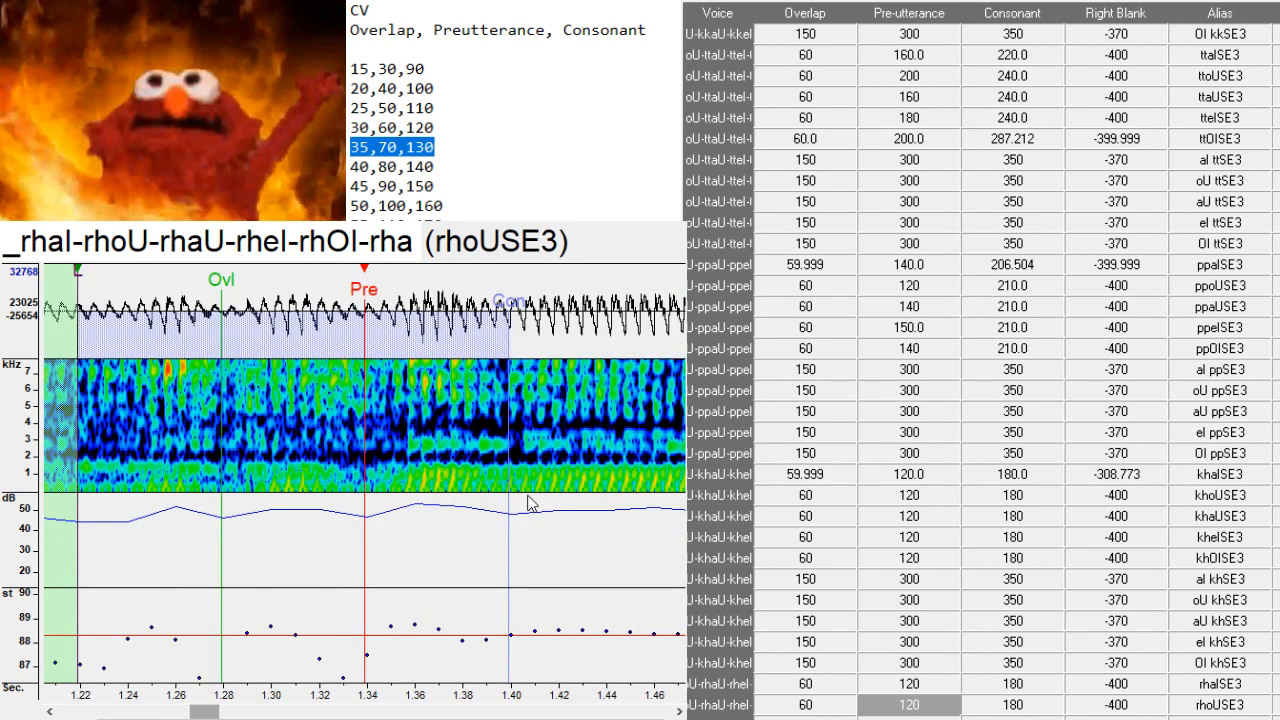
- Align the pre-utterance markers with the vowel onsets, at about 1.39 s for rhoUSE3 and 2.05 s for rhaUSE3, and go to rheISE3
left_click_drag(470, 478, 481, 485)
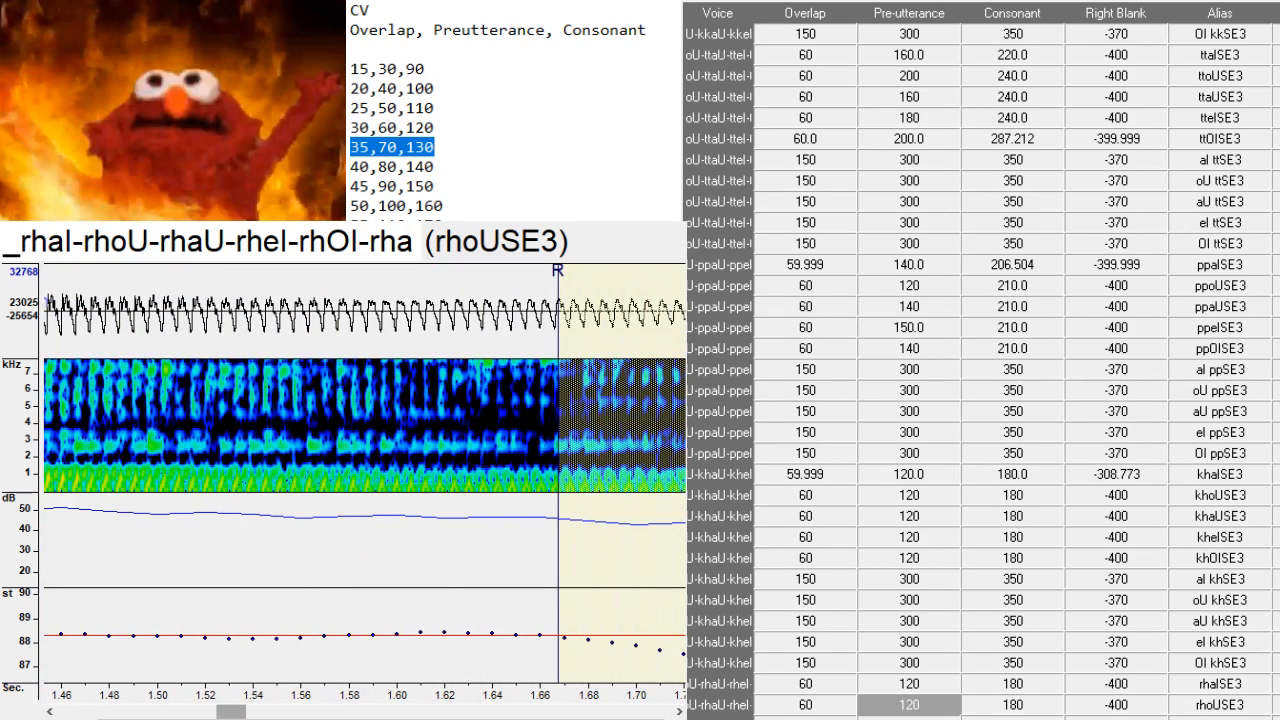
key("Down")
left_click(566, 480)
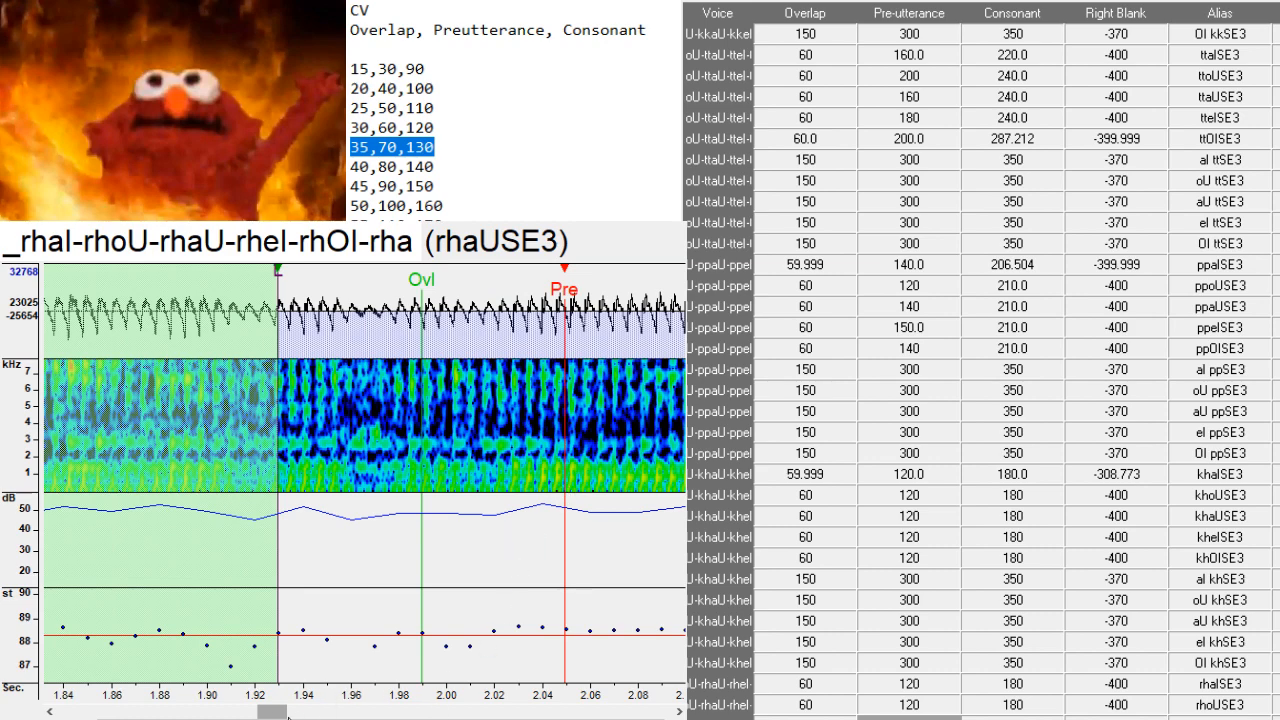
left_click(309, 712)
key("Down")
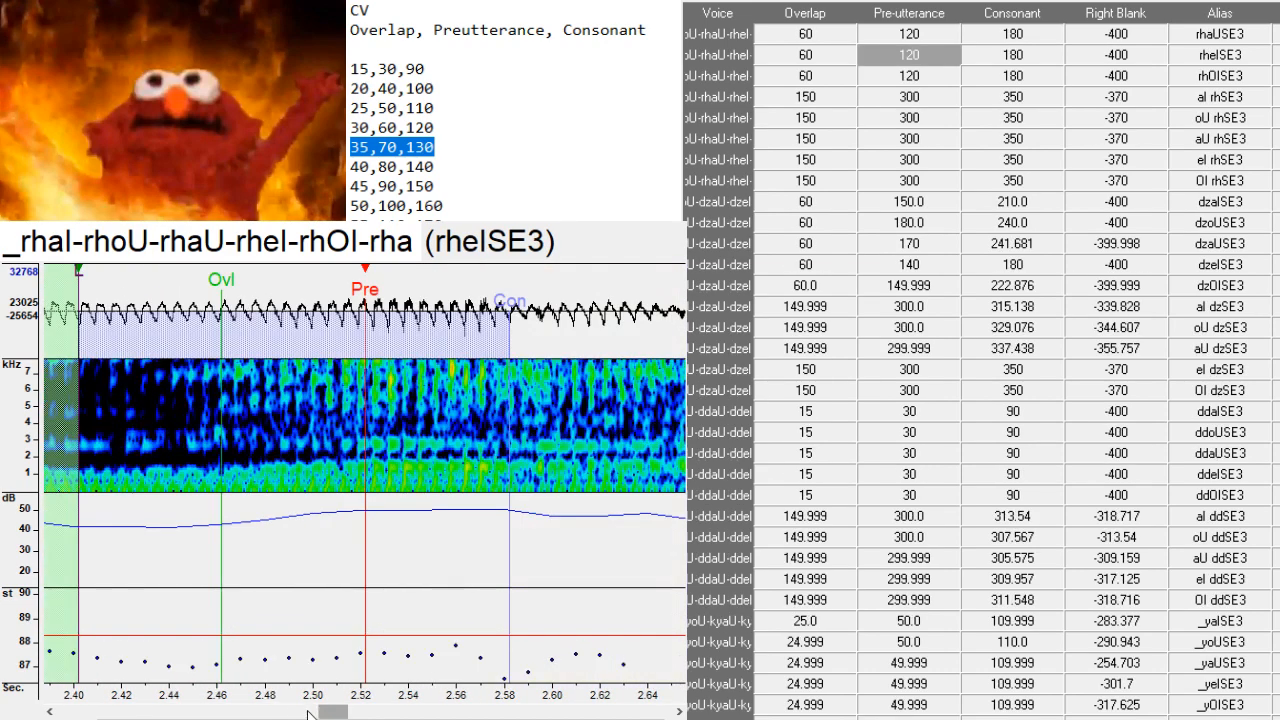
- Align the pre-utterance marker of rheISE3 with the vowel onset at about 2.67 s, shifting its other markers along, and go to rhOISE3
left_click(348, 712)
mouse_move(361, 712)
left_mouse_down()
mouse_move(345, 710)
mouse_move(358, 712)
left_mouse_up()
left_click_drag(470, 498, 489, 486)
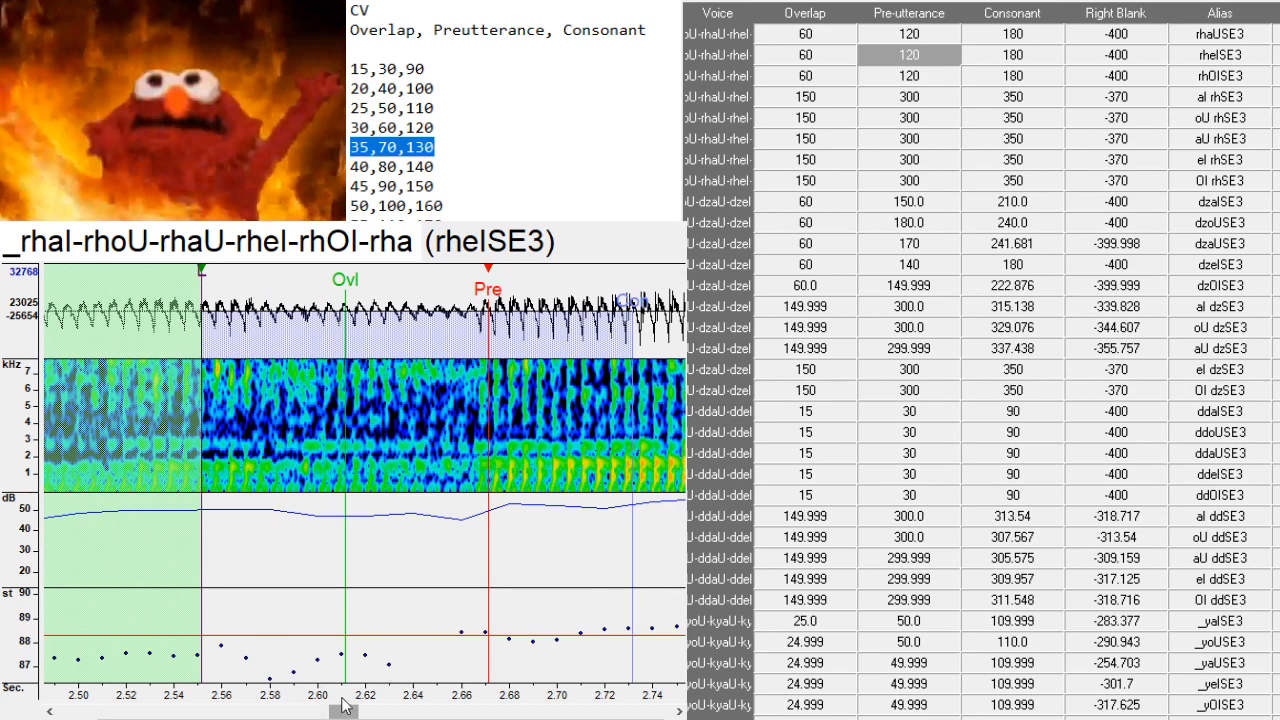
left_click_drag(343, 711, 376, 711)
left_click(909, 75)
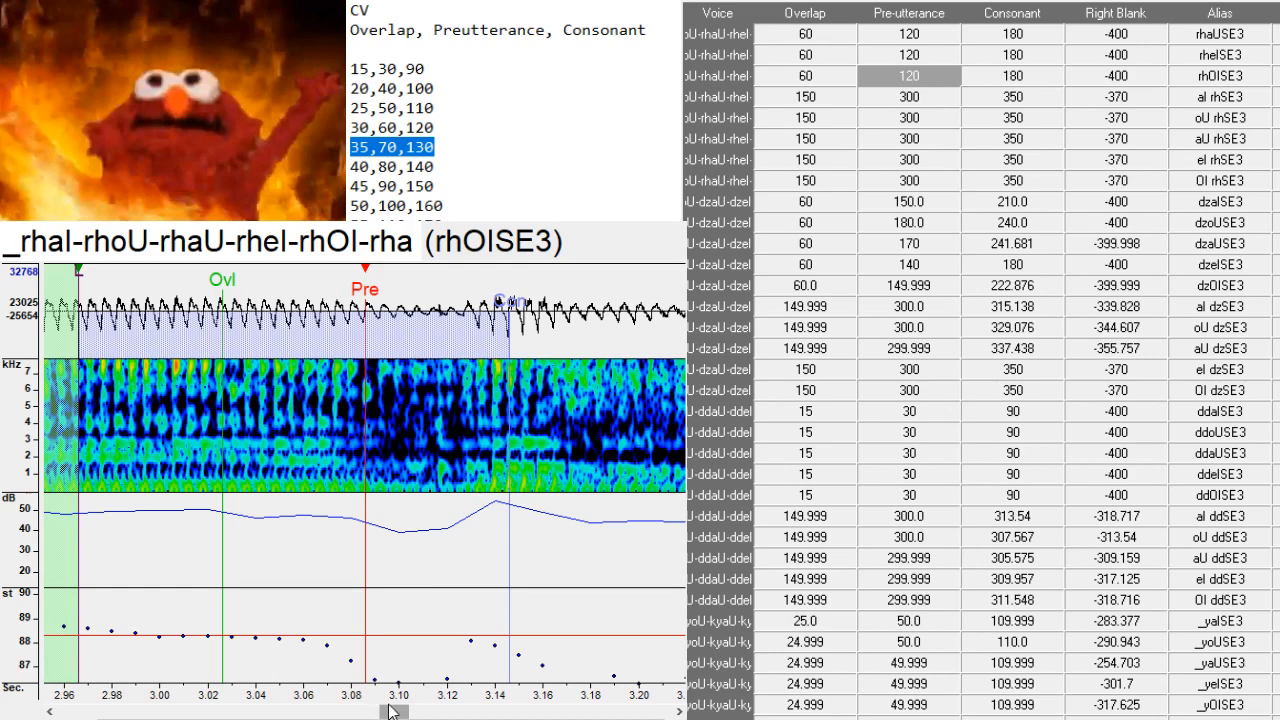
- Align the pre-utterance marker of rhOISE3 with the vowel onset, check the end of the sample and go to aI rhSE3
left_click_drag(394, 711, 405, 712)
left_click_drag(487, 500, 605, 500)
left_click_drag(415, 712, 446, 712)
key("Down")
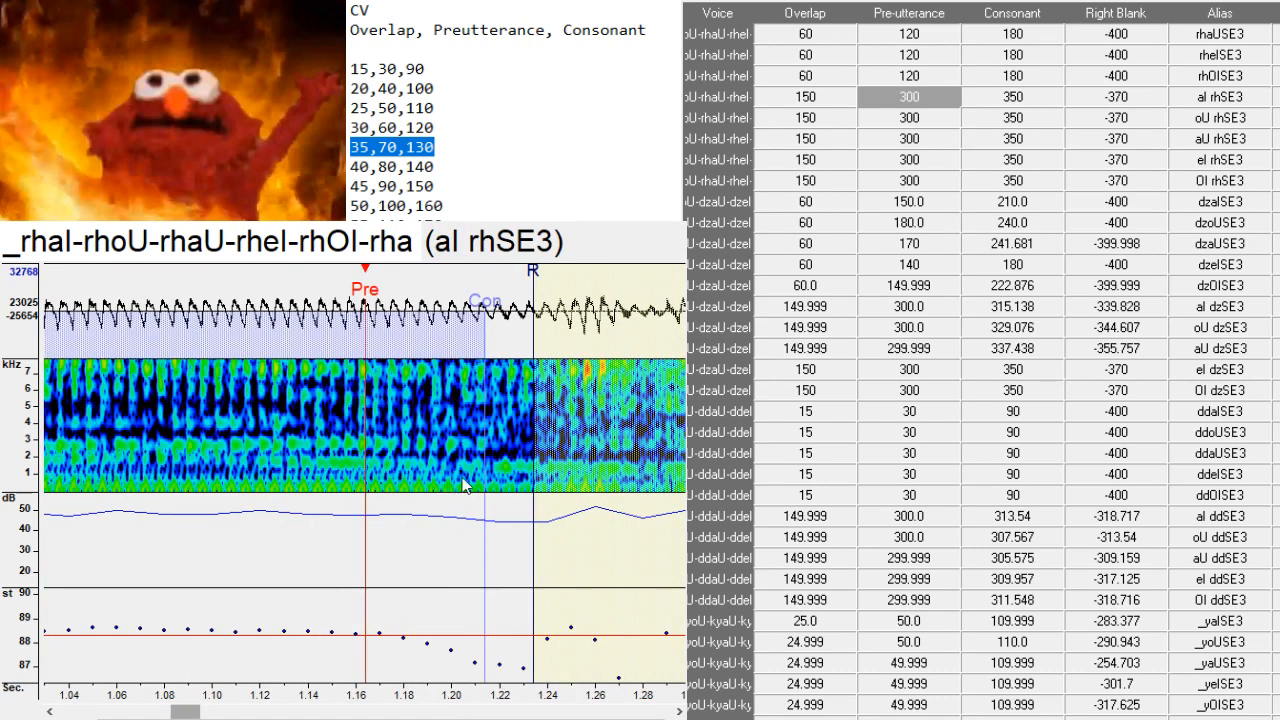
- Align the pre-utterance markers with the vowel ends, at about 1.22 s for aI rhSE3 and 2.41 s for aU rhSE3
left_click_drag(467, 486, 491, 484)
key("Down")
key("Down")
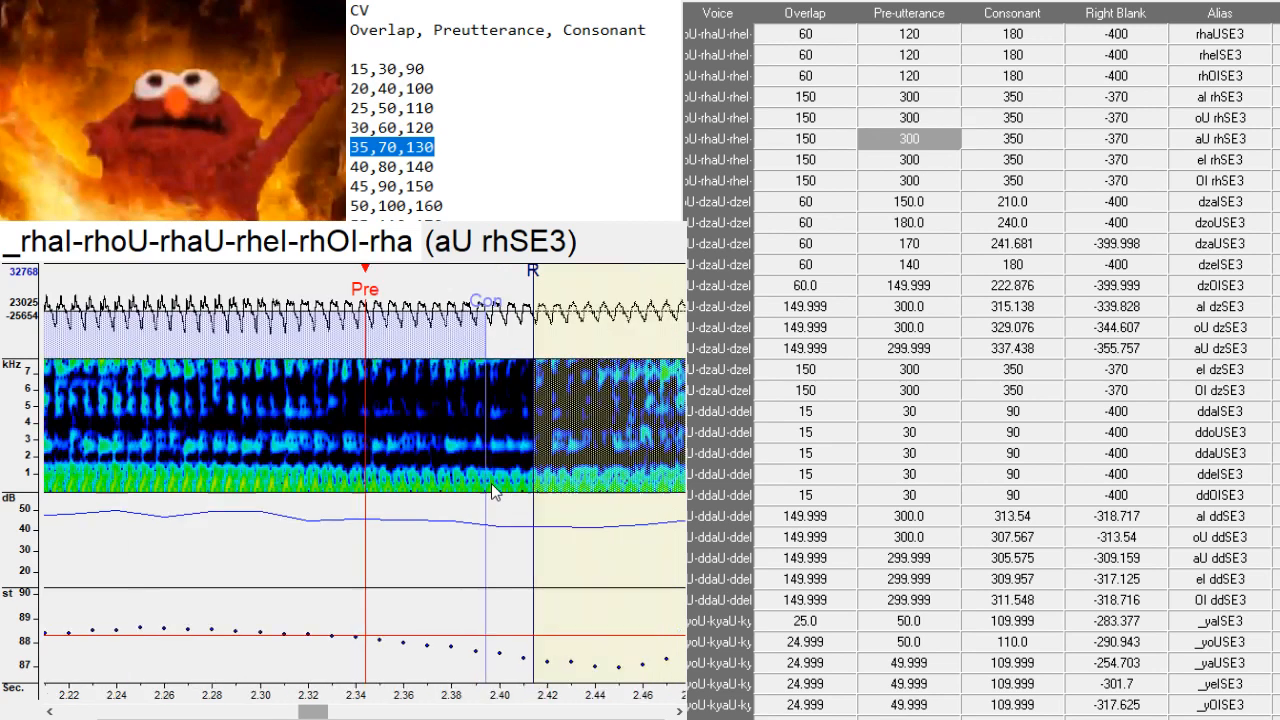
left_click_drag(332, 712, 327, 714)
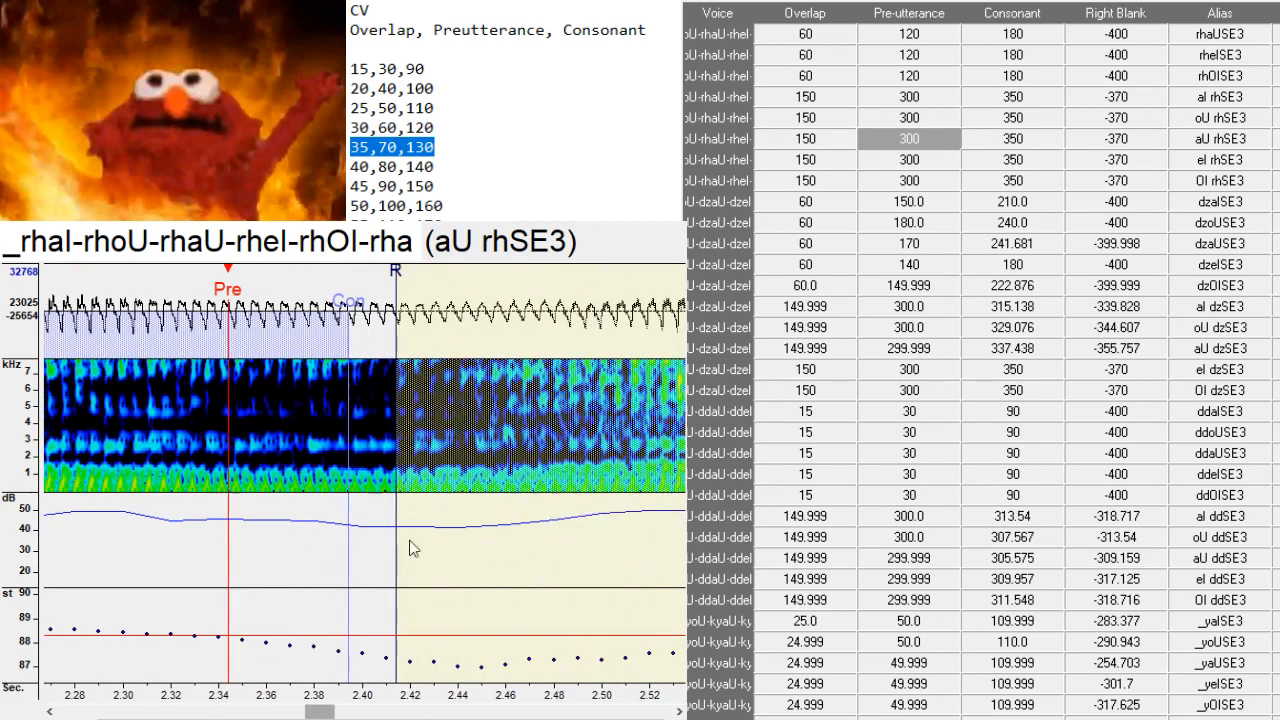
left_click_drag(338, 492, 388, 497)
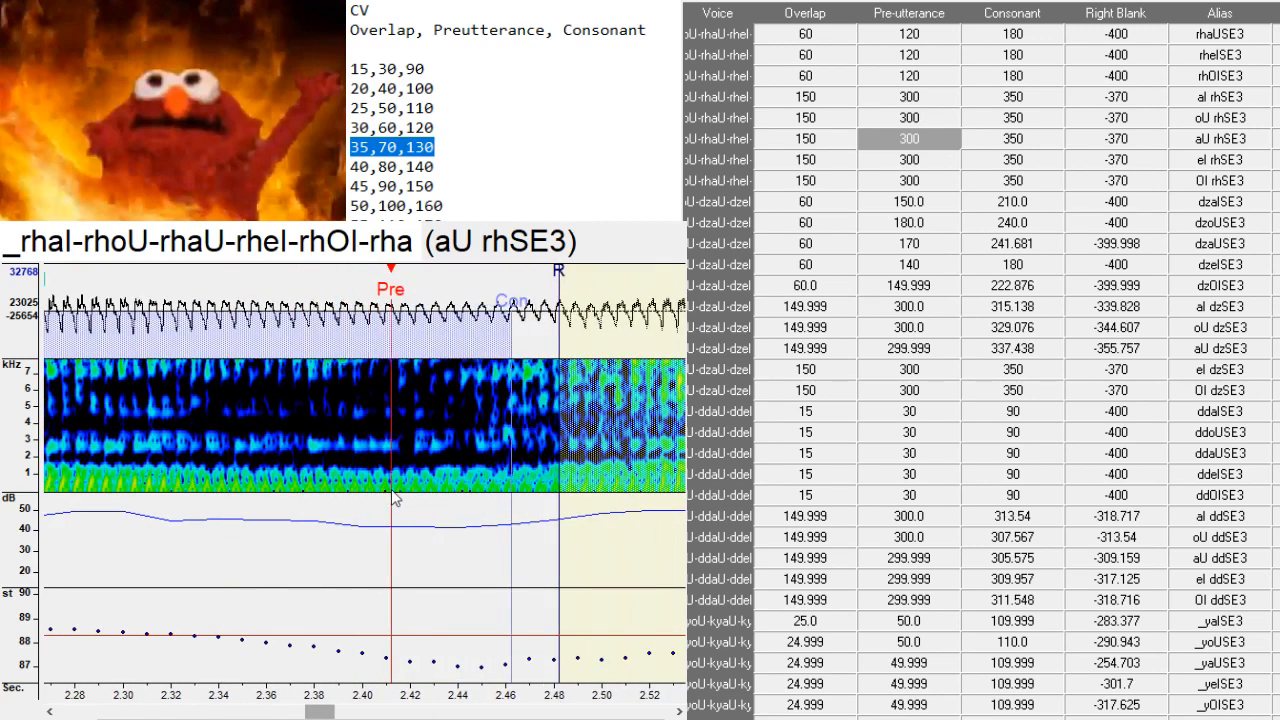
key("Down")
- Align the pre-utterance markers with the vowel ends, at about 3.09 s for eI rhSE3 and 3.67 s for OI rhSE3
left_click_drag(380, 712, 394, 712)
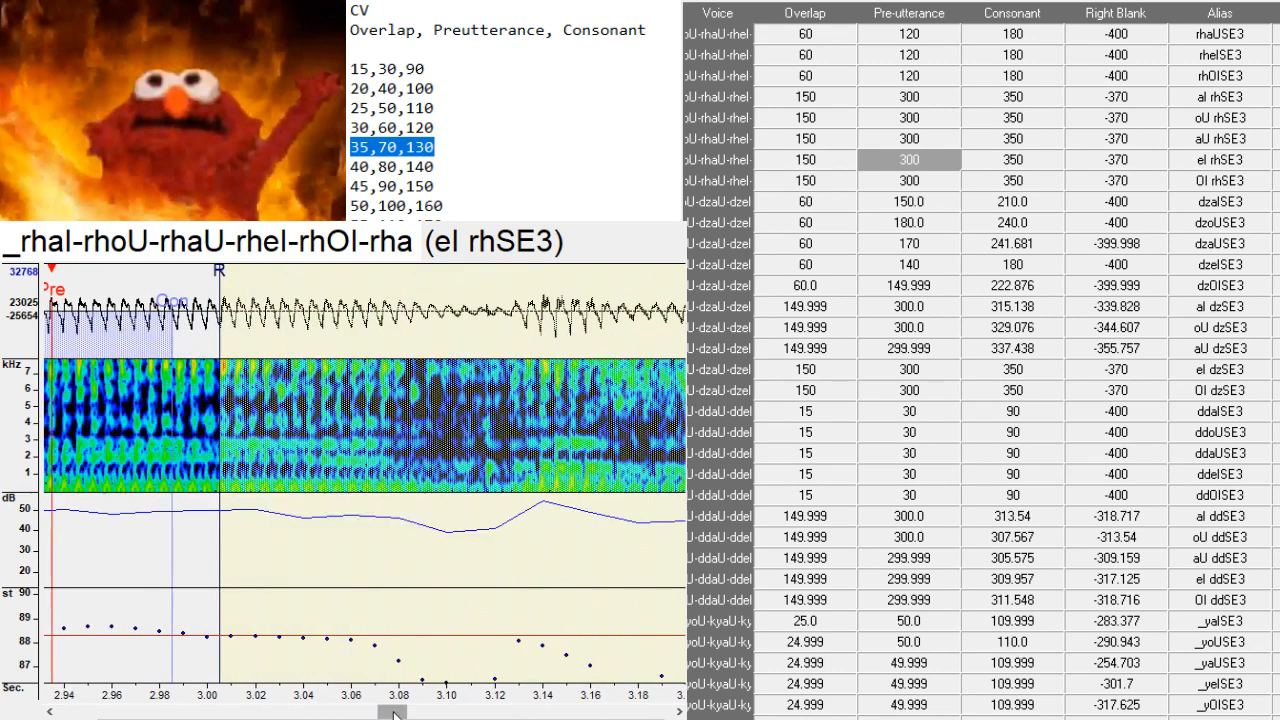
left_click(420, 482)
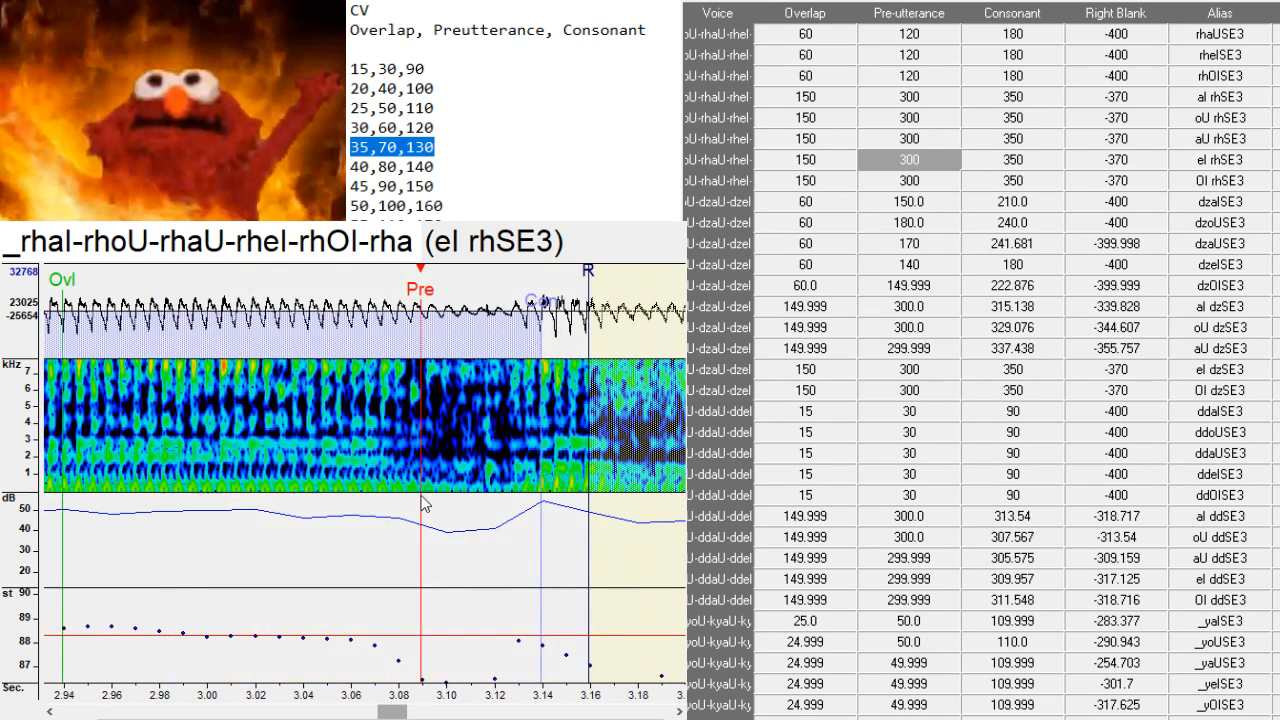
key("Down")
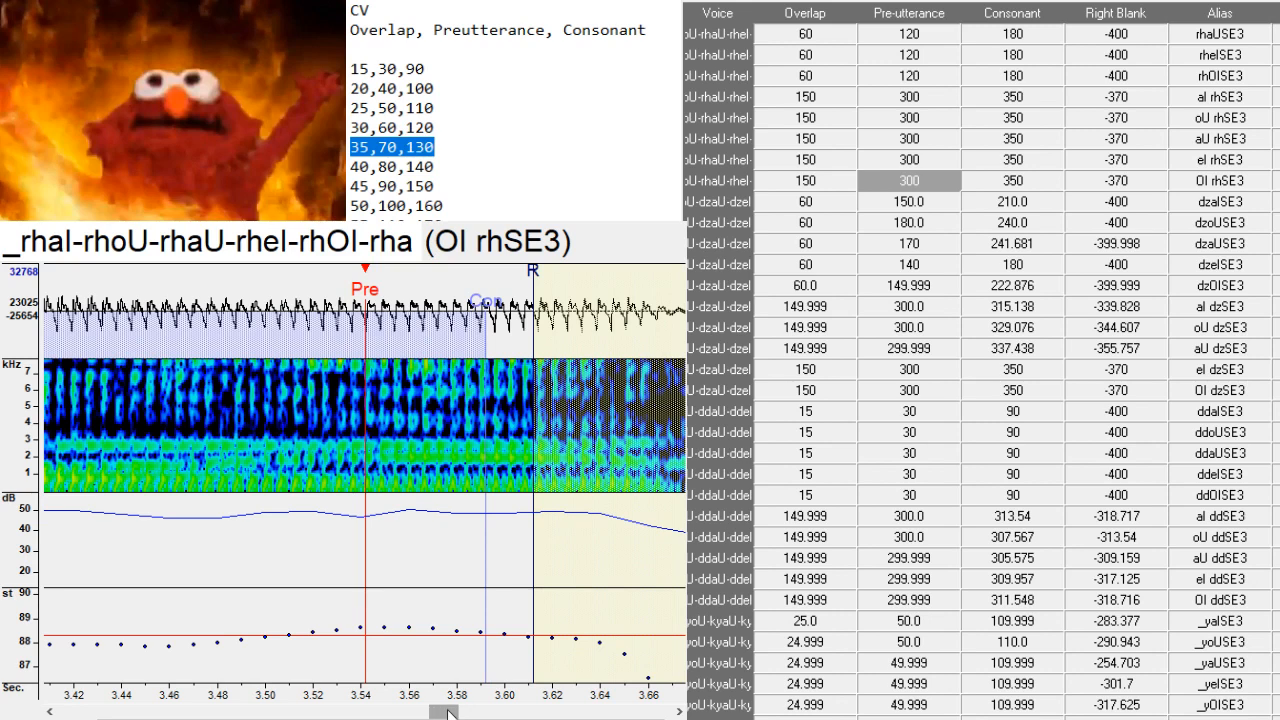
scroll(539, 533, "down", 1)
left_click(570, 507)
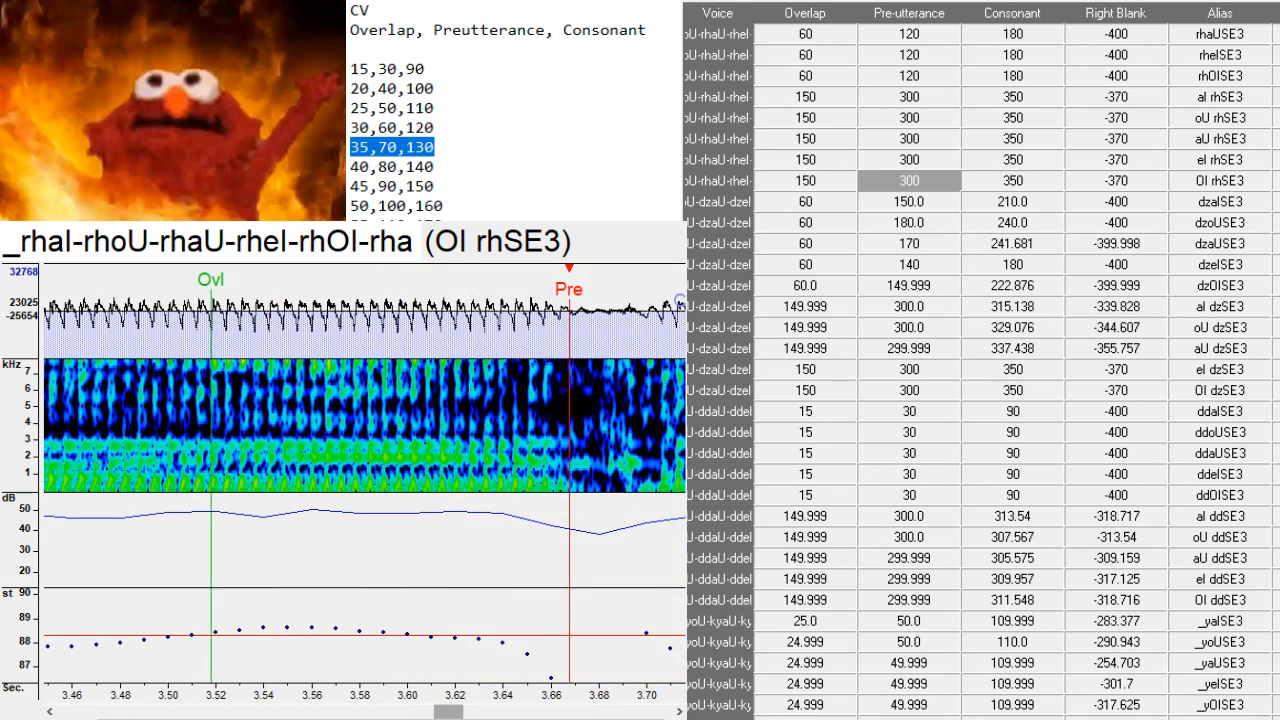
scroll(558, 540, "down", 3)
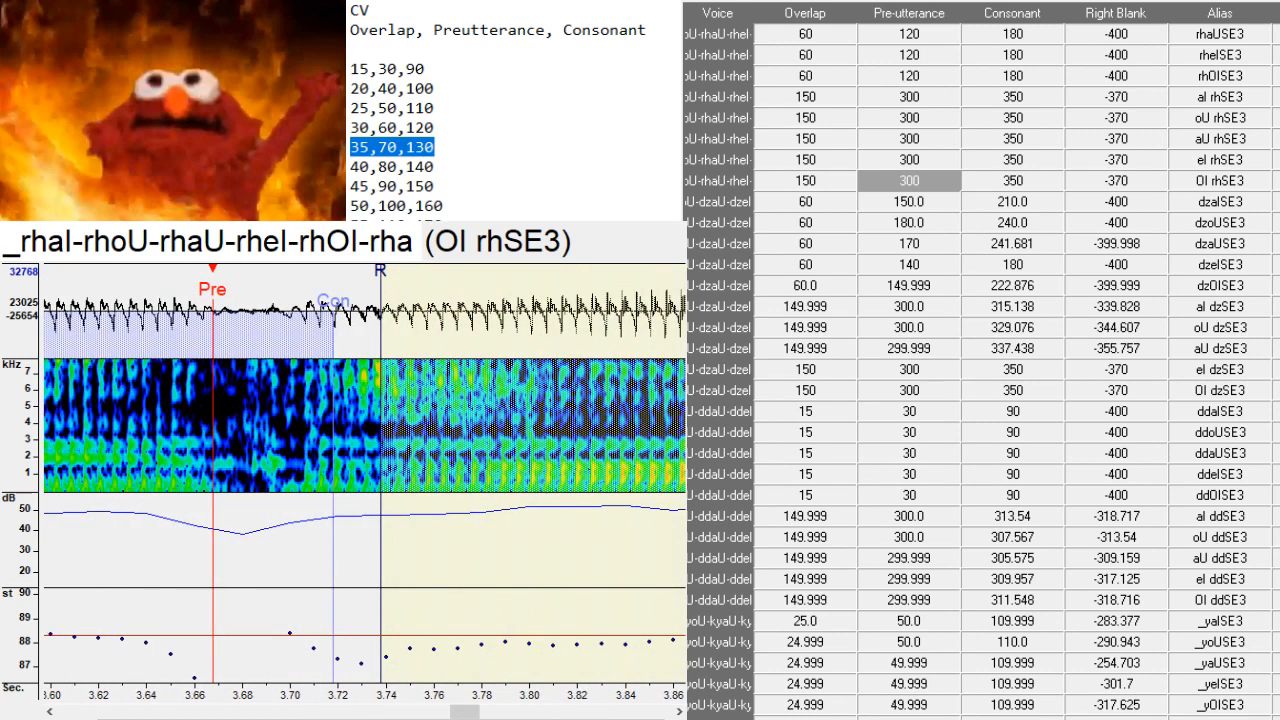
- Set the pre-utterance of dzaISE3 to 130, align its marker with the vowel onset at about 0.84 s and go to dzoUSE3
key("Down")
left_click(396, 488)
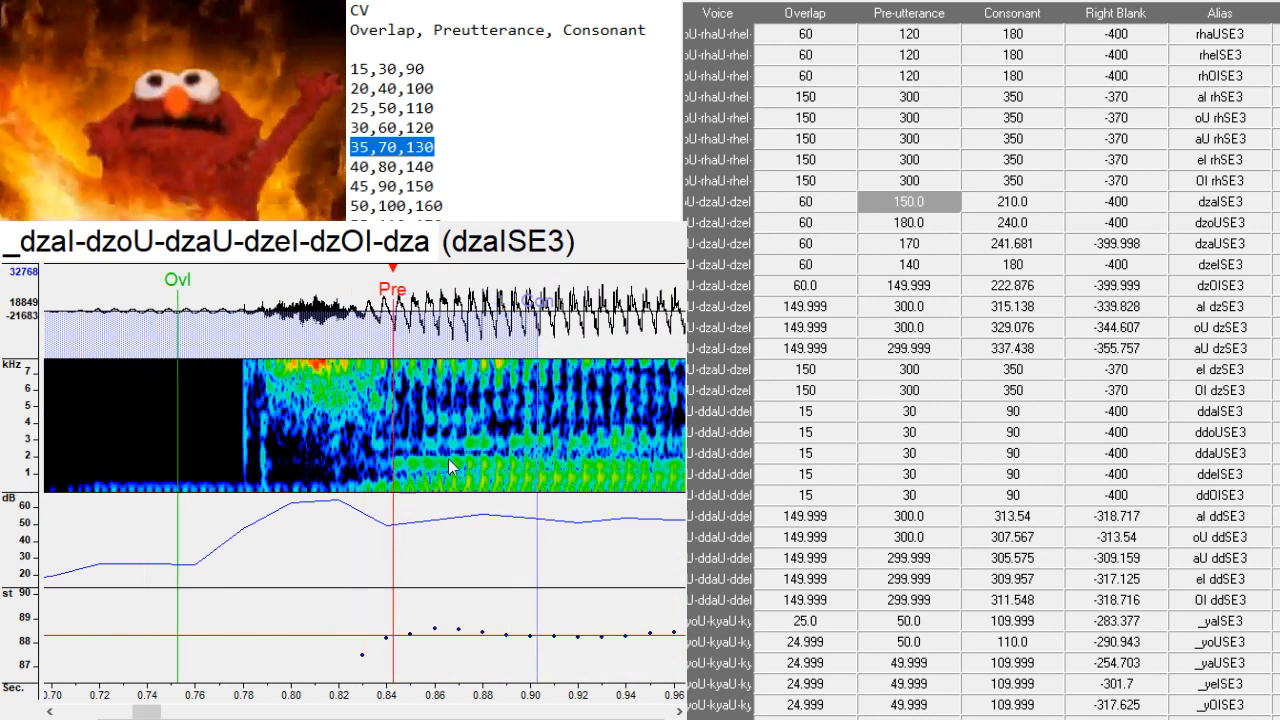
left_click(938, 203)
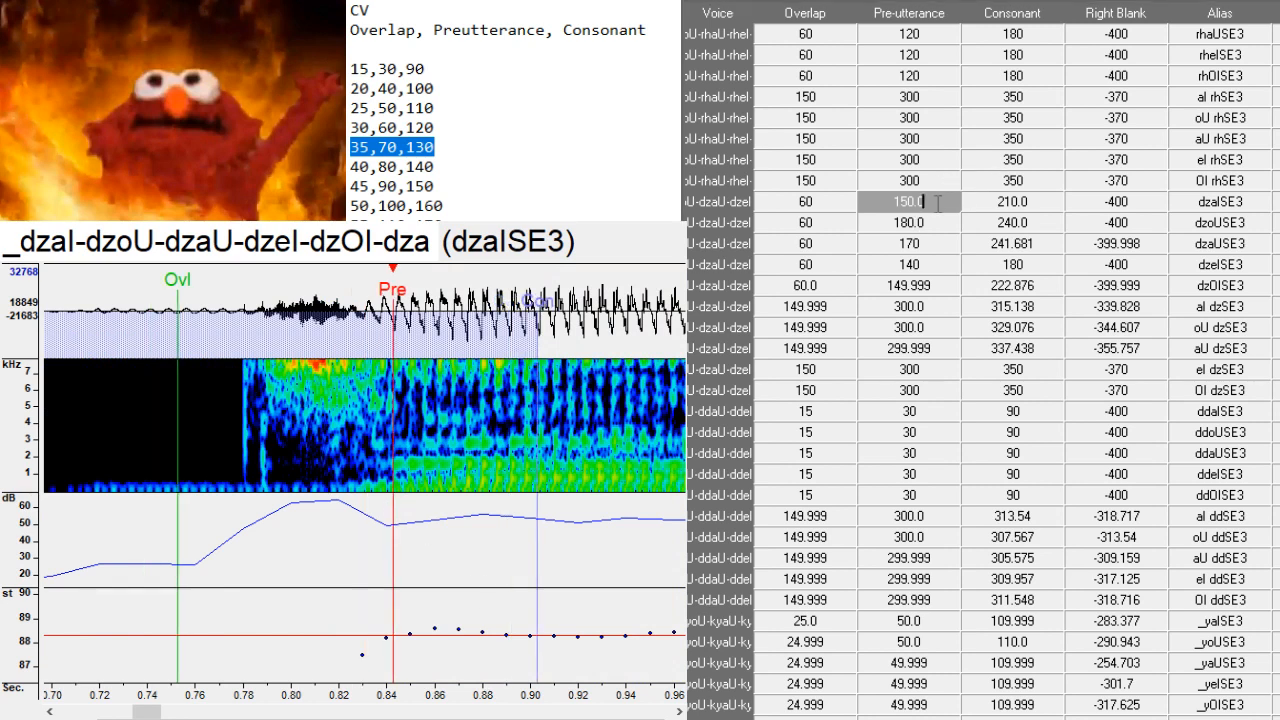
type("130")
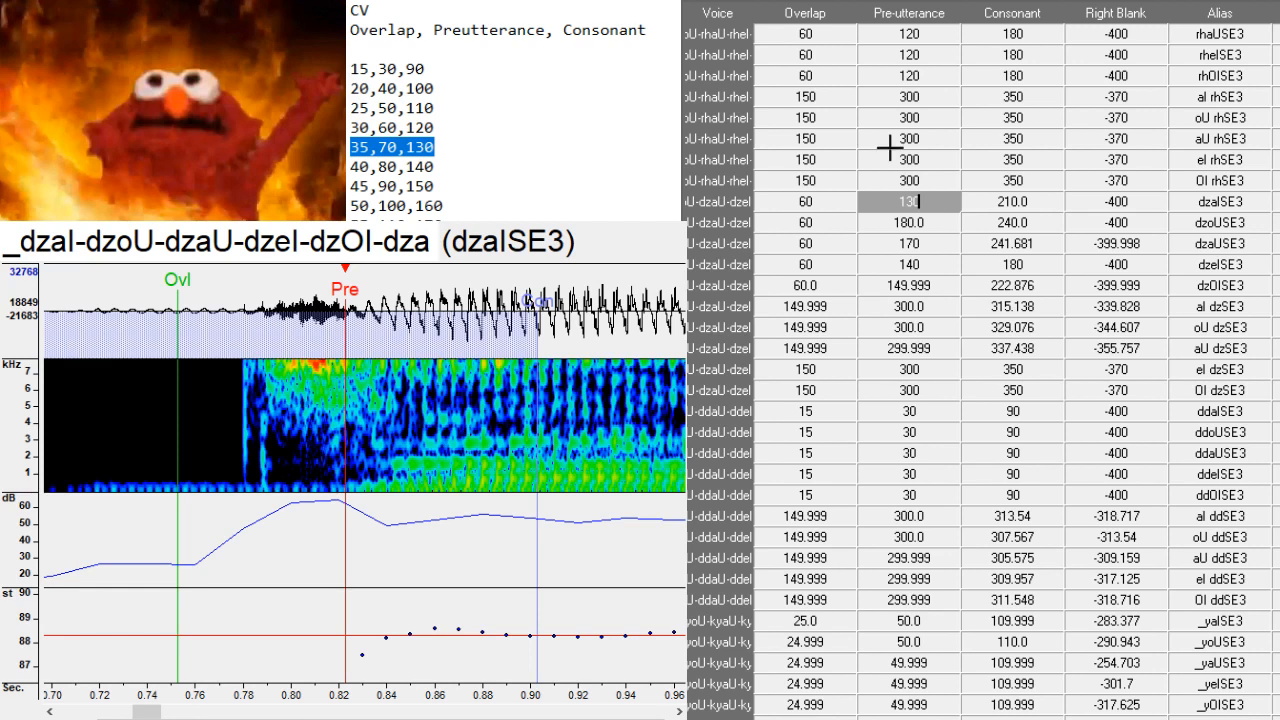
key("Return")
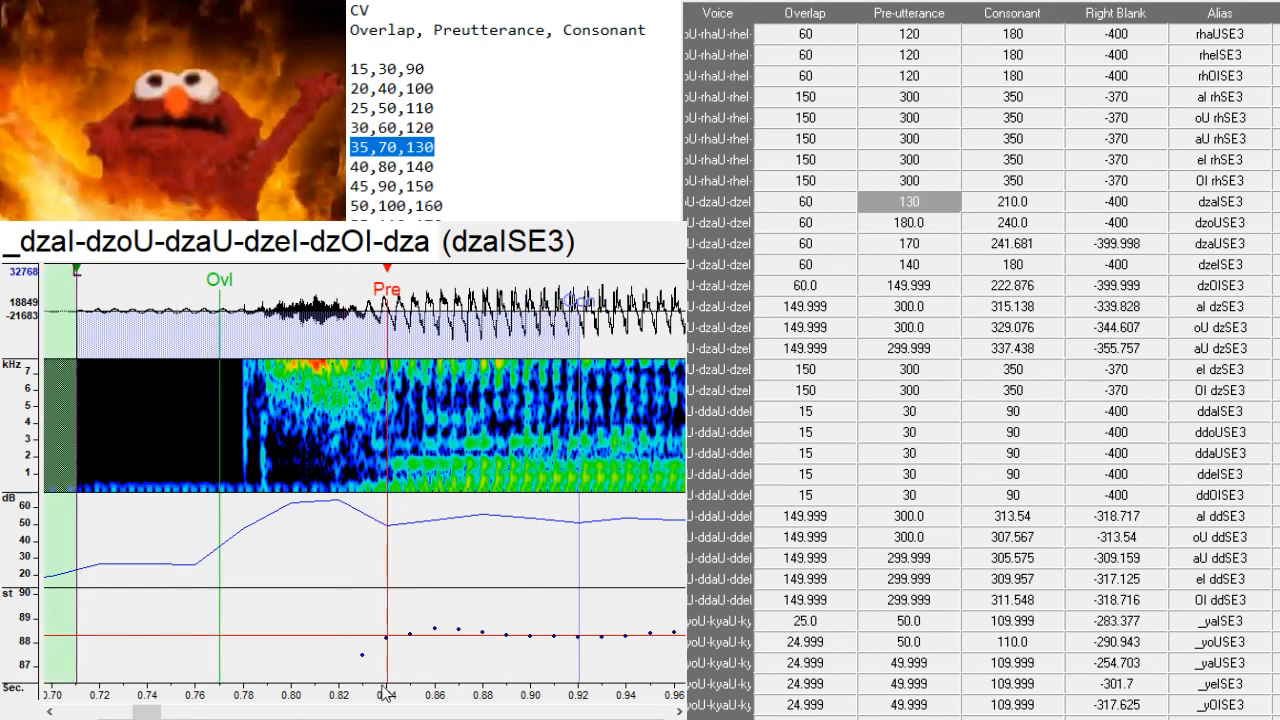
left_click_drag(147, 714, 180, 712)
key("Down")
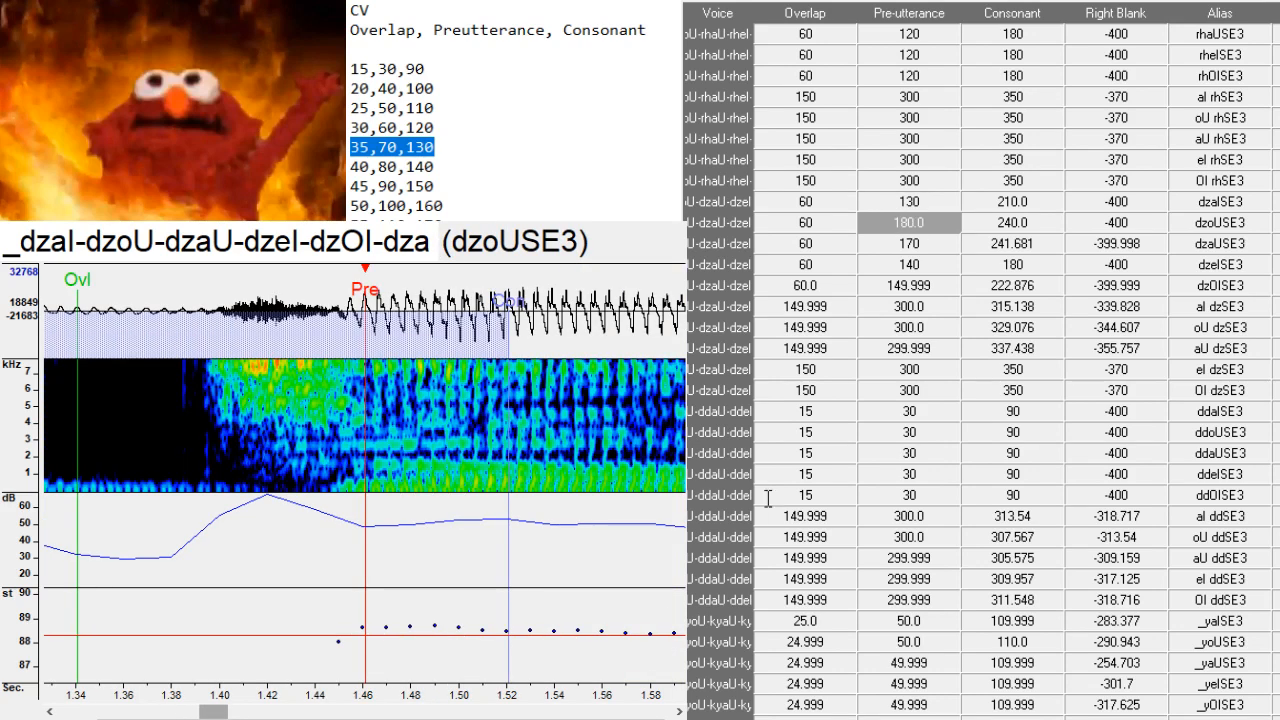
- Try pre-utterance values of 150 and 120 for dzoUSE3, shifting the markers each time to meet the vowel onset
left_click(947, 220)
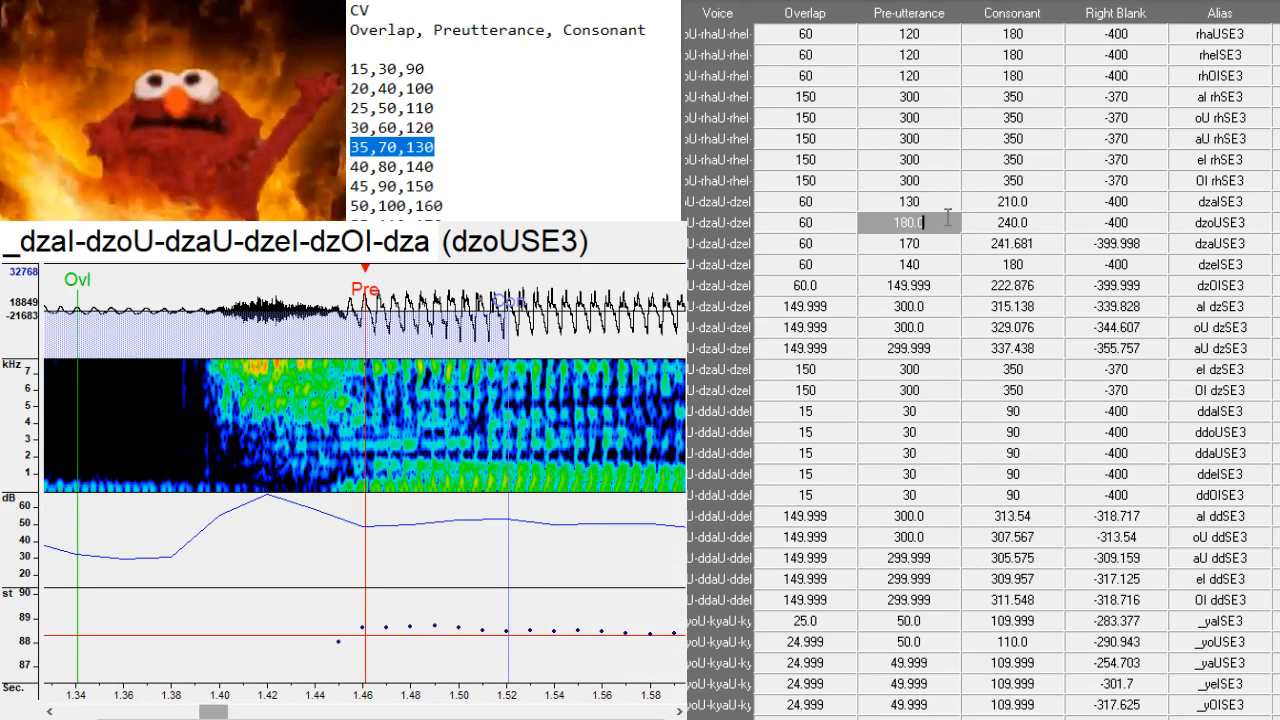
type("150")
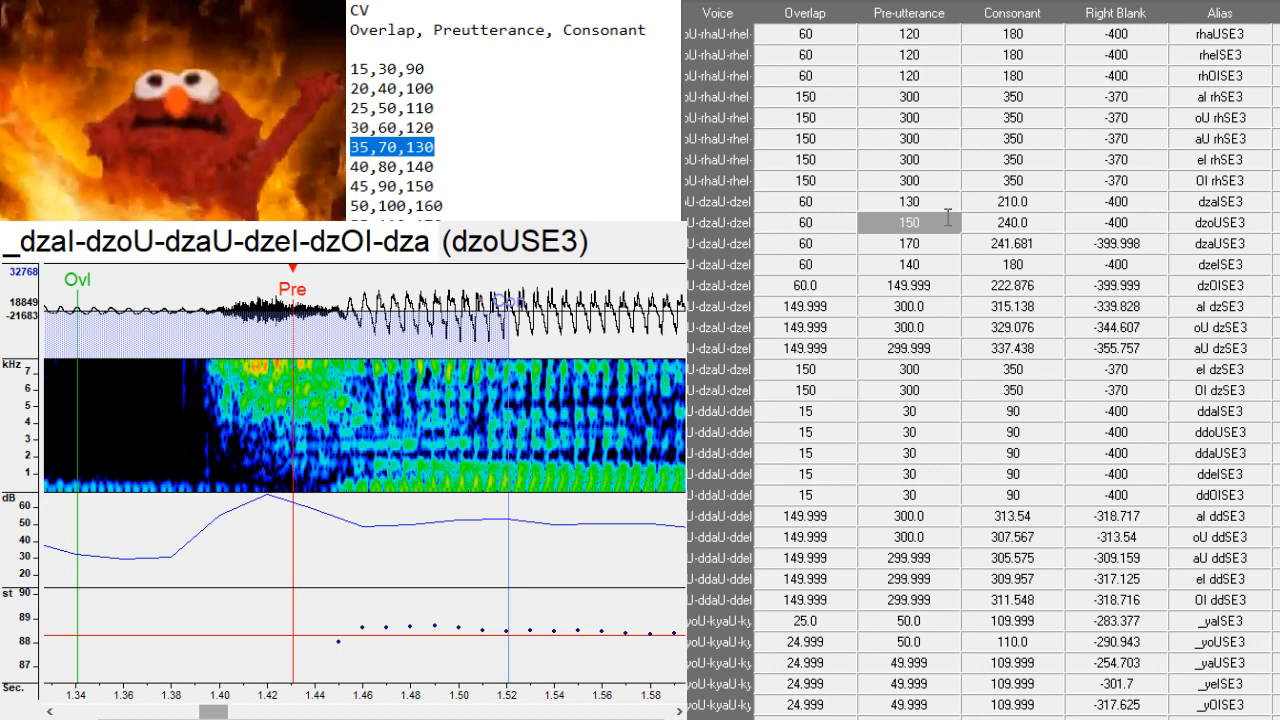
left_click_drag(292, 492, 375, 498)
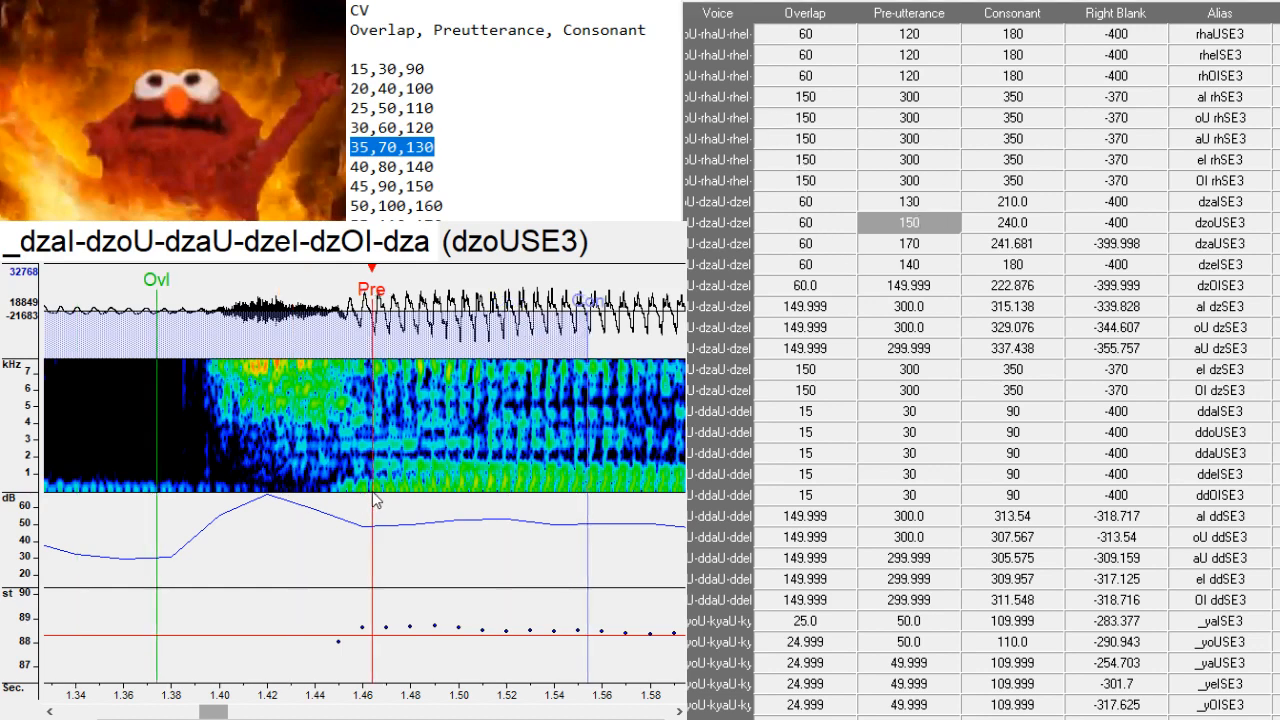
mouse_move(230, 712)
left_mouse_down()
mouse_move(202, 712)
mouse_move(223, 712)
left_mouse_up()
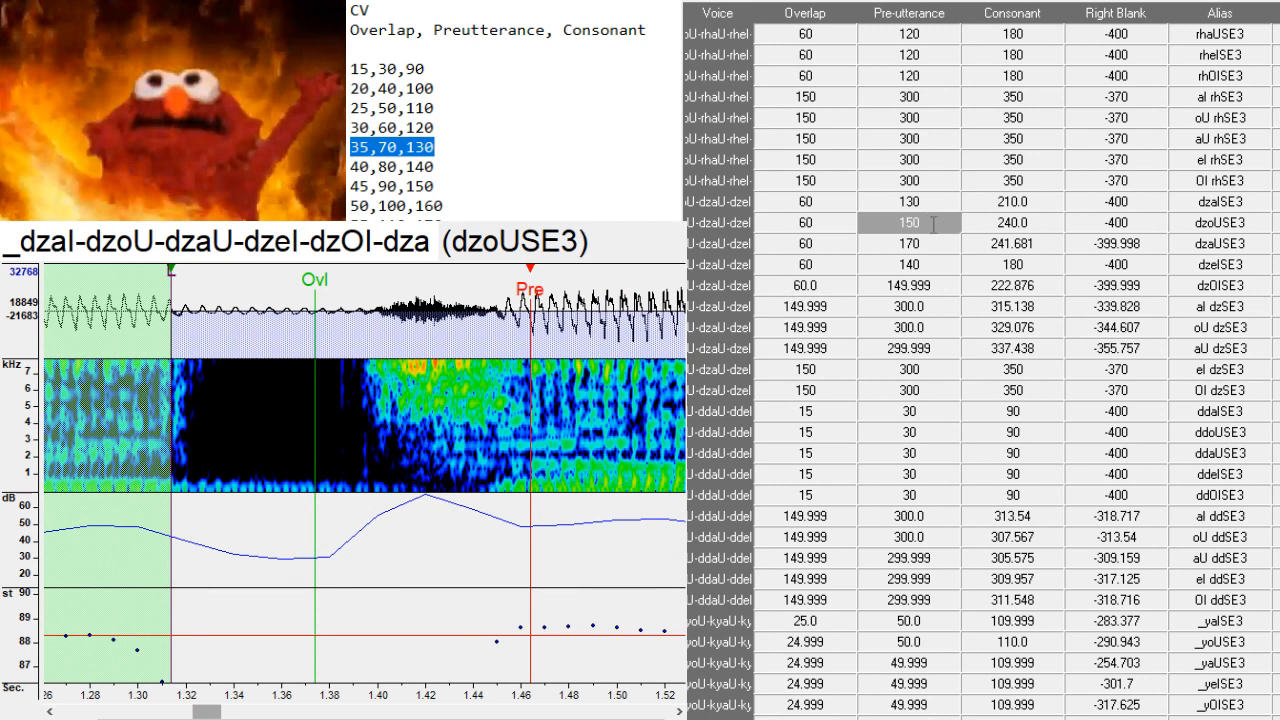
type("120")
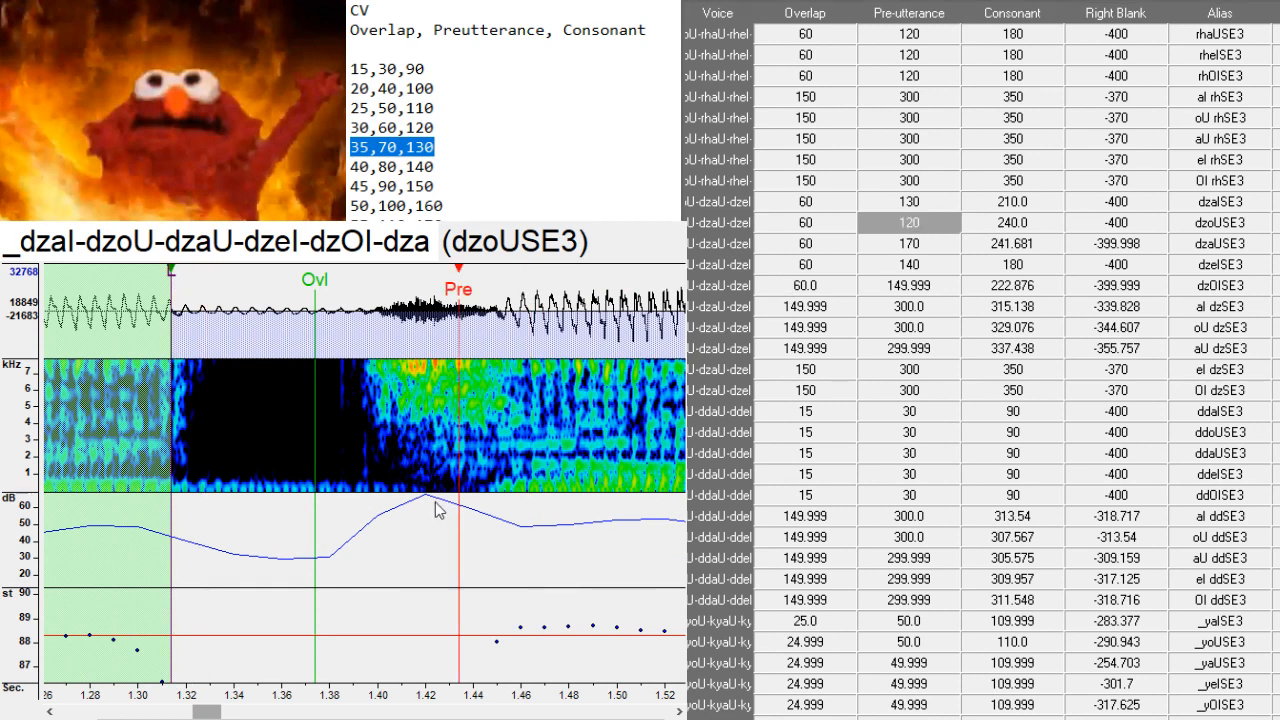
left_click_drag(436, 510, 492, 500)
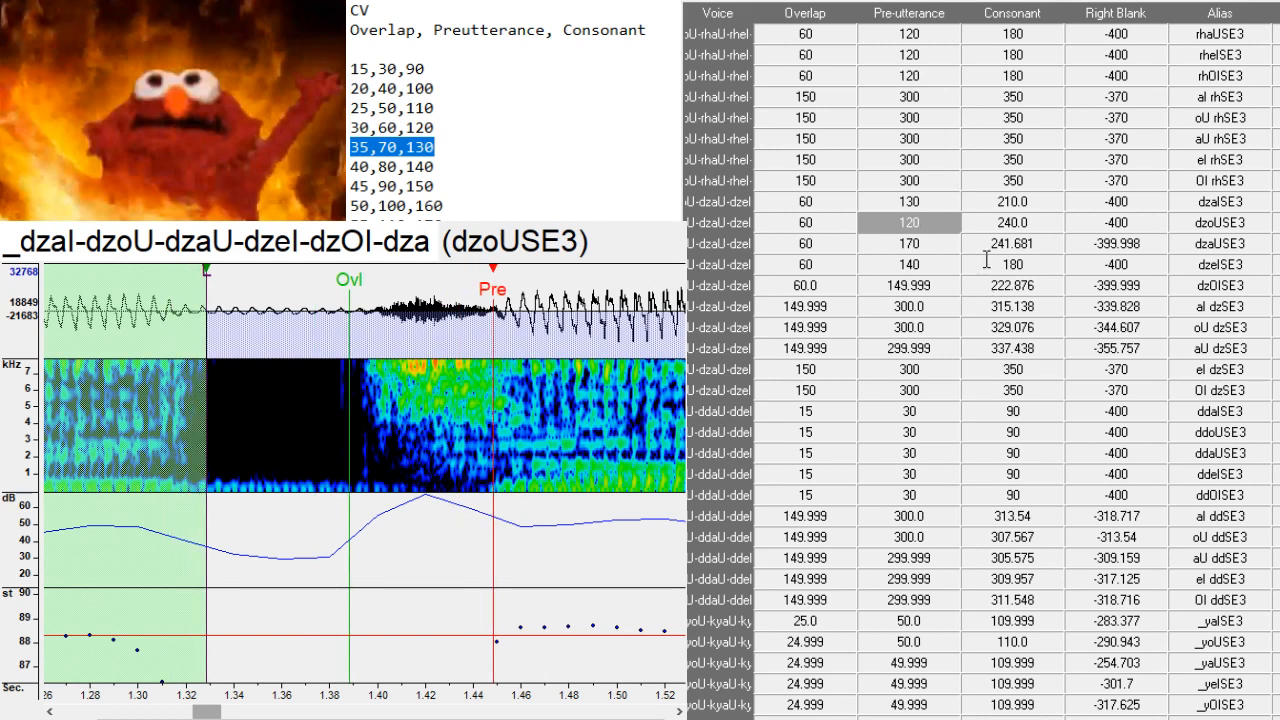
- Set the pre-utterance of dzoUSE3 to 130, align its marker with the vowel onset at about 1.46 s and go to dzaUSE3
left_click(934, 224)
key("BackSpace")
key("BackSpace")
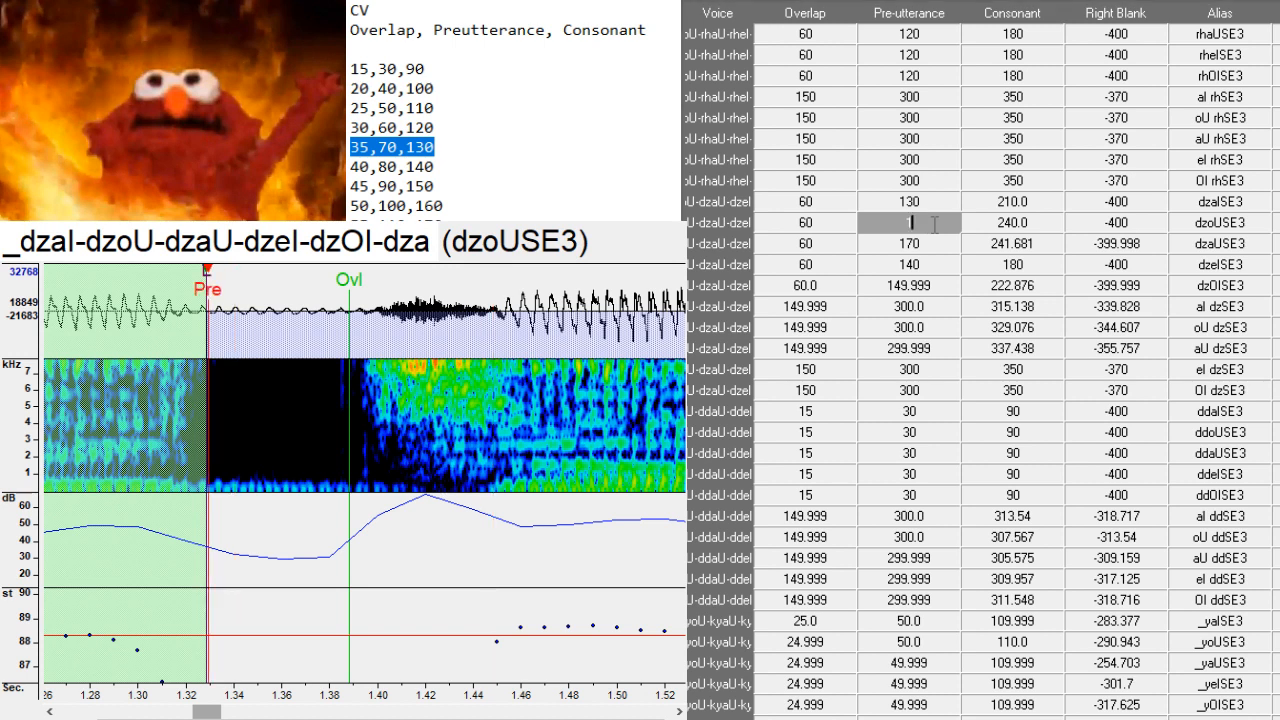
type("2")
key("BackSpace")
type("30")
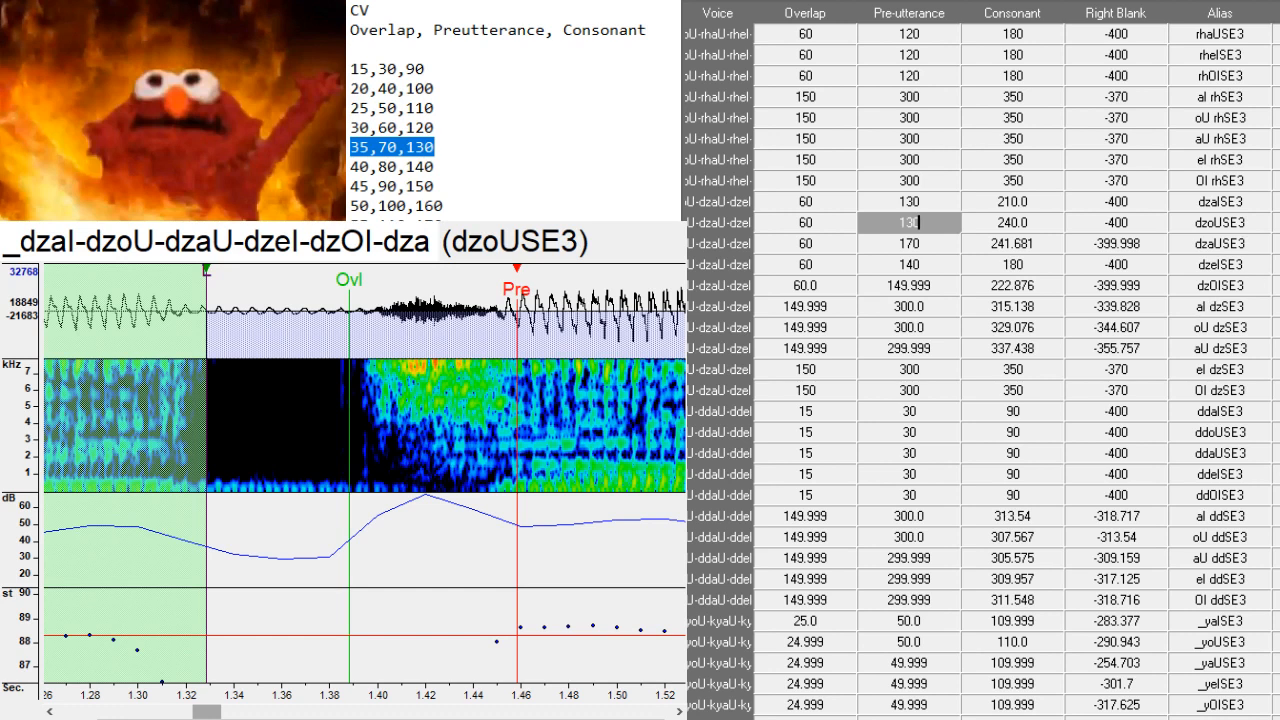
left_click_drag(517, 490, 513, 485)
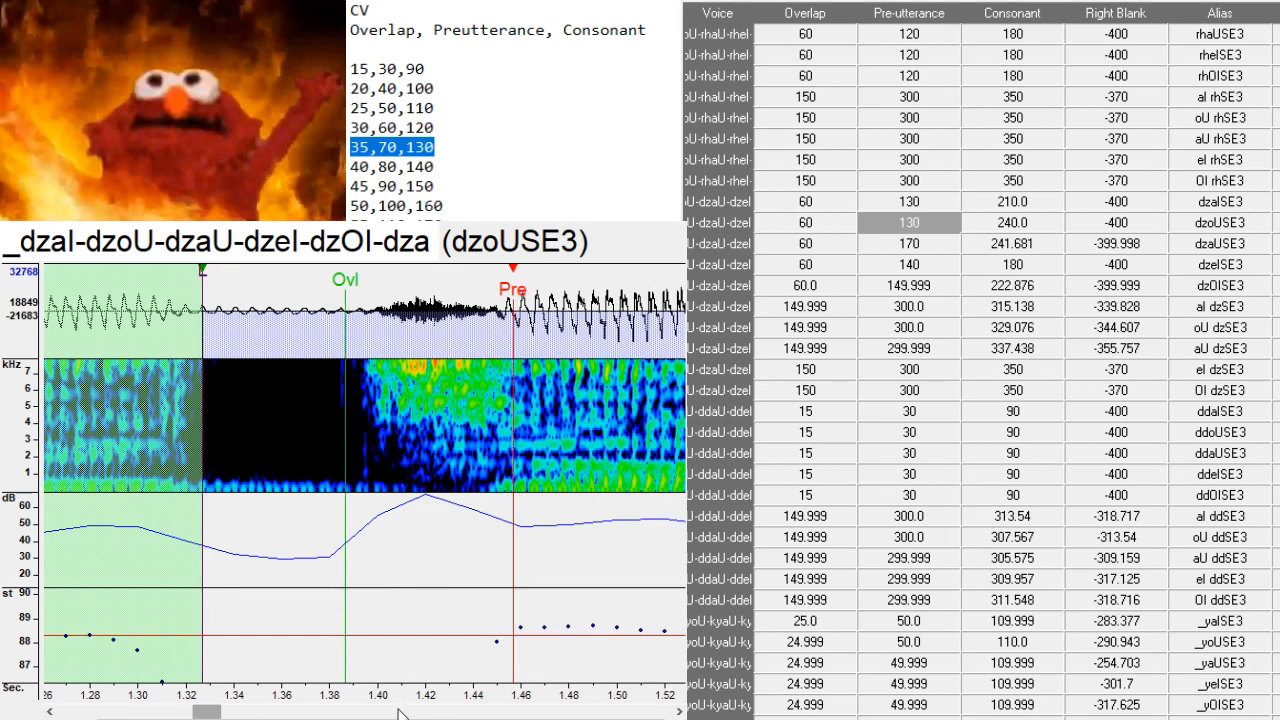
left_click_drag(219, 714, 250, 714)
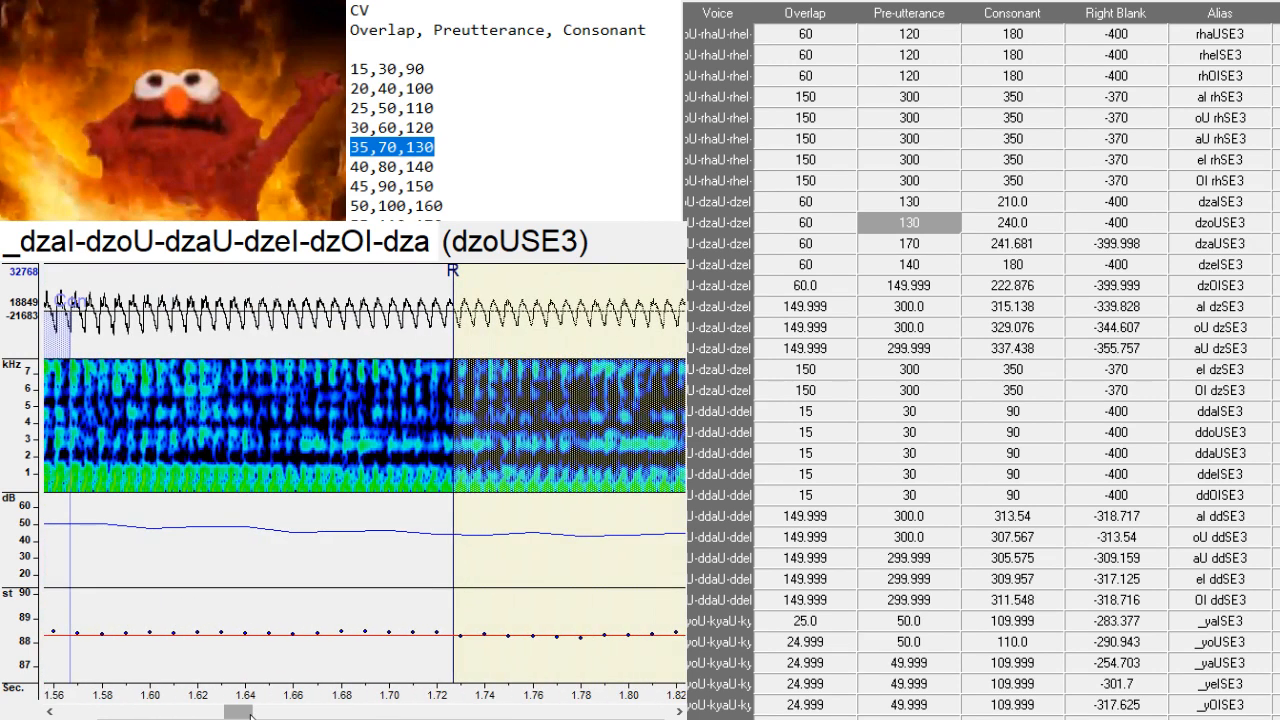
key("Down")
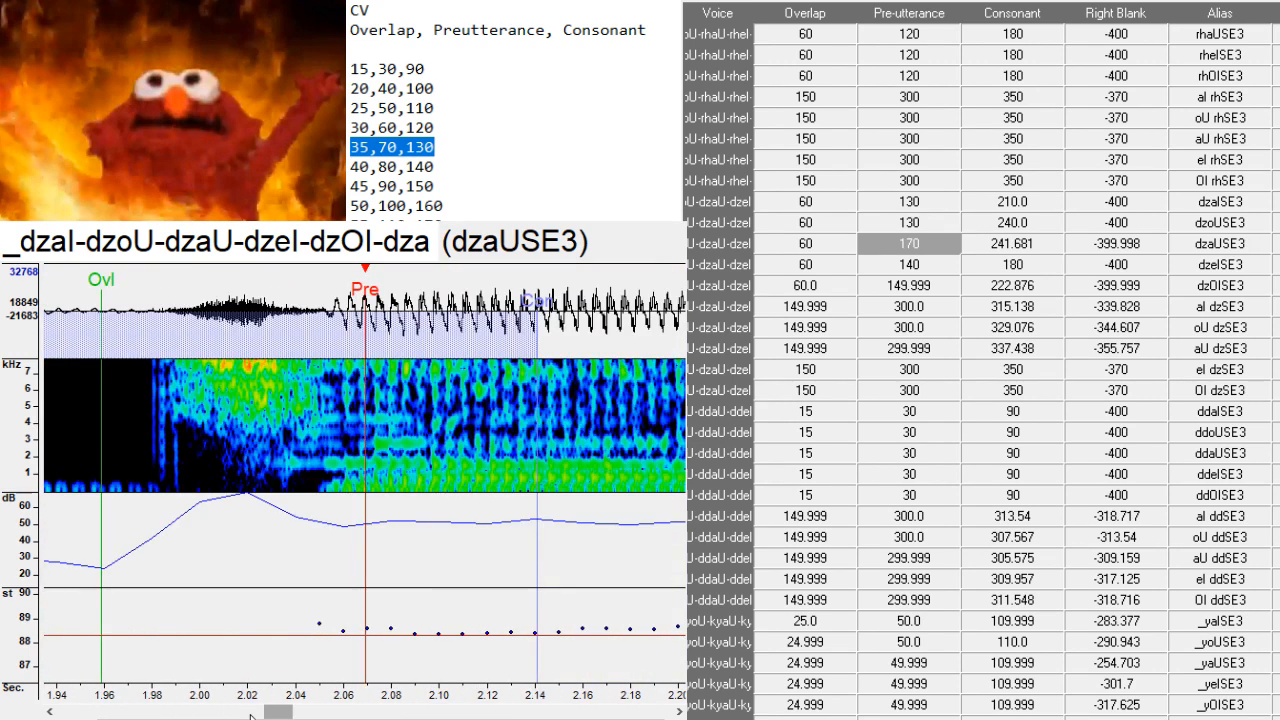
- Set the pre-utterance of dzaUSE3 to 140, align its marker with the vowel onset at about 2.05 s and check the offset position
mouse_move(285, 711)
left_mouse_down()
mouse_move(263, 711)
mouse_move(283, 711)
left_mouse_up()
left_click_drag(432, 528, 464, 532)
left_click(929, 240)
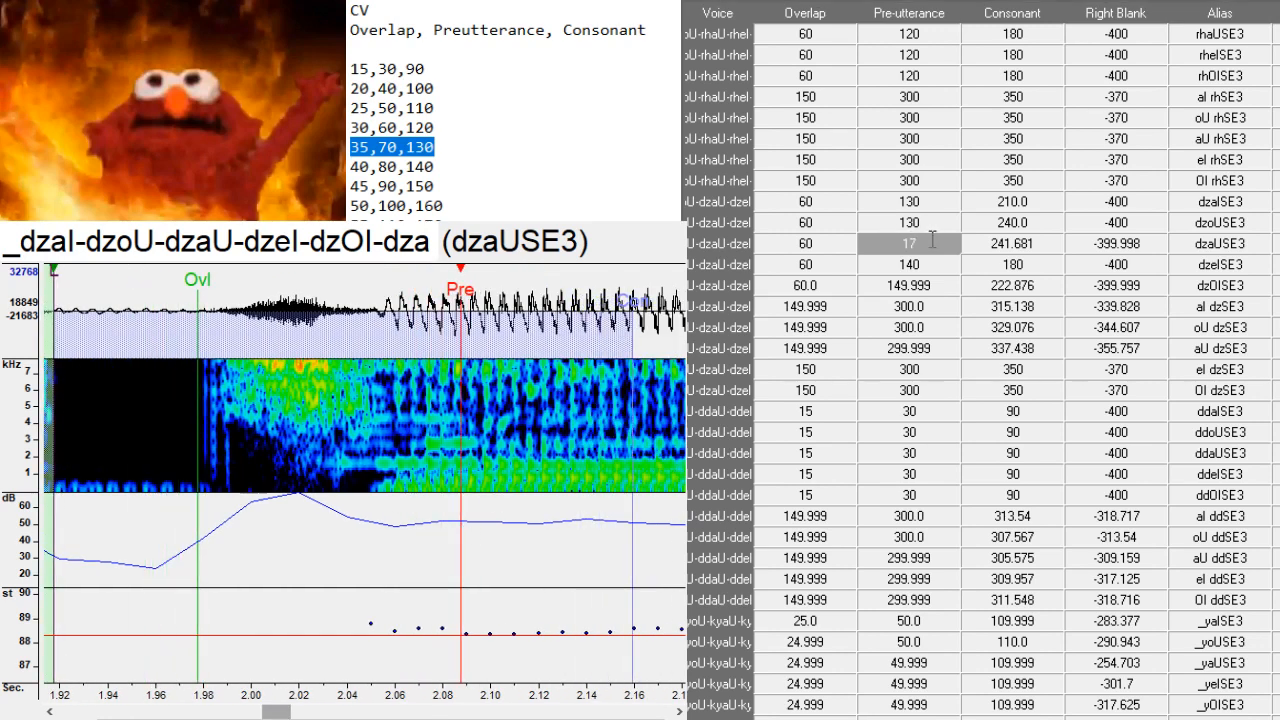
key("BackSpace")
key("BackSpace")
type("120")
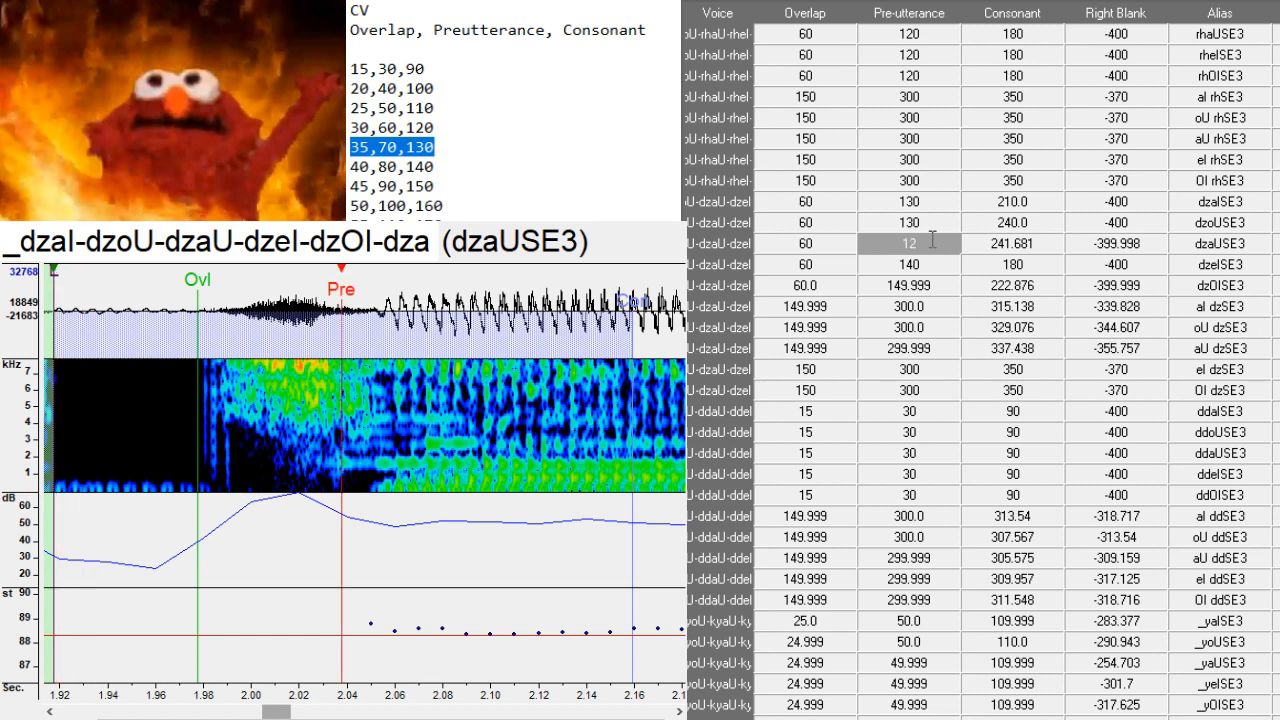
key("BackSpace")
type("50")
key("BackSpace")
key("BackSpace")
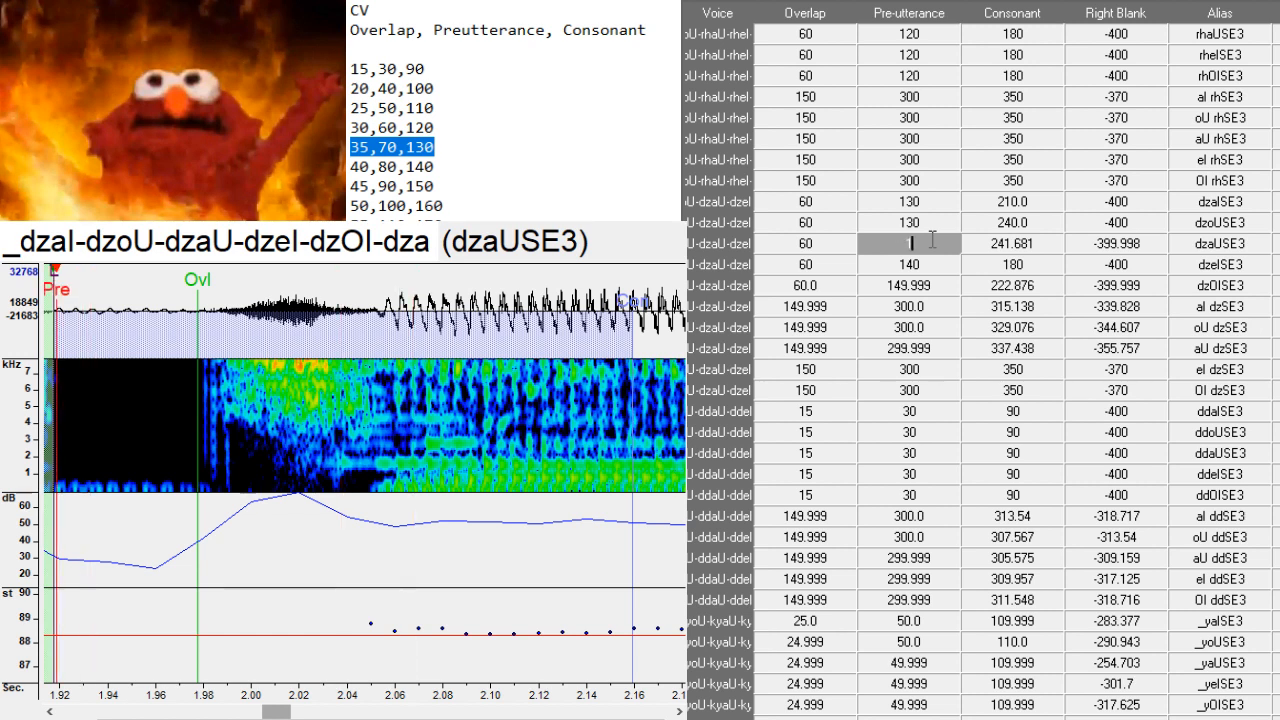
type("40")
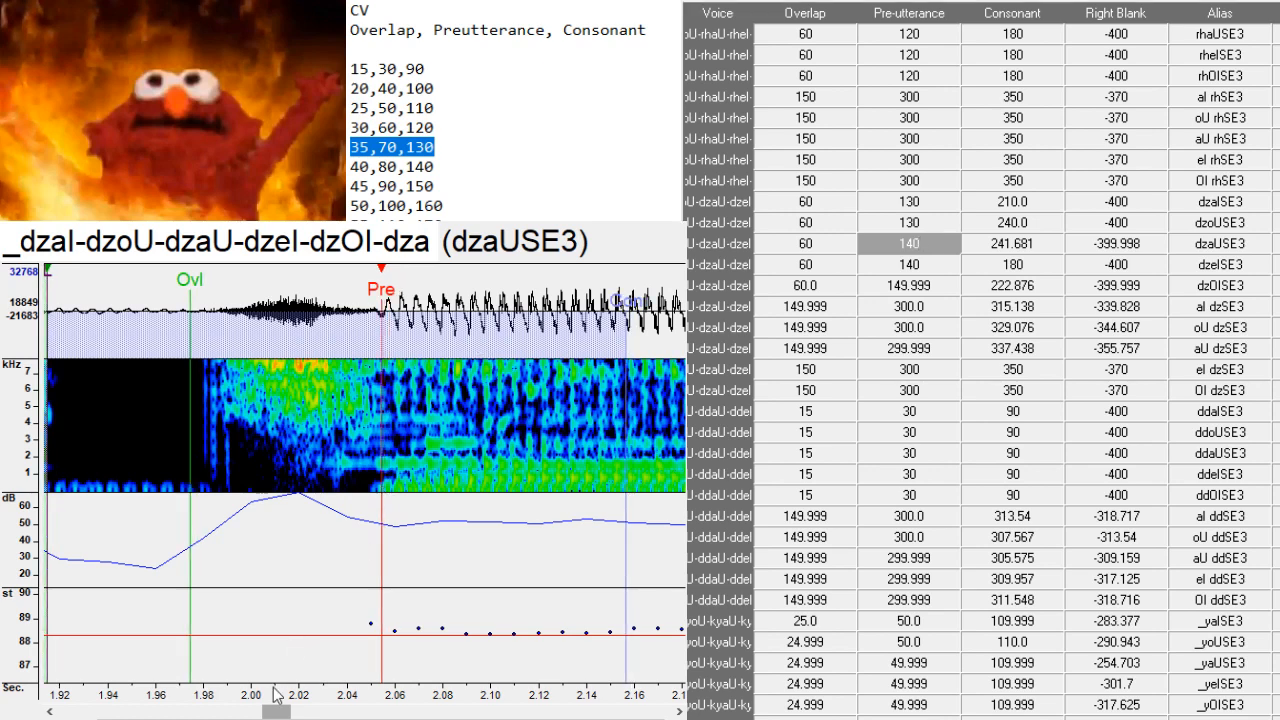
scroll(277, 695, "up", 3)
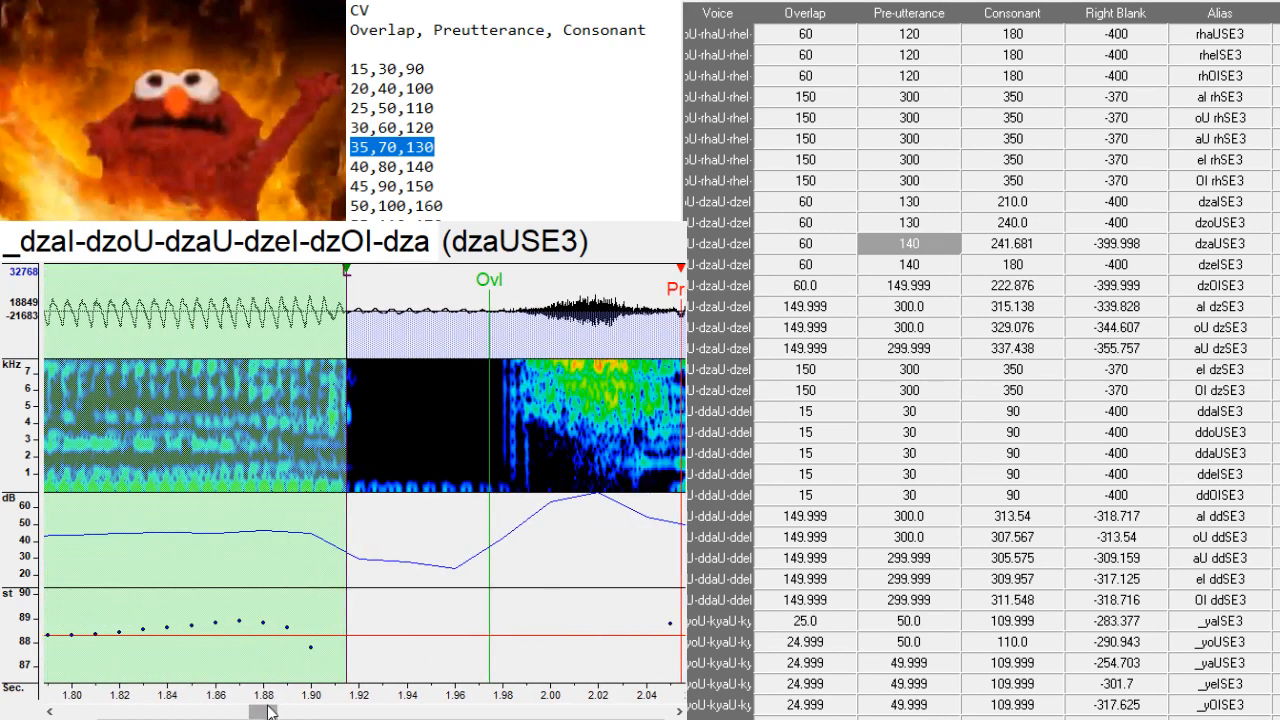
- Finish checking dzaUSE3, then align the pre-utterance marker of dzeISE3 with the vowel onset at about 2.67 s
scroll(268, 711, "down", 3)
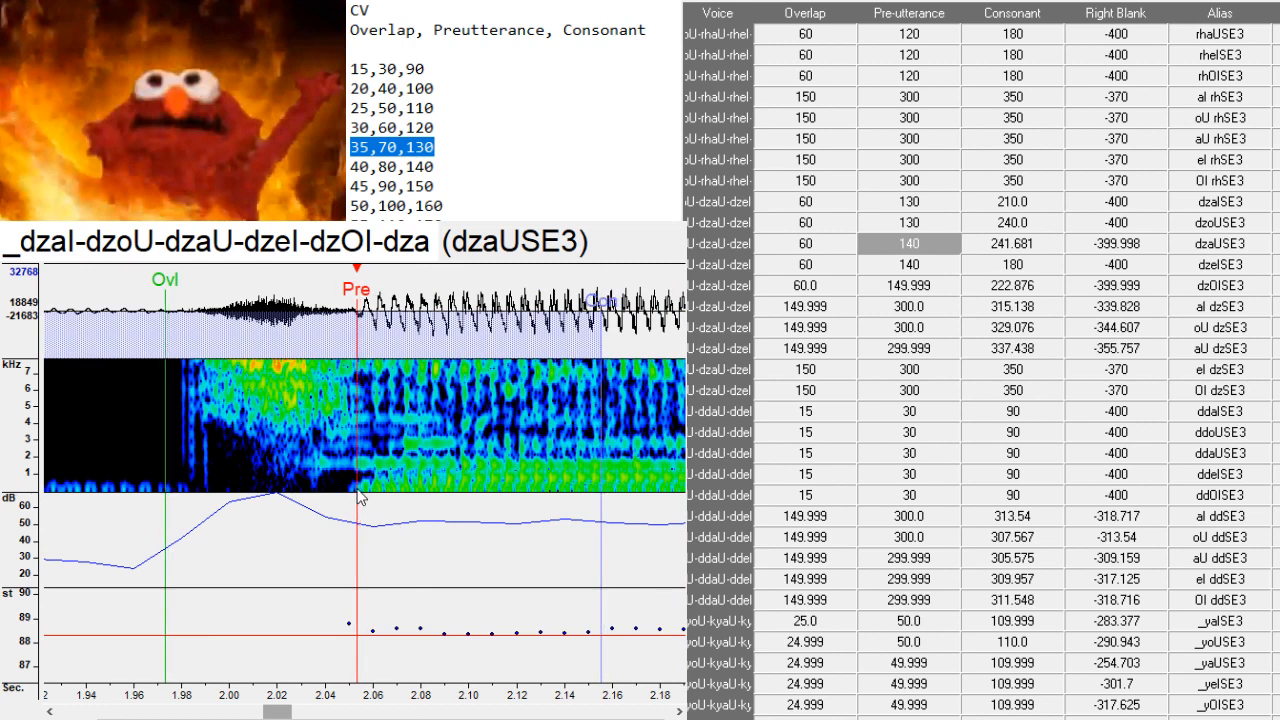
key("Down")
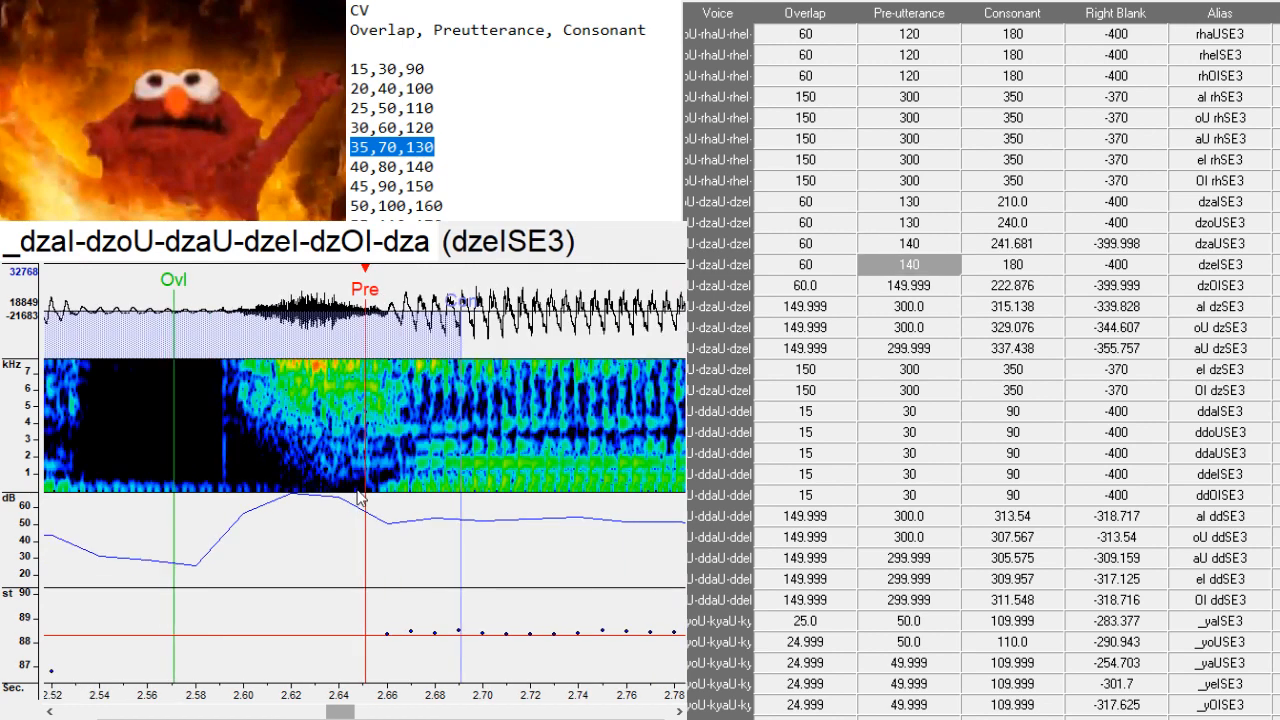
mouse_move(360, 497)
left_mouse_down()
mouse_move(433, 499)
mouse_move(408, 495)
left_mouse_up()
left_click_drag(340, 711, 370, 714)
- Align the pre-utterance marker of dzOISE3 with the vowel onset at about 3.26 s and check its right blank position
key("Down")
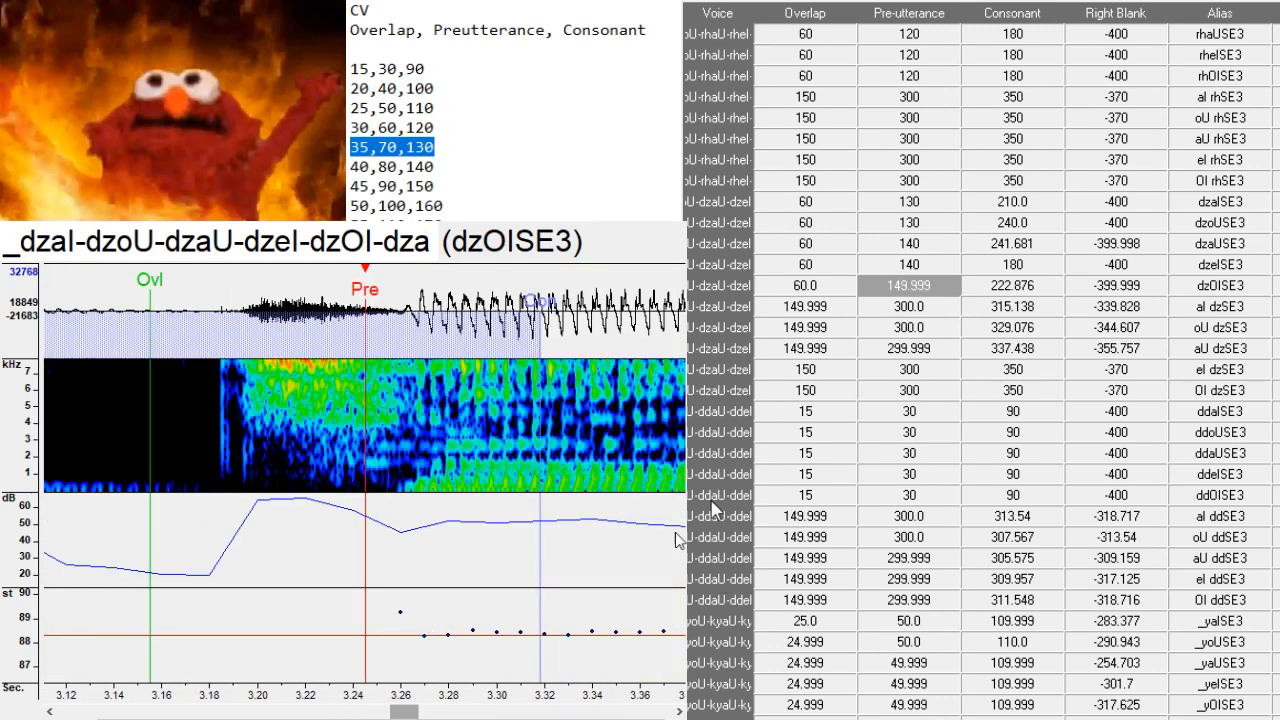
left_click_drag(406, 482, 410, 484)
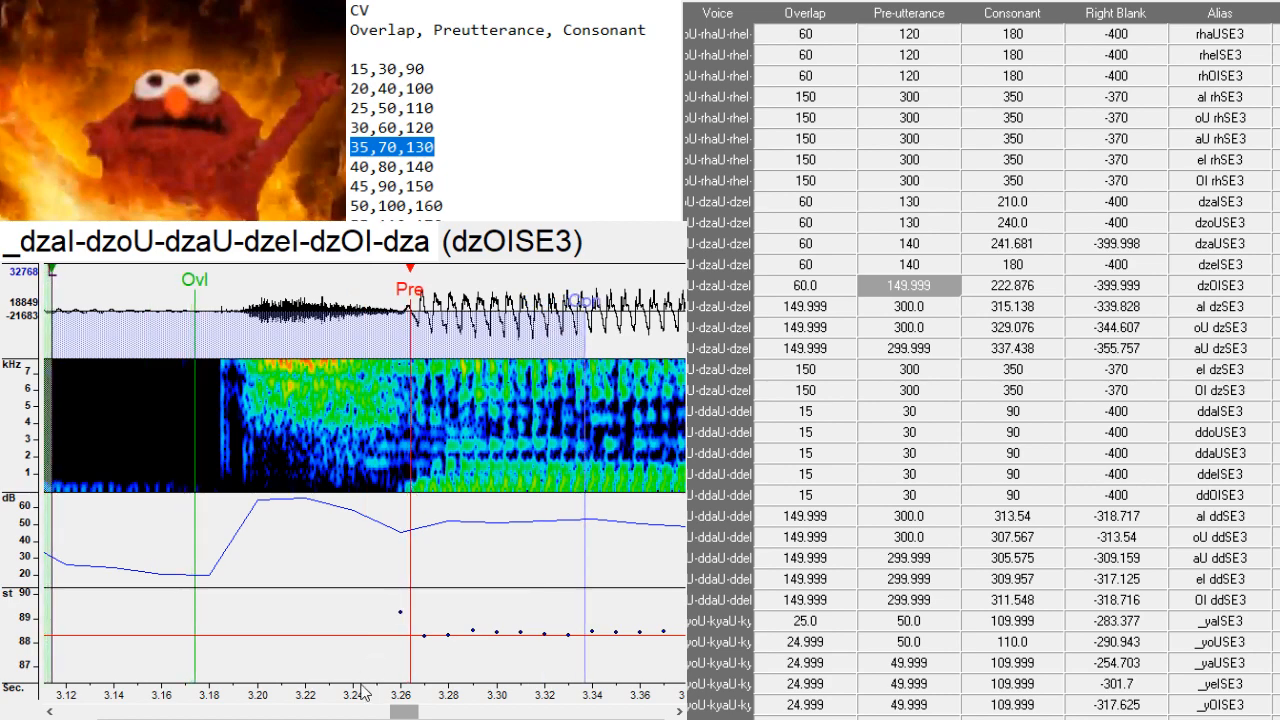
left_click_drag(398, 712, 440, 713)
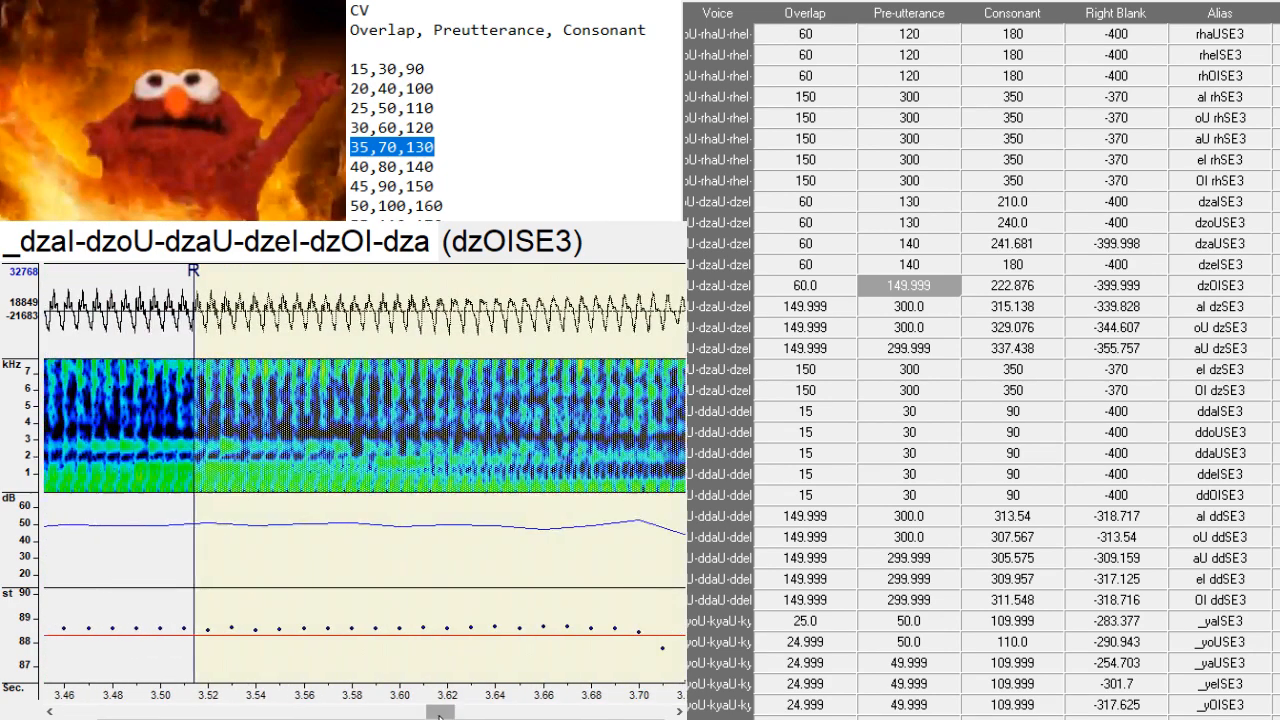
- Align the pre-utterance markers of aI, oU and aU dzSE3 with their vowel ends at about 1.32, 1.91 and 2.53 s
key("Down")
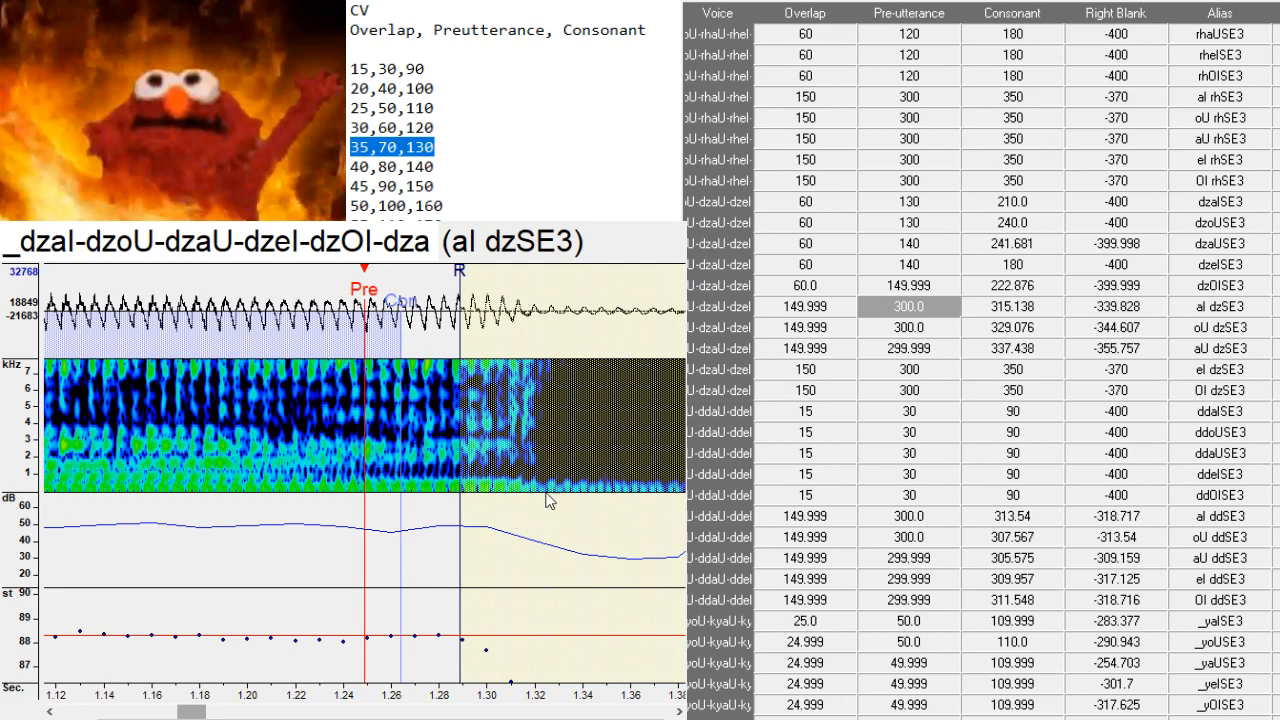
left_click_drag(531, 493, 452, 483)
key("Down")
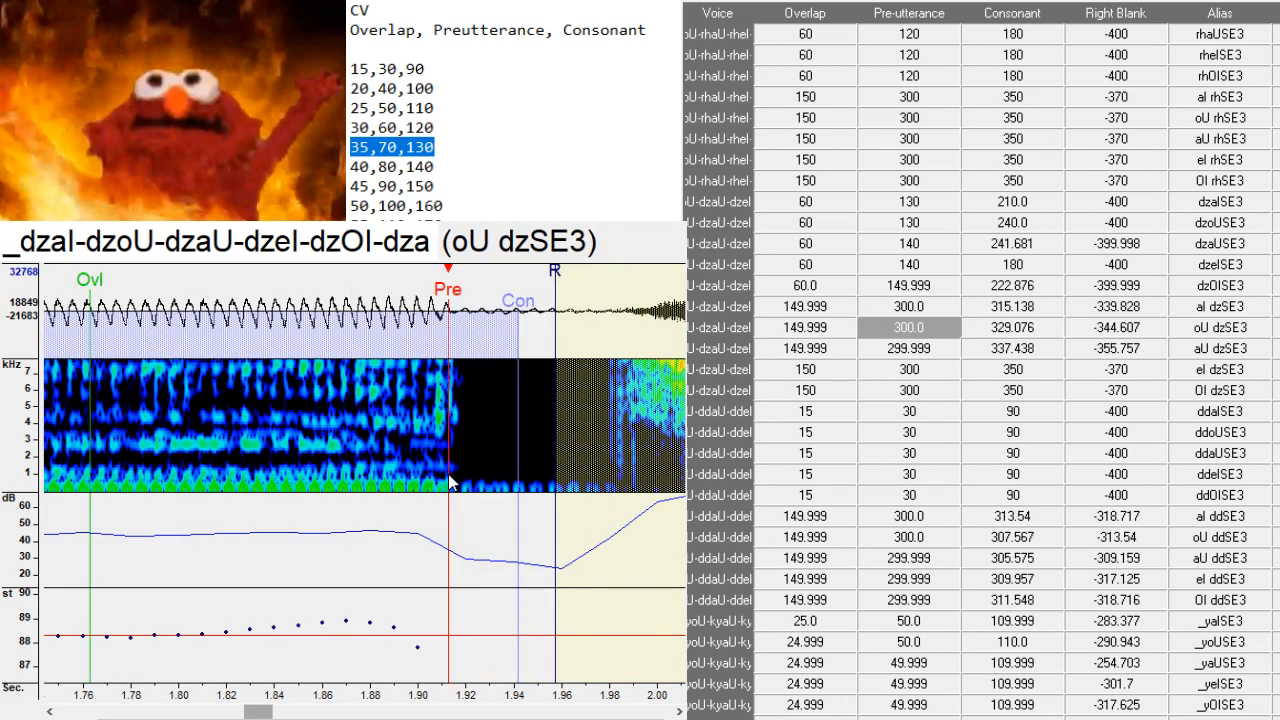
key("Down")
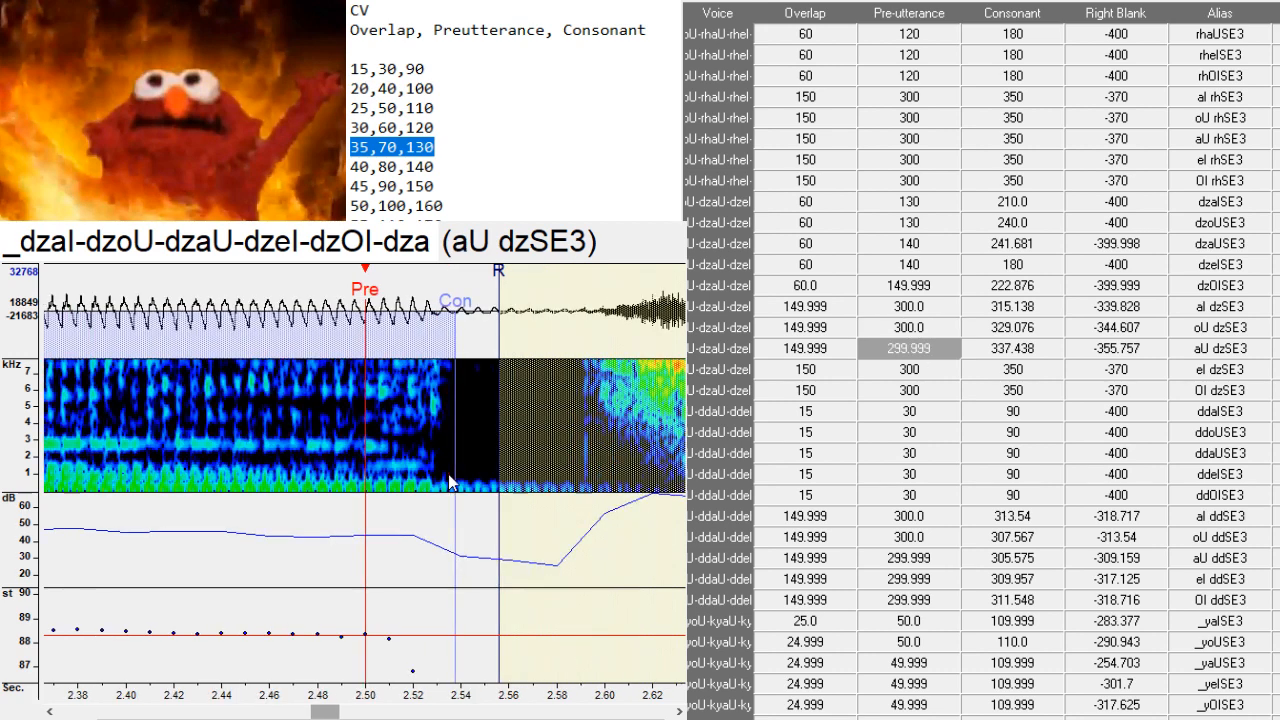
left_click_drag(455, 486, 436, 493)
- Align the pre-utterance markers of eI and OI dzSE3 with their vowel ends, and shorten OI dzSE3's consonant to 333.053 and right blank to -347.389
key("Down")
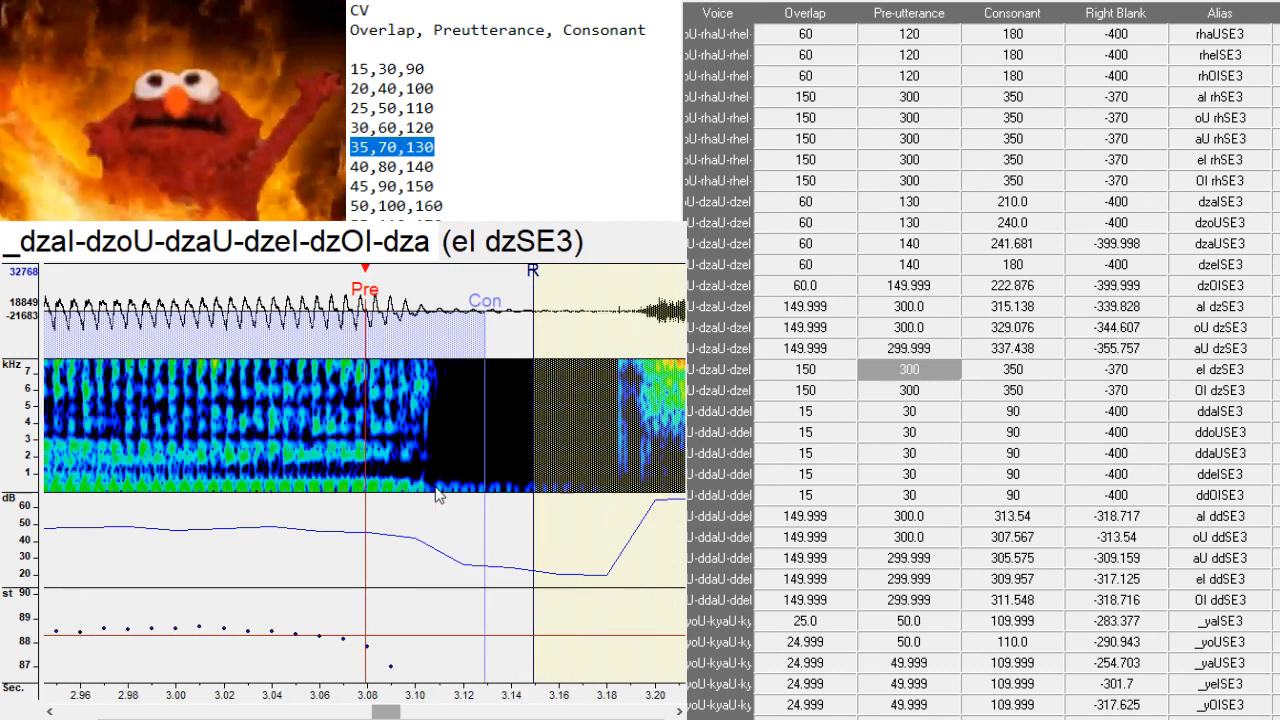
key("Down")
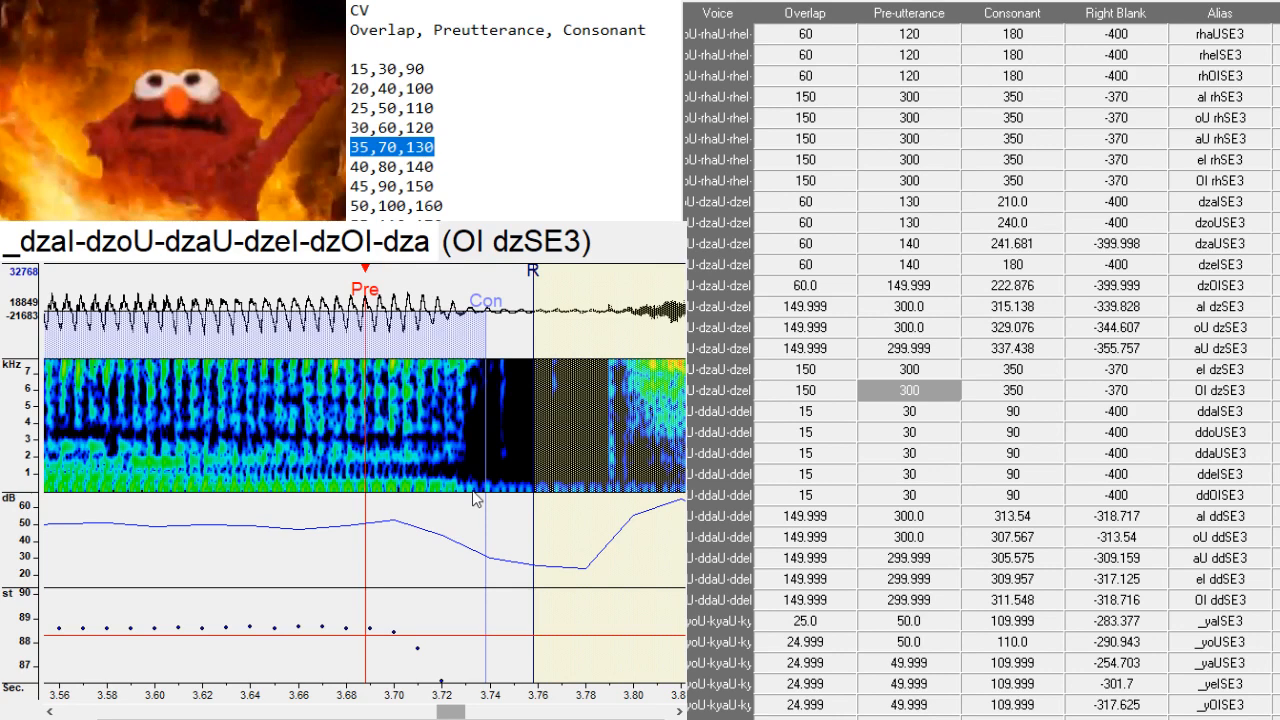
mouse_move(632, 338)
left_mouse_down()
mouse_move(532, 350)
mouse_move(576, 357)
left_mouse_up()
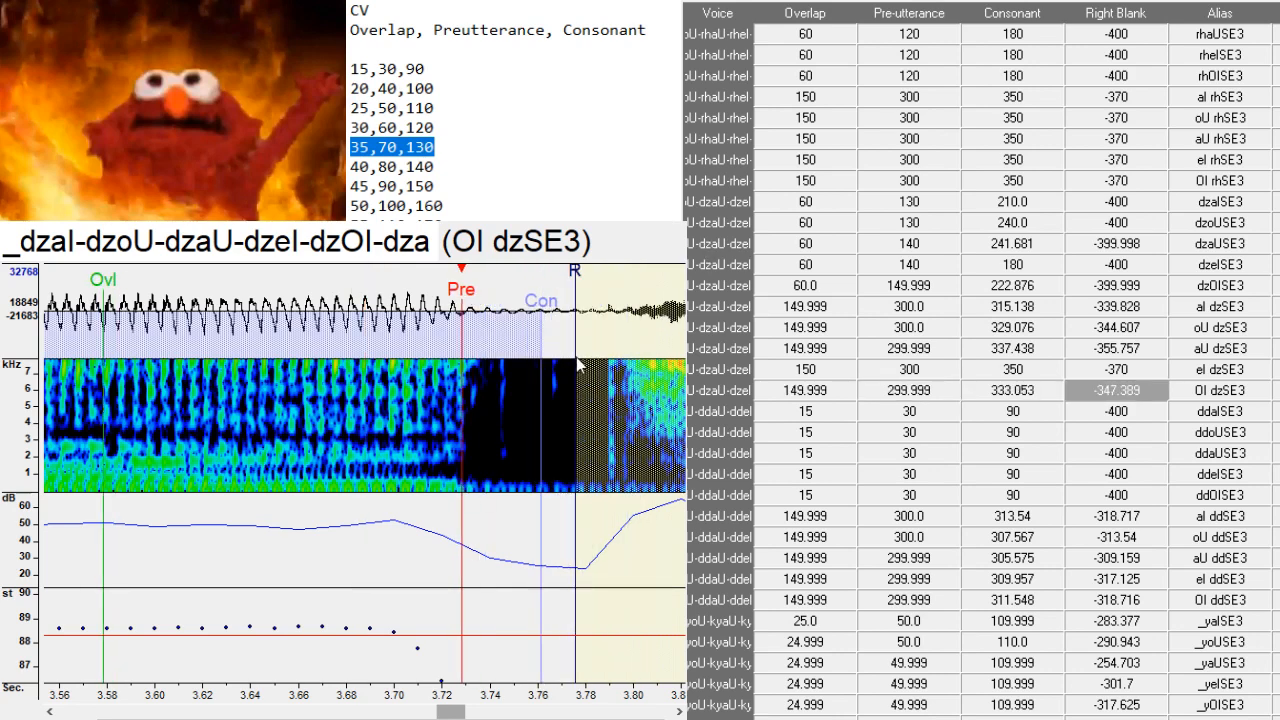
- Align the pre-utterance markers of ddaISE3 through ddOISE3 with their vowel onsets at about 0.76, 1.39, 1.94, 2.56 and 3.16 s
key("Down")
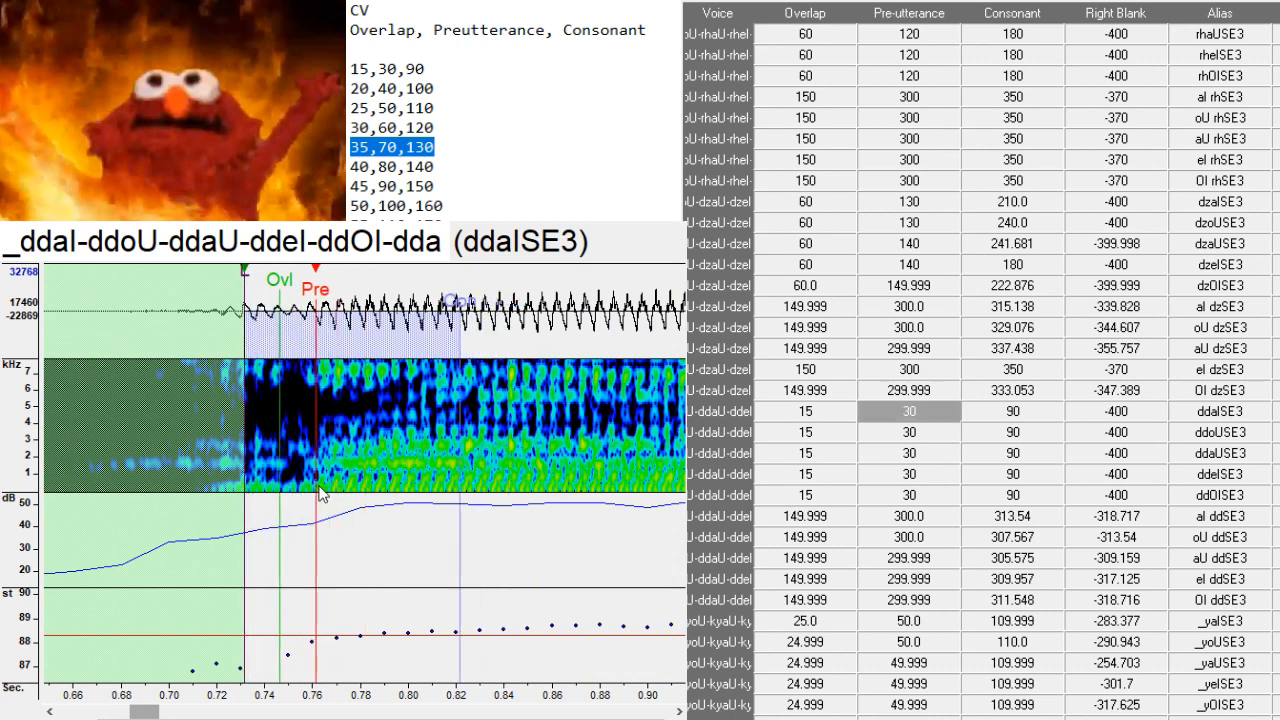
key("Down")
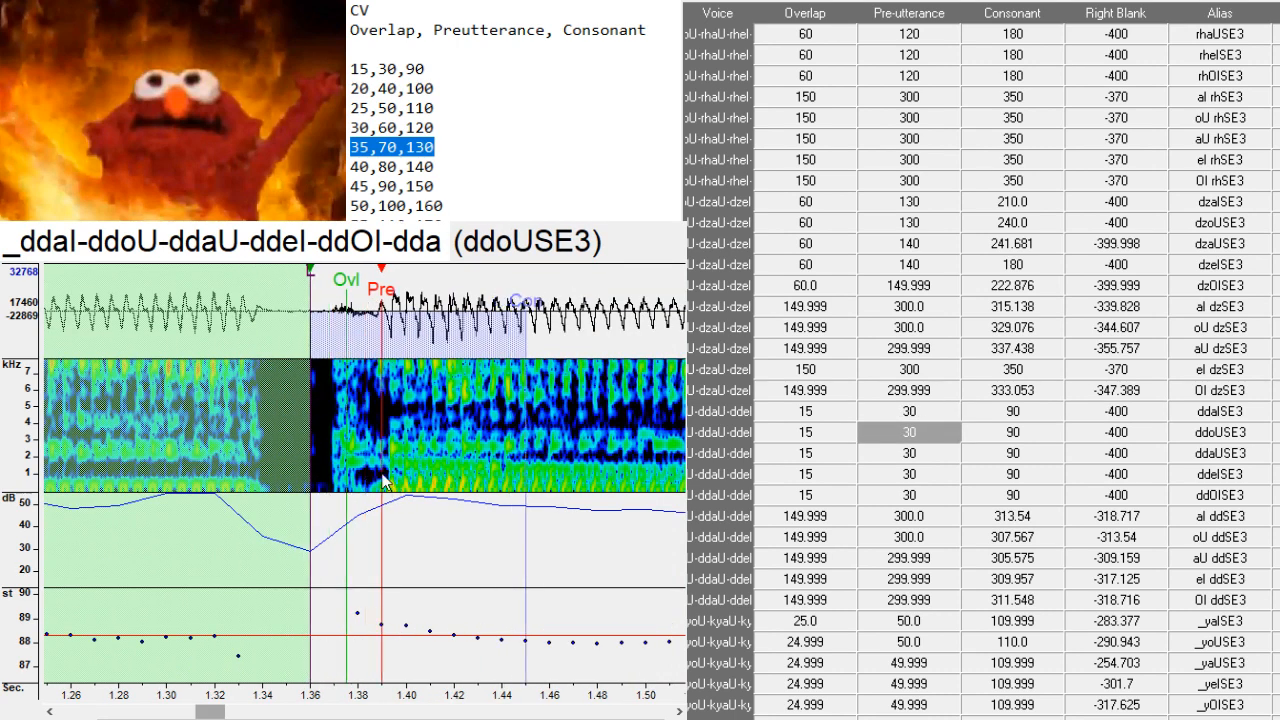
key("Down")
key("F3")
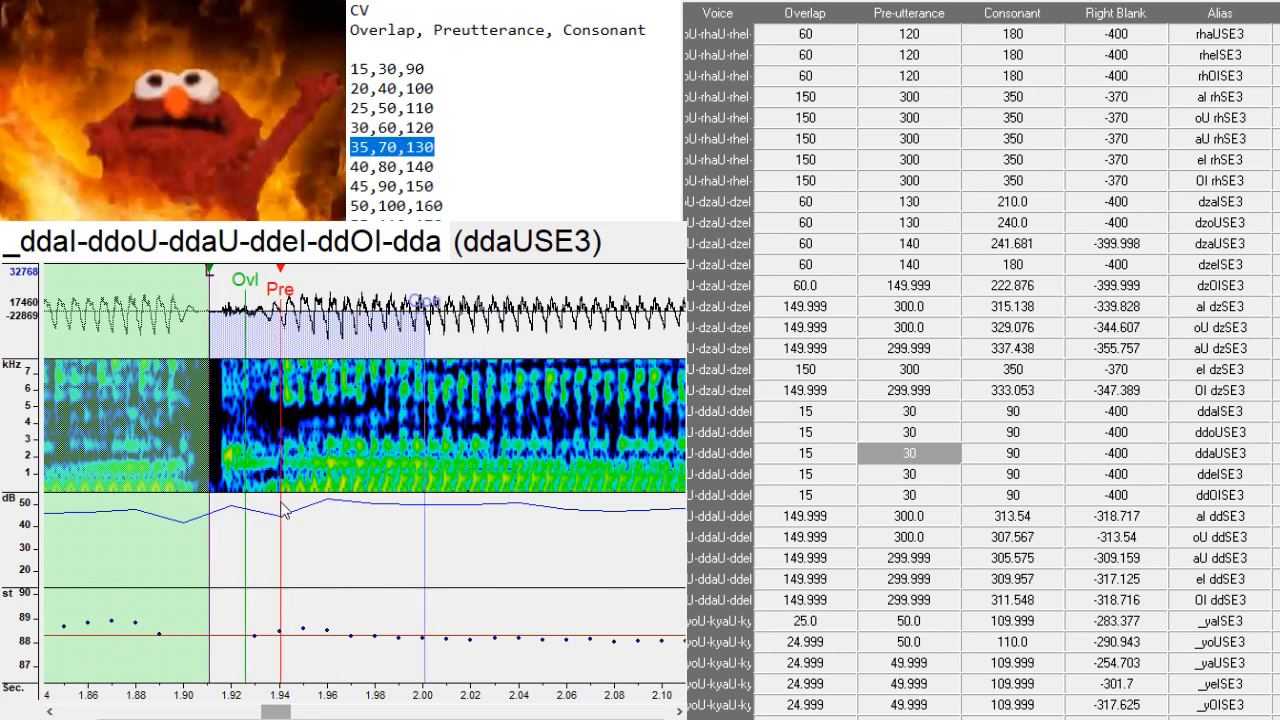
key("Down")
key("F3")
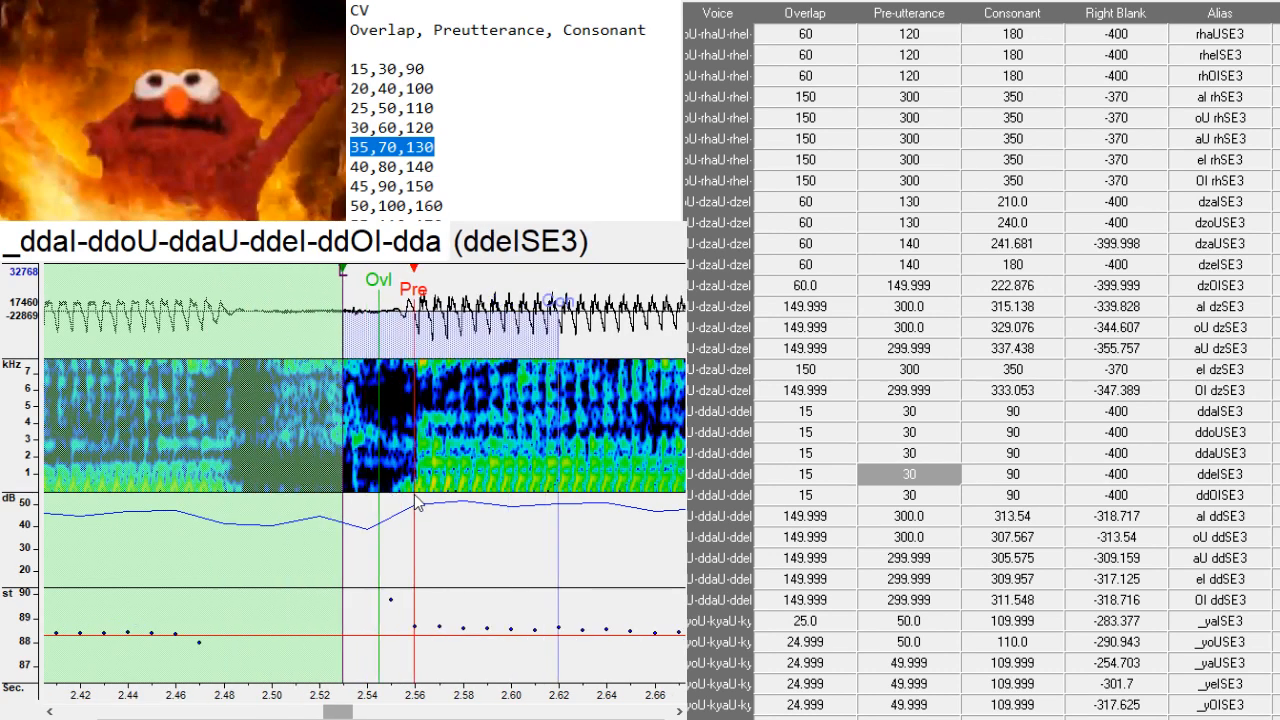
key("Down")
key("F3")
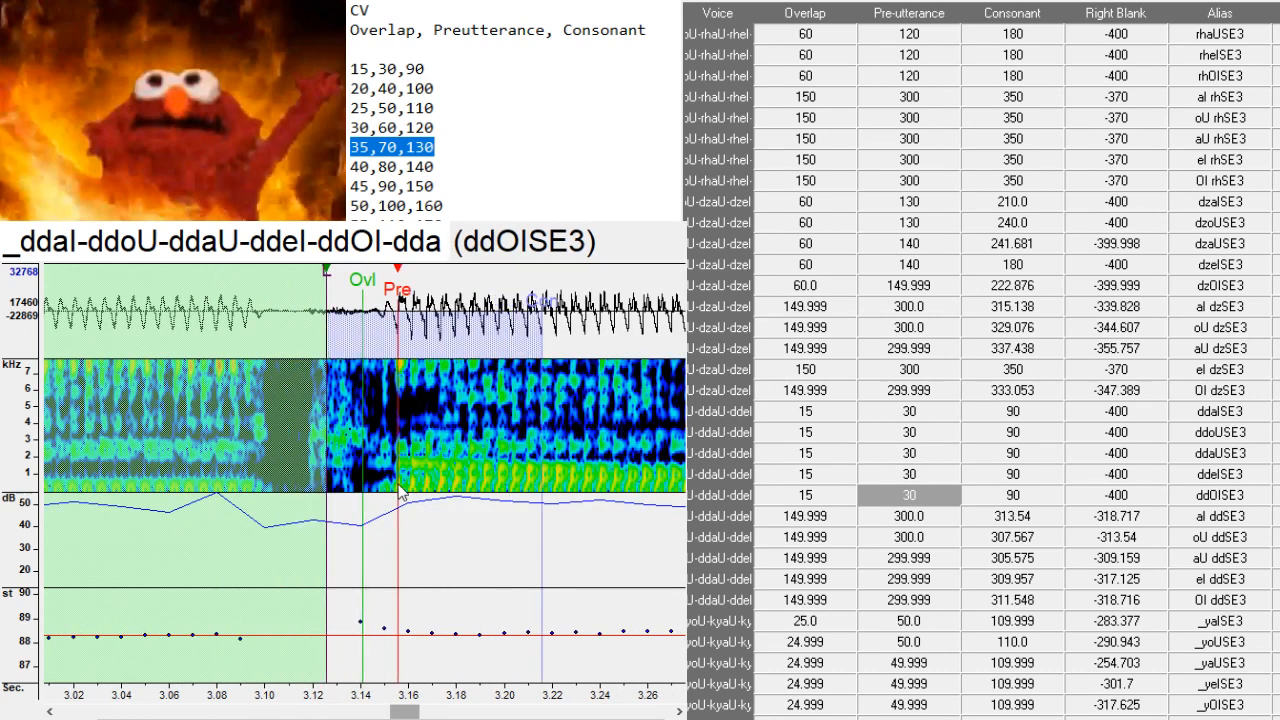
- Align the pre-utterance markers of aI, oU, aU and eI ddSE3 with the ends of their vowels and go to OI ddSE3
key("Down")
key("F3")
key("Down")
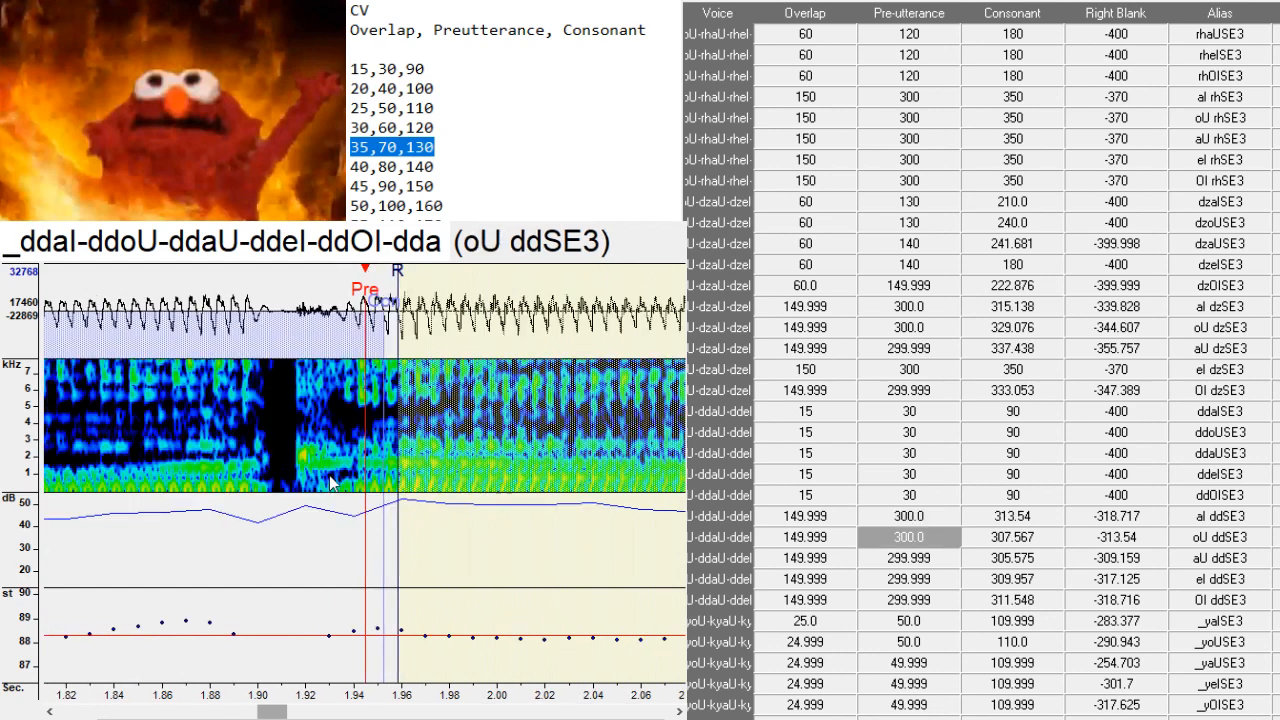
key("F3")
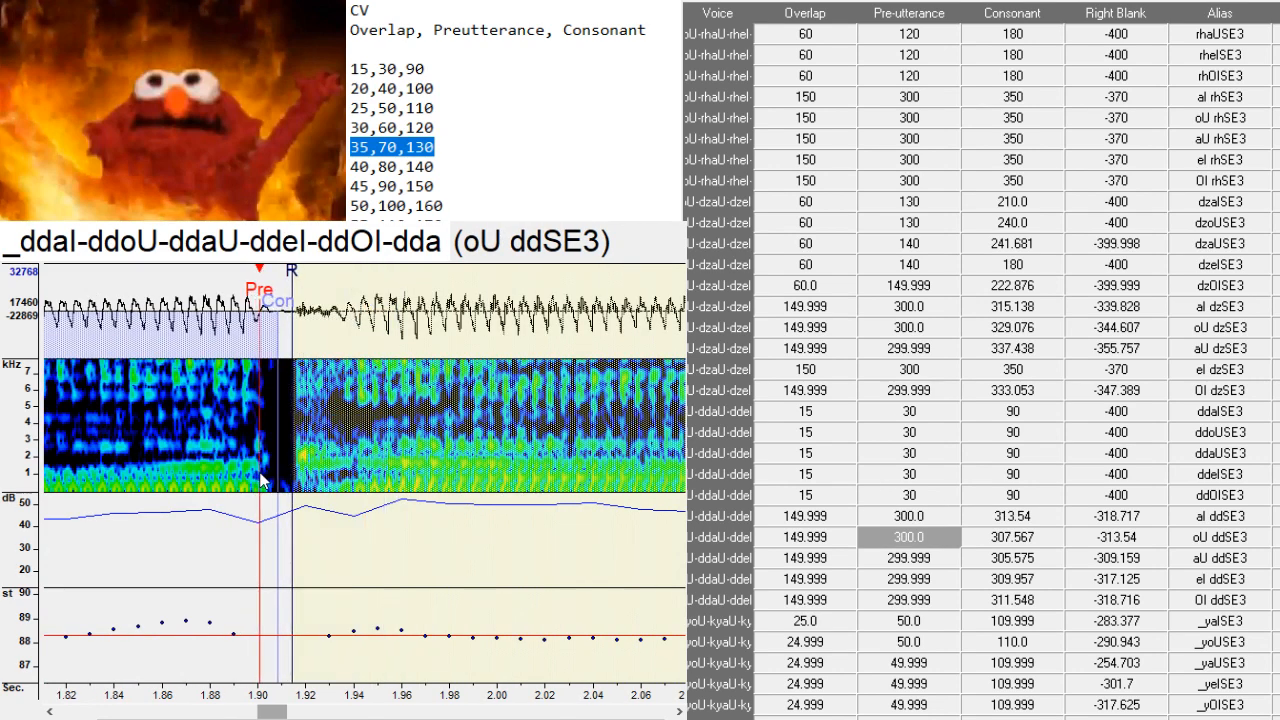
key("Down")
key("F3")
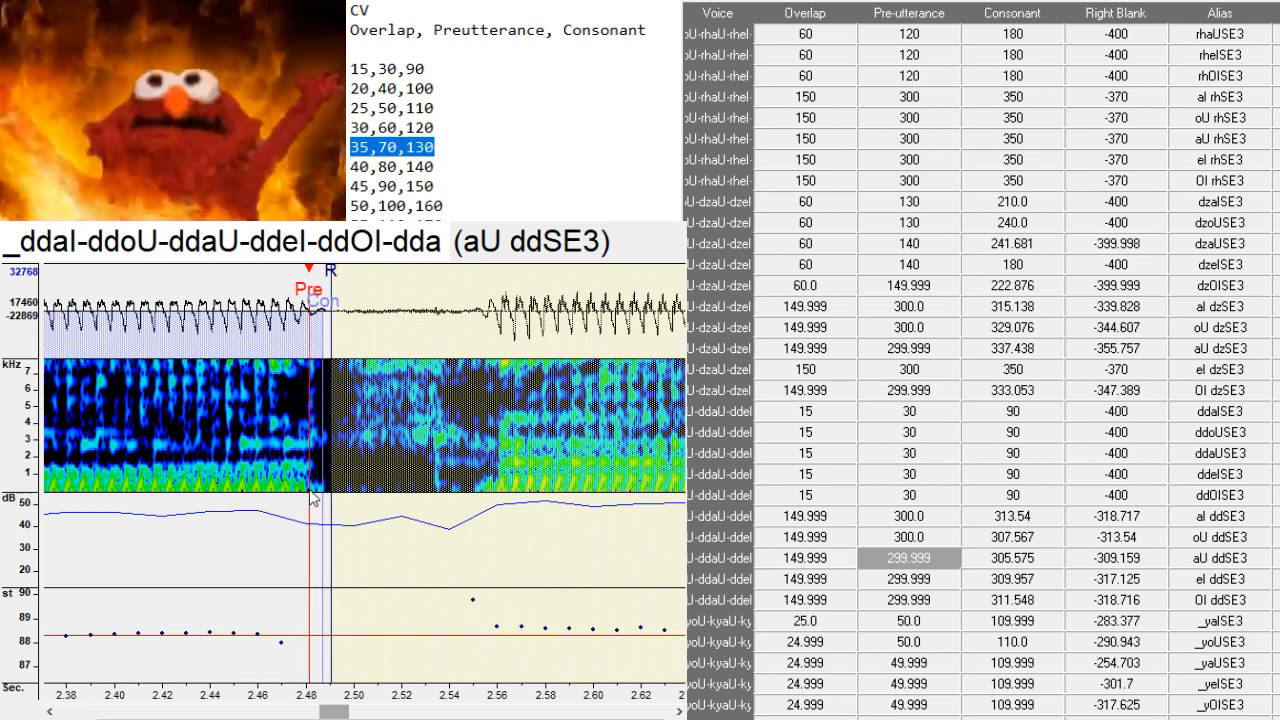
key("Down")
key("F3")
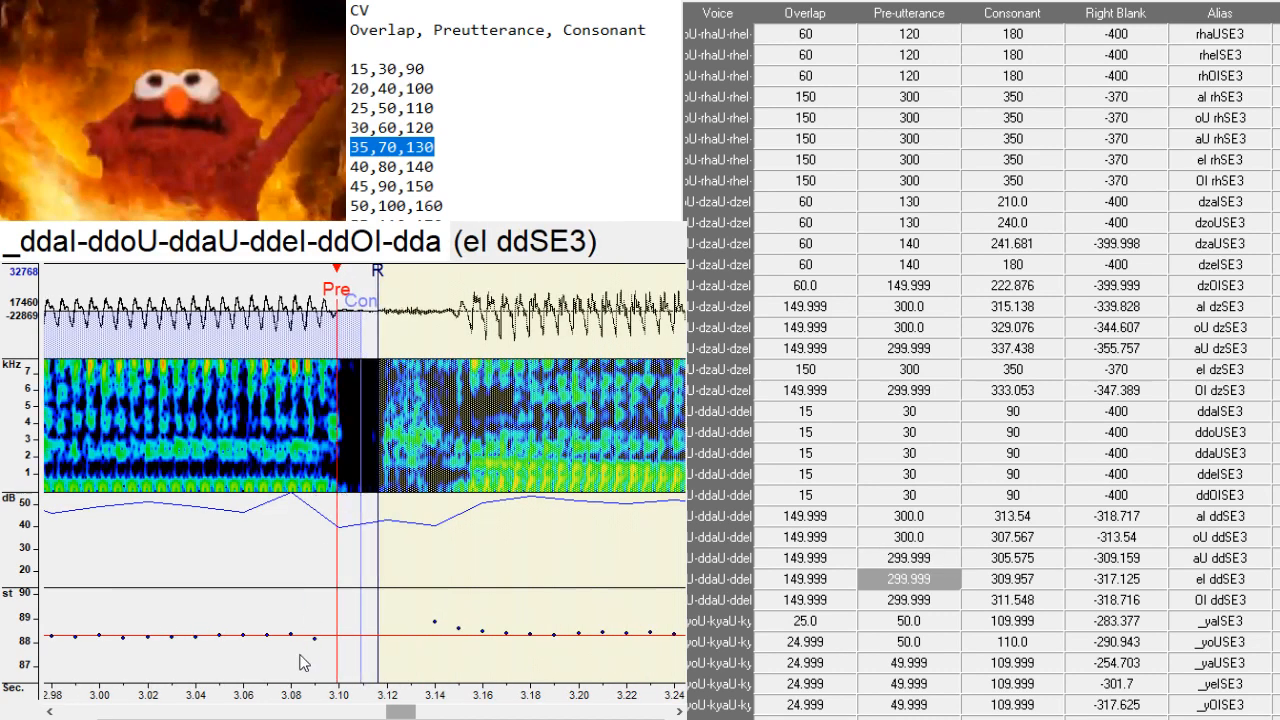
key("Down")
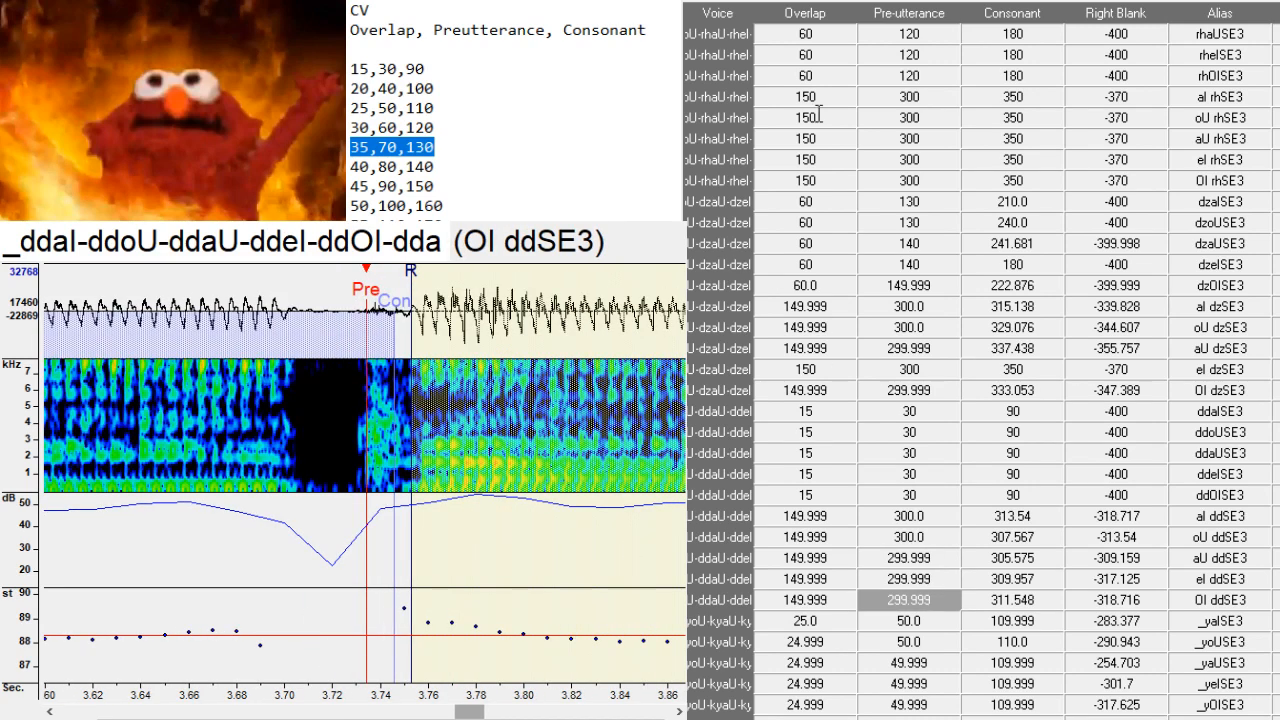
- Set aI khSE3 to overlap 125, pre-utterance 250 and consonant 310, align its marker with the vowel end at about 0.99 s and check the offset
scroll(1111, 224, "up", 5)
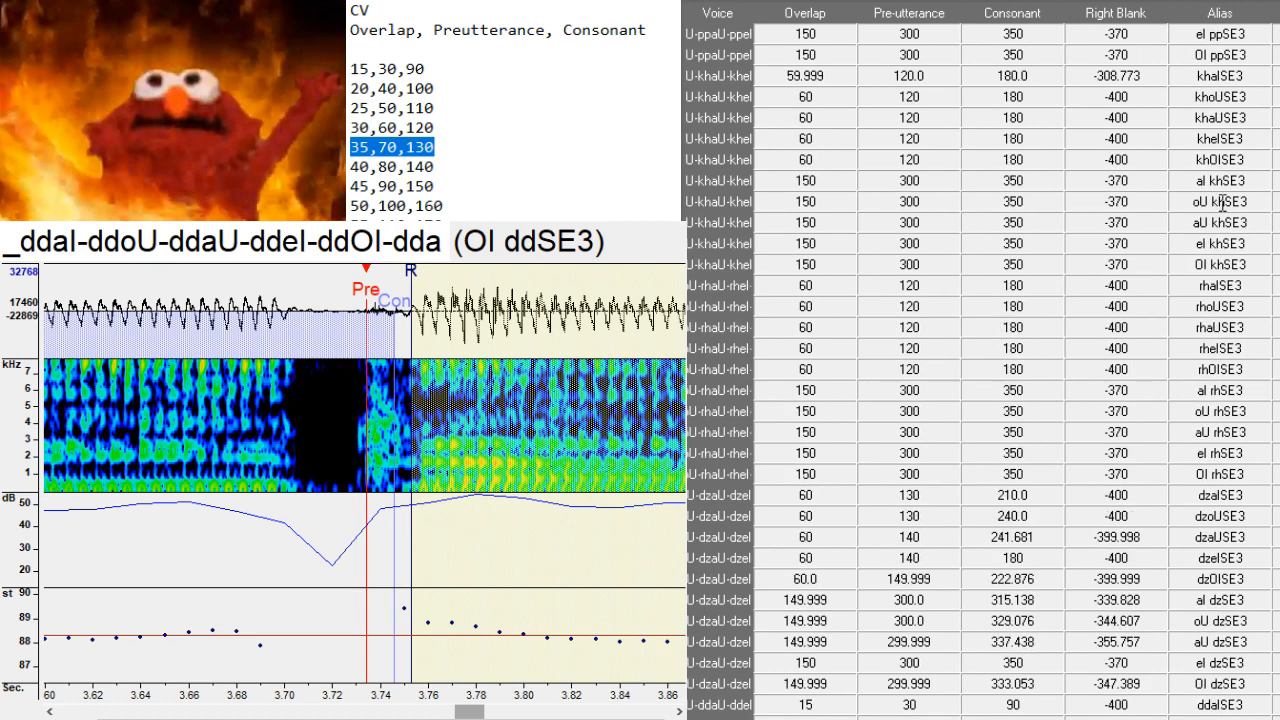
left_click(1230, 181)
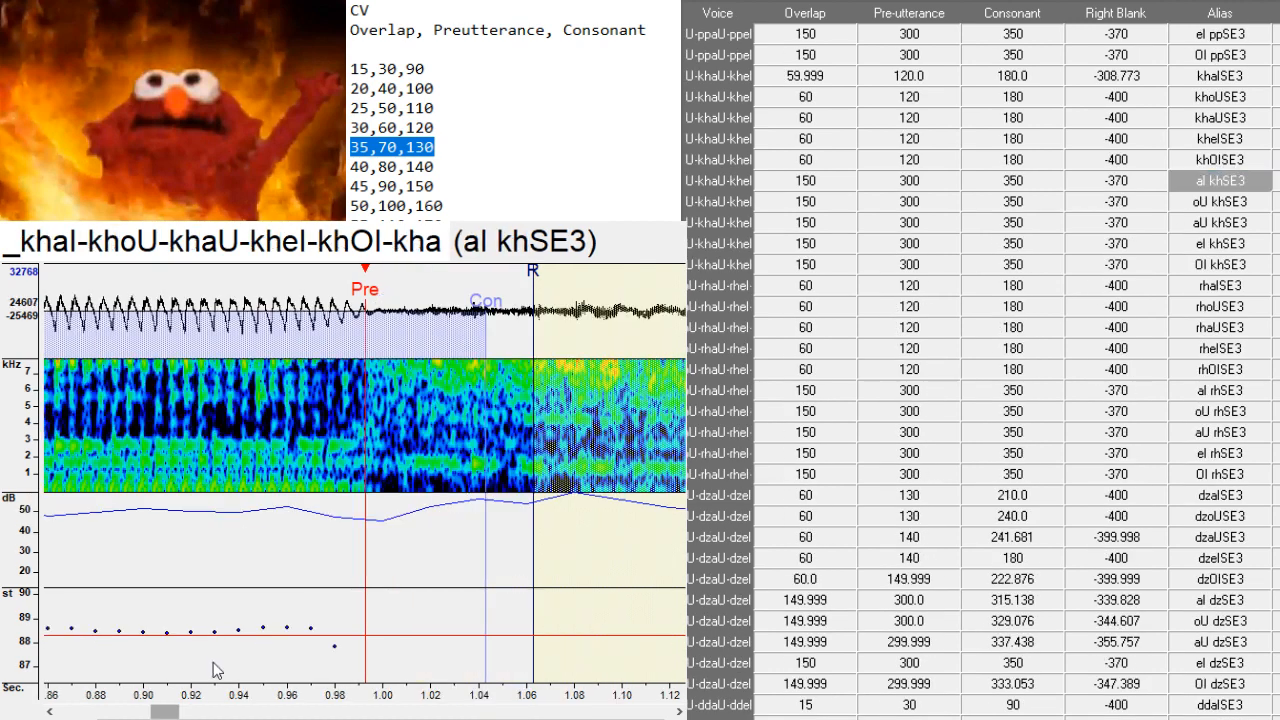
left_click_drag(205, 712, 149, 712)
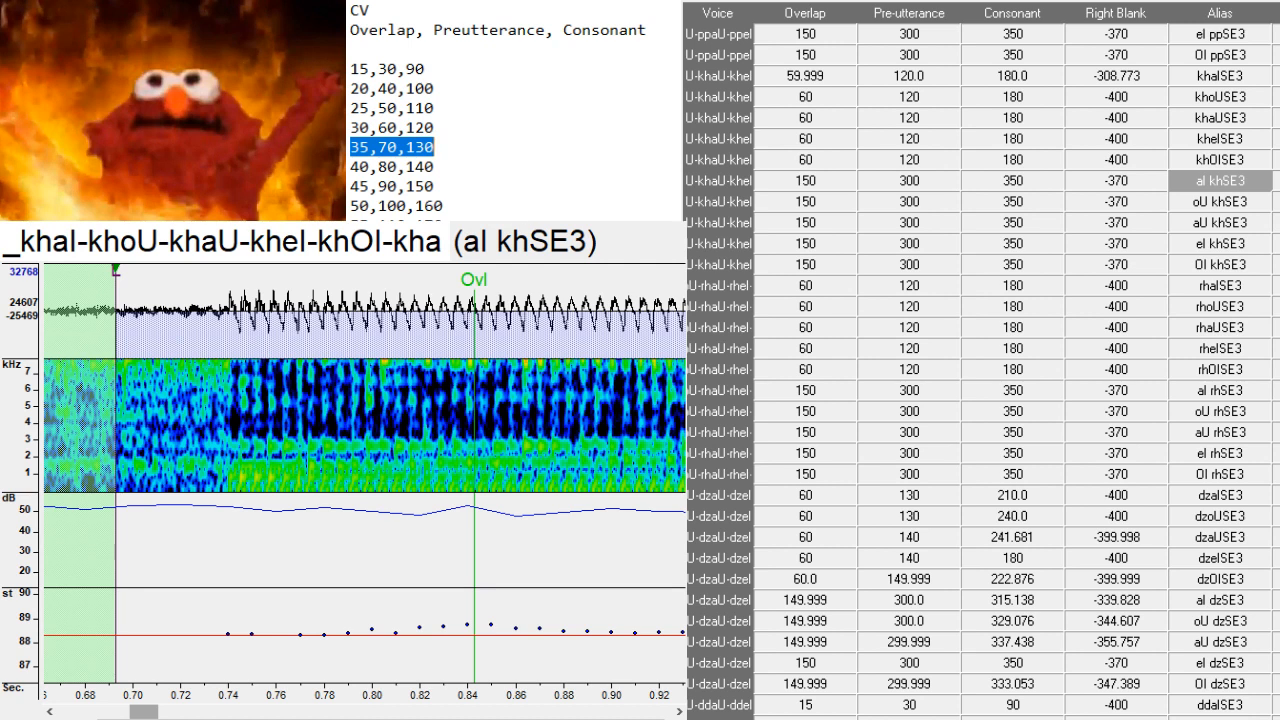
scroll(514, 110, "down", 6)
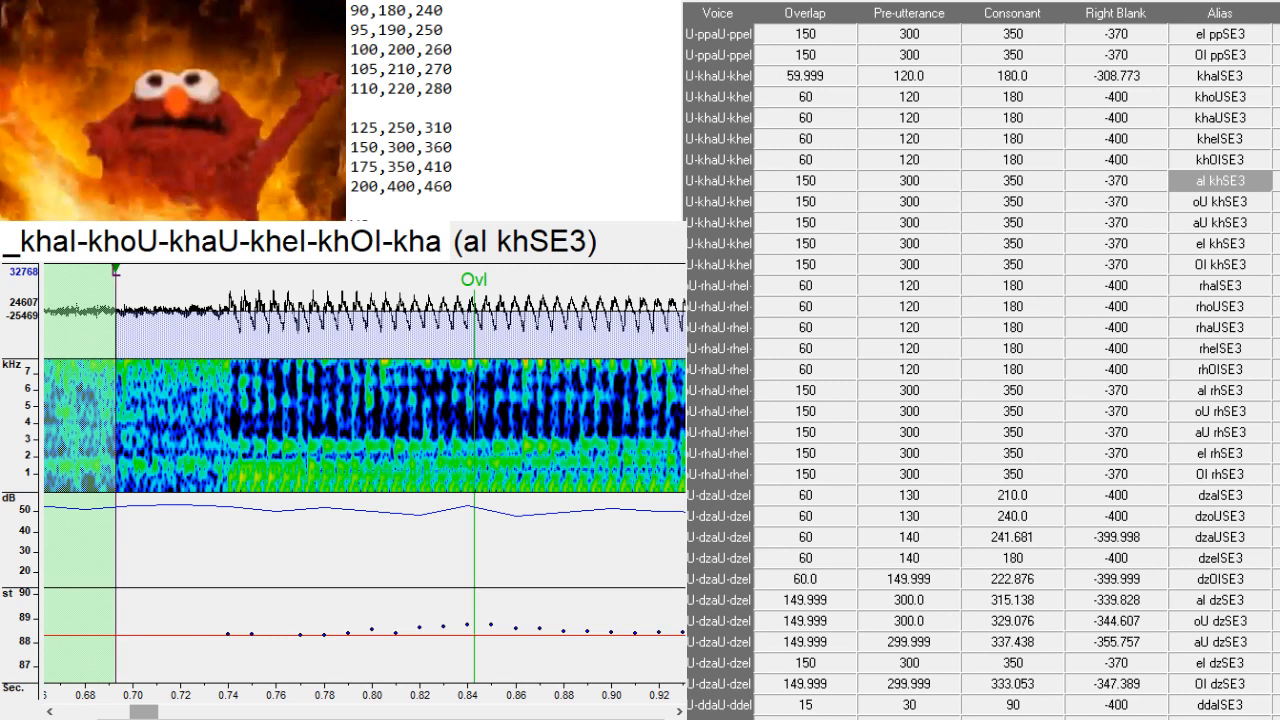
double_click(404, 127)
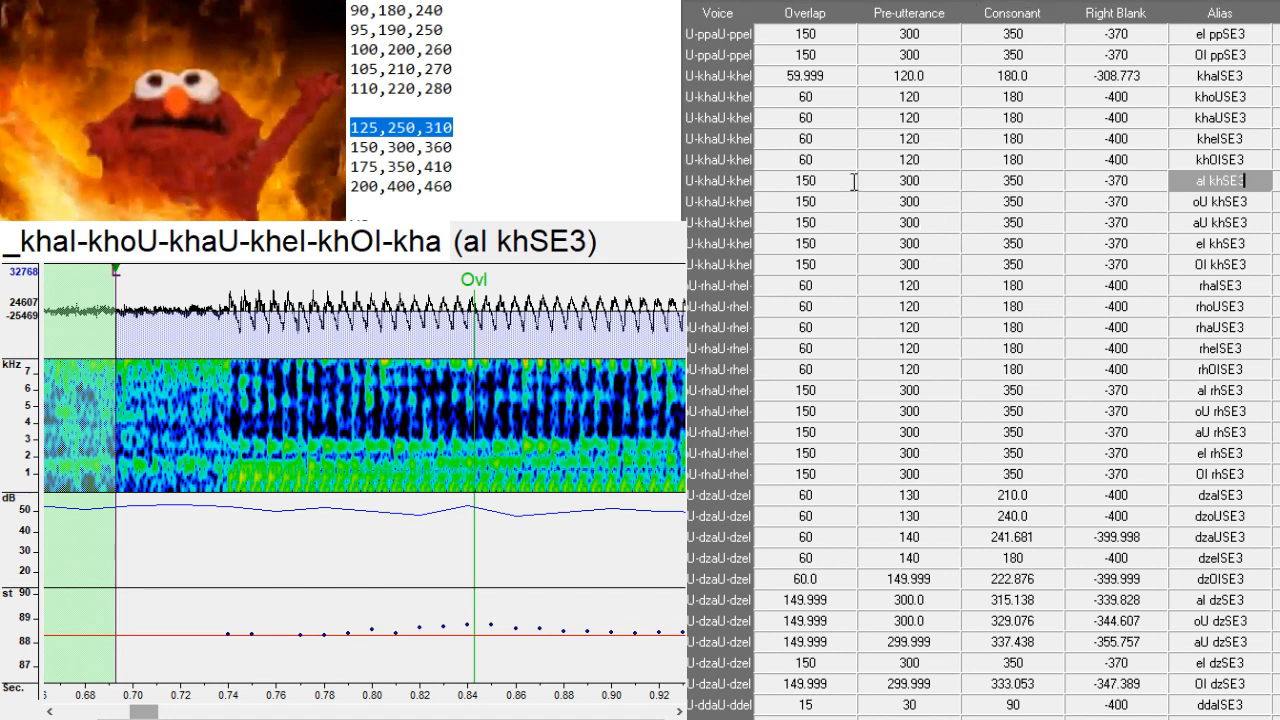
left_click_drag(805, 180, 1002, 180)
type("125\t250\t310")
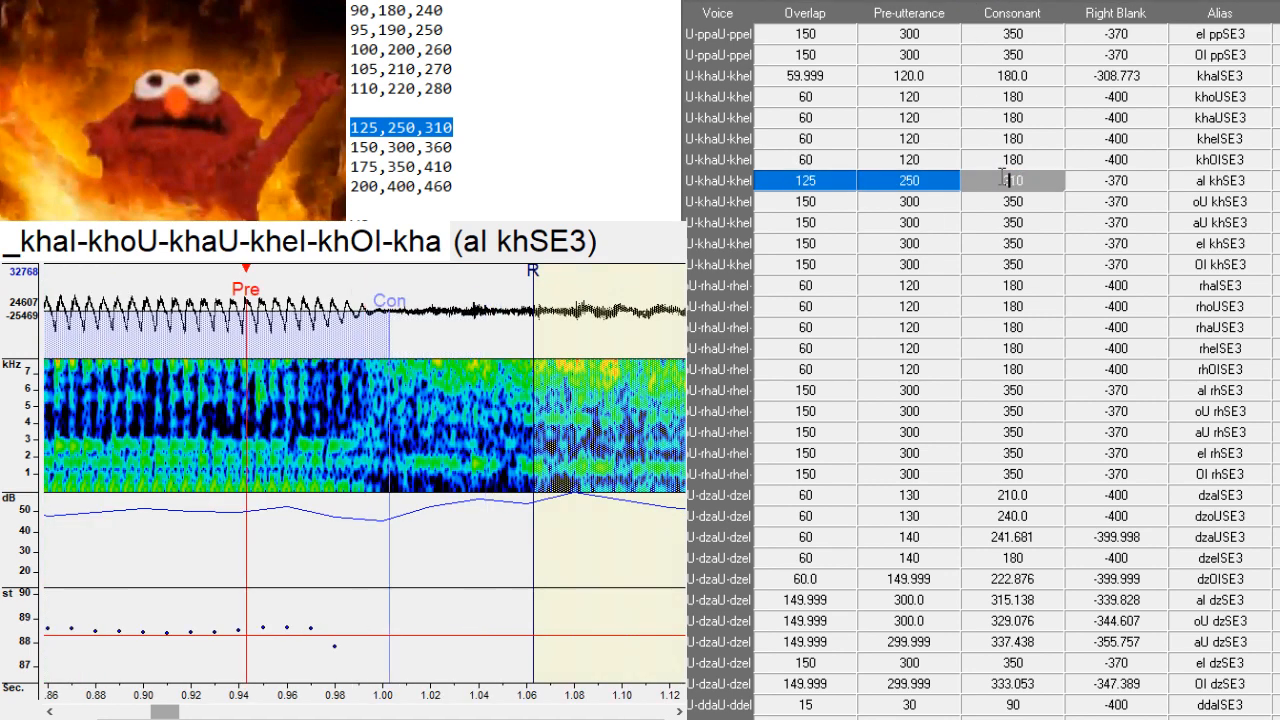
left_click(357, 499)
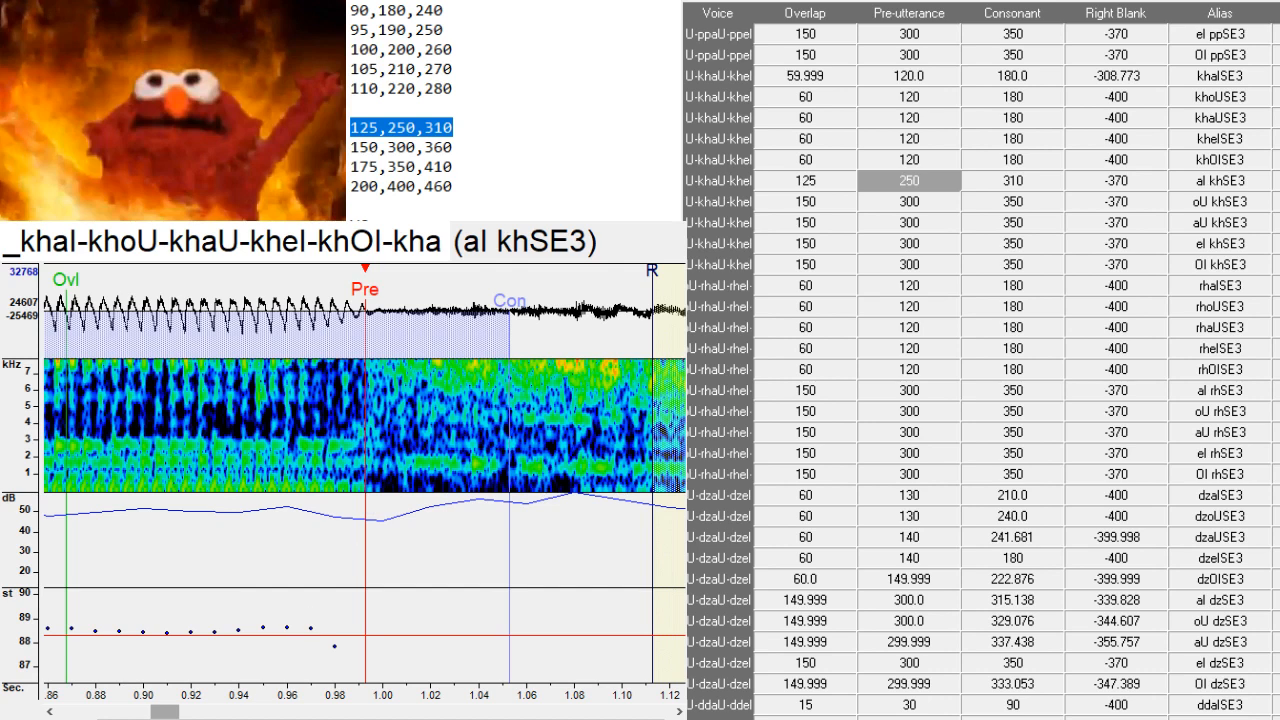
left_click_drag(165, 712, 146, 712)
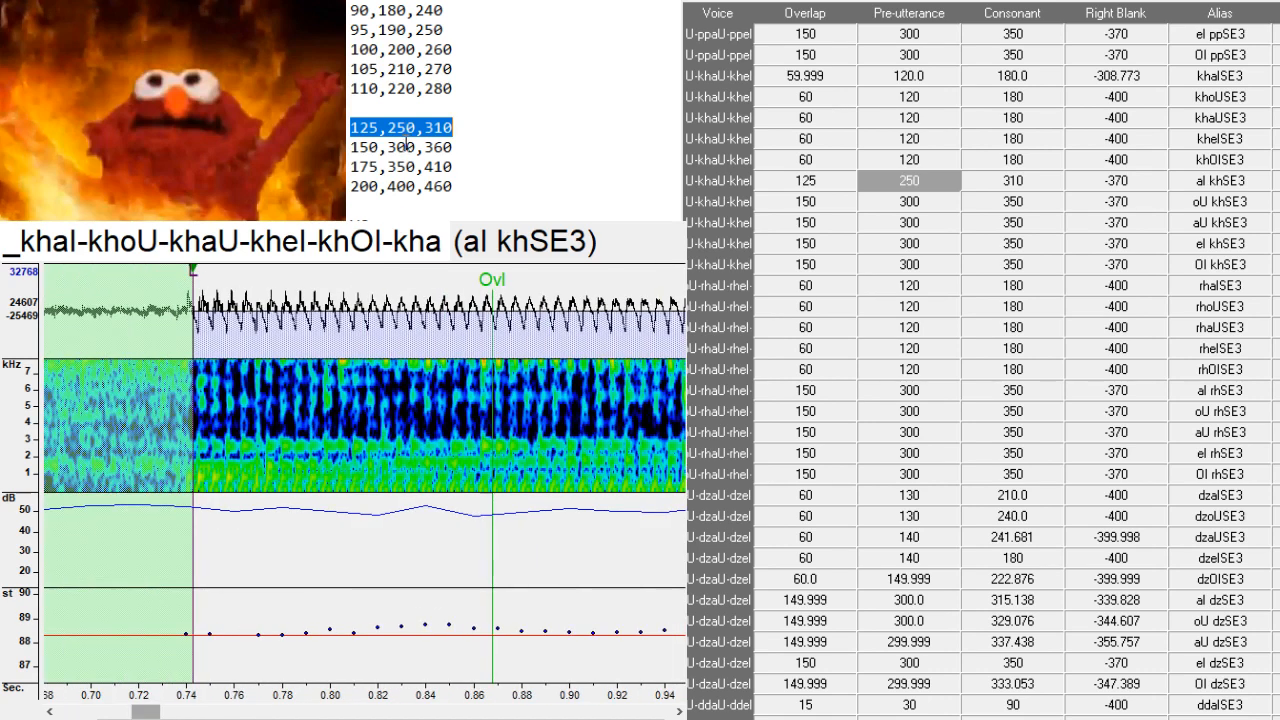
- Set the overlap of aI khSE3 to 100 and pre-utterance to 200, and realign its marker with the vowel end at about 0.99 s
left_click(454, 128)
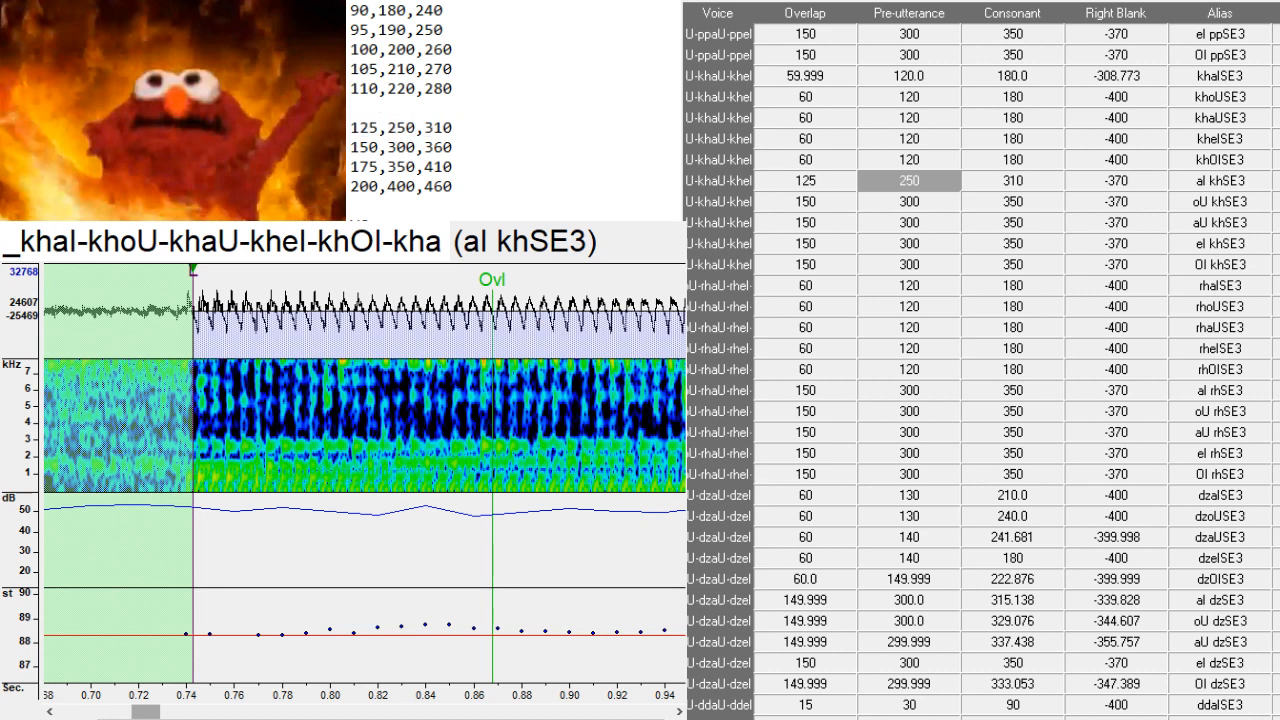
left_click_drag(905, 180, 840, 172)
key("BackSpace")
key("BackSpace")
type("00")
key("Tab")
key("BackSpace")
key("BackSpace")
type("00")
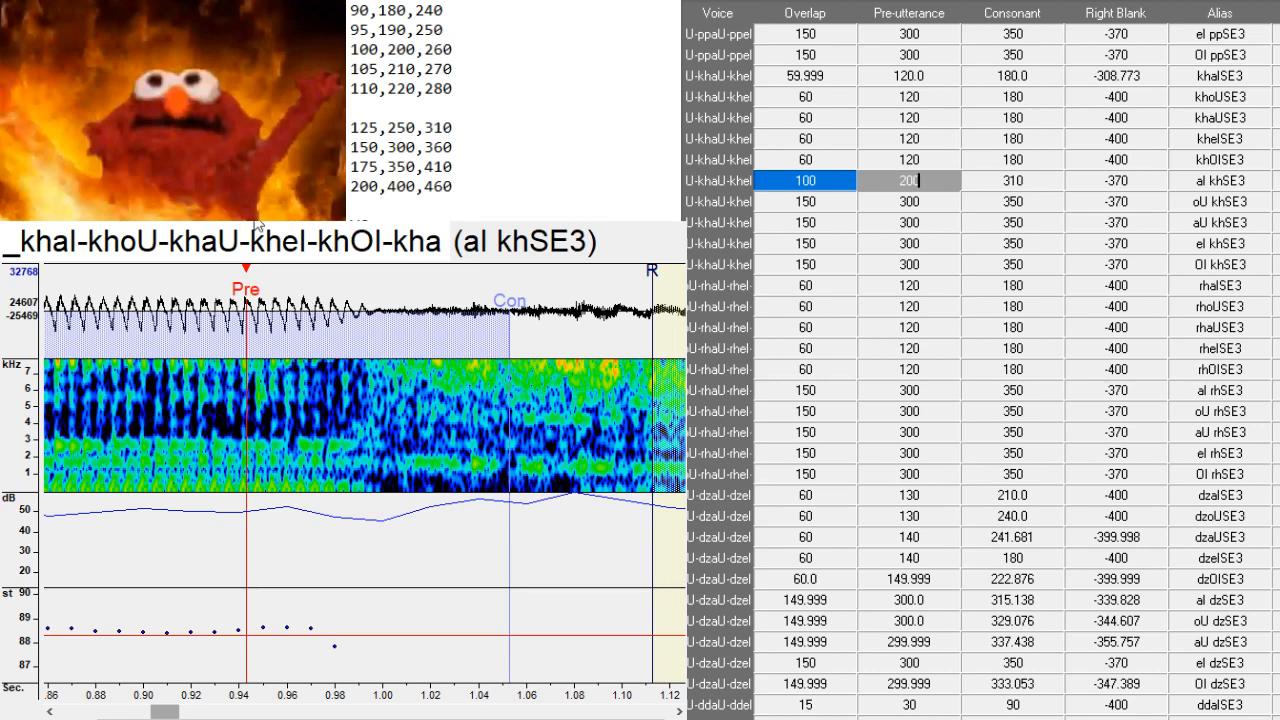
left_click(364, 497)
mouse_move(166, 711)
left_mouse_down()
mouse_move(155, 711)
mouse_move(224, 711)
mouse_move(188, 711)
left_mouse_up()
- Check the offset and overlap positions of the remaining kh vowel-ending aliases, oU through OI khSE3, against their vowels
key("Down")
key("Down")
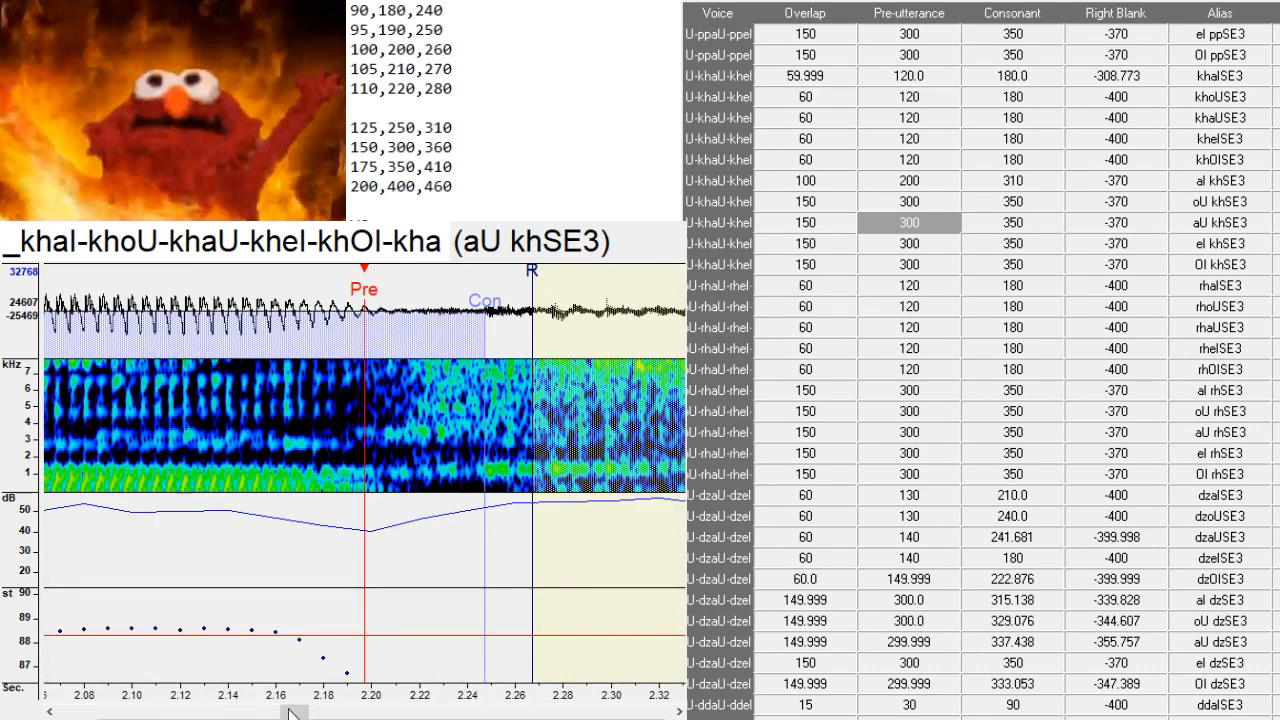
key("Down")
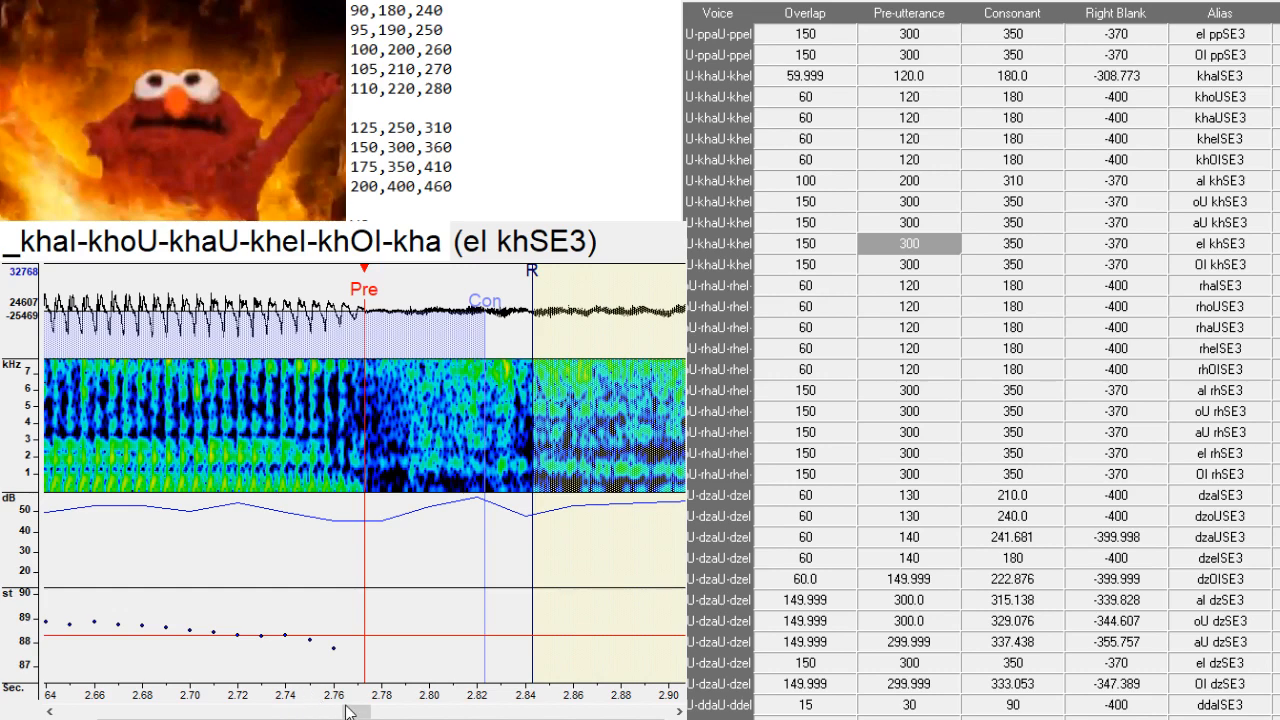
left_click_drag(349, 711, 323, 711)
key("Down")
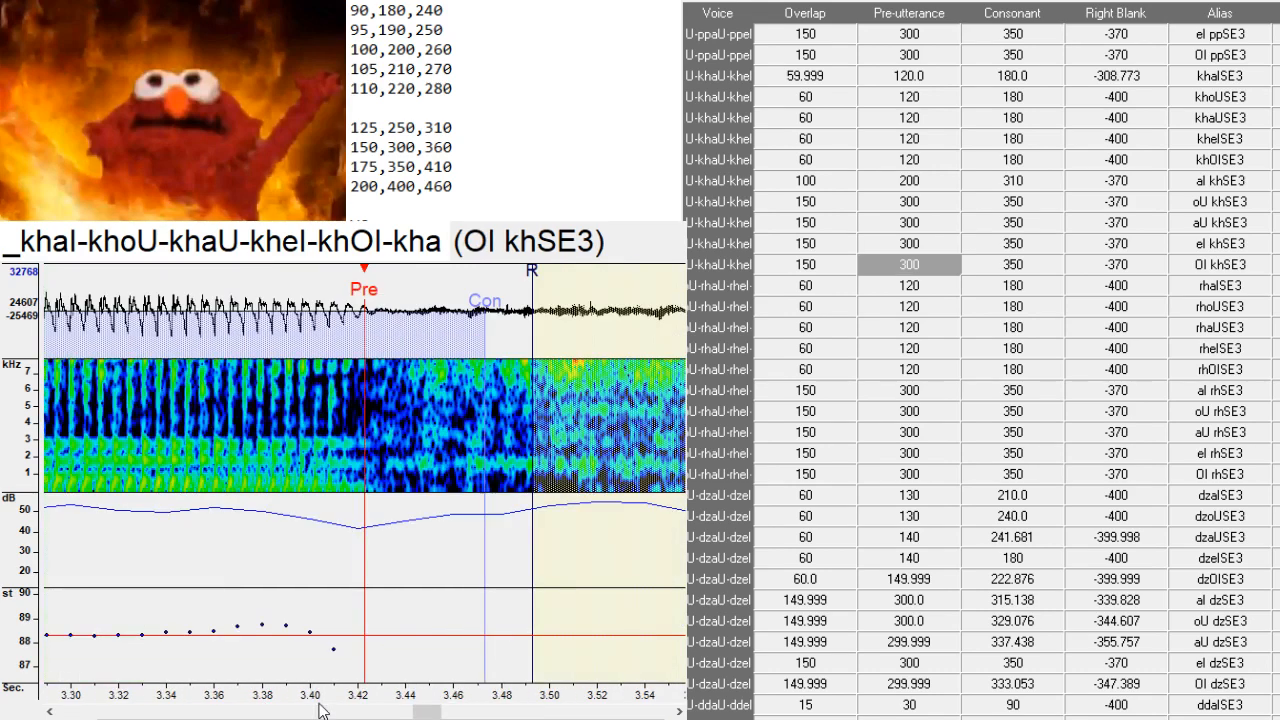
left_click_drag(426, 714, 398, 712)
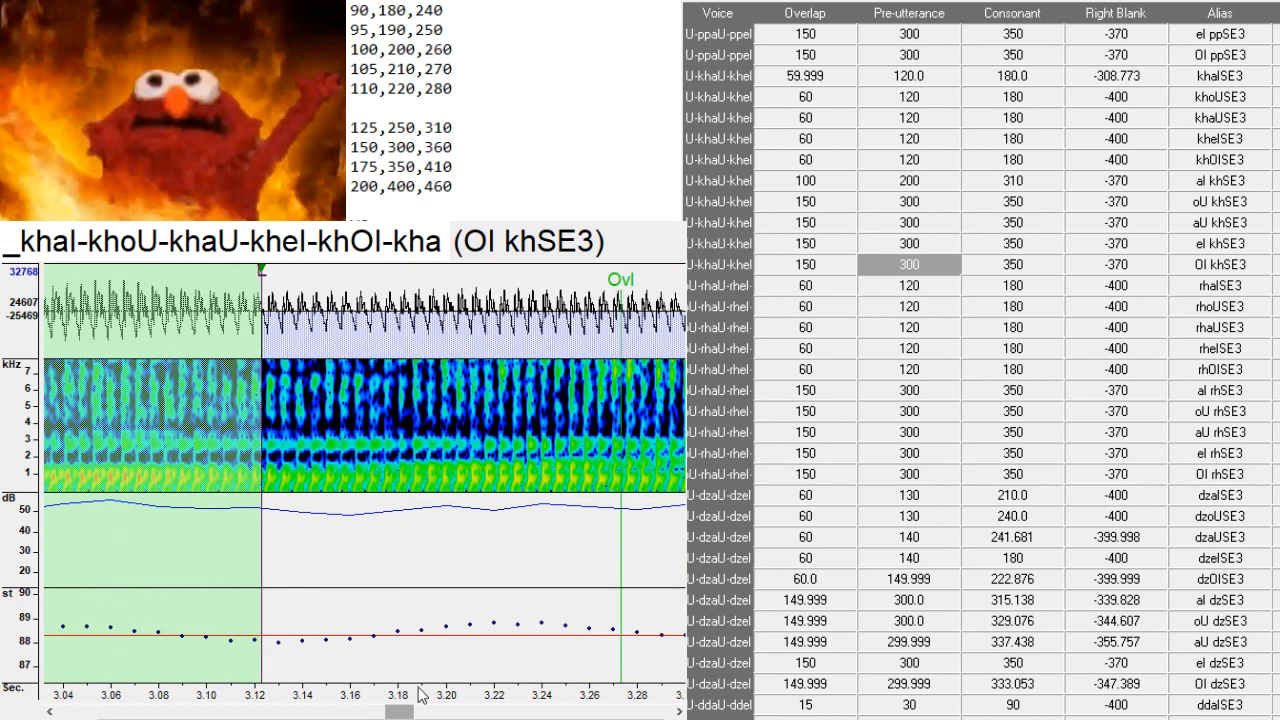
- Go back to OI ddSE3 and align its pre-utterance marker with the end of its vowel at about 3.70 s
key("Down")
scroll(950, 443, "down", 5)
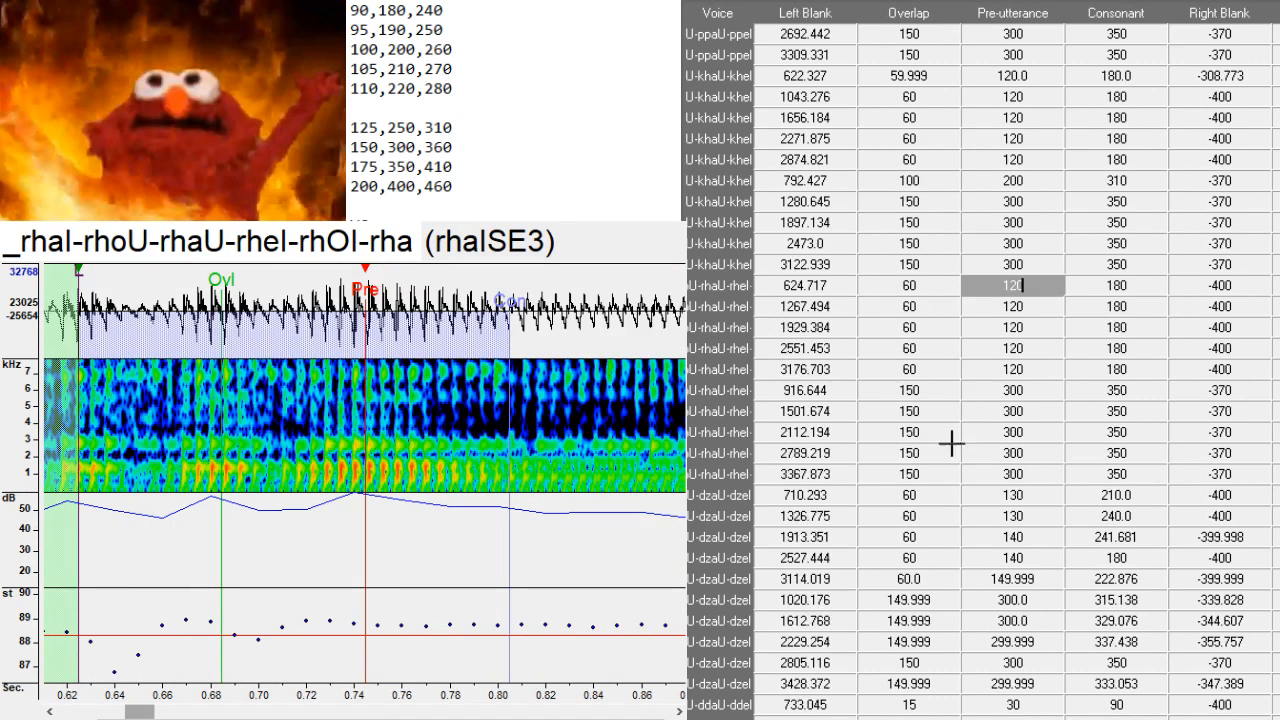
scroll(950, 443, "down", 2)
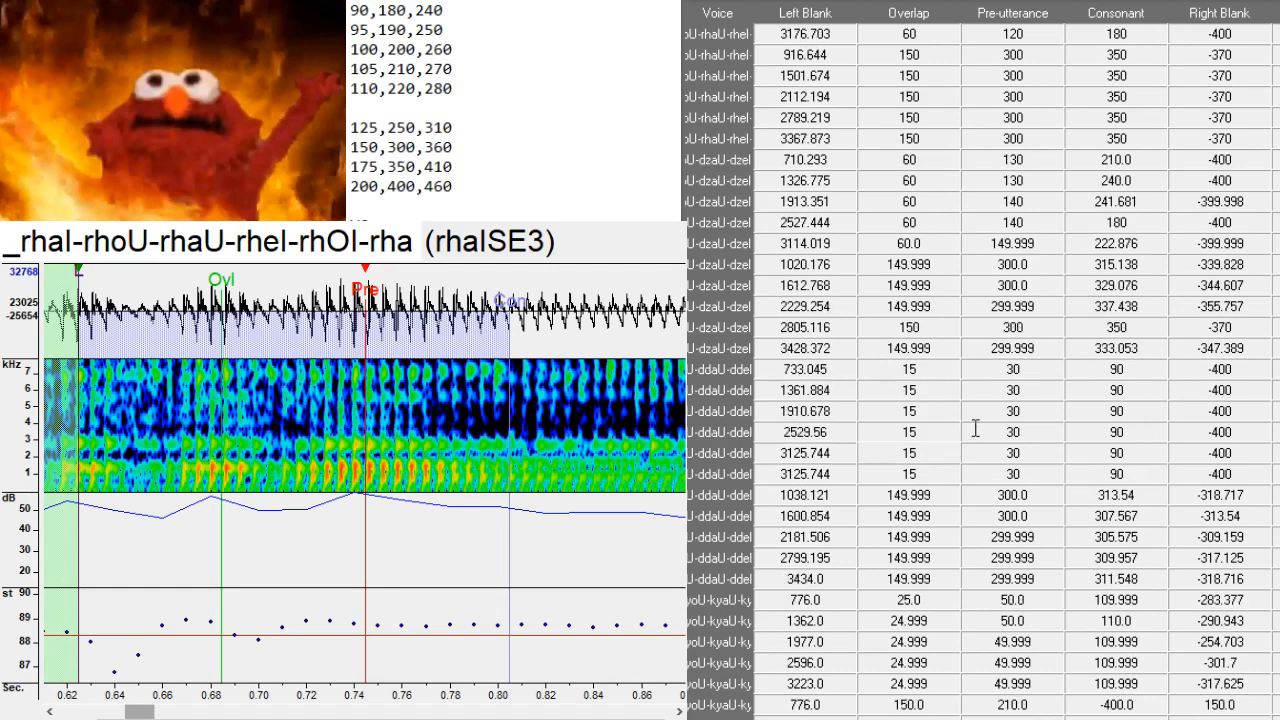
left_click(903, 518)
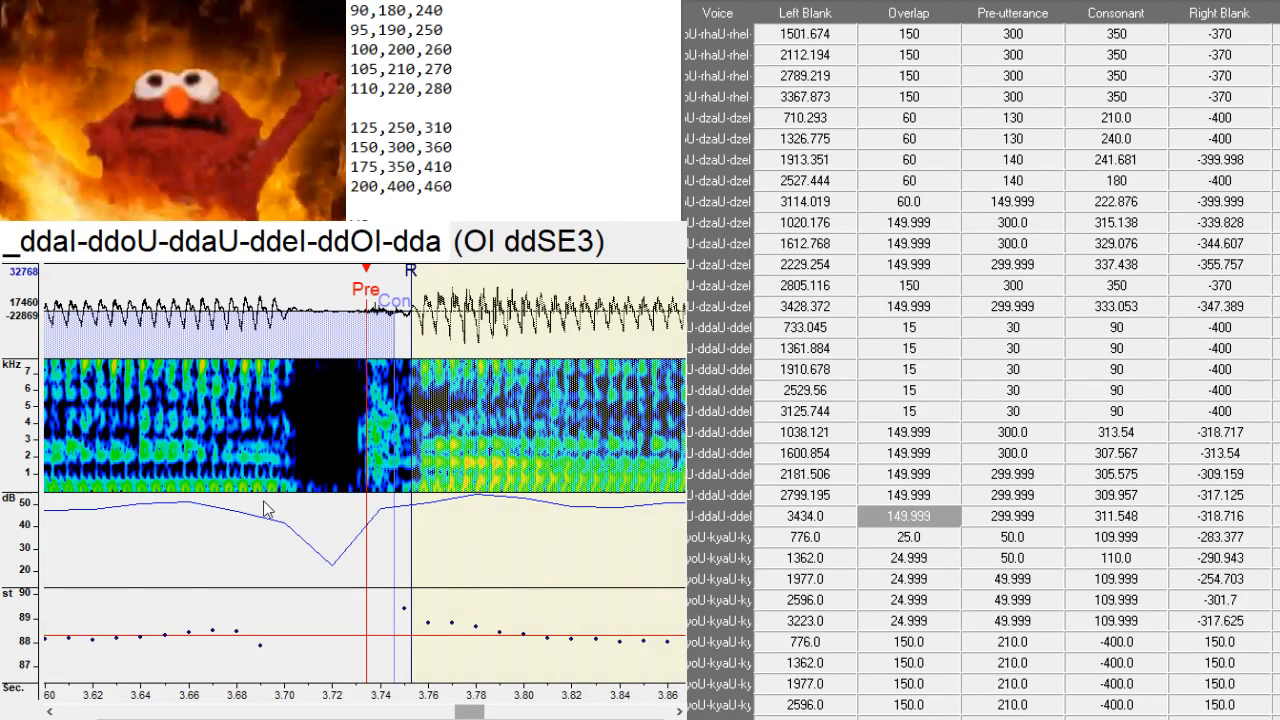
left_click_drag(263, 500, 188, 500)
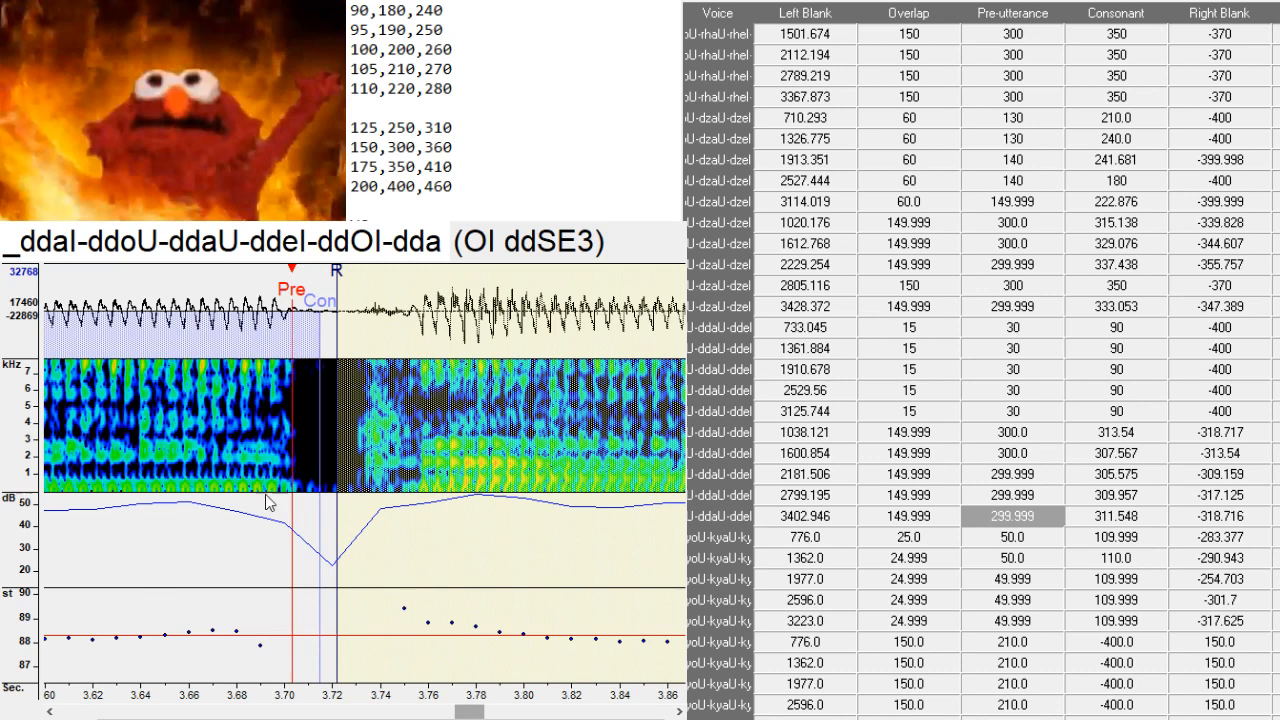
- Shift the offsets of _yaISE3, _yoUSE3, _yaUSE3, _yeISE3 and _yOISE3 to the starts of their vowels, keeping the other markers' spacing
key("Down")
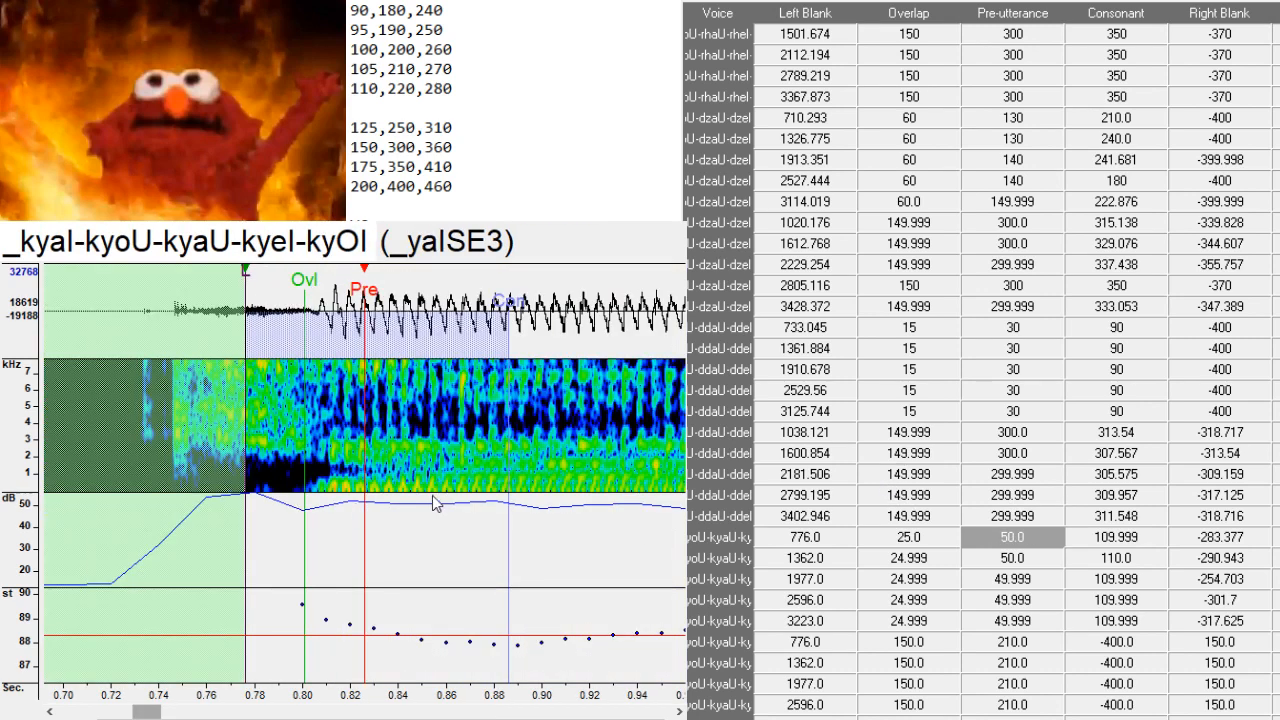
key("Right")
key("Down")
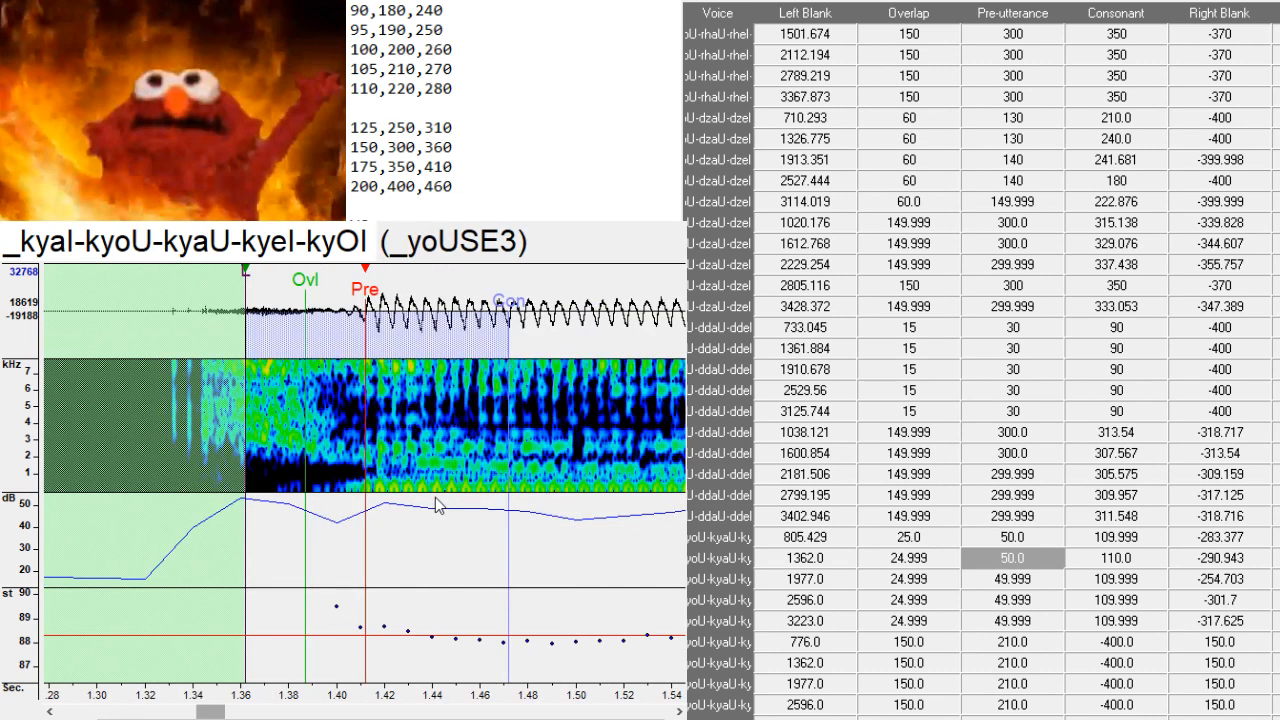
key("Right")
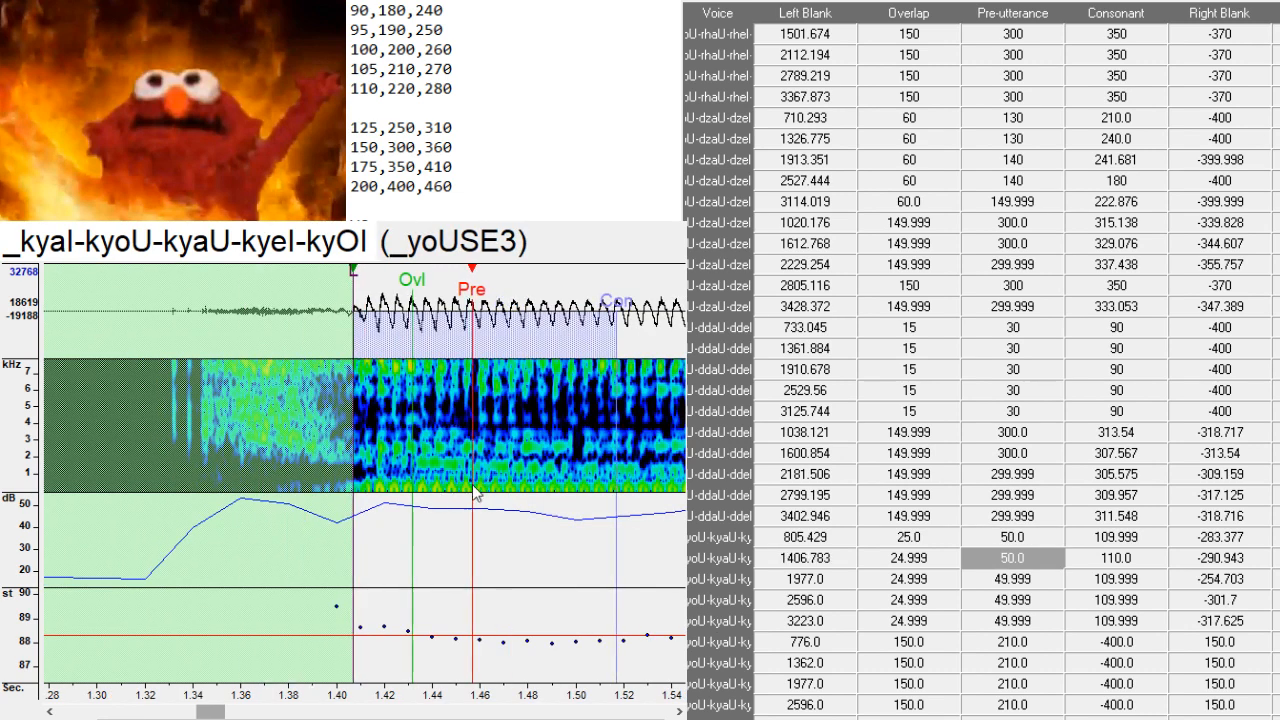
key("Down")
key("Right")
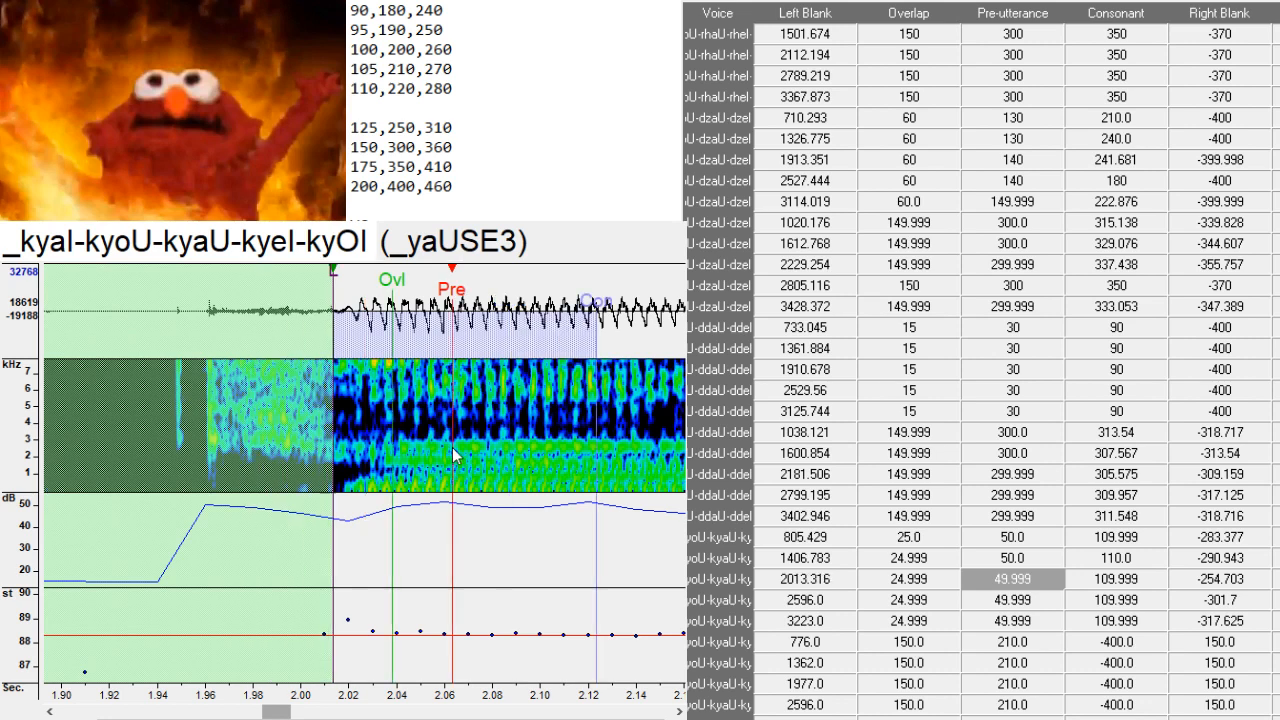
key("Down")
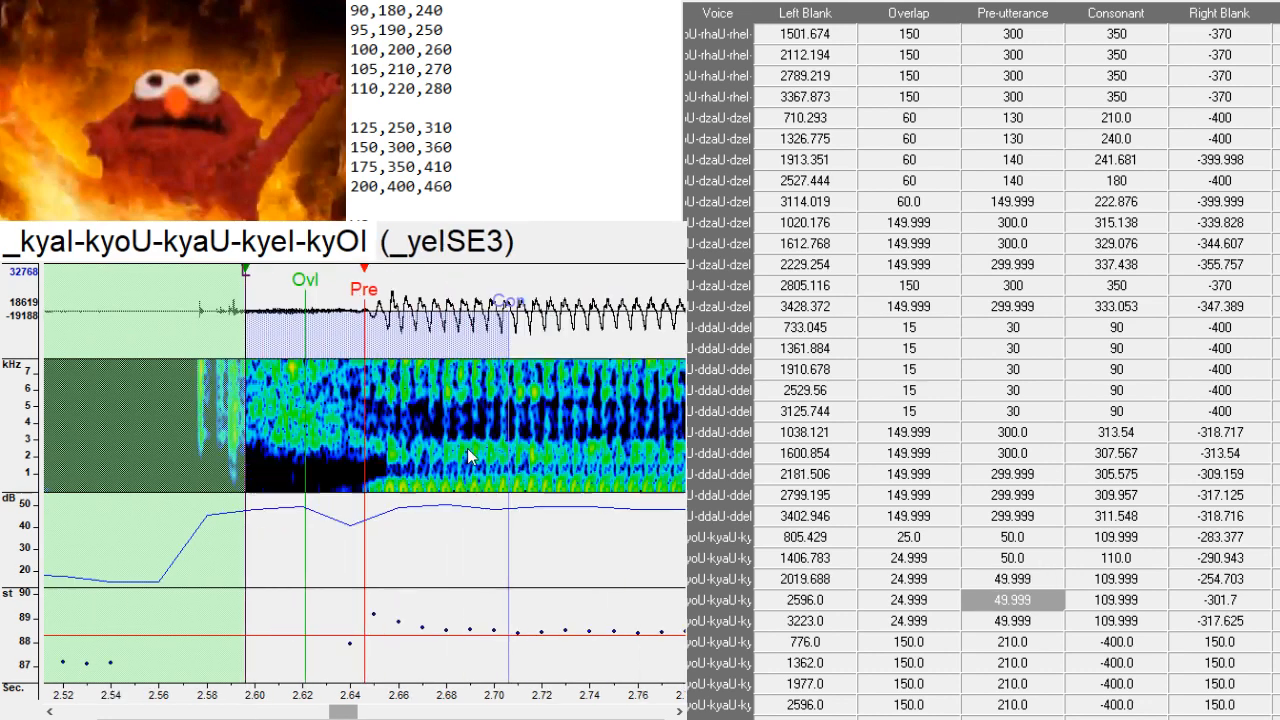
key("Right")
key("Down")
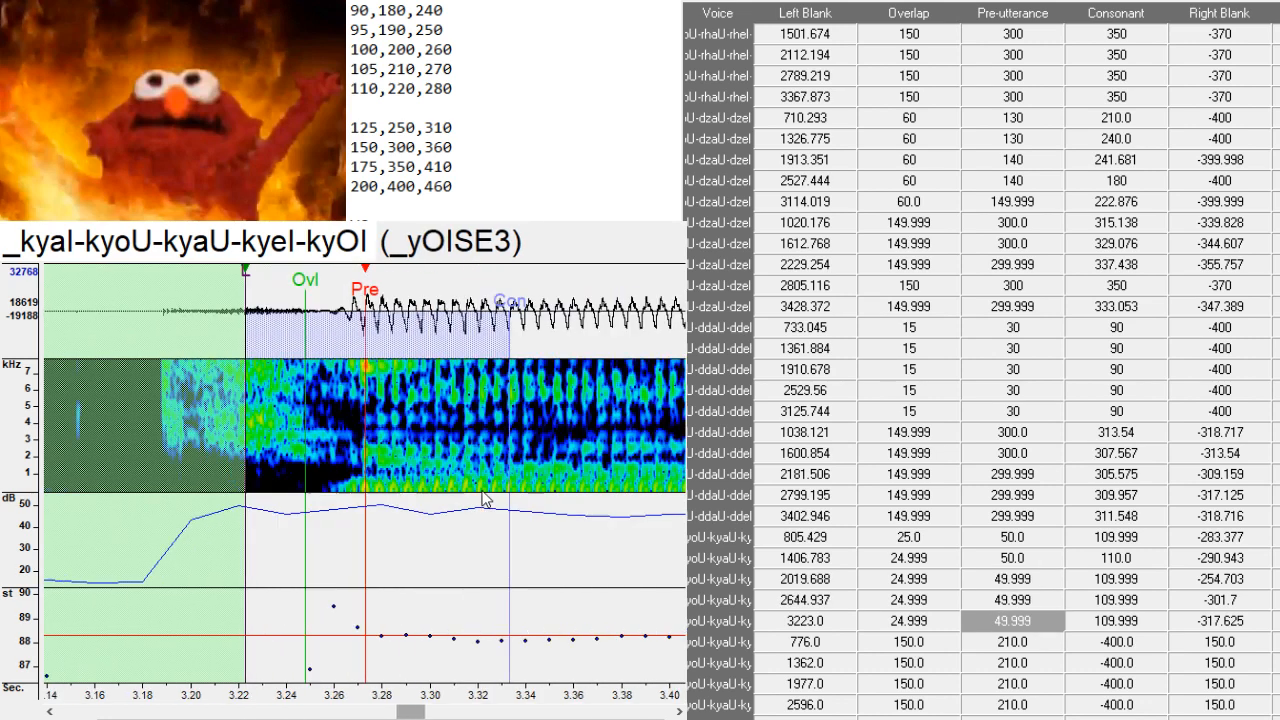
key("Right")
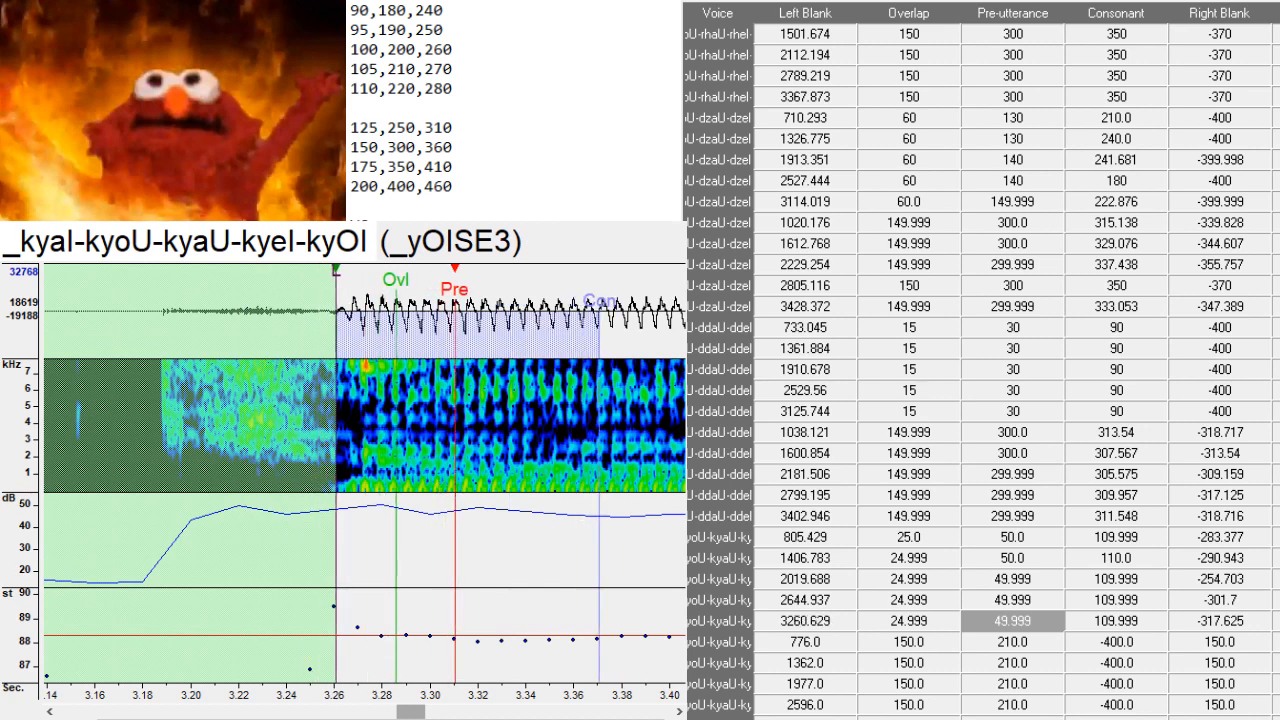
left_click_drag(410, 711, 444, 716)
- Move the pre-utterance marker of kyaISE3 into the start of its vowel at about 0.86 s
key("Down")
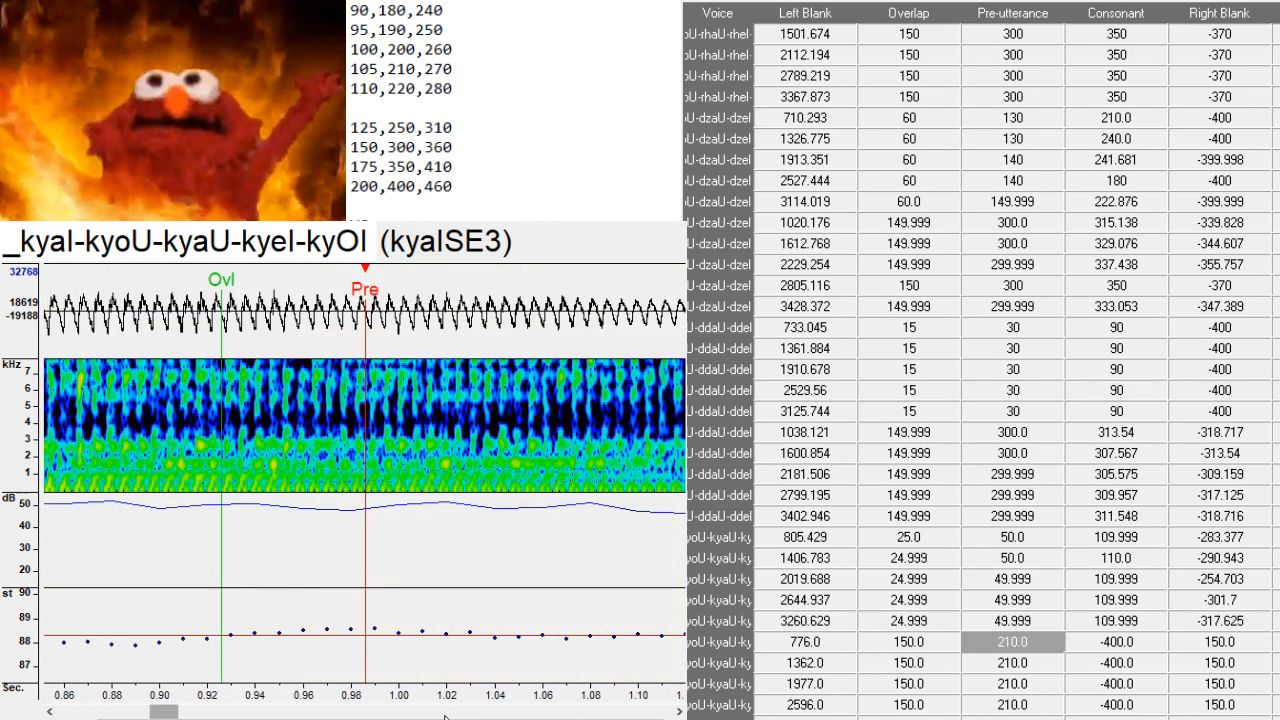
left_click_drag(165, 711, 149, 714)
left_click(430, 510)
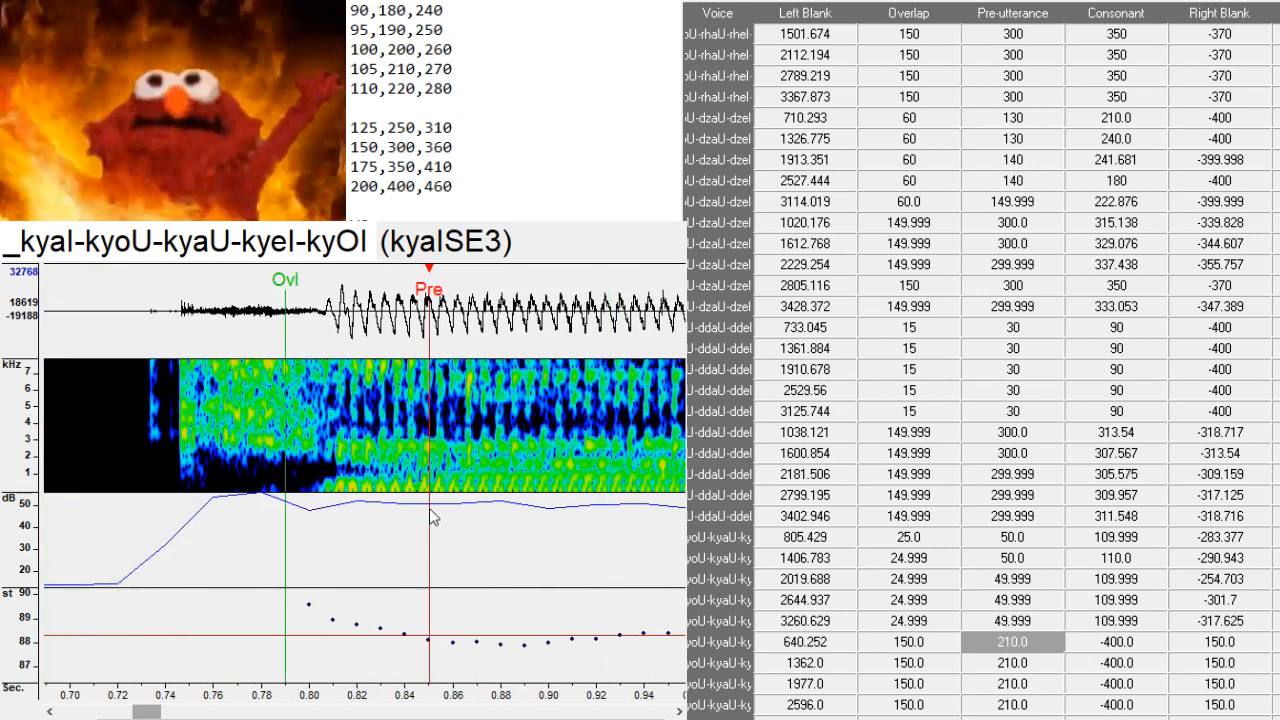
left_click_drag(436, 516, 450, 518)
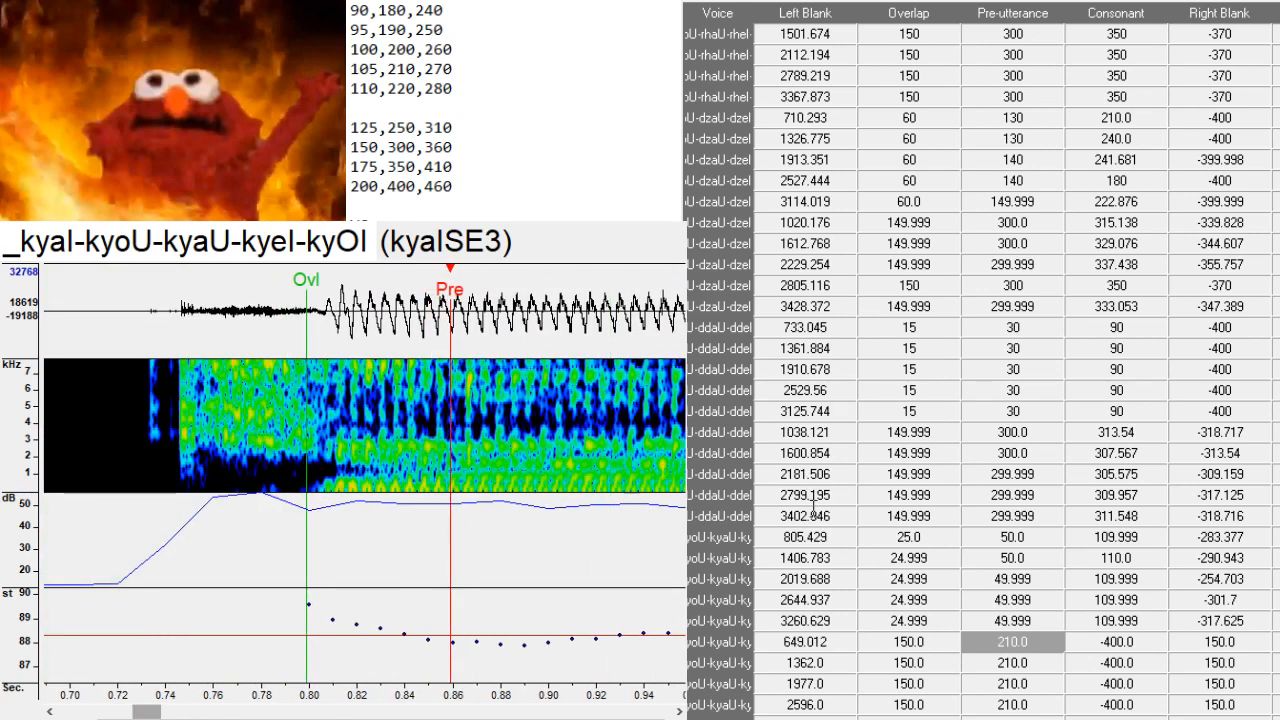
- Reuse the byaUSE3 timings for kyaISE3 through kyOISE3: overlap 60, pre-utterance 150, consonant 210 and right blank -400
scroll(1130, 455, "down", 3)
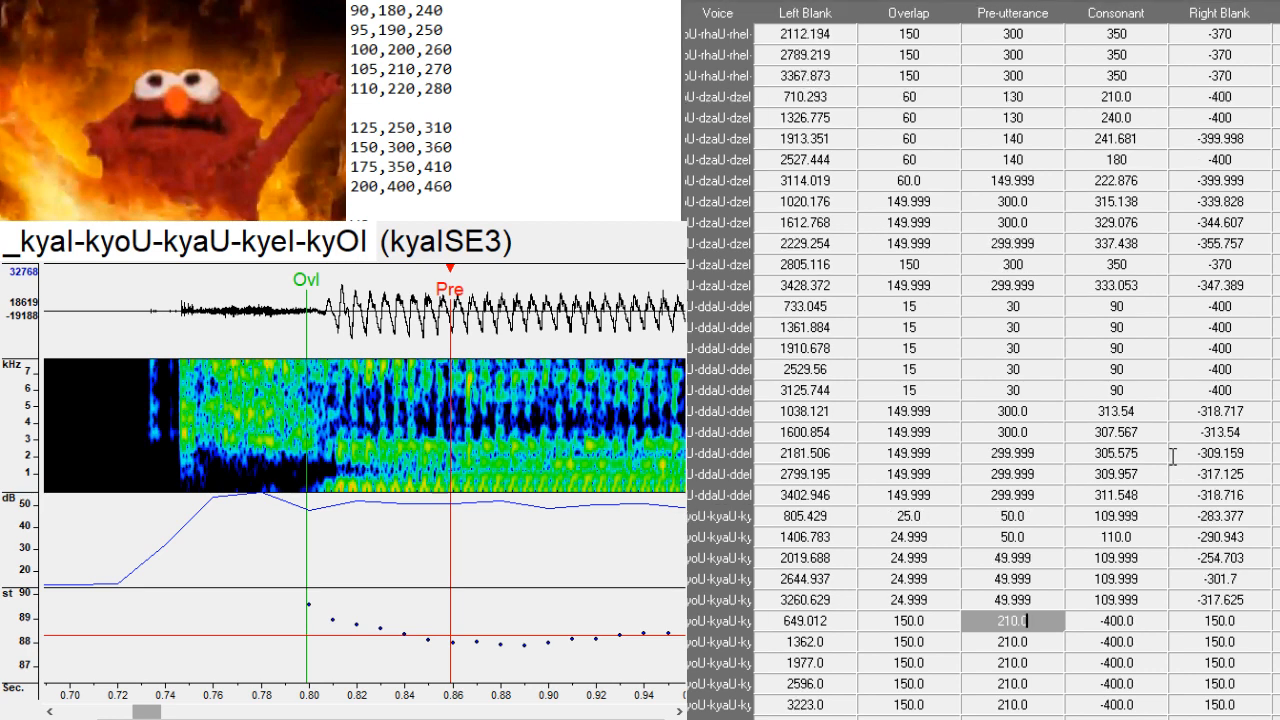
scroll(1151, 440, "down", 1)
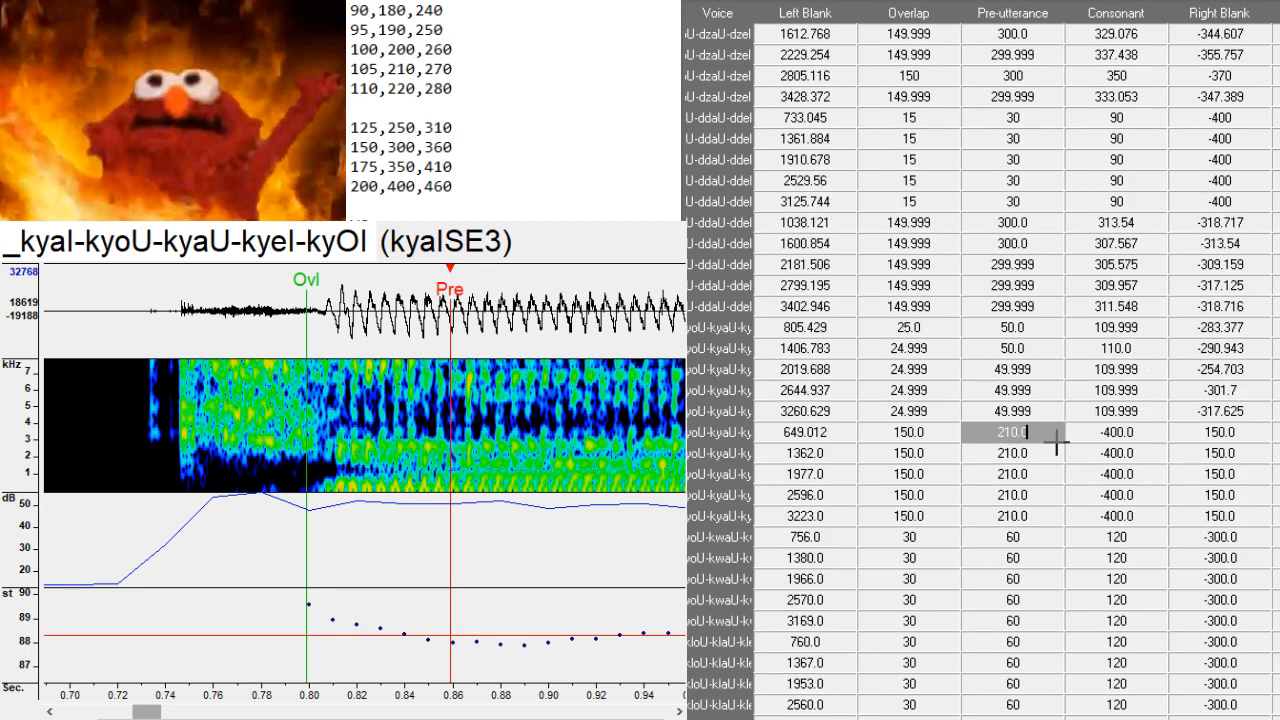
key("ctrl+Delete")
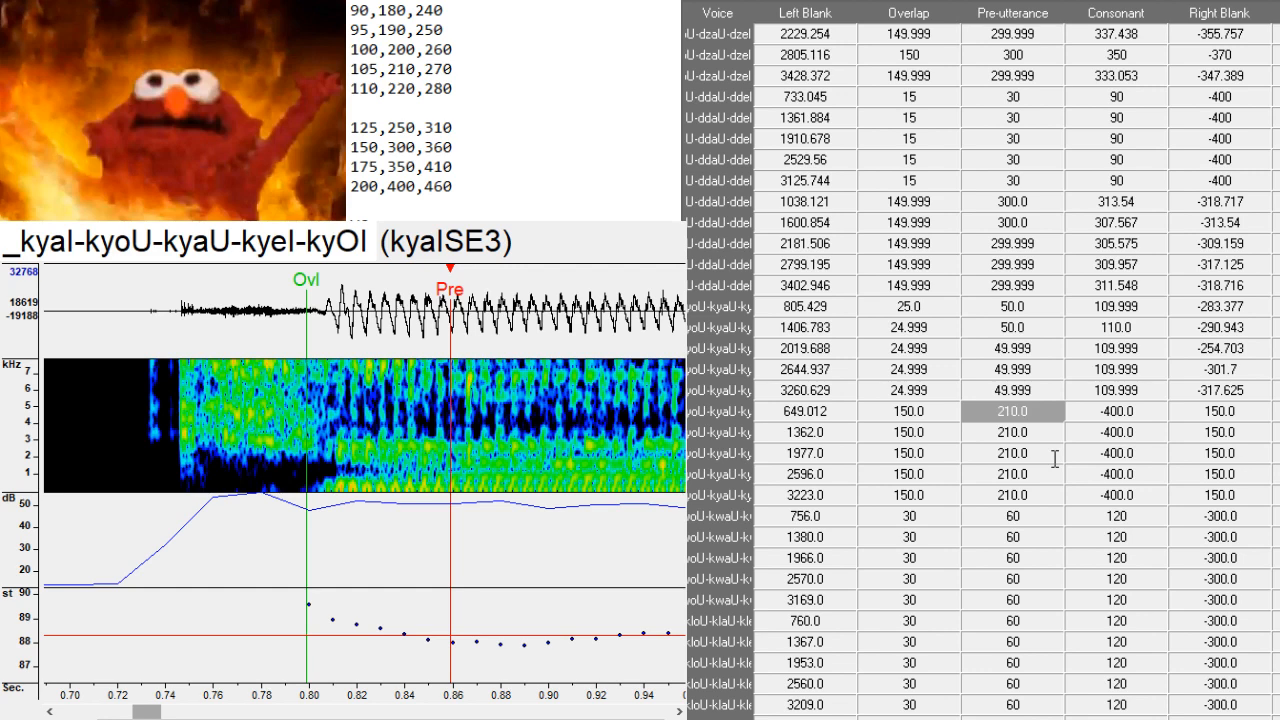
scroll(1055, 459, "down", 6)
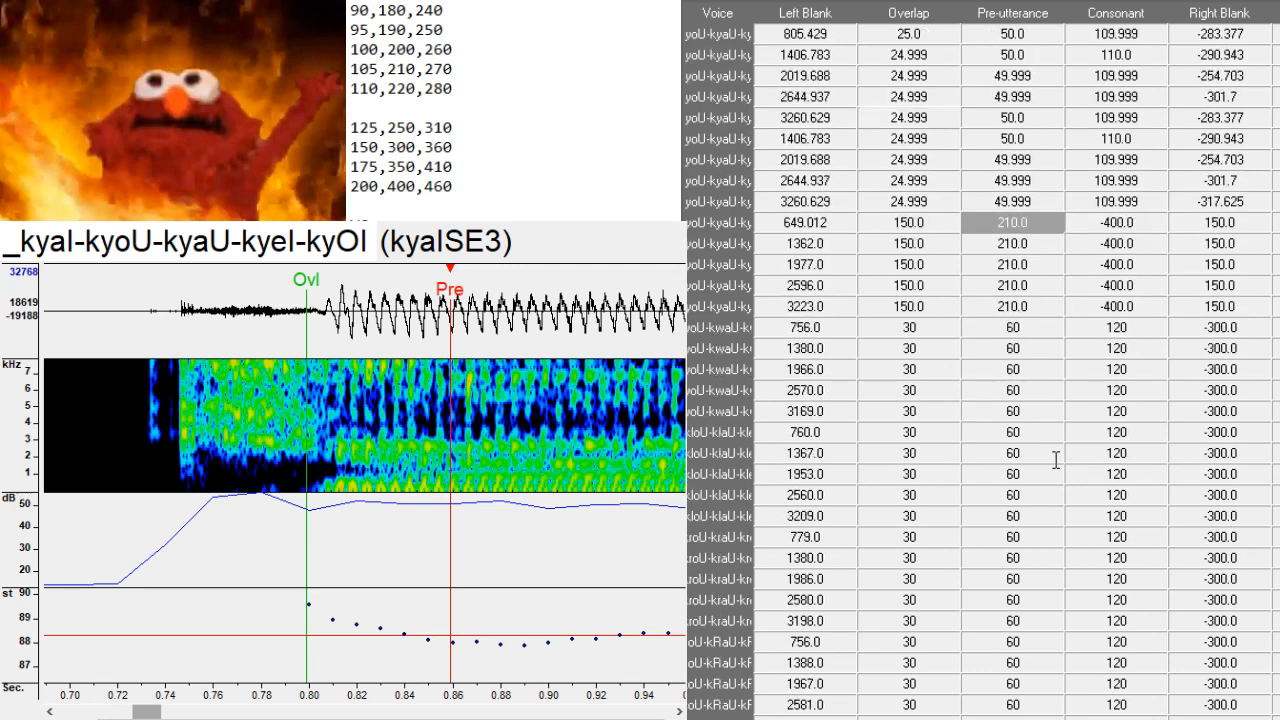
scroll(1055, 459, "down", 7)
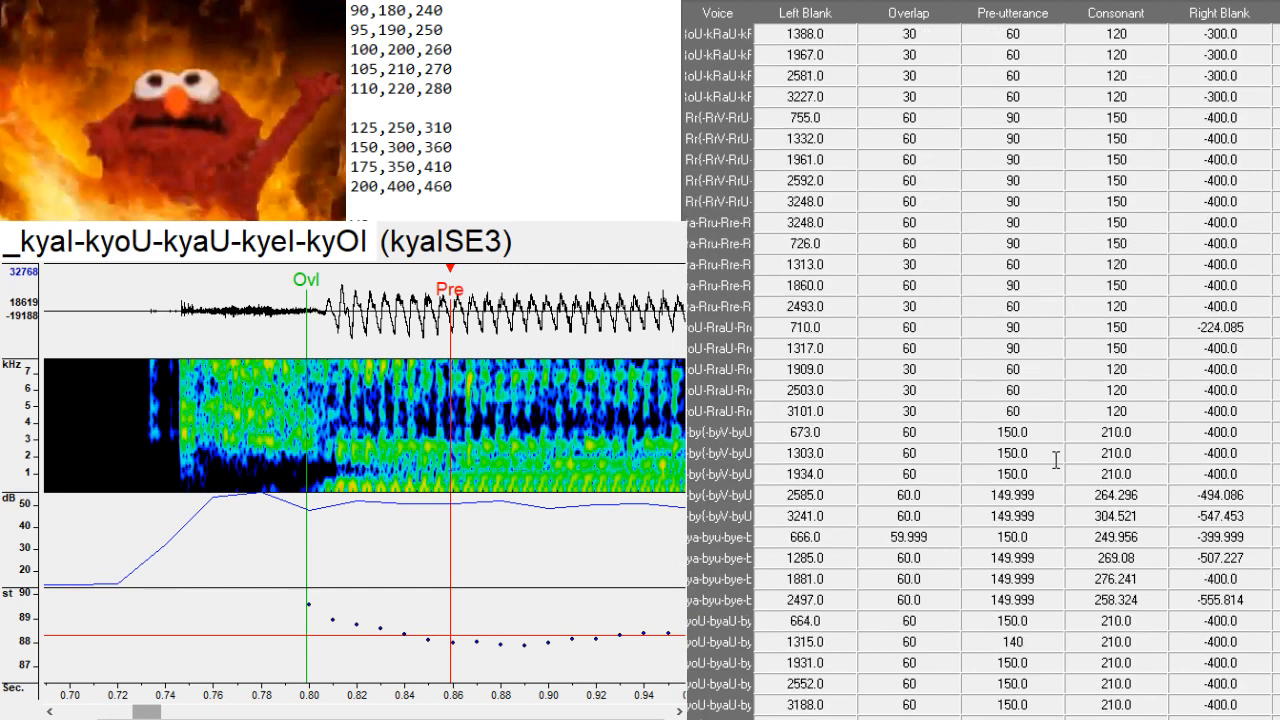
left_click_drag(934, 645, 1195, 641)
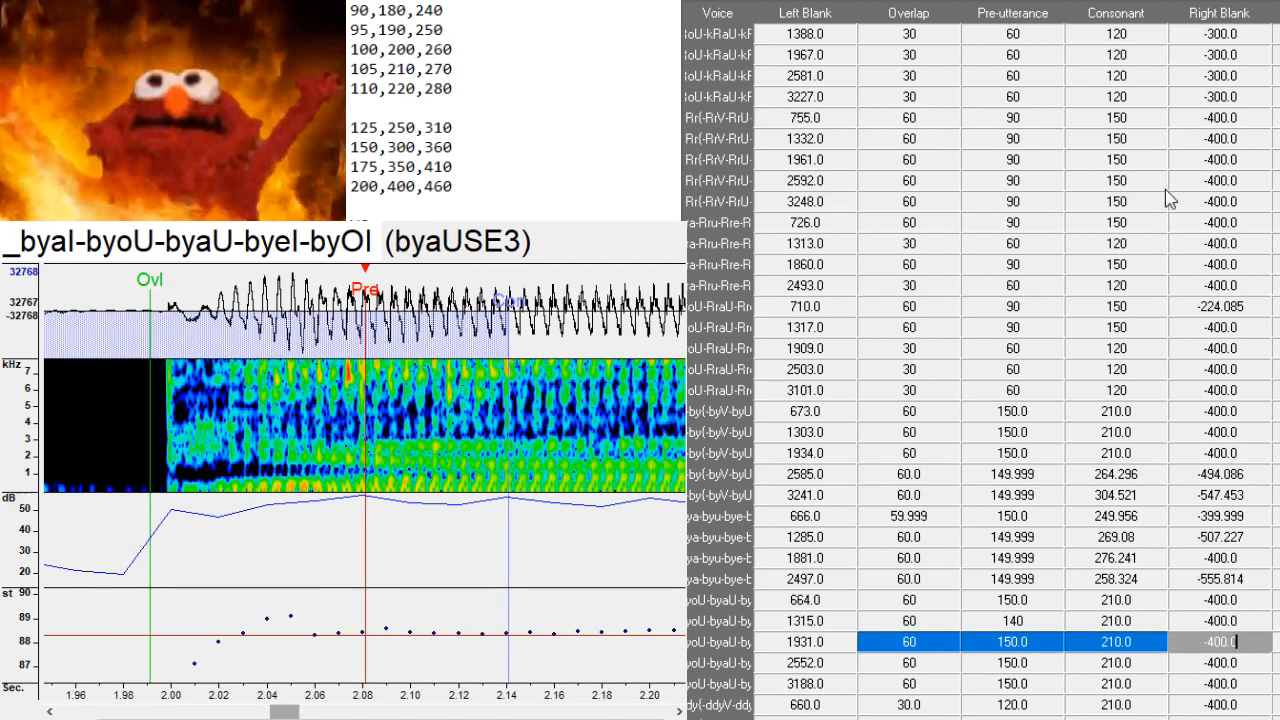
scroll(895, 414, "up", 10)
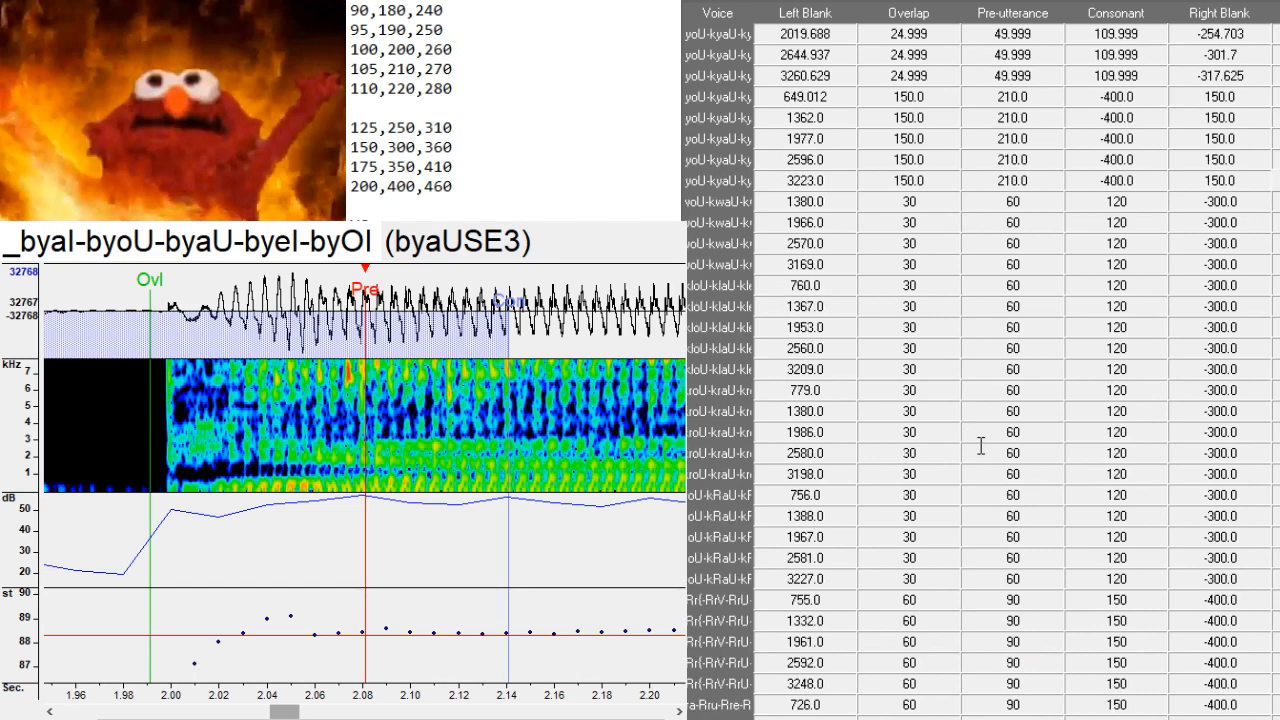
left_click_drag(934, 245, 1233, 320)
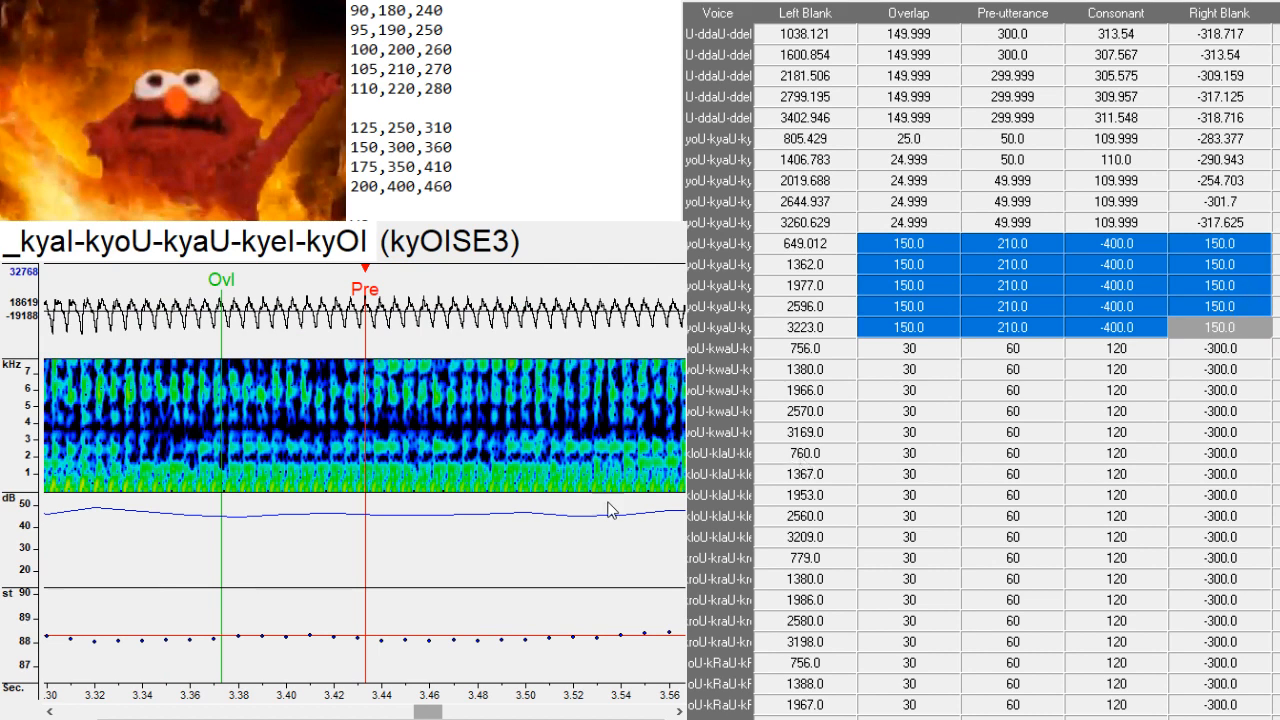
type("60\t150.0\t210.0\t-400.0 60\t150.0\t210.0\t-400.0 60\t150.0\t210.0\t-400.0 60\t150.0\t210.0\t-400.0 60\t150.0\t210.0\t-400.0")
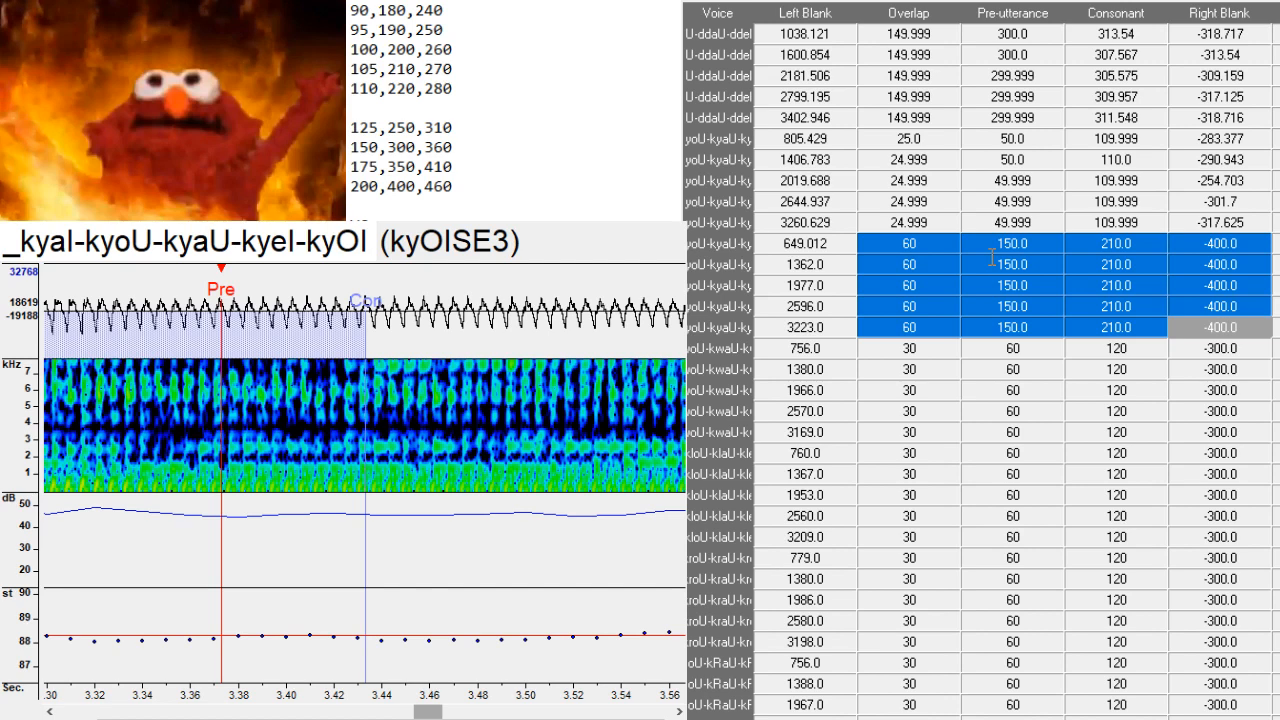
- Set the pre-utterance of kyaISE3 to 180 and consonant to 240, and align its pre-utterance marker with the vowel at about 0.86 s
left_click(997, 250)
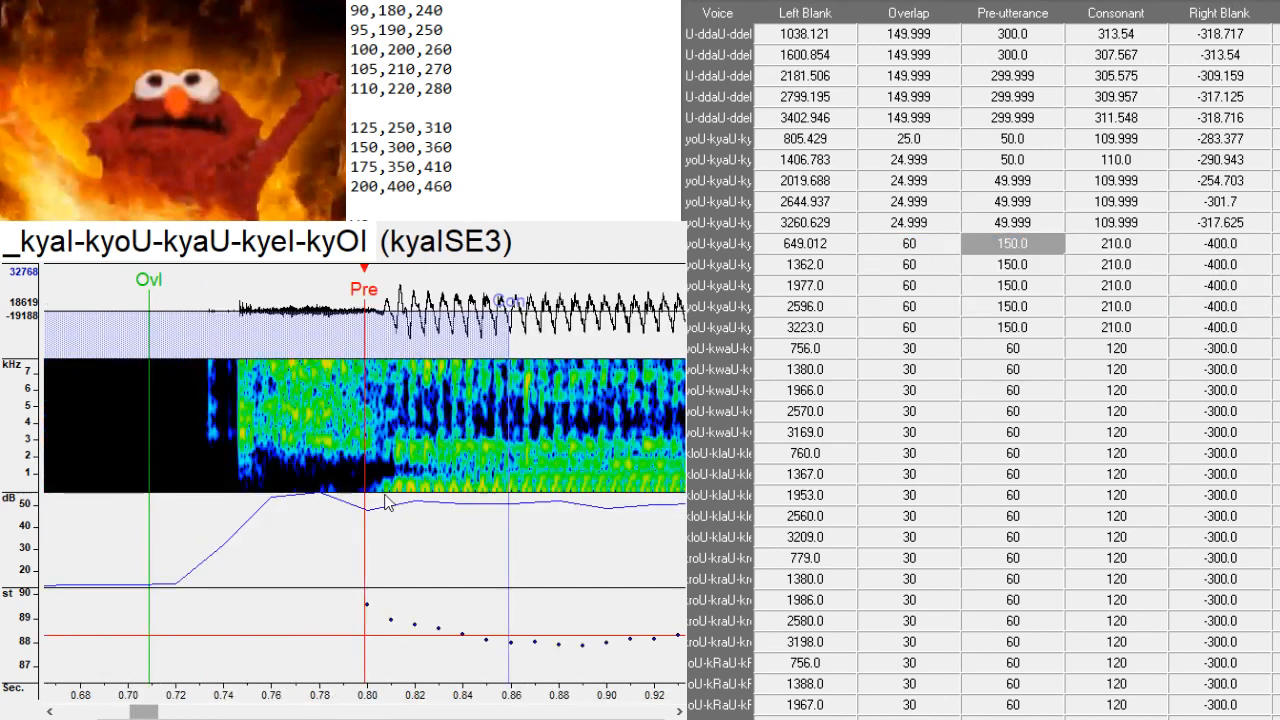
left_click_drag(490, 510, 459, 508)
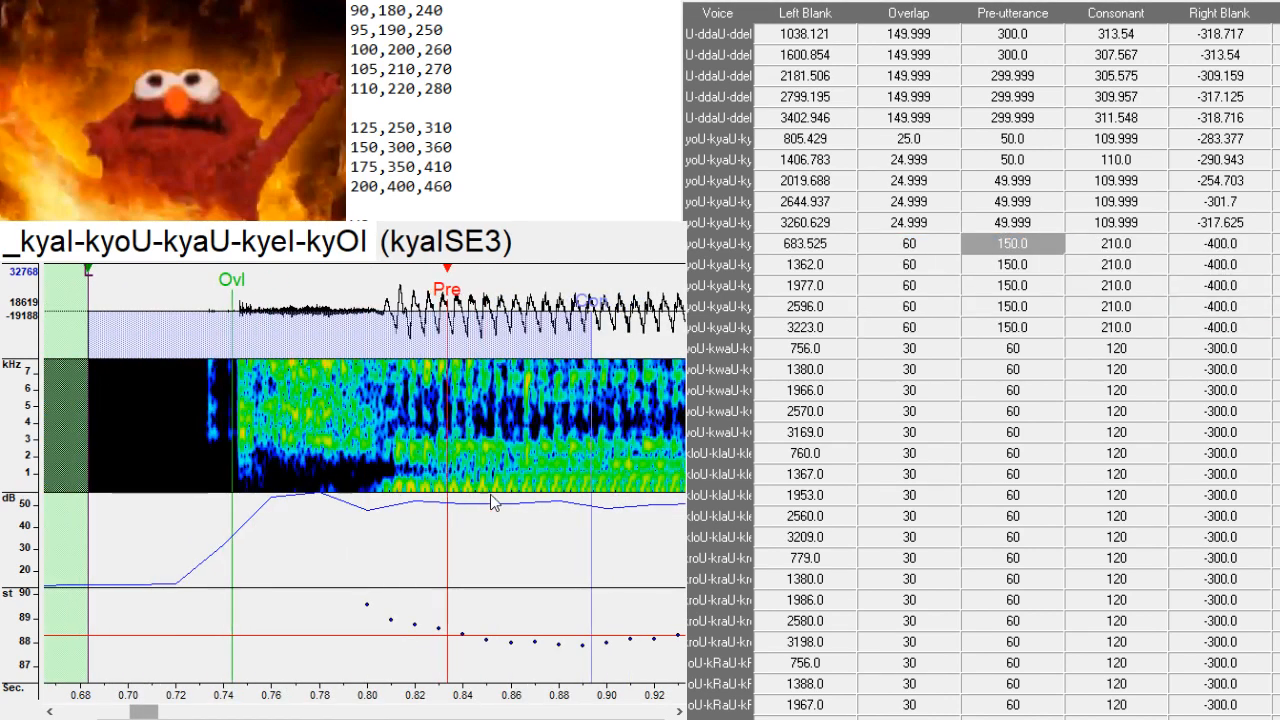
left_click(1030, 245)
mouse_move(1064, 250)
left_mouse_down()
mouse_move(1109, 328)
mouse_move(1090, 245)
mouse_move(1055, 243)
mouse_move(1086, 243)
left_mouse_up()
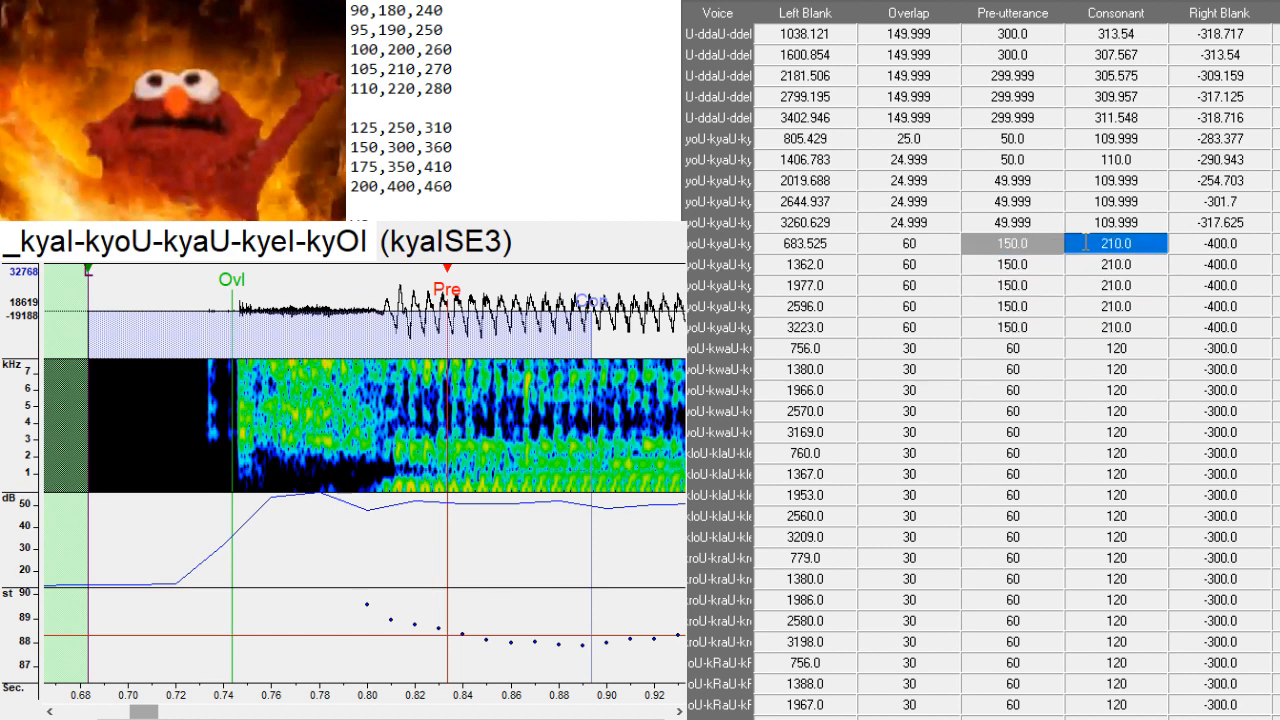
left_click(1080, 243)
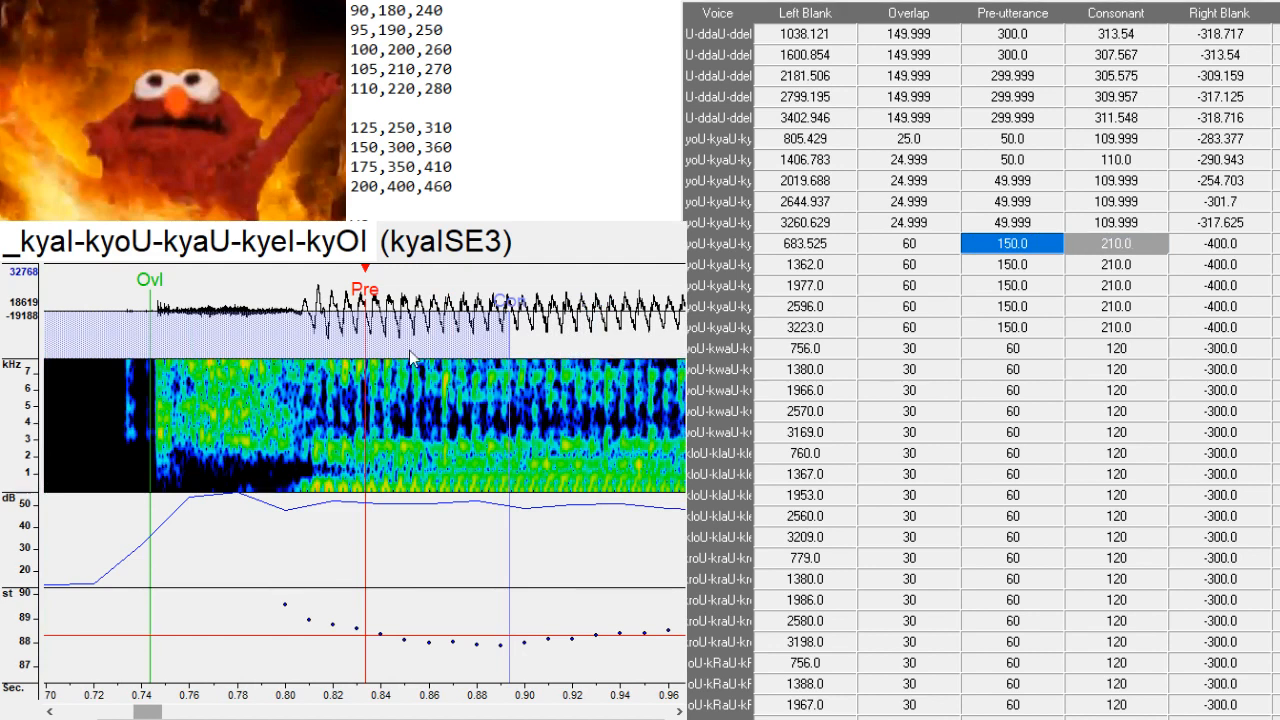
left_click(437, 440)
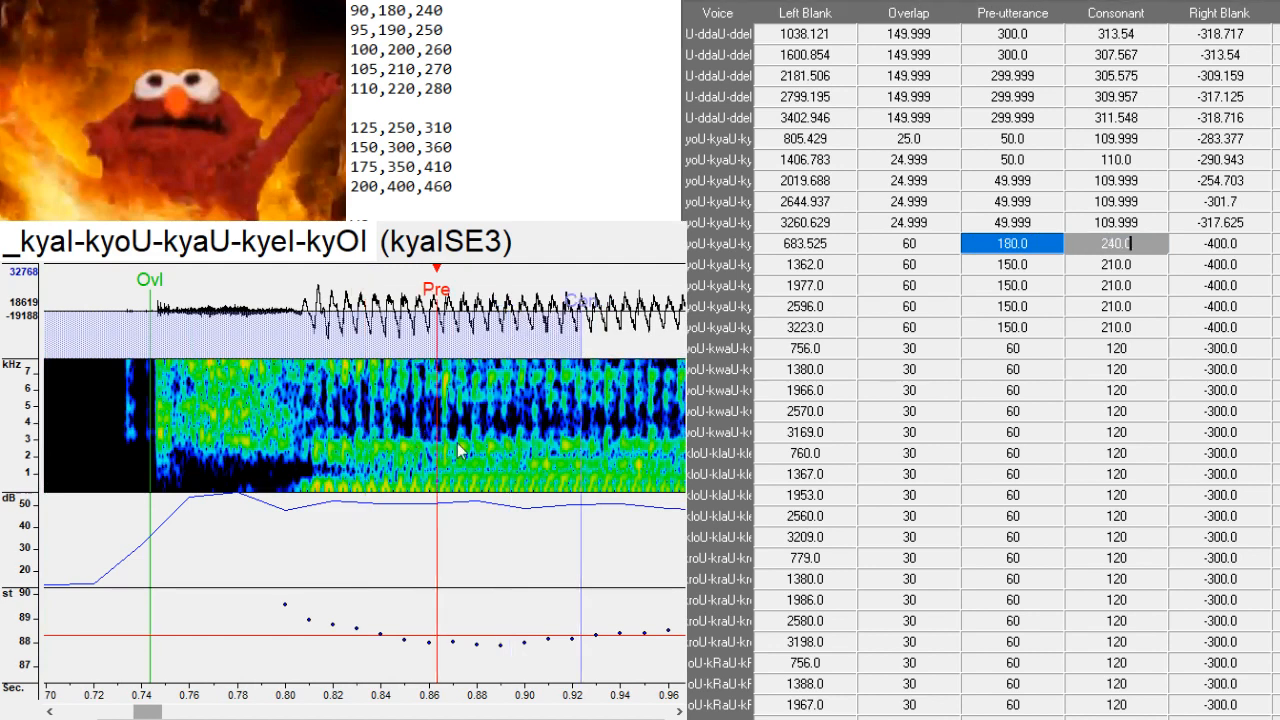
key("Left")
key("Left")
key("Left")
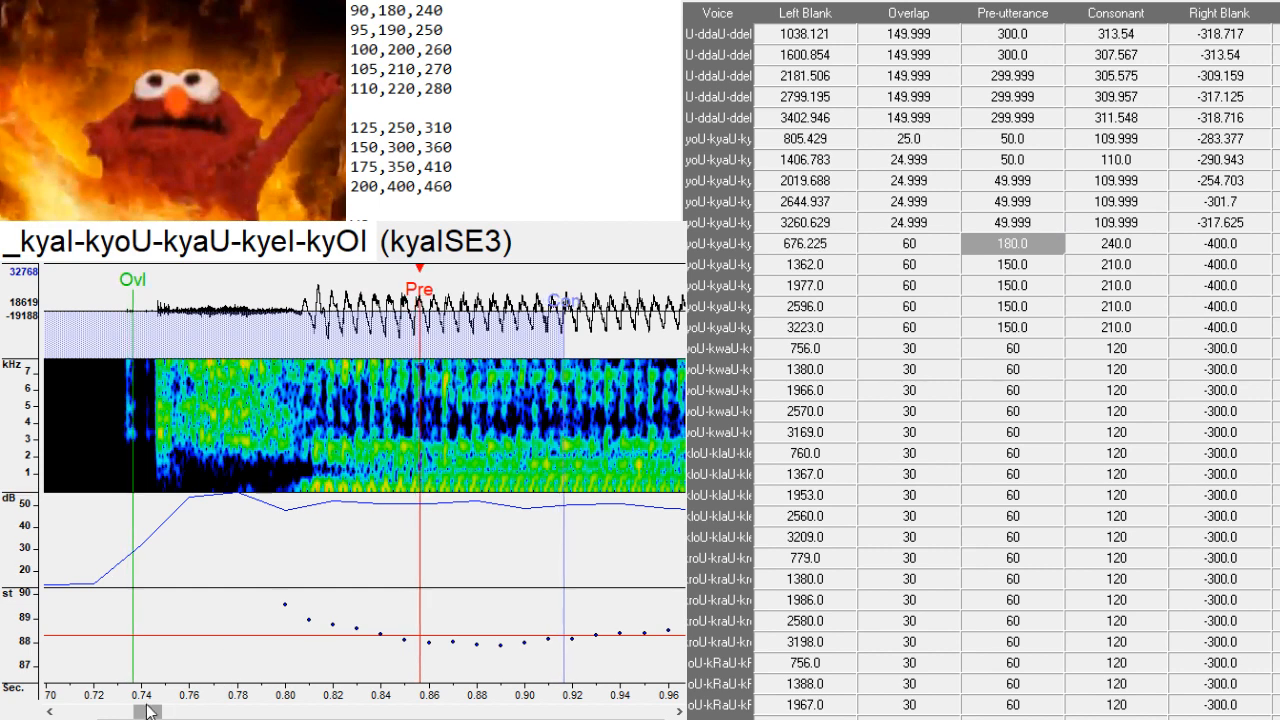
left_click_drag(148, 712, 174, 716)
- Shift kyoUSE3 to its vowel and set pre-utterance 180 and consonant 240 for kyoUSE3, kyaUSE3, kyeISE3 and kyOISE3
key("Down")
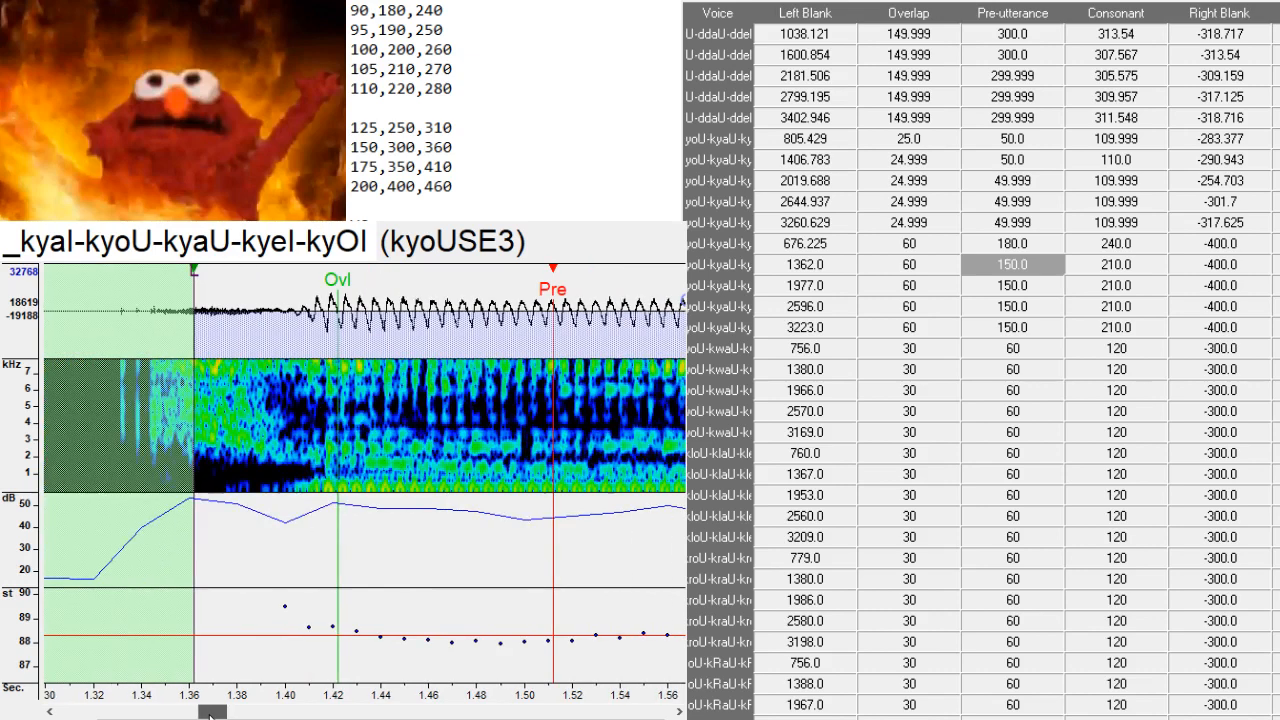
left_click_drag(411, 496, 384, 510)
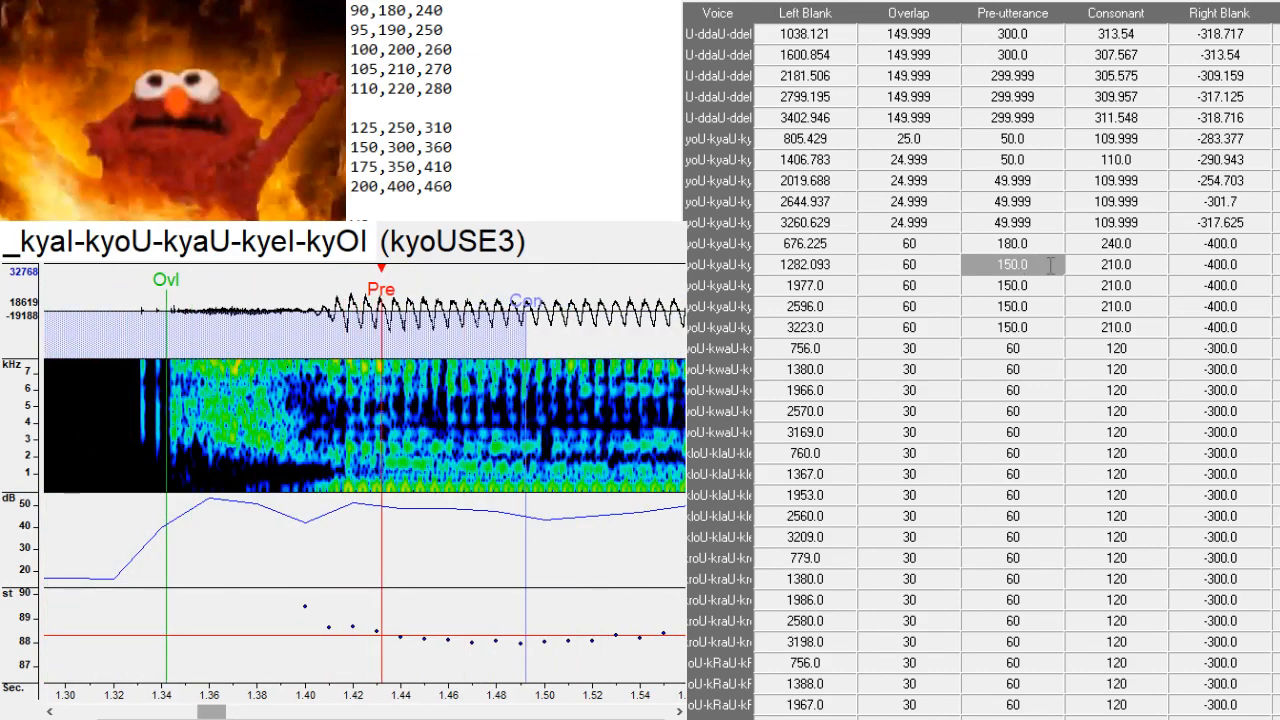
left_click_drag(1051, 265, 1103, 327)
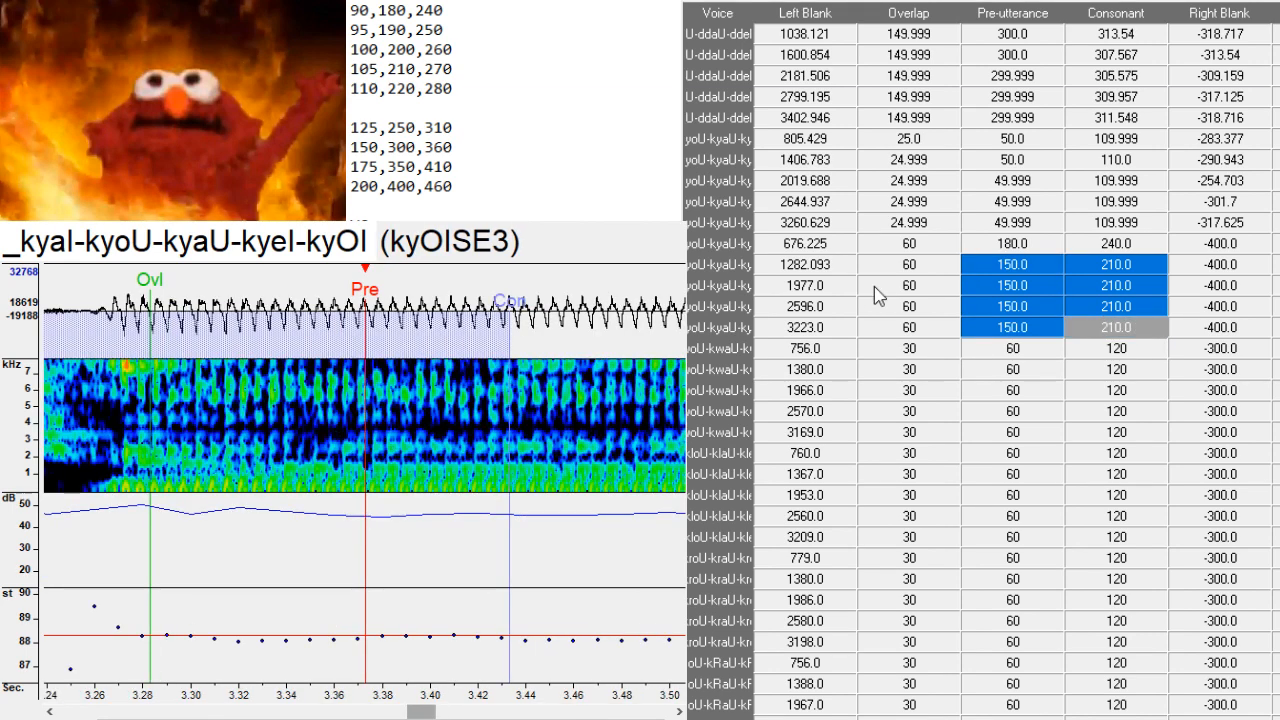
type("180.0\t240.0 180.0\t240.0 180.0\t240.0 180.0\t240.0")
- Align the pre-utterance marker of kyoUSE3 with the vowel at about 1.45 s and check its right blank position
left_click(1012, 264)
left_click(1012, 264)
left_click_drag(358, 486, 333, 491)
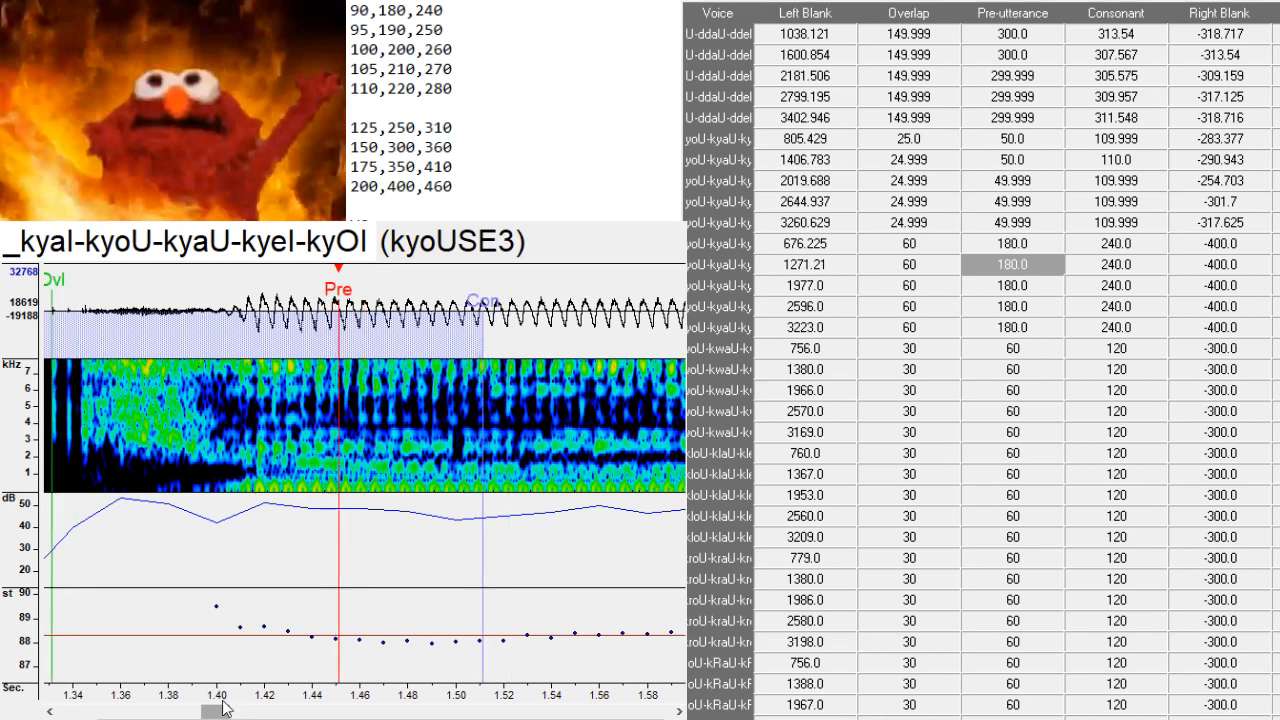
mouse_move(215, 712)
left_mouse_down()
mouse_move(203, 712)
mouse_move(216, 712)
left_mouse_up()
left_click_drag(323, 490, 320, 491)
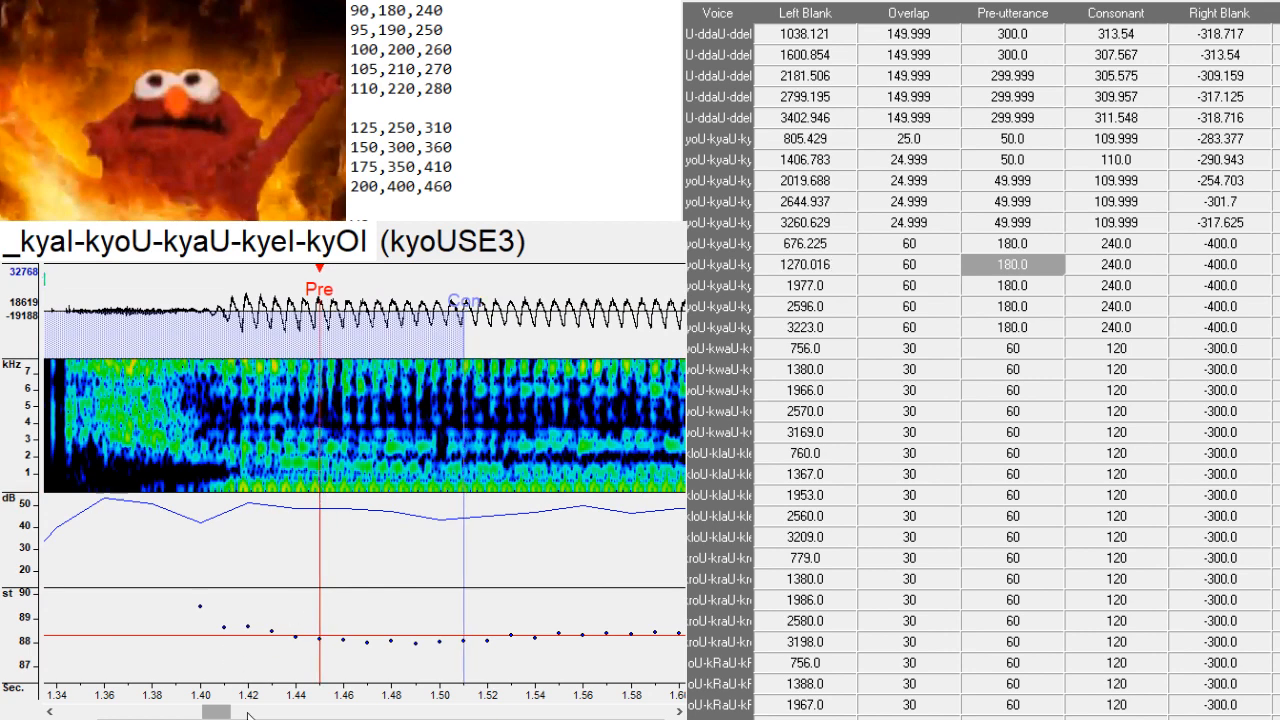
left_click_drag(210, 714, 227, 716)
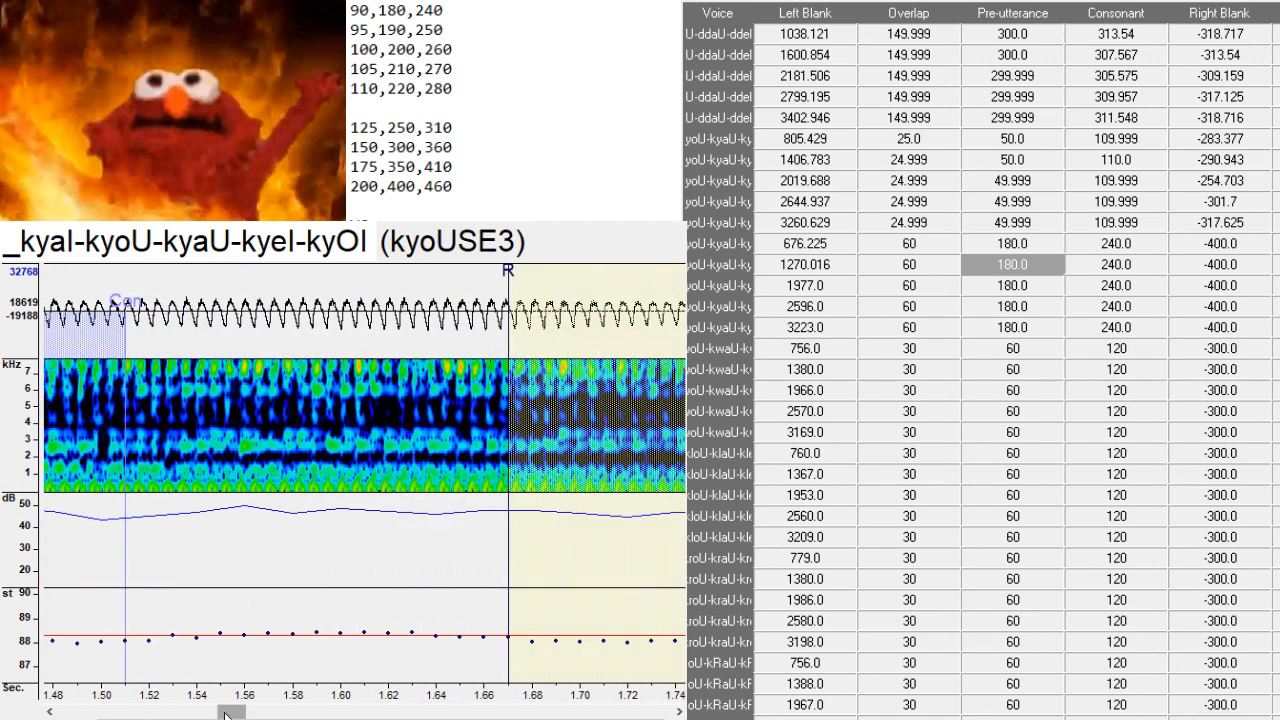
- Align the pre-utterance marker of kyaUSE3 with its vowel at about 2.06 s and check its right blank position
key("Down")
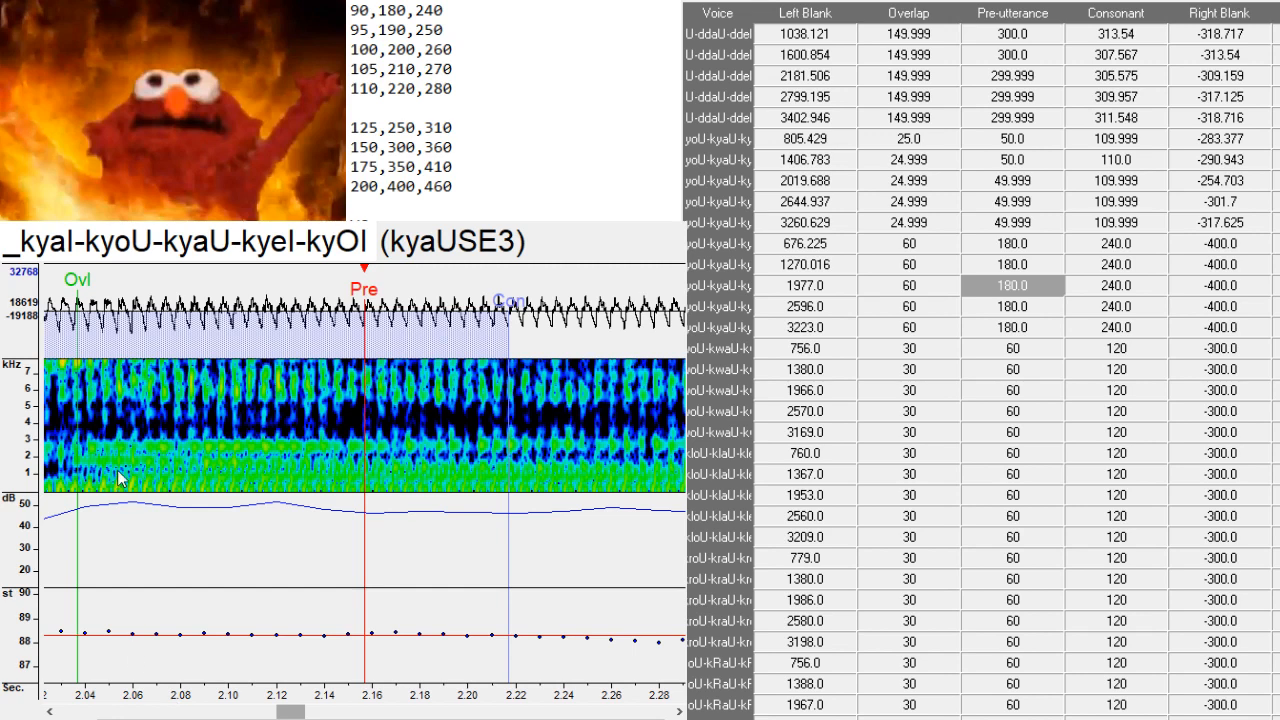
left_click_drag(117, 470, 112, 451)
left_click_drag(303, 714, 284, 713)
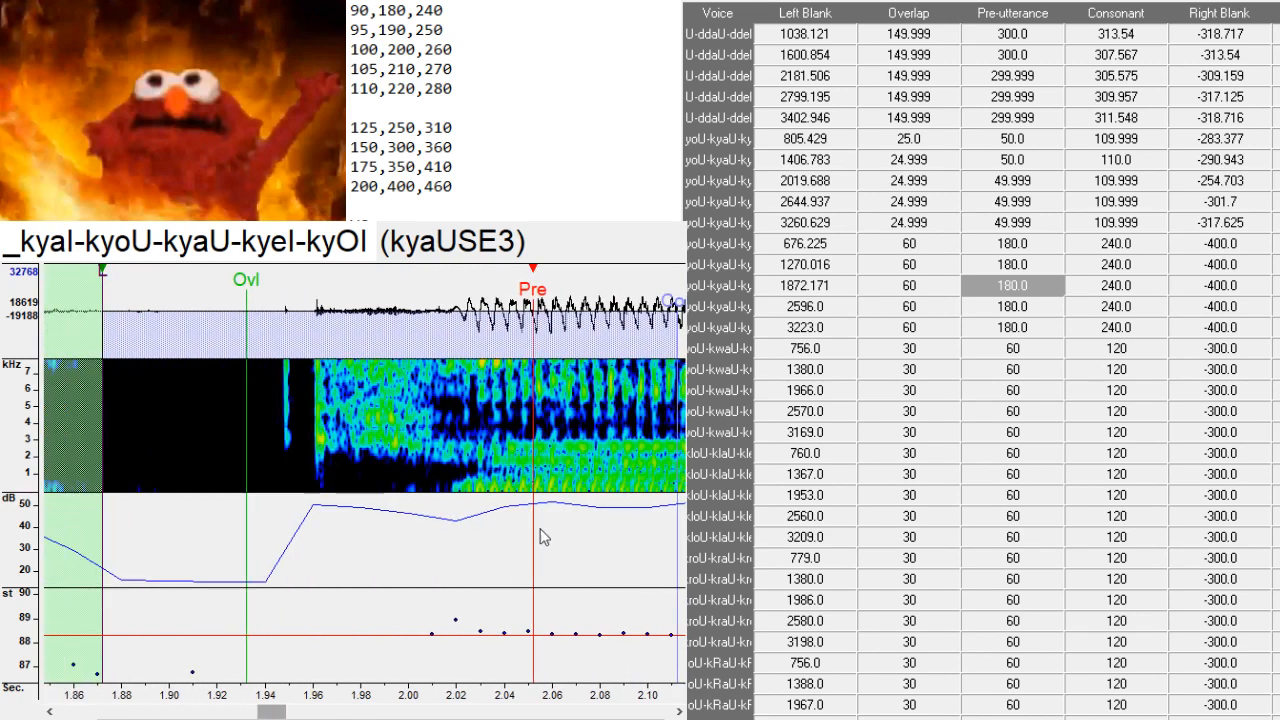
left_click_drag(540, 538, 569, 488)
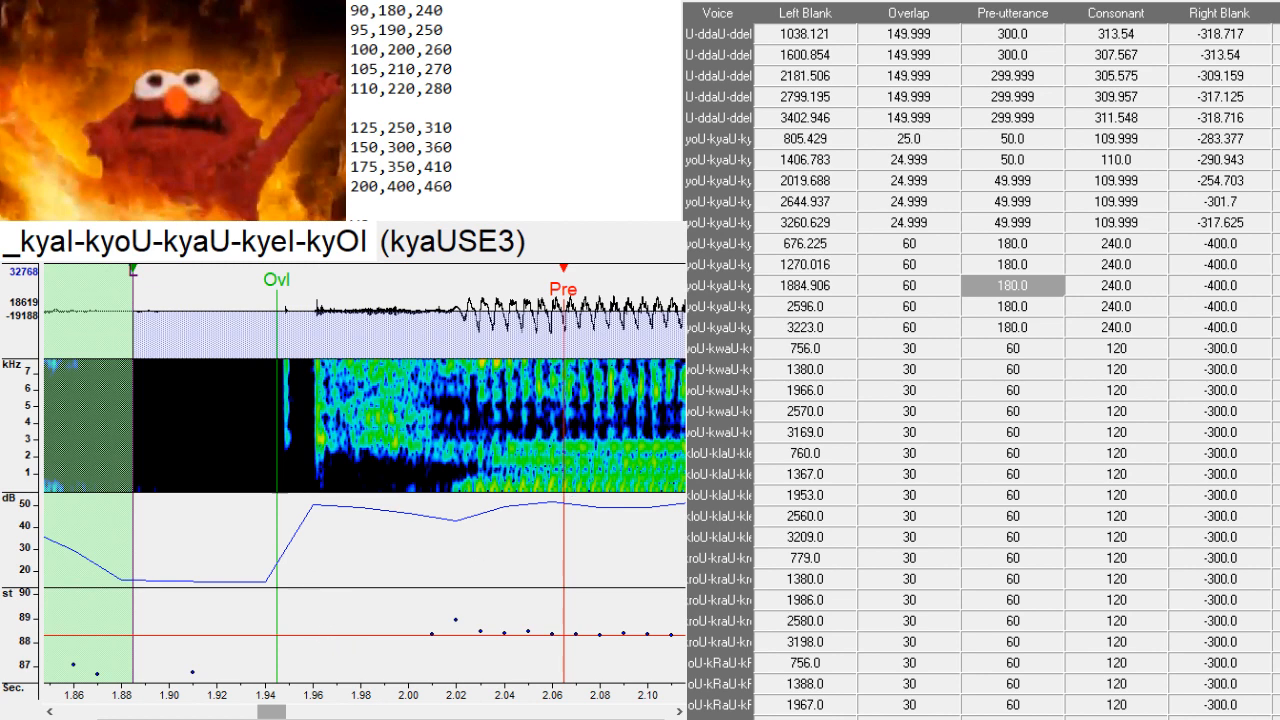
left_click_drag(284, 715, 318, 715)
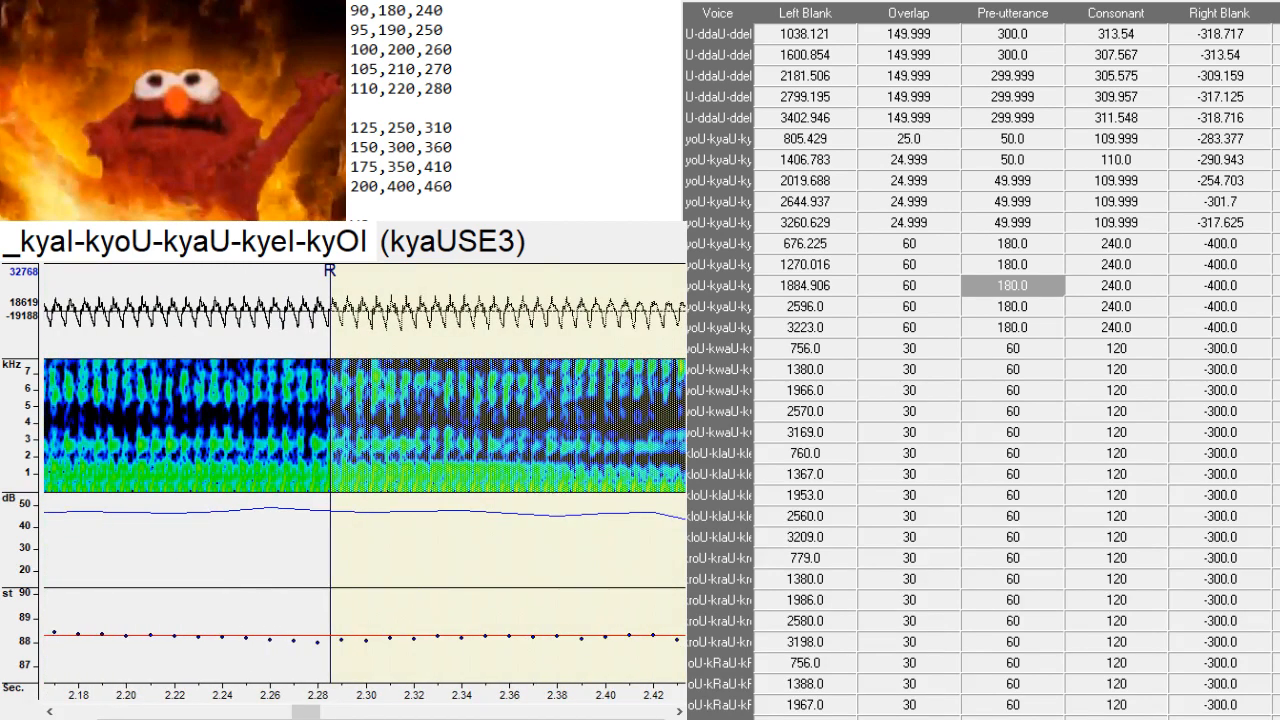
- Align the pre-utterance markers of kyeISE3 and kyOISE3 with their vowels at about 2.69 s and 3.31 s
key("Down")
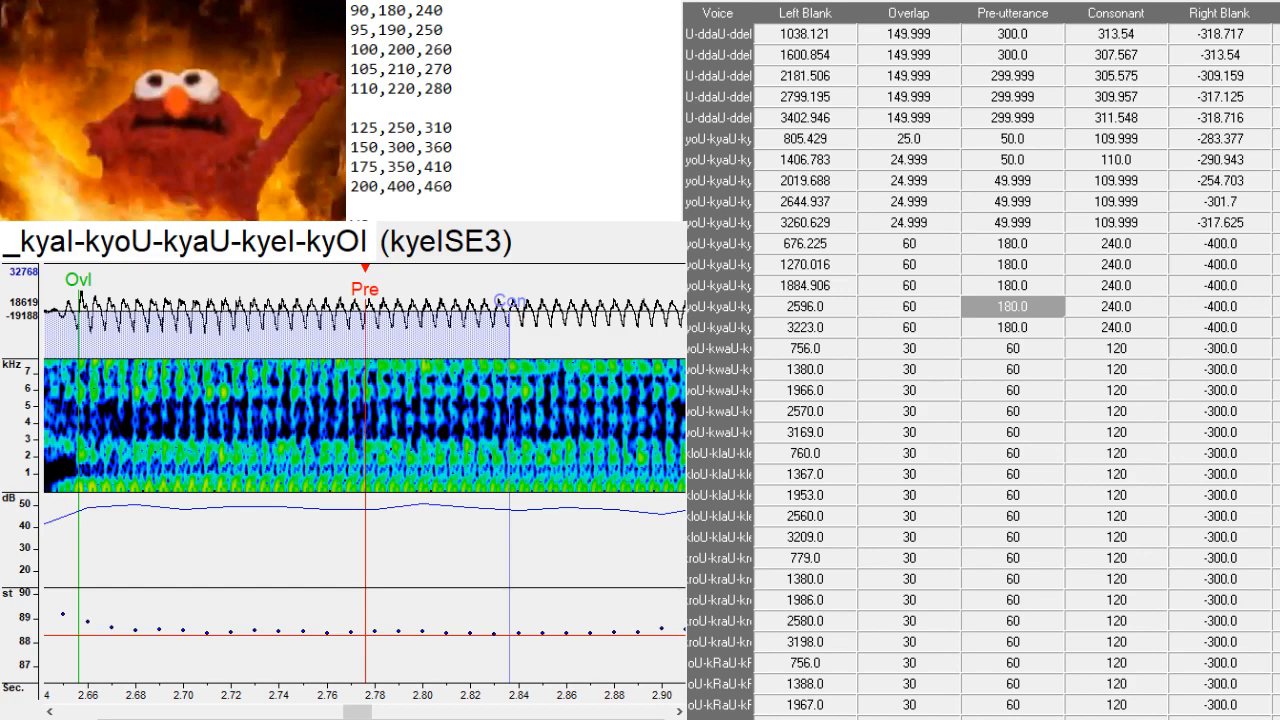
mouse_move(358, 713)
left_mouse_down()
mouse_move(338, 713)
mouse_move(369, 716)
left_mouse_up()
left_click(463, 487)
key("Down")
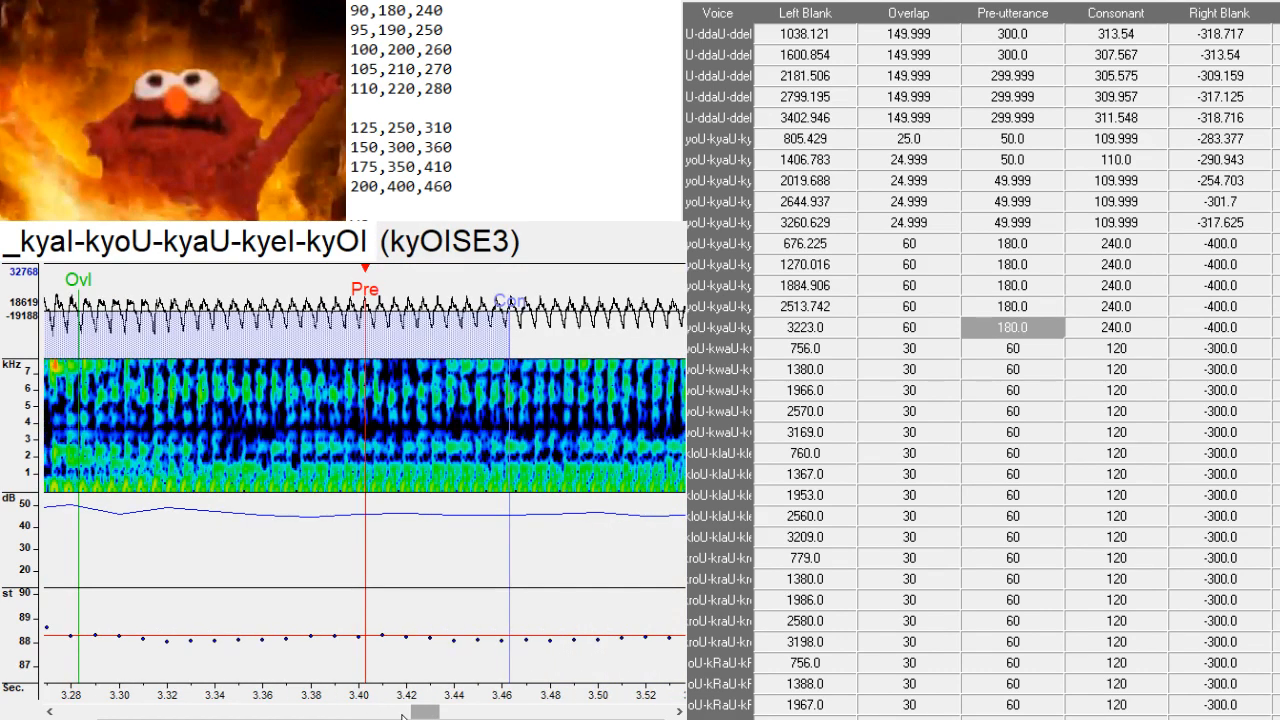
scroll(371, 523, "left", 5)
left_click(534, 487)
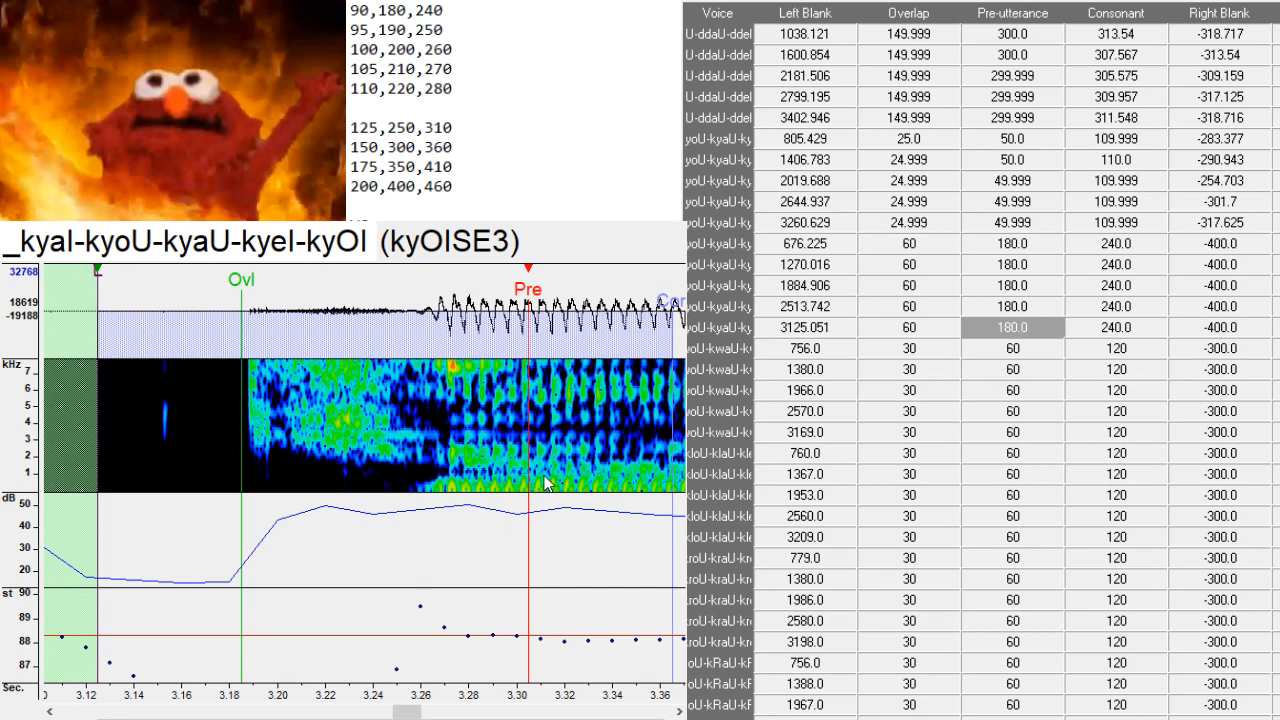
- Align the pre-utterance markers of _waISE3, _woUSE3 and _waUSE3 with their vowels at about 0.84 s, 1.47 s and 2.04 s
key("Down")
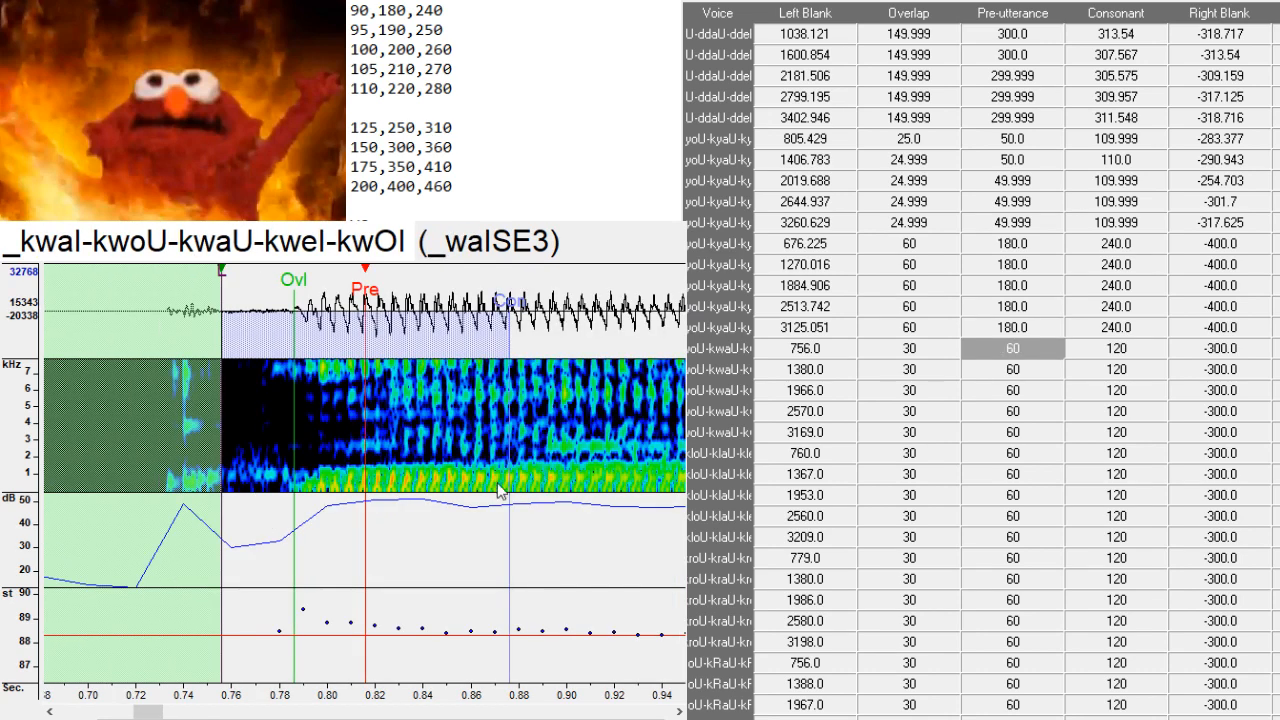
left_click(431, 500)
key("Down")
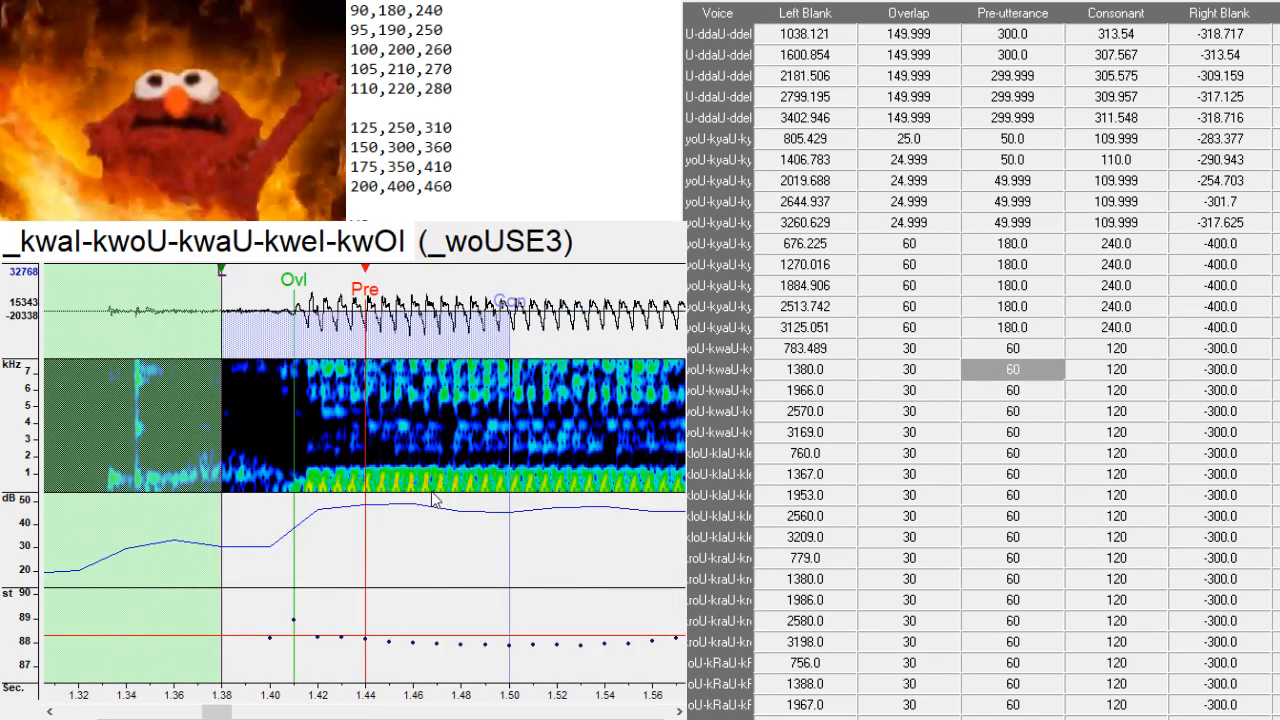
left_click(436, 505)
key("Down")
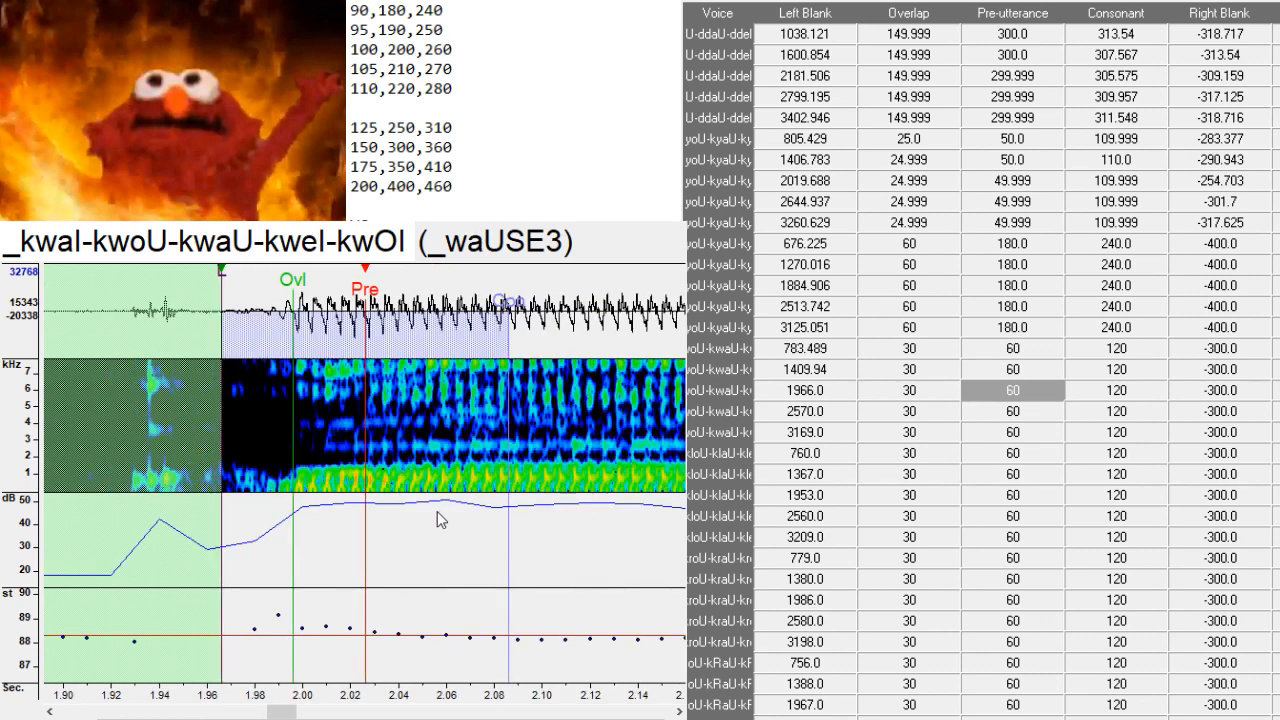
left_click(413, 502)
- Align the pre-utterance markers of _weISE3 and _wOISE3 with their vowels at about 2.65 s and 3.27 s
key("Down")
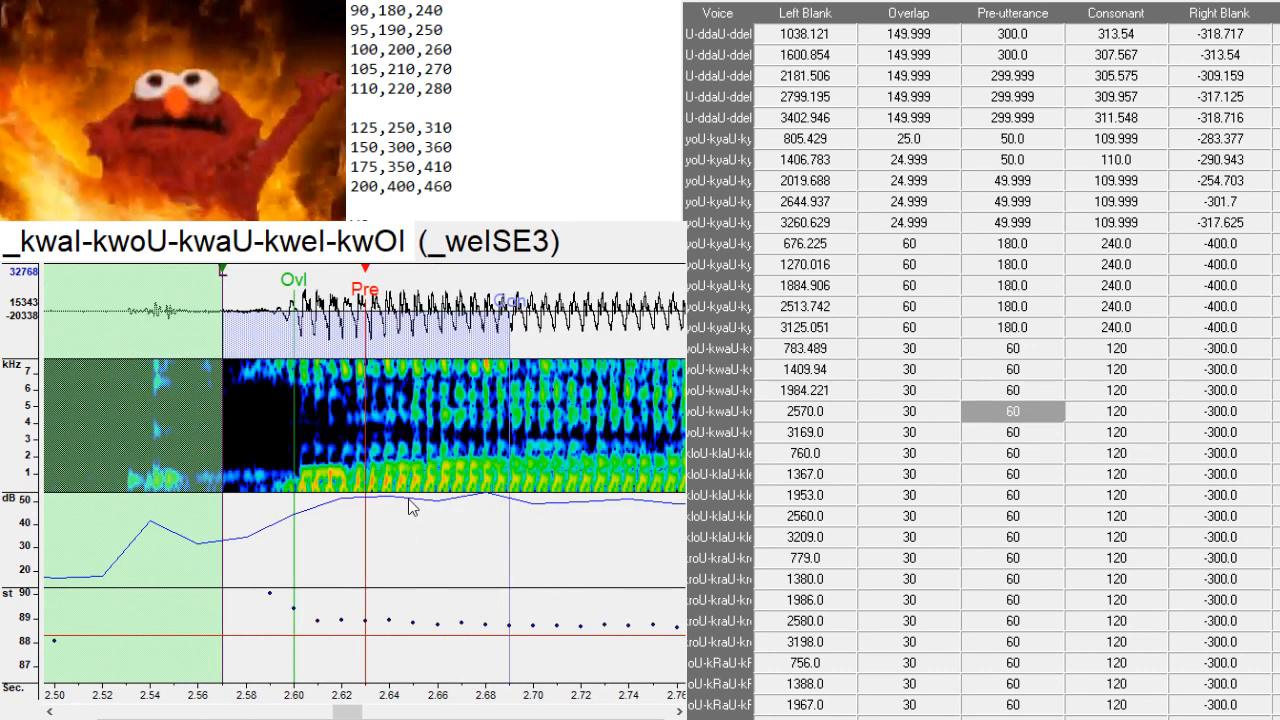
left_click(409, 505)
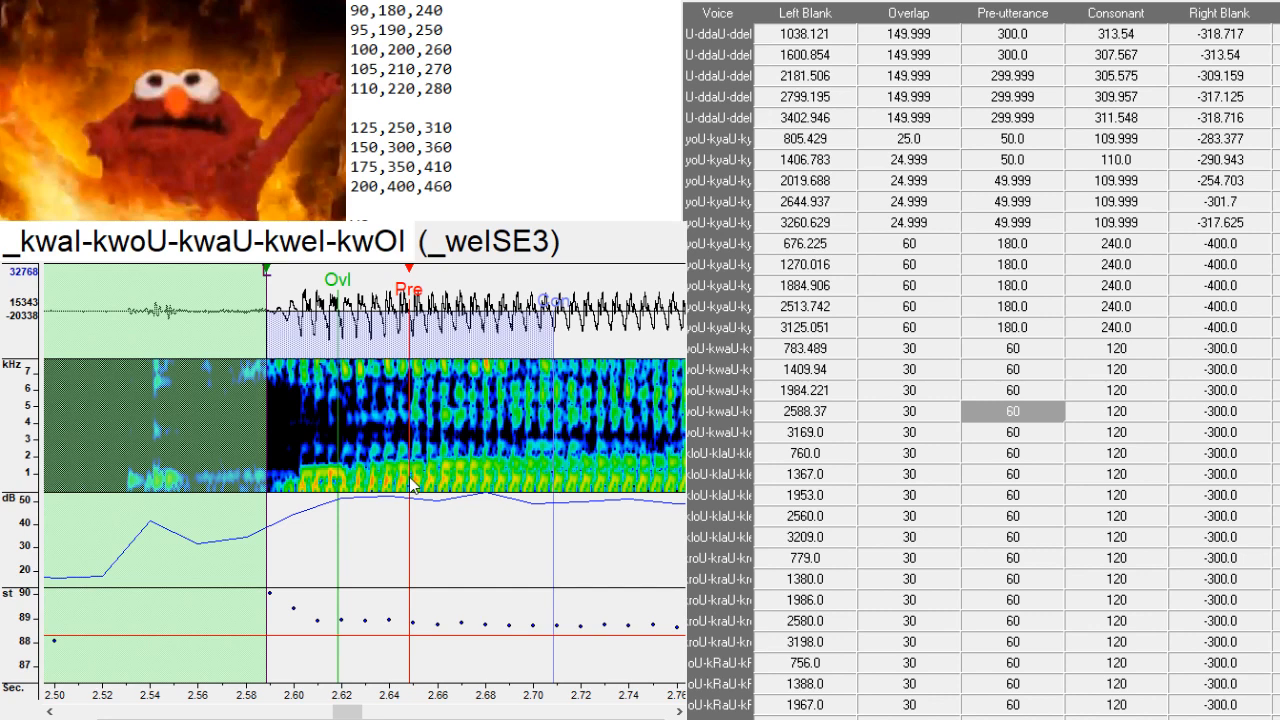
key("Down")
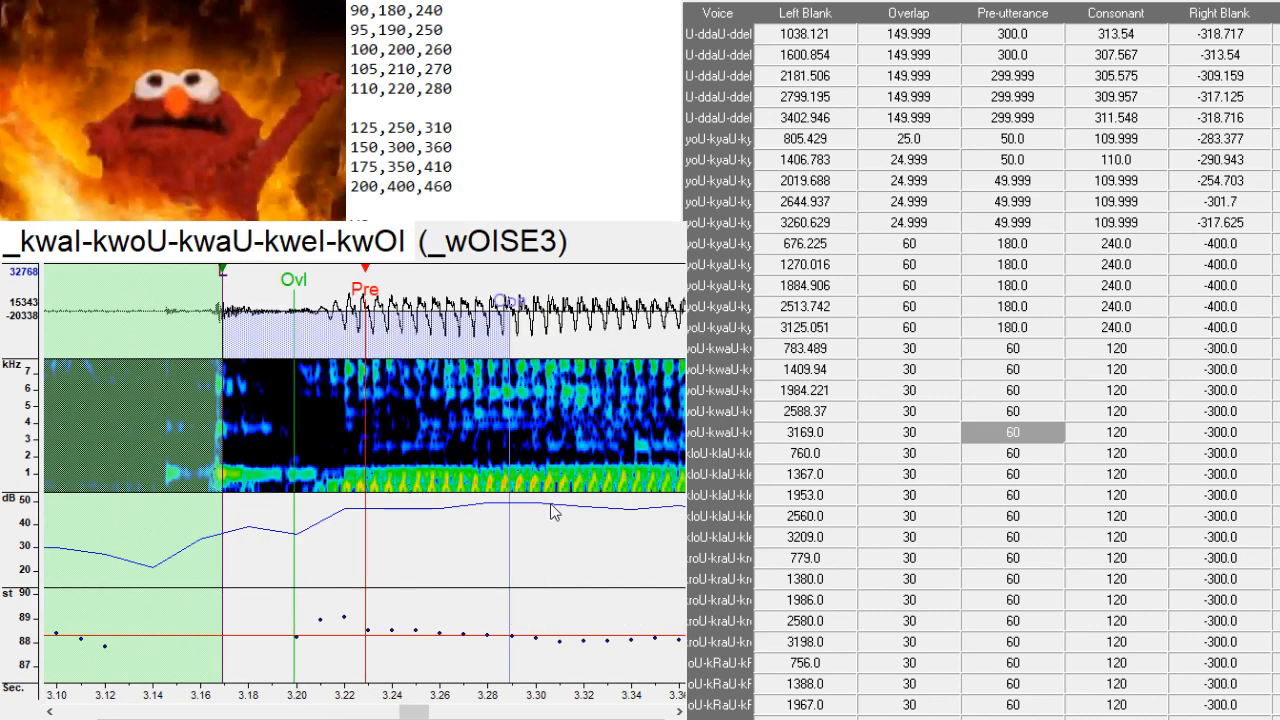
left_click(459, 502)
left_click_drag(459, 502, 467, 500)
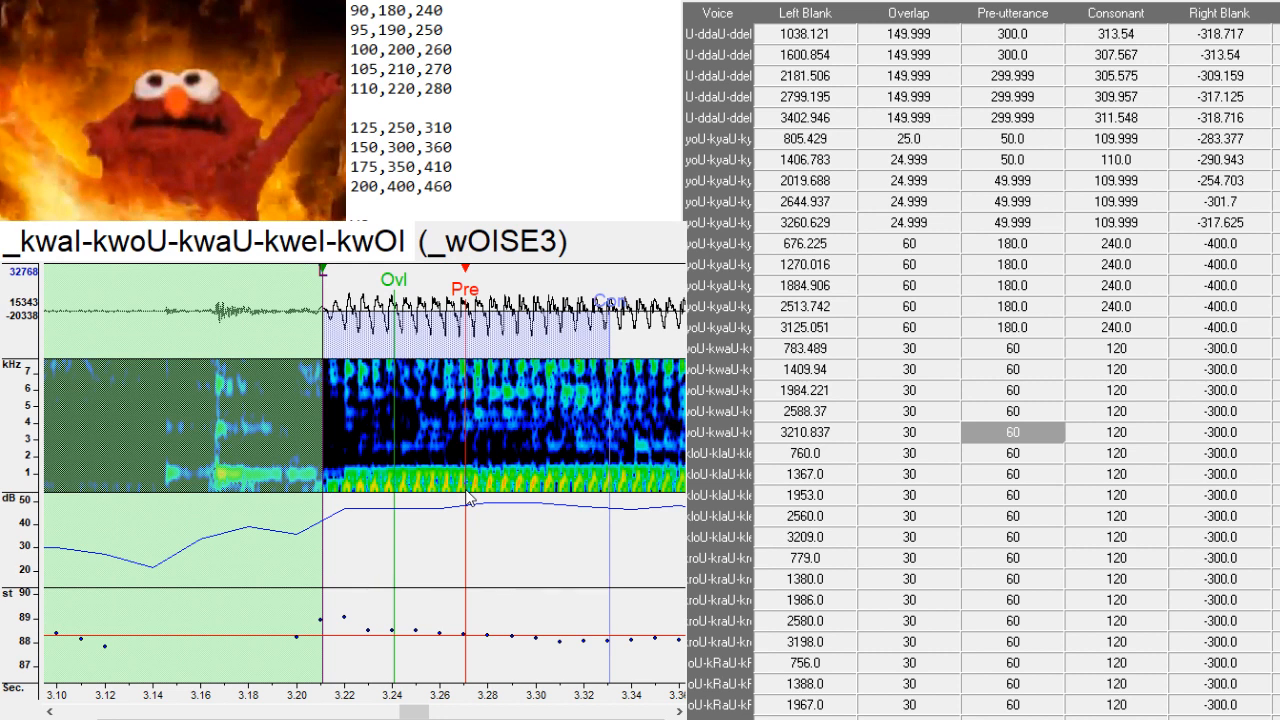
left_click_drag(1048, 432, 1224, 432)
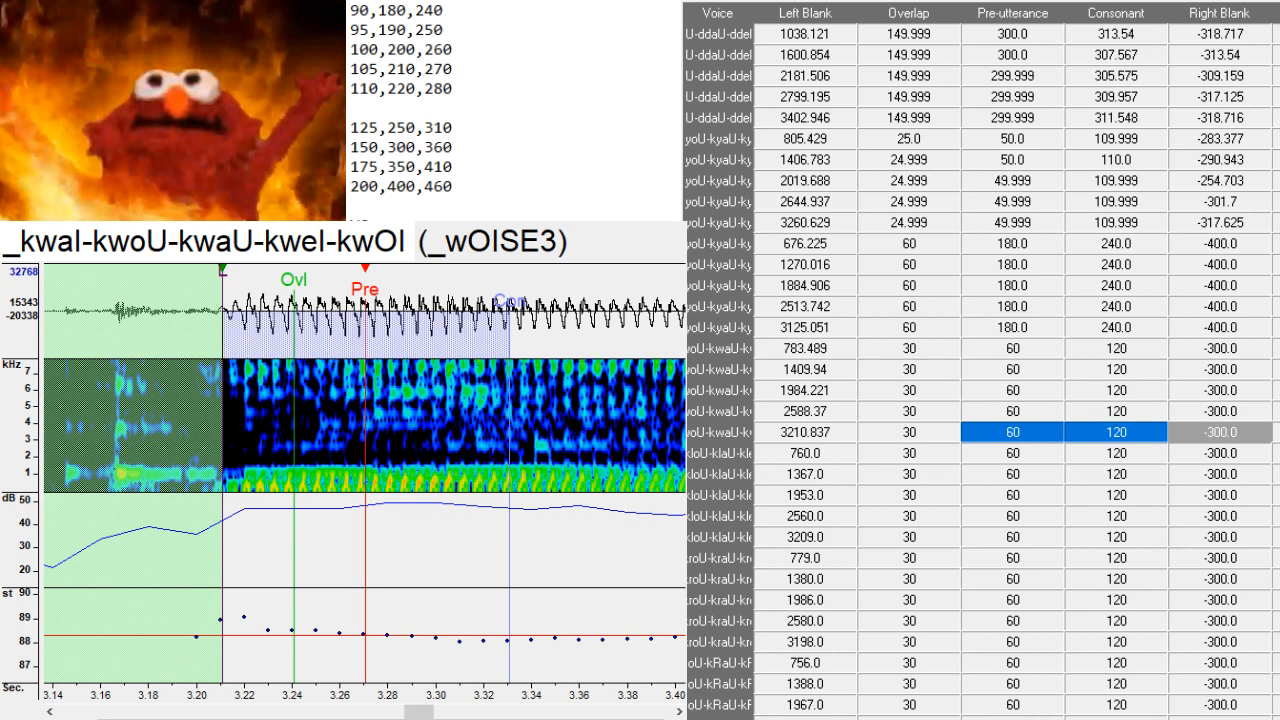
left_click(1243, 550)
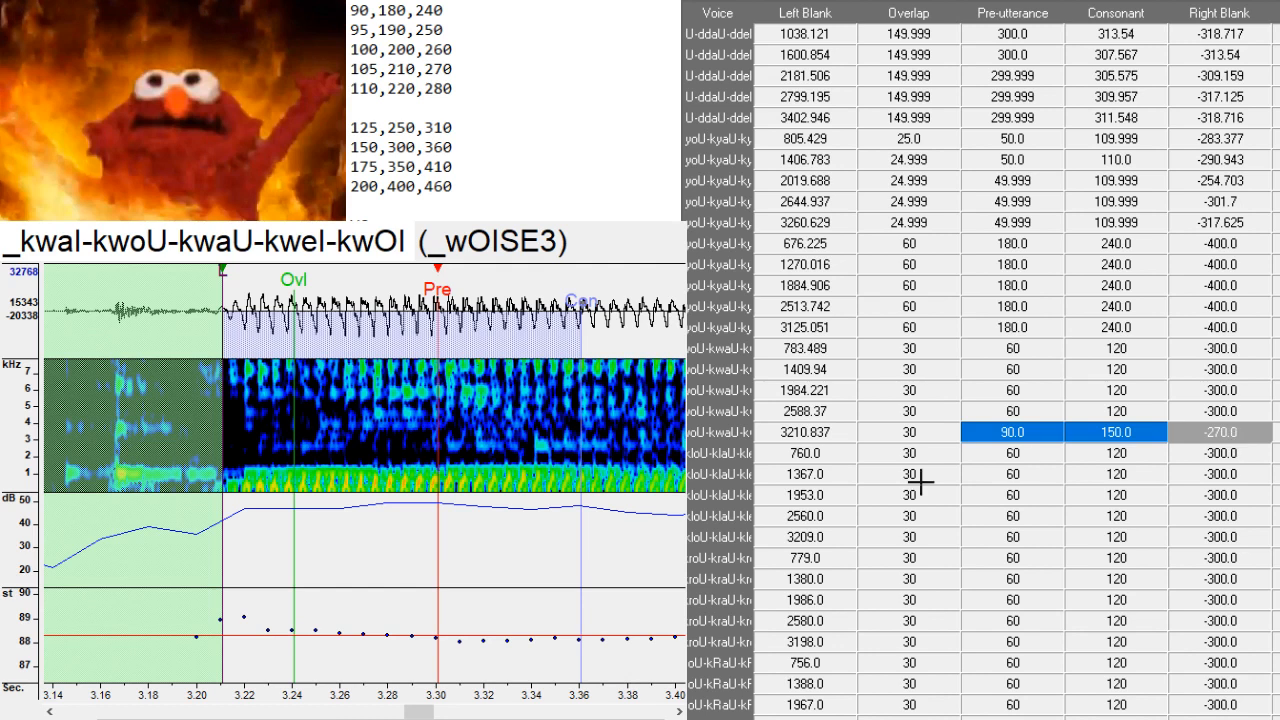
key("ctrl+z")
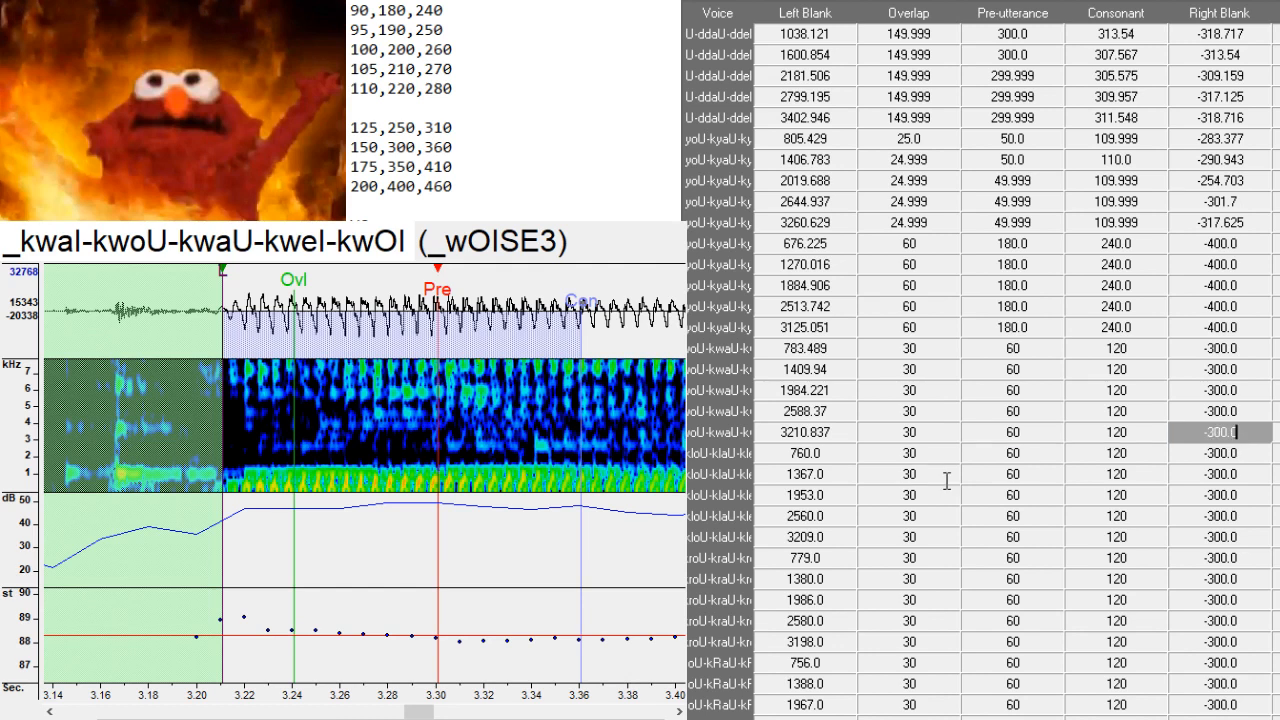
- Align the pre-utterance markers of _laISE3 and _loUSE3 with their vowels at about 0.83 s and 1.43 s
left_click(983, 432)
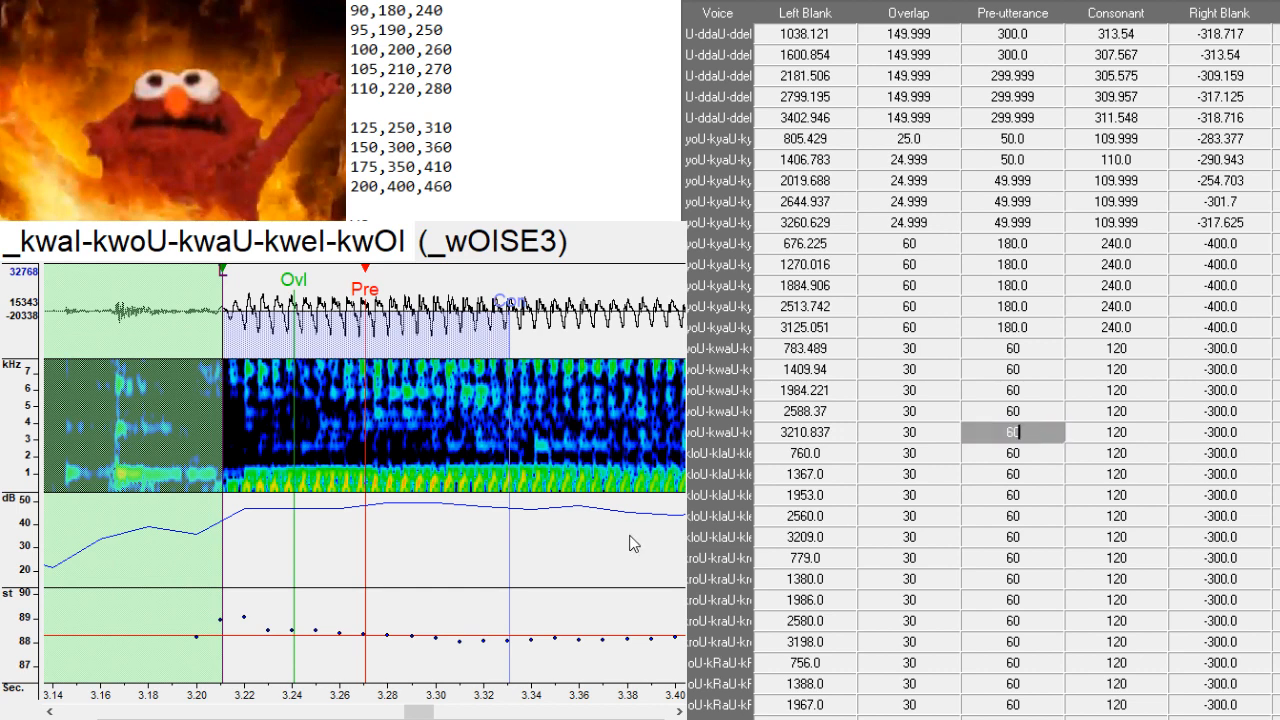
key("Down")
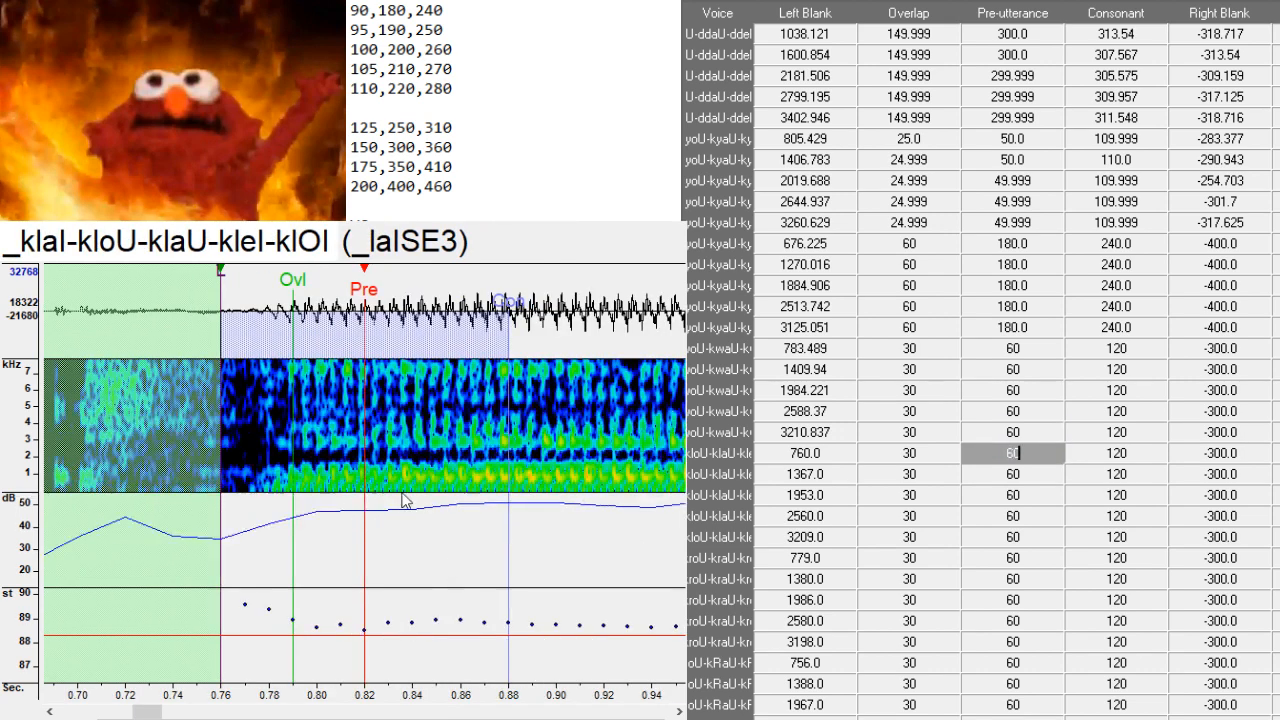
mouse_move(365, 490)
left_mouse_down()
mouse_move(403, 492)
mouse_move(380, 485)
left_mouse_up()
key("Down")
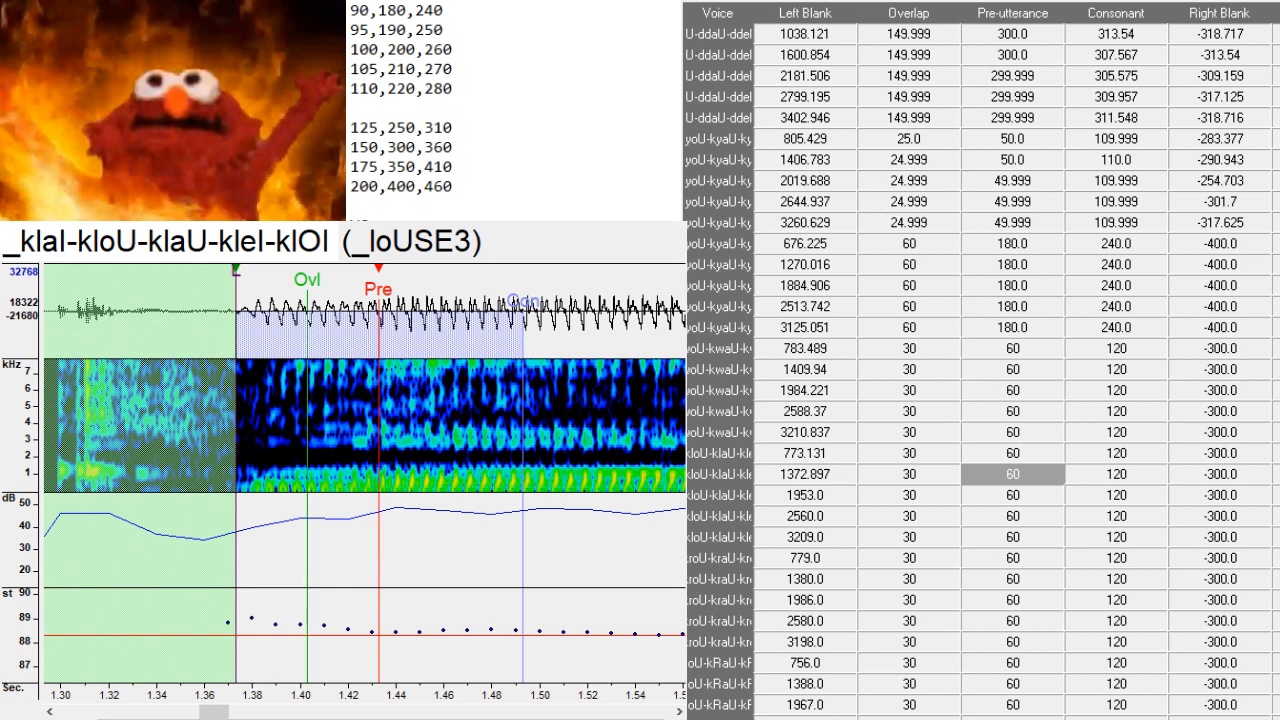
scroll(922, 300, "down", 5)
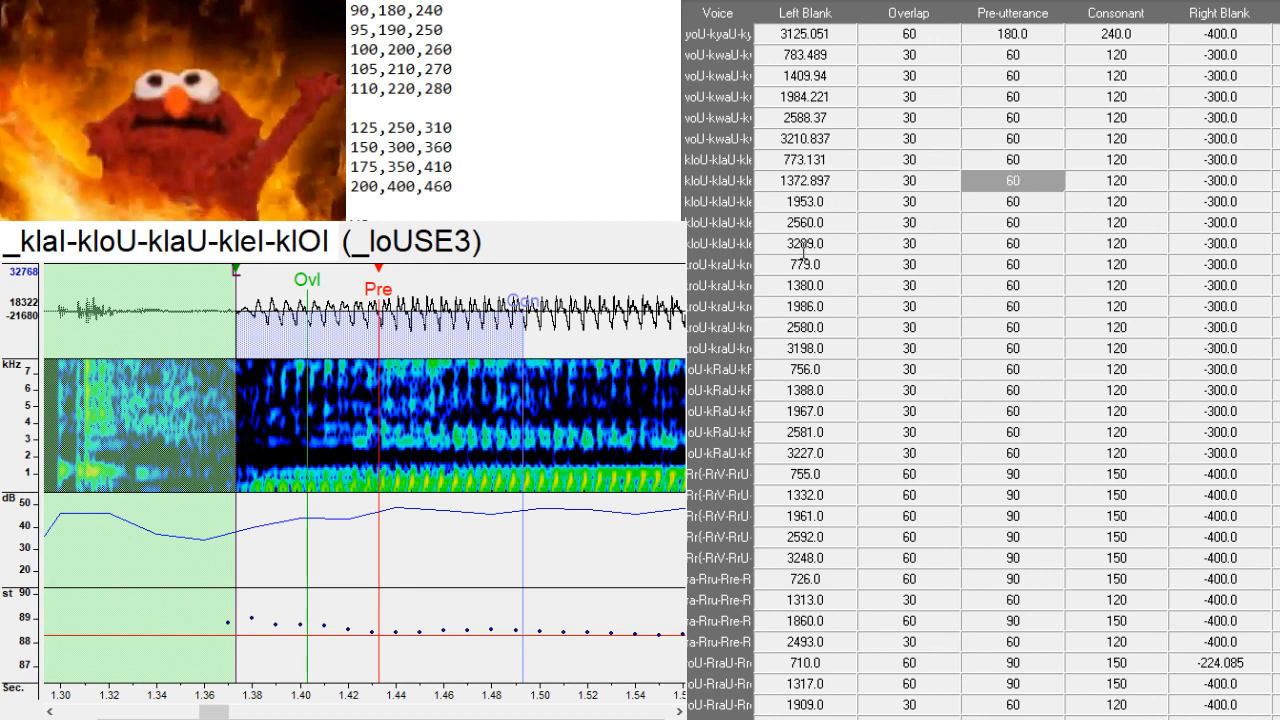
left_click(830, 181)
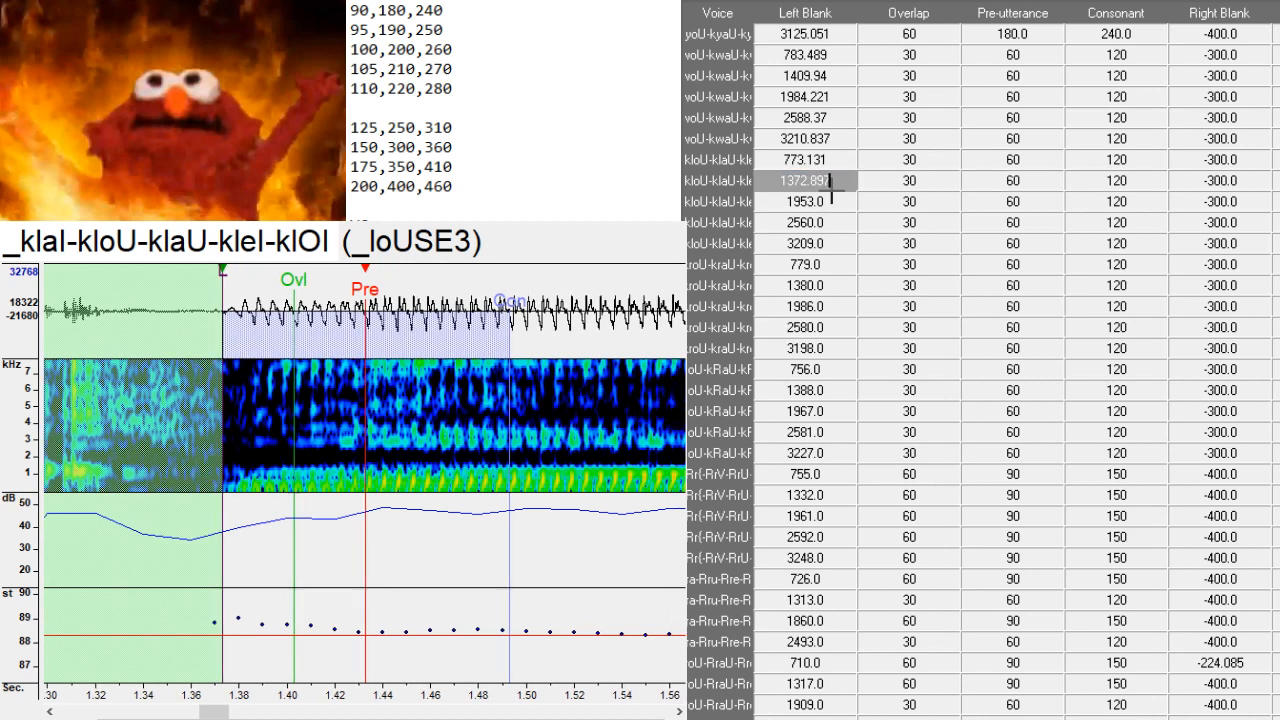
left_click_drag(828, 183, 843, 118)
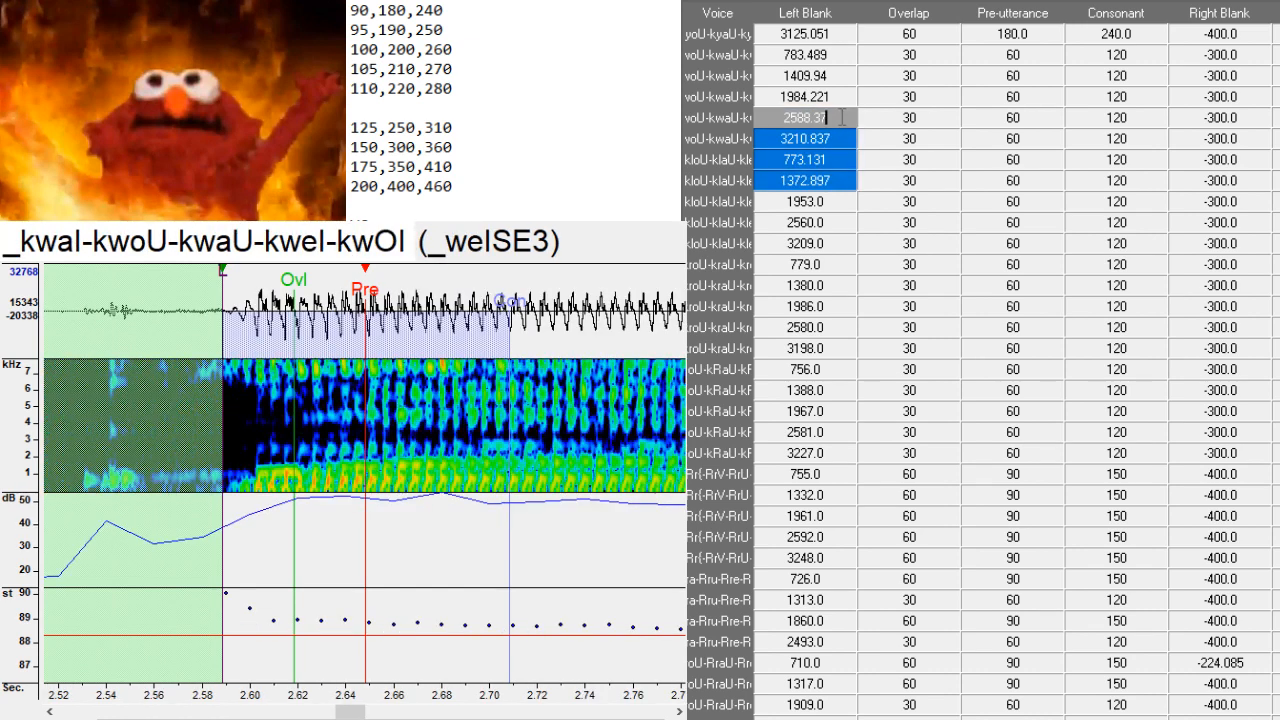
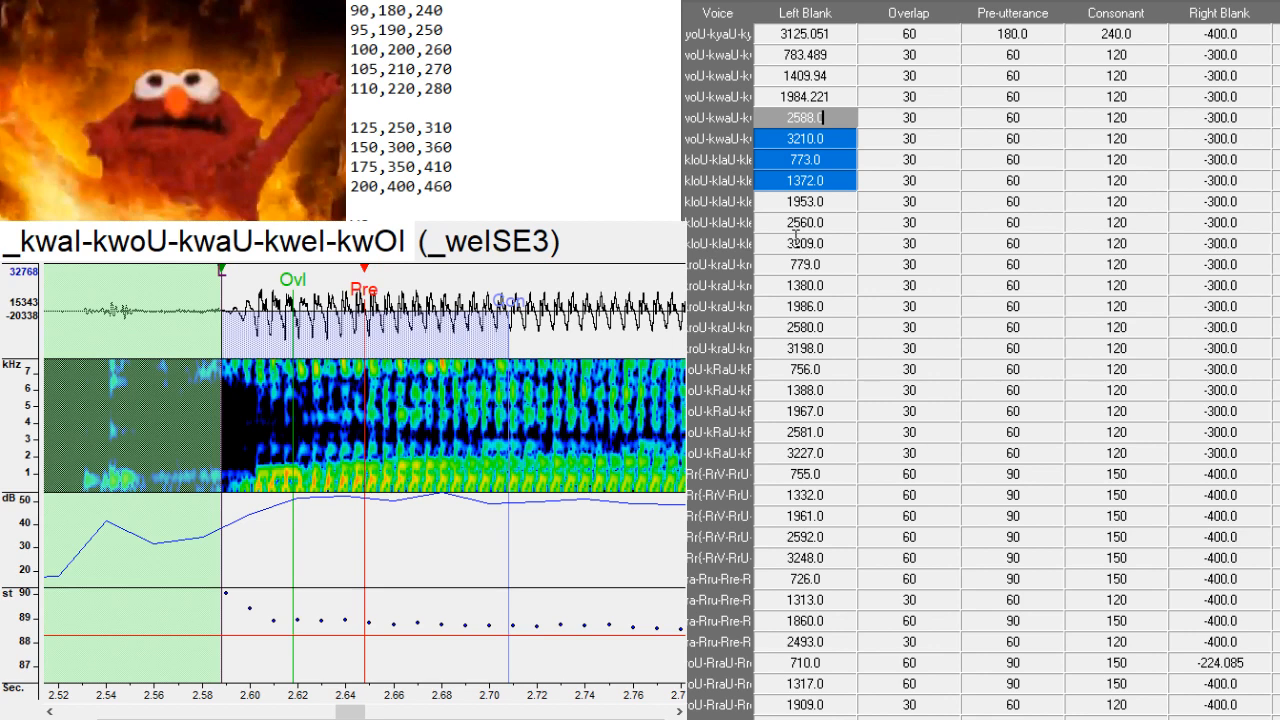
key("ctrl+z")
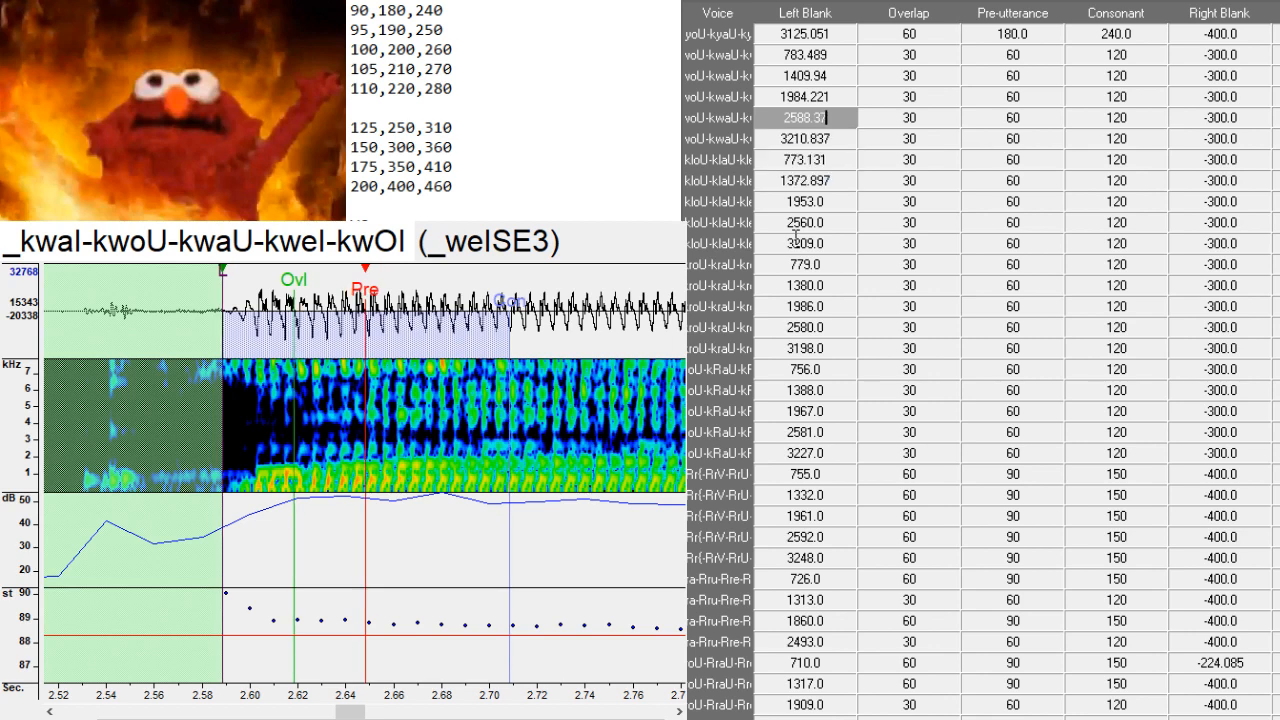
- Align the pre-utterance markers of _laUSE3, _leISE3 and _lOISE3 with their vowels at about 2.02 s, 2.64 s and 3.24 s
left_click(855, 201)
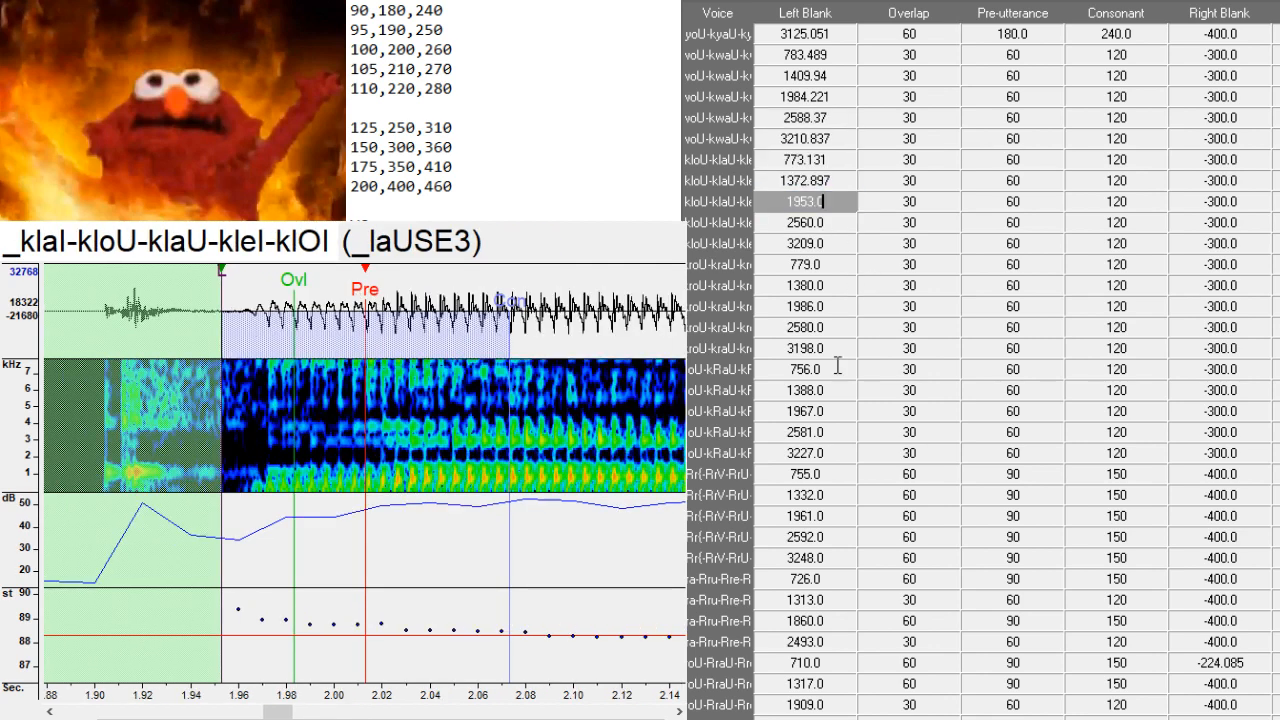
left_click_drag(398, 502, 394, 492)
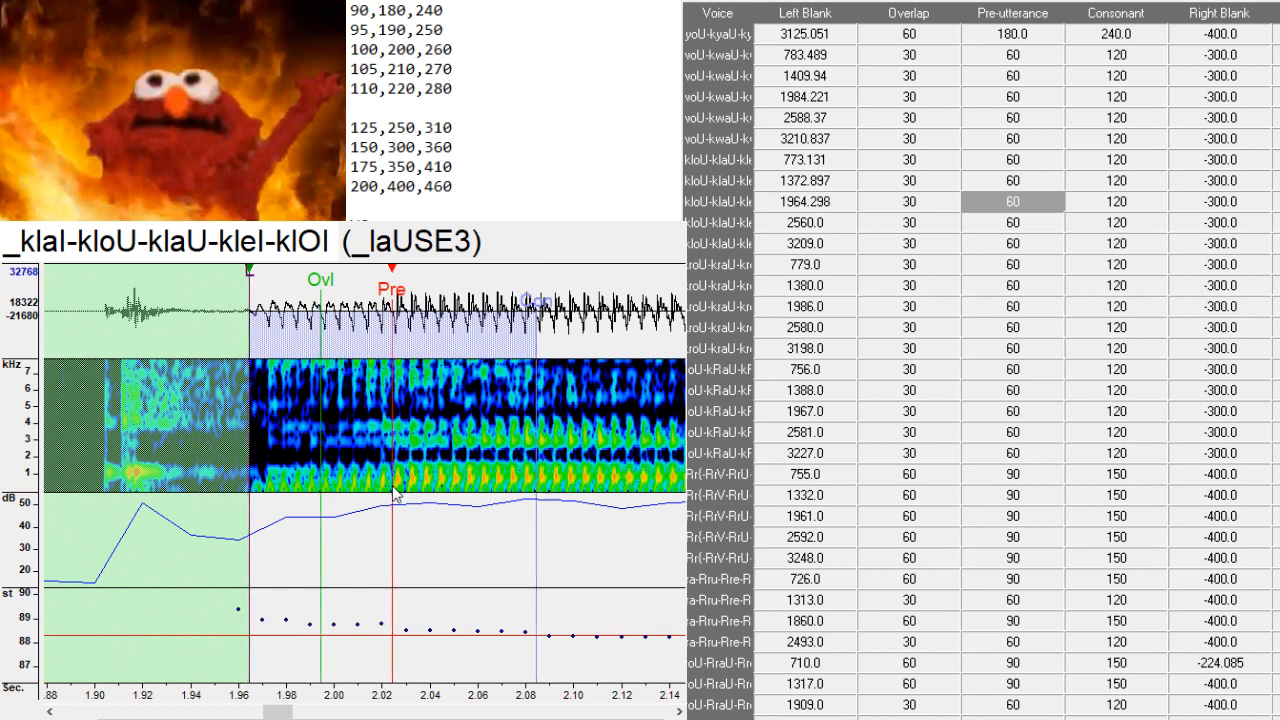
key("Down")
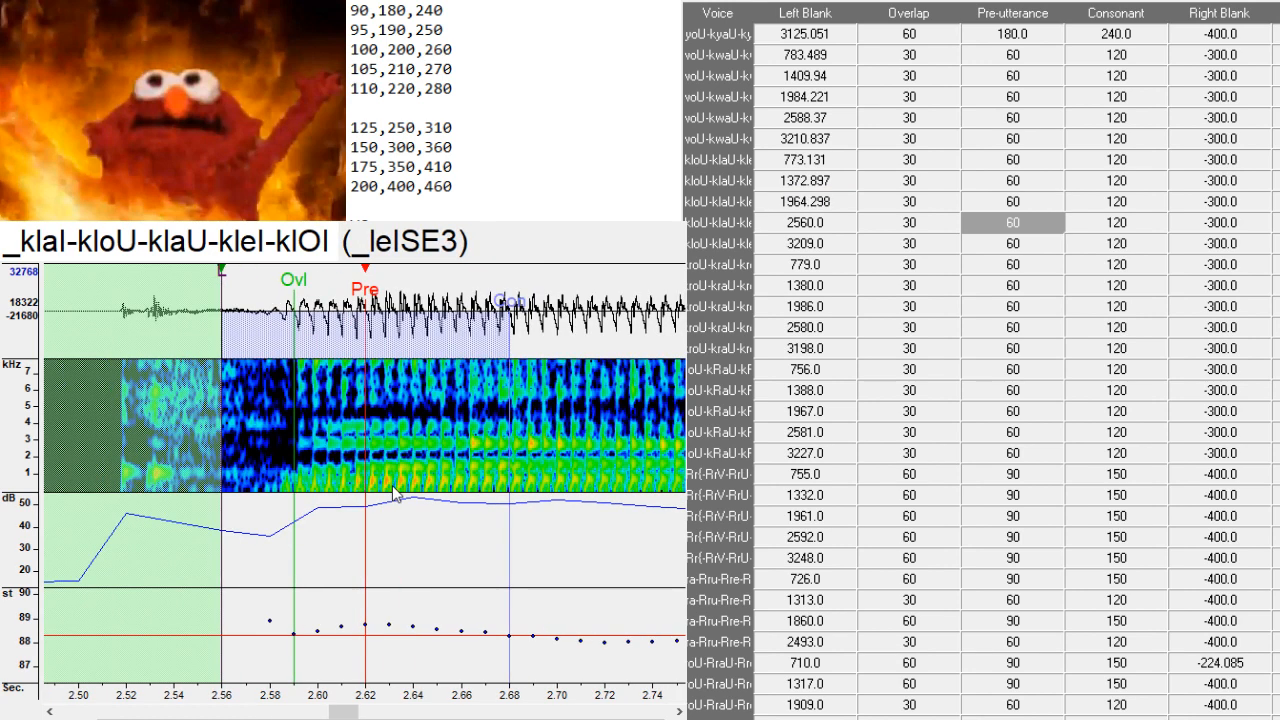
left_click_drag(400, 490, 416, 489)
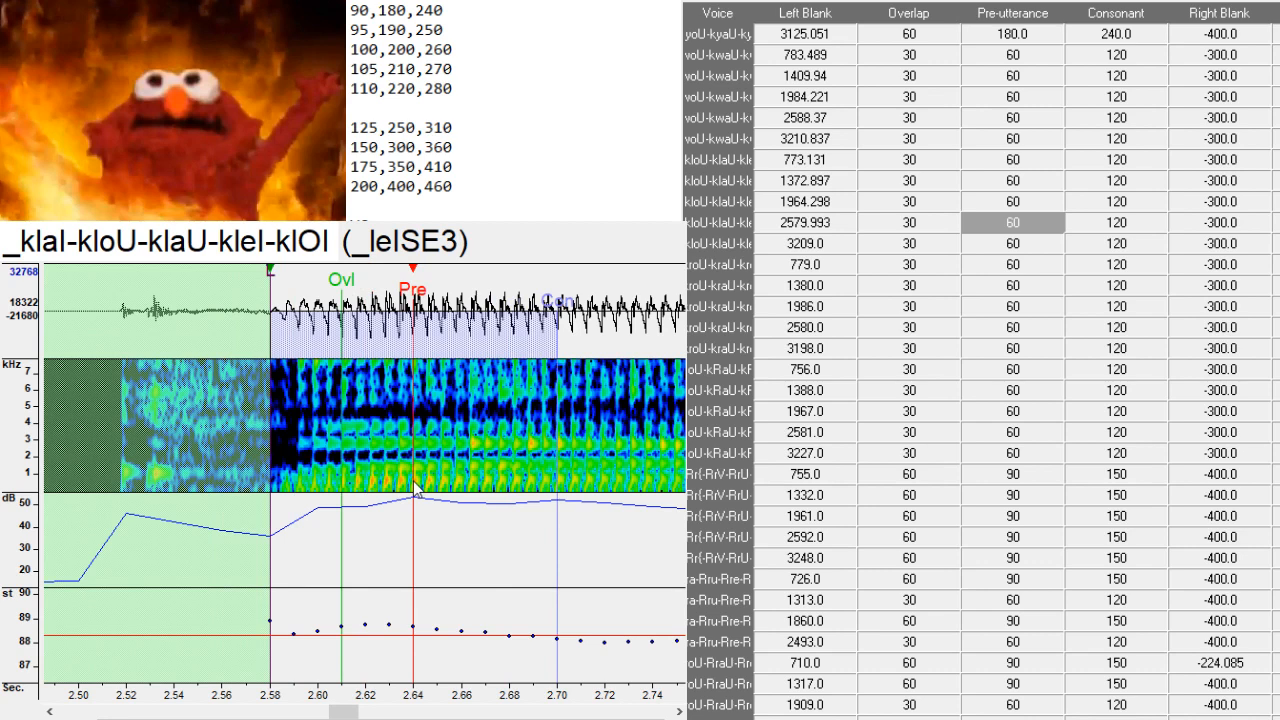
scroll(415, 487, "left", 1)
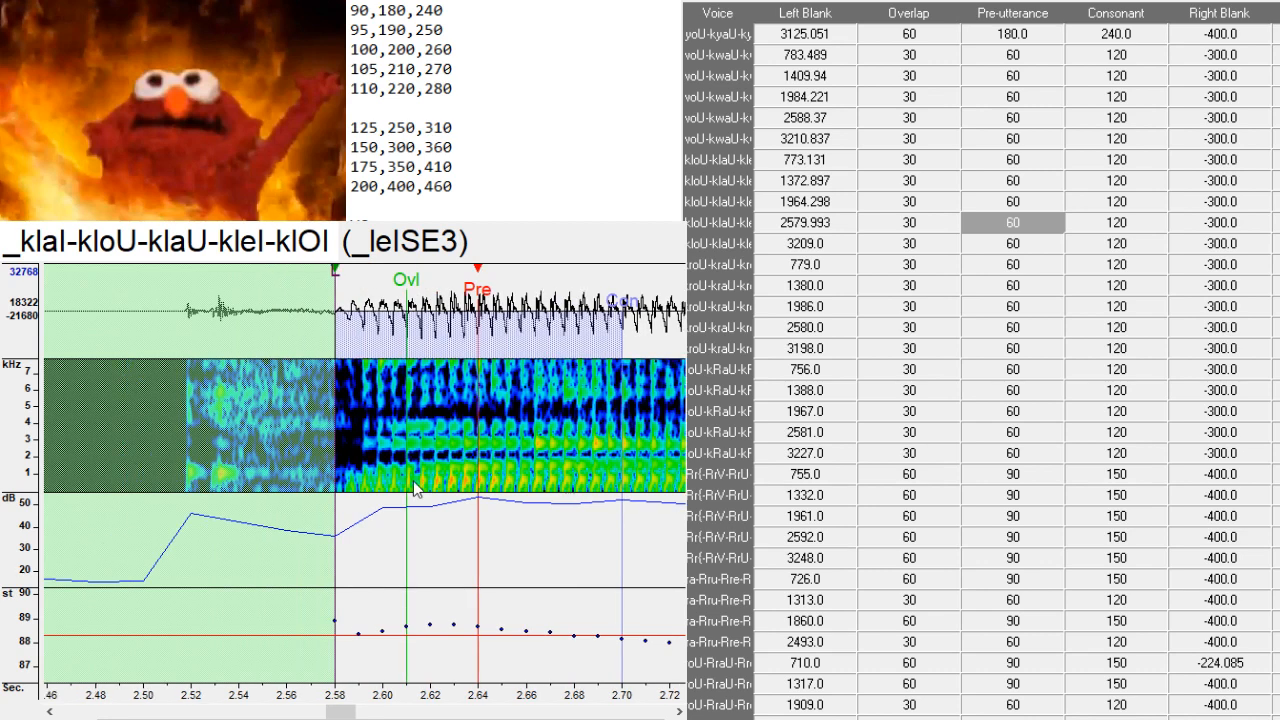
key("Down")
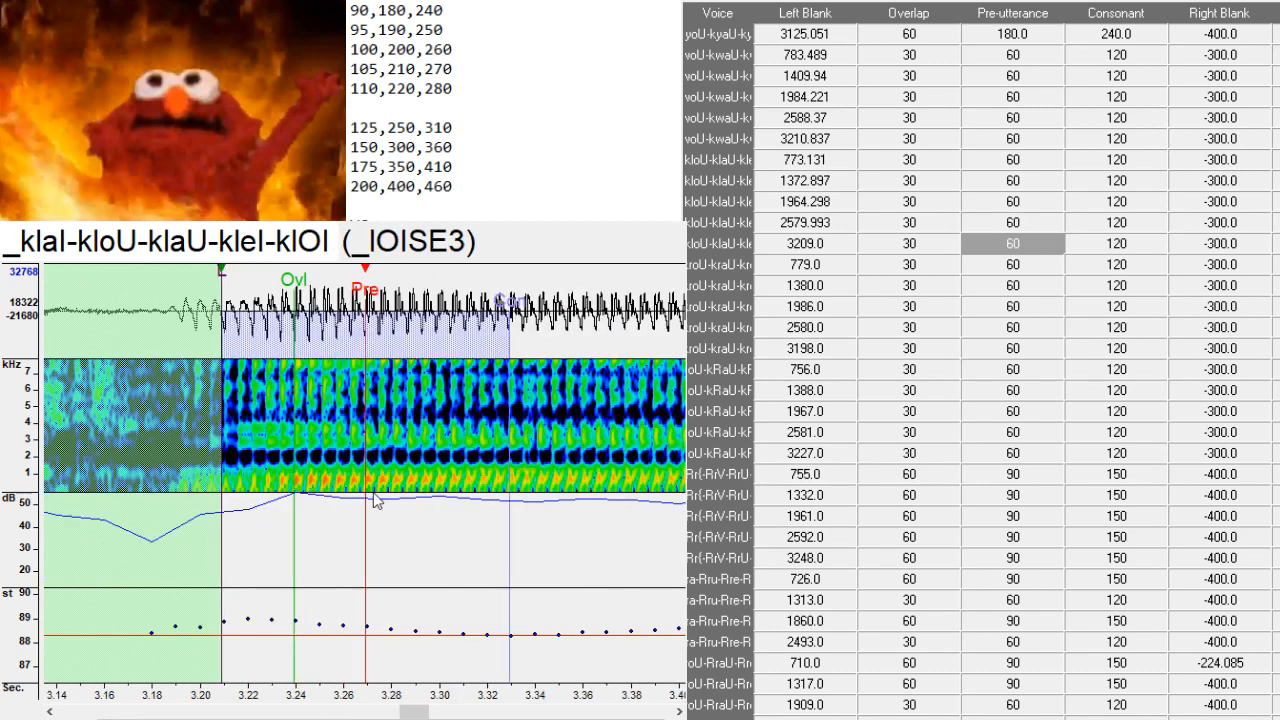
left_click_drag(372, 490, 308, 491)
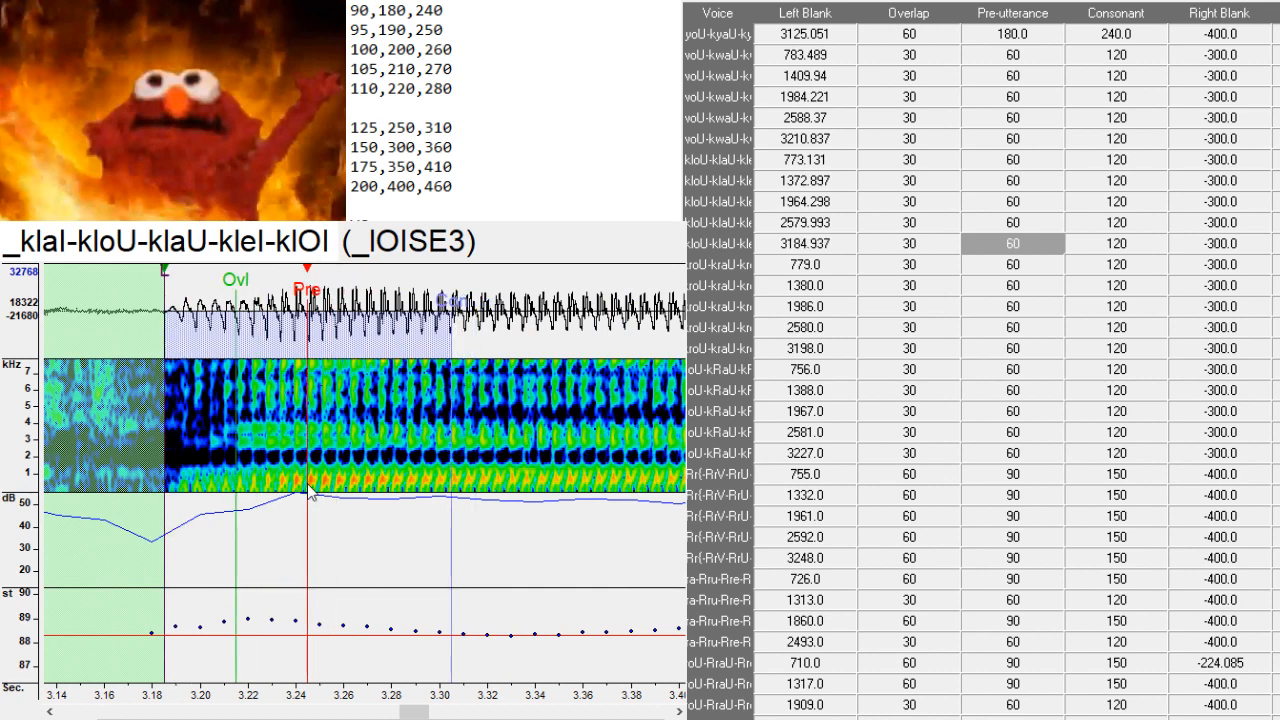
- Align the pre-utterance markers of _raISE3, _roUSE3 and _raUSE3 with their vowels at about 0.84 s, 1.46 s and 2.07 s
key("Down")
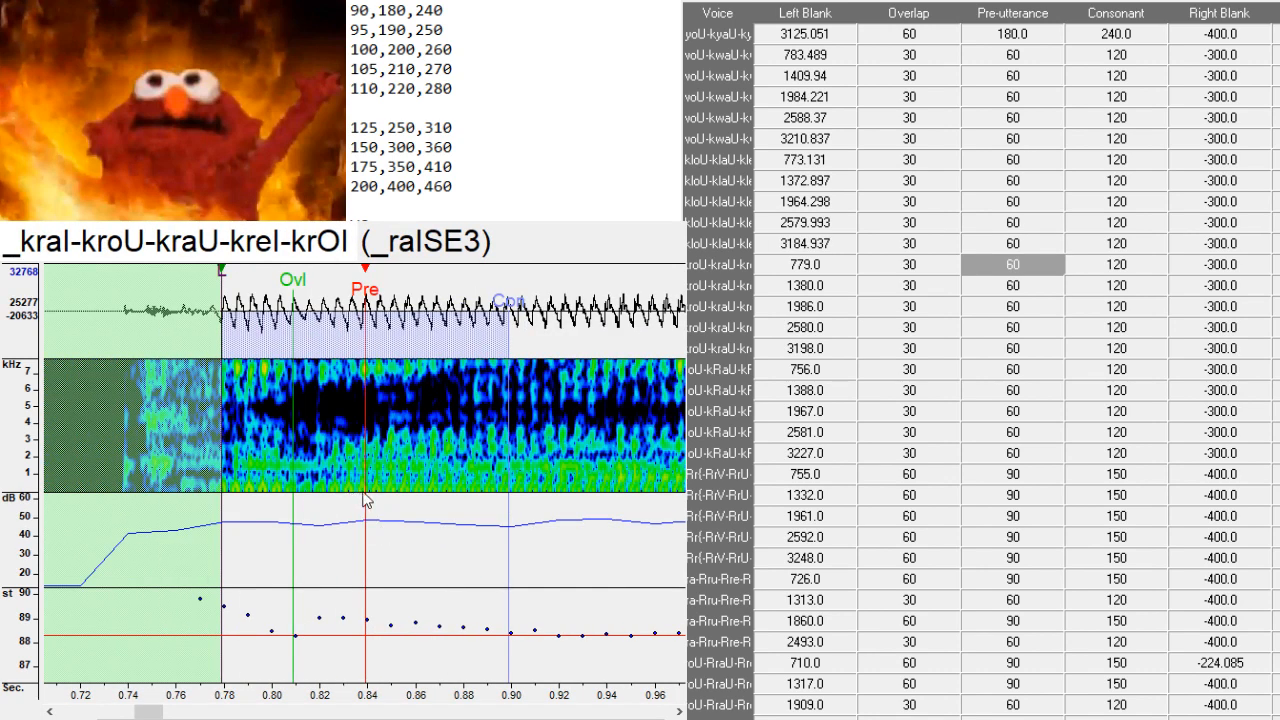
left_click_drag(368, 491, 408, 488)
key("Down")
key("Down")
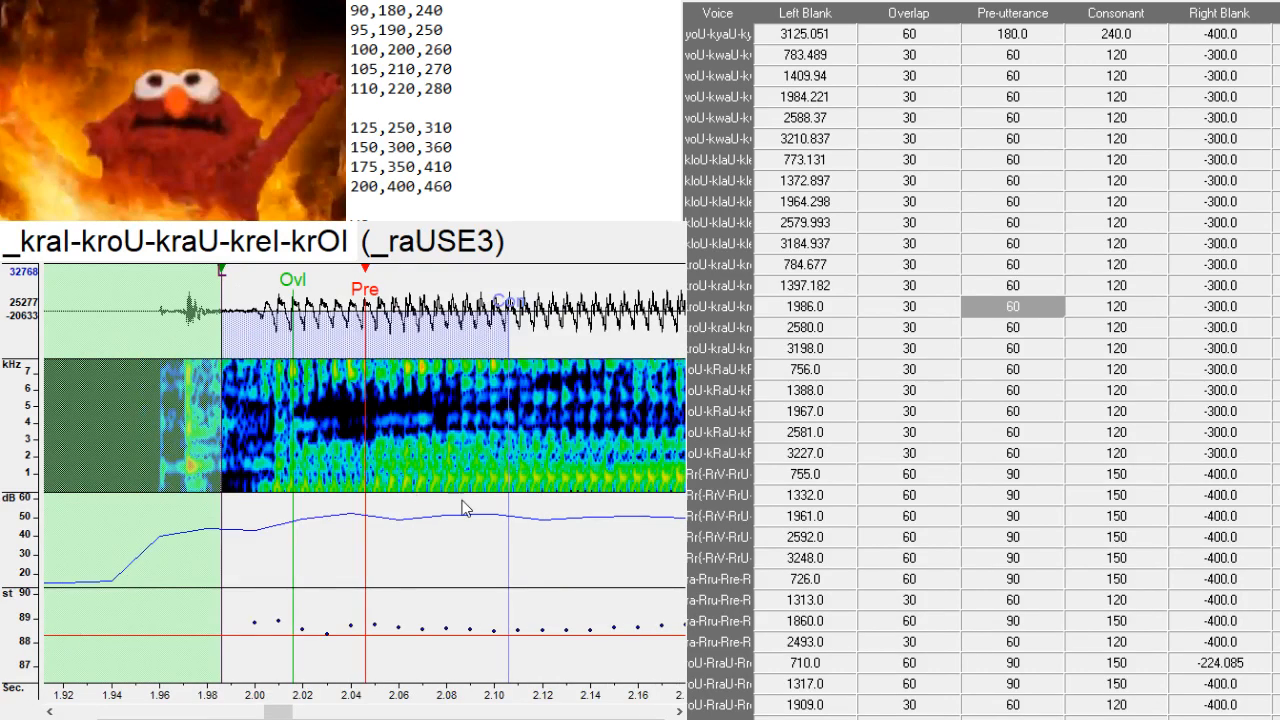
left_click_drag(367, 484, 415, 485)
key("Down")
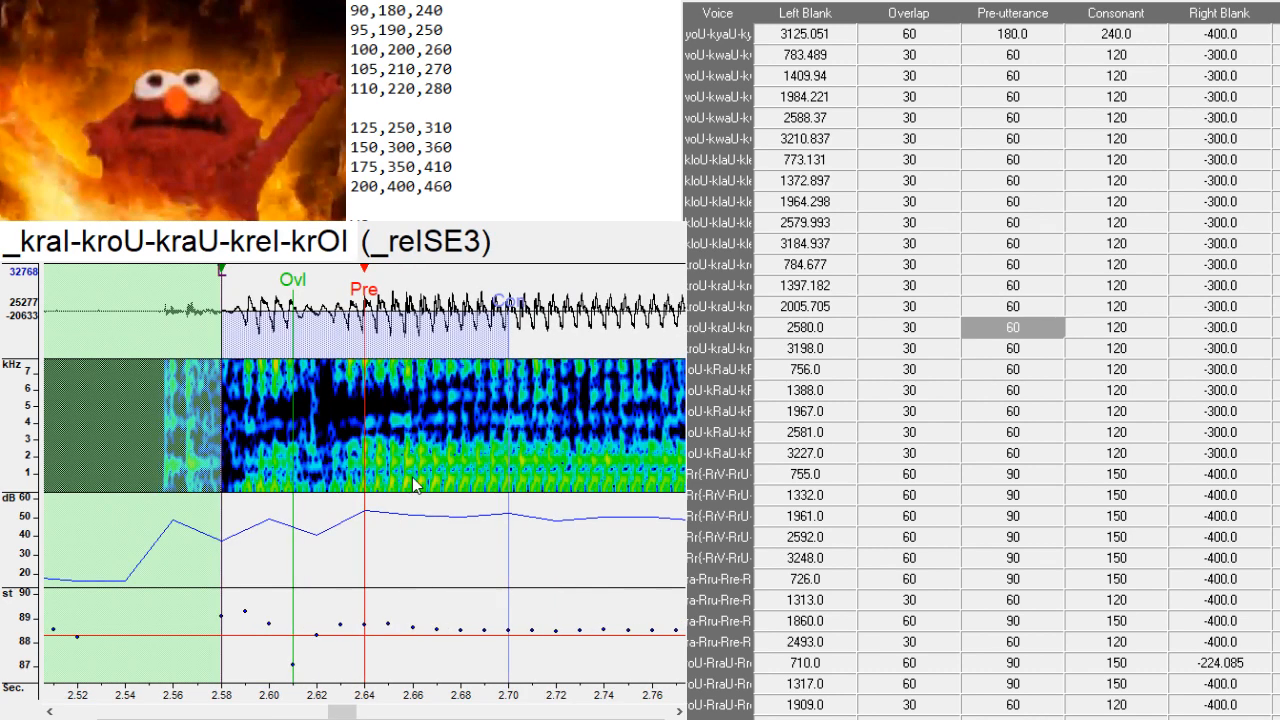
- Align the pre-utterance markers of _reISE3, _rOISE3 and _RaISE3 with their vowels at about 2.66 s, 3.27 s and 0.81 s
left_click_drag(435, 479, 389, 487)
key("Down")
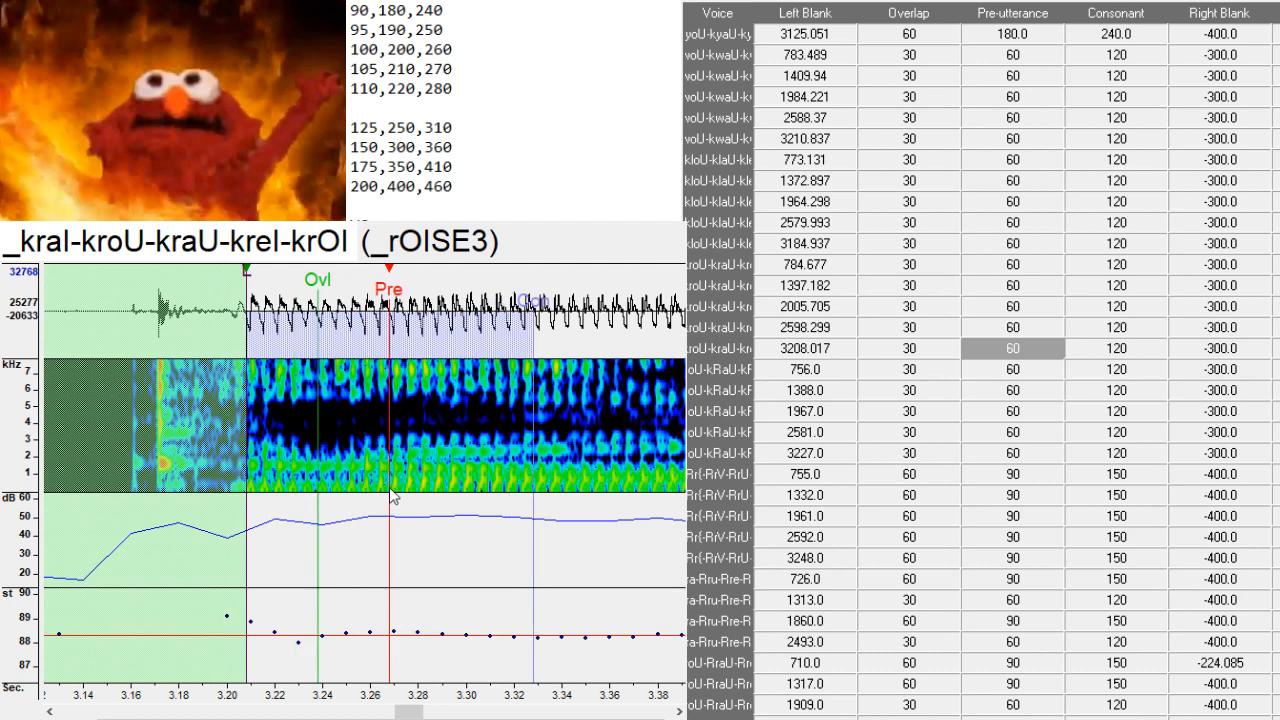
key("Down")
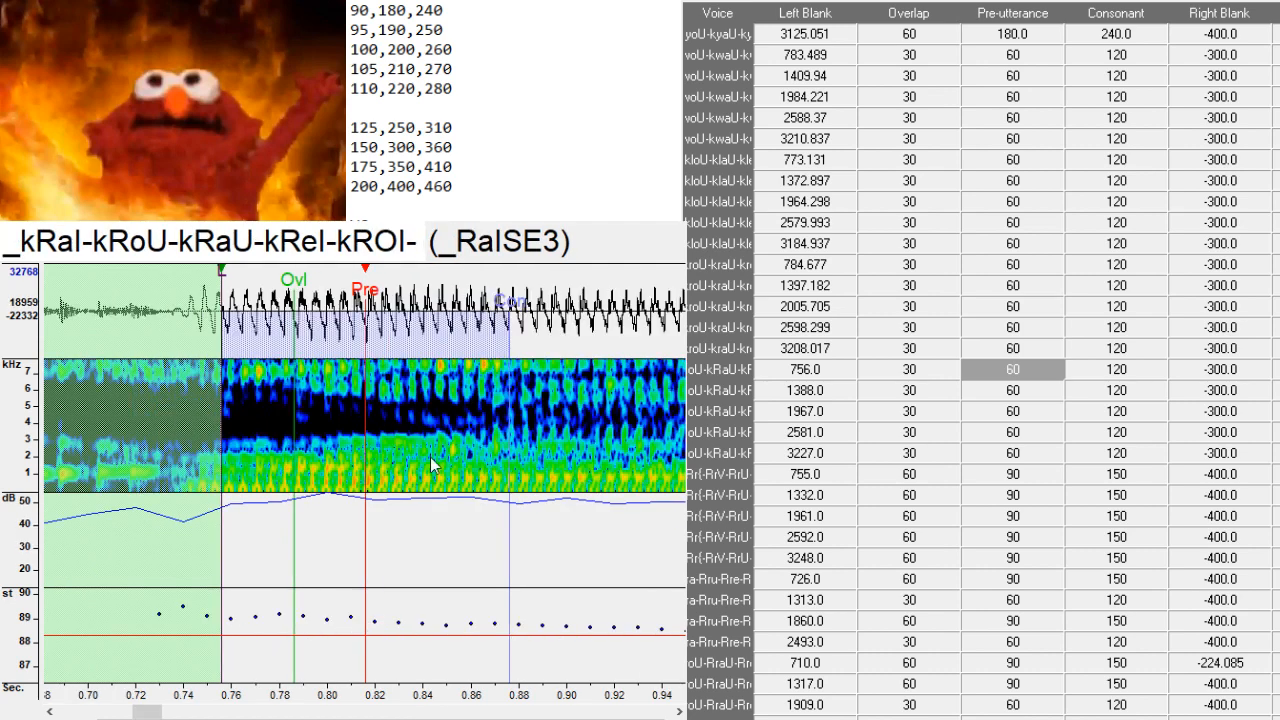
left_click_drag(348, 471, 213, 495)
- Align the pre-utterance markers of the four remaining _kRaI-kRoU-kRaU-kReI-kROI aliases with their vowels at about 1.43 s, 2.01 s, 2.60 s and 3.22 s
key("Down")
key("Down")
key("Down")
key("Down")
- Align the pre-utterance markers of RrISE3 and Rr{SE3 with their vowels at about 0.79 s and 1.43 s
key("Down")
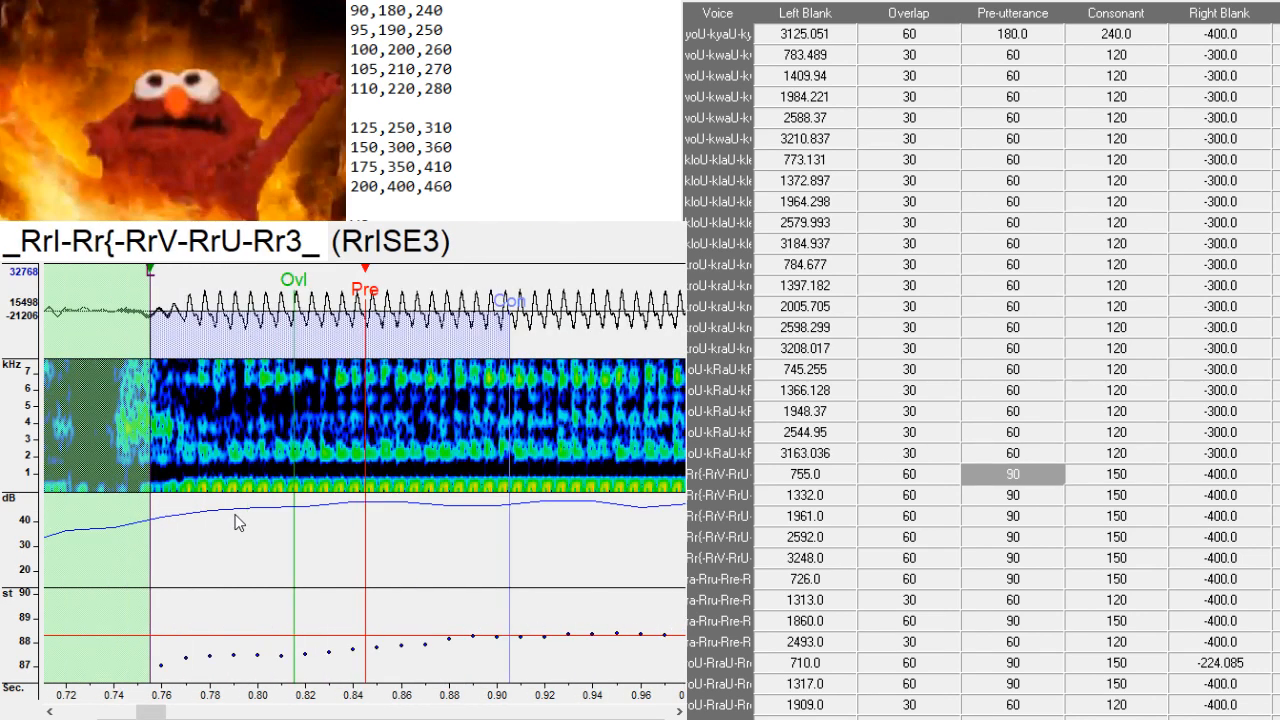
left_click_drag(140, 712, 128, 712)
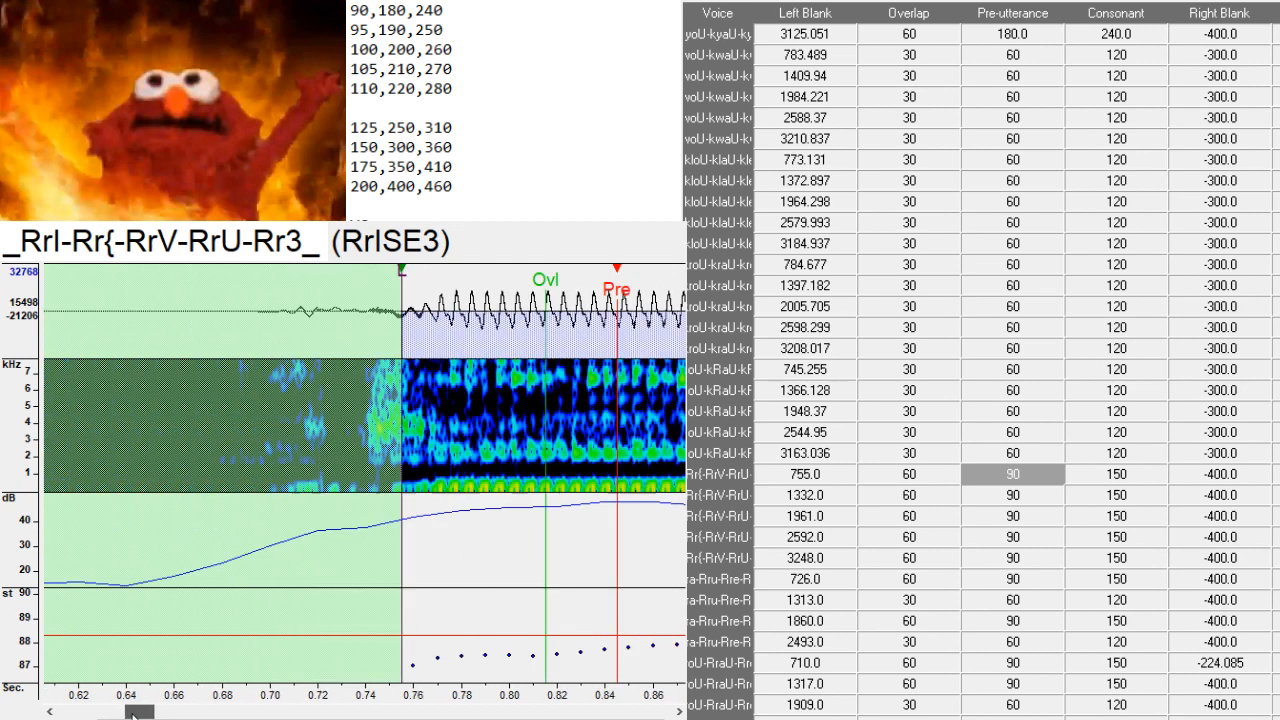
left_click_drag(612, 492, 481, 493)
key("Down")
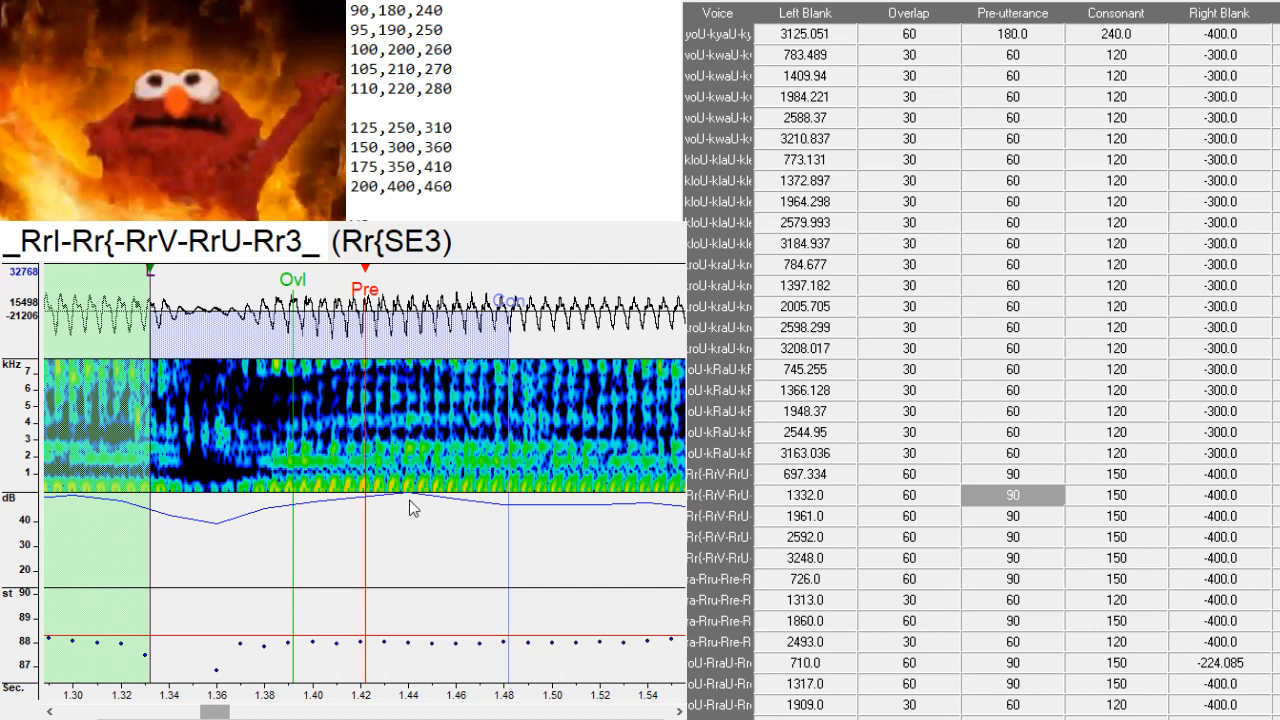
left_click_drag(367, 497, 308, 497)
- Align the pre-utterance markers of RrVSE3, RrUSE3 and Rr3SE3 with their vowels at about 2.02 s, 2.66 s and 3.30 s
key("Down")
key("Down")
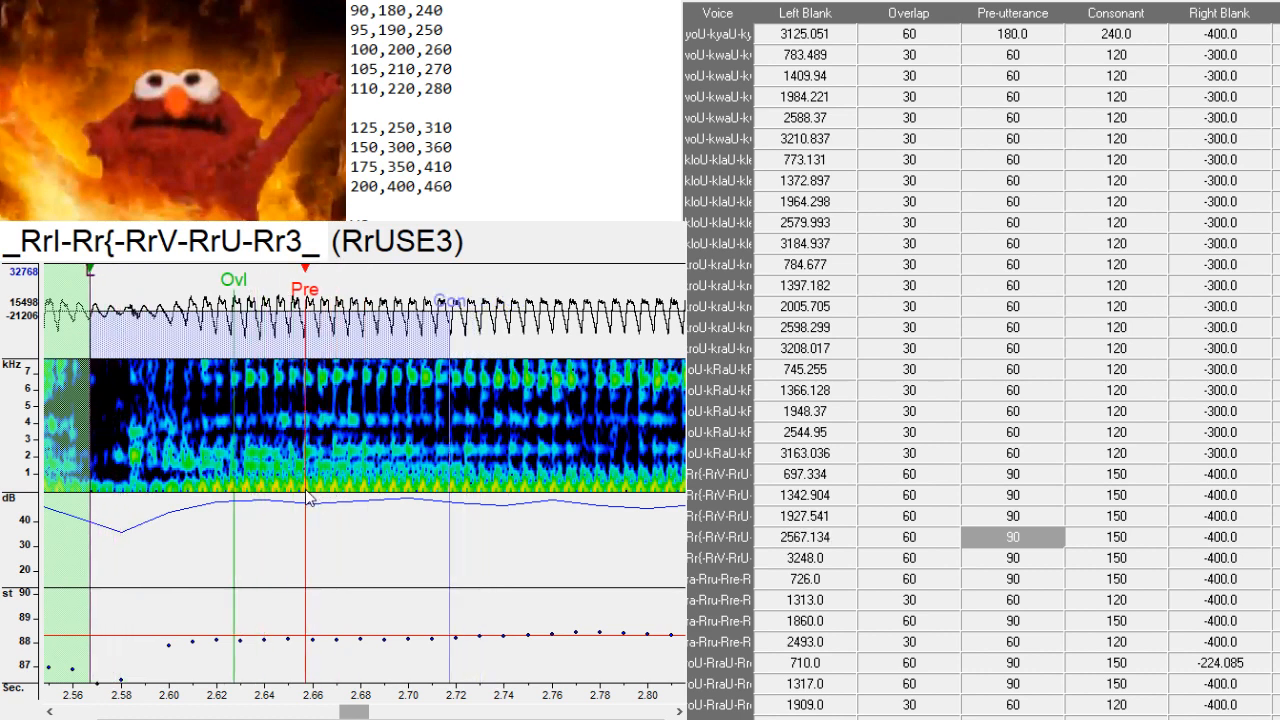
key("Down")
scroll(472, 655, "up", 3)
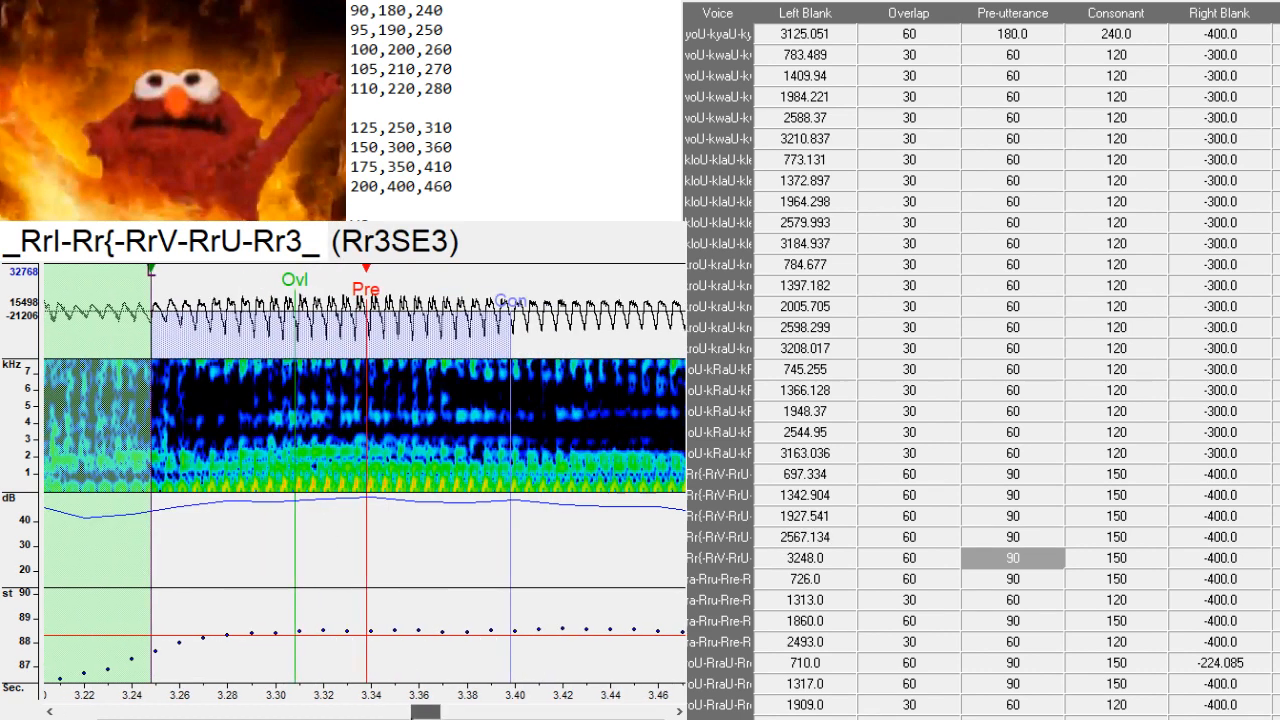
left_click_drag(652, 462, 577, 492)
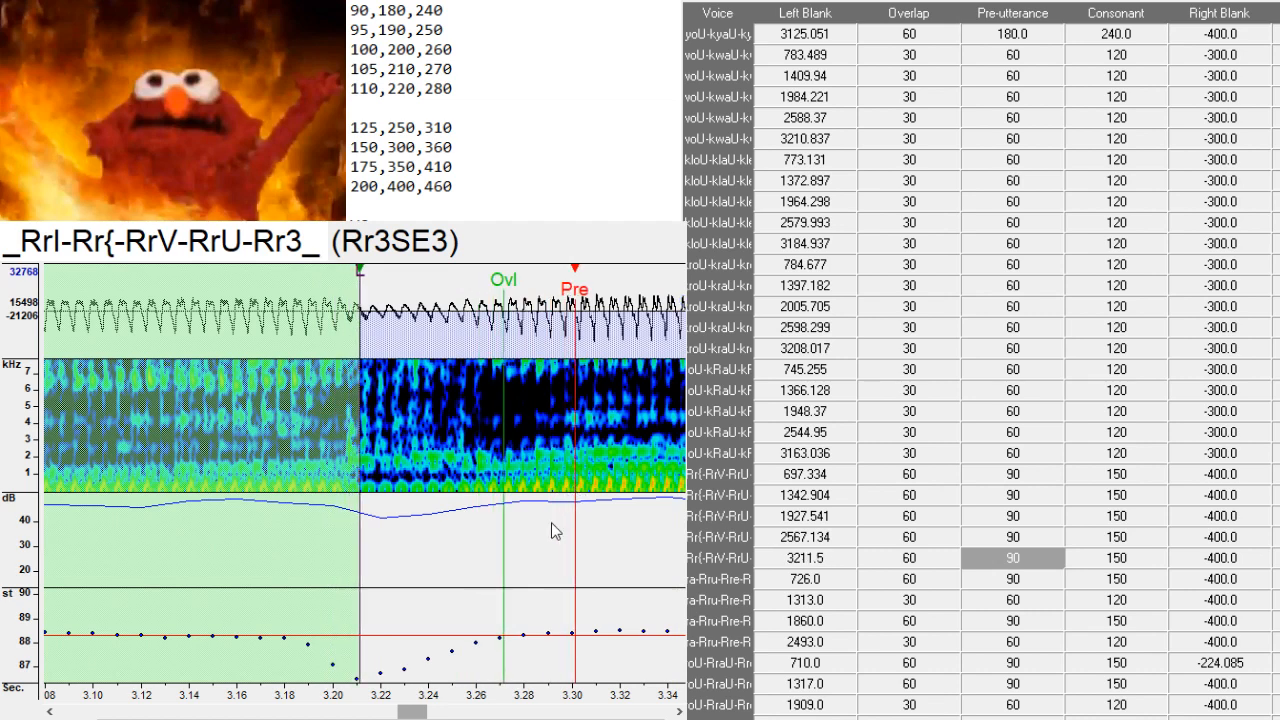
- Align the pre-utterance markers of RraSE3 and RruSE3 with their vowels at about 0.78 s and 1.40 s
key("Down")
left_click_drag(370, 530, 280, 503)
key("Down")
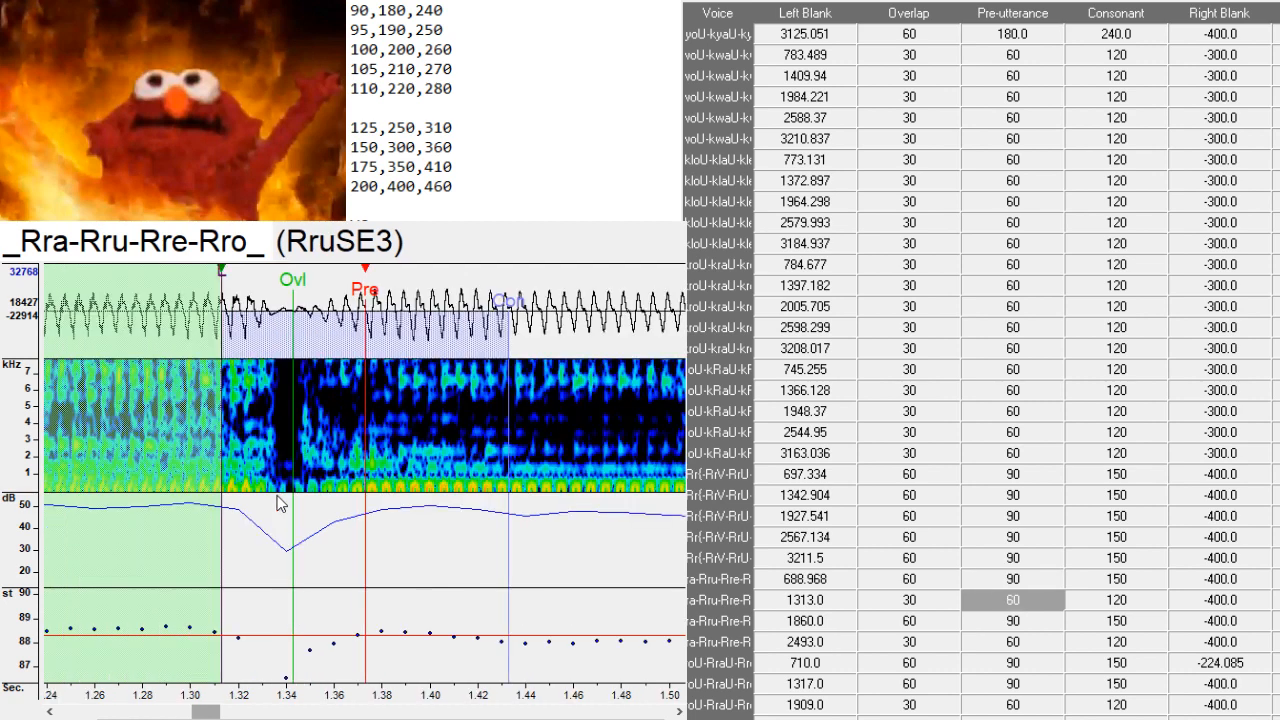
left_click_drag(378, 498, 598, 500)
- Align the pre-utterance markers of RreSE3 and RroSE3 with their vowels at about 2.05 s and 2.64 s
key("Down")
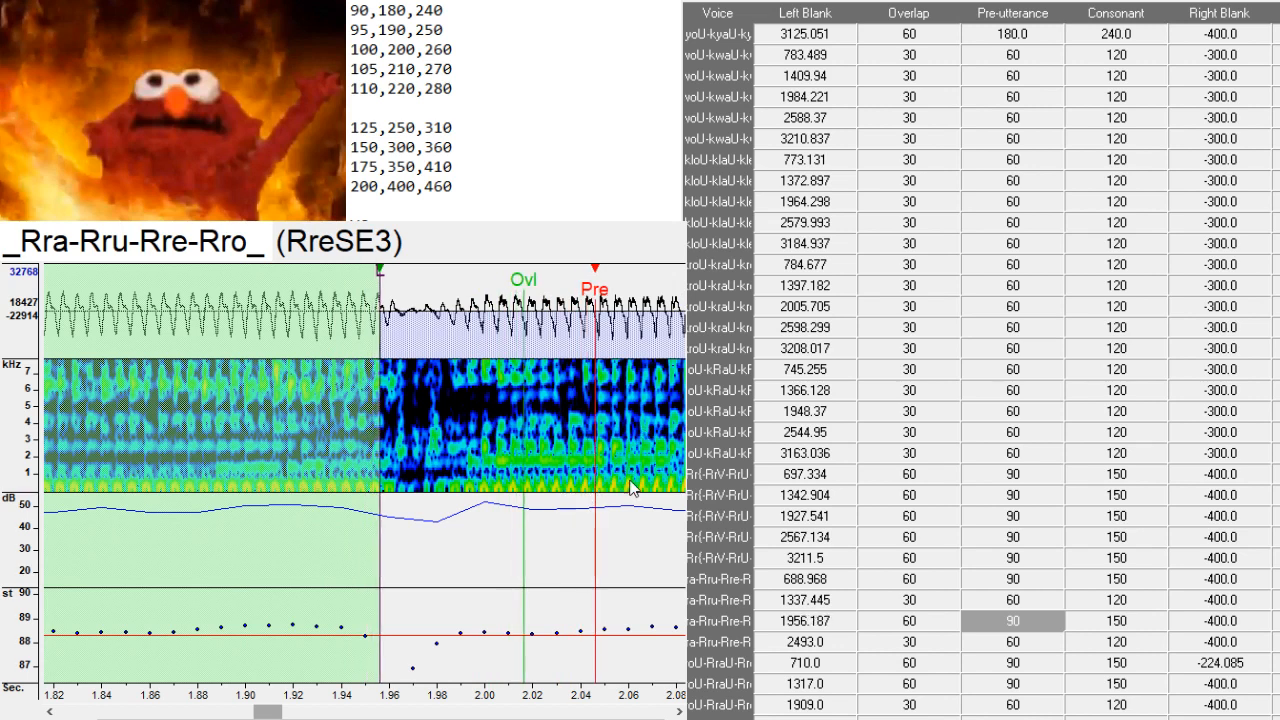
left_click_drag(600, 495, 614, 497)
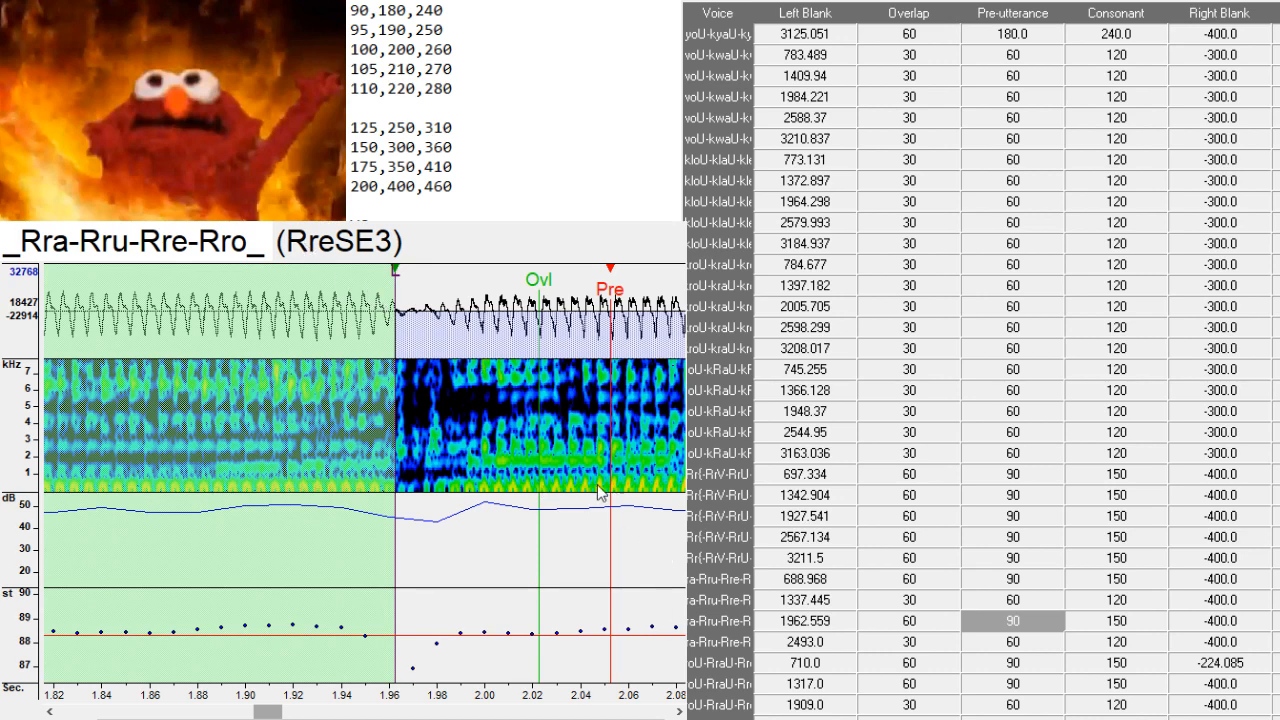
left_click_drag(606, 486, 600, 488)
key("Down")
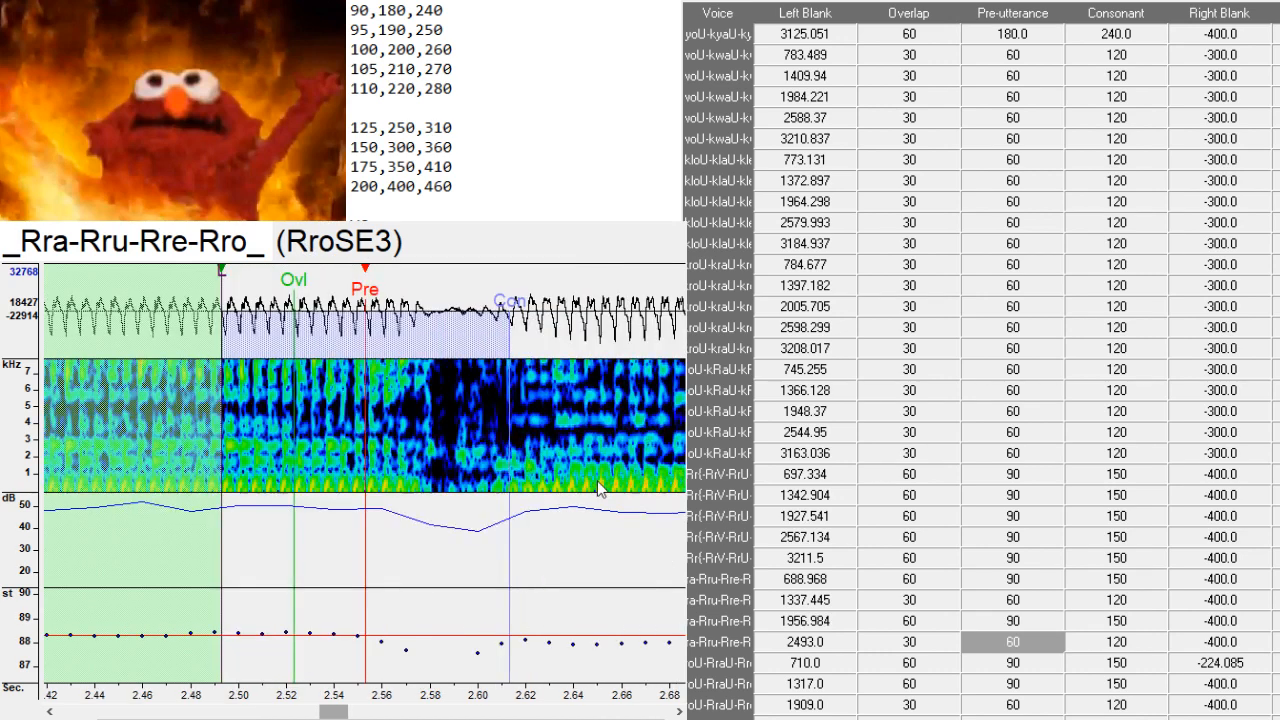
left_click(599, 489)
left_click_drag(599, 489, 569, 487)
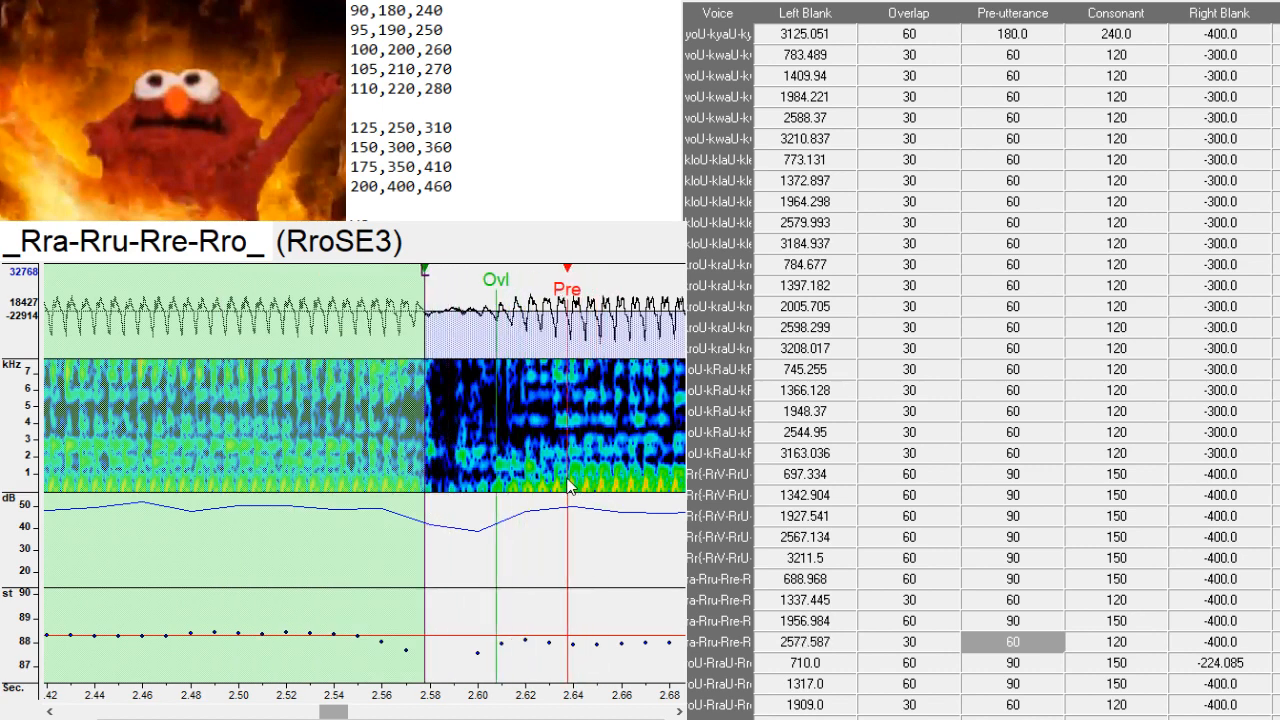
- Align the pre-utterance markers of RraISE3 and RroUSE3 with their vowels at about 0.82 s and 1.44 s
key("Down")
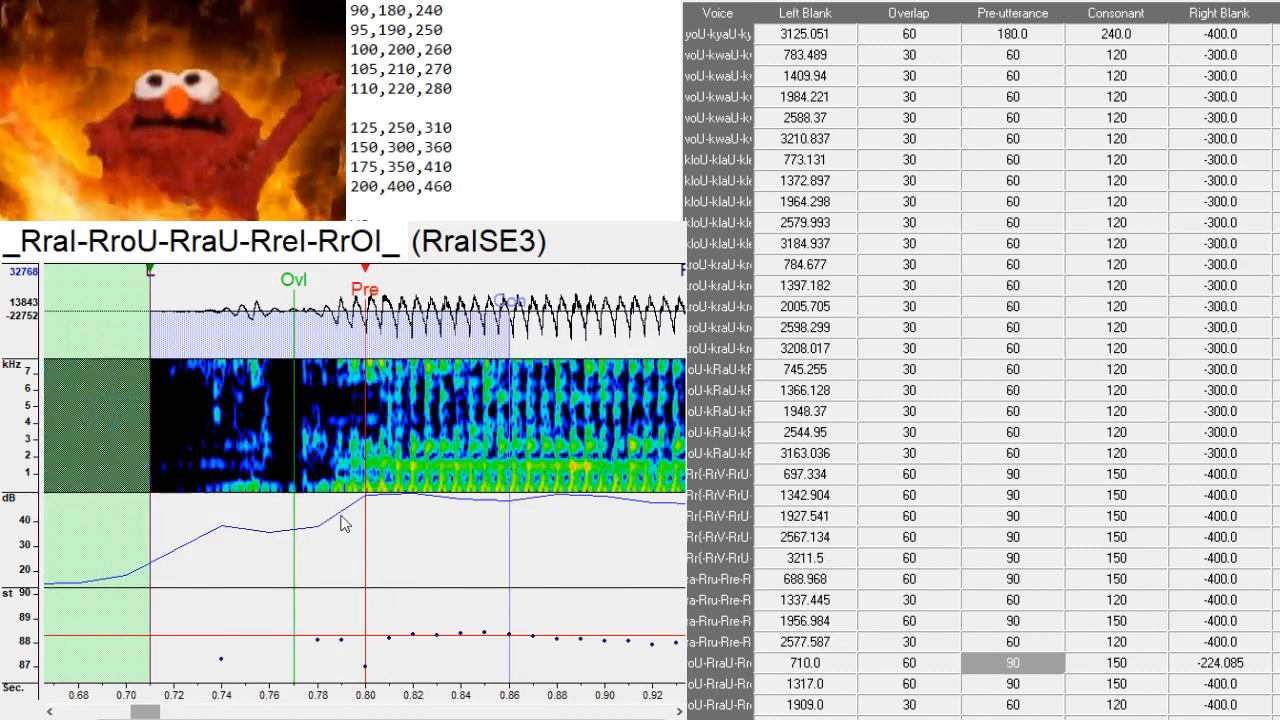
left_click(407, 483)
key("Down")
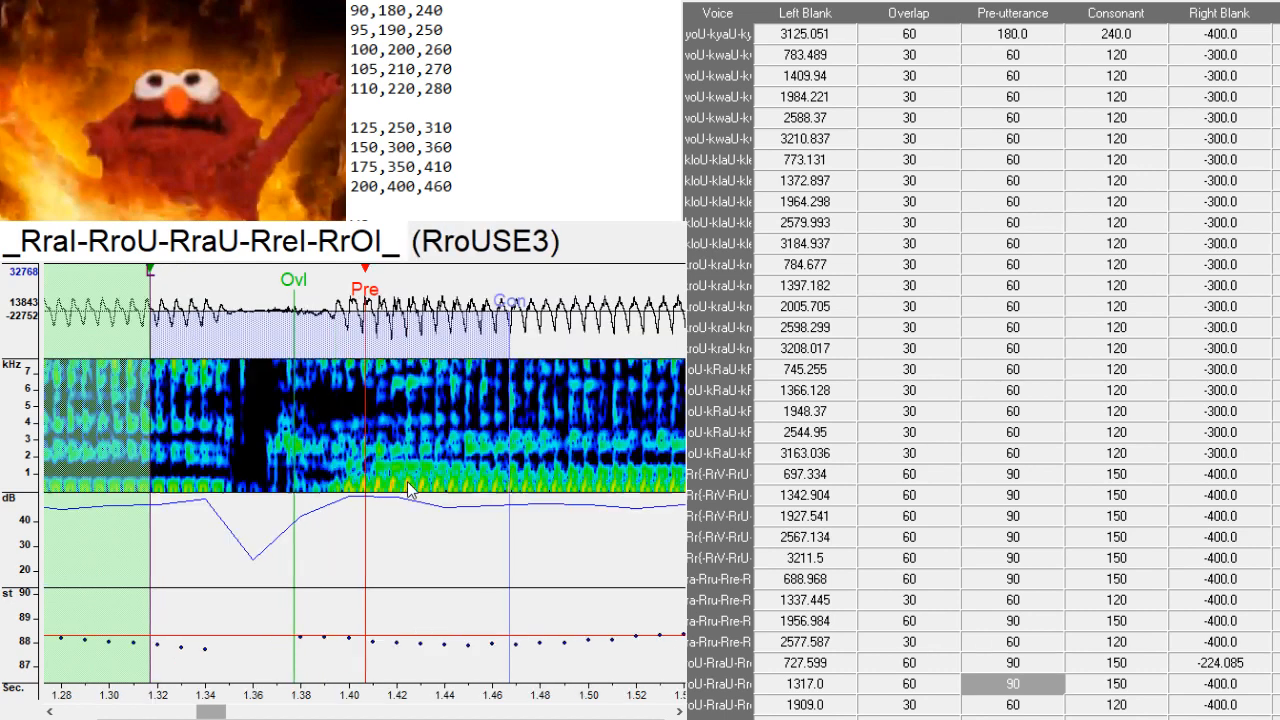
left_click(427, 485)
left_click(436, 485)
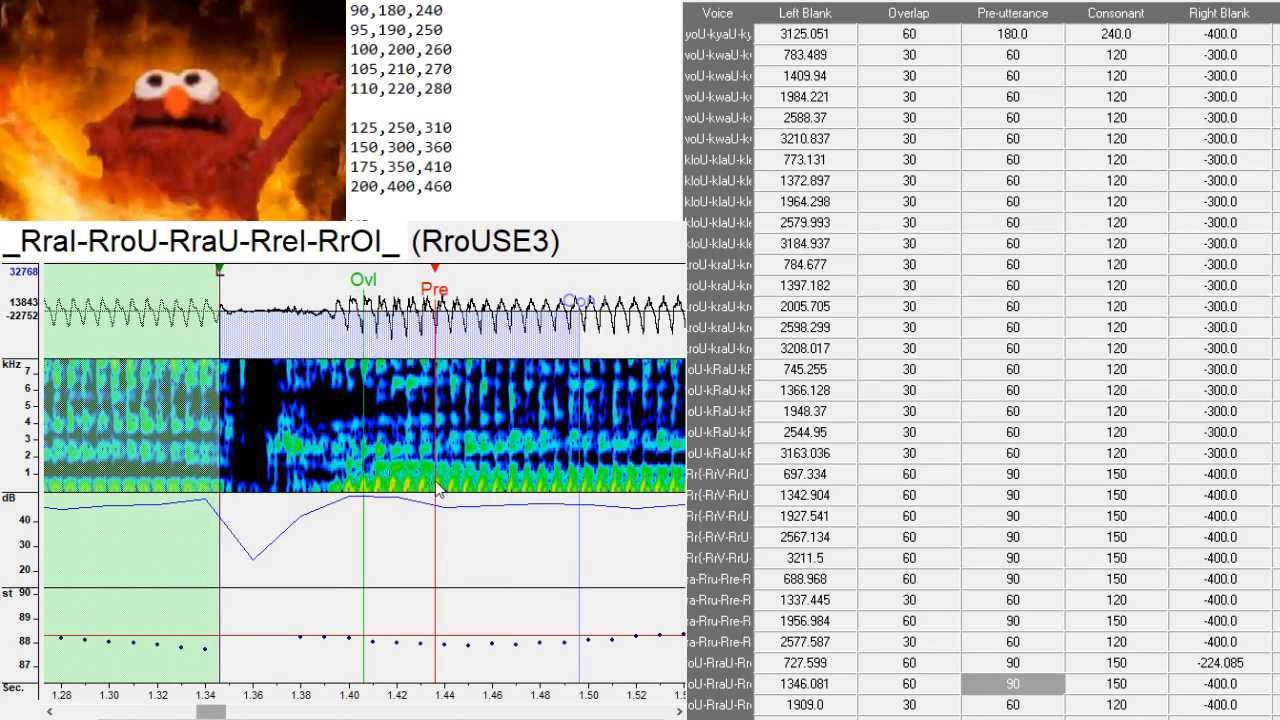
- Align the pre-utterance markers of RraUSE3, RreISE3 and RrOISE3 with their vowels at about 2.03 s, 2.64 s and 3.22 s
key("Down")
left_click(503, 454)
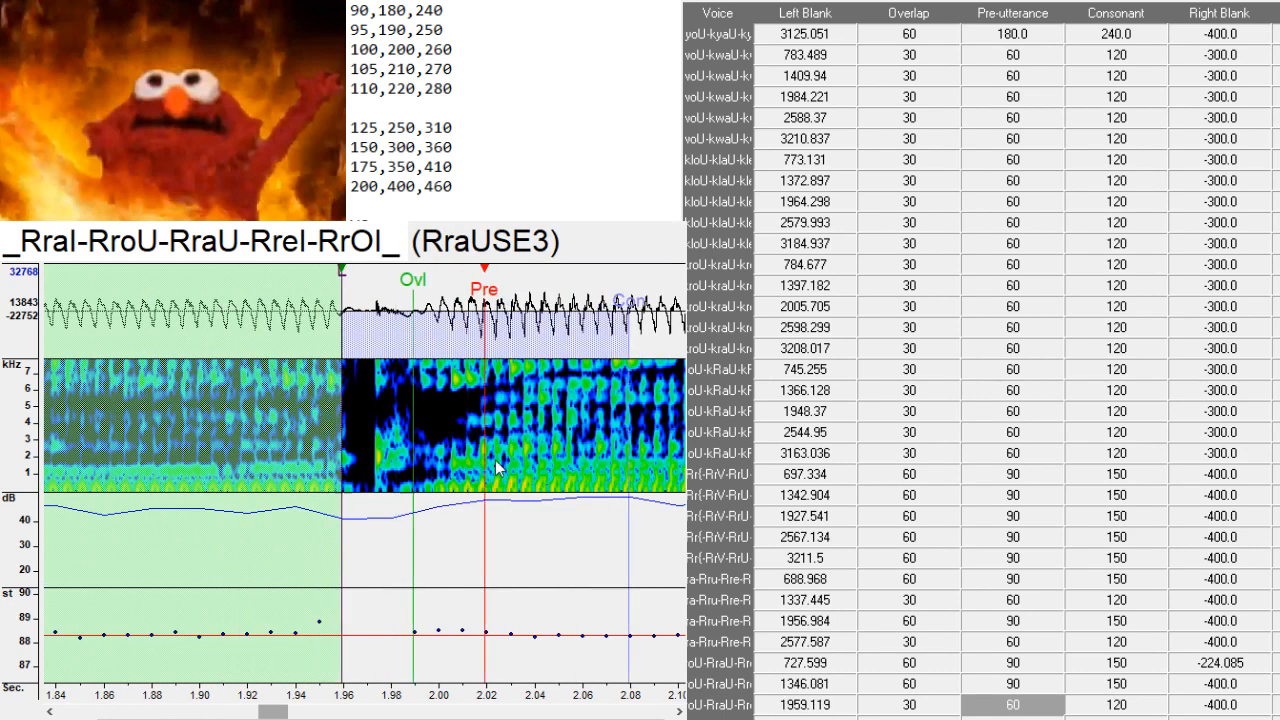
key("Down")
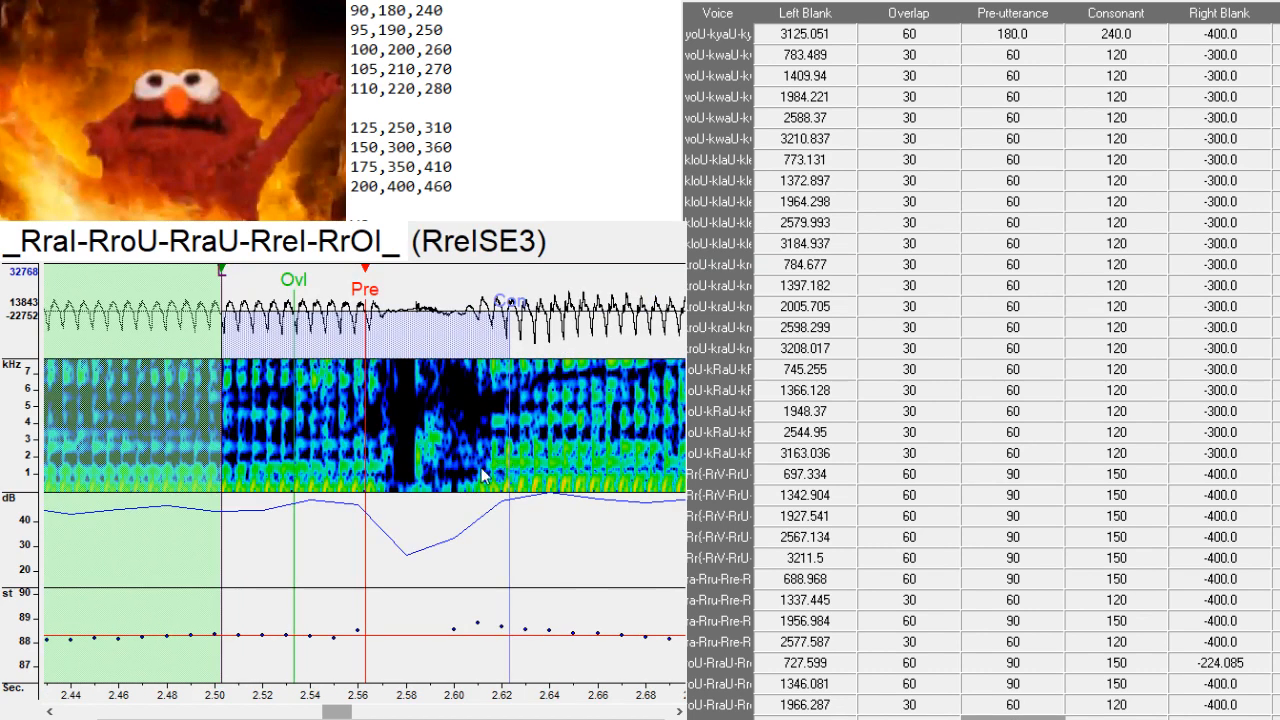
left_click(542, 490)
key("Down")
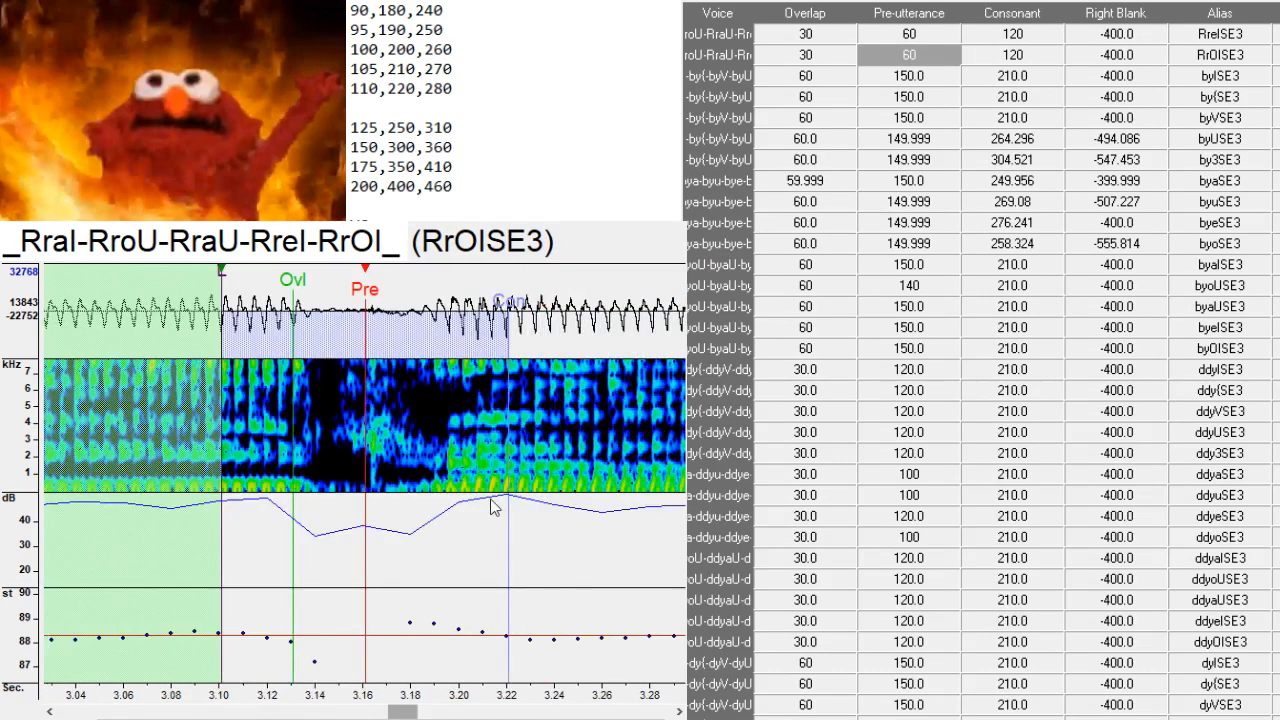
left_click(500, 496)
left_click(505, 497)
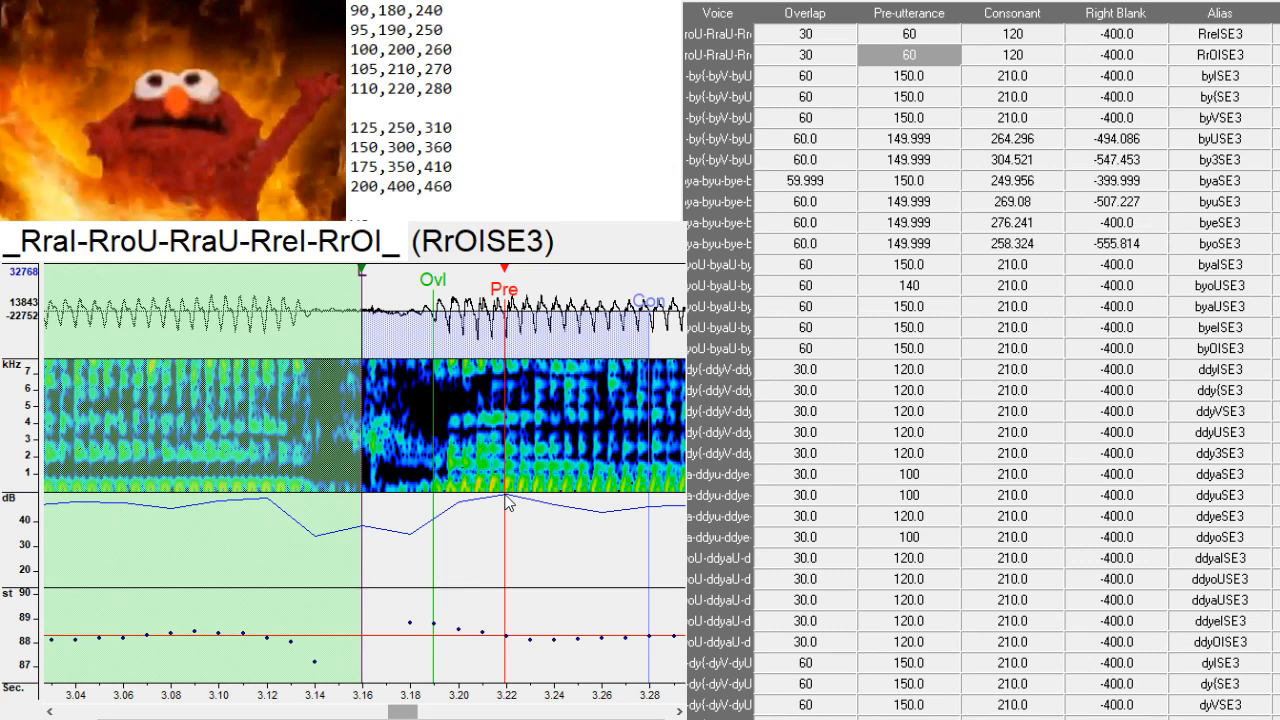
- Move the pre-utterance markers of byISE3 and by{SE3 back to their vowel onsets at about 0.73 s and 1.38 s
key("Down")
left_click_drag(158, 712, 142, 716)
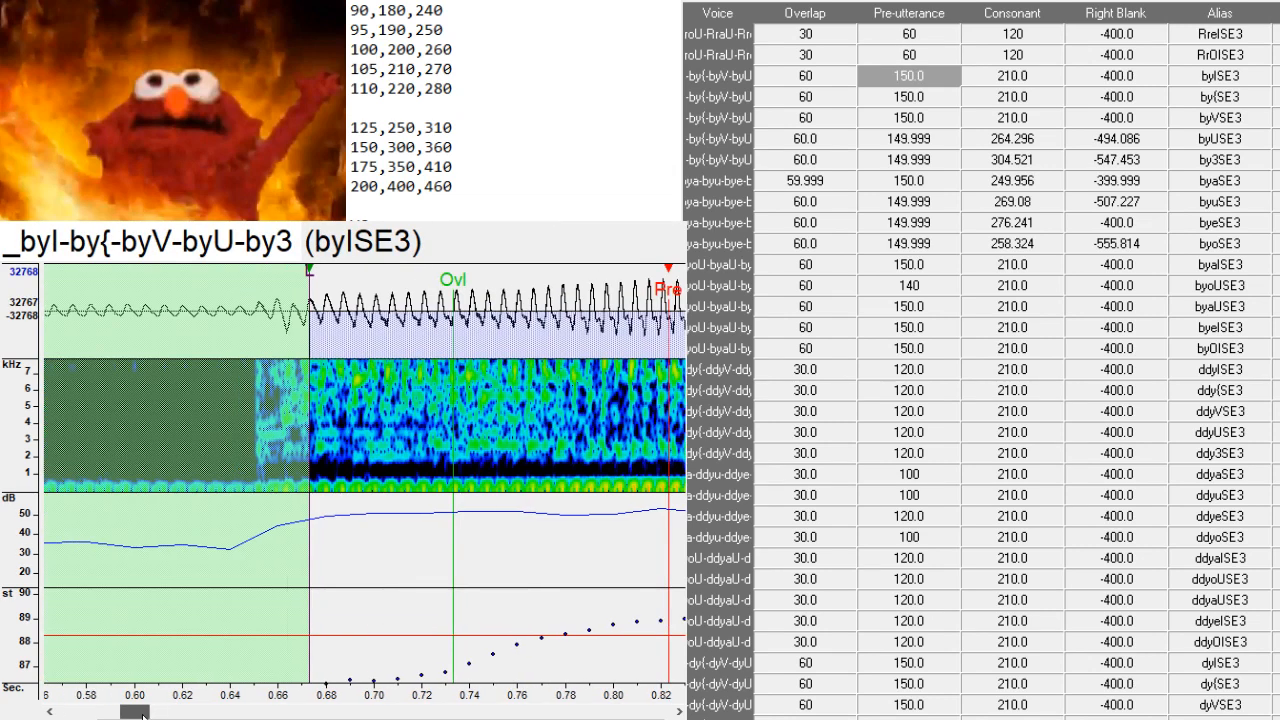
left_click(418, 499)
left_click_drag(418, 499, 447, 508)
key("Down")
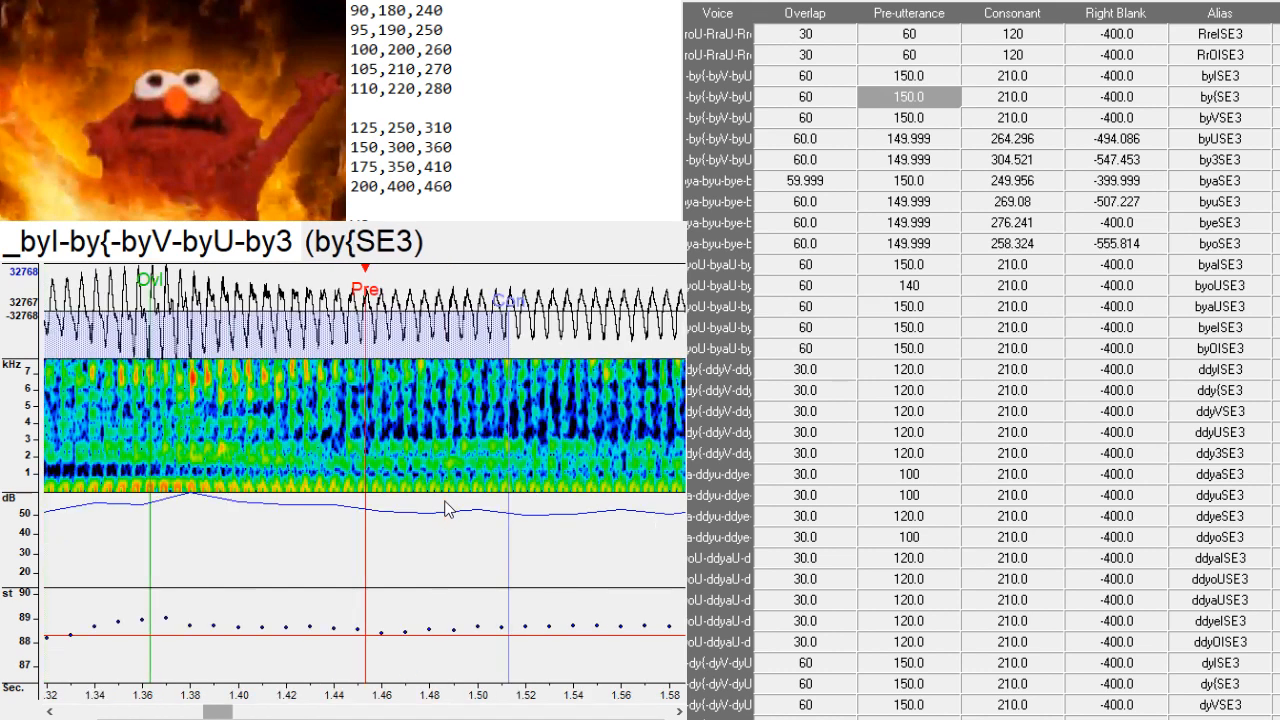
left_click_drag(222, 712, 207, 712)
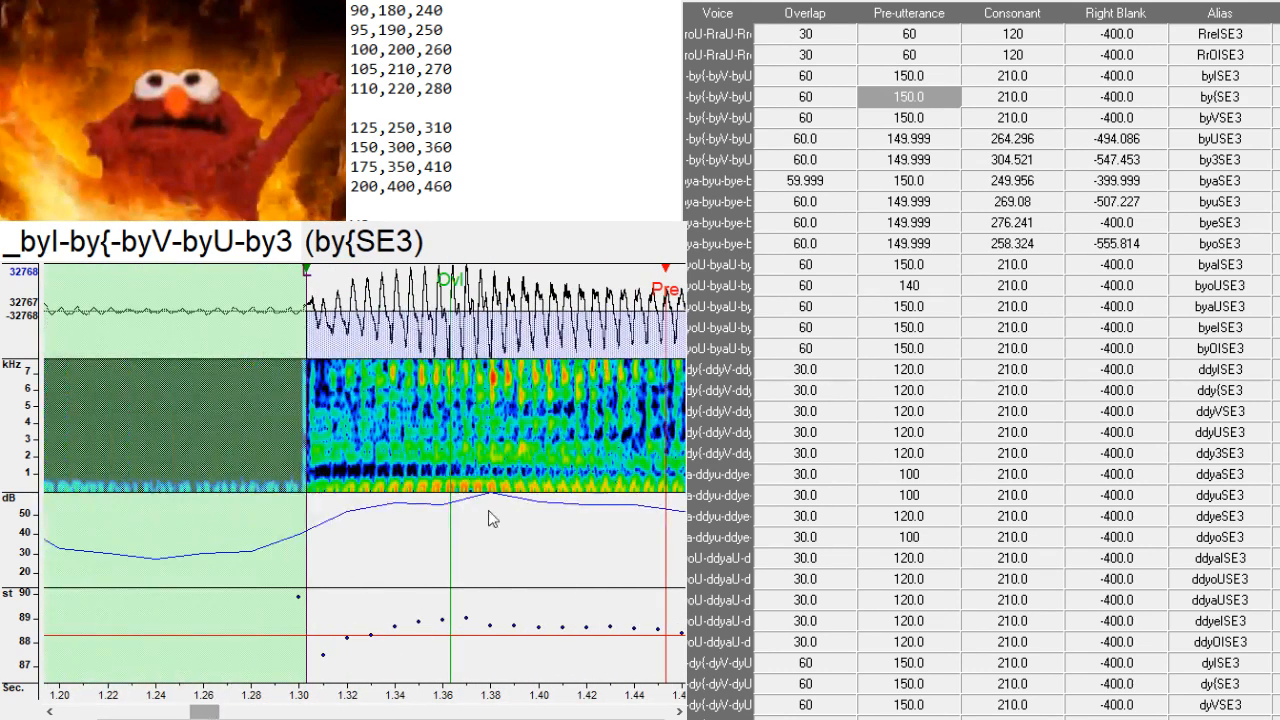
left_click_drag(488, 510, 490, 495)
- Move the pre-utterance markers of byVSE3 and byUSE3 back to their vowel onsets at about 2.04 s and 2.66 s
key("Down")
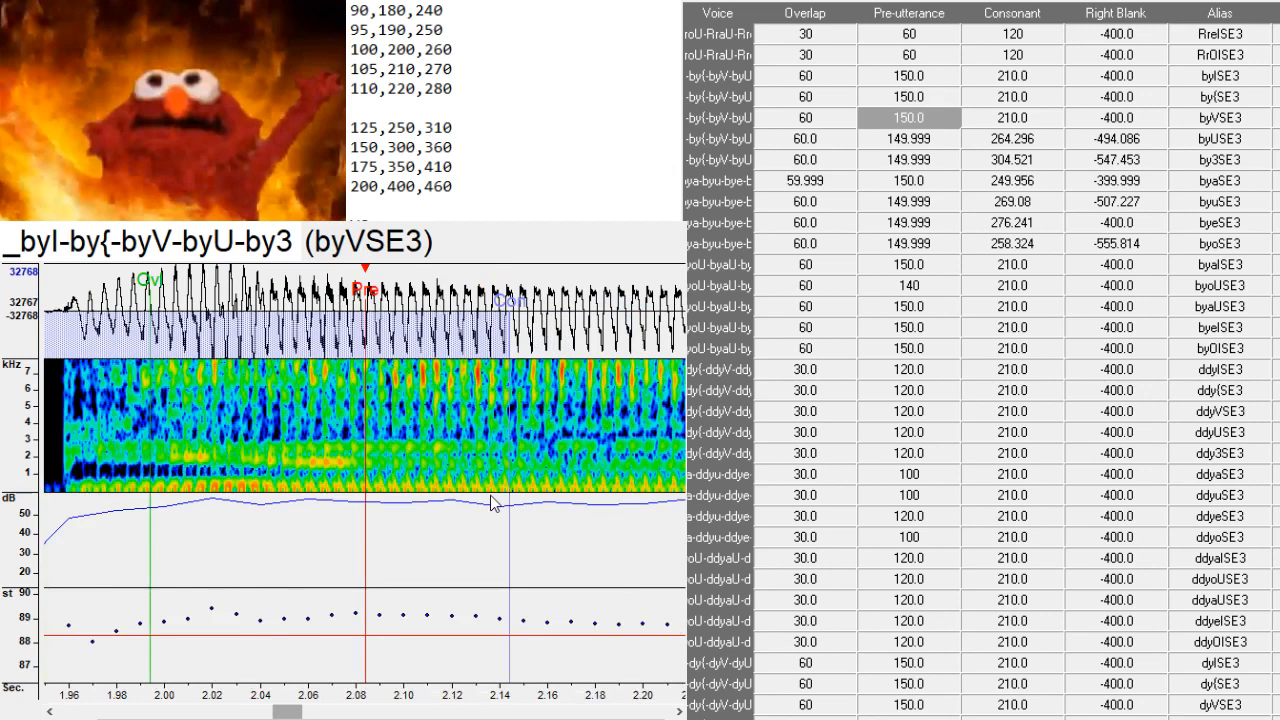
left_click_drag(304, 712, 289, 712)
mouse_move(512, 470)
left_mouse_down()
mouse_move(497, 462)
mouse_move(526, 460)
left_mouse_up()
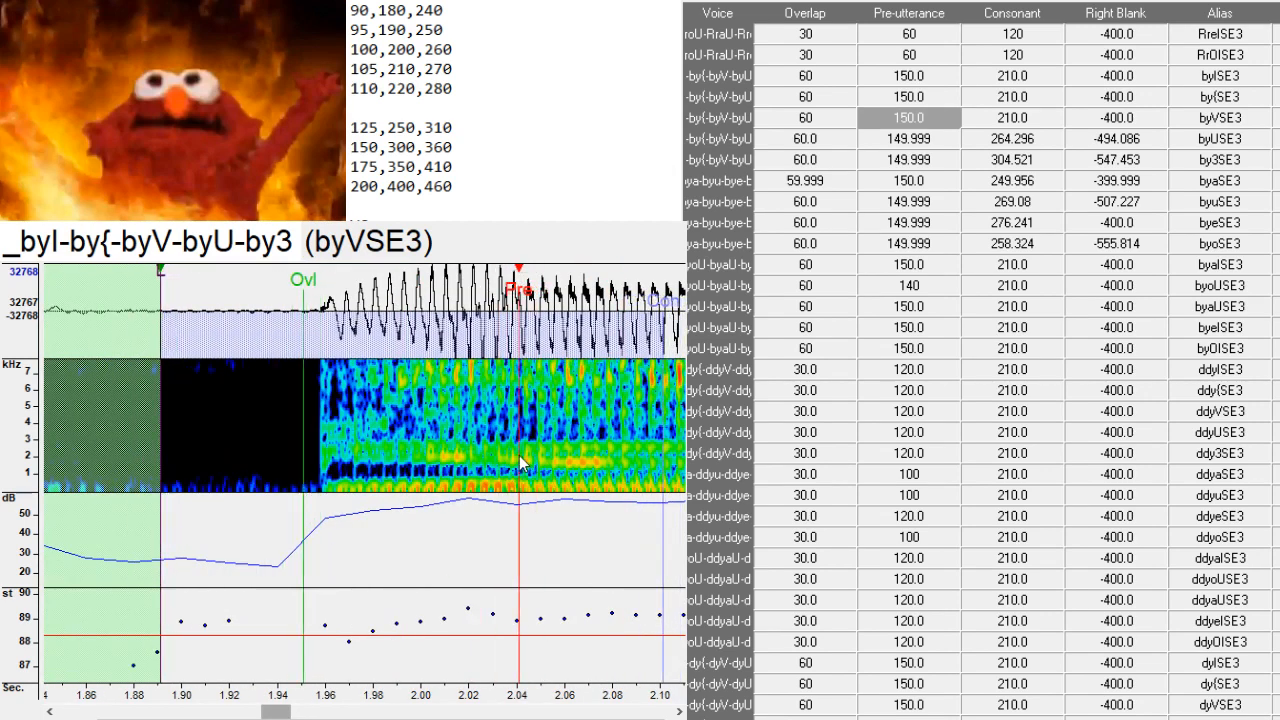
key("Down")
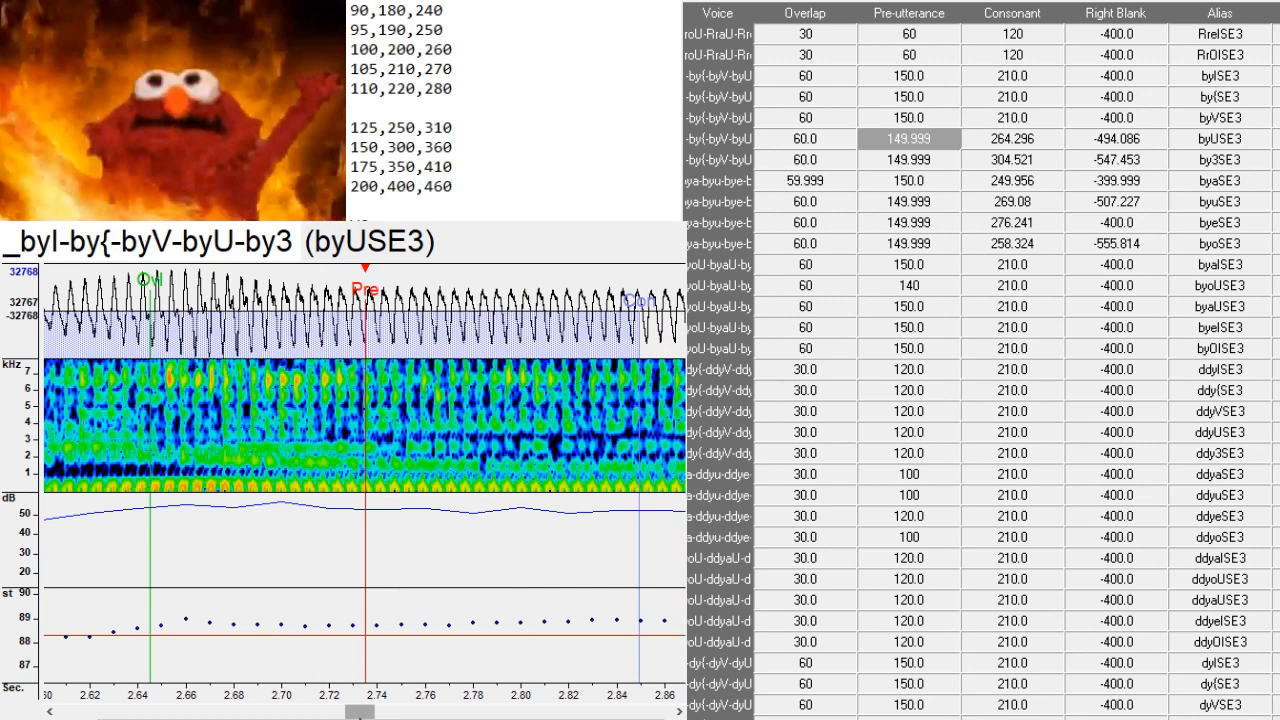
left_click_drag(359, 716, 343, 714)
key("F3")
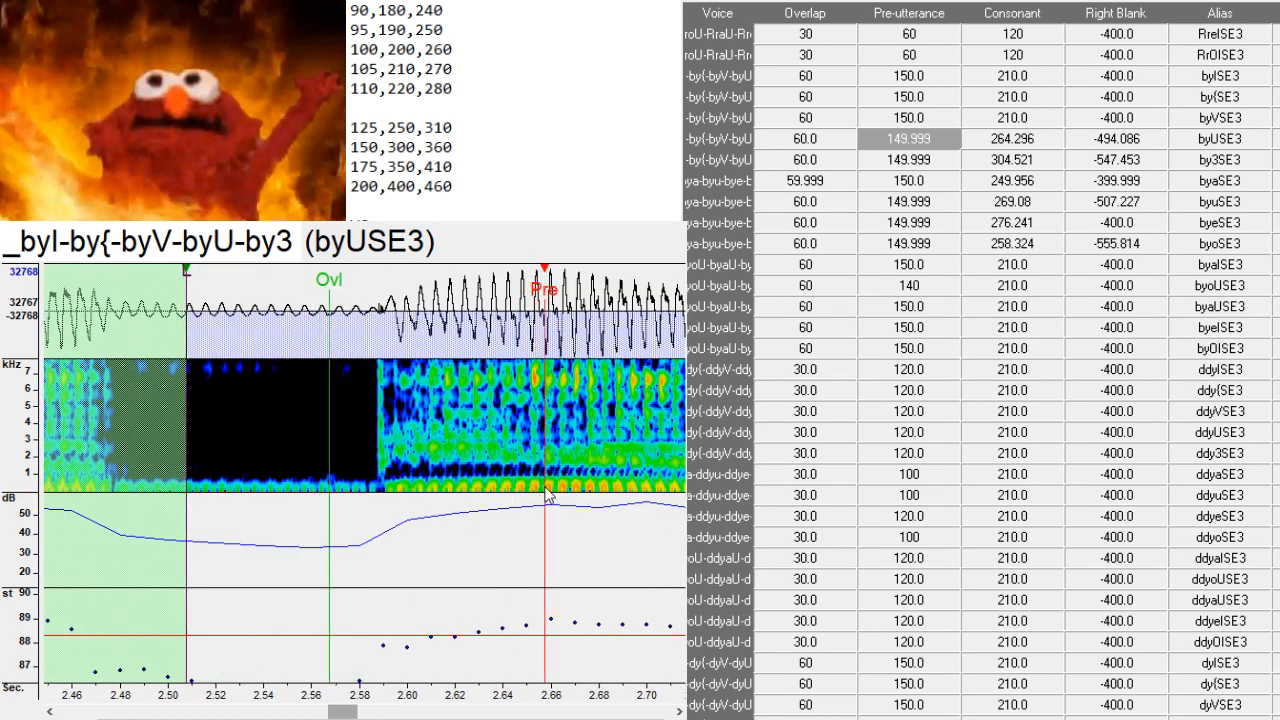
left_click_drag(547, 495, 561, 485)
- Move the pre-utterance marker of by3SE3 back to its vowel onset at about 3.30 s
key("Down")
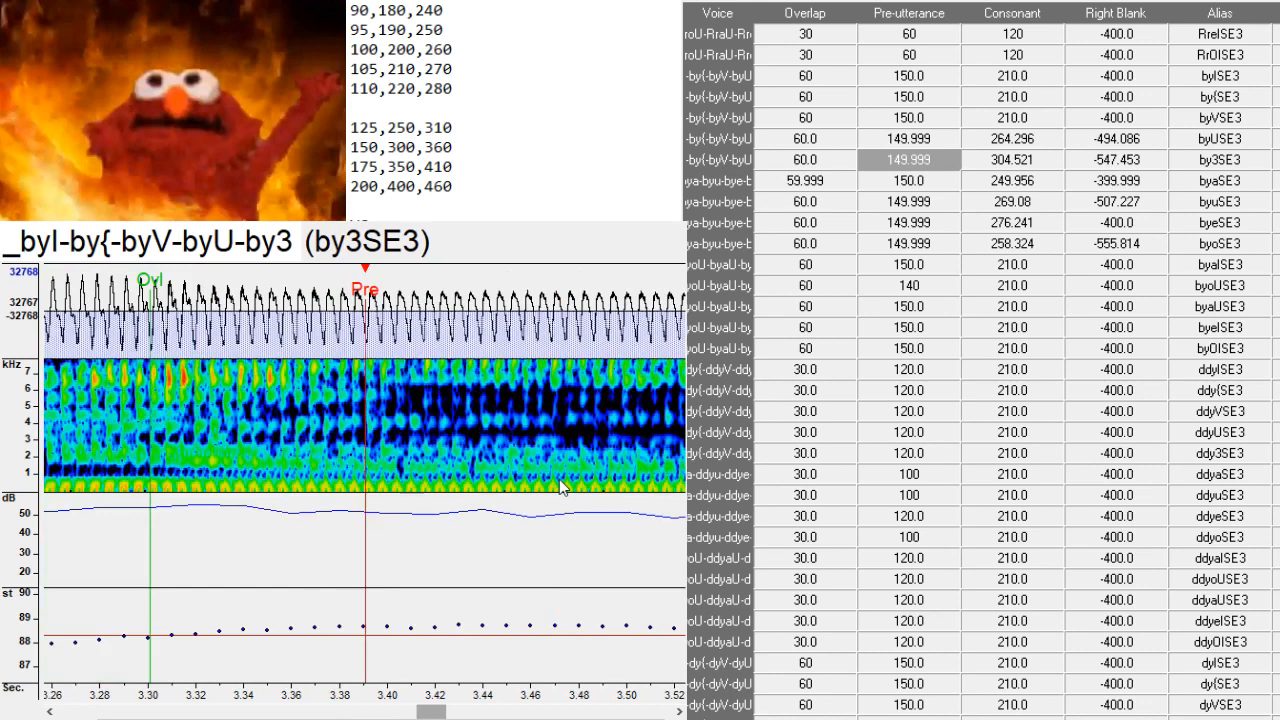
left_click_drag(431, 716, 409, 716)
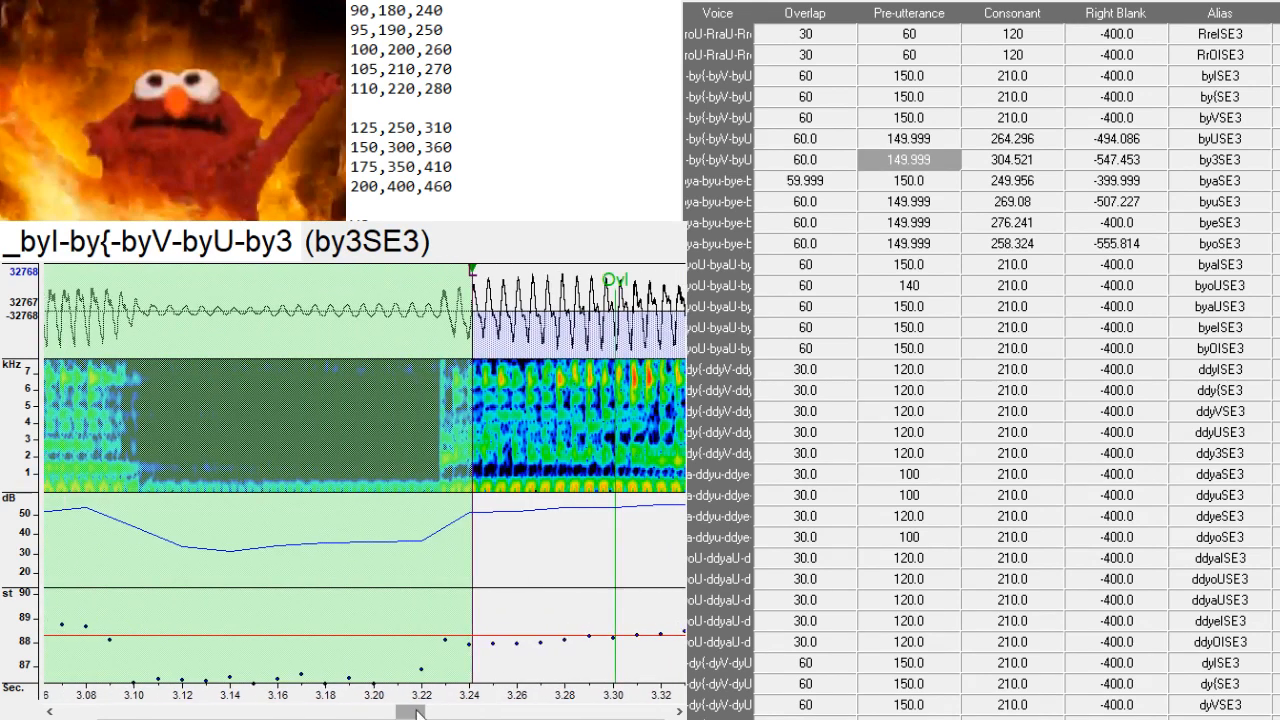
key("F3")
left_click_drag(631, 500, 628, 498)
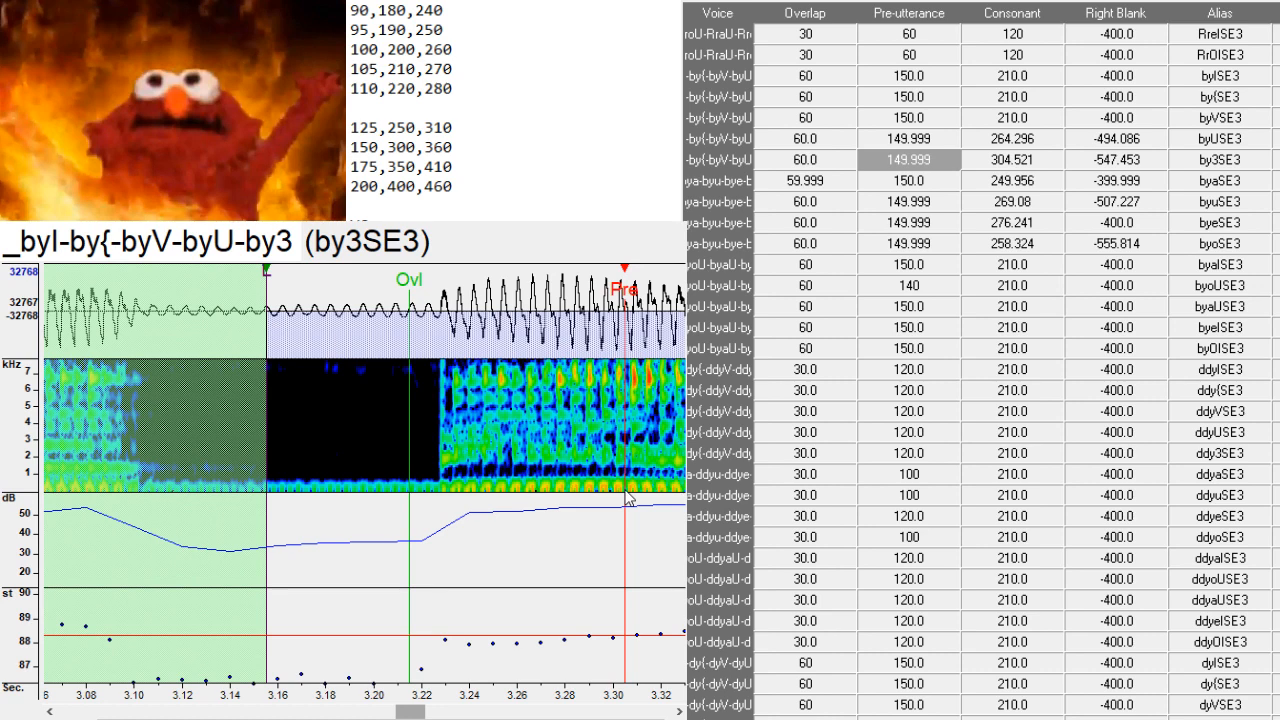
- Align the pre-utterance markers of the _bya-byu-bye-byo aliases, from byaSE3 to byoSE3, with their vowel onsets
key("Down")
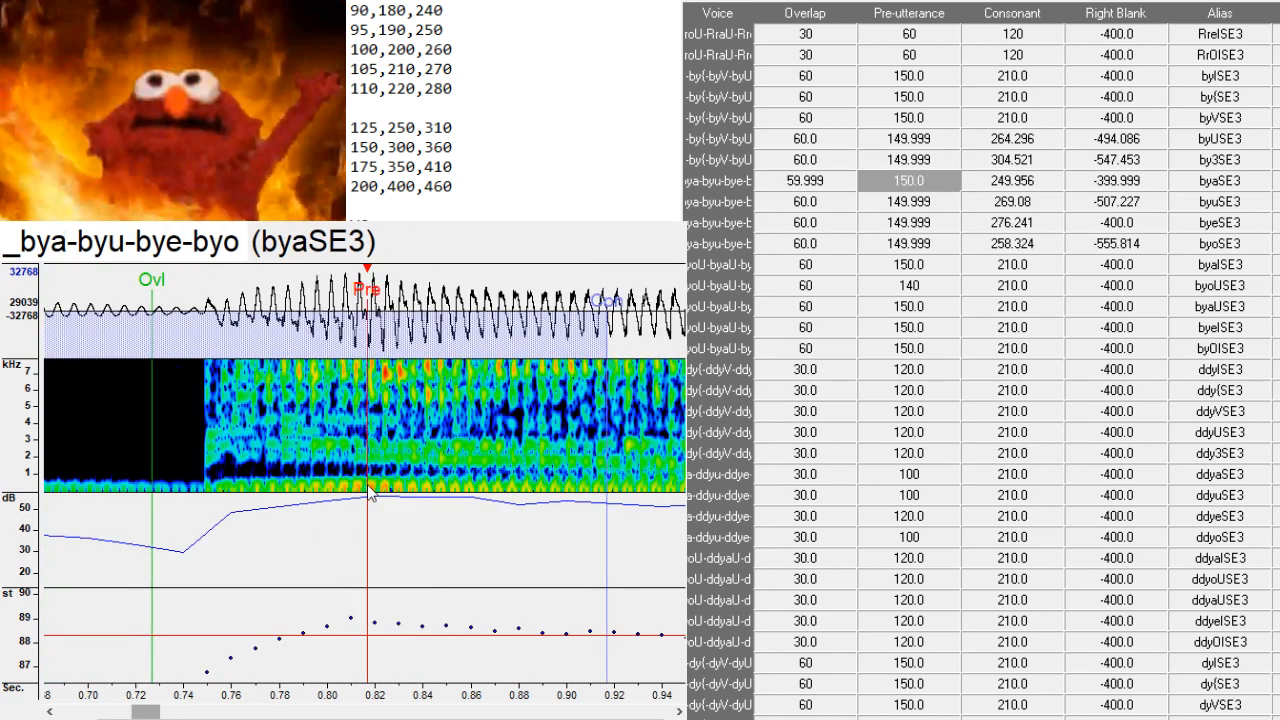
key("Down")
mouse_move(466, 560)
left_mouse_down()
mouse_move(625, 501)
mouse_move(577, 490)
mouse_move(719, 462)
left_mouse_up()
key("Down")
key("Down")
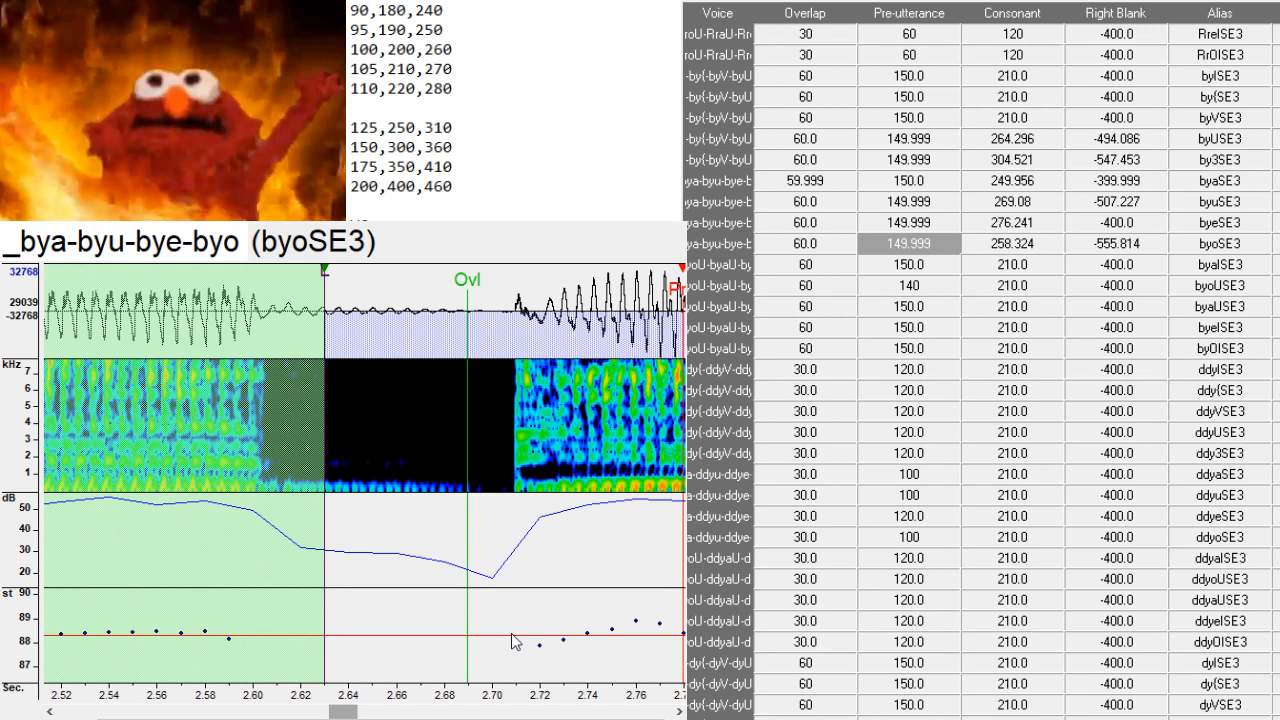
- Move the pre-utterance marker of byaISE3 back to its vowel onset at about 0.79 s
key("Down")
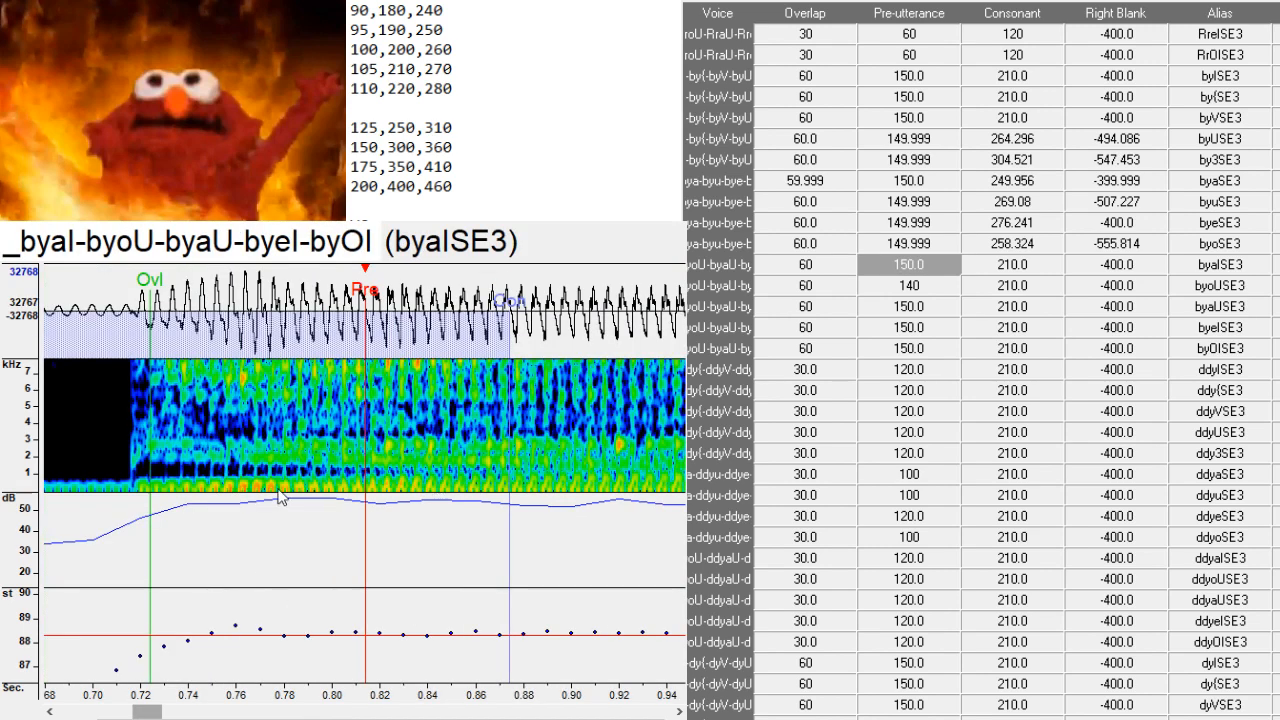
left_click(285, 490)
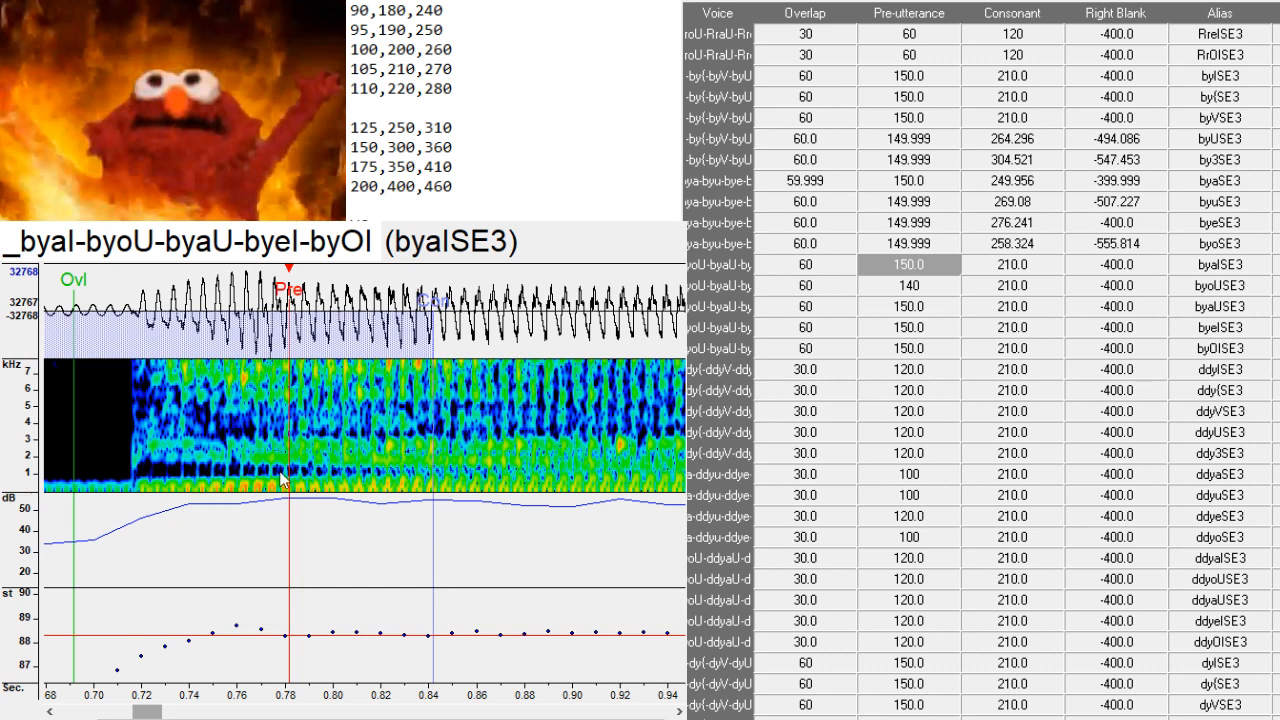
left_click(312, 478)
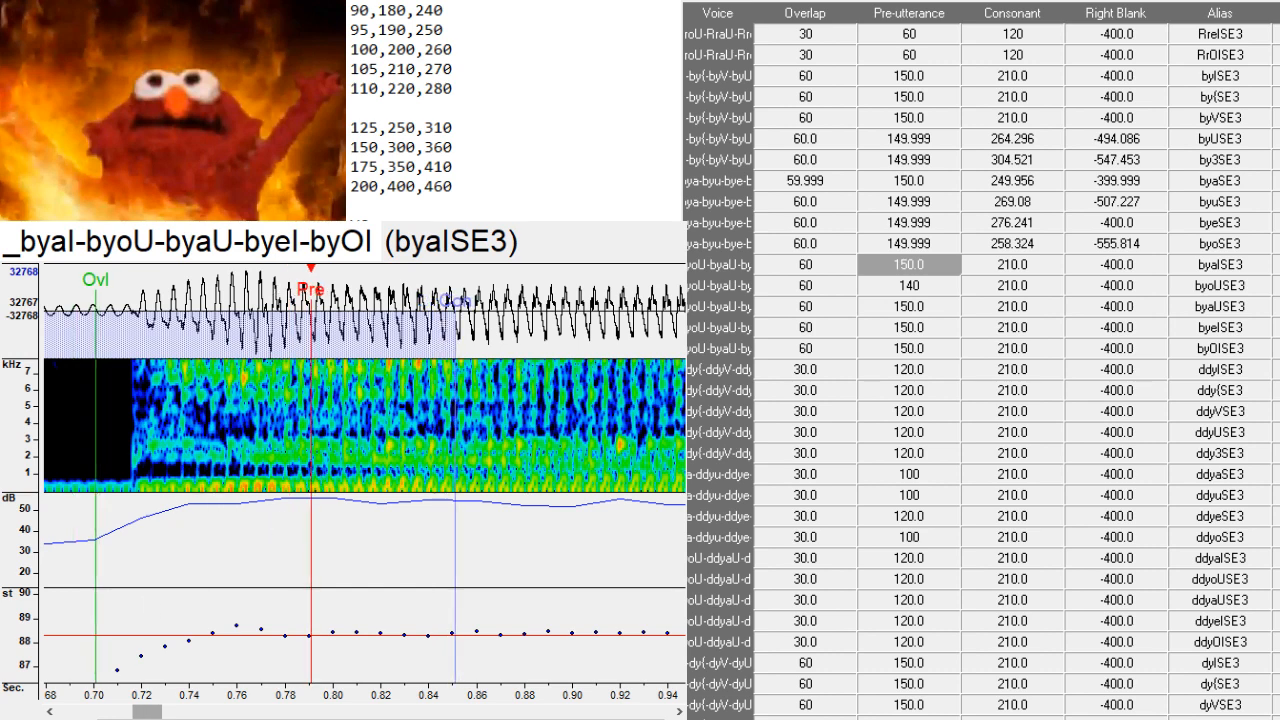
- Move the pre-utterance markers of byoUSE3 and byaUSE3 back to their vowel onsets at about 1.42 s and 2.07 s
key("Down")
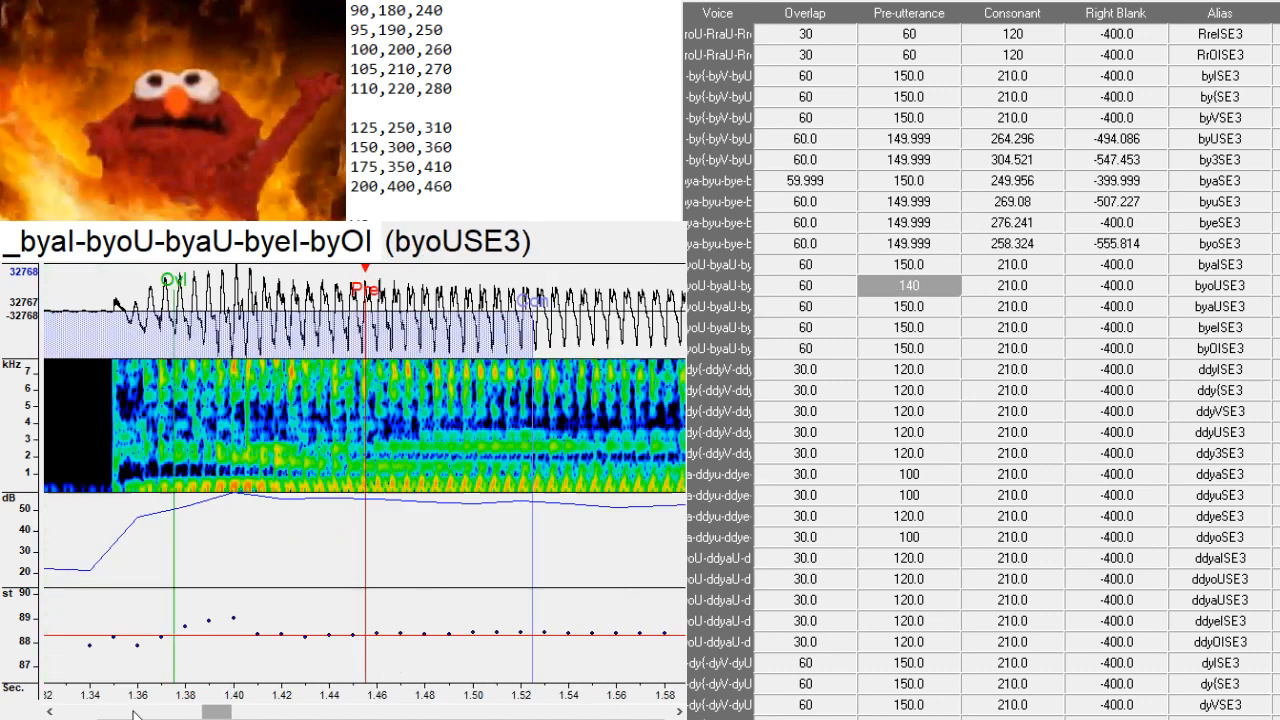
left_click(282, 478)
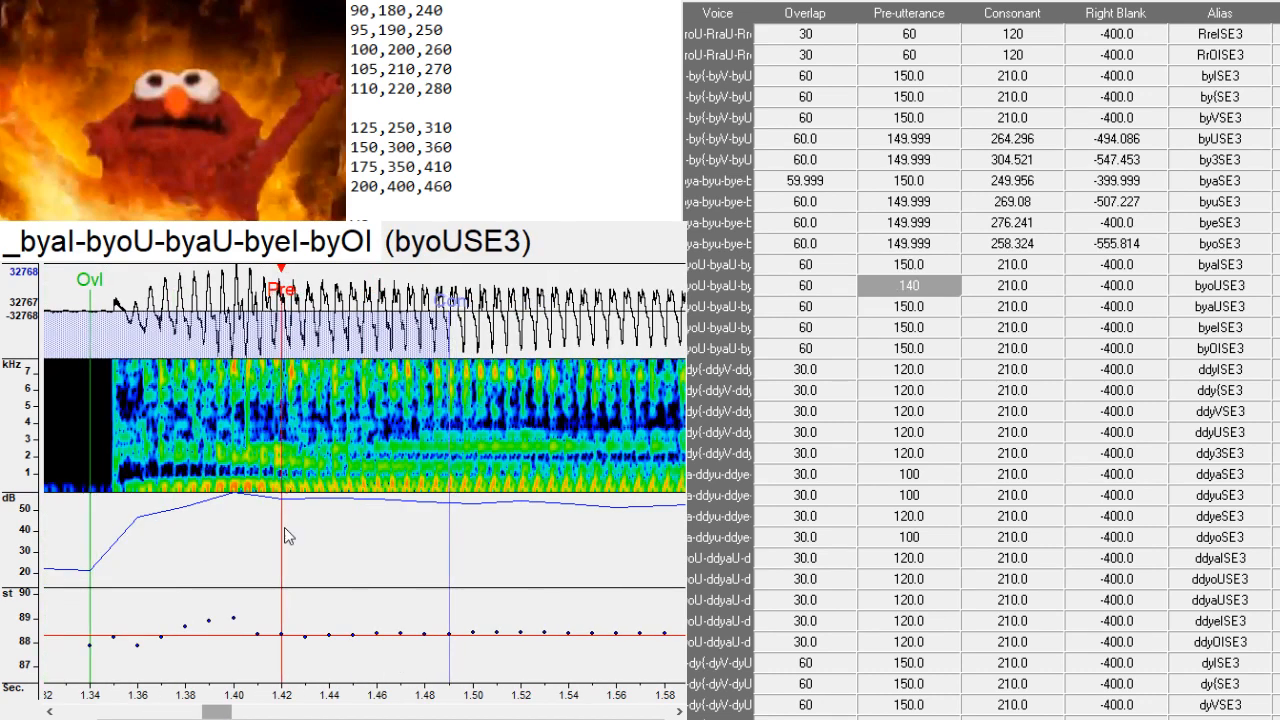
left_click_drag(217, 714, 206, 712)
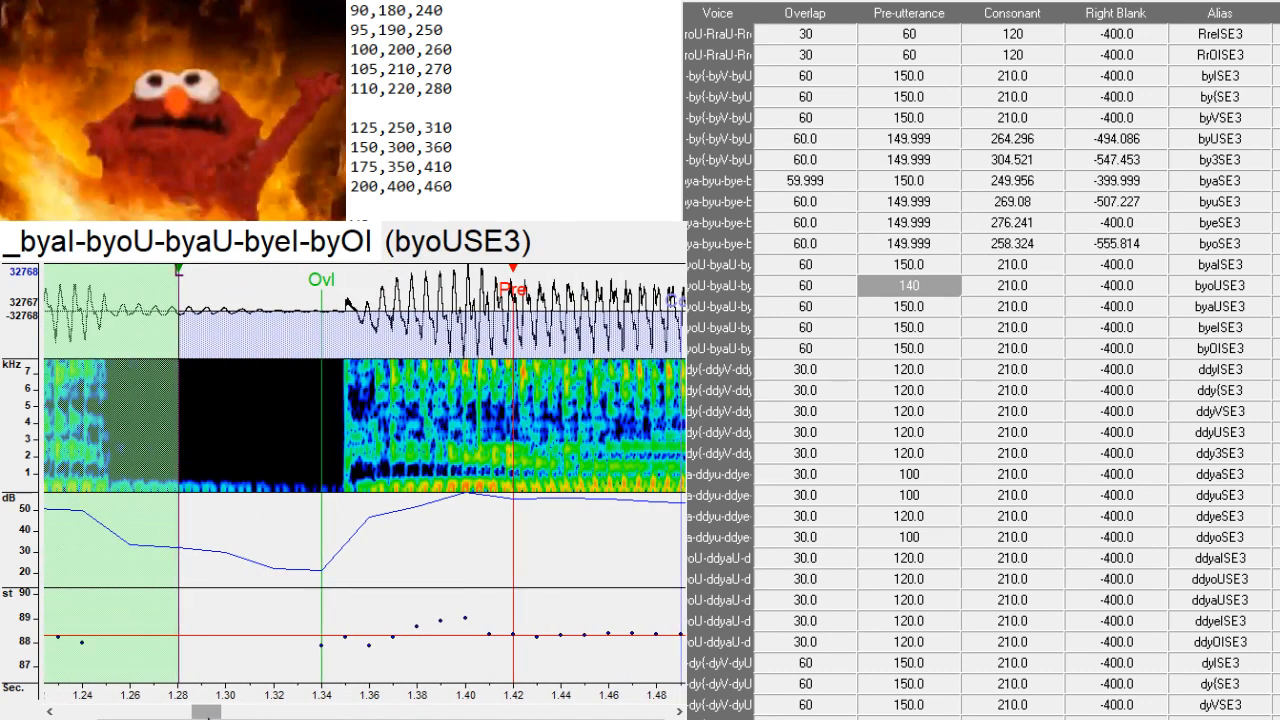
key("Down")
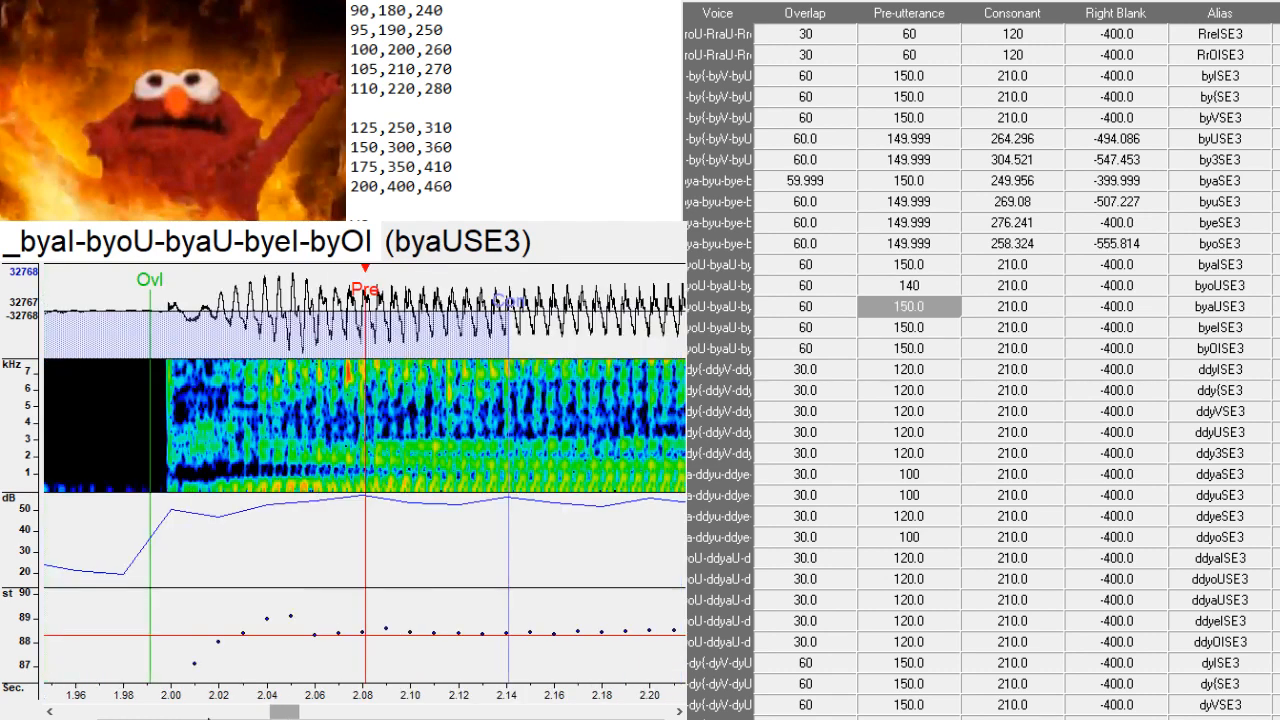
key("F3")
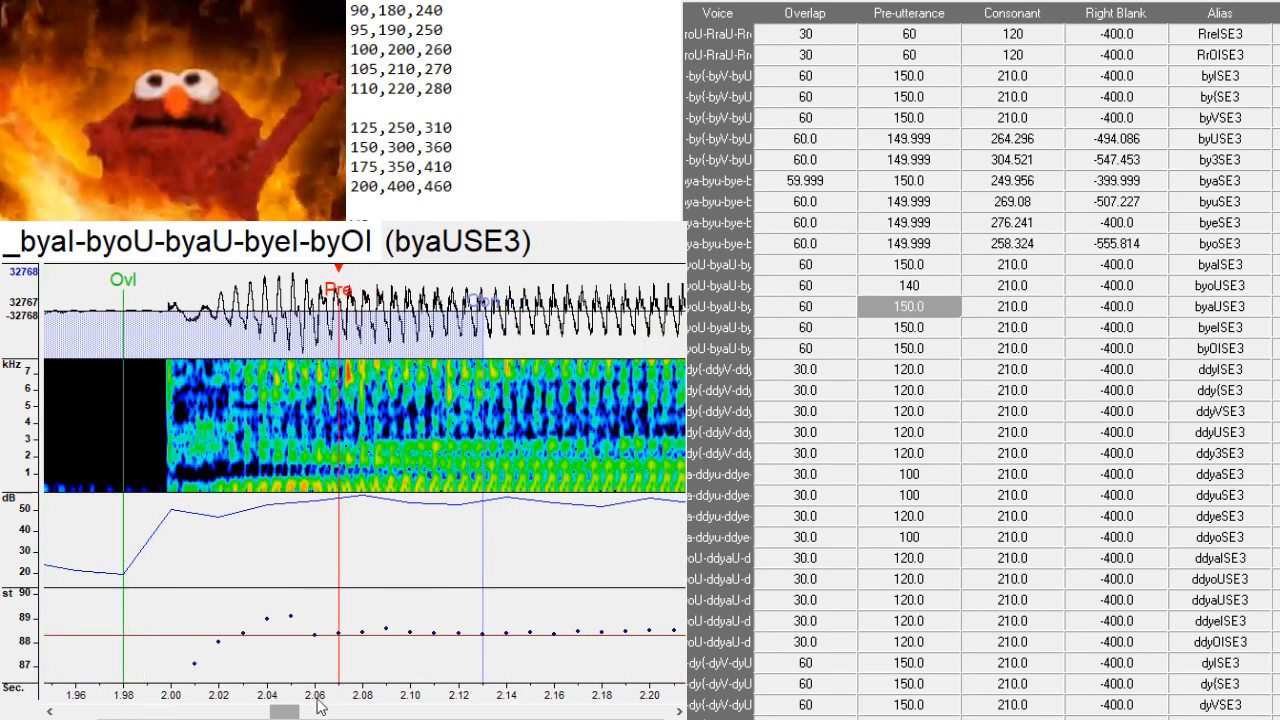
key("F3")
key("F3")
key("F3")
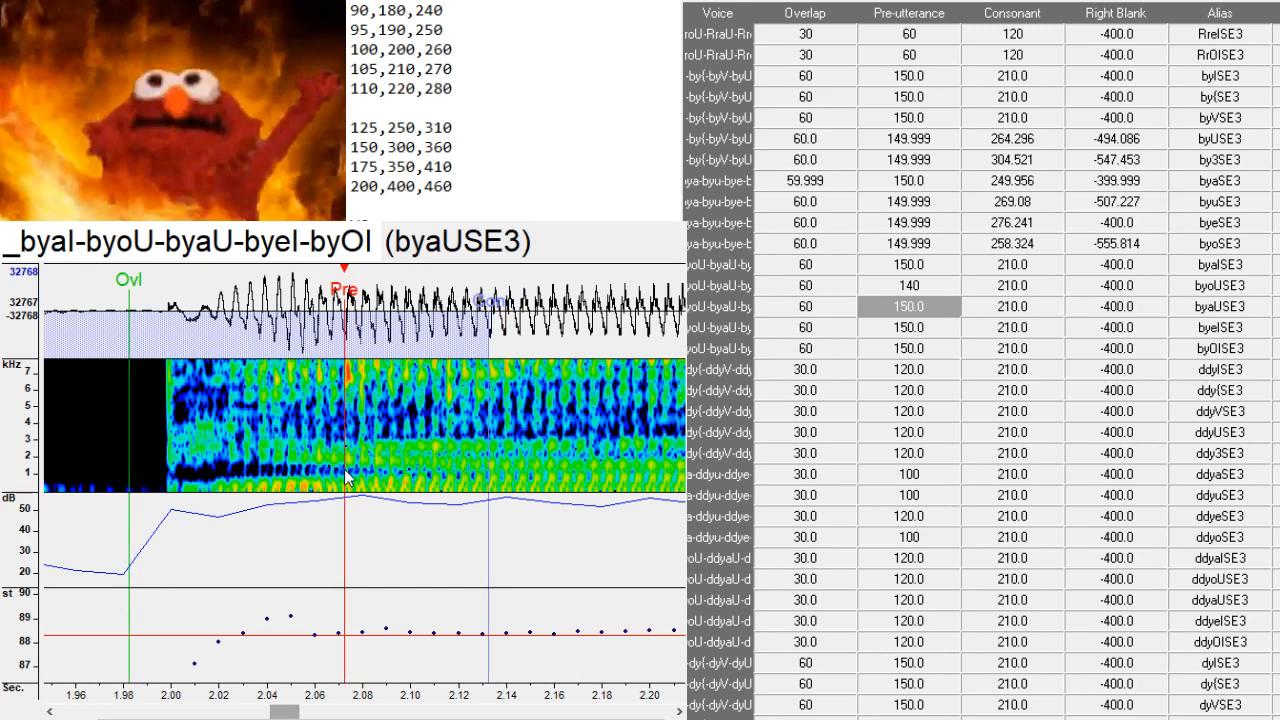
- Align the pre-utterance markers of byeISE3 and byOISE3 with their vowel onsets at about 2.67 s and 3.31 s
left_click_drag(285, 712, 337, 712)
key("Down")
key("F3")
key("F3")
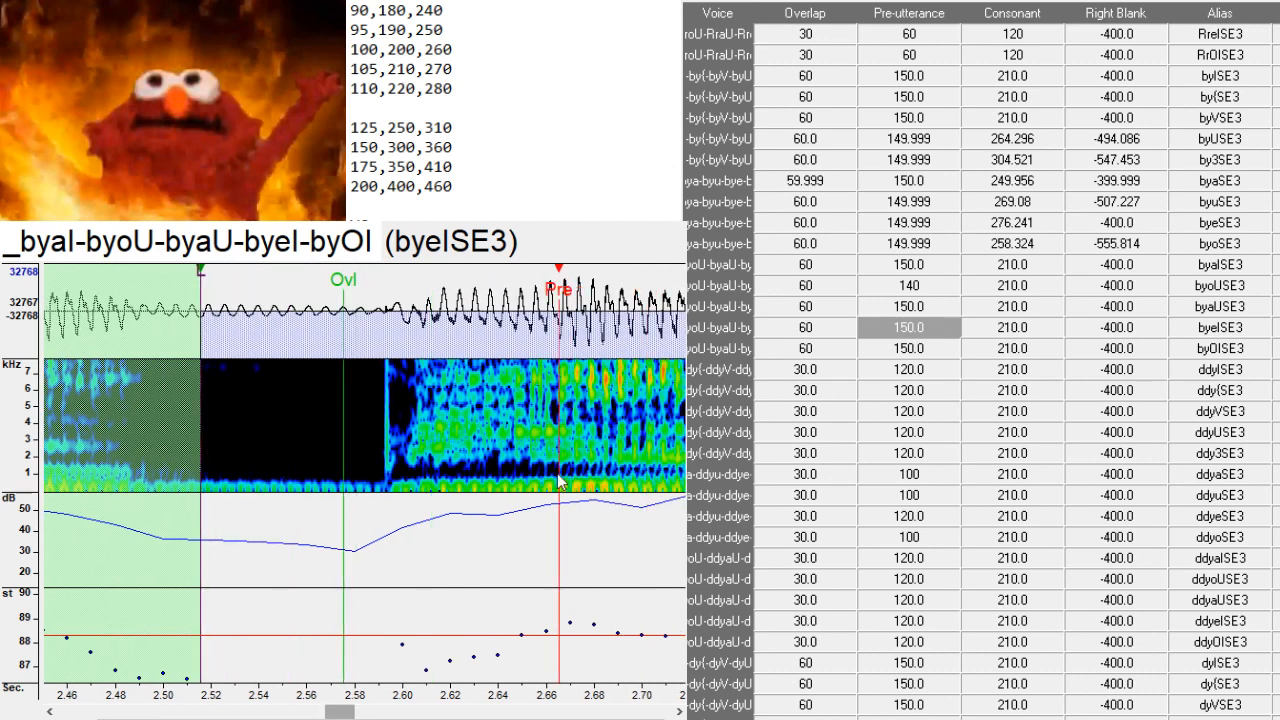
key("Down")
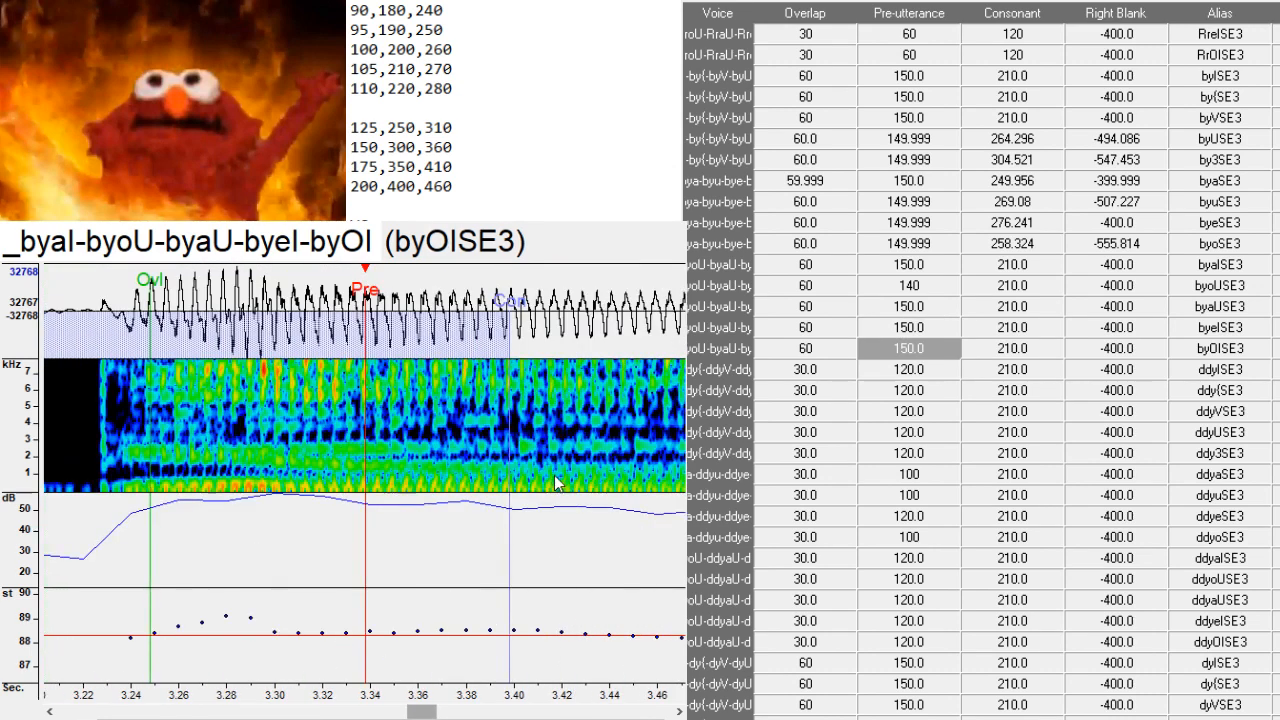
key("F3")
key("F3")
key("F3")
key("F3")
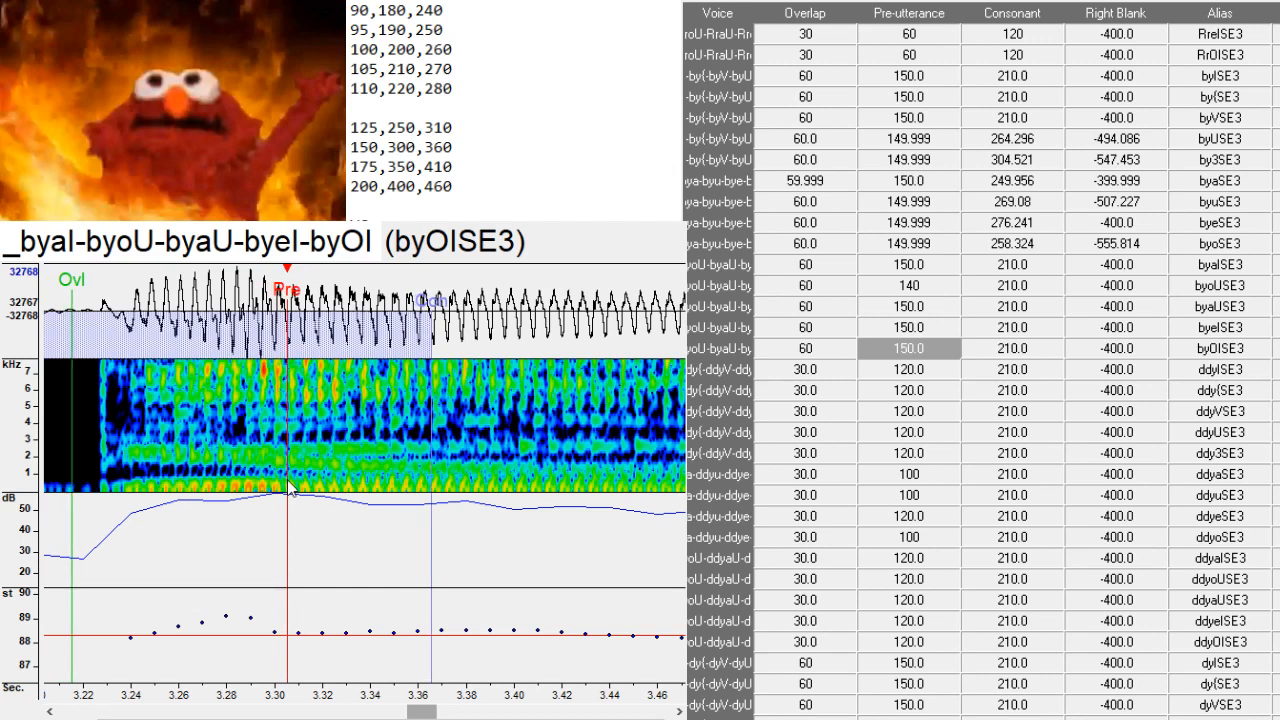
left_click_drag(428, 708, 410, 714)
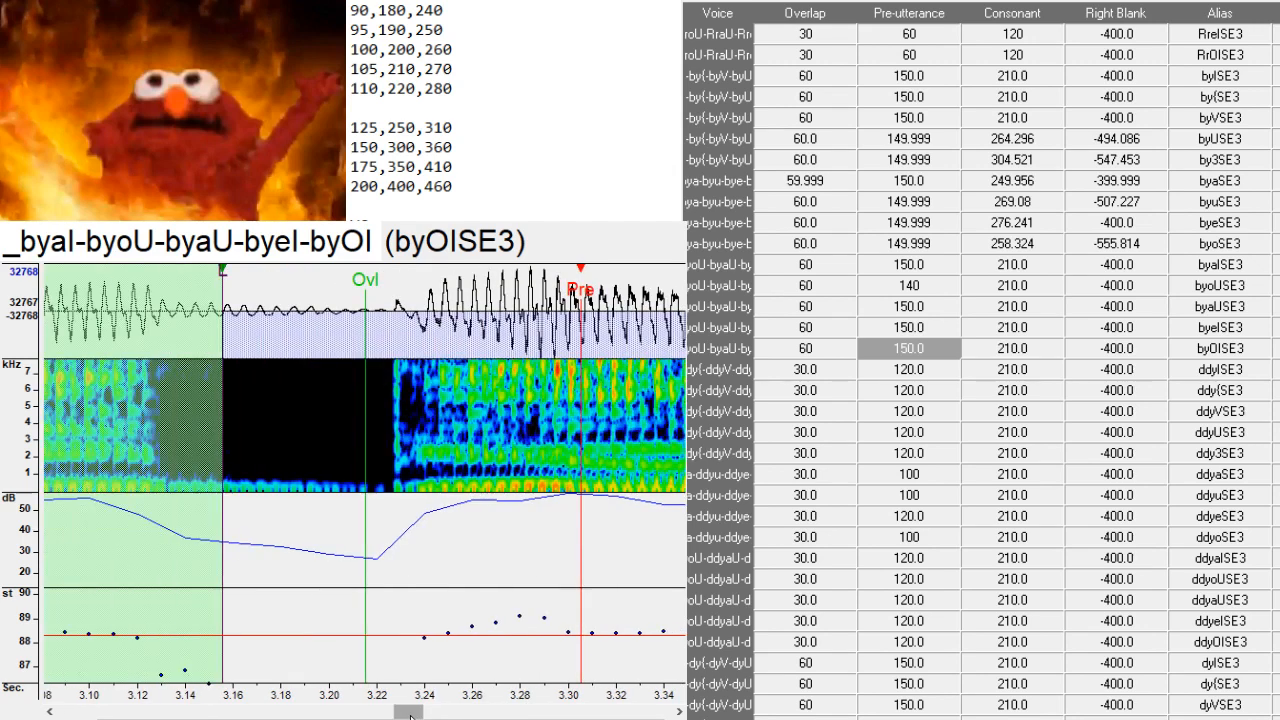
- Align the pre-utterance markers of the _ddyI-ddy{-ddyV-ddyU-ddy3 aliases, from ddyISE3 to ddy3SE3, with their waveforms
key("Down")
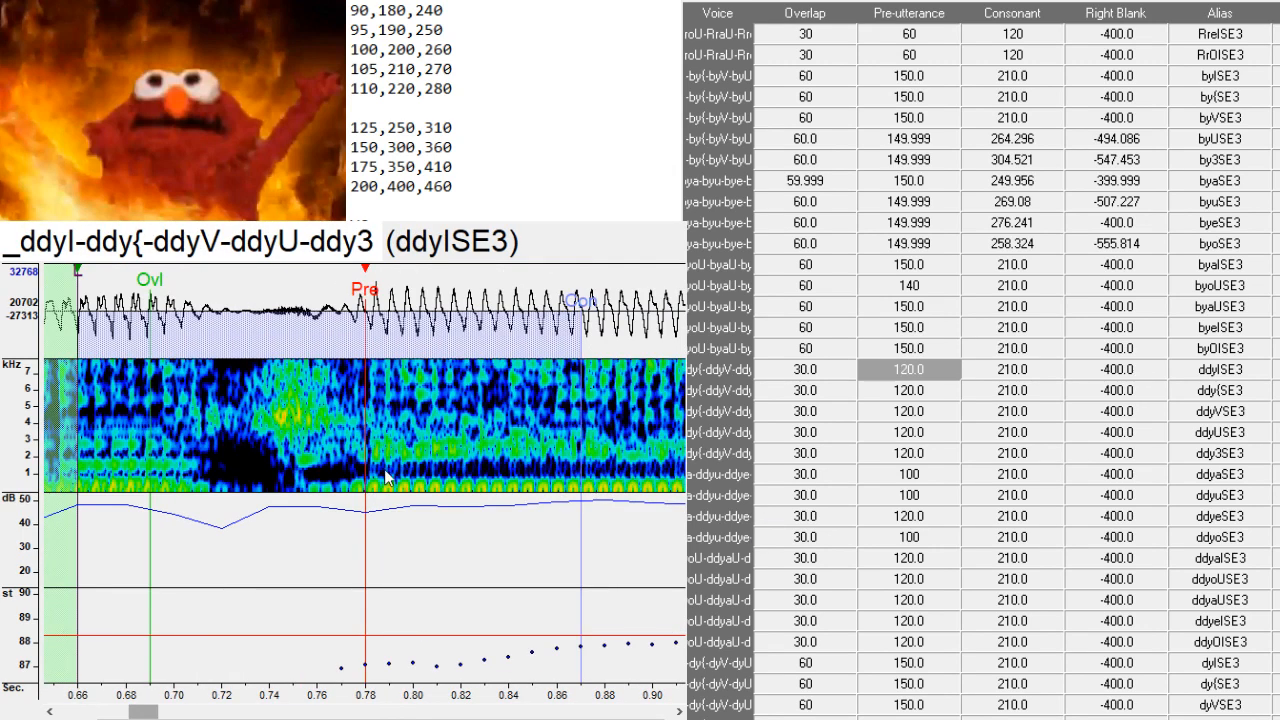
scroll(470, 482, "up", 2)
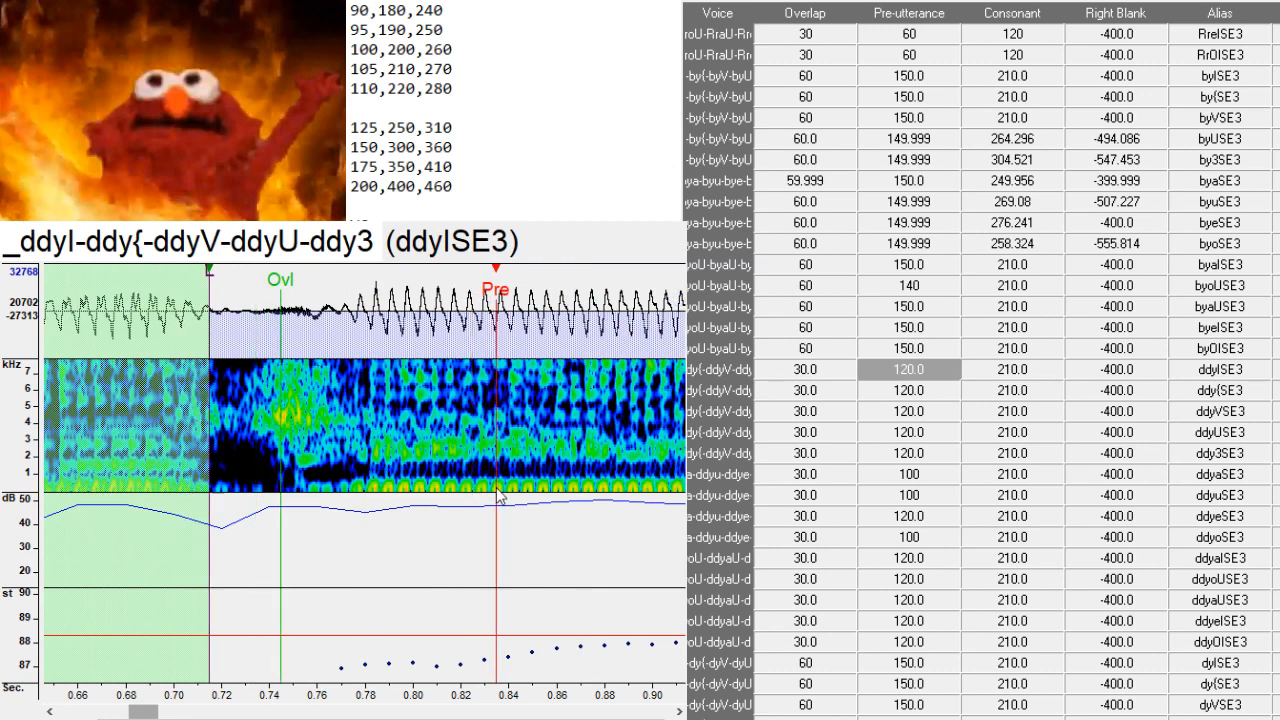
key("Down")
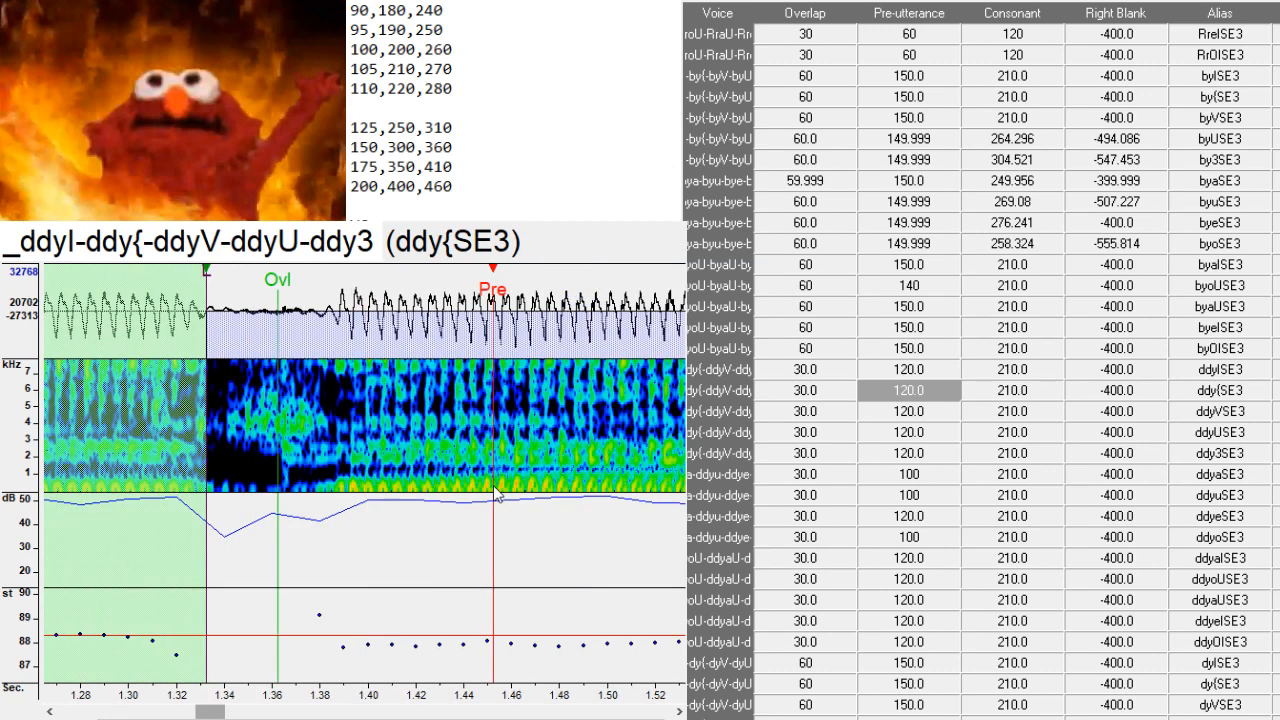
key("Down")
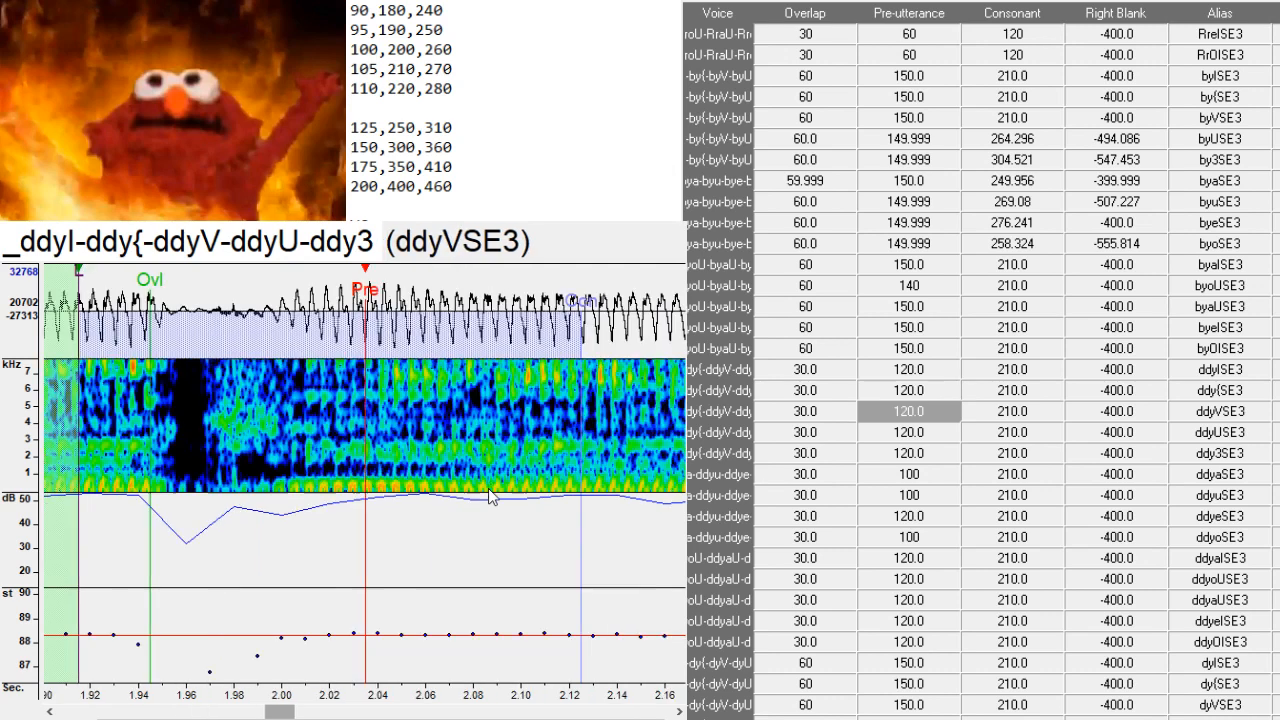
key("Down")
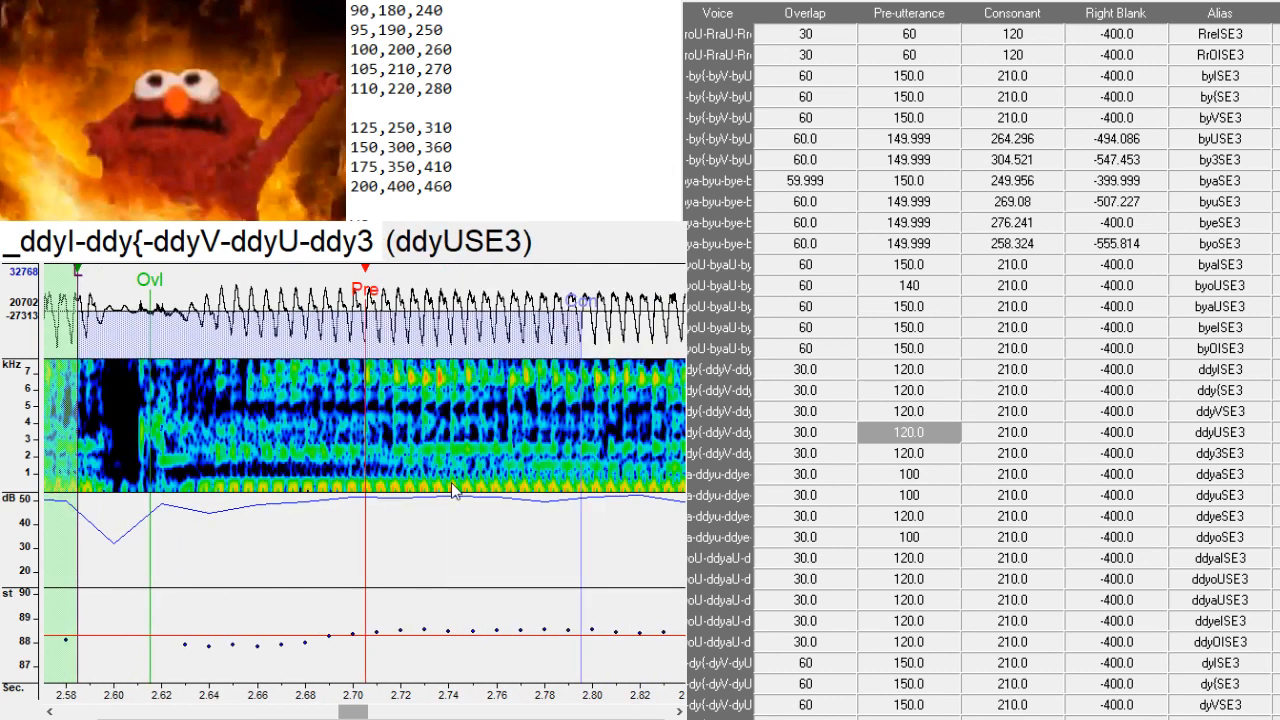
key("Down")
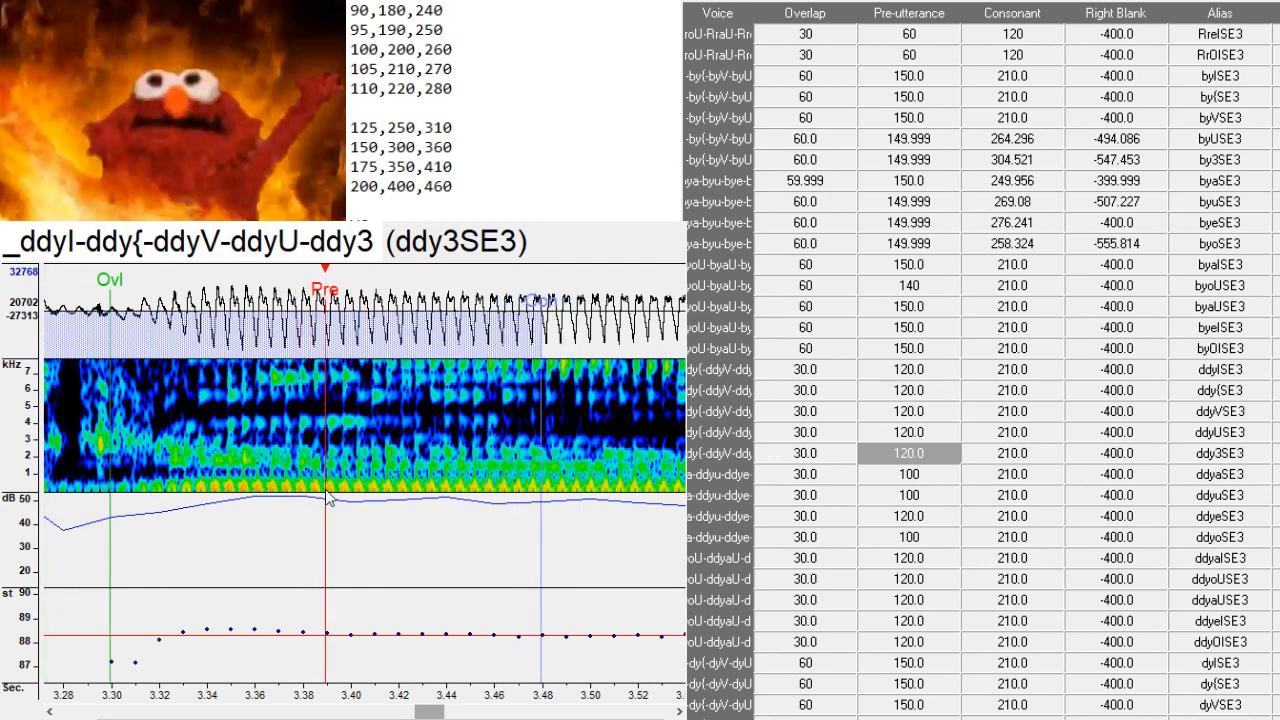
left_click_drag(432, 712, 425, 713)
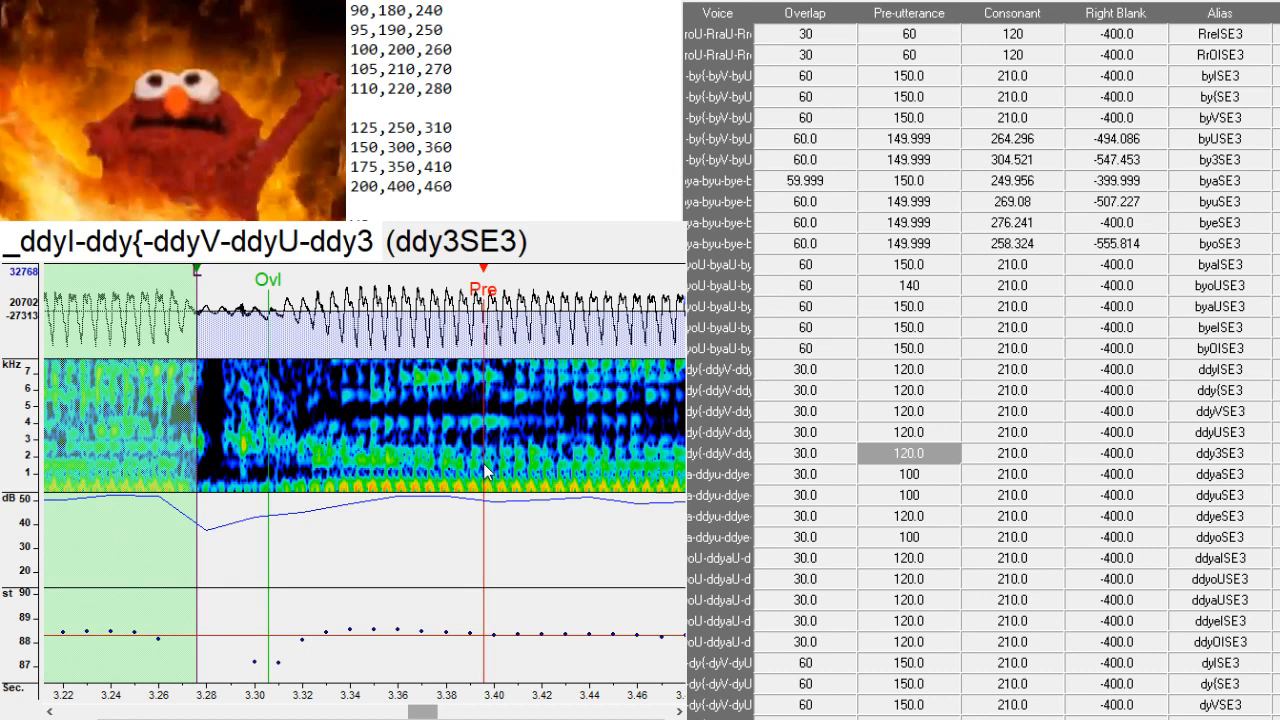
- Move the pre-utterance markers of ddyaSE3 and ddyuSE3 back so their left boundaries meet the consonant starts
key("Down")
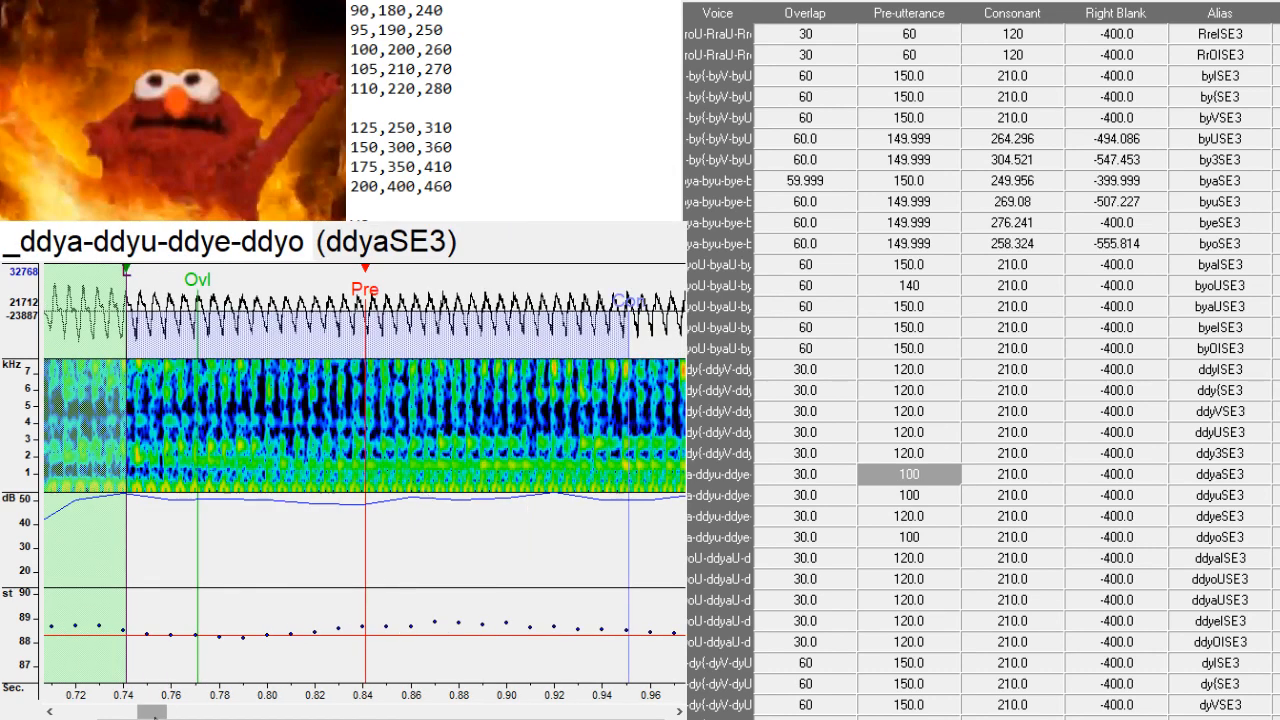
left_click_drag(156, 713, 146, 713)
left_click_drag(603, 490, 462, 497)
key("Down")
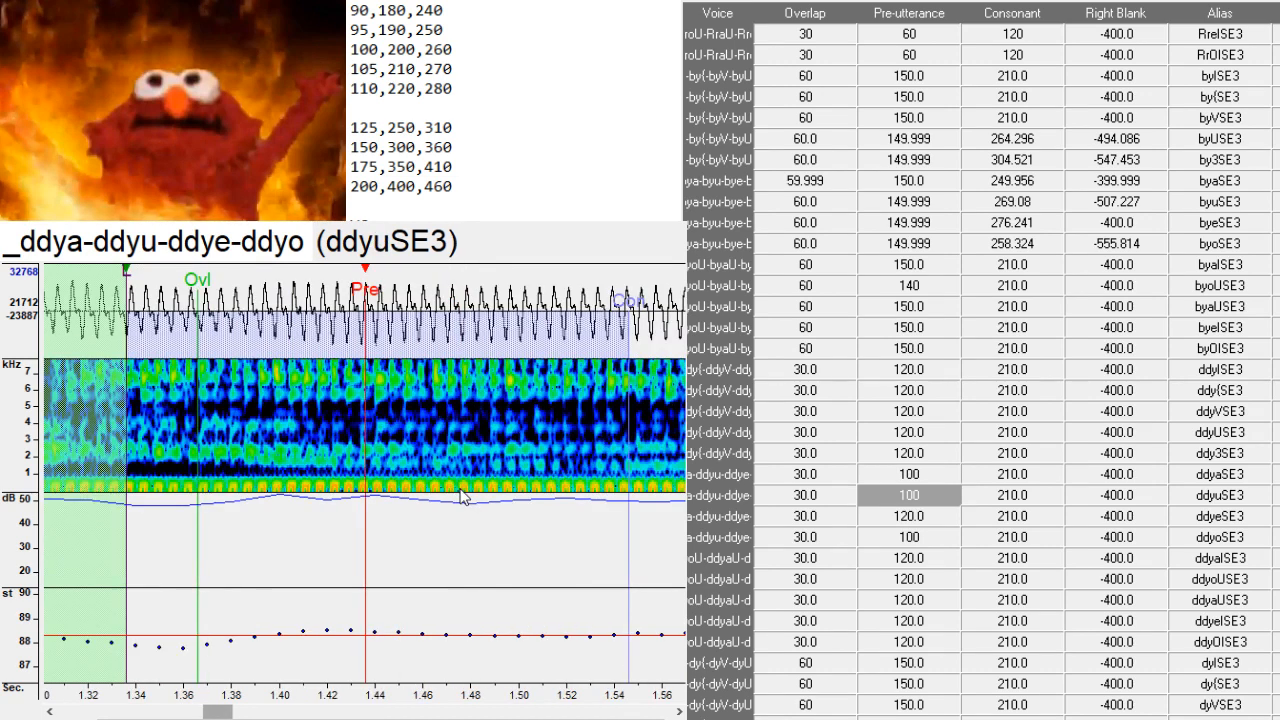
left_click_drag(218, 712, 206, 712)
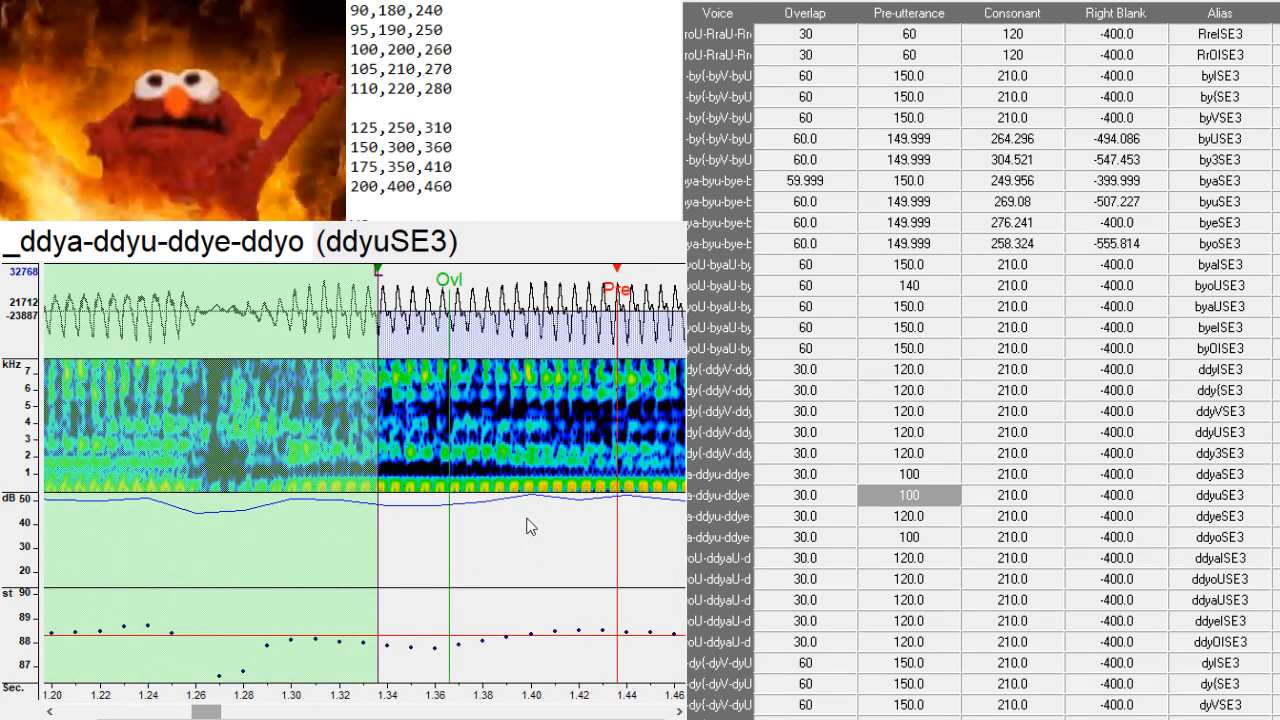
left_click_drag(617, 505, 449, 507)
- Move the pre-utterance markers of ddyeSE3 and ddyoSE3 back to match their waveforms, placing ddyoSE3's at about 2.58 s
key("Down")
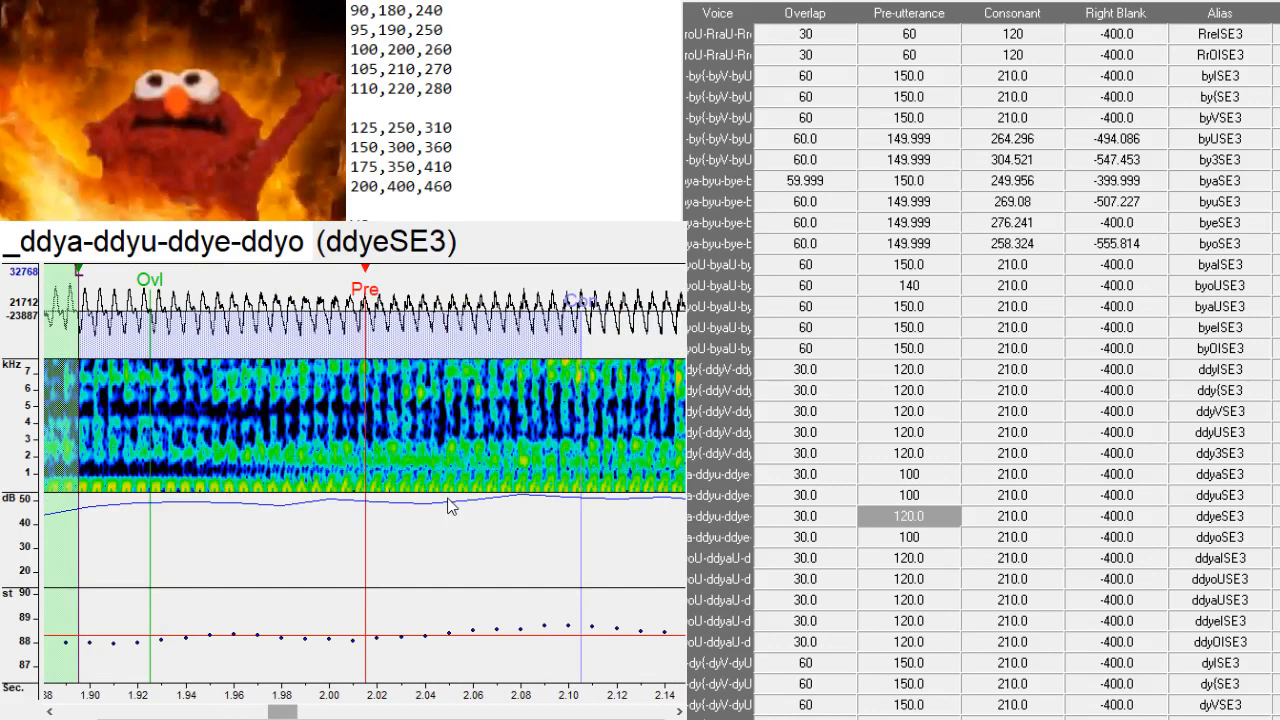
left_click_drag(295, 712, 268, 712)
left_click_drag(577, 554, 527, 527)
key("Down")
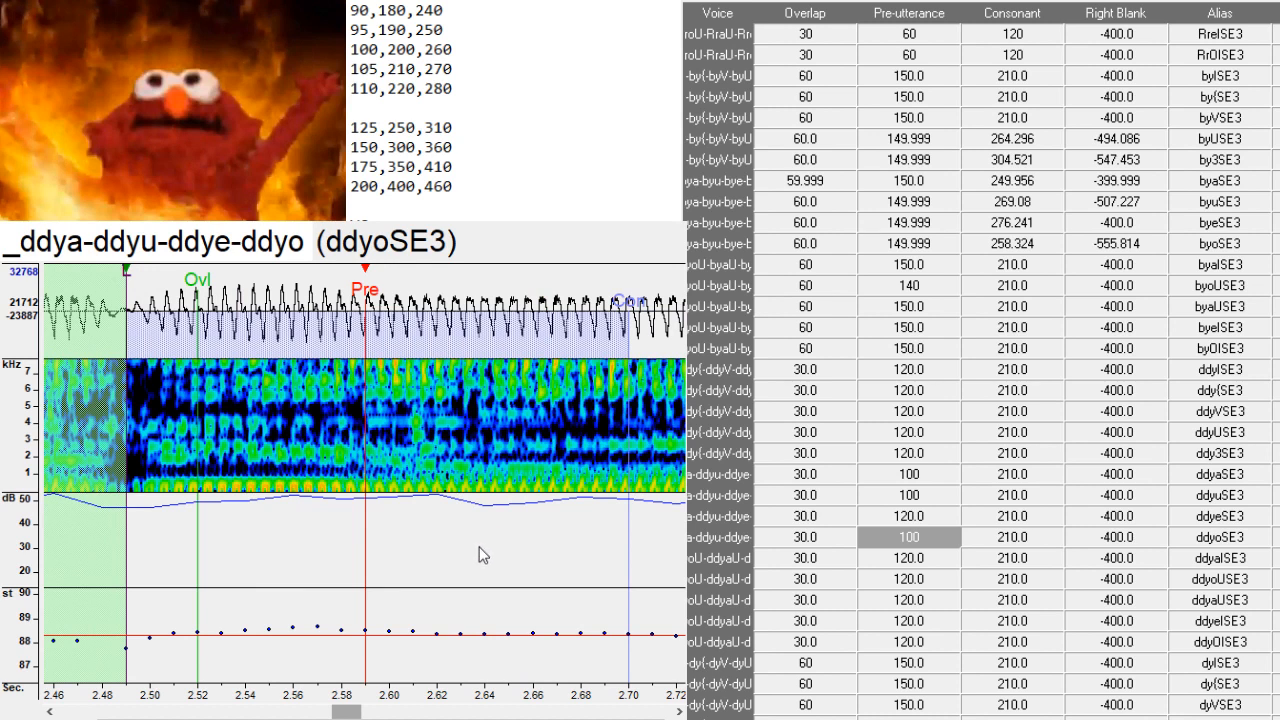
left_click_drag(365, 494, 352, 492)
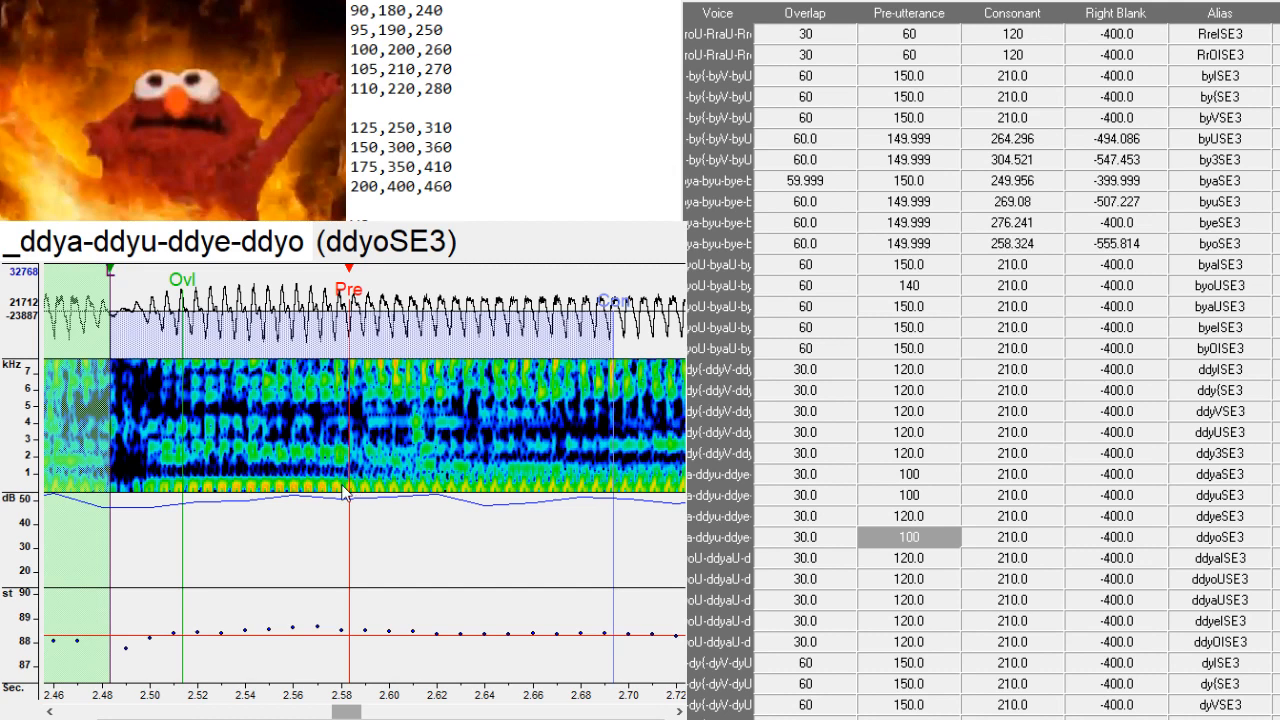
- Move the pre-utterance marker of ddyoUSE3 back to about 1.46 s so its left boundary meets the consonant start
key("Down")
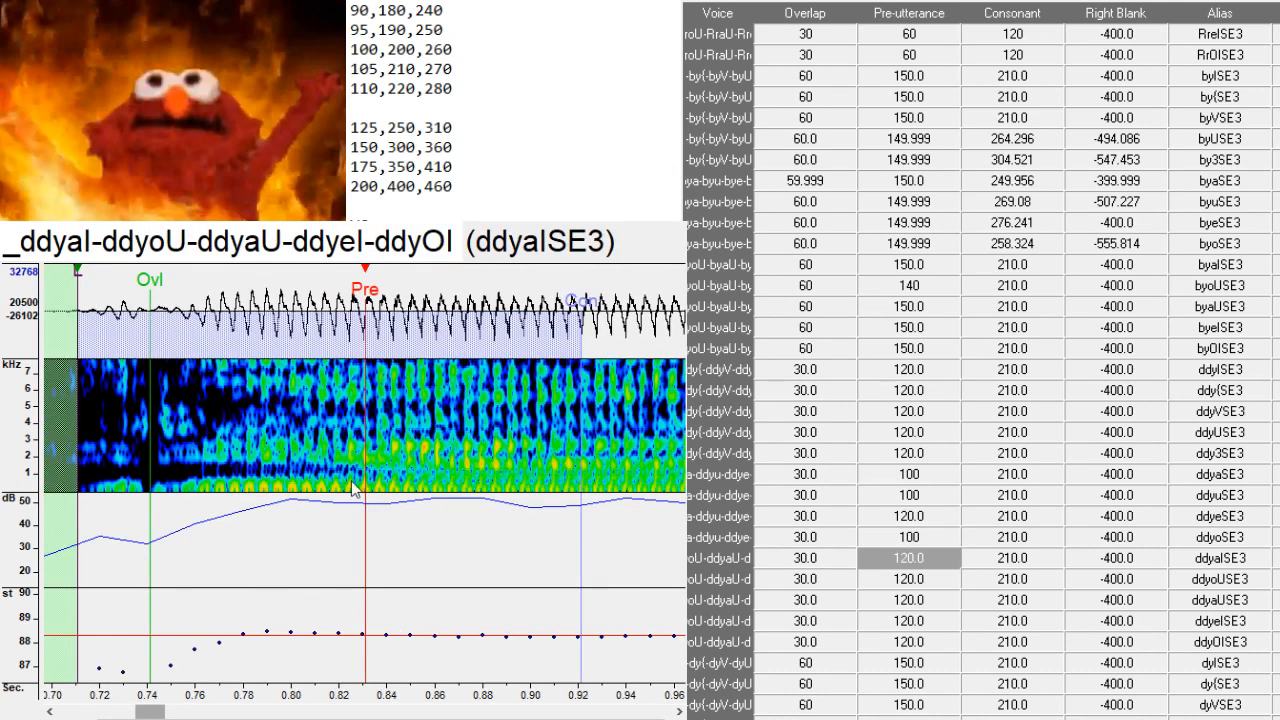
key("Down")
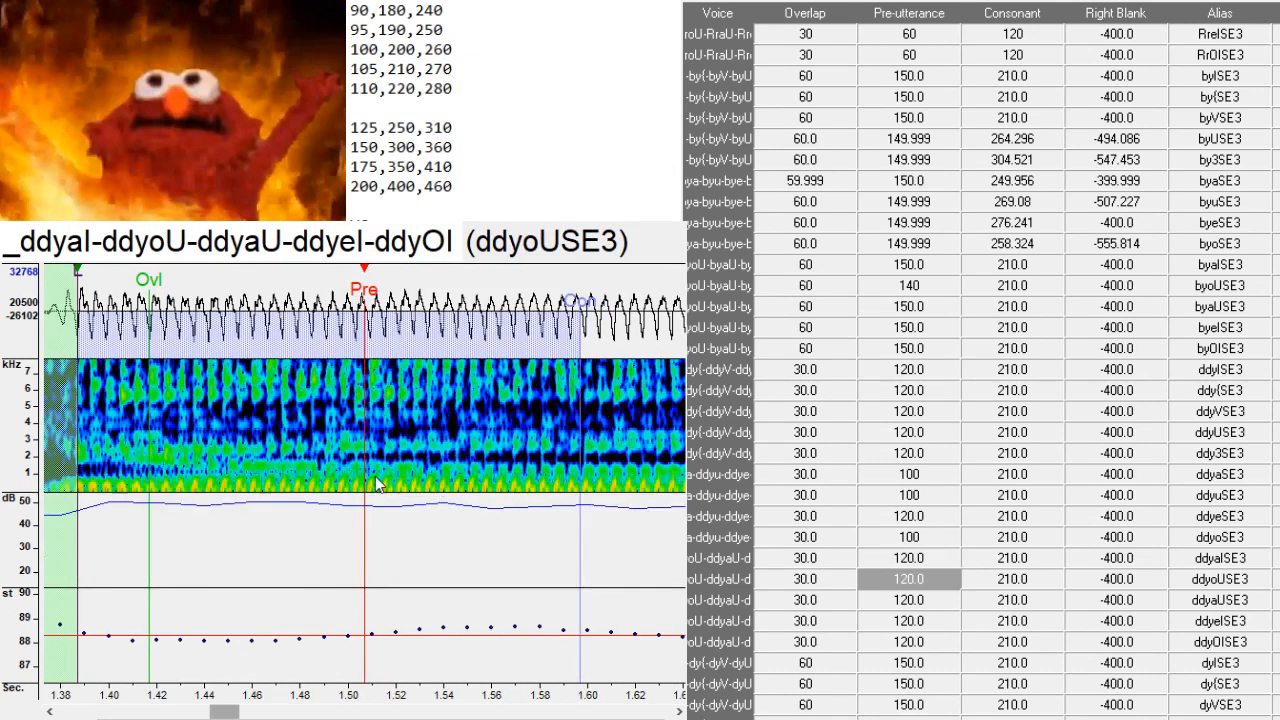
left_click_drag(223, 712, 216, 712)
left_click_drag(520, 492, 400, 487)
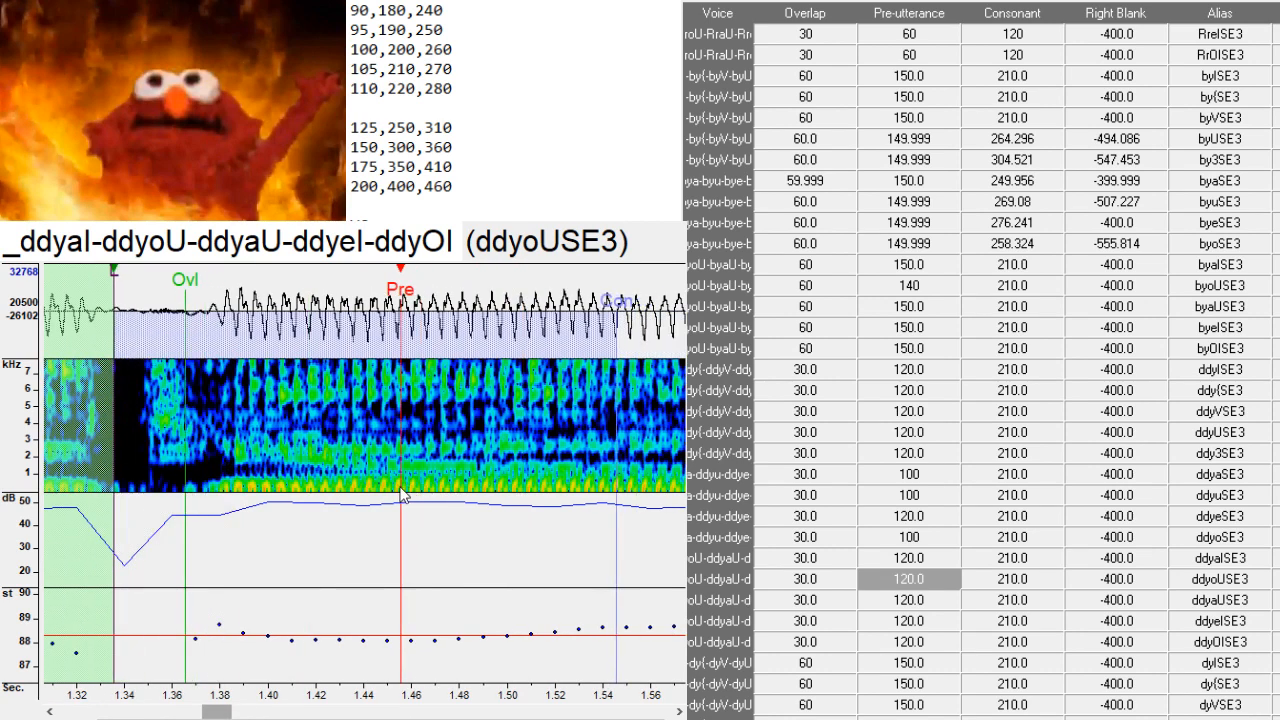
- Move the pre-utterance markers of ddyaUSE3 and ddyeISE3 back to about 2.00 s and 2.61 s
key("Down")
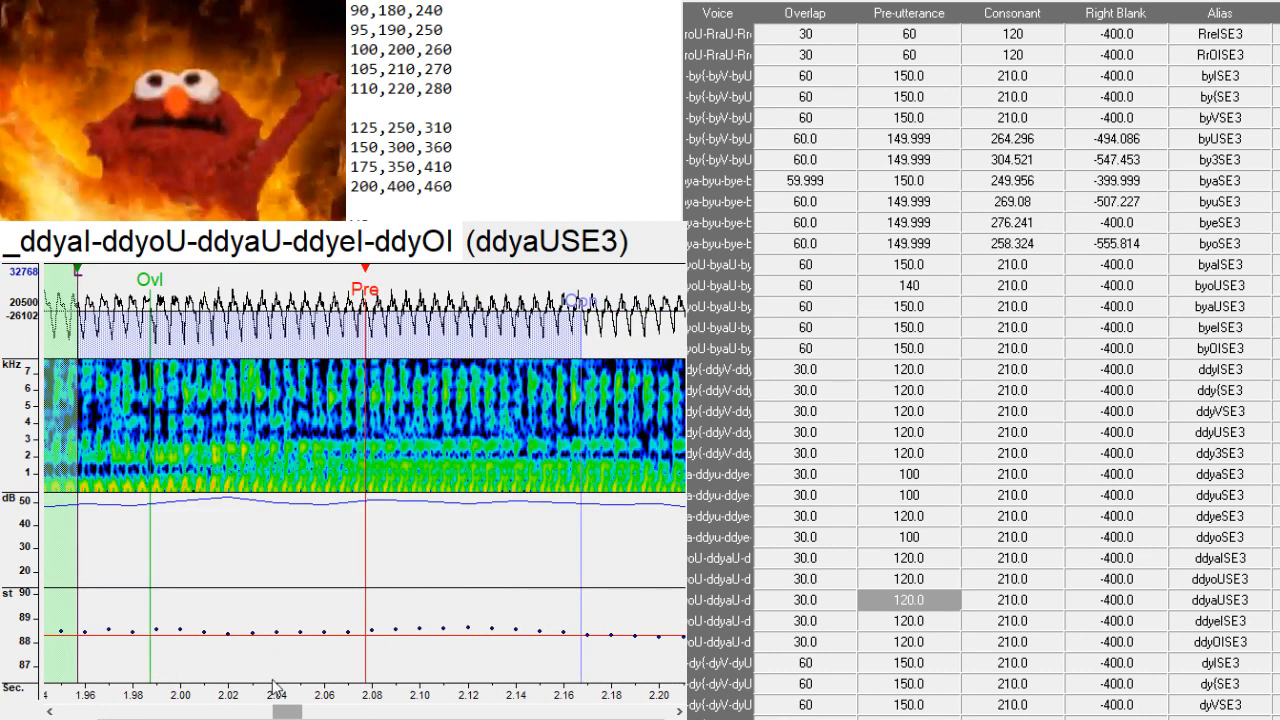
left_click_drag(286, 712, 276, 712)
left_click_drag(612, 515, 413, 517)
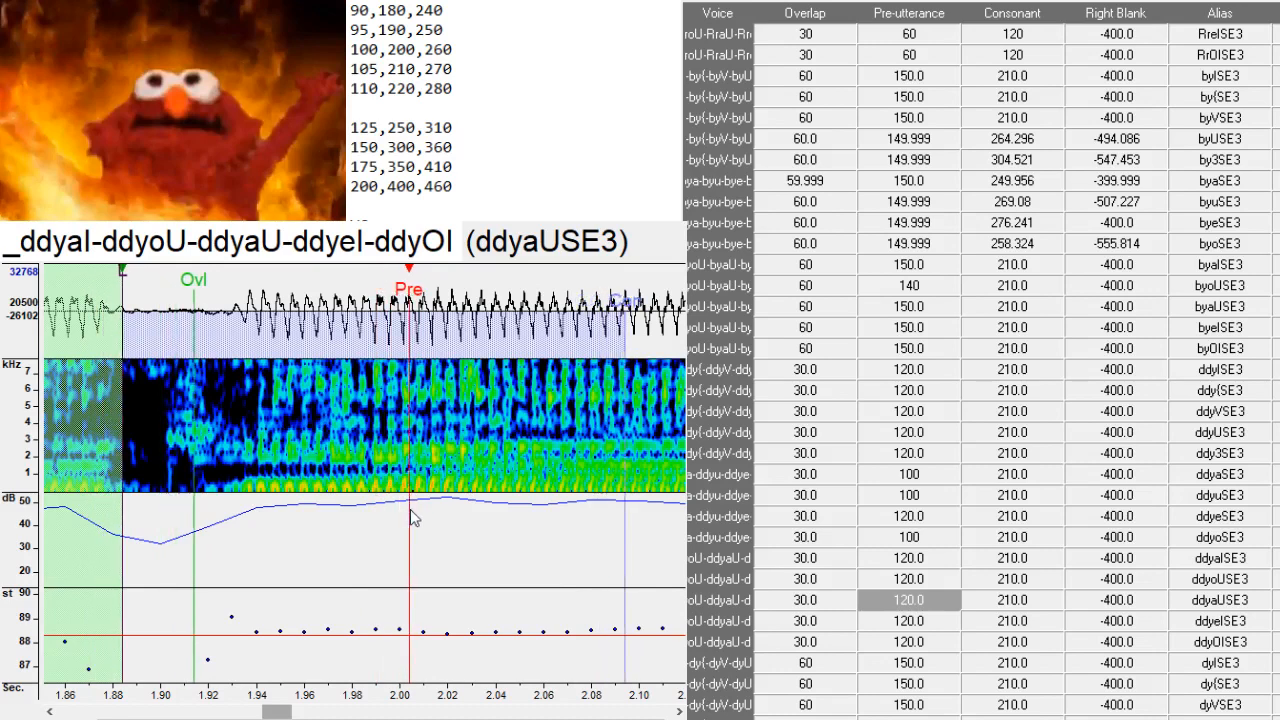
key("Down")
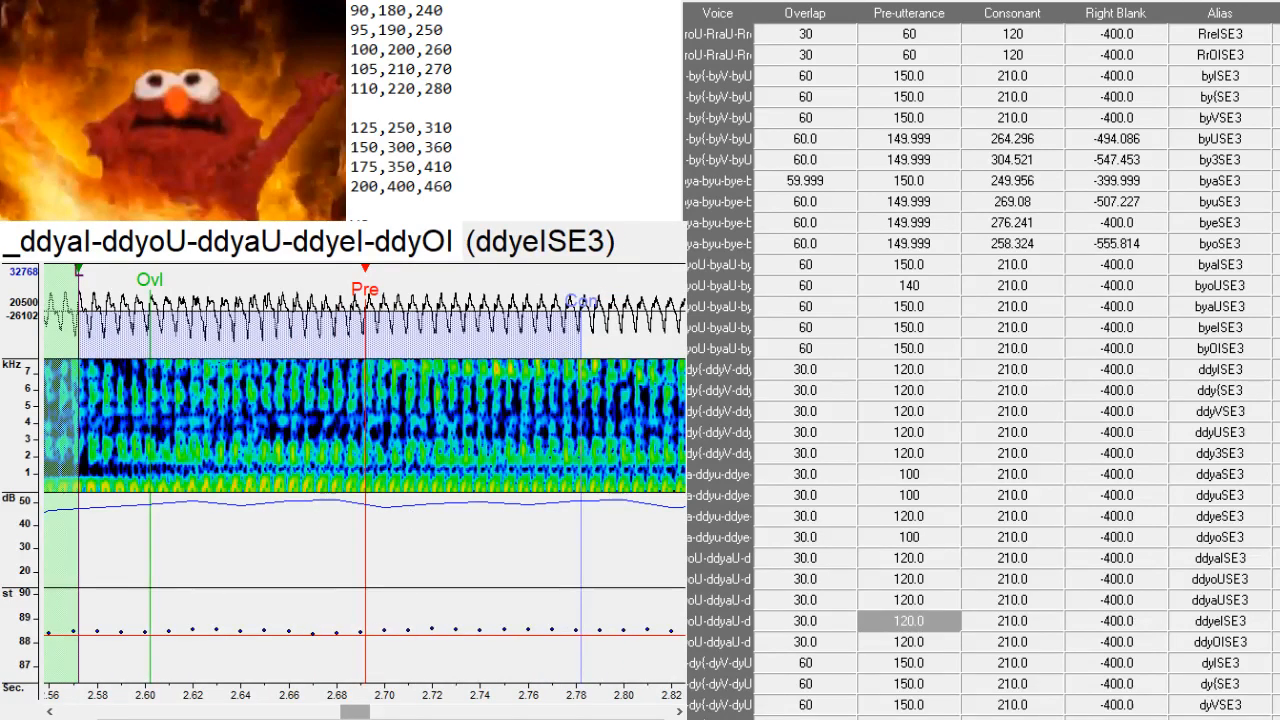
left_click_drag(355, 712, 333, 712)
left_click_drag(573, 544, 381, 540)
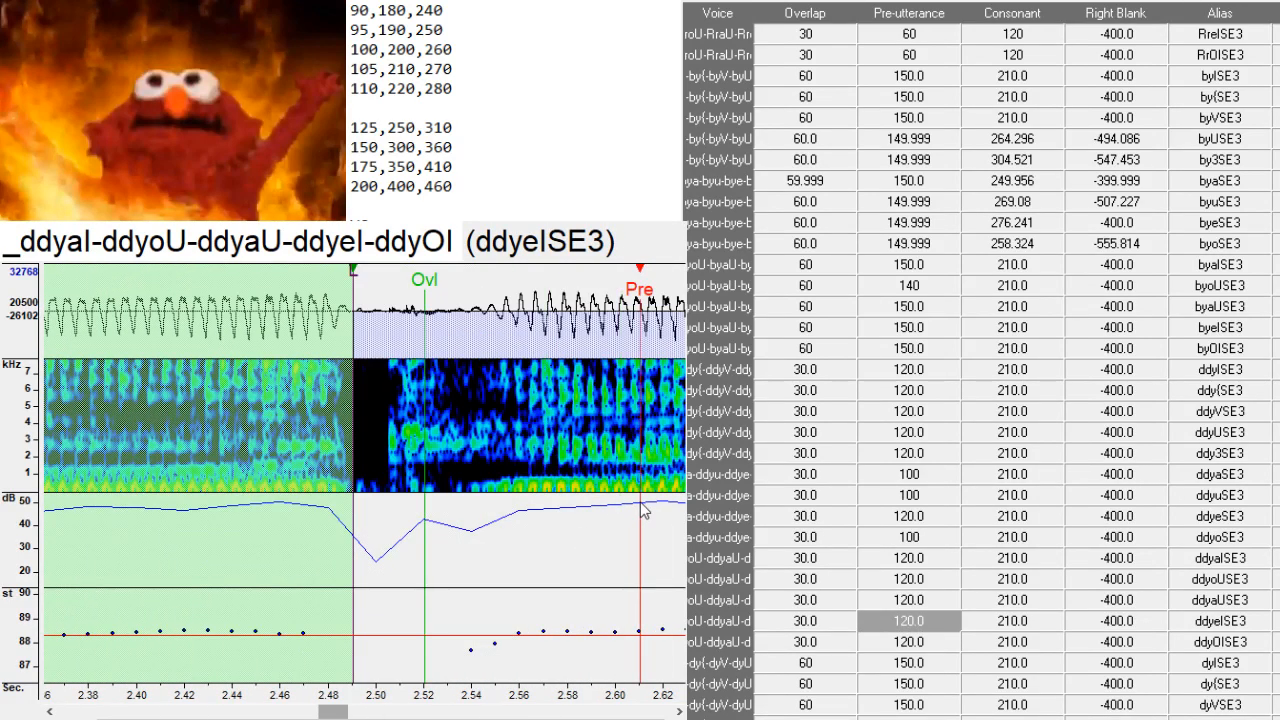
left_click_drag(643, 510, 651, 511)
- Move the pre-utterance marker of ddyOISE3 back to about 3.23 s and go on to the dyISE3 alias
key("Down")
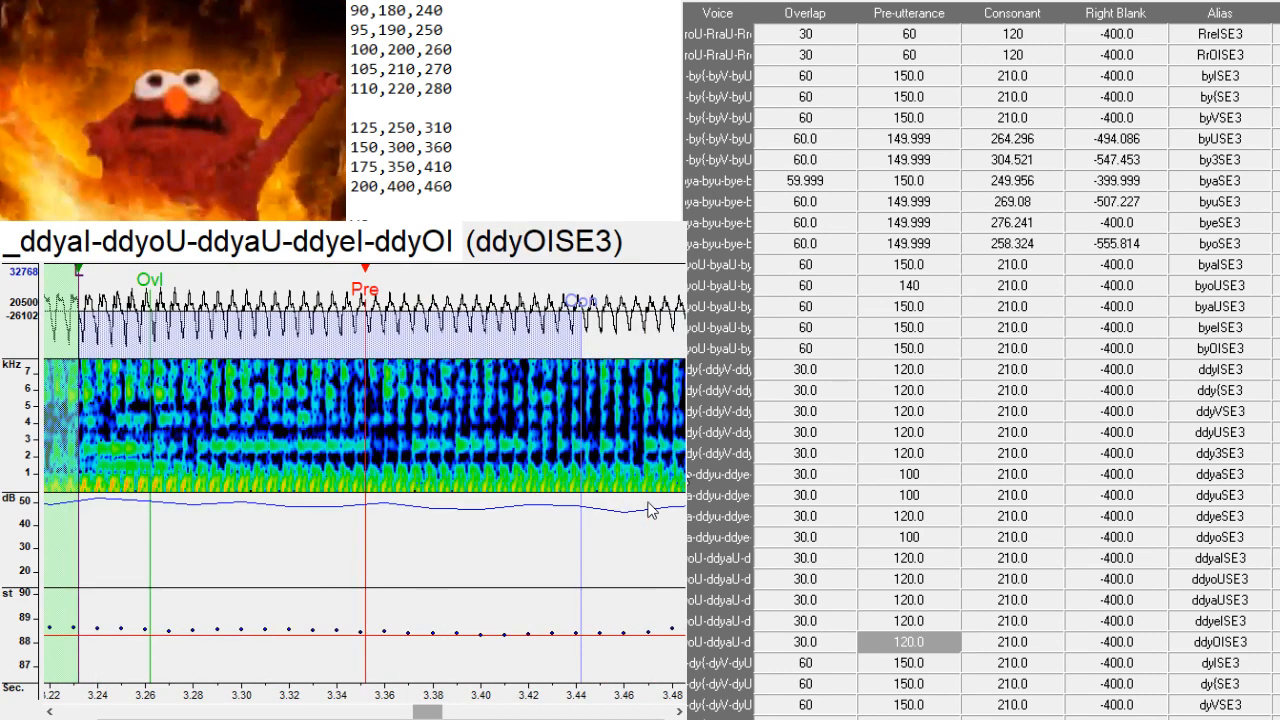
scroll(315, 505, "up", 3)
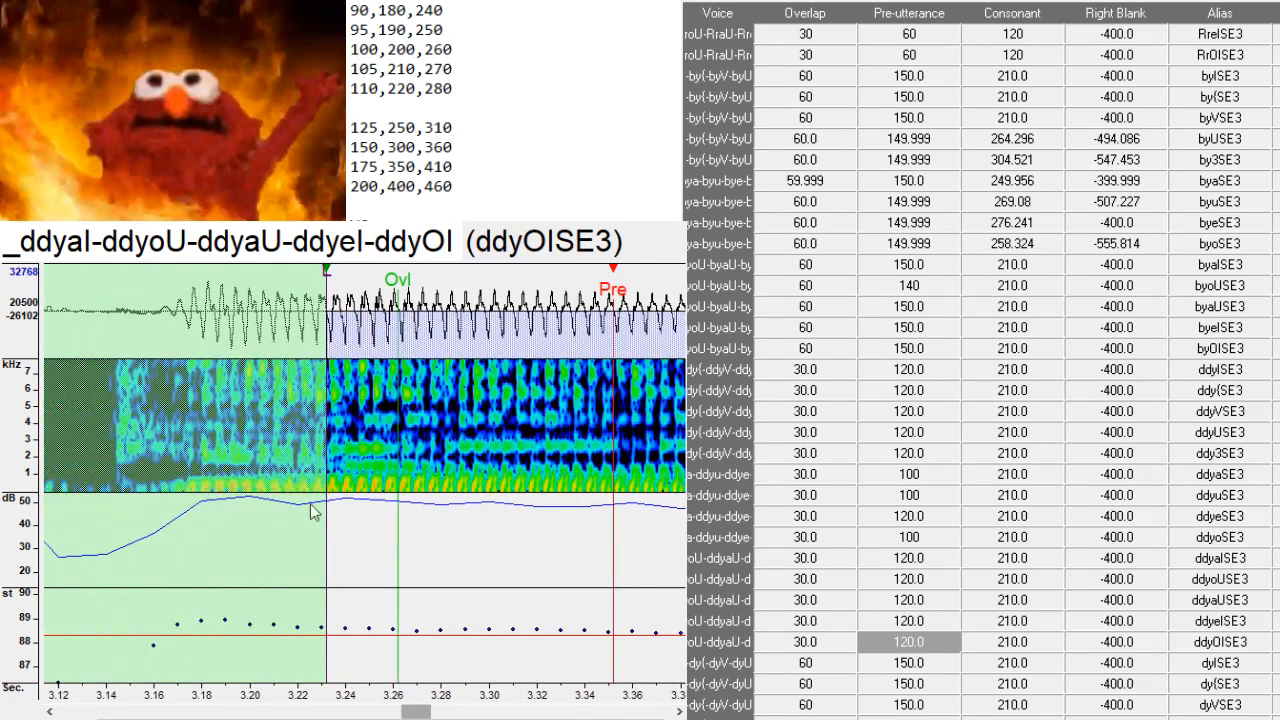
left_click(328, 492)
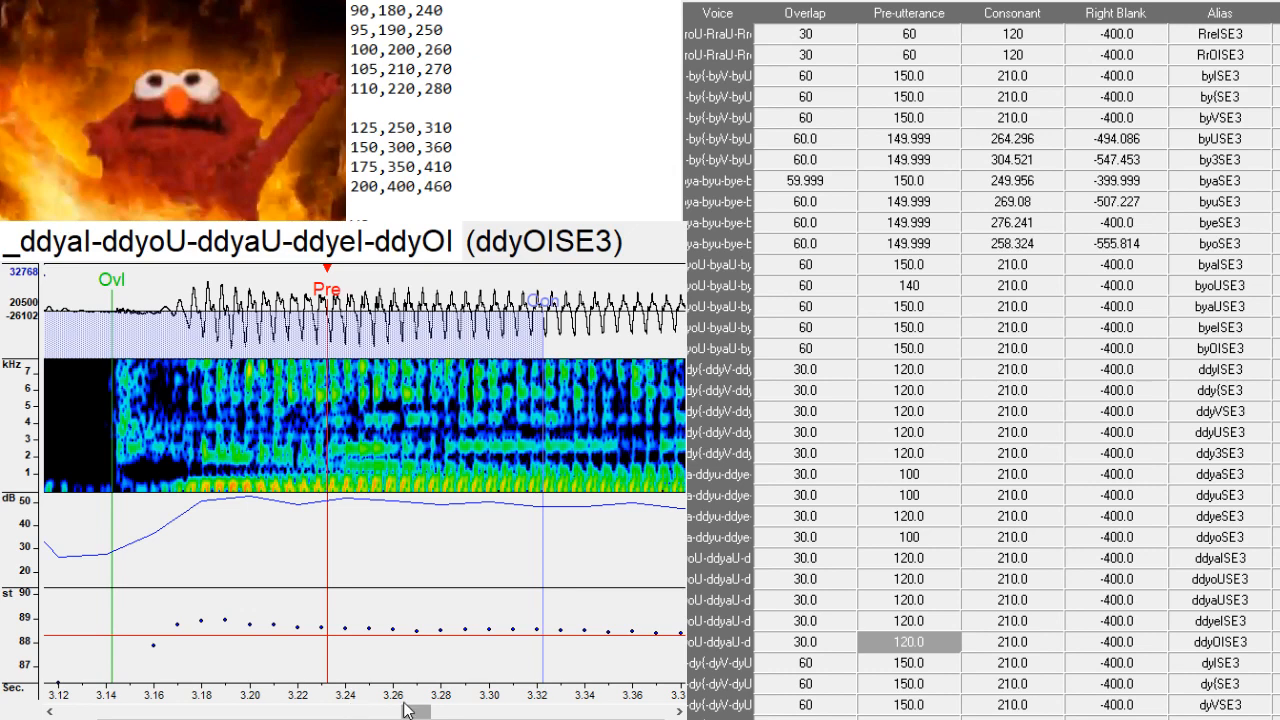
scroll(413, 712, "up", 2)
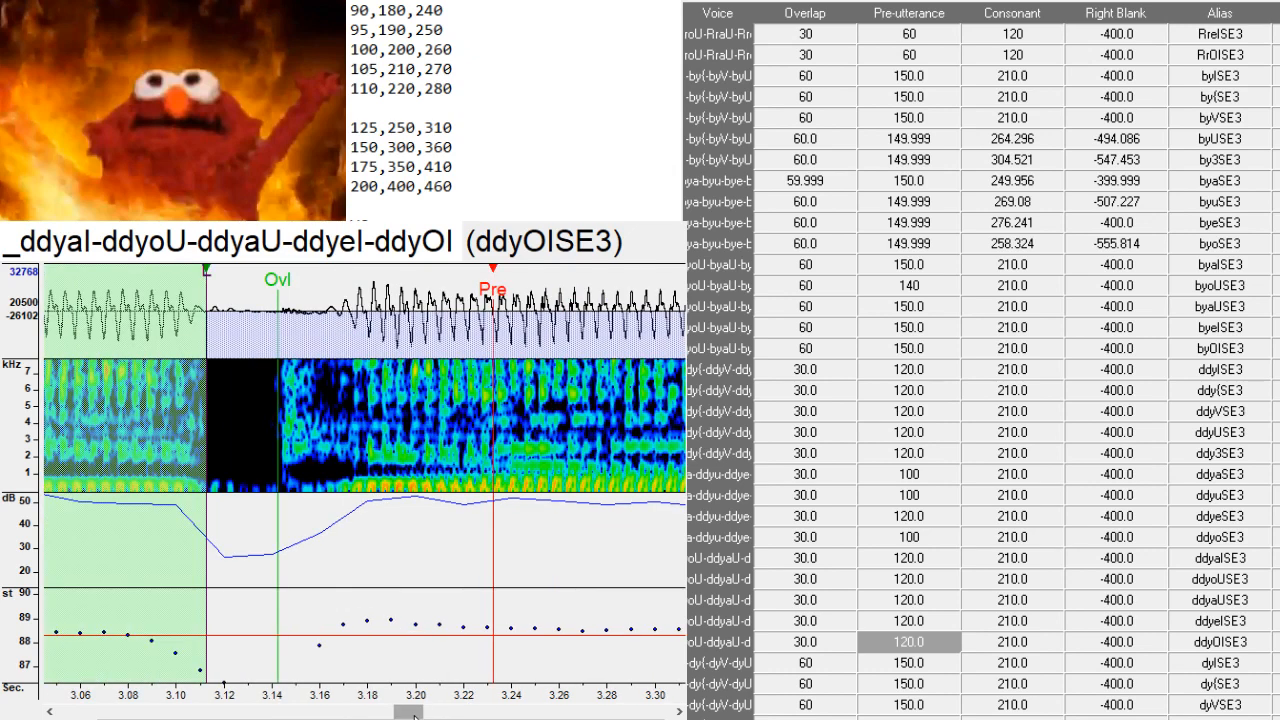
key("Down")
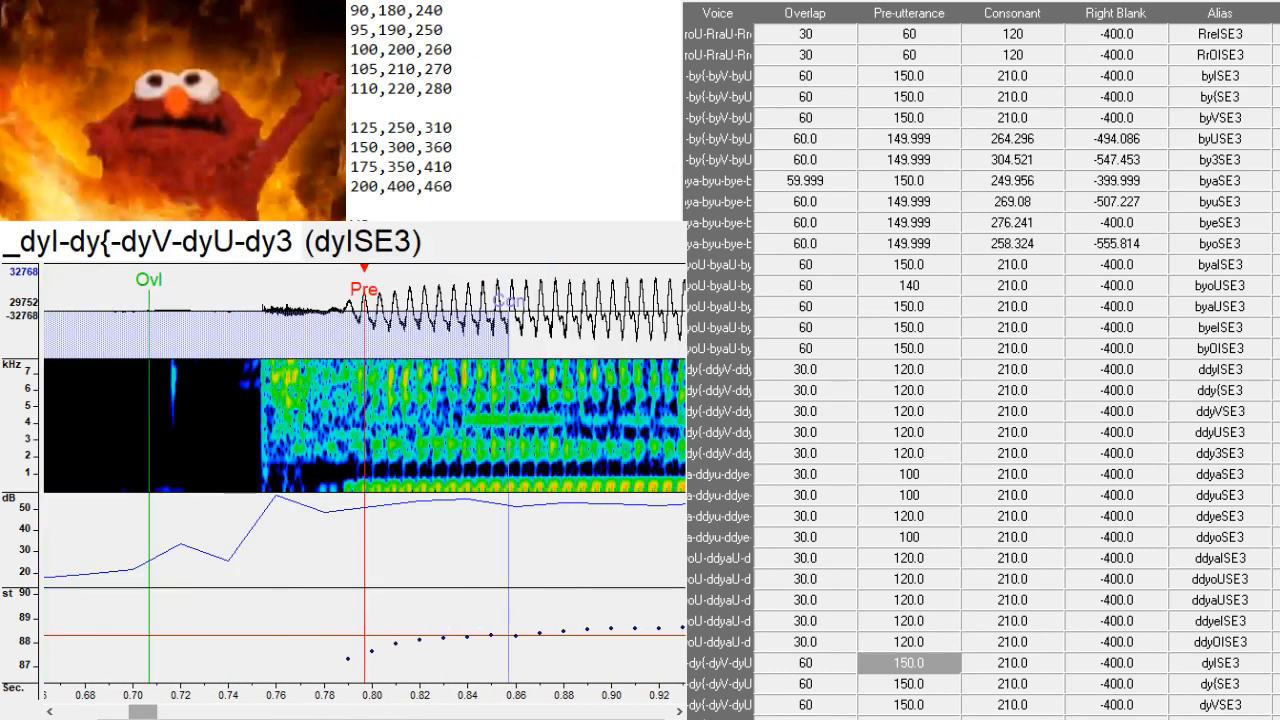
- Move the pre-utterance marker of dyISE3 forward to about 0.84 s and go on through dy{SE3 and dyVSE3
left_click(463, 487)
key("Down")
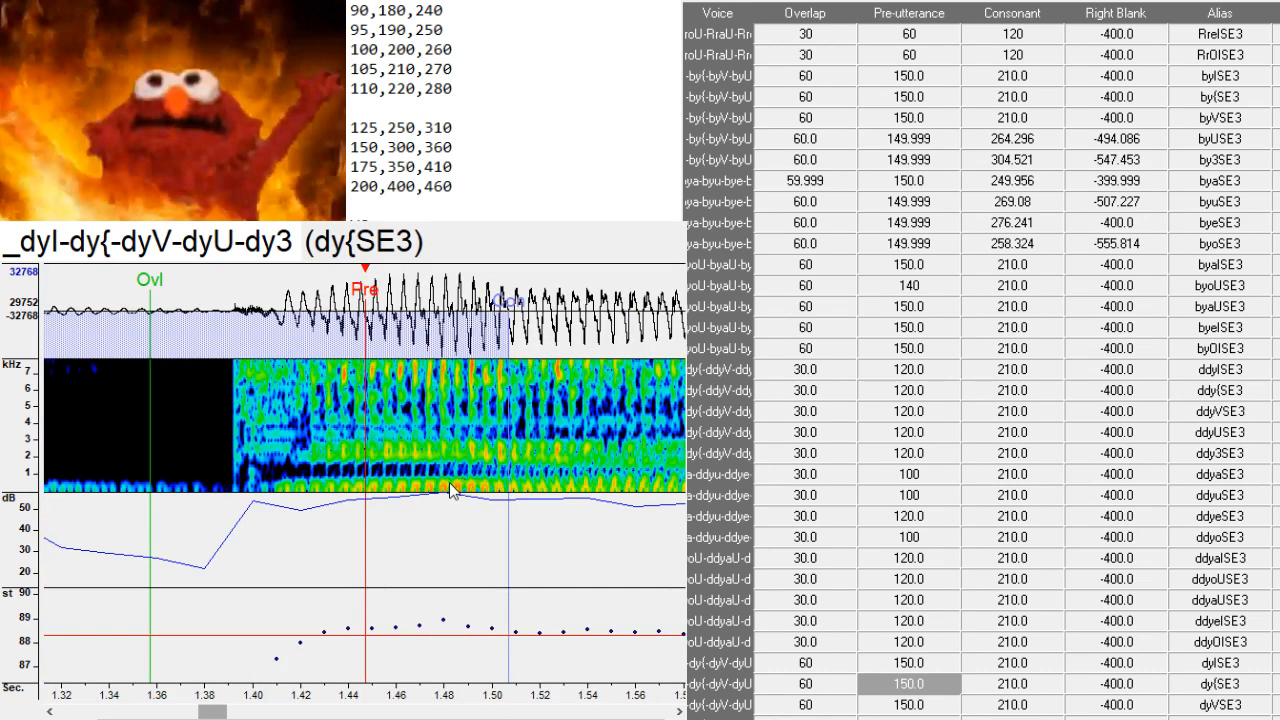
key("Down")
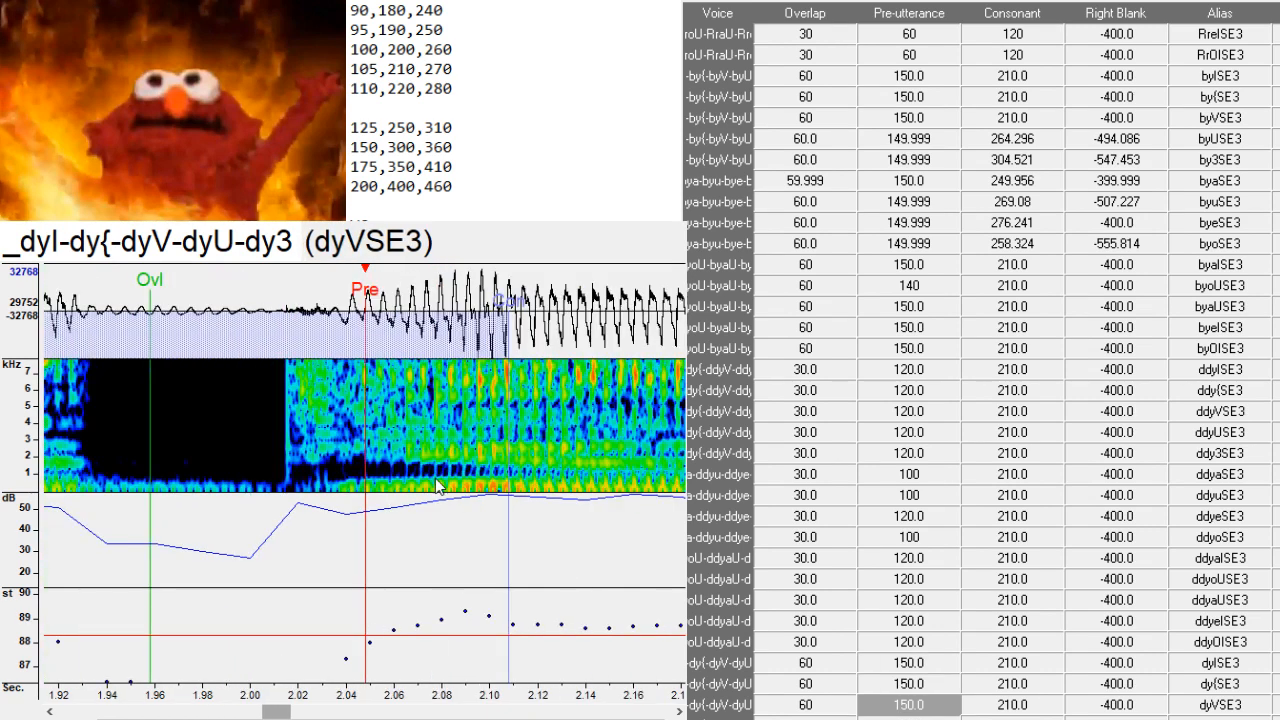
key("Down")
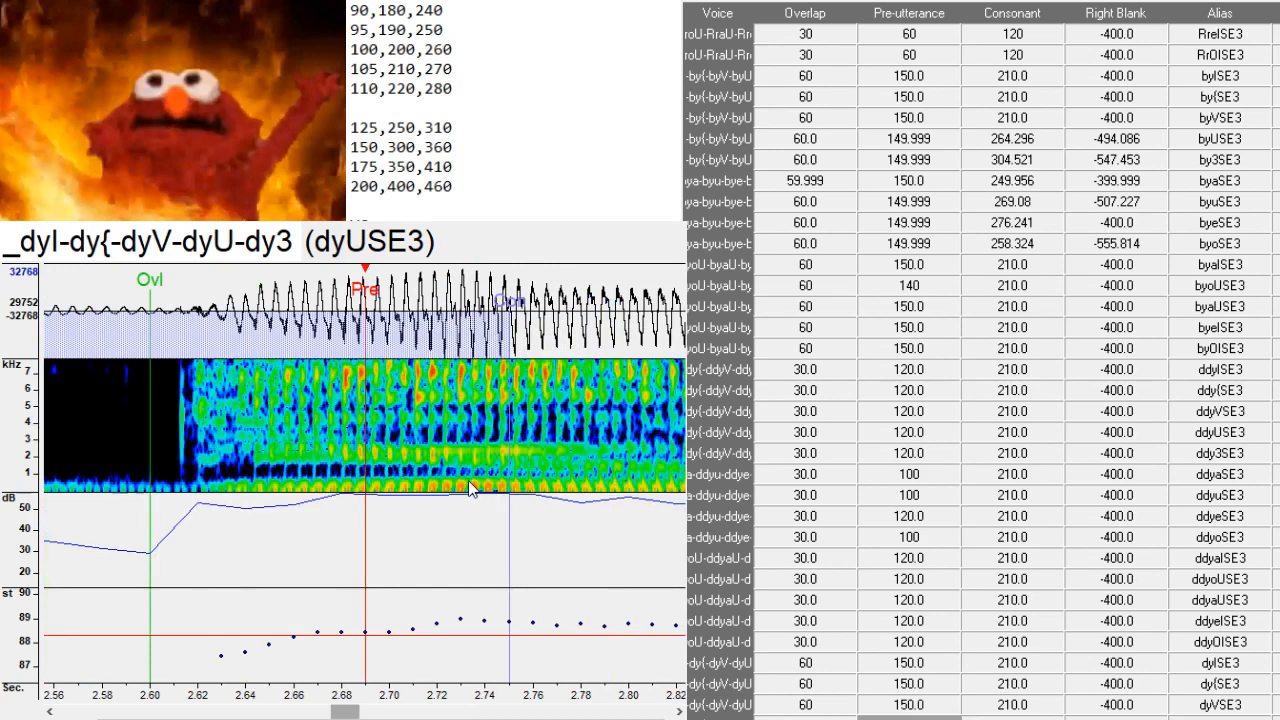
- Move the pre-utterance marker of dyUSE3 forward to about 2.70 s and dy3SE3's back to match its waveform
left_click(384, 507)
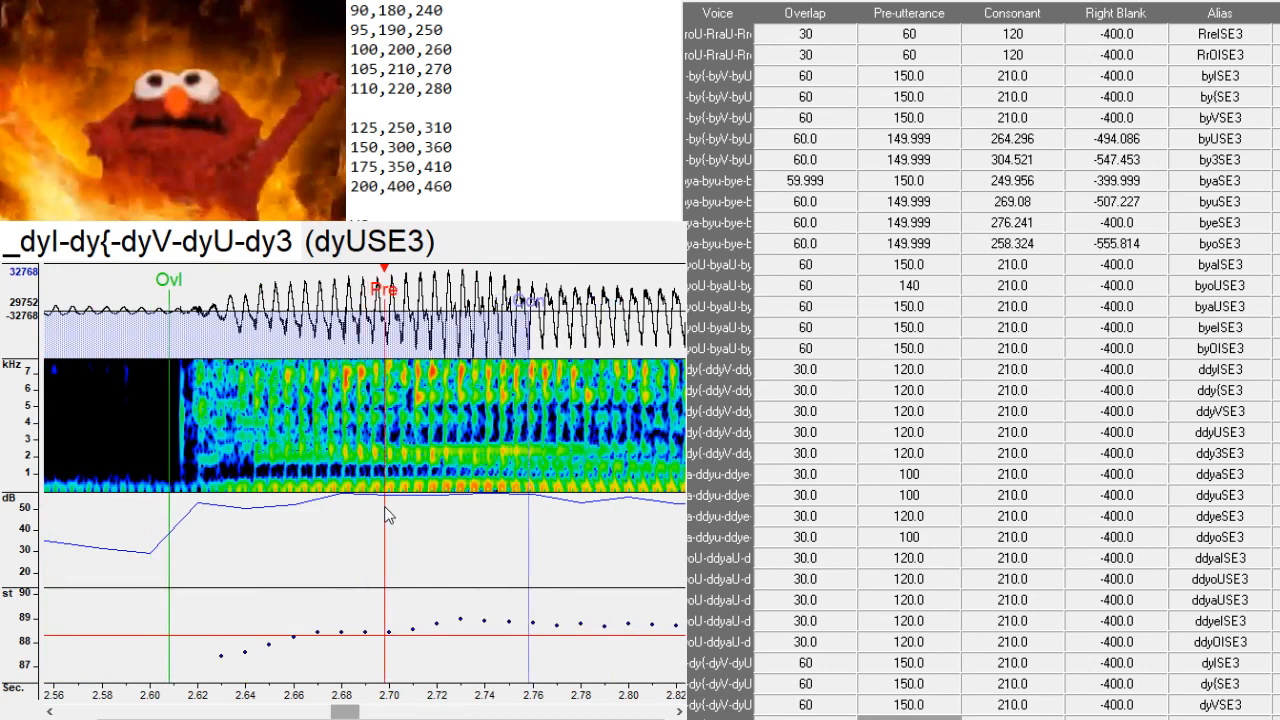
key("Down")
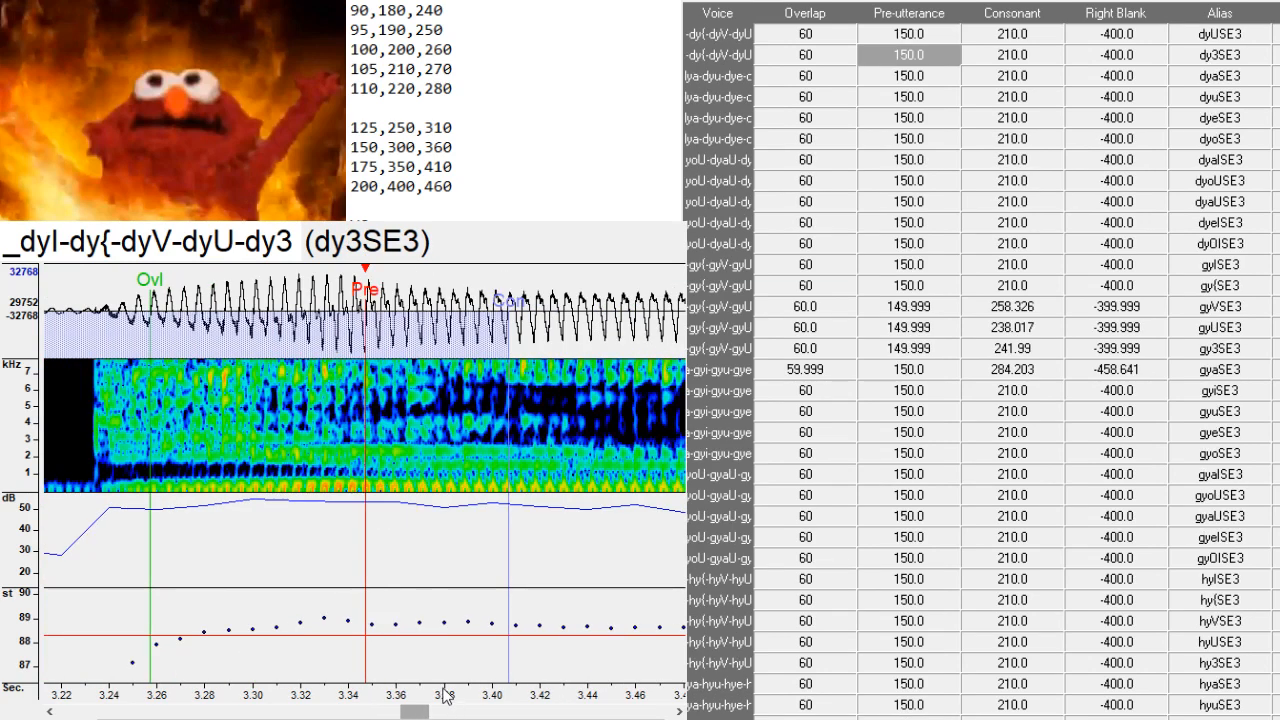
left_click_drag(410, 712, 403, 712)
left_click_drag(544, 500, 476, 490)
key("Down")
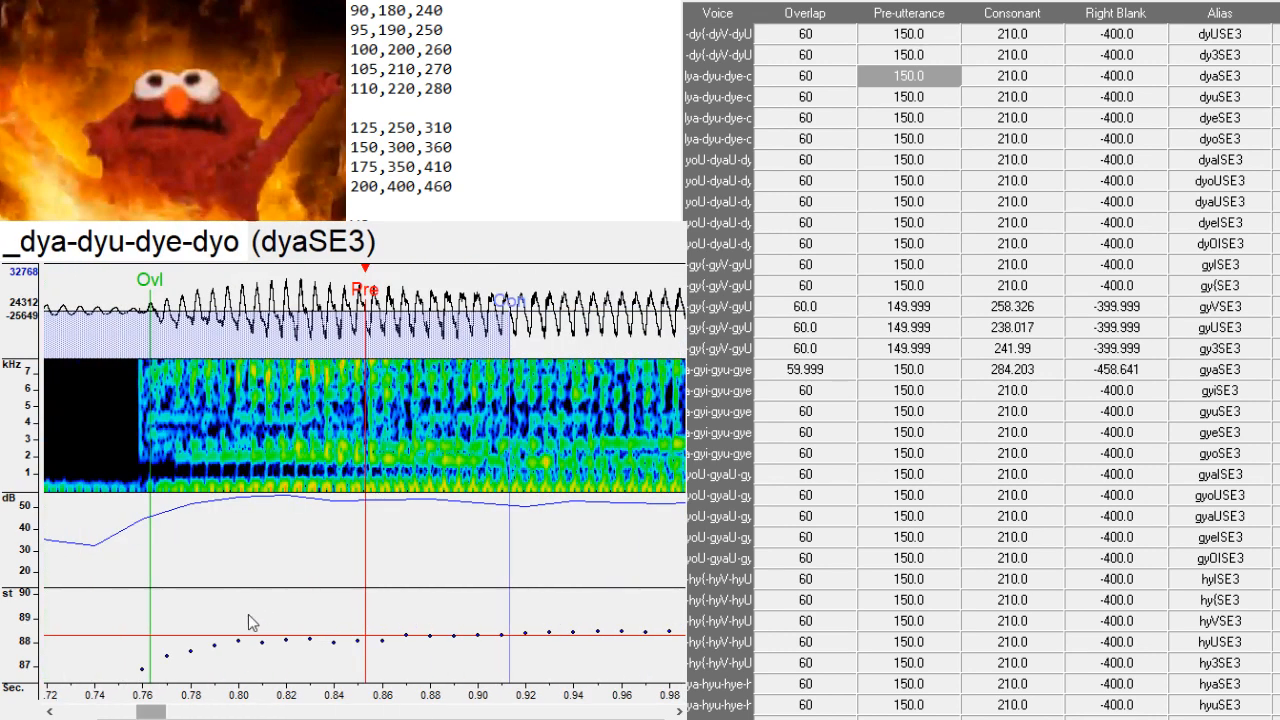
- Move the pre-utterance markers of dyaSE3 and dyuSE3 back to match their waveforms, placing dyuSE3's at about 1.43 s
left_click_drag(302, 452, 326, 472)
key("Down")
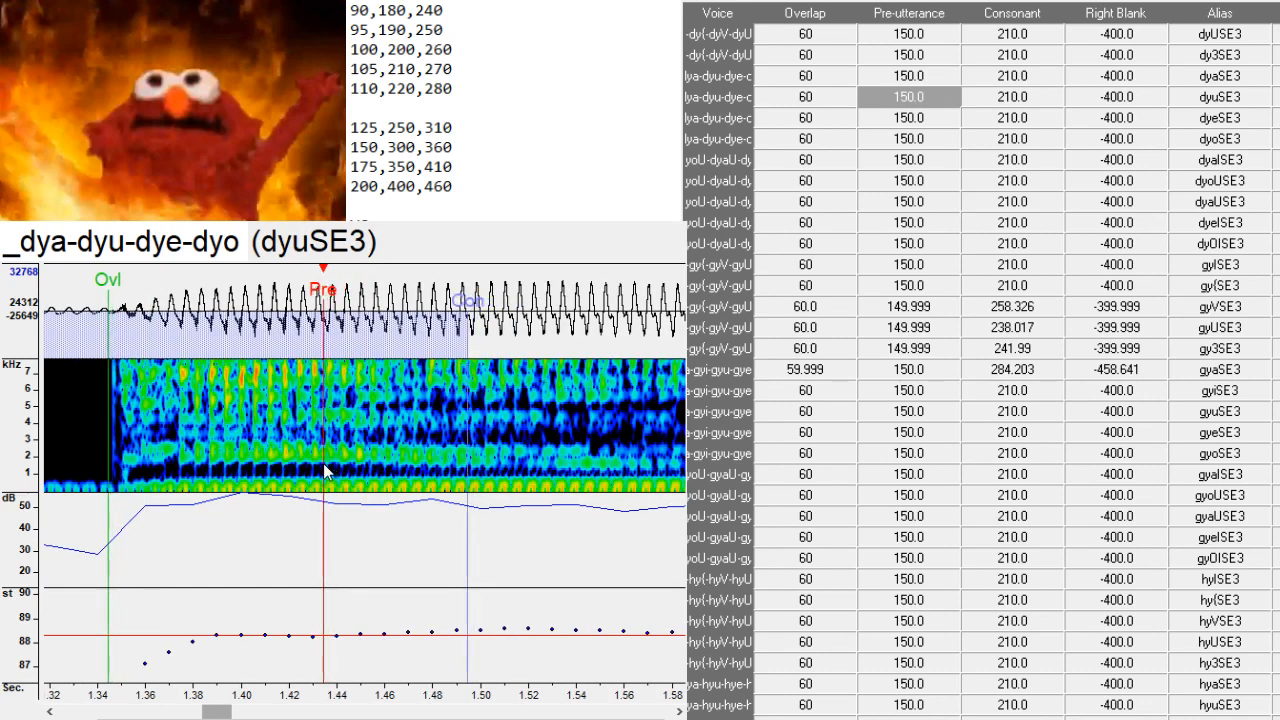
left_click_drag(216, 712, 208, 714)
key("Down")
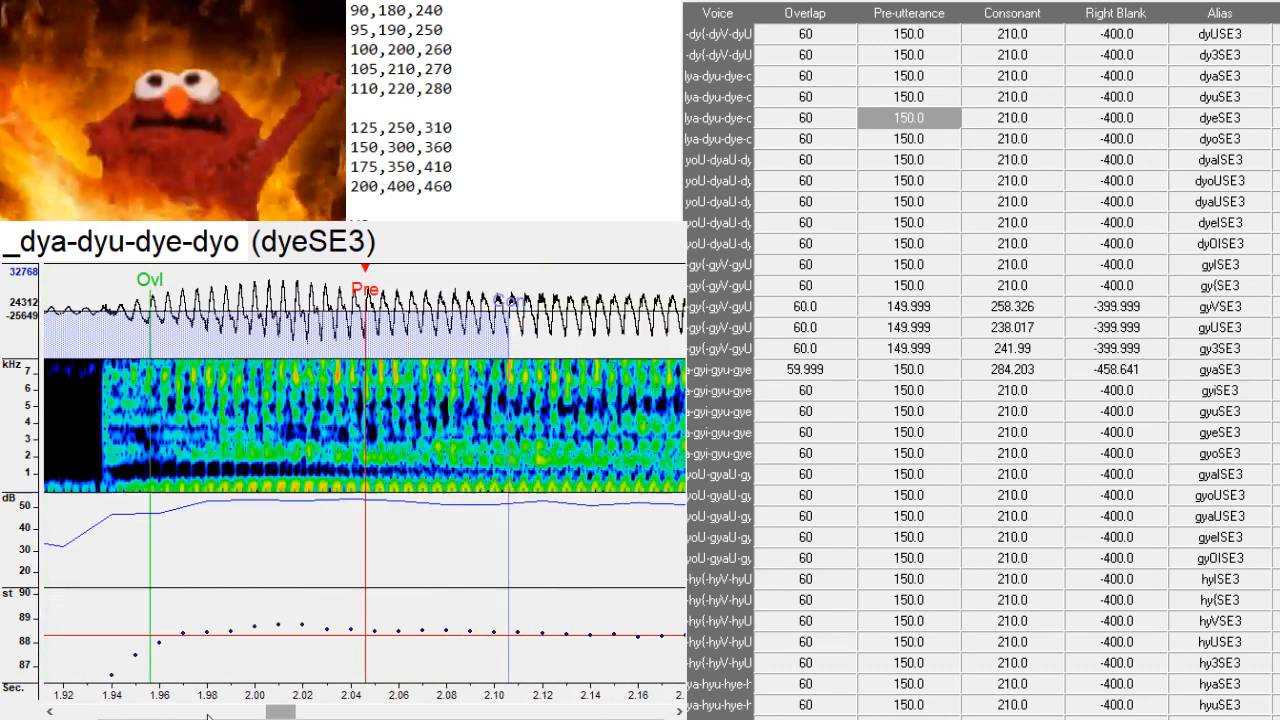
- Move the pre-utterance marker of dyeSE3 back to about 2.02 s so its left boundary meets the consonant start
left_click_drag(288, 714, 275, 715)
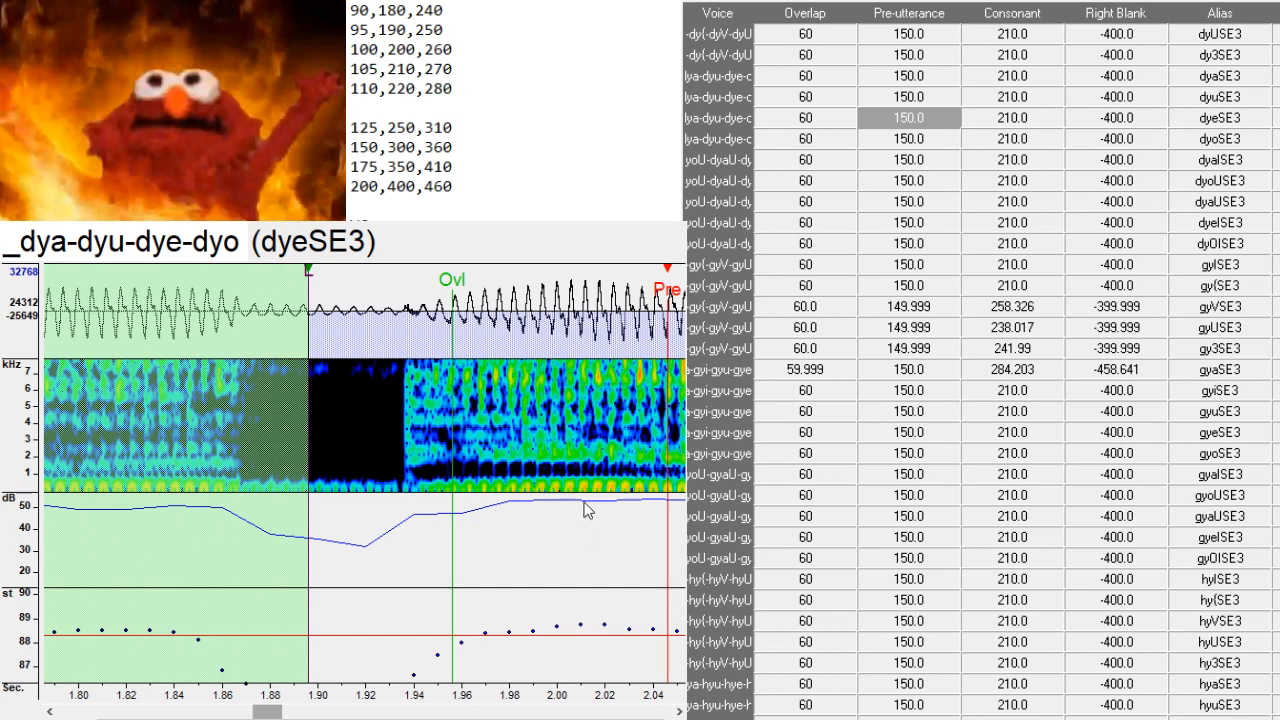
left_click_drag(670, 505, 604, 503)
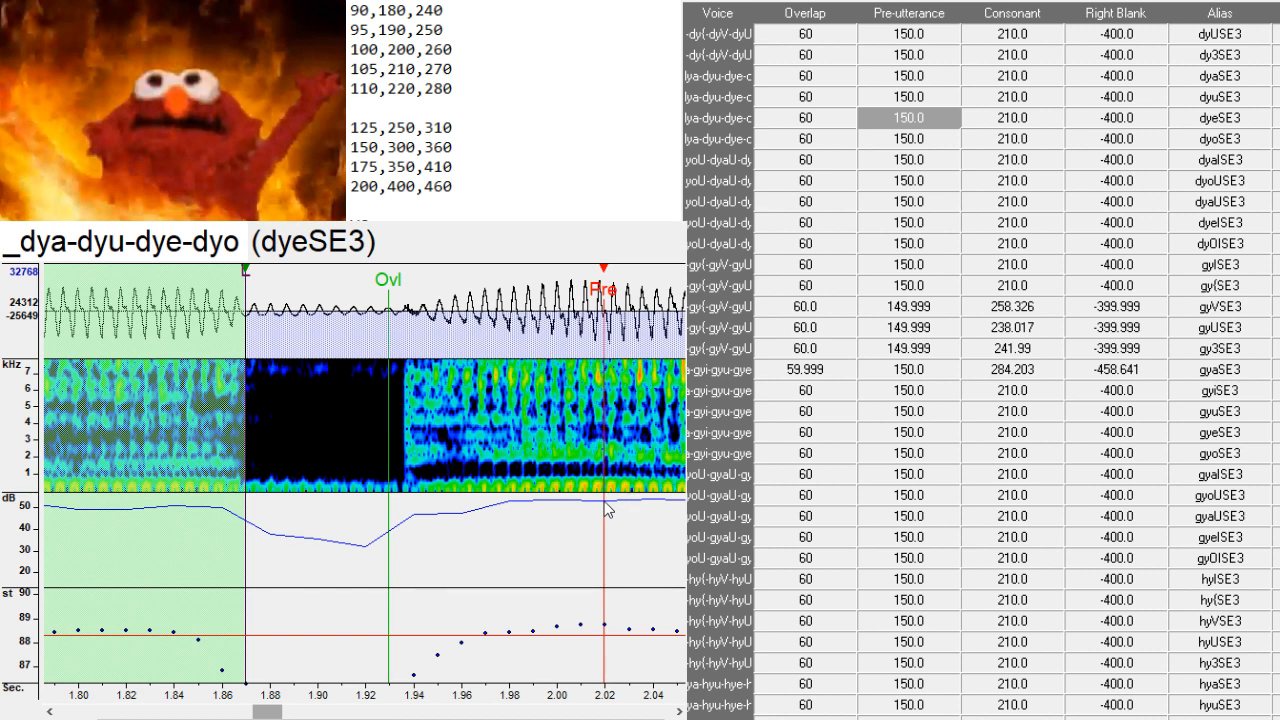
left_click_drag(608, 510, 610, 490)
key("Down")
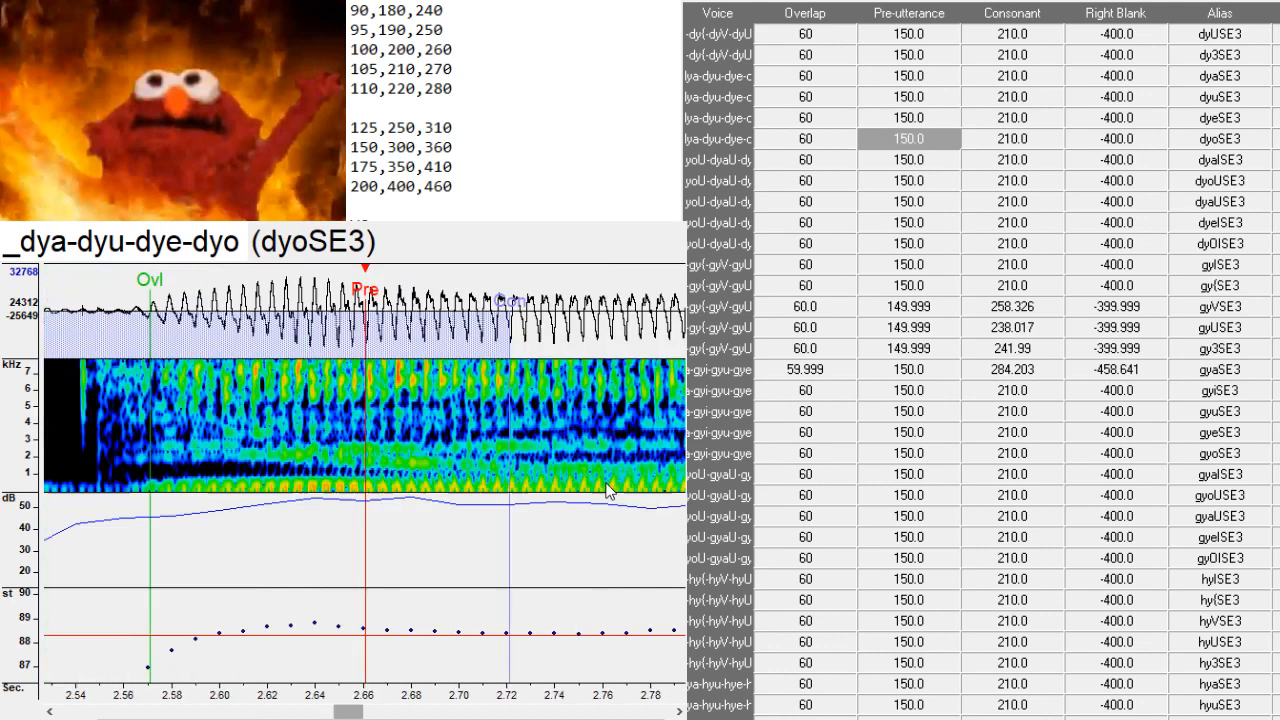
- Move dyoSE3's pre-utterance marker back to about 2.64 s and shorten its overlap to 47.258 at the consonant burst
left_click_drag(350, 712, 330, 714)
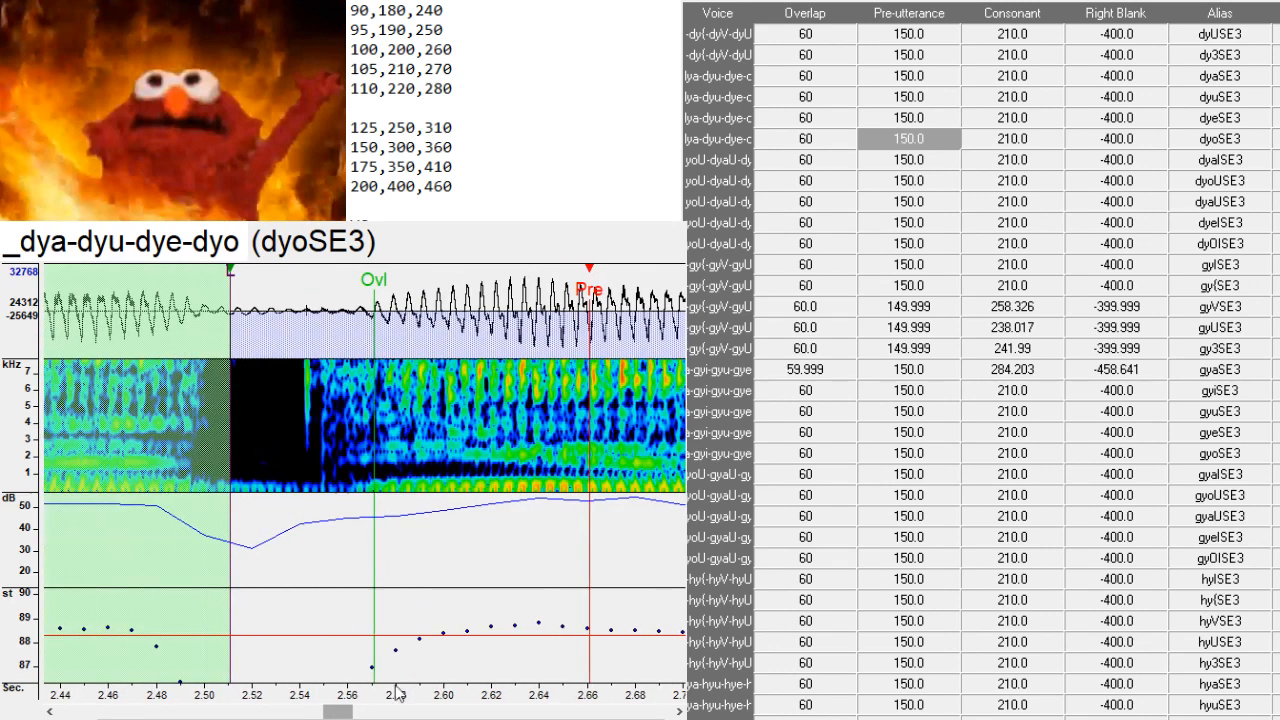
left_click_drag(590, 486, 549, 481)
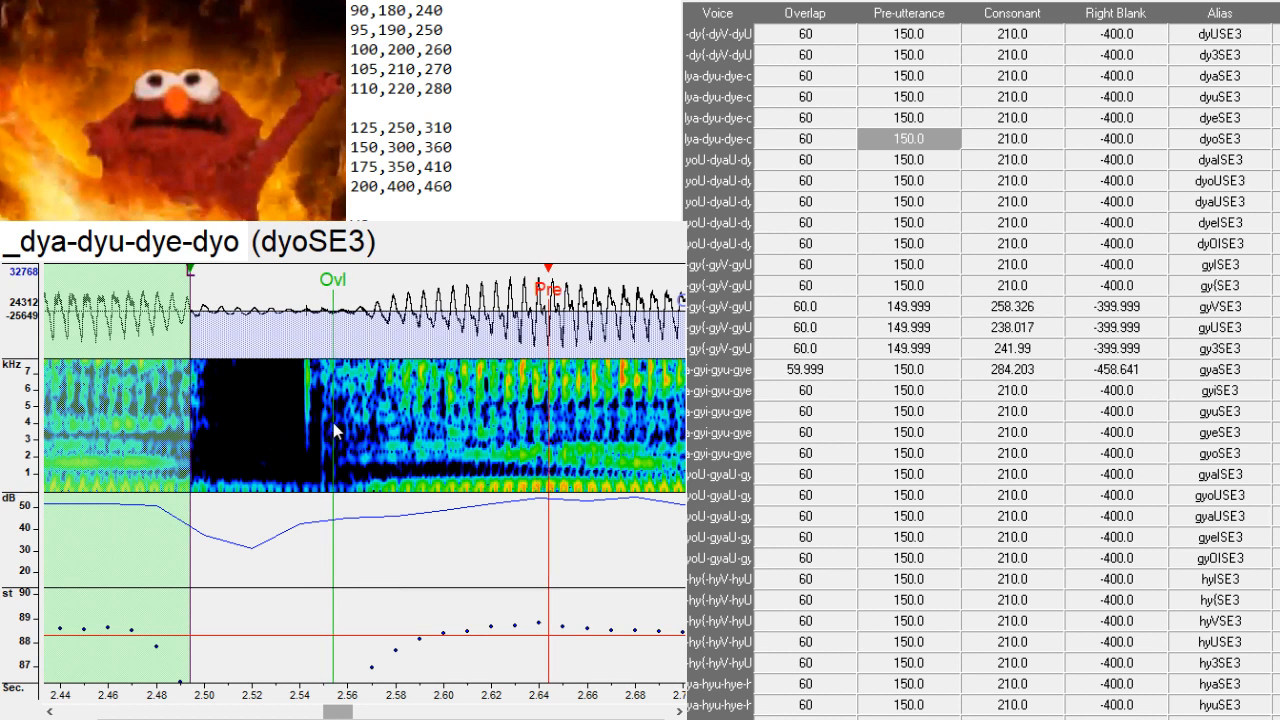
left_click_drag(329, 418, 302, 419)
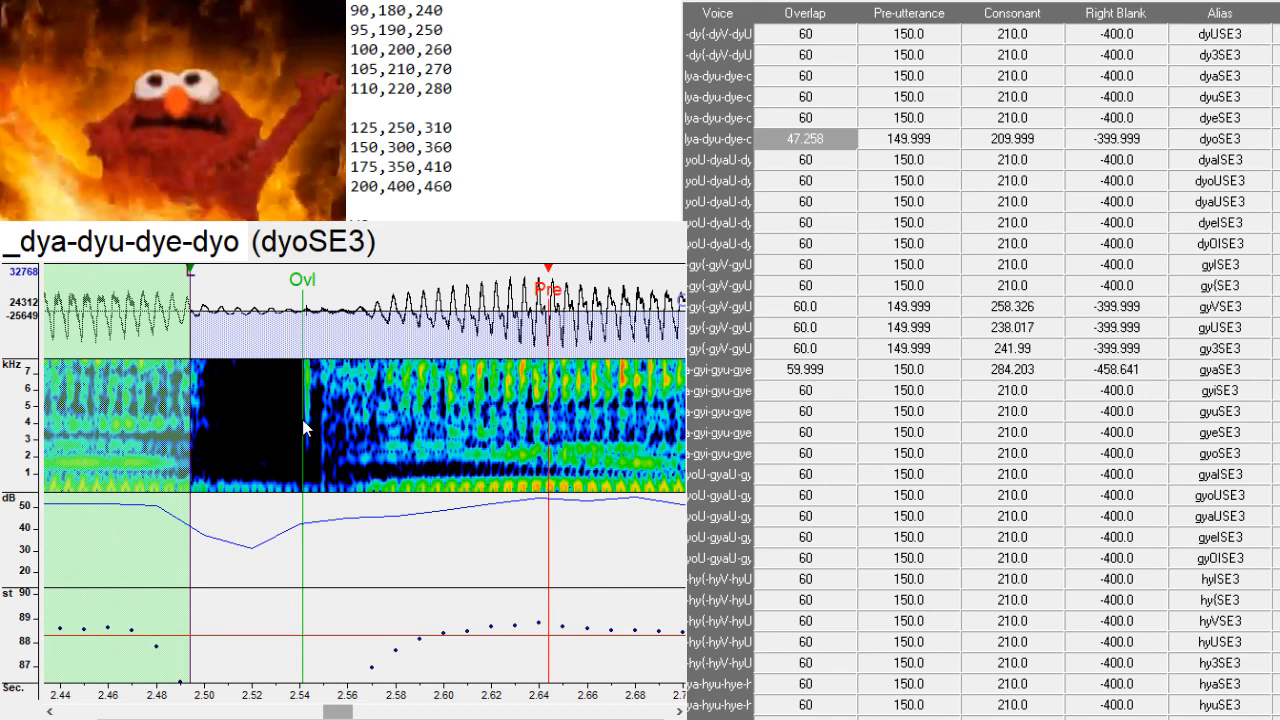
key("Down")
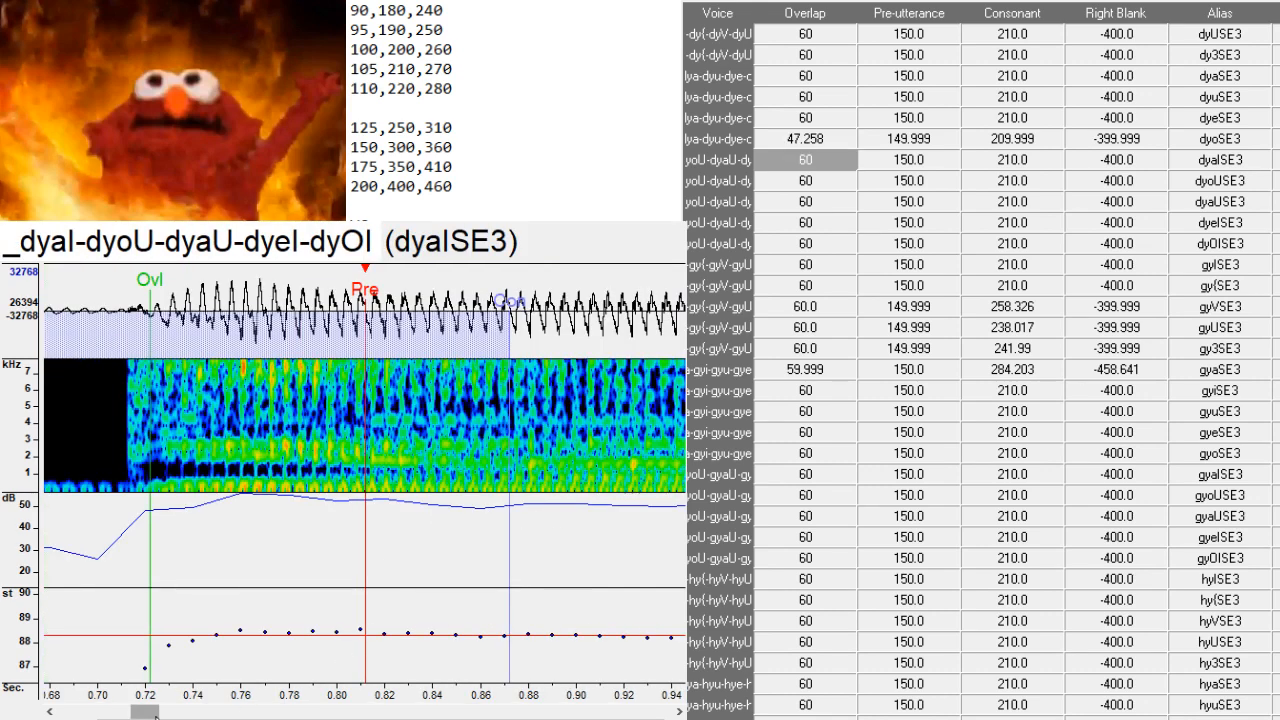
- Move the pre-utterance marker of dyaISE3 back to about 0.79 s and go on to dyoUSE3
left_click_drag(154, 713, 143, 713)
key("Right")
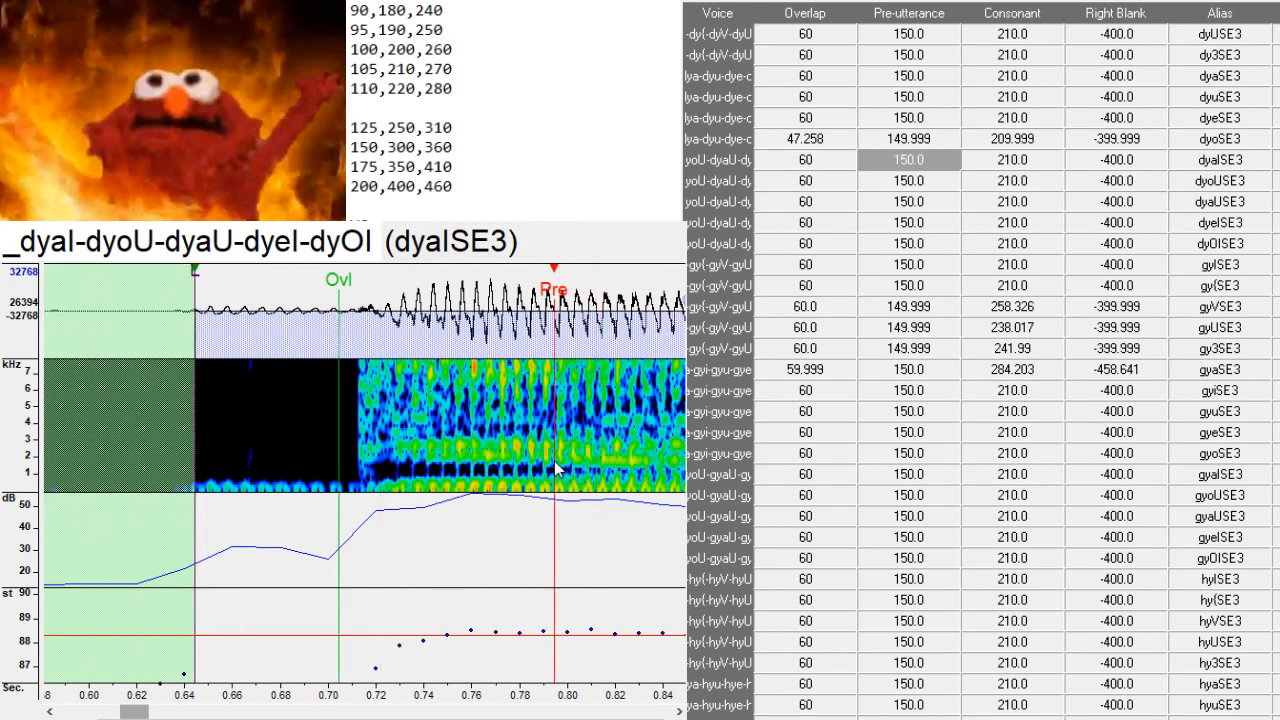
key("Down")
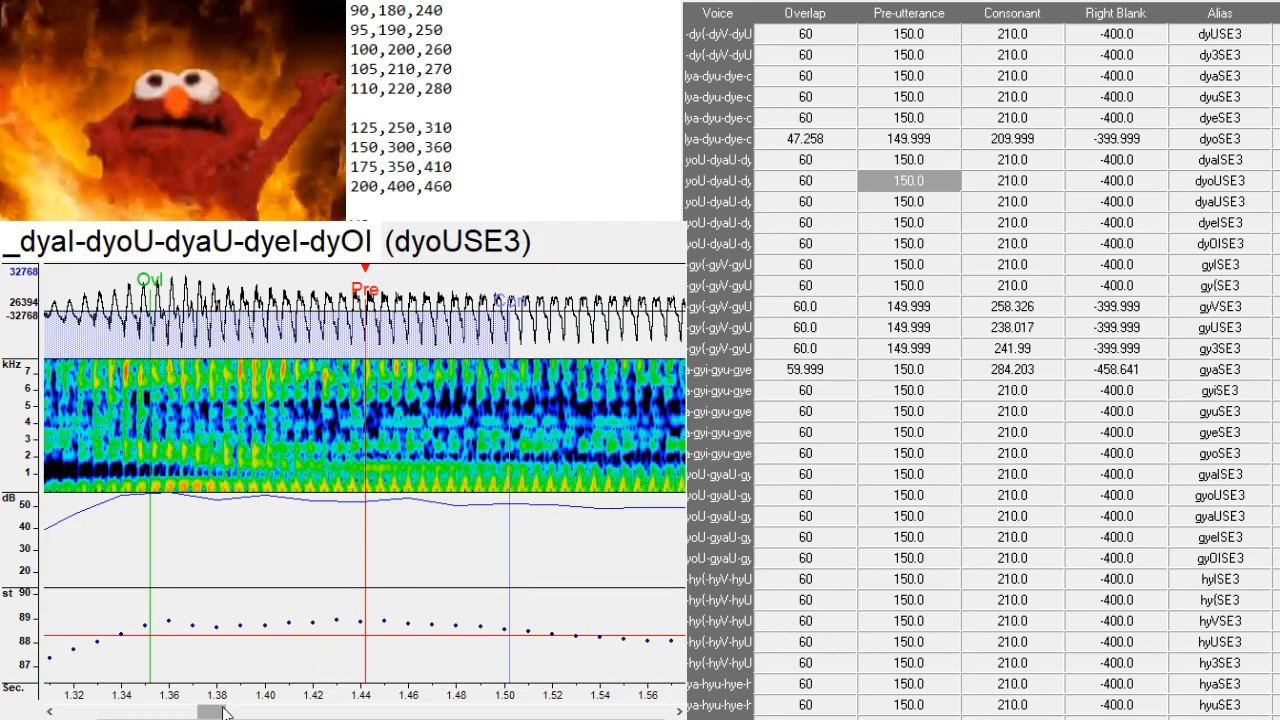
- Move the pre-utterance markers of dyoUSE3 and dyaUSE3 back to match their waveforms, placing dyaUSE3's at about 1.97 s
left_click_drag(226, 712, 208, 712)
left_click_drag(505, 487, 497, 487)
key("Down")
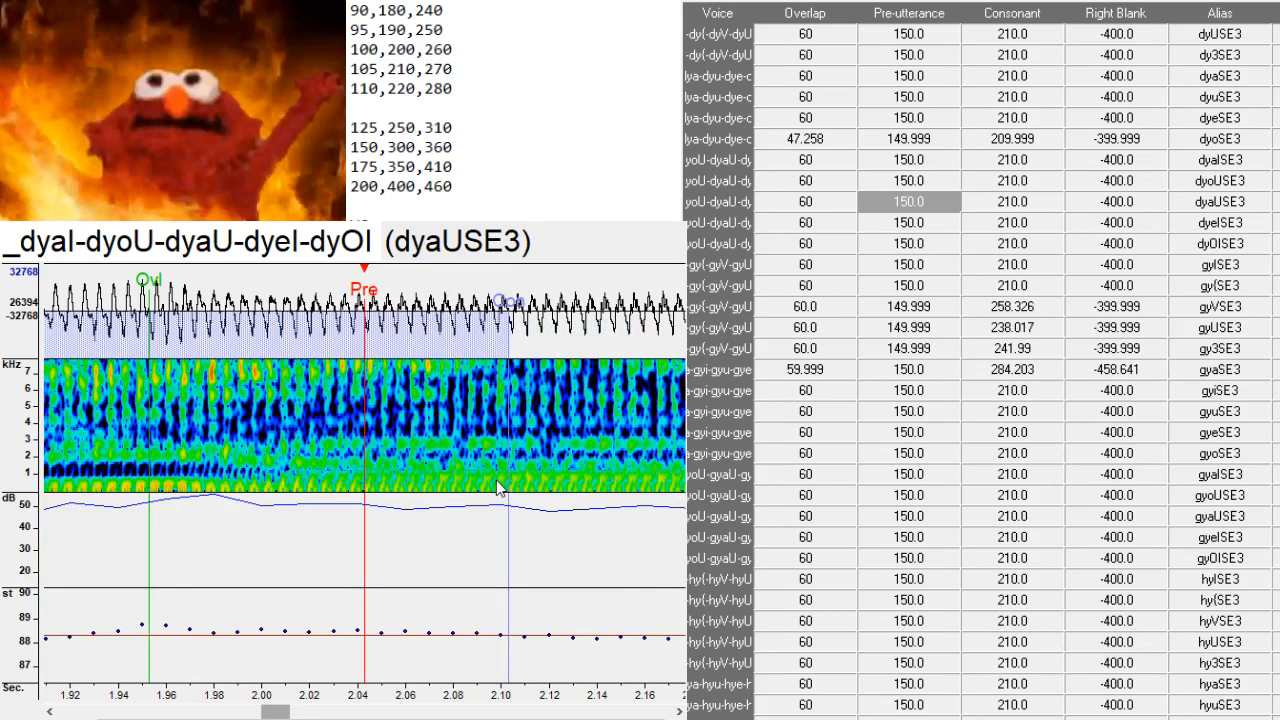
left_click_drag(364, 480, 414, 480)
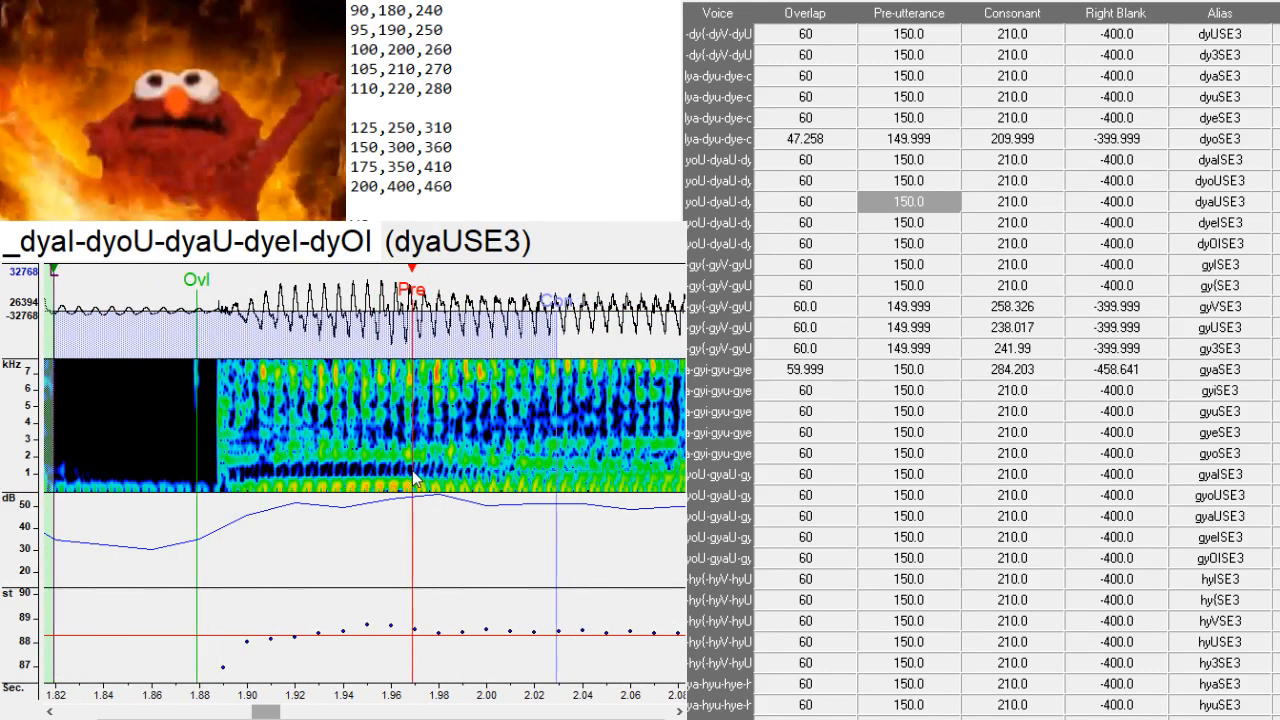
key("Down")
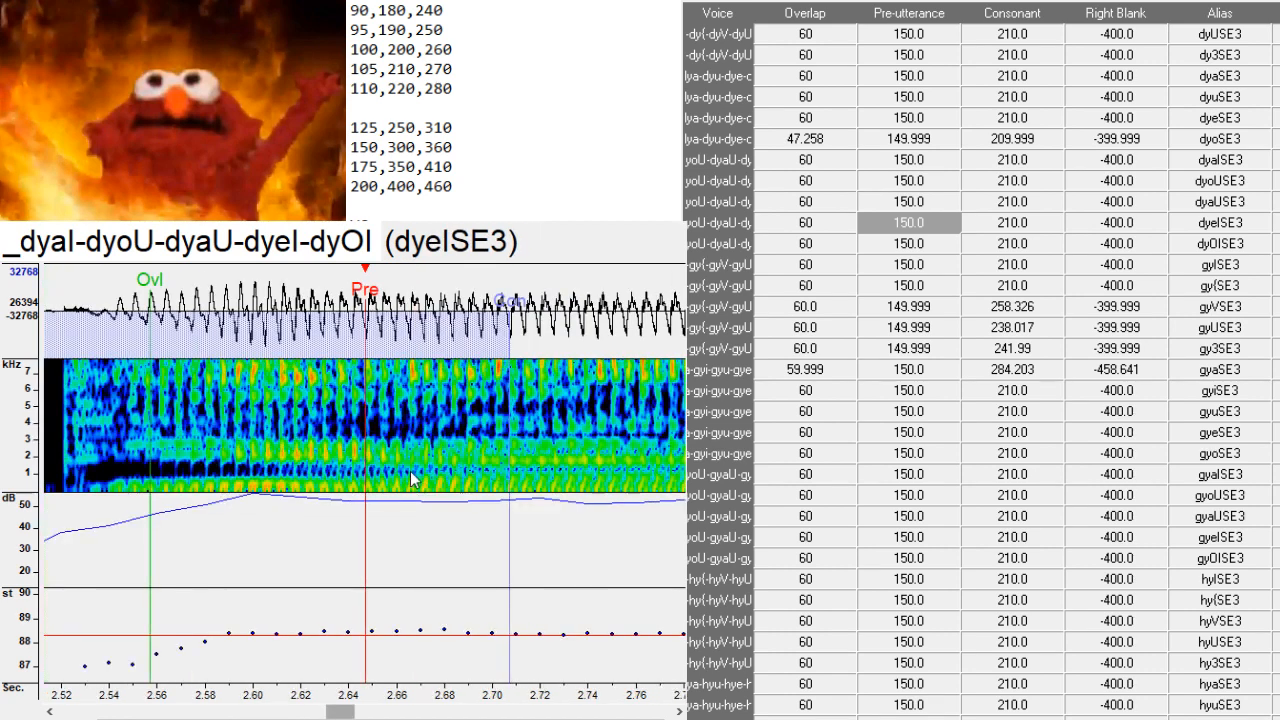
- Move the pre-utterance markers of dyeISE3 and dyOISE3 back to about 2.60 s and 3.19 s
left_click_drag(340, 710, 331, 710)
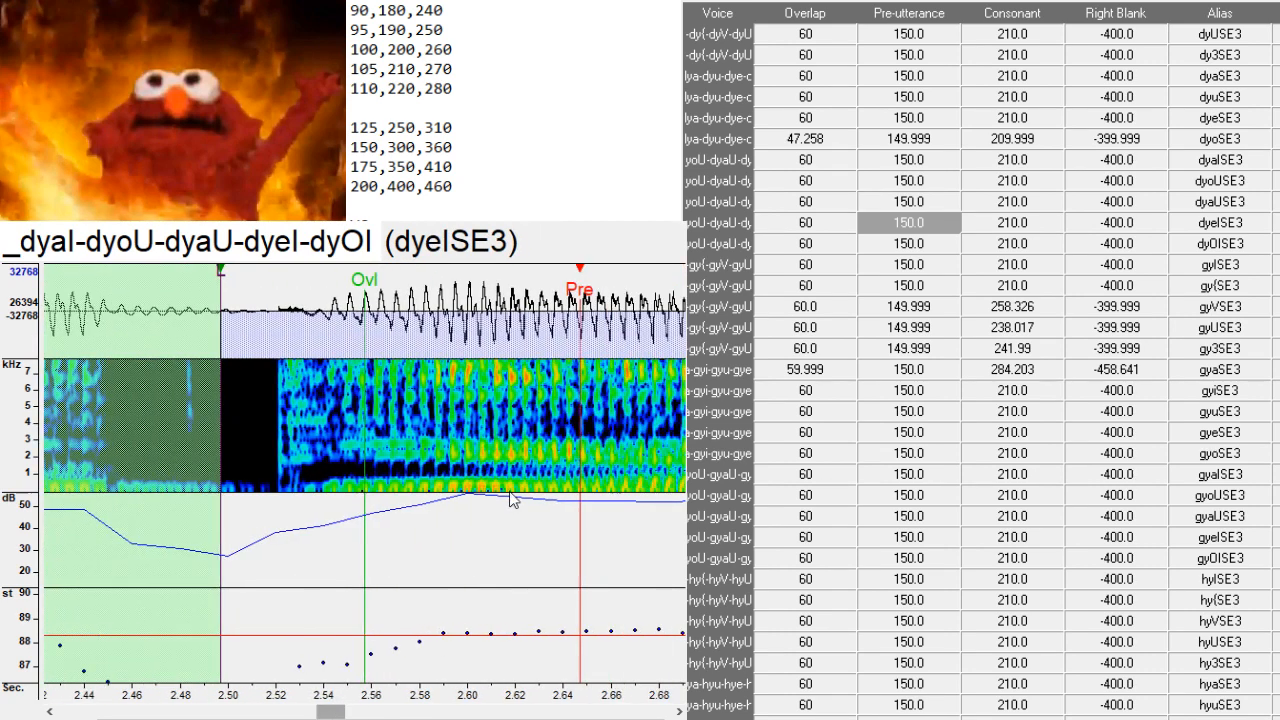
left_click_drag(512, 498, 481, 503)
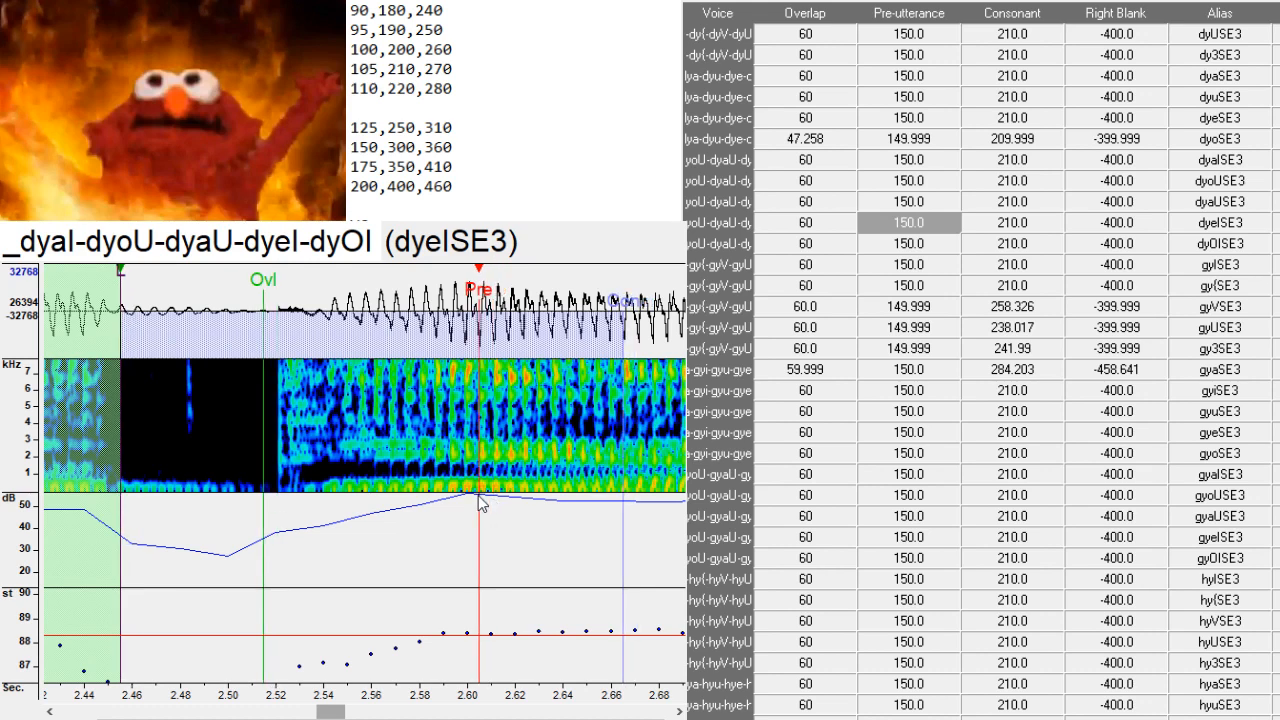
key("Down")
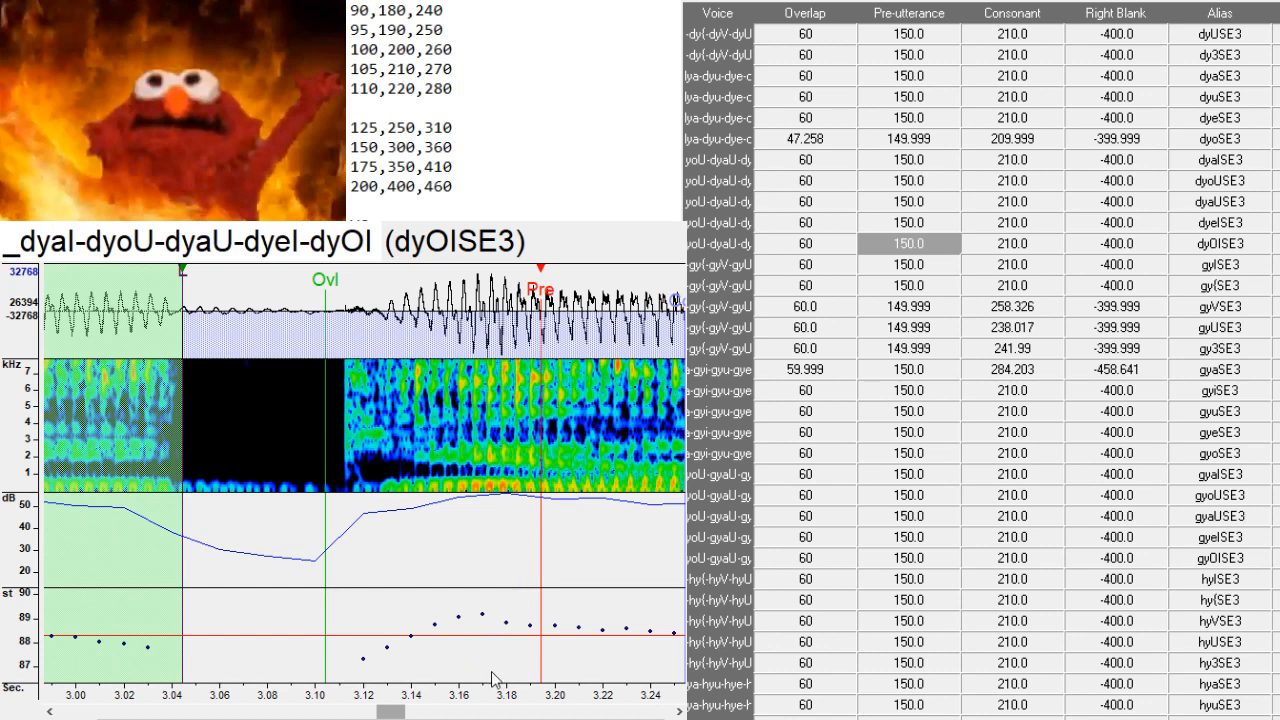
left_click_drag(388, 712, 415, 712)
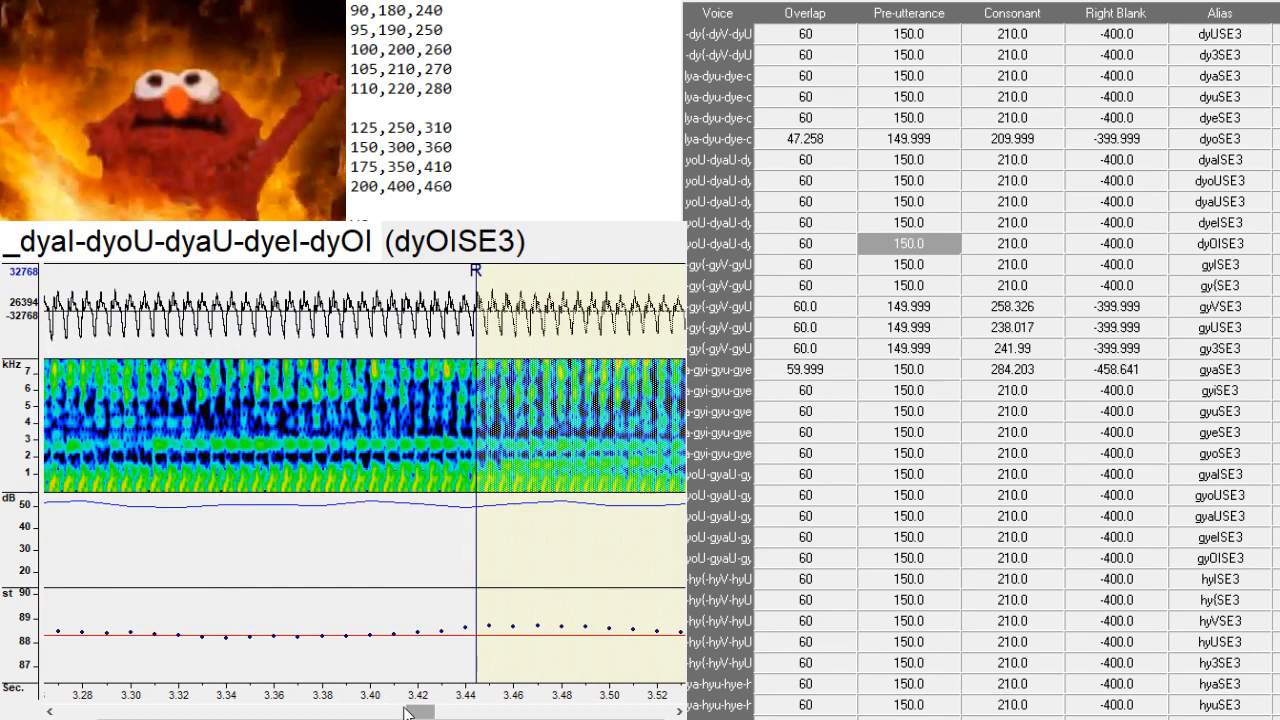
key("Down")
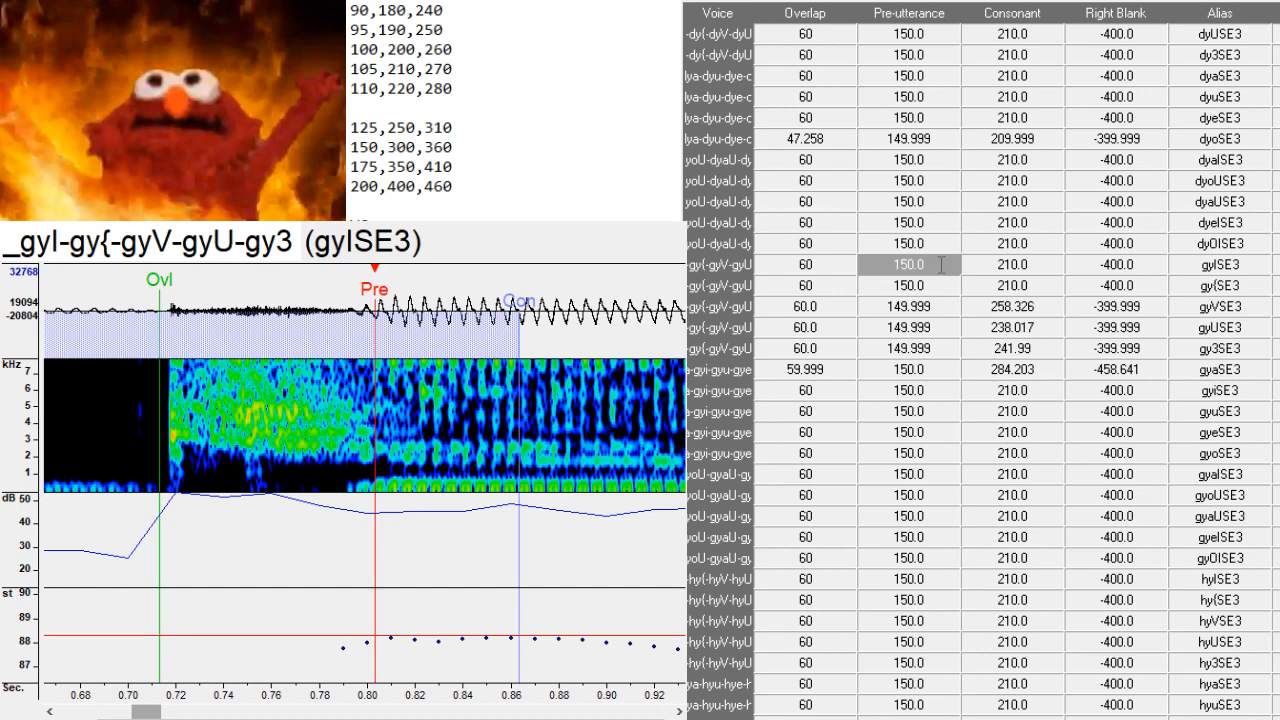
- Raise gyISE3's pre-utterance to 180 and its consonant to 240
left_click_drag(941, 268, 1047, 343)
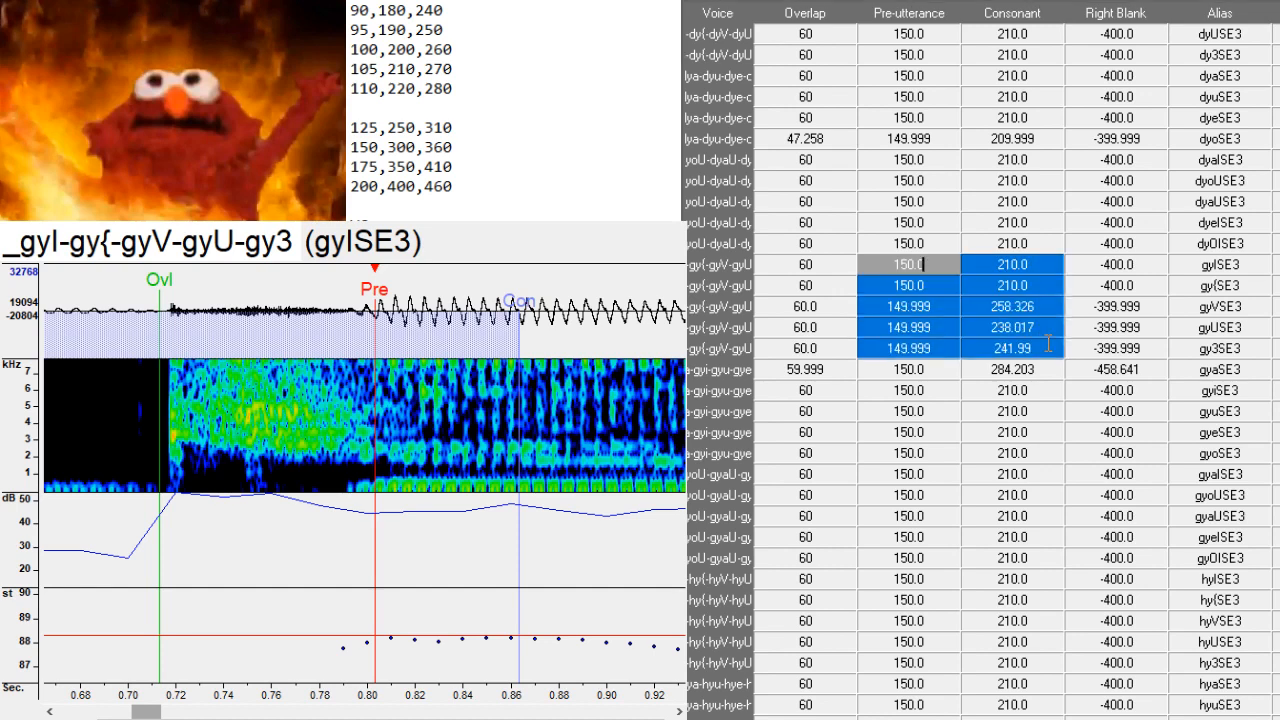
left_click_drag(1047, 343, 1047, 335)
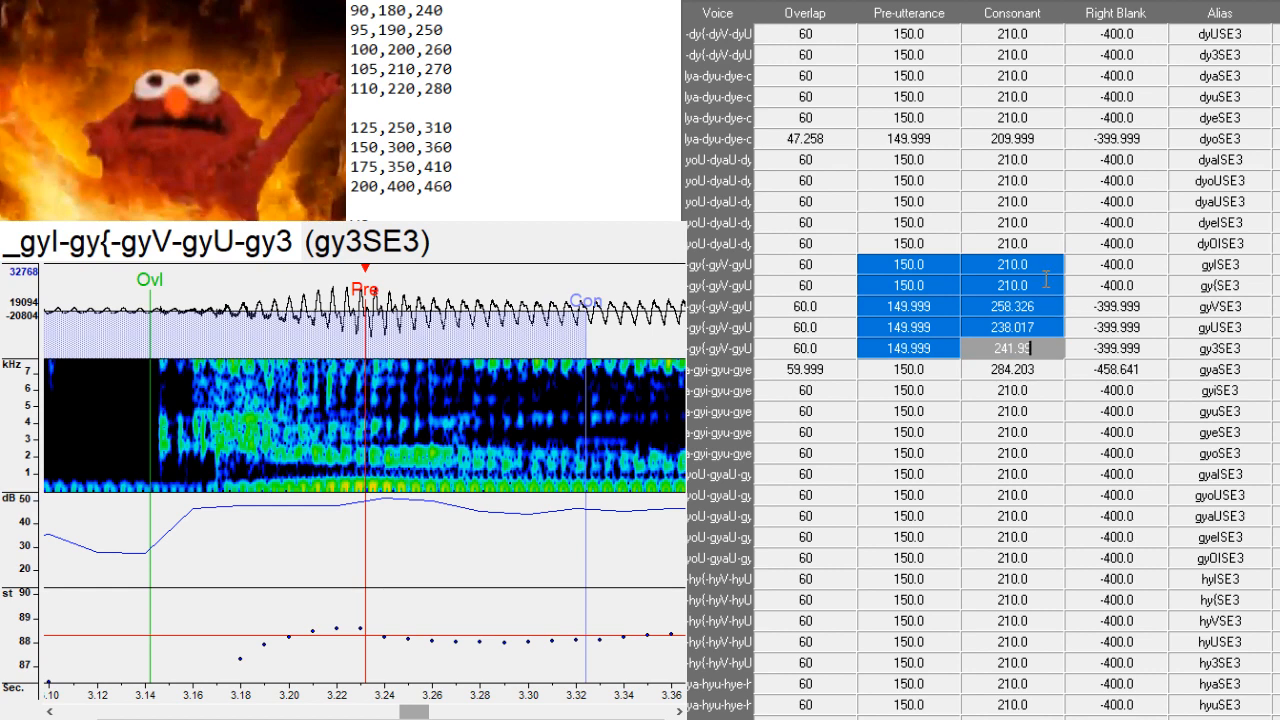
left_click_drag(938, 264, 1030, 262)
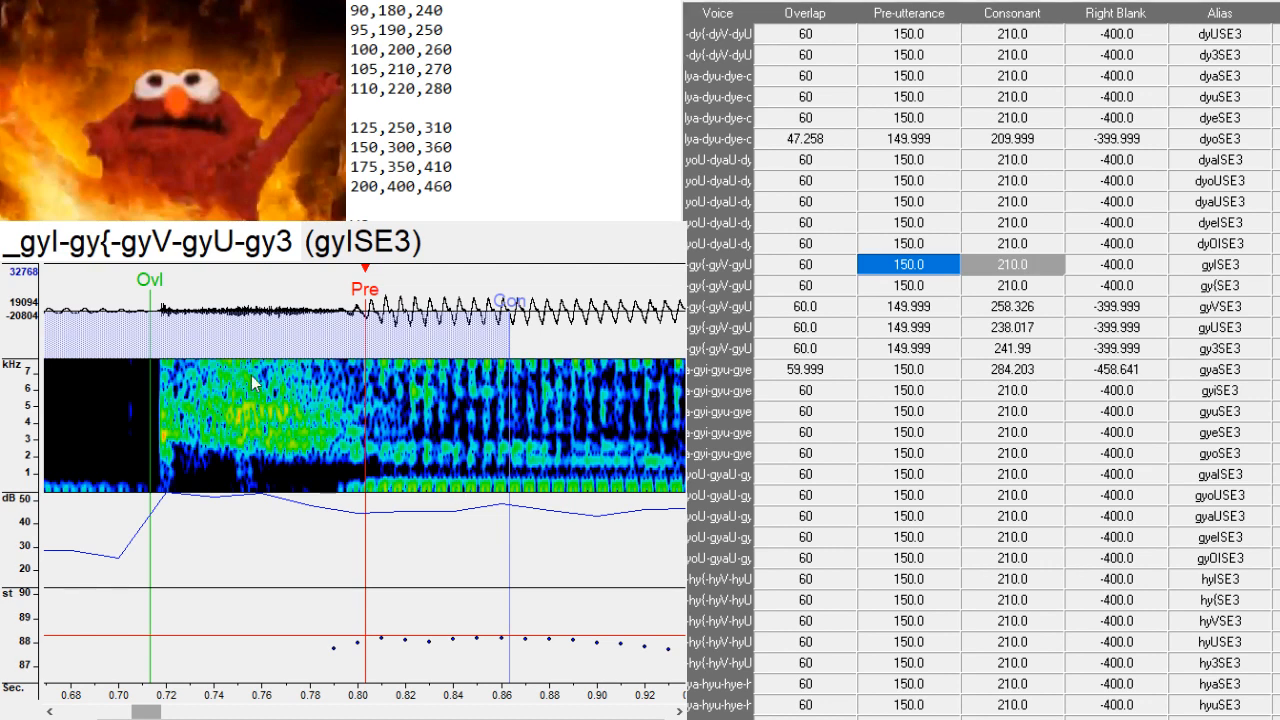
left_click(1000, 545)
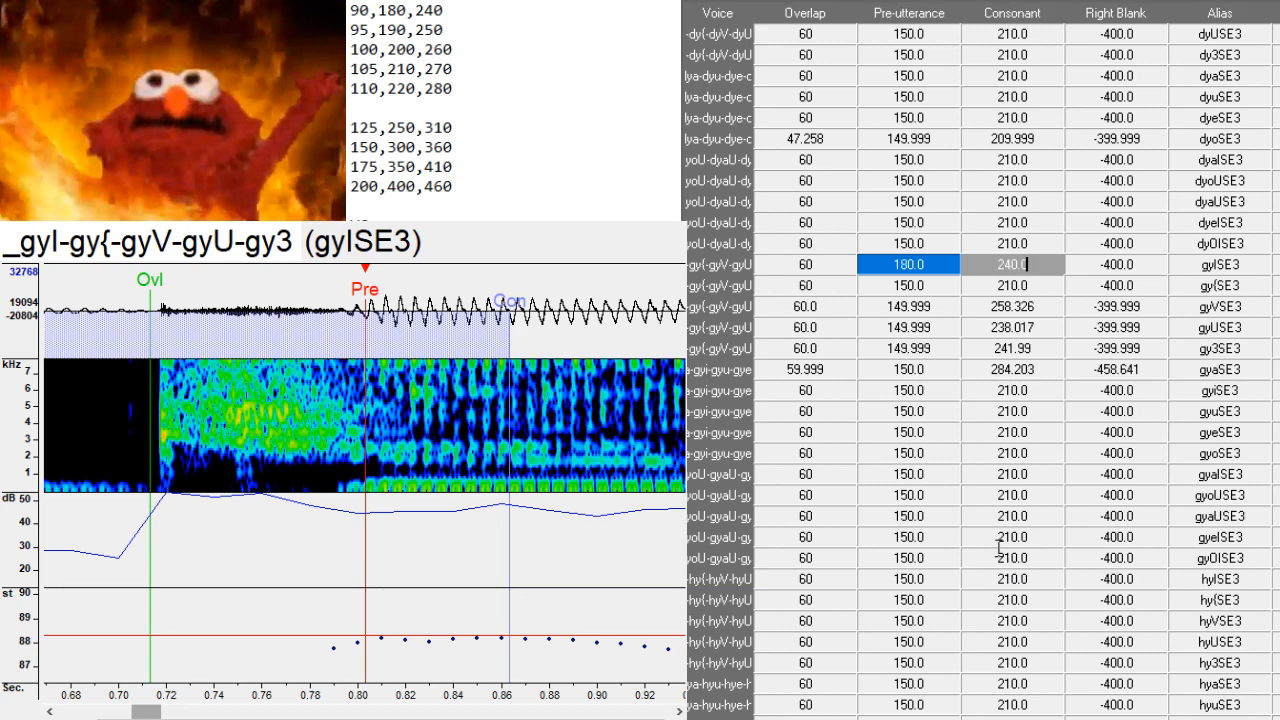
- Place the pre-utterance marker of gyISE3 at about 0.83 s and move gy{SE3's forward to about 1.45 s
left_click(440, 497)
left_click_drag(440, 497, 443, 498)
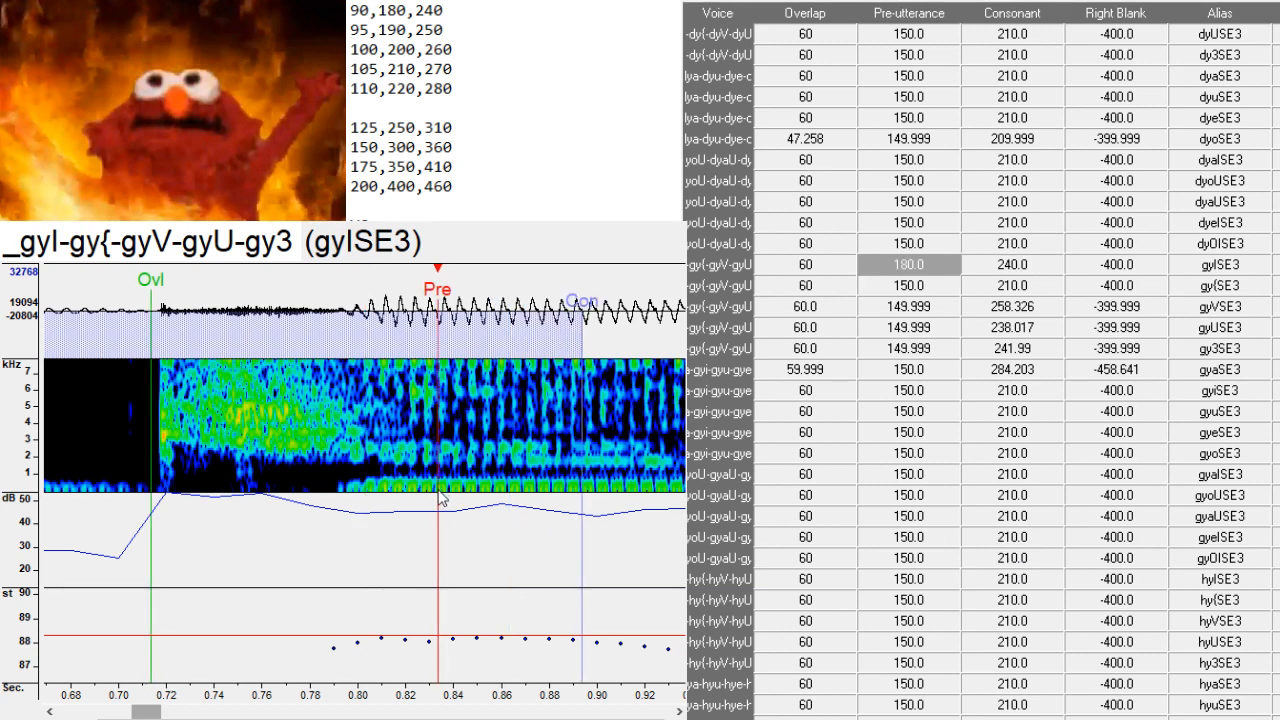
key("Down")
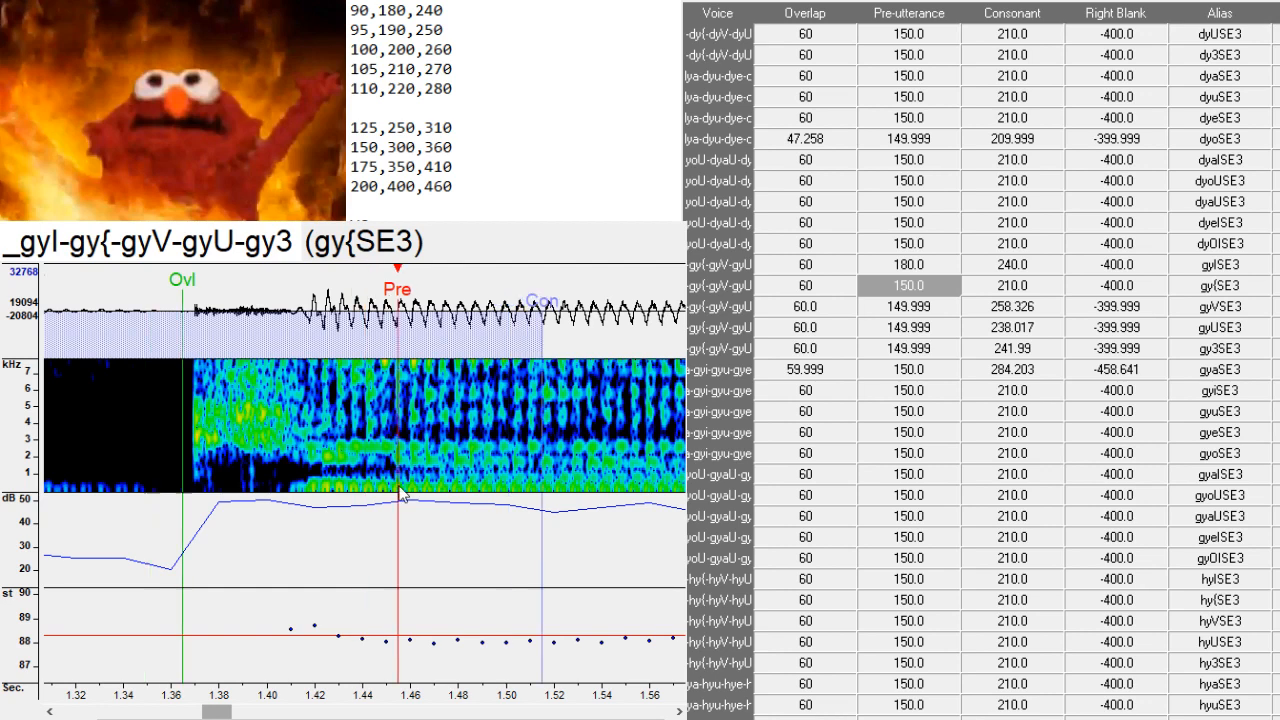
key("Down")
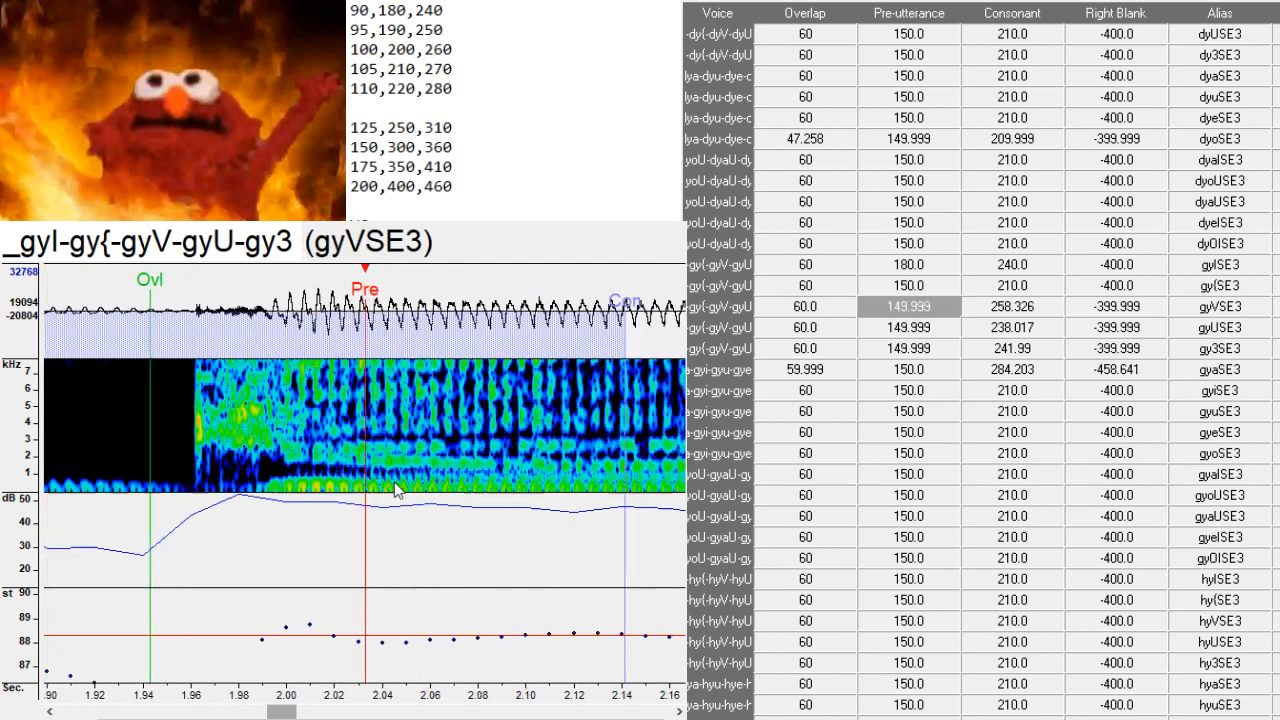
- Move the pre-utterance markers of gyVSE3 and gyUSE3 forward to about 2.05 s and 2.64 s
left_click_drag(397, 490, 405, 475)
key("Down")
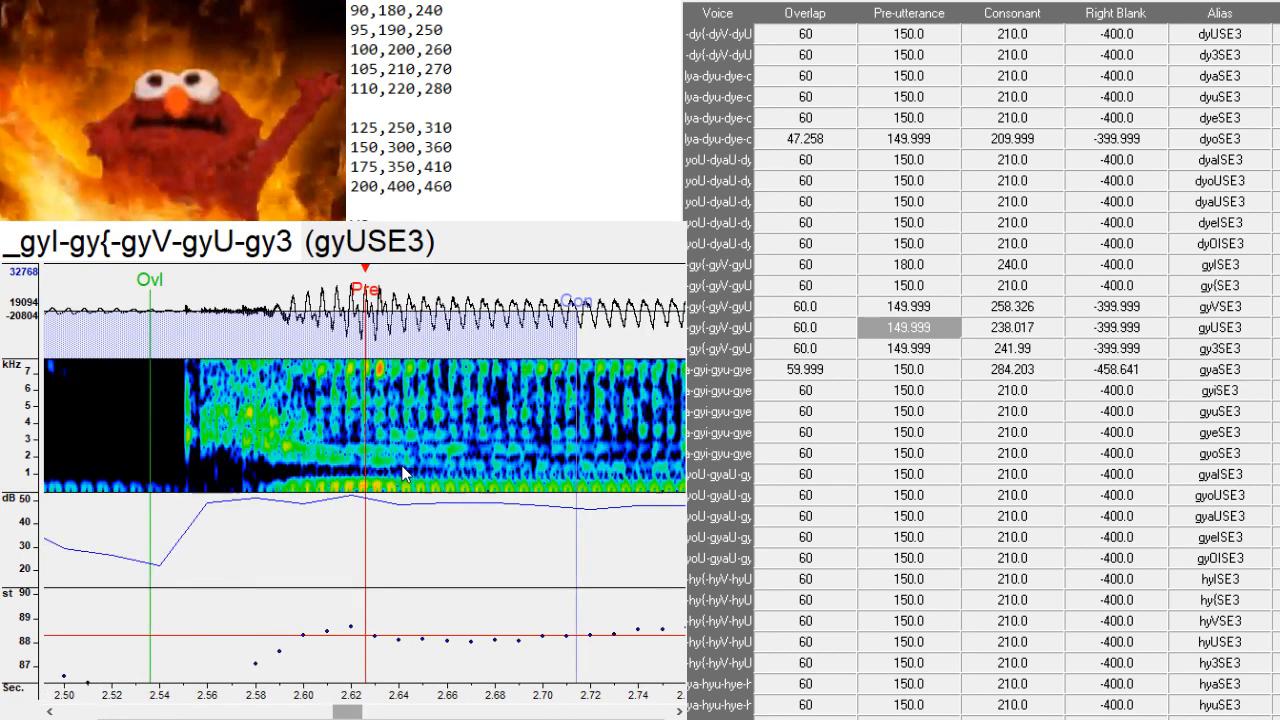
left_click(388, 476)
left_click_drag(350, 711, 338, 709)
key("Down")
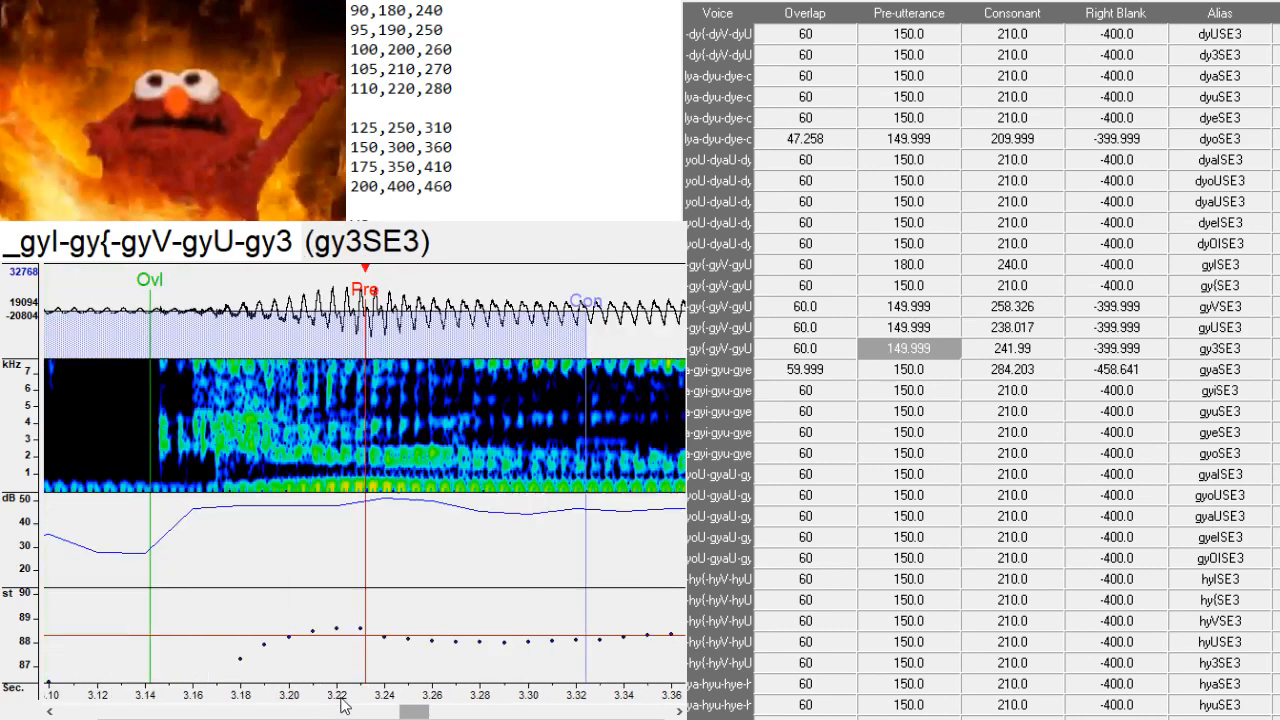
- Move the pre-utterance markers of gy3SE3 and gyaSE3 back to about 3.23 s and 0.79 s
left_click(351, 466)
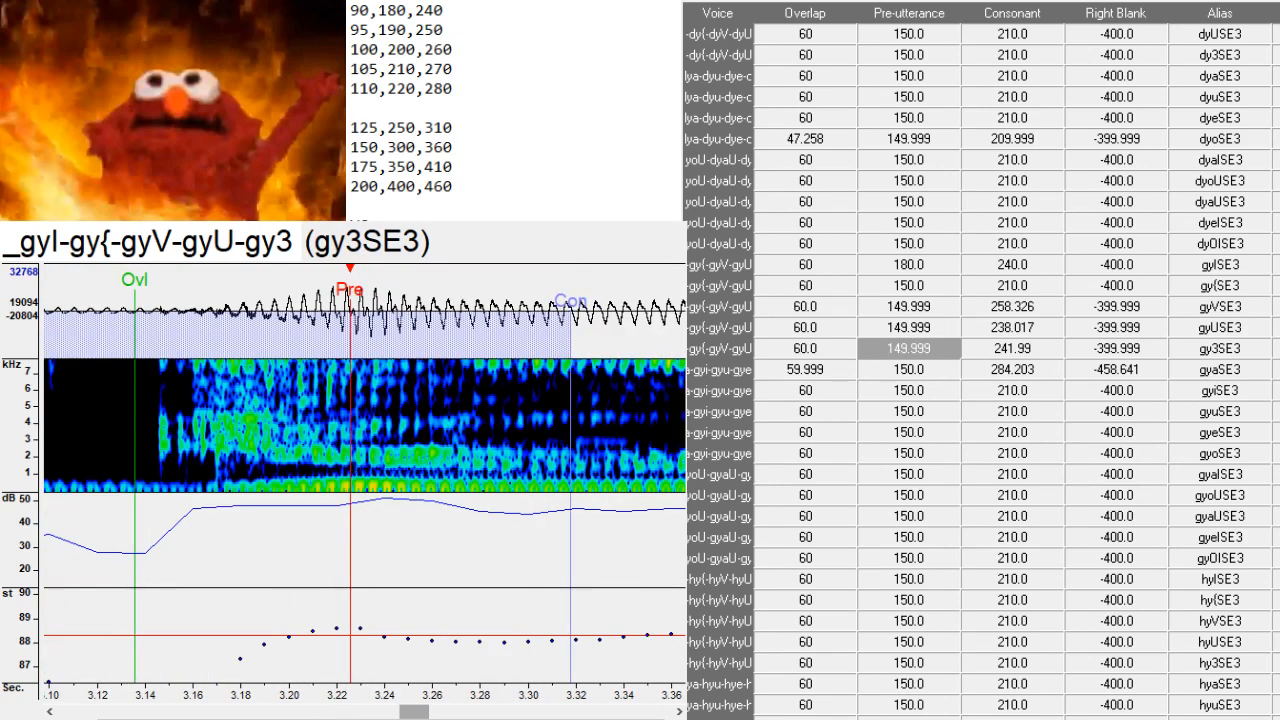
left_click_drag(415, 716, 412, 714)
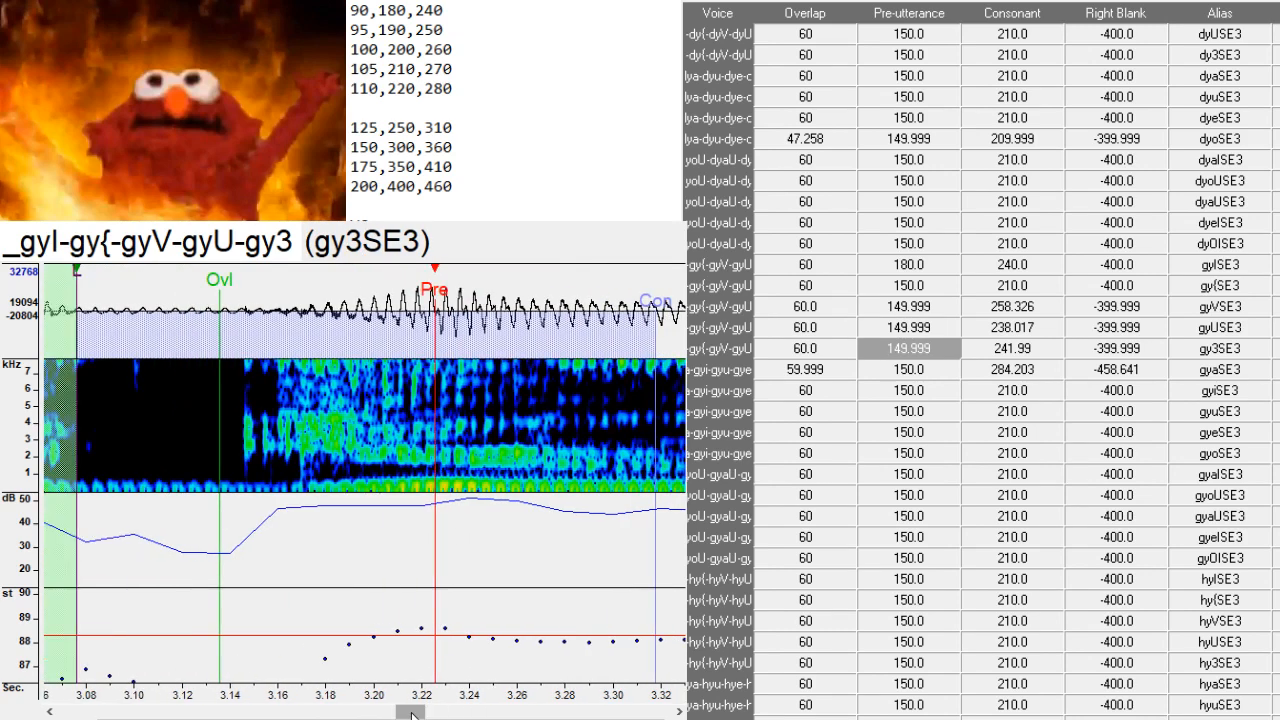
key("Down")
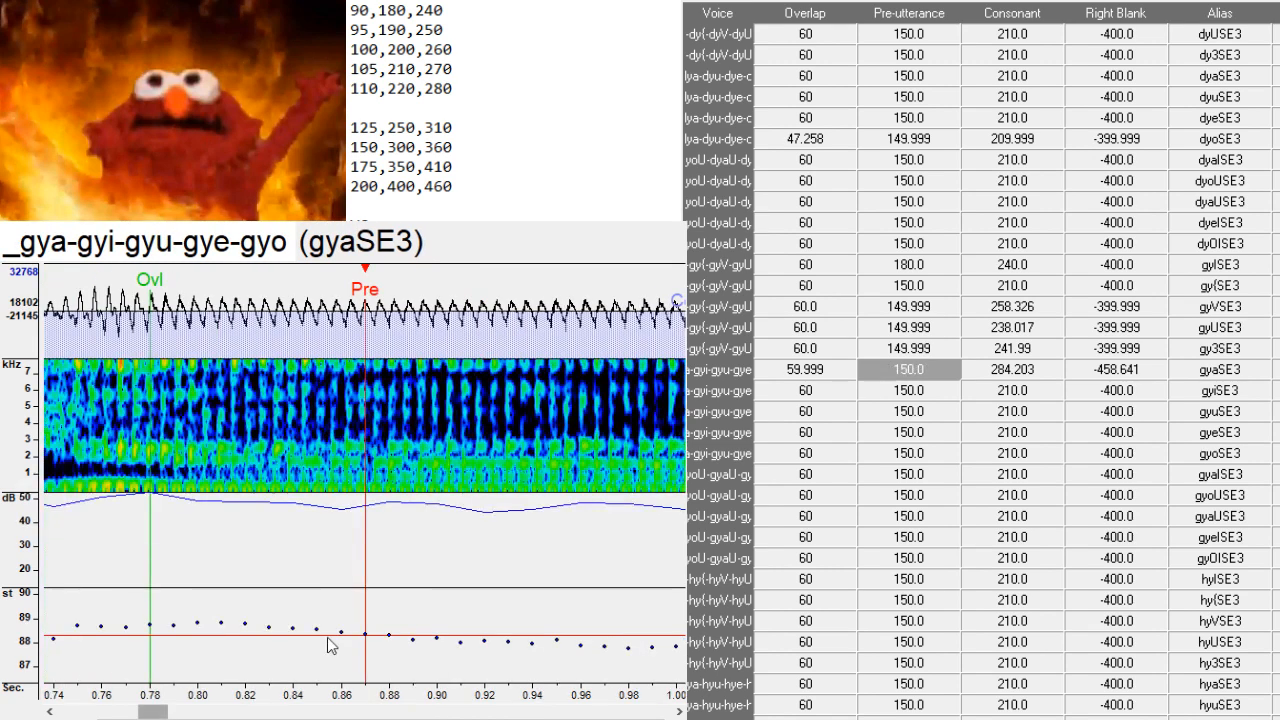
left_click(138, 714)
left_click(425, 483)
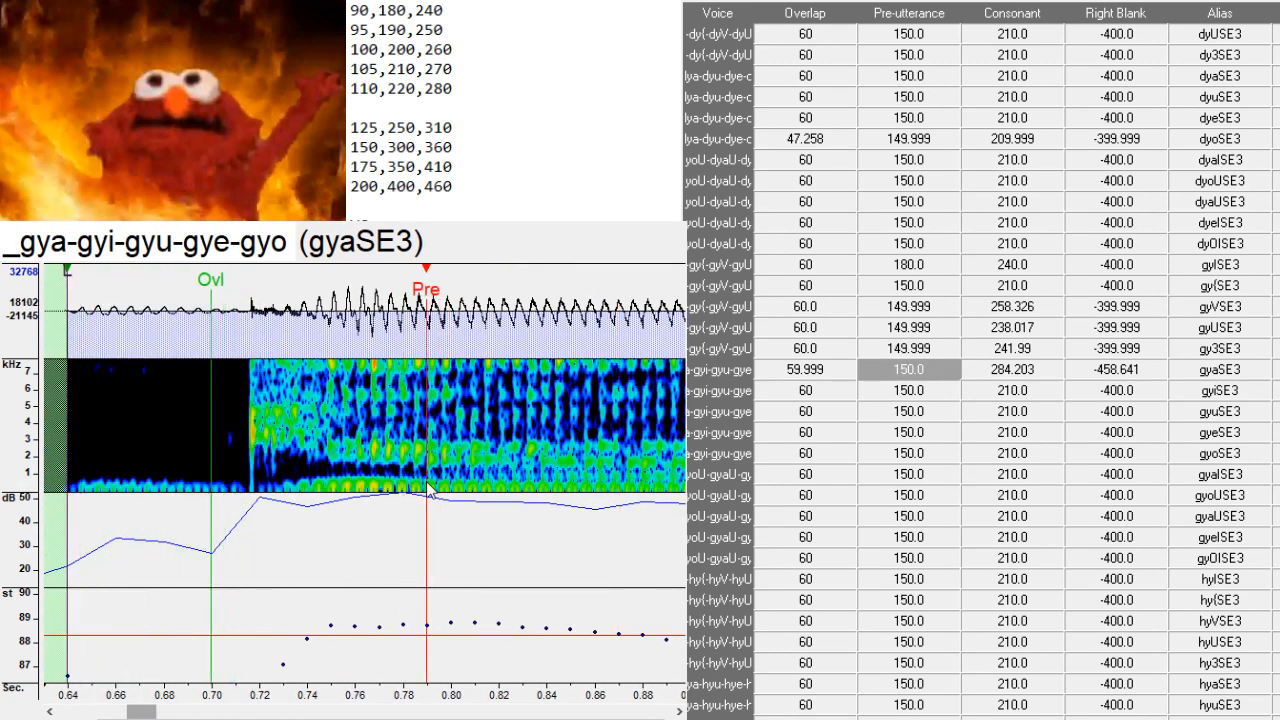
key("Down")
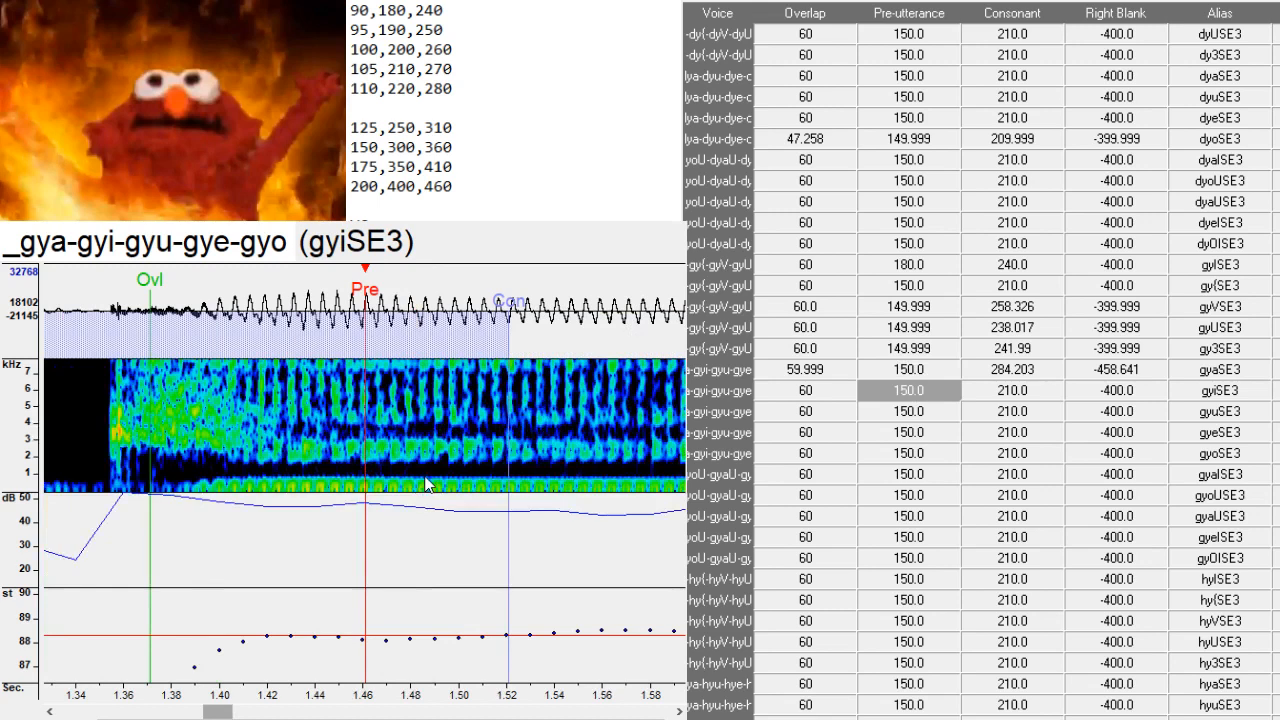
- Shift gyiSE3's whole marker set so that its pre-utterance sits at about 1.44 s
mouse_move(350, 505)
left_mouse_down()
mouse_move(297, 508)
mouse_move(315, 500)
left_mouse_up()
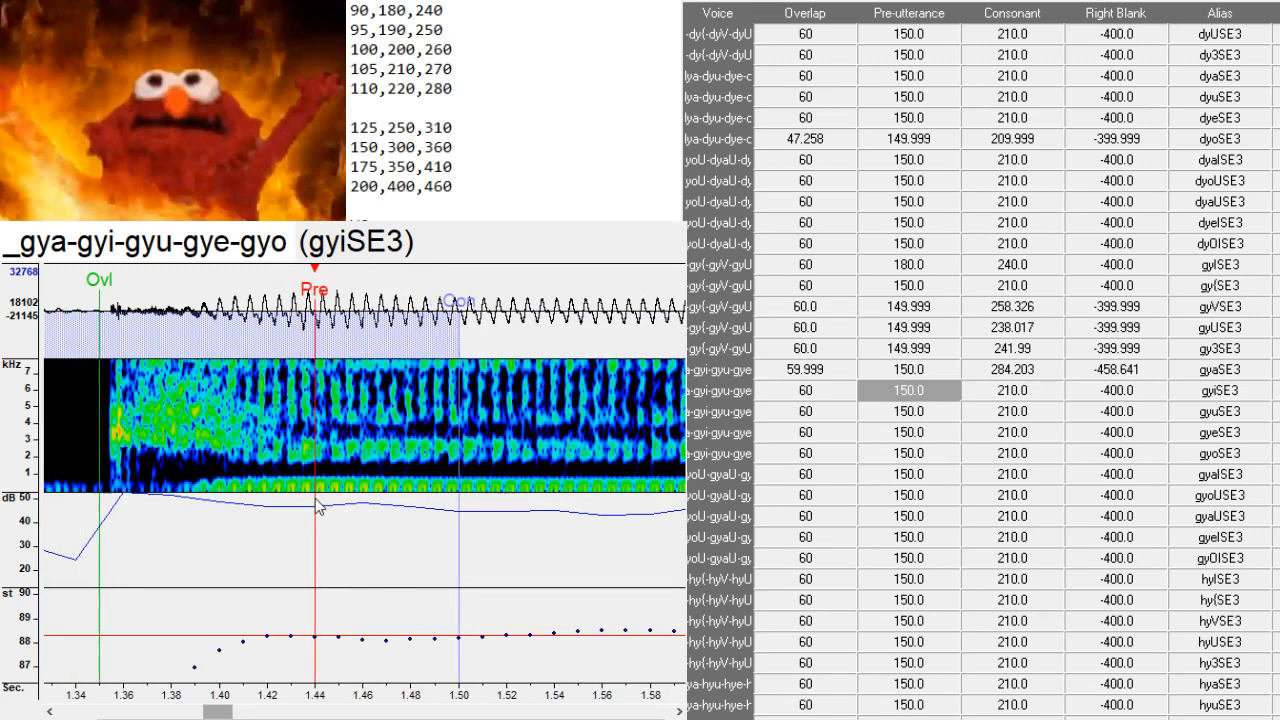
left_click_drag(236, 712, 216, 713)
- For gyuSE3, set pre-utterance to 180 and consonant to 240, and shift its marker set so pre-utterance sits at about 2.07 s
key("Down")
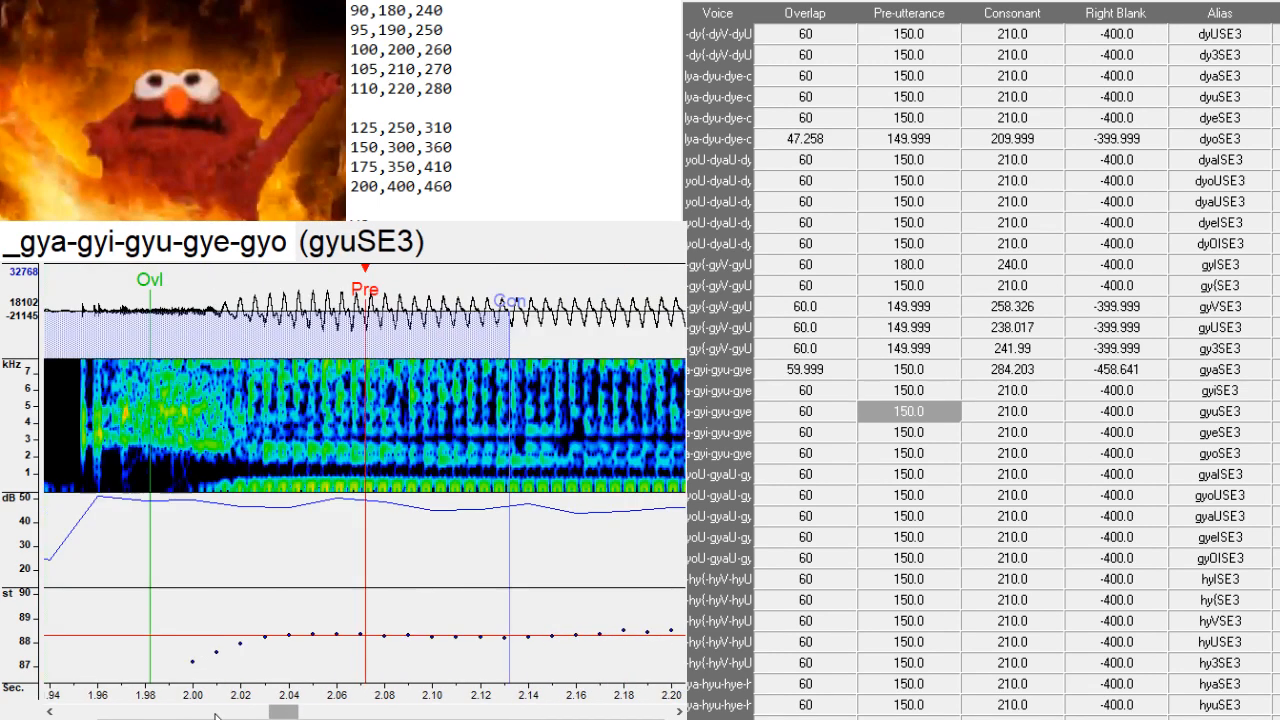
left_click_drag(296, 528, 226, 528)
left_click(991, 411)
left_click(991, 411)
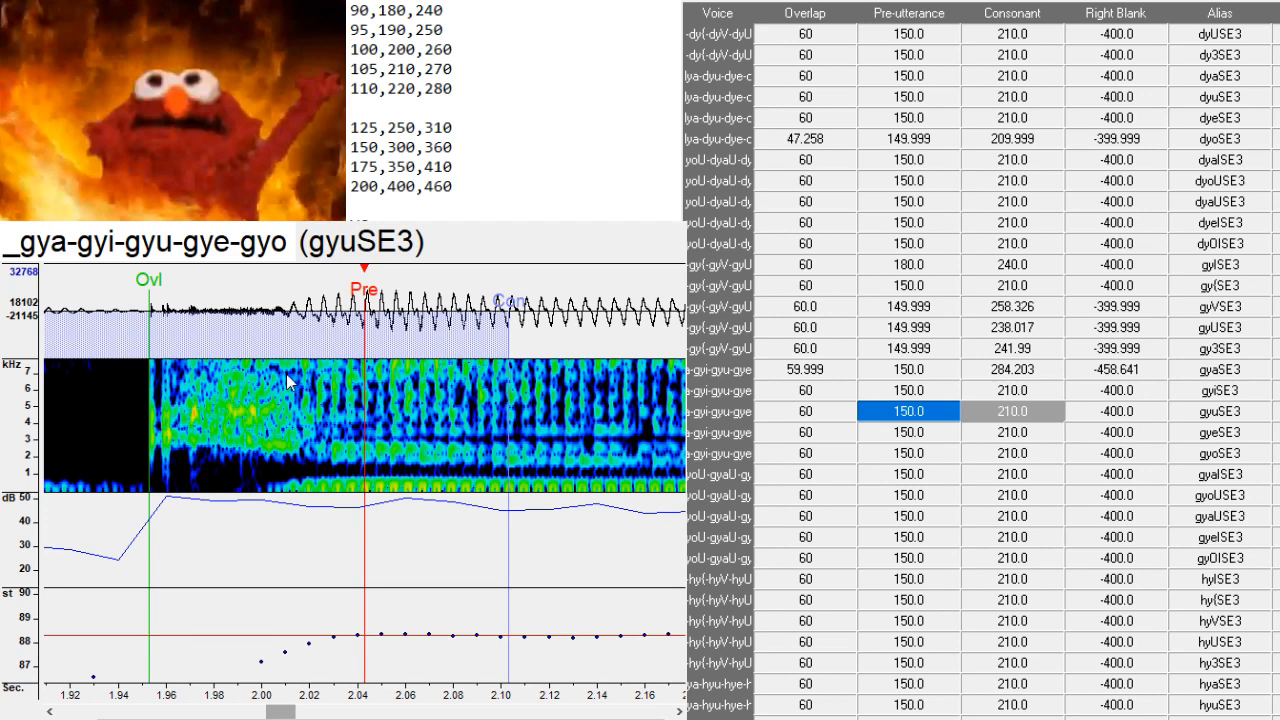
left_click(424, 494)
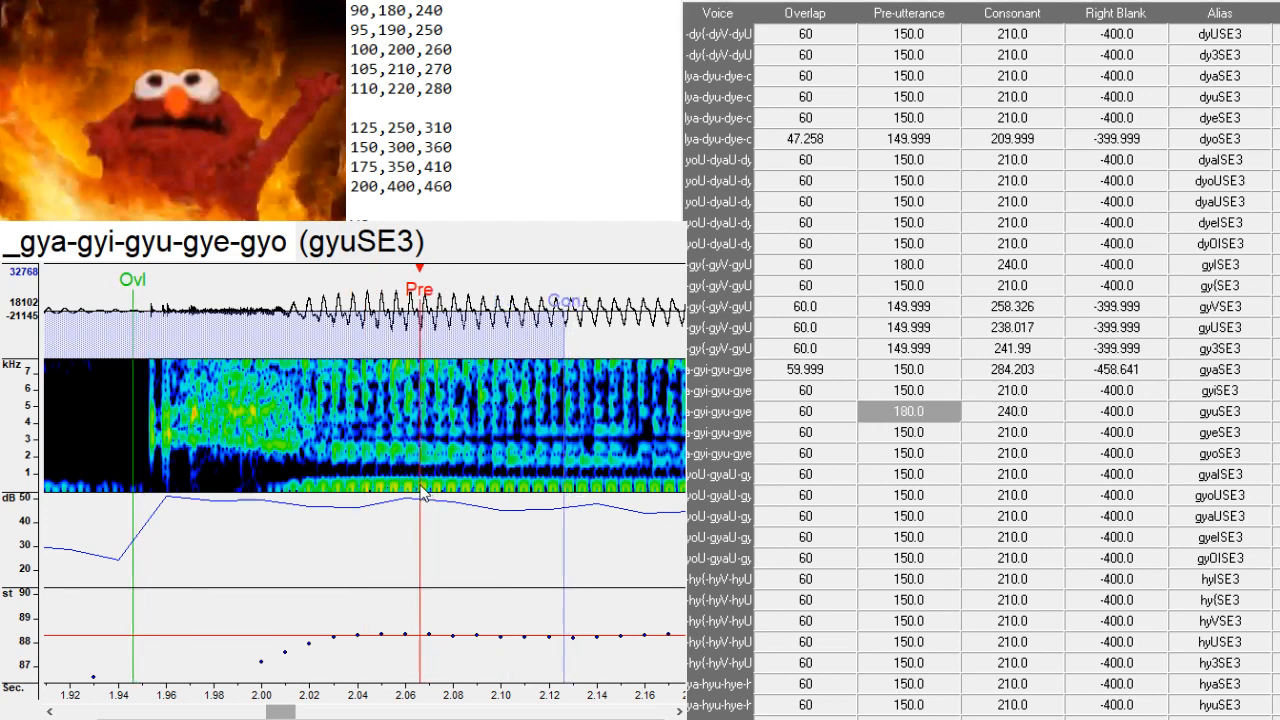
left_click_drag(298, 712, 313, 712)
- Shift the marker sets so pre-utterance sits at about 2.64 s for gyeSE3 and about 3.23 s for gyoSE3
key("Down")
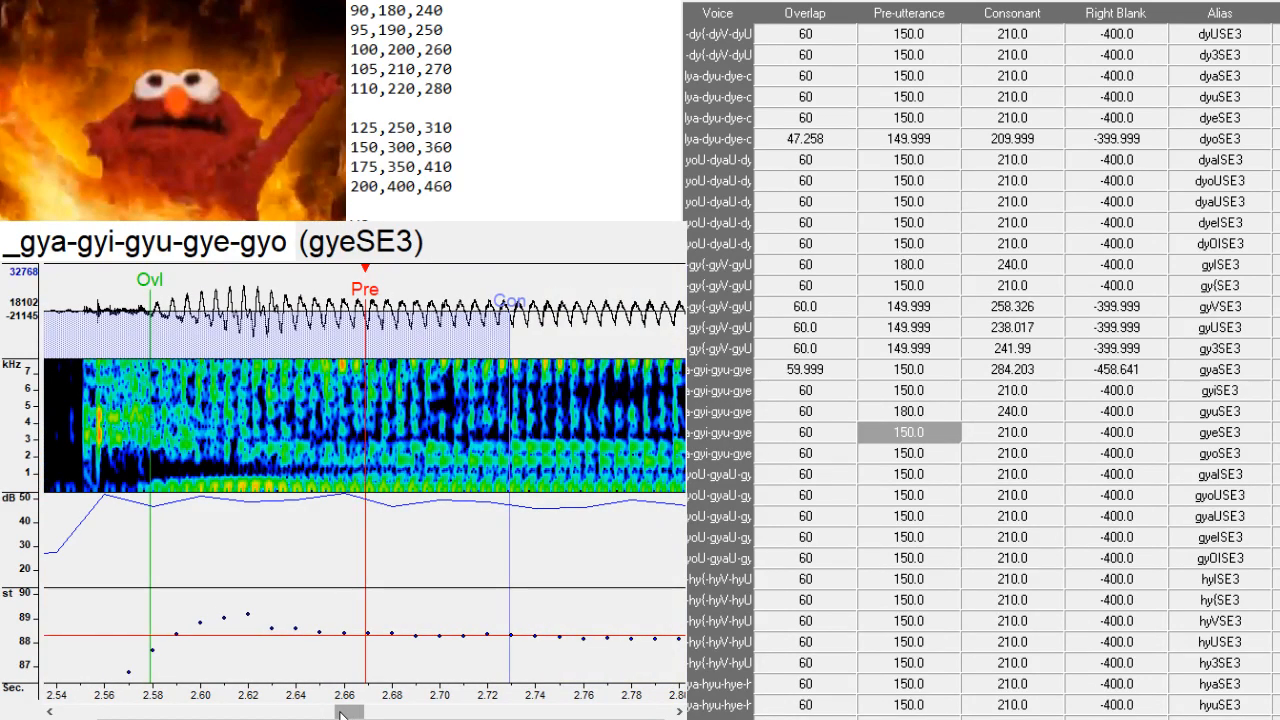
left_click_drag(355, 712, 342, 712)
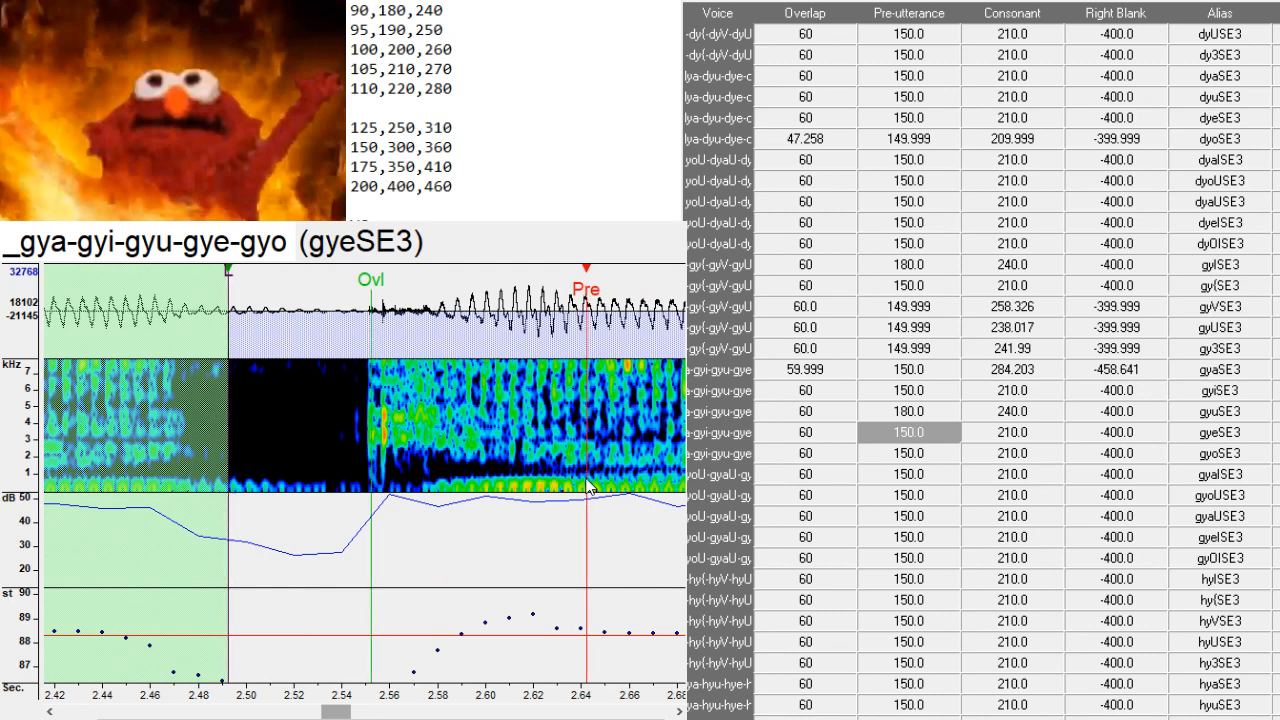
key("Down")
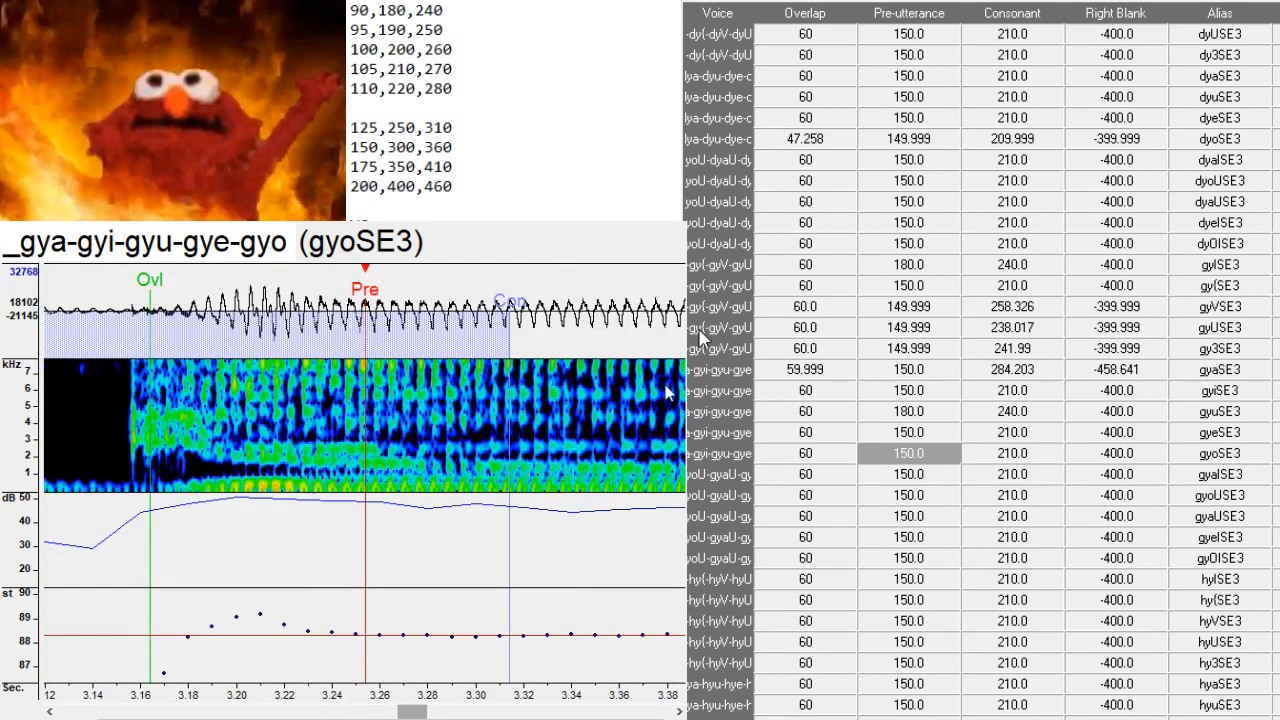
left_click(313, 490)
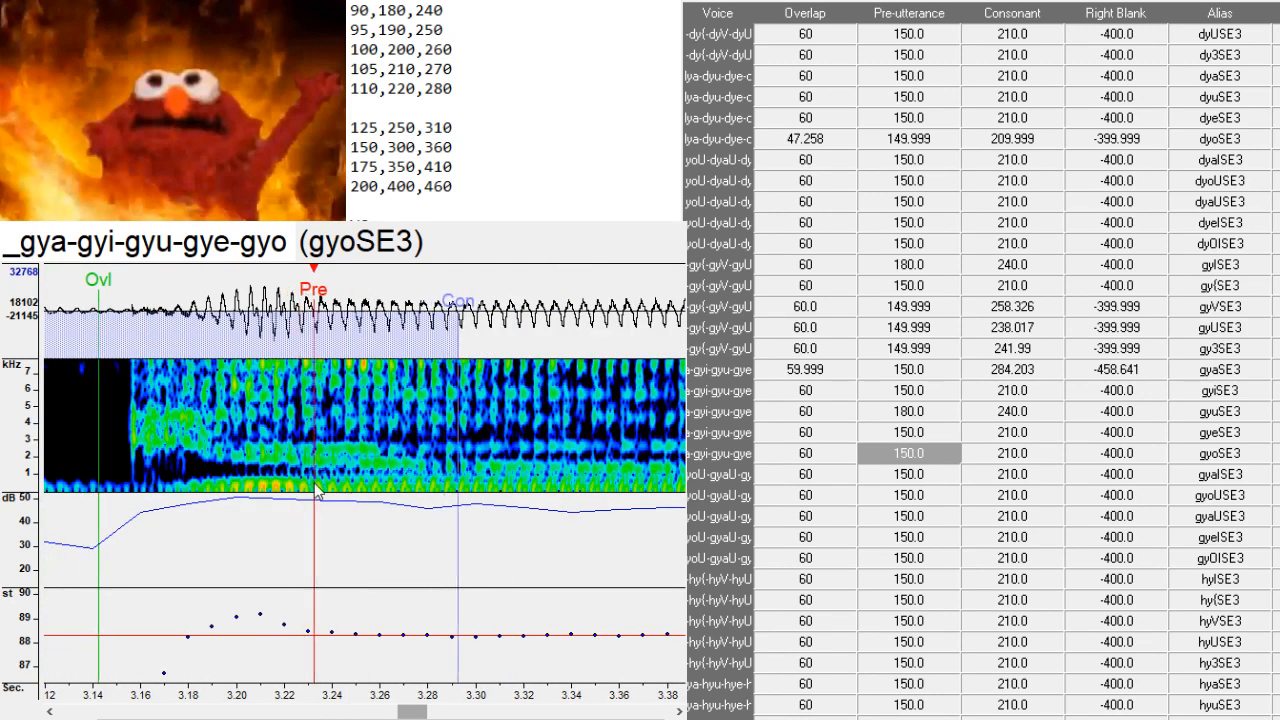
left_click_drag(398, 712, 425, 714)
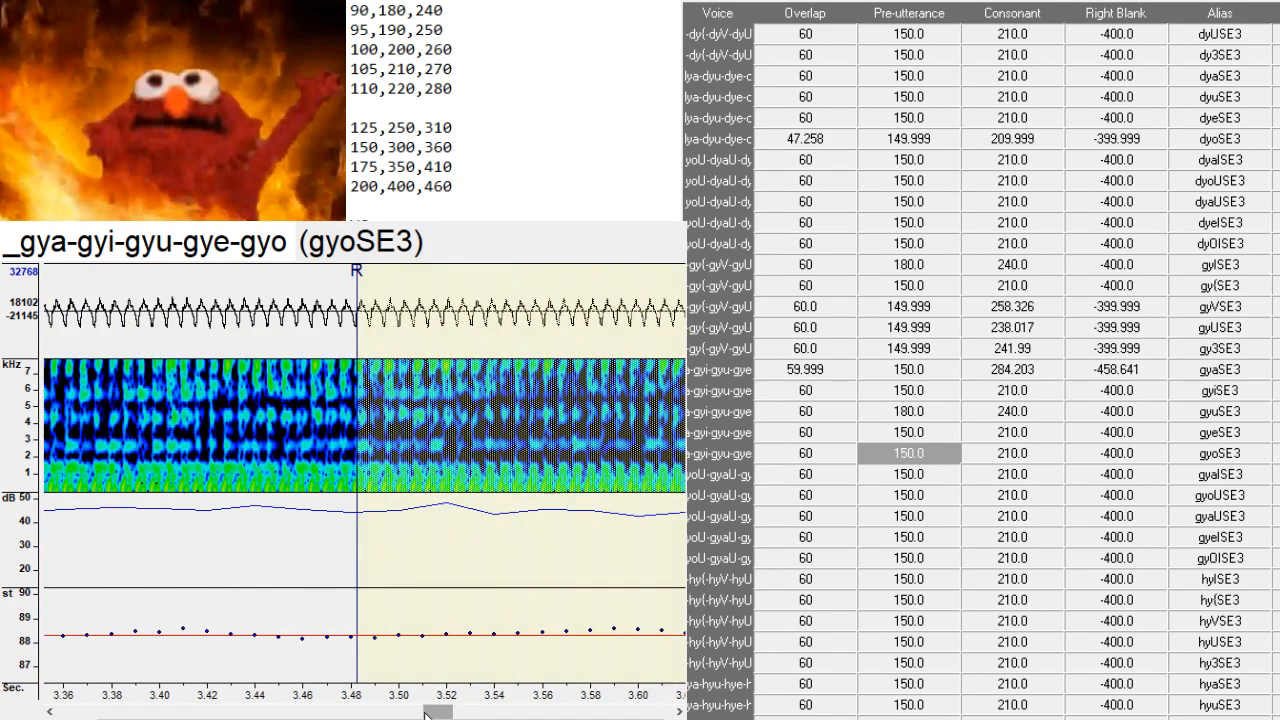
- Shift the marker sets so pre-utterance sits at about 0.87 s for gyaISE3 and about 1.48 s for gyoUSE3
key("Down")
scroll(529, 526, "up", 2)
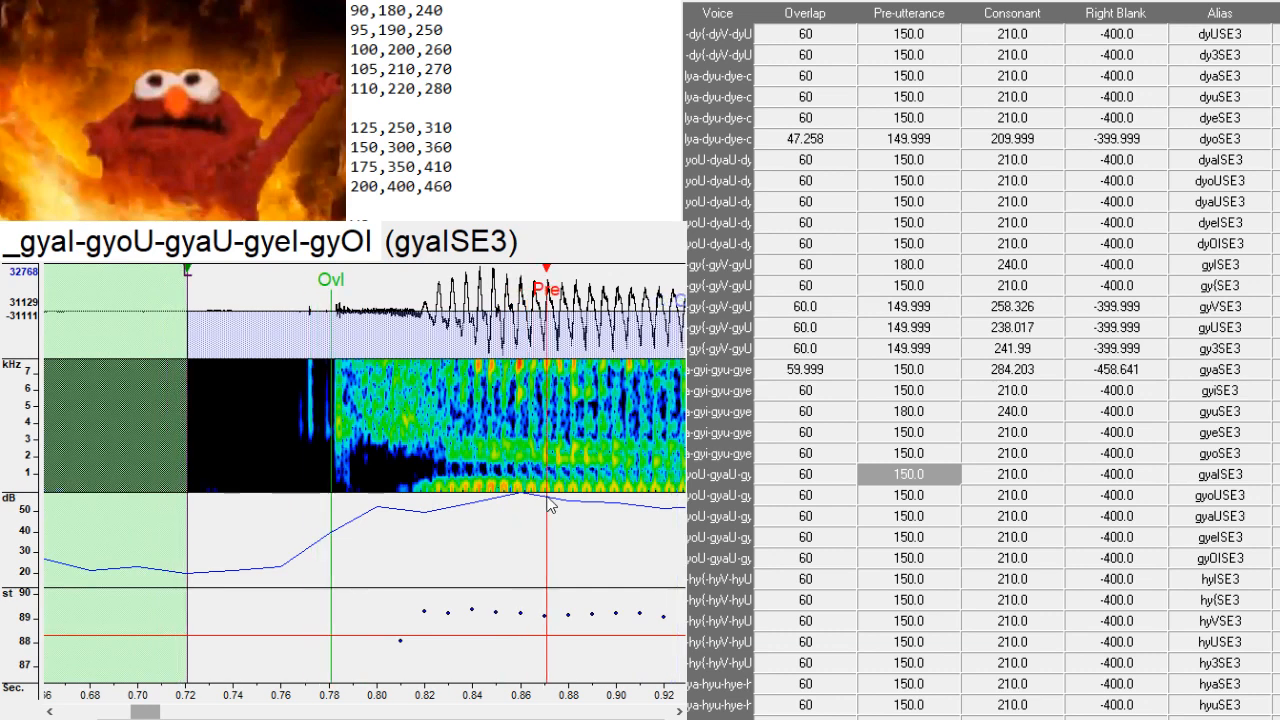
left_click_drag(548, 505, 543, 505)
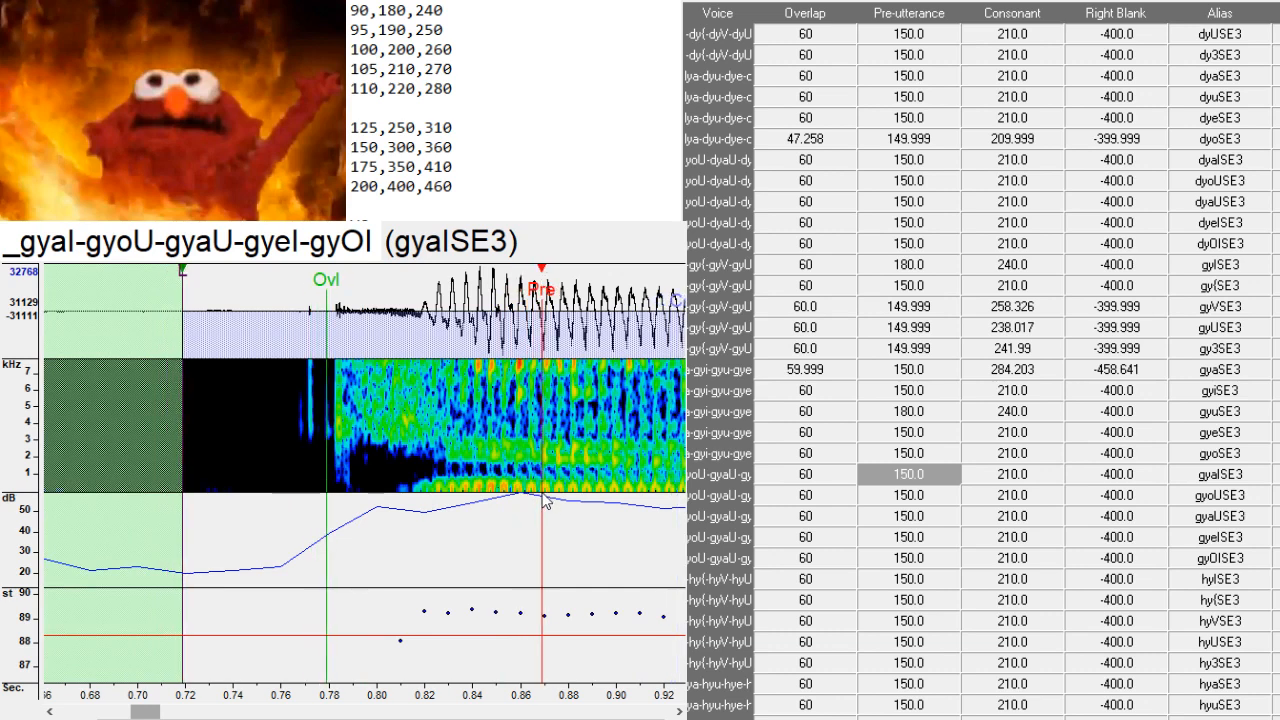
left_click(175, 716)
key("Down")
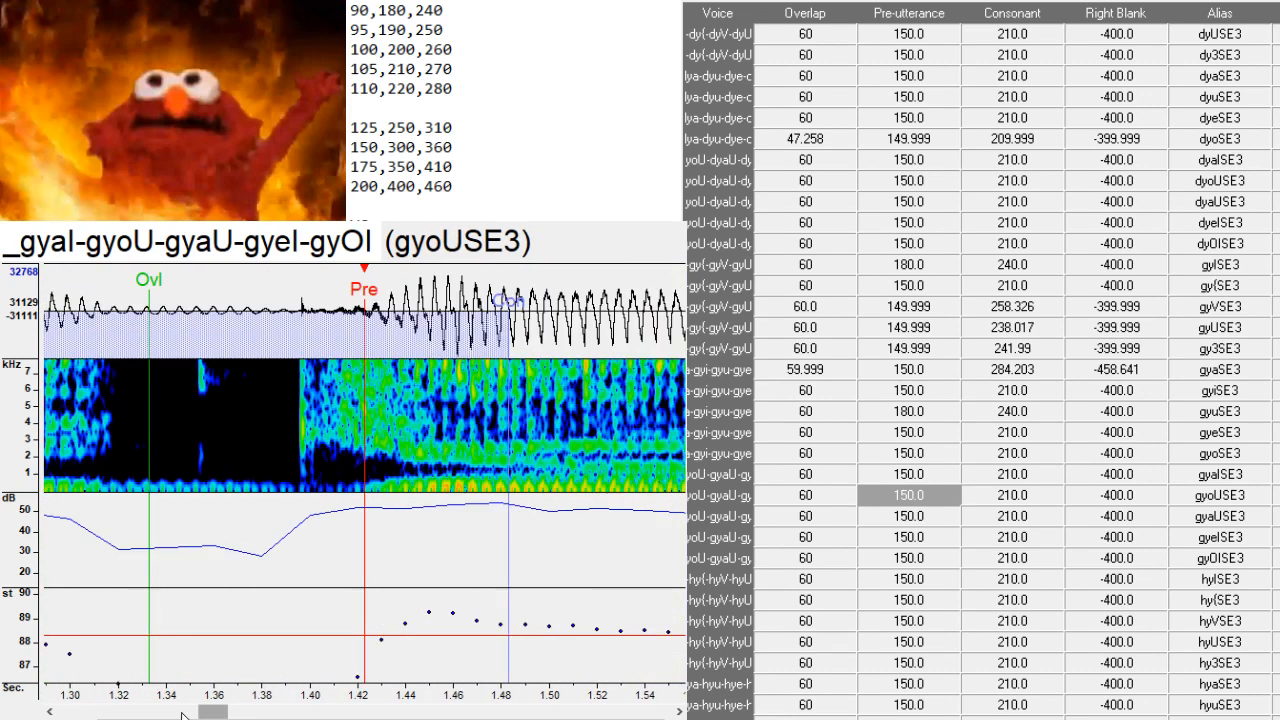
left_click_drag(391, 531, 495, 508)
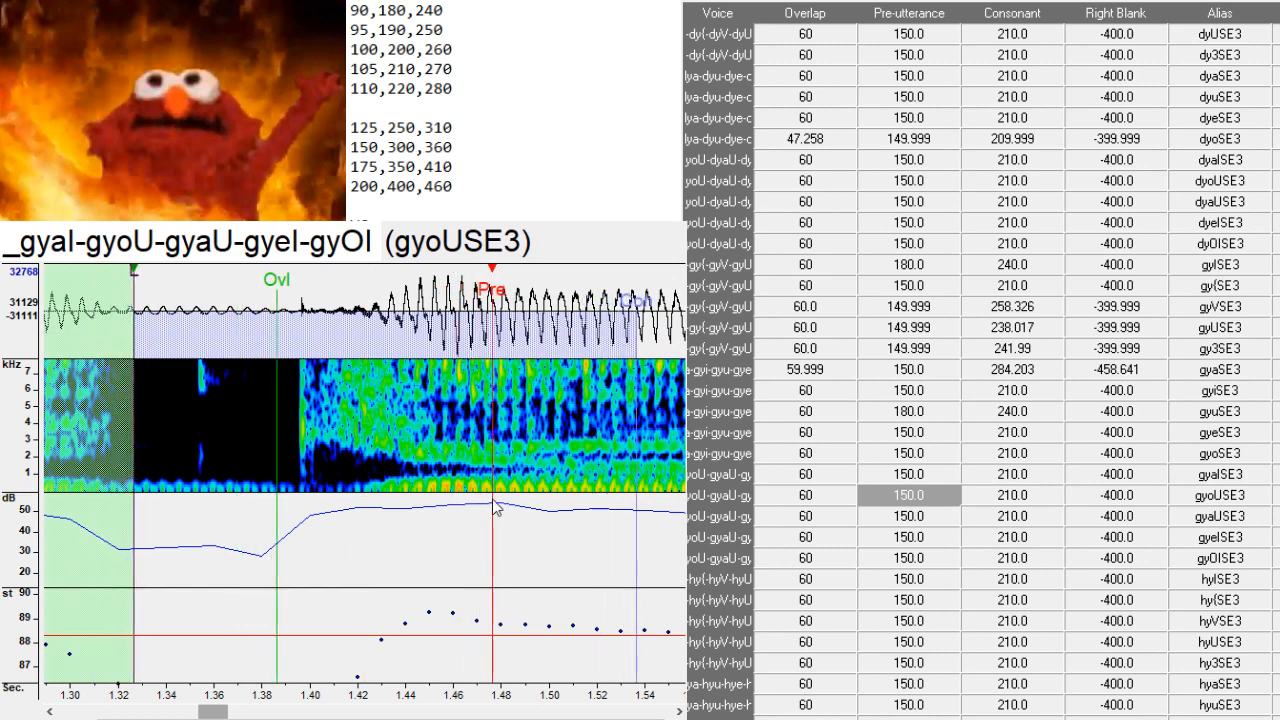
- Shift the marker sets so pre-utterance sits at about 2.10 s for gyaUSE3 and about 2.72 s for gyeISE3
key("Down")
left_click(587, 480)
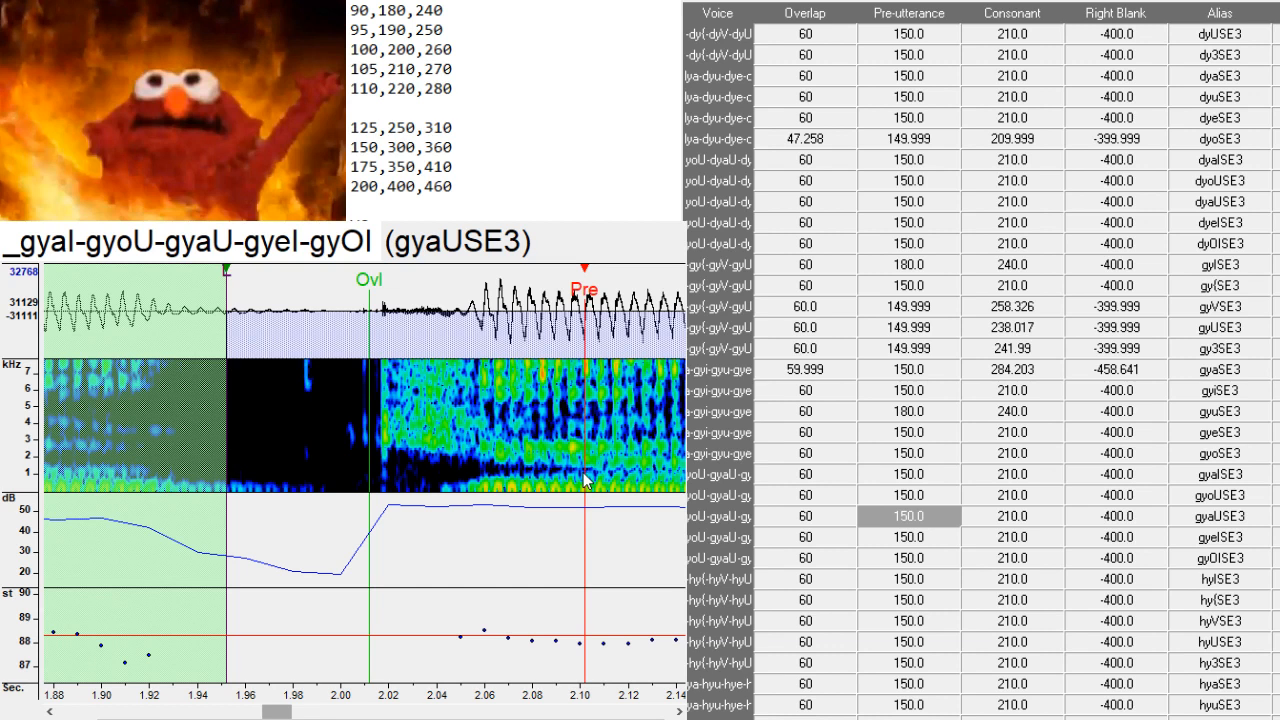
left_click_drag(578, 485, 580, 490)
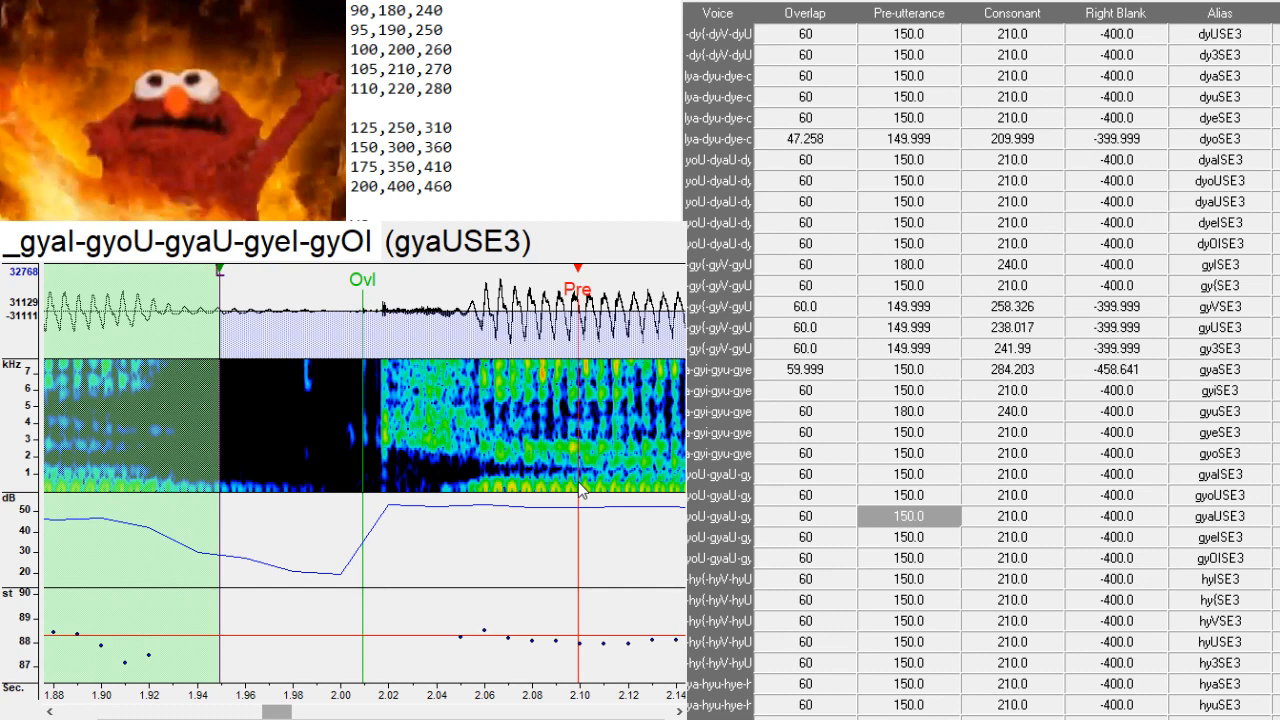
left_click_drag(578, 482, 582, 488)
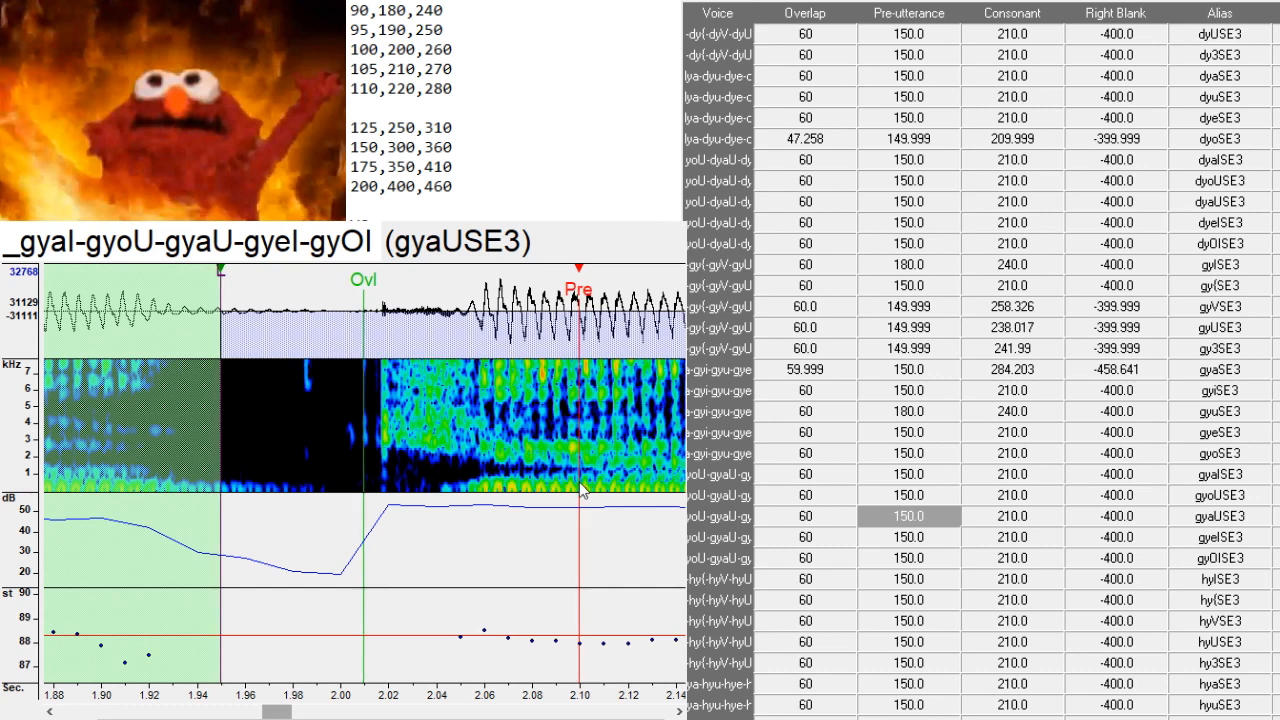
key("Down")
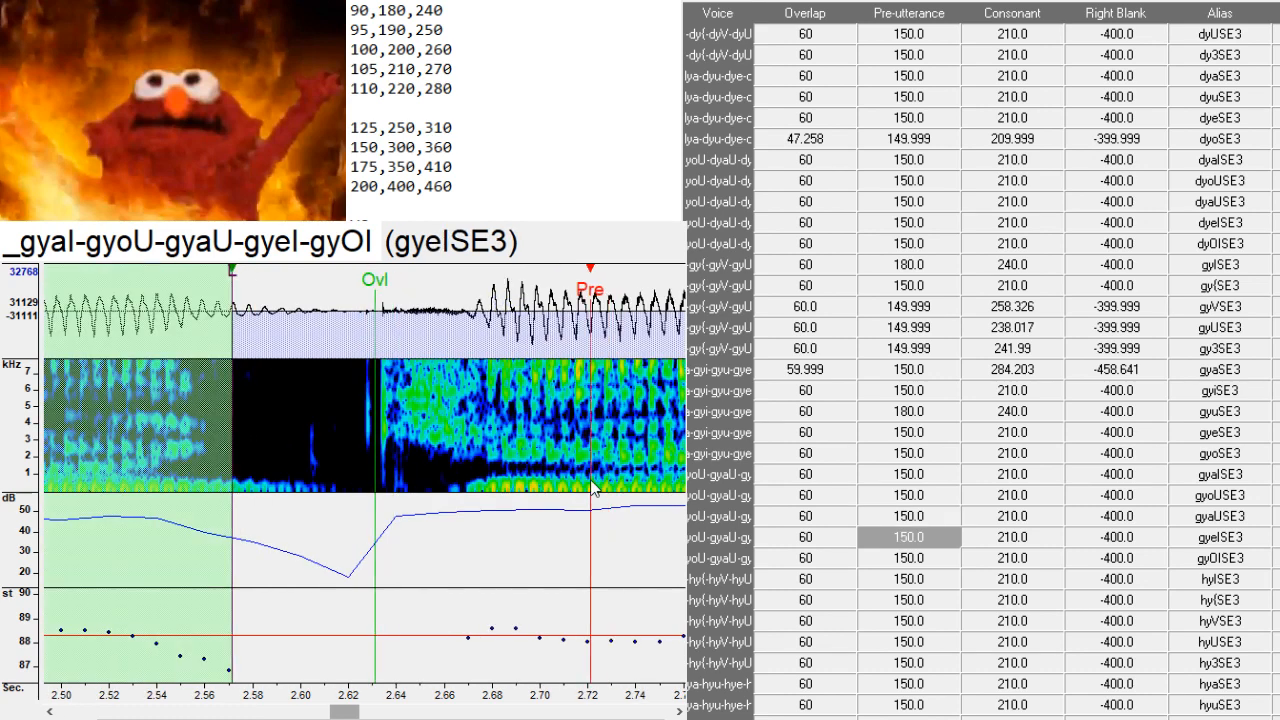
left_click_drag(352, 711, 391, 713)
- Shift the marker sets so pre-utterance sits at about 3.32 s for gyOISE3 and about 0.82 s for hyISE3
key("Down")
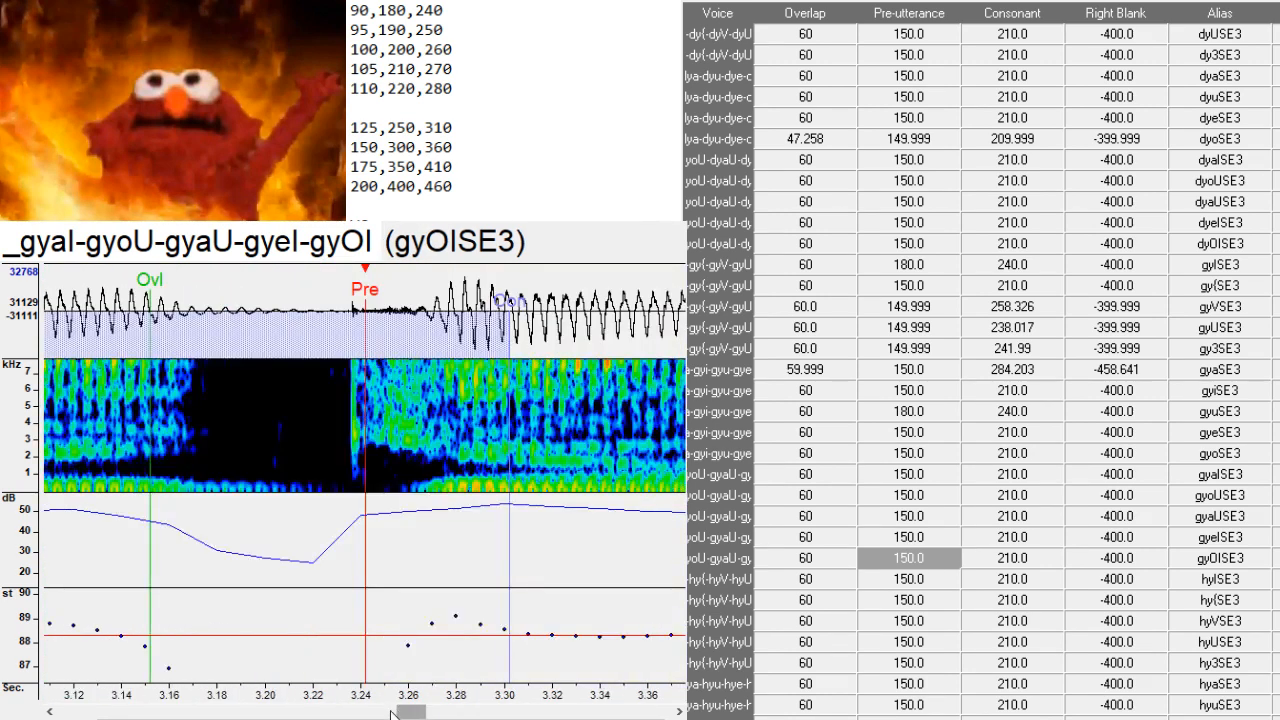
scroll(924, 558, "left", 2)
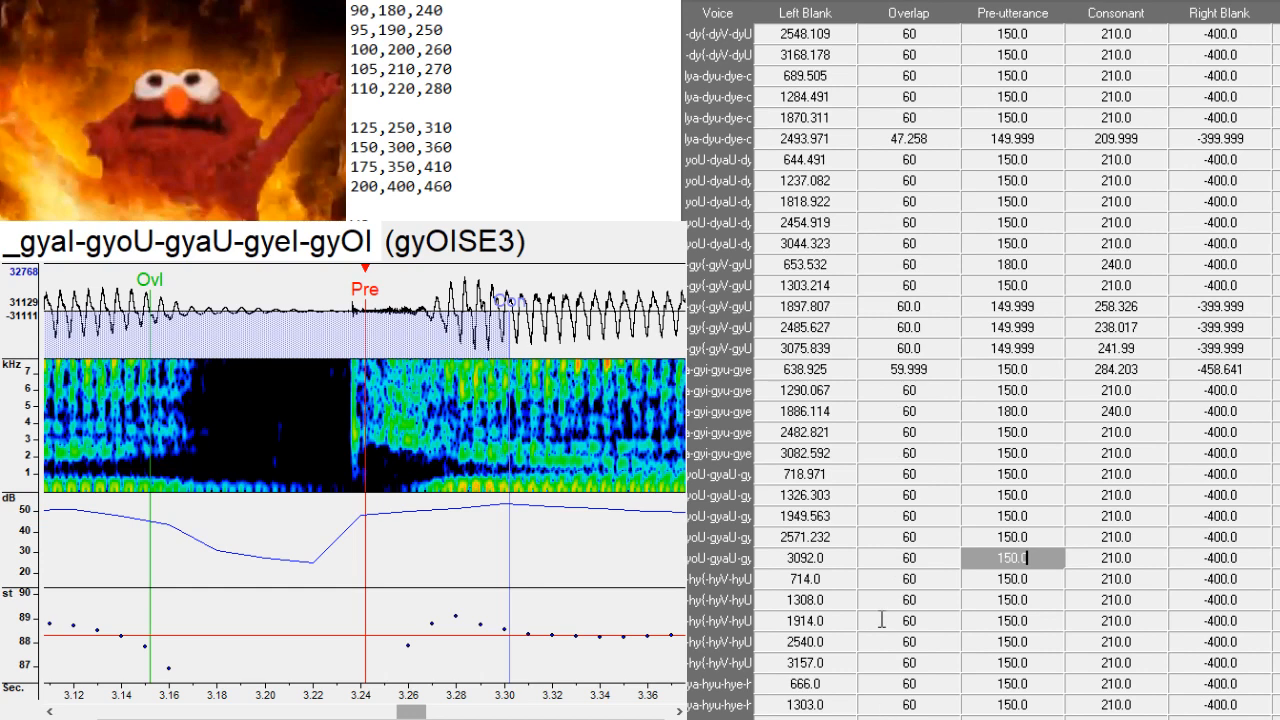
left_click_drag(481, 494, 548, 492)
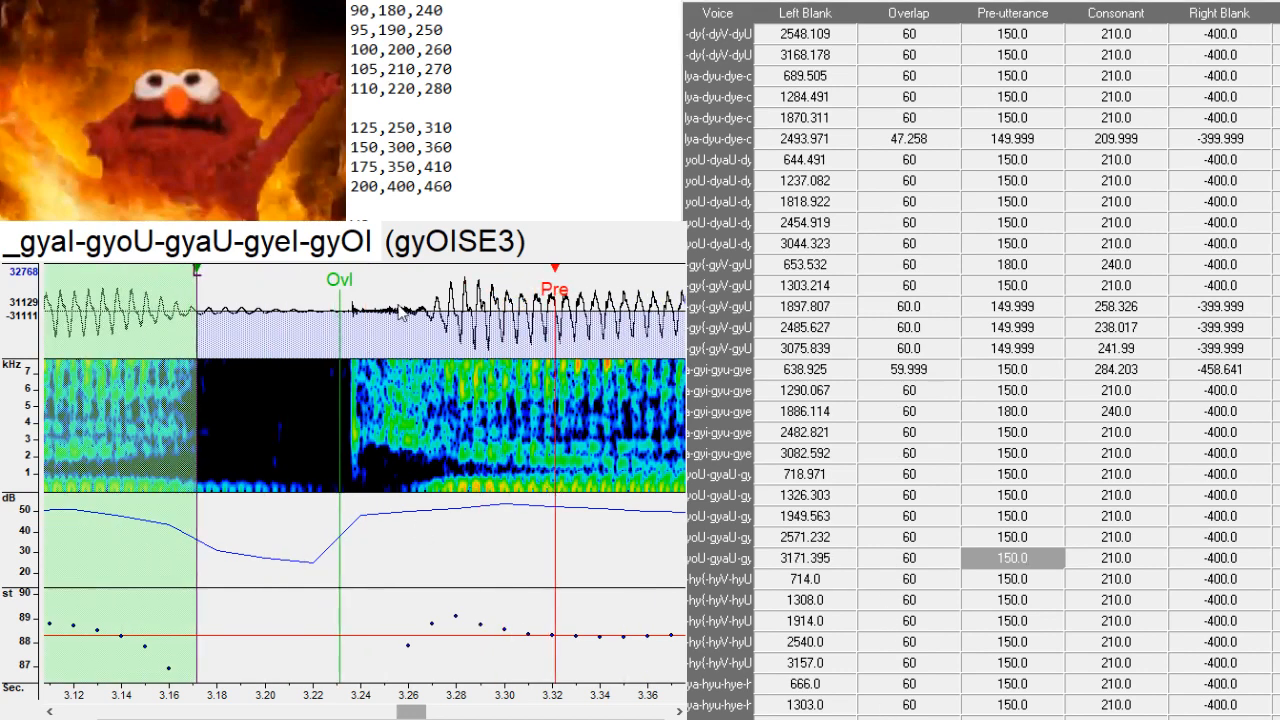
key("Down")
left_click_drag(147, 712, 132, 712)
mouse_move(638, 507)
left_mouse_down()
mouse_move(607, 495)
mouse_move(618, 500)
left_mouse_up()
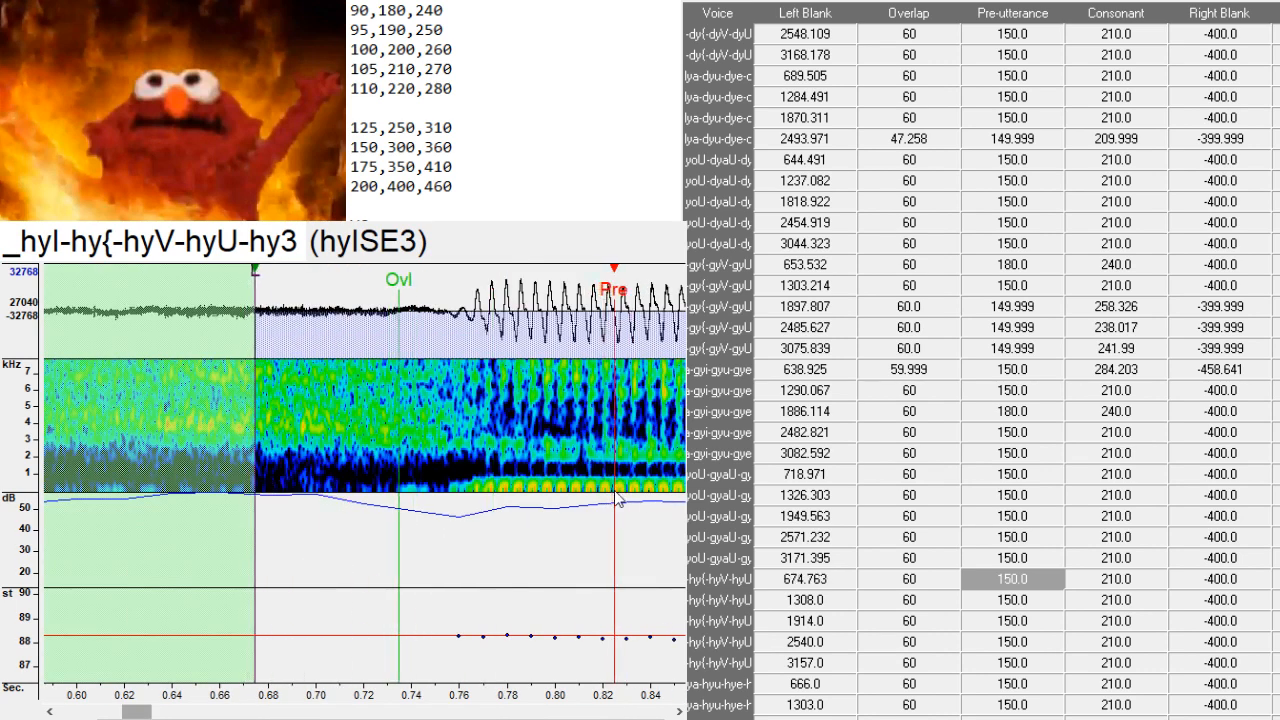
- Shift hy{SE3's marker set so pre-utterance sits at about 1.48 s, and hyVSE3's so its left blank is about 1966
key("Down")
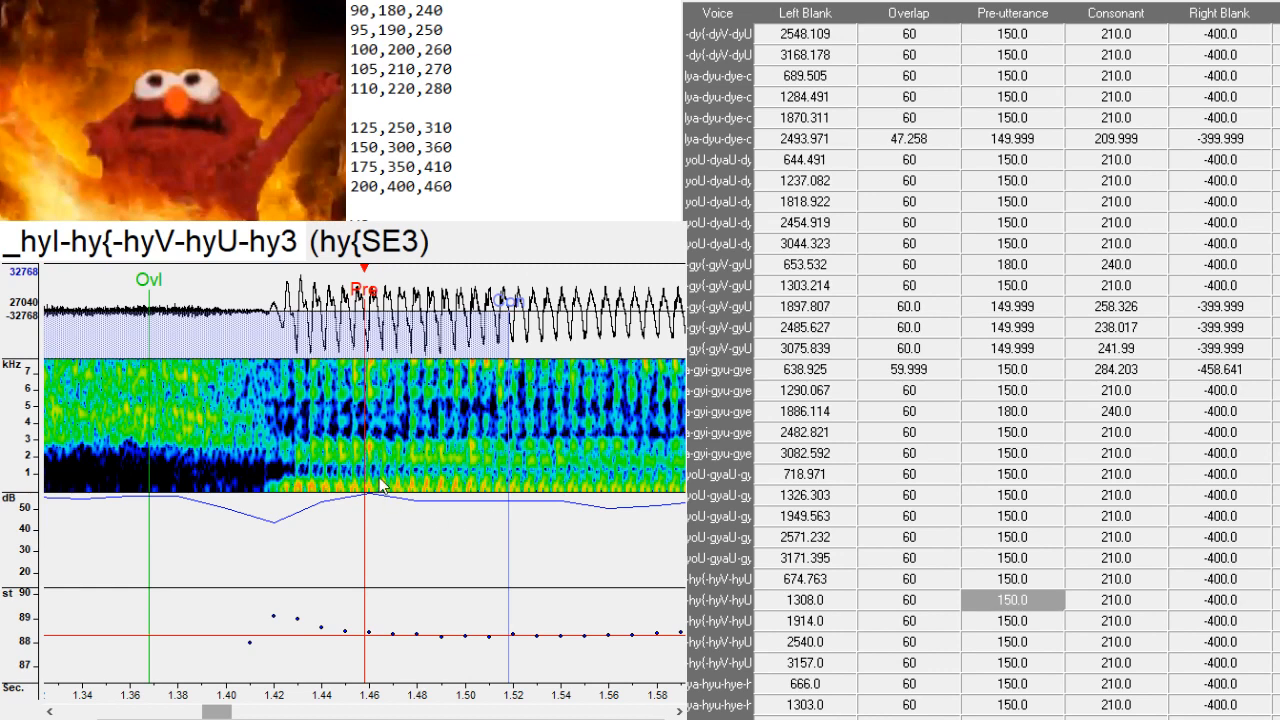
left_click_drag(380, 480, 409, 480)
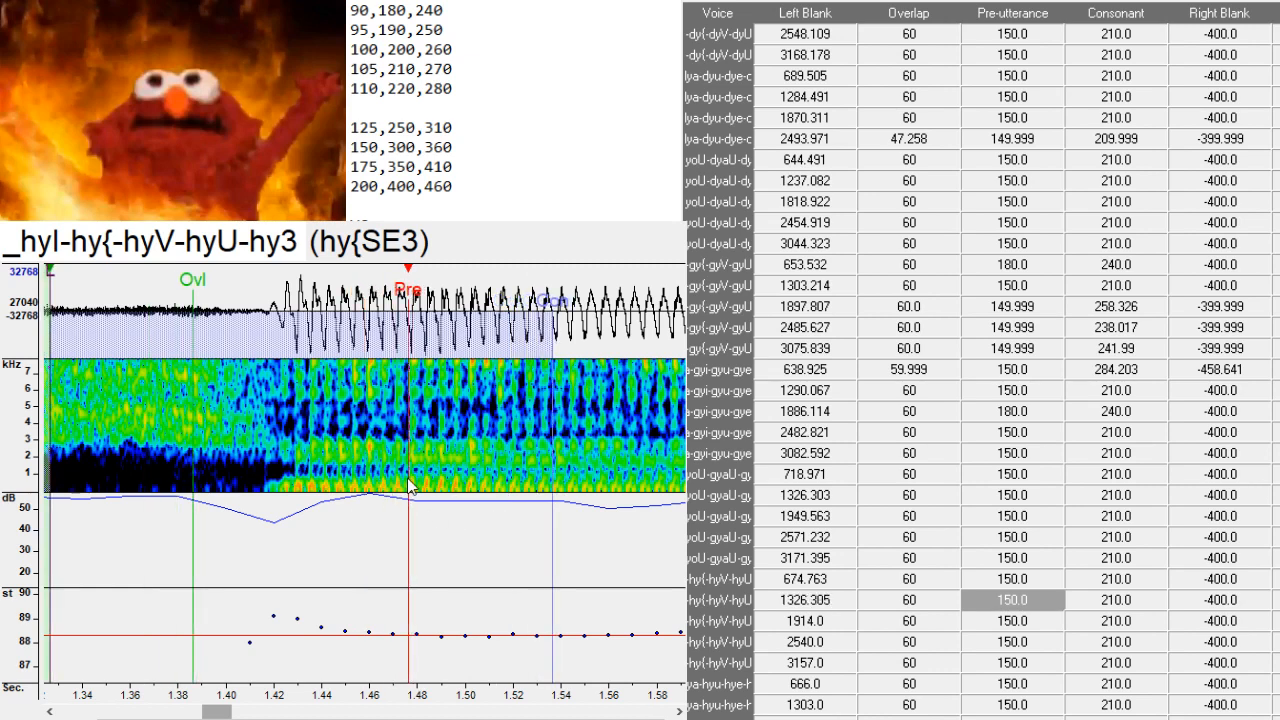
key("Down")
left_click_drag(409, 484, 590, 495)
- Shift the marker sets so pre-utterance sits at about 2.78 s for hyUSE3 and about 3.45 s for hy3SE3
key("Down")
scroll(590, 495, "down", 1)
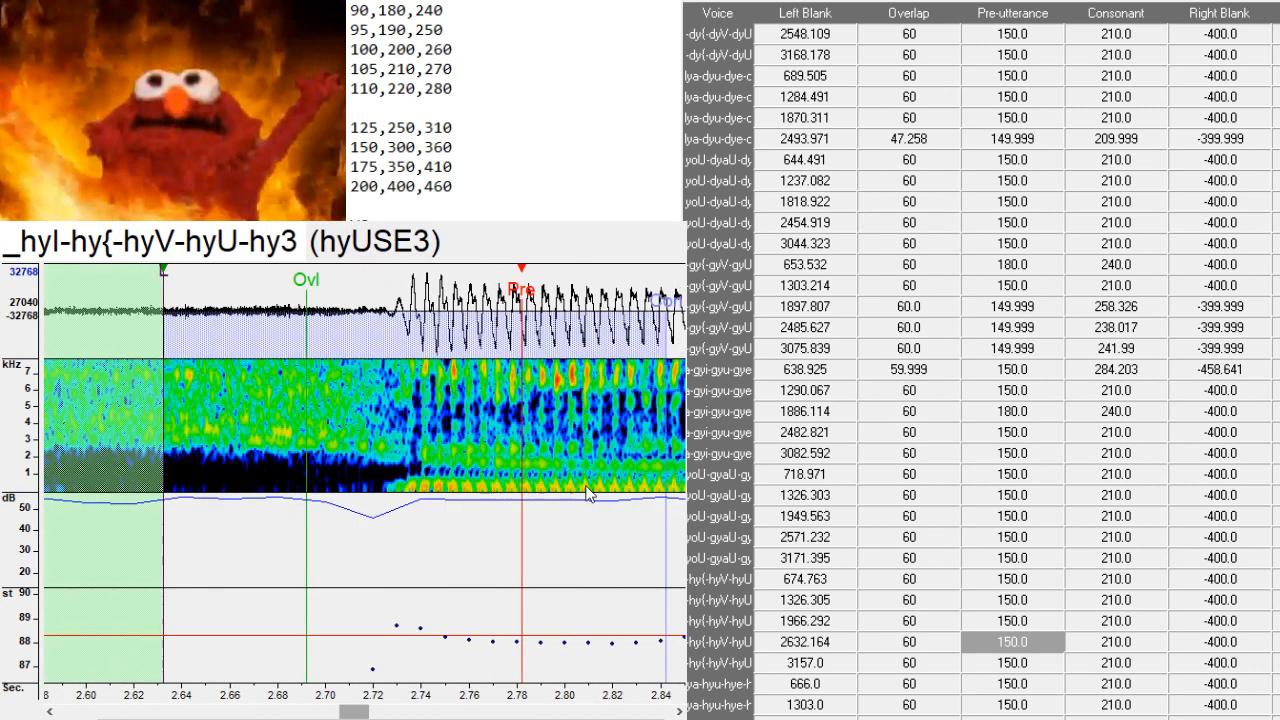
scroll(588, 495, "down", 6)
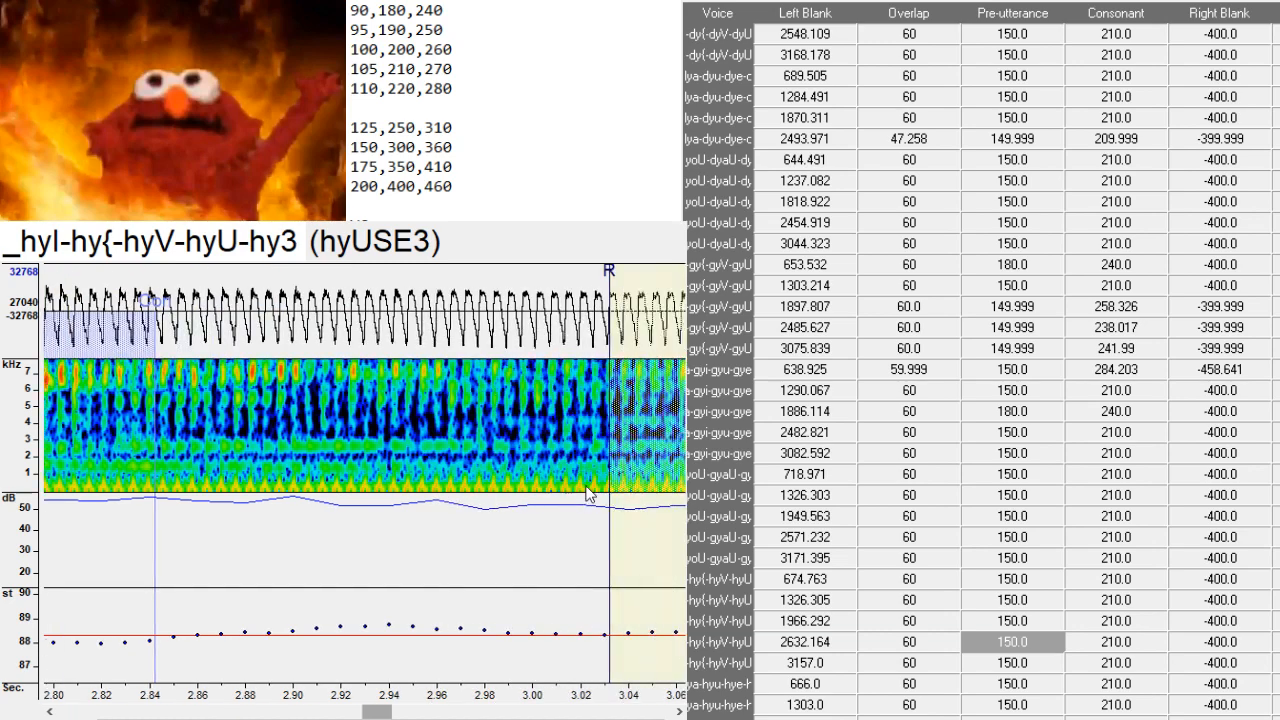
key("Down")
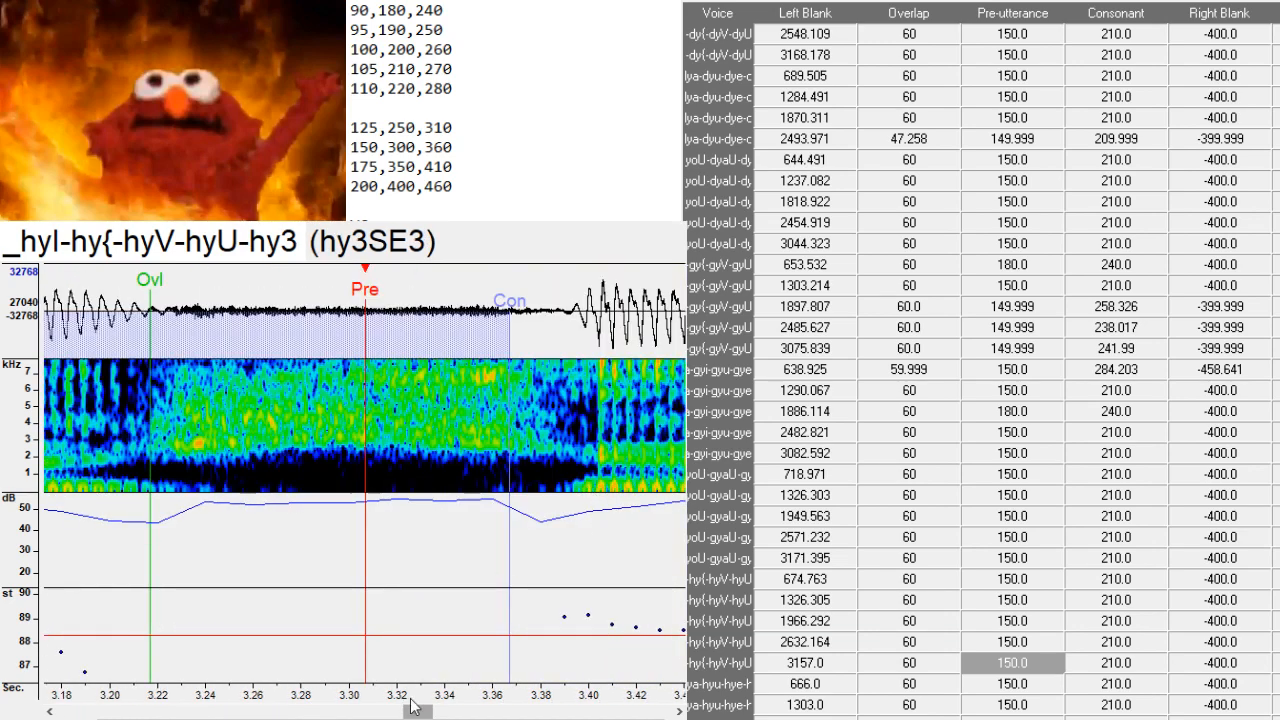
left_click_drag(422, 712, 440, 712)
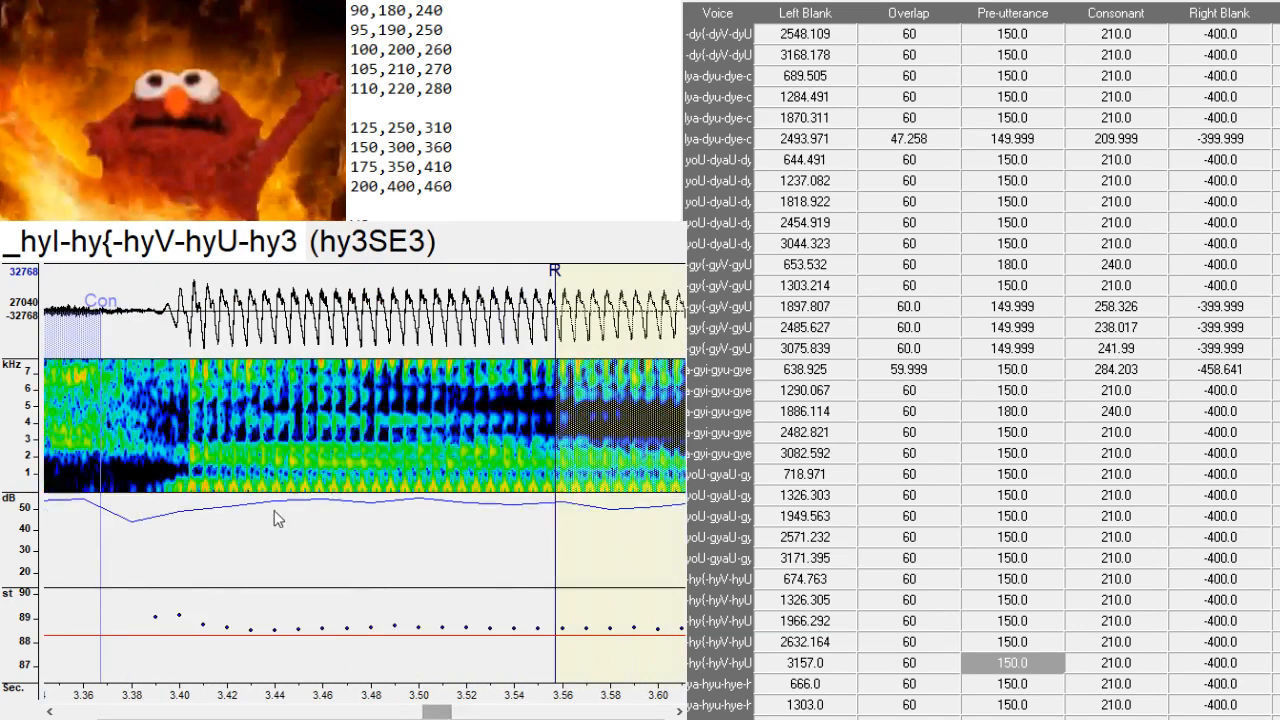
left_click(303, 502)
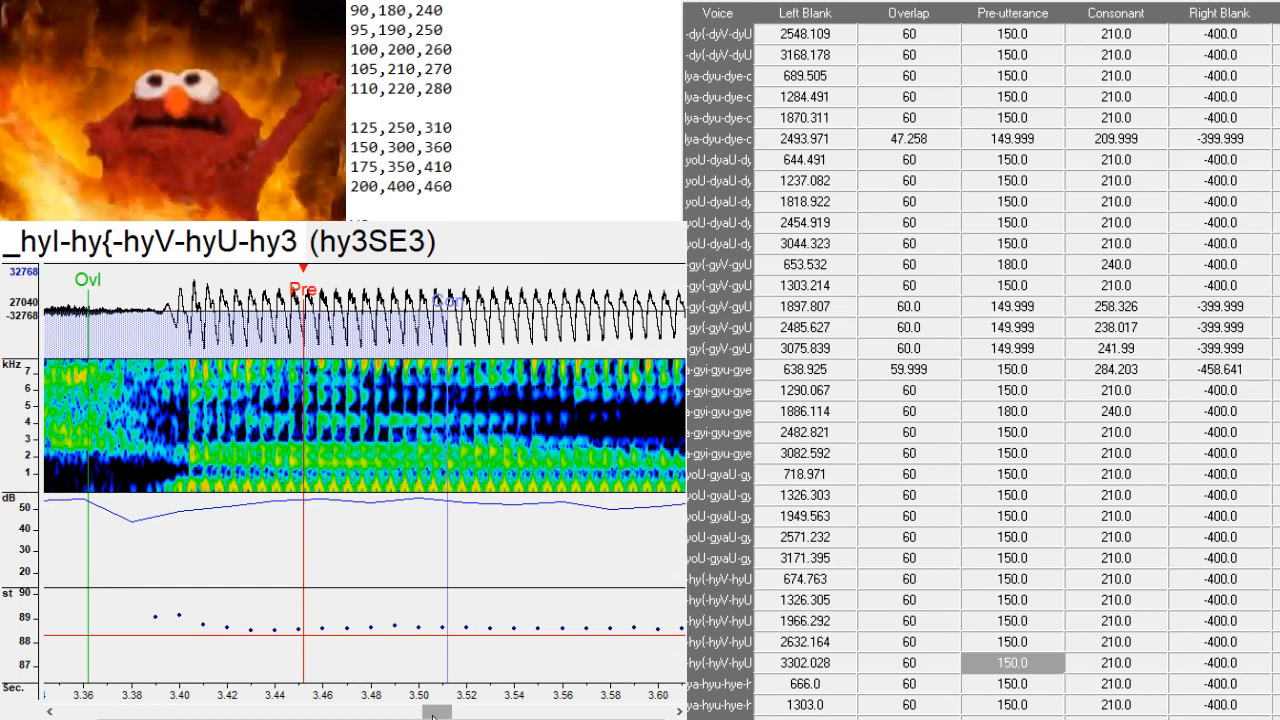
left_click_drag(433, 716, 451, 716)
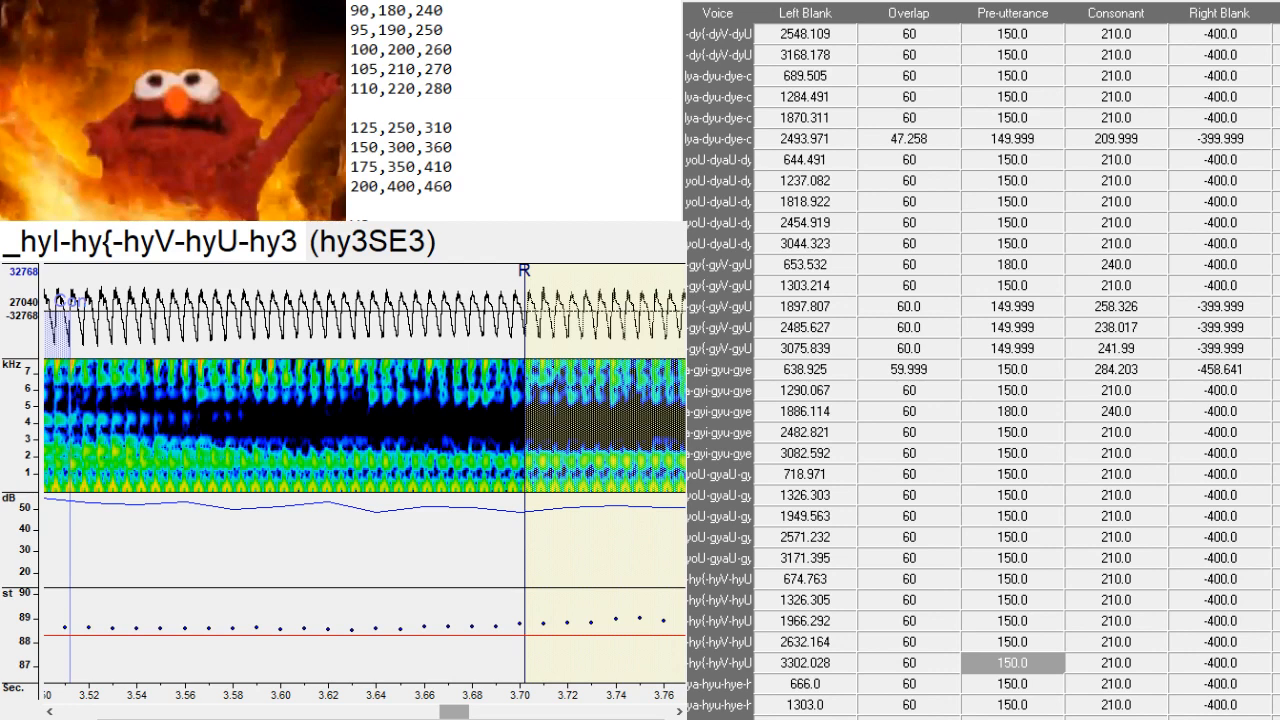
- Shift hyaSE3's whole marker set so that its pre-utterance sits at about 0.81 s
key("Down")
left_click(353, 468)
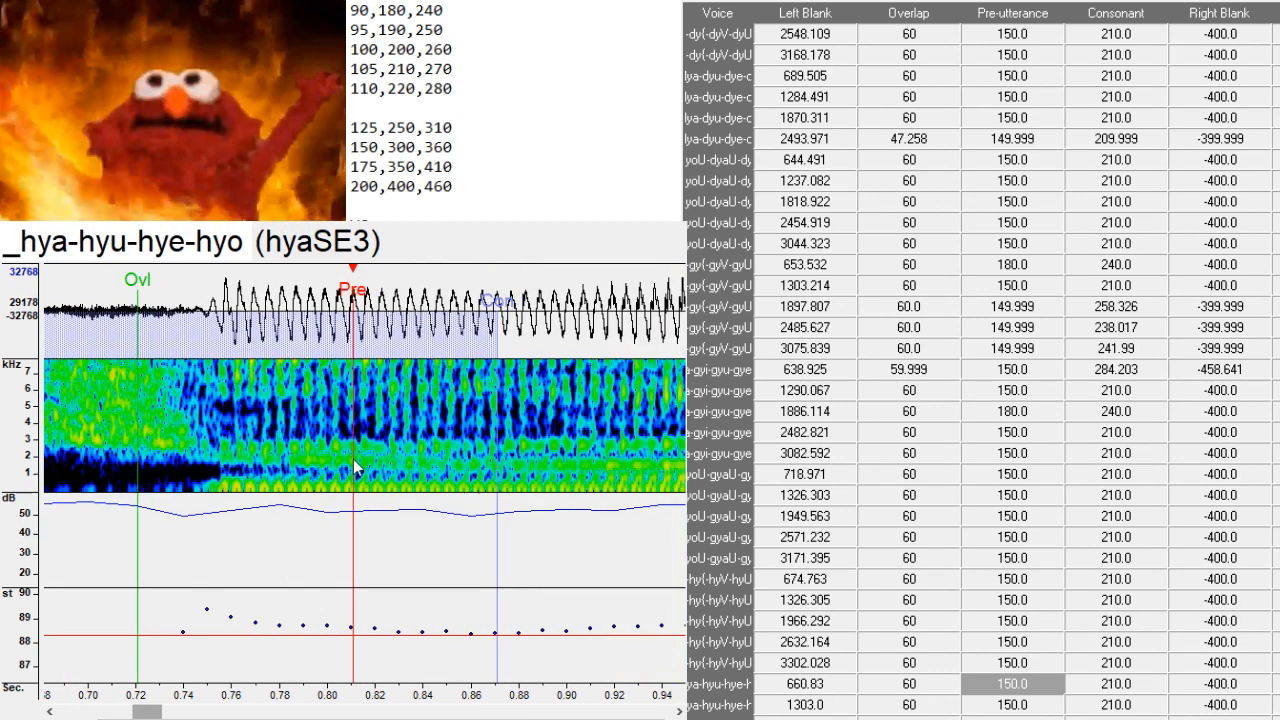
left_click(355, 468)
mouse_move(147, 712)
left_mouse_down()
mouse_move(134, 714)
mouse_move(168, 714)
left_mouse_up()
- Shift the marker sets so pre-utterance sits at about 1.48 s for hyuSE3 and about 2.09 s for hyeSE3
key("Down")
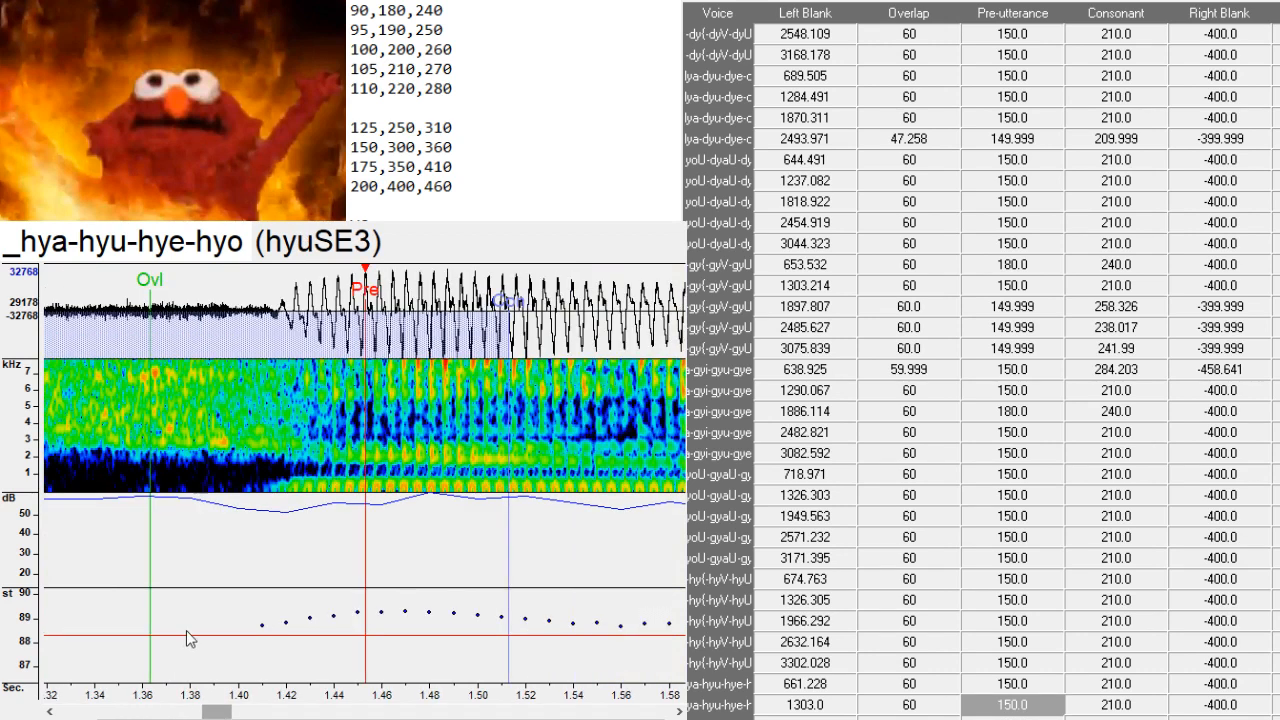
left_click(425, 505)
left_click(425, 505)
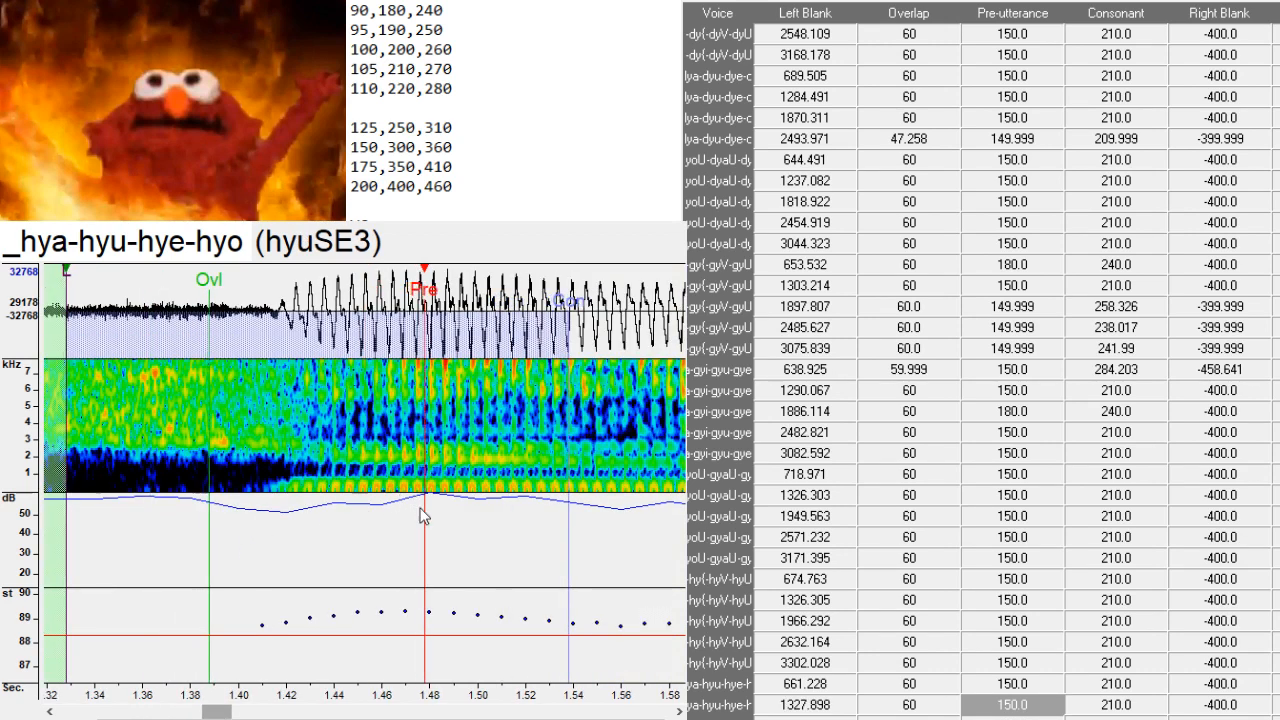
left_click_drag(212, 714, 238, 713)
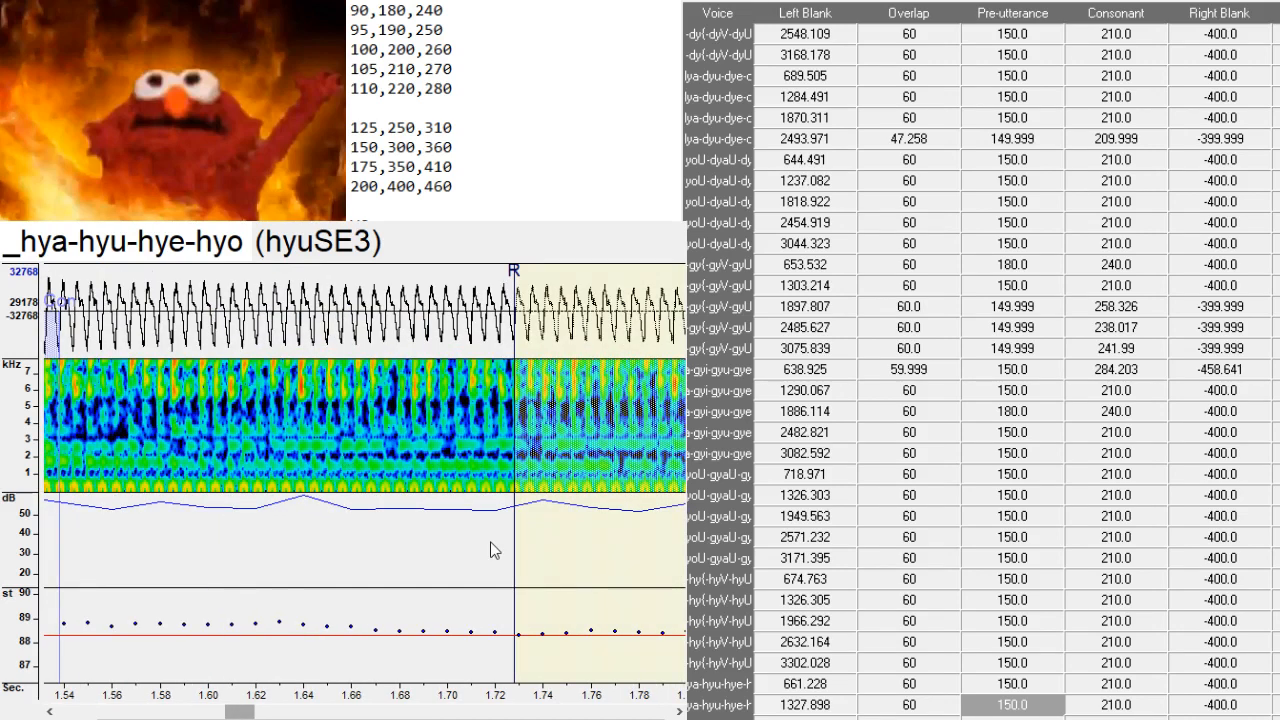
left_click(1012, 714)
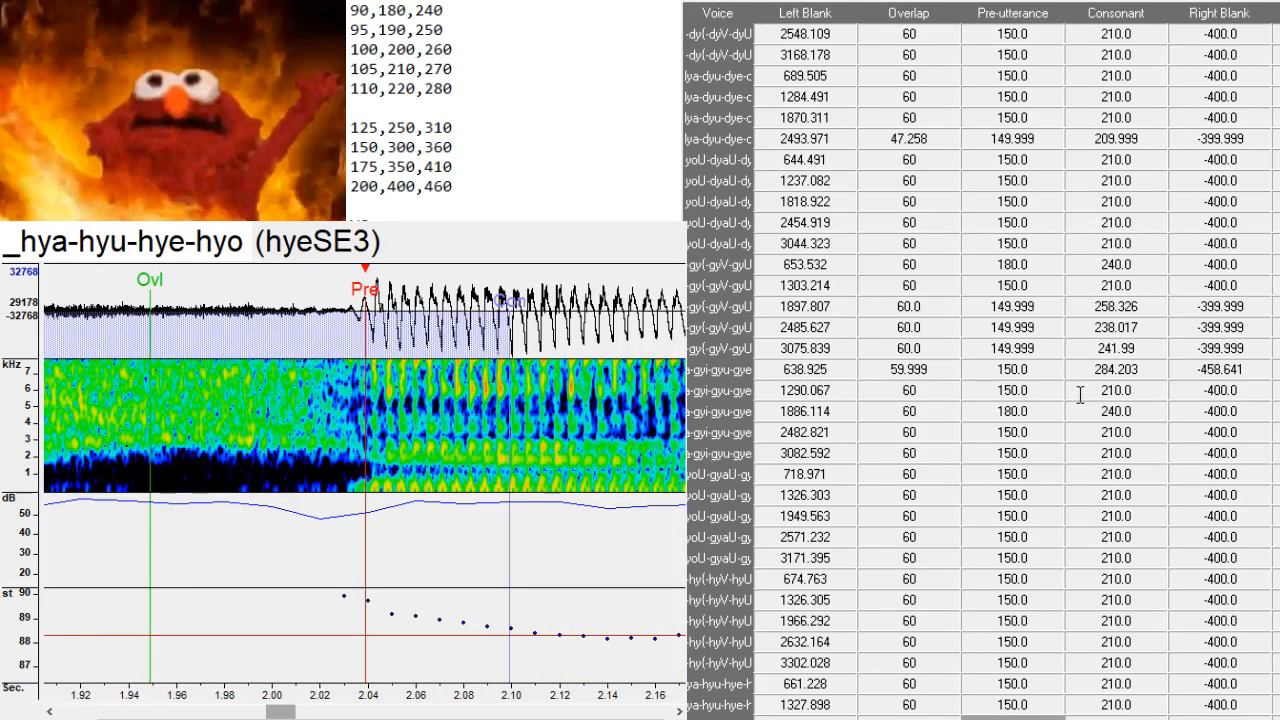
left_click(497, 477)
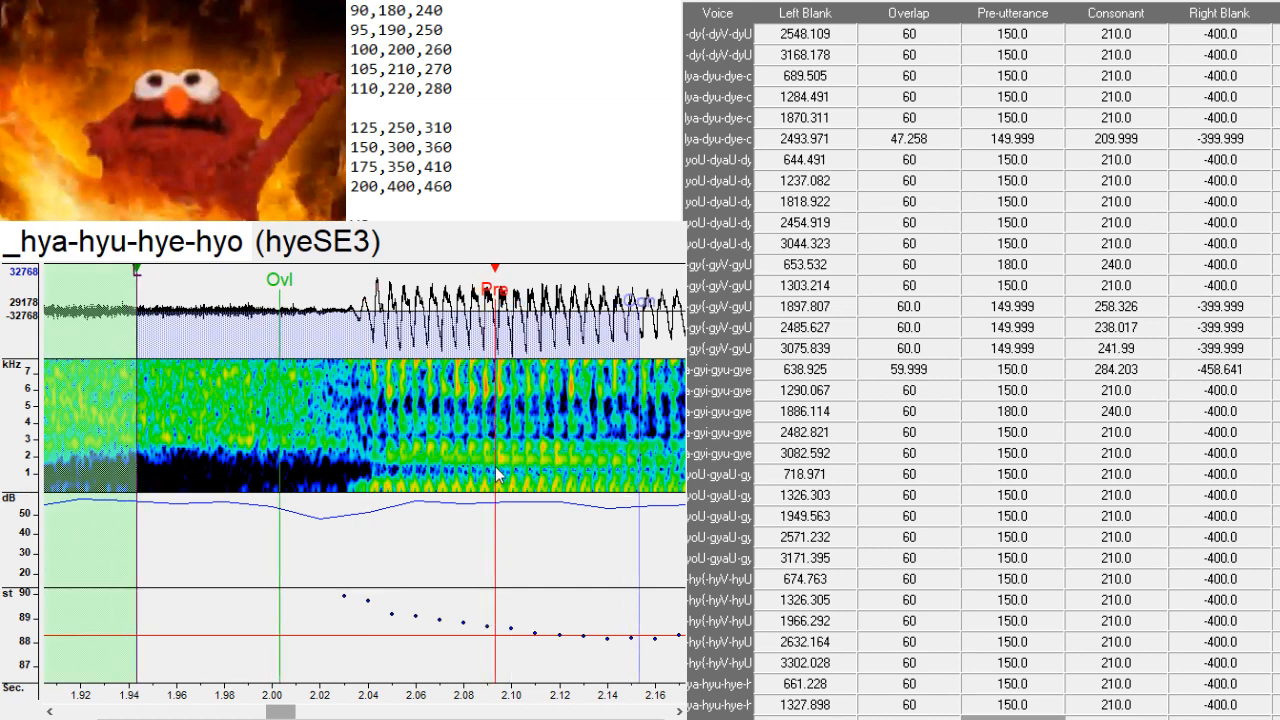
- Shift the marker sets so pre-utterance sits at about 2.74 s for hyoSE3 and about 0.75 s for hyaISE3
key("Down")
left_click(552, 481)
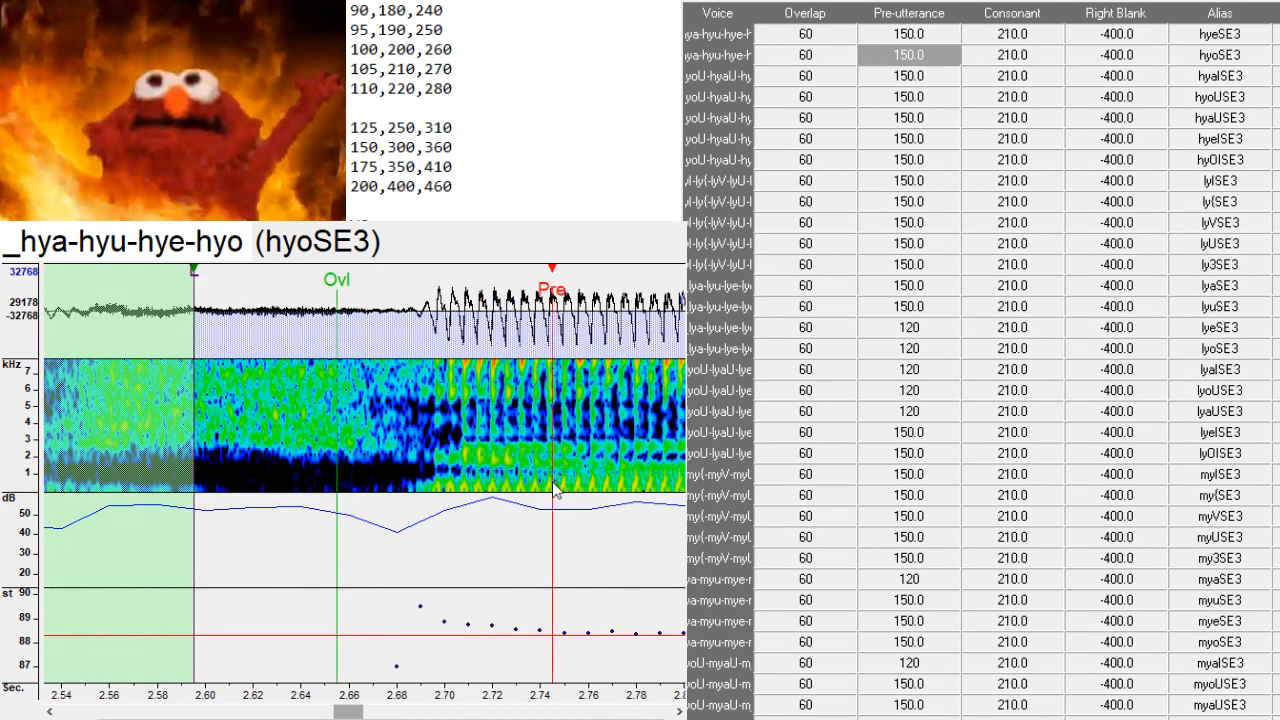
left_click(545, 481)
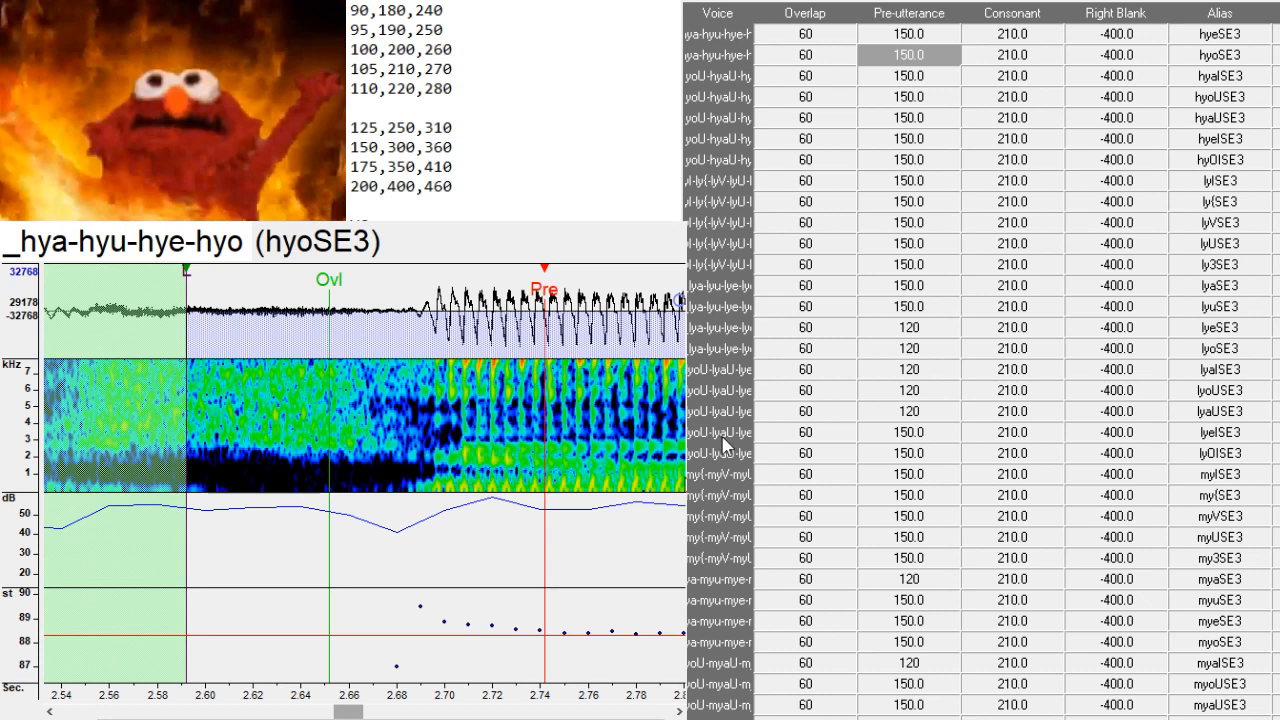
key("Down")
left_click(110, 490)
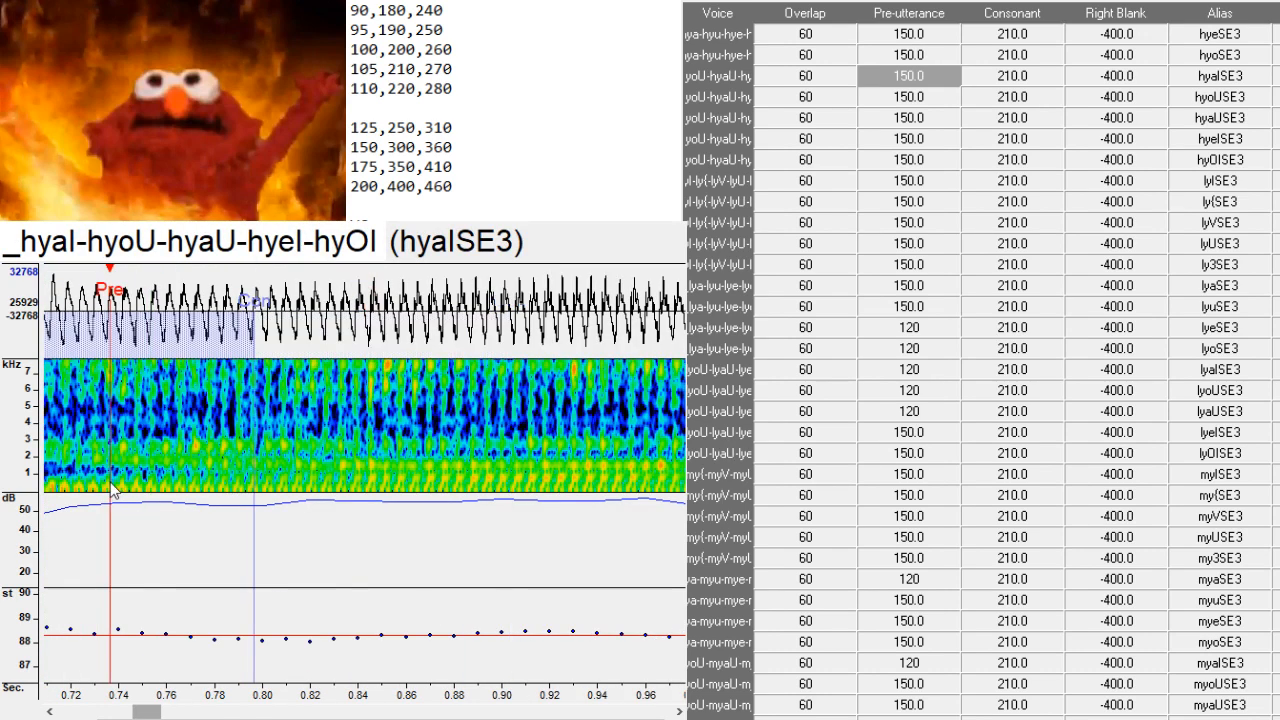
left_click_drag(137, 716, 124, 716)
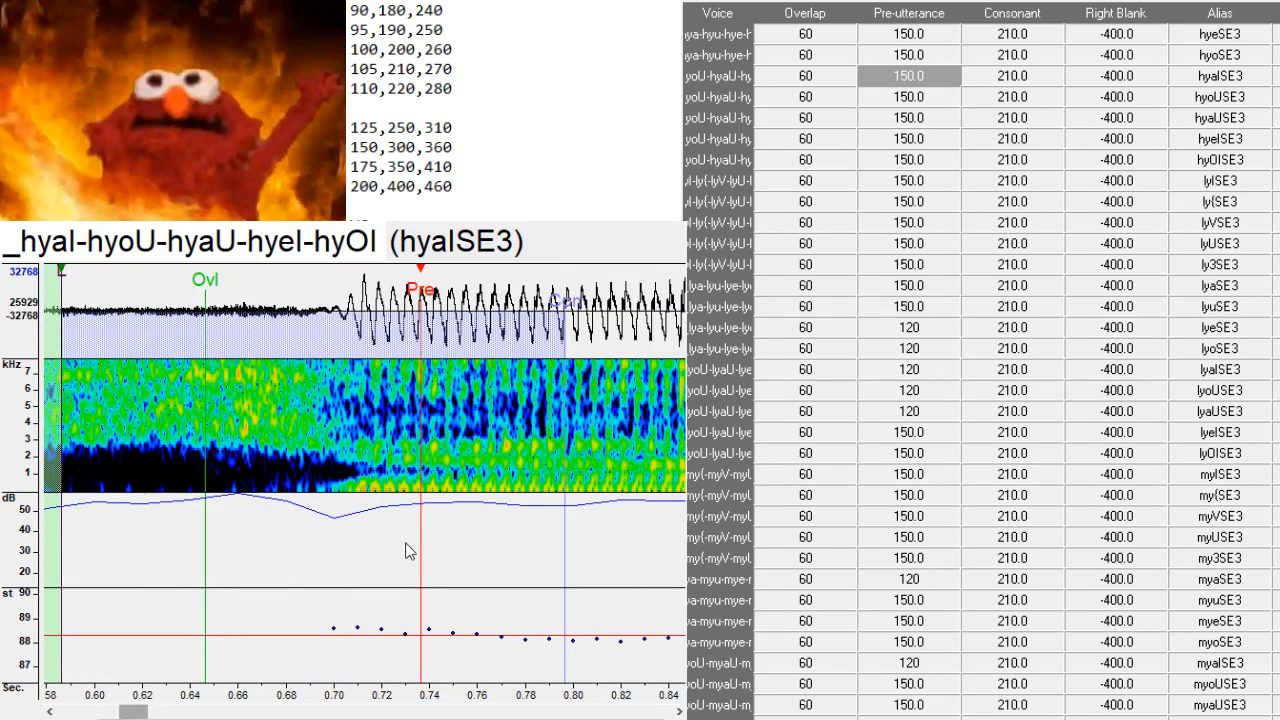
left_click(452, 505)
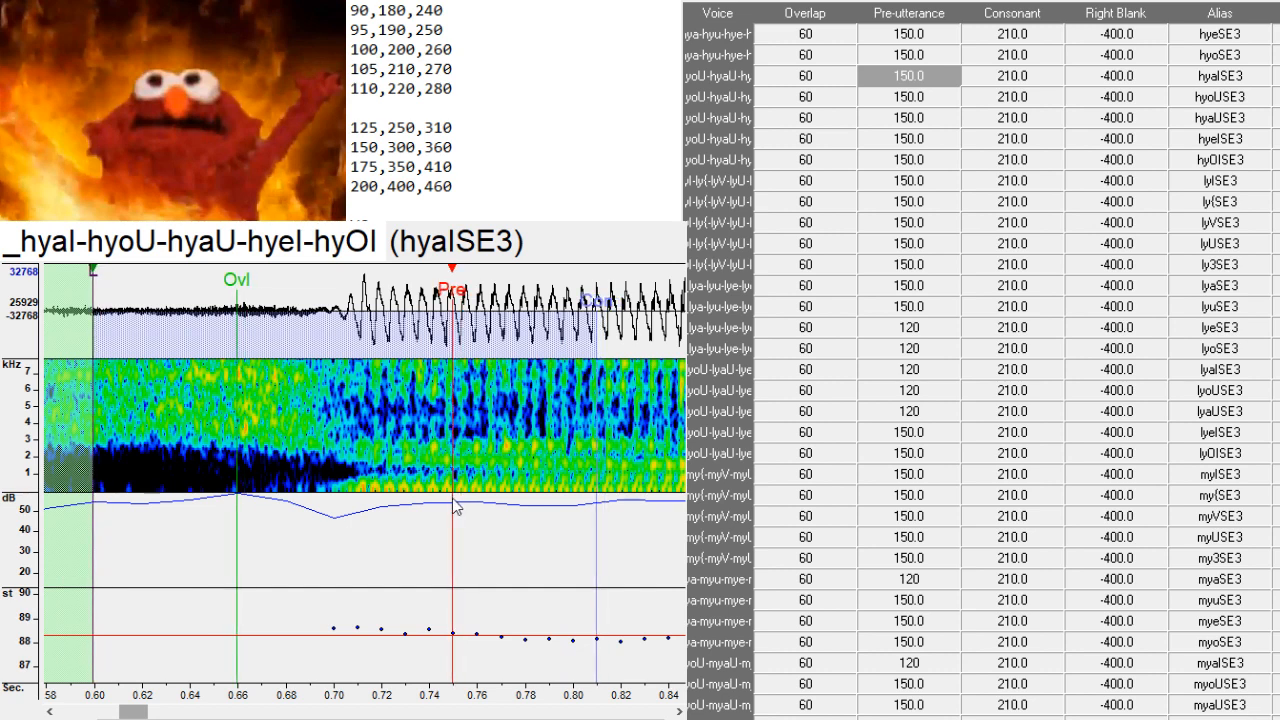
- Shift the marker sets so pre-utterance sits at about 1.43 s for hyoUSE3 and about 2.13 s for hyaUSE3
key("Down")
left_click_drag(300, 485, 325, 490)
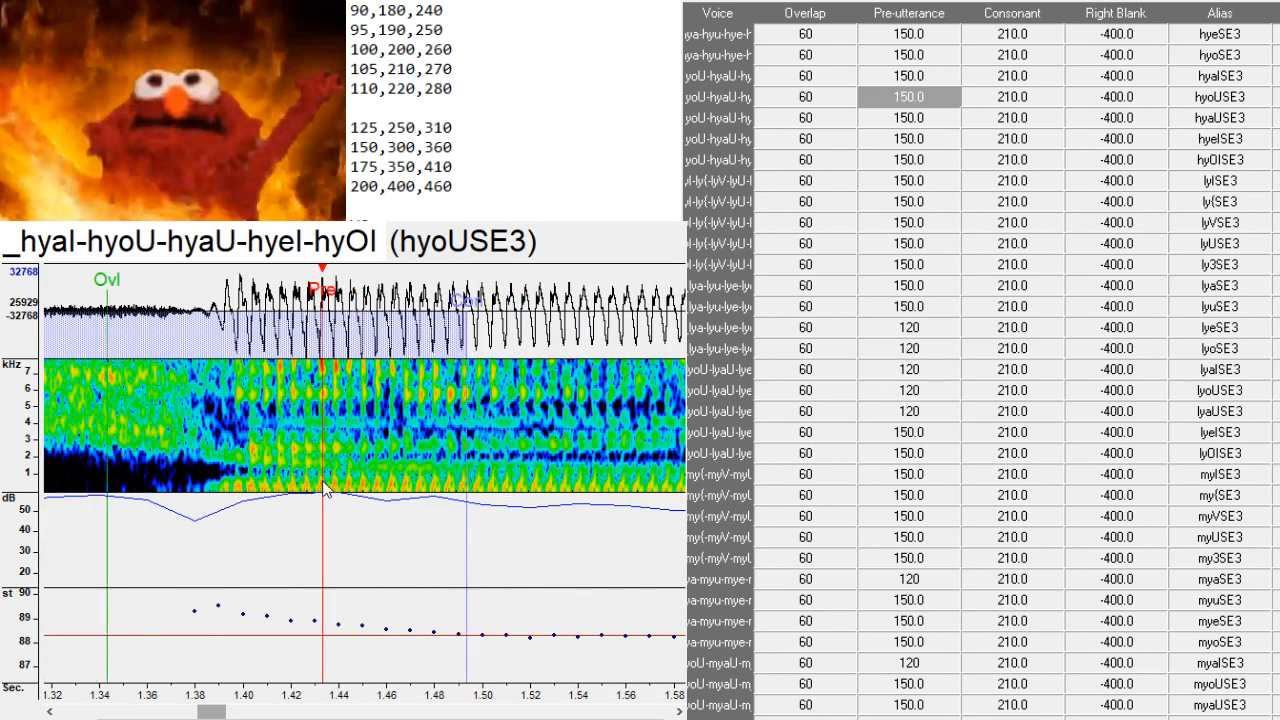
key("Down")
left_click(565, 490)
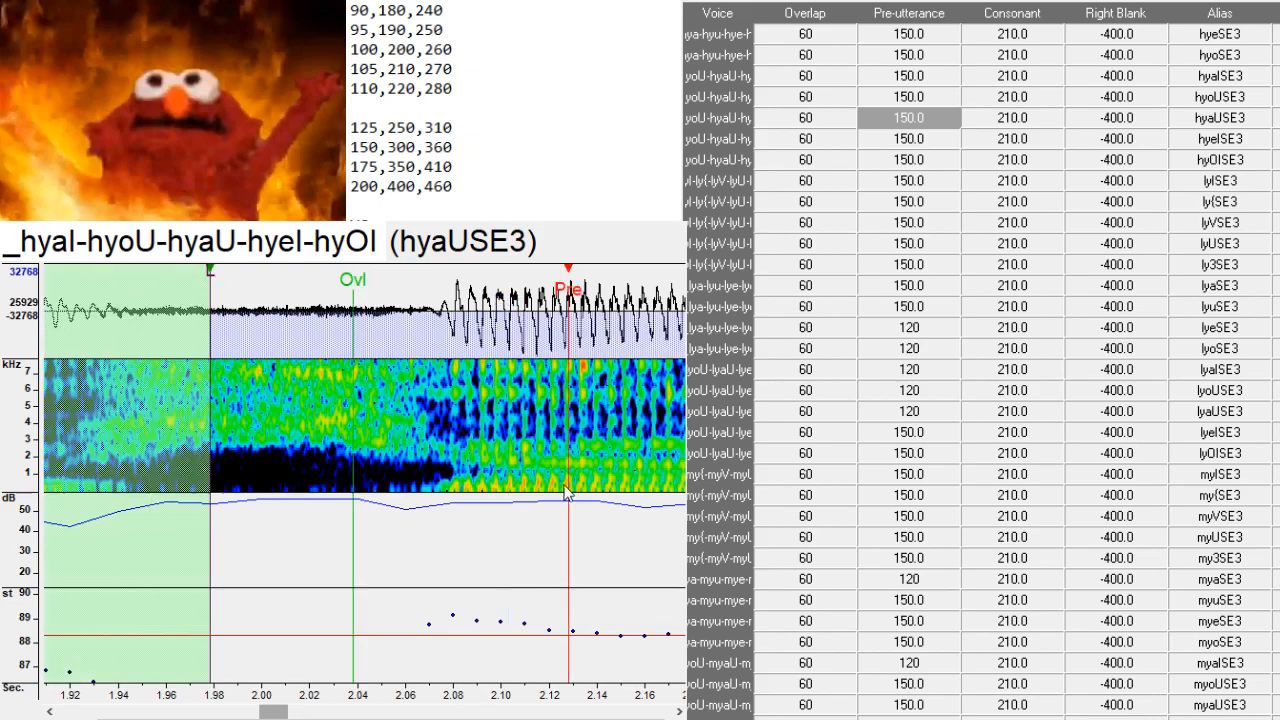
- Align hyeISE3's marker set with its syllable, and shift hyOISE3's so pre-utterance sits at about 3.54 s
key("Down")
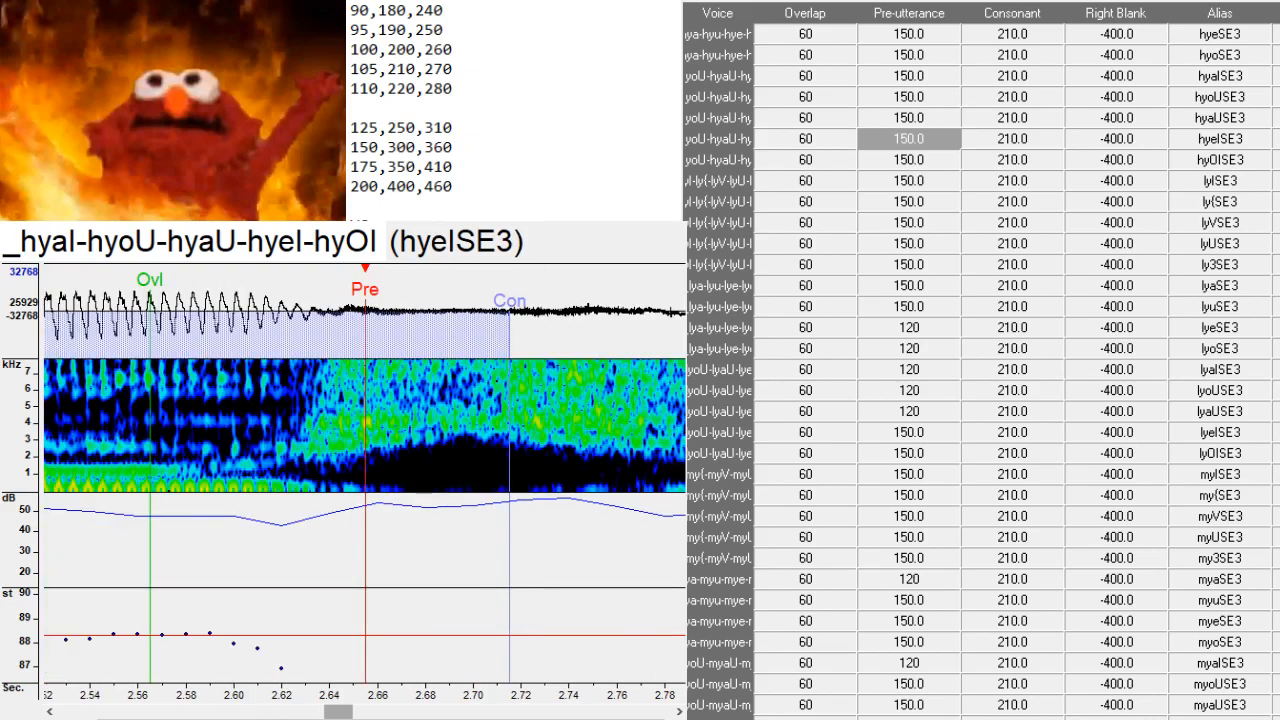
mouse_move(340, 712)
left_mouse_down()
mouse_move(449, 712)
mouse_move(350, 708)
left_mouse_up()
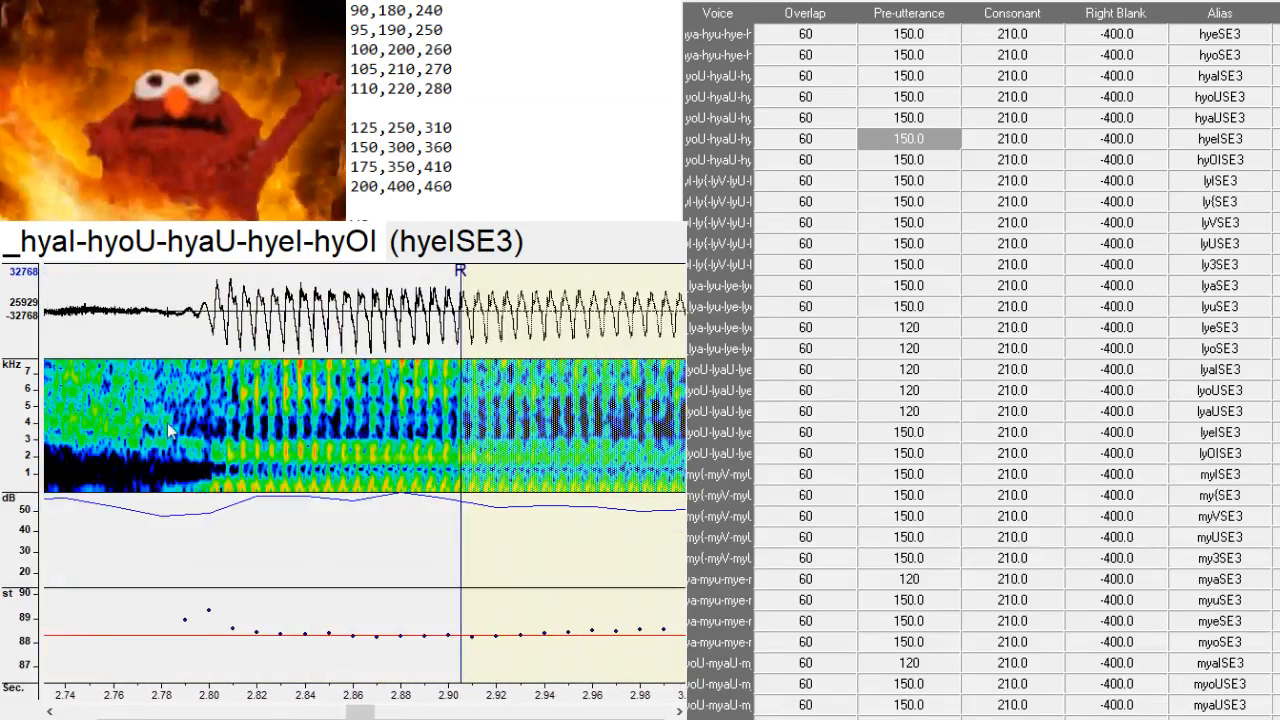
key("Down")
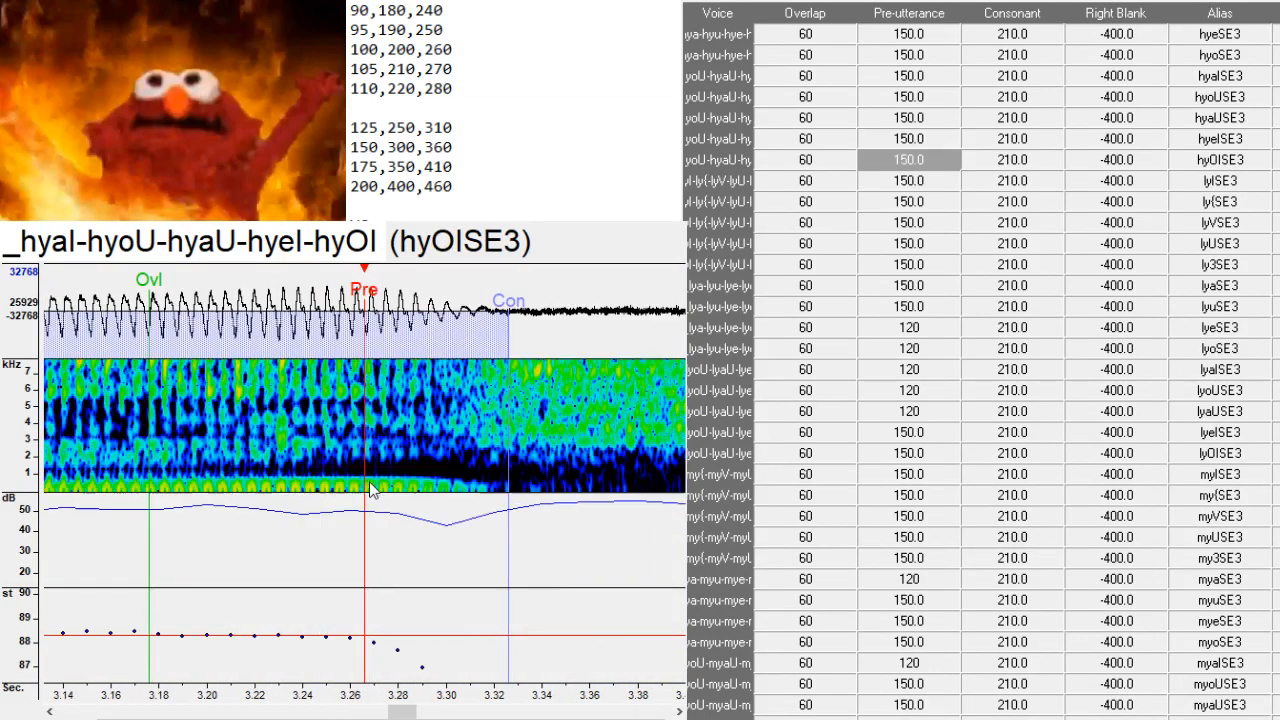
left_click_drag(415, 713, 437, 712)
left_click_drag(585, 490, 588, 490)
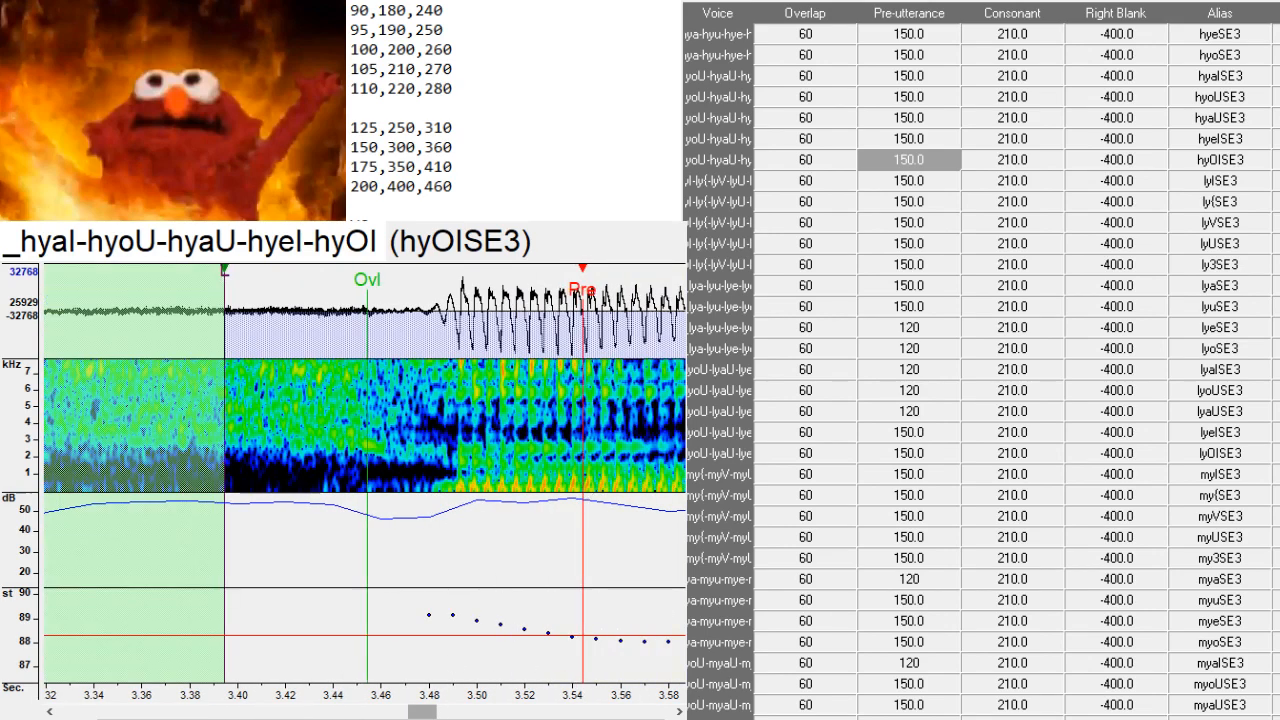
left_click_drag(430, 716, 475, 714)
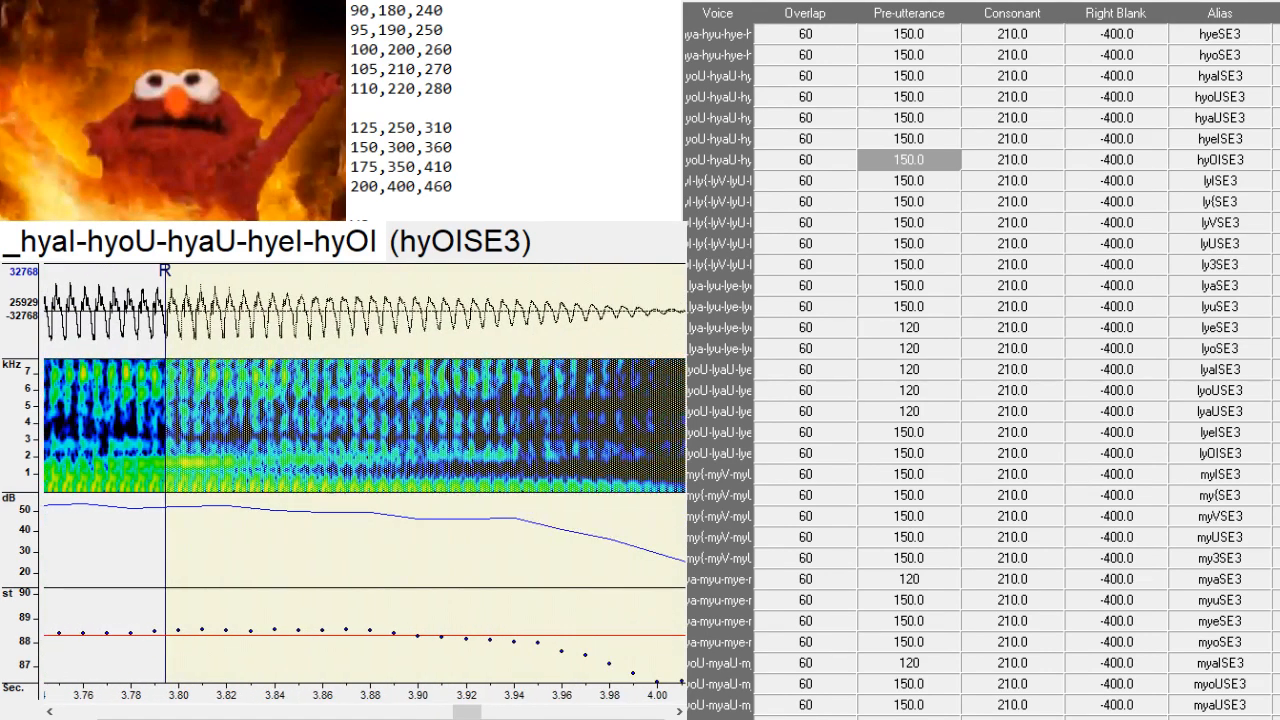
- Shift the marker sets so pre-utterance sits at about 0.85 s for lyISE3 and about 1.47 s for ly{SE3
key("Down")
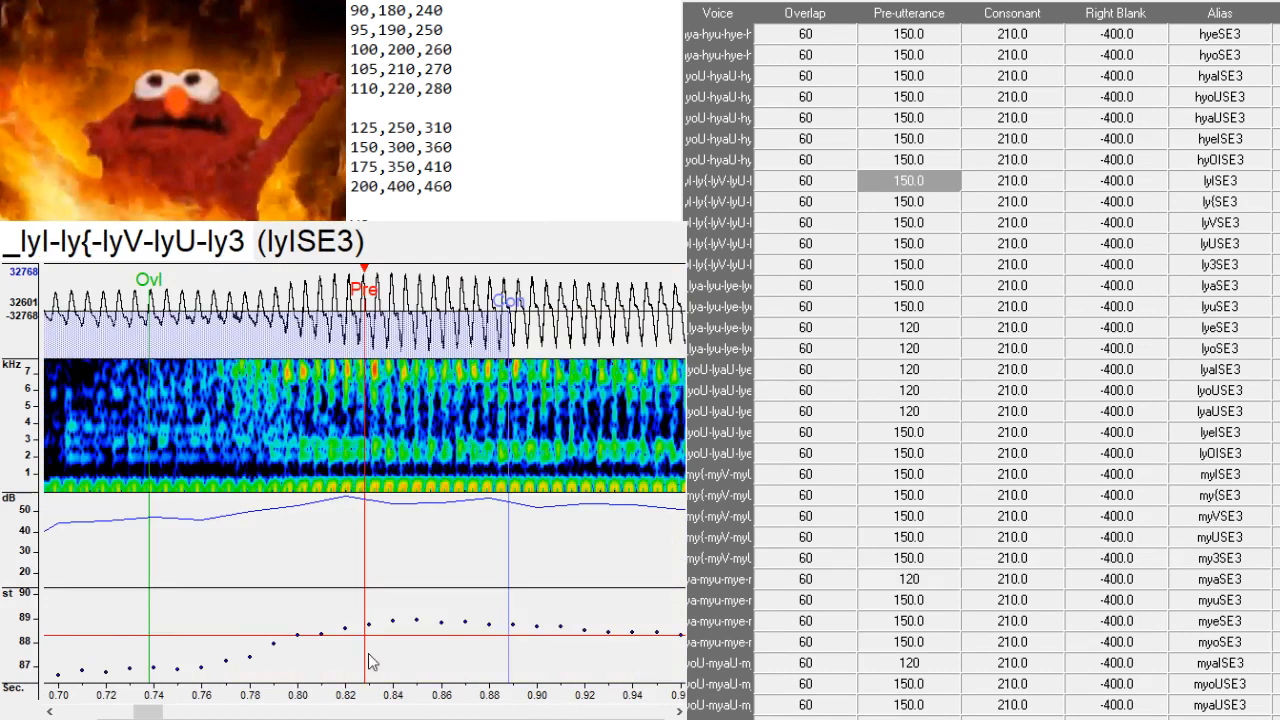
left_click_drag(147, 716, 143, 716)
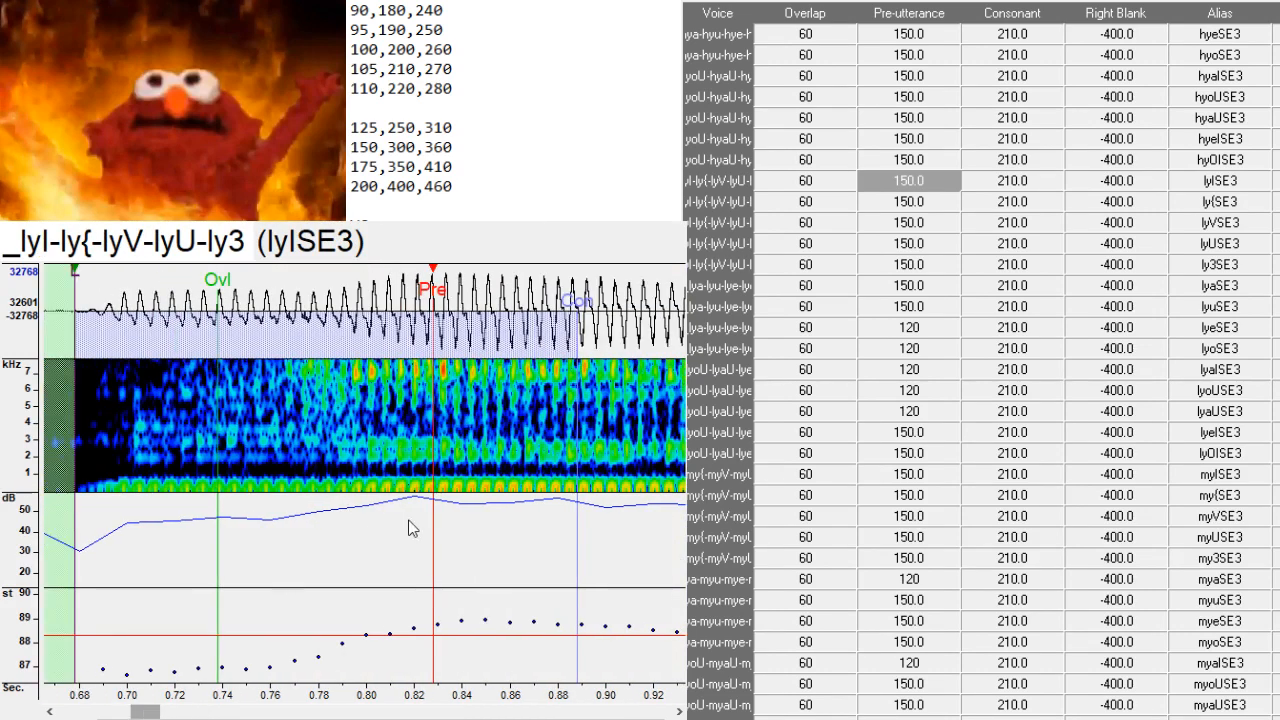
left_click_drag(418, 528, 499, 497)
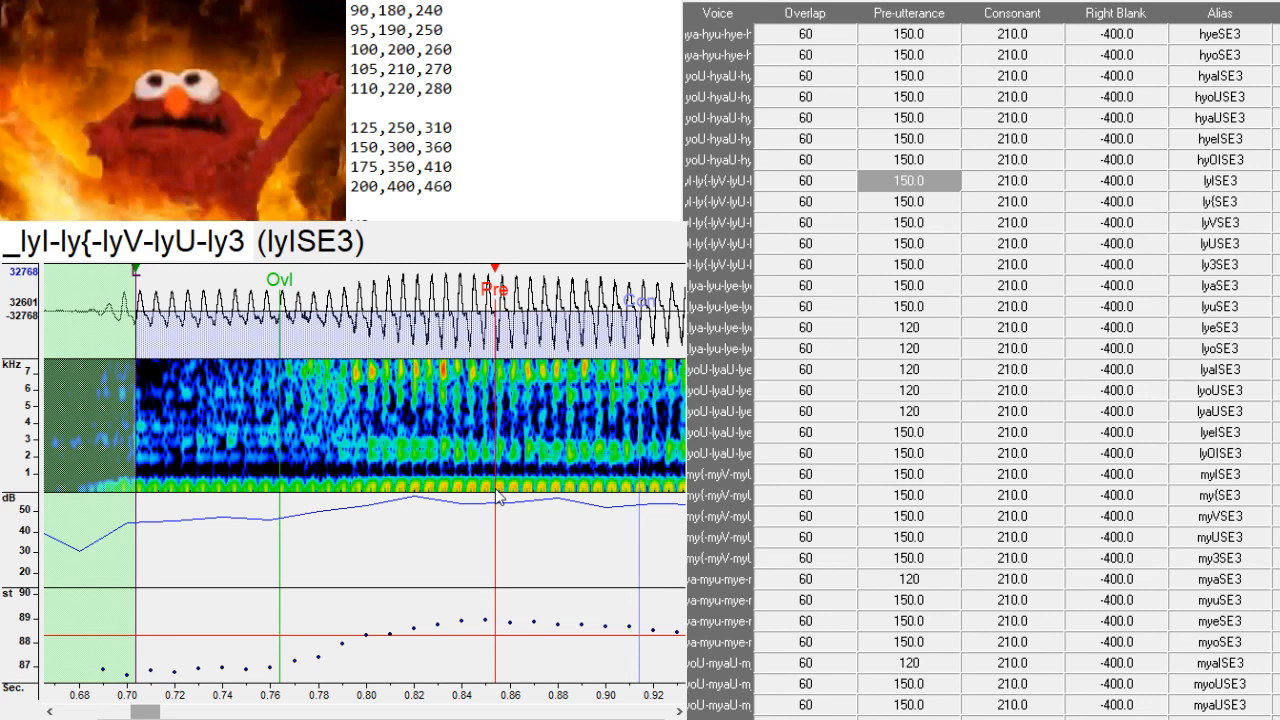
key("Down")
left_click(436, 497)
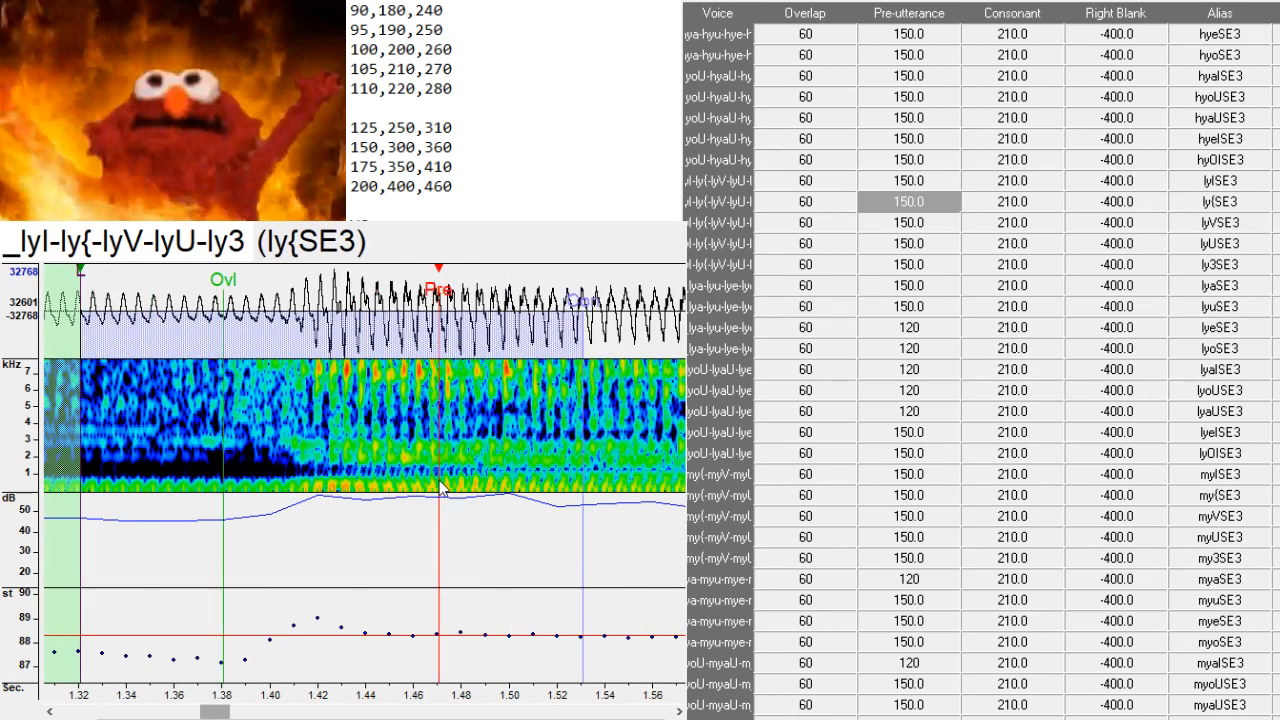
- Align the lyVSE3, lyUSE3 and ly3SE3 marker sets, placing pre-utterance at about 2.72 s for lyUSE3 and about 3.32 s for ly3SE3
key("Down")
left_click_drag(441, 487, 558, 495)
key("Down")
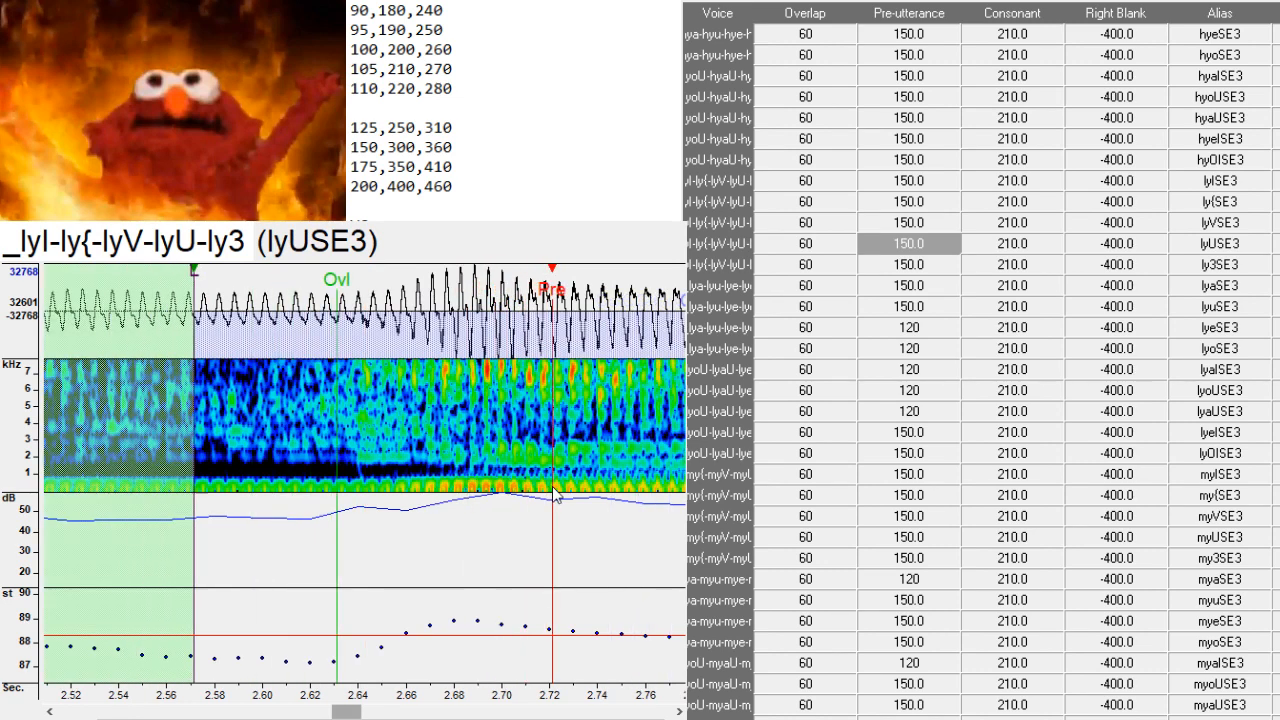
left_click_drag(498, 466, 510, 480)
key("Down")
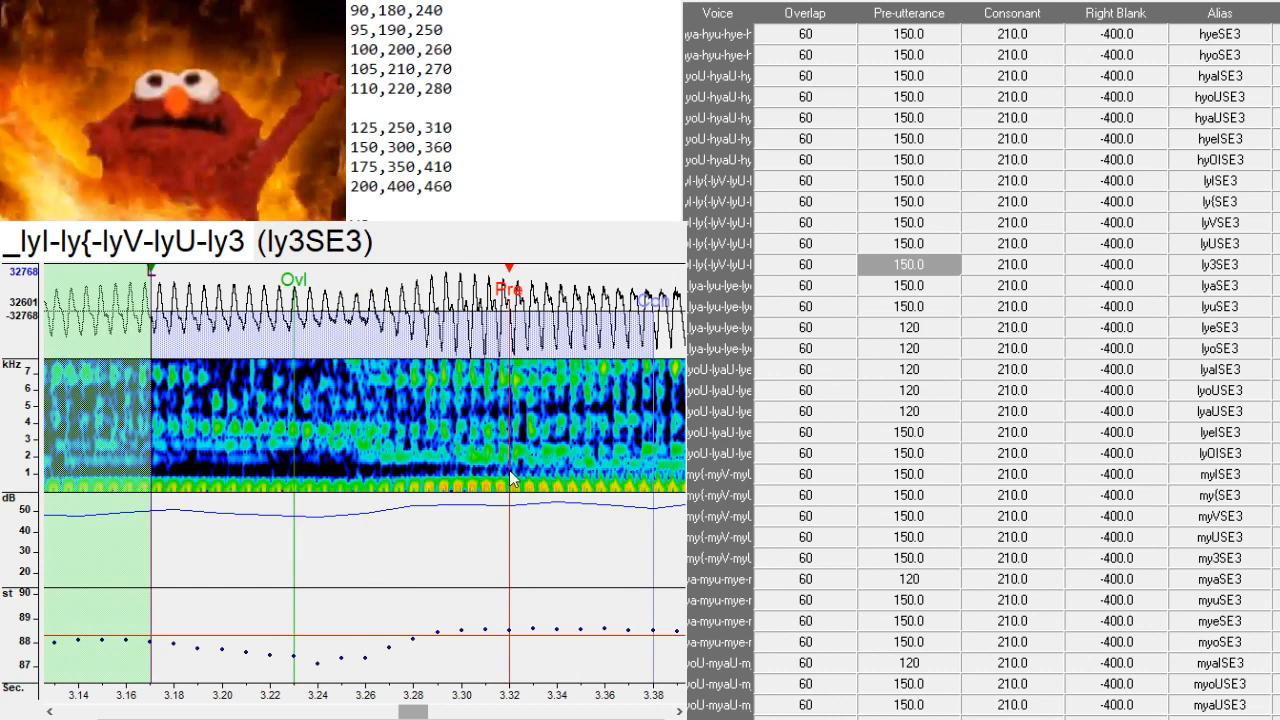
- Align the marker sets from lyaSE3 to lyoSE3, placing lyoSE3's pre-utterance at about 2.71 s
key("Down")
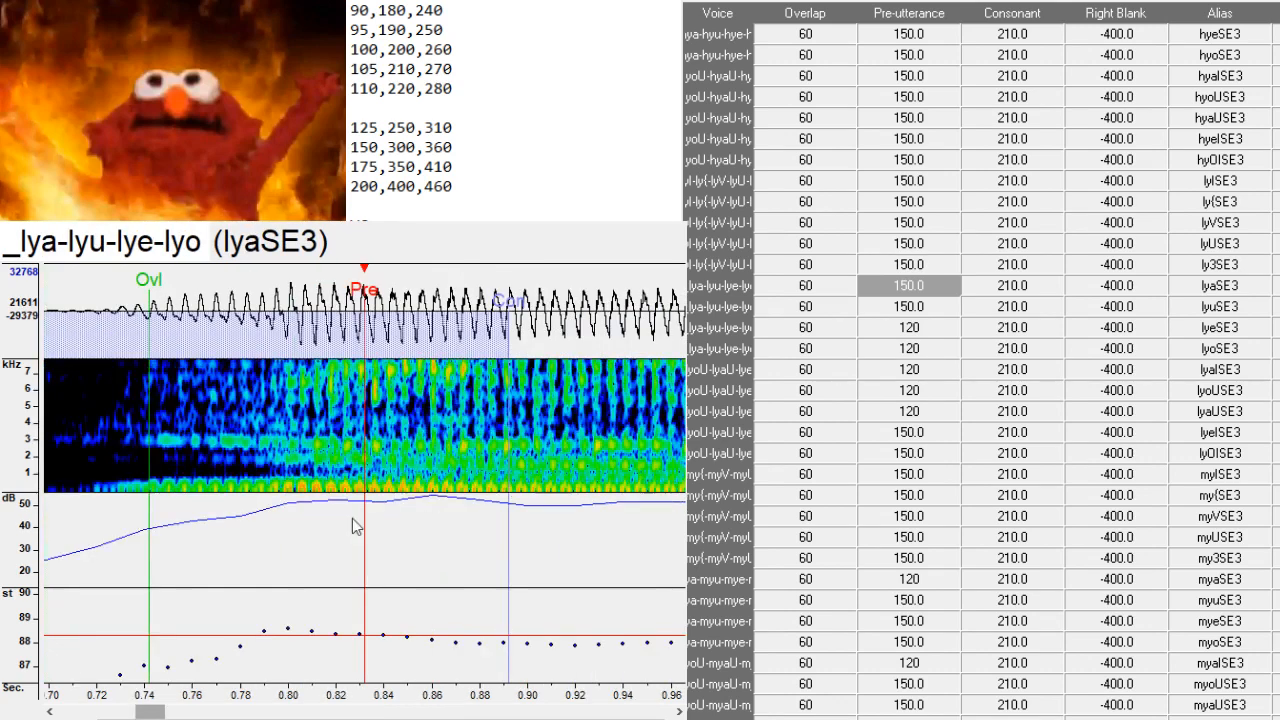
left_click_drag(421, 470, 590, 492)
key("Down")
key("Down")
key("Down")
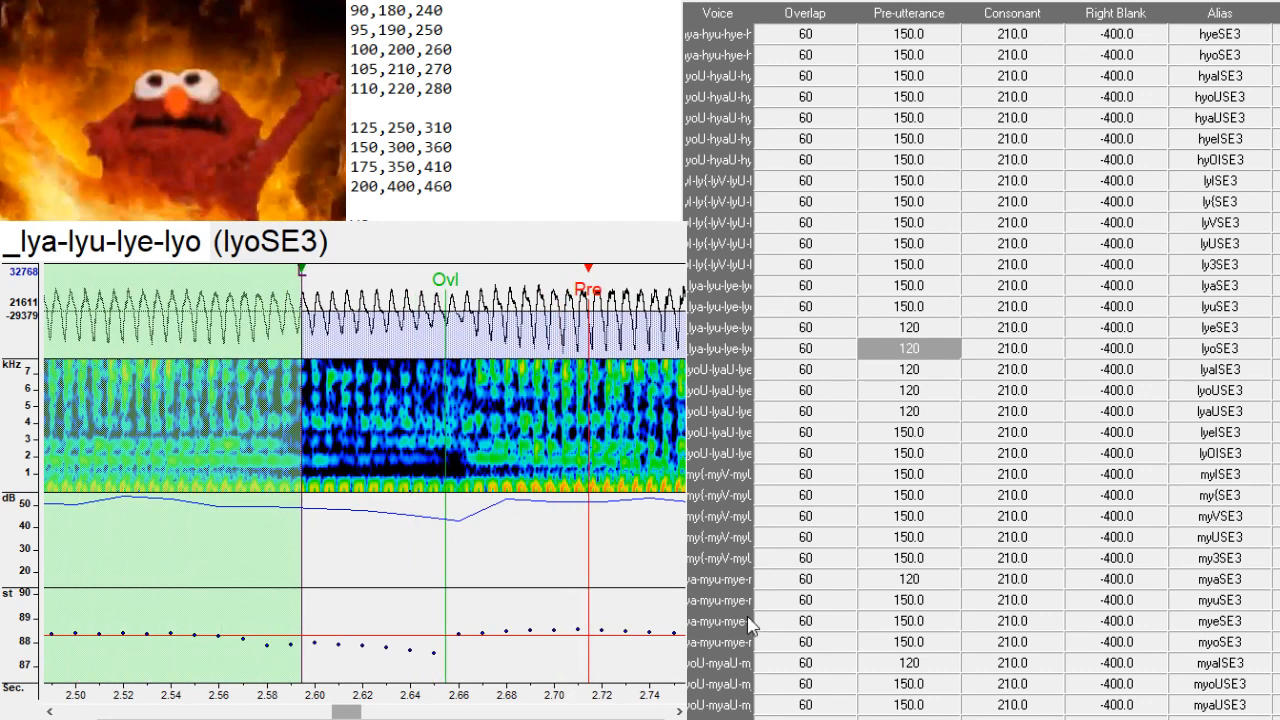
- Shift the marker sets so pre-utterance sits at about 0.86 s for lyaISE3 and about 1.48 s for lyoUSE3
key("Down")
left_click(422, 456)
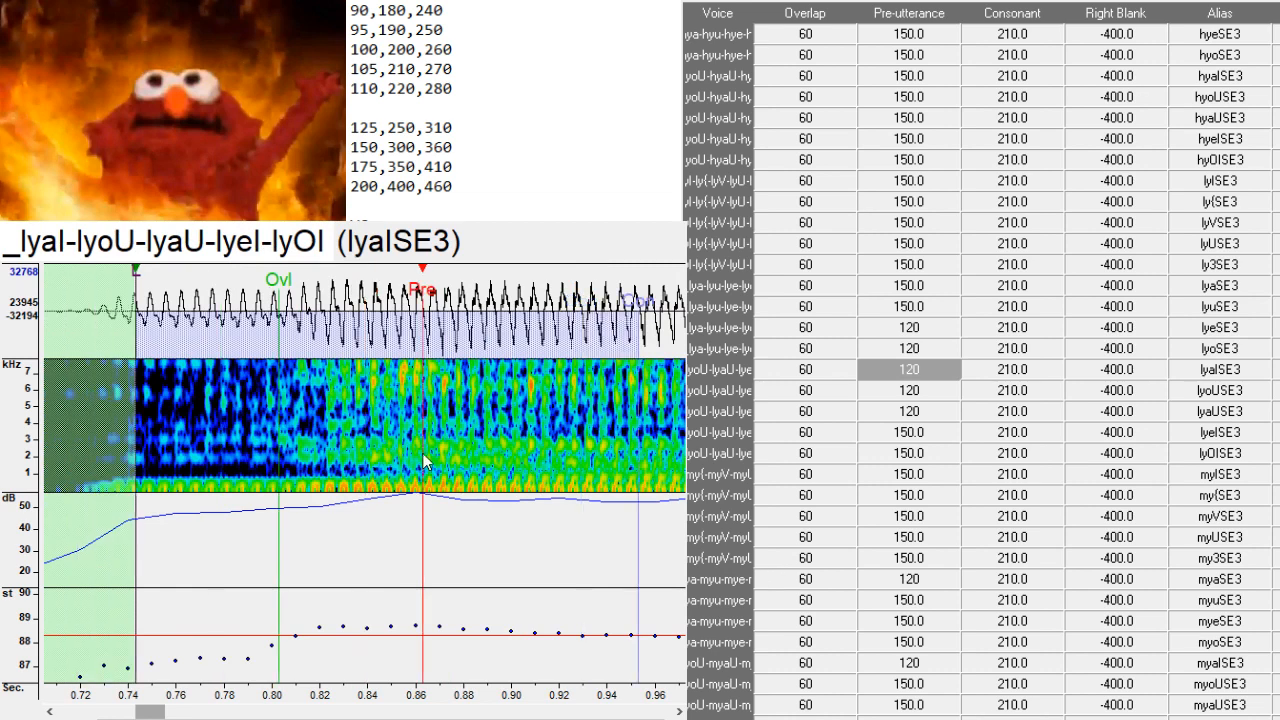
key("Down")
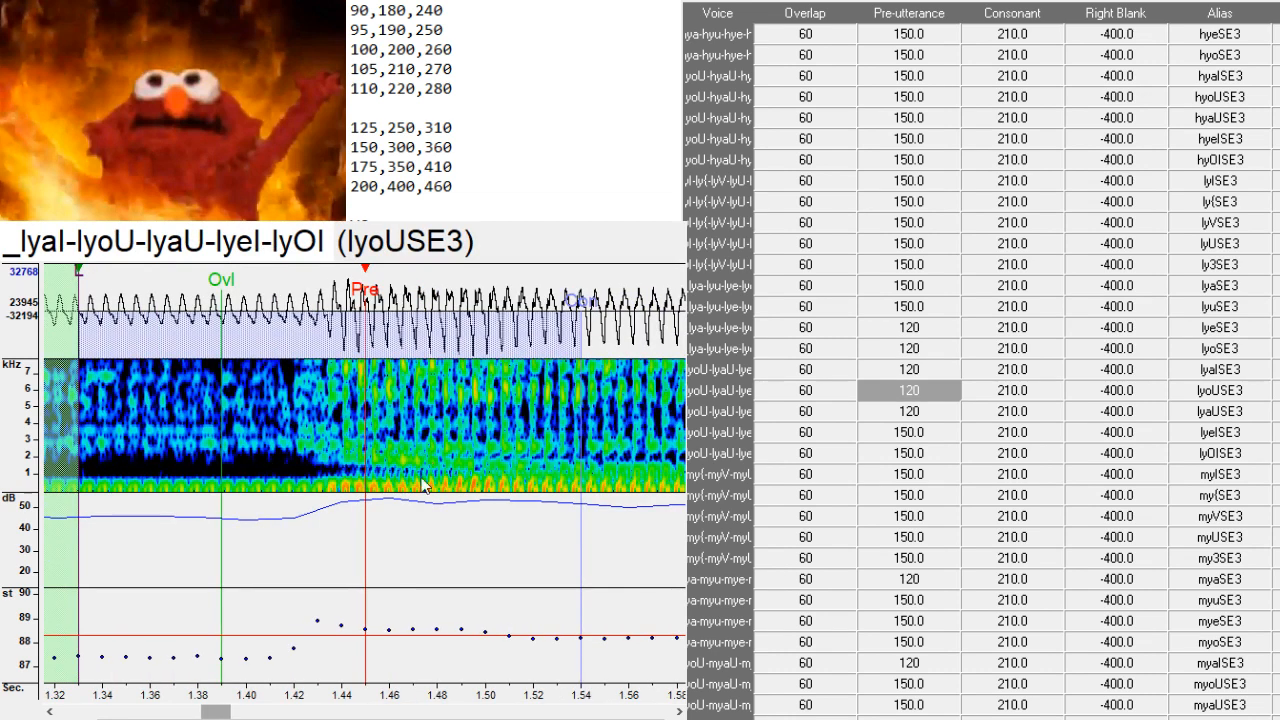
left_click(418, 484)
left_click(428, 498)
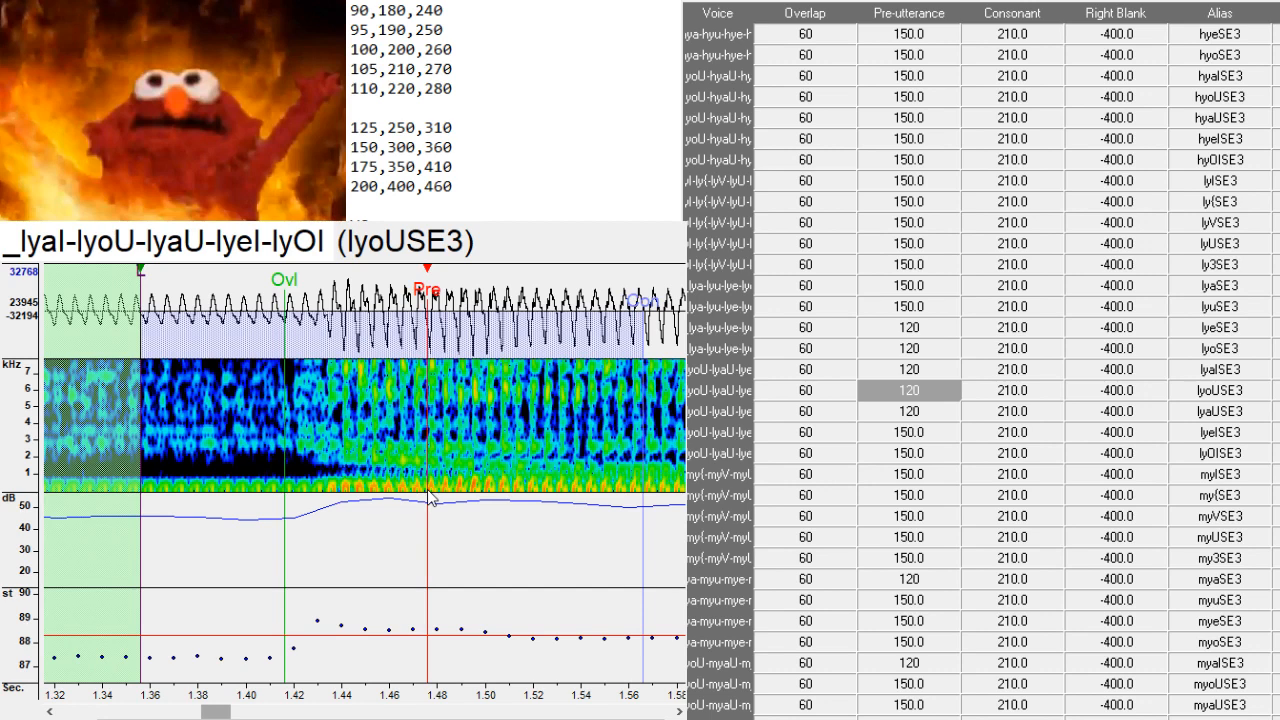
- Move lyaUSE3's marker set slightly later, and shift lyeISE3's so pre-utterance sits at about 2.70 s
key("Down")
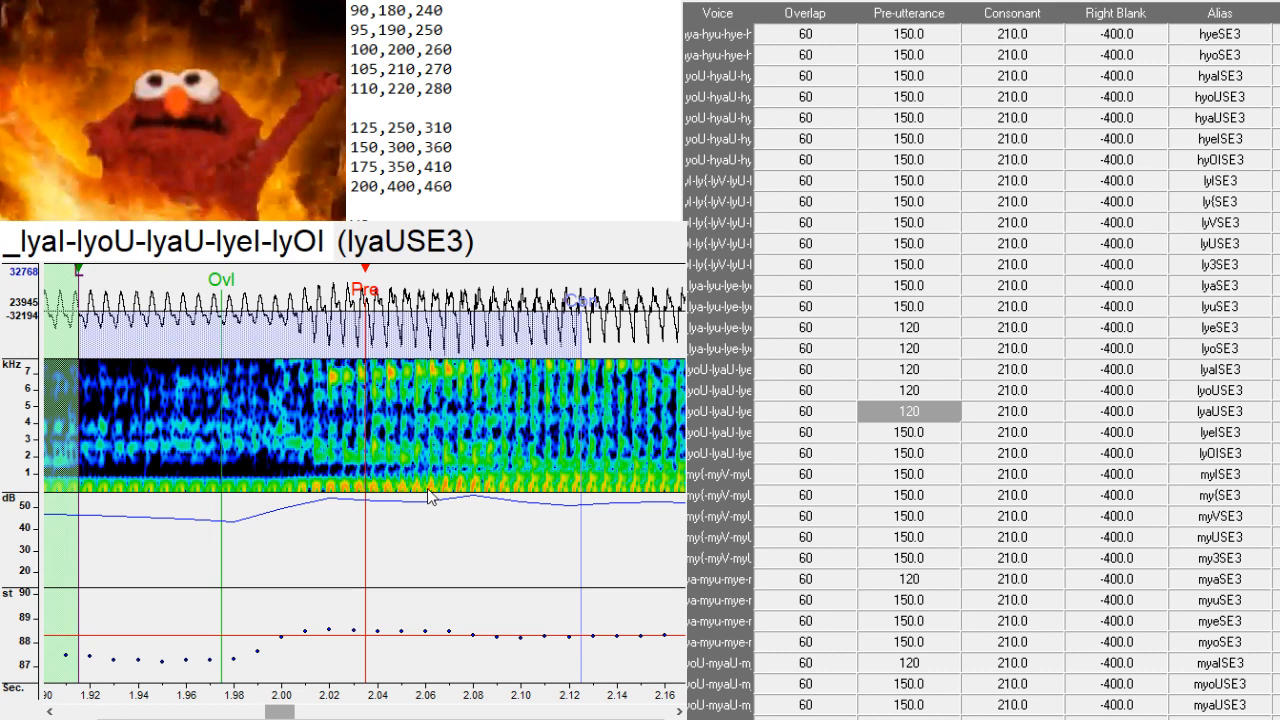
left_click(410, 475)
key("Down")
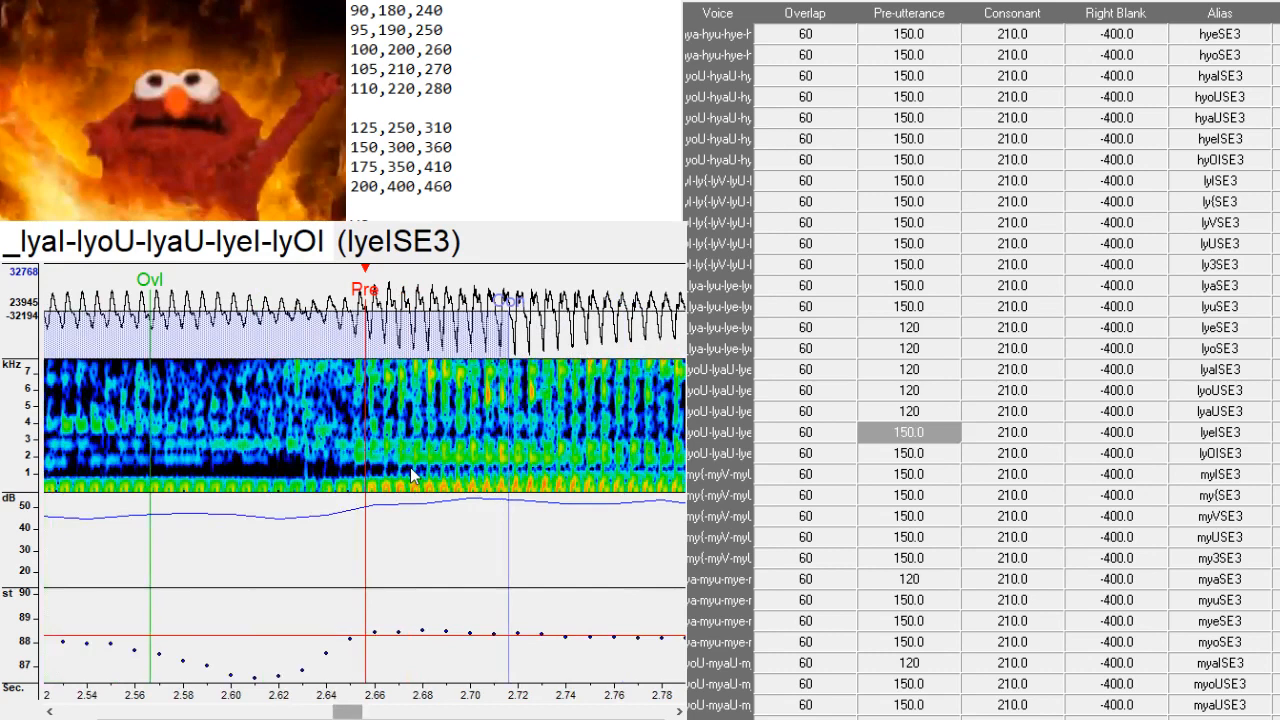
left_click(460, 496)
left_click_drag(460, 496, 469, 493)
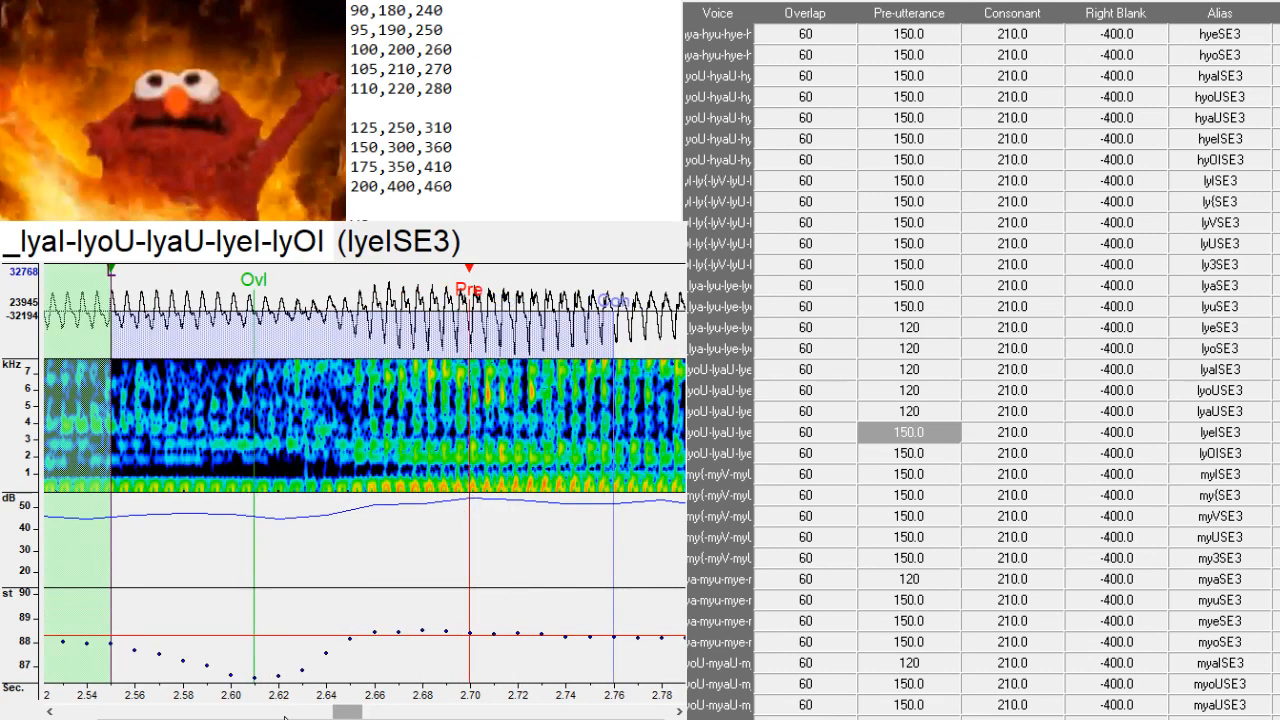
left_click_drag(345, 711, 369, 713)
- Shift lyOISE3's marker set so pre-utterance sits at about 3.31 s, and move myISE3's marker set earlier
key("Down")
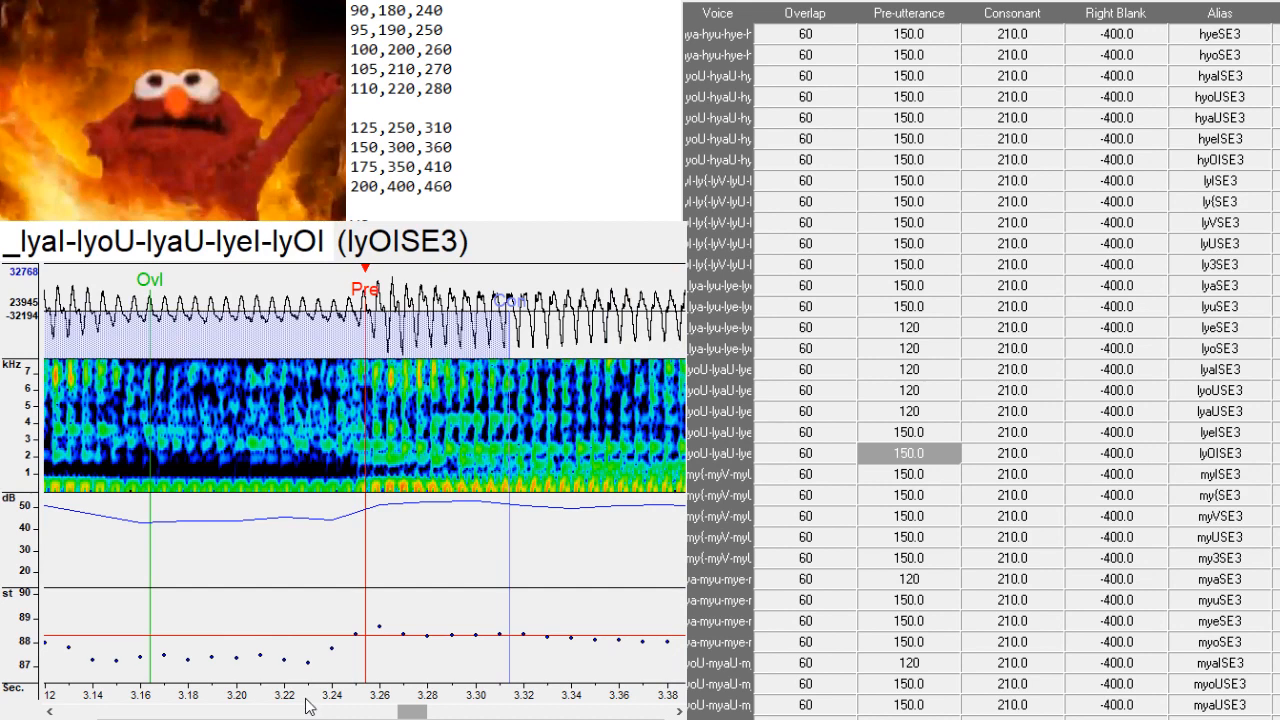
left_click_drag(450, 545, 503, 525)
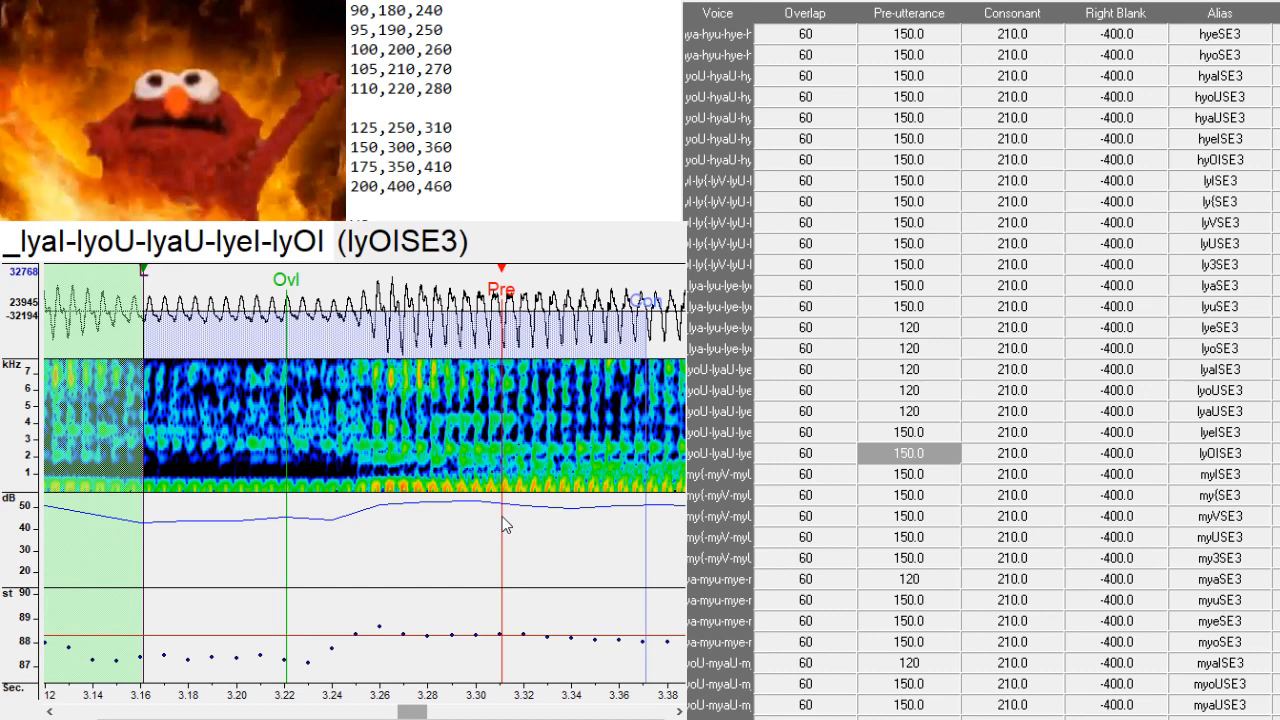
key("Down")
left_click(463, 497)
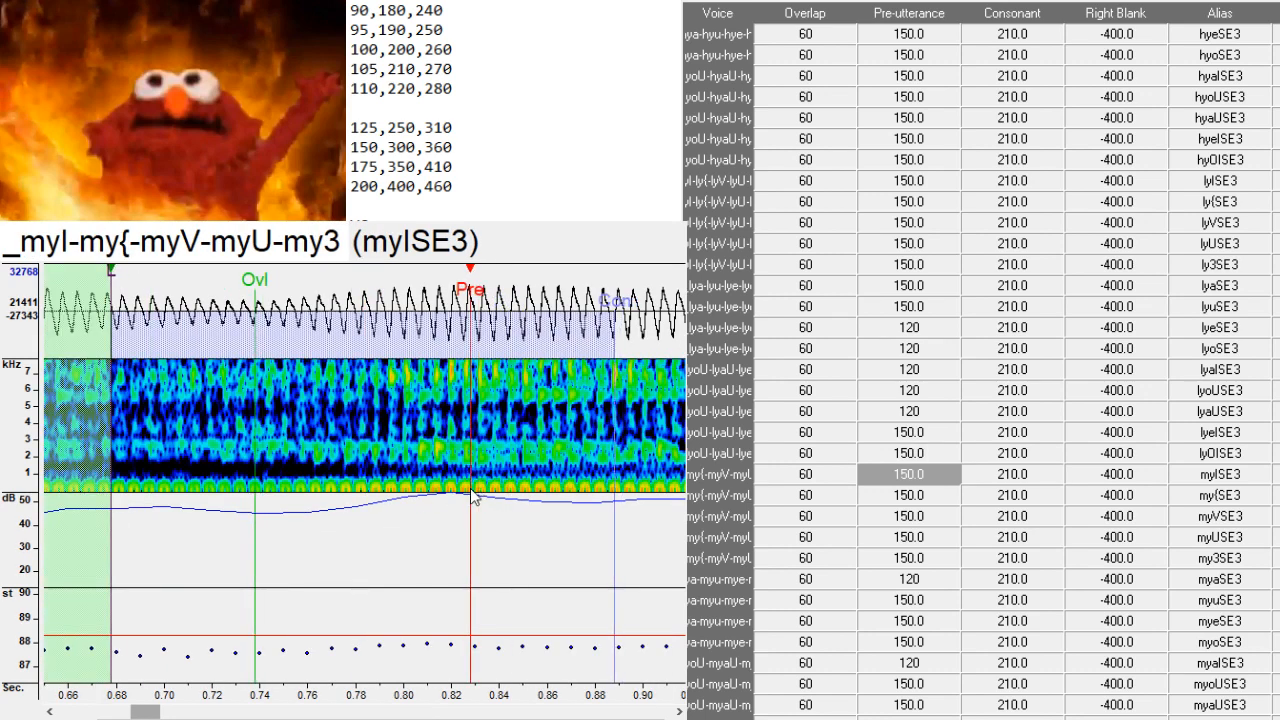
left_click_drag(157, 713, 140, 712)
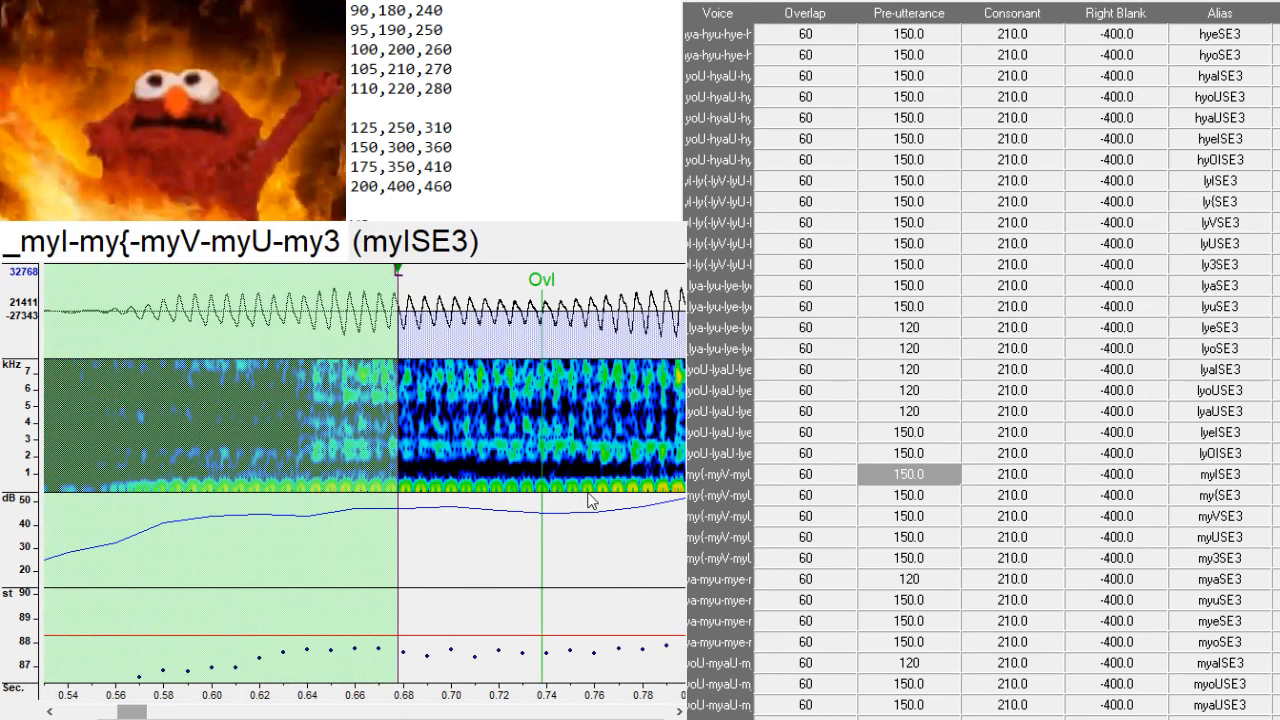
left_click(515, 503)
left_click_drag(132, 712, 200, 712)
- Shift the marker sets so pre-utterance sits at about 1.40 s for my{SE3 and about 2.02 s for myVSE3
key("Down")
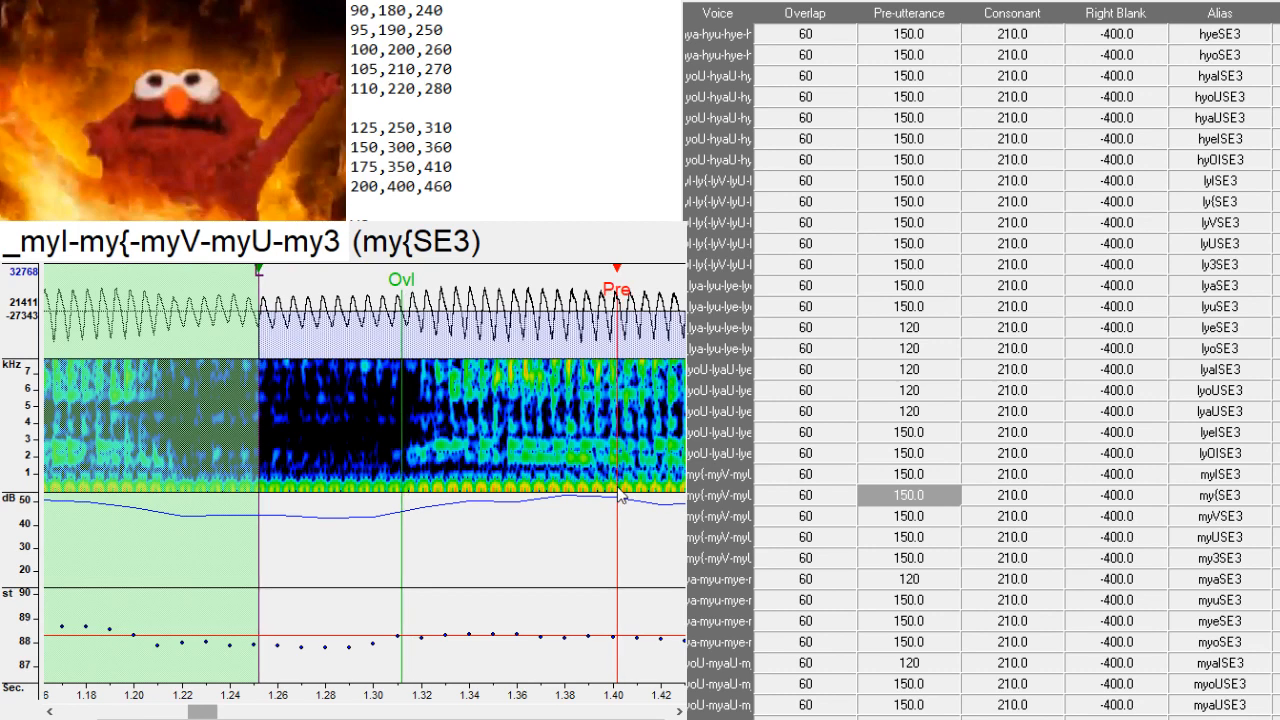
key("Down")
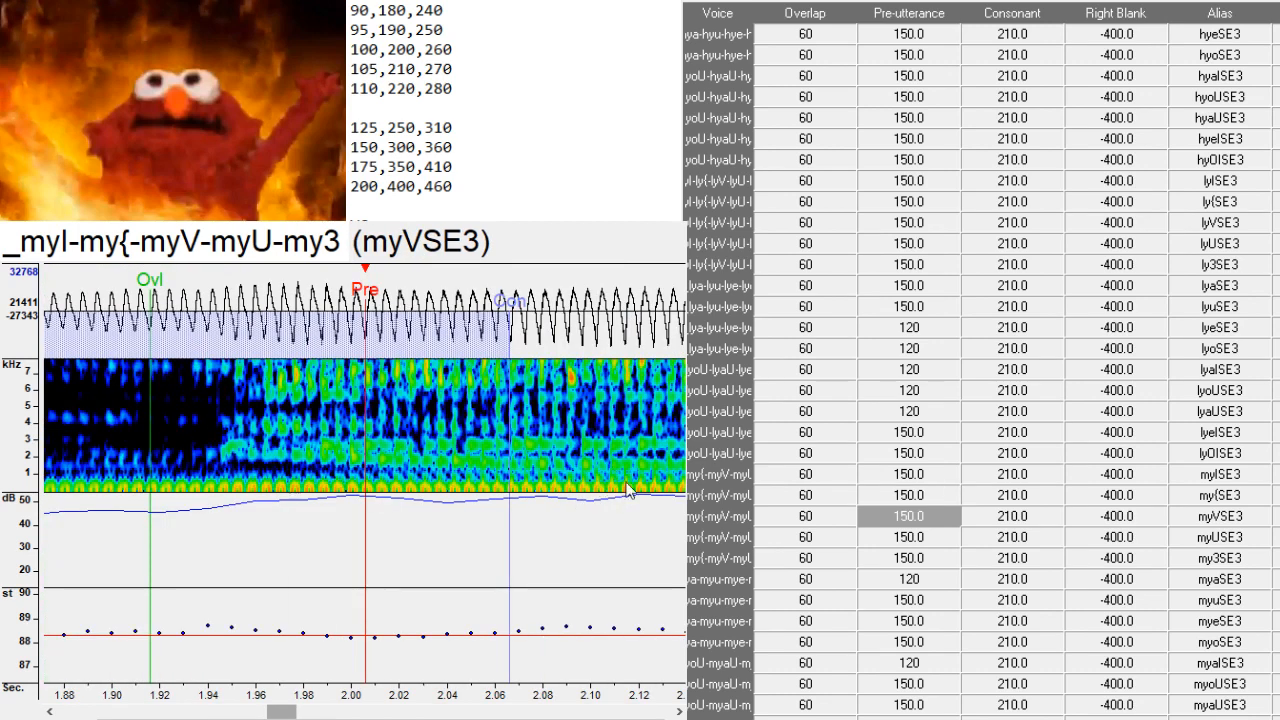
key("F3")
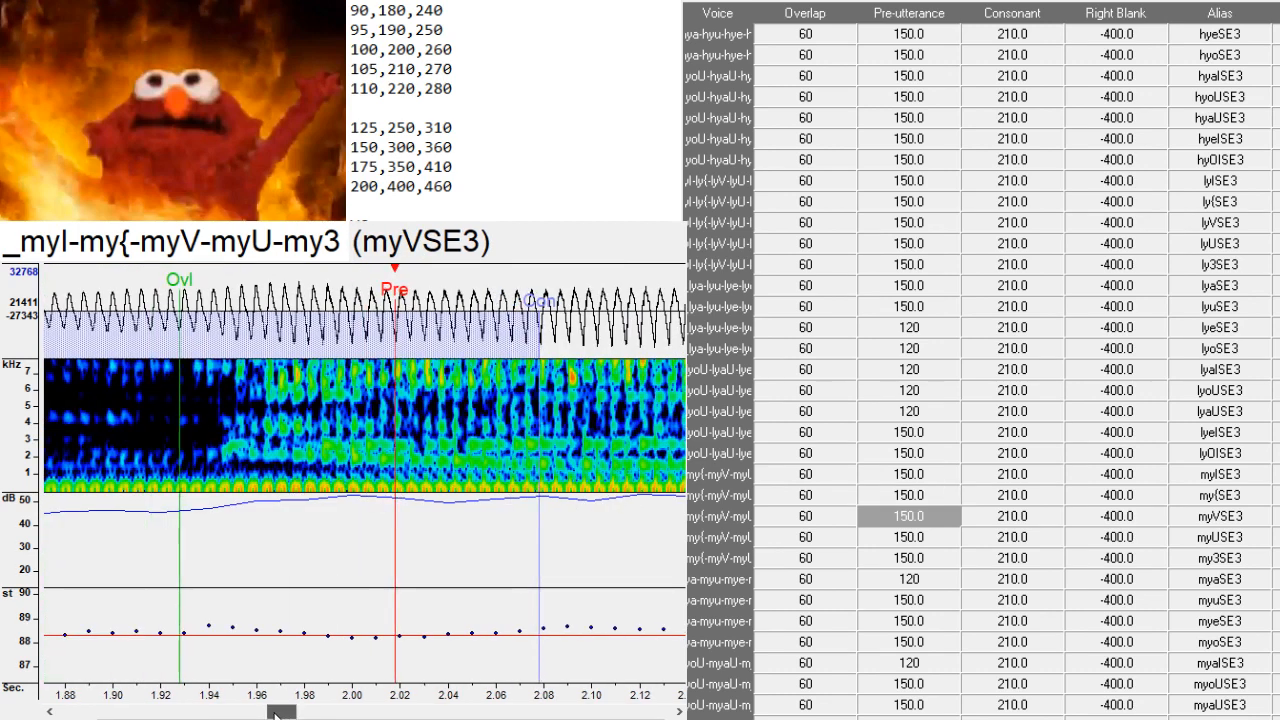
- Check myUSE3's markers, and shift my3SE3's marker set so the consonant marker sits at about 3.33 s
key("Down")
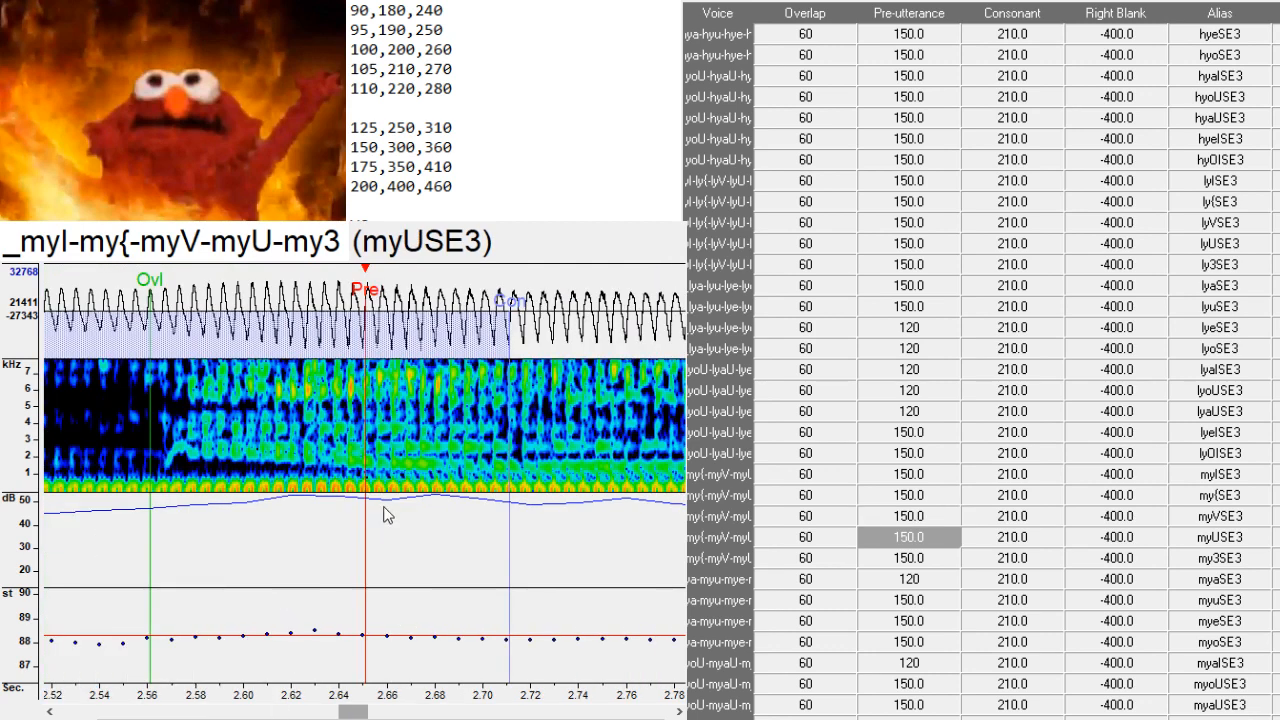
left_click_drag(345, 711, 337, 711)
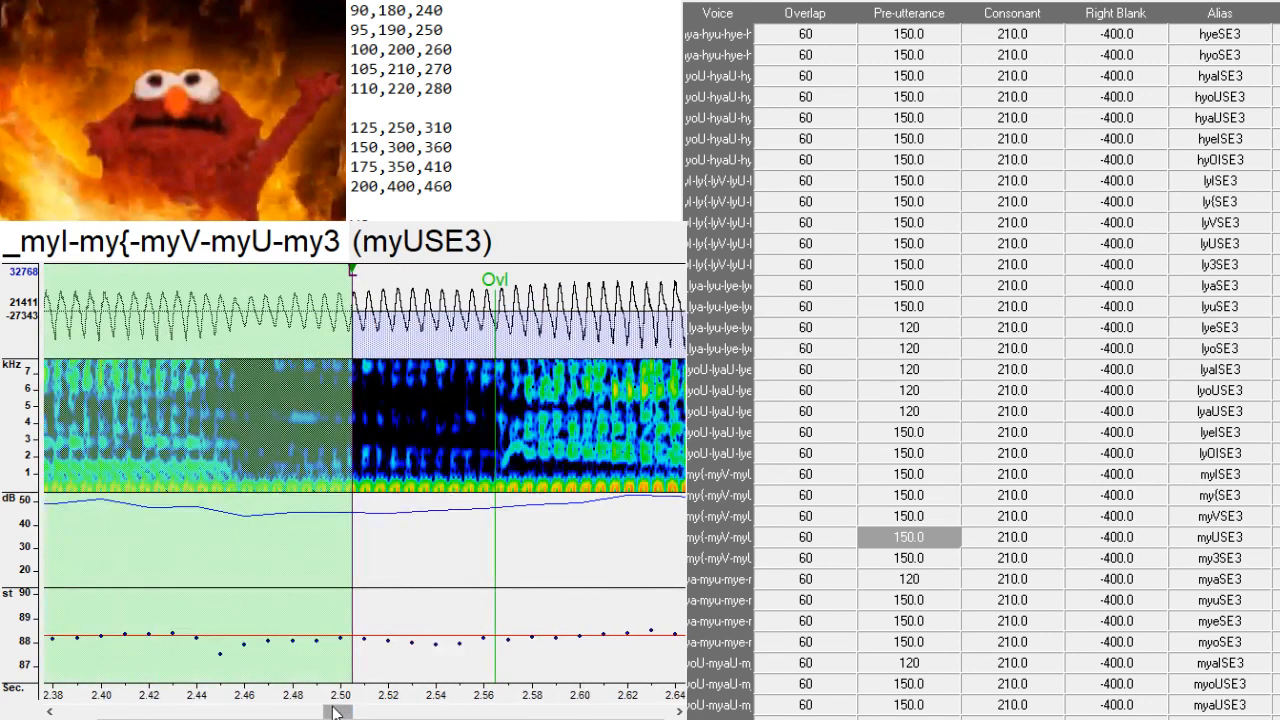
key("Down")
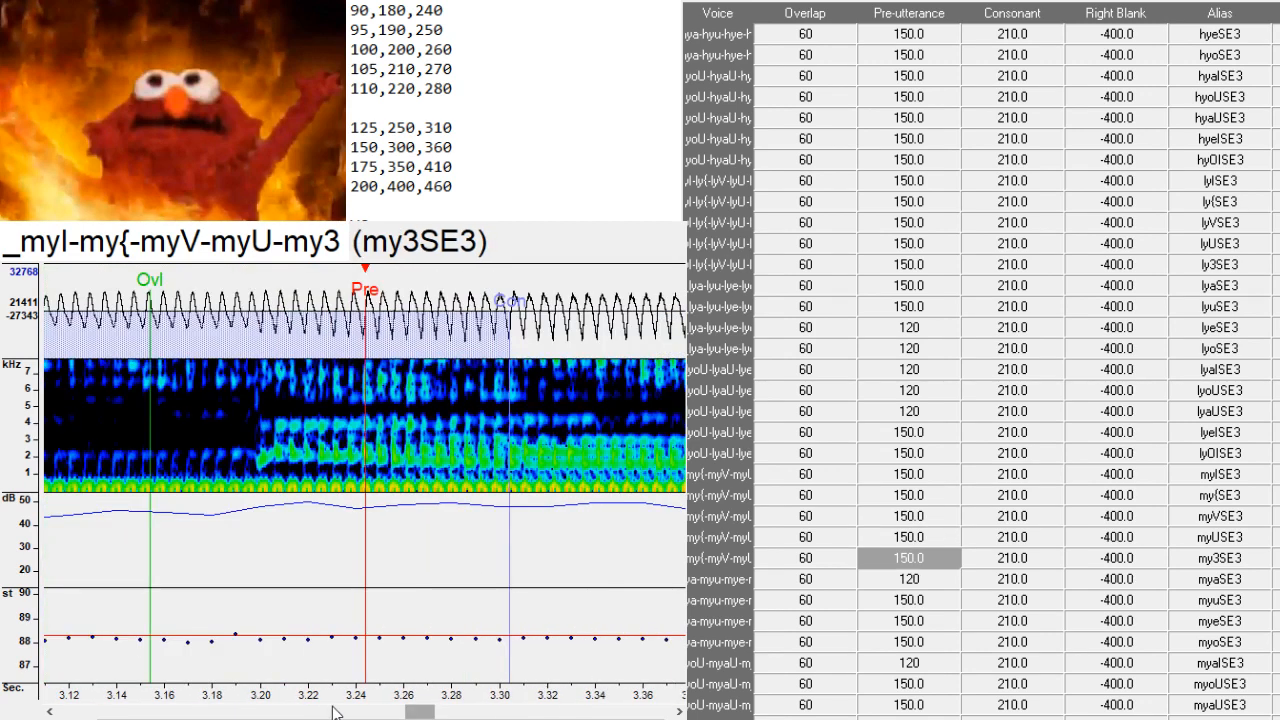
left_click(433, 495)
left_click_drag(414, 716, 435, 716)
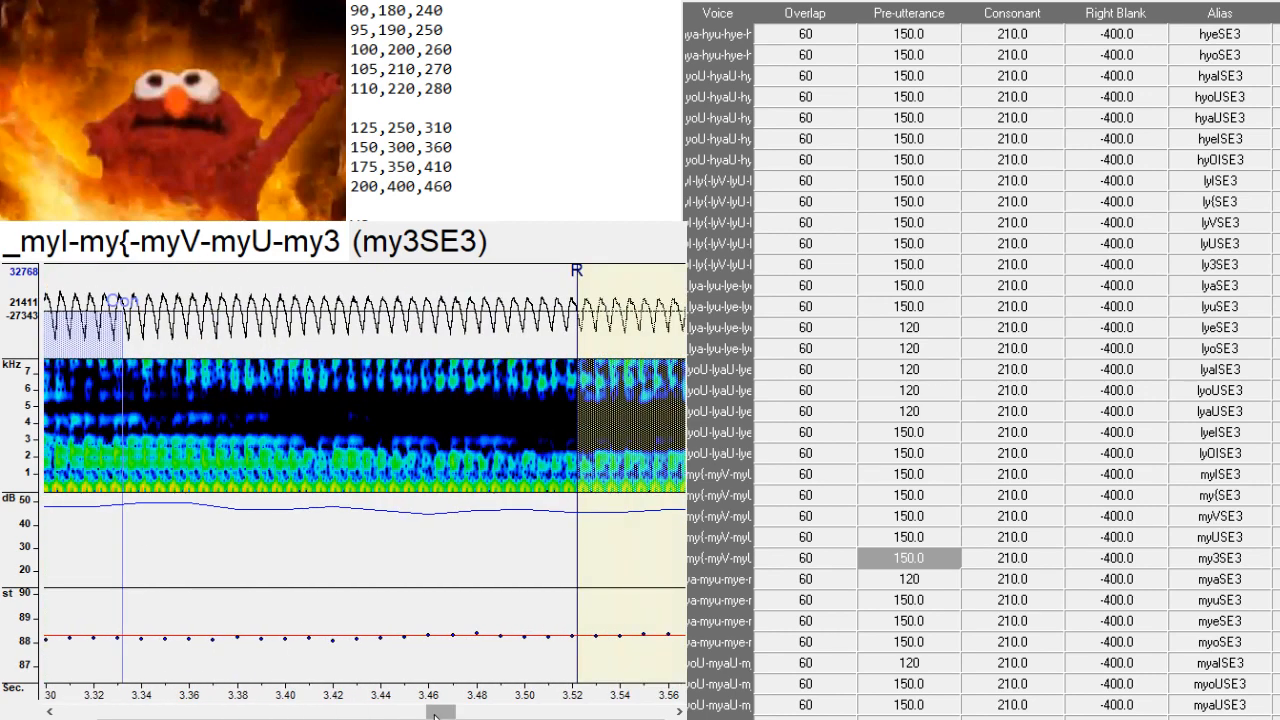
- Shift myaSE3's marker set slightly later, and move myuSE3's so pre-utterance sits at about 1.46 s
key("Down")
left_click_drag(391, 492, 403, 490)
left_click_drag(140, 712, 185, 714)
key("Down")
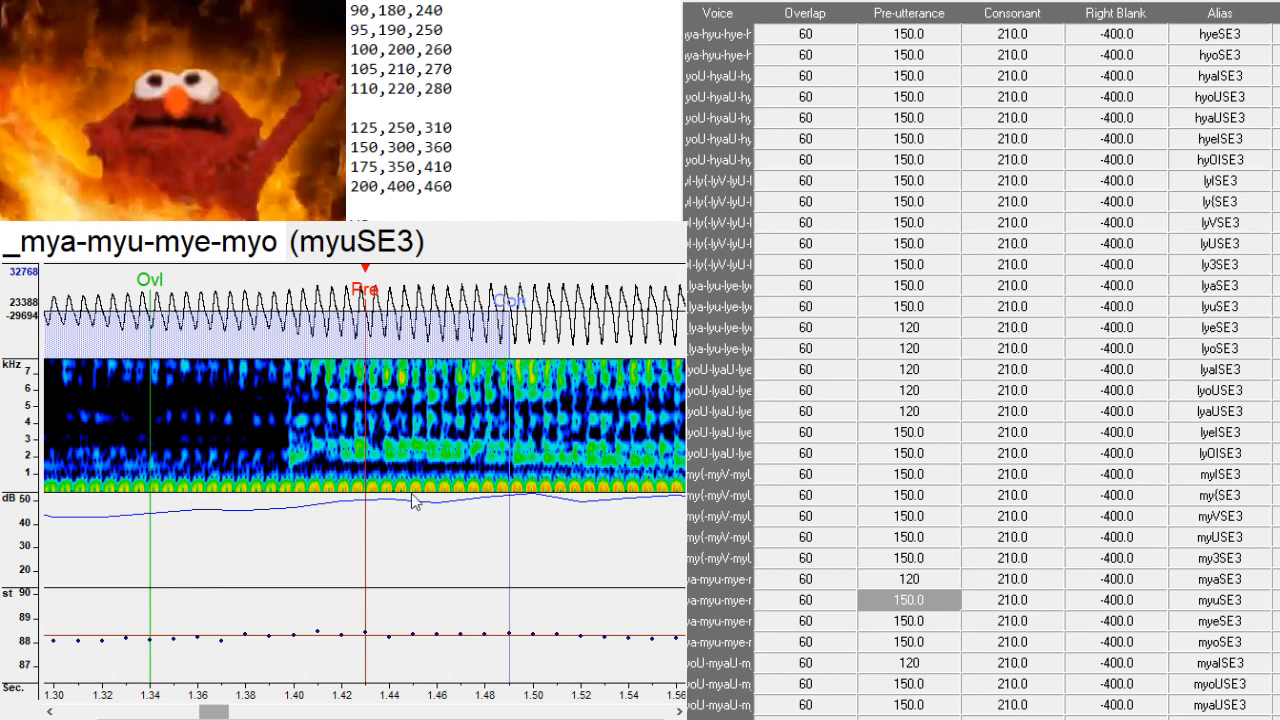
left_click(446, 472)
left_click_drag(446, 477, 440, 477)
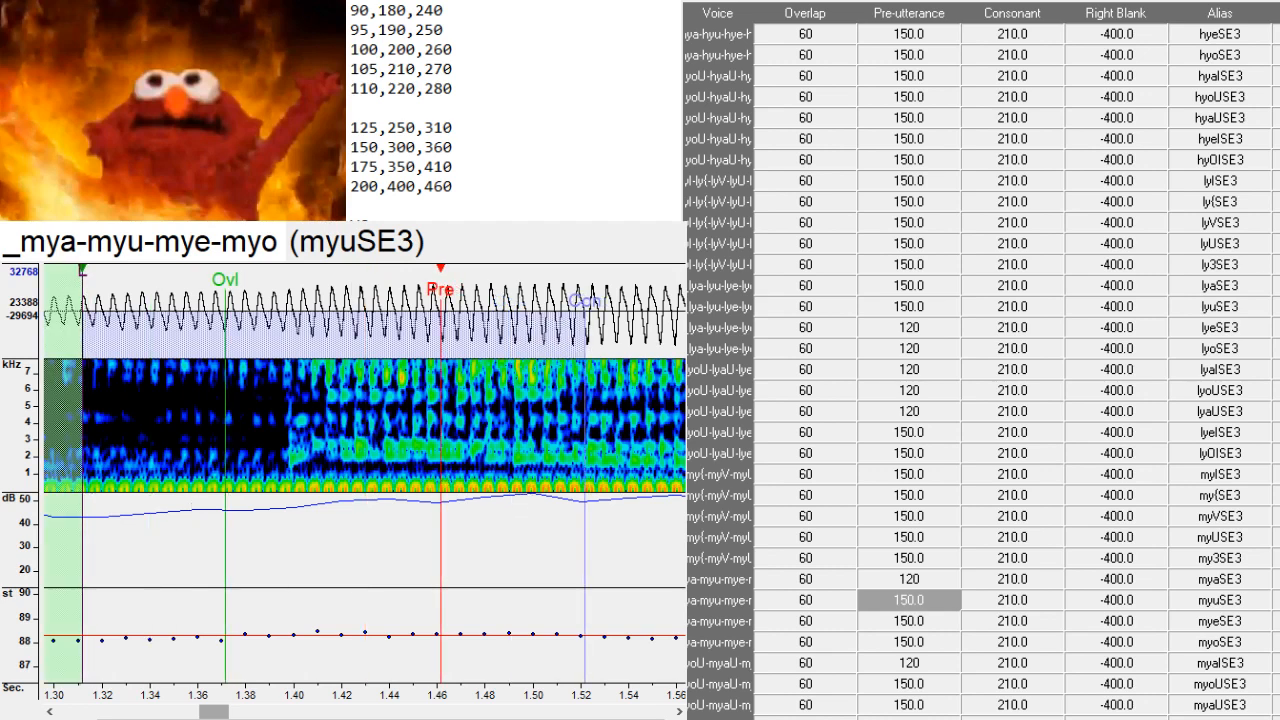
left_click_drag(226, 712, 258, 712)
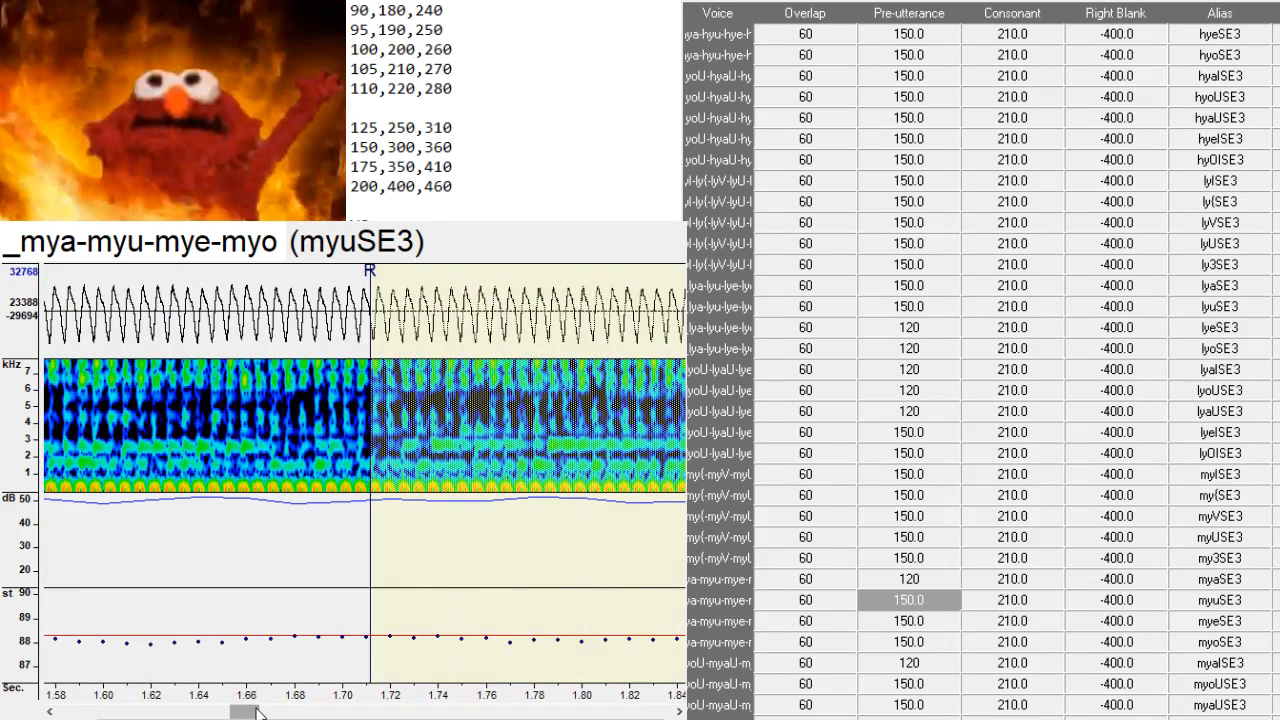
- Shift the marker sets so pre-utterance sits at about 2.08 s for myeSE3 and about 2.73 s for myoSE3
key("Down")
left_click_drag(446, 480, 453, 478)
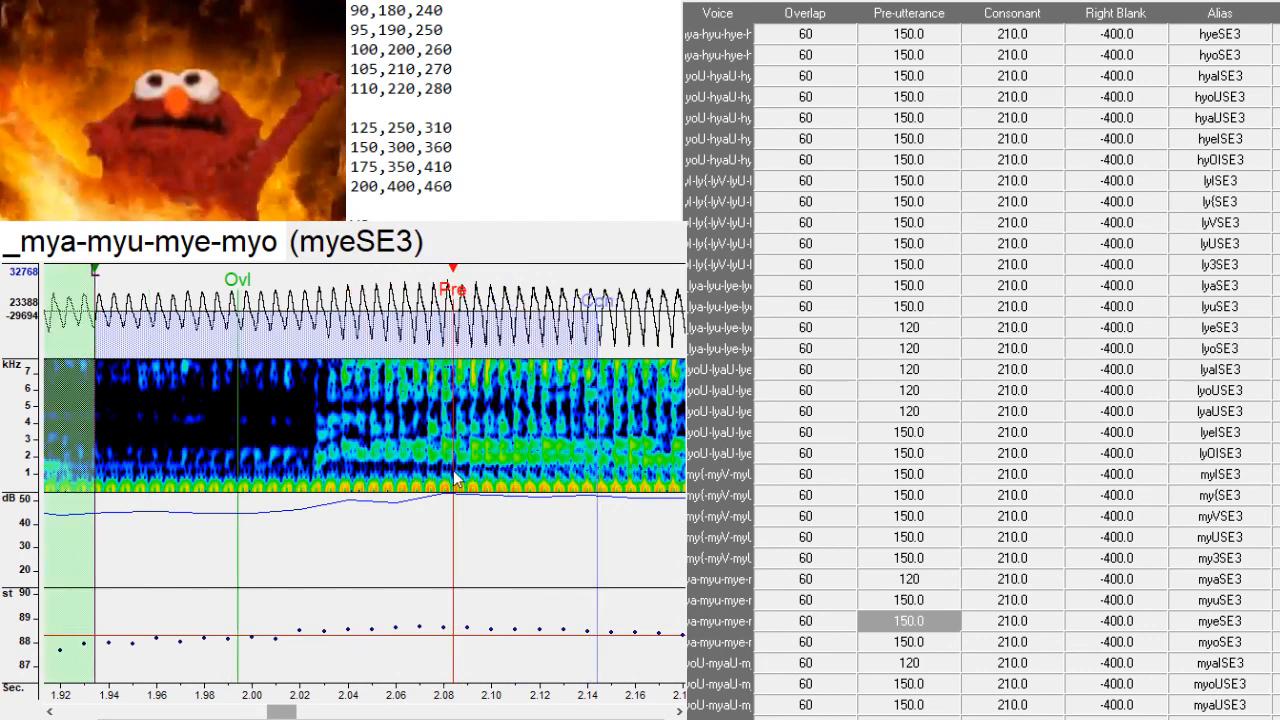
key("Down")
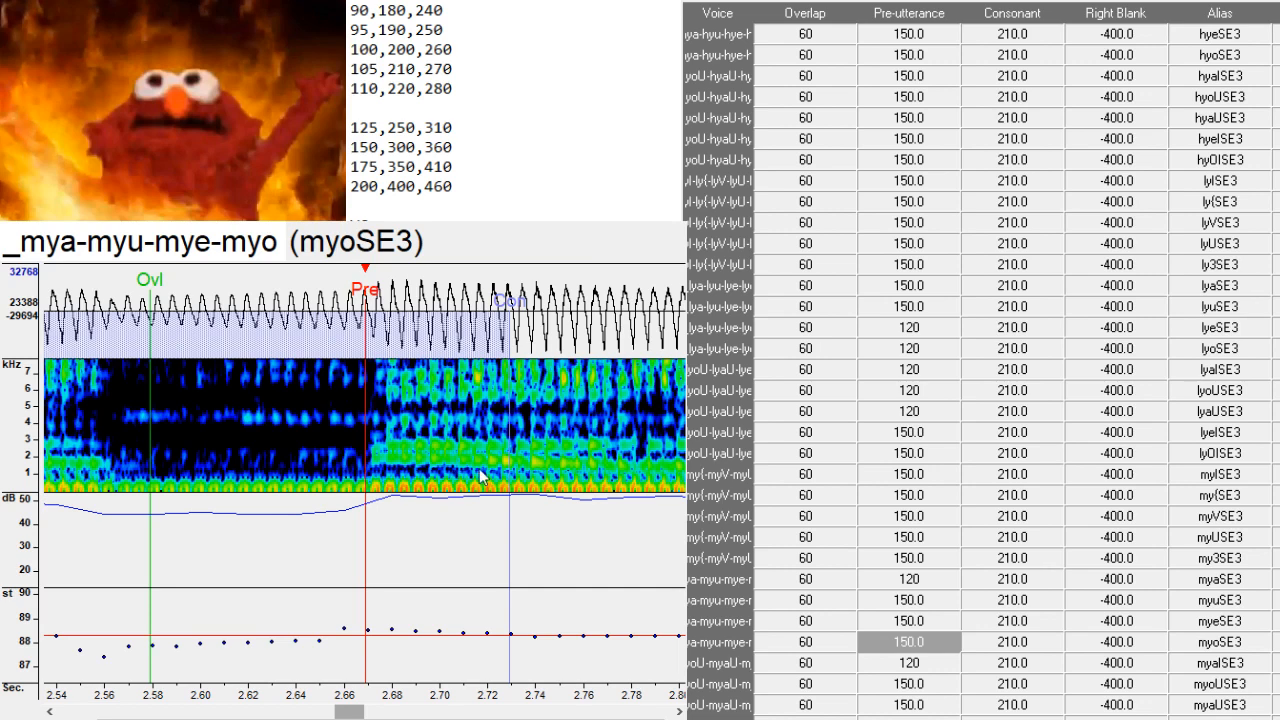
left_click_drag(485, 478, 515, 470)
scroll(510, 468, "down", 1)
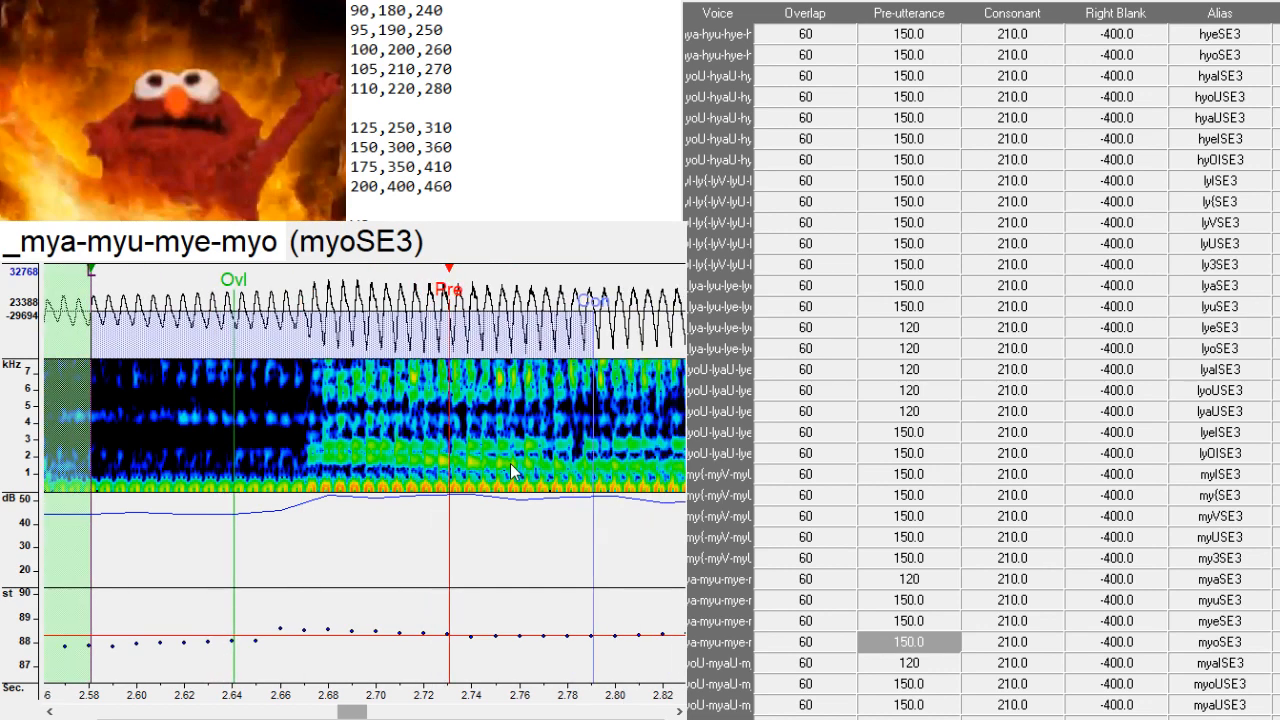
- Move the marker sets of myaISE3 and myoUSE3 later to align with their syllable onsets
key("Down")
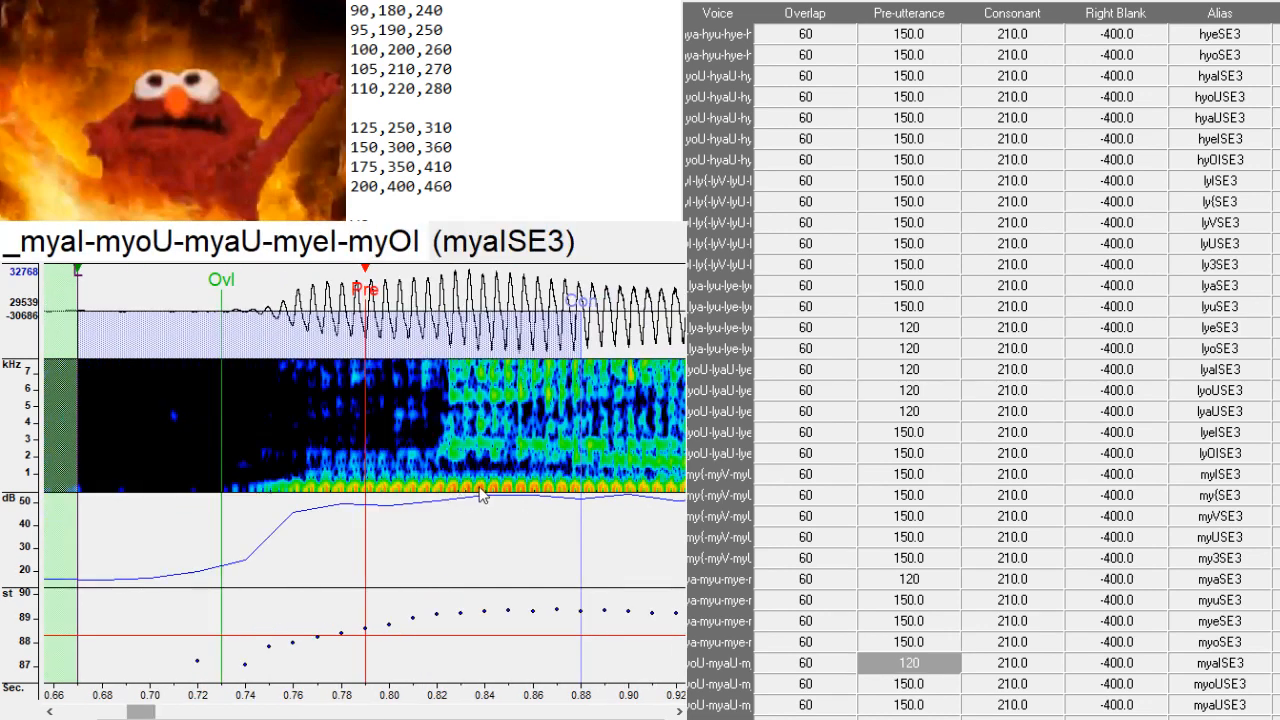
left_click_drag(479, 488, 576, 489)
key("Down")
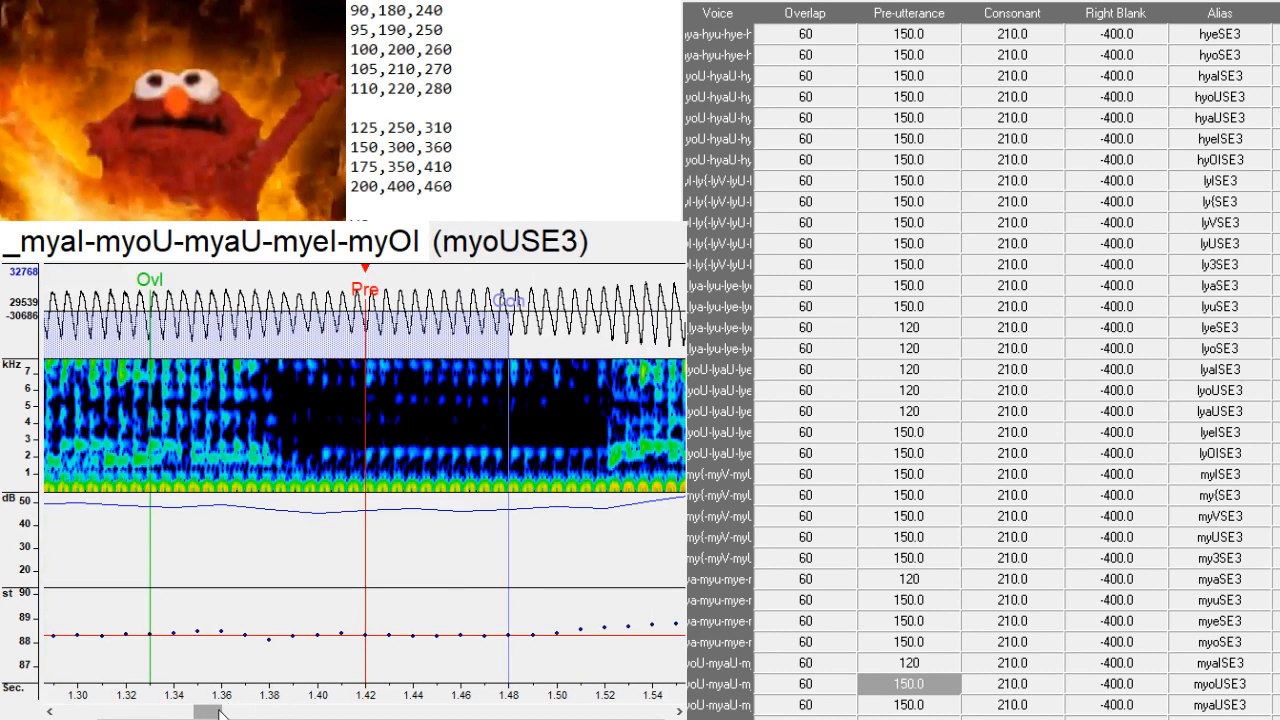
left_click_drag(220, 712, 228, 712)
left_click_drag(573, 499, 594, 497)
left_click_drag(215, 712, 269, 712)
- Shift myaUSE3's marker set so pre-utterance sits at about 2.16 s
key("Down")
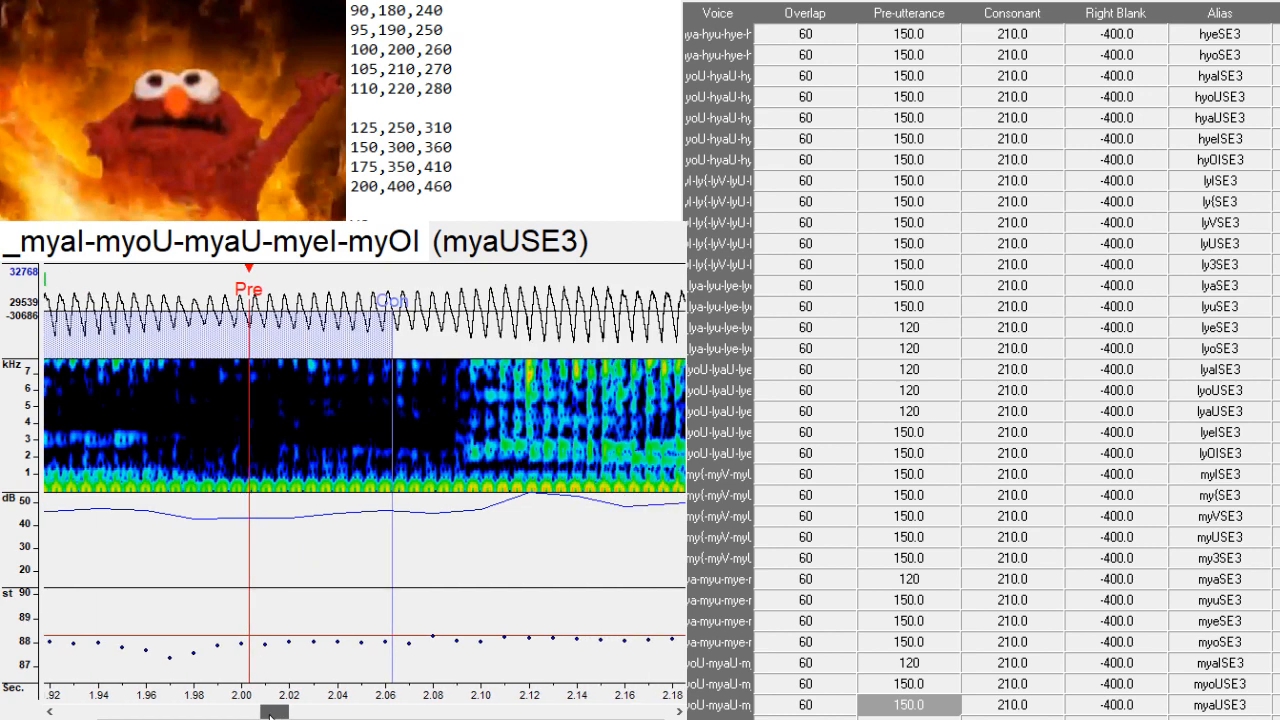
left_click_drag(269, 712, 275, 712)
left_click_drag(470, 500, 487, 498)
left_click_drag(278, 712, 297, 712)
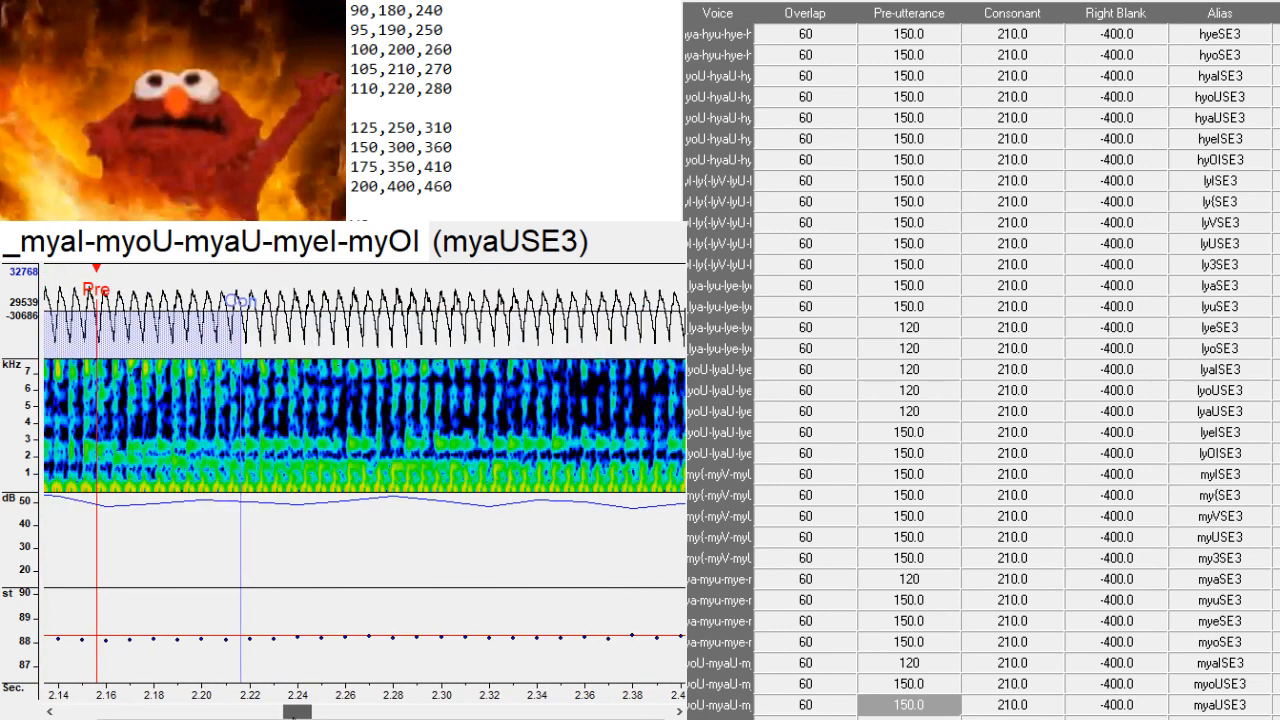
- Move myeISE3's marker set later, and shift myOISE3's so the consonant marker sits at about 3.48 s
key("Down")
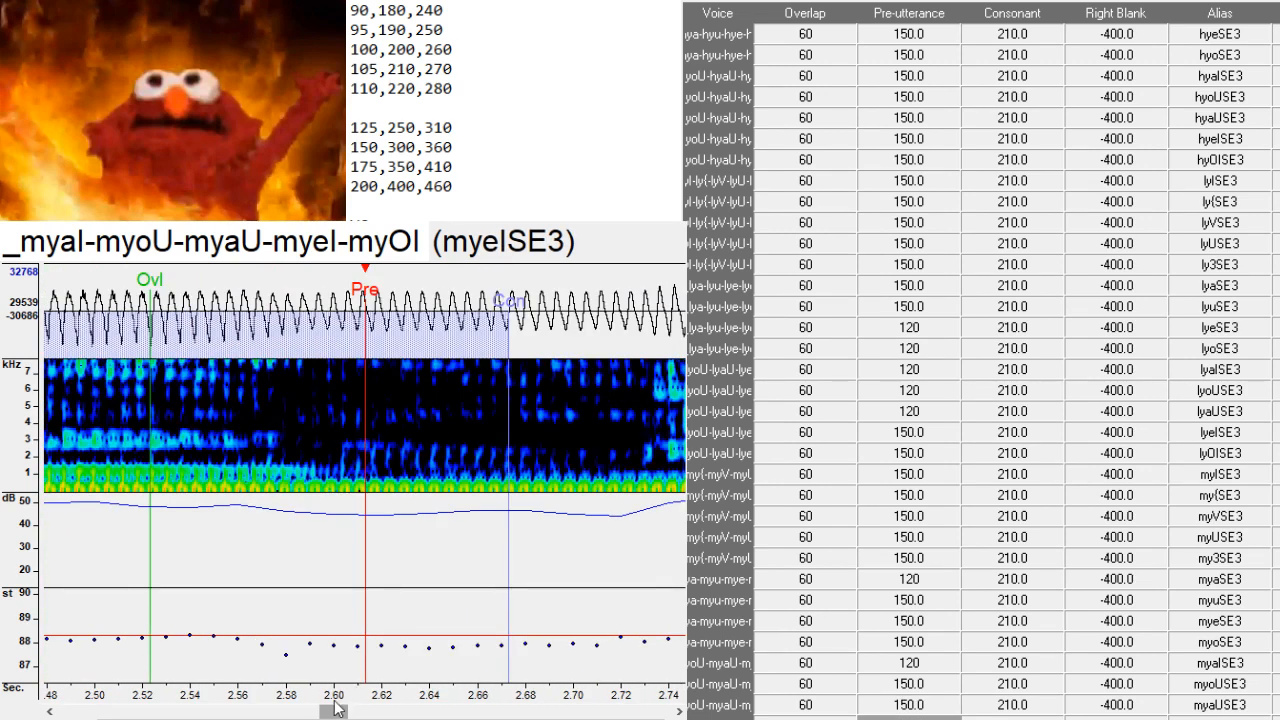
left_click_drag(333, 712, 346, 713)
left_click_drag(511, 514, 528, 515)
left_click_drag(346, 712, 408, 716)
key("Down")
left_click_drag(470, 522, 496, 485)
left_click_drag(419, 712, 445, 712)
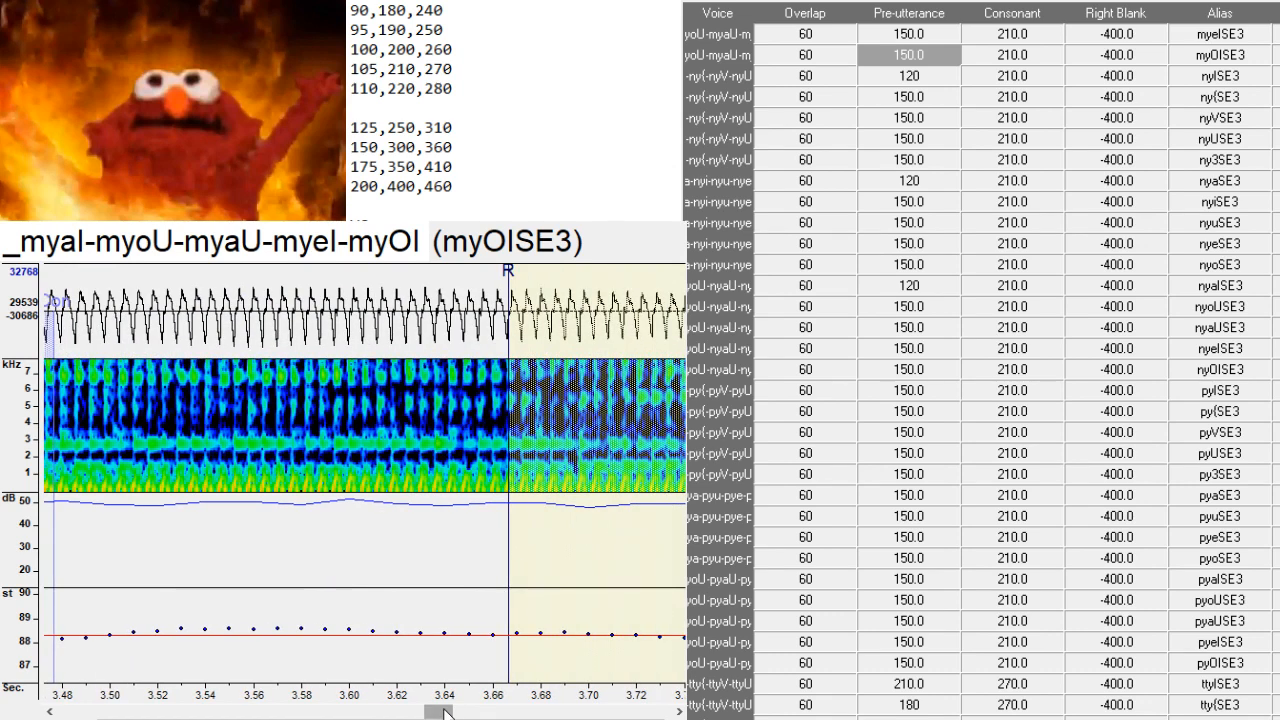
- Shift nyISE3's marker set so pre-utterance sits at about 0.73 s, and move ny{SE3's marker set earlier
left_click(909, 76)
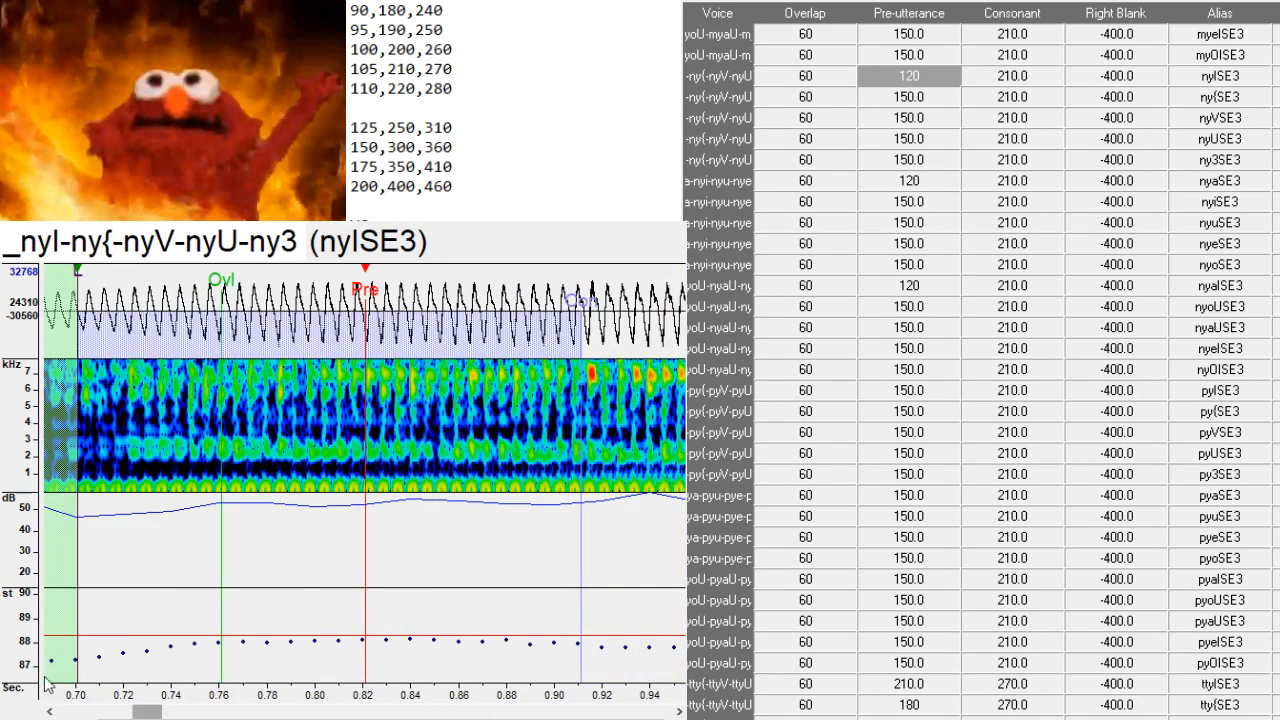
left_click_drag(147, 712, 127, 712)
mouse_move(608, 463)
left_mouse_down()
mouse_move(617, 477)
mouse_move(588, 477)
left_mouse_up()
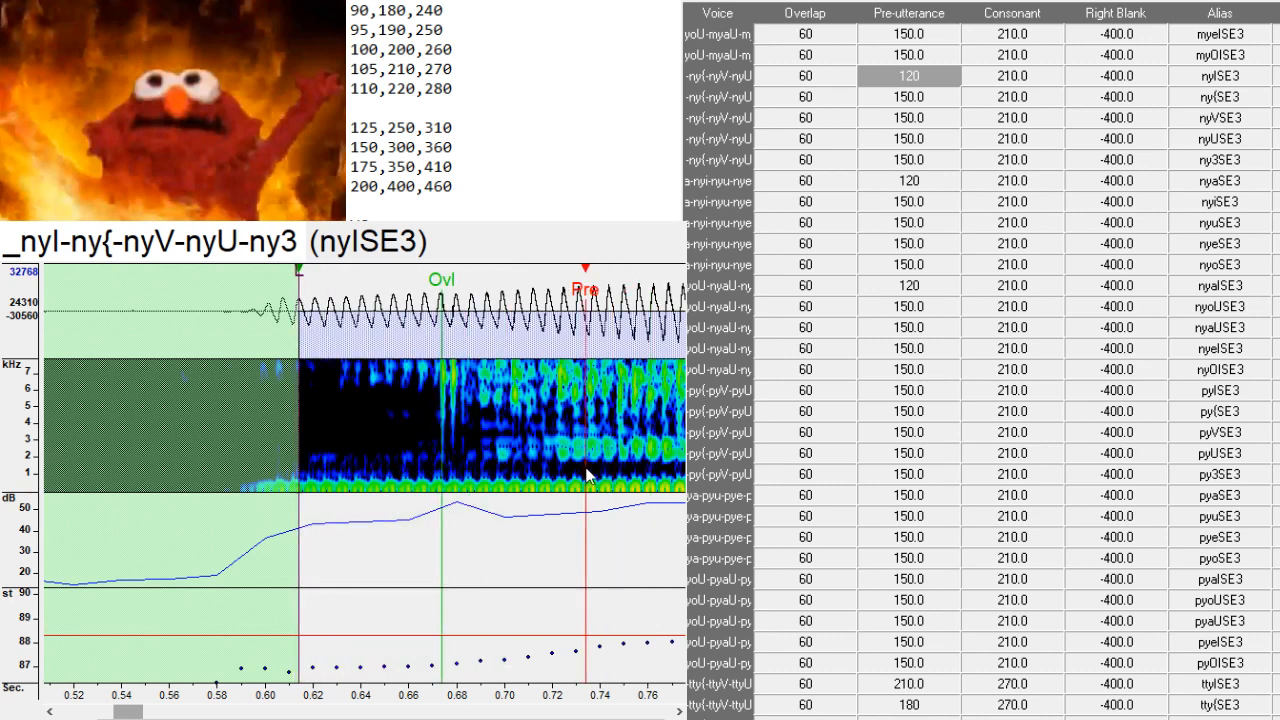
key("Down")
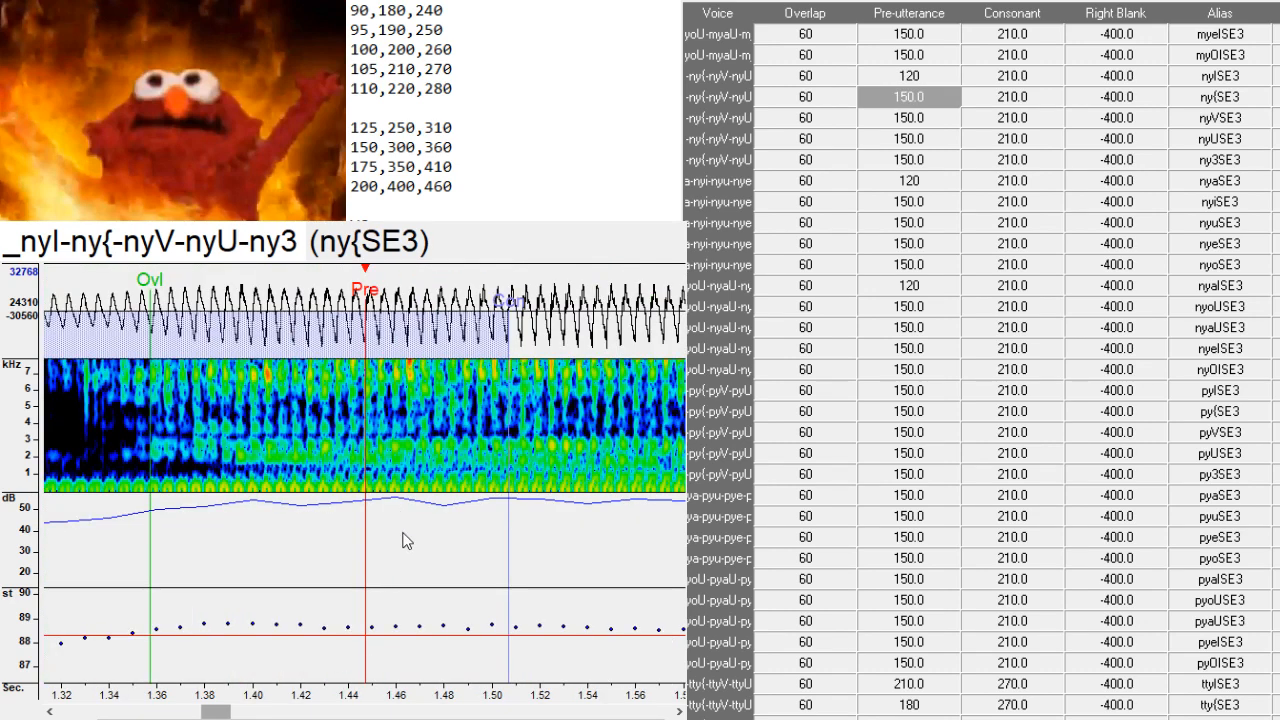
left_click_drag(215, 712, 200, 712)
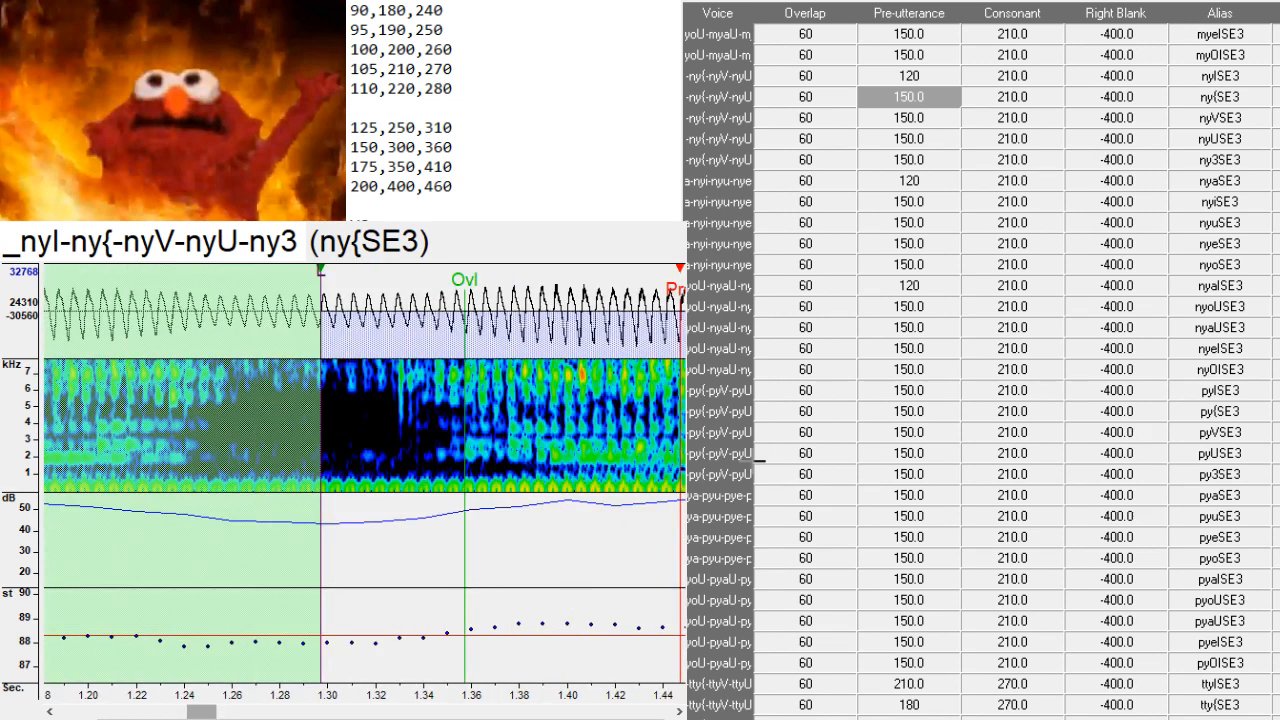
left_click_drag(650, 492, 622, 490)
- Shift nyVSE3's marker set so pre-utterance sits at about 2.08 s
key("Down")
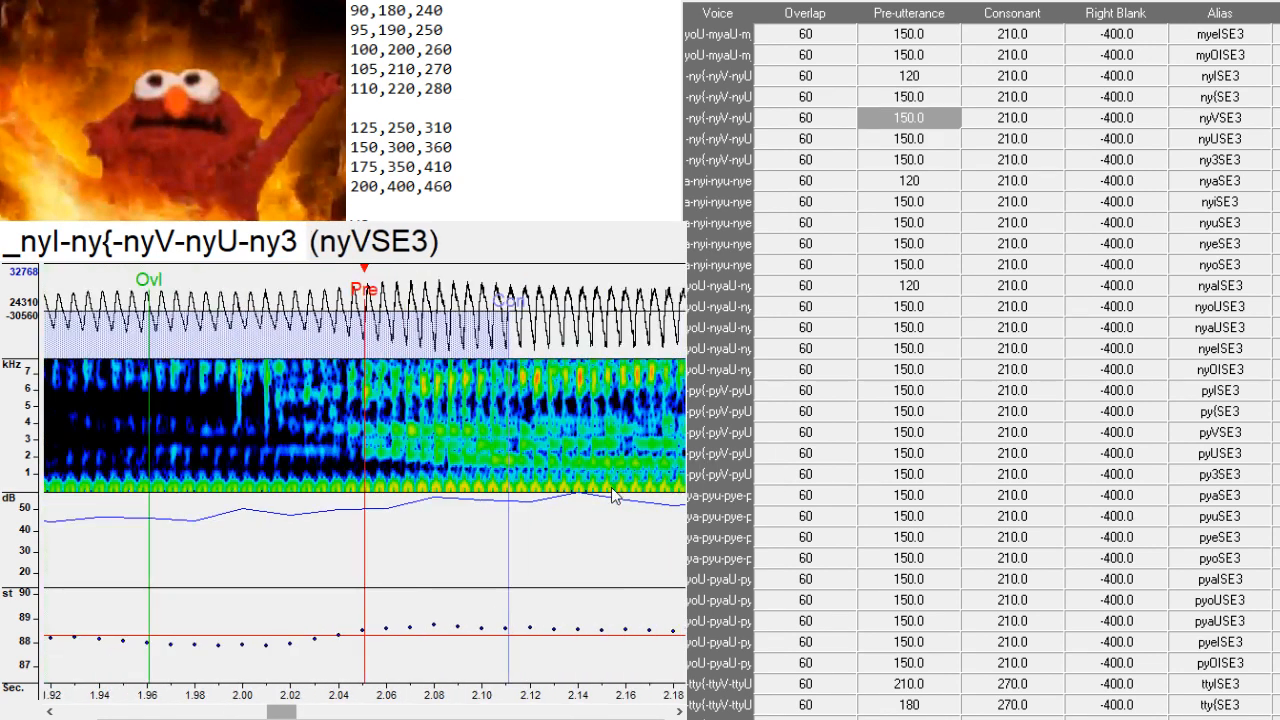
left_click(440, 500)
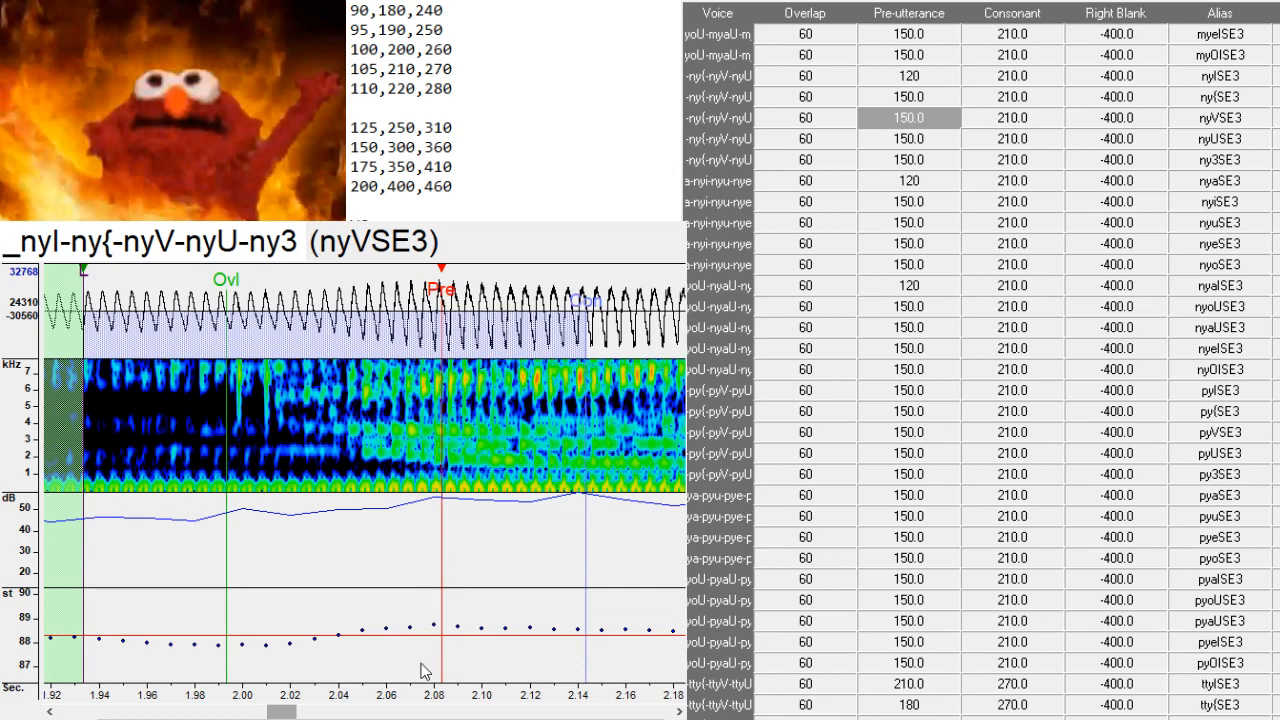
left_click_drag(294, 712, 320, 713)
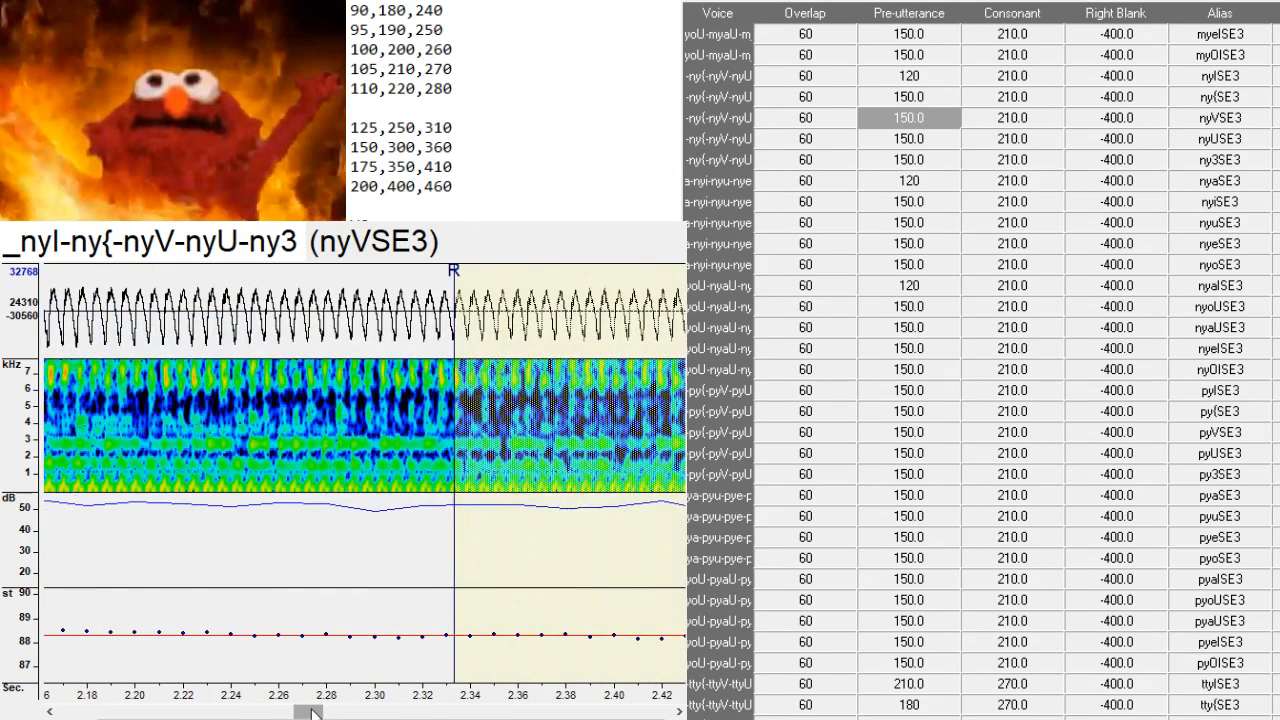
- Adjust nyUSE3's marker set, and shift ny3SE3's so pre-utterance sits at about 3.34 s
key("Down")
left_click_drag(468, 505, 549, 476)
key("Down")
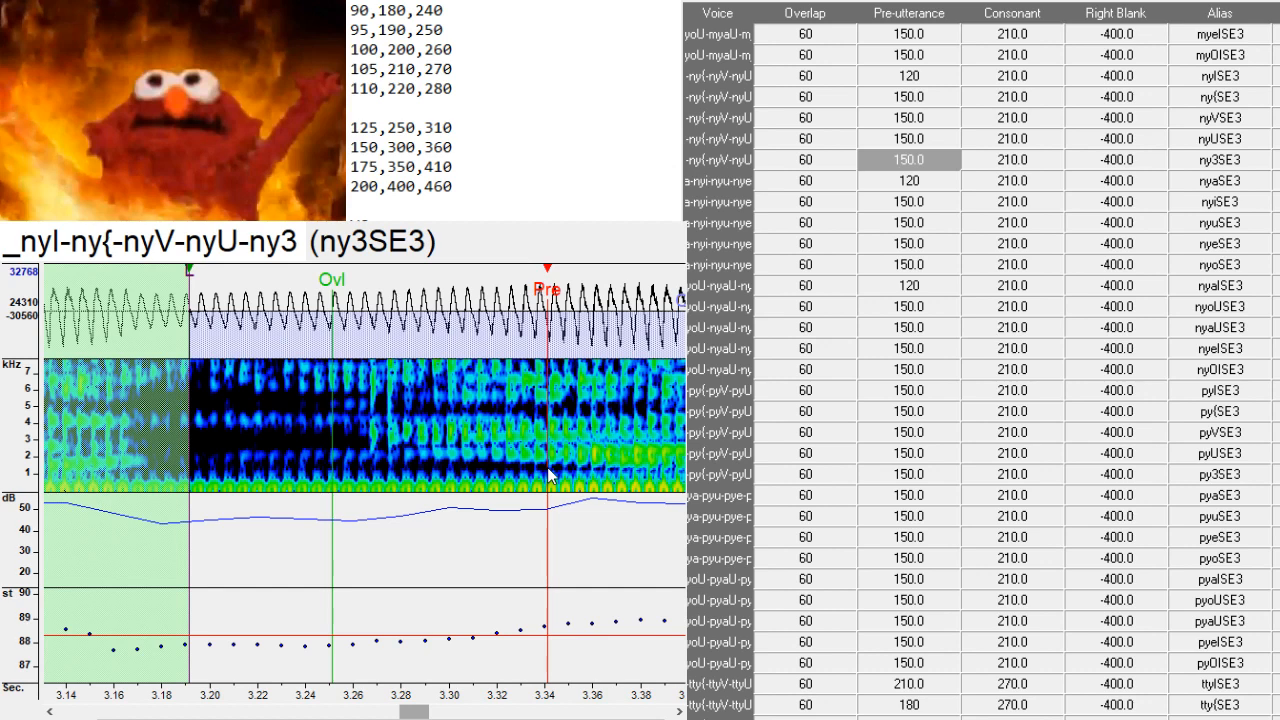
- Shift nyaSE3's marker set so the right blank begins at about 1.12 s, and nyiSE3's so pre-utterance sits at about 1.51 s
key("Down")
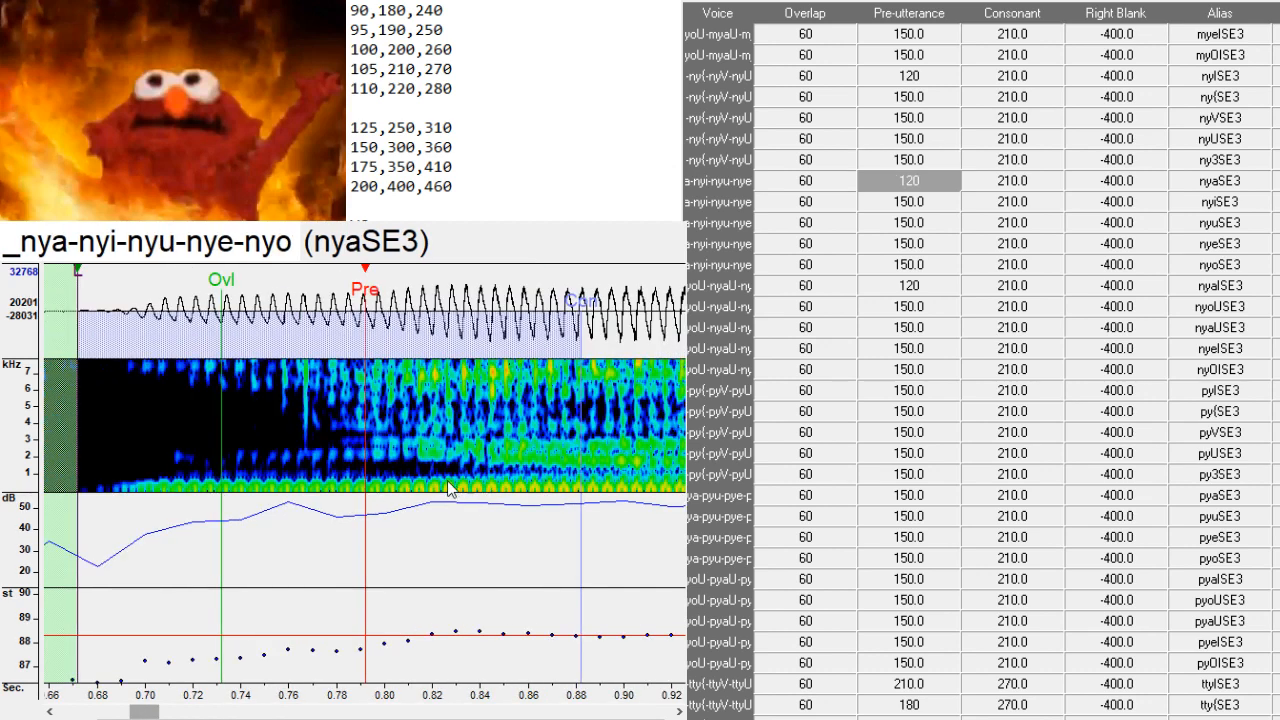
left_click_drag(452, 488, 486, 486)
left_click_drag(143, 712, 214, 712)
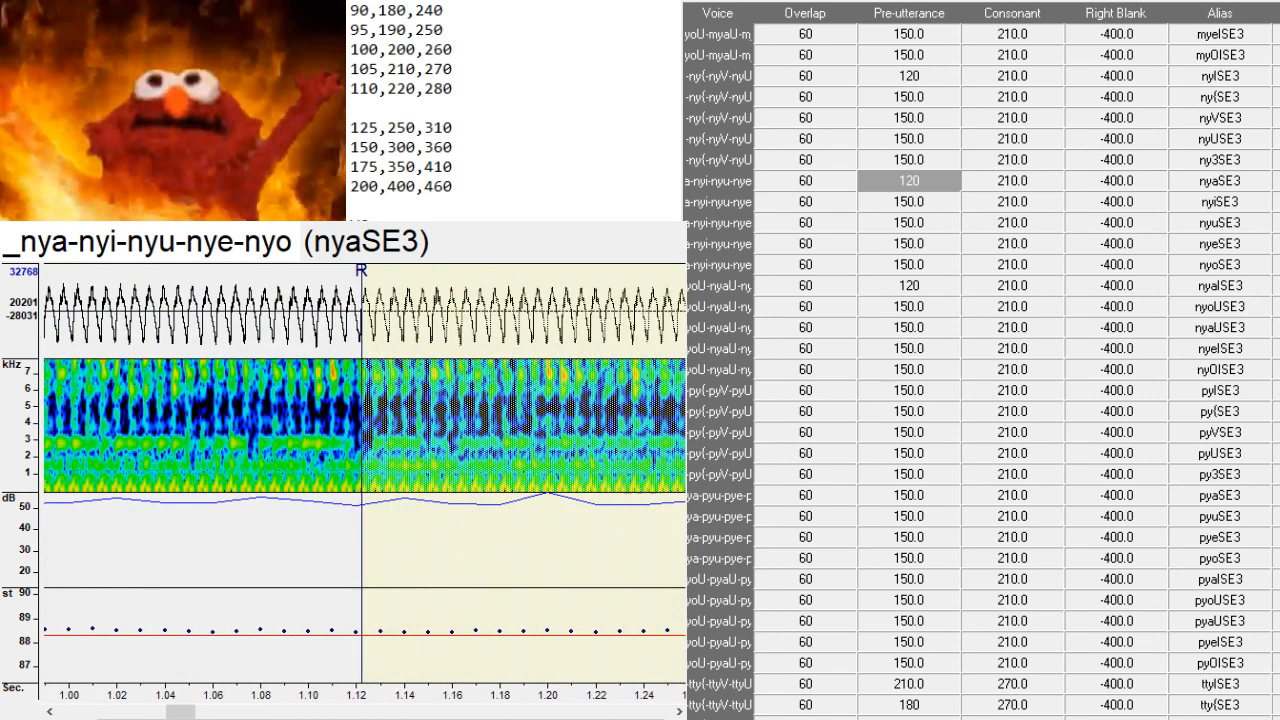
key("Down")
left_click_drag(474, 490, 545, 503)
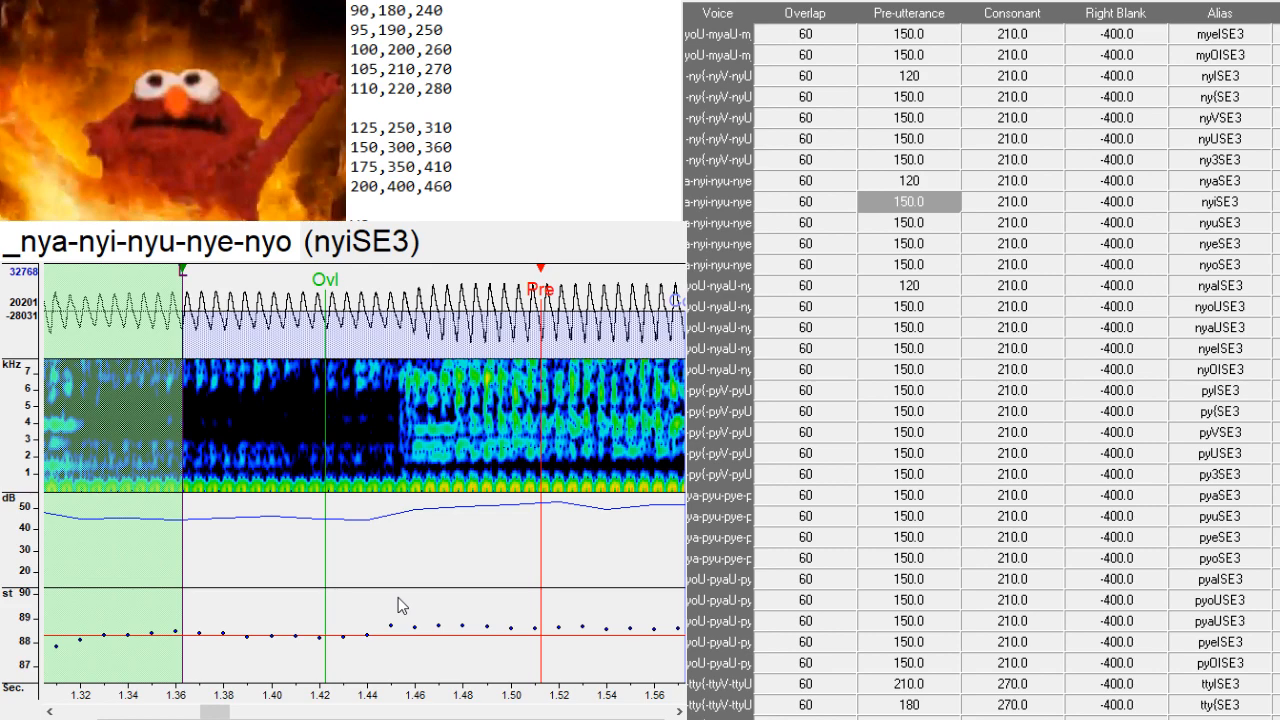
left_click_drag(222, 712, 264, 712)
- Shift nyuSE3's marker set so pre-utterance sits at about 2.12 s
left_click(908, 222)
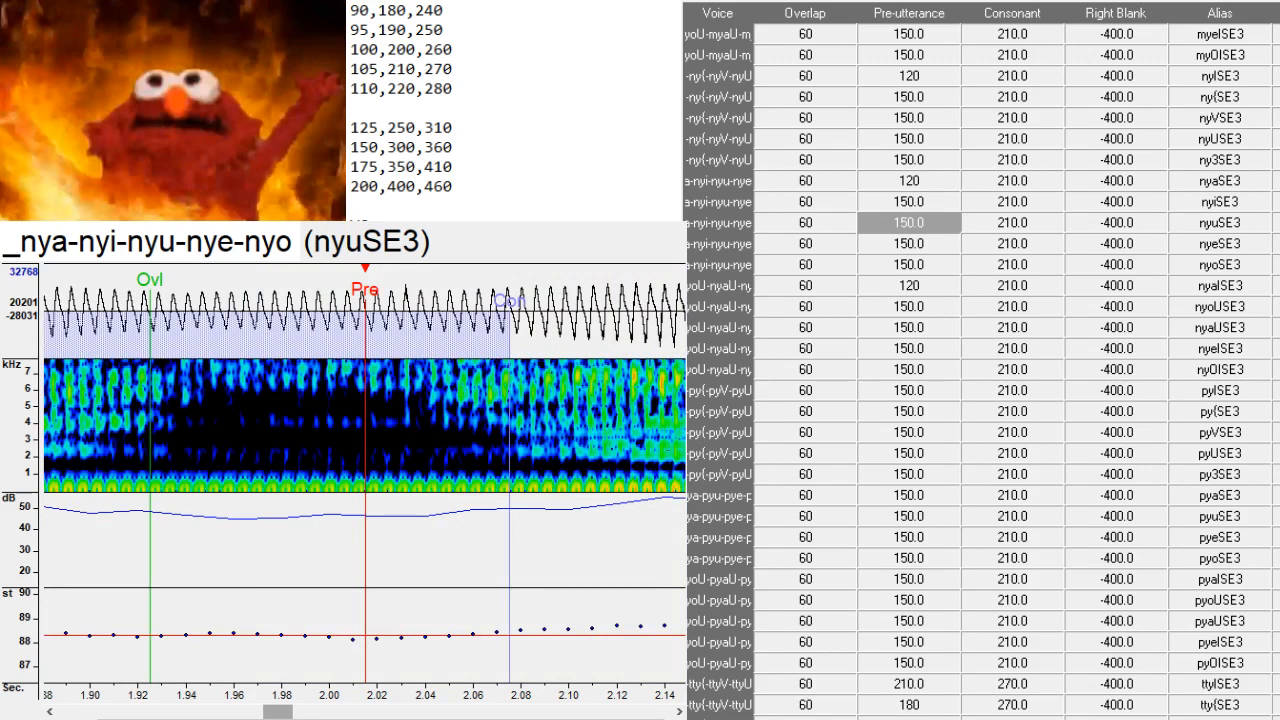
mouse_move(600, 503)
left_mouse_down()
mouse_move(641, 503)
mouse_move(626, 504)
left_mouse_up()
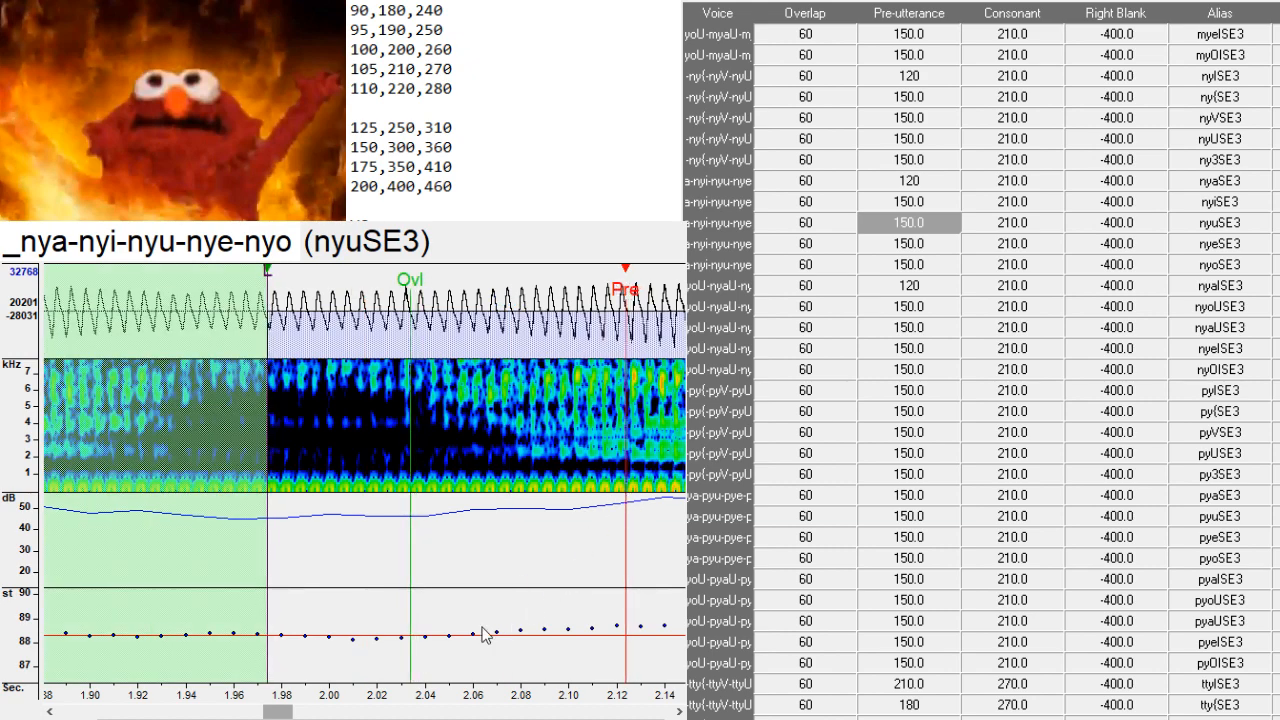
left_click_drag(285, 712, 312, 716)
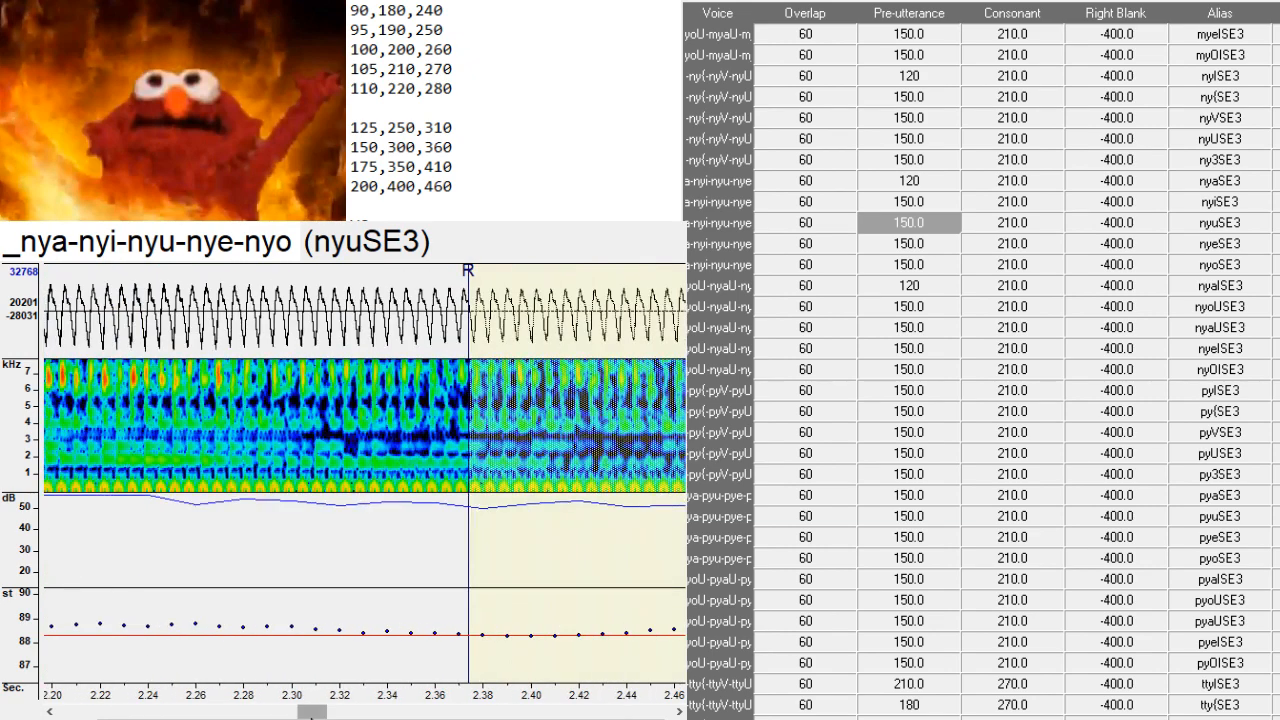
- Check nyeSE3's markers, and shift nyoSE3's marker set so pre-utterance sits at about 3.37 s
key("Down")
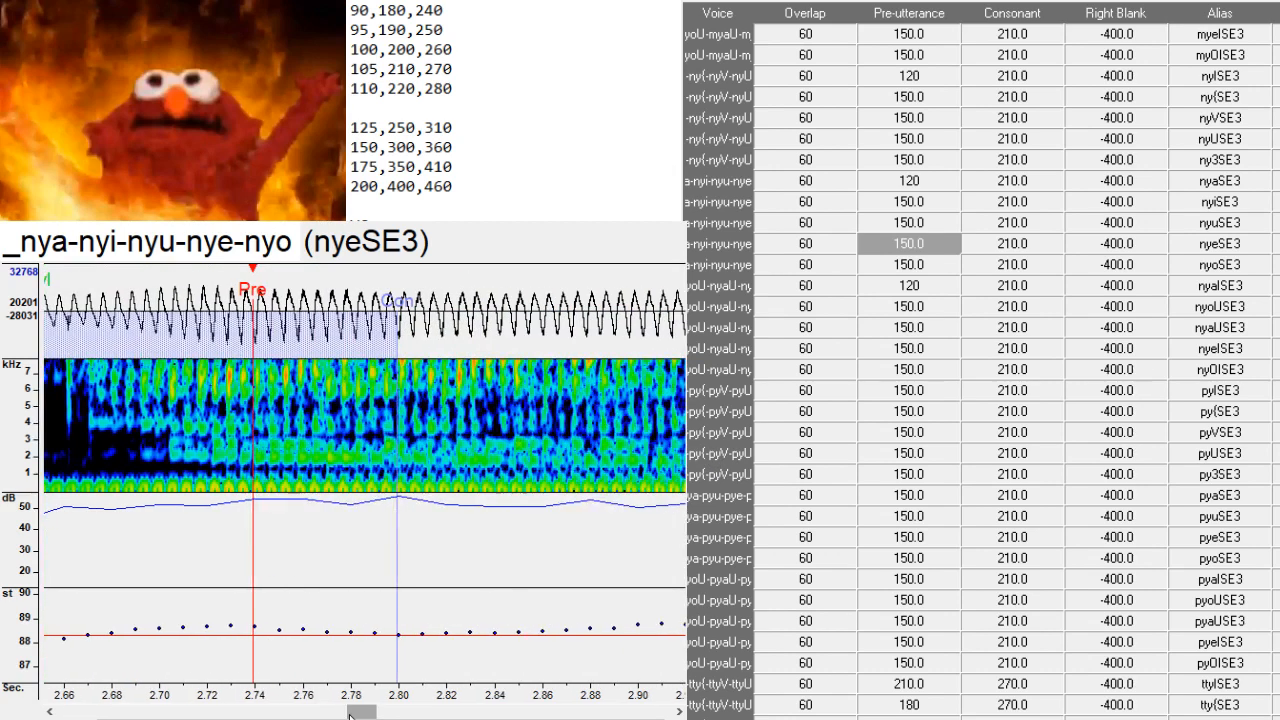
key("Down")
mouse_move(467, 570)
left_mouse_down()
mouse_move(454, 600)
mouse_move(480, 660)
mouse_move(470, 680)
left_mouse_up()
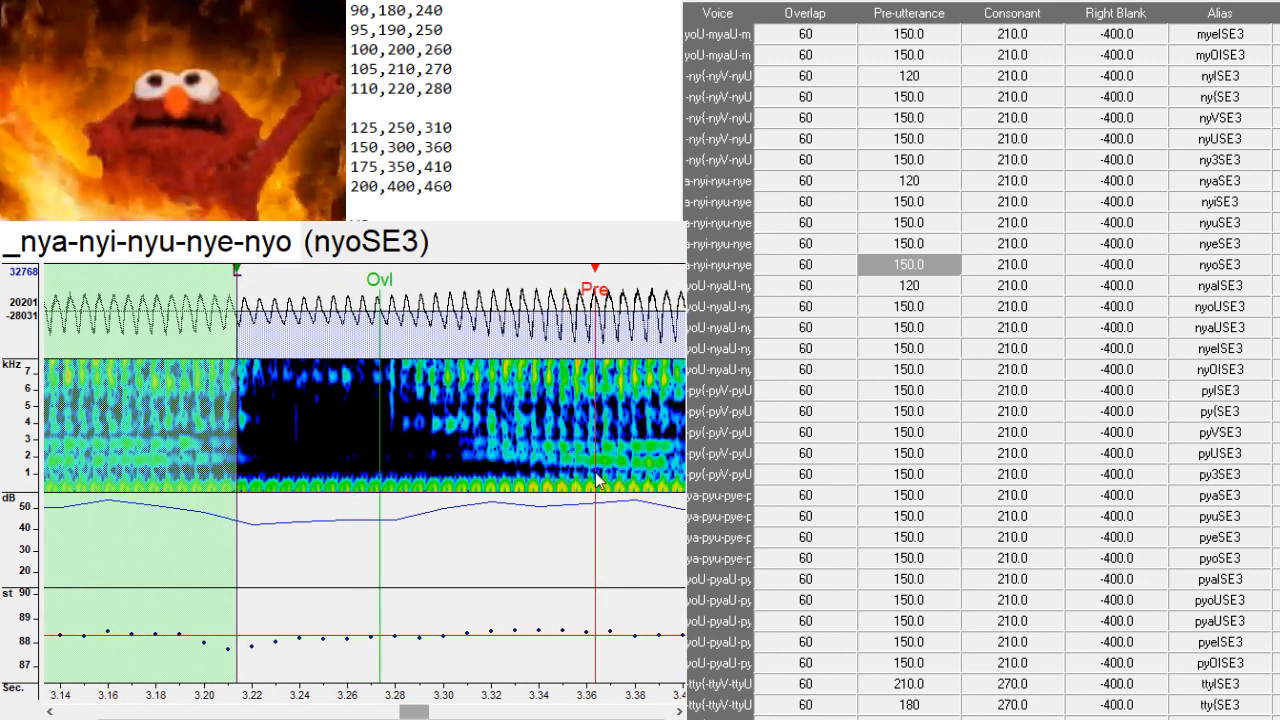
left_click_drag(597, 481, 612, 486)
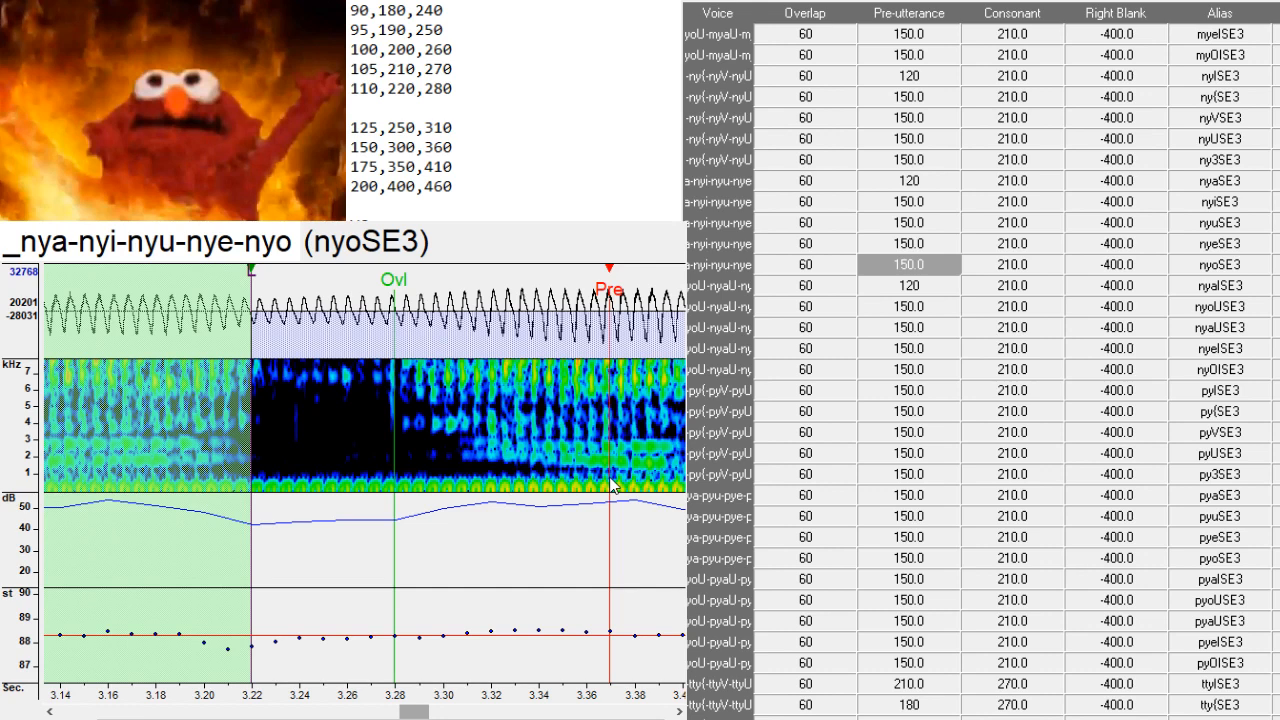
- Move nyaISE3's marker set earlier to match its syllable onset, and go on to nyoUSE3
key("Down")
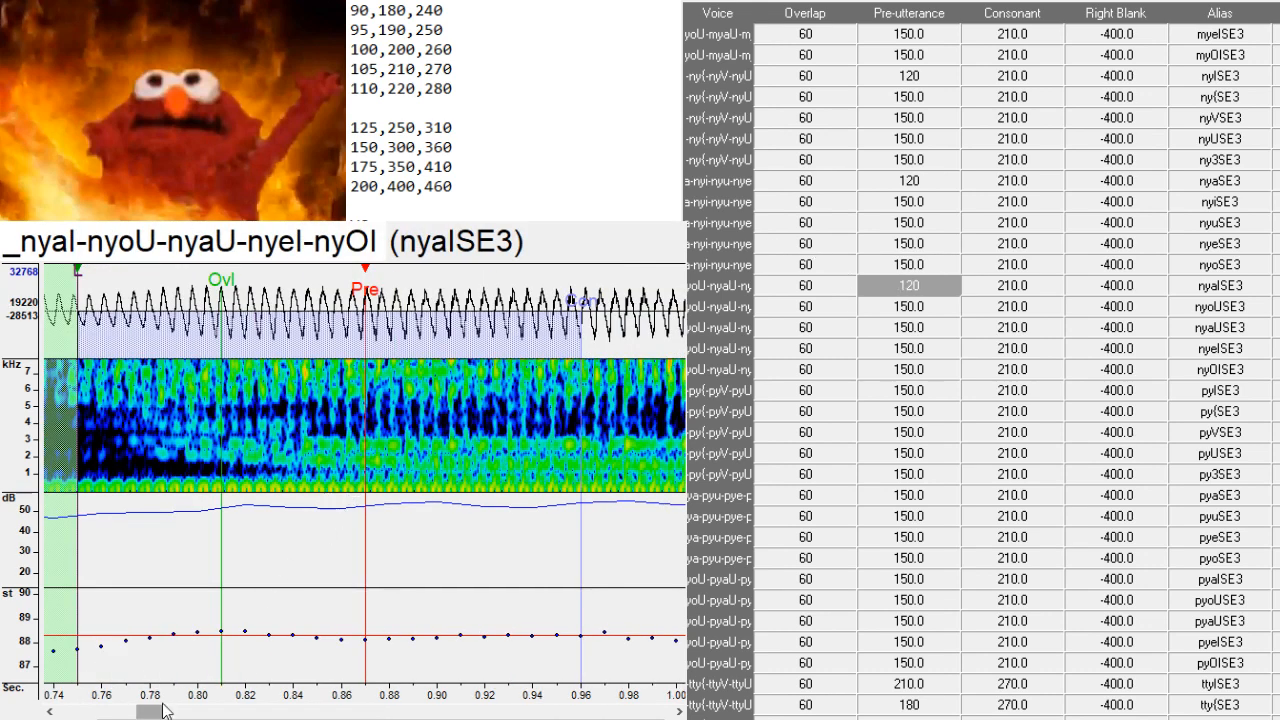
left_click_drag(166, 711, 145, 712)
mouse_move(488, 466)
left_mouse_down()
mouse_move(345, 467)
mouse_move(366, 463)
mouse_move(325, 480)
left_mouse_up()
key("Down")
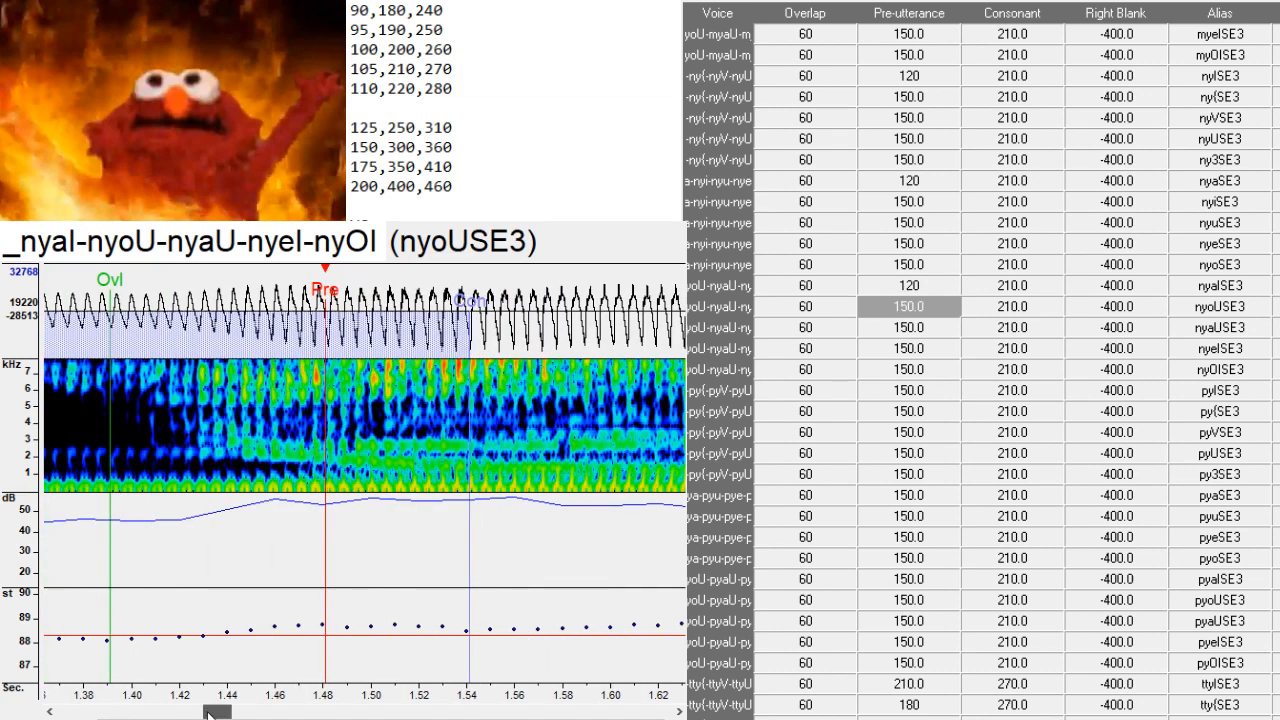
- Check nyoUSE3's left blank and overlap, and shift nyaUSE3's marker set so its left blank is about 2048 ms
left_click_drag(223, 712, 207, 712)
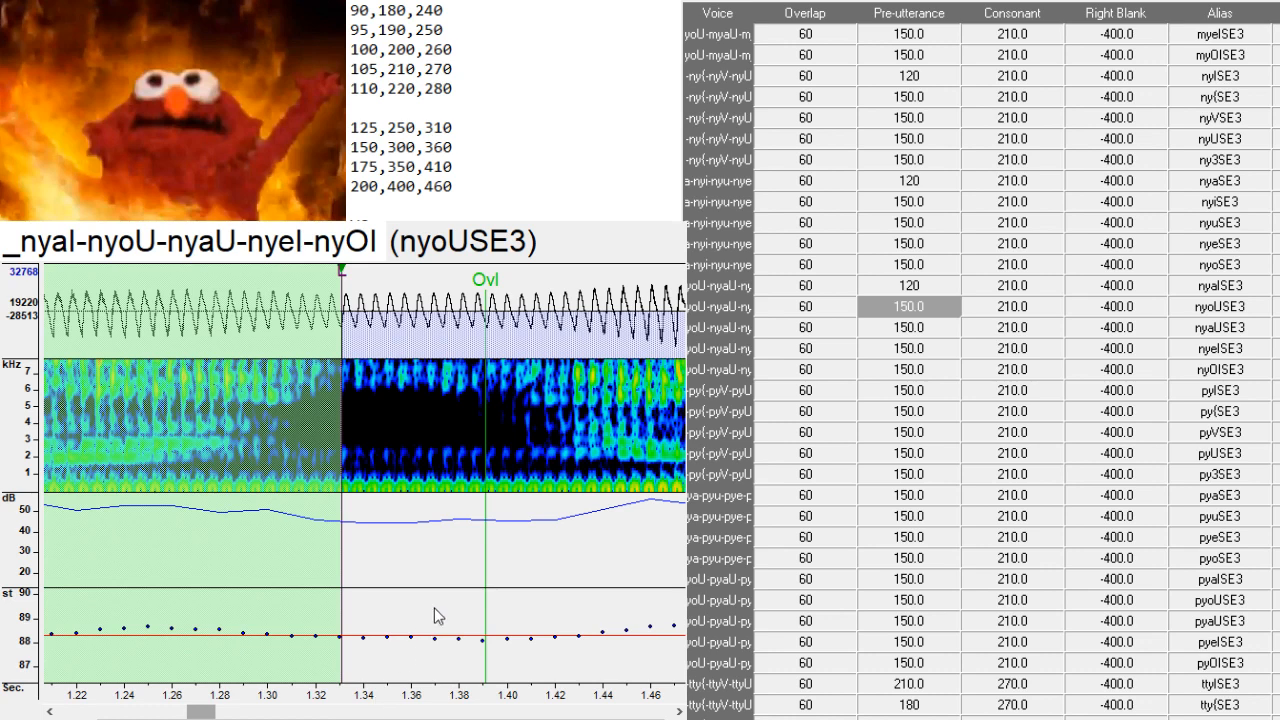
left_click(924, 306)
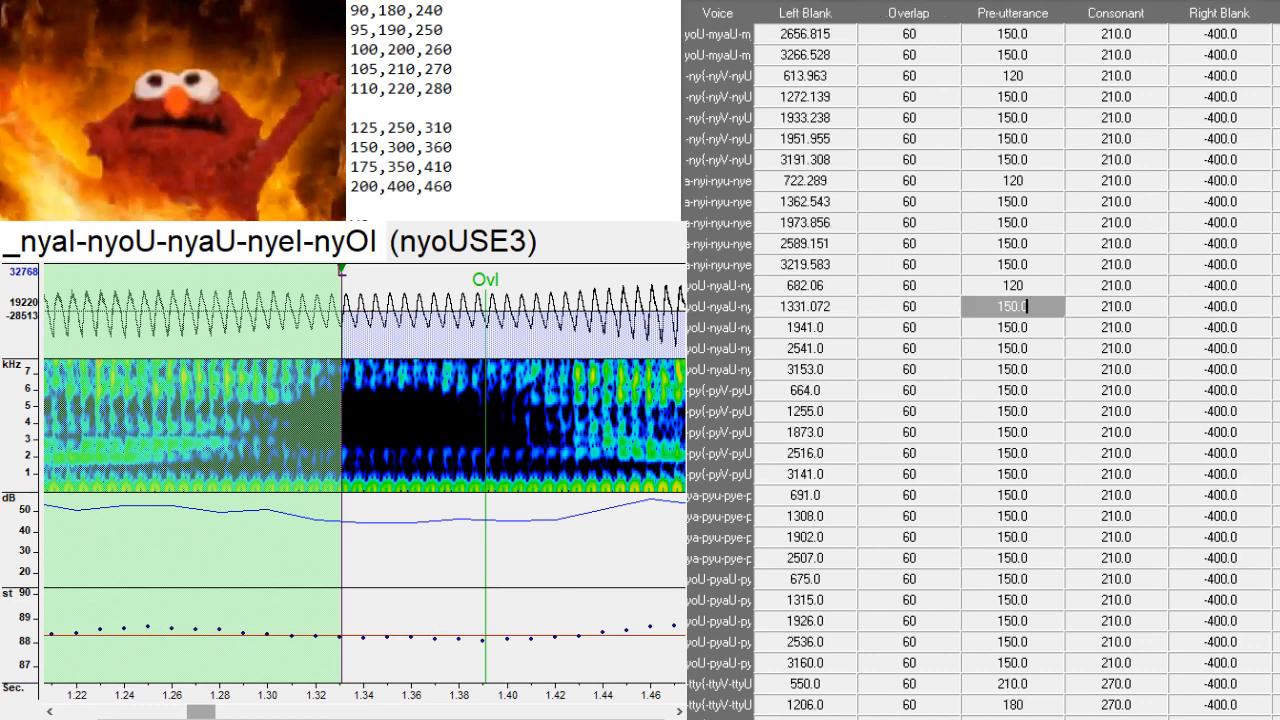
key("Down")
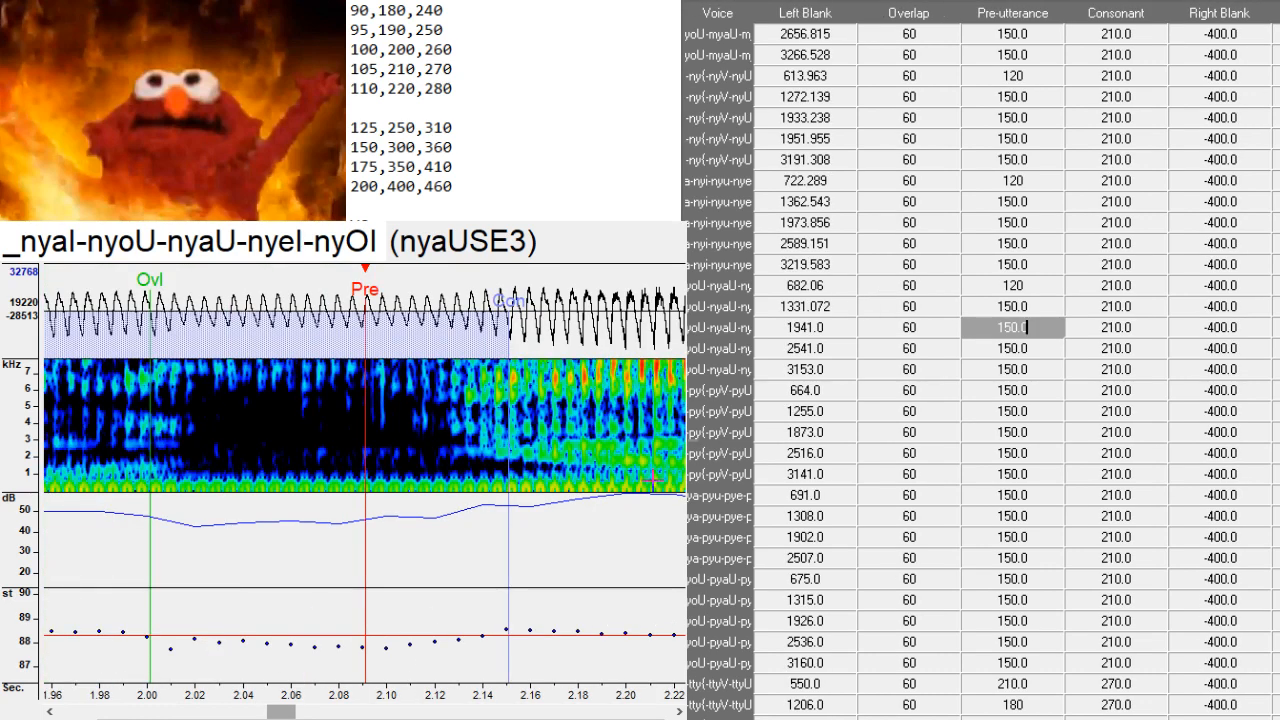
left_click(622, 490)
- Shift nyeISE3's marker set to a left blank of about 2639 ms and nyOISE3's to about 3236 ms
key("Down")
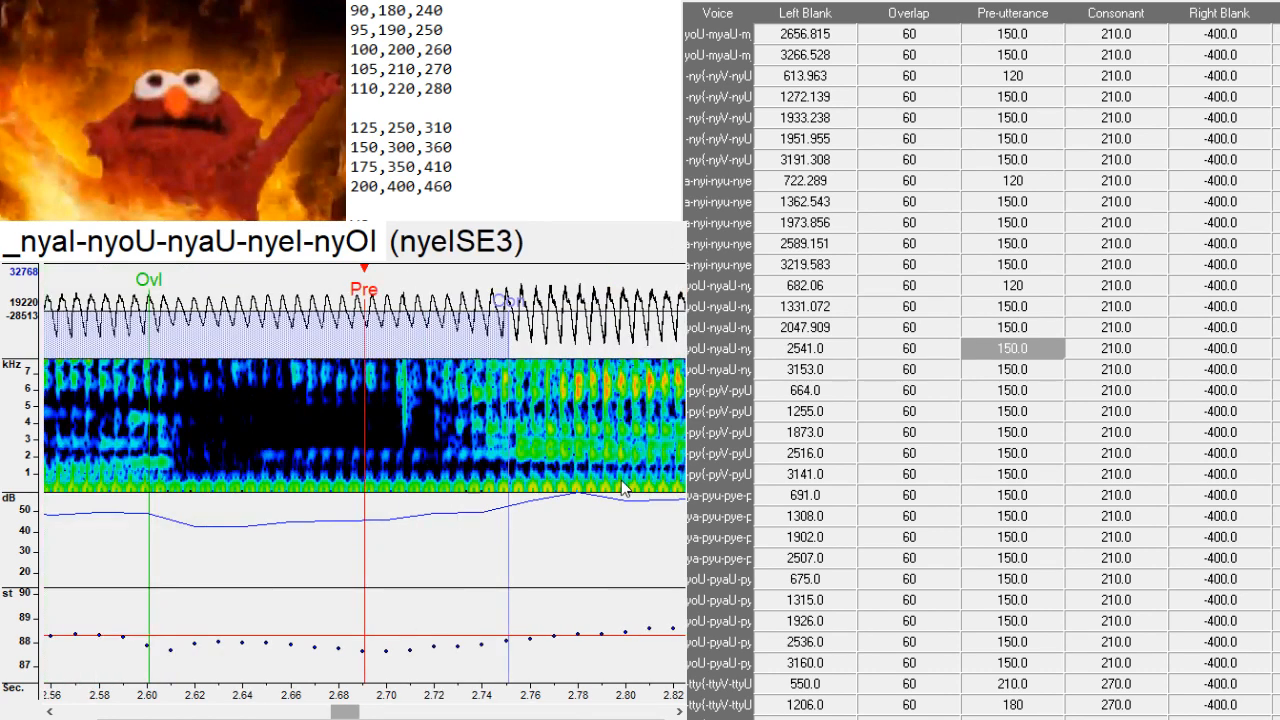
left_click_drag(622, 490, 600, 470)
key("Down")
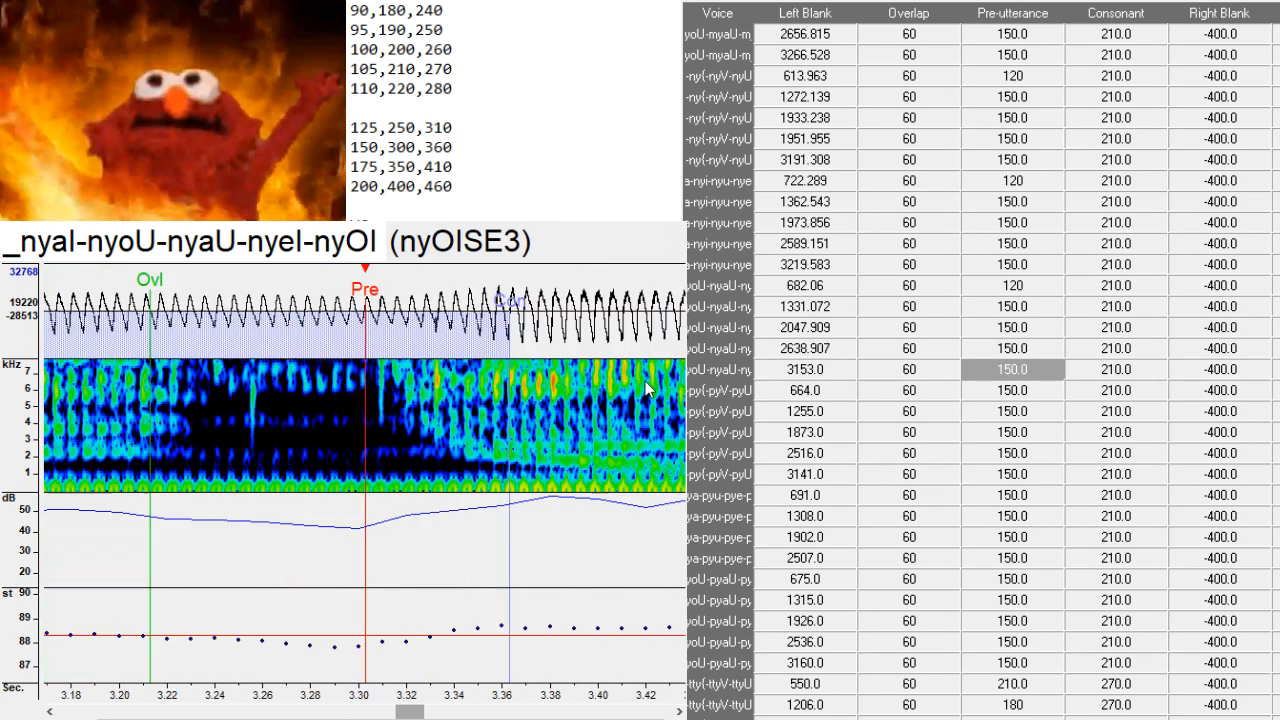
left_click_drag(429, 497, 568, 508)
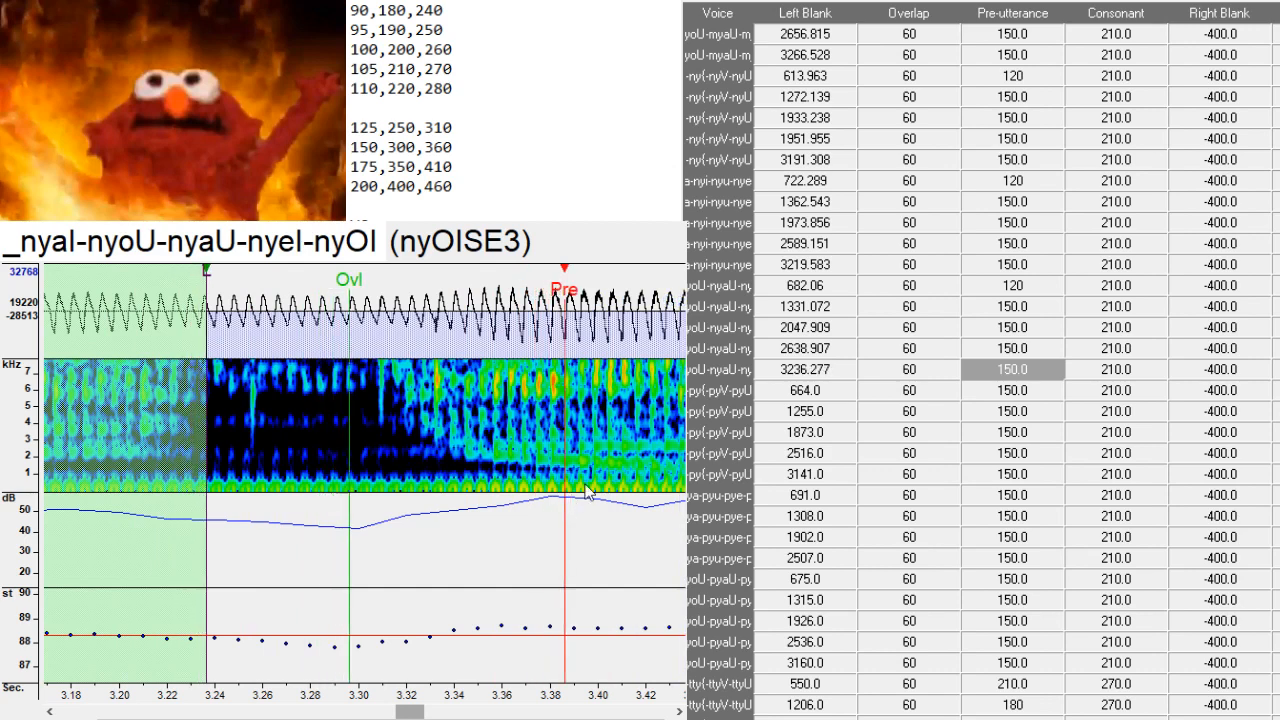
- Shift the marker sets of pyISE3 through py3SE3 and pyaSE3 to left blanks of about 588, 1247, 1885, 2535, 3160 and 675 ms
key("Down")
left_click_drag(470, 500, 326, 479)
key("Down")
key("Down")
key("Down")
key("Down")
key("Down")
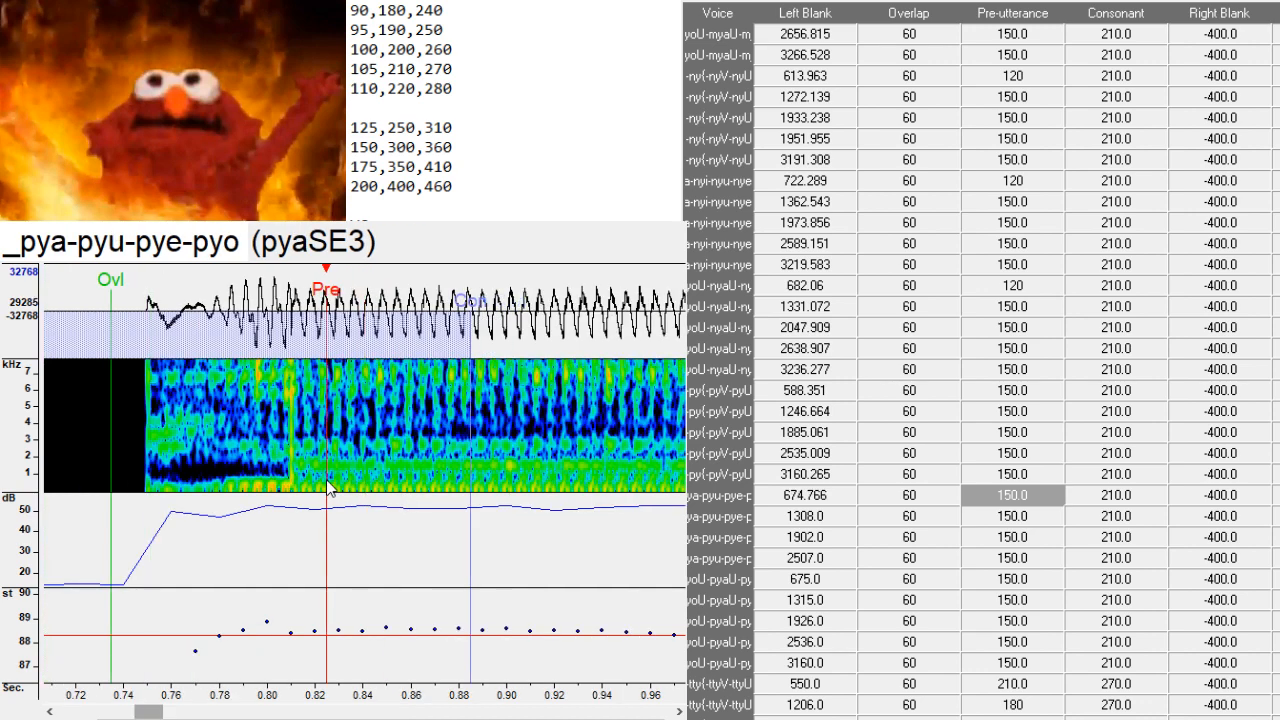
- Shift pyuSE3's marker set earlier so its left blank is about 1253 ms
key("Down")
left_click_drag(210, 708, 204, 708)
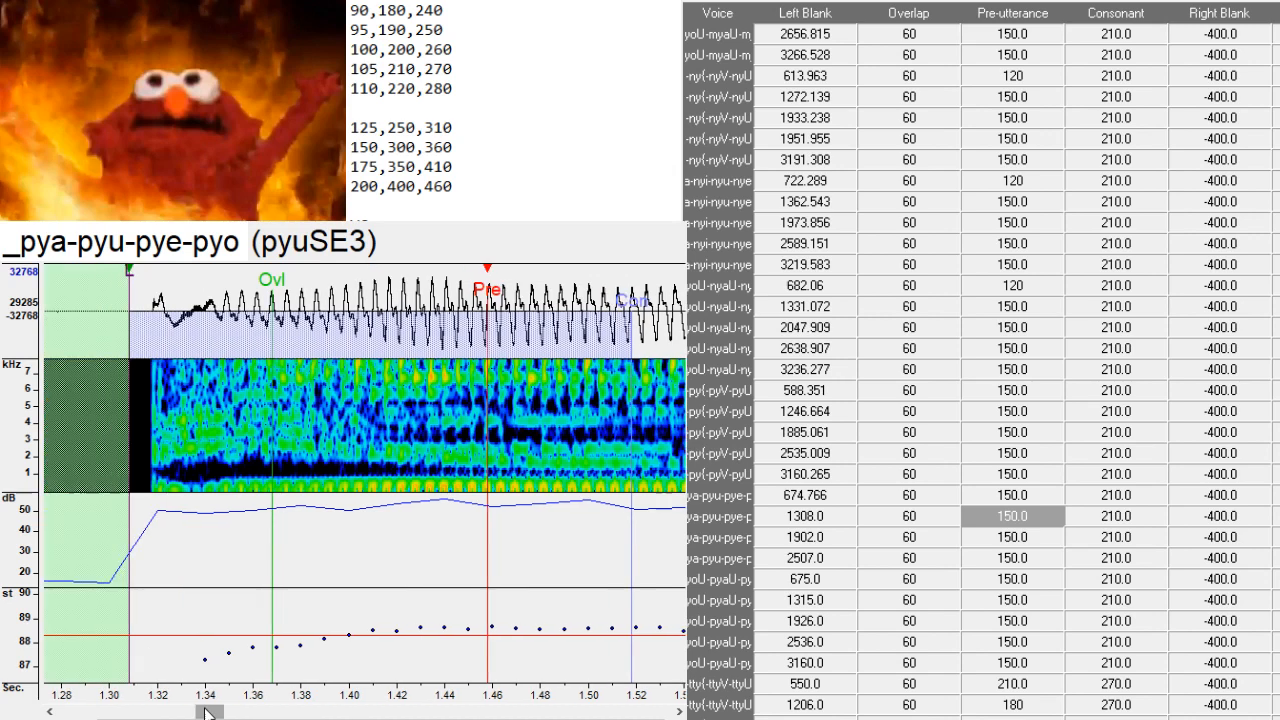
key("F3")
key("F3")
- Shift pyeSE3's marker set to a left blank of about 1899 ms and pyoSE3's to about 2508 ms
key("Down")
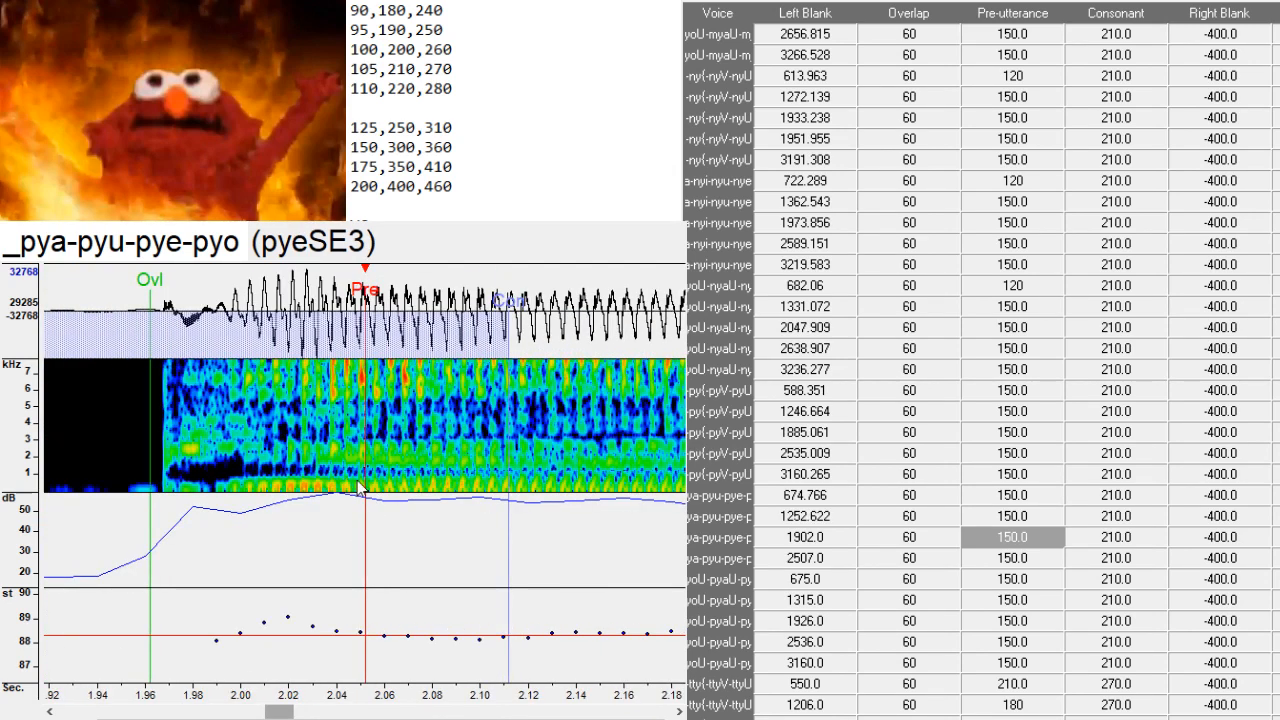
key("F3")
key("Down")
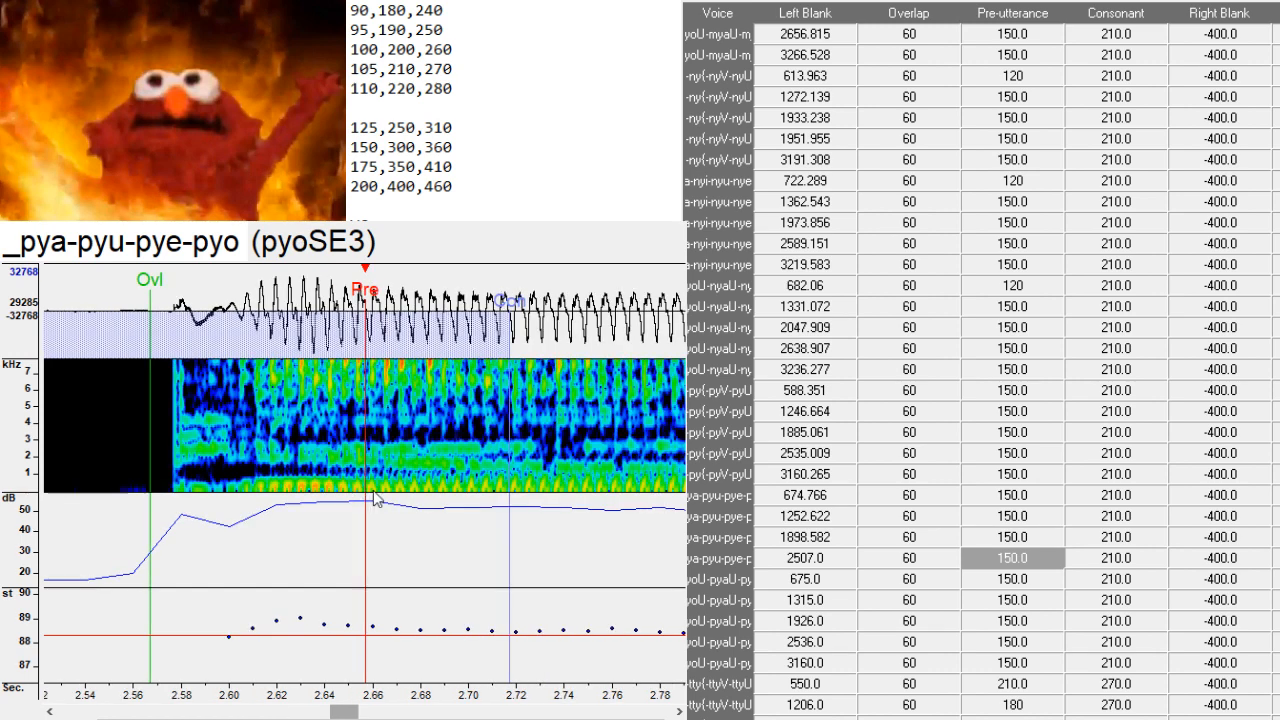
key("F3")
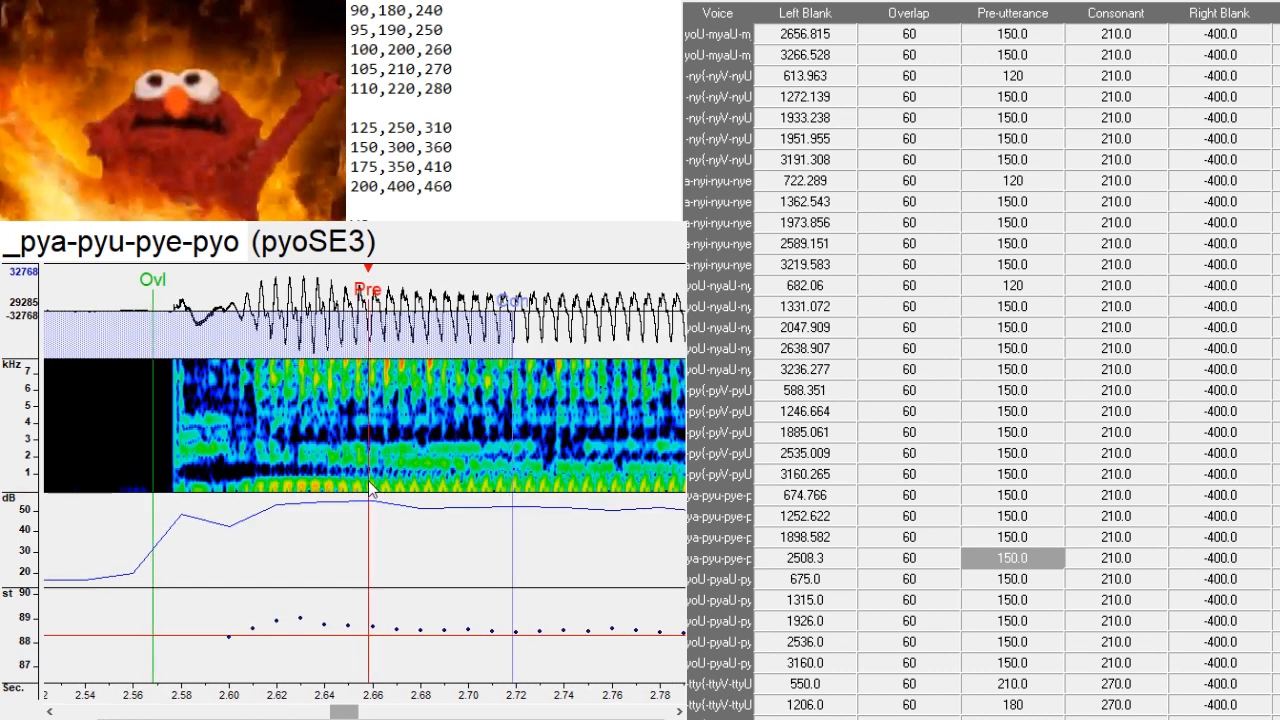
- Shift pyaISE3's marker set earlier so pre-utterance sits at about 0.74 s, with a left blank of about 590 ms
key("Down")
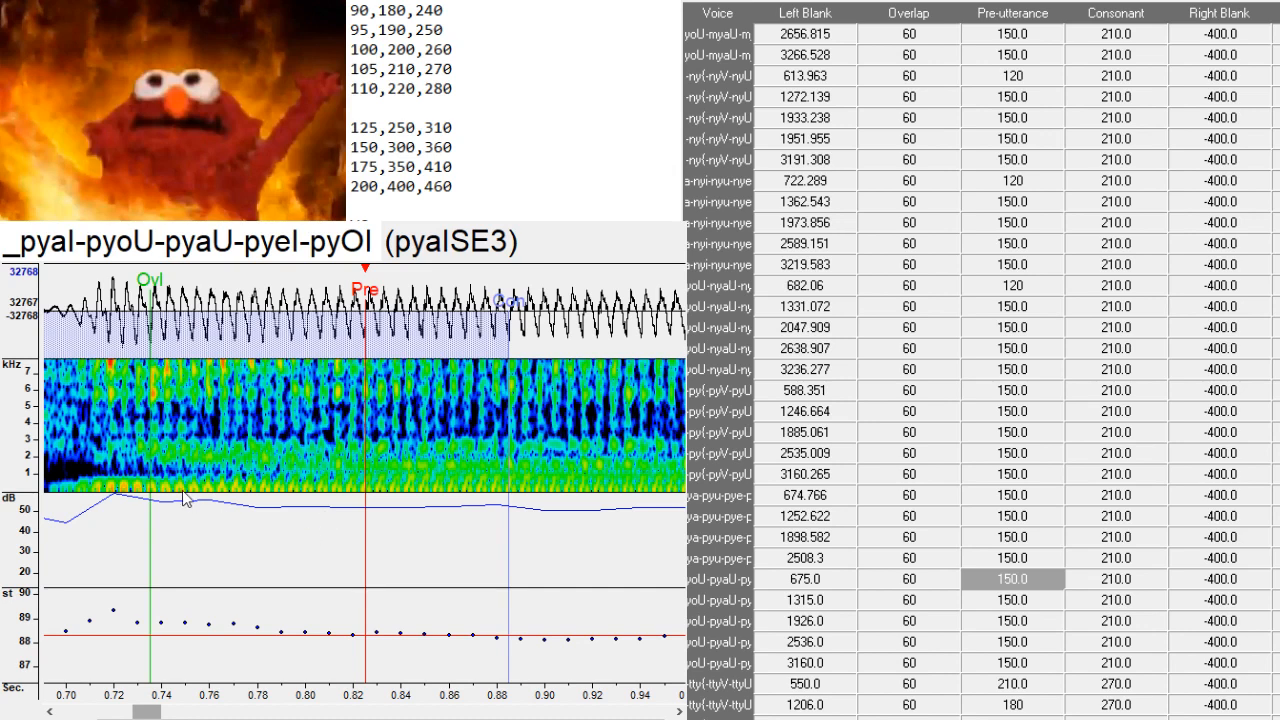
key("F3")
key("F3")
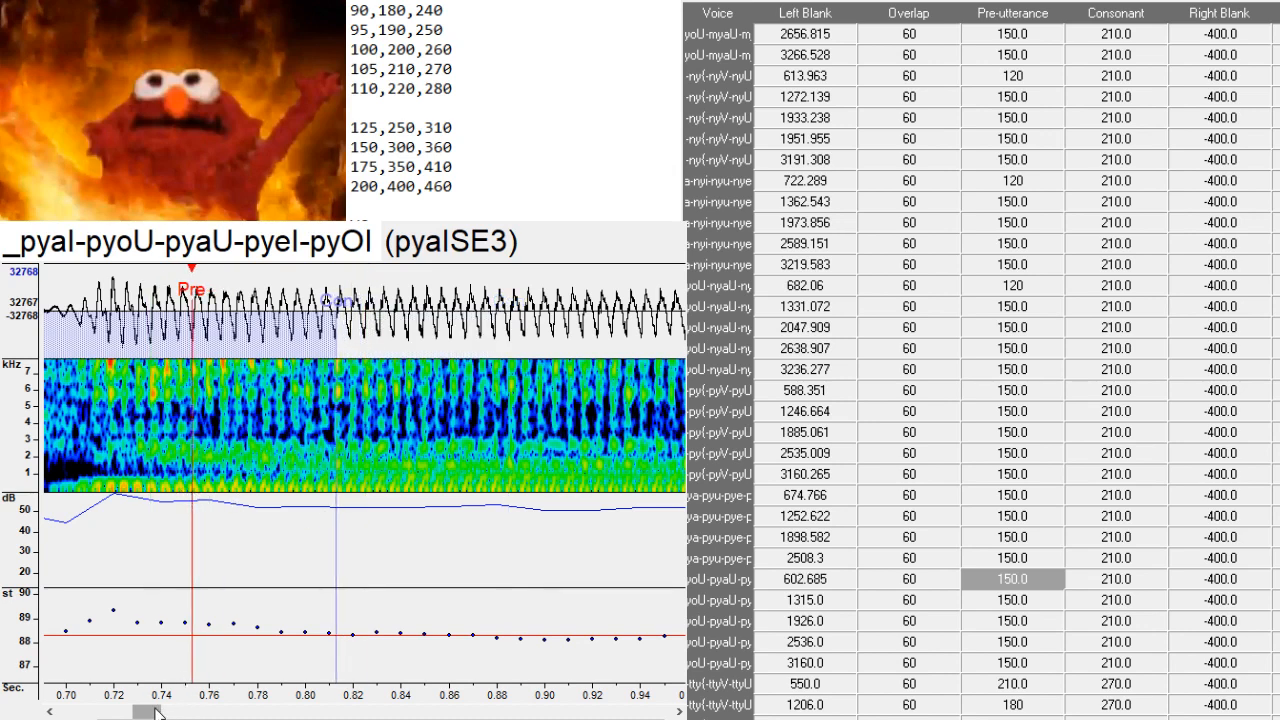
left_click_drag(158, 712, 147, 712)
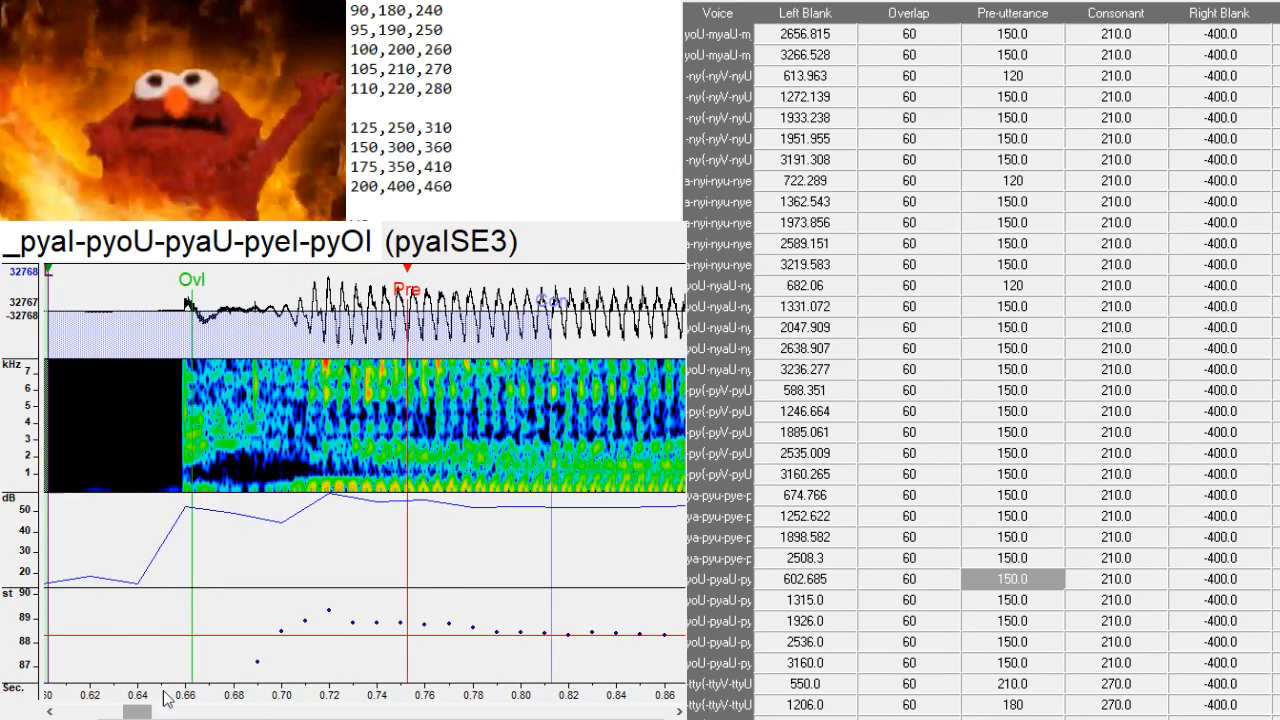
key("F3")
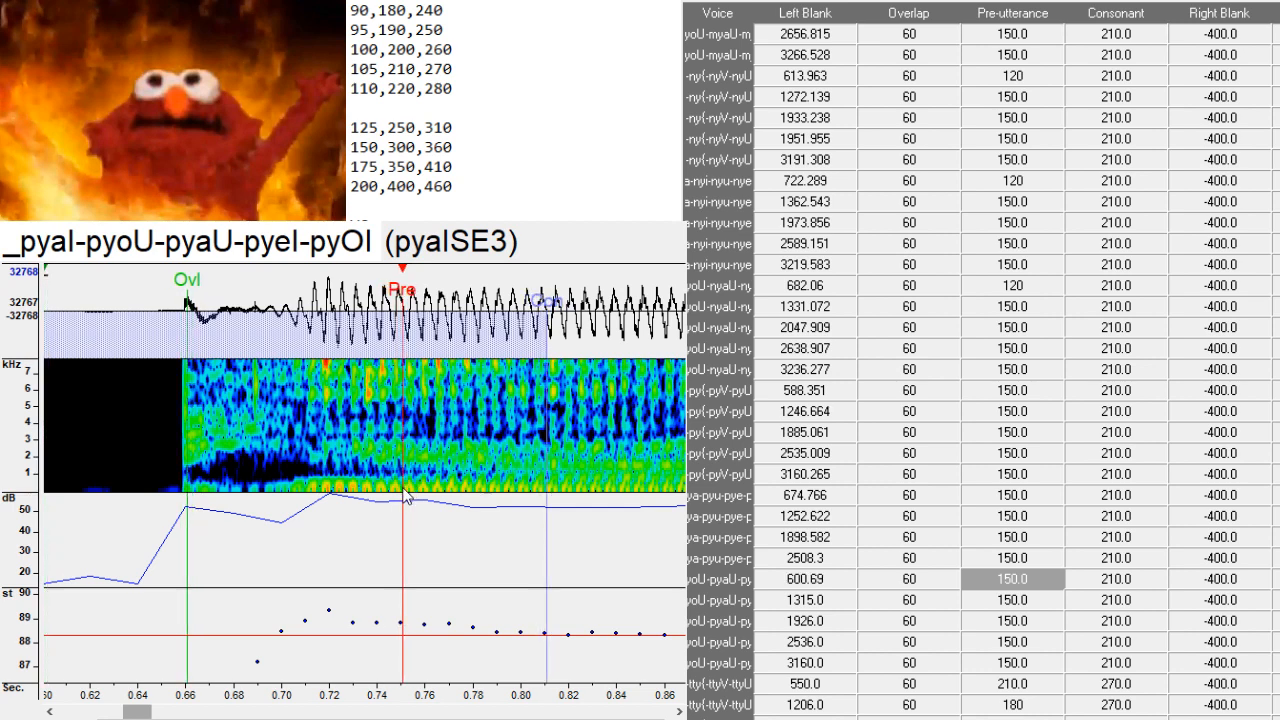
key("F3")
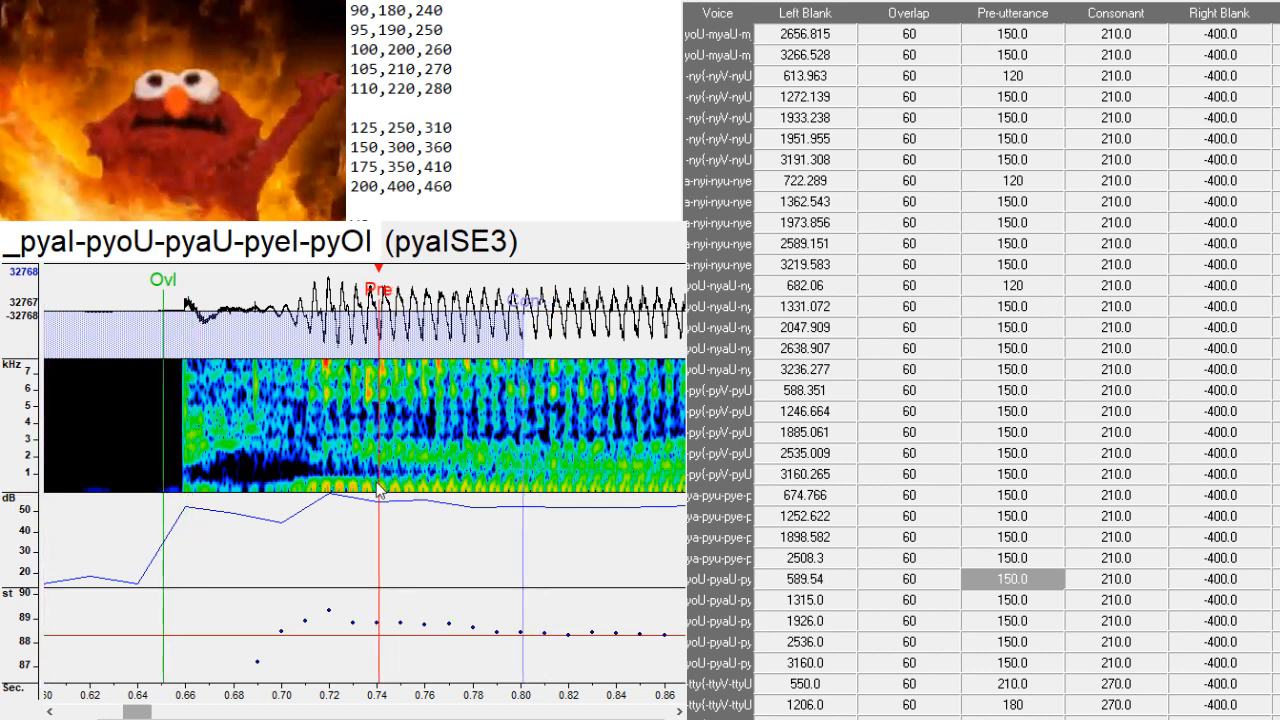
key("F3")
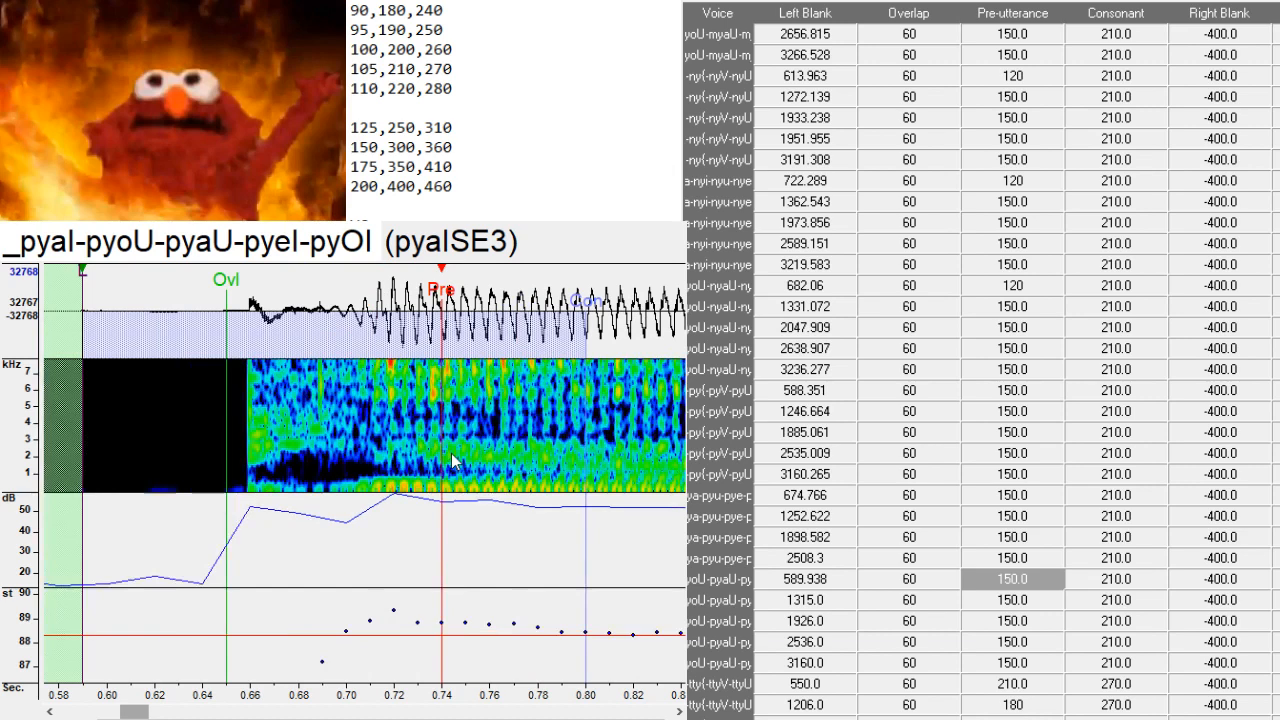
- Shift pyoUSE3's marker set to a left blank of about 1228 ms and check where its right blank falls
key("Down")
left_click_drag(218, 713, 205, 712)
key("F3")
key("F3")
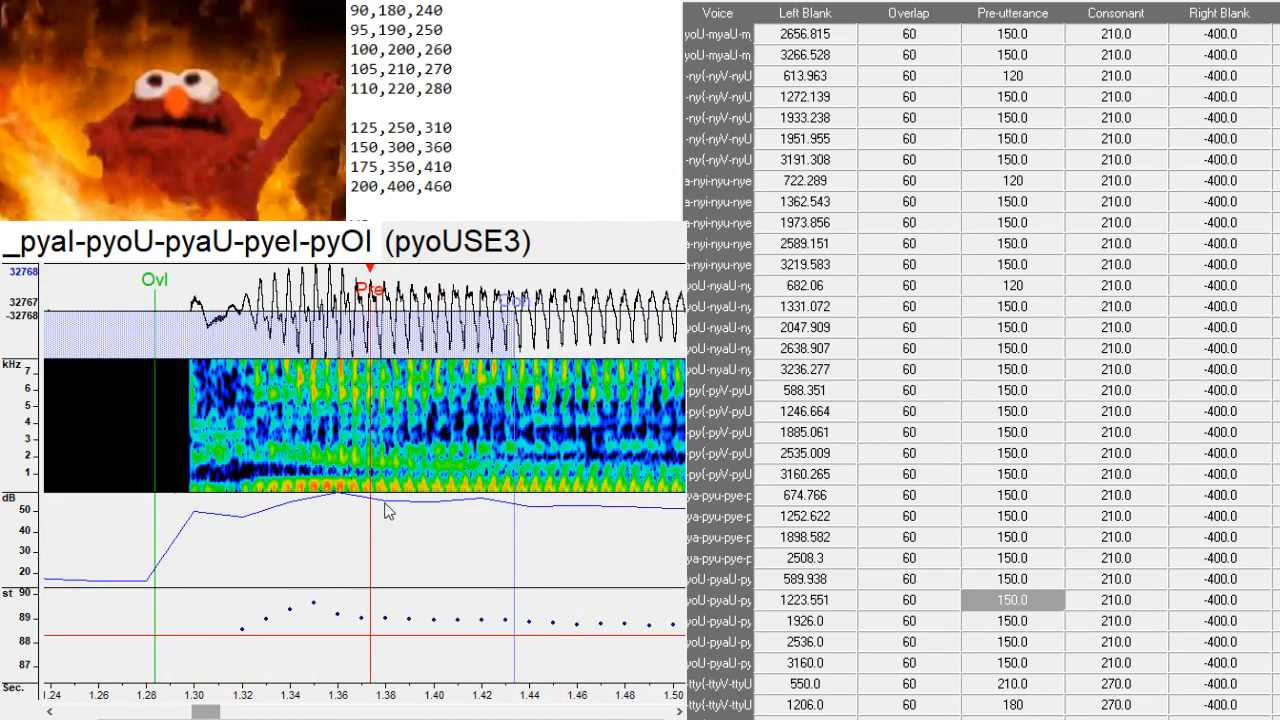
key("F3")
mouse_move(220, 712)
left_mouse_down()
mouse_move(200, 712)
mouse_move(238, 712)
left_mouse_up()
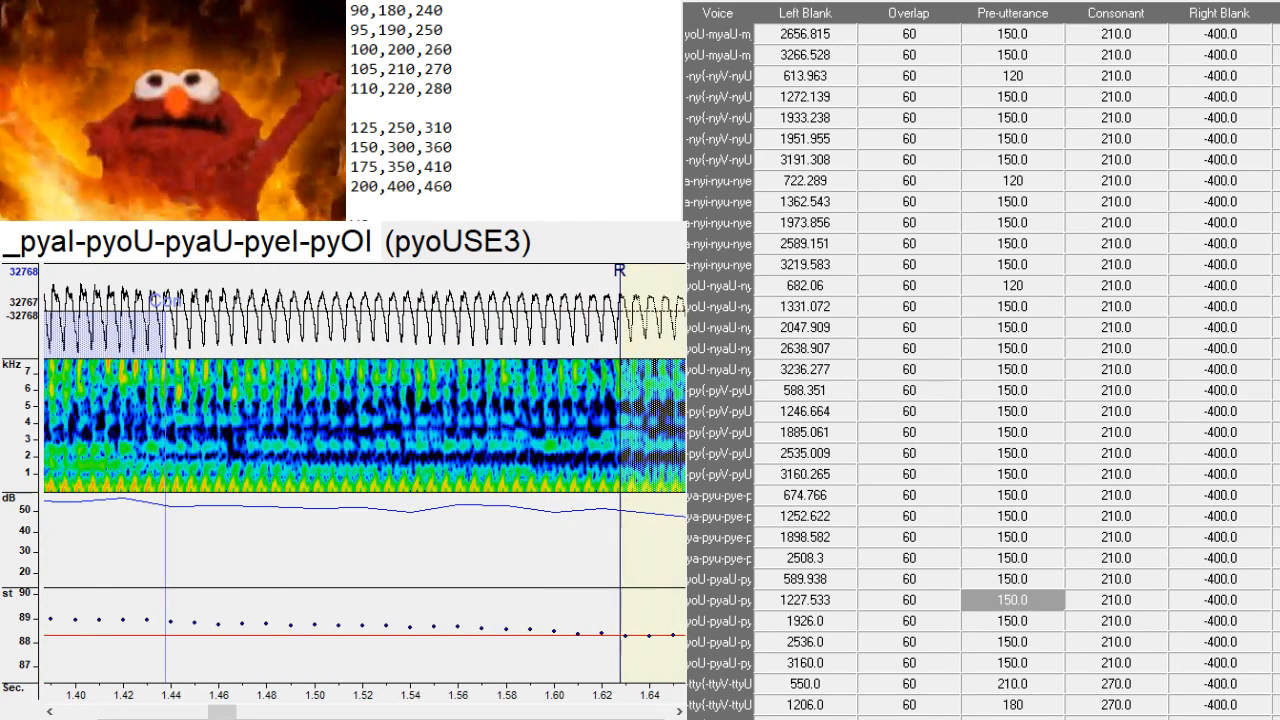
- Shift pyaUSE3's marker set to a left blank of about 1835 ms and check where its right blank falls
left_click(1012, 621)
left_click_drag(295, 710, 272, 710)
left_click_drag(590, 507, 565, 497)
key("F3")
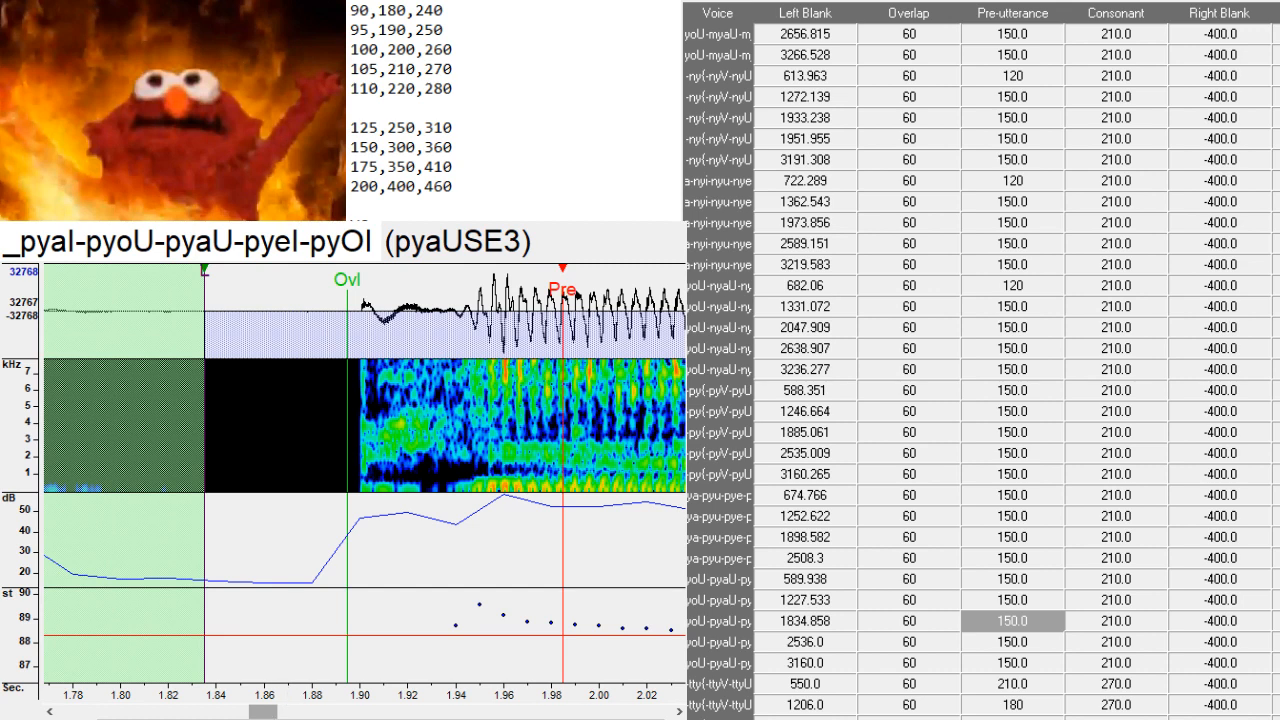
left_click_drag(263, 712, 309, 712)
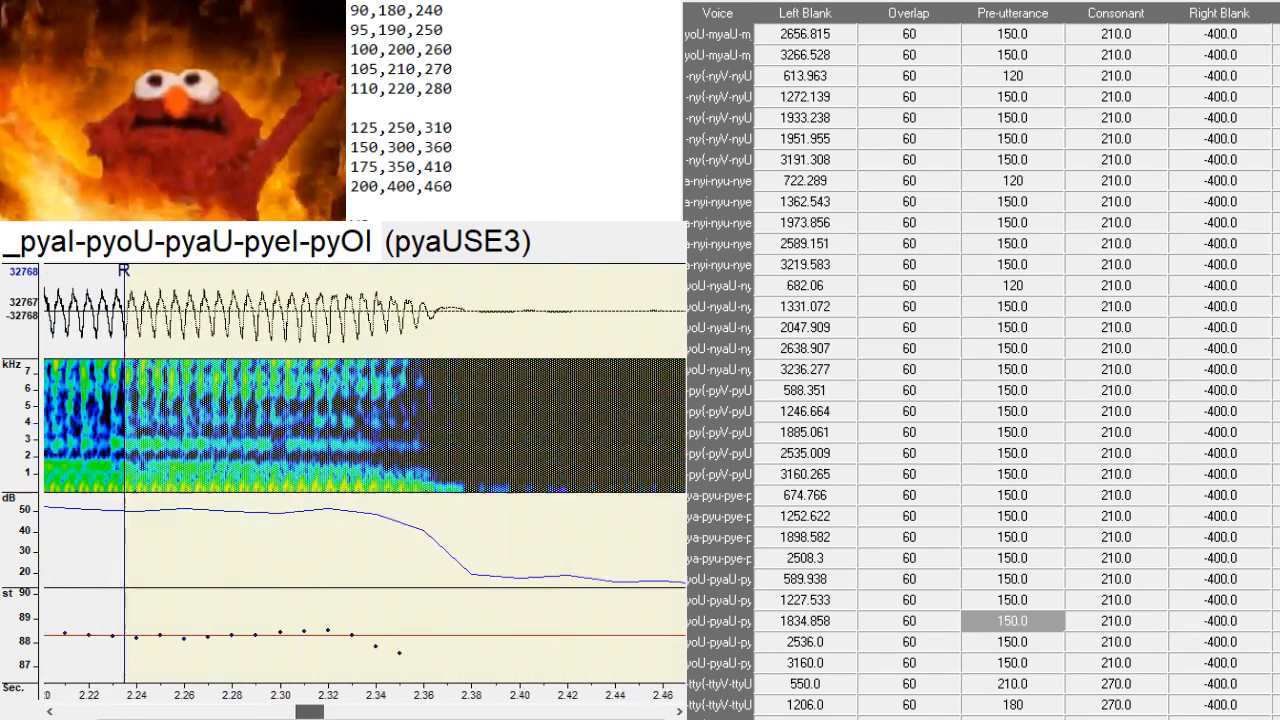
- Shift pyeISE3's marker set earlier so its left blank is about 2435 ms and overlap sits just before the burst
key("Down")
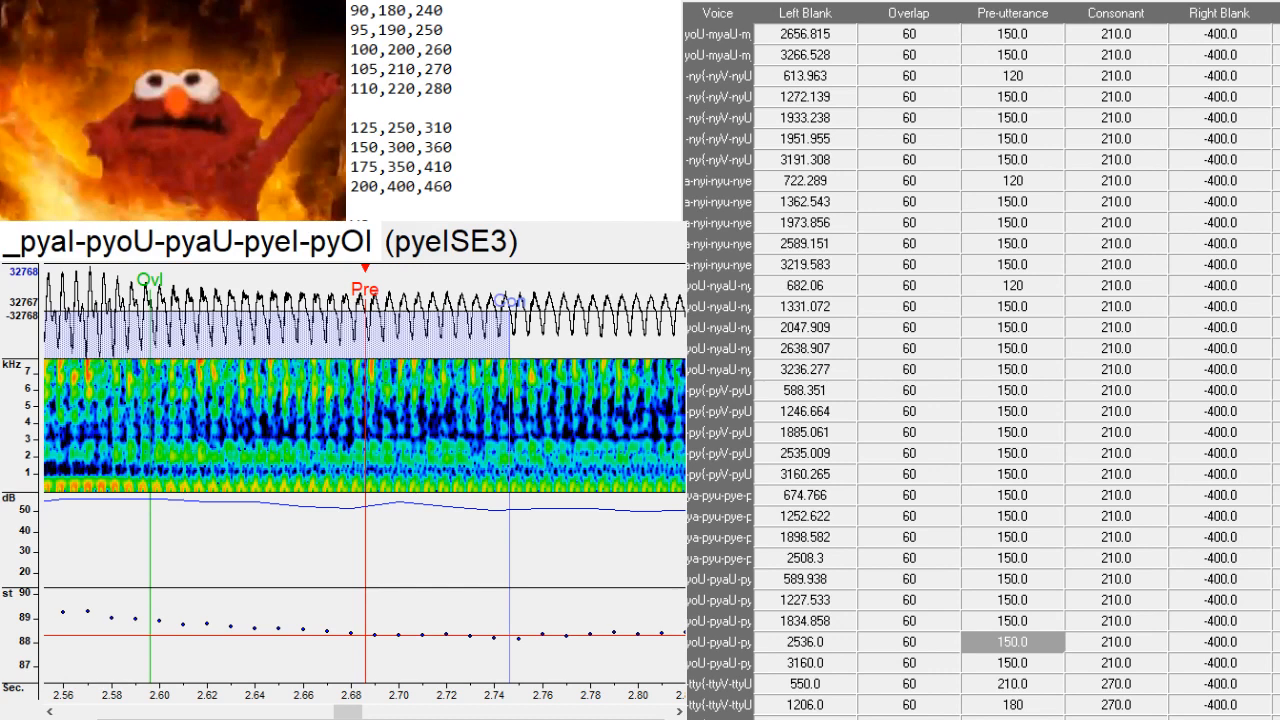
key("F3")
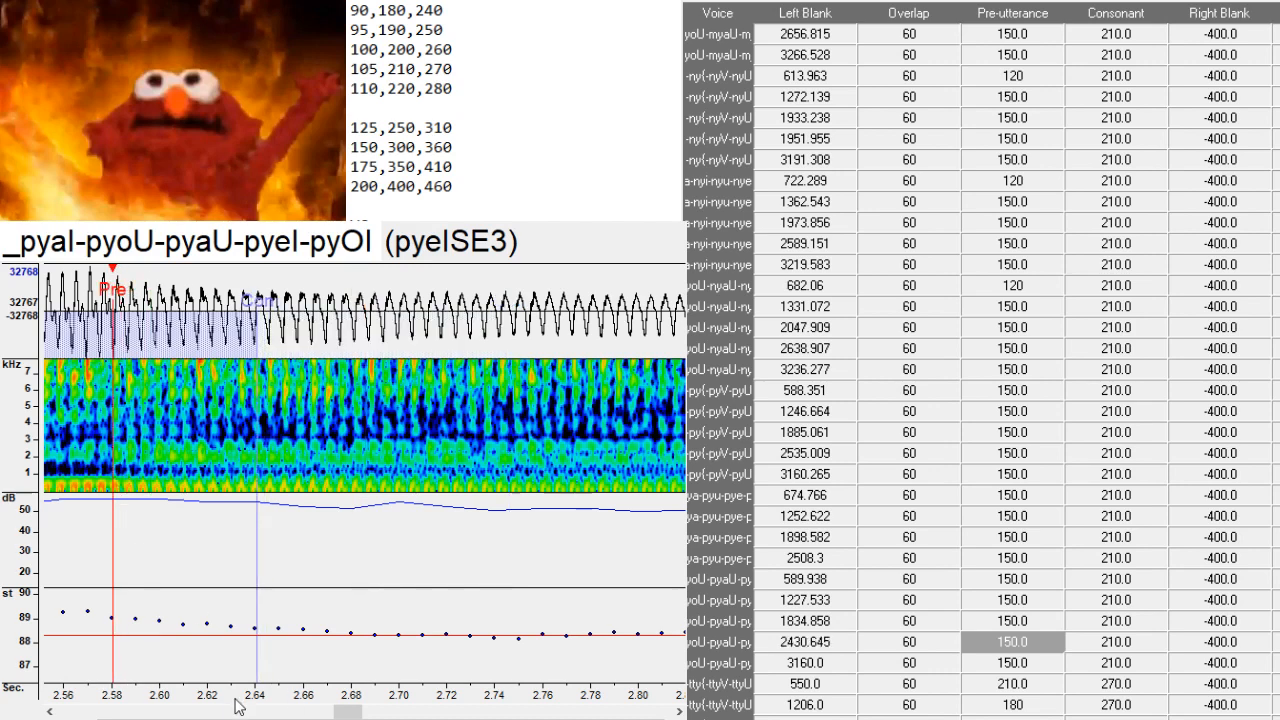
left_click_drag(348, 712, 327, 712)
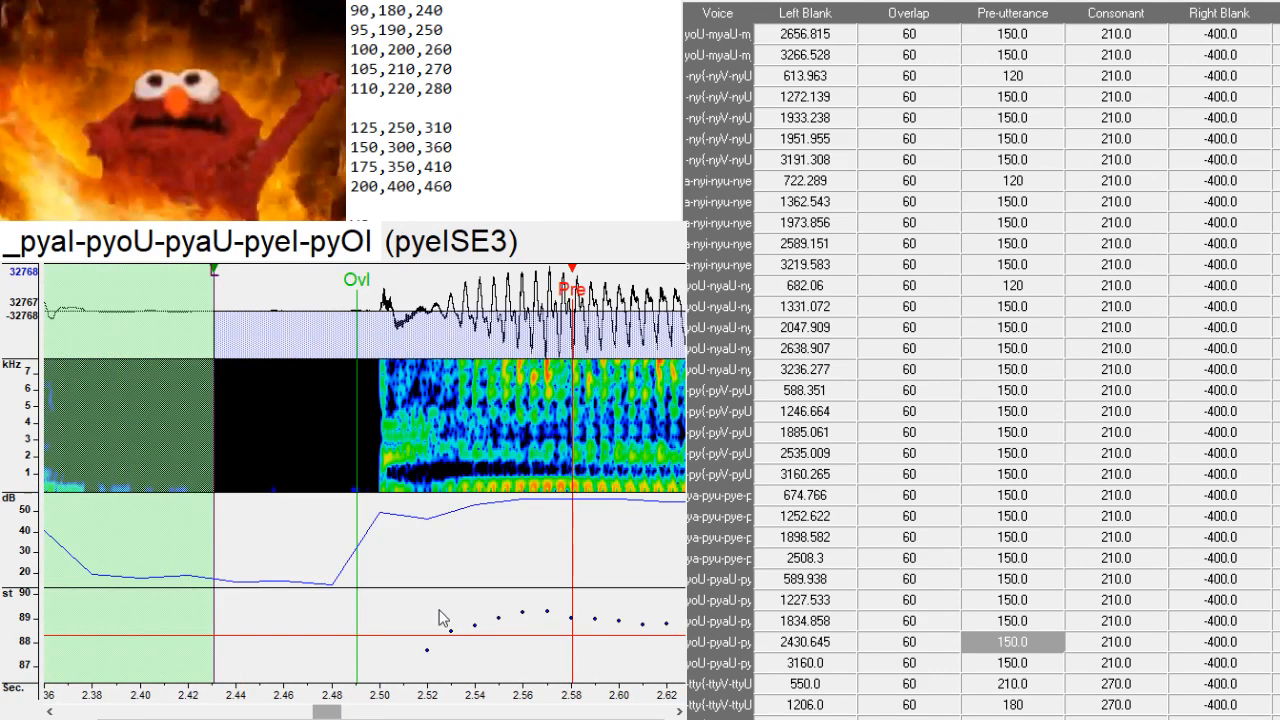
left_click_drag(578, 486, 585, 487)
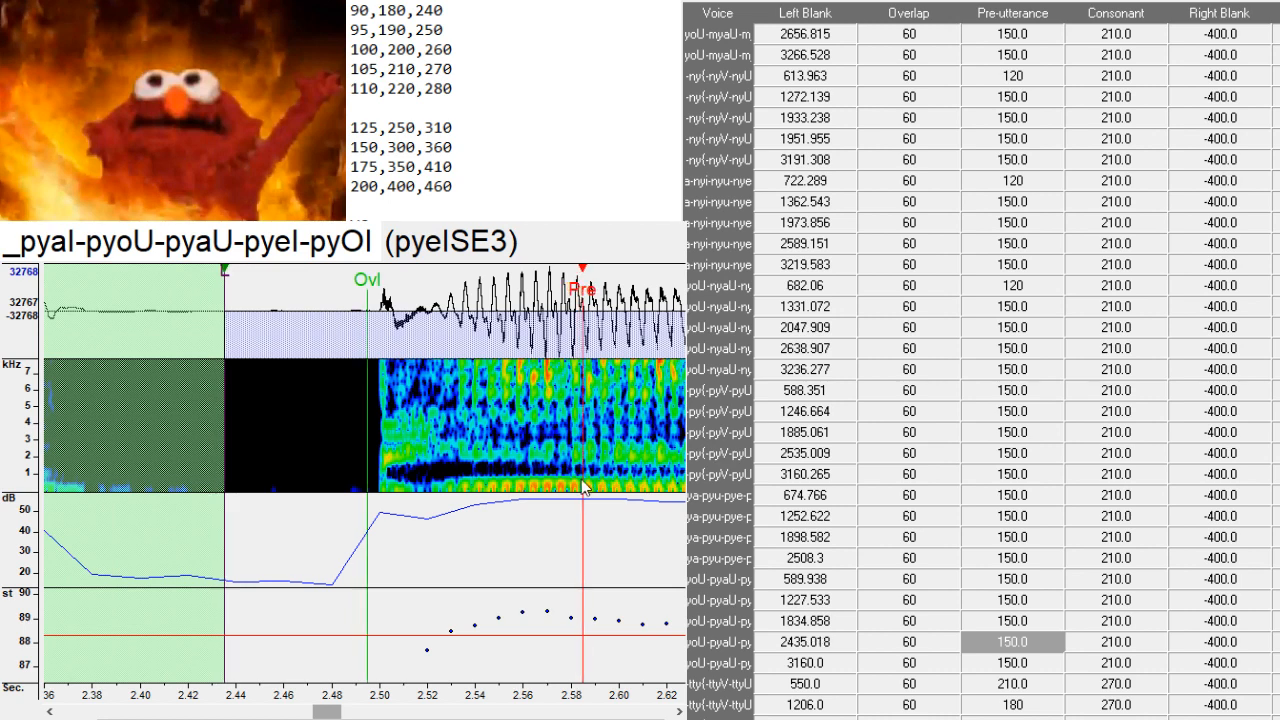
- Shift pyOISE3's marker set to a left blank of about 3064 ms and check where its right blank falls
key("Down")
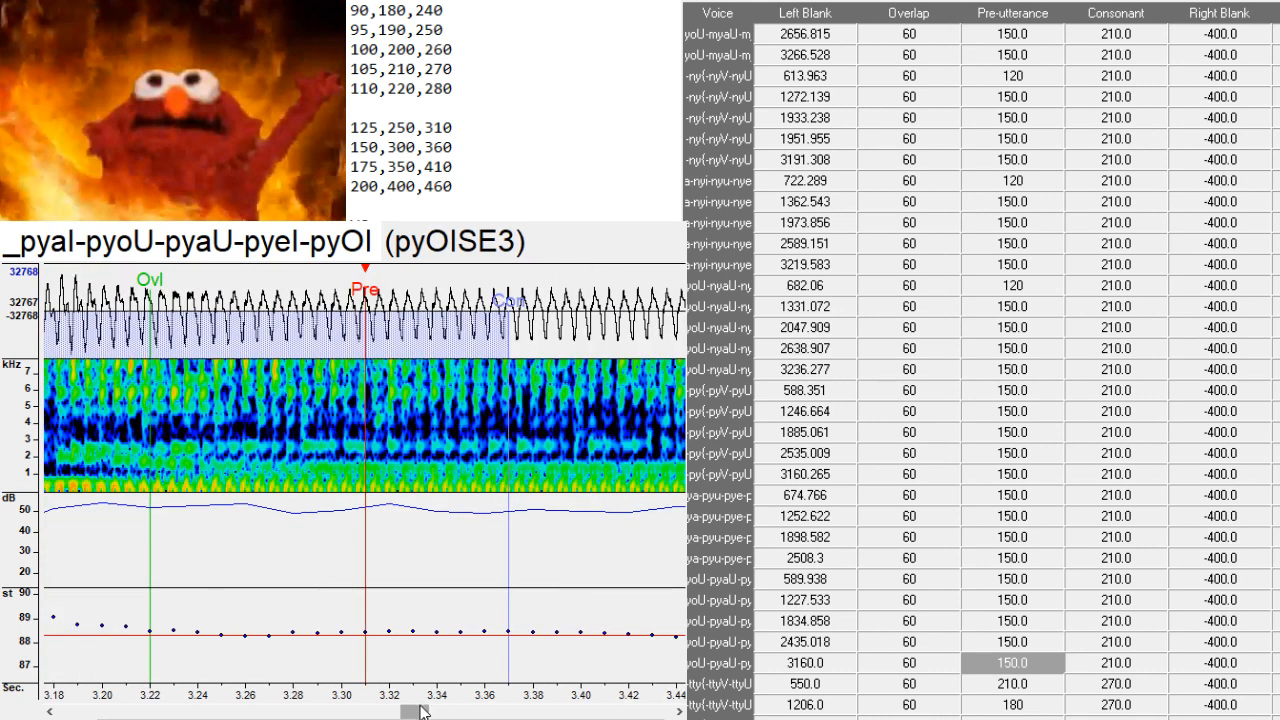
left_click_drag(422, 711, 405, 711)
left_click_drag(630, 488, 399, 494)
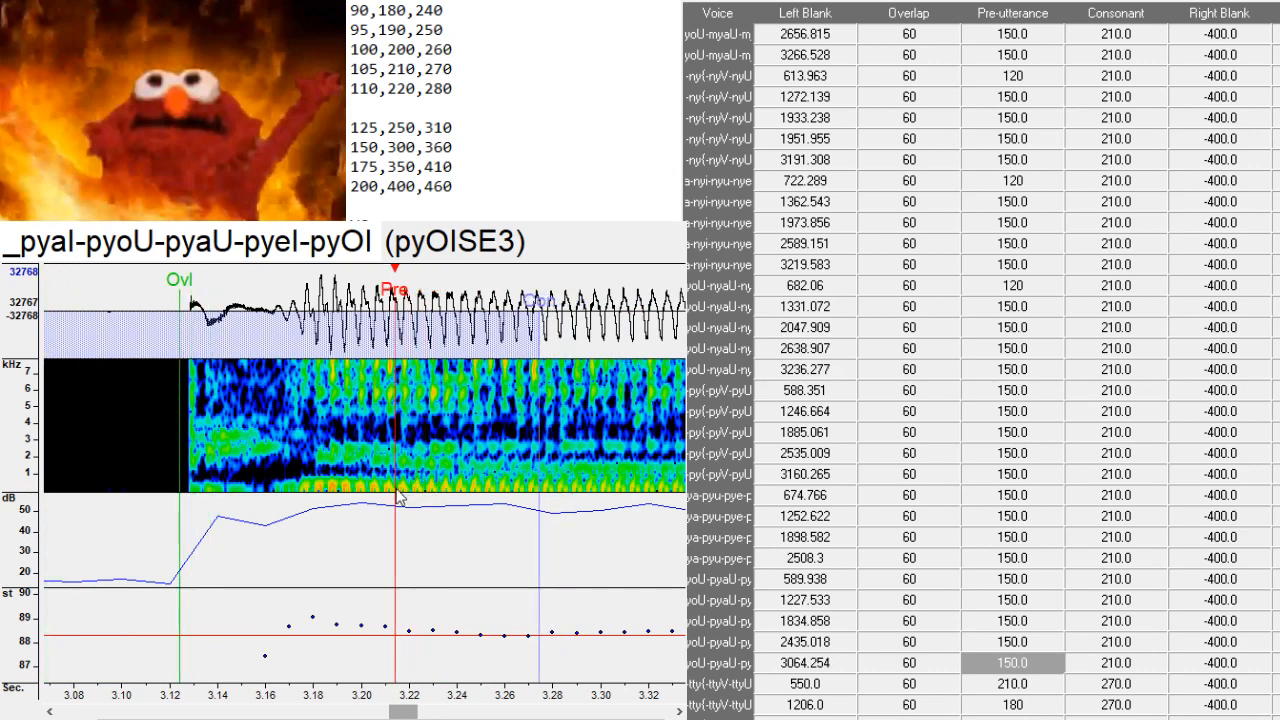
left_click_drag(406, 712, 426, 712)
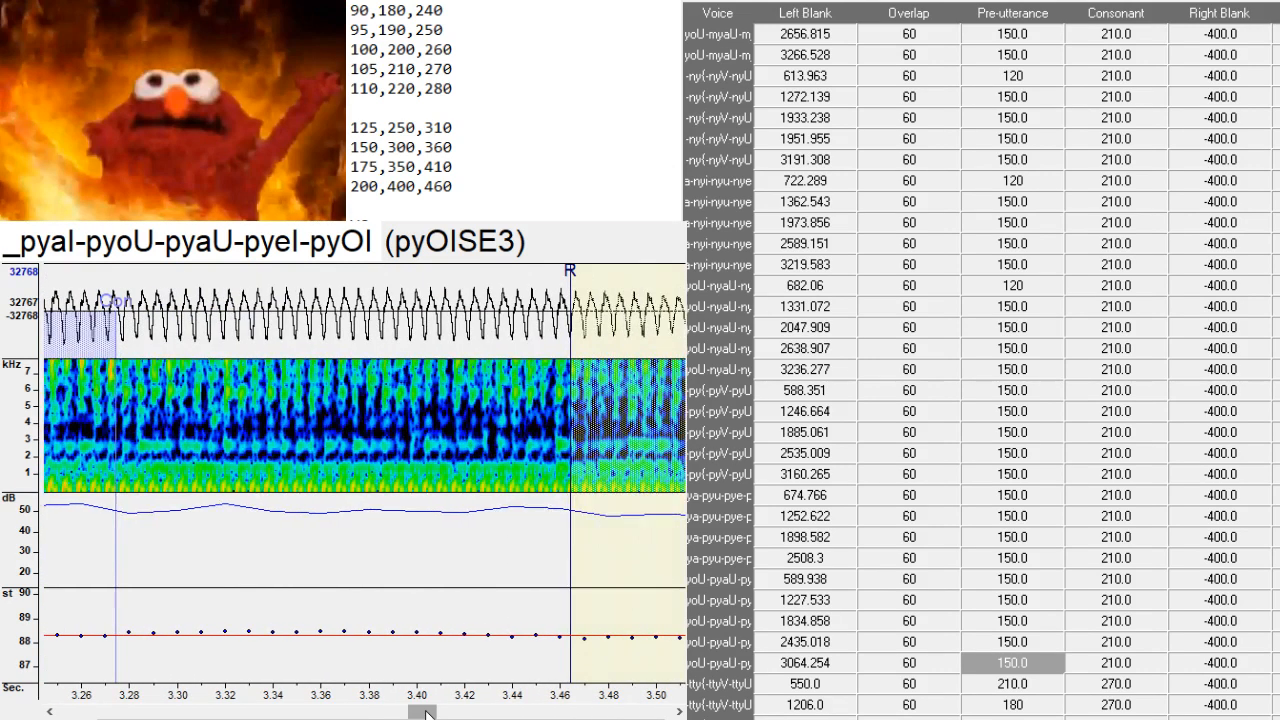
- Shift ttyISE3's marker set so pre-utterance sits at about 0.82 s, and tty{SE3's so it sits at about 1.45 s
key("Down")
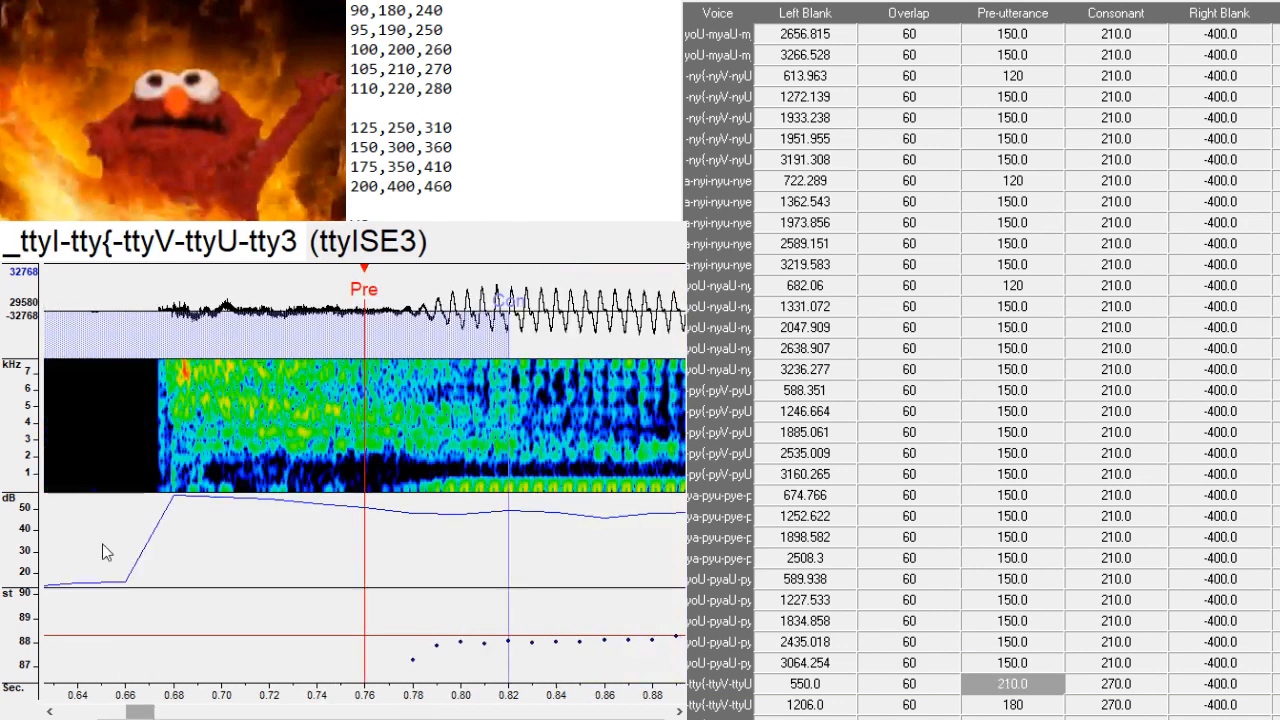
left_click_drag(363, 546, 507, 528)
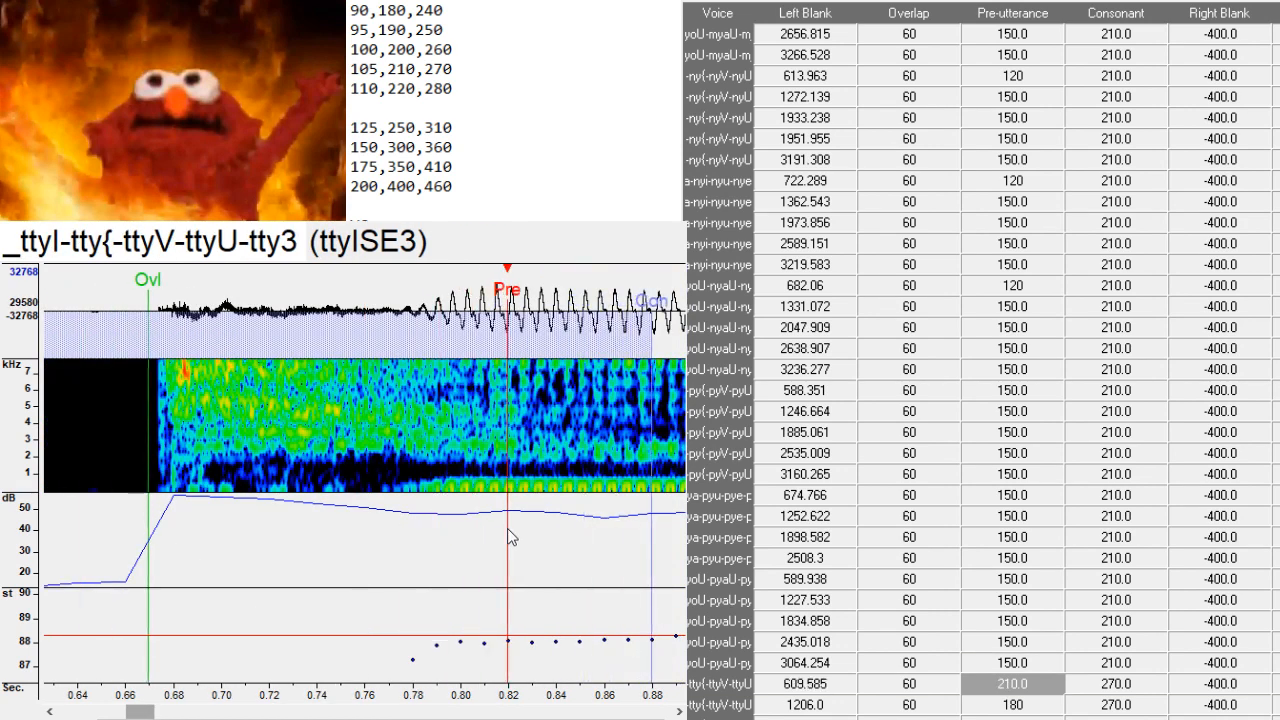
key("Down")
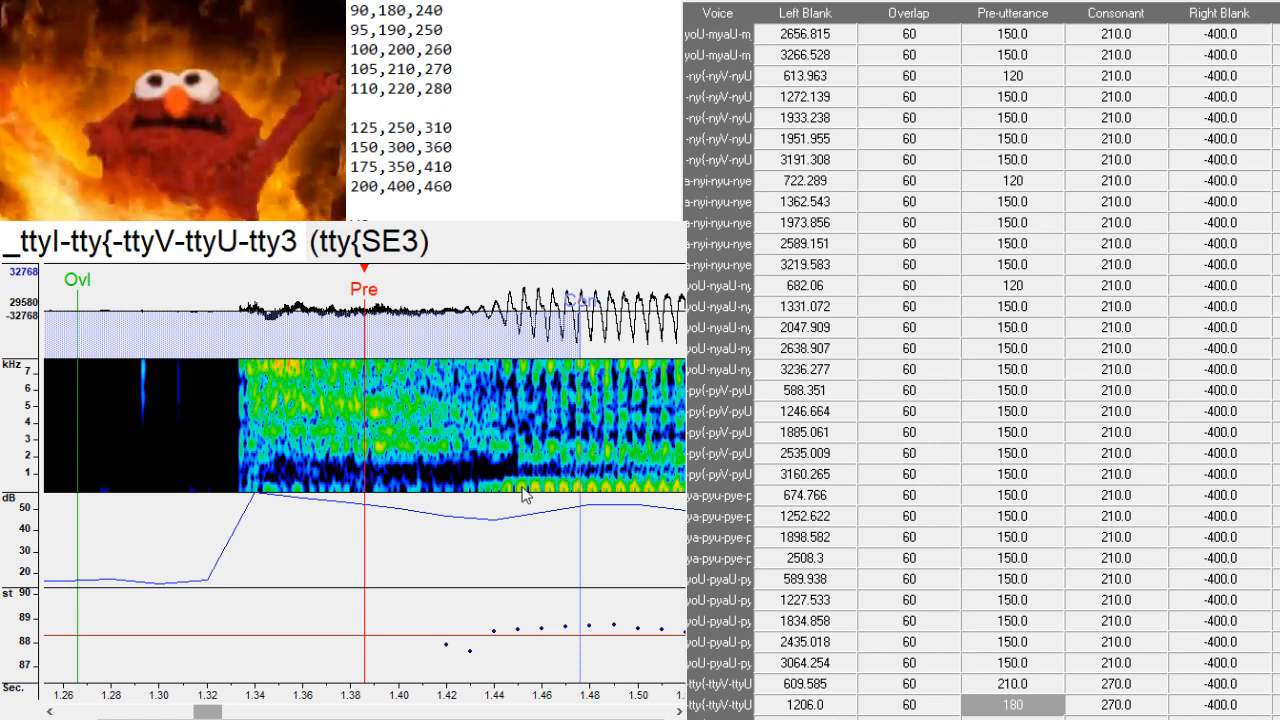
left_click_drag(521, 490, 514, 520)
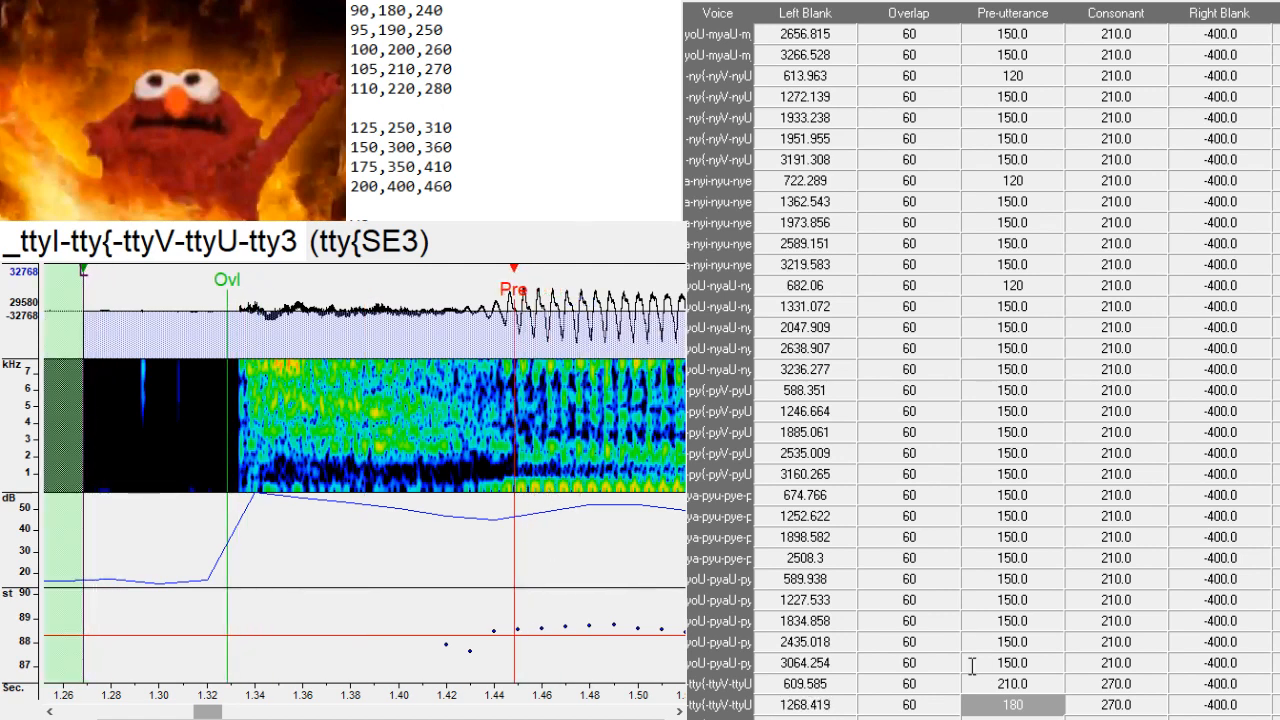
- Shift the marker sets of ttyVSE3 and ttyUSE3 later so each pre-utterance meets its vowel onset, and go on to tty3SE3
key("Down")
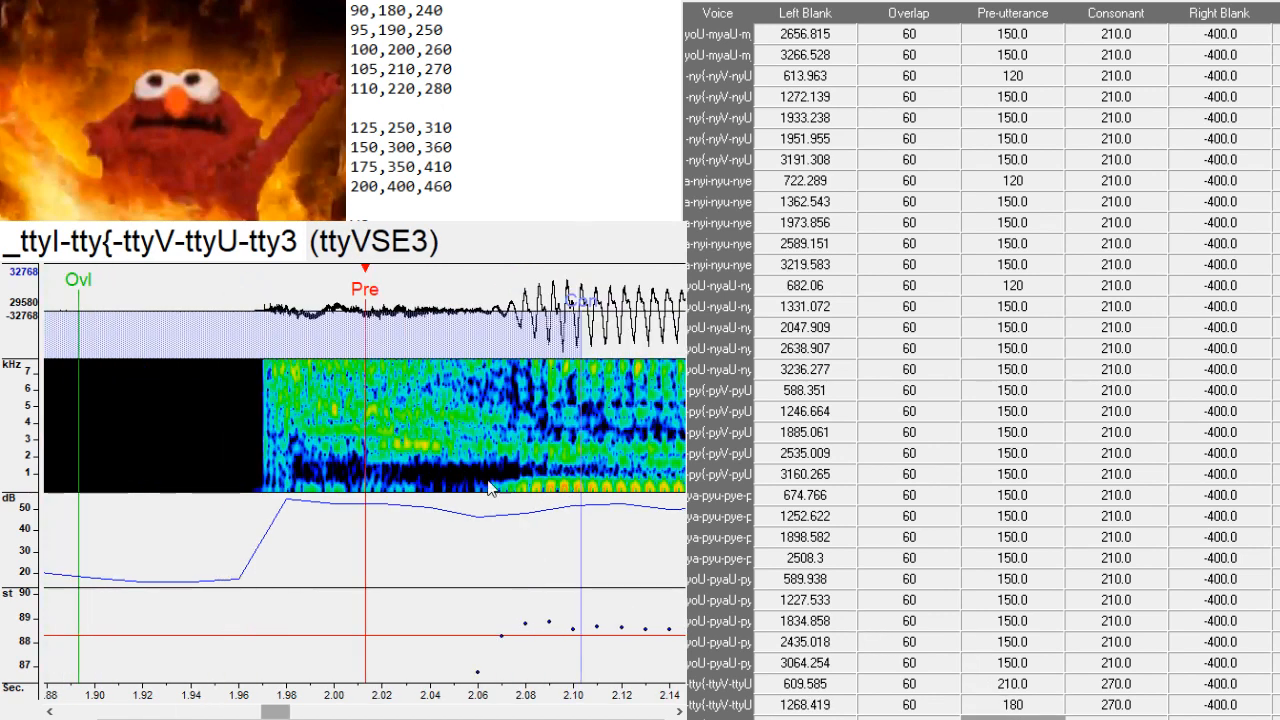
left_click_drag(490, 487, 530, 500)
key("Down")
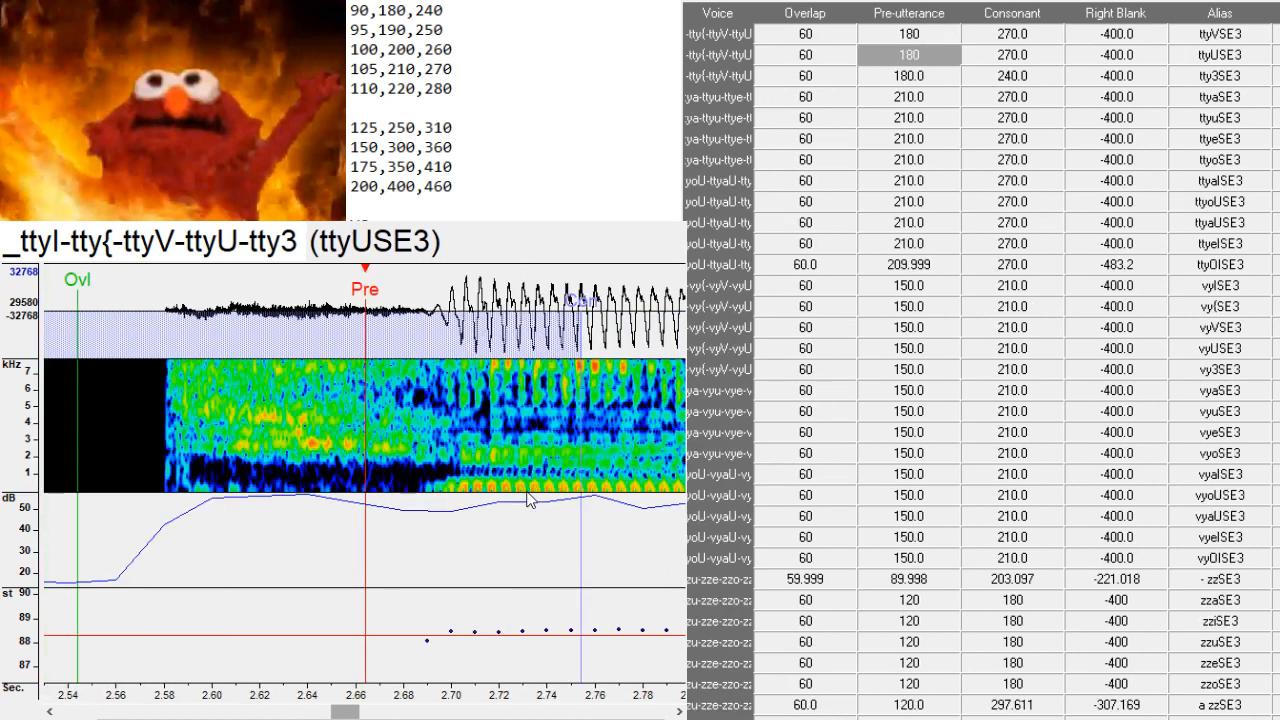
left_click_drag(490, 538, 445, 502)
key("Down")
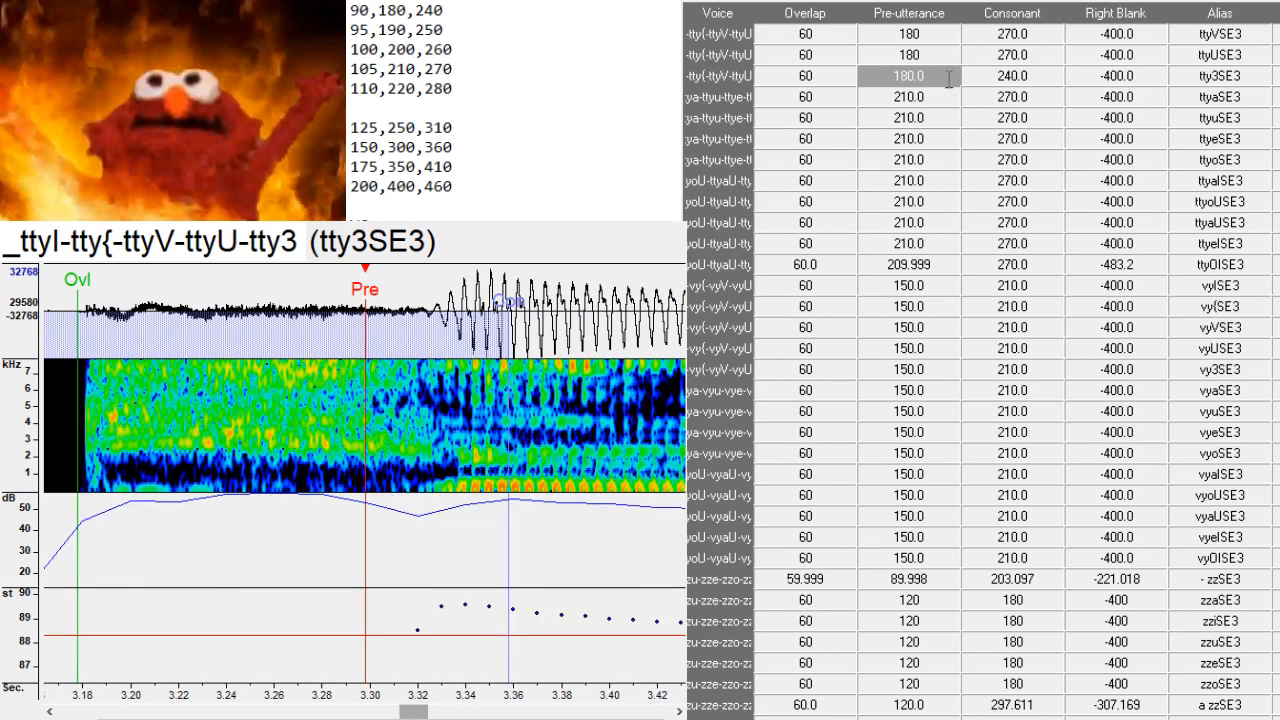
- Set tty3SE3's pre-utterance to 210.0 and its consonant to 270.0, and go on to ttyaSE3
left_click_drag(948, 78, 1030, 78)
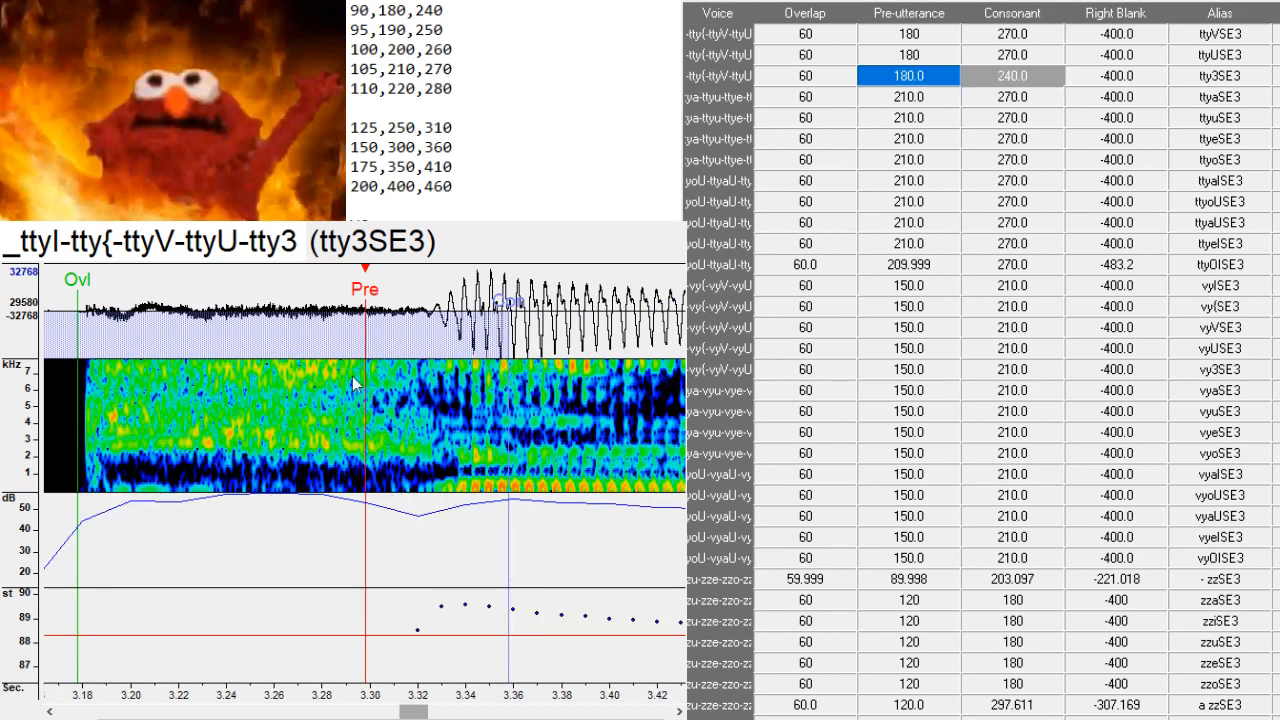
type("210.0\t270.0")
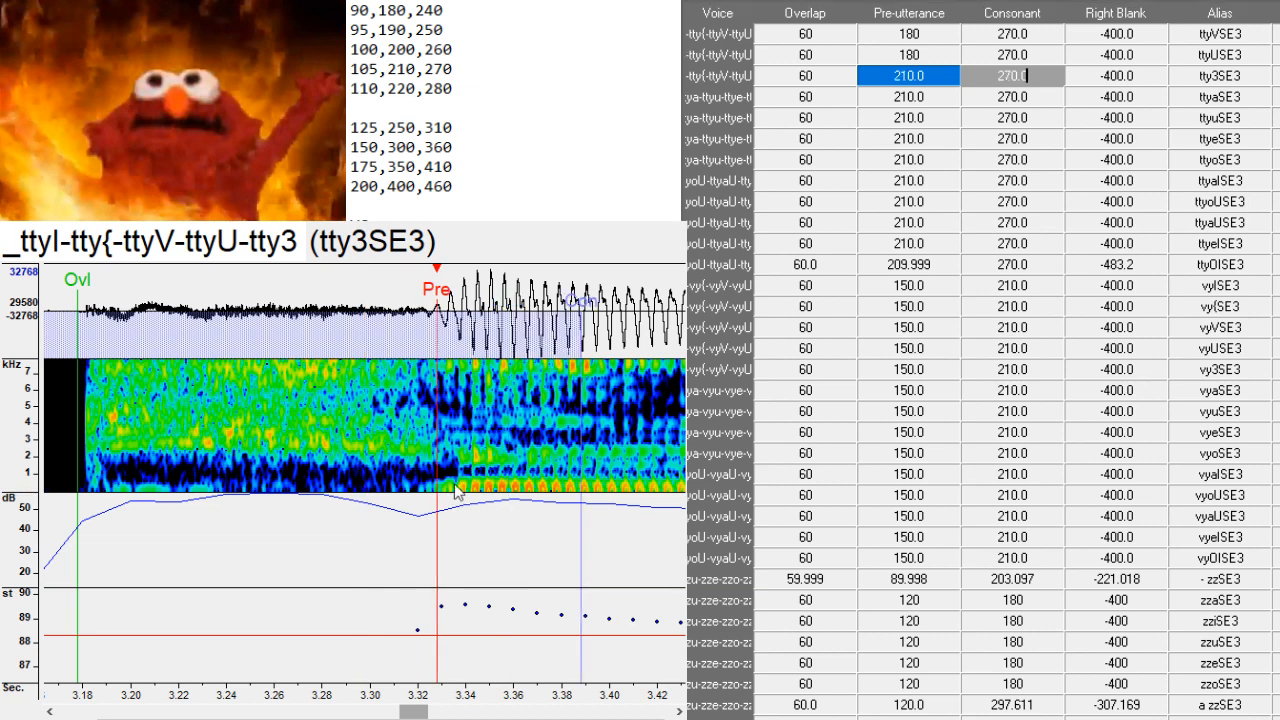
key("Down")
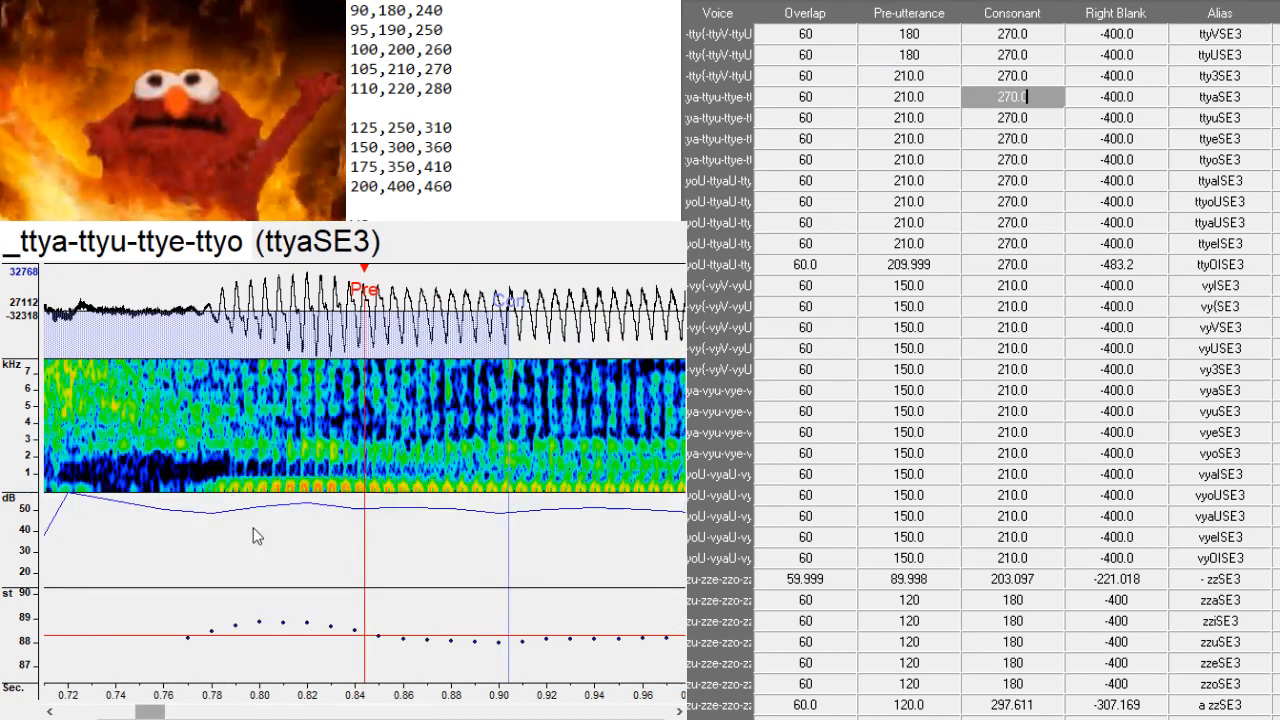
- Shift ttyaSE3's marker set earlier to a pre-utterance at about 0.82 s, and ttyuSE3's slightly later to about 1.51 s
key("Left")
left_click_drag(150, 712, 143, 712)
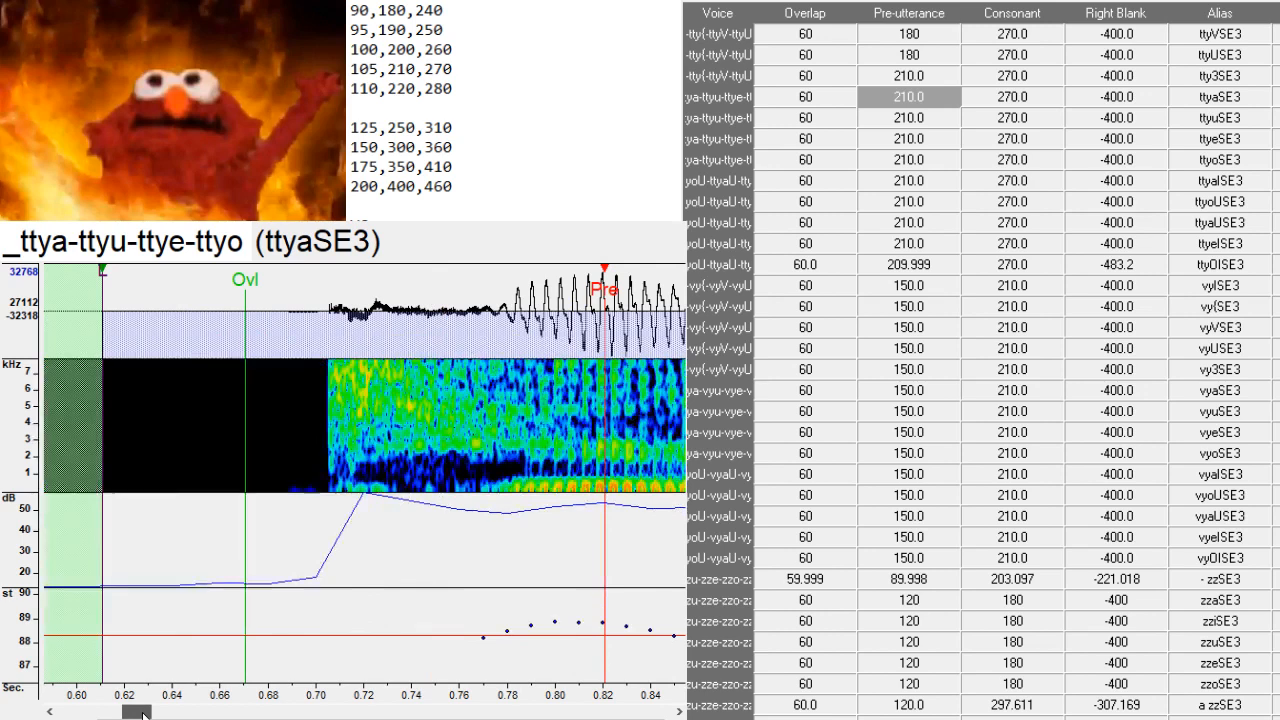
key("Down")
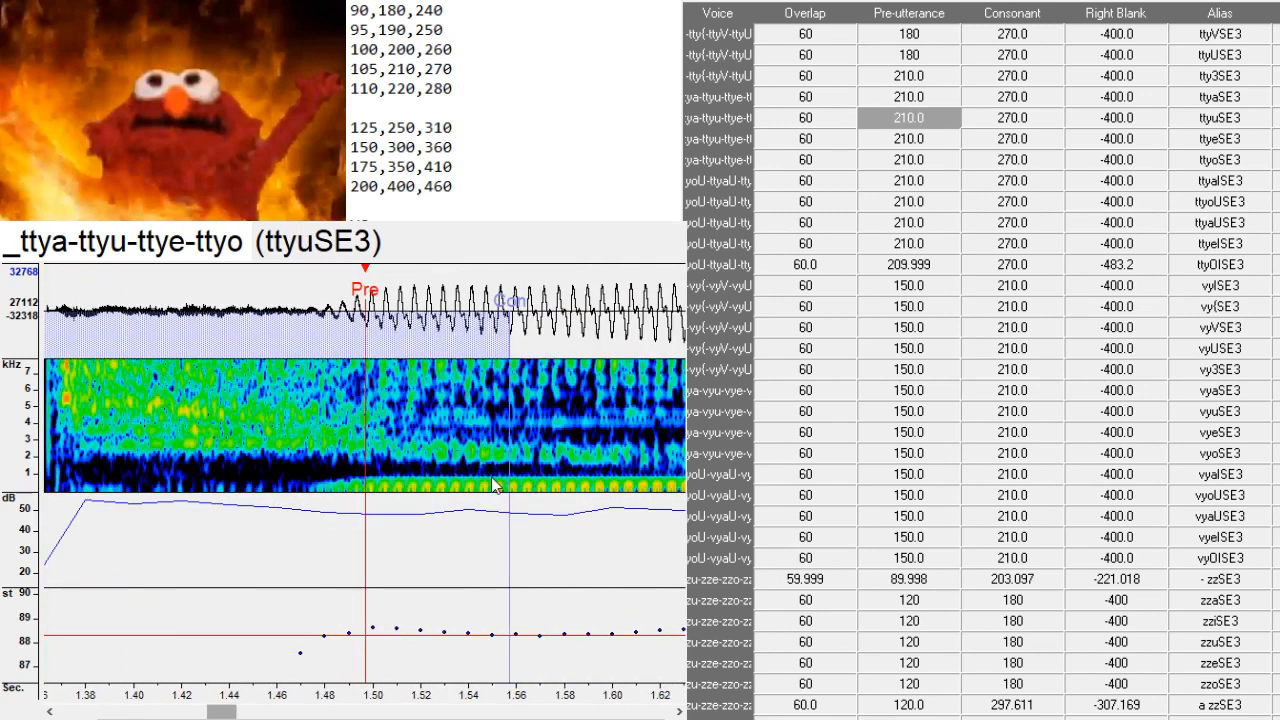
left_click_drag(224, 712, 221, 712)
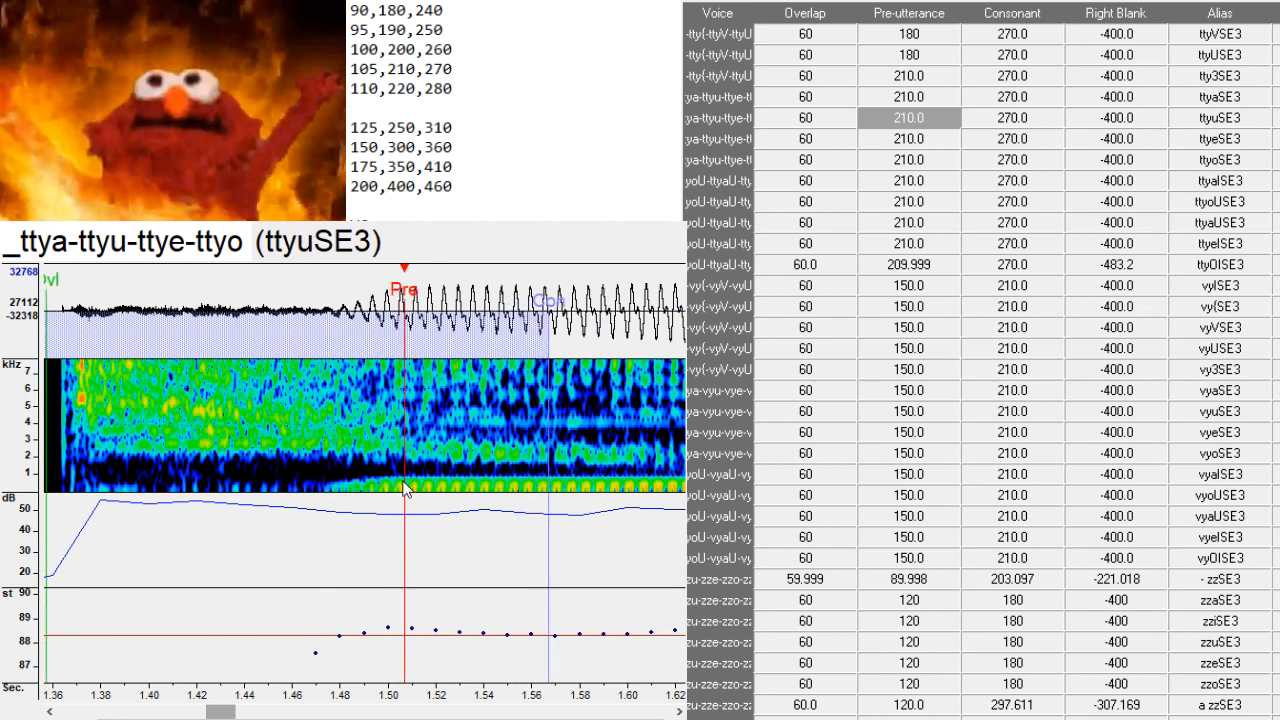
- Align the marker sets of ttyeSE3 and ttyoSE3, with ttyoSE3's pre-utterance at about 2.76 s and overlap before the burst
key("Down")
mouse_move(490, 513)
left_mouse_down()
mouse_move(507, 522)
mouse_move(461, 510)
mouse_move(507, 500)
left_mouse_up()
key("Down")
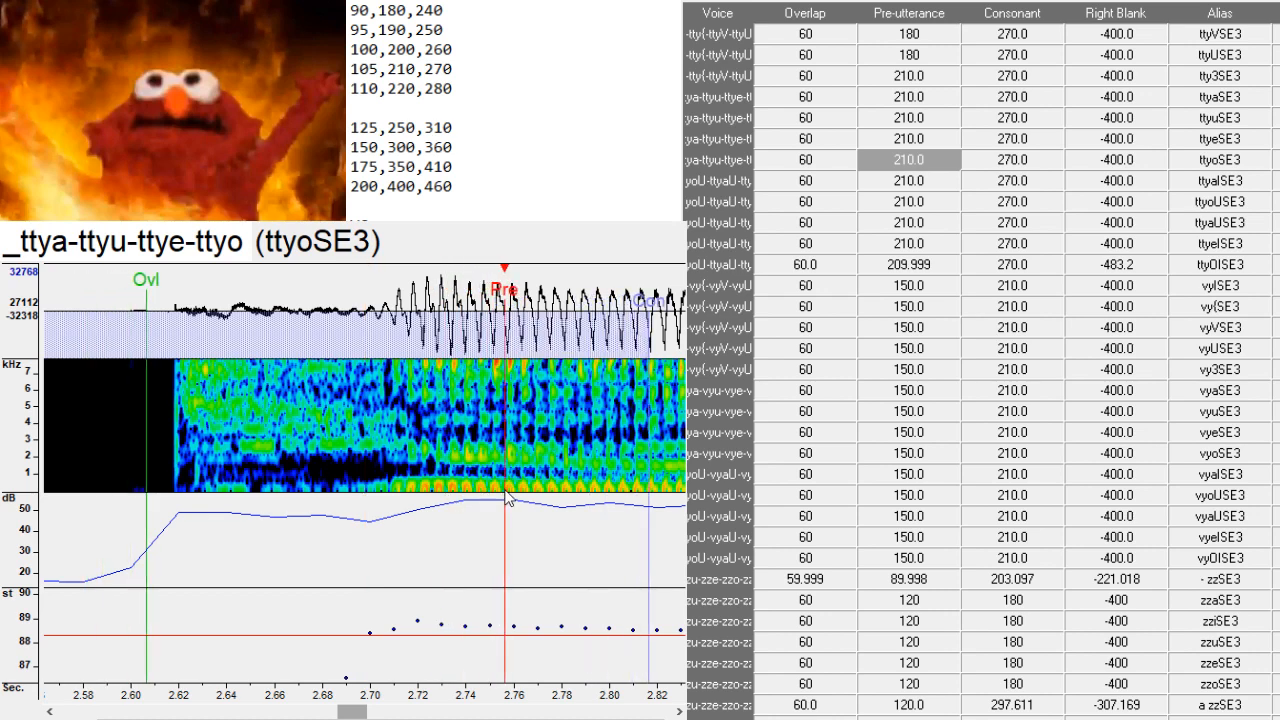
- Shift ttyaISE3's marker set to a pre-utterance at about 0.785 s, and ttyoUSE3's to about 1.465 s, with overlaps before the bursts
key("Down")
left_click_drag(229, 490, 204, 483)
left_click_drag(151, 712, 131, 712)
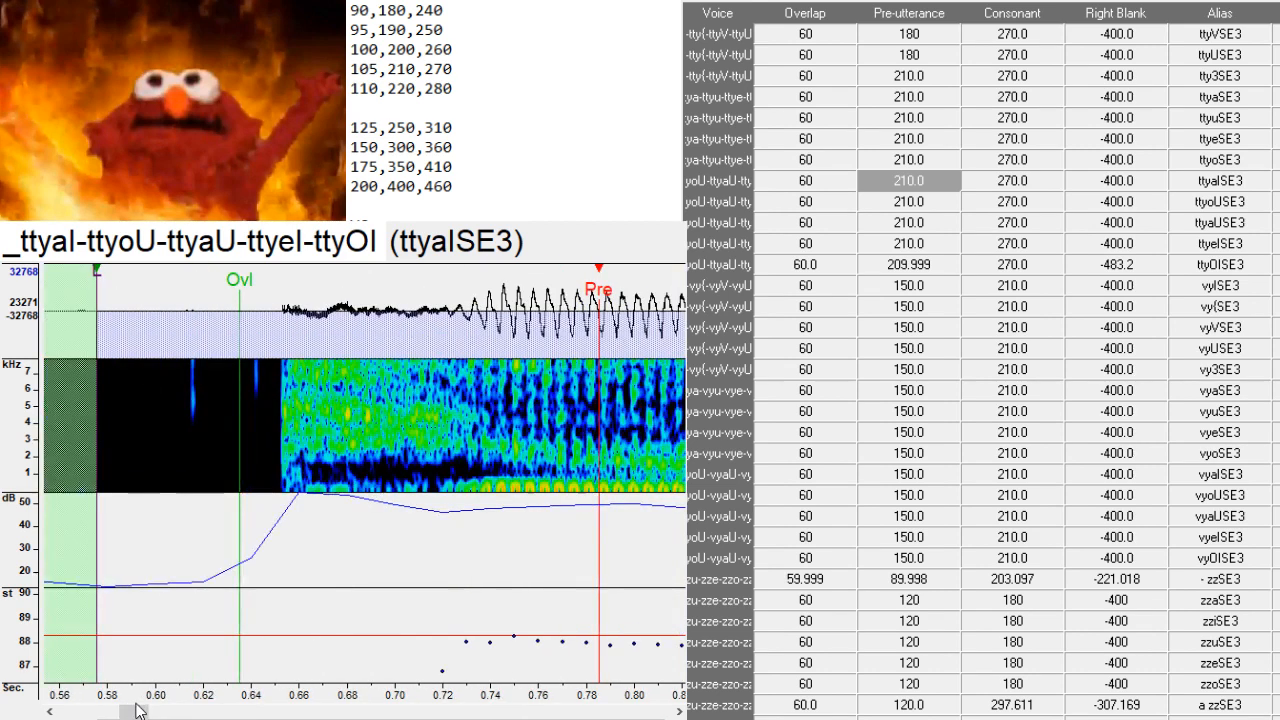
key("Down")
left_click(211, 462)
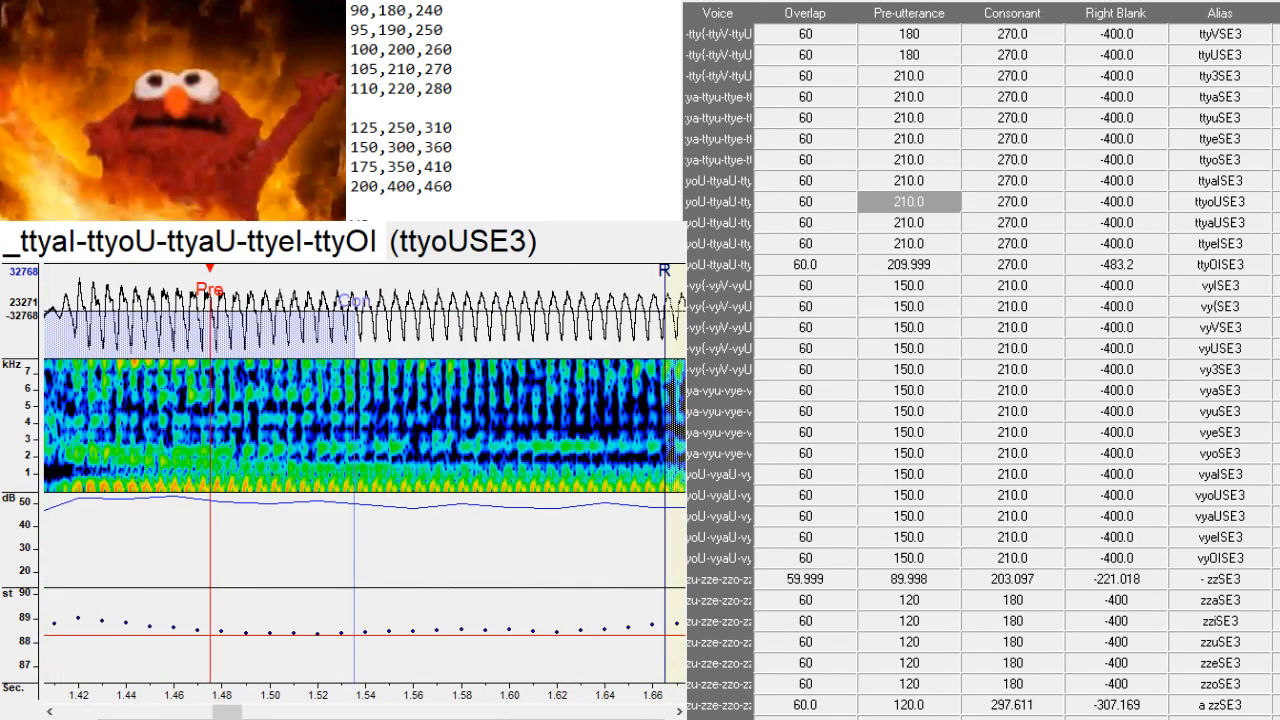
left_click_drag(228, 712, 205, 712)
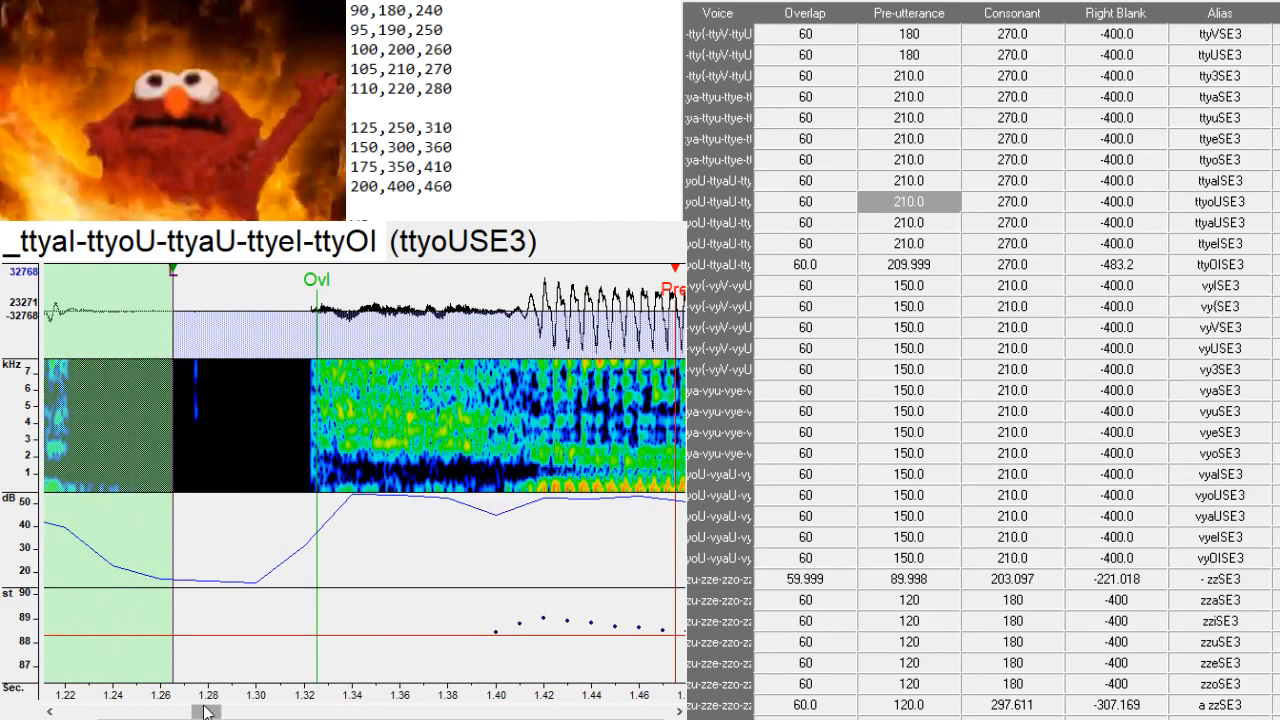
left_click(650, 498)
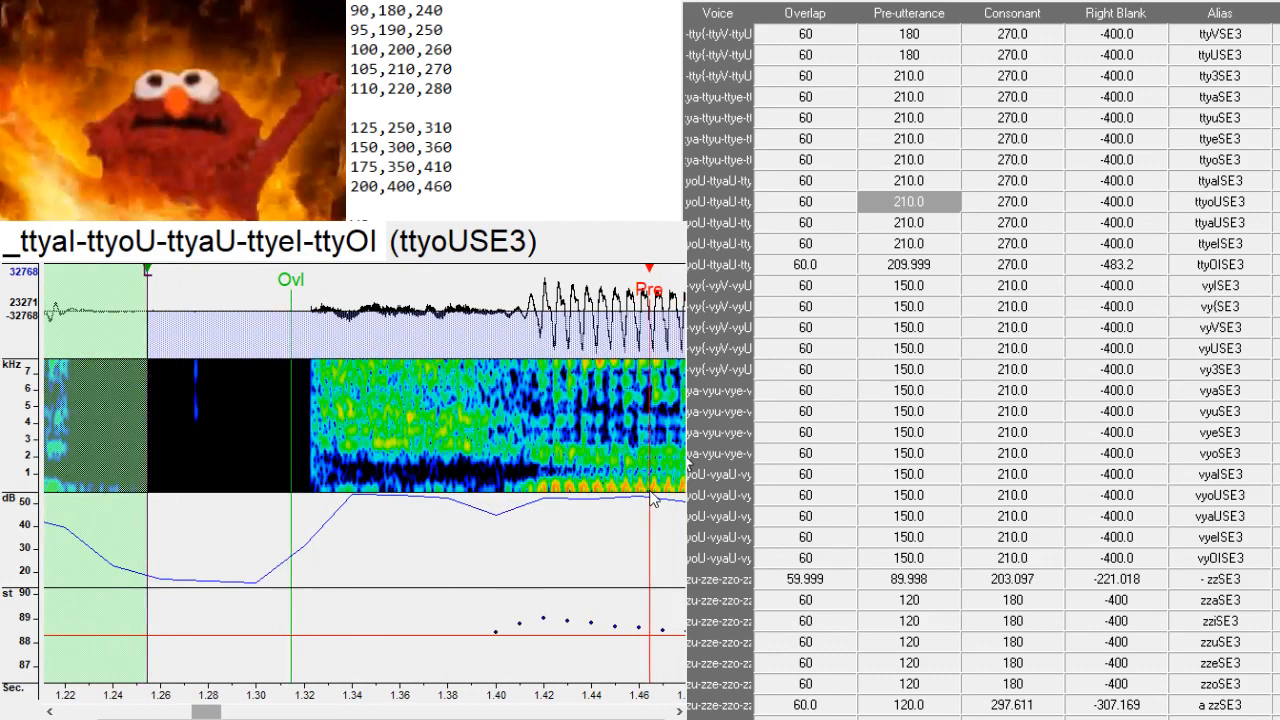
- Align ttyaUSE3's marker set with pre-utterance at about 2.07 s and ttyeISE3's at about 2.74 s, and check ttyeISE3's right blank
key("Down")
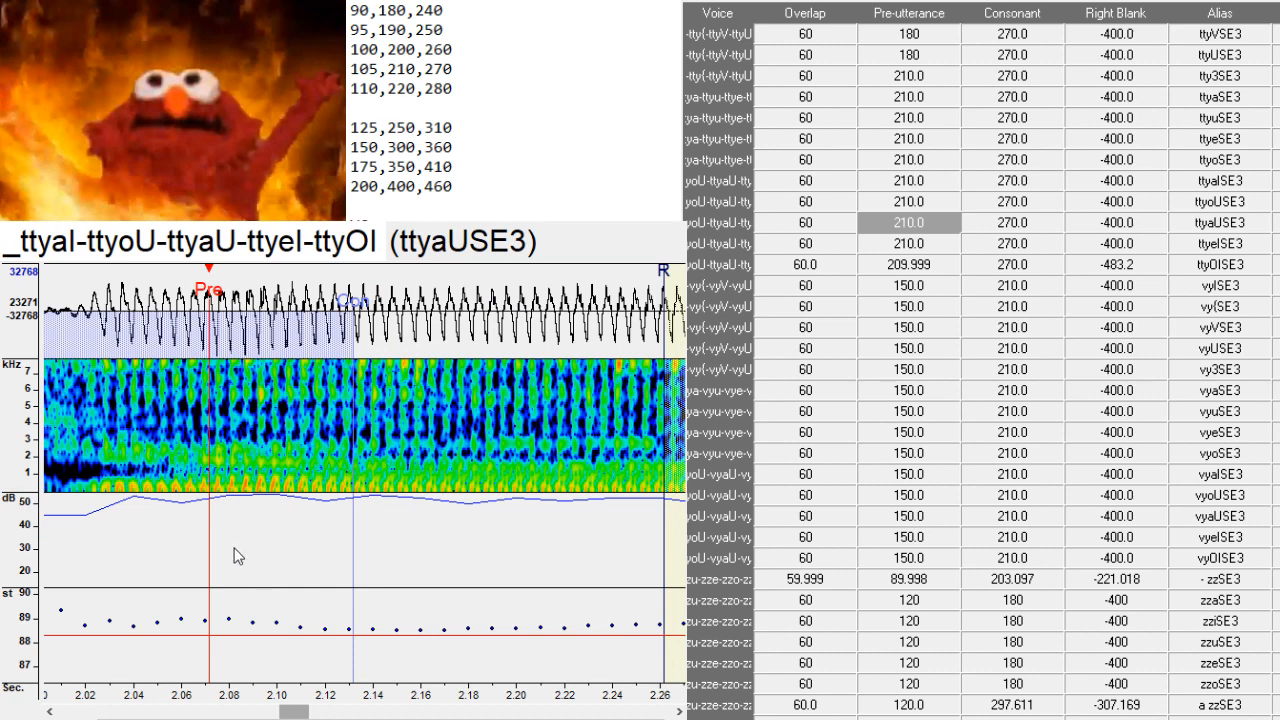
key("Right")
left_click_drag(305, 710, 283, 710)
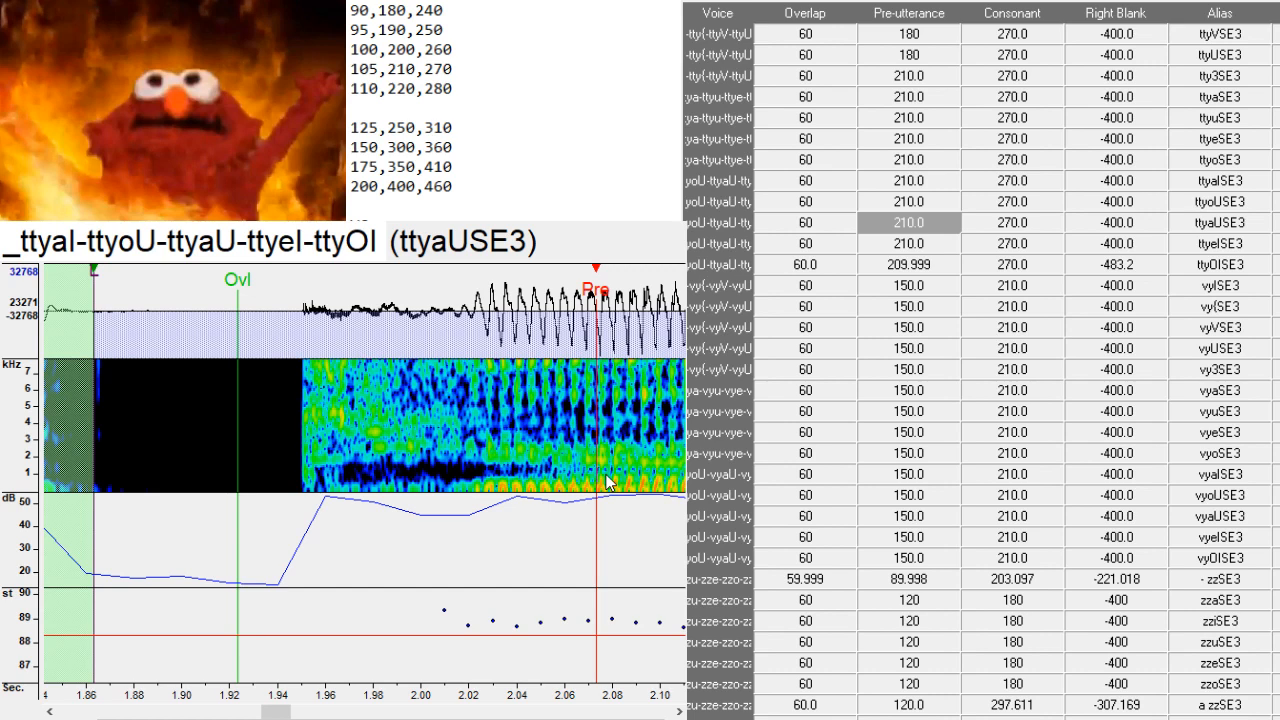
key("Down")
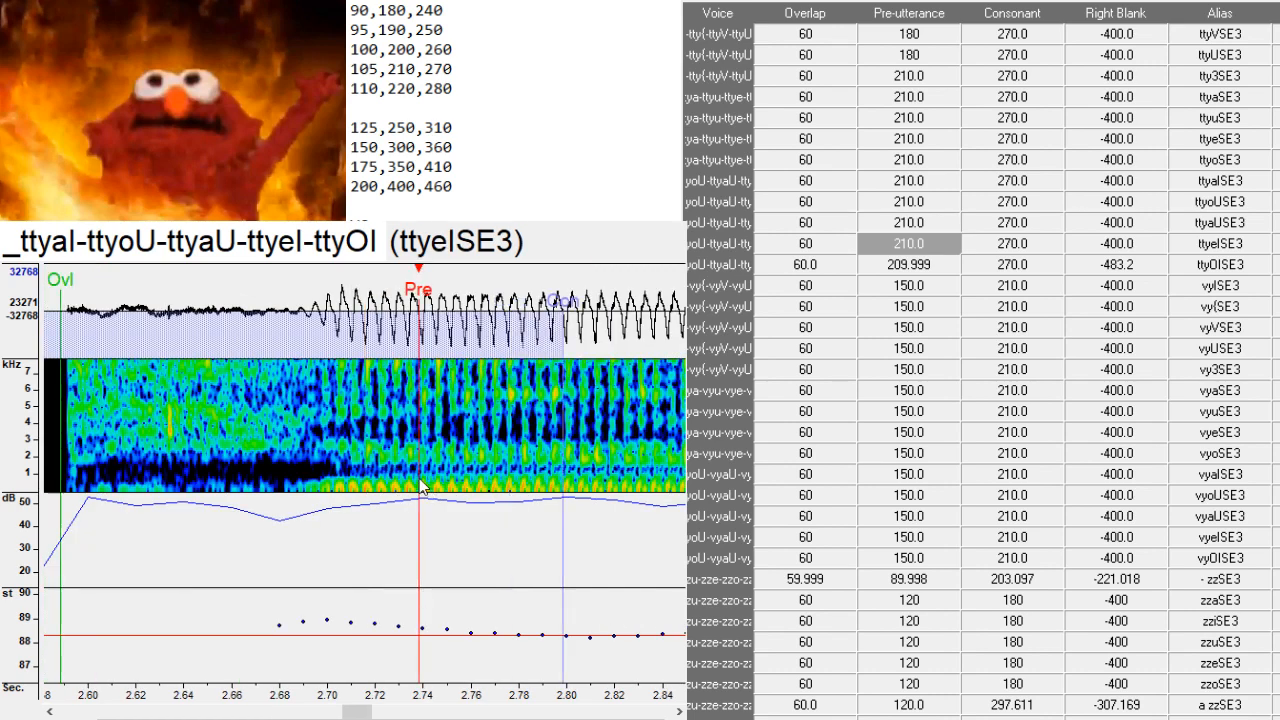
left_click_drag(421, 487, 418, 487)
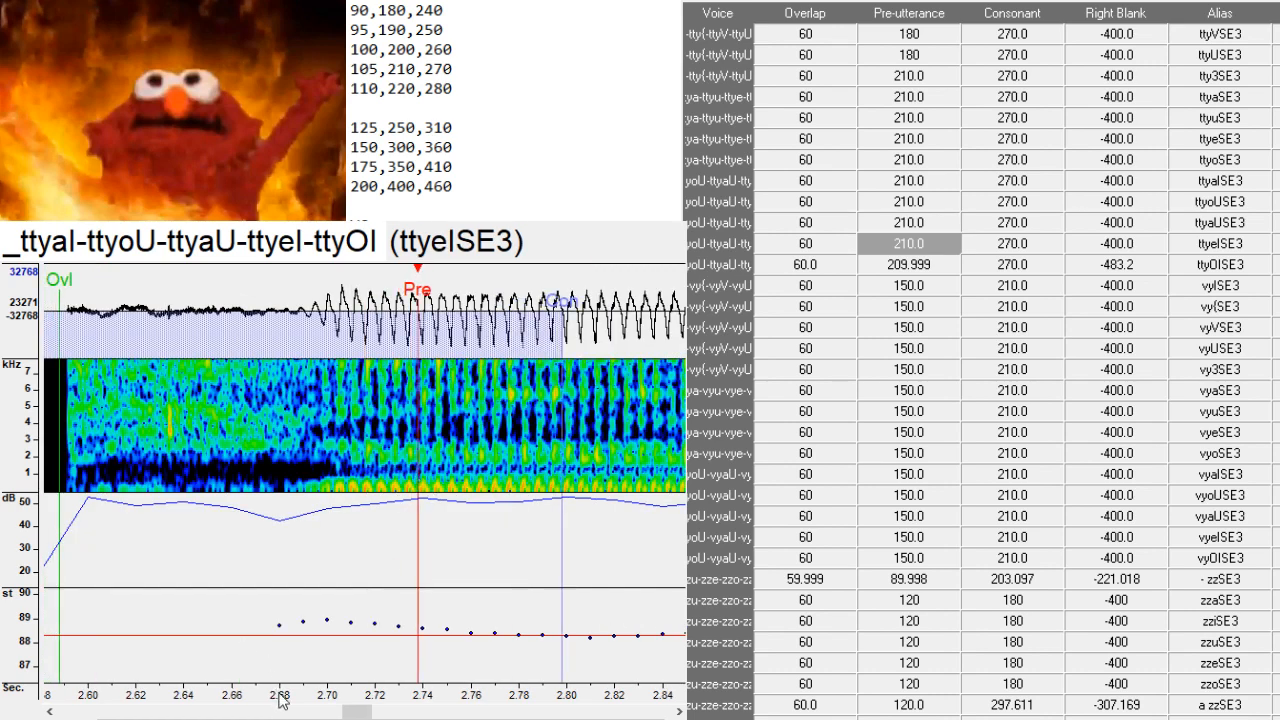
key("space")
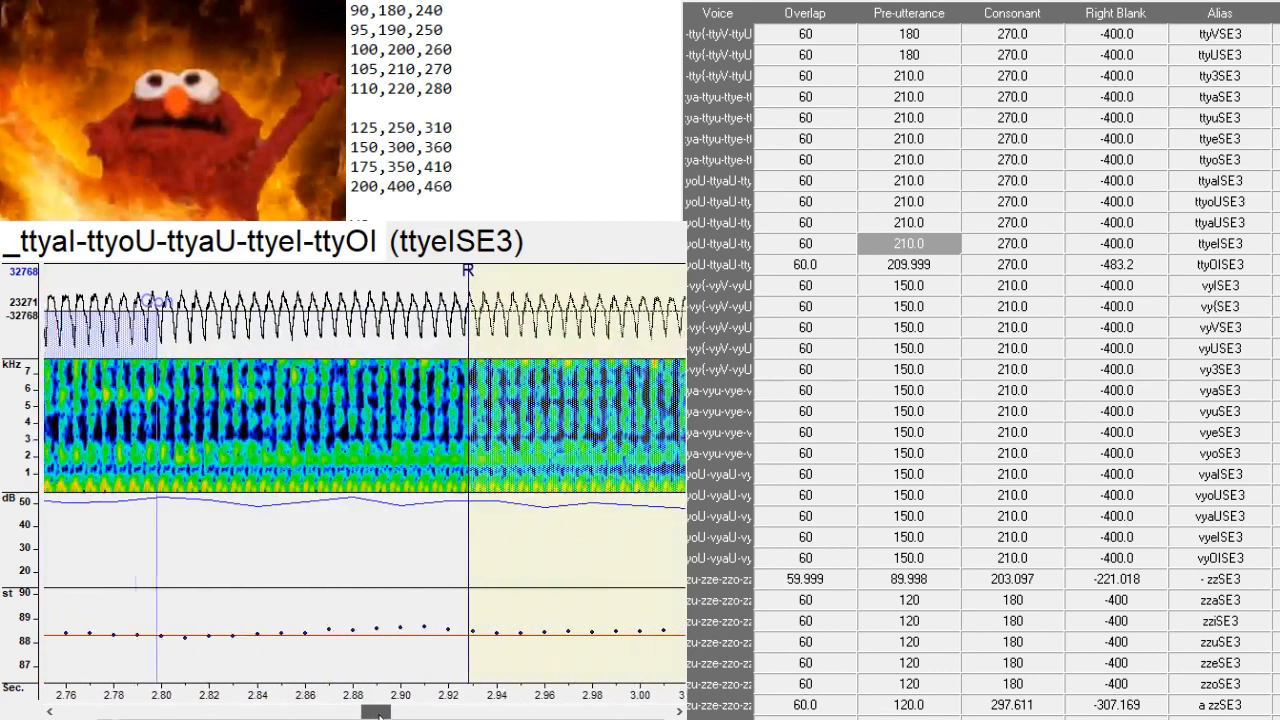
- Shift ttyOISE3's marker set later so its pre-utterance sits at about 3.39 s and its overlap just before the burst
left_click(908, 264)
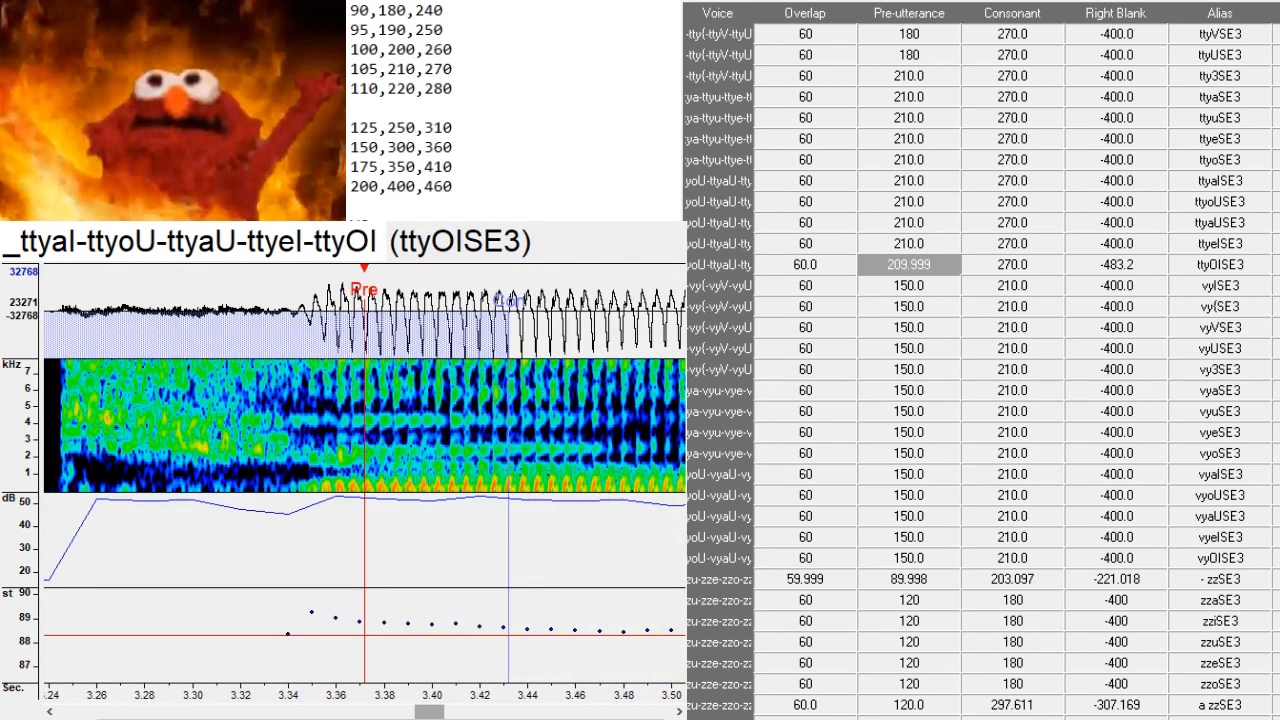
left_click_drag(430, 712, 426, 712)
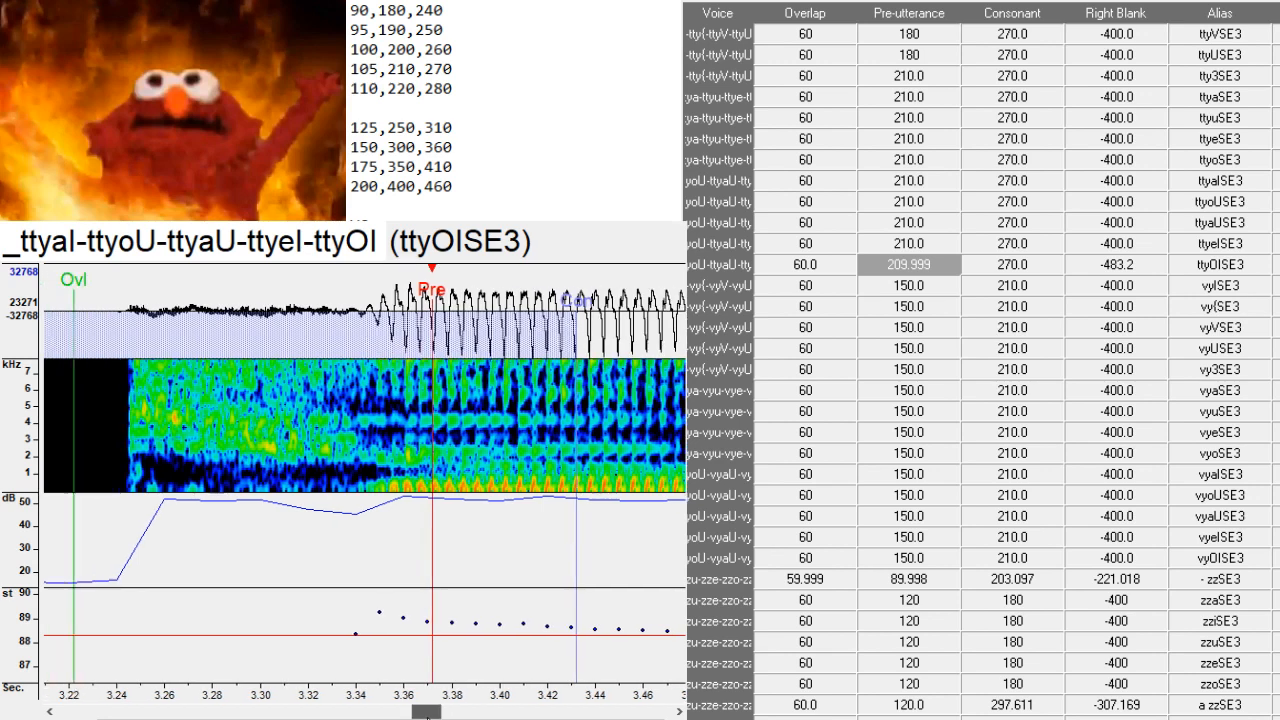
left_click_drag(473, 478, 473, 487)
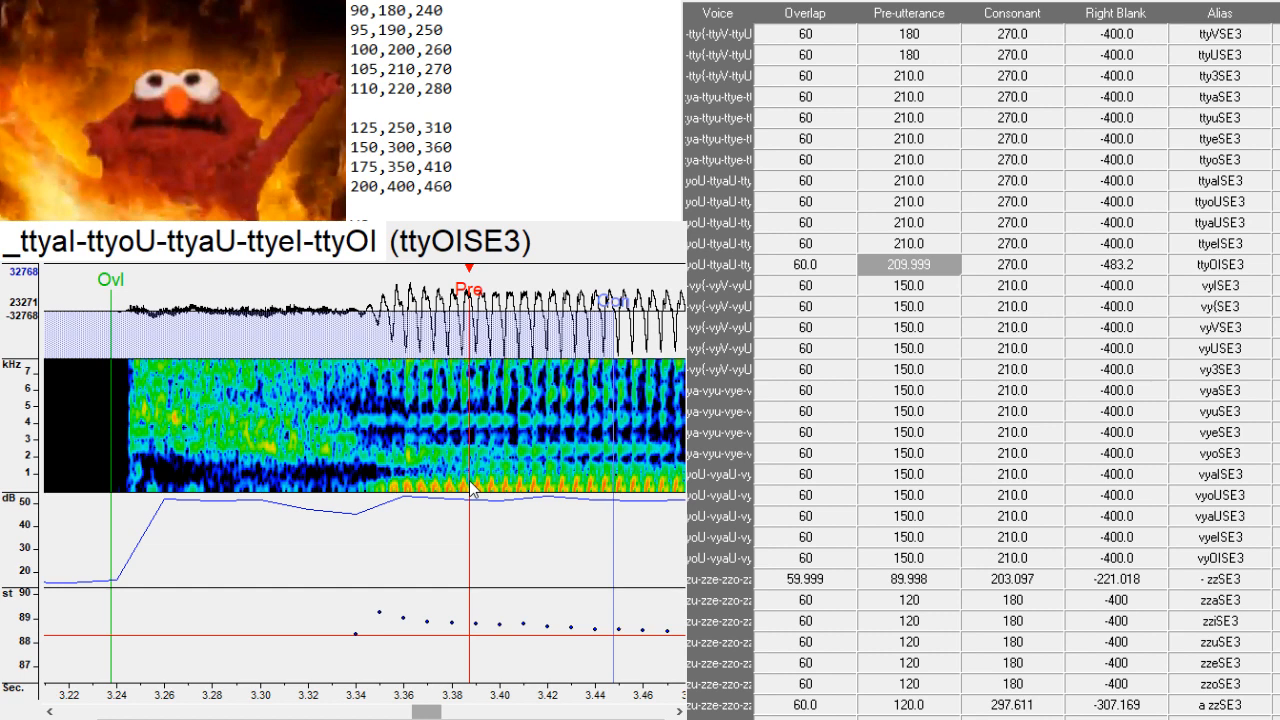
- Shift vyISE3's marker set slightly later to a left blank at about 0.70 s, and check where its right blank falls
key("Down")
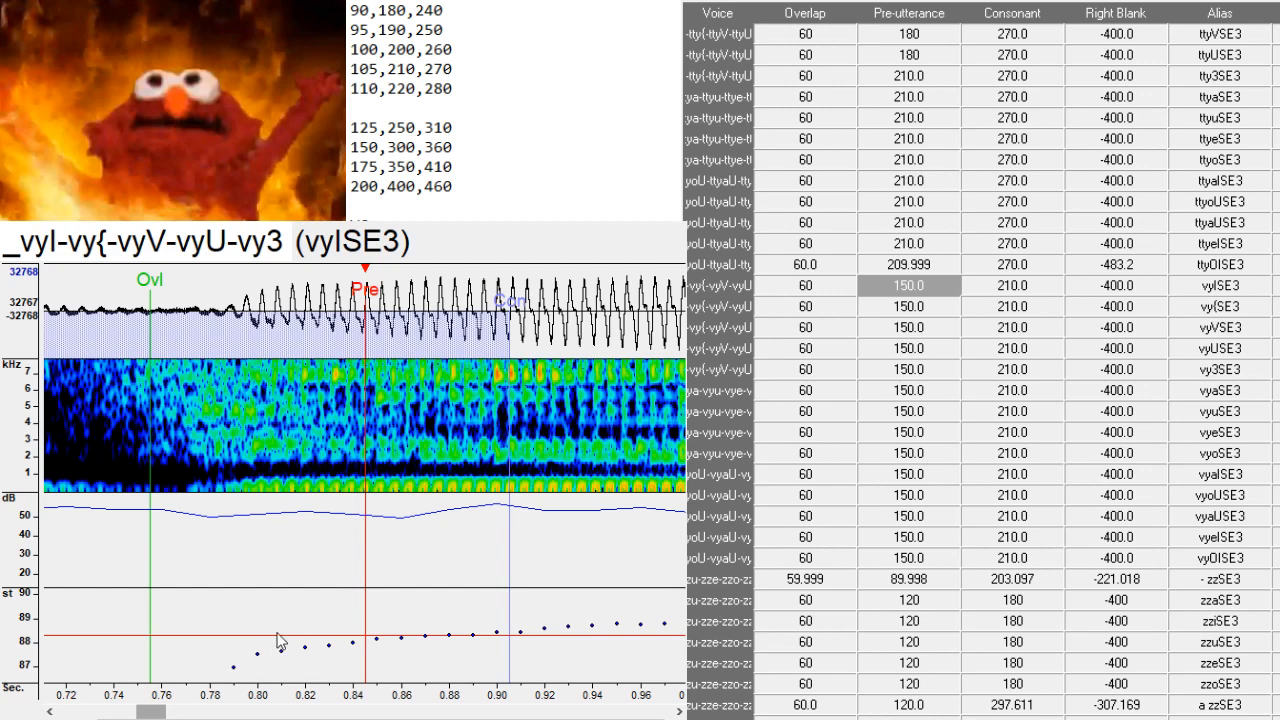
left_click_drag(155, 712, 148, 712)
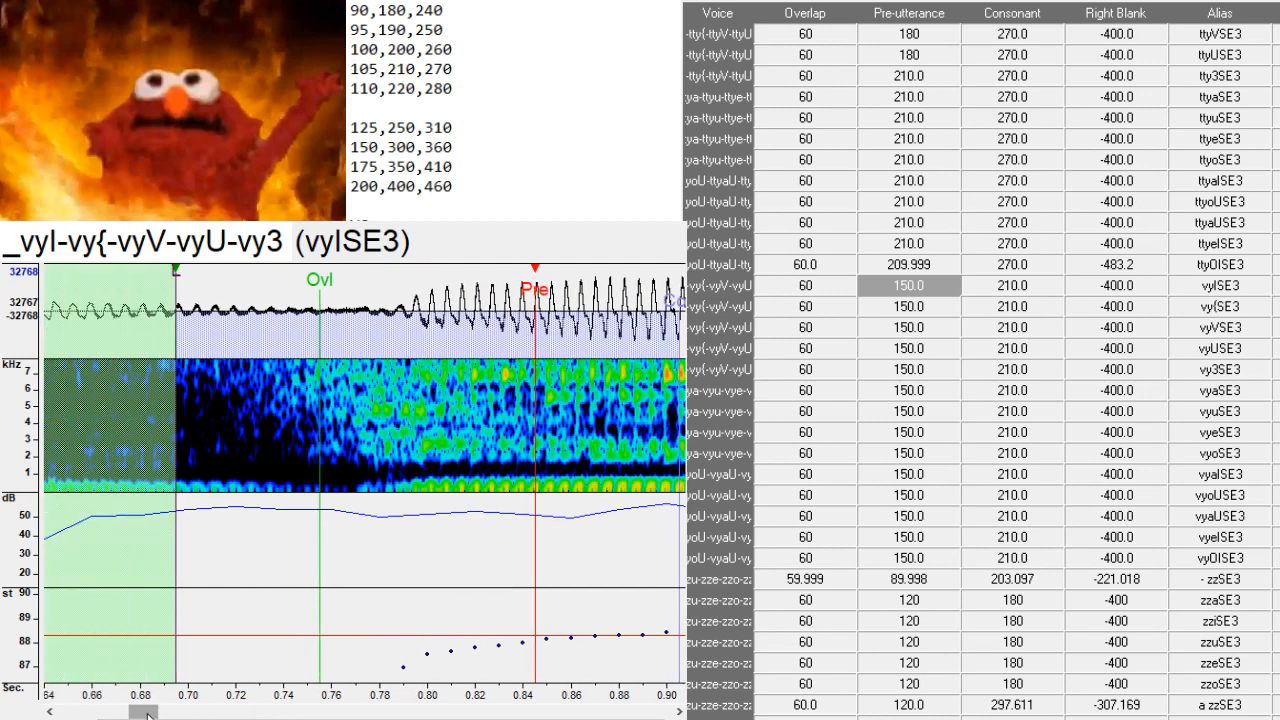
left_click_drag(552, 493, 542, 490)
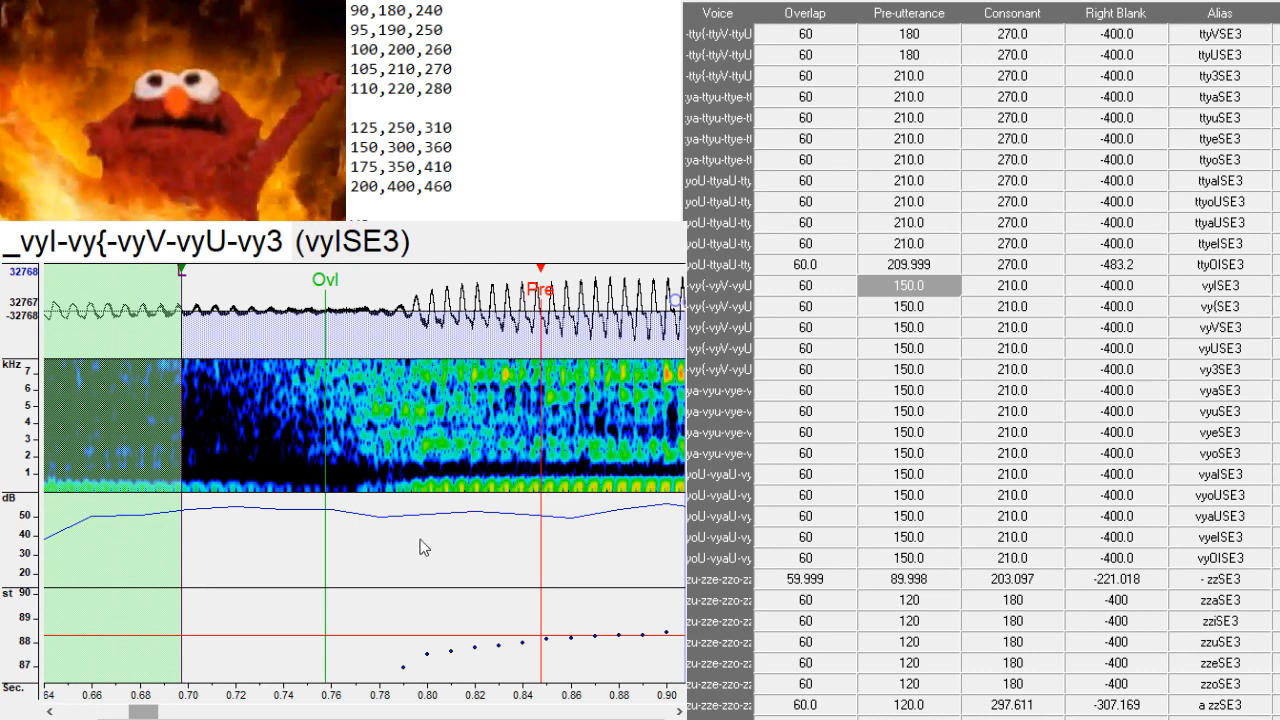
scroll(364, 480, "right", 10)
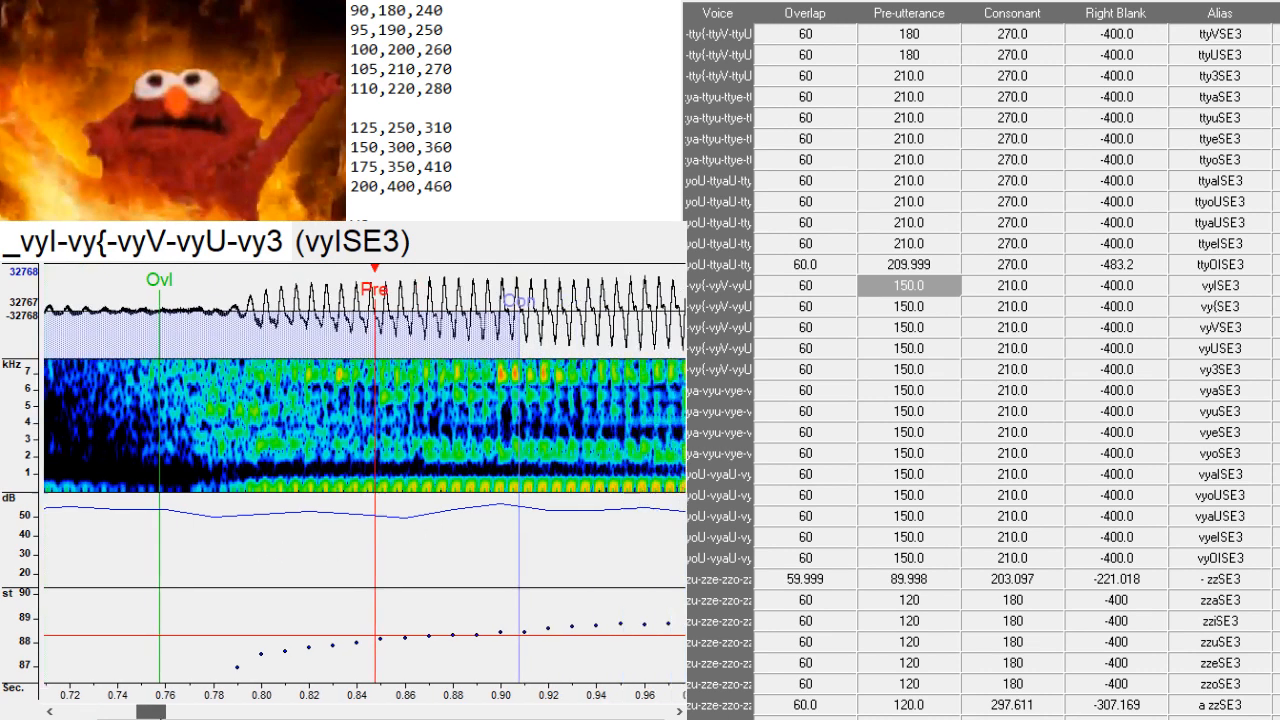
scroll(364, 480, "right", 5)
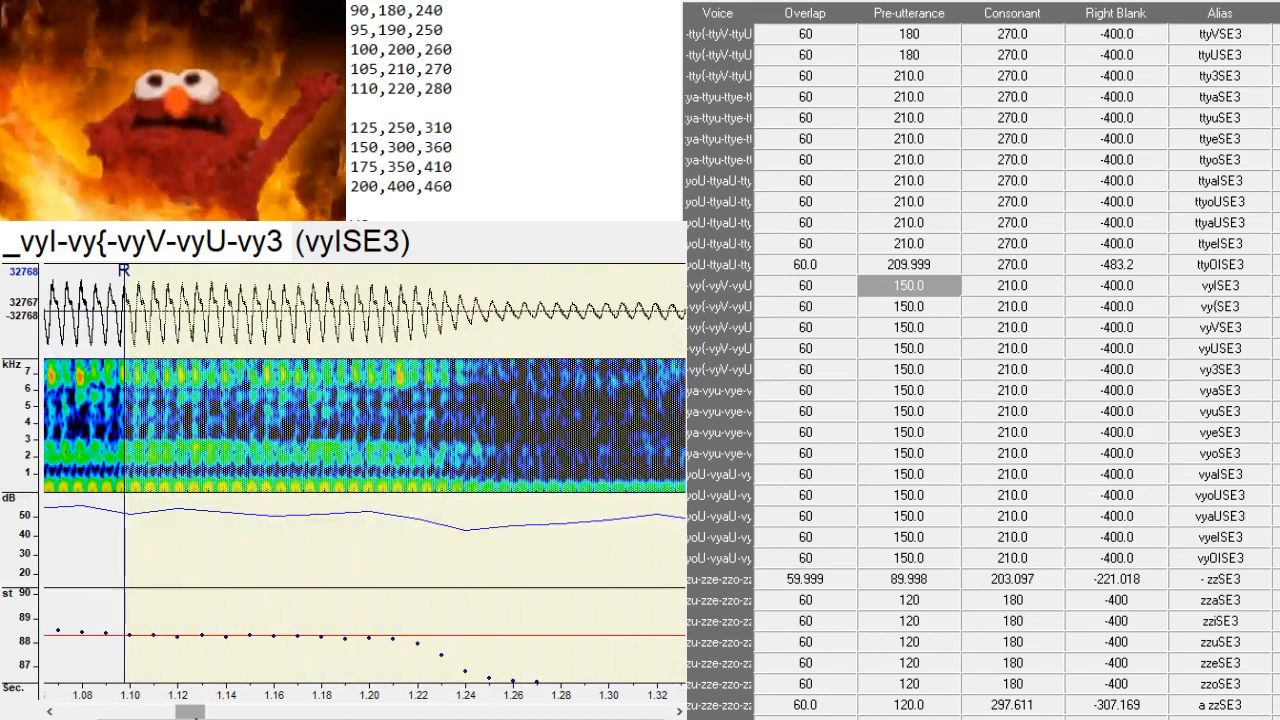
- Shift vy{SE3's marker set so its left blank sits at about 1.29 s and its pre-utterance at about 1.44 s
key("Down")
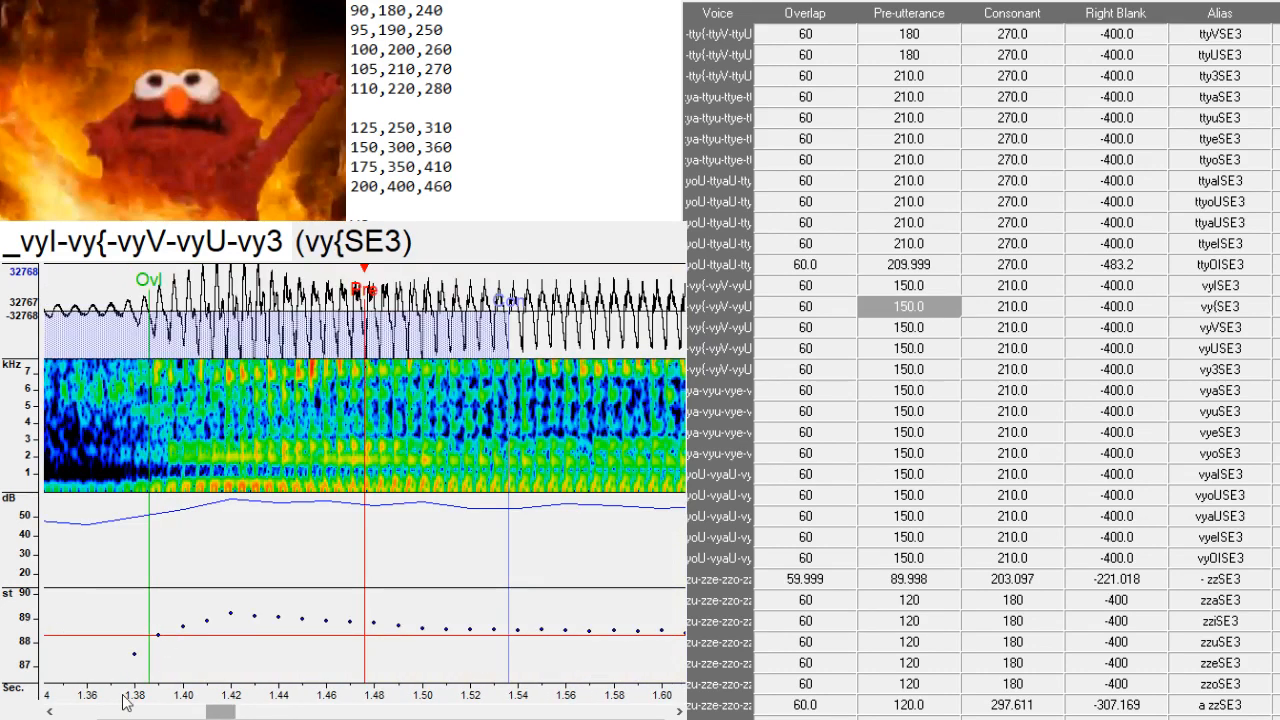
left_click_drag(216, 714, 329, 651)
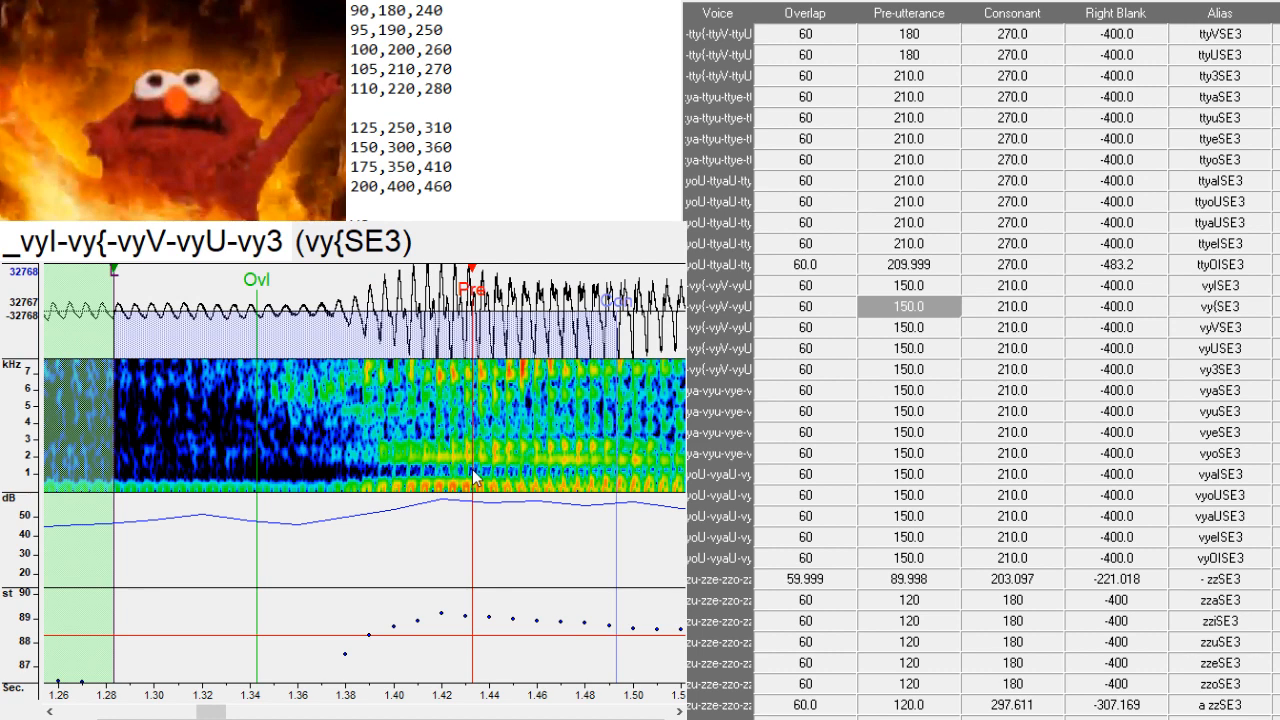
left_click_drag(473, 472, 486, 481)
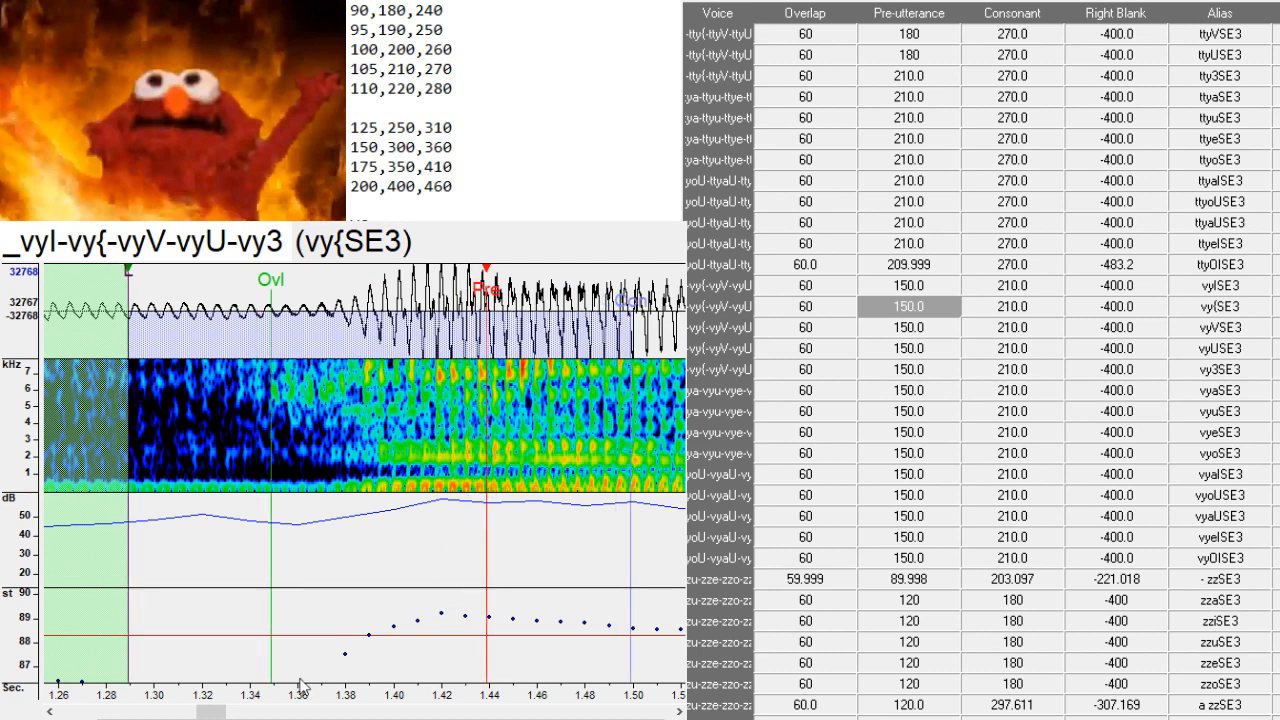
left_click_drag(224, 712, 250, 717)
- Shift vyVSE3's marker set later so its left blank sits at about 1.96 s and its pre-utterance at about 2.11 s
key("Down")
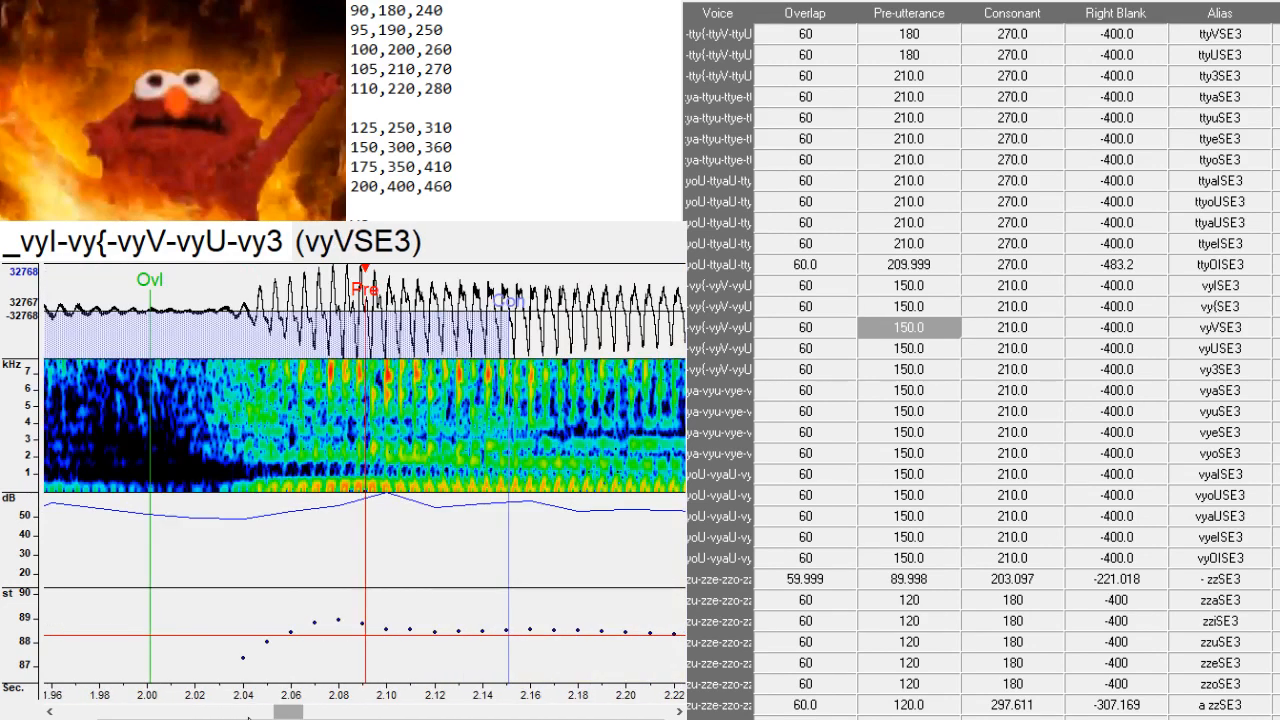
scroll(338, 680, "up", 2)
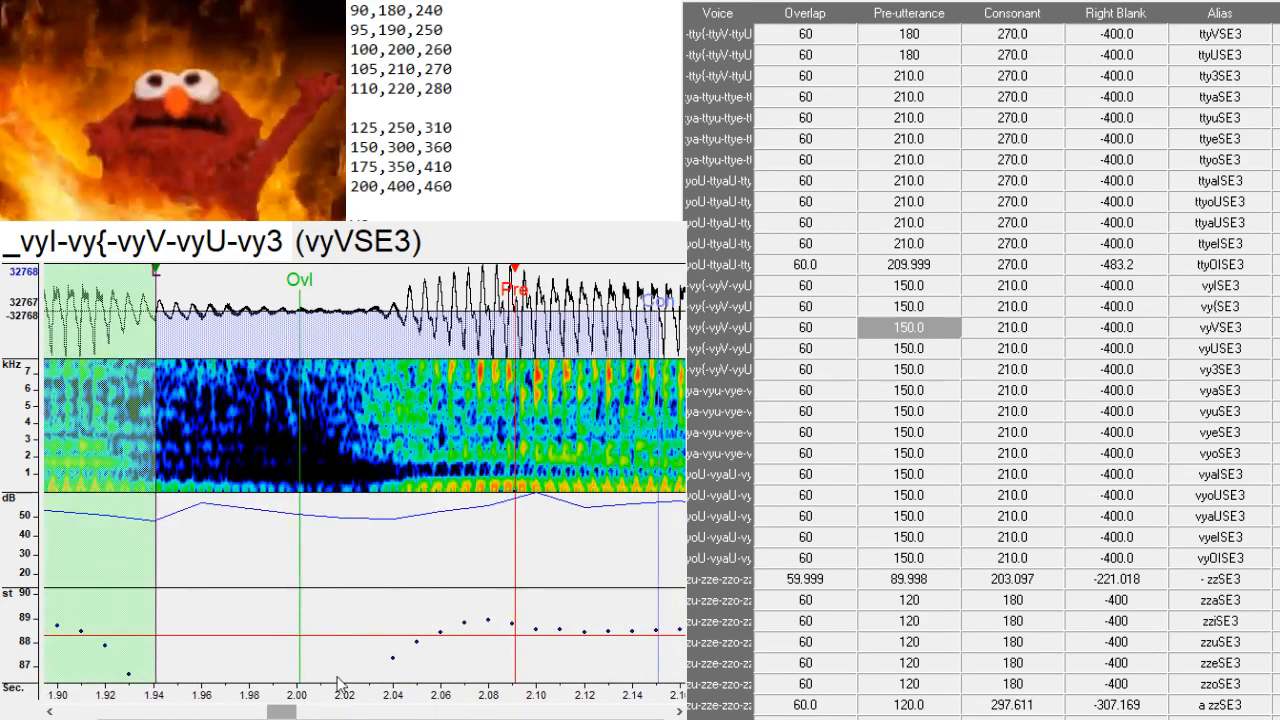
left_click(532, 467)
left_click_drag(532, 474, 560, 480)
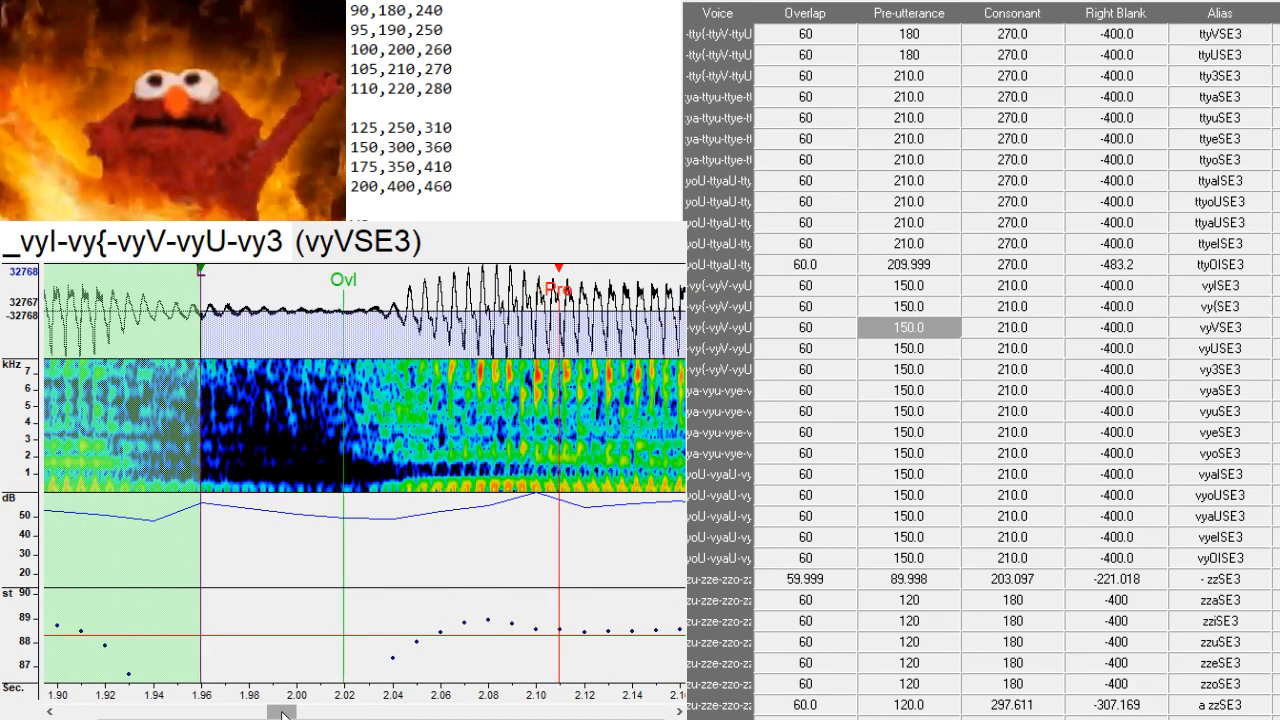
left_click_drag(283, 714, 336, 714)
- Shift vyUSE3's marker set to a pre-utterance at about 2.74 s and vy3SE3's to about 3.34 s, checking the vowel parts
key("Down")
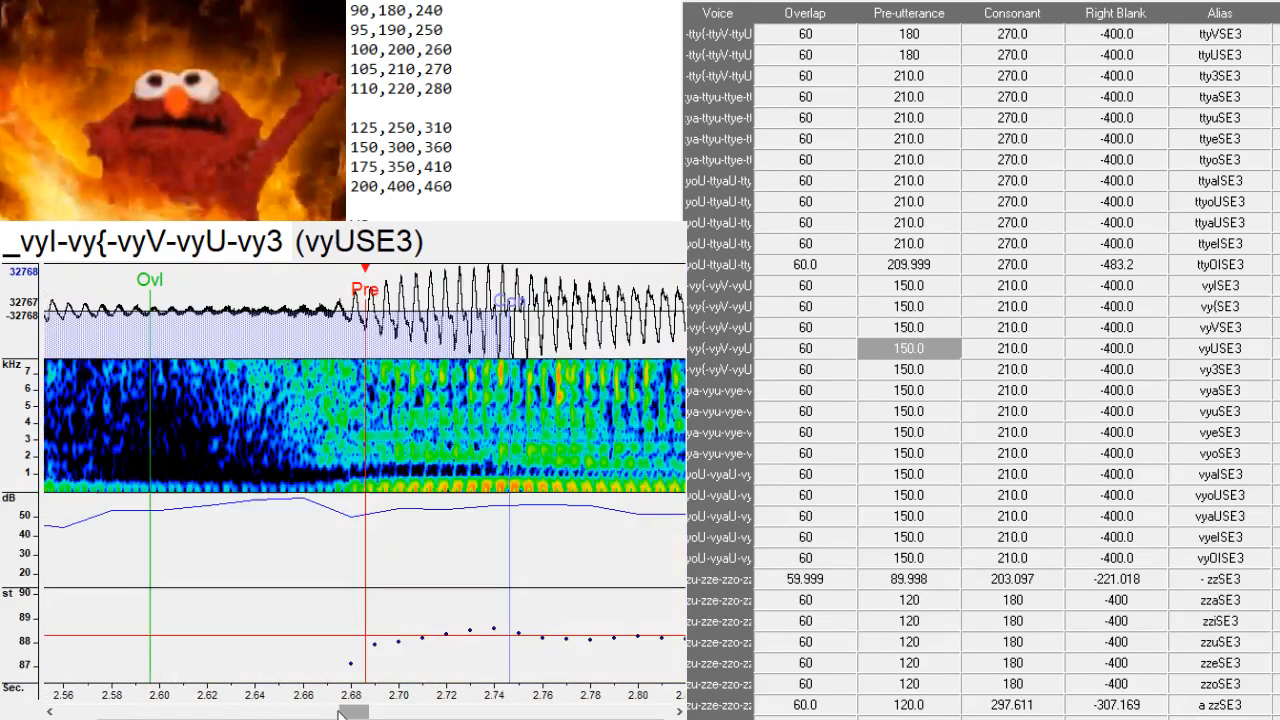
left_click_drag(484, 482, 490, 482)
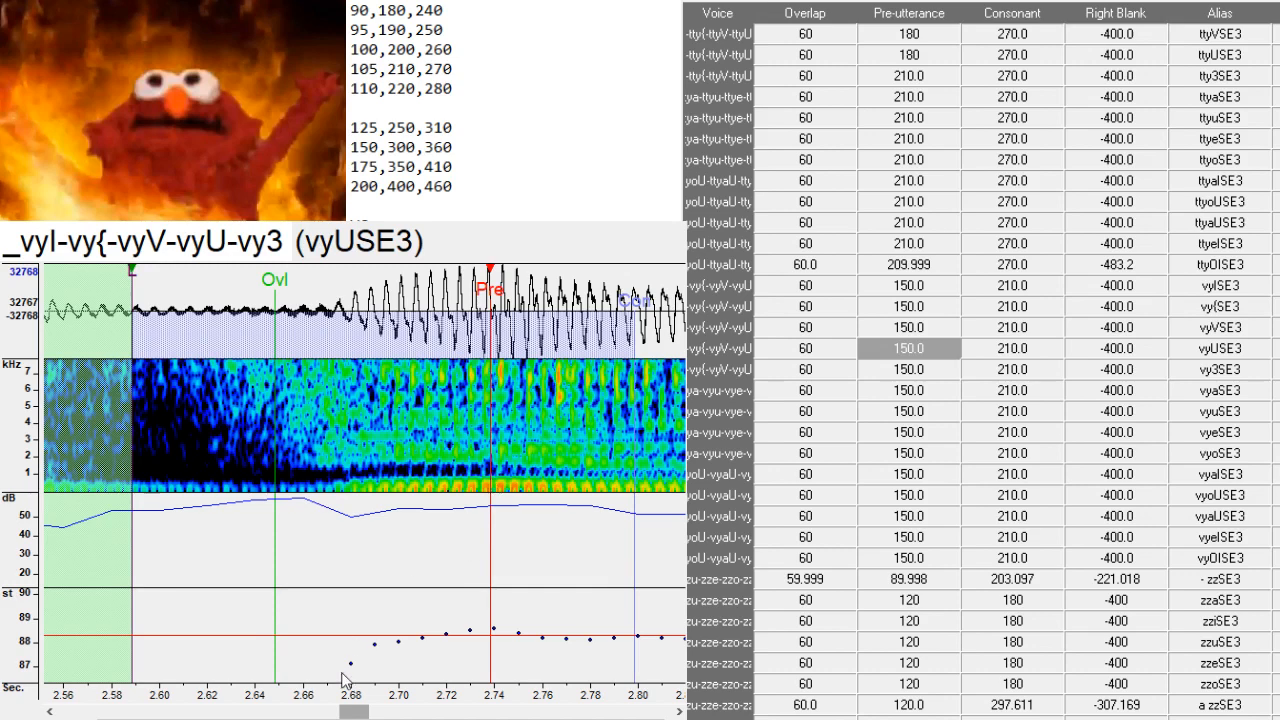
left_click_drag(355, 712, 380, 712)
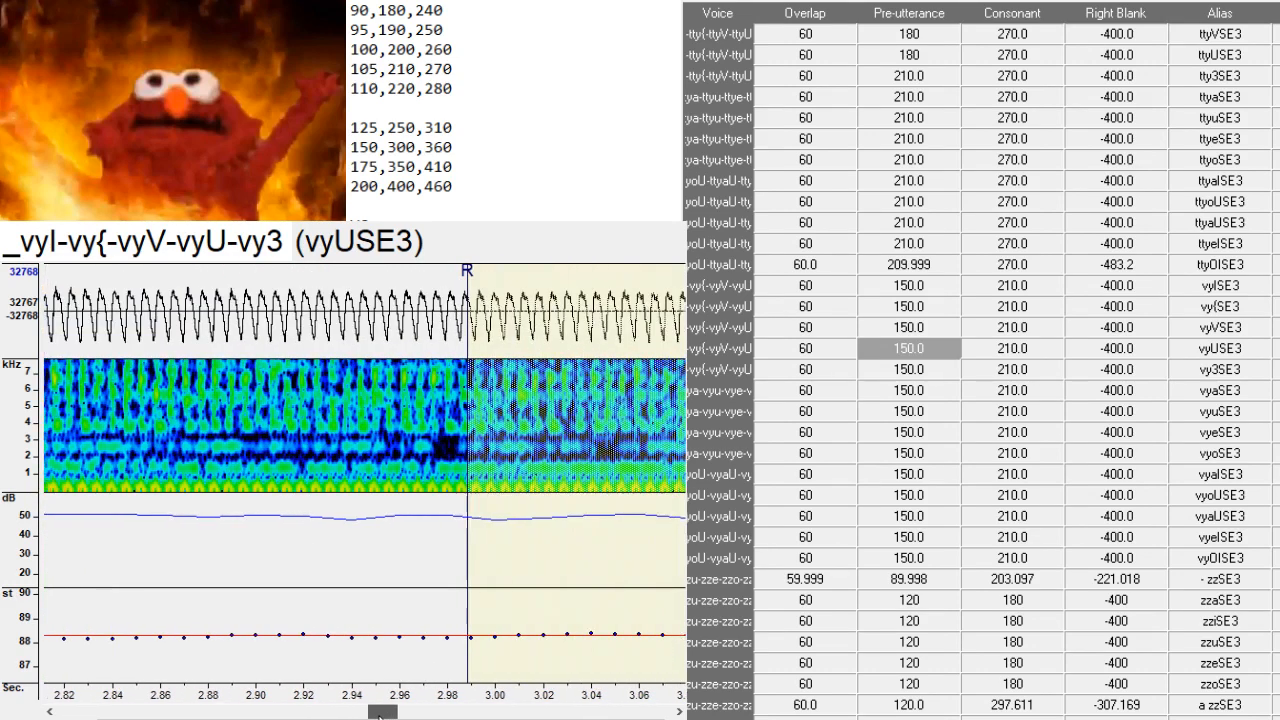
key("Down")
left_click_drag(436, 525, 463, 473)
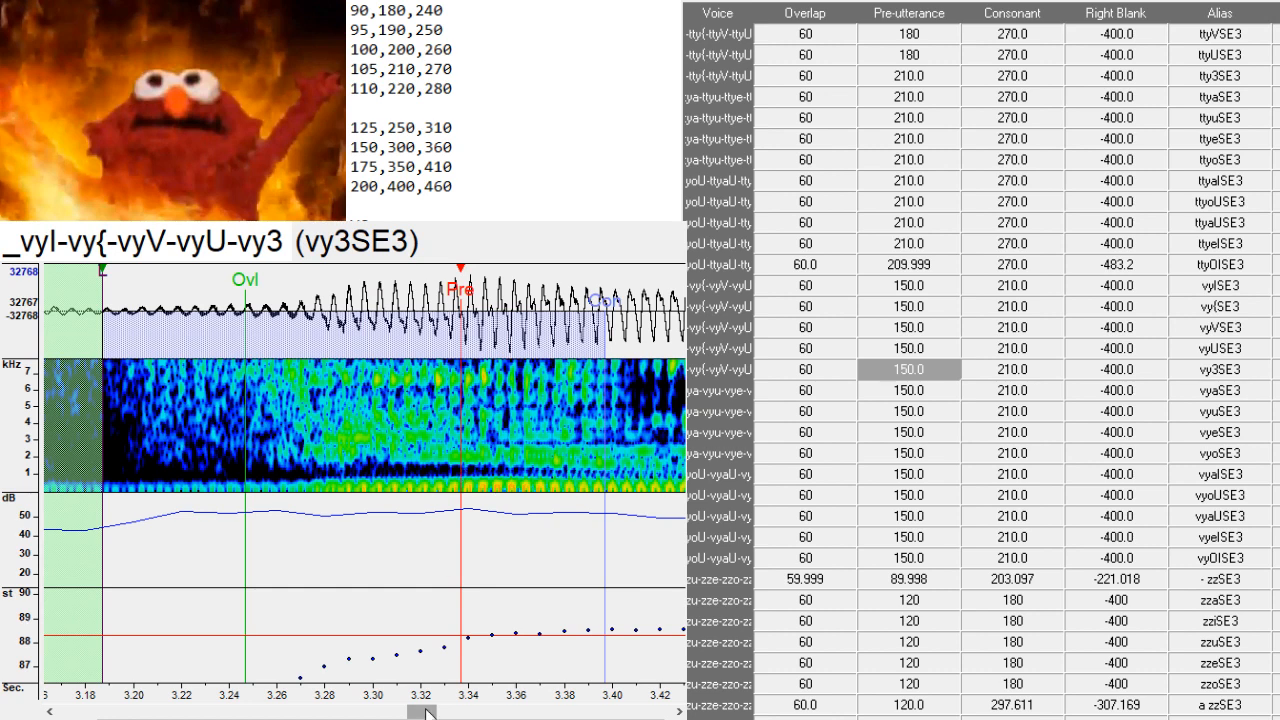
left_click_drag(425, 712, 436, 713)
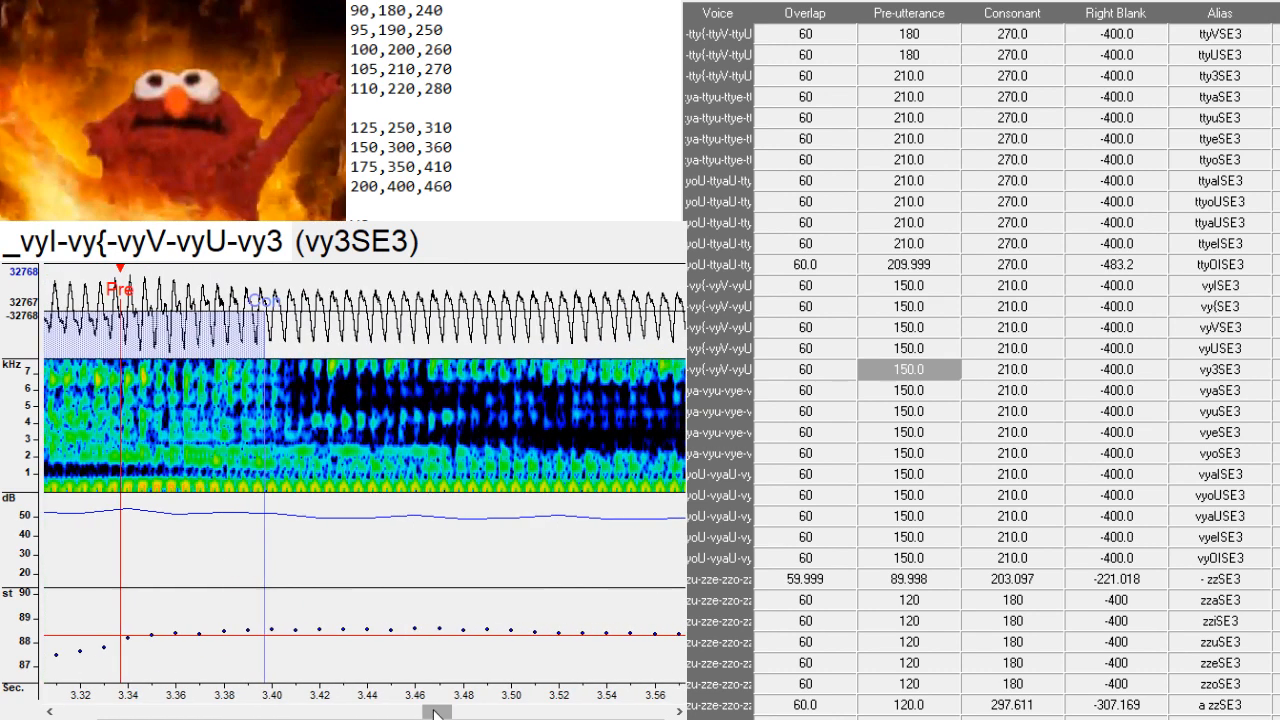
- Shift vyaSE3's marker set earlier so its left blank sits at about 0.62 s and its pre-utterance at about 0.77 s
left_click(928, 390)
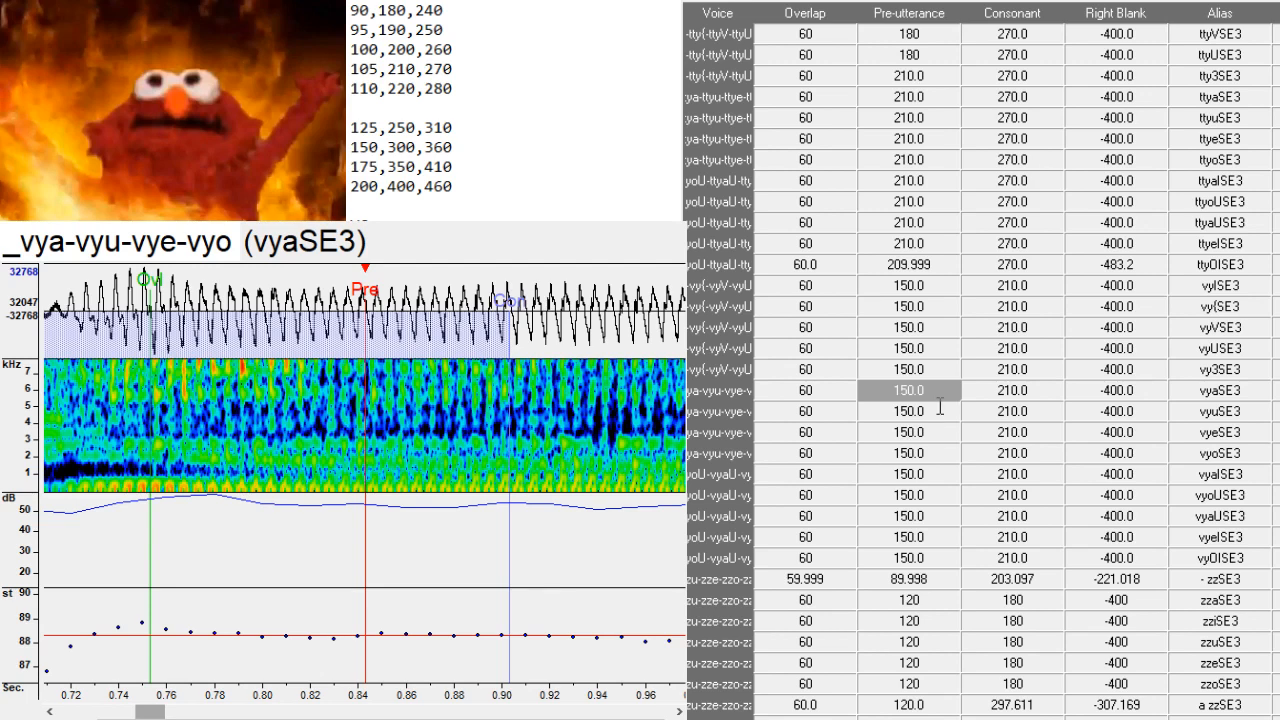
scroll(940, 440, "down", 2)
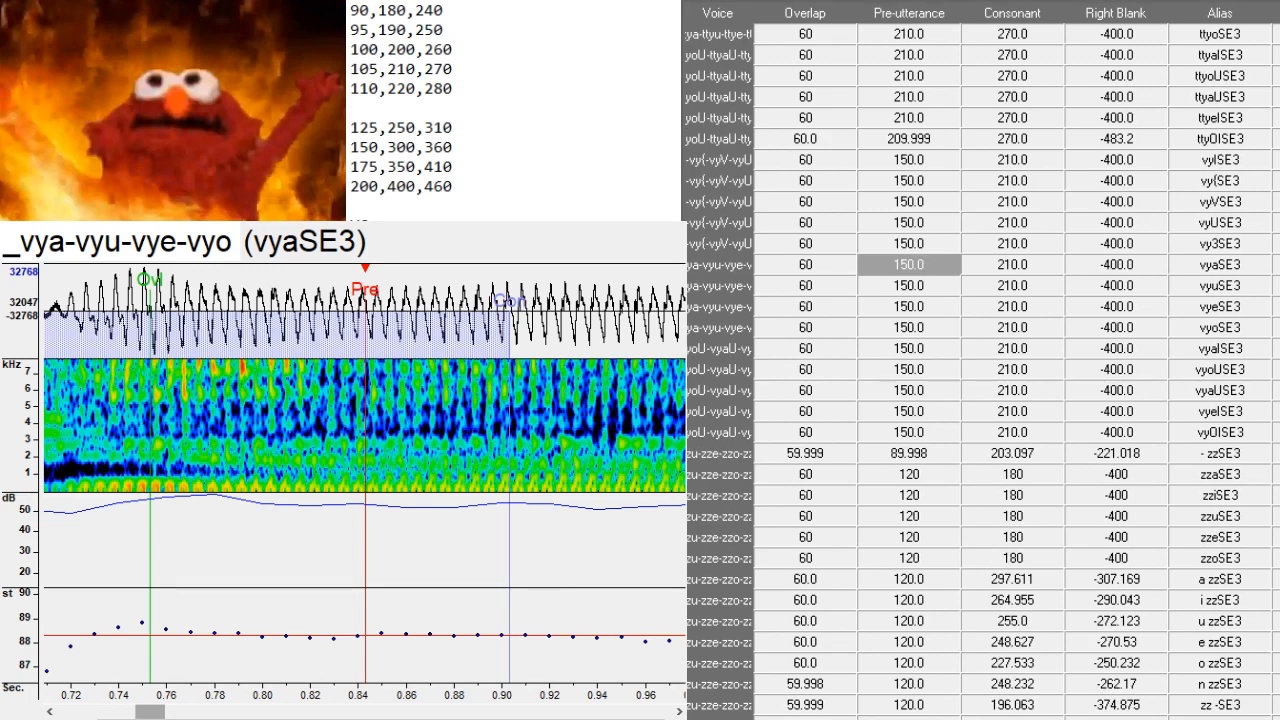
left_click(740, 718)
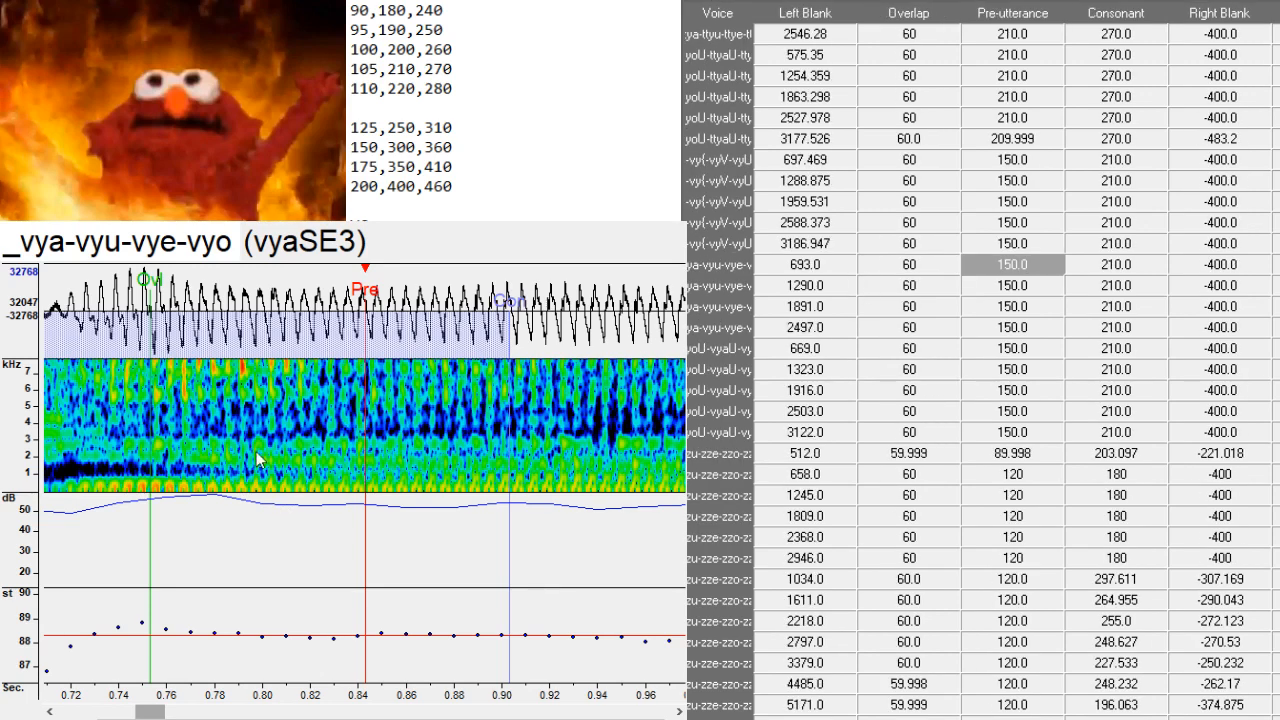
left_click(195, 493)
left_click_drag(155, 712, 143, 712)
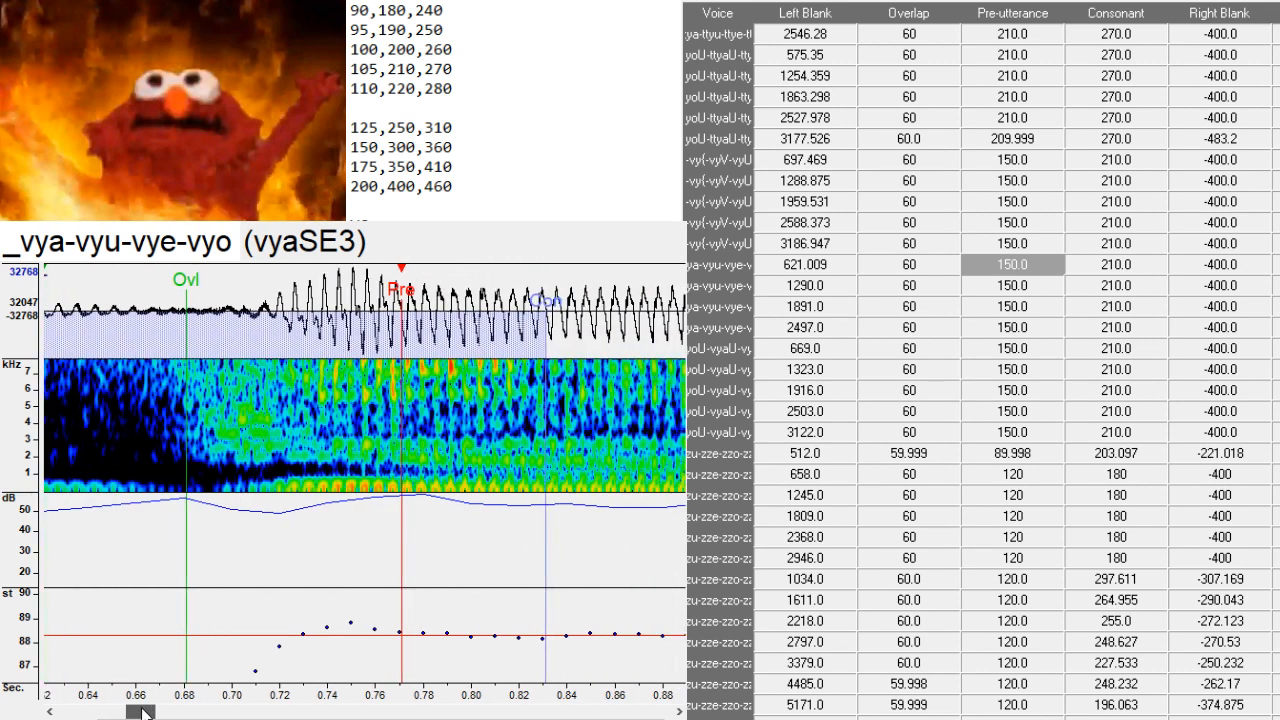
left_click(414, 492)
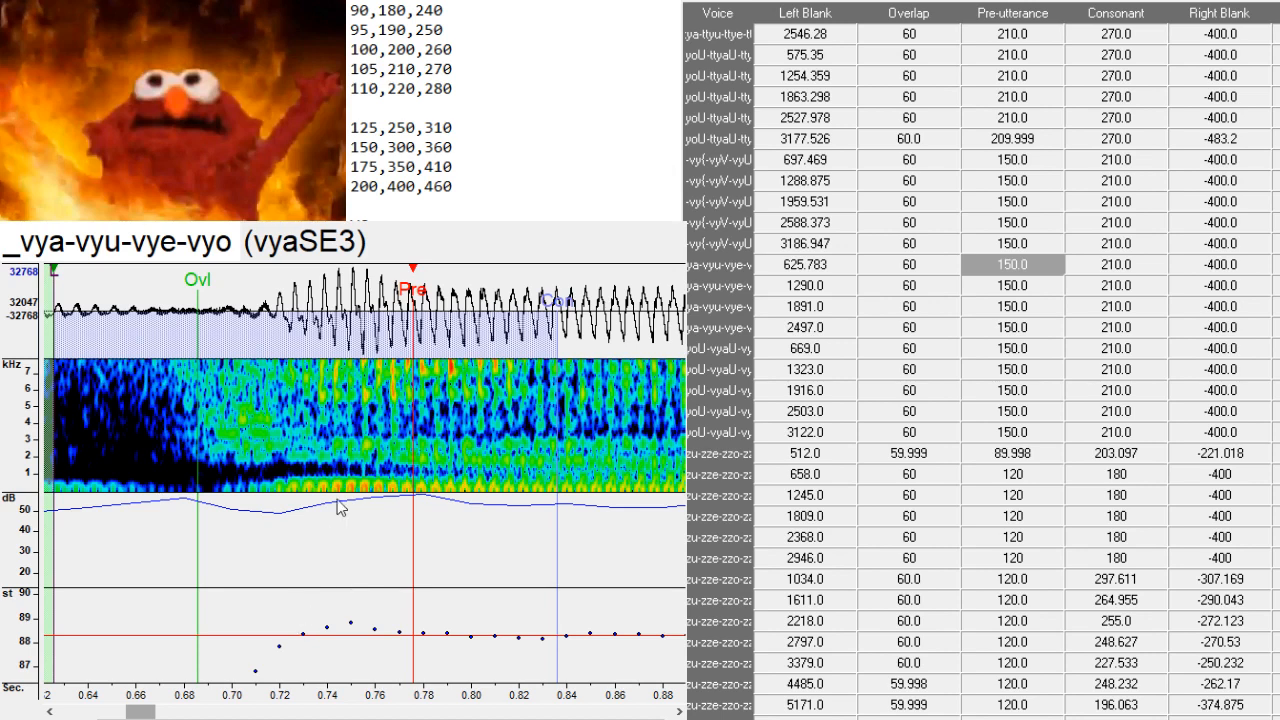
left_click(386, 473)
left_click(404, 478)
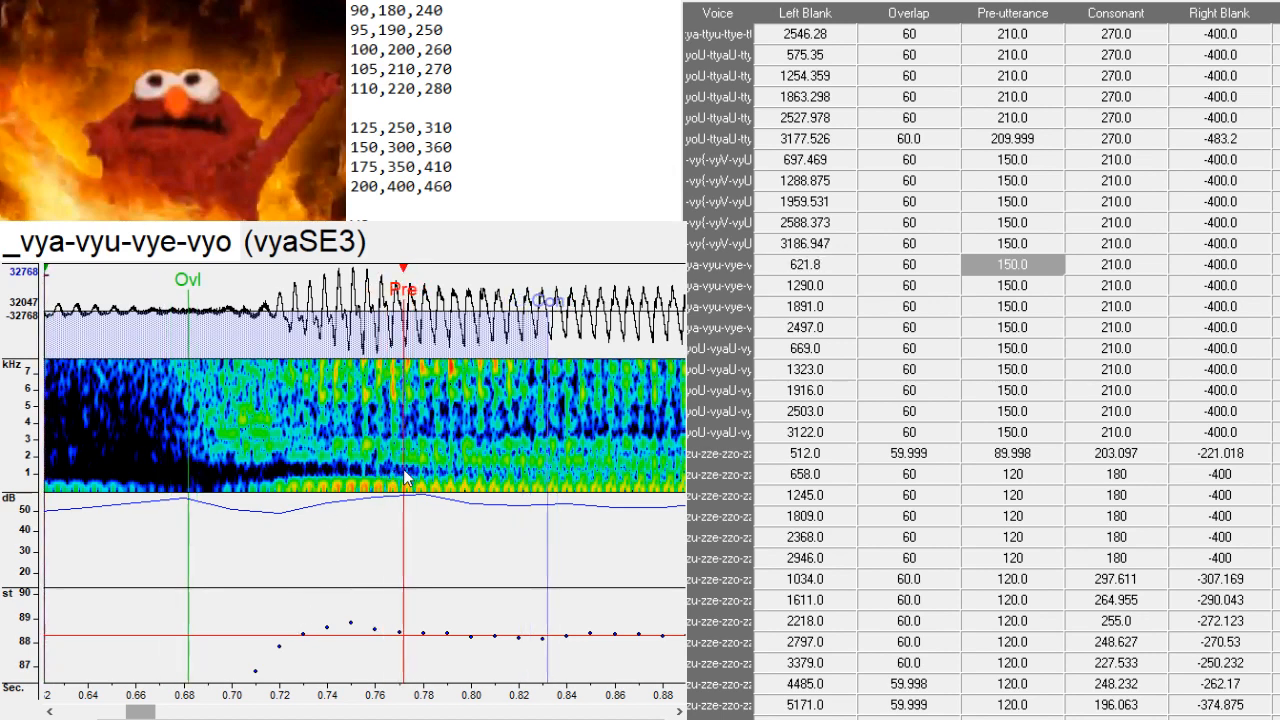
left_click_drag(165, 712, 159, 712)
- Shift vyuSE3's marker set earlier to a left blank at about 1.24 s, and check where its right blank falls
left_click(1012, 285)
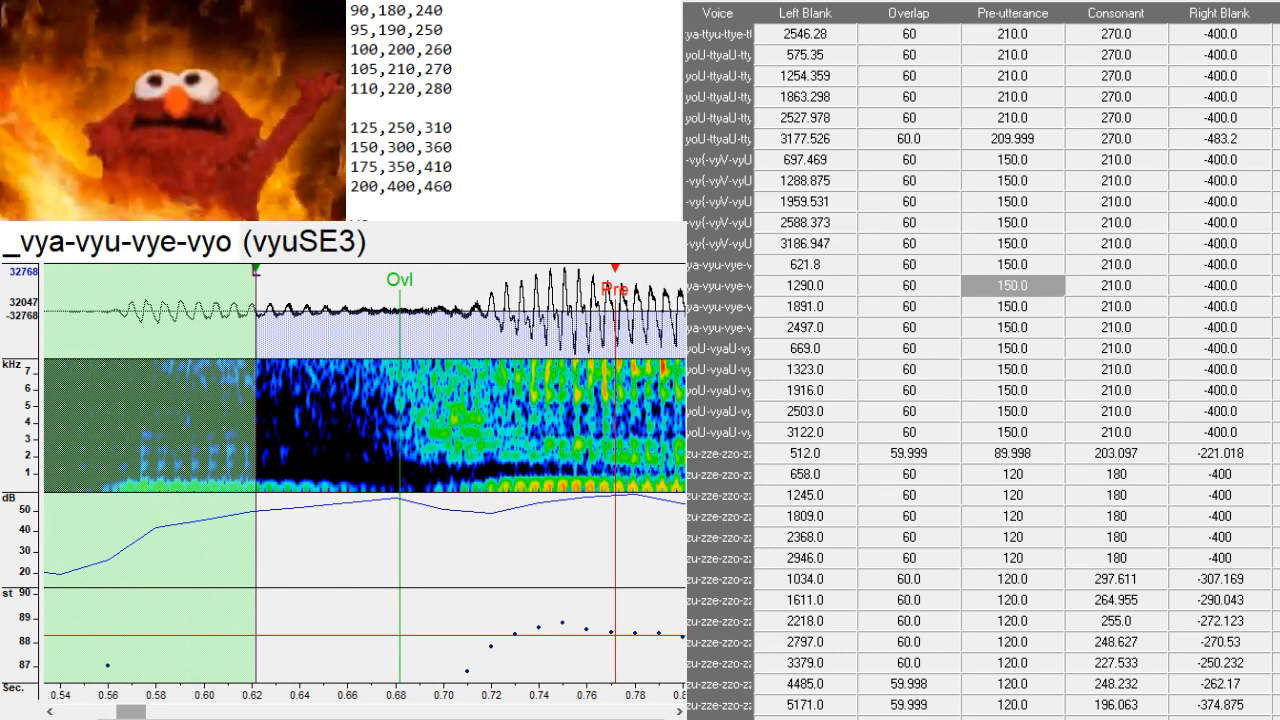
left_click_drag(204, 712, 197, 712)
left_click(420, 478)
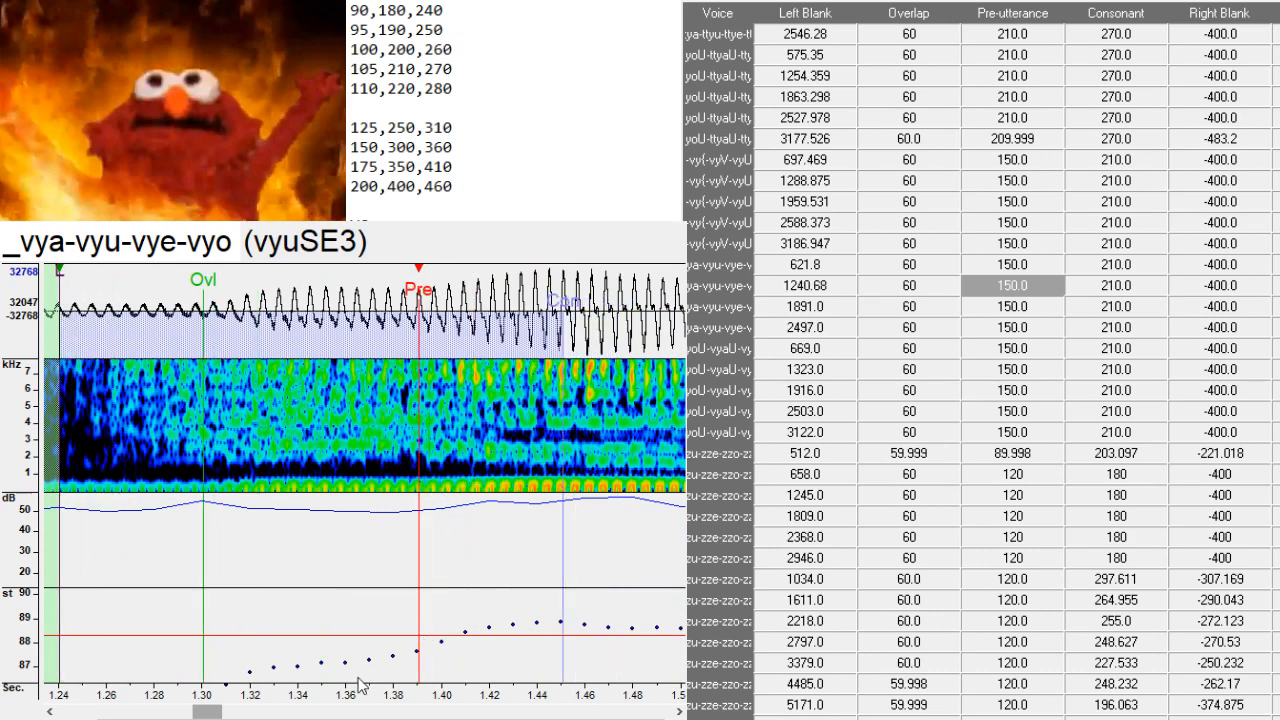
left_click_drag(211, 710, 233, 713)
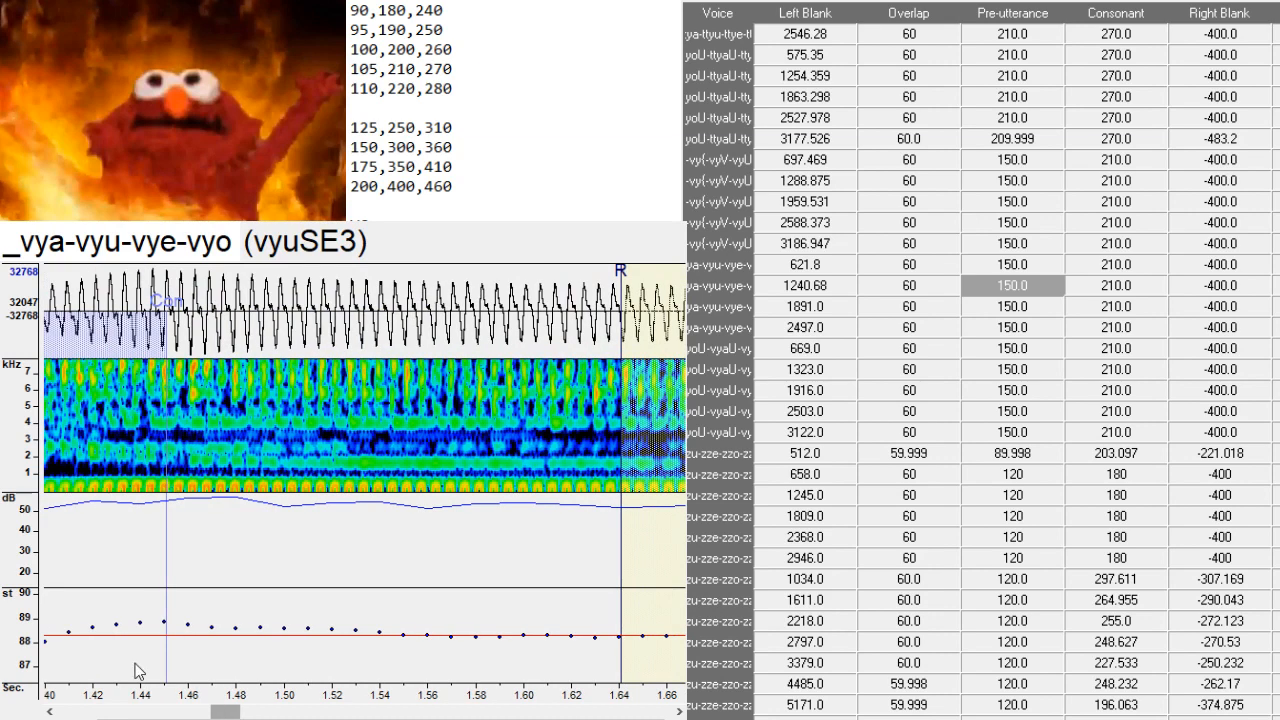
- Shift vyeSE3's marker set earlier so its left blank sits at about 1.85 s and its pre-utterance at about 2.00 s
key("Down")
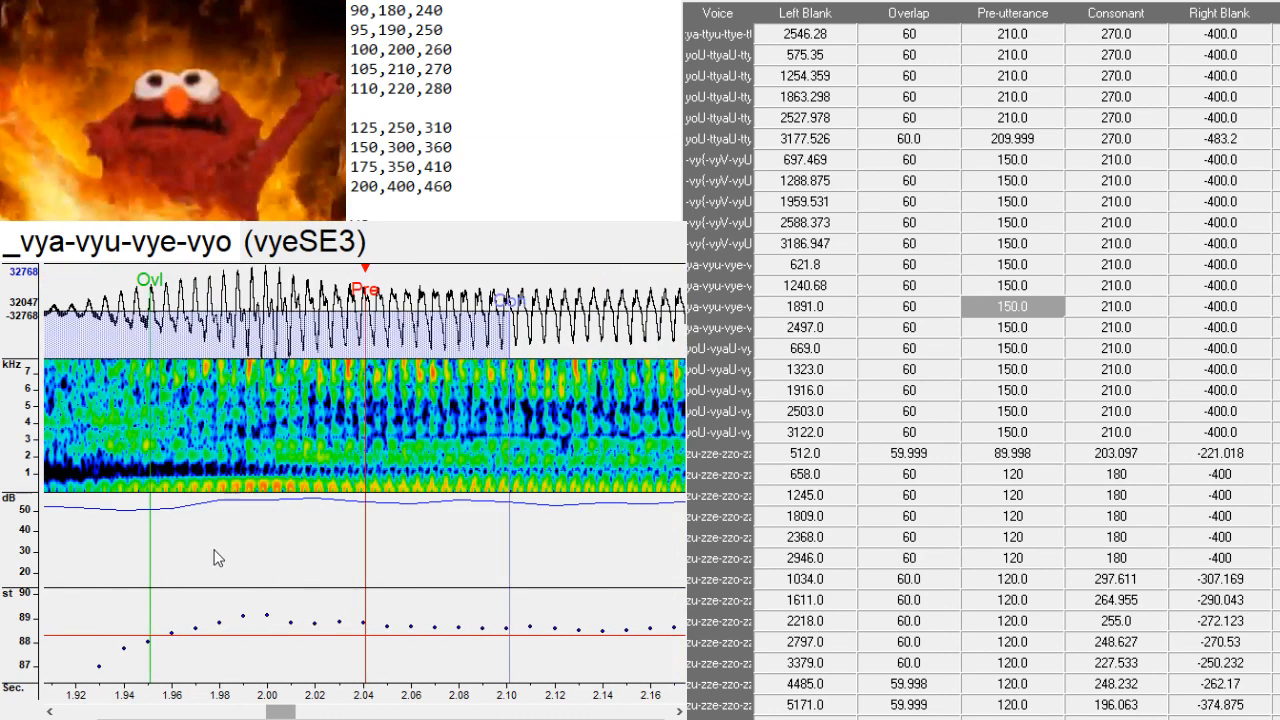
left_click_drag(285, 716, 272, 716)
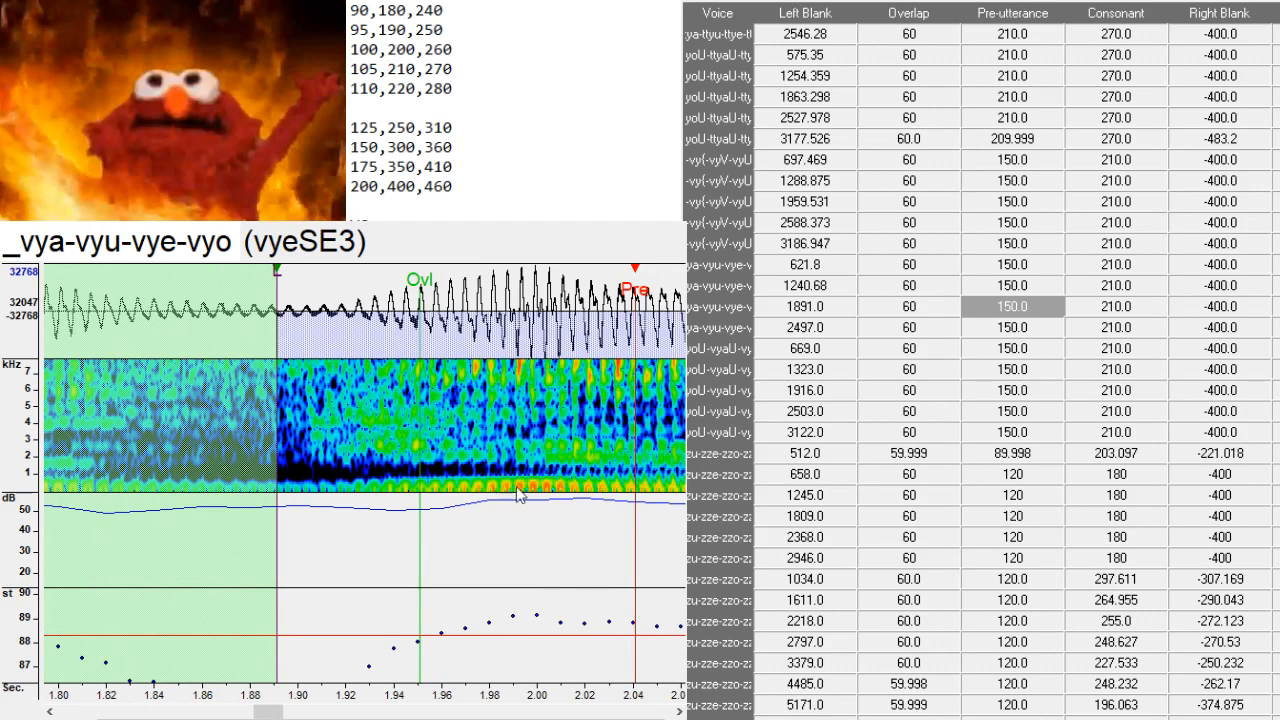
mouse_move(520, 492)
left_mouse_down()
mouse_move(500, 503)
mouse_move(531, 510)
left_mouse_up()
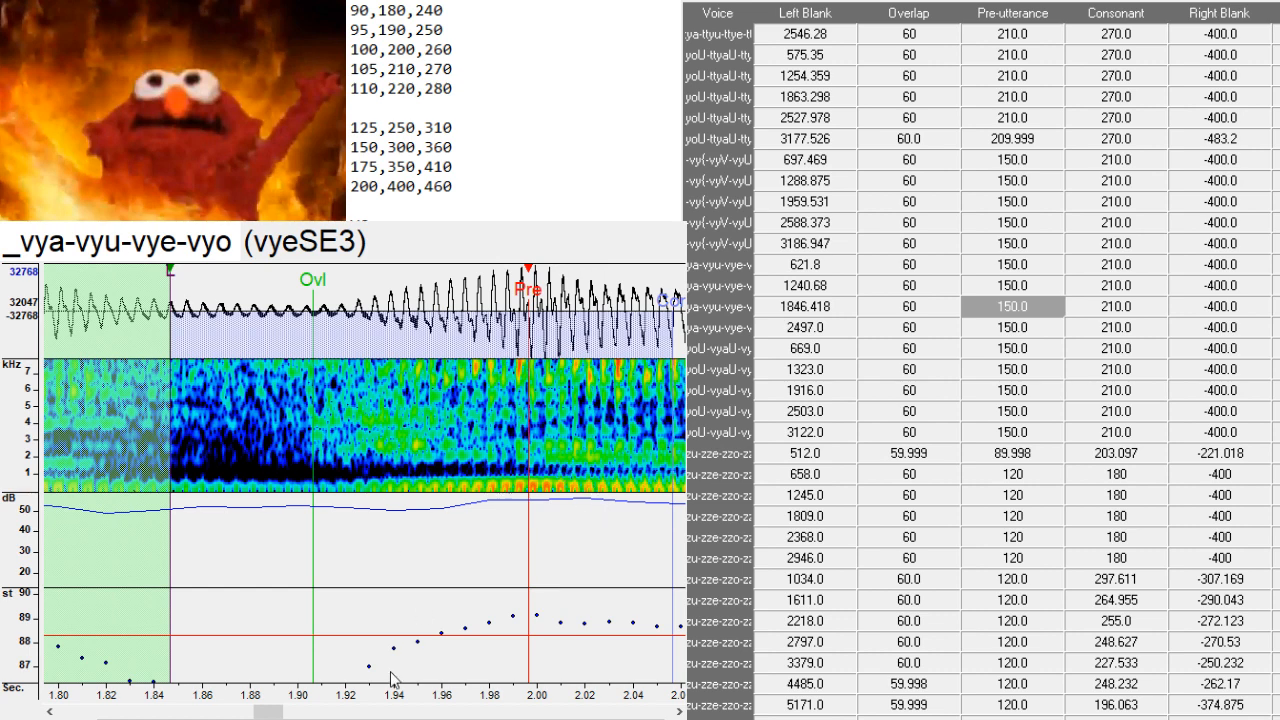
- Shift vyoSE3's marker set earlier so its left blank sits at about 2.45 s and its pre-utterance at about 2.60 s
left_click_drag(275, 713, 353, 713)
left_click(273, 495)
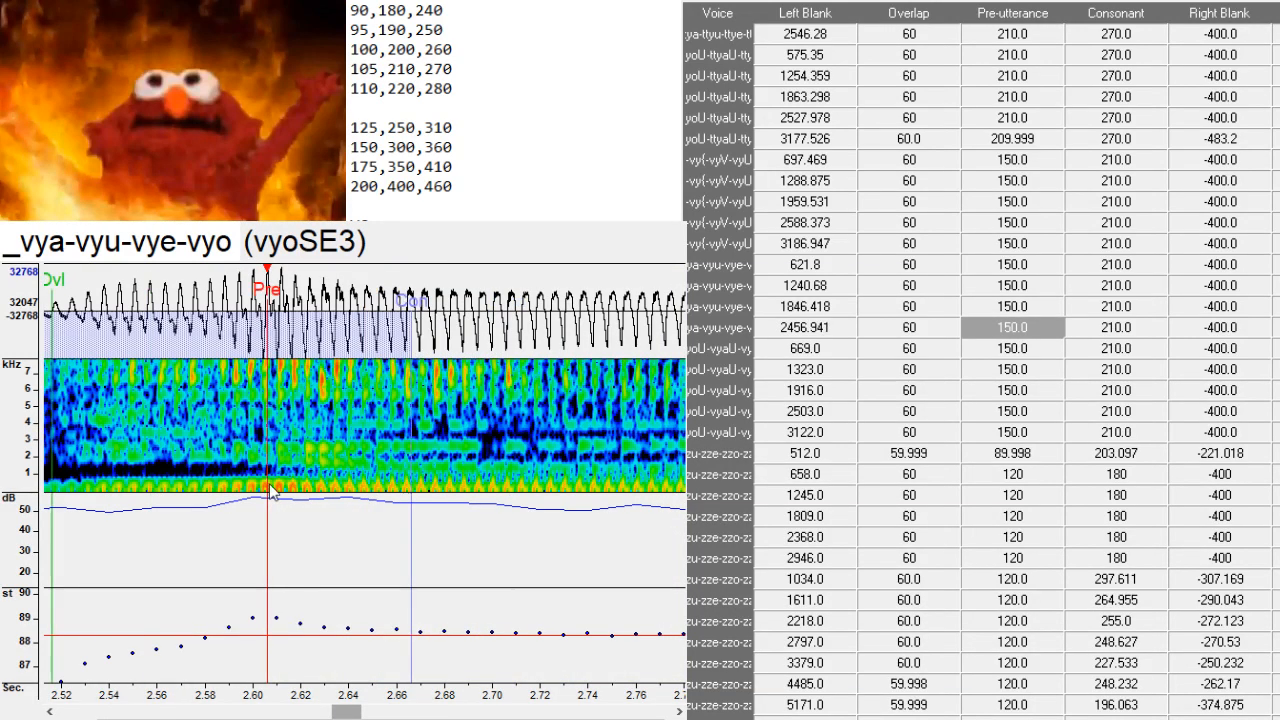
left_click_drag(323, 711, 315, 711)
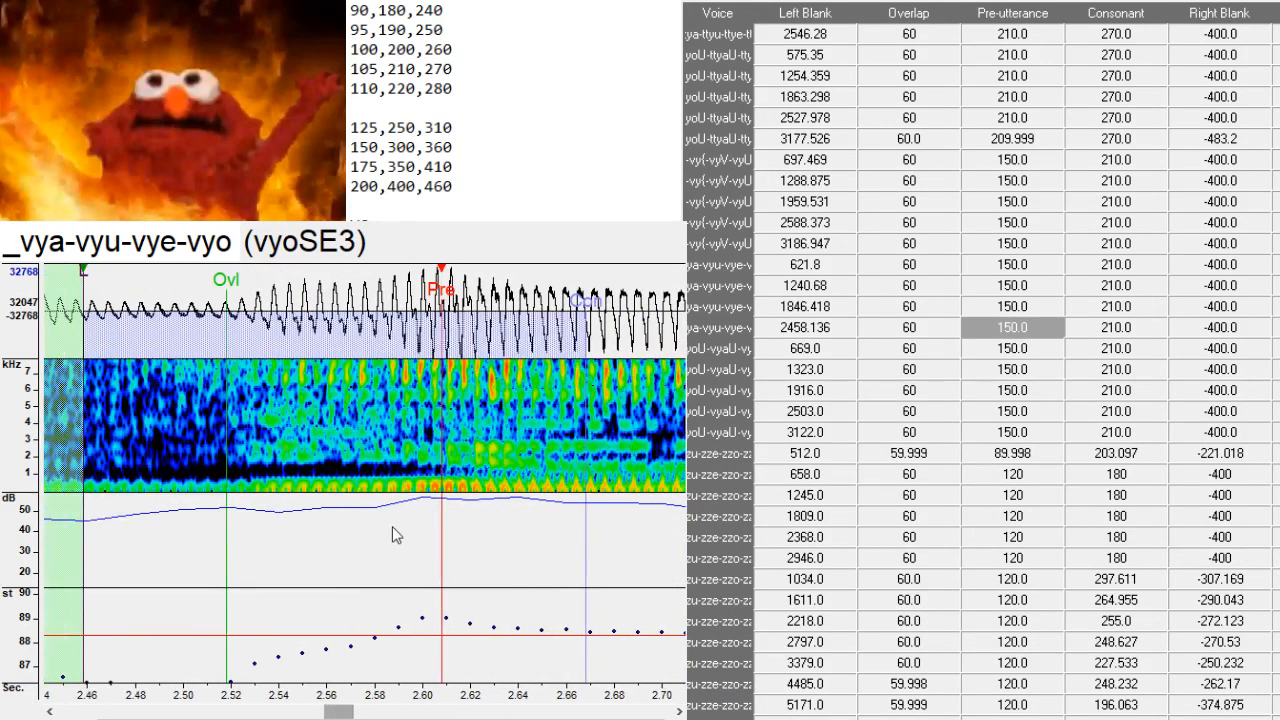
left_click(429, 466)
left_click_drag(429, 466, 434, 468)
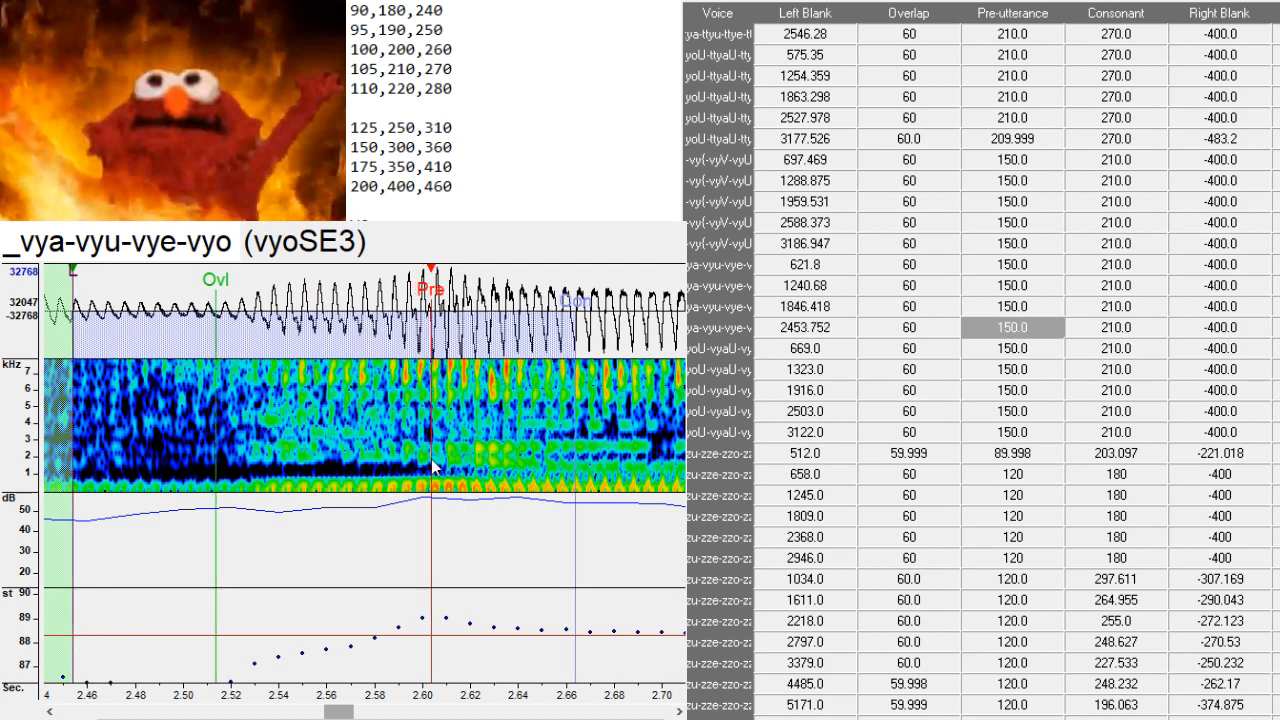
- Shift vyaISE3's marker set later to a left blank at about 0.70 s and vyoUSE3's to about 1.34 s, checking the following vowel parts
key("Down")
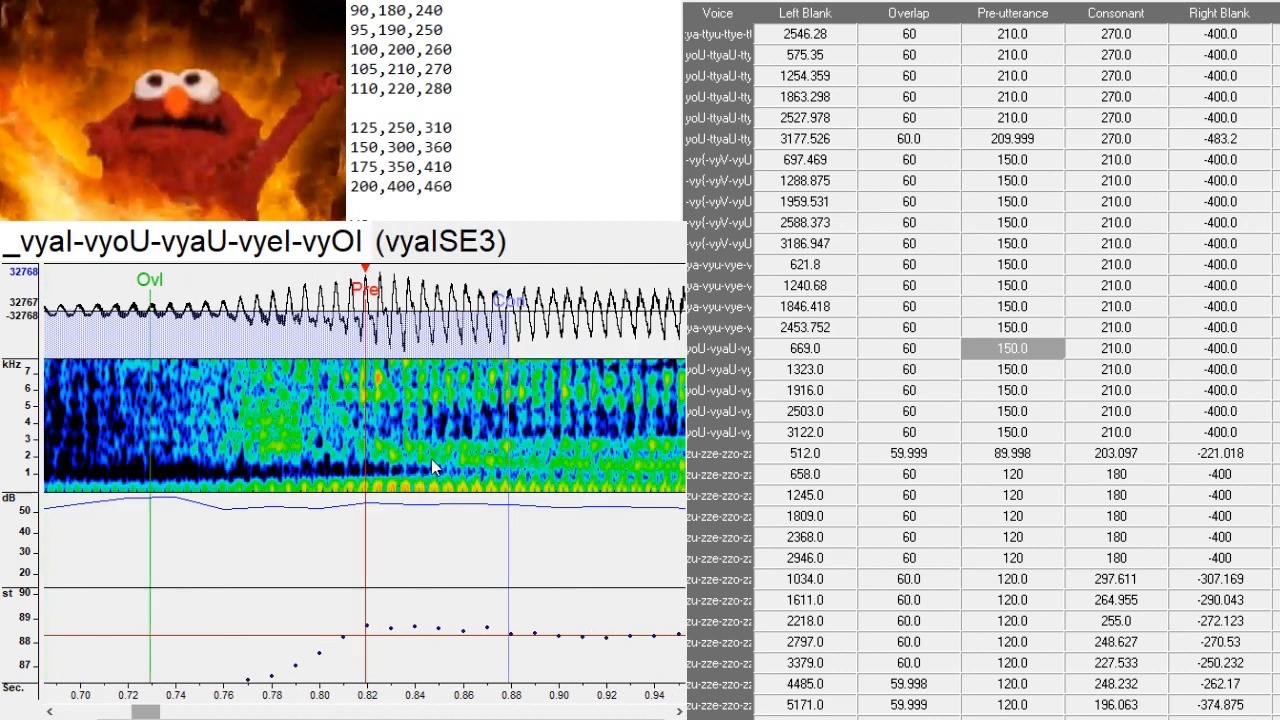
left_click(431, 464)
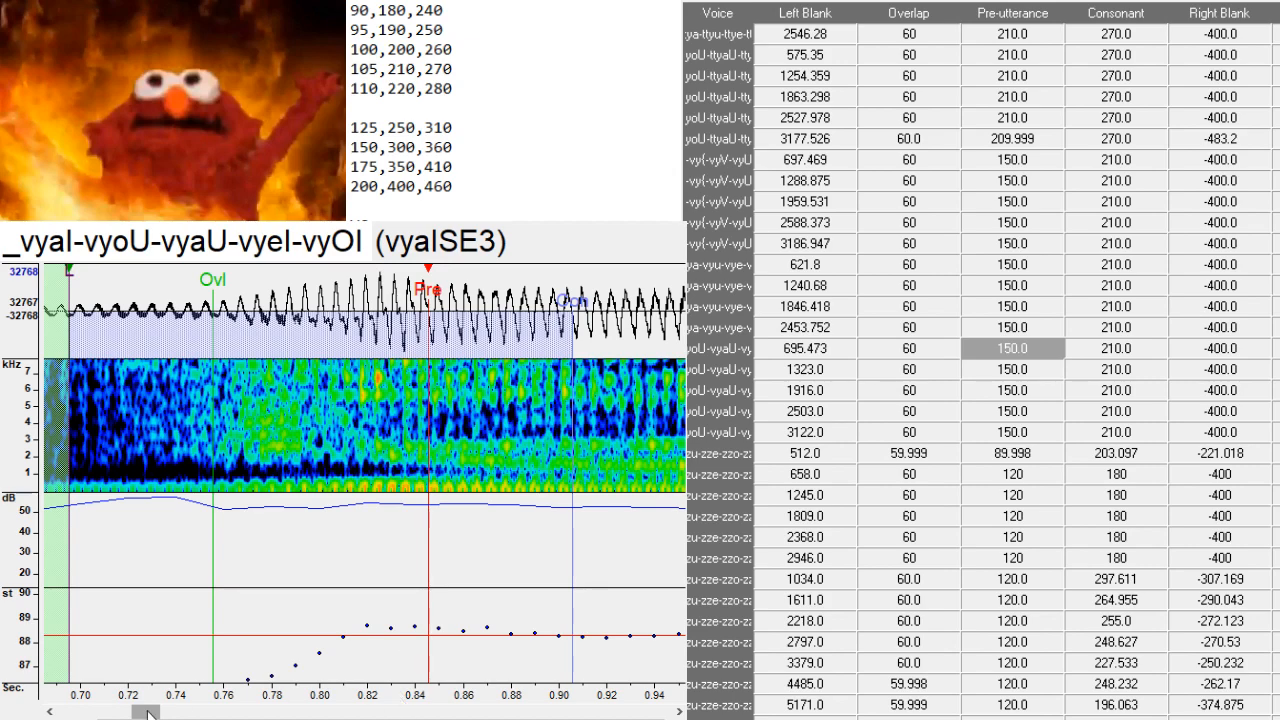
left_click_drag(147, 712, 172, 712)
key("Down")
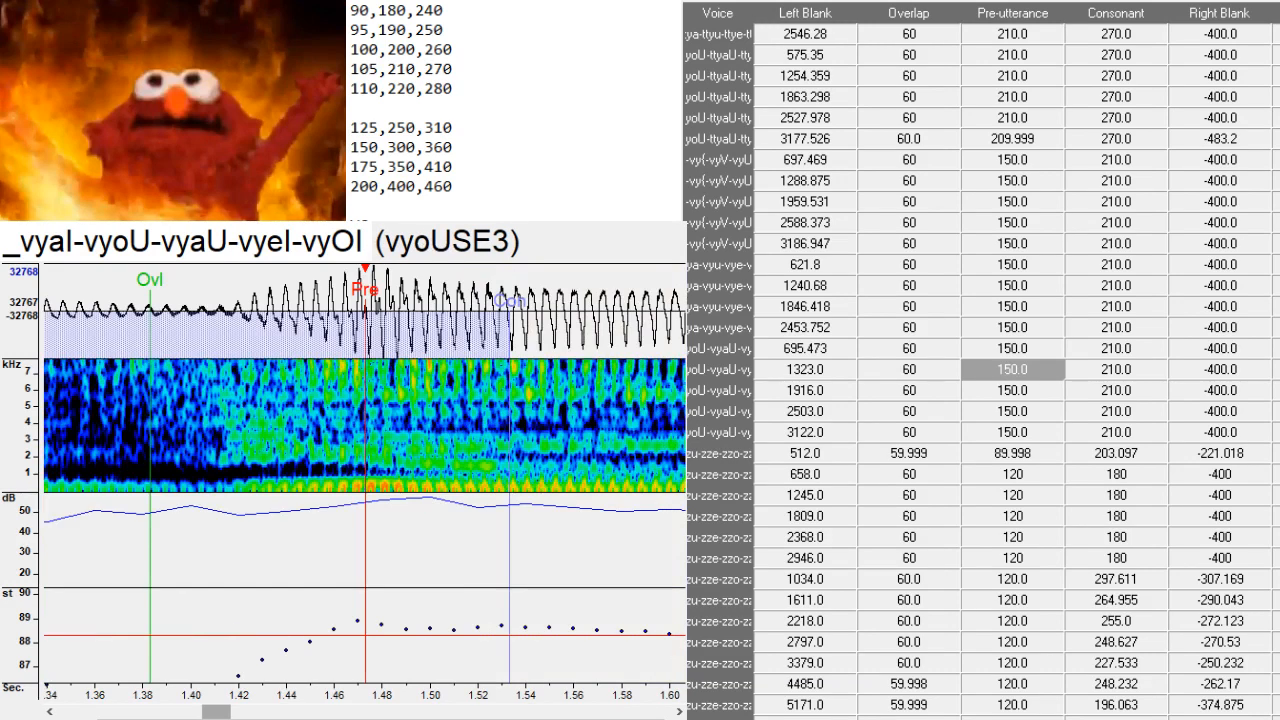
key("F3")
key("F3")
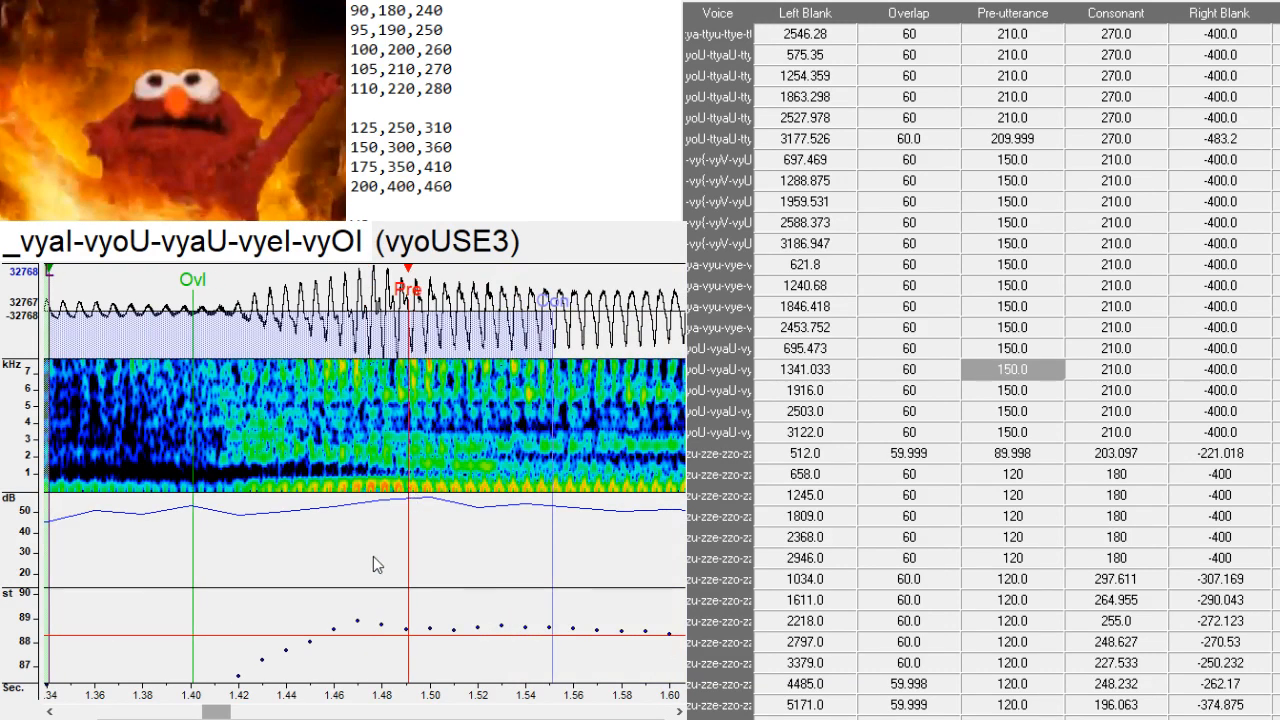
left_click_drag(216, 712, 249, 710)
- Shift vyaUSE3's marker set later to a left blank at about 1.99 s and vyeISE3's to about 2.63 s
key("Down")
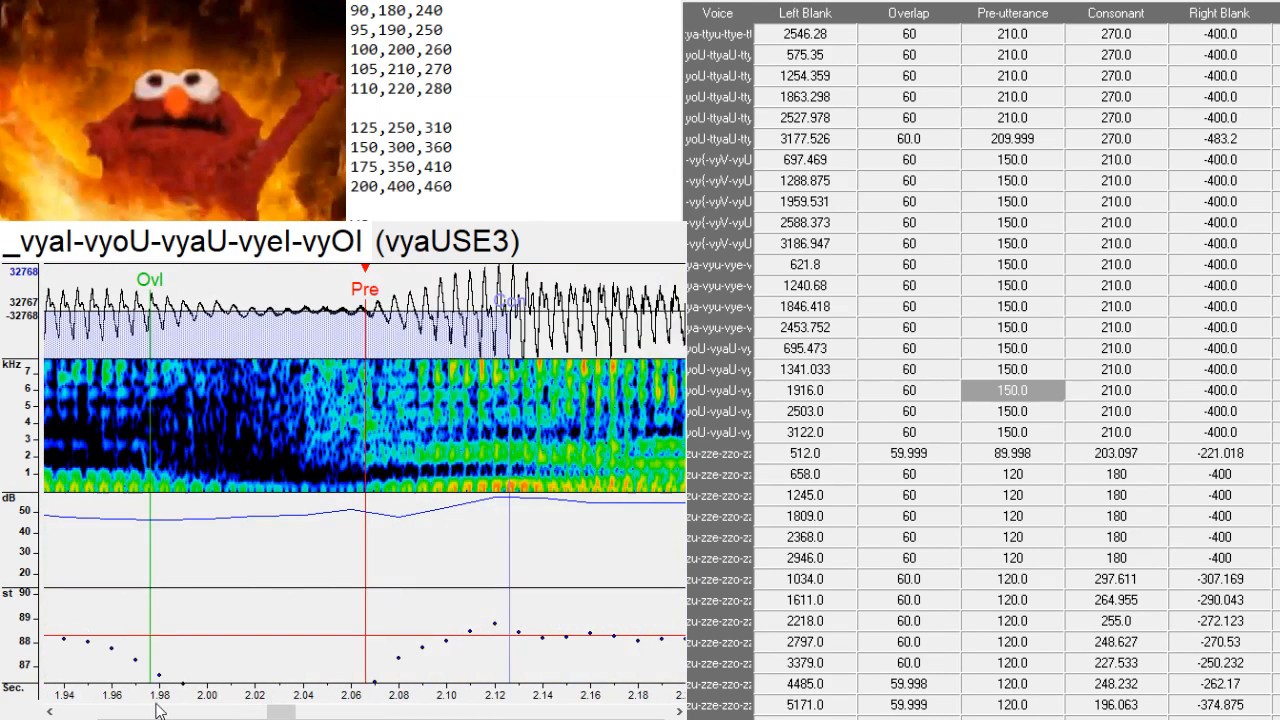
left_click_drag(363, 494, 557, 490)
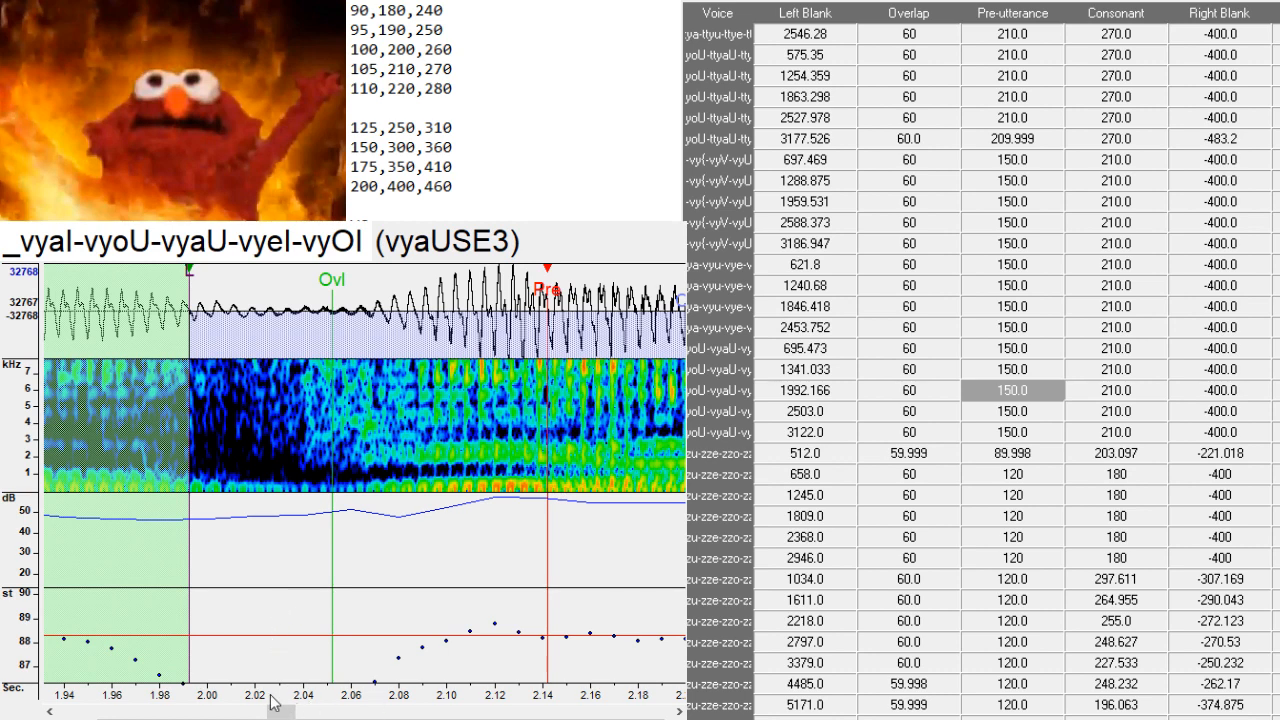
left_click_drag(287, 712, 313, 712)
key("Down")
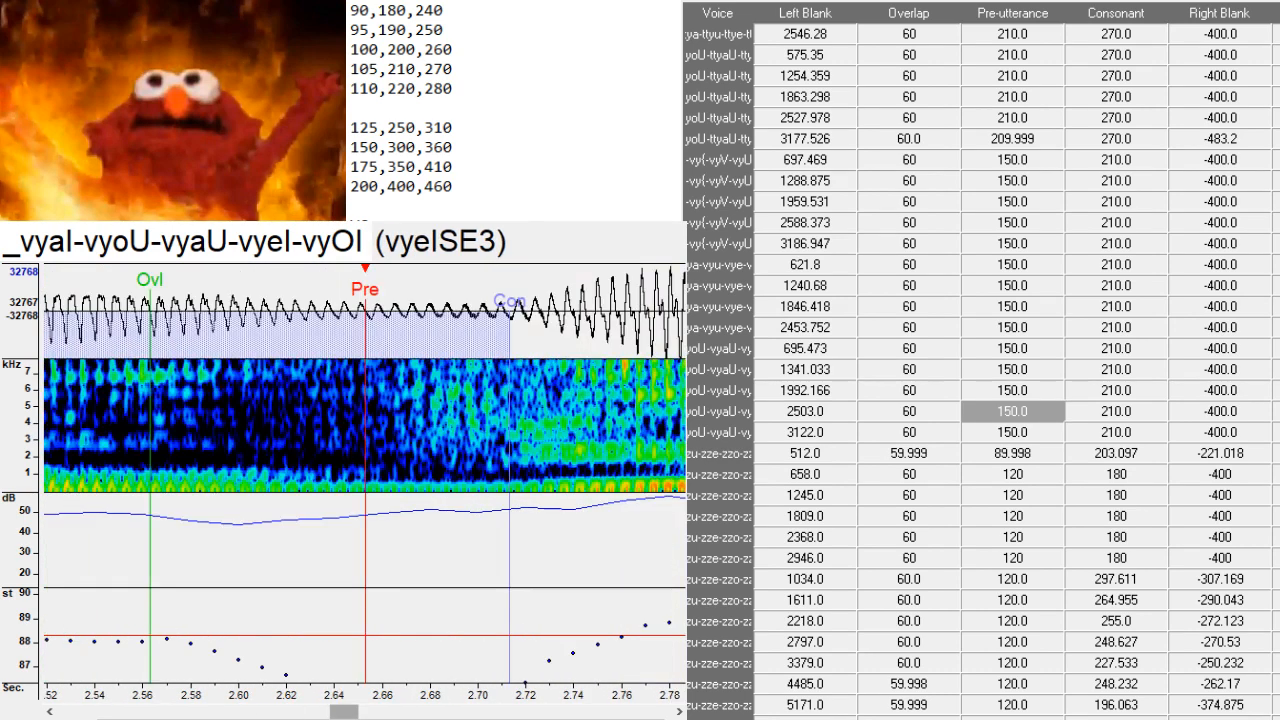
key("F3")
- Shift vyOISE3's marker set later so its left blank sits at about 3.30 s and its pre-utterance at about 3.45 s
key("Down")
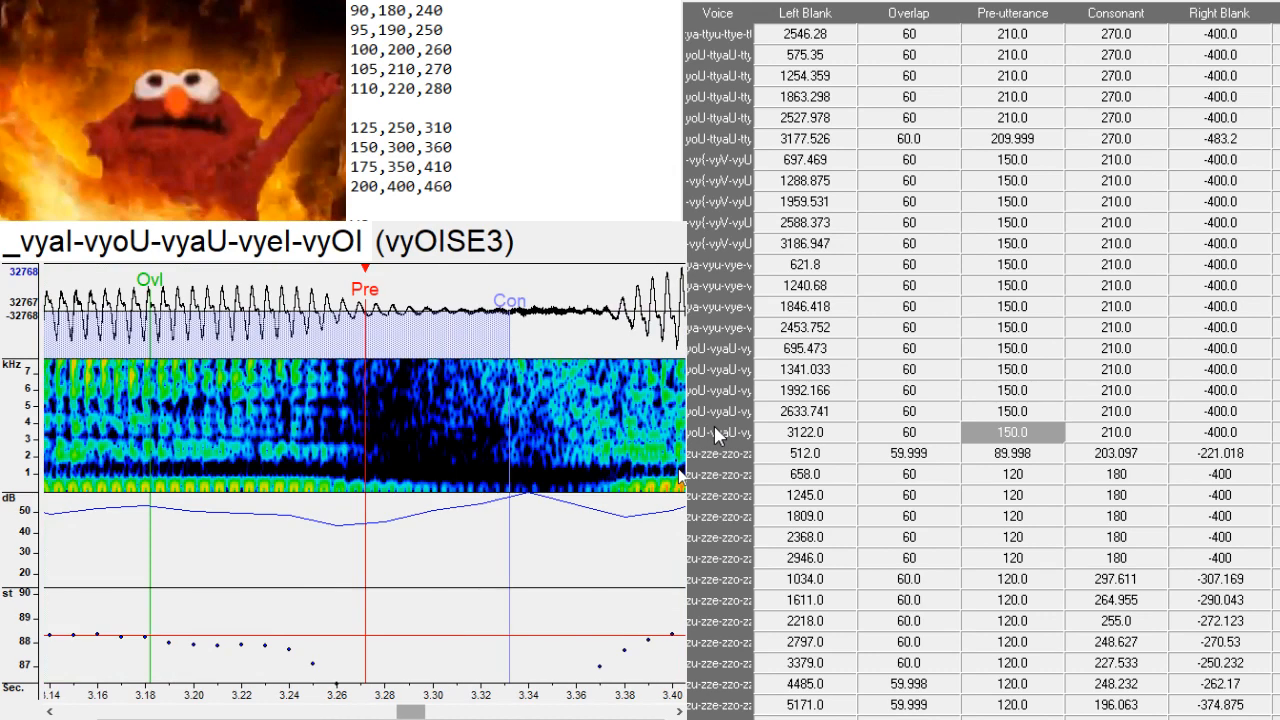
left_click_drag(418, 716, 428, 714)
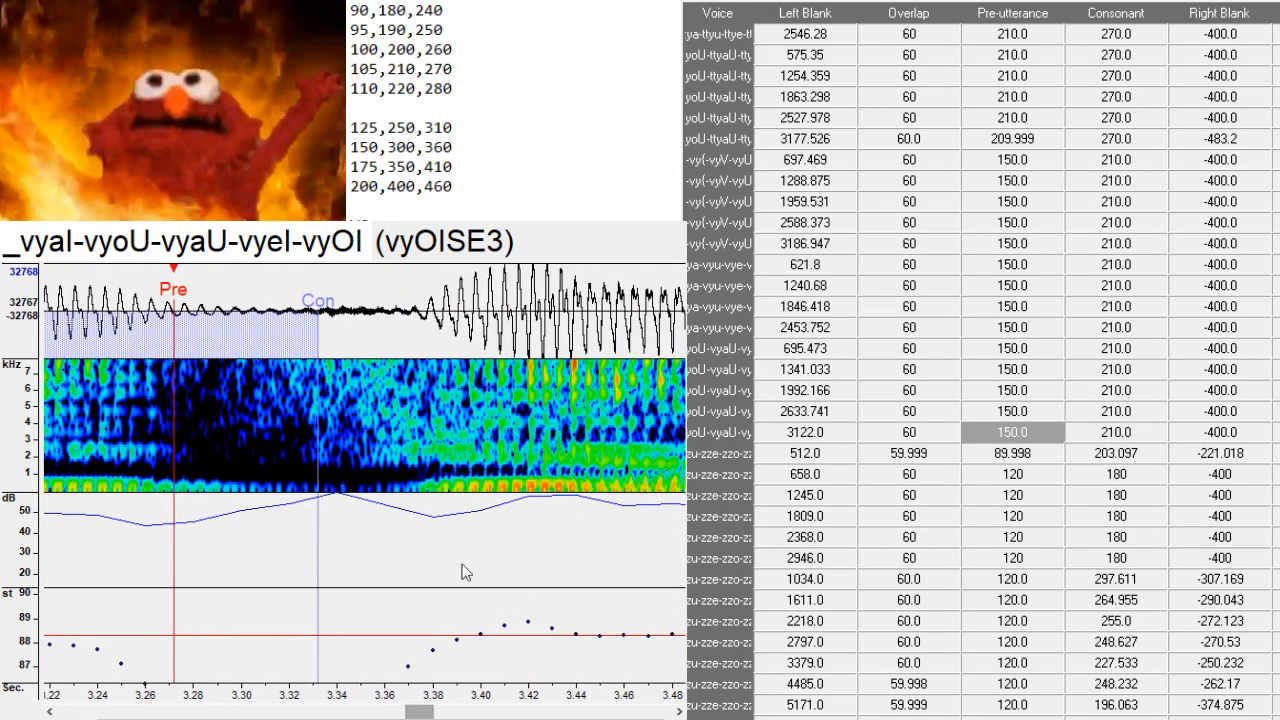
key("F3")
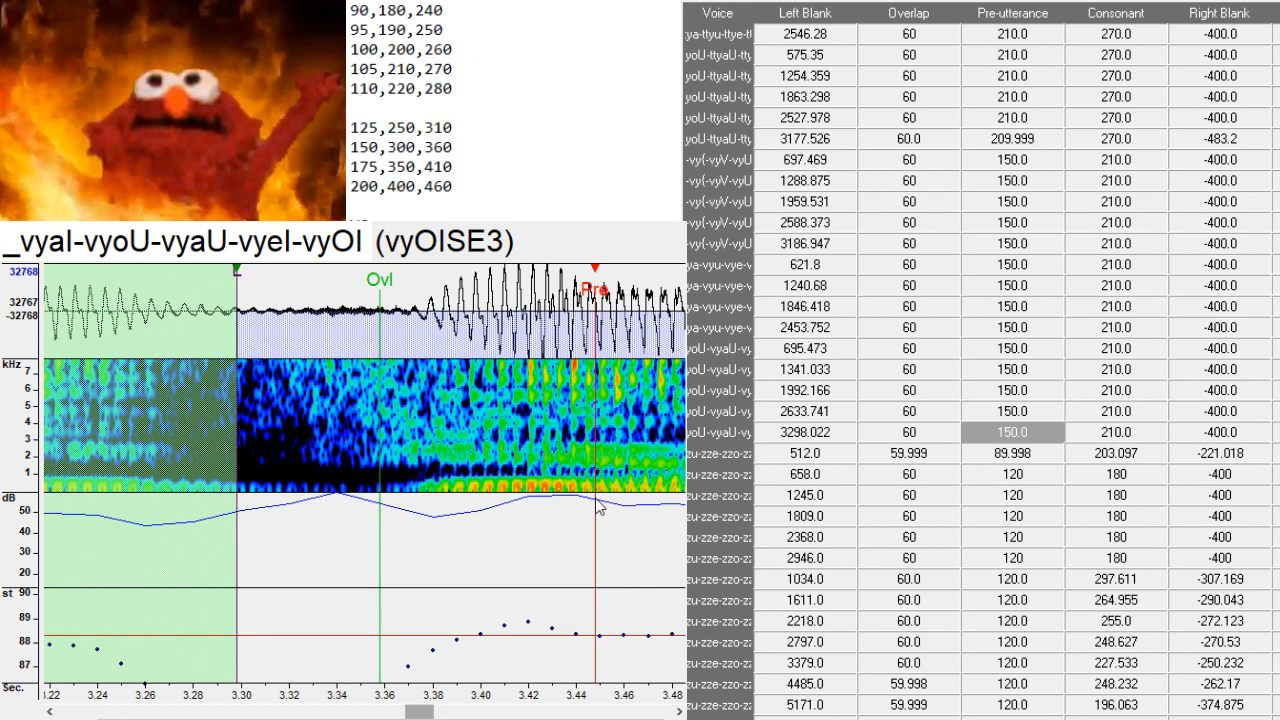
- Shift the "- zzSE3" marker set earlier so its left blank sits at about 0.47 s and its pre-utterance at about 0.56 s
key("Down")
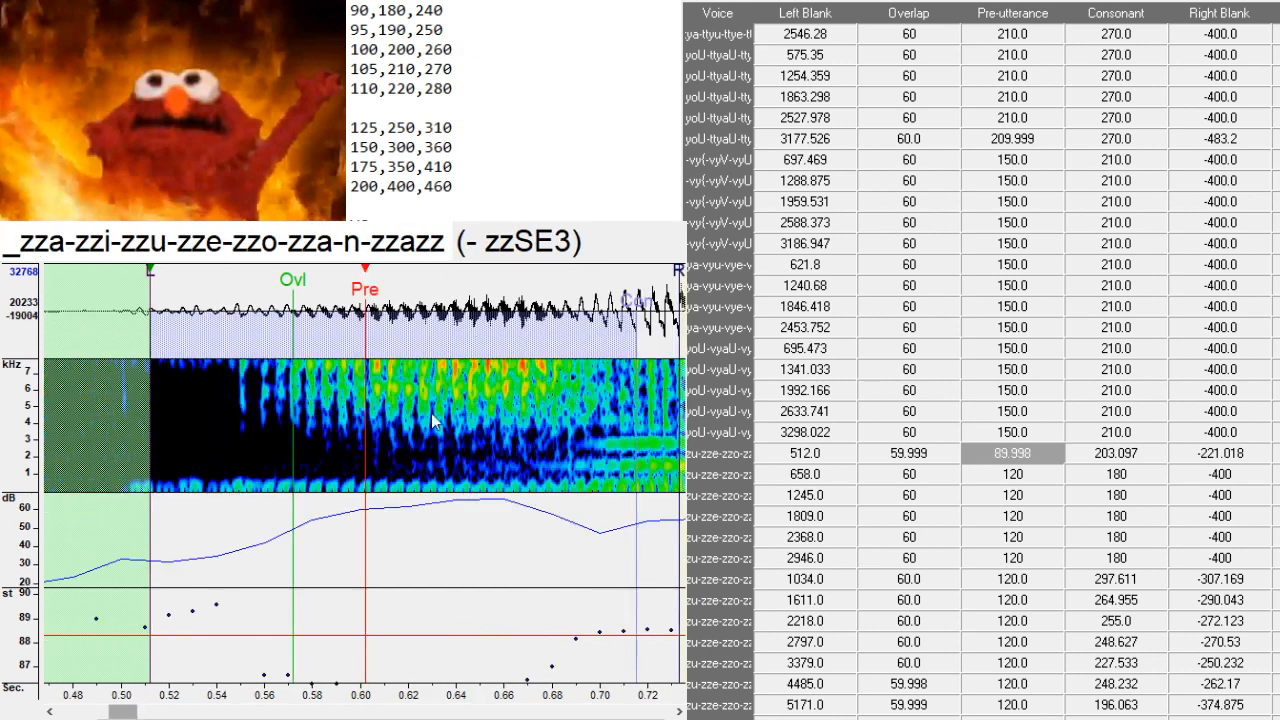
key("F3")
left_click_drag(364, 459, 276, 459)
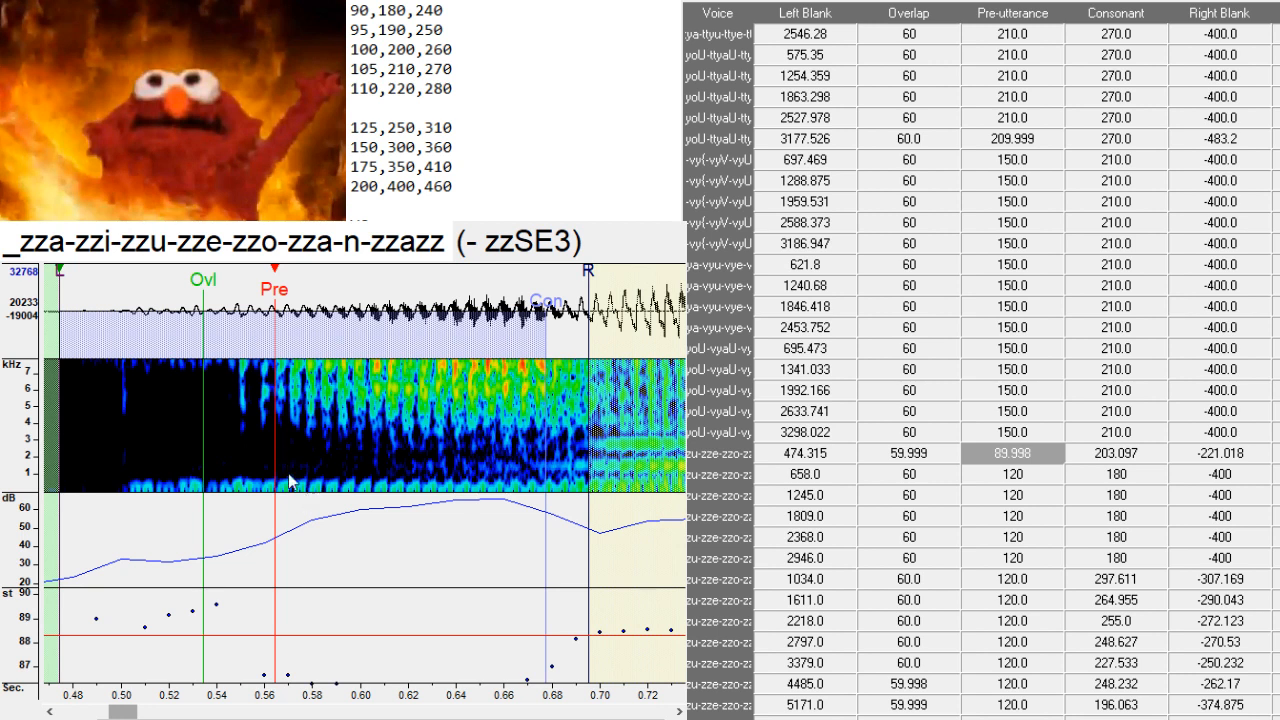
left_click_drag(275, 424, 273, 448)
key("ctrl+z")
left_click_drag(276, 474, 276, 476)
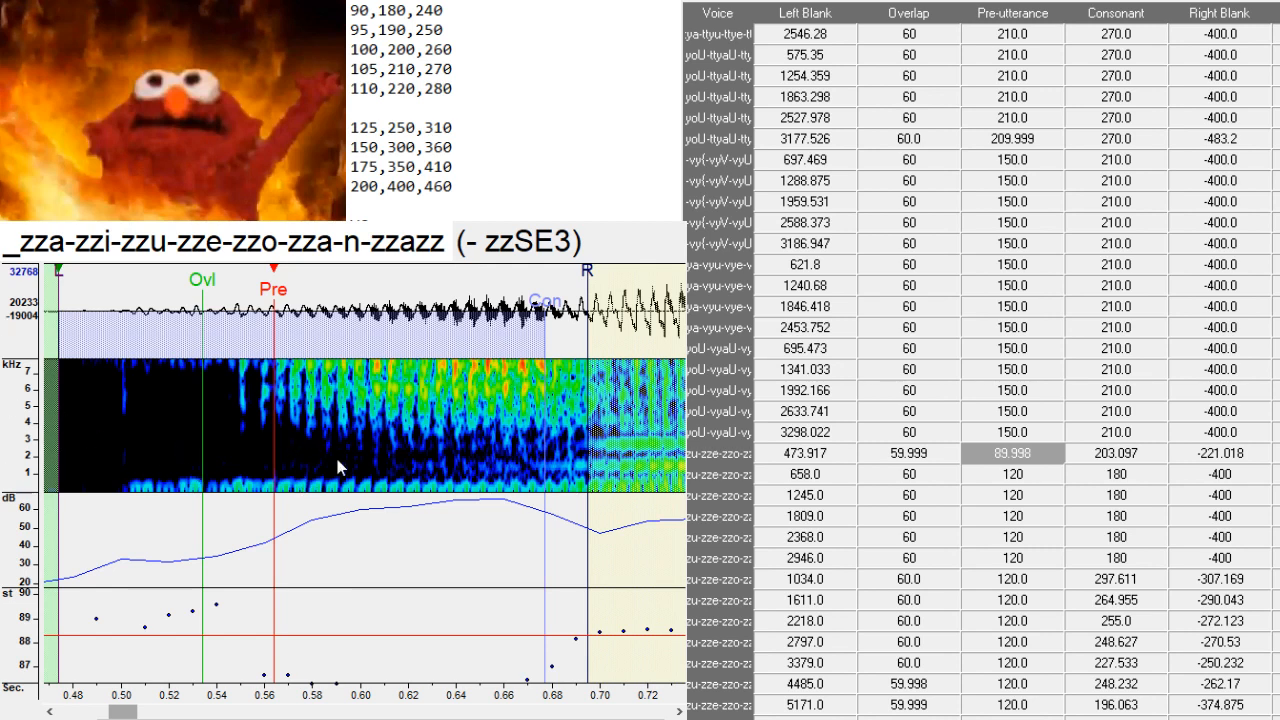
- Shift zzaSE3's marker set earlier to a left blank at about 0.58 s and zziSE3's to about 1.22 s
key("Down")
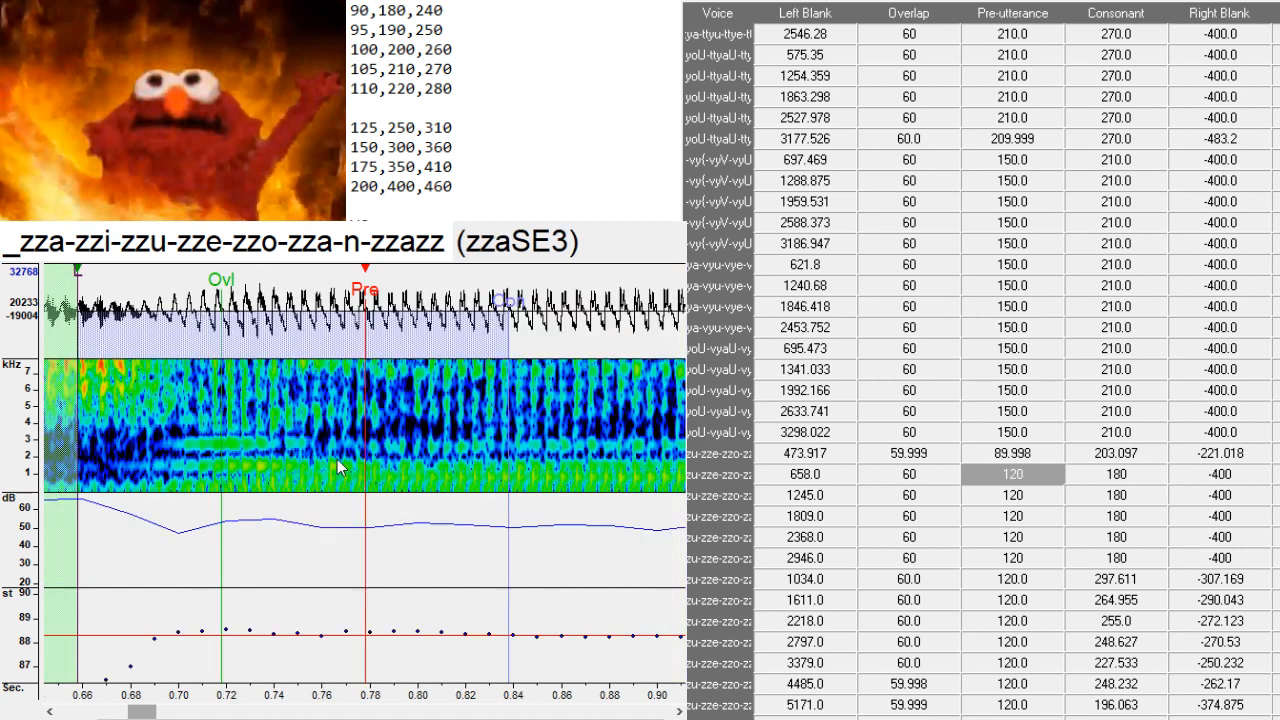
left_click(177, 495)
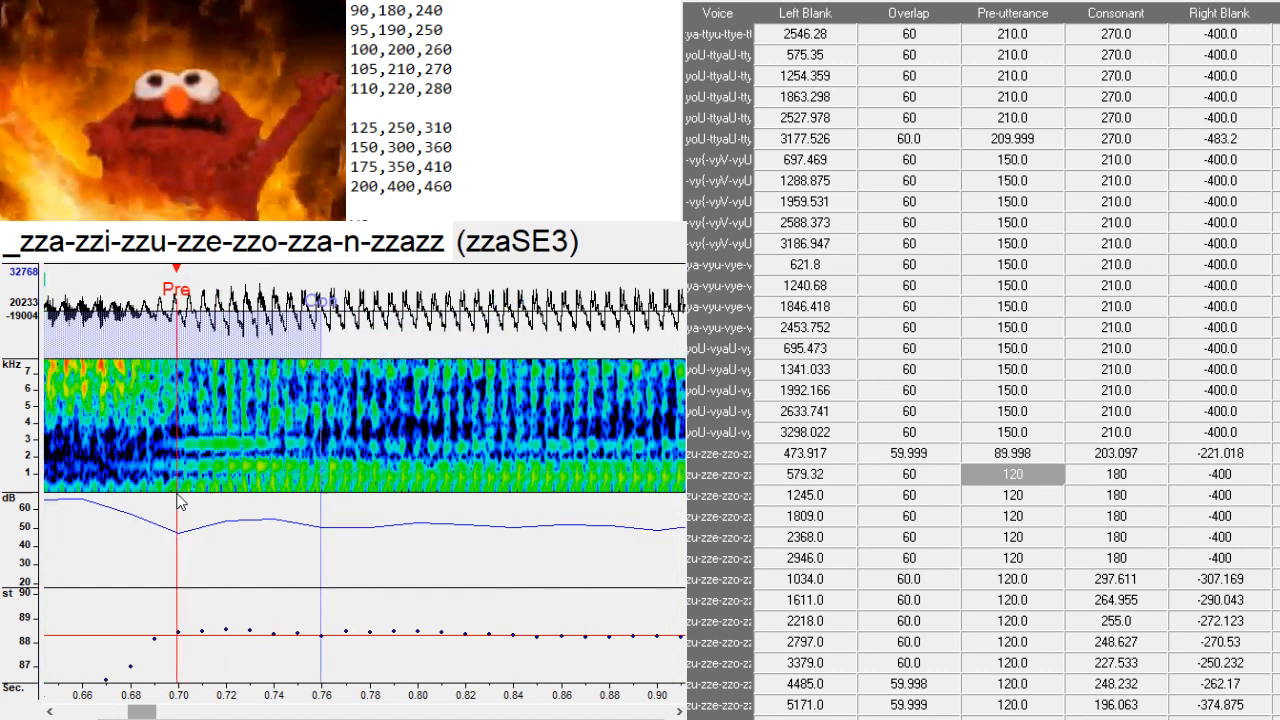
left_click_drag(145, 711, 136, 711)
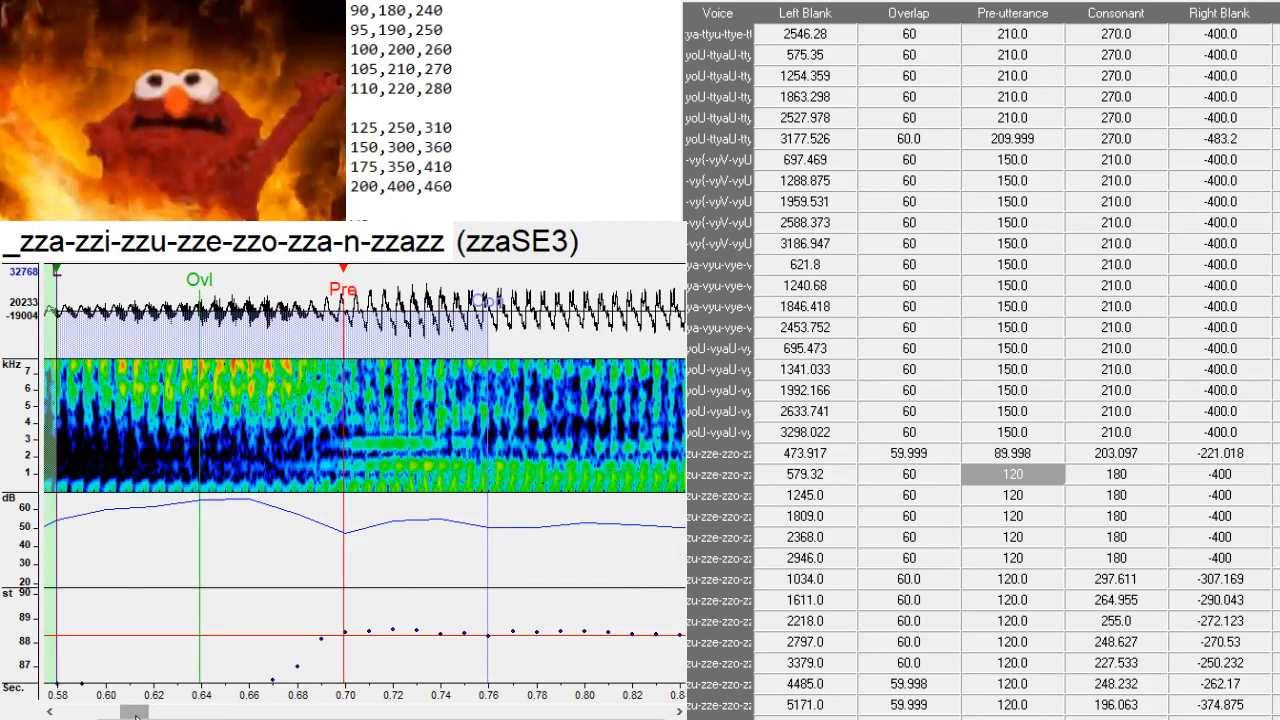
key("Down")
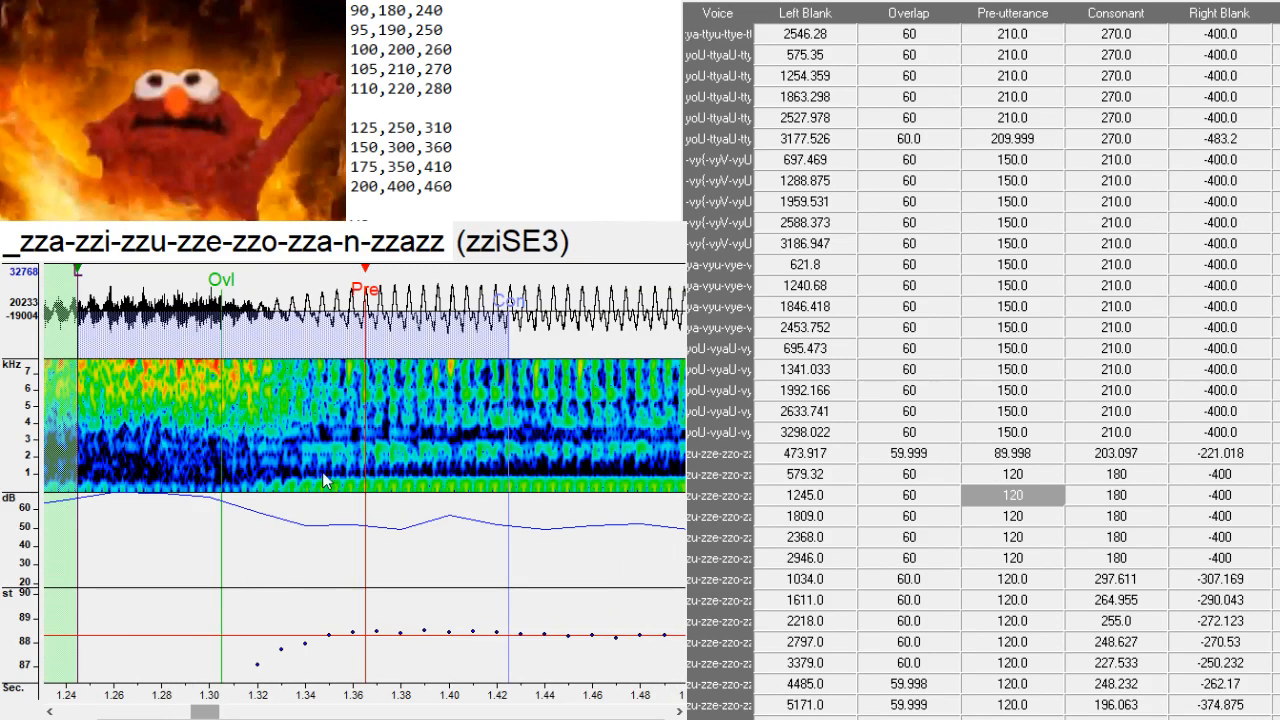
left_click(310, 490)
left_click(300, 492)
- Shift zzuSE3's marker set slightly later to a left blank at about 1.81 s and zzeSE3's later to about 2.41 s
key("Down")
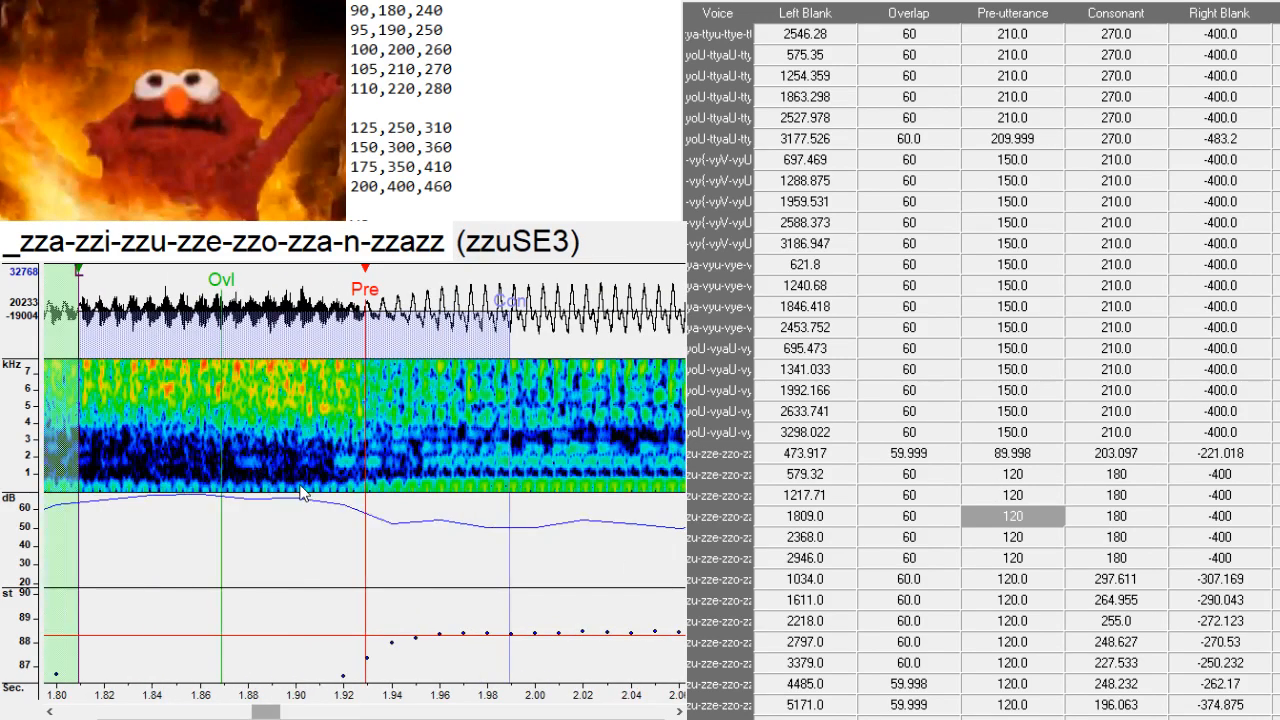
left_click(380, 487)
left_click(376, 490)
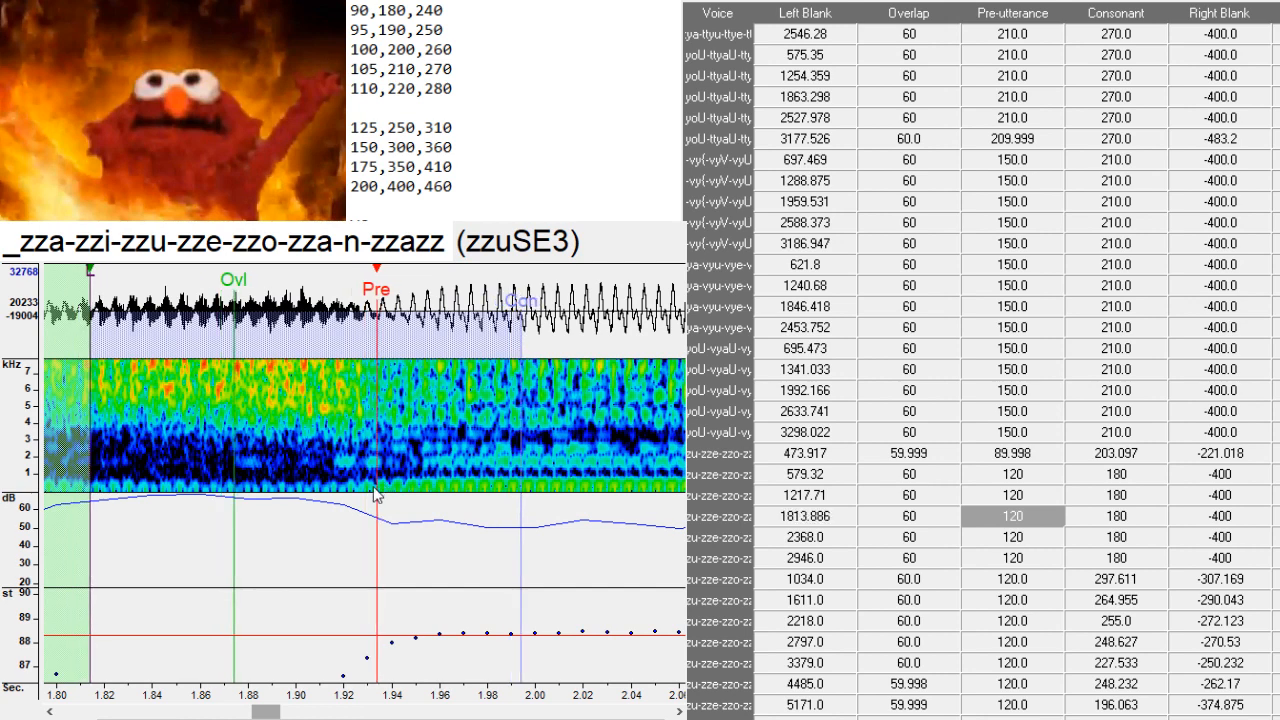
key("Down")
left_click(461, 488)
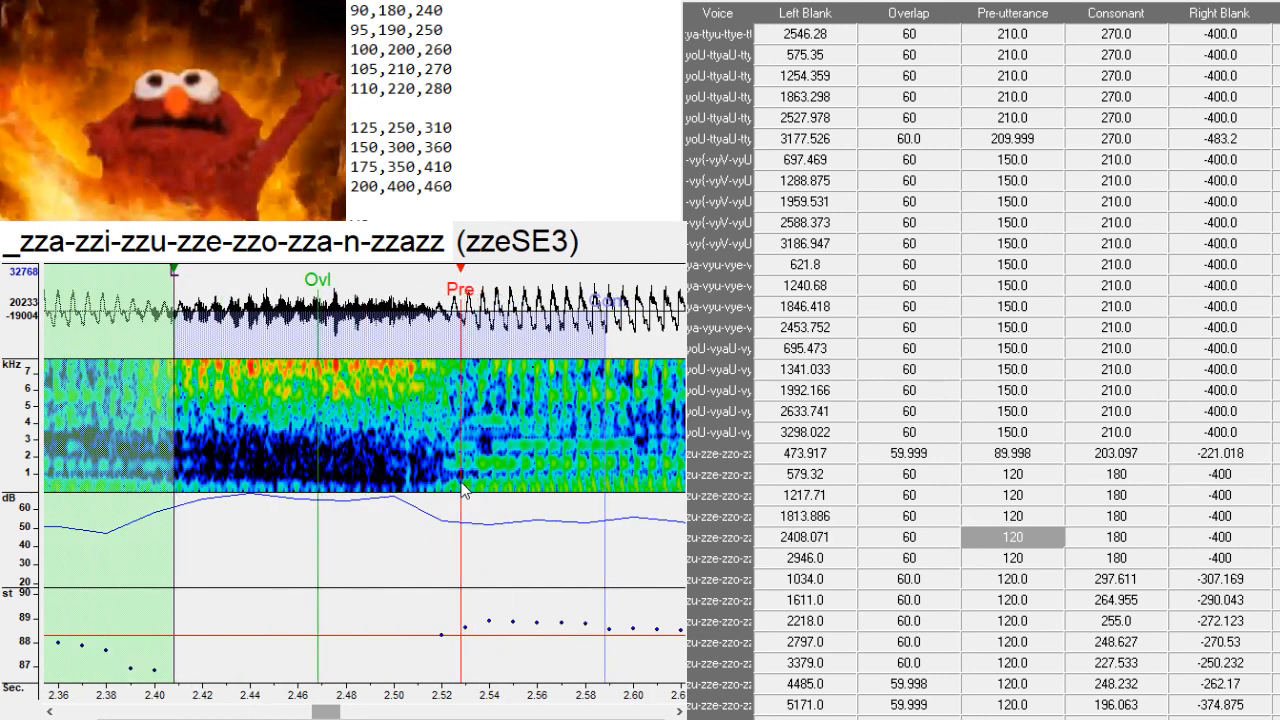
- Shift zzoSE3's marker set later to a left blank at about 2.99 s and "a zzSE3" slightly earlier to about 1.03 s
key("Down")
left_click(480, 490)
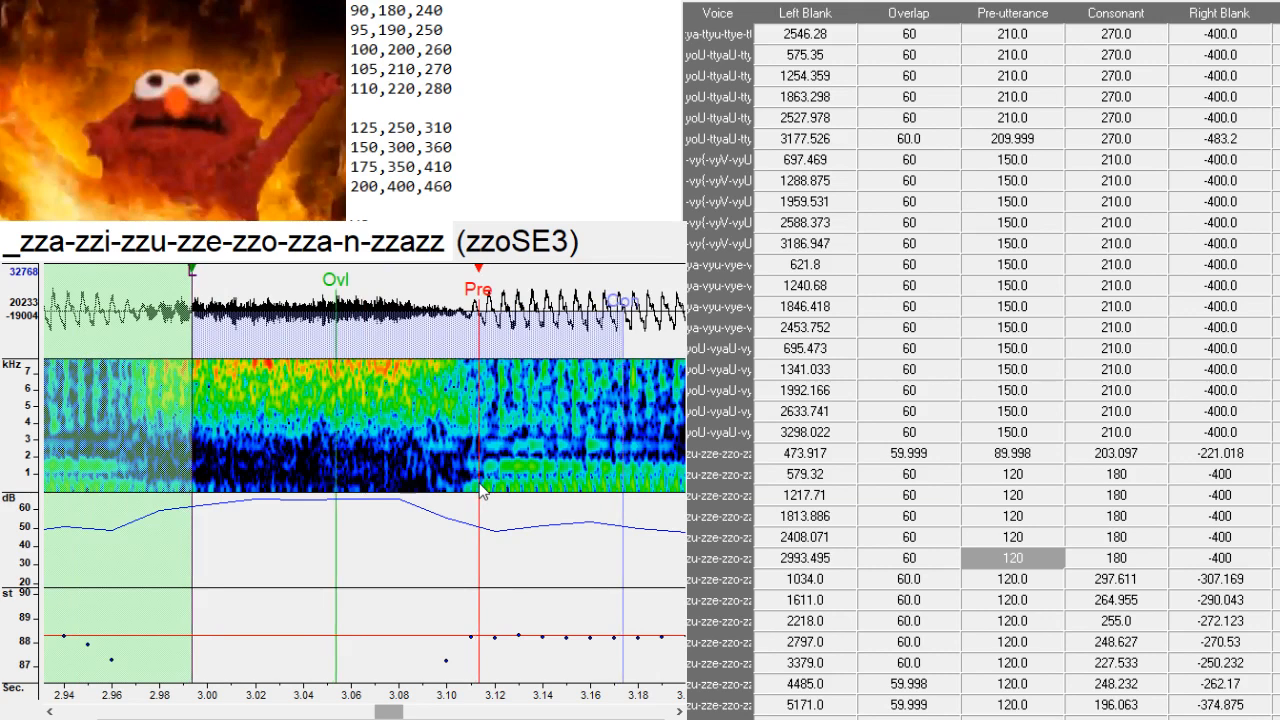
key("Down")
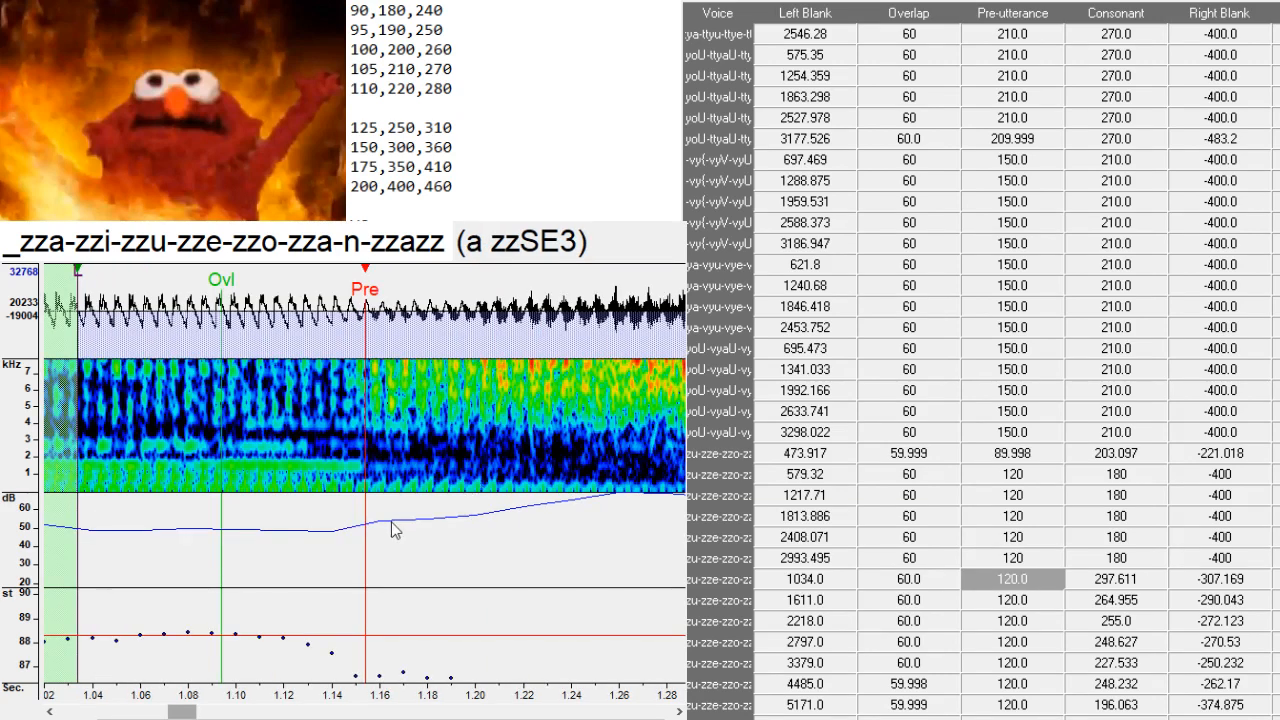
left_click(356, 492)
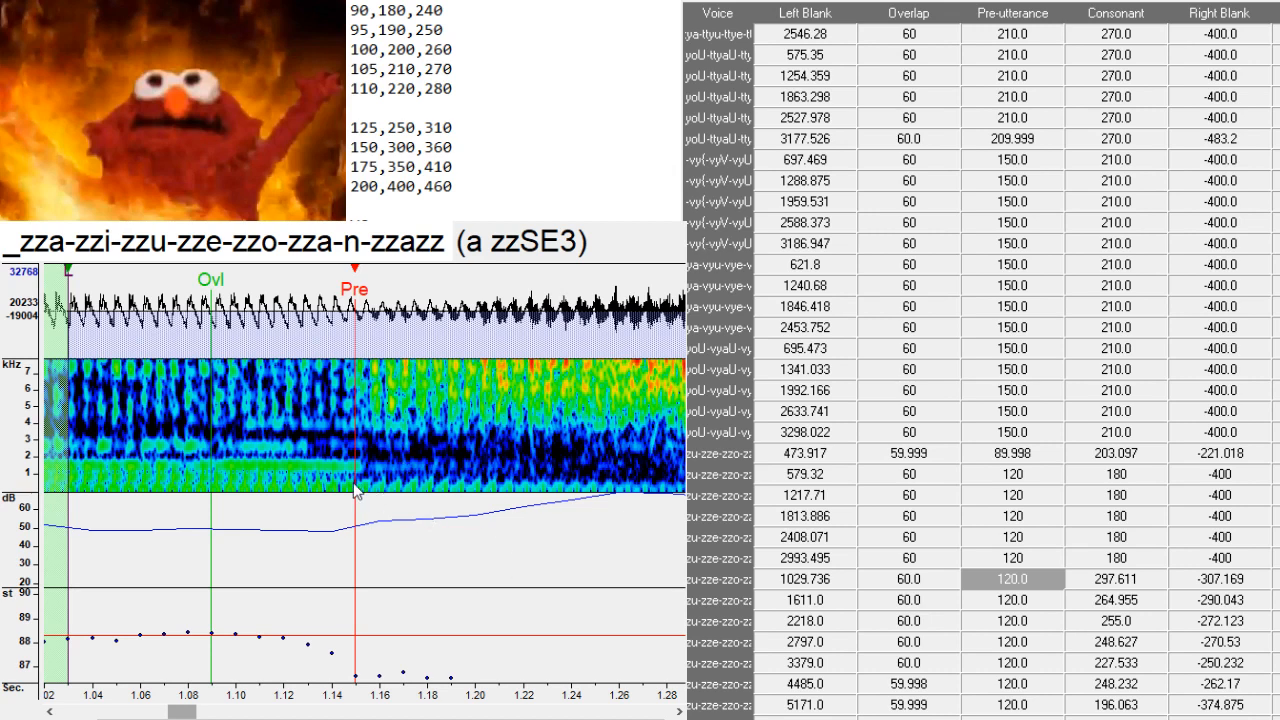
left_click_drag(182, 711, 216, 711)
- Shift the "i zzSE3" marker set later so its left blank sits at about 1.66 s and its pre-utterance at about 1.78 s
key("Down")
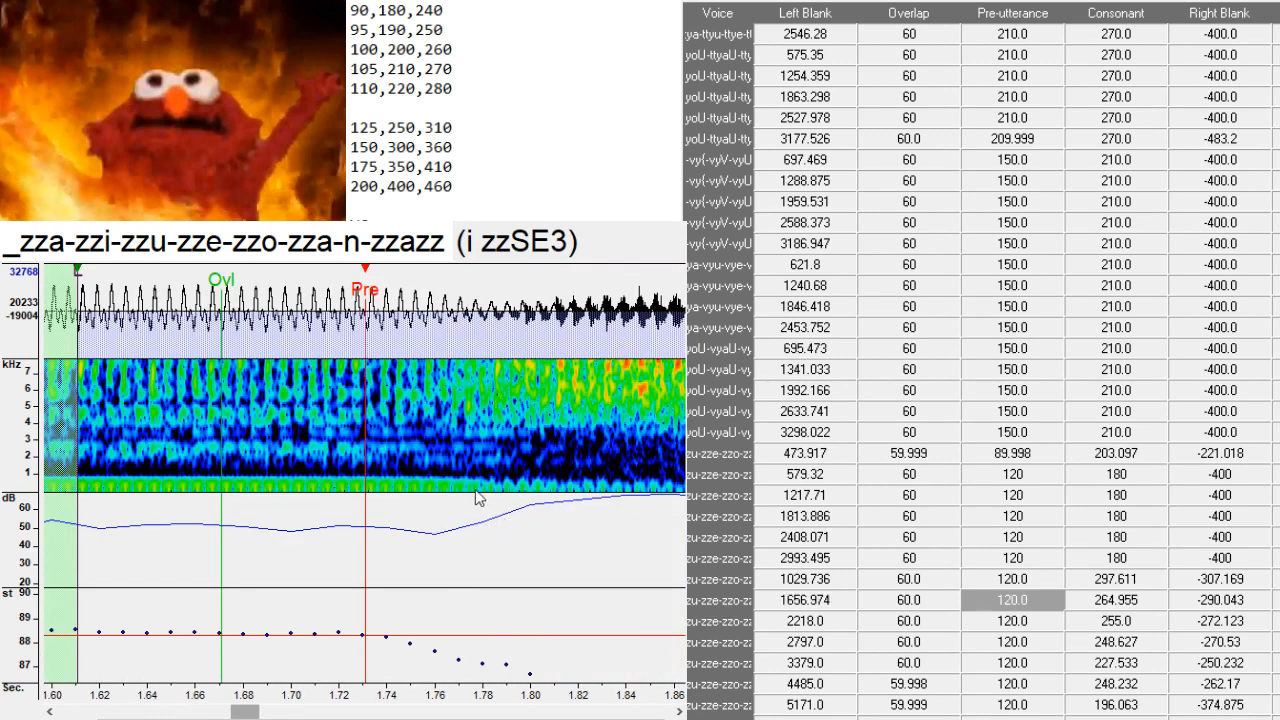
key("Right")
key("Right")
key("Right")
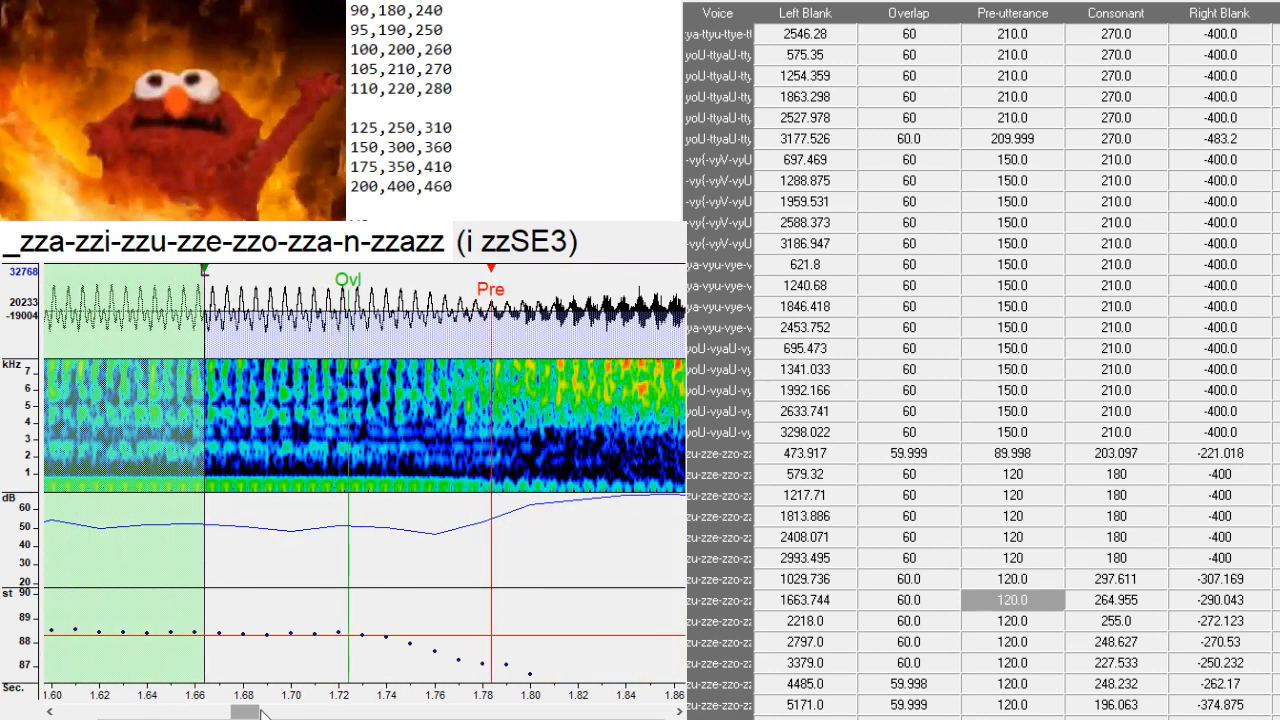
left_click_drag(262, 712, 278, 712)
- Shift the "u zzSE3" marker set later so its left blank sits at about 2.27 s and its pre-utterance at about 2.39 s
key("Down")
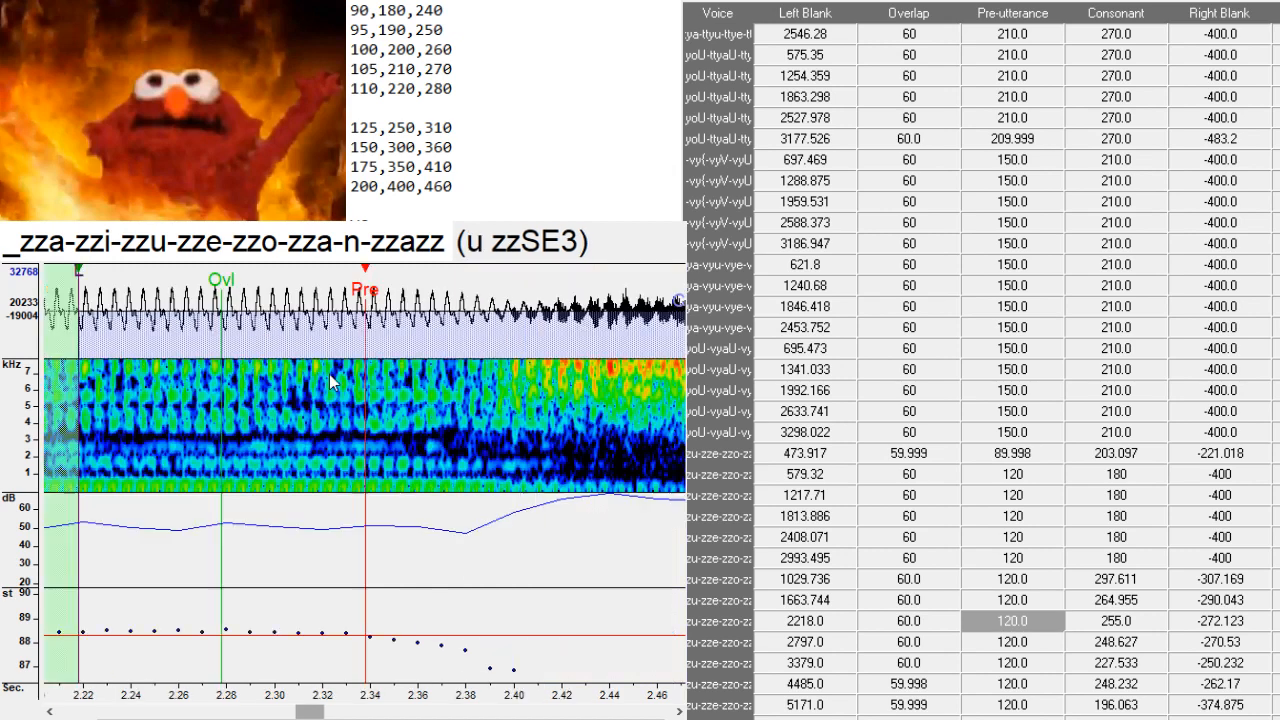
key("Right")
key("Right")
key("Right")
key("Right")
key("Right")
key("Right")
key("Right")
key("Right")
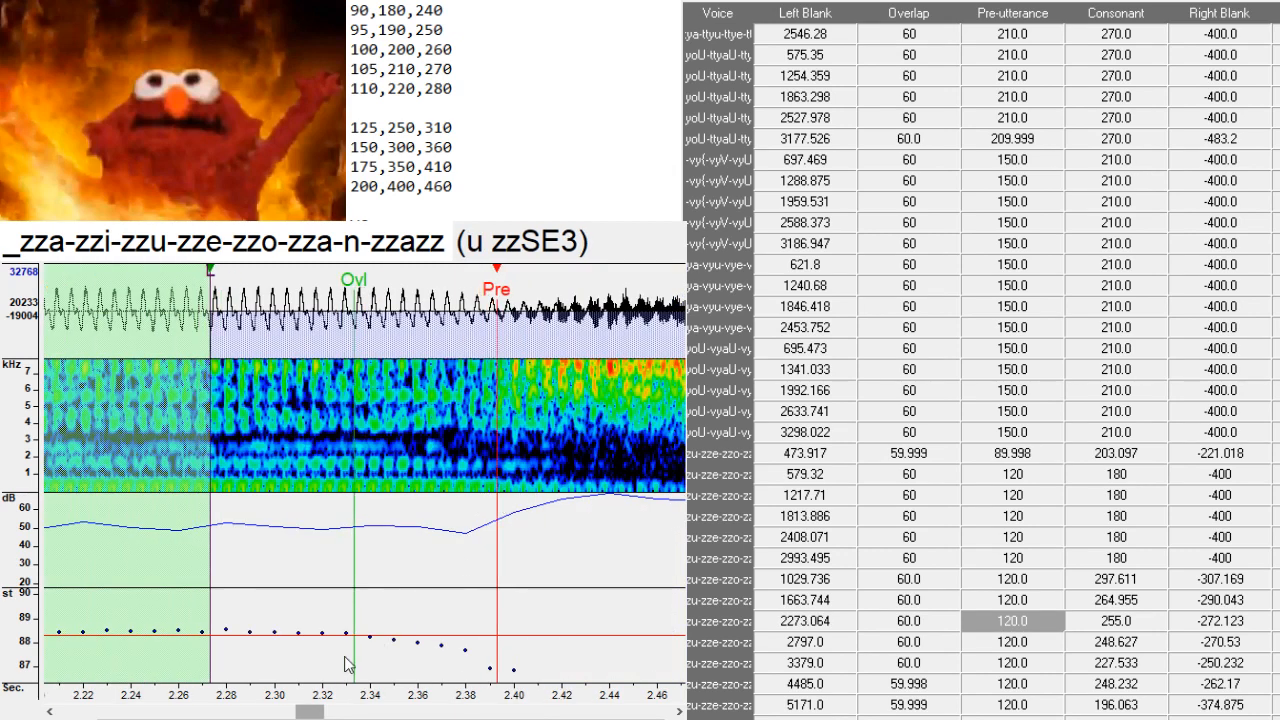
- Pull in the consonant and right blank to about 232 and -243 for "u zzSE3" and about 234 and -251 for "i zzSE3"
left_click_drag(309, 712, 325, 712)
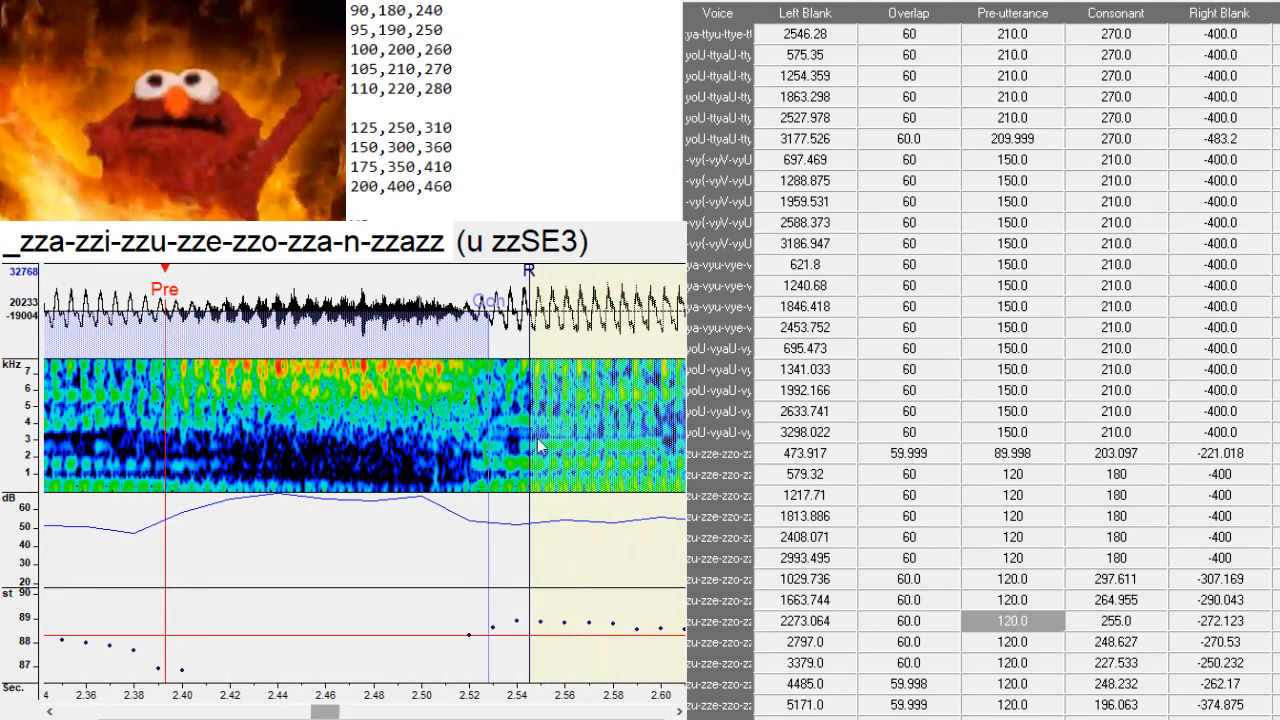
mouse_move(535, 342)
left_mouse_down()
mouse_move(445, 370)
mouse_move(460, 379)
left_mouse_up()
key("Up")
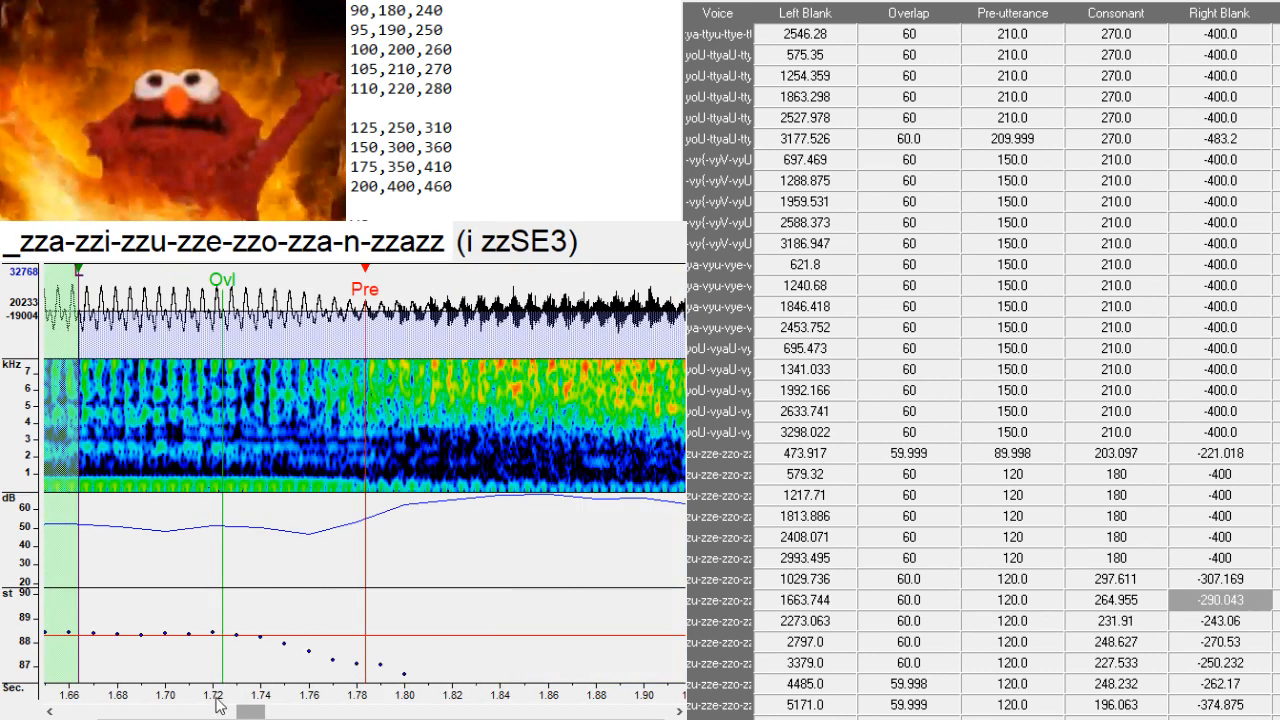
left_click_drag(248, 712, 258, 712)
mouse_move(563, 340)
left_mouse_down()
mouse_move(418, 375)
mouse_move(460, 382)
left_mouse_up()
- Shift the "e zzSE3" left blank to about 2.85 s and pull in its consonant to about 243 and right blank to about -255
key("Up")
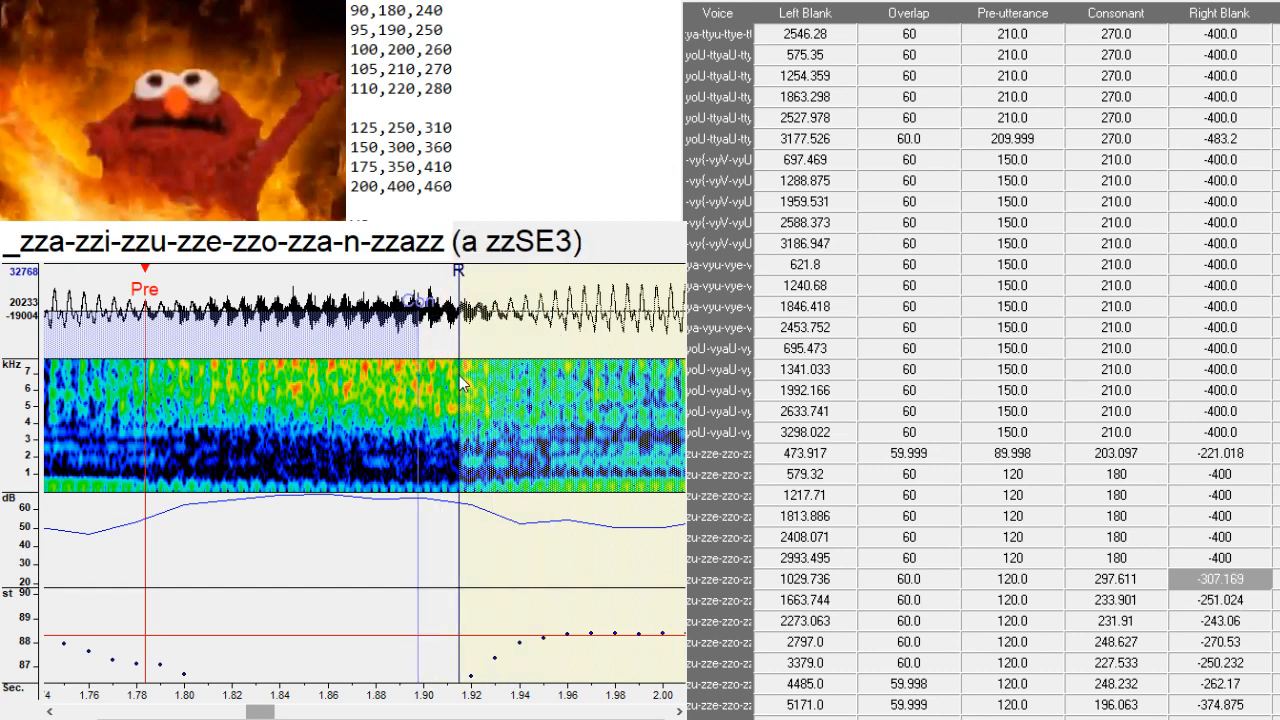
left_click_drag(182, 712, 202, 712)
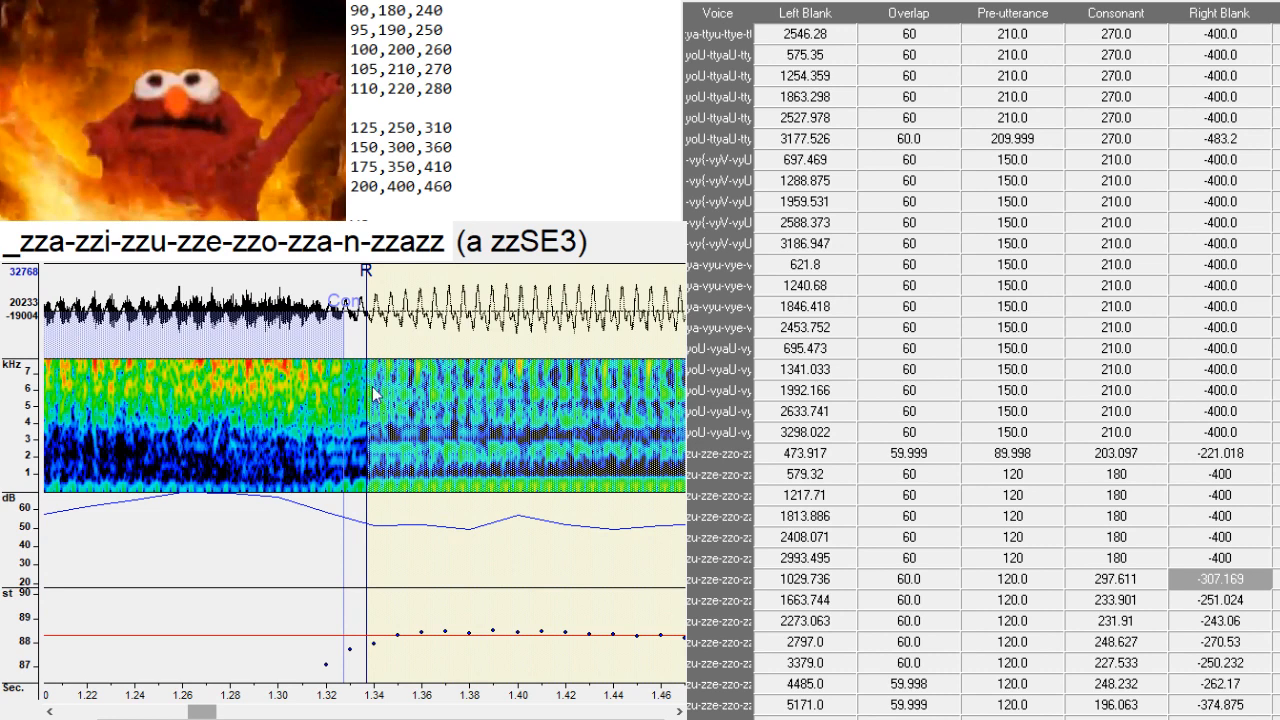
key("Down")
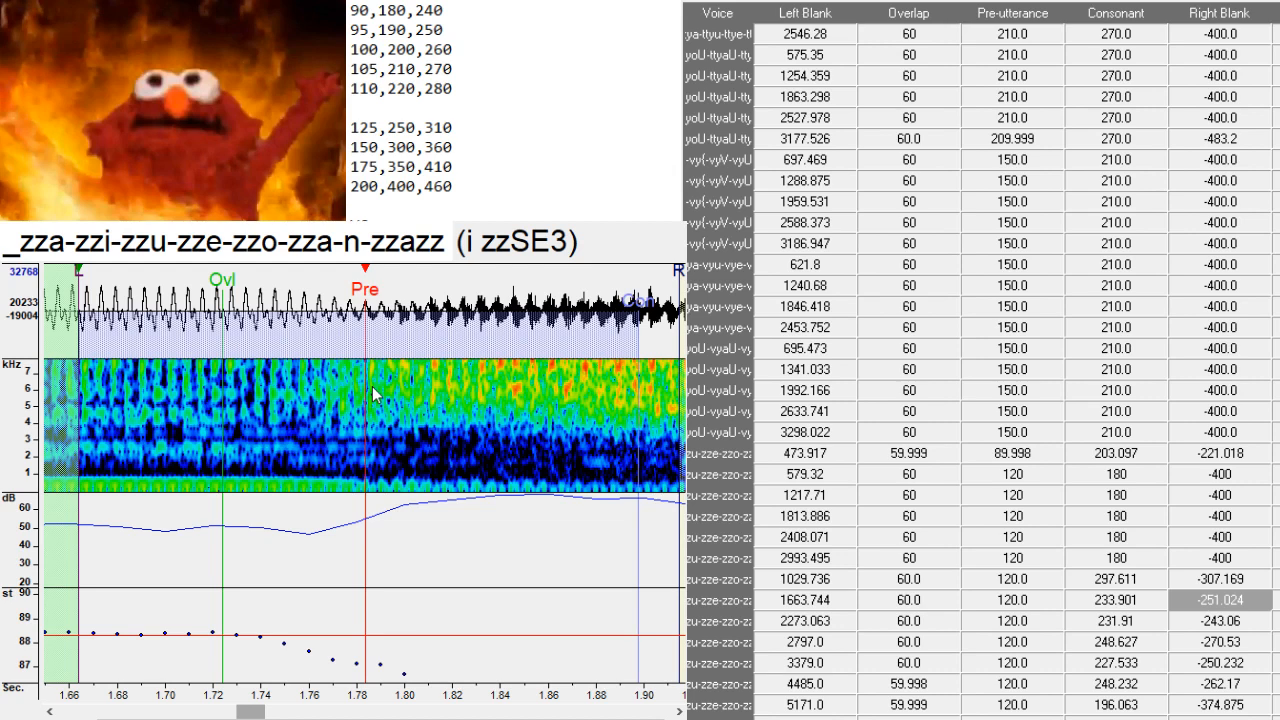
key("Down")
key("Down")
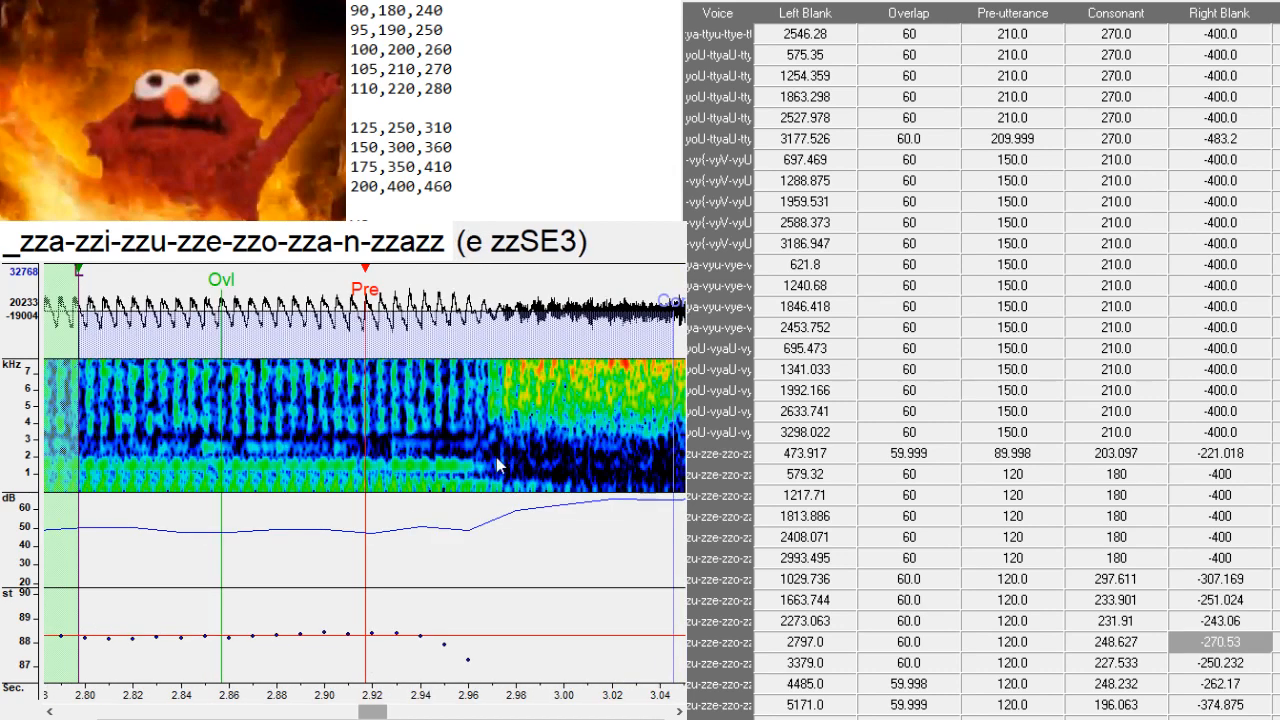
left_click(487, 460)
left_click_drag(372, 712, 386, 712)
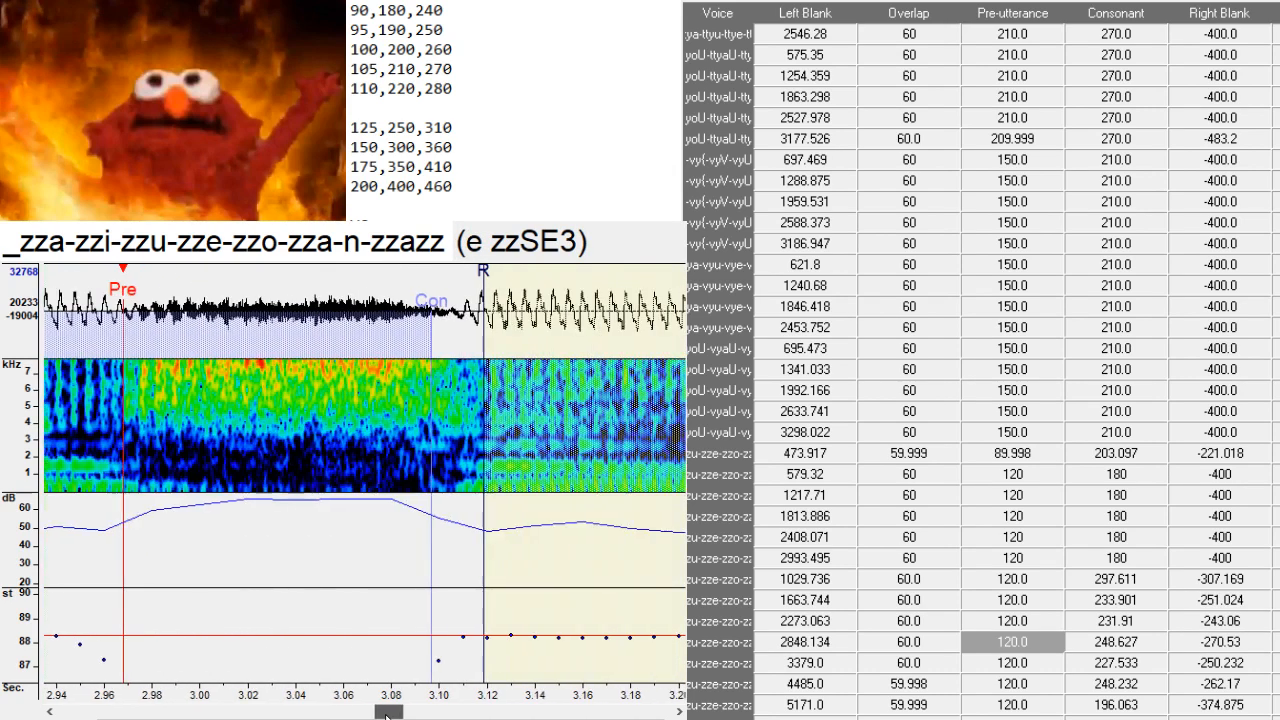
mouse_move(483, 364)
left_mouse_down()
mouse_move(428, 344)
mouse_move(429, 366)
mouse_move(448, 366)
left_mouse_up()
- Shift the "o zzSE3" marker set later so its left blank sits at about 3.43 s and its pre-utterance at about 3.55 s
key("Down")
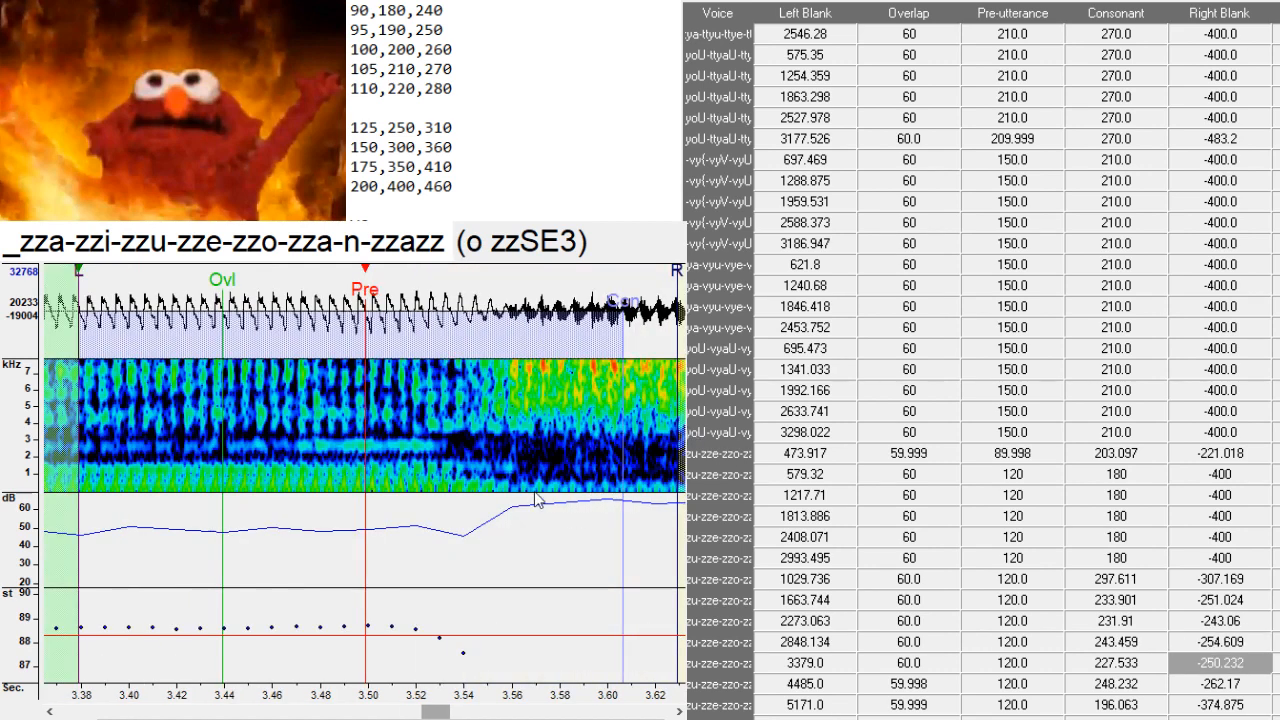
left_click(494, 488)
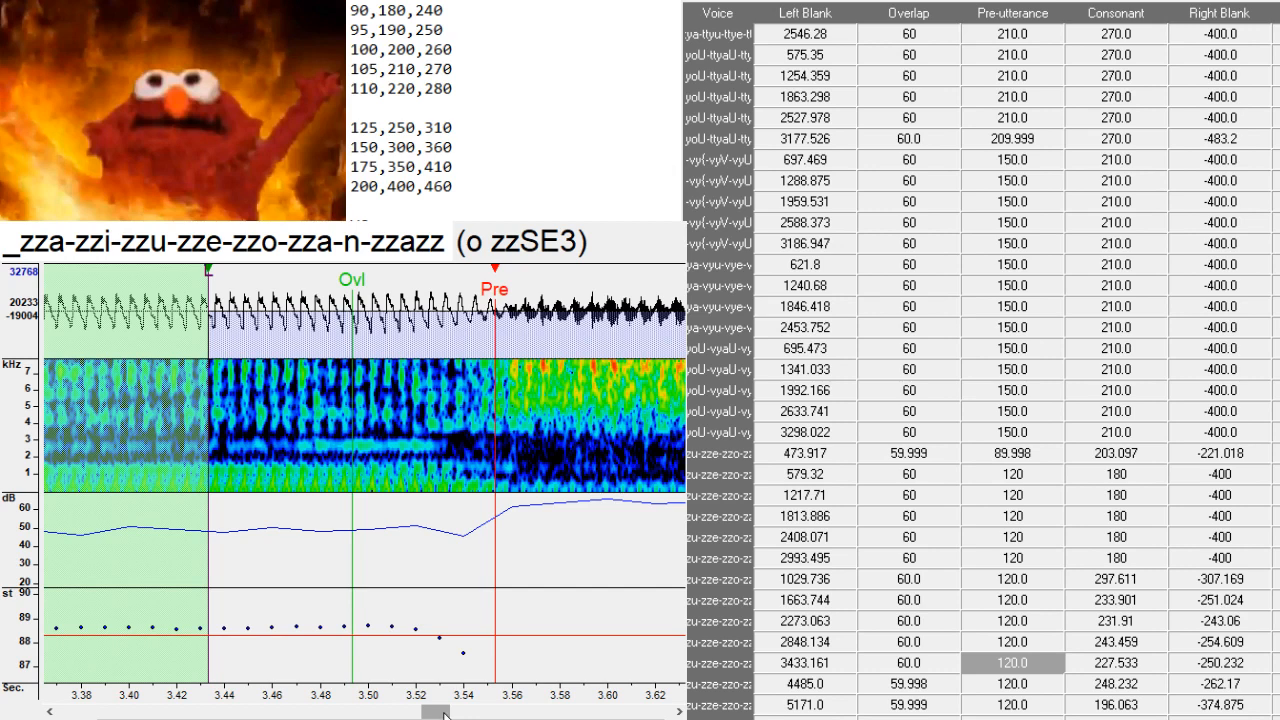
left_click_drag(444, 713, 455, 714)
- Shift the "n zzSE3" left blank to about 4.66 s and pull in its consonant to about 215 and right blank to about -234
key("Down")
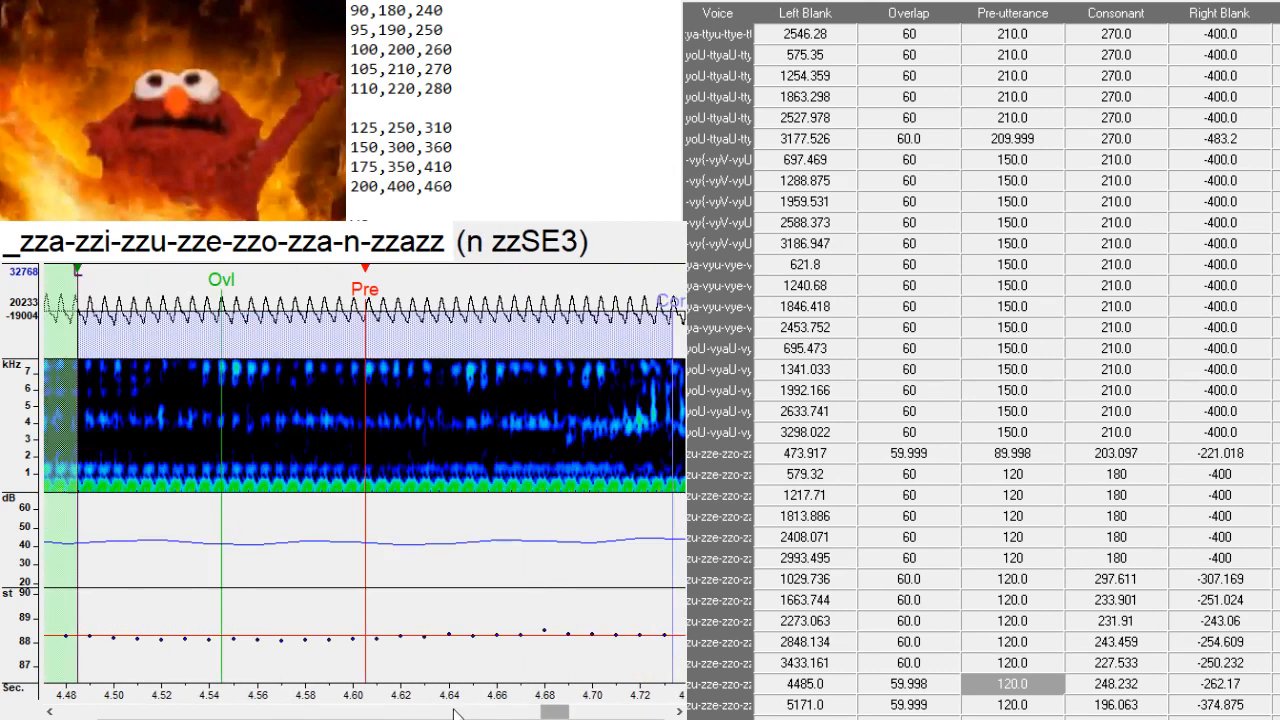
left_click_drag(560, 713, 569, 713)
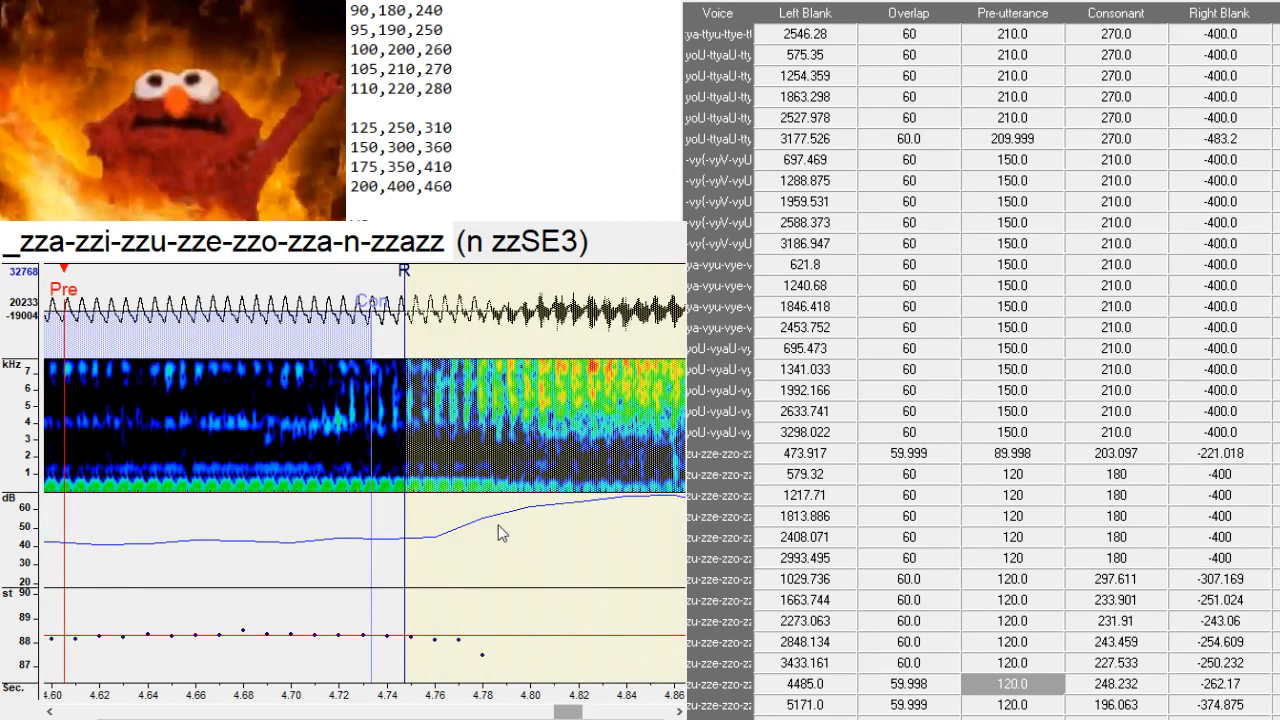
left_click(492, 497)
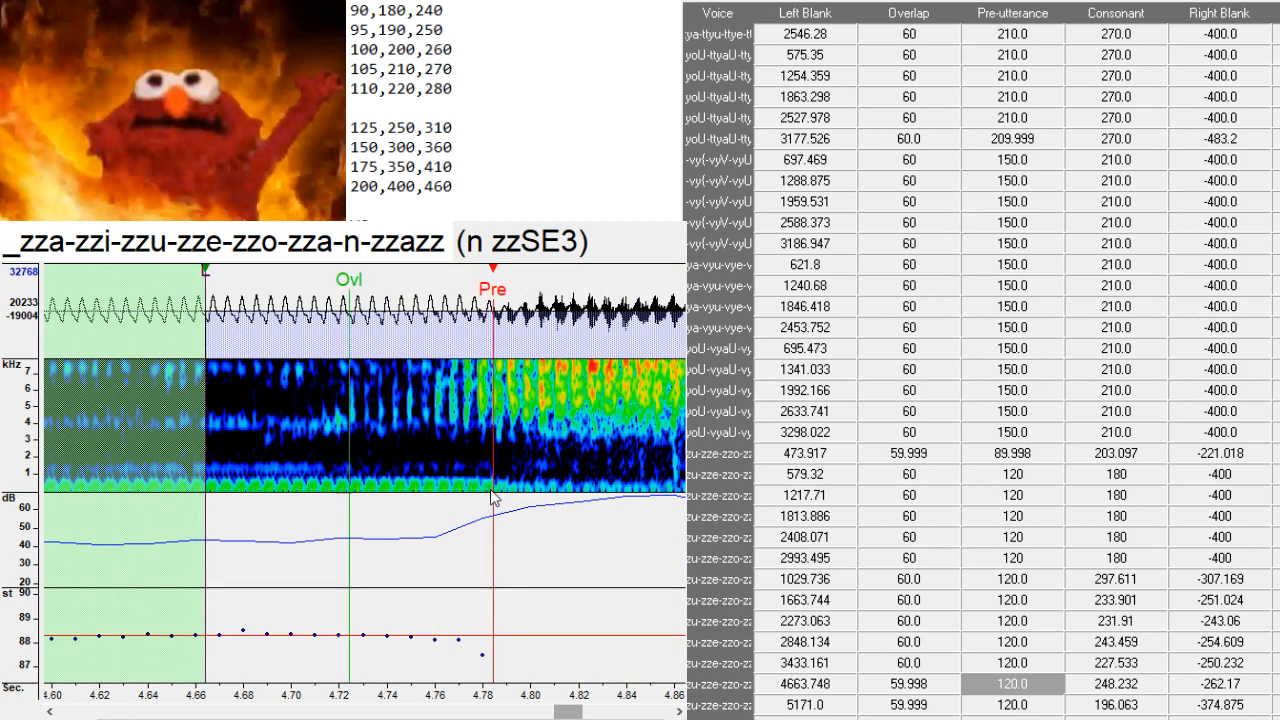
left_click_drag(492, 497, 489, 540)
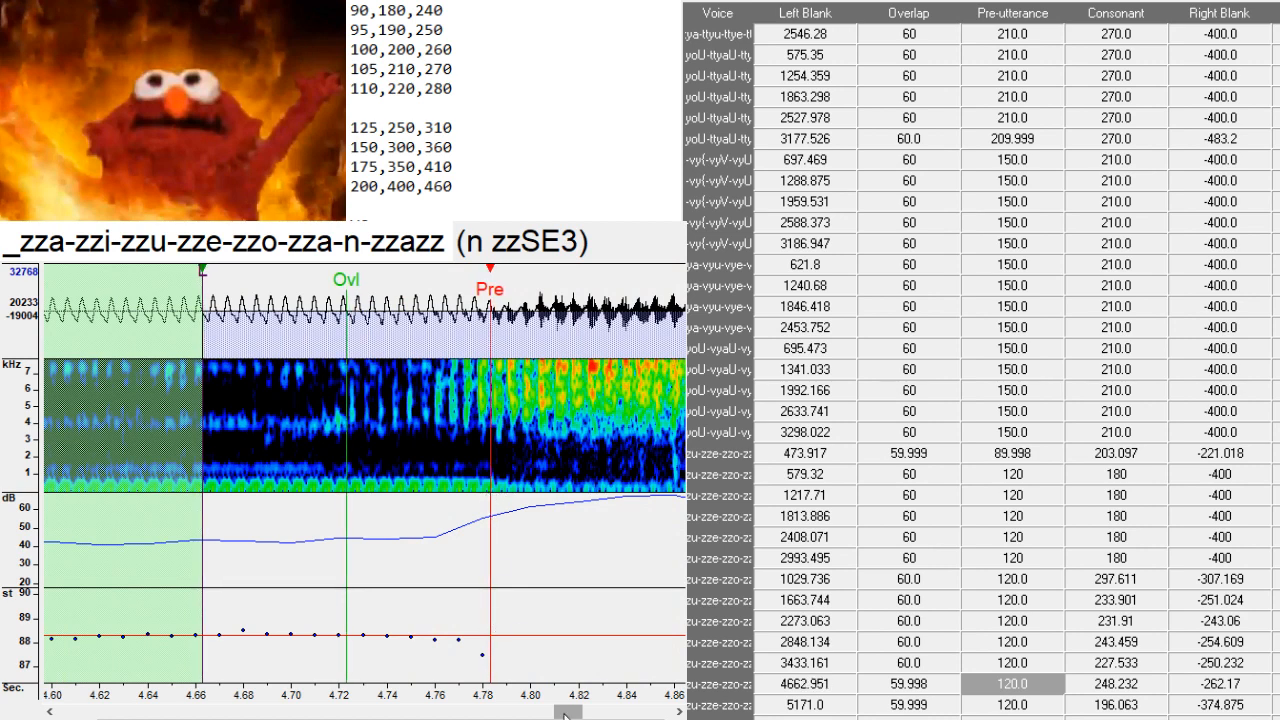
left_click_drag(565, 713, 584, 713)
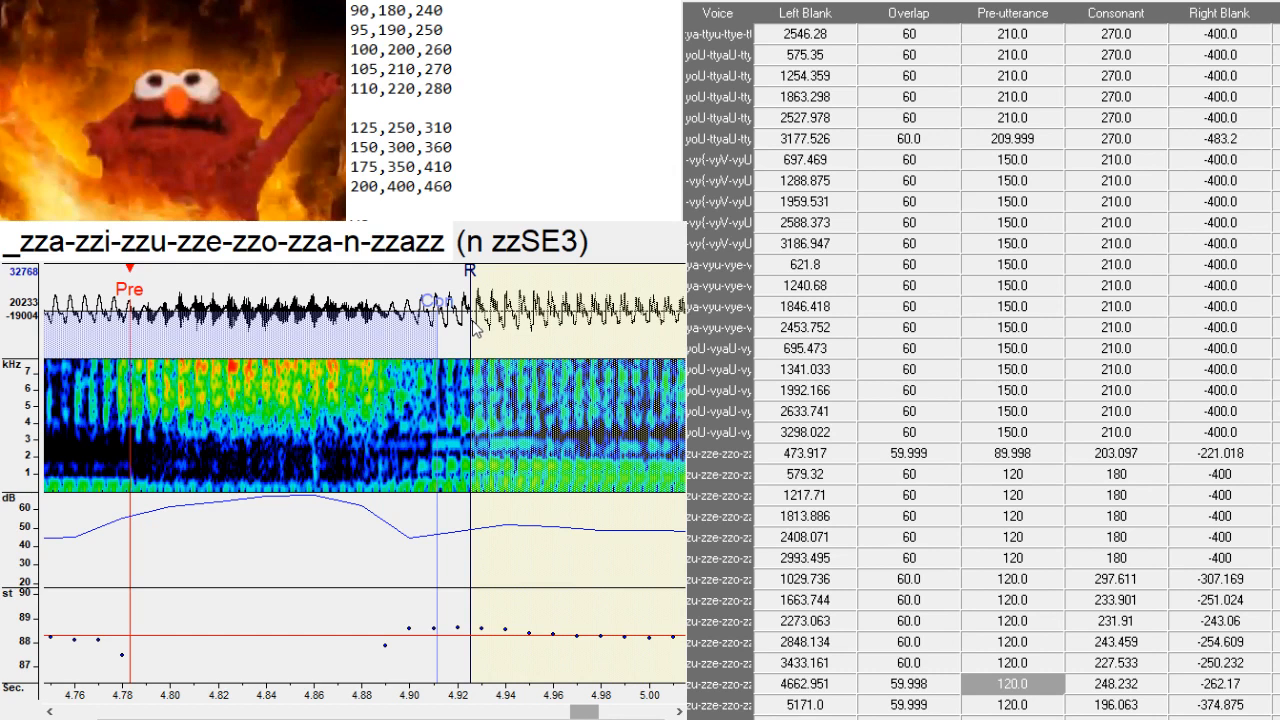
mouse_move(474, 326)
left_mouse_down()
mouse_move(358, 340)
mouse_move(404, 374)
left_mouse_up()
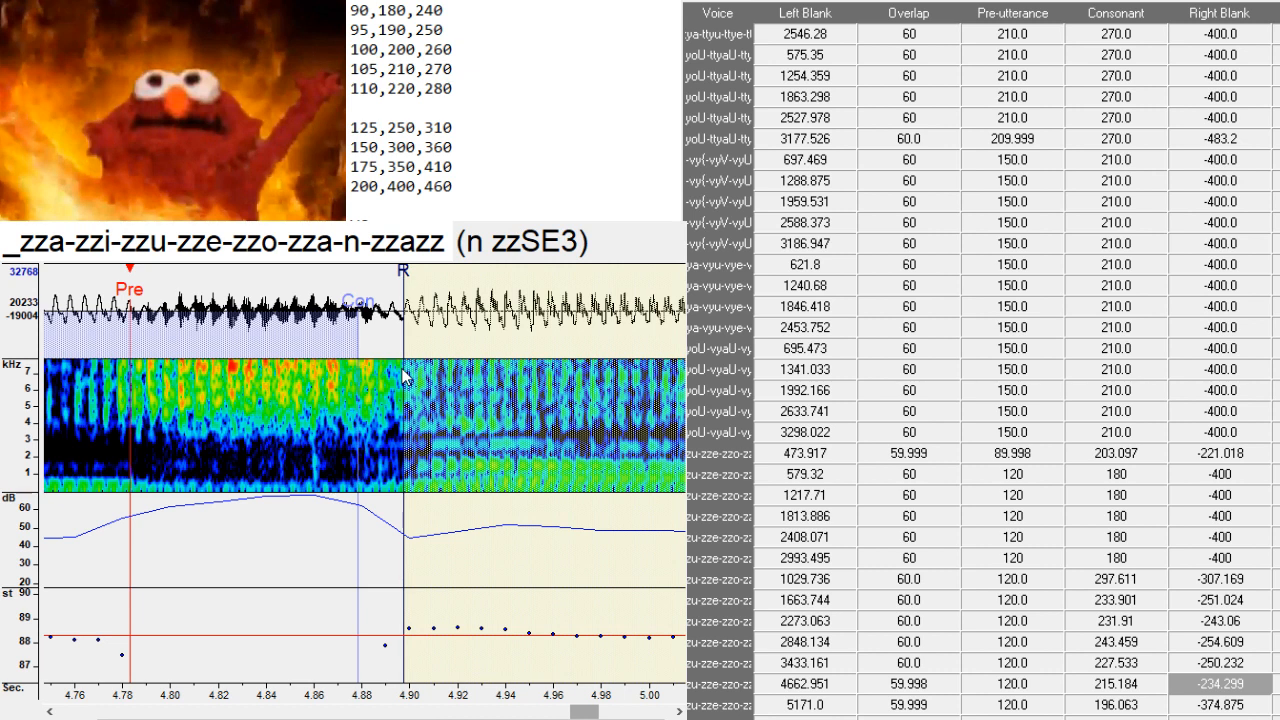
- Shift the "zz -SE3" marker set later so its left blank sits at about 5.24 s and its pre-utterance at about 5.36 s
key("Down")
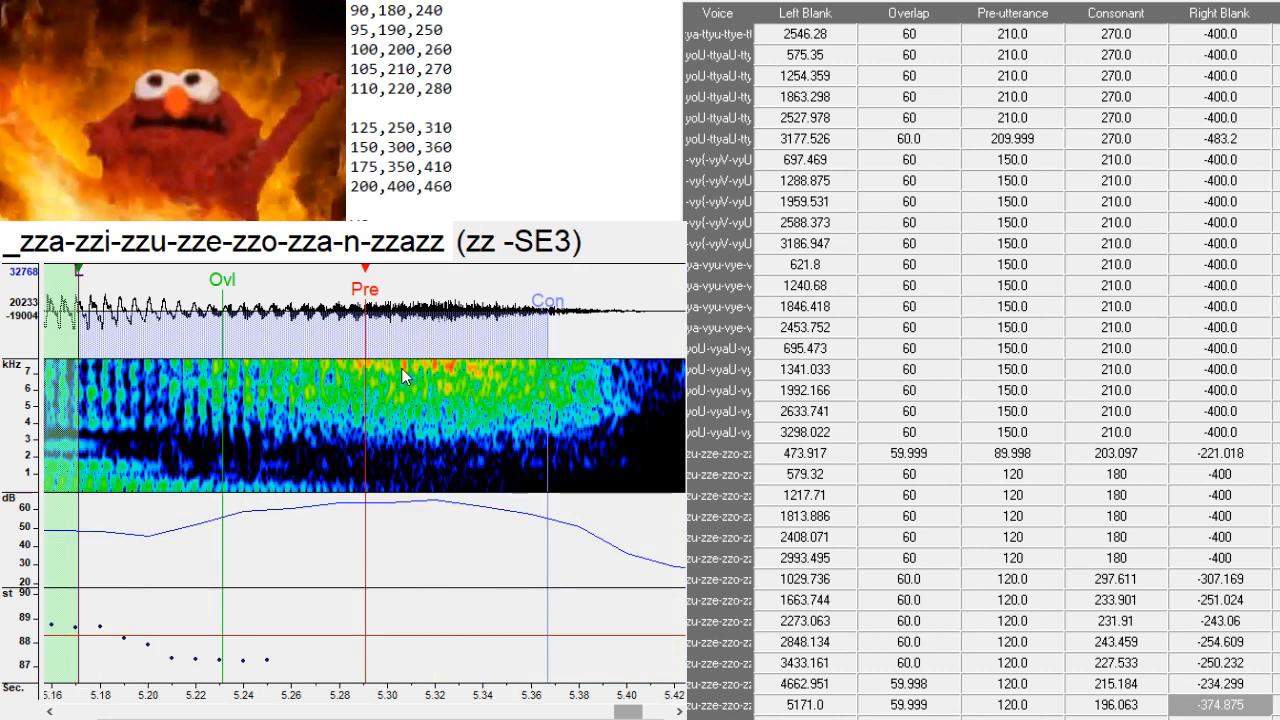
left_click(508, 437)
left_click_drag(509, 435, 515, 440)
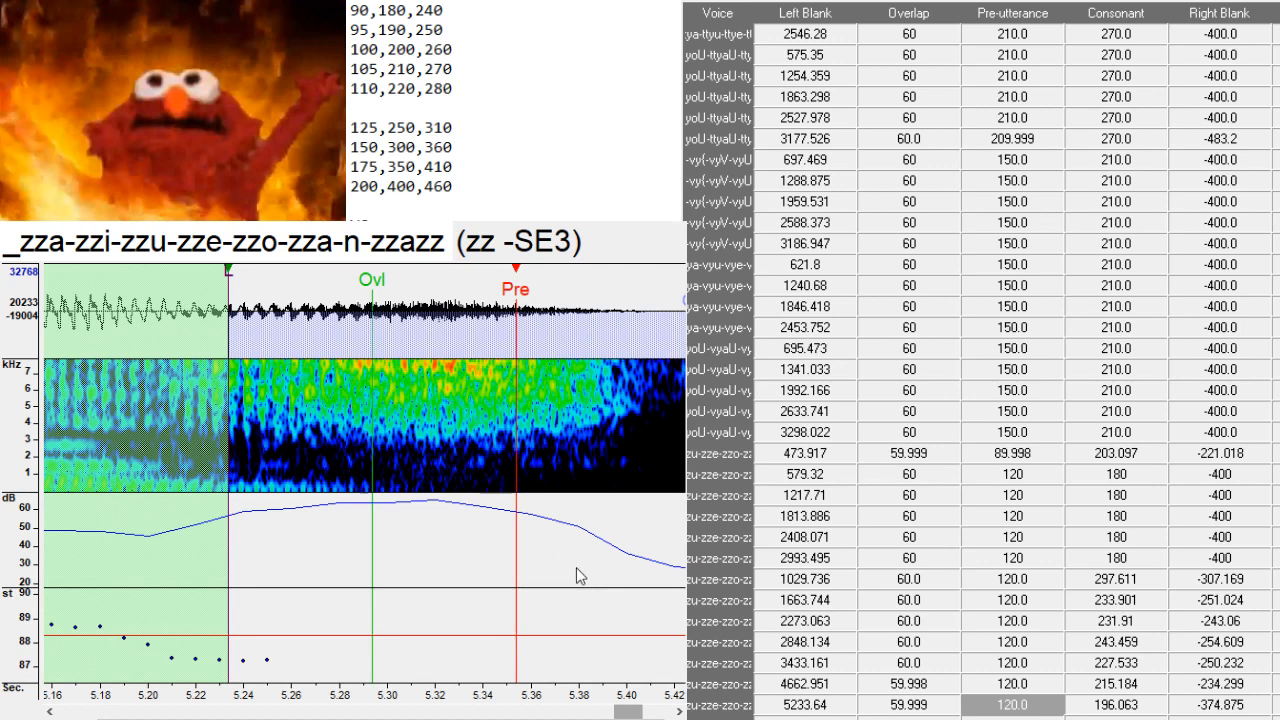
left_click(533, 430)
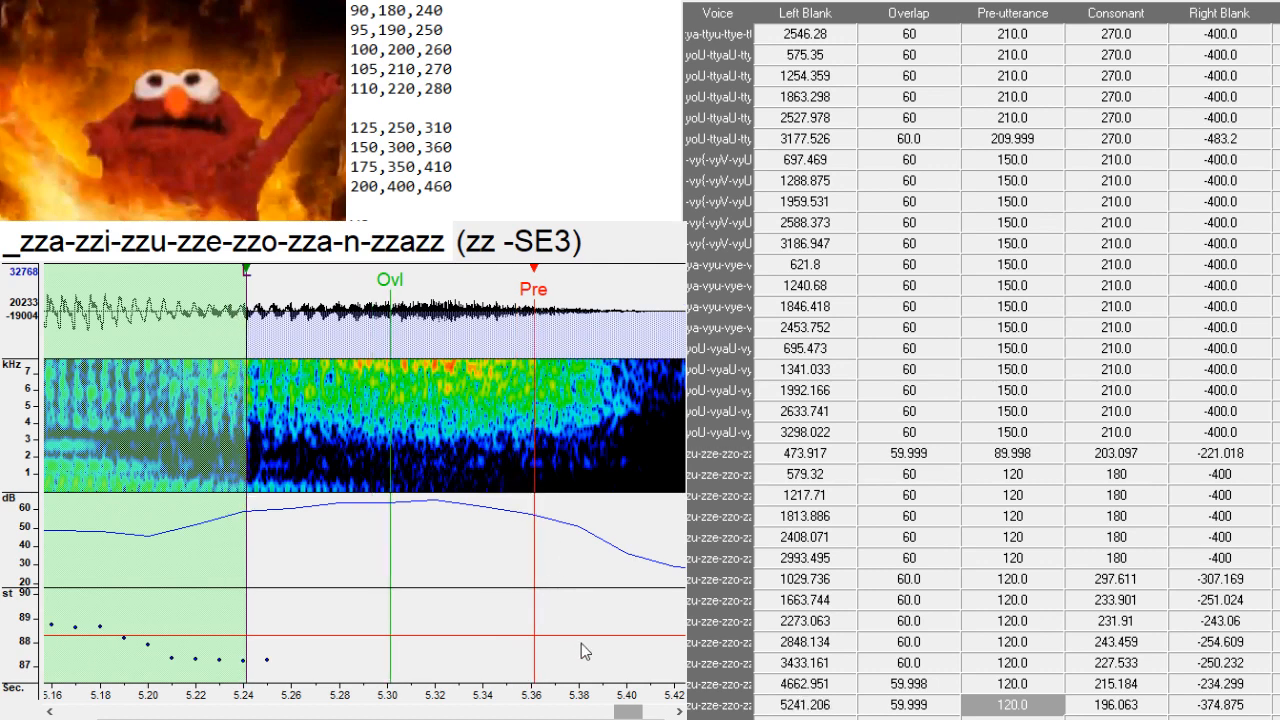
left_click_drag(633, 714, 641, 714)
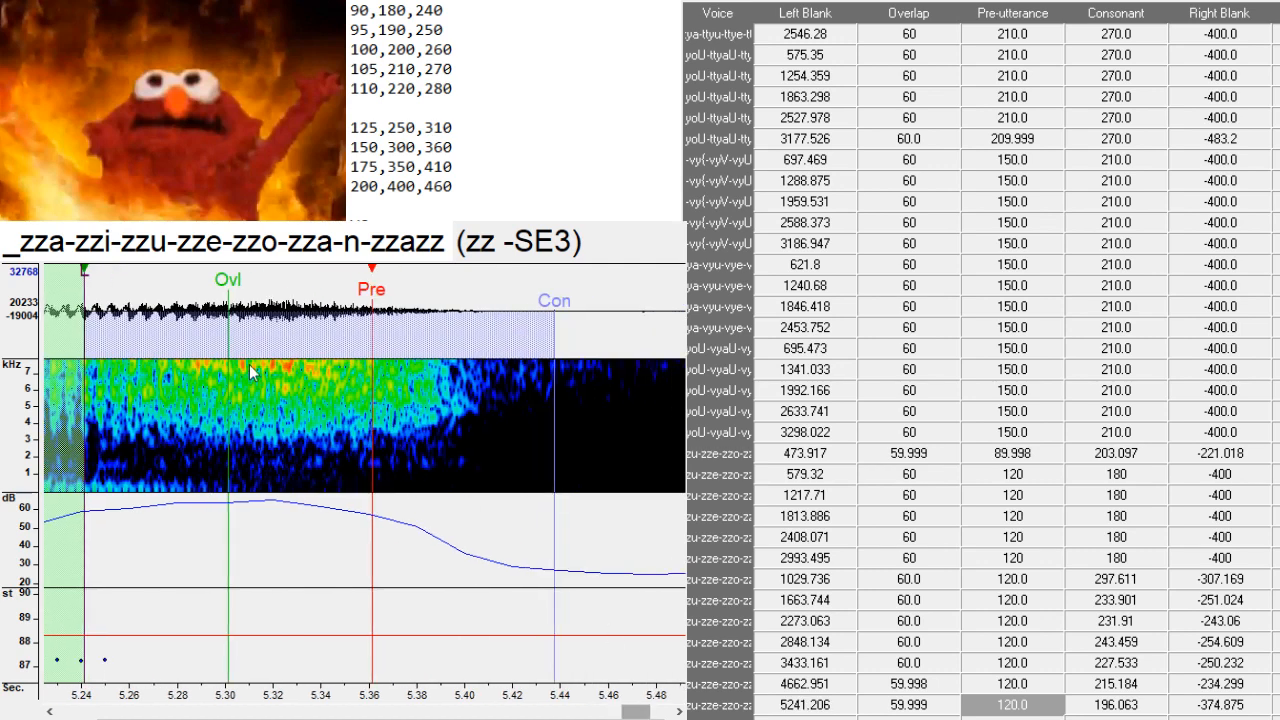
left_click(371, 432)
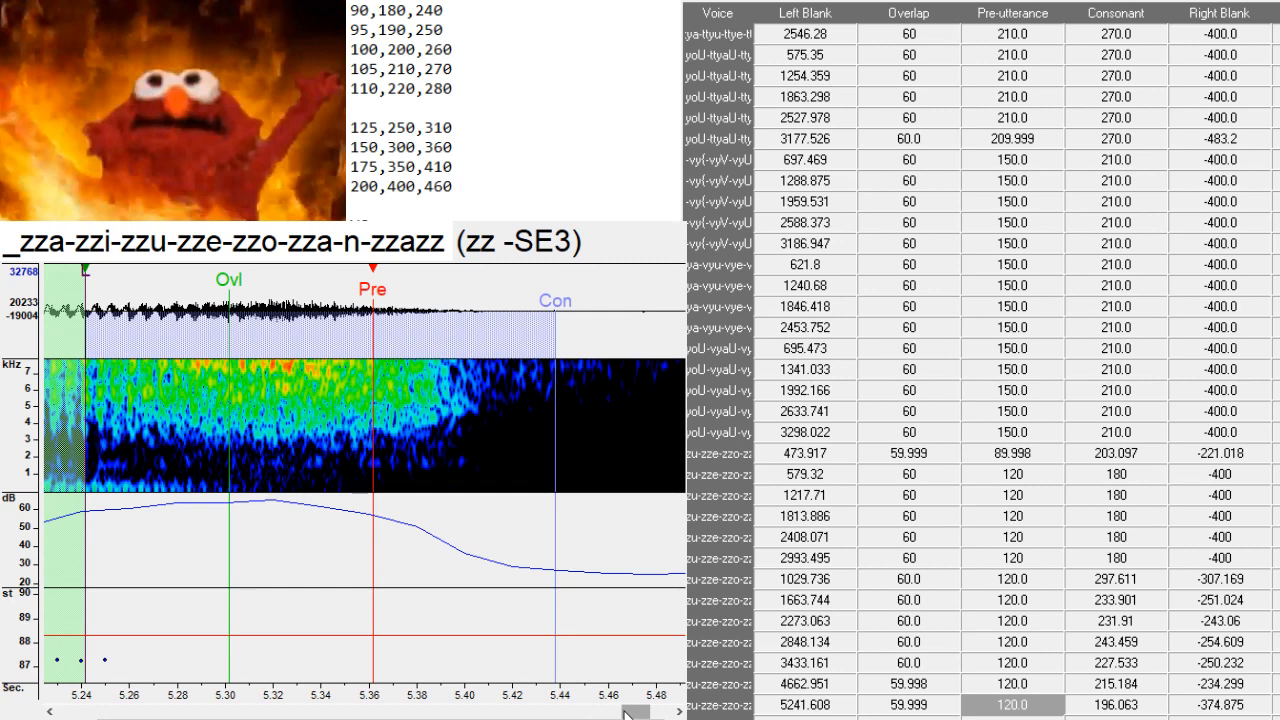
- Fine-tune the "zz -SE3" marker set around the fading end of the consonant, to a left blank of about 5240.8 ms
mouse_move(636, 712)
left_mouse_down()
mouse_move(651, 712)
mouse_move(623, 712)
left_mouse_up()
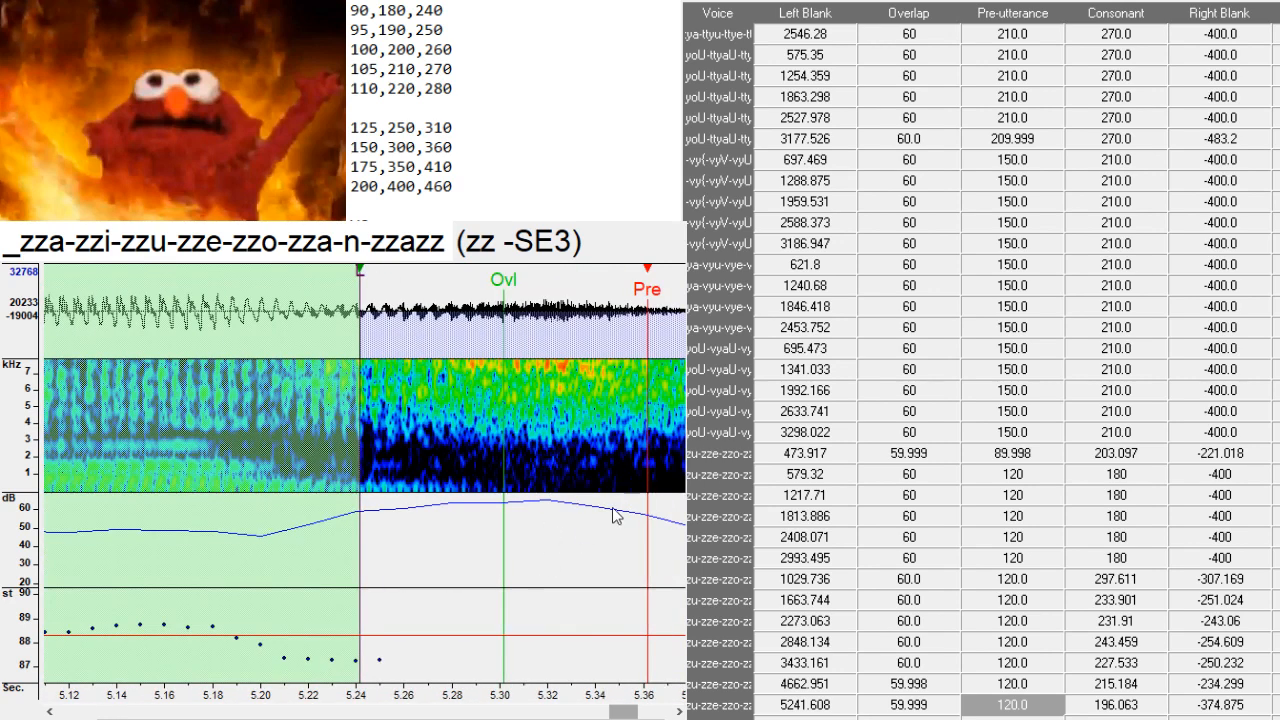
left_click_drag(652, 443, 645, 441)
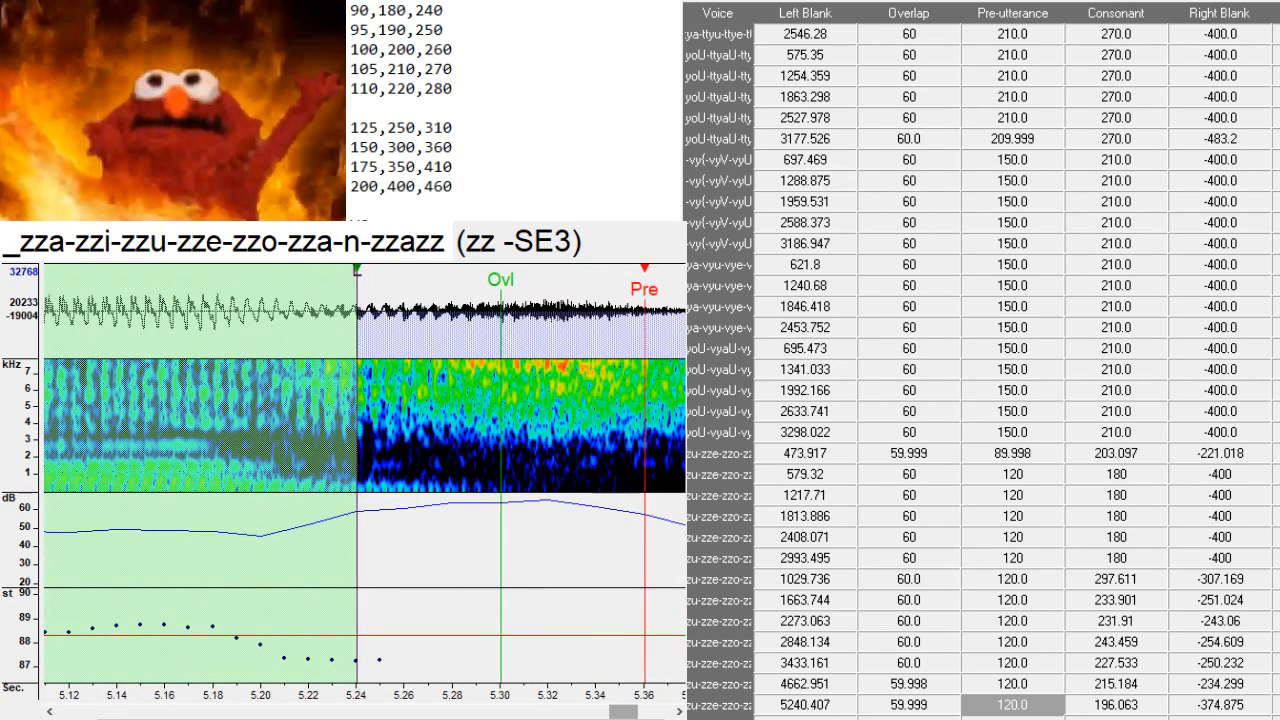
left_click_drag(623, 712, 635, 712)
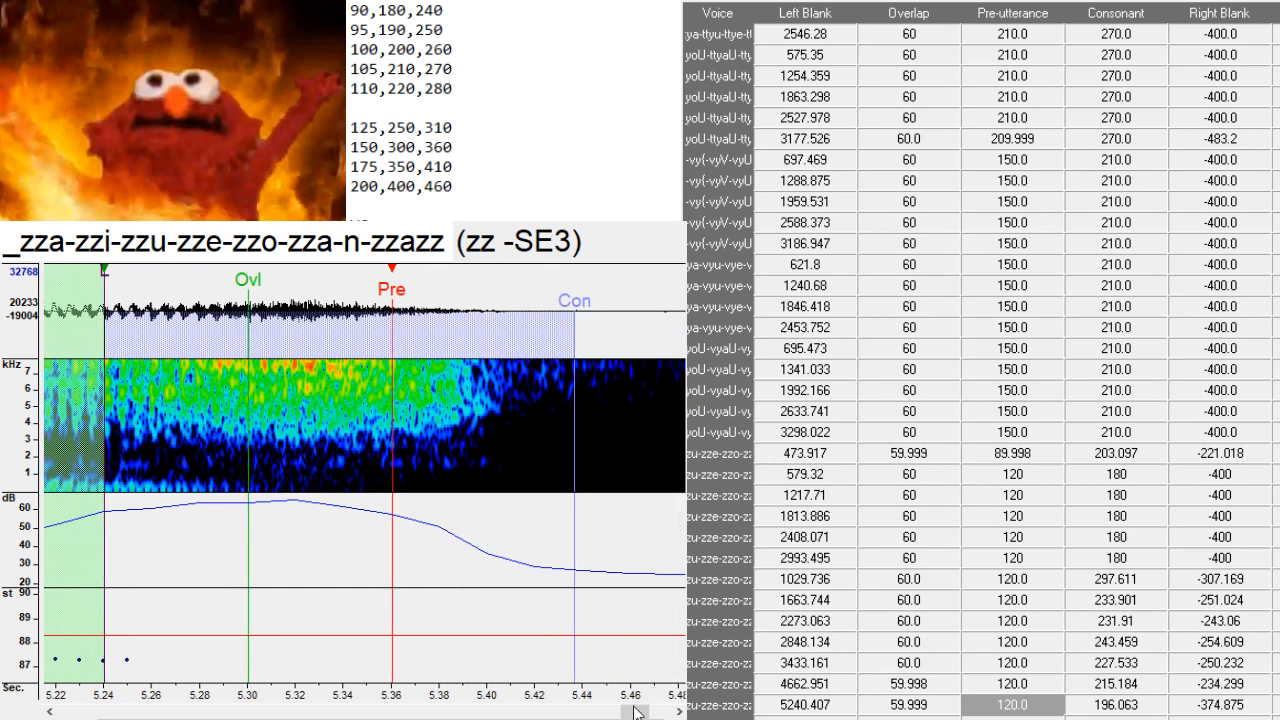
key("F3")
key("F3")
key("F3")
key("F3")
key("F3")
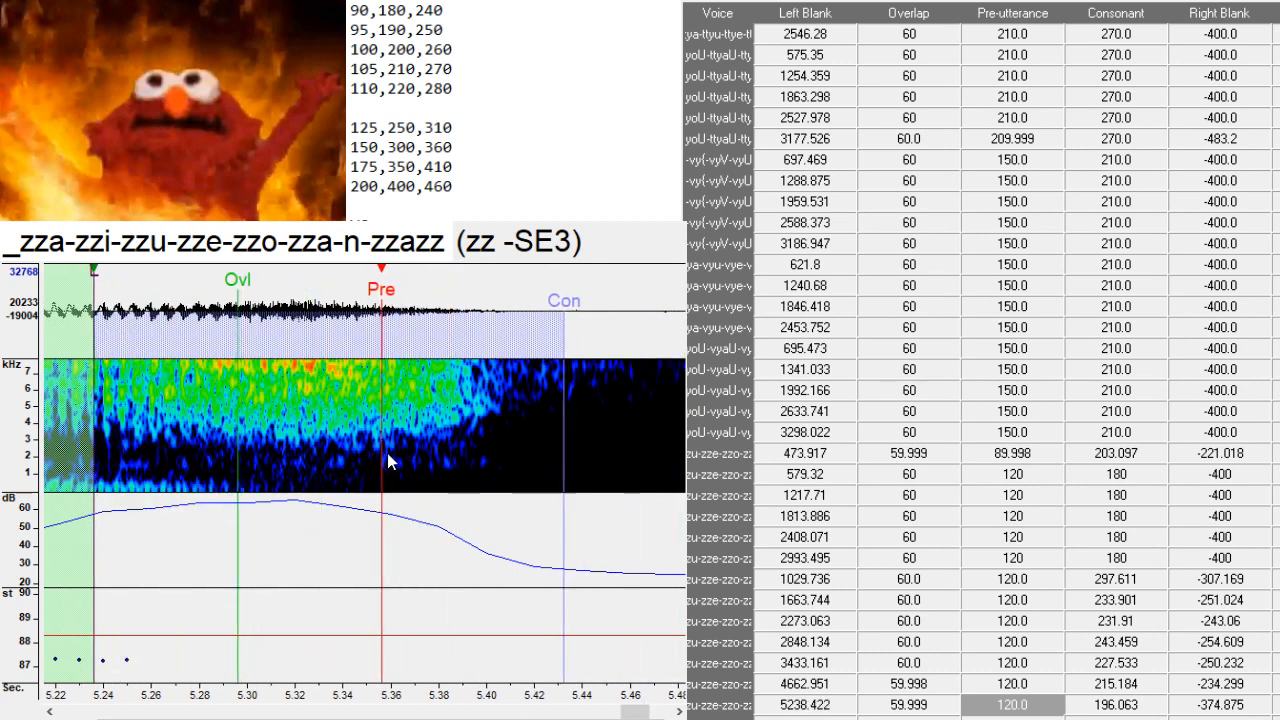
key("F3")
key("F3")
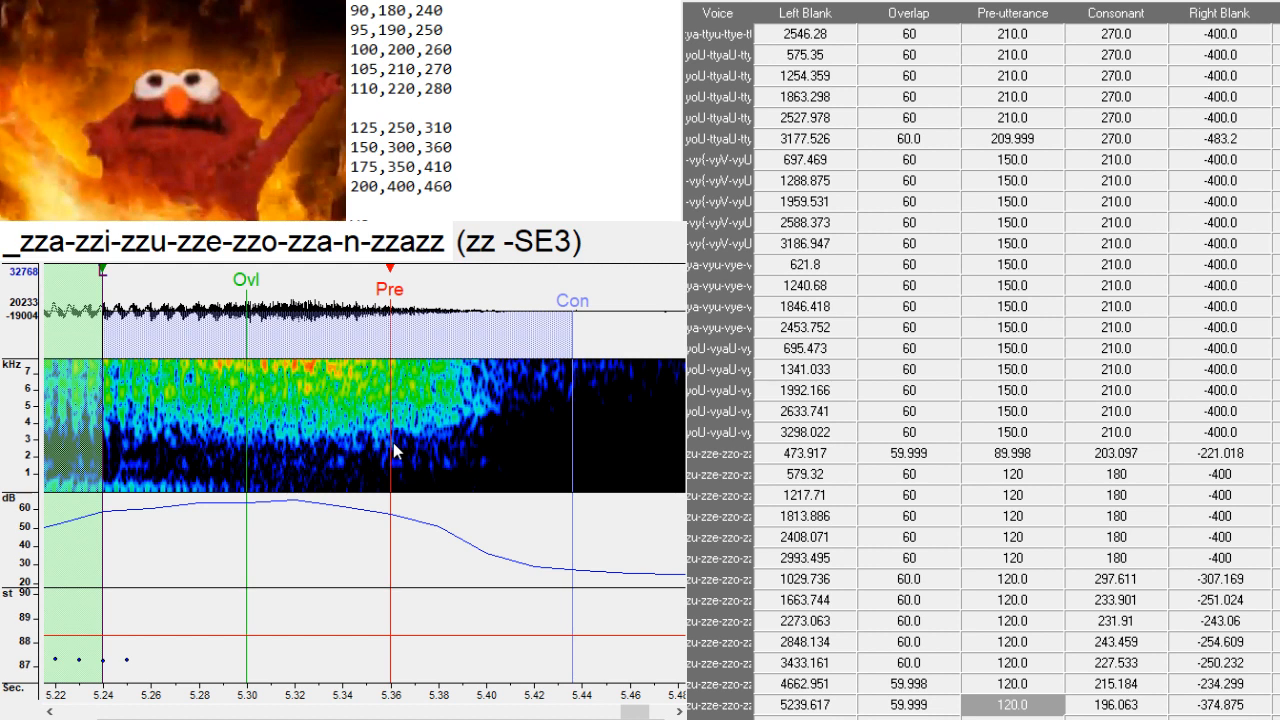
left_click_drag(390, 446, 390, 455)
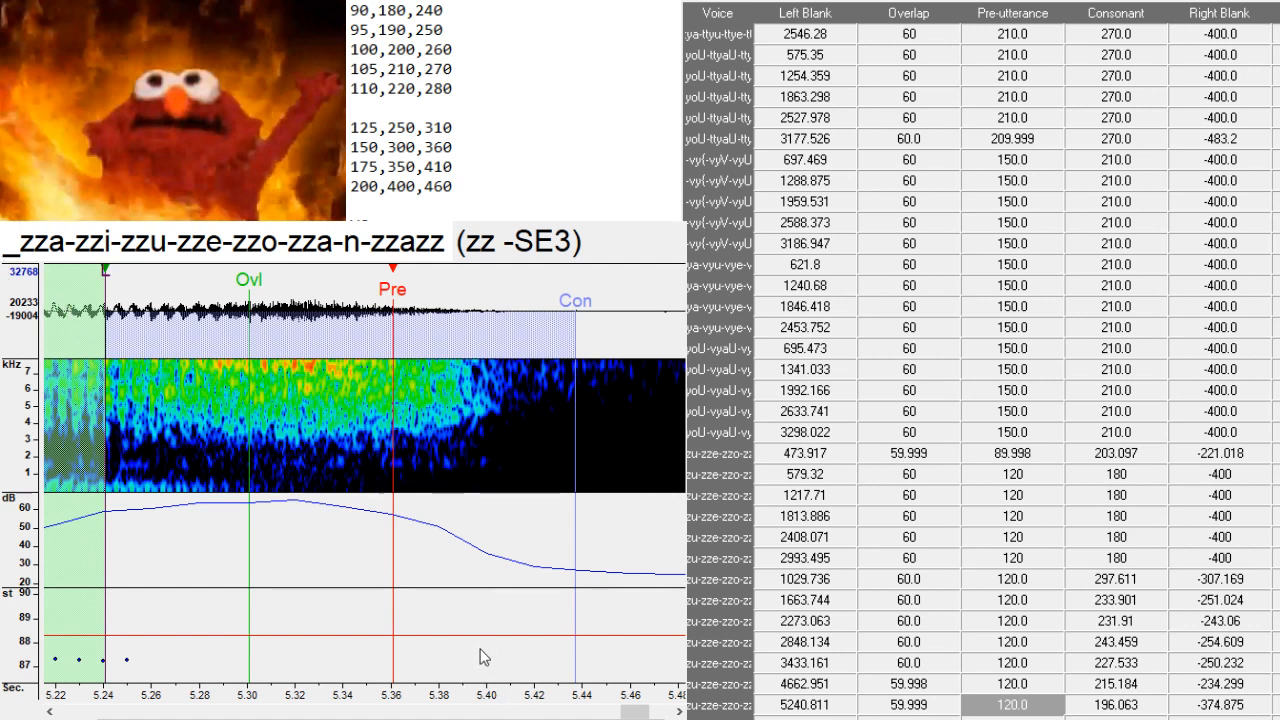
- Select the vyeISE3 entry and look back through the earlier vy-, tty- and py- timing entries
left_click(762, 411)
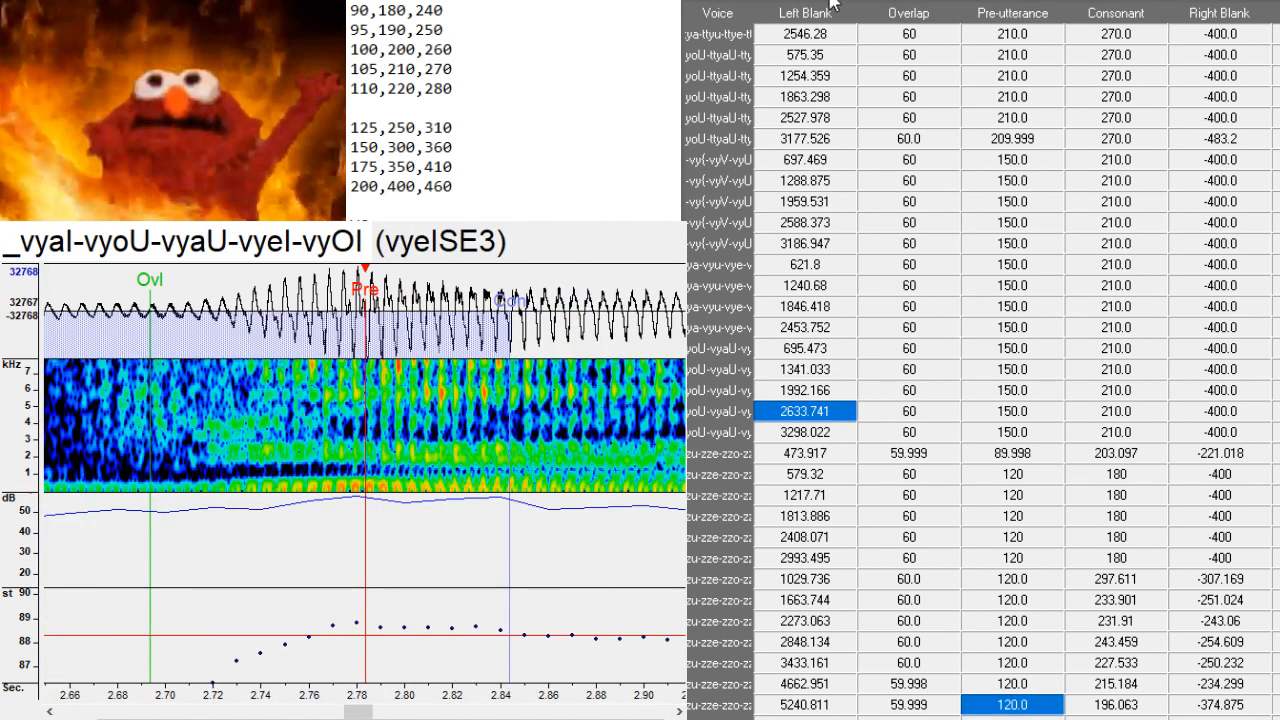
scroll(863, 369, "up", 4)
scroll(1238, 625, "up", 3)
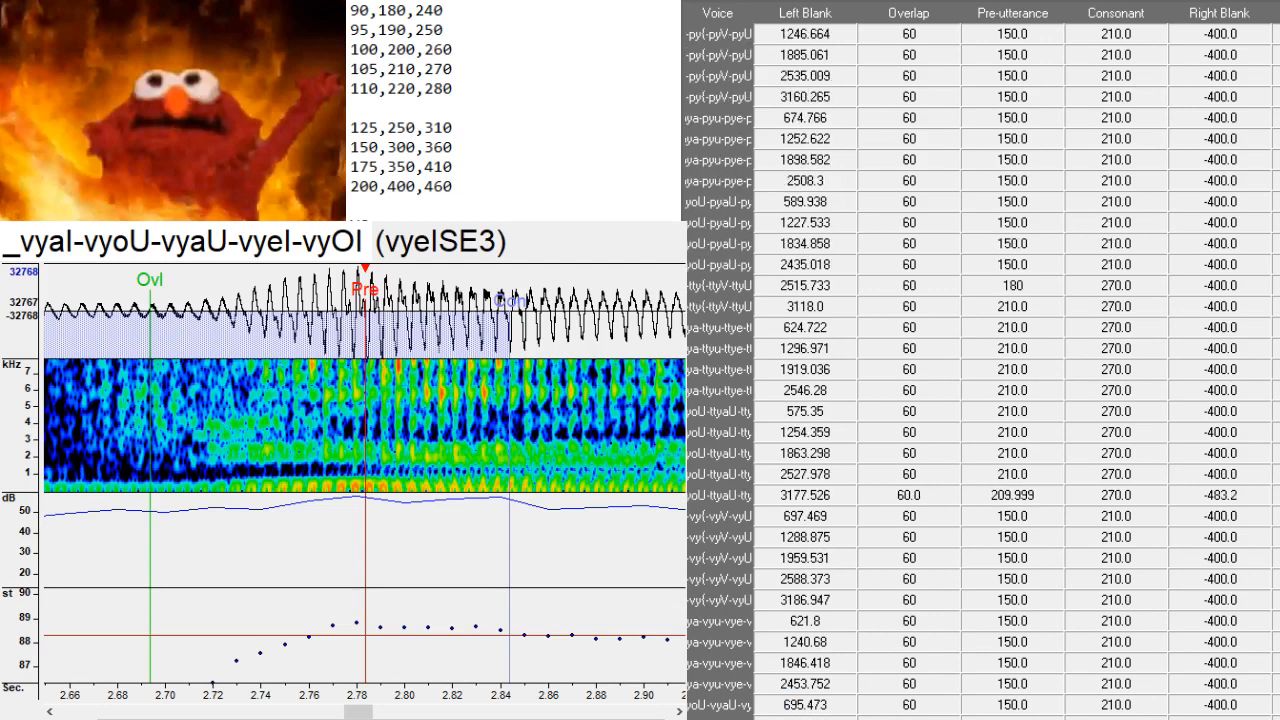
- Duplicate the "a -SE3" entry of _a-a-i-a-u-e-a seven times
scroll(983, 360, "up", 15)
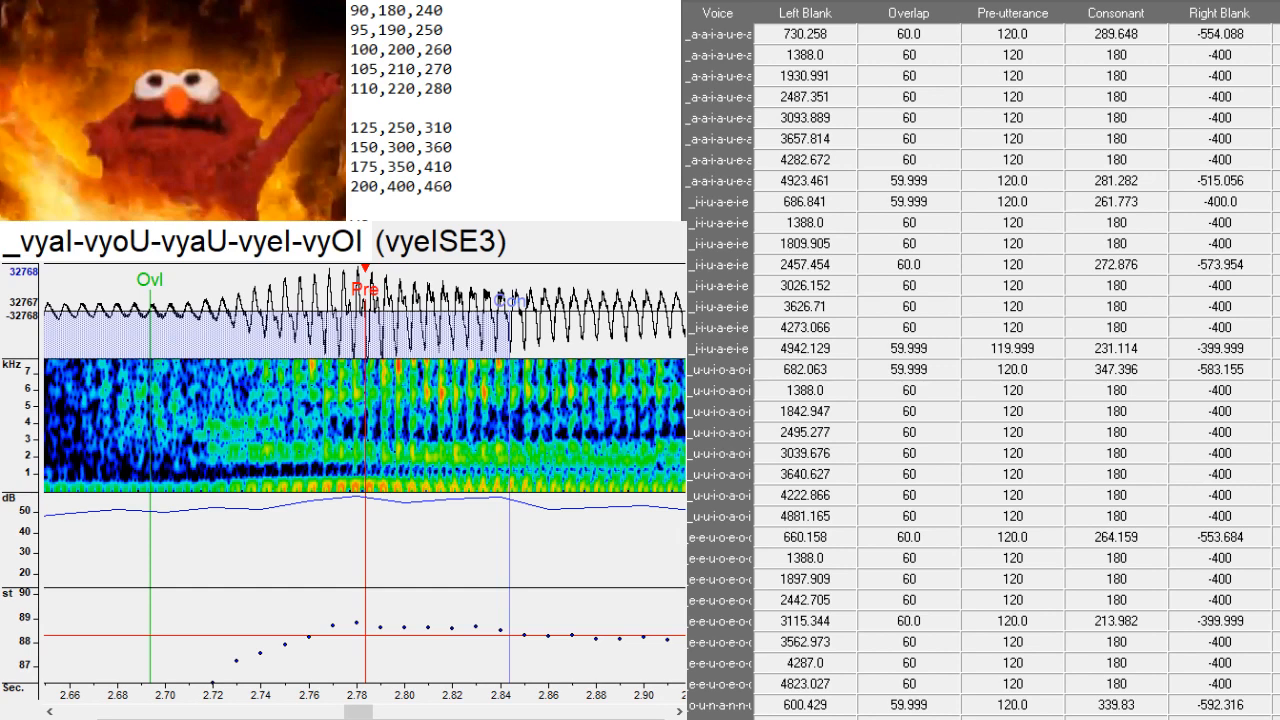
left_click(1276, 181)
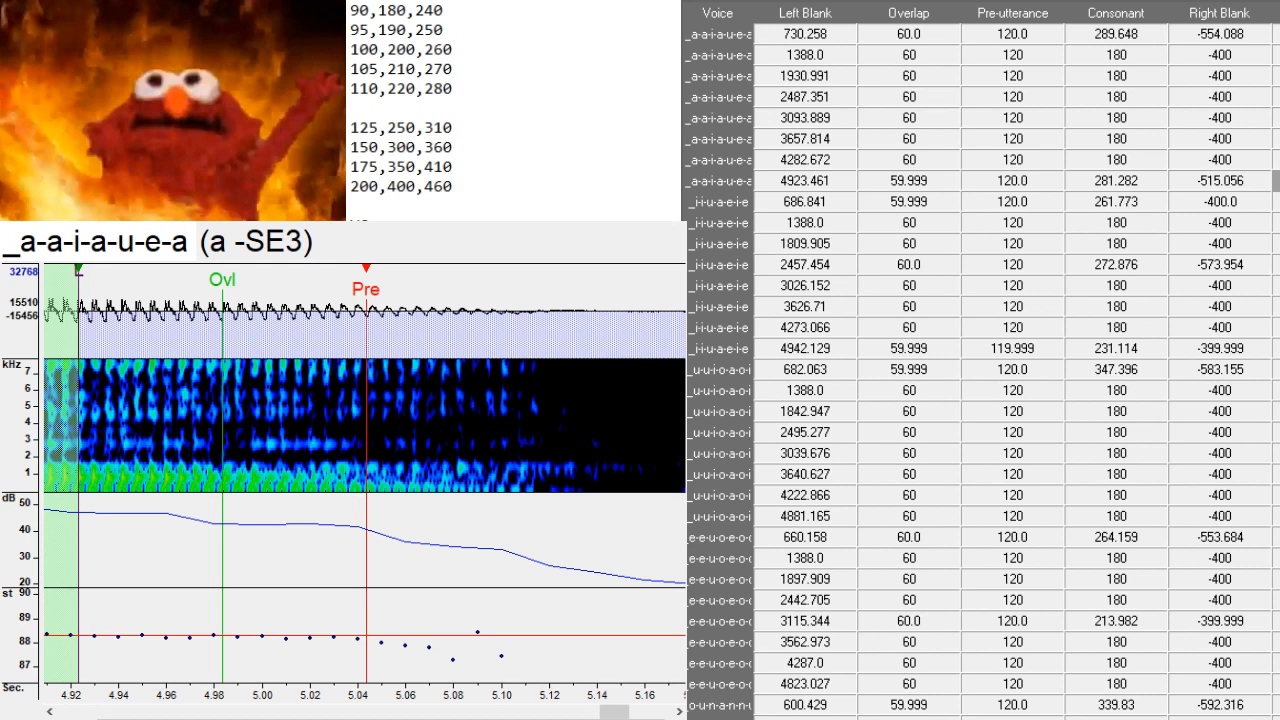
key("ctrl+d")
key("ctrl+d")
key("ctrl+d")
key("ctrl+d")
key("ctrl+d")
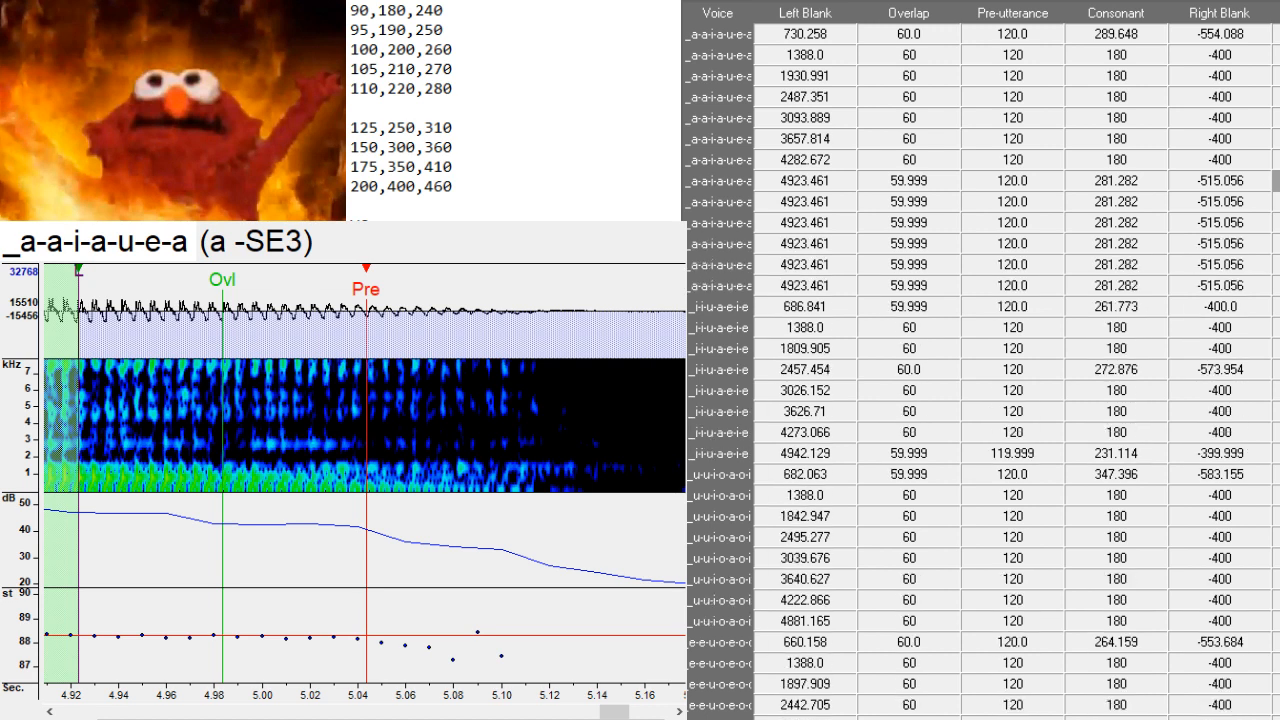
key("ctrl+d")
key("ctrl+d")
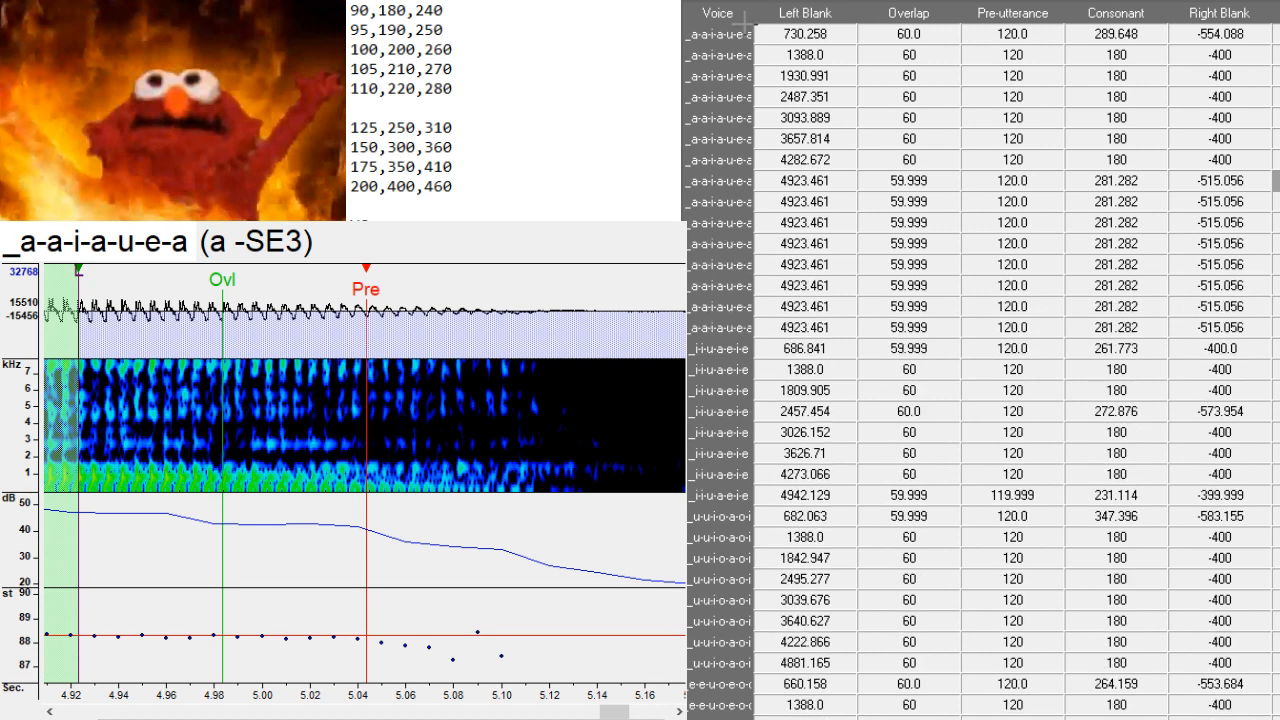
- Copy the first seven _a-a-i-a-u-e-a entries over the seven "a -SE3" duplicates
left_click_drag(732, 31, 675, 232)
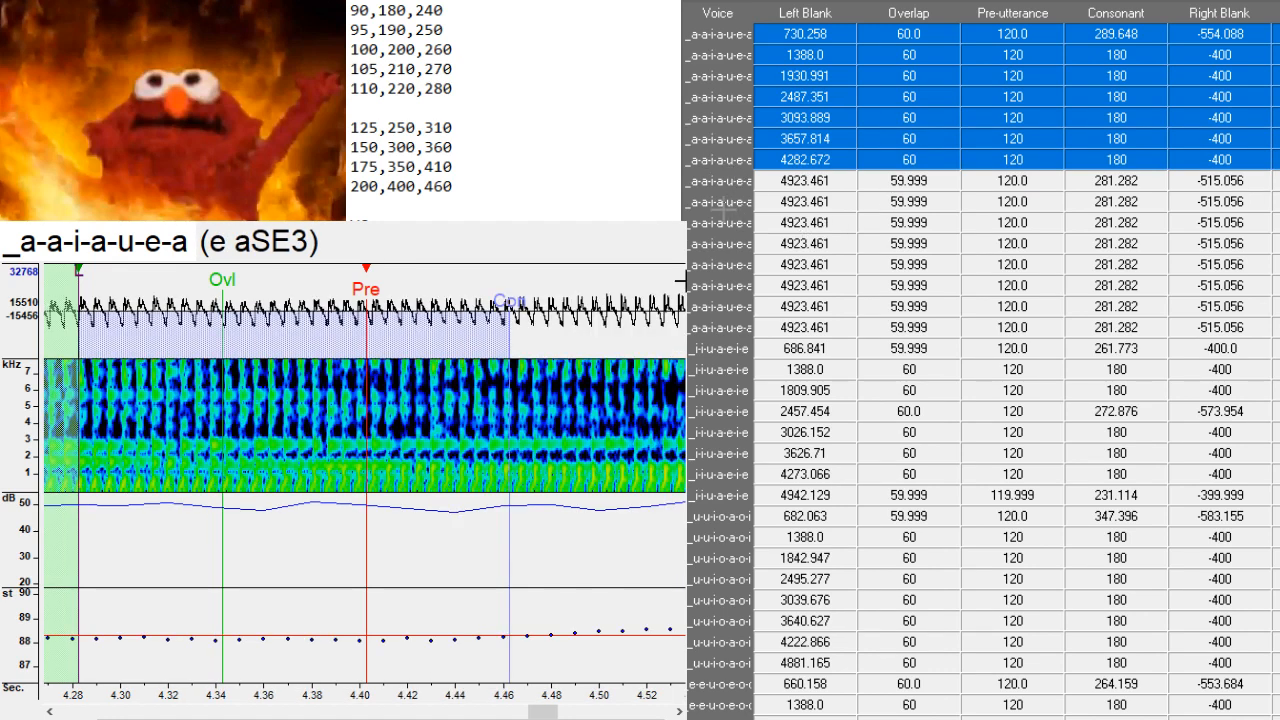
left_click_drag(715, 201, 730, 327)
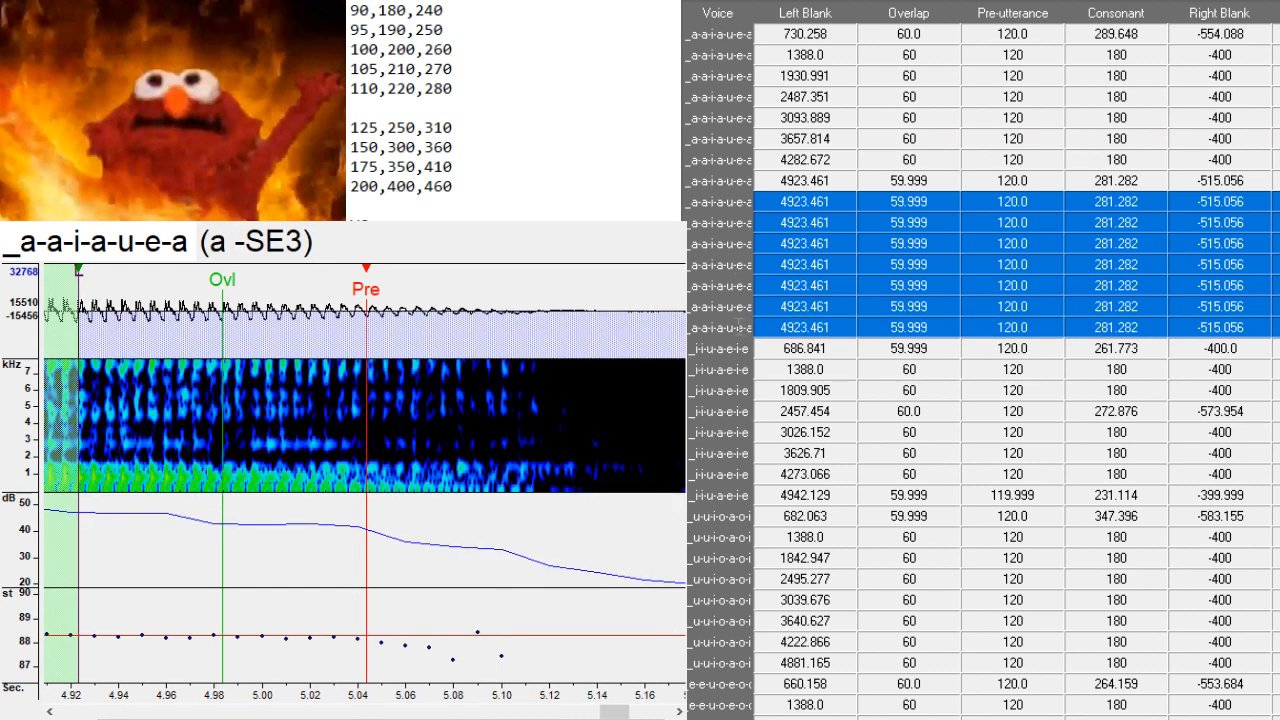
key("ctrl+z")
- Rename the copied _a-a-i-a-u-e-a aliases with hiragana vowels, such as "- あSE3", "a あSE3", "i あSE3" and "e あSE3"
left_click(718, 201)
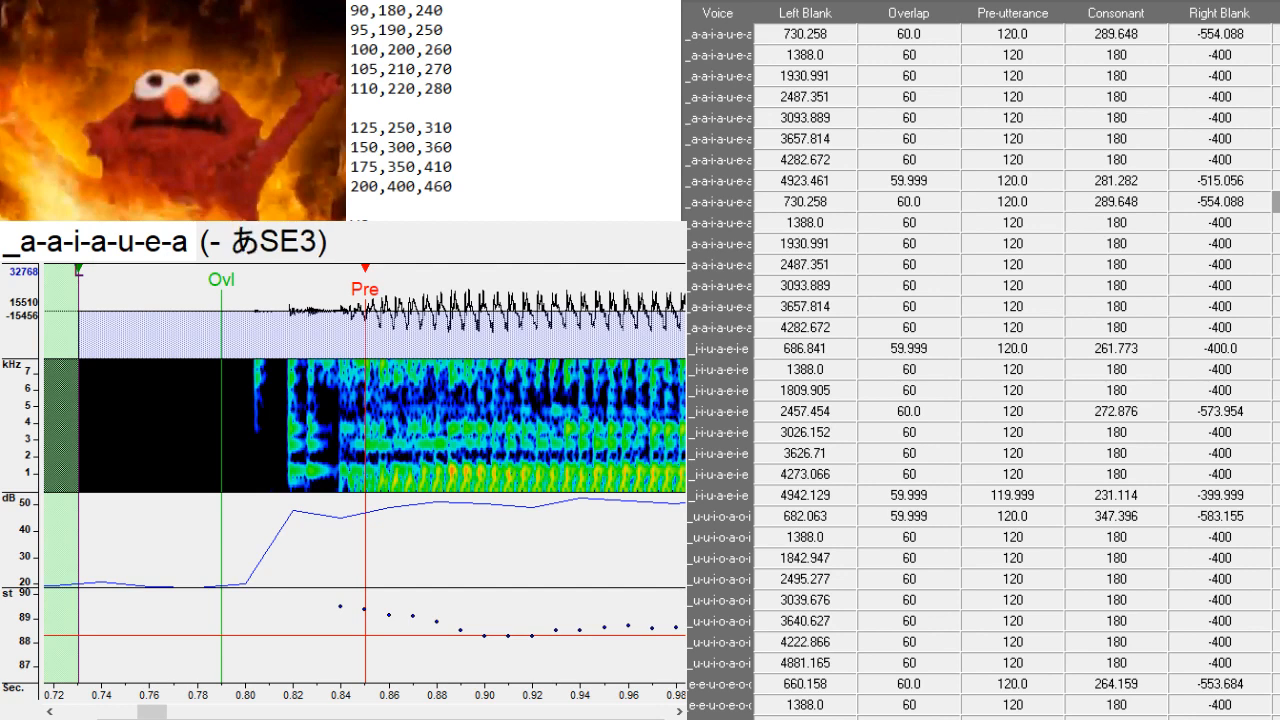
left_click(718, 222)
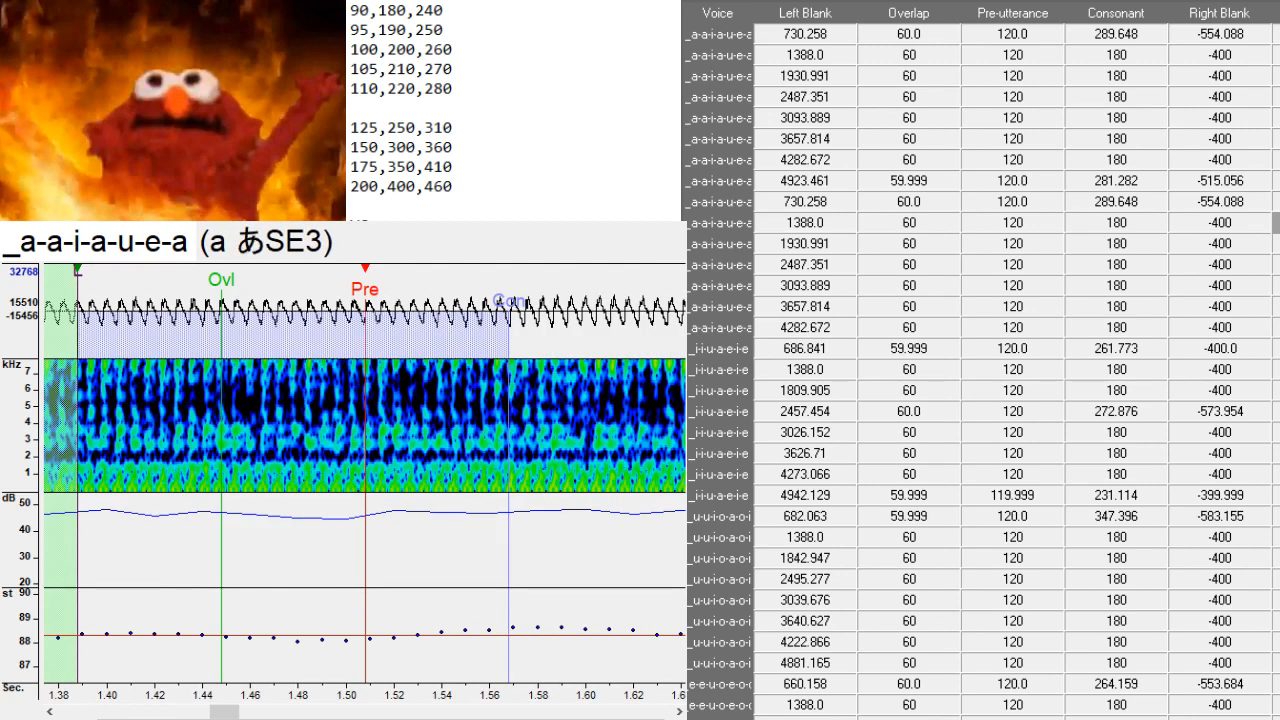
left_click(718, 243)
left_click(718, 264)
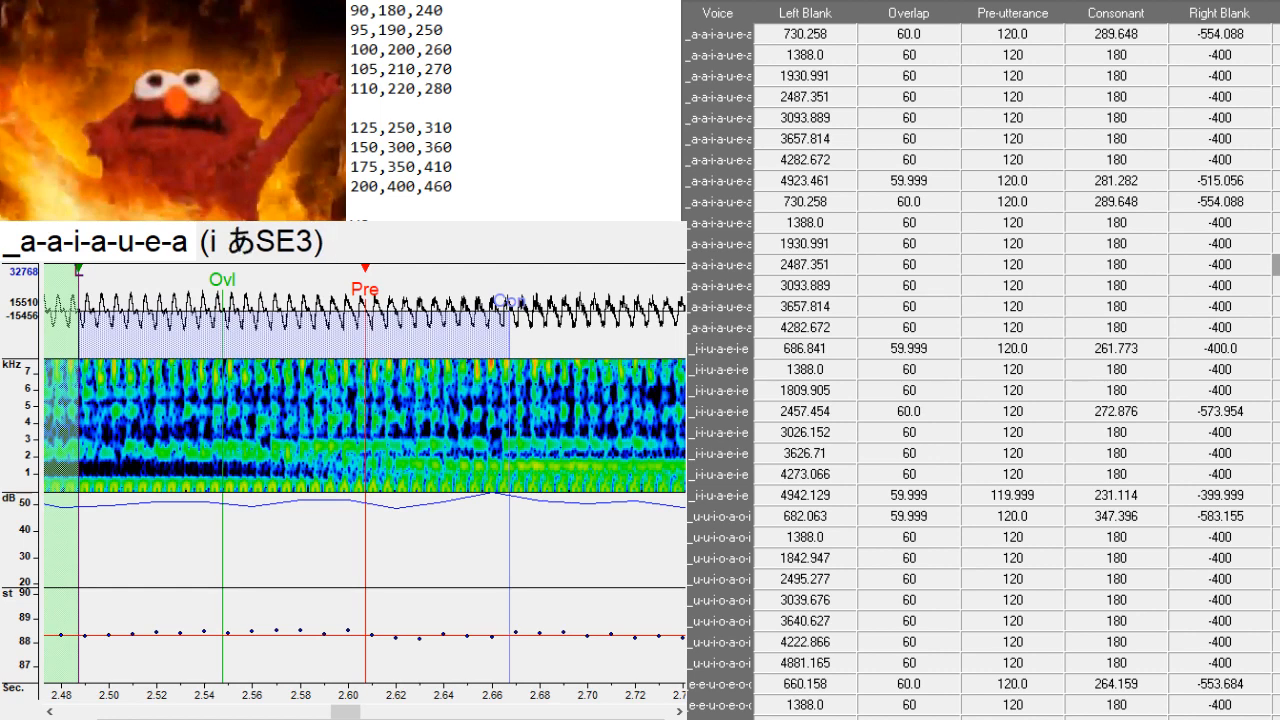
left_click(718, 285)
left_click(718, 306)
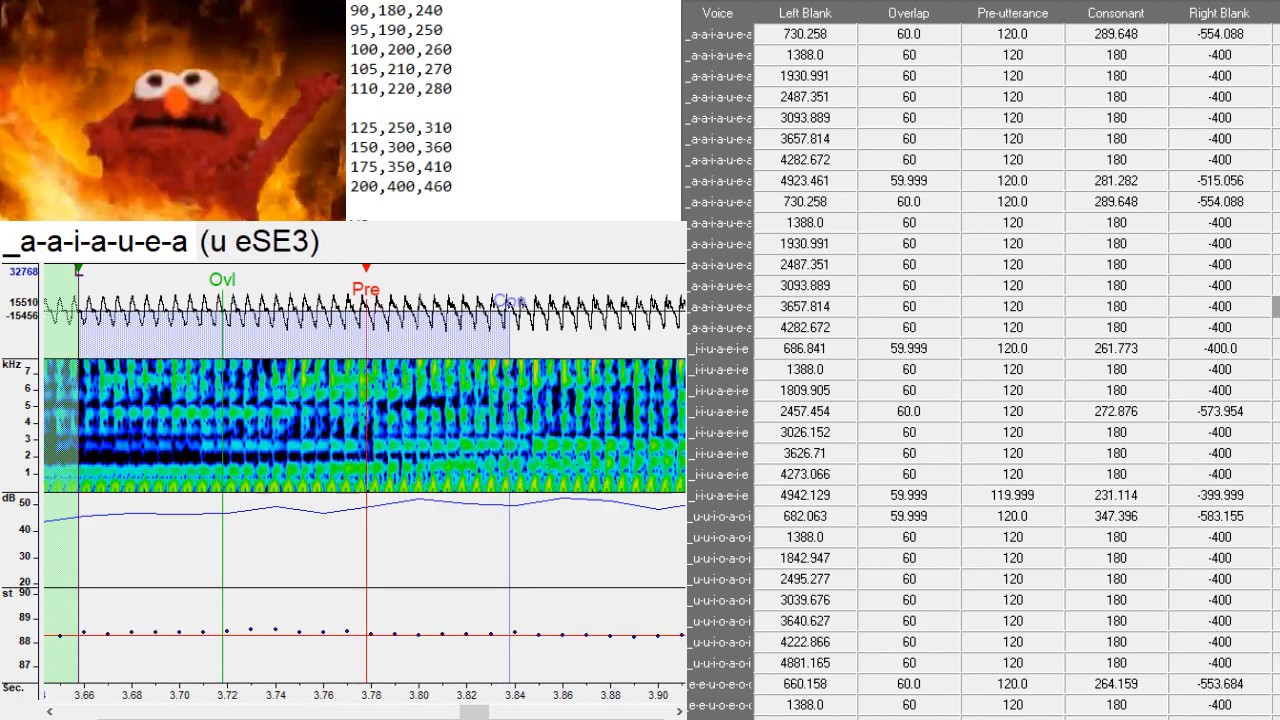
left_click(718, 327)
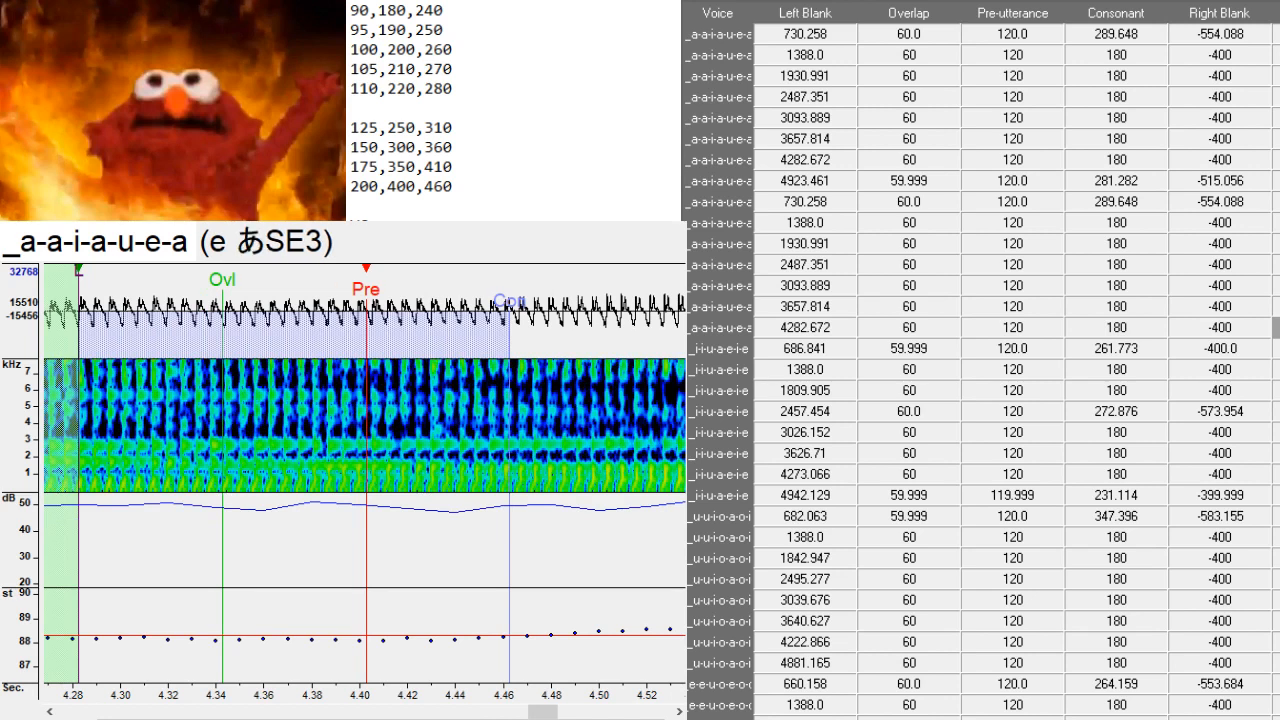
- Duplicate the "e -SE3" entry of _i-i-u-a-e-i-e seven times
scroll(983, 369, "down", 1)
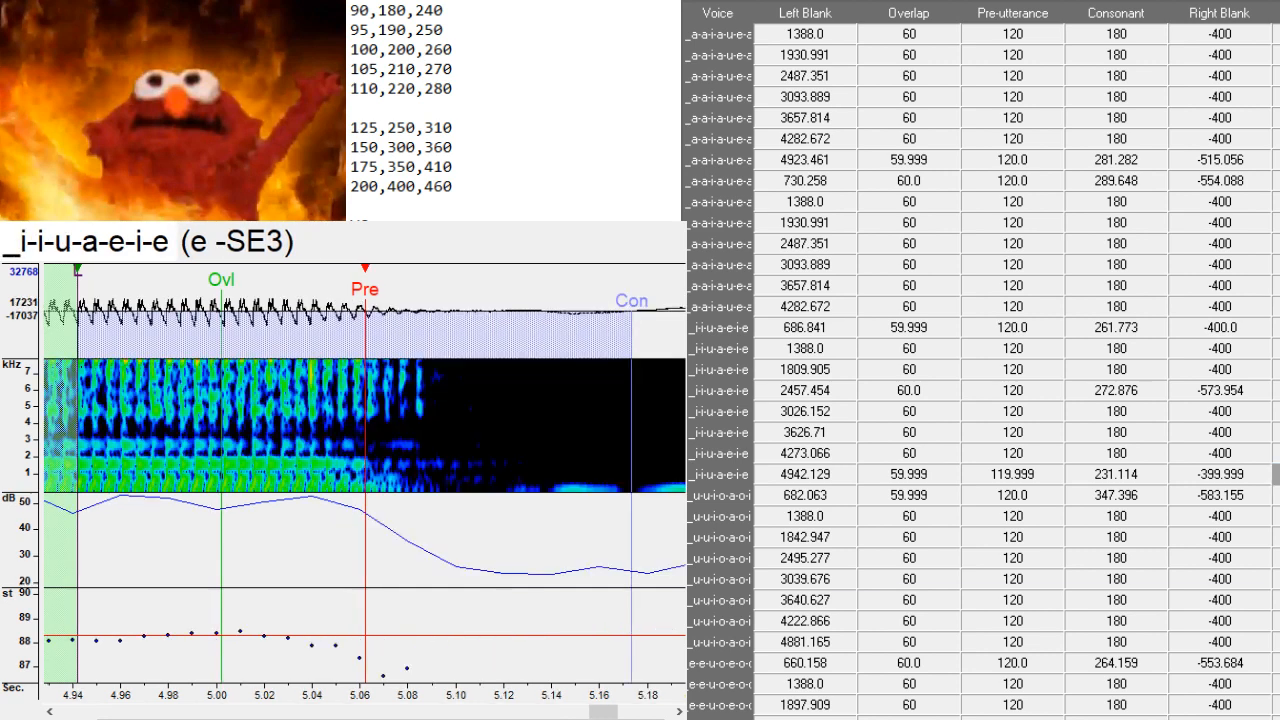
key("ctrl+d")
key("ctrl+d")
key("ctrl+d")
key("ctrl+d")
key("ctrl+d")
key("ctrl+d")
key("ctrl+d")
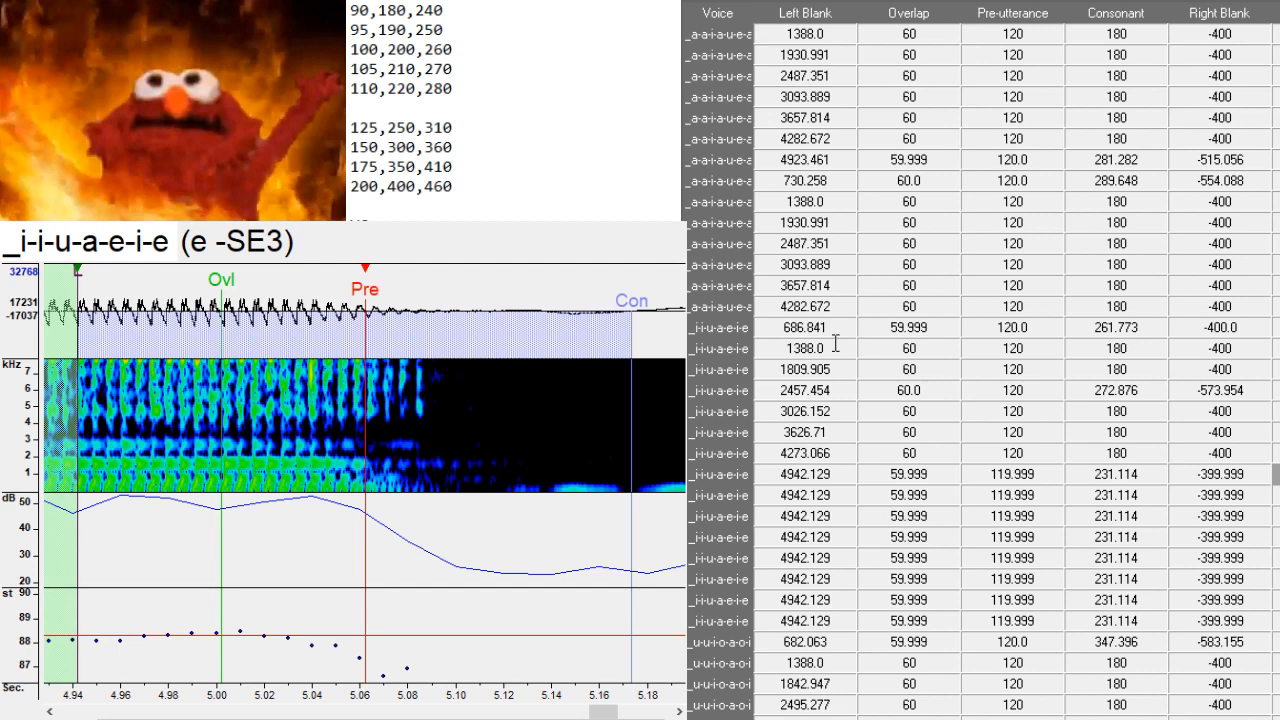
- Copy the first seven _i-i-u-a-e-i-e entries over the seven "e -SE3" duplicates
left_click_drag(676, 382, 656, 486)
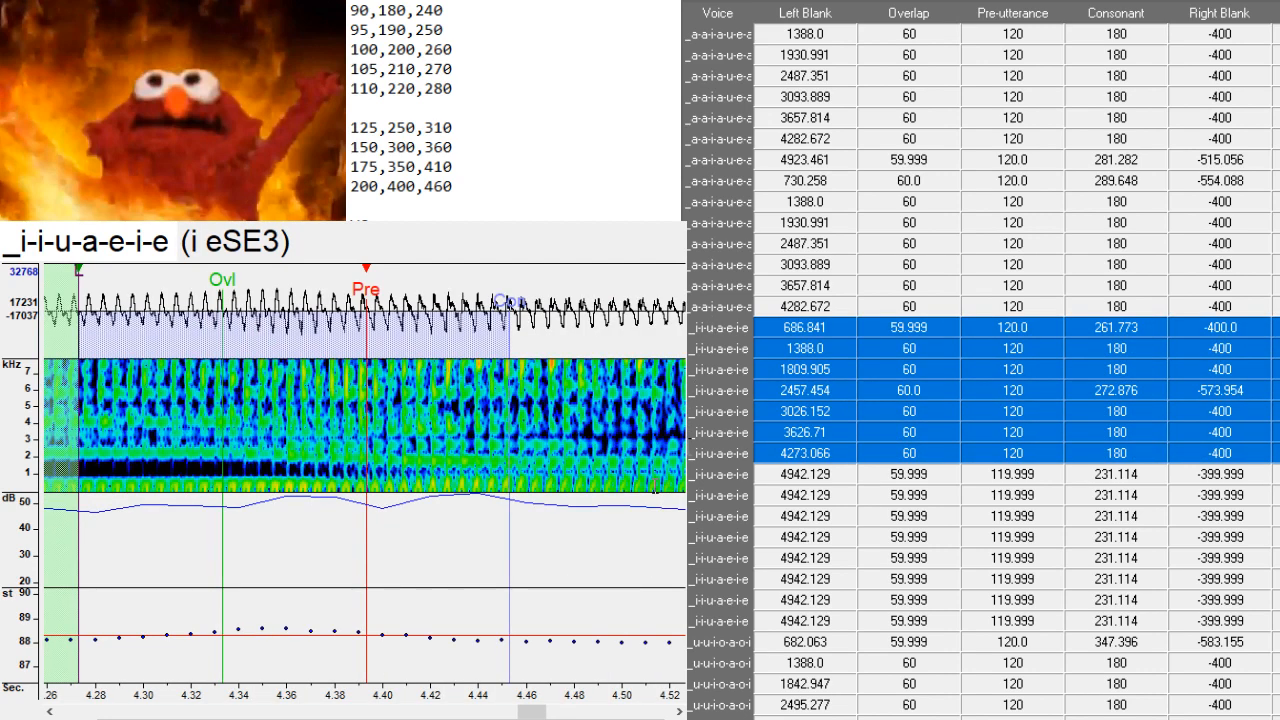
left_click_drag(724, 495, 661, 638)
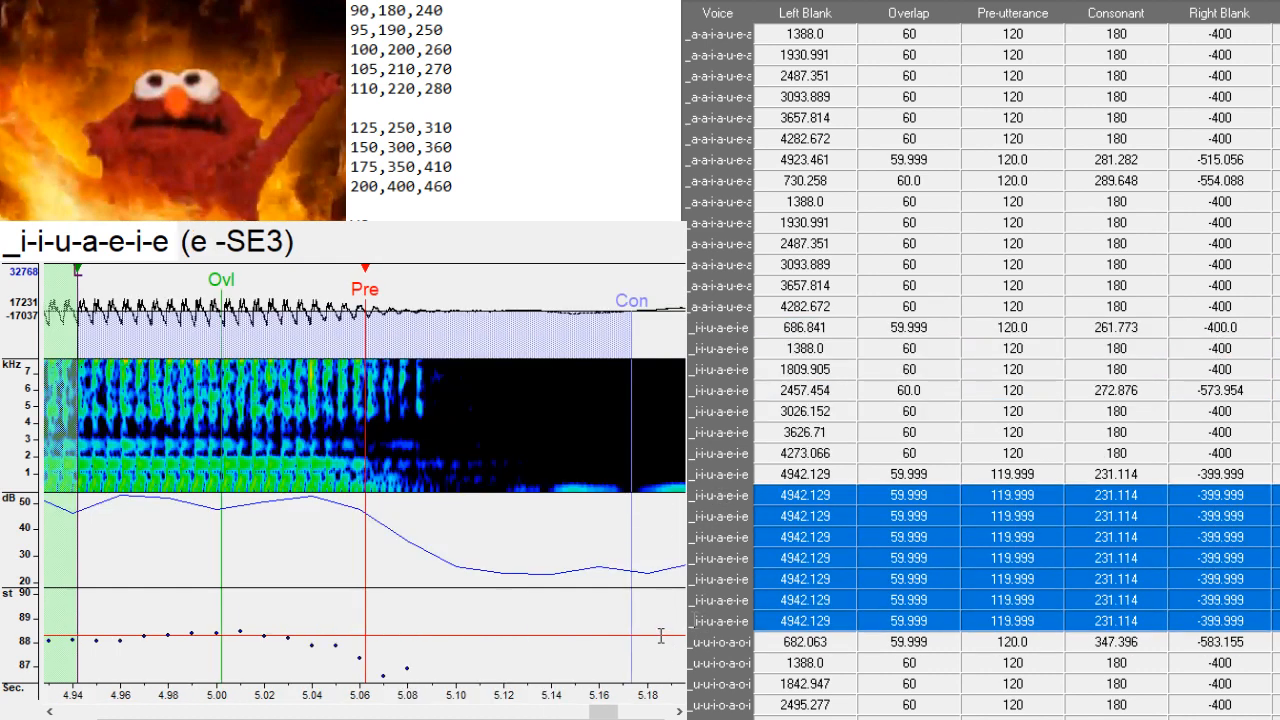
key("ctrl+z")
- Rename the copied _i-i-u-a-e-i-e aliases with hiragana vowels, such as "a えSE3", "e いSE3" and "i えSE3"
left_click(720, 495)
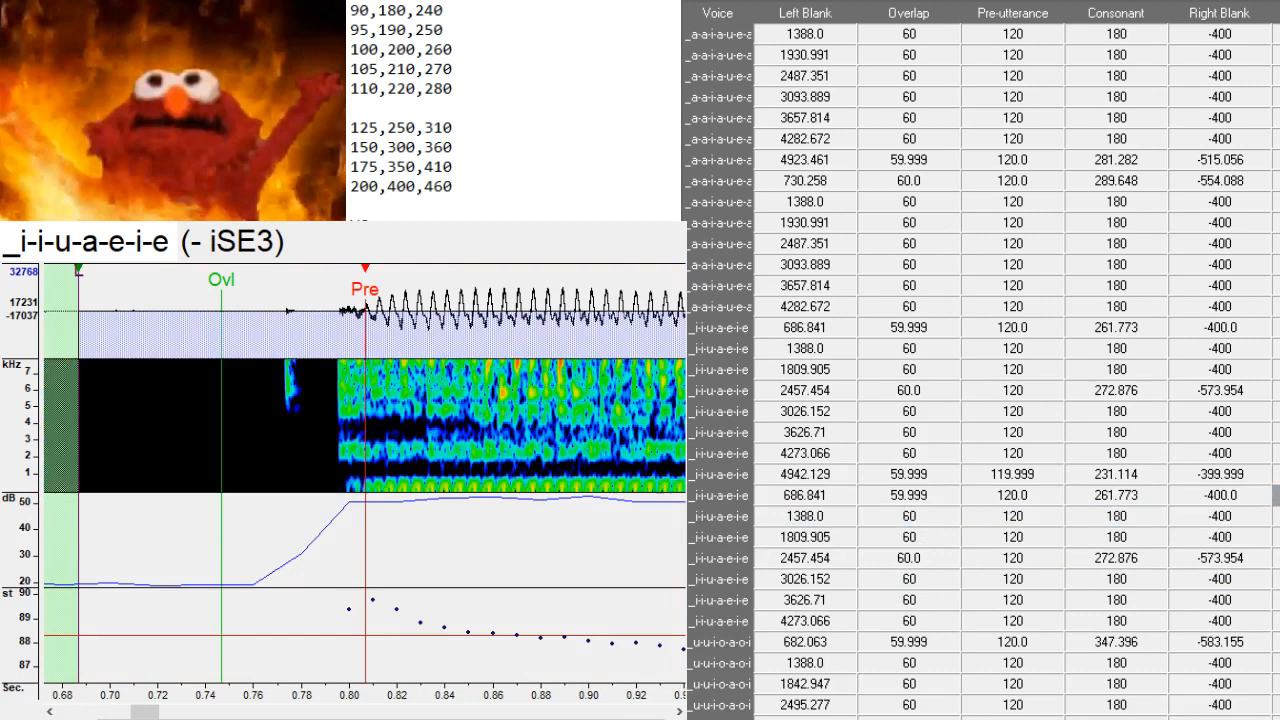
key("Down")
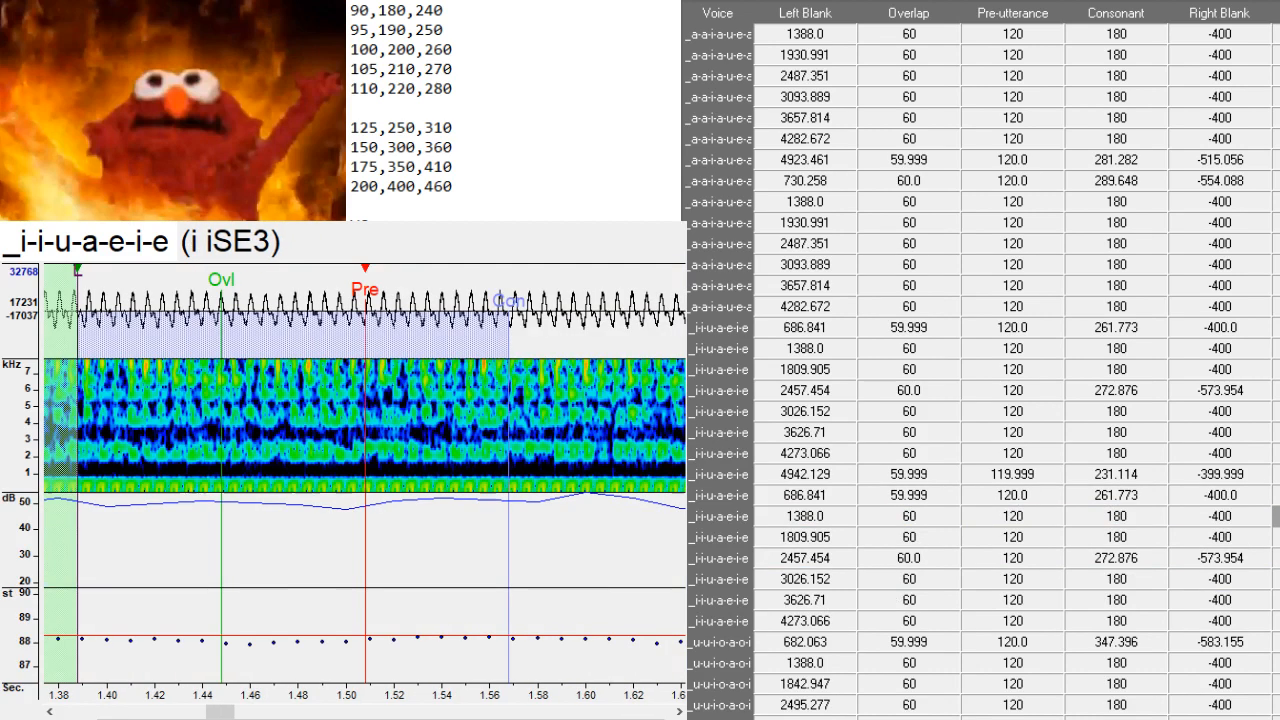
key("Down")
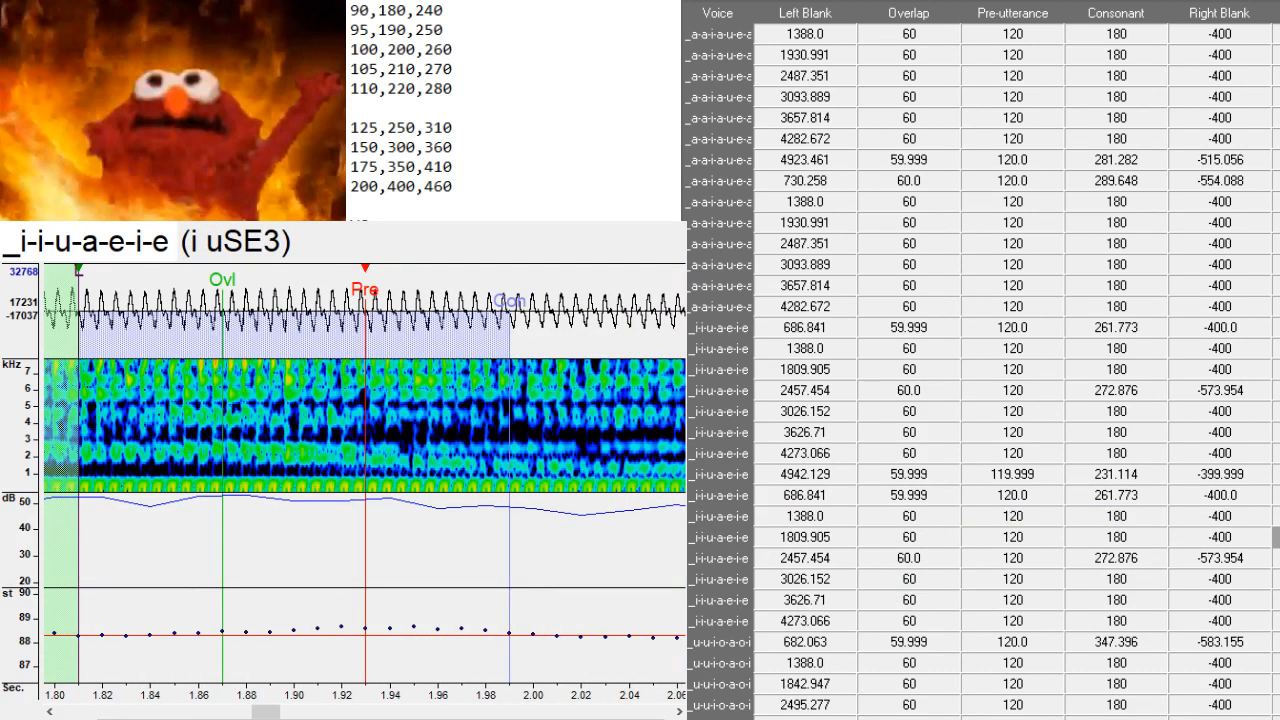
key("Down")
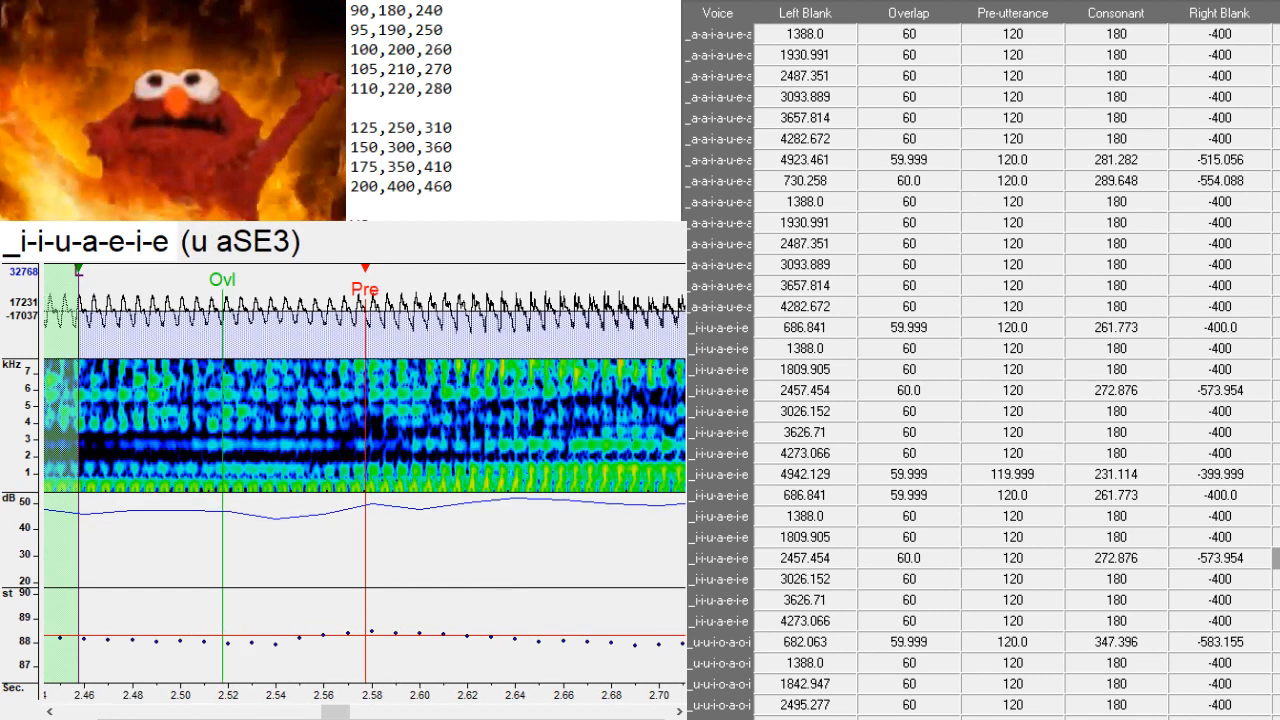
key("Down")
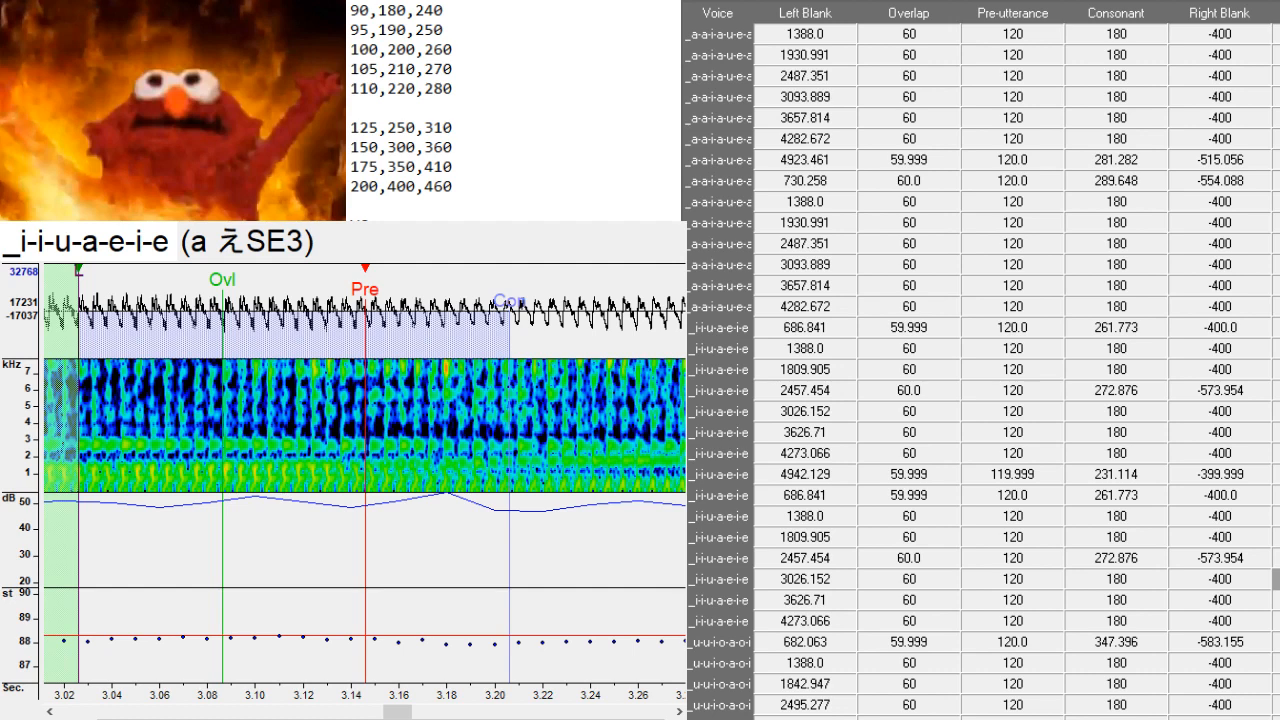
key("Down")
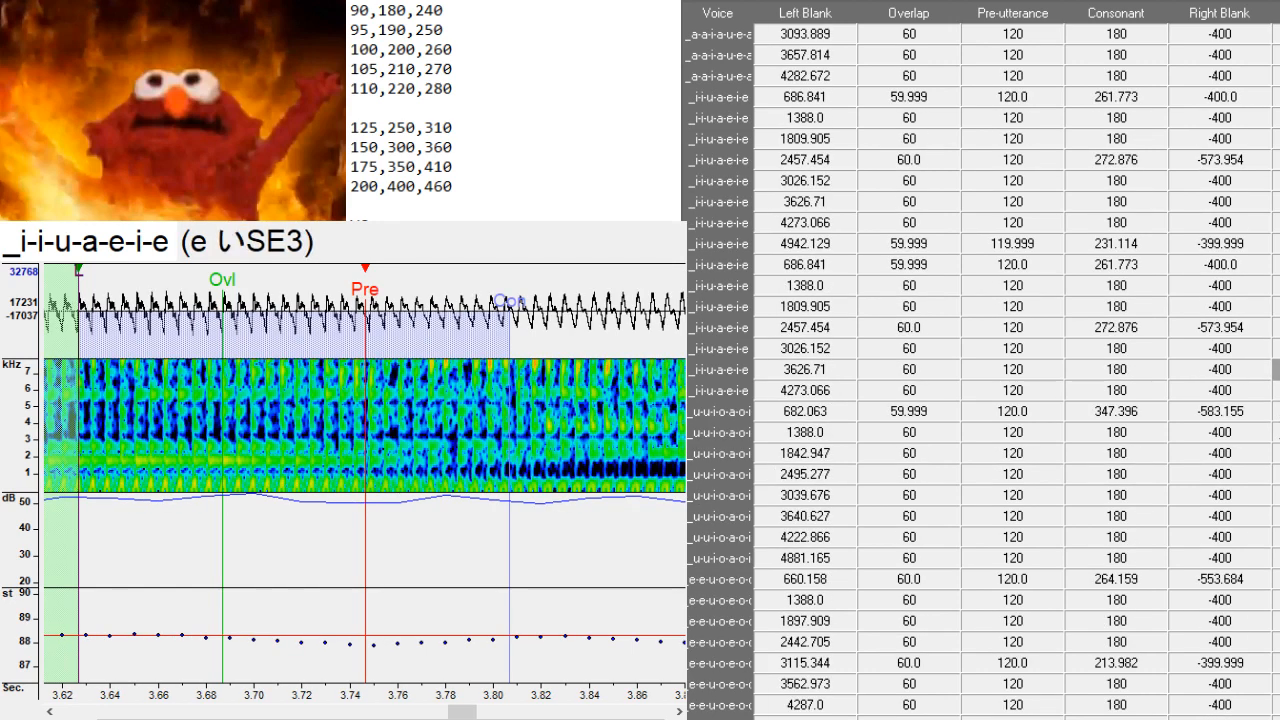
key("Down")
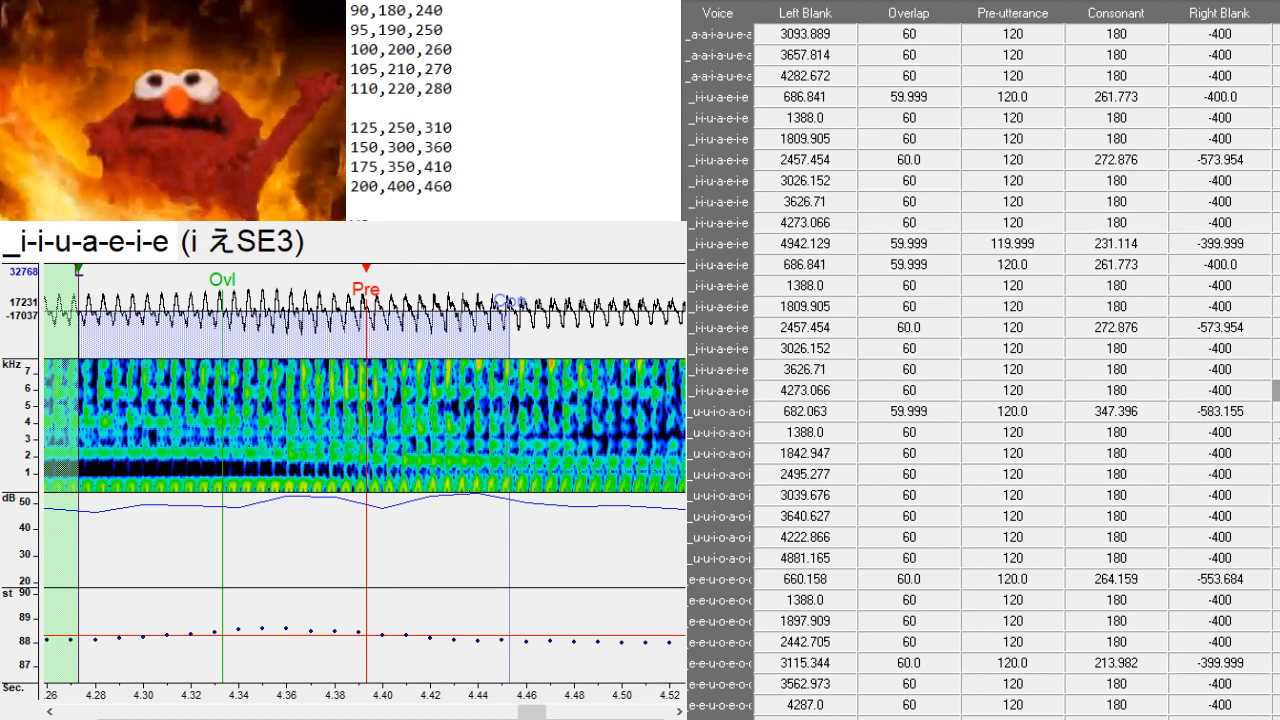
- Duplicate the "i -SE3" entry of _u-u-i-o-a-o-i seven times
key("Down")
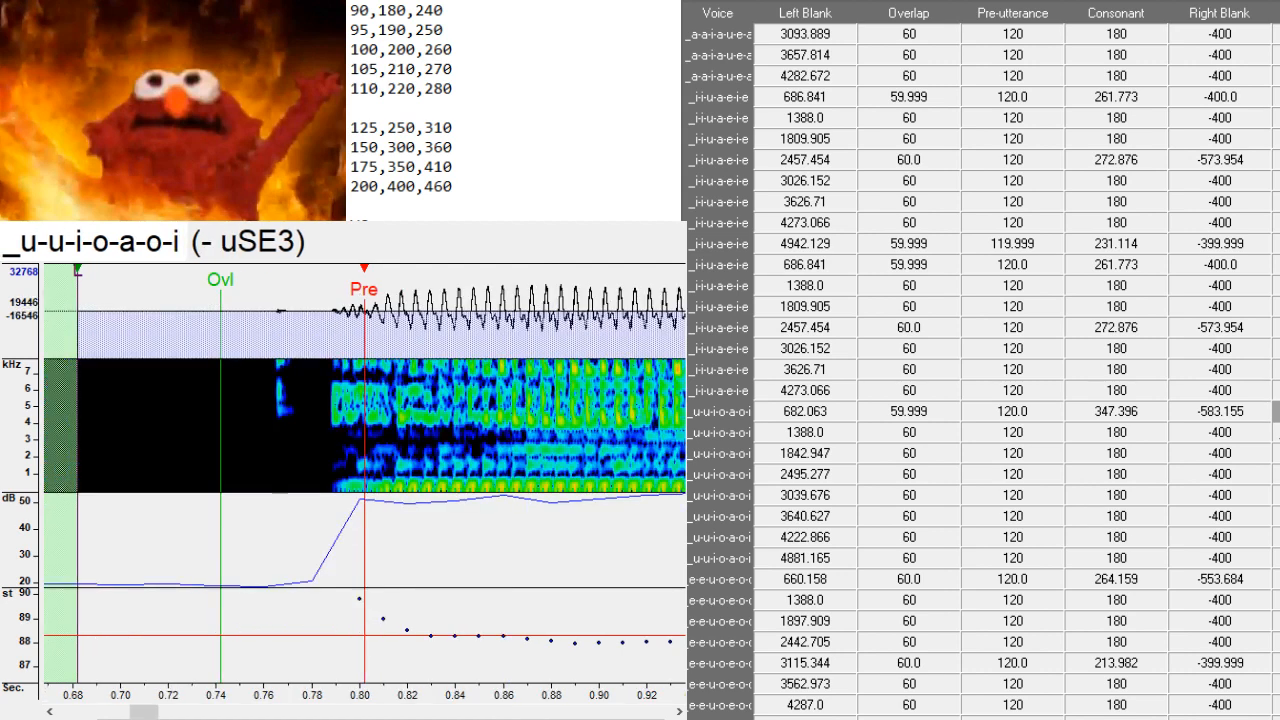
key("Down")
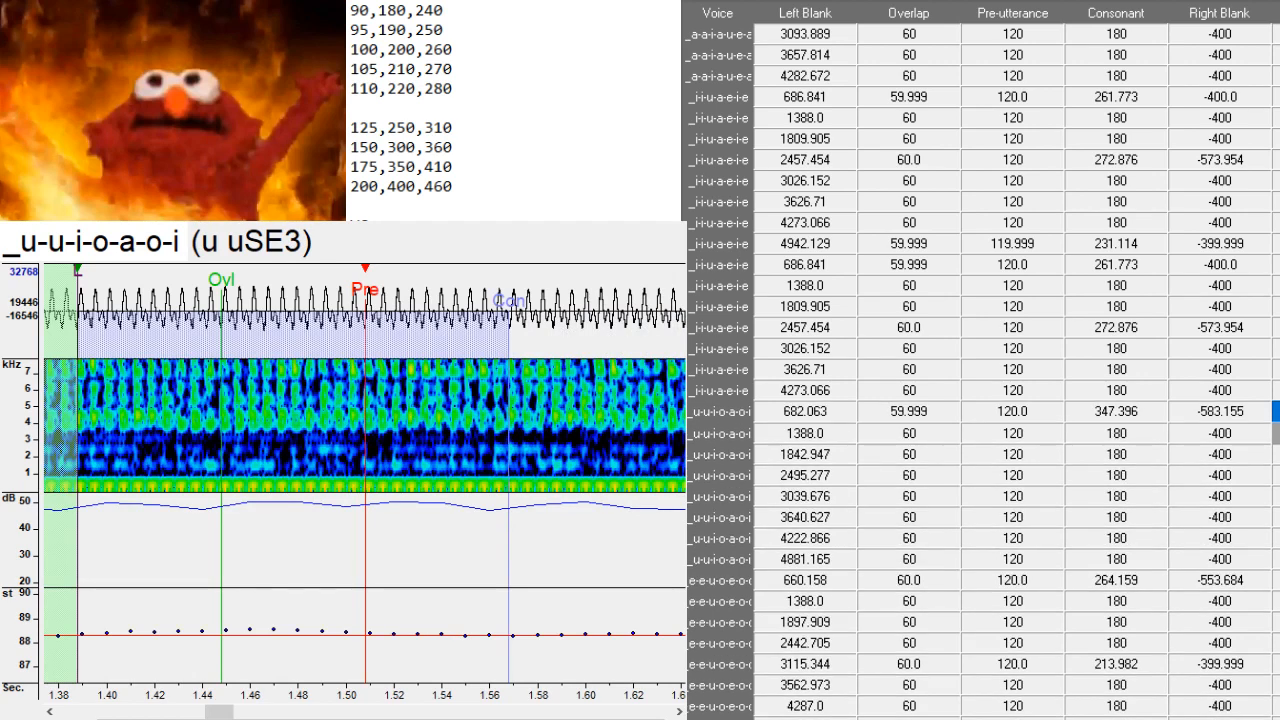
left_click(804, 559)
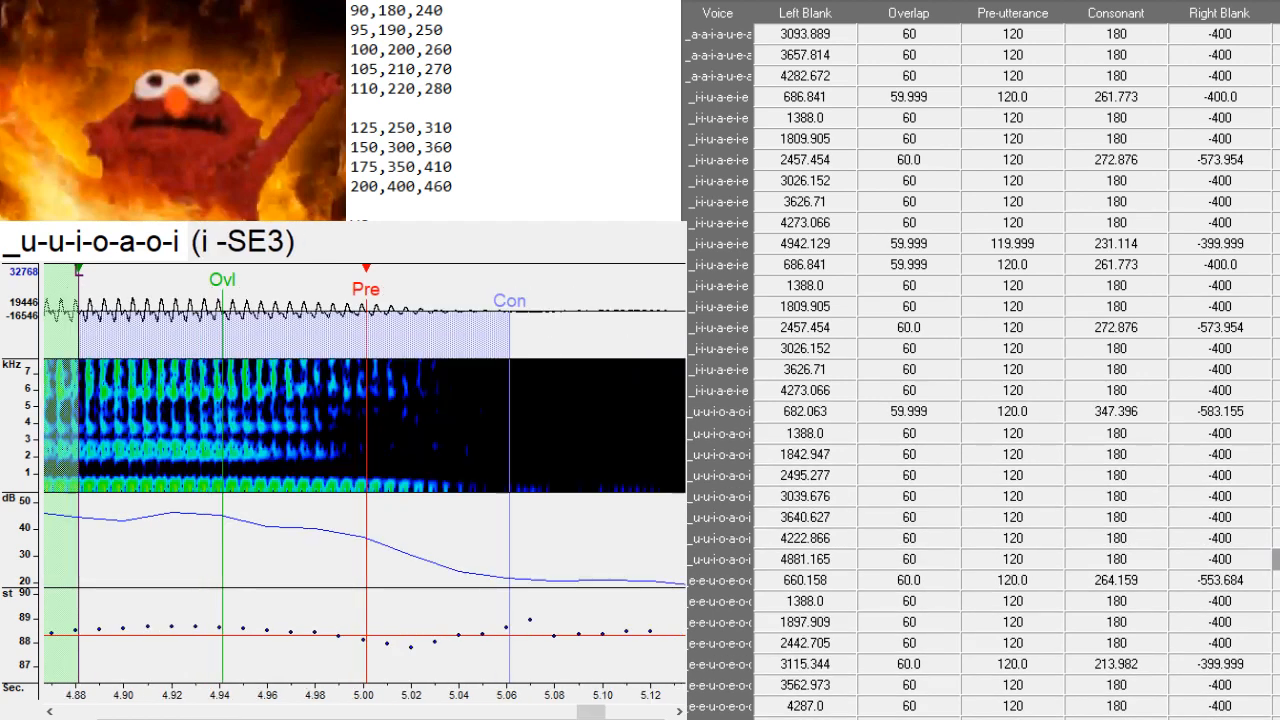
key("ctrl+d")
key("ctrl+d")
key("ctrl+d")
key("ctrl+d")
key("ctrl+d")
key("ctrl+d")
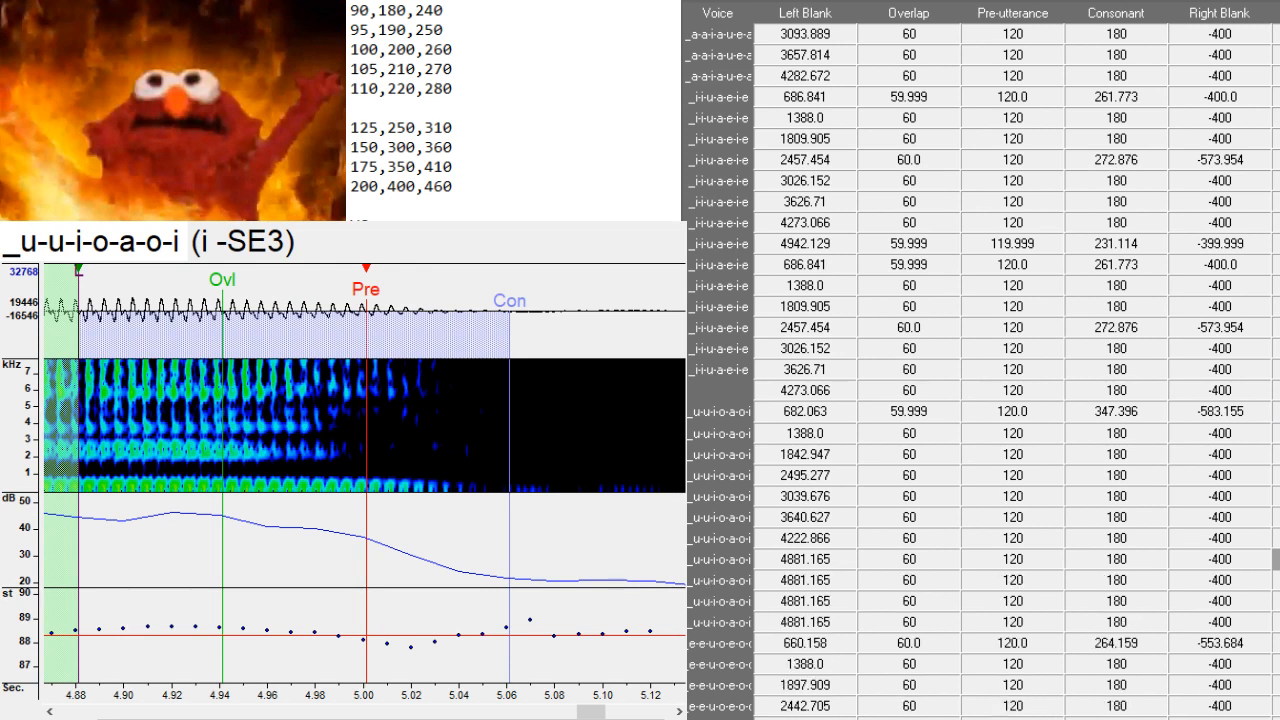
key("ctrl+d")
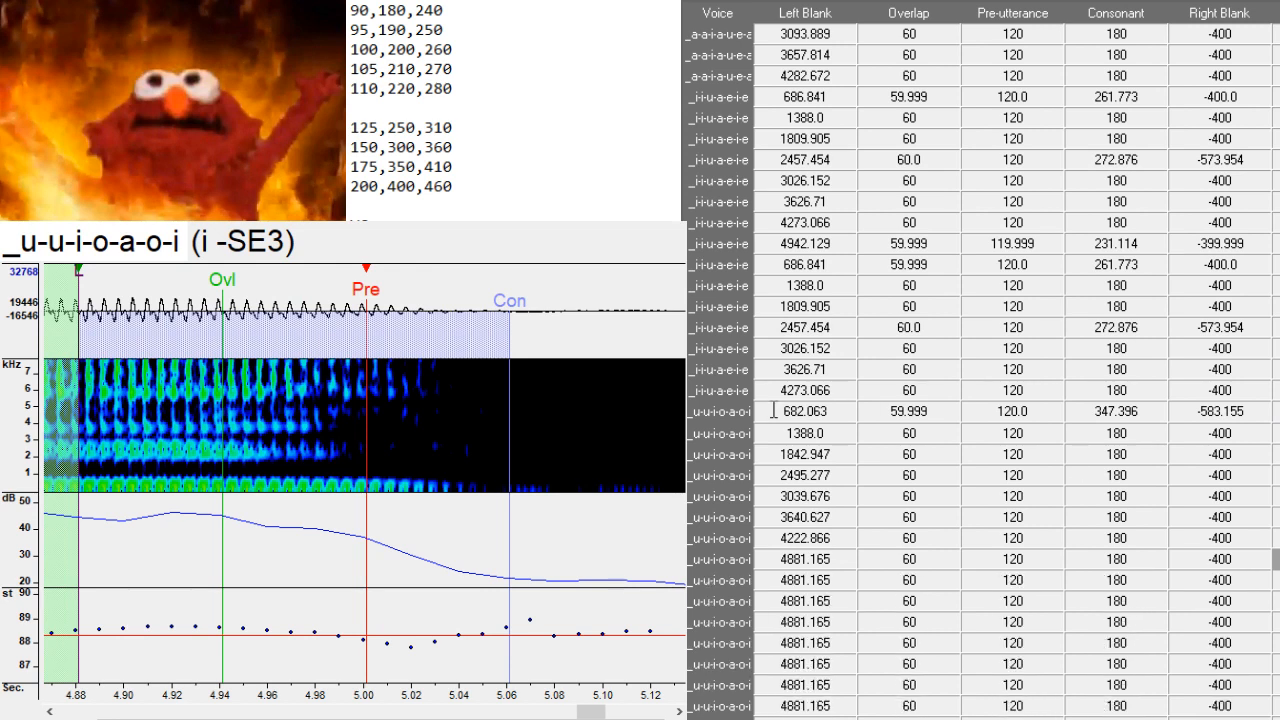
- Copy the first seven _u-u-i-o-a-o-i entries, from left blank 682.063 to 4222.866, over the seven "i -SE3" duplicates
left_click_drag(762, 411, 710, 455)
left_click_drag(674, 500, 660, 565)
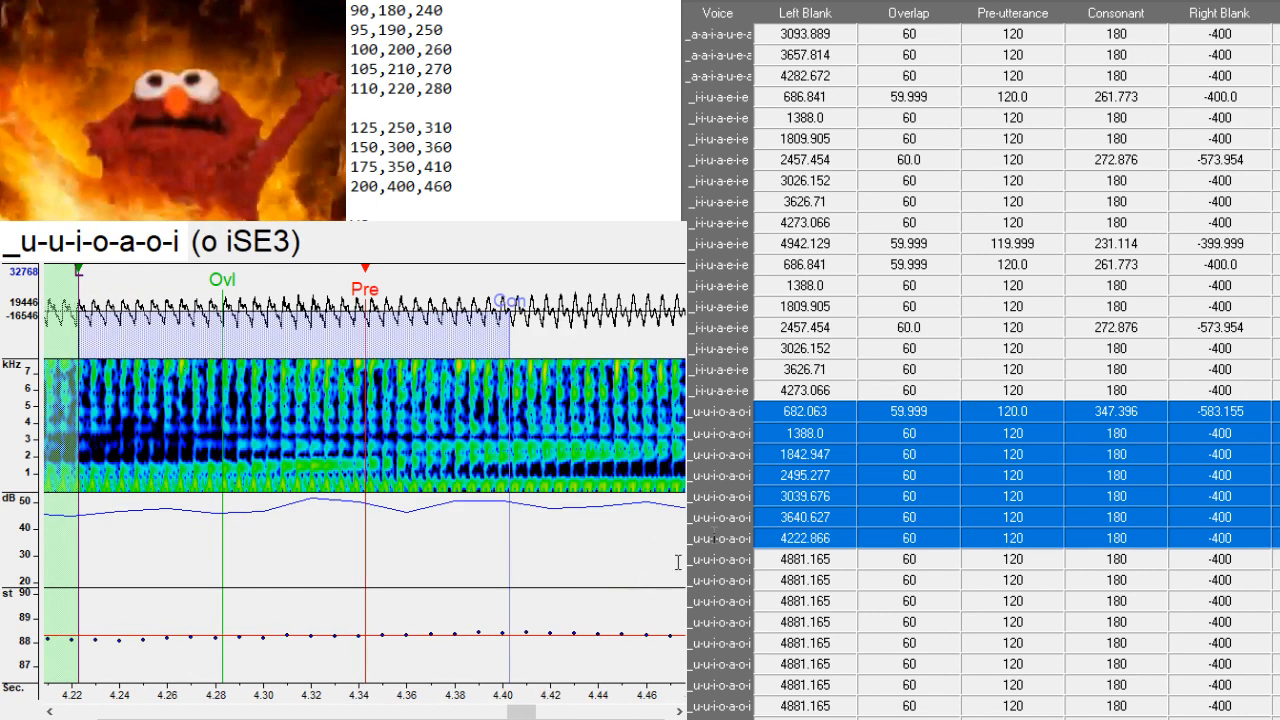
left_click_drag(725, 580, 680, 706)
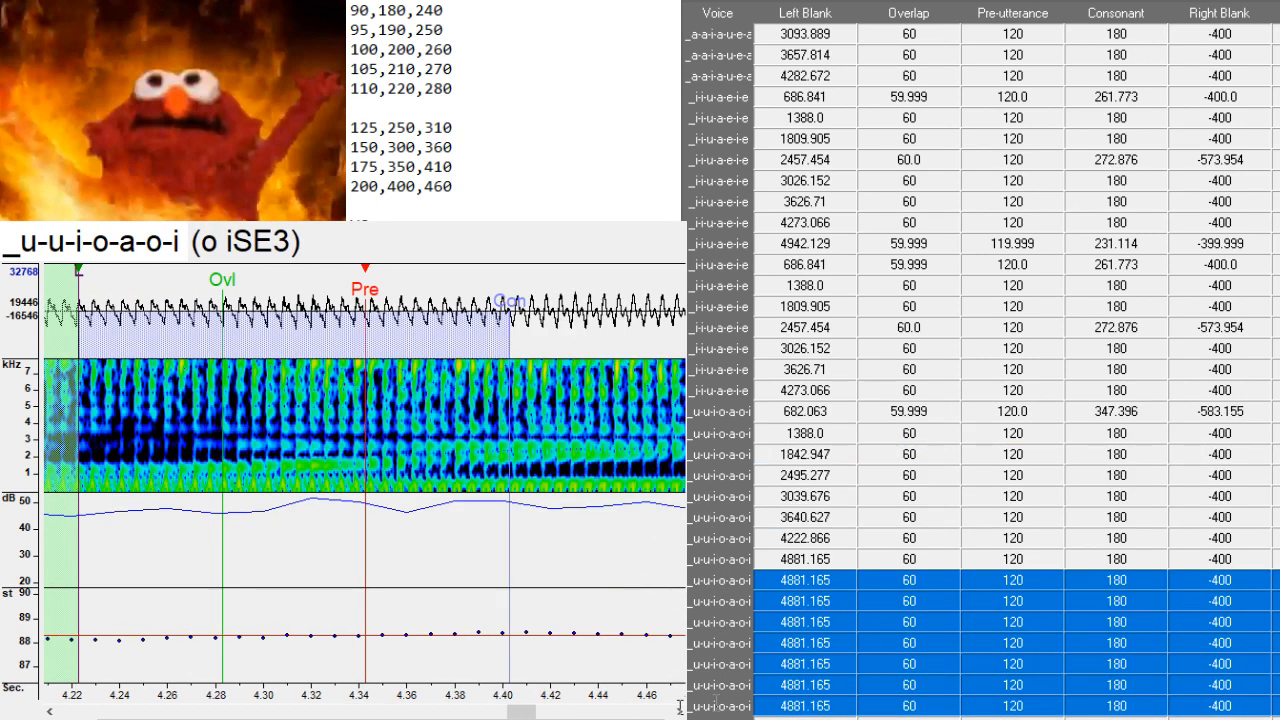
type("682.063\t59.999\t120.0\t347.396\t-583.155 1388.0\t60\t120\t180\t-400 1842.947\t60\t120\t180\t-400 2495.277\t60\t120\t180\t-400 3039.676\t60\t120\t180\t-400 3640.627\t60\t120\t180\t-400 4222.866\t60\t120\t180\t-400")
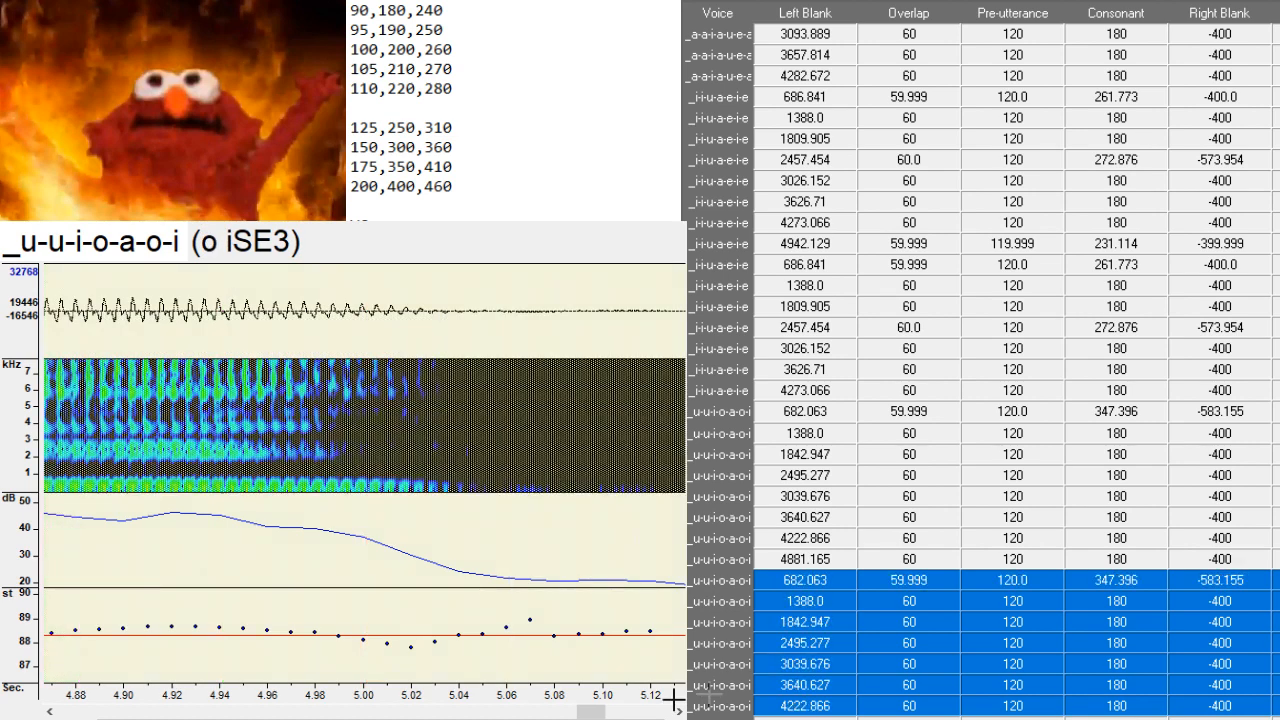
- Rename the first two copied _u-u-i-o-a-o-i aliases to "- うSE3" and "u うSE3"
left_click(1262, 580)
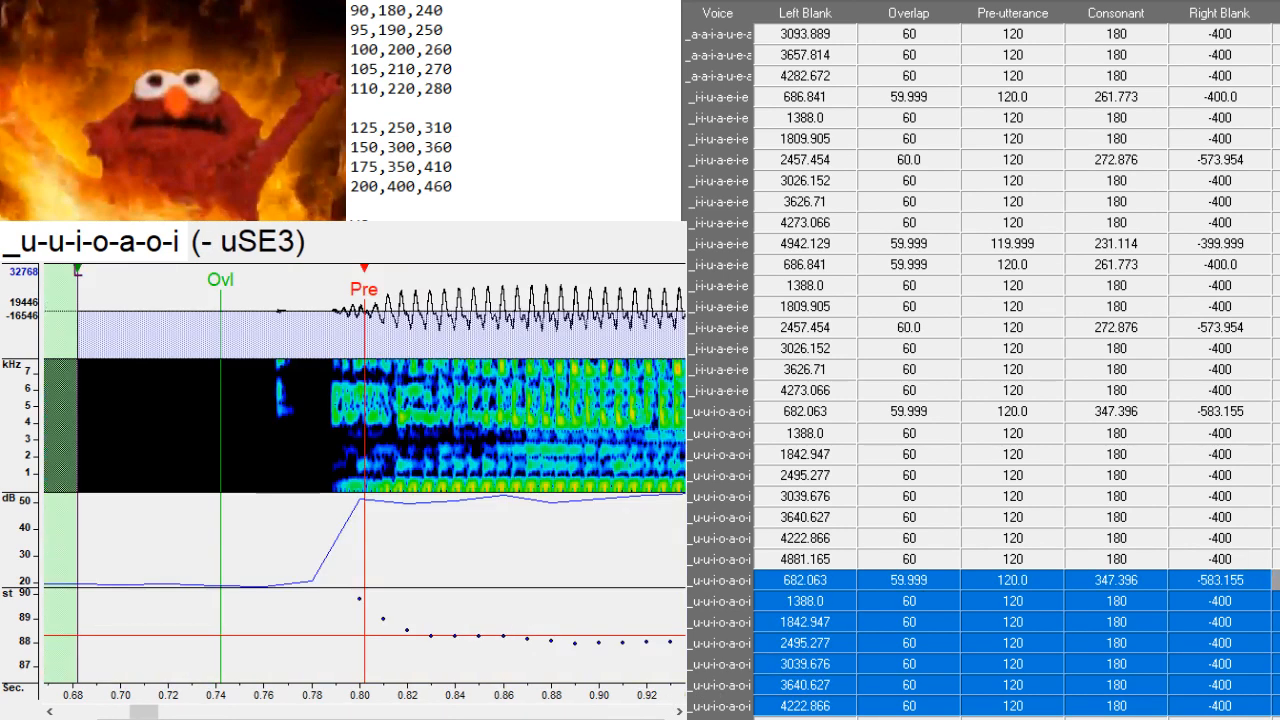
key("BackSpace")
type("う")
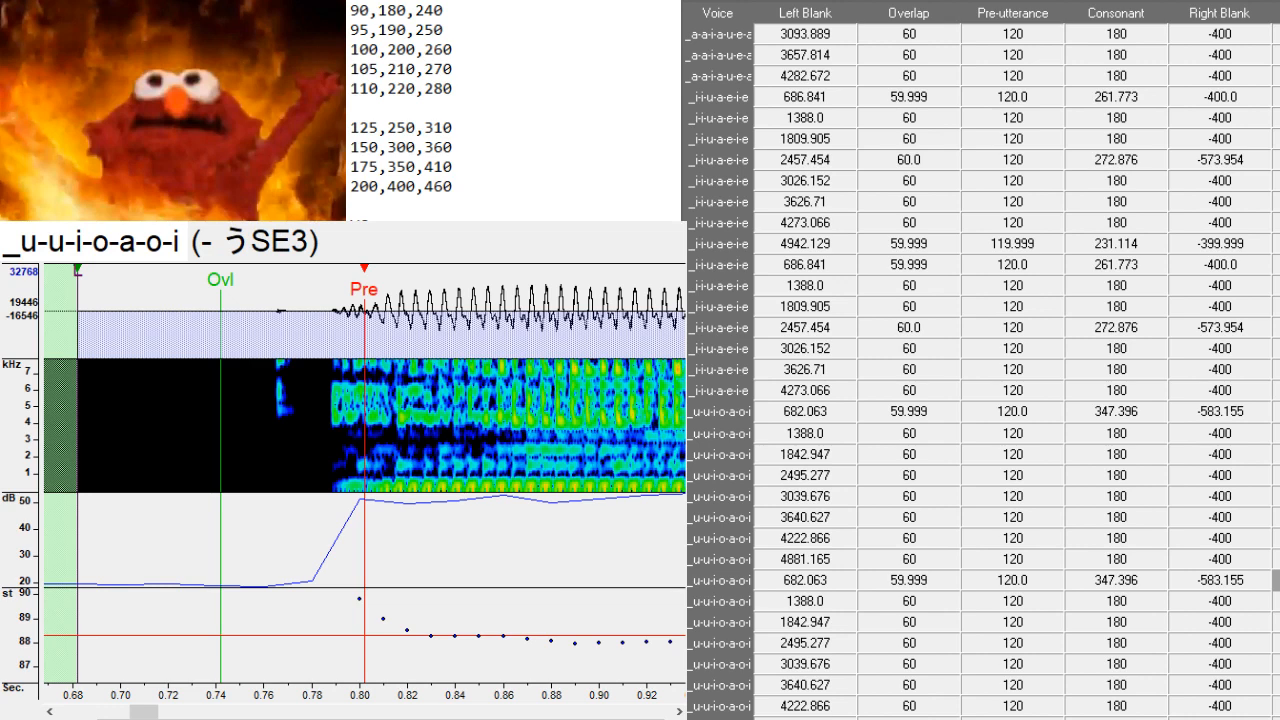
key("Down")
key("BackSpace")
type("う")
- Rename the third and fourth copied _u-u-i-o-a-o-i aliases to "u いSE3" and "i おSE3"
key("Down")
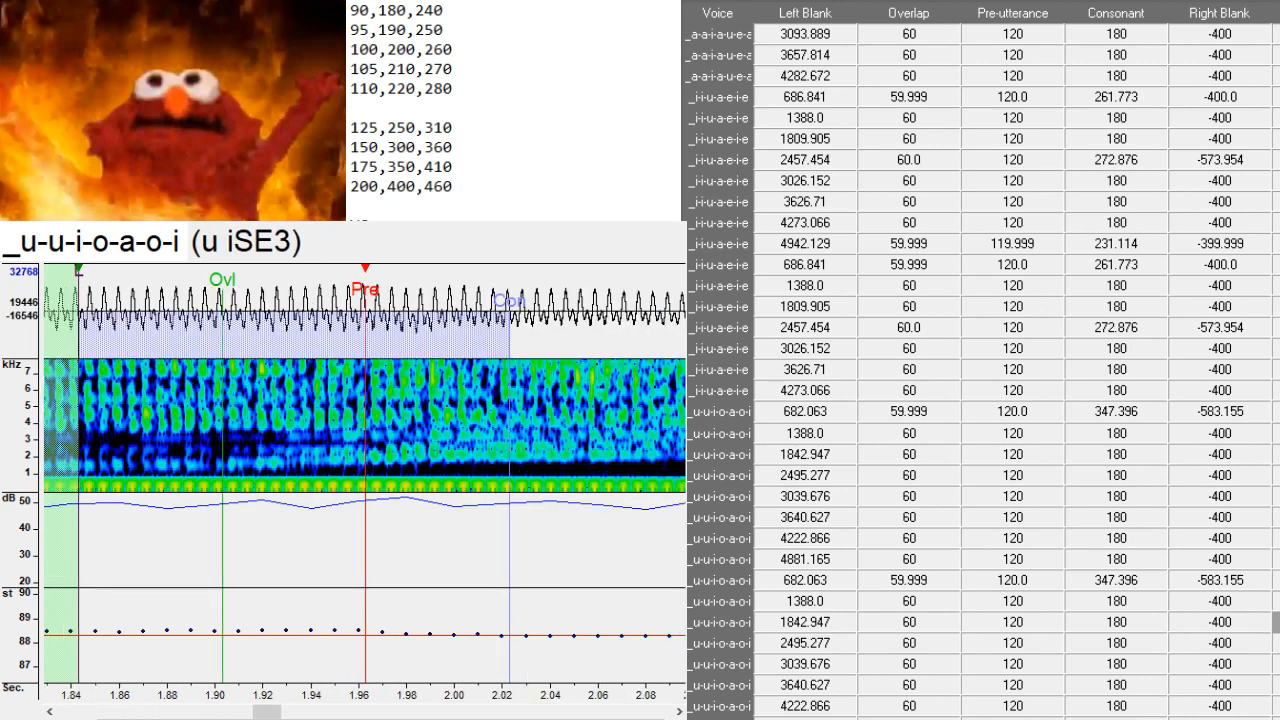
key("BackSpace")
type("い")
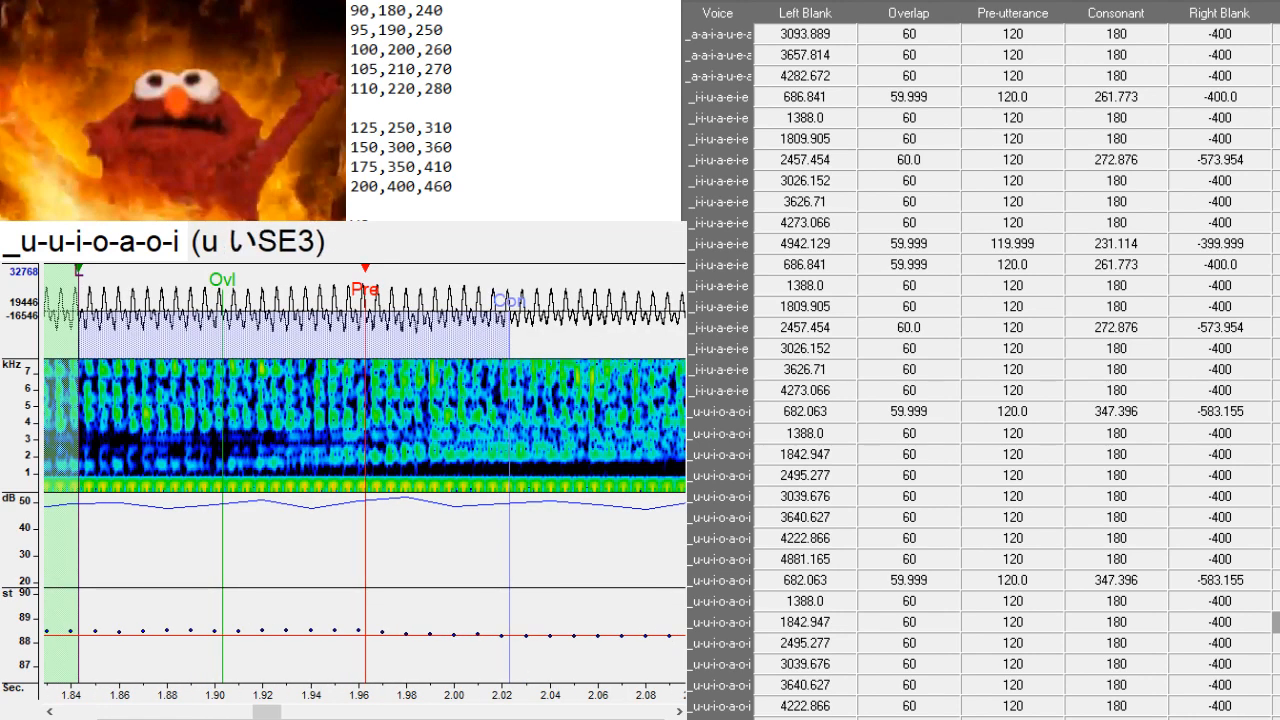
key("Down")
key("BackSpace")
type("お")
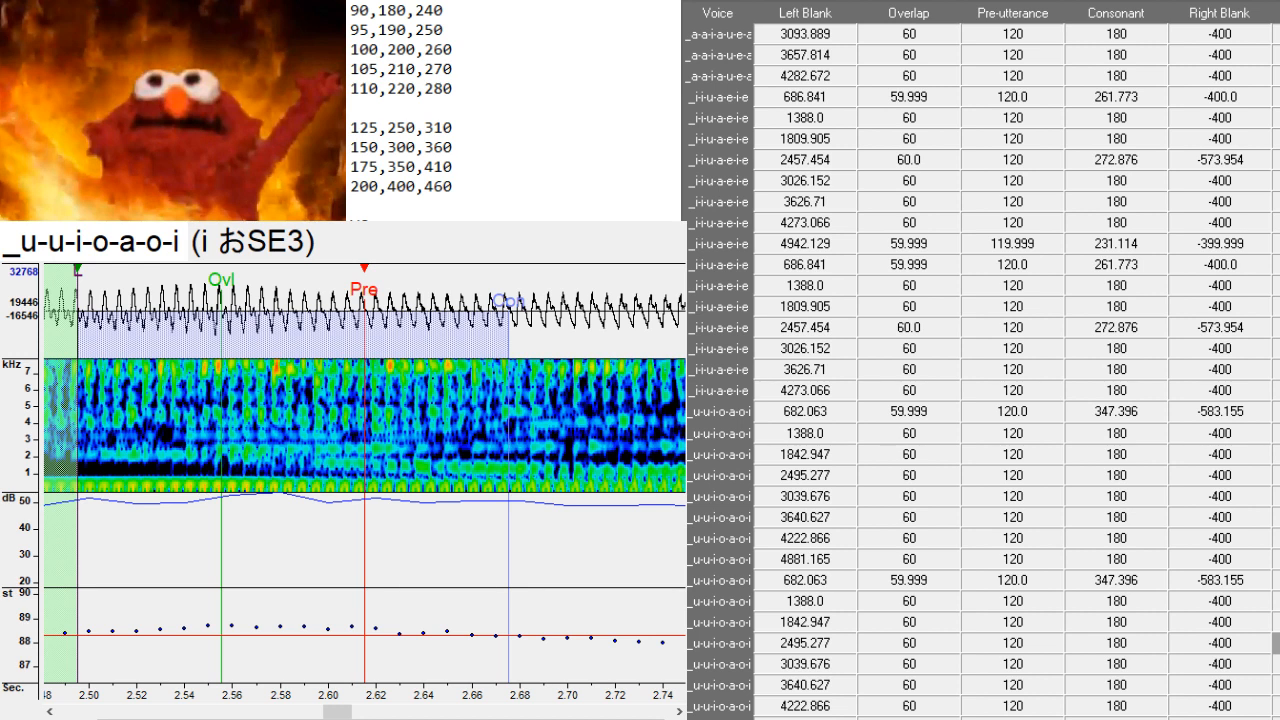
- Duplicate the _u-u-i-o-a-o-i entry "i おSE3" and rename the copy to "i をSE3"
key("ctrl+d")
key("BackSpace")
type("を")
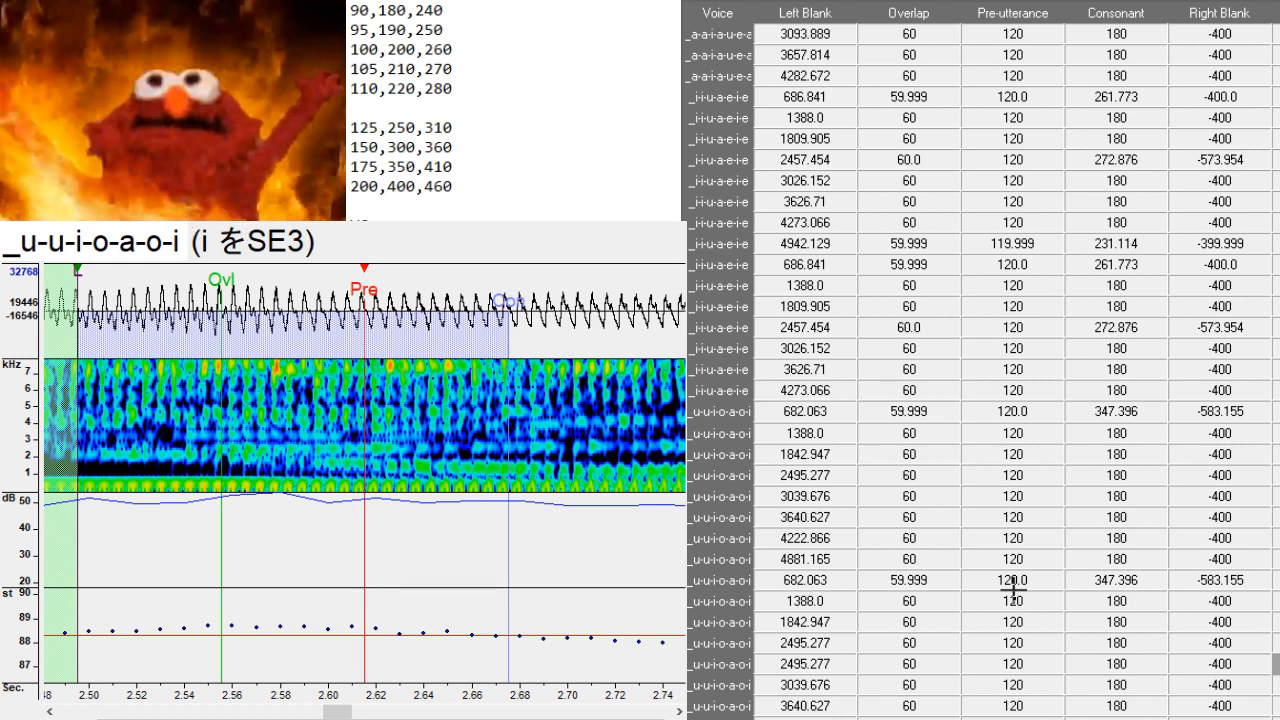
- Rename the next two copied _u-u-i-o-a-o-i aliases to "o あSE3" and "a おSE3"
scroll(1270, 470, "down", 4)
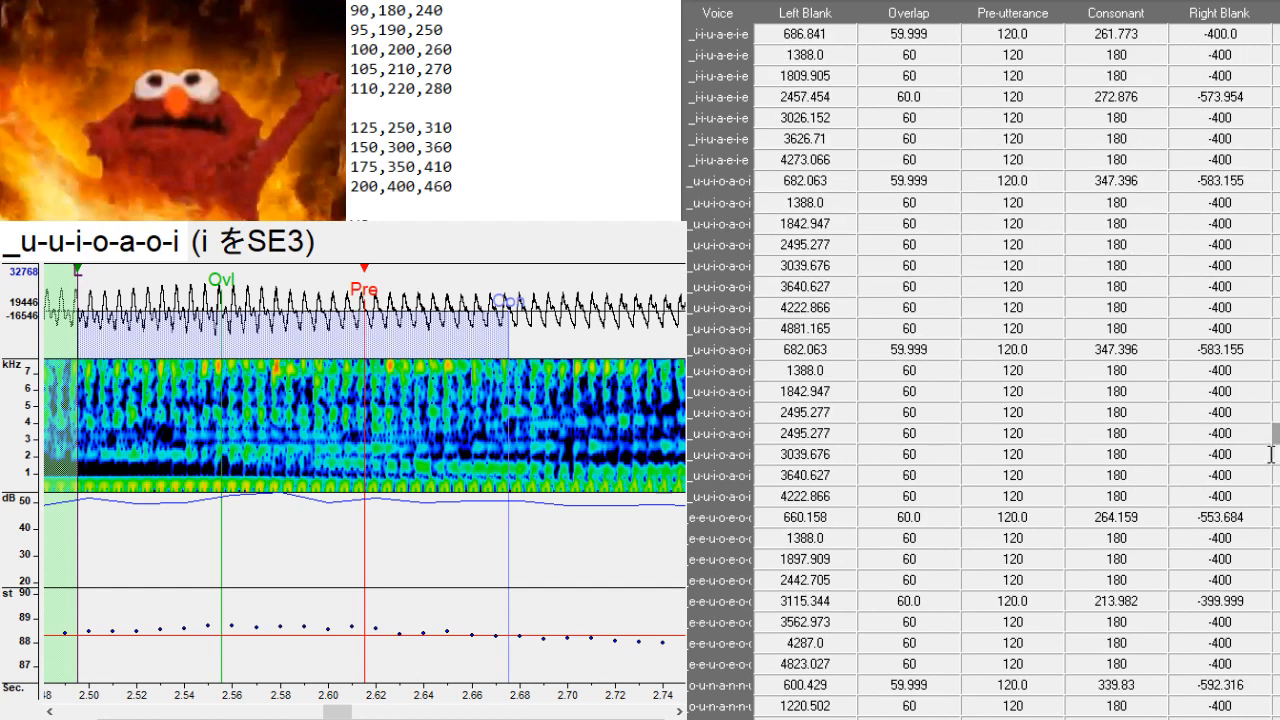
scroll(1271, 455, "down", 2)
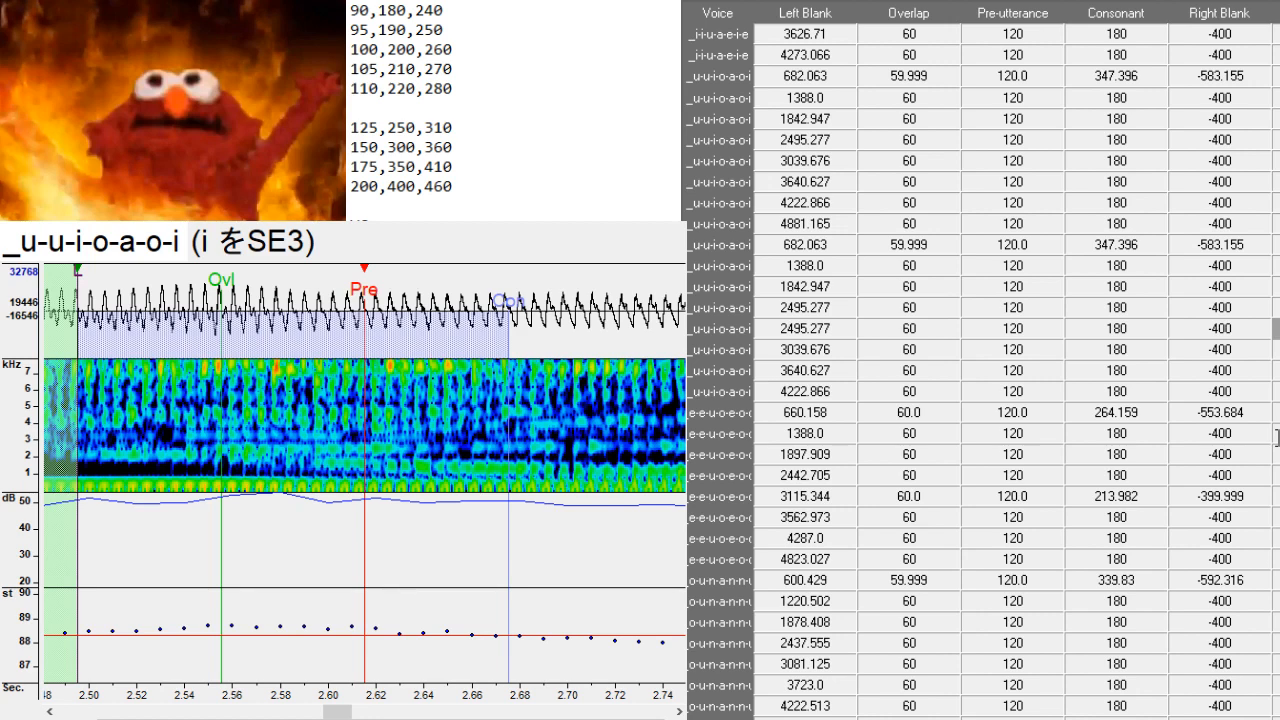
key("Down")
key("Down")
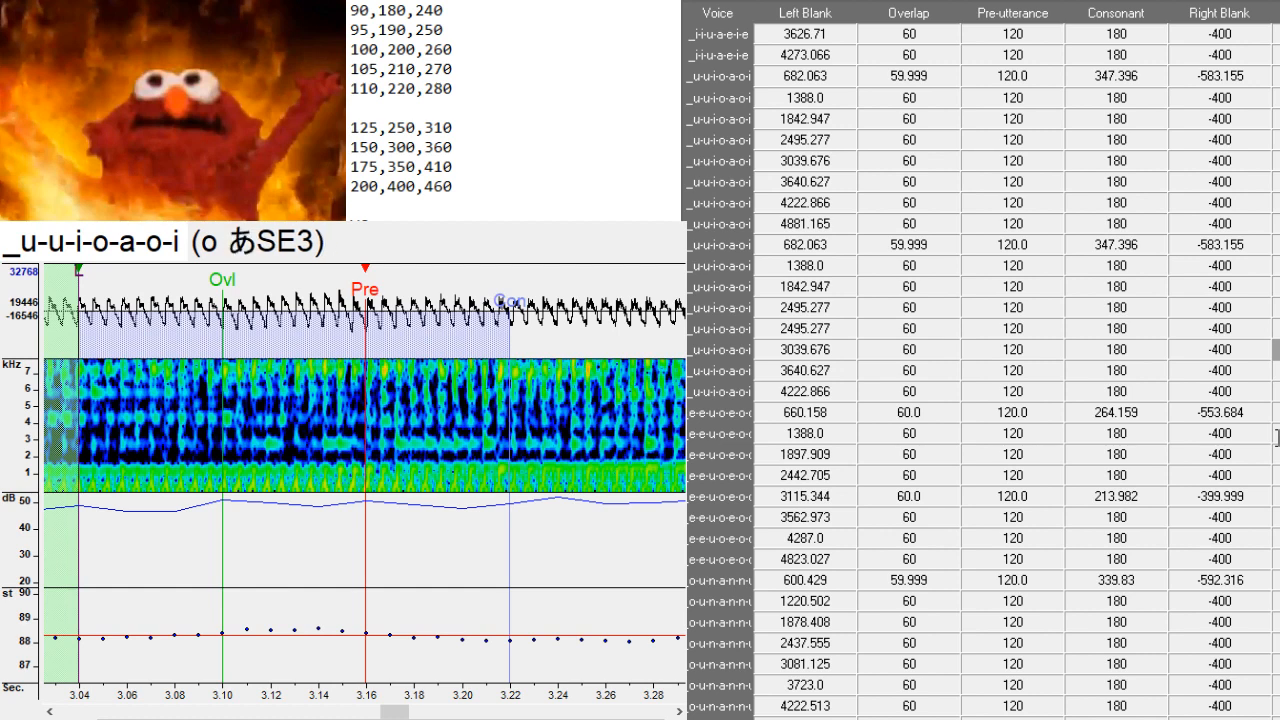
key("BackSpace")
type("お")
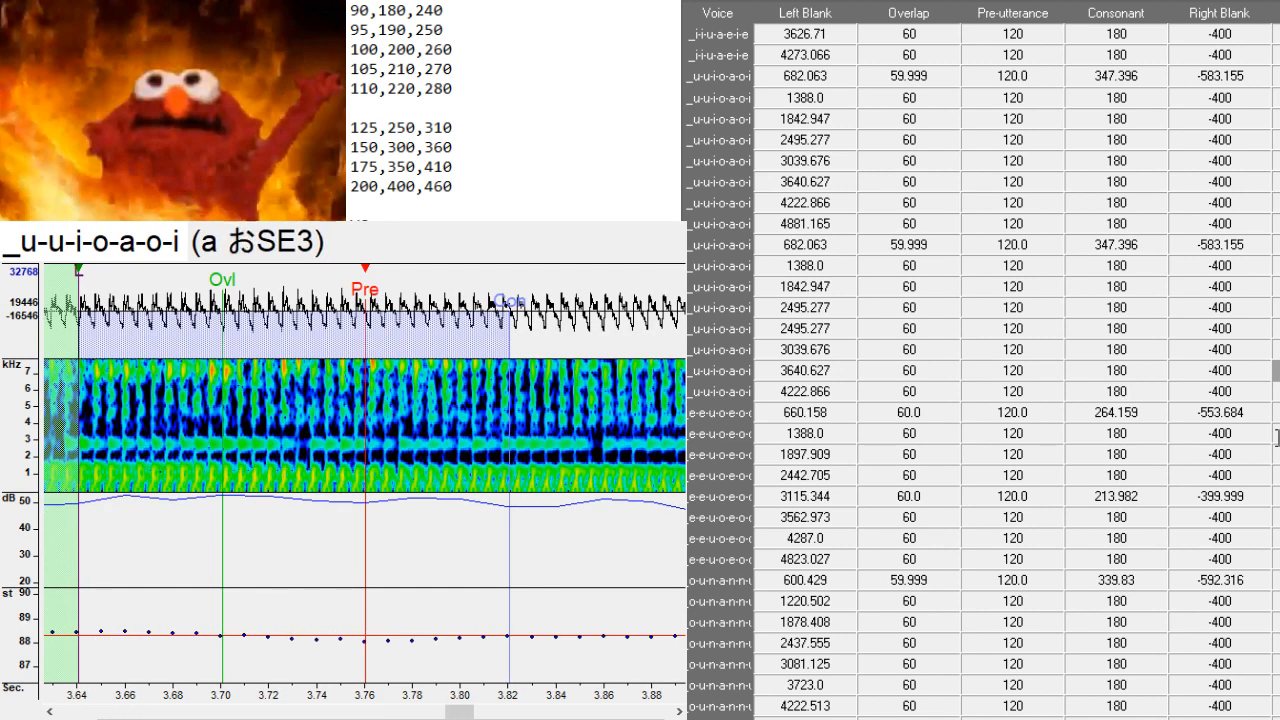
- Duplicate the "a おSE3" entry as "a をSE3" and rename the last copied _u-u-i-o-a-o-i alias to "o いSE3"
key("ctrl+d")
key("BackSpace")
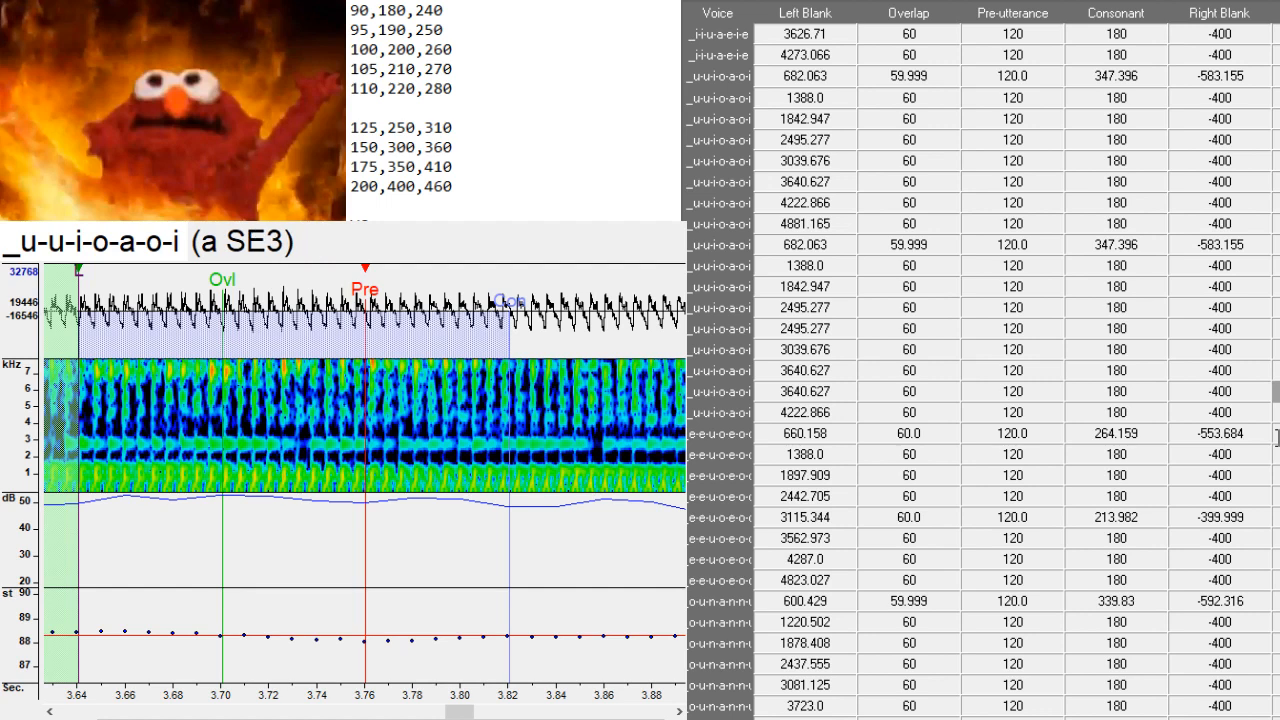
type("を")
key("Down")
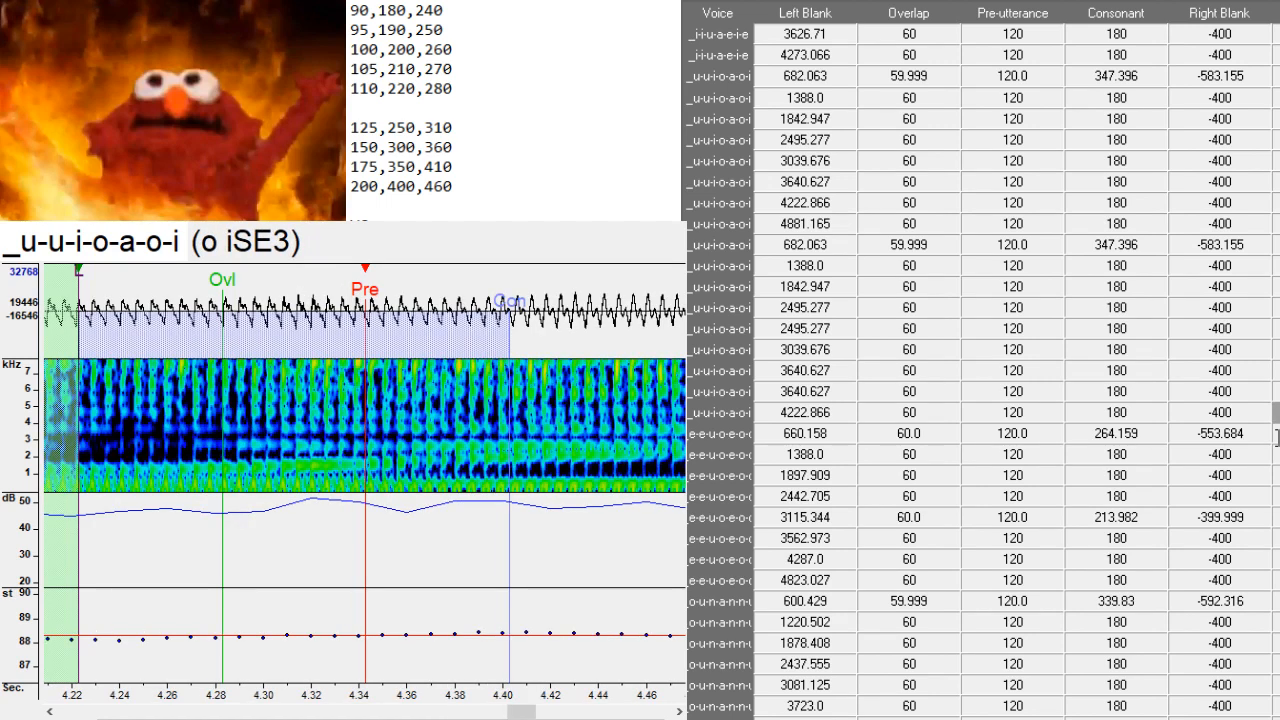
key("BackSpace")
type("い")
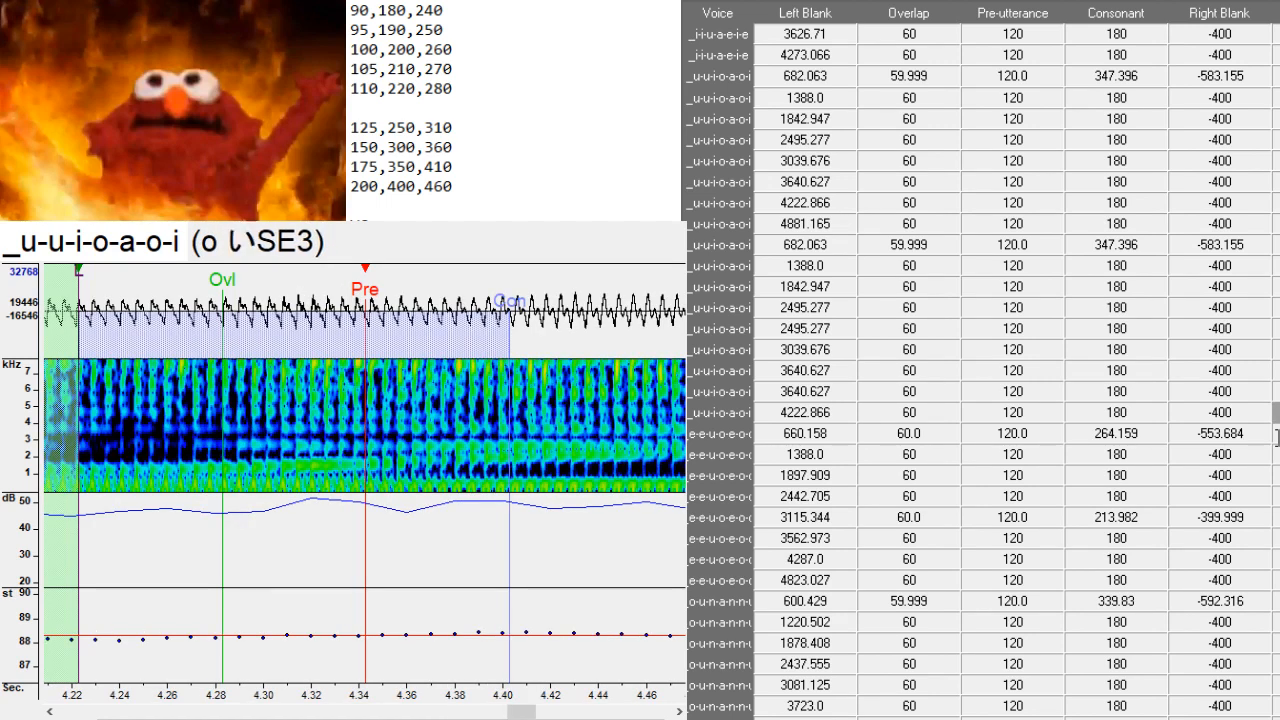
key("Up")
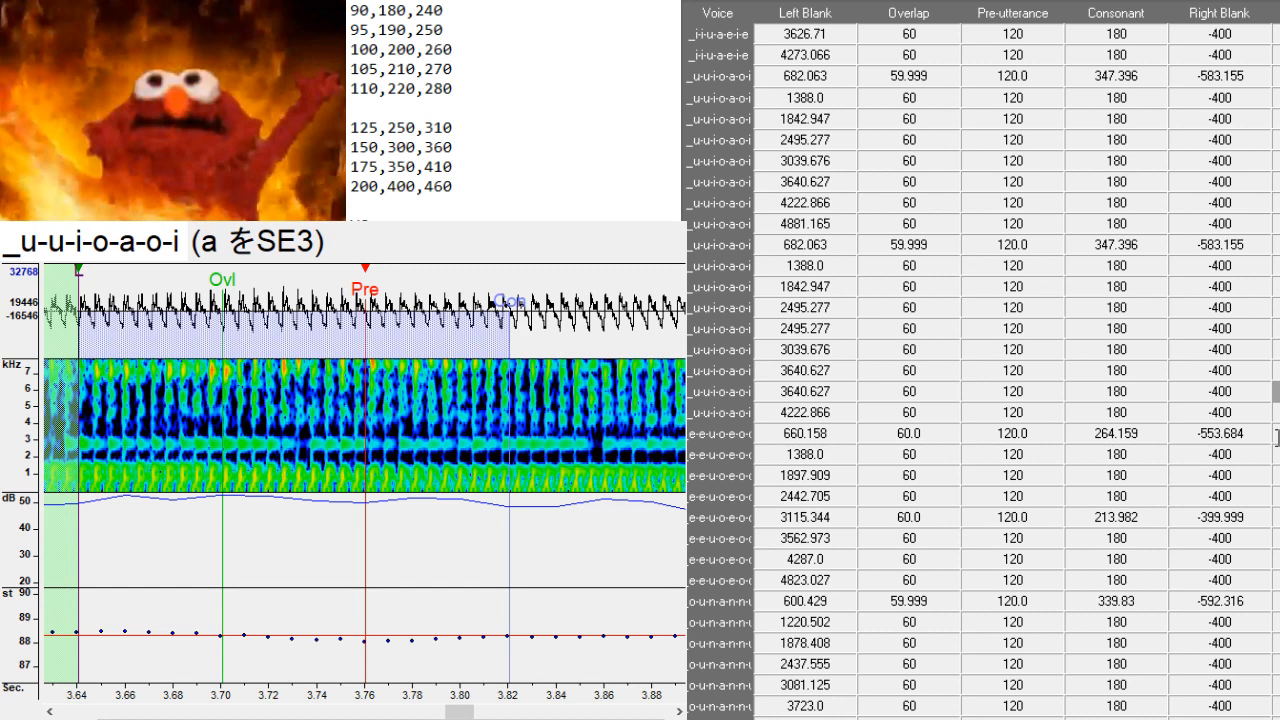
key("Down")
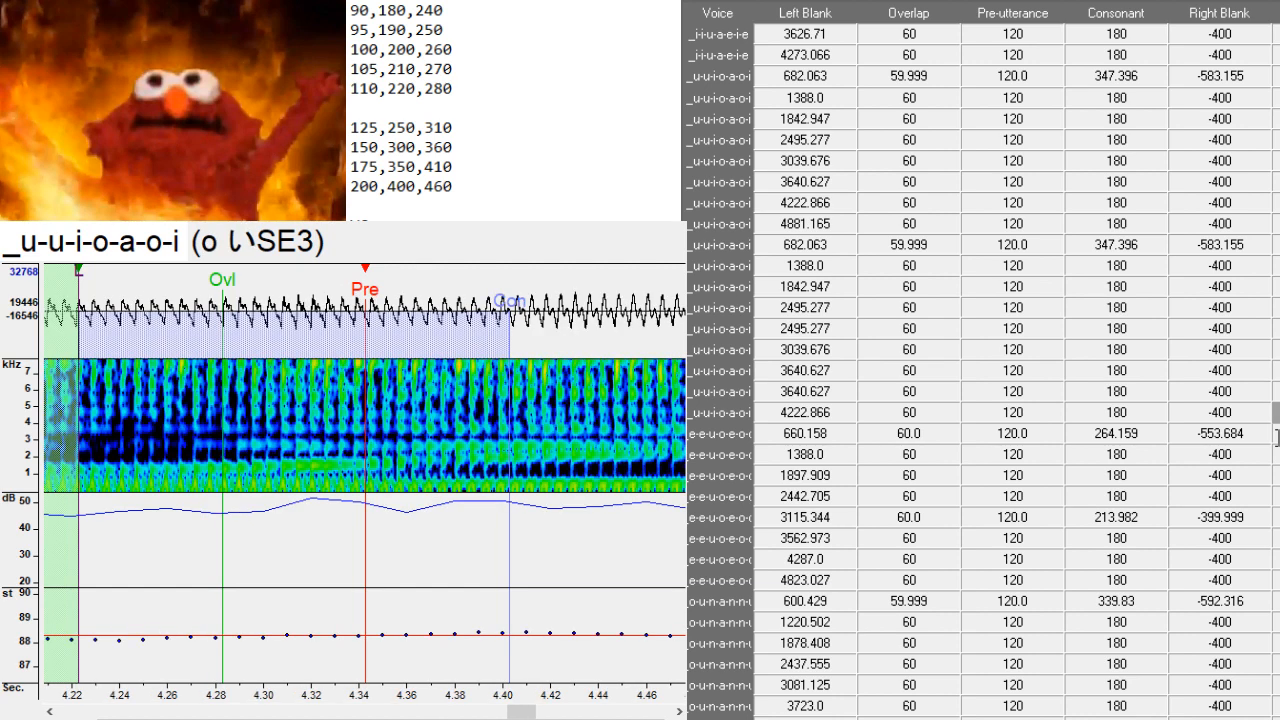
- Duplicate the "o -SE3" entry of _e-e-u-o-e-o-o seven times
key("Down")
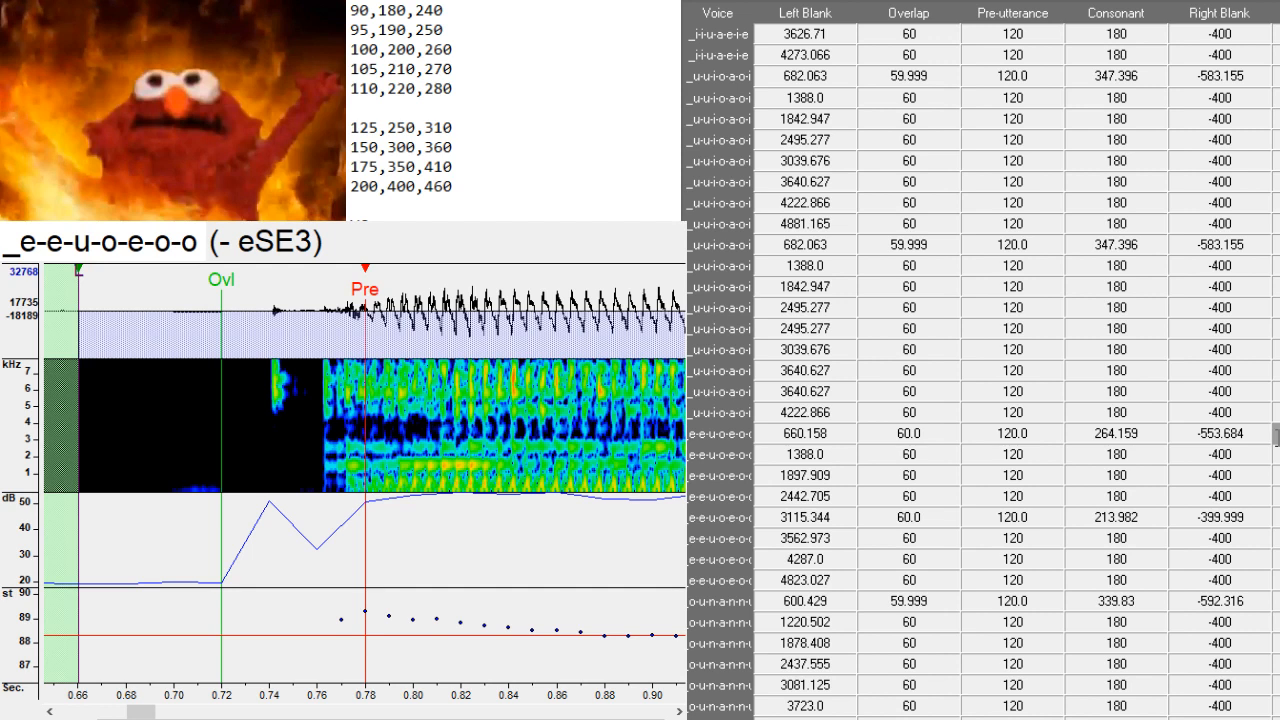
key("Down")
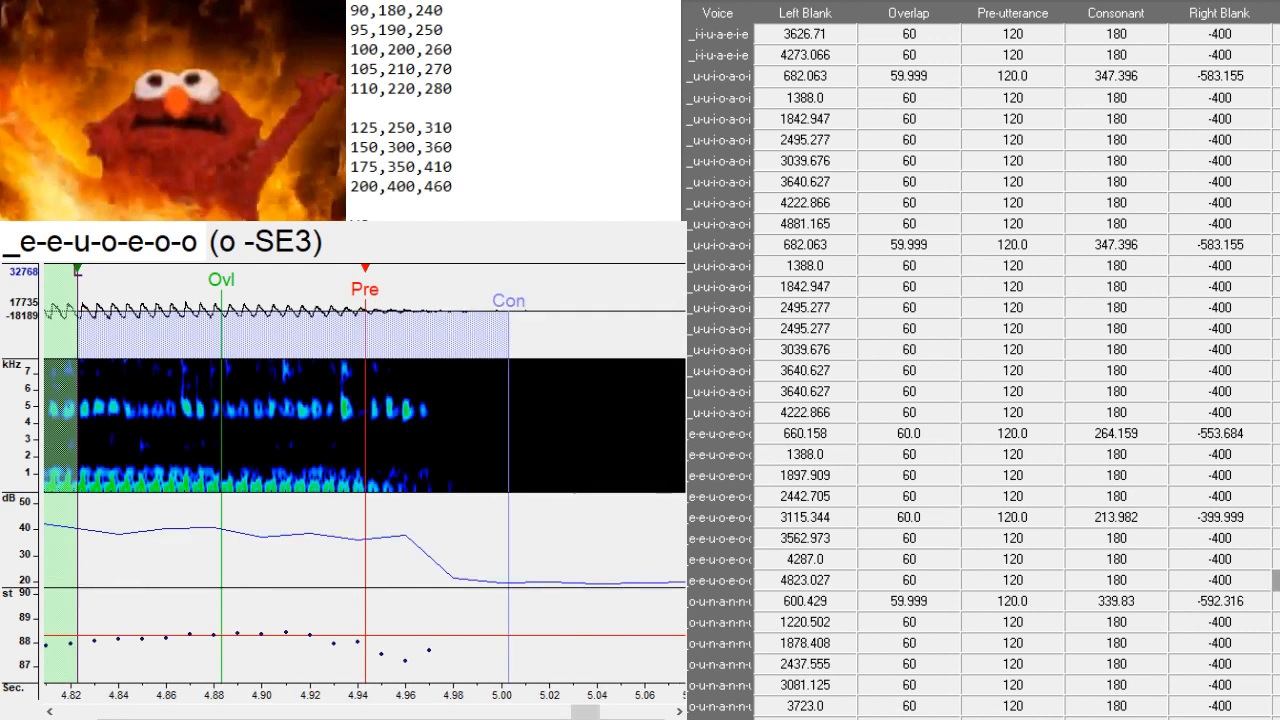
key("ctrl+d")
key("ctrl+d")
key("ctrl+d")
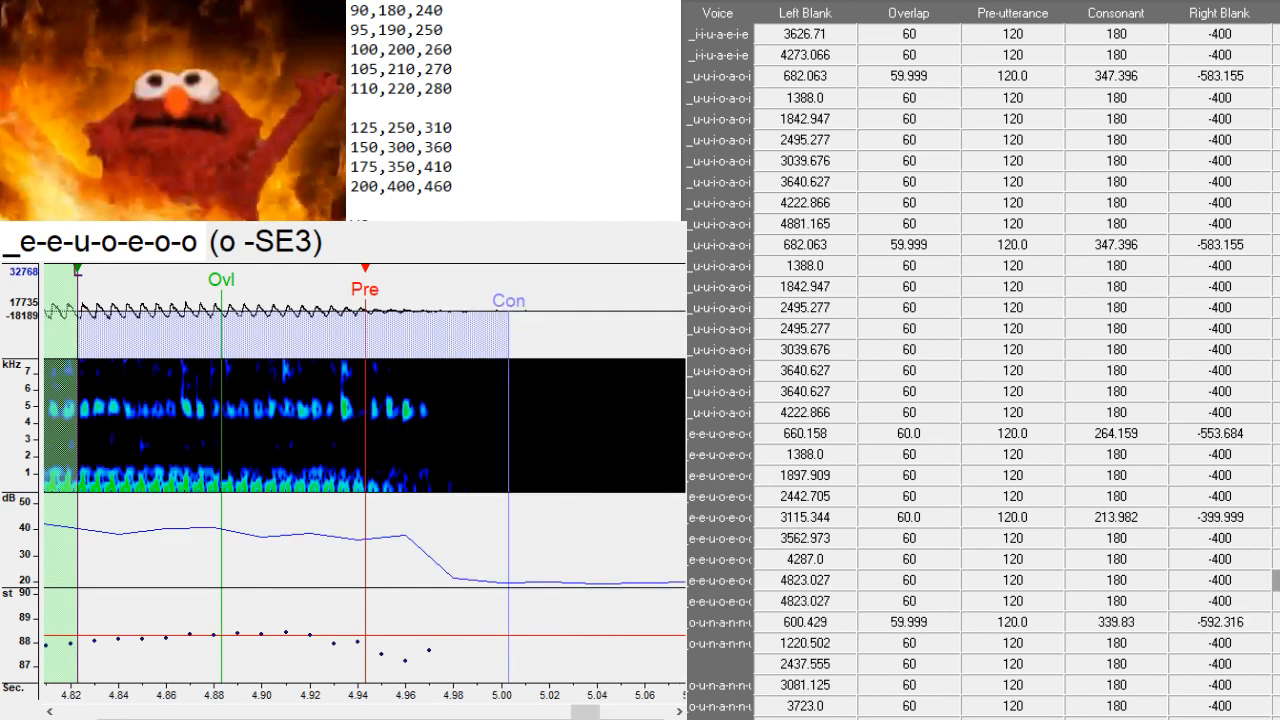
key("ctrl+d")
key("ctrl+d")
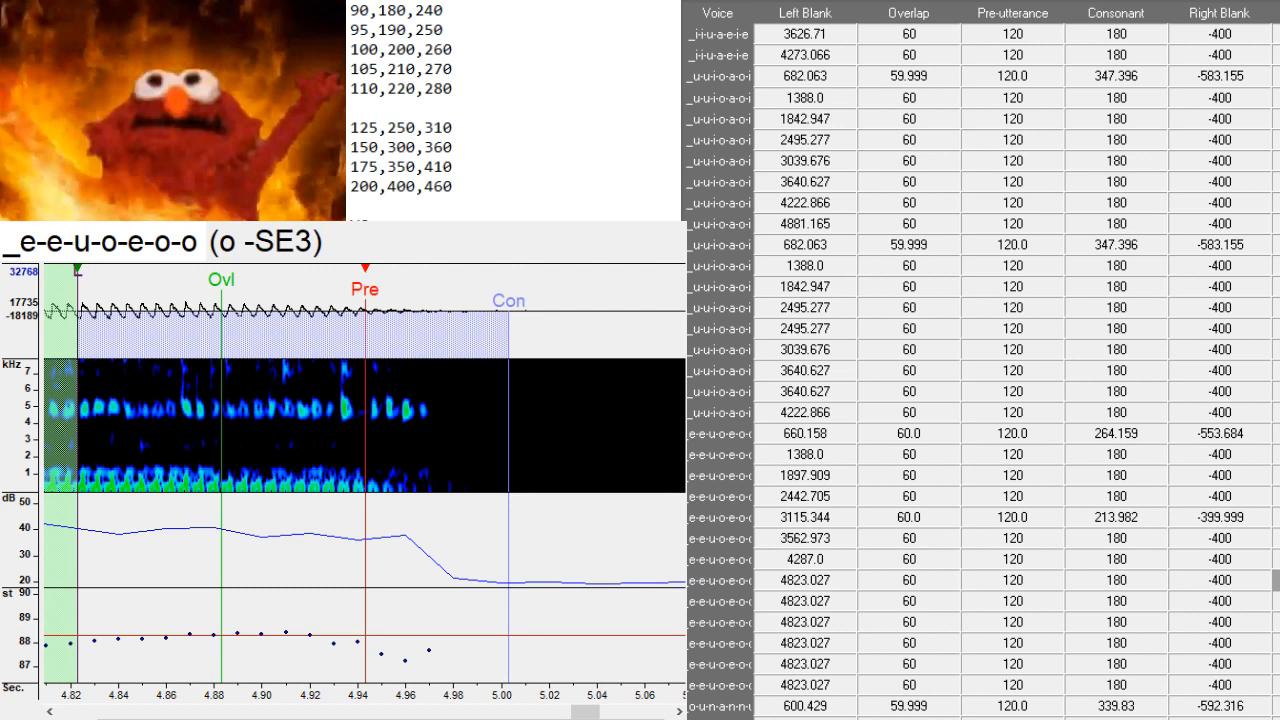
key("Down")
key("Down")
key("Down")
key("Down")
key("Down")
key("ctrl+d")
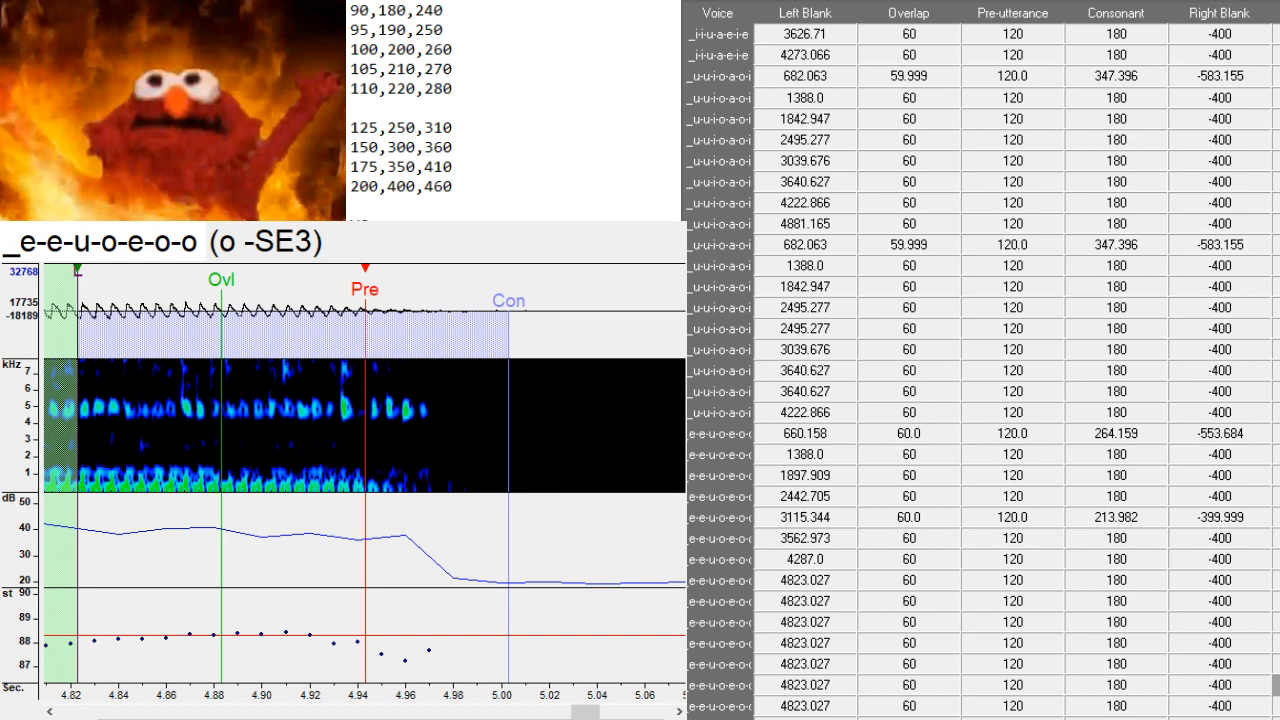
- Copy the first seven _e-e-u-o-e-o-o entries, from left blank 660.158 to 4287.0, over the seven "o -SE3" duplicates
left_click_drag(780, 433, 790, 475)
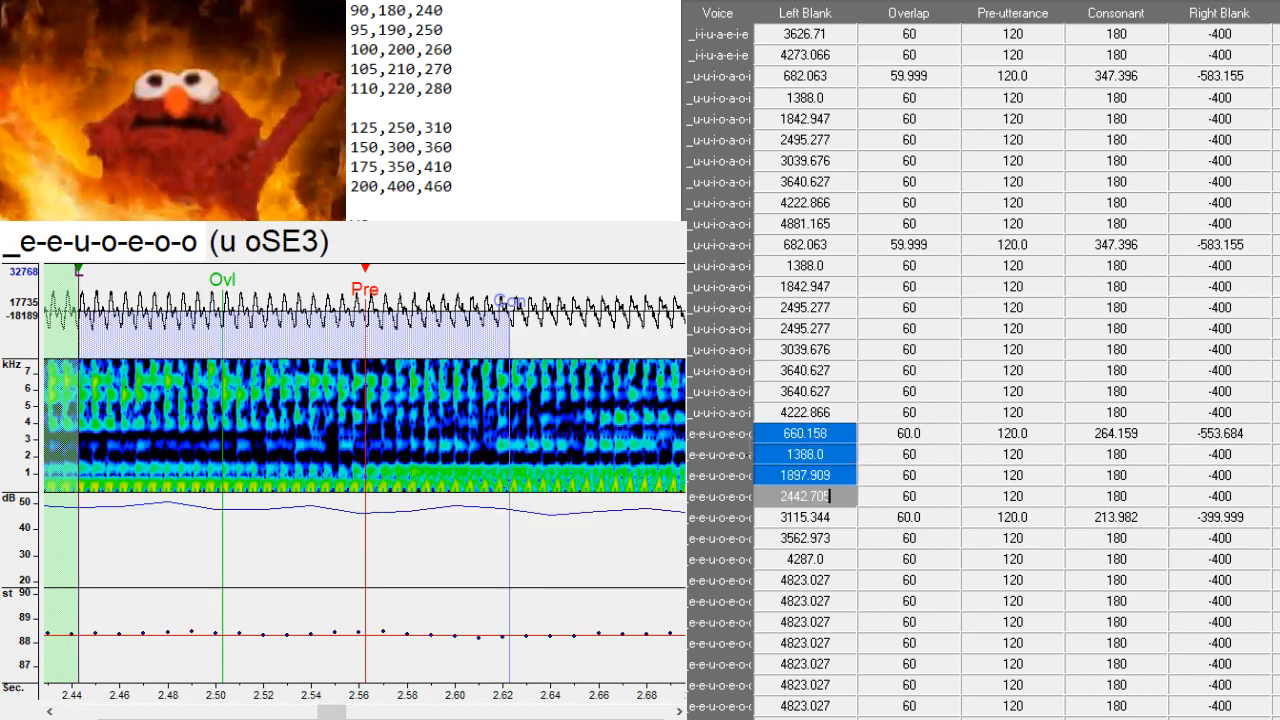
left_click_drag(740, 433, 708, 559)
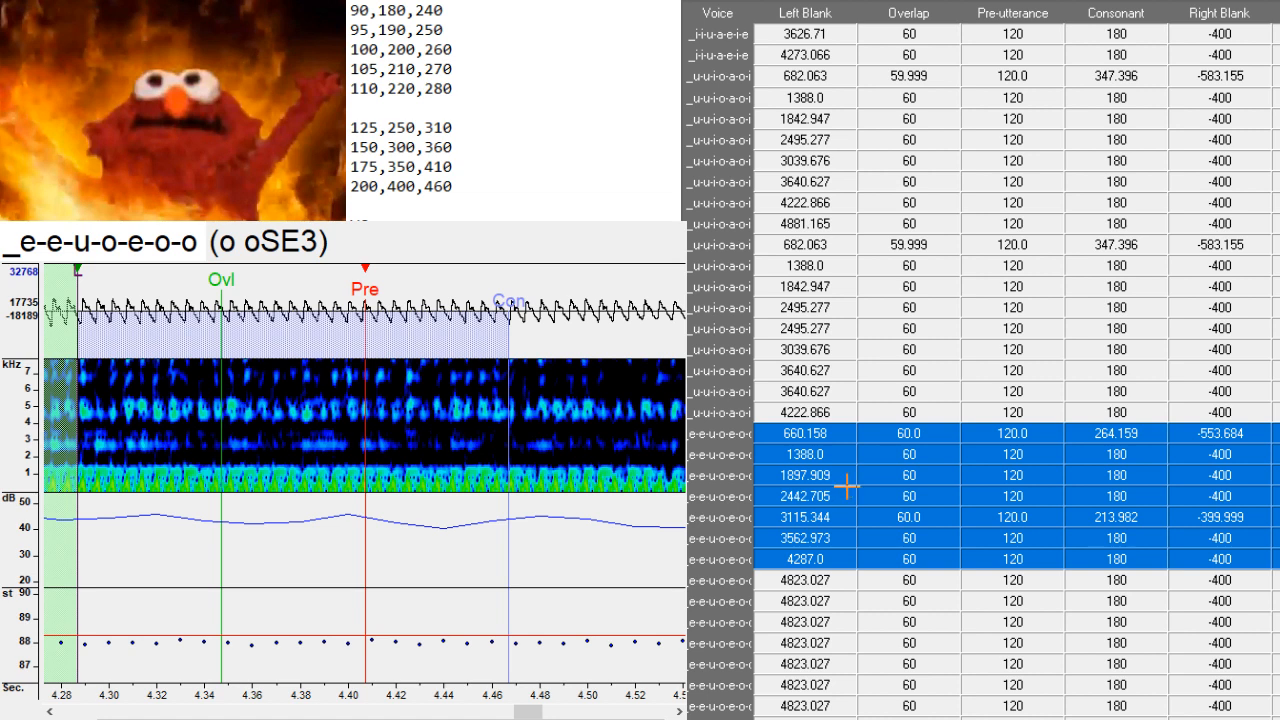
left_click_drag(711, 580, 667, 650)
left_click(664, 614)
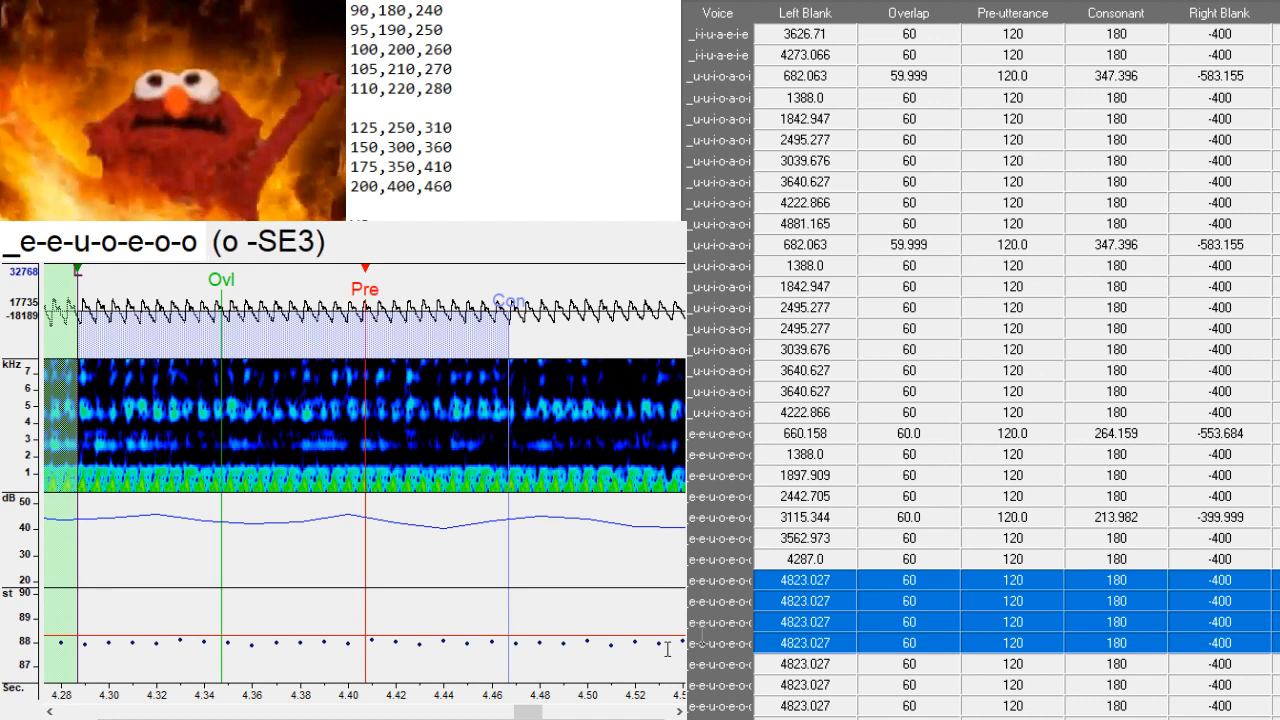
left_click_drag(665, 620, 645, 714)
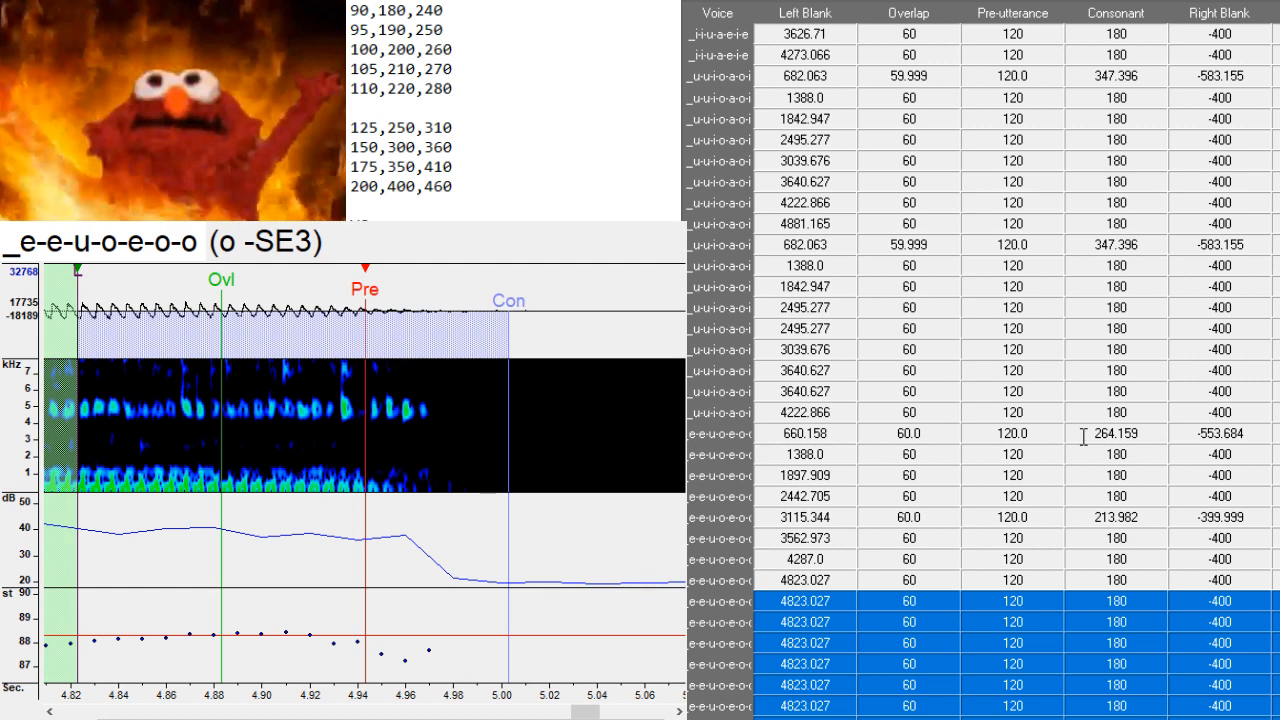
scroll(1083, 437, "down", 6)
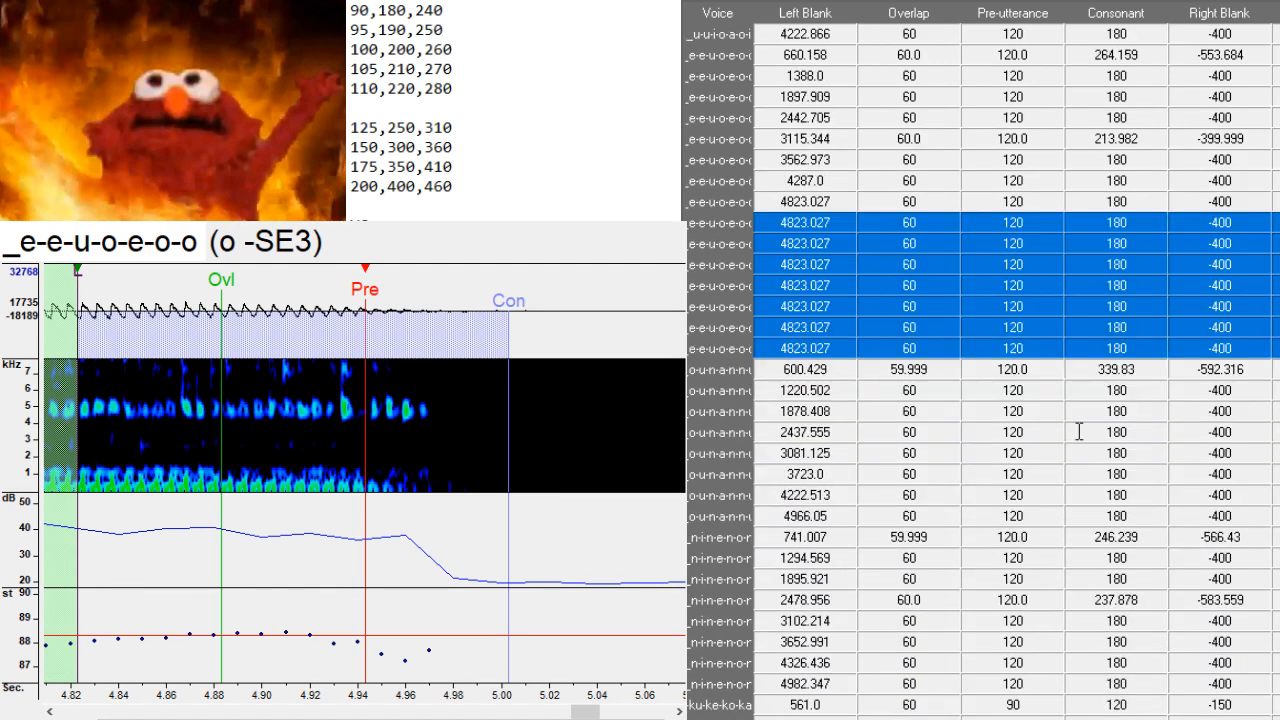
type("660.158\t60.0\t120.0\t264.159\t-553.684 1388.0\t60\t120\t180\t-400 1897.909\t60\t120\t180\t-400 2442.705\t60\t120\t180\t-400 3115.344\t60.0\t120.0\t213.982\t-399.999 3562.973\t60\t120\t180\t-400 4287.0\t60\t120\t180\t-400")
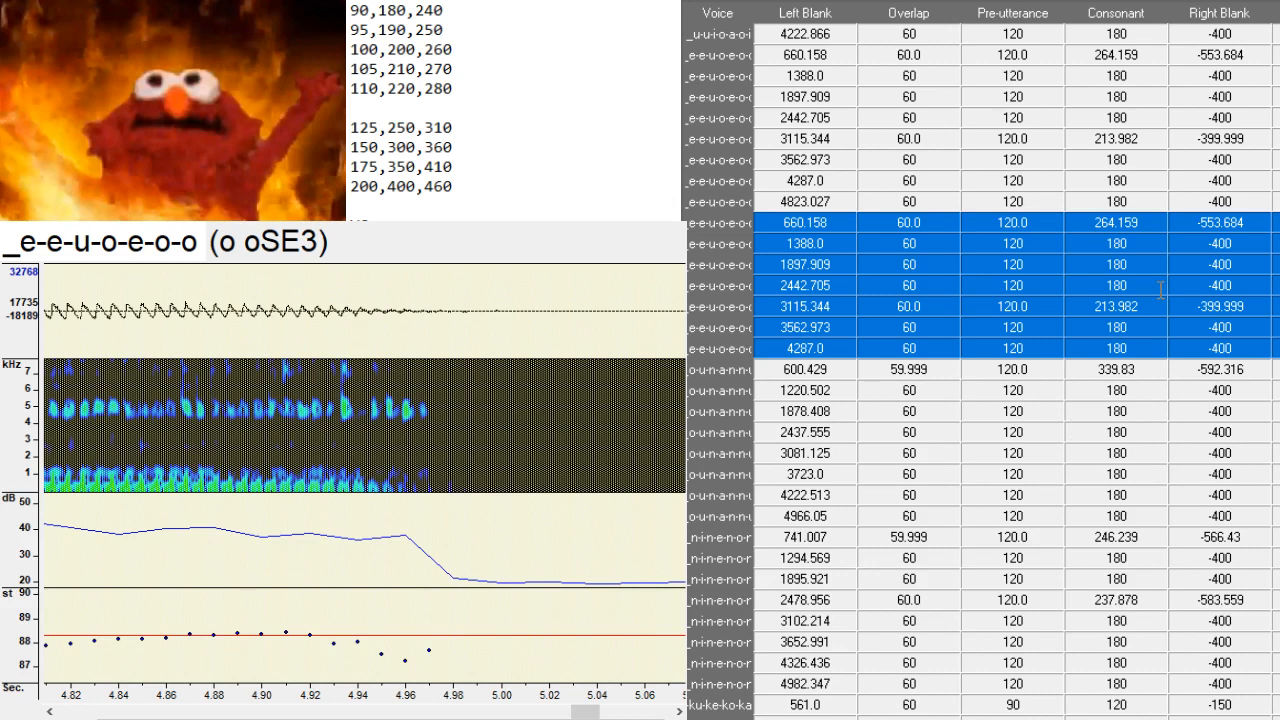
- Replace the final vowels of the first three copied _e-e-u-o-e-o-o aliases with hiragana and rename the fourth to "u おSE3"
left_click(806, 222)
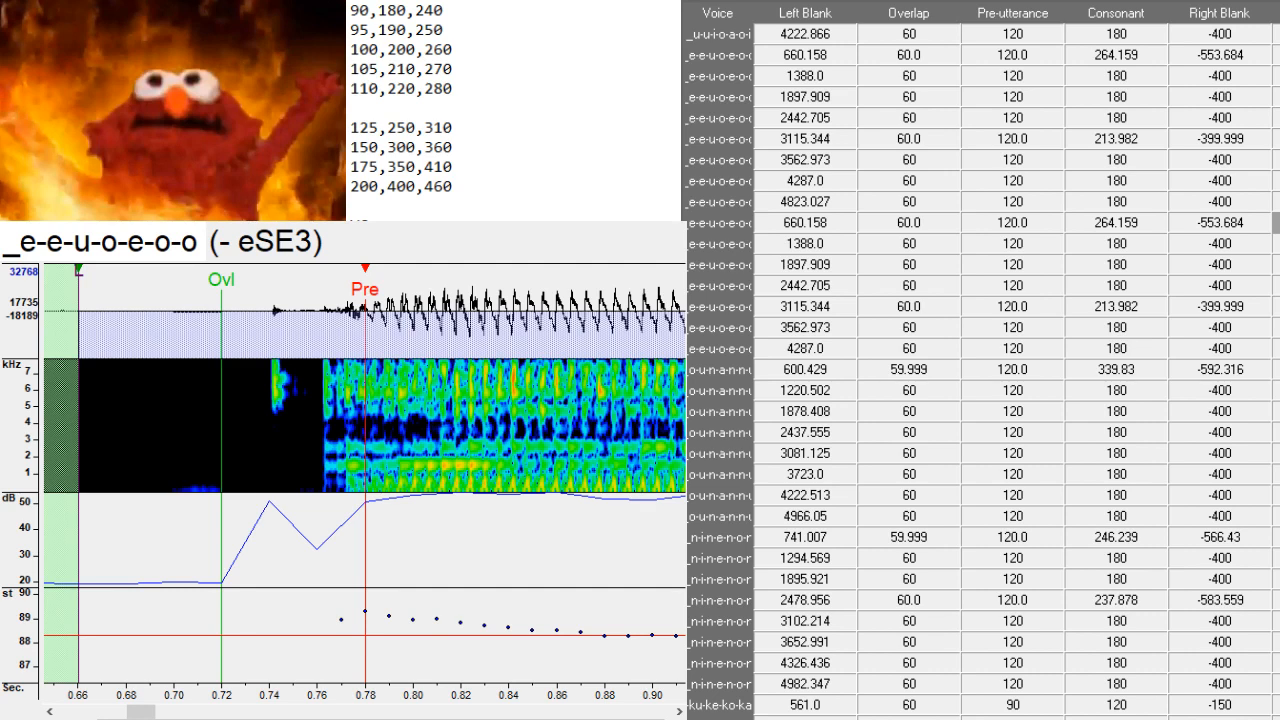
key("Down")
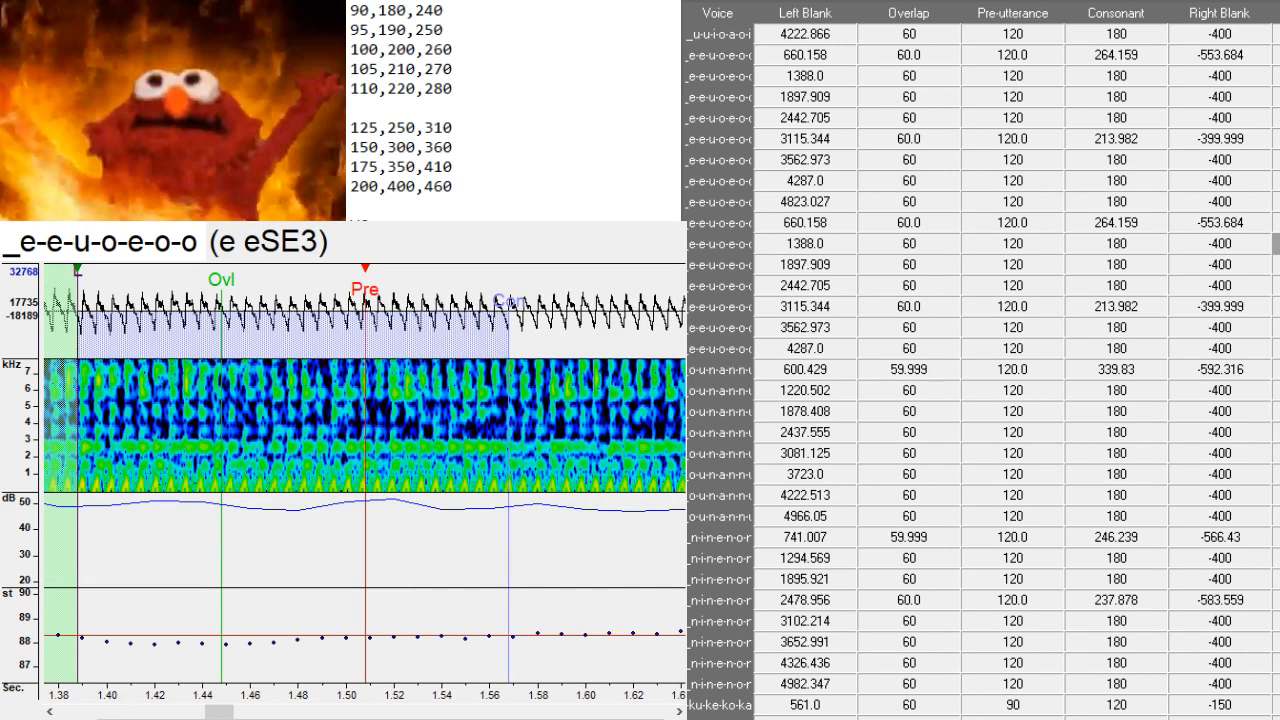
key("Down")
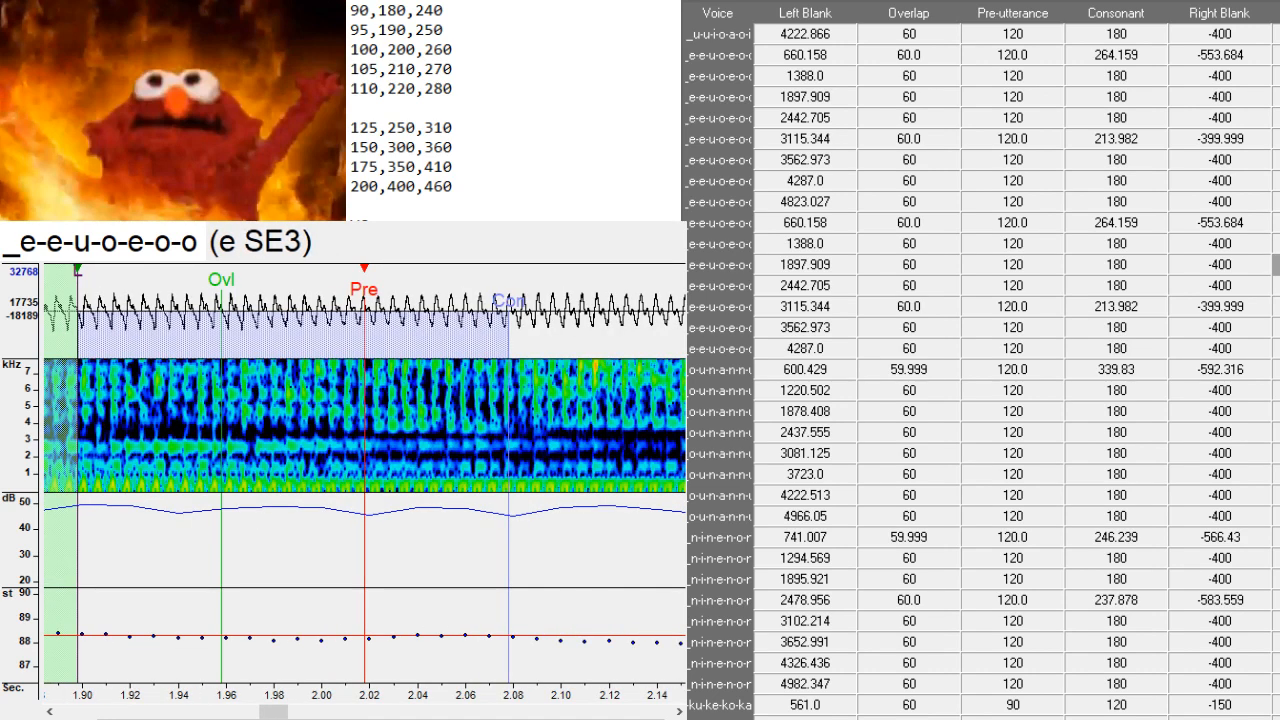
key("Down")
key("BackSpace")
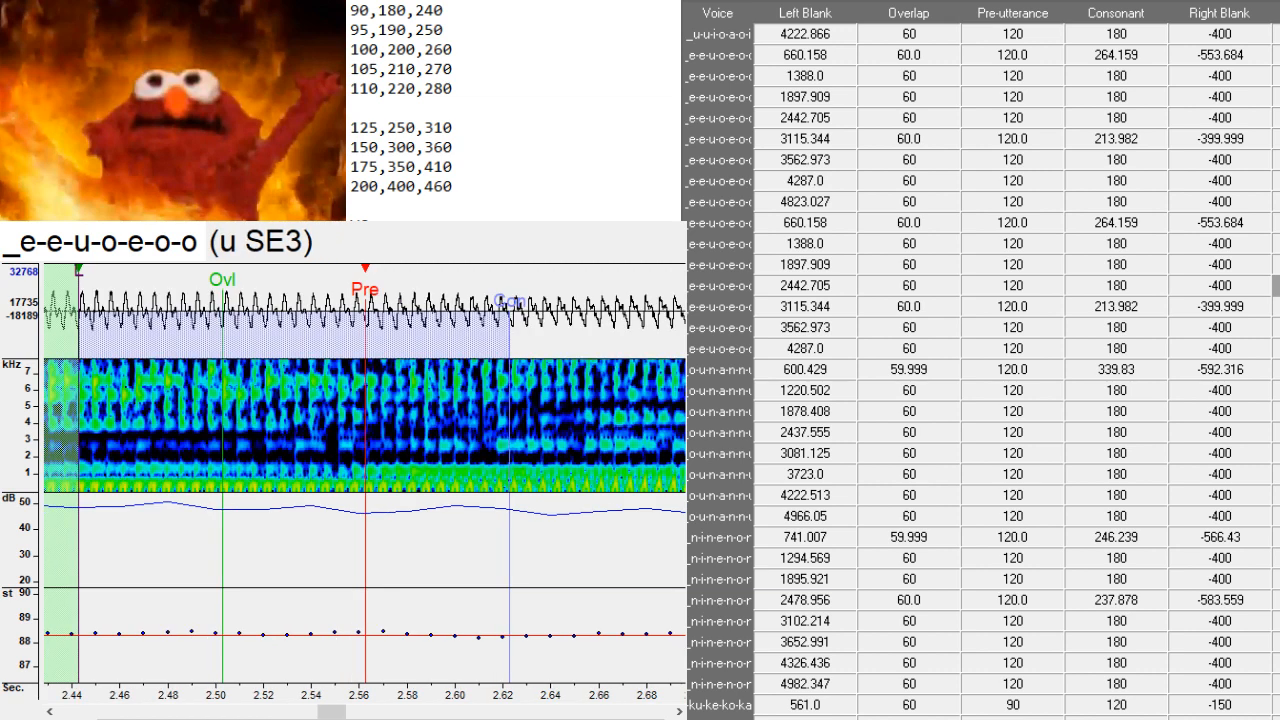
type("お")
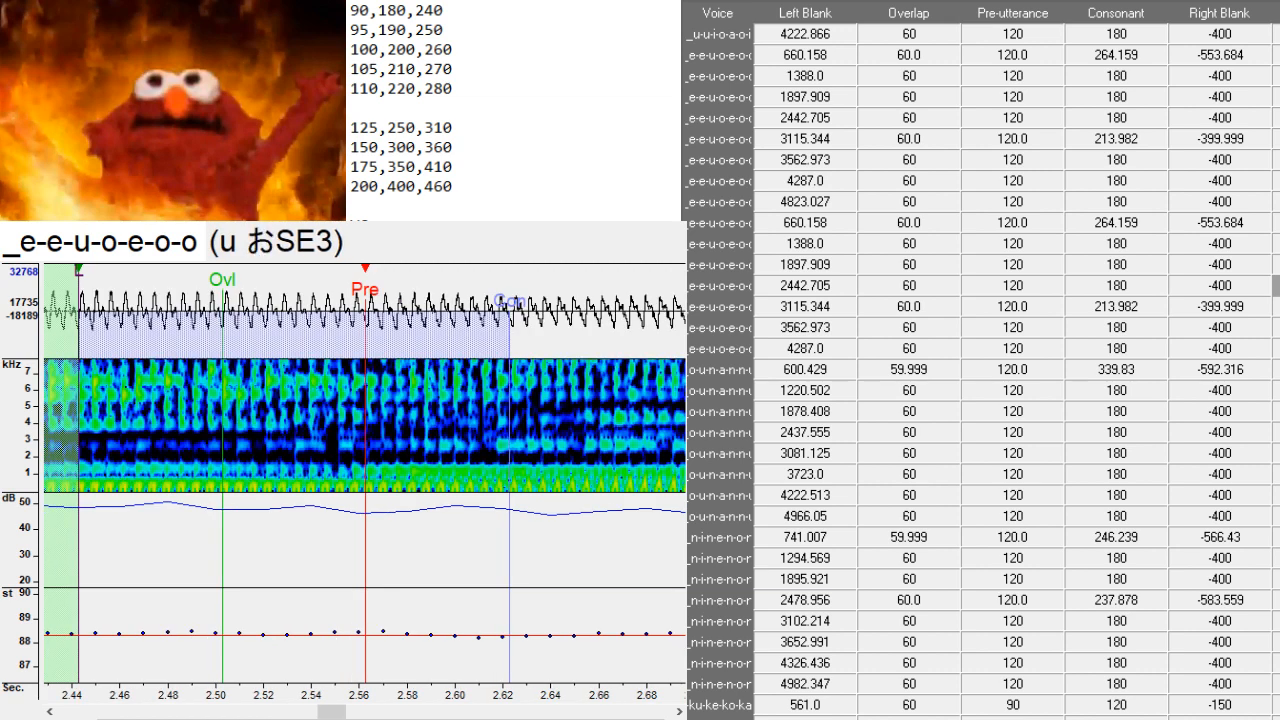
- Duplicate the "u おSE3" entry as "u をSE3" and rename the following copied alias to "o えSE3"
key("ctrl+d")
key("BackSpace")
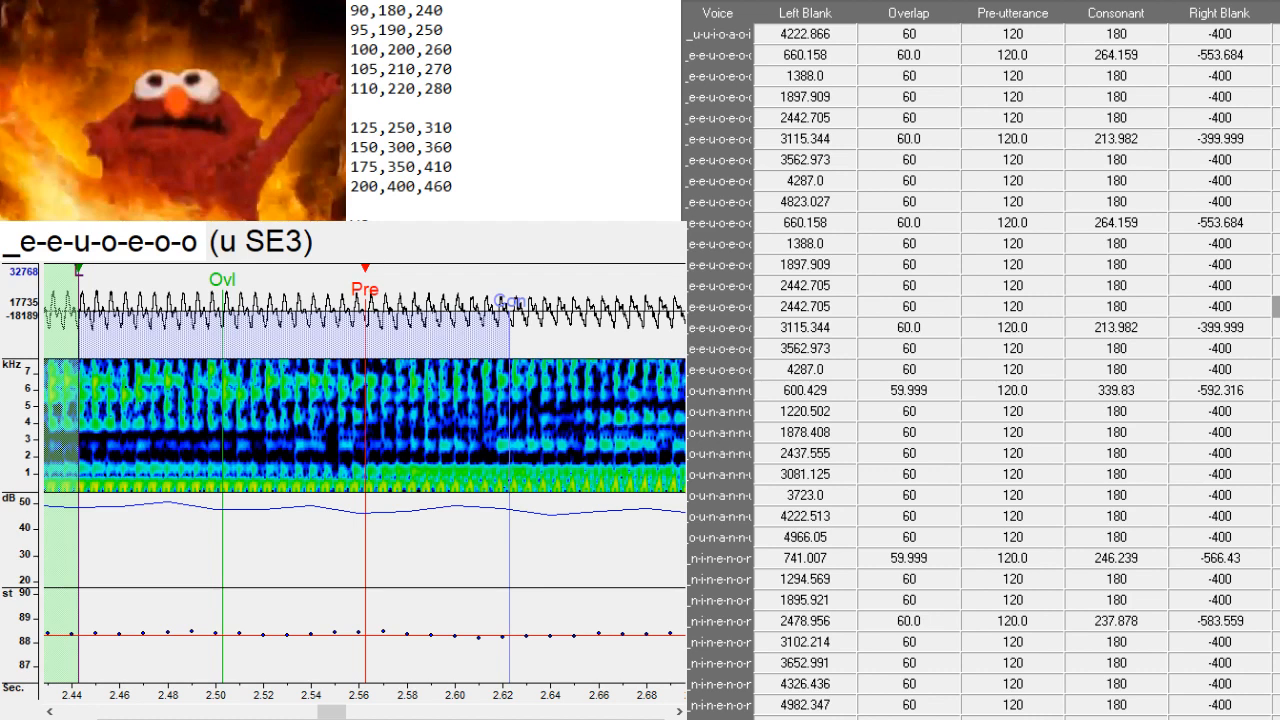
type("を")
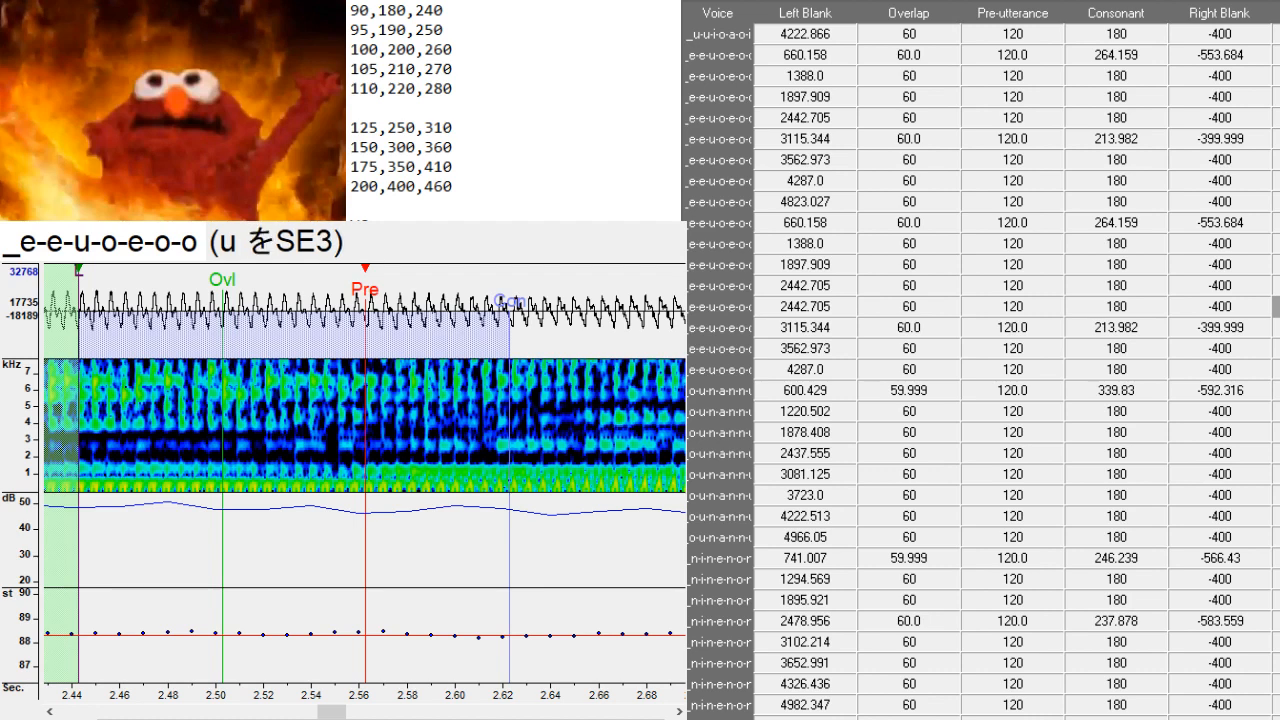
key("Down")
key("BackSpace")
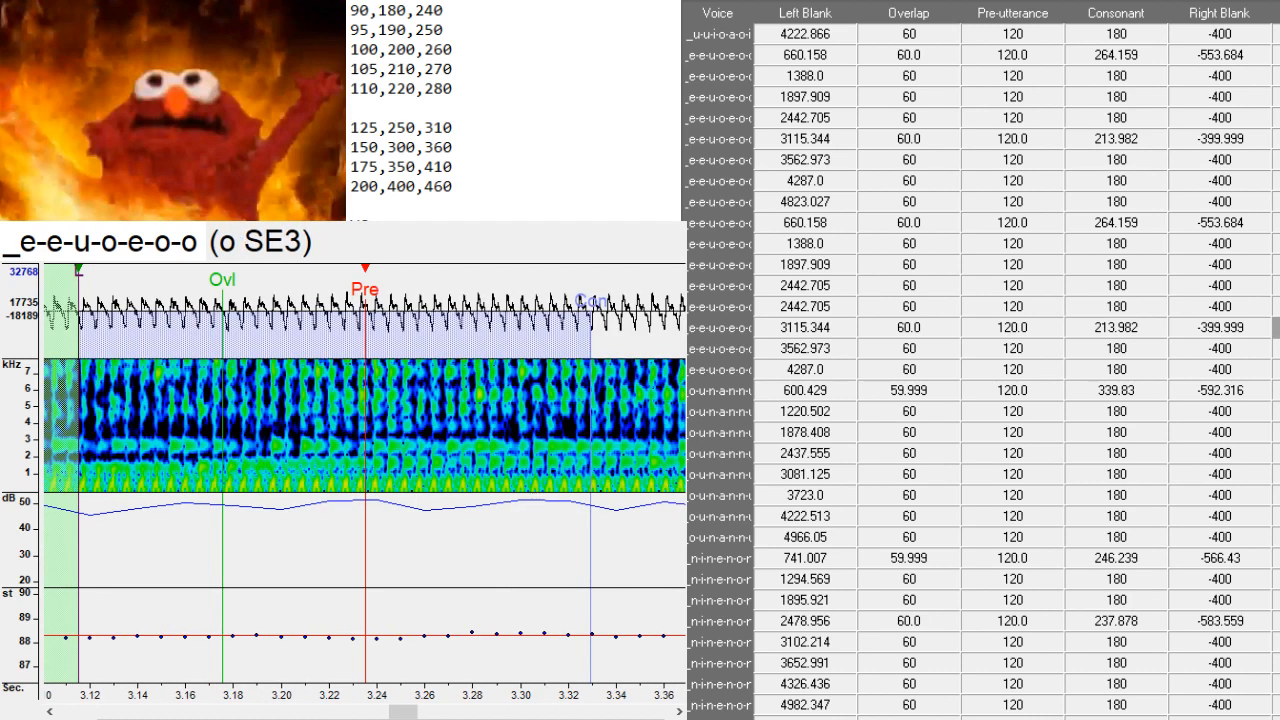
type("え")
- Rename the copied "e oSE3" alias to "e おSE3" and duplicate that entry as "e をSE3"
key("Down")
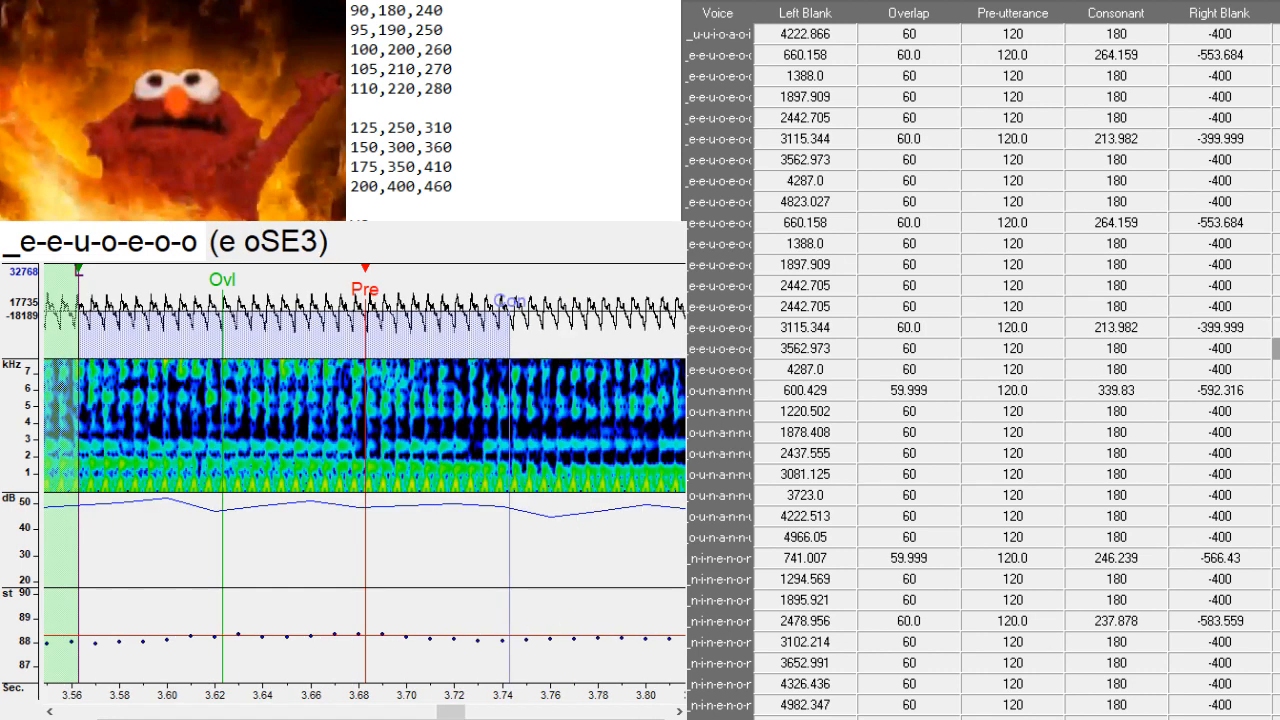
key("BackSpace")
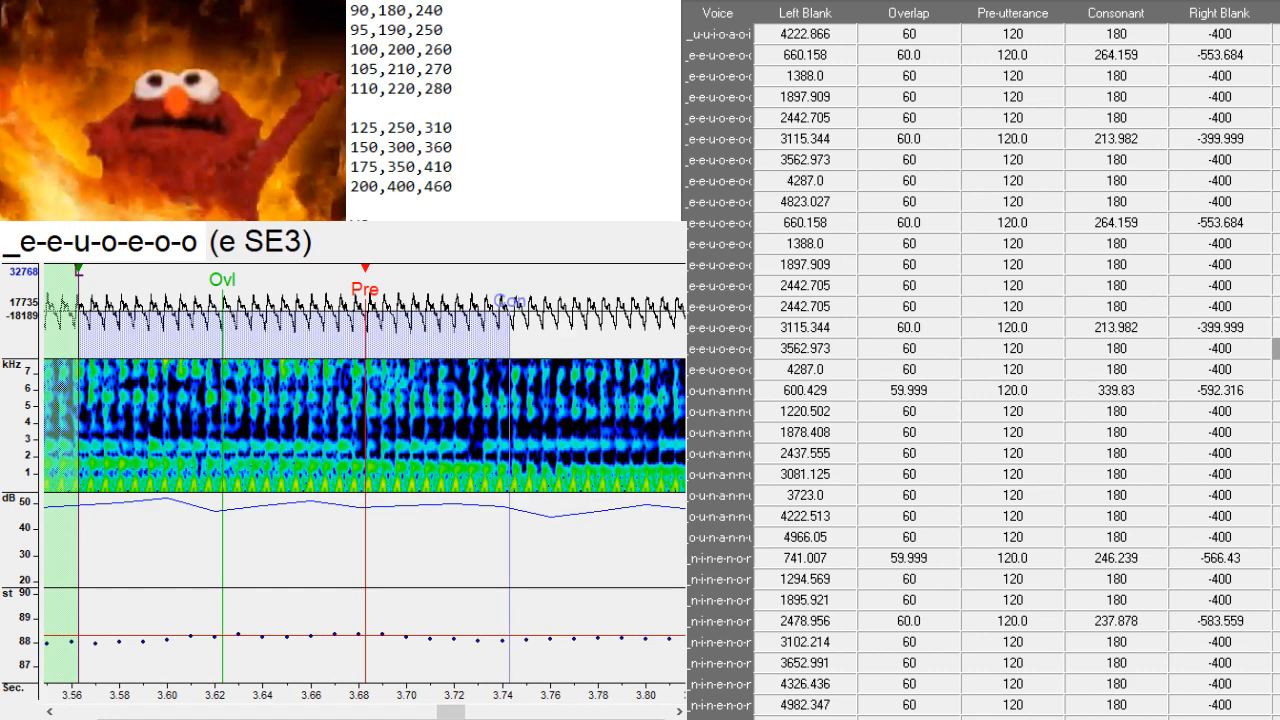
type("お")
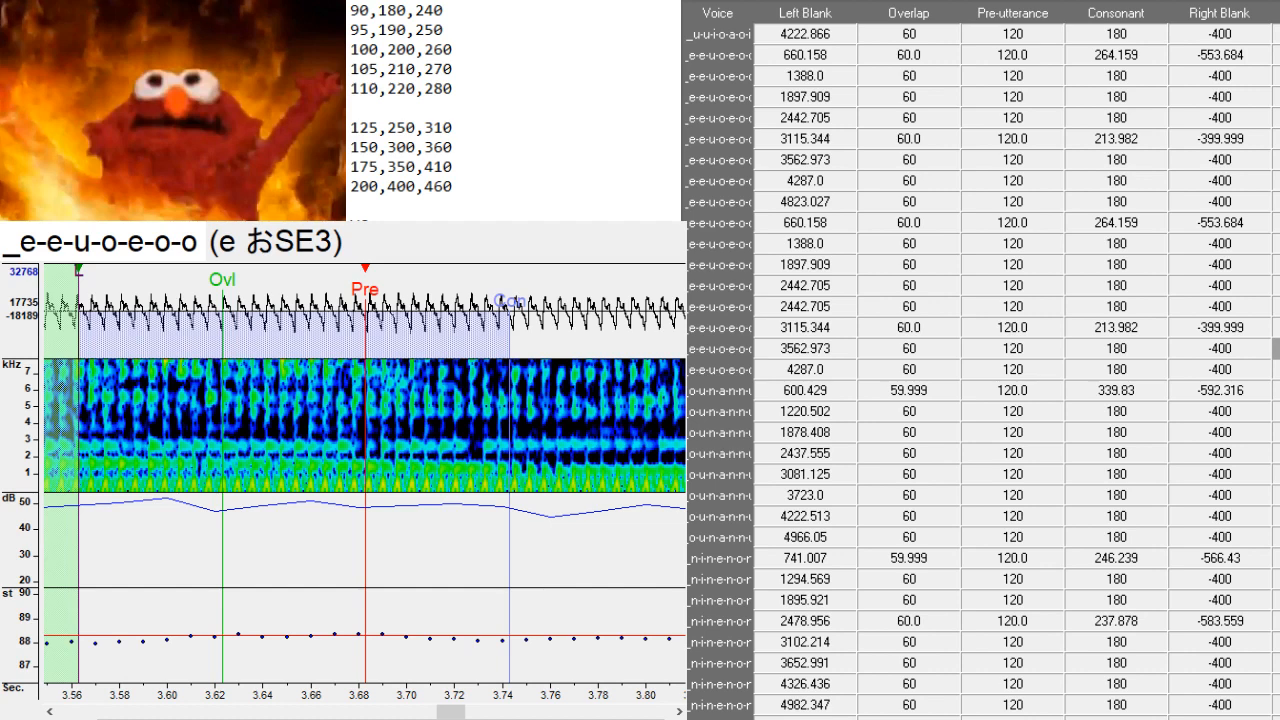
key("BackSpace")
type("を")
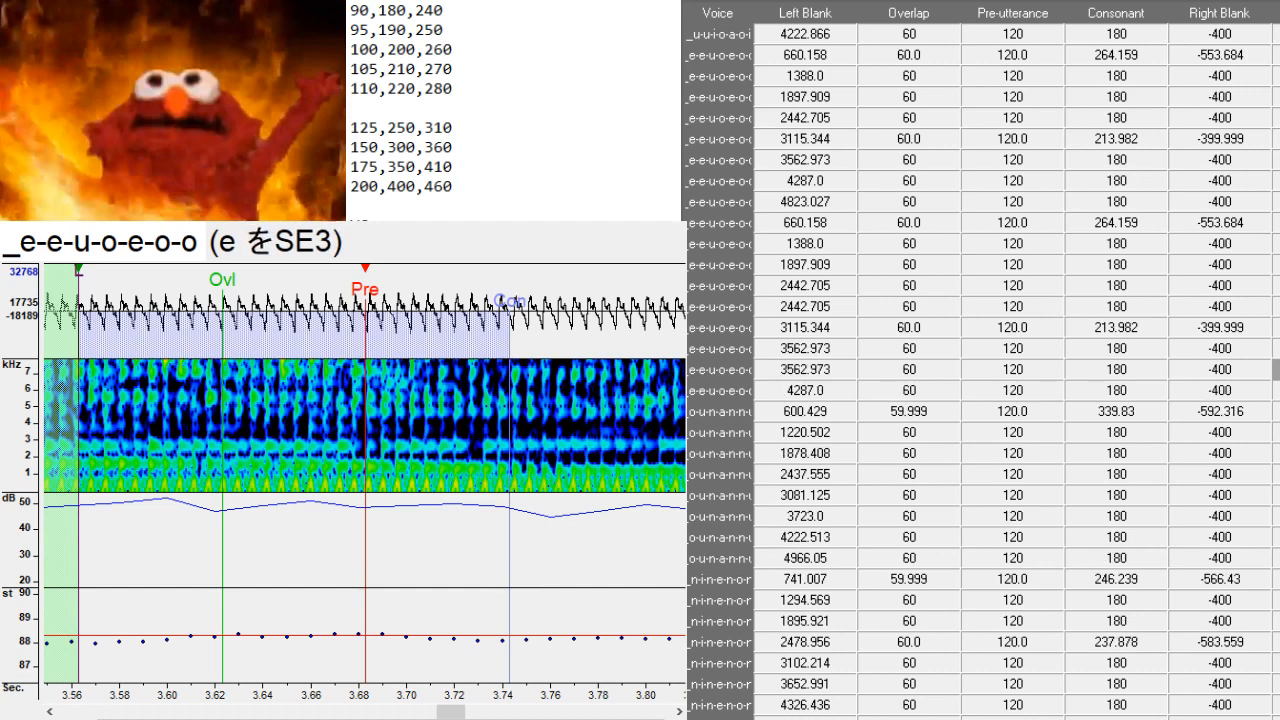
- Rename the copied "o oSE3" alias of _e-e-u-o-e-o-o to "o おSE3" and duplicate that entry as "o をSE3"
key("Down")
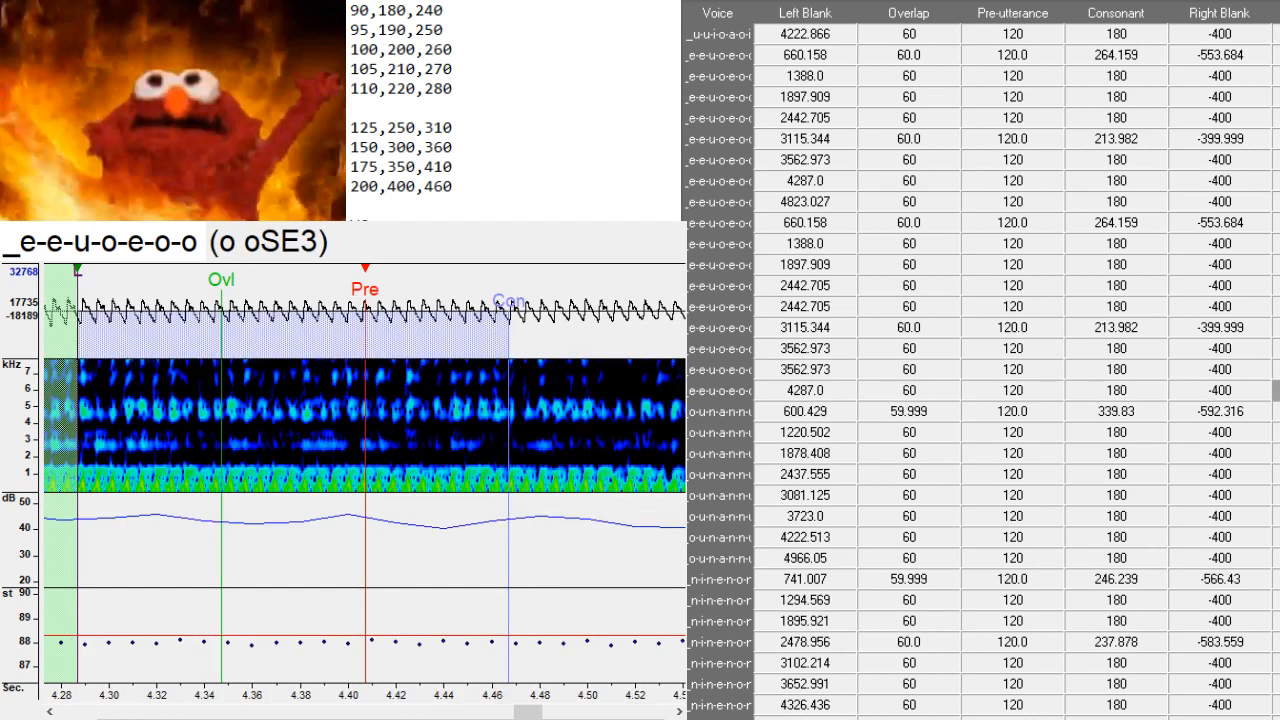
key("BackSpace")
type("お")
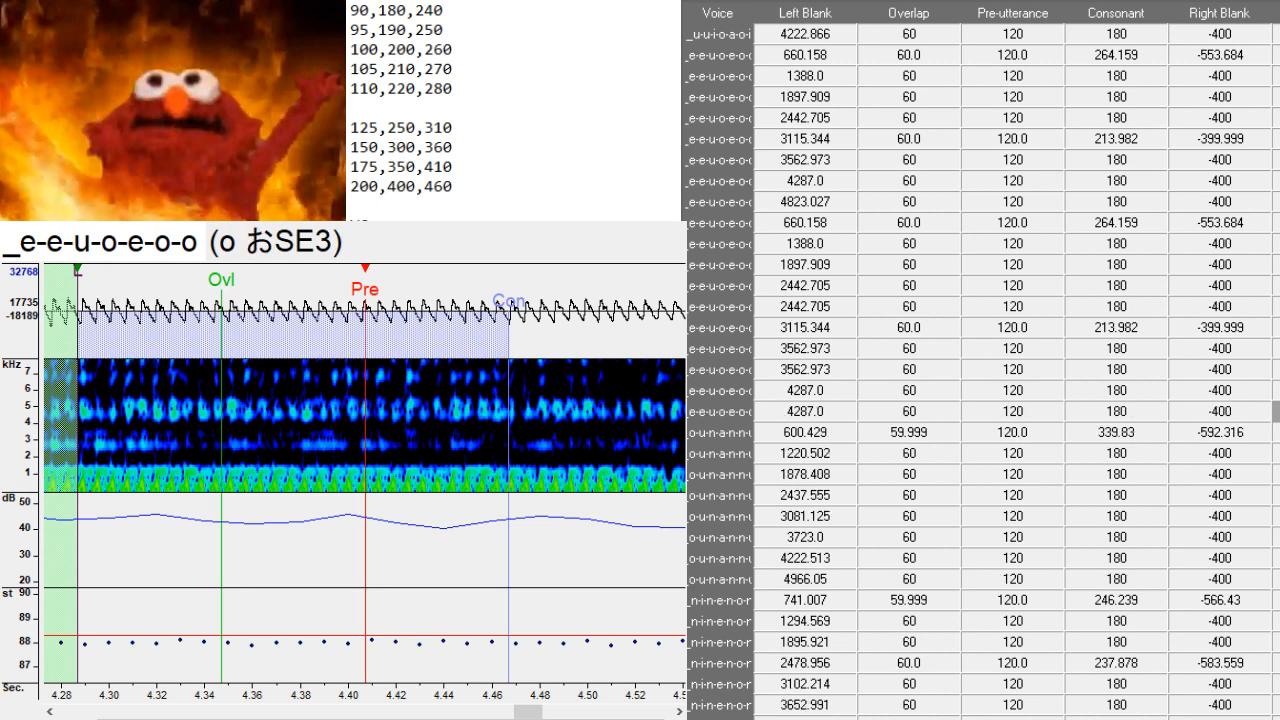
key("BackSpace")
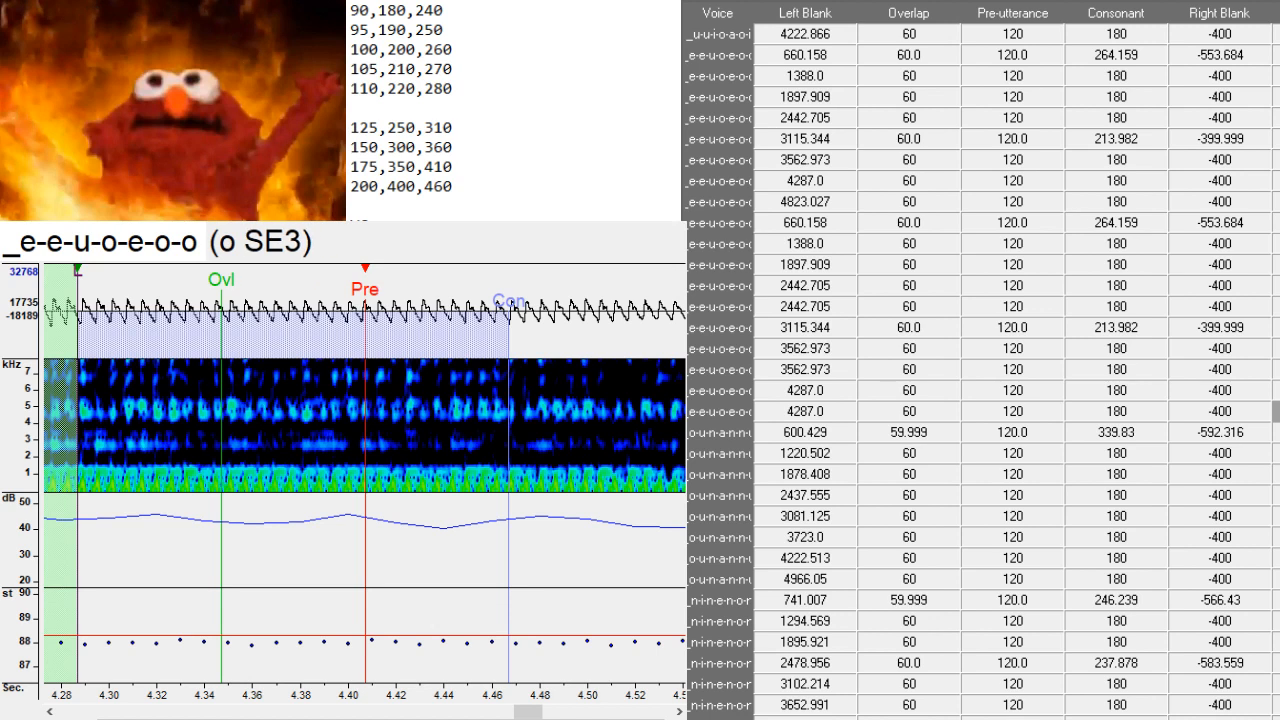
type("を")
- Duplicate the _o-u-n-a-n-n-u entry "u -SE3" seven times
scroll(980, 370, "down", 1)
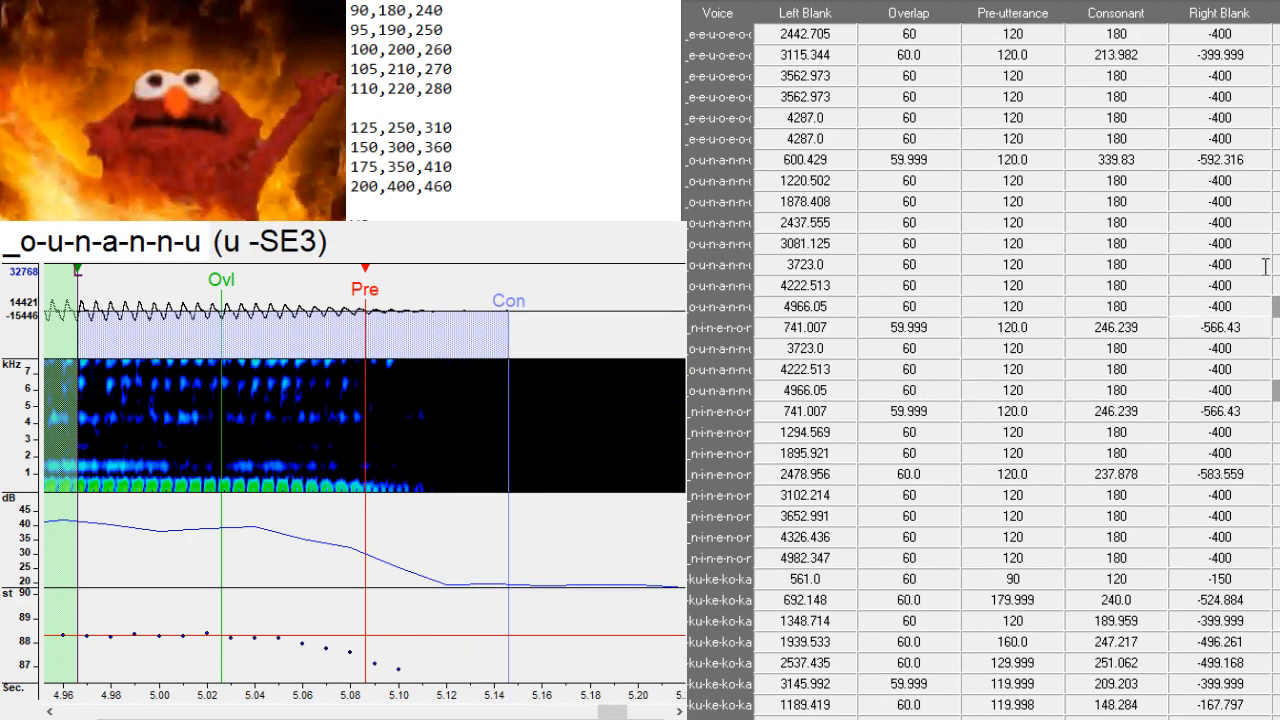
key("ctrl+d")
key("ctrl+d")
key("ctrl+d")
key("ctrl+d")
key("ctrl+d")
key("ctrl+d")
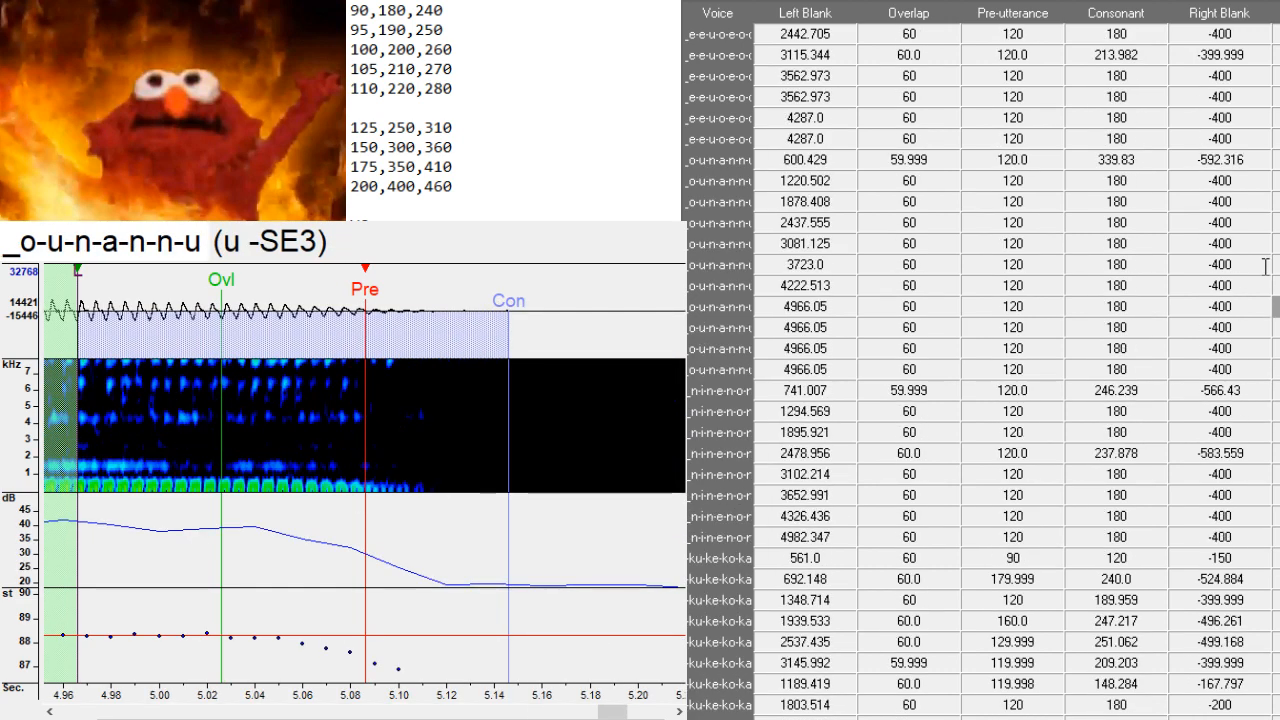
key("ctrl+d")
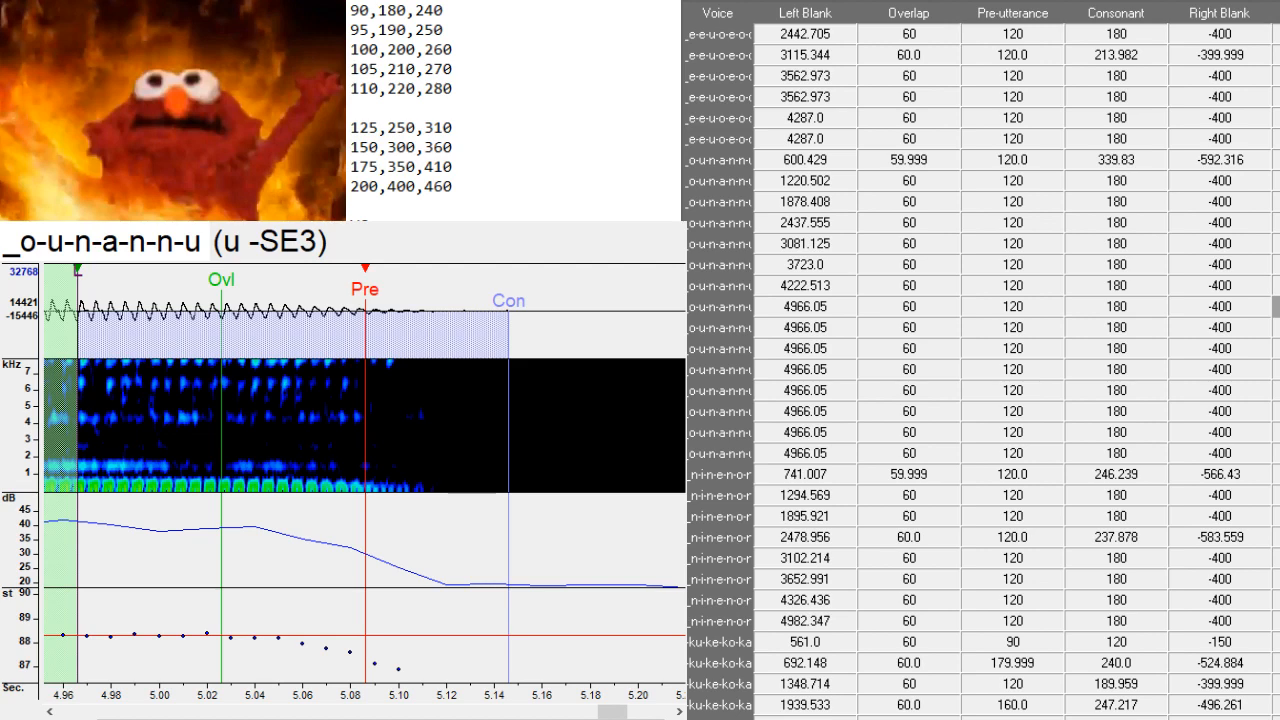
- Copy the first seven _o-u-n-a-n-n-u entries, from left blank 600.429 to 4222.513, over the seven "u -SE3" duplicates
key("shift+Down")
key("shift+Down")
key("shift+Down")
key("shift+Down")
key("shift+Down")
key("shift+Down")
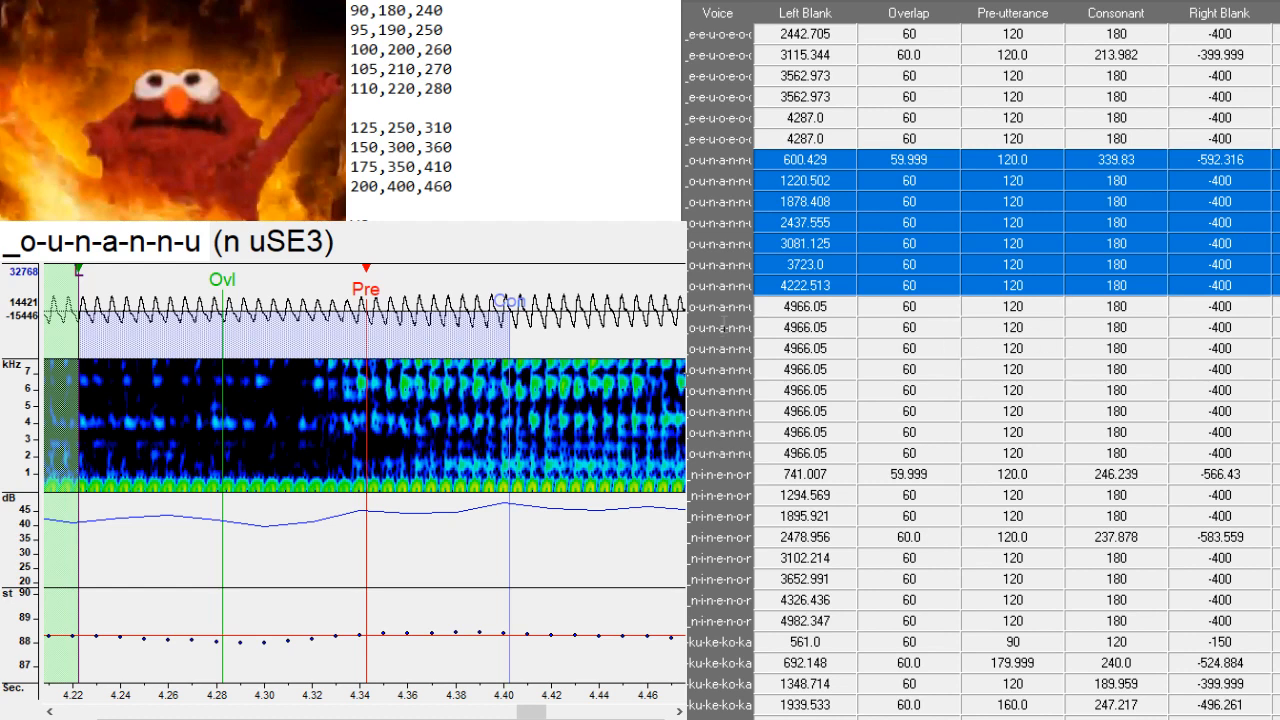
left_click_drag(722, 327, 735, 452)
key("ctrl+v")
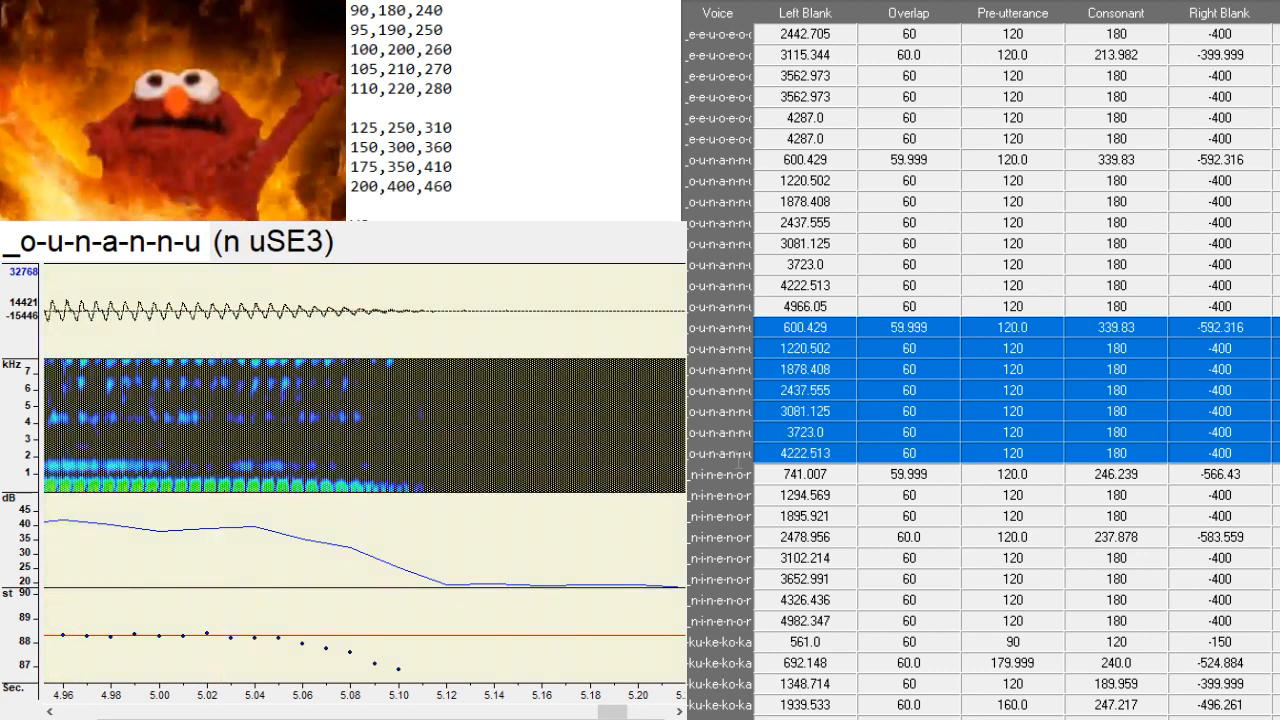
- Rename the copied _o-u-n-a-n-n-u alias "- oSE3" to "- おSE3", duplicate that entry and retype the duplicate's hiragana vowel
left_click(722, 327)
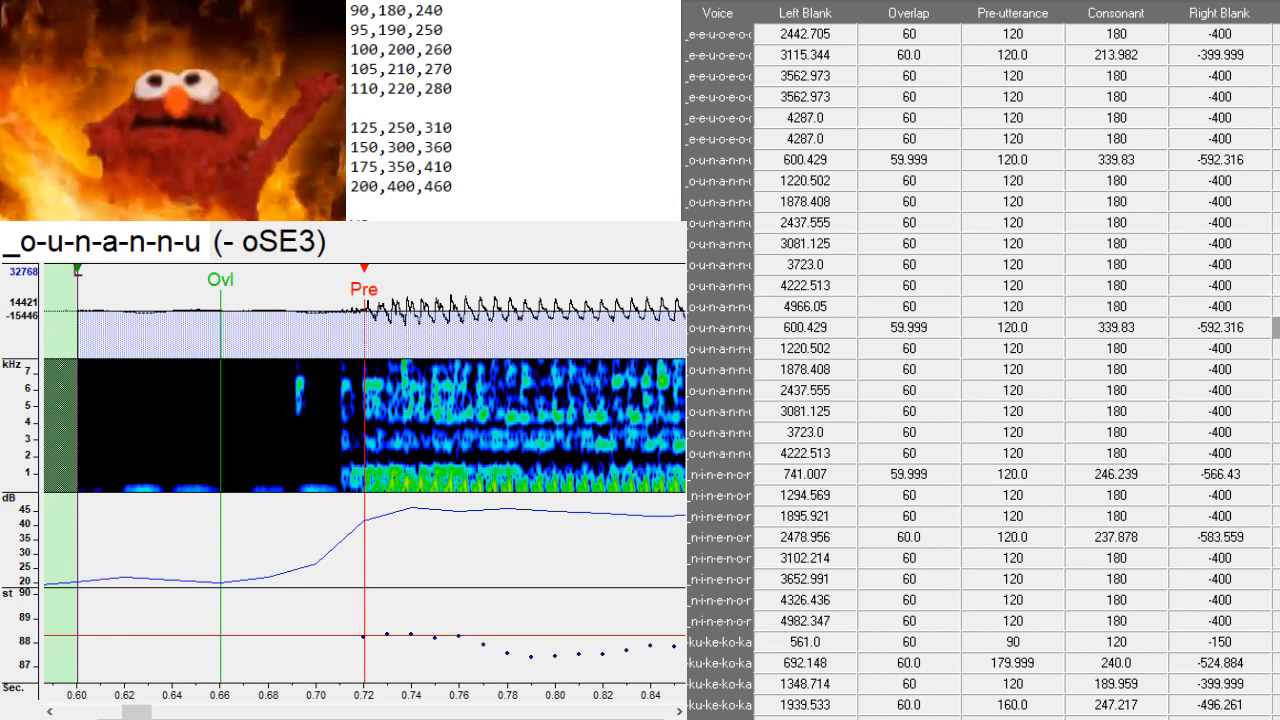
left_click(722, 369)
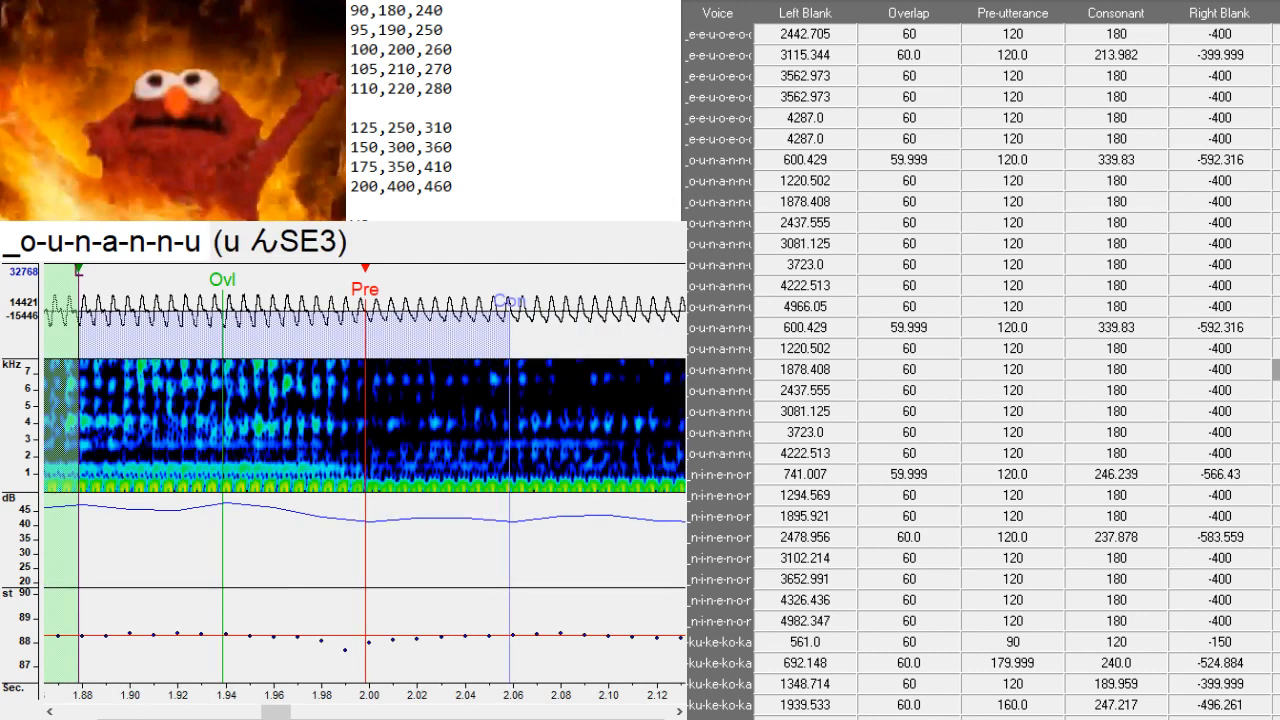
key("Up")
key("Up")
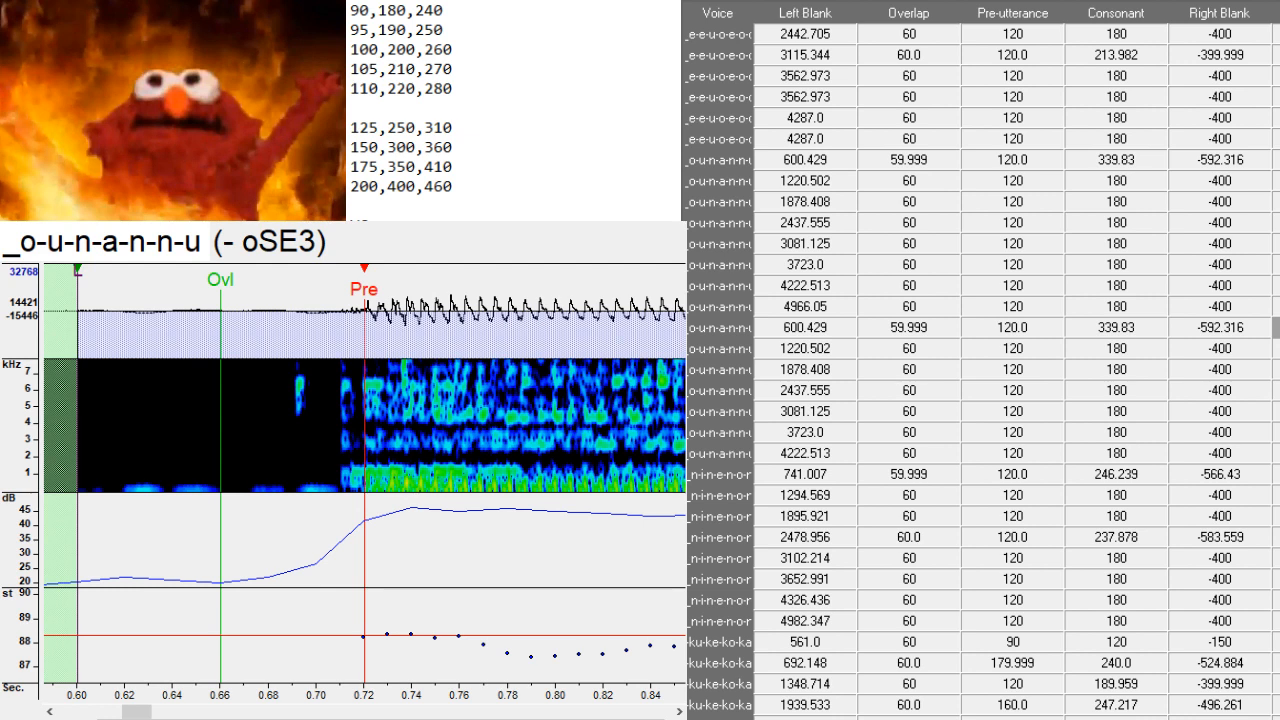
key("BackSpace")
type("お")
key("Return")
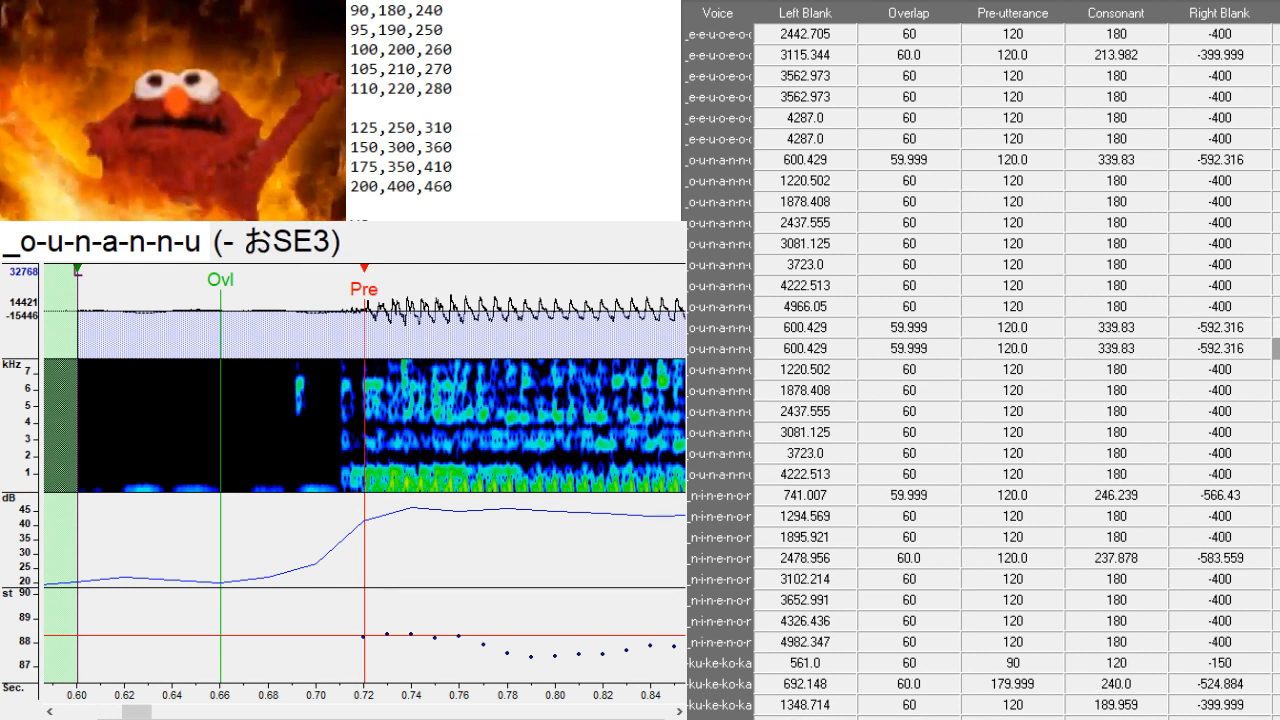
type("お")
- Rename the copied "o uSE3" alias to "o うSE3" and delete the copied "u んSE3" entry below it
key("Down")
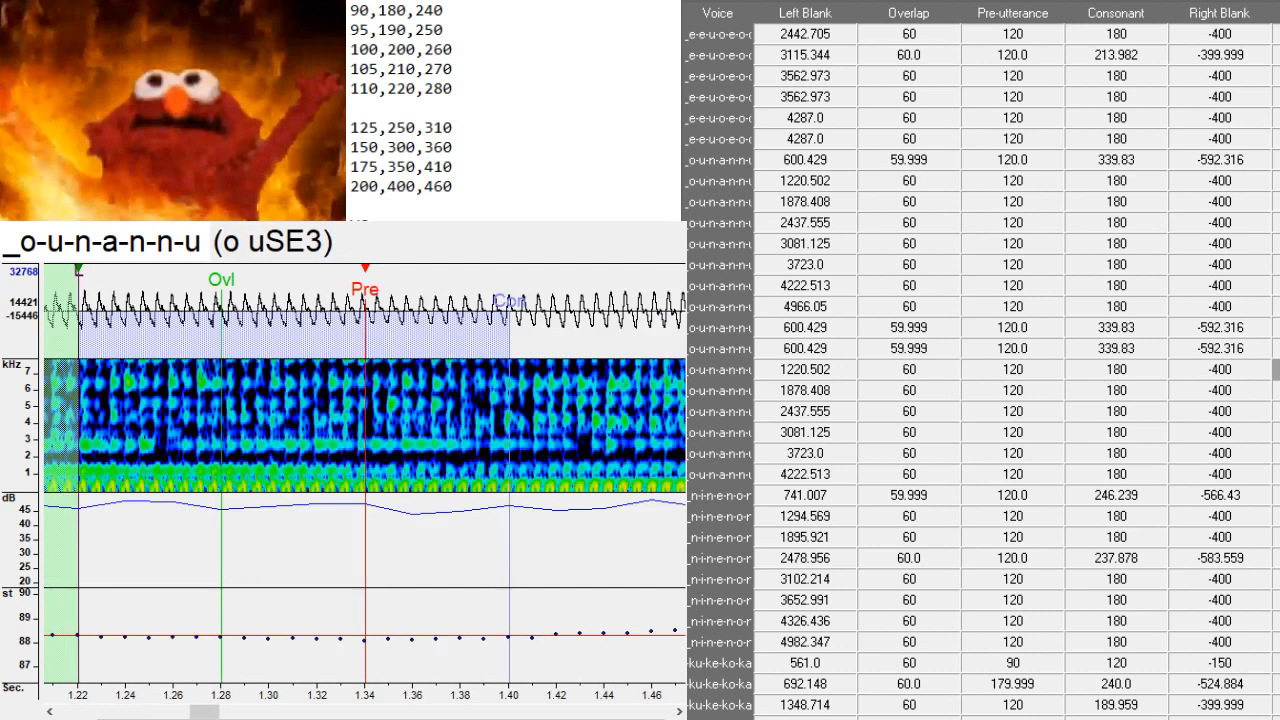
key("BackSpace")
type("う")
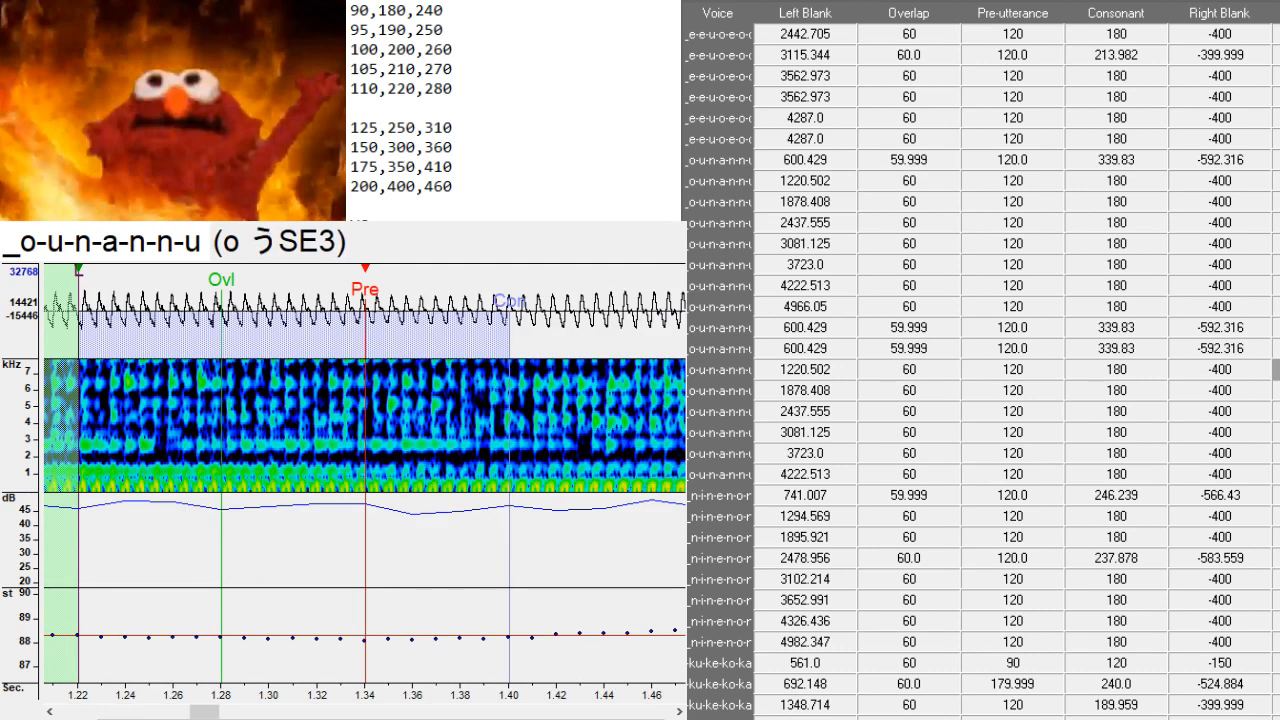
key("Down")
key("Delete")
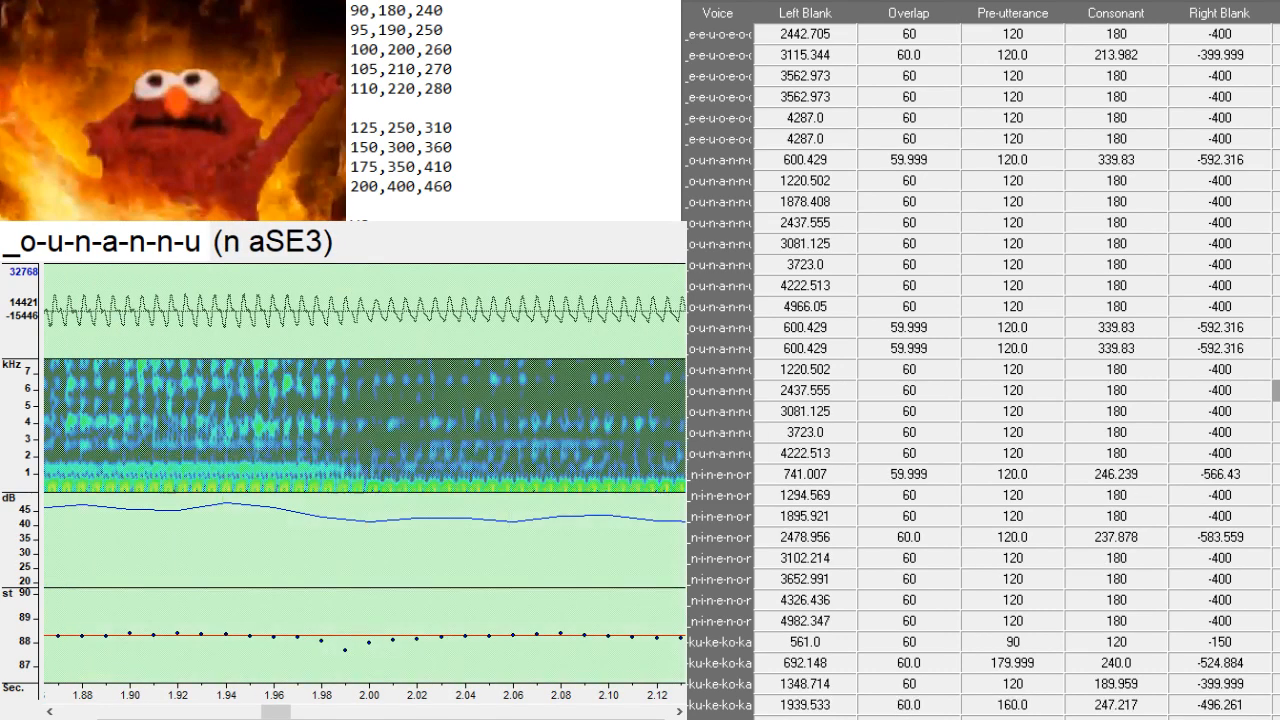
- Replace the final vowel of the copied "n aSE3" alias with hiragana and delete the copied "a んSE3" and "n んSE3" entries
key("BackSpace")
type("ん")
key("Down")
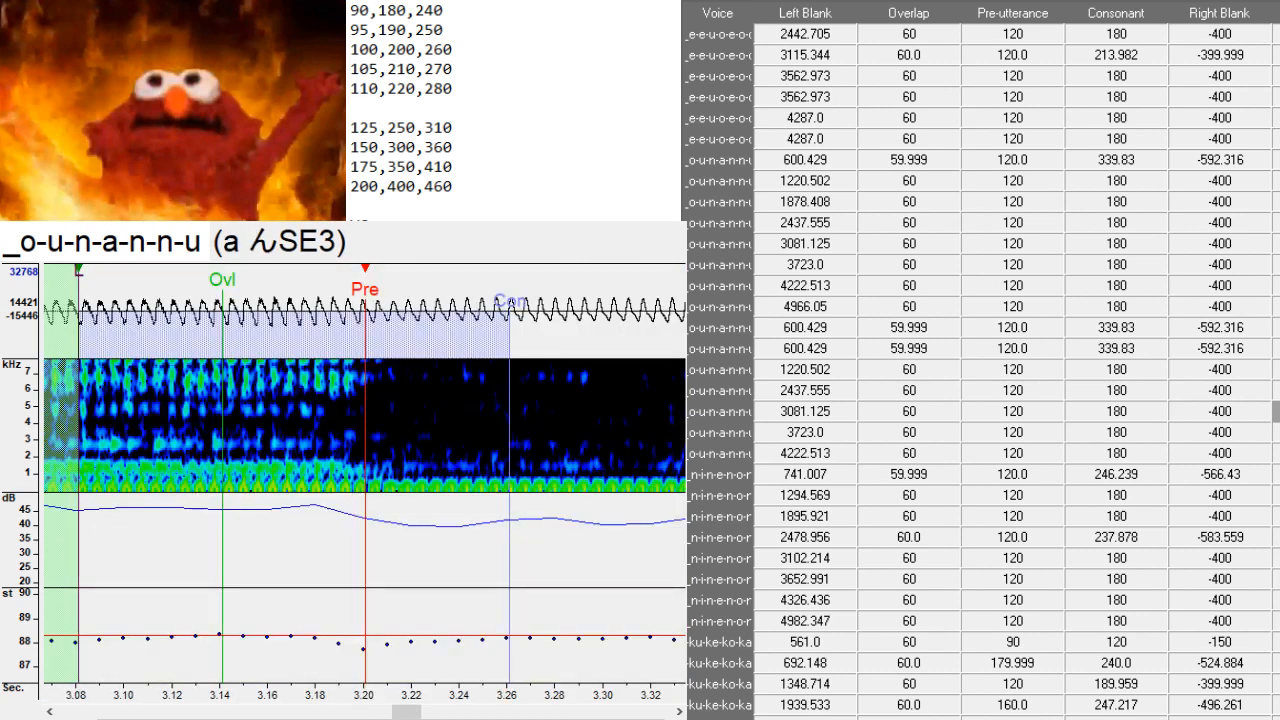
key("Delete")
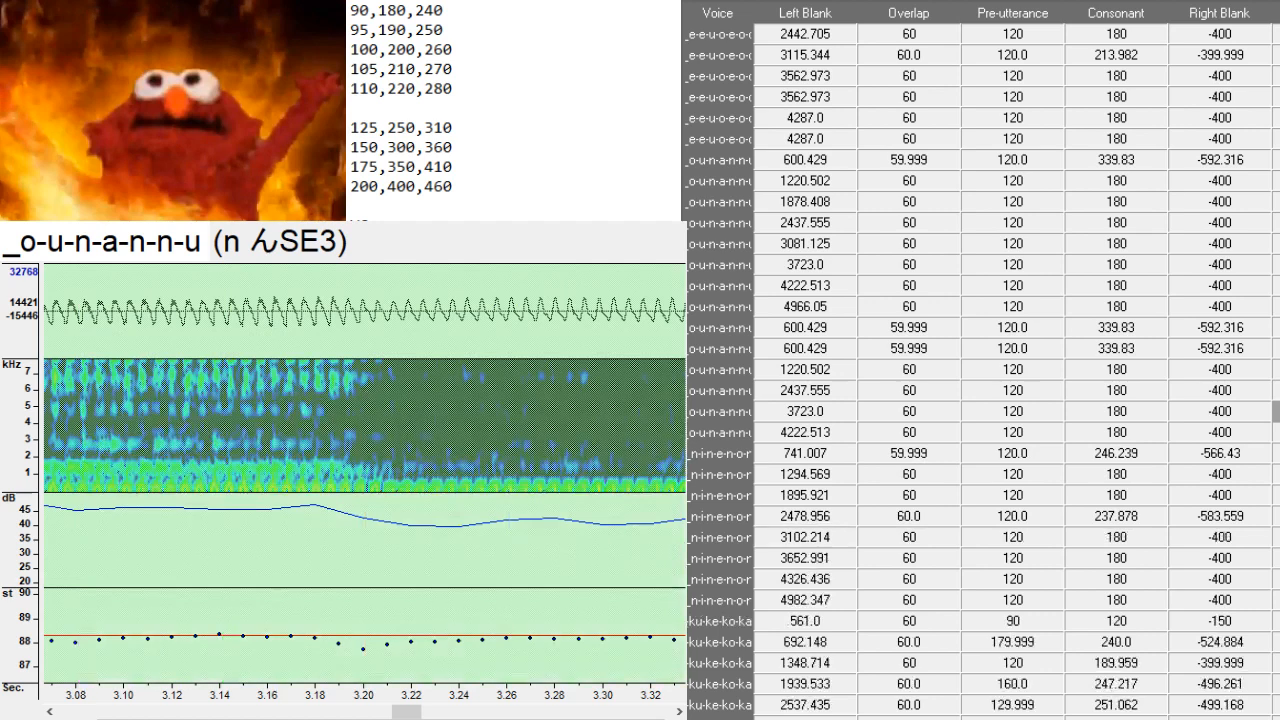
key("Delete")
- Rename the copied "n uSE3" alias to "n うSE3" and make the copied entry at left blank 2437.555 read "n あSE3"
key("BackSpace")
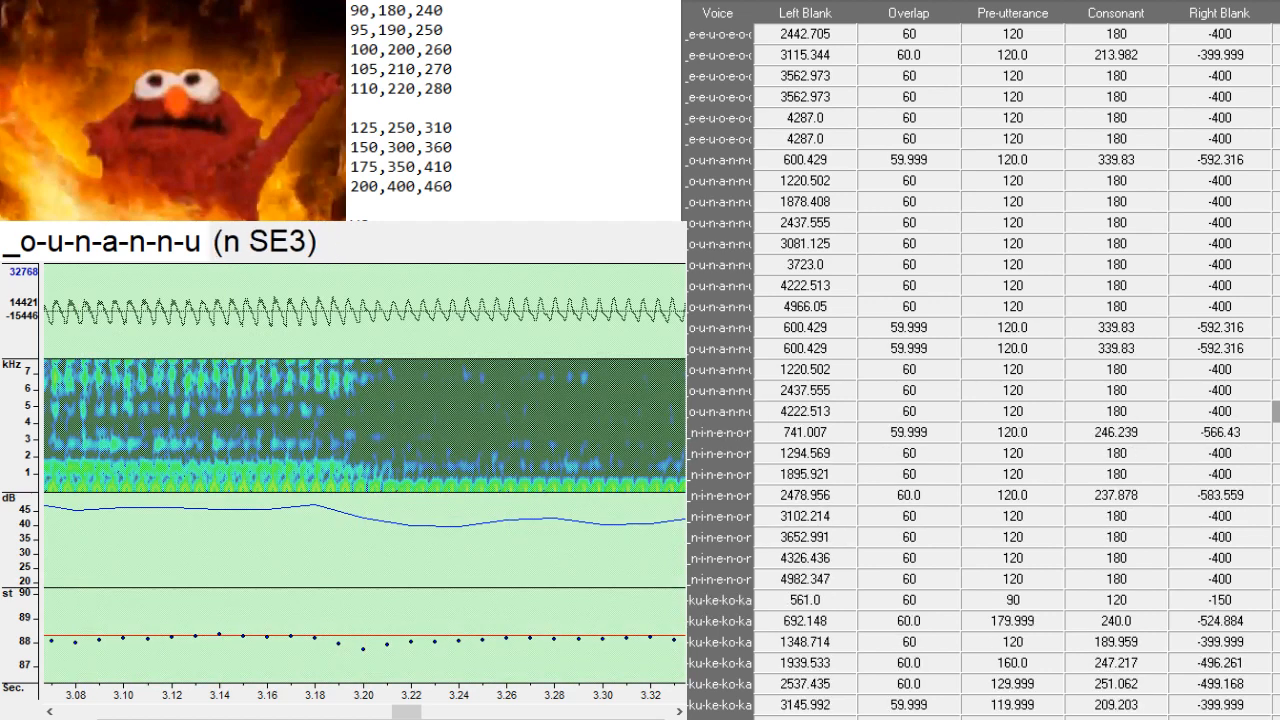
type("う")
key("BackSpace")
type("あ")
key("Return")
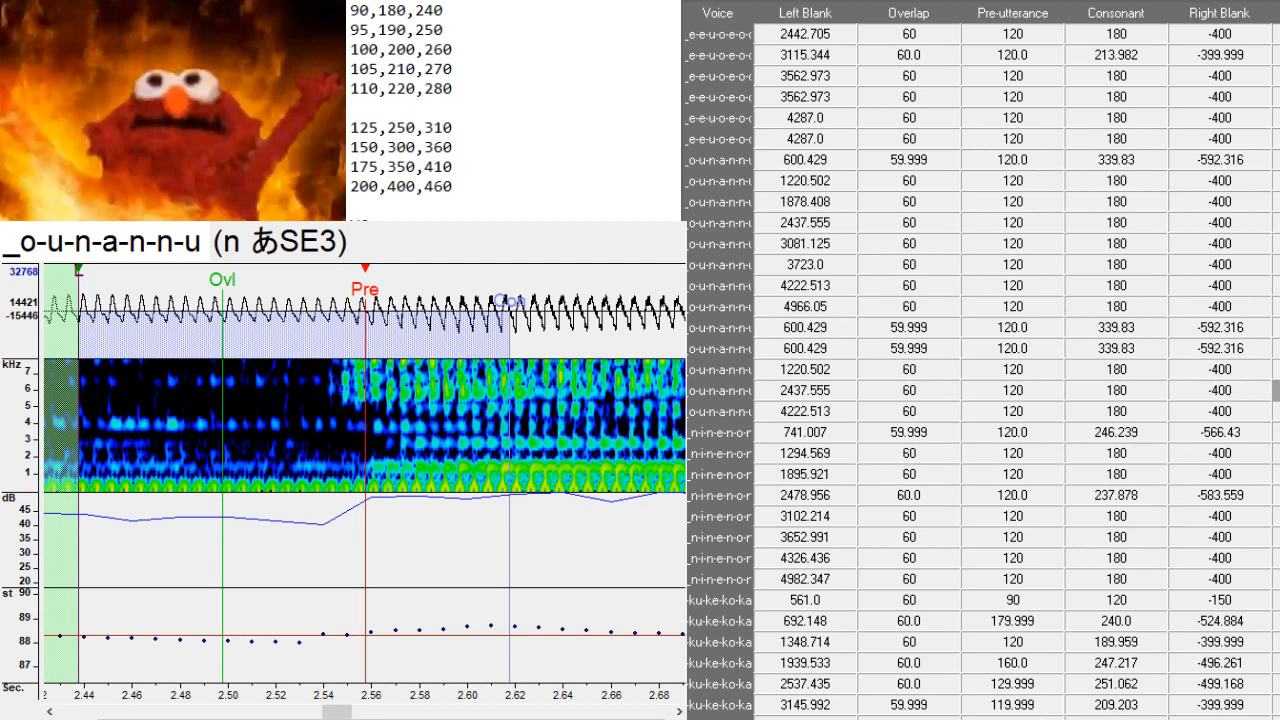
- Duplicate the _n-i-n-e-n-o-n entry "ん -SE3" seven times
left_click(1275, 578)
scroll(1220, 230, "down", 4)
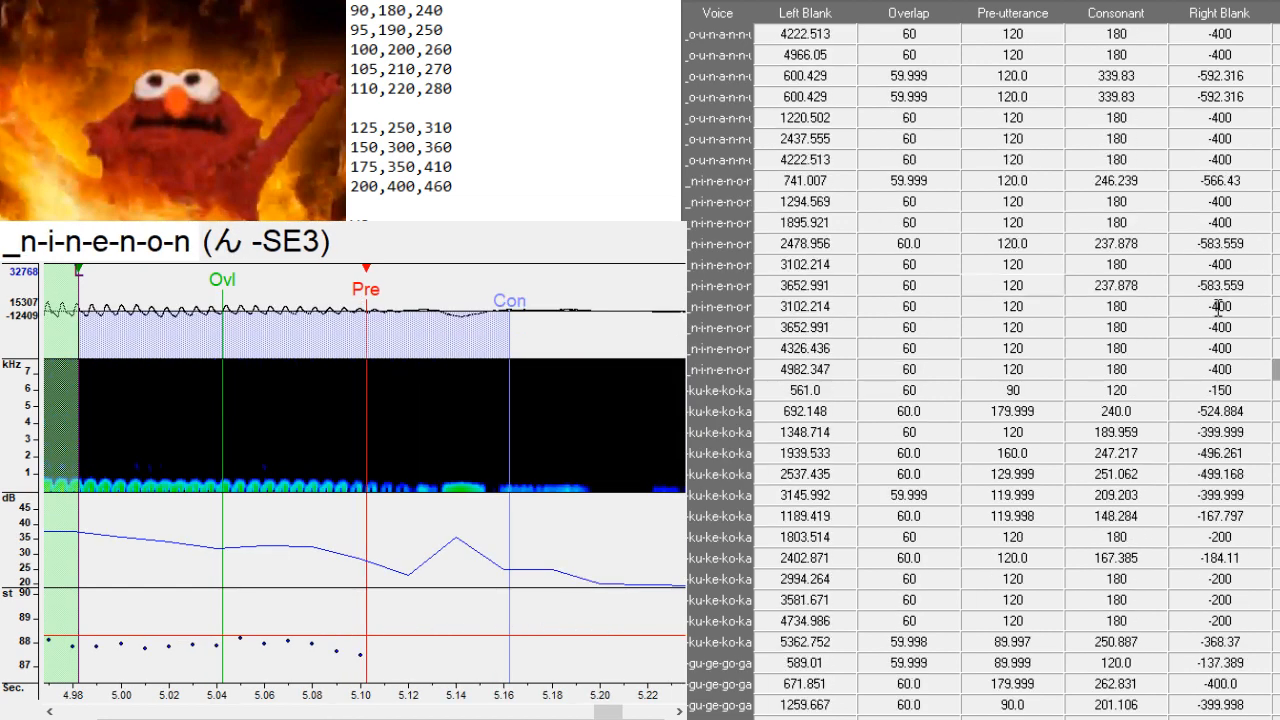
scroll(1150, 307, "down", 2)
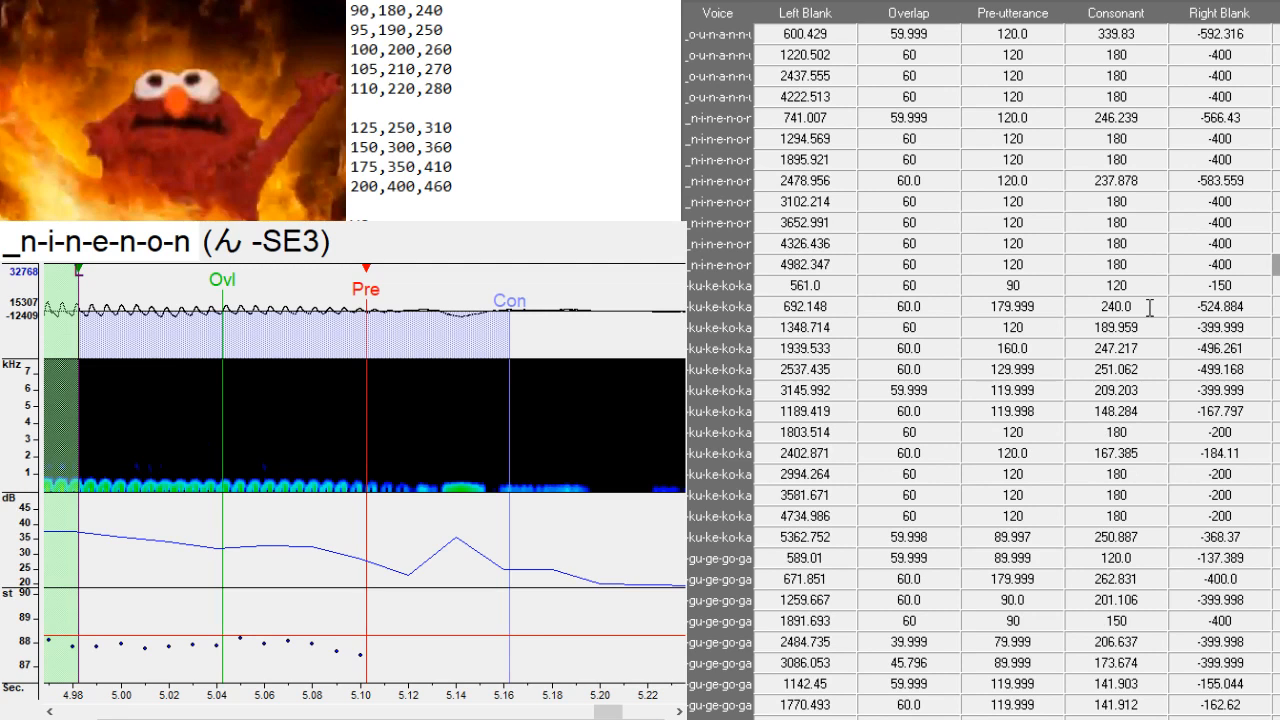
key("ctrl+d")
key("ctrl+d")
key("ctrl+d")
key("ctrl+d")
key("ctrl+d")
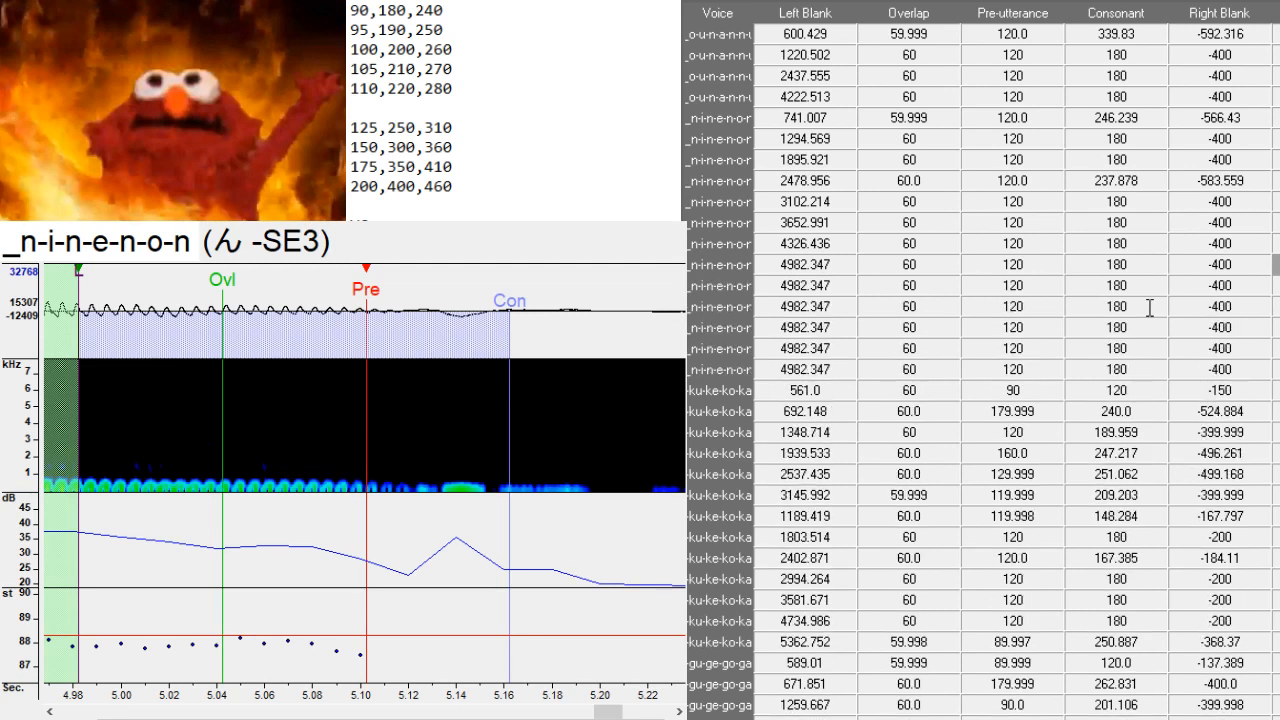
key("ctrl+d")
key("ctrl+d")
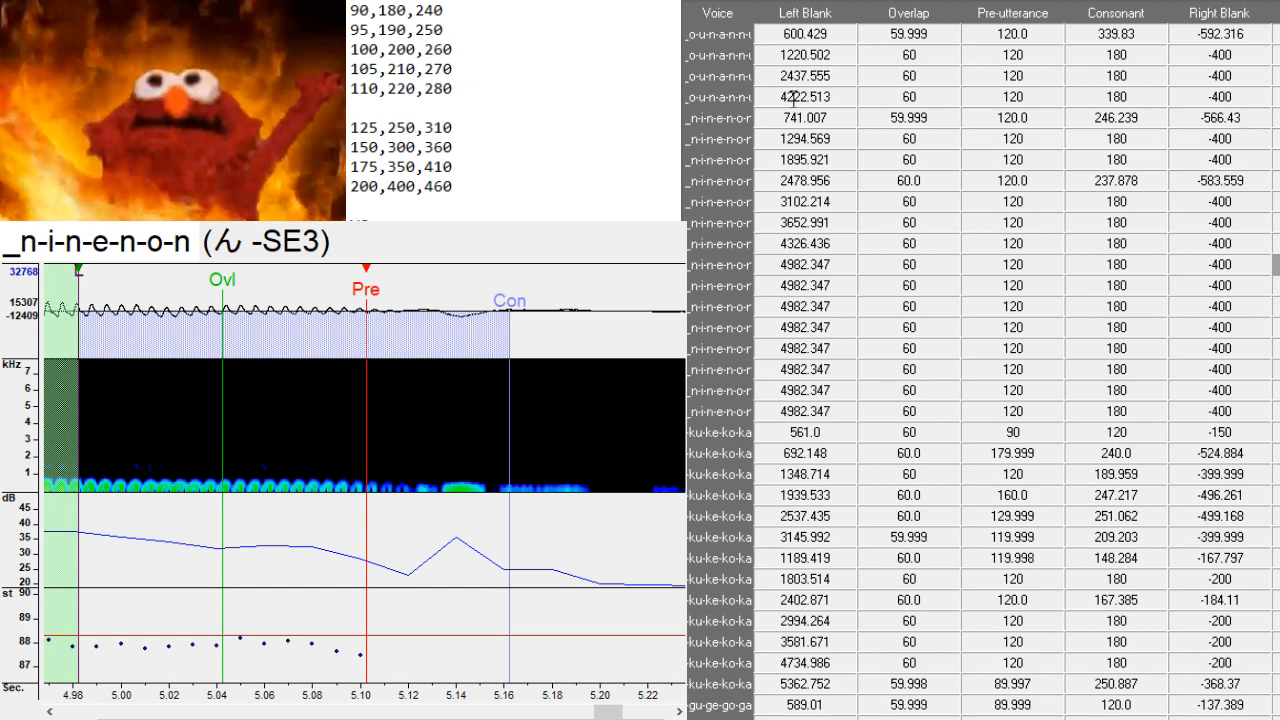
- Copy the first seven _n-i-n-e-n-o-n entries, from left blank 741.007 to 4326.436, over the seven "ん -SE3" duplicates
left_click_drag(738, 117, 724, 243)
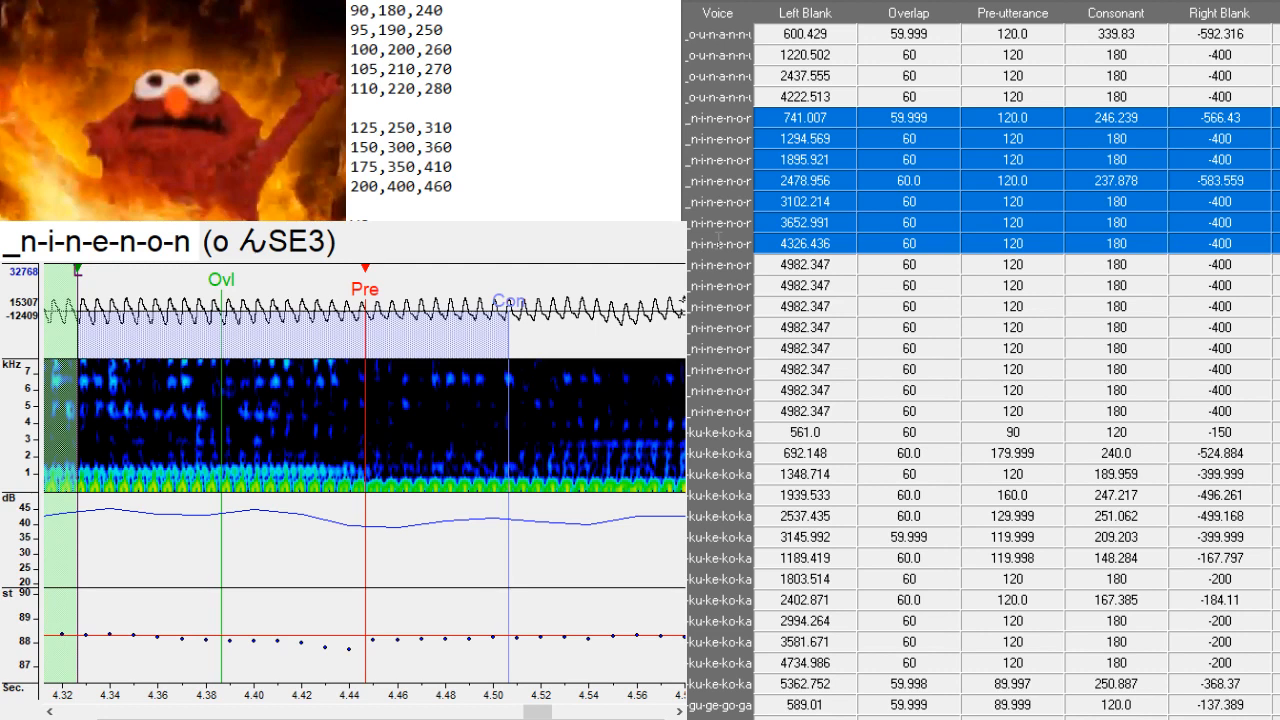
left_click_drag(698, 285, 706, 369)
left_click_drag(675, 428, 700, 411)
type("741.007\t59.999\t120.0\t246.239\t-566.43 1294.569\t60\t120\t180\t-400 1895.921\t60\t120\t180\t-400 2478.956\t60.0\t120.0\t237.878\t-583.559 3102.214\t60\t120\t180\t-400 3652.991\t60\t120\t180\t-400 4326.436\t60\t120\t180\t-400")
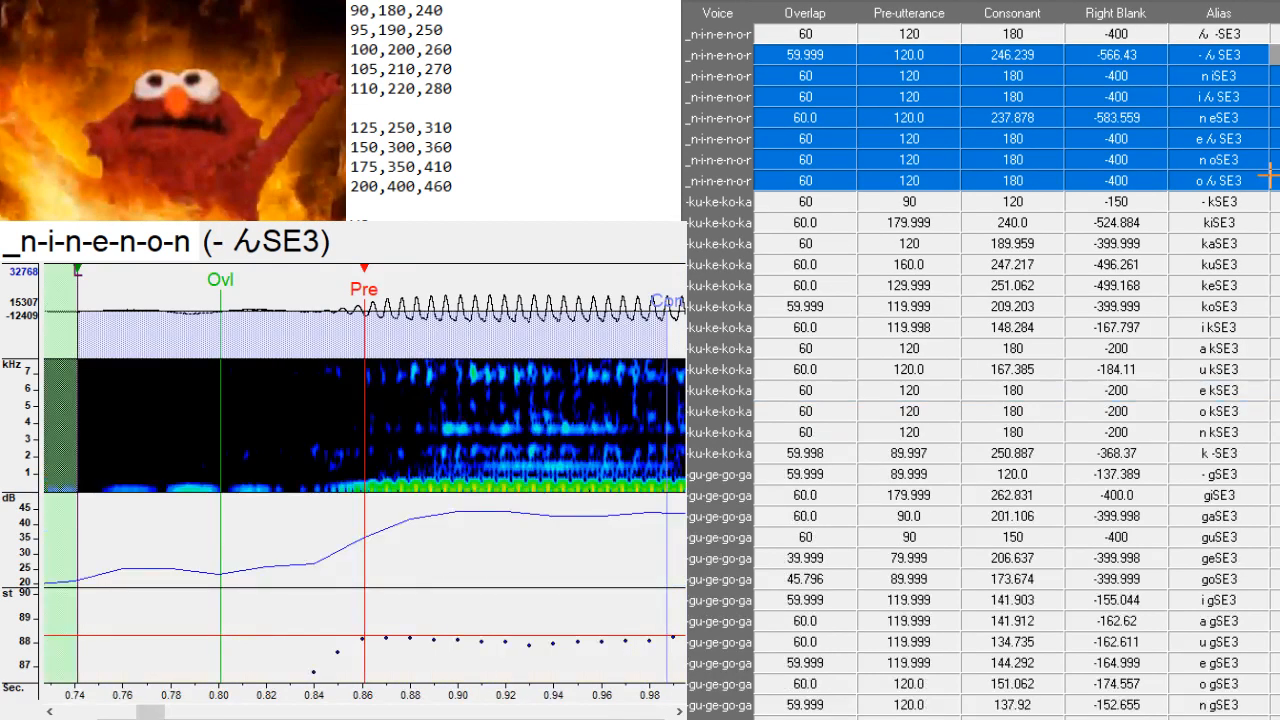
- Delete the copied "- んSE3" entry and rename the copied "n iSE3" alias to "n いSE3"
left_click(1249, 55)
key("Delete")
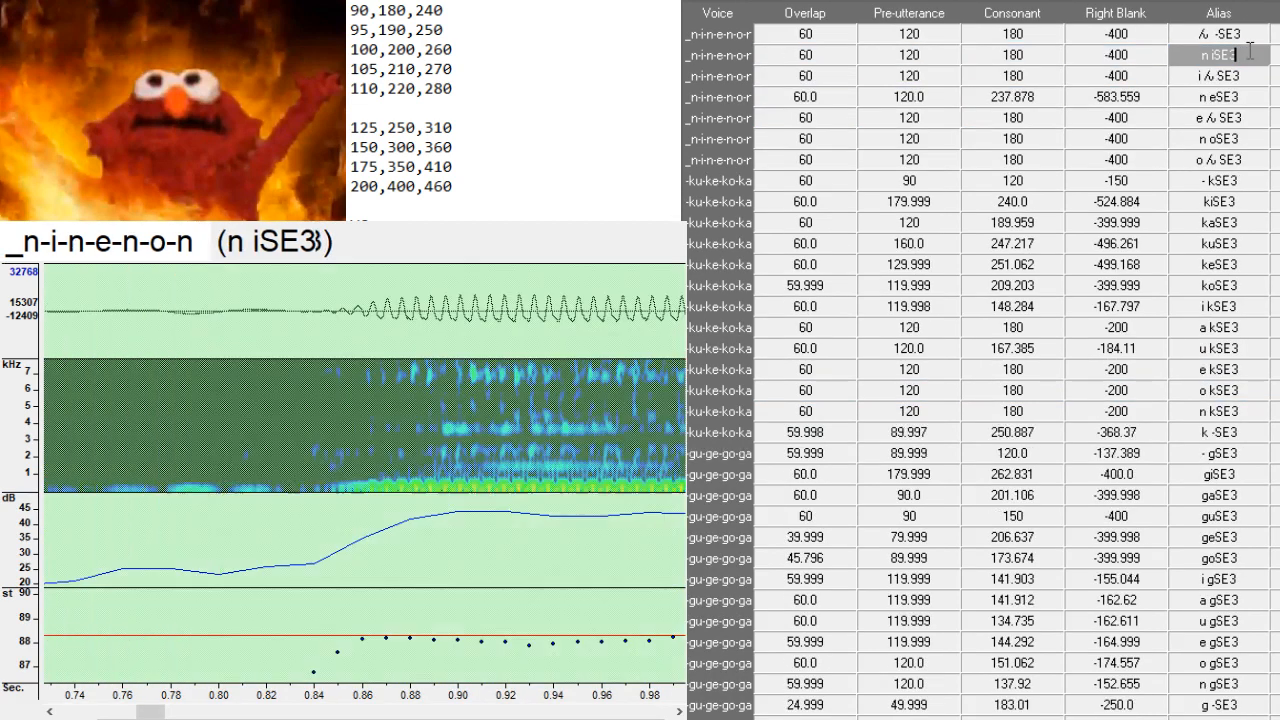
key("Left")
key("BackSpace")
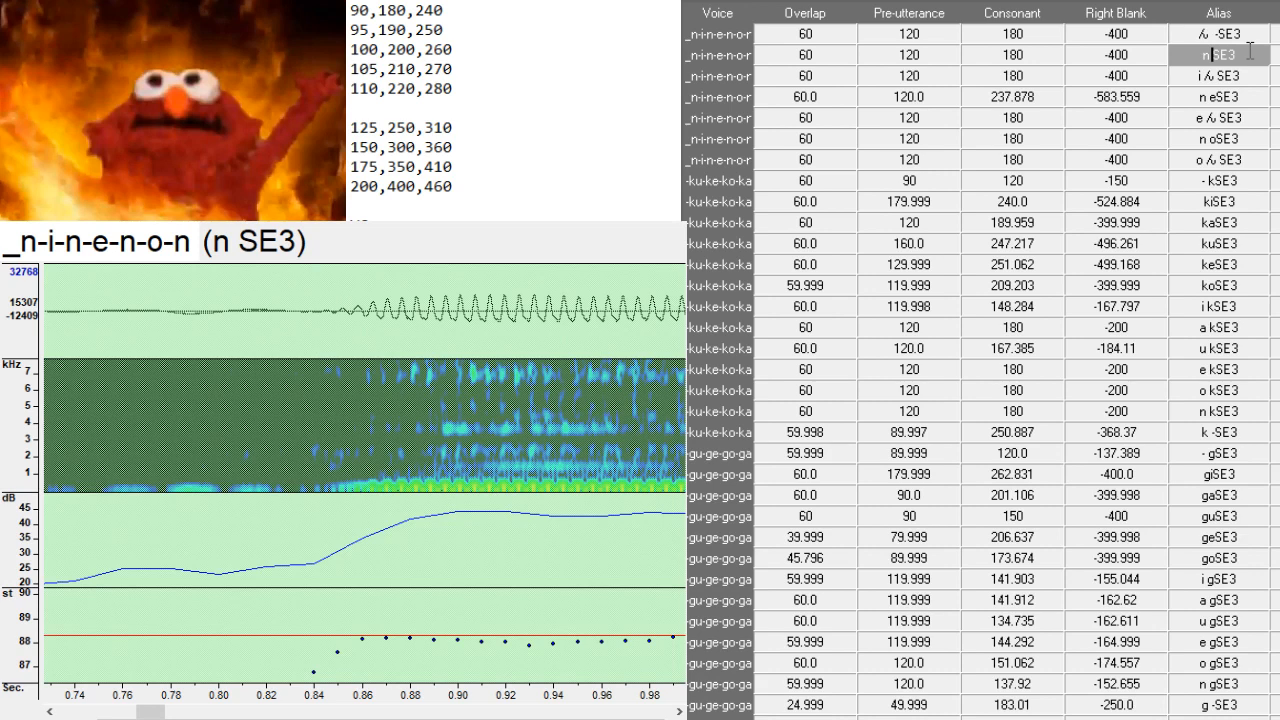
type("い")
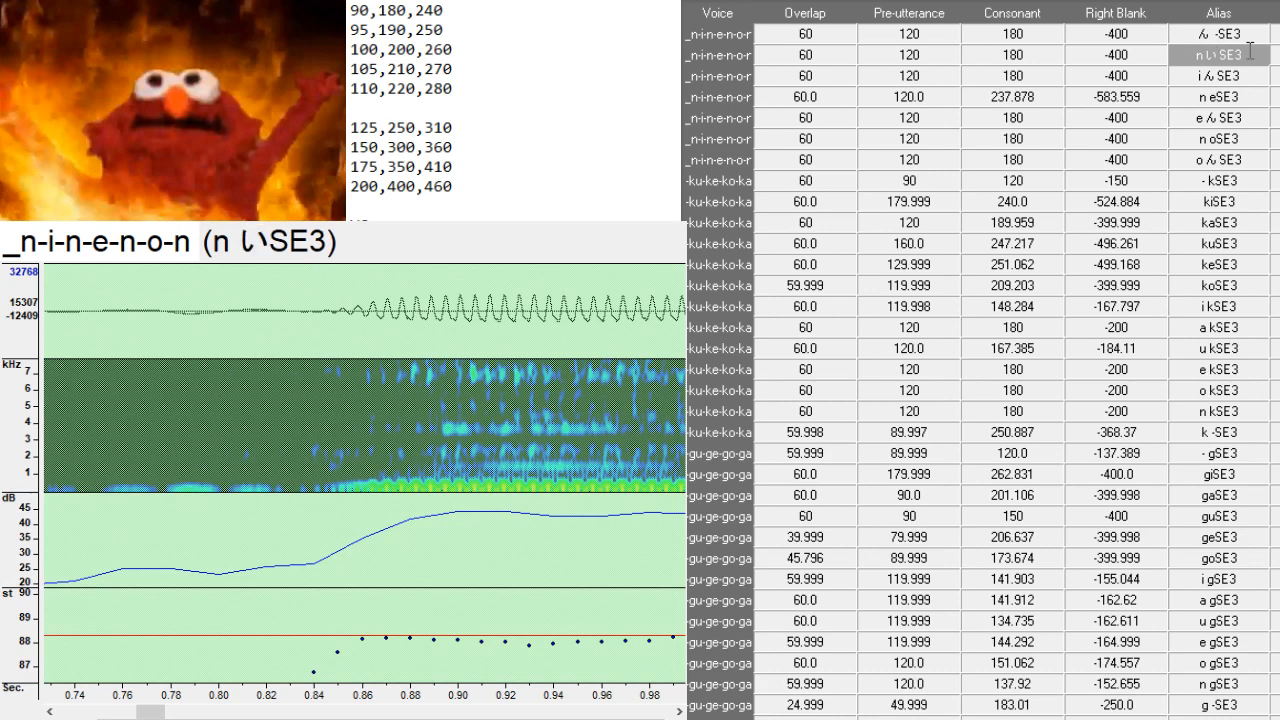
key("Return")
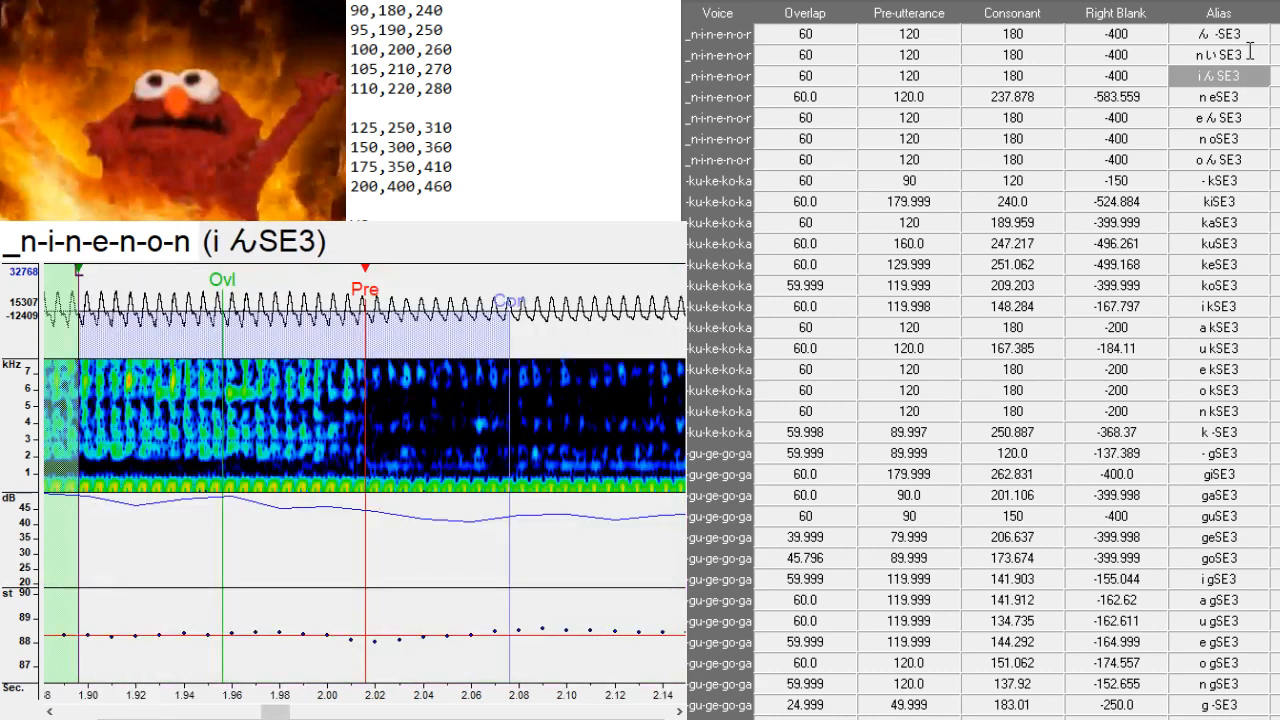
- Delete the copied "i んSE3" entry and rename the copied "n eSE3" alias to "n えSE3"
key("Delete")
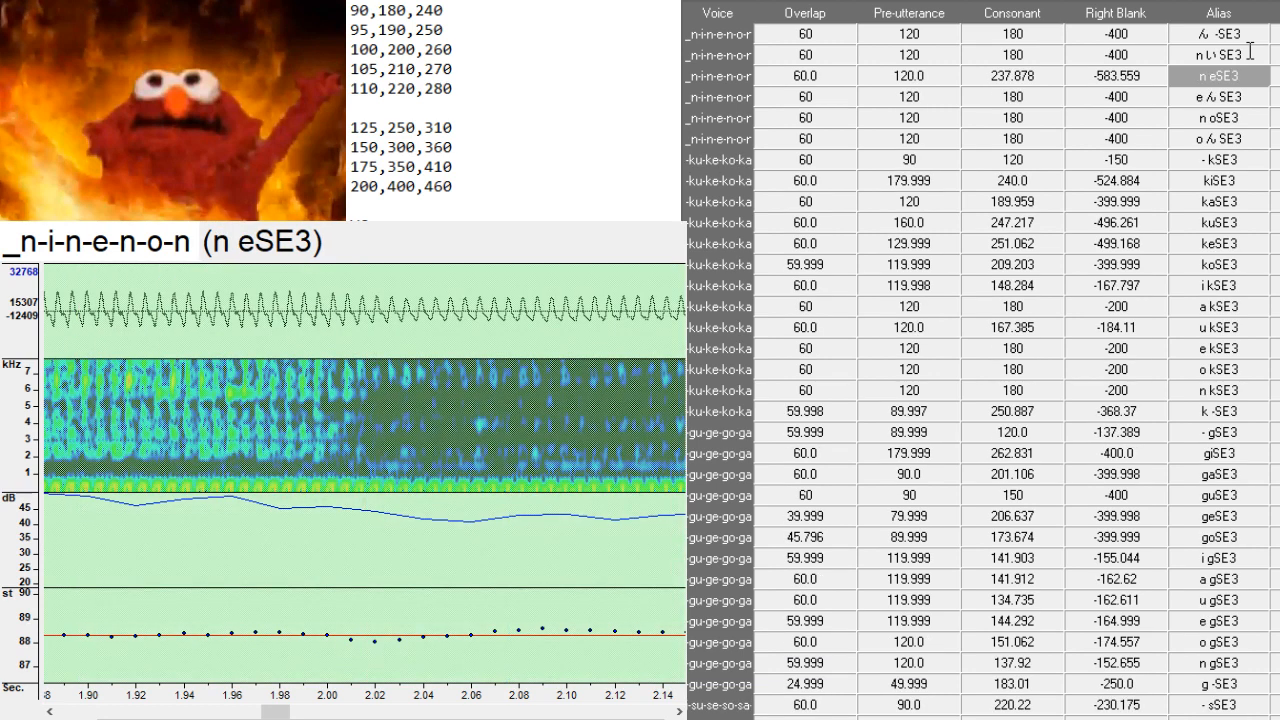
key("BackSpace")
type("え")
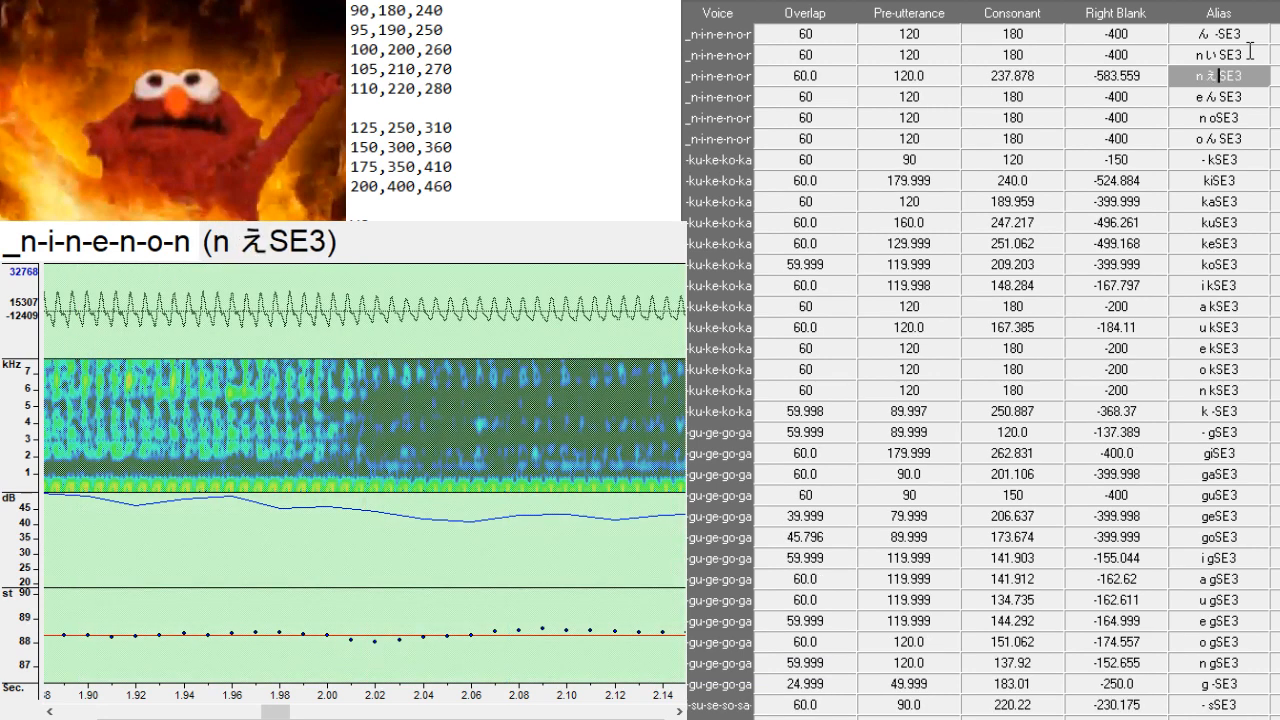
key("Return")
- Delete the copied "e んSE3" entry and rename the copied "n oSE3" alias to "n おSE3"
key("Delete")
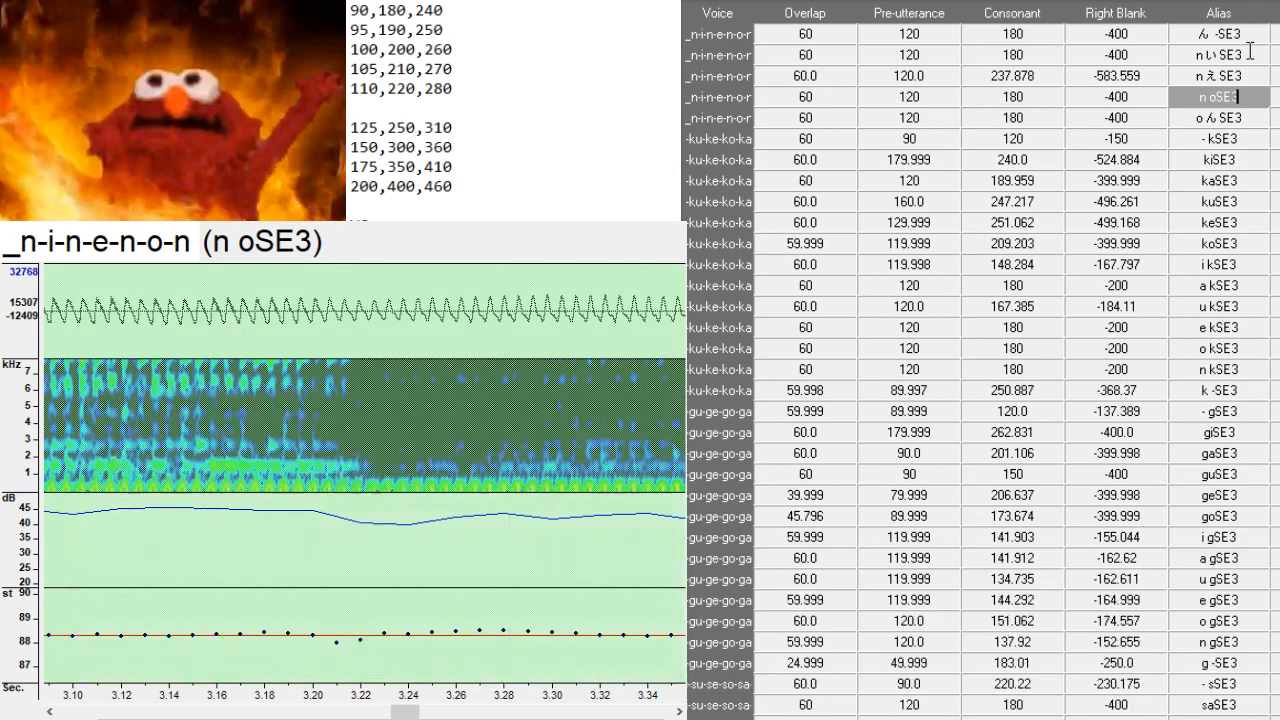
key("Down")
key("Up")
key("F2")
key("Left")
key("Left")
key("Left")
key("Left")
key("Left")
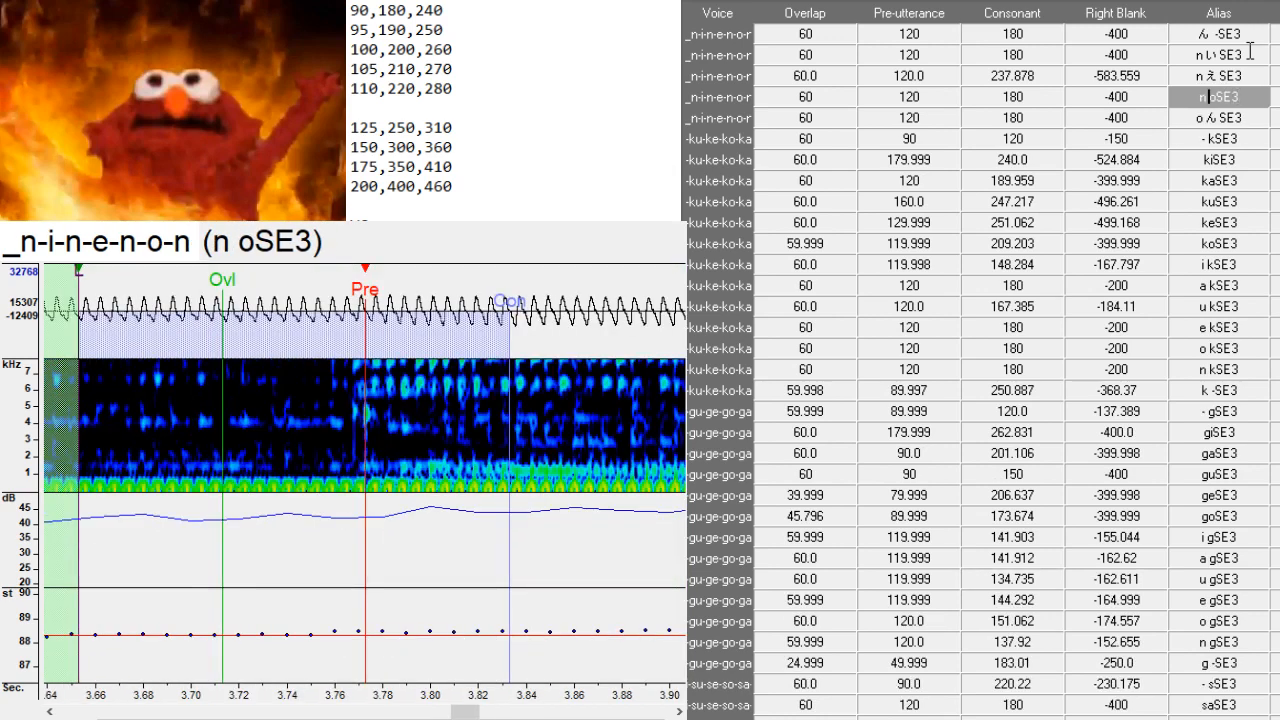
key("Delete")
type("お")
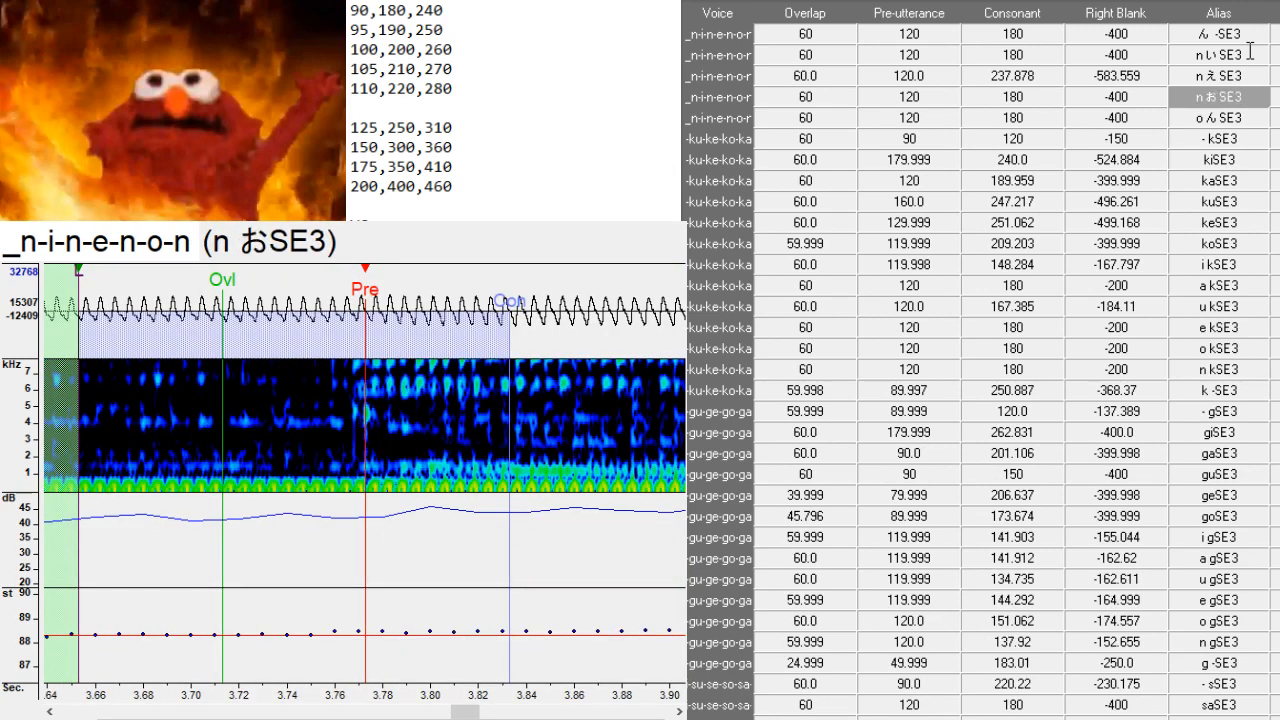
- Duplicate the "n おSE3" entry and rename the copy's alias to "n をSE3"
key("Return")
key("Insert")
key("F2")
key("Left")
key("Left")
key("Left")
key("Left")
key("Delete")
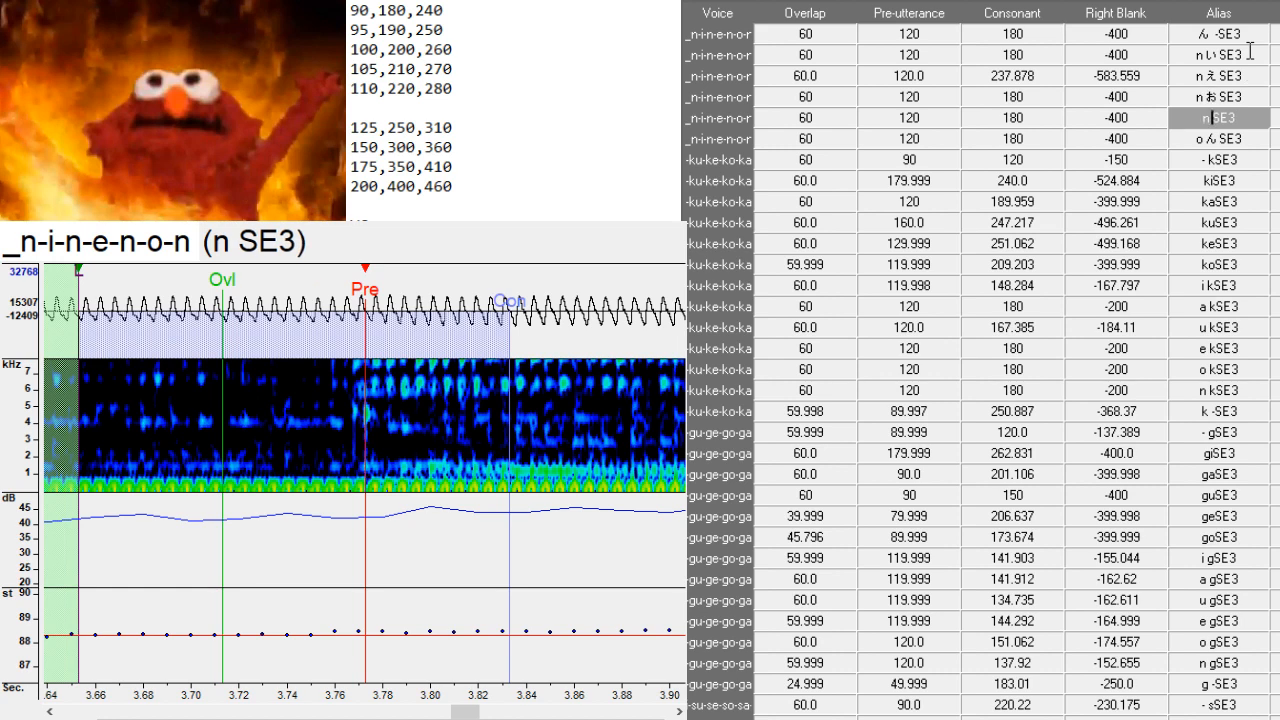
type("を")
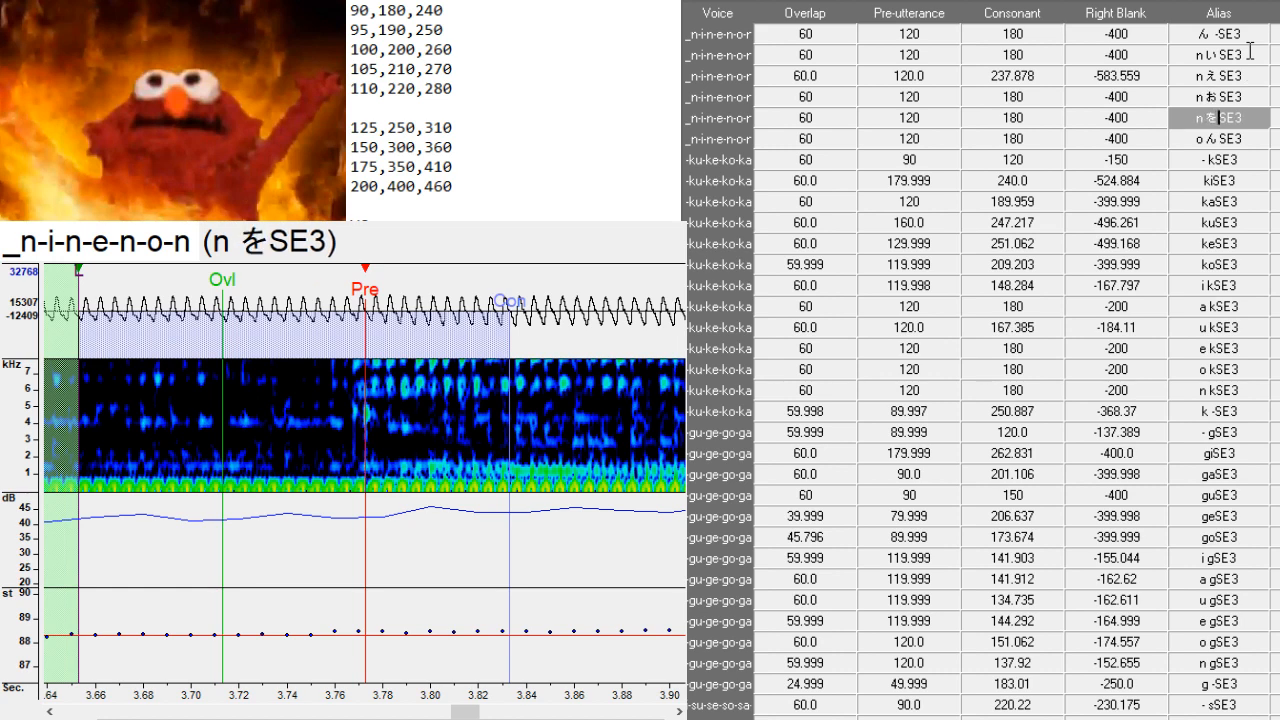
key("Return")
- Delete the copied "o んSE3" entry at the end of the _n-i-n-e-n-o-n entries
key("F2")
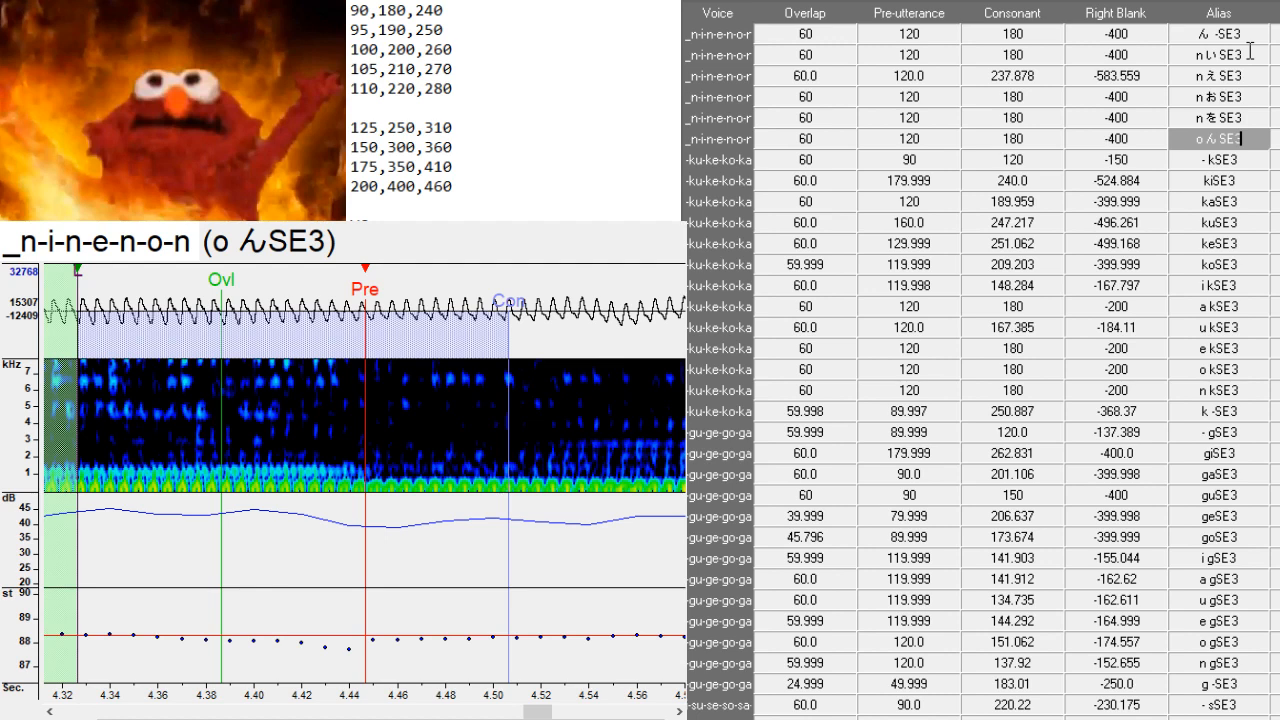
key("ctrl+Delete")
left_click(1245, 97)
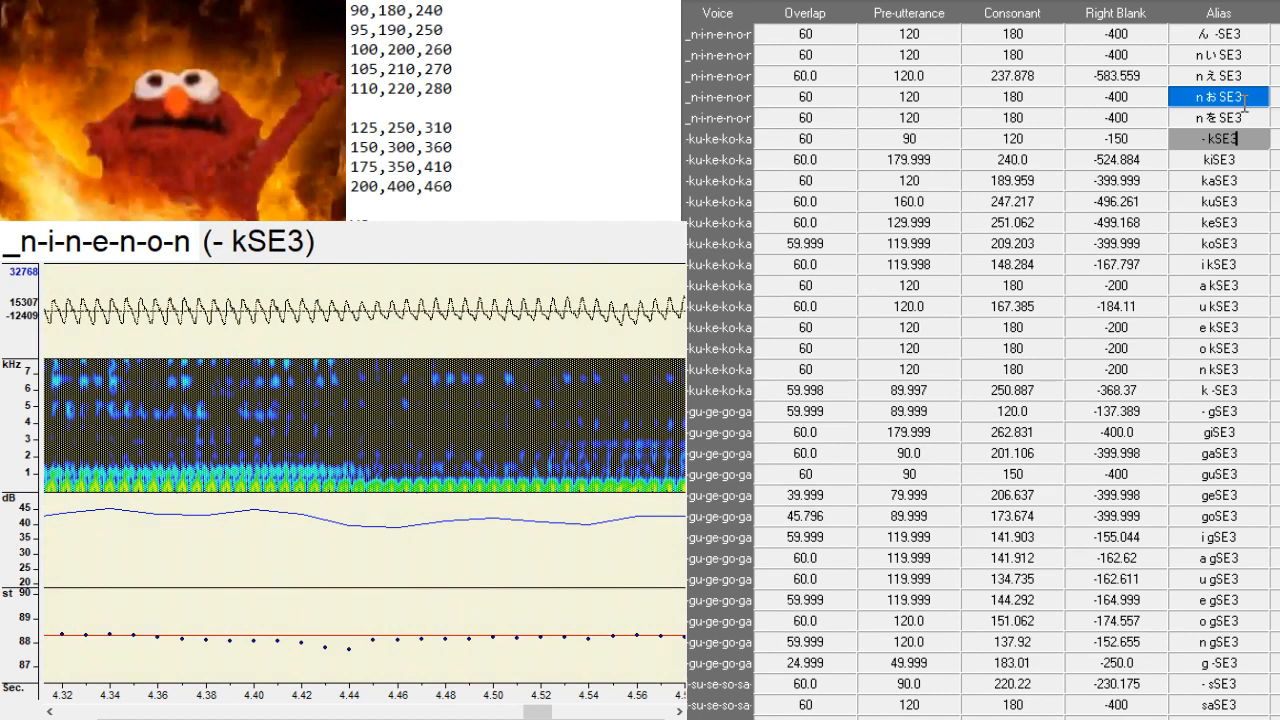
- Create several duplicates of the "koSE3" entry in the _ki-ka-ku-ke-ko-ka-n-kak recording, directly below the original
left_click(1242, 160)
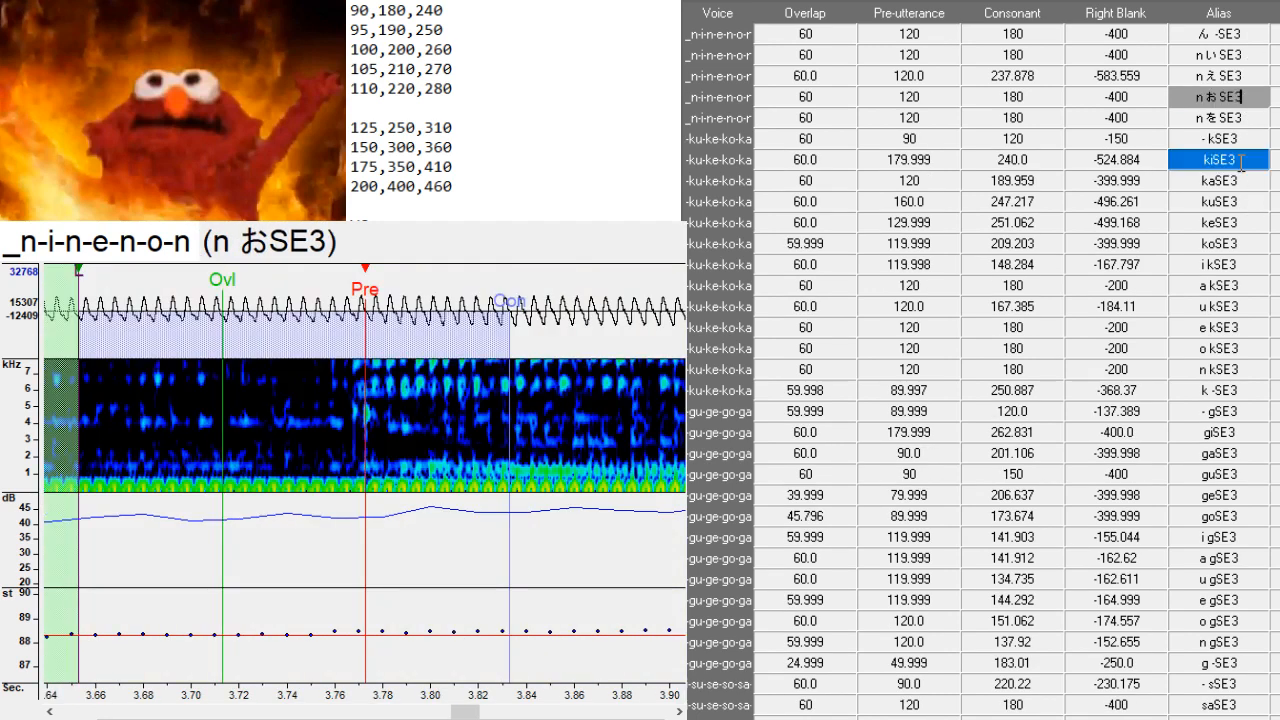
left_click(1252, 244)
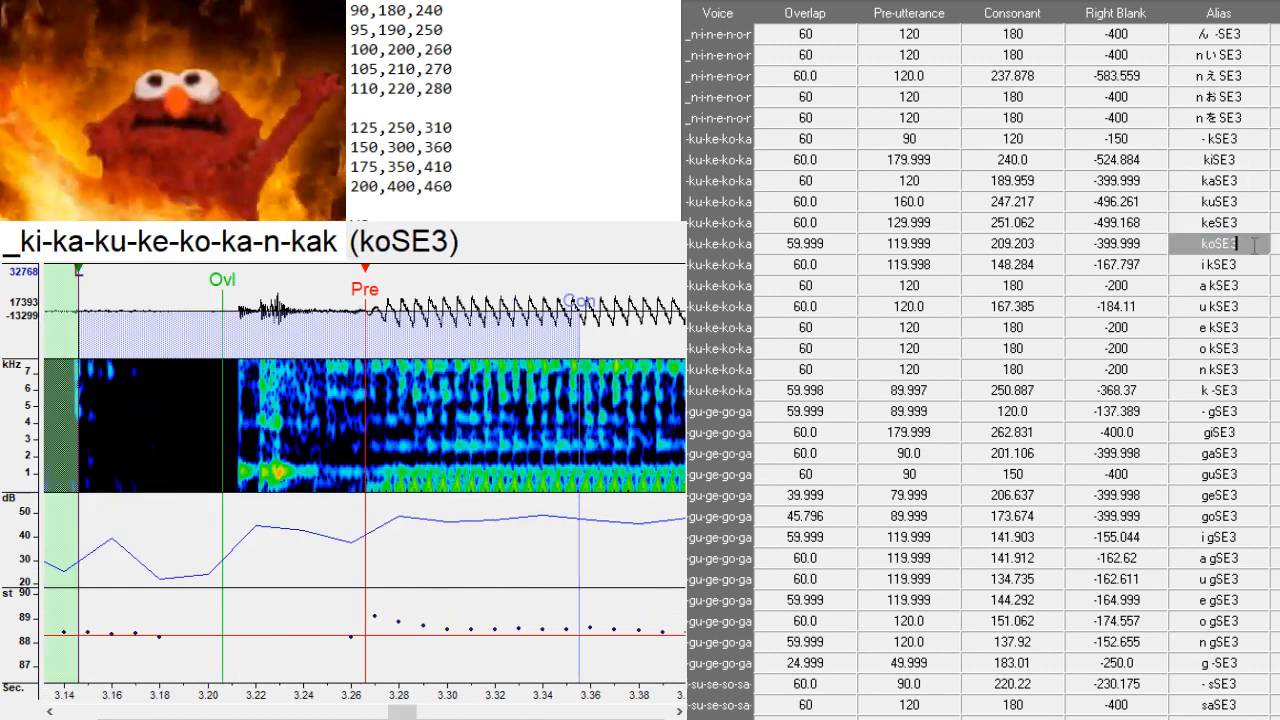
key("ctrl+d")
key("ctrl+d")
key("ctrl+d")
key("ctrl+d")
key("ctrl+d")
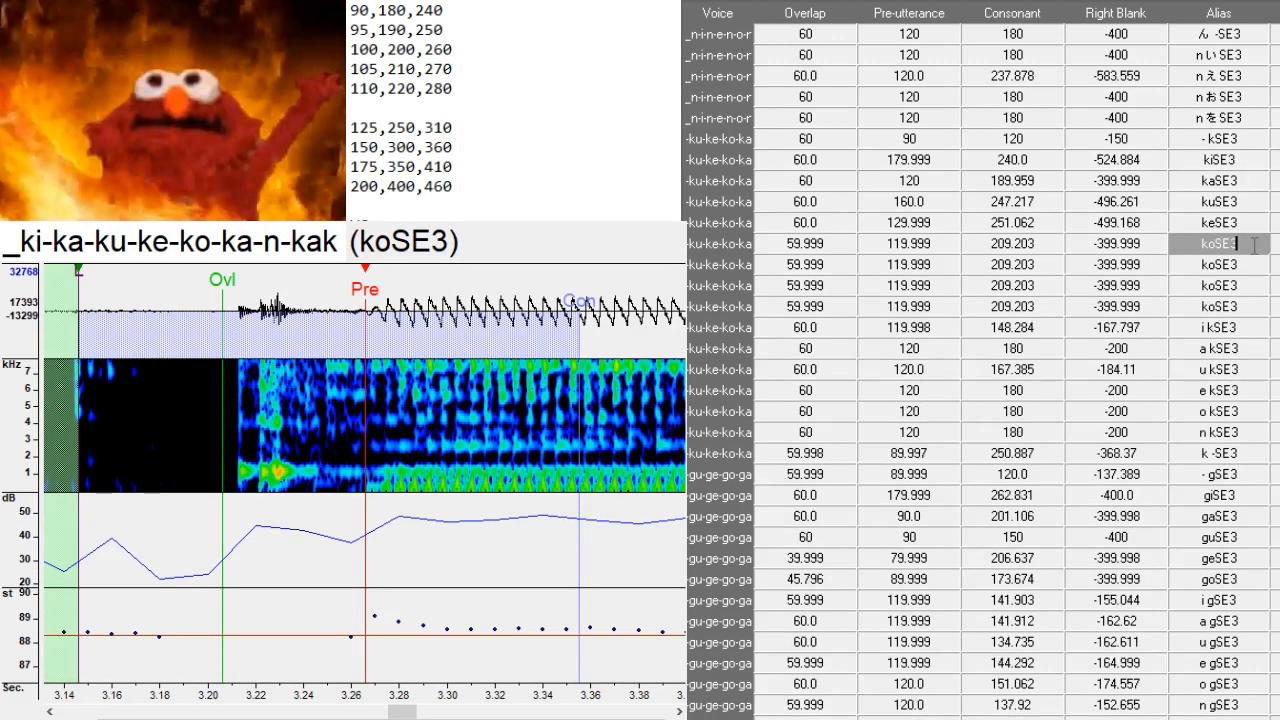
- Finish adding five duplicates of the koSE3 row and copy the kiSE3 to koSE3 rows' data onto them
key("shift+Up")
key("shift+Up")
key("shift+Up")
key("shift+Up")
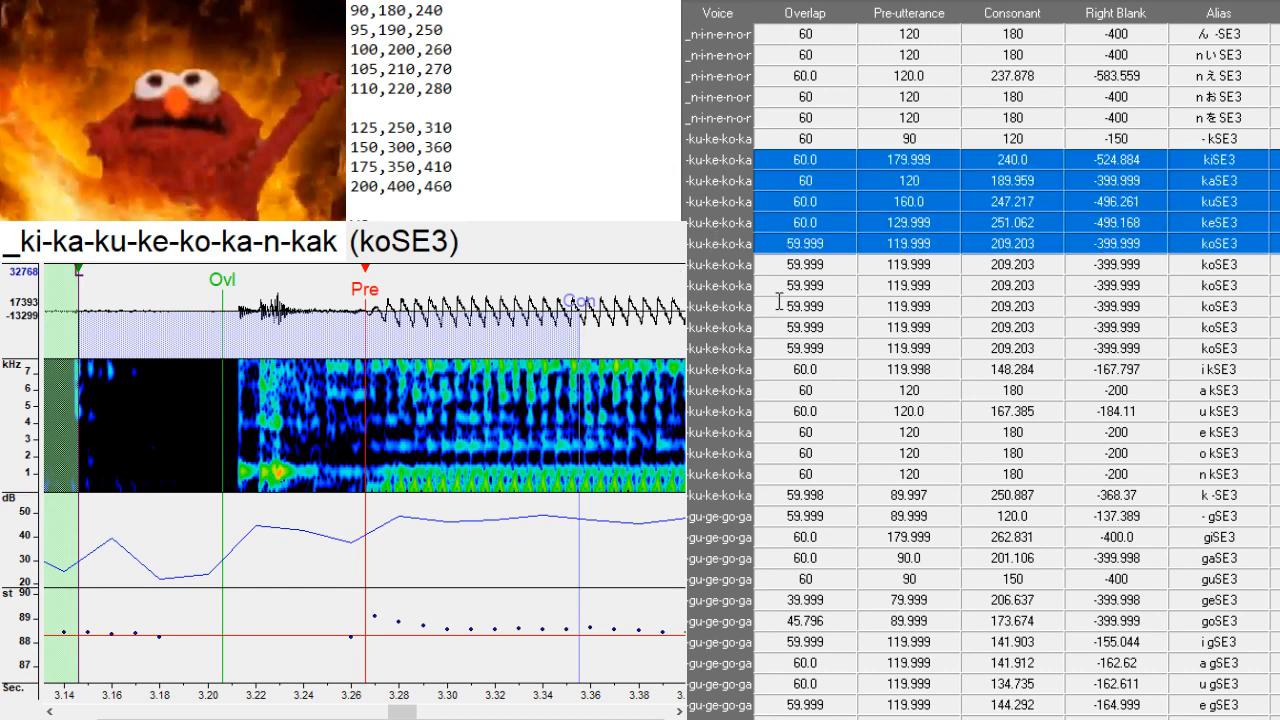
left_click_drag(719, 264, 719, 348)
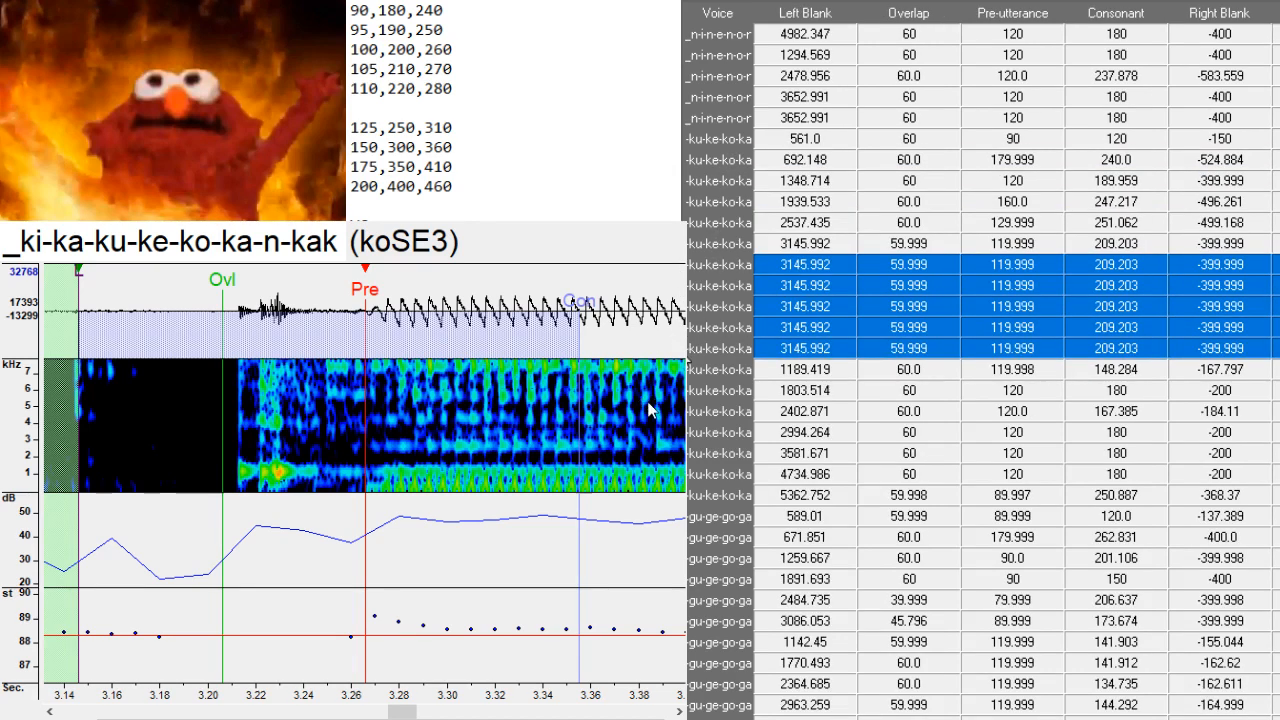
type("692.148\t60.0\t179.999\t240.0\t-524.884 1348.714\t60\t120\t189.959\t-399.999 1939.533\t60.0\t160.0\t247.217\t-496.261 2537.435\t60.0\t129.999\t251.062\t-499.168 3145.992\t59.999\t119.999\t209.203\t-399.999")
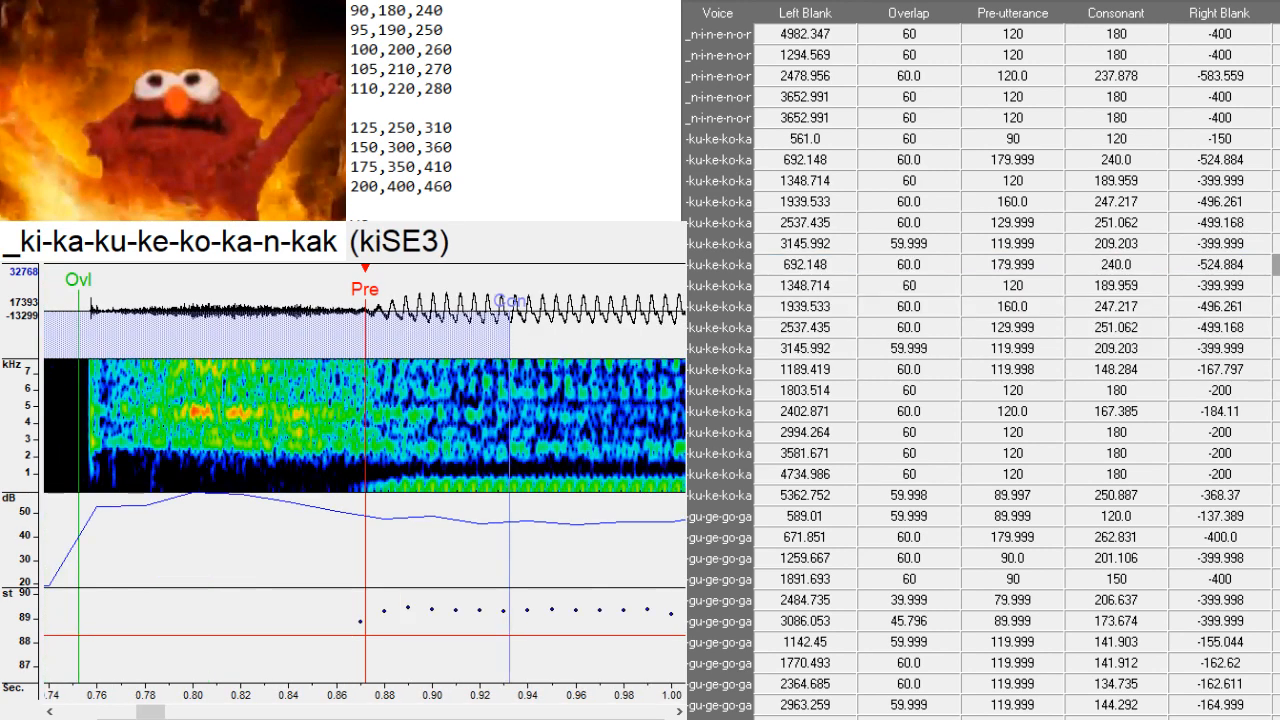
- Replace the romaji in the duplicated ki and ka aliases with the matching hiragana, keeping the SE3 suffix
key("BackSpace")
key("BackSpace")
type("ka")
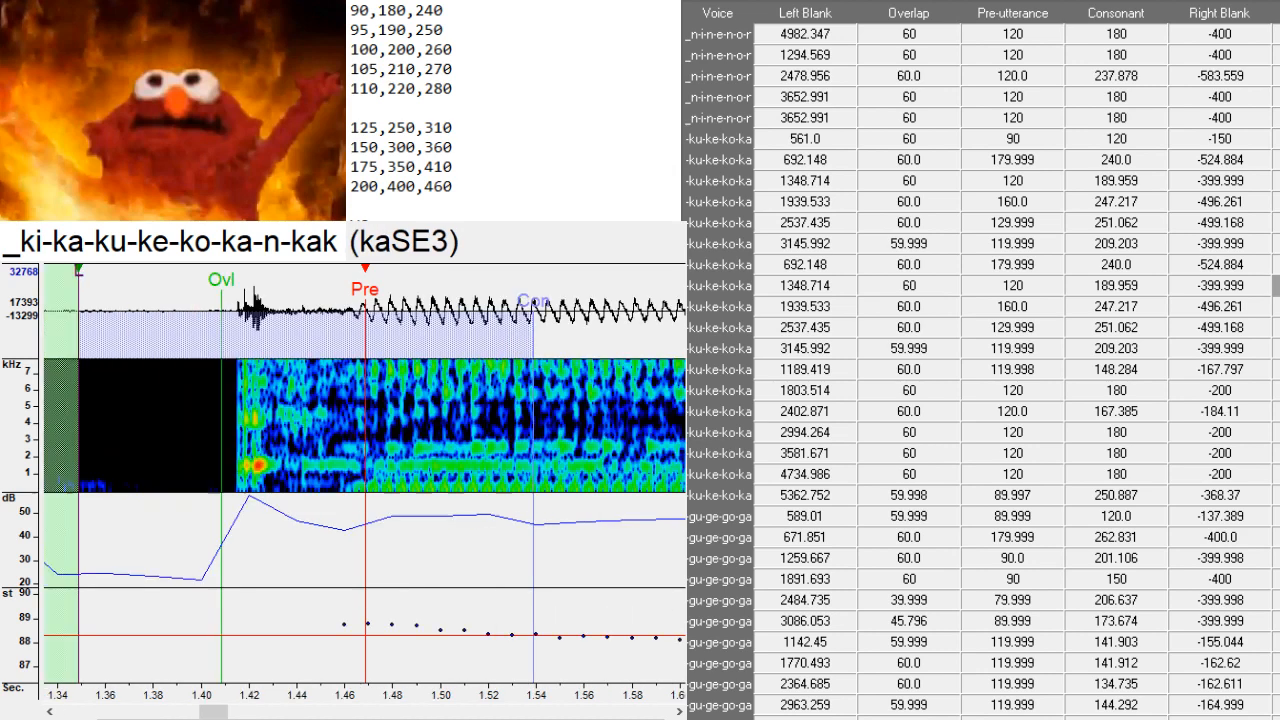
key("BackSpace")
key("BackSpace")
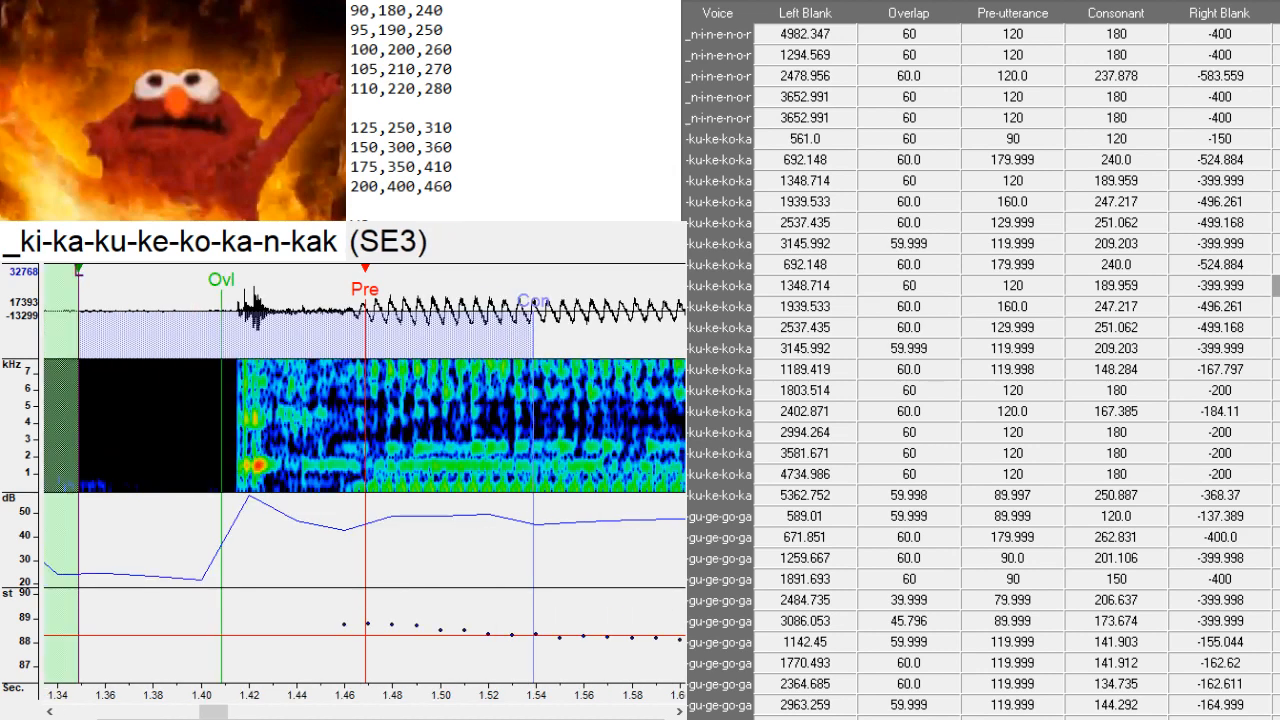
type("ku")
- Replace the romaji in the duplicated ku, ke and ko aliases with hiragana, using こSE3 for the ko row
key("BackSpace")
key("BackSpace")
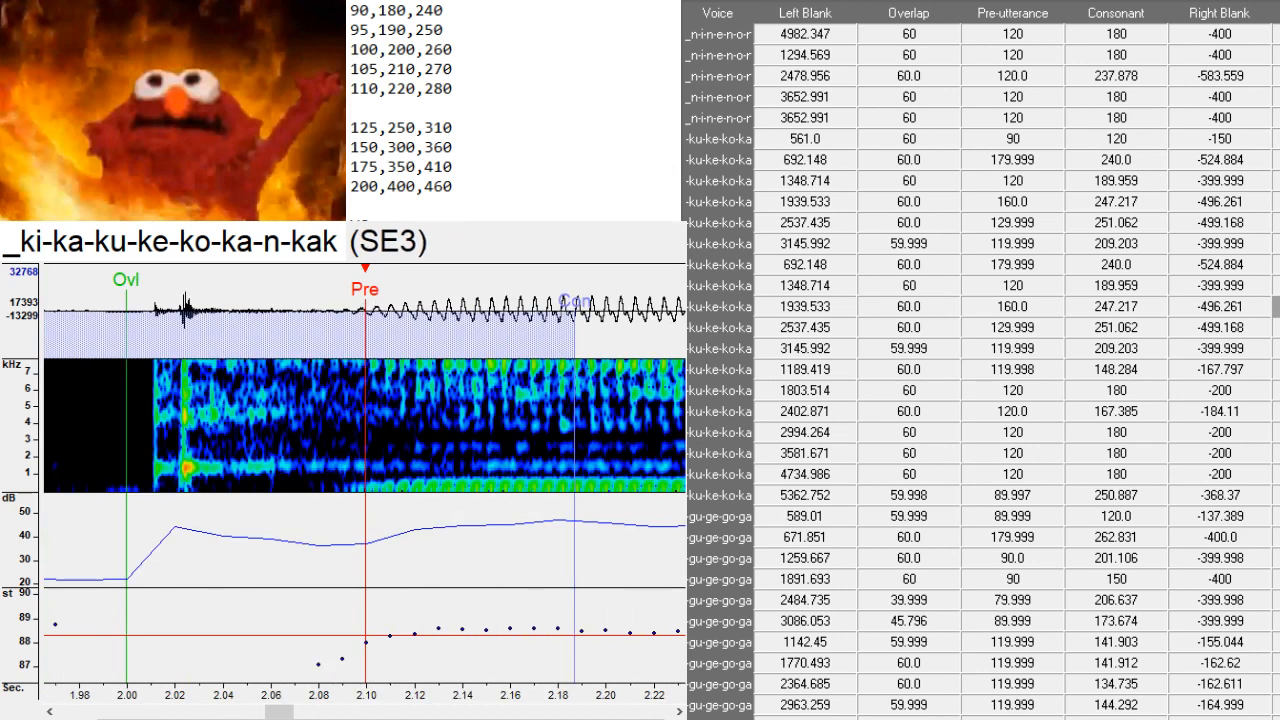
type("ke")
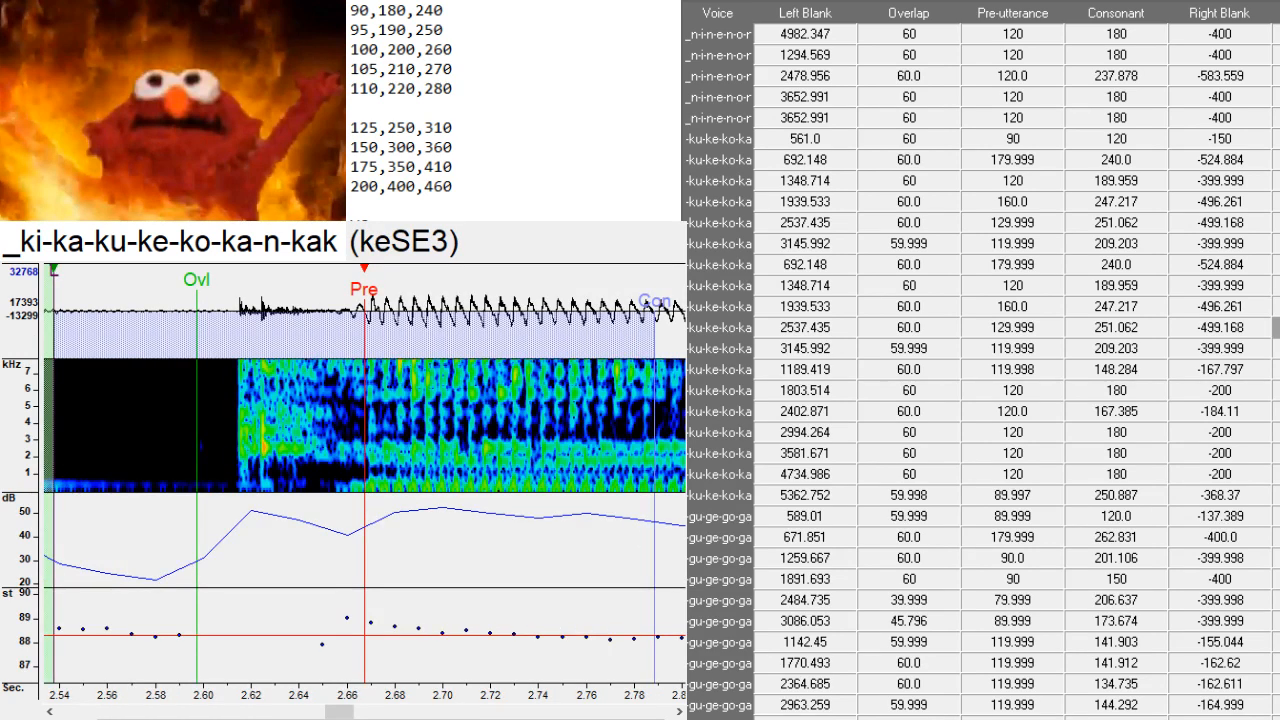
key("BackSpace")
key("BackSpace")
type("ko")
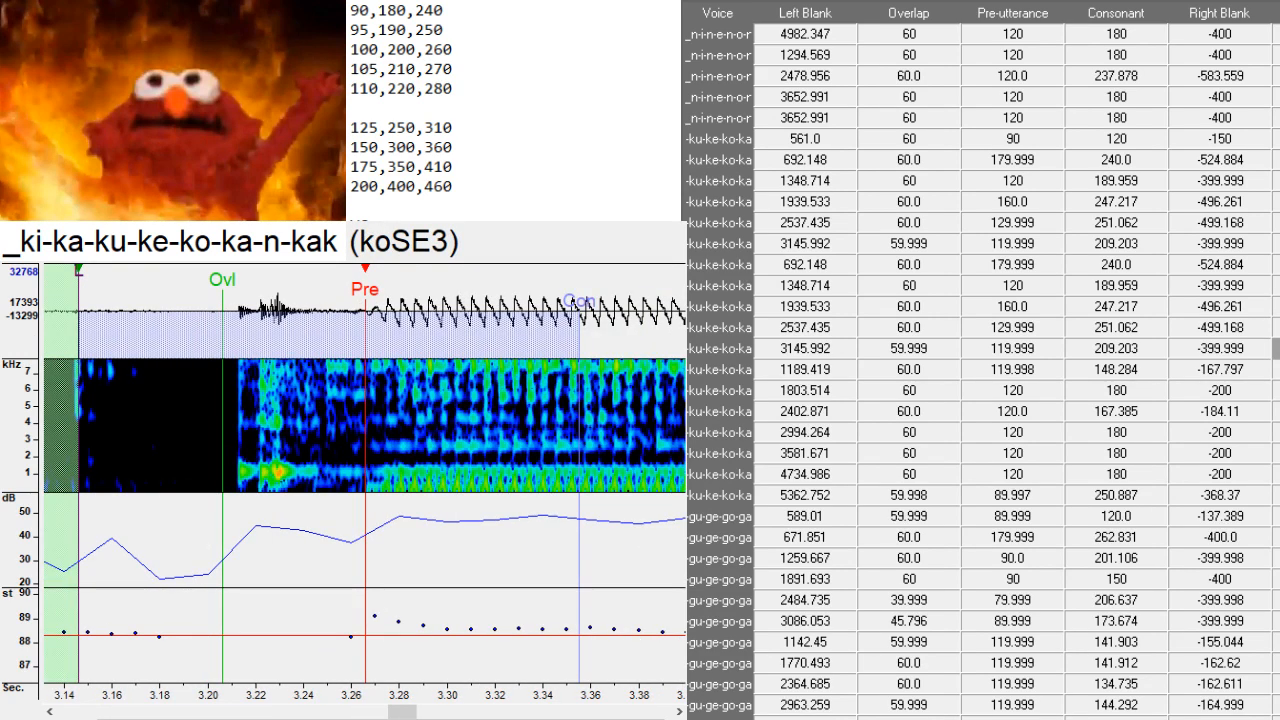
key("BackSpace")
key("BackSpace")
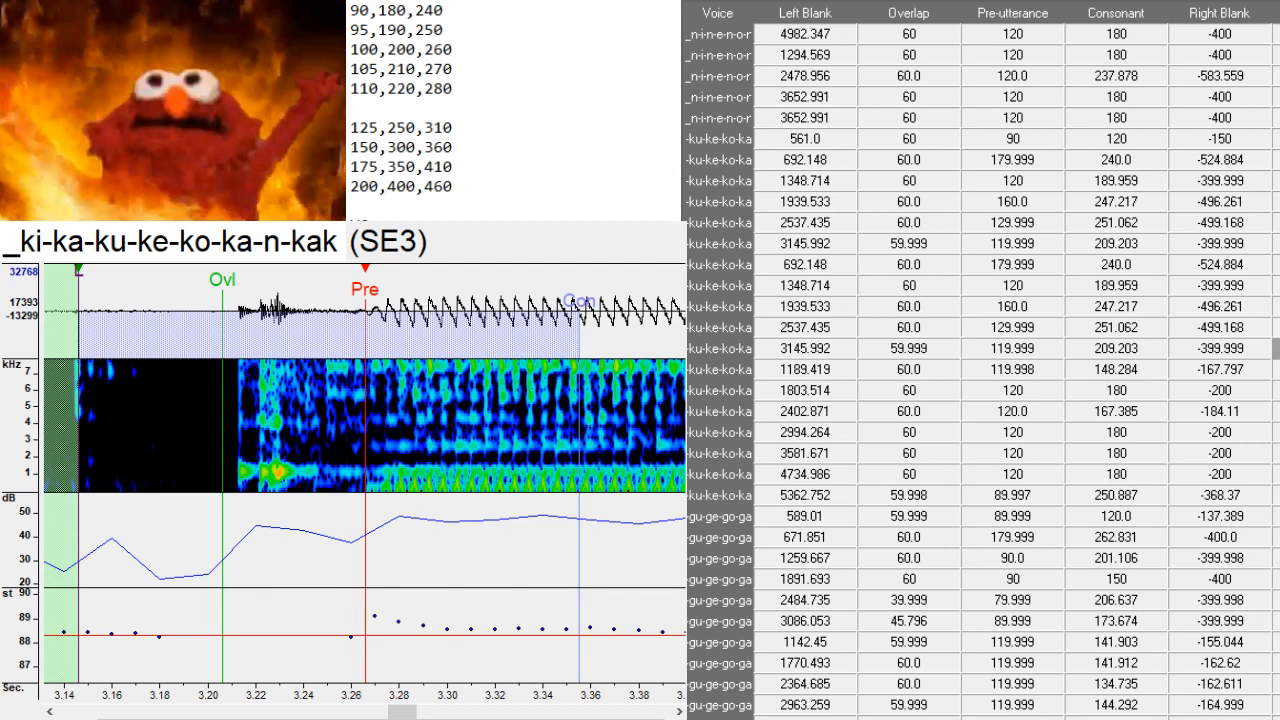
type("こ")
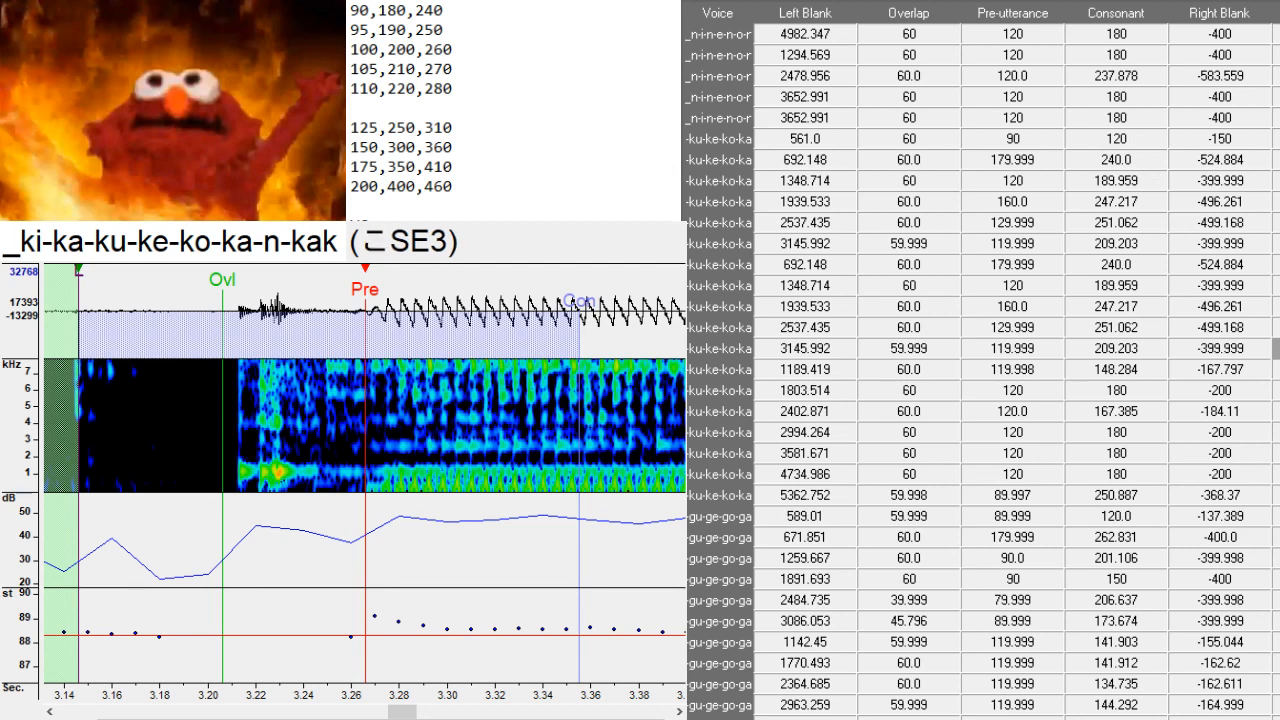
- Duplicate the goSE3 row of _gi-ga-gu-ge-go-ga-n-gag five times
left_click_drag(1276, 348, 1276, 621)
scroll(983, 370, "down", 6)
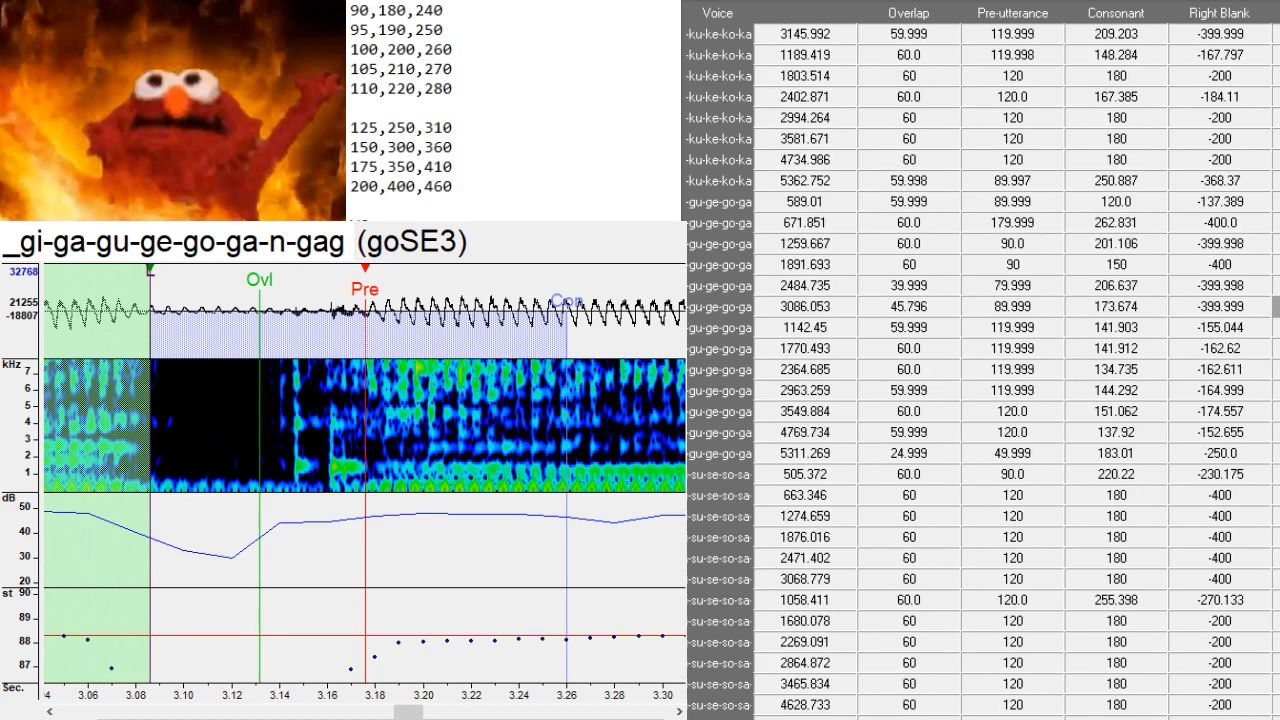
key("ctrl+v")
key("ctrl+v")
key("ctrl+v")
key("ctrl+v")
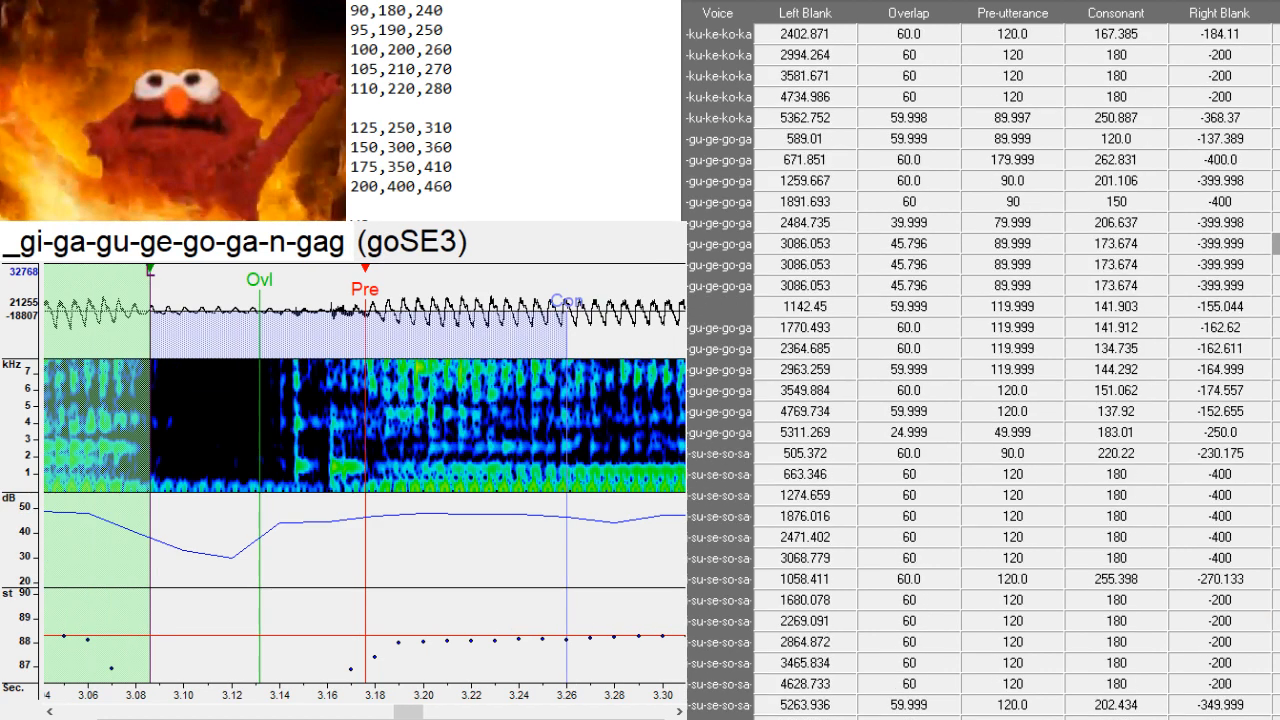
key("ctrl+v")
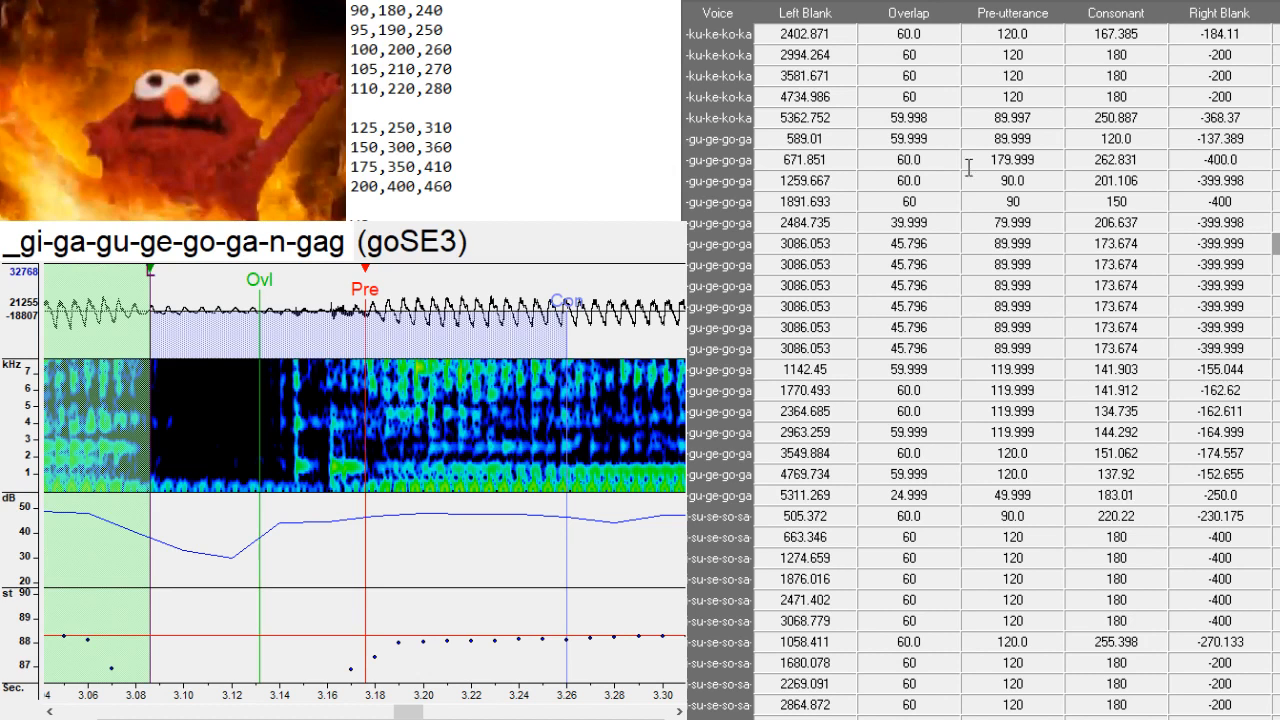
- Copy the data of the gi, ga, gu, ge and go rows onto the five duplicated goSE3 rows
left_click_drag(715, 160, 710, 243)
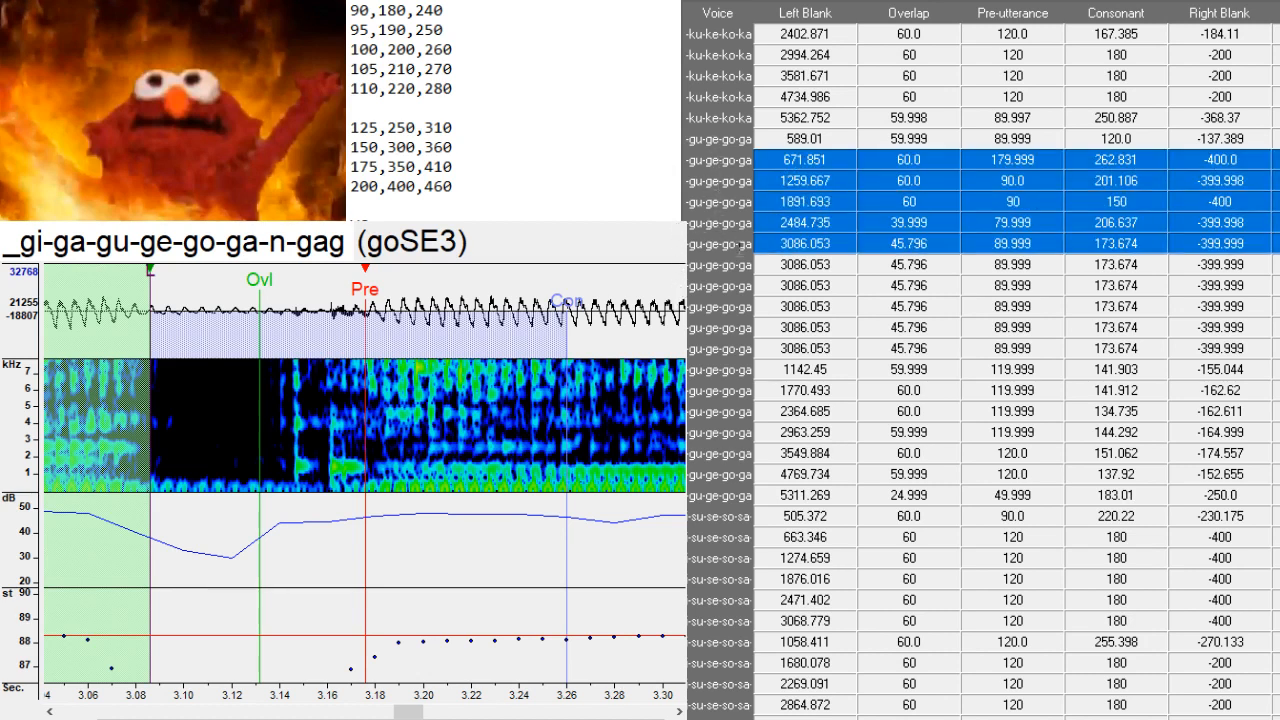
left_click_drag(738, 264, 733, 340)
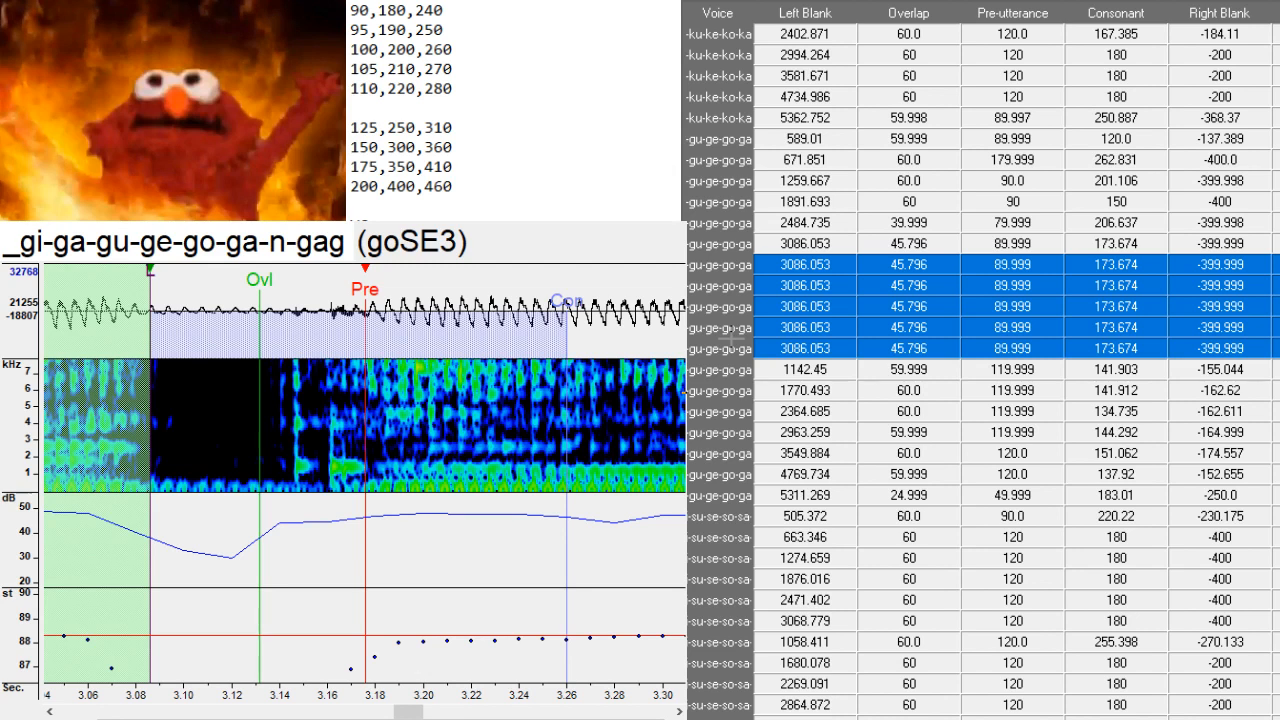
key("ctrl+v")
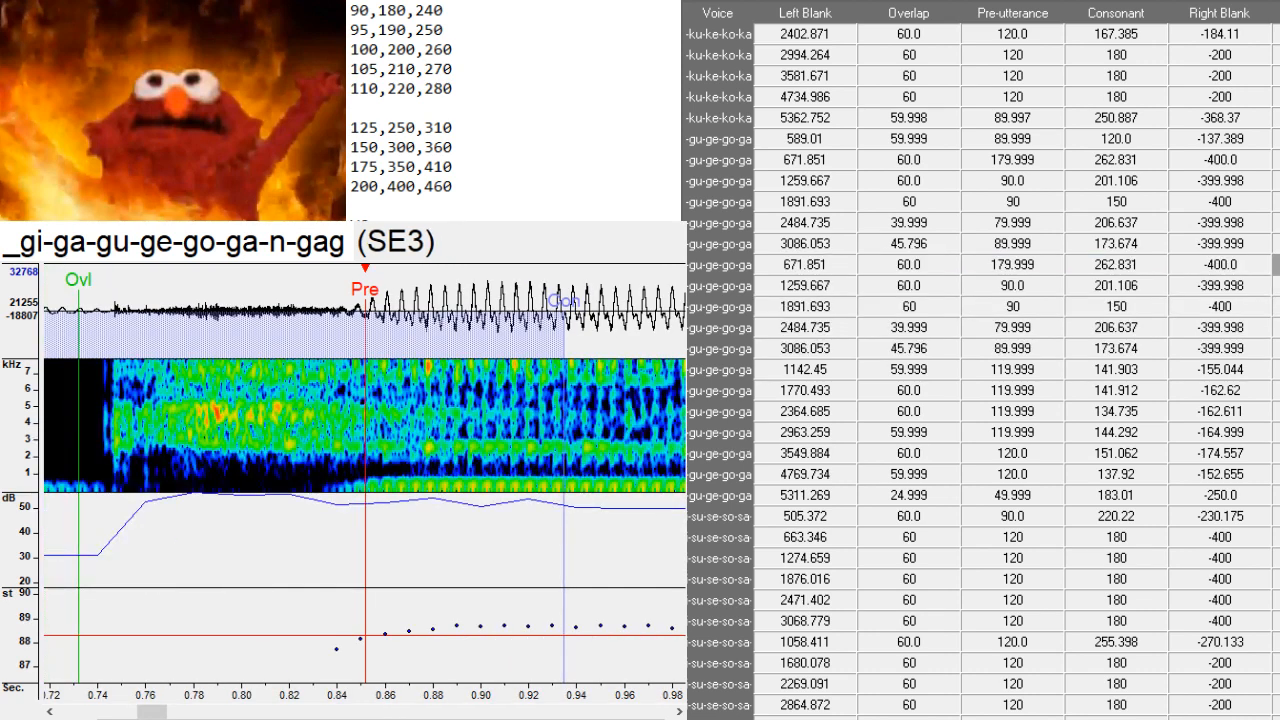
- Replace the romaji in the duplicated gi, ga, gu, ge and go aliases with hiragana, keeping the SE3 suffix
key("Down")
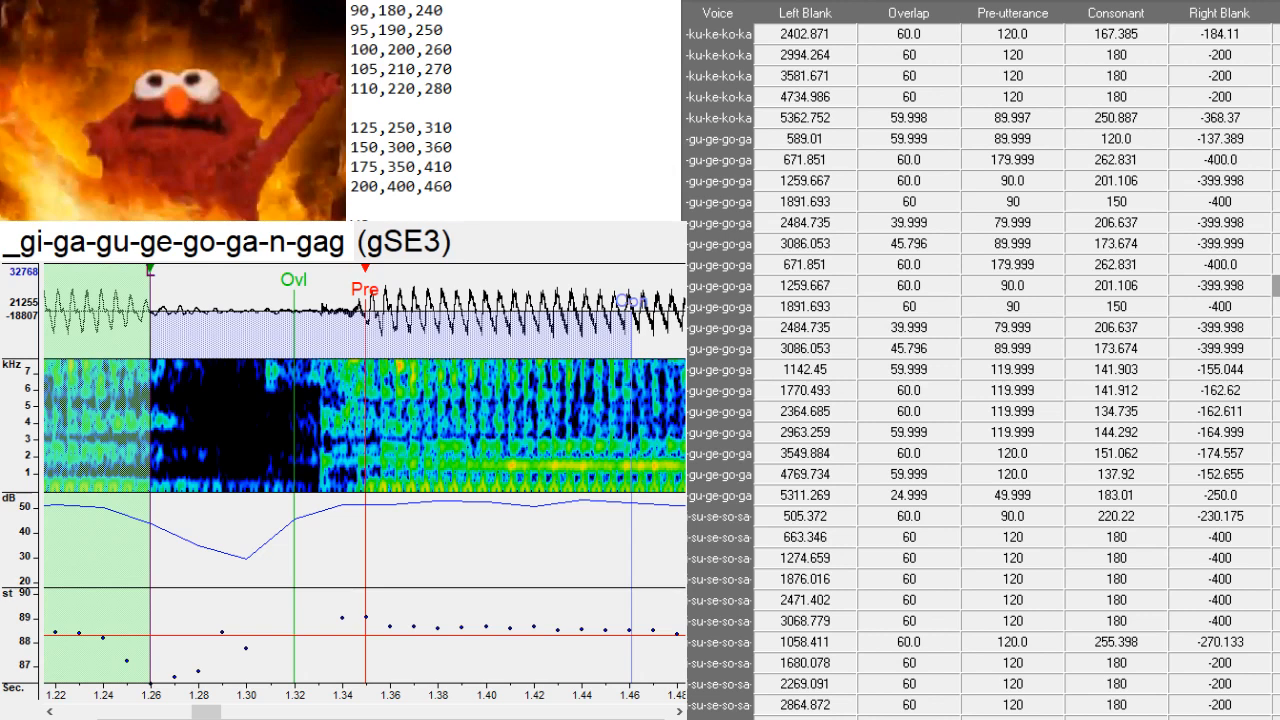
key("Down")
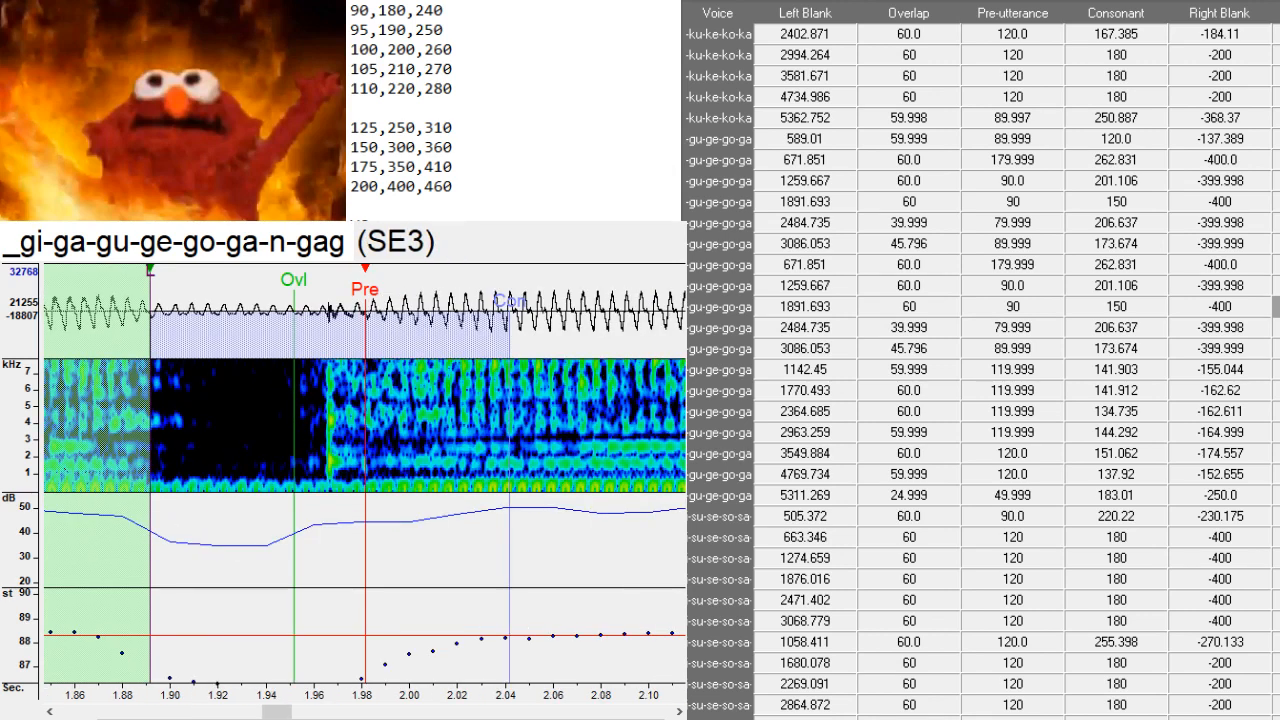
key("Down")
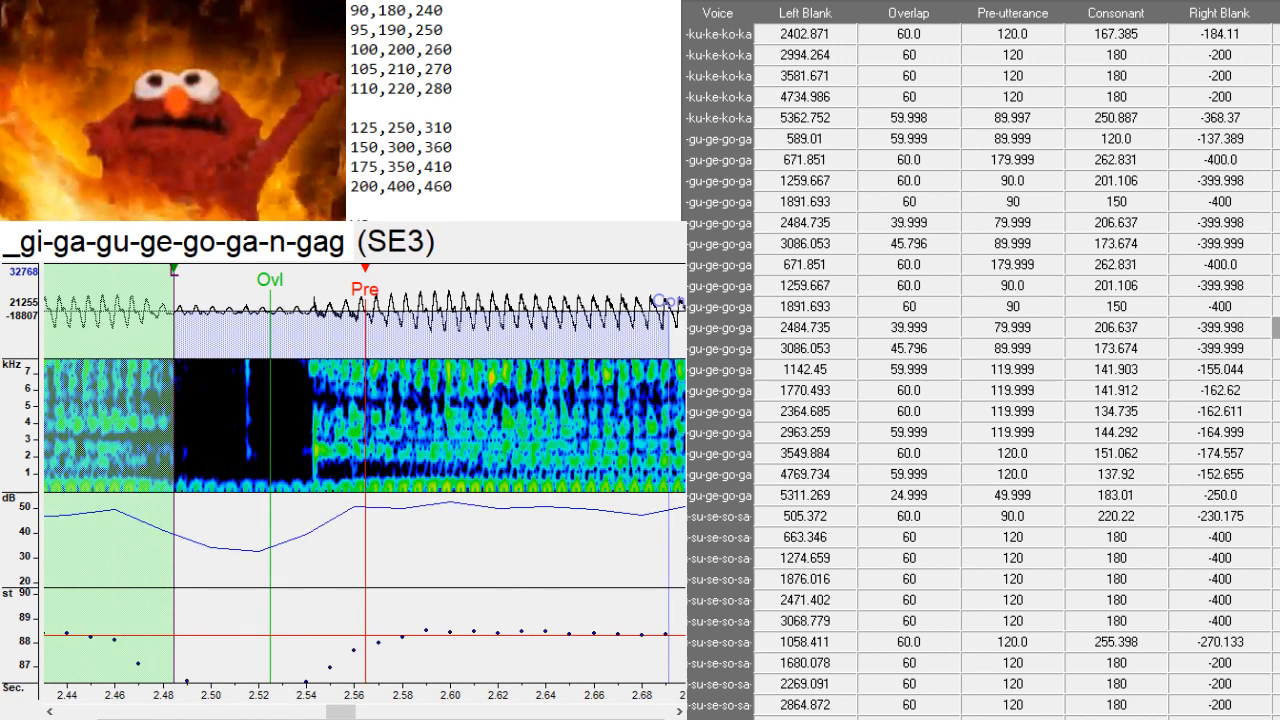
key("Down")
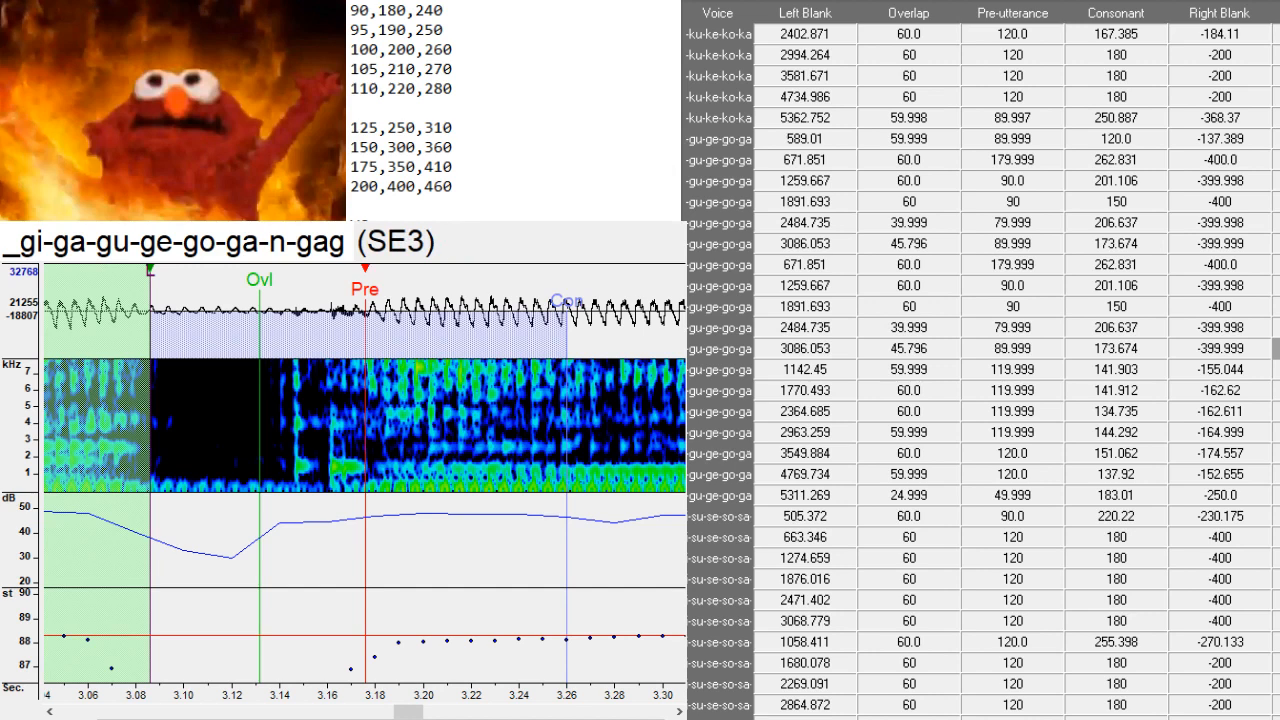
key("Down")
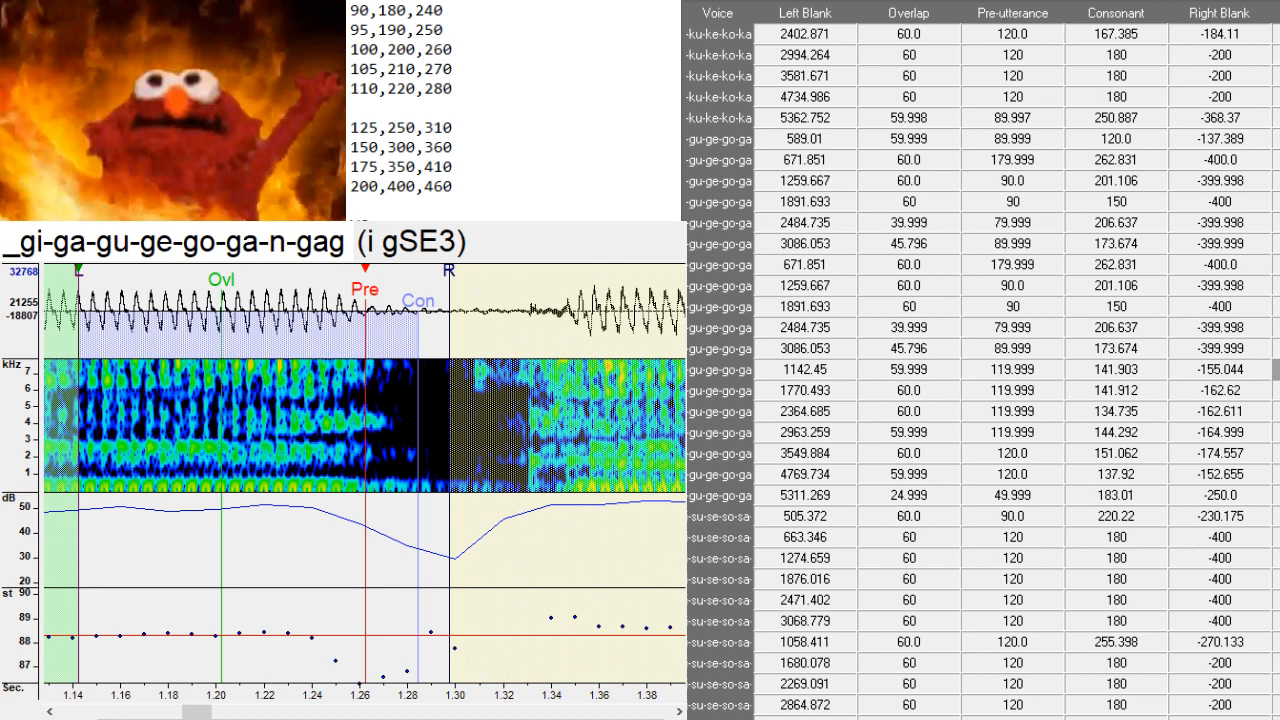
- Duplicate the soSE3 row of _sa-si-su-se-so-sa-n-sas five times
scroll(980, 360, "down", 2)
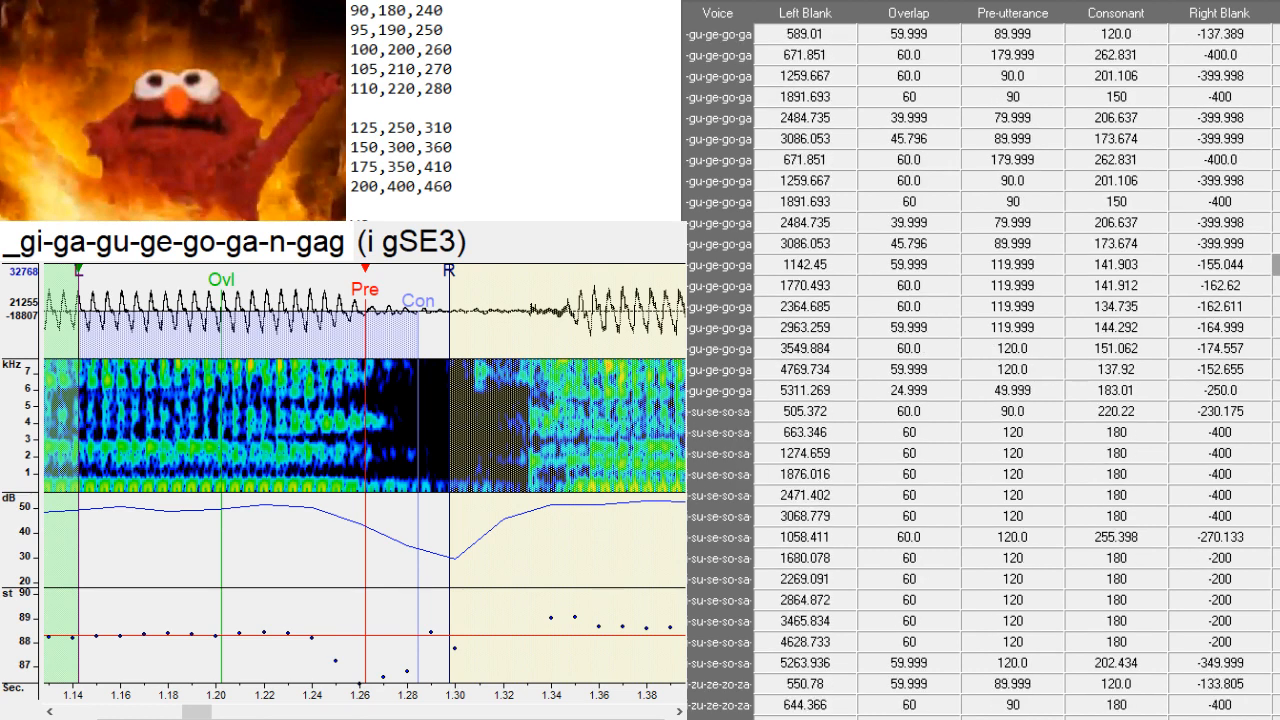
key("Down")
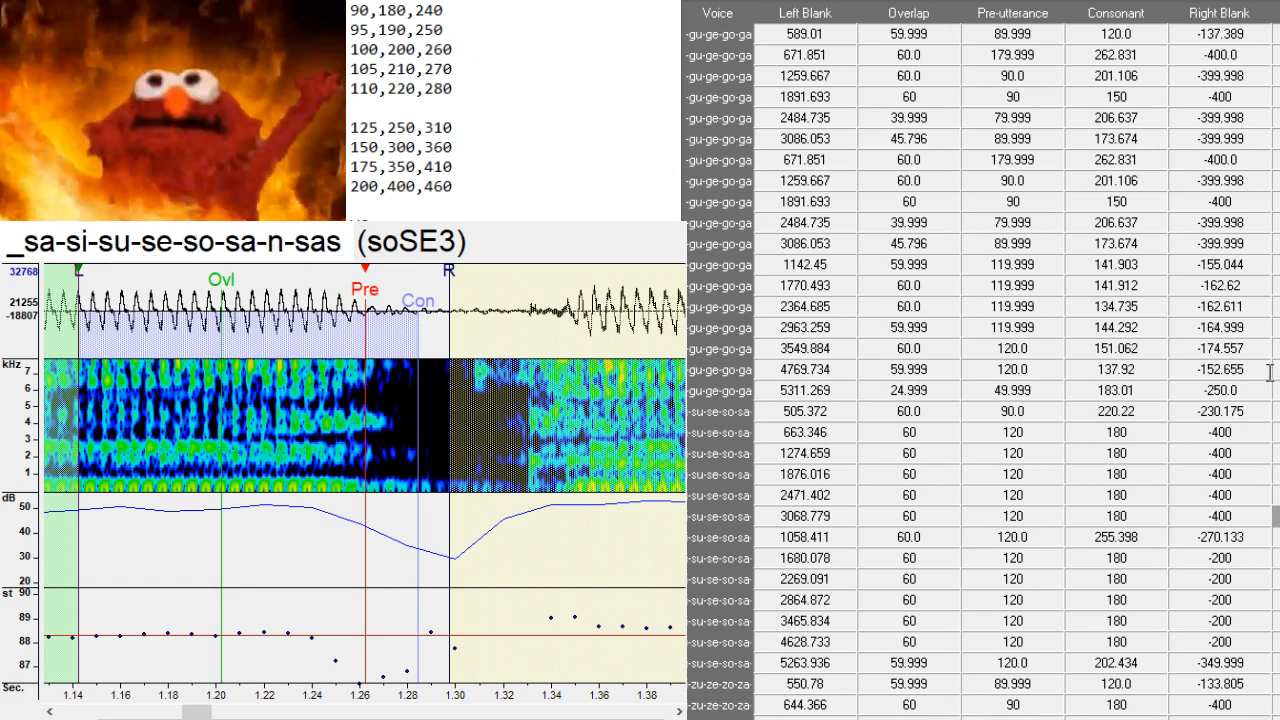
scroll(1220, 230, "down", 5)
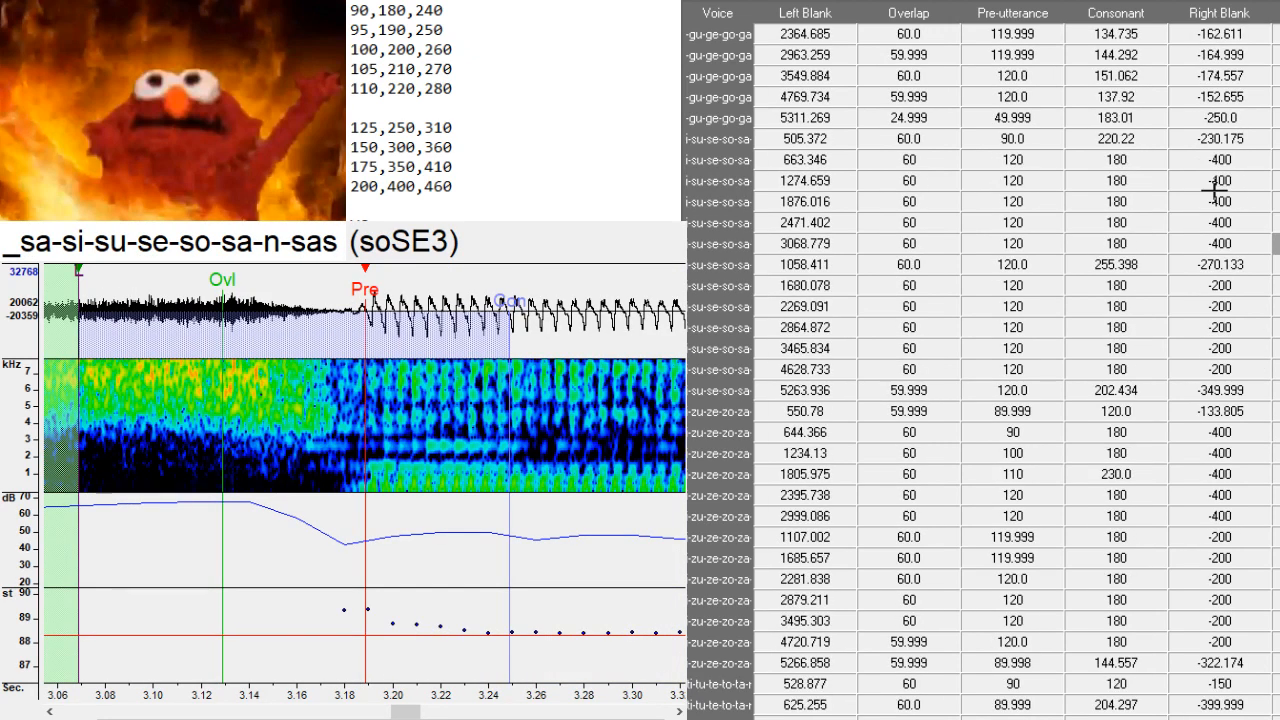
key("ctrl+d")
key("ctrl+d")
key("ctrl+d")
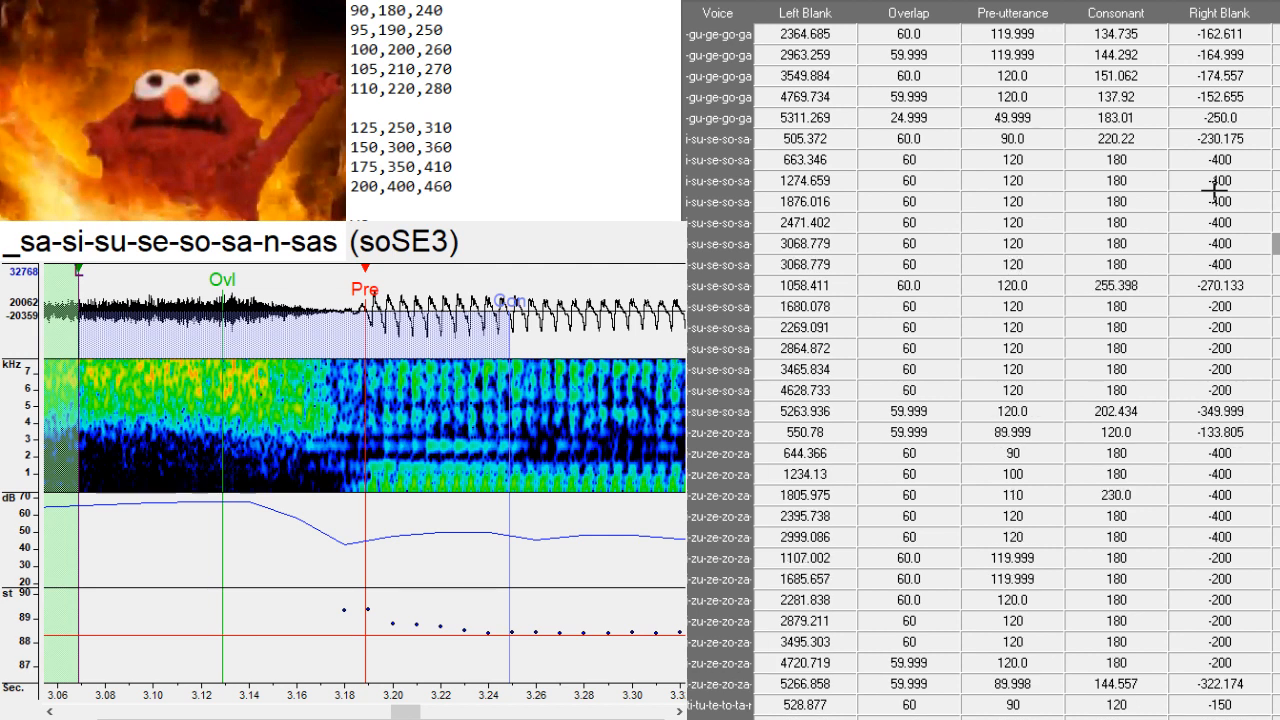
key("ctrl+d")
key("ctrl+d")
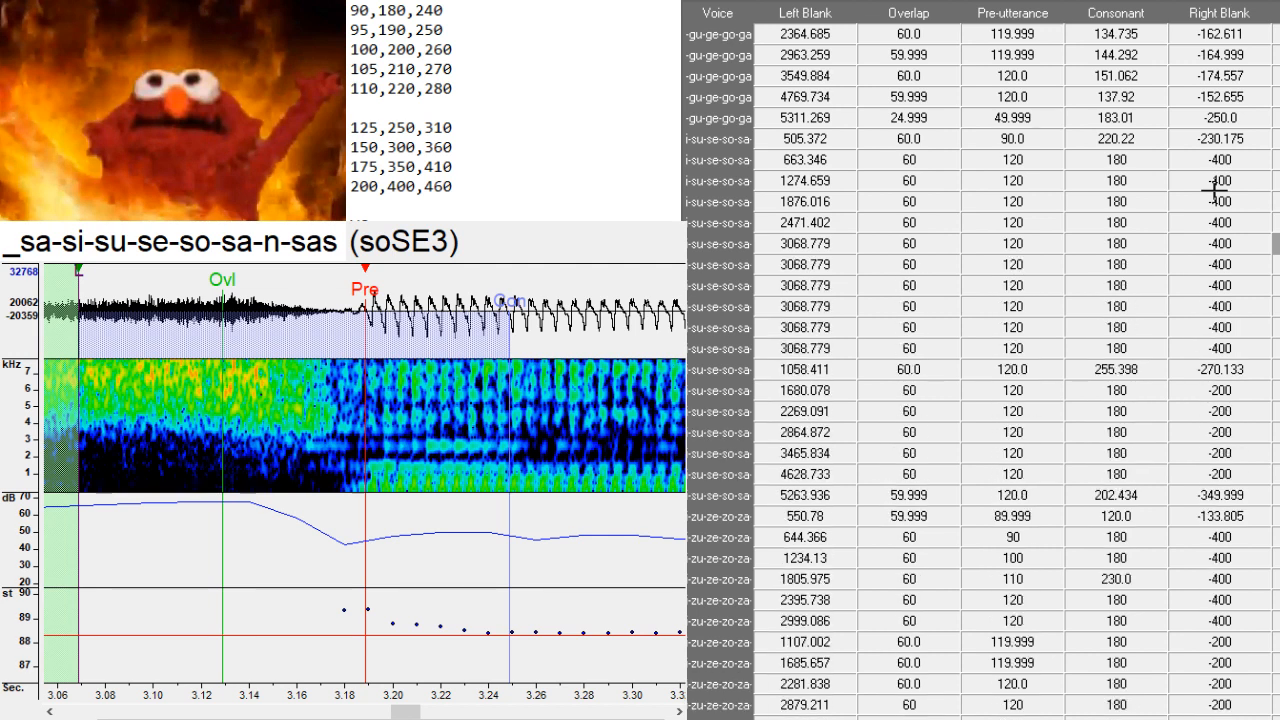
- Copy the data of the sa, si, su, se and so rows onto the five duplicated soSE3 rows
left_click_drag(714, 159, 720, 240)
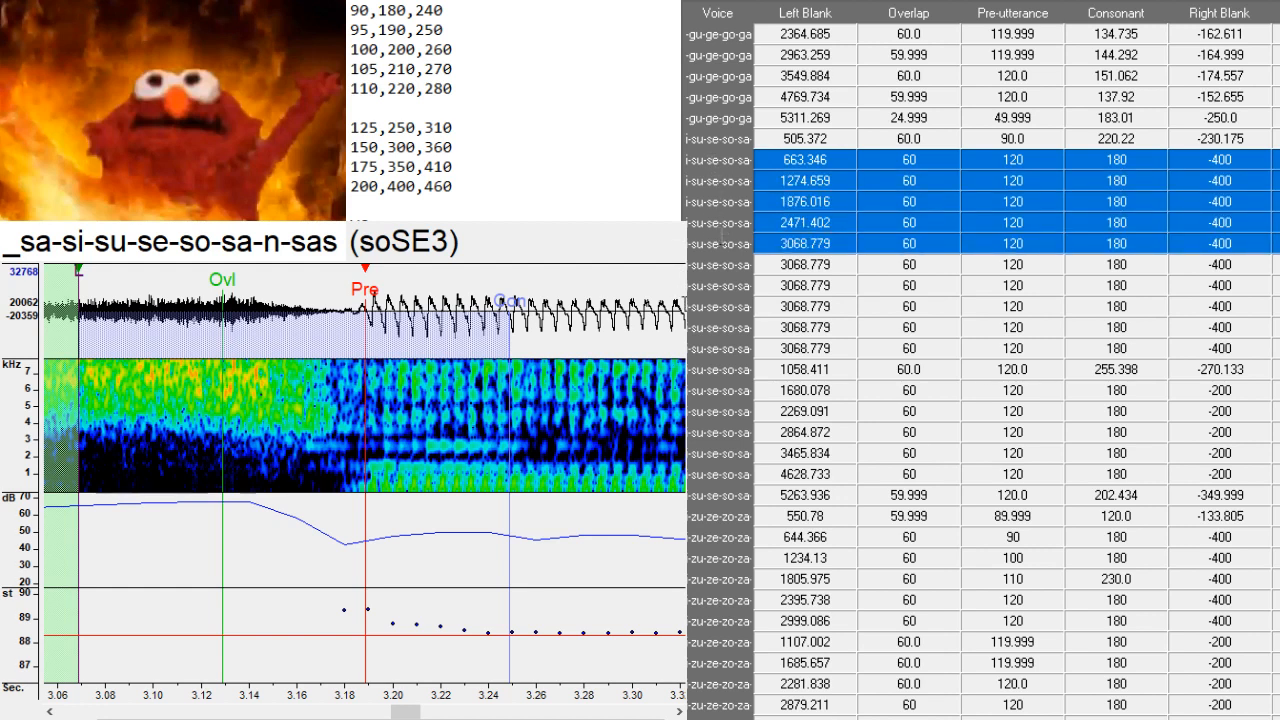
left_click(728, 285)
key("Down")
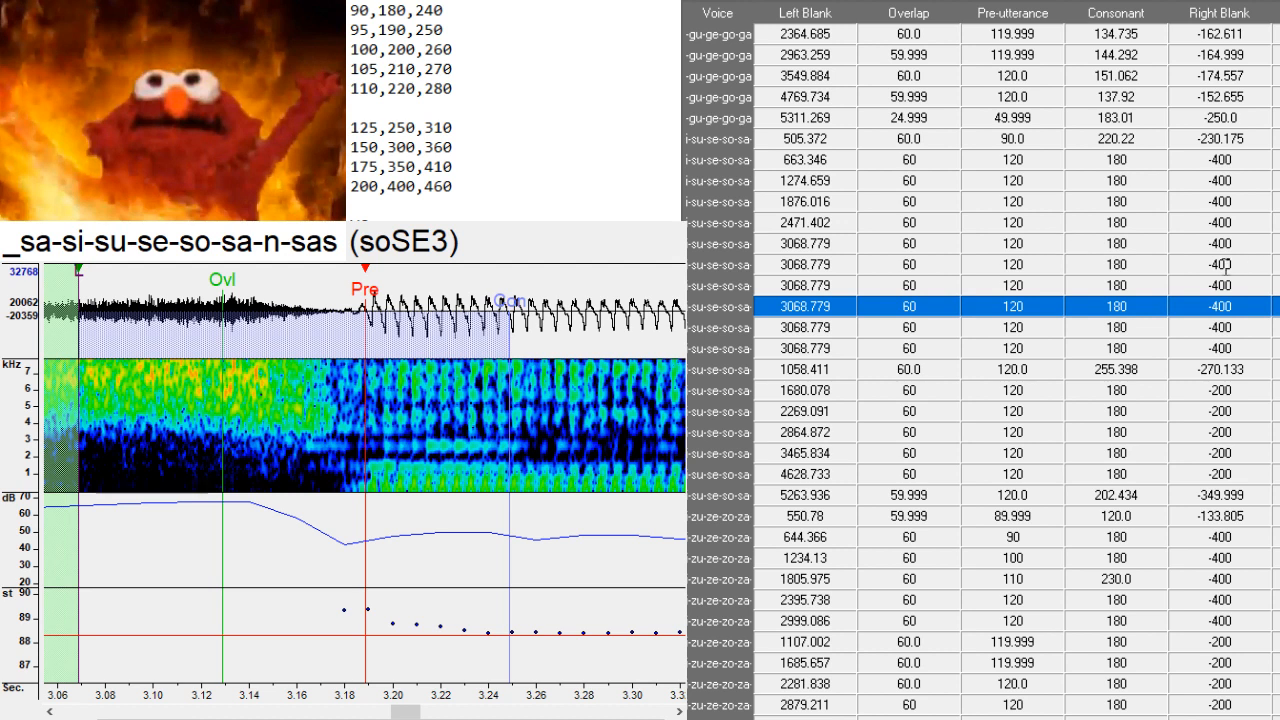
left_click_drag(740, 264, 712, 341)
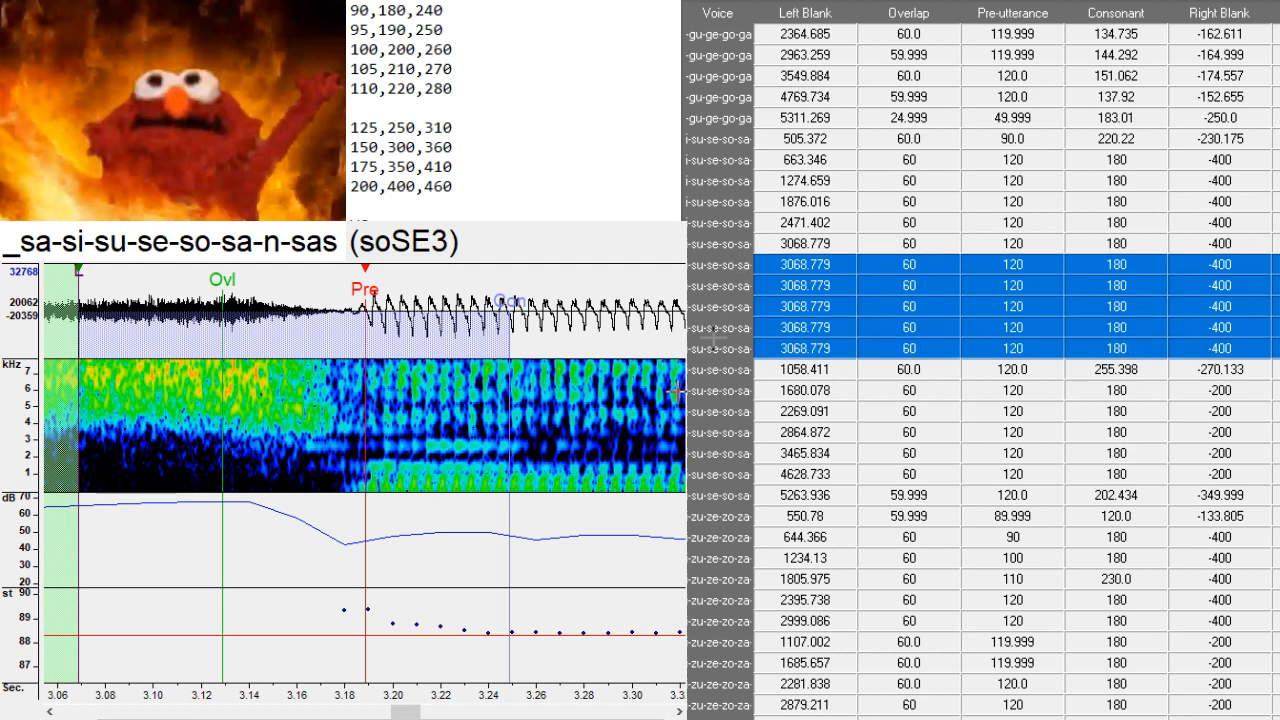
type("663.346 1274.659 1876.016 2471.402 3068.779")
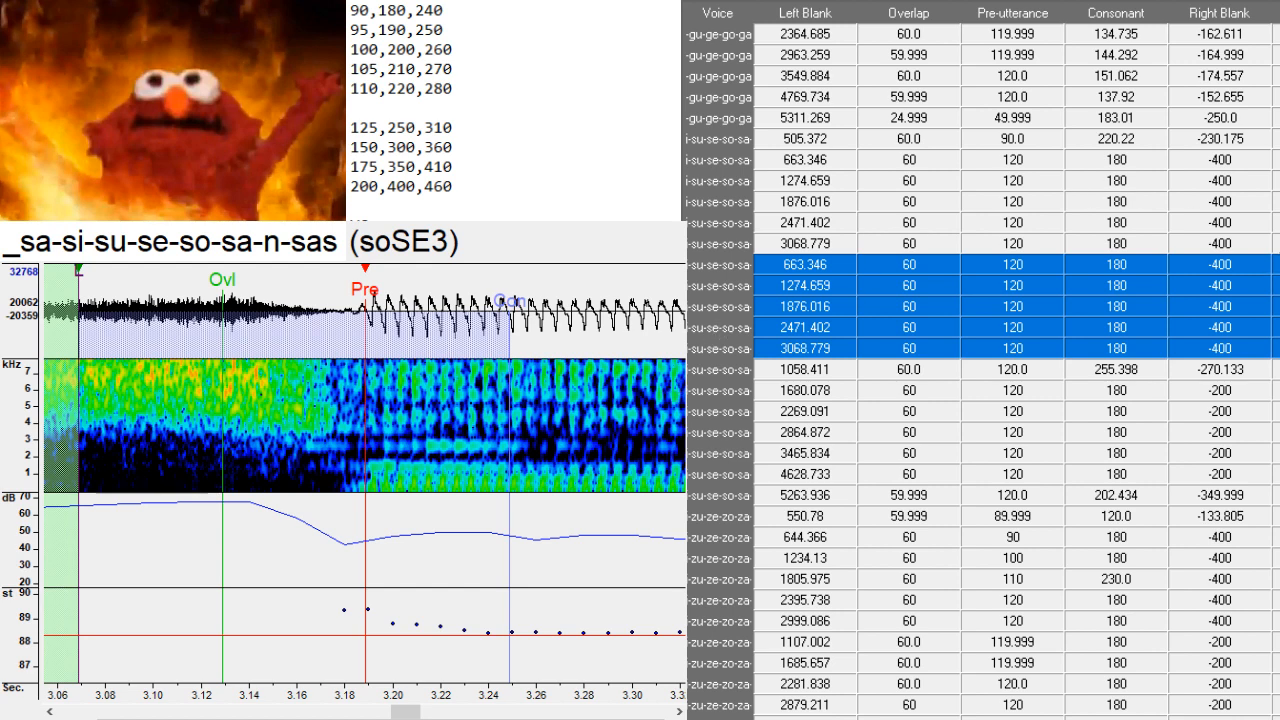
- Replace the romaji in the duplicated sa and si aliases with hiragana, using すぃSE3 for the si row
left_click(1276, 264)
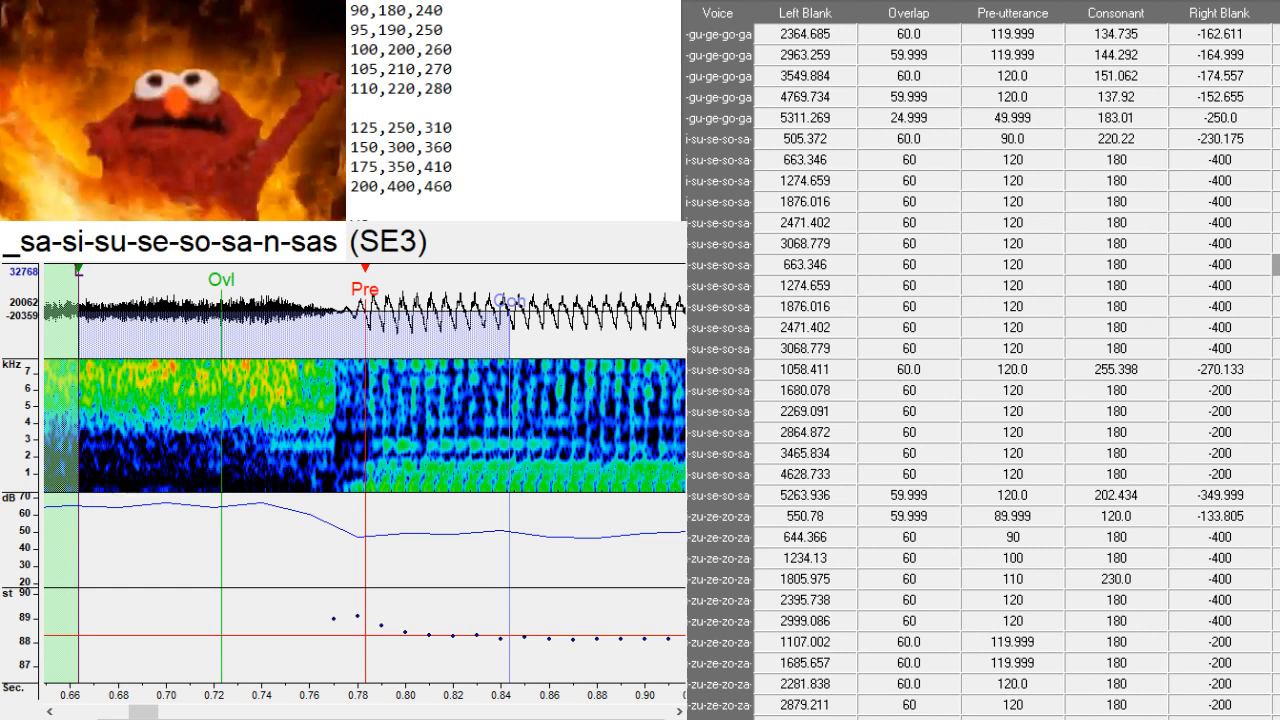
type("si")
key("F10")
key("BackSpace")
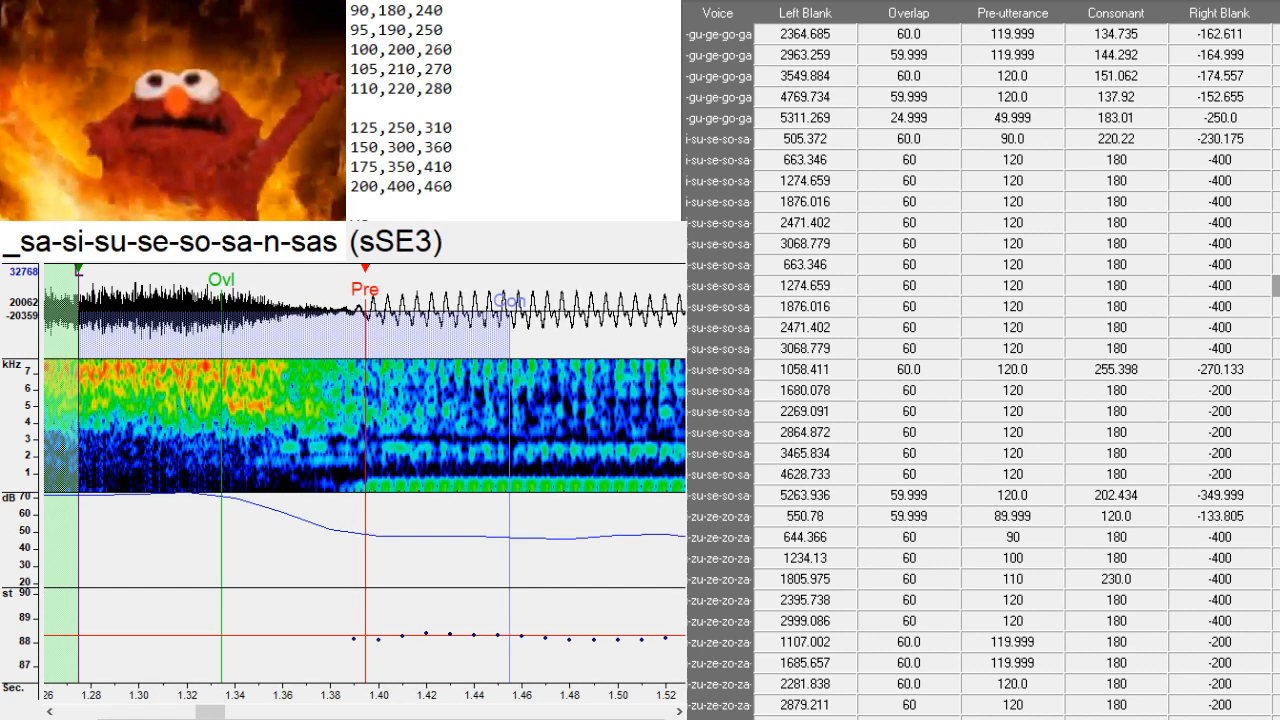
key("BackSpace")
type("su")
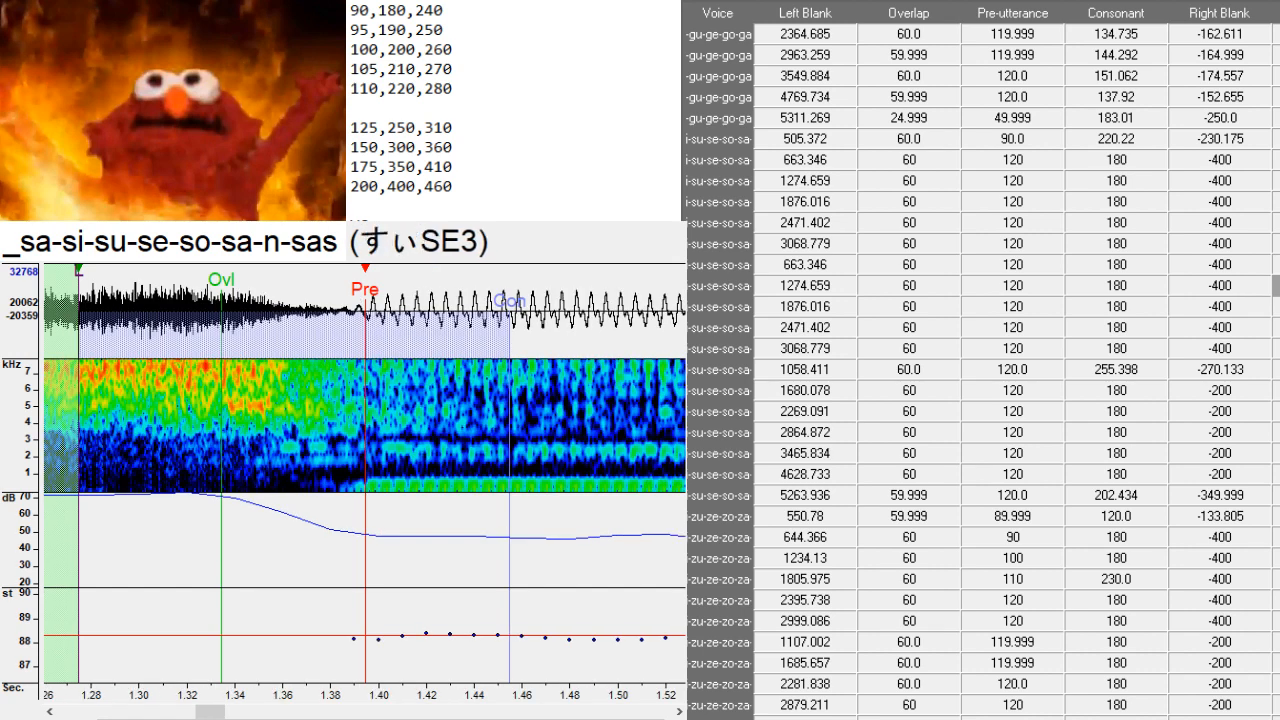
- Replace the romaji in the duplicated su, se and so aliases with hiragana, keeping the SE3 suffix
key("F10")
key("BackSpace")
key("BackSpace")
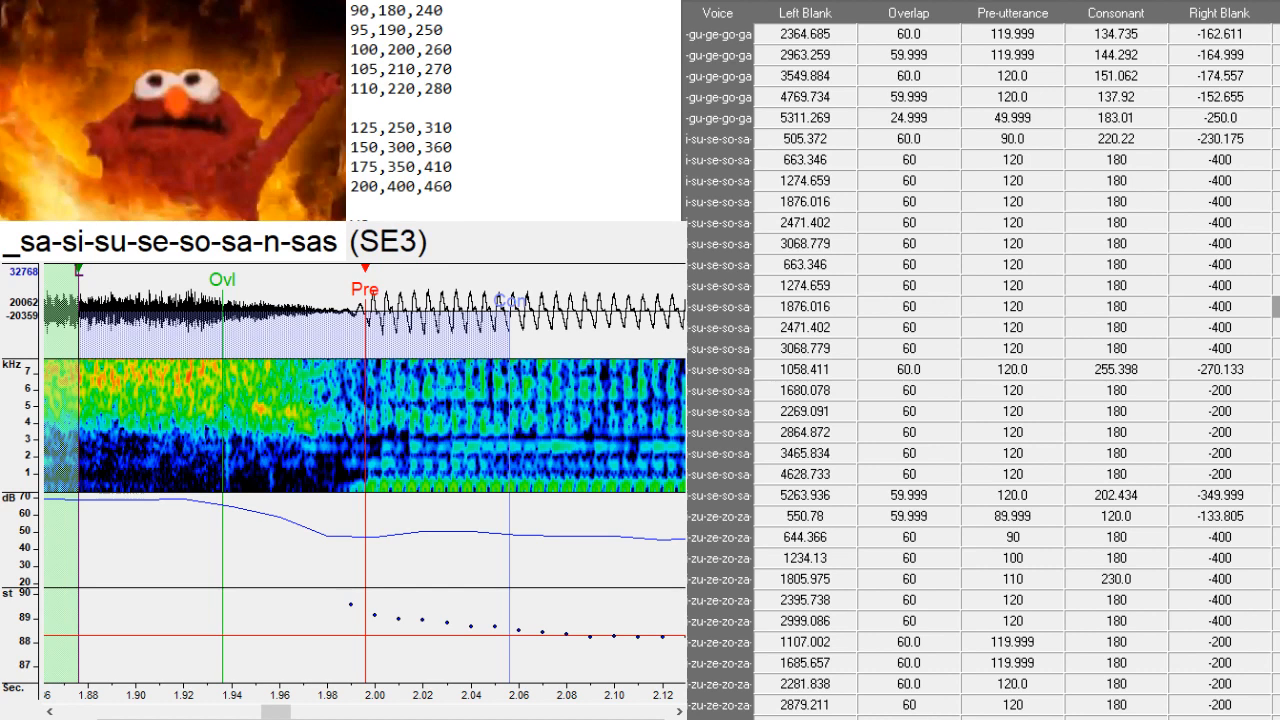
type("se")
key("F10")
key("BackSpace")
key("BackSpace")
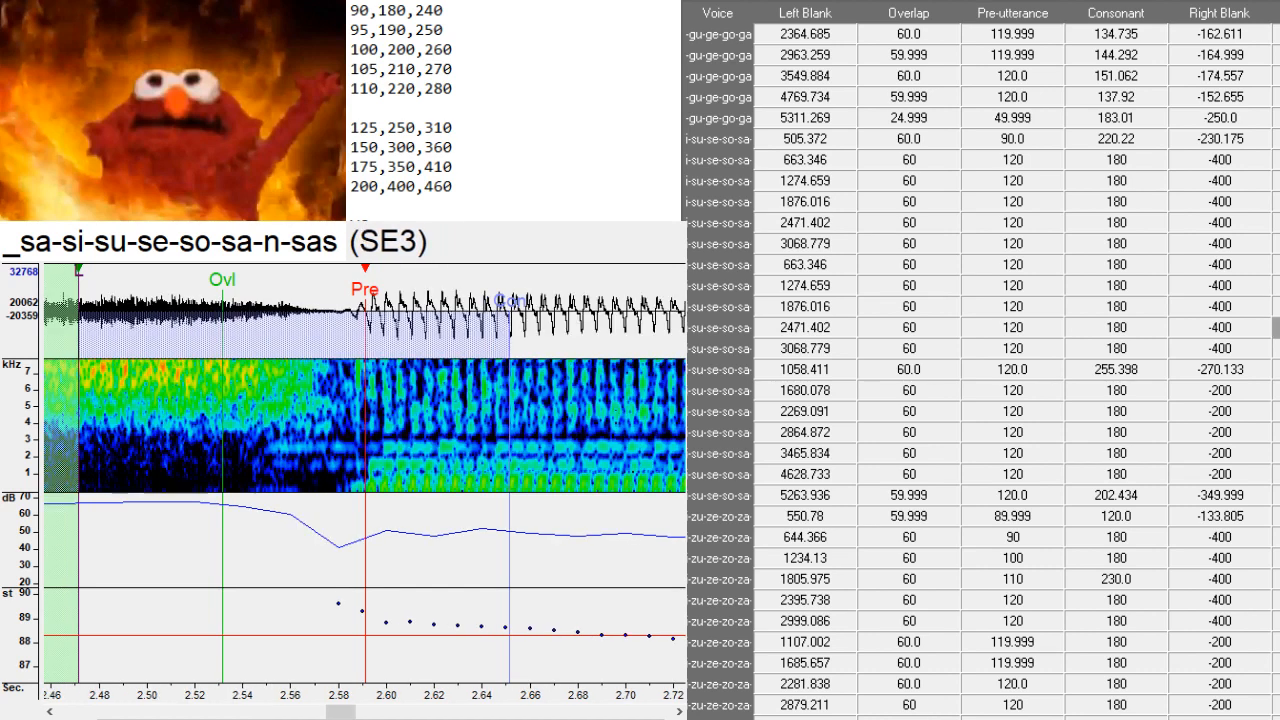
type("so")
key("F10")
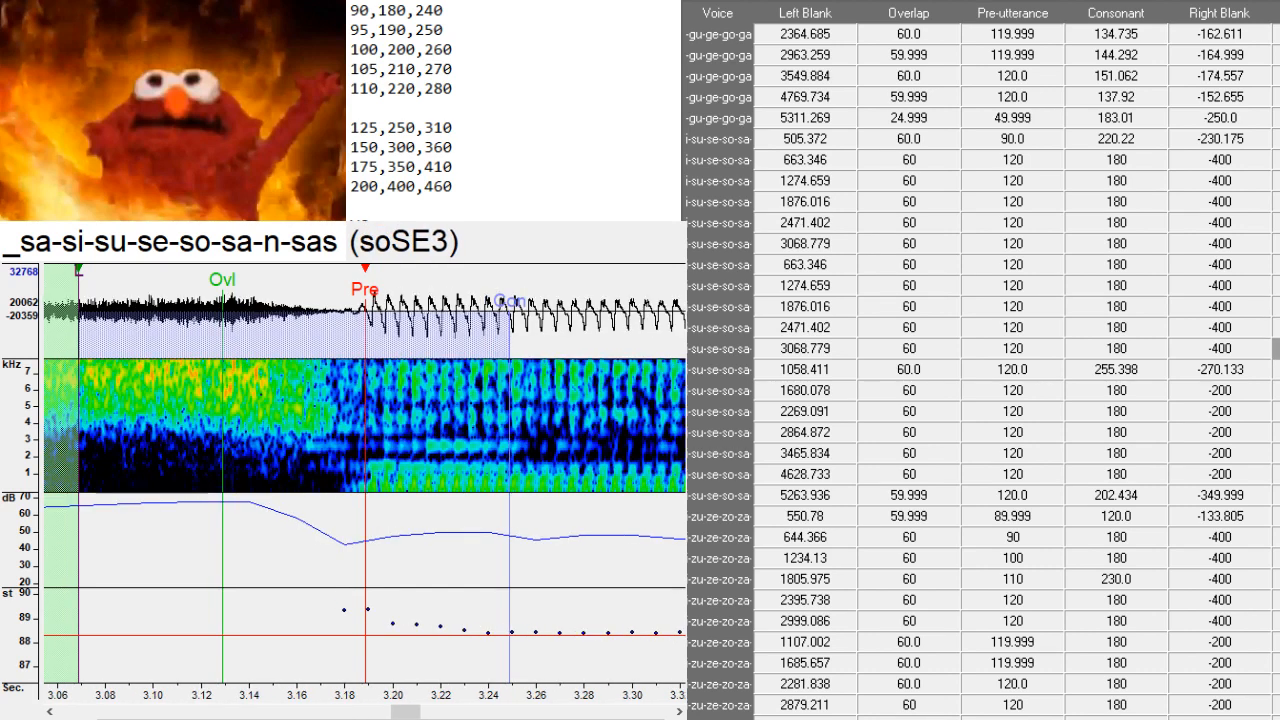
key("BackSpace")
key("BackSpace")
type("so")
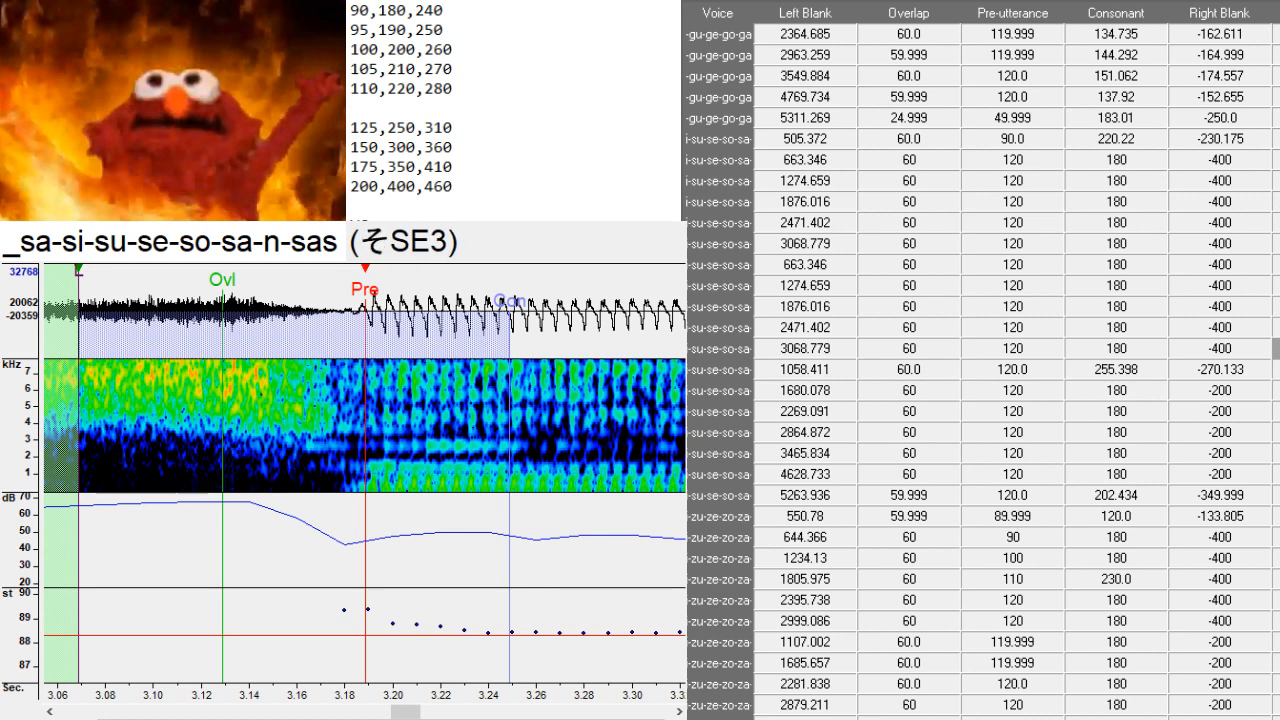
- Duplicate the zoSE3 row of _za-zi-zu-ze-zo-za-n-zaz five times
scroll(1255, 174, "down", 3)
scroll(983, 369, "down", 3)
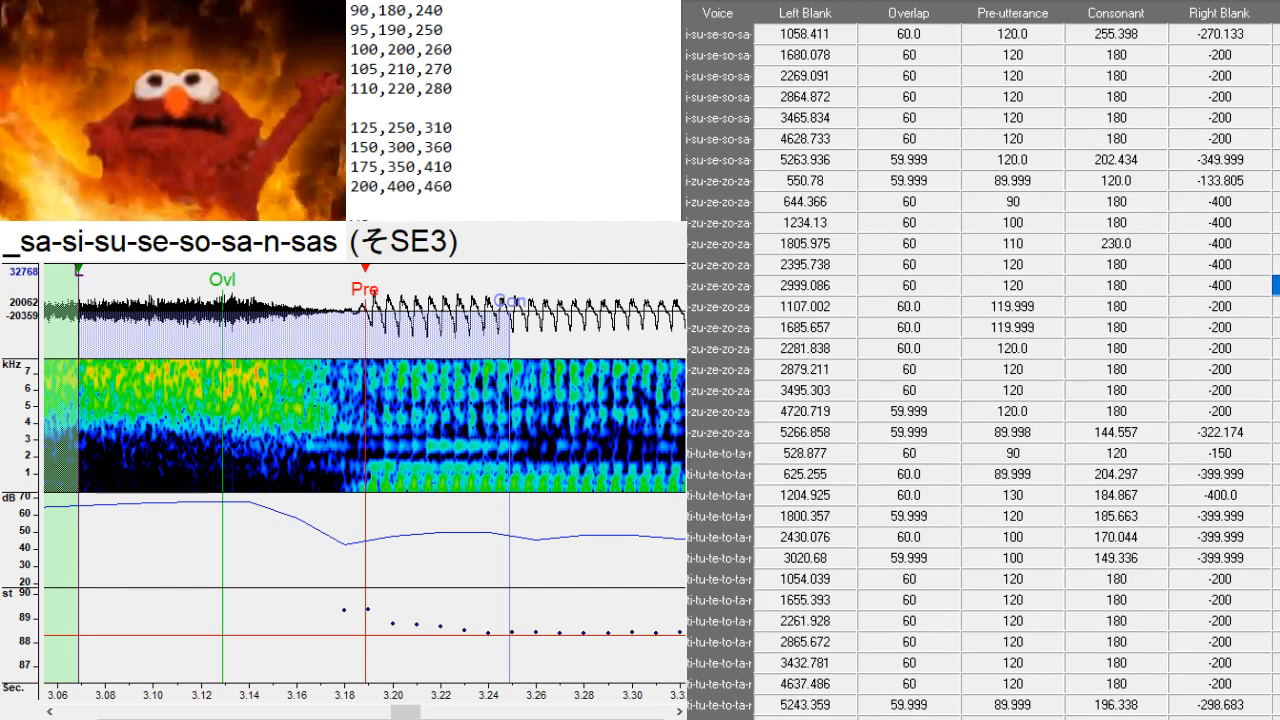
key("Down")
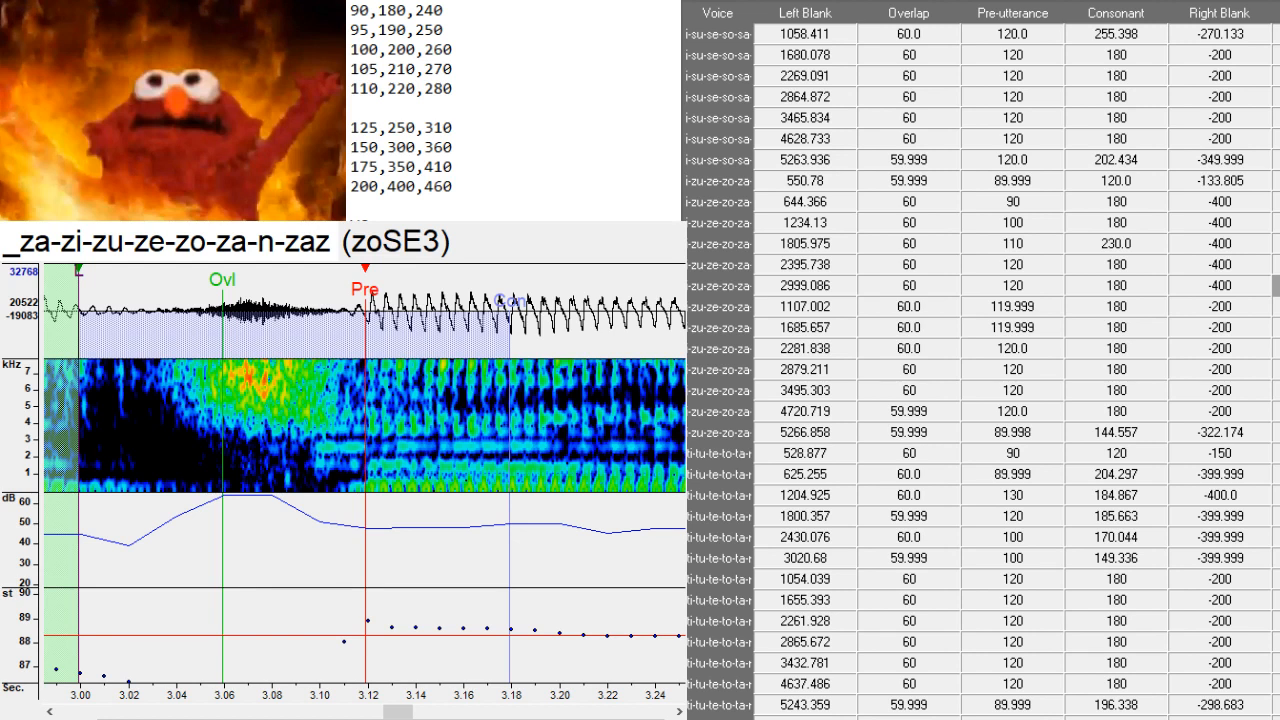
key("ctrl+d")
key("ctrl+d")
key("ctrl+d")
key("ctrl+d")
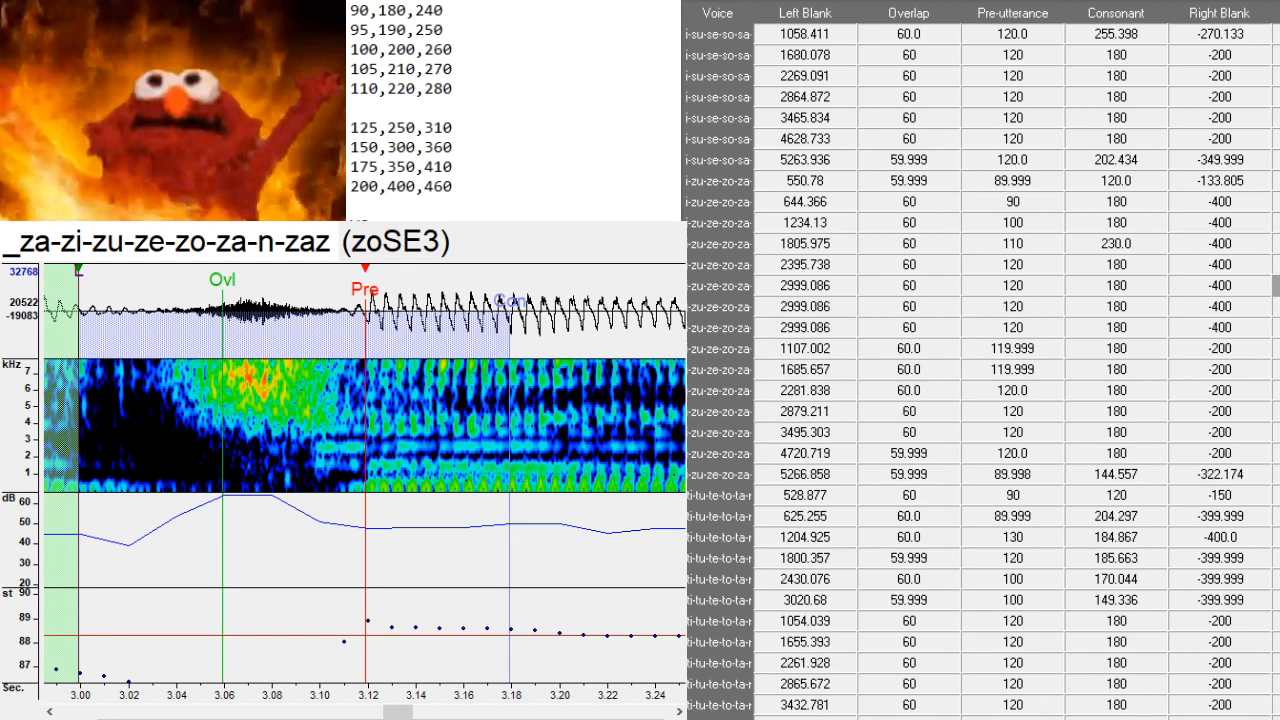
key("ctrl+d")
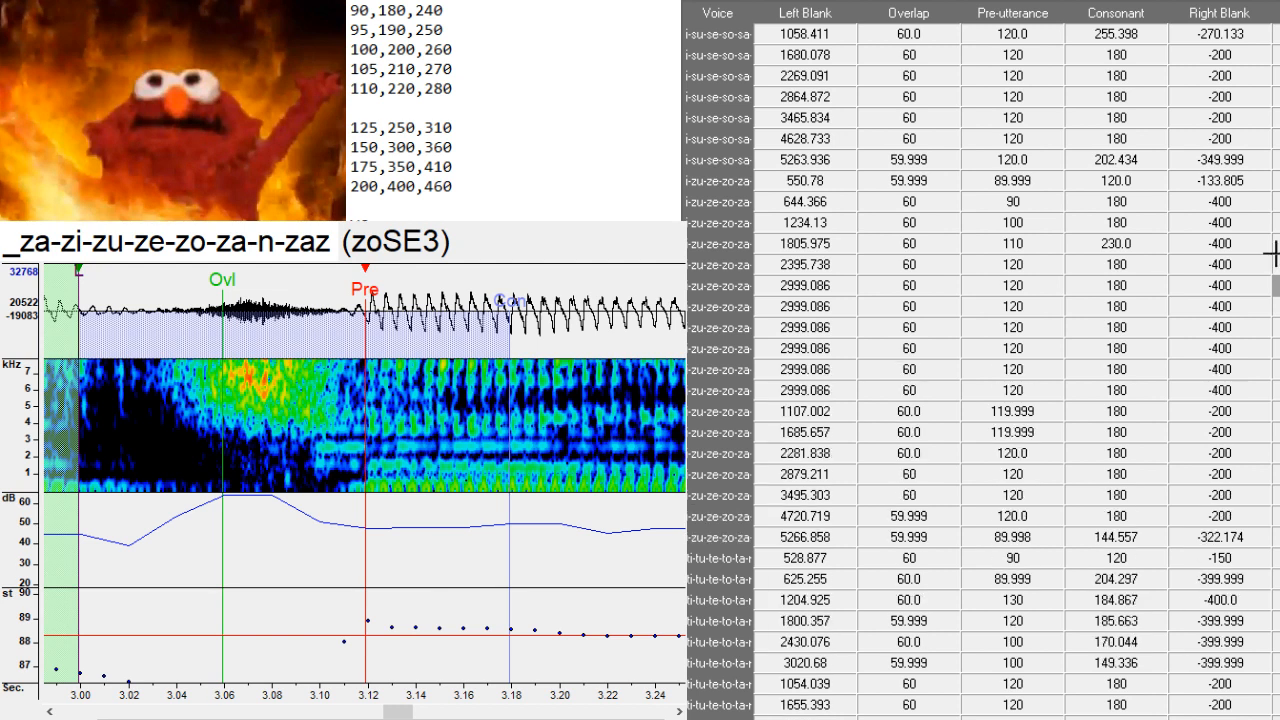
- Copy the data of the za, zi, zu, ze and zo rows onto the five duplicated zoSE3 rows
key("shift+Down")
key("shift+Down")
key("shift+Down")
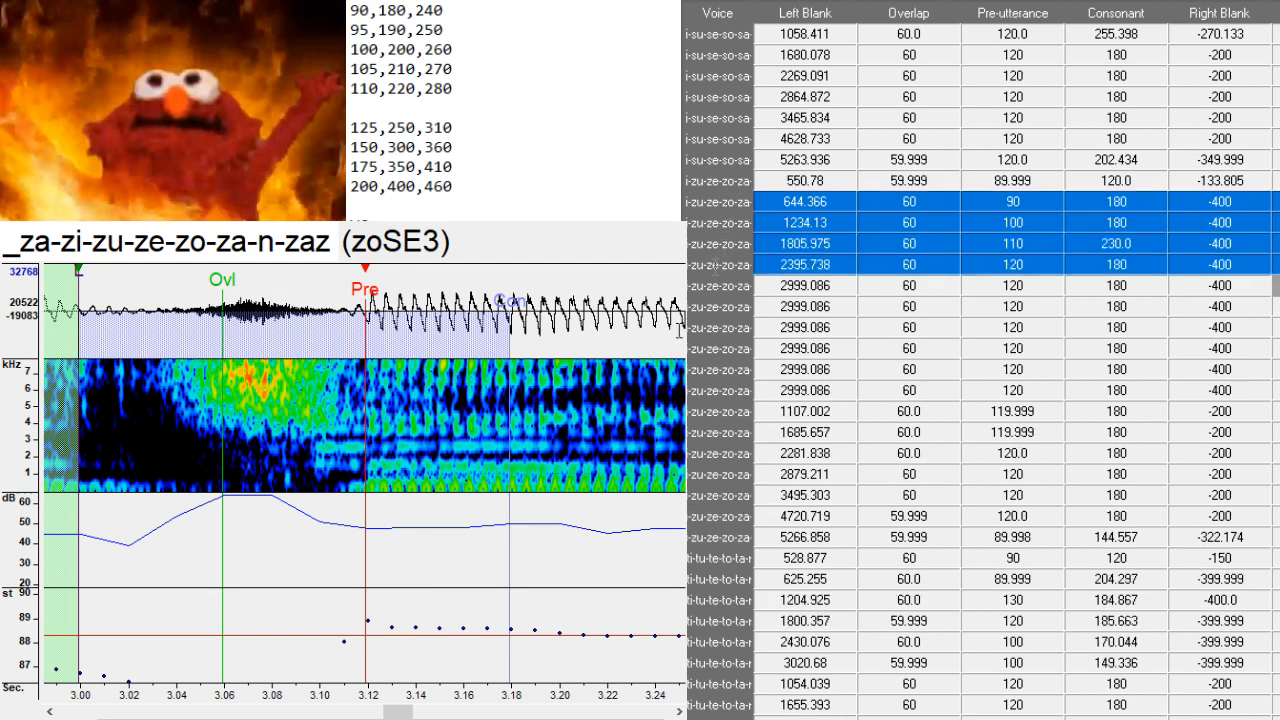
key("shift+Down")
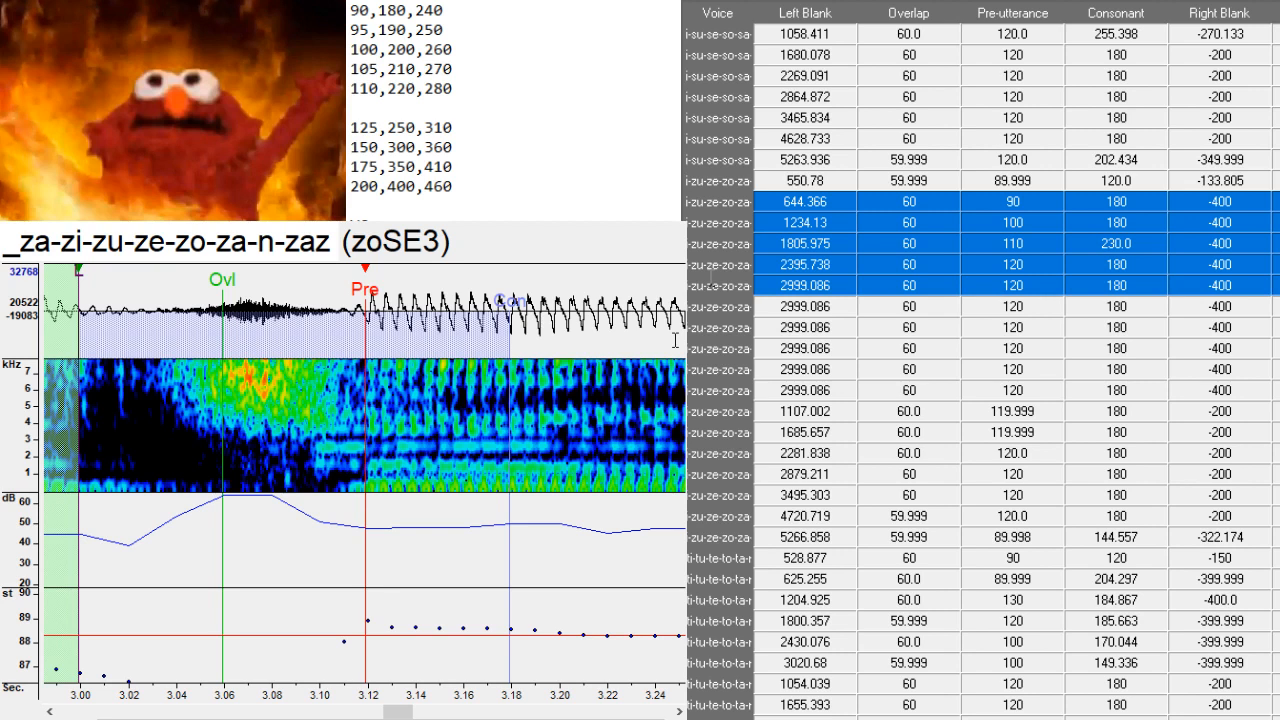
key("Down")
key("shift+Down")
key("shift+Down")
key("shift+Down")
key("shift+Down")
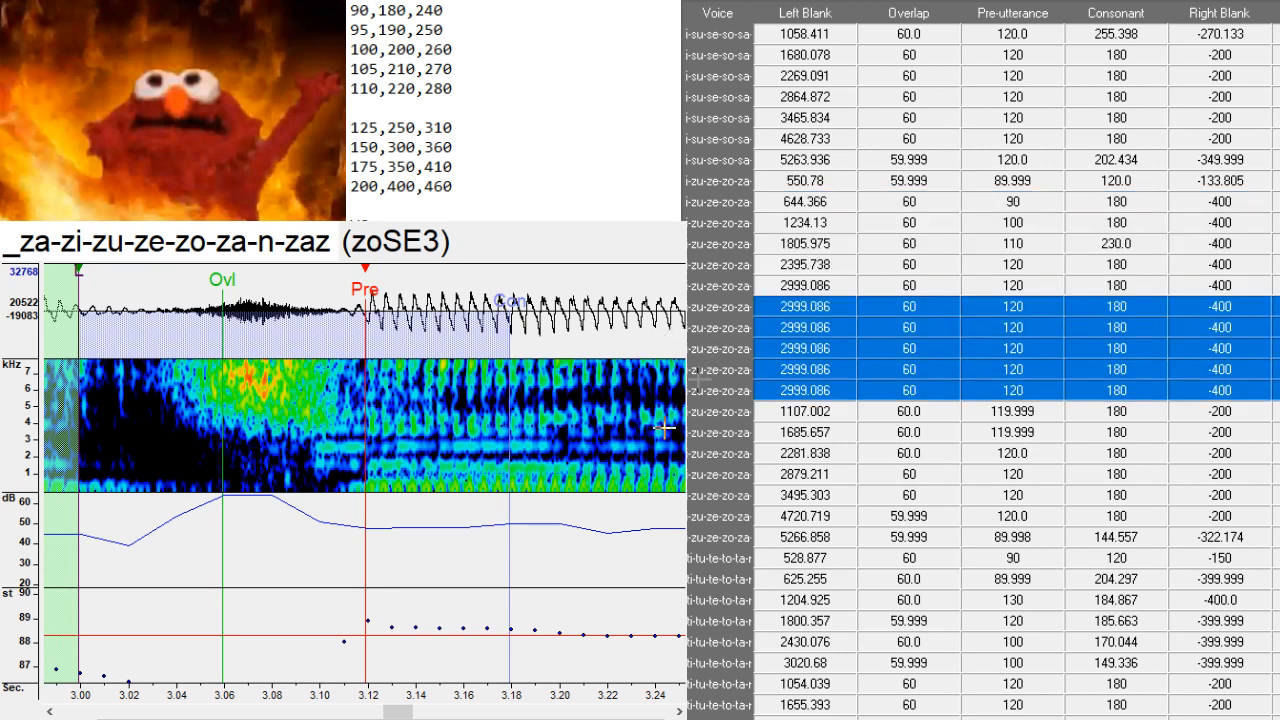
key("shift+Up")
key("shift+Up")
key("shift+Up")
key("shift+Up")
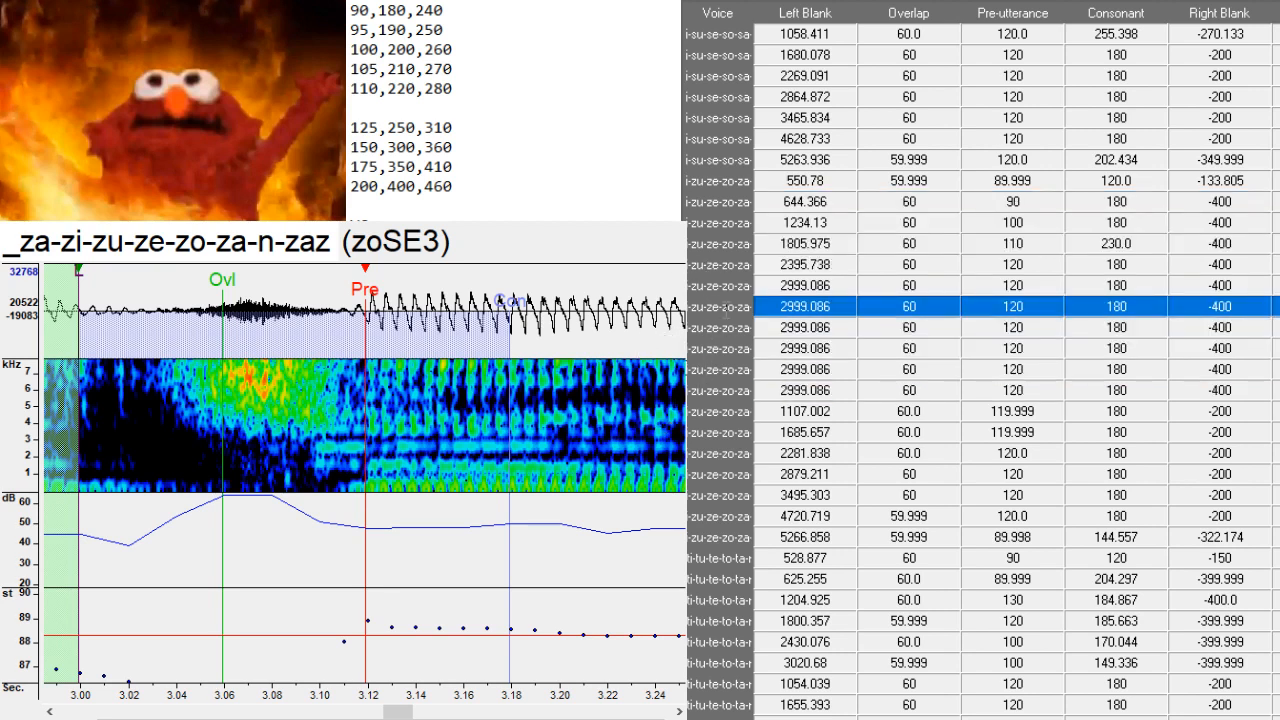
key("shift+Down")
key("shift+Down")
key("shift+Down")
key("shift+Down")
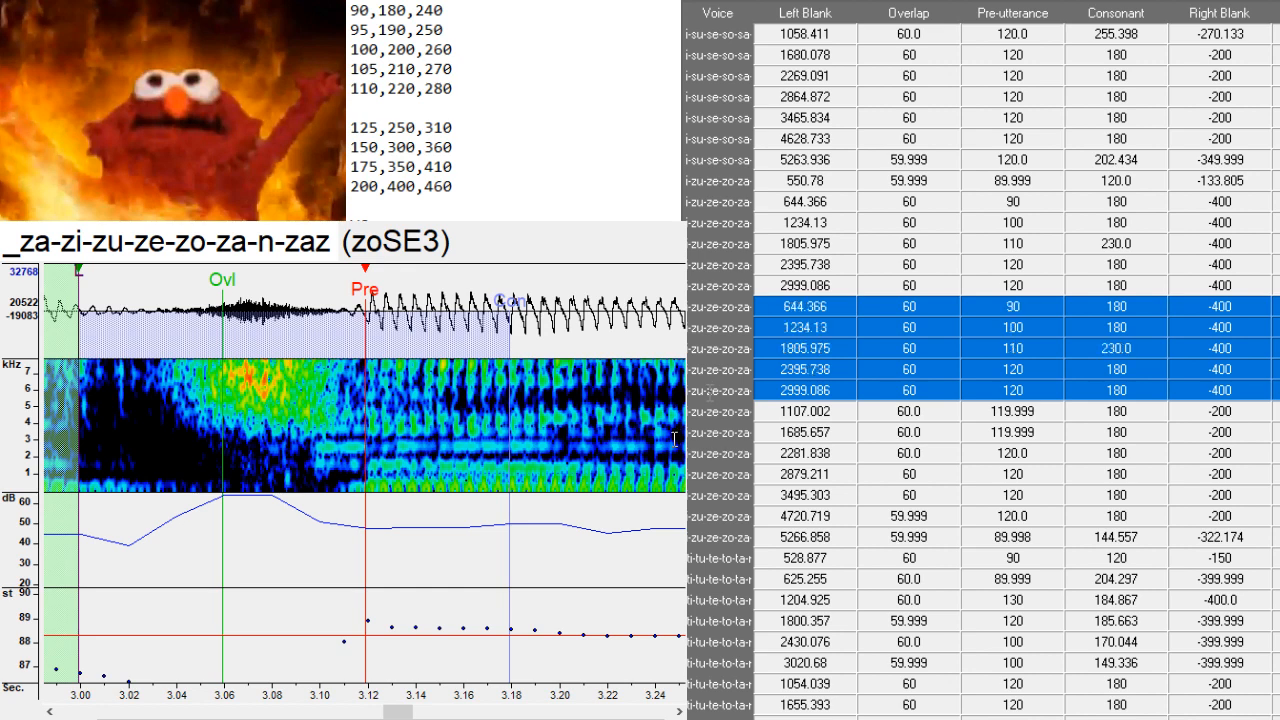
type("644.366\t60\t90\t180\t-400 1234.13\t60\t100\t180\t-400 1805.975\t60\t110\t230.0\t-400 2395.738\t60\t120\t180\t-400 2999.086\t60\t120\t180\t-400")
key("Down")
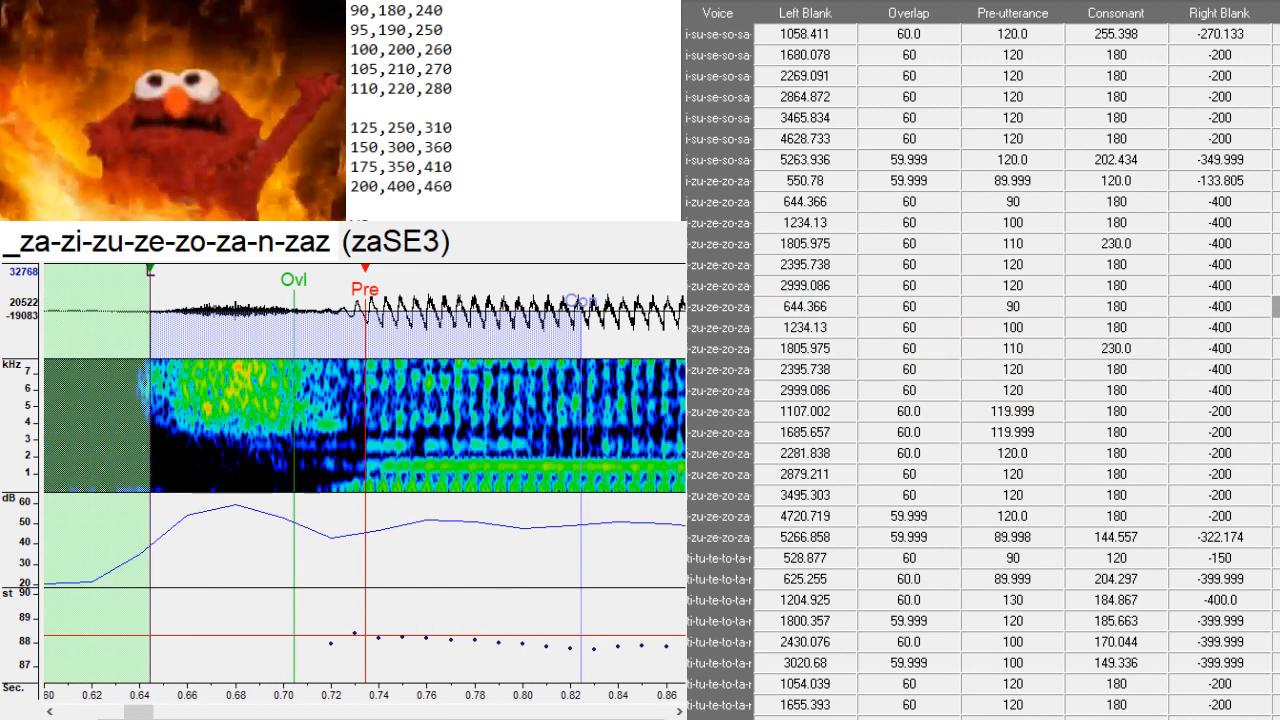
- Replace the romaji in the duplicated za and zi aliases with hiragana, using ずぃSE3 for the zi row
key("Delete")
key("Delete")
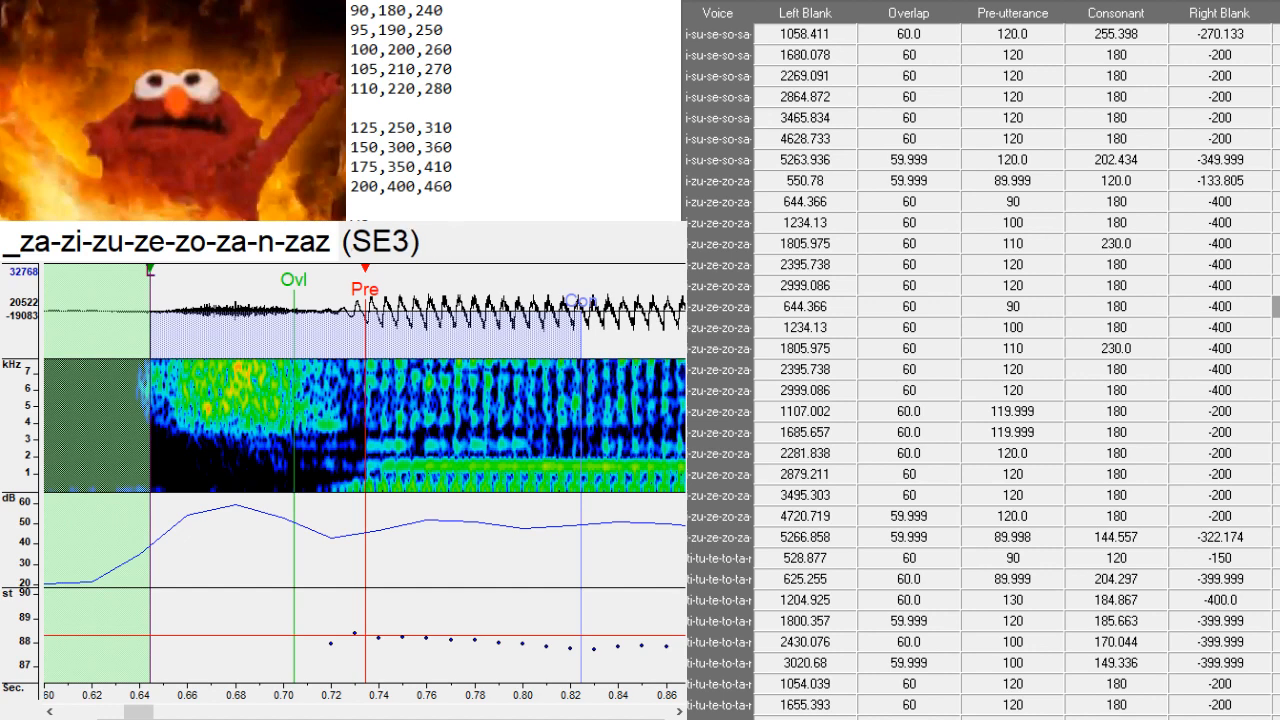
type("za")
key("Return")
key("Down")
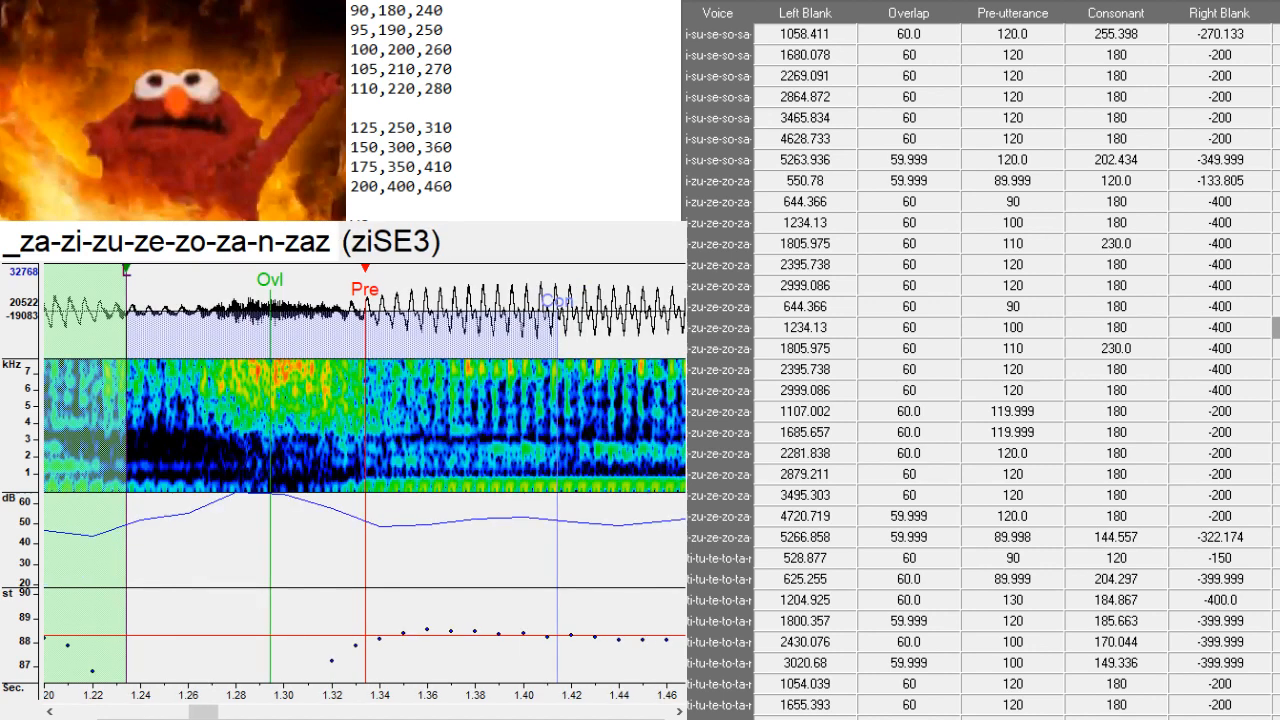
key("Delete")
key("Delete")
type("zui")
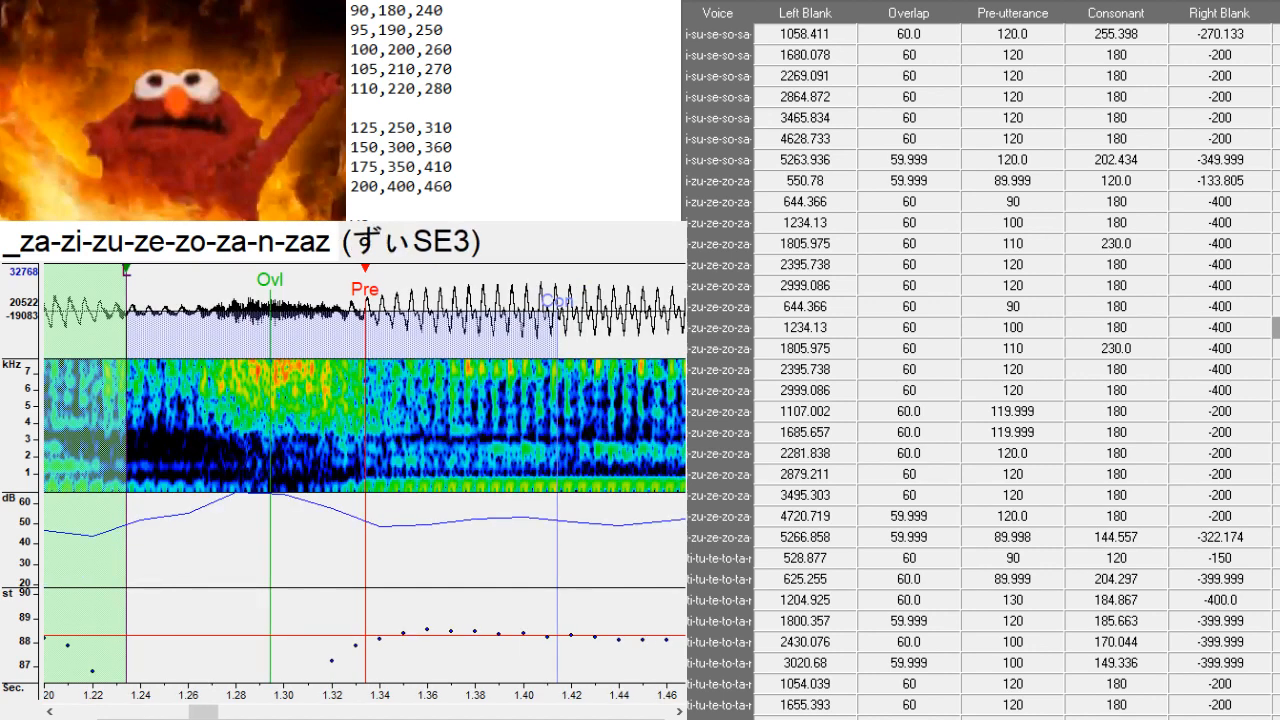
key("Return")
- Replace the romaji in the duplicated zu, ze and zo aliases with hiragana, keeping the SE3 suffix
key("Down")
key("Delete")
key("Delete")
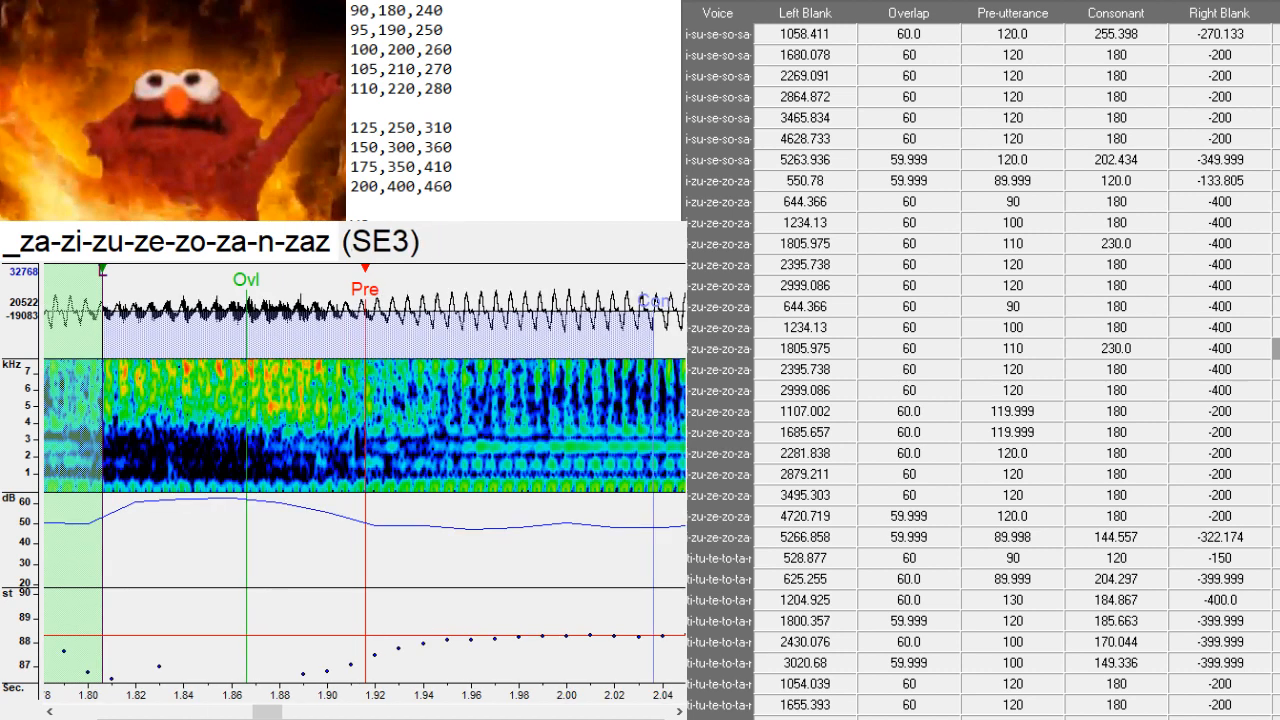
type("zu")
key("Return")
key("Down")
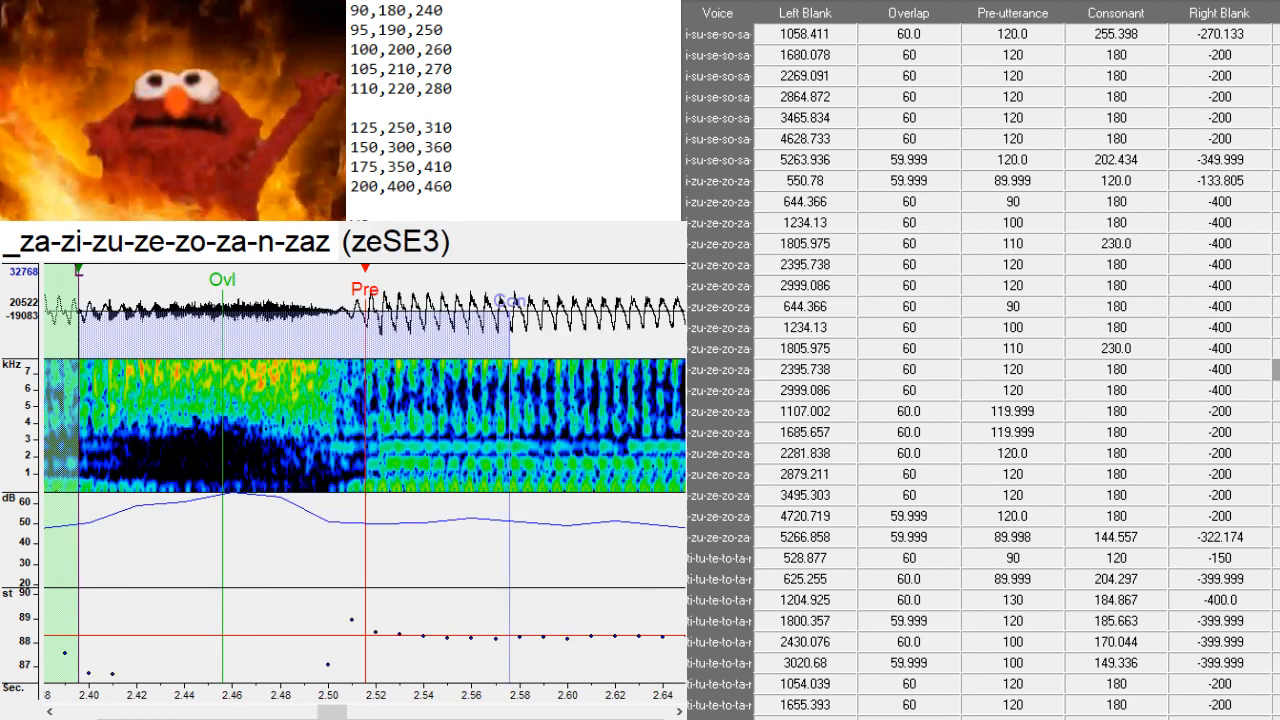
key("Delete")
key("Delete")
type("ze")
key("Return")
key("Down")
key("Delete")
key("Delete")
type("zo")
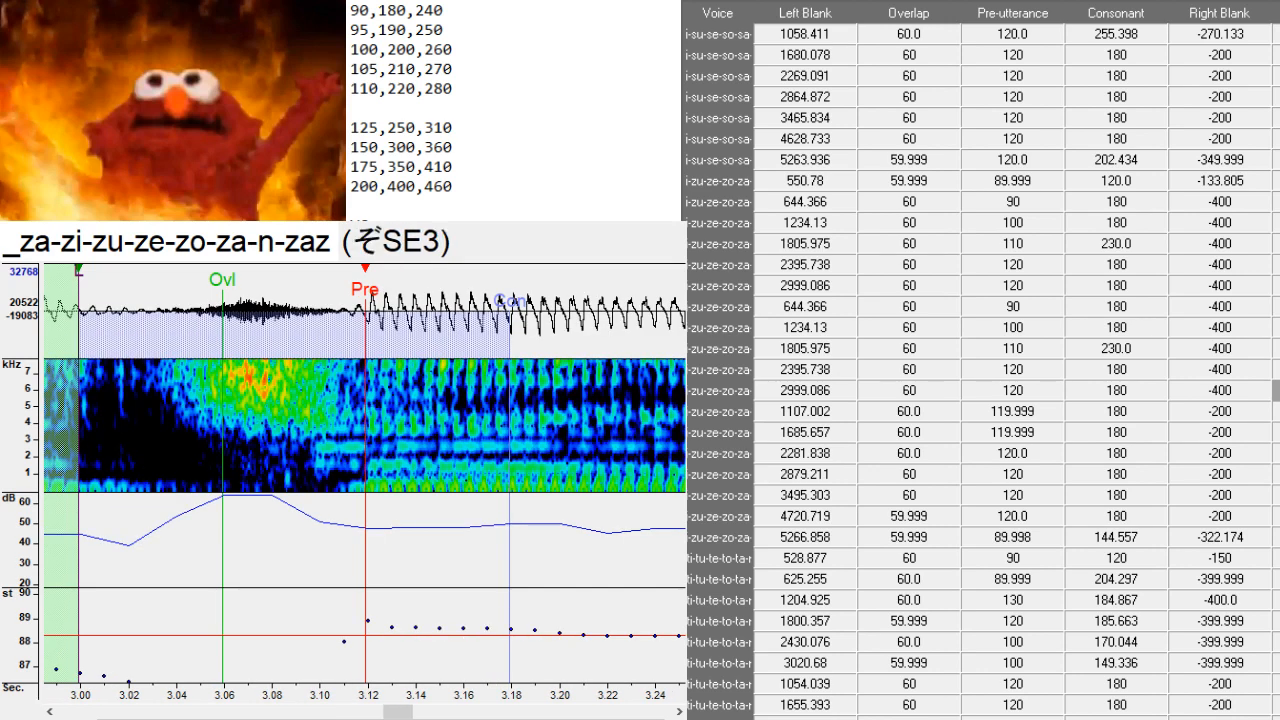
- Duplicate the toSE3 row of _ta-ti-tu-te-to-ta-n-tat five times
scroll(980, 360, "down", 6)
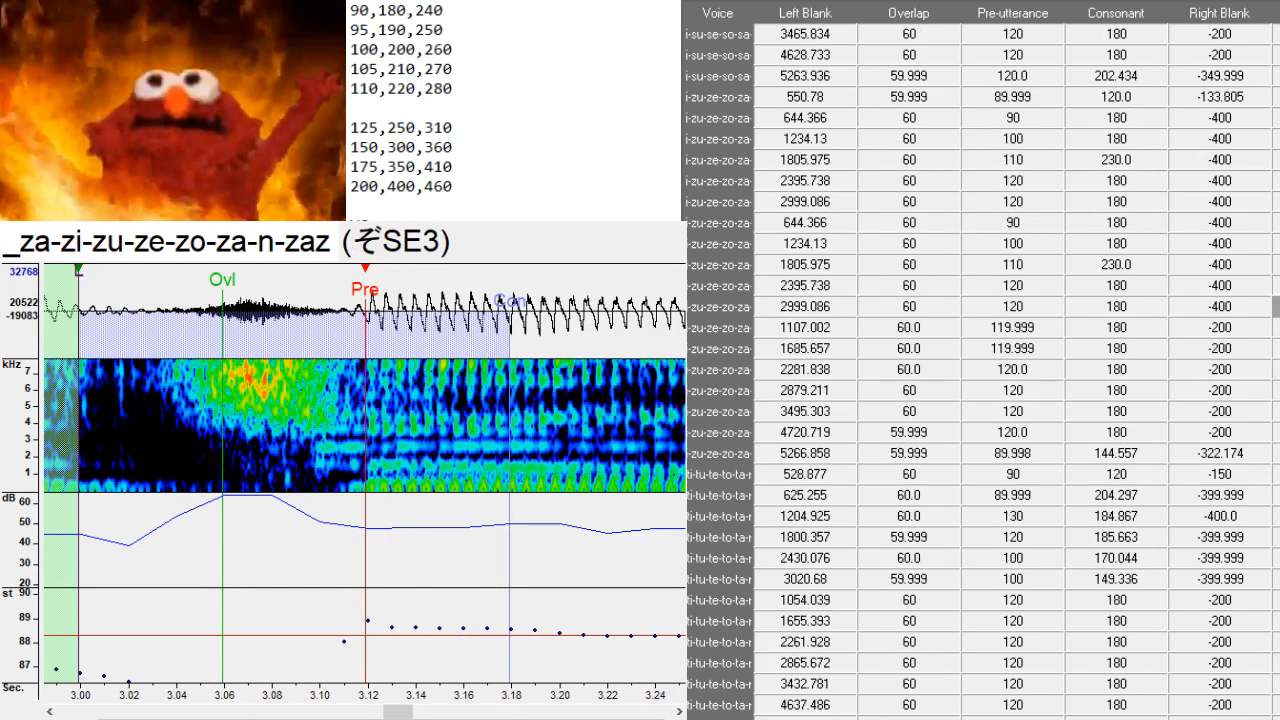
left_click(1276, 537)
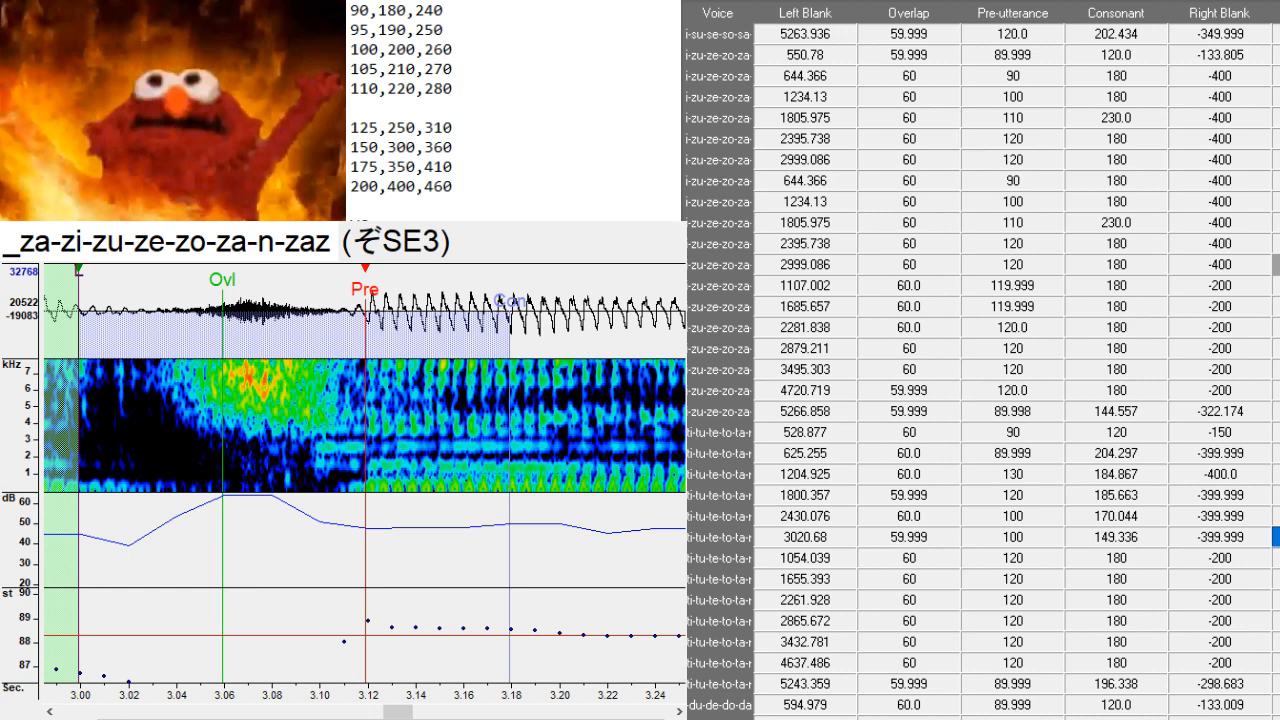
scroll(980, 360, "down", 10)
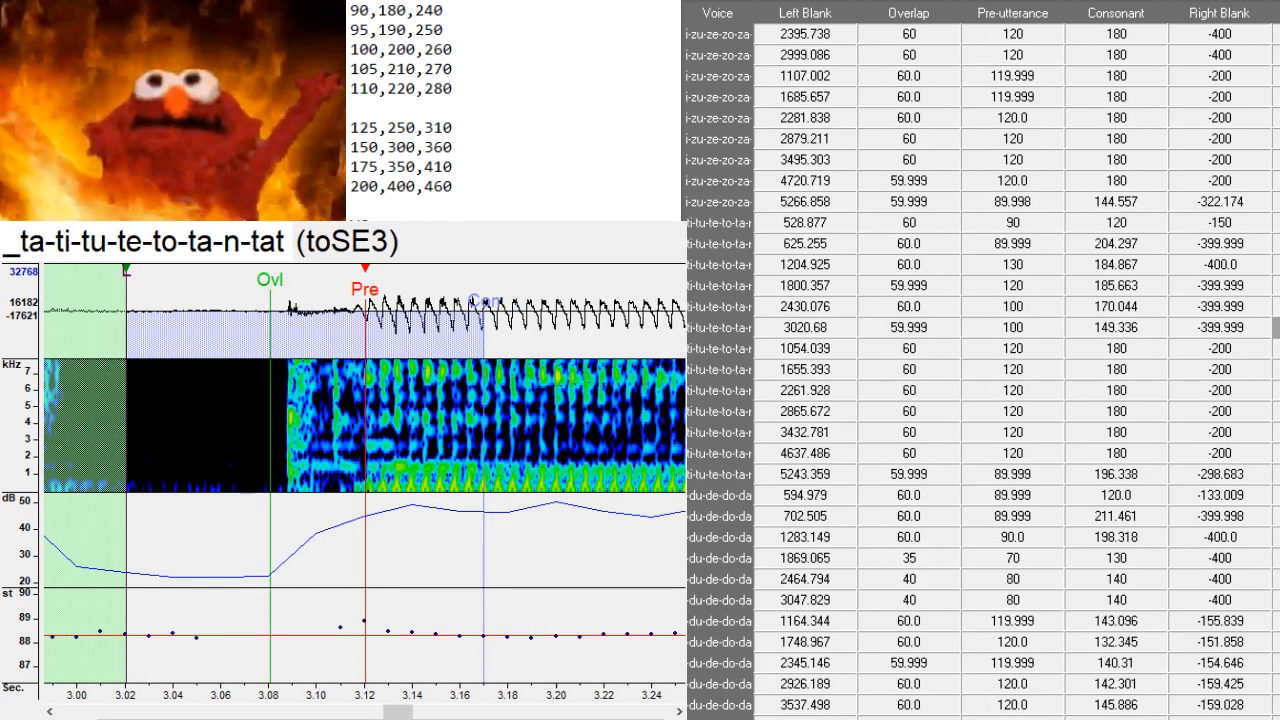
scroll(980, 360, "down", 3)
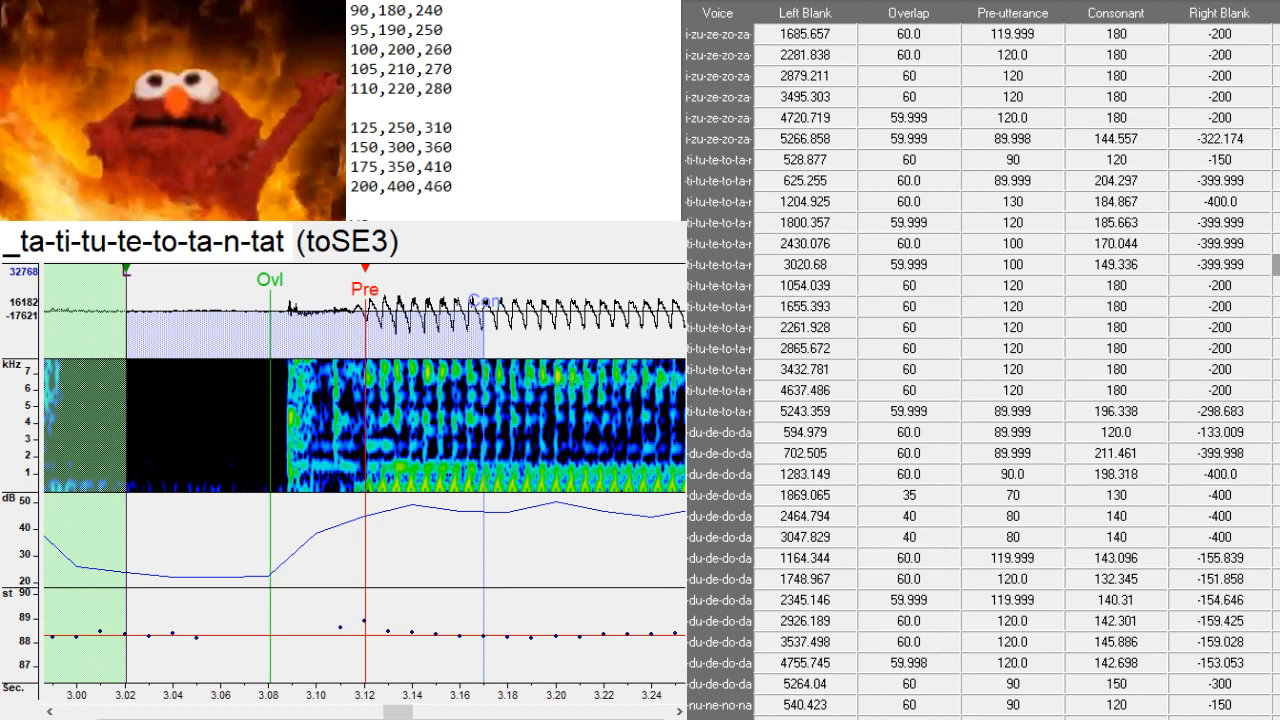
key("ctrl+d")
key("ctrl+d")
key("ctrl+d")
key("ctrl+d")
key("ctrl+d")
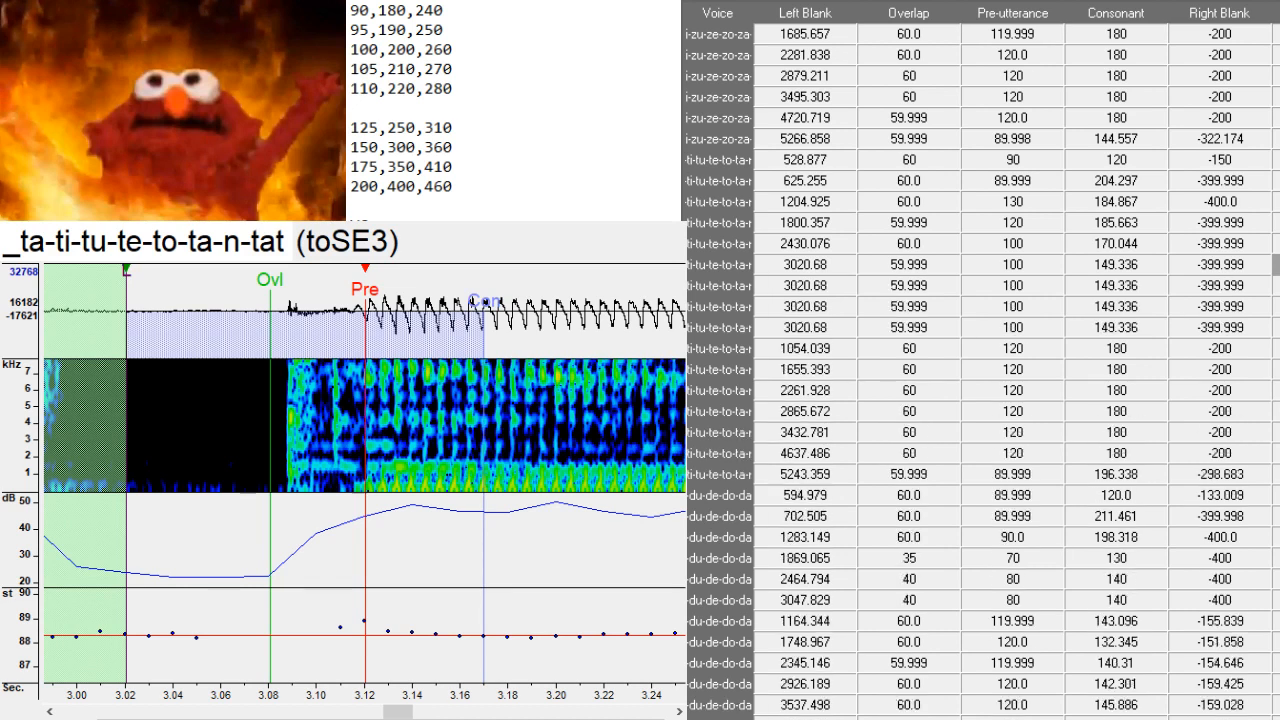
key("ctrl+d")
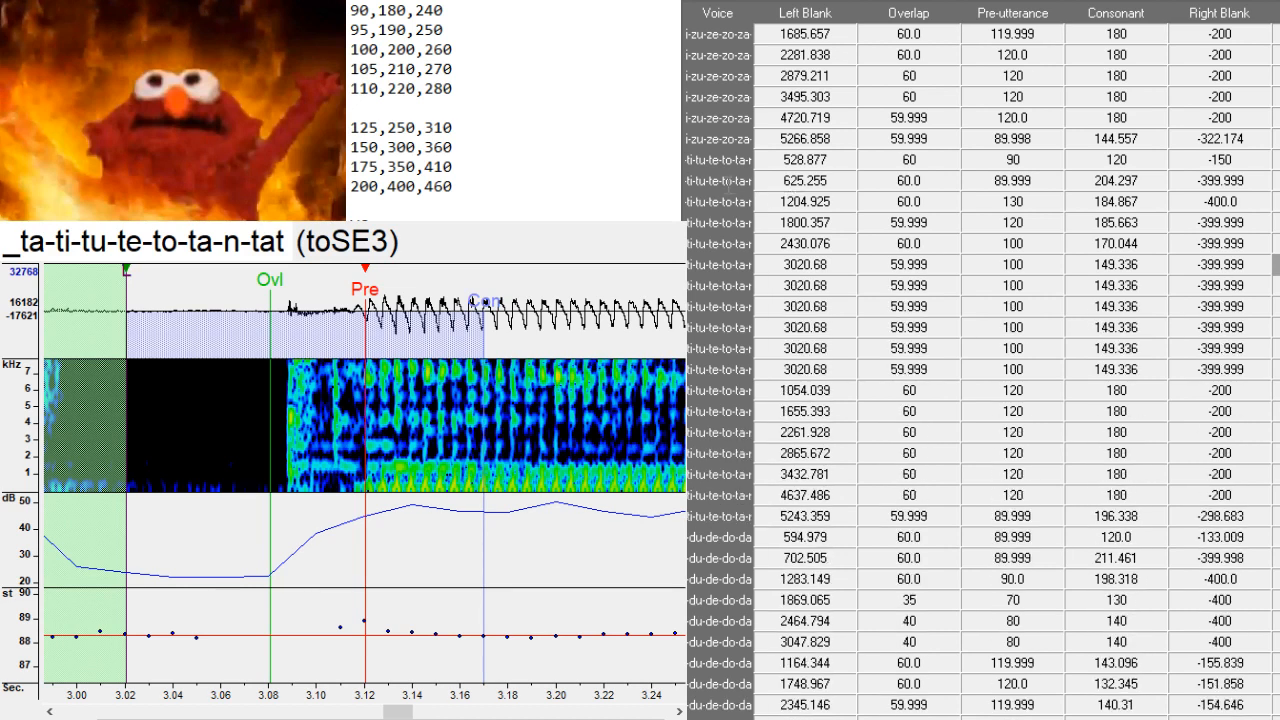
- Copy the data of the ta, ti, tu, te and to rows onto the five duplicated toSE3 rows
left_click(720, 182)
left_click_drag(720, 182, 720, 264)
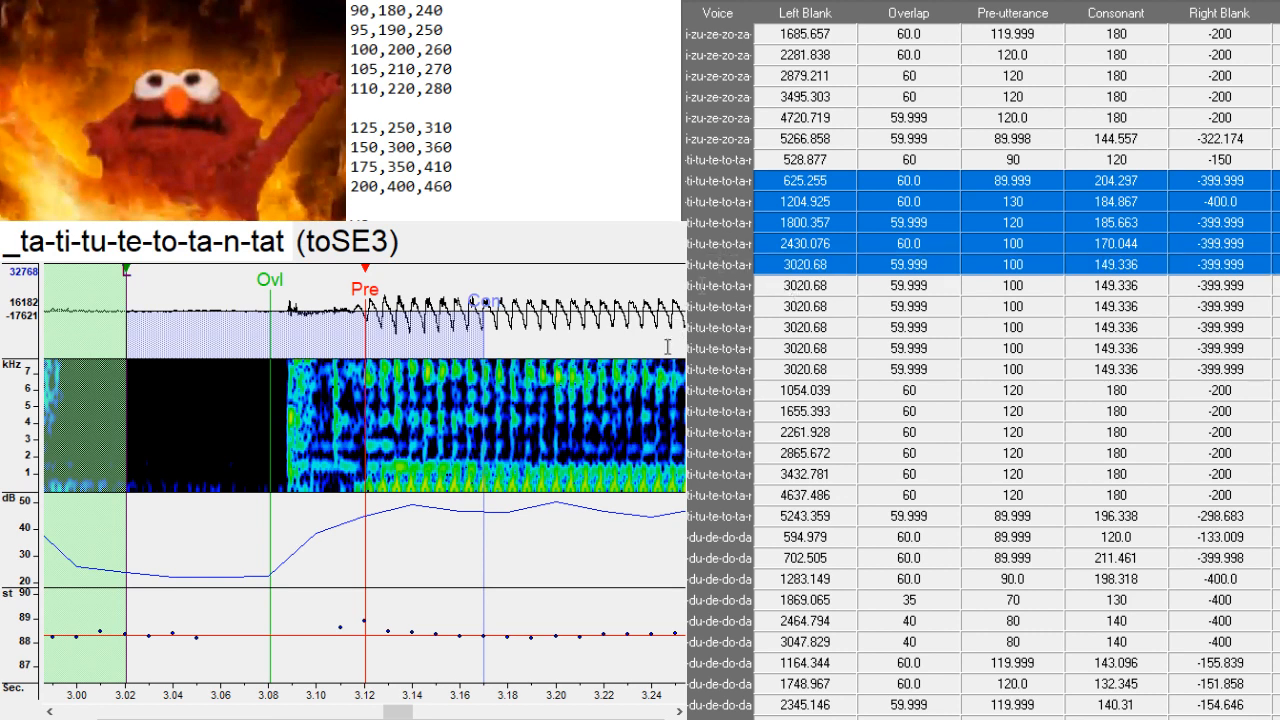
left_click_drag(690, 285, 668, 369)
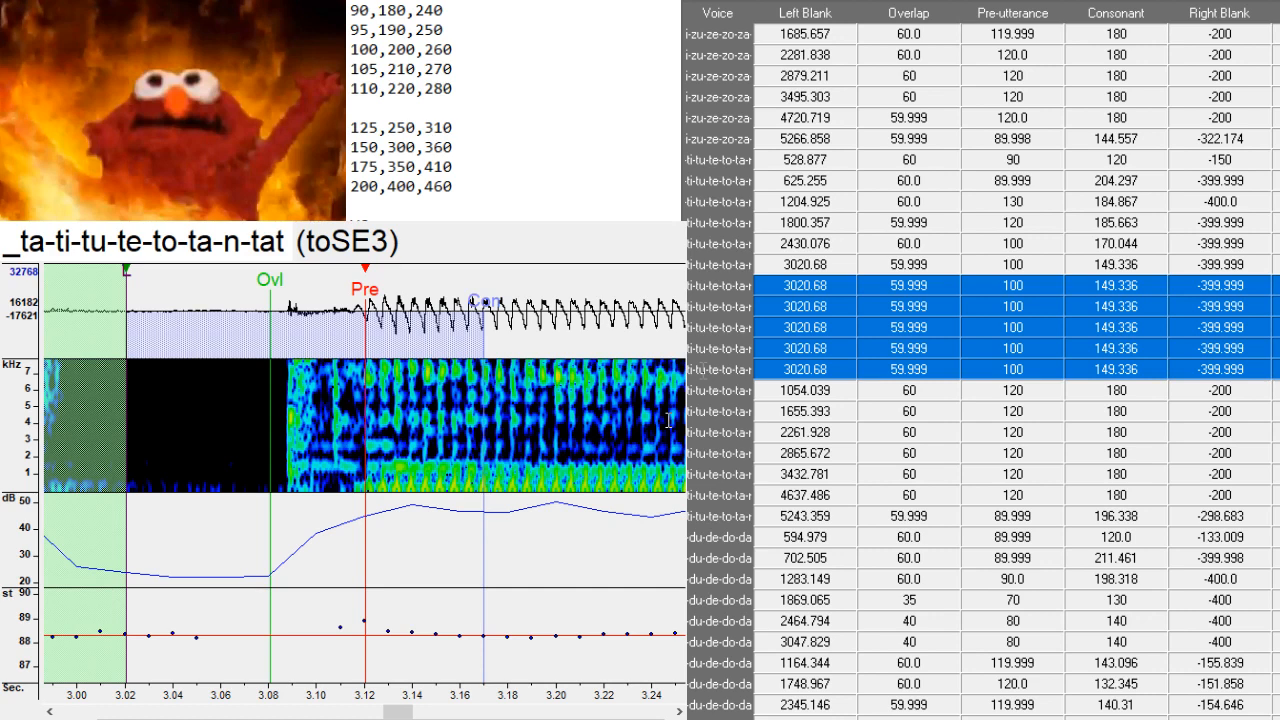
key("ctrl+v")
left_click(1276, 286)
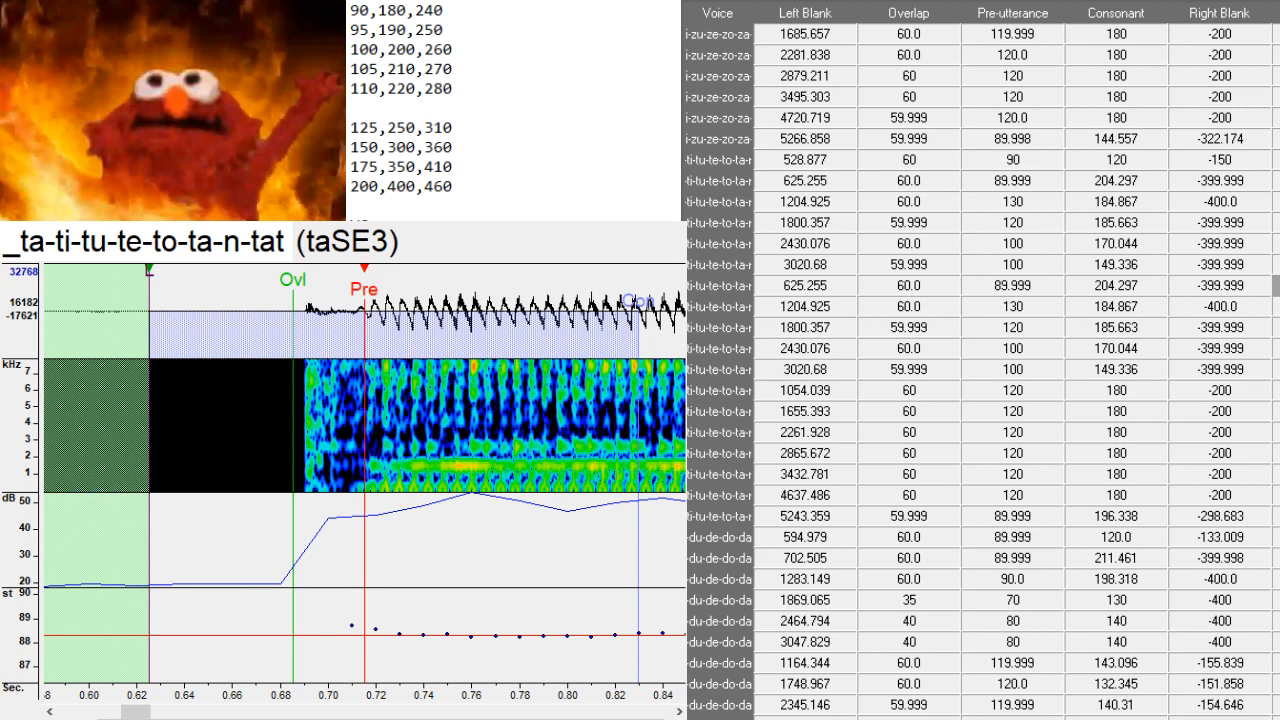
- Replace the romaji in the duplicated ta and ti aliases with hiragana, keeping the SE3 suffix
key("BackSpace")
key("BackSpace")
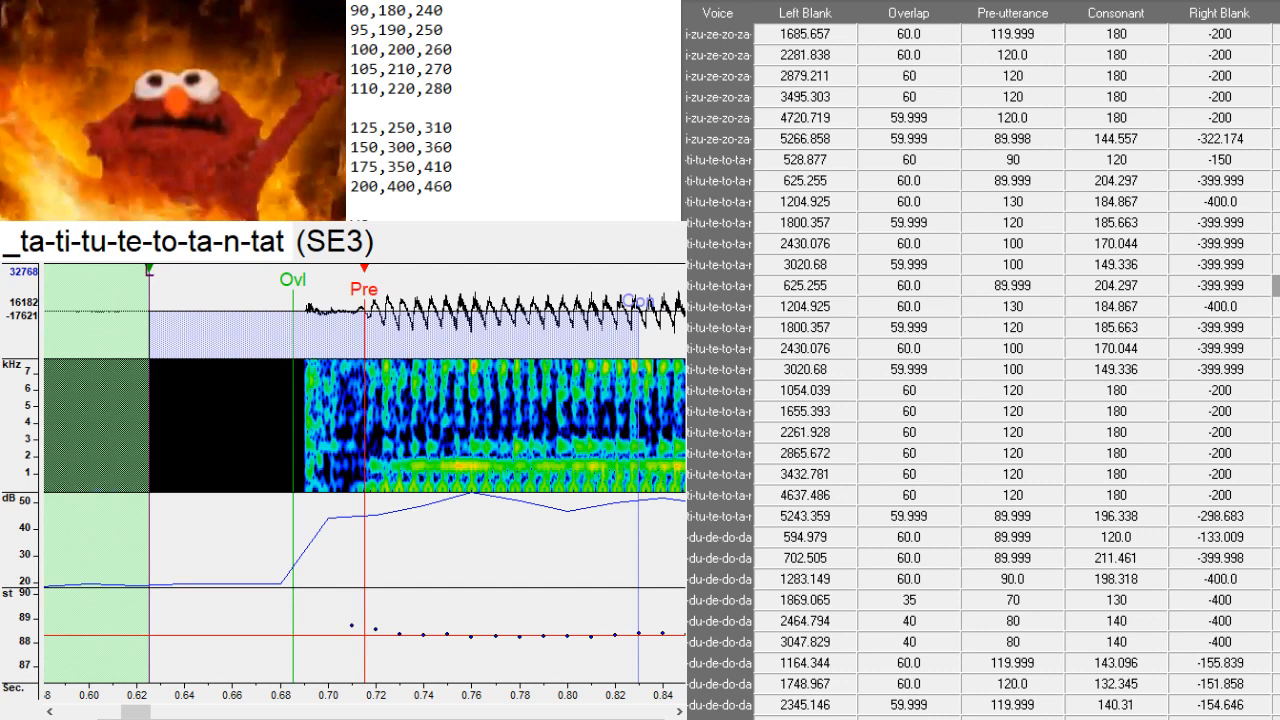
type("ti")
key("BackSpace")
key("BackSpace")
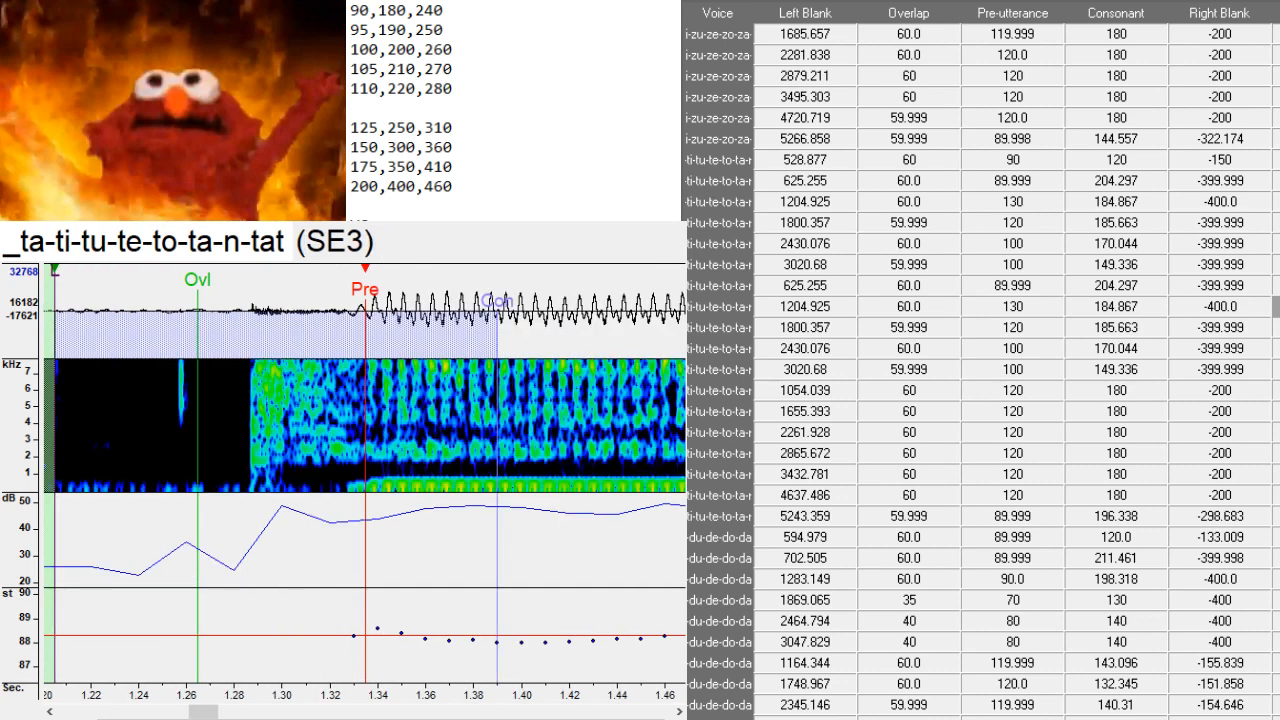
key("Down")
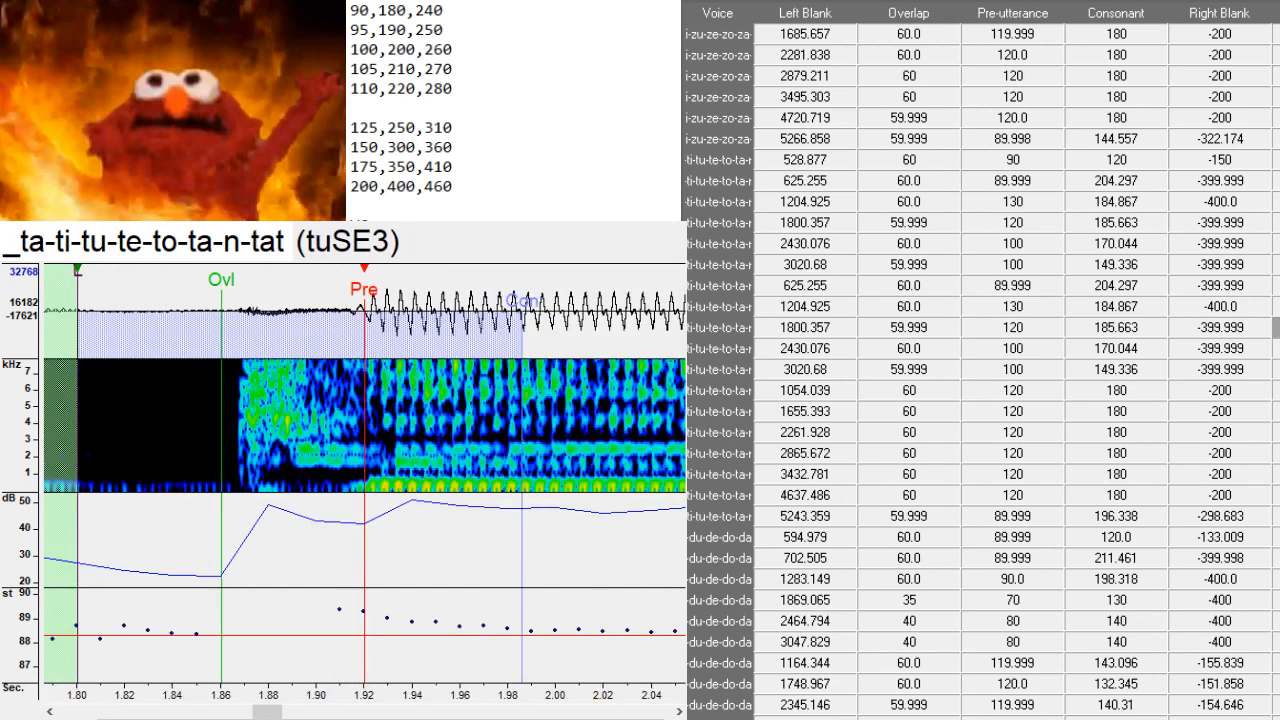
- Replace the romaji in the duplicated tu and te aliases with とぅ and て, keeping the SE3 suffix
key("BackSpace")
key("BackSpace")
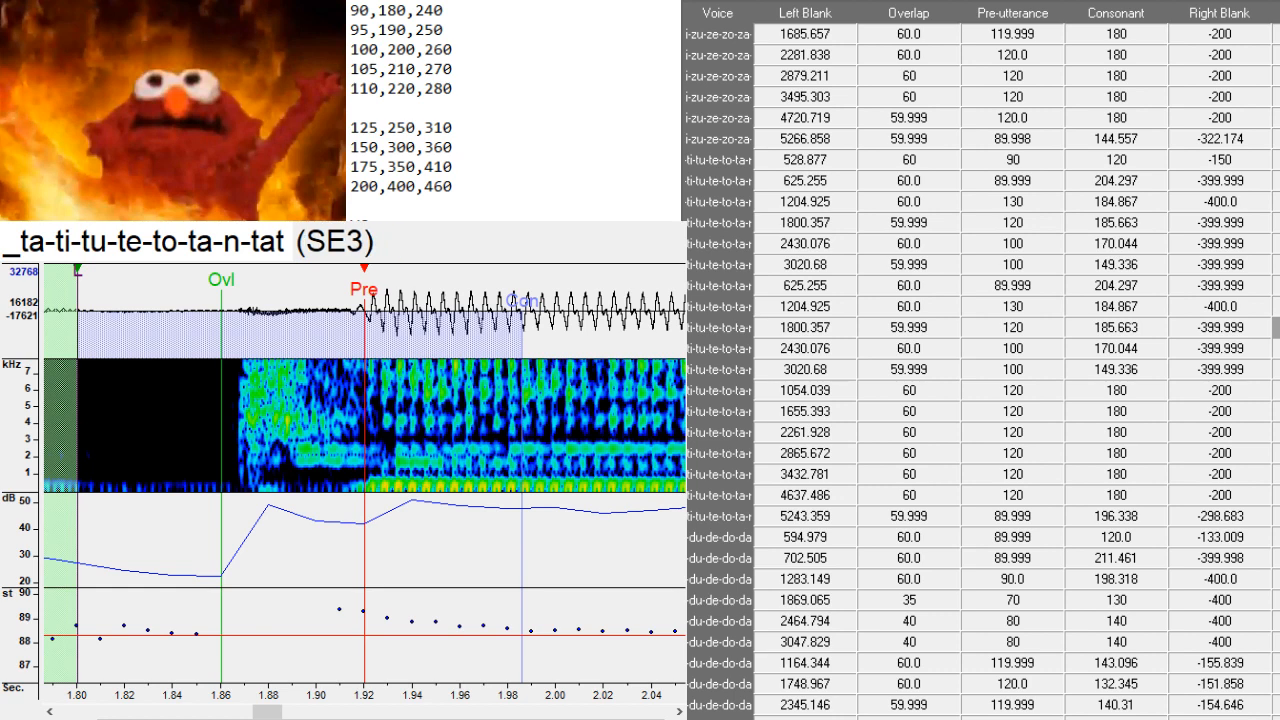
type("とぅ")
key("Down")
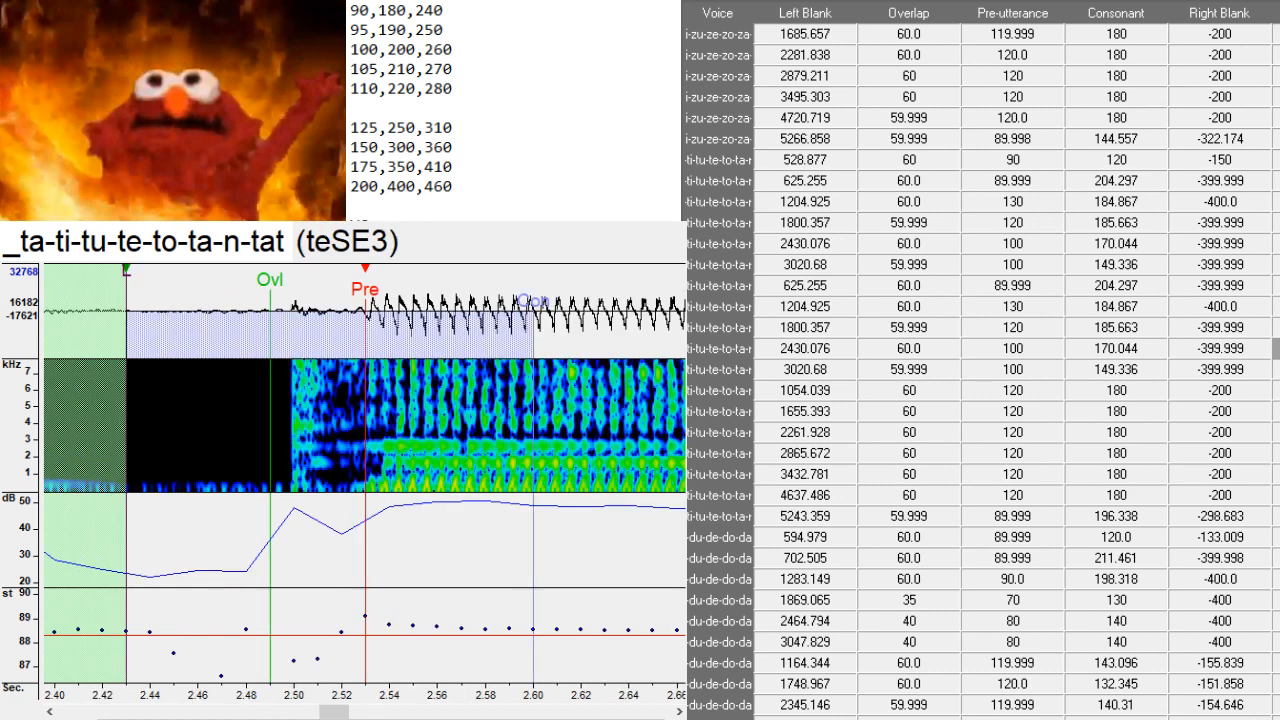
key("BackSpace")
key("BackSpace")
type("て")
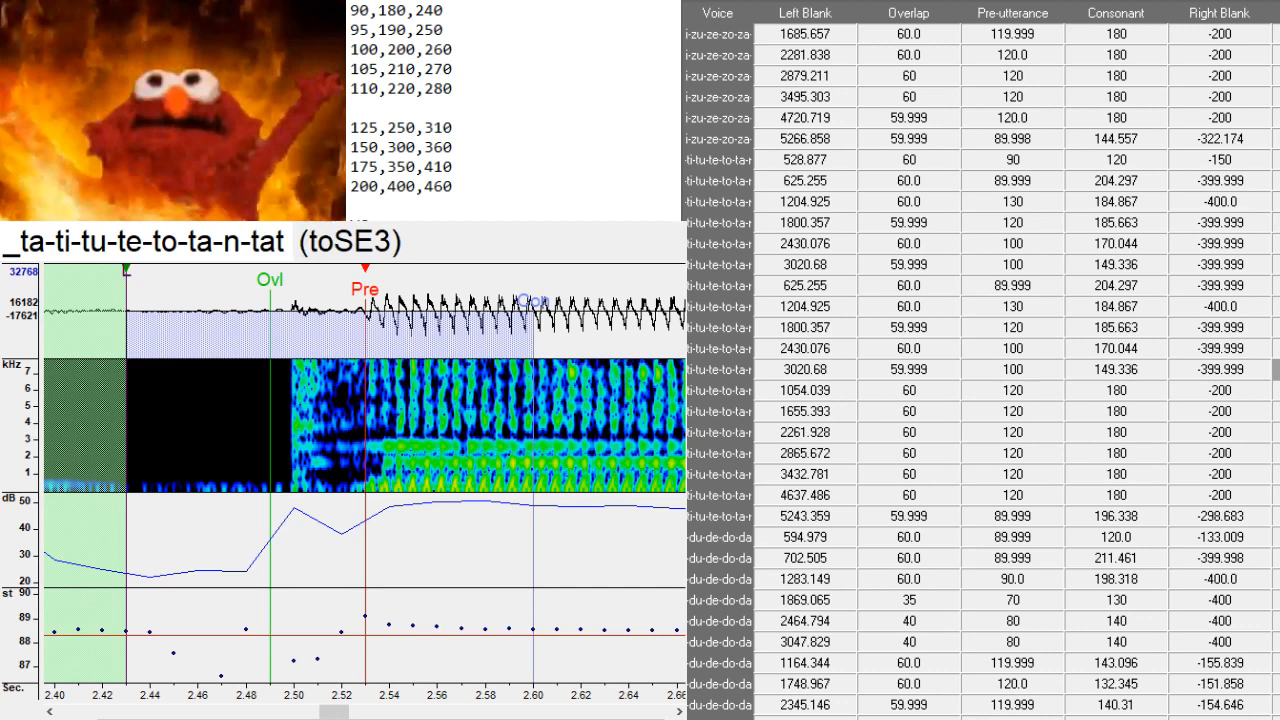
- Replace the romaji in the duplicated to alias of _ta-ti-tu-te-to-ta-n-tat with と, keeping the SE3 suffix
key("Down")
key("BackSpace")
key("BackSpace")
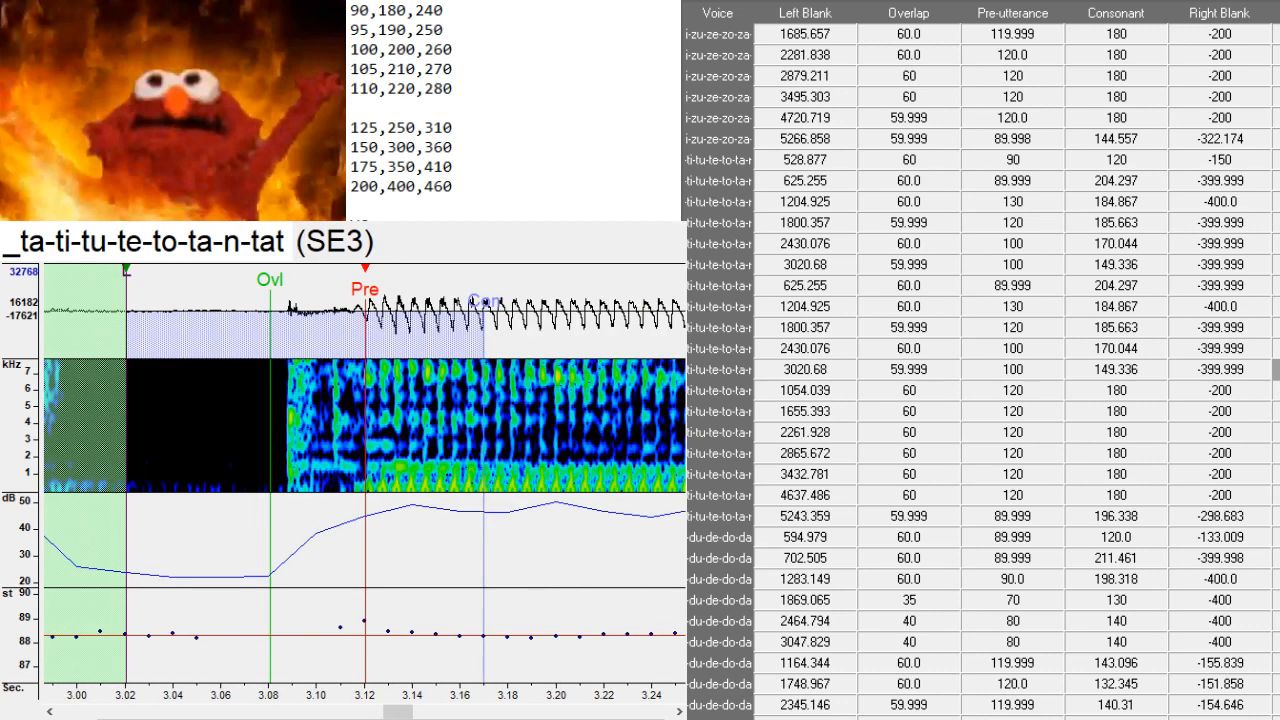
type("と")
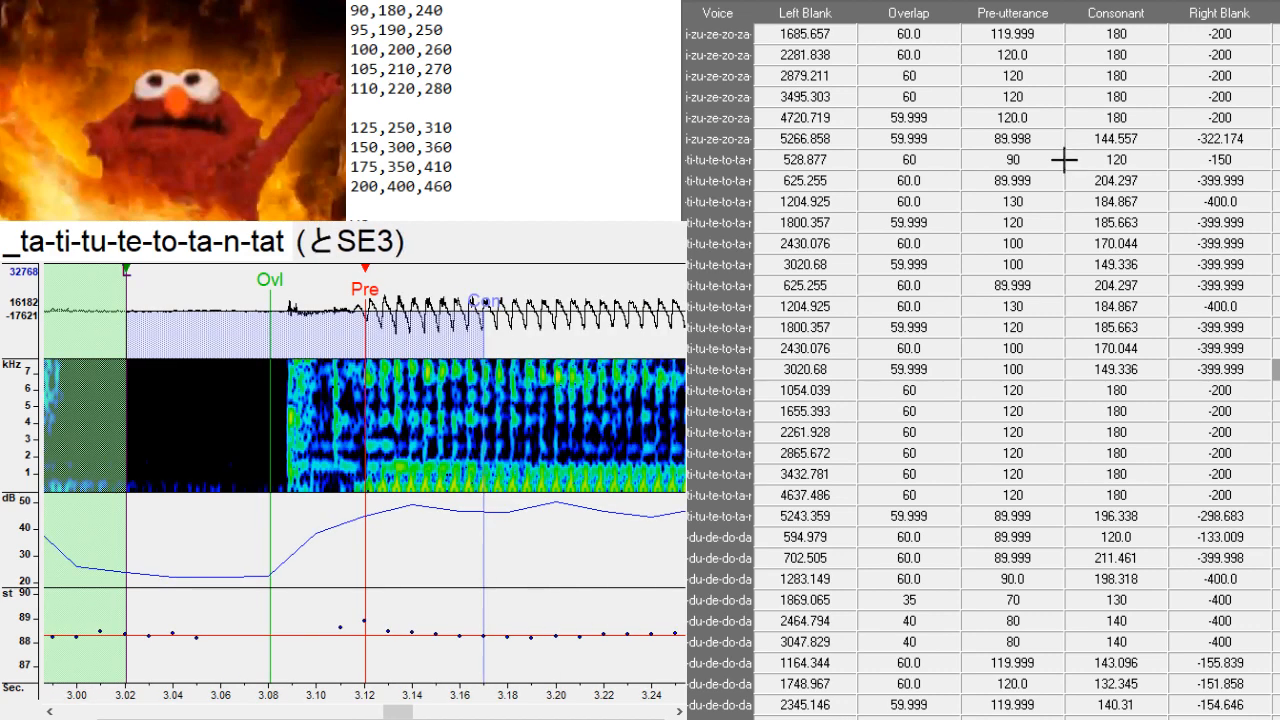
- Duplicate the doSE3 row of _da-di-du-de-do-da-n-dad five times
scroll(737, 243, "down", 3)
scroll(983, 360, "down", 2)
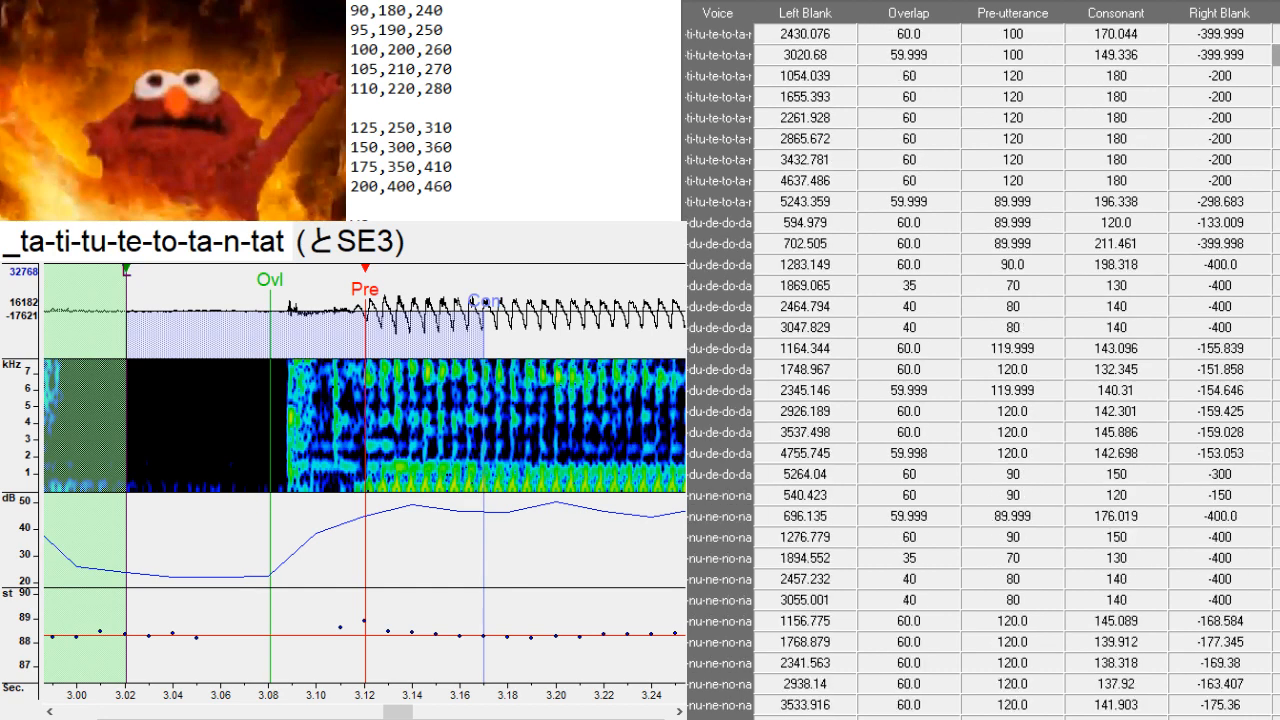
left_click(1275, 327)
key("ctrl+d")
key("ctrl+d")
key("ctrl+d")
key("ctrl+d")
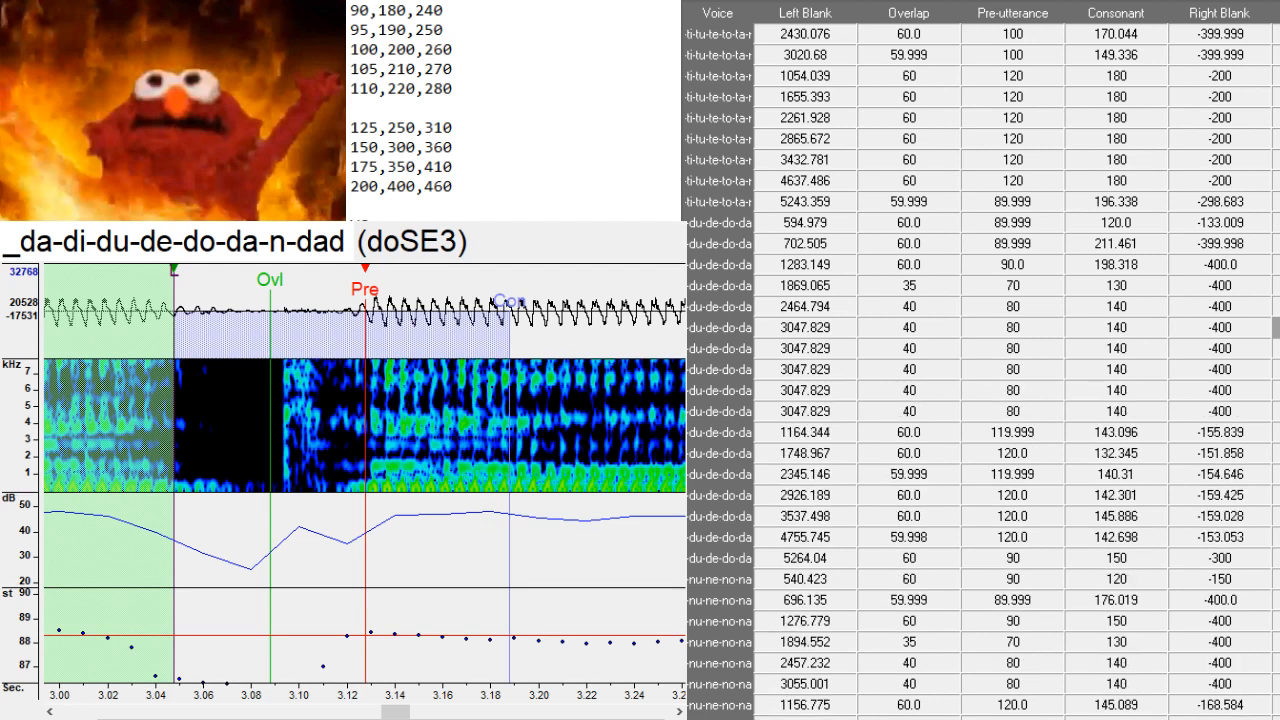
key("Down")
key("Down")
key("Down")
key("Down")
key("ctrl+d")
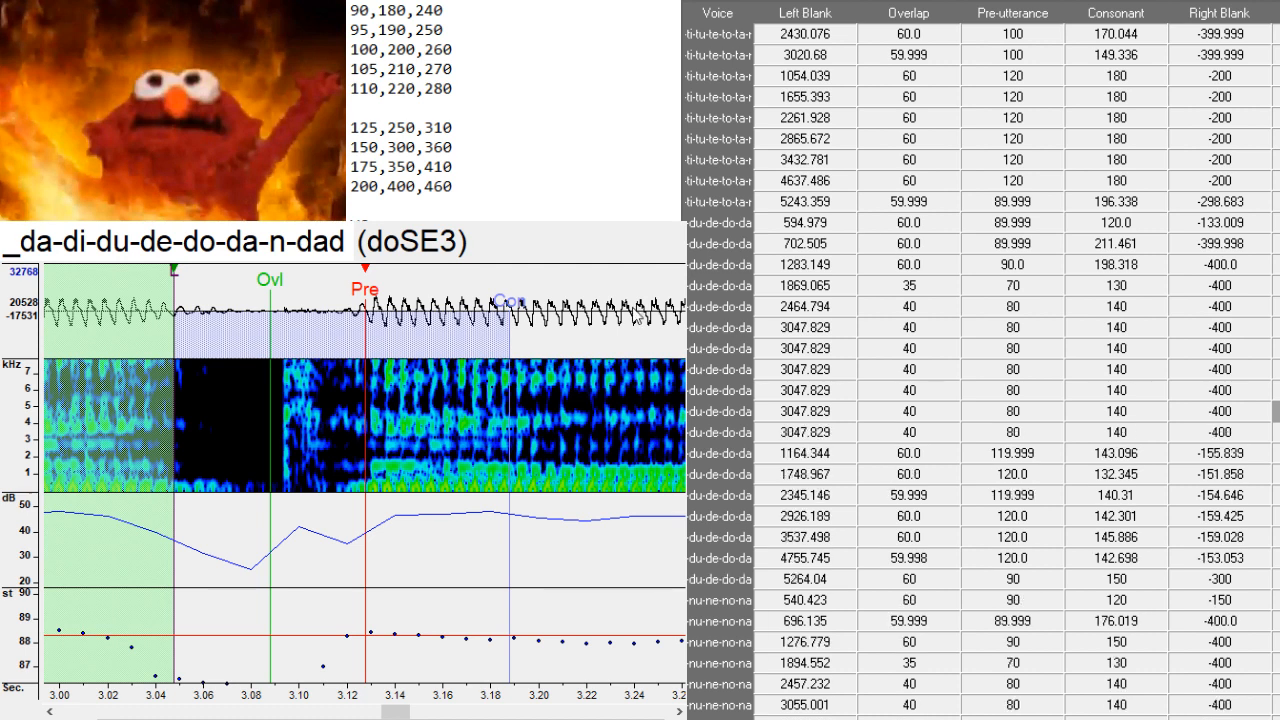
- Copy the data of the da, di, du, de and do rows onto the five duplicated doSE3 rows
left_click(714, 243)
left_click(714, 285, "shift")
left_click(716, 306, "shift")
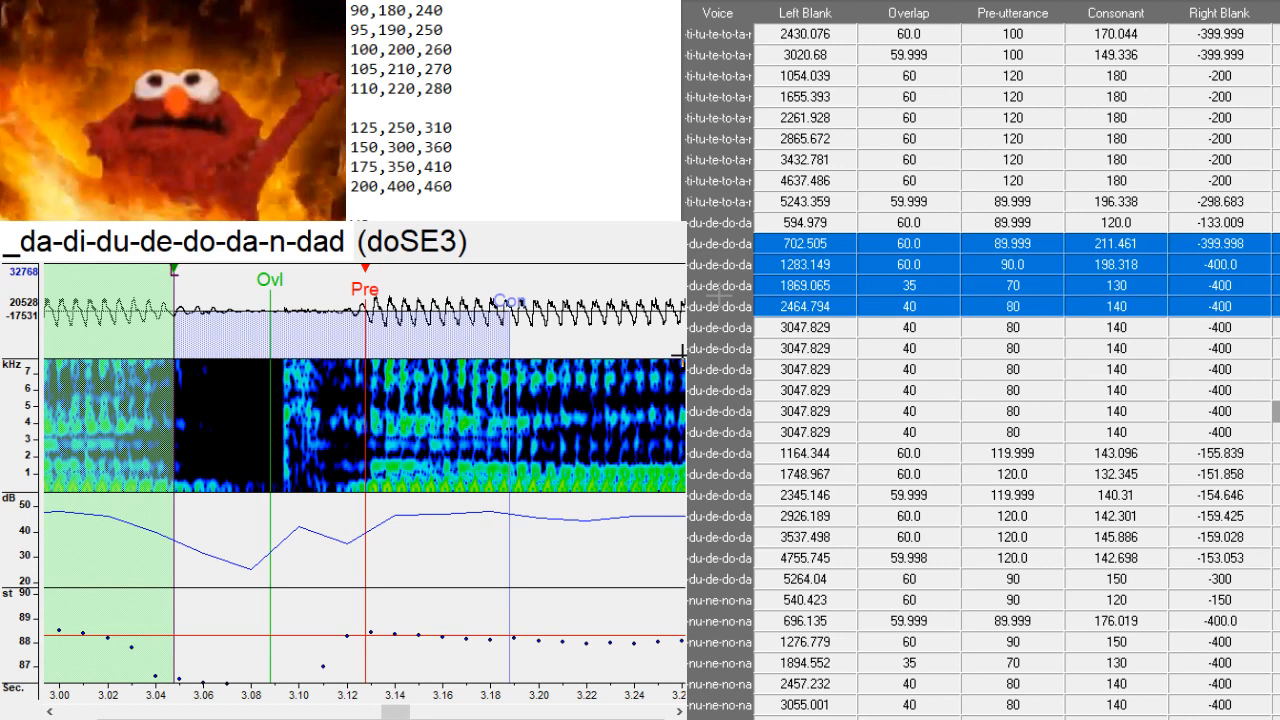
left_click(718, 327, "shift")
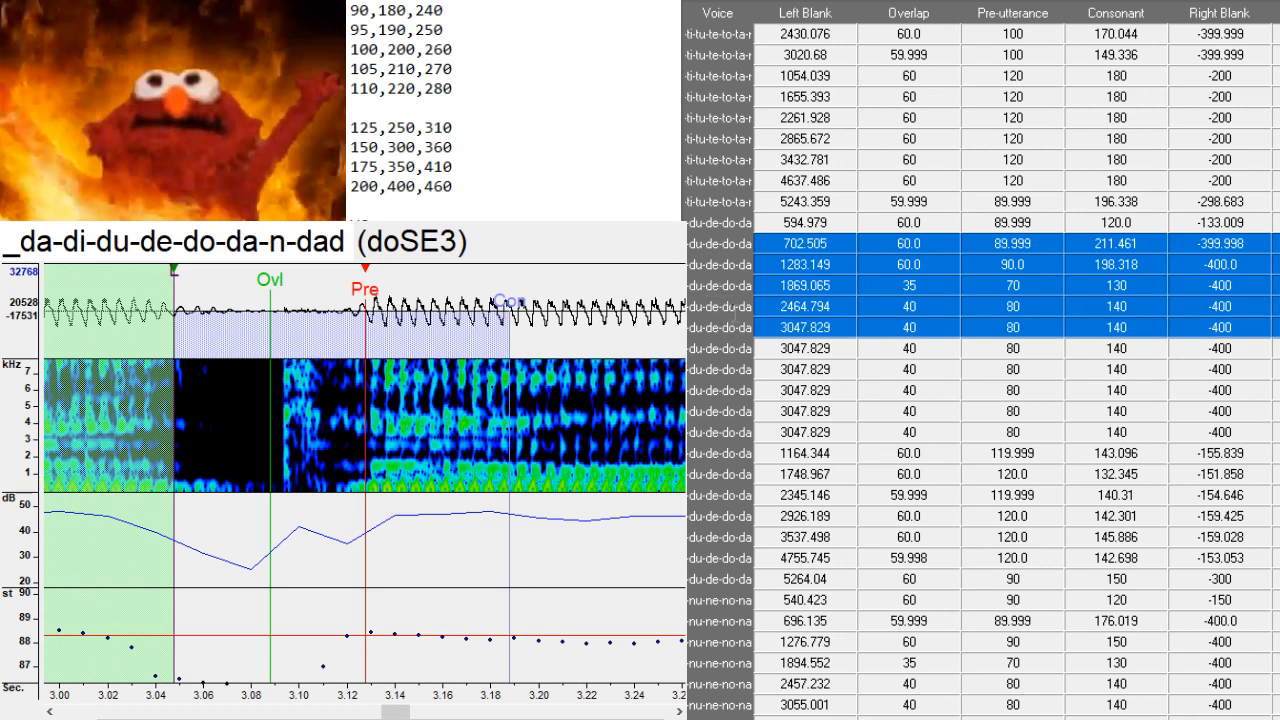
left_click_drag(722, 342, 718, 422)
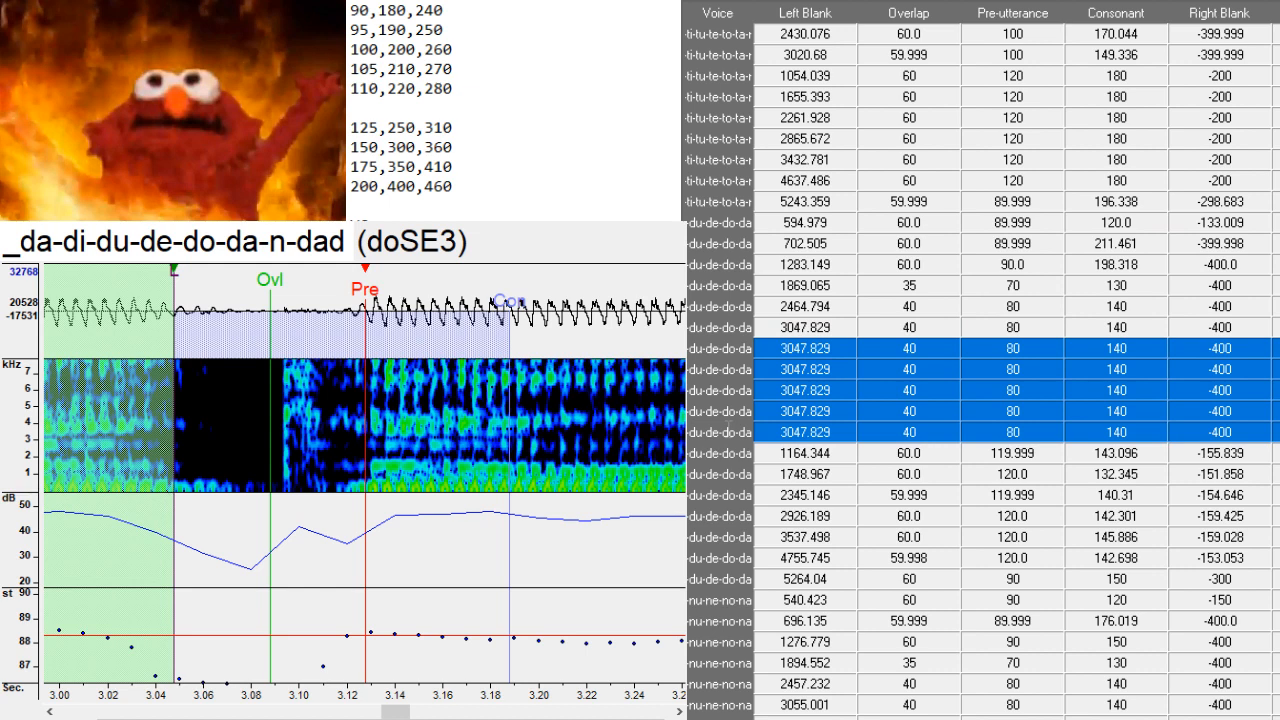
type("702.505\t60.0\t89.999\t211.461\t-399.998 1283.149\t60.0\t90.0\t198.318\t-400.0 1869.065\t35\t70\t130\t-400 2464.794\t40\t80\t140\t-400 3047.829\t40\t80\t140\t-400")
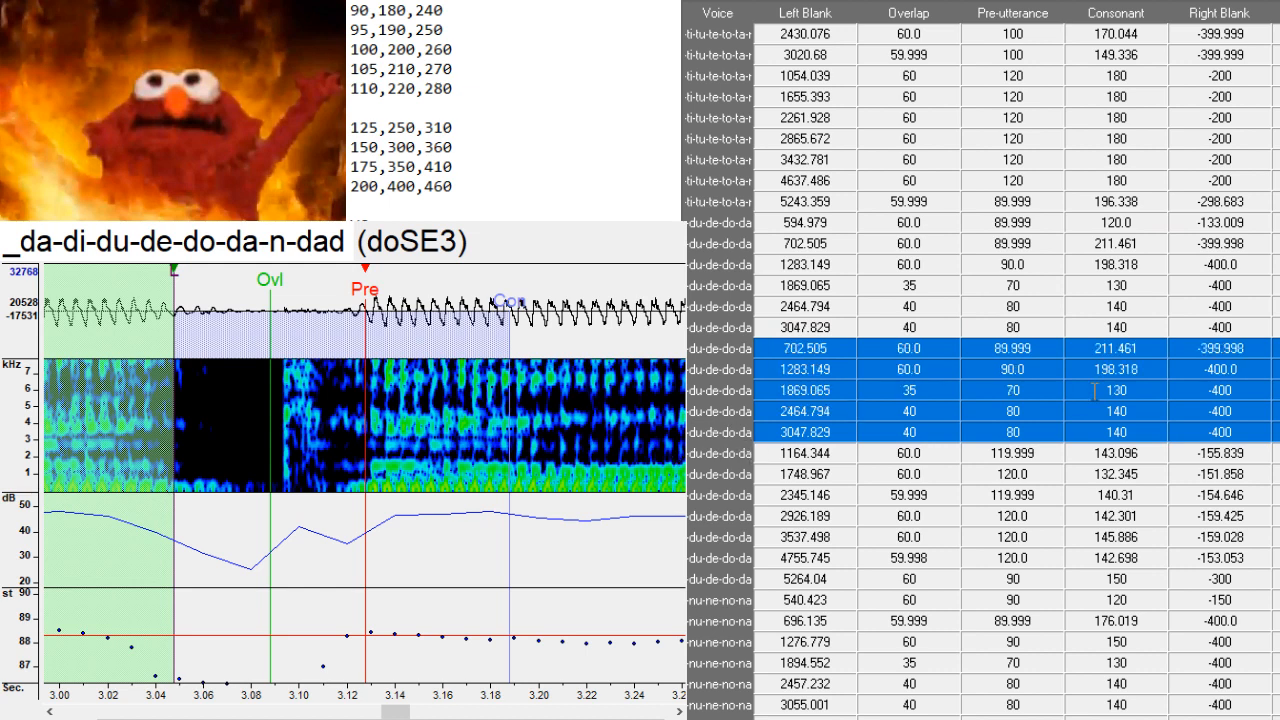
- Replace the romaji in the duplicated da and di aliases with hiragana, keeping the SE3 suffix
left_click(716, 348)
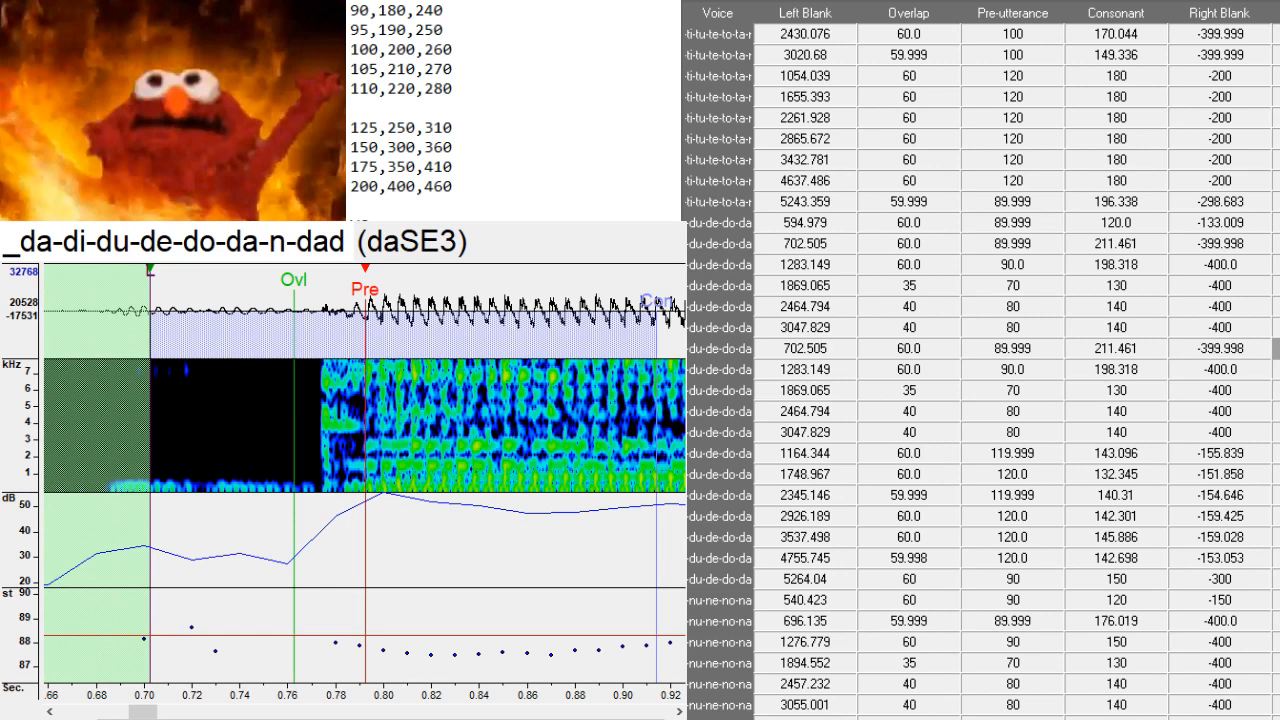
key("BackSpace")
key("BackSpace")
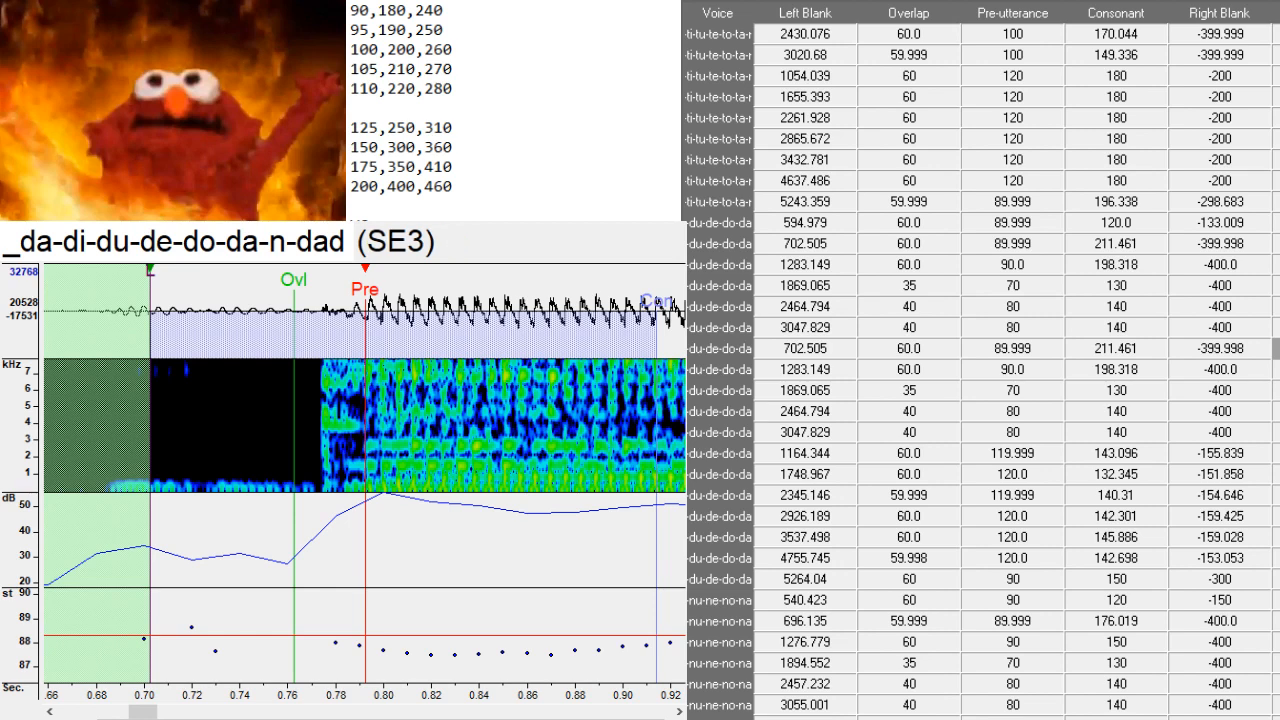
type("di")
key("BackSpace")
key("BackSpace")
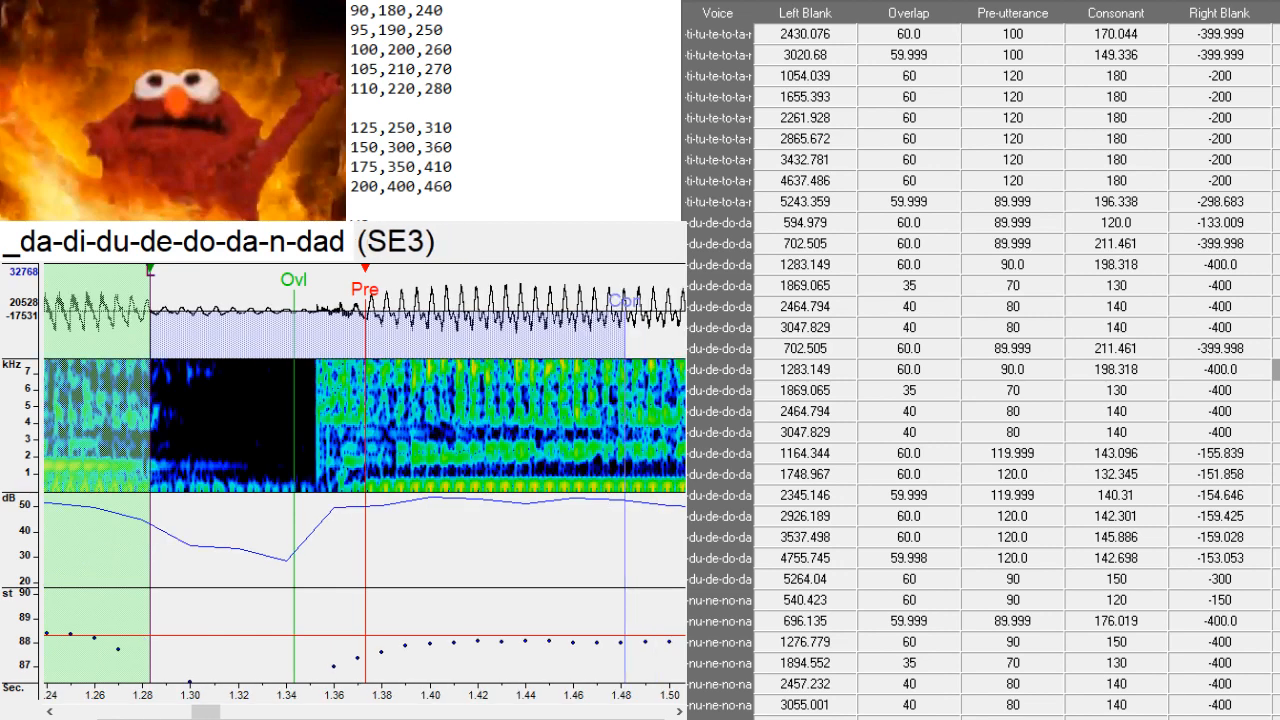
type("du")
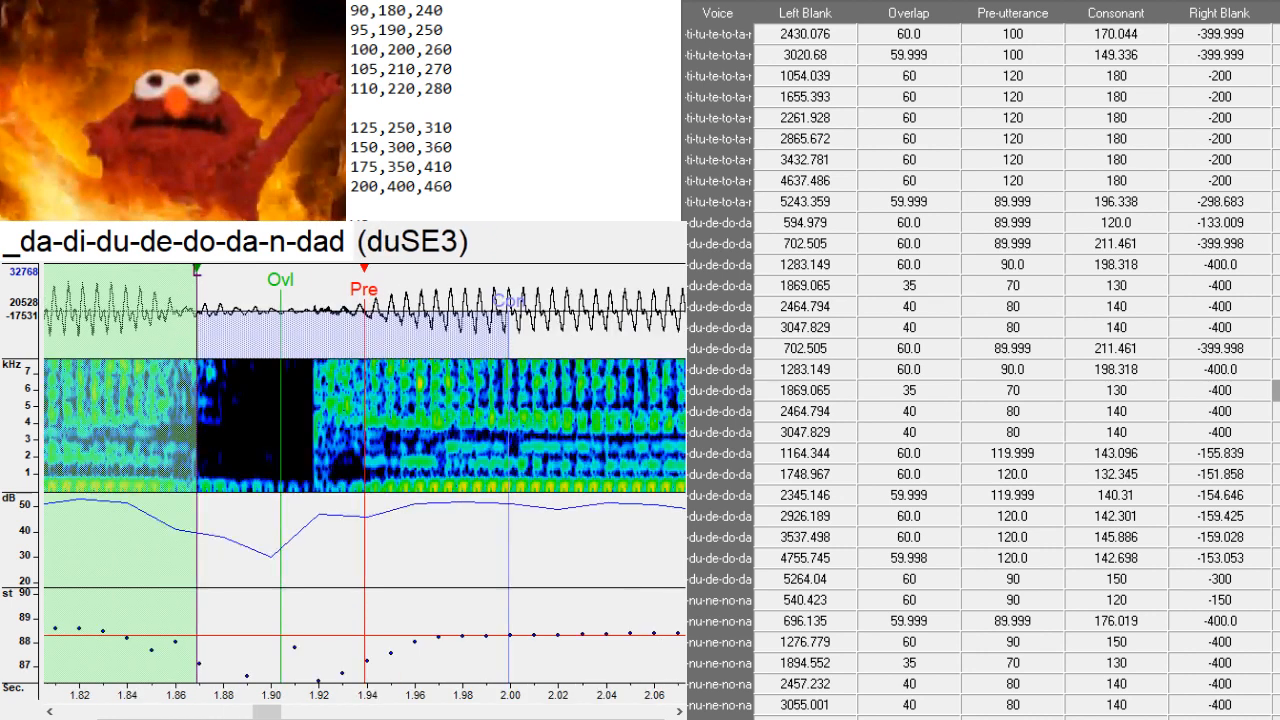
- Replace the romaji in the duplicated du, de and do aliases with hiragana, using ど for do and keeping the SE3 suffix
key("BackSpace")
key("BackSpace")
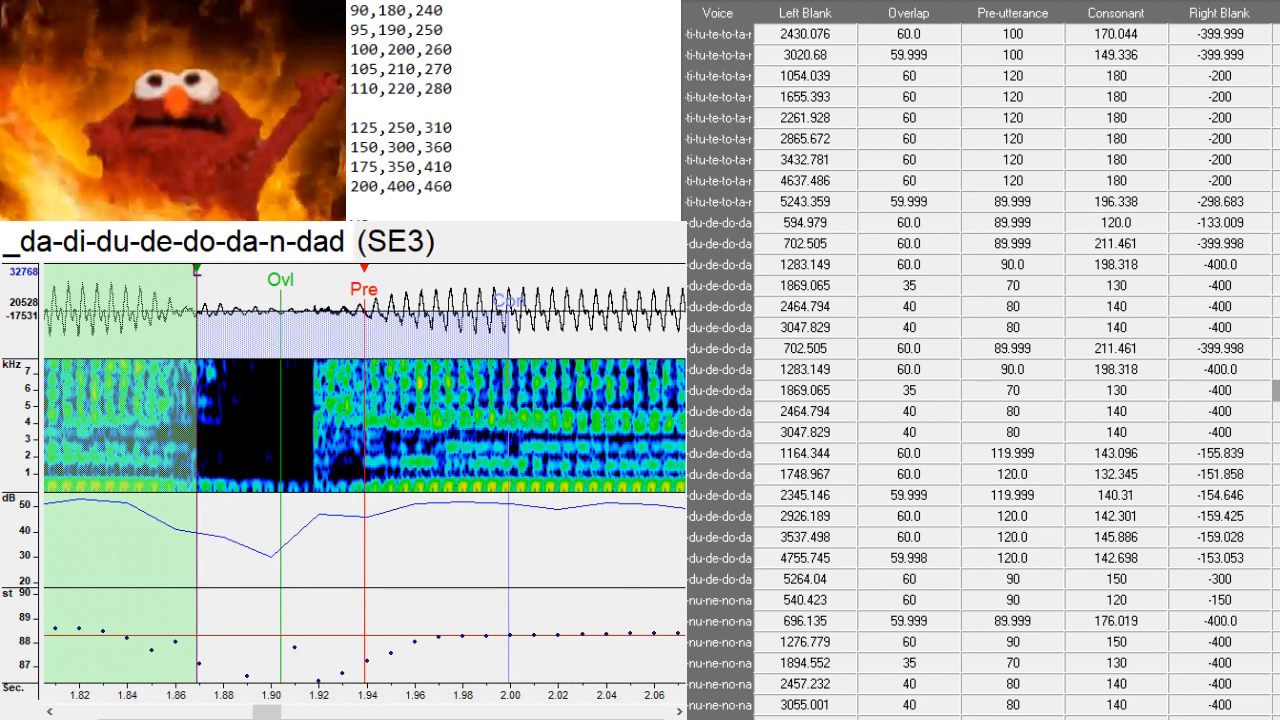
type("de")
key("BackSpace")
key("BackSpace")
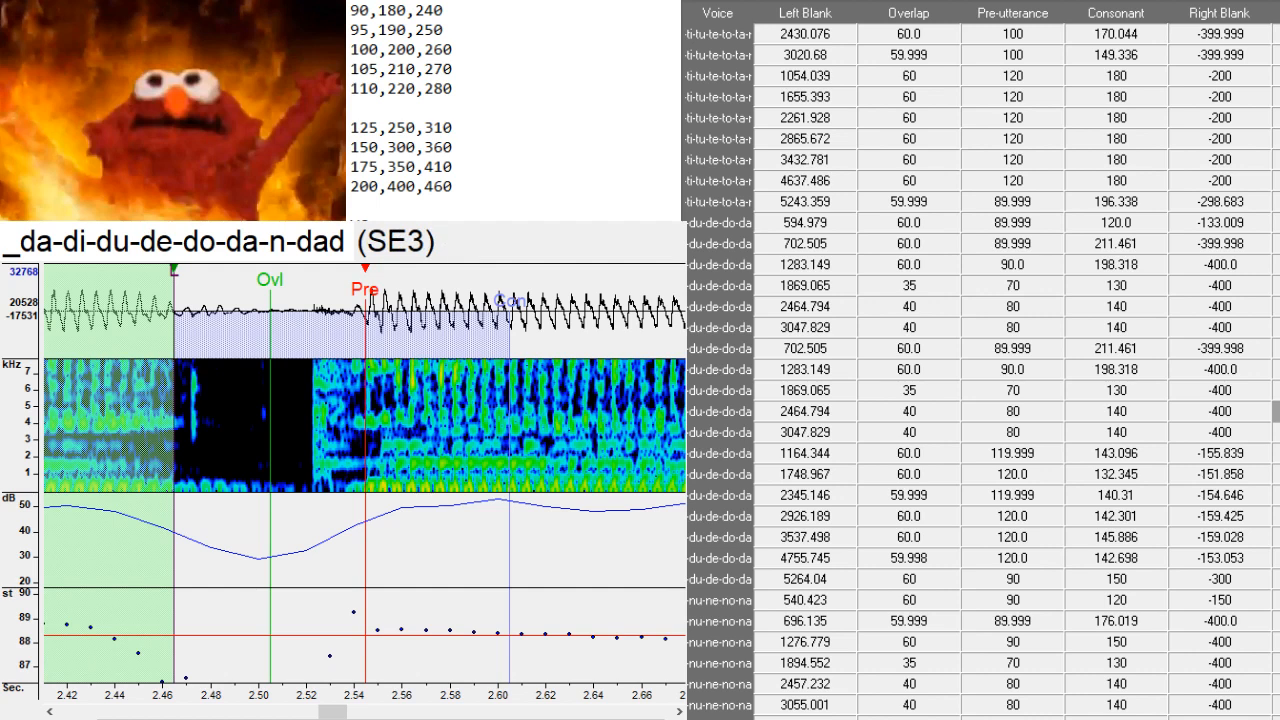
type("do")
key("BackSpace")
key("BackSpace")
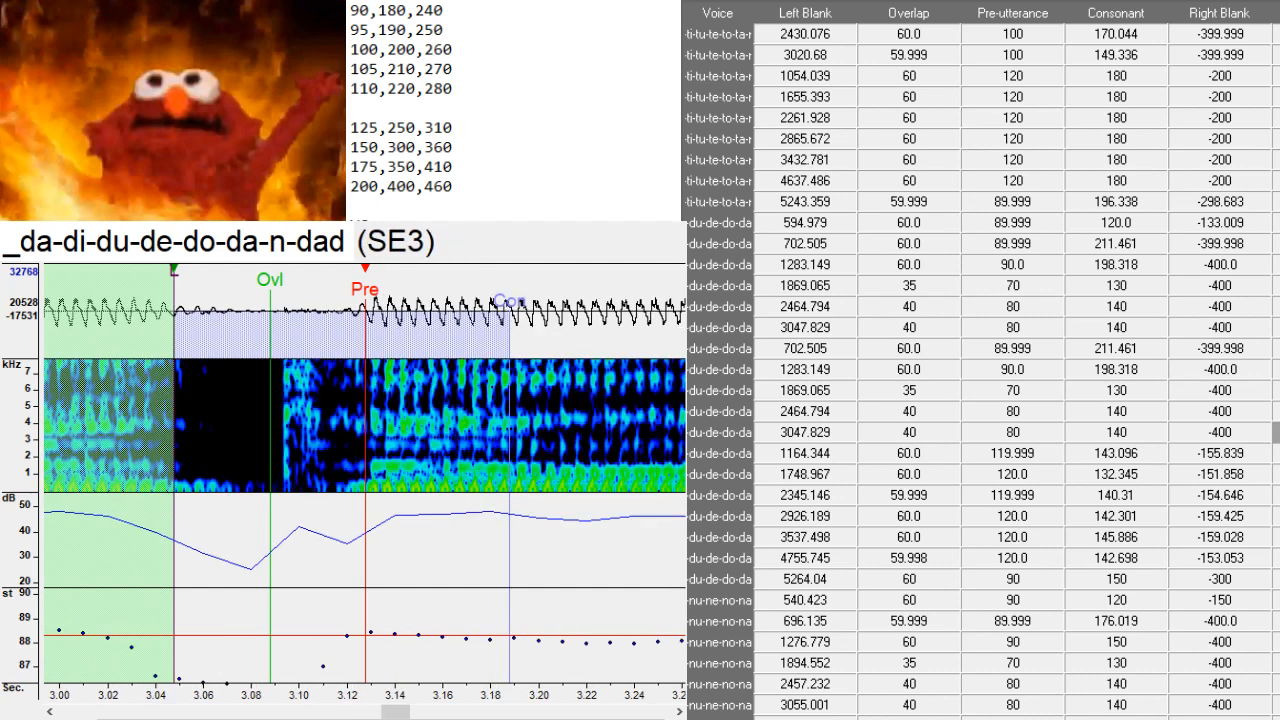
type("ど")
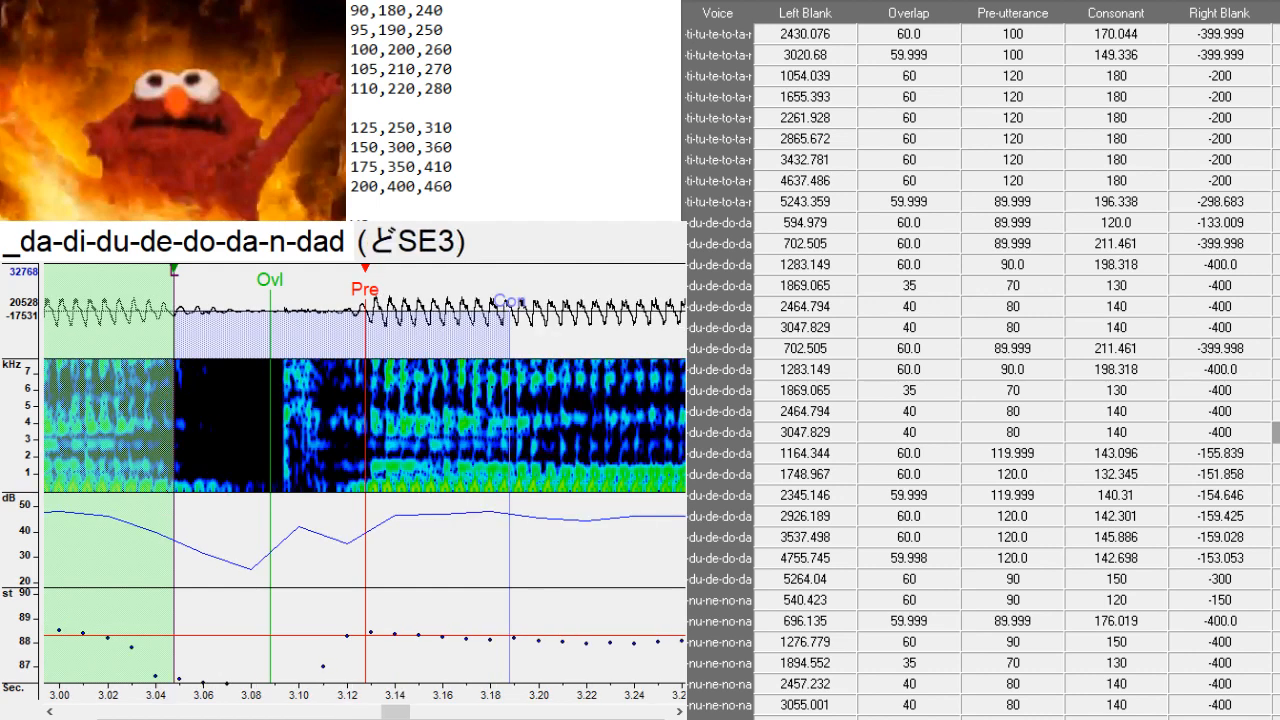
- Duplicate the noSE3 row of _ni-na-nu-ne-no-na-n-nan five times
scroll(982, 370, "down", 2)
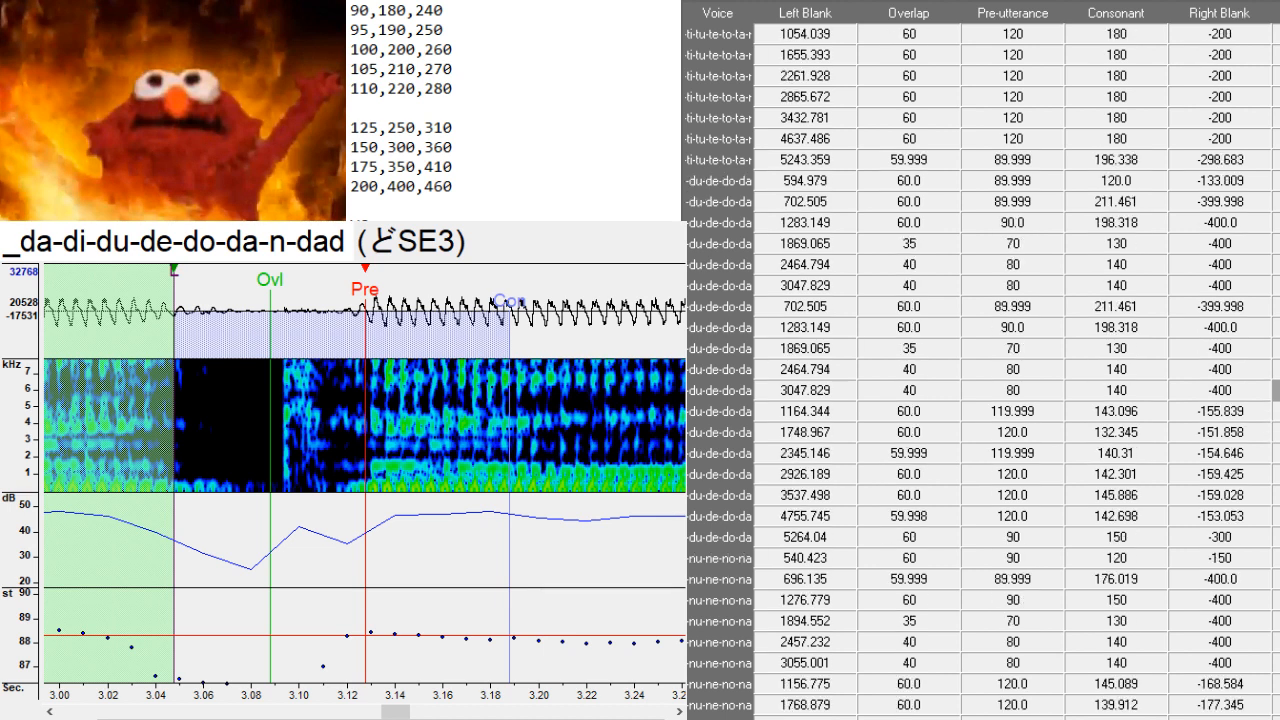
scroll(982, 370, "down", 5)
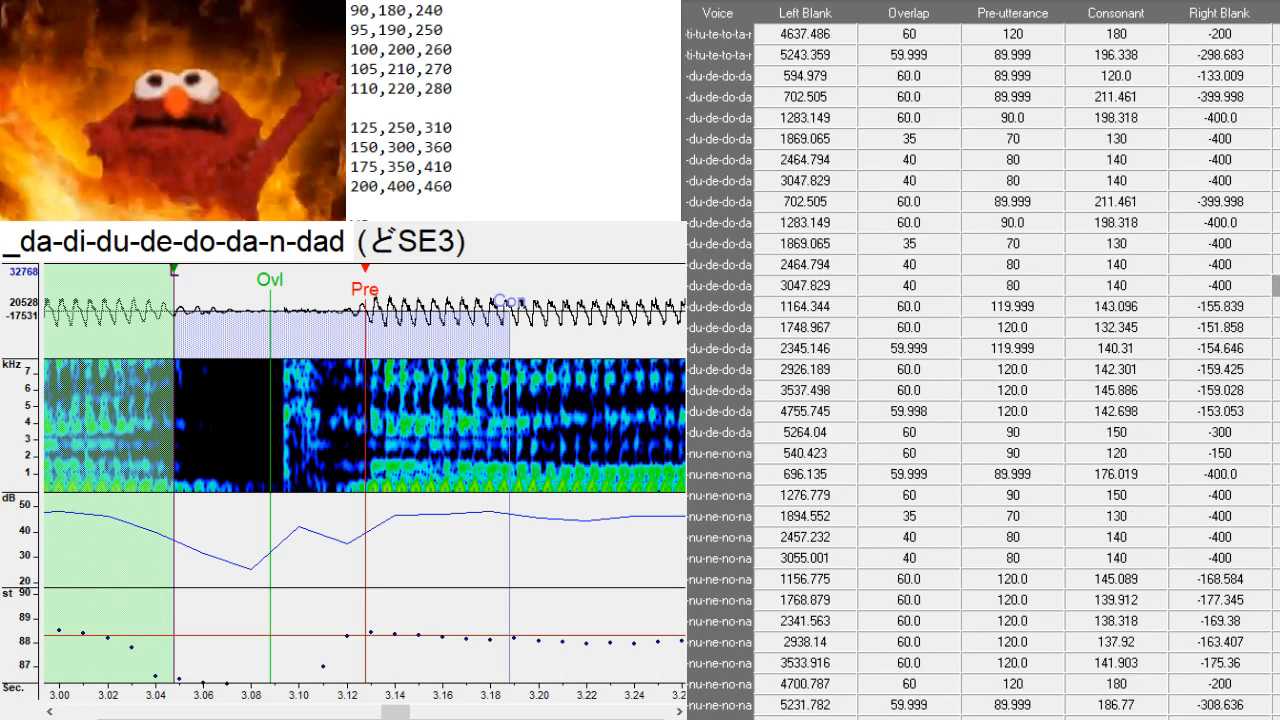
scroll(982, 370, "down", 5)
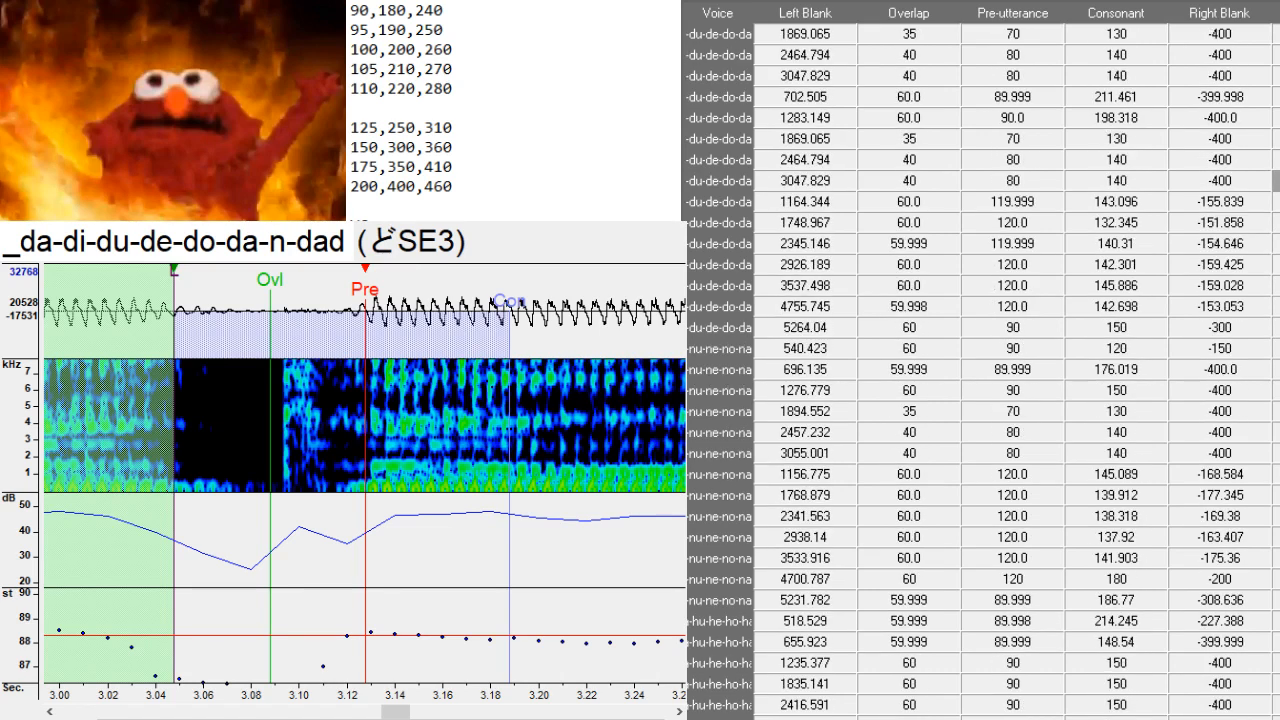
scroll(982, 370, "down", 4)
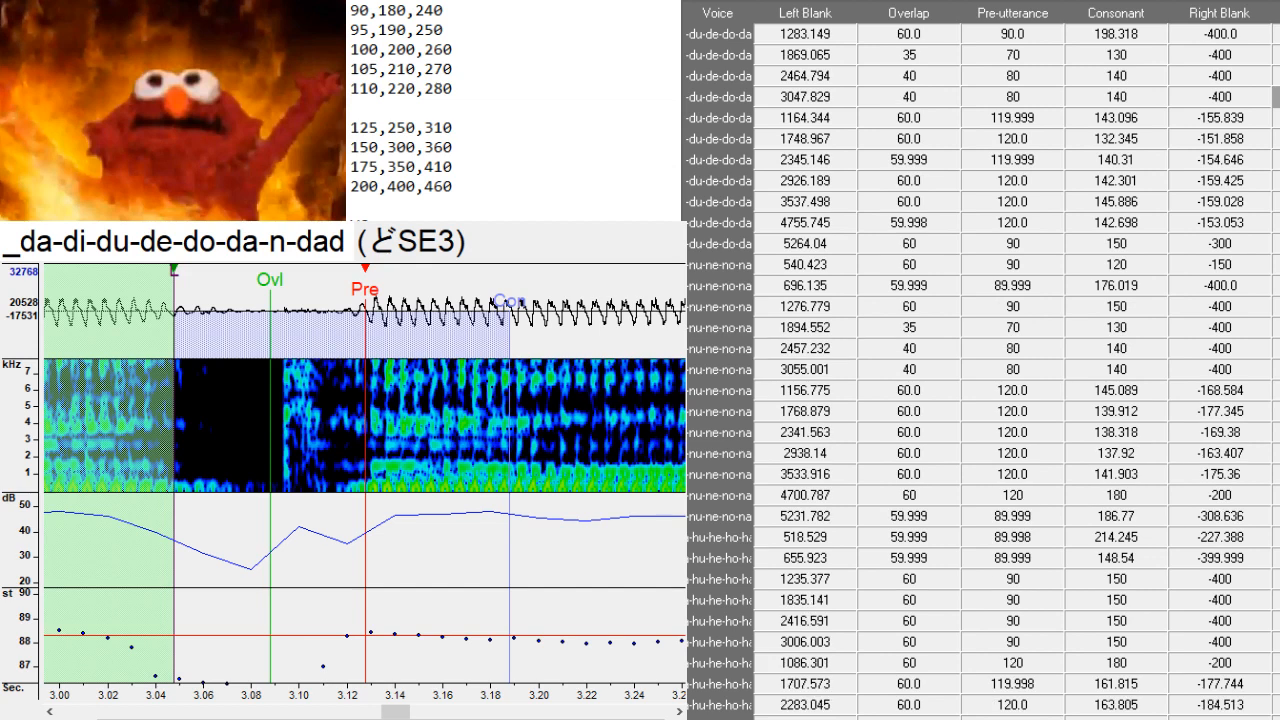
left_click(1275, 369)
scroll(982, 370, "down", 7)
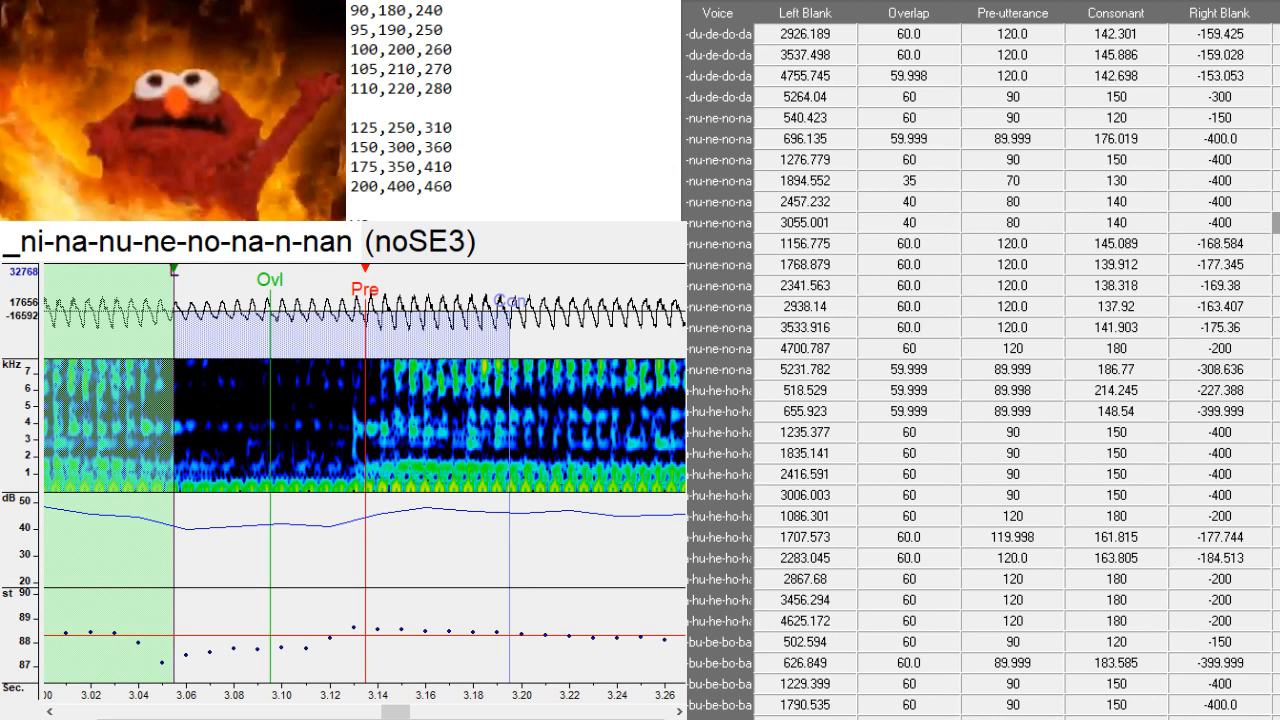
key("ctrl+v")
key("ctrl+v")
key("ctrl+v")
key("ctrl+v")
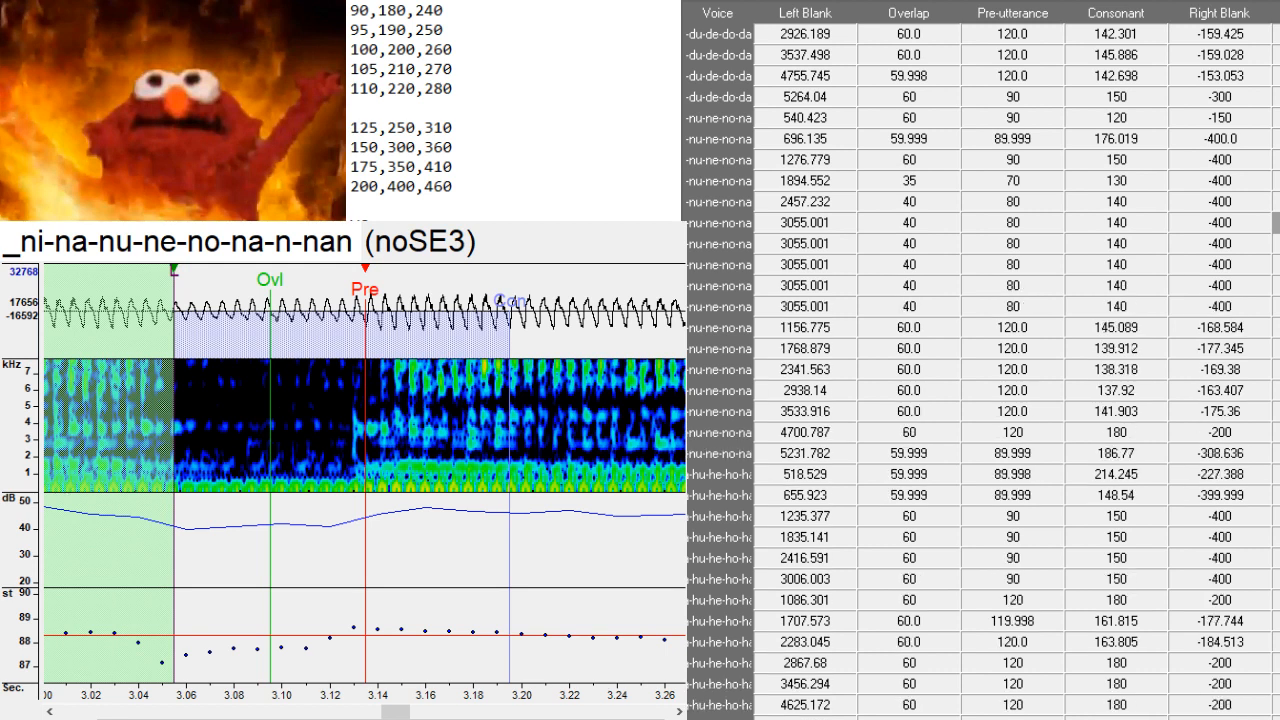
key("ctrl+v")
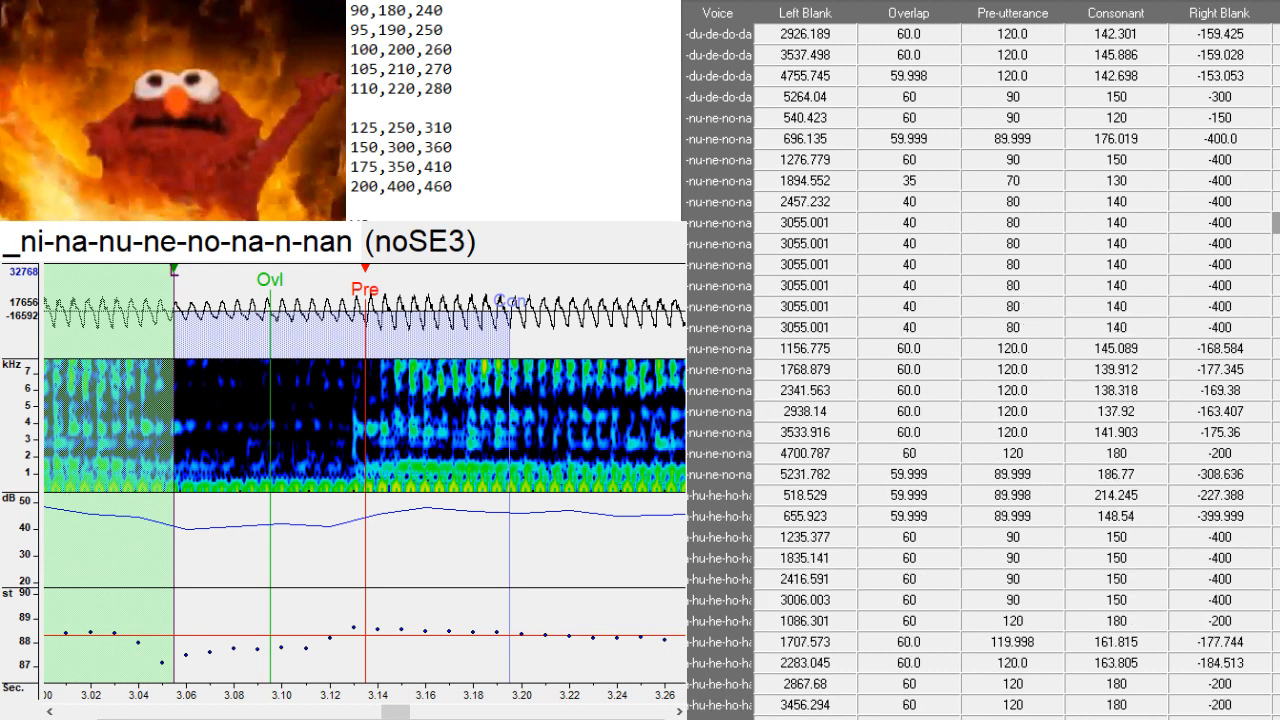
- Copy the data of the ni, na, nu, ne and no rows onto the five duplicated noSE3 rows
left_click_drag(728, 140, 715, 231)
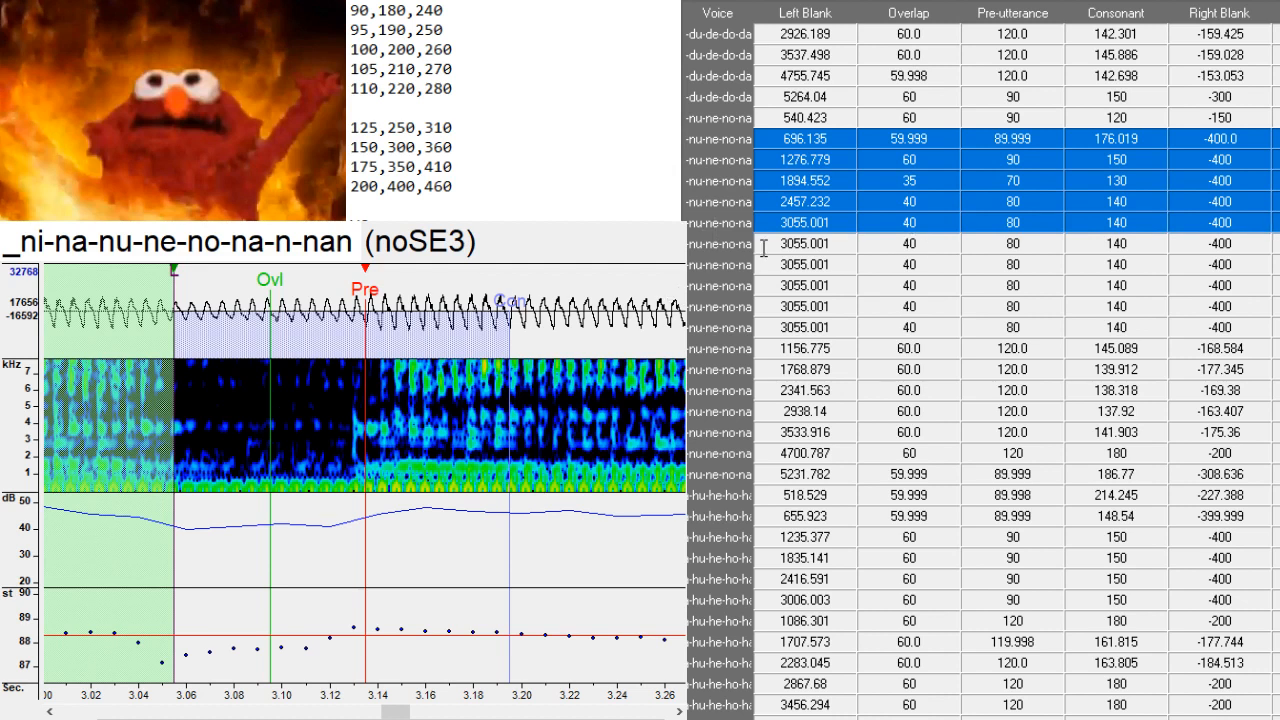
left_click(745, 241)
left_click_drag(745, 241, 740, 326)
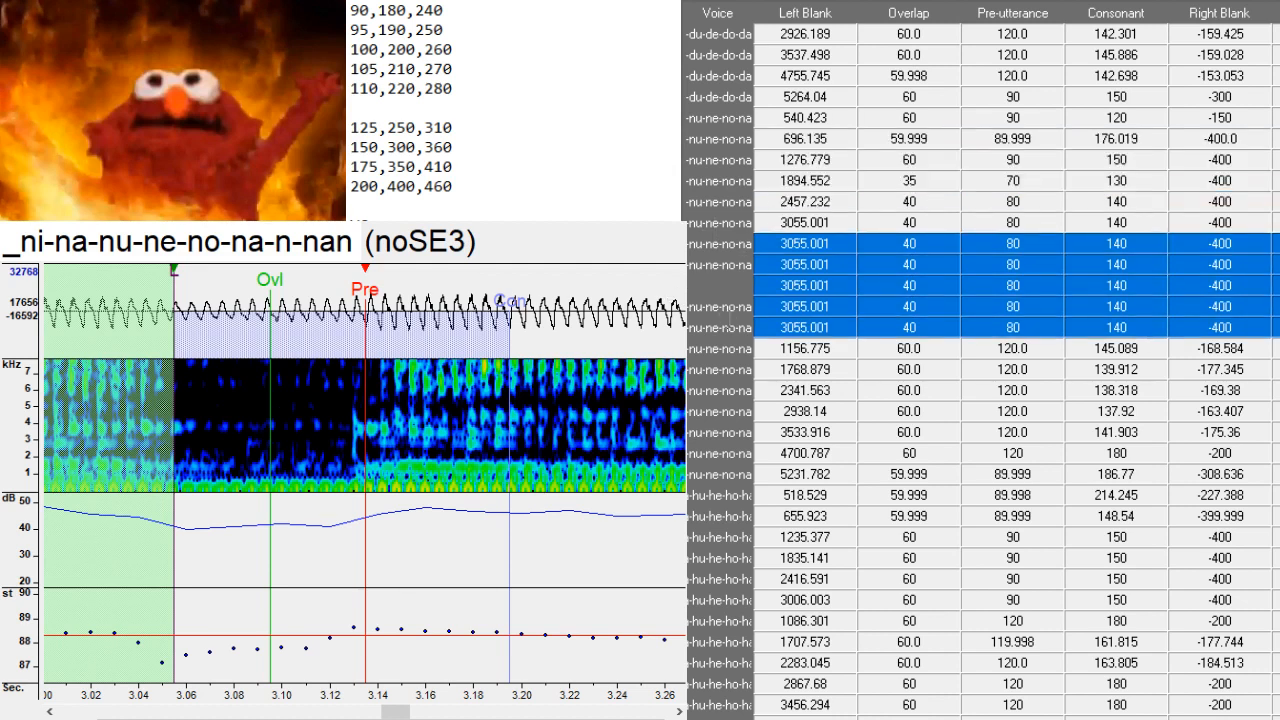
key("ctrl+v")
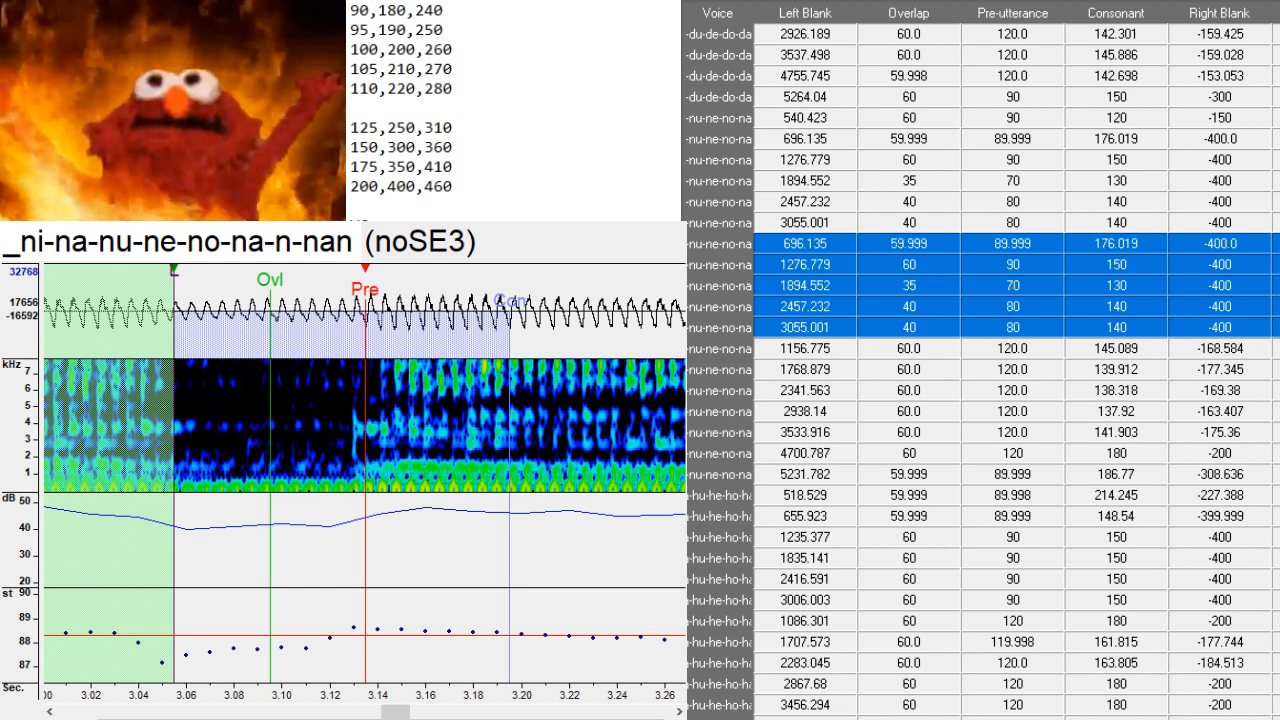
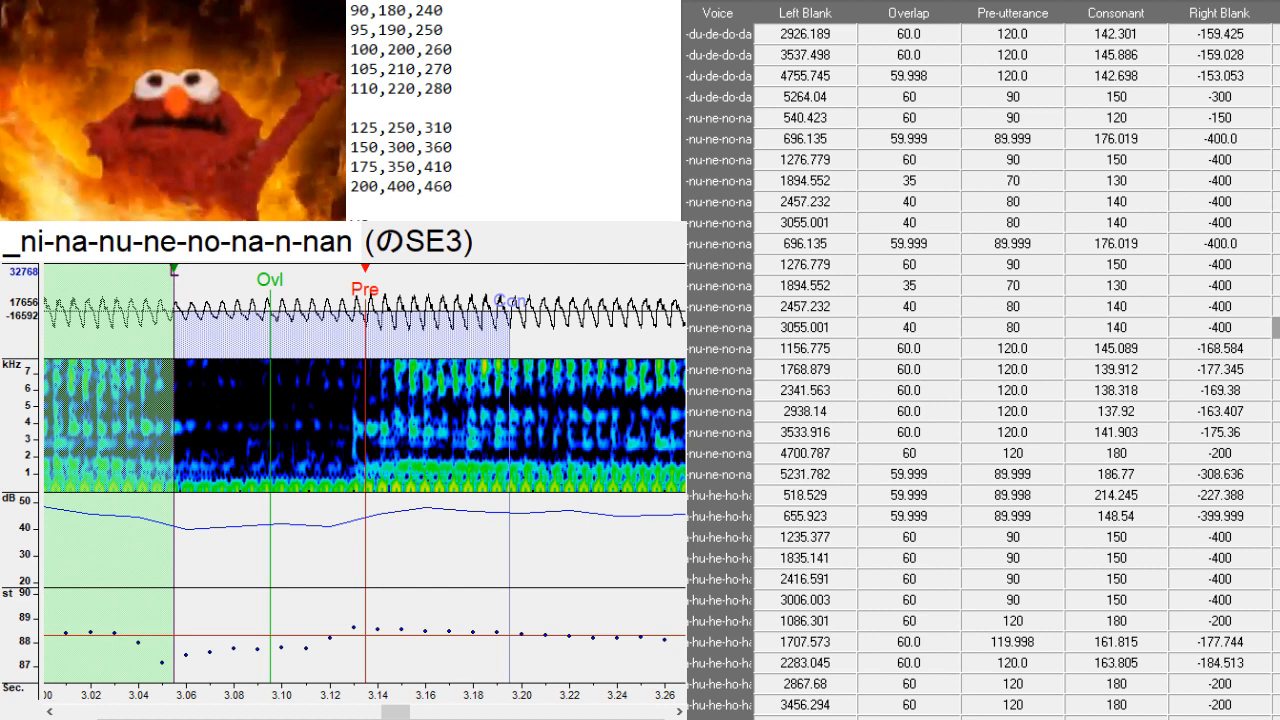
- Duplicate the hoSE3 row of _hi-ha-hu-he-ho-ha-n-ha five times
scroll(1270, 220, "down", 2)
scroll(980, 370, "down", 3)
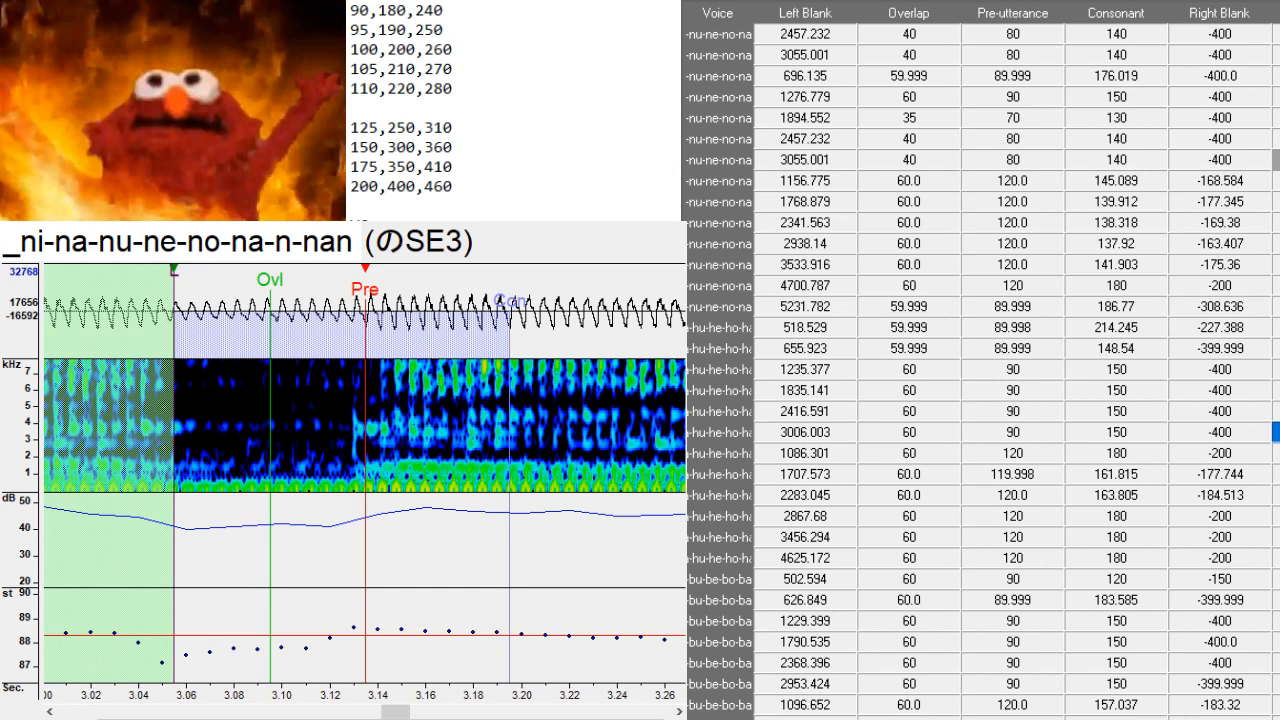
scroll(983, 369, "down", 2)
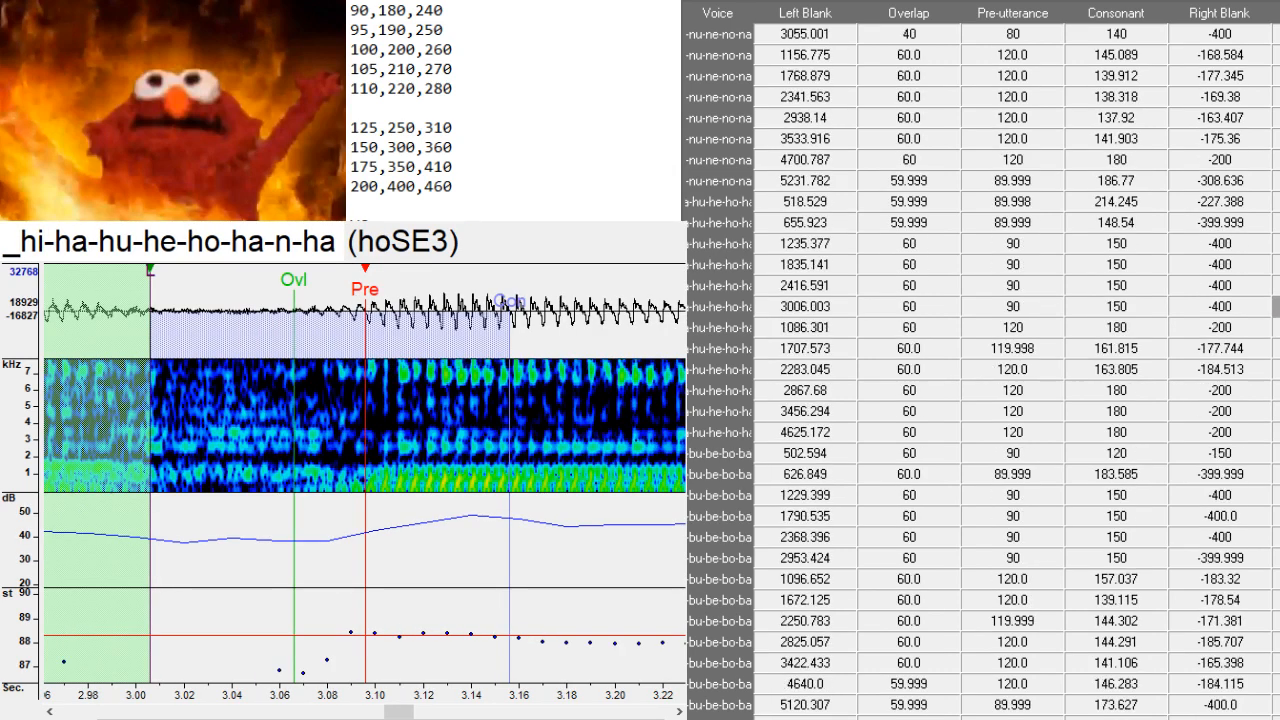
scroll(983, 369, "down", 3)
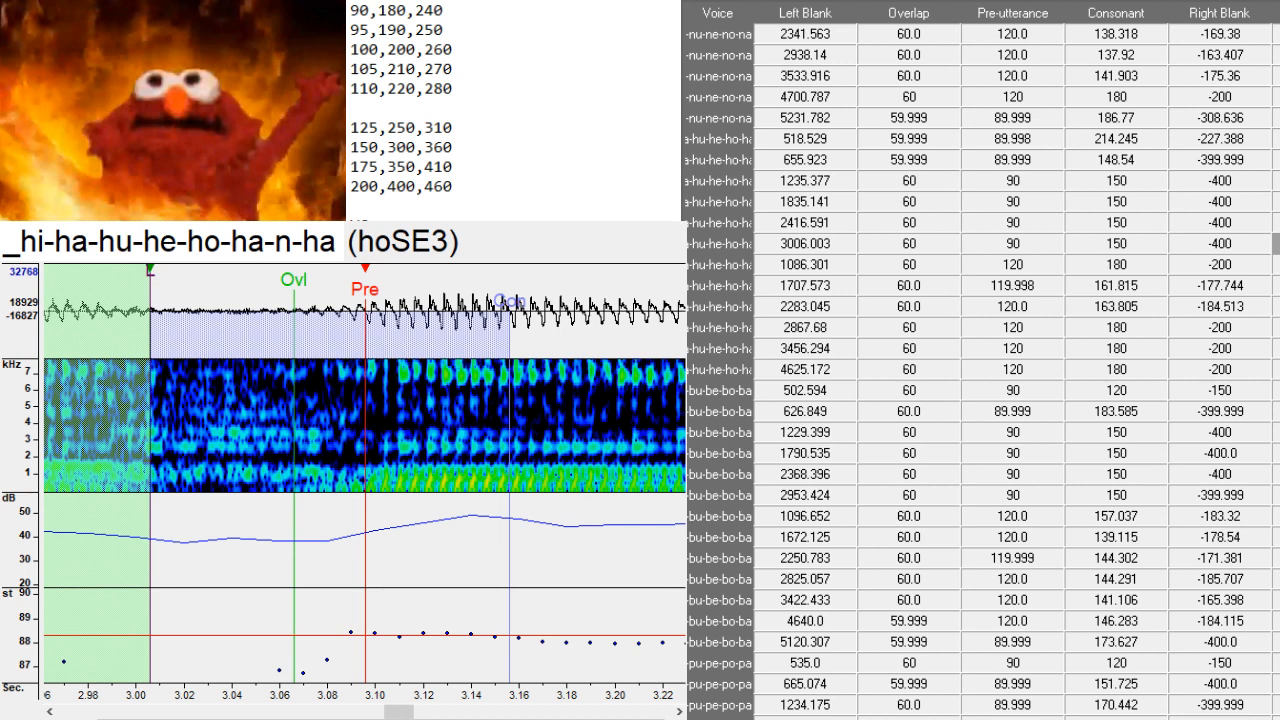
key("ctrl+d")
key("ctrl+d")
key("ctrl+d")
key("ctrl+d")
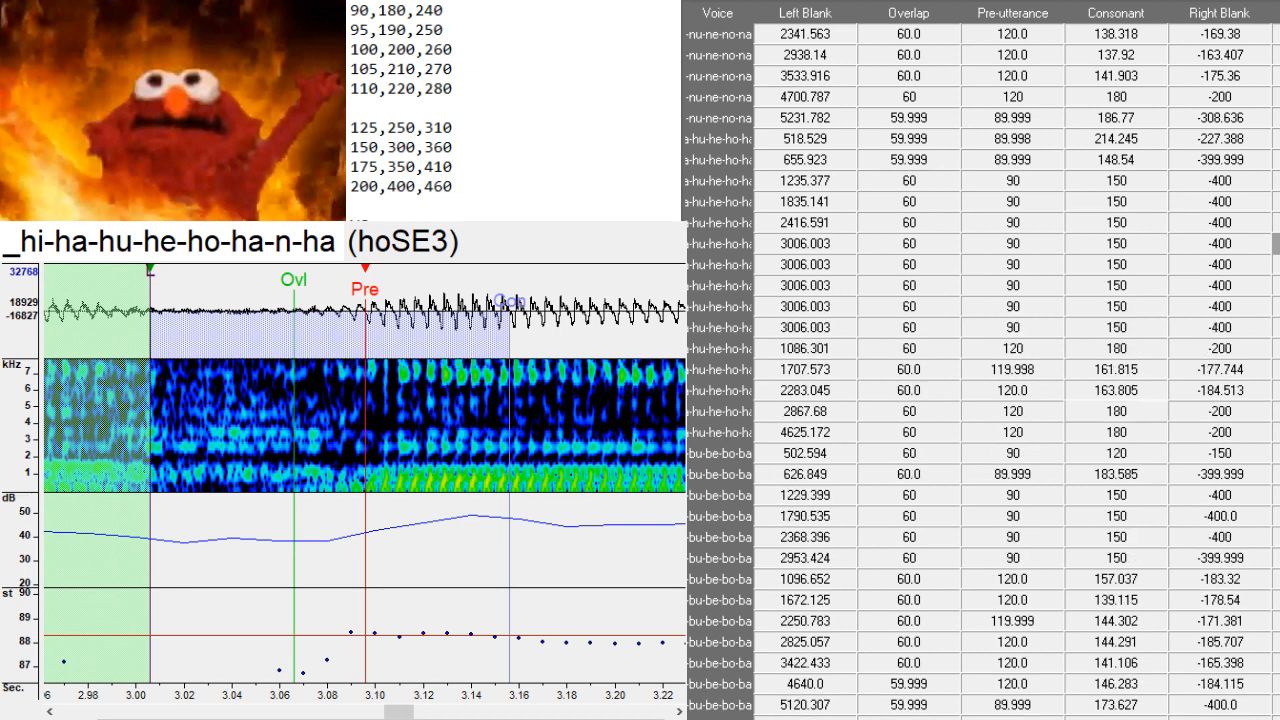
key("ctrl+d")
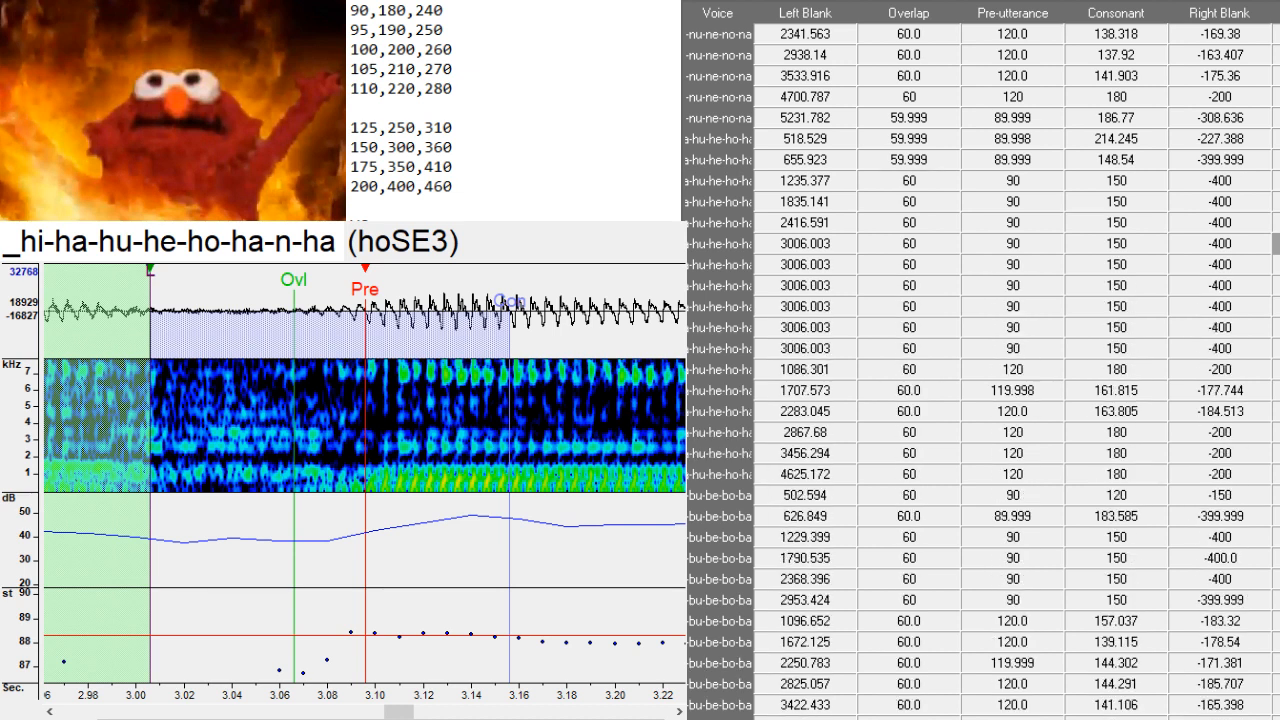
- Copy the data of the hi, ha, hu, he and ho rows onto the five duplicated hoSE3 rows
left_click(742, 159)
left_click_drag(742, 159, 718, 243)
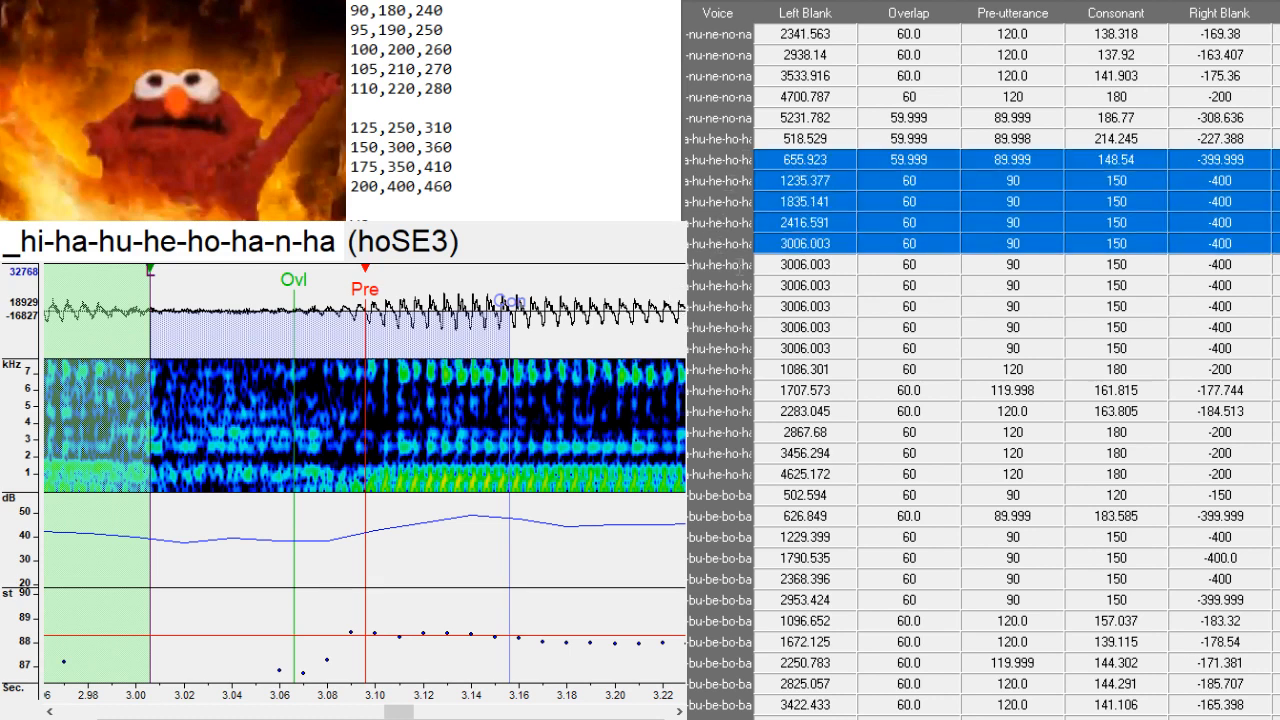
left_click_drag(740, 264, 736, 345)
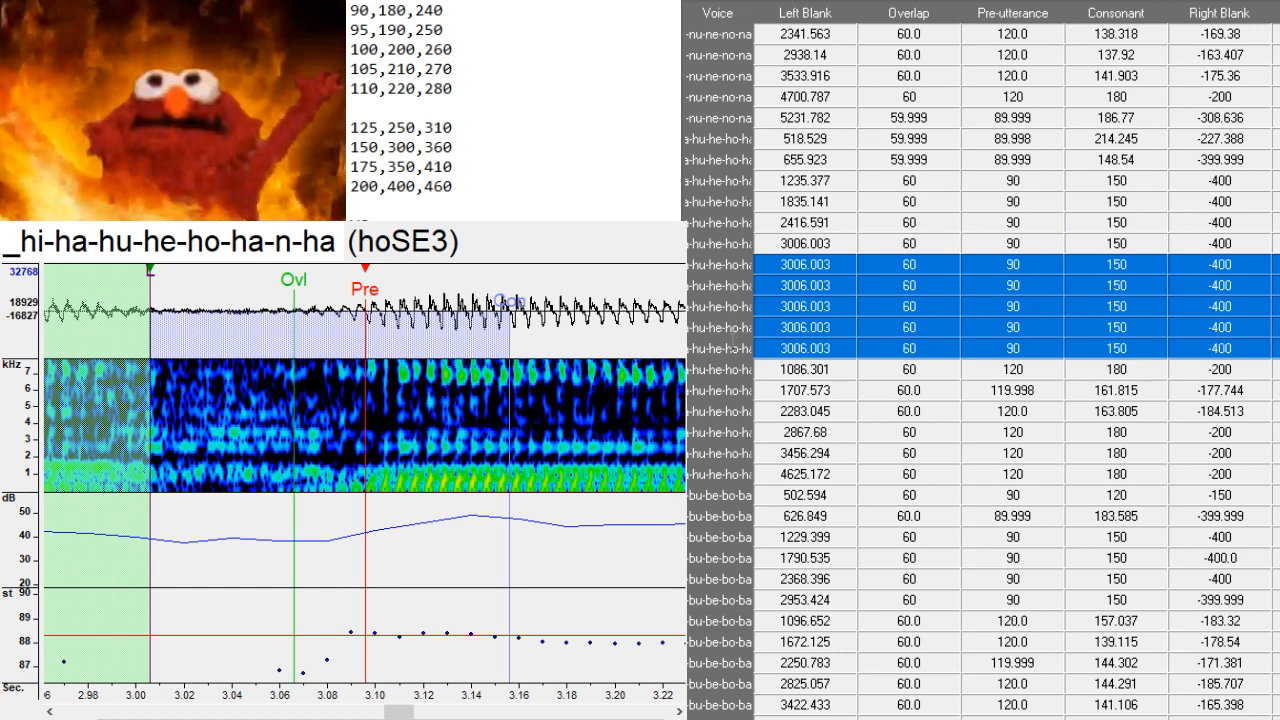
type("655.923\t59.999\t89.999\t148.54\t-399.999 1235.377\t60\t90\t150\t-400 1835.141\t60\t90\t150\t-400 2416.591\t60\t90\t150\t-400 3006.003\t60\t90\t150\t-400")
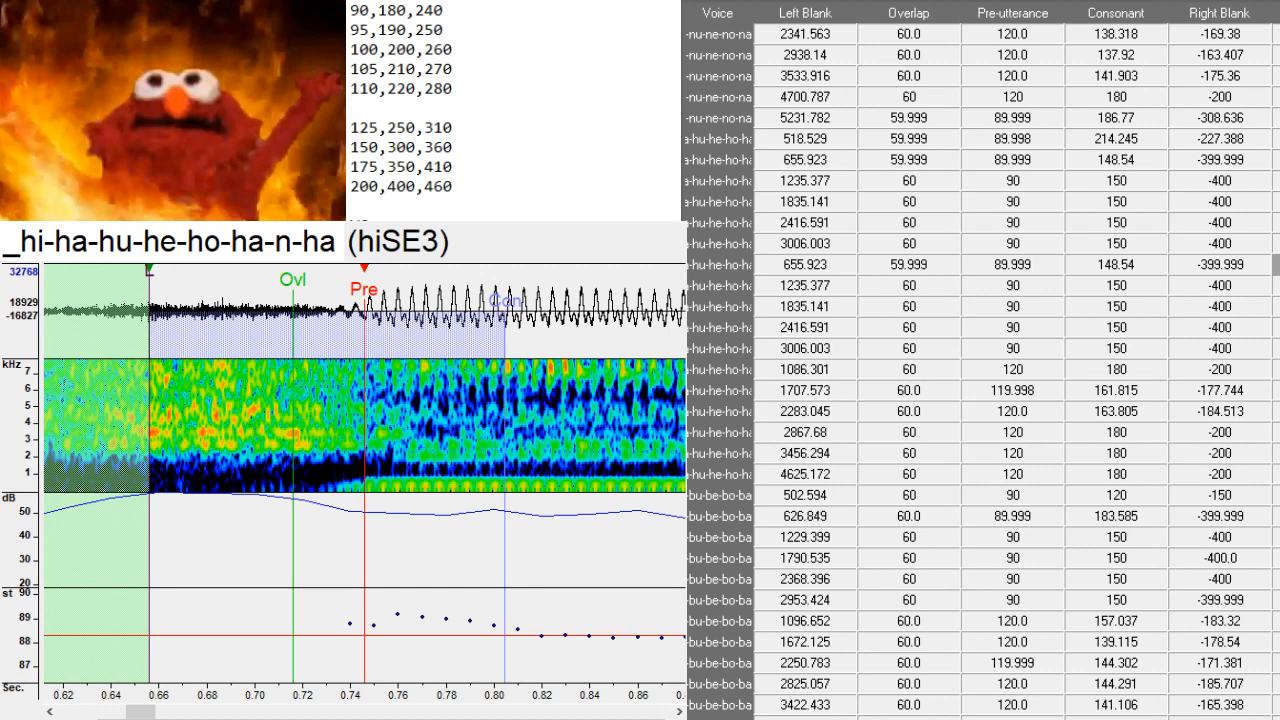
- Replace the romaji in the duplicated hi and ha aliases with hiragana, using は for ha and keeping the SE3 suffix
key("BackSpace")
key("BackSpace")
type("ha")
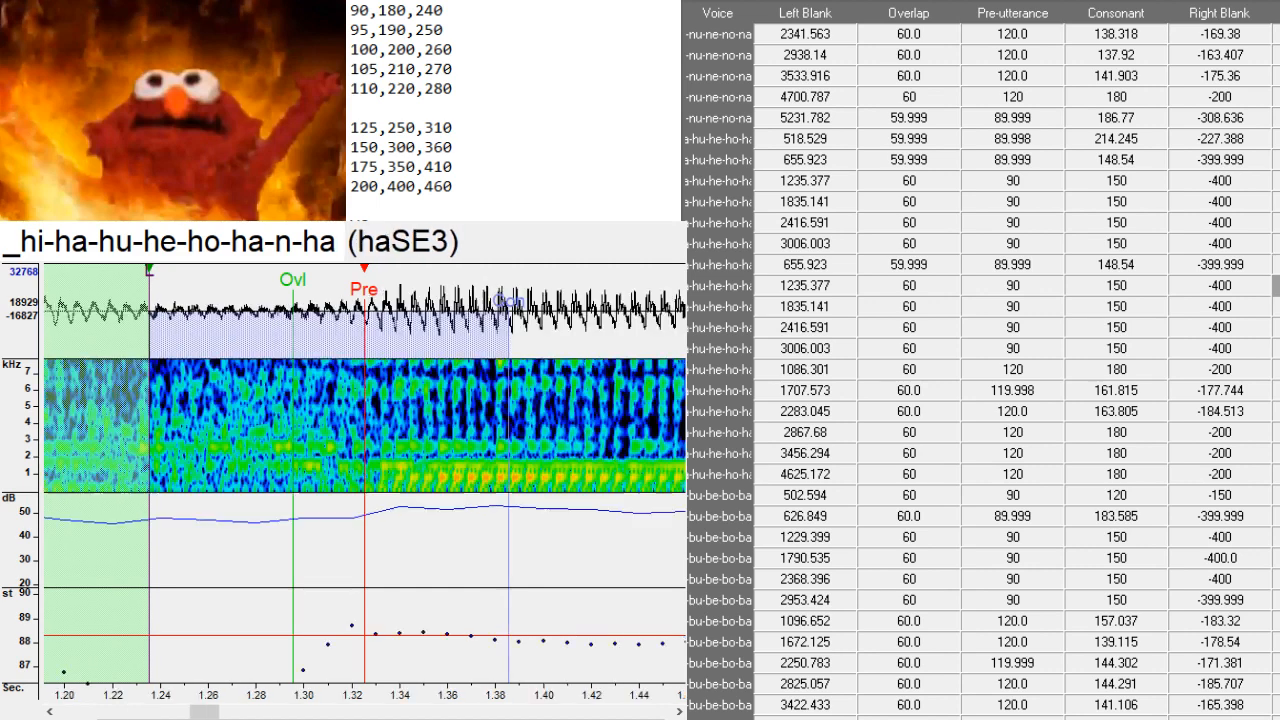
key("BackSpace")
key("BackSpace")
type("hu")
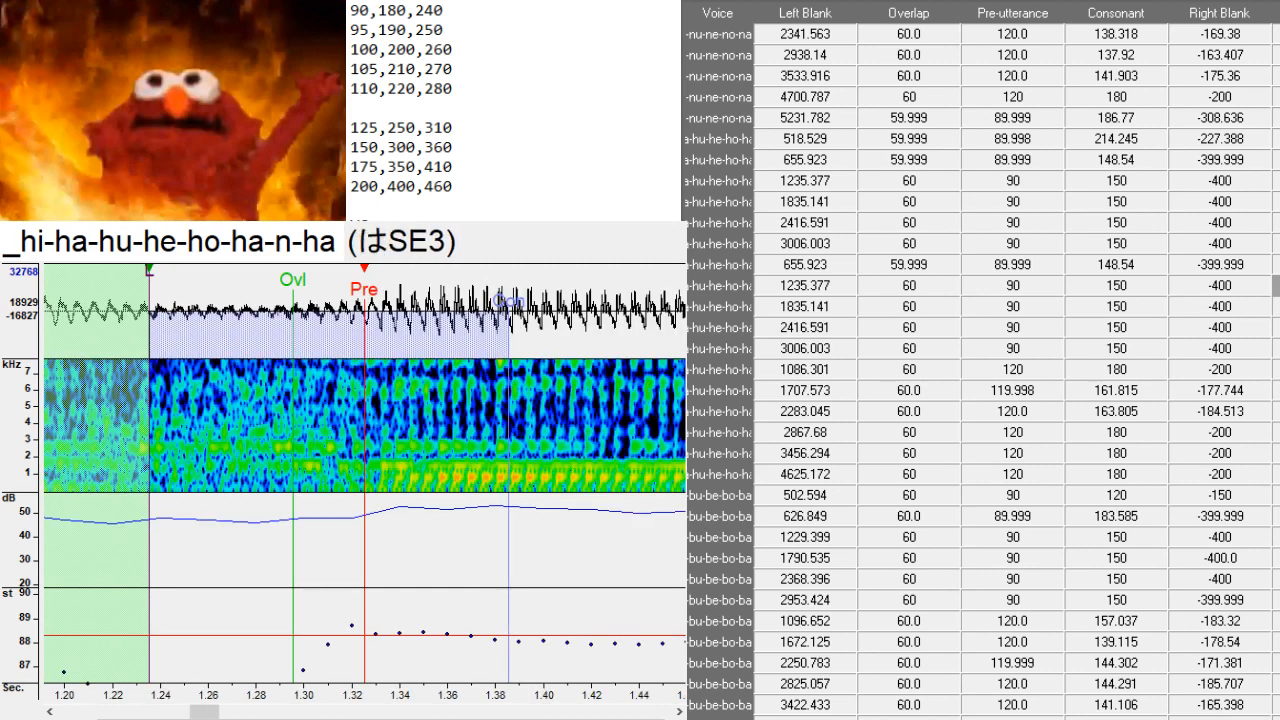
- Replace the romaji in the duplicated hu, he and ho aliases with hiragana, keeping the SE3 suffix
key("BackSpace")
key("BackSpace")
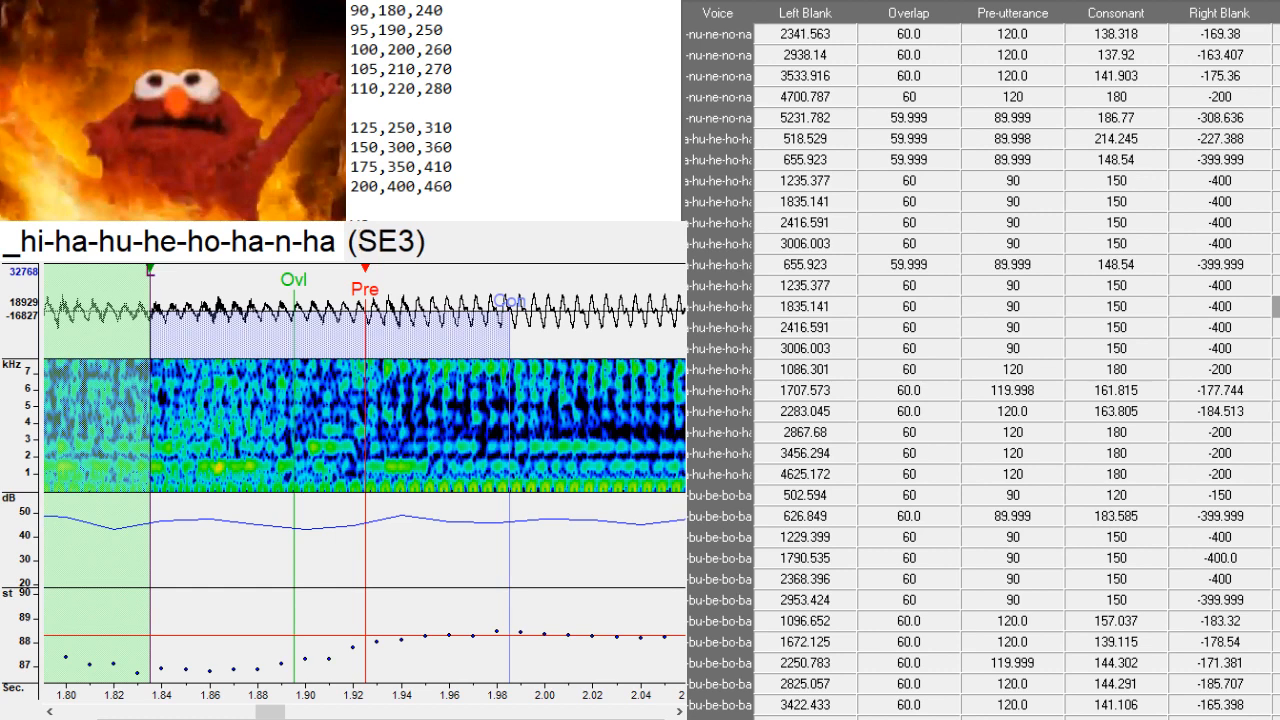
type("ho")
key("BackSpace")
type("e")
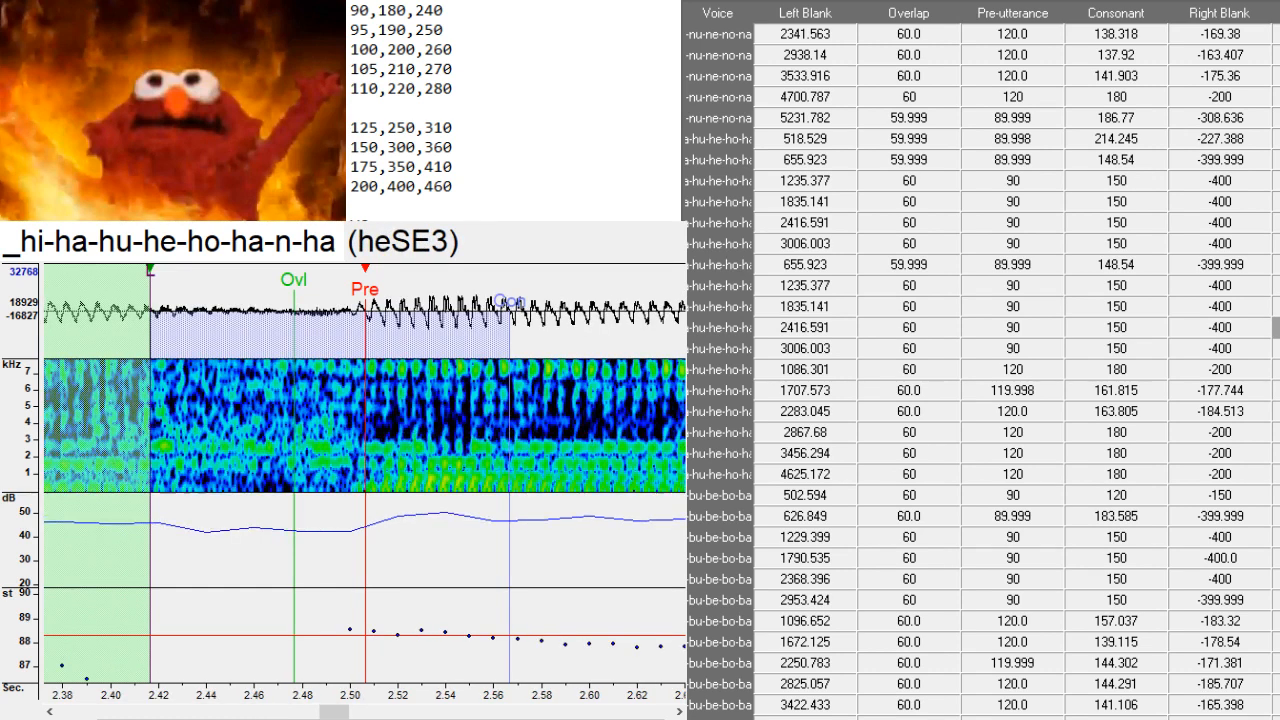
key("BackSpace")
key("BackSpace")
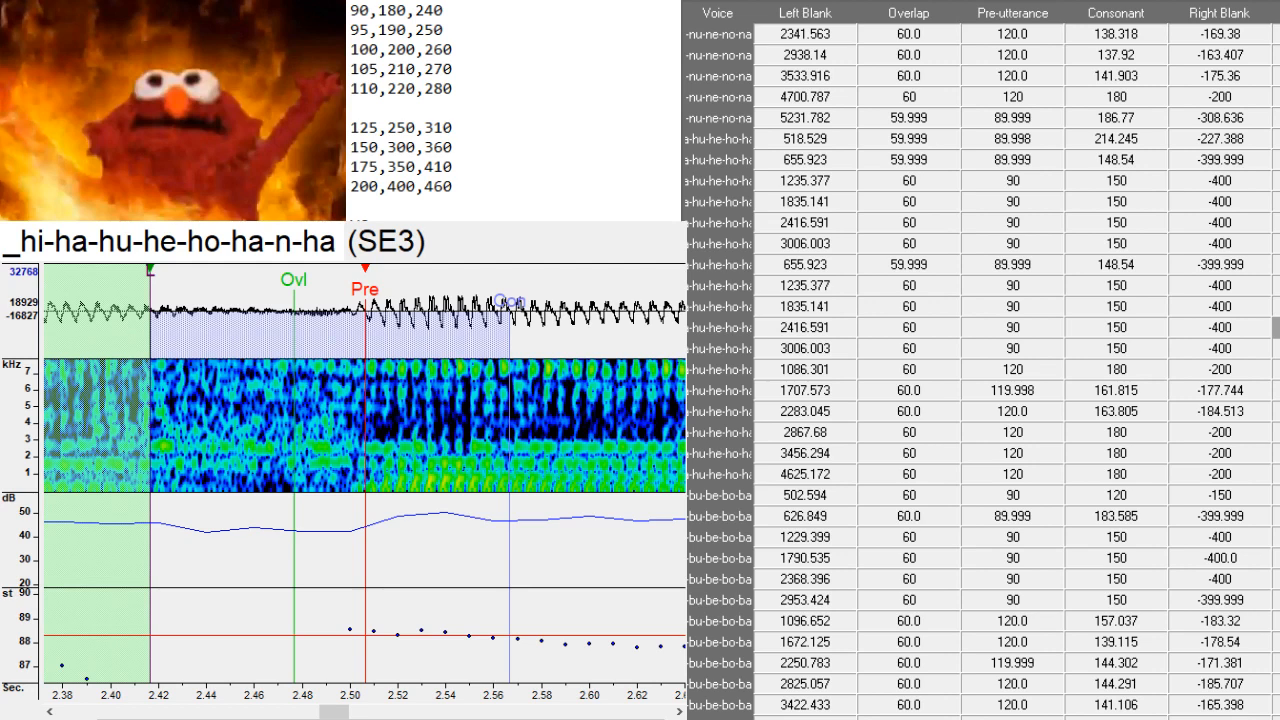
type("ho")
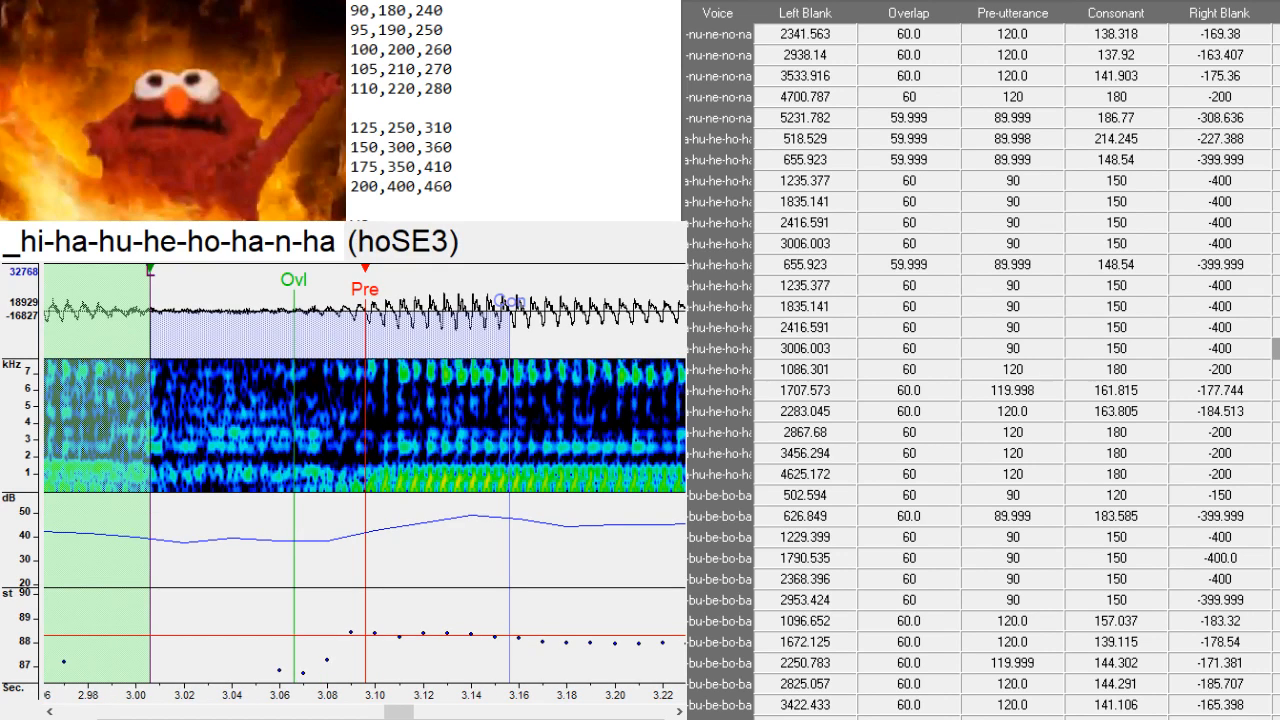
key("BackSpace")
key("BackSpace")
type("i h")
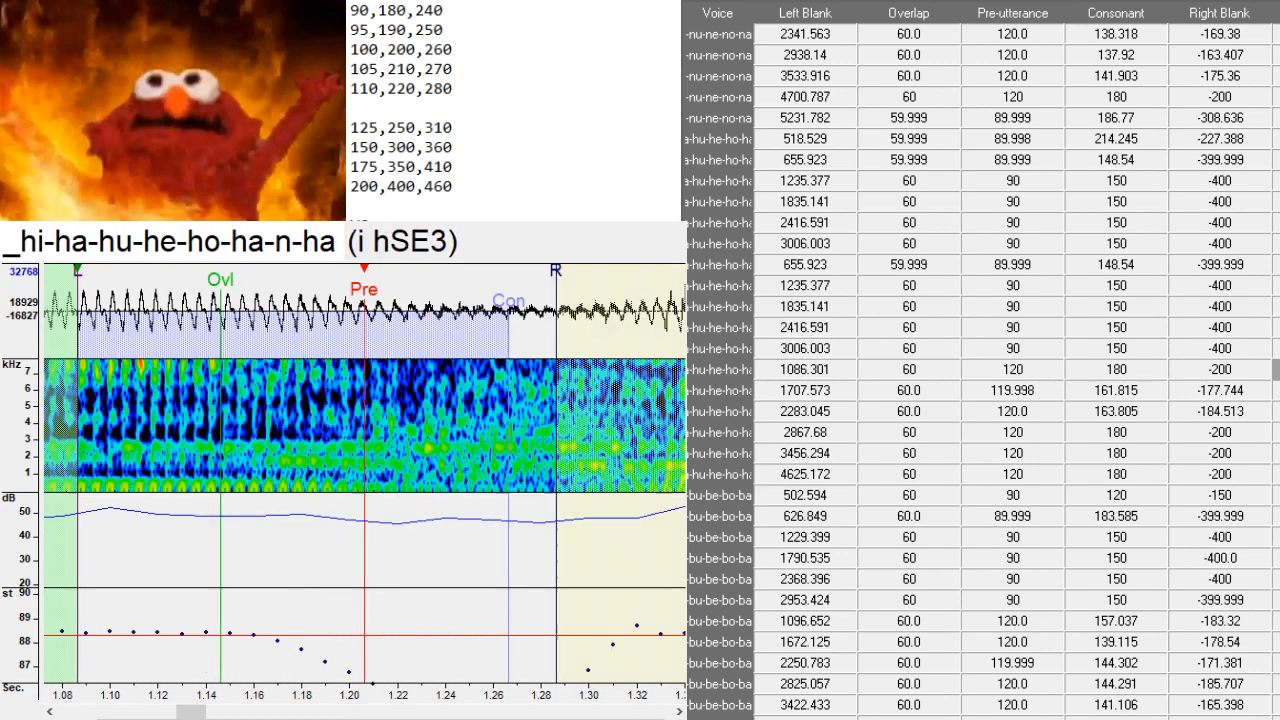
- Duplicate the boSE3 row of _bi-ba-bu-be-bo-ba-n-bab five times
scroll(980, 370, "down", 3)
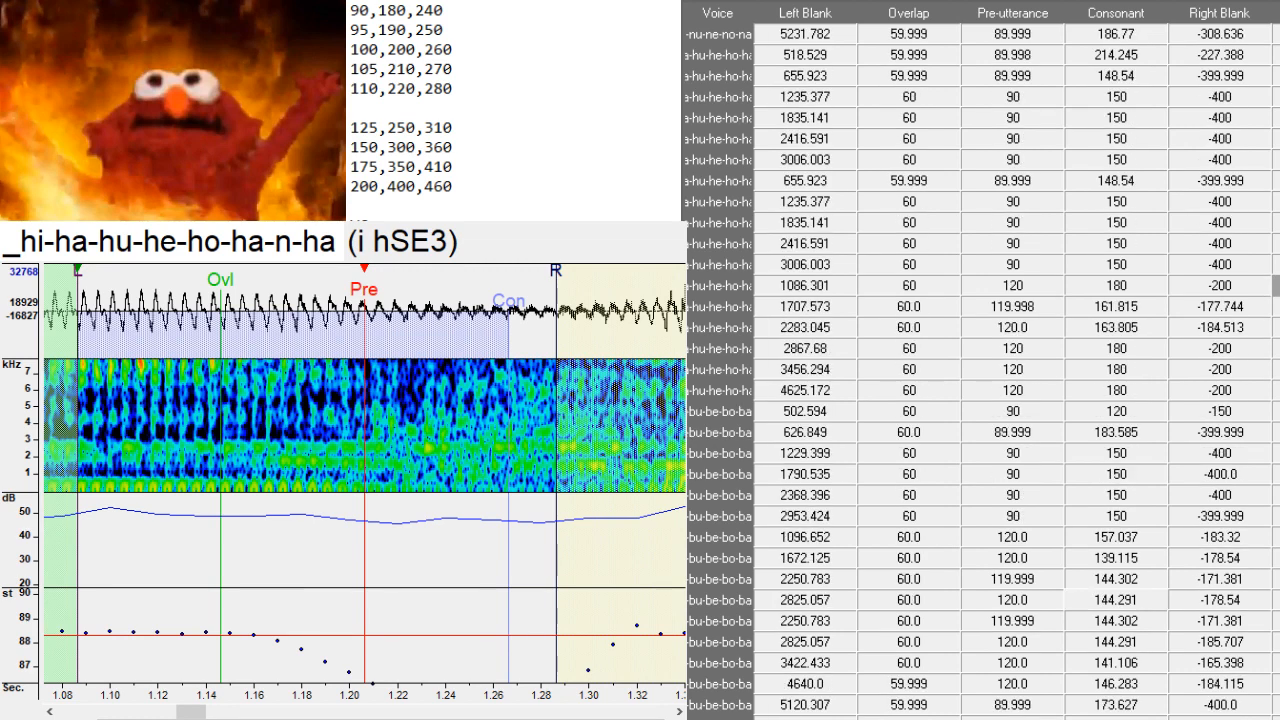
left_click(1276, 432)
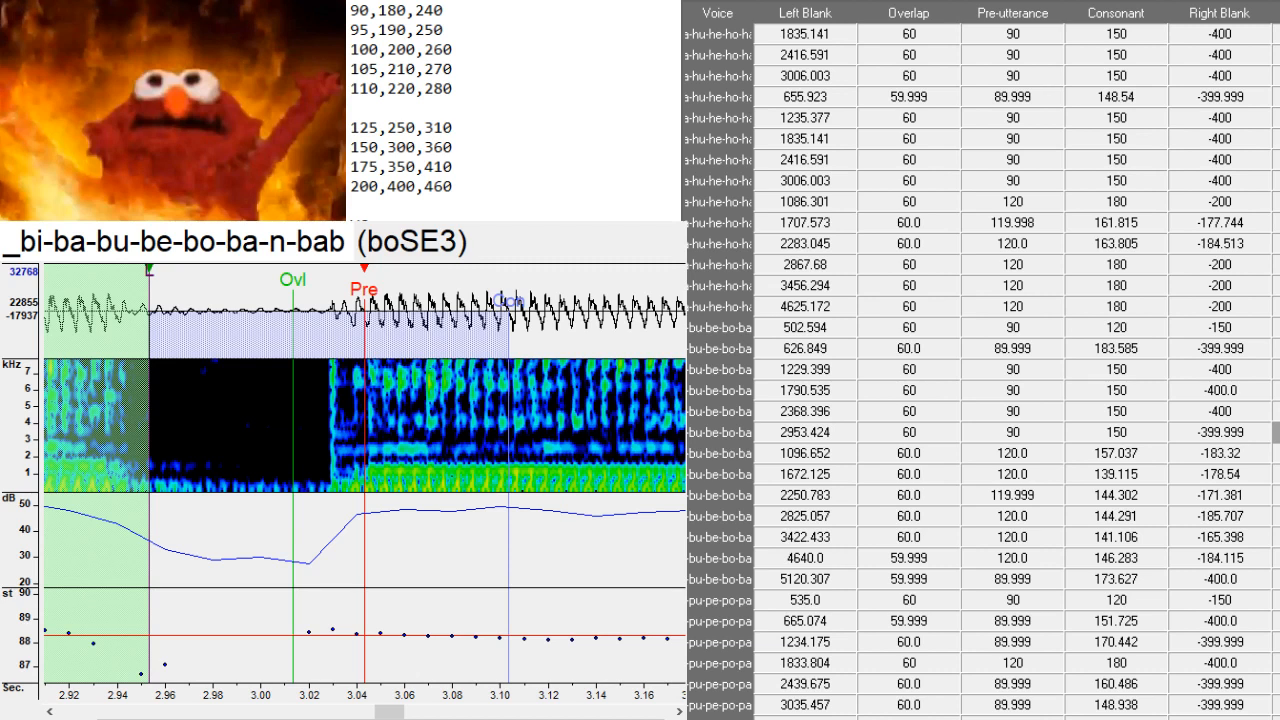
key("ctrl+d")
key("ctrl+d")
key("ctrl+d")
key("ctrl+d")
key("ctrl+d")
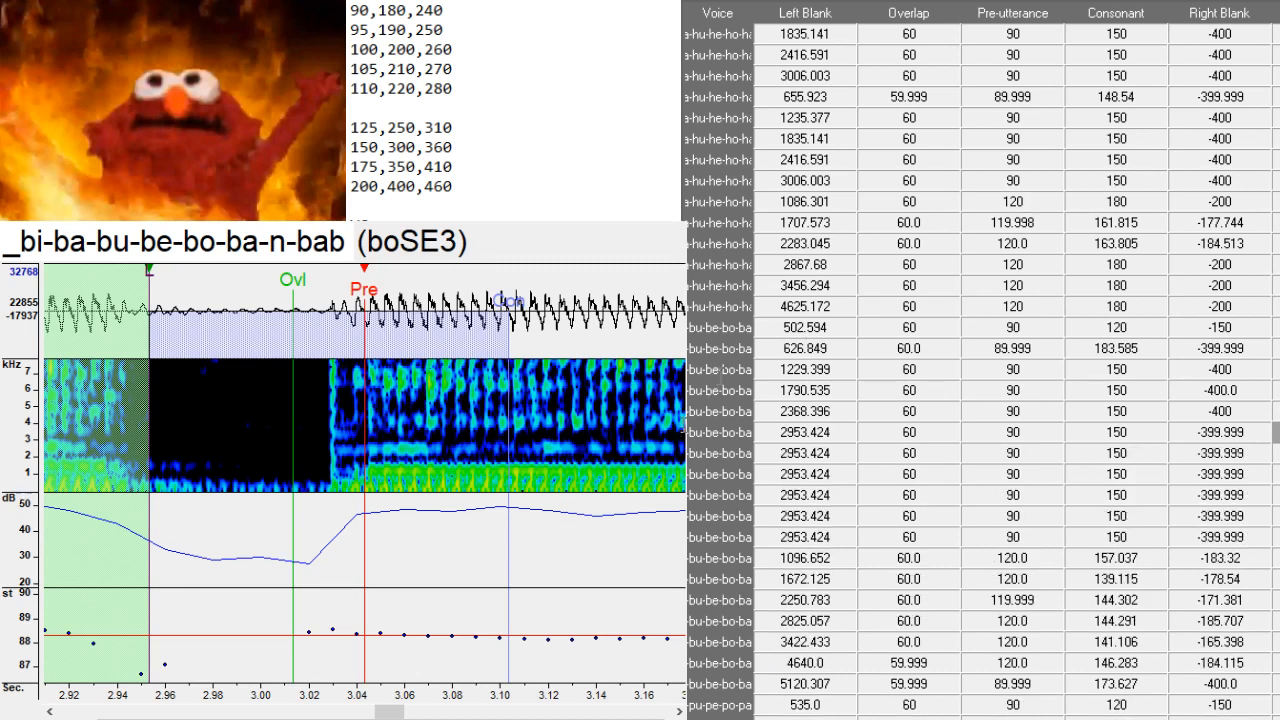
- Copy the data of the bi, ba, bu, be and bo rows onto the five duplicated boSE3 rows
left_click(721, 368)
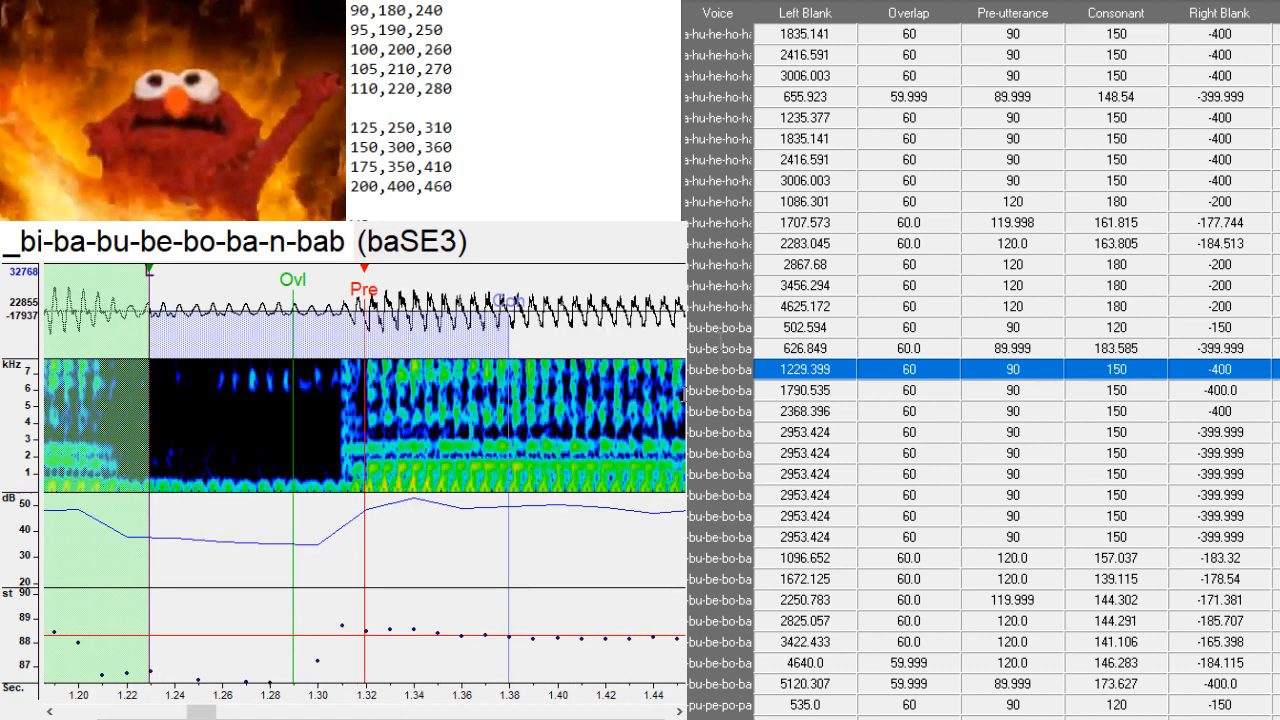
left_click_drag(720, 348, 697, 424)
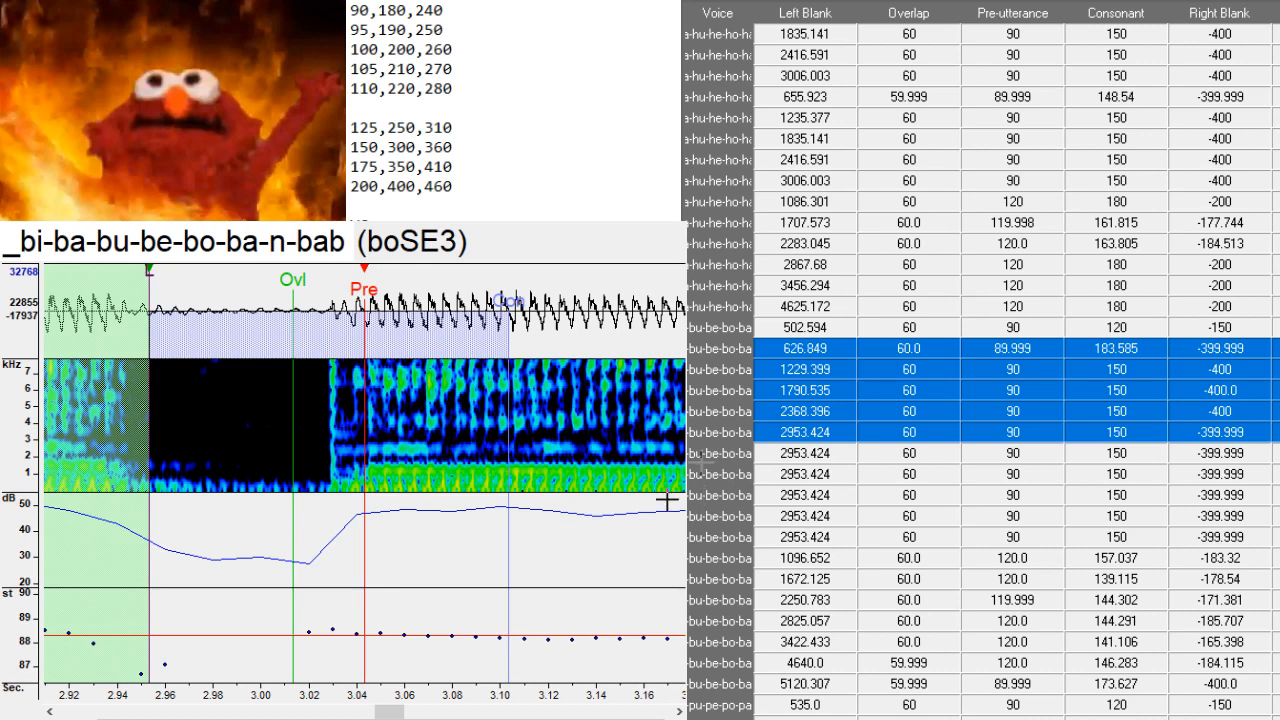
left_click_drag(695, 453, 657, 559)
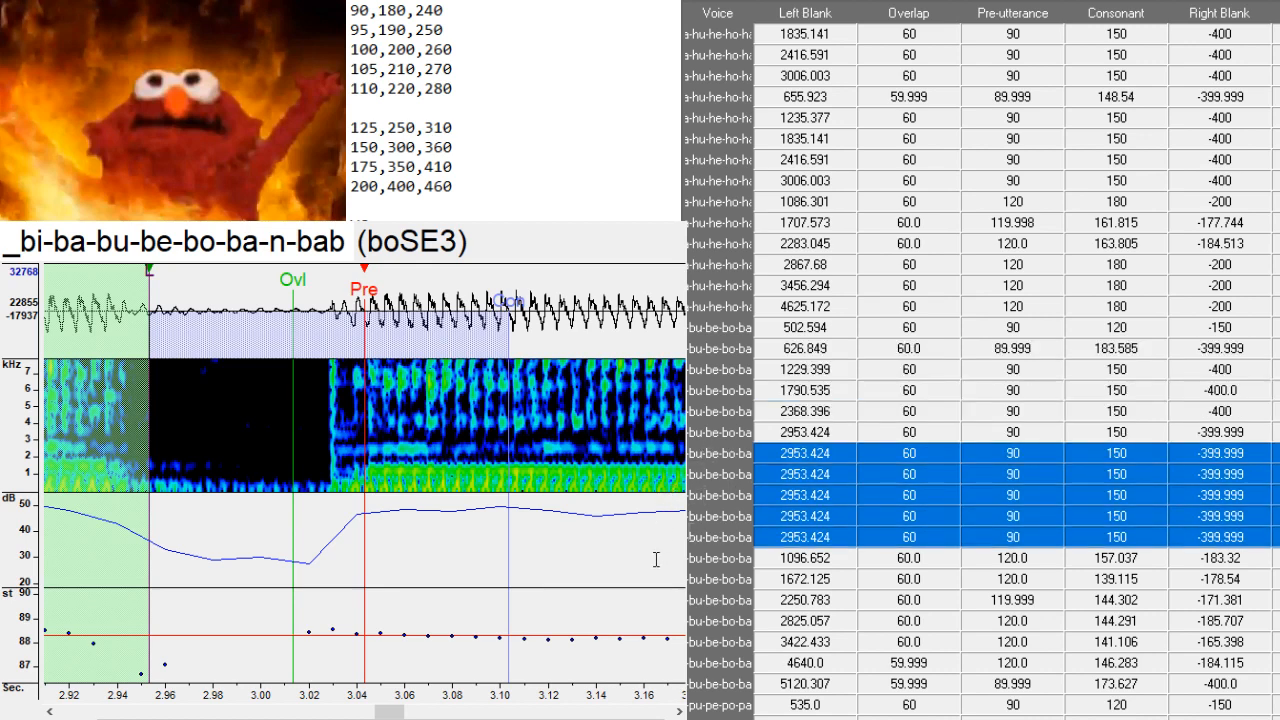
type("626.849\t60.0\t89.999\t183.585\t-399.999 1229.399\t60\t90\t150\t-400 1790.535\t60\t90\t150\t-400.0 2368.396\t60\t90\t150\t-400 2953.424\t60\t90\t150\t-399.999")
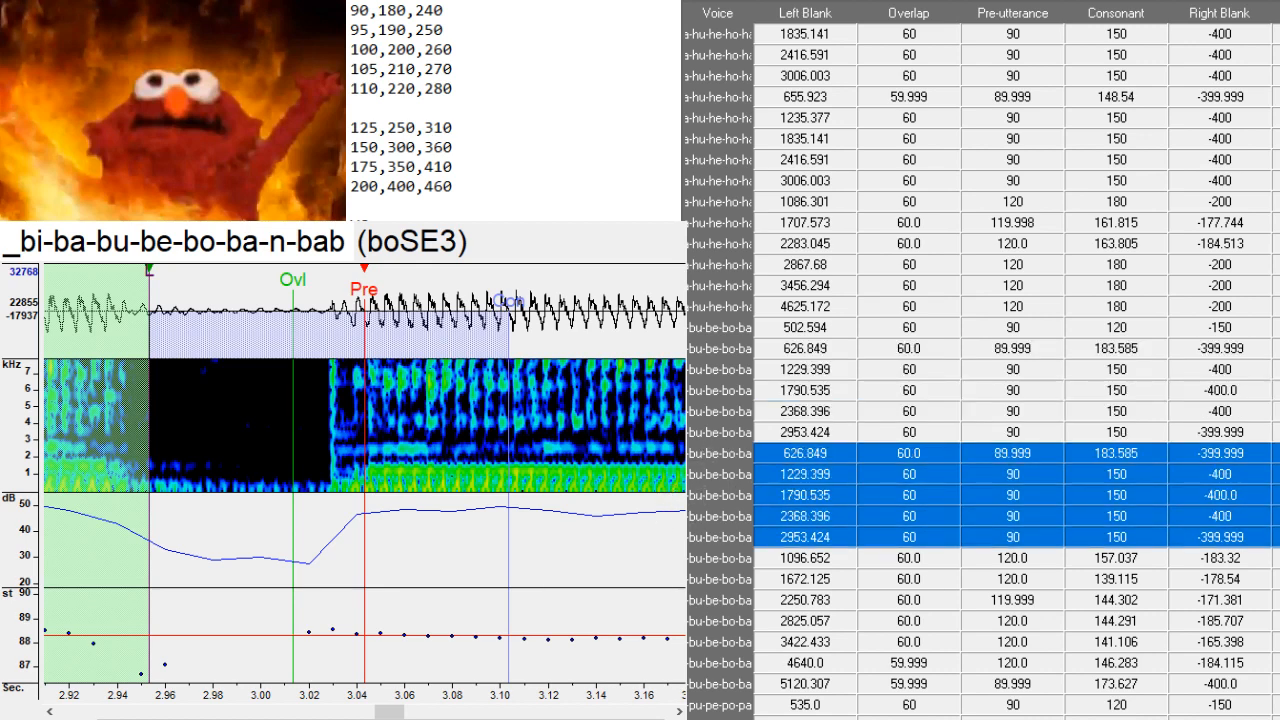
- Replace the romaji in the duplicated bi and ba aliases with hiragana, keeping the SE3 suffix
left_click(1276, 454)
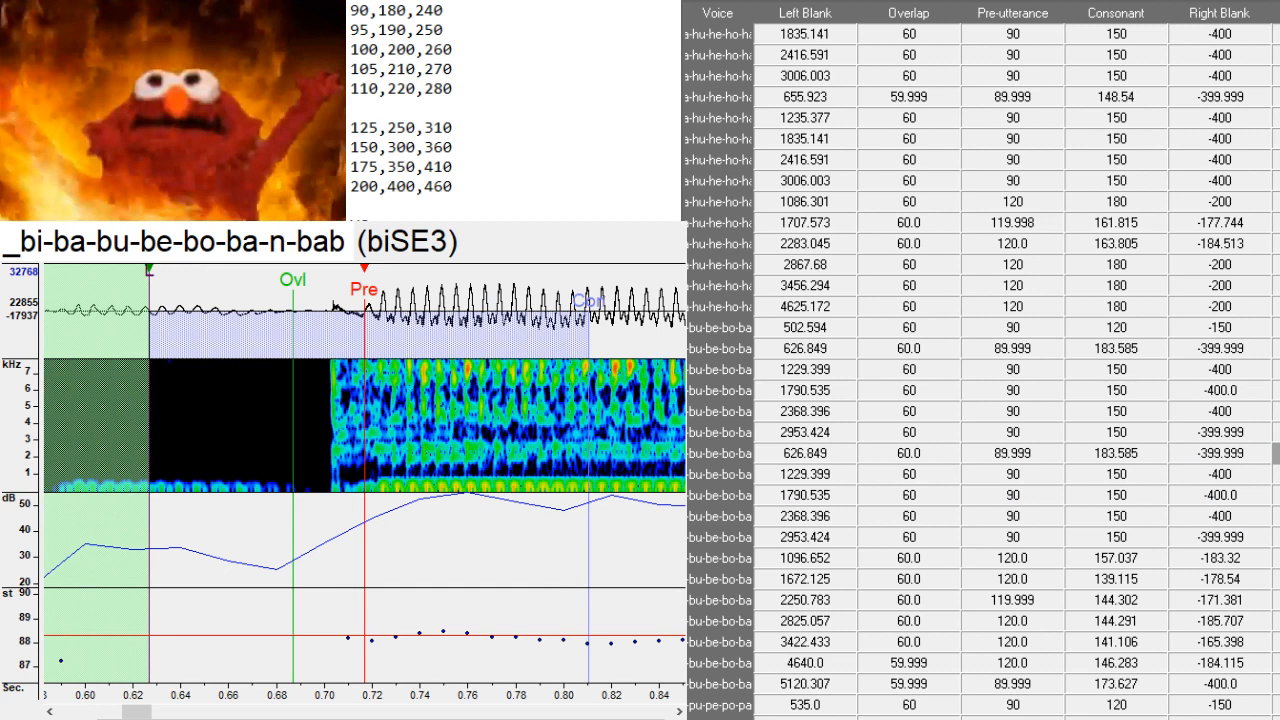
key("BackSpace")
key("BackSpace")
type("ba")
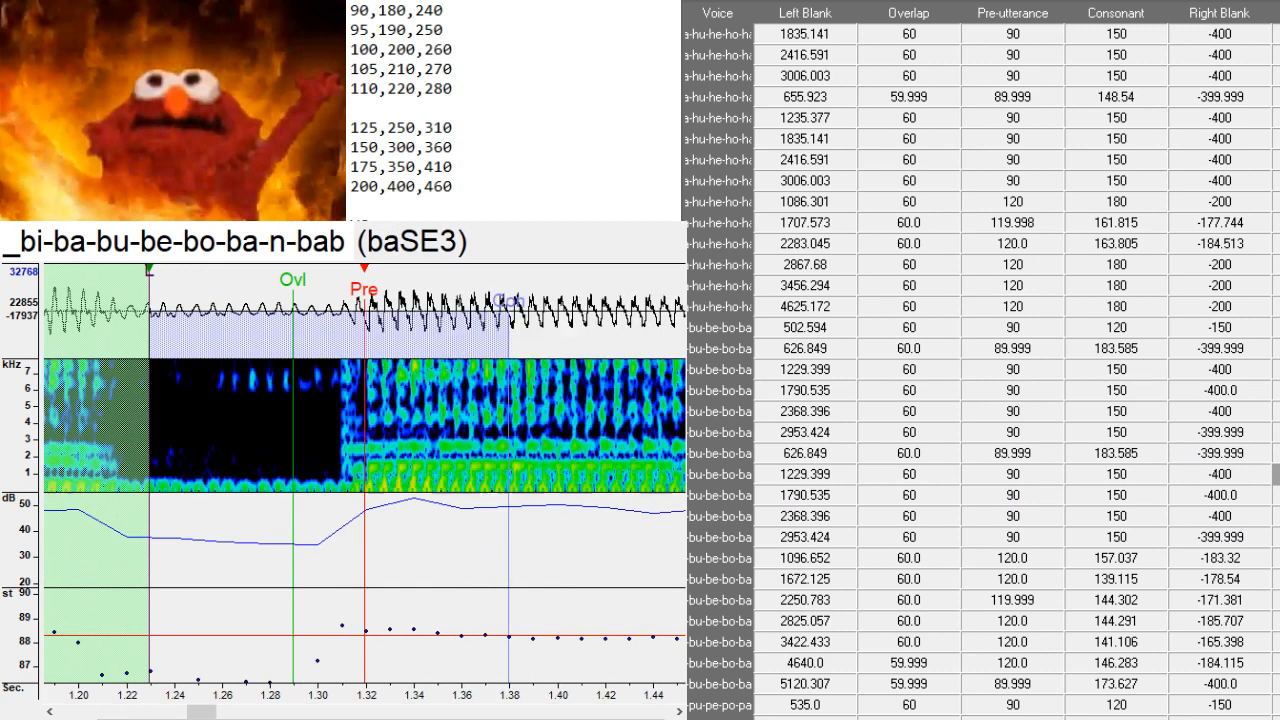
key("BackSpace")
key("BackSpace")
type("bu")
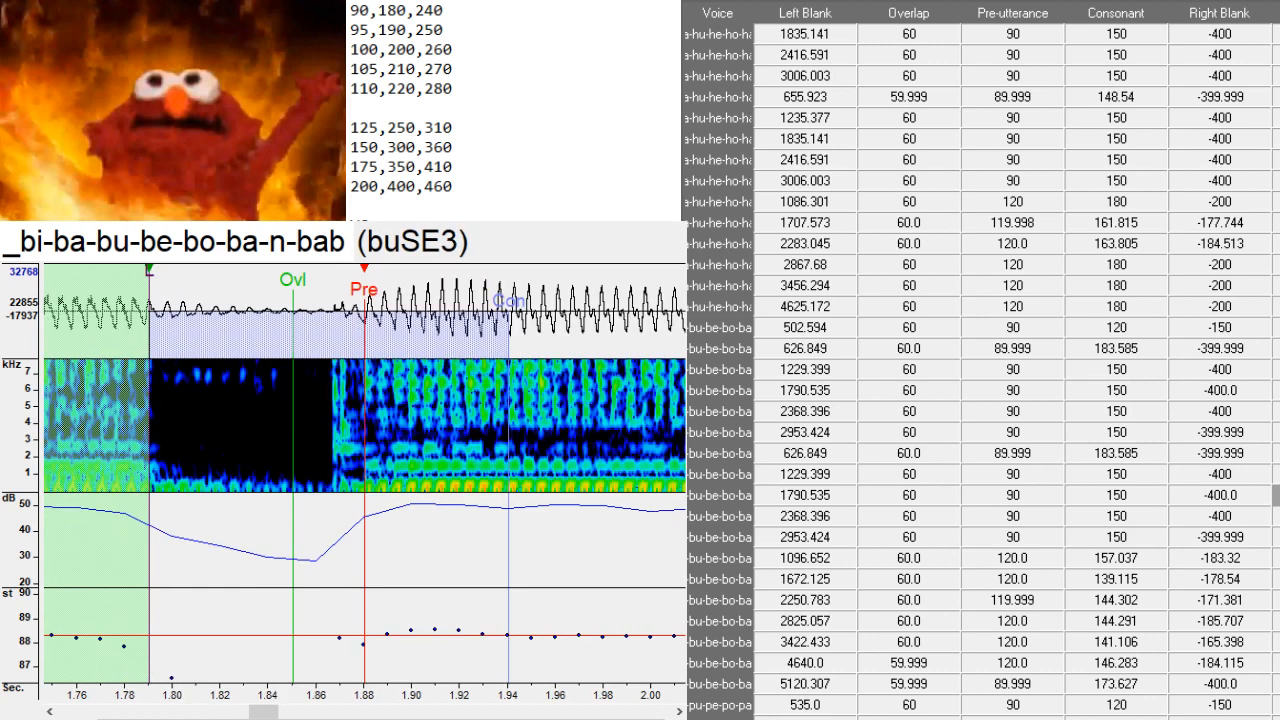
- Replace the romaji in the duplicated bu, be and bo aliases with hiragana, using ぶ for bu and ぼ for bo and keeping the SE3 suffix
key("BackSpace")
key("BackSpace")
type("be")
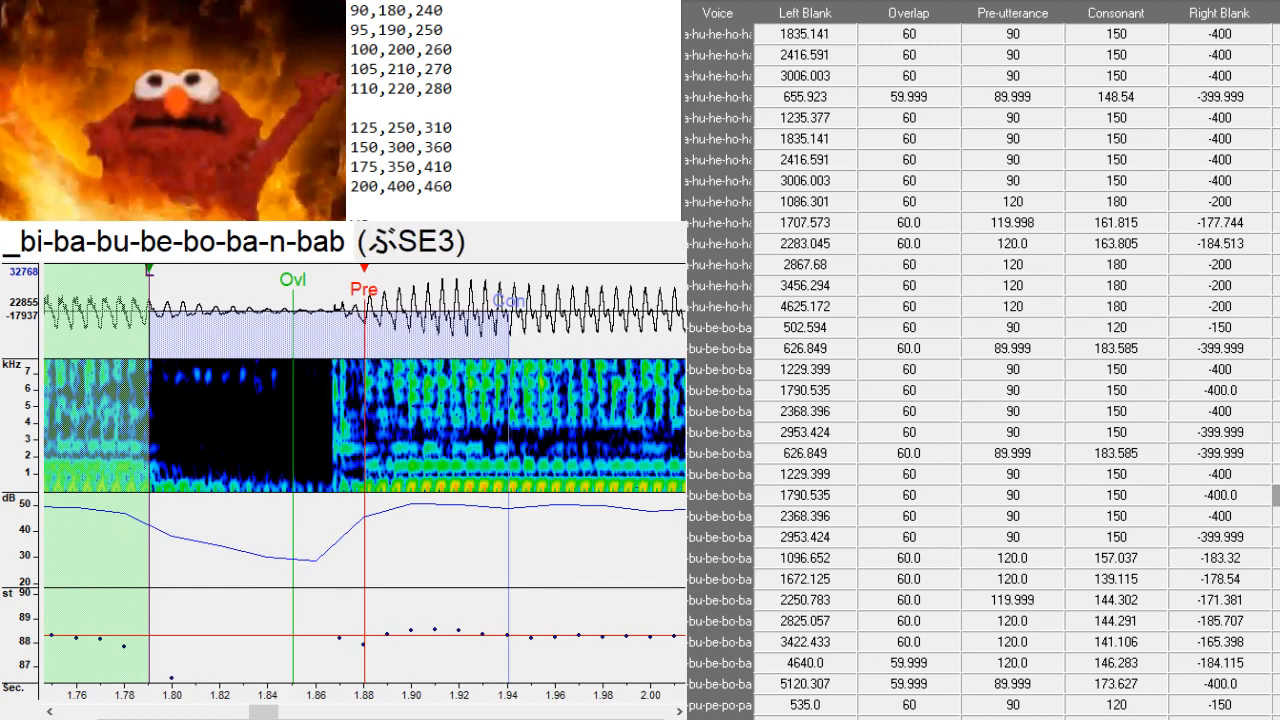
key("BackSpace")
key("BackSpace")
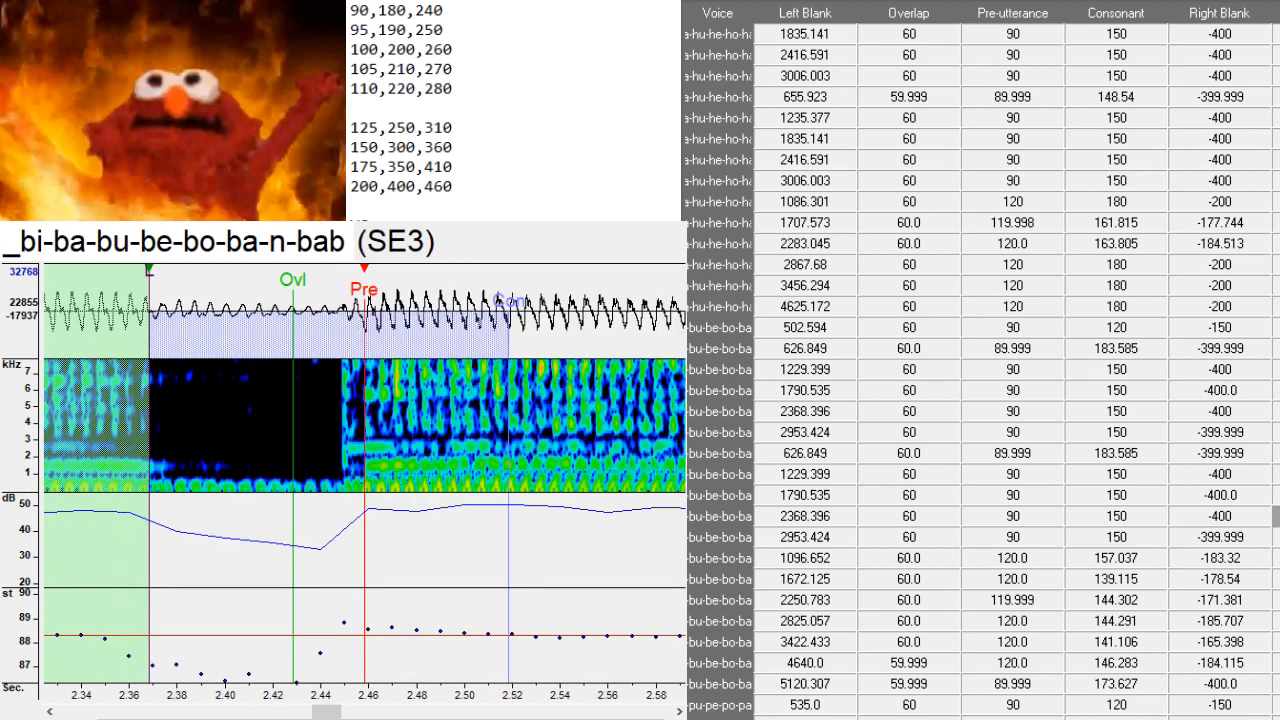
type("bo")
key("BackSpace")
key("BackSpace")
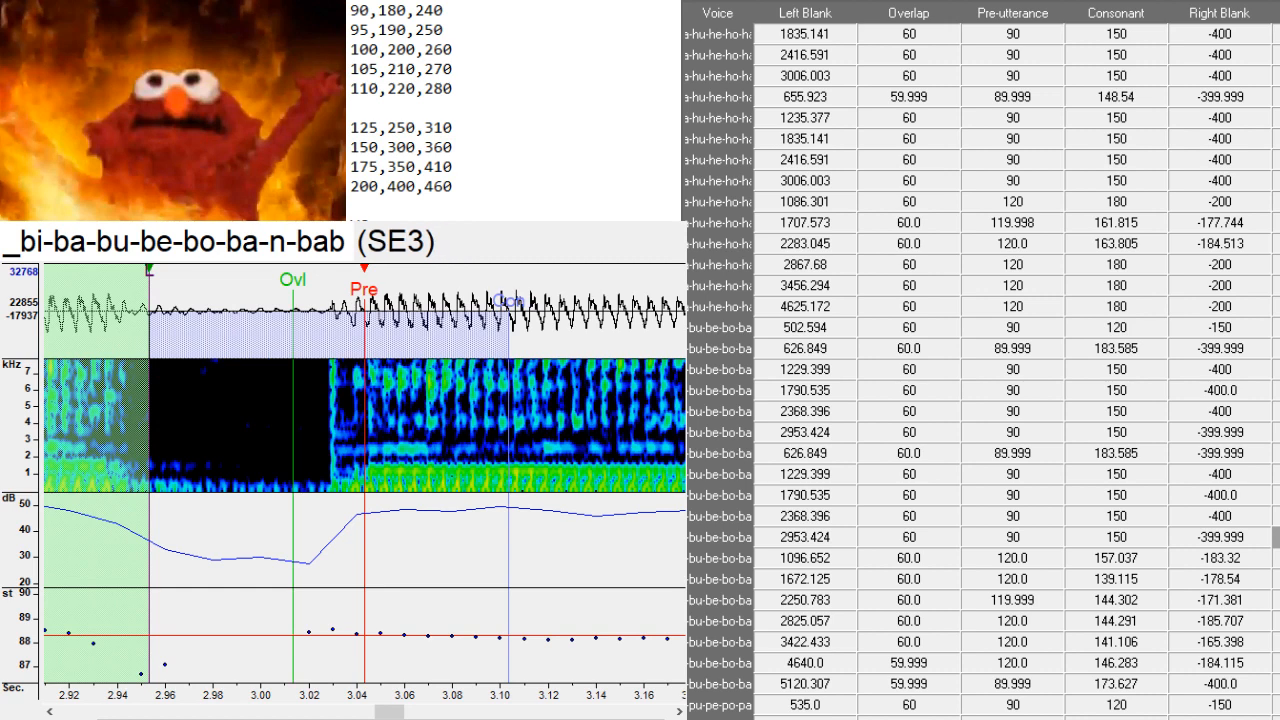
type("ぼ")
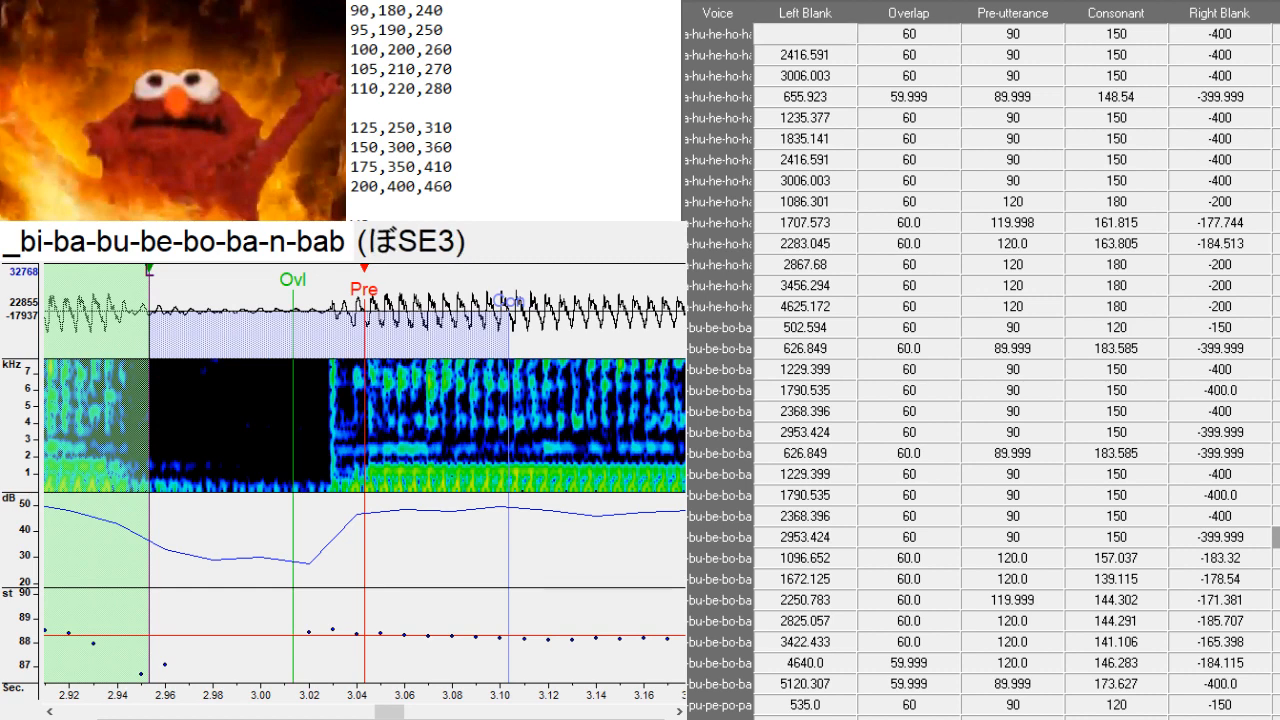
- Duplicate the poSE3 row of _pi-pa-pu-pe-po-pa-n-pap five times and copy the data of the pi, pa, pu, pe and po rows onto the duplicates
scroll(1263, 285, "down", 4)
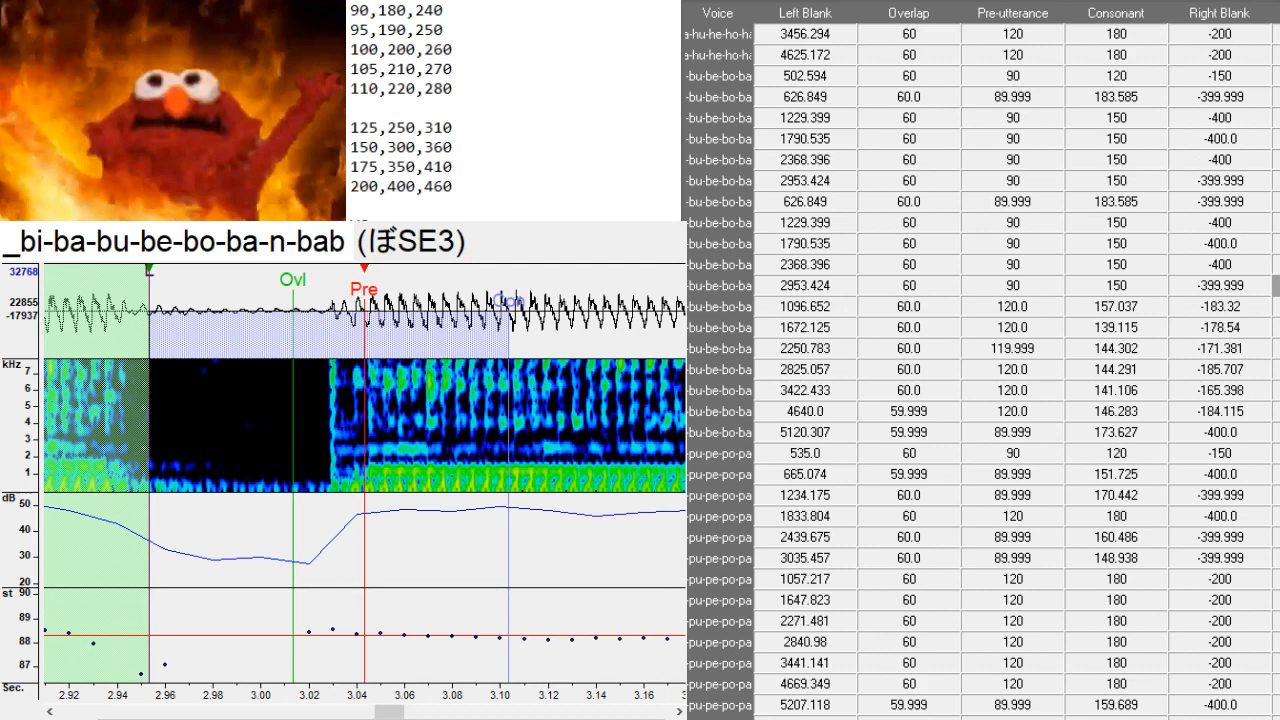
left_click(1275, 558)
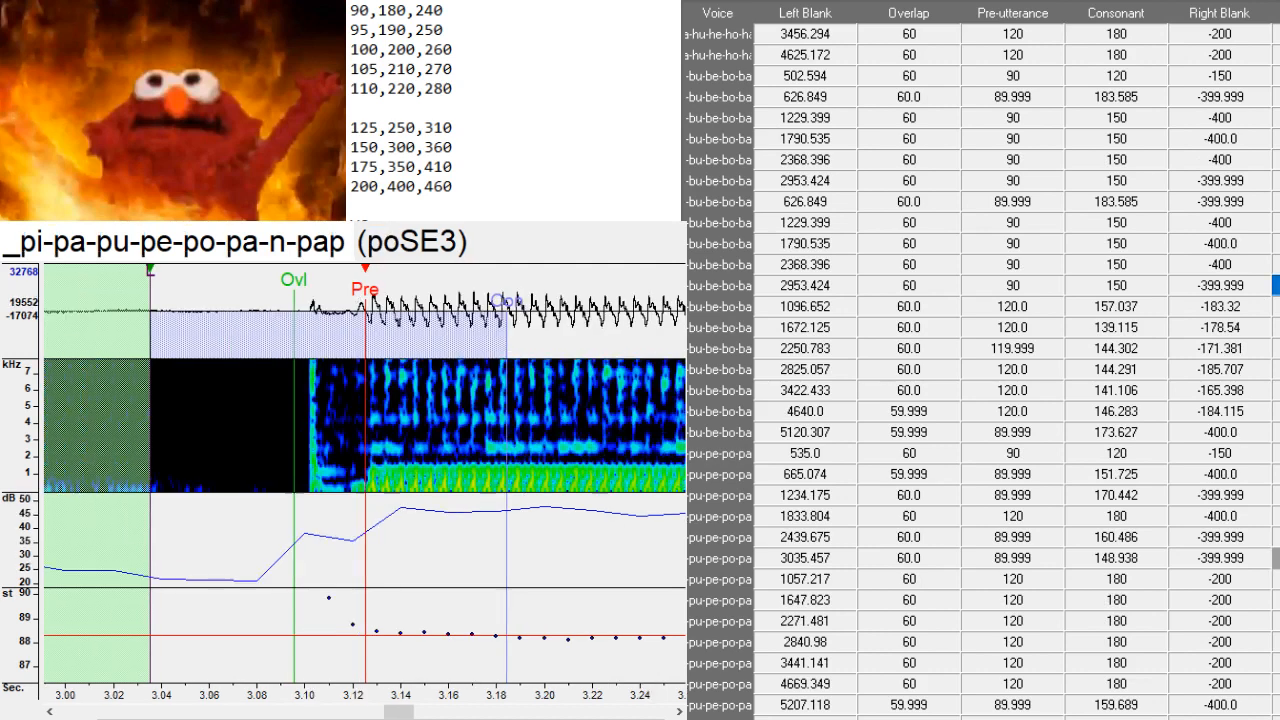
scroll(1263, 558, "down", 5)
scroll(983, 370, "down", 3)
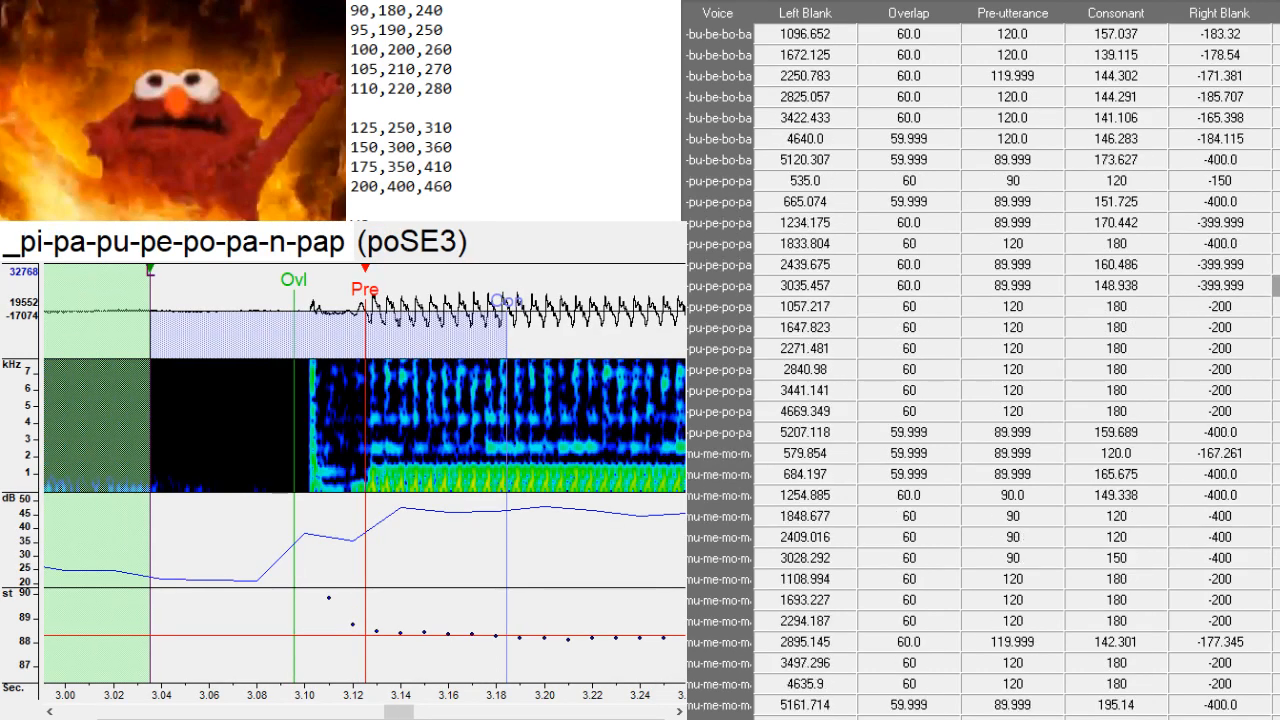
scroll(983, 500, "up", 2)
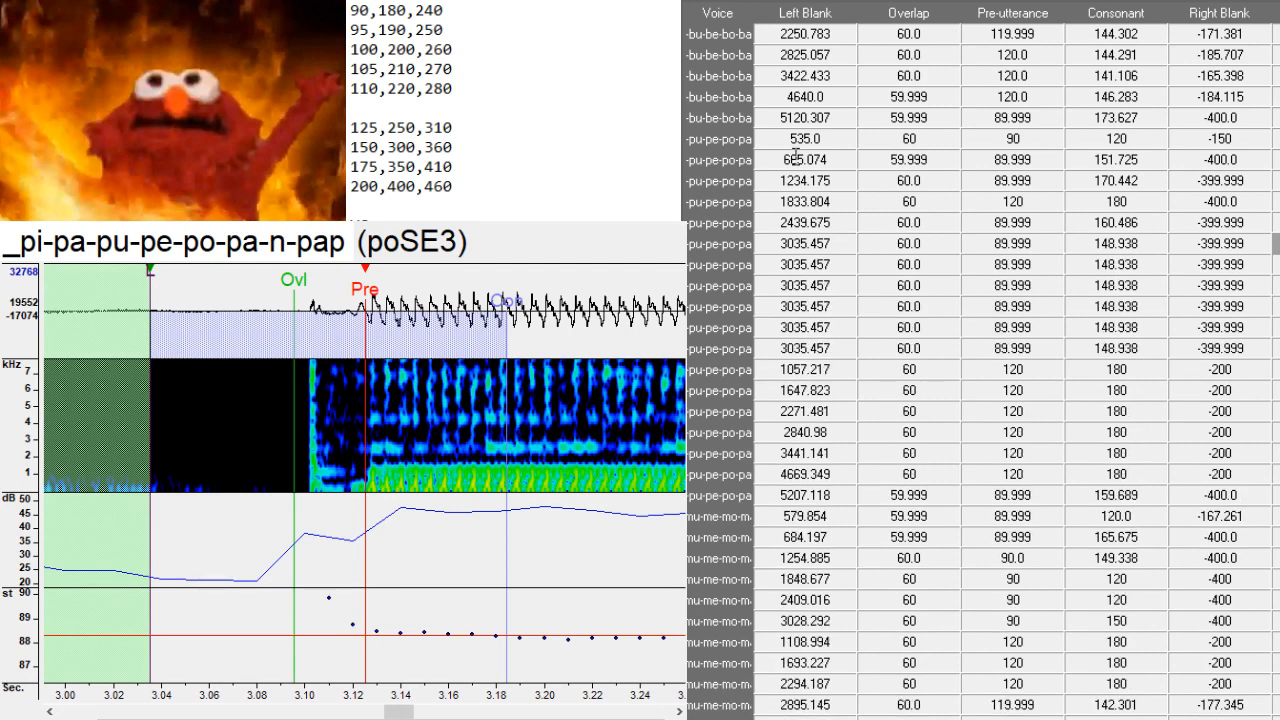
left_click_drag(728, 159, 736, 345)
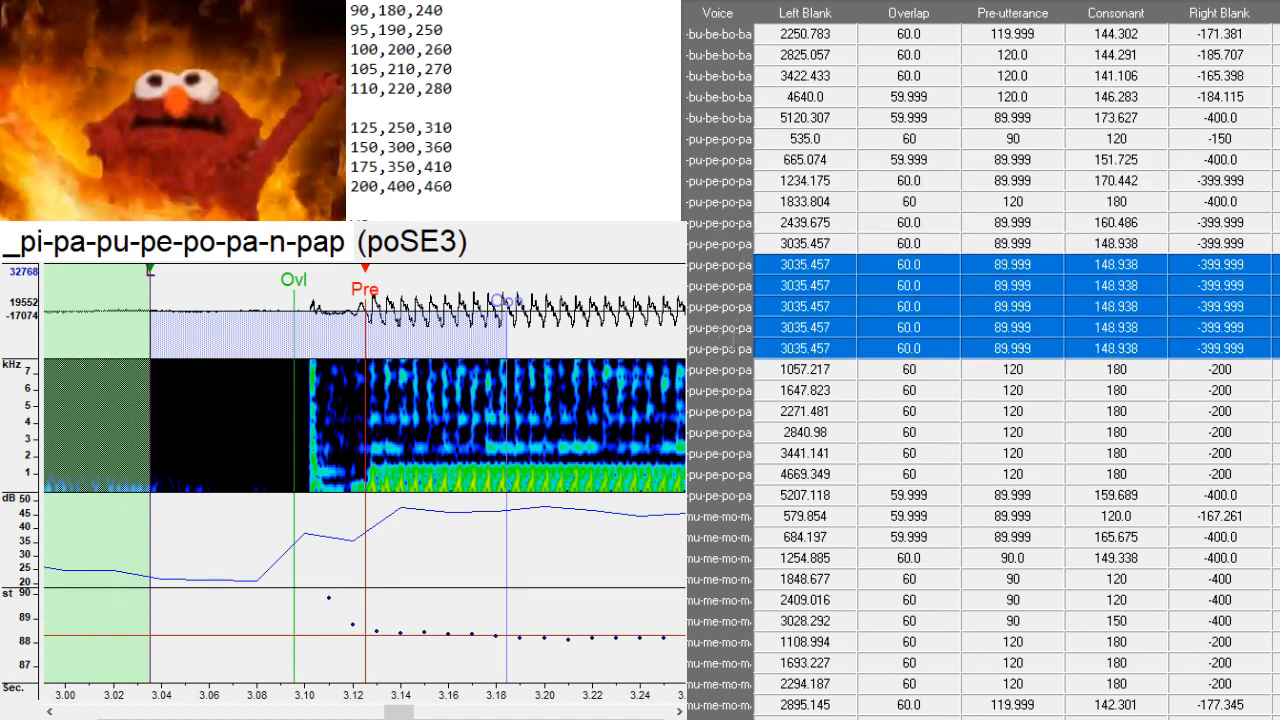
key("ctrl+v")
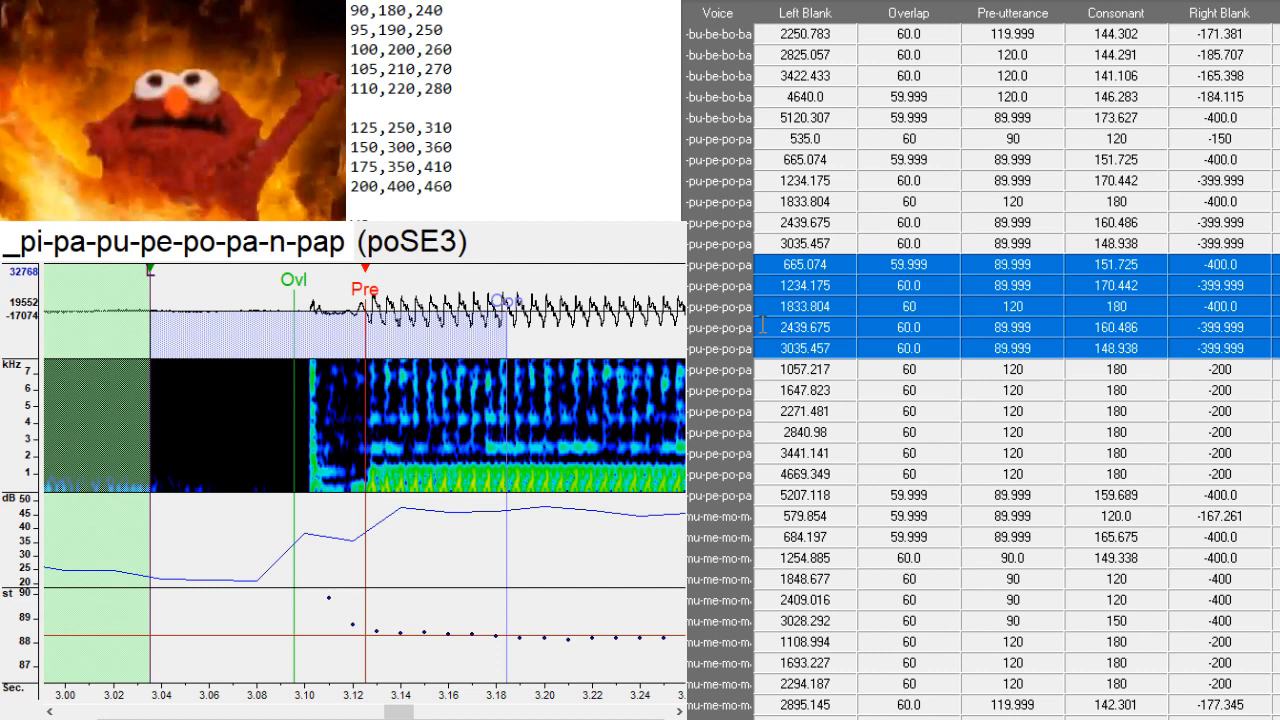
- Replace the romaji in the duplicated pi and pa aliases with ぴ and ぱ, keeping the SE3 suffix
left_click(1275, 263)
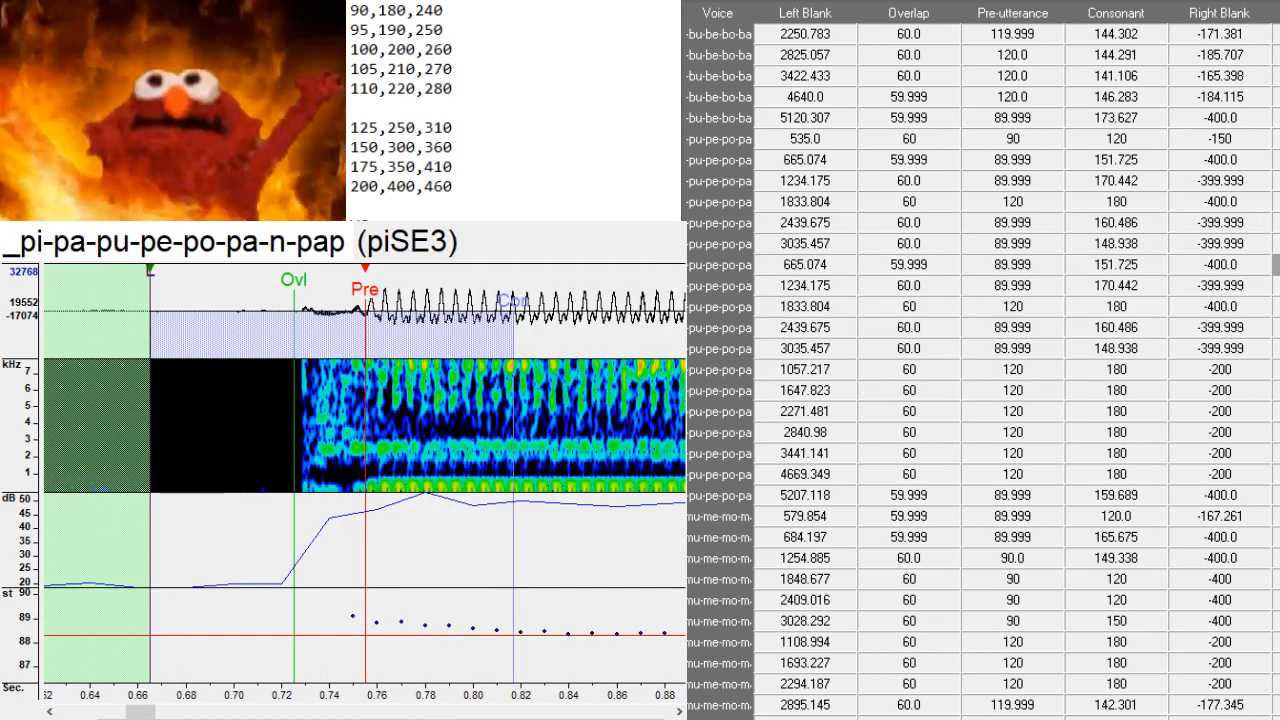
key("BackSpace")
key("BackSpace")
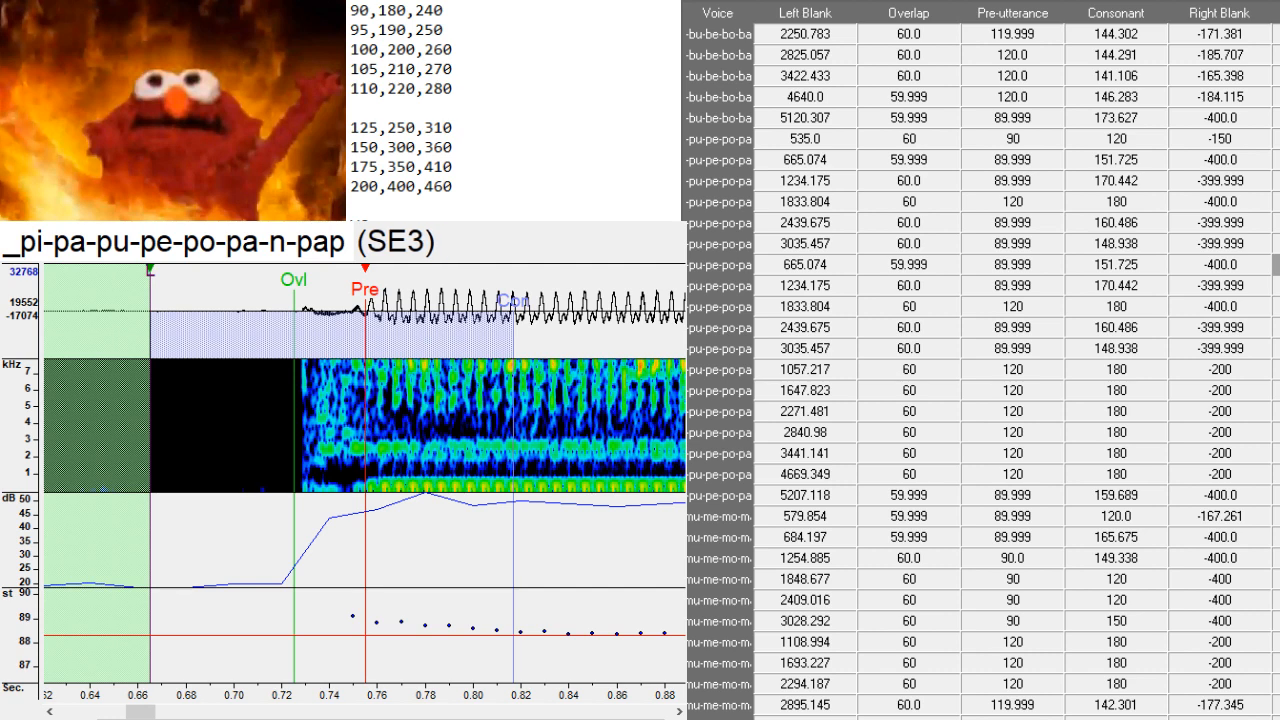
type("ぴ")
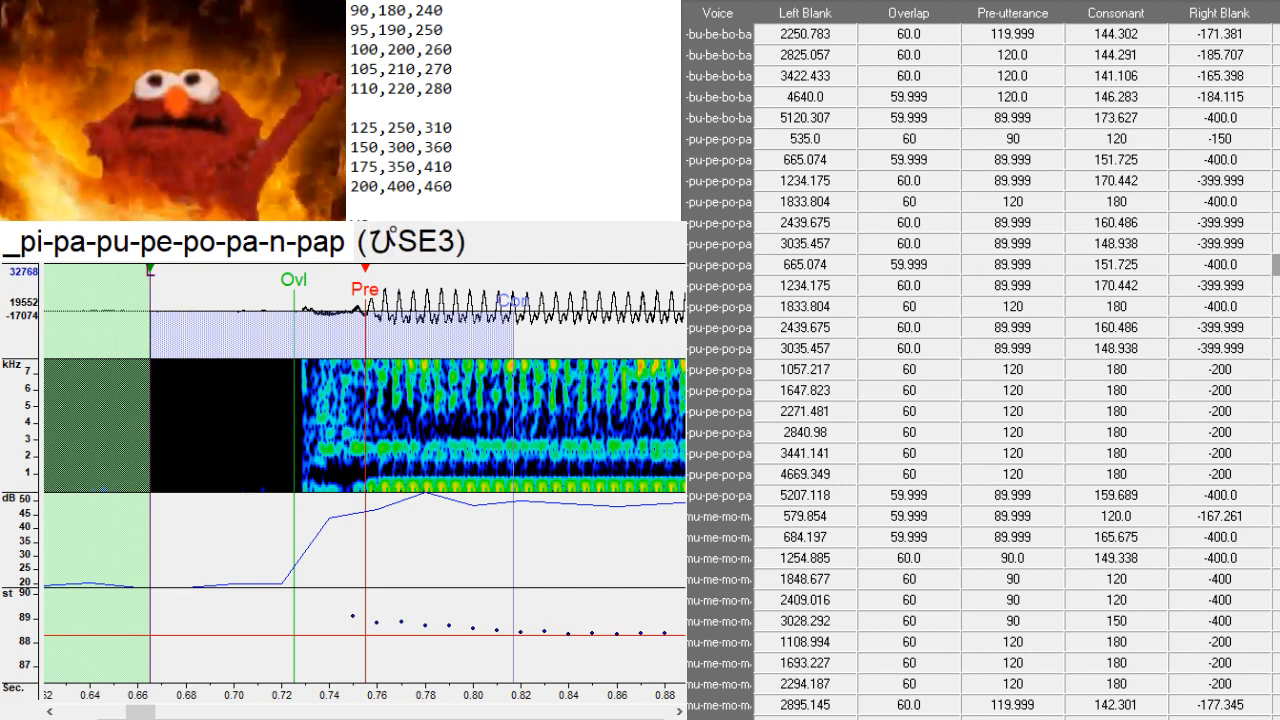
key("Return")
key("BackSpace")
key("BackSpace")
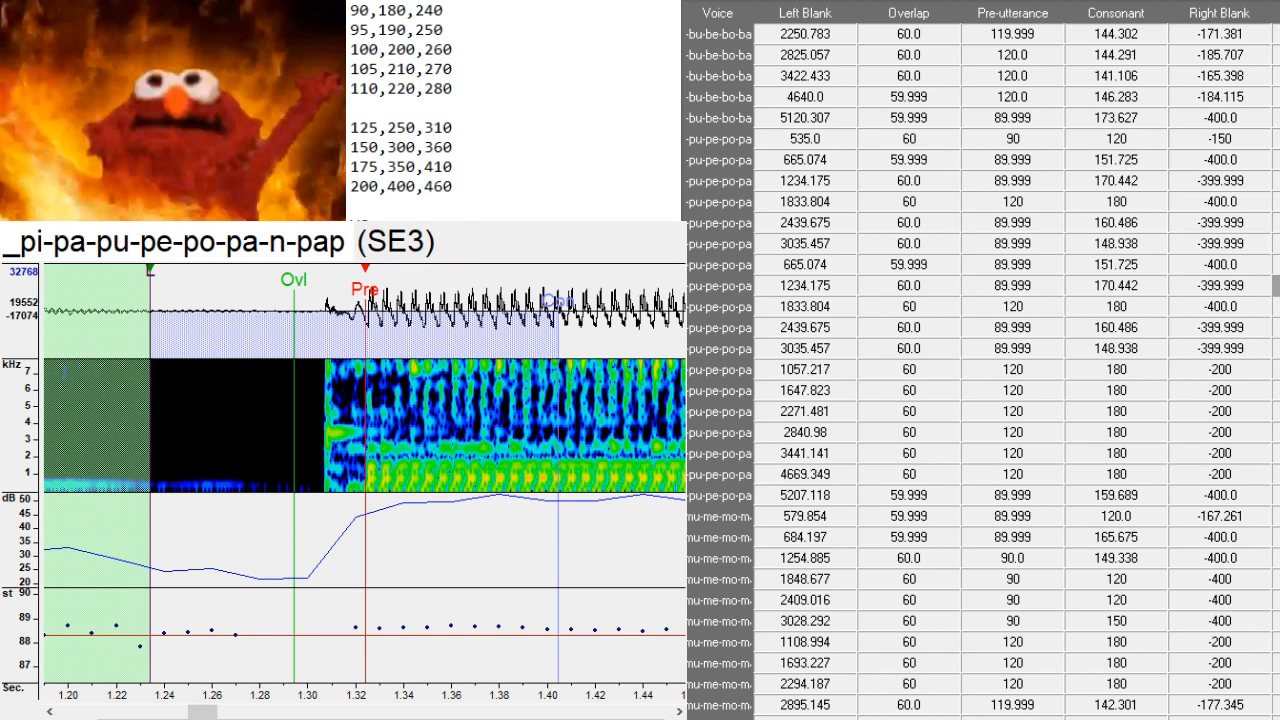
type("ぱ")
key("Return")
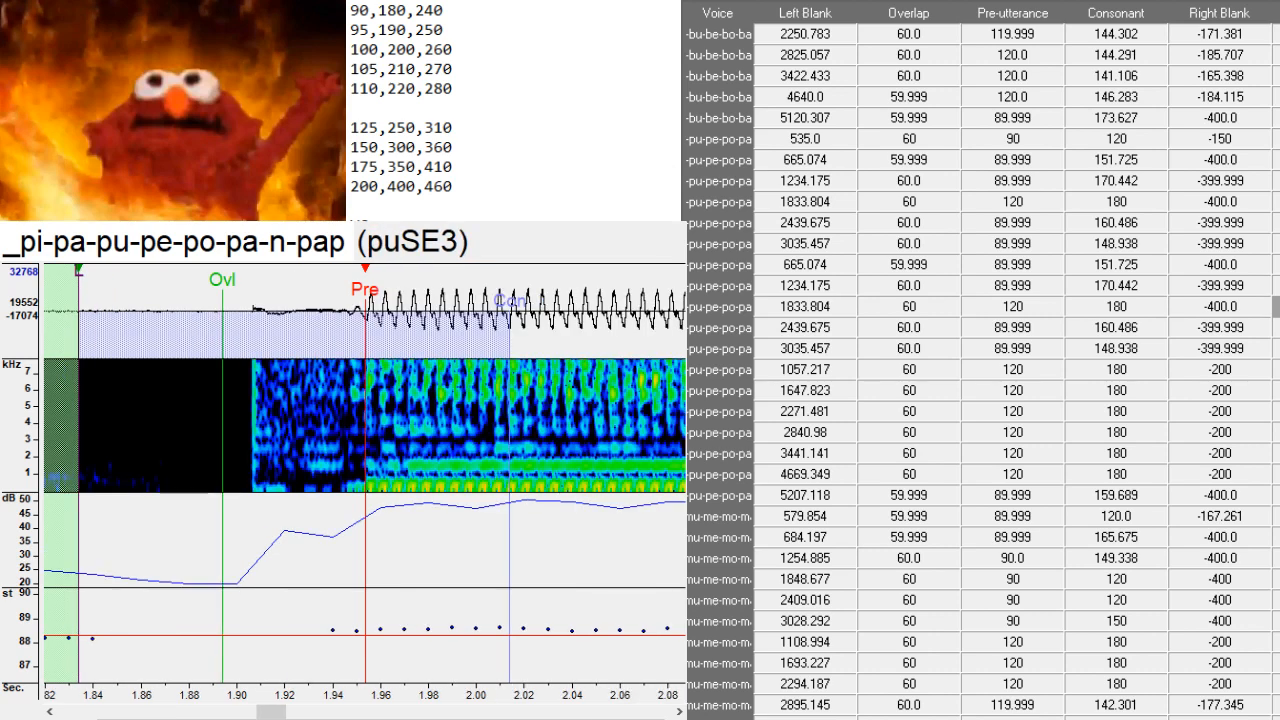
- Replace the romaji in the duplicated pu, pe and po aliases with ぷ, ぺ and ぽ, keeping the SE3 suffix
key("BackSpace")
key("BackSpace")
type("ぷ")
key("Return")
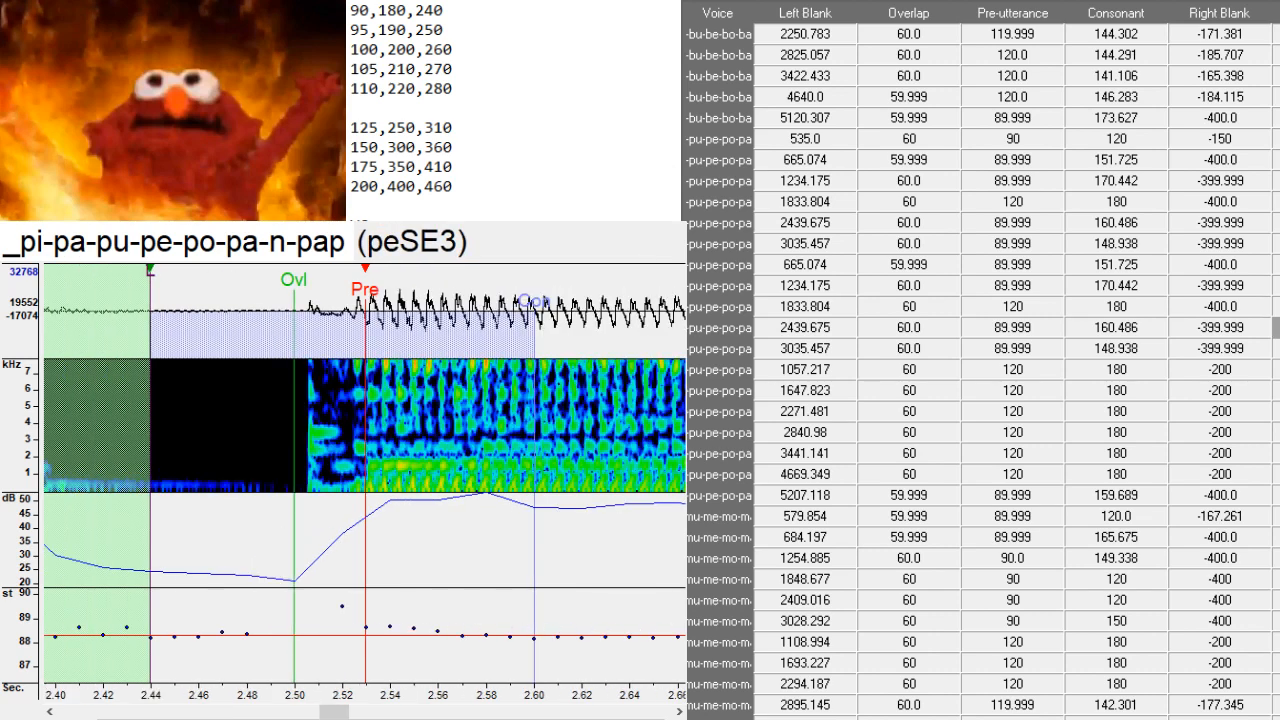
key("BackSpace")
key("BackSpace")
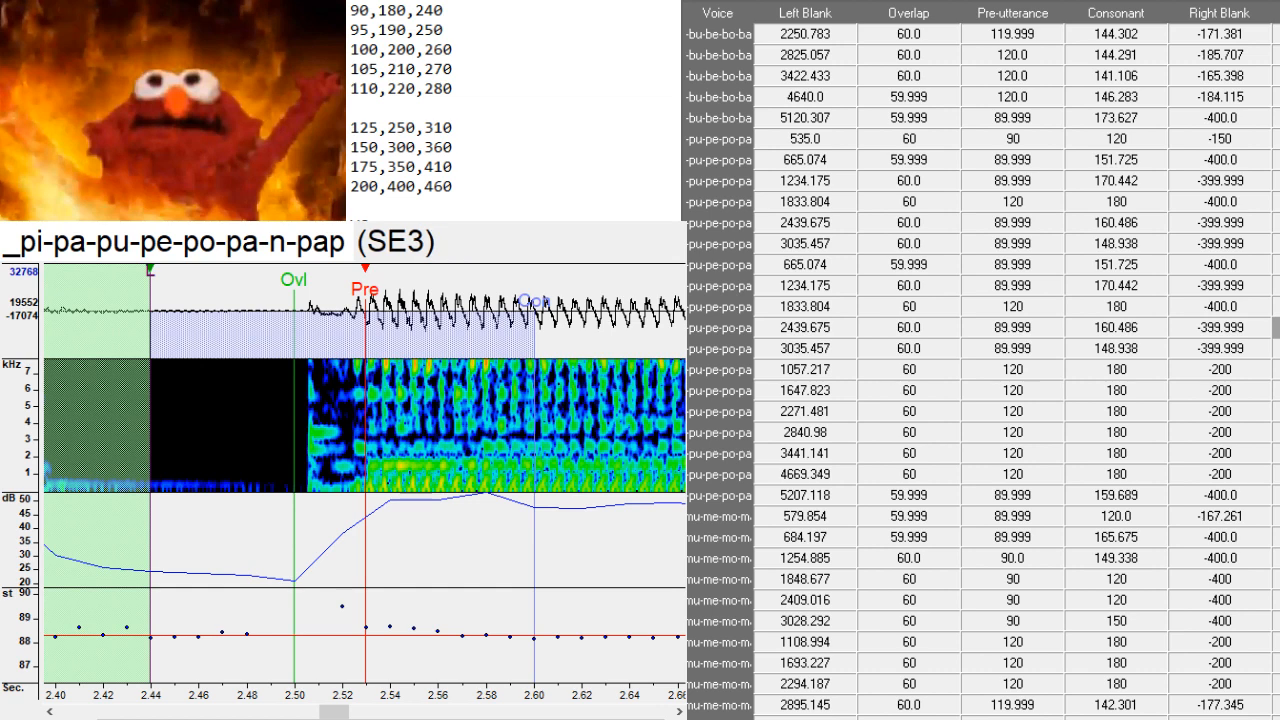
type("ぺ")
key("Return")
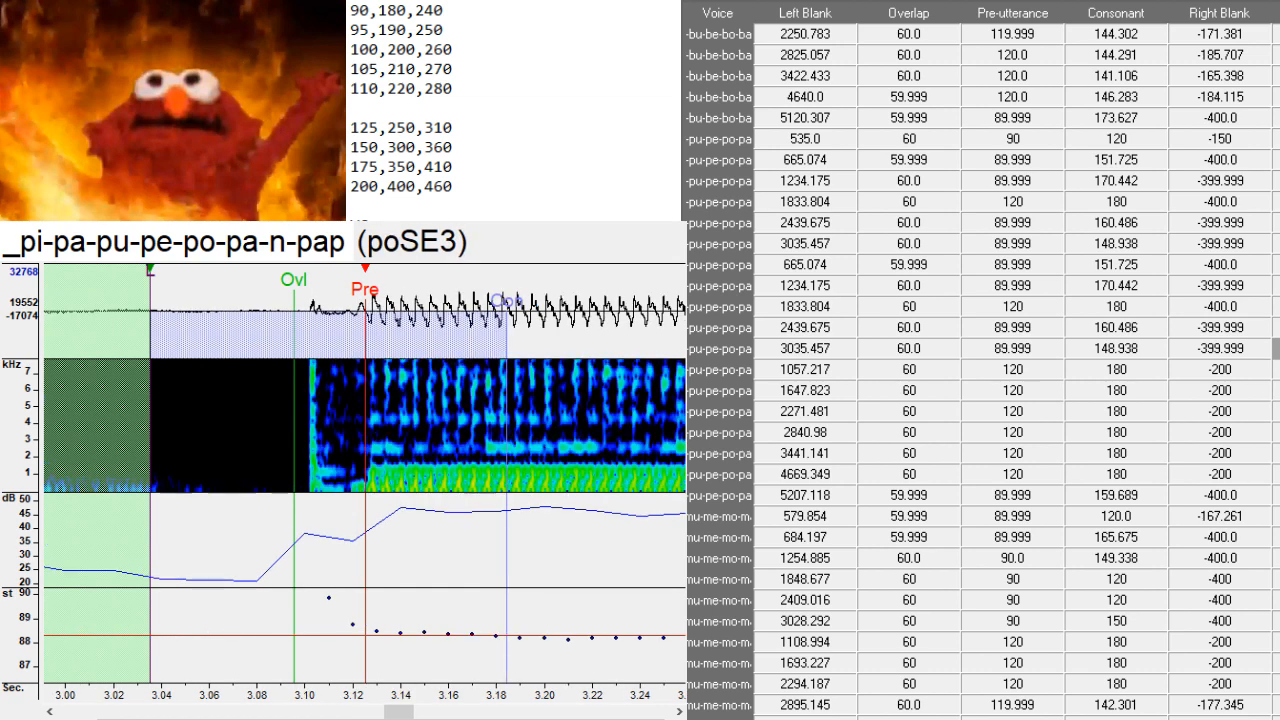
key("BackSpace")
key("BackSpace")
type("ぽ")
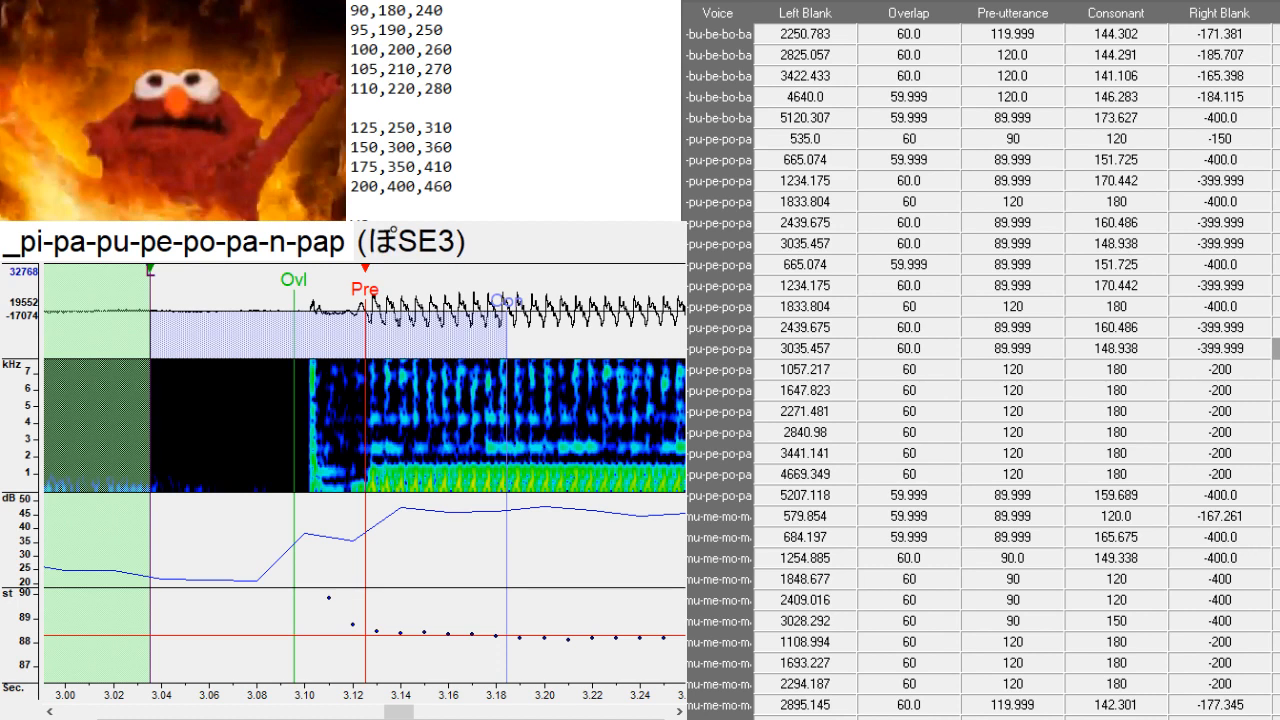
- Duplicate the moSE3 row of _mi-ma-mu-me-mo-ma-n-mam five times
scroll(980, 360, "down", 2)
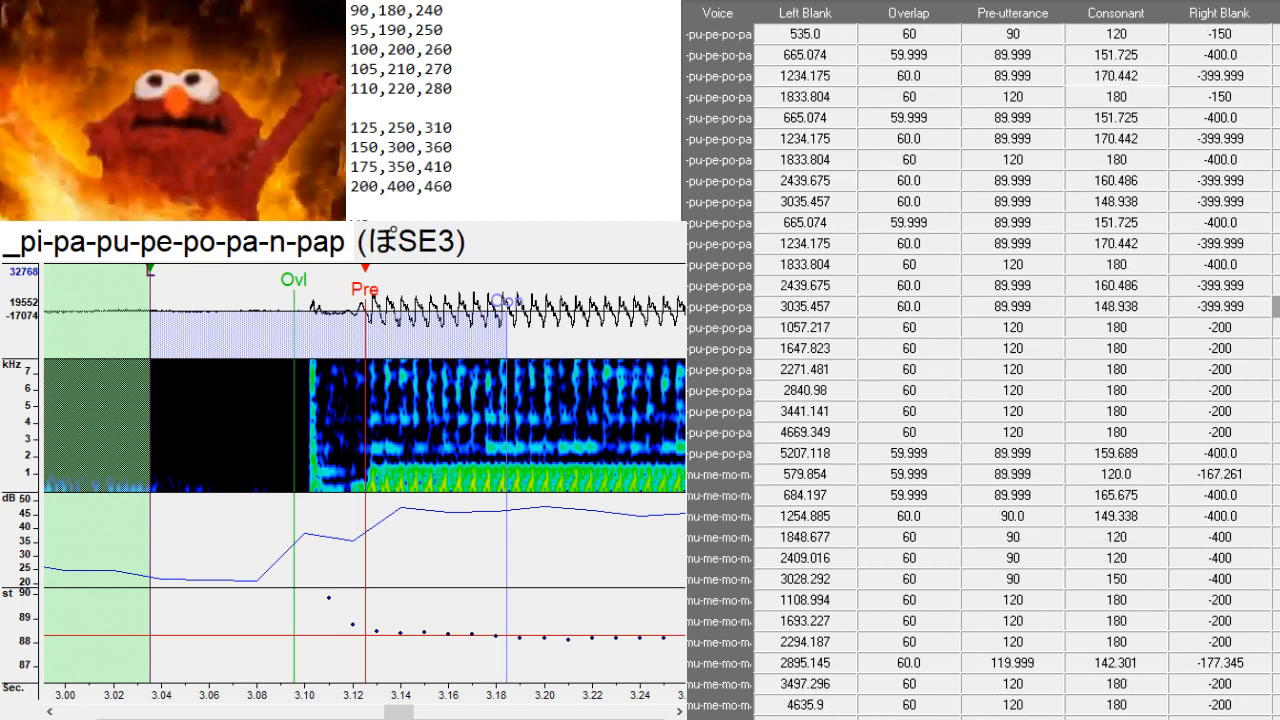
left_click(1276, 516)
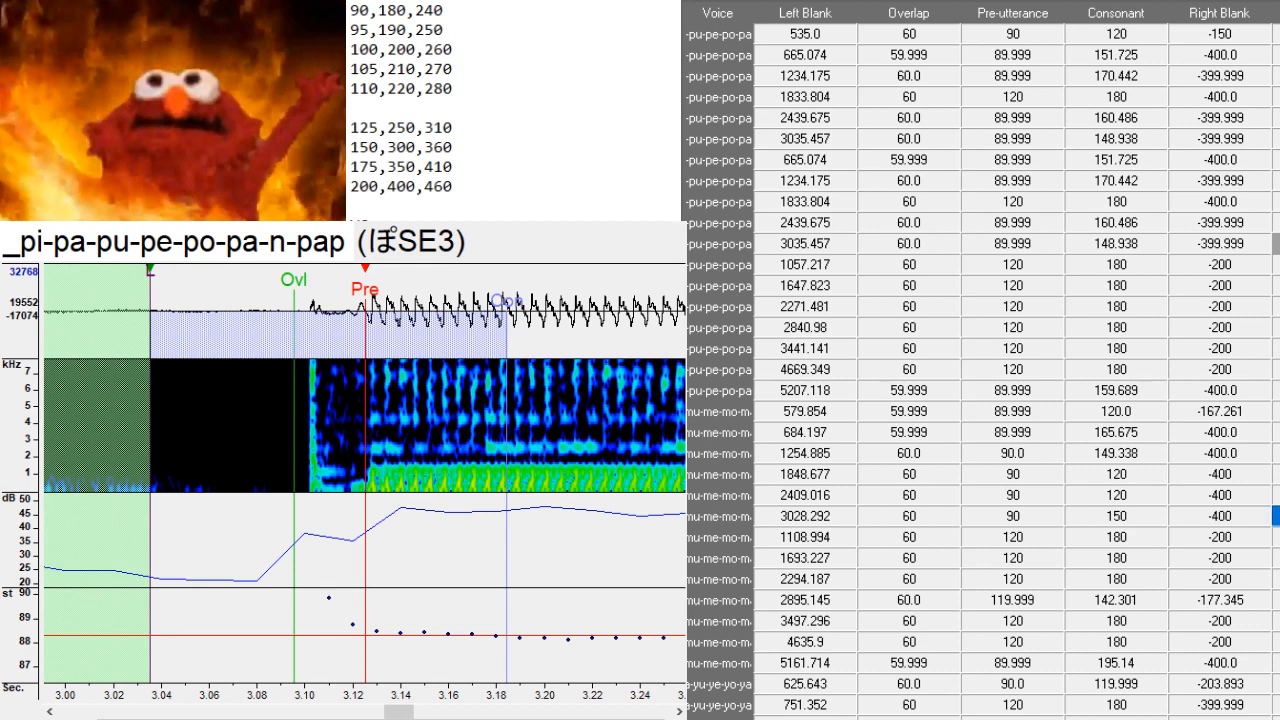
scroll(980, 360, "down", 3)
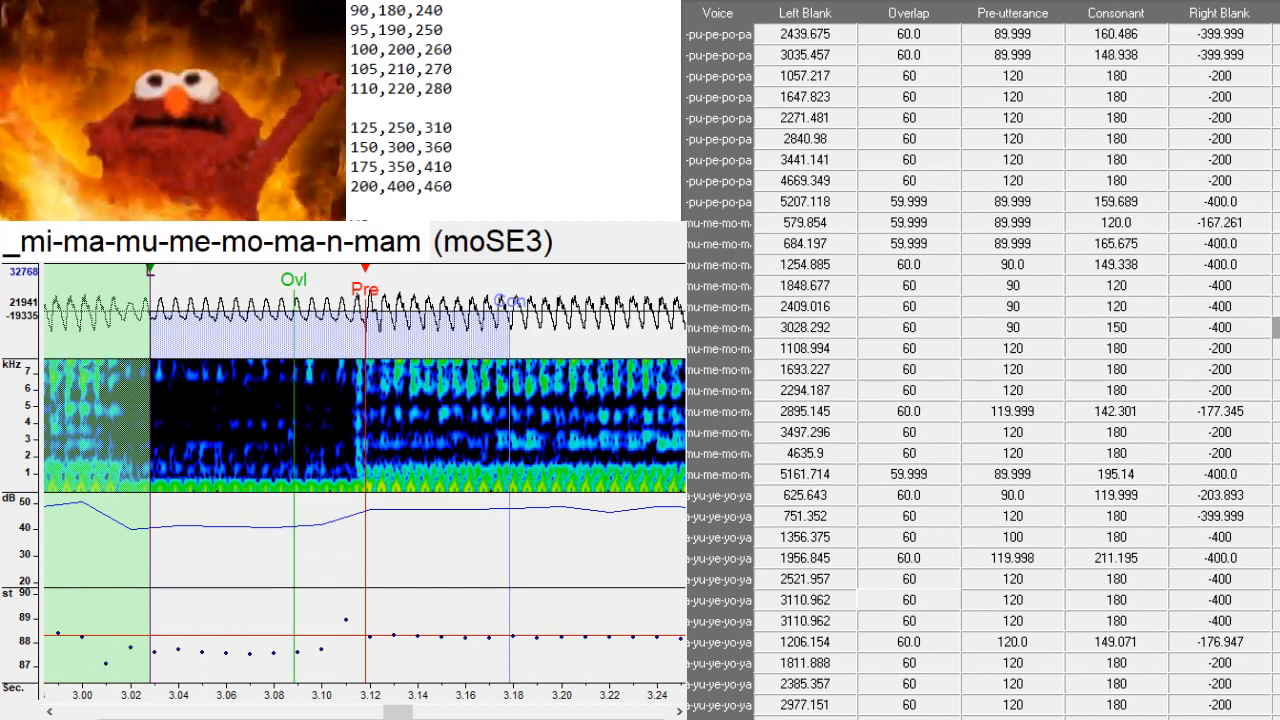
scroll(980, 360, "down", 1)
key("ctrl+d")
key("ctrl+d")
key("ctrl+d")
key("ctrl+d")
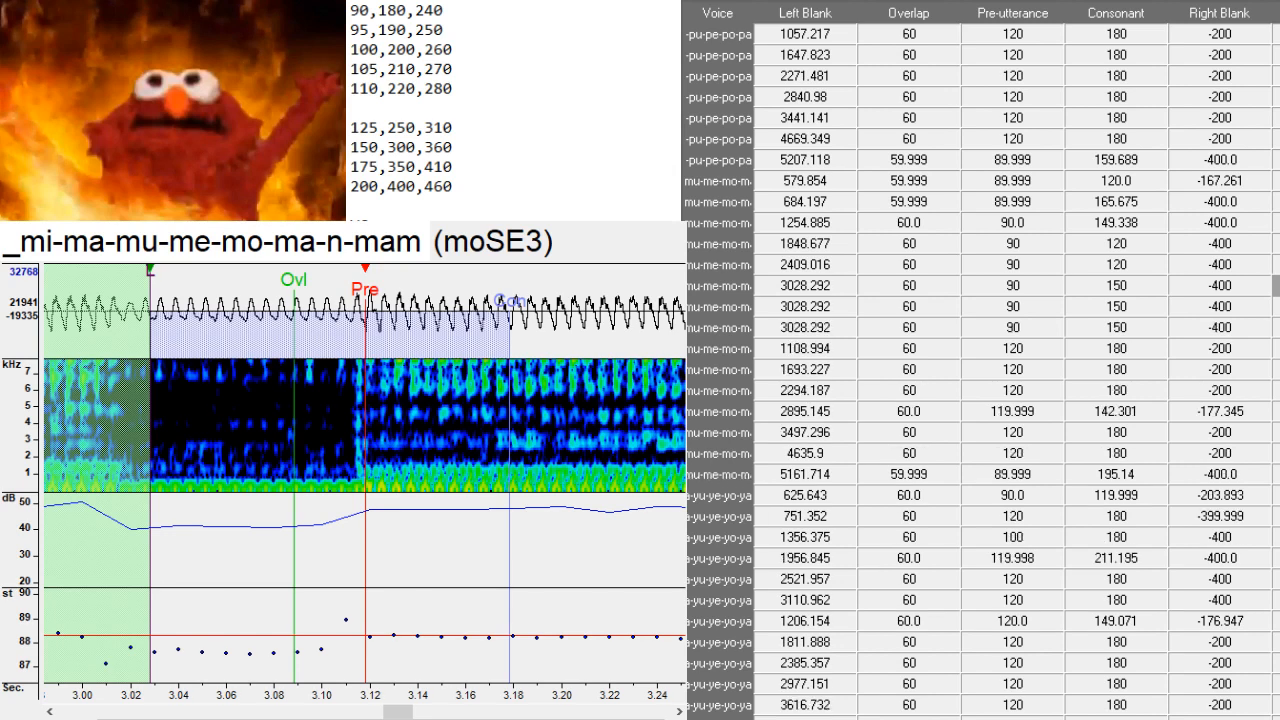
key("ctrl+d")
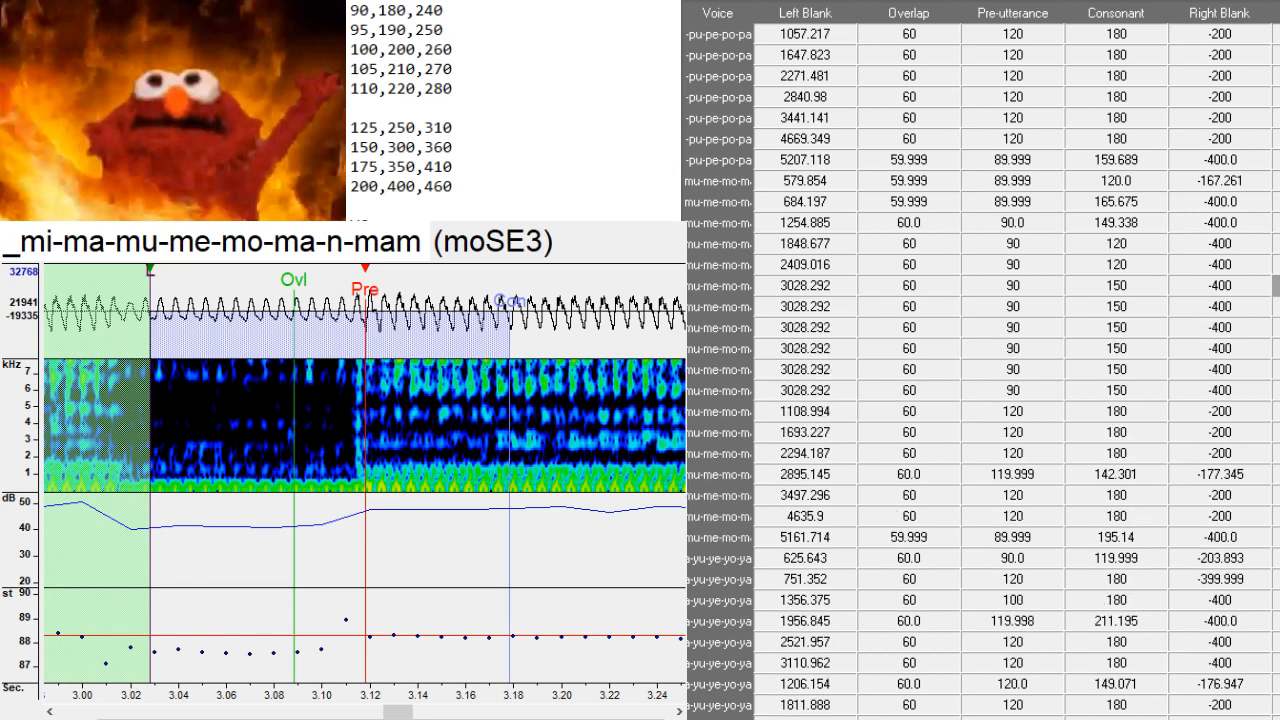
left_click_drag(708, 205, 700, 266)
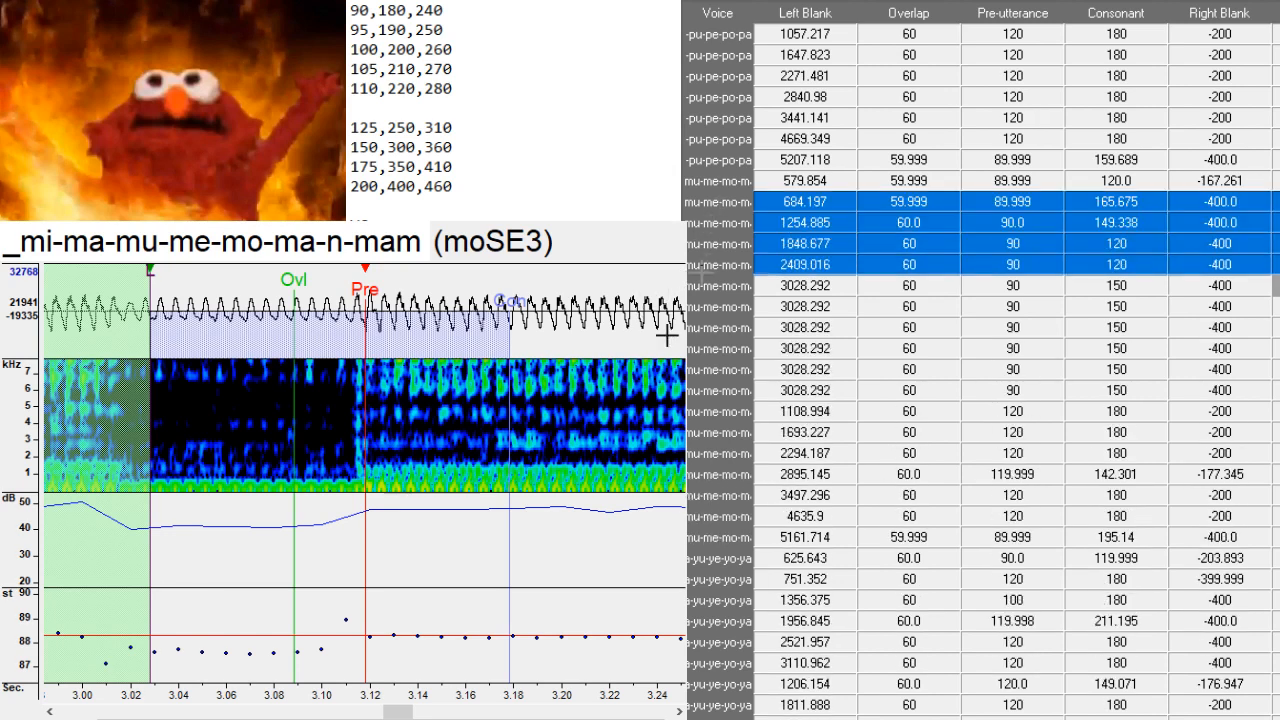
key("shift+Down")
key("ctrl+e")
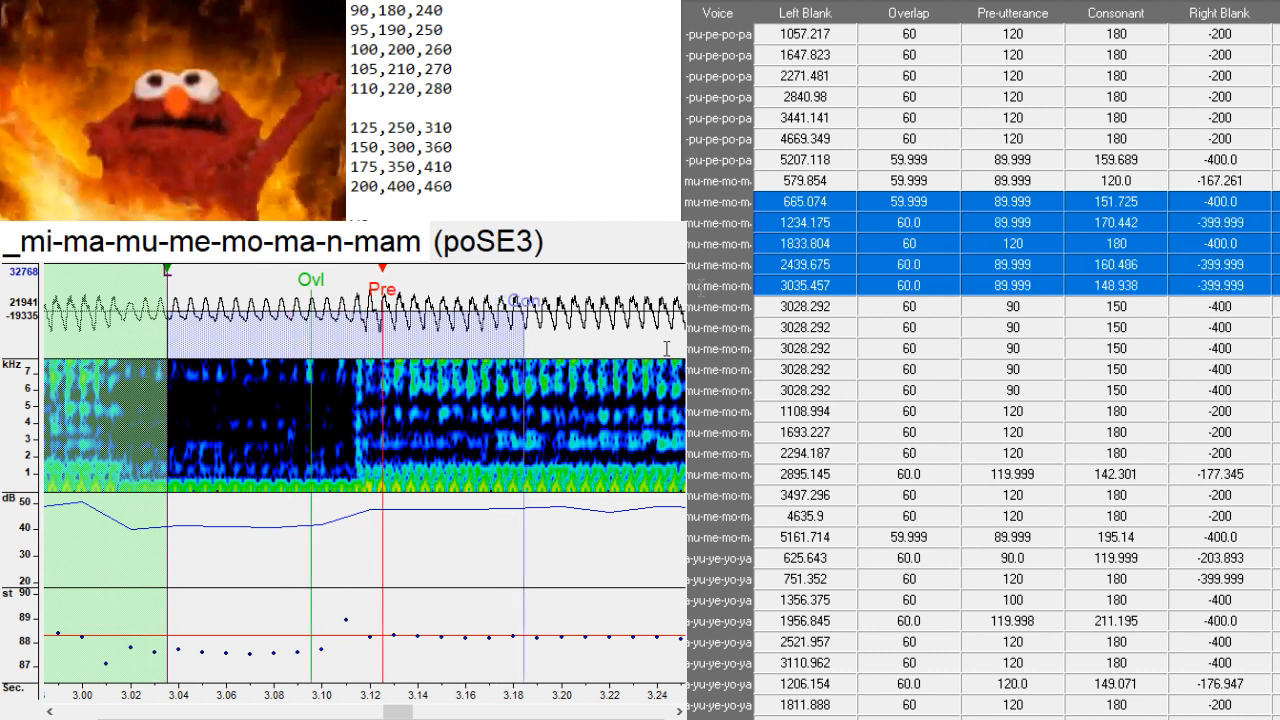
key("ctrl+z")
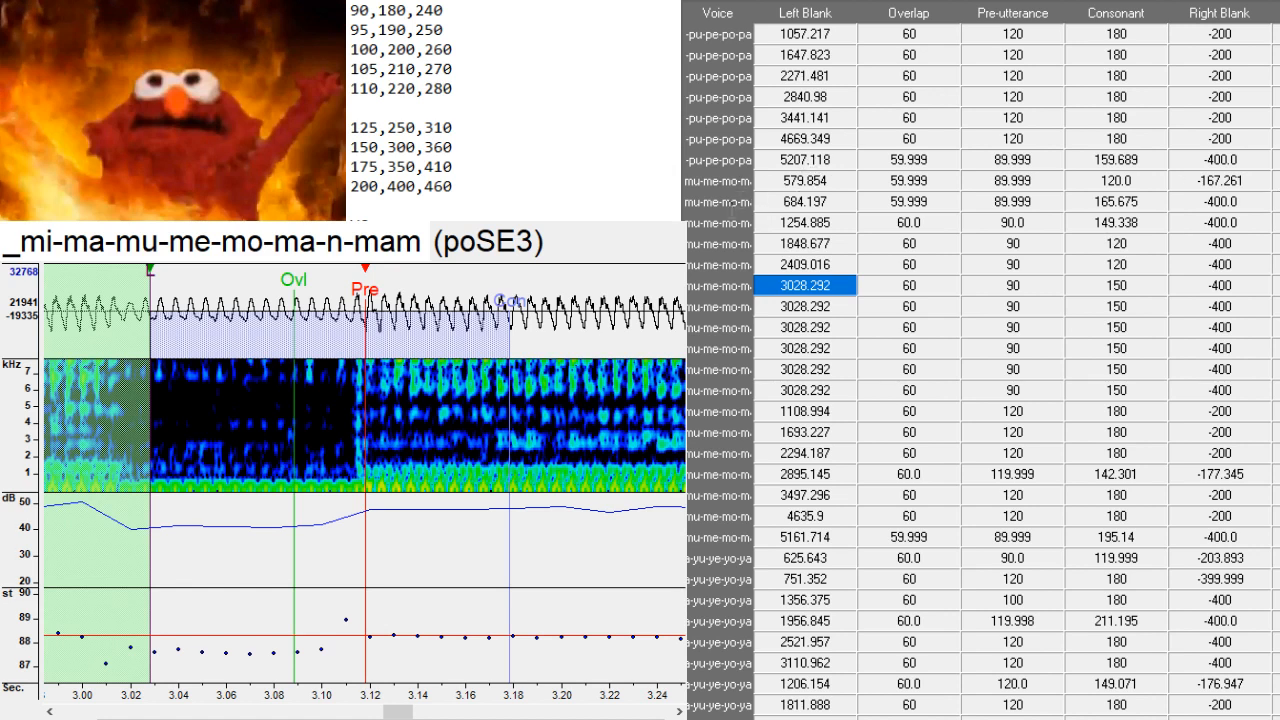
key("Delete")
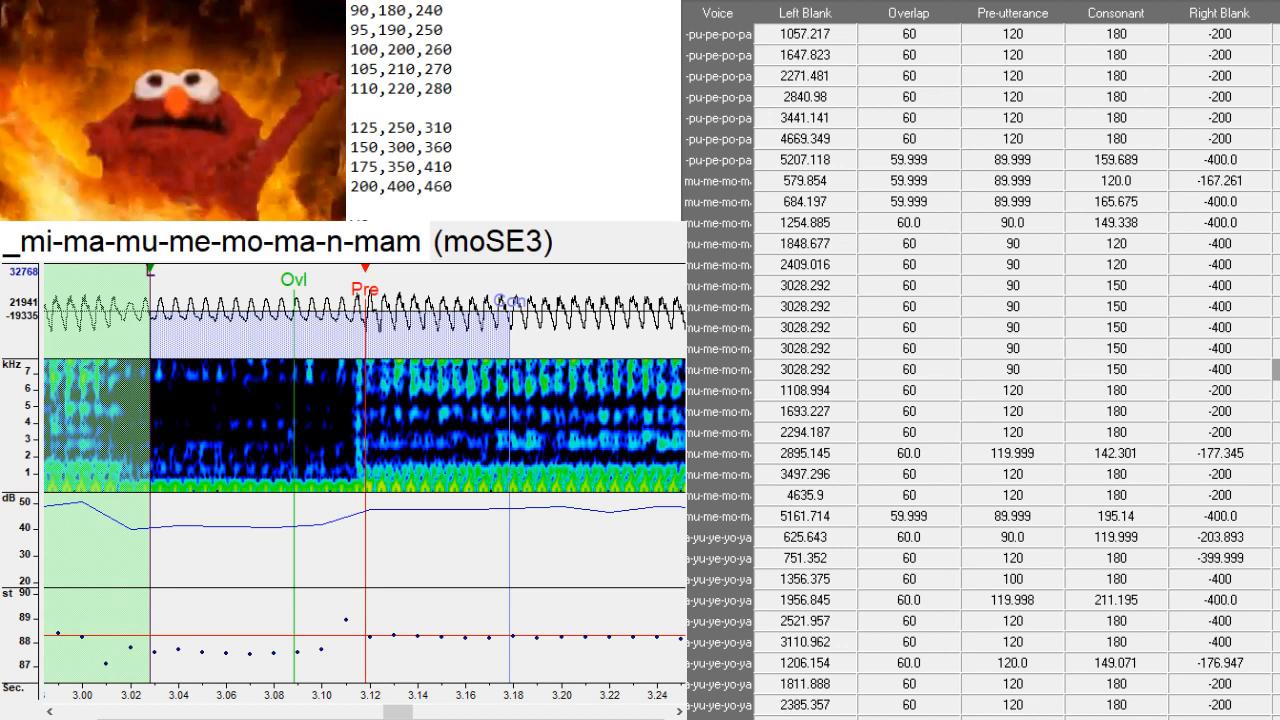
key("ctrl+z")
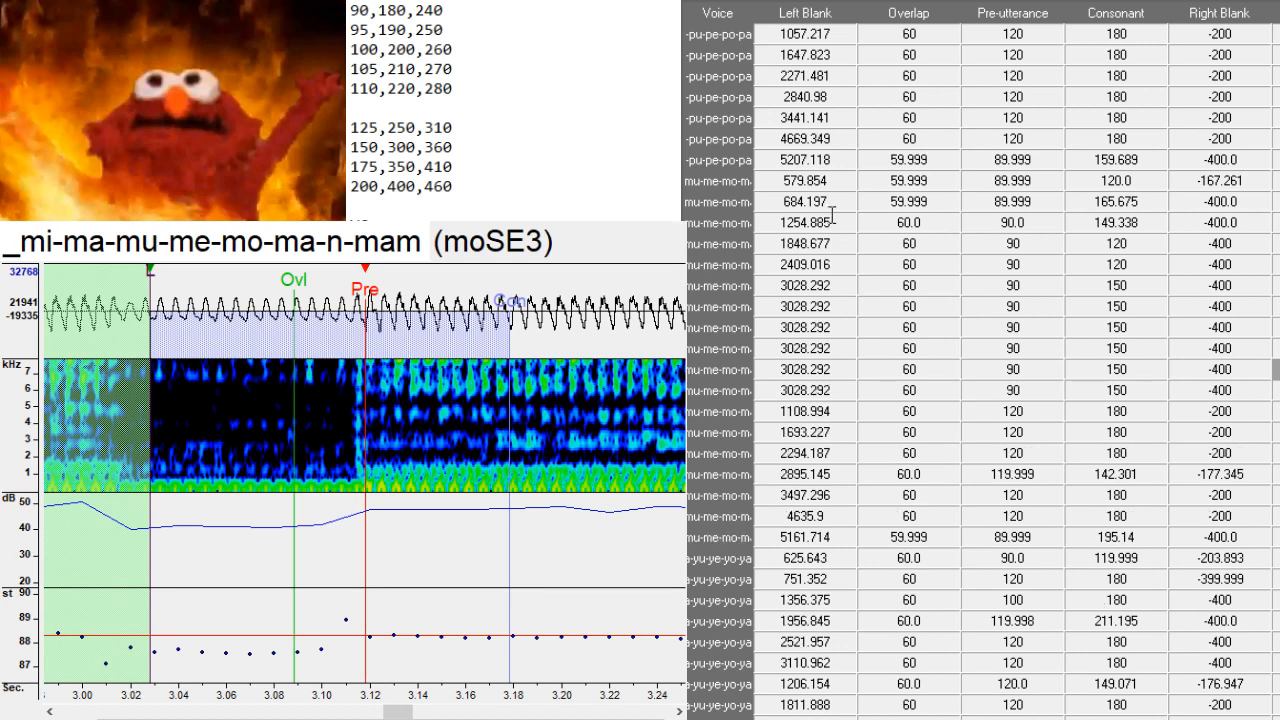
- Copy the data of the mi, ma, mu, me and mo rows onto the five duplicated moSE3 rows
left_click_drag(704, 203, 663, 343)
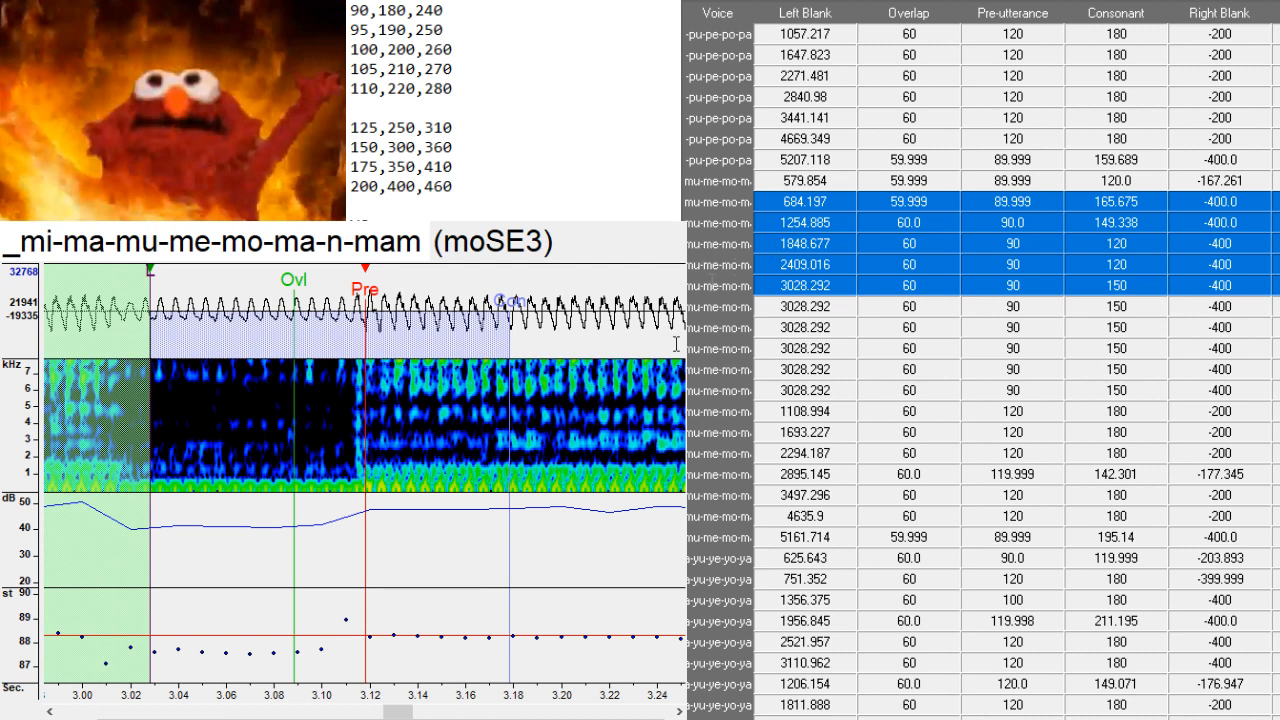
key("ctrl+v")
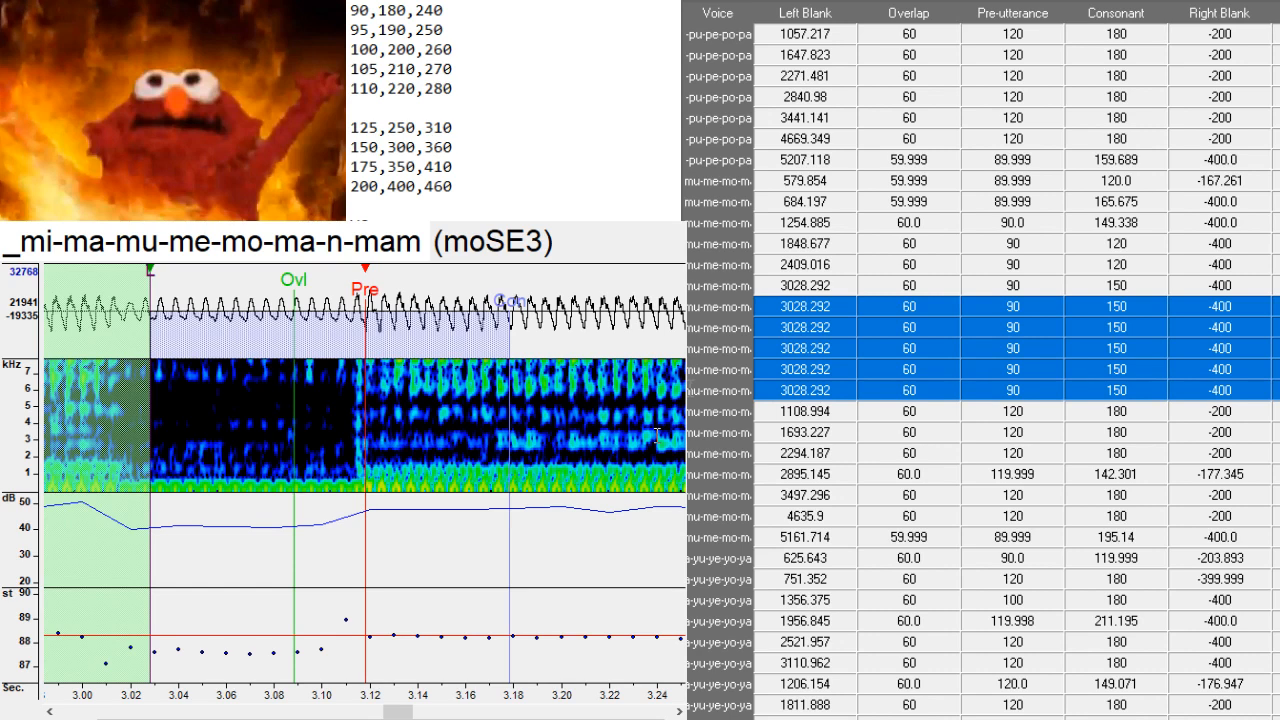
key("ctrl+z")
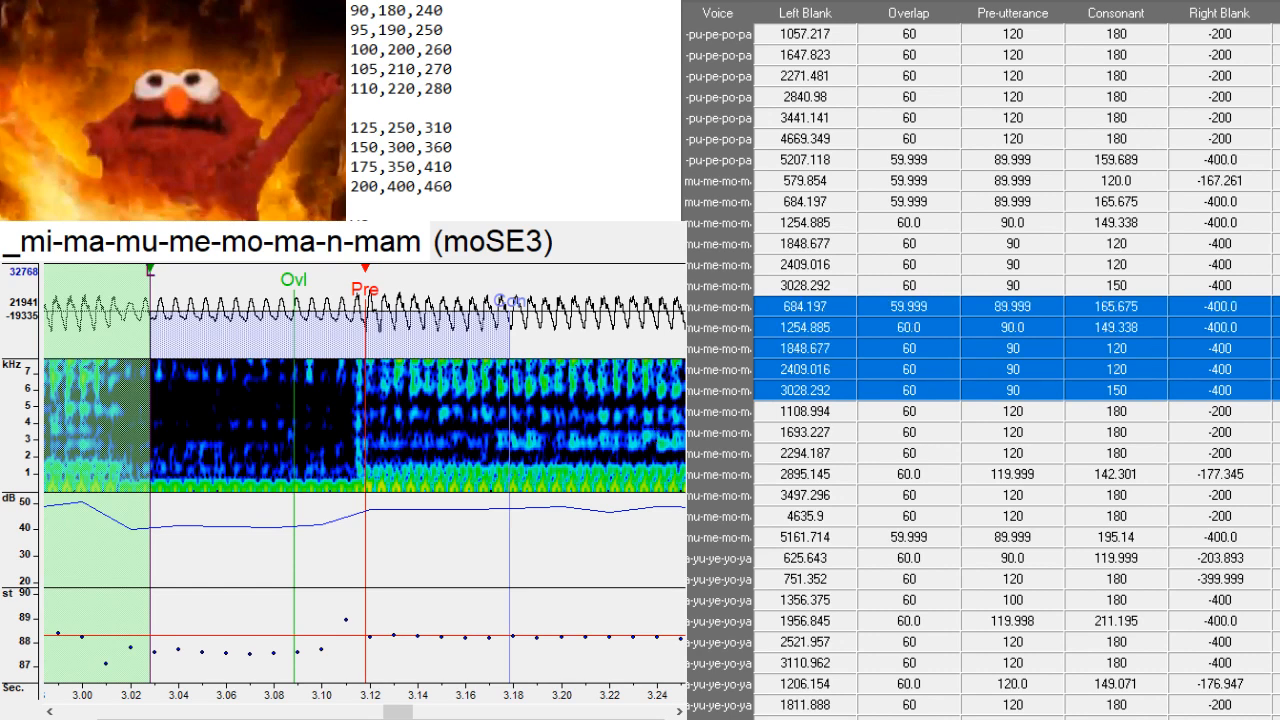
- Replace the romaji in the duplicated mi and ma aliases with hiragana, using み for mi and keeping the SE3 suffix
left_click(1276, 307)
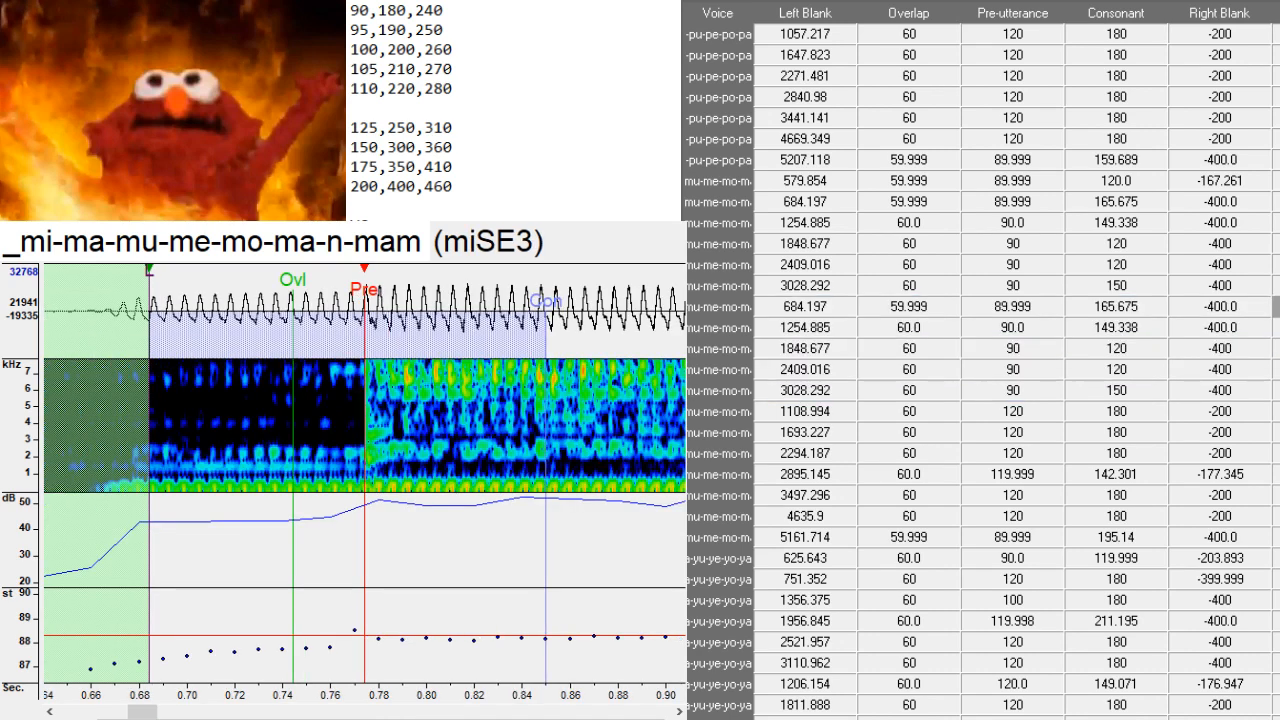
key("BackSpace")
key("BackSpace")
type("ma")
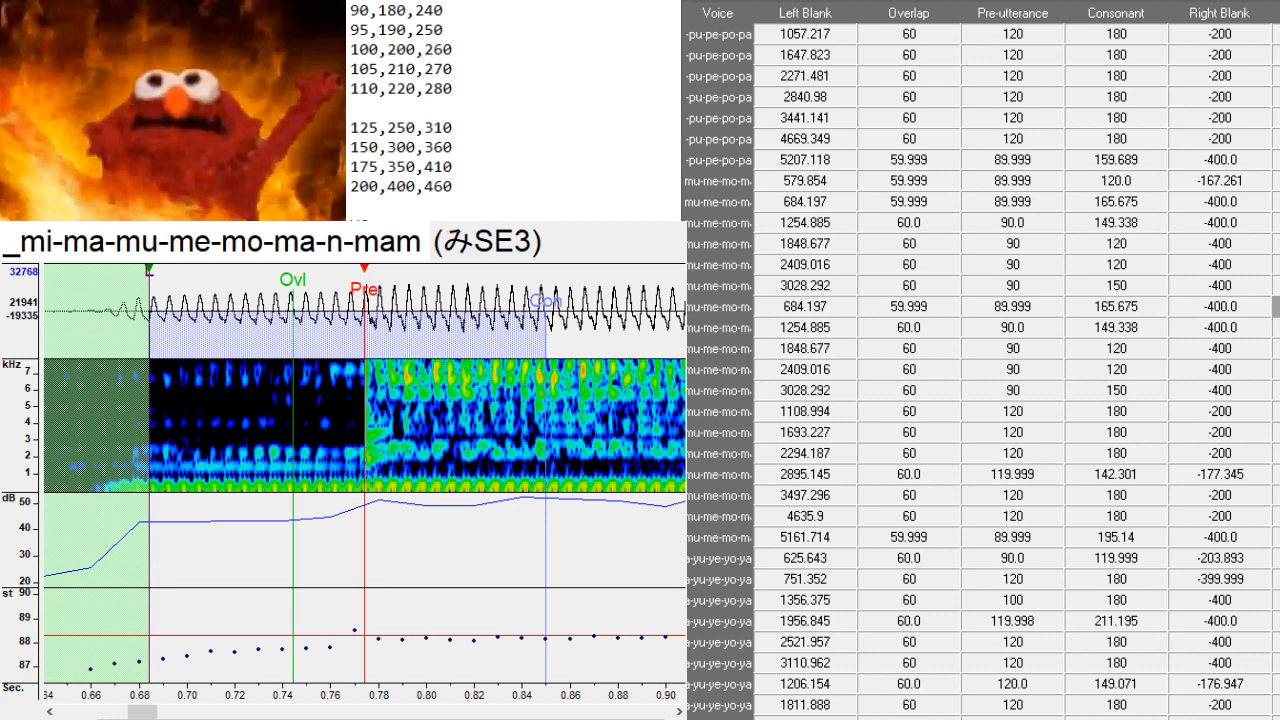
key("BackSpace")
key("BackSpace")
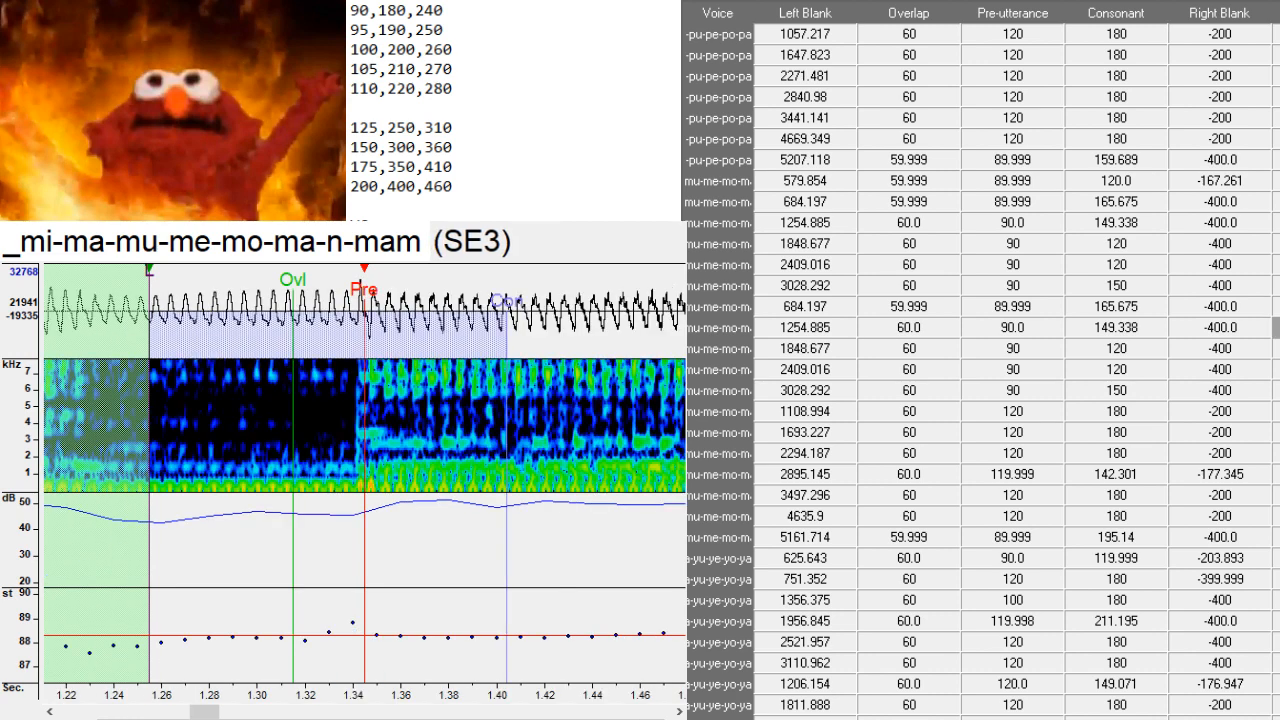
type("mu")
- Replace the romaji in the duplicated mu, me and mo aliases with hiragana, using も for mo and keeping the SE3 suffix
key("BackSpace")
key("BackSpace")
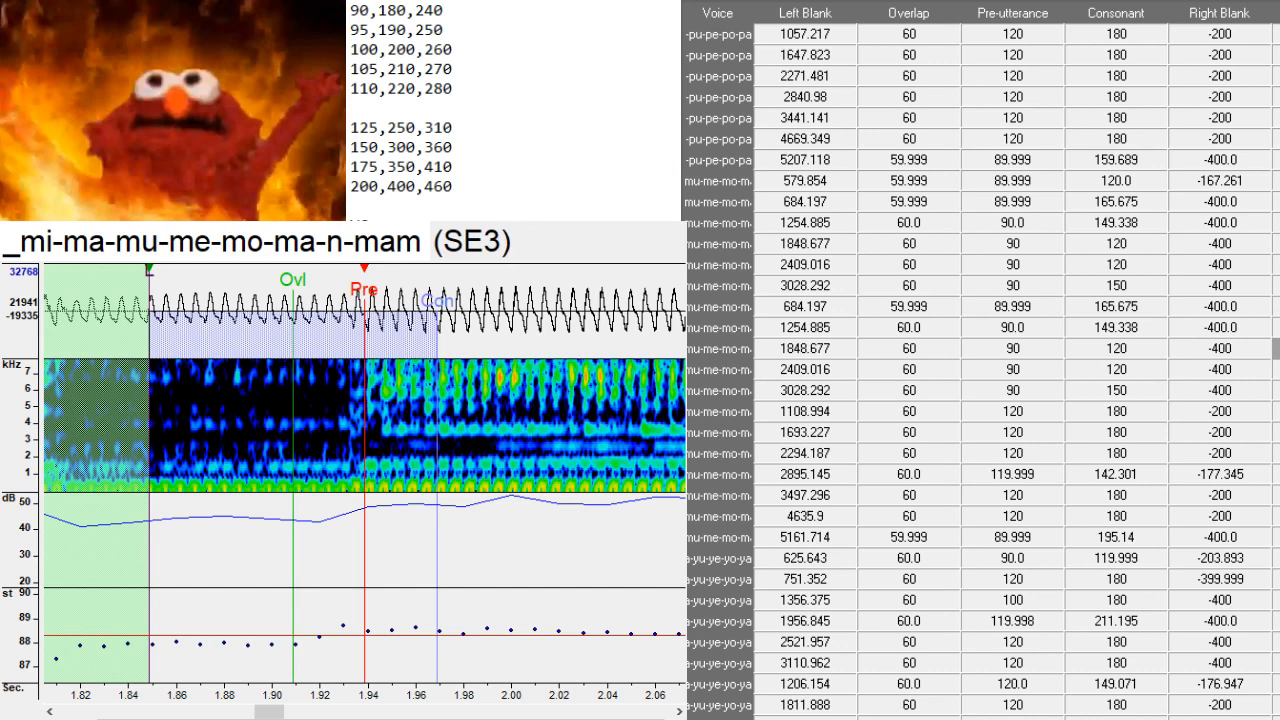
type("me")
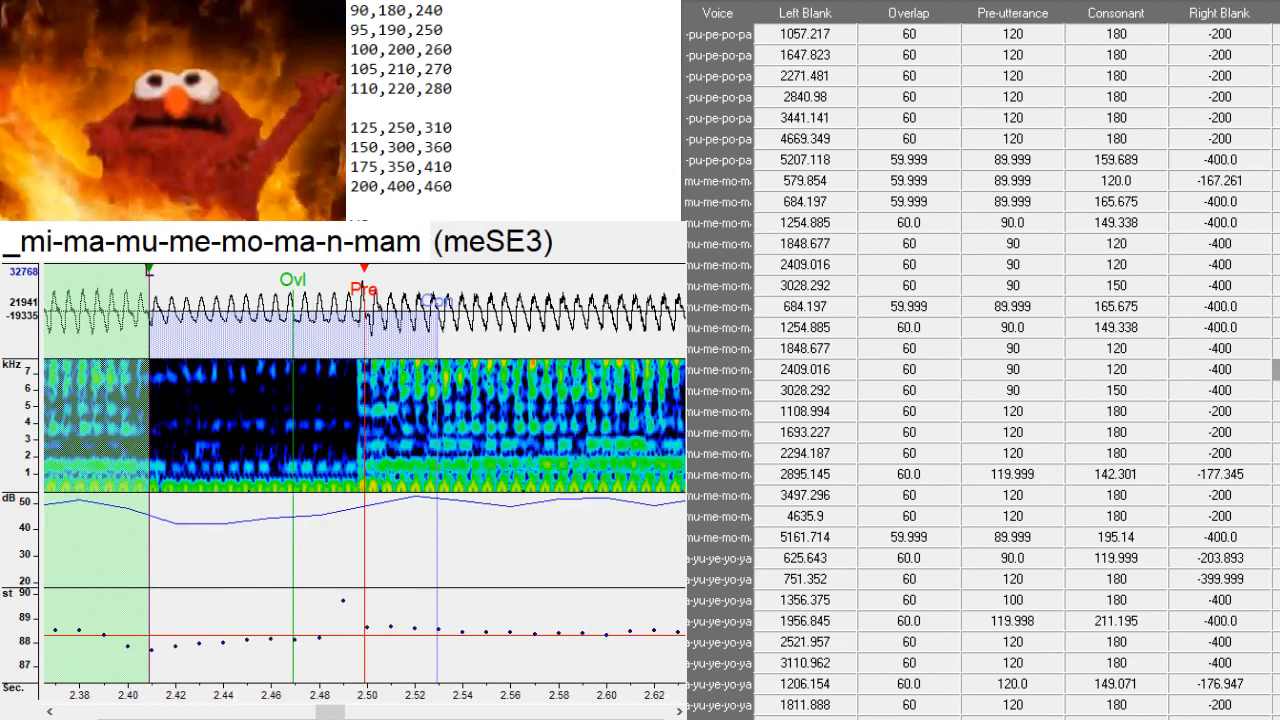
key("BackSpace")
key("BackSpace")
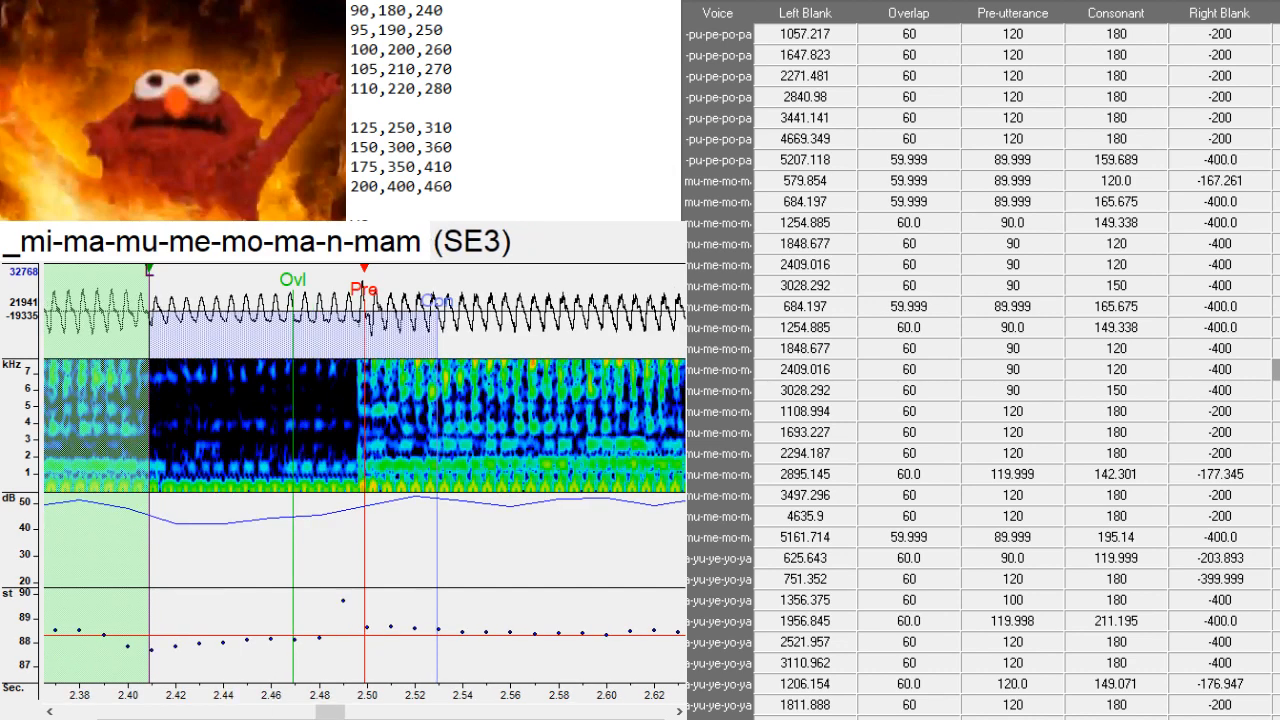
type("mo")
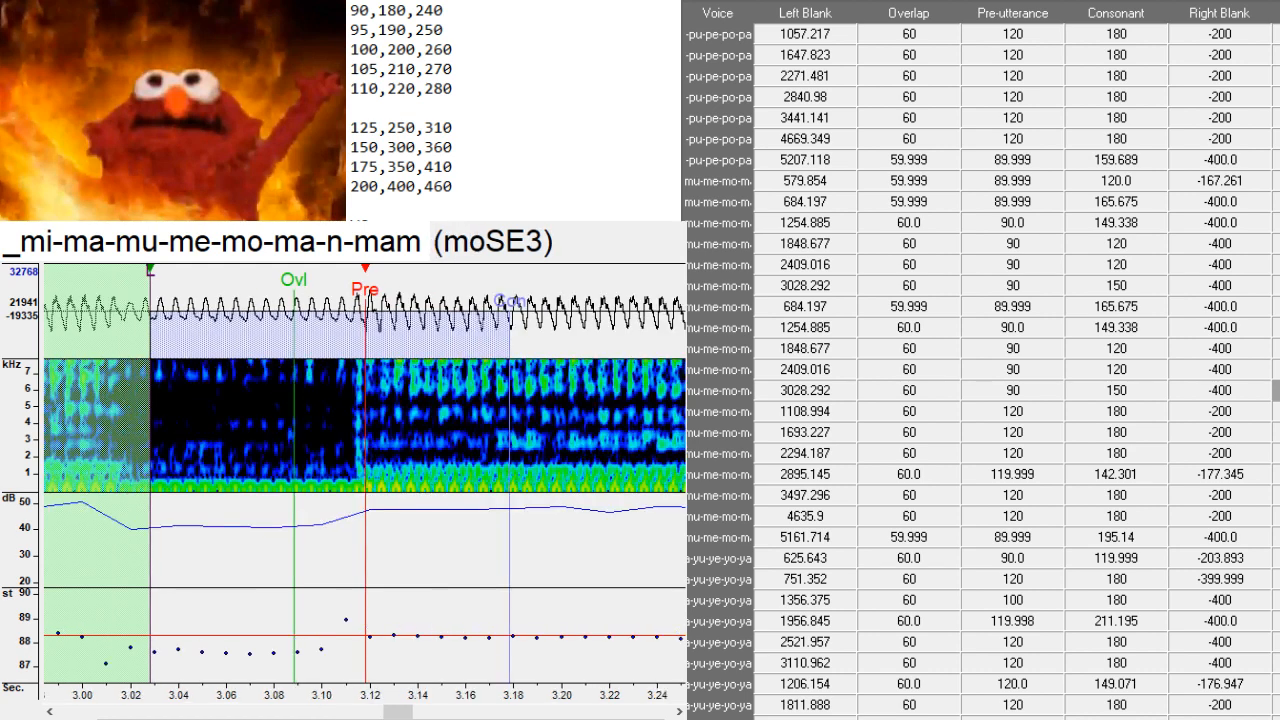
key("BackSpace")
key("BackSpace")
type("も")
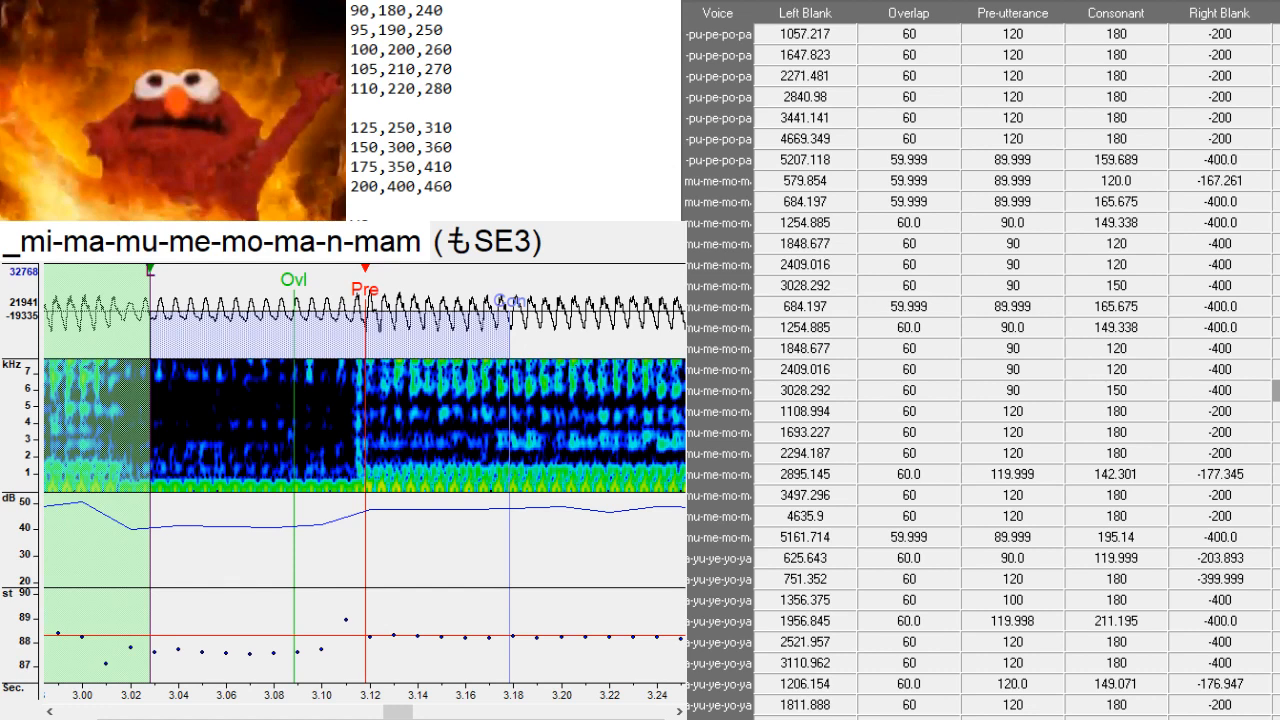
- Duplicate the yoSE3 row of _yi-ya-yu-ye-yo-ya-n-ya five times
scroll(1217, 356, "down", 1)
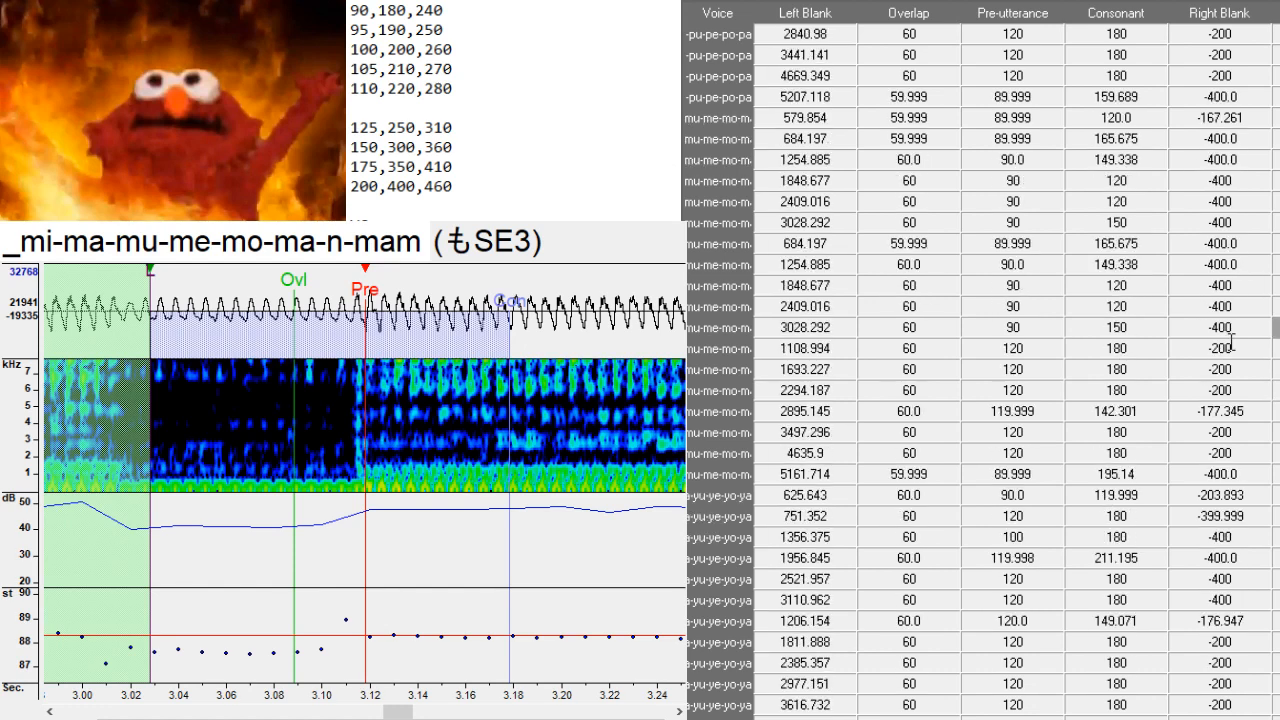
scroll(1255, 375, "down", 1)
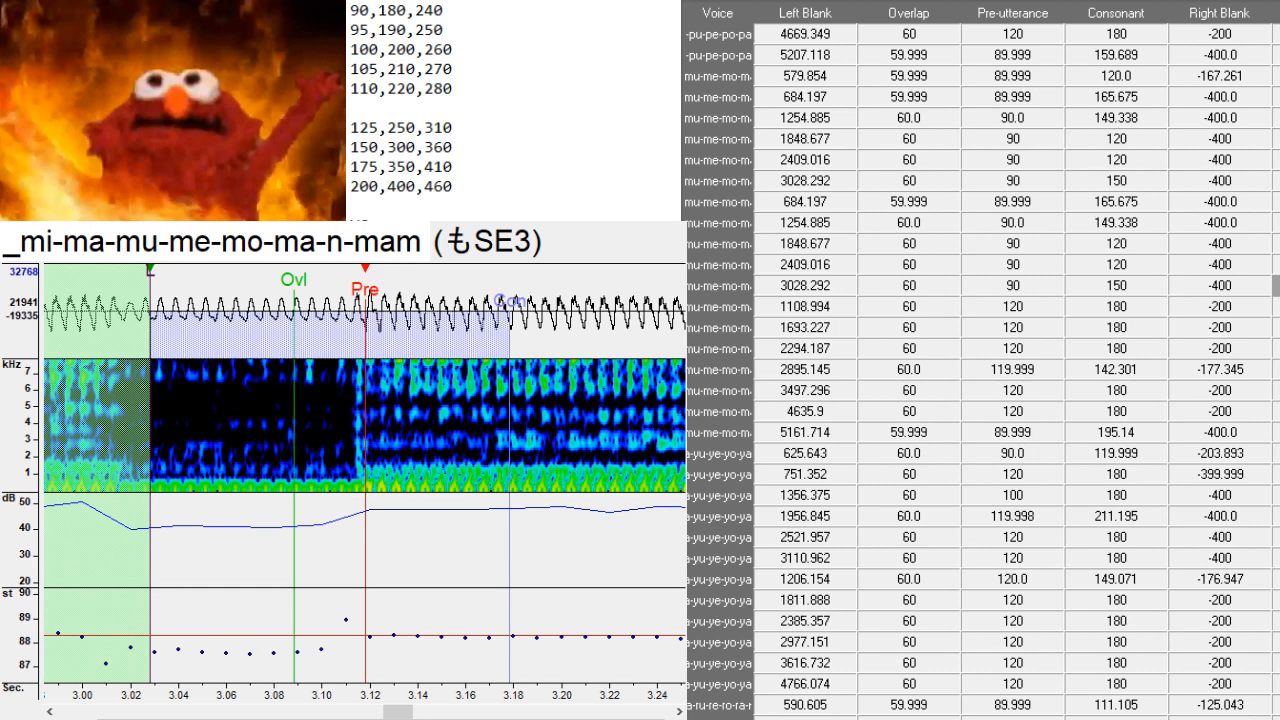
left_click(1275, 558)
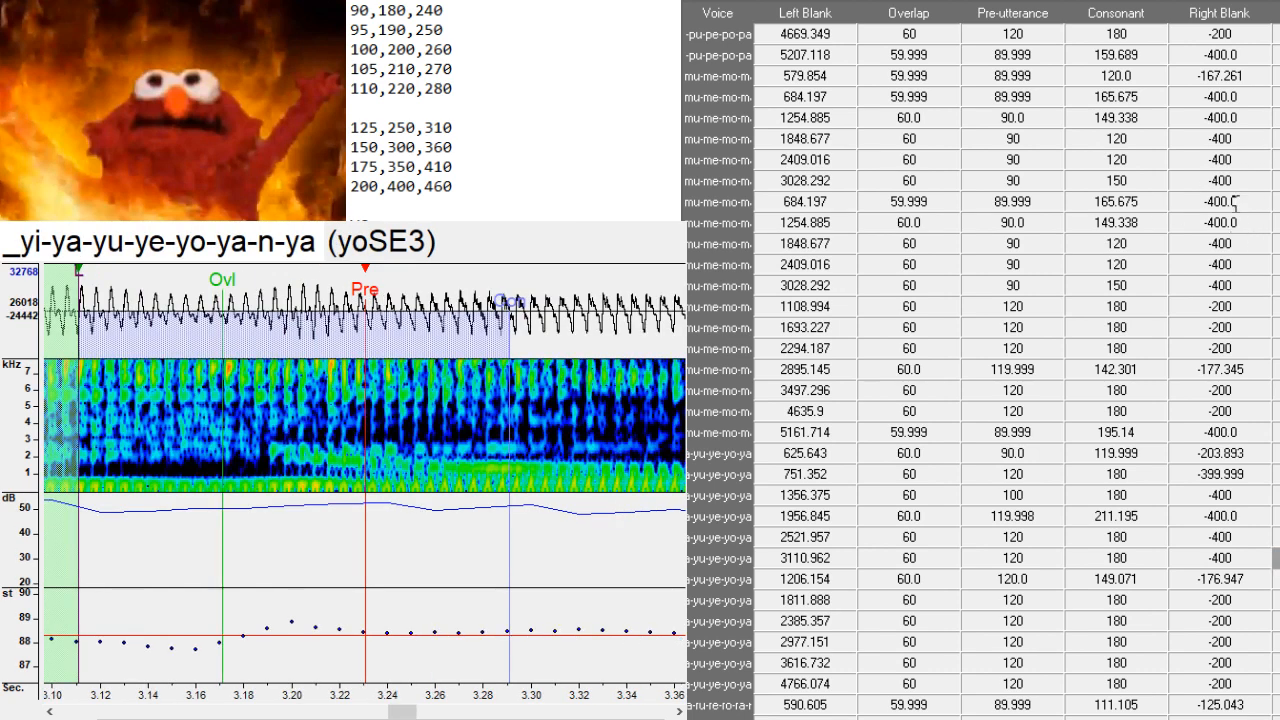
scroll(1170, 315, "down", 3)
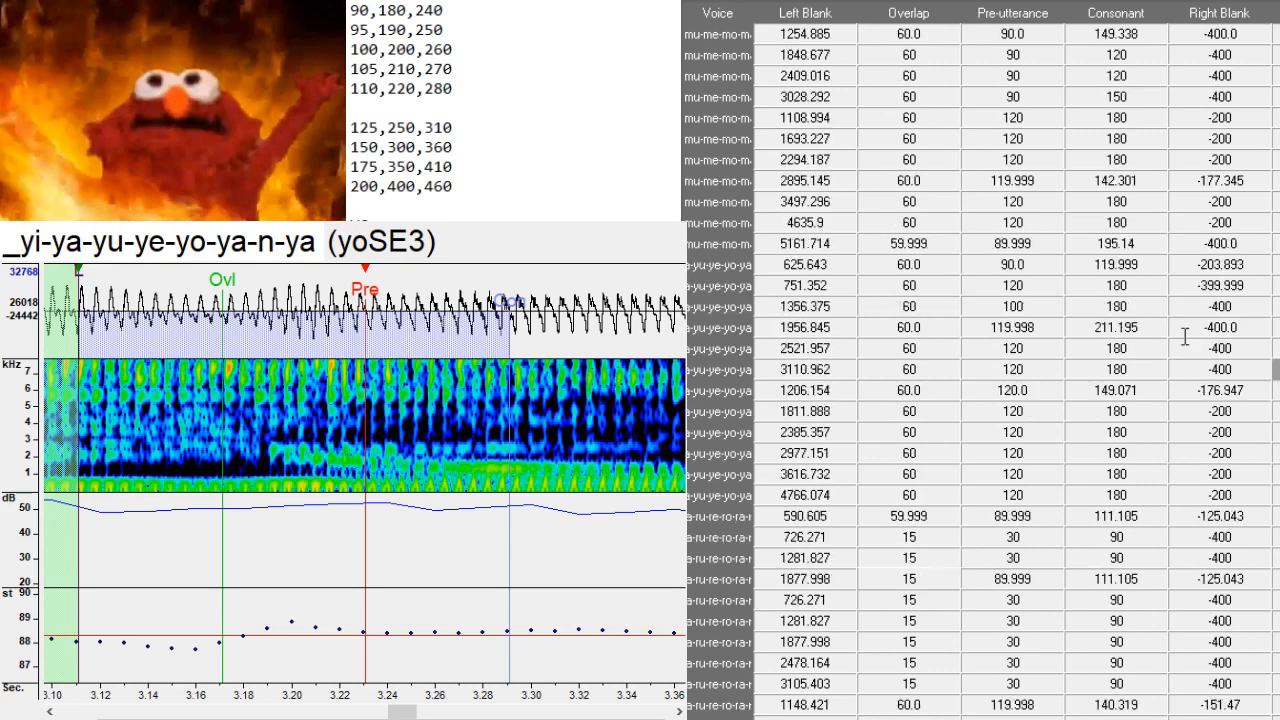
scroll(1184, 336, "down", 3)
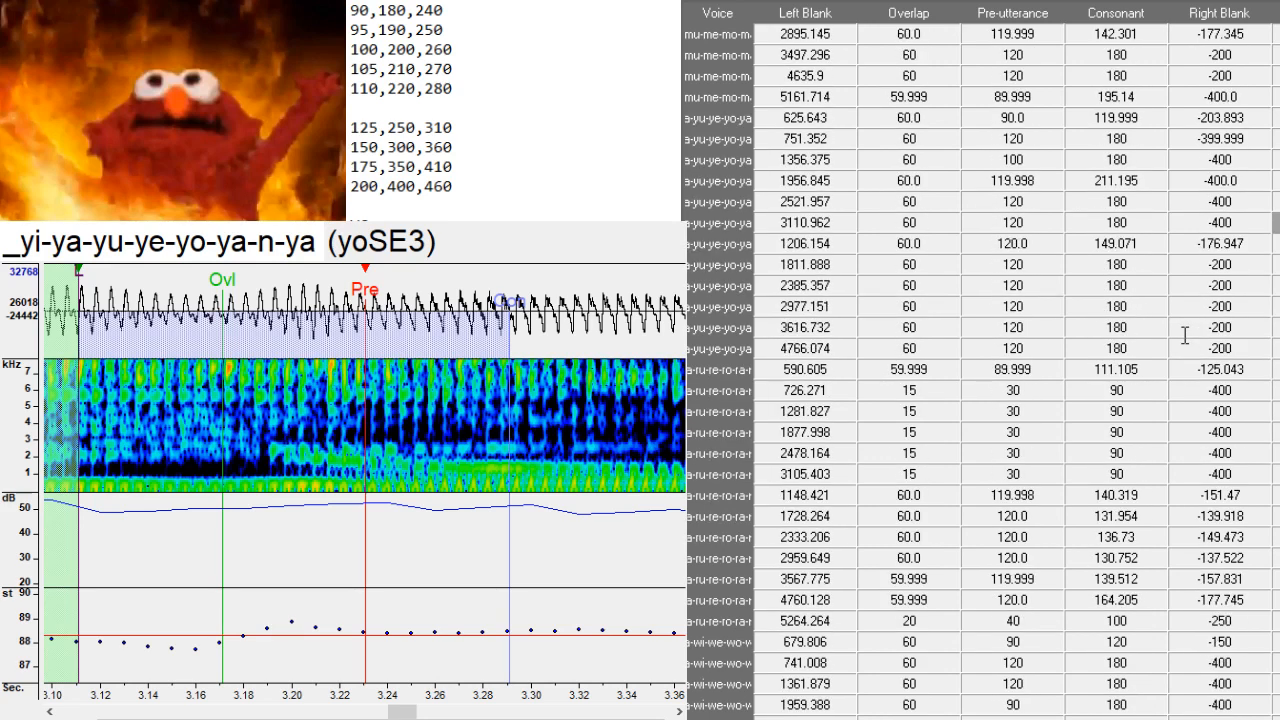
key("ctrl+d")
key("ctrl+d")
key("ctrl+d")
key("ctrl+d")
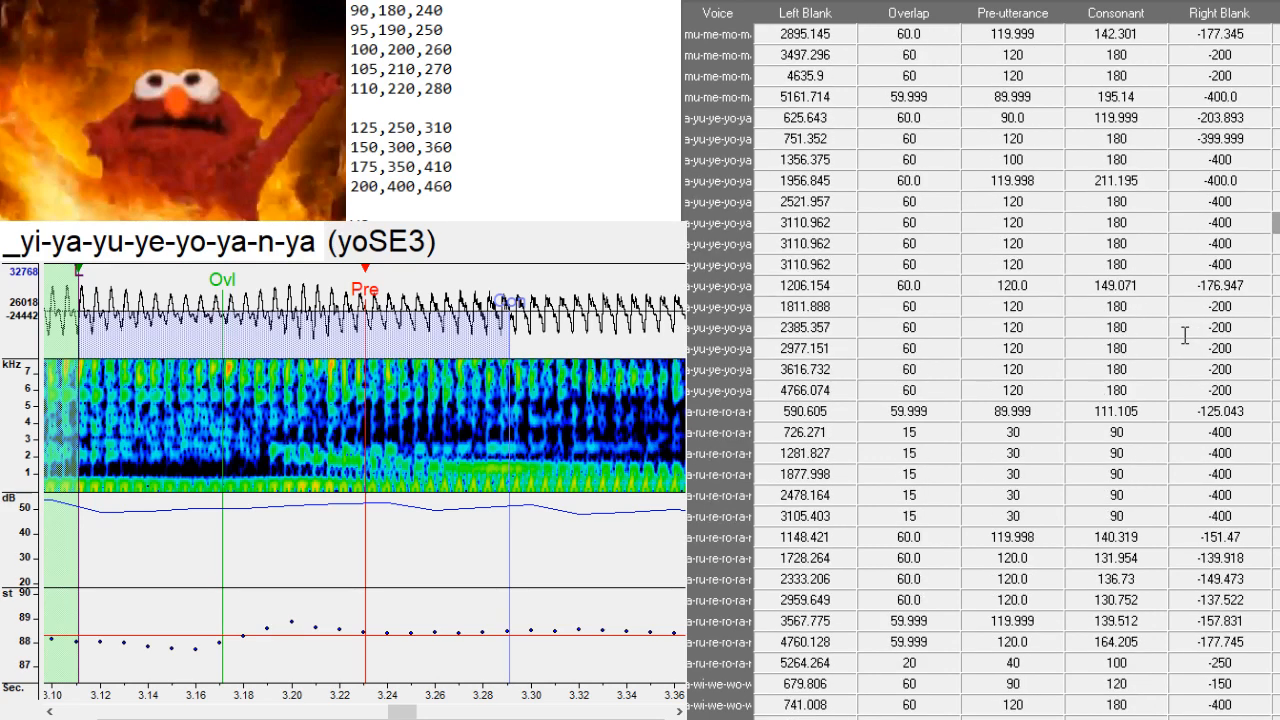
key("ctrl+d")
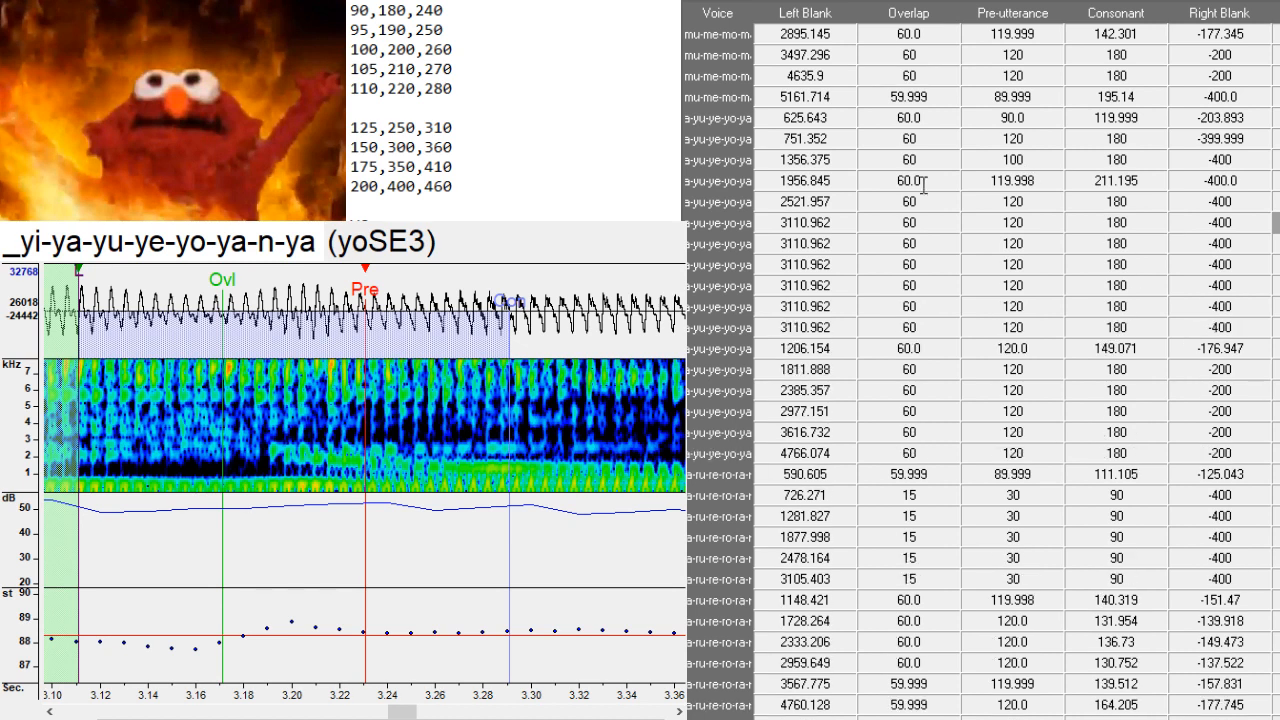
- Copy the data of the yi, ya, yu, ye and yo rows onto the five duplicated yoSE3 rows and open the duplicated yi entry
left_click(707, 140)
key("shift+Down")
key("shift+Down")
key("shift+Down")
key("shift+Down")
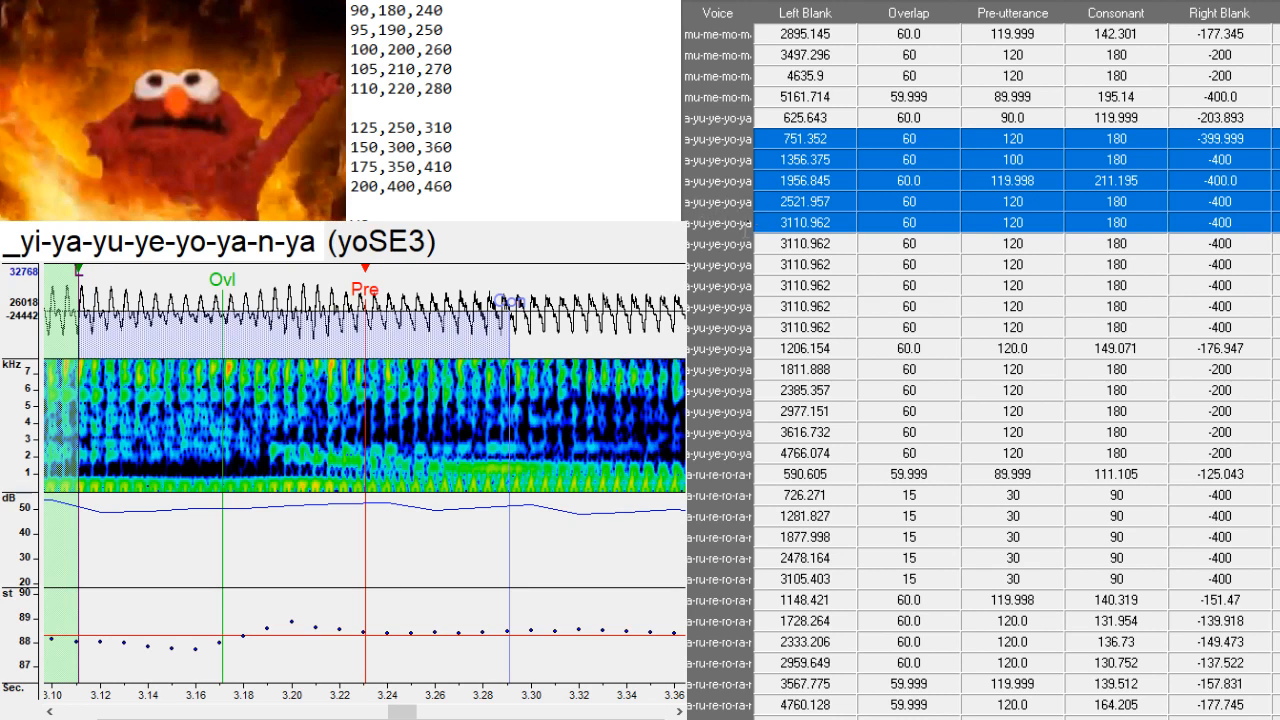
left_click_drag(745, 243, 735, 325)
key("ctrl+v")
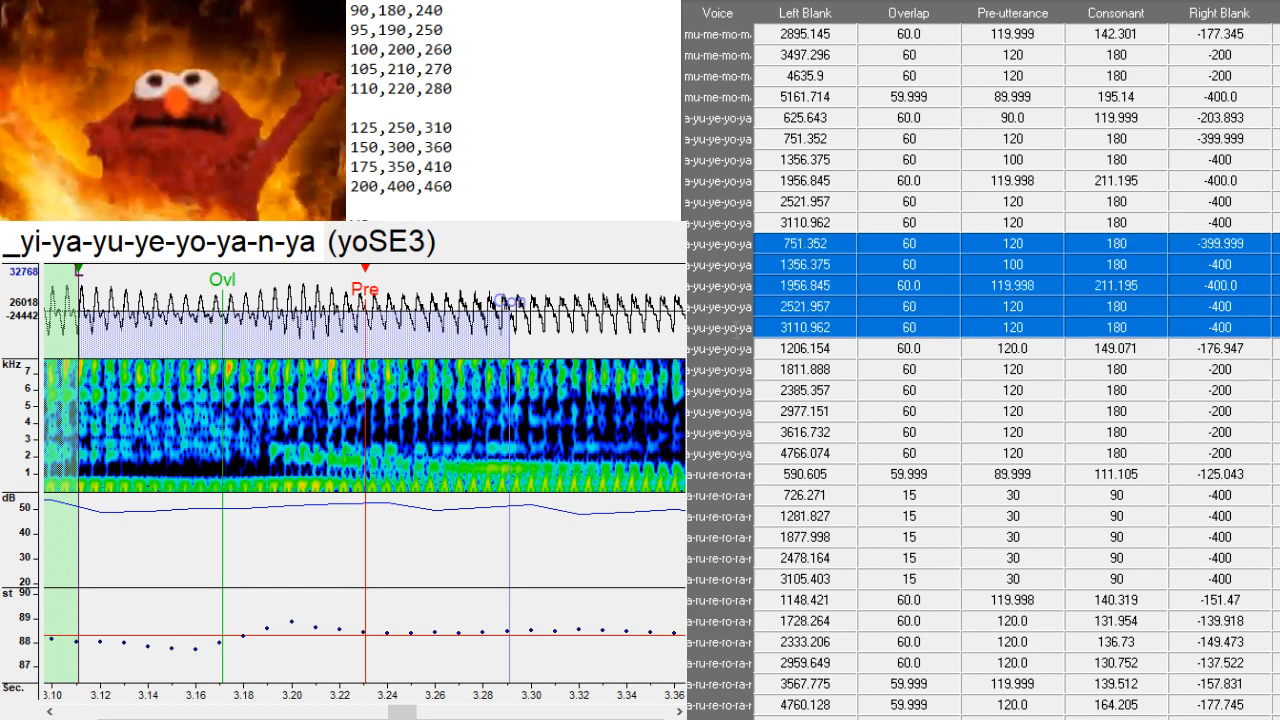
left_click(1247, 243)
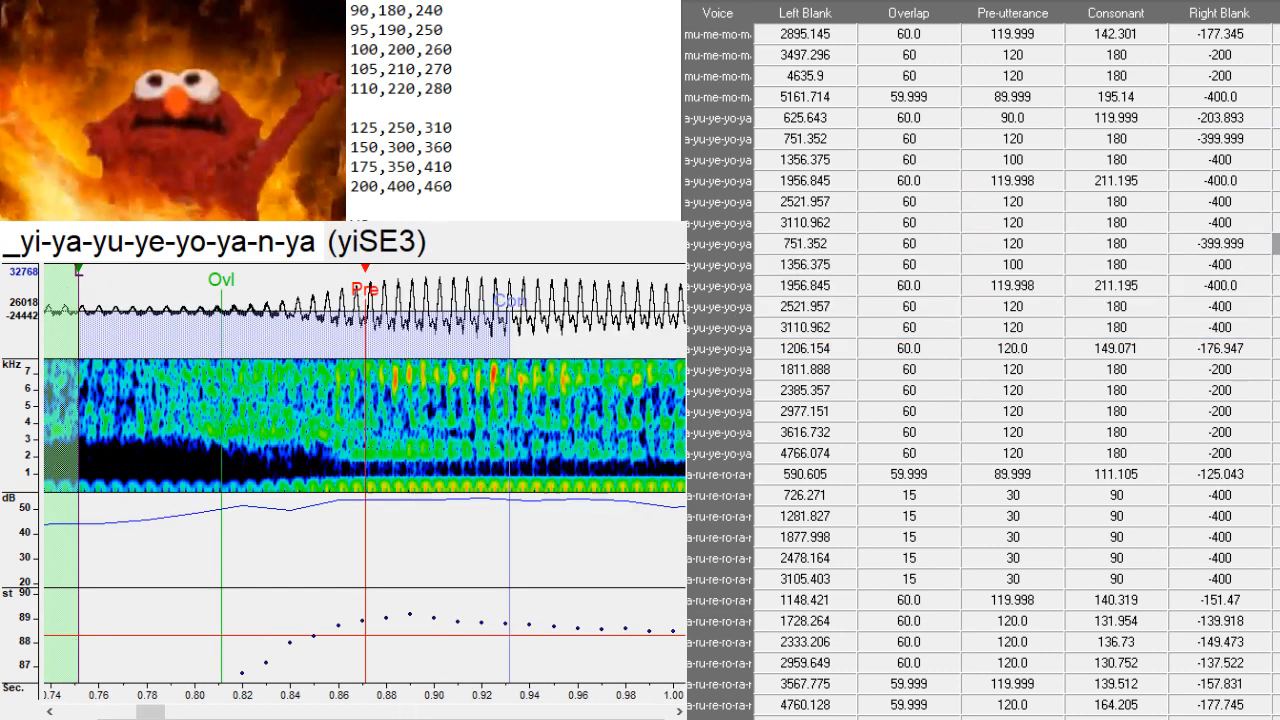
- Replace the romaji in the duplicated yi and ya aliases with hiragana, using いぃ for yi and keeping the SE3 suffix
key("BackSpace")
key("BackSpace")
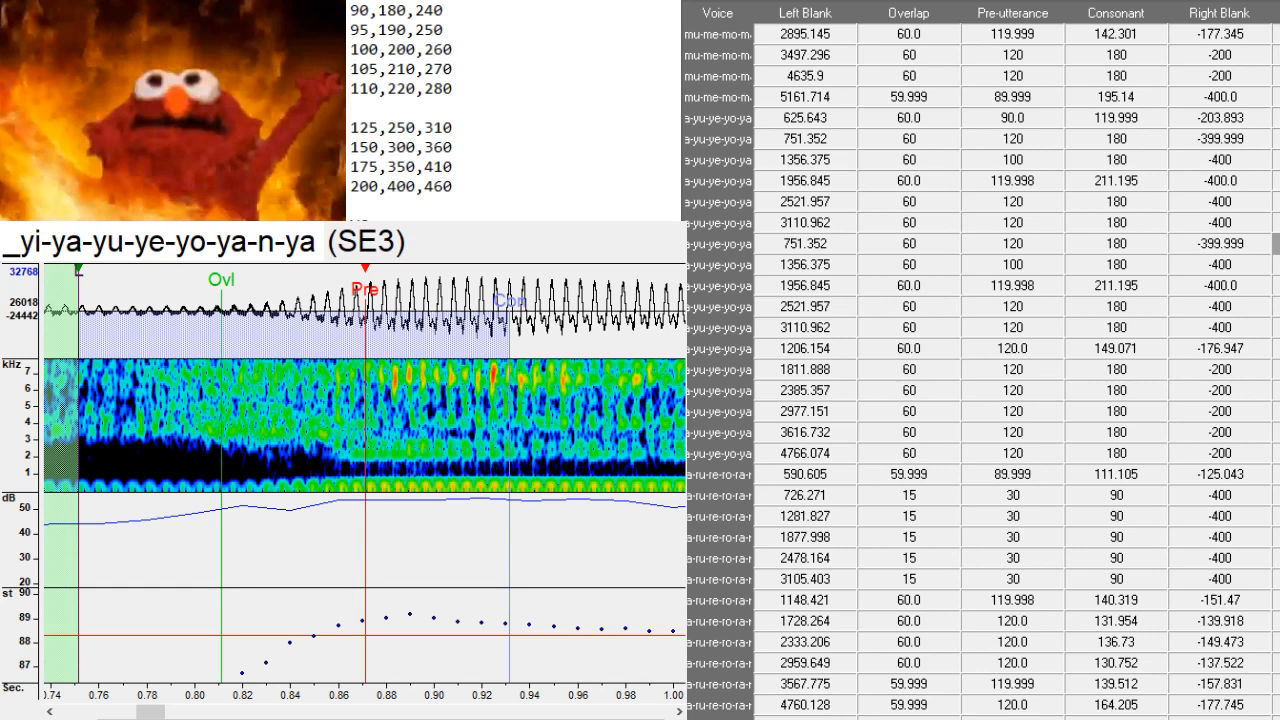
type("ya")
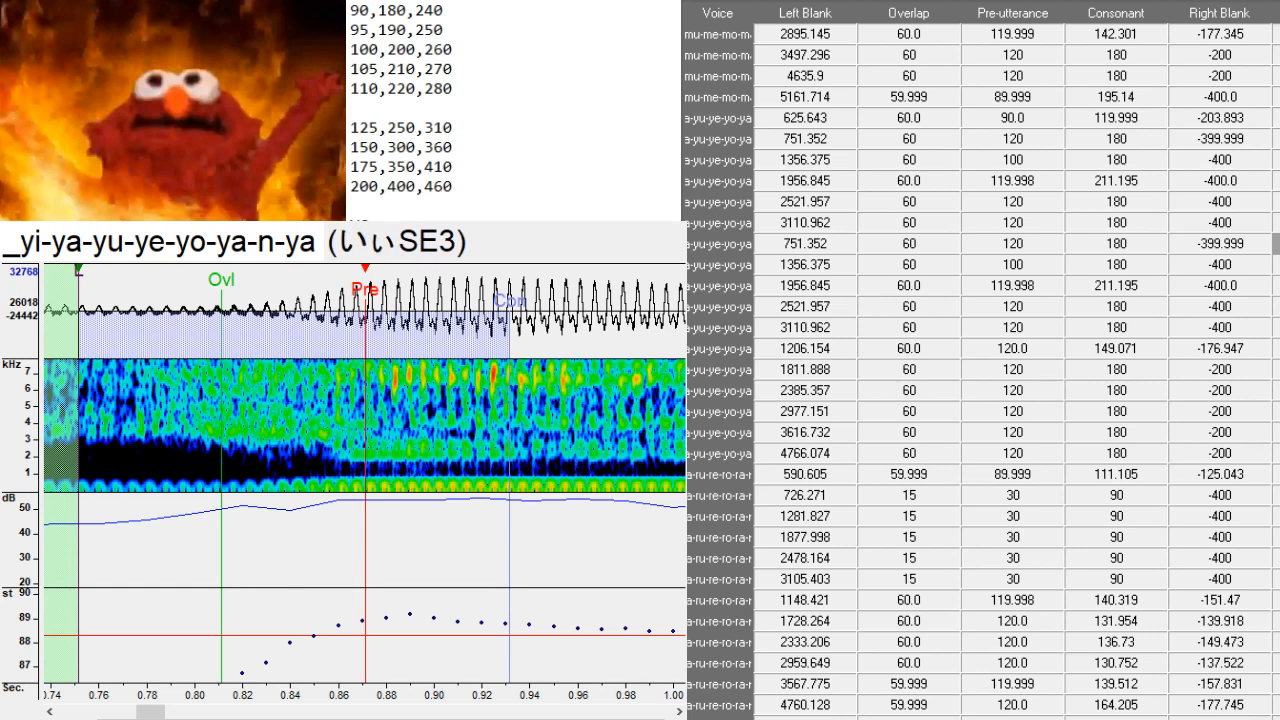
key("BackSpace")
key("BackSpace")
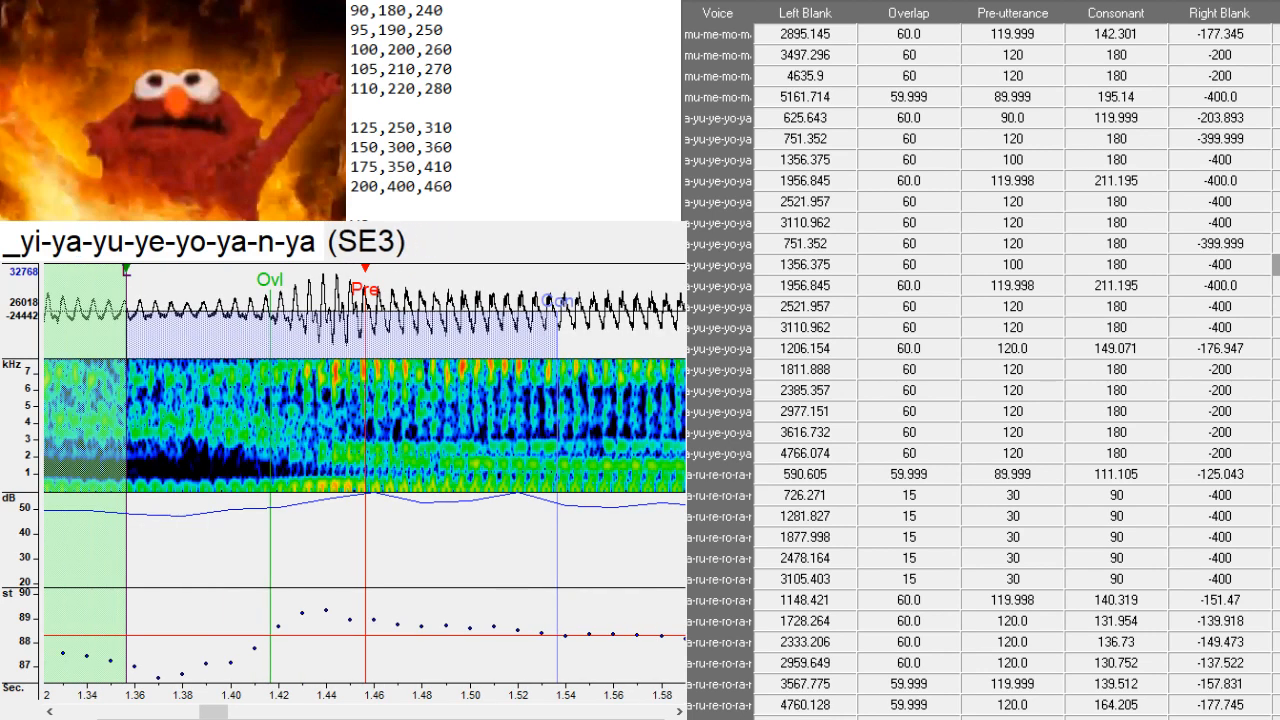
type("yu")
- Replace the romaji in the duplicated yu, ye and yo aliases with hiragana, using よ for yo and keeping the SE3 suffix
key("BackSpace")
key("BackSpace")
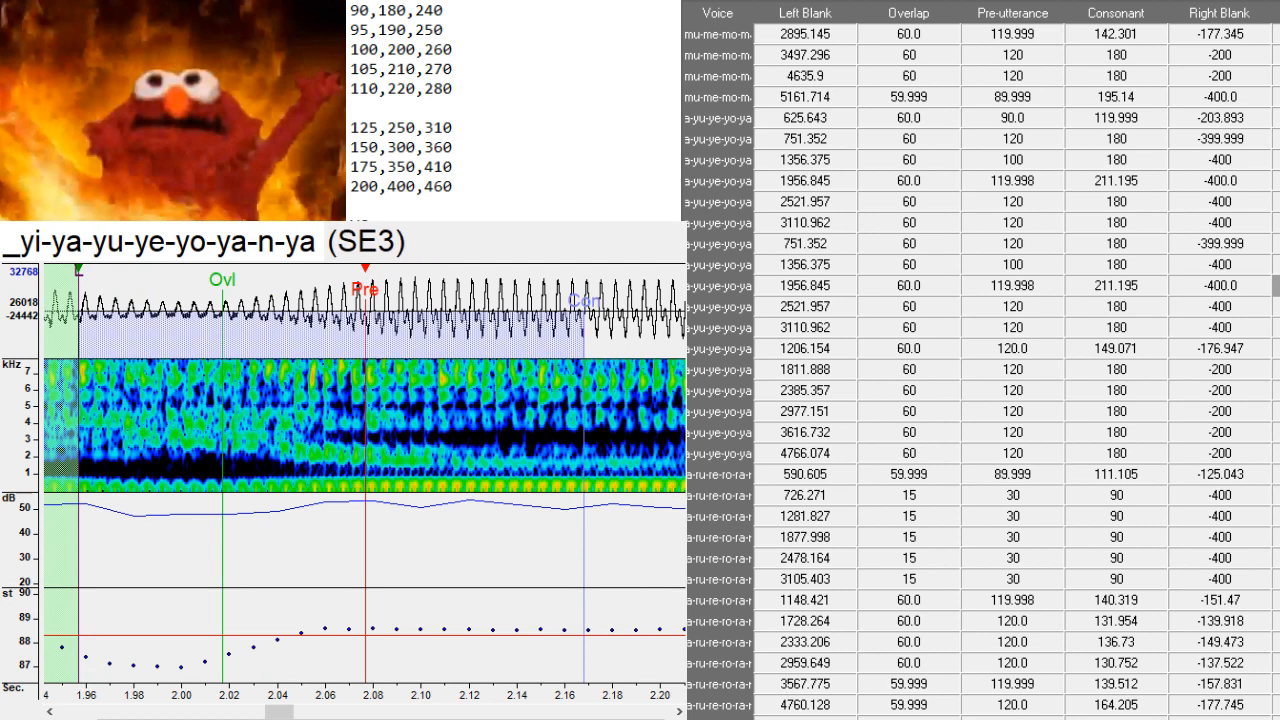
type("ye")
key("BackSpace")
key("BackSpace")
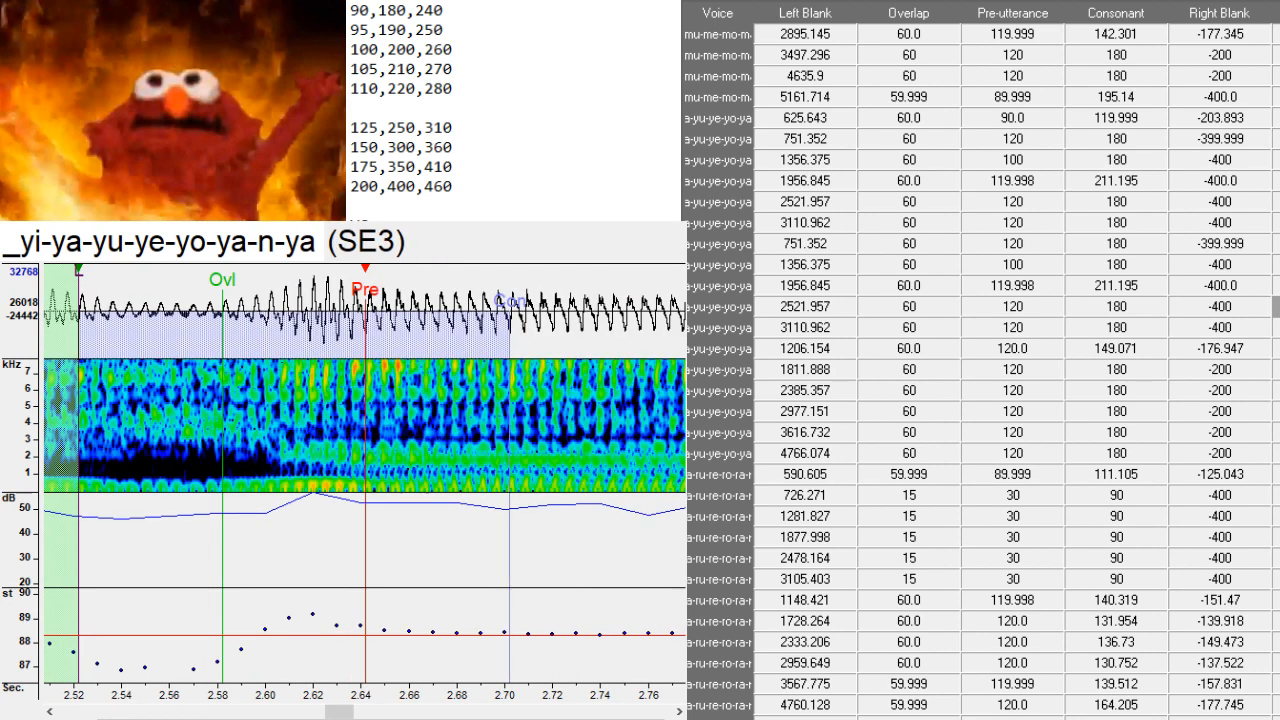
type("yo")
key("BackSpace")
key("BackSpace")
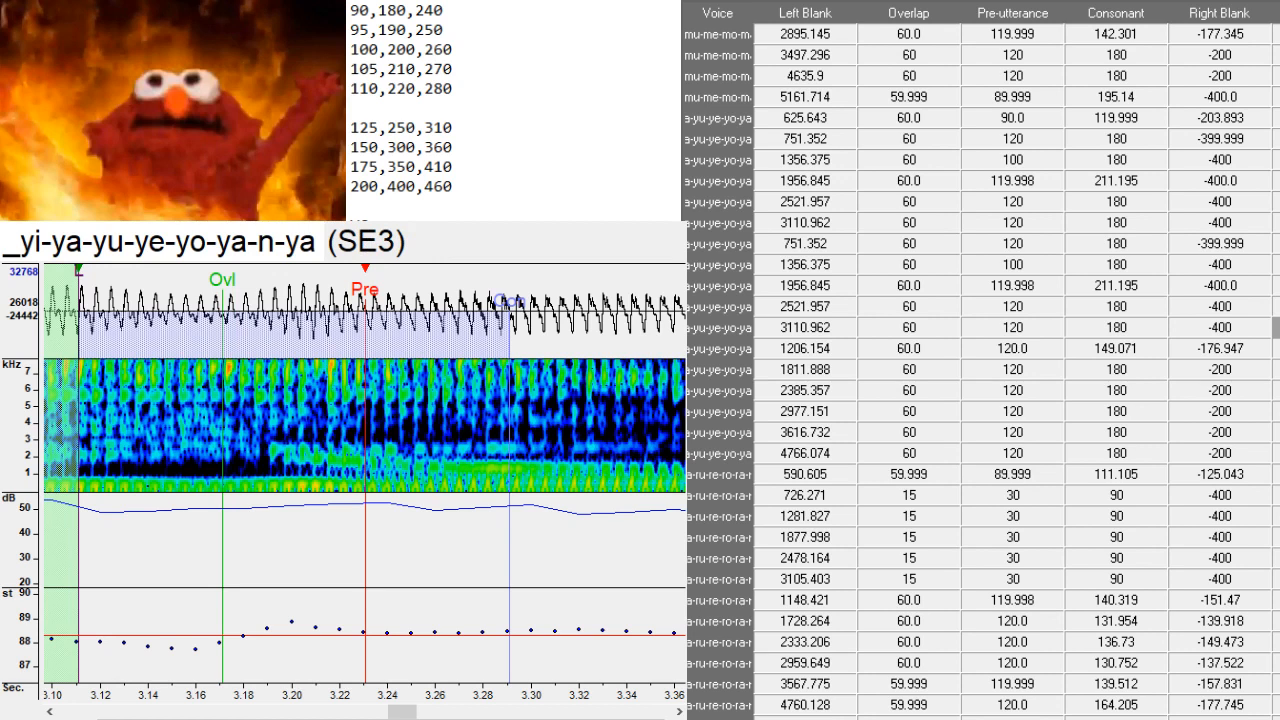
type("よ")
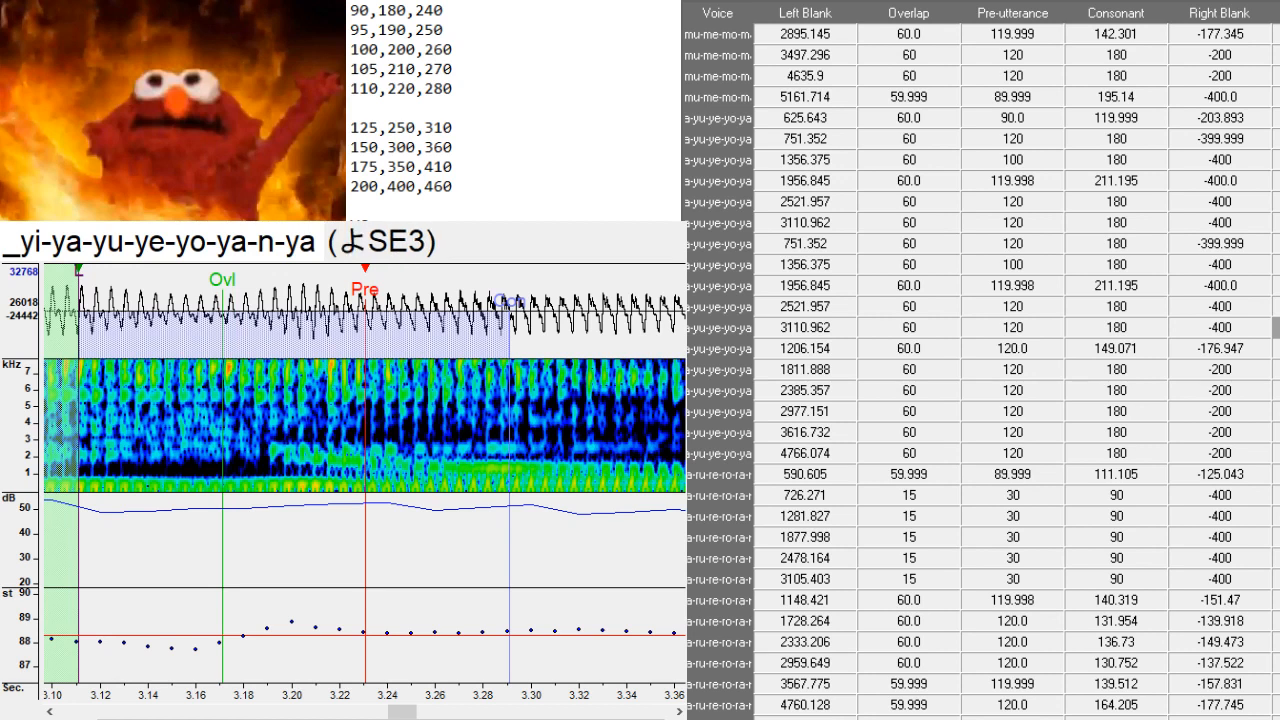
- Duplicate the roSE3 row of _ri-ra-ru-re-ro-ra-n-rar five times
scroll(982, 370, "down", 2)
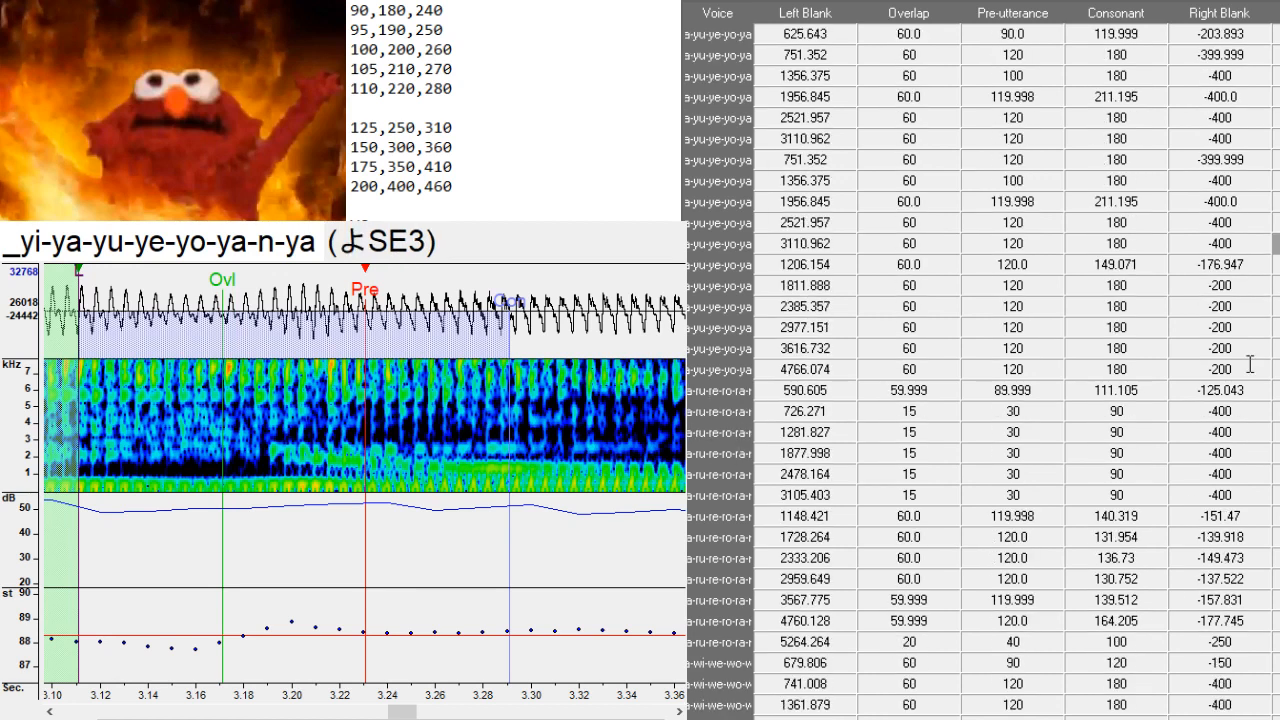
scroll(1277, 300, "down", 2)
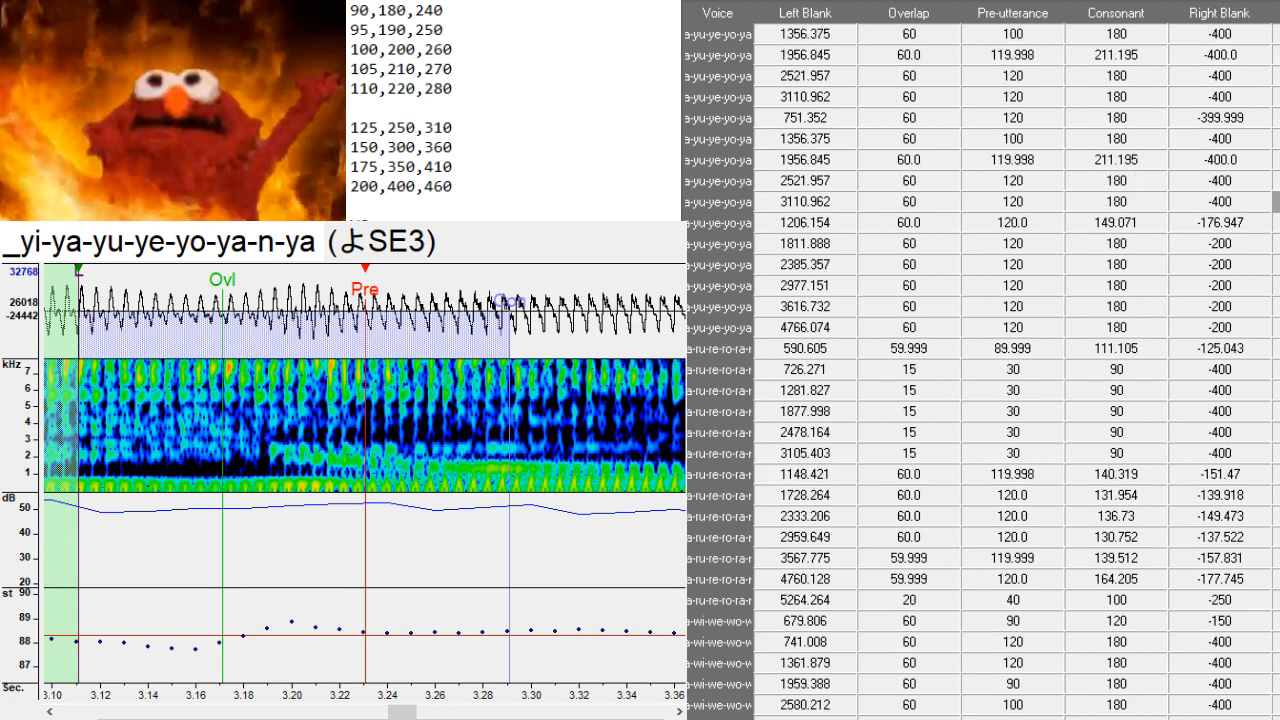
left_click(1276, 453)
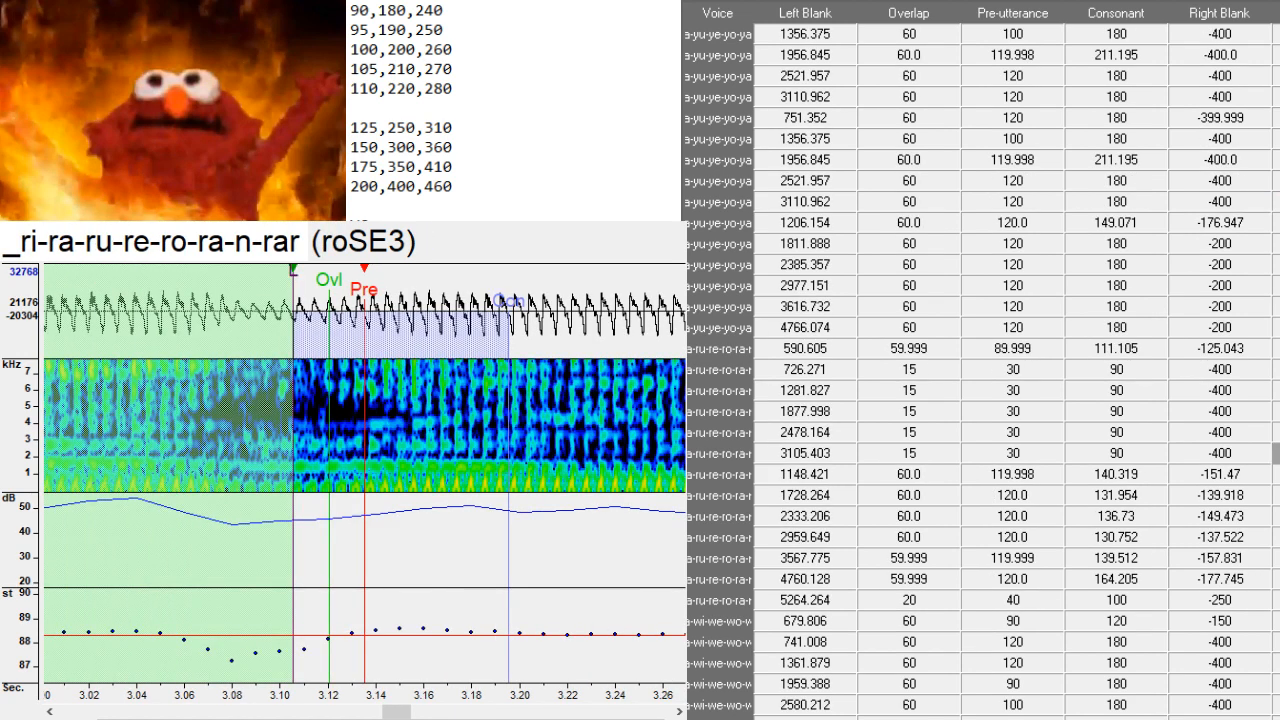
key("ctrl+d")
key("ctrl+d")
key("ctrl+d")
key("ctrl+d")
key("ctrl+d")
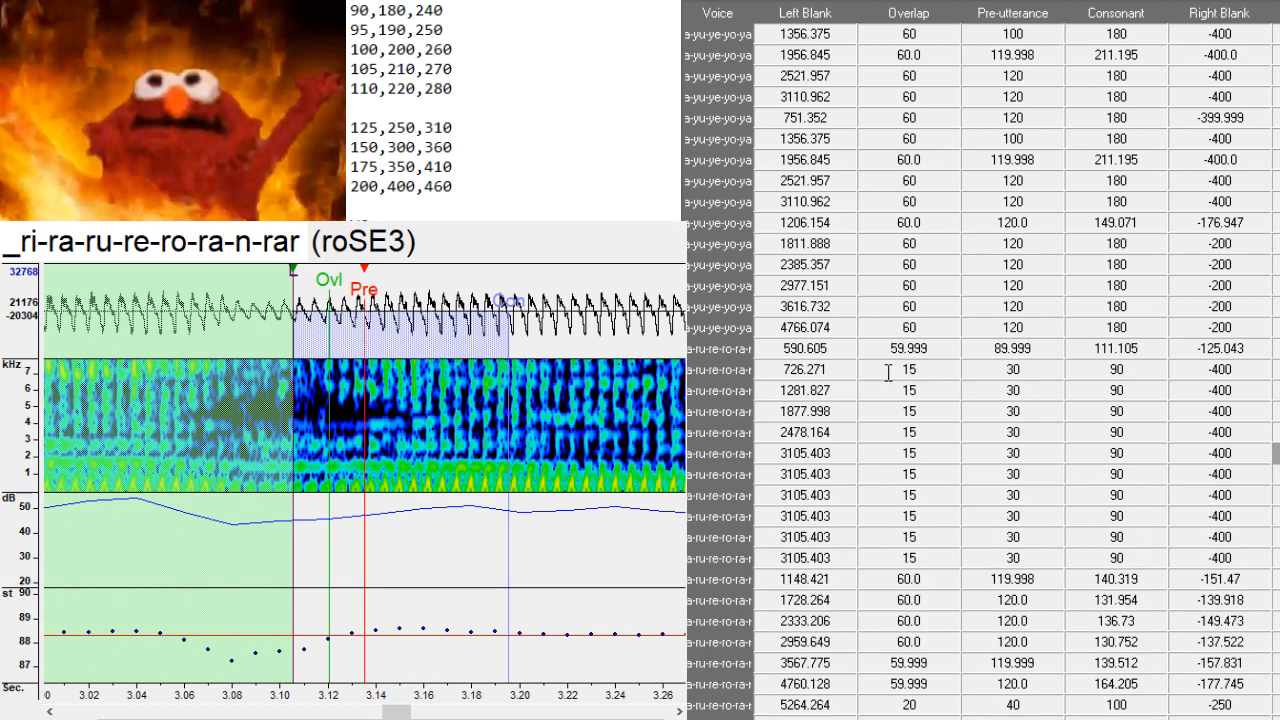
- Copy the data of the ri, ra, ru, re and ro rows onto the five duplicated roSE3 rows and step through the copied entries
left_click_drag(731, 368, 681, 576)
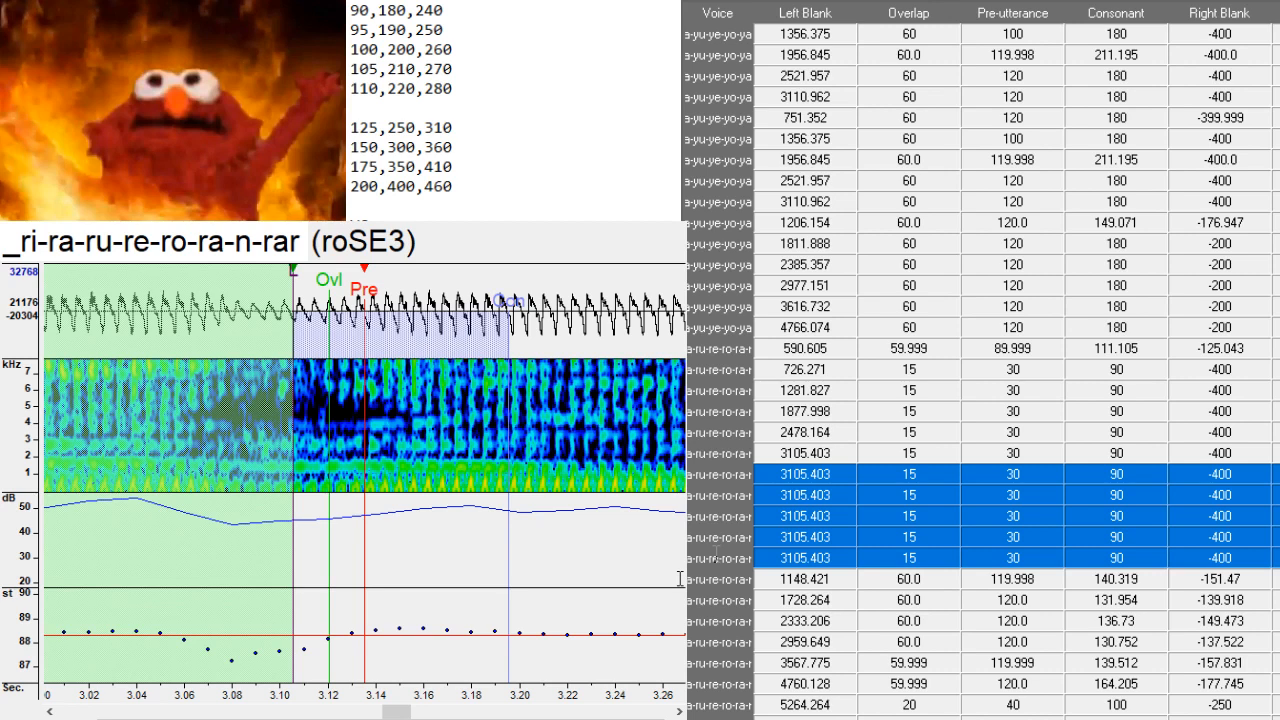
key("ctrl+v")
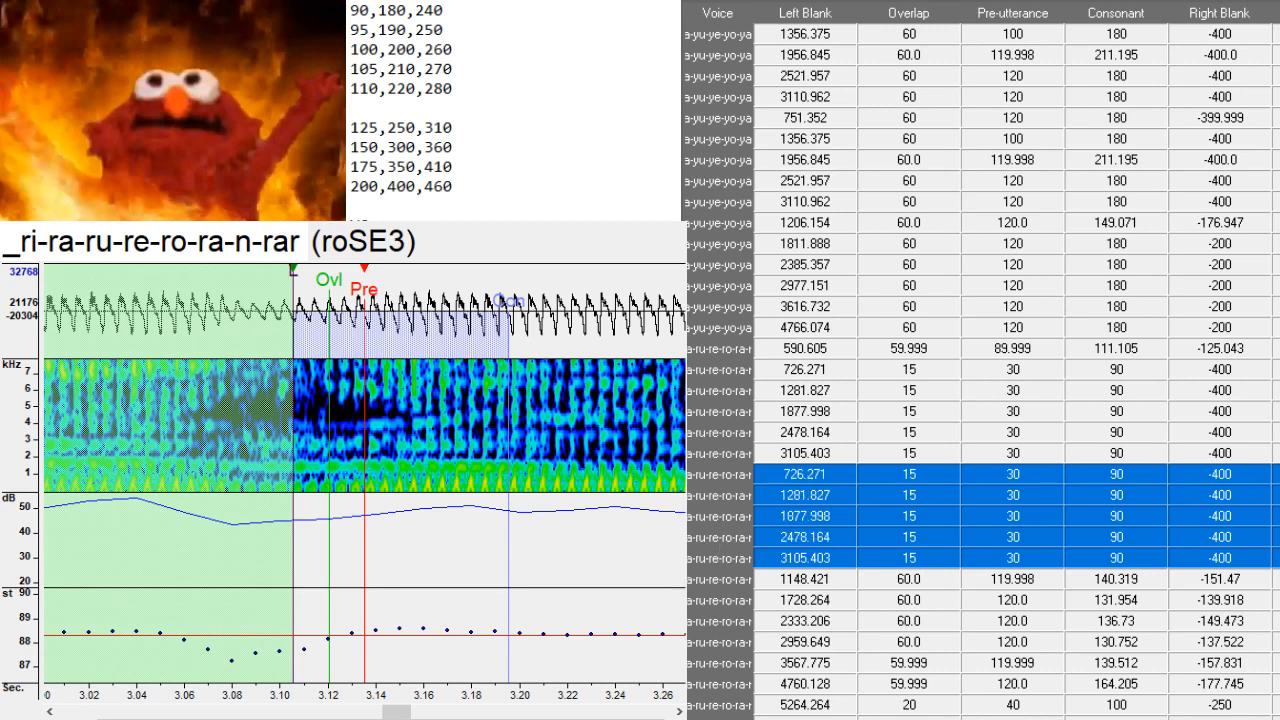
left_click(1276, 474)
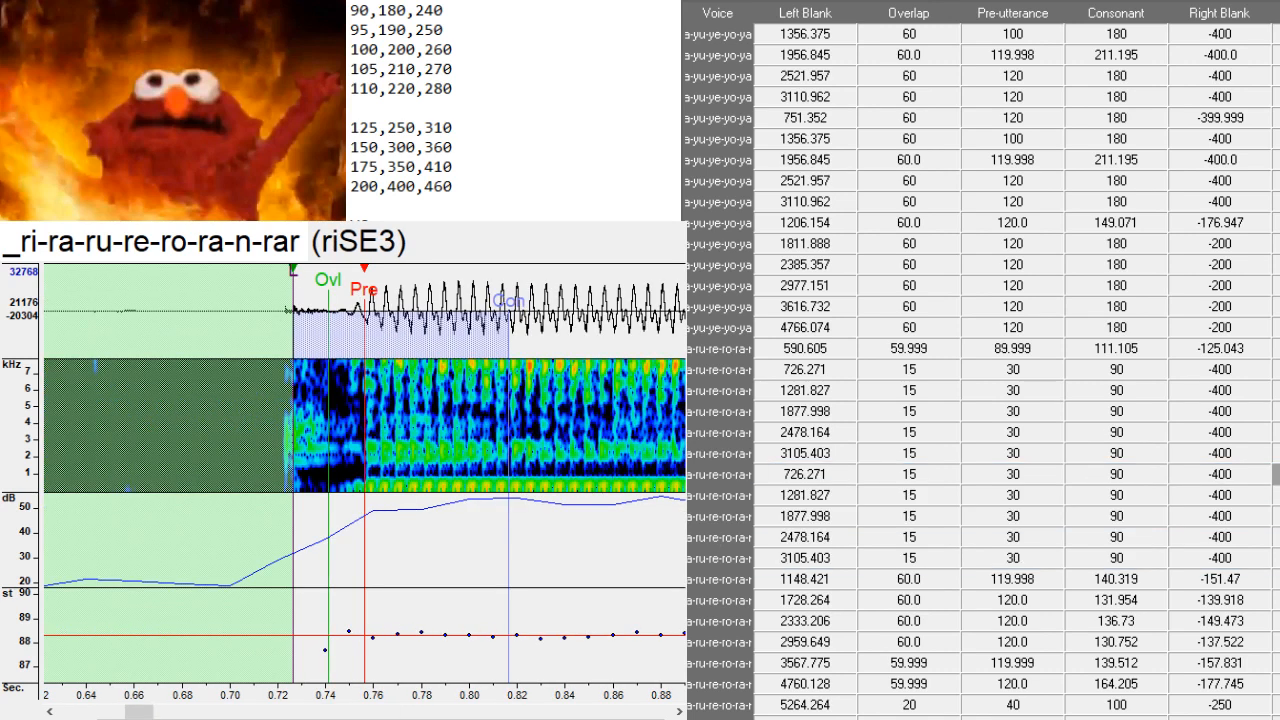
key("Down")
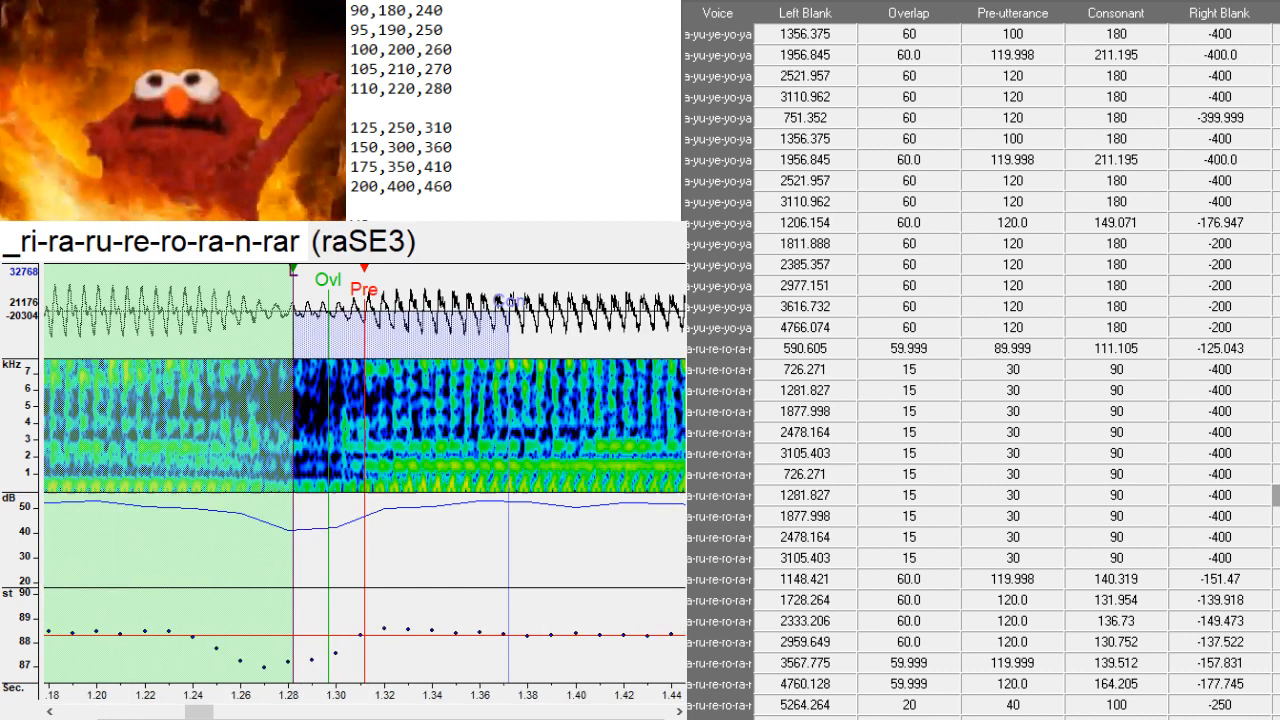
key("Down")
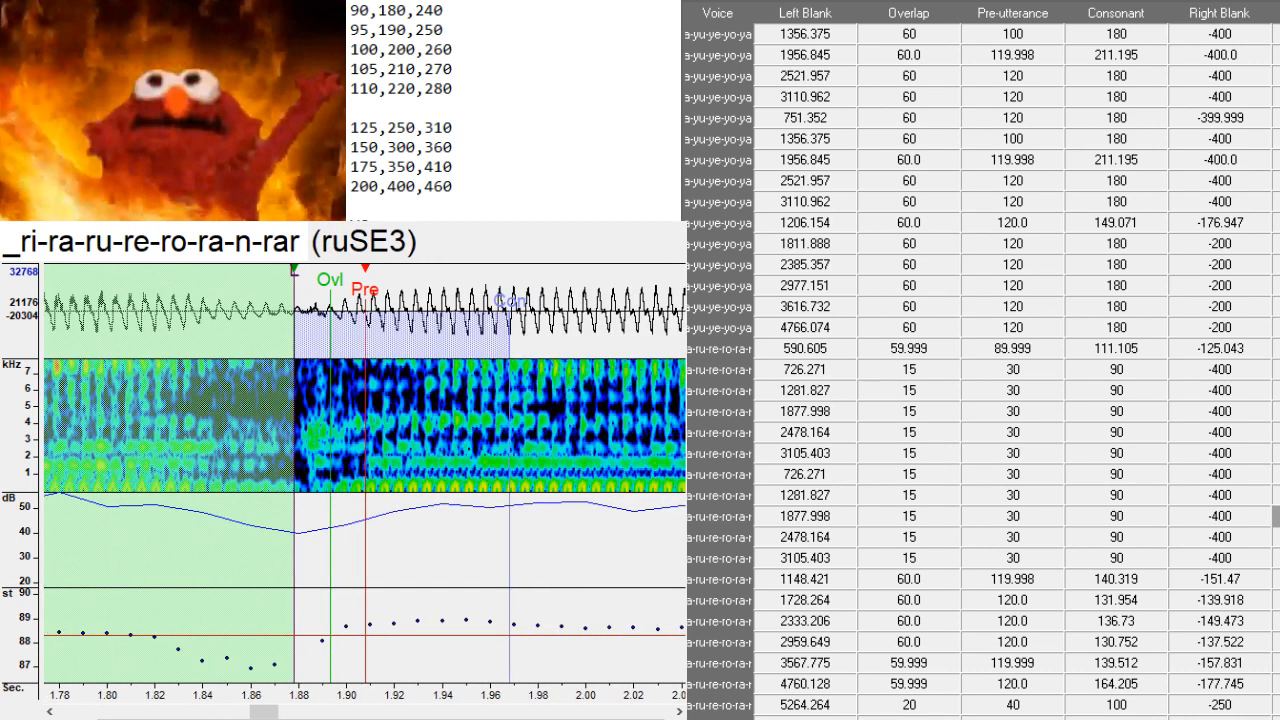
key("Down")
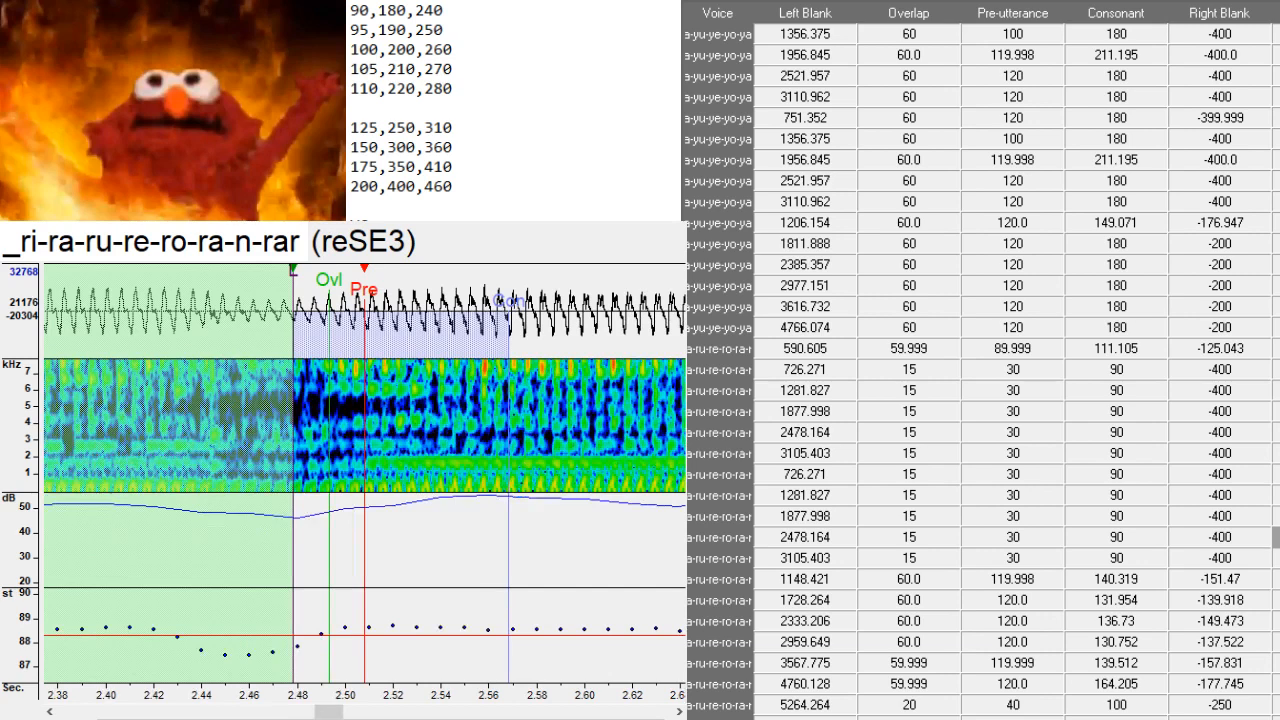
key("Down")
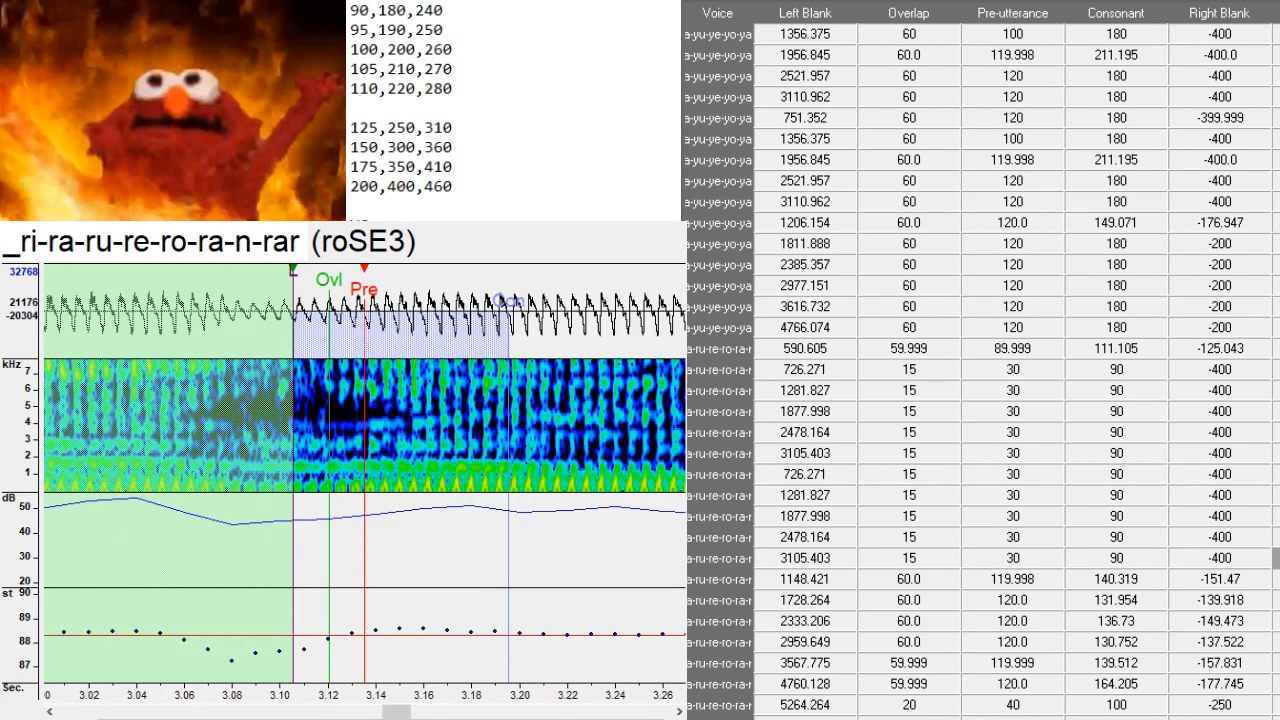
key("Down")
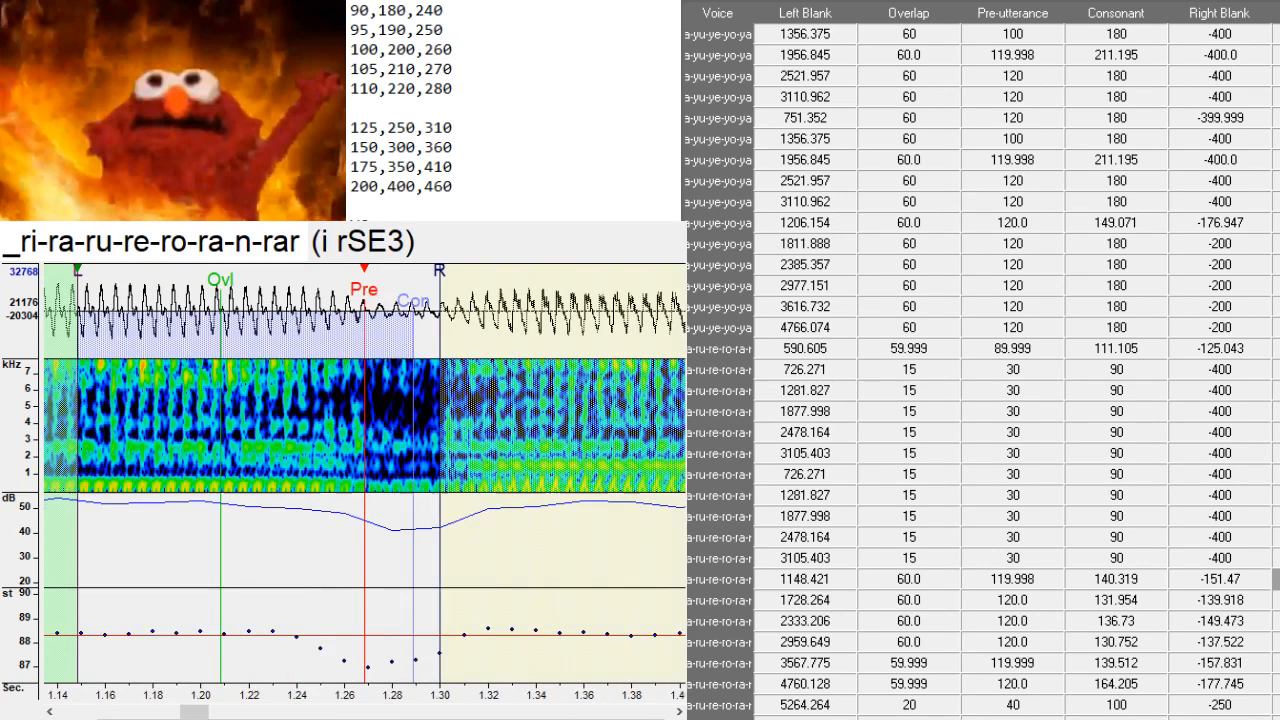
- Duplicate the woSE3 row of _wu-wa-wi-we-wo-wa-n-wa five times
scroll(965, 360, "down", 5)
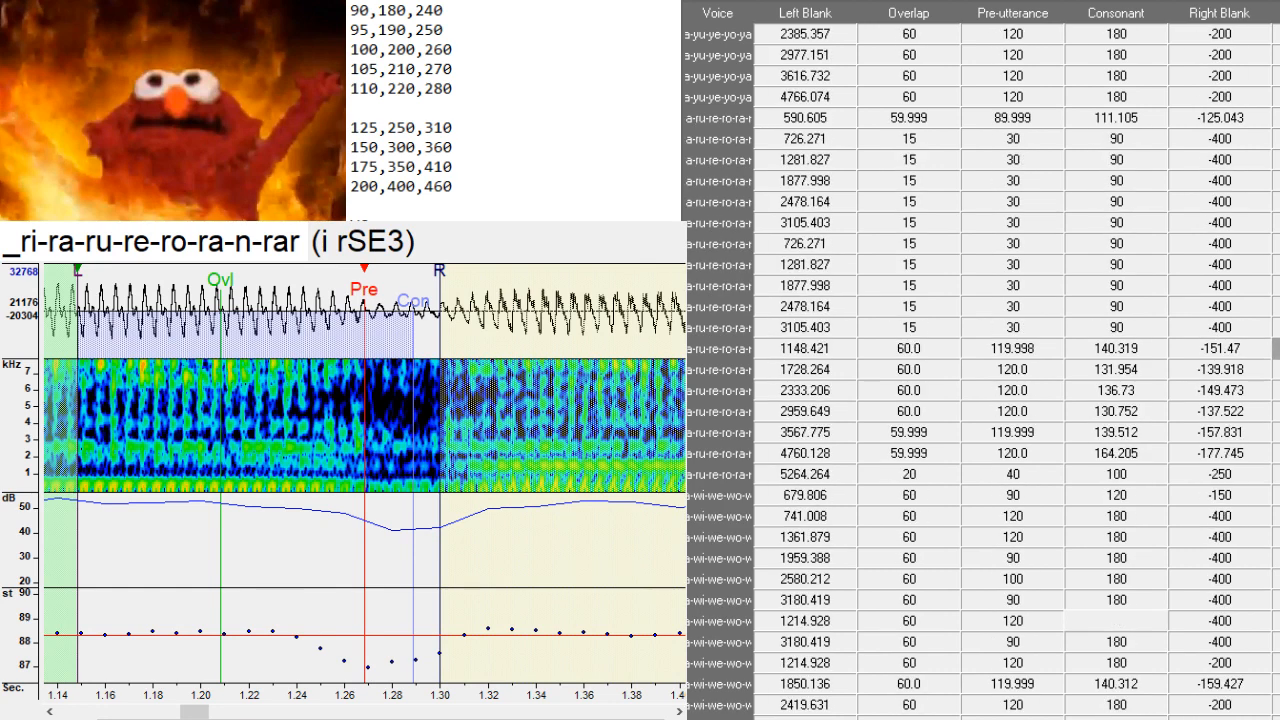
left_click(1276, 537)
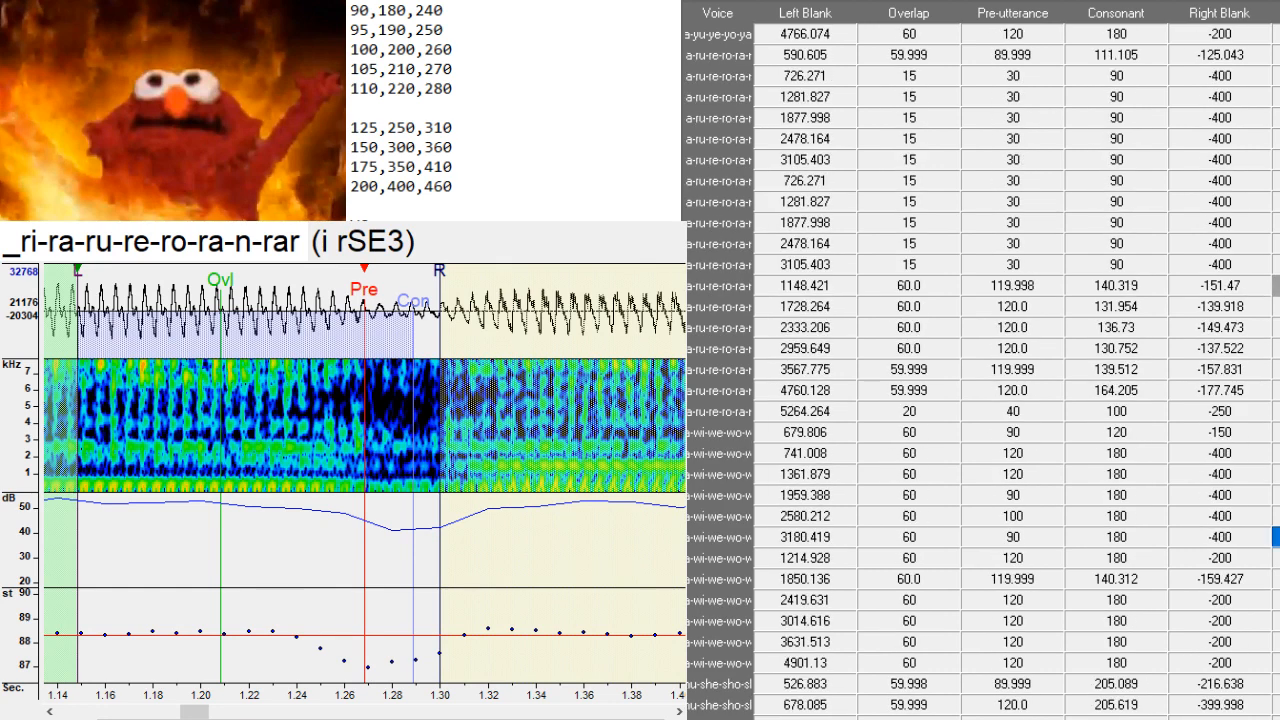
scroll(982, 367, "down", 2)
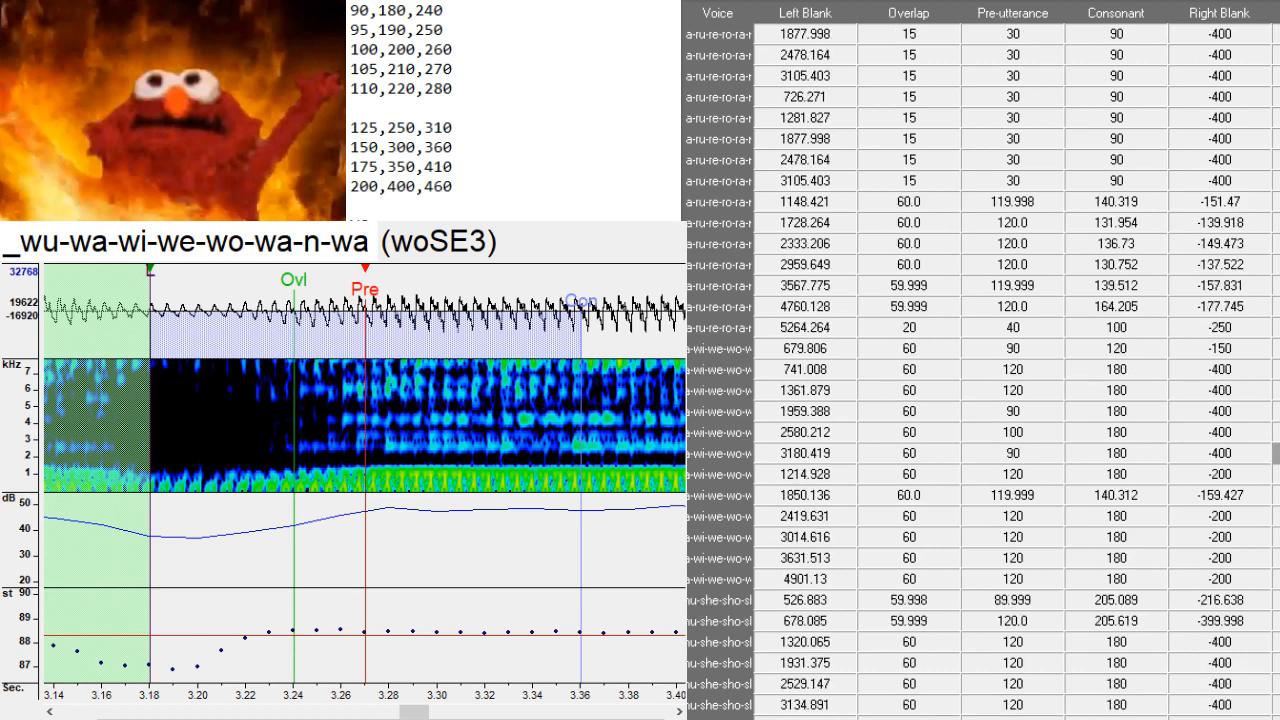
scroll(982, 367, "down", 3)
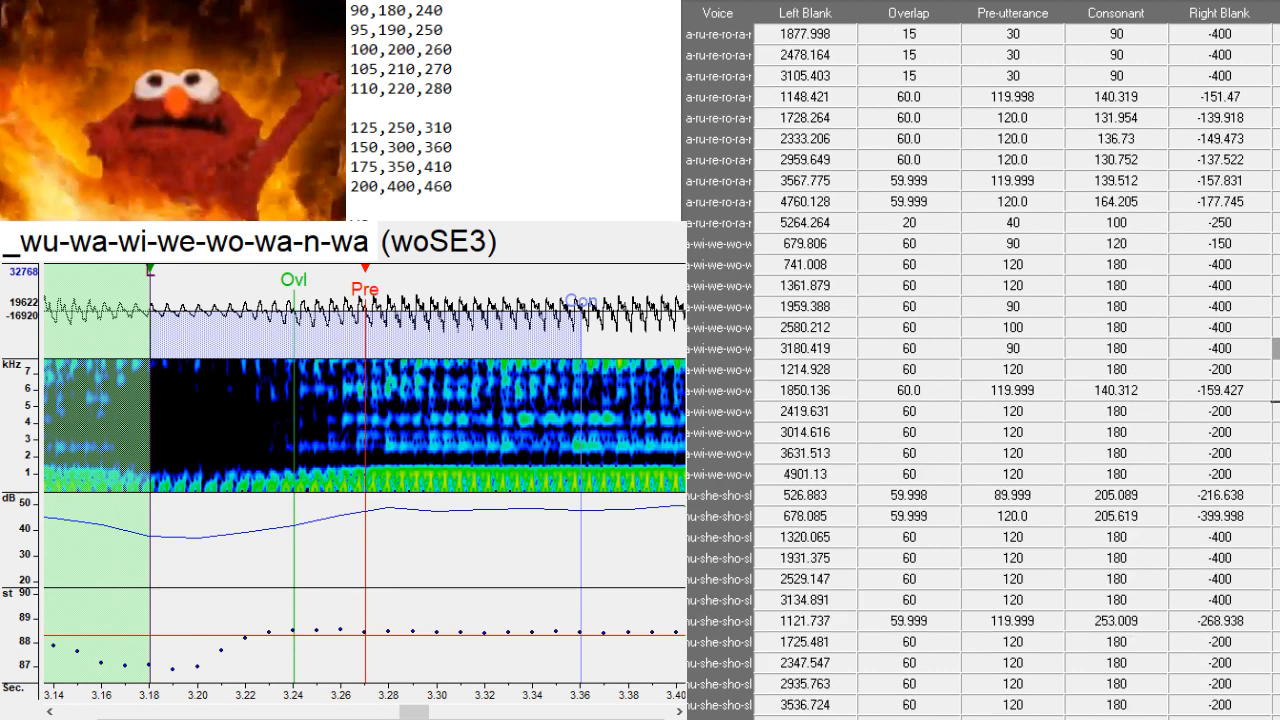
key("ctrl+d")
key("ctrl+d")
key("ctrl+d")
key("ctrl+d")
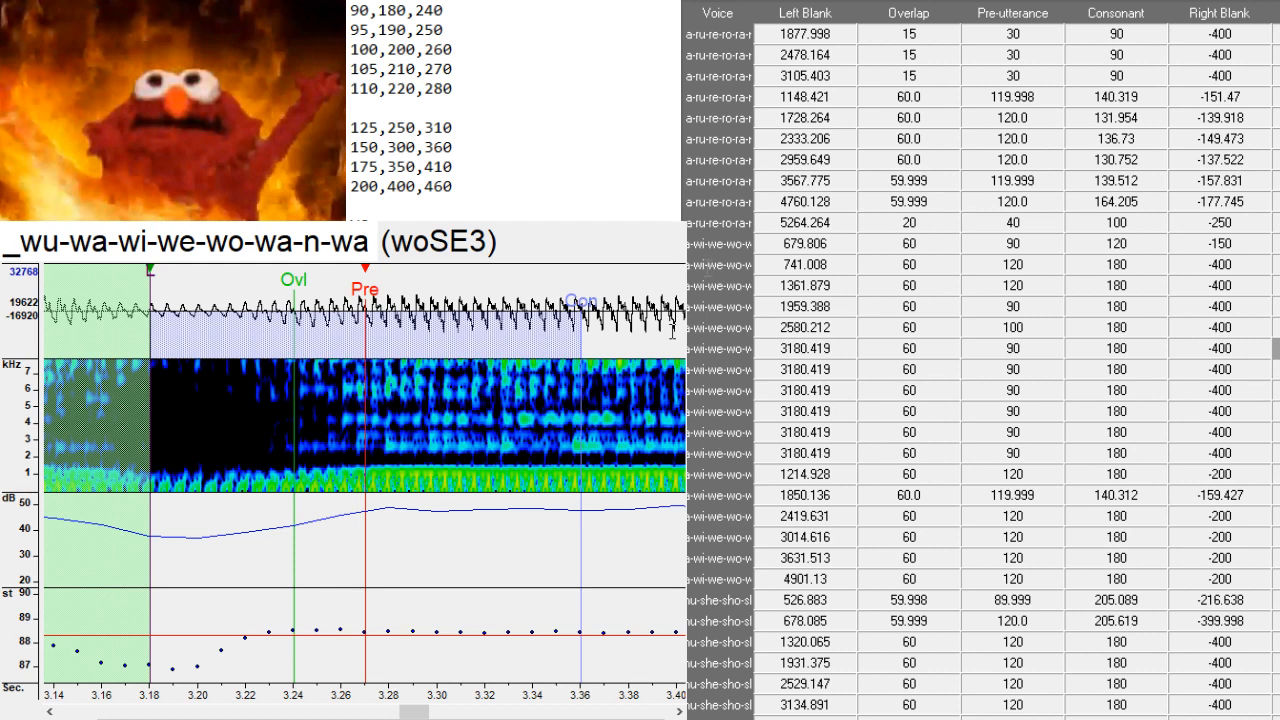
- Copy the data of the wu, wa, wi, we and wo rows onto the five duplicated woSE3 rows and open the duplicated wu entry
key("shift+Down")
key("shift+Down")
key("shift+Down")
key("shift+Down")
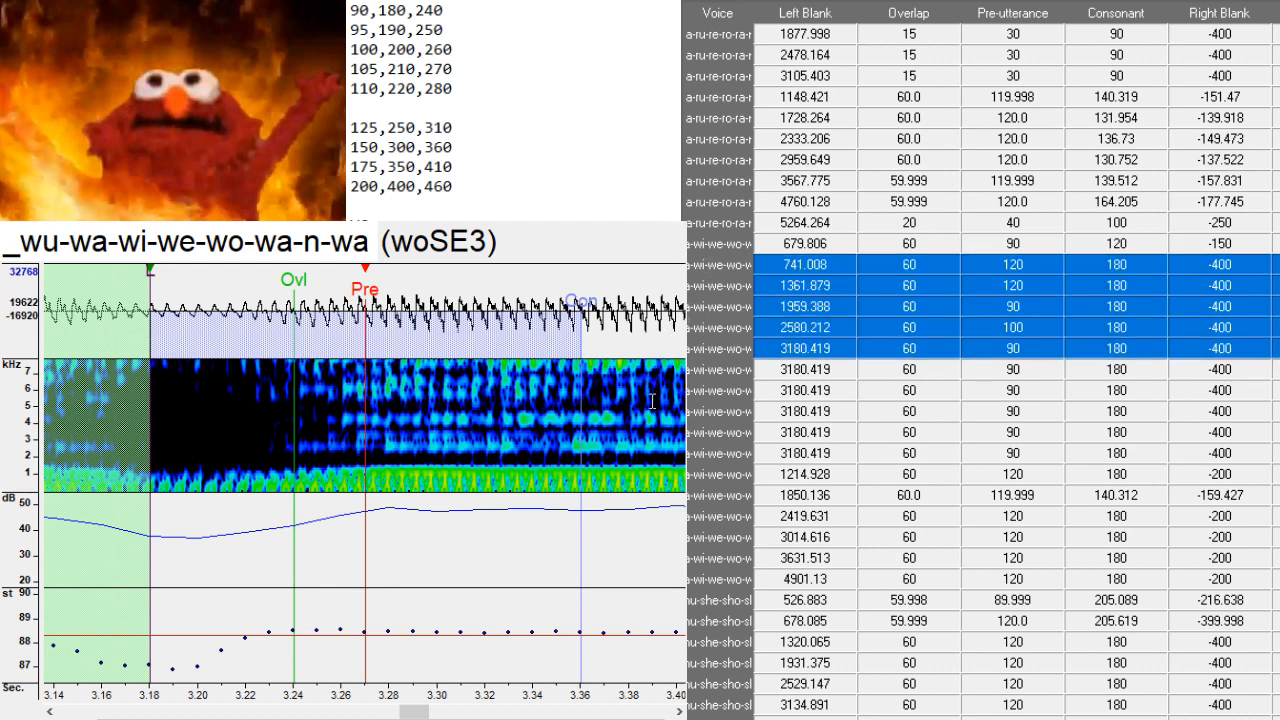
key("Down")
key("shift+Down")
key("shift+Down")
key("shift+Down")
key("shift+Down")
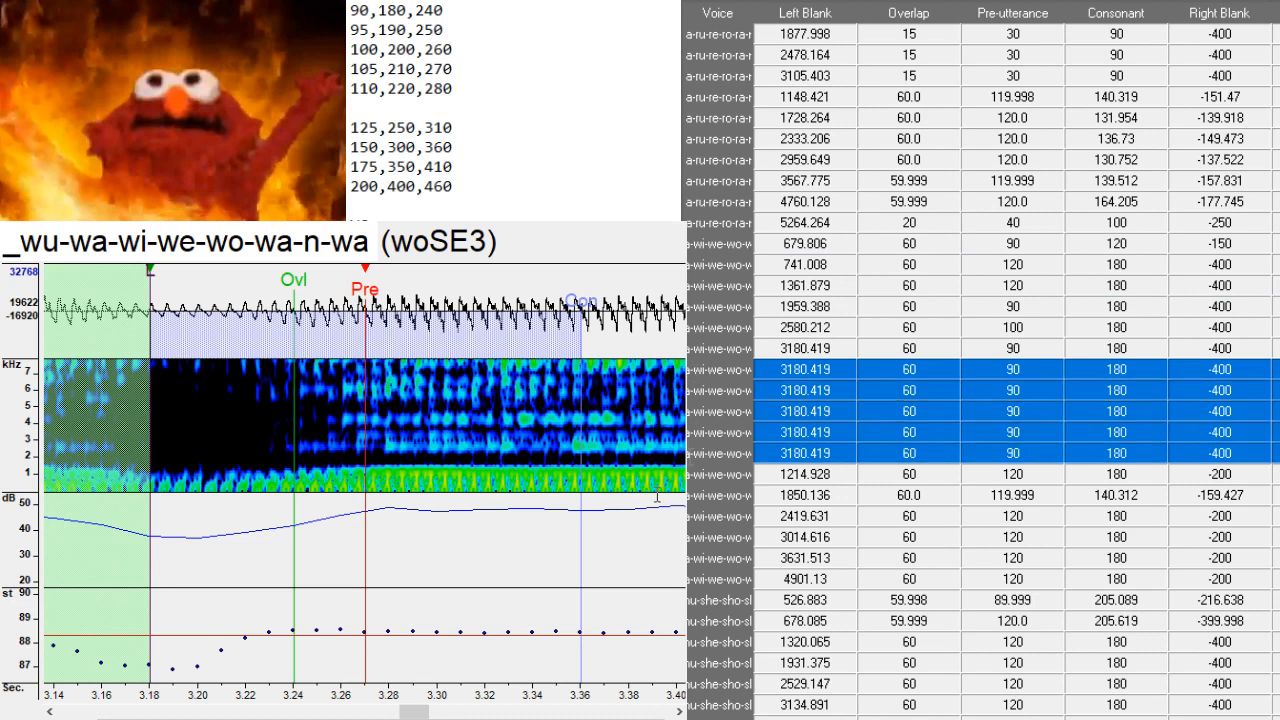
key("ctrl+v")
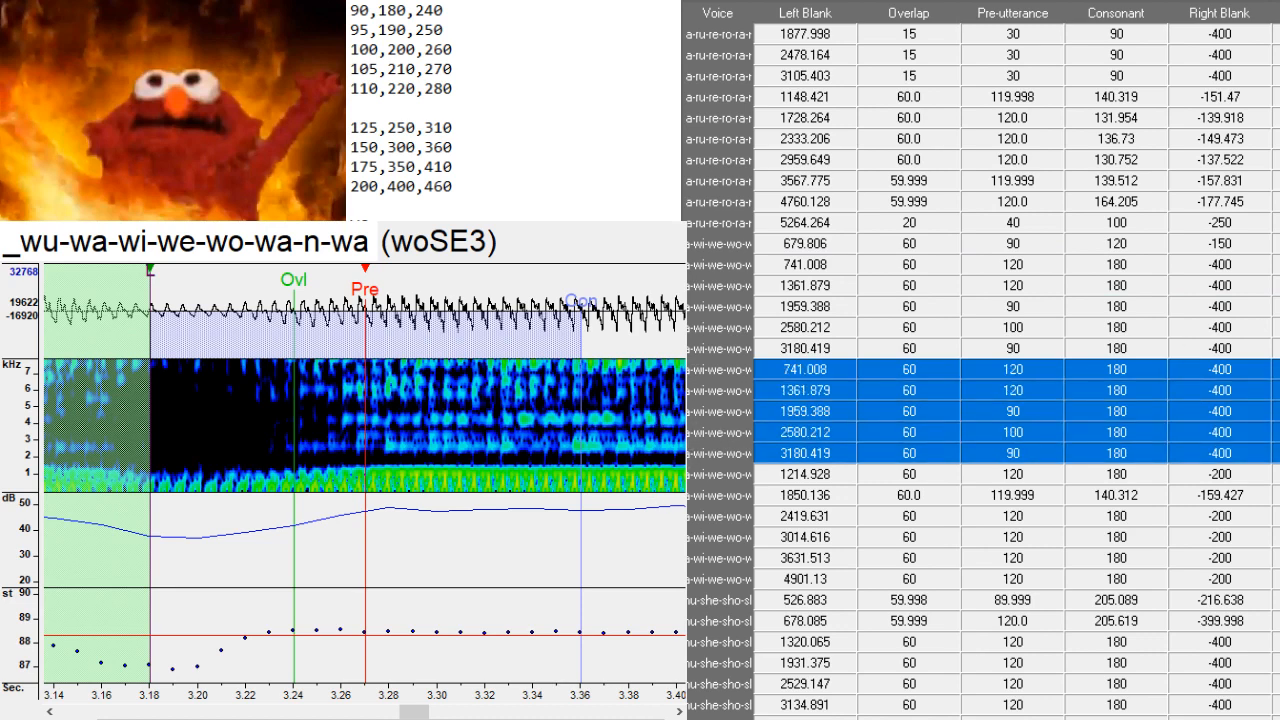
left_click(805, 370)
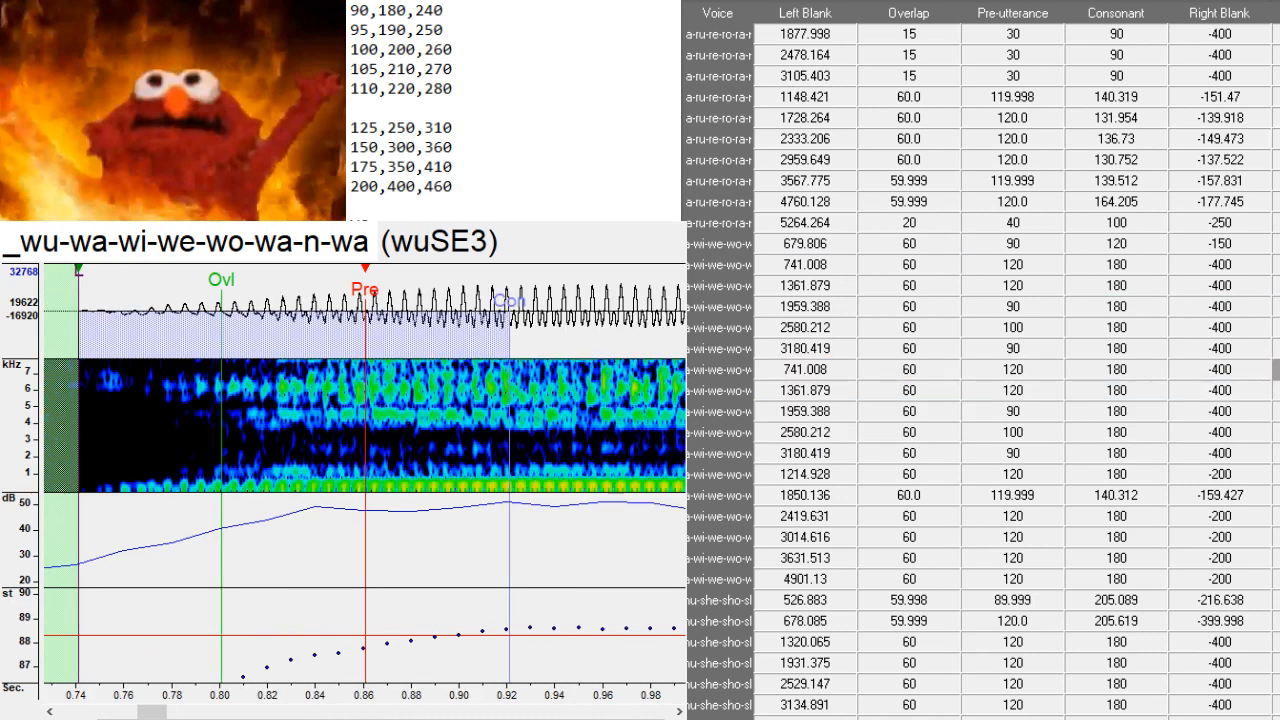
- Replace the romaji in the duplicated wu and wa aliases with hiragana, using うぅ for wu and keeping the SE3 suffix
key("BackSpace")
key("BackSpace")
type("wa")
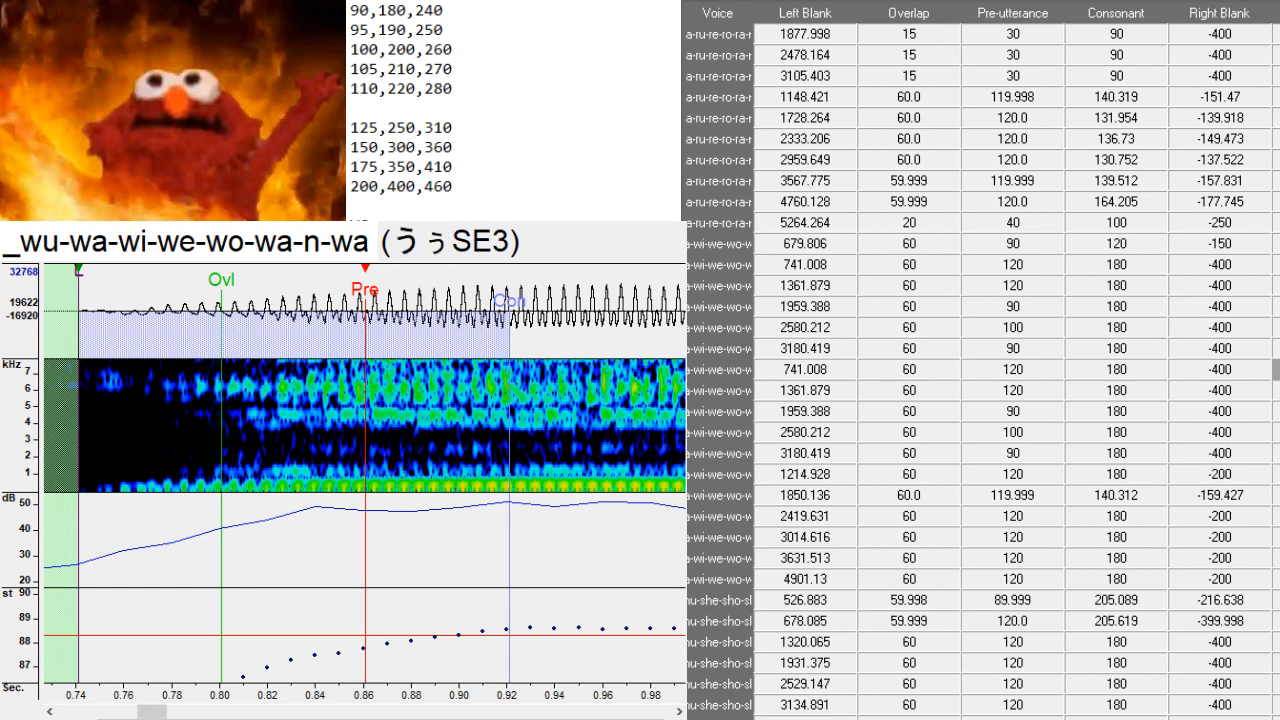
key("BackSpace")
key("BackSpace")
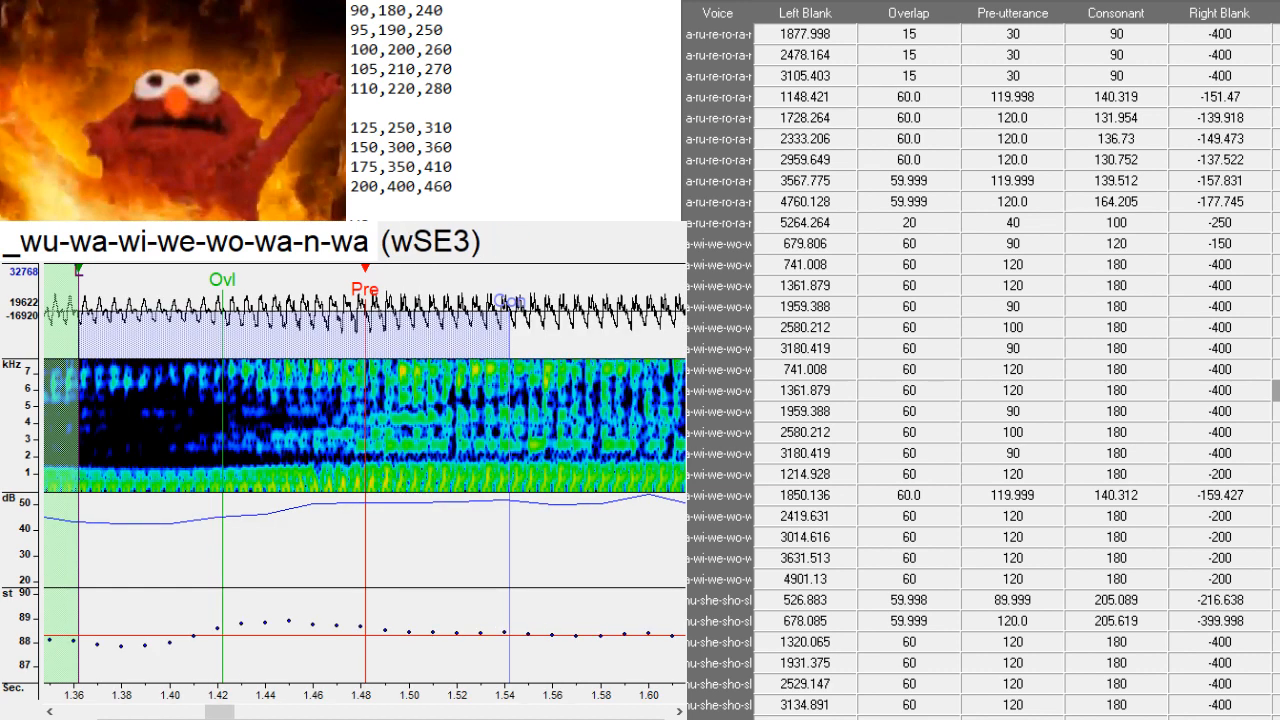
type("wi")
- Replace the romaji in the duplicated wi, we and wo aliases with hiragana, using うぉ for wo and keeping the SE3 suffix
key("BackSpace")
key("BackSpace")
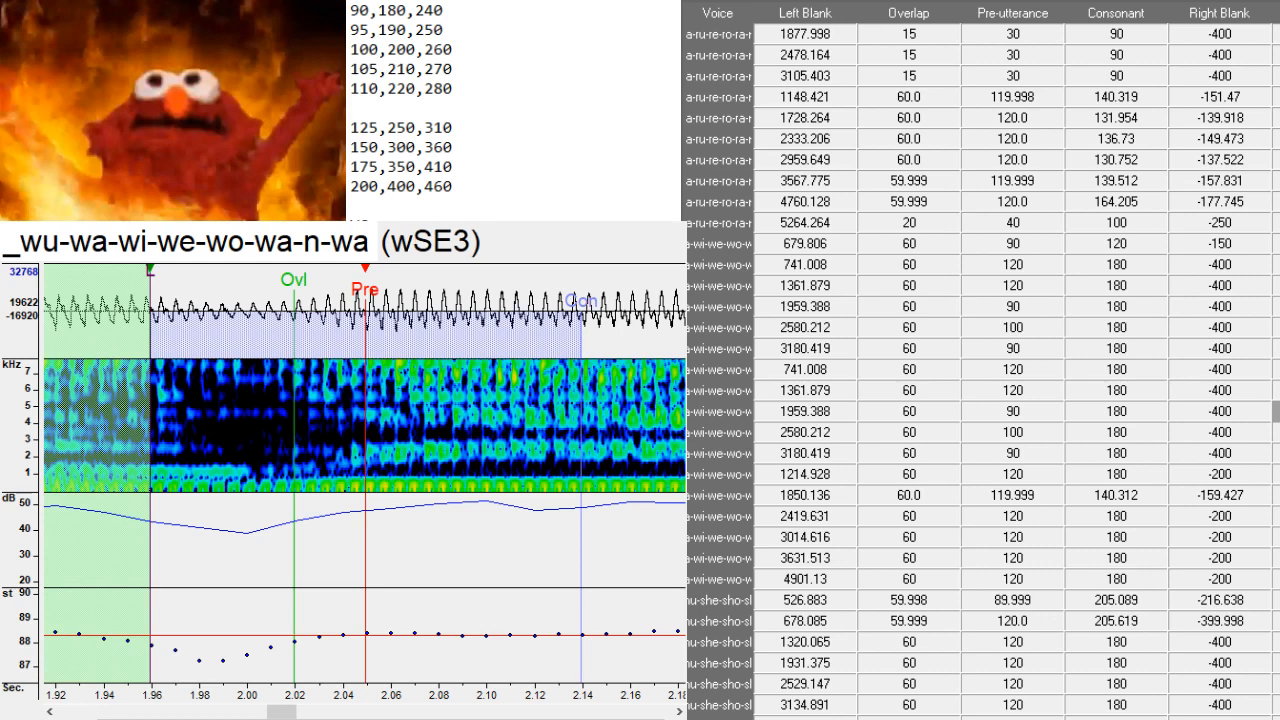
type("wi")
key("BackSpace")
key("BackSpace")
type("we")
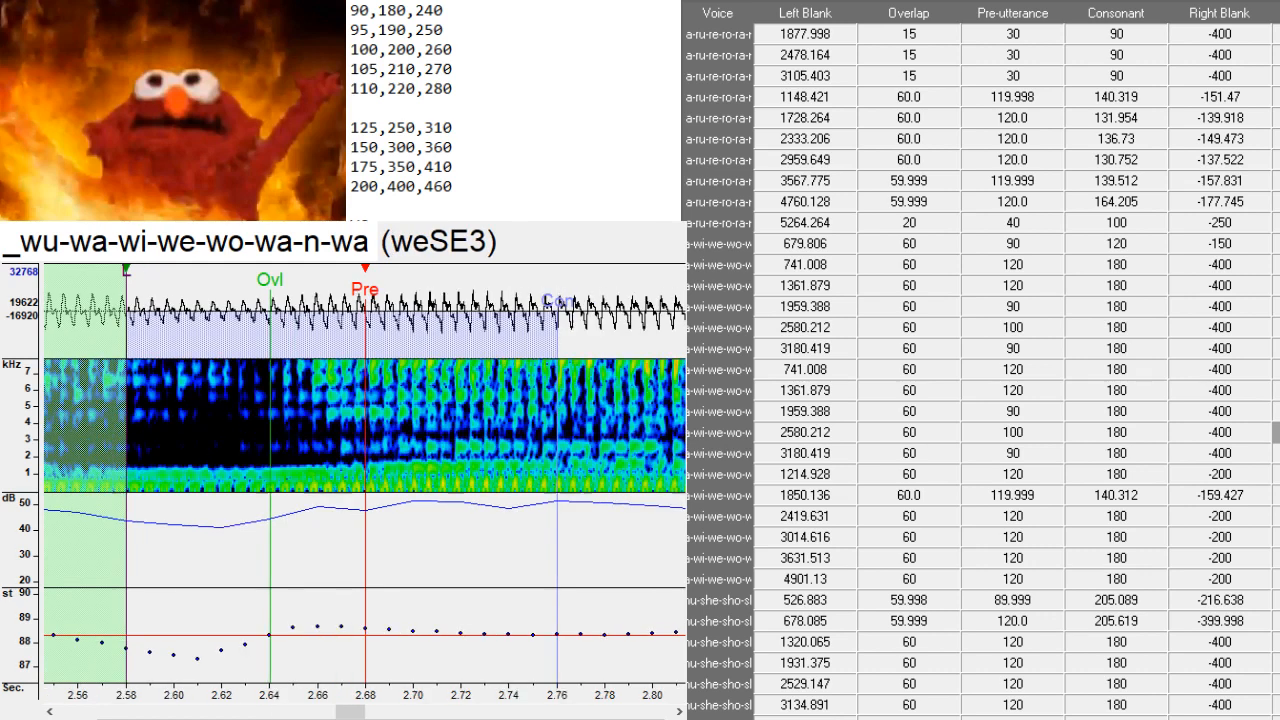
key("BackSpace")
key("BackSpace")
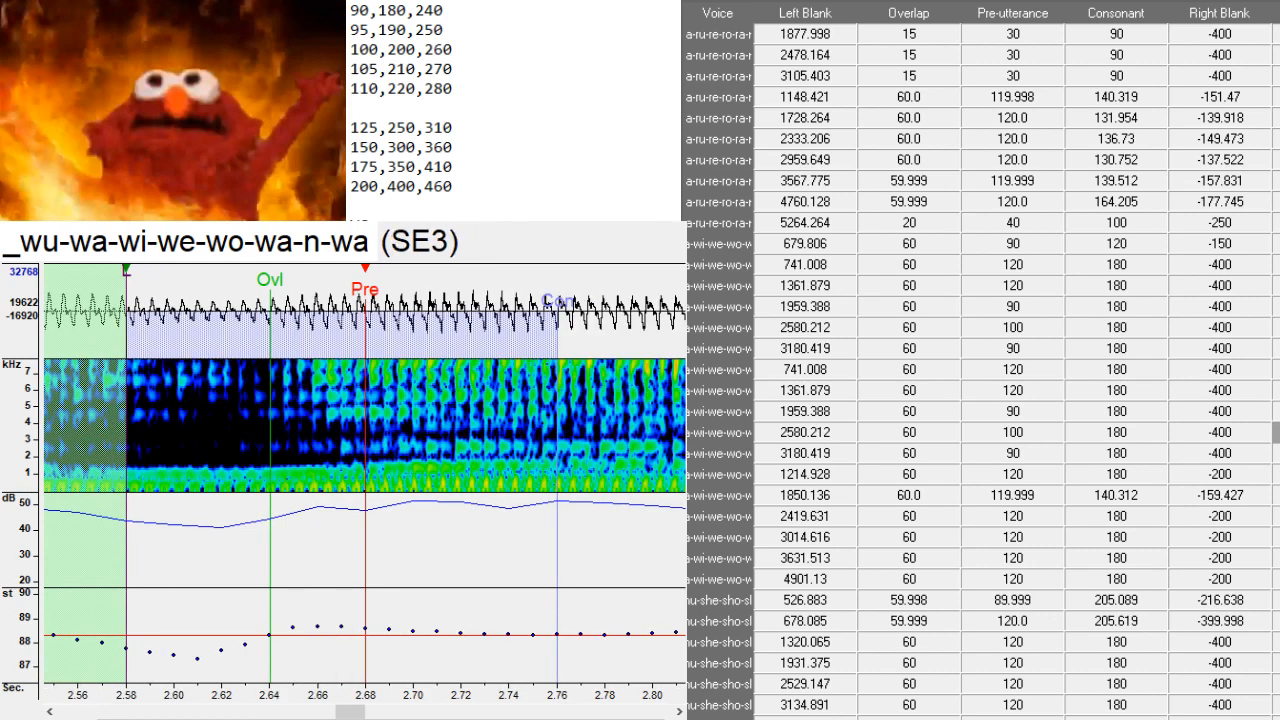
type("wo")
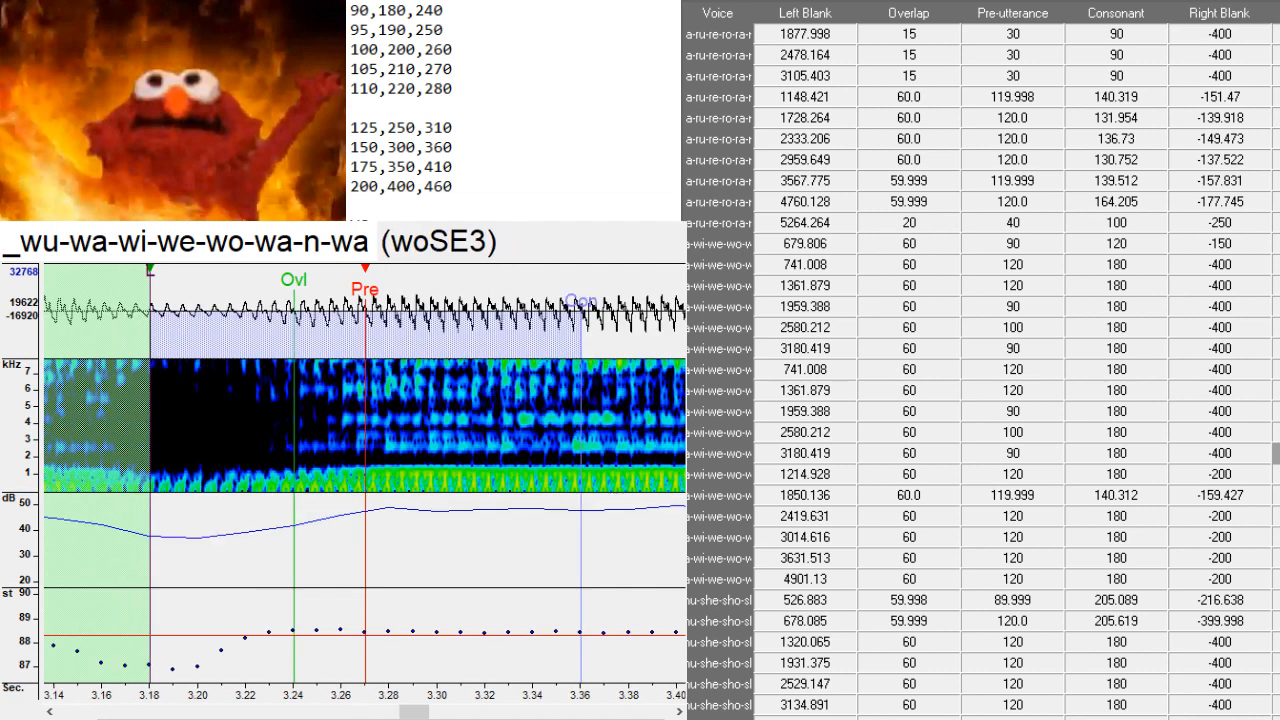
key("BackSpace")
key("BackSpace")
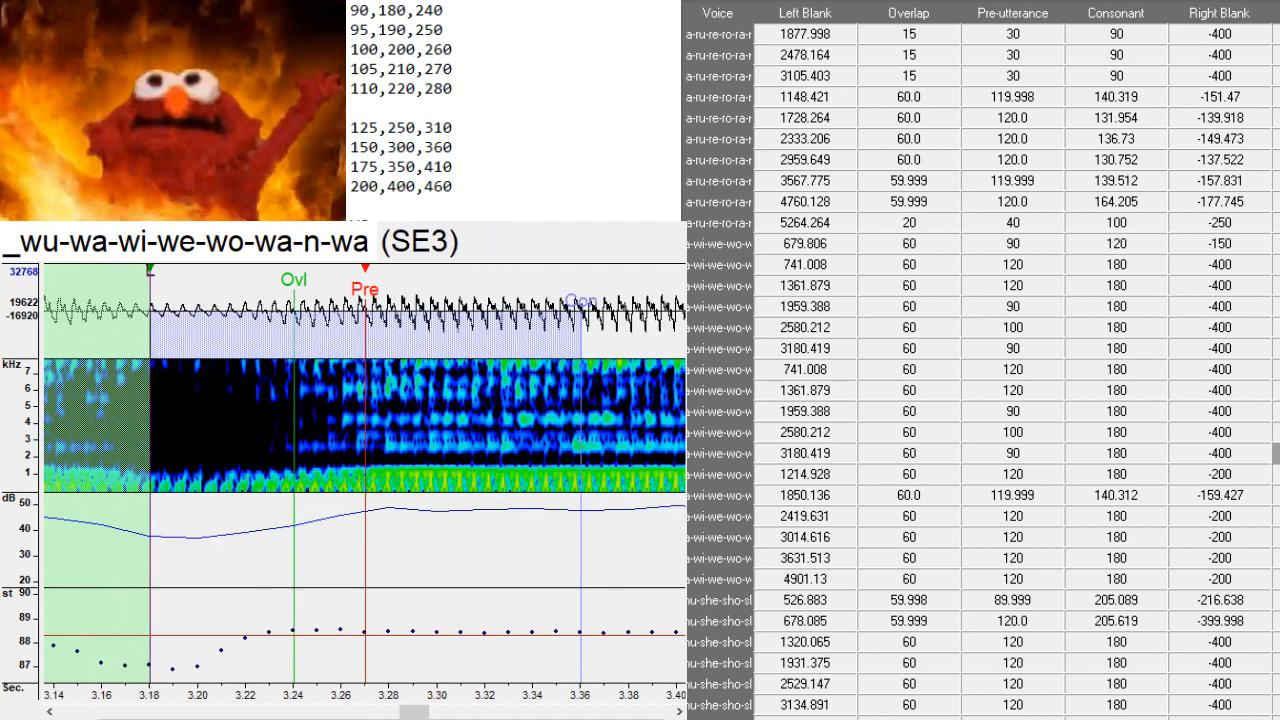
type("wo")
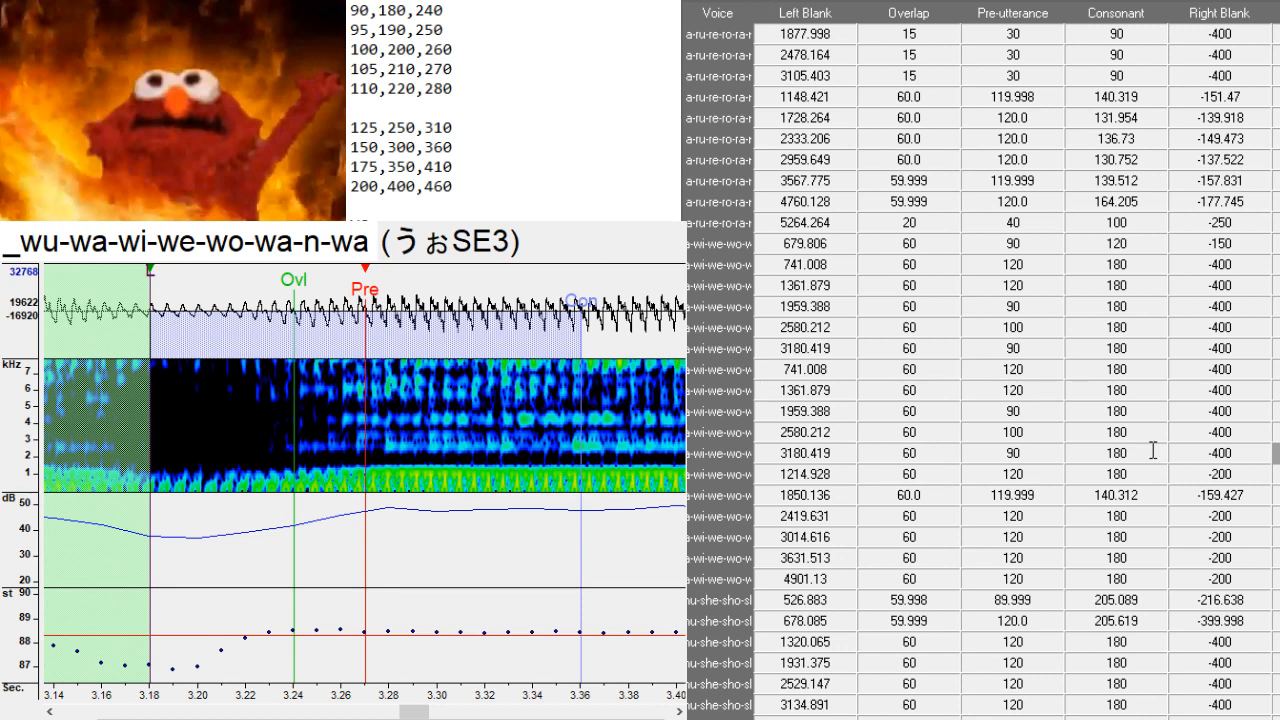
- Duplicate the shoSE3 row of _sha-shi-shu-she-sho-sha-n-shash five times
scroll(1152, 450, "down", 3)
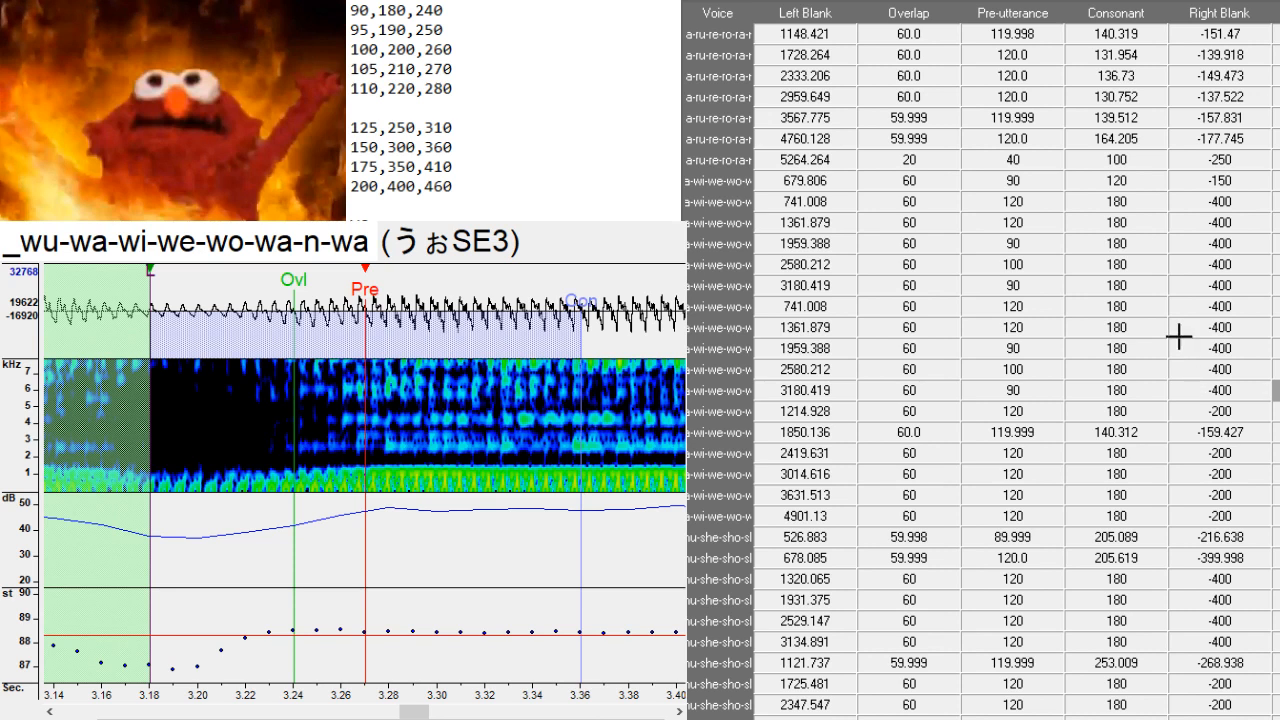
scroll(1229, 333, "down", 1)
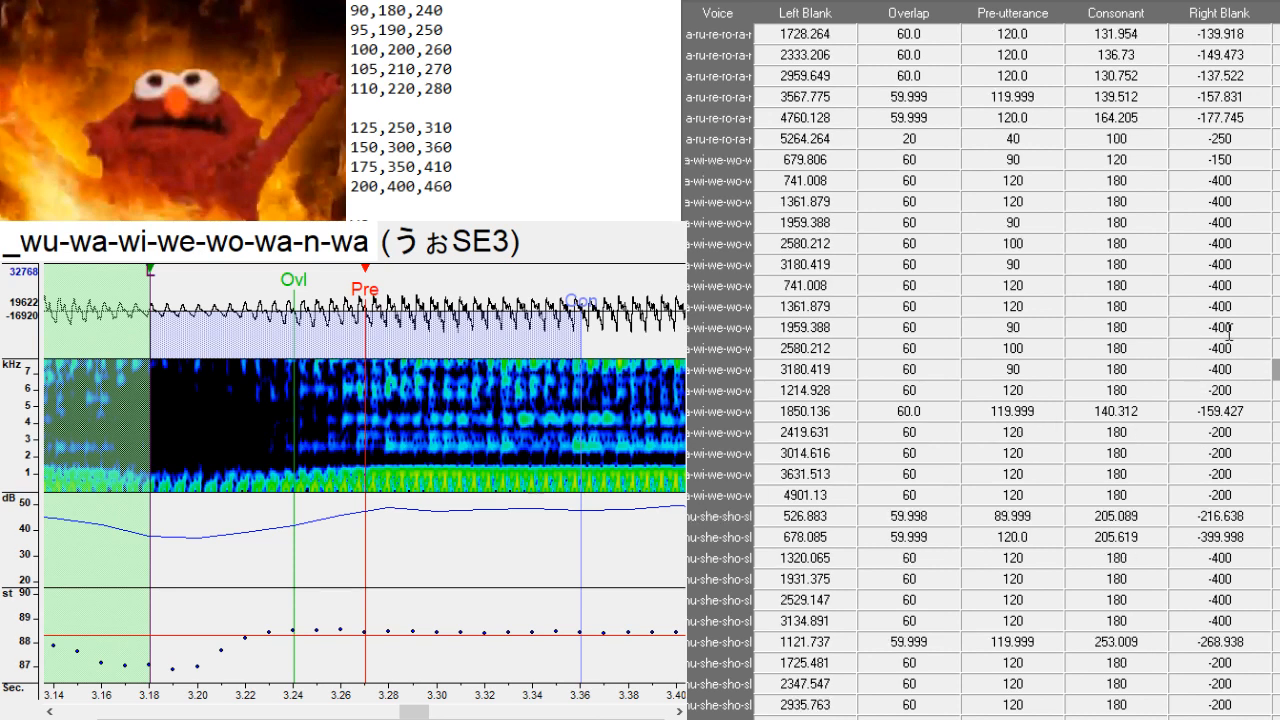
scroll(1229, 333, "down", 4)
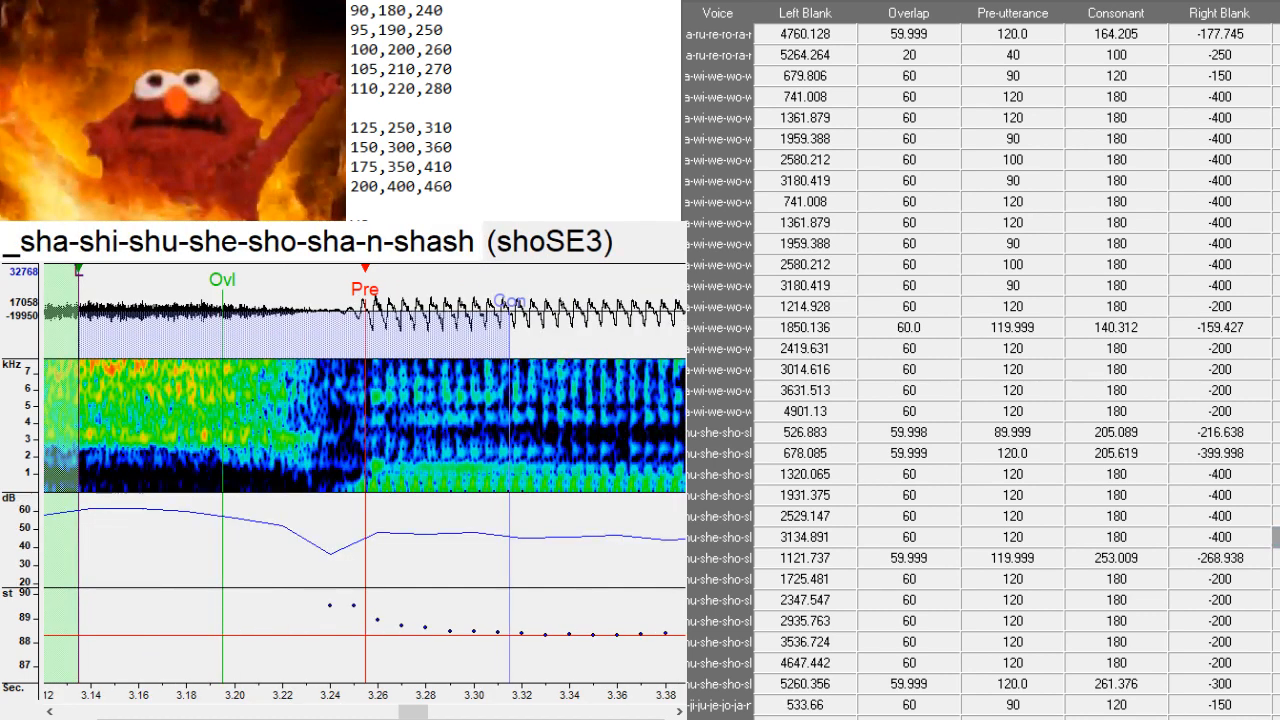
scroll(1237, 249, "down", 10)
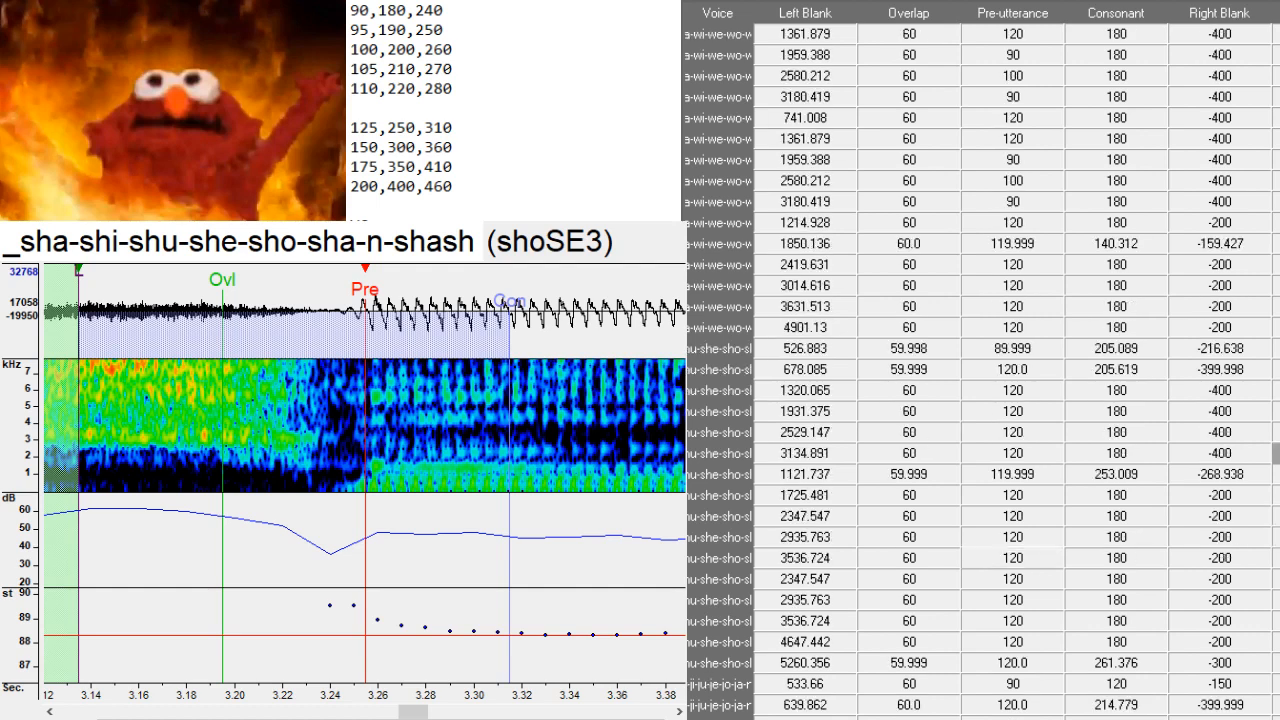
scroll(1257, 212, "down", 2)
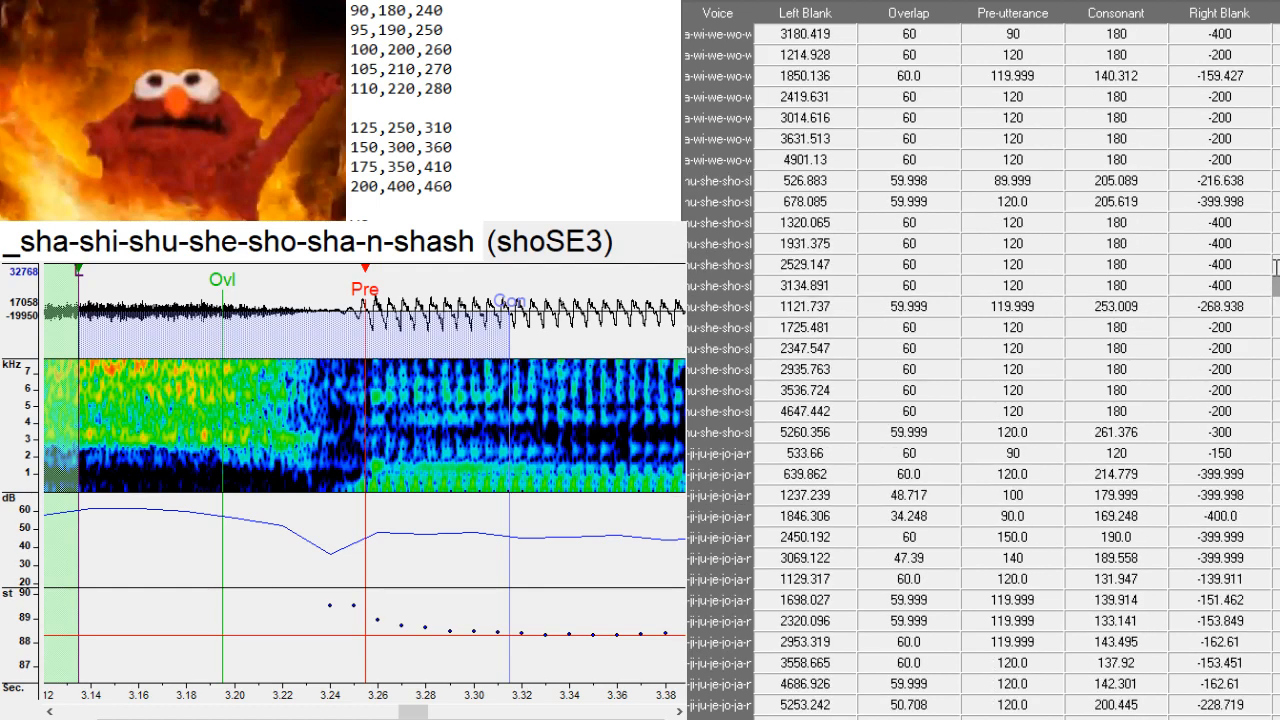
scroll(1270, 268, "down", 1)
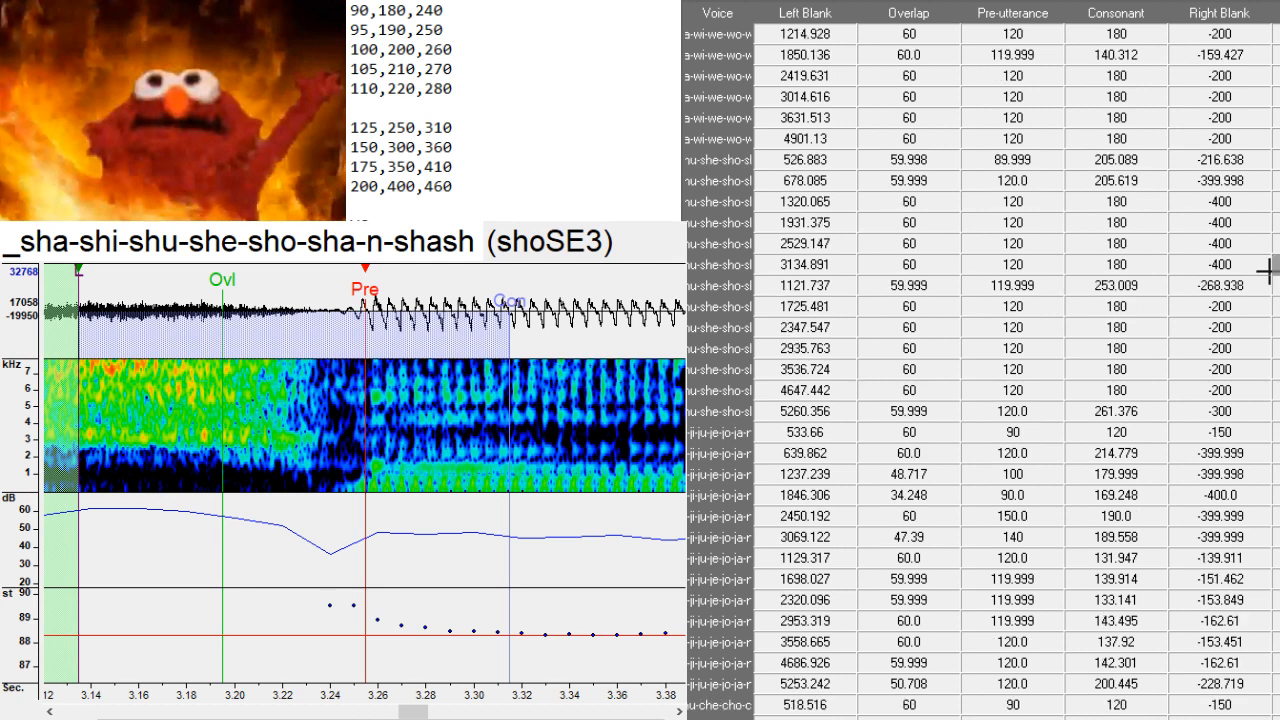
key("ctrl+d")
key("ctrl+d")
key("ctrl+d")
key("ctrl+d")
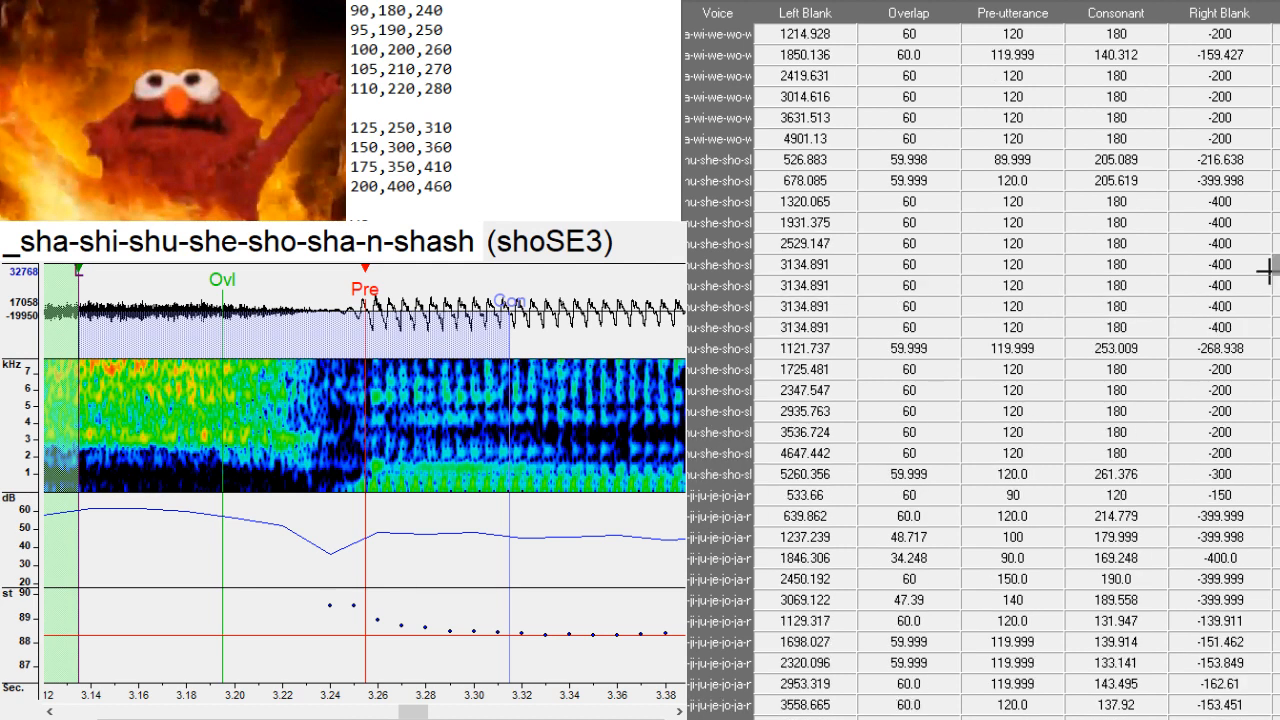
key("ctrl+d")
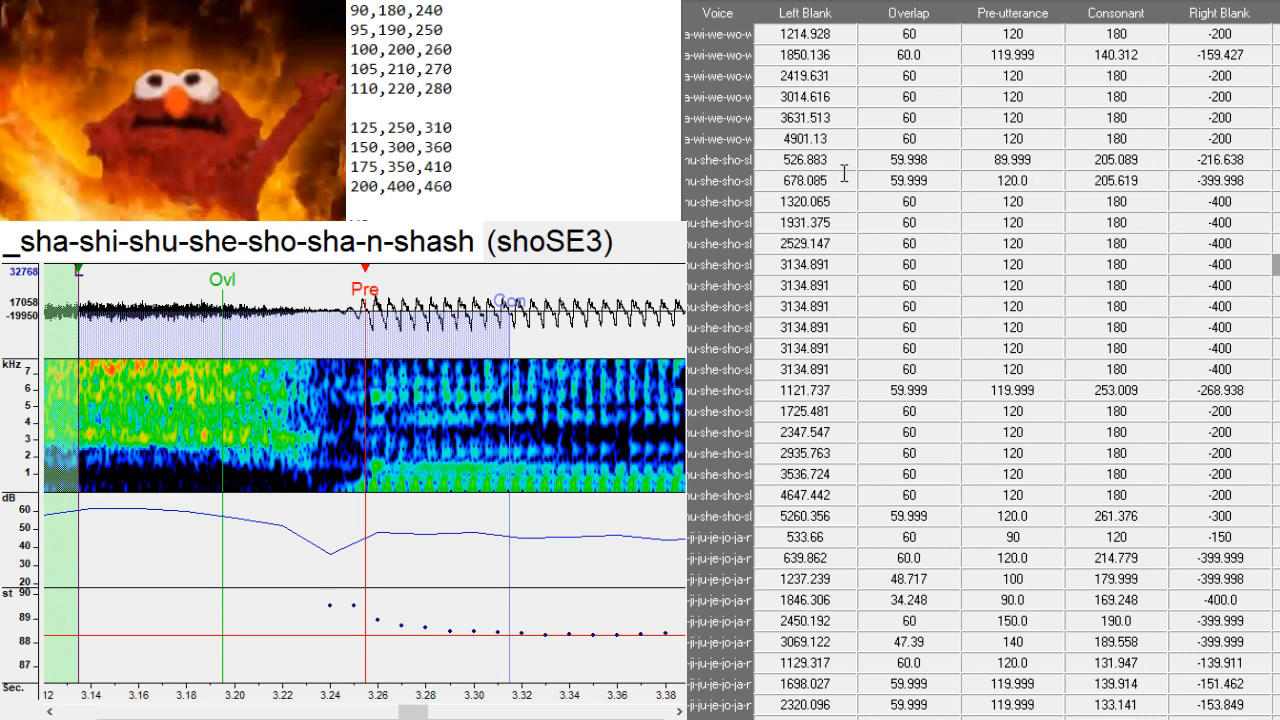
- Copy the data of the sha, shi, shu, she and sho rows onto the five duplicated shoSE3 rows and open the duplicated sha entry
left_click_drag(720, 180, 723, 268)
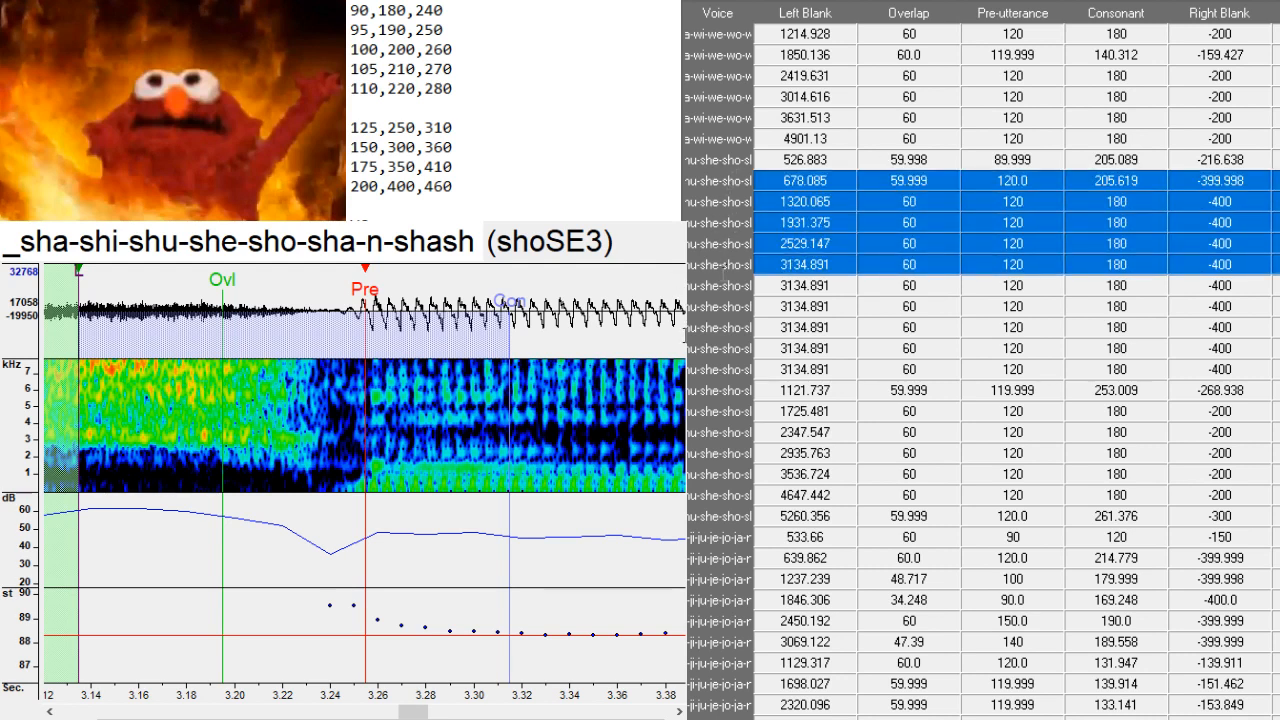
left_click_drag(727, 285, 722, 369)
type("678.085\t59.999\t120.0\t205.619\t-399.998 1320.065\t60\t120\t180\t-400 1931.375\t60\t120\t180\t-400 2529.147\t60\t120\t180\t-400 3134.891\t60\t120\t180\t-400")
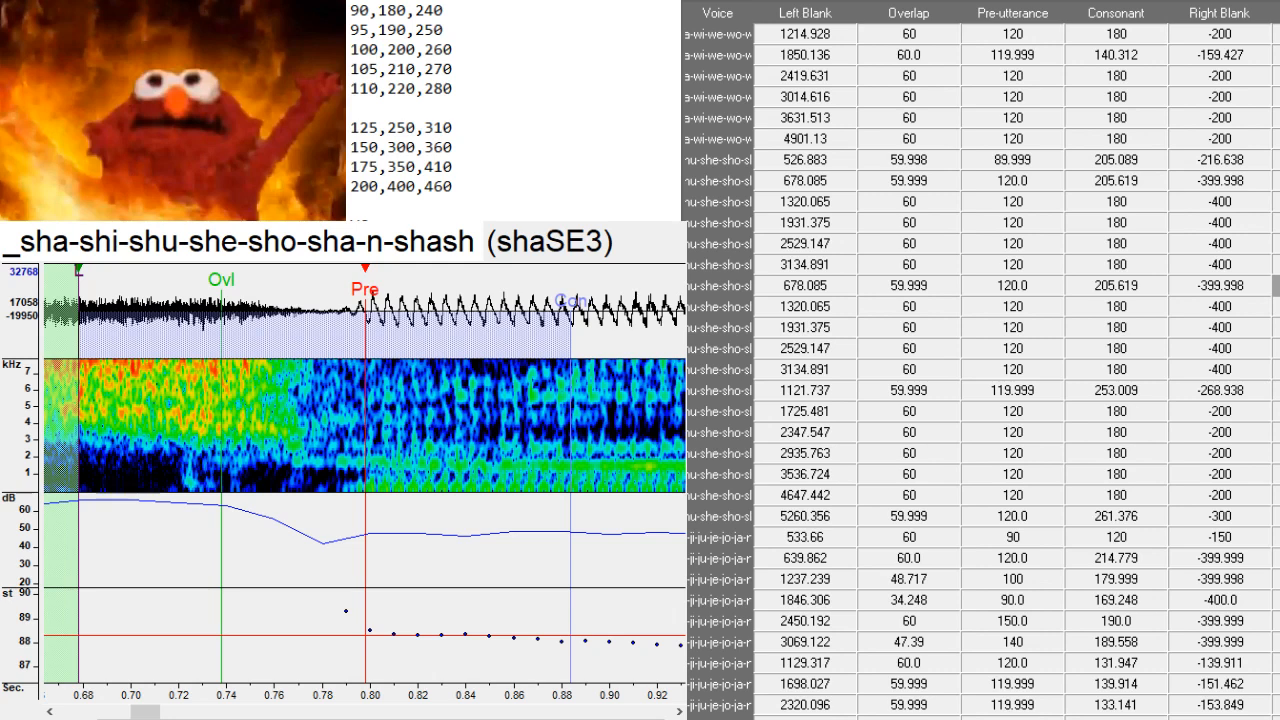
- Replace the romaji in the duplicated sha, shi and shu aliases with hiragana, using しゅ for shu and keeping the SE3 suffix
key("Delete")
key("Delete")
key("Delete")
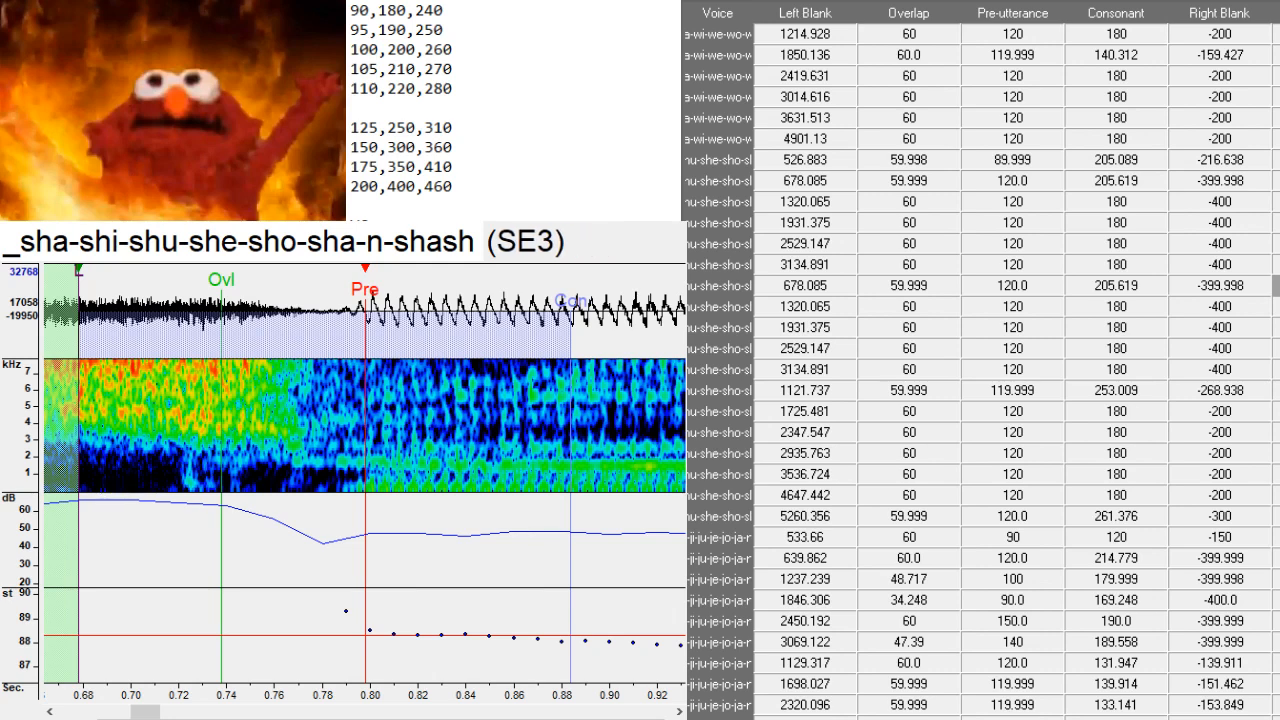
type("shi")
key("BackSpace")
key("BackSpace")
key("BackSpace")
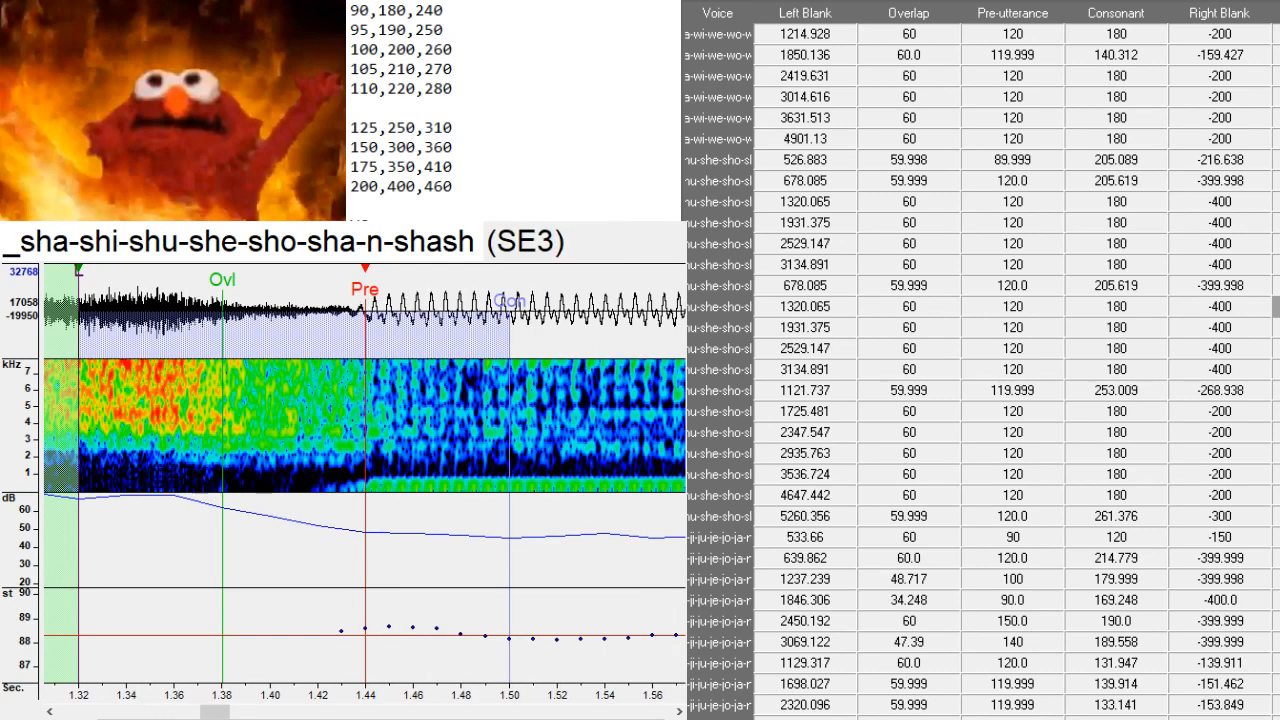
type("shu")
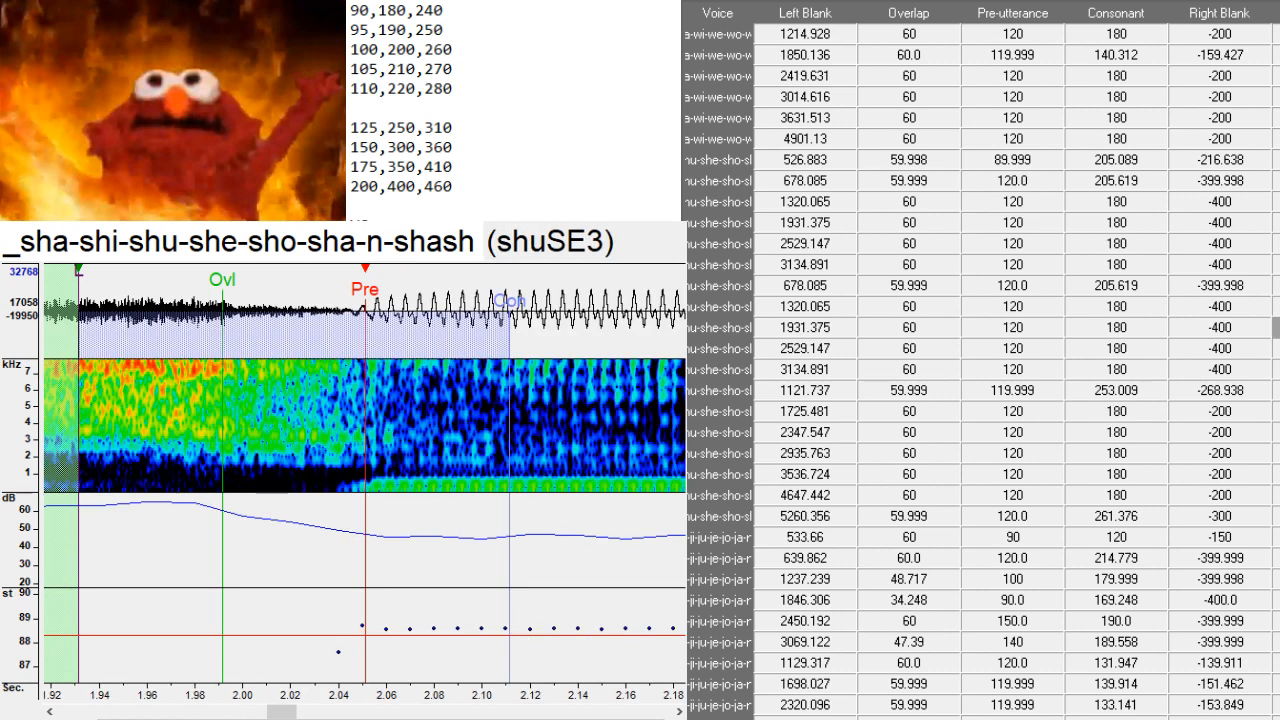
key("BackSpace")
key("BackSpace")
key("BackSpace")
type("しゅ")
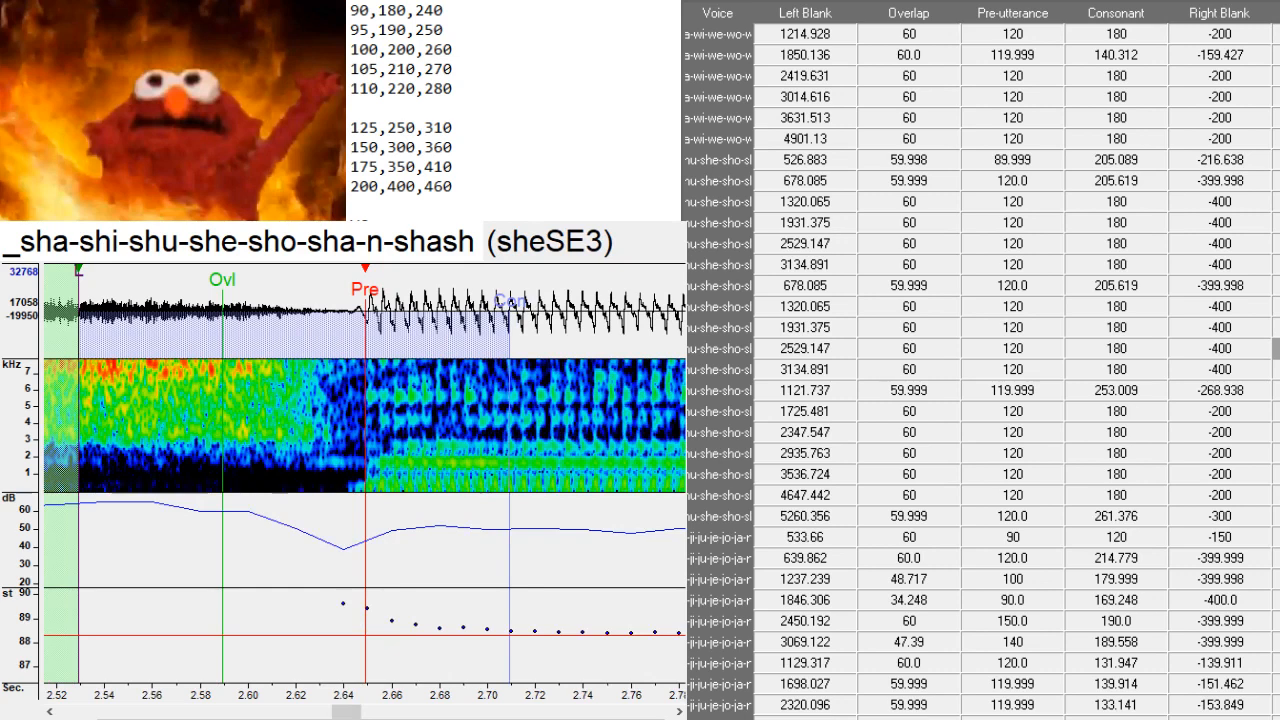
- Replace the romaji in the duplicated she and sho aliases with hiragana, using しょ for sho and keeping the SE3 suffix
key("BackSpace")
key("BackSpace")
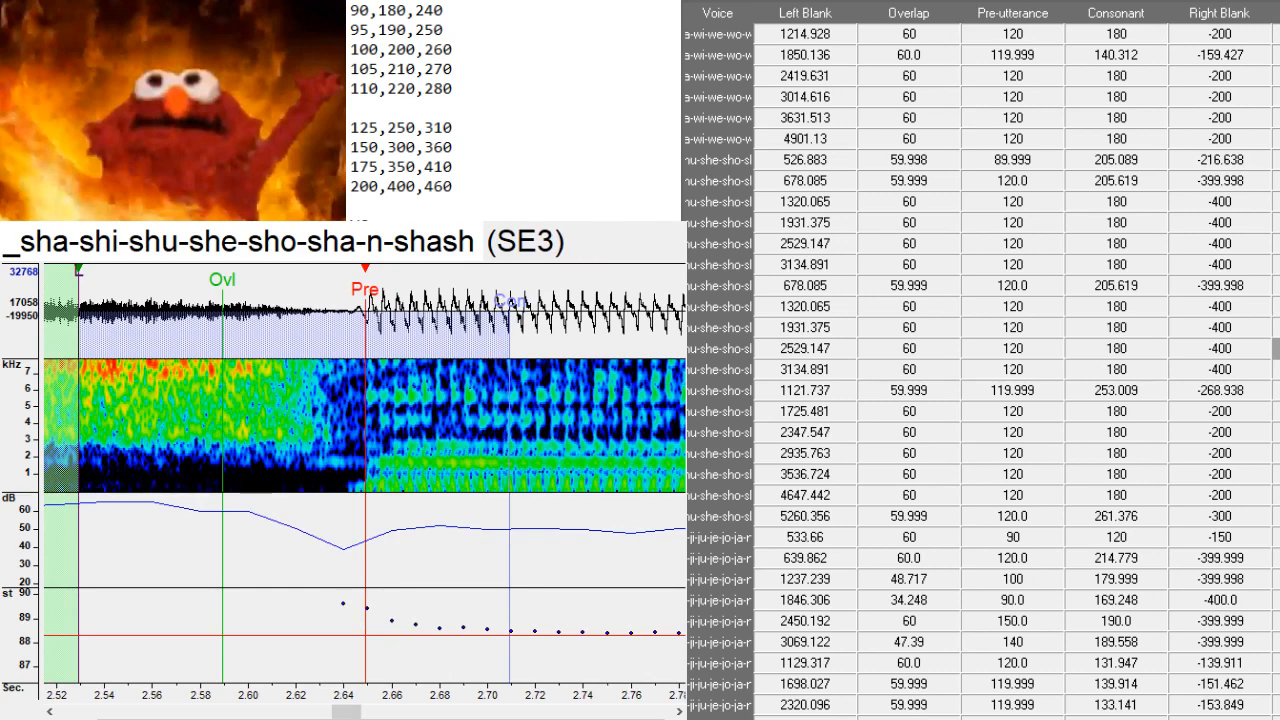
type("sho")
key("F10")
key("BackSpace")
key("BackSpace")
key("BackSpace")
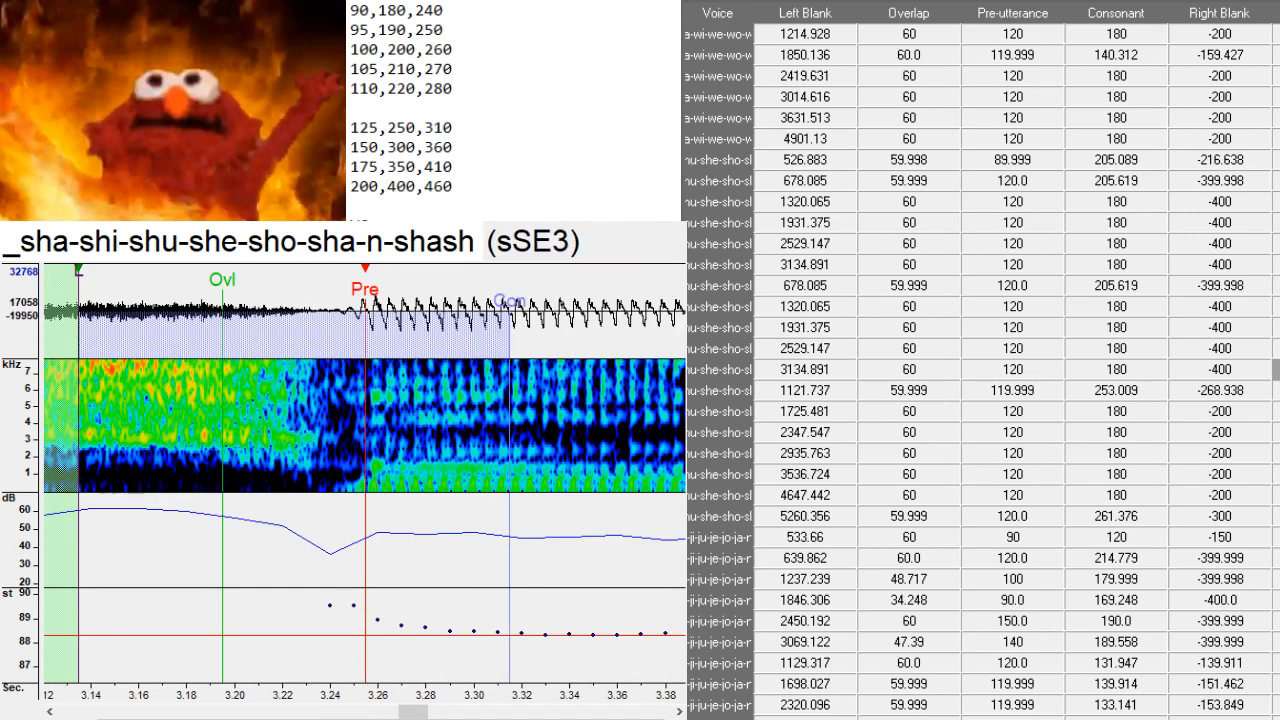
type("sho")
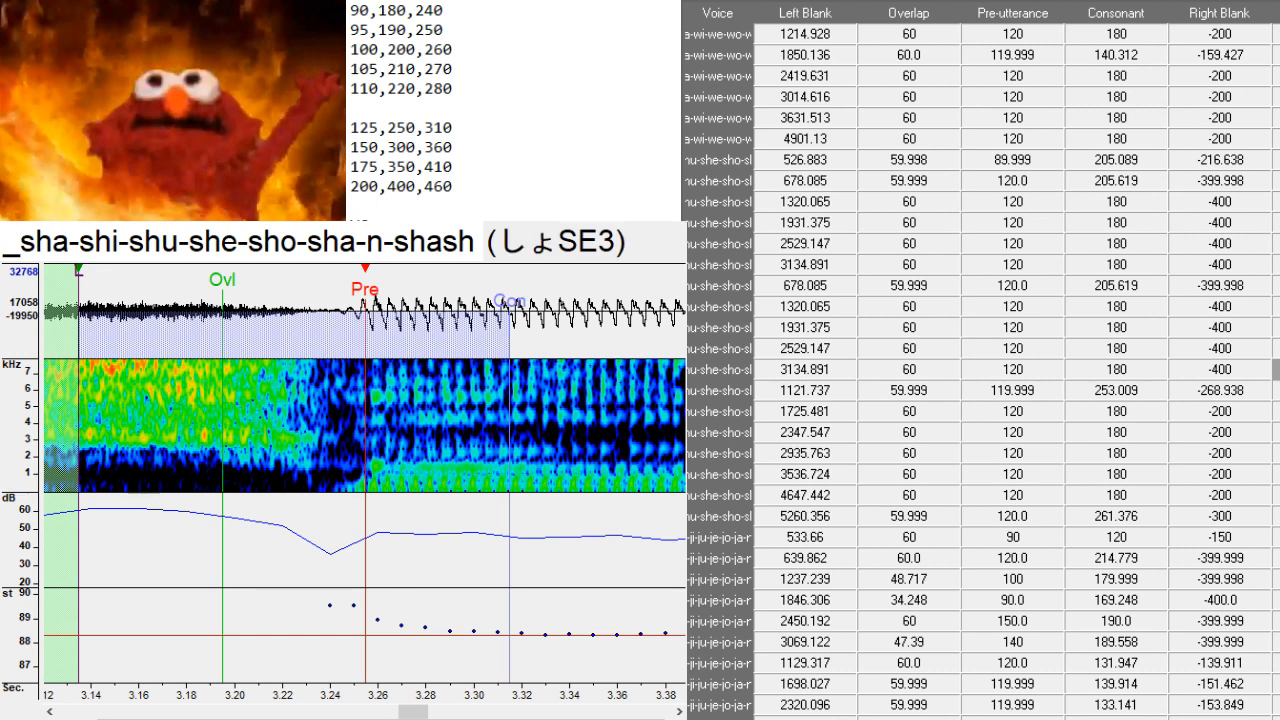
- Duplicate the joSE3 row of _ja-ji-ju-je-jo-ja-n-jaj five times
scroll(982, 358, "down", 3)
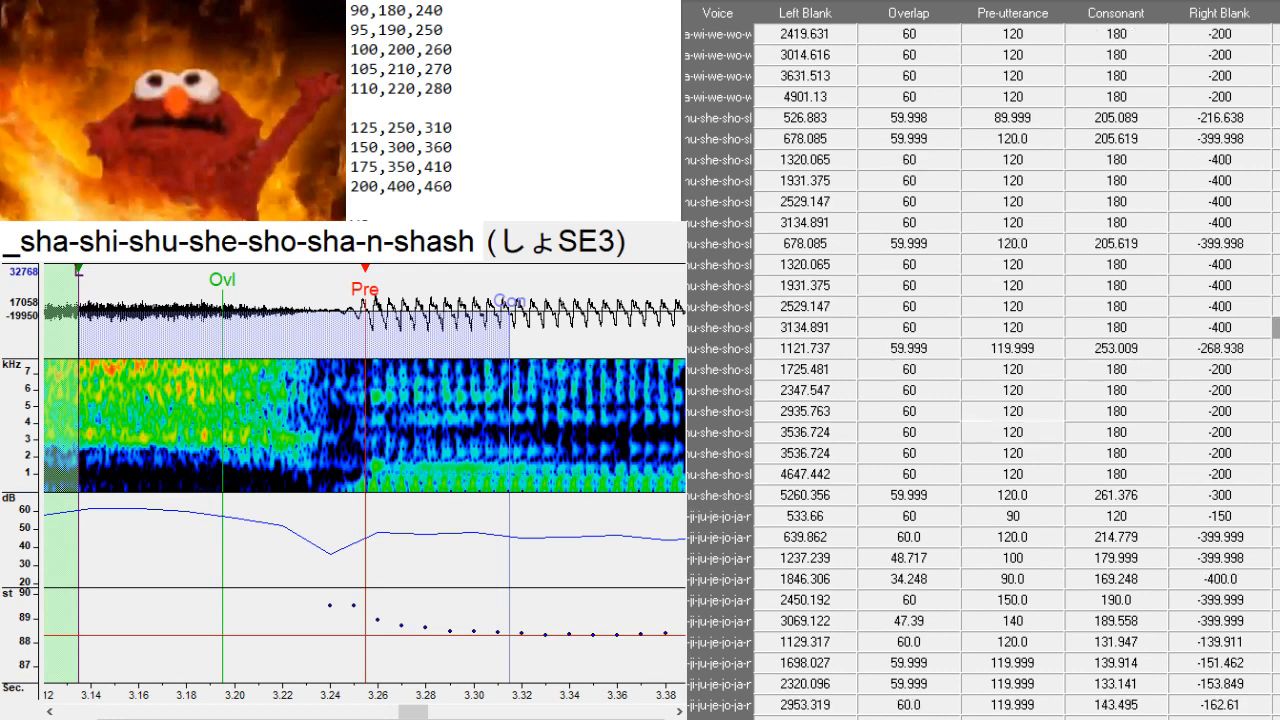
left_click(1276, 495)
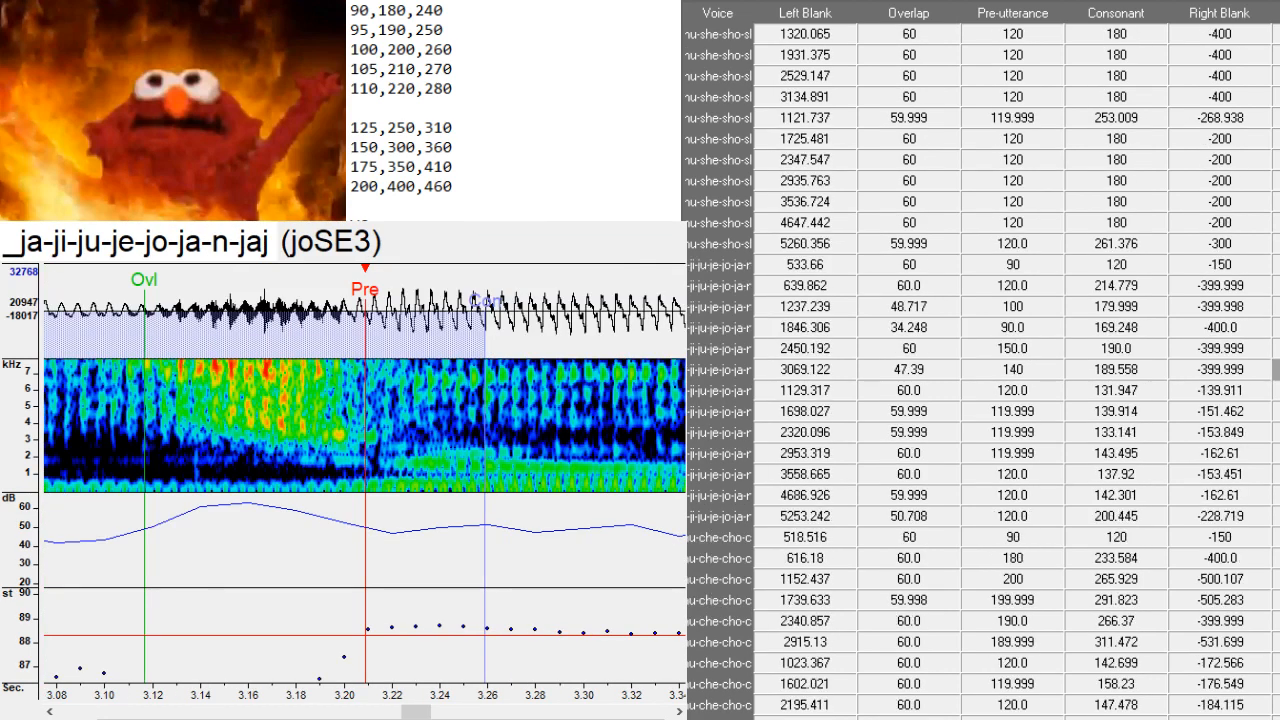
key("ctrl+d")
key("ctrl+d")
key("ctrl+d")
key("ctrl+d")
key("ctrl+d")
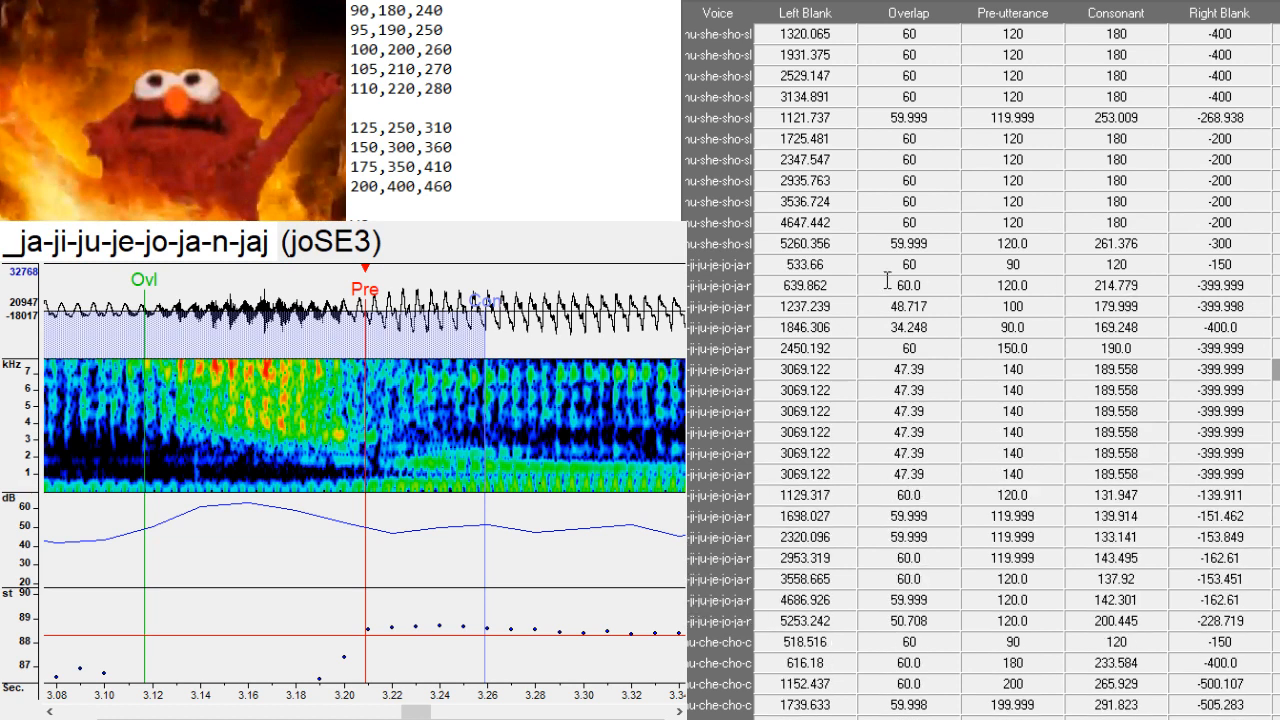
- Copy the data of the ja, ji, ju, je and jo rows onto the five duplicated joSE3 rows and open the duplicated ja entry
left_click_drag(720, 288, 702, 372)
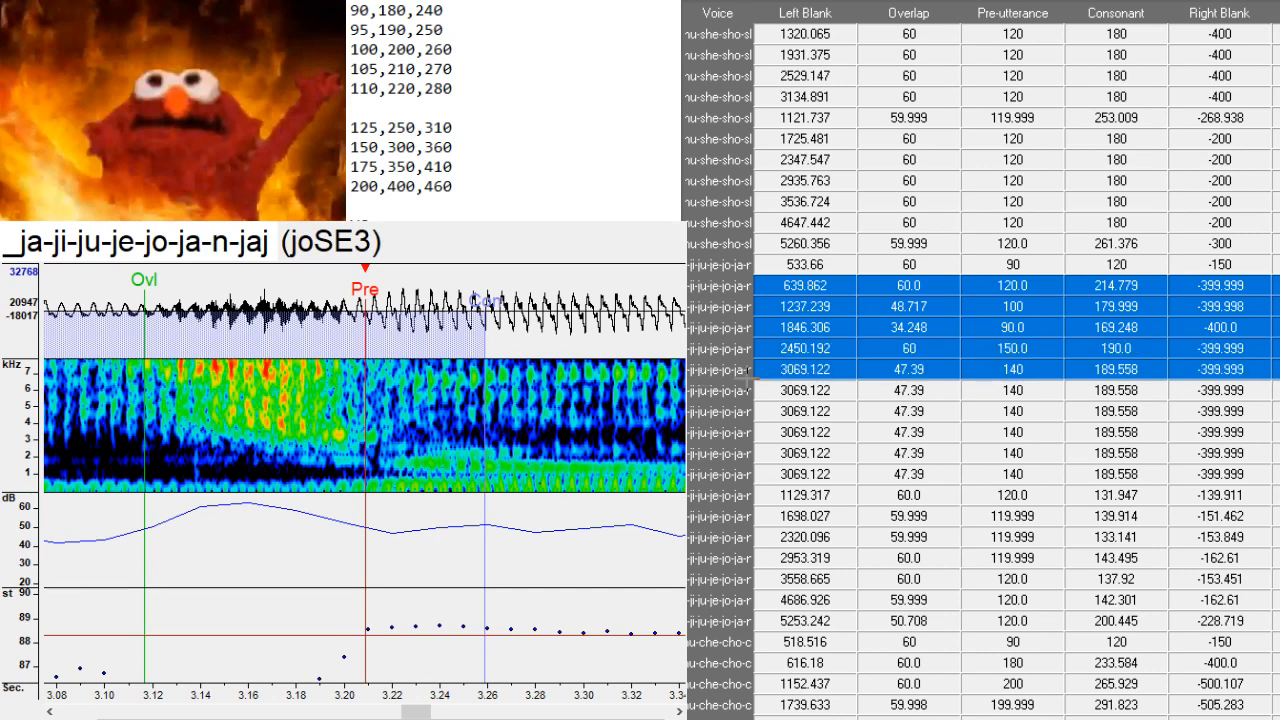
left_click_drag(745, 390, 720, 474)
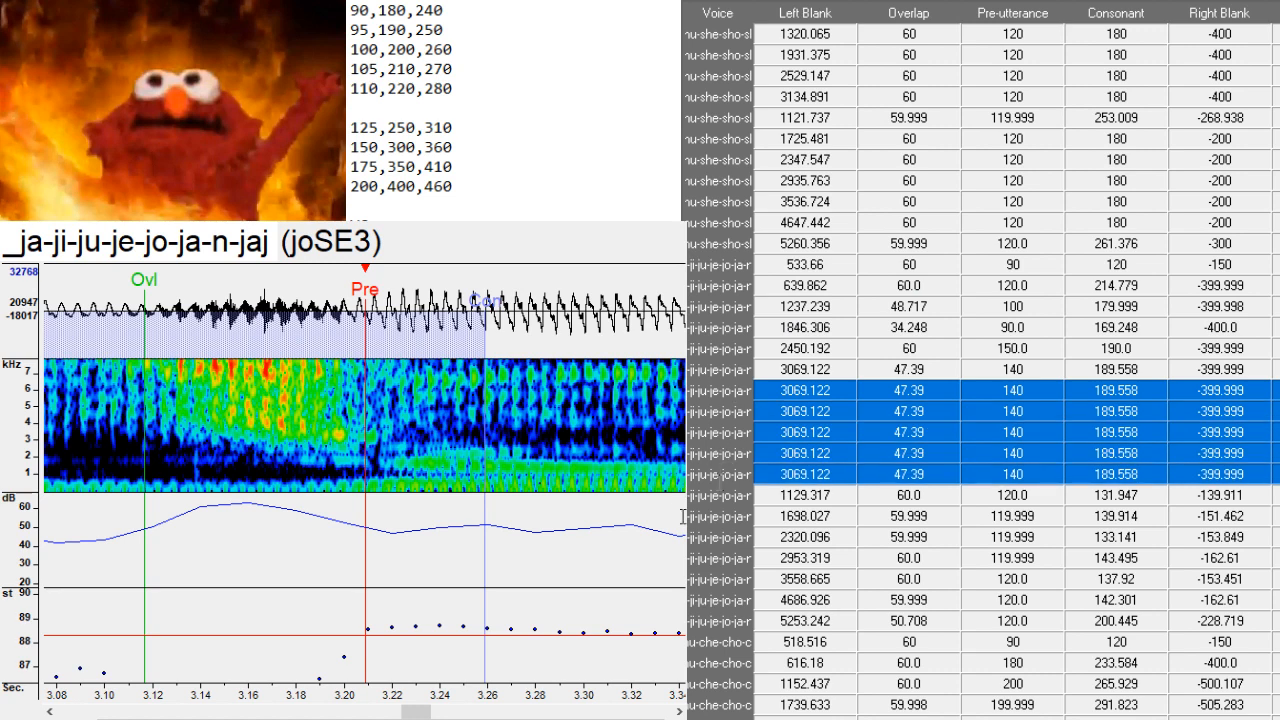
key("ctrl+v")
left_click(1000, 390)
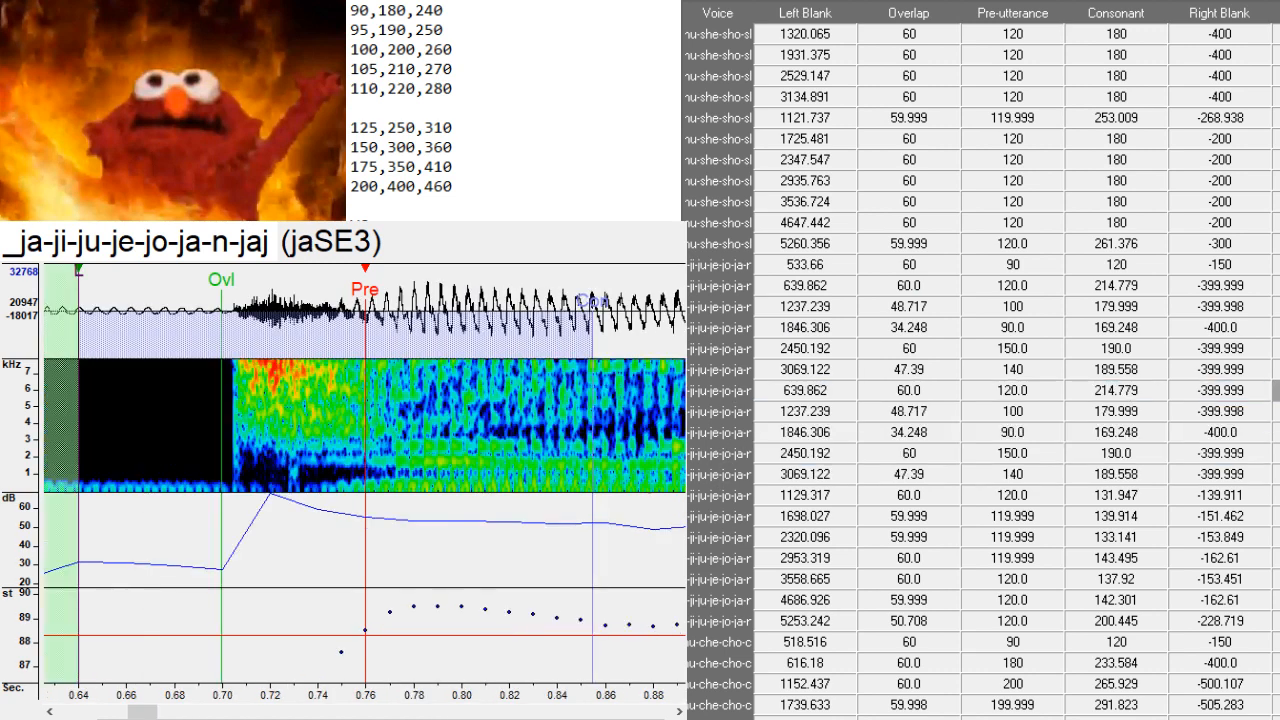
- Rename the duplicated ja and ji aliases as じゃSE3 and じSE3
key("BackSpace")
key("BackSpace")
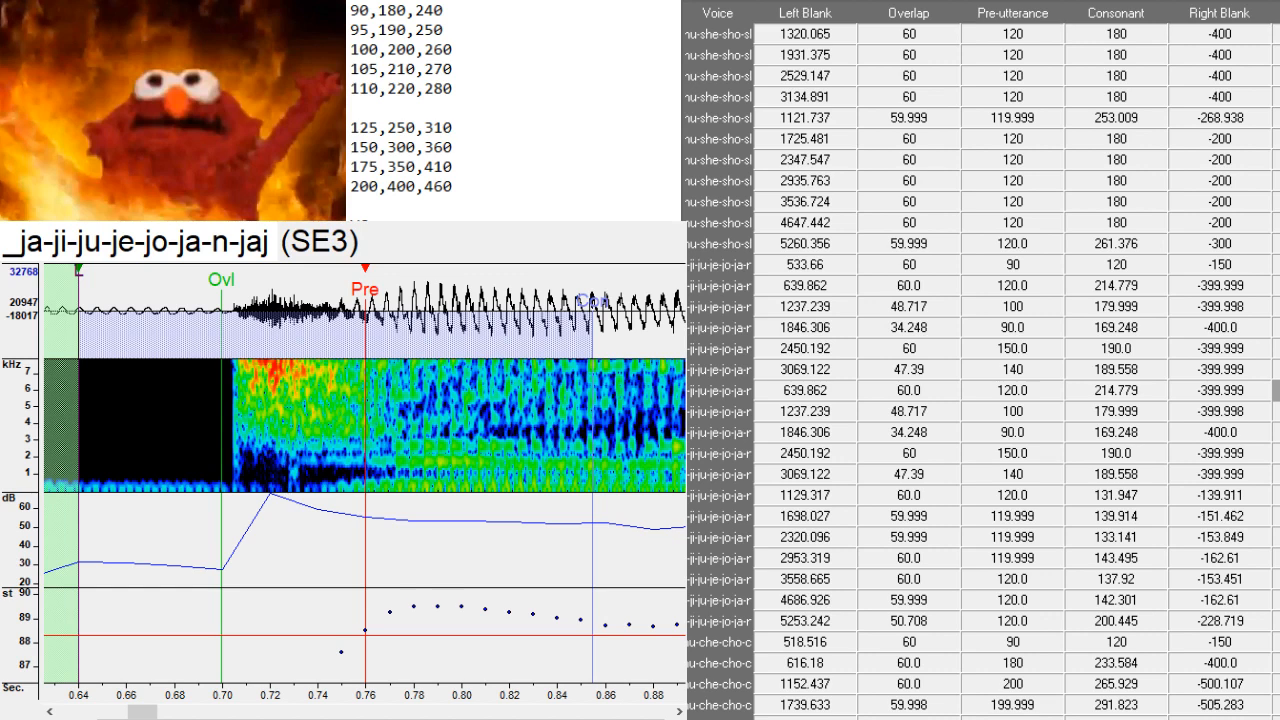
type("じゃ")
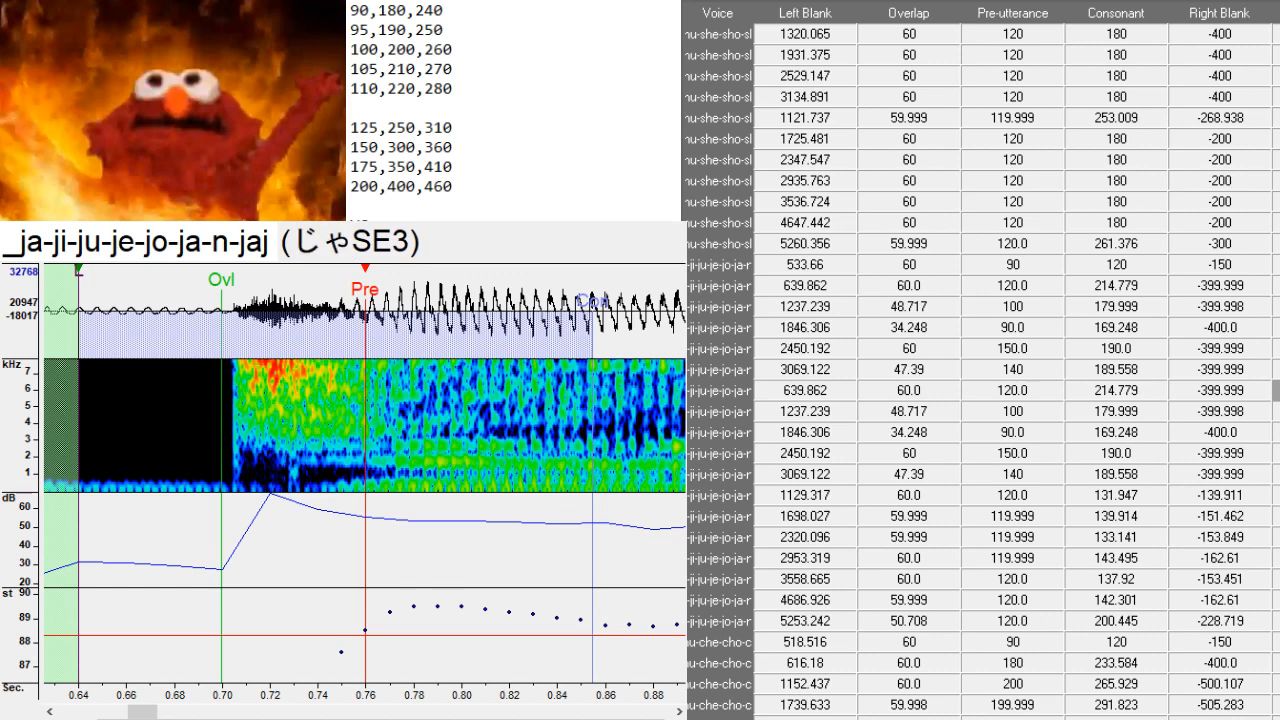
key("Return")
key("BackSpace")
key("BackSpace")
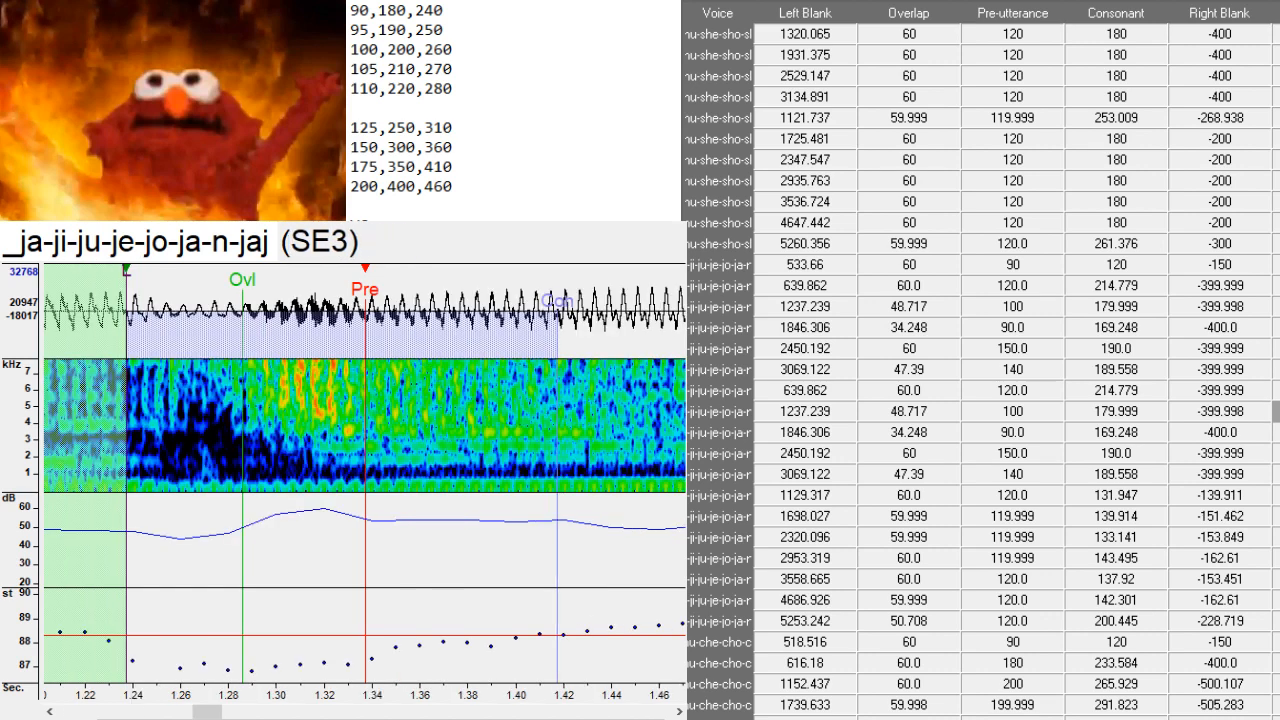
type("じ")
key("Return")
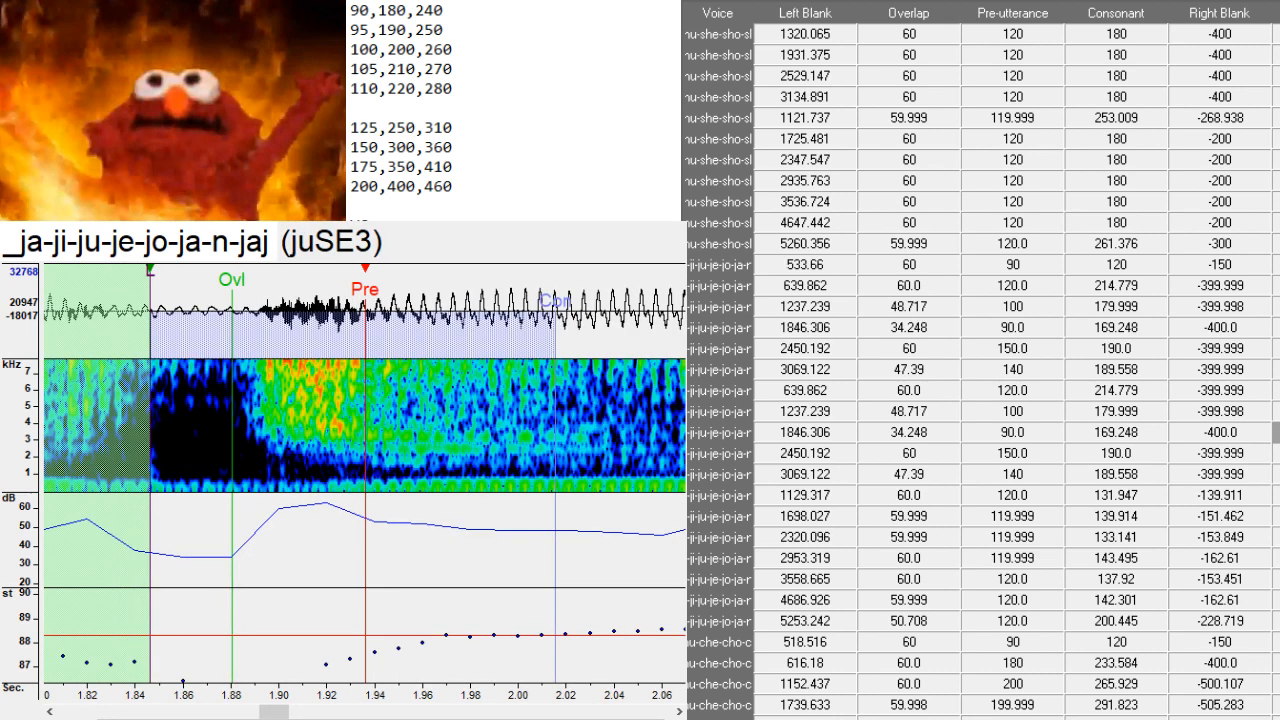
- Rename the duplicated ju, je and jo aliases as じゅSE3, じぇSE3 and じょSE3
key("BackSpace")
key("BackSpace")
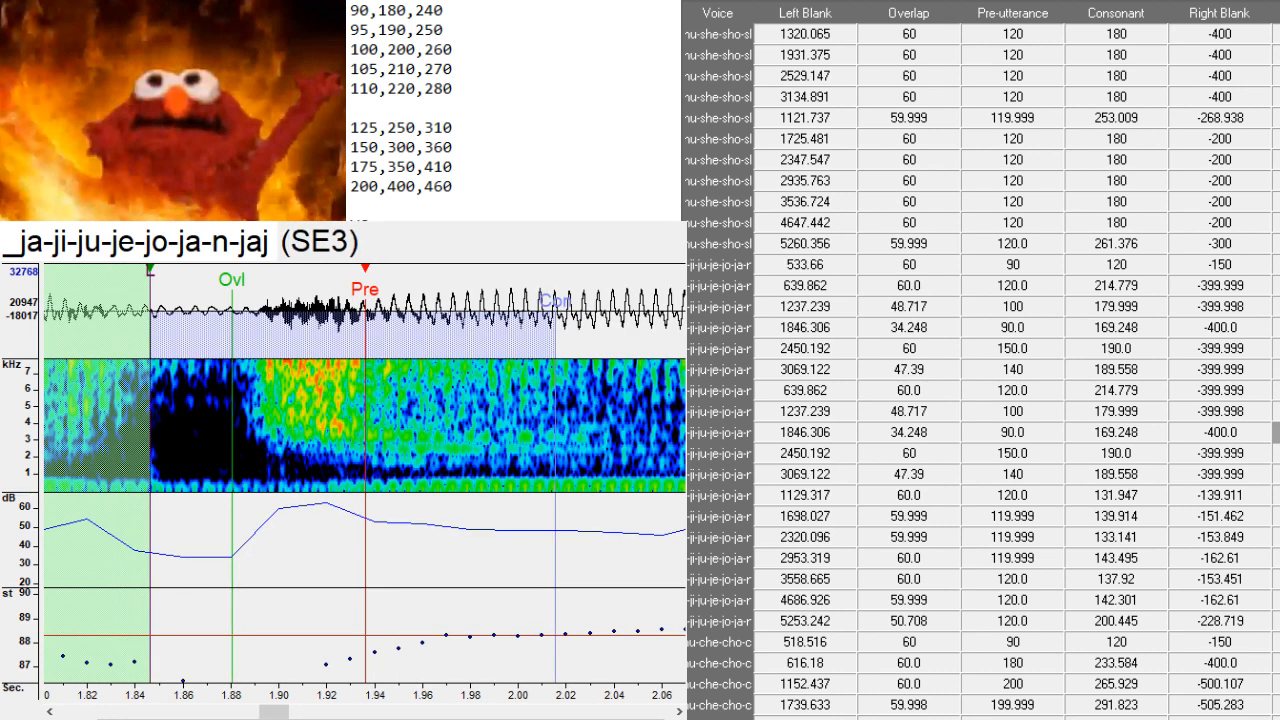
type("じゅ")
key("Return")
key("BackSpace")
key("BackSpace")
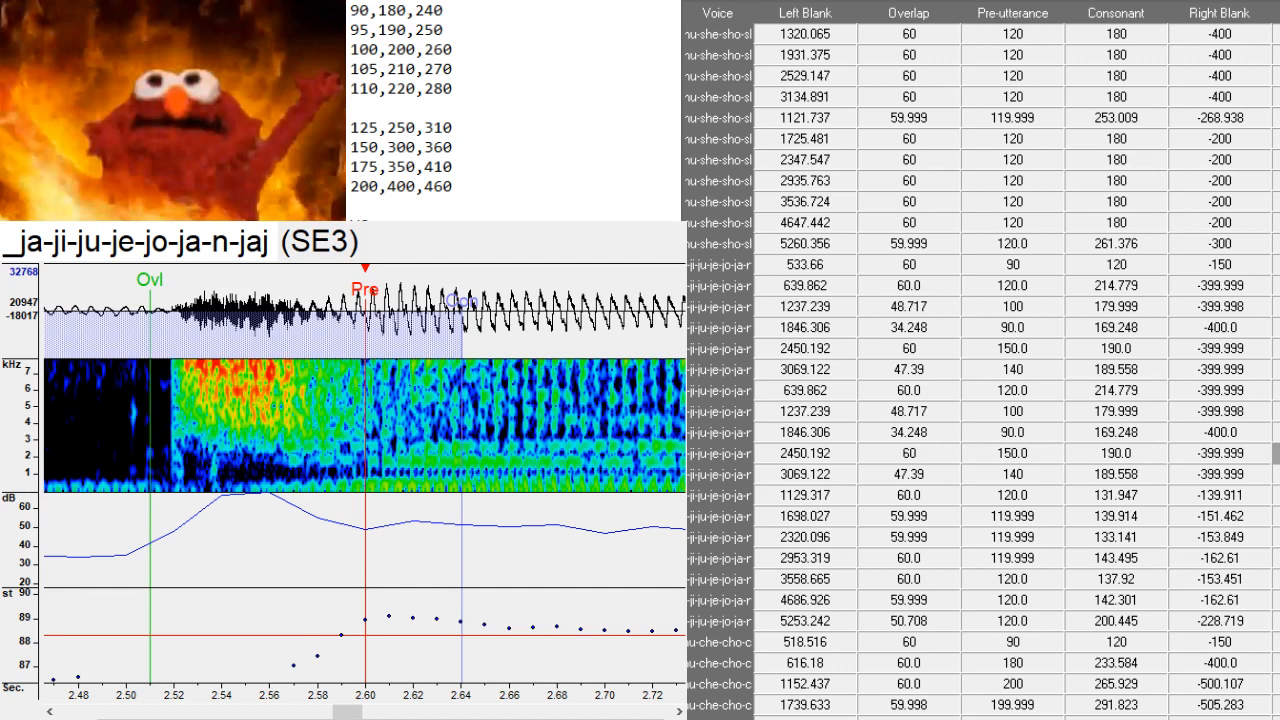
type("じぇ")
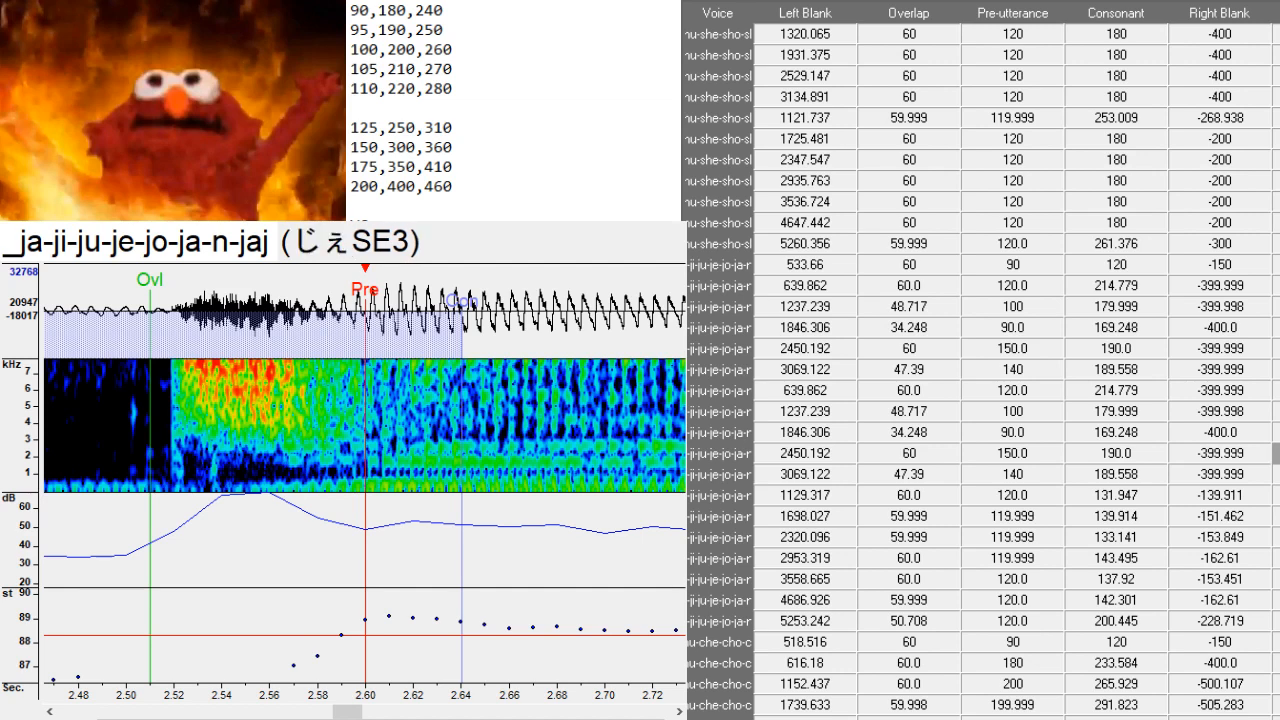
key("Return")
key("BackSpace")
key("BackSpace")
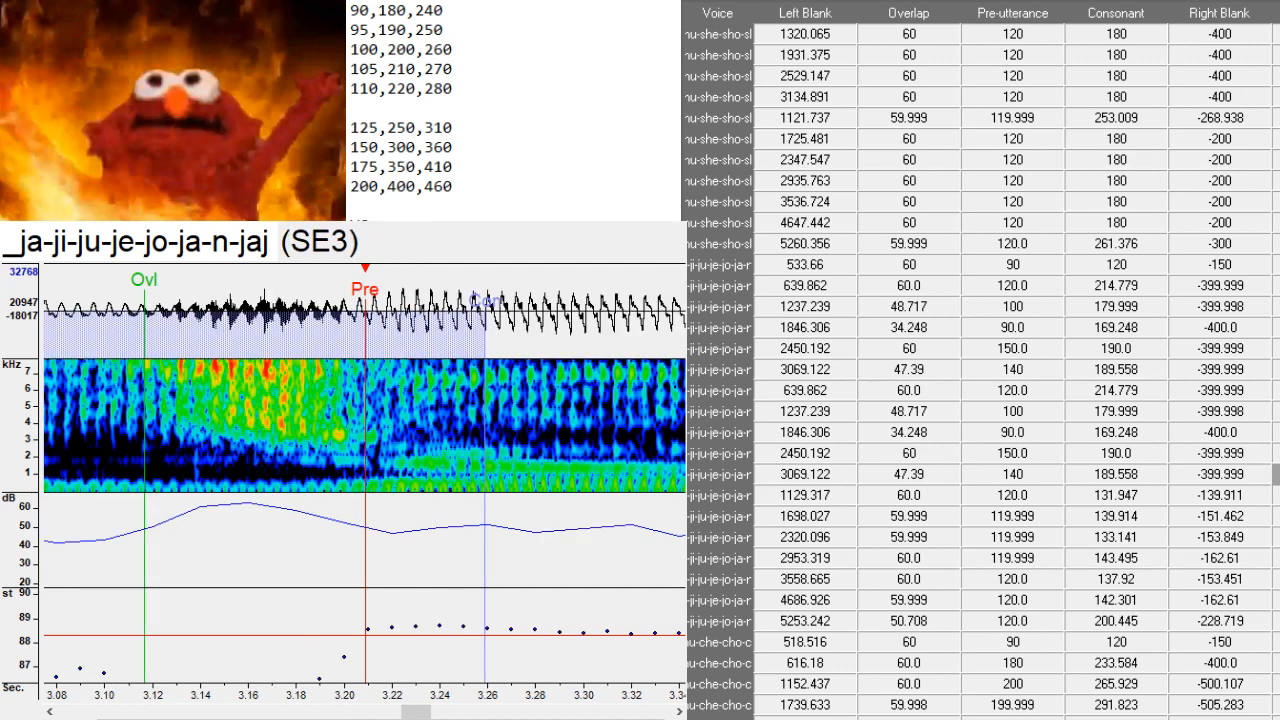
type("じょ")
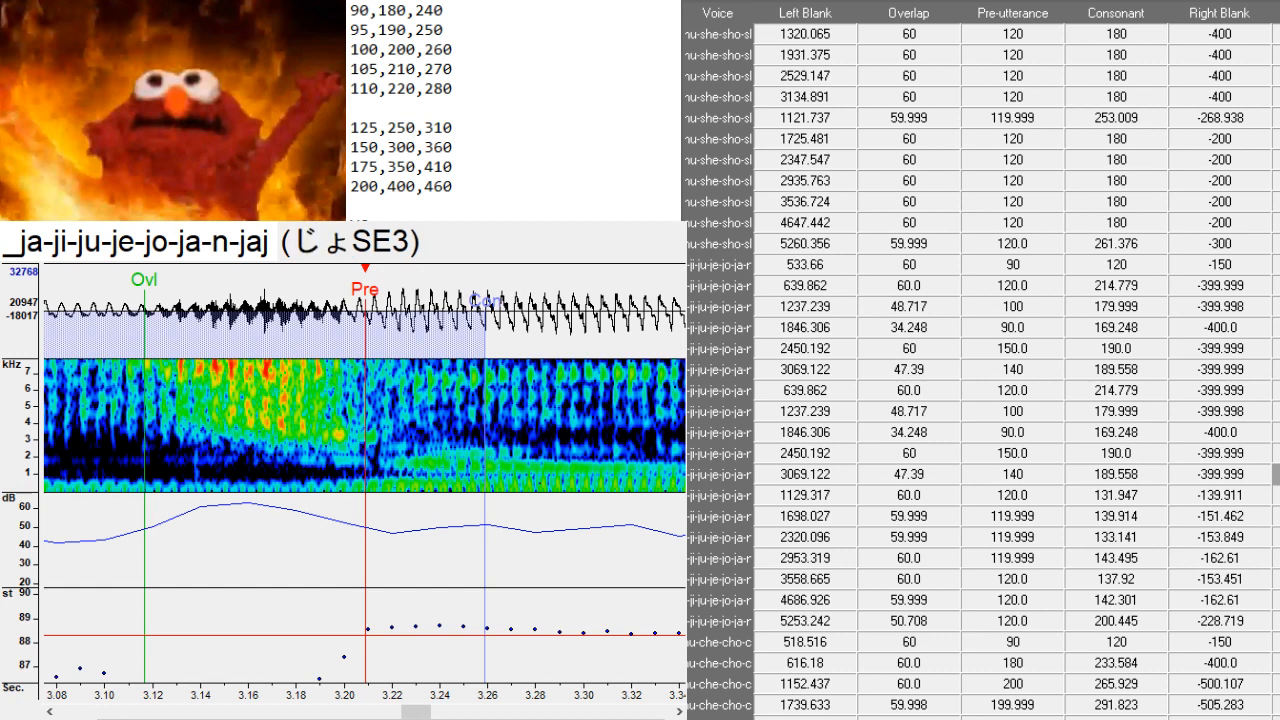
- Duplicate the choSE3 row of _cha-chi-chu-che-cho-cha-n-chach five times
scroll(980, 360, "down", 3)
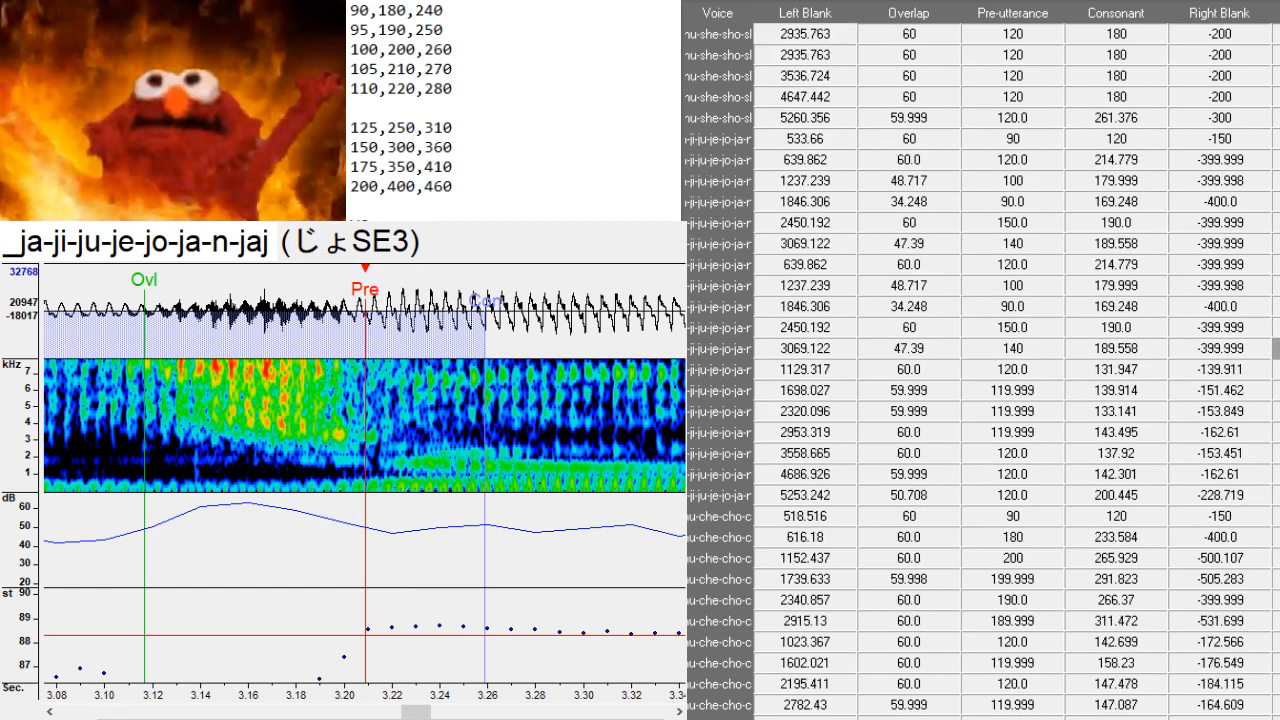
left_click(1275, 599)
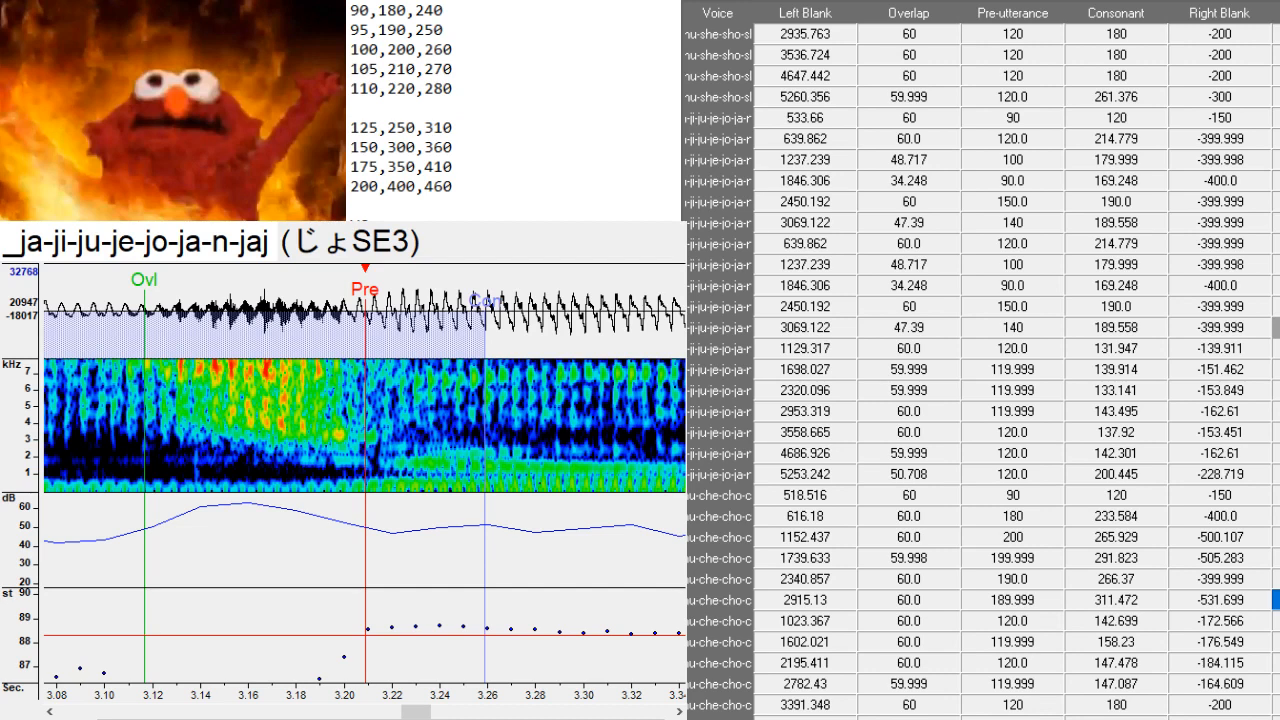
scroll(980, 370, "down", 5)
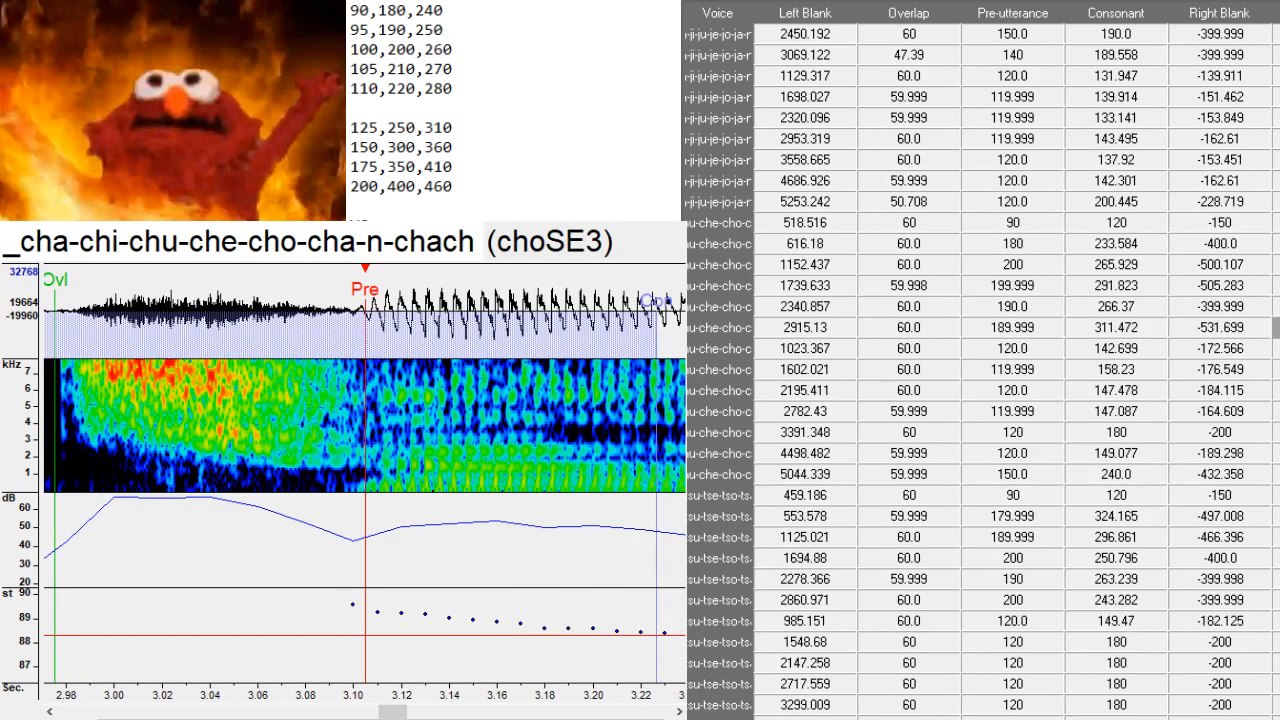
scroll(980, 370, "down", 2)
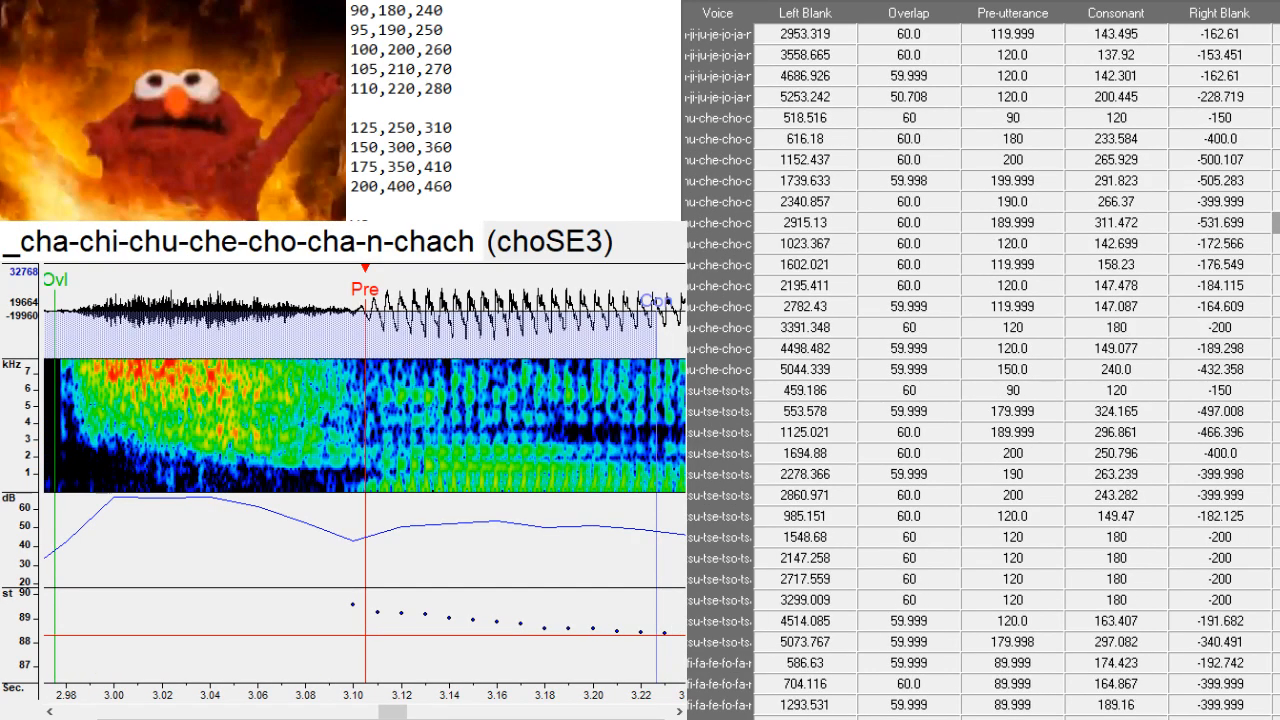
key("ctrl+d")
key("ctrl+d")
key("ctrl+d")
key("ctrl+d")
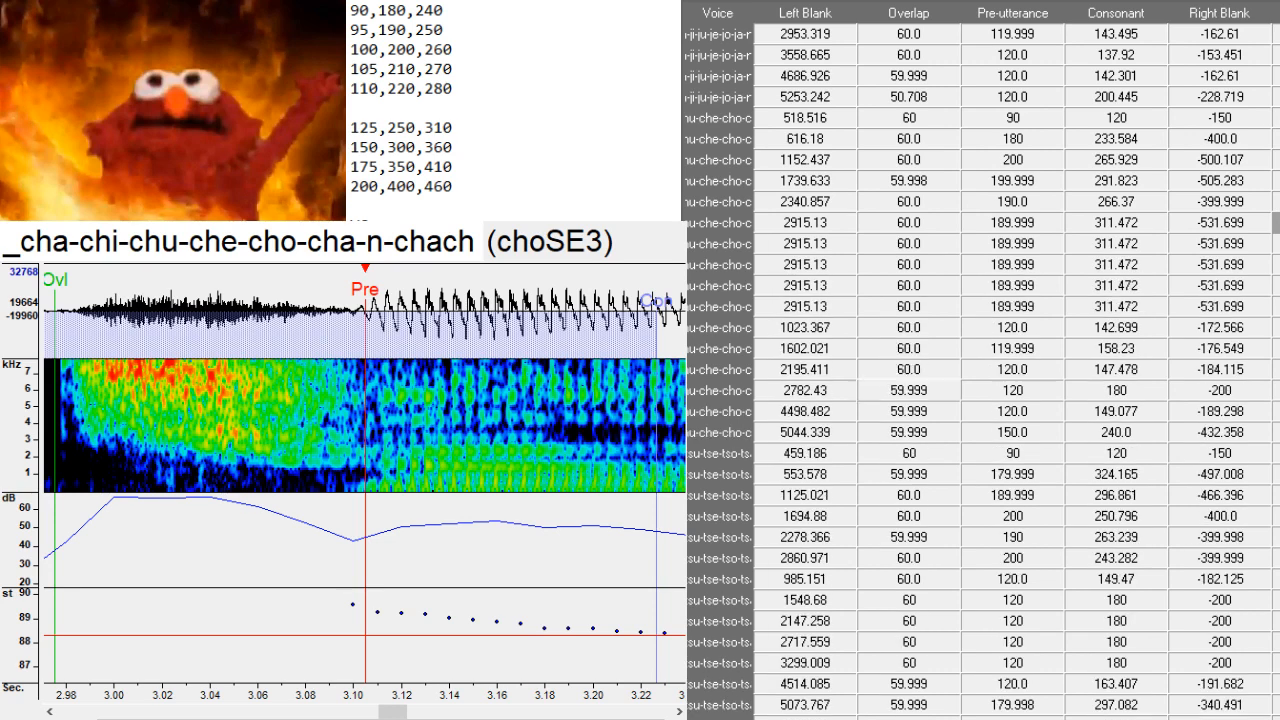
left_click_drag(735, 140, 720, 306)
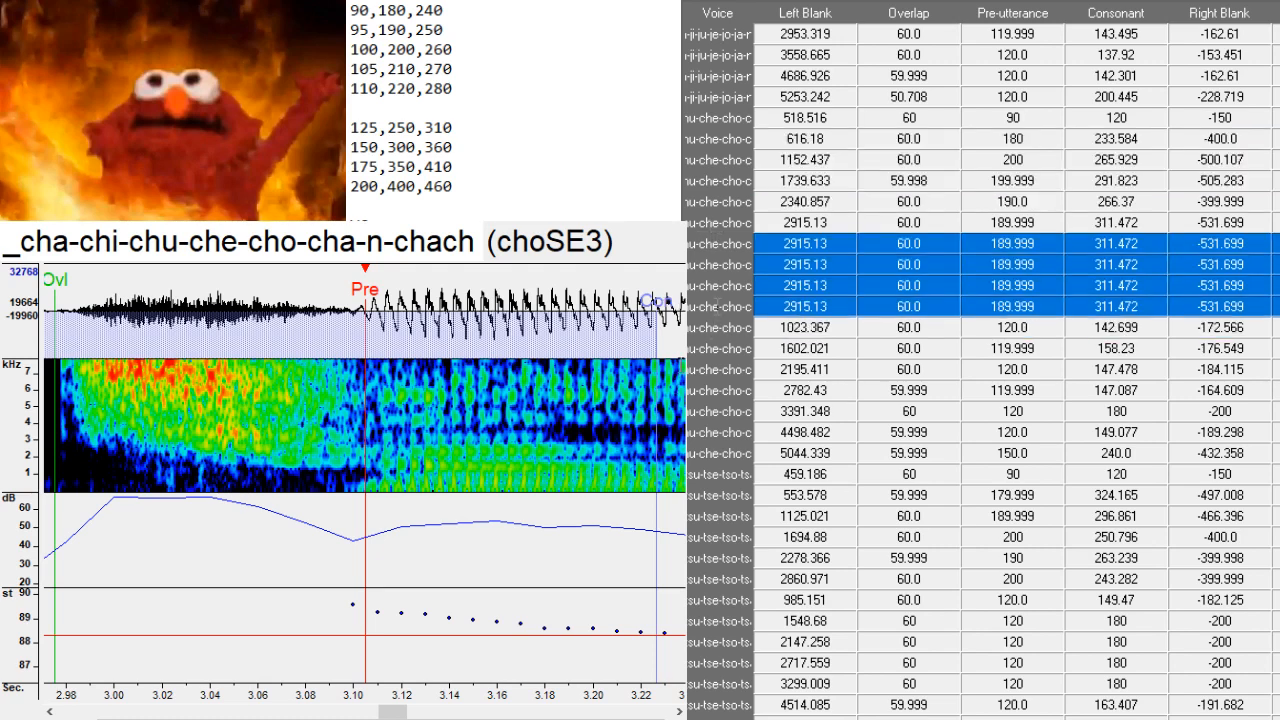
left_click(1276, 307)
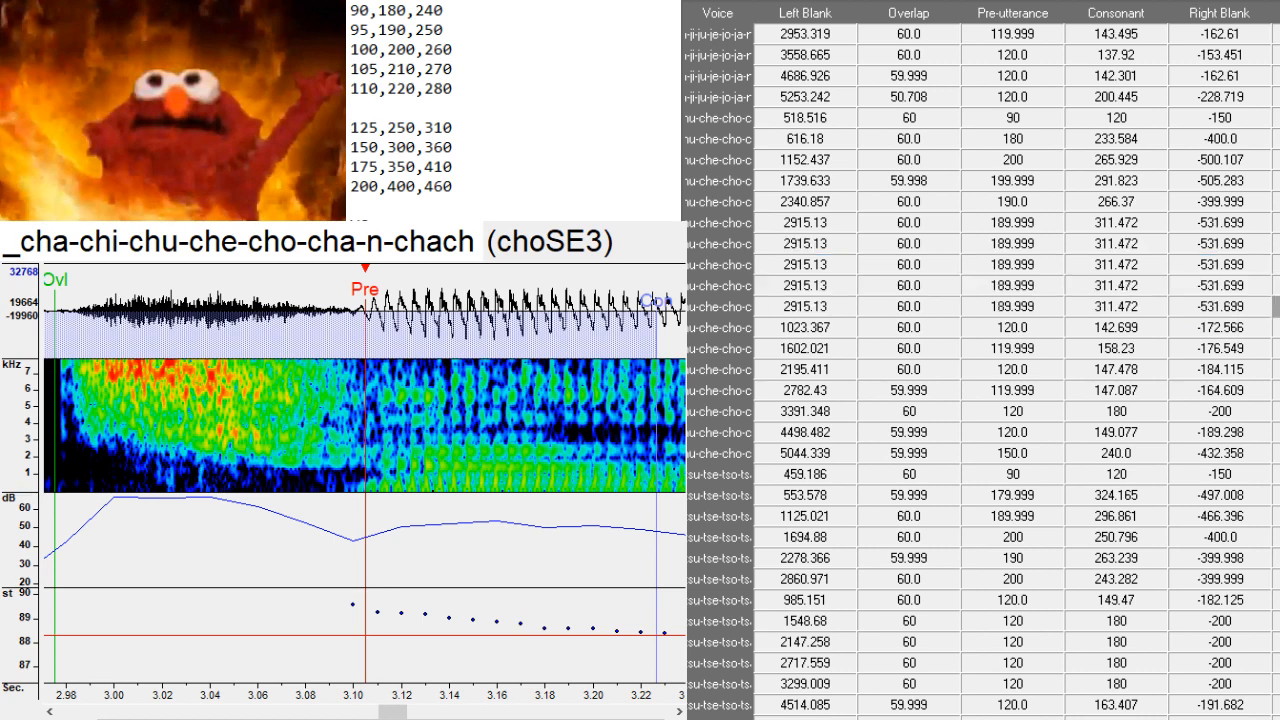
key("ctrl+v")
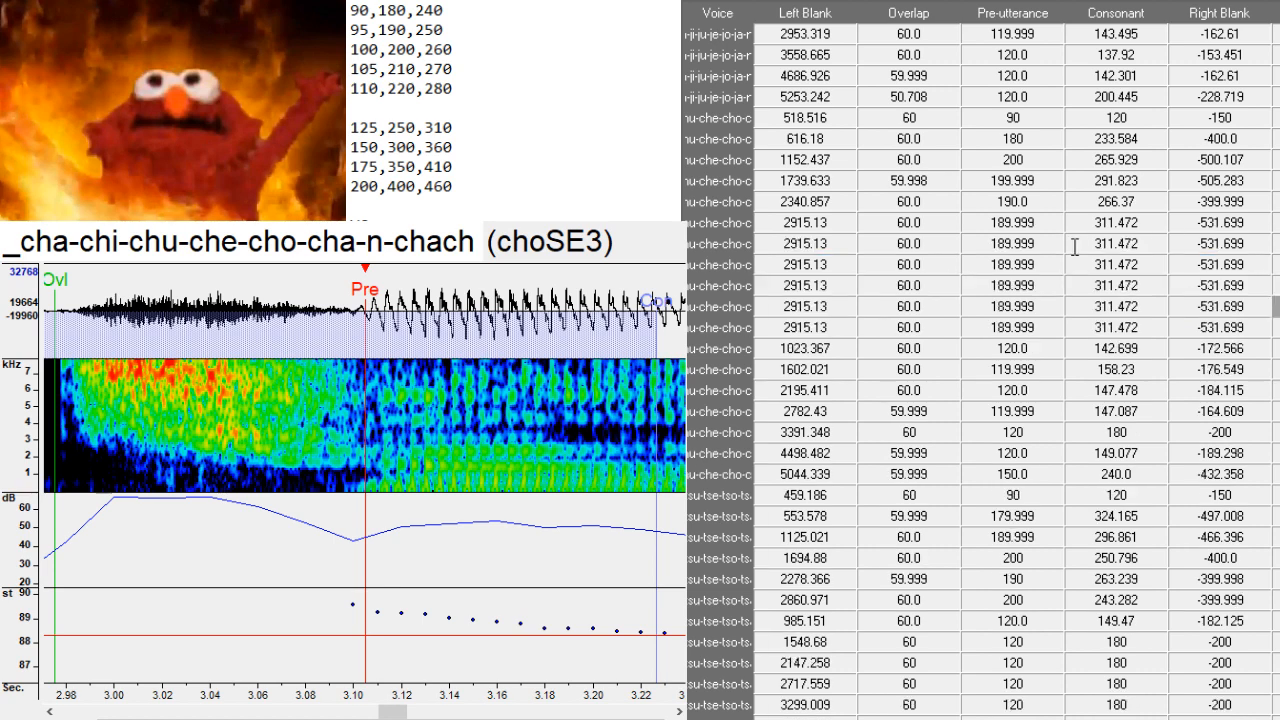
- Copy the data of the cha, chi, chu, che and cho rows onto the five duplicated choSE3 rows and open the duplicated cha entry
left_click_drag(700, 245, 700, 327)
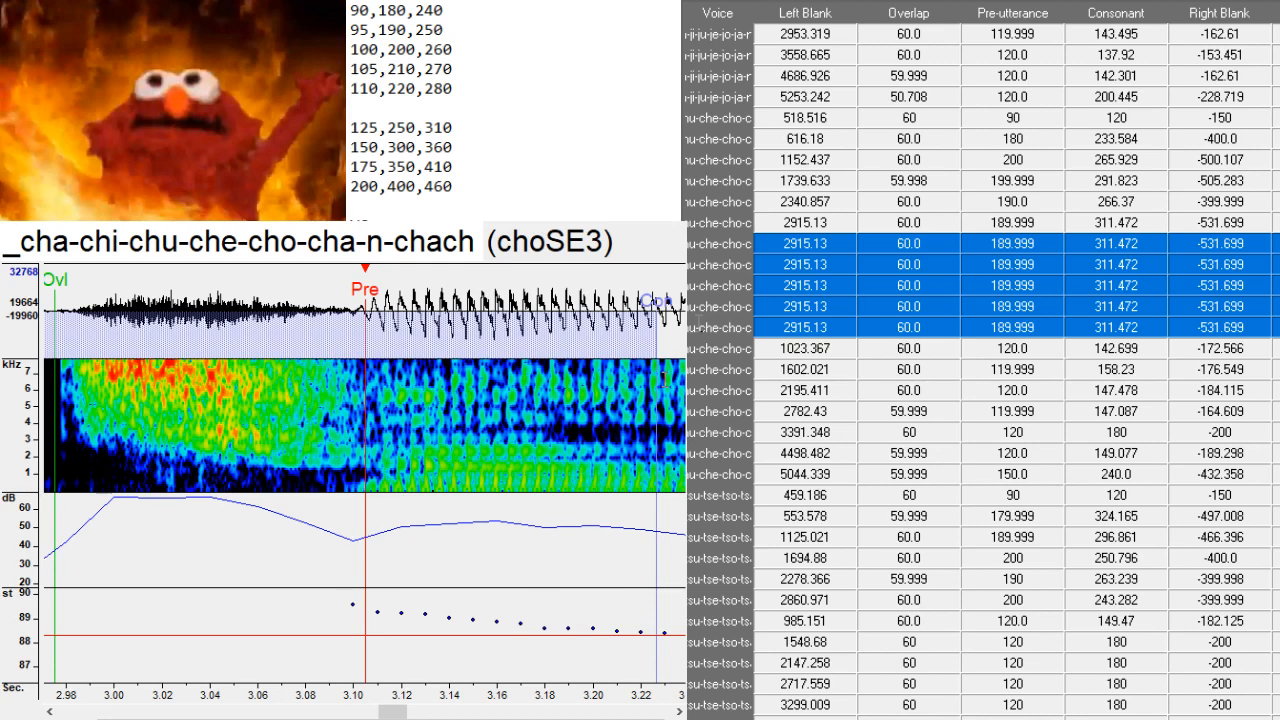
type("616.18\t60.0\t180\t233.584\t-400.0 1152.437\t60.0\t200\t265.929\t-500.107 1739.633\t59.998\t199.999\t291.823\t-505.283 2340.857\t60.0\t190.0\t266.37\t-399.999 2915.13\t60.0\t189.999\t311.472\t-531.699")
left_click(1276, 244)
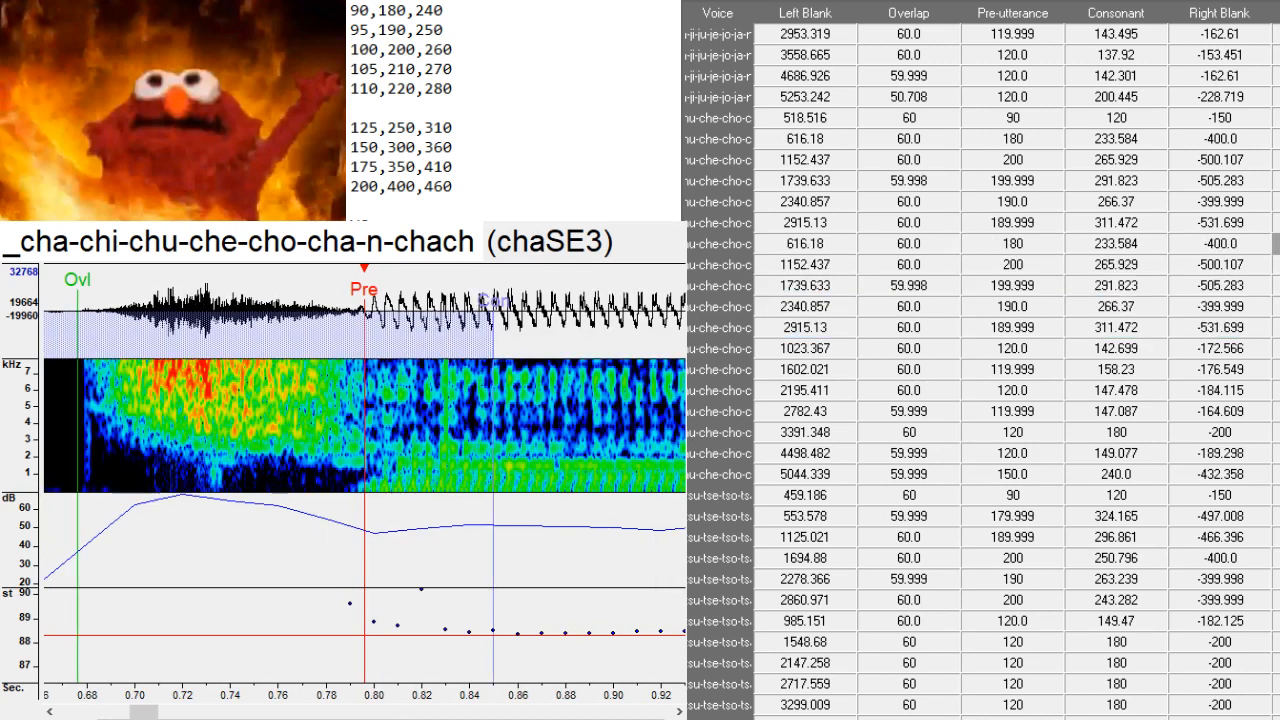
- Rename the duplicated cha and chi aliases as ちゃSE3 and ちSE3
key("Delete")
key("Delete")
key("Delete")
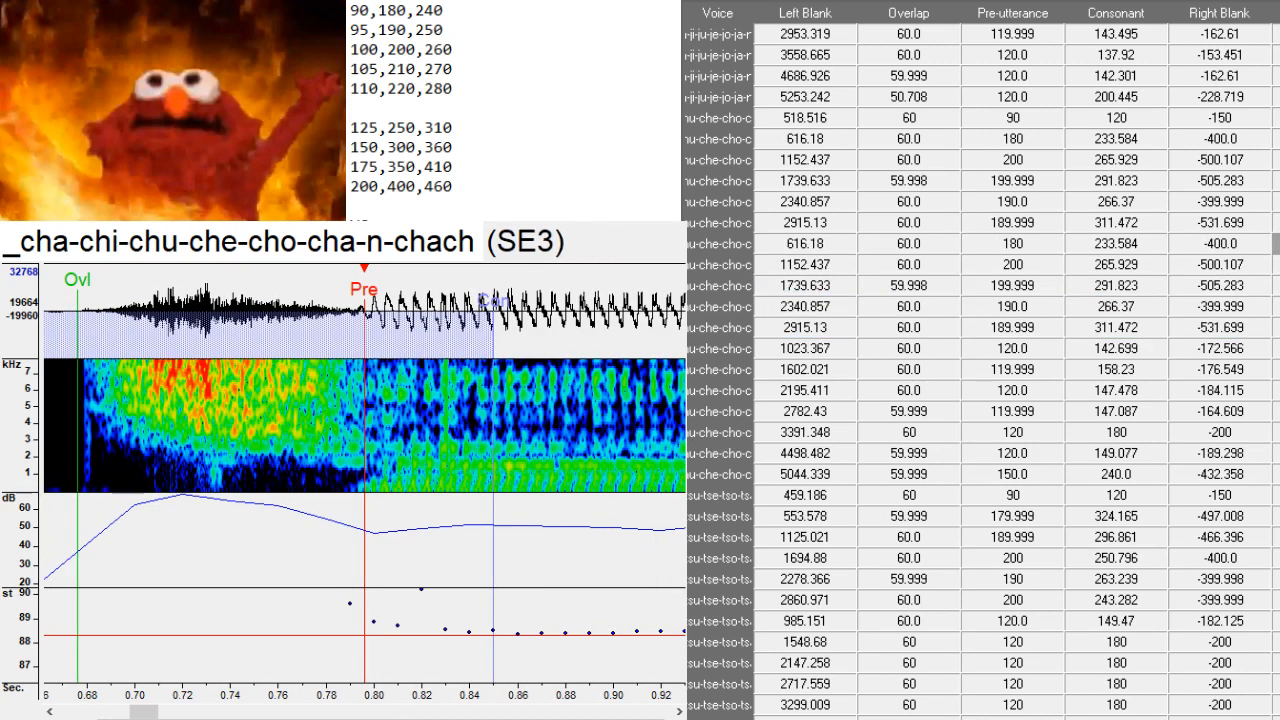
type("ちゃ")
key("Return")
key("Delete")
key("Delete")
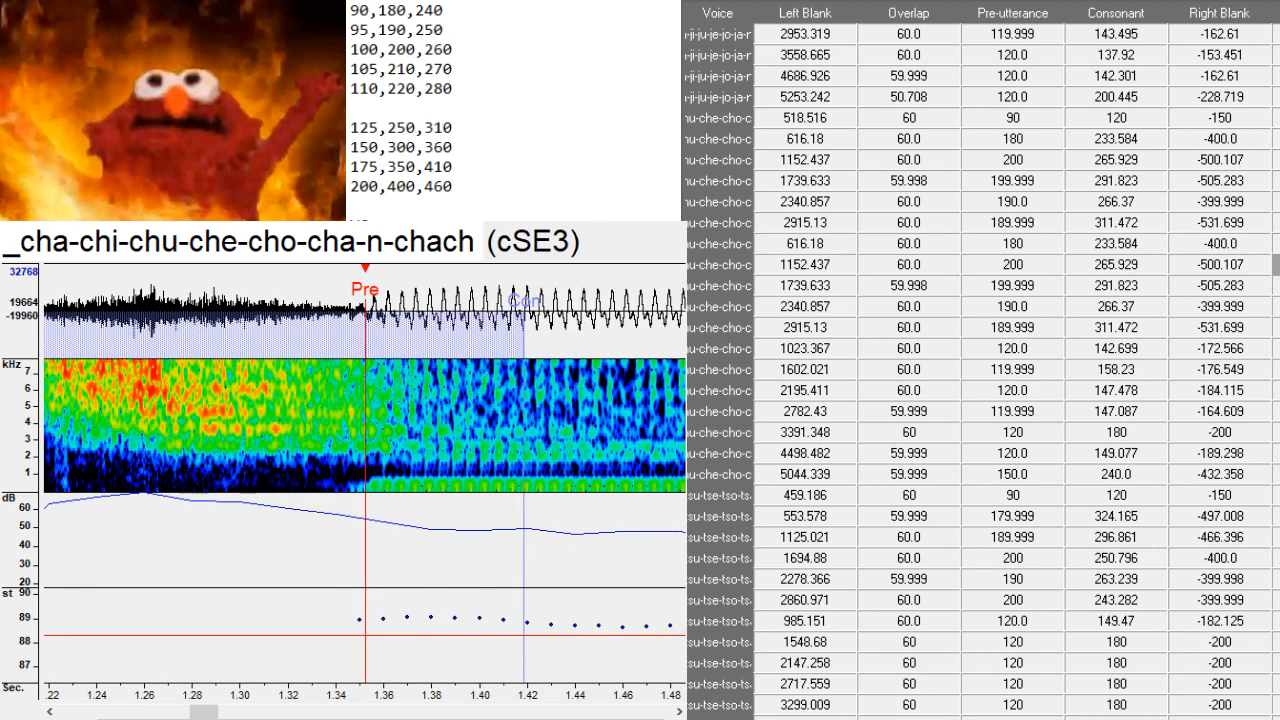
key("Delete")
type("ち")
key("Return")
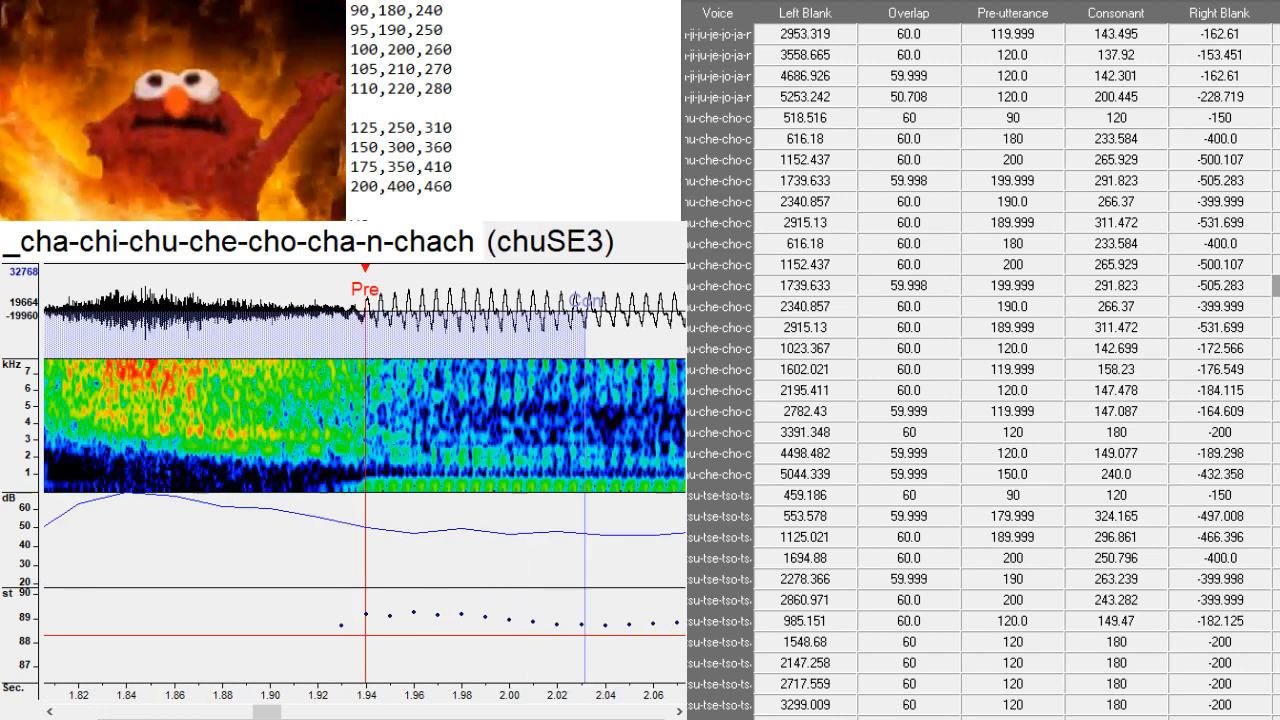
- Rename the duplicated chu and che aliases as ちゅSE3 and ちぇSE3
key("BackSpace")
key("BackSpace")
key("BackSpace")
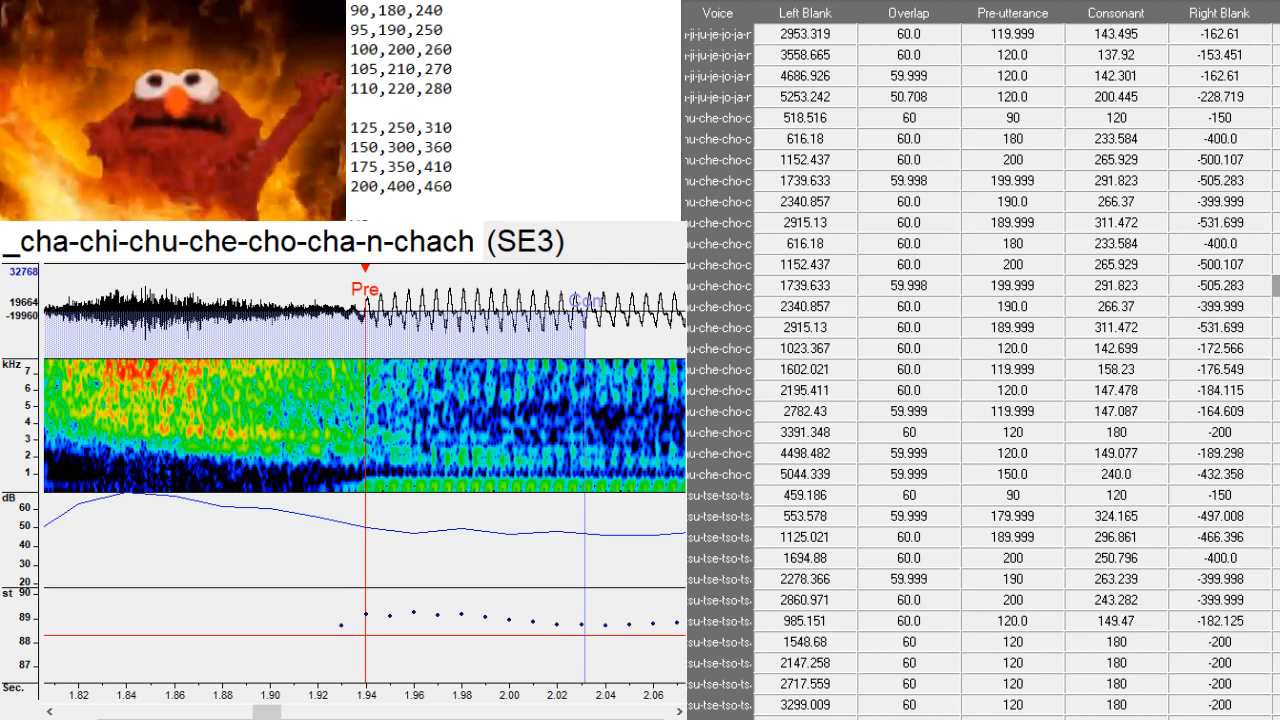
type("ちゅ")
key("Return")
key("BackSpace")
key("BackSpace")
key("BackSpace")
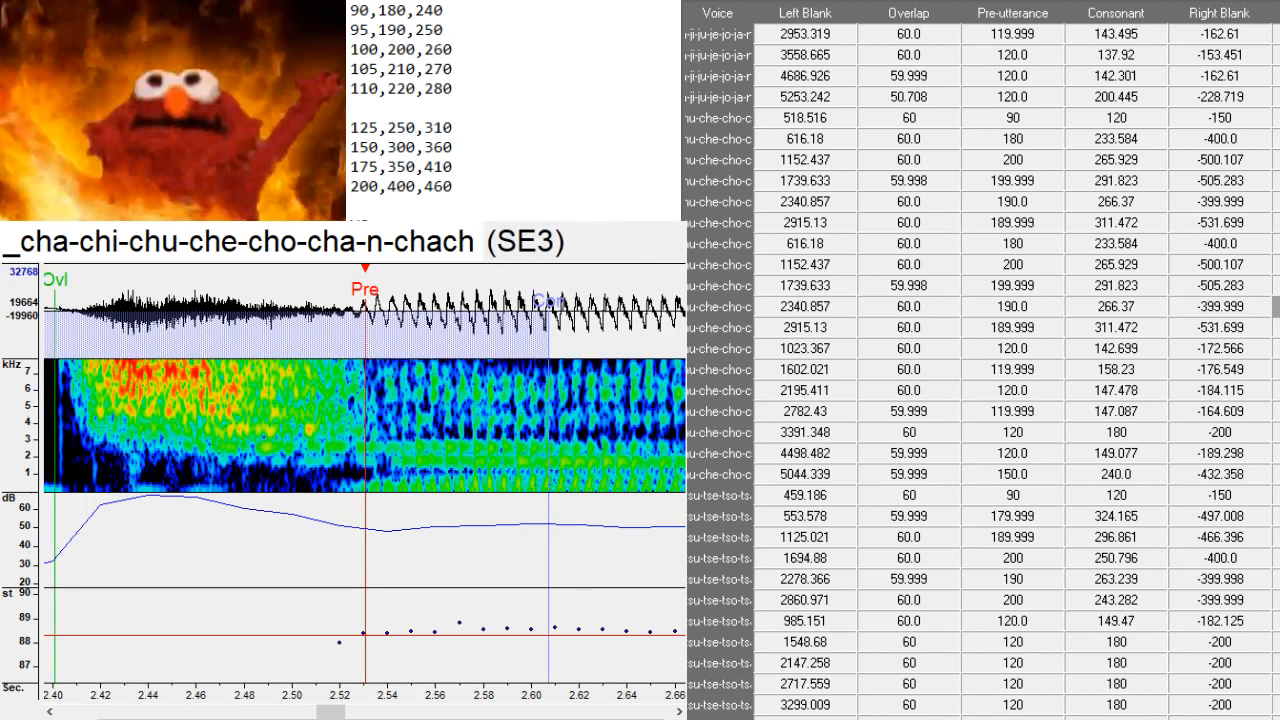
type("ちぇ")
key("Return")
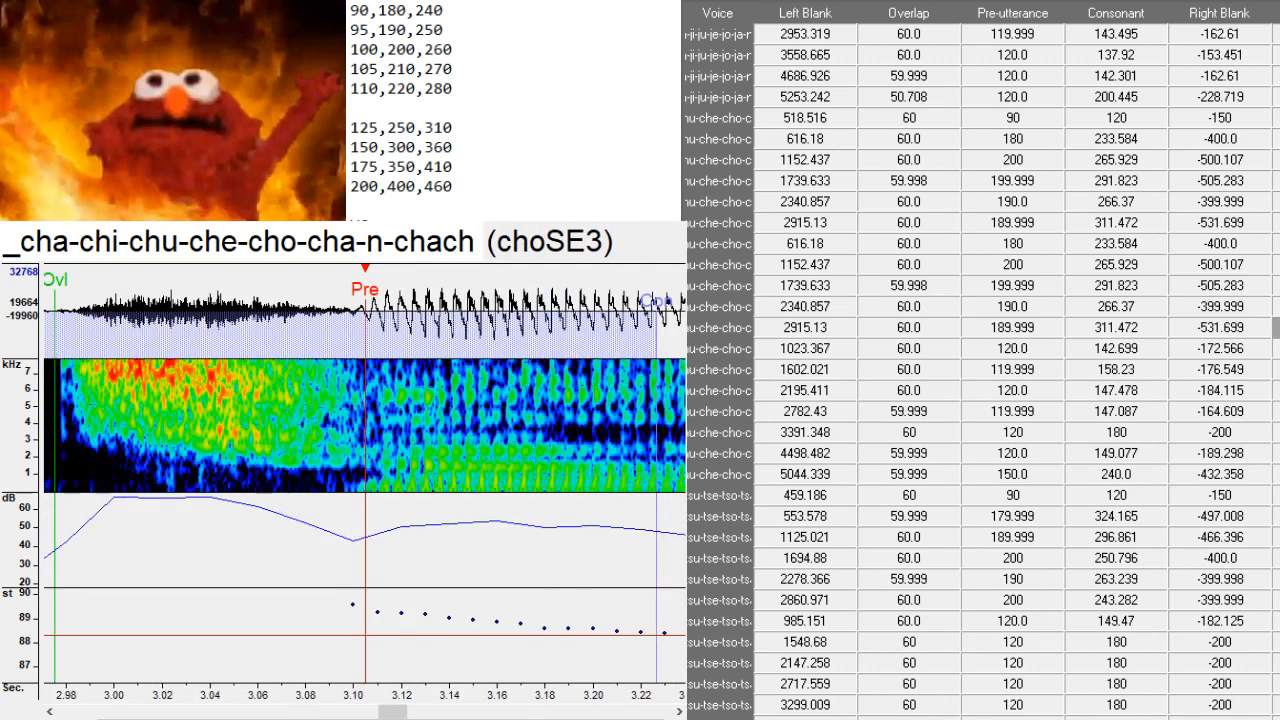
- Replace the romaji in the duplicated cho alias with ちょ, keeping the SE3 suffix
key("BackSpace")
key("BackSpace")
key("BackSpace")
type("ちょ")
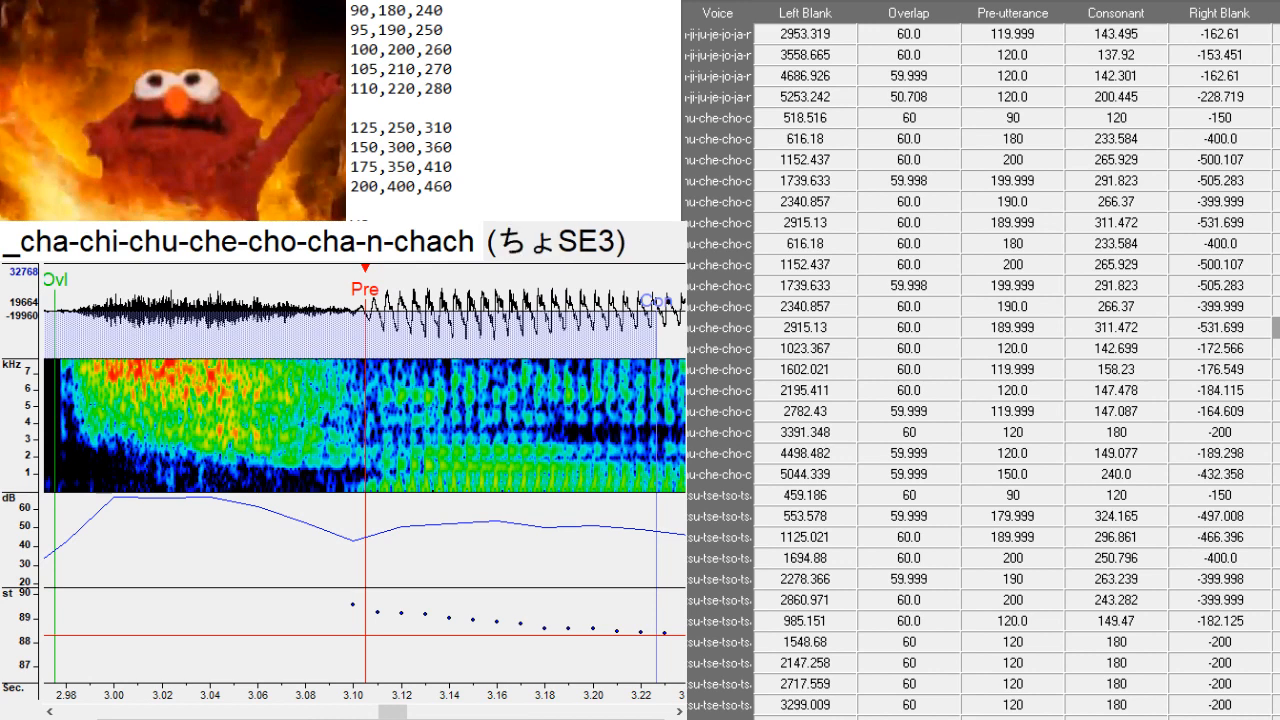
- Duplicate the tsoSE3 row of _tsa-tsi-tsu-tse-tso-tsa-n-tsats five times
scroll(982, 370, "down", 3)
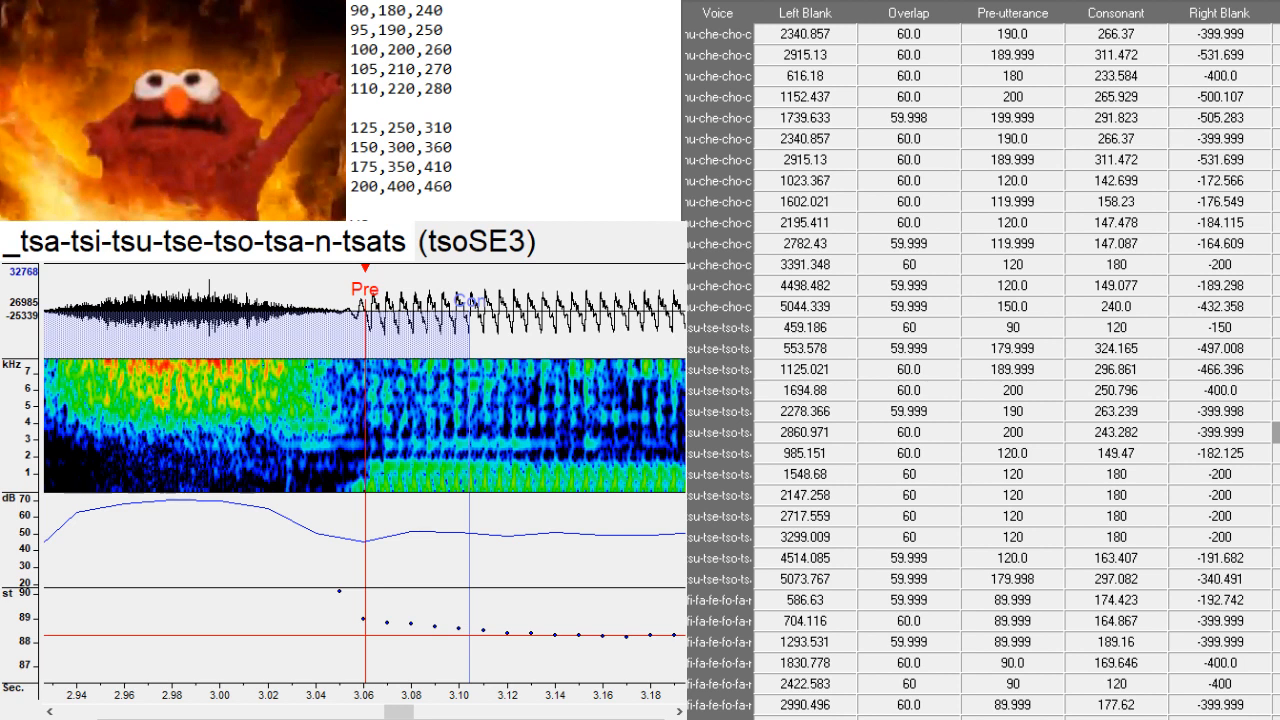
key("ctrl+d")
key("ctrl+d")
key("ctrl+d")
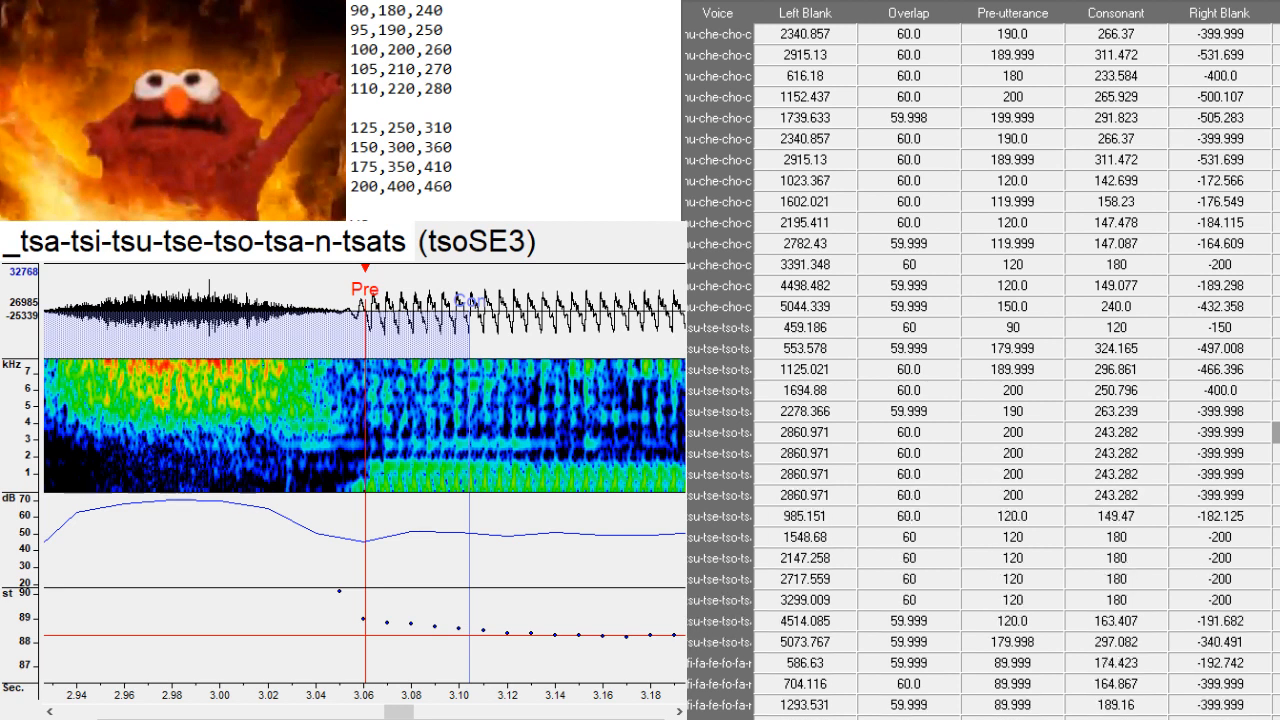
key("ctrl+d")
key("ctrl+d")
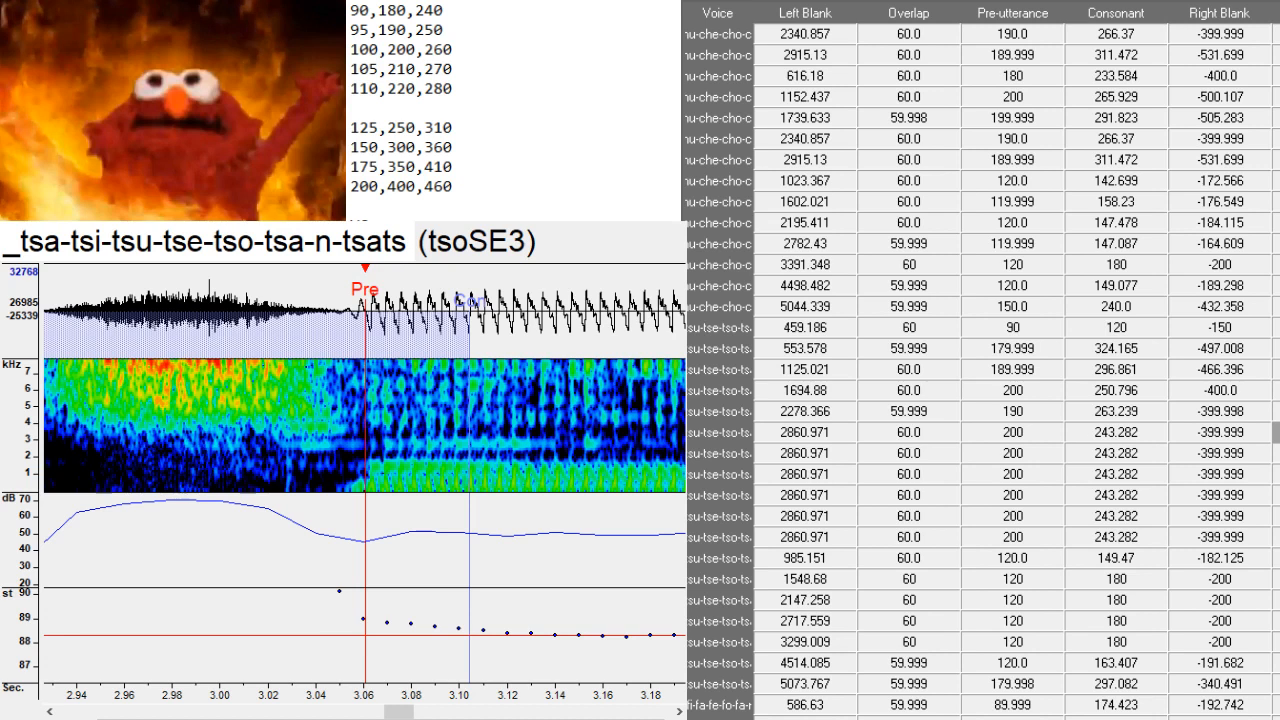
- Copy the data of the tsa, tsi, tsu, tse and tso rows onto the five duplicated tsoSE3 rows
left_click_drag(715, 348, 715, 411)
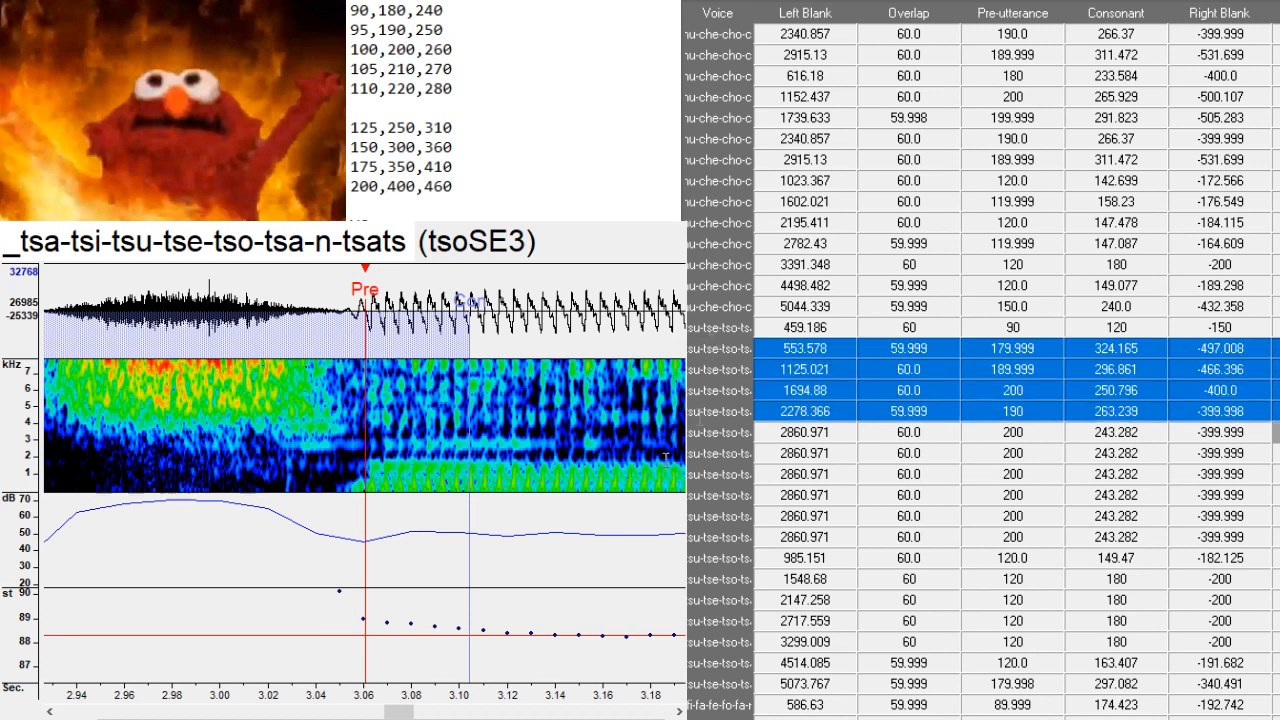
left_click(696, 432, "shift")
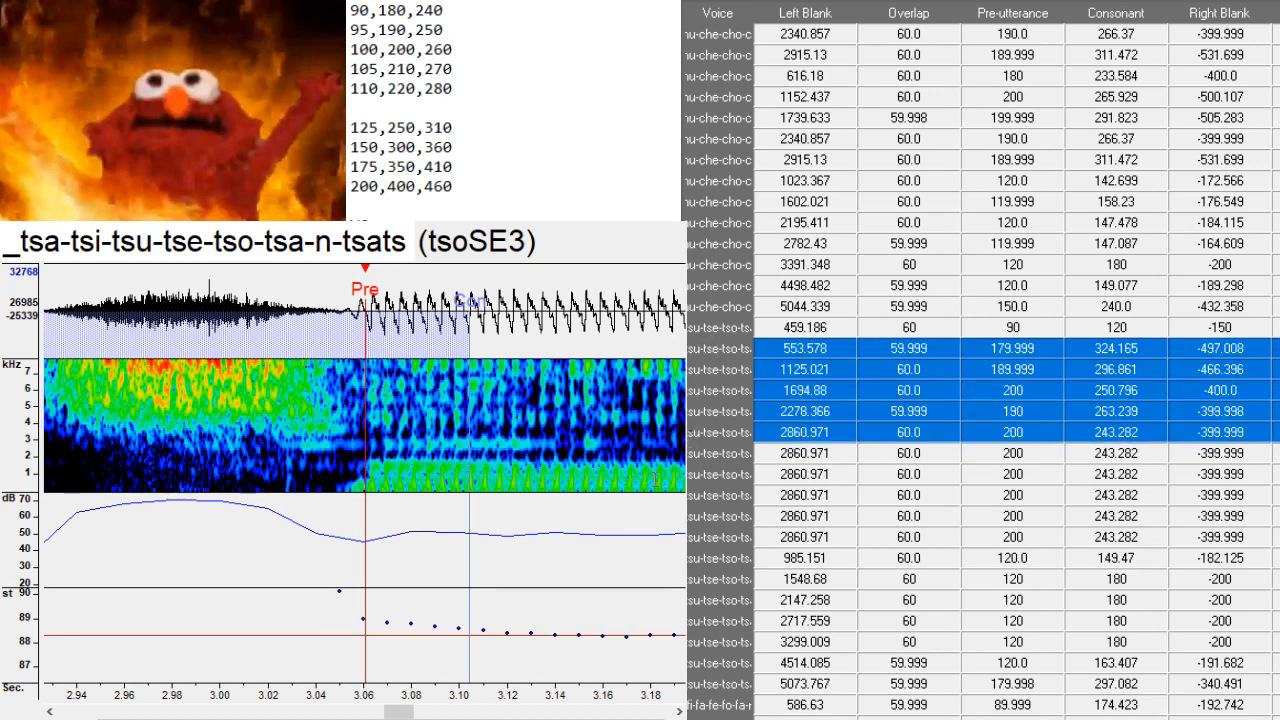
left_click_drag(714, 453, 712, 530)
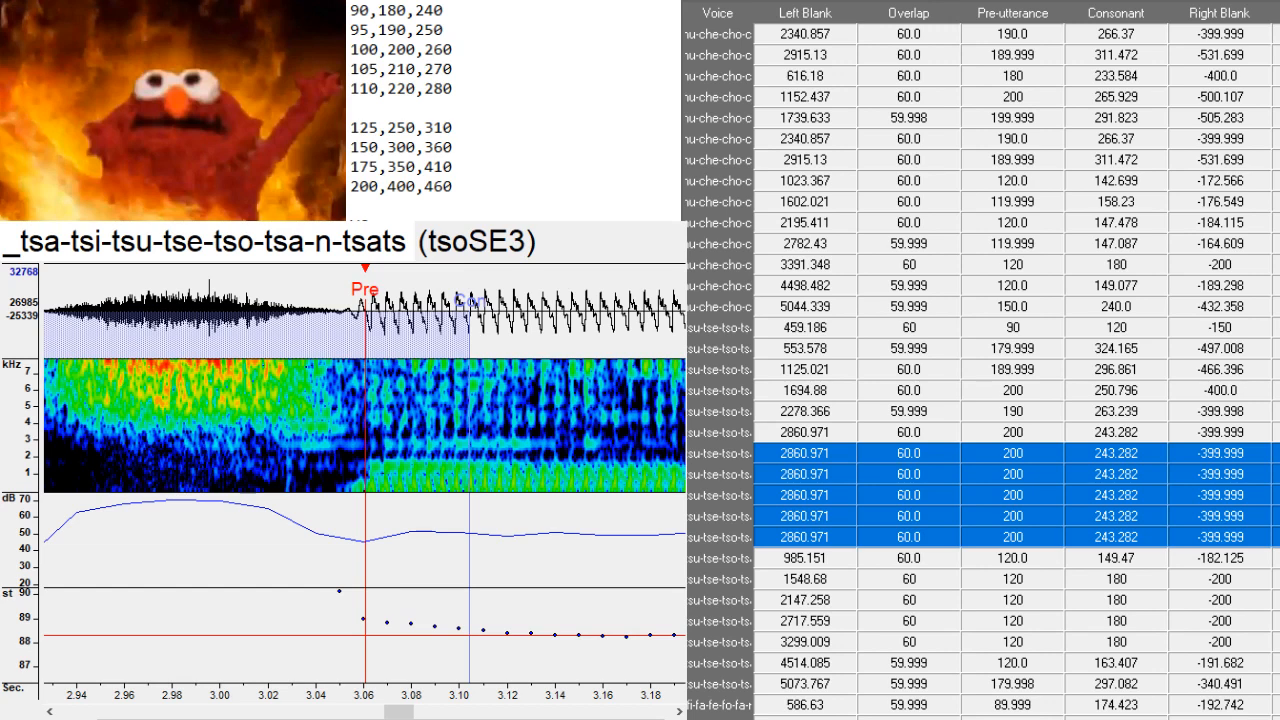
left_click_drag(704, 347, 704, 426)
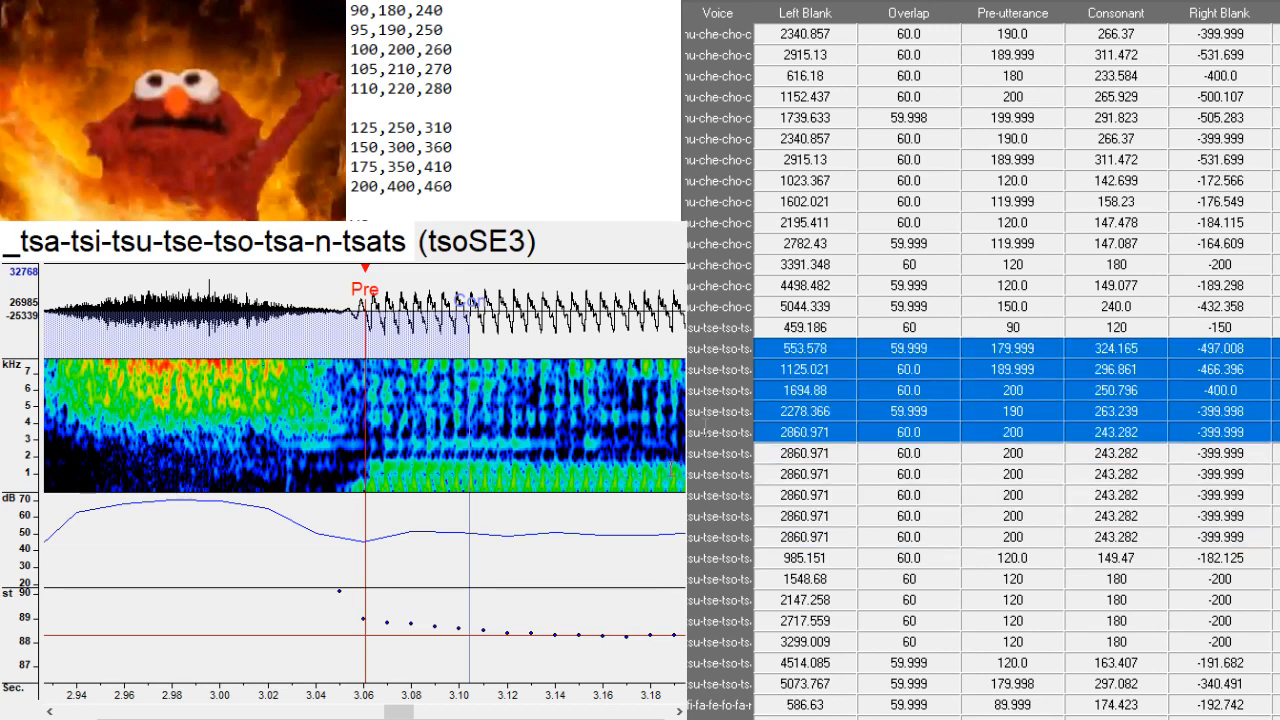
left_click_drag(706, 453, 679, 558)
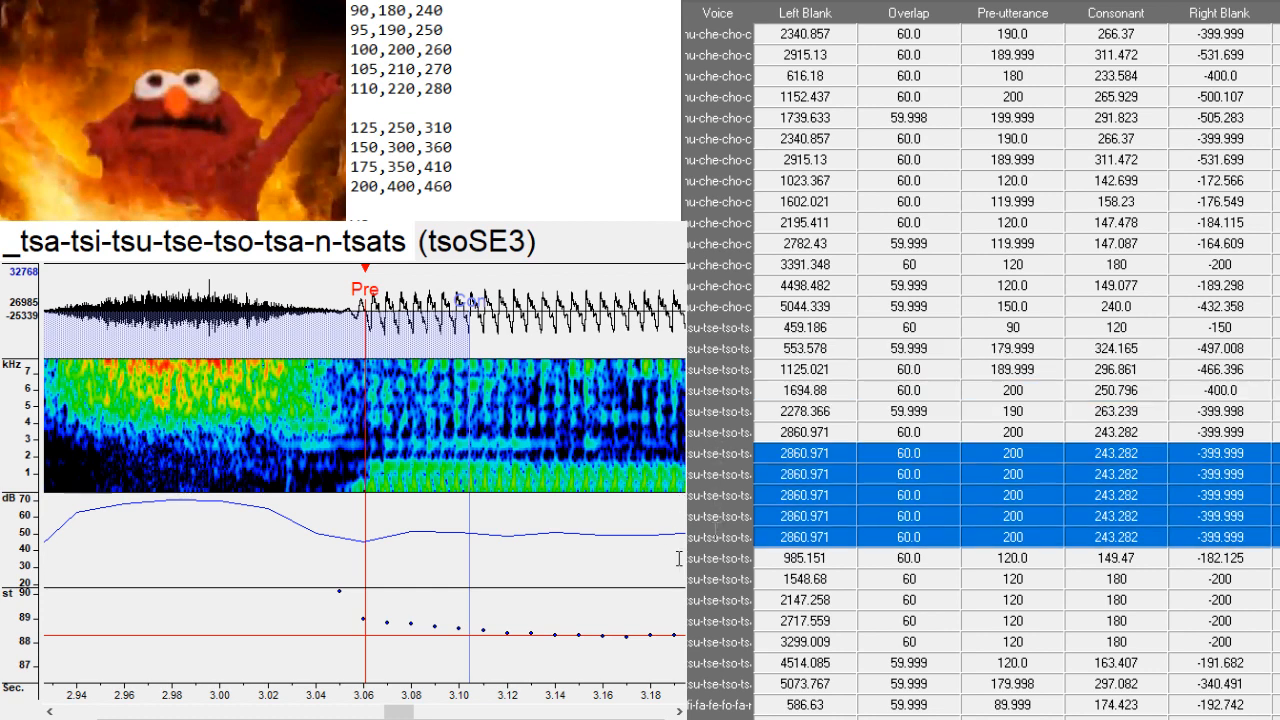
key("ctrl+v")
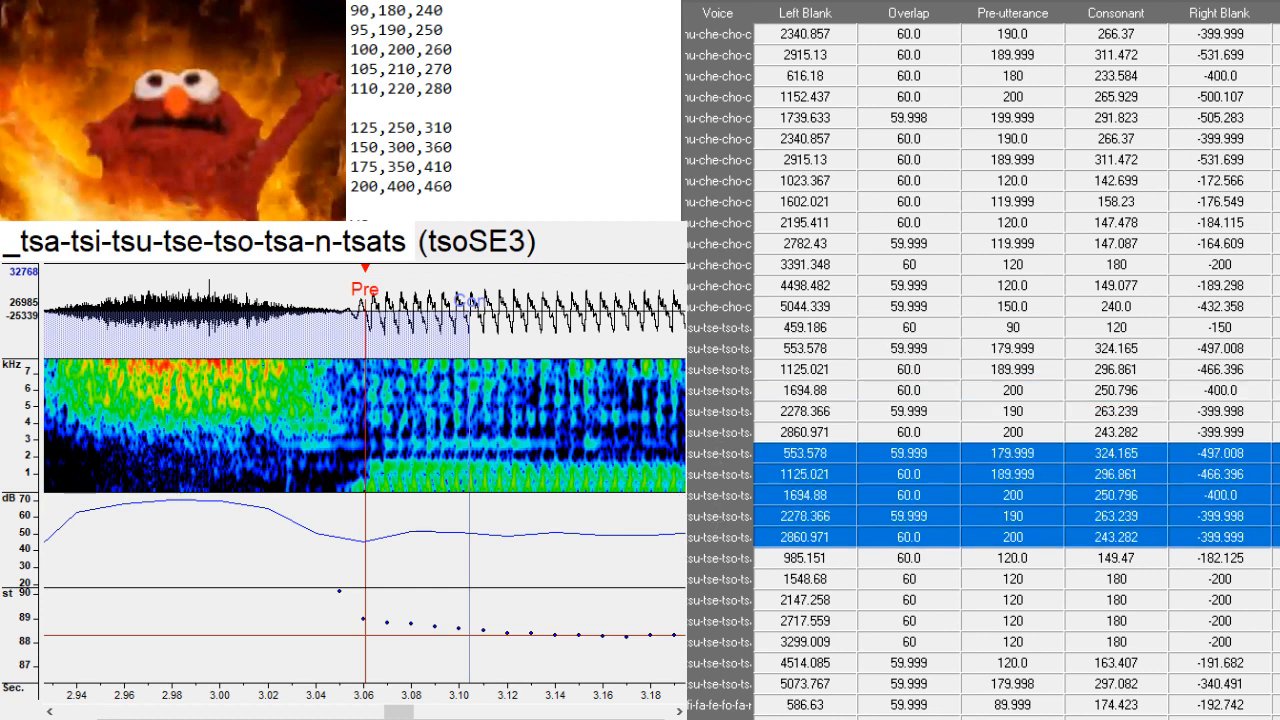
- Rename the duplicated tsa and tsi aliases as つぁSE3 and つぃSE3
left_click(1276, 453)
key("BackSpace")
key("BackSpace")
key("BackSpace")
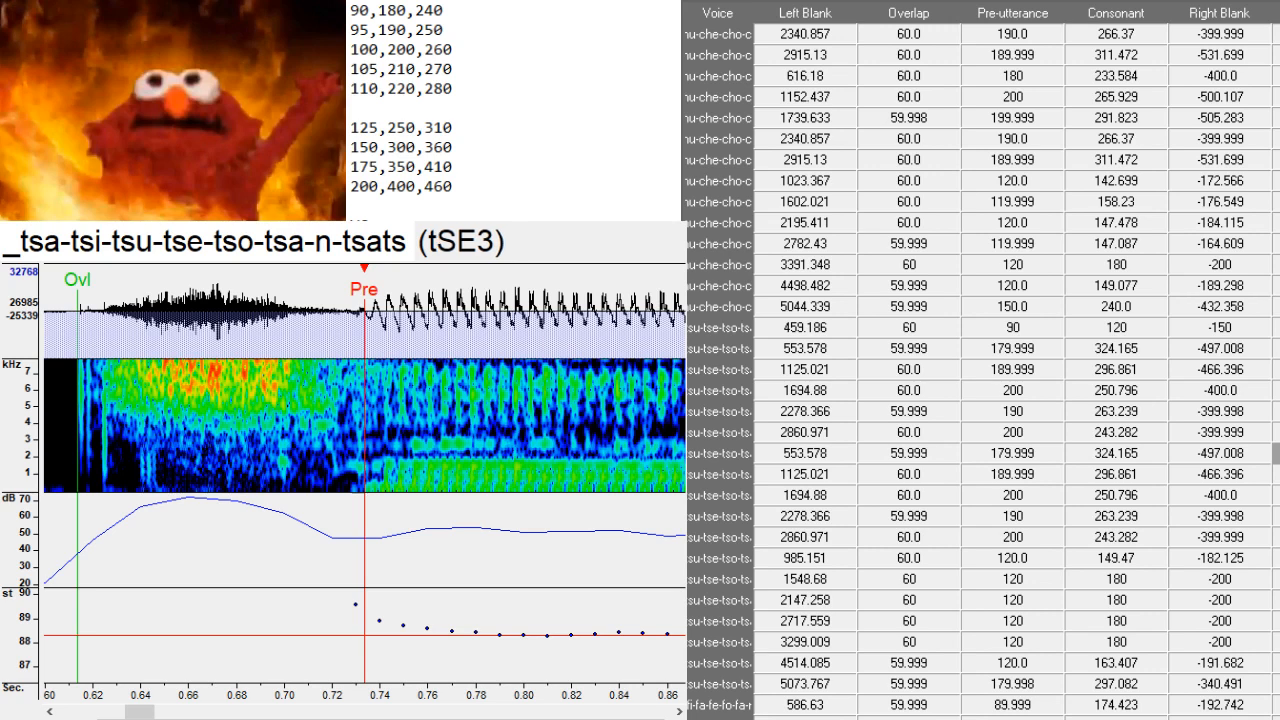
type("つぁ")
key("Return")
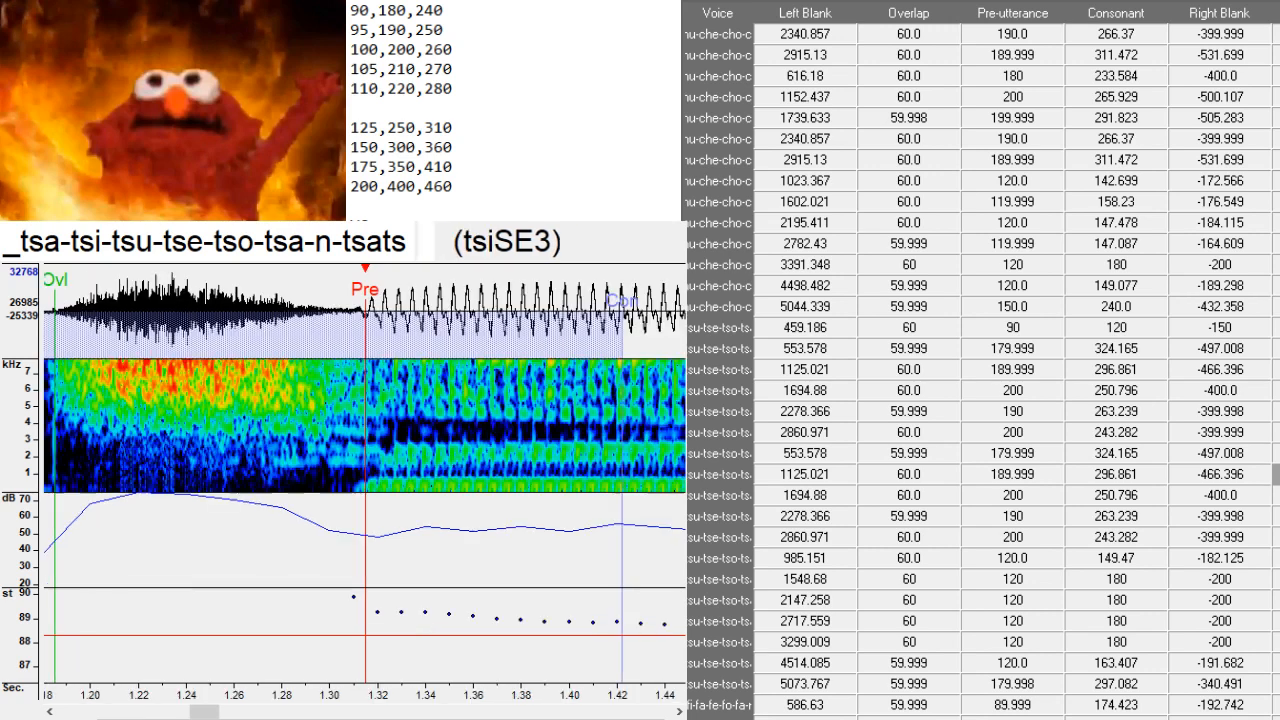
key("BackSpace")
key("BackSpace")
key("BackSpace")
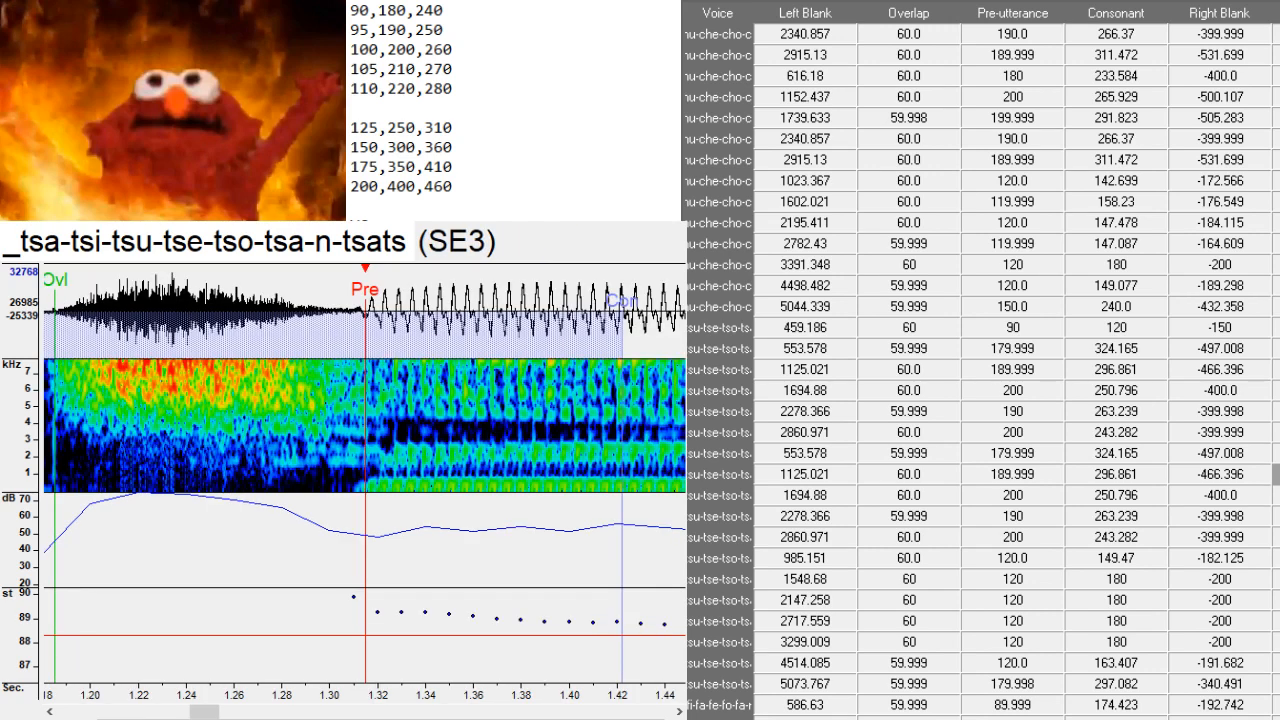
type("つぃ")
key("Return")
- Rename the duplicated tsu and tse aliases as つSE3 and つぇSE3
key("BackSpace")
key("BackSpace")
key("BackSpace")
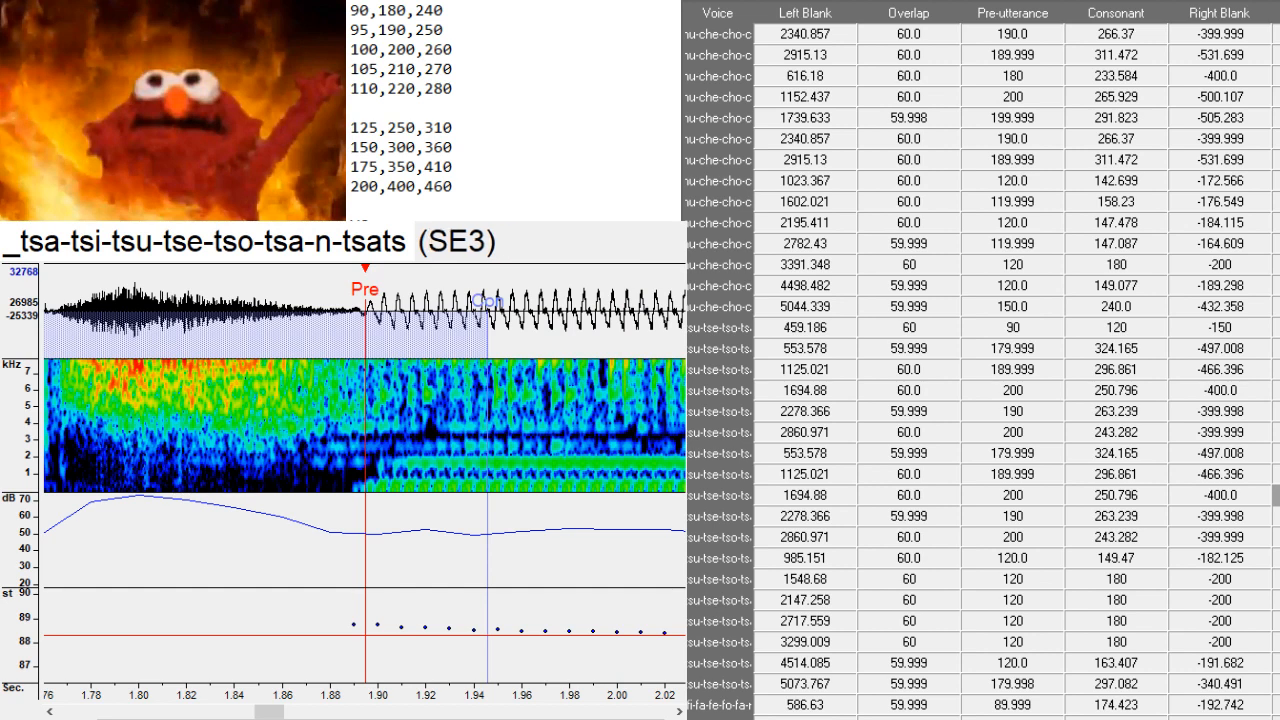
type("つ")
key("Return")
key("BackSpace")
key("BackSpace")
key("BackSpace")
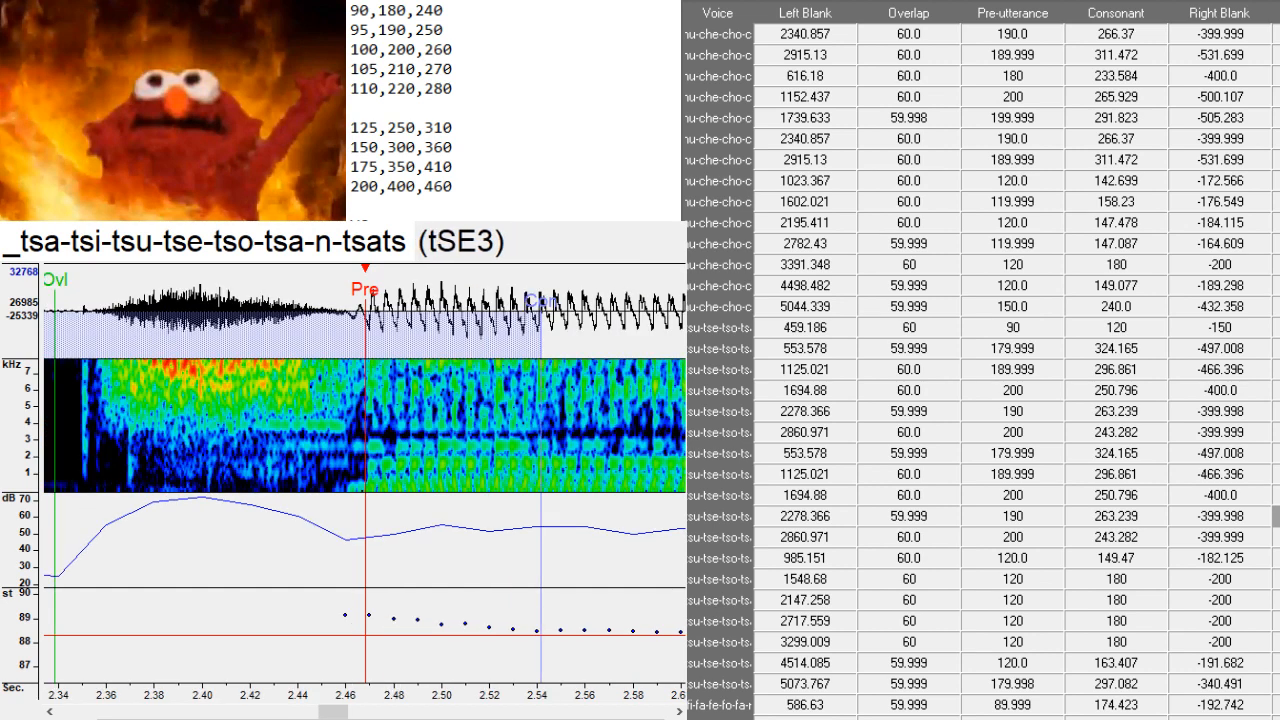
type("つぇ")
key("Return")
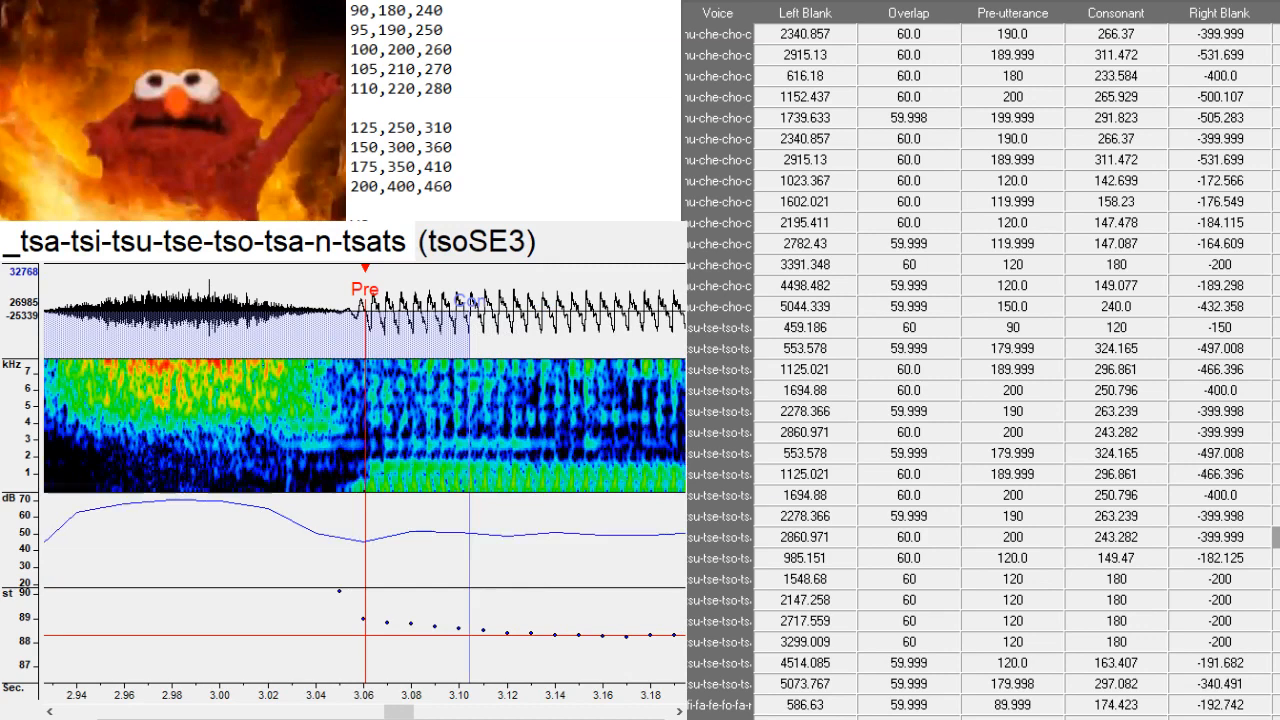
- Replace the romaji in the duplicated tso alias with つぉ, keeping the SE3 suffix
key("BackSpace")
key("BackSpace")
key("BackSpace")
type("つぉ")
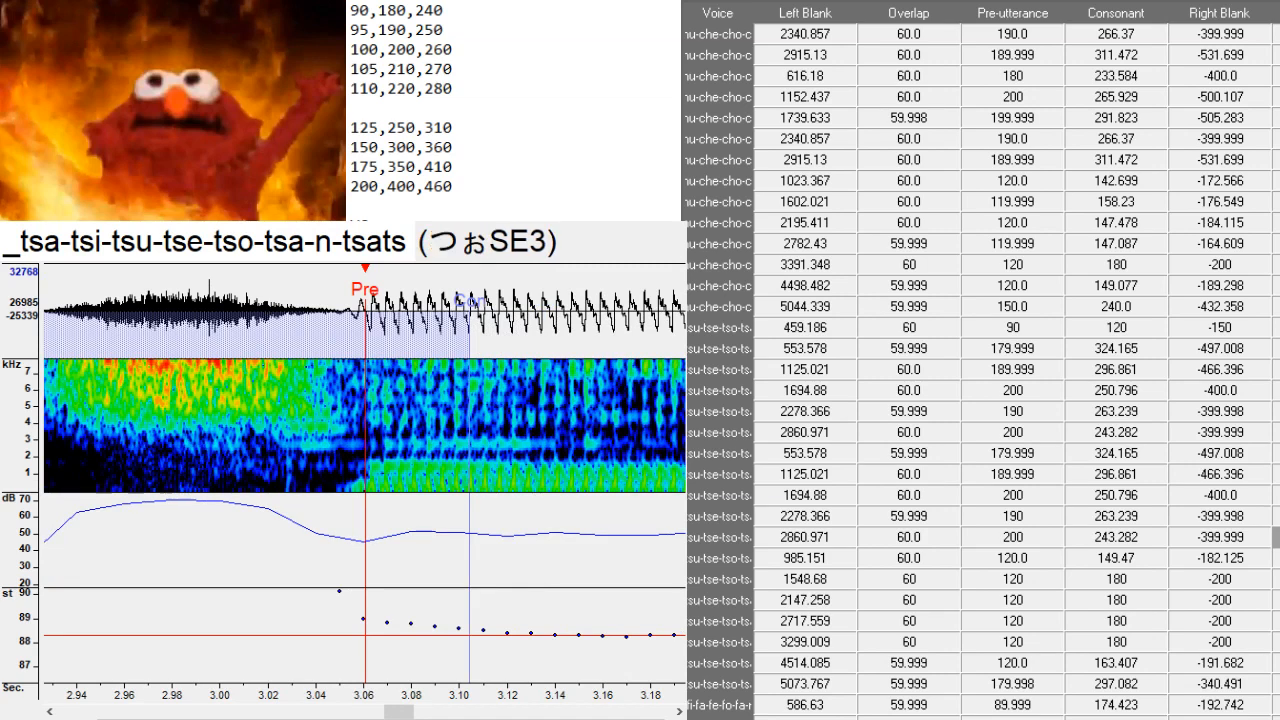
- Duplicate the fuSE3 row of _fu-fi-fa-fe-fo-fa-n-faf once and rename the copy's alias as ふSE3
scroll(983, 370, "down", 5)
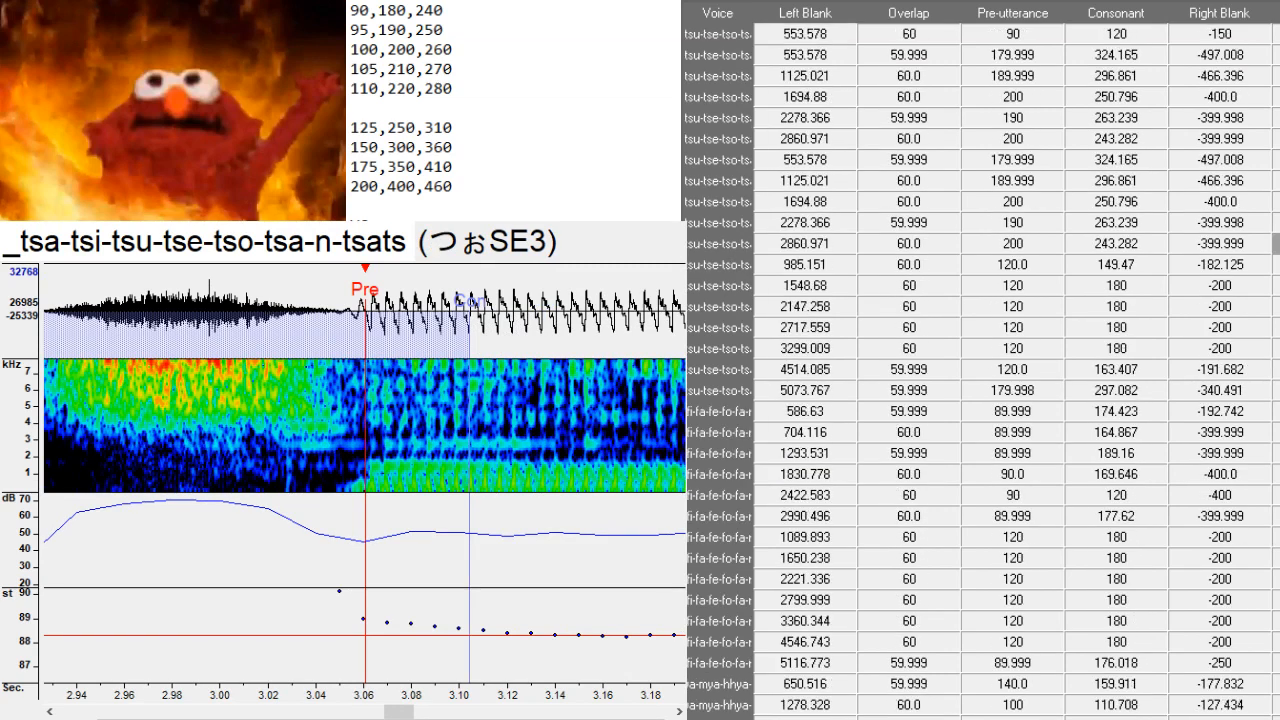
left_click(718, 410)
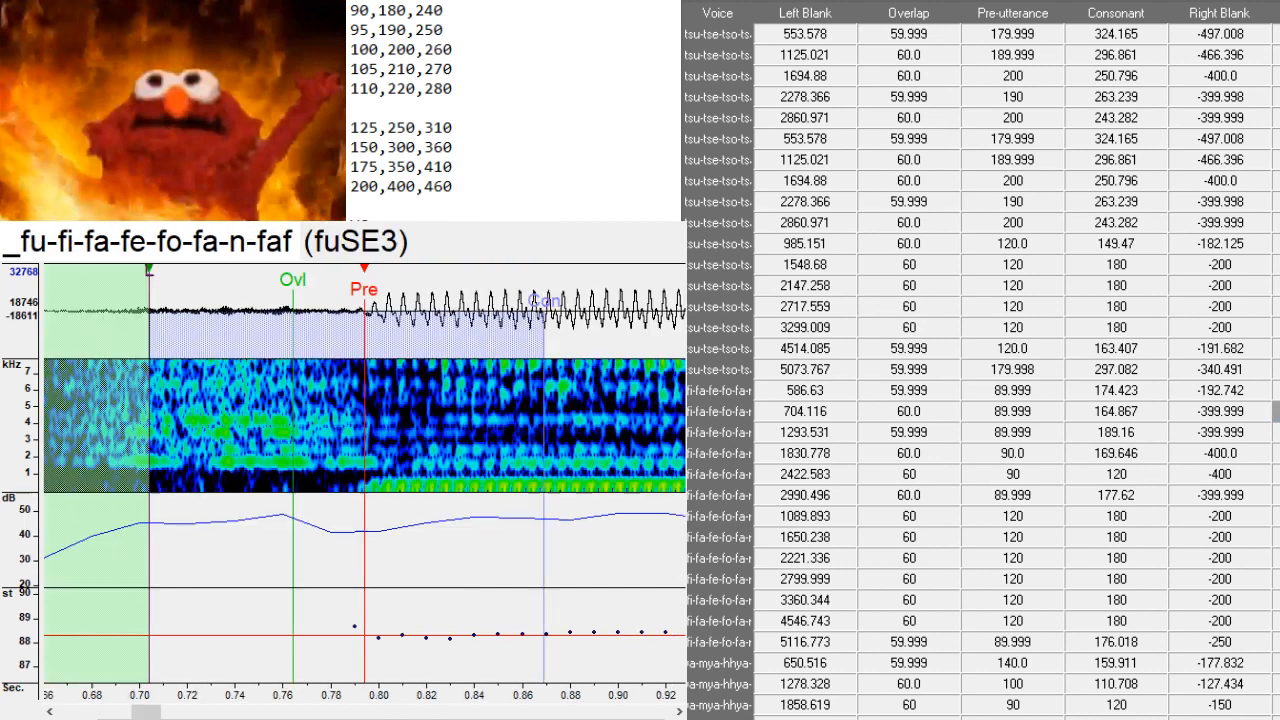
key("ctrl+d")
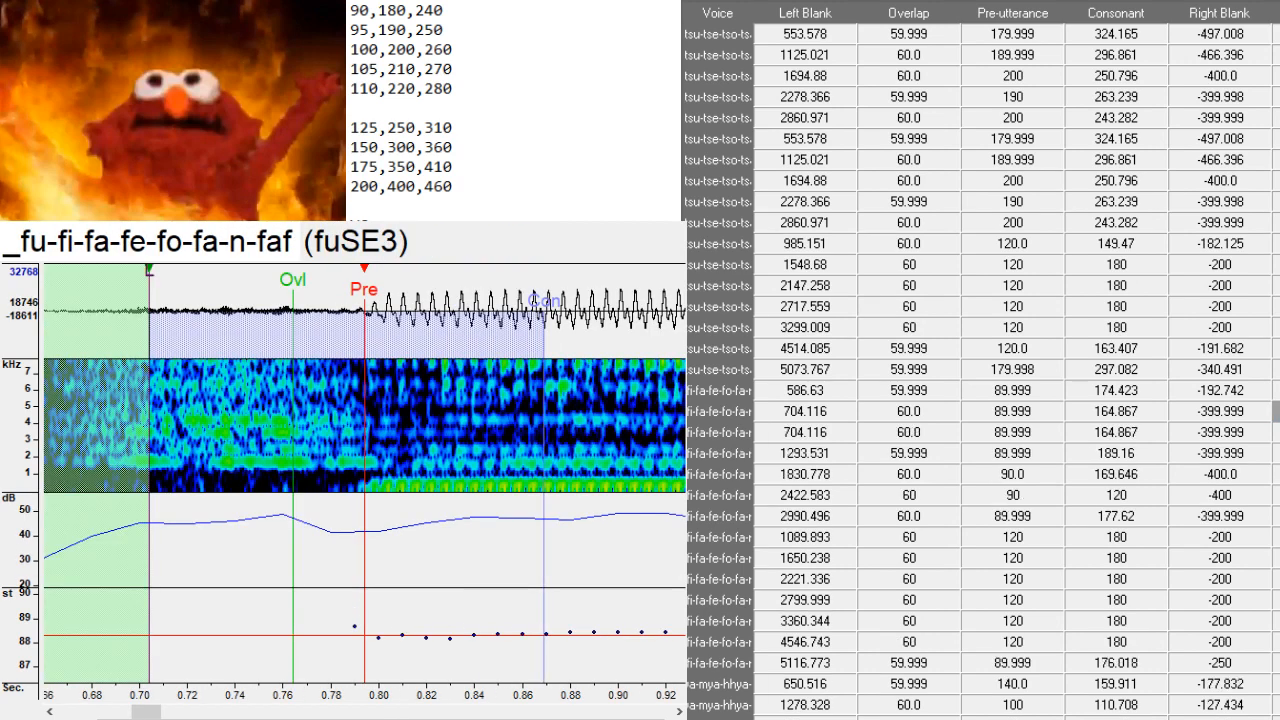
key("BackSpace")
key("BackSpace")
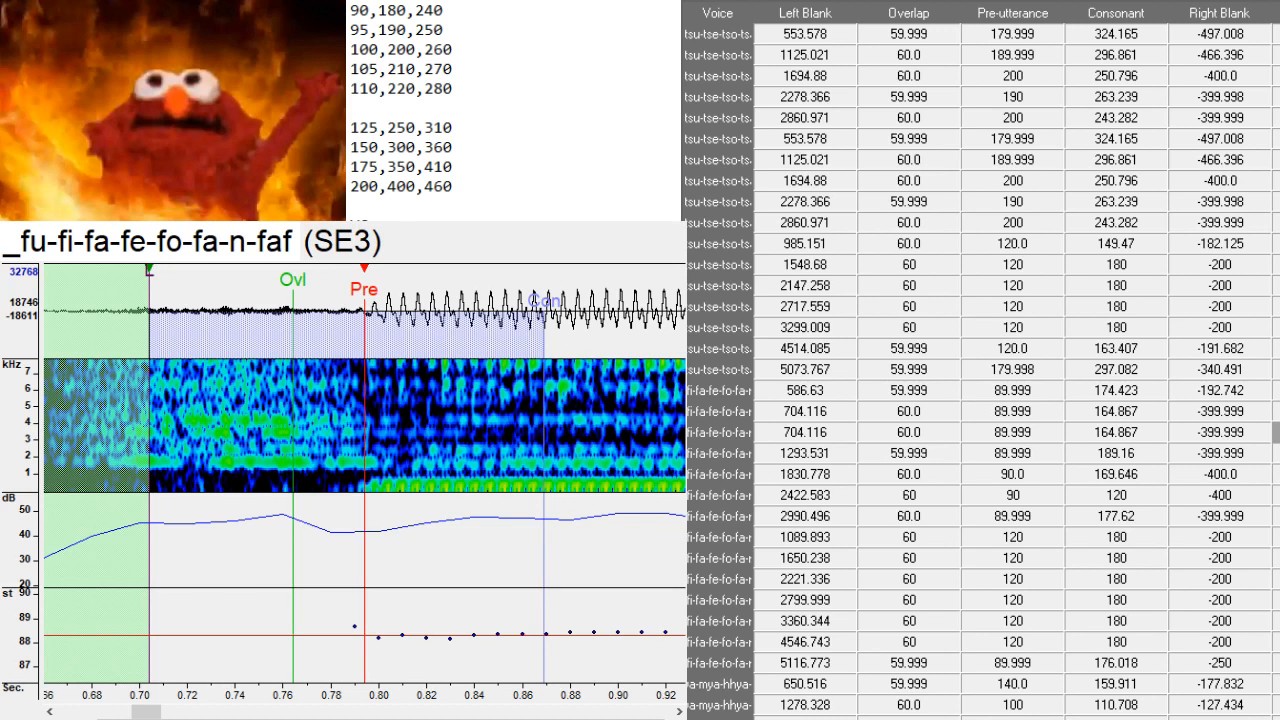
type("ふ")
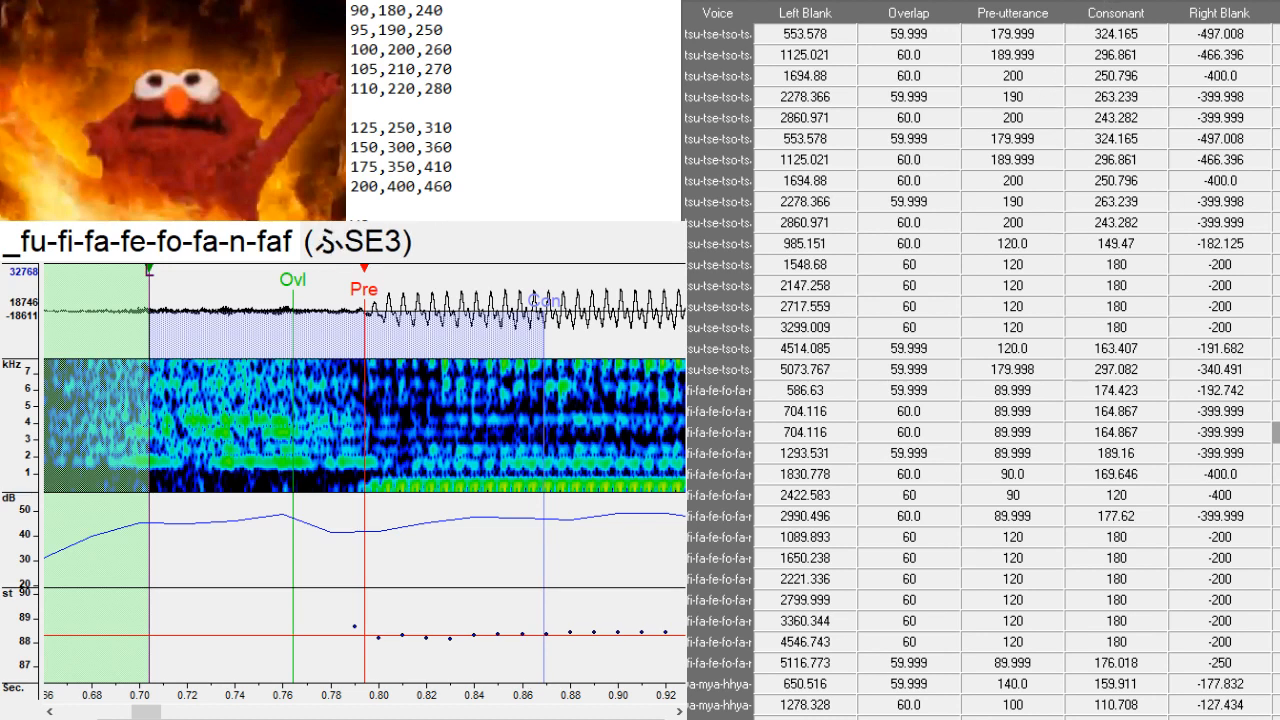
- Duplicate the kyeSE3 row of _kya-kyu-kyo-kye four times
scroll(1210, 290, "down", 5)
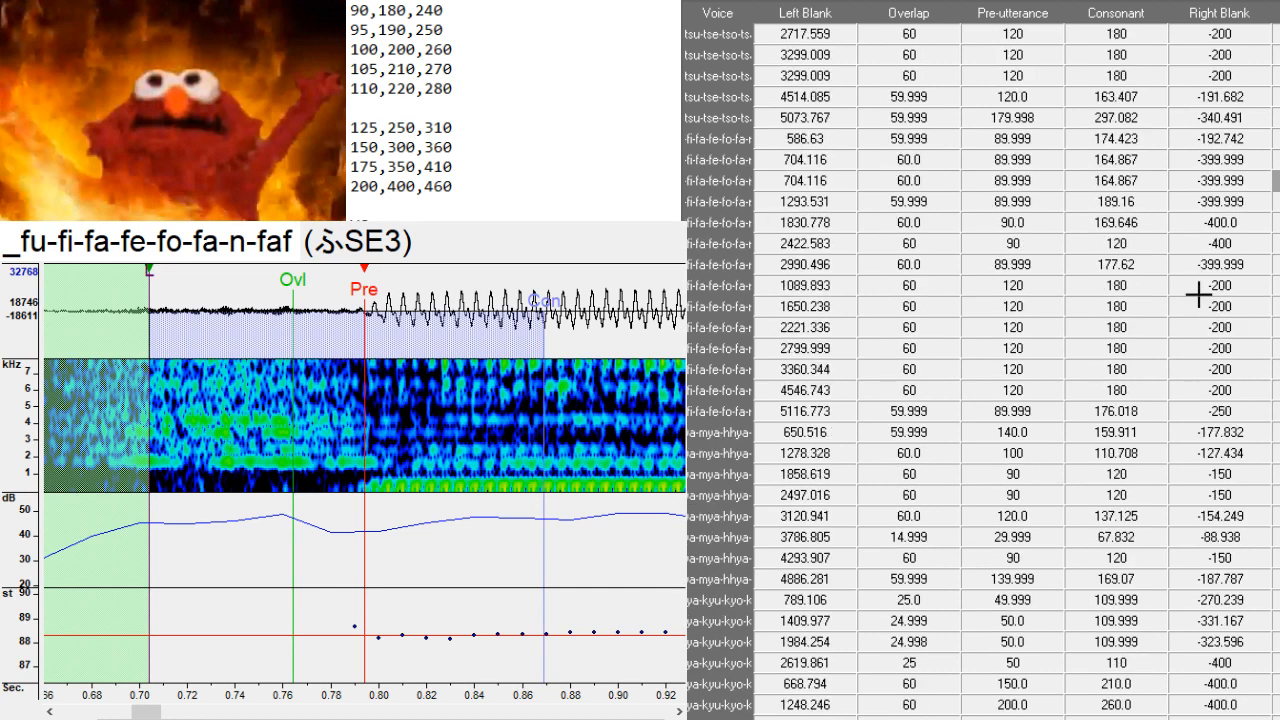
scroll(1197, 293, "down", 2)
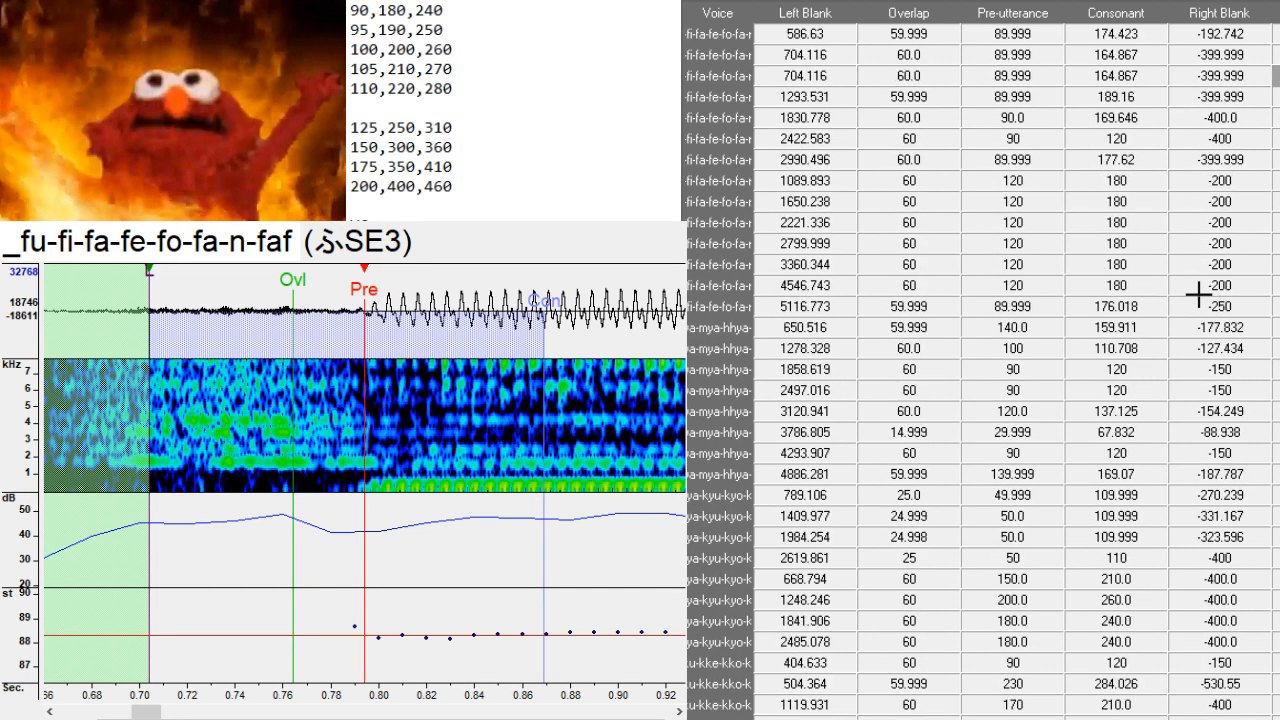
scroll(1210, 500, "down", 1)
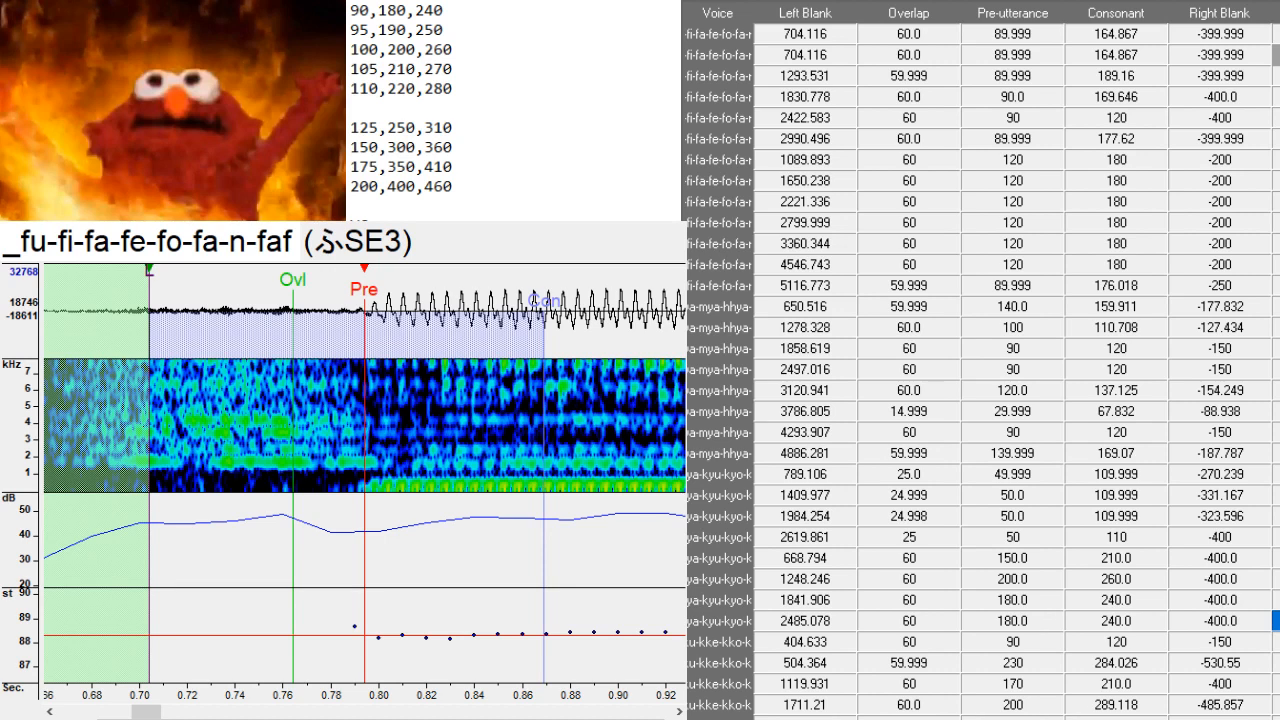
scroll(1215, 355, "down", 3)
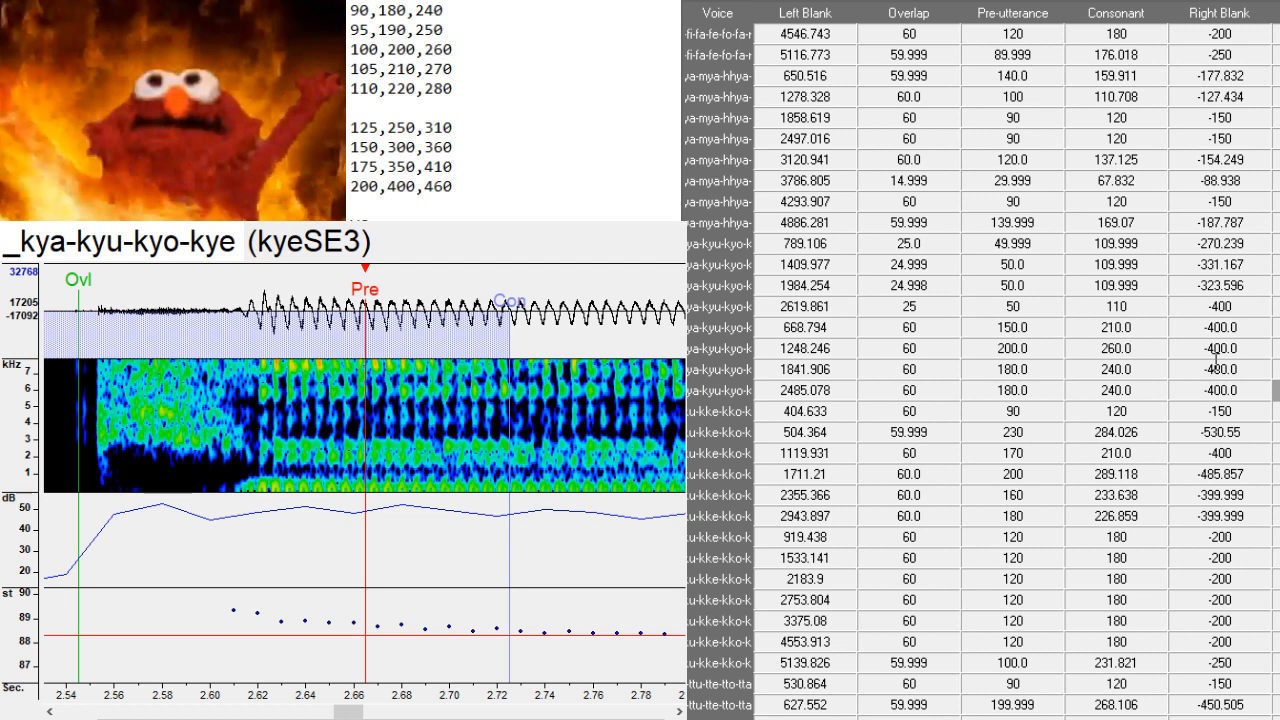
key("ctrl+d")
key("ctrl+d")
key("ctrl+d")
key("ctrl+d")
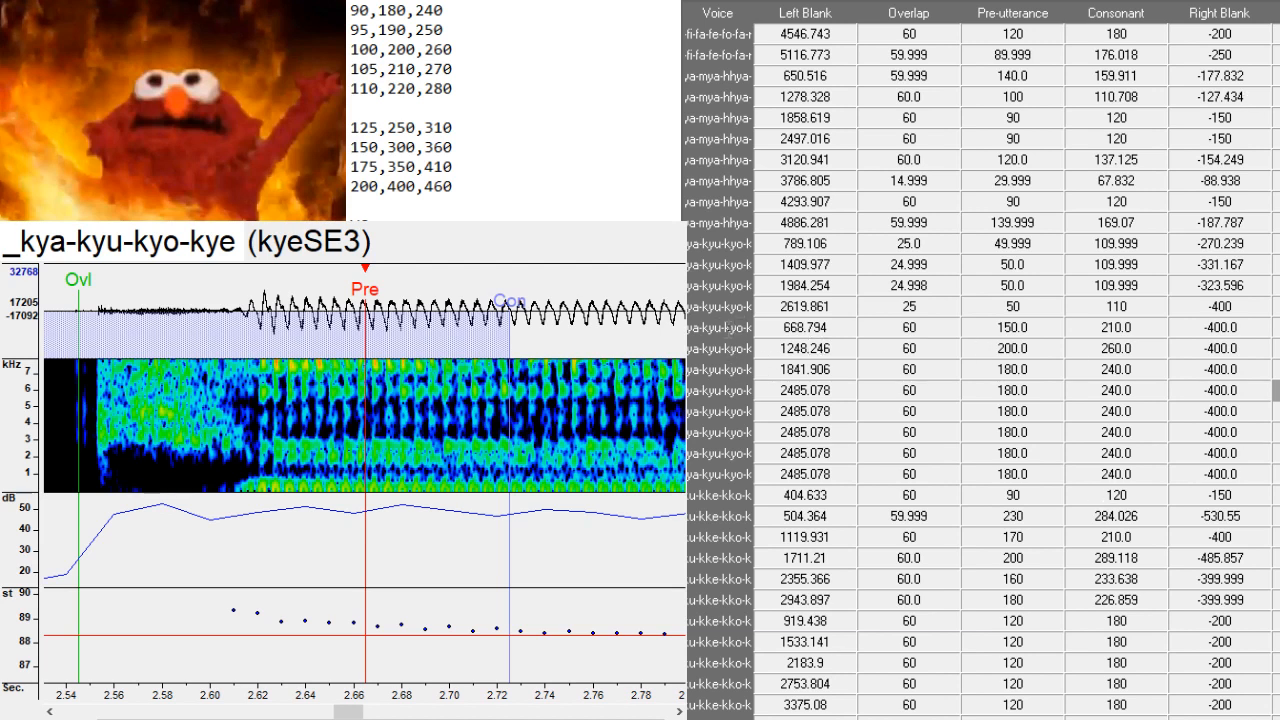
- Copy the data of the kya, kyu, kyo and kye rows onto the four duplicated kyeSE3 rows
left_click_drag(732, 327, 727, 395)
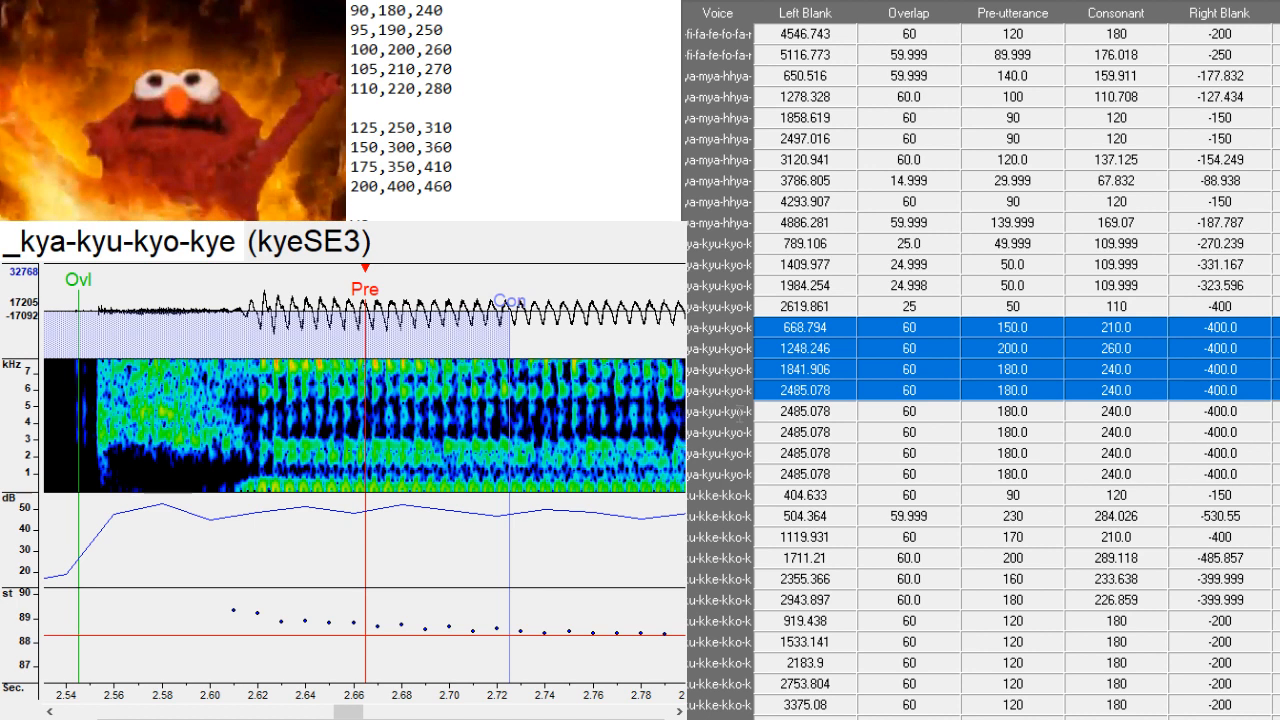
left_click_drag(727, 411, 727, 468)
type("668.794\t60\t150.0\t210.0\t-400.0 1248.246\t60\t200.0\t260.0\t-400.0 1841.906\t60\t180.0\t240.0\t-400.0 2485.078\t60\t180.0\t240.0\t-400.0")
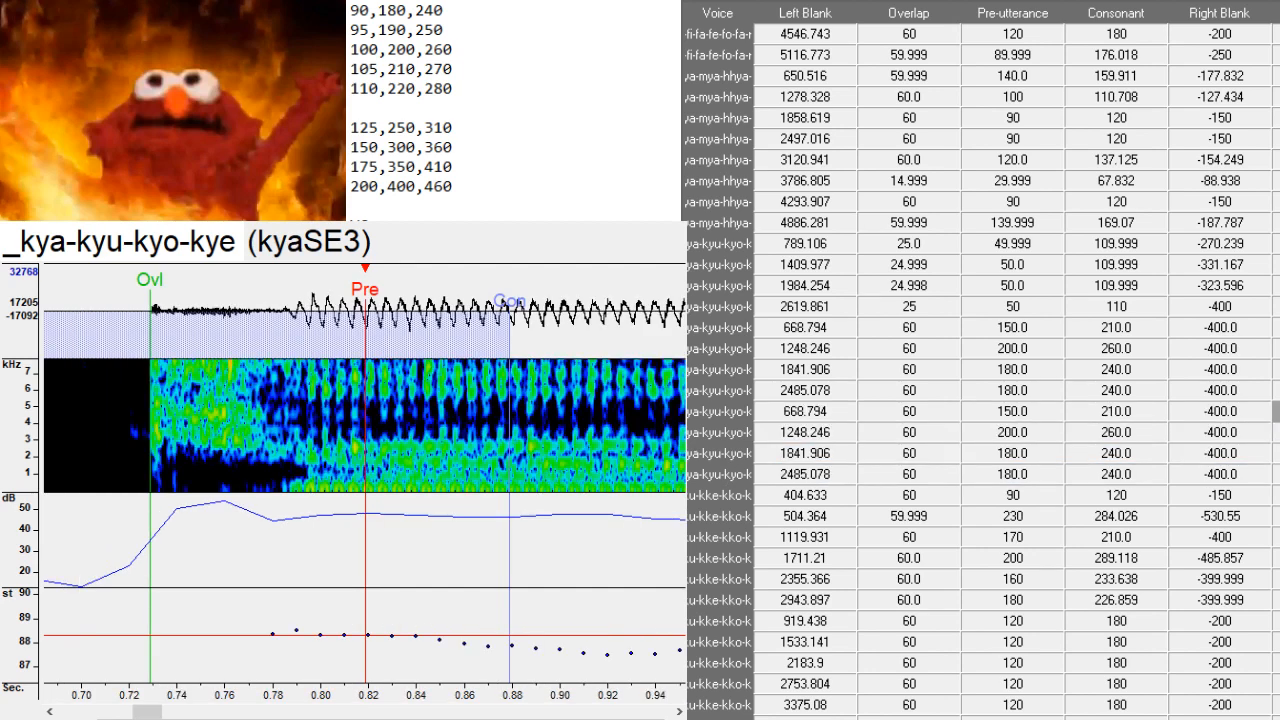
- Rename the duplicated kya and kyu aliases in hiragana as きゃSE3 and きゅSE3
key("BackSpace")
key("BackSpace")
key("BackSpace")
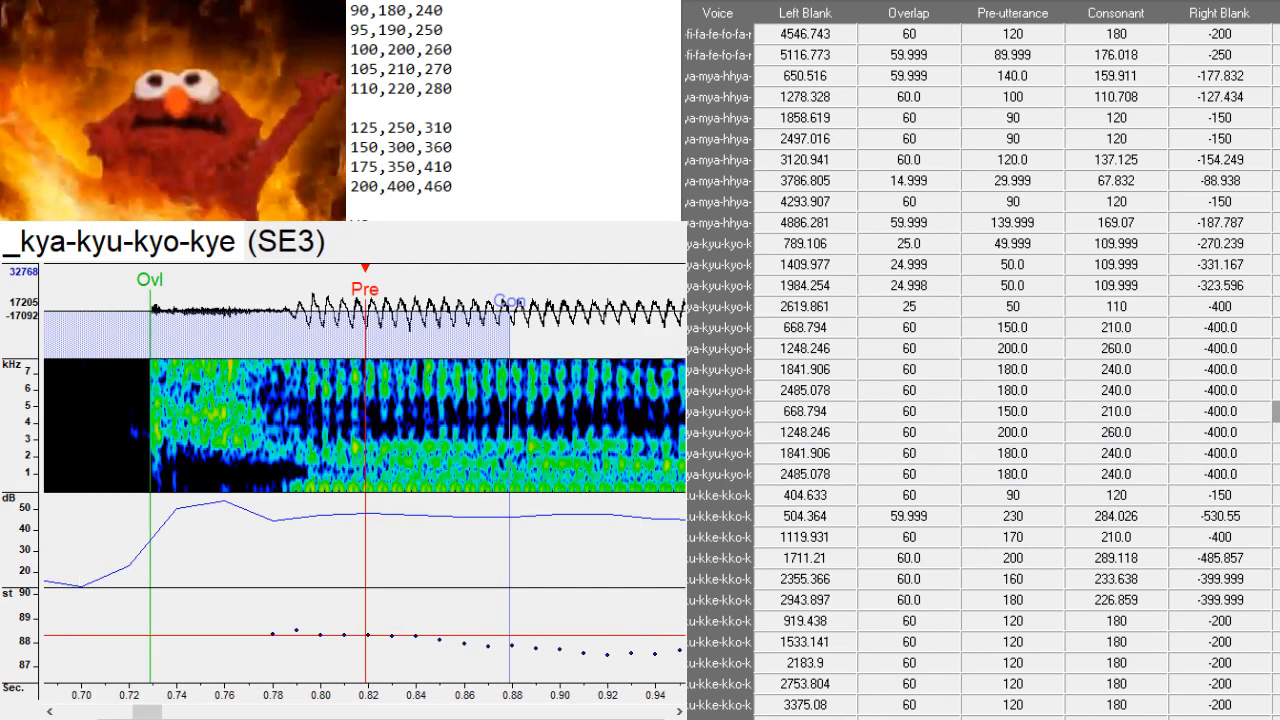
type("kya")
key("Down")
key("BackSpace")
key("BackSpace")
key("BackSpace")
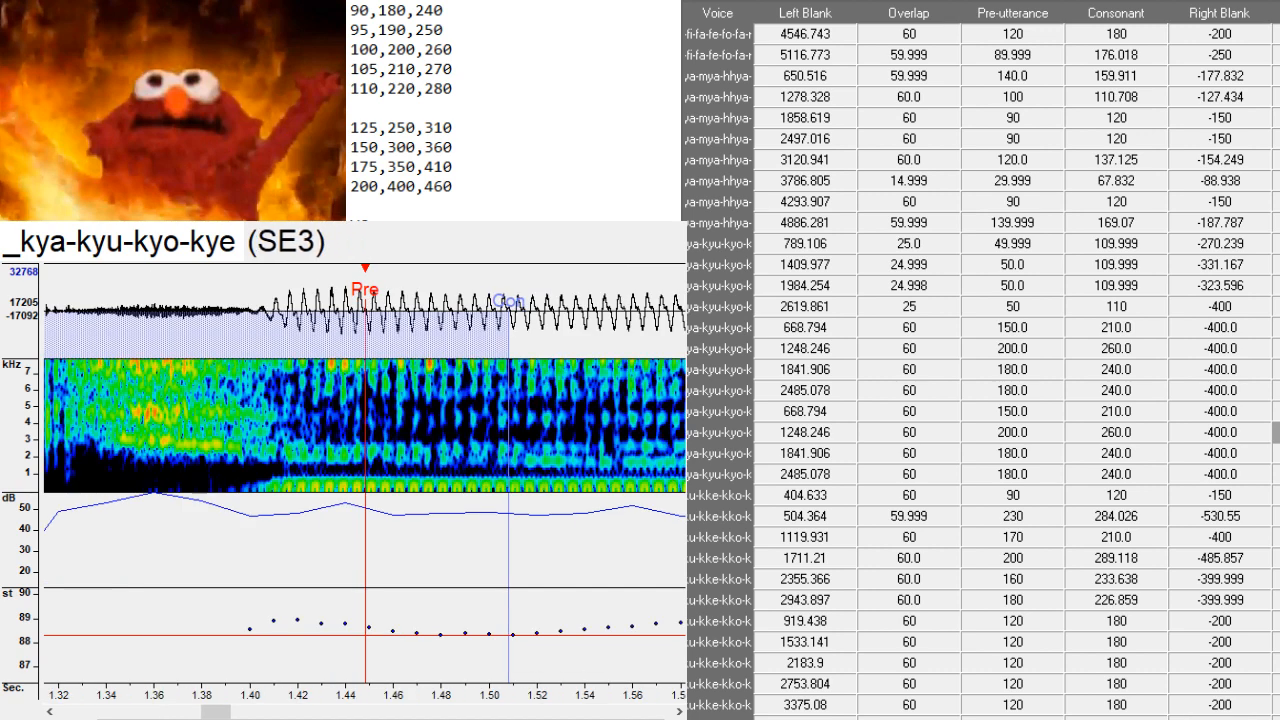
type("kyu")
key("Down")
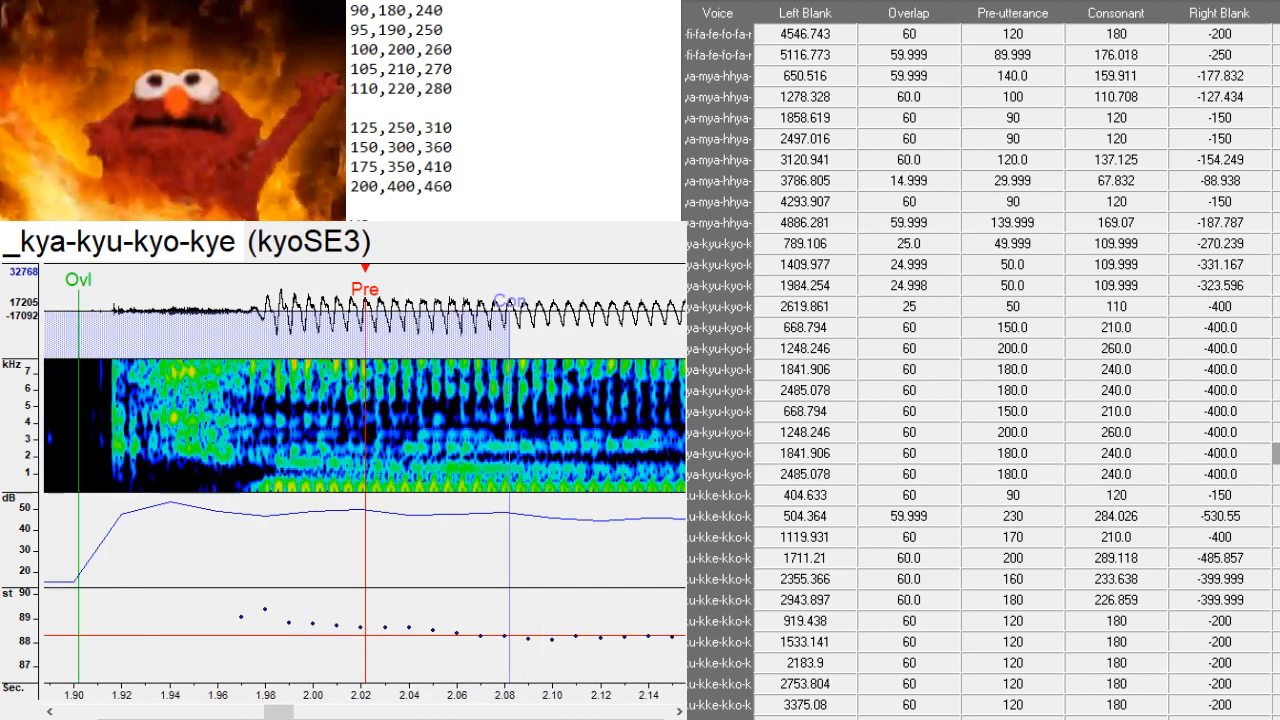
- Rename the duplicated kyo and kye aliases as きょSE3 and きぇSE3
key("BackSpace")
key("BackSpace")
key("BackSpace")
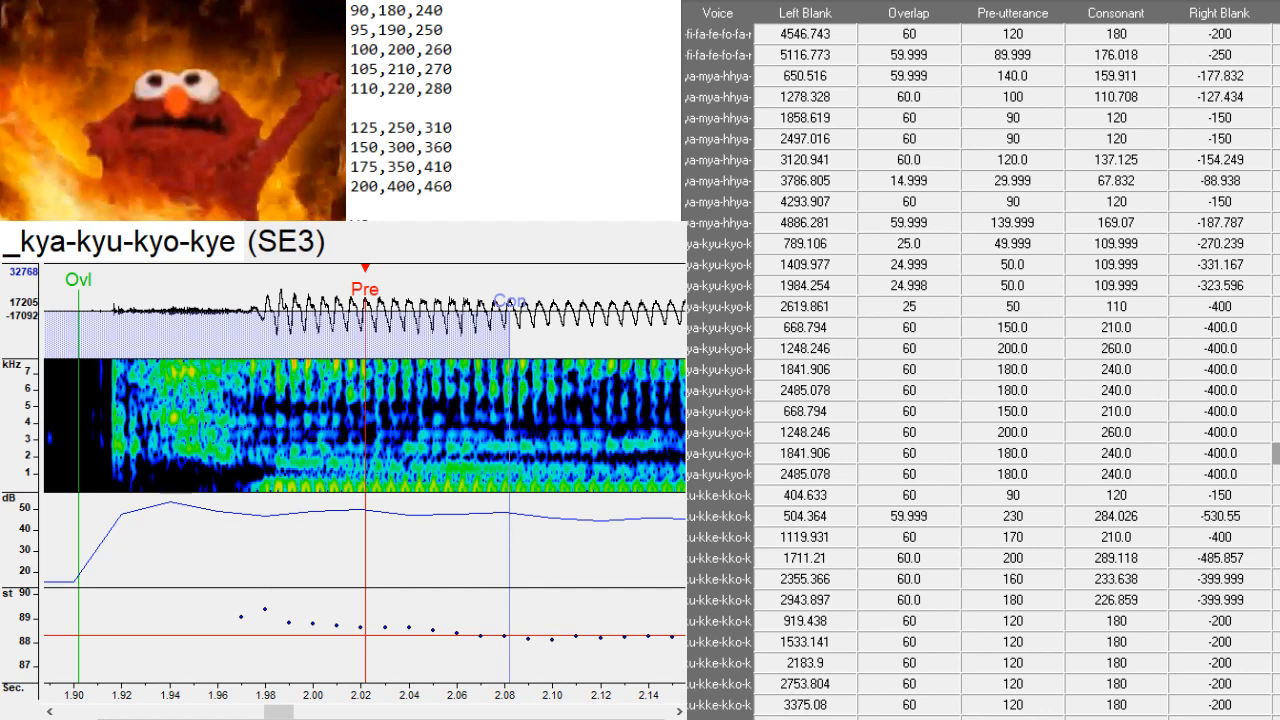
type("kyo")
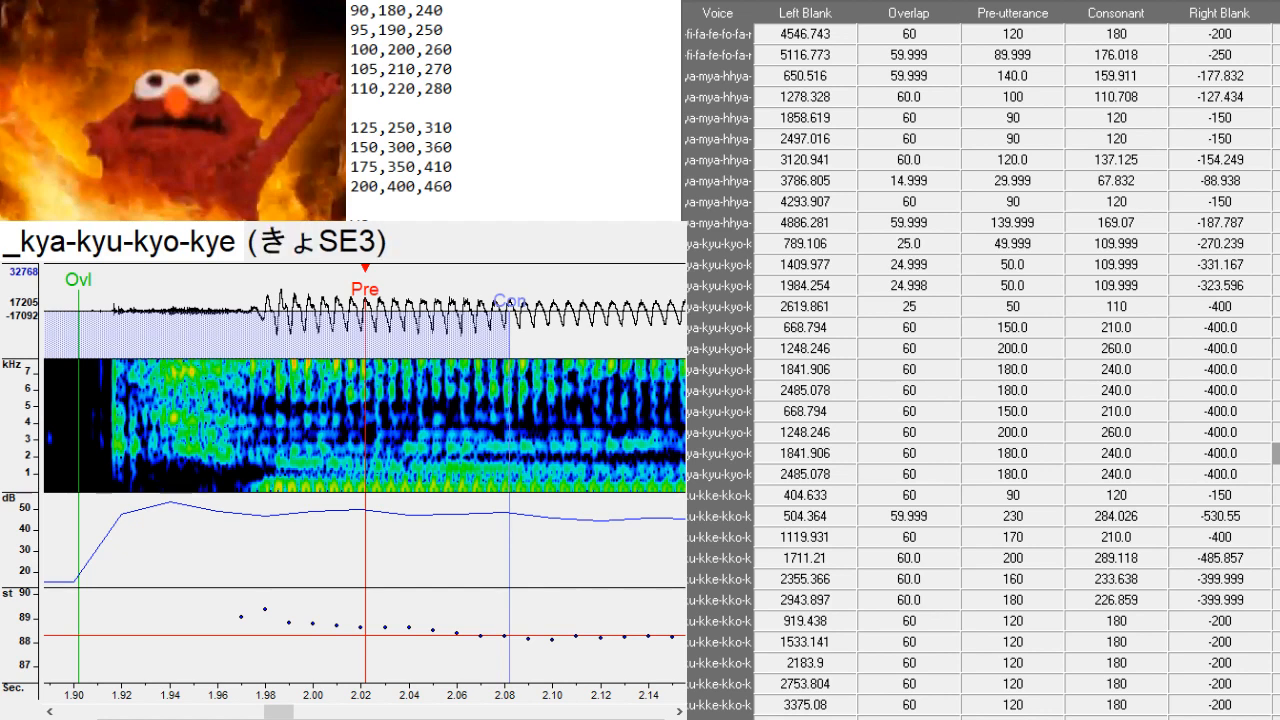
key("Down")
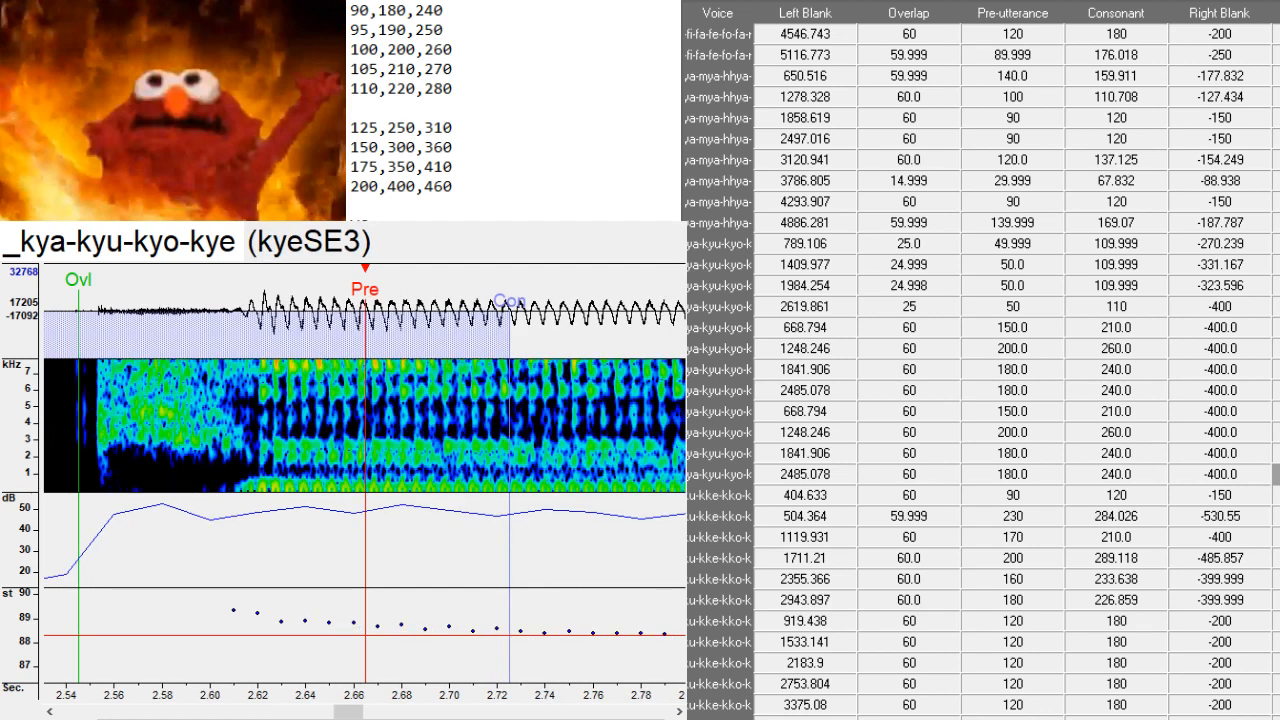
key("BackSpace")
key("BackSpace")
key("BackSpace")
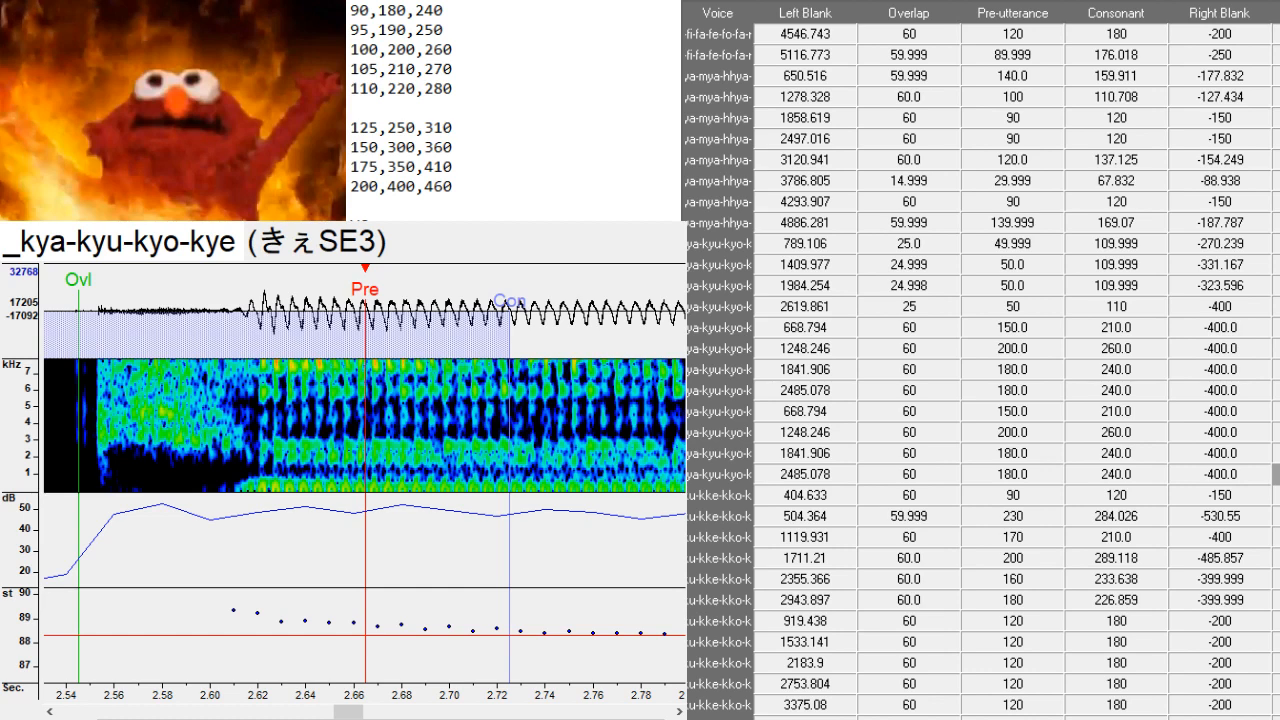
- Review the rows from _fu-fi-fa-fe-fo-fa-n-faf through the kk, tt and pp recordings for entries that still need hiragana duplicates
scroll(980, 370, "down", 2)
scroll(980, 370, "down", 1)
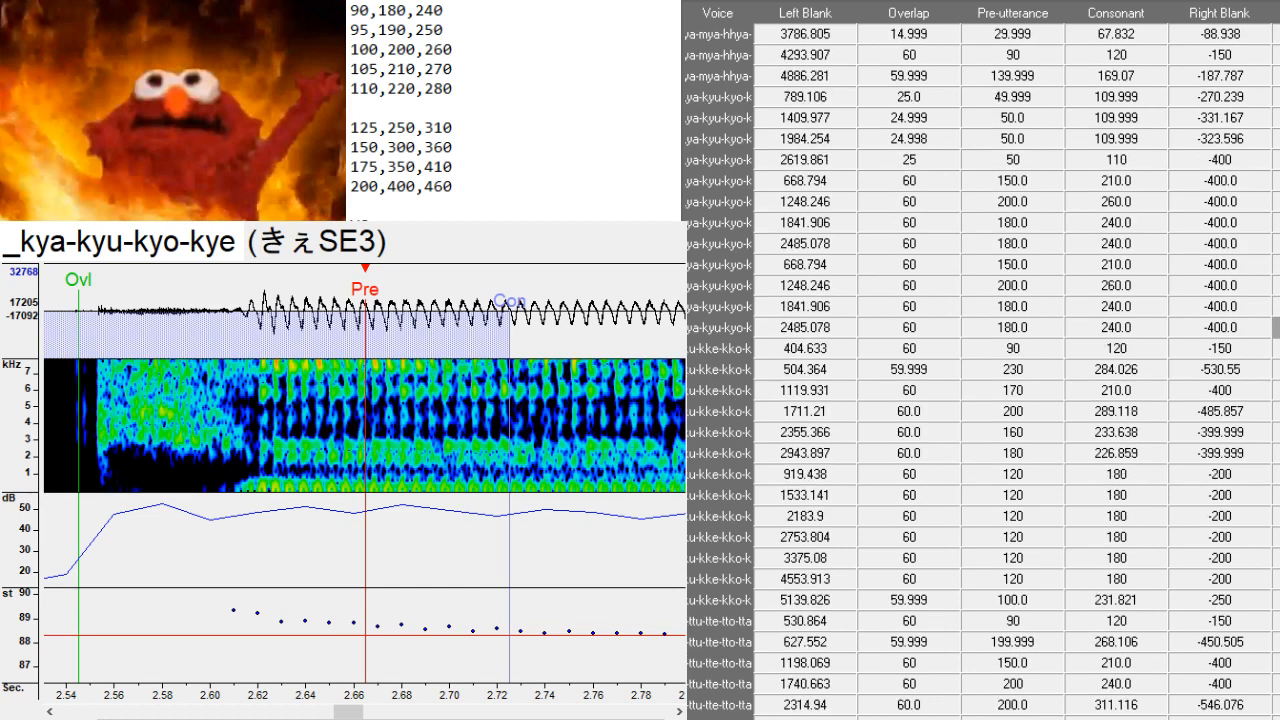
scroll(980, 370, "down", 1)
scroll(980, 370, "up", 2)
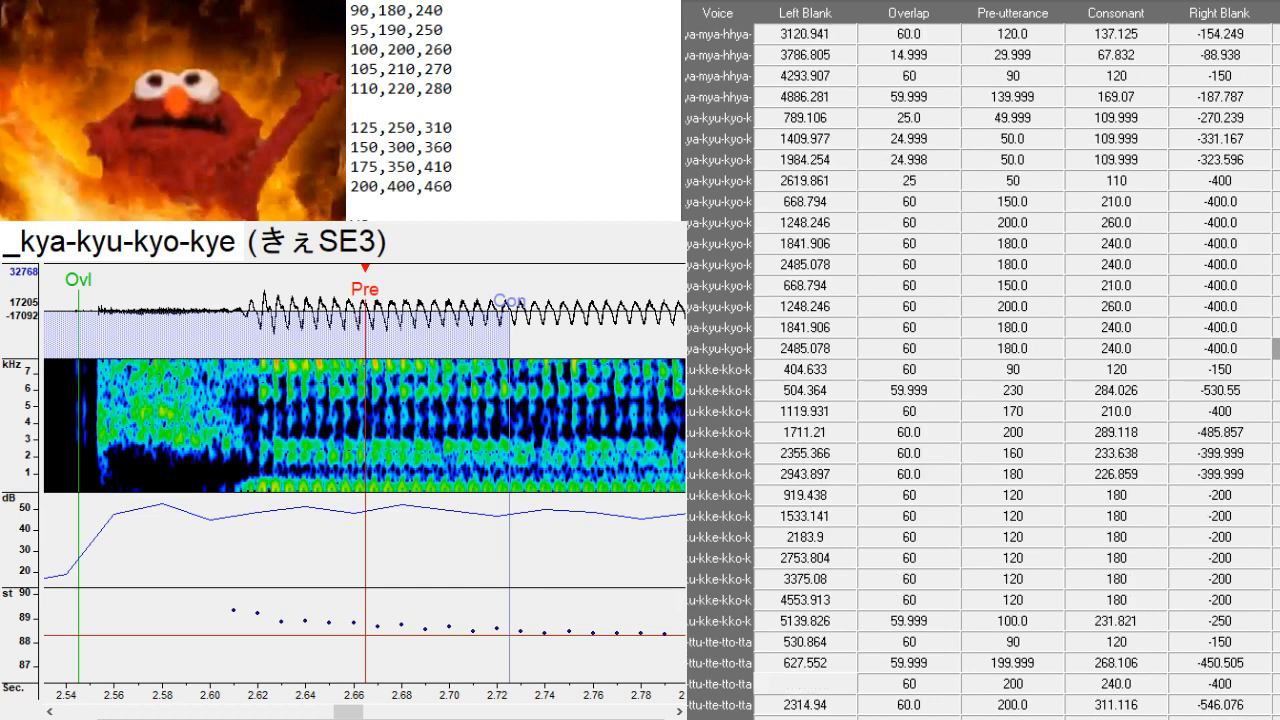
scroll(980, 370, "up", 3)
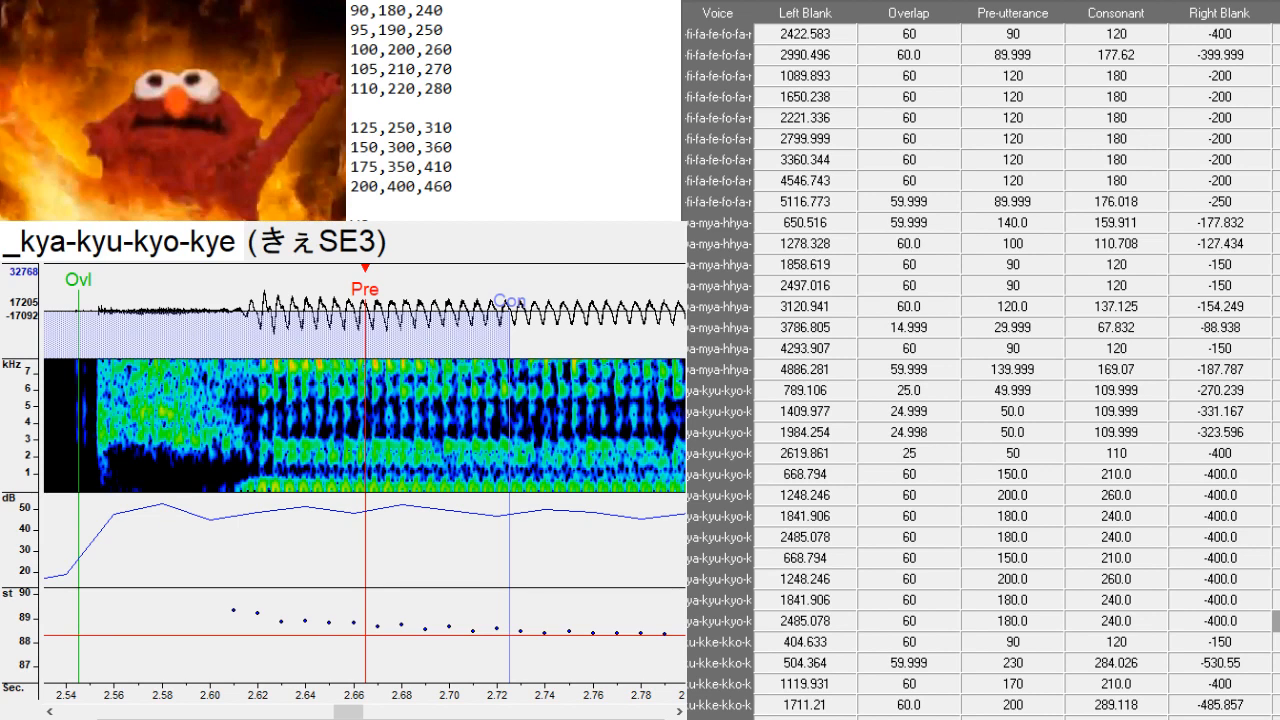
scroll(980, 370, "up", 2)
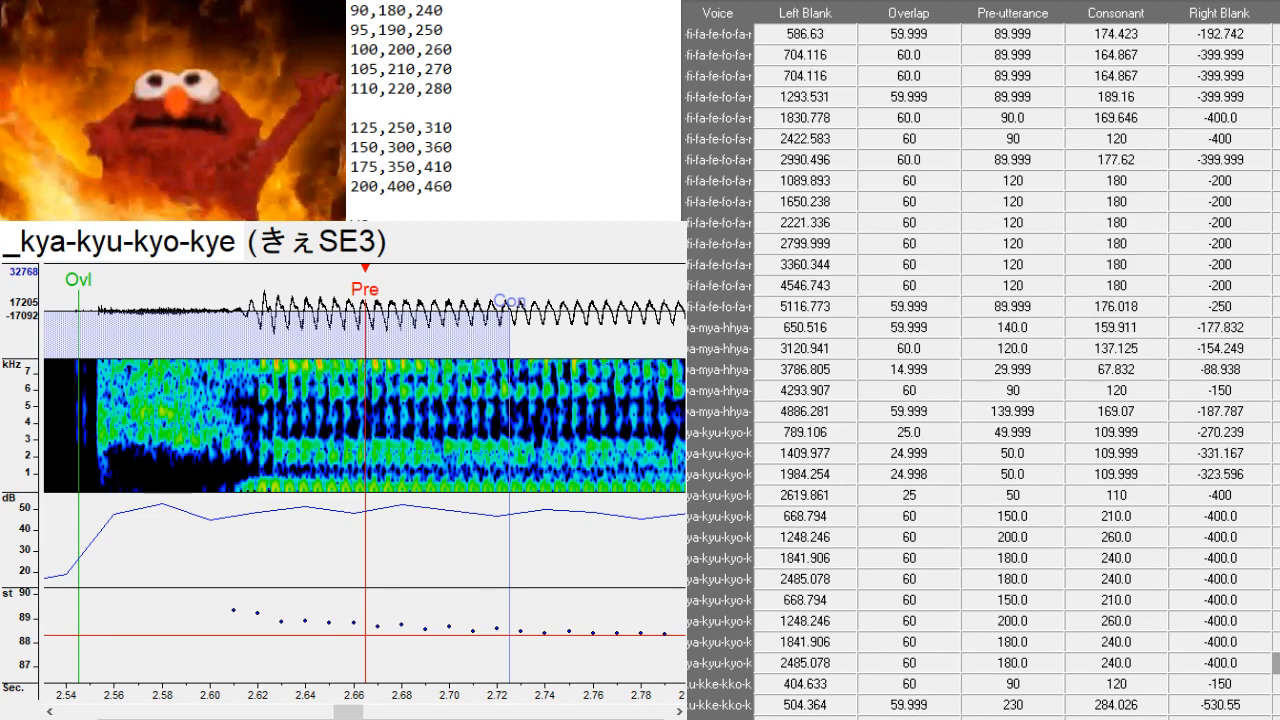
scroll(980, 370, "down", 8)
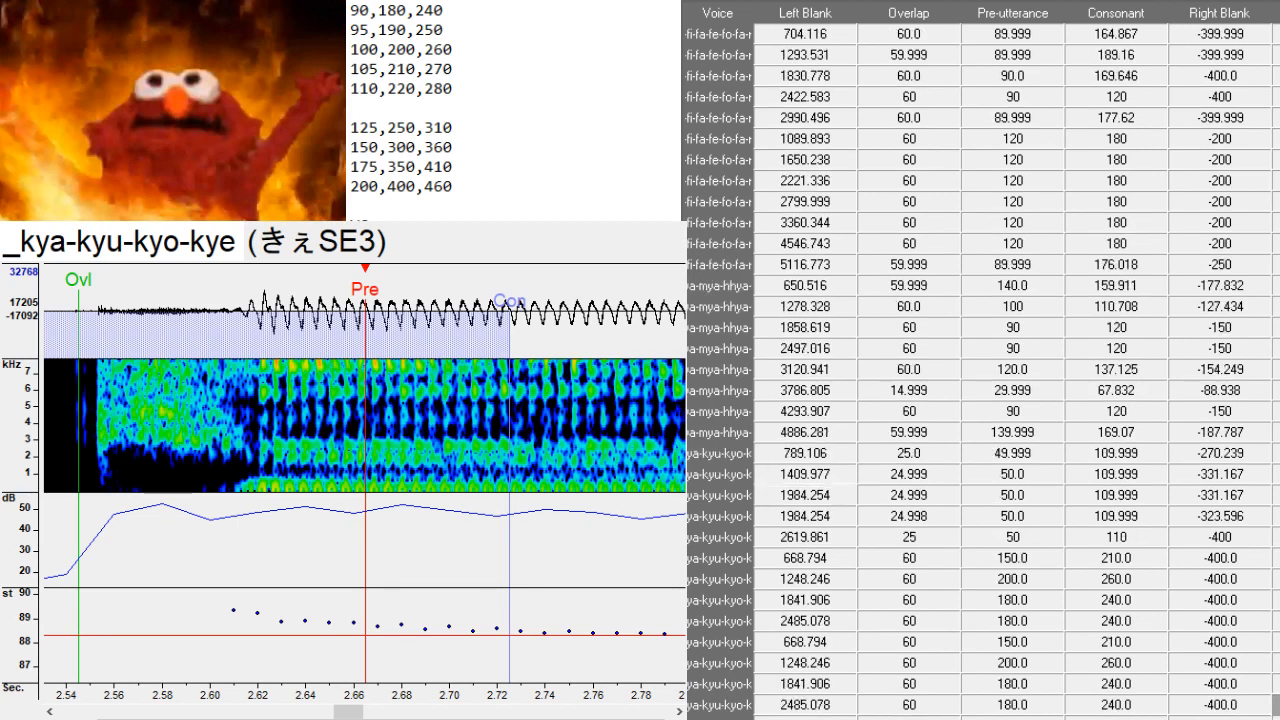
scroll(980, 370, "down", 6)
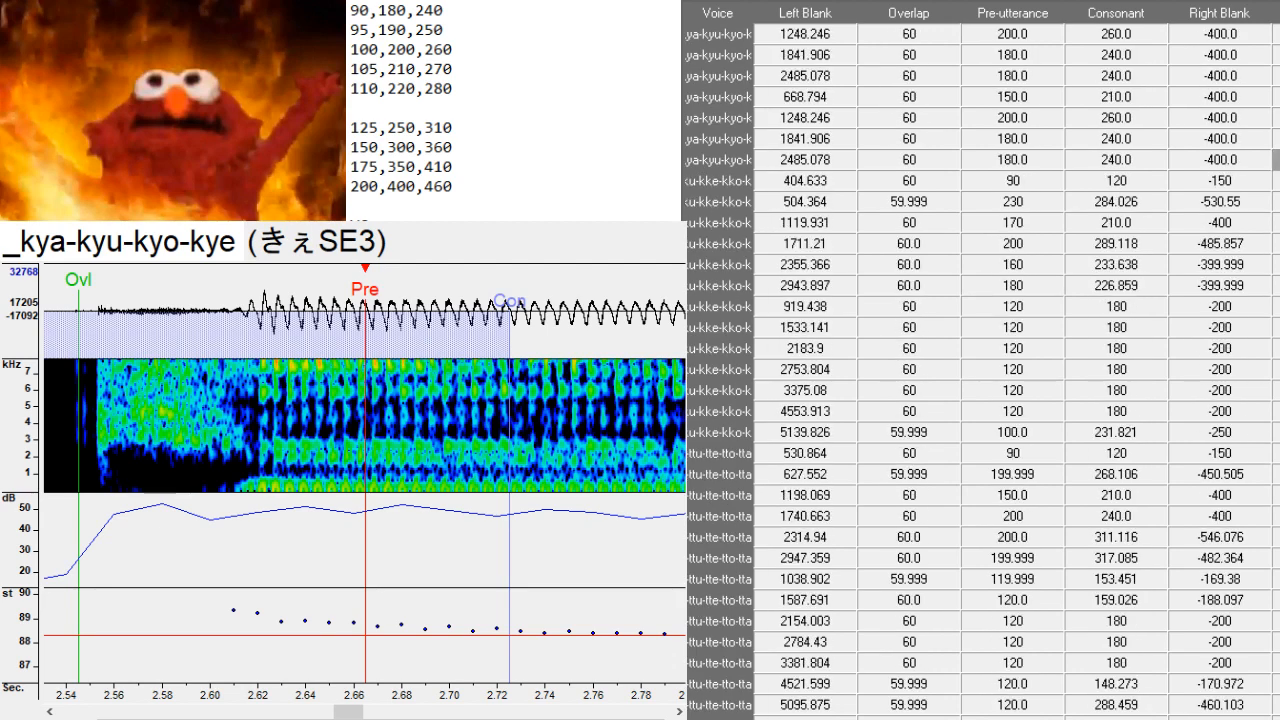
scroll(980, 370, "down", 5)
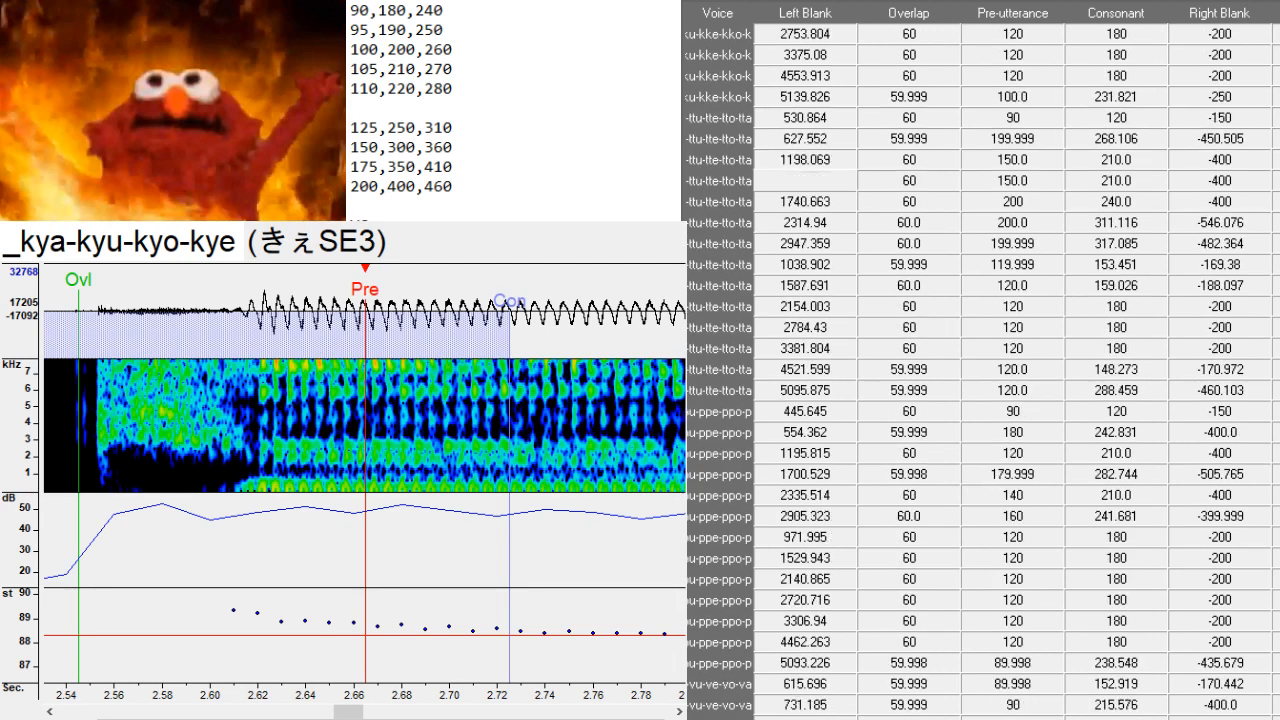
- Duplicate the voSE3 row of _va-vi-vu-ve-vo-va-n-vav five times
left_click(1276, 557)
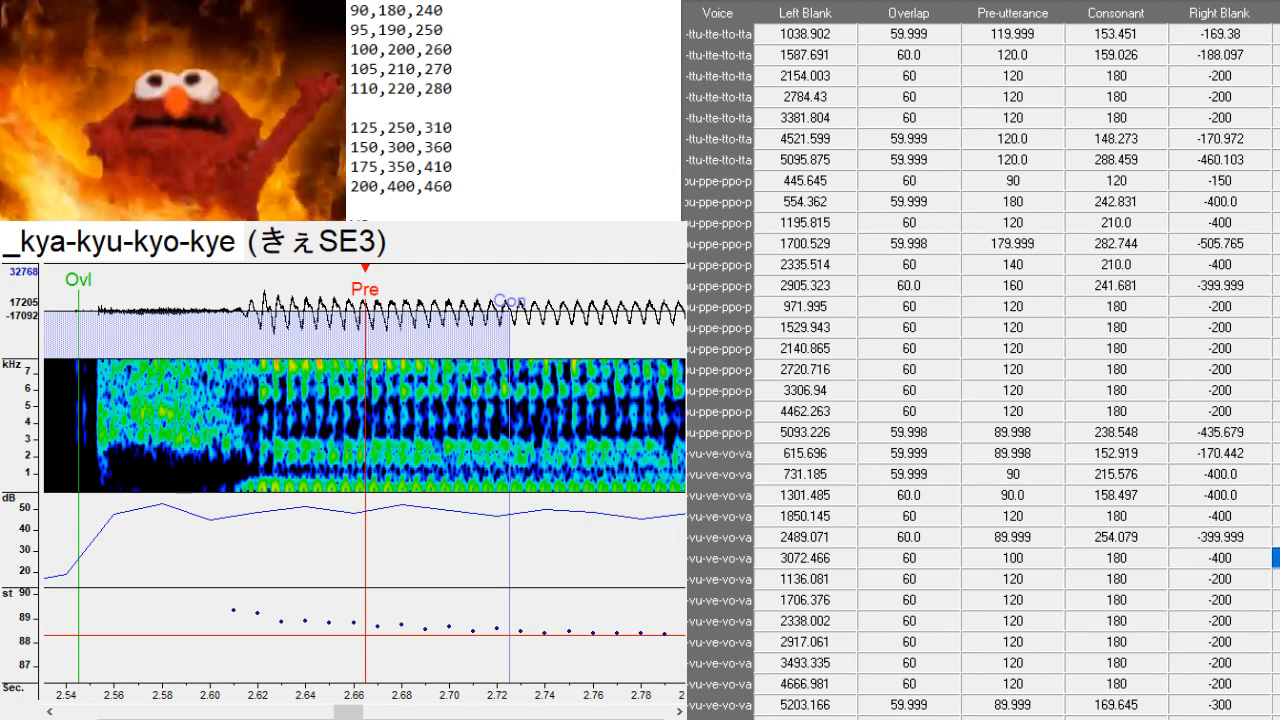
scroll(1175, 390, "down", 3)
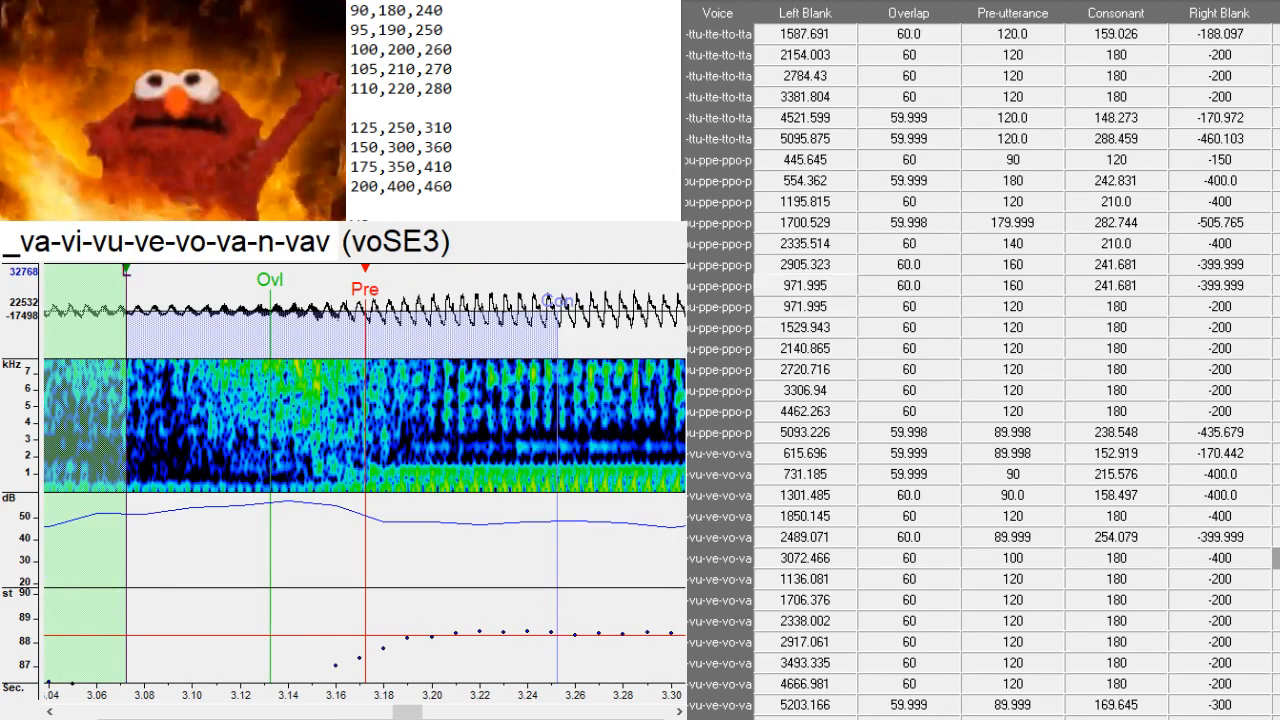
scroll(1175, 390, "down", 2)
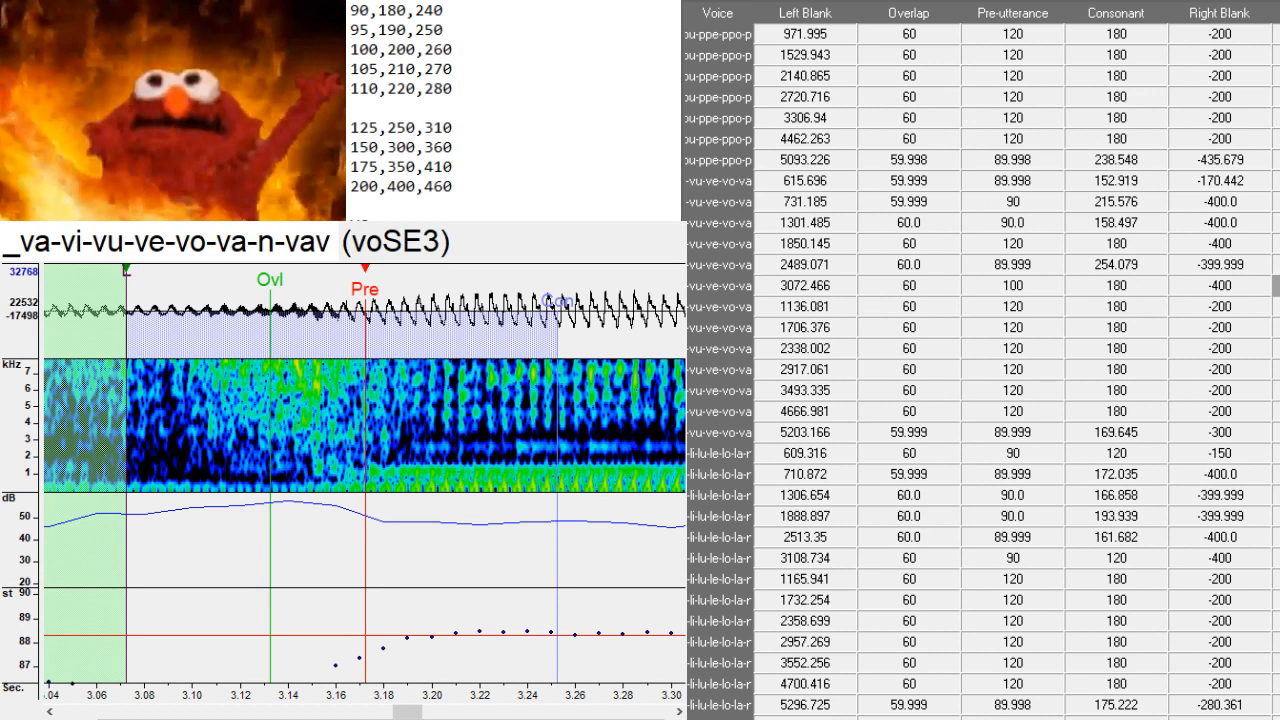
key("ctrl+d")
key("ctrl+d")
key("ctrl+d")
key("ctrl+d")
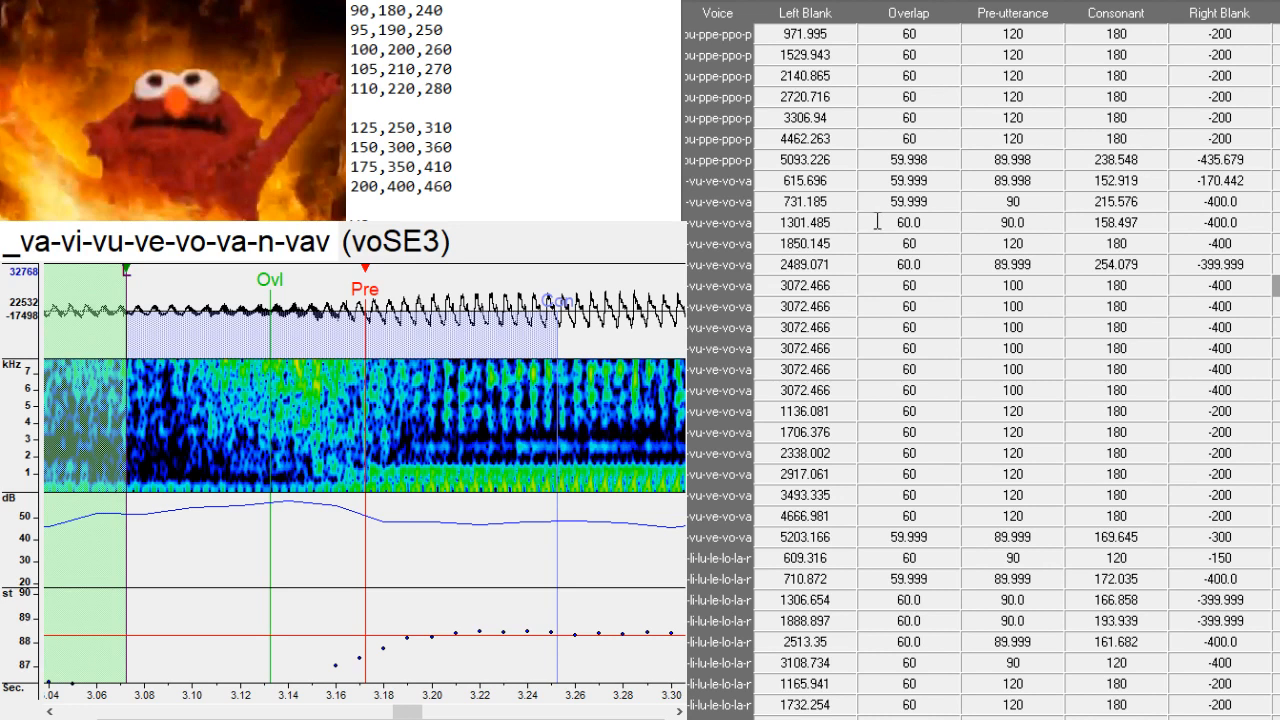
- Copy the timing values of the five va, vi, vu, ve and vo rows onto the five duplicated rows below them
left_click_drag(681, 274, 662, 344)
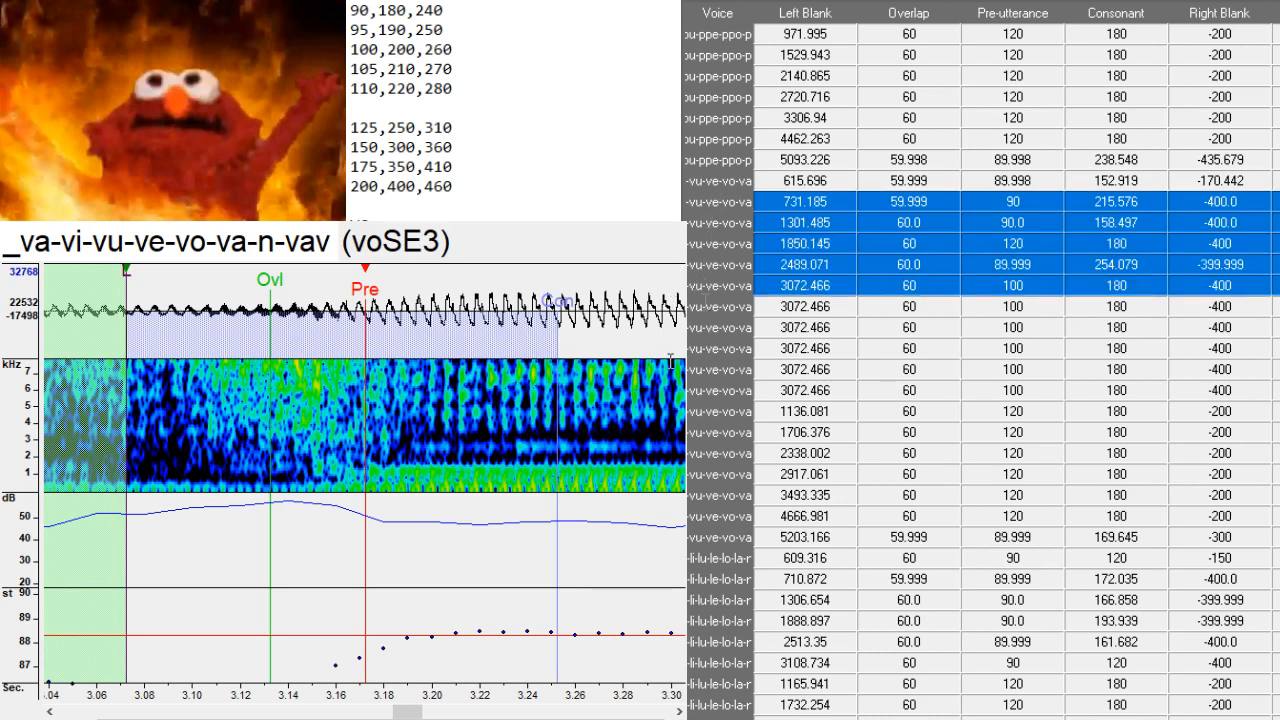
left_click_drag(708, 306, 712, 360)
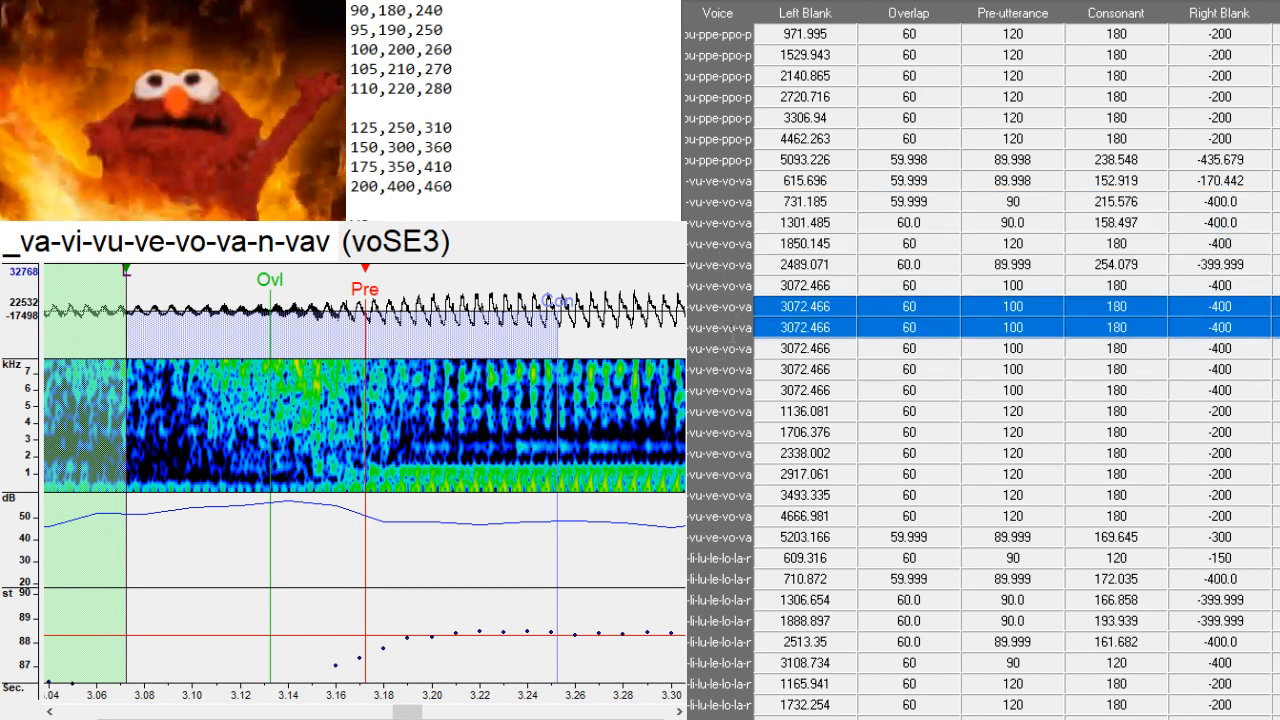
left_click_drag(731, 370, 731, 388)
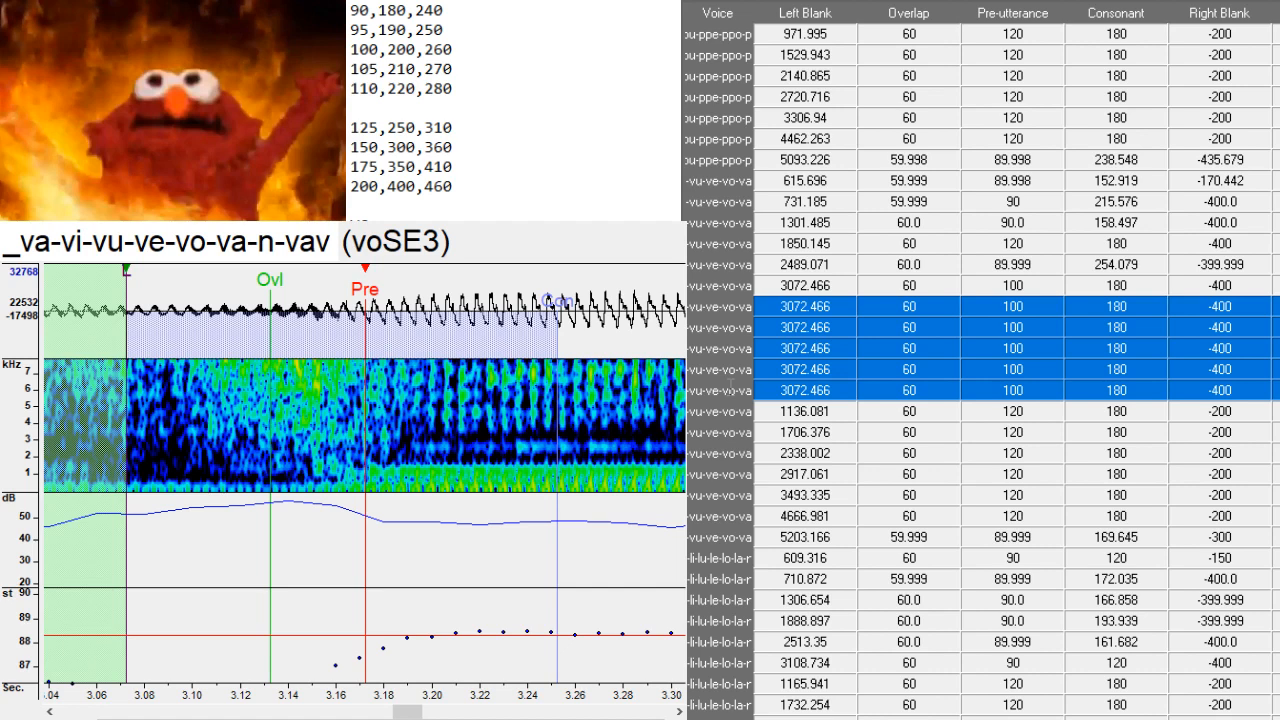
key("ctrl+v")
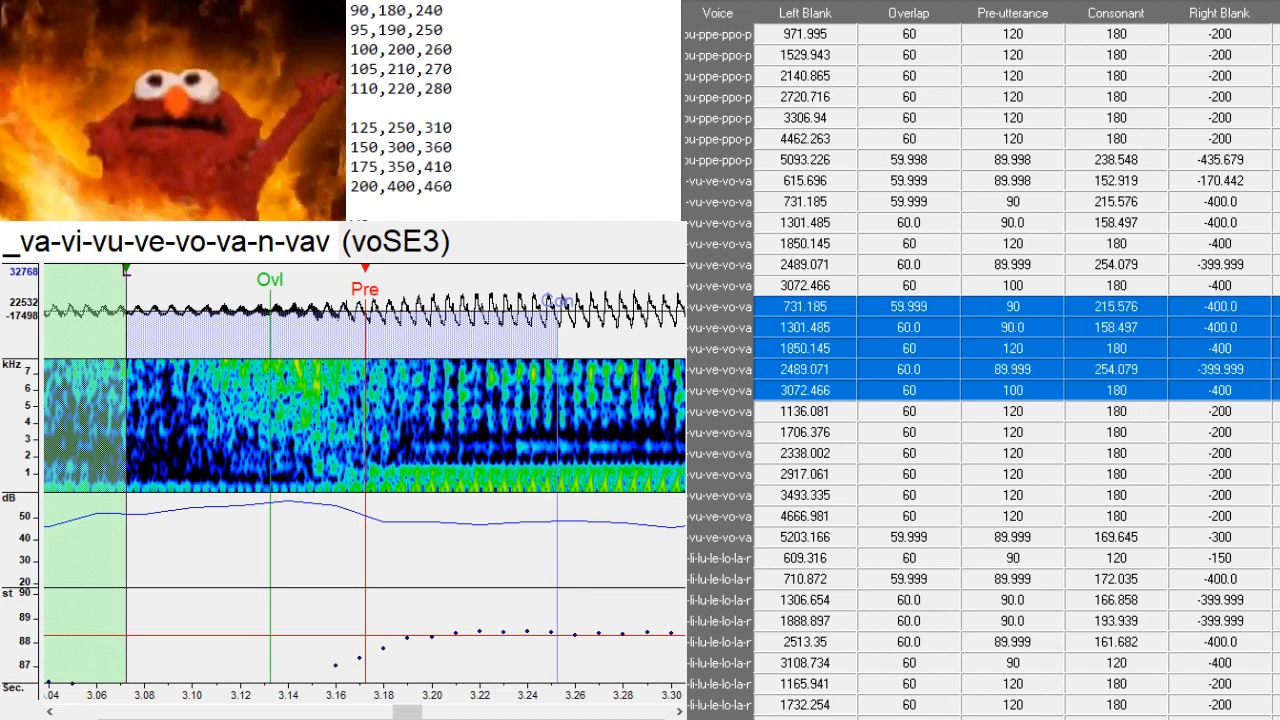
- Rename the duplicated va and vi aliases of _va-vi-vu-ve-vo-va-n-vav in kana, keeping the SE3 suffix
left_click(1276, 306)
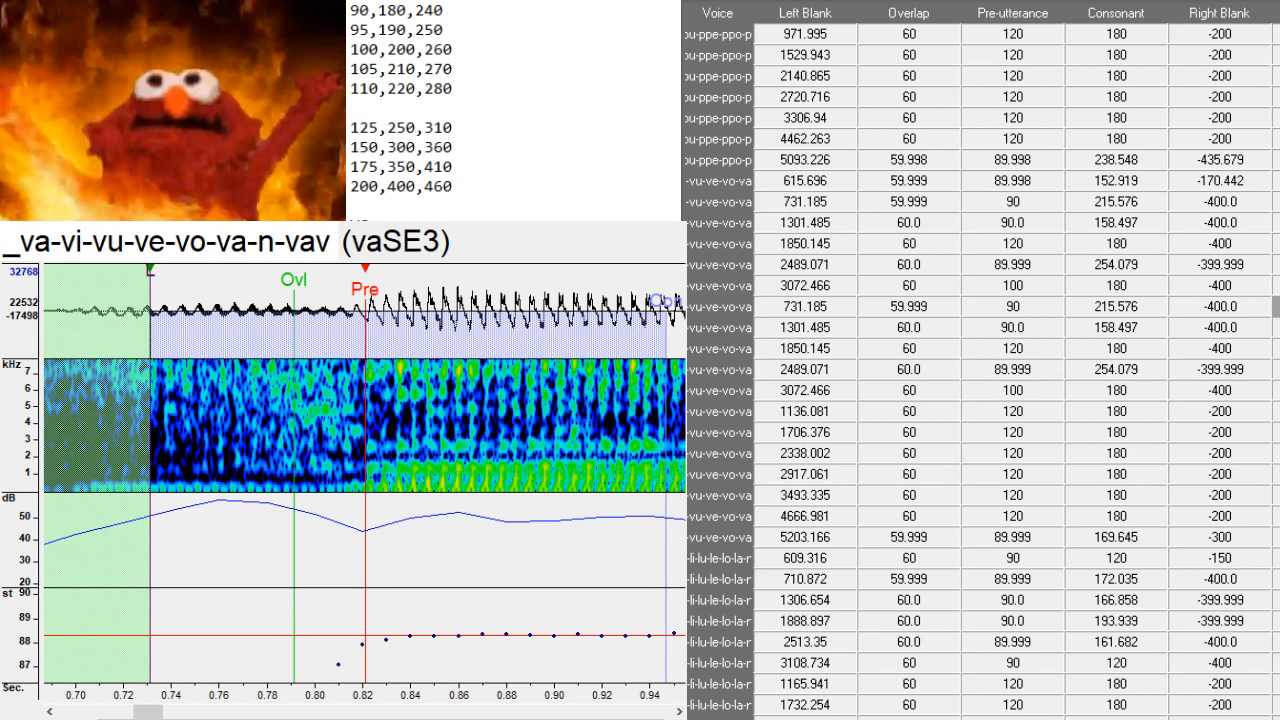
key("BackSpace")
key("BackSpace")
type("vi")
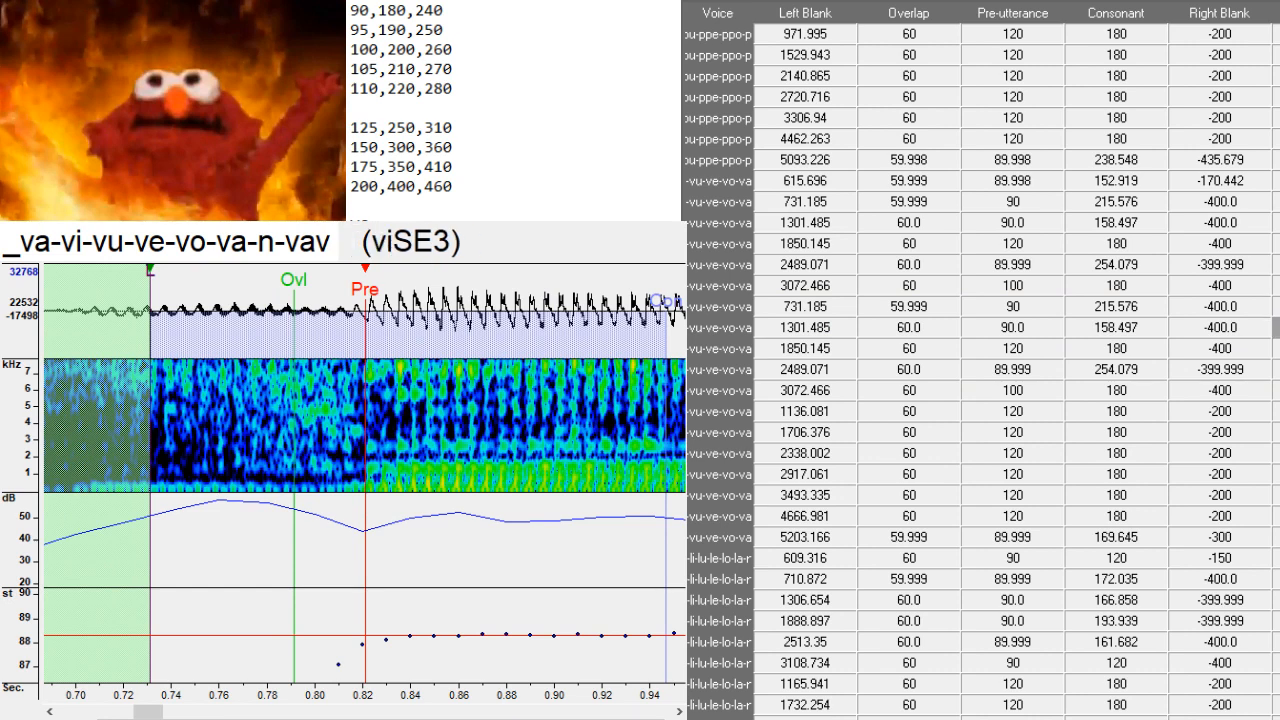
key("BackSpace")
key("BackSpace")
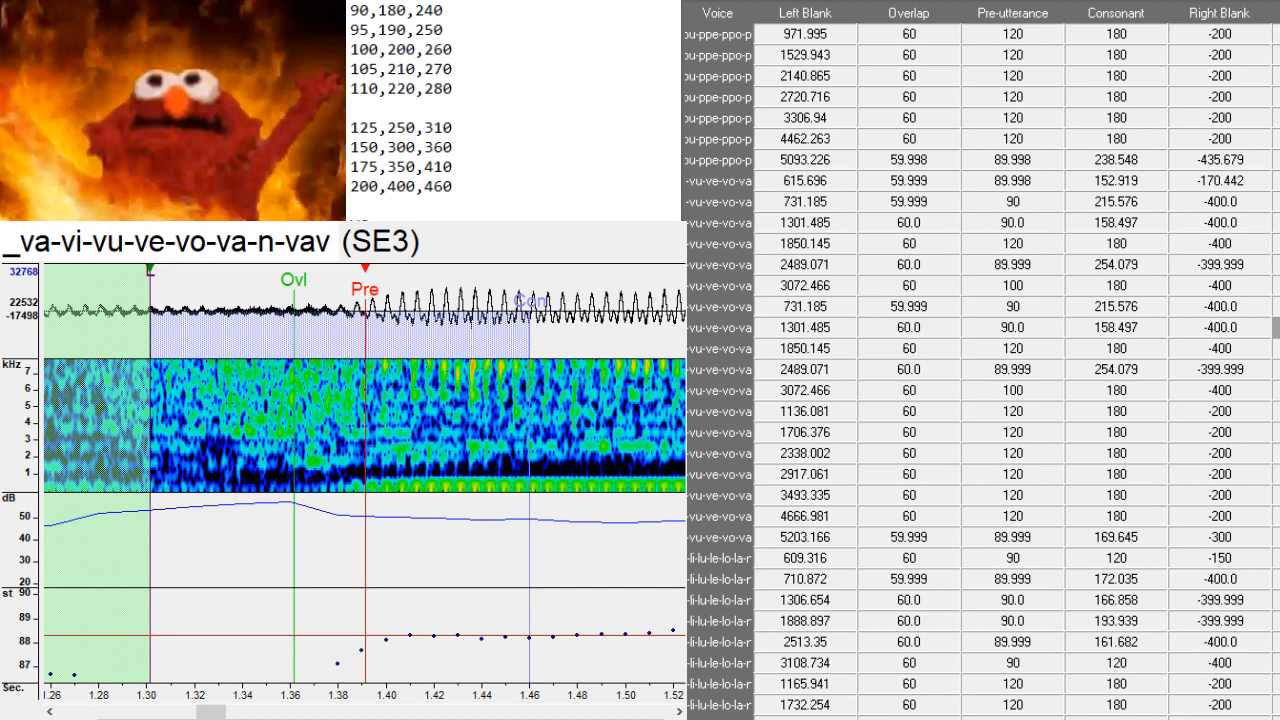
type("vu")
- Rename the duplicated vu, ve and vo aliases in kana with the SE3 suffix, entering vo as ヴぉSE3
key("BackSpace")
key("BackSpace")
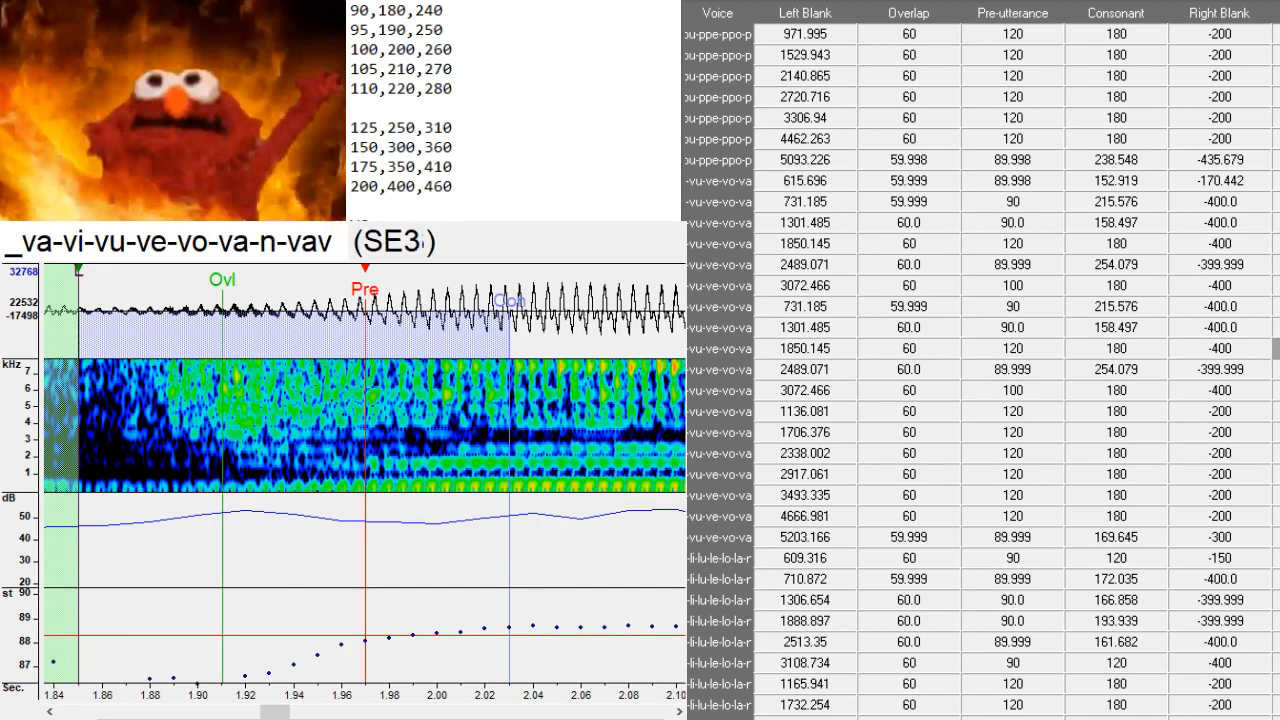
type("ve")
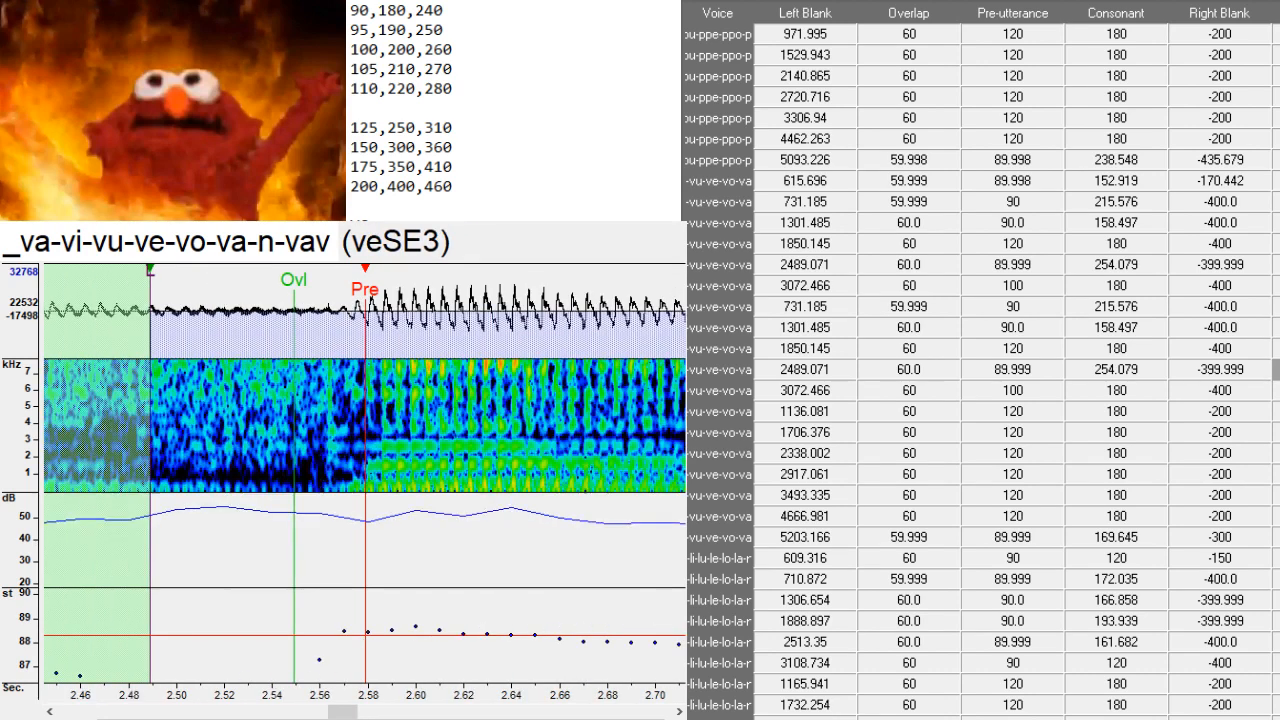
key("BackSpace")
key("BackSpace")
type("vo")
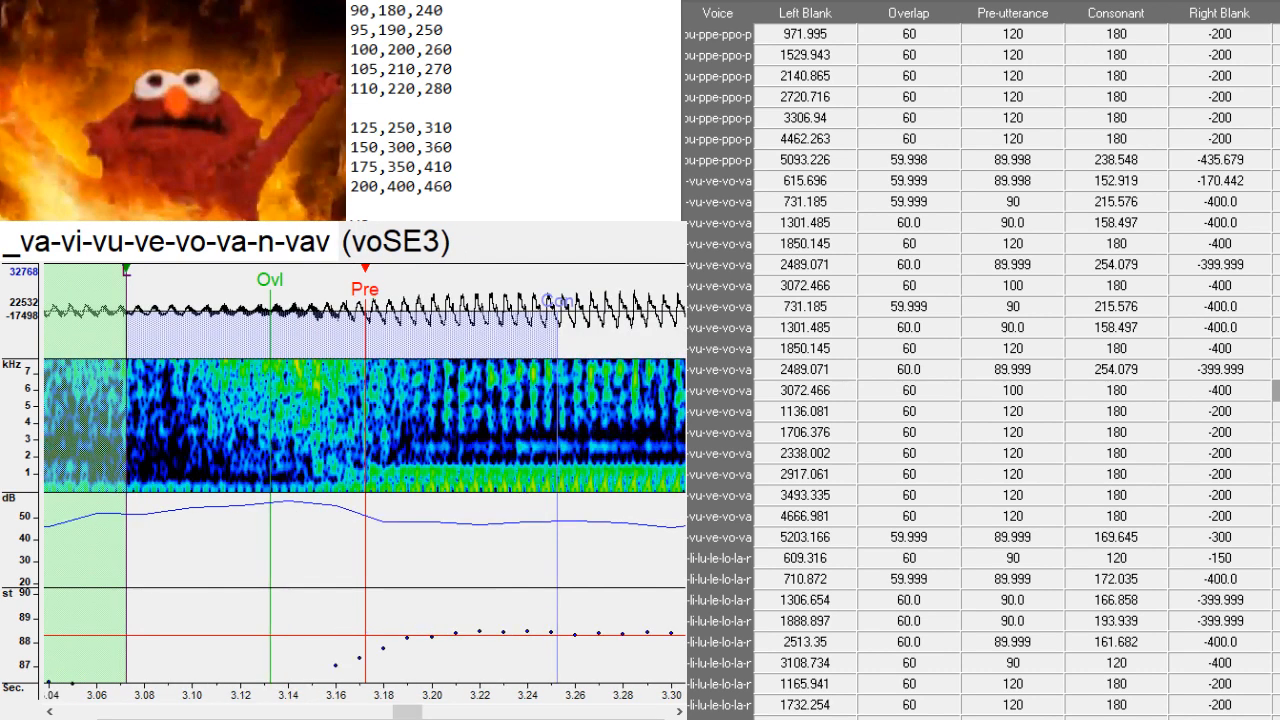
key("BackSpace")
key("BackSpace")
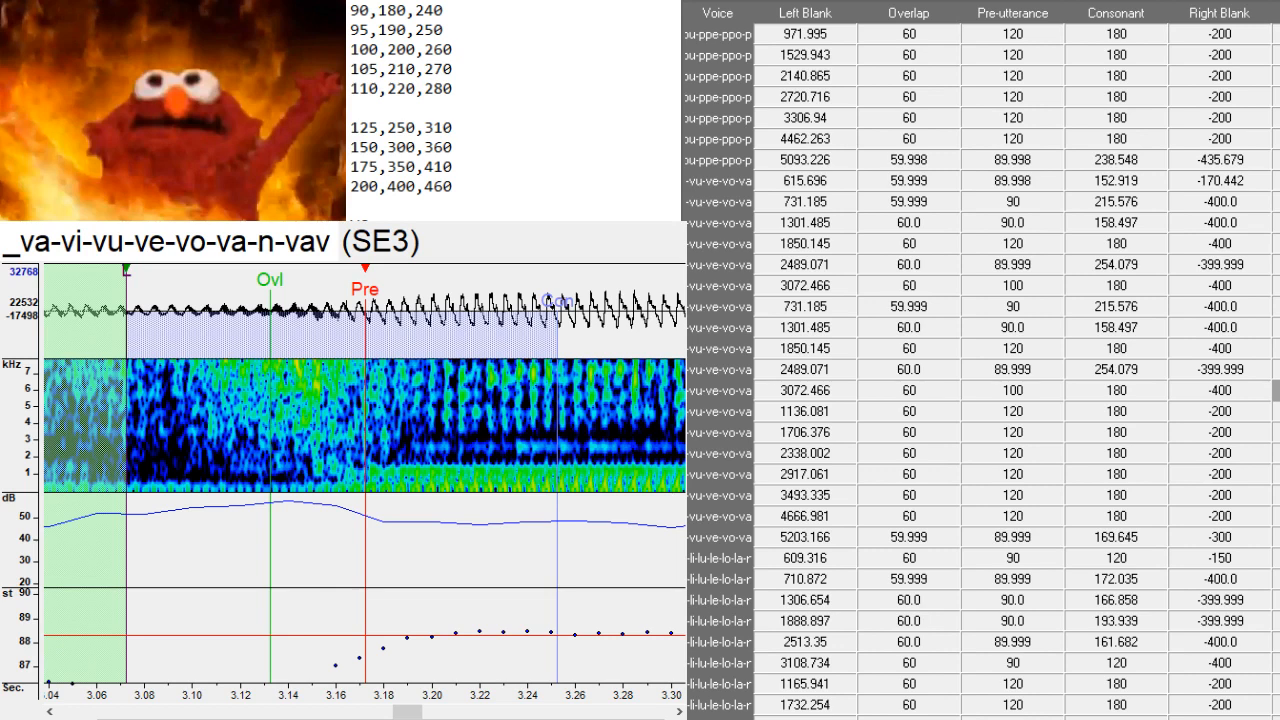
type("vo")
- Duplicate the loSE3 row of _la-li-lu-le-lo-la-n-lal five times
scroll(982, 369, "down", 4)
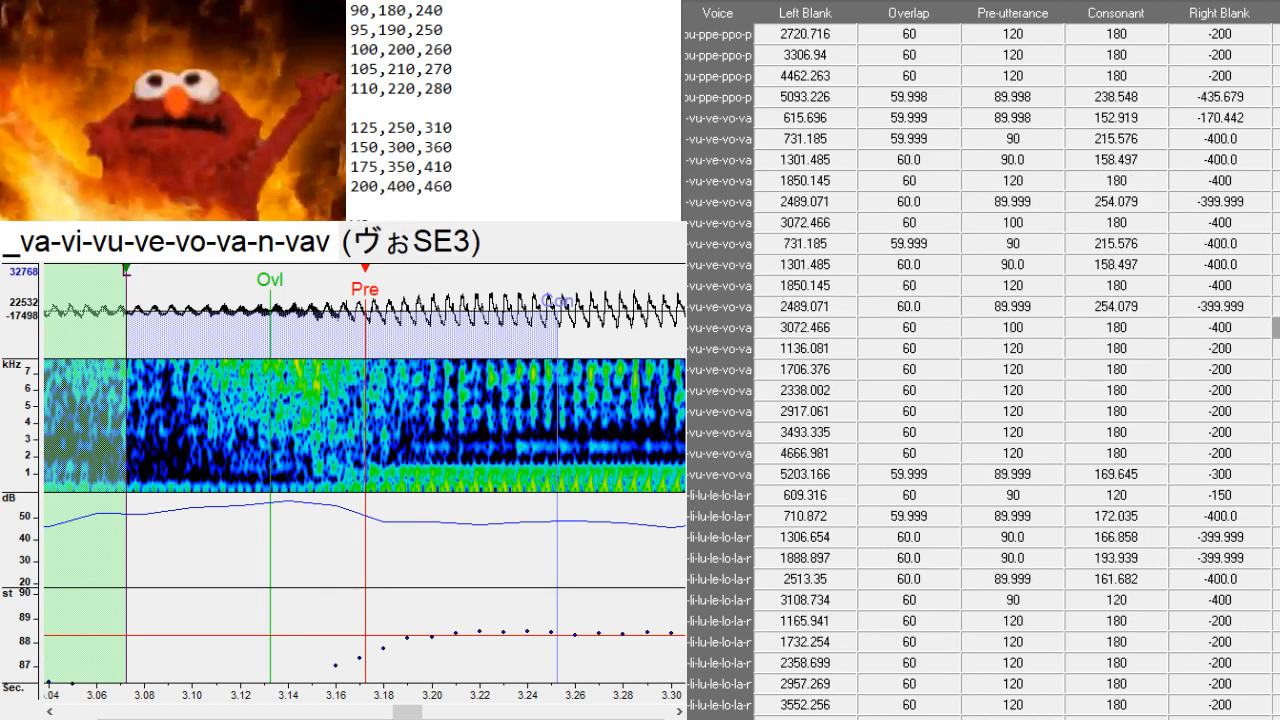
scroll(982, 369, "down", 1)
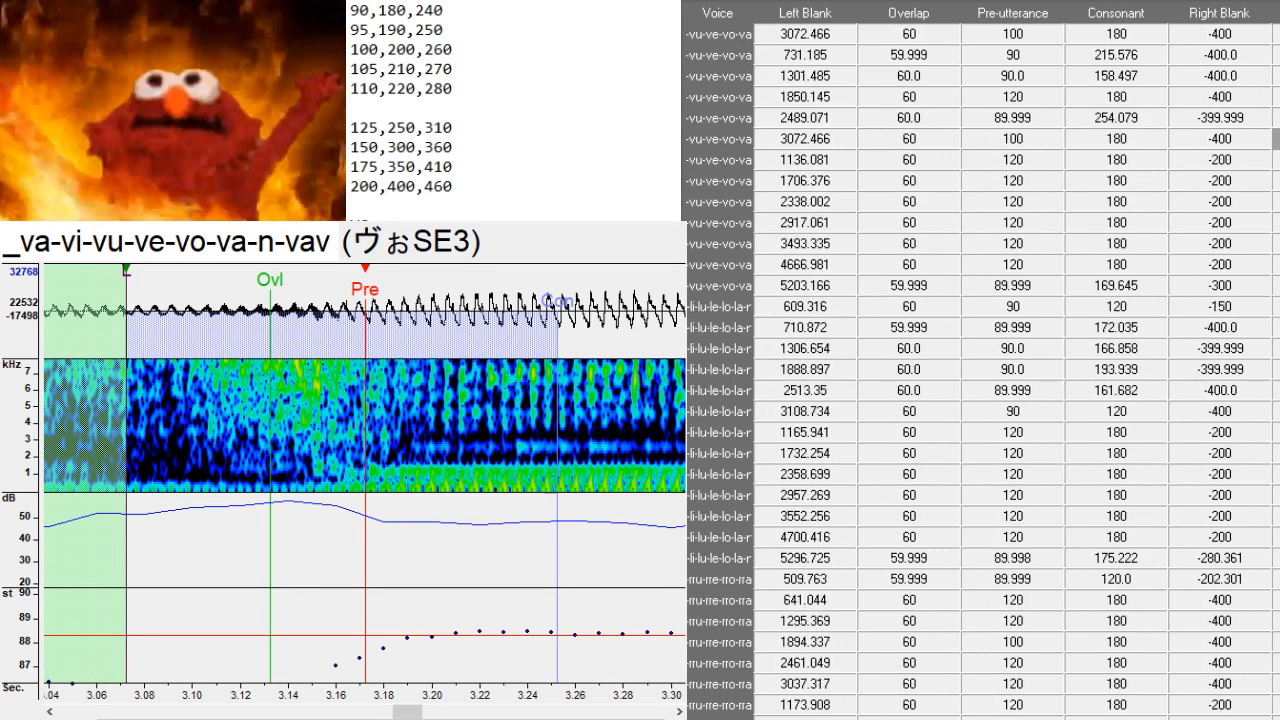
left_click(1276, 411)
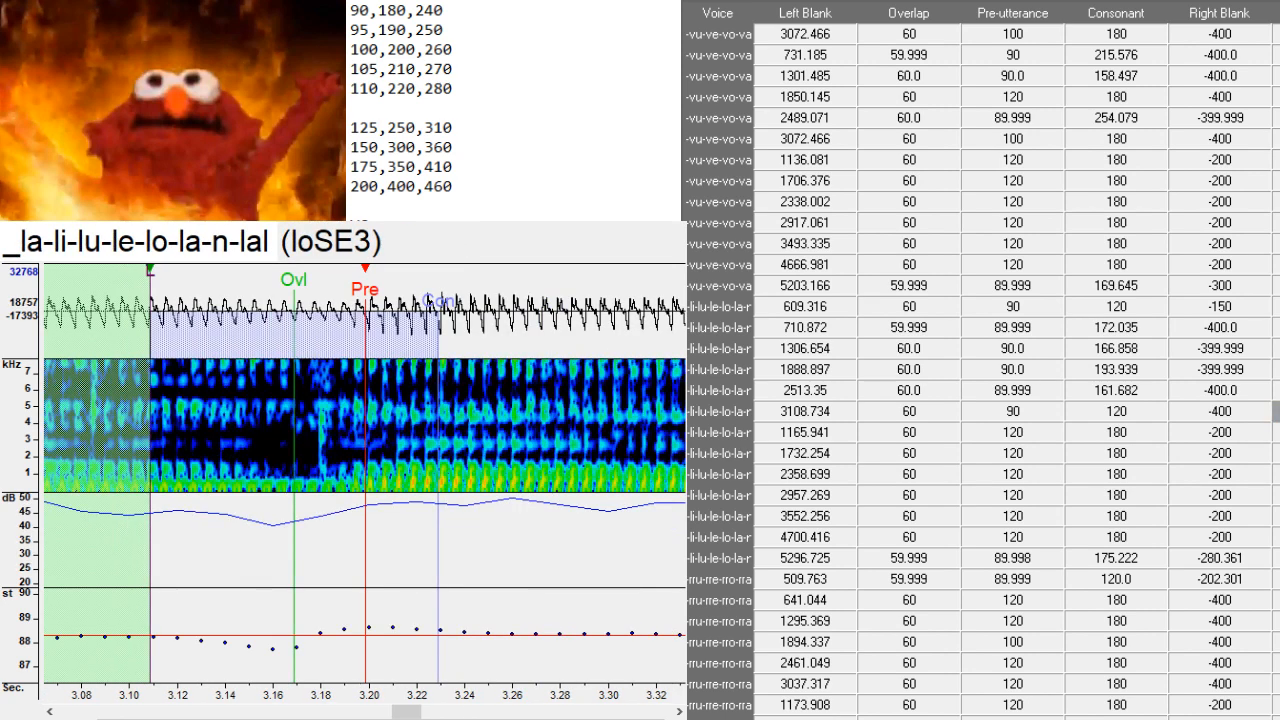
scroll(1245, 322, "down", 3)
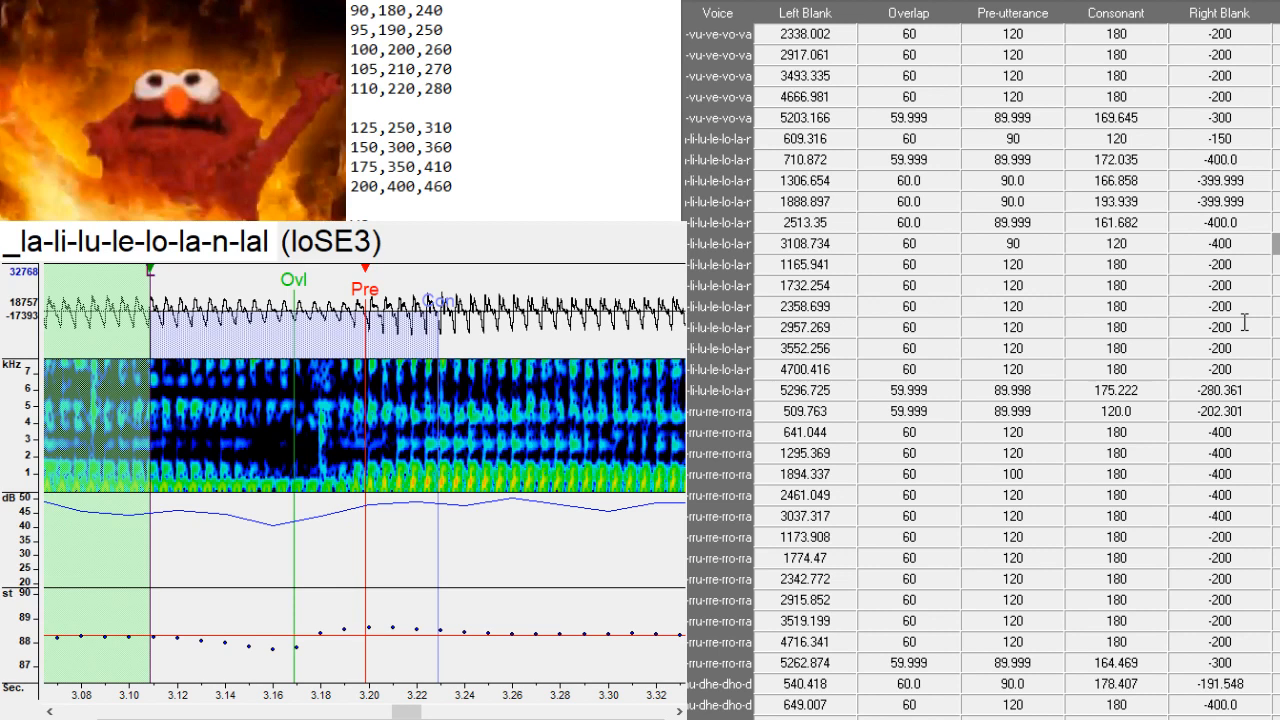
scroll(1245, 322, "down", 1)
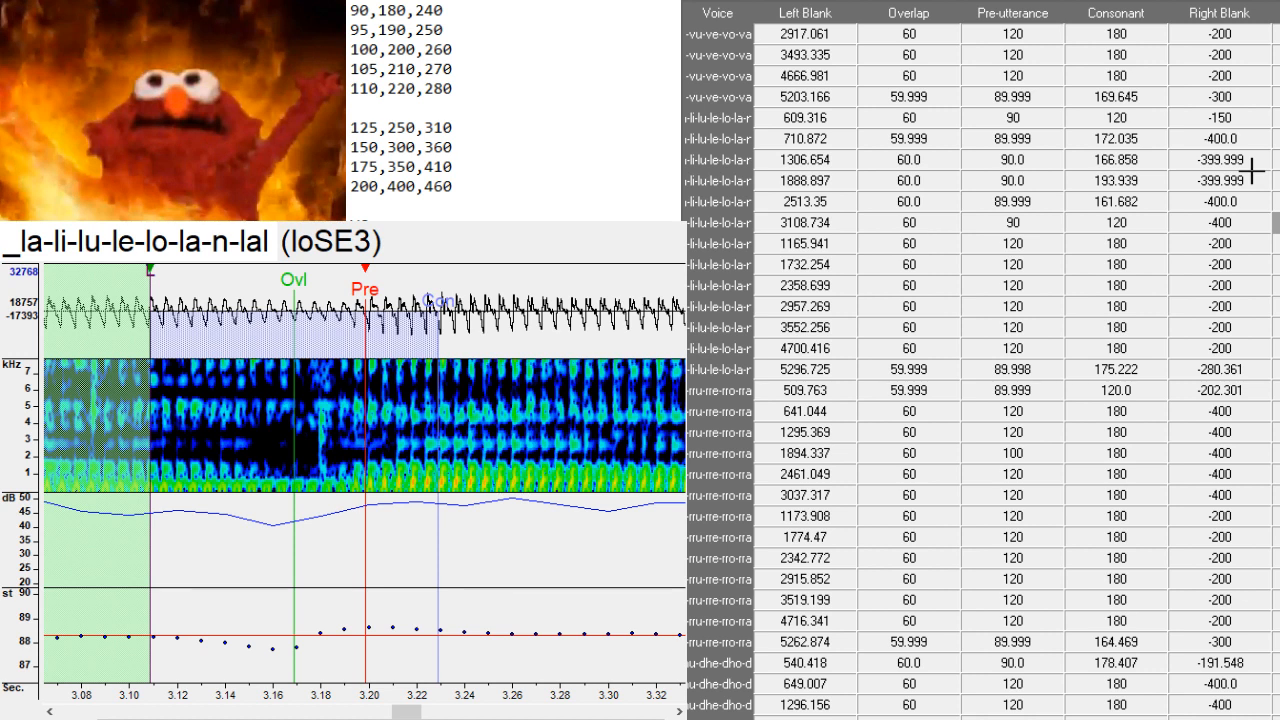
key("ctrl+d")
key("ctrl+d")
key("ctrl+d")
key("ctrl+d")
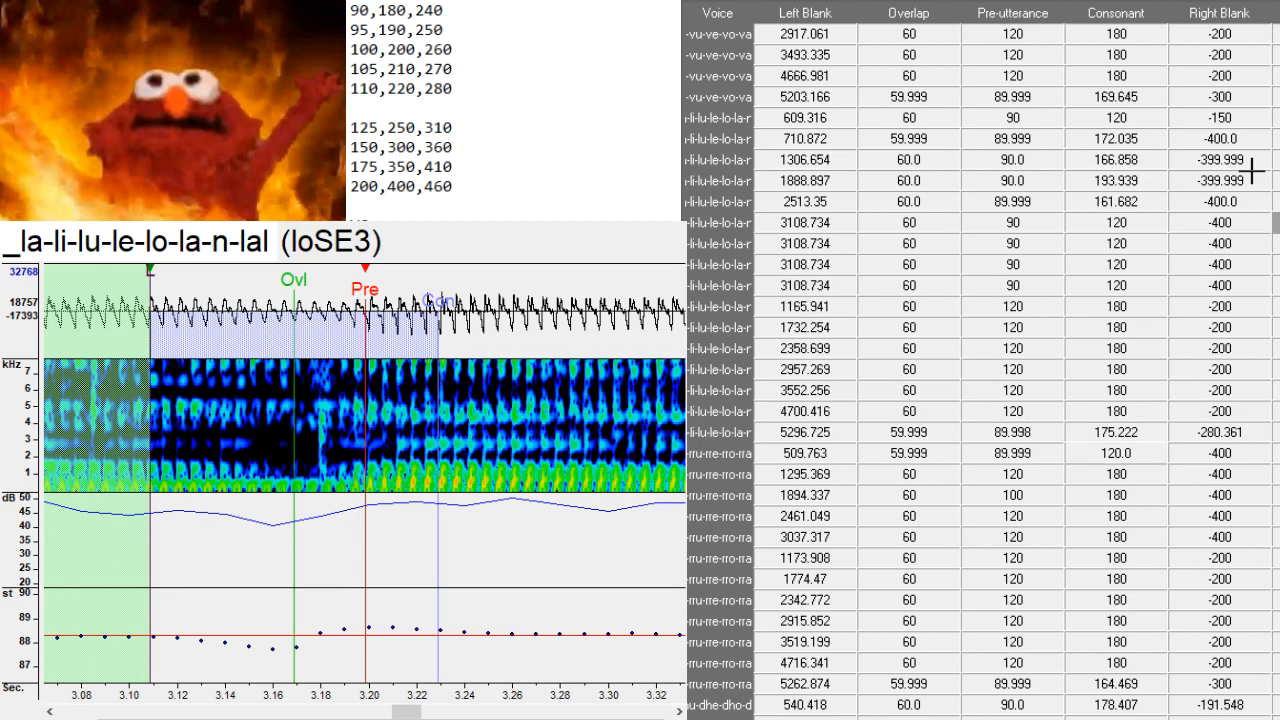
key("ctrl+d")
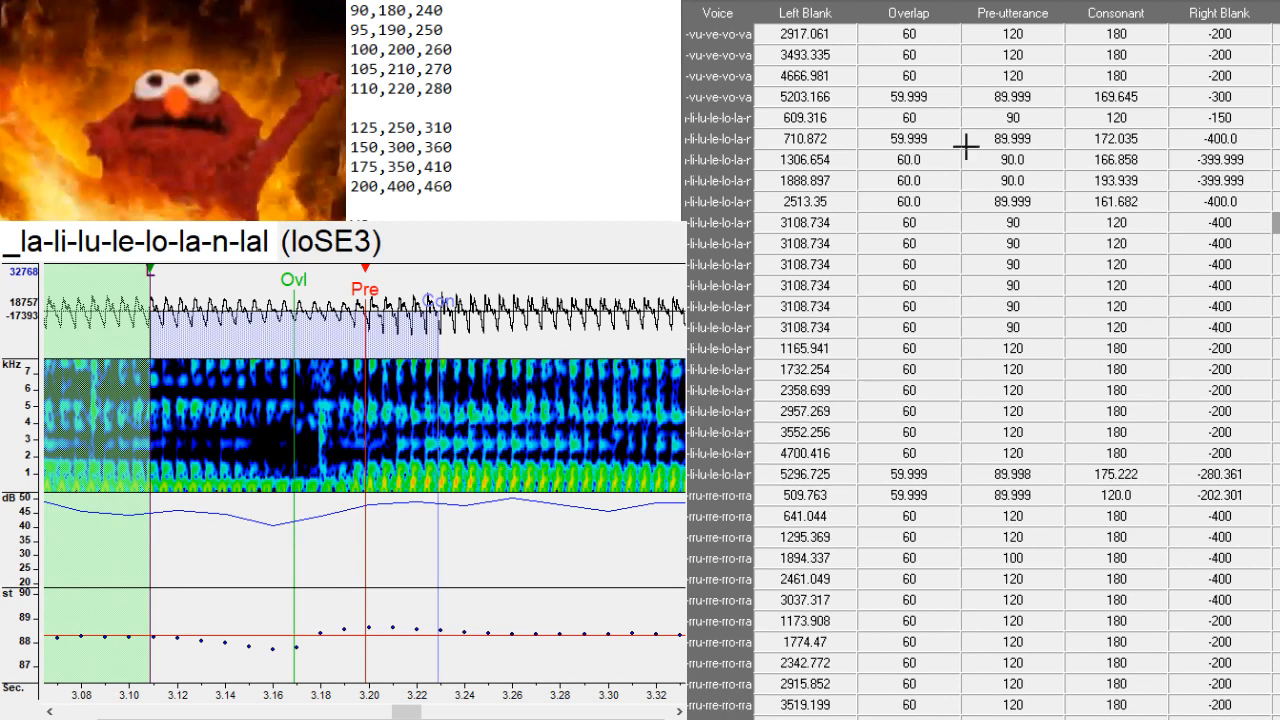
- Copy the timing values of the five la to lo rows onto their duplicates and rename the duplicated aliases in katakana, with lo as ロSE3
left_click(720, 138)
key("shift+Down")
key("shift+Down")
key("shift+Down")
key("shift+Down")
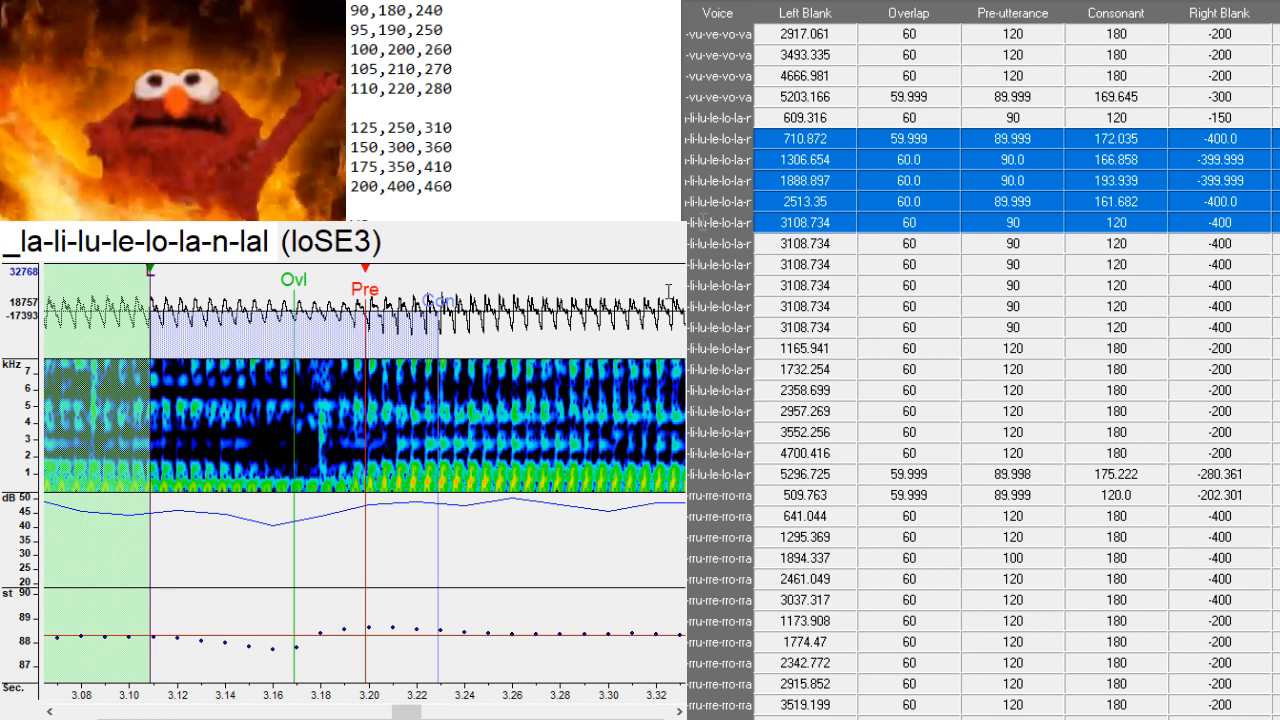
left_click_drag(726, 243, 726, 322)
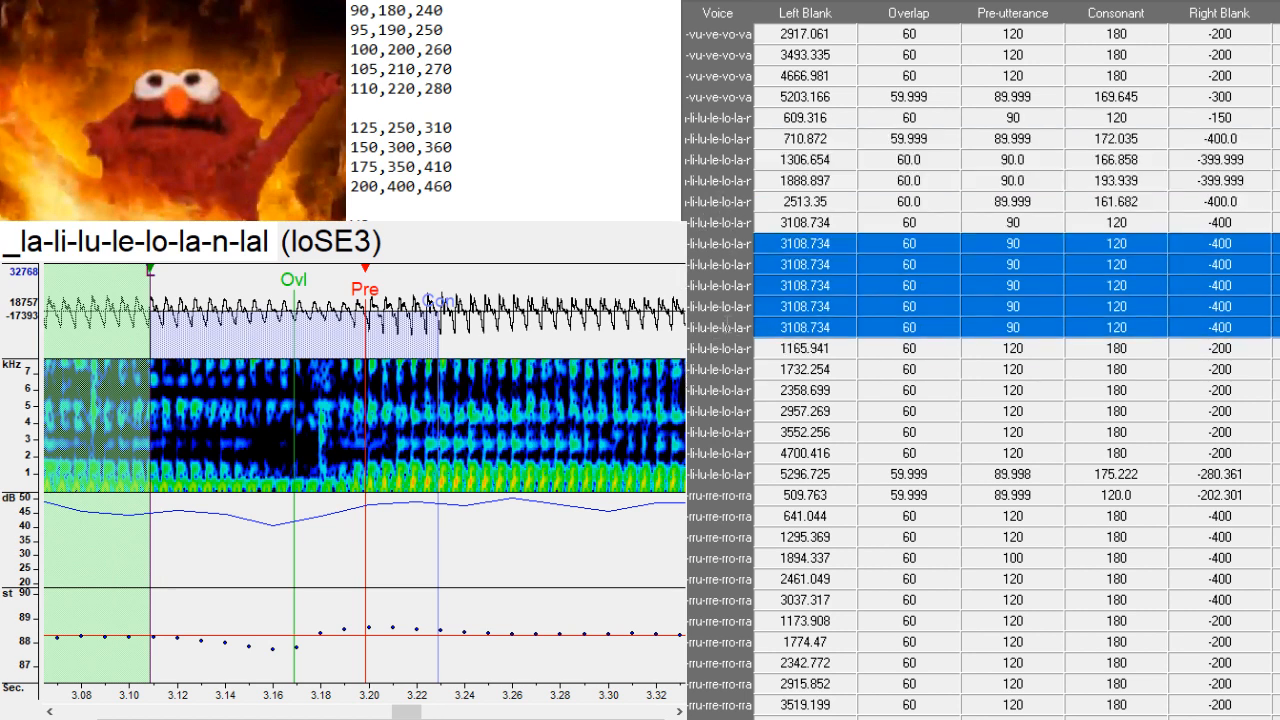
type("710.872\t59.999\t89.999\t172.035\t-400.0 1306.654\t60.0\t90.0\t166.858\t-399.999 1888.897\t60.0\t90.0\t193.939\t-399.999 2513.35\t60.0\t89.999\t161.682\t-400.0 3108.734\t60\t90\t120\t-400")
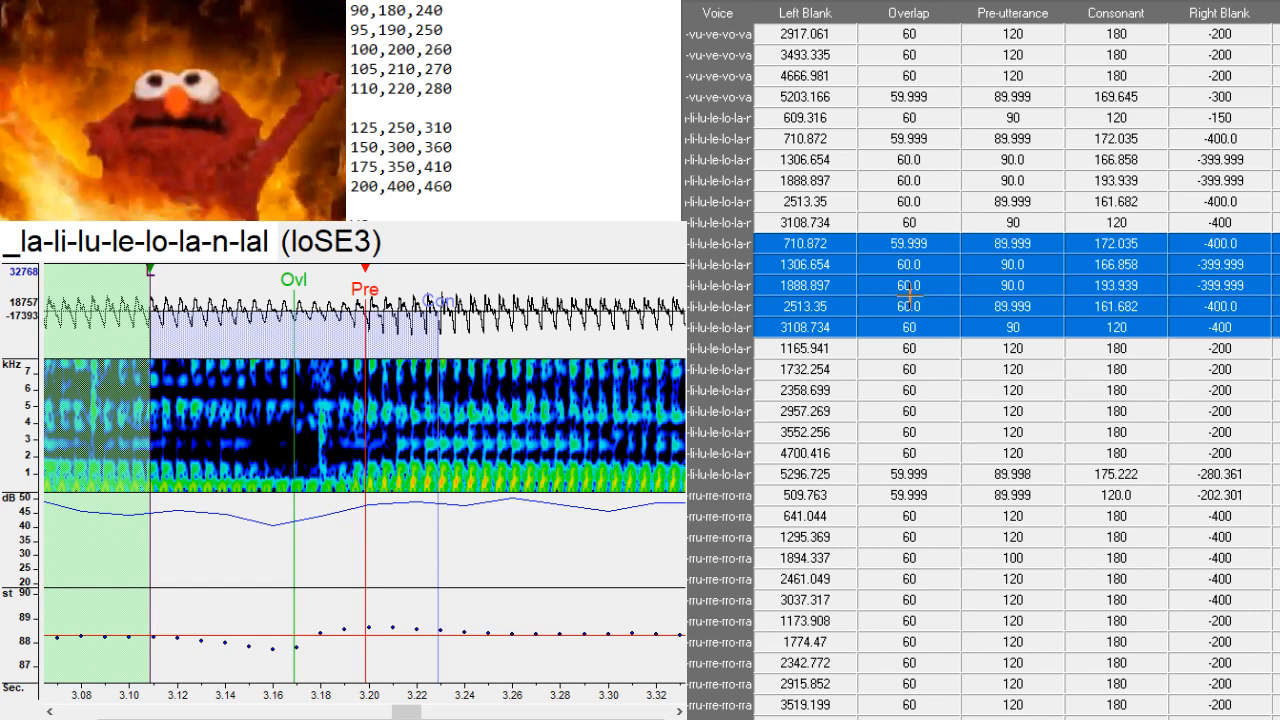
key("Escape")
key("Down")
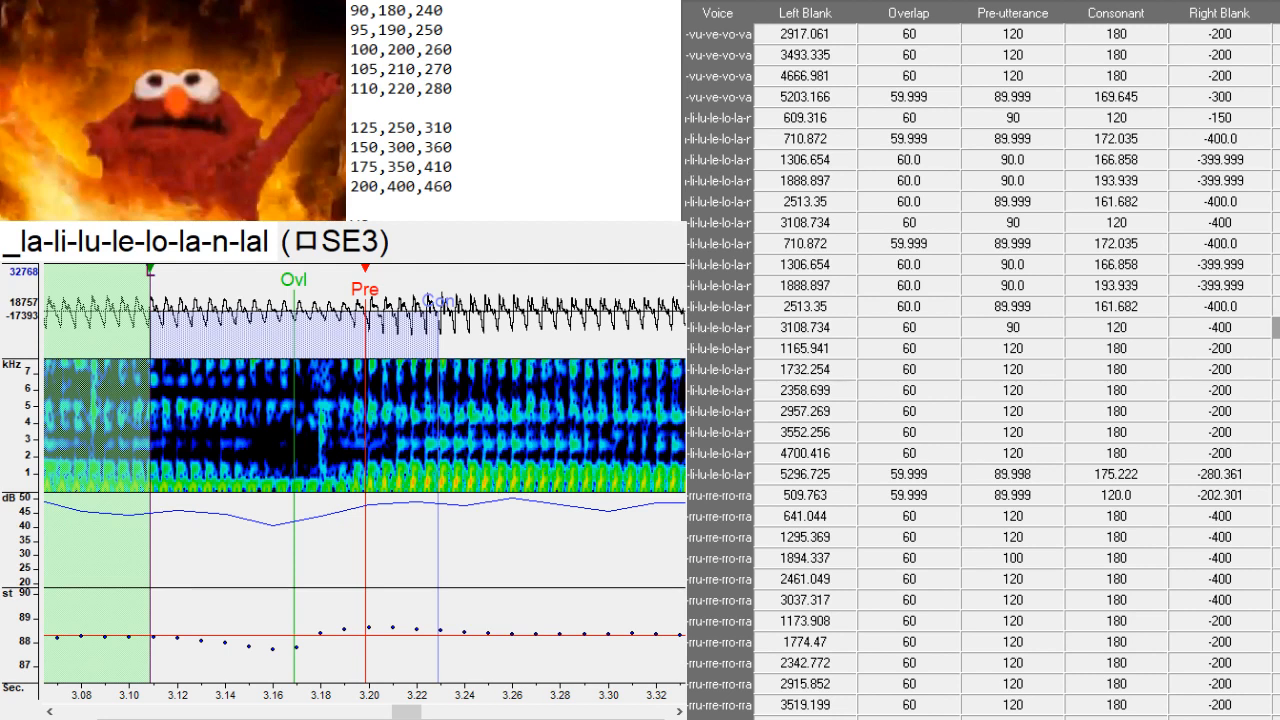
- Duplicate the ngoSE3 row of _nga-ngi-ngu-nge-ngo-nga-n-ngang five times
scroll(980, 360, "down", 2)
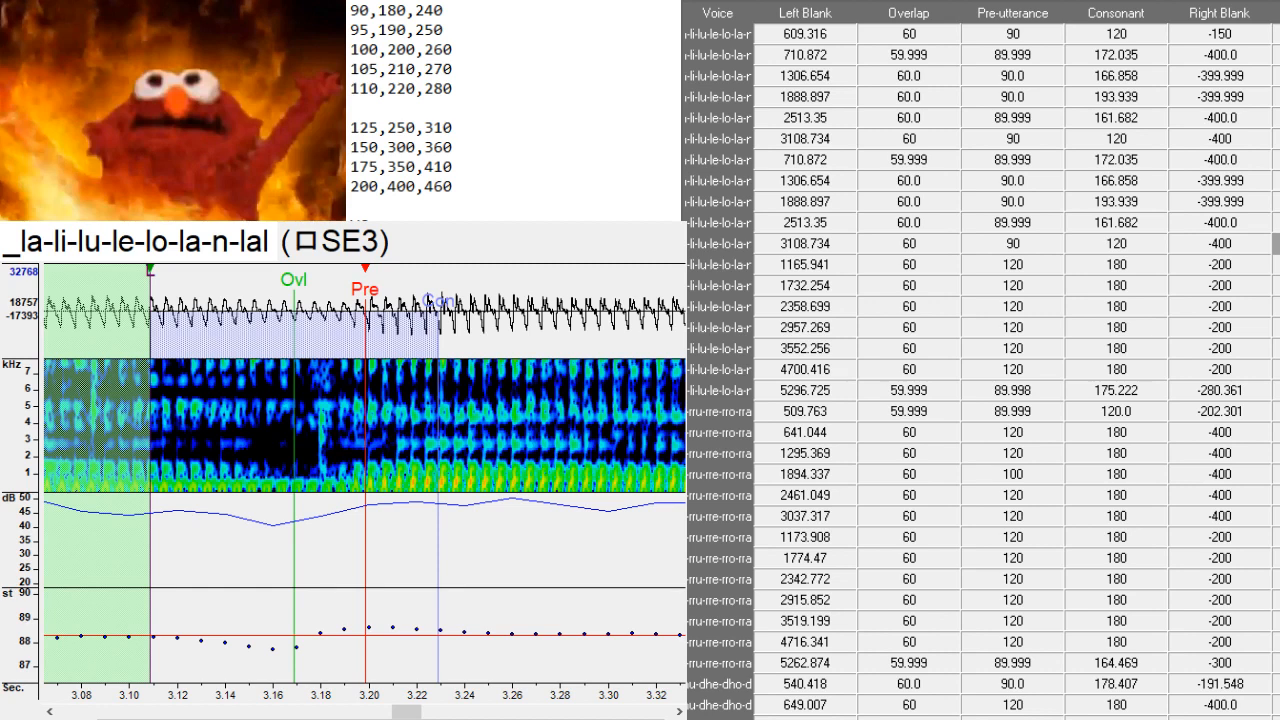
scroll(1257, 240, "down", 2)
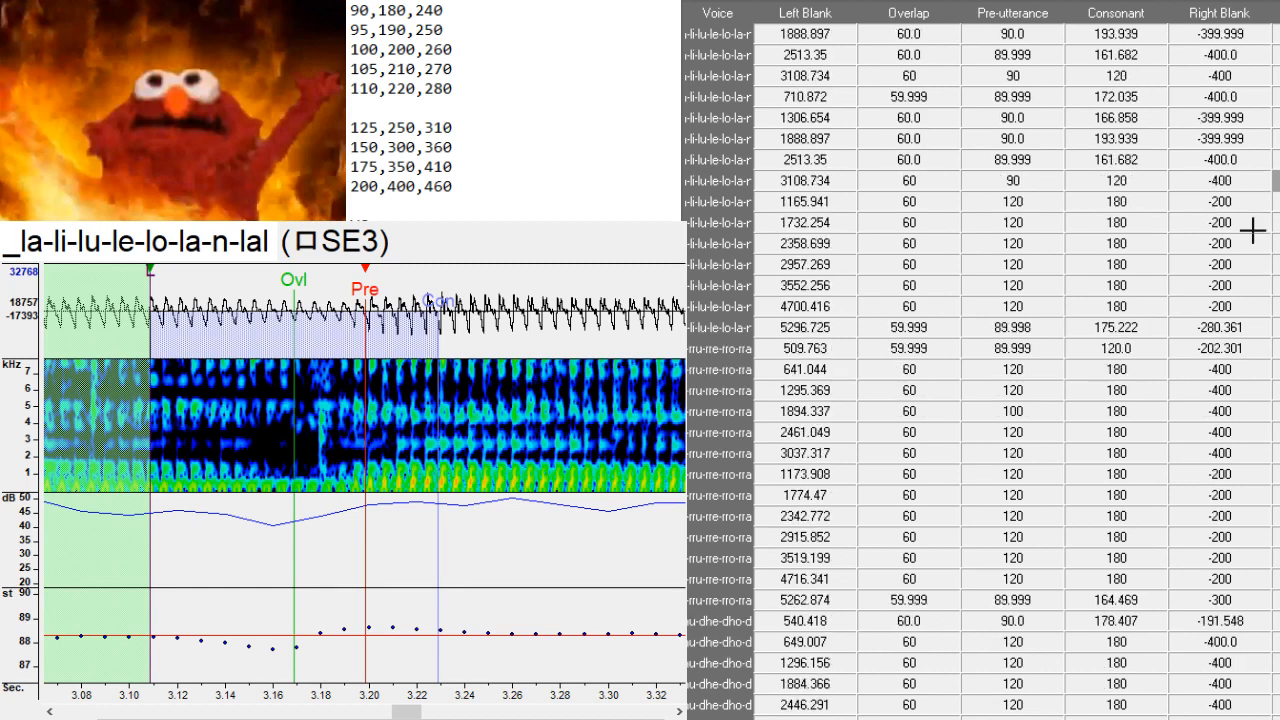
scroll(983, 369, "down", 4)
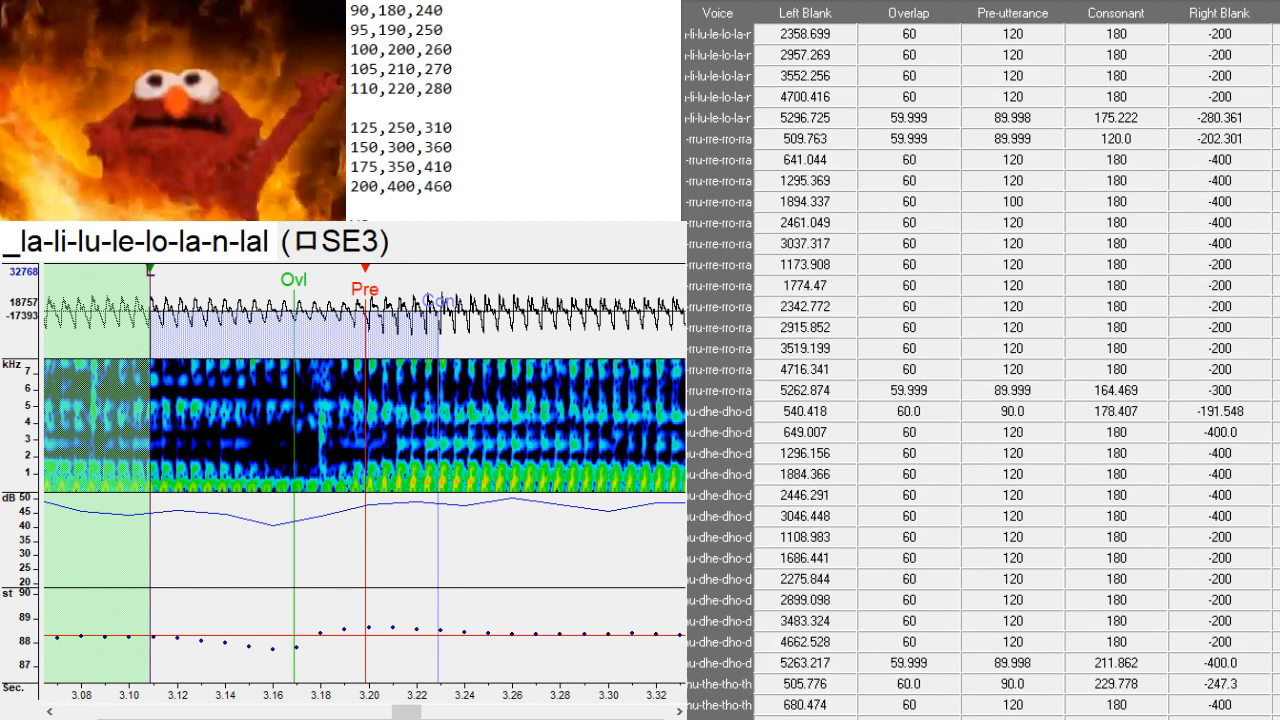
scroll(980, 360, "down", 7)
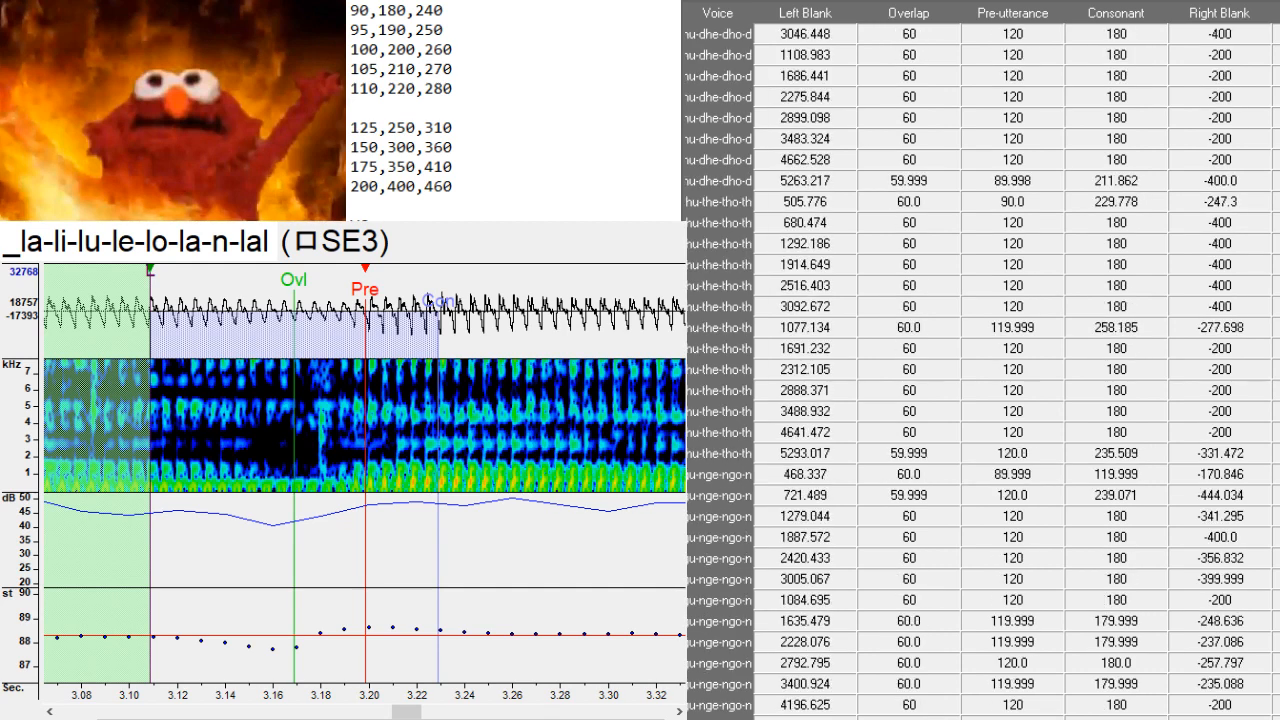
scroll(980, 360, "down", 1)
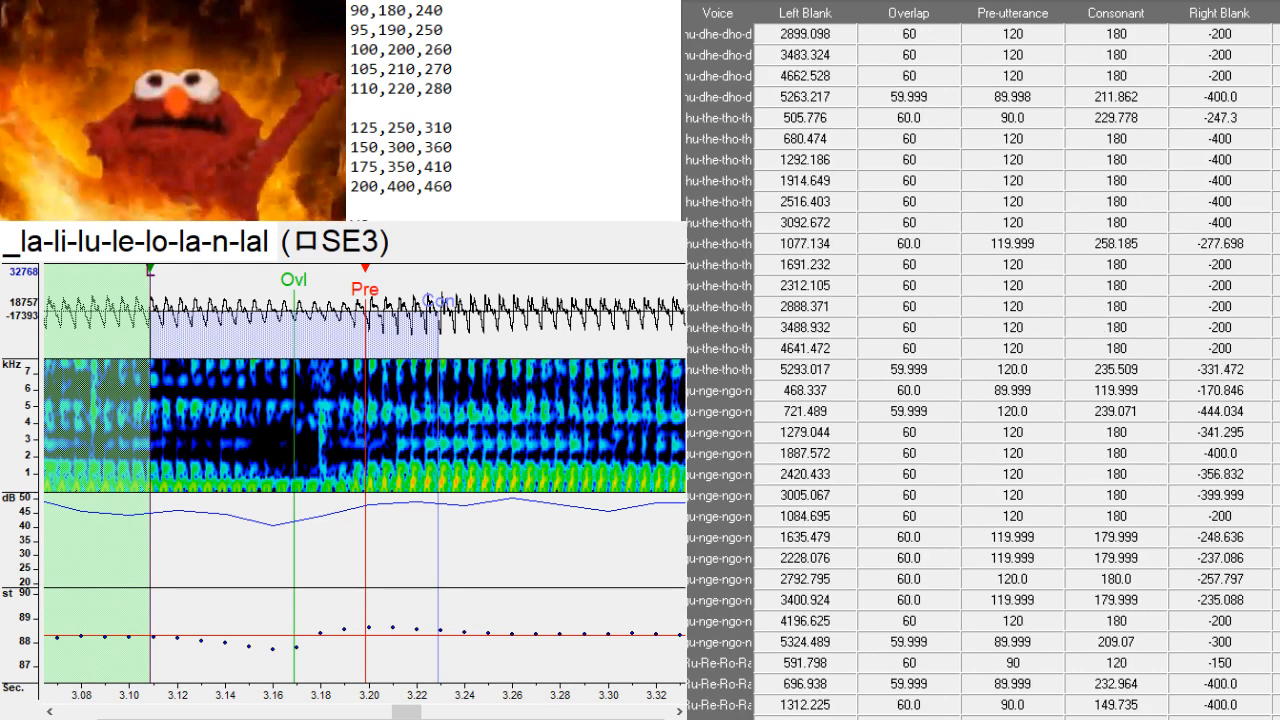
left_click(1276, 495)
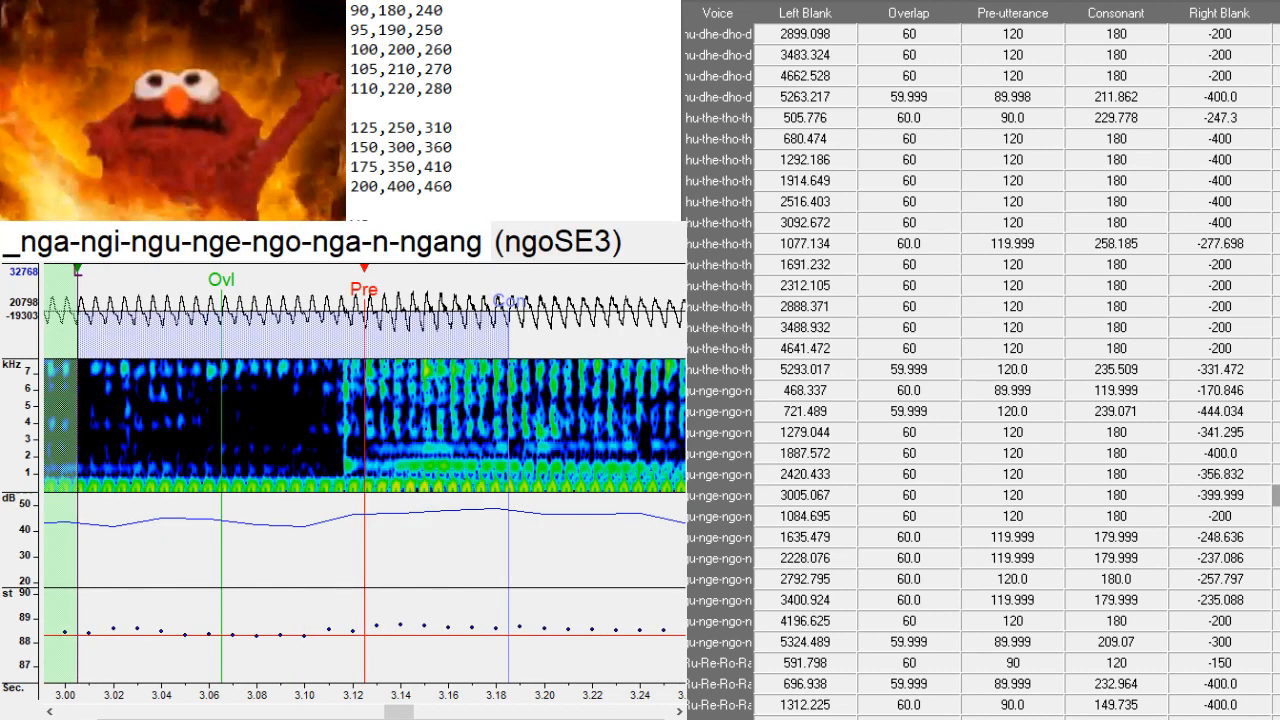
key("ctrl+d")
key("ctrl+d")
key("ctrl+d")
key("ctrl+d")
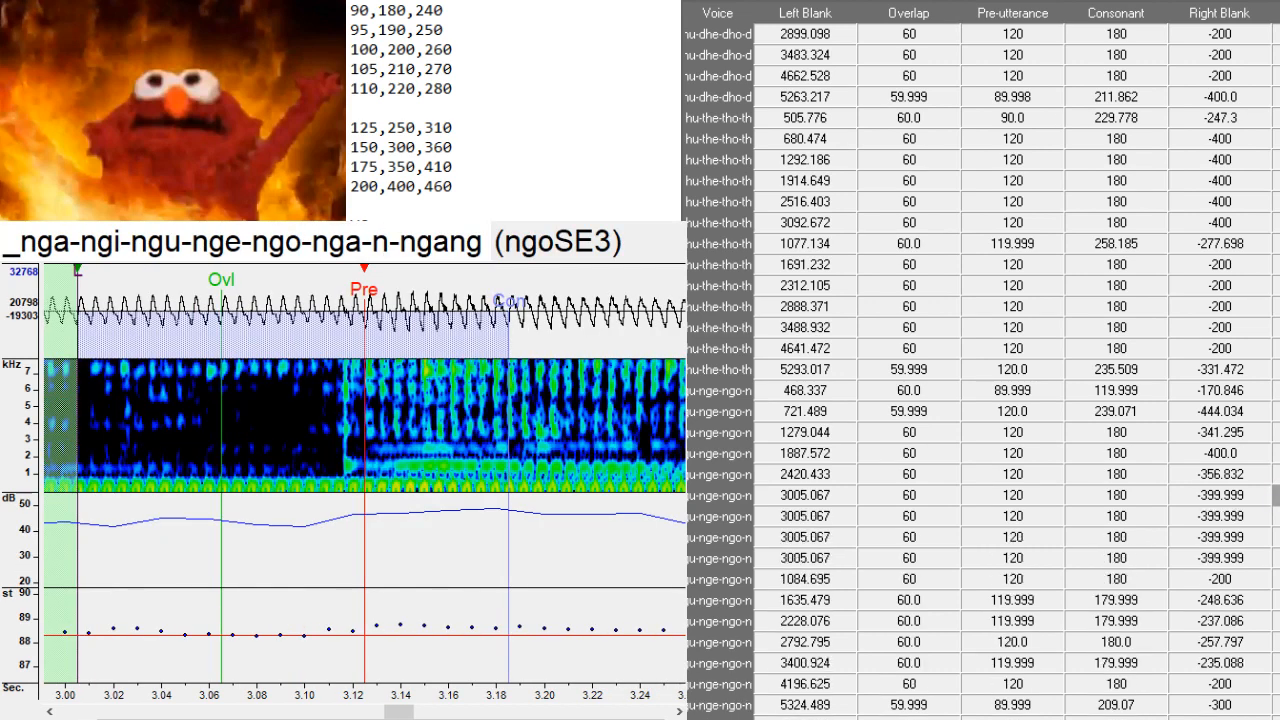
key("ctrl+d")
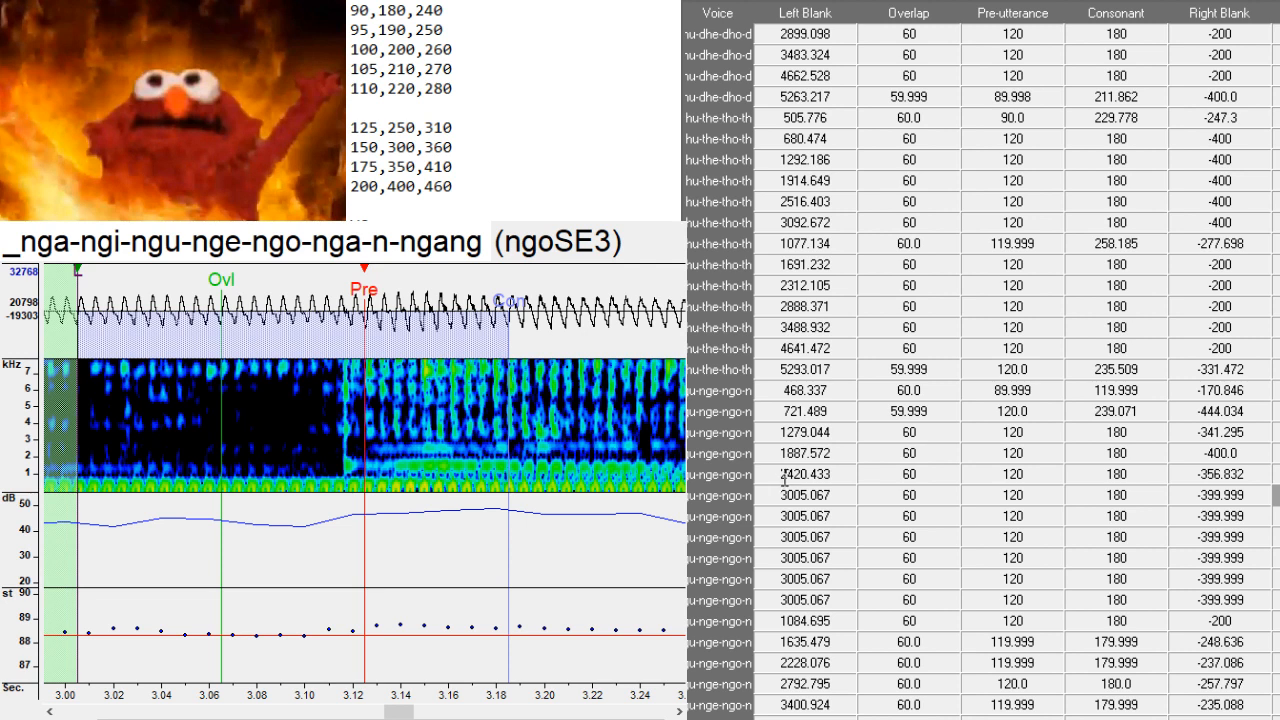
- Copy the timing values of the five nga, ngi, ngu, nge and ngo rows onto the five duplicated rows below them
left_click_drag(742, 410, 728, 490)
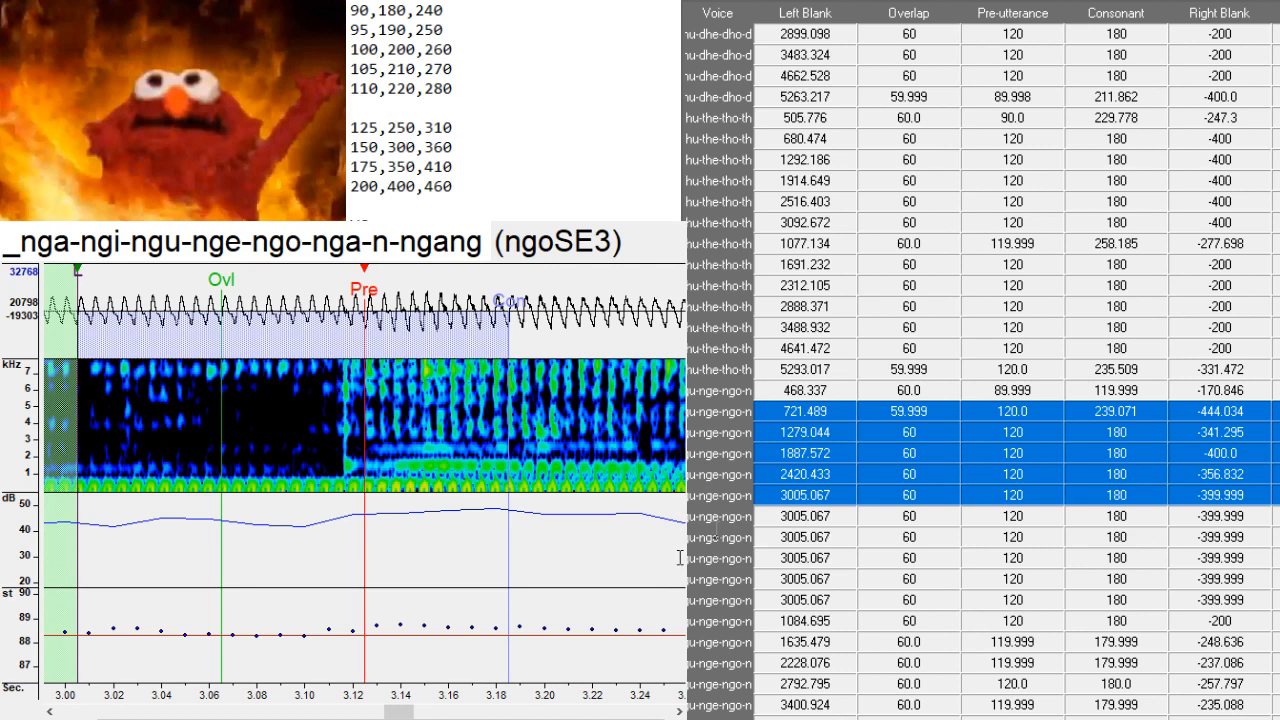
left_click(715, 537)
left_click_drag(715, 516, 662, 614)
key("ctrl+v")
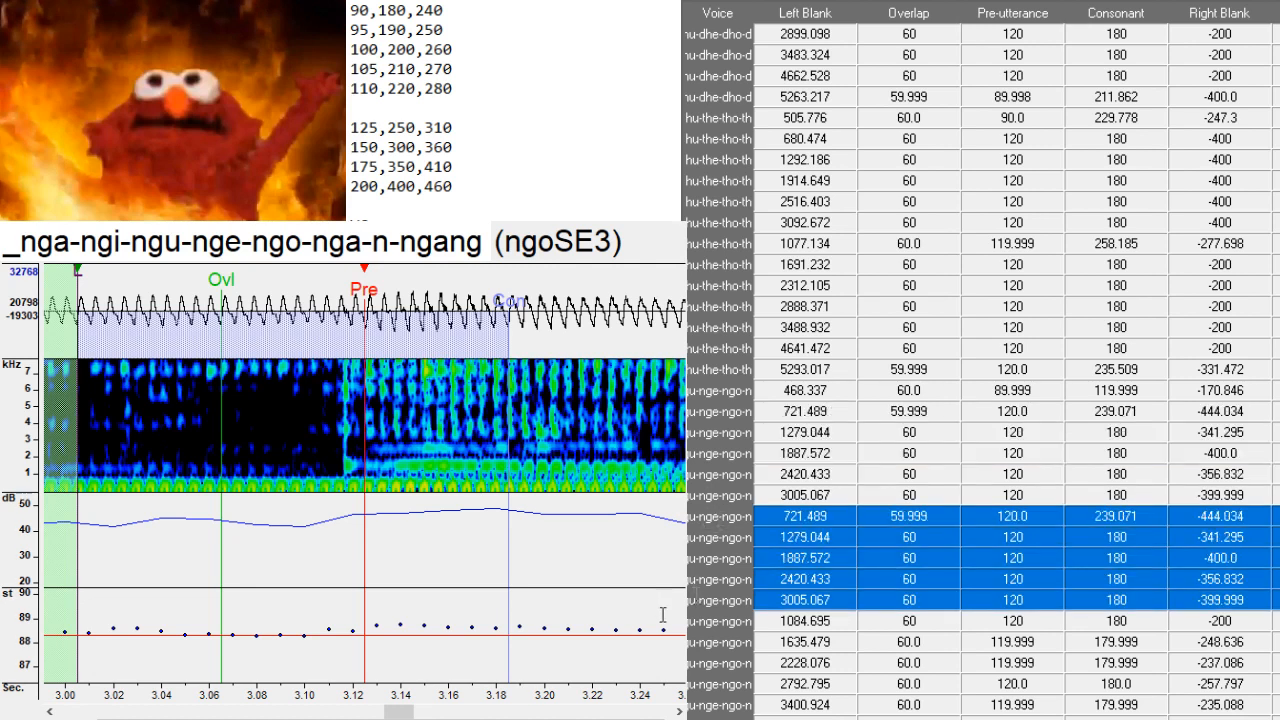
- Rename the duplicated nga alias in katakana as カ゜SE3
left_click(805, 516)
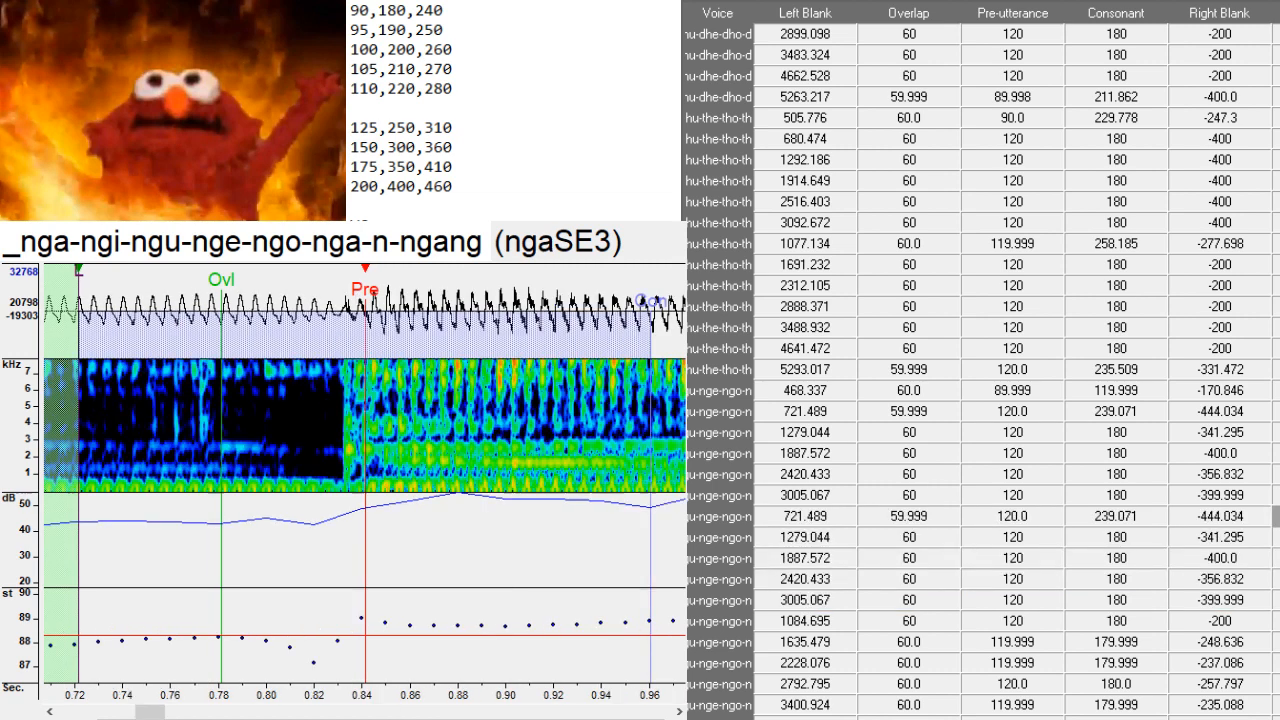
key("BackSpace")
key("BackSpace")
key("BackSpace")
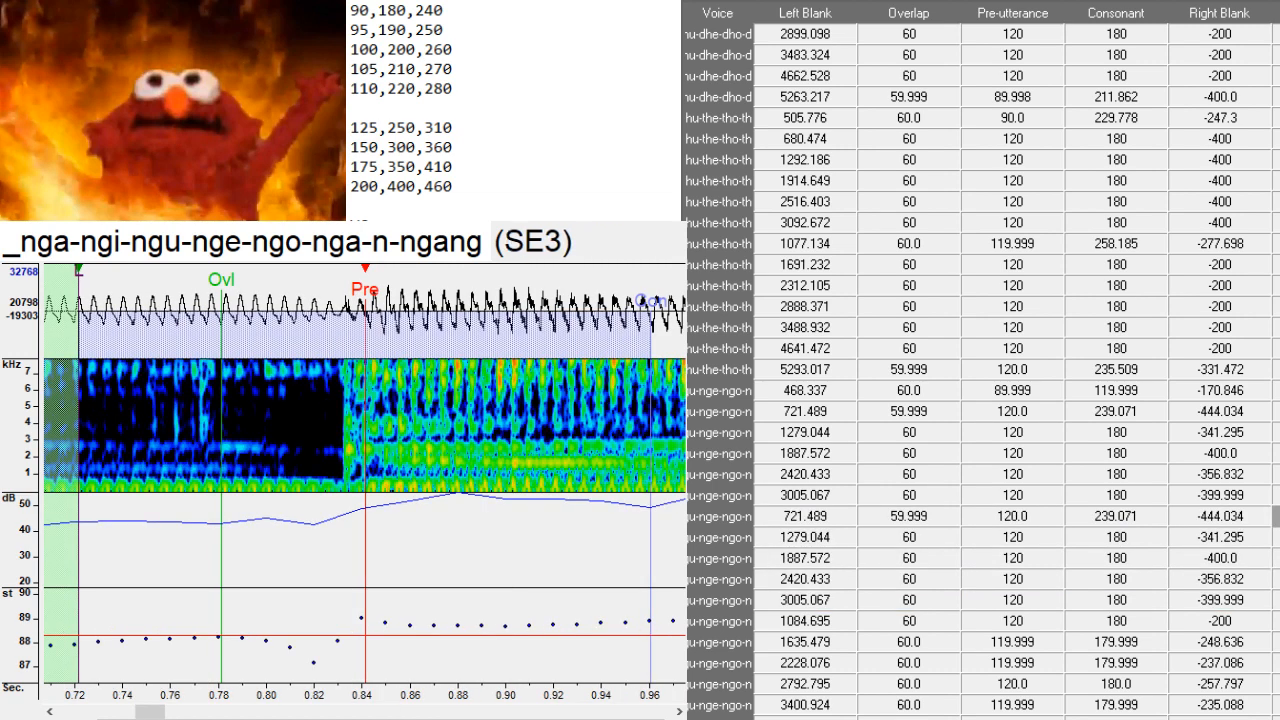
type("ngi")
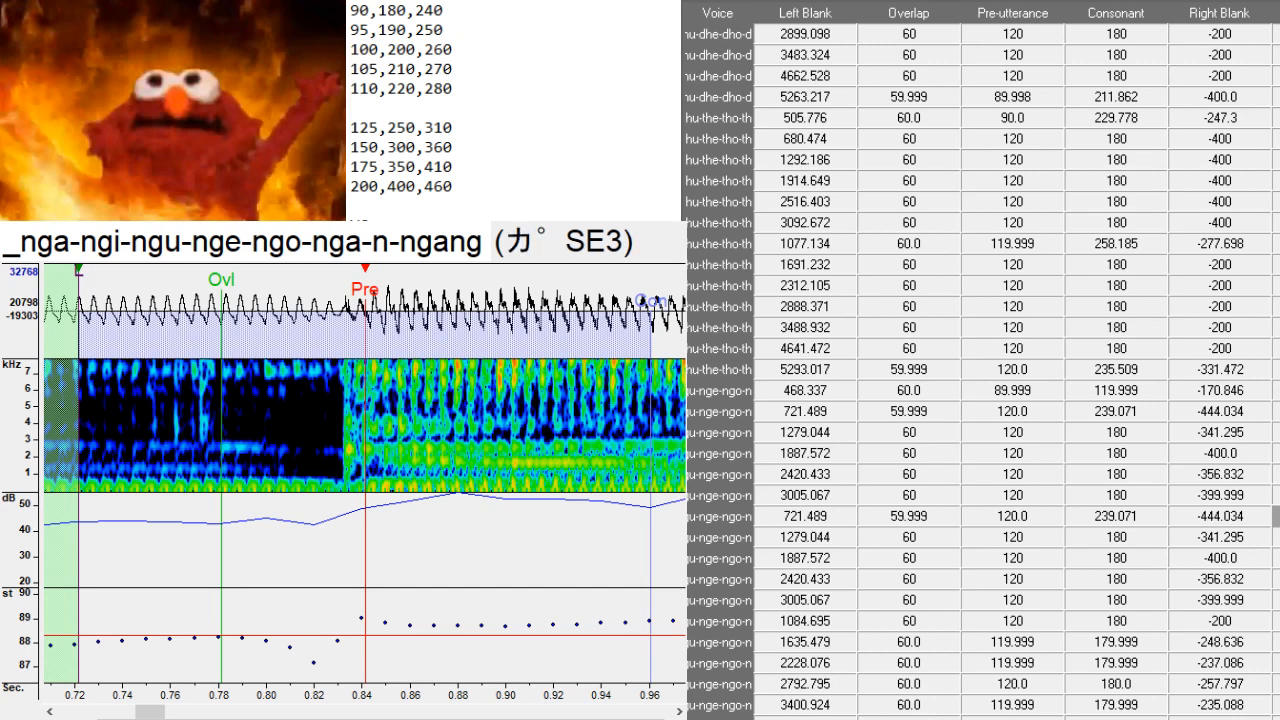
- Rename the duplicated ngi alias of _nga-ngi-ngu-nge-ngo-nga-n-ngang in katakana as キ゜SE3
key("BackSpace")
key("BackSpace")
key("BackSpace")
type("カ゚")
key("BackSpace")
key("BackSpace")
type("ngi")
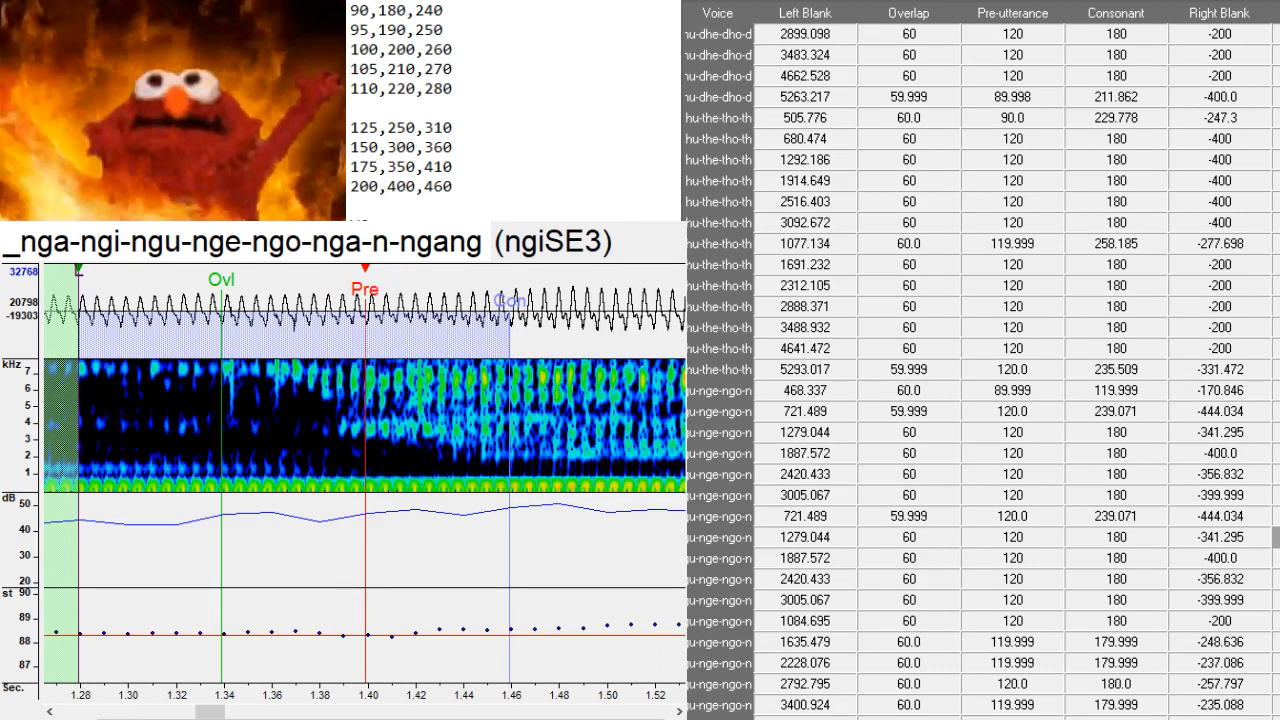
key("BackSpace")
key("BackSpace")
key("BackSpace")
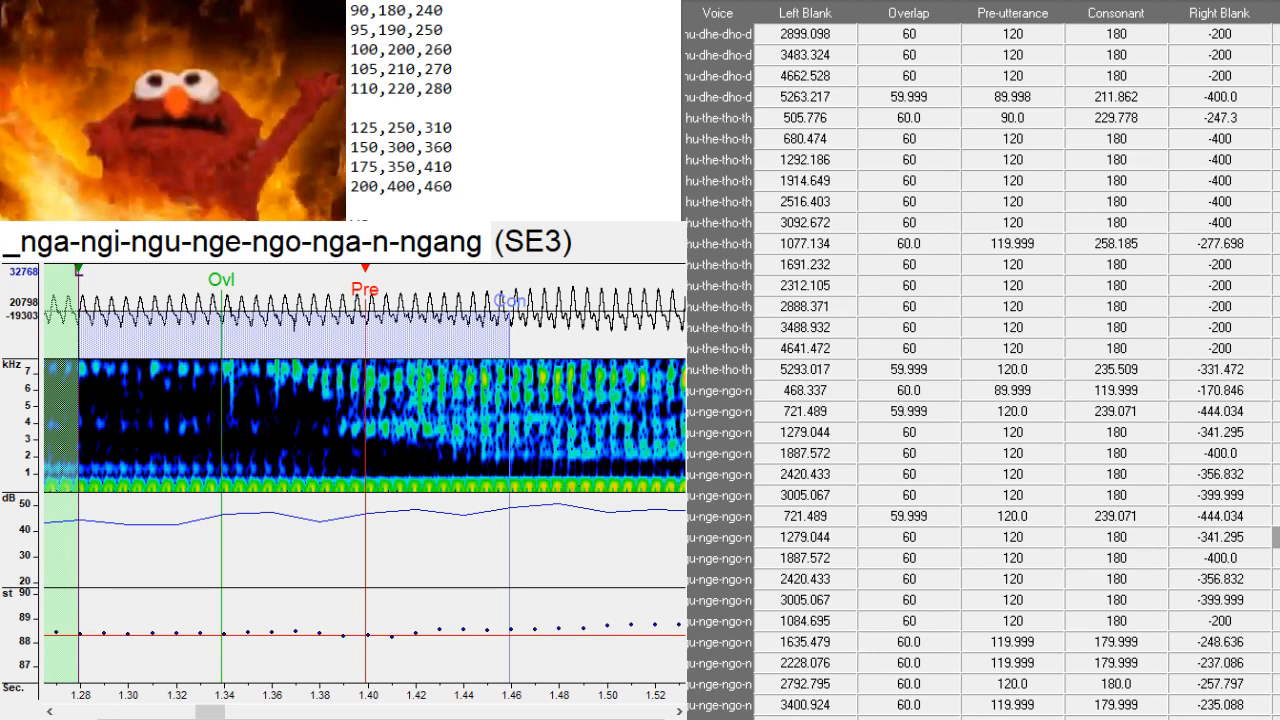
type("ngu")
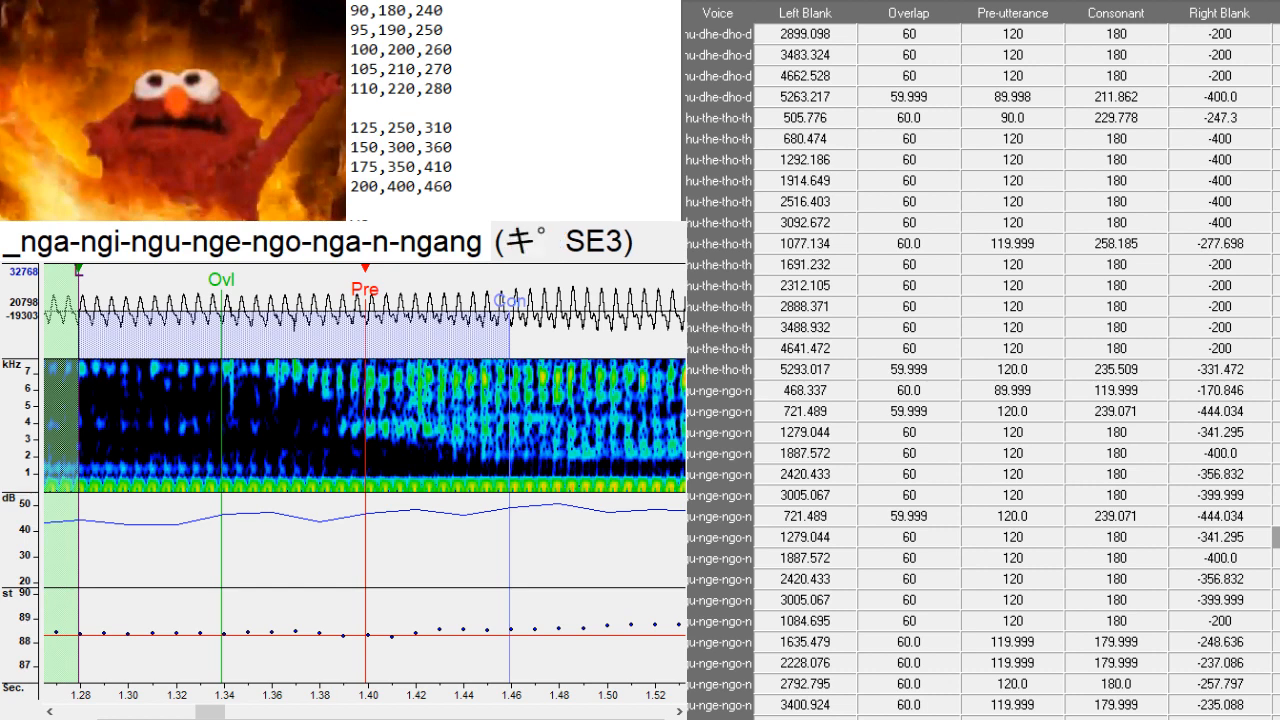
- Rename the duplicated ngu and nge aliases in katakana as ク゜SE3 and ケ゜SE3
key("BackSpace")
key("BackSpace")
key("BackSpace")
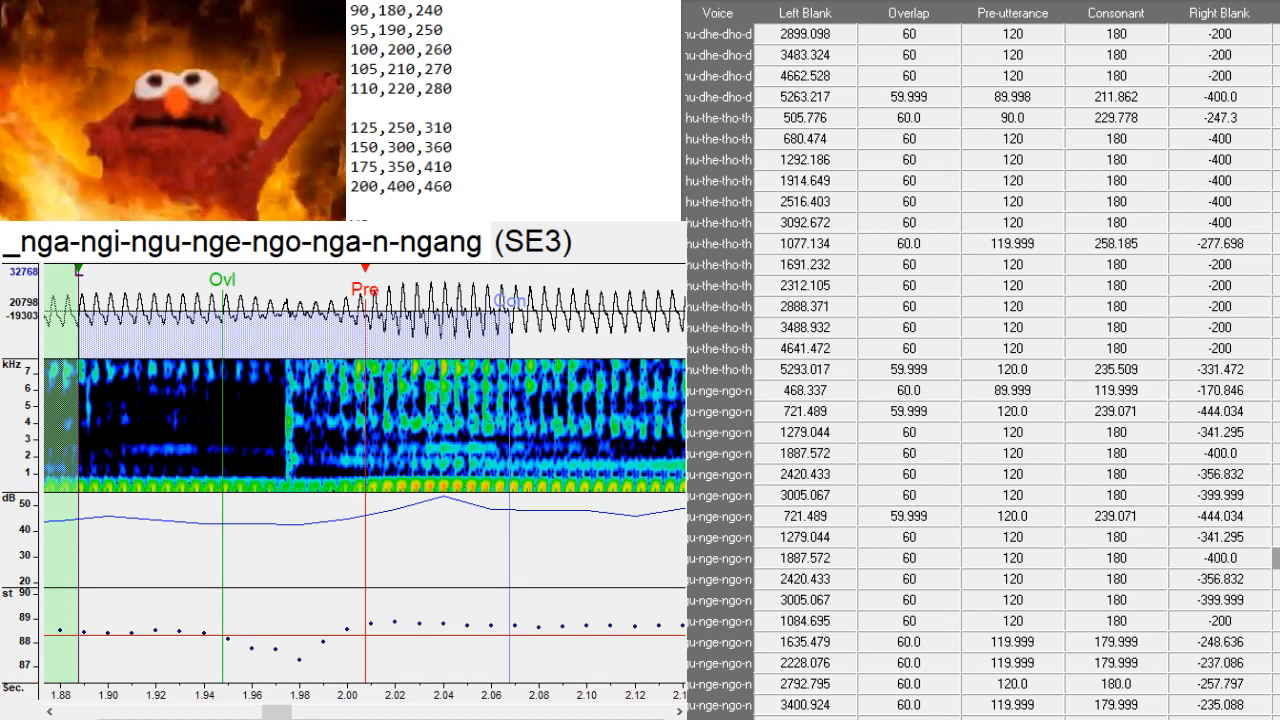
type("ク゜")
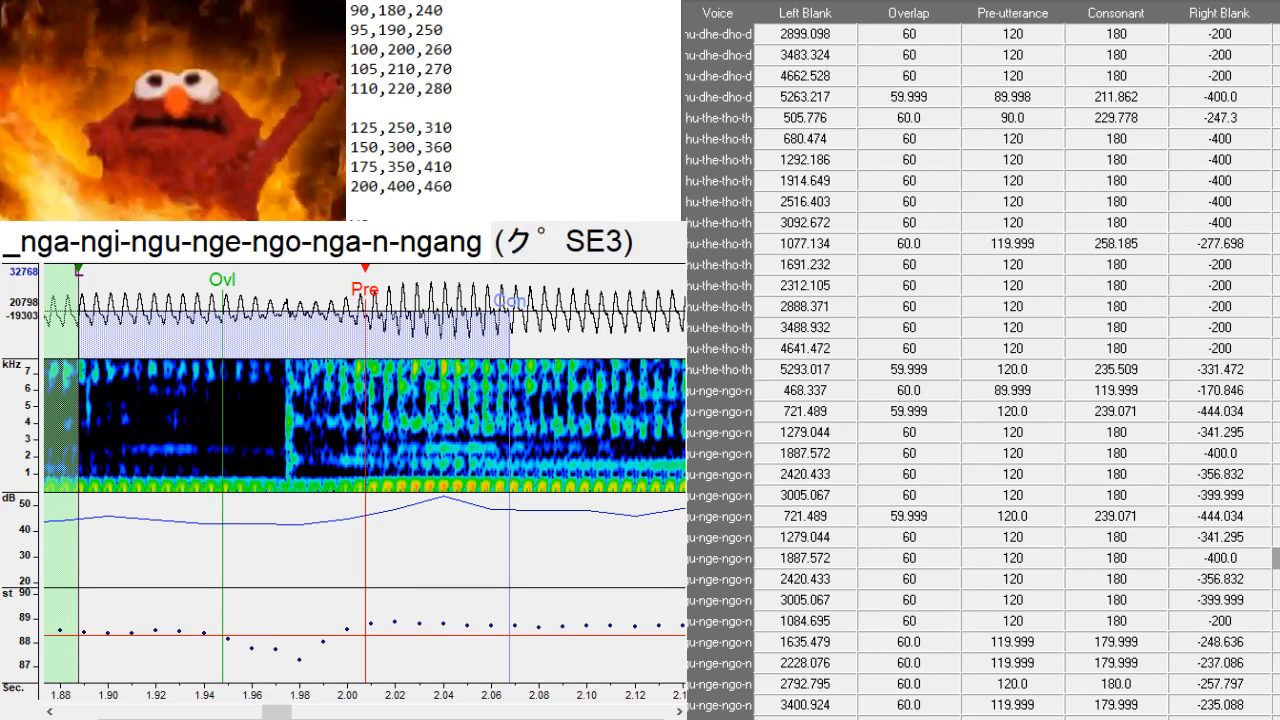
type("nge")
key("BackSpace")
key("BackSpace")
key("BackSpace")
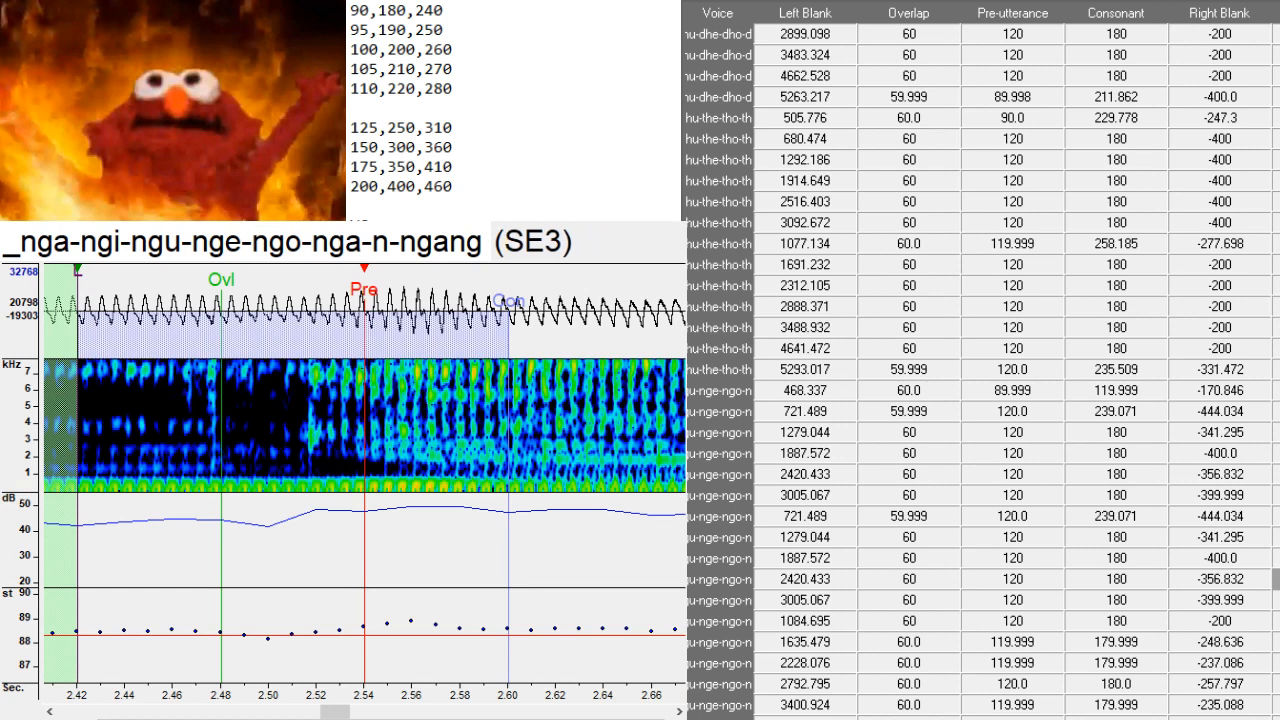
type("ケ゜ngo")
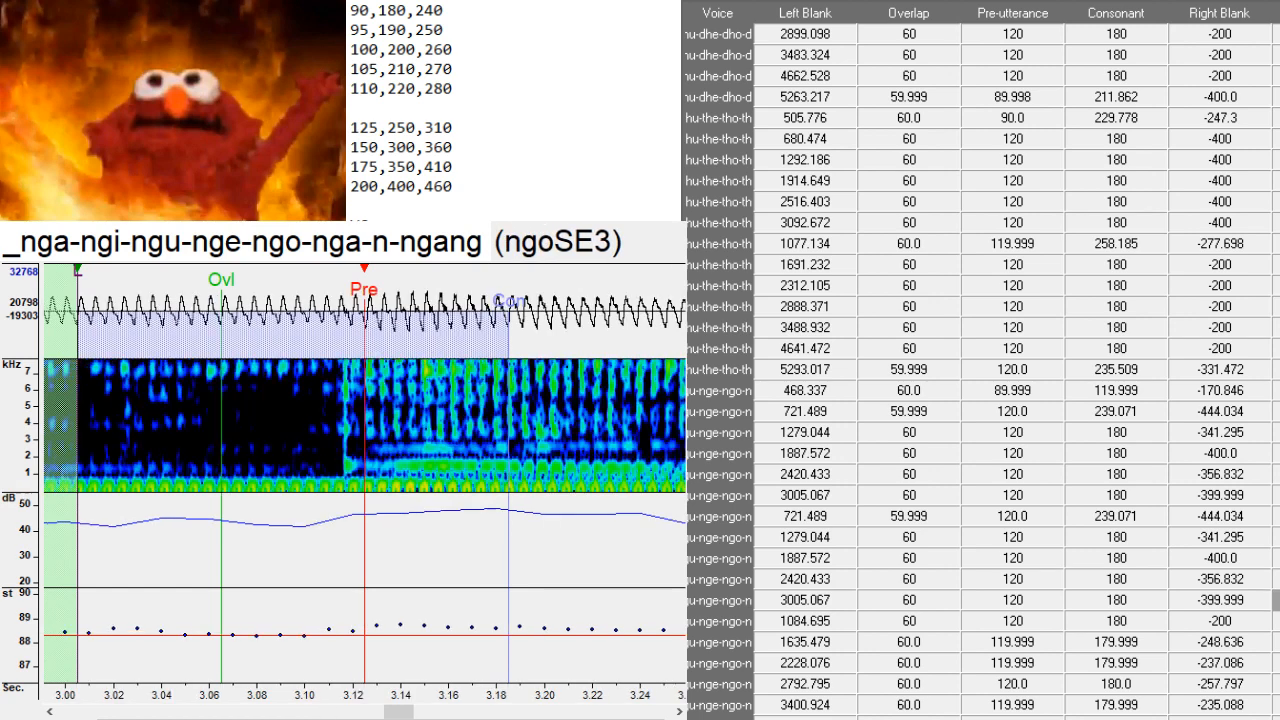
- Rename the duplicated ngo alias in katakana as コ゜SE3
key("BackSpace")
key("BackSpace")
key("BackSpace")
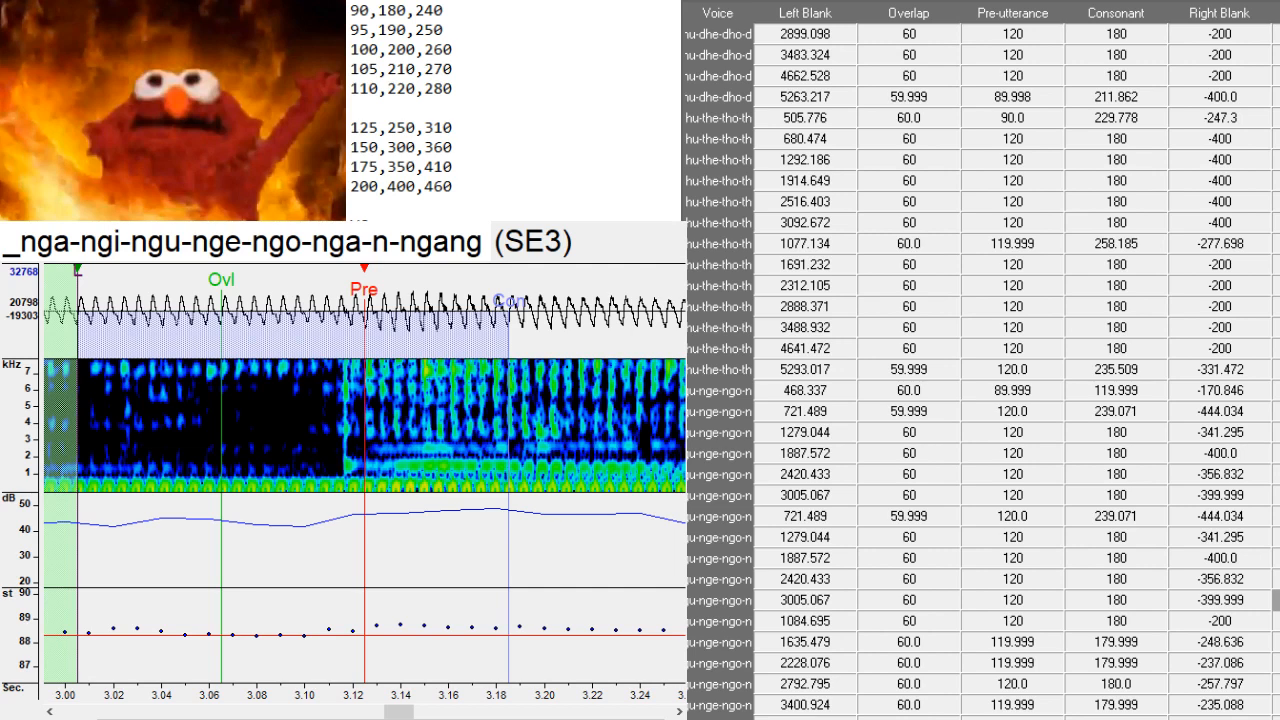
type("コ゜")
- Duplicate the zhoSE3 row of _zha-zhi-zhu-zhe-zho-zha-n-zhazh four times
scroll(982, 370, "down", 6)
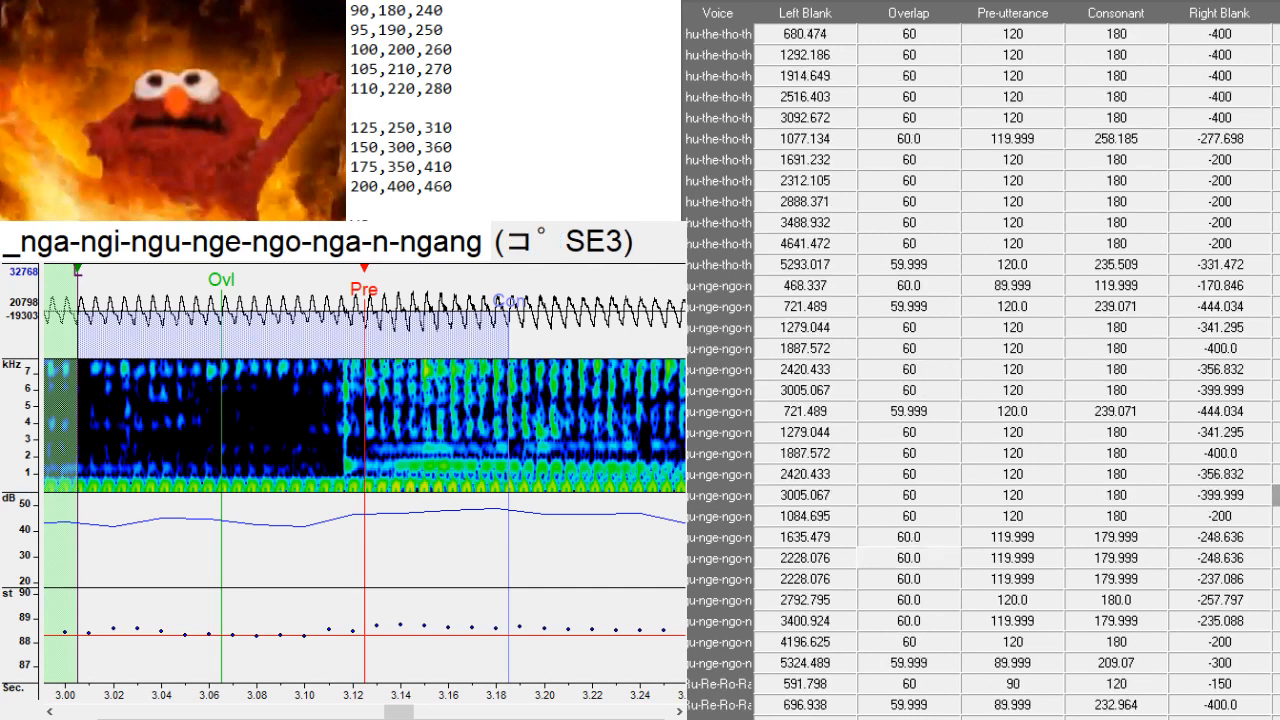
scroll(982, 370, "down", 4)
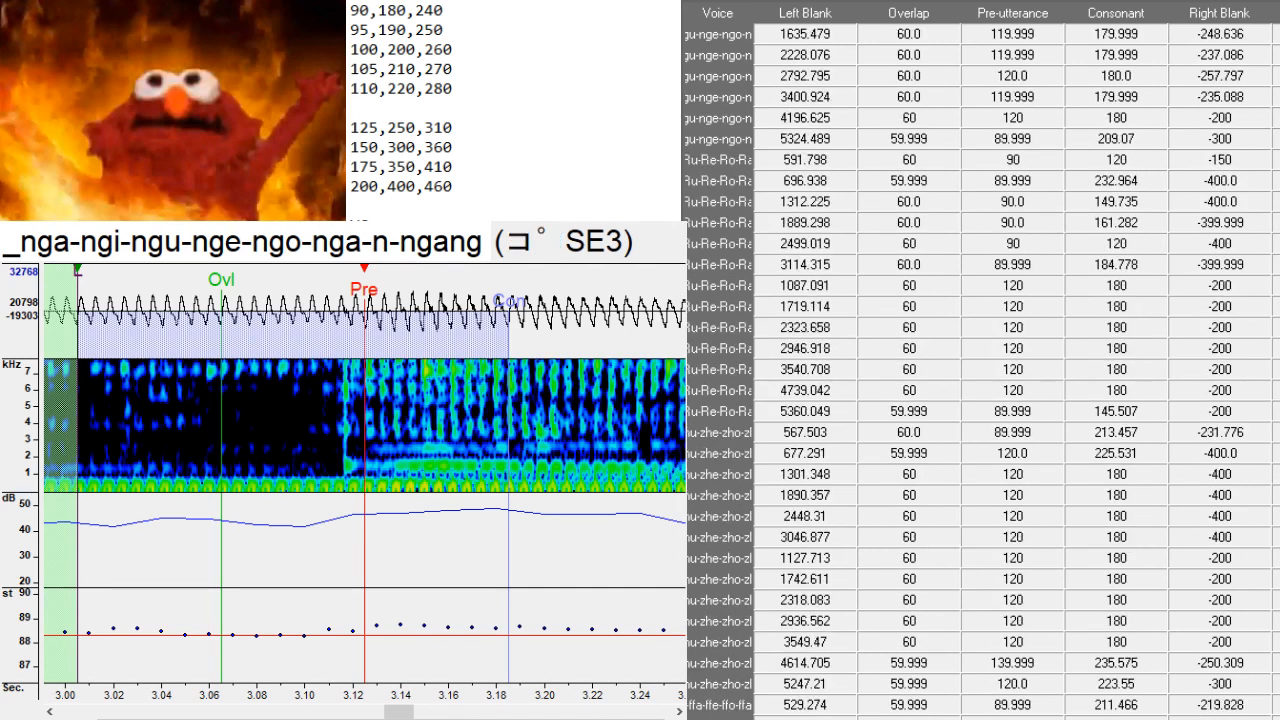
left_click(1276, 537)
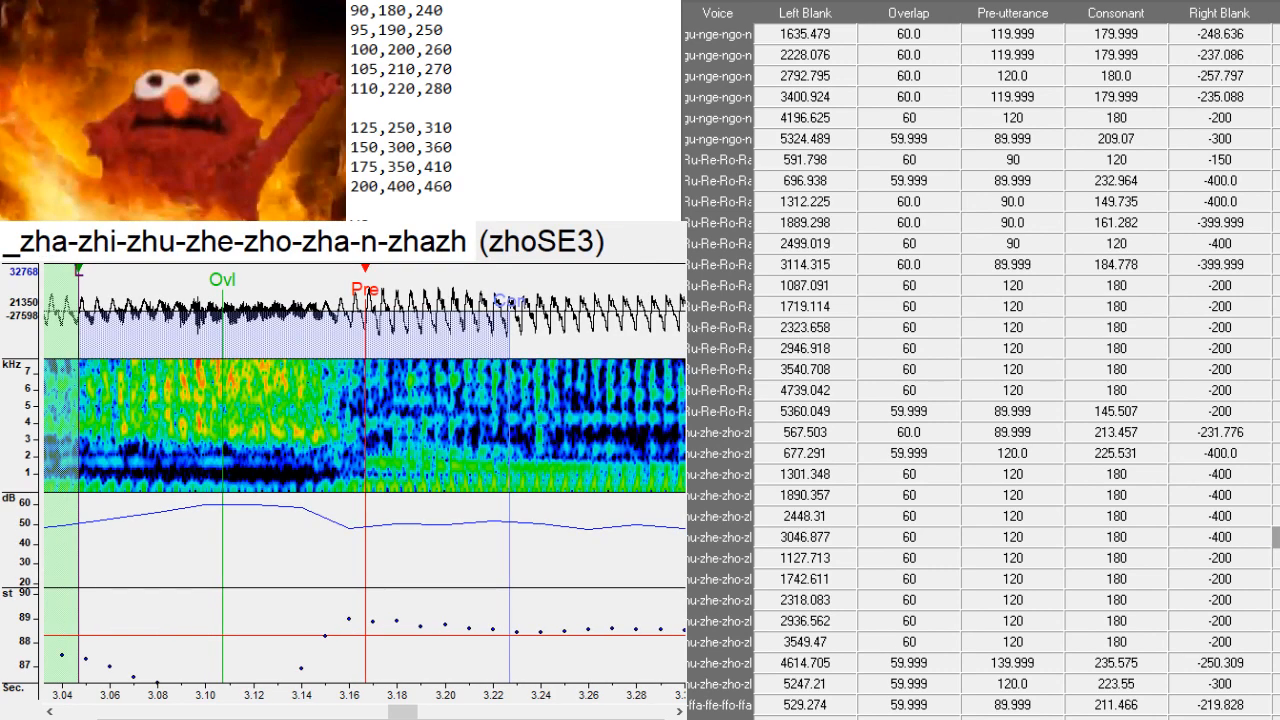
key("ctrl+d")
key("ctrl+d")
key("ctrl+d")
key("ctrl+d")
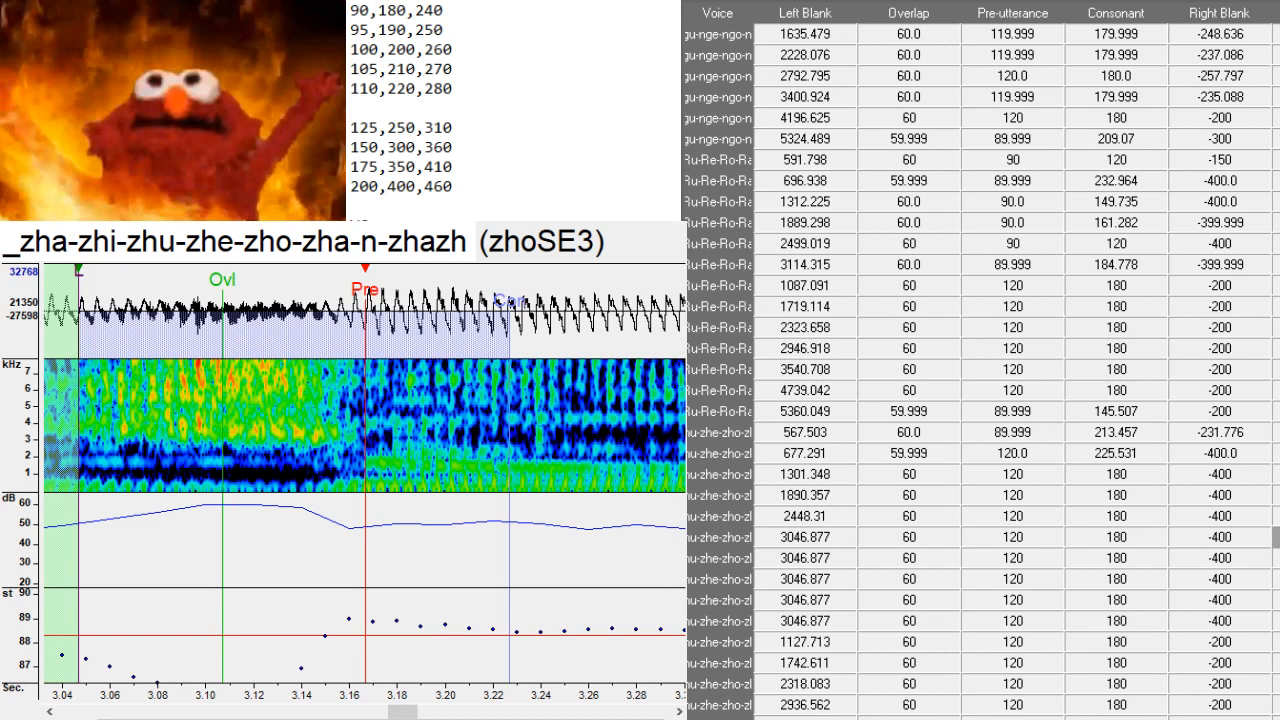
- Compare the block of zha to zho rows with the duplicated zho rows below it, and select the last duplicate
left_click_drag(712, 453, 732, 533)
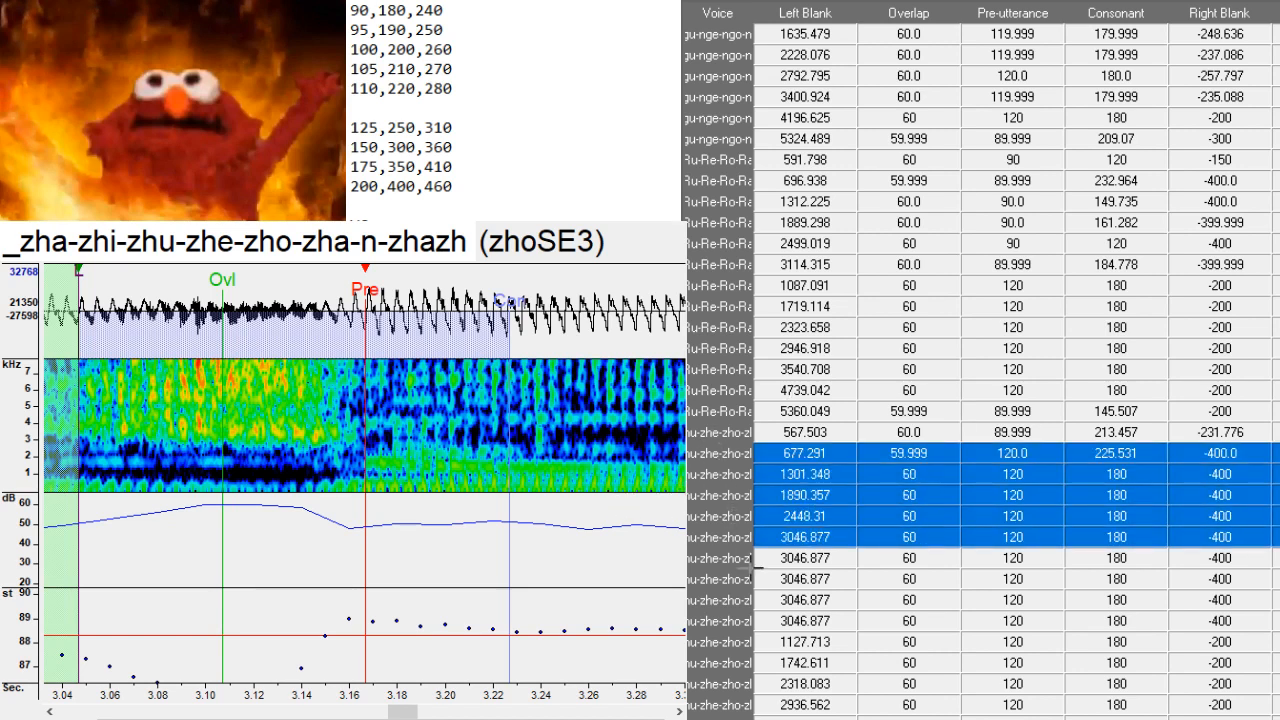
left_click_drag(733, 558, 735, 621)
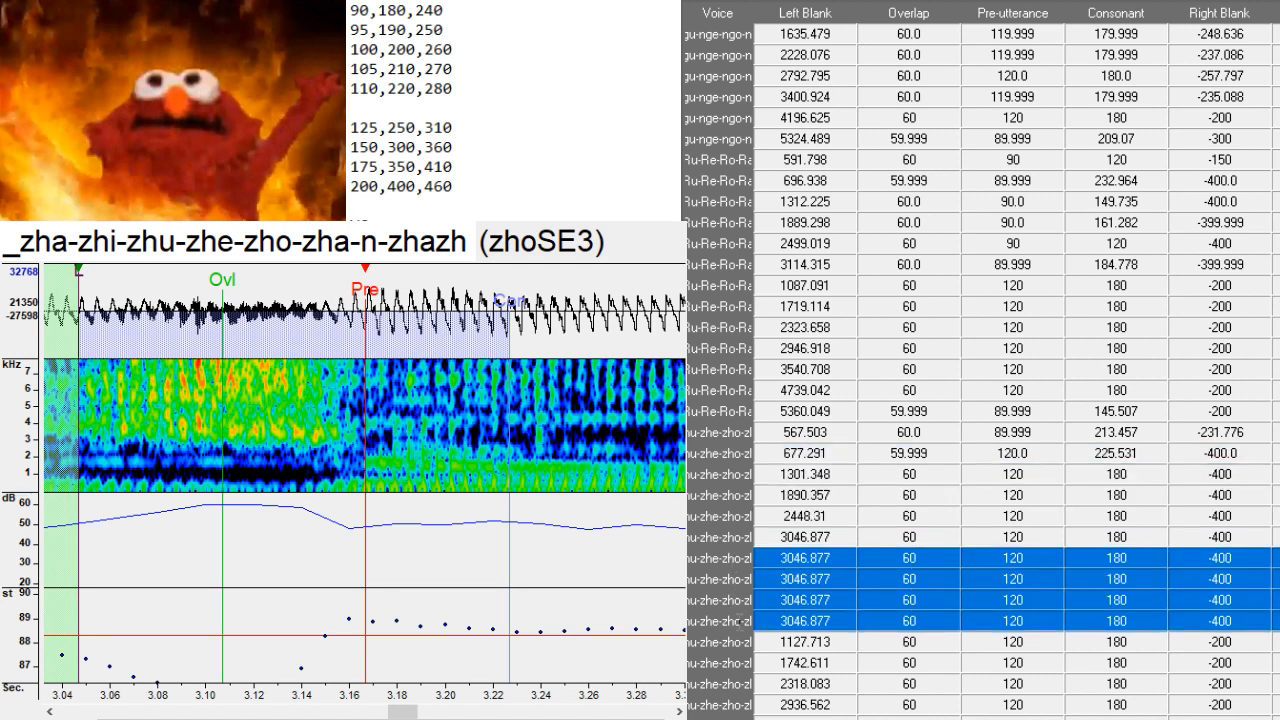
left_click(1276, 621)
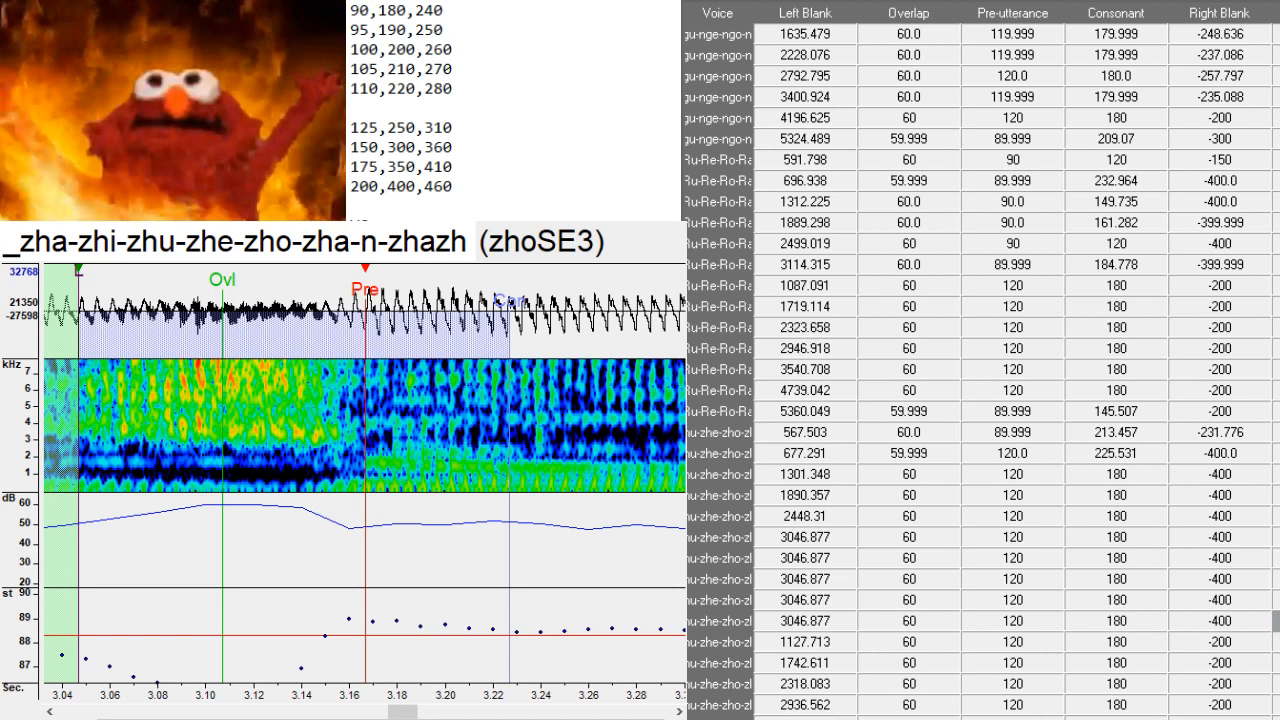
- Add one more duplicate of the zhoSE3 row and fill the five duplicates with the copied parameter values of the zha to zho rows
key("ctrl+d")
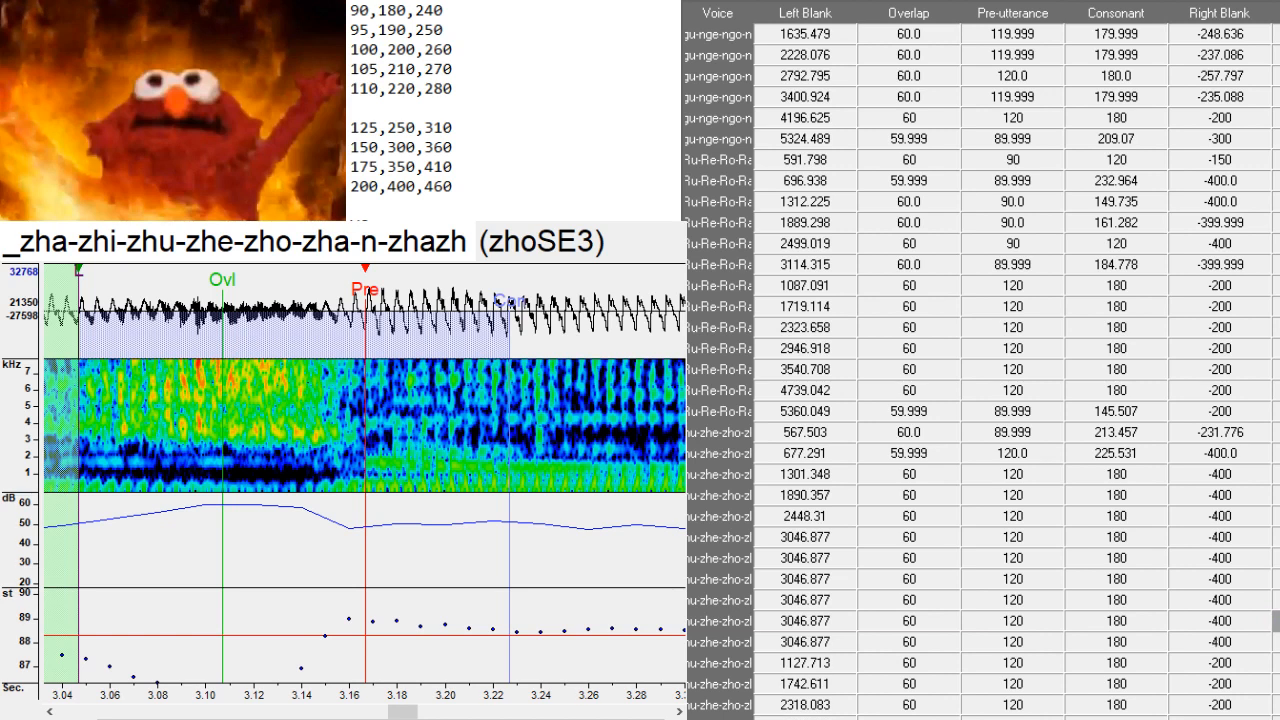
left_click_drag(735, 558, 735, 642)
key("ctrl+v")
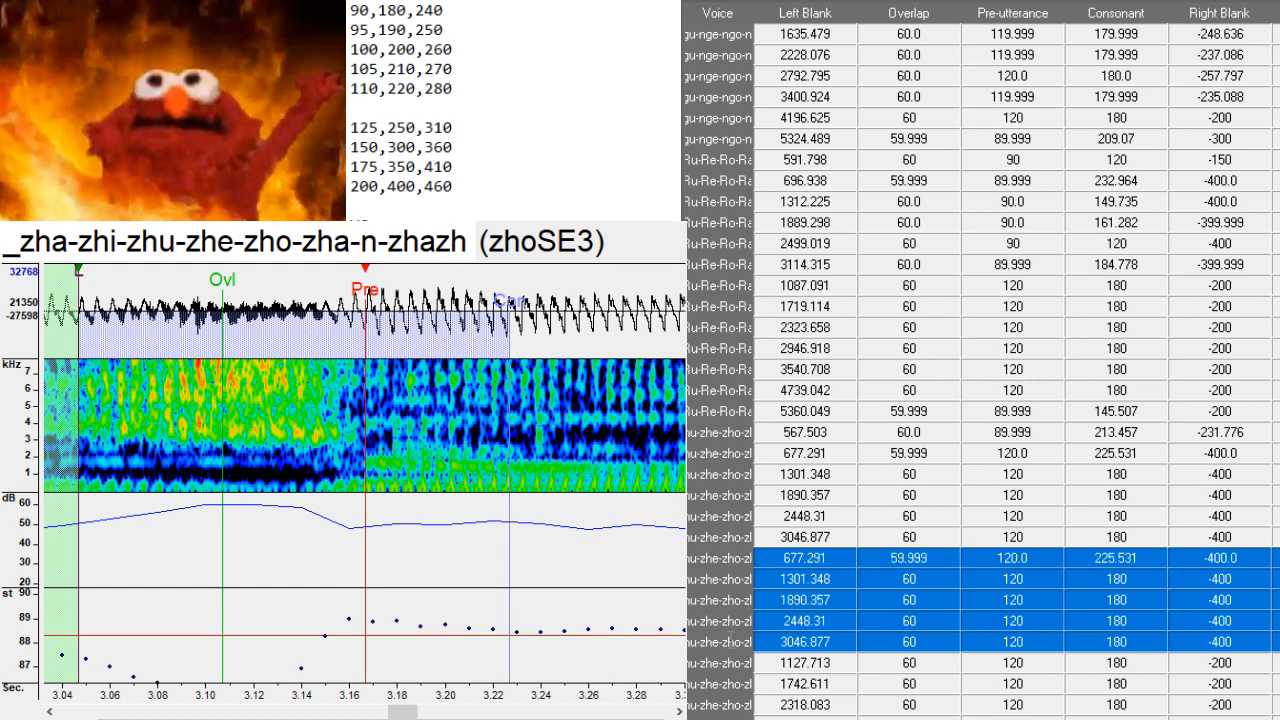
- Replace the romanized zha with its kana equivalent in the duplicated zhaSE3 alias
left_click(1218, 558)
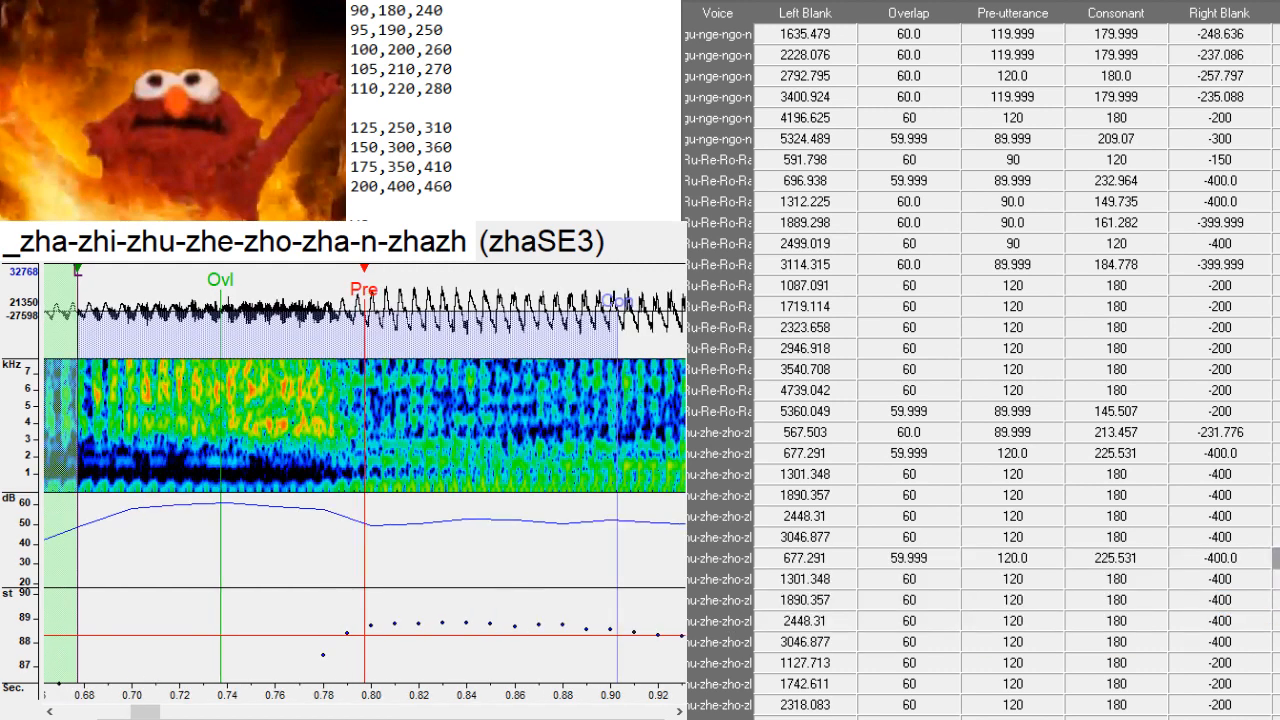
key("BackSpace")
key("BackSpace")
key("BackSpace")
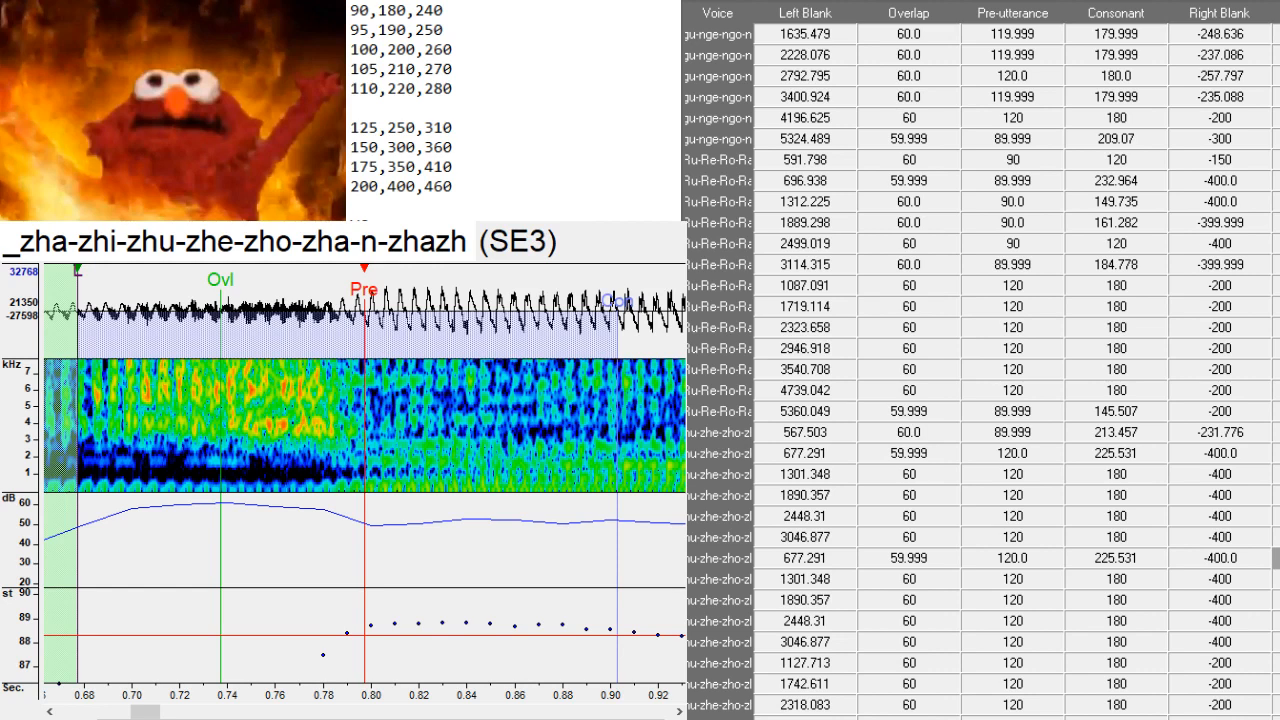
type("zhi")
key("Return")
- Replace the romanized zhi with its kana equivalent in the duplicated zhiSE3 alias
key("BackSpace")
key("BackSpace")
key("BackSpace")
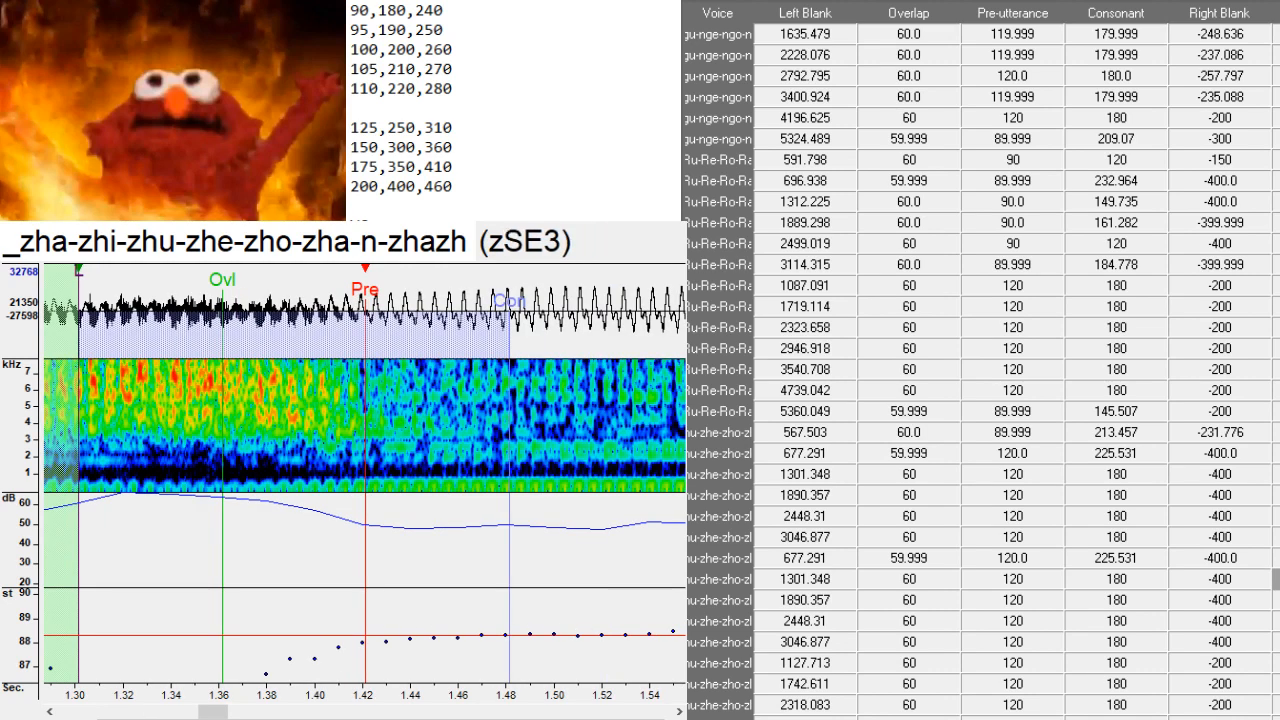
type("zhu")
key("Return")
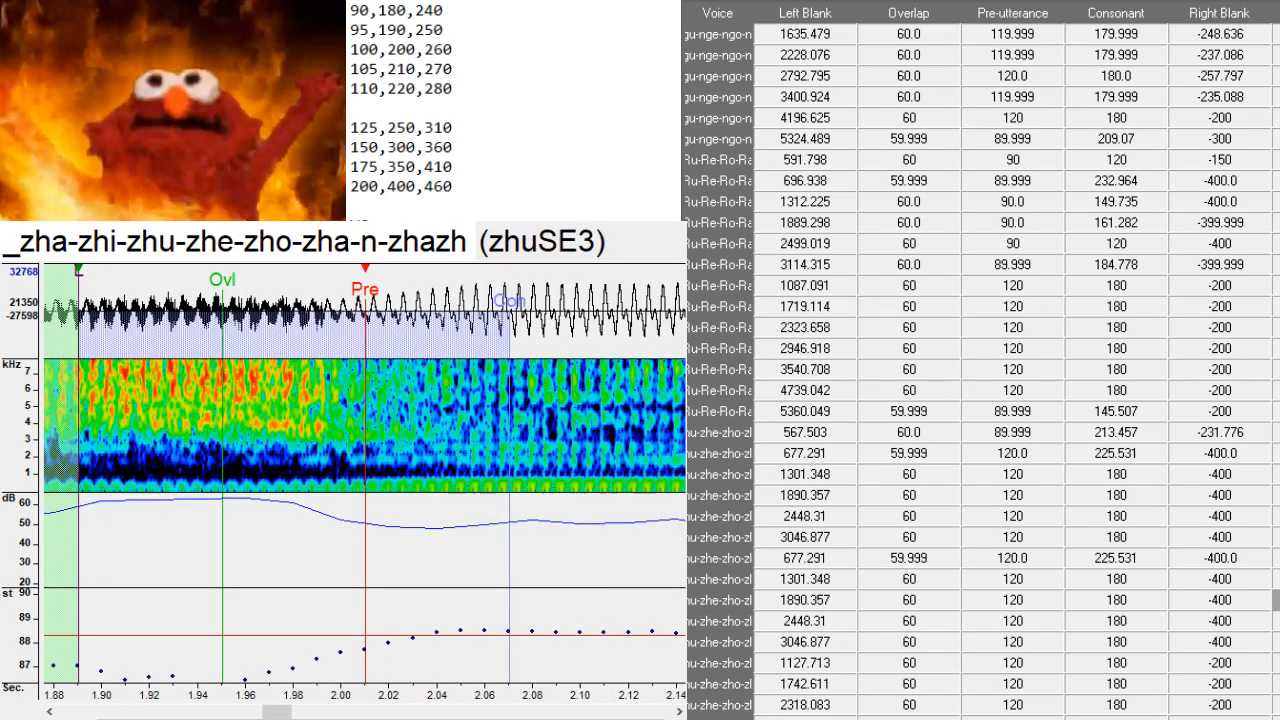
- Replace the romanized zhu with its kana equivalent in the duplicated zhuSE3 alias
key("BackSpace")
key("BackSpace")
key("BackSpace")
type("zhu")
key("Return")
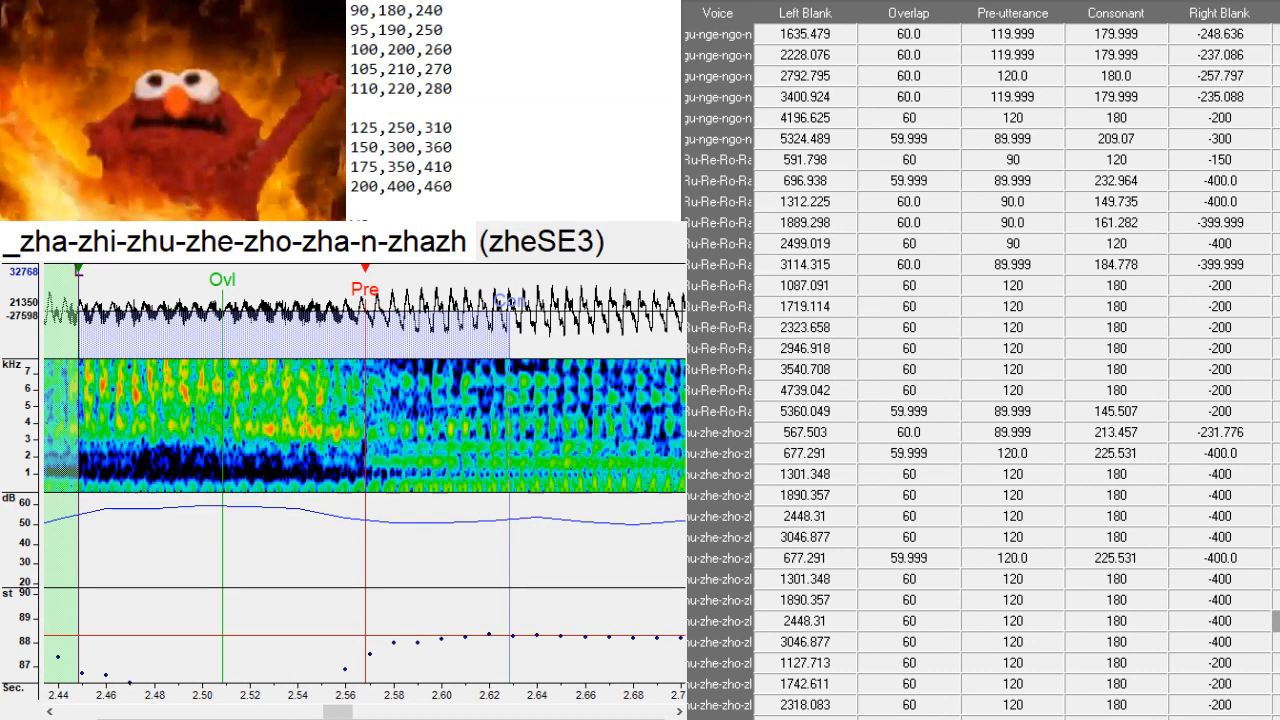
- Replace the romanized zhe with its kana equivalent in the duplicated zheSE3 alias
key("BackSpace")
key("BackSpace")
key("BackSpace")
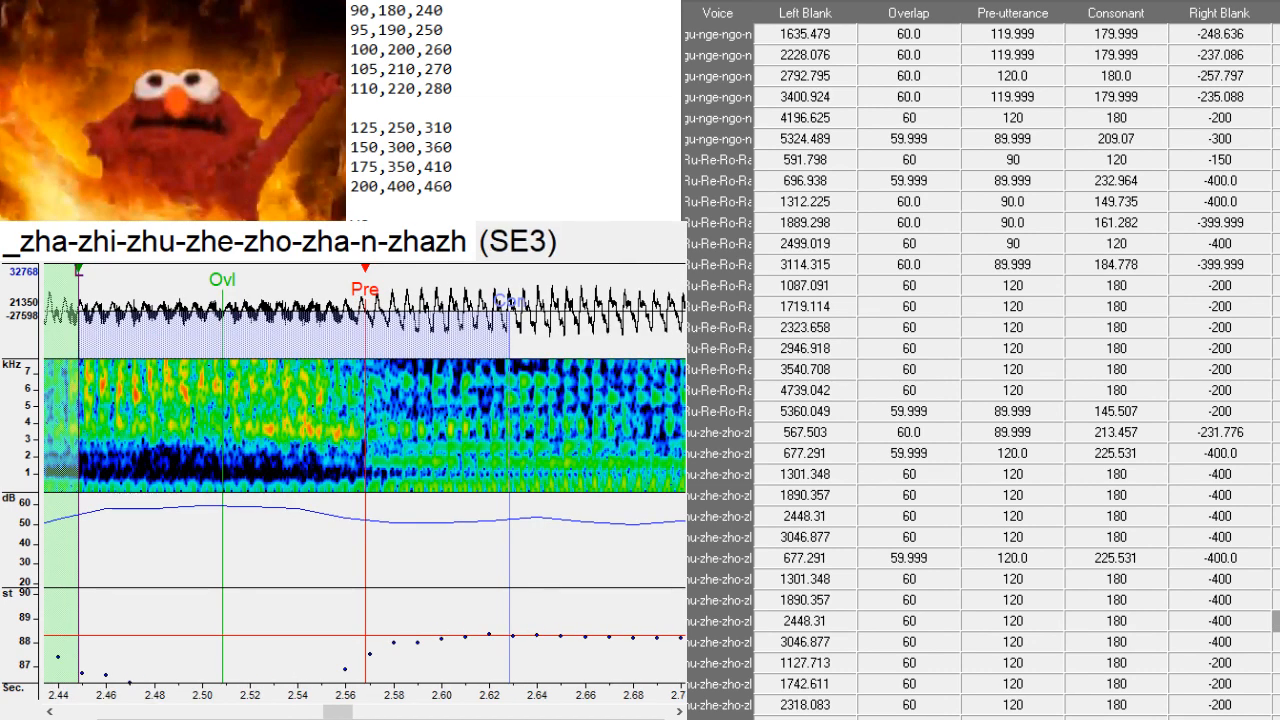
type("zho")
key("Return")
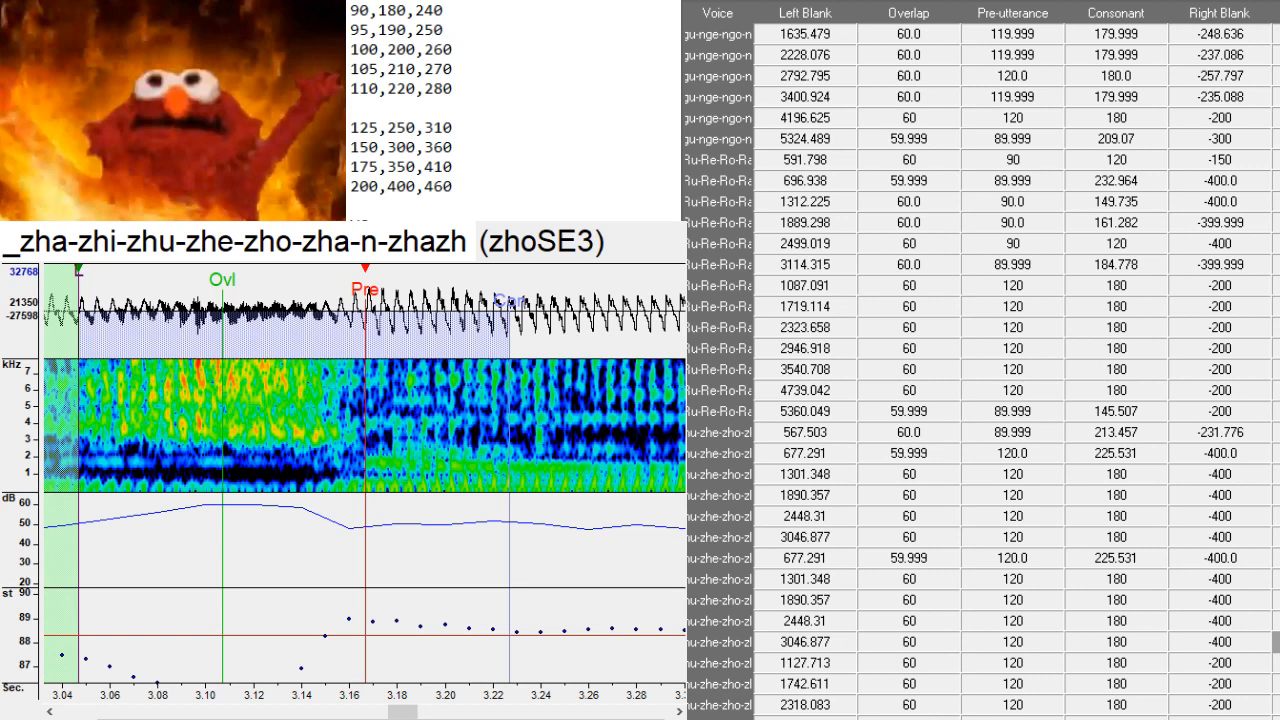
- Rename the duplicated zhoSE3 alias to ジョSE3
key("BackSpace")
key("BackSpace")
key("BackSpace")
type("ジョ")
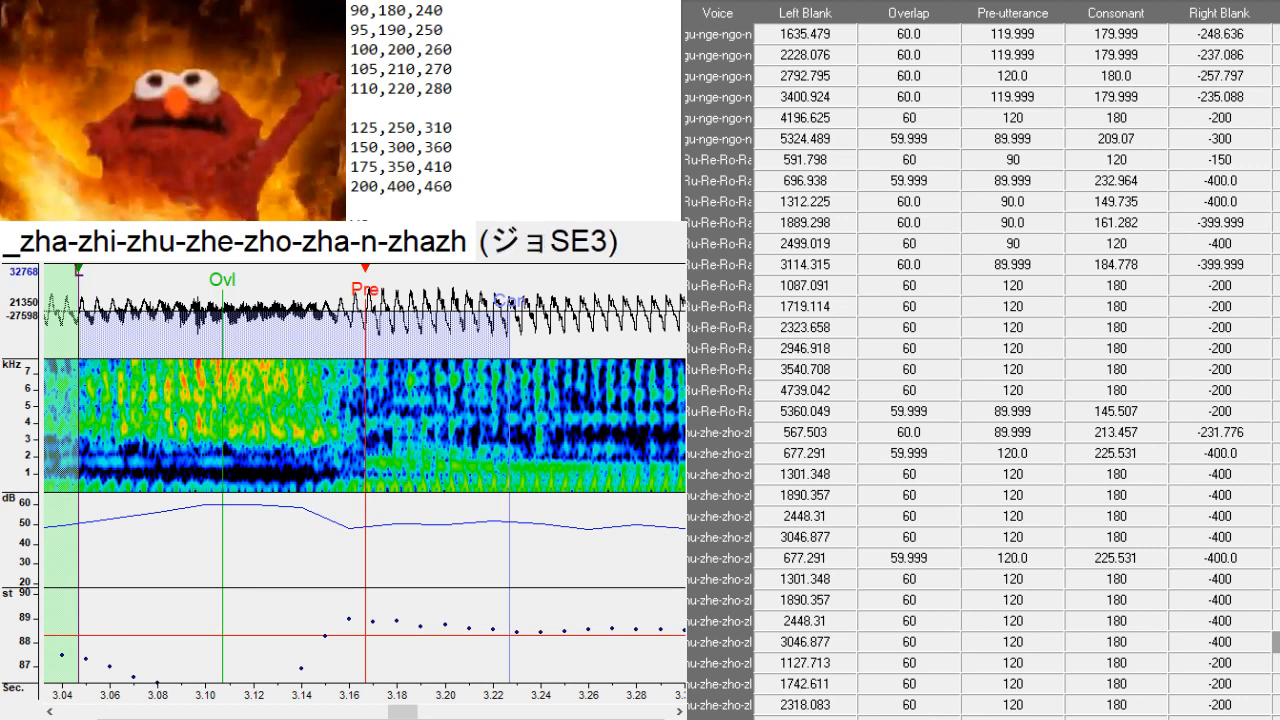
- Duplicate the ffoSE3 row of the _ffu-ffi-ffa-ffe-ffo-ffa-n-ffaff sample five times
scroll(1183, 370, "down", 3)
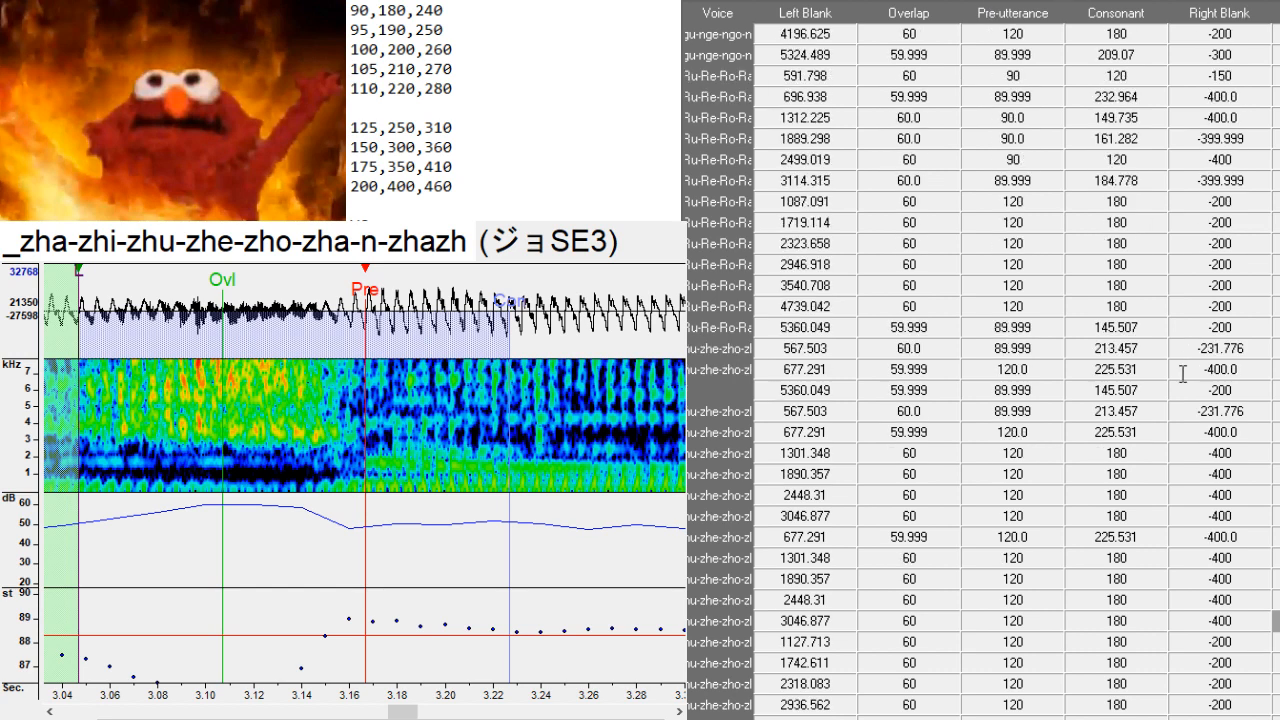
scroll(1183, 373, "down", 2)
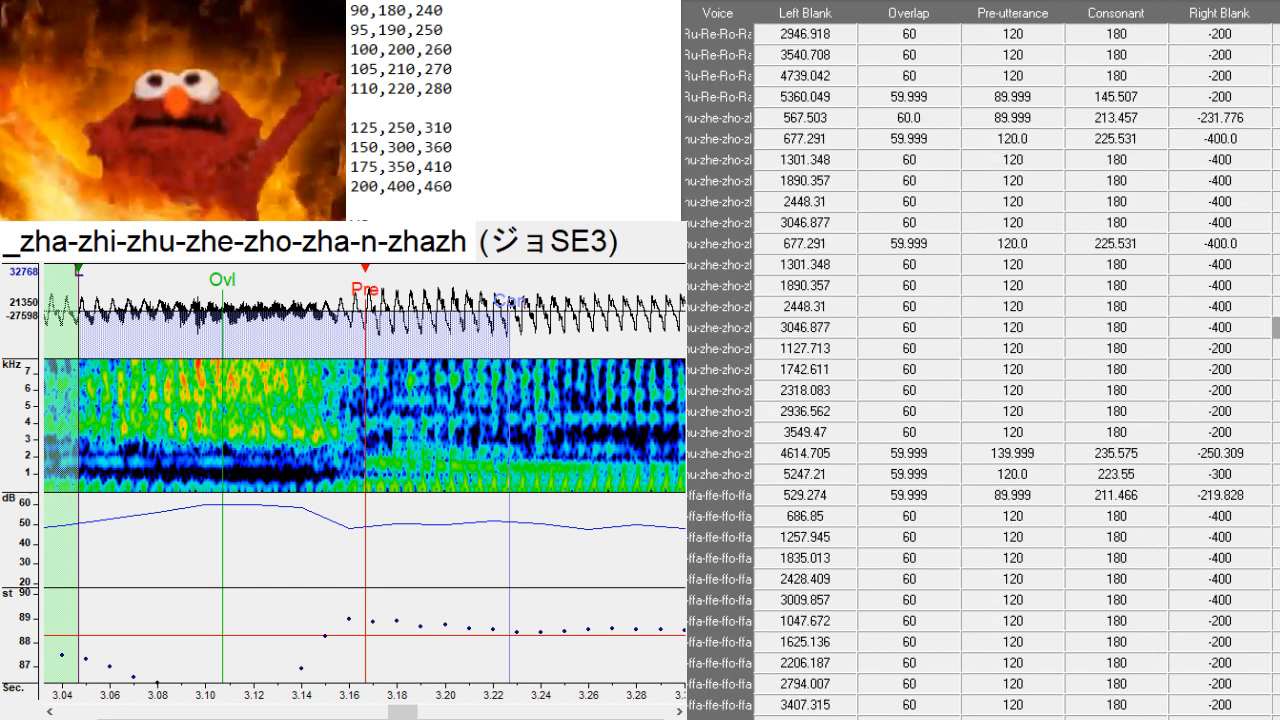
left_click(1276, 599)
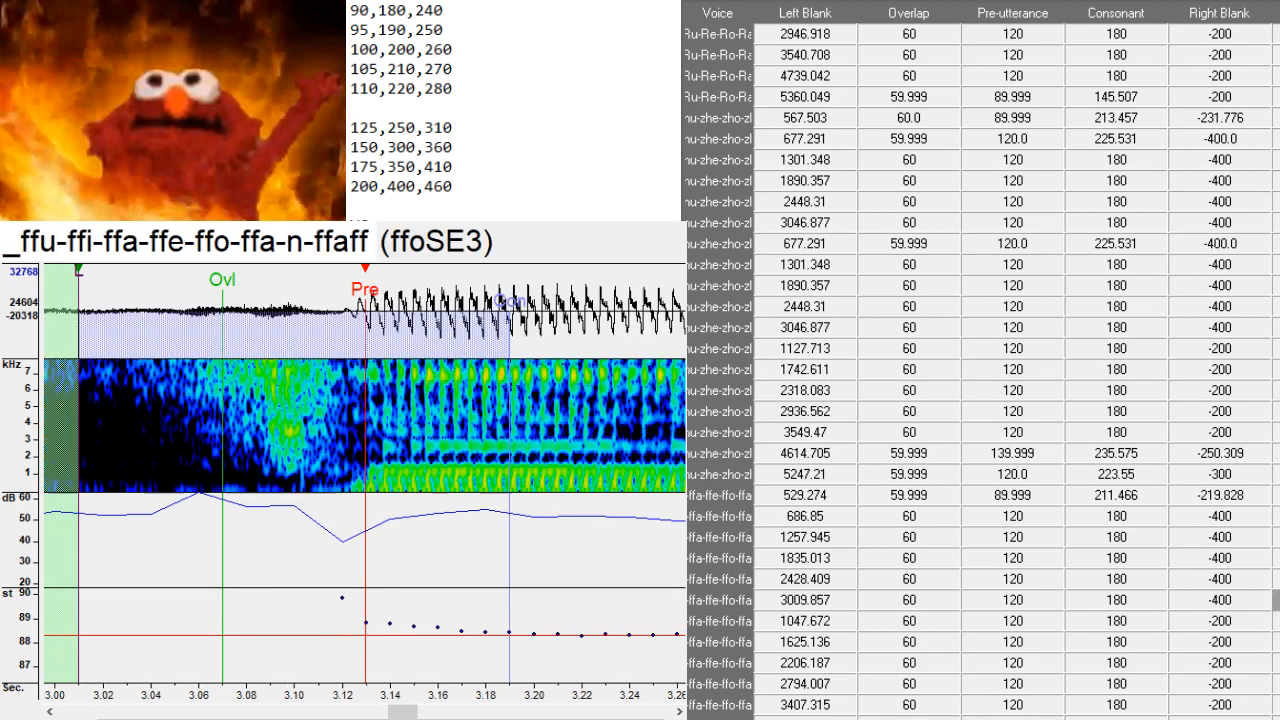
scroll(1183, 370, "down", 4)
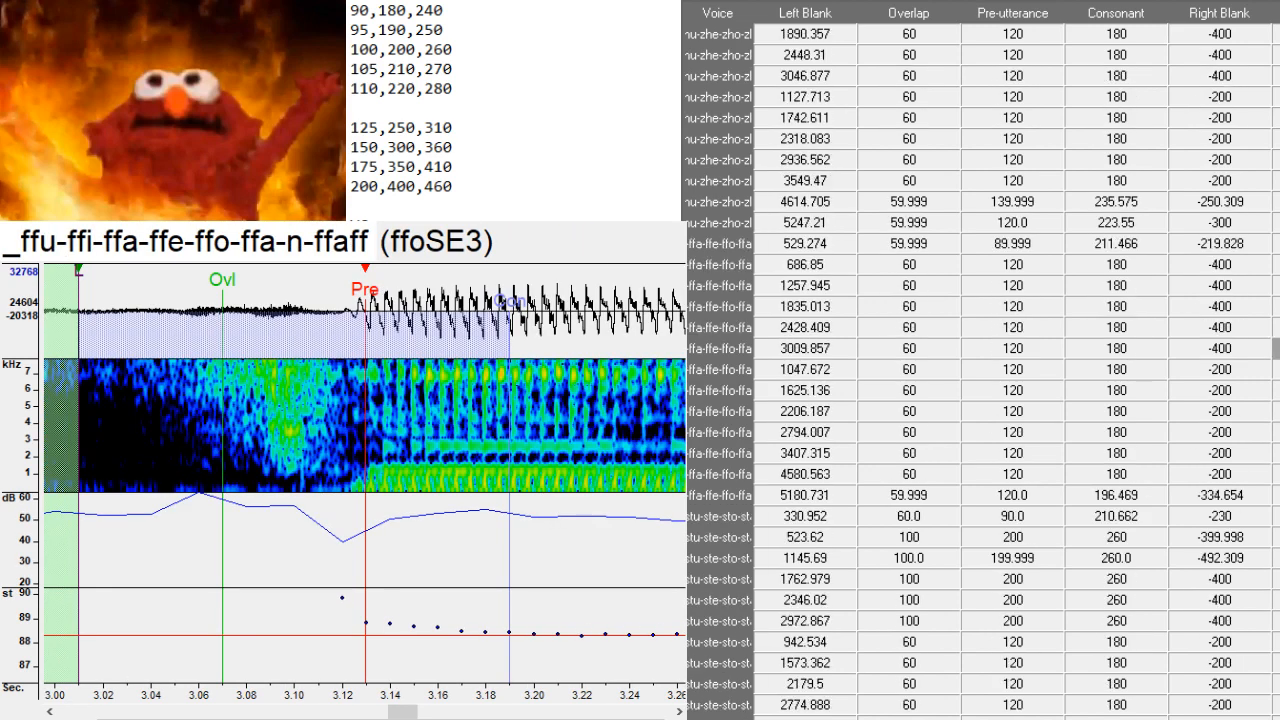
key("ctrl+d")
key("ctrl+d")
key("ctrl+d")
key("ctrl+d")
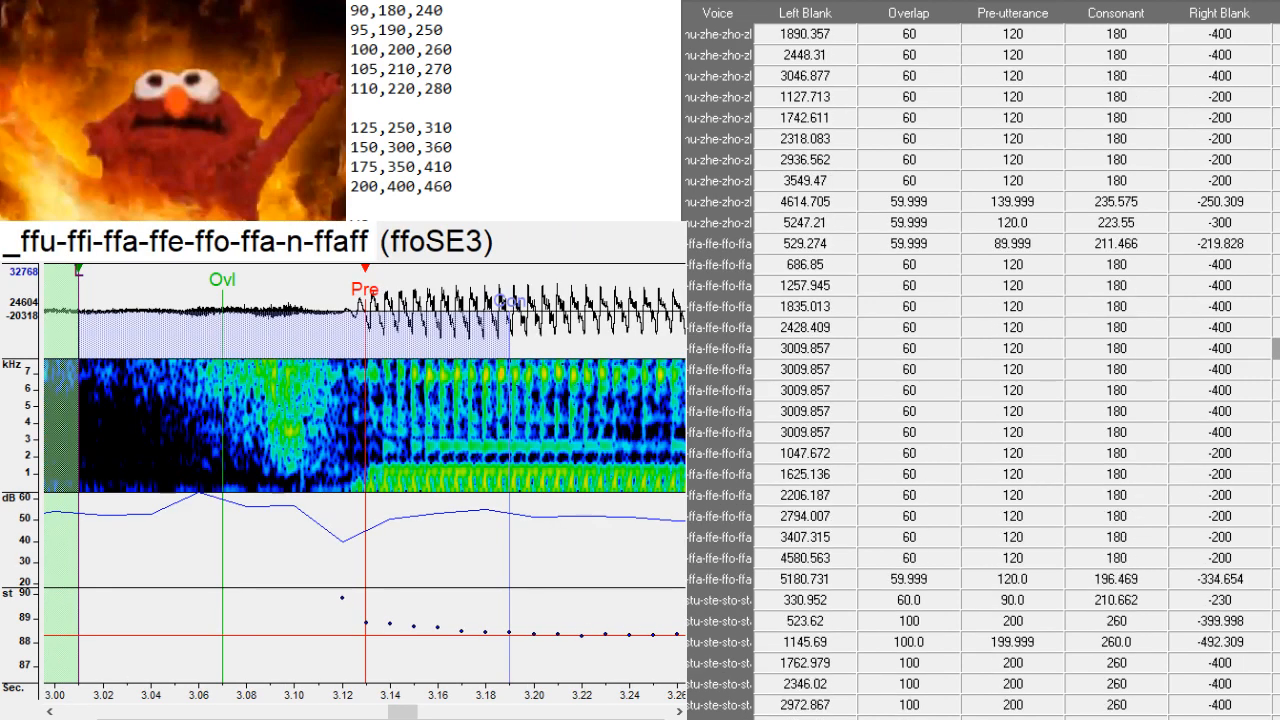
key("ctrl+d")
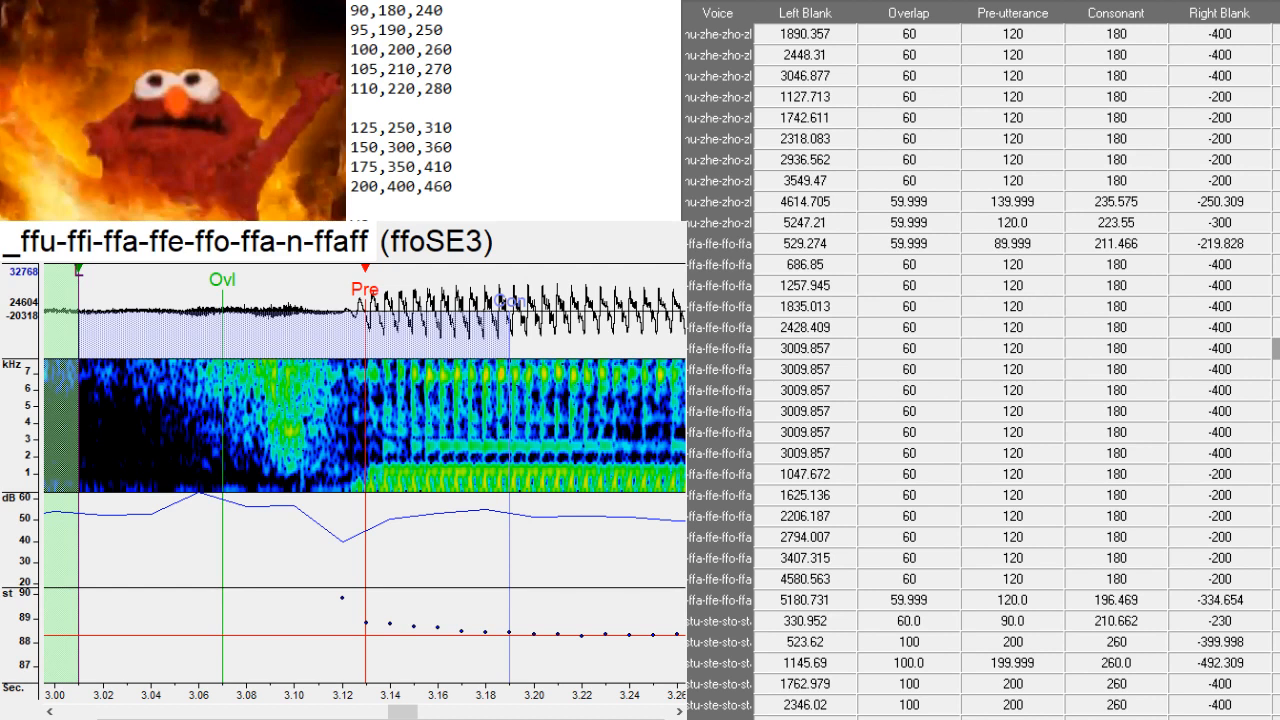
- Copy the five ffu to ffo rows ending in SE3 and paste them over the five duplicated ffoSE3 rows
left_click_drag(738, 265, 728, 348)
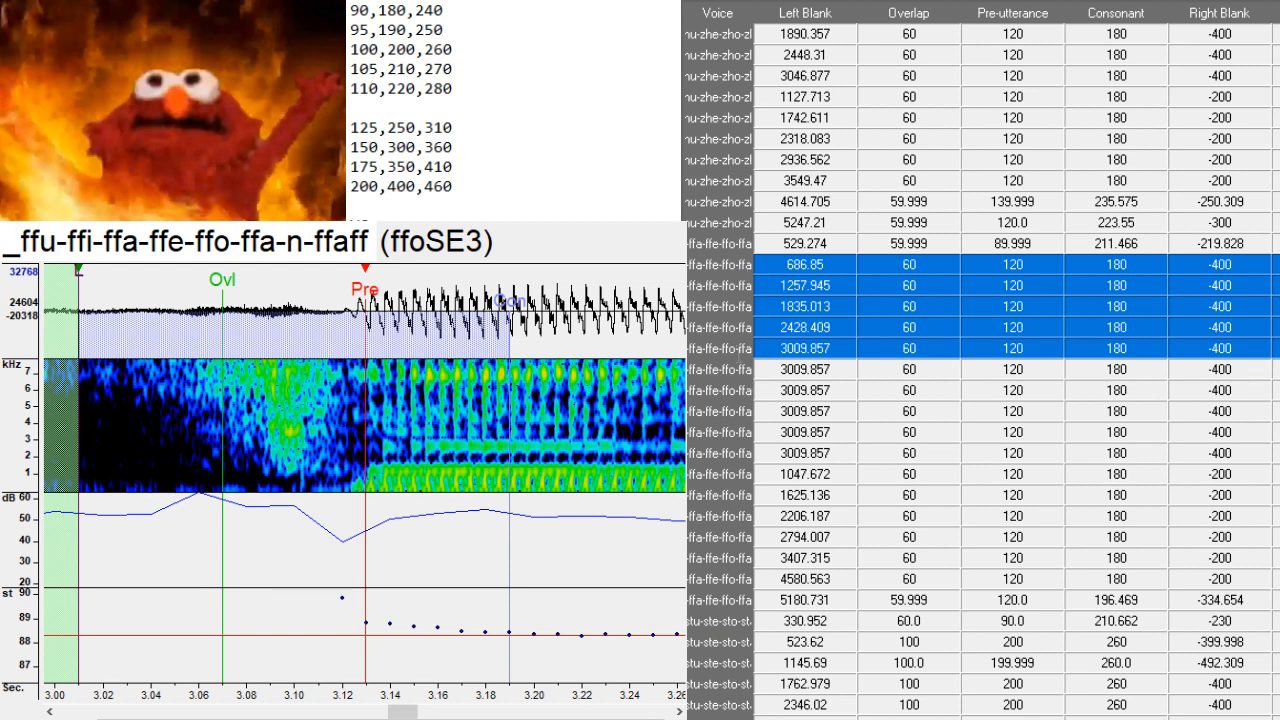
left_click_drag(725, 369, 696, 453)
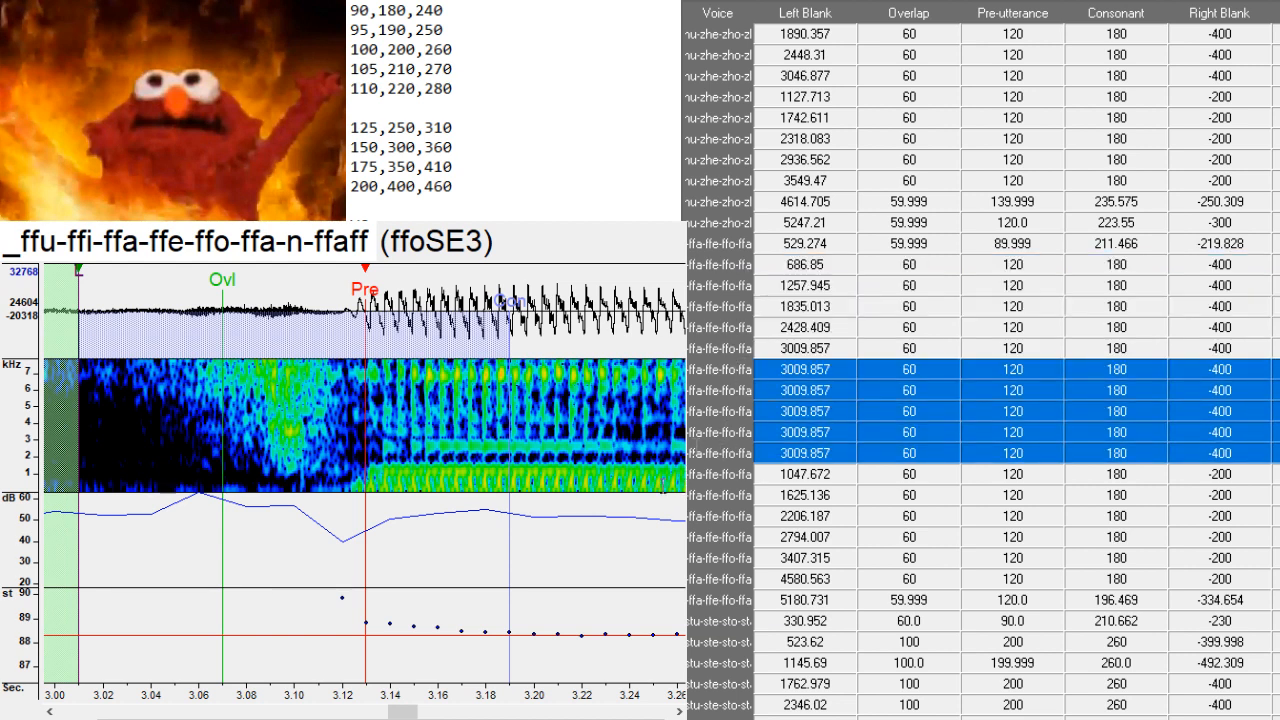
key("ctrl+v")
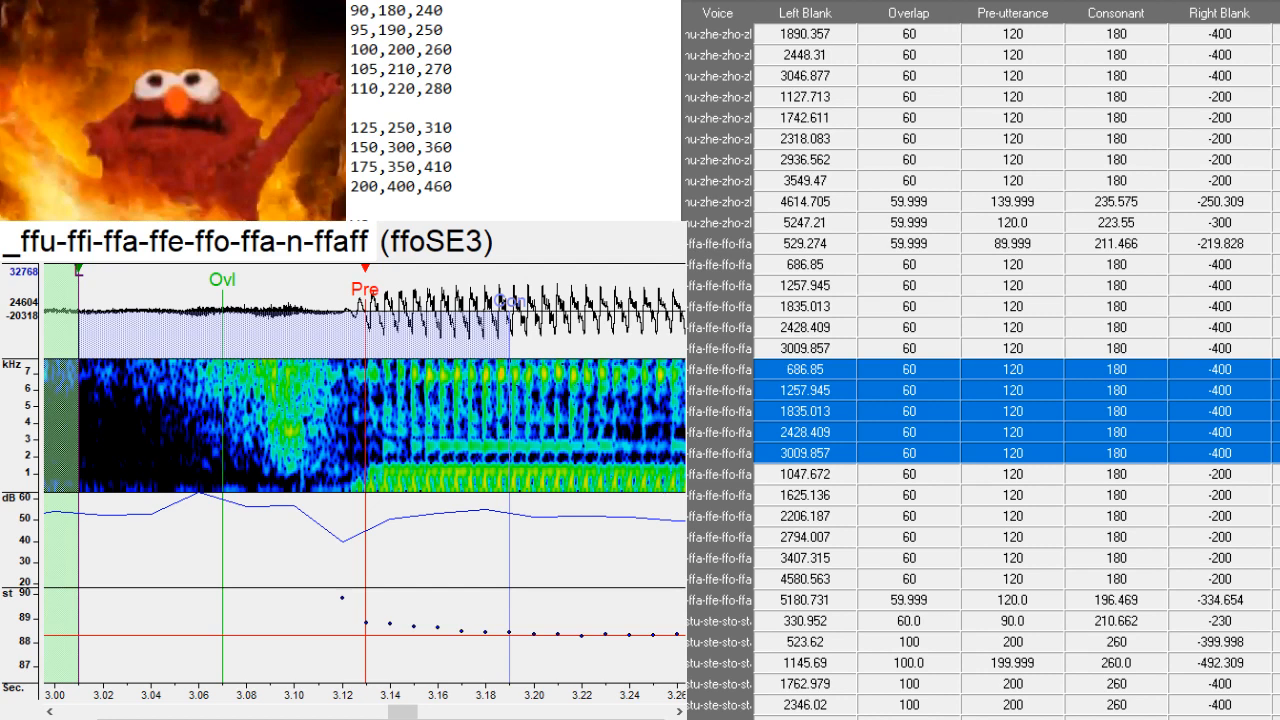
- Remove ffu from the first duplicated row's alias, keeping the SE3 suffix
left_click(1276, 370)
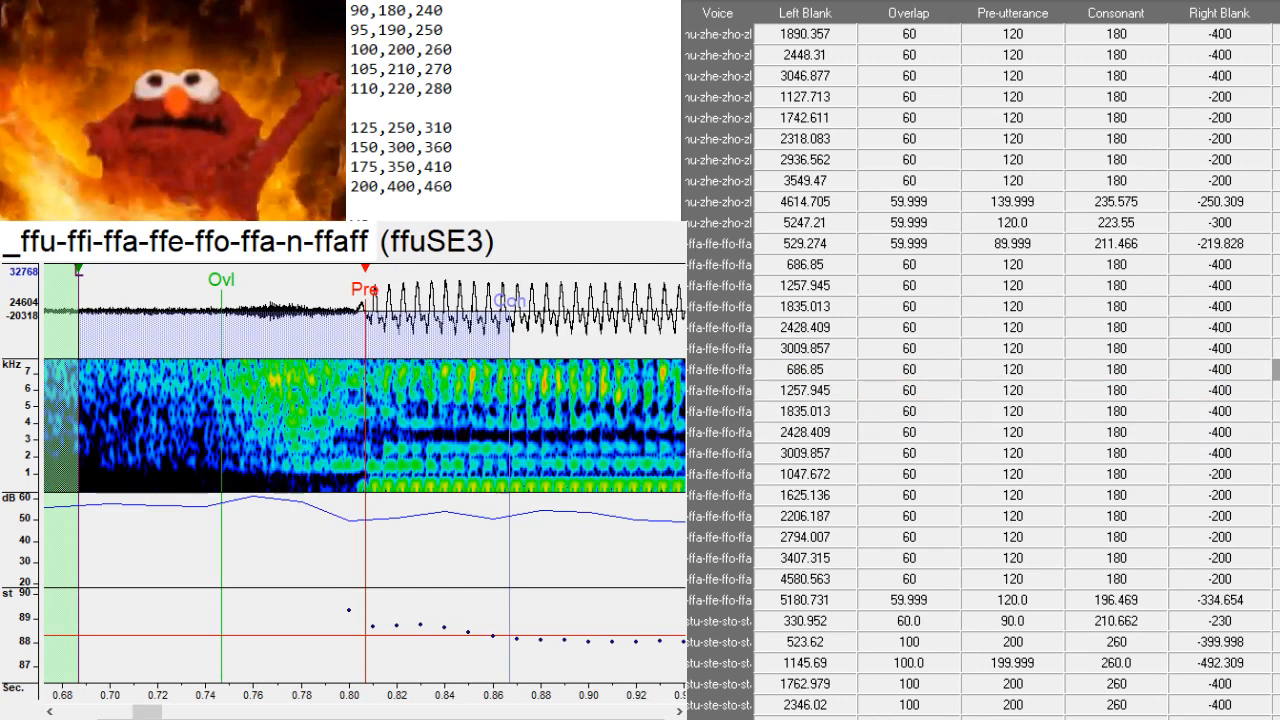
key("BackSpace")
key("BackSpace")
key("BackSpace")
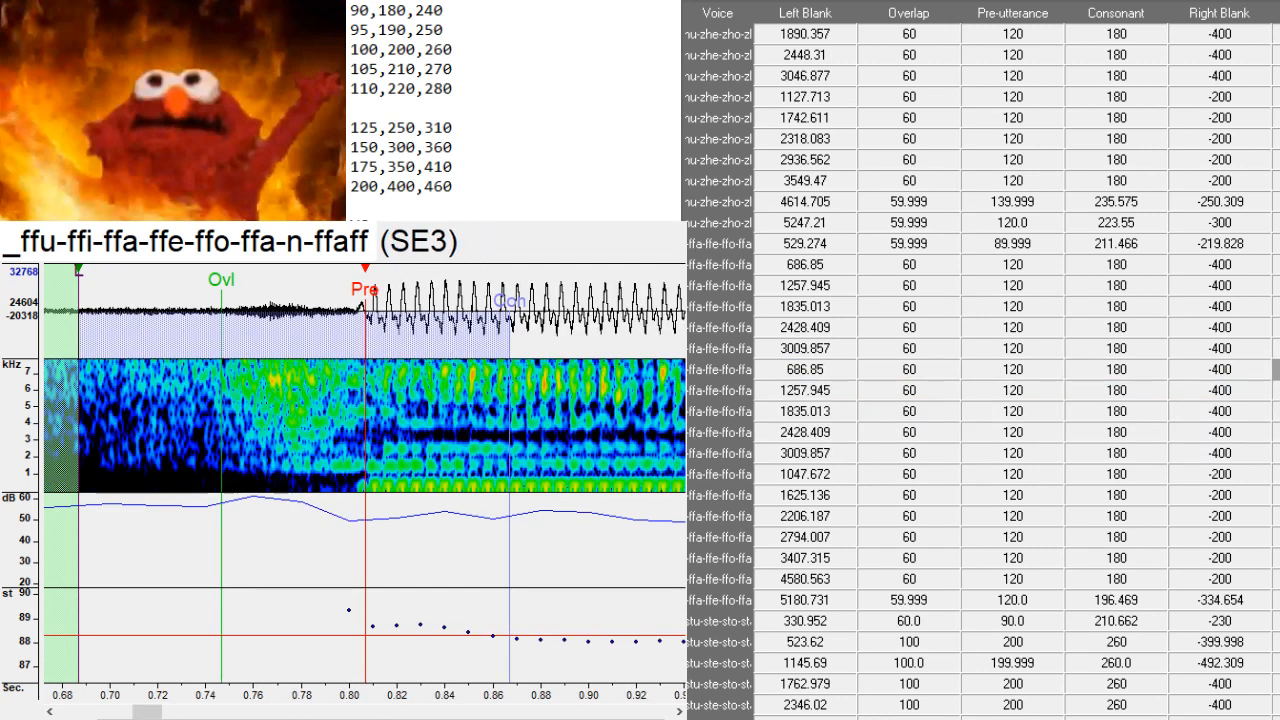
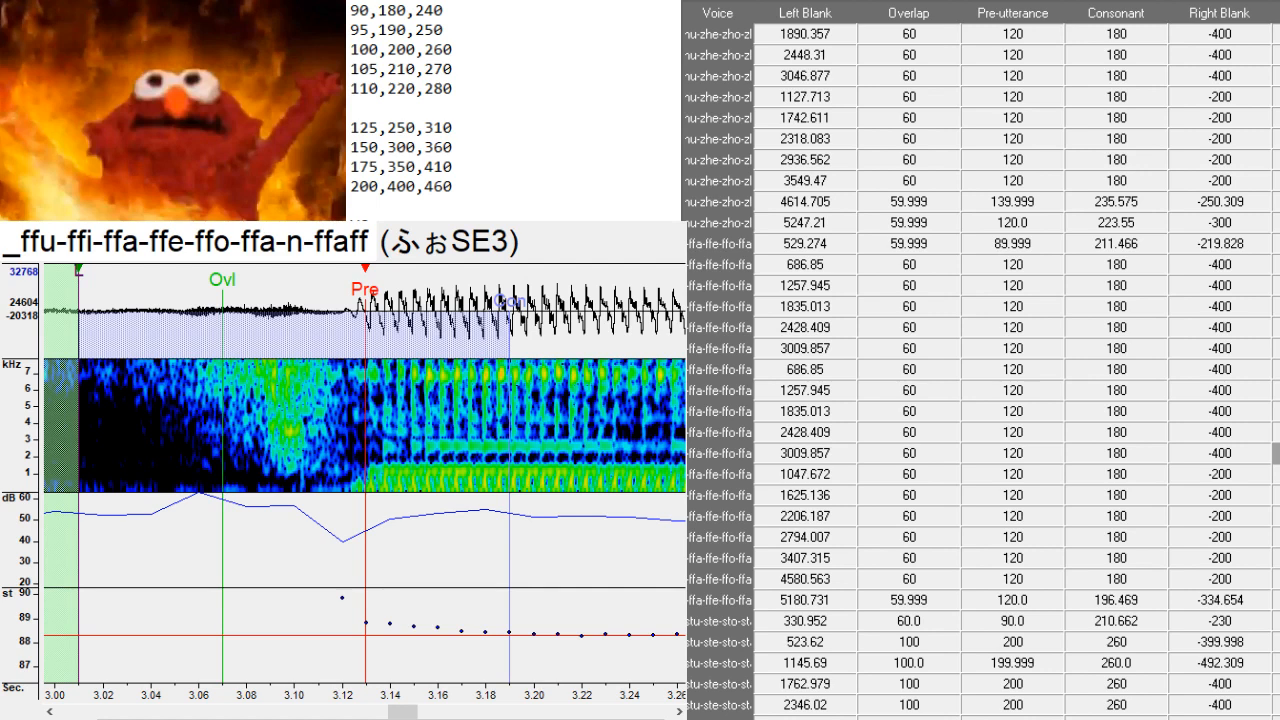
- Duplicate the dzoSE3 row of the _dzi-dza-dzu-dze-dzo-dza-n-dzadz sample five times
scroll(1240, 246, "down", 1)
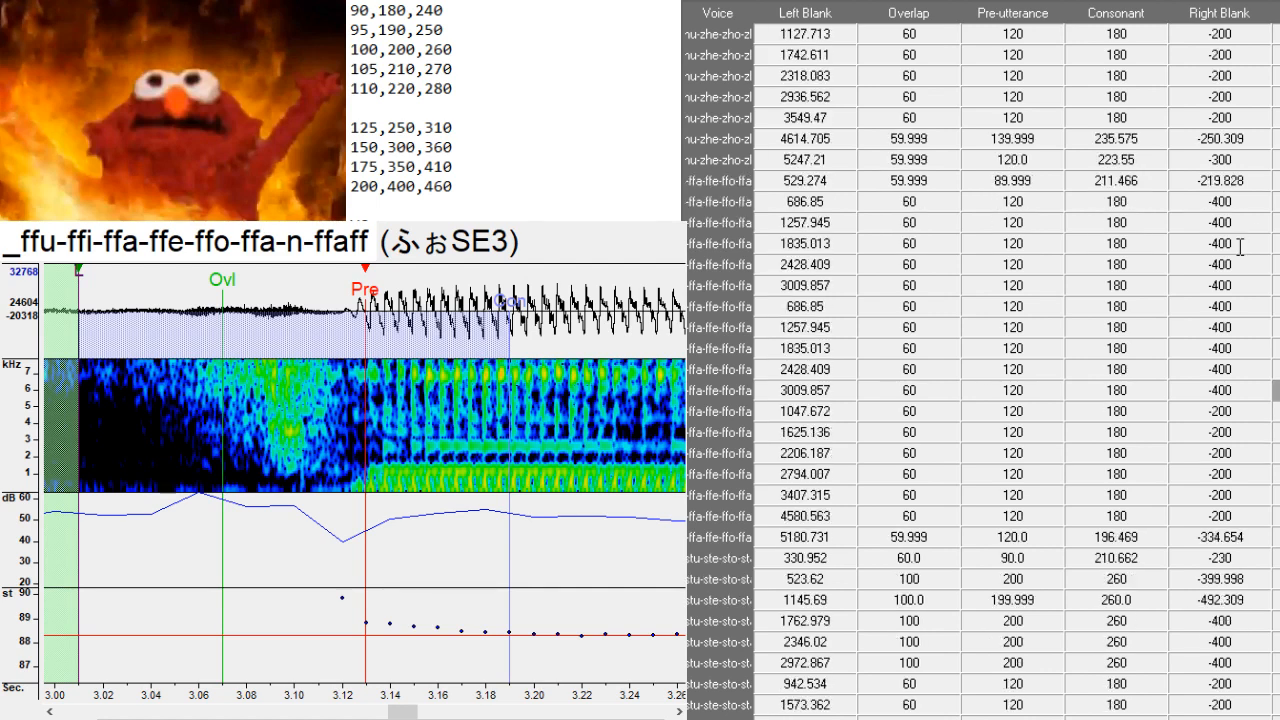
scroll(1240, 246, "down", 2)
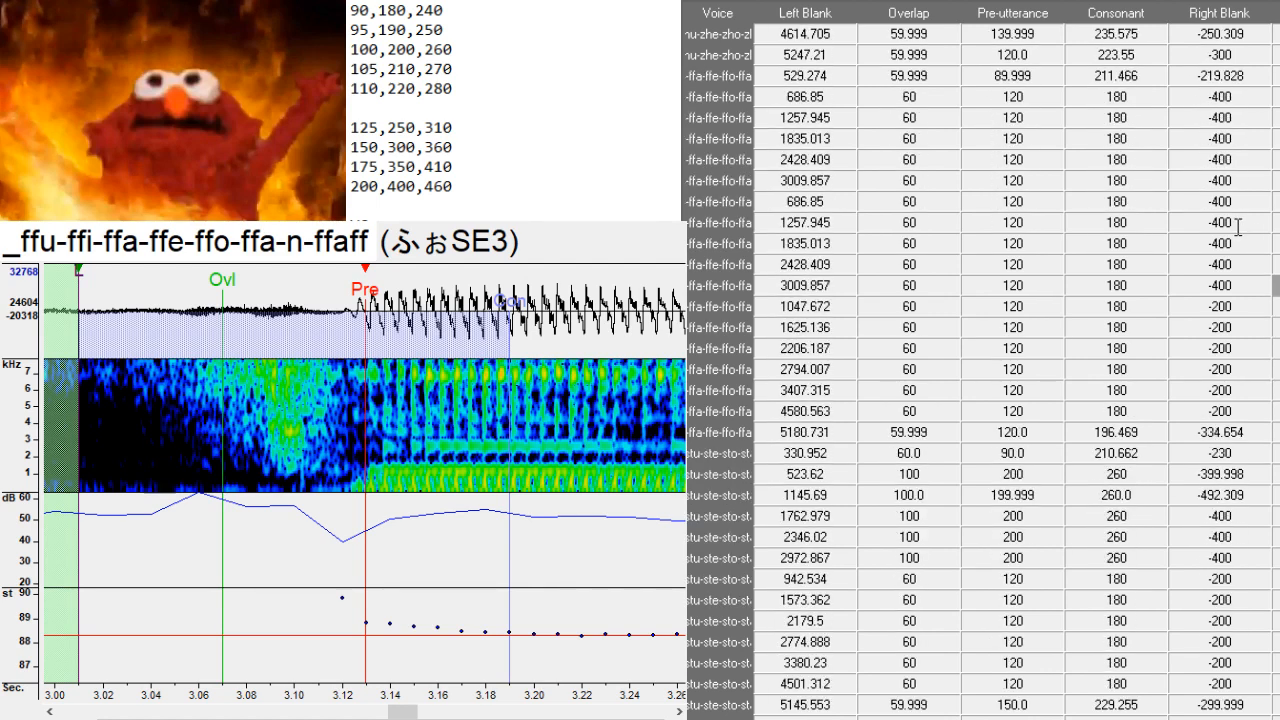
scroll(1238, 226, "down", 1)
scroll(1238, 227, "down", 8)
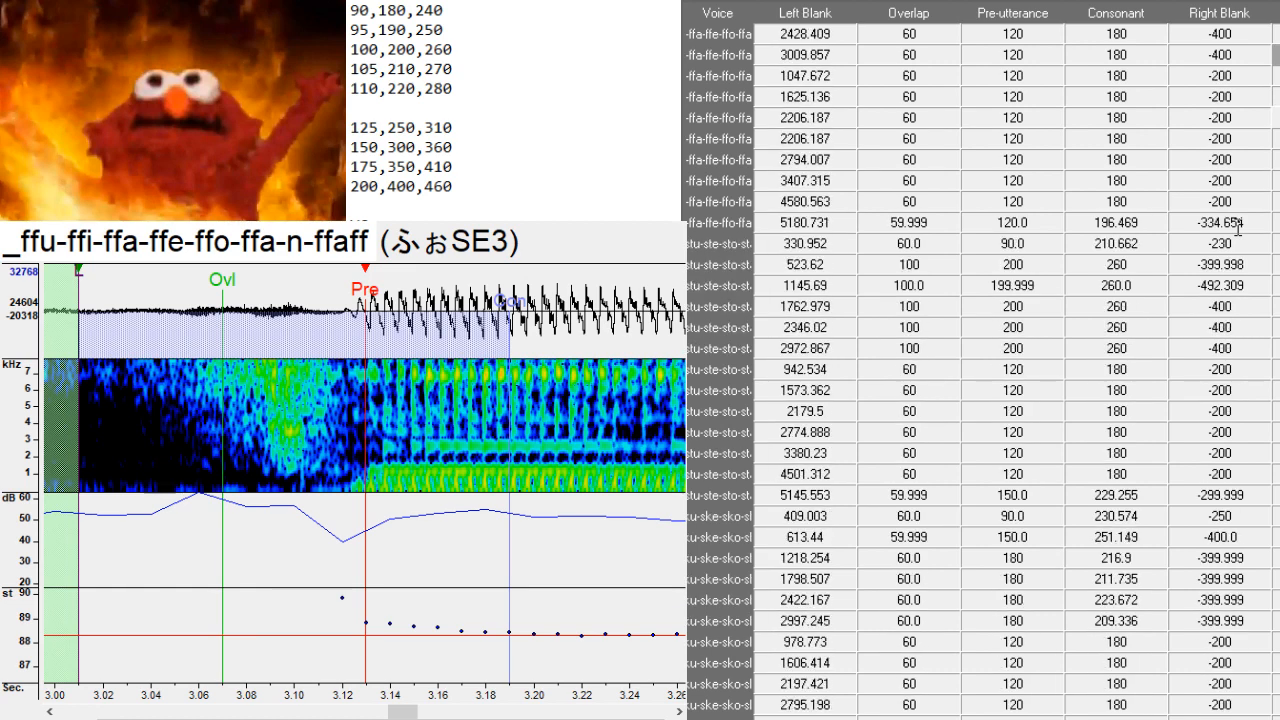
scroll(1238, 228, "down", 8)
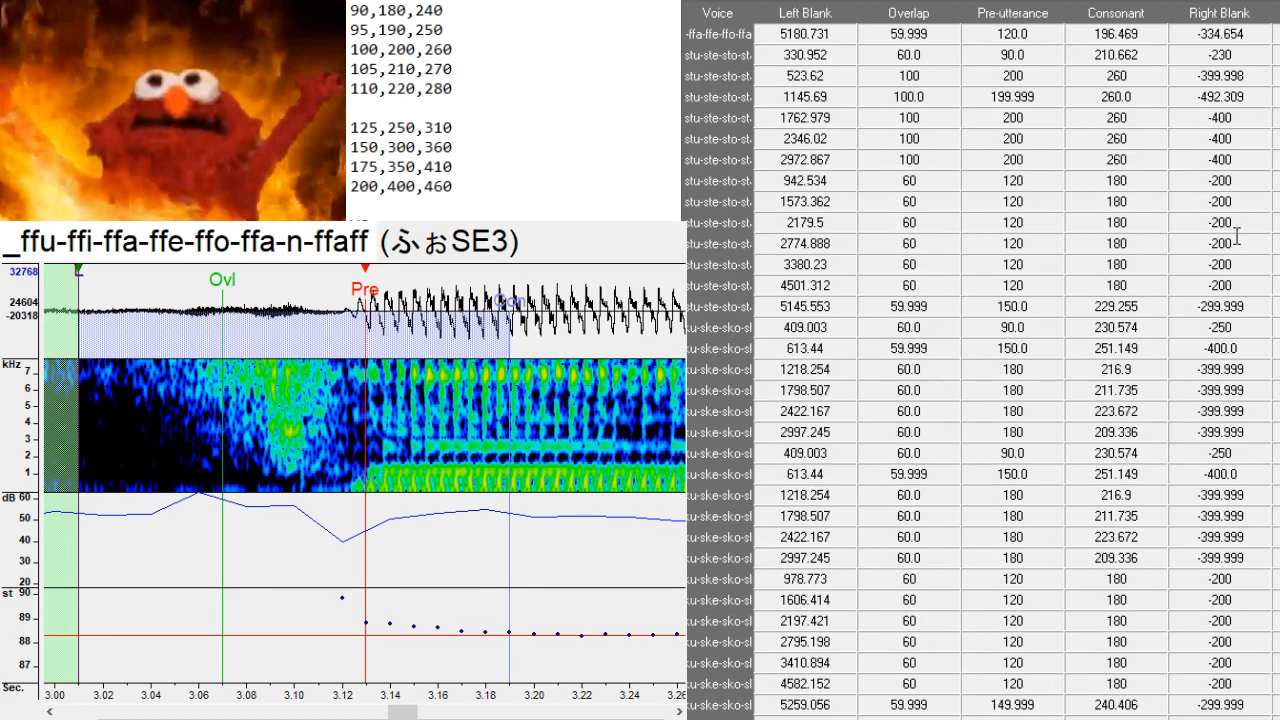
scroll(1238, 236, "down", 10)
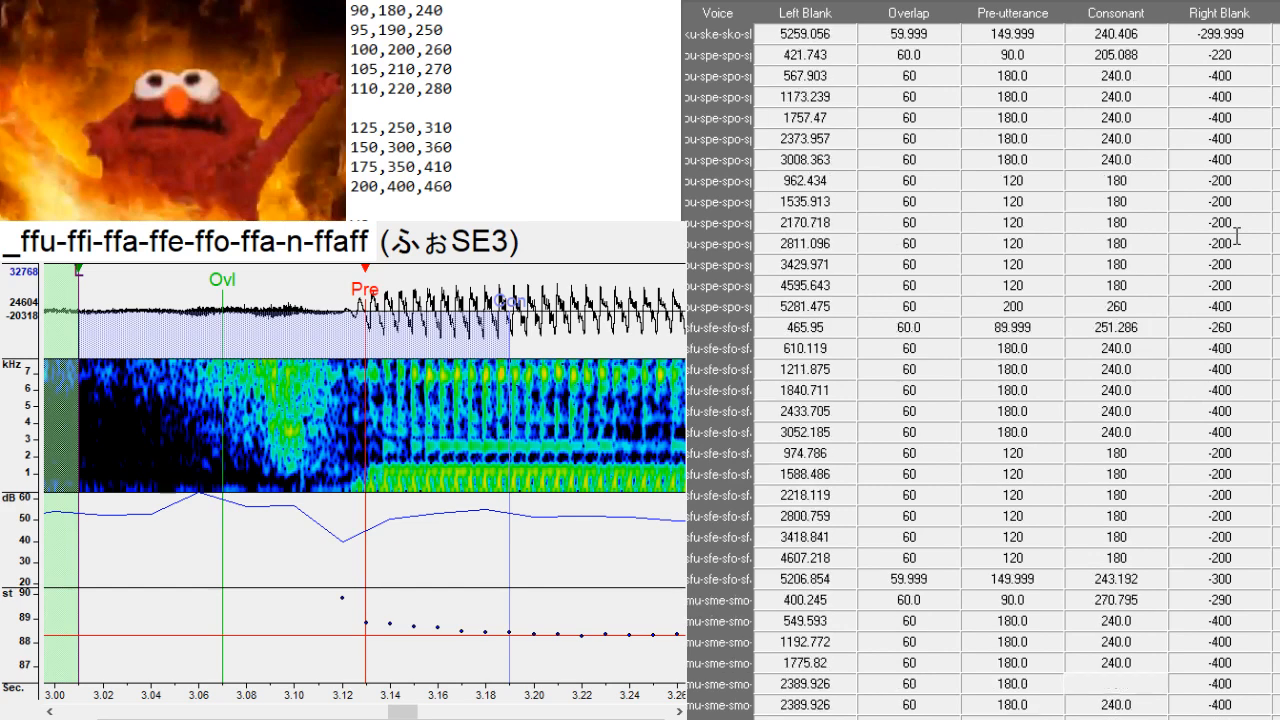
scroll(1235, 230, "down", 10)
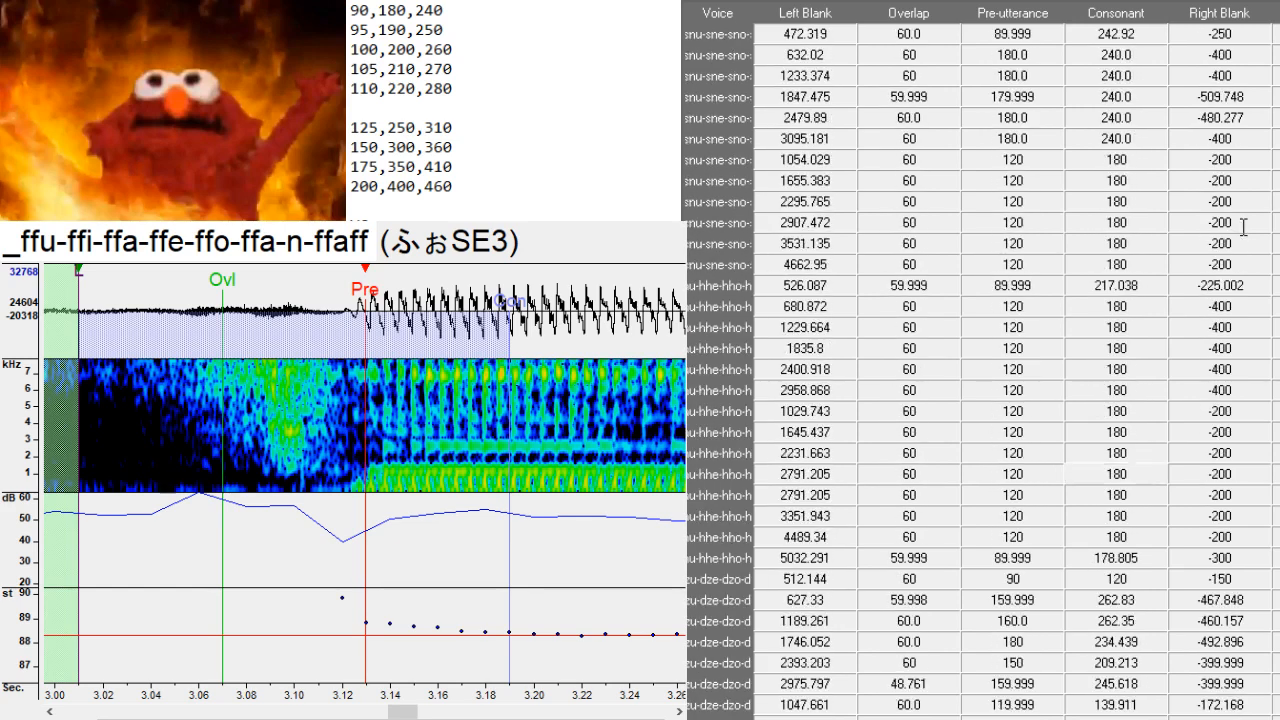
left_click(1276, 537)
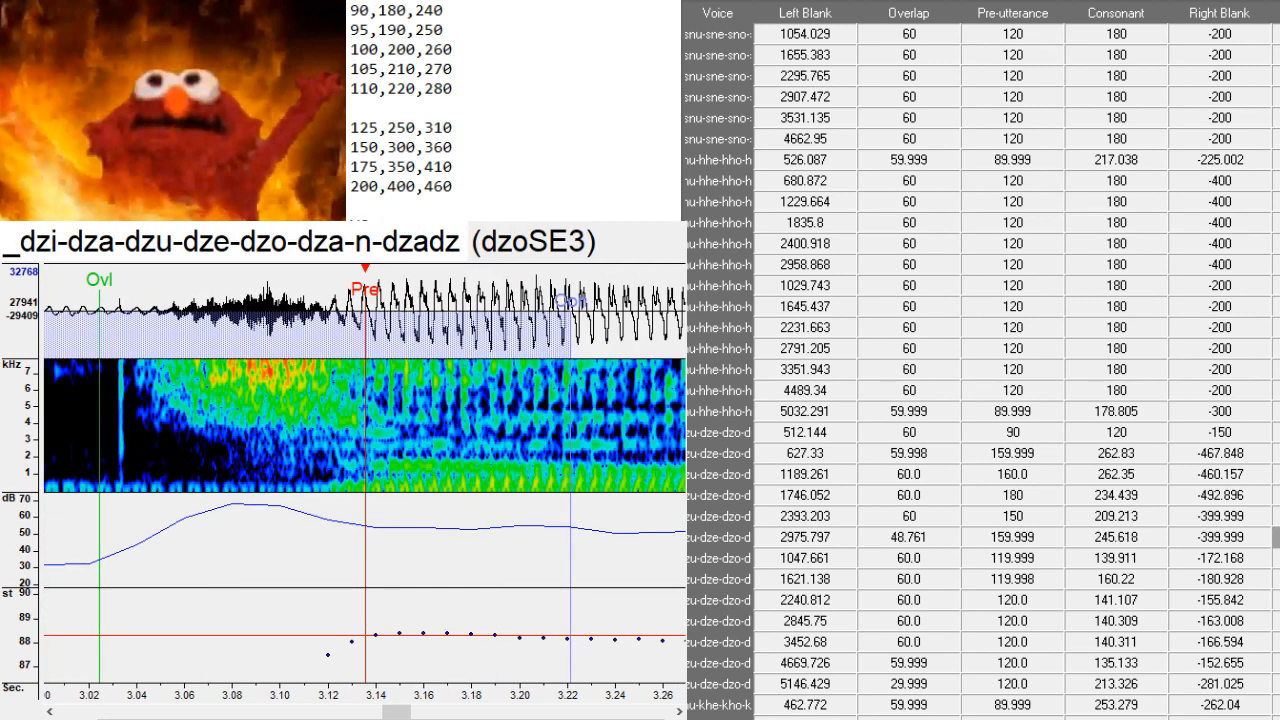
key("ctrl+d")
key("ctrl+d")
key("ctrl+d")
key("ctrl+d")
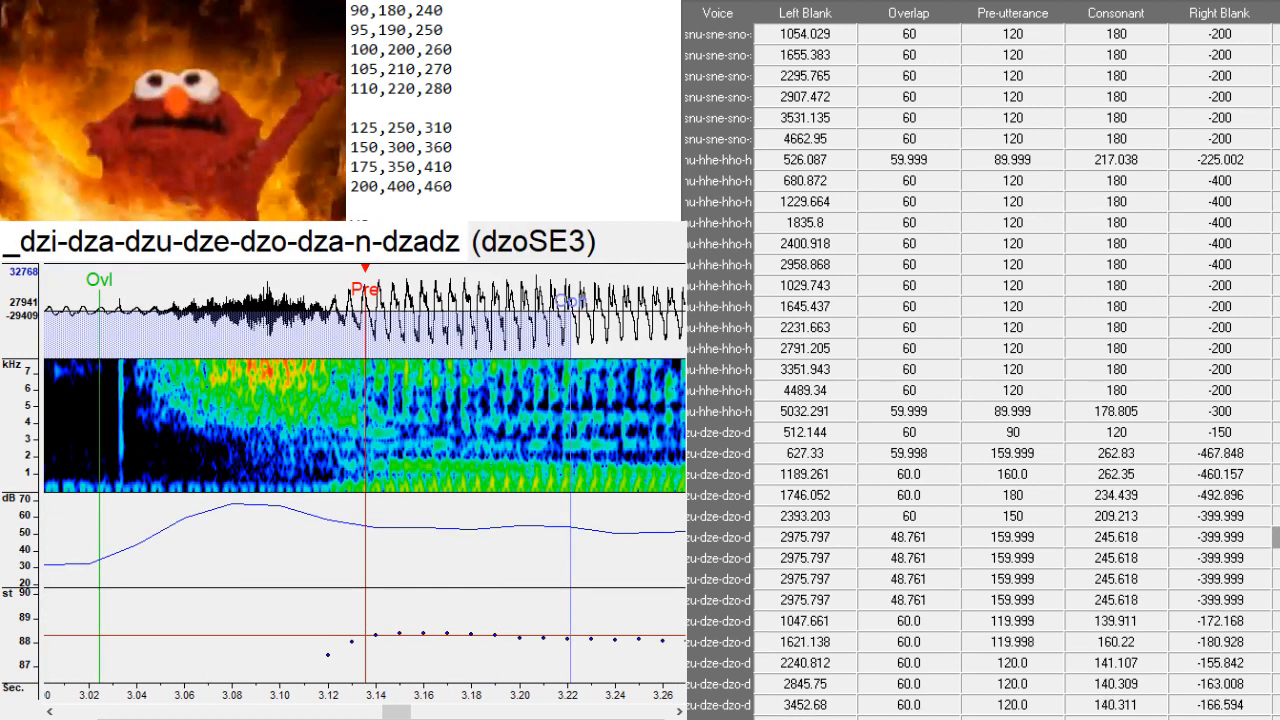
key("ctrl+d")
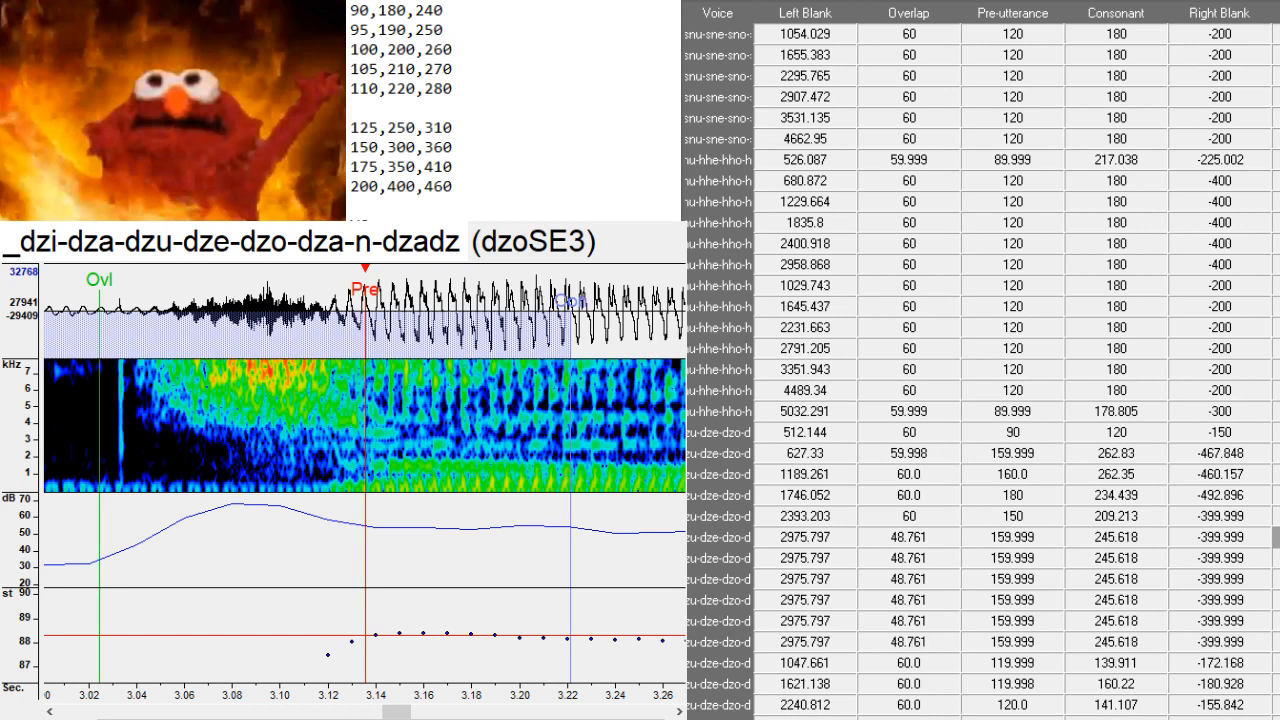
- Copy the five dzi to dzo rows, from left blank 627.33 to 2975.797, and paste them over the five duplicated dzoSE3 rows
left_click(708, 452)
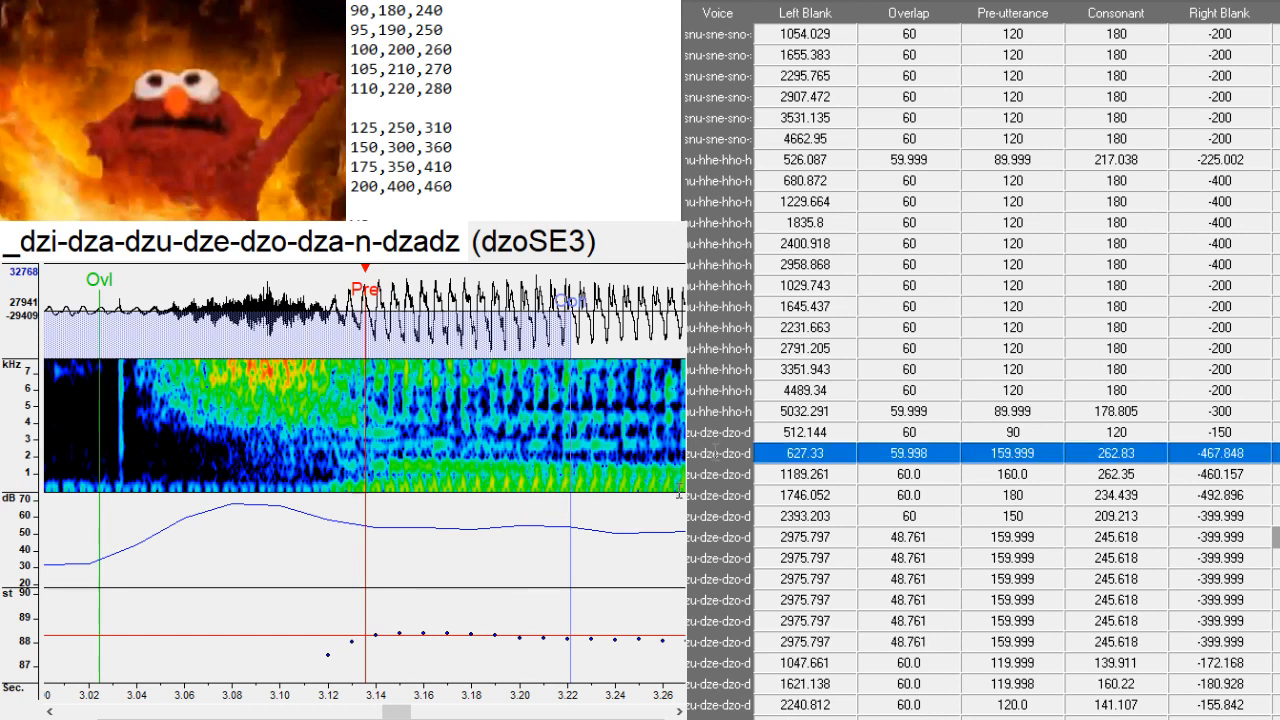
key("shift+Down")
key("shift+Down")
key("shift+Down")
key("shift+Down")
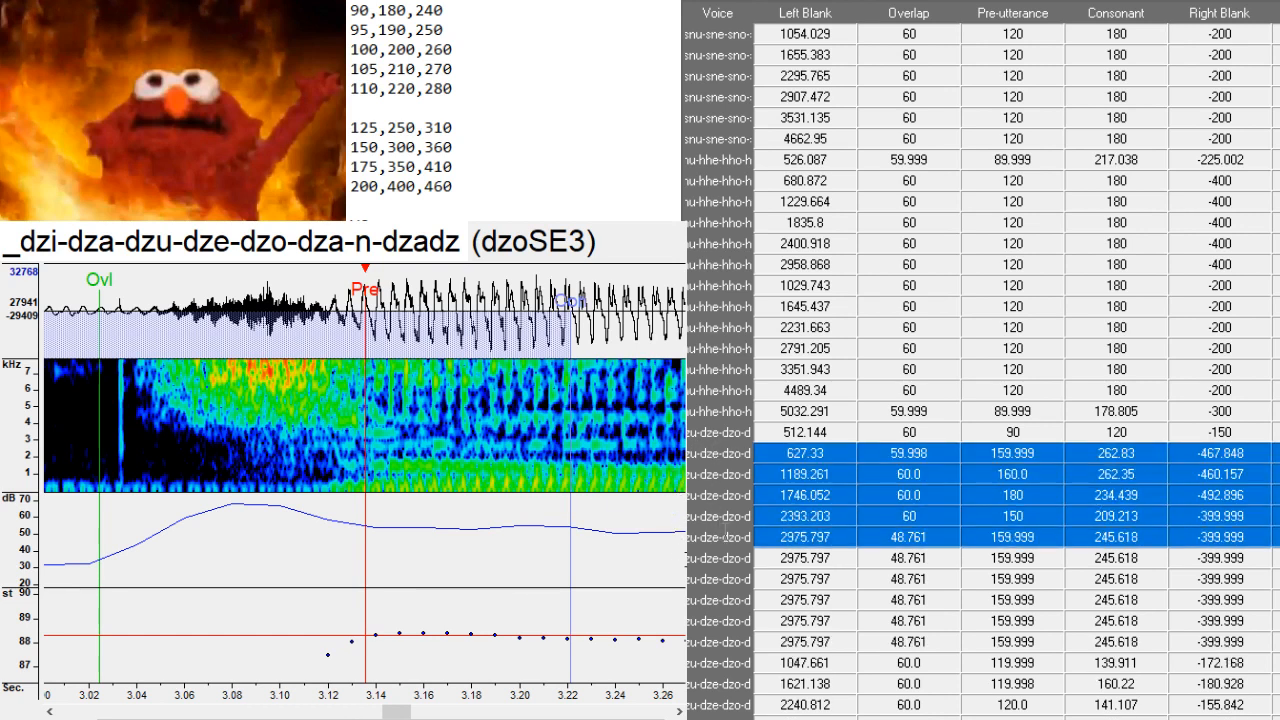
left_click_drag(722, 558, 676, 649)
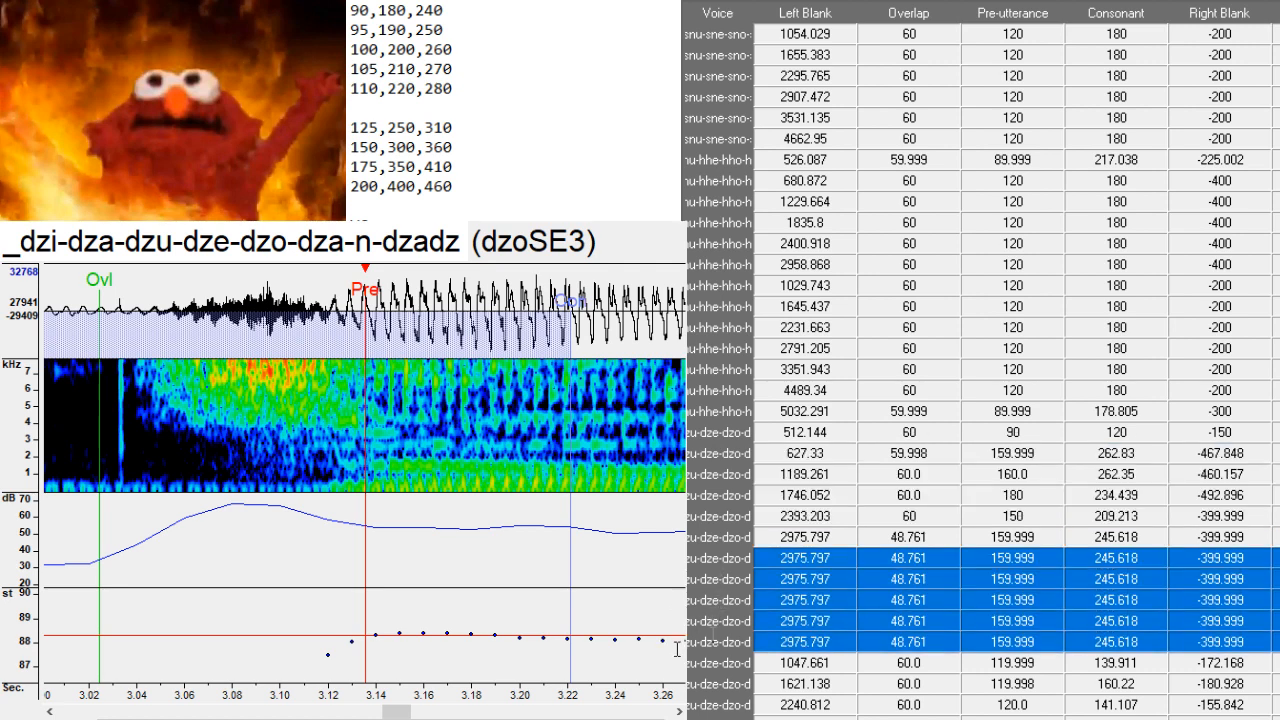
type("627.33\t59.998\t159.999\t262.83\t-467.848 1189.261\t60.0\t160.0\t262.35\t-460.157 1746.052\t60.0\t180\t234.439\t-492.896 2393.203\t60\t150\t209.213\t-399.999 2975.797\t48.761\t159.999\t245.618\t-399.999")
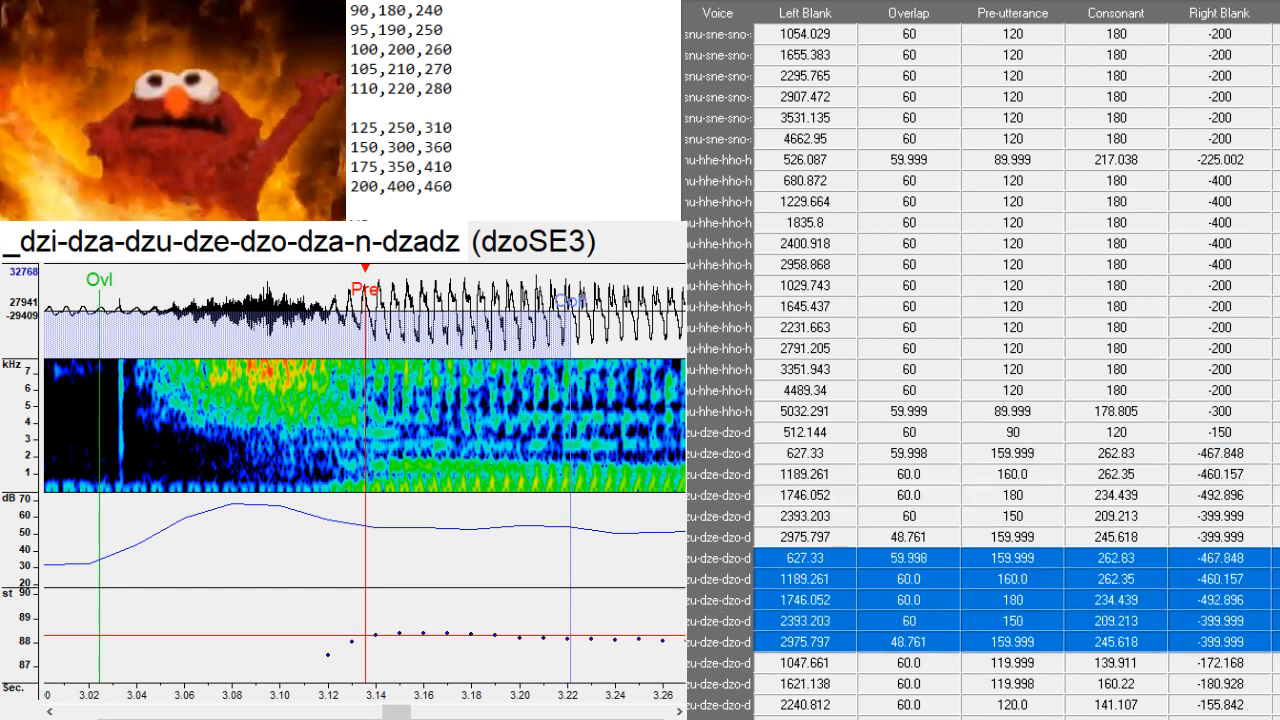
- Change the first duplicated dziSE3 alias of the _dzi-dza-dzu-dze-dzo-dza-n-dzadz sample to づぃSE3
left_click(1276, 558)
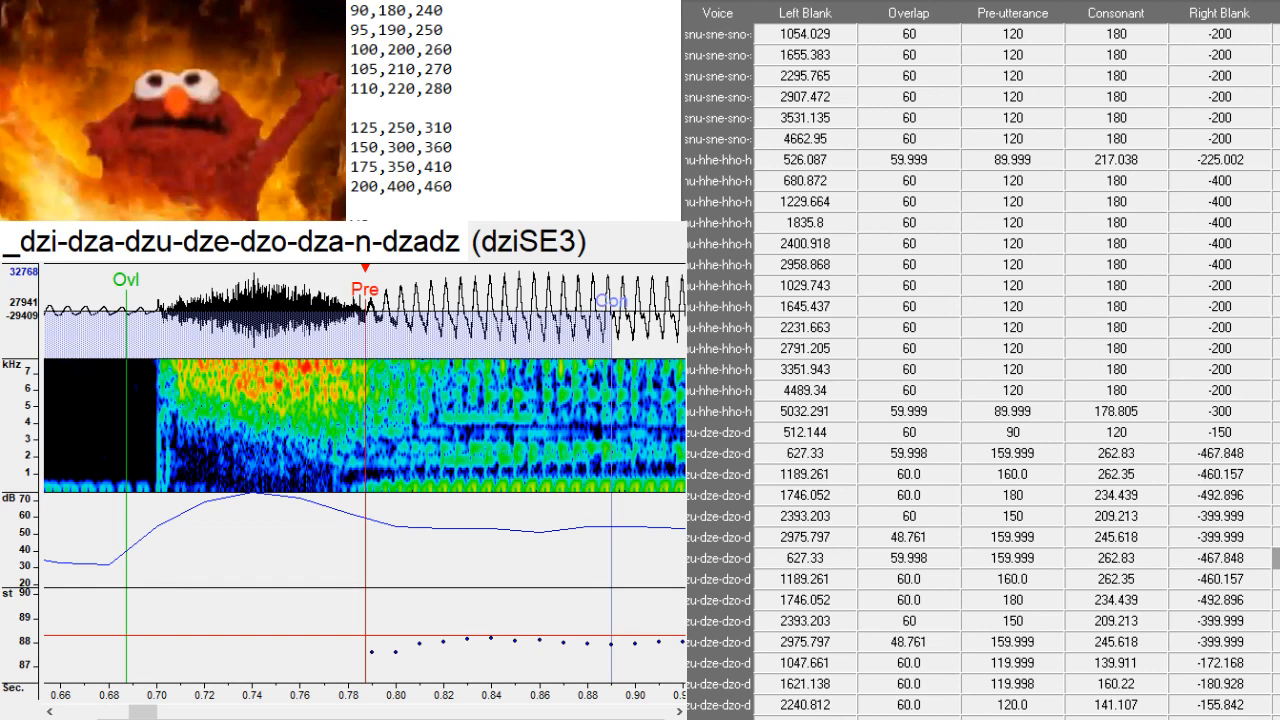
key("BackSpace")
key("BackSpace")
key("BackSpace")
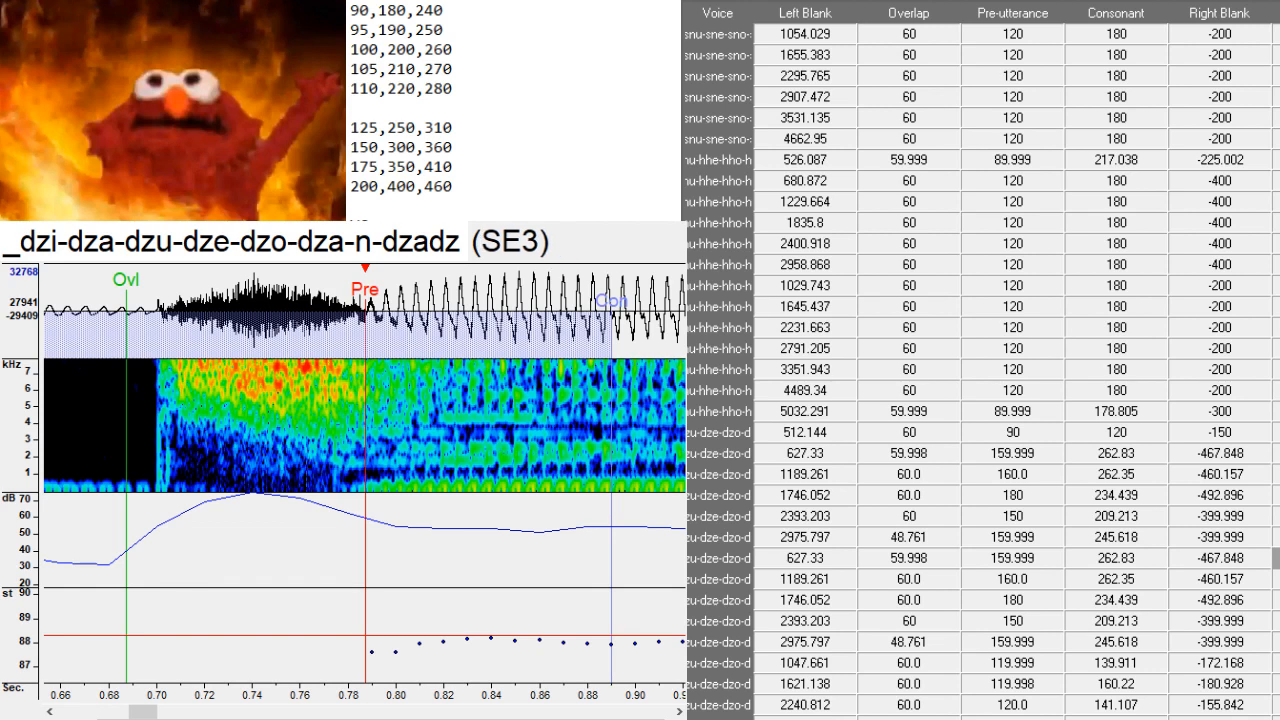
type("すぃ")
key("BackSpace")
key("BackSpace")
type("づぃ")
- Change the duplicated dzaSE3 row's alias to づぁSE3
key("Down")
key("BackSpace")
key("BackSpace")
key("BackSpace")
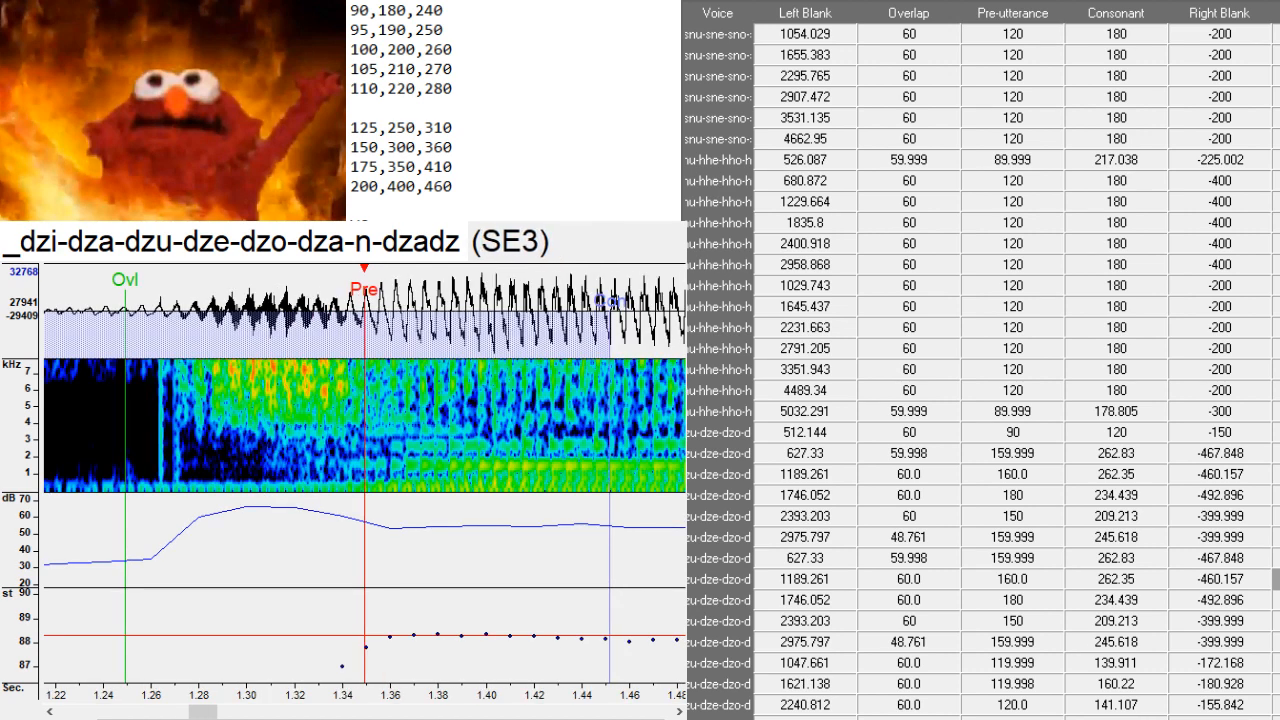
type("づぁ")
- Replace dzu with its kana spelling in the duplicated dzuSE3 row's alias, keeping the SE3 suffix
key("Down")
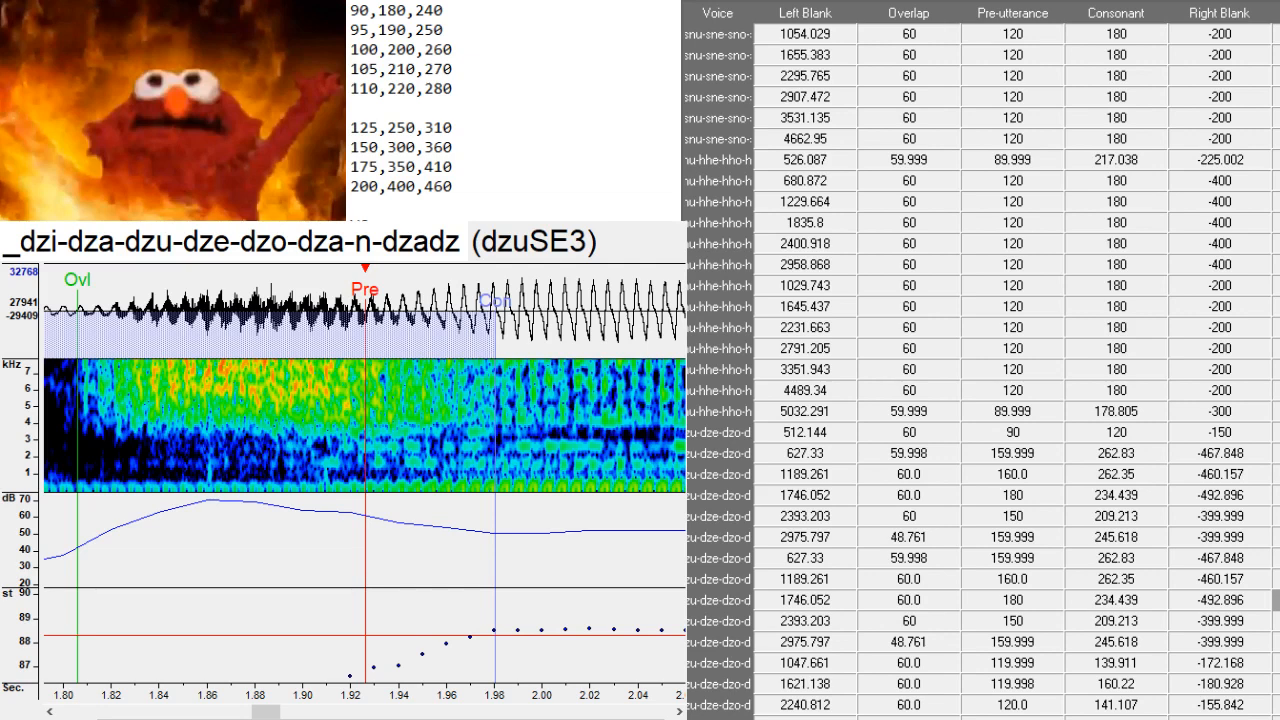
key("BackSpace")
key("BackSpace")
key("BackSpace")
type("づぇ")
- Change the duplicated dzeSE3 row's alias to づぇSE3
key("Down")
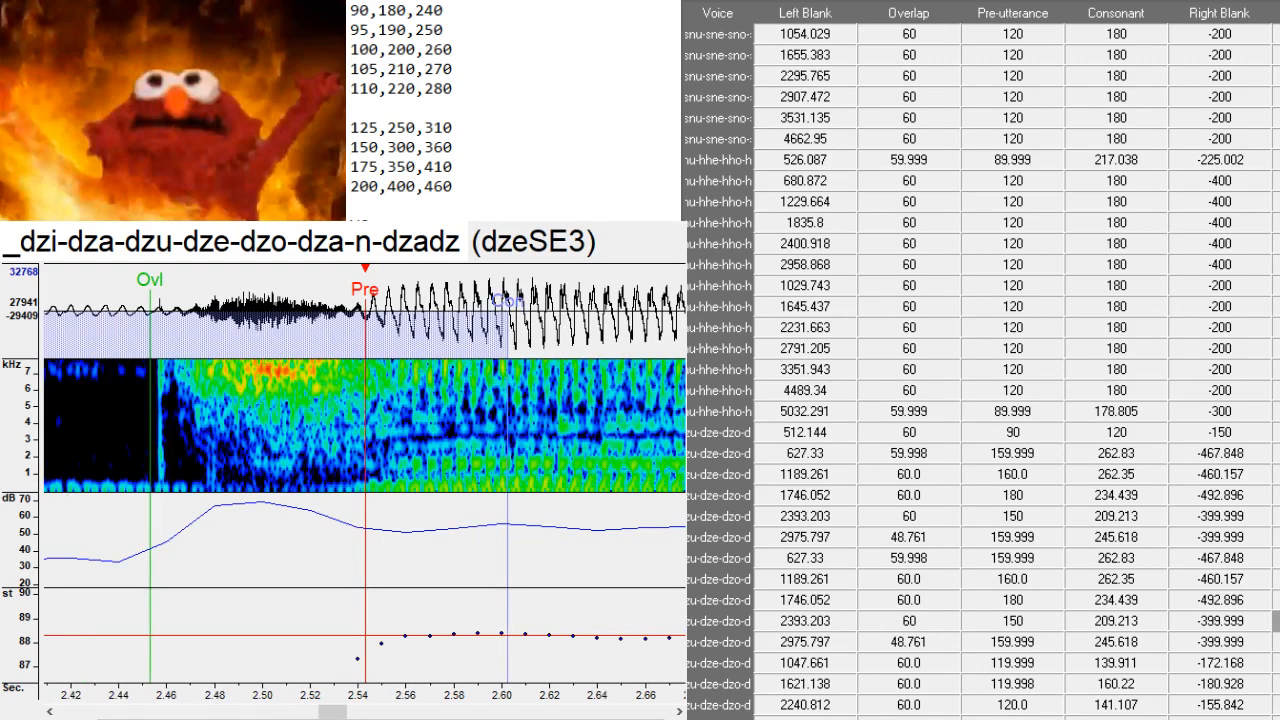
key("BackSpace")
key("BackSpace")
key("BackSpace")
type("づぇ")
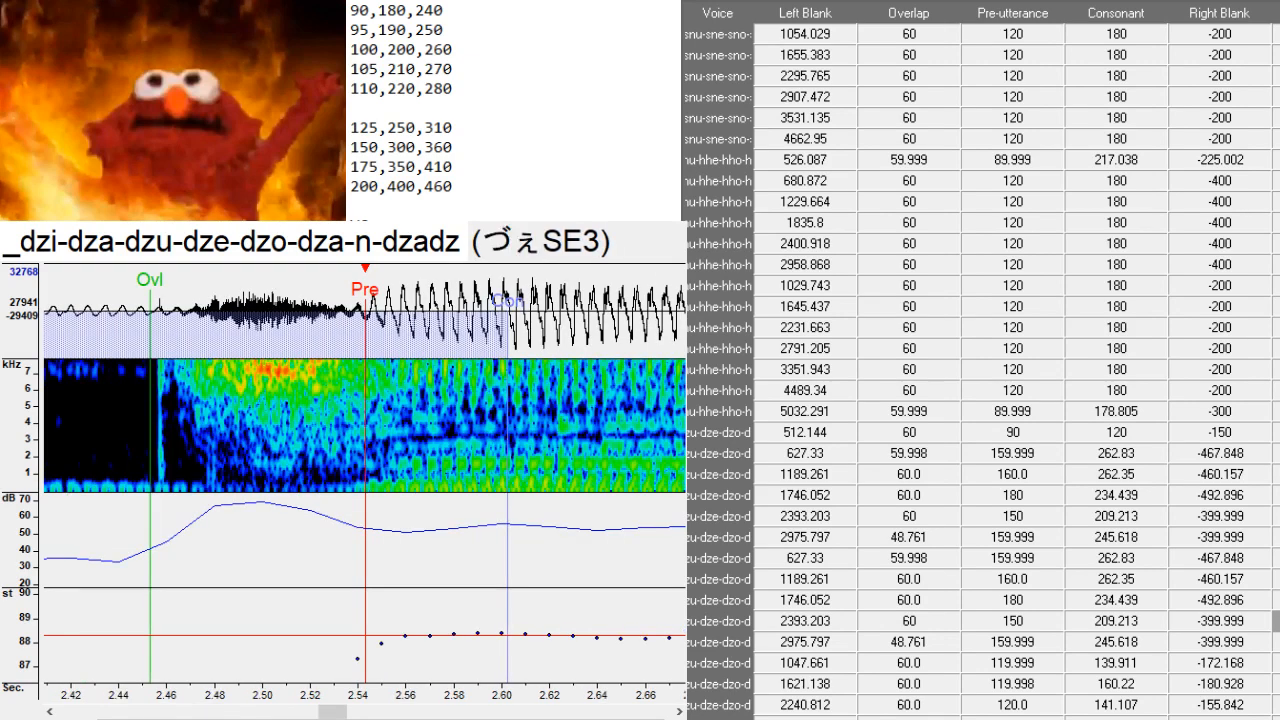
- Change the duplicated dzoSE3 row's alias to づぉSE3
key("Down")
key("BackSpace")
key("BackSpace")
key("BackSpace")
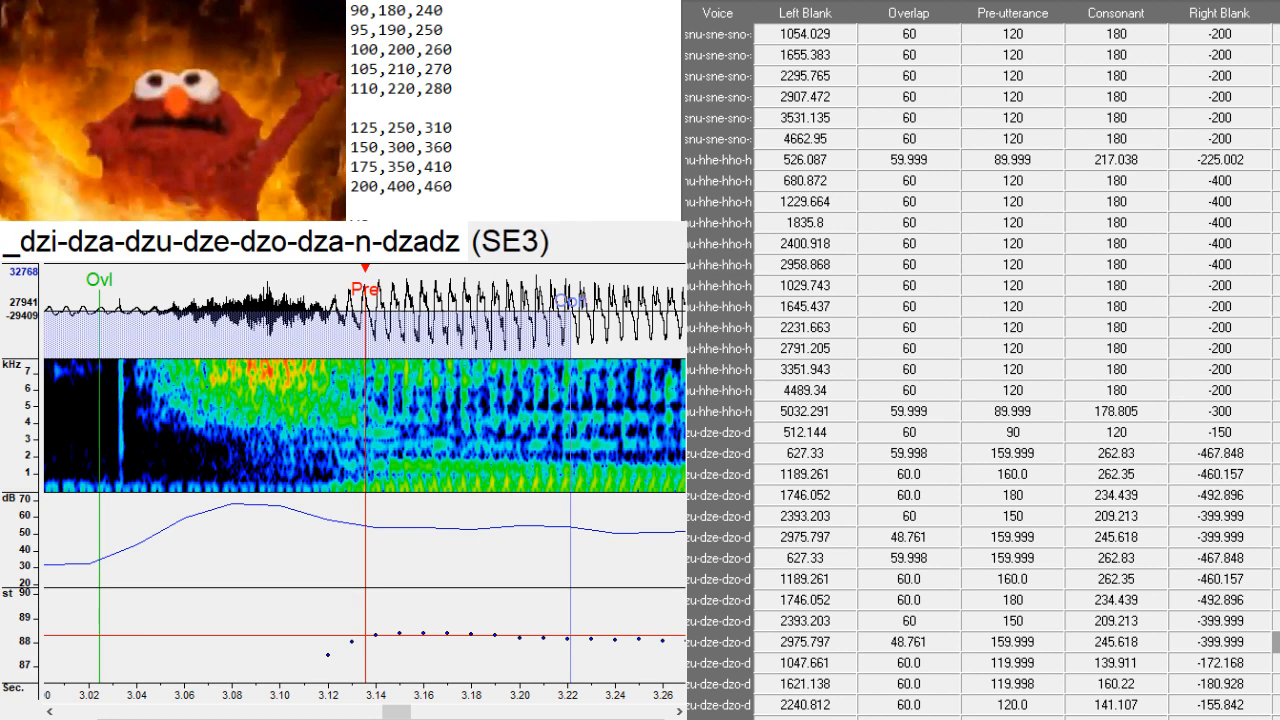
type("づぉ")
- Duplicate the V aSE3 row of the _3-V-a-I-a-V sample and replace a with あ in the copy's alias
scroll(1255, 245, "down", 3)
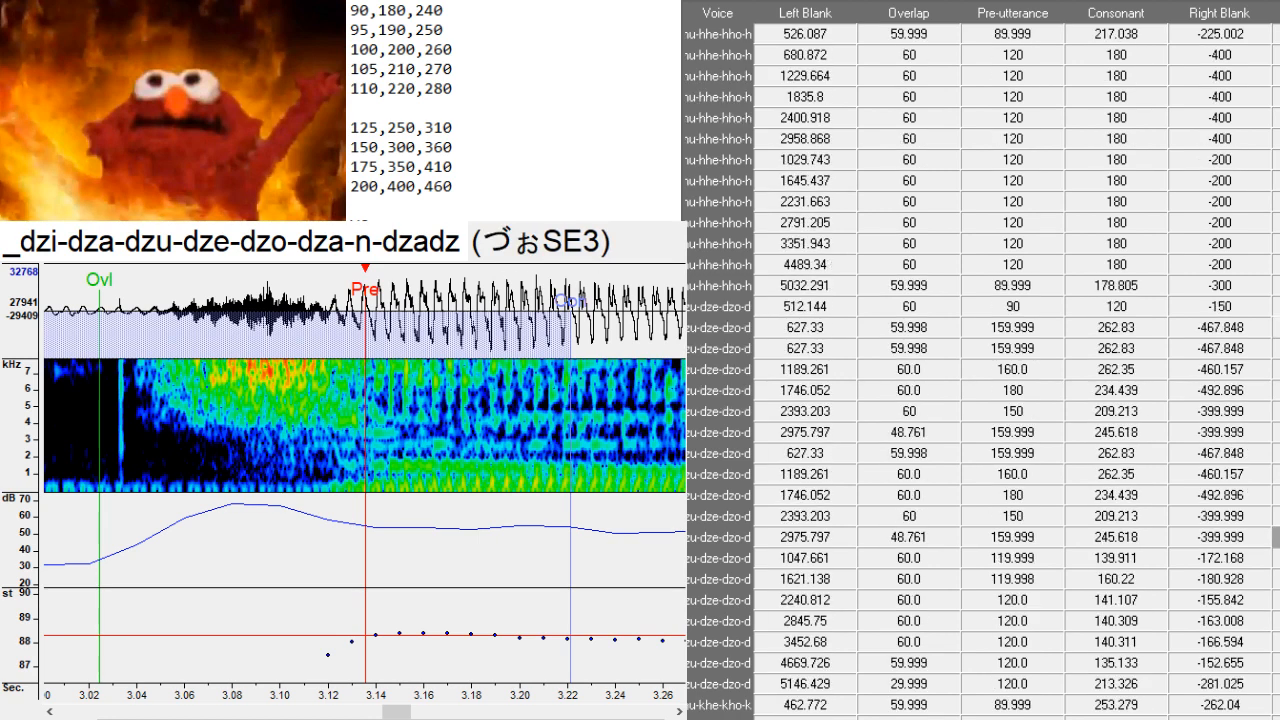
scroll(1255, 245, "down", 10)
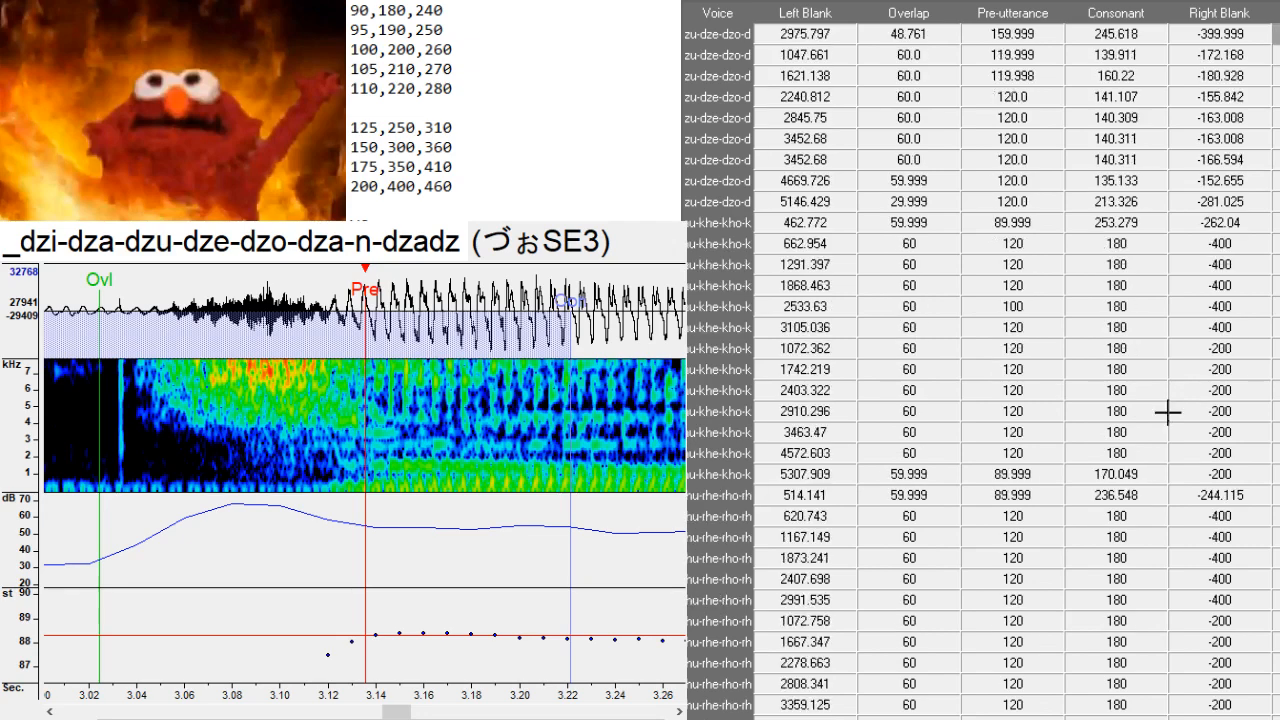
scroll(1176, 404, "down", 13)
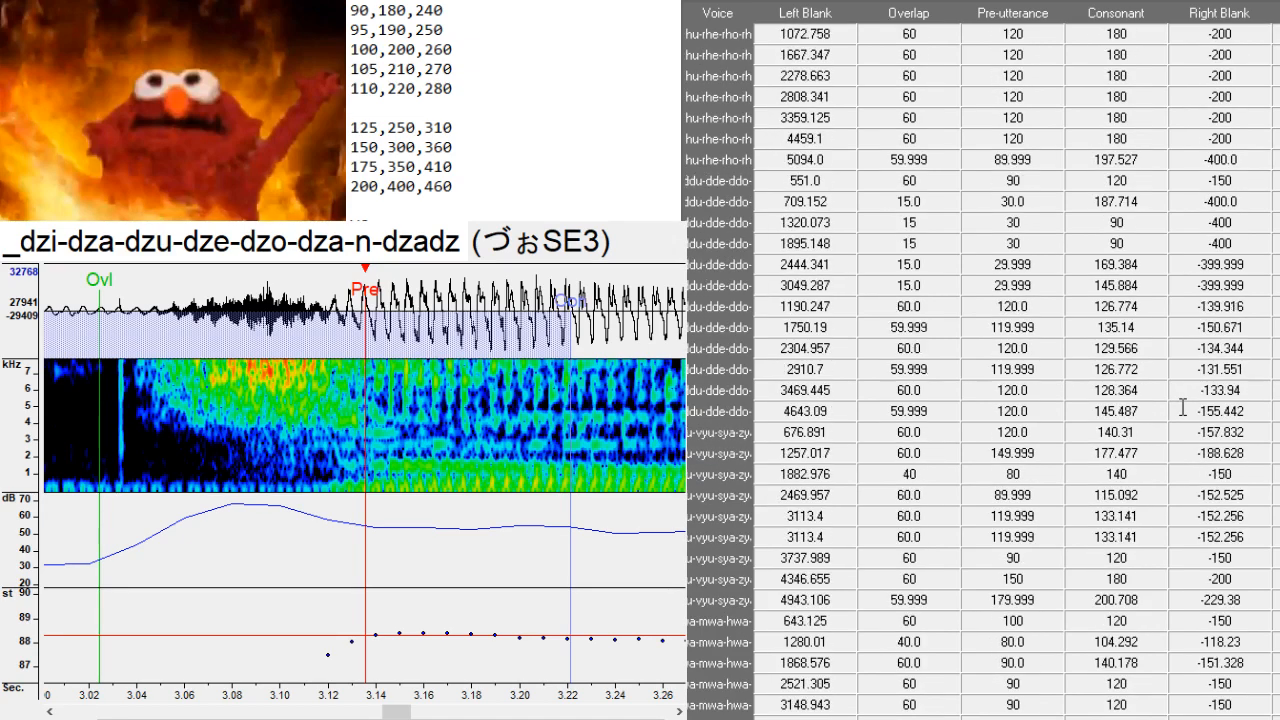
scroll(1182, 408, "down", 6)
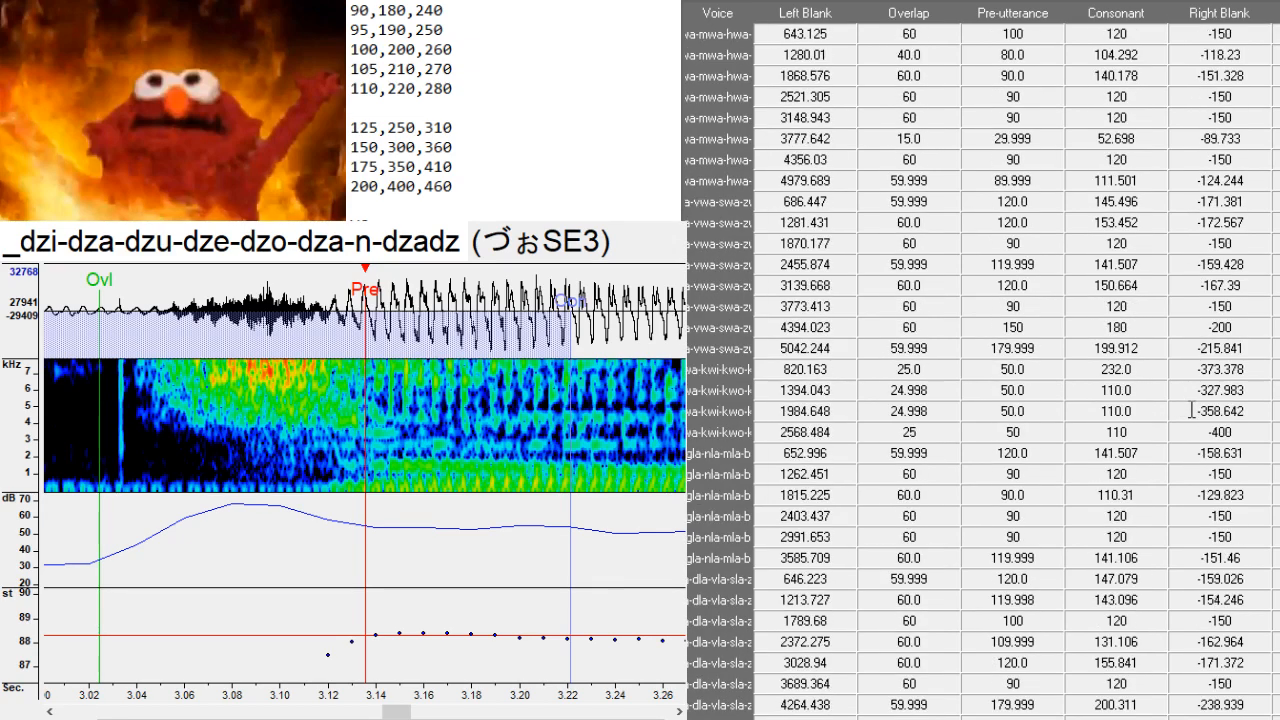
scroll(1193, 409, "down", 15)
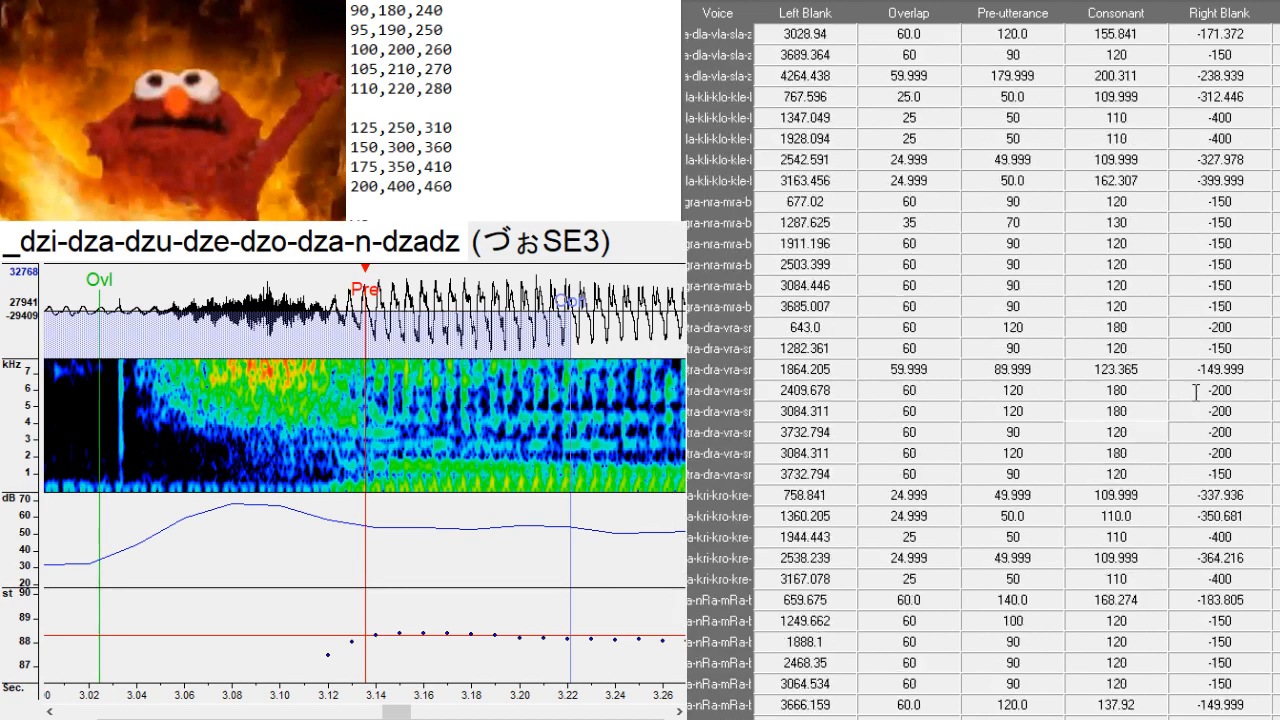
scroll(1199, 418, "down", 15)
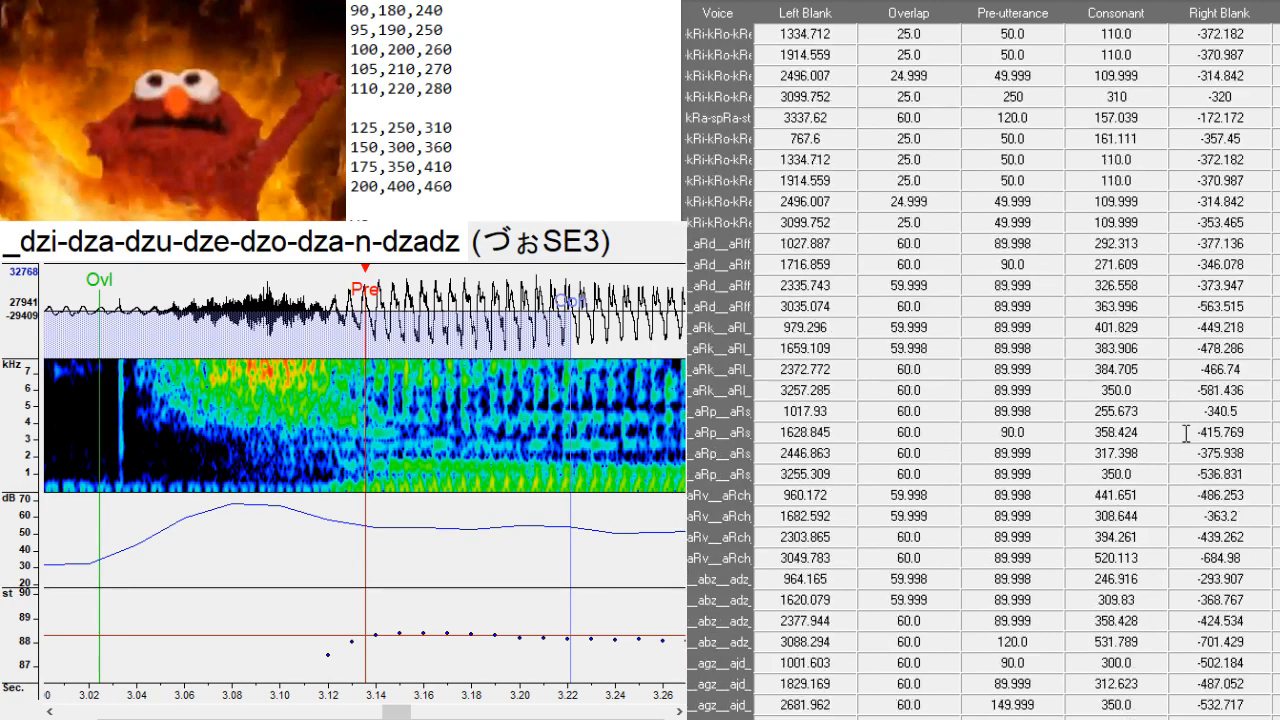
scroll(1188, 431, "down", 15)
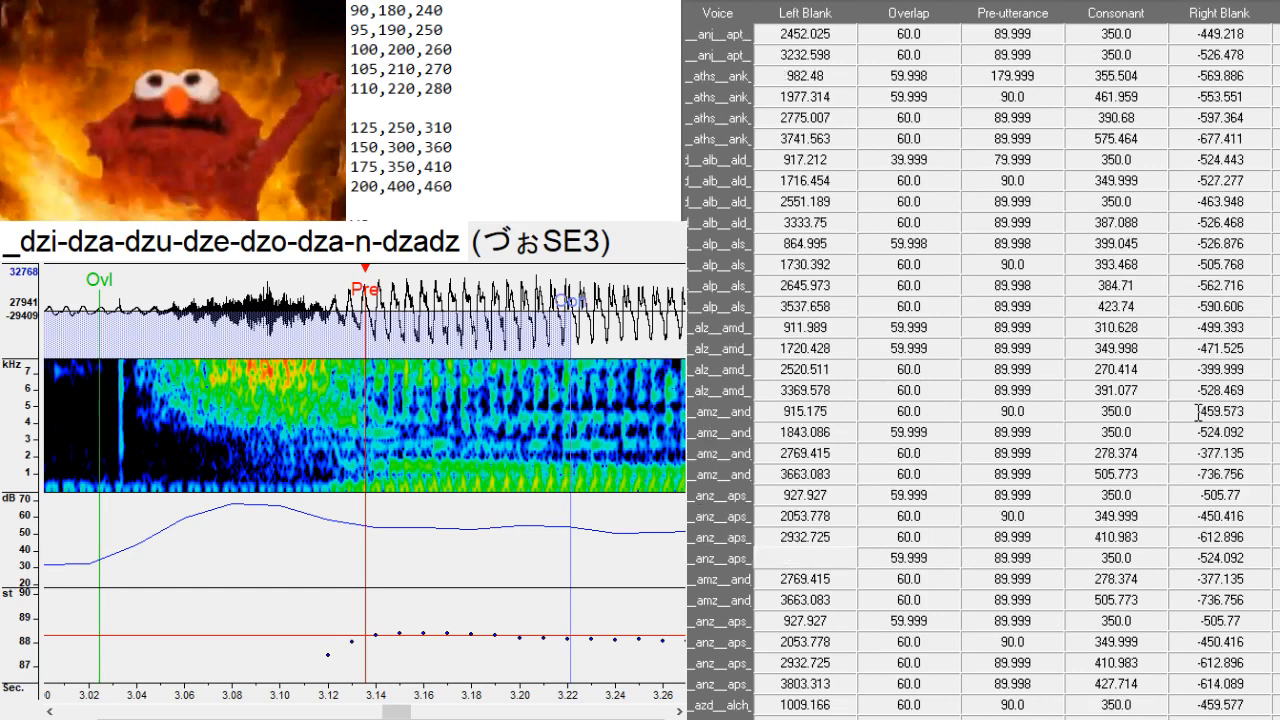
scroll(1199, 415, "down", 7)
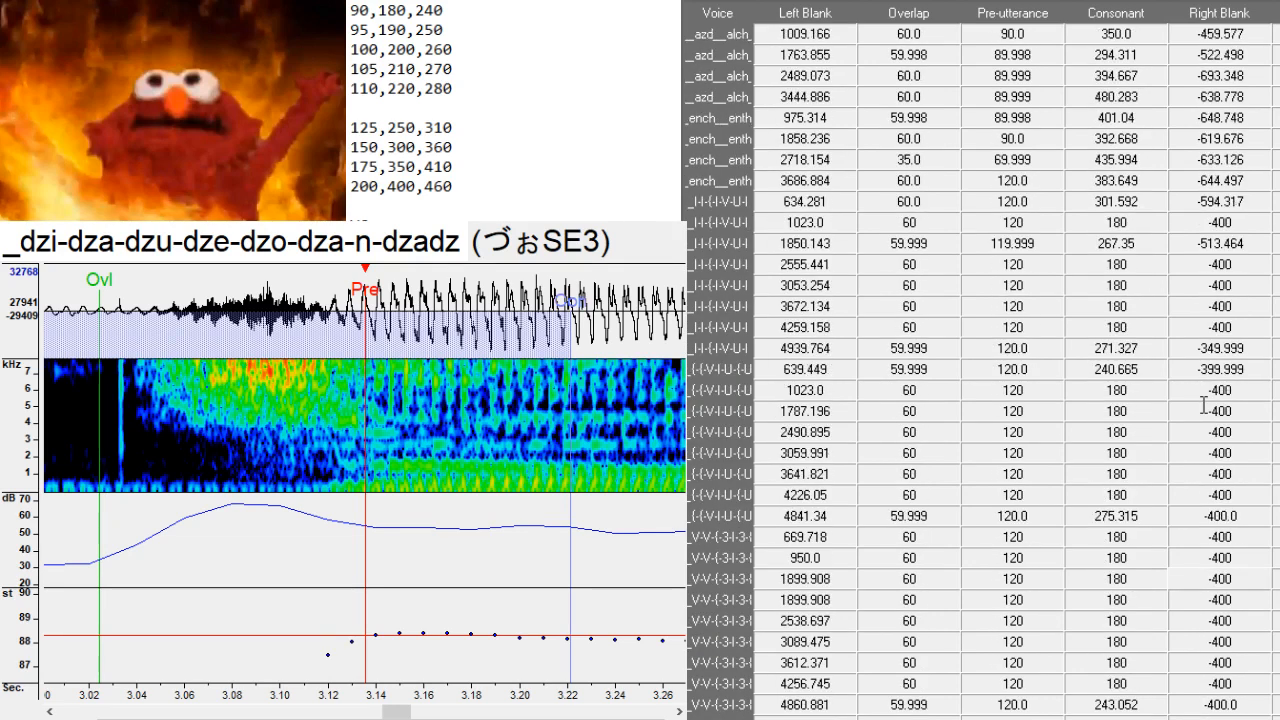
scroll(1204, 405, "down", 4)
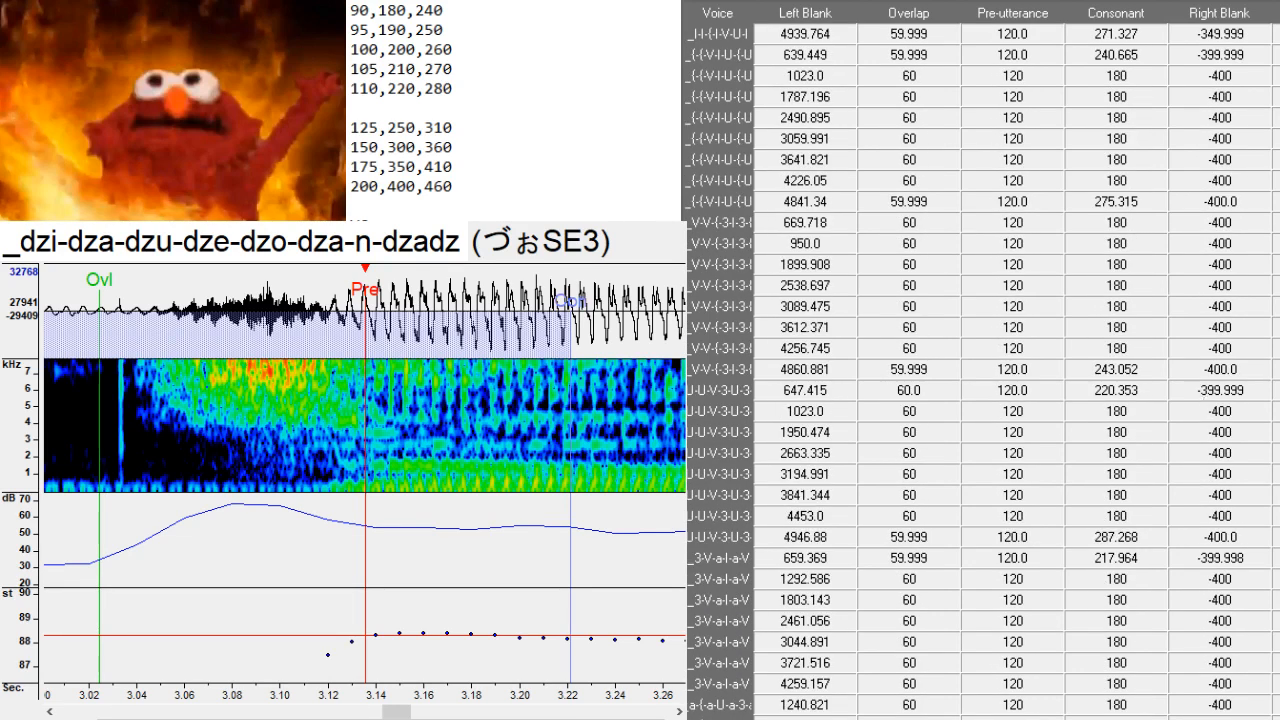
left_click(1275, 600)
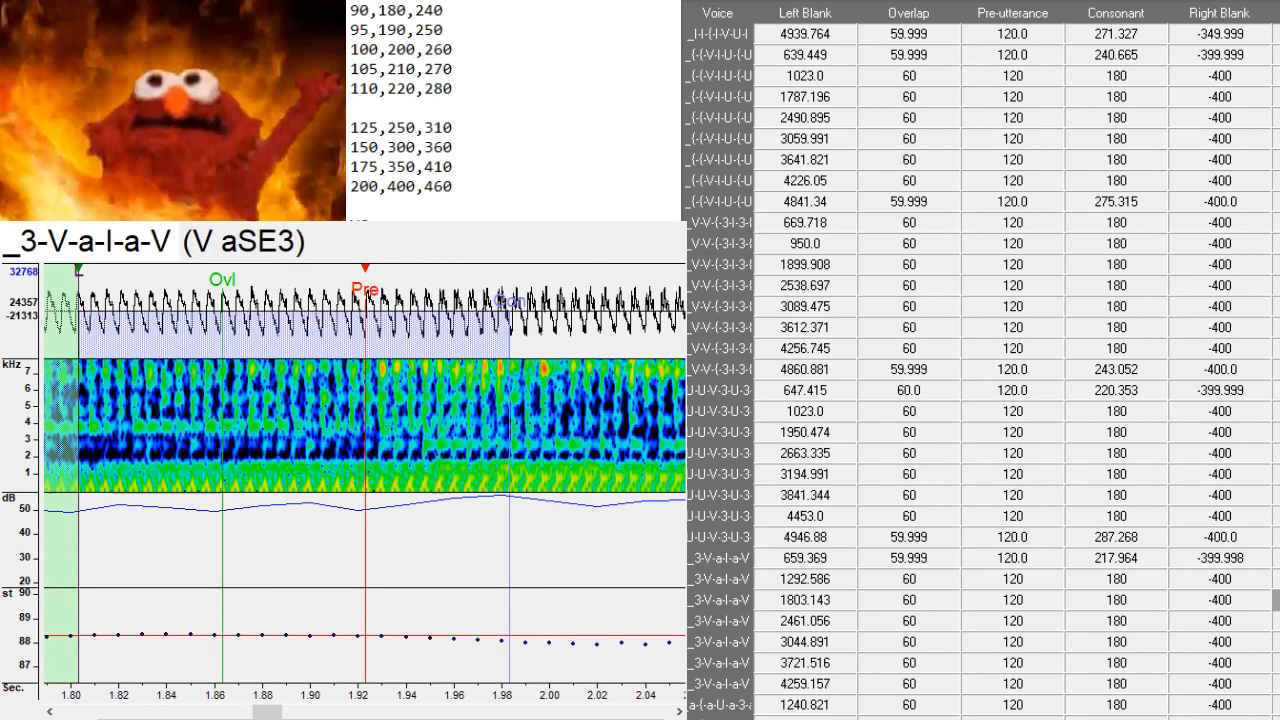
key("ctrl+d")
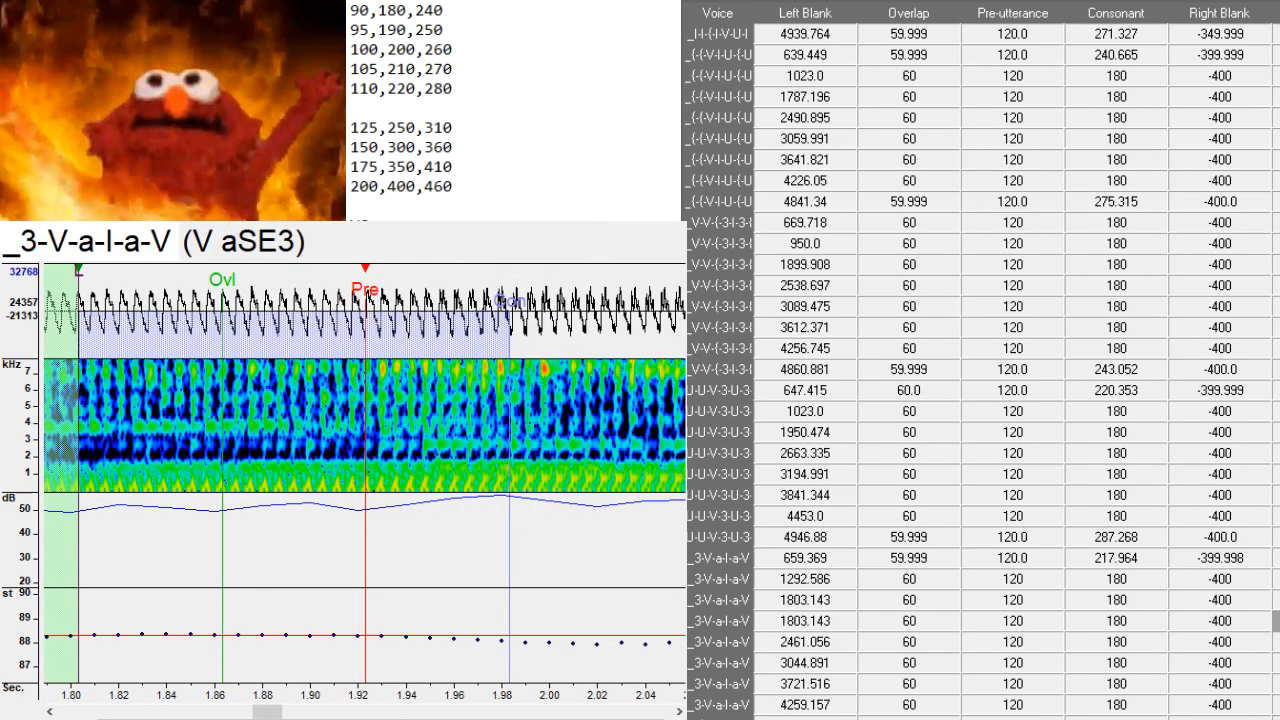
key("BackSpace")
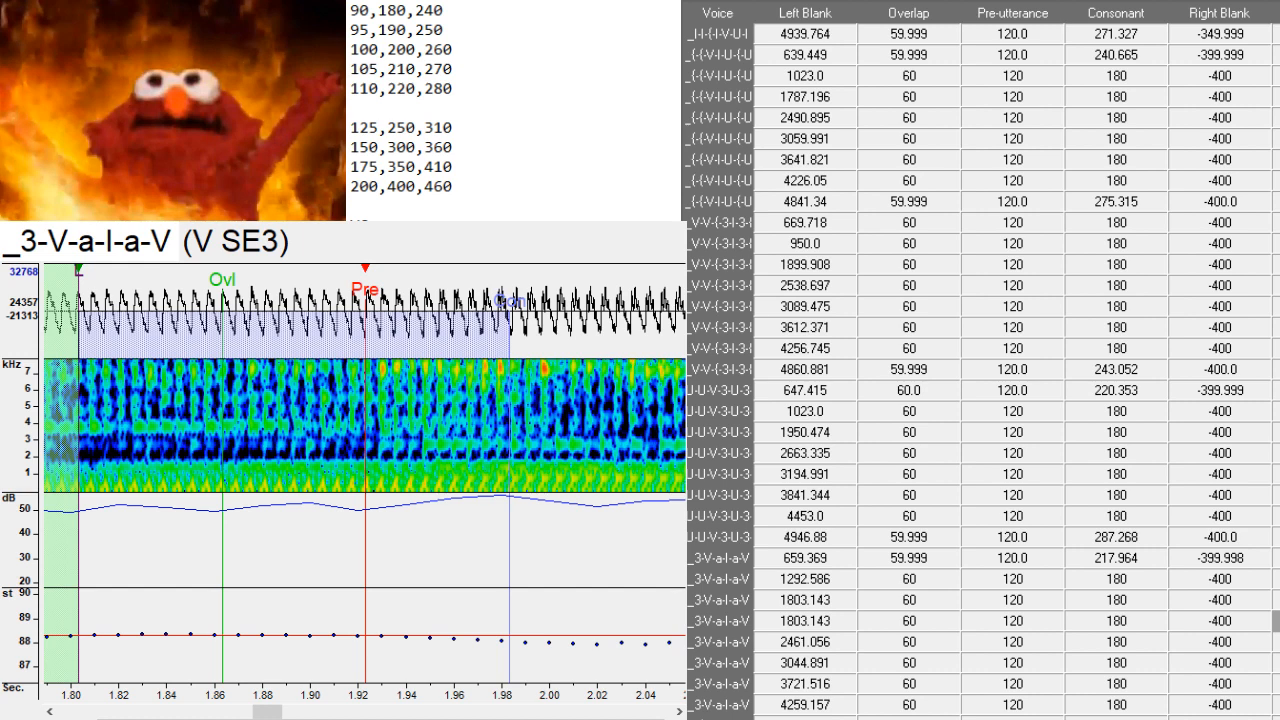
type("a")
- Duplicate the I aSE3 row of the _3-V-a-I-a-V sample and replace a with あ in the copy's alias
key("Down")
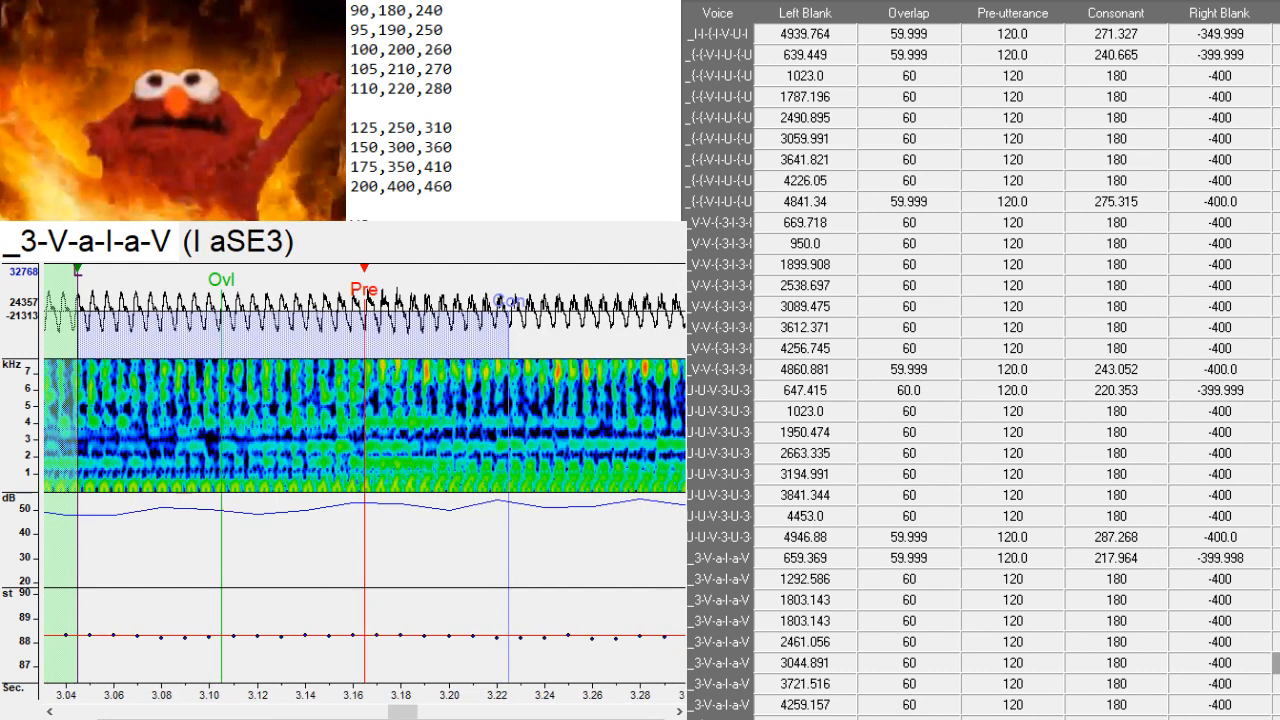
key("ctrl+d")
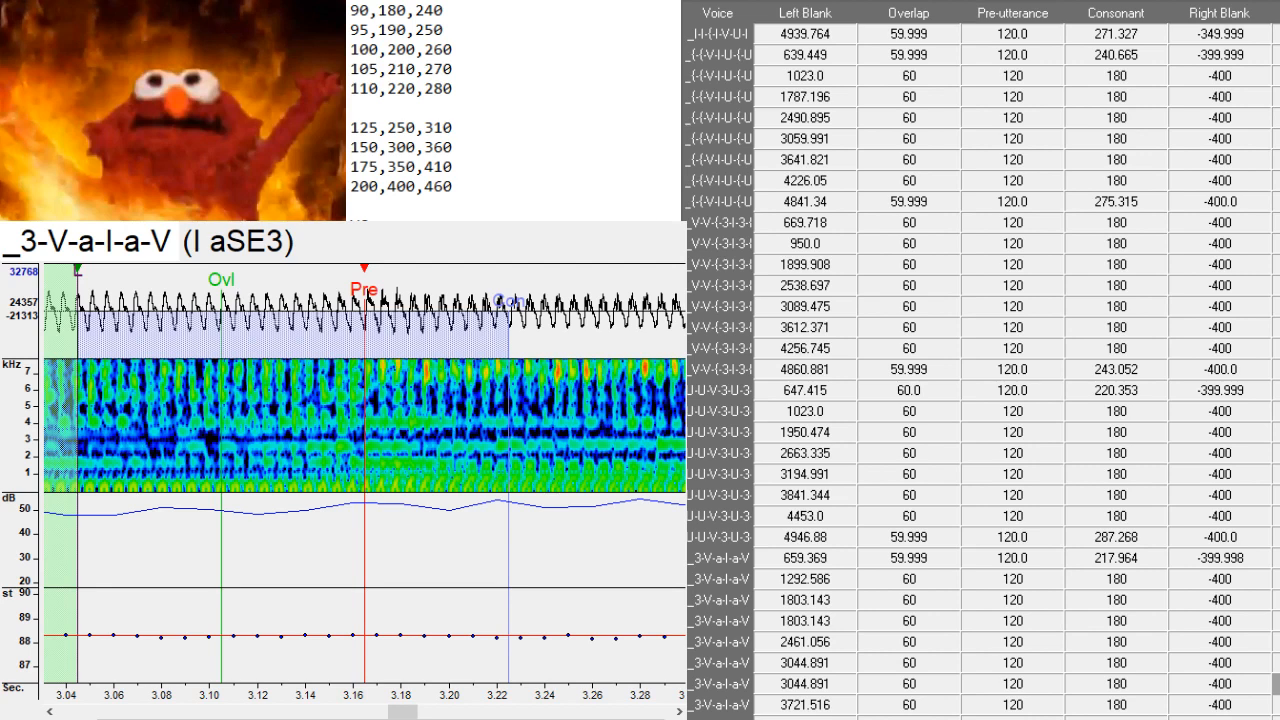
type("a")
- Duplicate the { aSE3 row of the _a-{-a-U-a-3-a sample and change the copy's alias to { あSE3
key("Down")
key("Down")
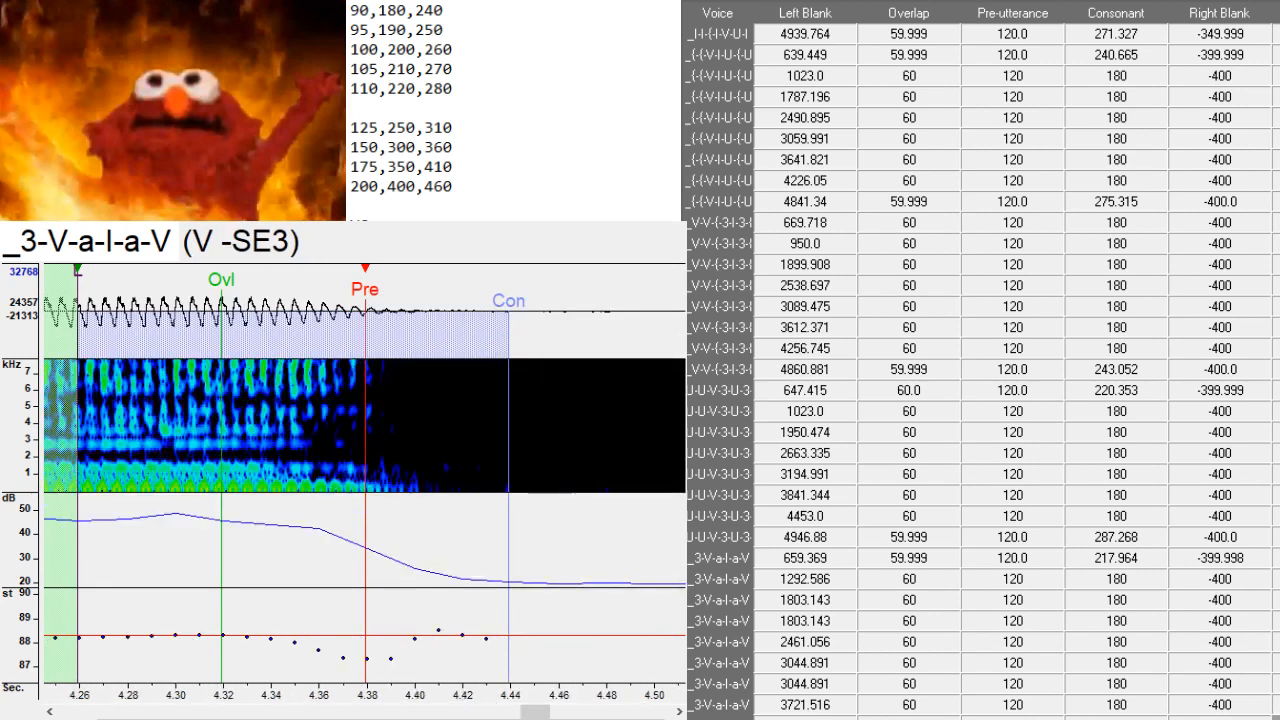
key("Down")
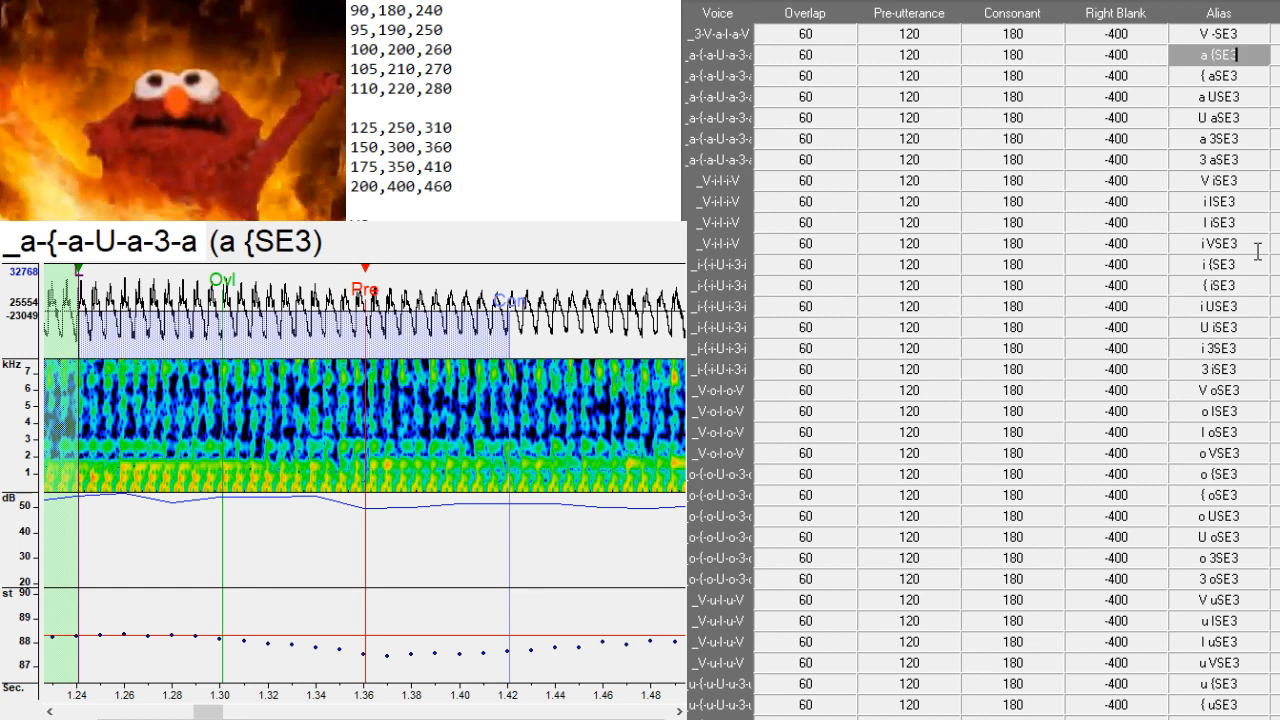
key("Down")
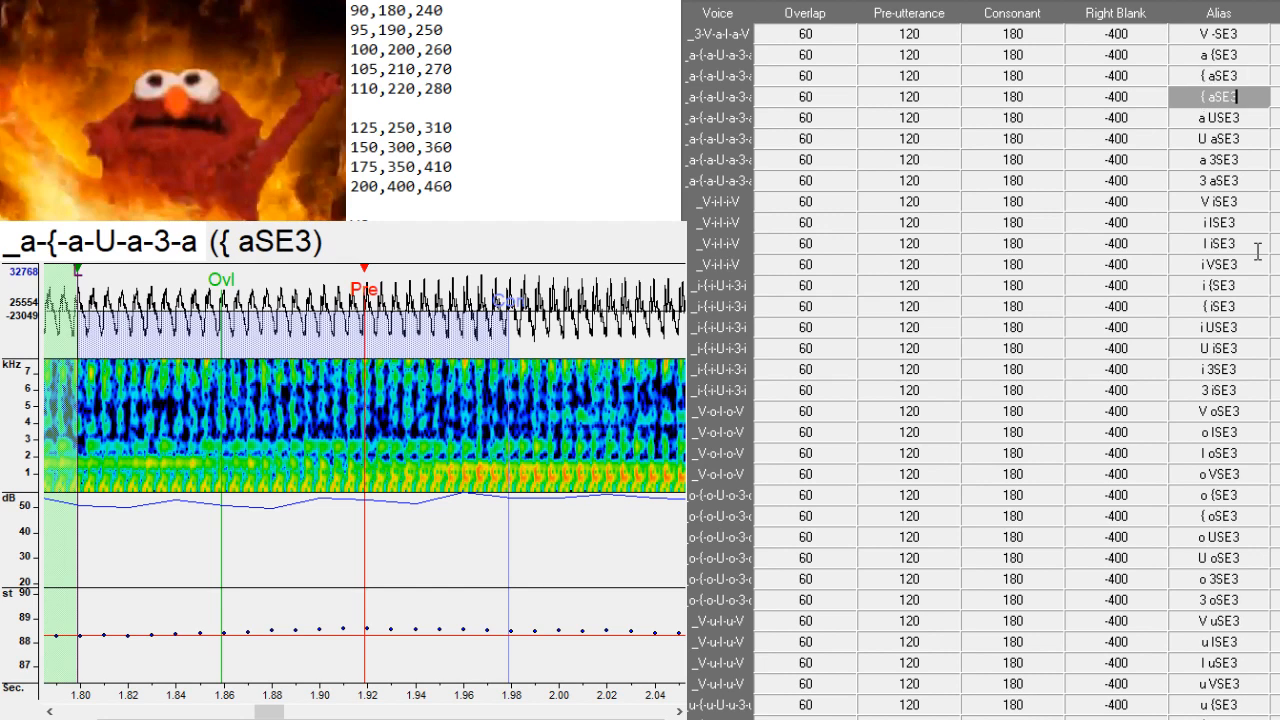
key("Left")
key("Left")
key("Left")
key("BackSpace")
type("a")
- Duplicate the U aSE3 row of the _a-{-a-U-a-3-a sample and change the copy's alias to U あSE3
key("Down")
key("Down")
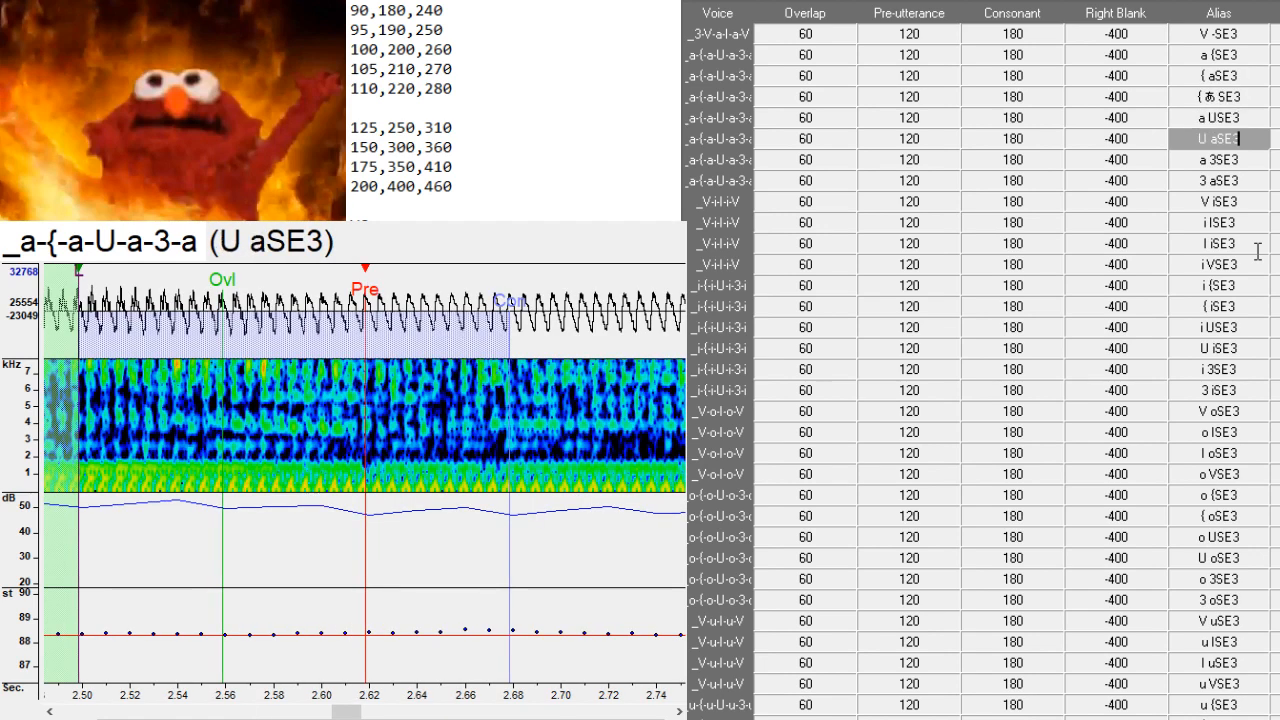
key("ctrl+d")
key("Left")
key("Left")
key("Left")
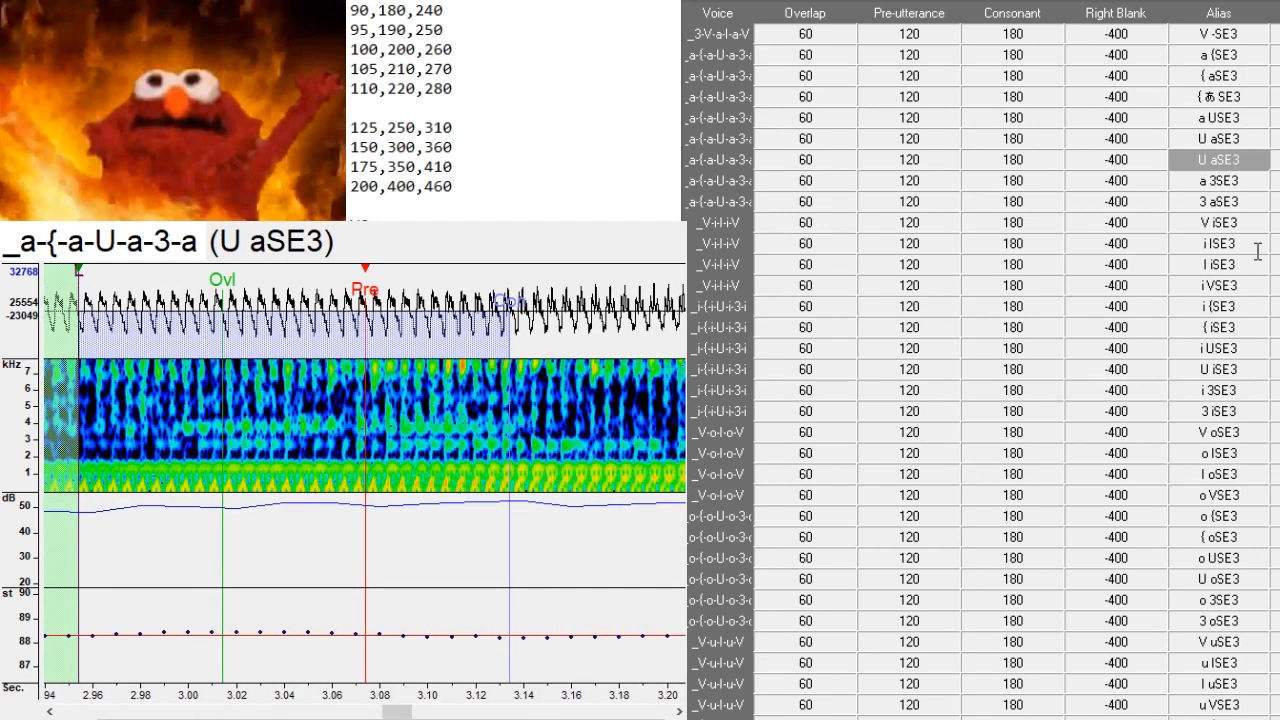
key("BackSpace")
type("あ")
- Duplicate the 3 aSE3 row of the _a-{-a-U-a-3-a sample and change the copy's alias to 3 あSE3
key("Down")
key("Down")
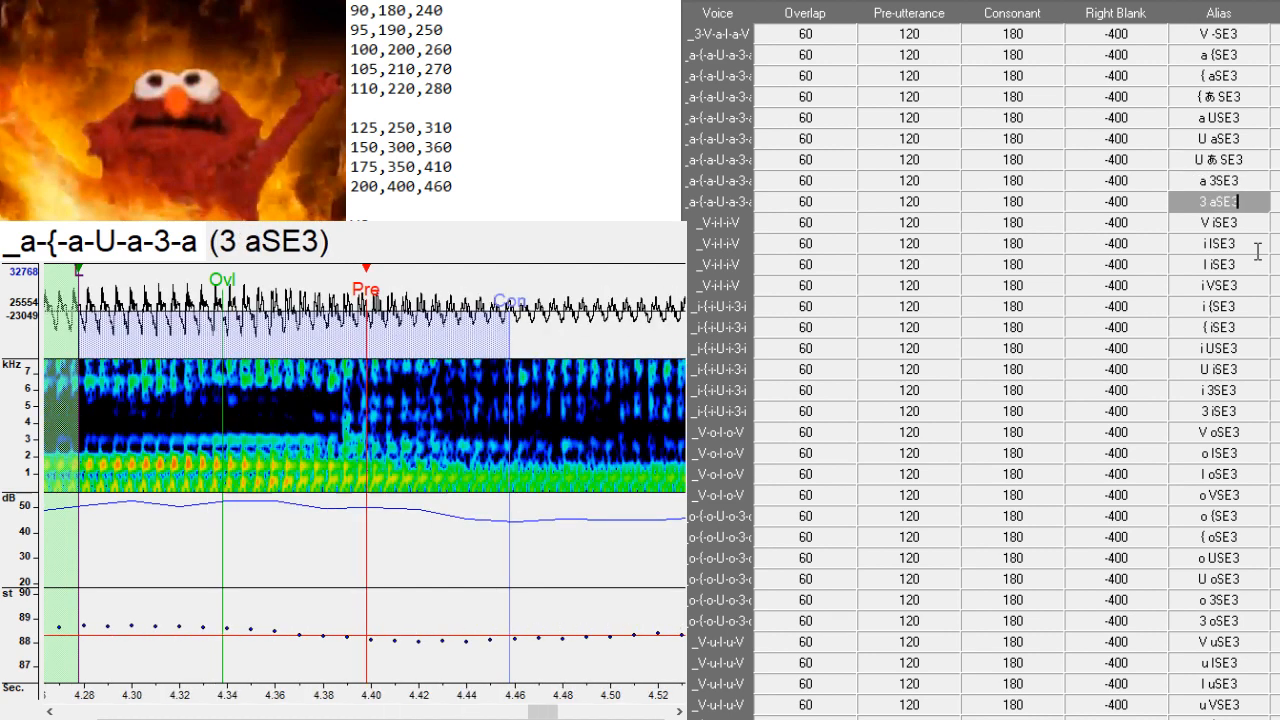
key("ctrl+d")
key("BackSpace")
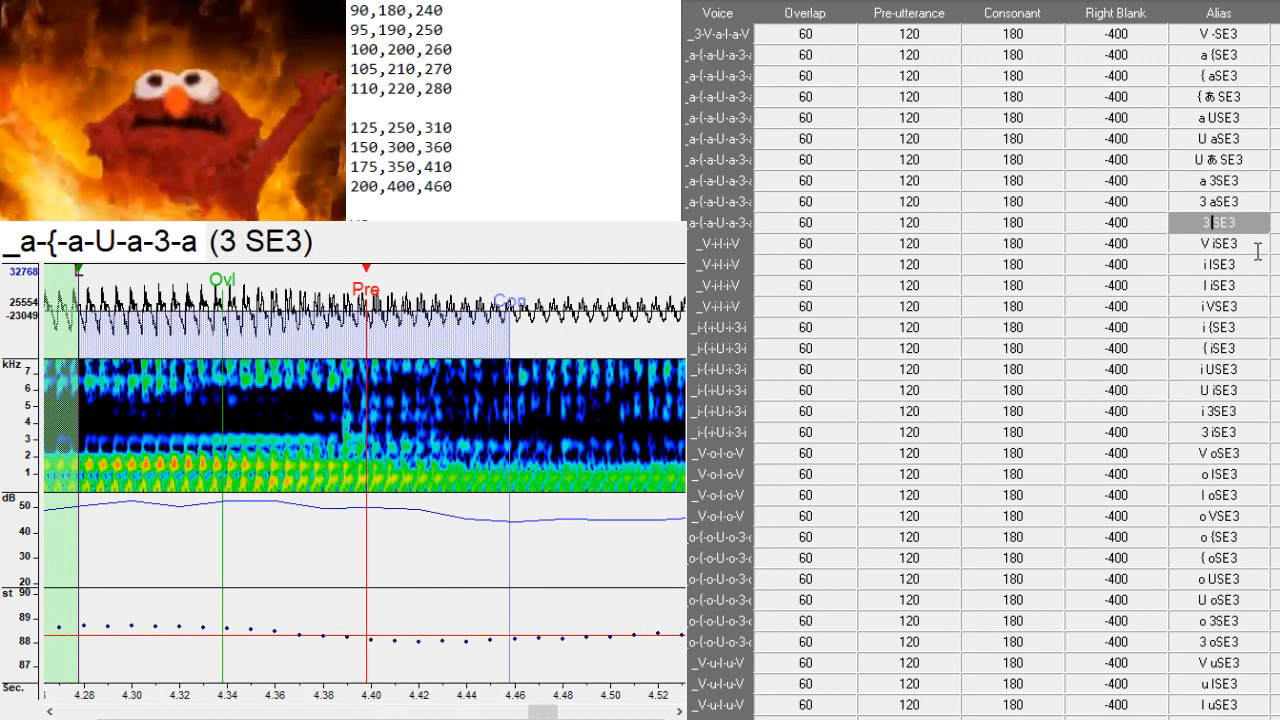
type("あ")
- Duplicate the V iSE3 row of the _V-i-I-i-V sample and change the copy's alias to V いSE3
key("Down")
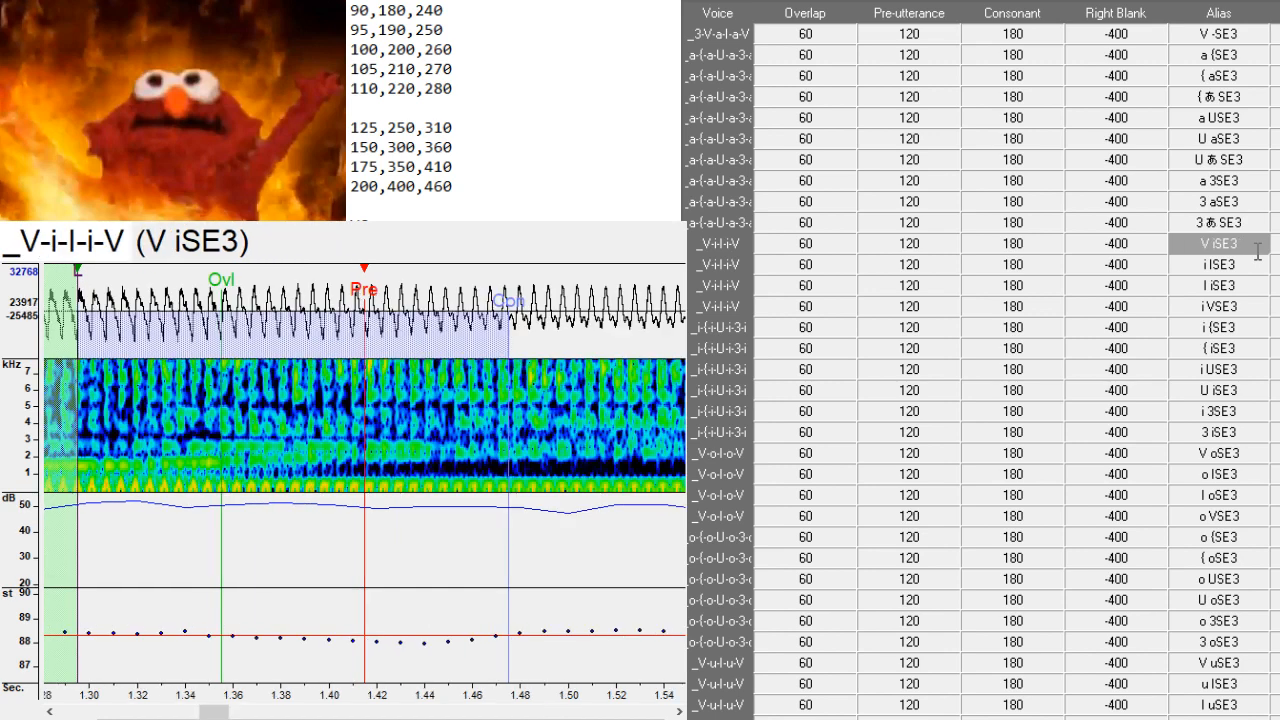
key("ctrl+d")
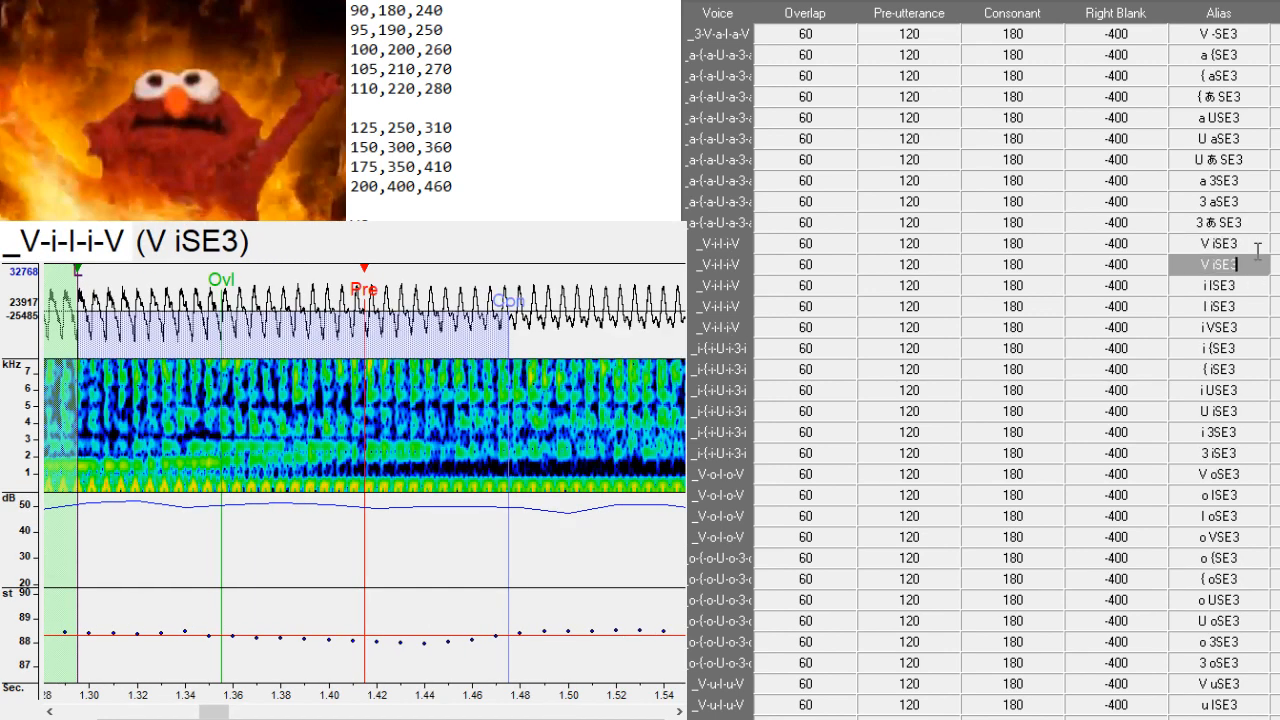
key("Left")
key("Left")
key("Left")
key("BackSpace")
type("い")
key("Return")
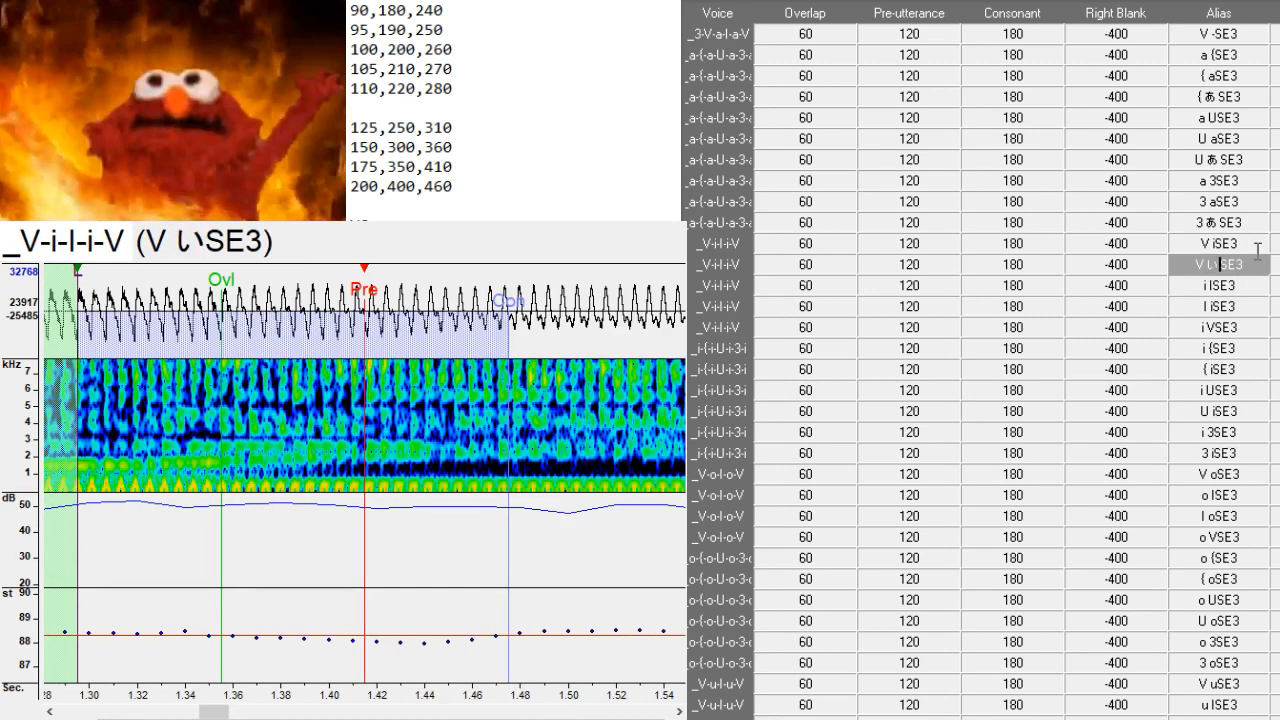
- Duplicate the I iSE3 row of the _V-i-I-i-V sample and change the copy's alias to I いSE3
key("Down")
key("Down")
key("ctrl+d")
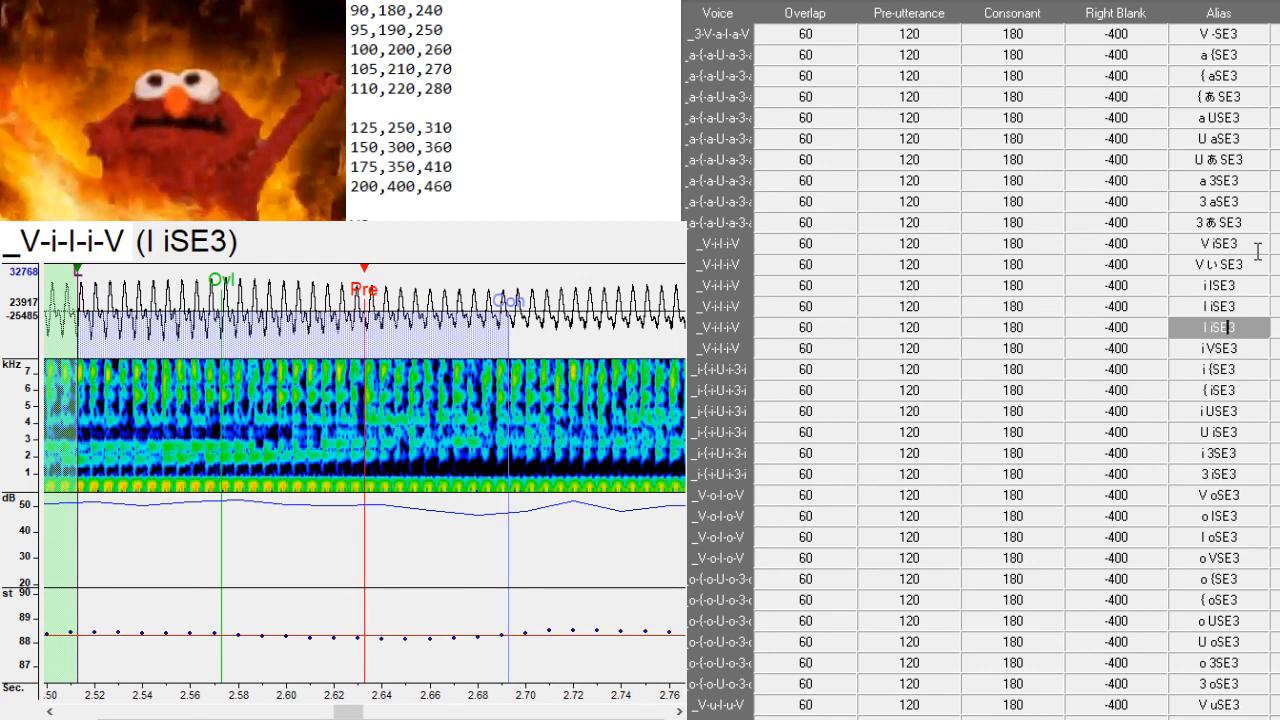
key("Left")
key("Left")
key("Left")
key("BackSpace")
type("い")
key("Return")
- Duplicate the { iSE3 row of the _i-{-i-U-i-3-i sample and change the copy's alias to { いSE3
key("Down")
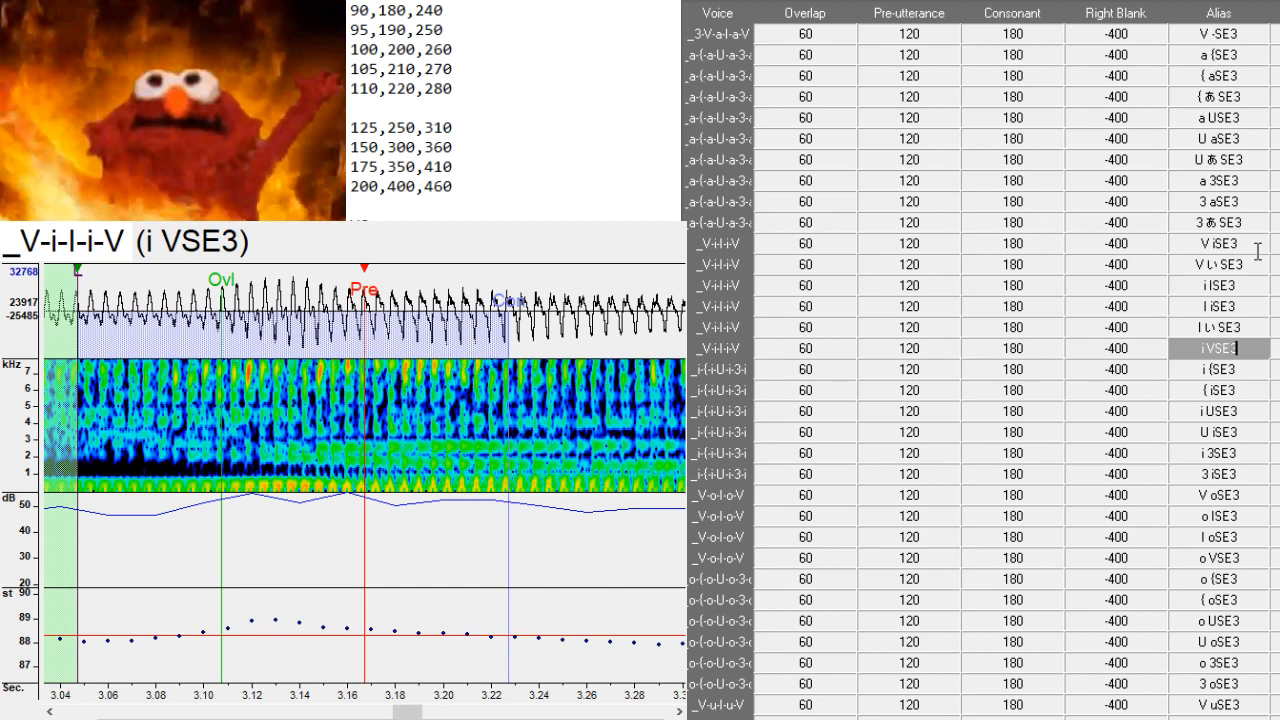
key("Down")
key("Down")
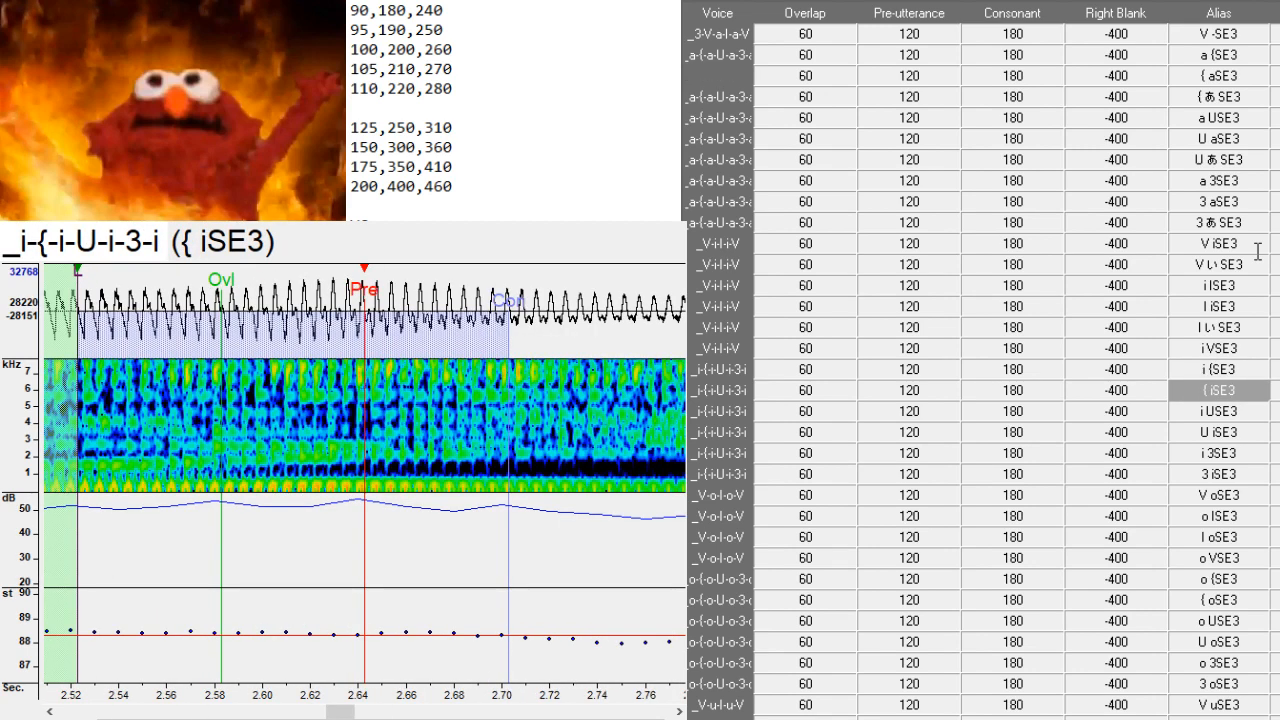
key("ctrl+d")
key("Left")
key("Left")
key("Left")
key("BackSpace")
type("い")
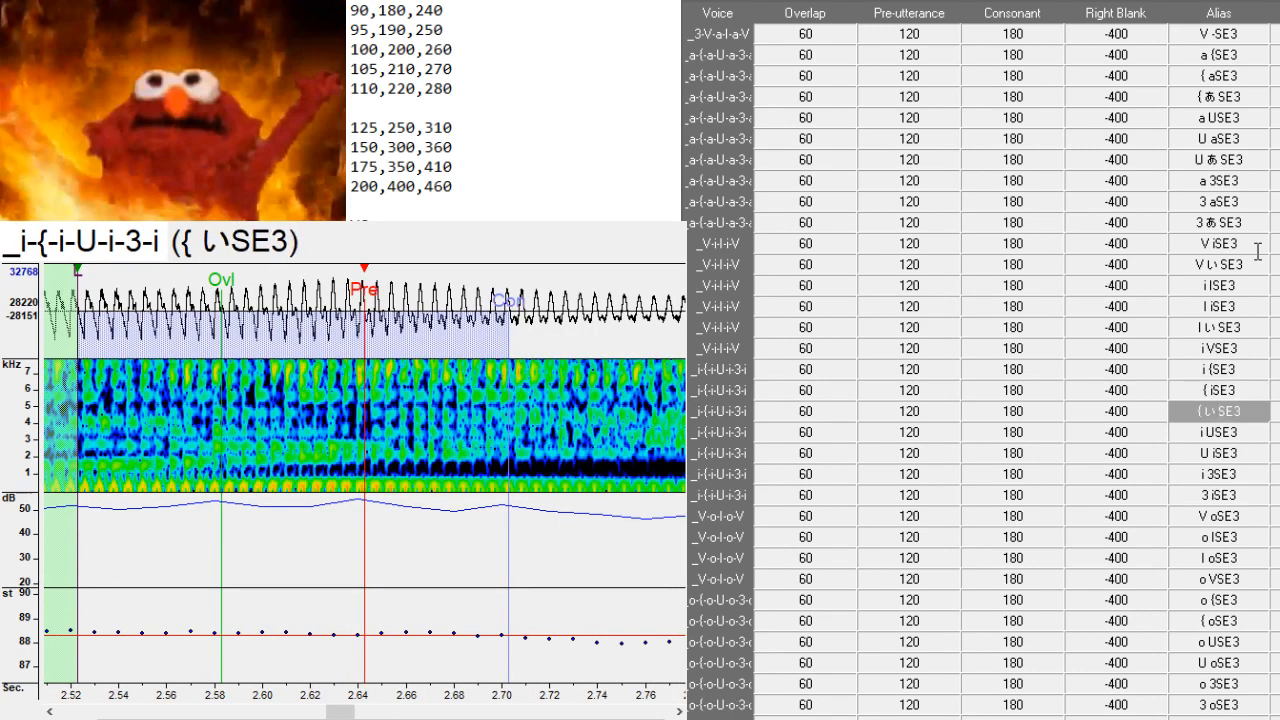
- Duplicate the U iSE3 row of the _i-{-i-U-i-3-i sample and change the copy's alias to U いSE3
key("Return")
key("Down")
key("Down")
key("ctrl+d")
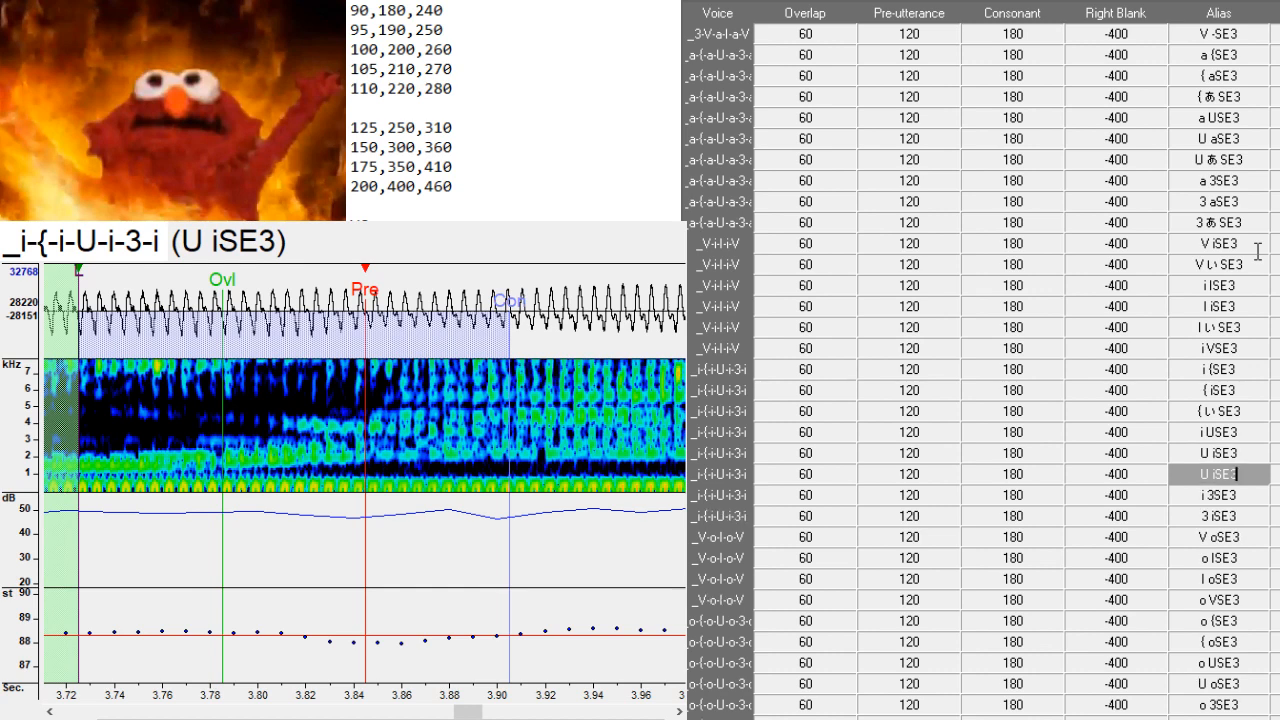
key("Left")
key("Left")
key("Left")
key("BackSpace")
type("い")
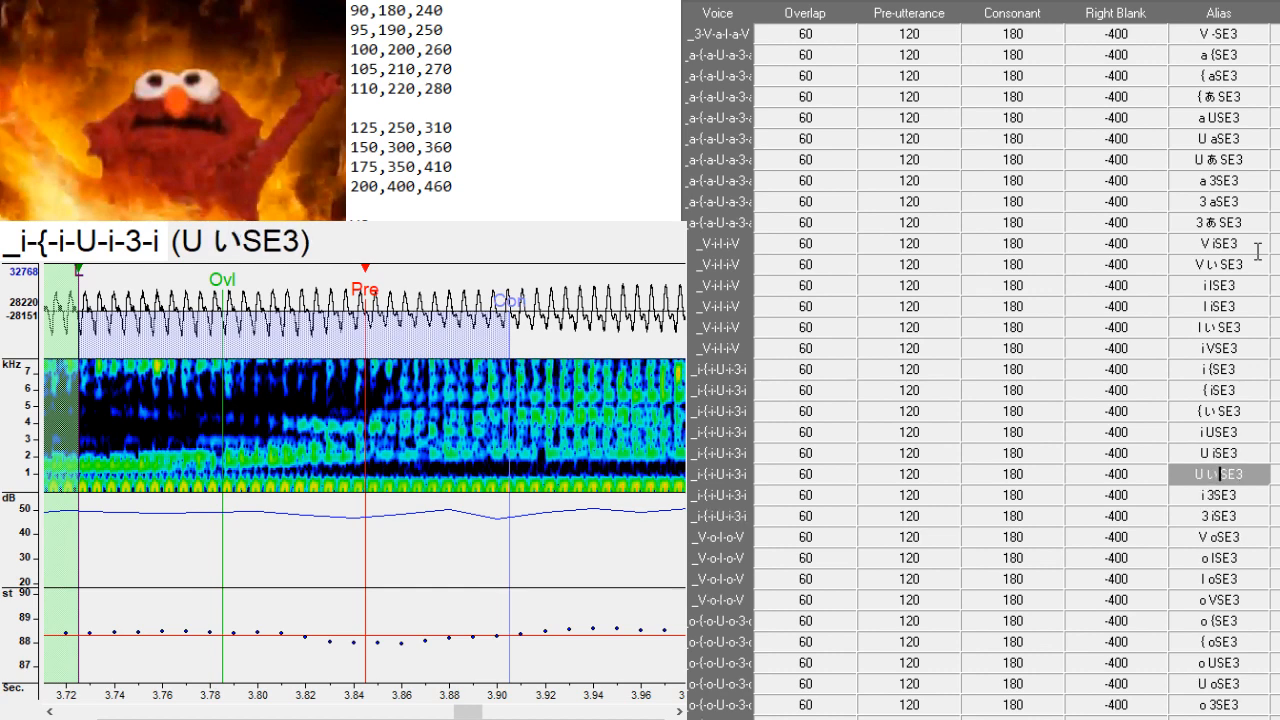
key("Return")
- Duplicate the 3 iSE3 row of the _i-{-i-U-i-3-i sample and change the copy's alias to 3 いSE3
key("Down")
key("Down")
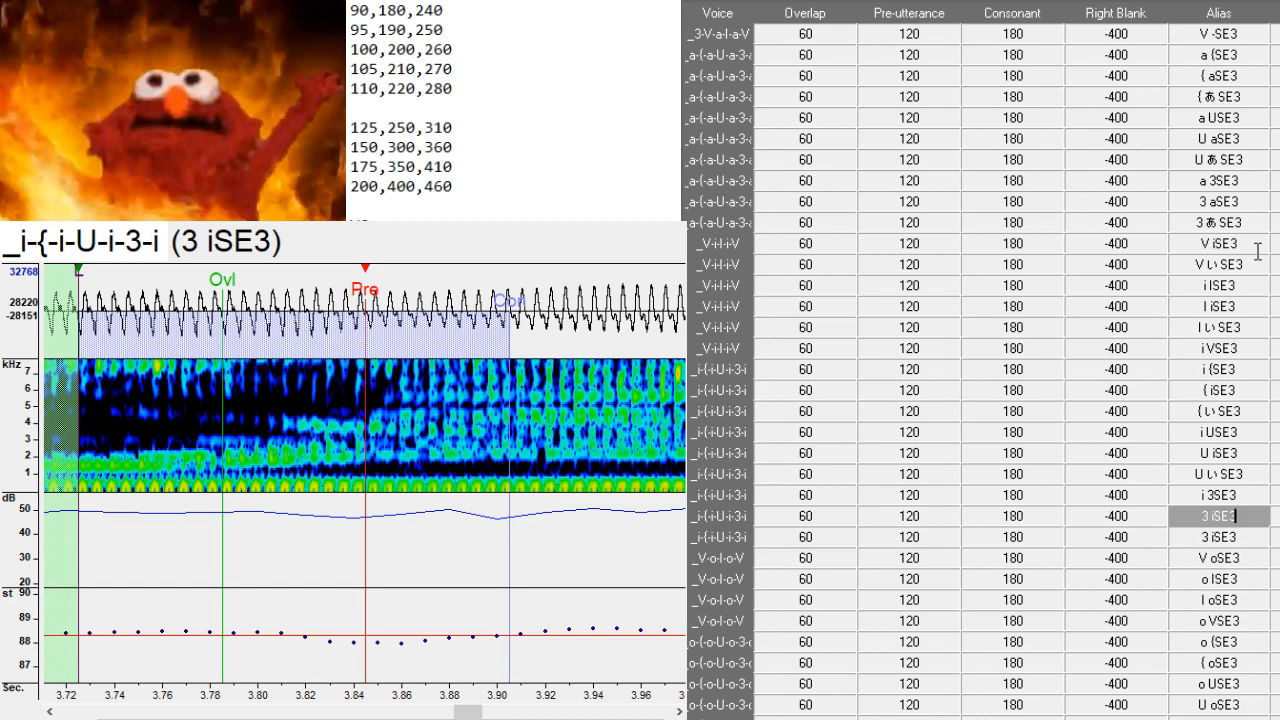
key("ctrl+d")
key("BackSpace")
type("い")
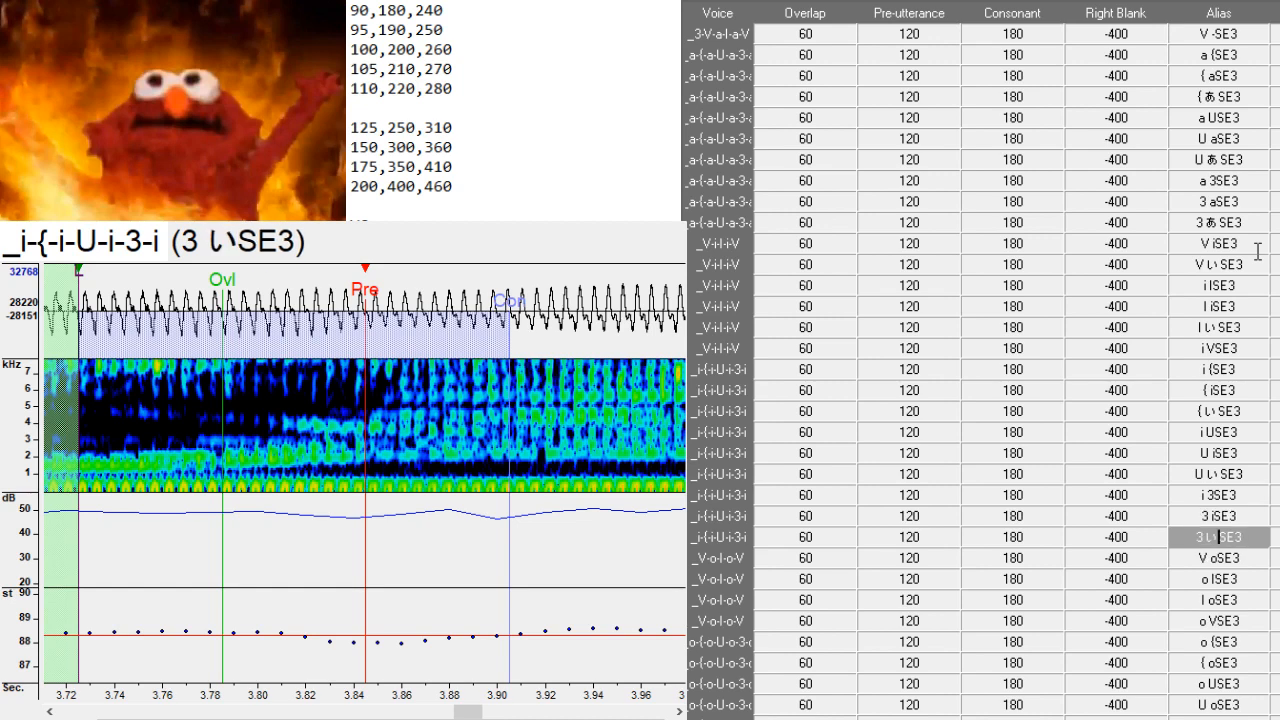
- Duplicate the V oSE3 row of the _V-o-I-o-V sample and change the copy's alias to V おSE3
key("Down")
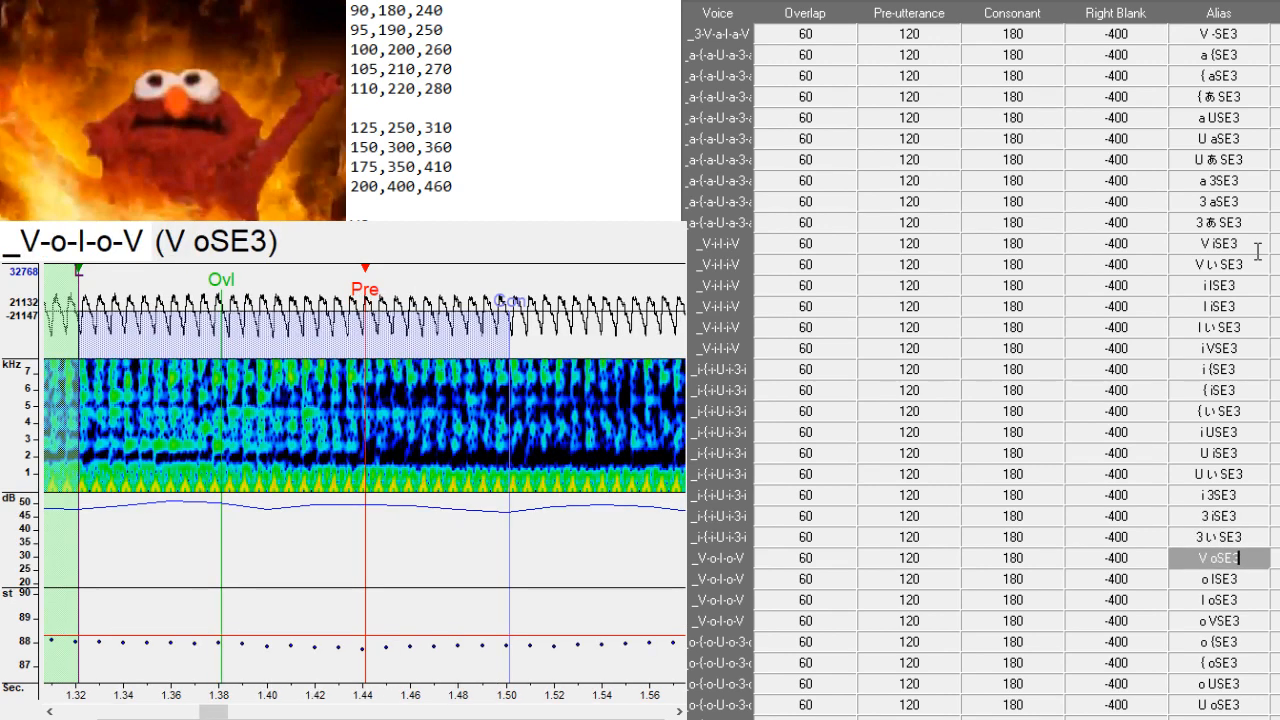
key("ctrl+d")
key("Down")
key("Left")
key("Left")
key("Left")
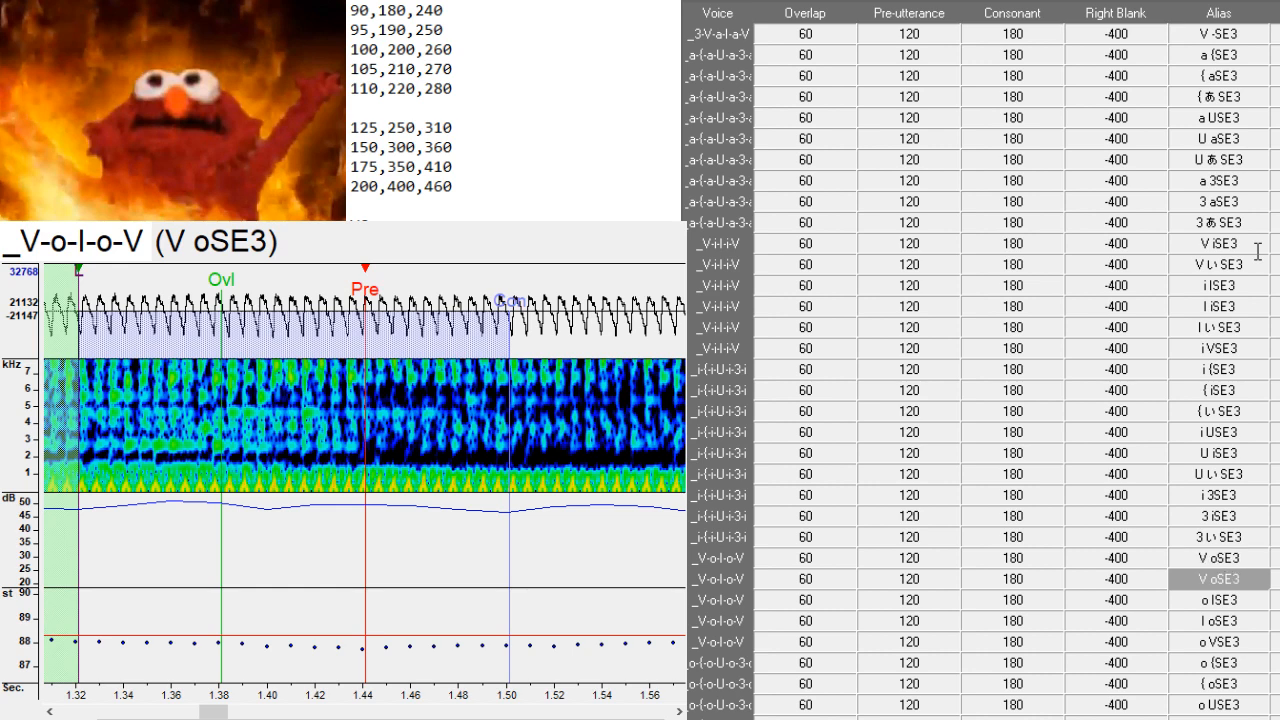
key("BackSpace")
type("お")
- Duplicate the V おSE3 row of the _V-o-I-o-V sample and change the copy's alias to V をSE3
key("ctrl+d")
key("Down")
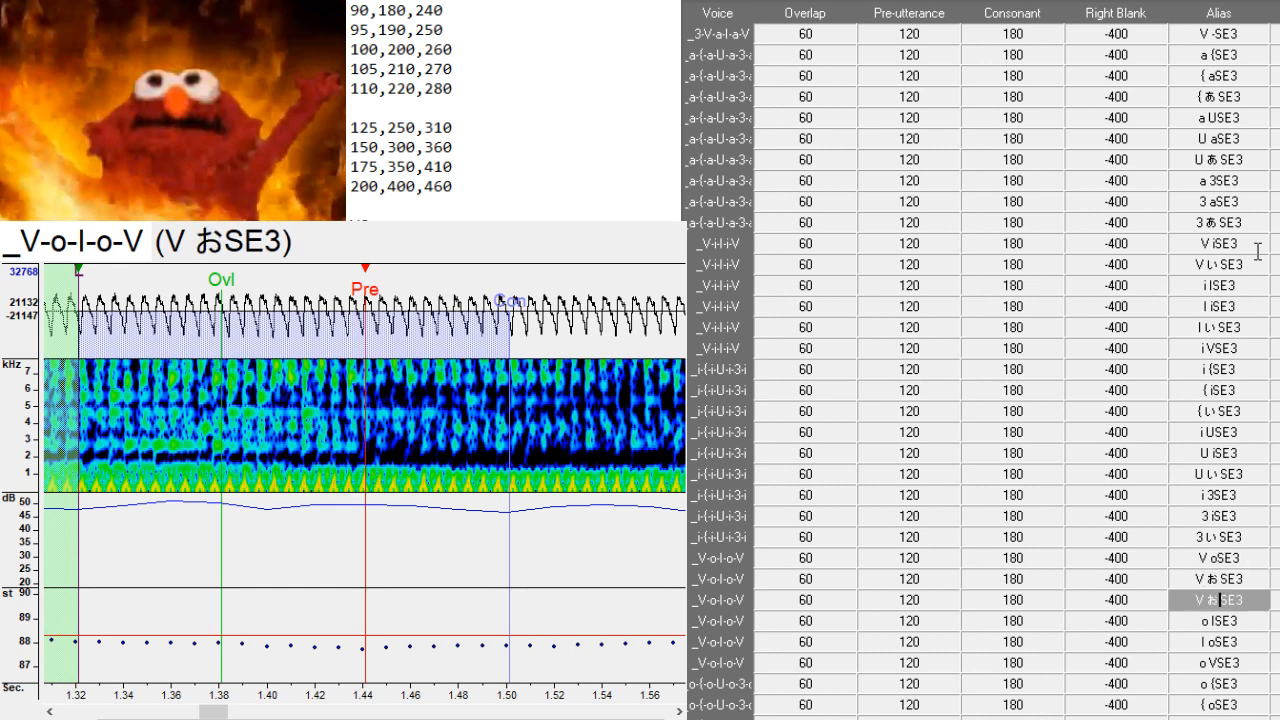
key("Left")
key("Left")
key("Left")
key("BackSpace")
type("を")
- Duplicate the I oSE3 row of the _V-o-I-o-V sample and change the copy's alias to I おSE3
key("Down")
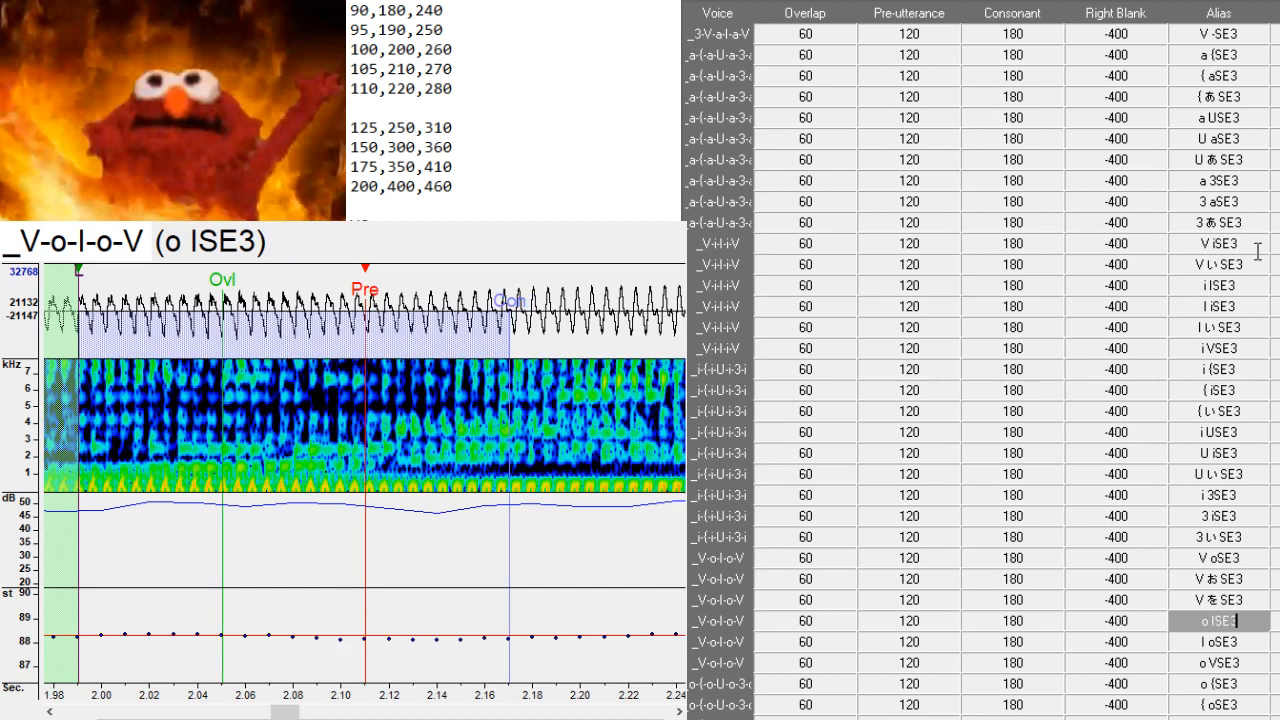
key("Down")
key("ctrl+d")
key("Down")
key("Left")
key("Left")
key("Left")
key("BackSpace")
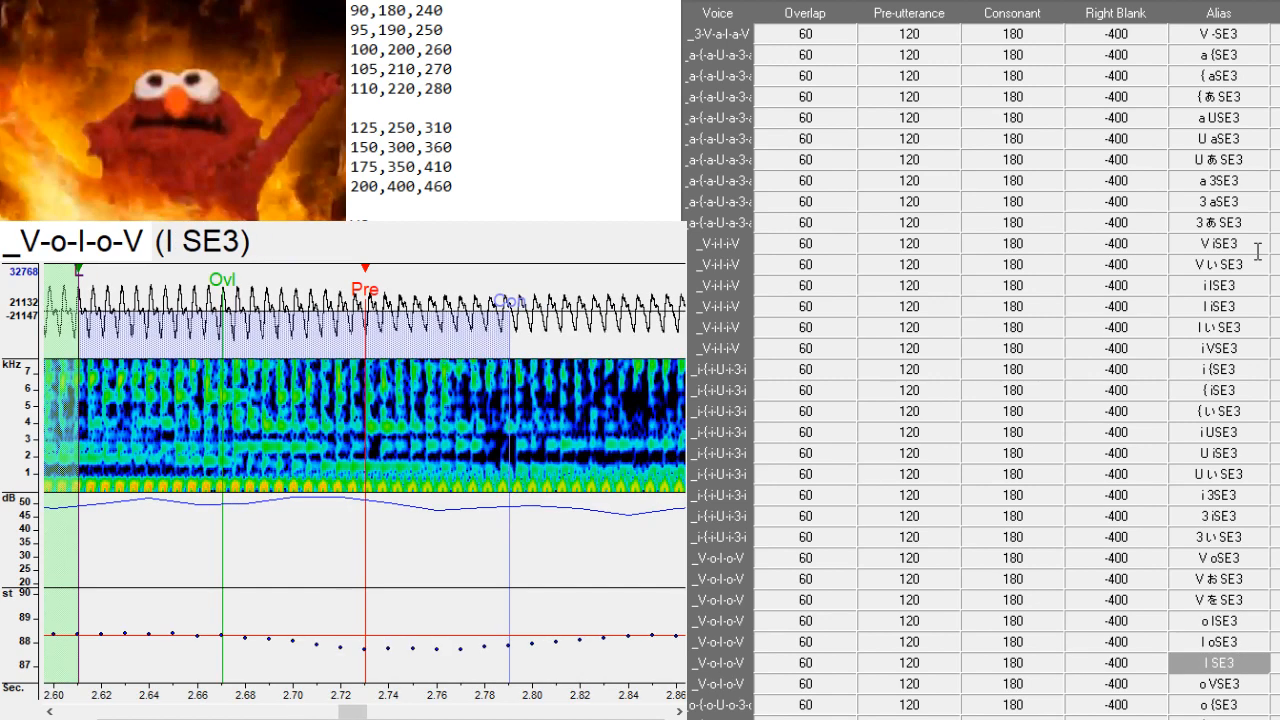
type("お")
- Duplicate the I おSE3 row of the _V-o-I-o-V sample and change the copy's alias to I をSE3
key("ctrl+d")
key("Down")
key("Left")
key("Left")
key("Left")
key("BackSpace")
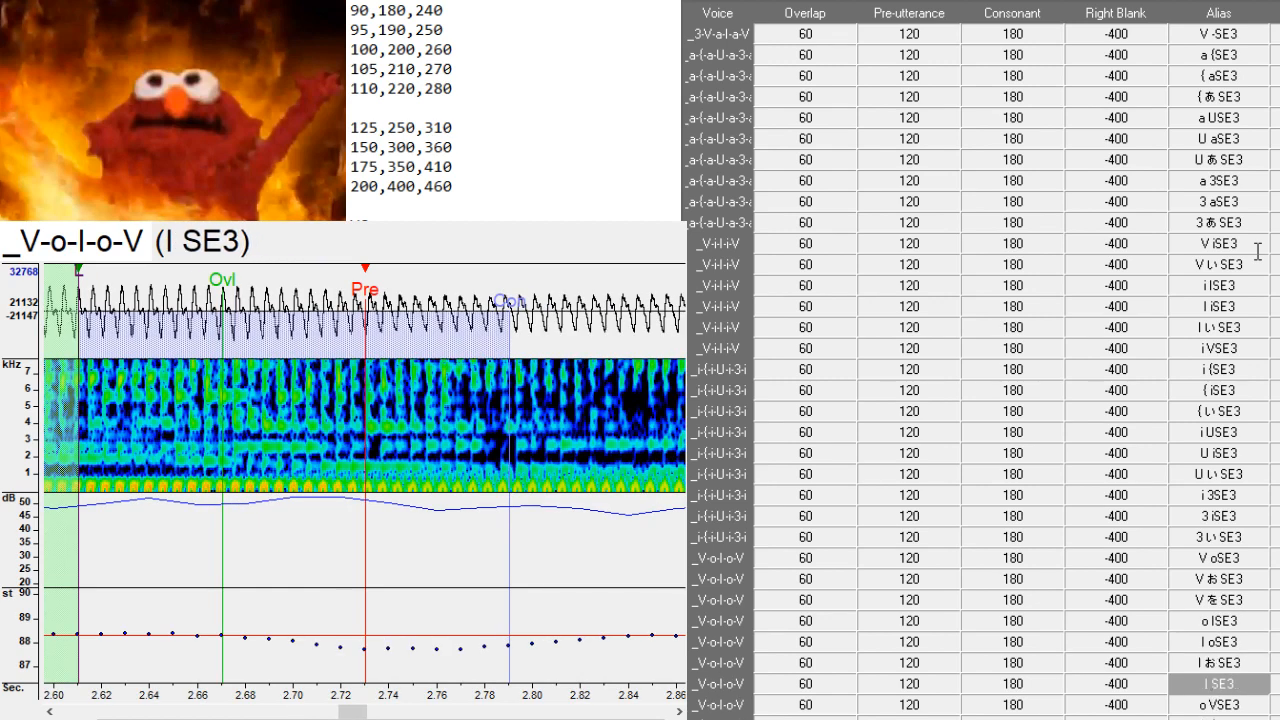
type("を")
- Duplicate the { oSE3 row of the _o-{-o-U-o-3-o sample and change the copy's alias to { おSE3
key("Down")
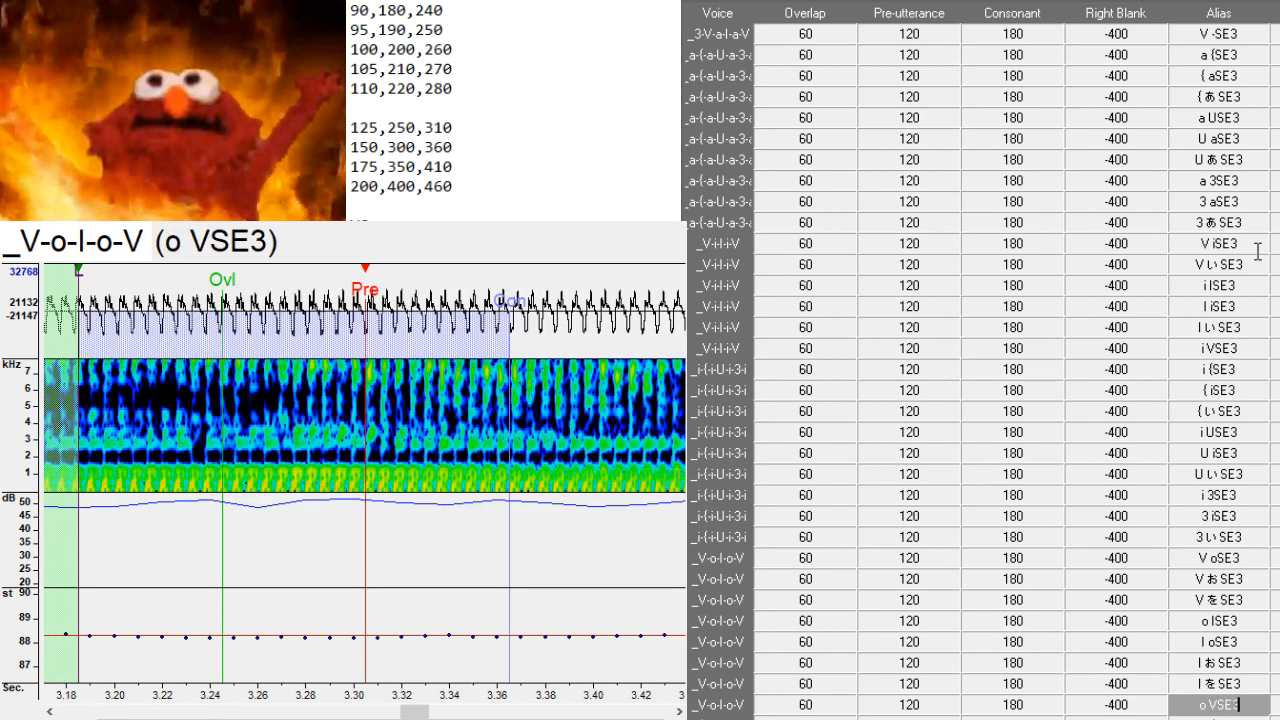
key("Down")
key("Down")
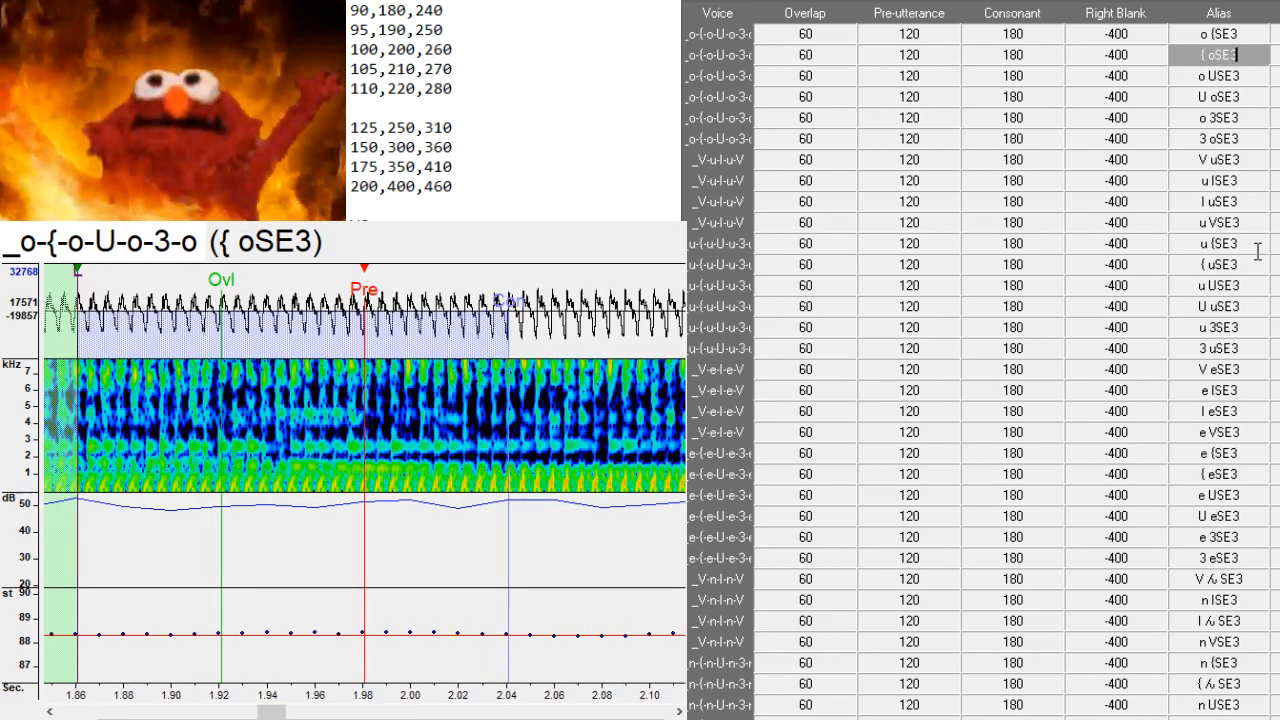
key("ctrl+d")
key("Down")
key("Left")
key("Left")
key("Left")
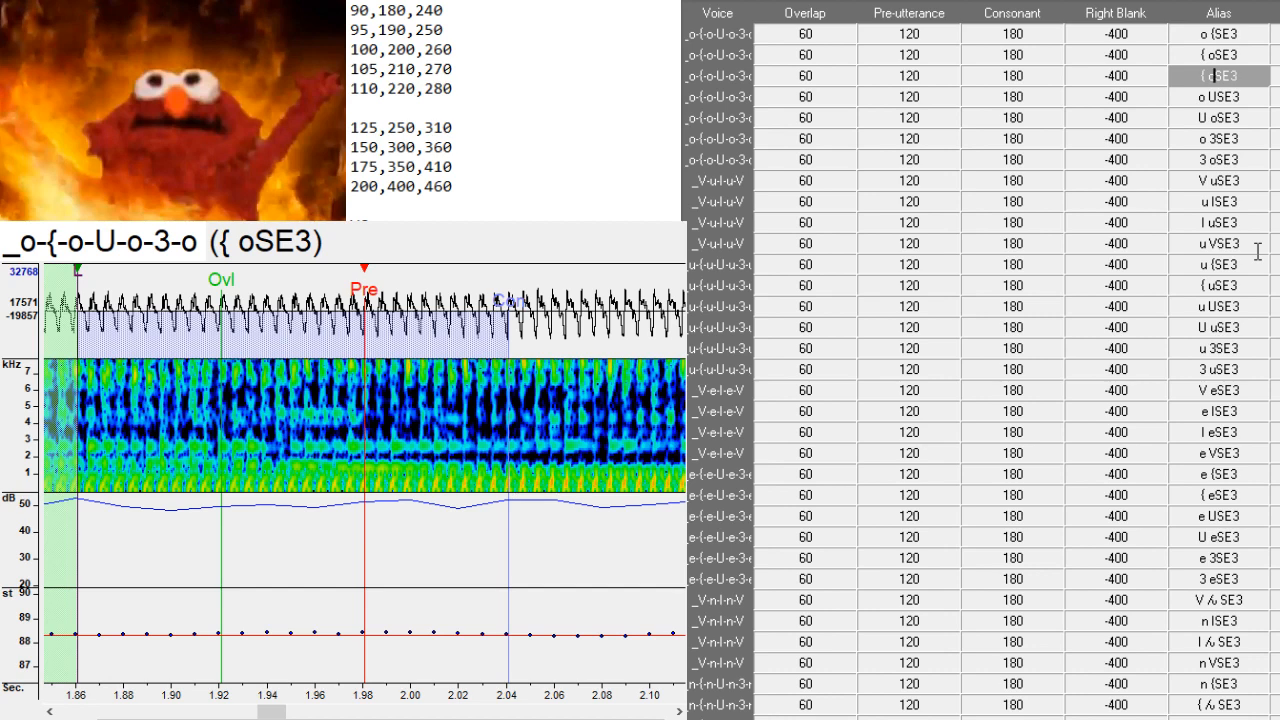
key("BackSpace")
type("お")
- Duplicate the { おSE3 row of the _o-{-o-U-o-3-o sample and change the copy's alias to { をSE3
key("ctrl+d")
key("Down")
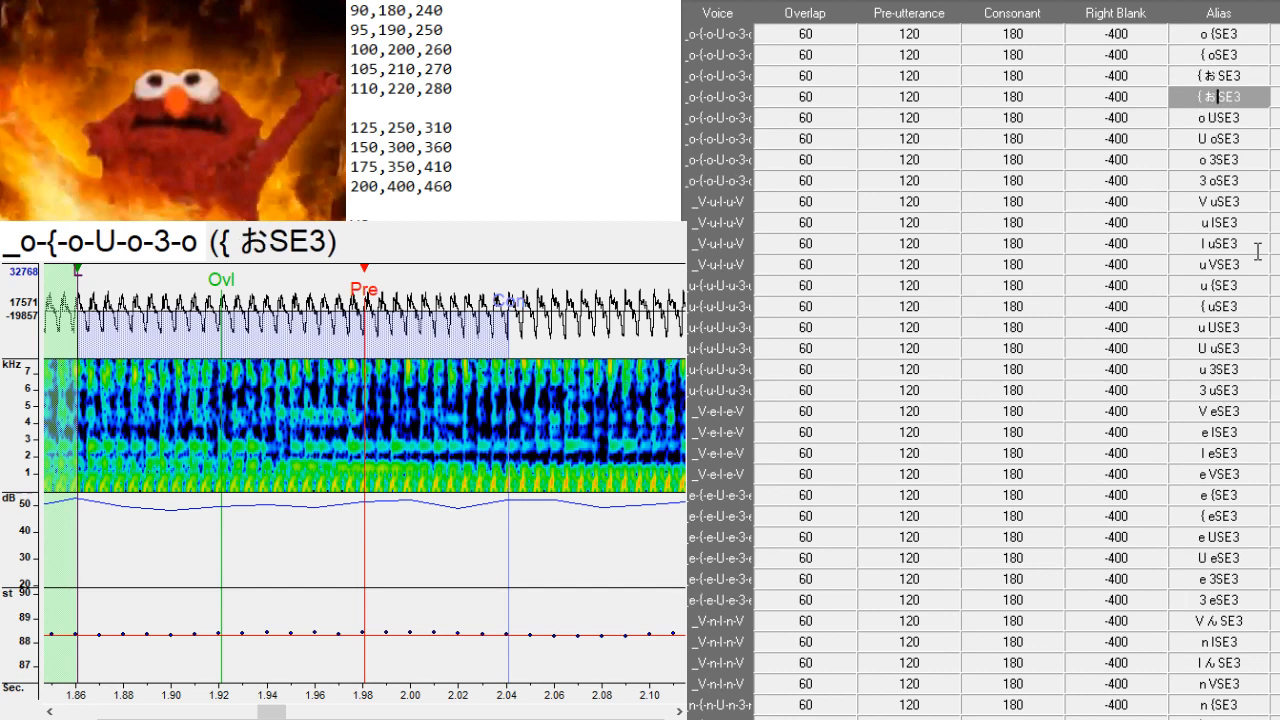
key("Left")
key("Left")
key("Left")
key("BackSpace")
type("を")
- Duplicate the U oSE3 row of the _o-{-o-U-o-3-o sample and change the copy's alias to U おSE3
key("Down")
key("Down")
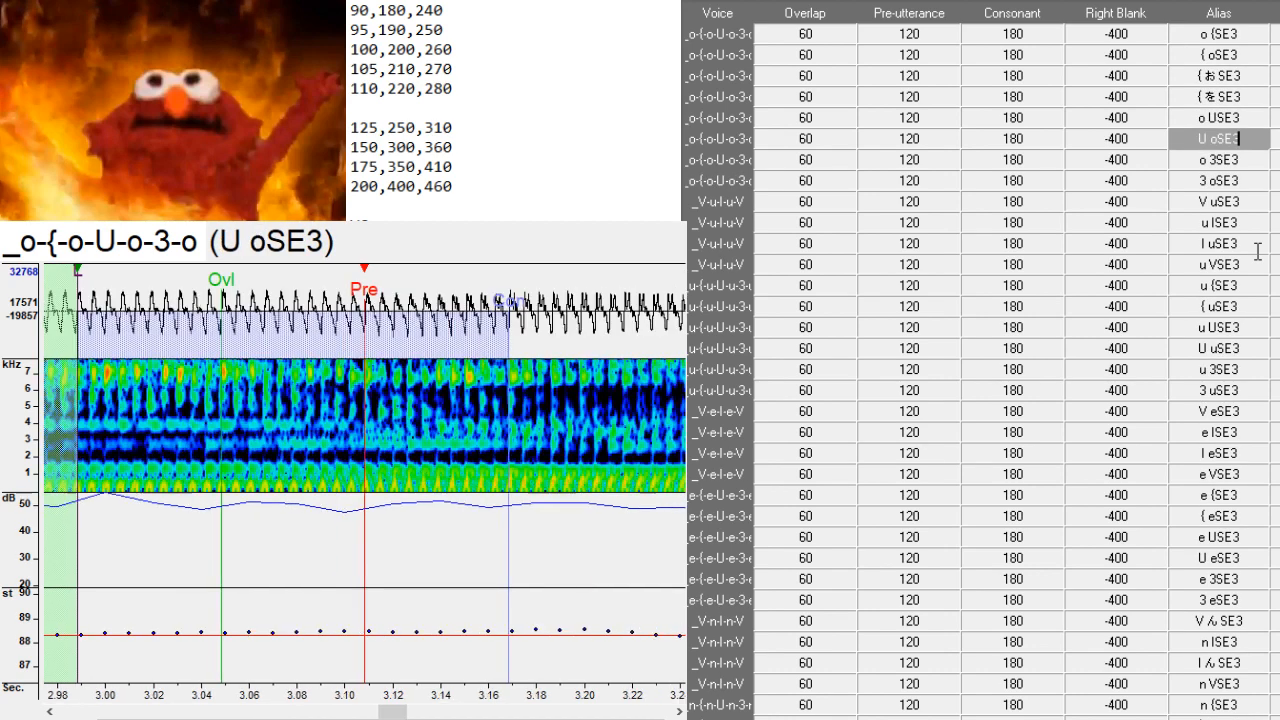
key("ctrl+d")
key("Down")
key("Left")
key("Left")
key("Left")
key("BackSpace")
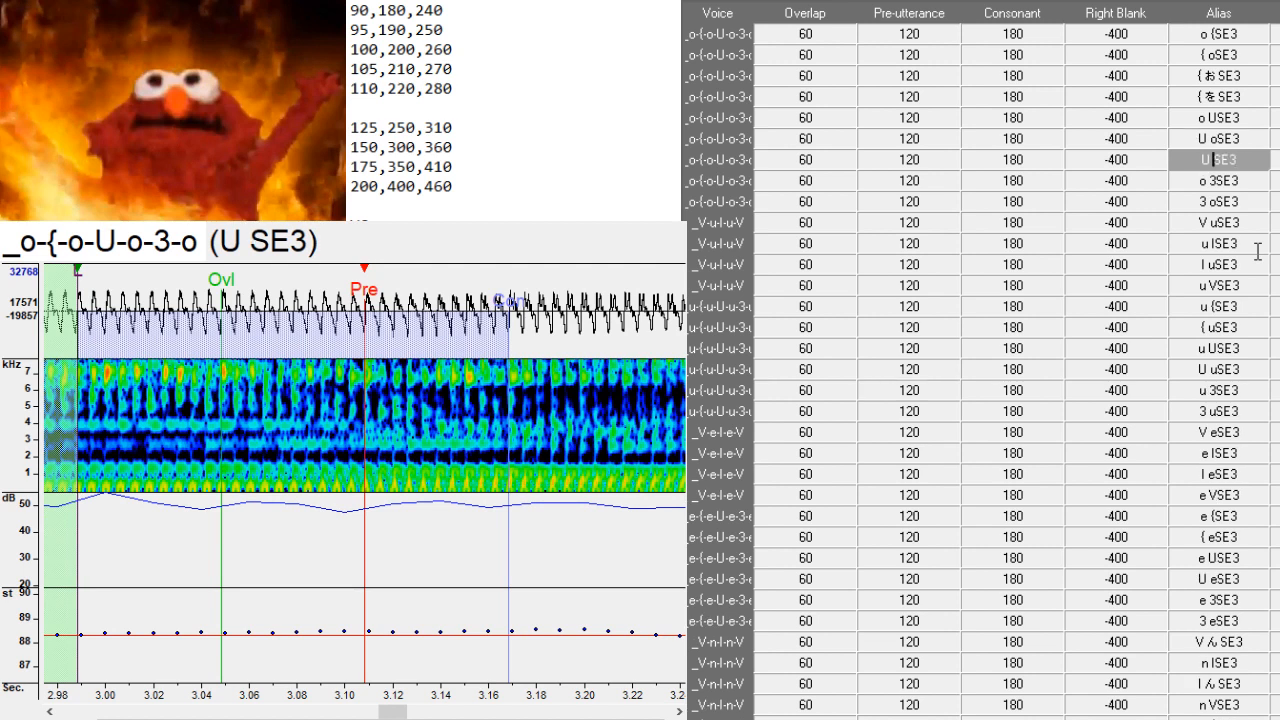
type("お")
- Duplicate the U おSE3 row of the _o-{-o-U-o-3-o sample and change the copy's alias to U をSE3
key("ctrl+d")
key("Down")
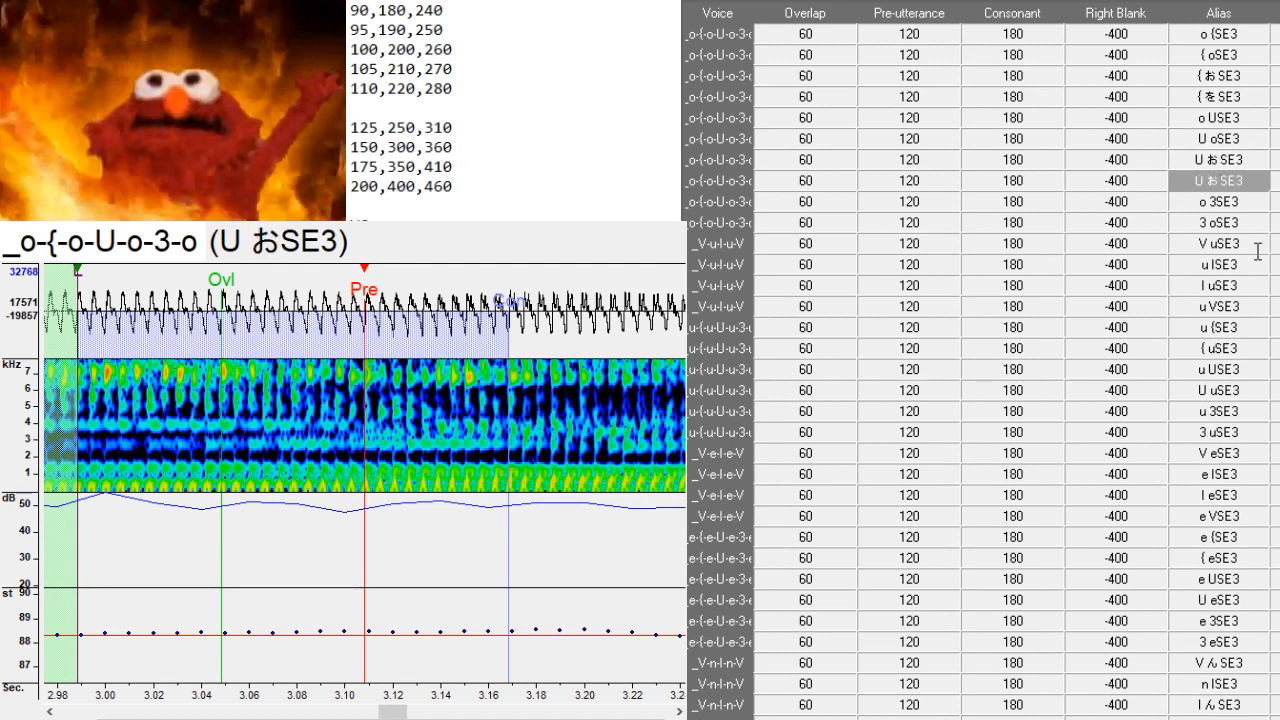
key("BackSpace")
type("を")
- Duplicate the 3 oSE3 row of the _o-{-o-U-o-3-o sample and change the copy's alias to 3 おSE3
key("Down")
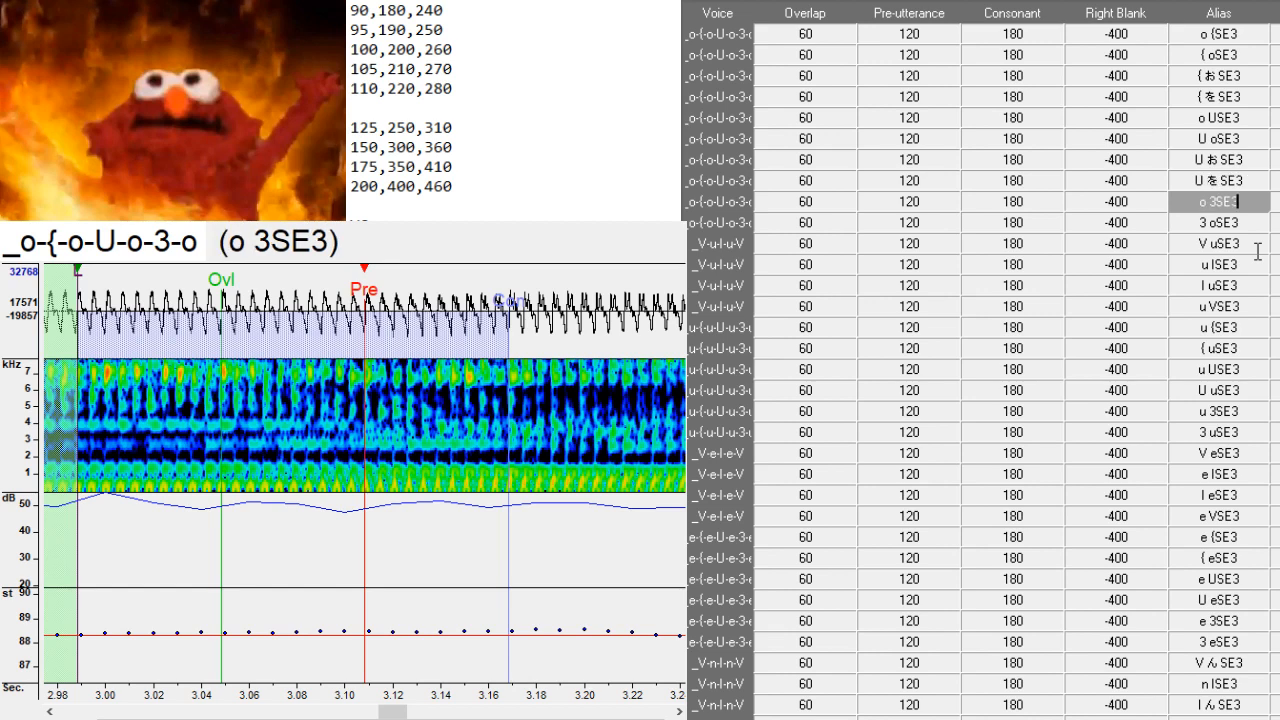
key("Down")
key("ctrl+d")
key("Down")
key("Left")
key("Left")
key("Left")
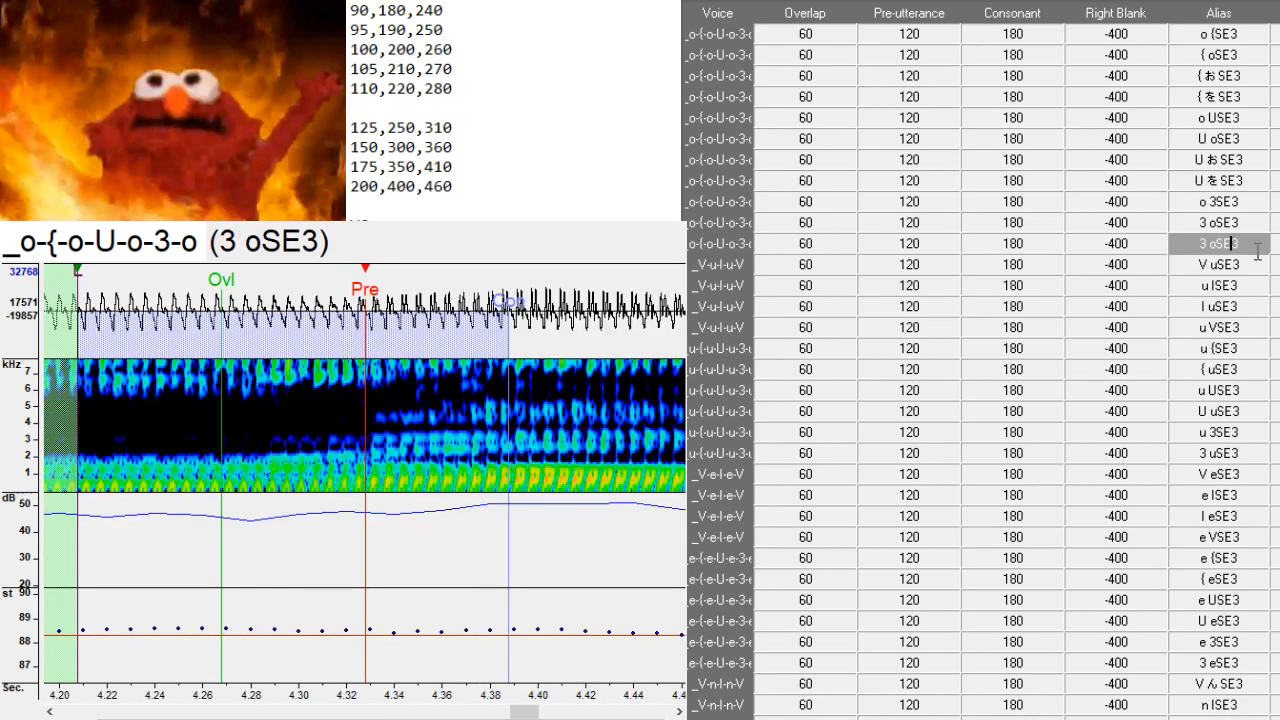
key("BackSpace")
type("お")
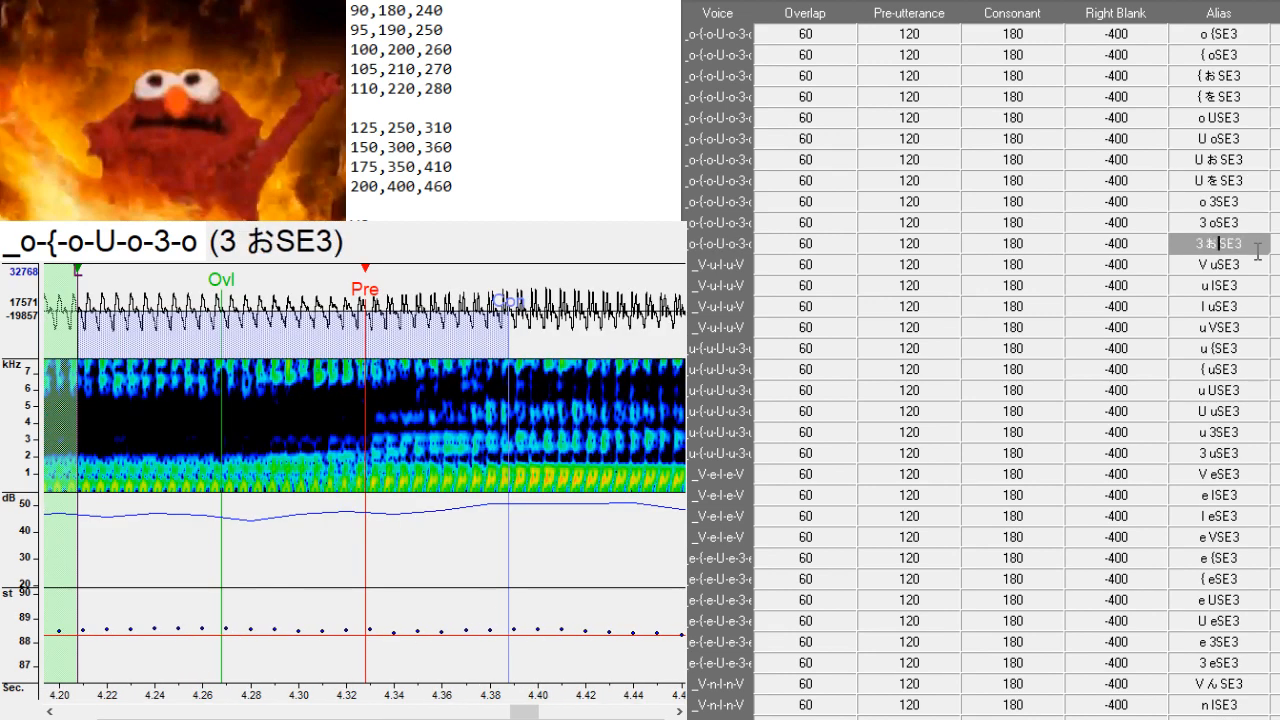
- Duplicate the 3 おSE3 row of the _o-{-o-U-o-3-o sample and change the copy's alias to 3 をSE3
key("ctrl+d")
key("Down")
key("Left")
key("Left")
key("Left")
key("BackSpace")
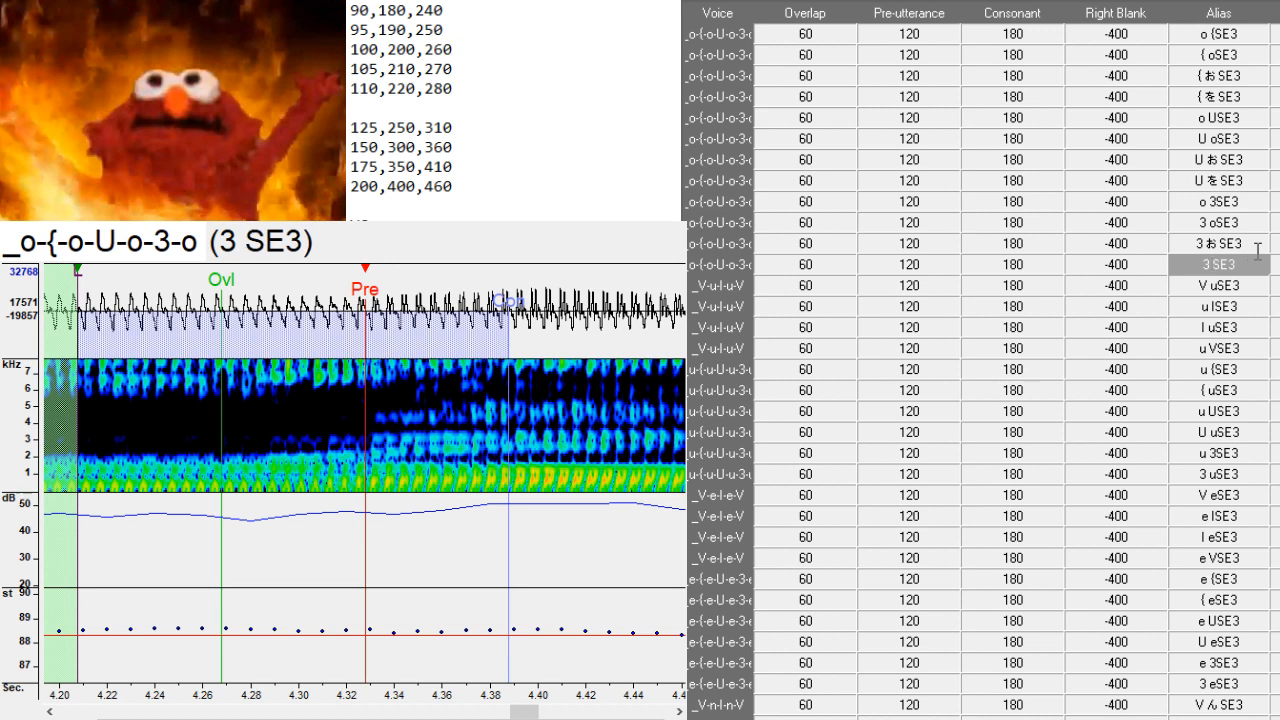
type("を")
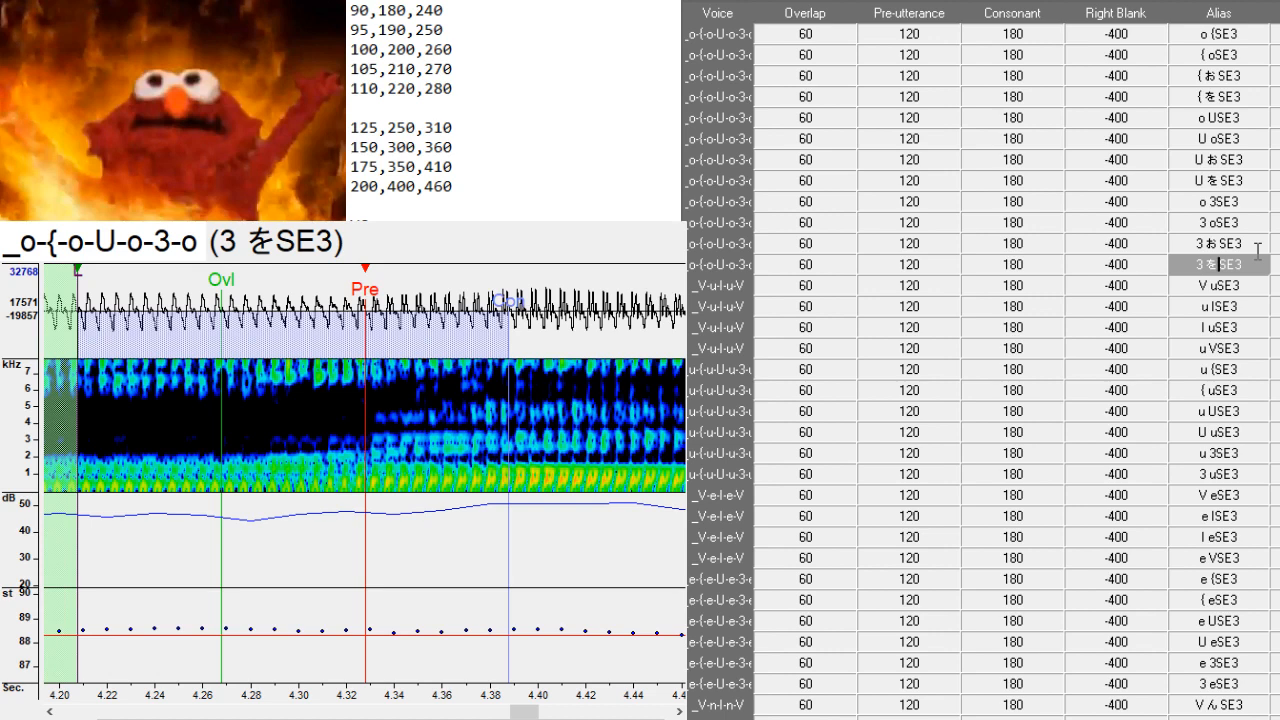
- Duplicate the V uSE3 row of the _V-u-I-u-V sample and change the copy's alias to V うSE3
key("Down")
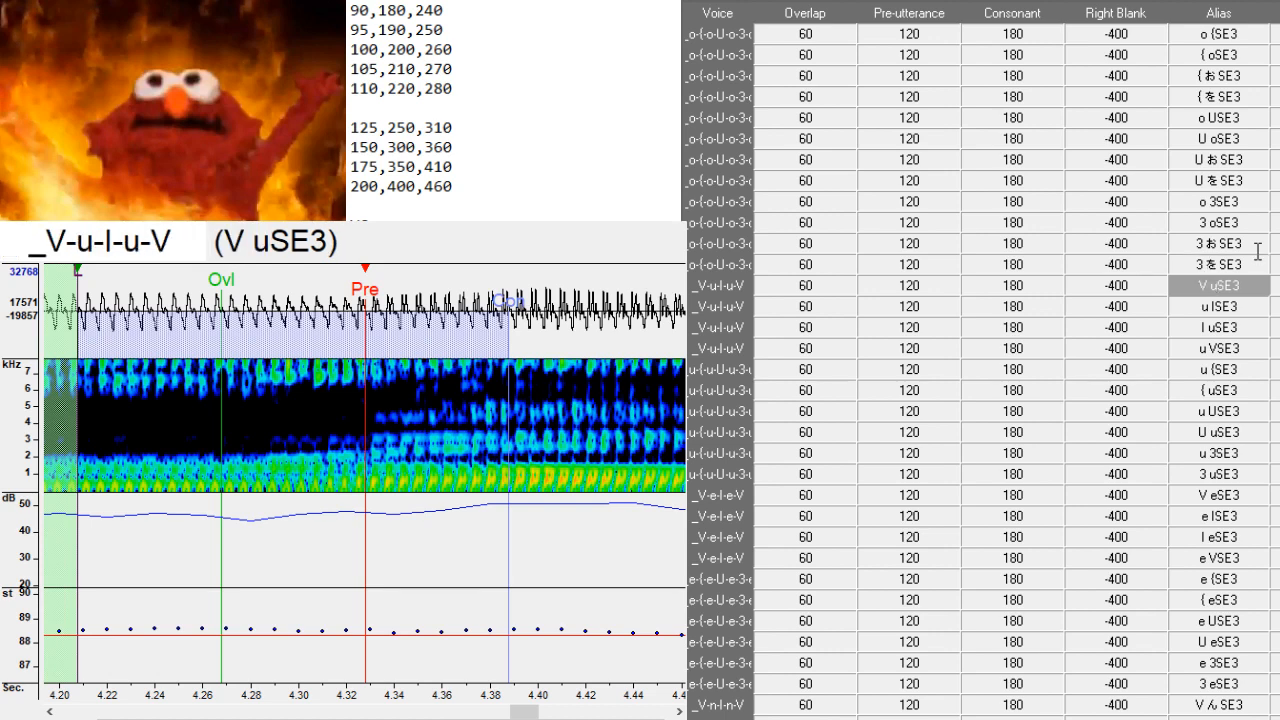
key("ctrl+d")
key("Down")
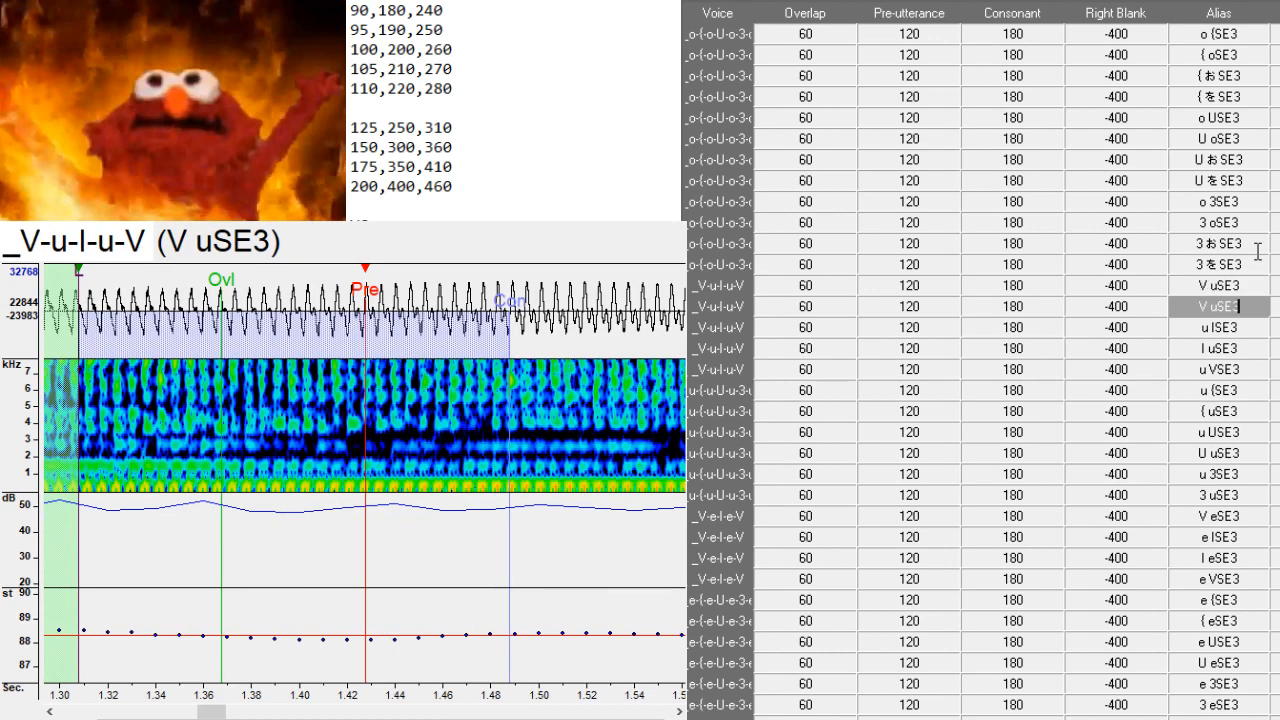
key("Left")
key("Left")
key("Left")
key("BackSpace")
type("う")
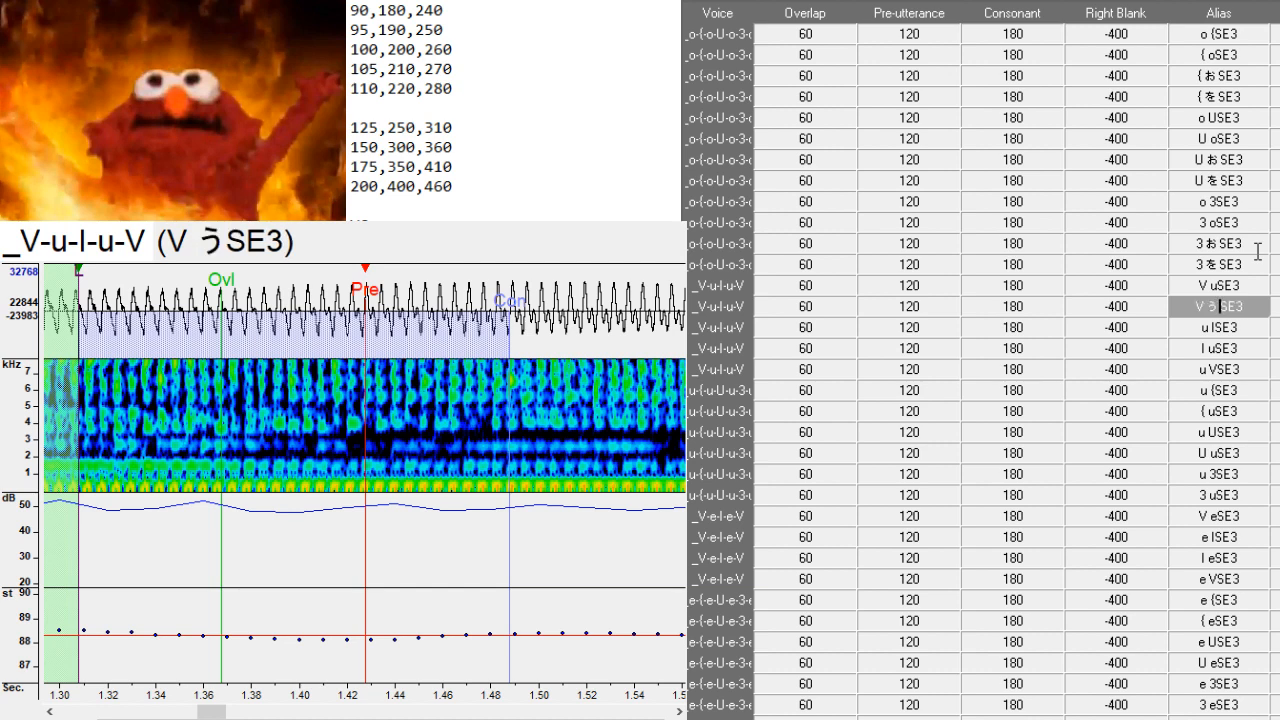
- Duplicate the I uSE3 row of the _V-u-I-u-V sample and change the copy's alias to I うSE3
key("Down")
key("Down")
key("ctrl+d")
key("Down")
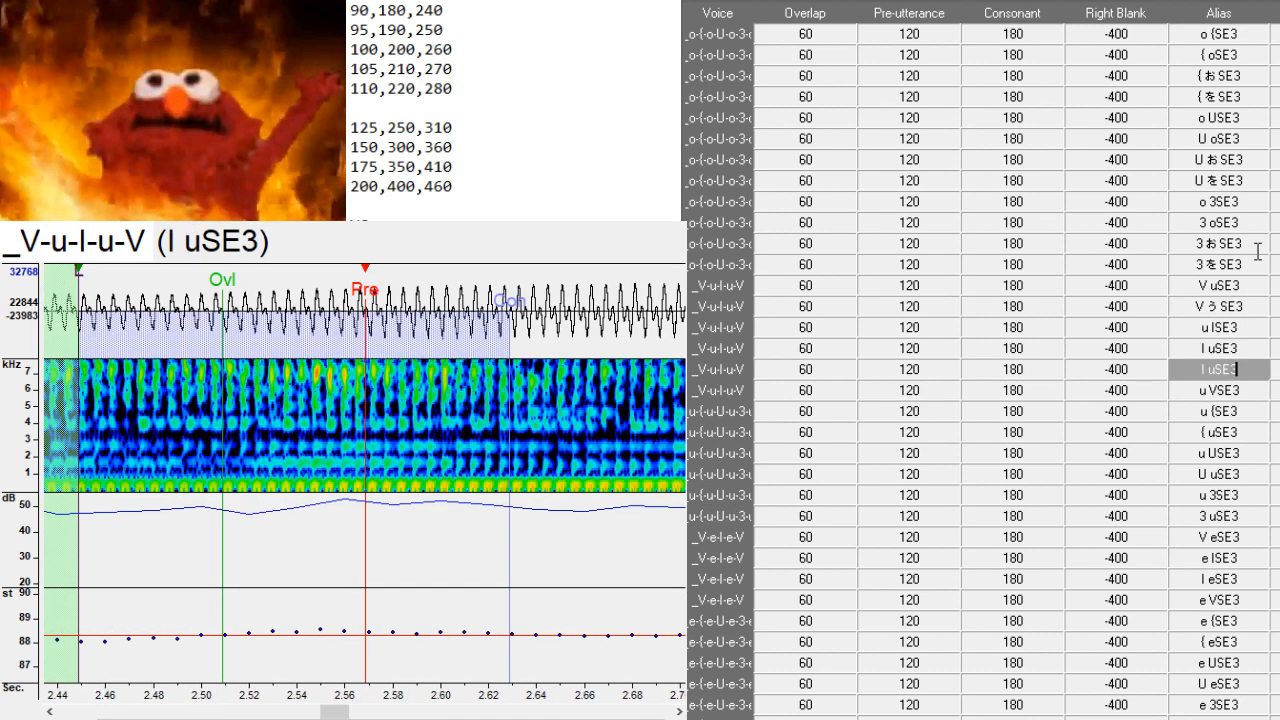
key("Left")
key("Left")
key("Left")
key("BackSpace")
type("う")
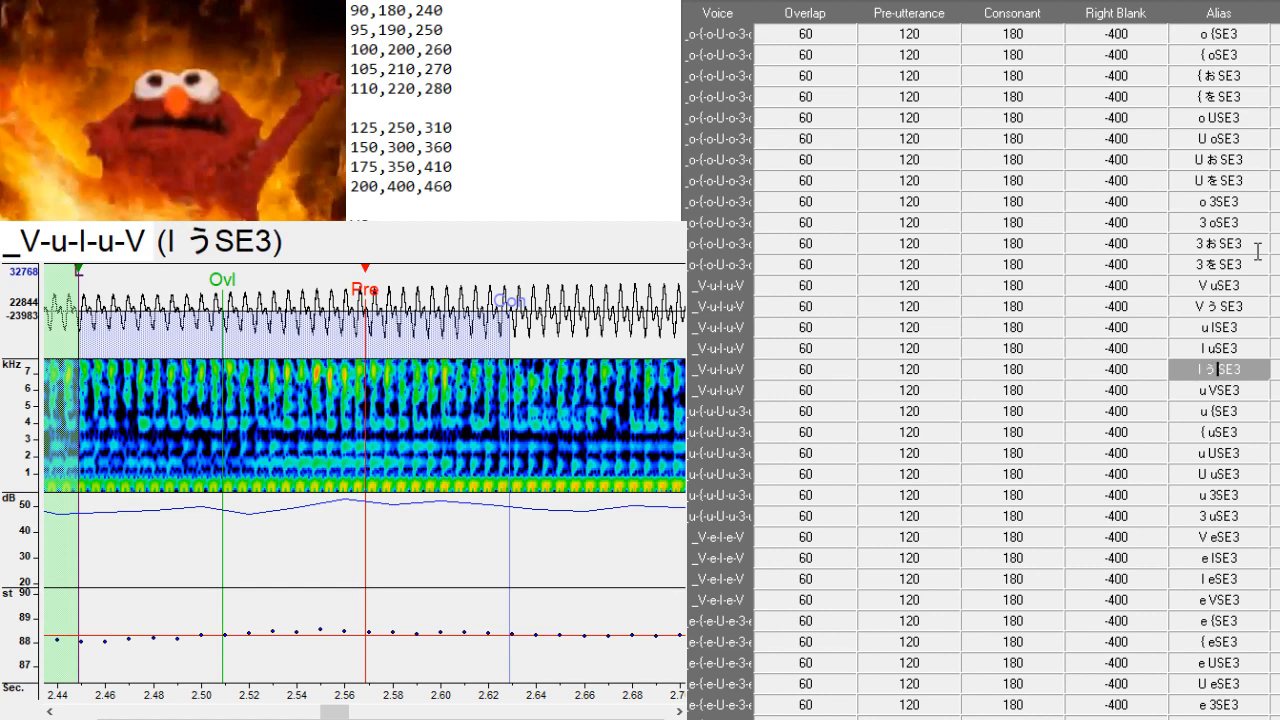
- Duplicate the { uSE3 row of the _u-{-u-U-u-3-u sample and change the copy's alias to { うSE3
key("Down")
key("Down")
key("Down")
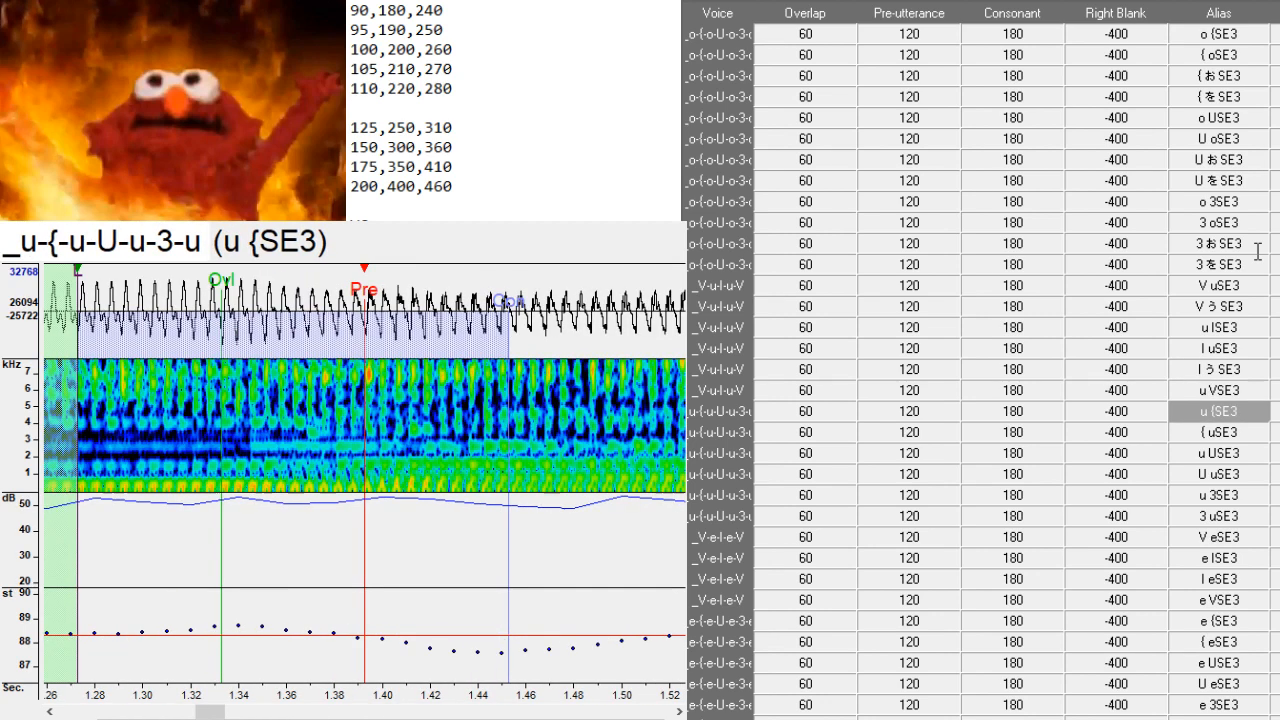
key("Down")
key("Left")
key("Left")
key("Left")
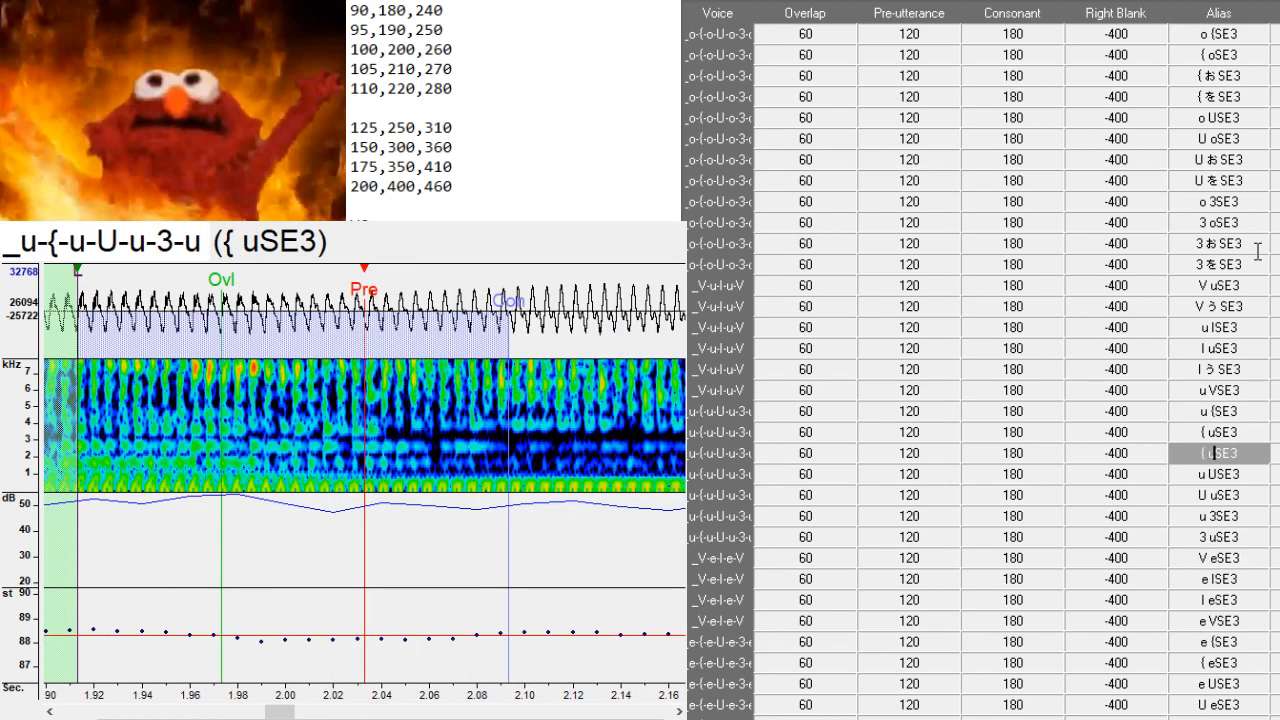
key("BackSpace")
type("う")
- Duplicate the U uSE3 row of the _u-{-u-U-u-3-u sample and change the copy's alias to U うSE3
key("Down")
key("Down")
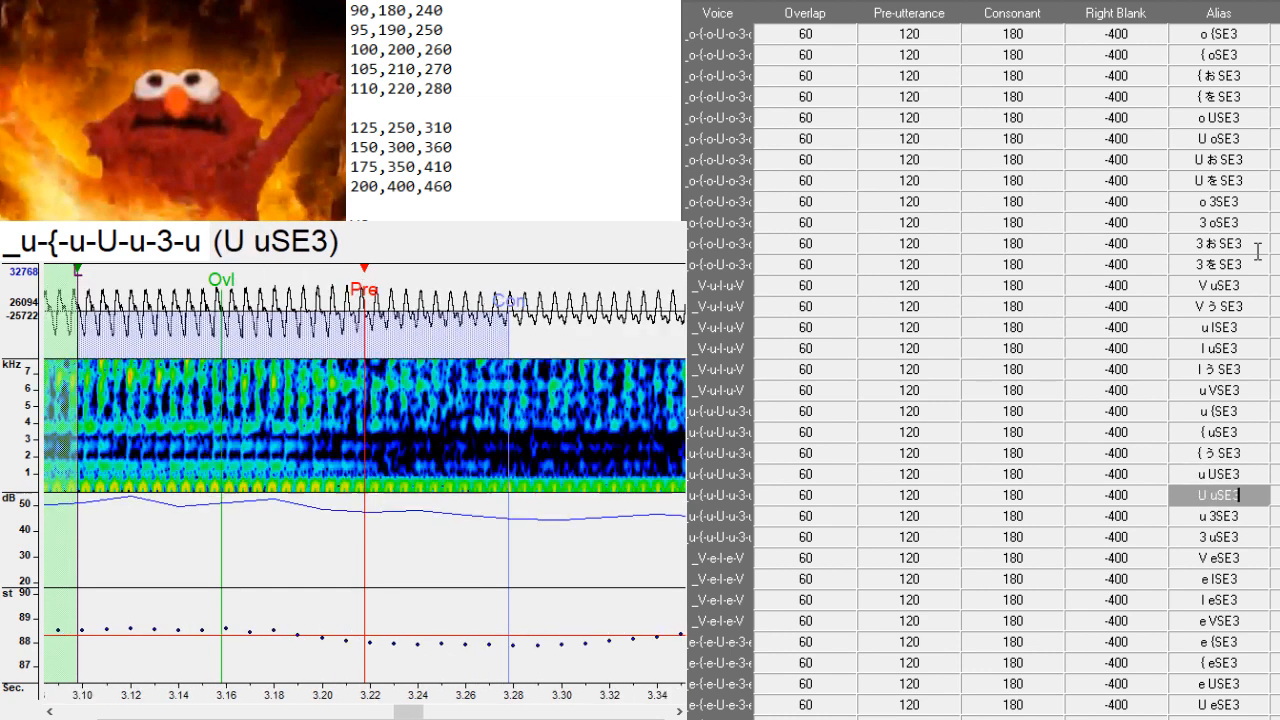
key("Down")
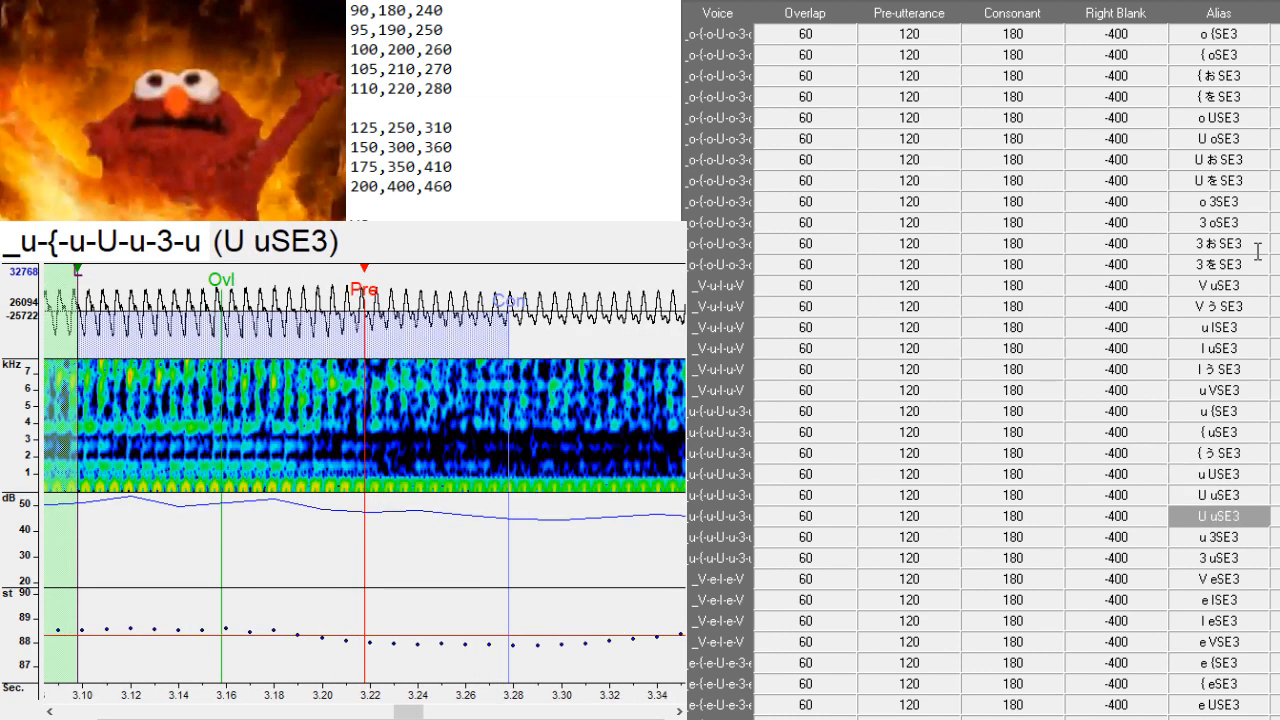
key("Left")
key("Left")
key("Left")
key("BackSpace")
type("う")
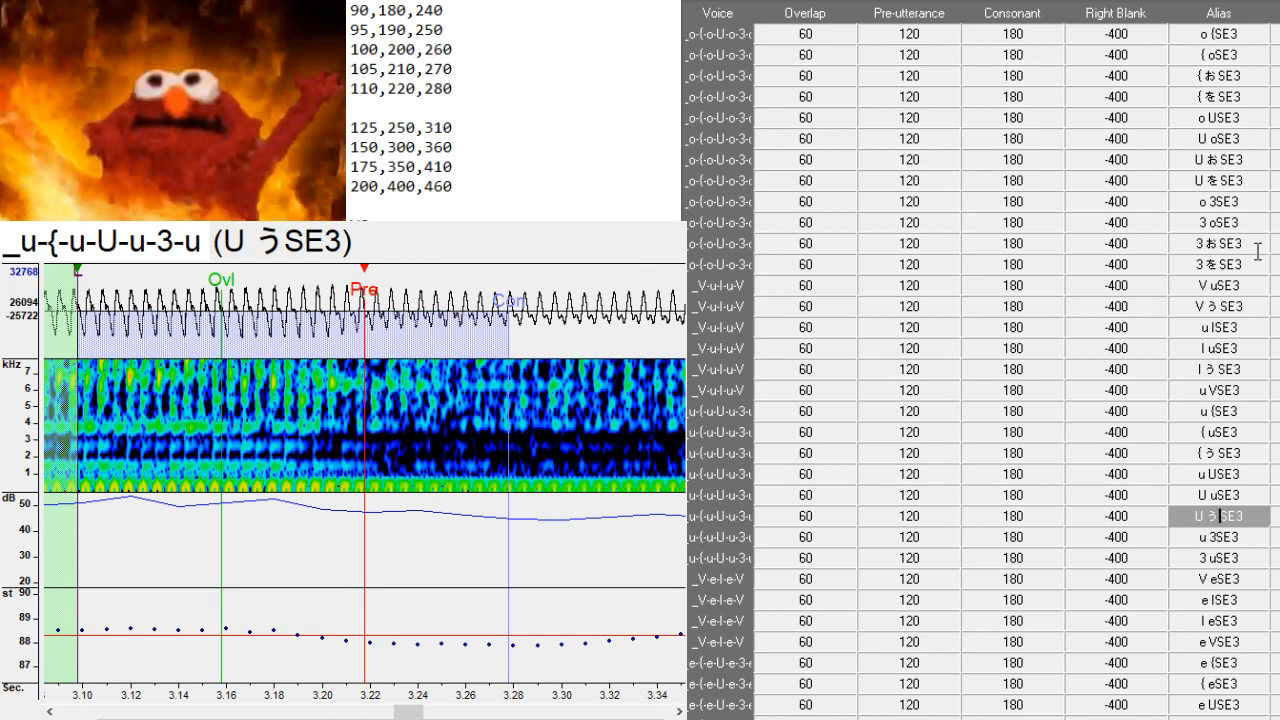
- Duplicate the 3 uSE3 row of the _u-{-u-U-u-3-u sample and change the copy's alias to 3 うSE3
key("Down")
key("Down")
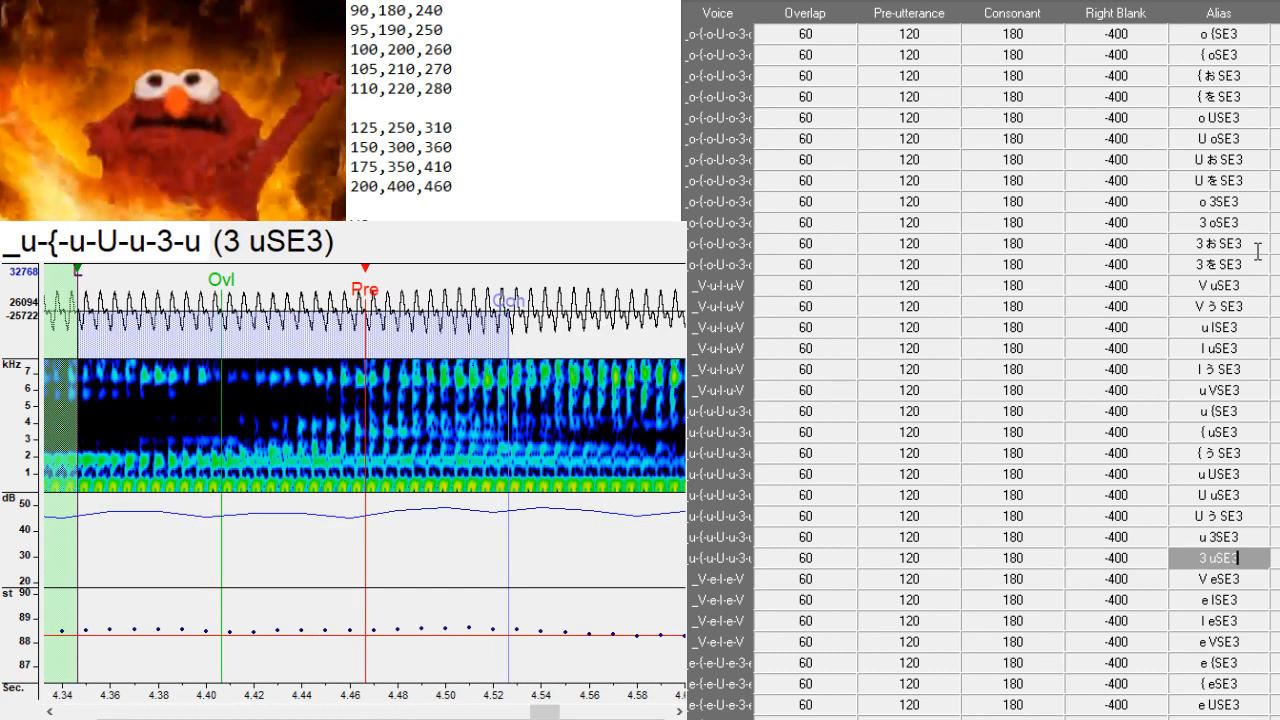
key("Down")
key("Left")
key("Left")
key("Left")
key("BackSpace")
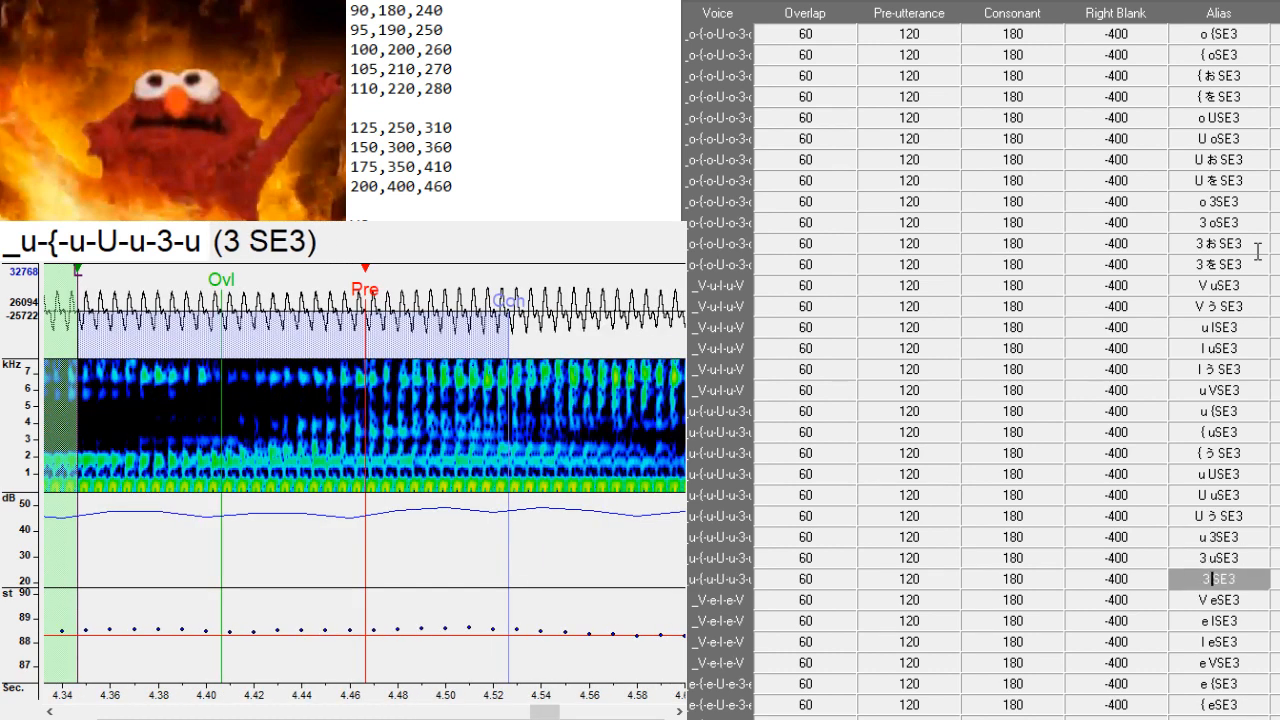
type("う")
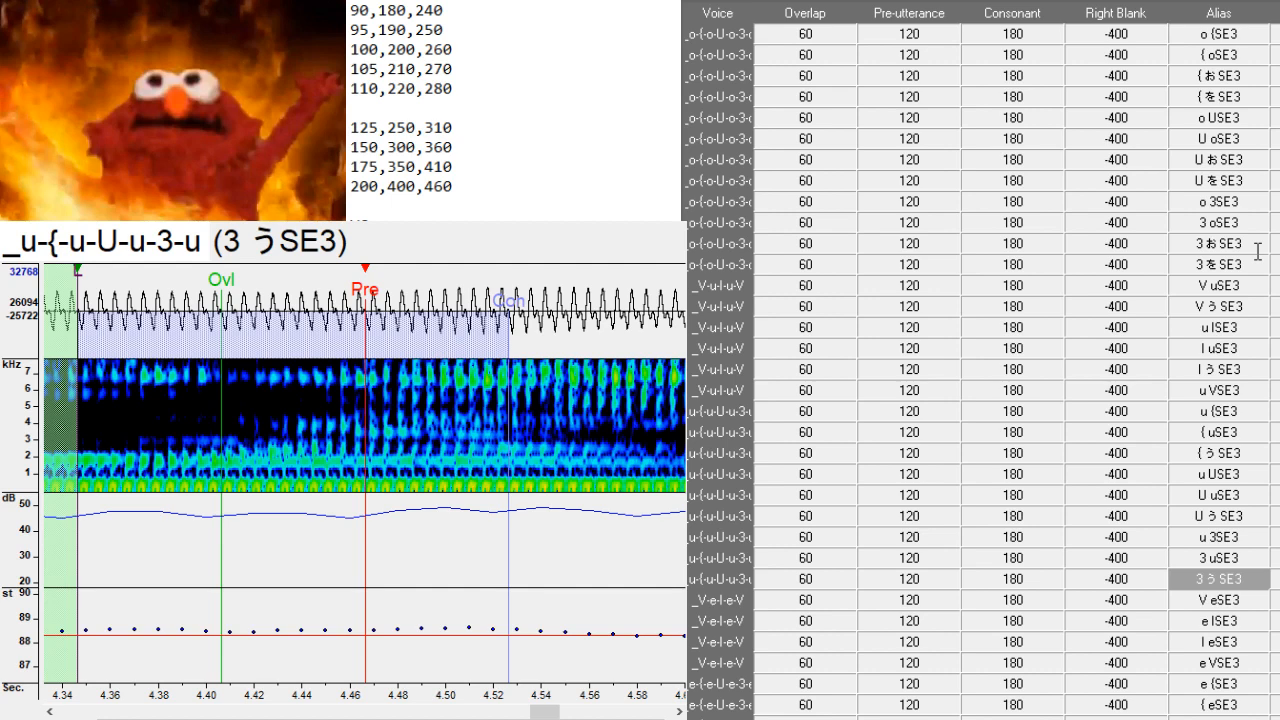
- Duplicate the V eSE3 row of the _V-e-I-e-V sample and change the copy's alias to V えSE3
key("Down")
key("ctrl+d")
key("Down")
key("Left")
key("Left")
key("Left")
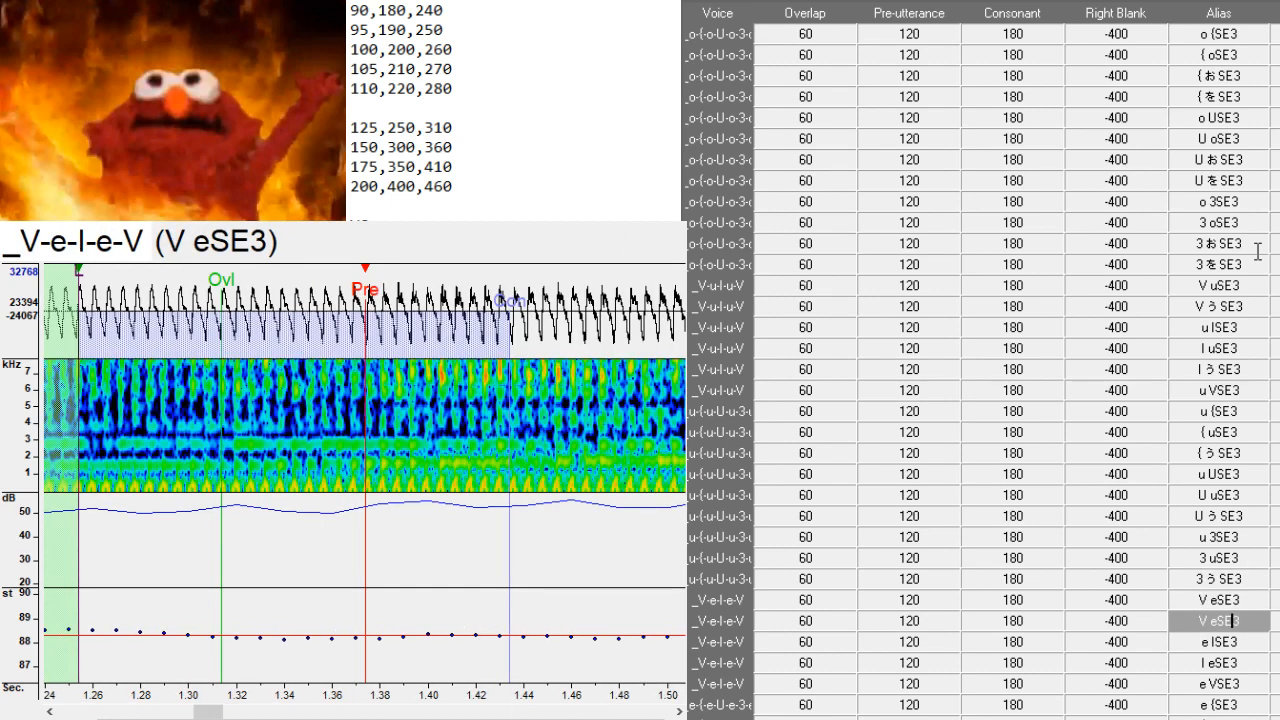
key("BackSpace")
type("え")
- Duplicate the I eSE3 row of the _V-e-I-e-V sample and change the copy's alias to I えSE3
key("Down")
key("Down")
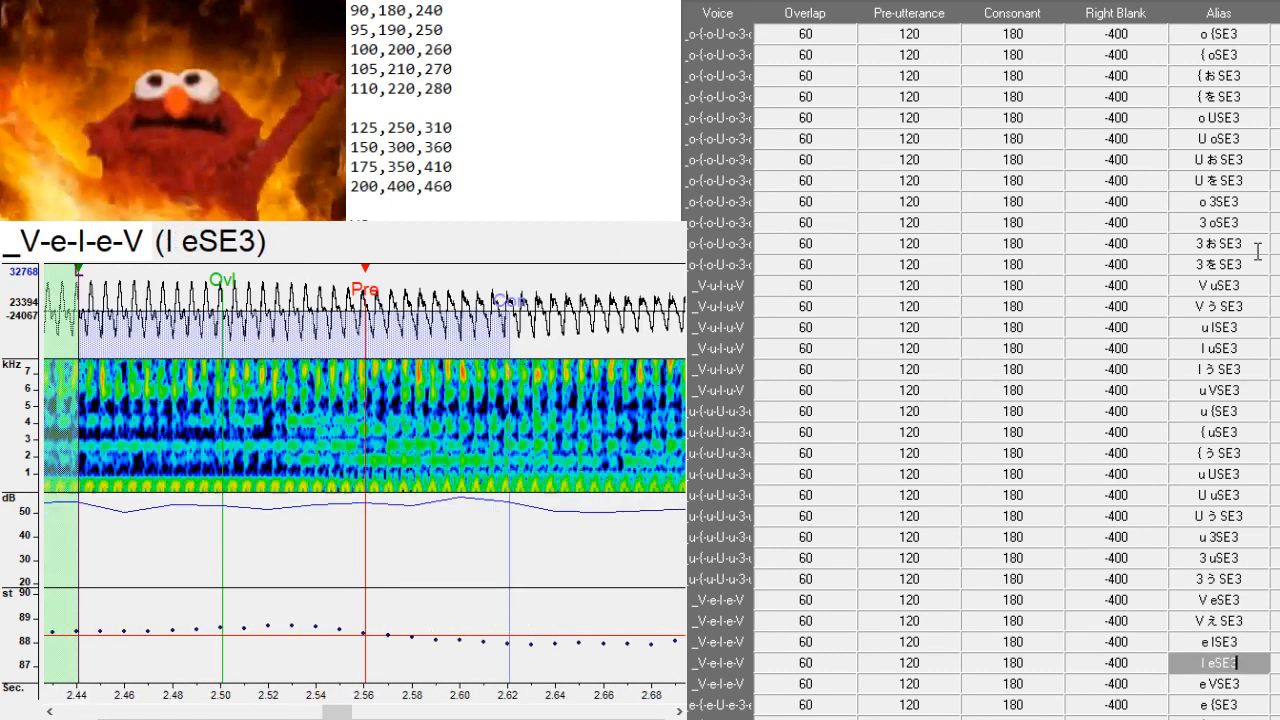
key("ctrl+d")
key("Down")
key("Left")
key("Left")
key("Left")
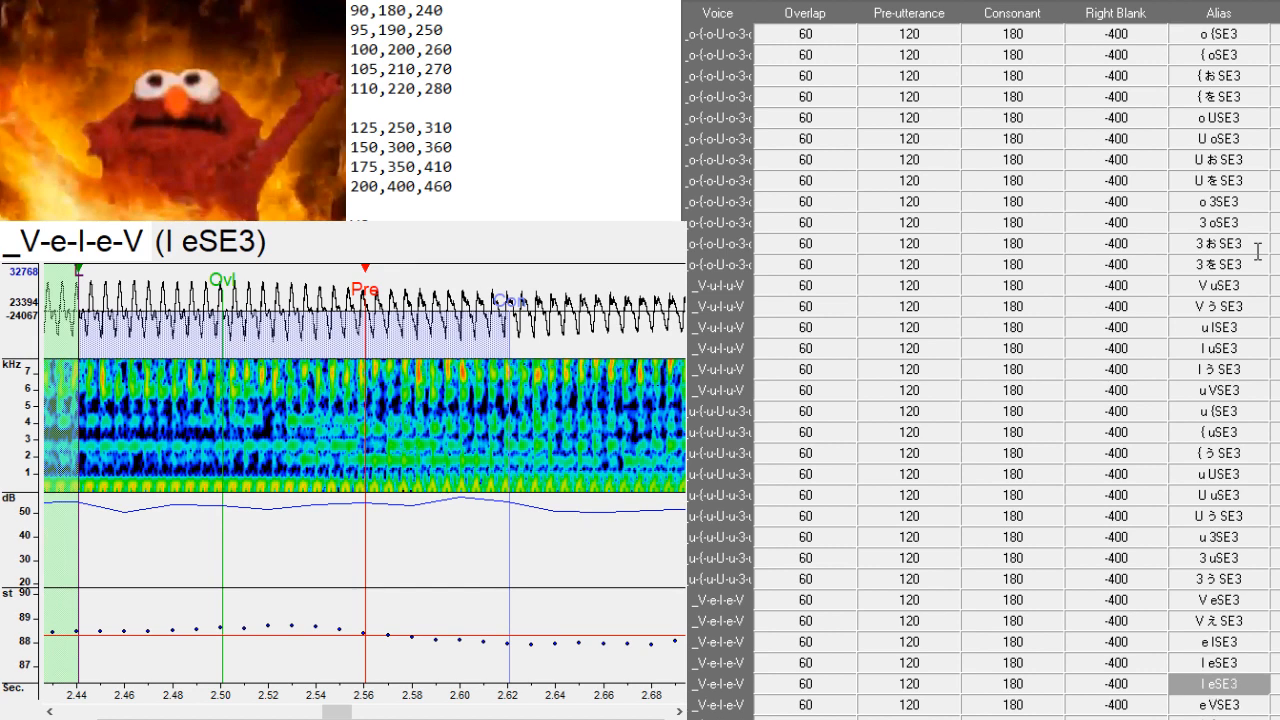
key("BackSpace")
type("え")
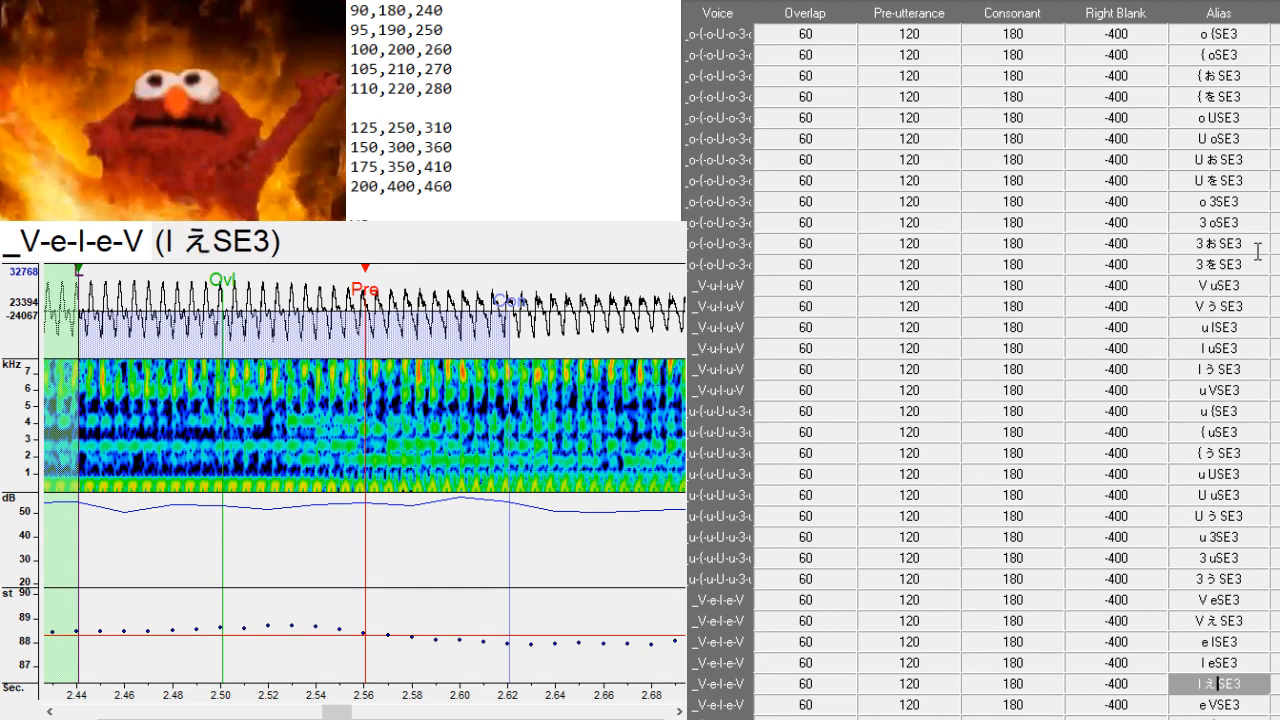
- Duplicate the { eSE3 row of the _e-{-e-U-e-3-e sample and change the copy's alias to { えSE3
key("Down")
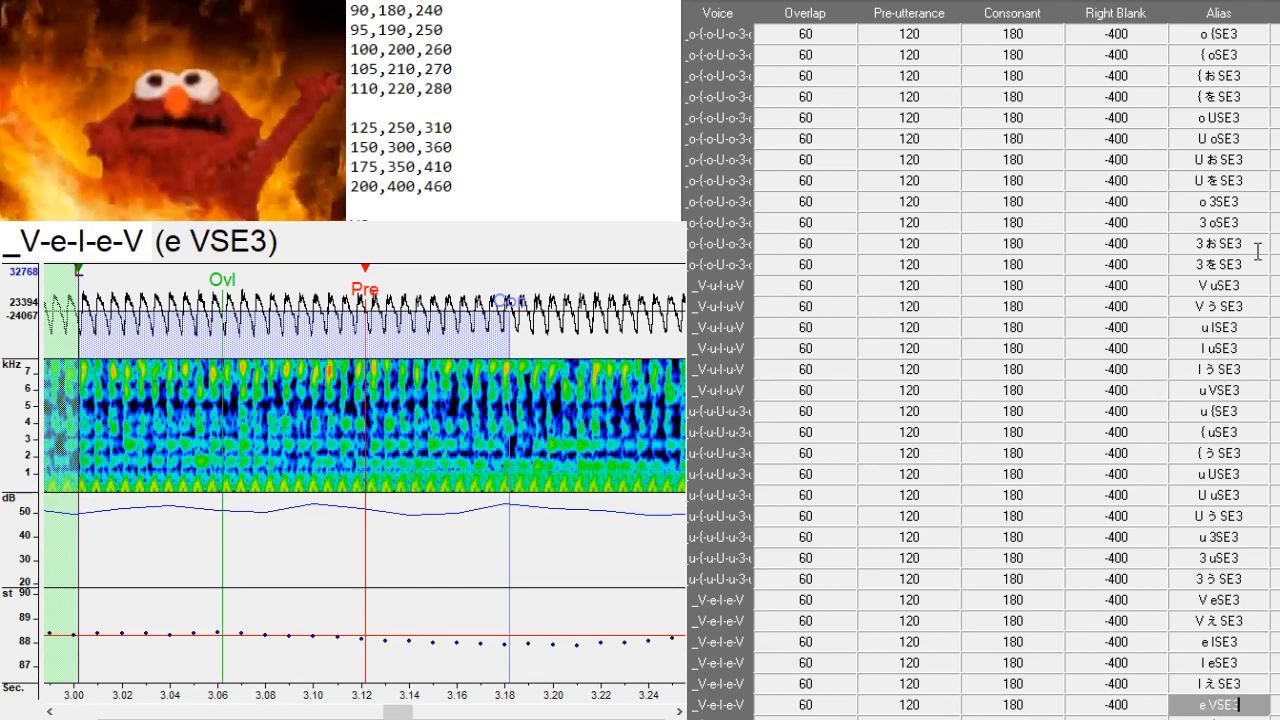
key("Down")
key("Down")
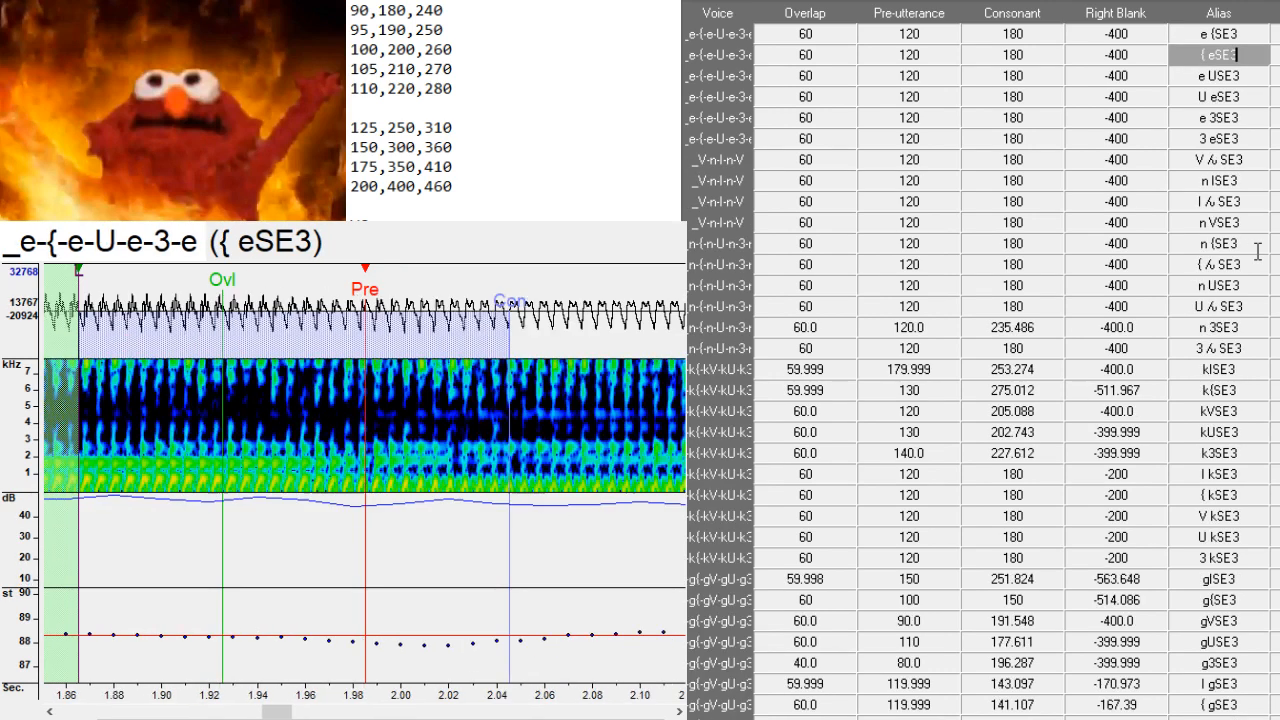
key("ctrl+d")
key("Down")
key("Left")
key("Left")
key("Left")
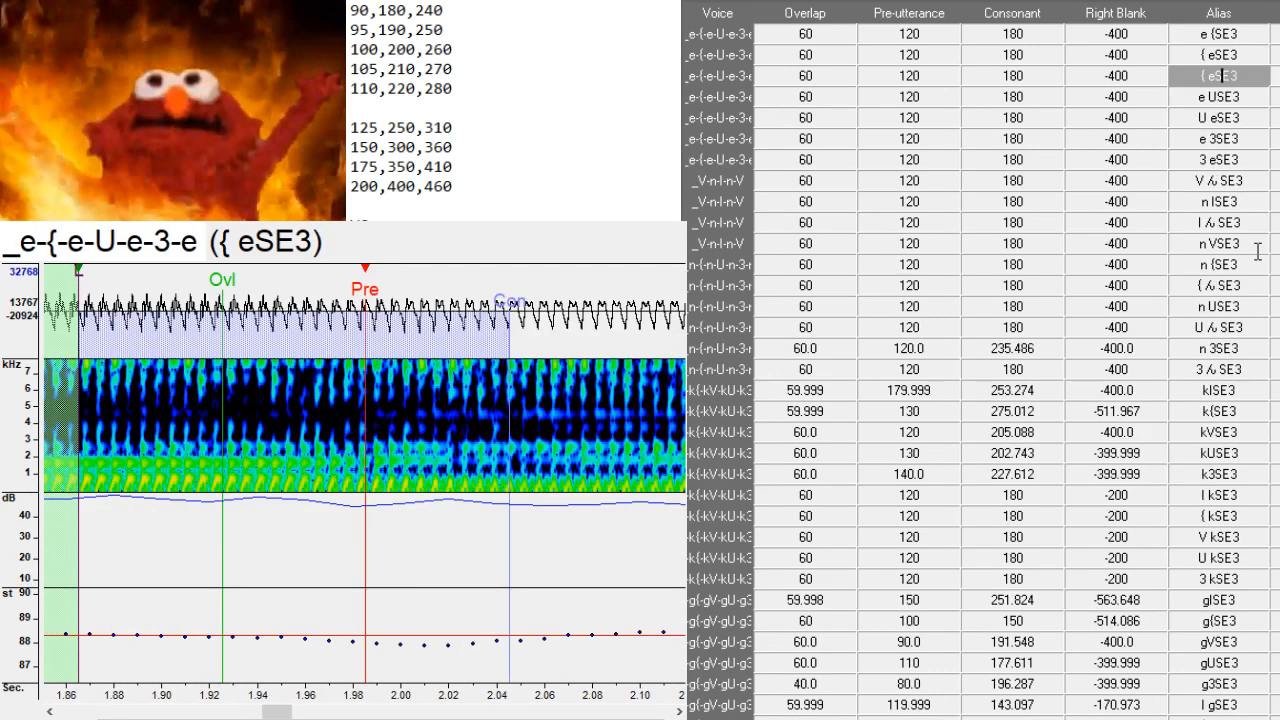
key("BackSpace")
type("え")
- Duplicate the U eSE3 row of the _e-{-e-U-e-3-e sample and change the copy's alias to U えSE3
key("Down")
key("Down")
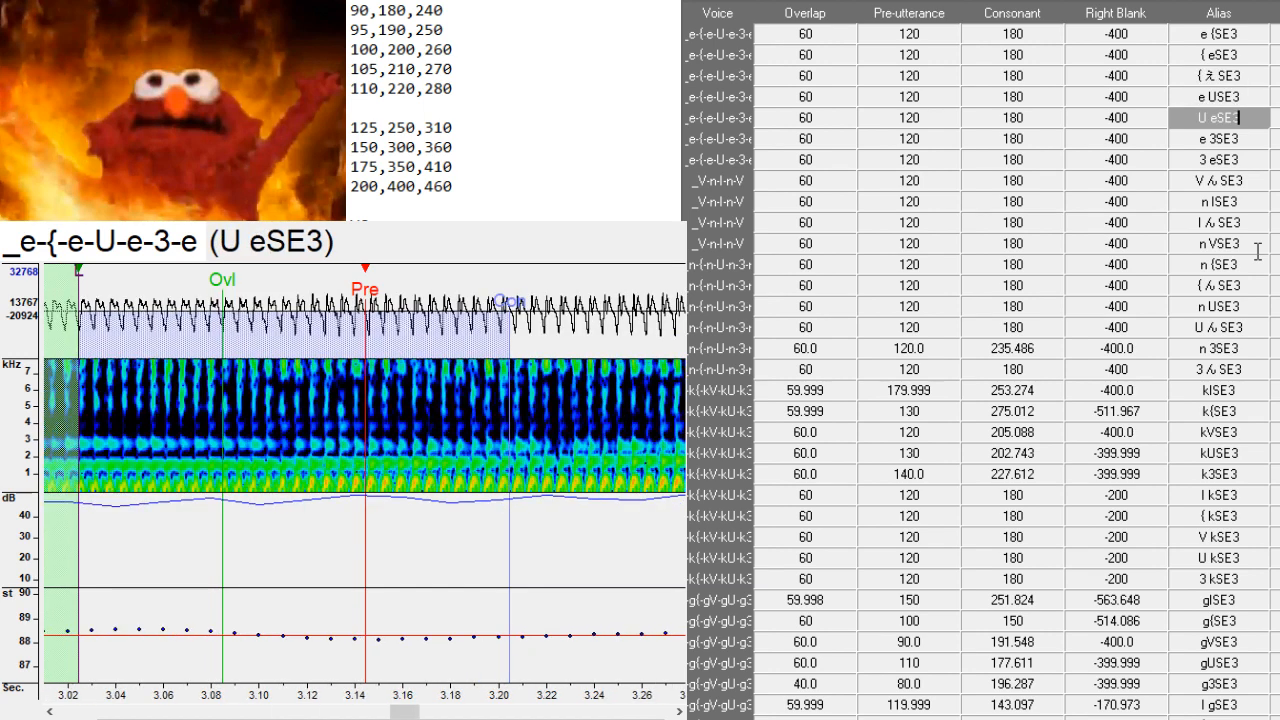
key("ctrl+d")
key("Down")
key("Left")
key("Left")
key("Left")
key("BackSpace")
type("え")
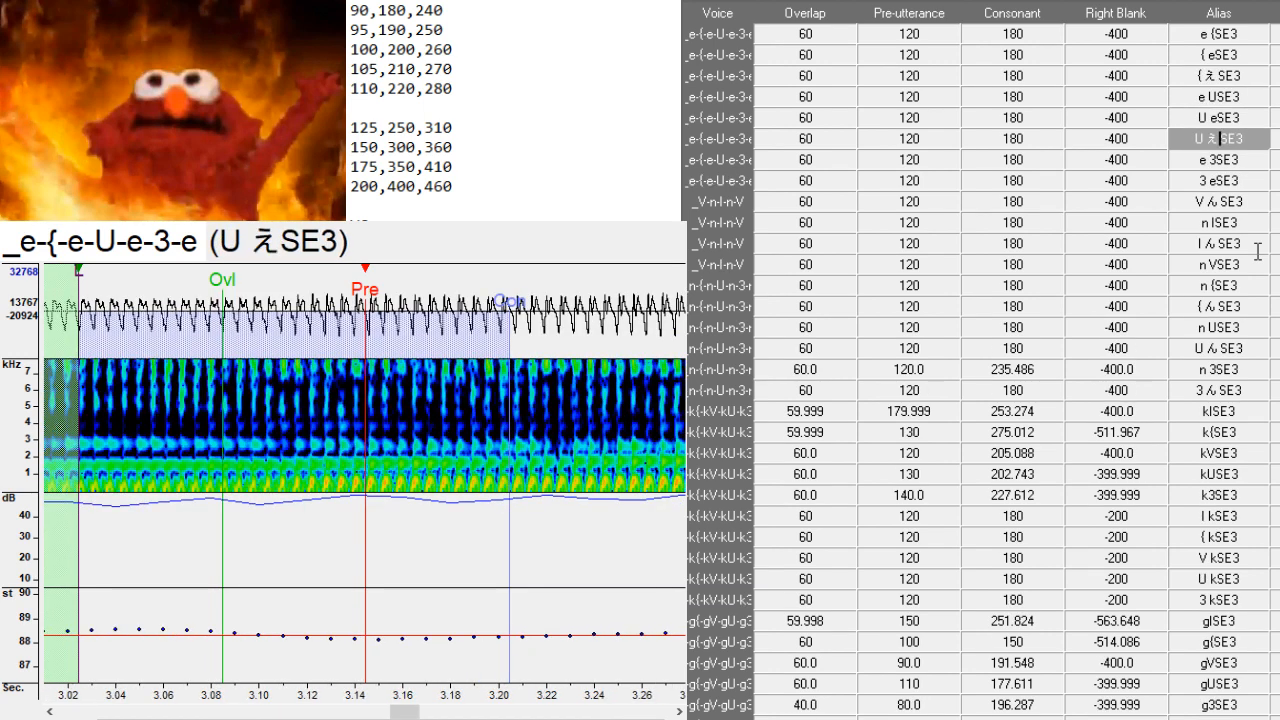
- Duplicate the 3 eSE3 row of the _e-{-e-U-e-3-e sample and change the copy's alias to 3 えSE3
key("Down")
key("Down")
key("ctrl+d")
key("Down")
key("Left")
key("Left")
key("Left")
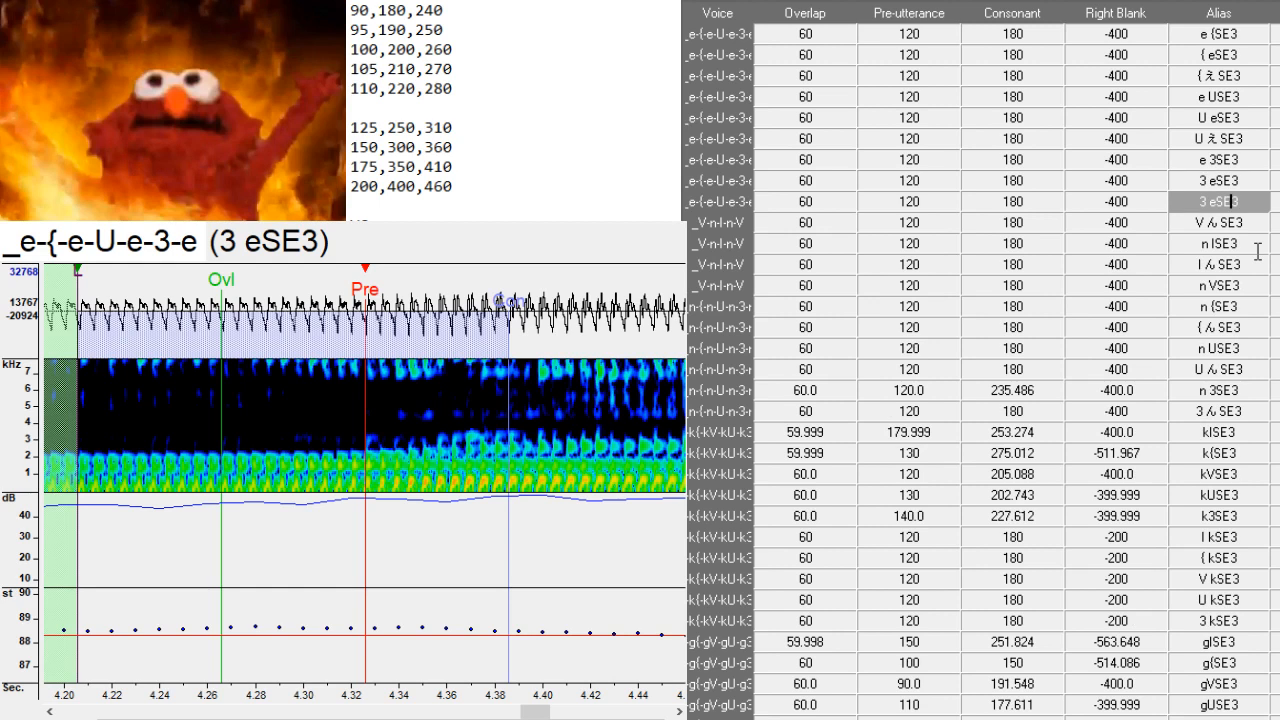
key("BackSpace")
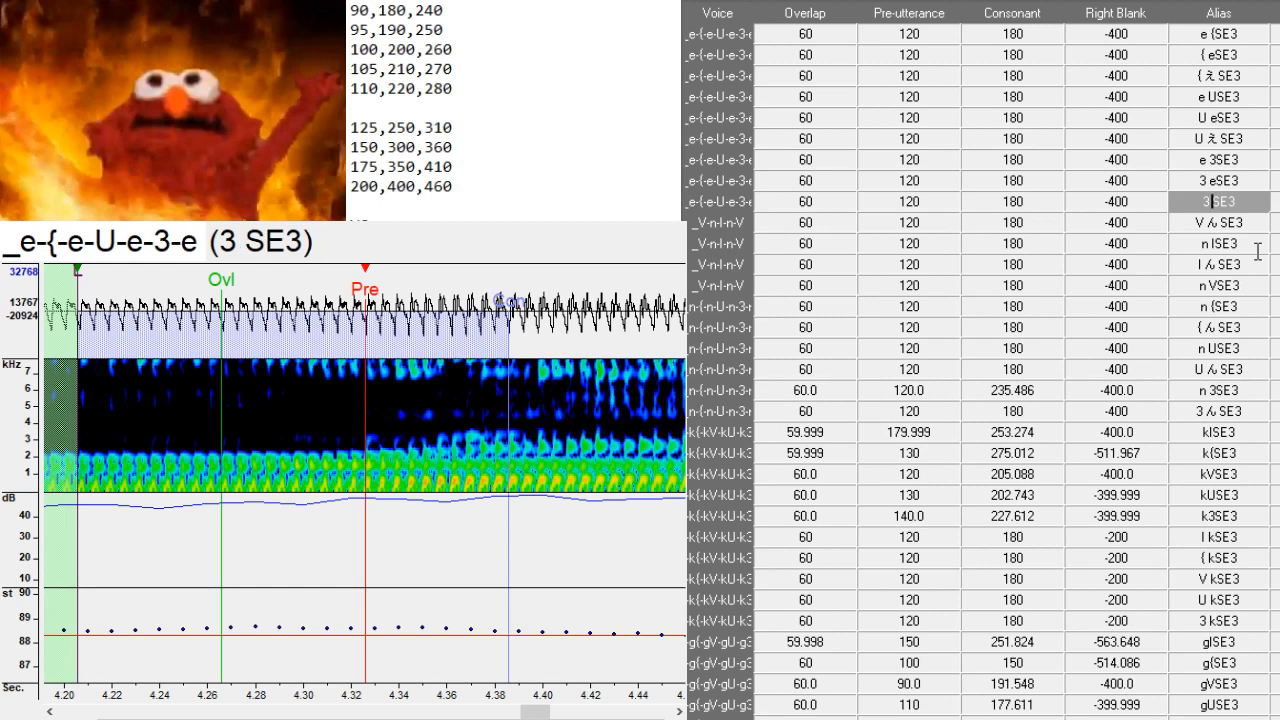
type("え")
key("Return")
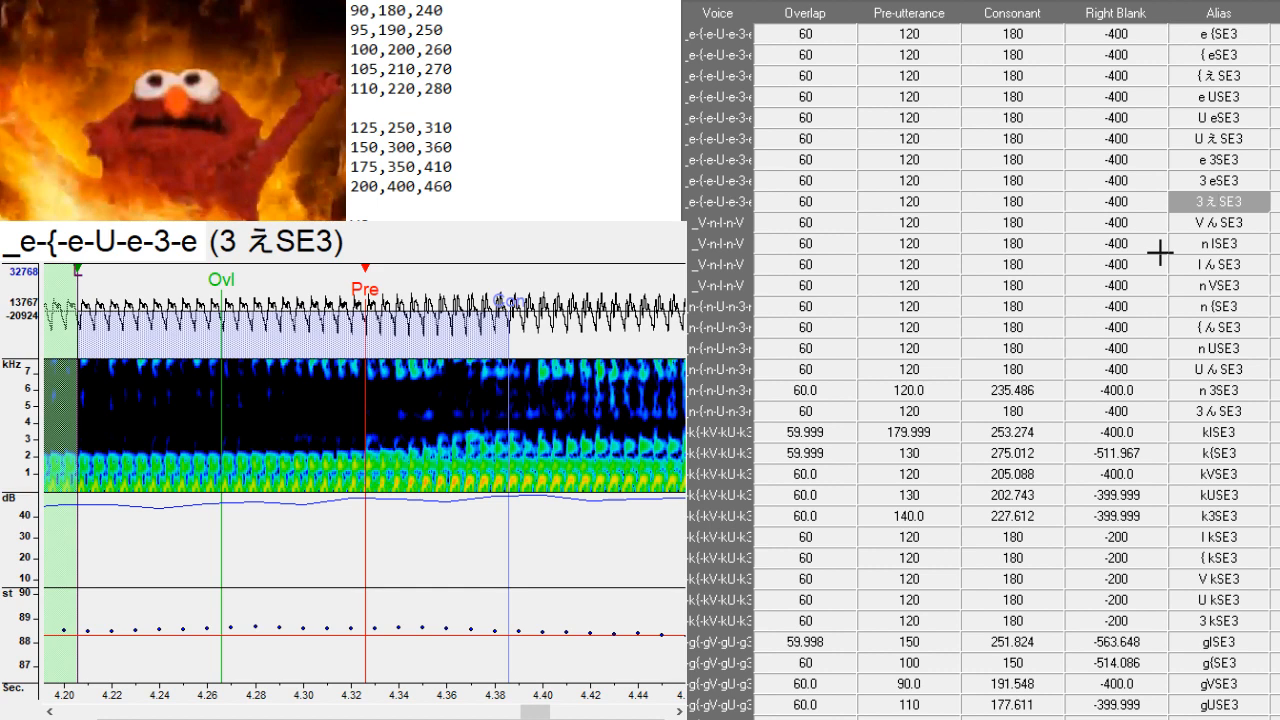
- Look through the consonant, cluster and diphthong entries for the next transitions into a plain vowel that need kana duplicates
scroll(1160, 254, "down", 7)
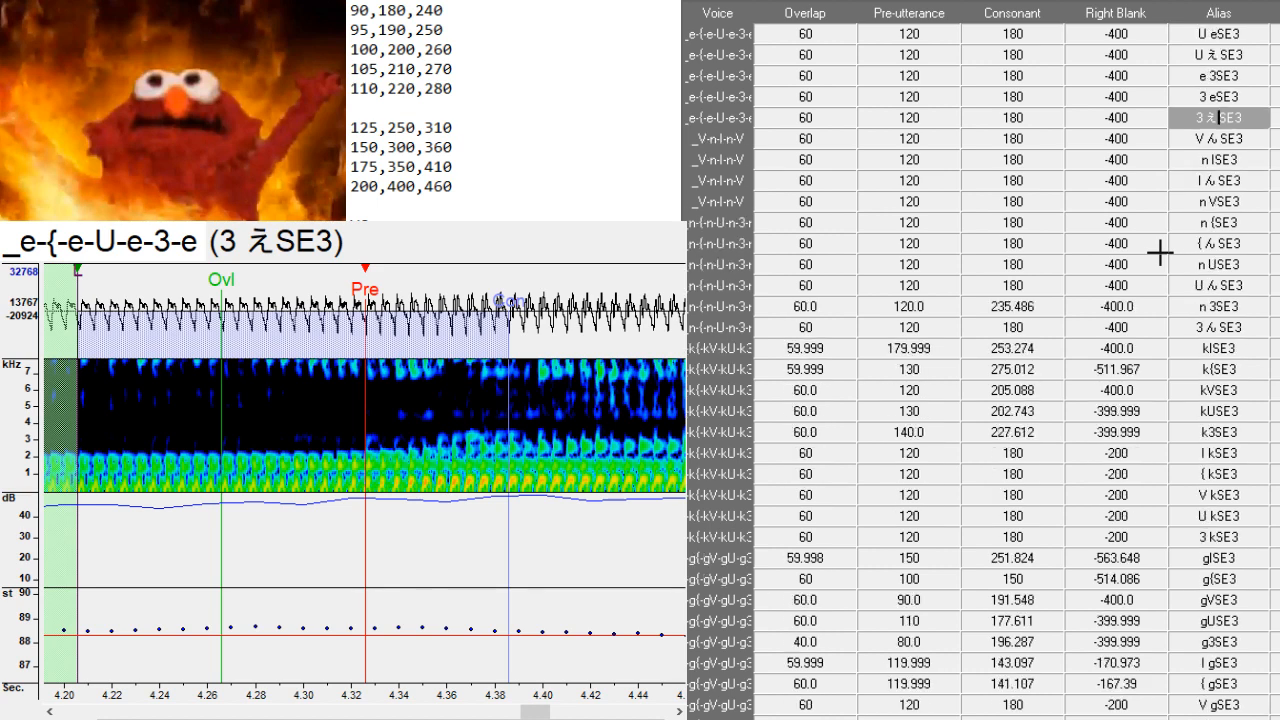
scroll(1165, 226, "down", 20)
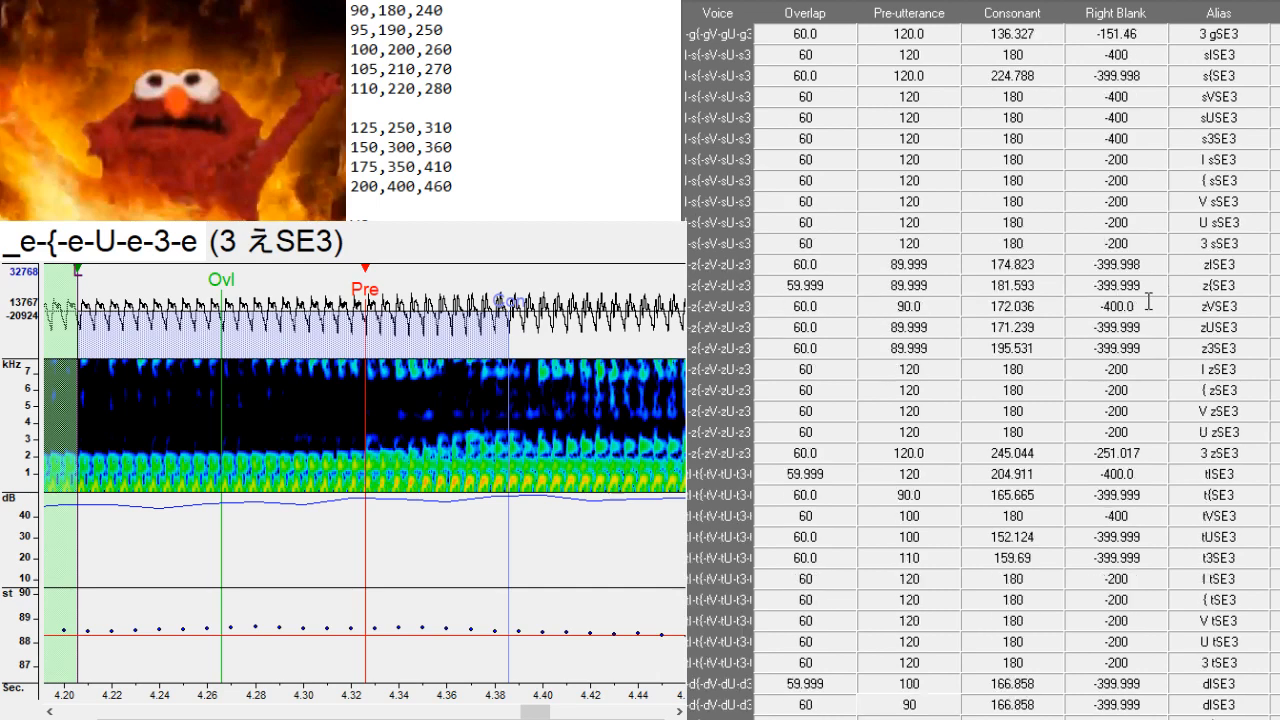
scroll(1122, 348, "down", 20)
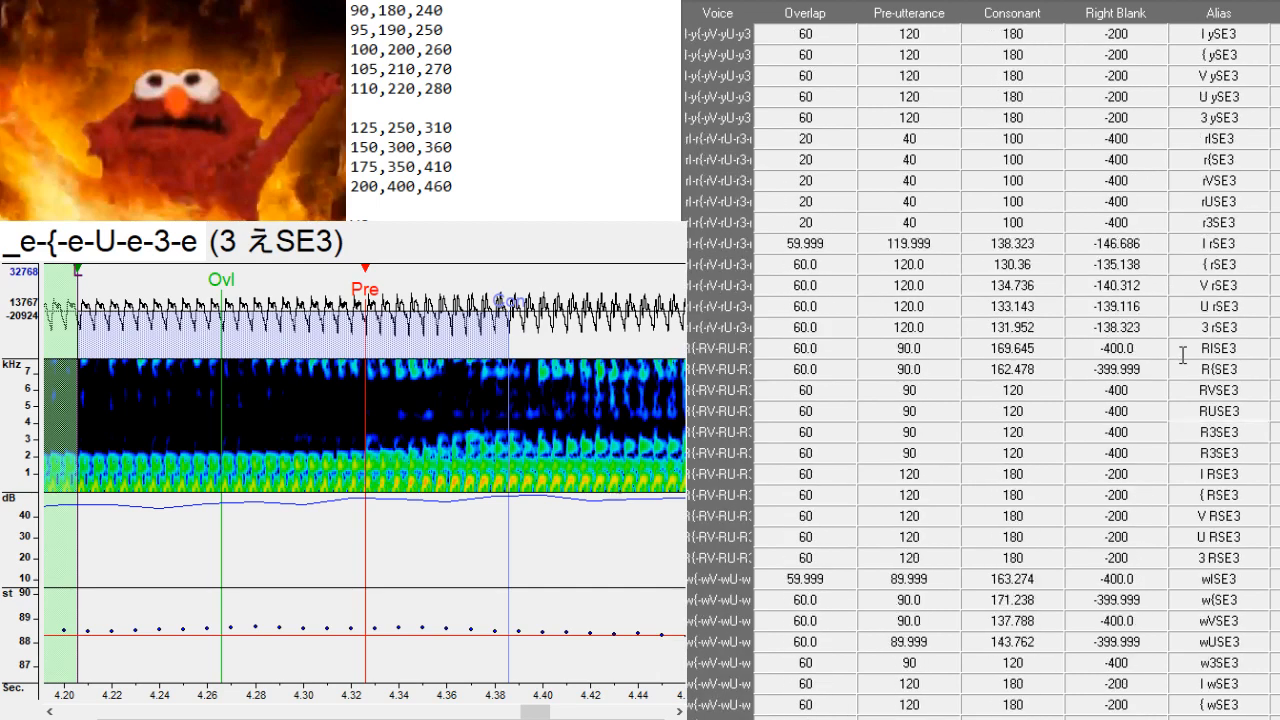
scroll(1196, 408, "down", 20)
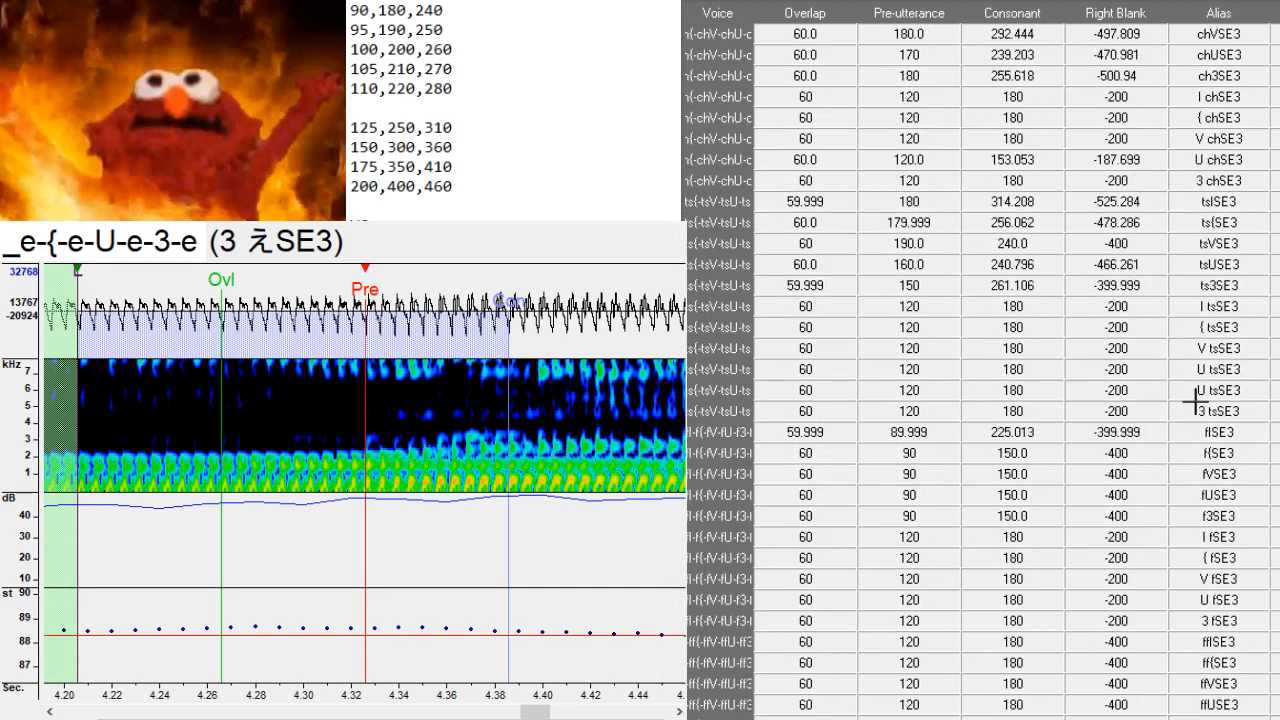
scroll(1198, 401, "down", 15)
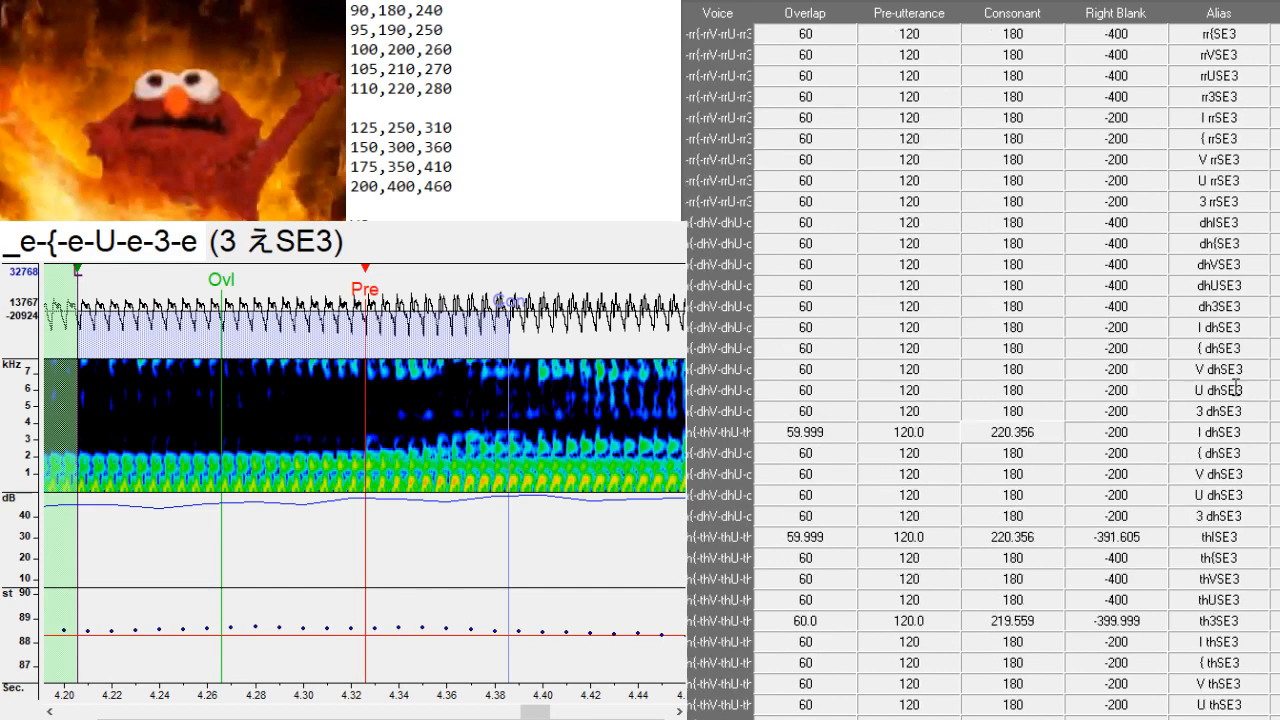
scroll(1240, 400, "down", 20)
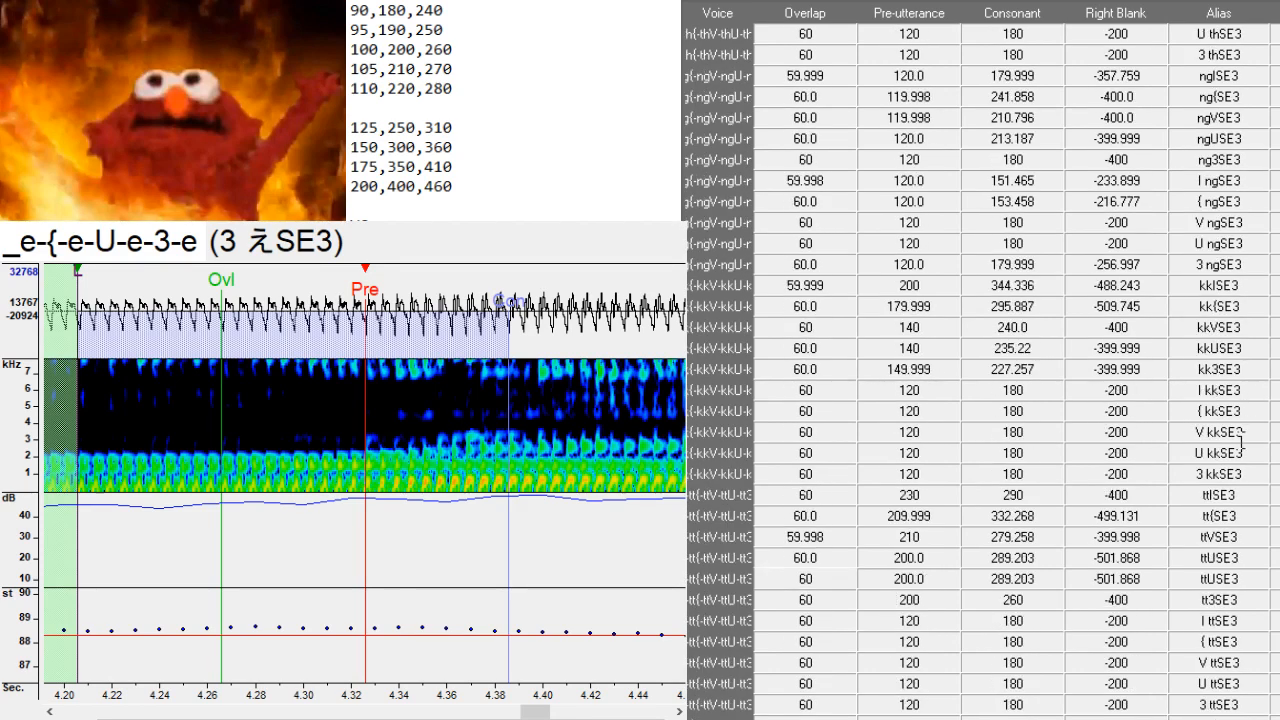
scroll(1247, 404, "down", 19)
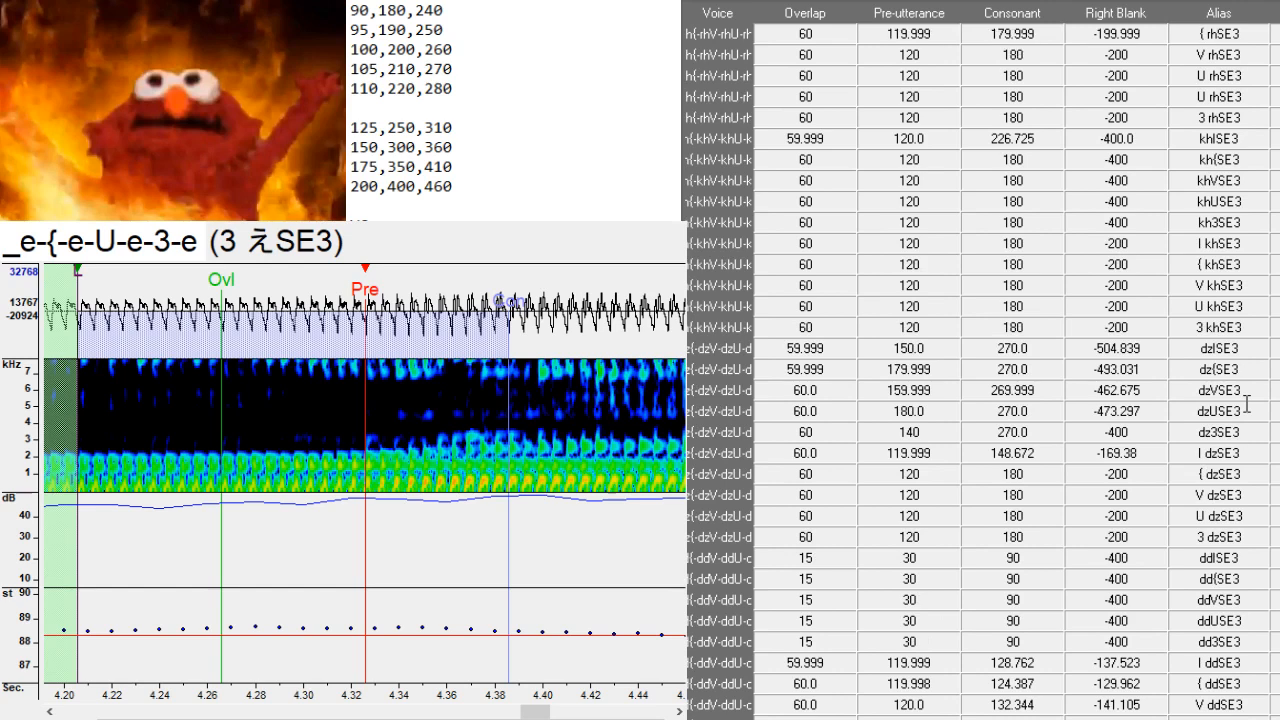
scroll(1244, 385, "down", 11)
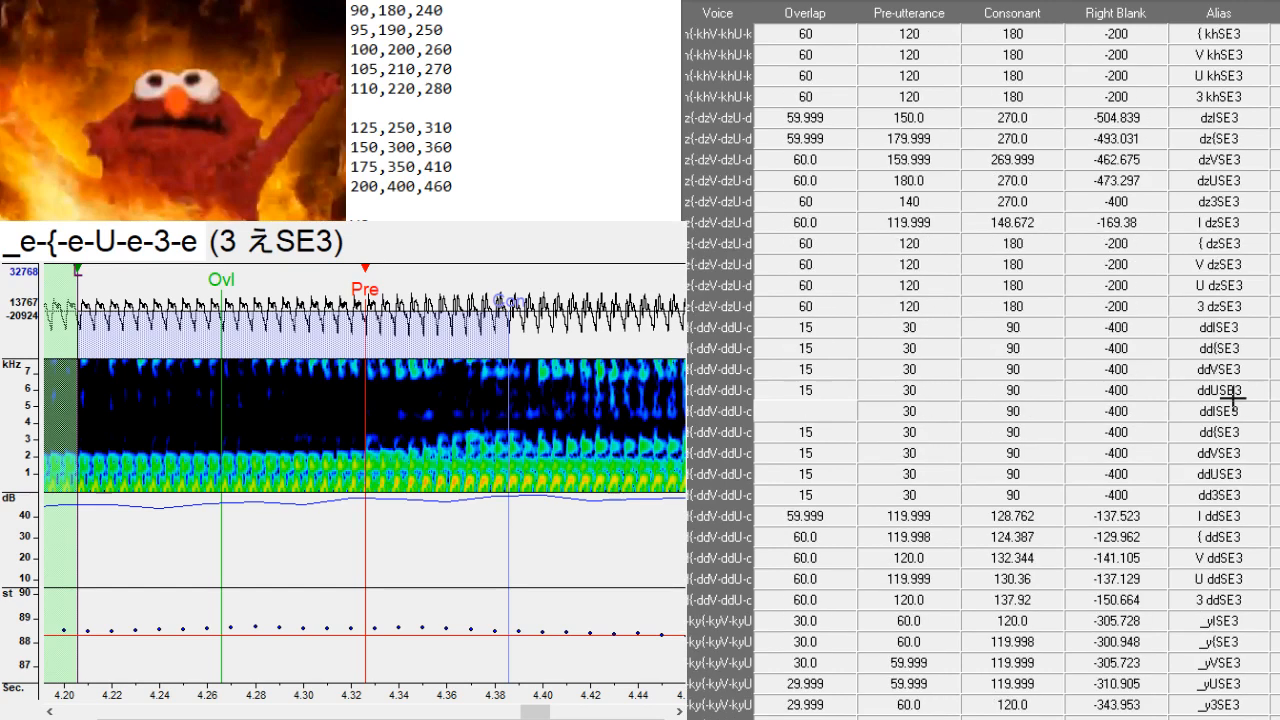
scroll(1232, 398, "down", 20)
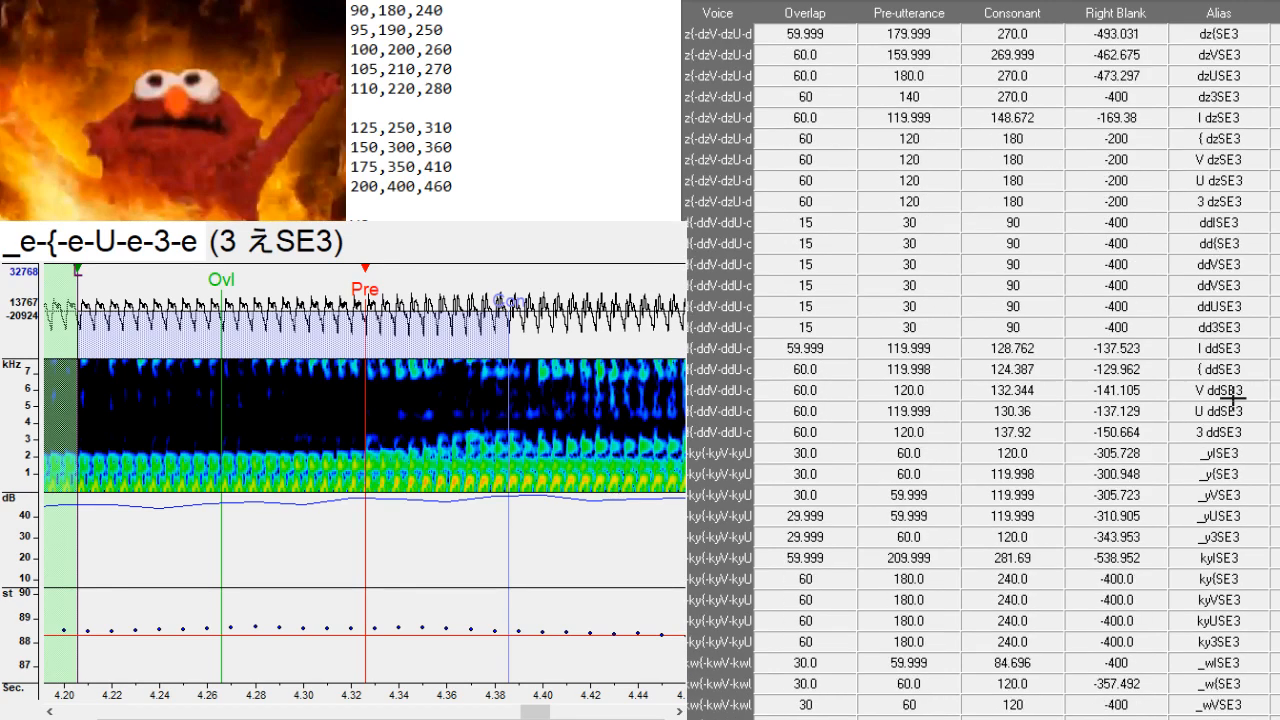
scroll(1232, 397, "down", 7)
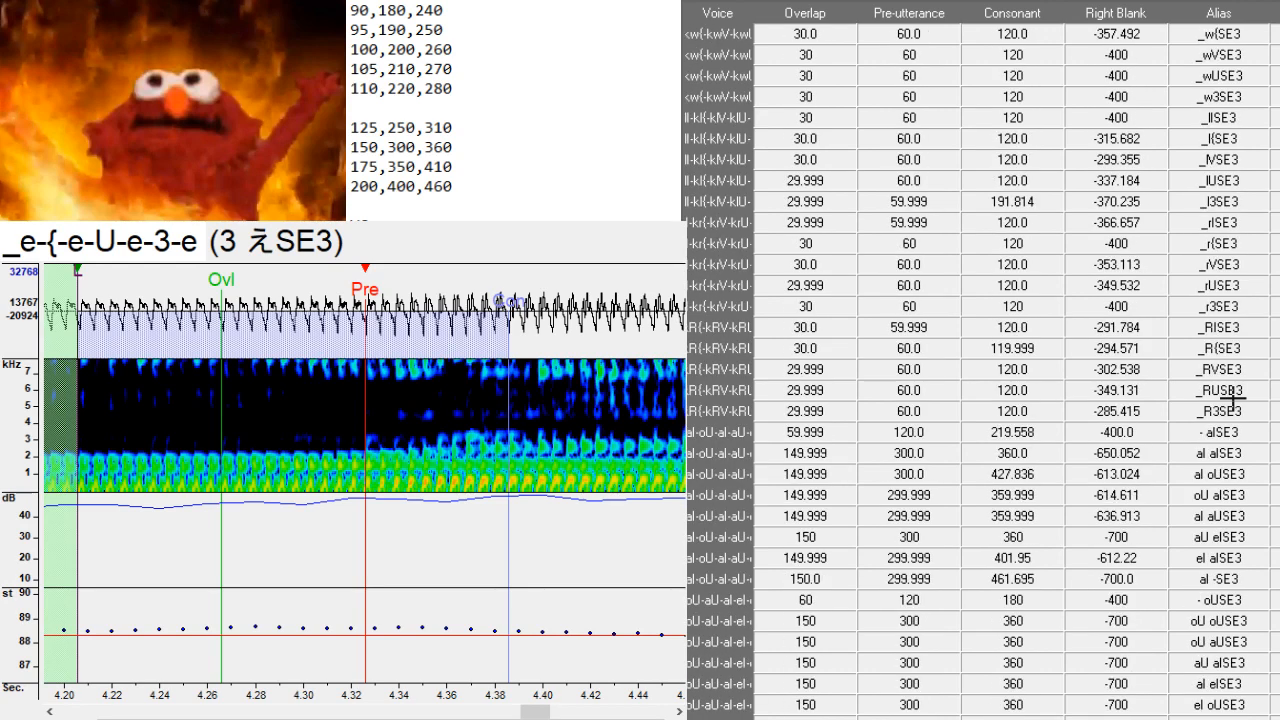
scroll(1230, 465, "down", 3)
scroll(1230, 465, "down", 1)
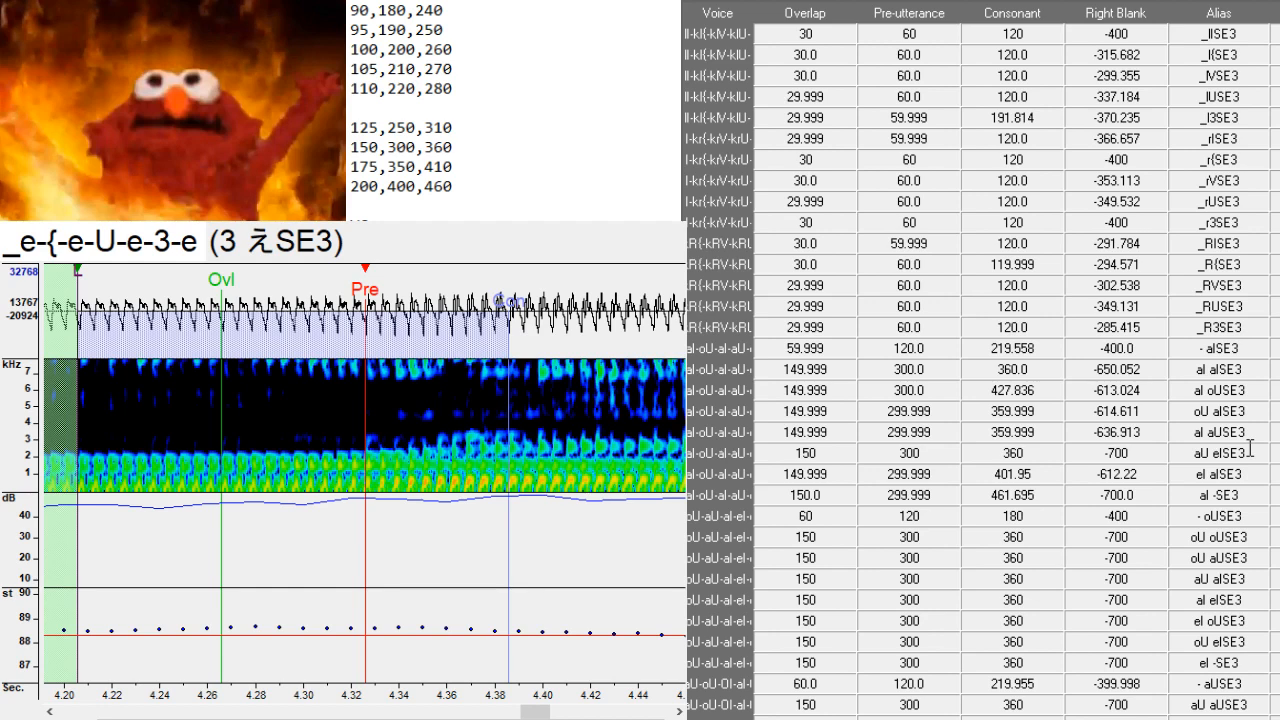
scroll(1245, 430, "down", 4)
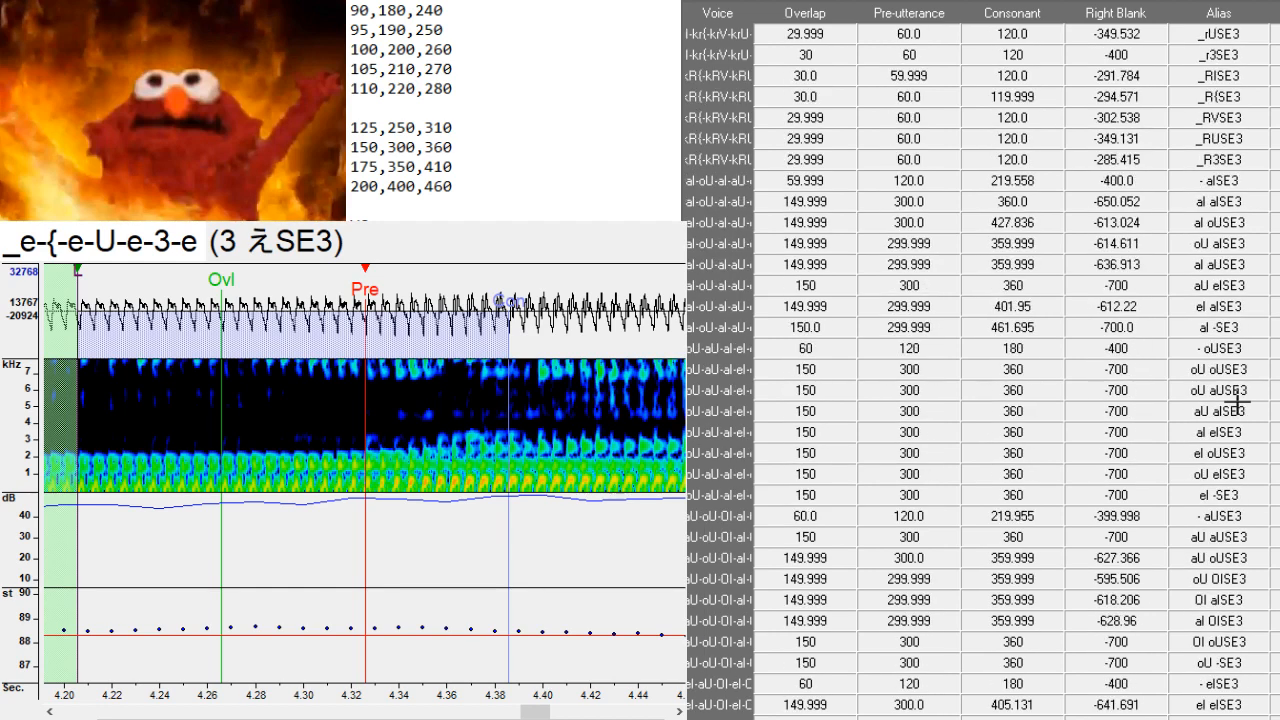
scroll(1237, 408, "down", 1)
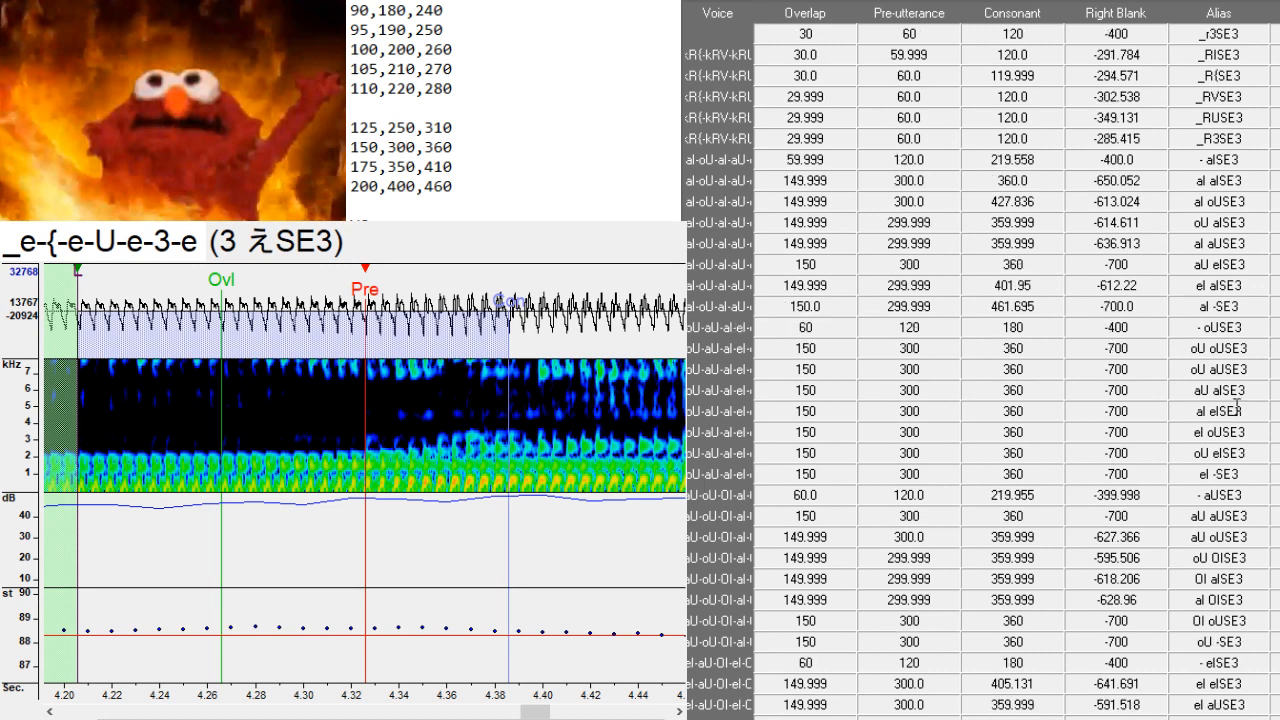
scroll(1237, 405, "down", 1)
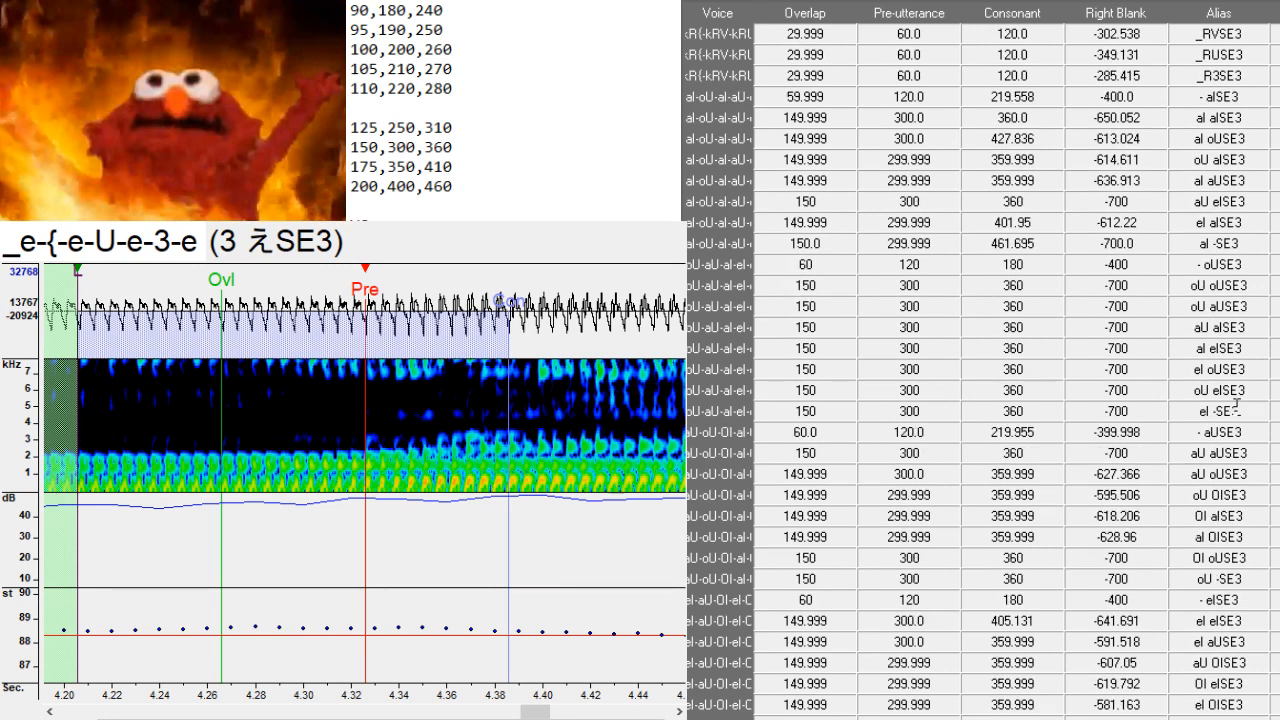
scroll(1237, 410, "down", 4)
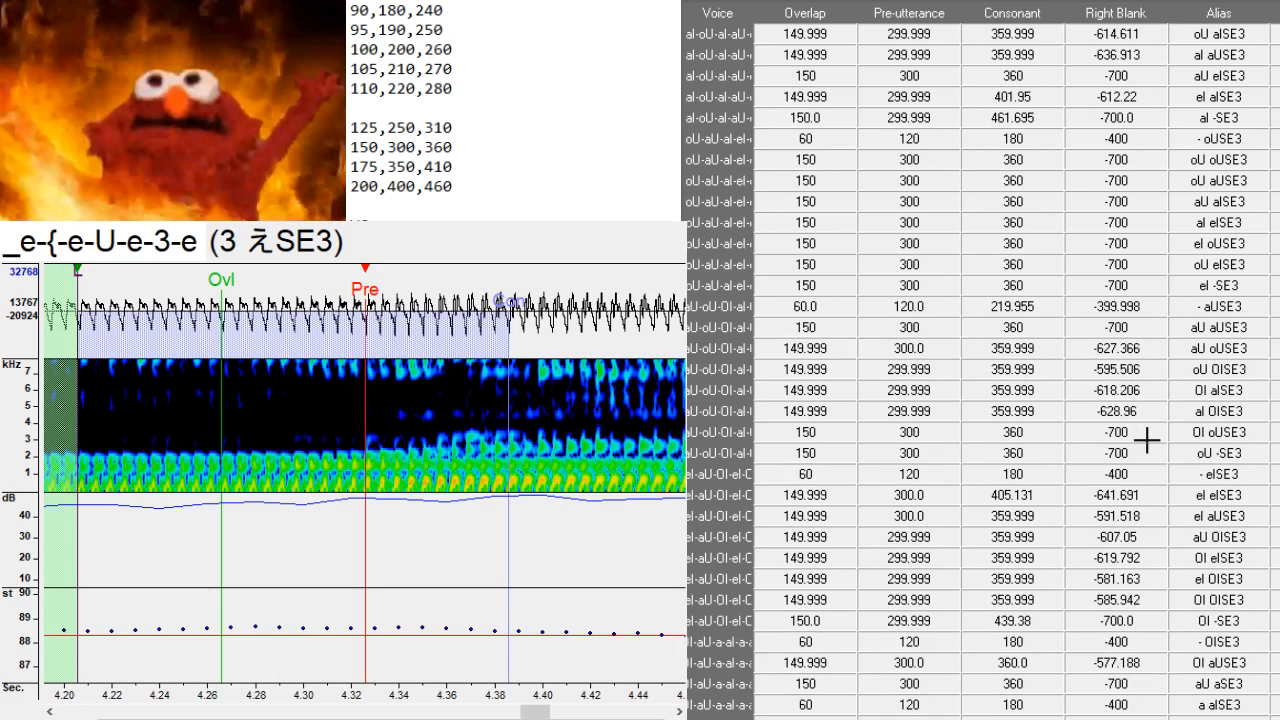
- Duplicate the aU aSE3 row of the _OI-aU-a-aI-a-aU sample and change the copy's alias to aU あSE3
double_click(1249, 683)
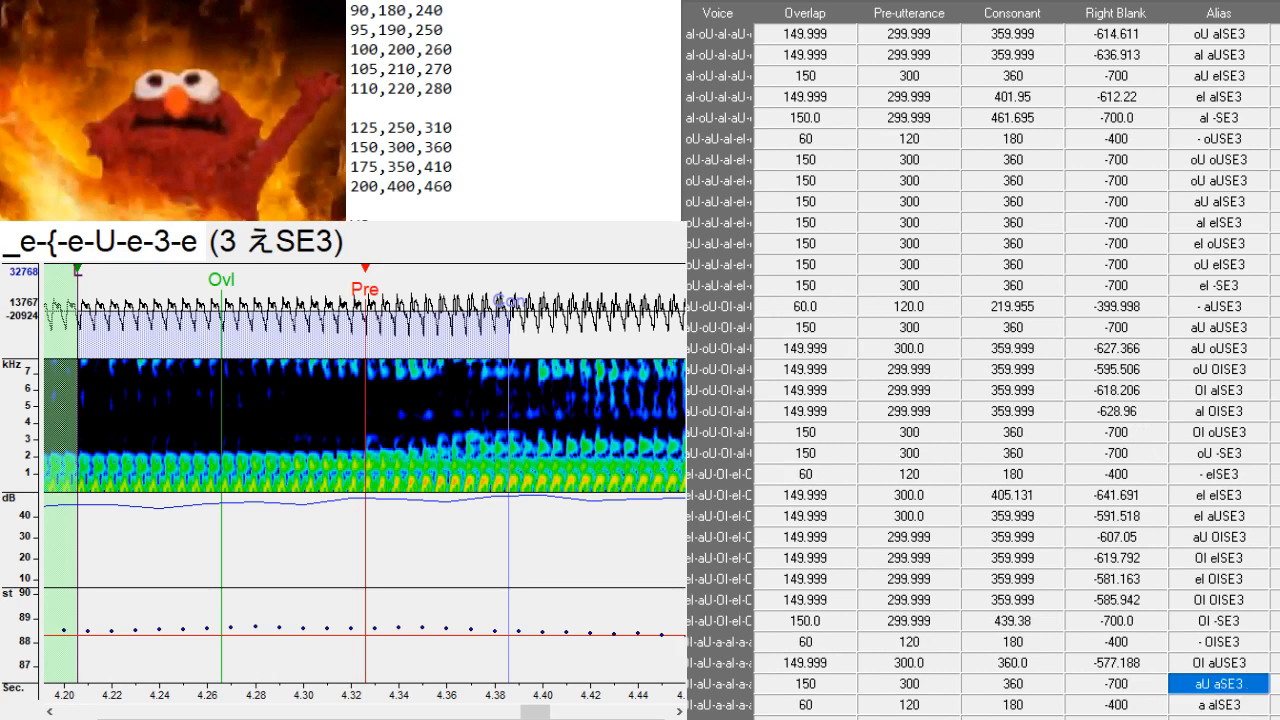
scroll(1243, 347, "down", 6)
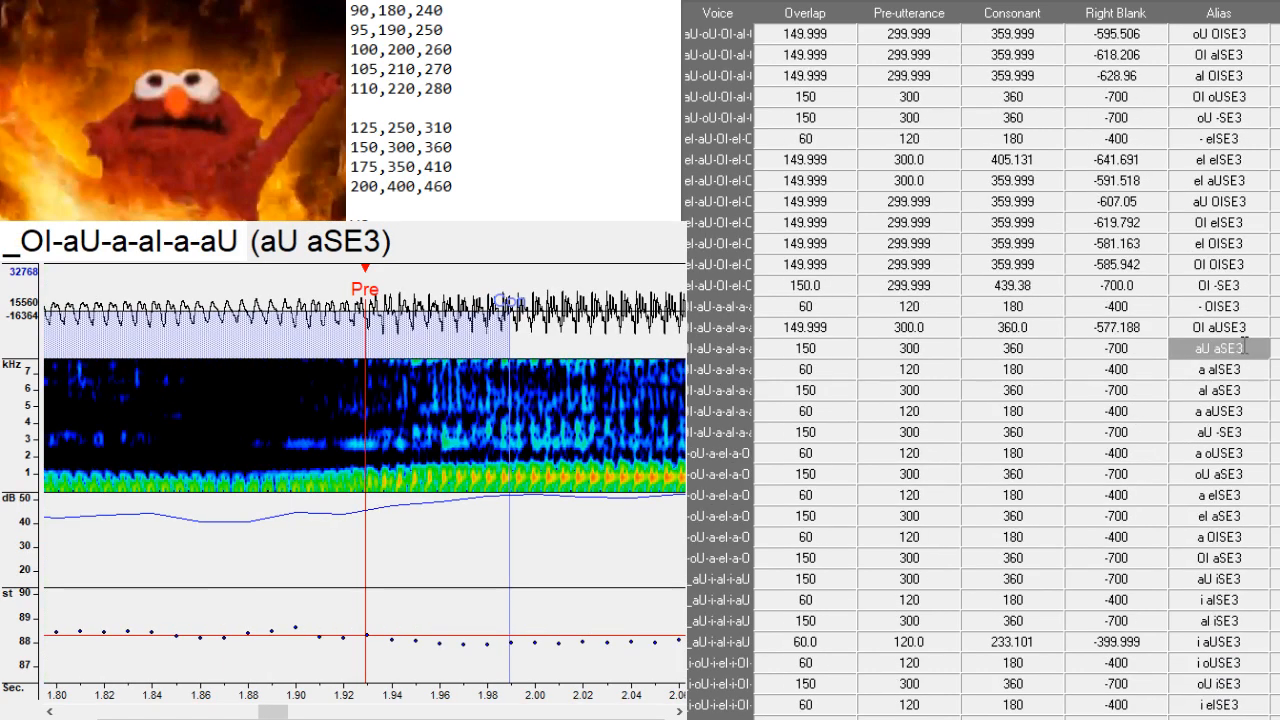
key("ctrl+d")
key("Down")
key("Left")
key("Left")
key("Left")
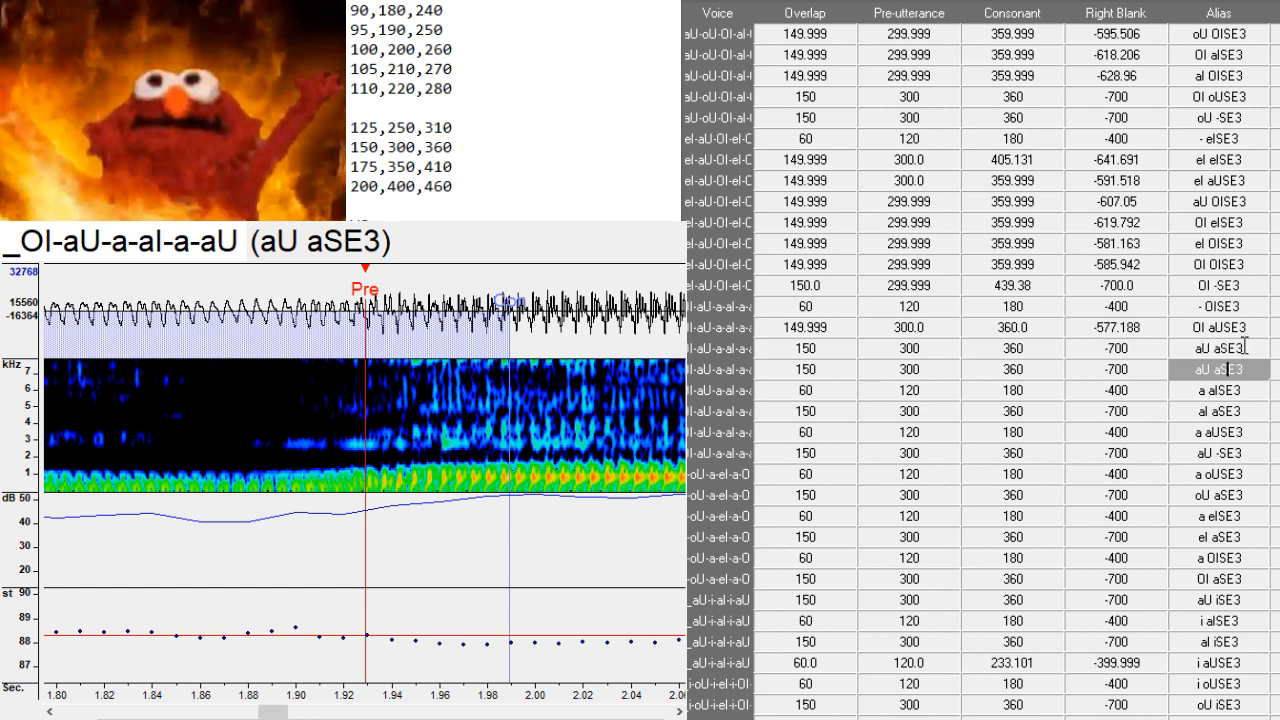
key("BackSpace")
type("あ")
- Duplicate the aI aSE3 row of the _OI-aU-a-aI-a-aU sample and change the copy's alias to aI あSE3
key("Down")
key("Down")
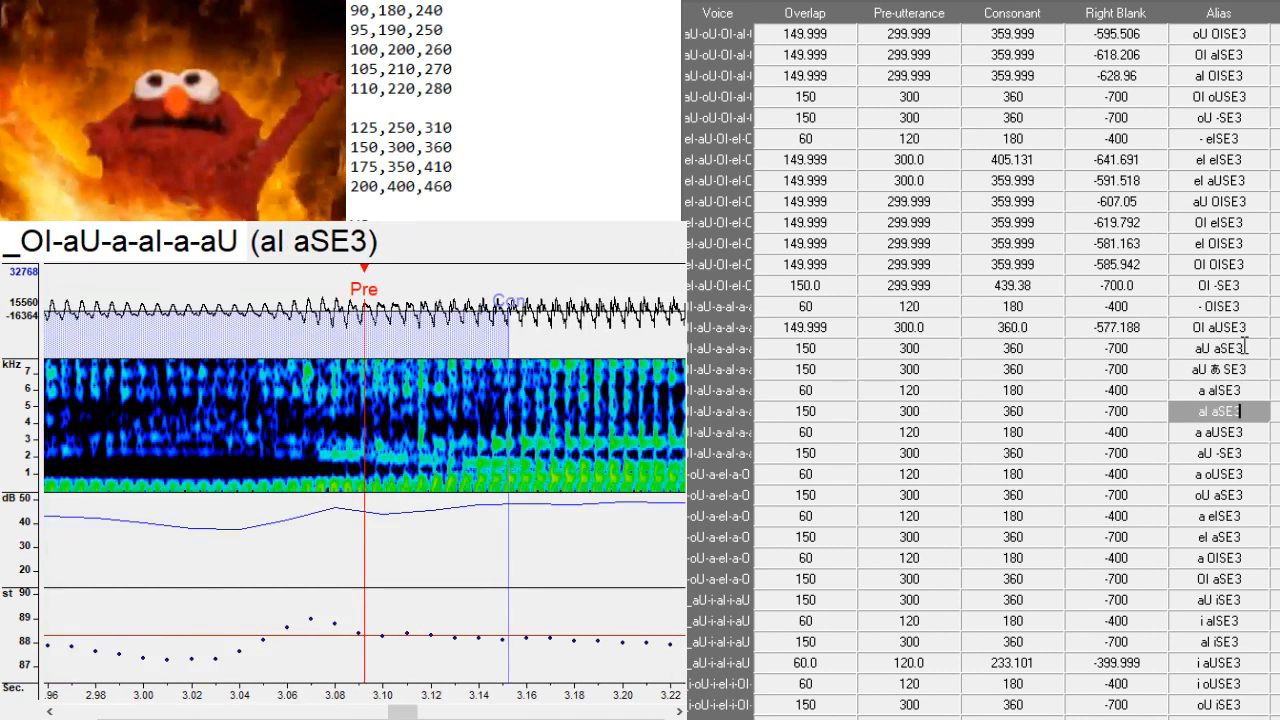
key("ctrl+d")
key("Down")
key("Left")
key("Left")
key("Left")
key("BackSpace")
type("あ")
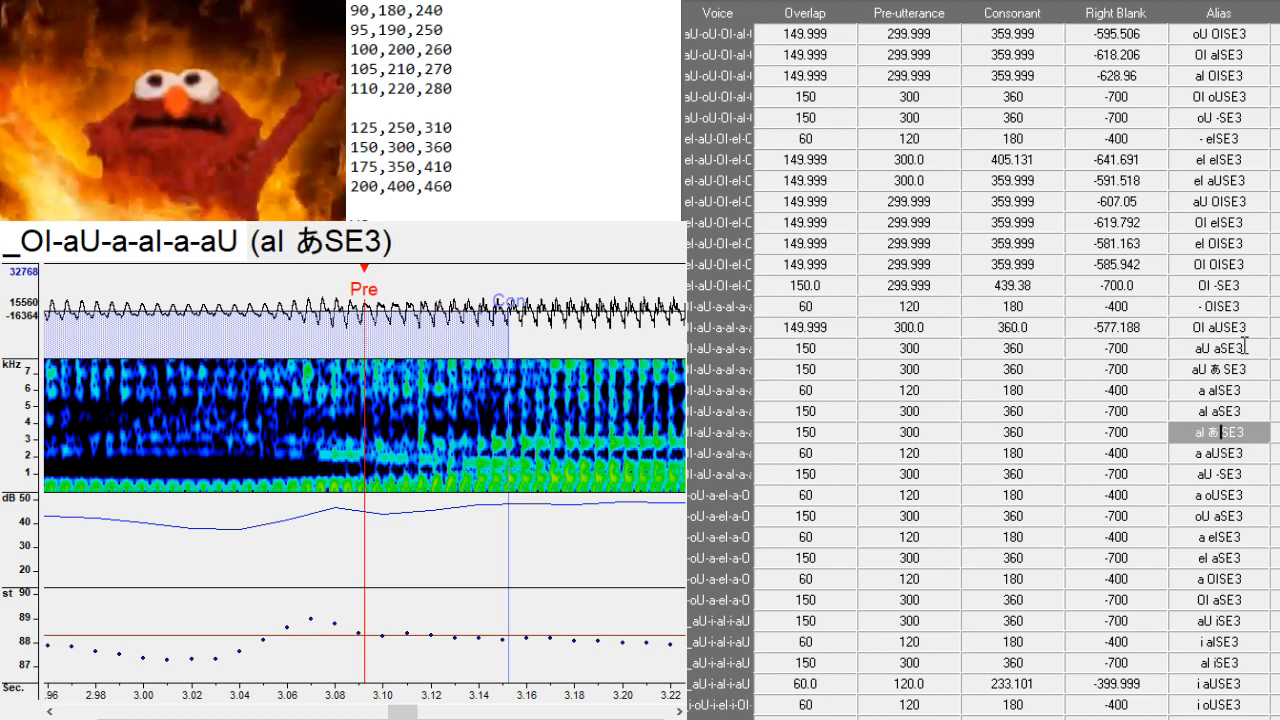
- Duplicate the oU aSE3 row of the _a-oU-a-eI-a-OI-a sample and change the copy's alias to oU あSE3
key("Down")
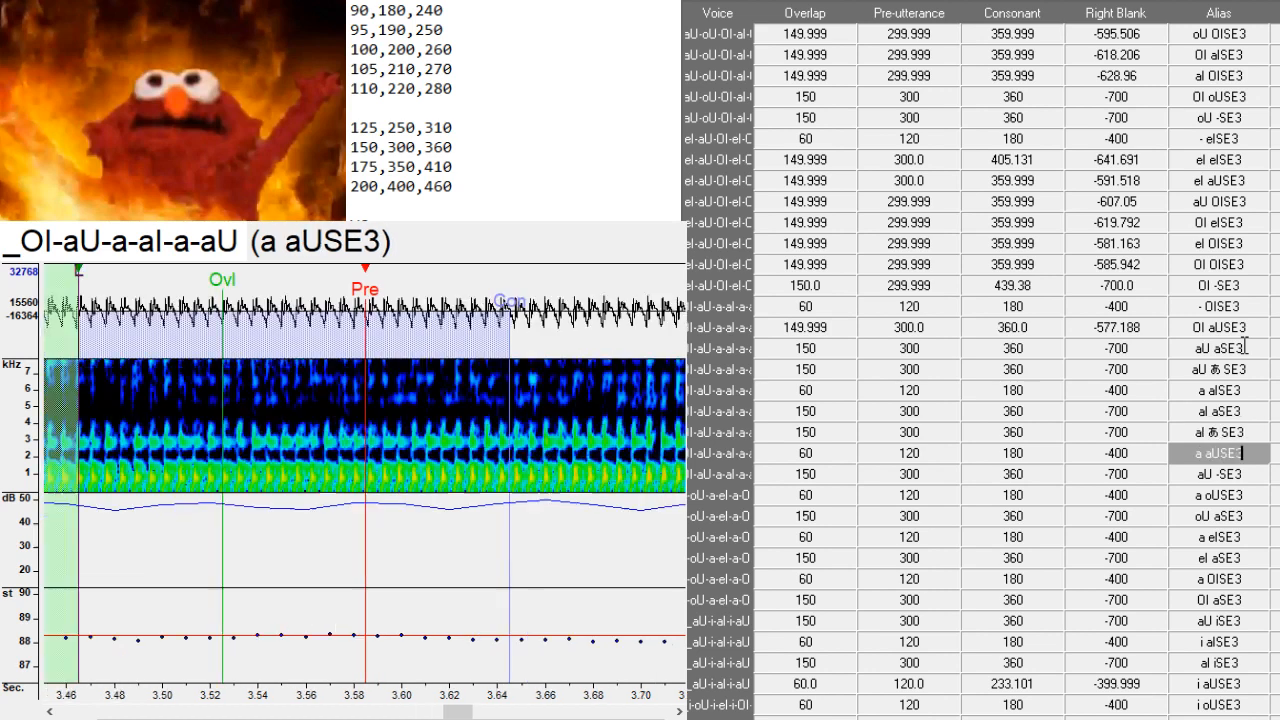
key("Down")
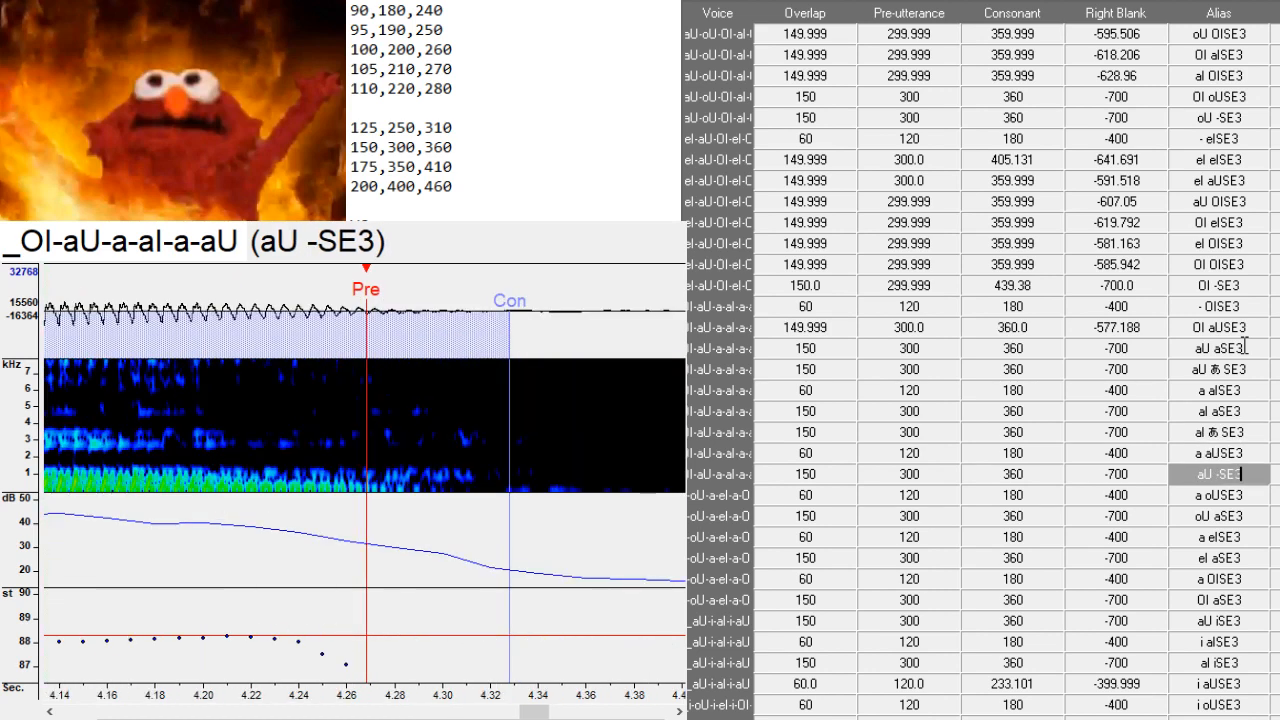
key("Down")
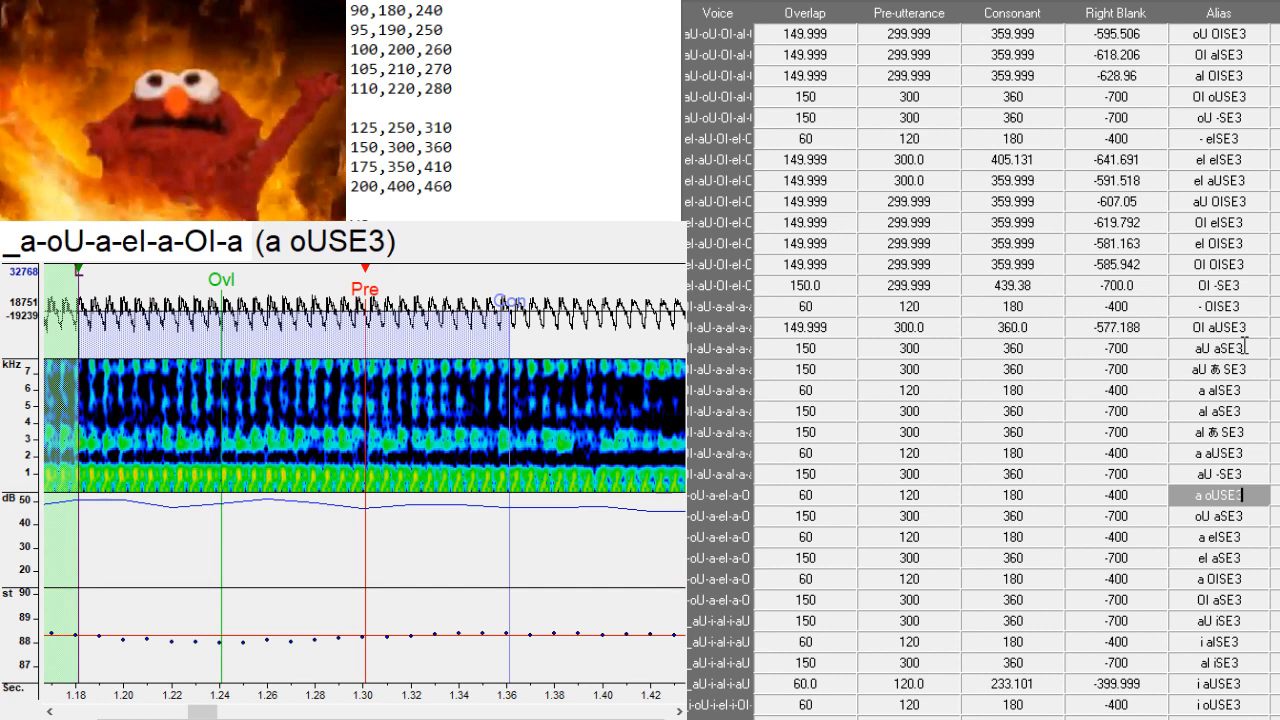
key("Down")
key("ctrl+d")
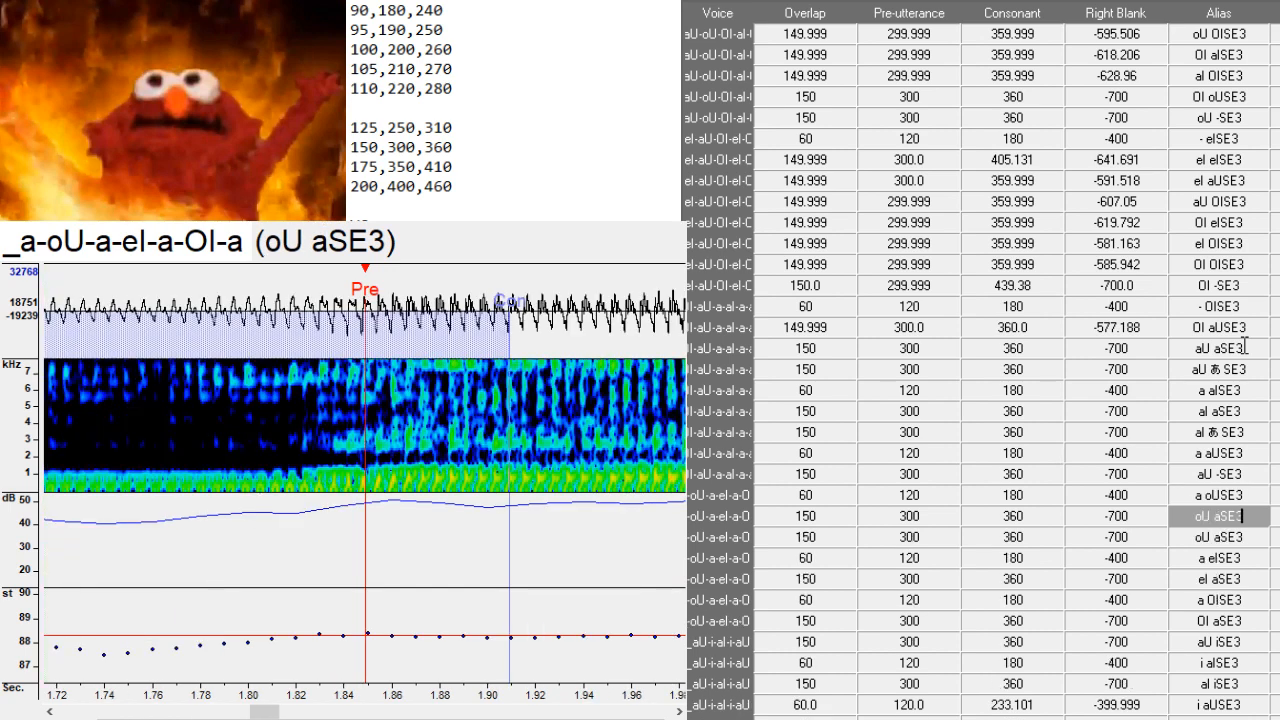
key("Down")
key("F2")
key("BackSpace")
type("あ")
- Duplicate the eI aSE3 row of the _a-oU-a-eI-a-OI-a sample and change the copy's alias to eI あSE3
key("Down")
key("Down")
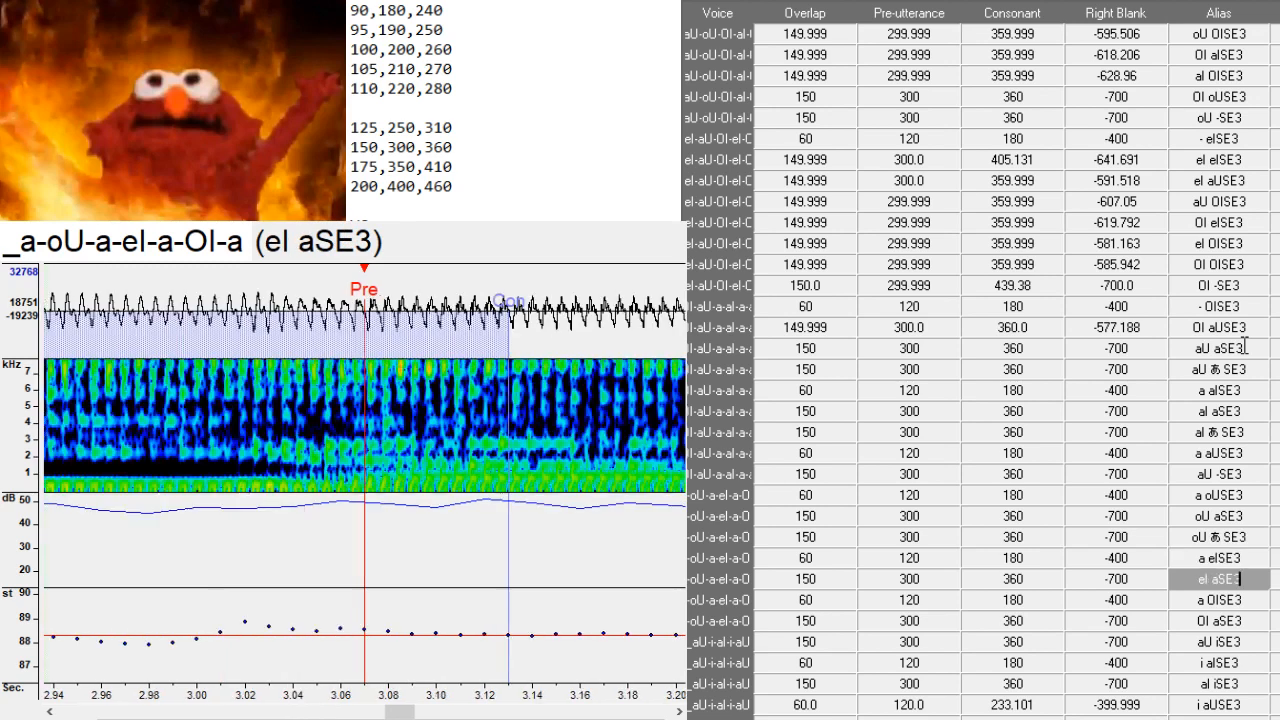
key("Down")
key("Down")
key("Up")
key("Up")
key("F2")
key("ctrl+d")
key("Down")
key("F2")
key("Left")
key("Left")
key("Left")
key("BackSpace")
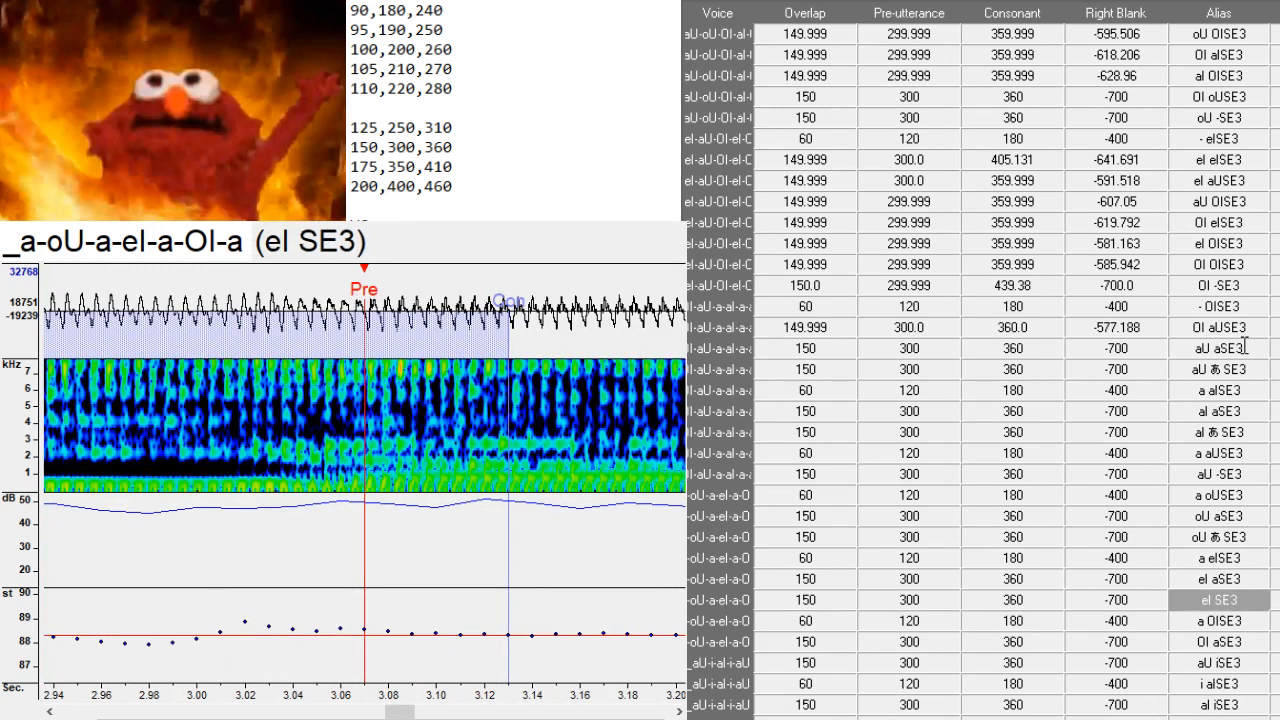
type("あ")
- Duplicate the OI aSE3 row of the _a-oU-a-eI-a-OI-a sample and change the copy's alias to OI あSE3
key("Down")
key("Down")
key("ctrl+d")
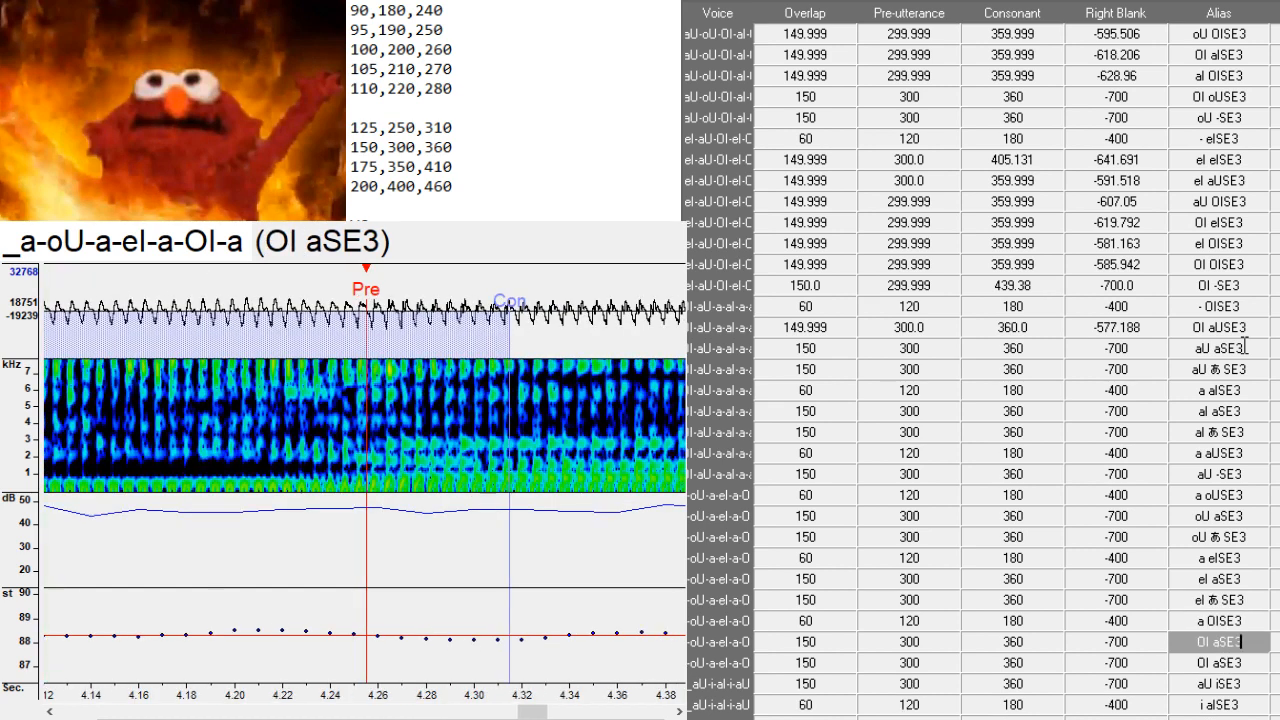
key("Down")
key("F2")
key("Left")
key("Left")
key("Left")
key("BackSpace")
type("あ")
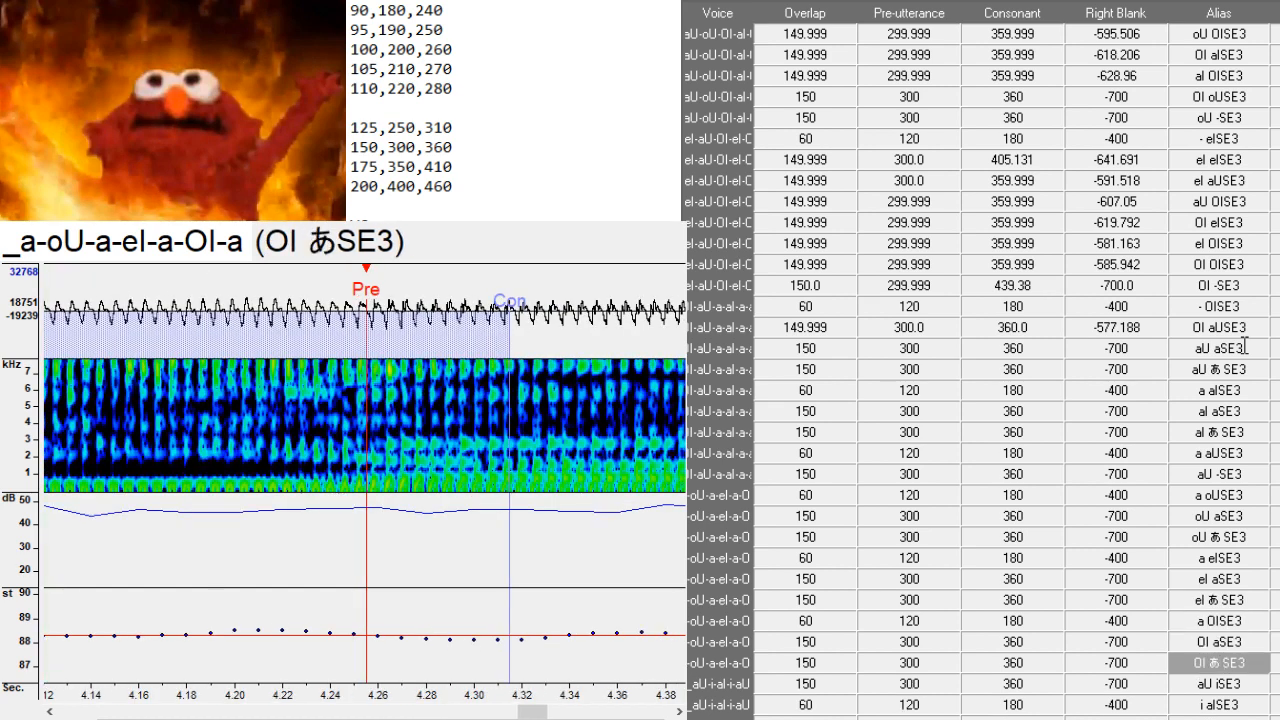
- Duplicate the aU iSE3 row of the _aU-i-aI-i-aU sample and change the copy's alias to aU いSE3
key("Down")
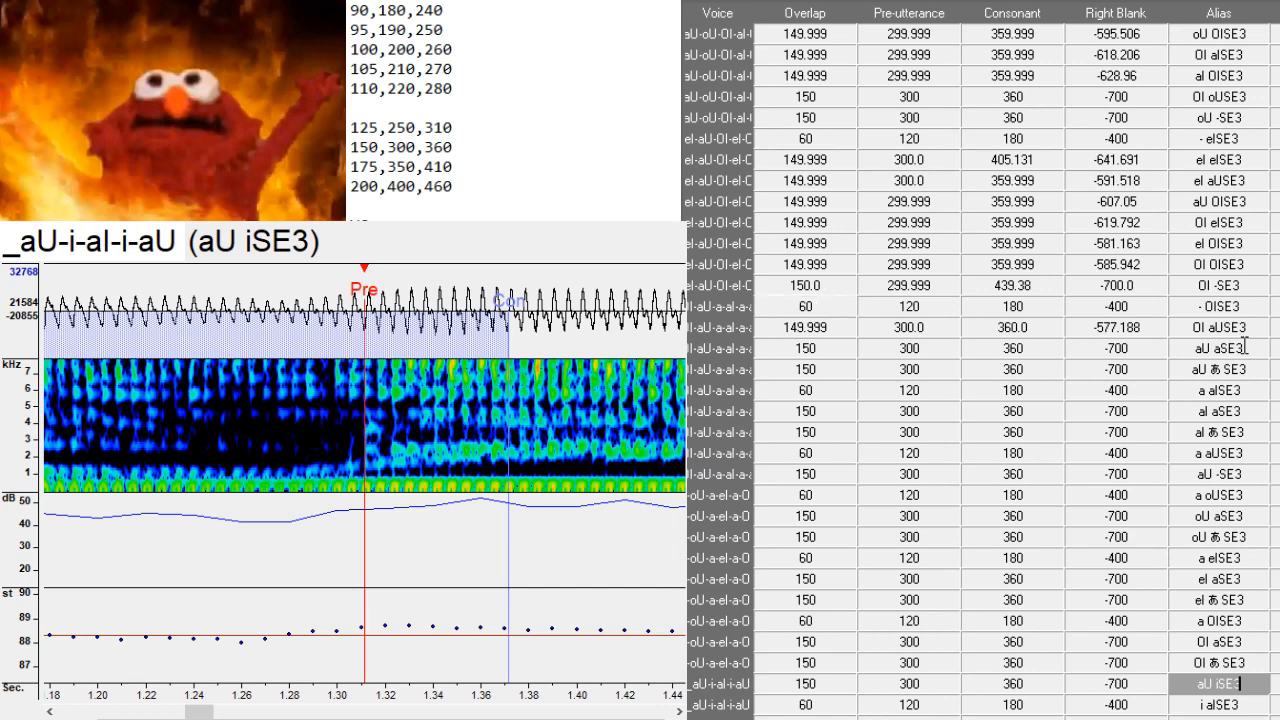
key("ctrl+d")
key("Down")
key("F2")
key("Left")
key("Left")
key("Left")
key("BackSpace")
type("い")
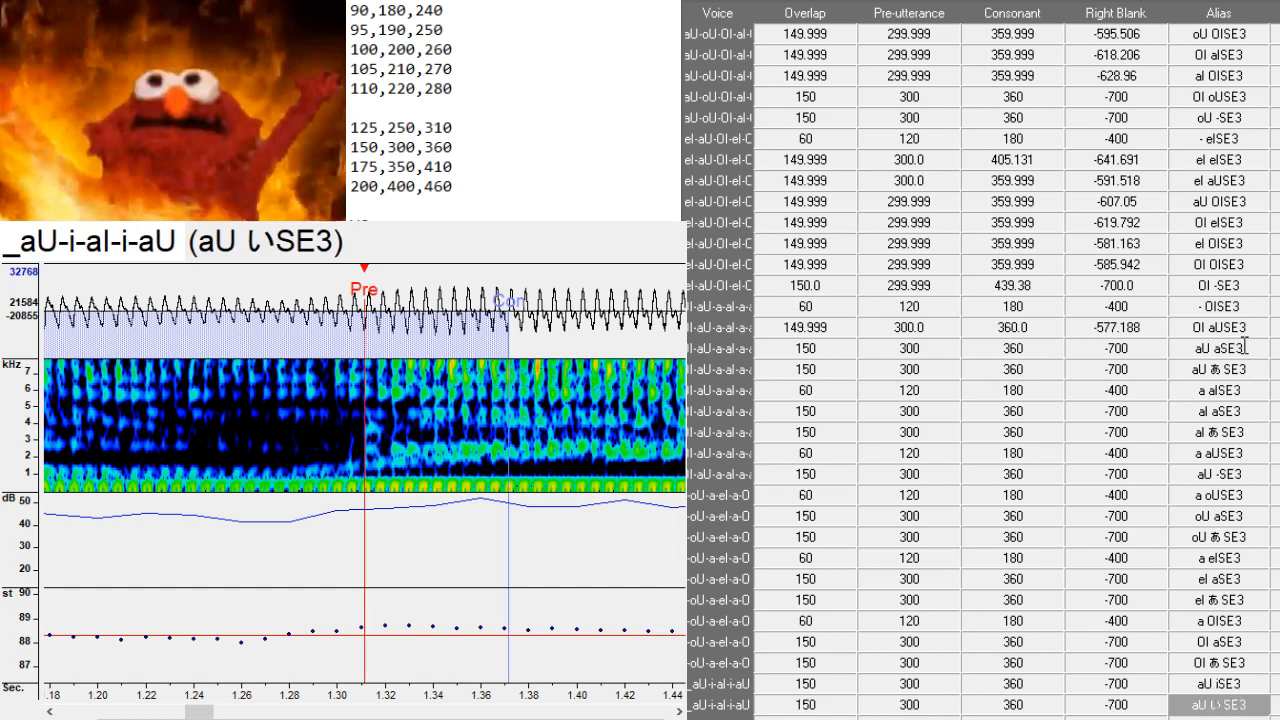
key("Return")
- Duplicate the aI iSE3 row of the _aU-i-aI-i-aU sample and change the copy's alias to aI いSE3
key("Down")
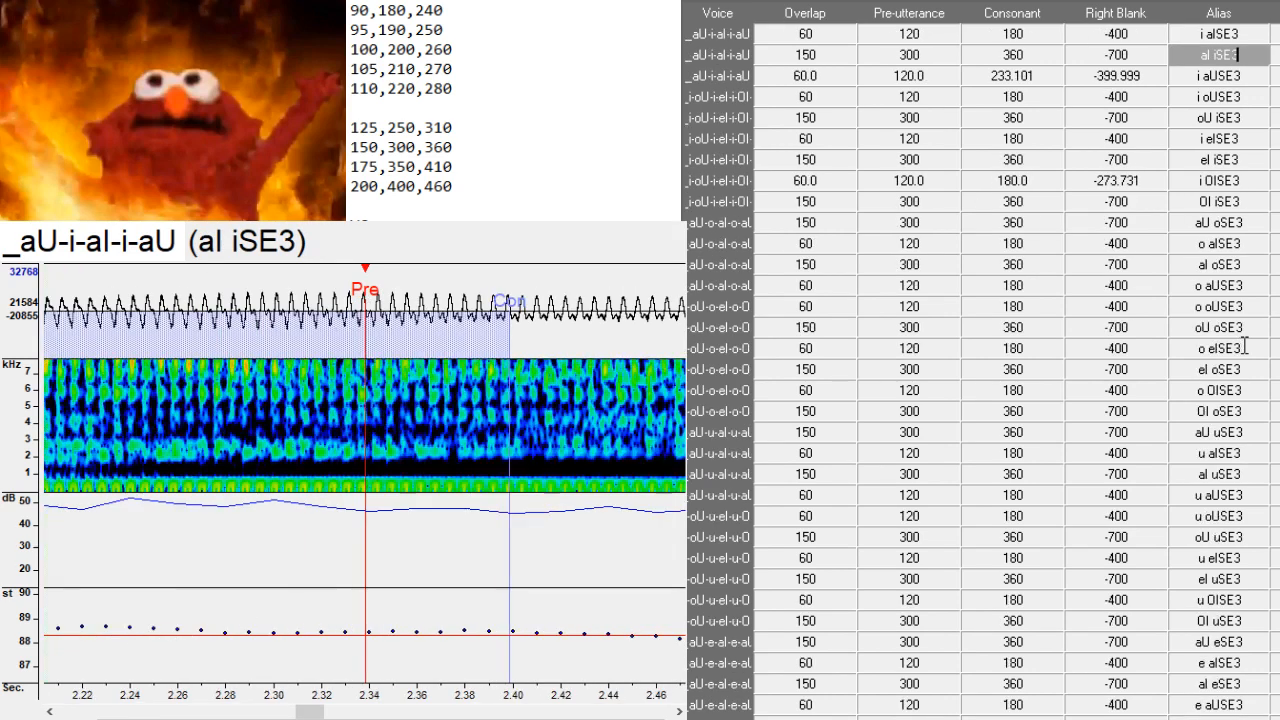
key("ctrl+d")
key("Down")
key("Left")
key("Left")
key("Left")
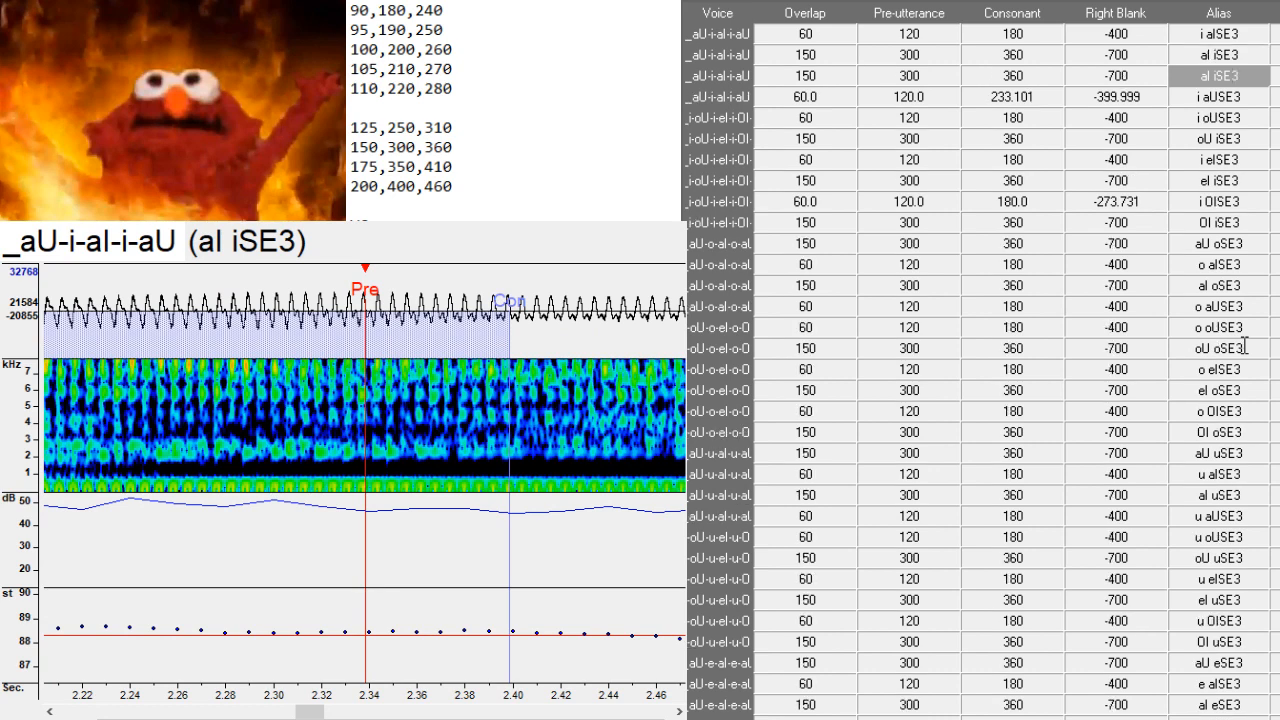
key("BackSpace")
type("い")
key("Return")
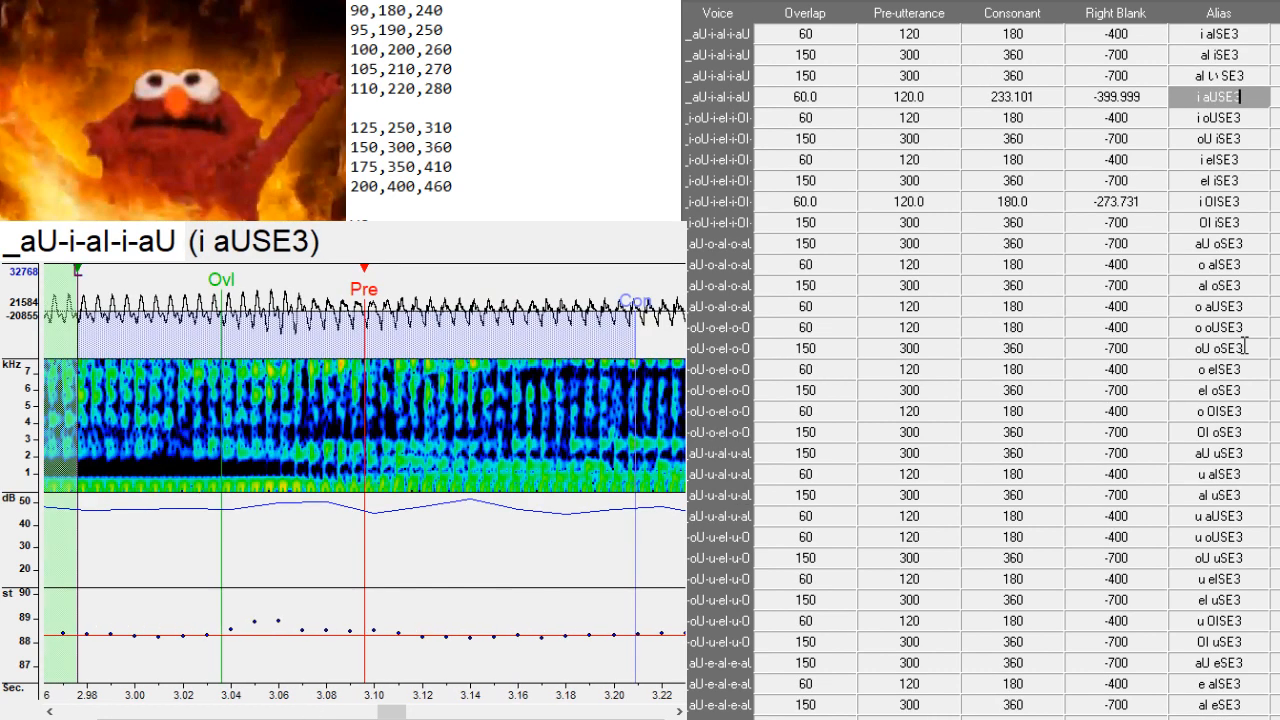
- Duplicate the oU iSE3 row of the _i-oU-i-eI-i-OI-i sample and change the copy's alias to oU いSE3
key("Down")
key("Down")
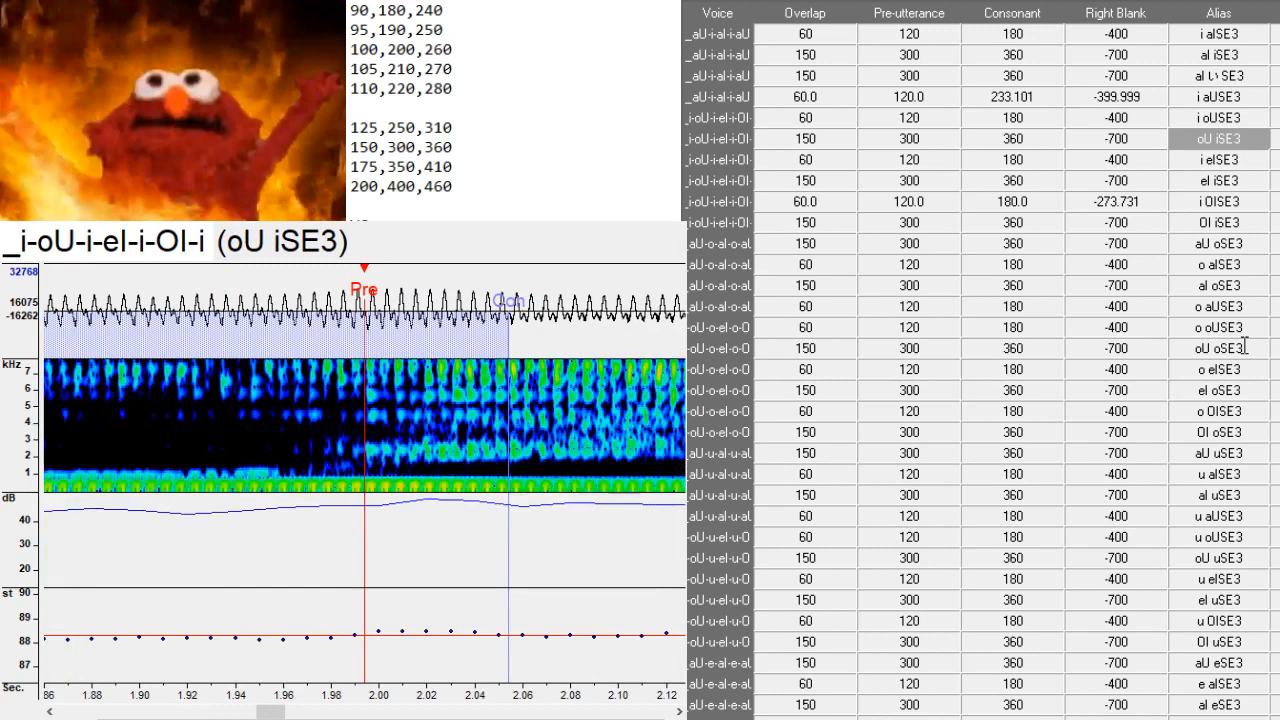
key("ctrl+d")
key("Down")
key("Left")
key("Left")
key("Left")
key("BackSpace")
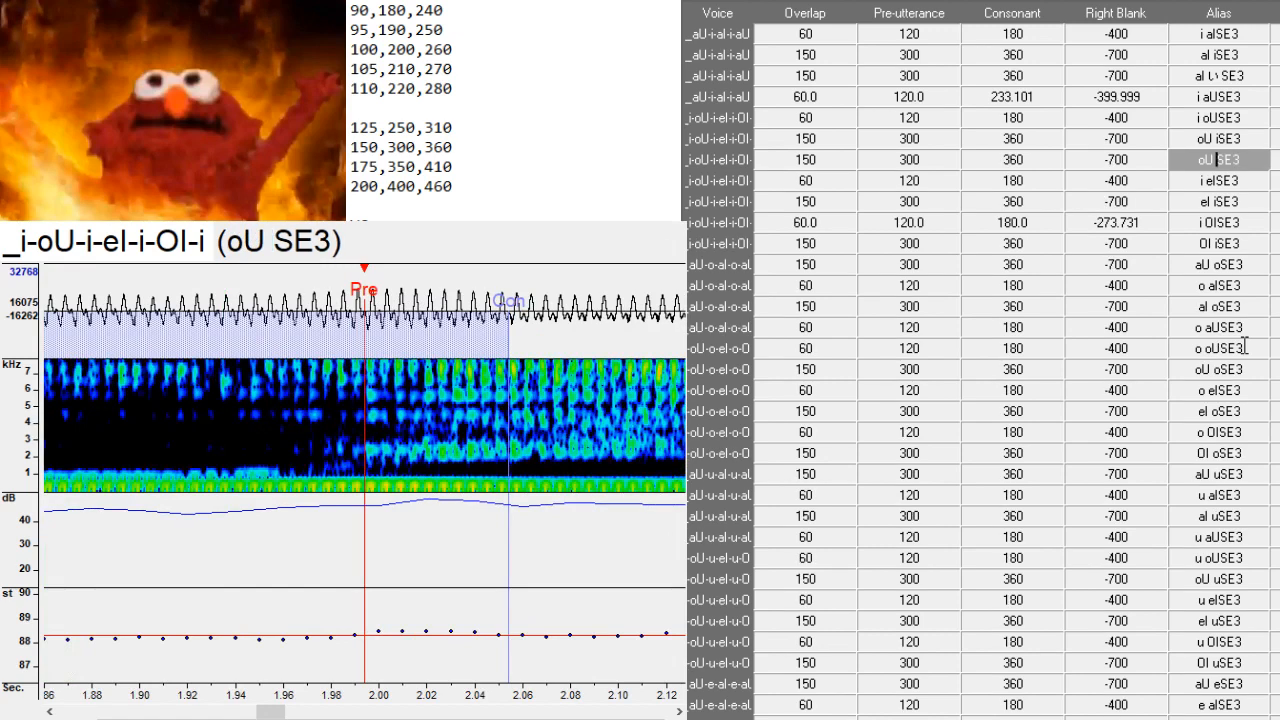
type("い")
key("Return")
- Duplicate the eI iSE3 row of the _i-oU-i-eI-i-OI-i sample and change the copy's alias to eI いSE3
key("Down")
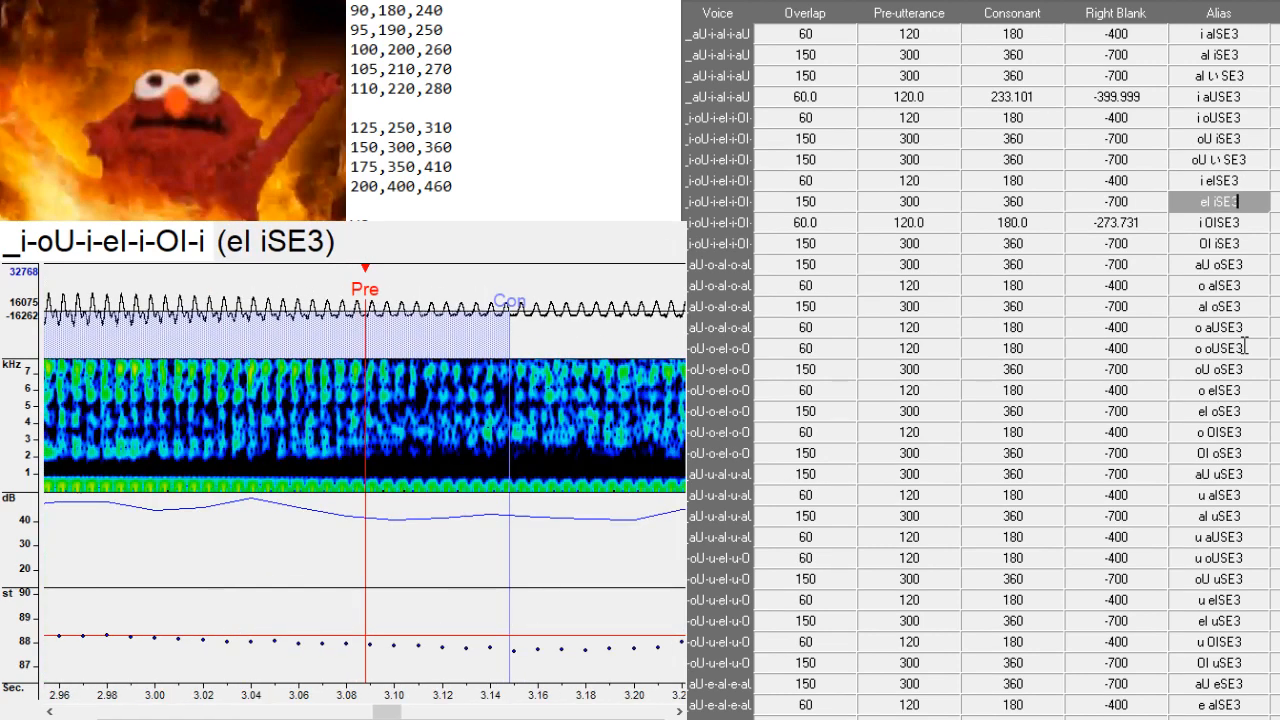
key("ctrl+d")
key("Down")
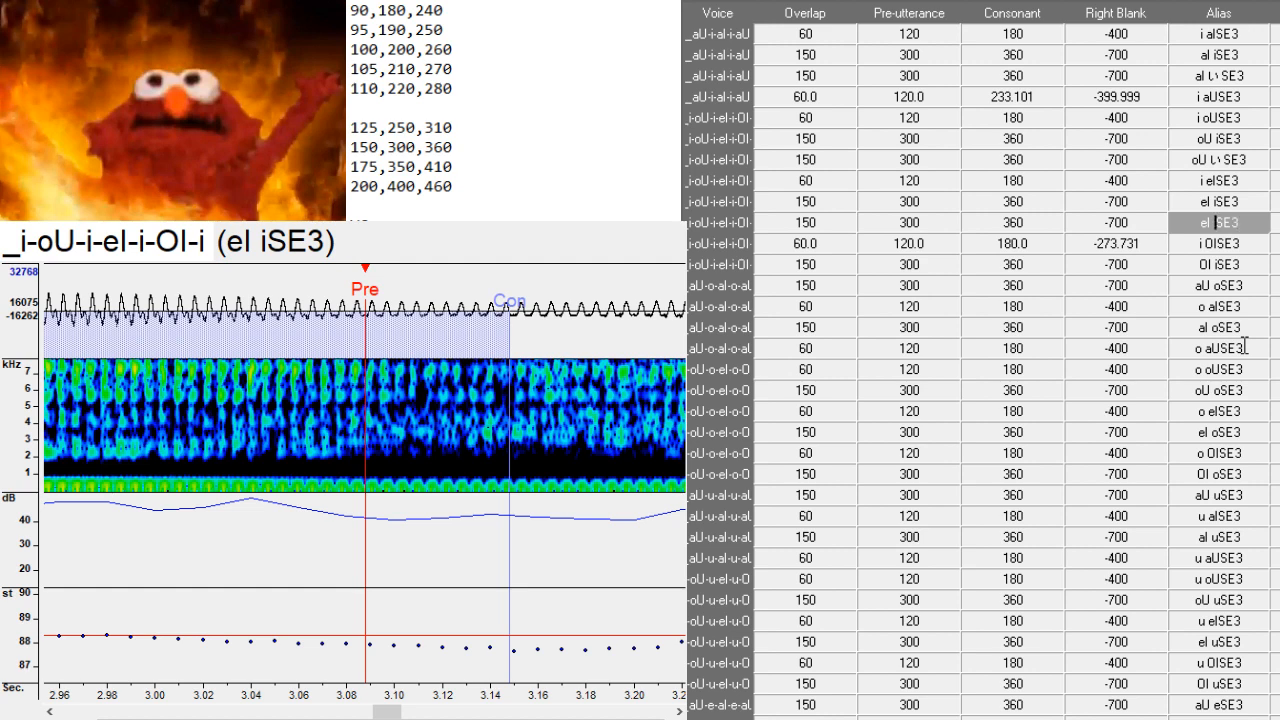
key("BackSpace")
type("い")
key("Return")
- Duplicate the OI iSE3 row of the _i-oU-i-eI-i-OI-i sample and change the copy's alias to OI いSE3
key("Down")
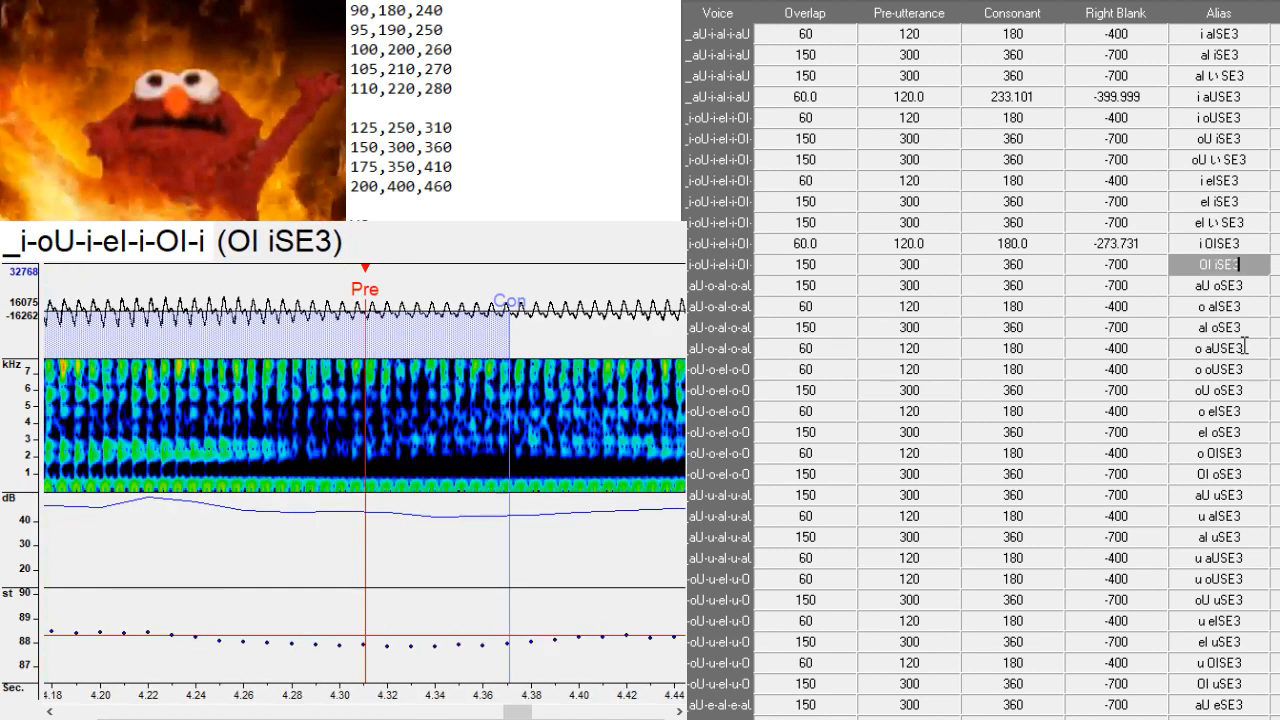
key("ctrl+d")
key("Down")
key("BackSpace")
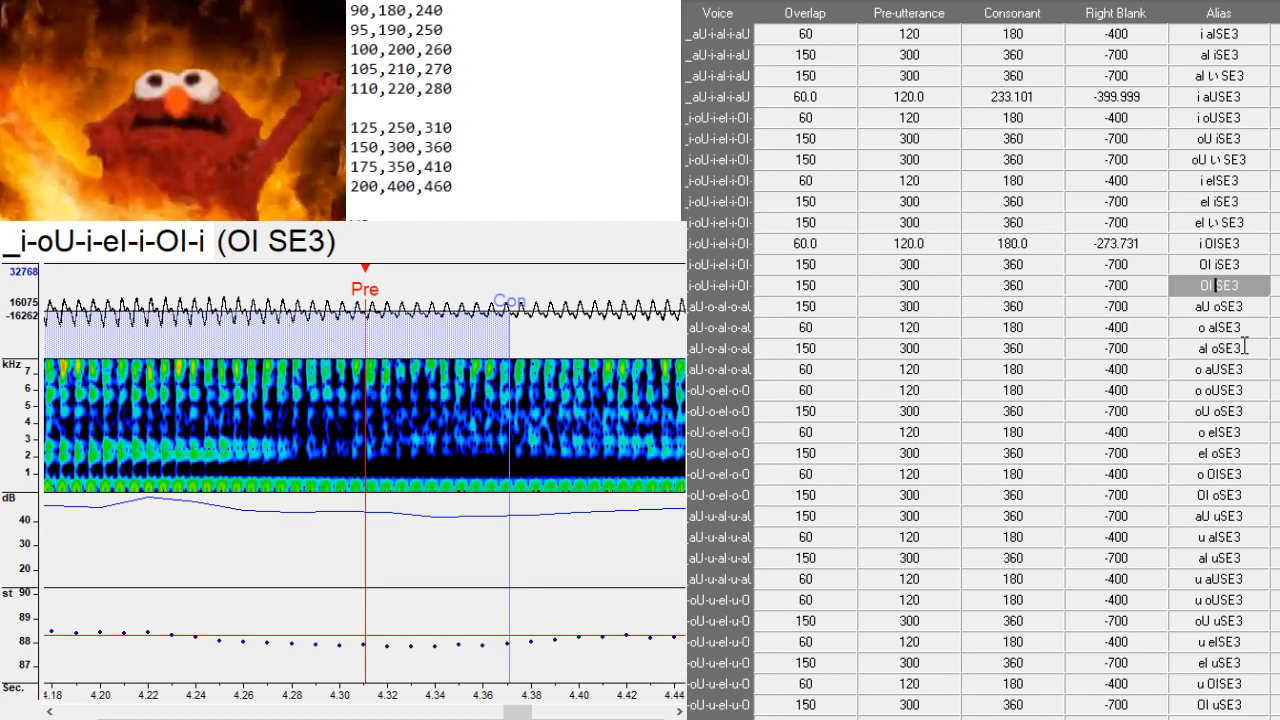
type("い")
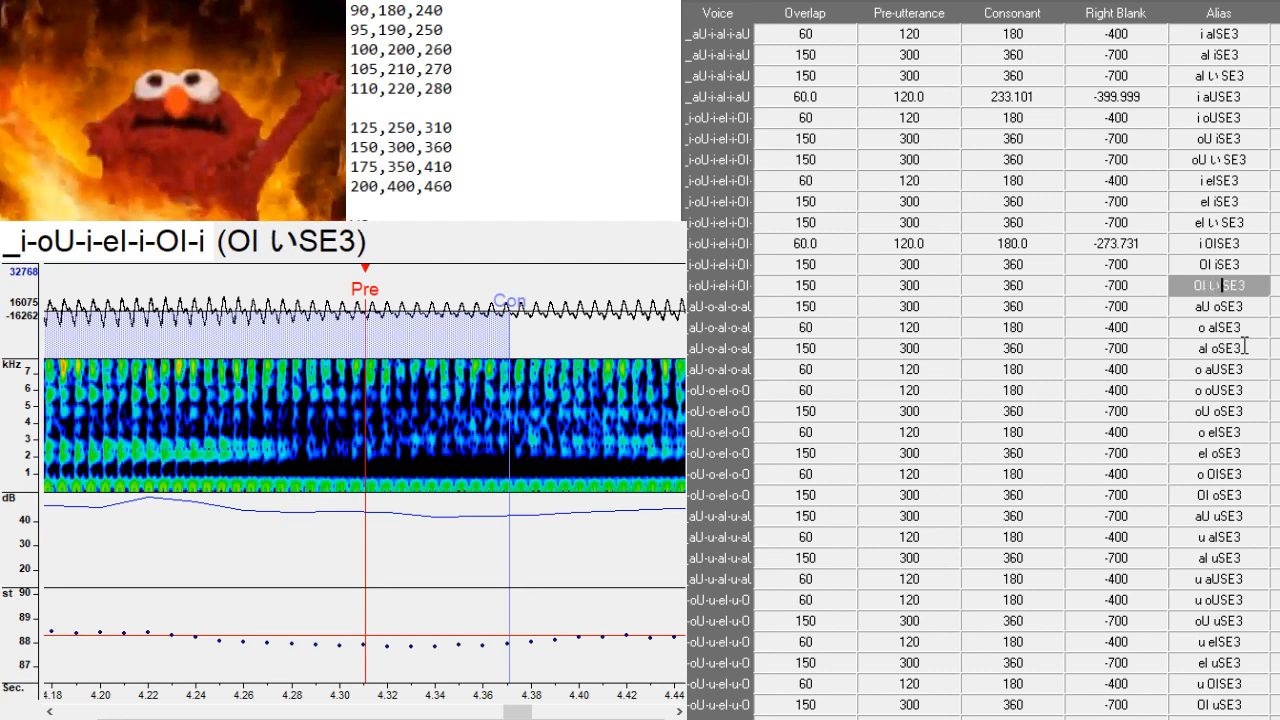
key("Return")
- Duplicate the aU oSE3 row of the _aU-o-aI-o-aU sample and change the copy's alias to aU おSE3
key("ctrl+d")
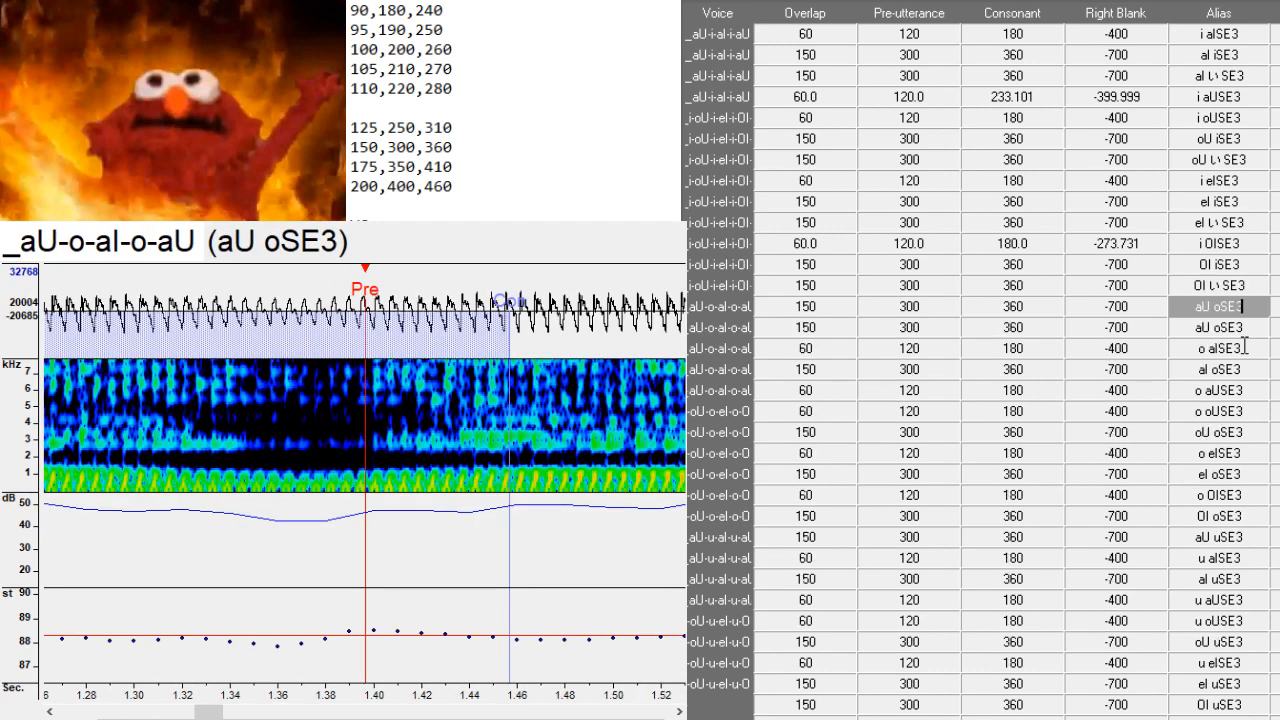
key("Down")
key("BackSpace")
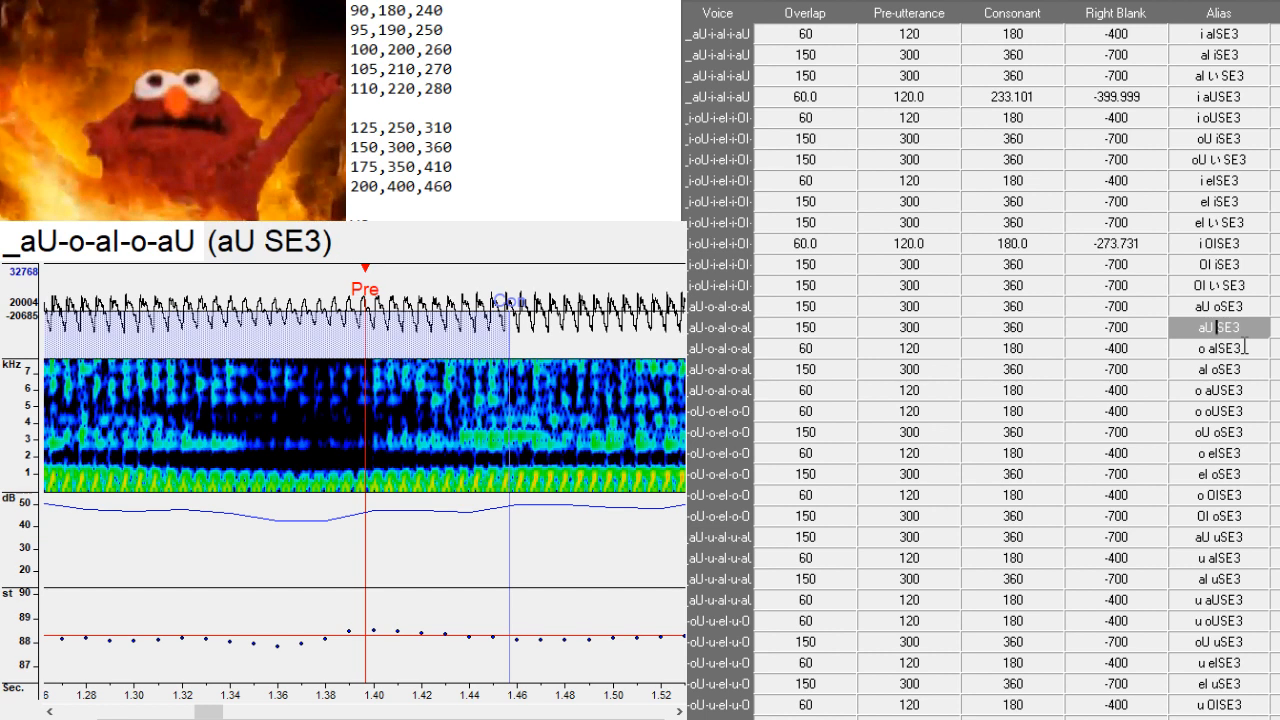
type("お")
key("Return")
- Duplicate the aU おSE3 row of the _aU-o-aI-o-aU sample and change the copy's alias to aU をSE3
key("ctrl+d")
key("Down")
key("BackSpace")
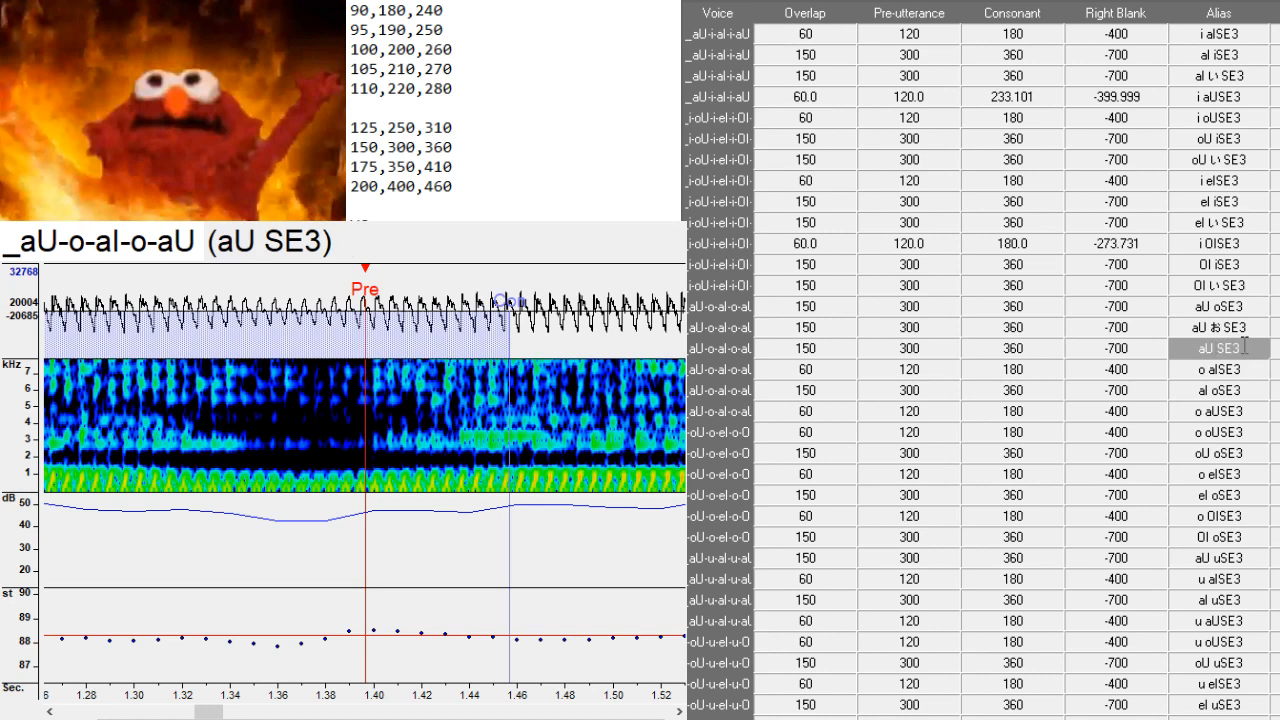
type("を")
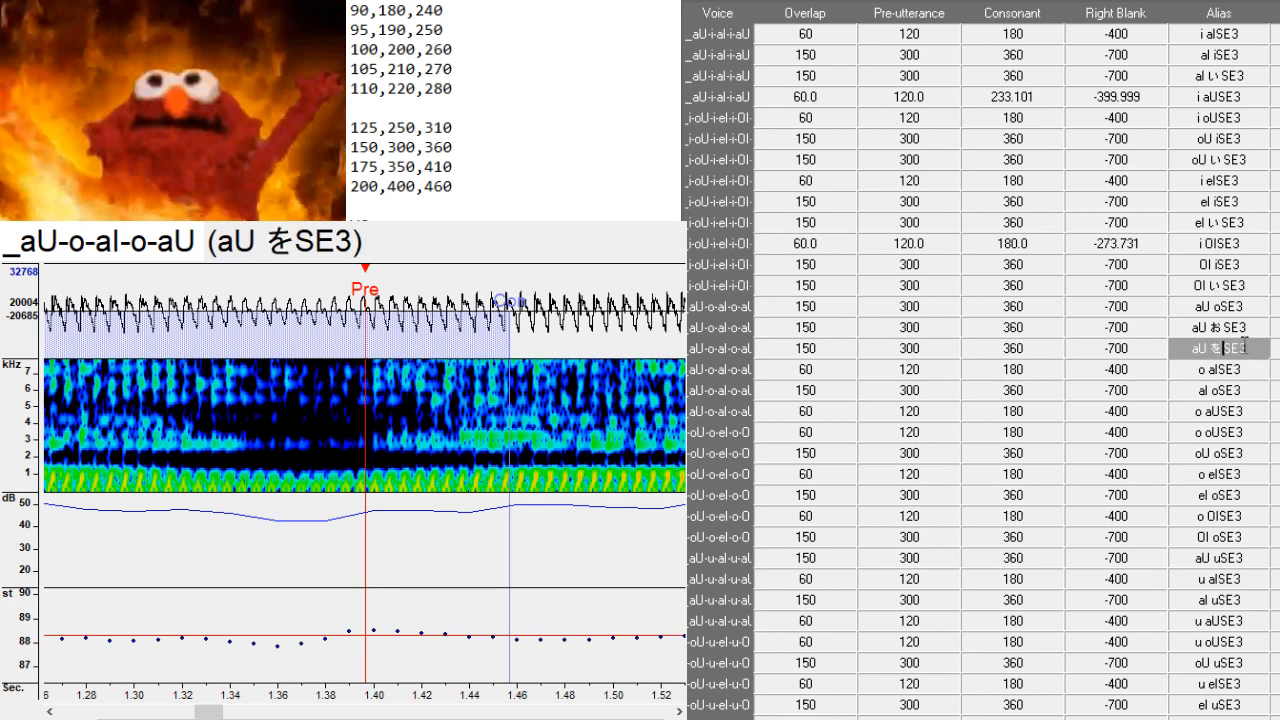
- Duplicate the aI oSE3 row of the _aU-o-aI-o-aU sample and change the copy's alias to aI おSE3
key("Down")
key("Down")
key("ctrl+d")
key("Down")
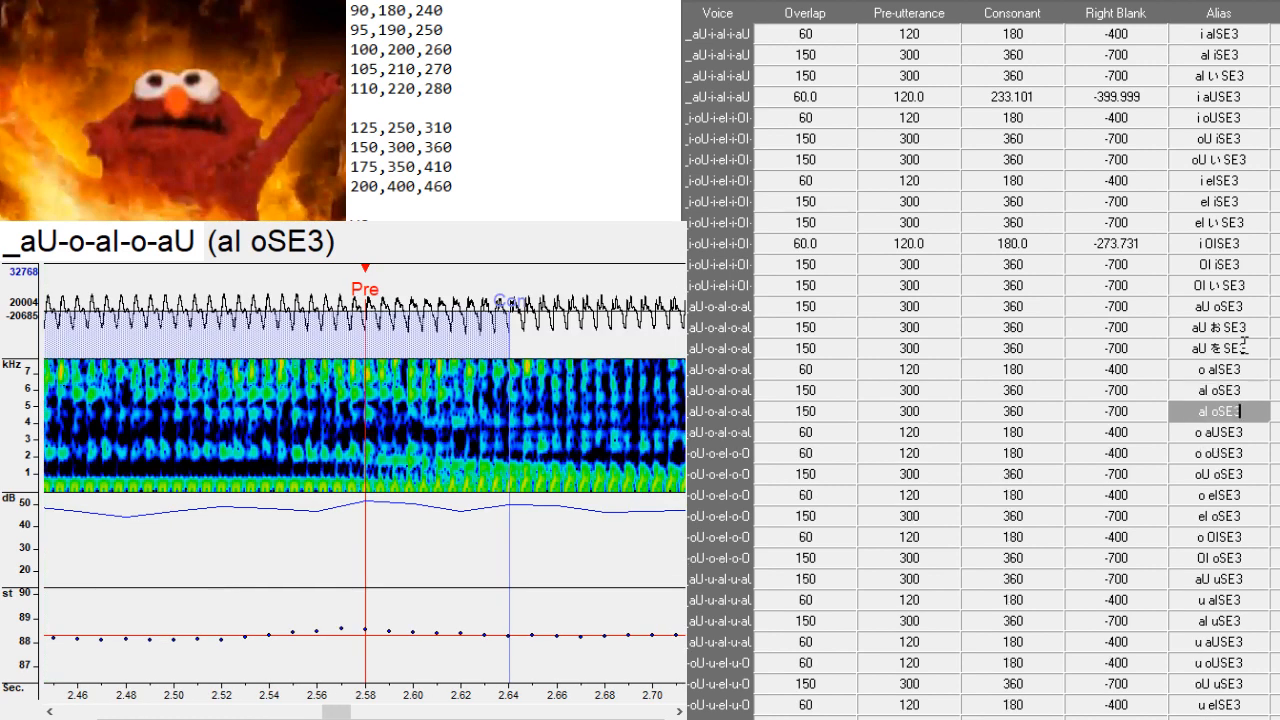
key("BackSpace")
type("お")
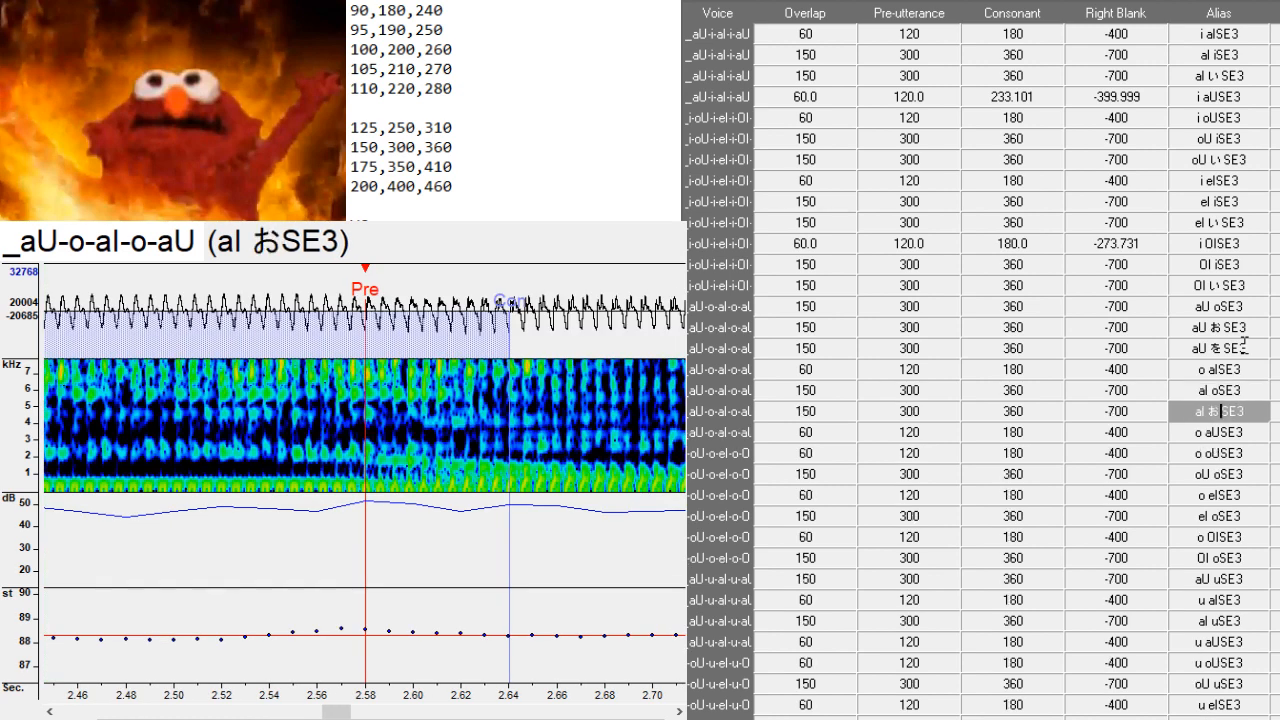
- Duplicate the aI おSE3 row of the _aU-o-aI-o-aU sample and change the copy's alias to aI をSE3
key("ctrl+d")
key("Down")
key("BackSpace")
type("を")
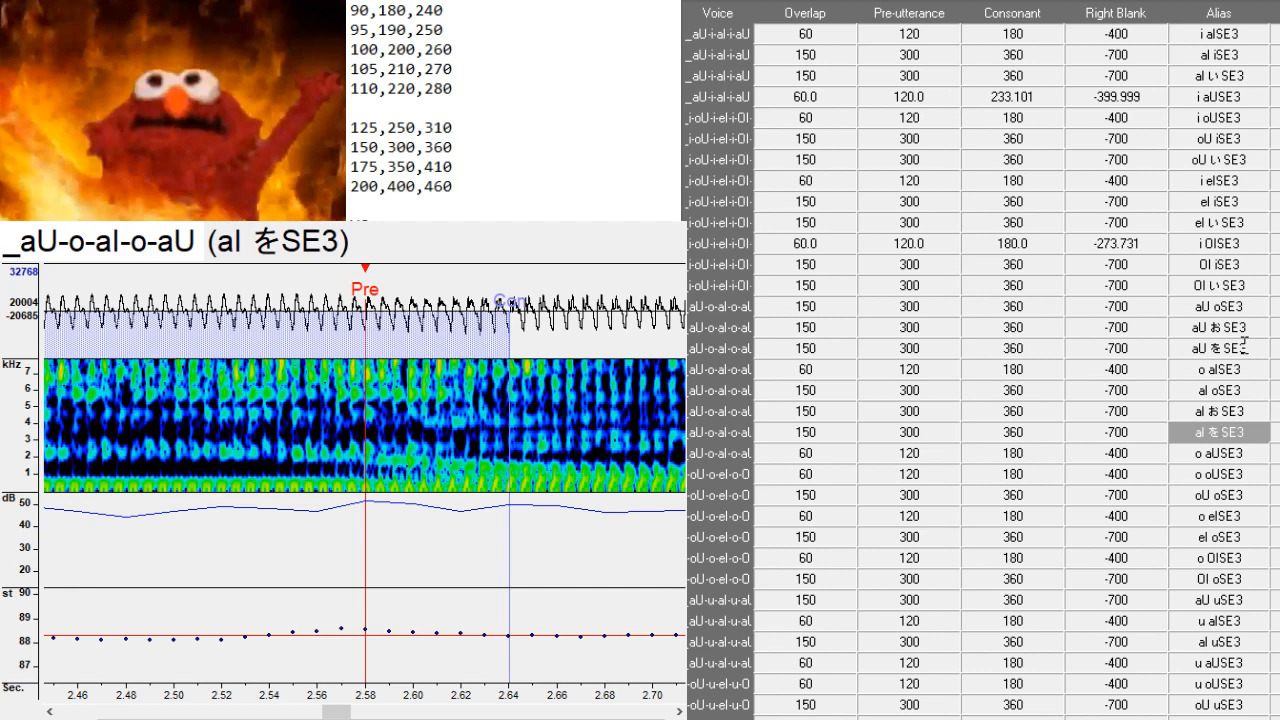
- Duplicate the oU oSE3 row of the _o-oU-o-eI-o-OI-o sample and change the copy's alias to oU おSE3
key("Down")
key("Down")
key("Down")
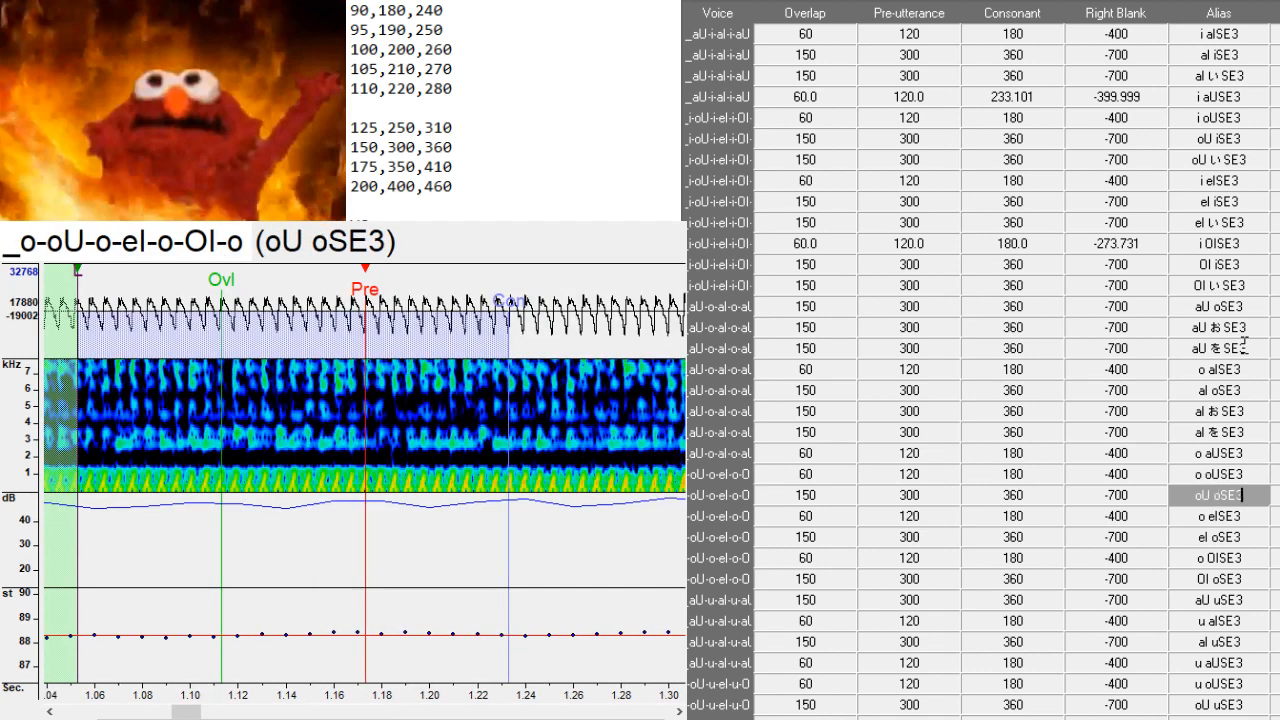
key("ctrl+d")
key("Down")
key("Left")
key("Left")
key("Left")
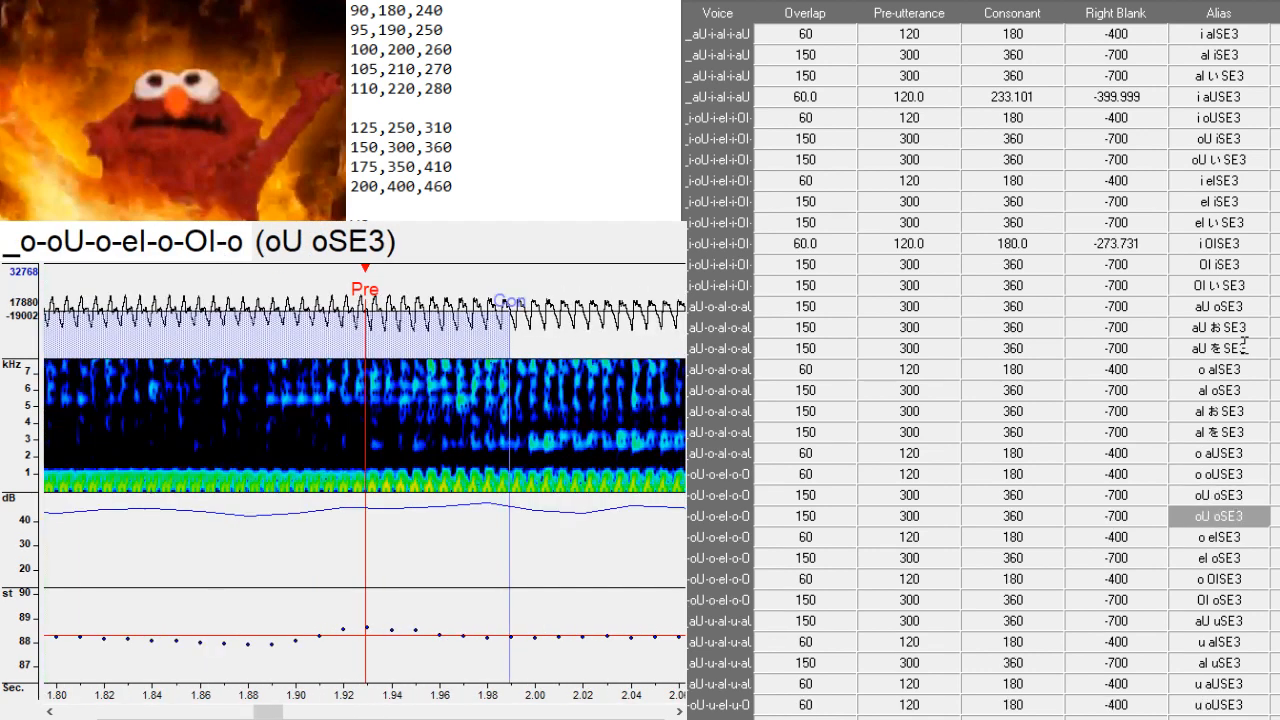
key("BackSpace")
type("お")
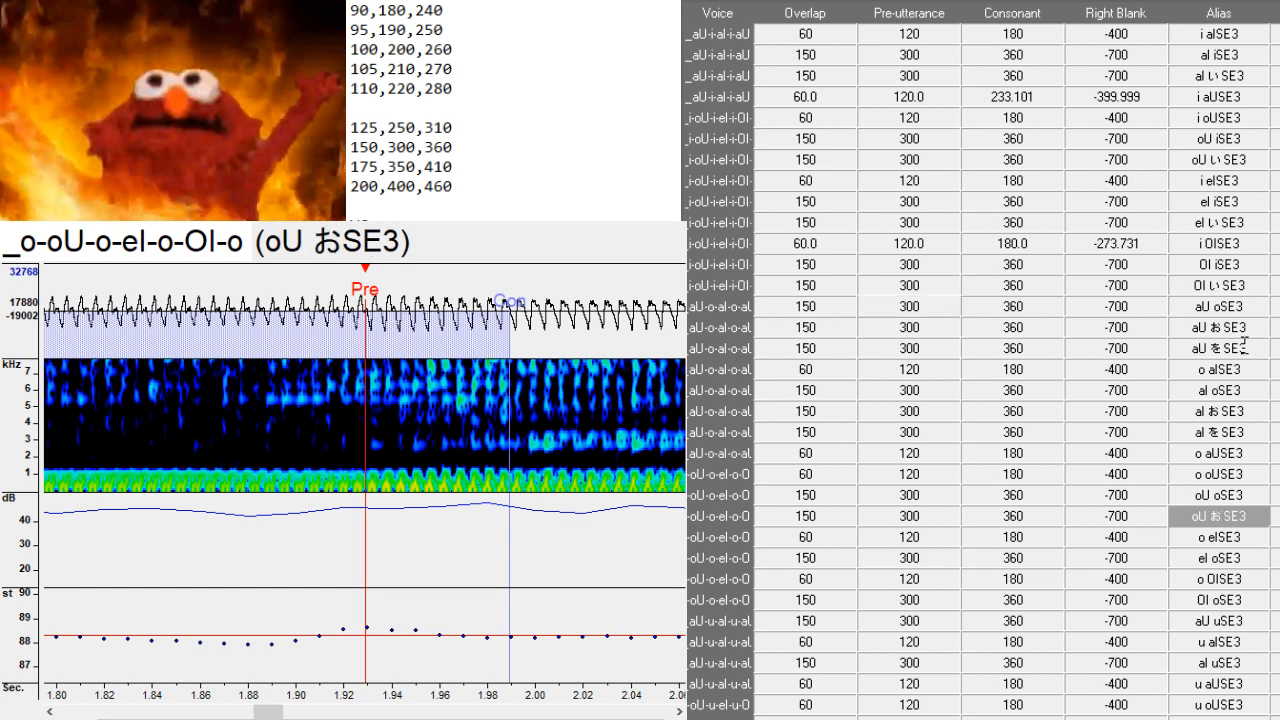
- Duplicate the oU おSE3 row of the _o-oU-o-eI-o-OI-o sample and change the copy's alias to oU をSE3
key("ctrl+d")
key("Down")
type("を")
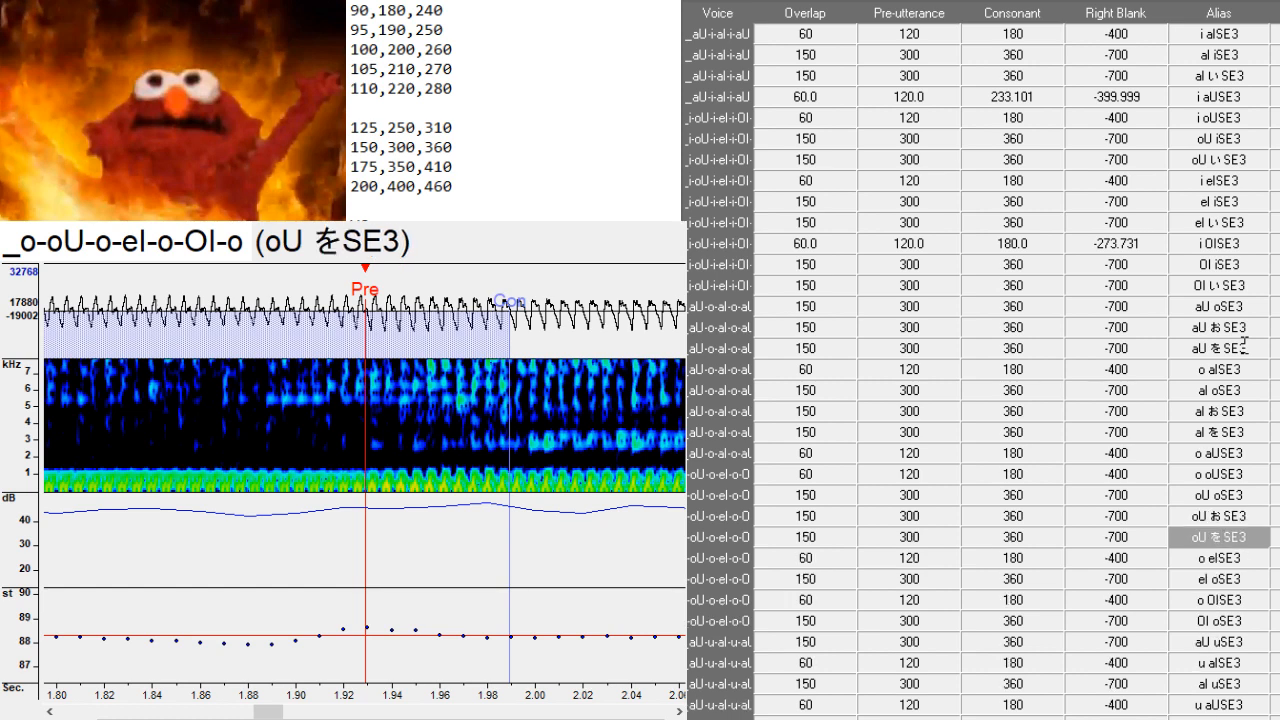
- Duplicate the eI oSE3 row of the _o-oU-o-eI-o-OI-o sample and change the copy's alias to eI おSE3
key("Down")
key("Down")
key("ctrl+d")
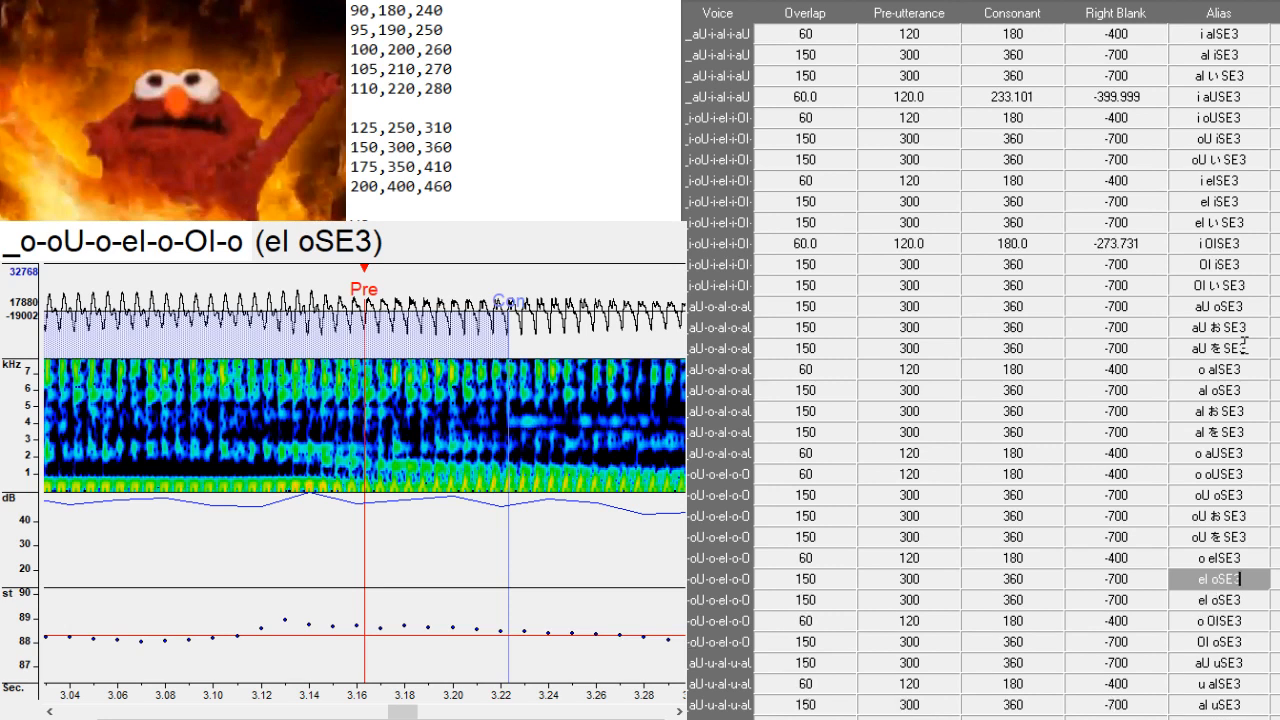
key("Down")
key("Left")
key("Left")
key("Left")
key("BackSpace")
type("お")
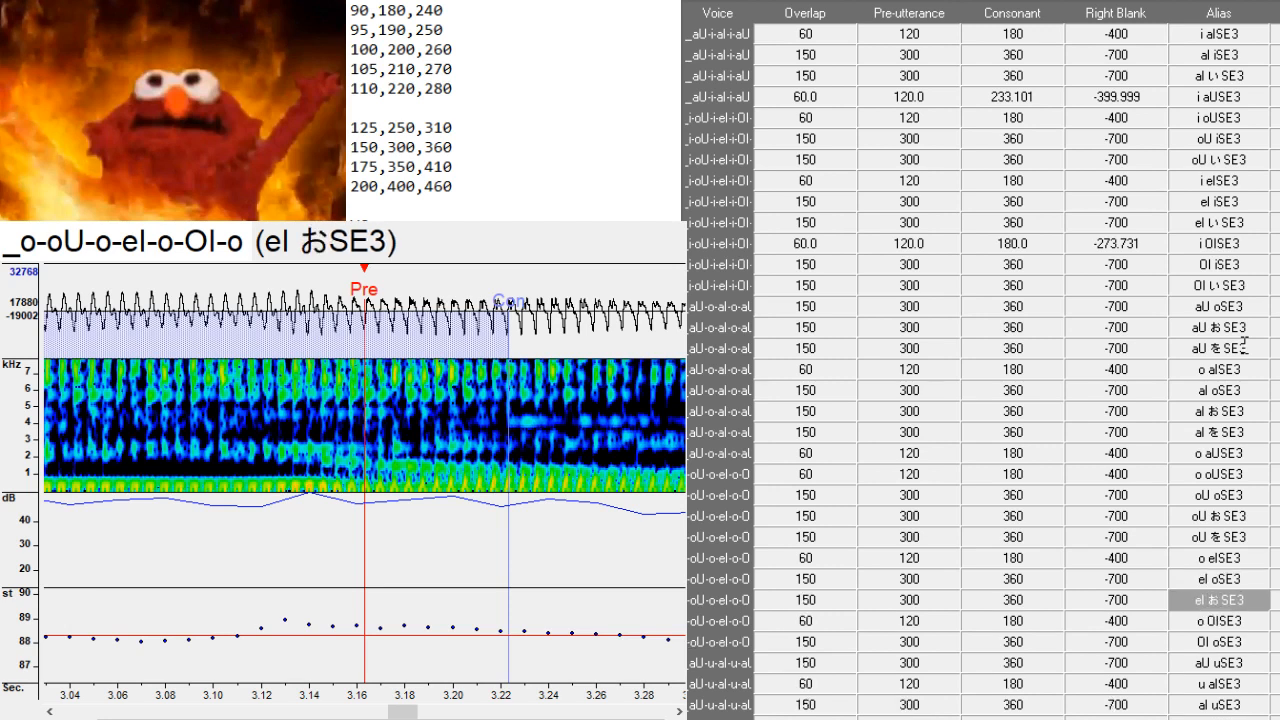
- Duplicate the eI おSE3 row of the _o-oU-o-eI-o-OI-o sample and change the copy's alias to eI をSE3
key("ctrl+d")
key("Down")
key("Left")
key("Left")
key("Left")
key("BackSpace")
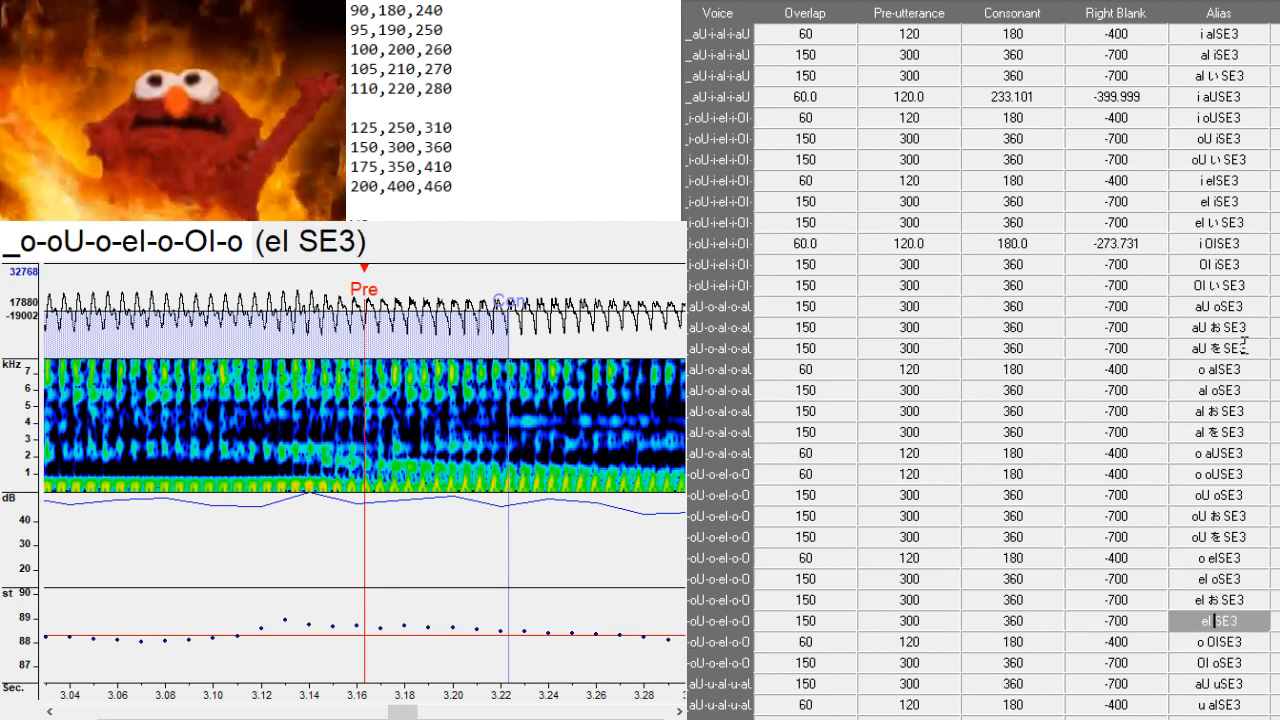
type("を")
key("Down")
key("Down")
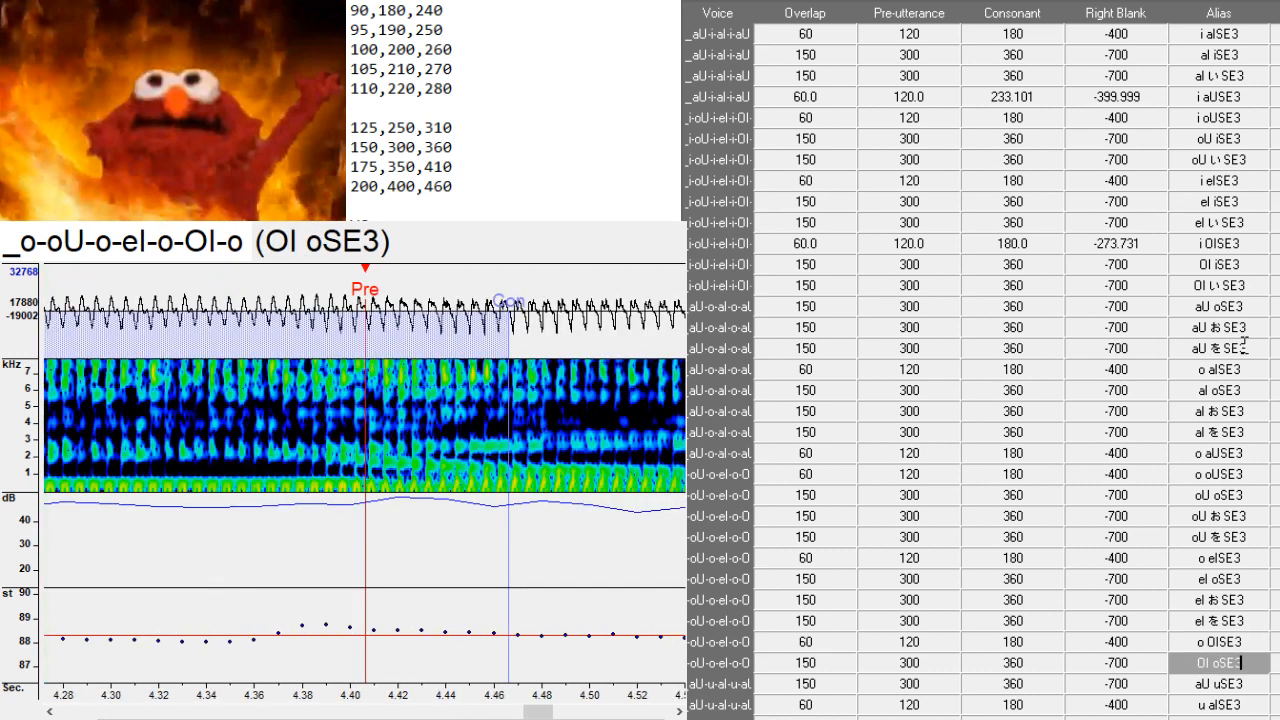
- Duplicate the OI oSE3 row of the _o-oU-o-eI-o-OI-o sample and change the copy's alias to OI おSE3
key("ctrl+d")
key("Down")
key("BackSpace")
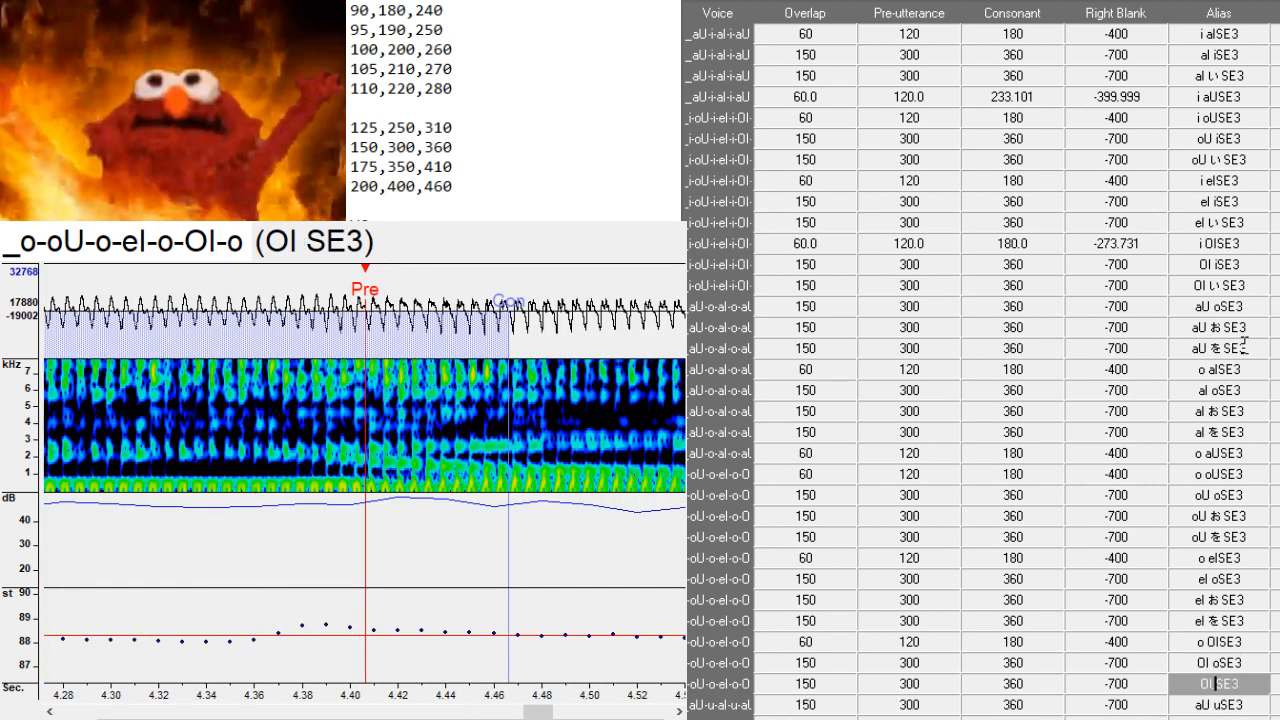
type("お")
- Duplicate the OI おSE3 row of the _o-oU-o-eI-o-OI-o sample and change the copy's alias to OI をSE3
key("ctrl+d")
key("Down")
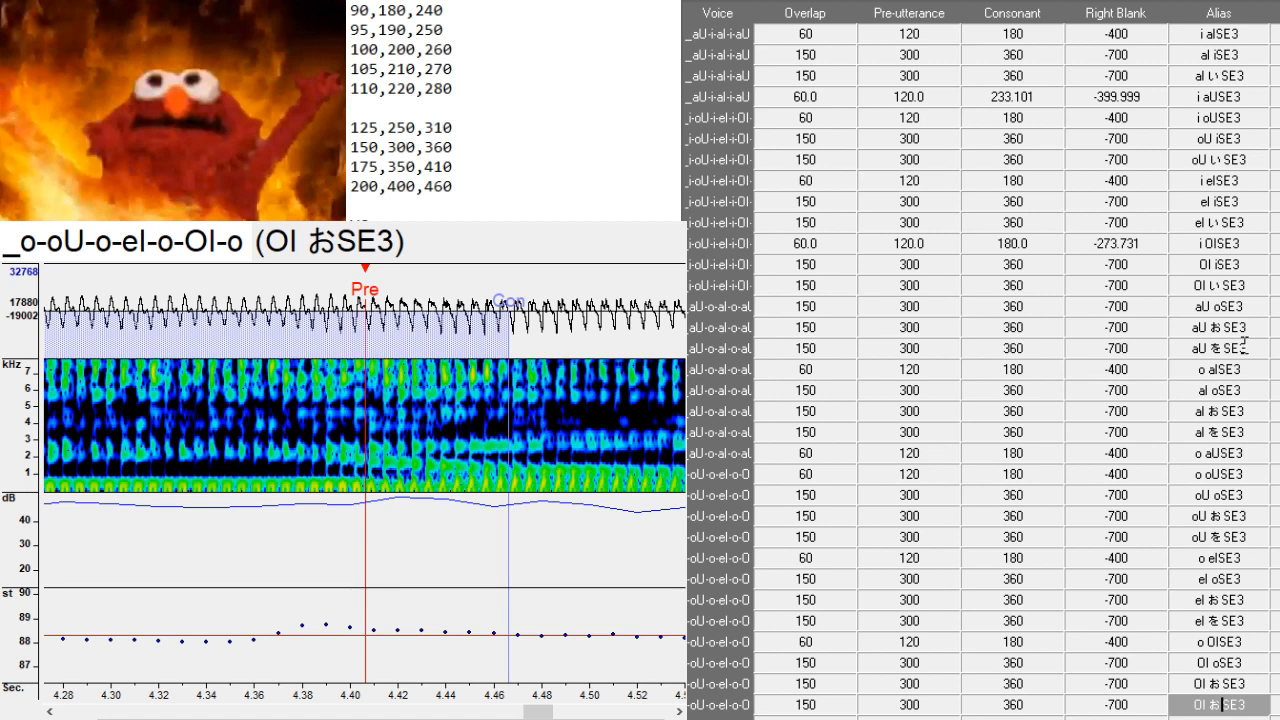
key("BackSpace")
type("を")
- Duplicate the aU uSE3 row of the _aU-u-aI-u-aU sample and change the copy's alias to aU うSE3
scroll(1245, 345, "down", 3)
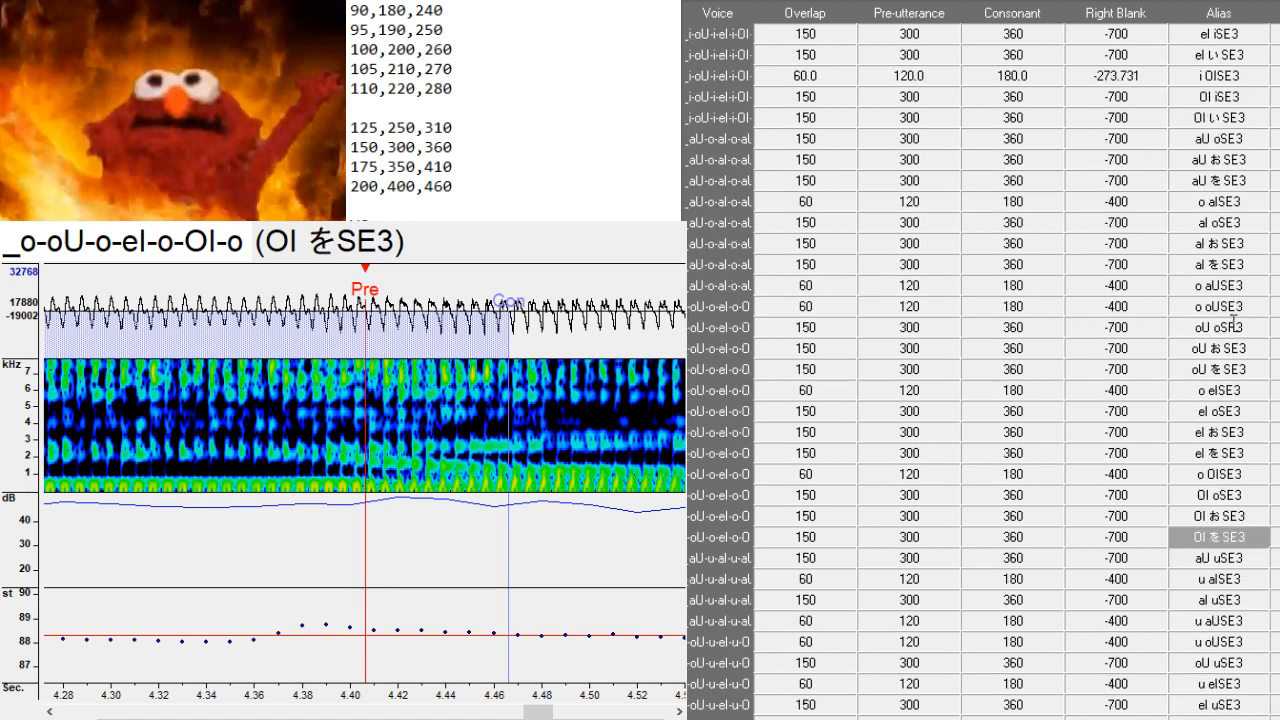
key("Down")
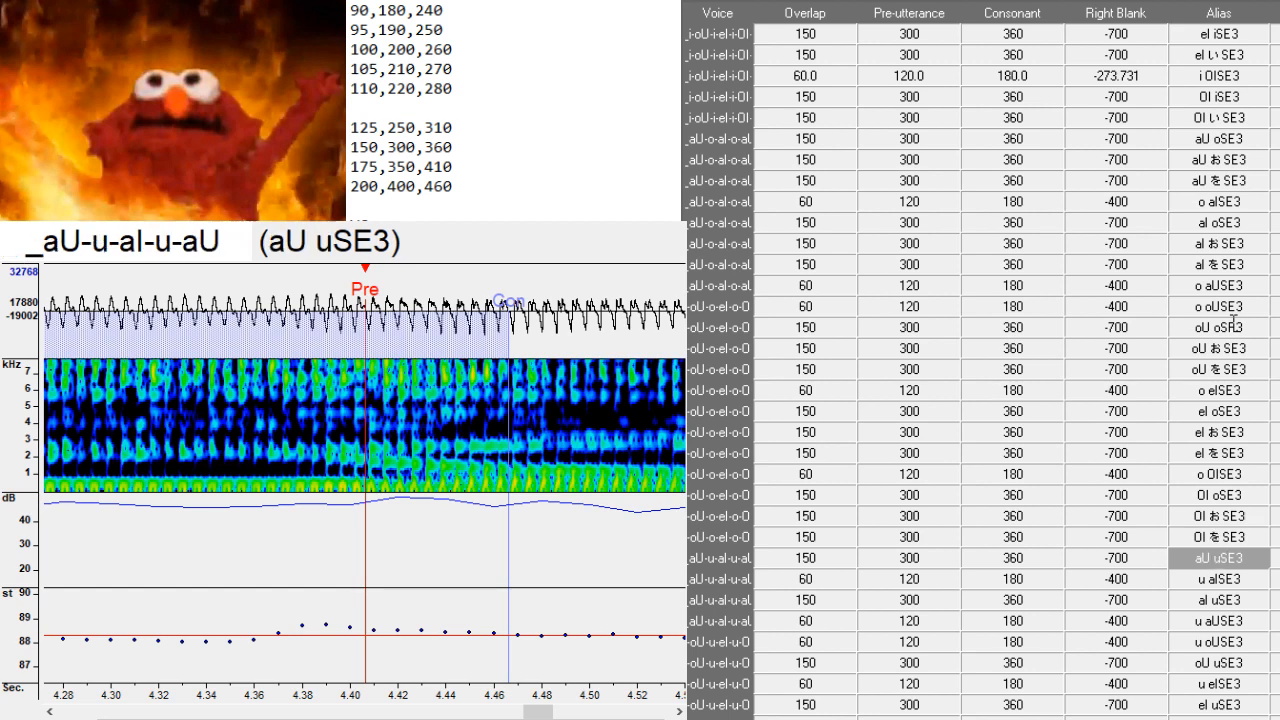
key("ctrl+d")
key("Down")
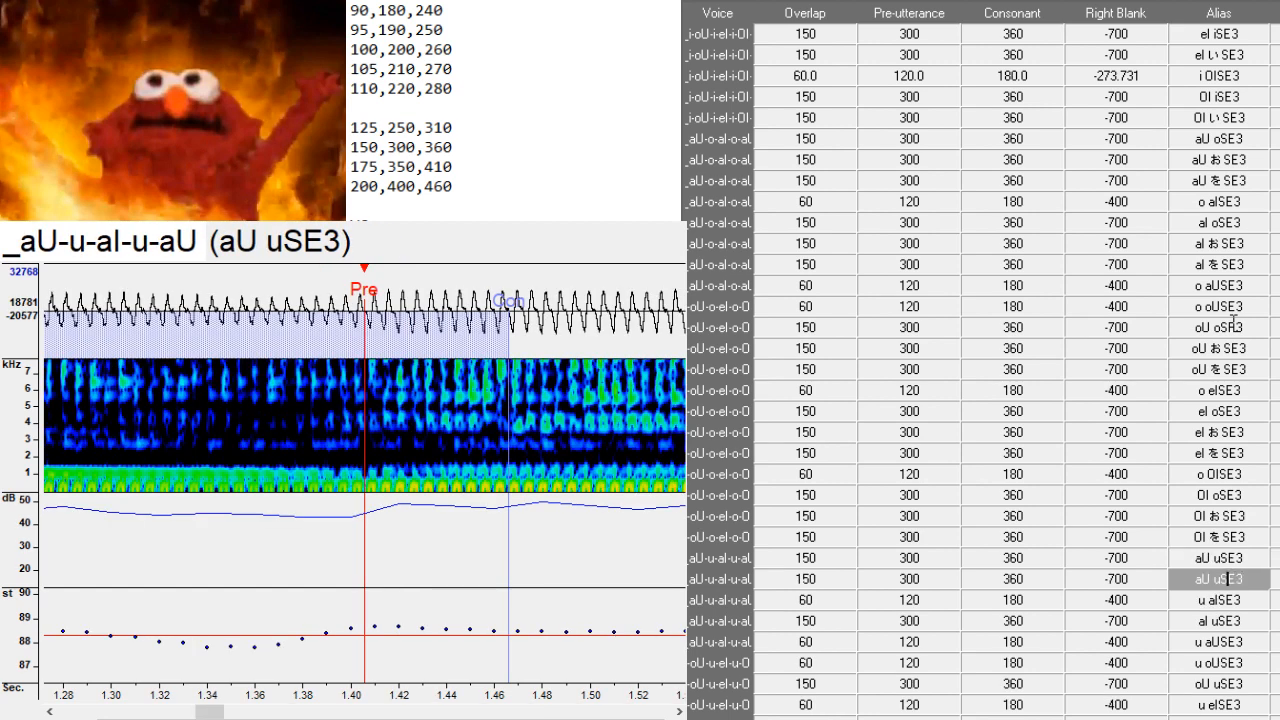
key("BackSpace")
type("う")
- Duplicate the aI uSE3 row of the _aU-u-aI-u-aU sample and change the copy's alias to aI うSE3
key("Down")
key("Down")
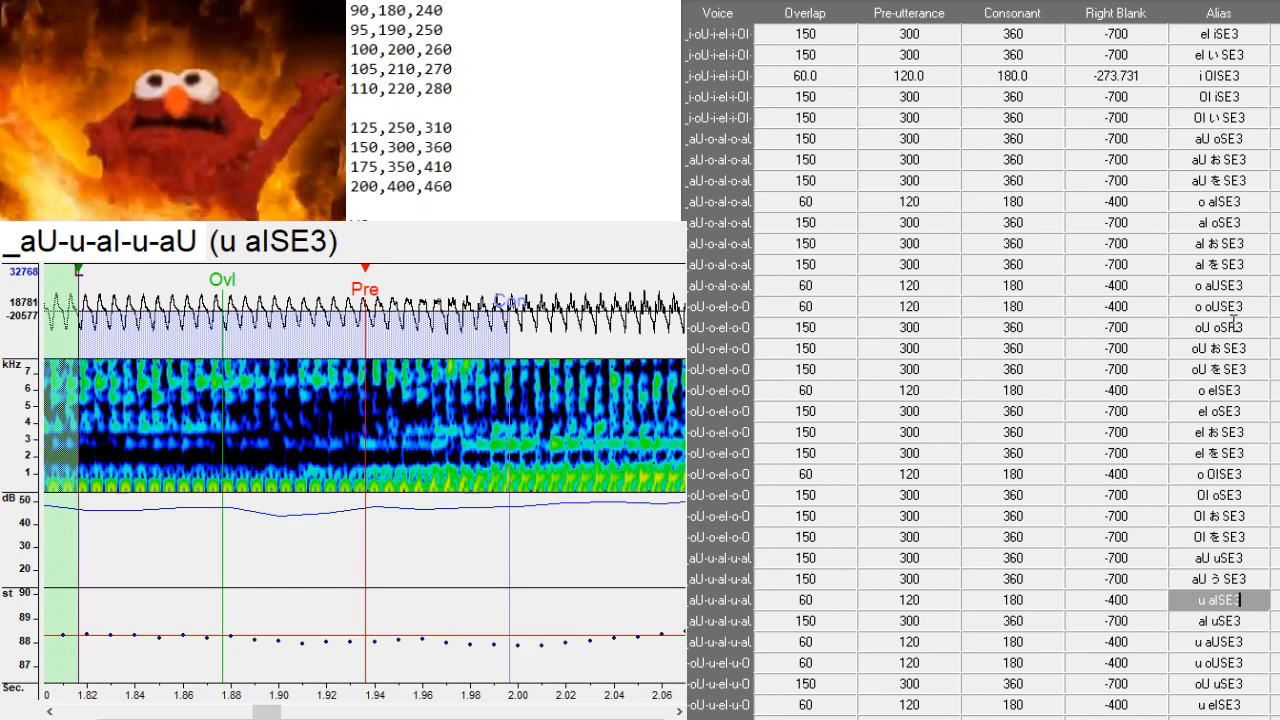
key("ctrl+d")
key("Down")
key("Left")
key("Left")
key("Left")
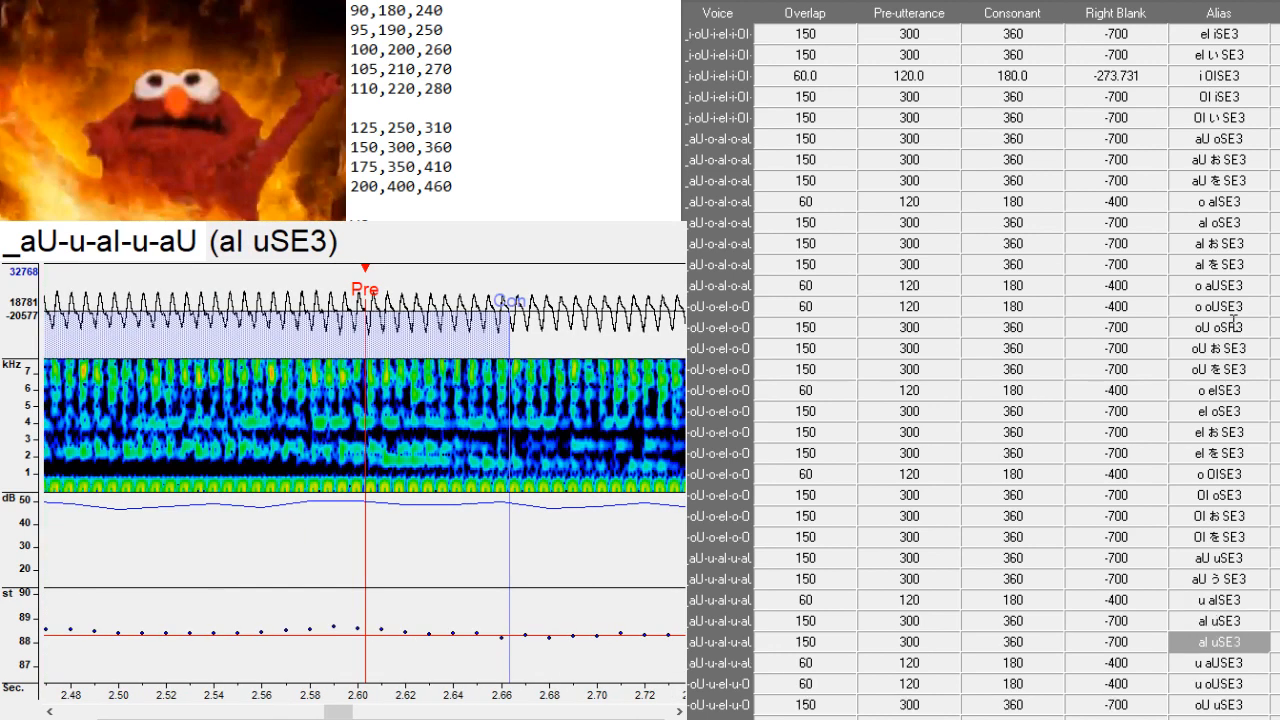
key("BackSpace")
type("う")
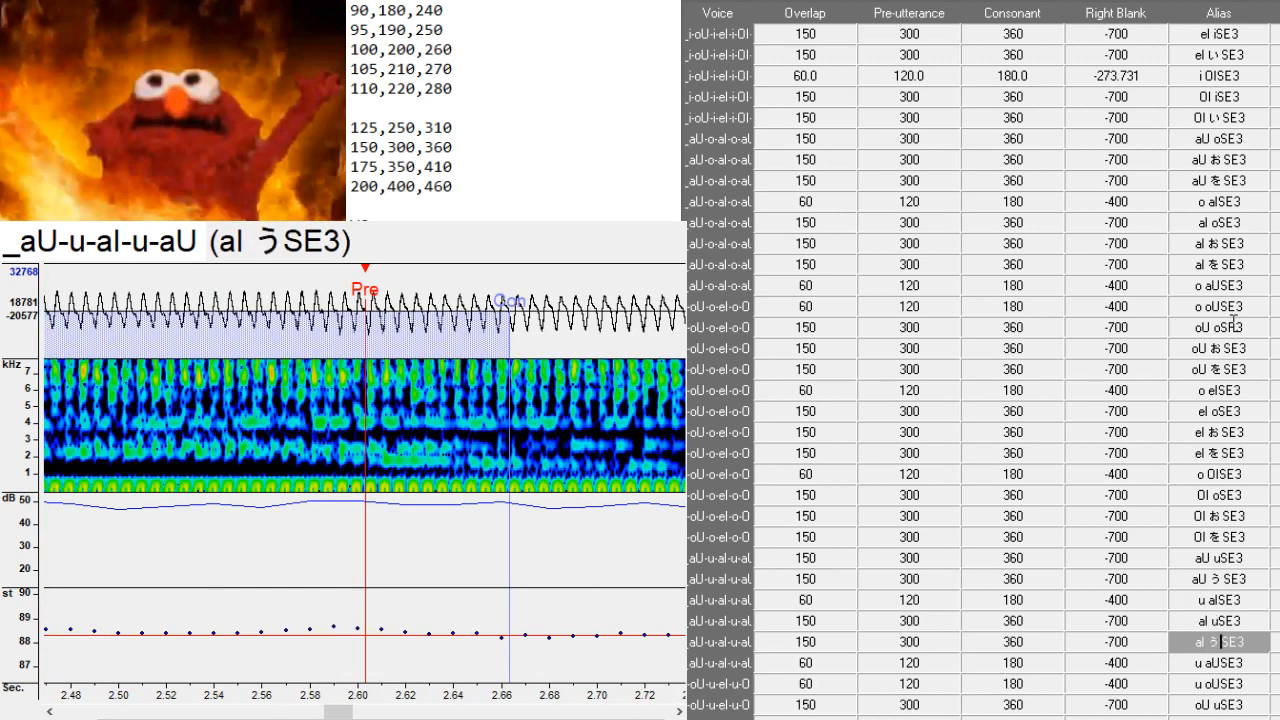
- Duplicate the oU uSE3 row of the _u-oU-u-eI-u-OI-u sample and change the copy's alias to oU うSE3
key("Down")
key("Down")
key("Down")
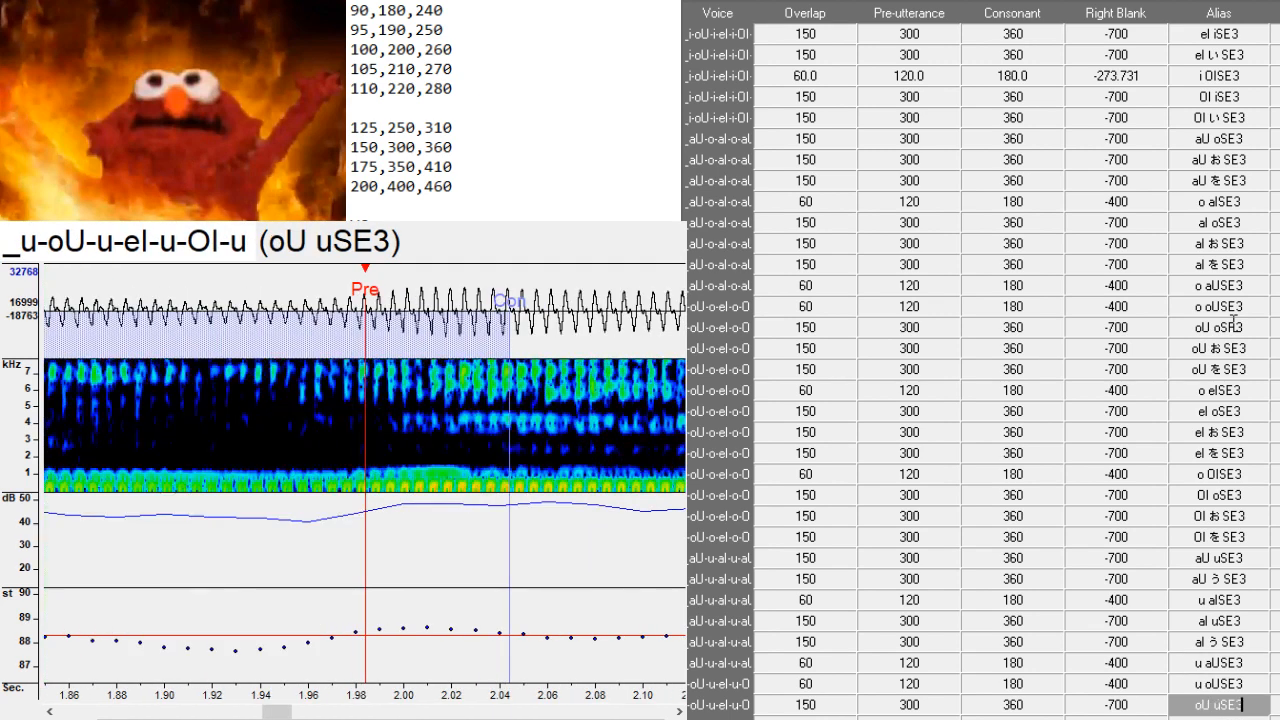
key("Down")
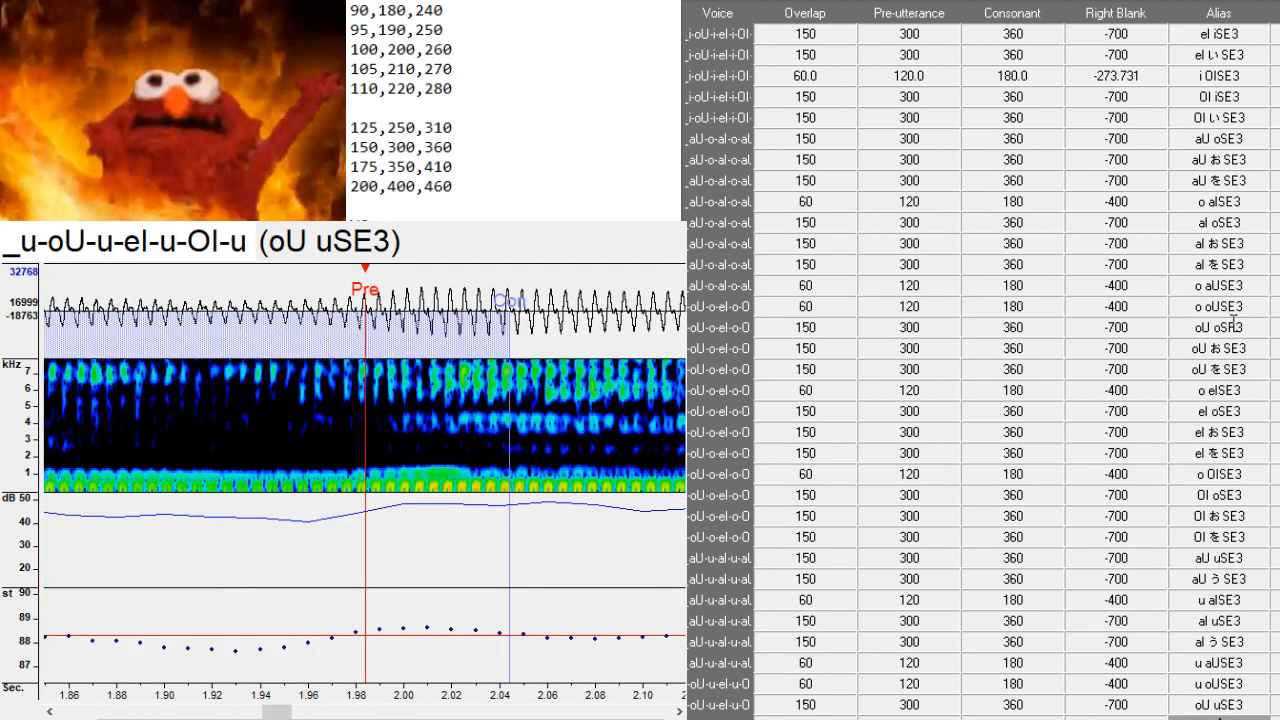
key("BackSpace")
type("う")
- Duplicate the eI uSE3 row of the _u-oU-u-eI-u-OI-u sample and change the copy's alias to eI うSE3
key("Down")
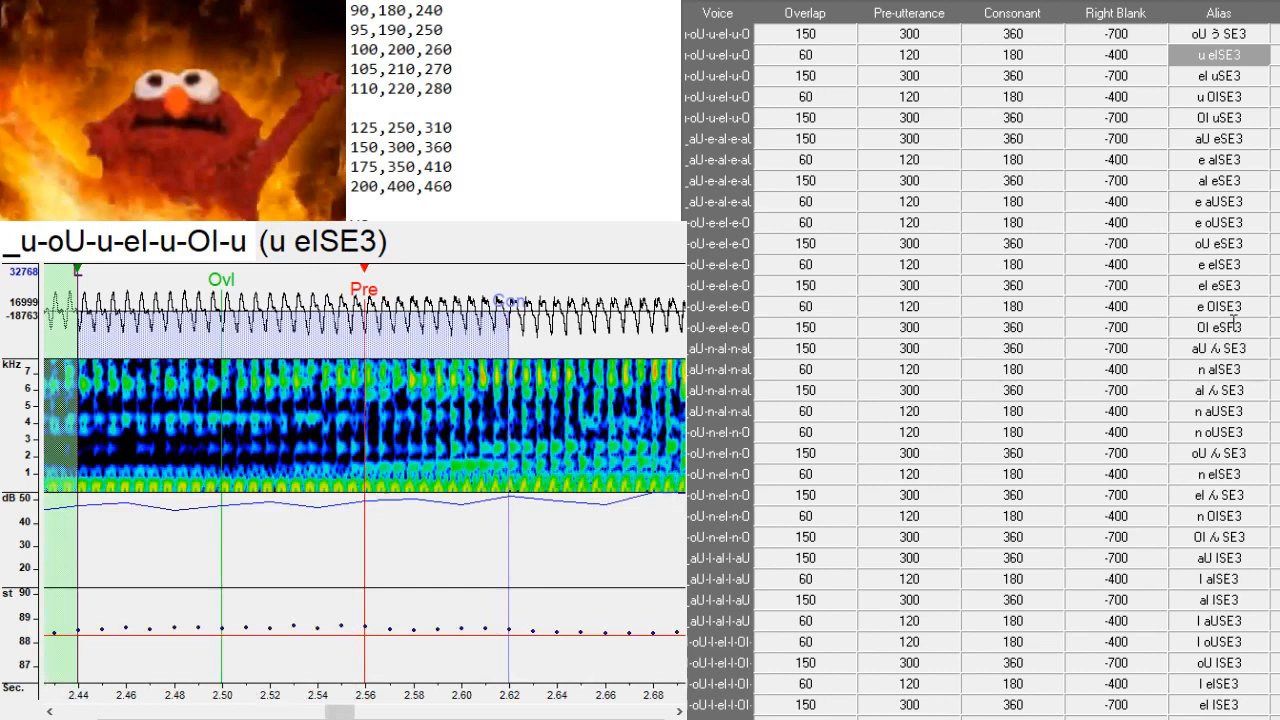
key("Down")
key("ctrl+d")
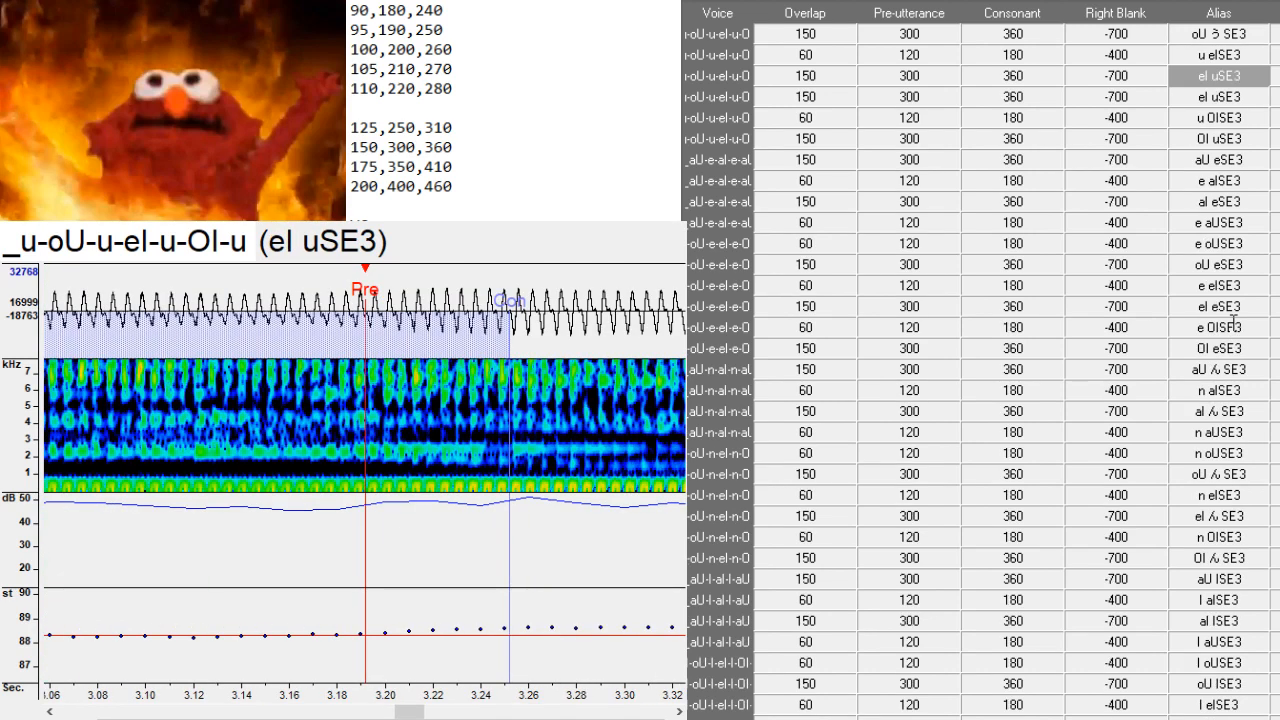
key("Down")
key("Left")
key("Left")
key("Left")
key("BackSpace")
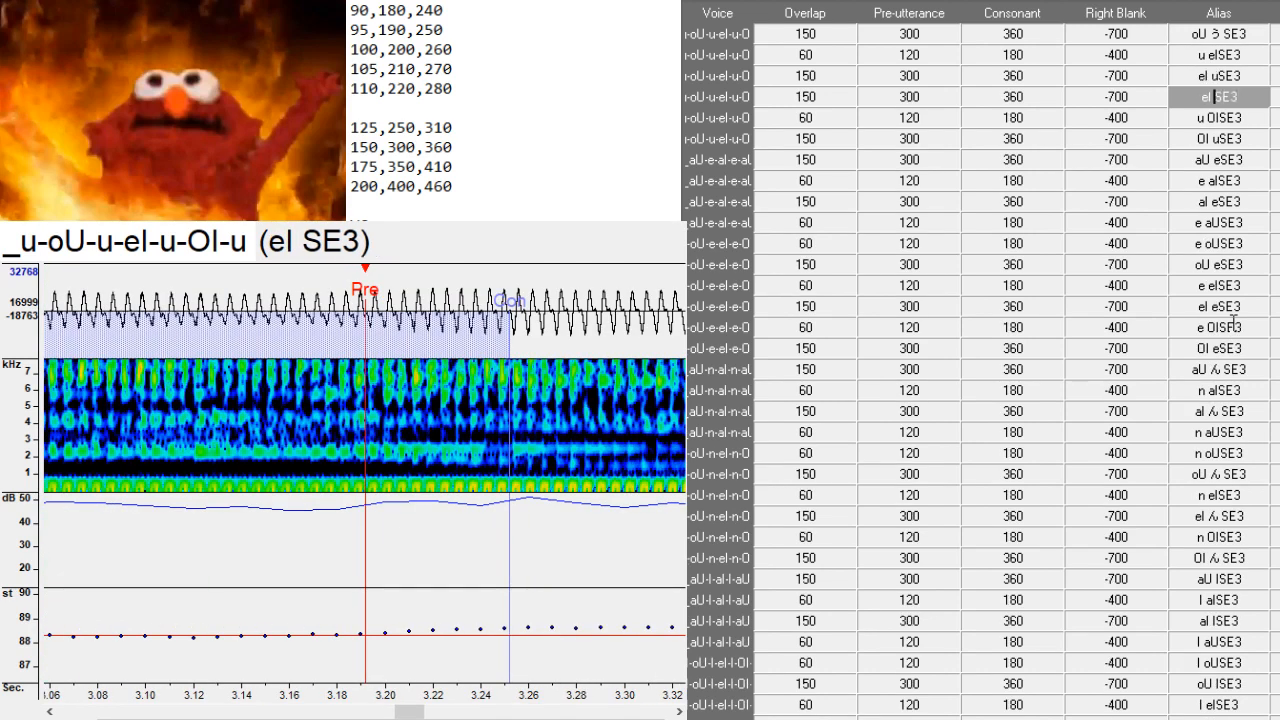
type("う")
- Duplicate the OI uSE3 row of the _u-oU-u-eI-u-OI-u sample and change the copy's alias to OI うSE3
key("Down")
key("Down")
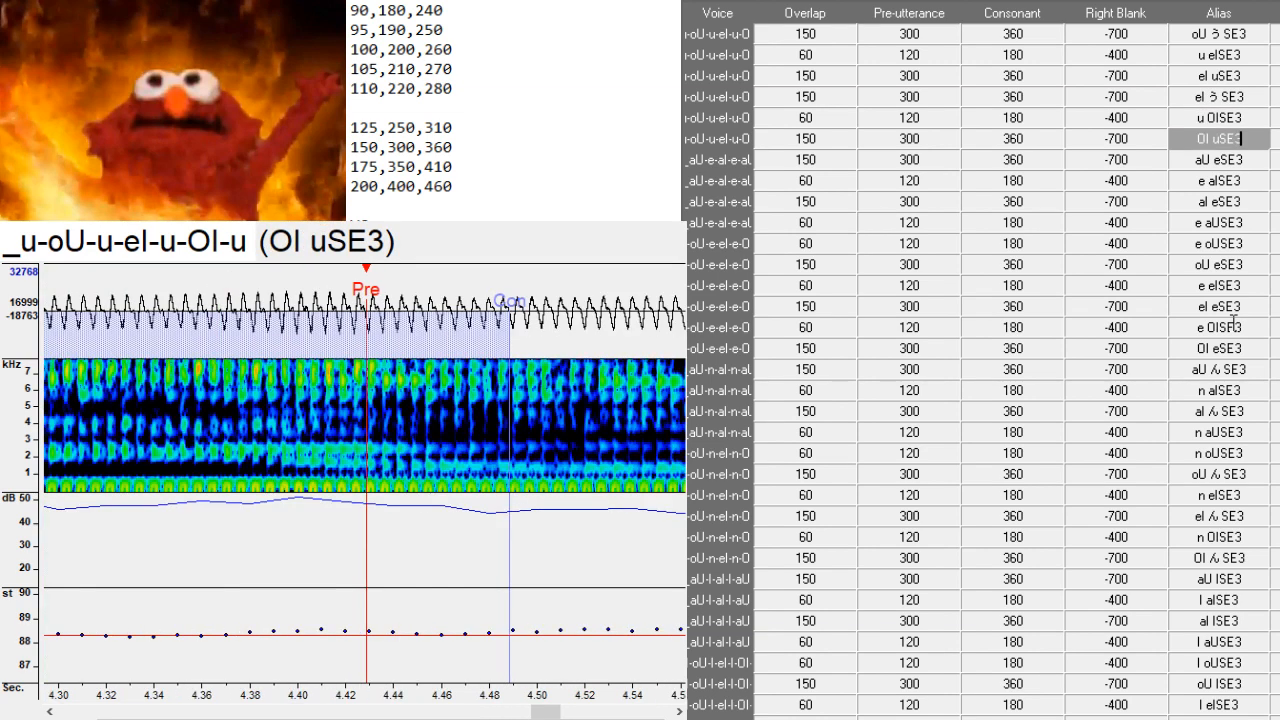
key("ctrl+d")
key("Down")
key("Left")
key("Left")
key("Left")
key("BackSpace")
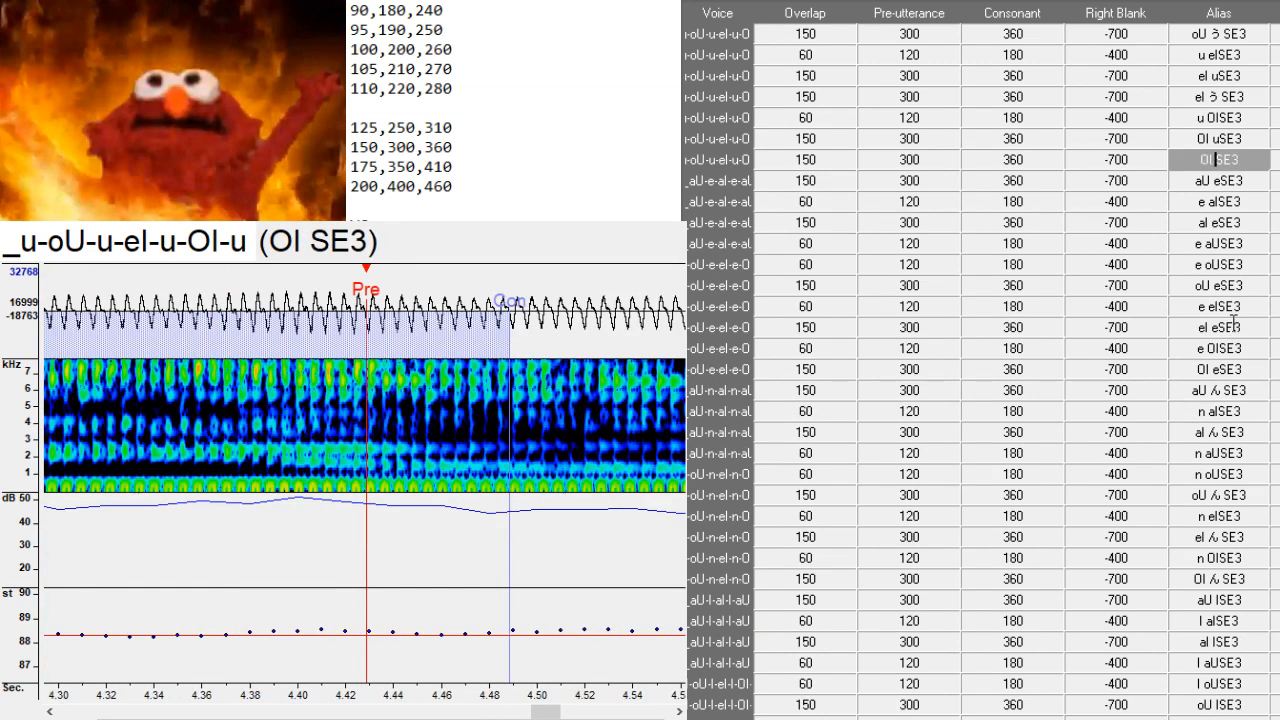
type("う")
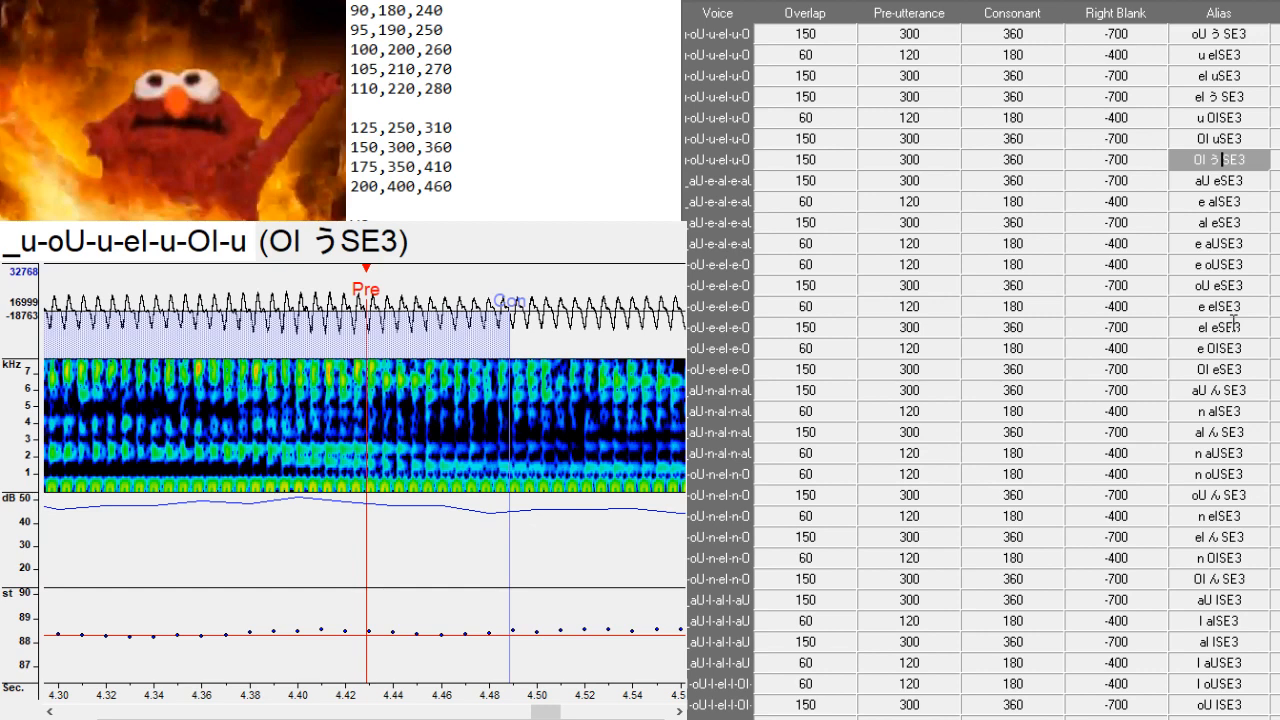
- Duplicate the aU eSE3 row of the _aU-e-aI-e-aU sample and change the copy's alias to aU えSE3
key("Down")
key("ctrl+d")
key("Down")
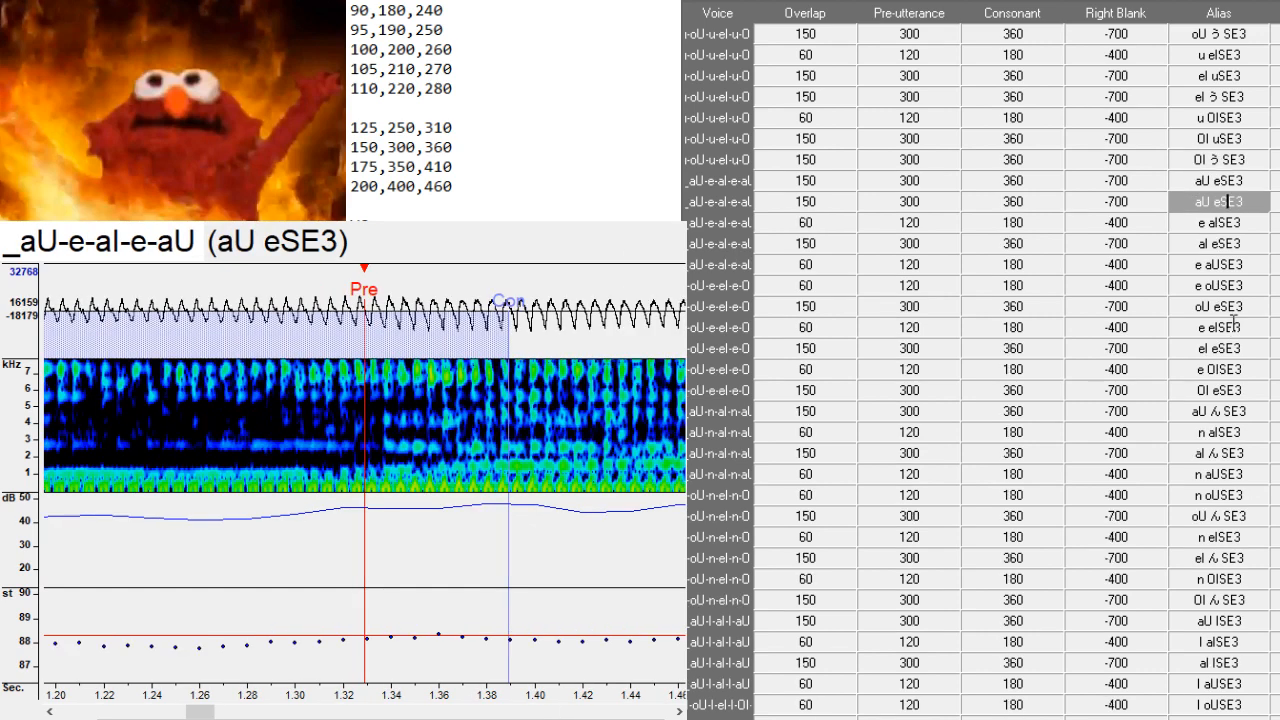
key("BackSpace")
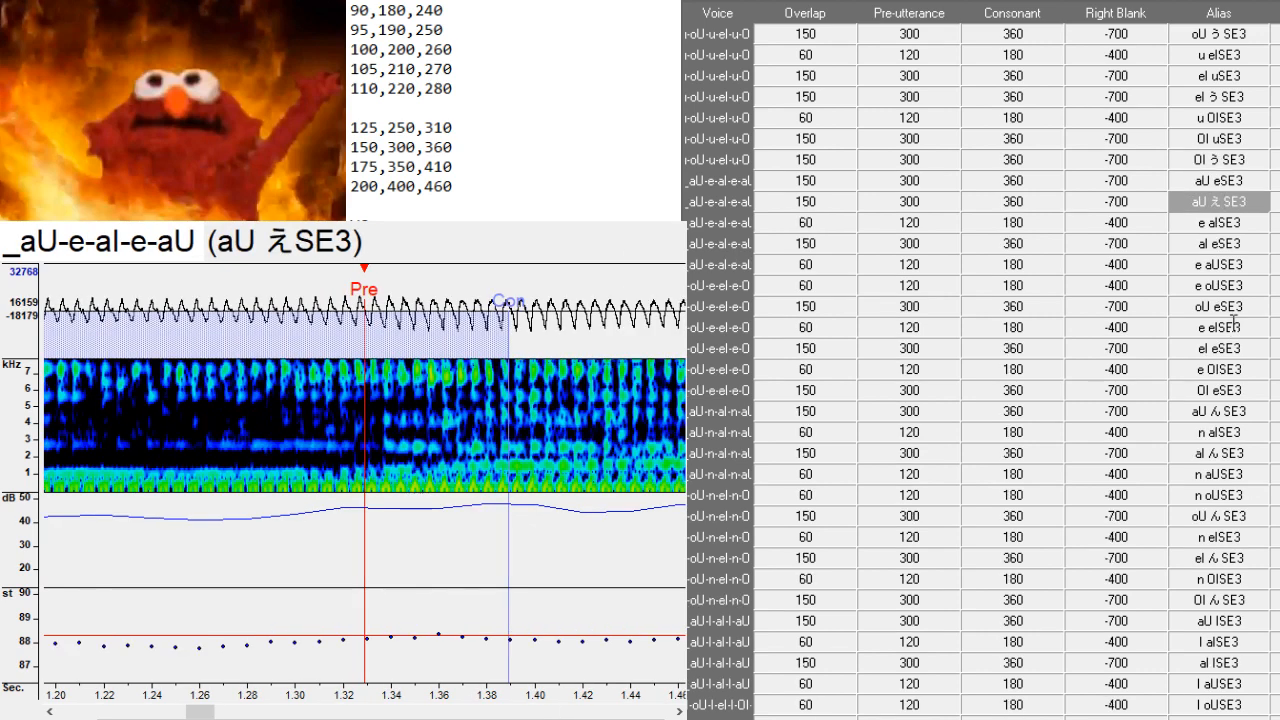
- Duplicate the aI eSE3 row of the _aU-e-aI-e-aU sample and change the copy's alias to aI えSE3
key("Down")
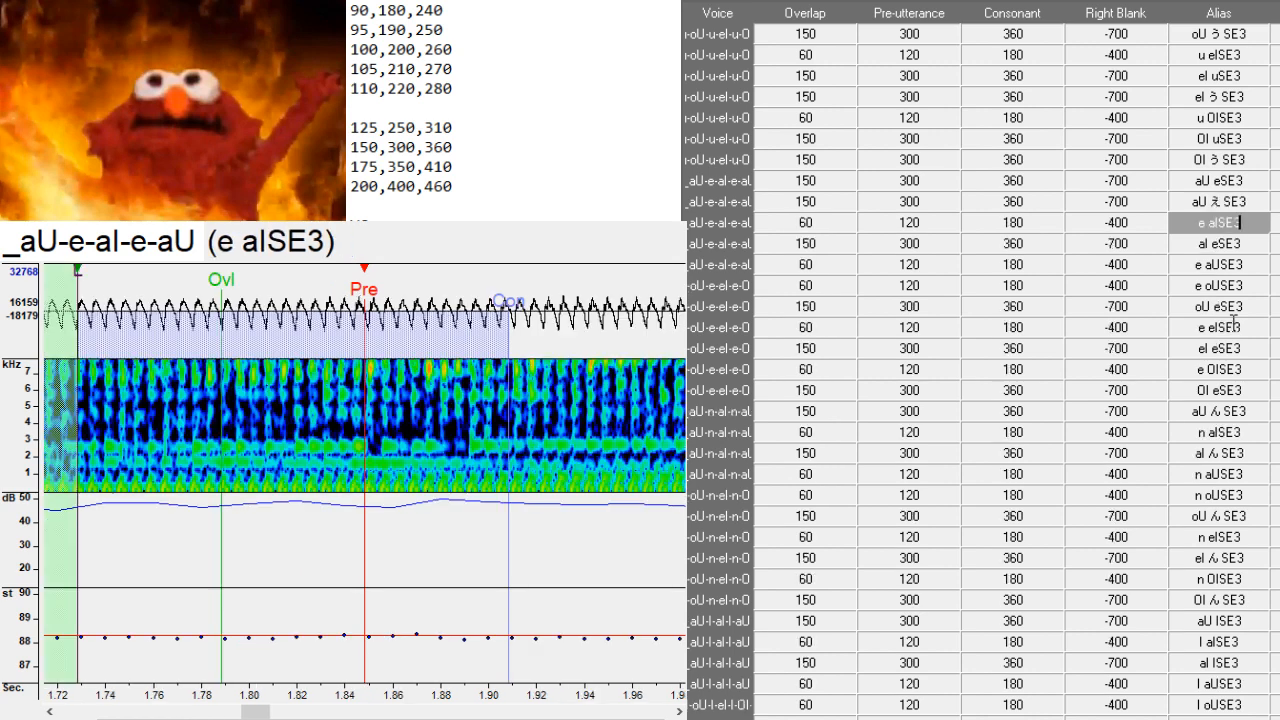
key("Down")
key("ctrl+d")
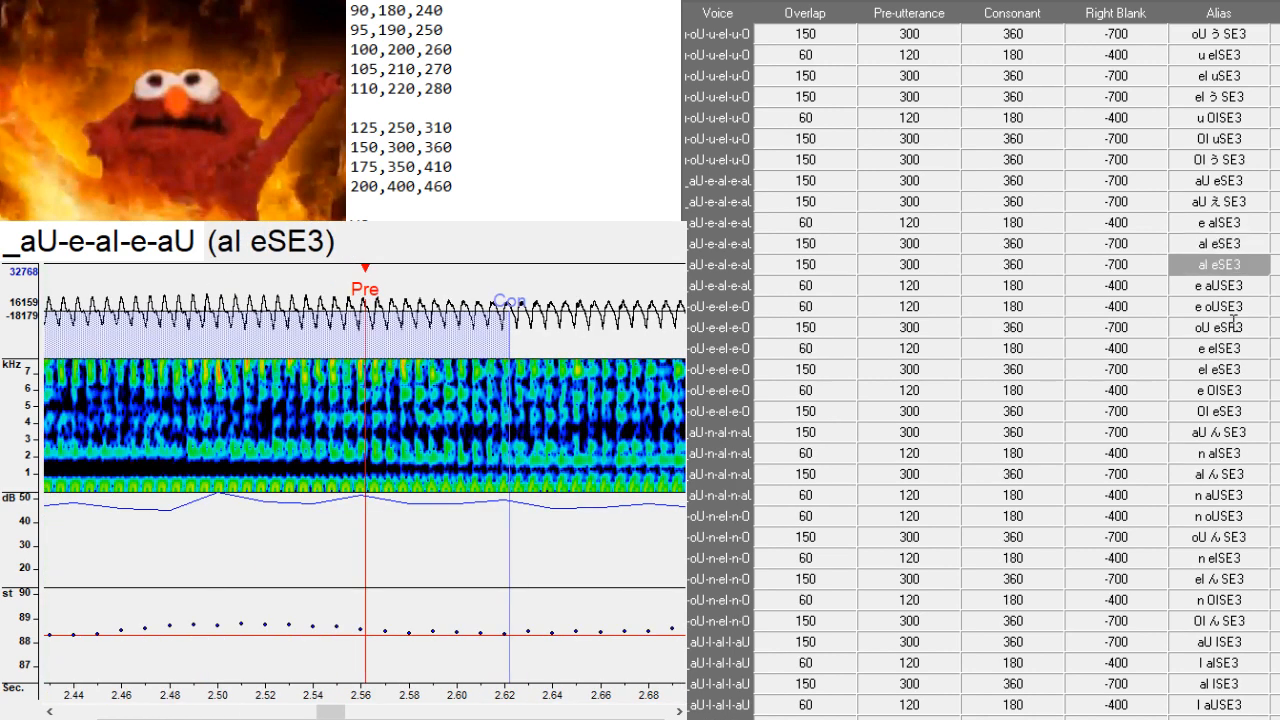
type("aI えSE3")
- Duplicate the oU eSE3 row of the _e-oU-e-eI-e-OI-e sample and change the copy's alias to oU えSE3
key("Down")
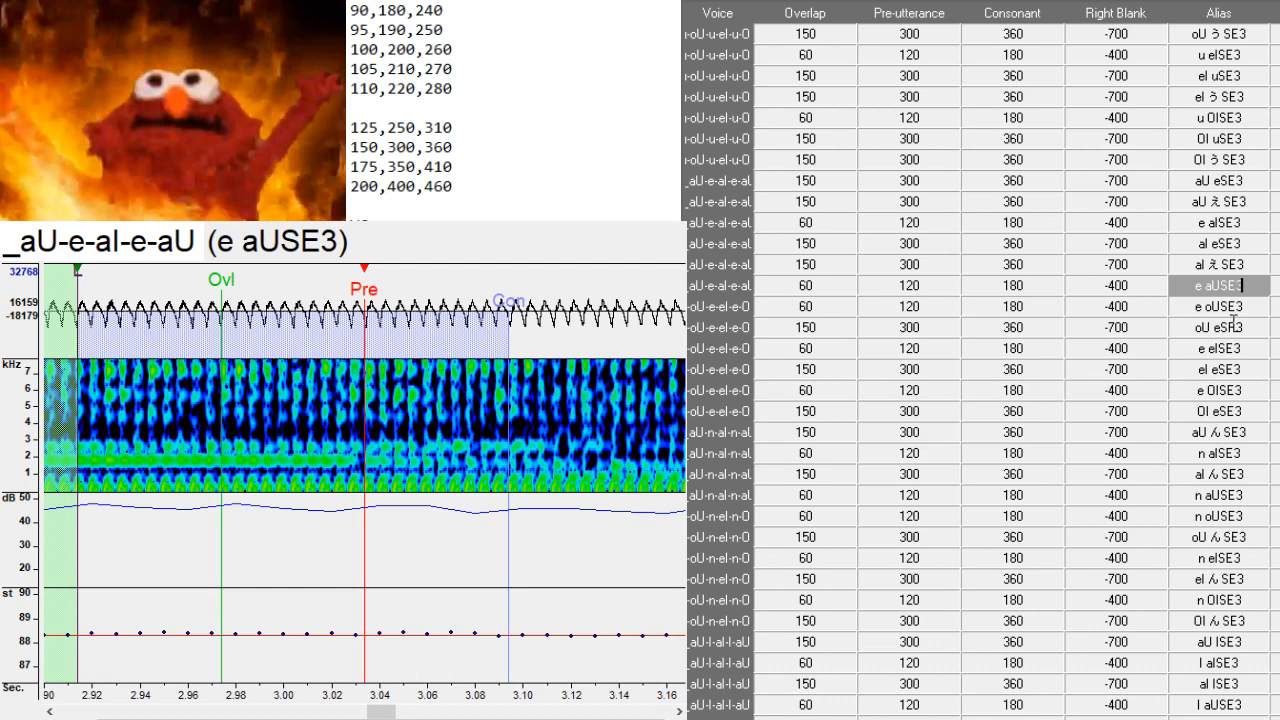
key("Down")
key("Down")
key("ctrl+d")
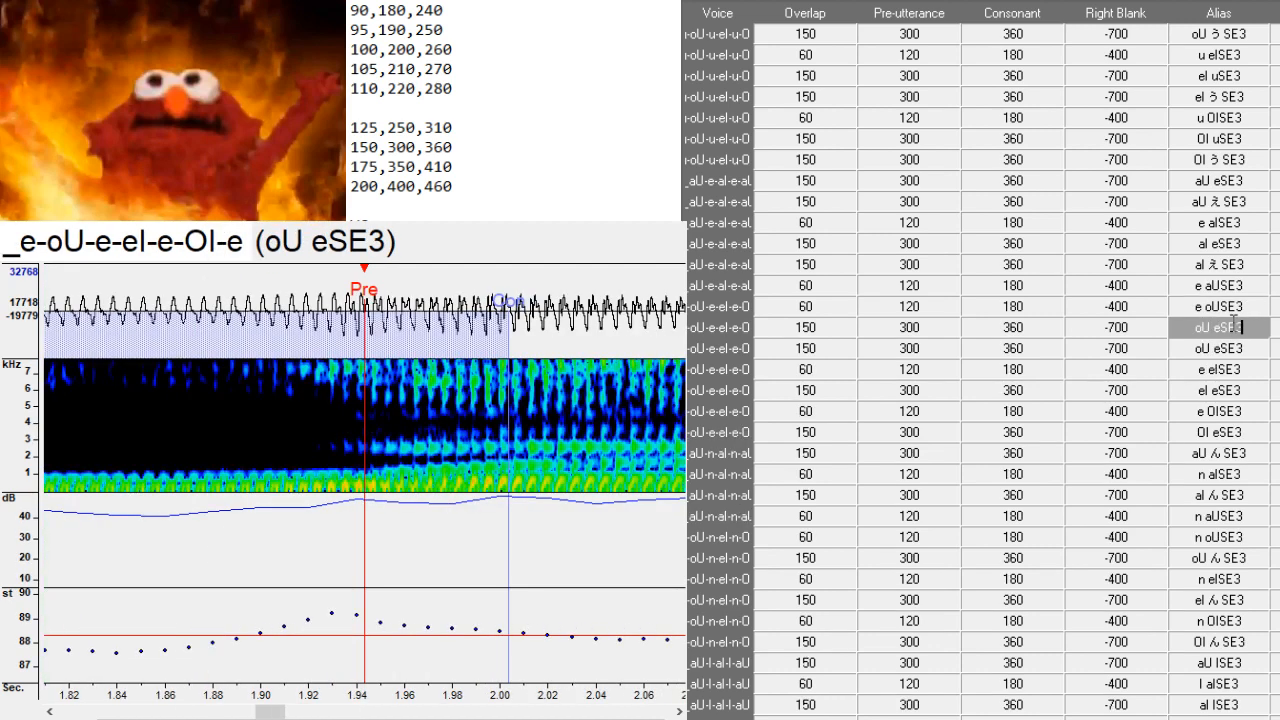
key("F2")
key("BackSpace")
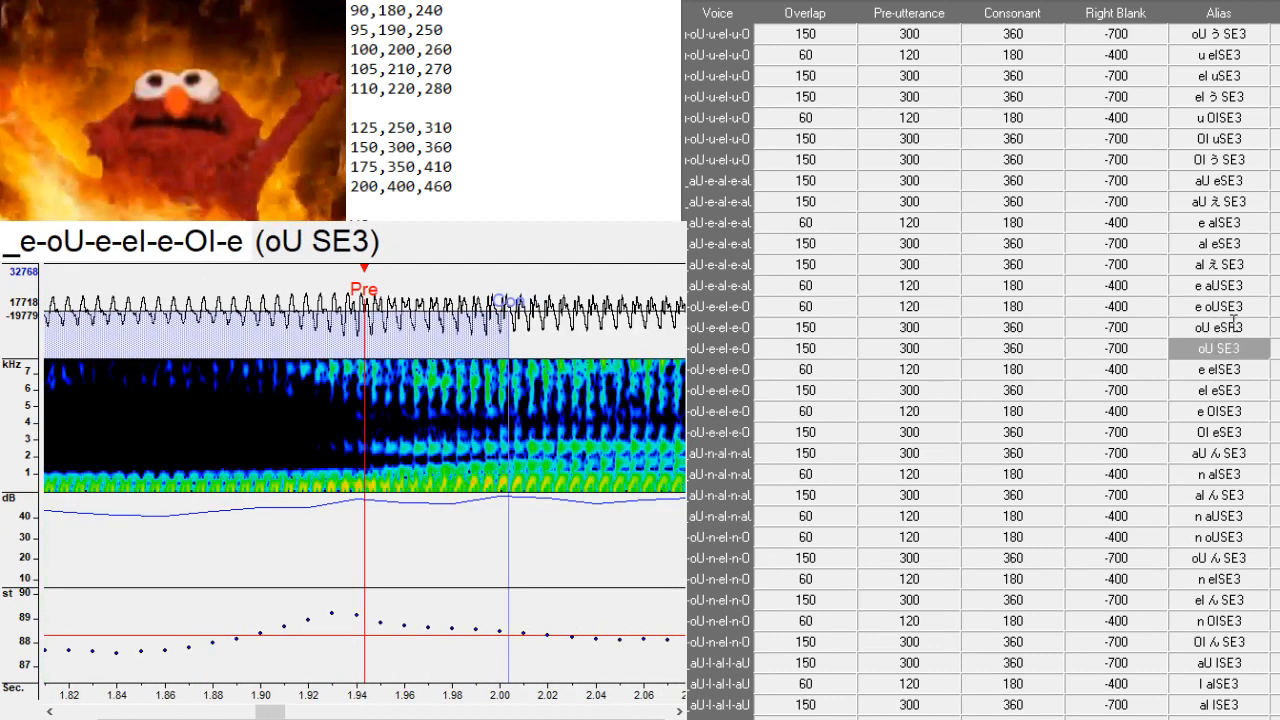
type("え")
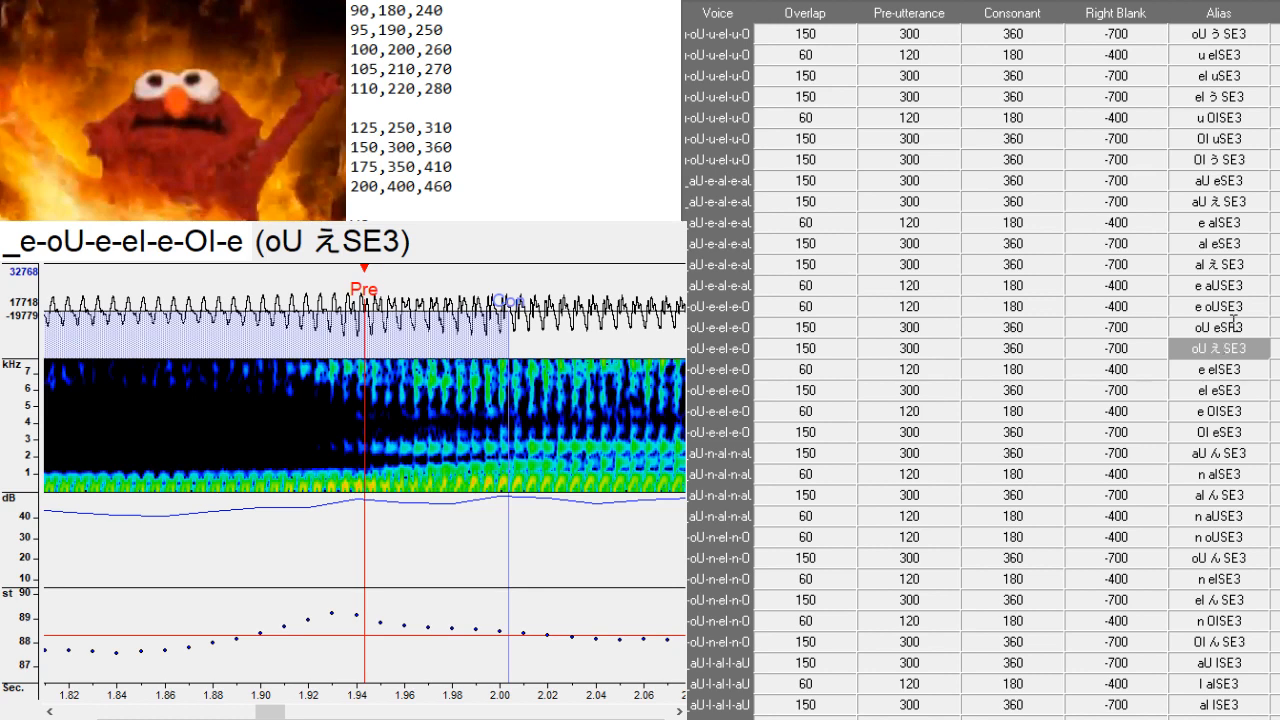
- Duplicate the eI eSE3 row of the _e-oU-e-eI-e-OI-e sample and change the copy's alias to eI えSE3
key("Down")
key("Down")
key("ctrl+d")
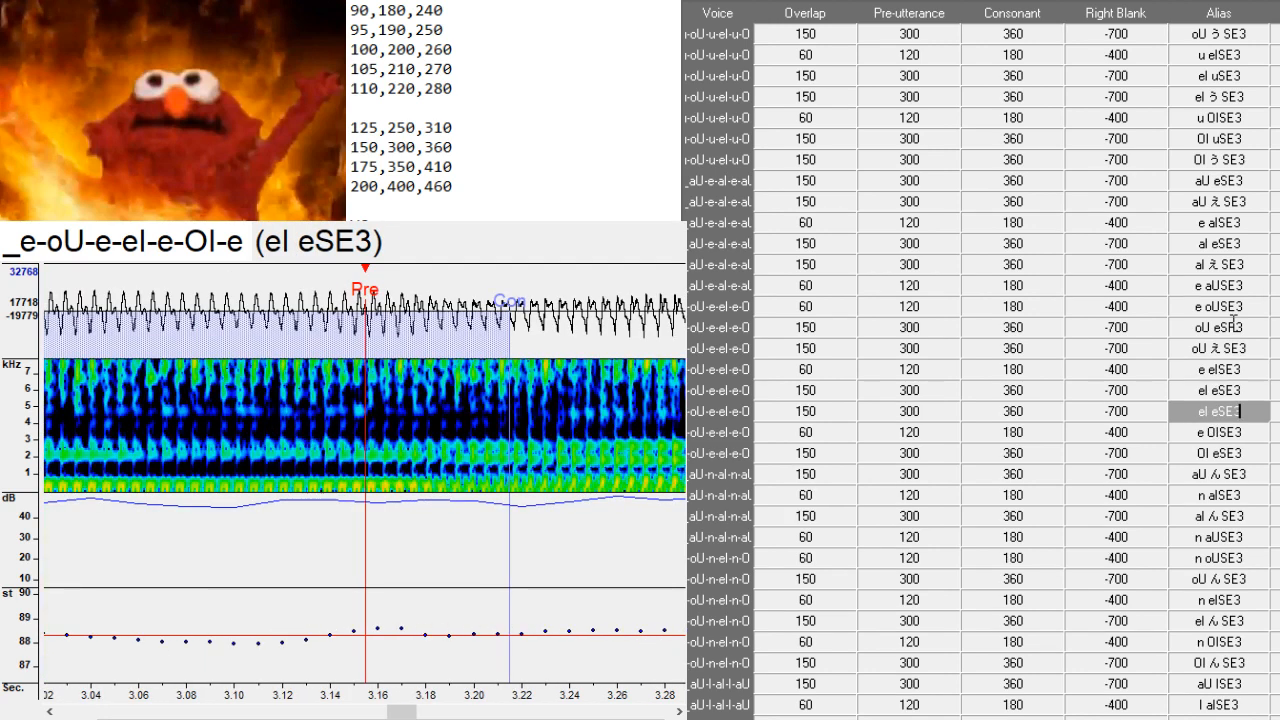
key("BackSpace")
type("え")
- Duplicate the OI eSE3 row of the _e-oU-e-eI-e-OI-e sample and change the copy's alias to OI えSE3
key("Down")
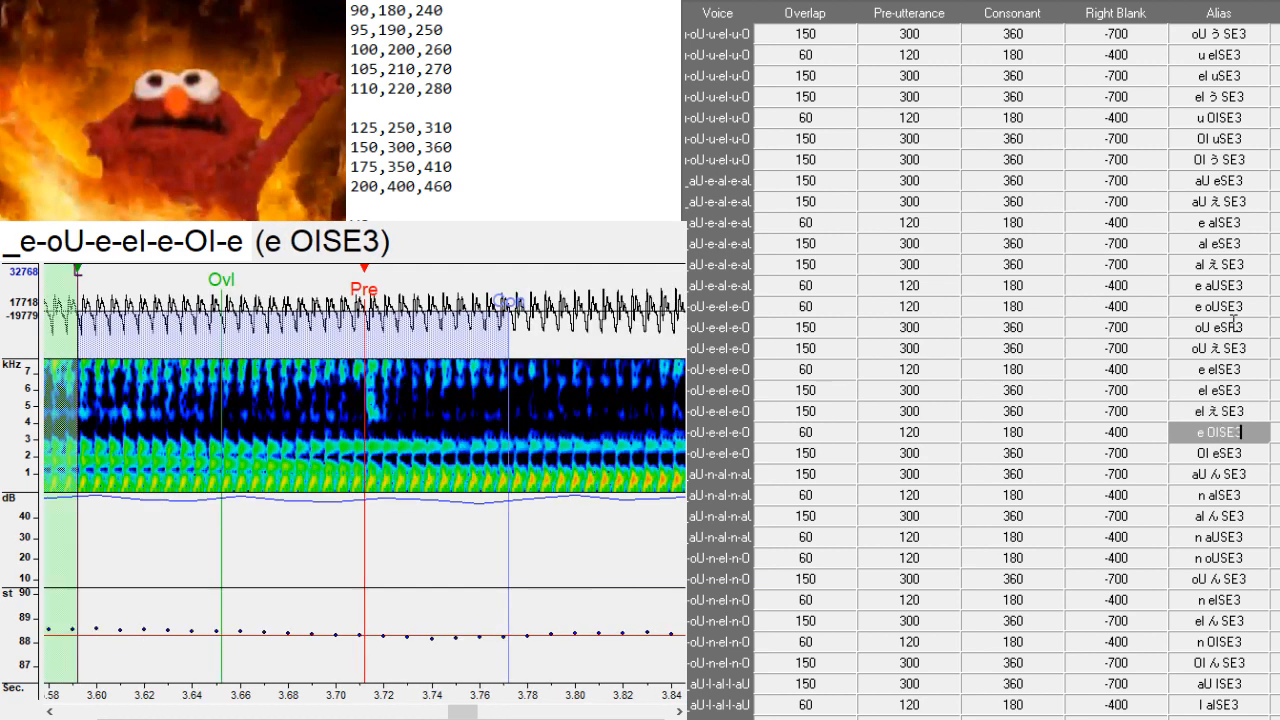
key("Down")
key("ctrl+d")
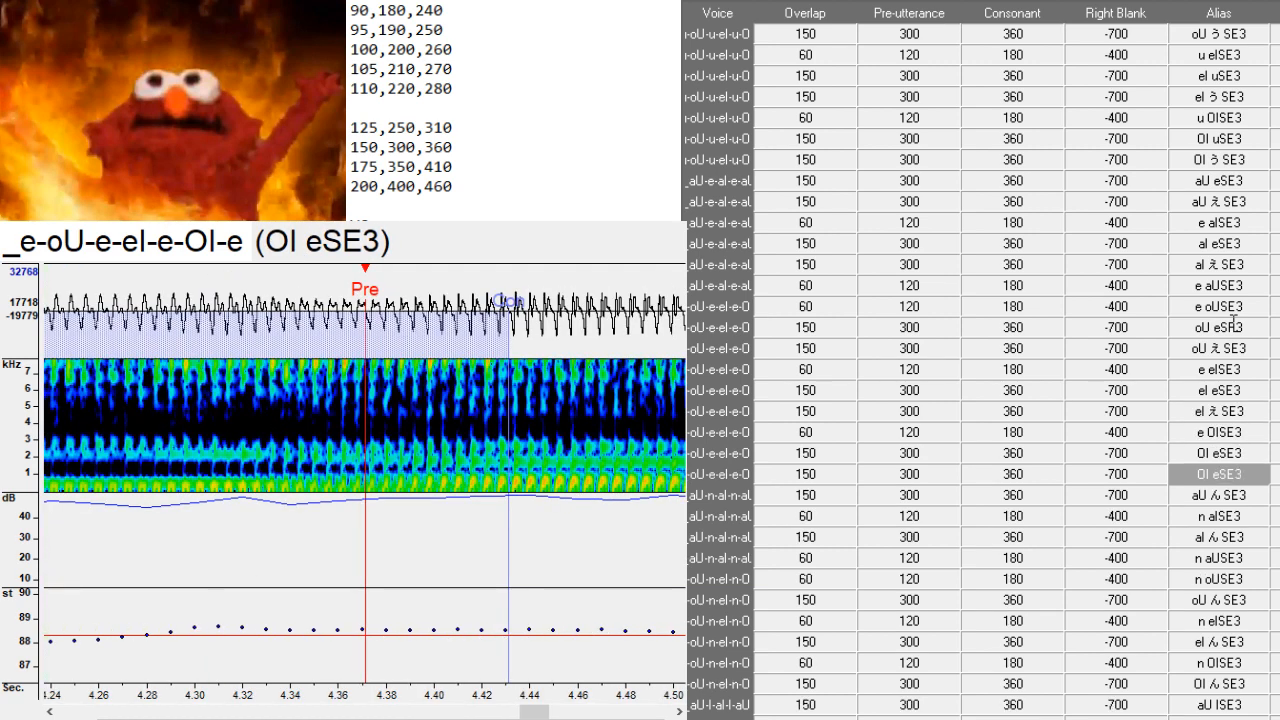
key("BackSpace")
type("え")
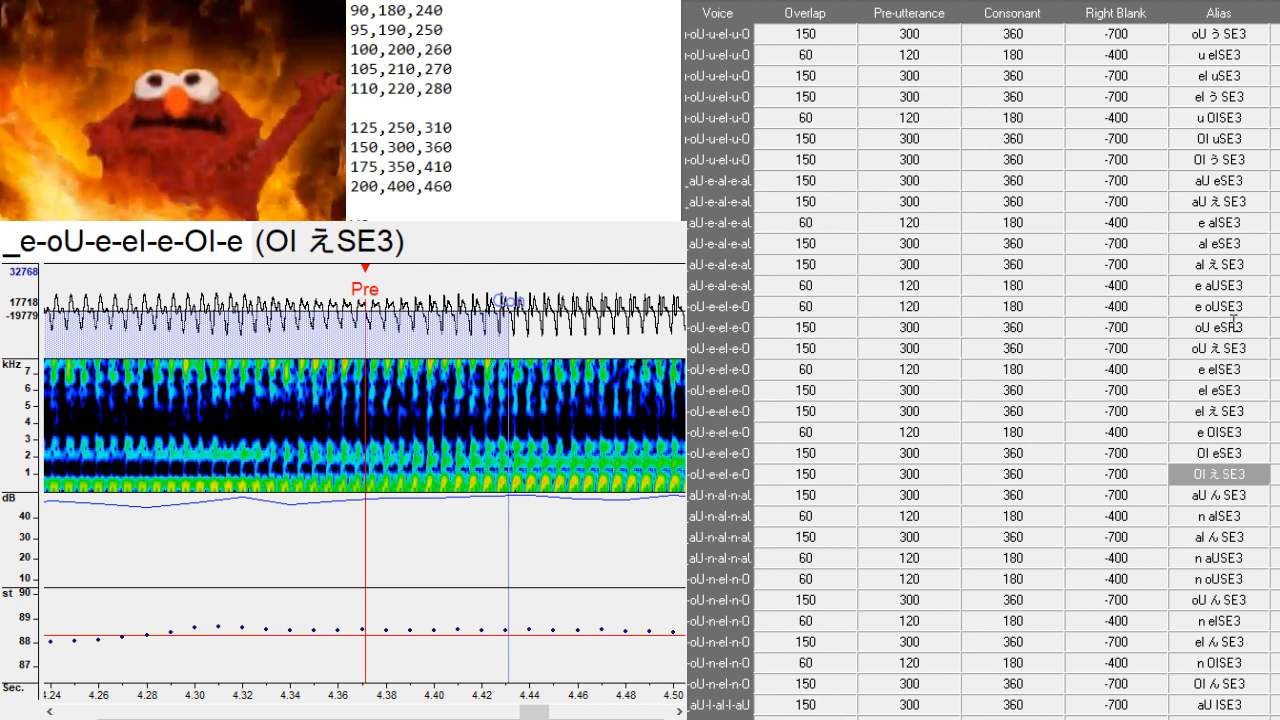
- Look through the remaining aliases after OI えSE3, from the other diphthong transitions through the consonant and consonant-cluster diphthong entries
scroll(1234, 322, "down", 6)
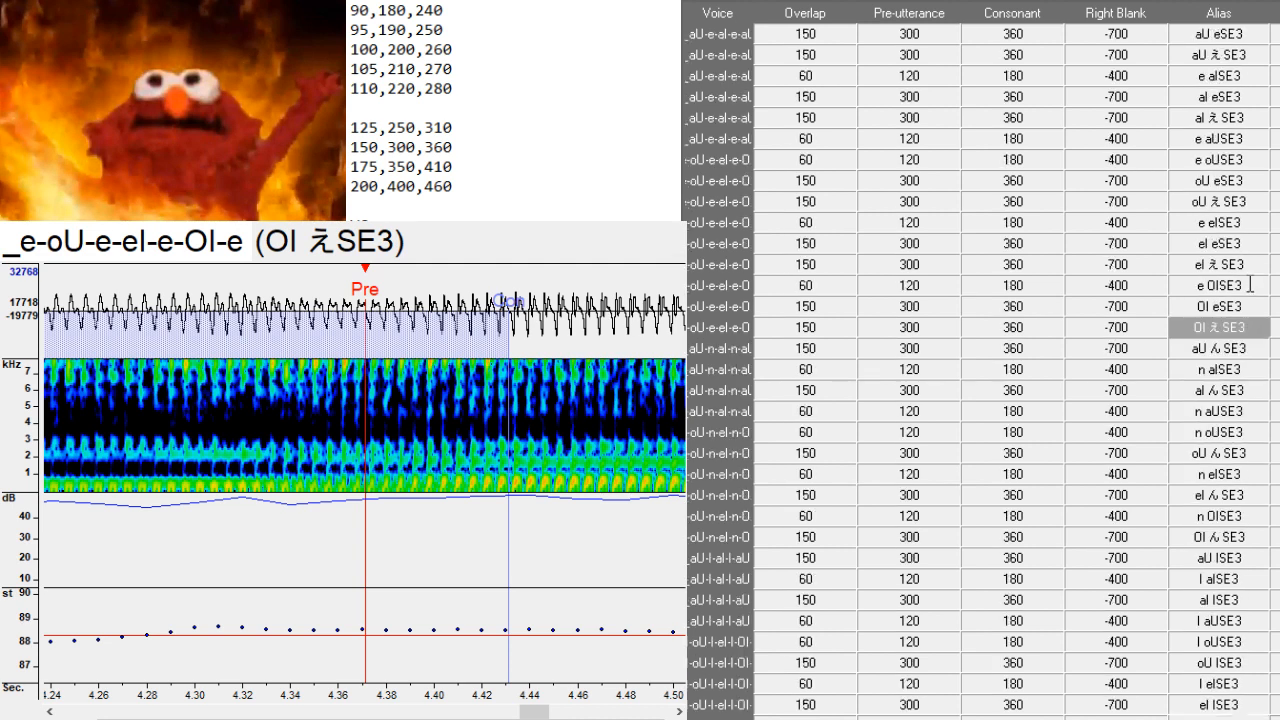
scroll(1250, 285, "down", 15)
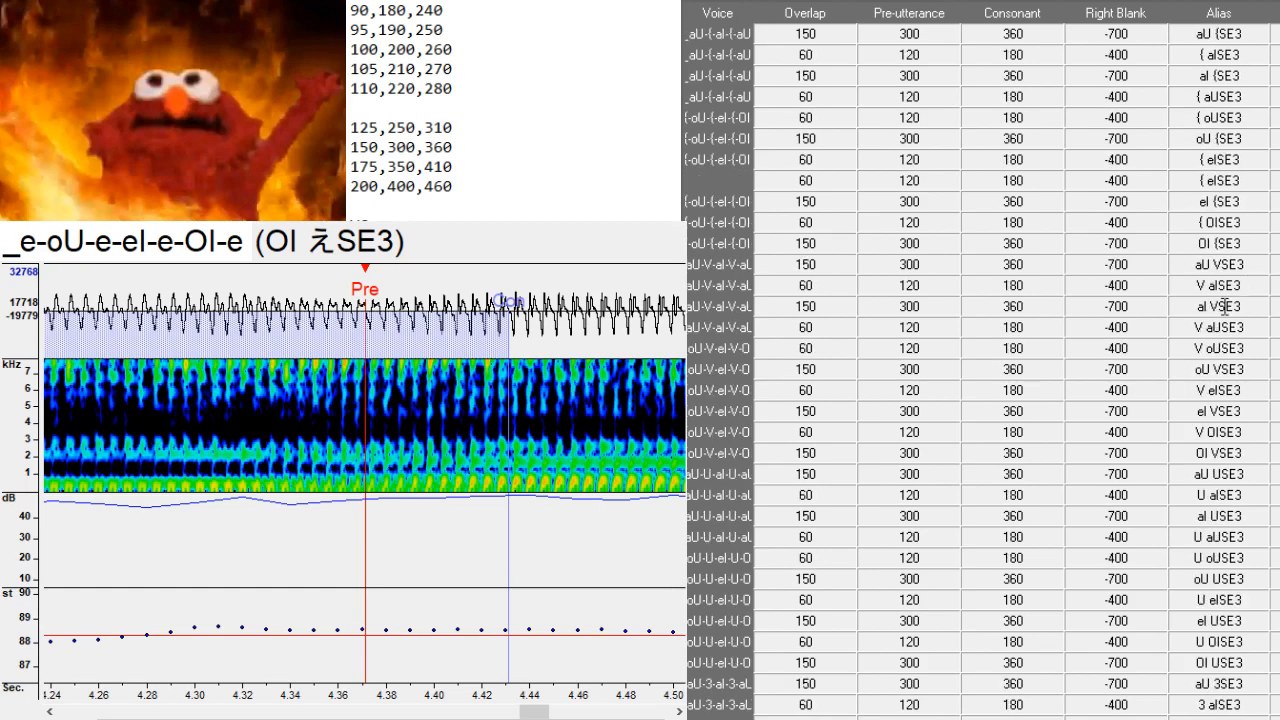
scroll(1274, 369, "down", 15)
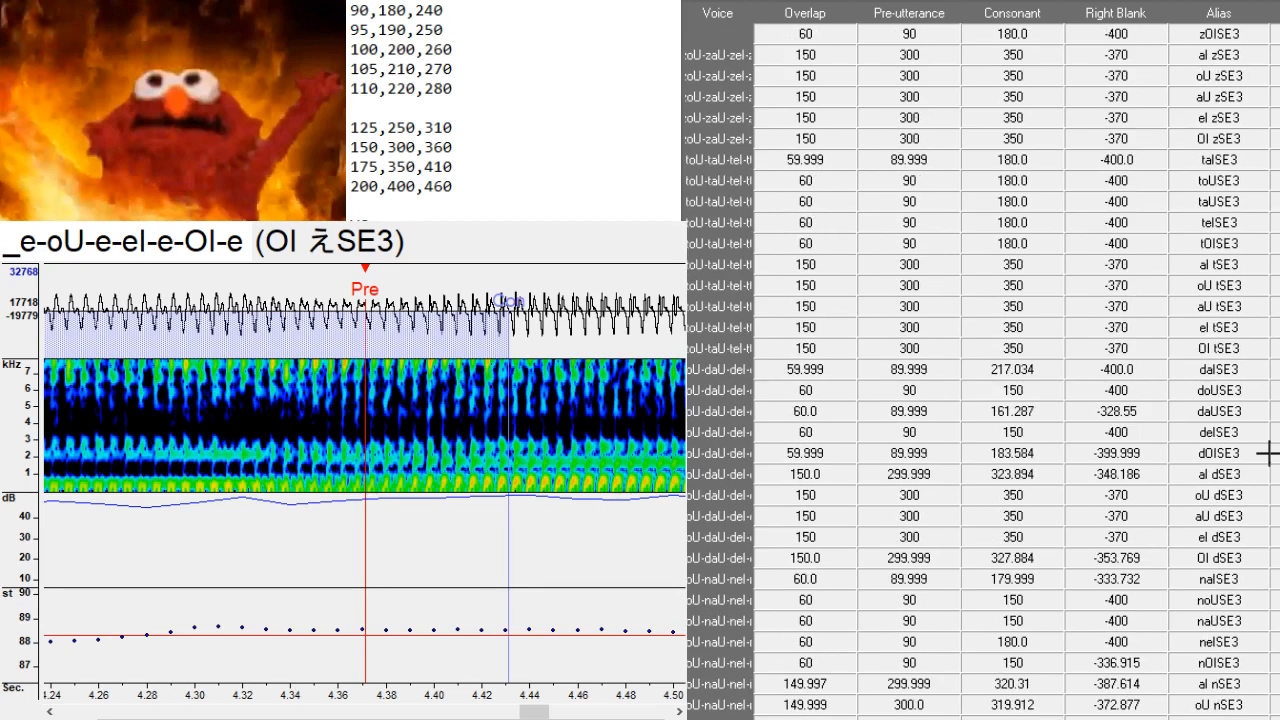
scroll(1250, 520, "down", 15)
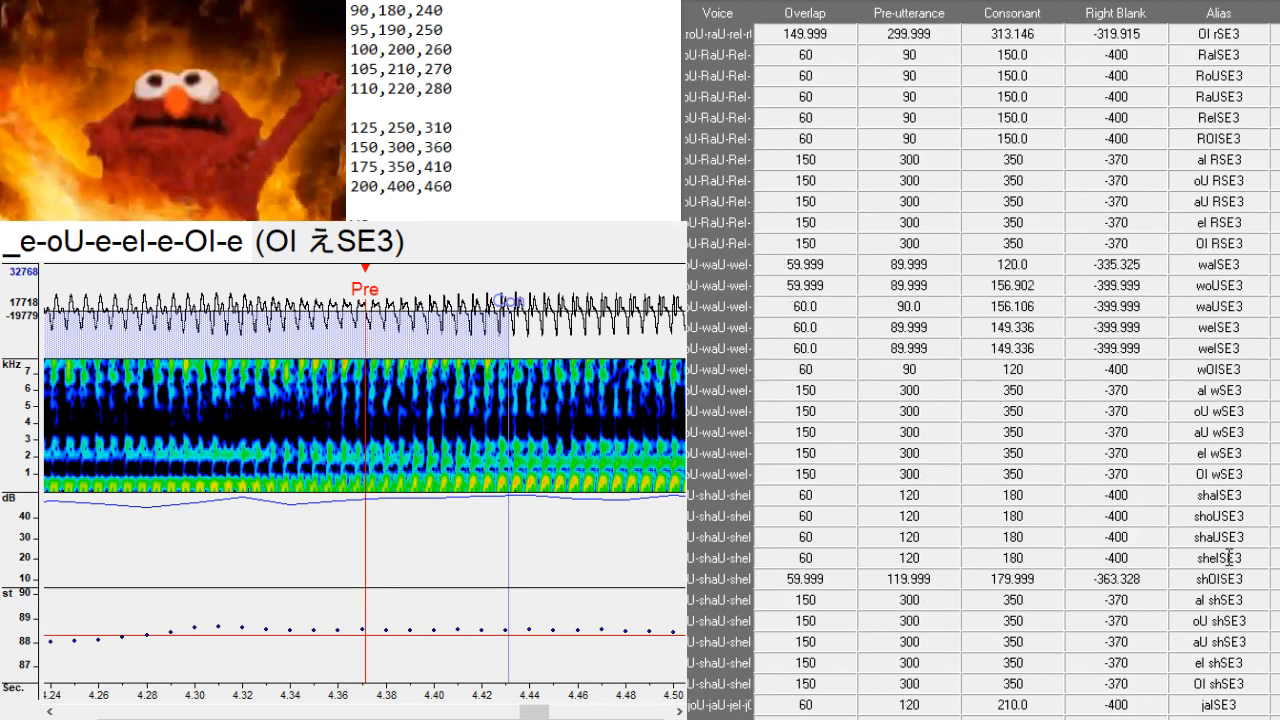
scroll(1232, 548, "down", 15)
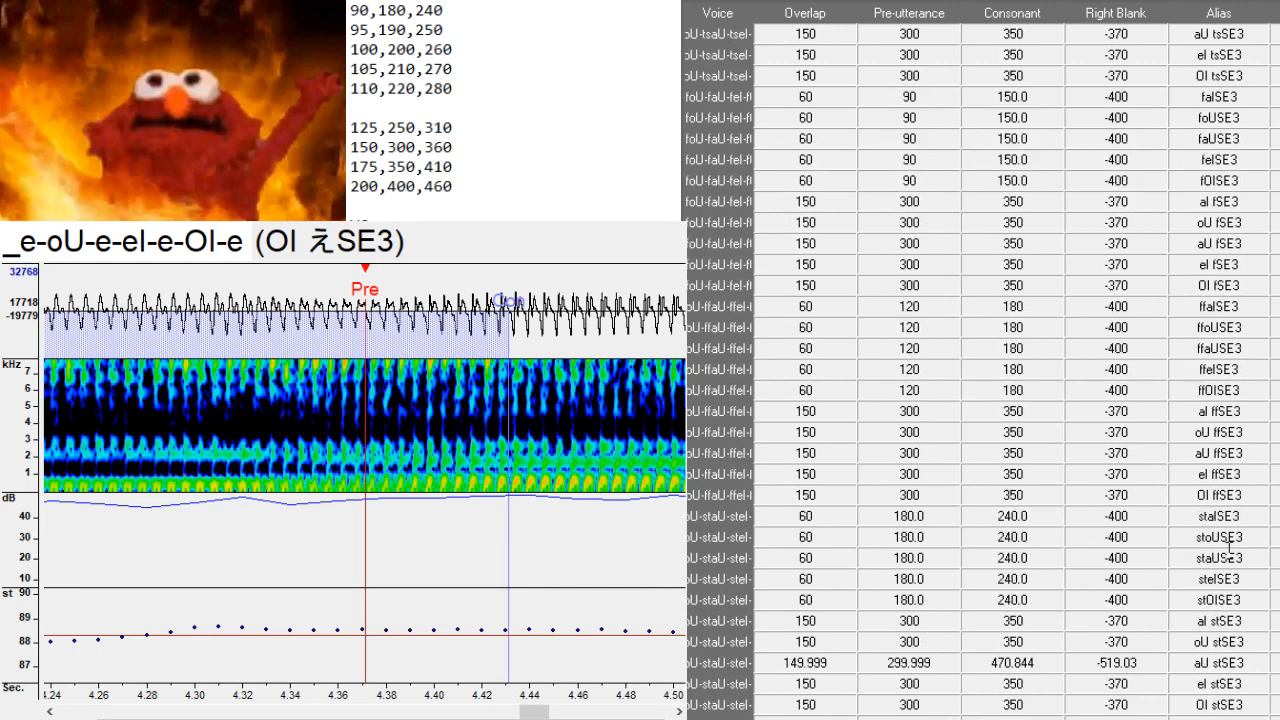
scroll(1228, 540, "down", 3)
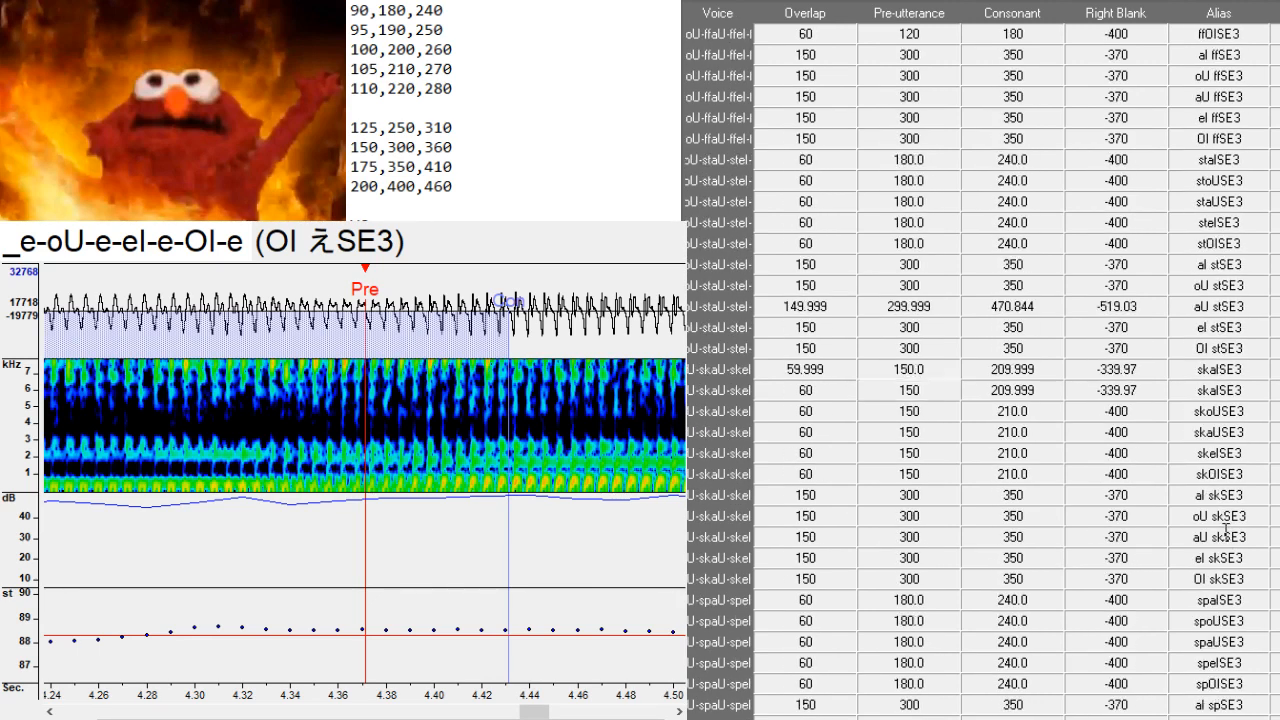
scroll(1176, 484, "down", 12)
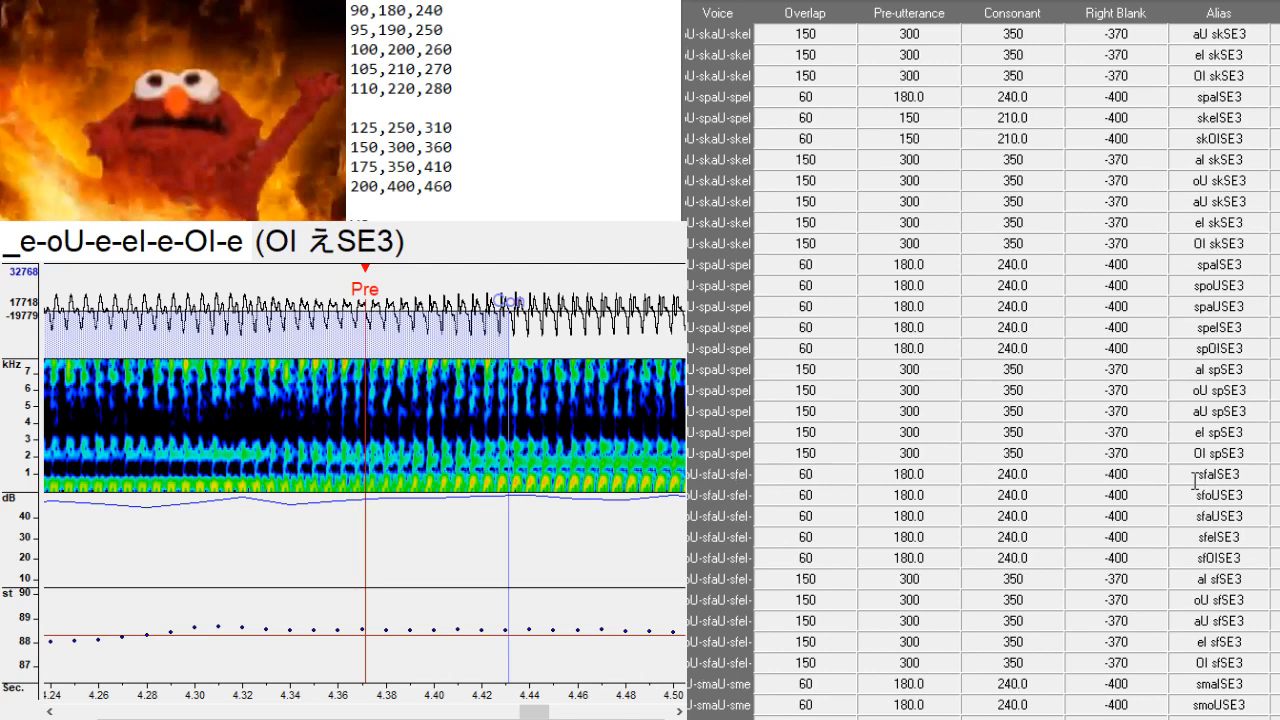
- Look through the aliases from the sf cluster entries onward until the by- glide entries of the _bya-byu-bye-byo sample
scroll(1195, 482, "down", 15)
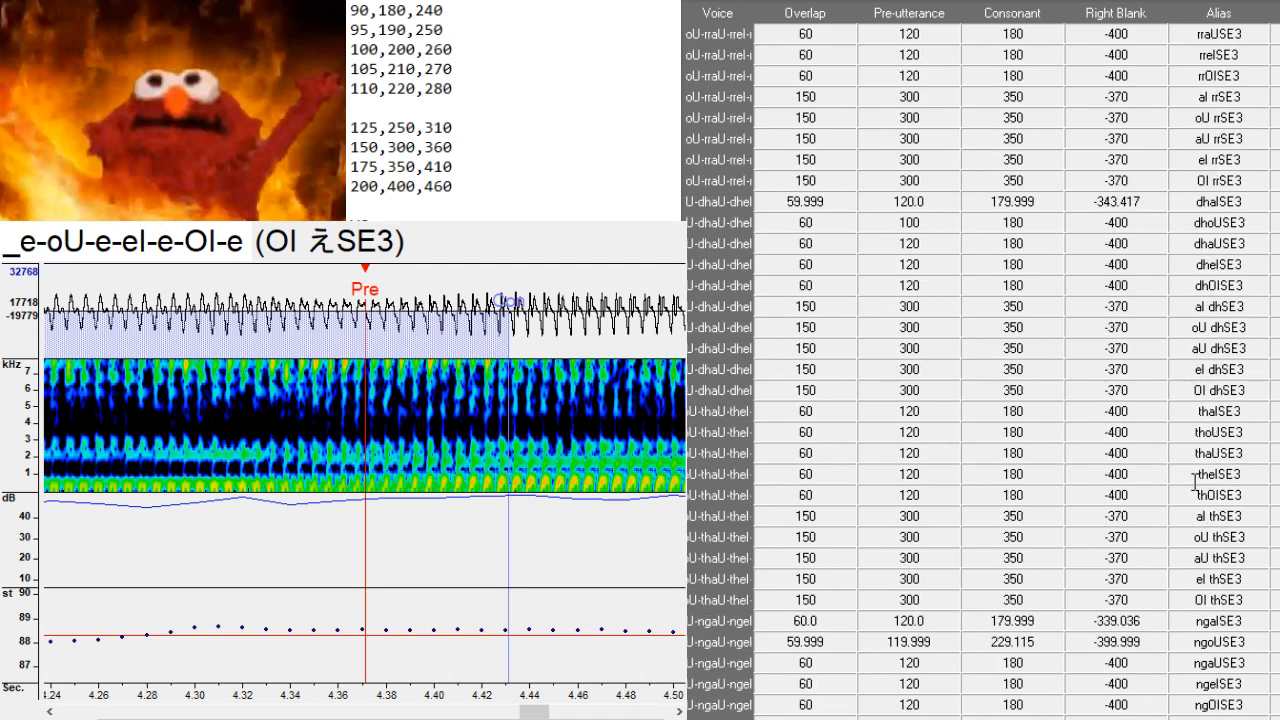
scroll(1196, 482, "down", 12)
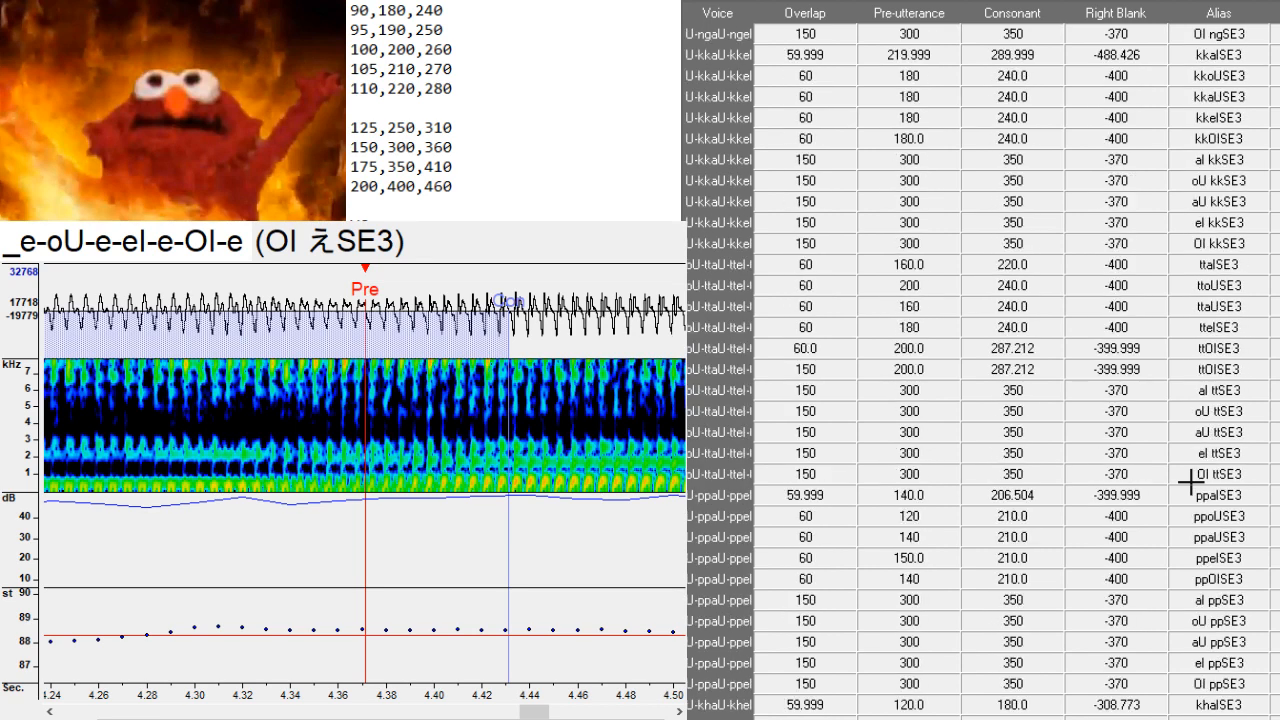
scroll(1190, 482, "down", 9)
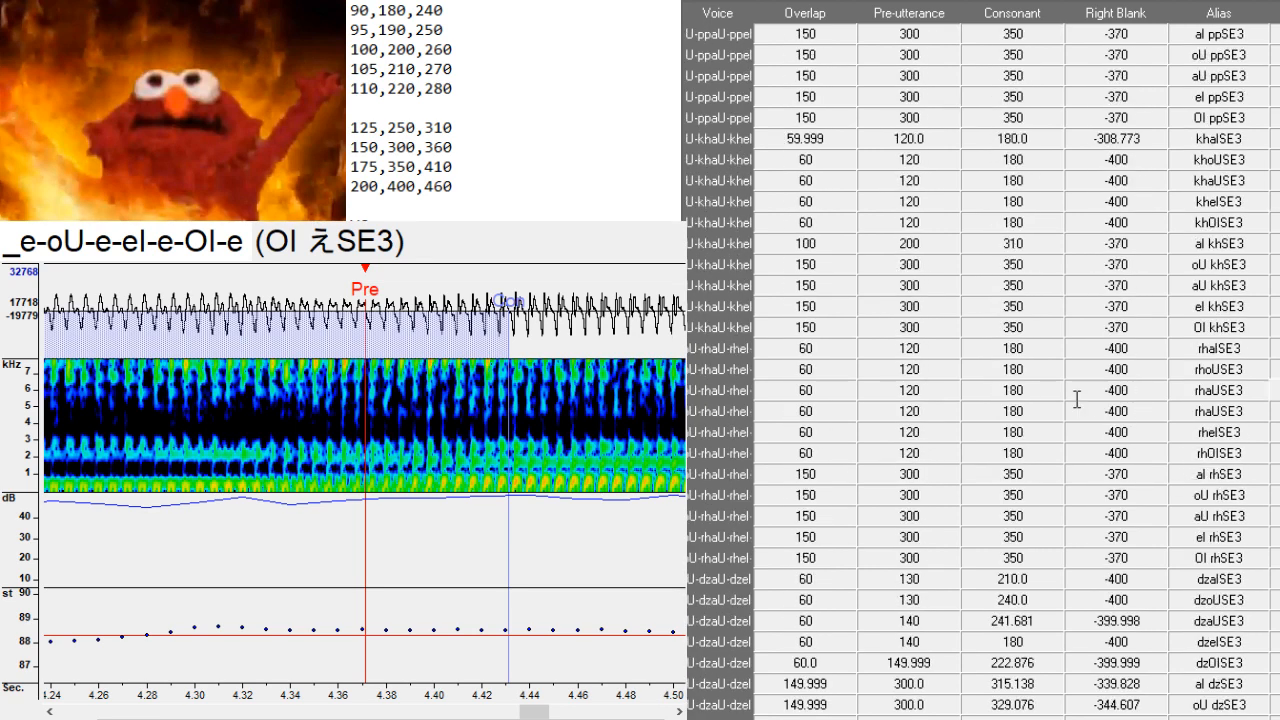
scroll(1077, 398, "down", 5)
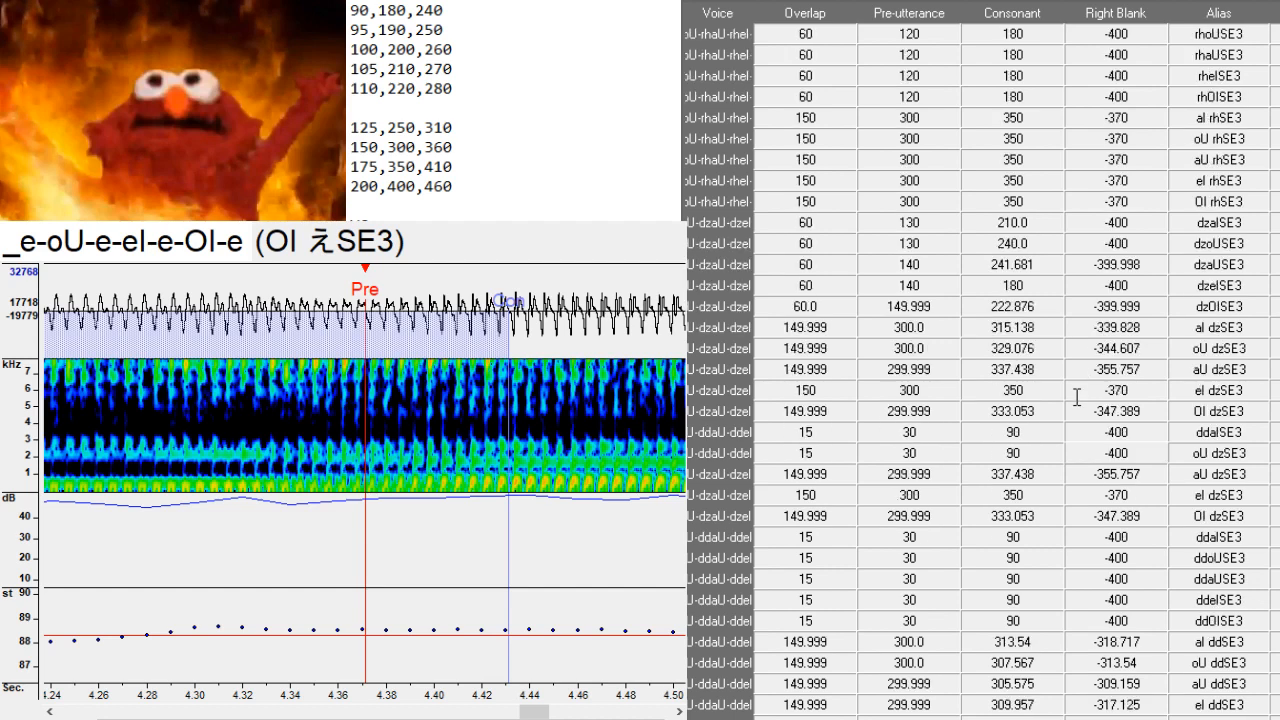
scroll(1077, 398, "down", 15)
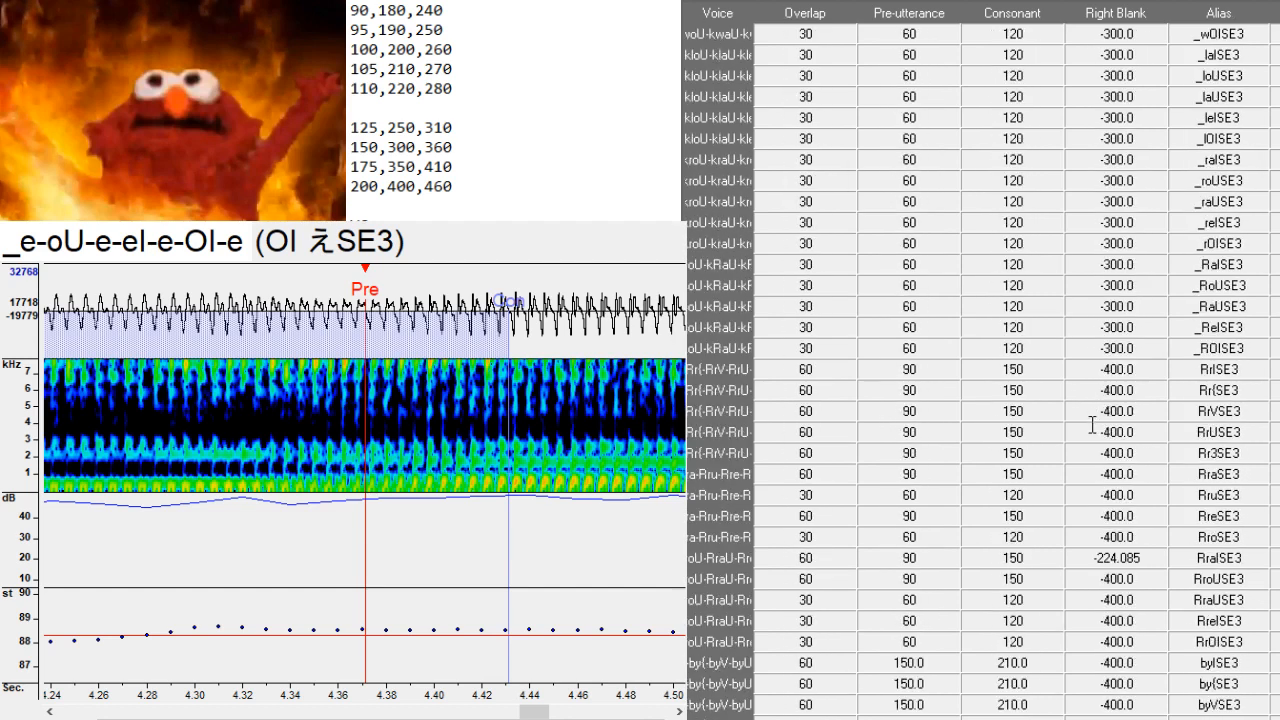
scroll(1092, 425, "down", 3)
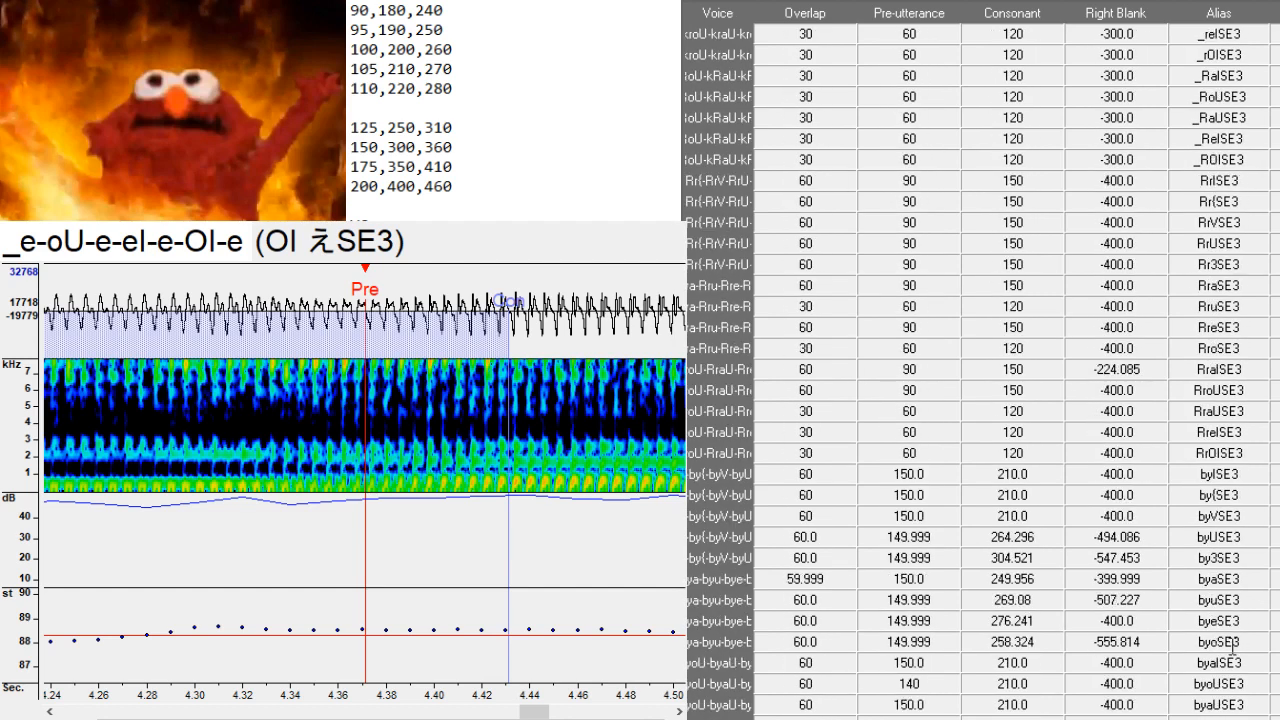
- Add four duplicates of the byoSE3 row and overwrite them with copies of the byaSE3, byuSE3, byeSE3 and byoSE3 rows
left_click(1234, 642)
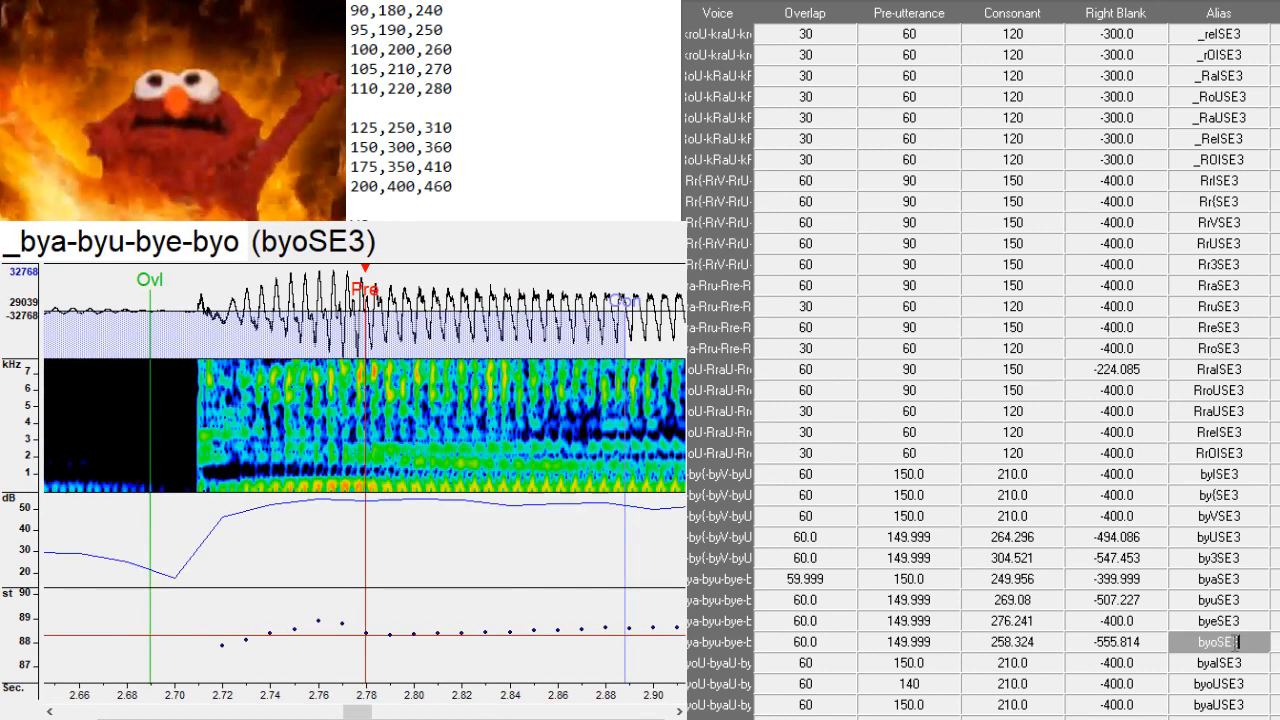
key("ctrl+d")
key("ctrl+d")
key("ctrl+d")
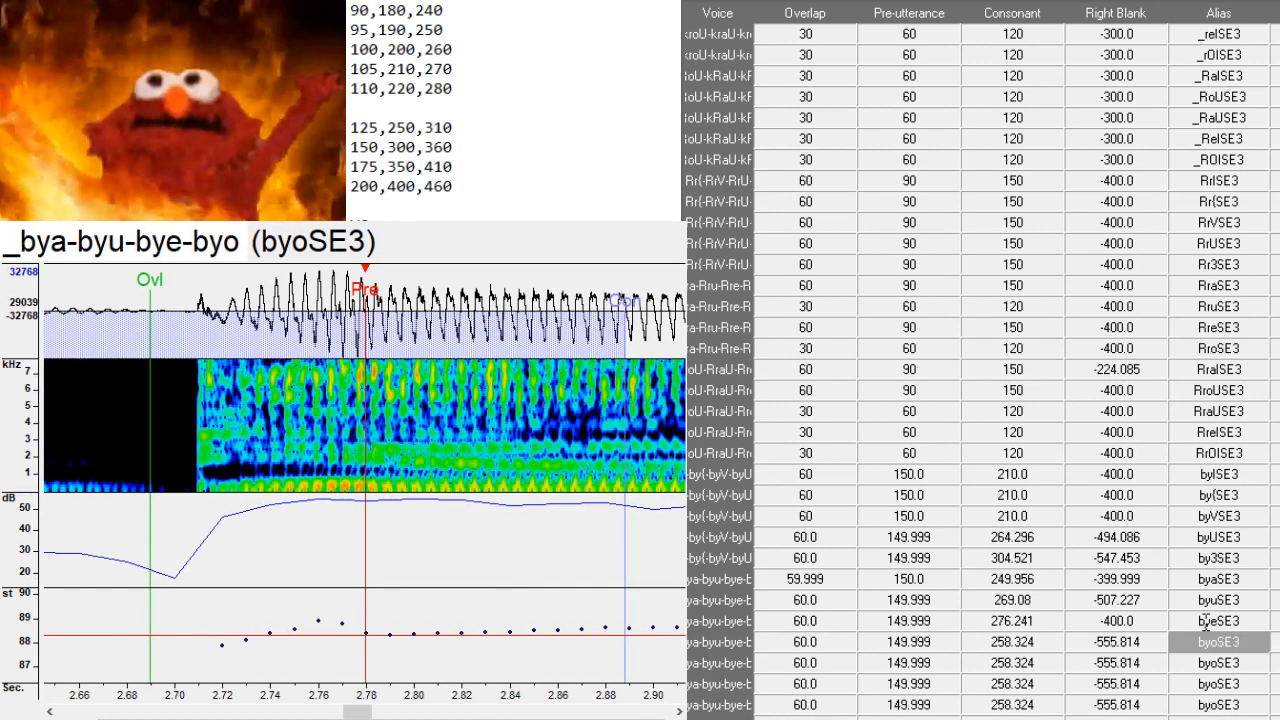
scroll(1178, 585, "down", 4)
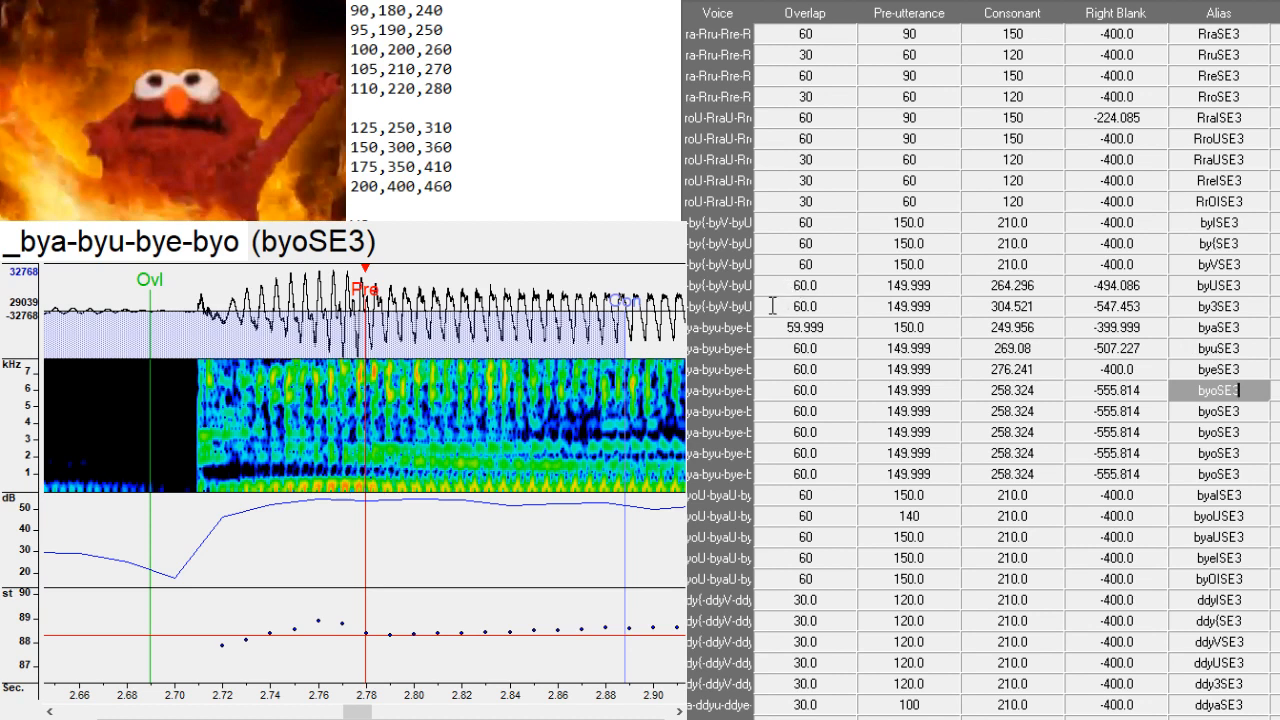
left_click_drag(1190, 327, 1238, 411)
left_click_drag(703, 408, 723, 470)
key("ctrl+v")
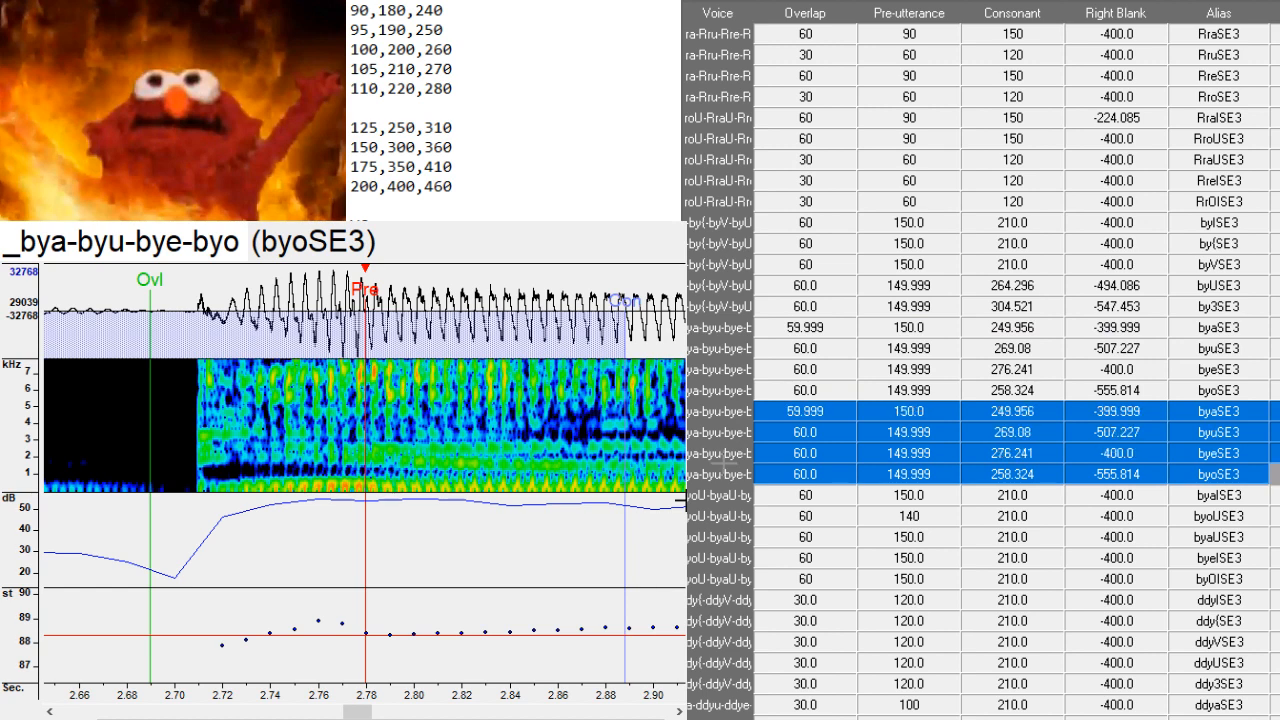
- Change the alias of the copied byaSE3 row to びゃSE3
left_click(1248, 411)
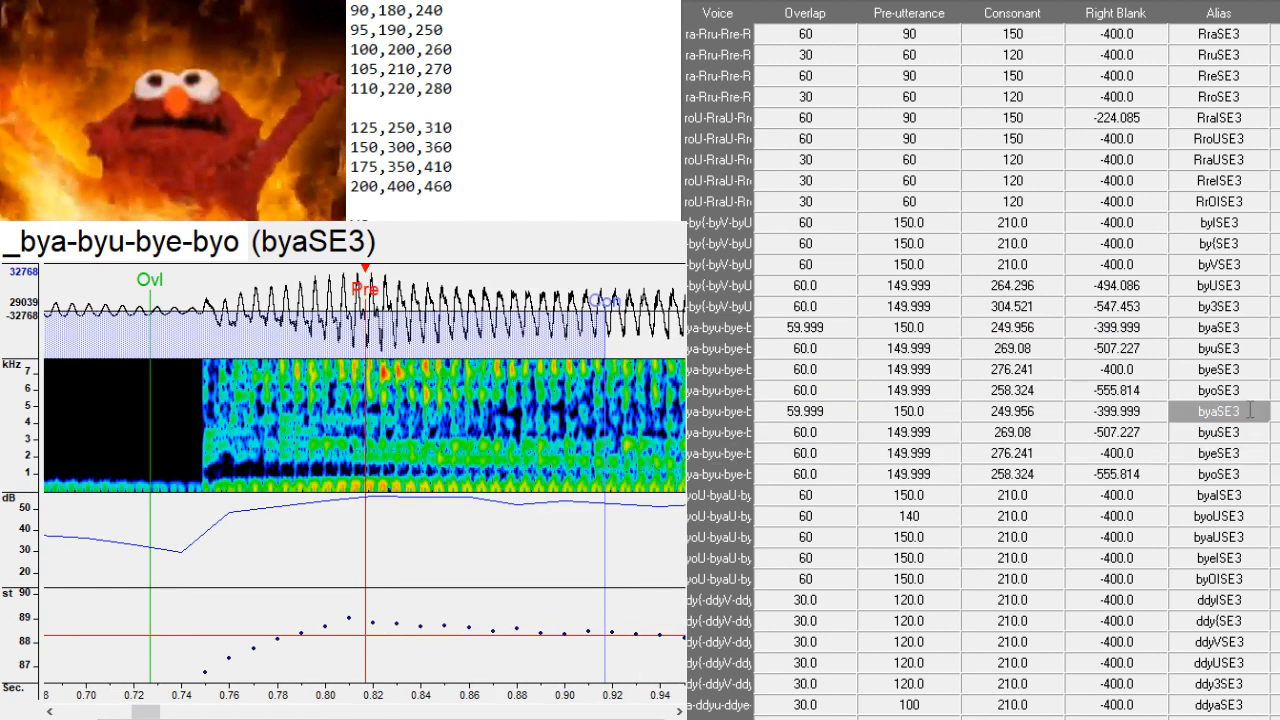
key("BackSpace")
key("BackSpace")
key("BackSpace")
type("bya")
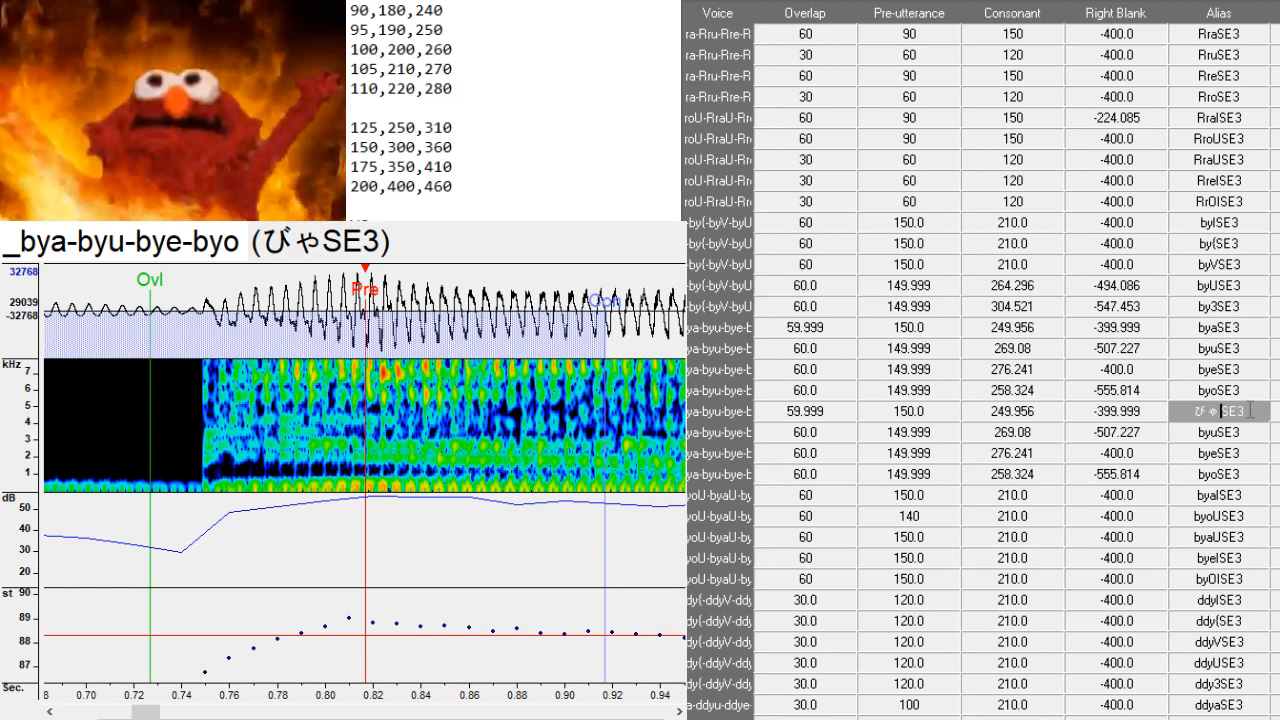
key("Return")
key("Return")
- Change the alias of the copied byuSE3 row to びゅSE3
key("Delete")
key("Delete")
key("Delete")
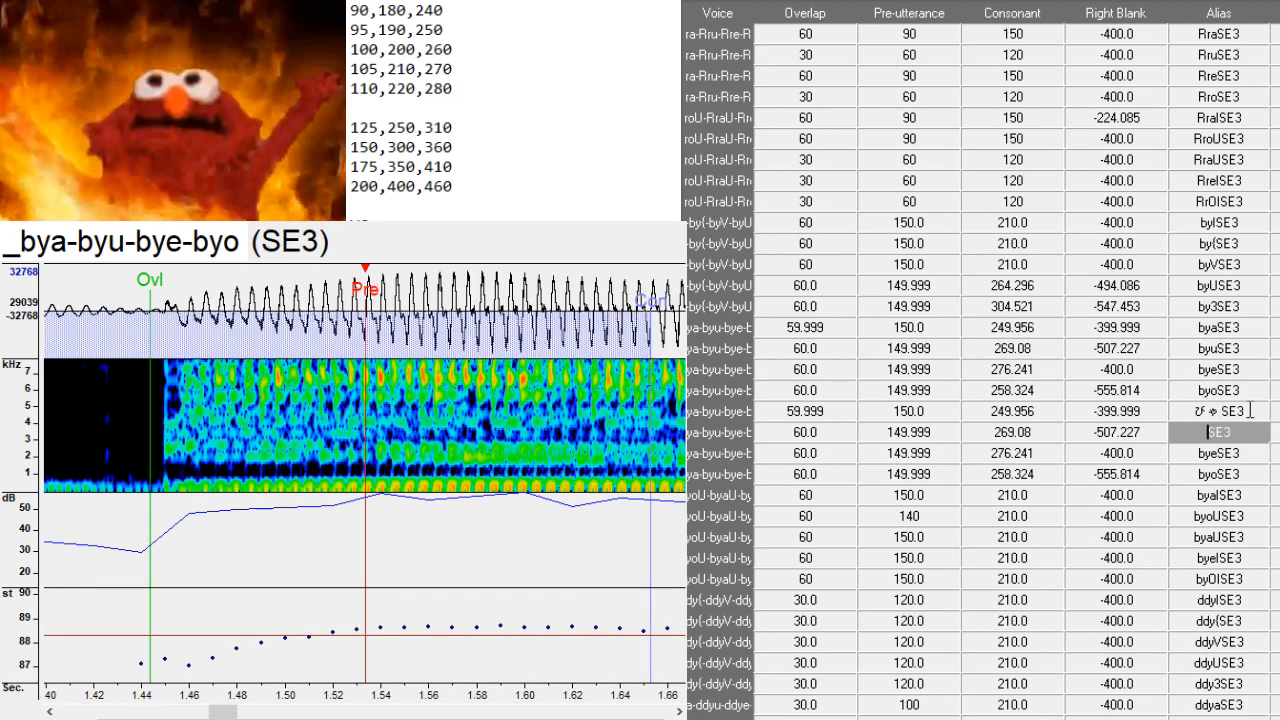
type("byu")
key("Return")
key("Return")
- Change the alias of the copied byeSE3 row to びぇSE3
key("Delete")
key("Delete")
key("Delete")
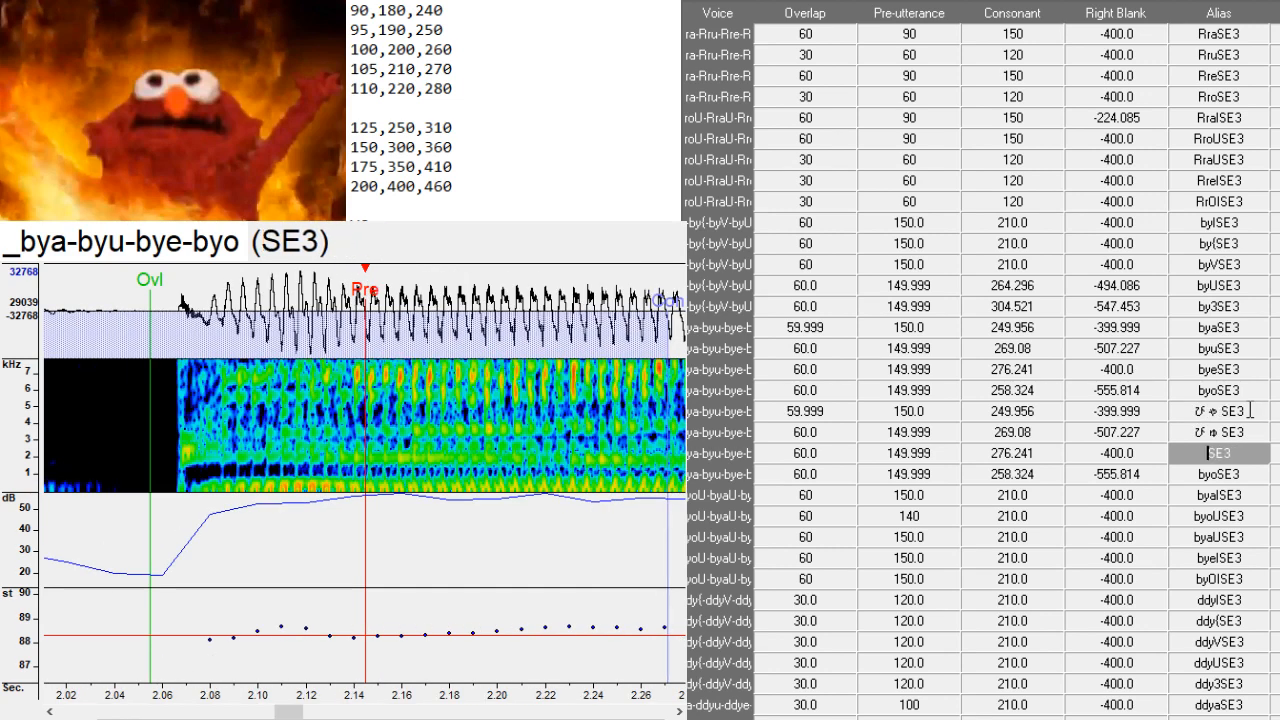
type("bye")
key("Return")
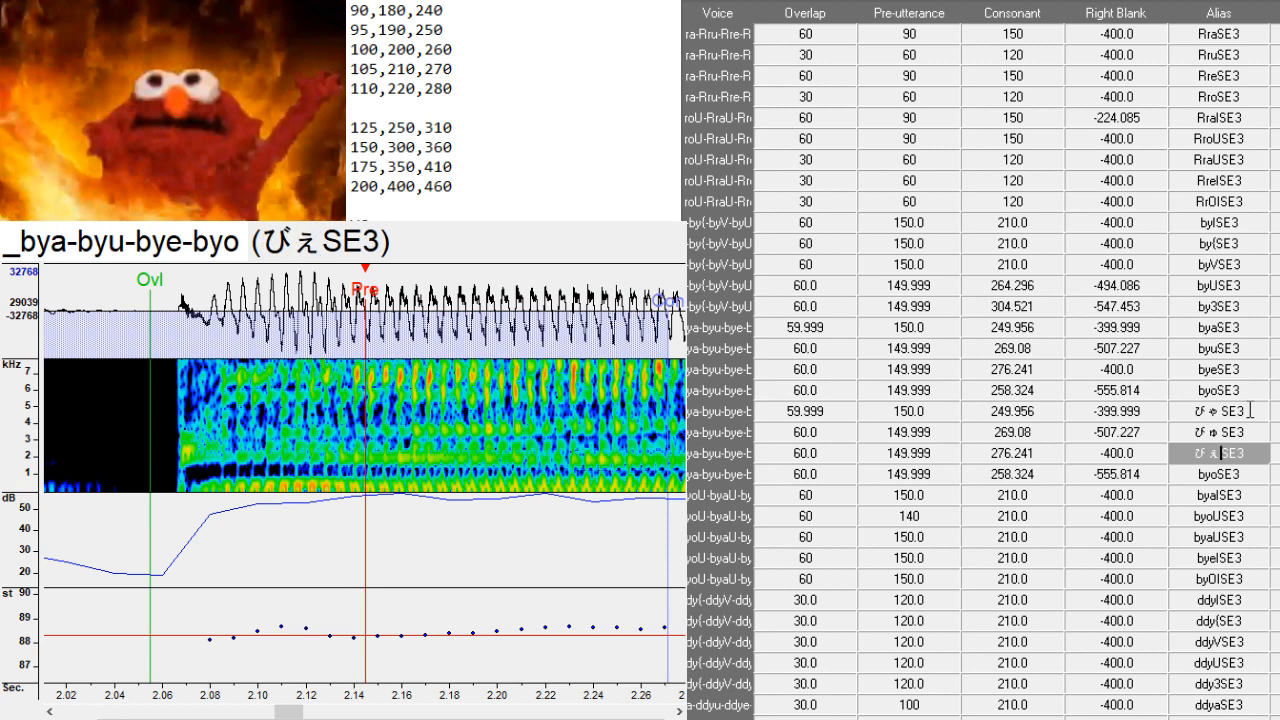
key("Return")
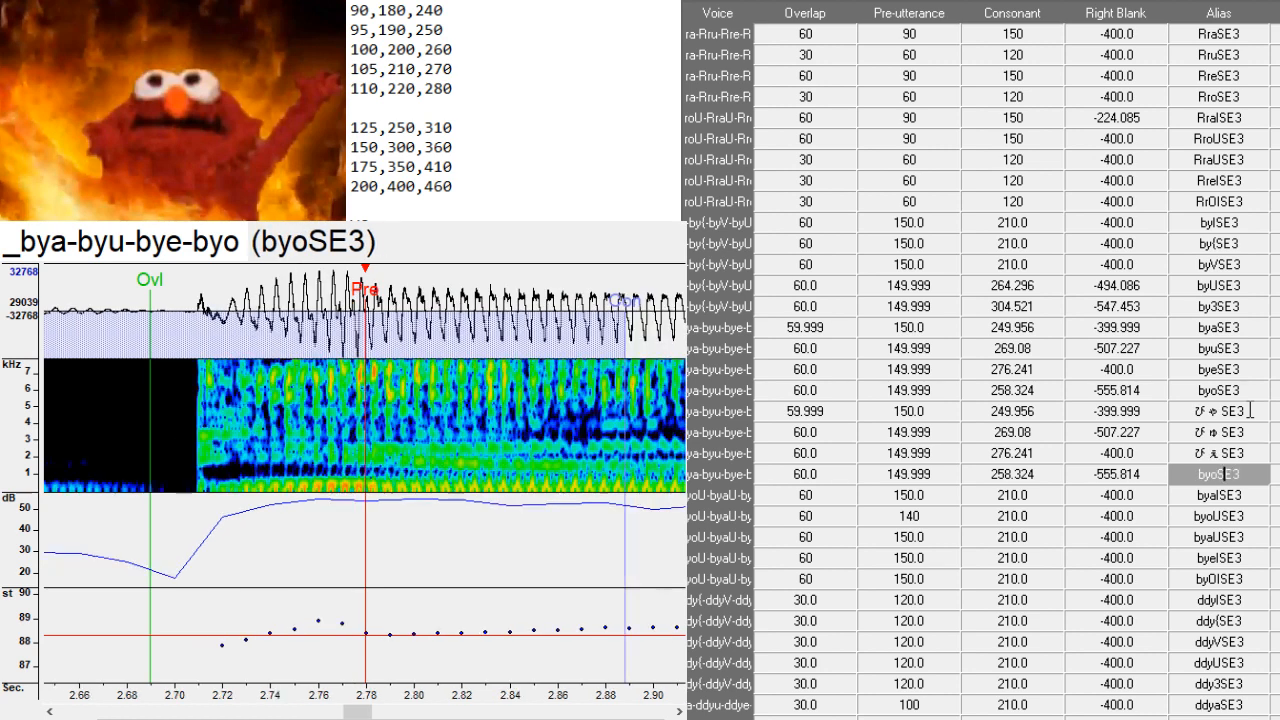
- Change the alias of the copied byoSE3 row to びょSE3
key("Delete")
key("Delete")
key("Delete")
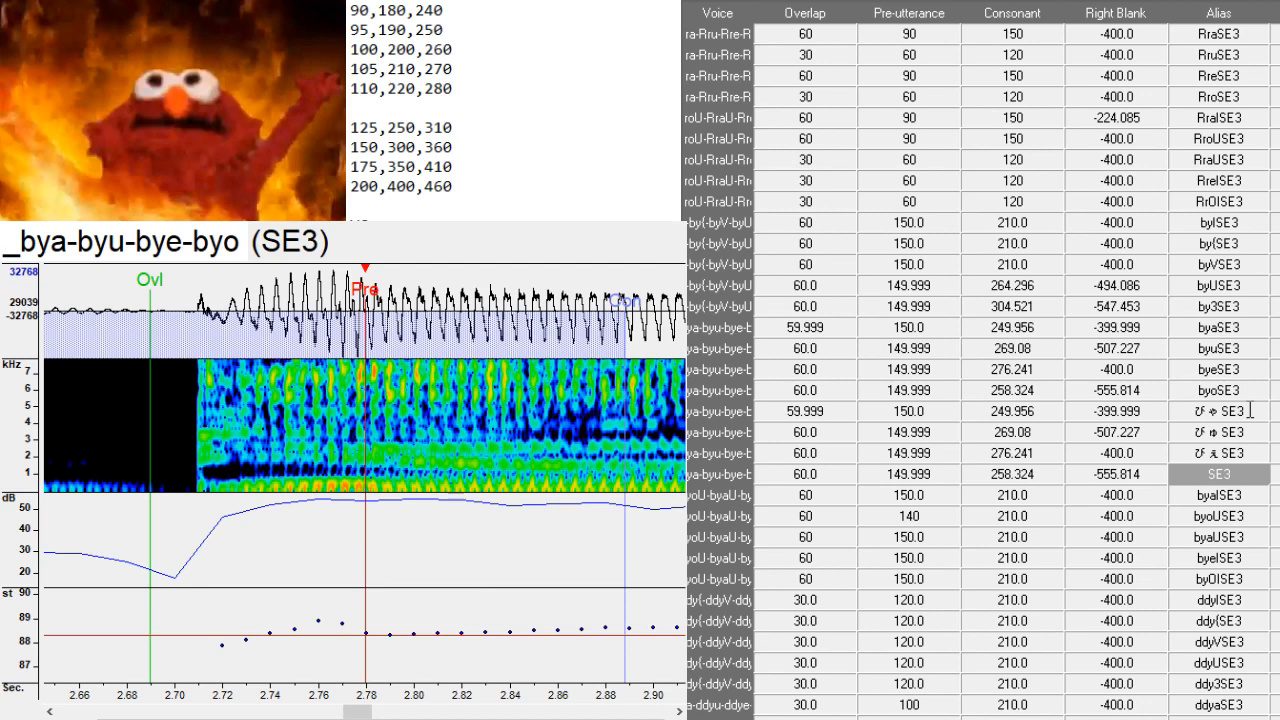
type("byo")
key("Return")
- Add four duplicates of the ddyoSE3 row and overwrite them with copies of the ddyaSE3, ddyuSE3, ddyeSE3 and ddyoSE3 rows
scroll(1250, 410, "down", 3)
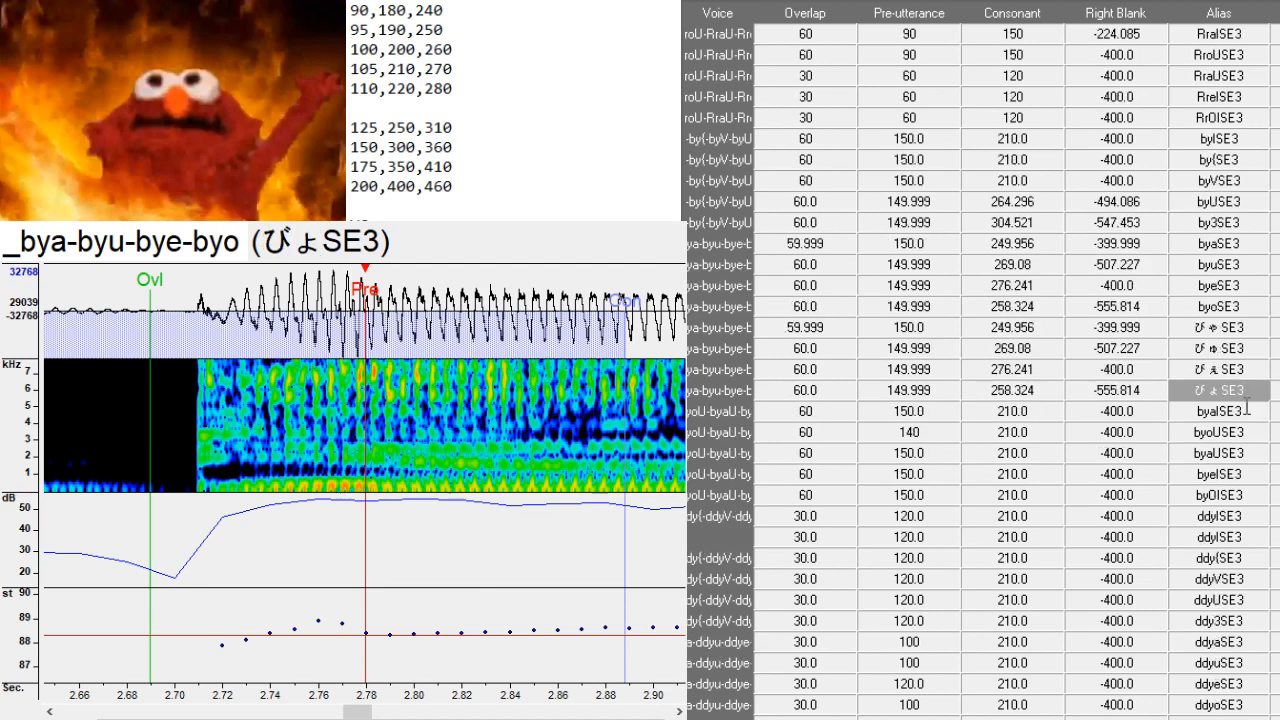
left_click(1246, 620)
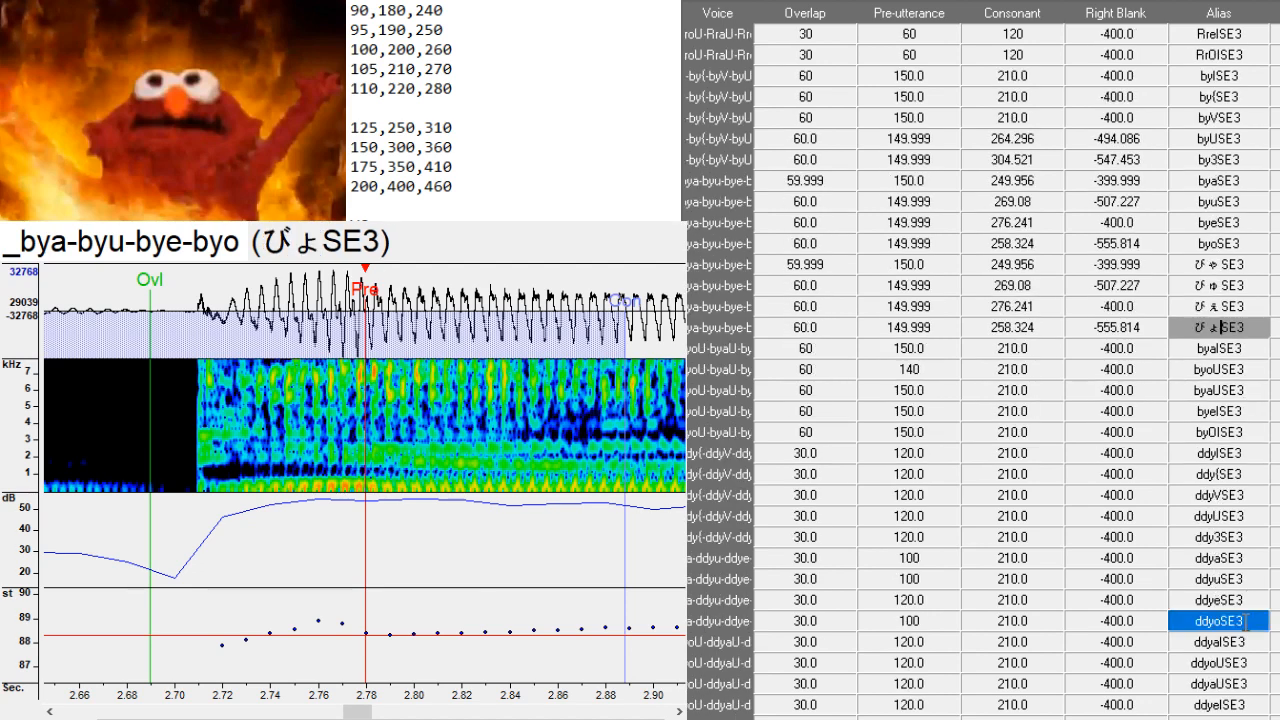
scroll(1218, 327, "down", 5)
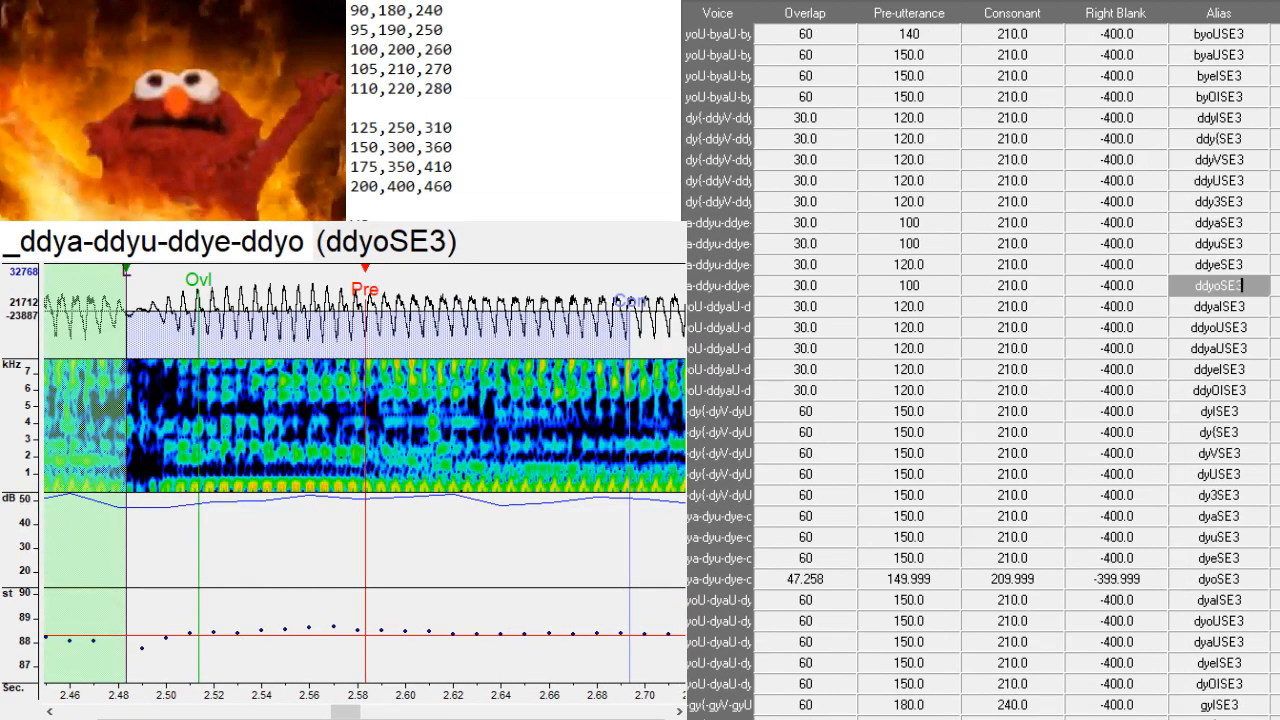
key("ctrl+d")
key("ctrl+d")
key("ctrl+d")
key("ctrl+d")
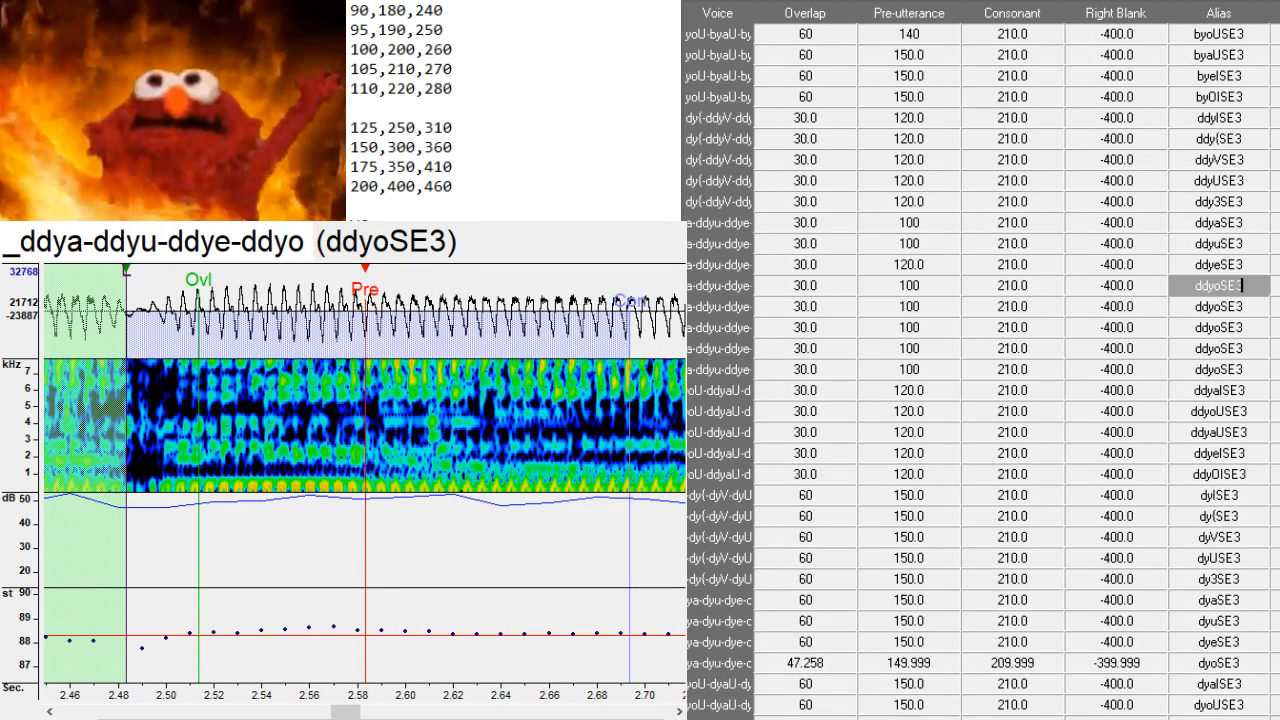
left_click_drag(713, 224, 726, 288)
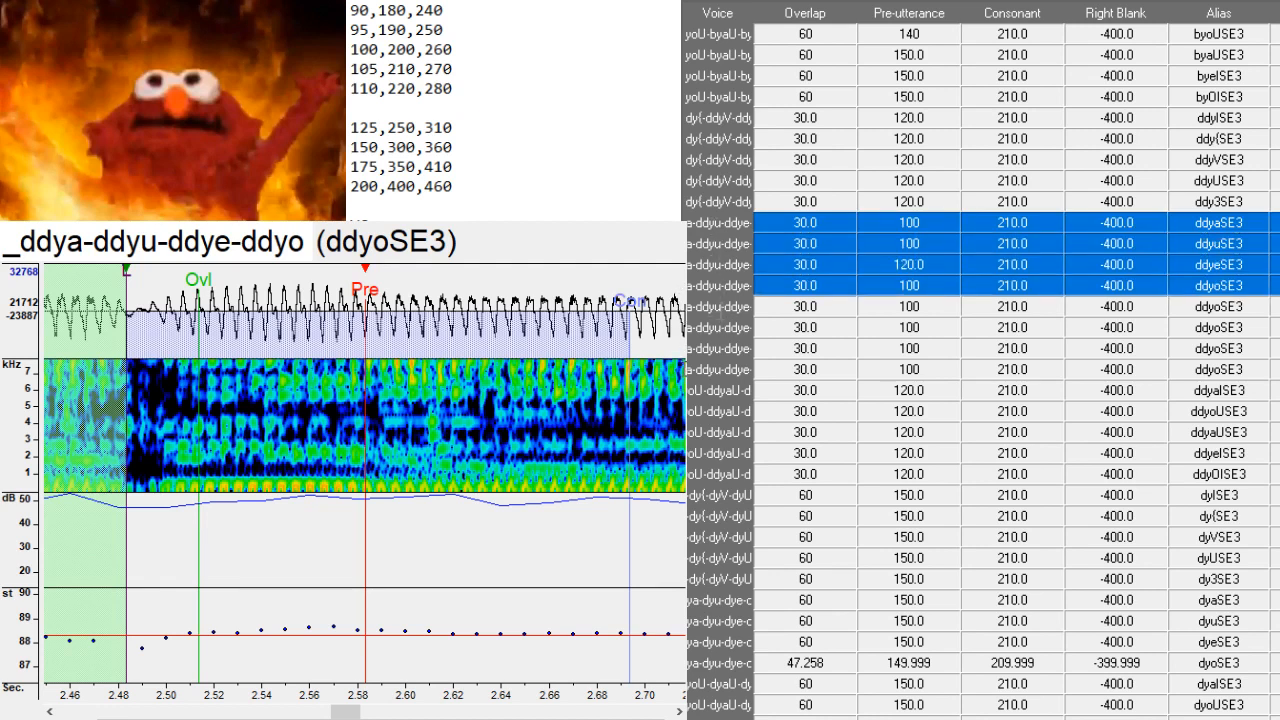
left_click_drag(686, 306, 686, 369)
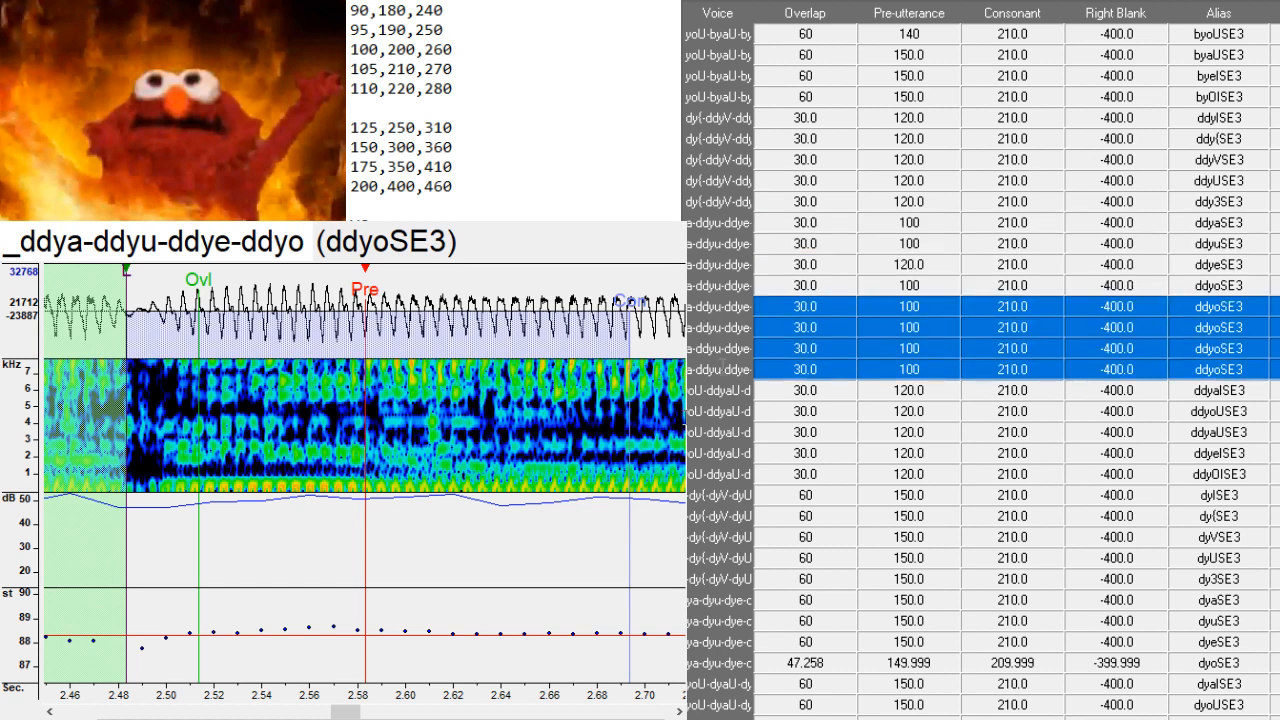
left_click(1251, 306)
key("ctrl+v")
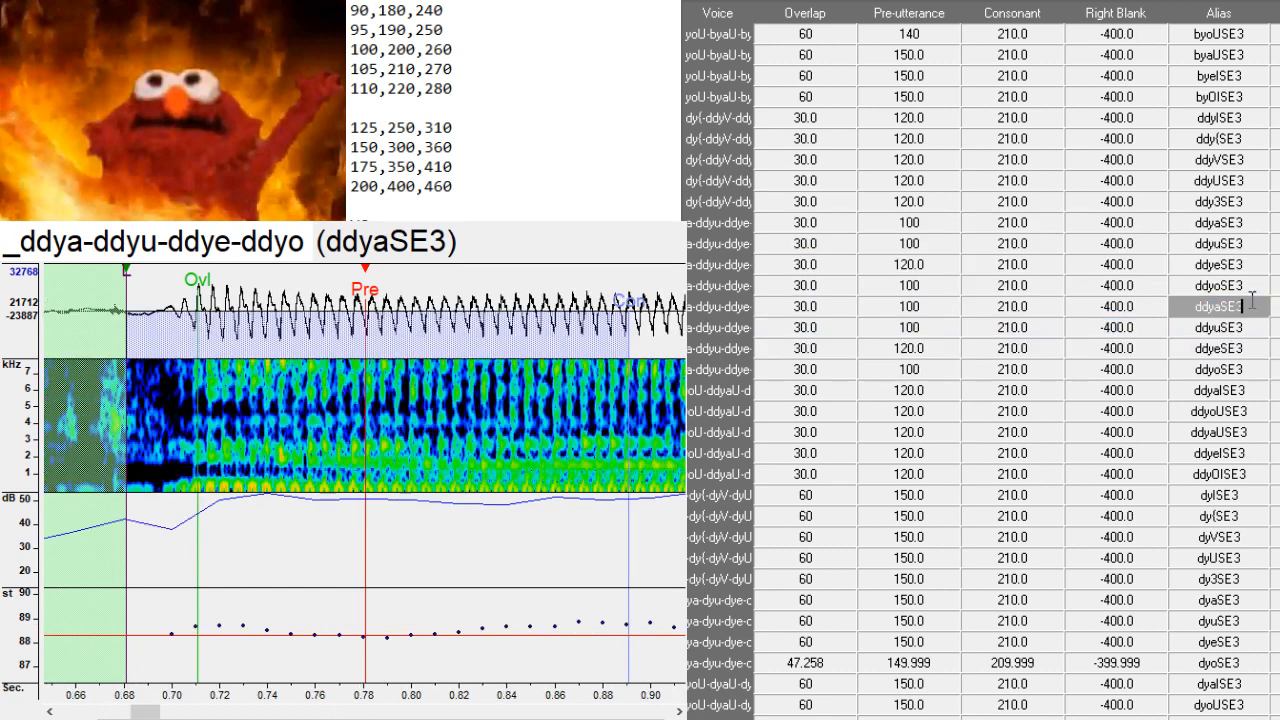
- Change the alias of the copied ddyaSE3 row to りゃSE3
key("BackSpace")
key("BackSpace")
key("BackSpace")
key("BackSpace")
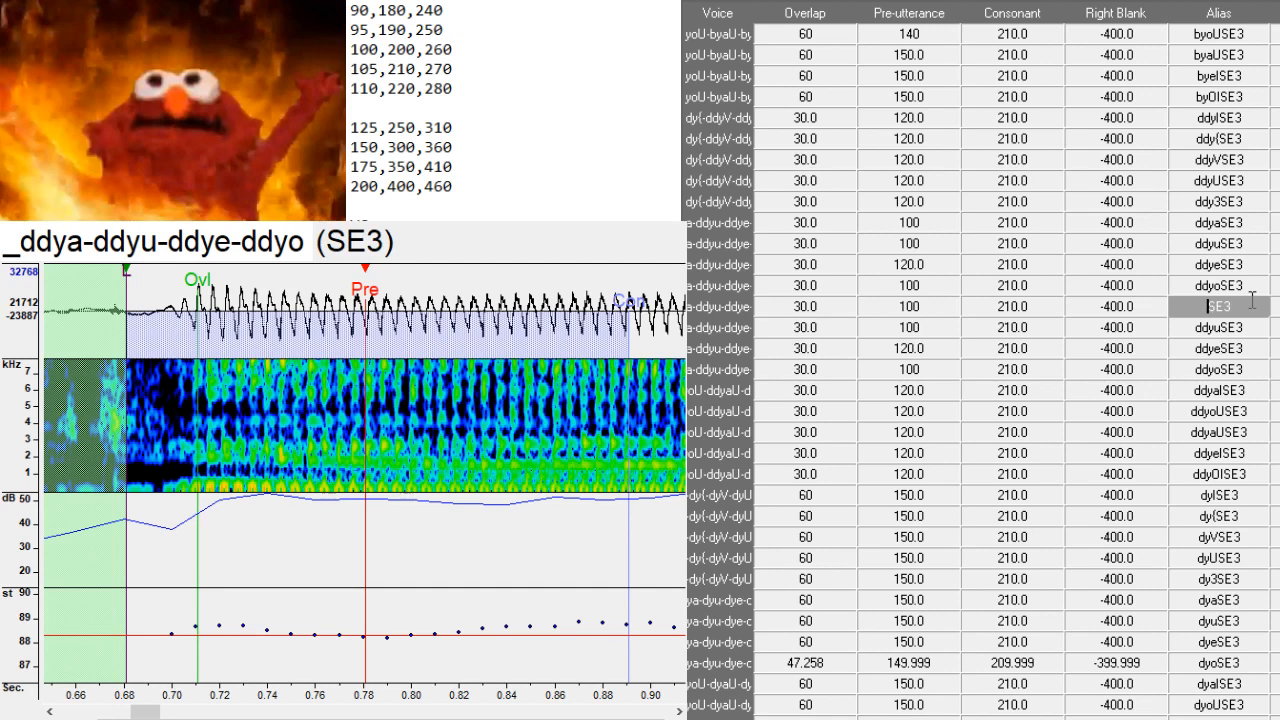
type("りゃ")
key("Return")
- Change the alias of the copied ddyuSE3 row to りゅSE3
key("BackSpace")
key("BackSpace")
key("BackSpace")
key("BackSpace")
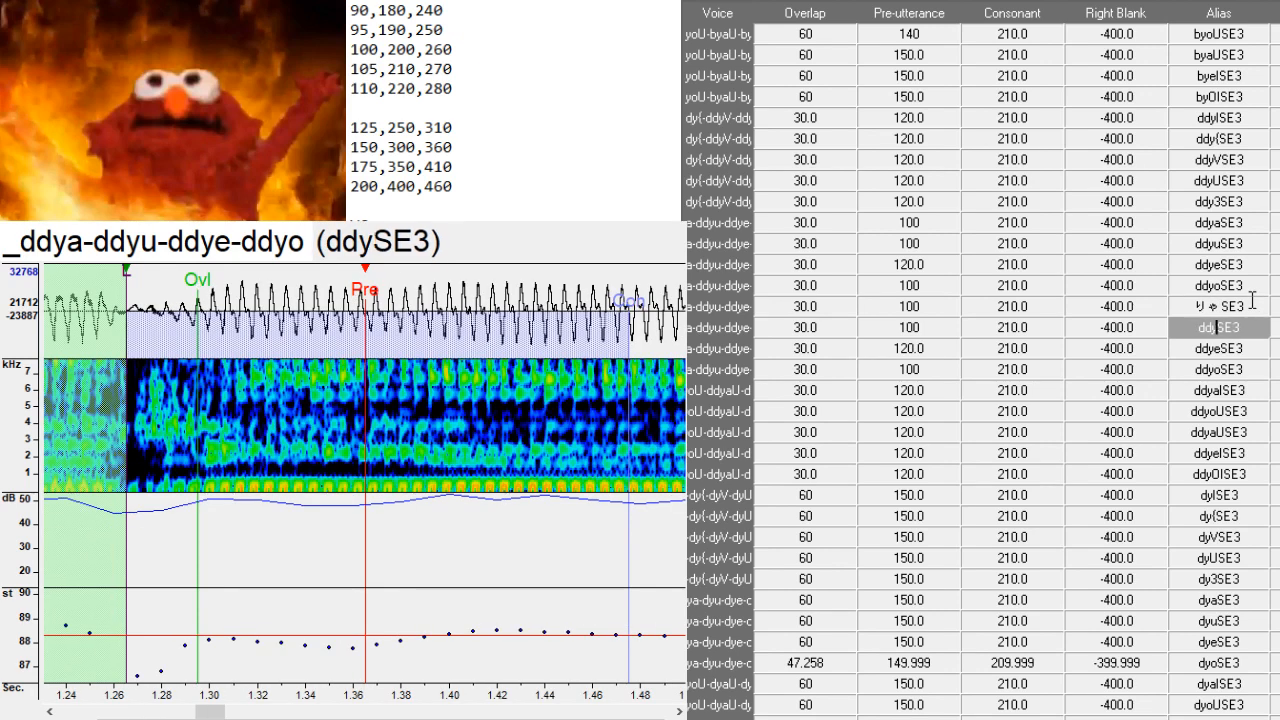
type("りゅ")
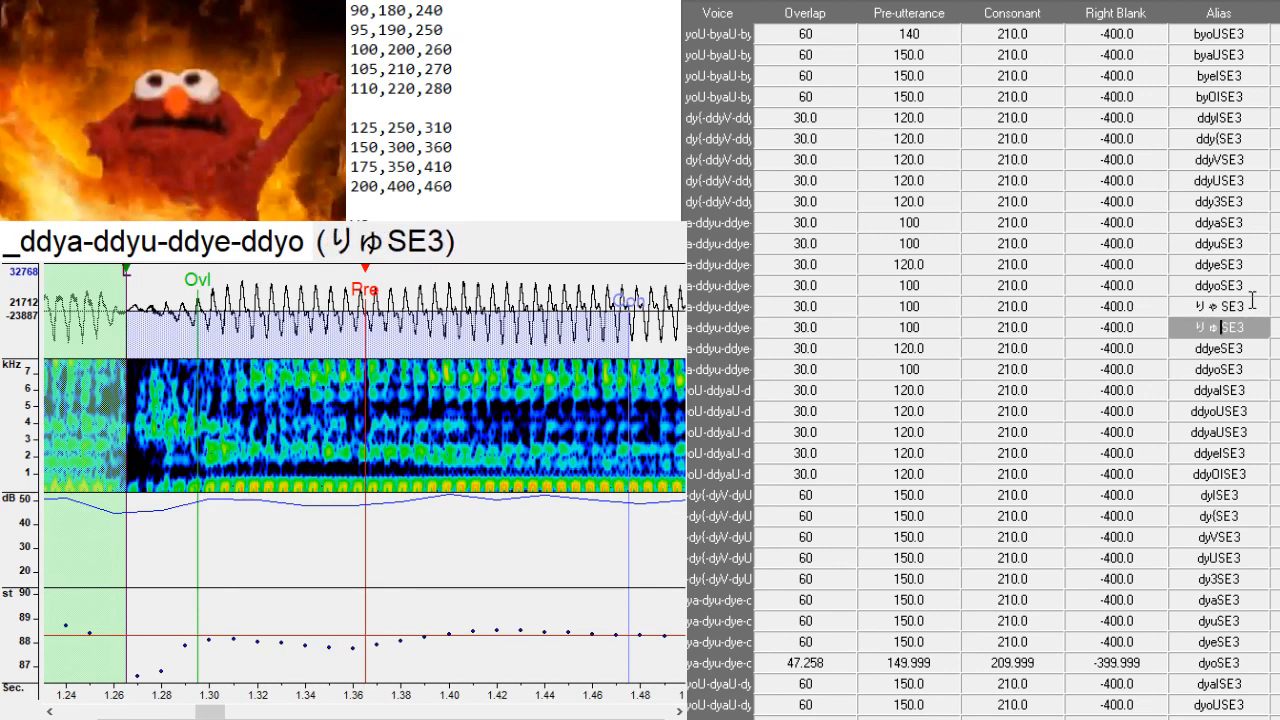
key("Return")
- Change the alias of the copied ddyeSE3 row to りぇSE3
key("BackSpace")
key("BackSpace")
key("BackSpace")
key("BackSpace")
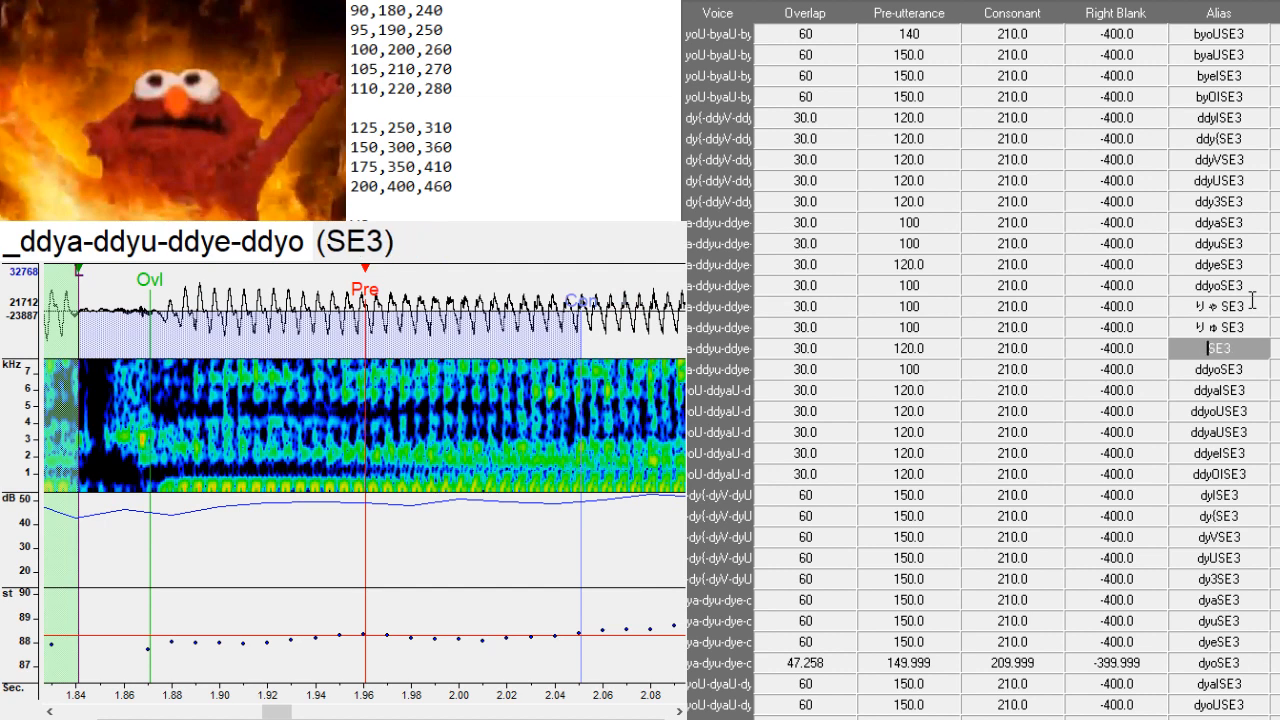
type("りぇ")
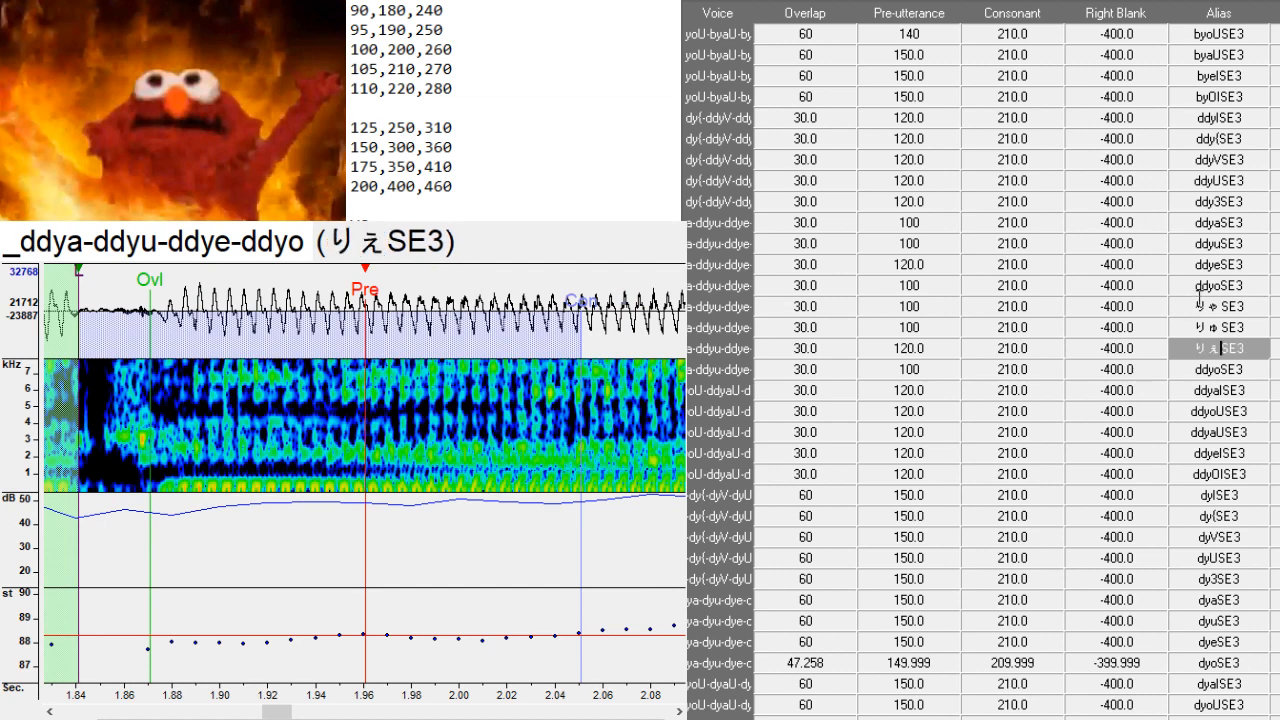
key("Return")
- Change the alias of the copied ddyoSE3 row to りょSE3
key("BackSpace")
key("BackSpace")
key("BackSpace")
key("BackSpace")
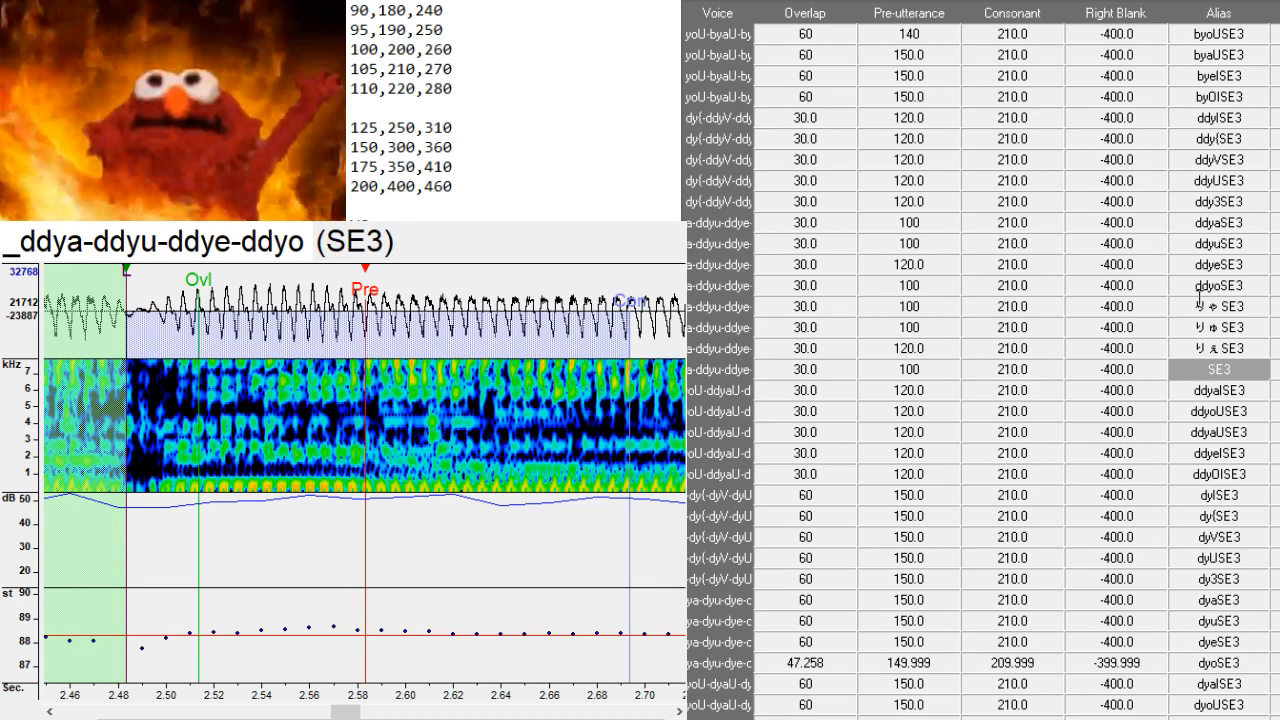
type("りょ")
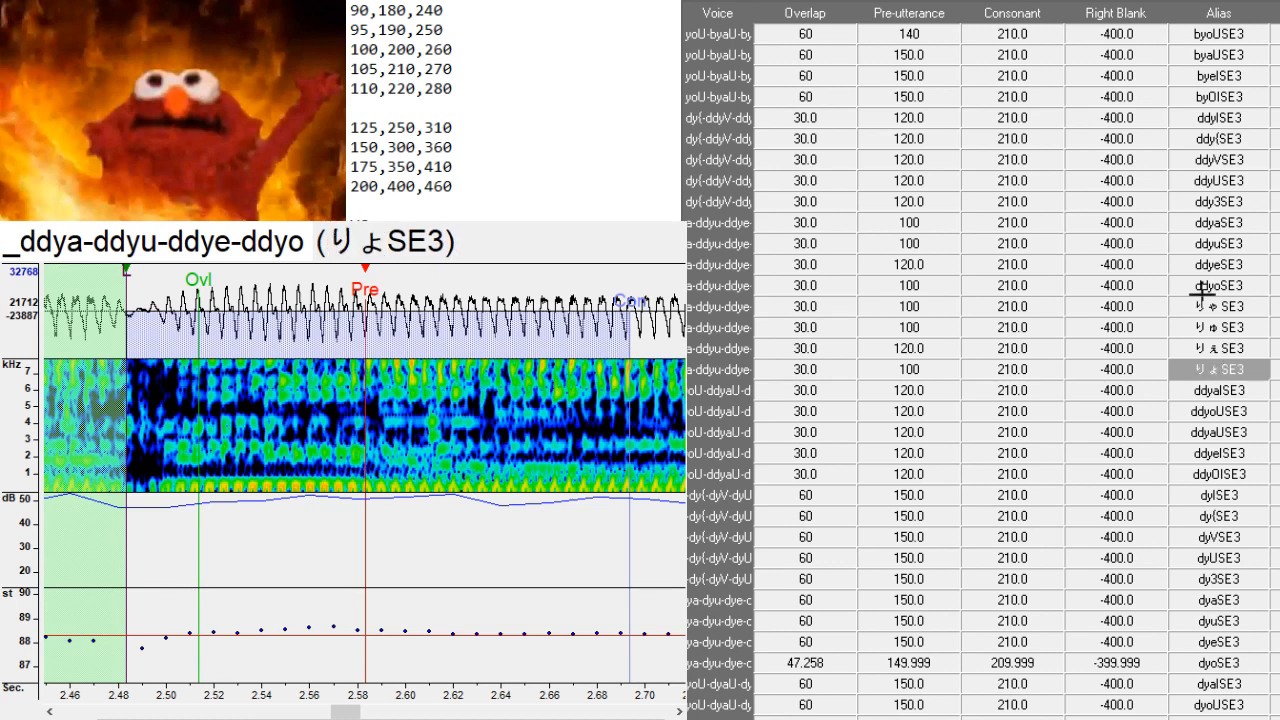
- Duplicate the gyoSE3 entry five times directly below itself in the oto list
scroll(1215, 350, "down", 2)
scroll(1226, 335, "down", 4)
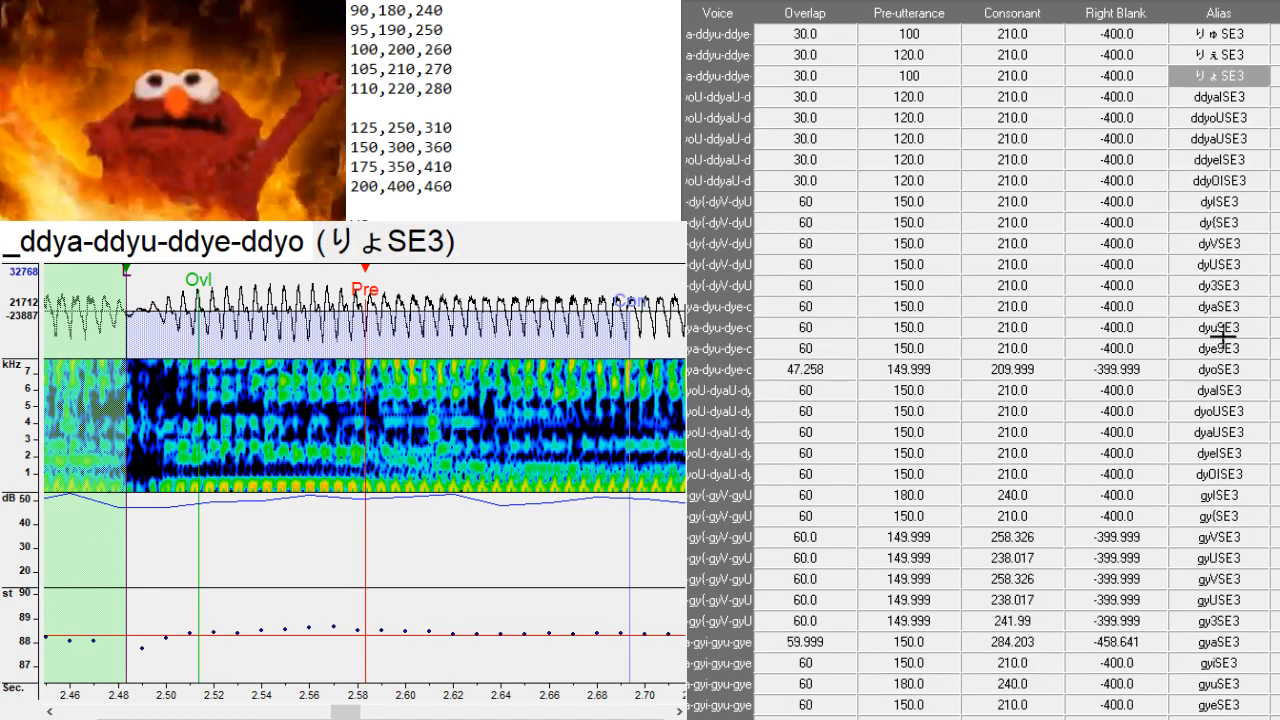
left_click(1248, 578)
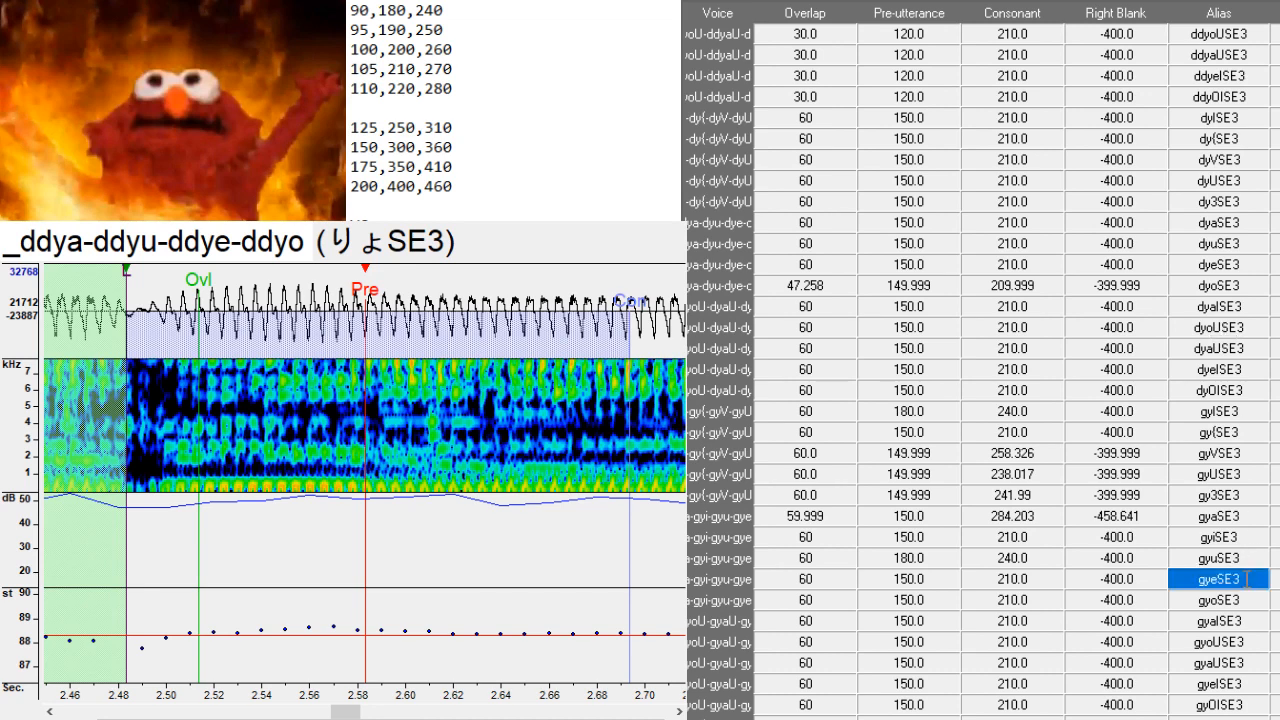
left_click(1262, 600)
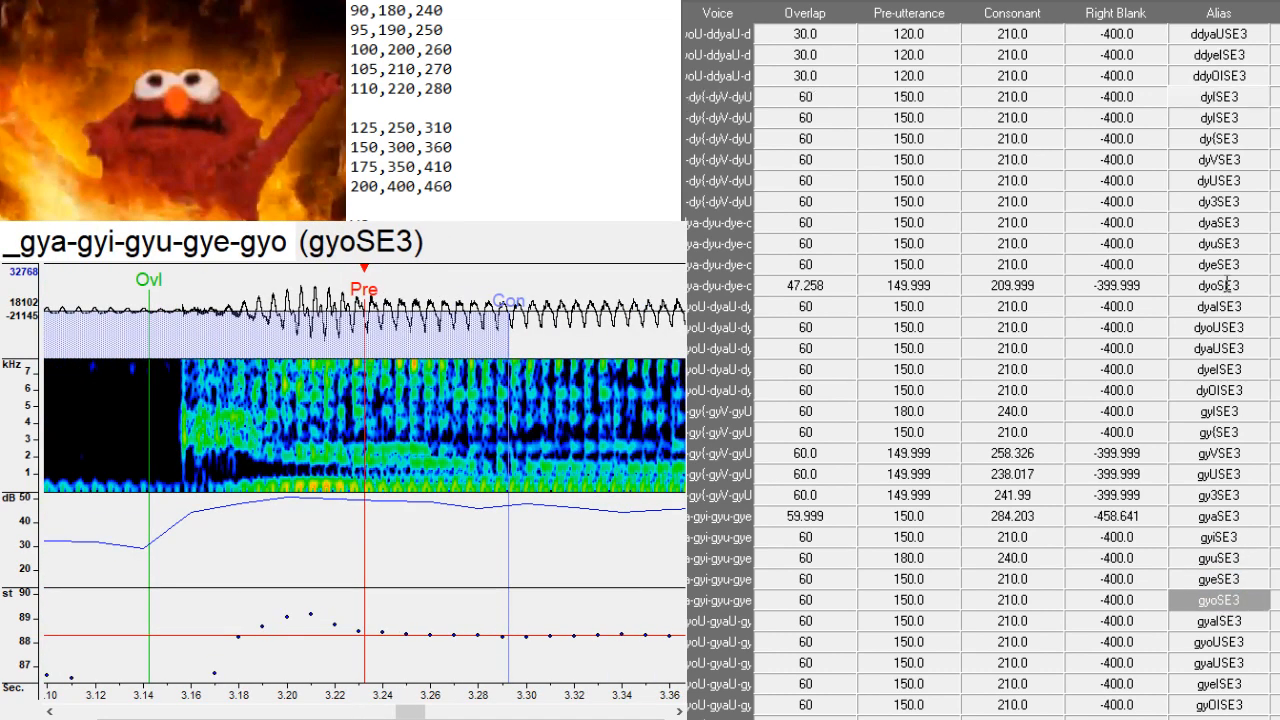
scroll(1236, 400, "down", 5)
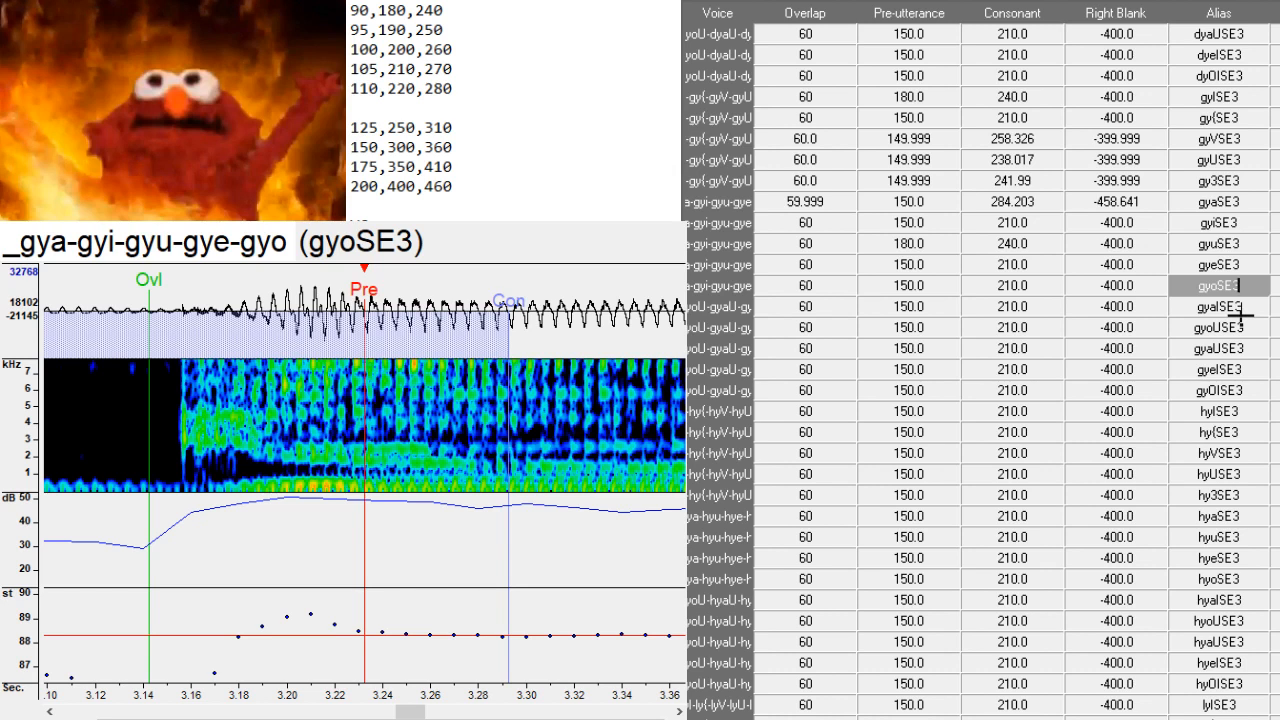
key("ctrl+d")
key("ctrl+d")
key("ctrl+d")
key("ctrl+d")
key("ctrl+d")
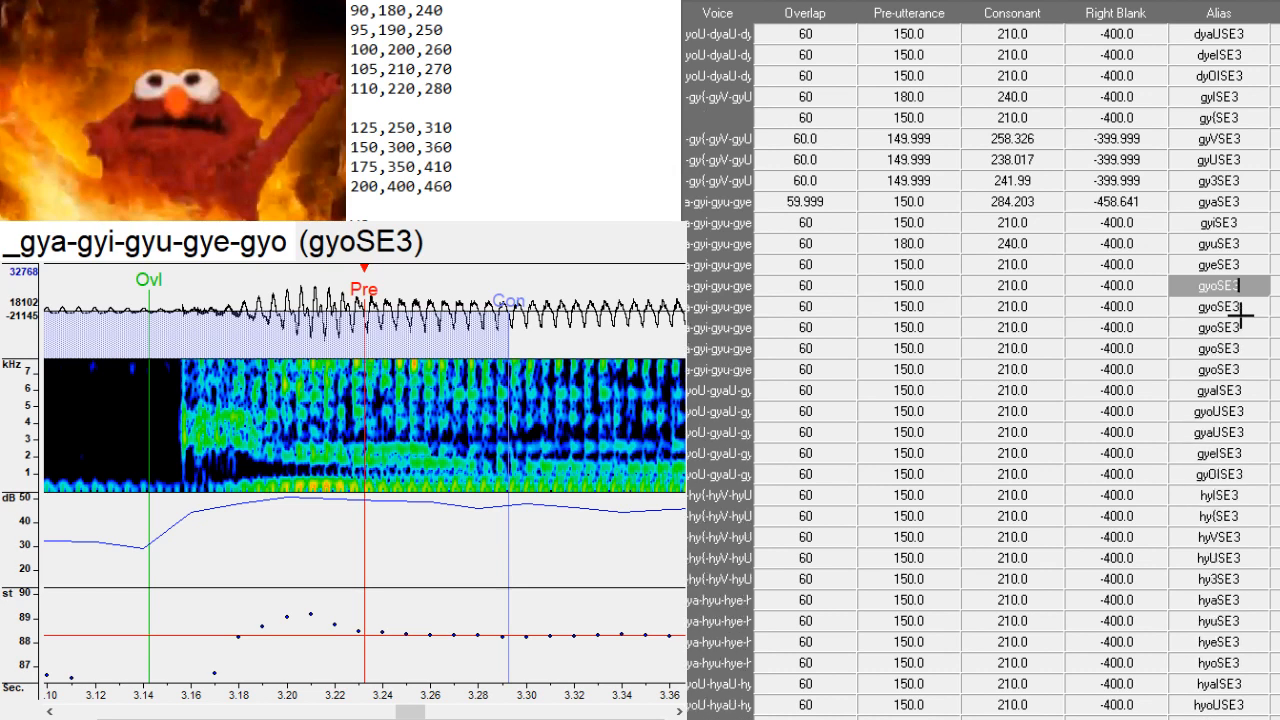
- Copy the values and aliases of the gyaSE3 to gyoSE3 rows onto the five duplicated gyoSE3 rows
left_click_drag(1083, 218, 1121, 203)
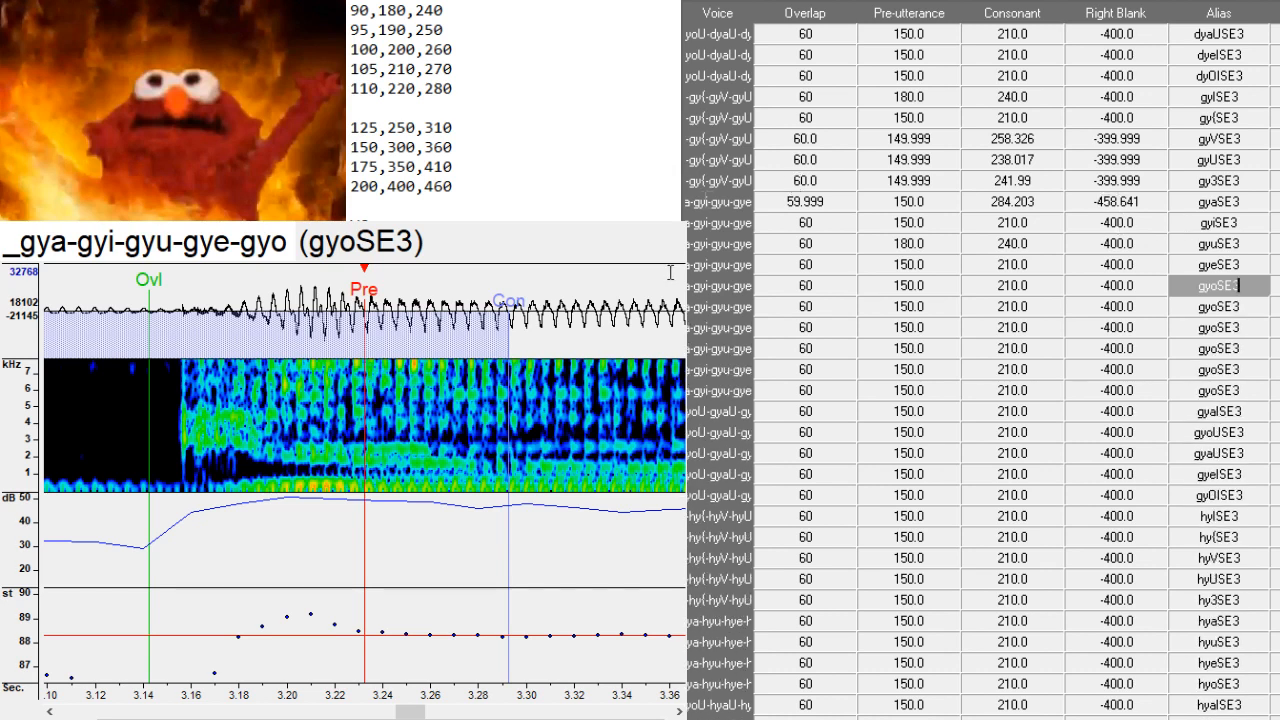
key("shift+Down")
key("shift+Down")
key("shift+Down")
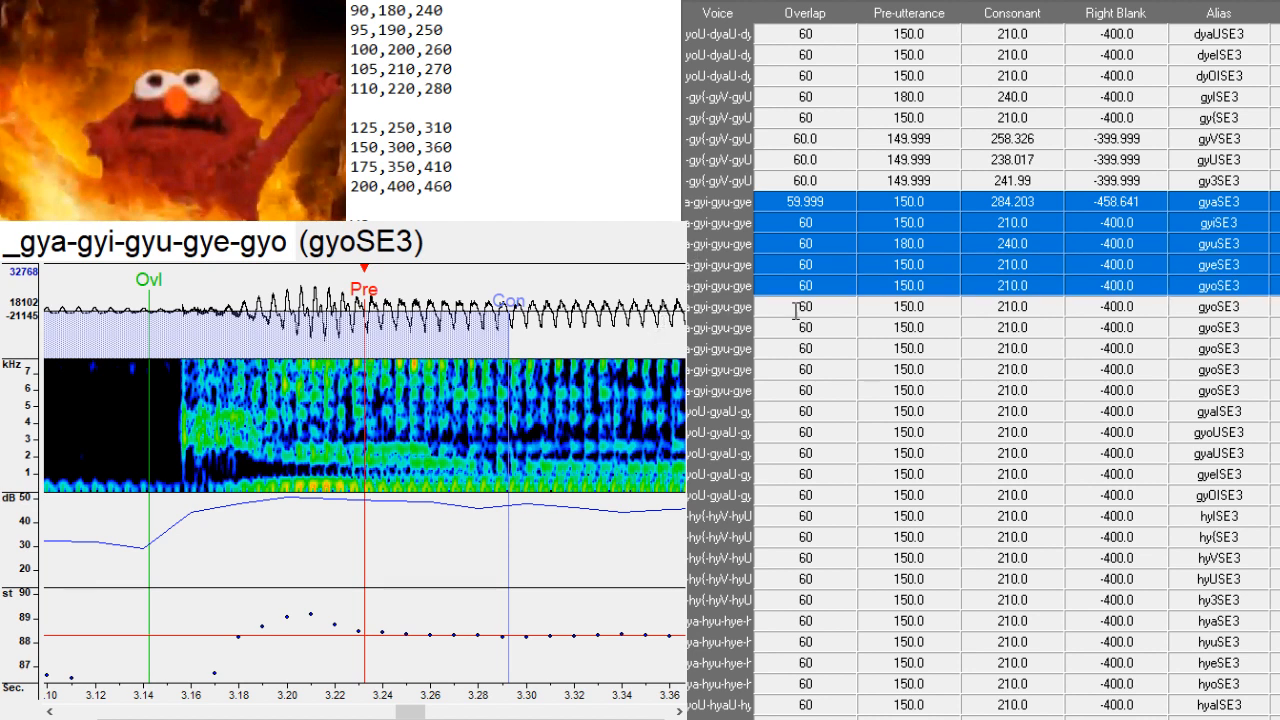
left_click_drag(786, 306, 683, 369)
key("shift+Down")
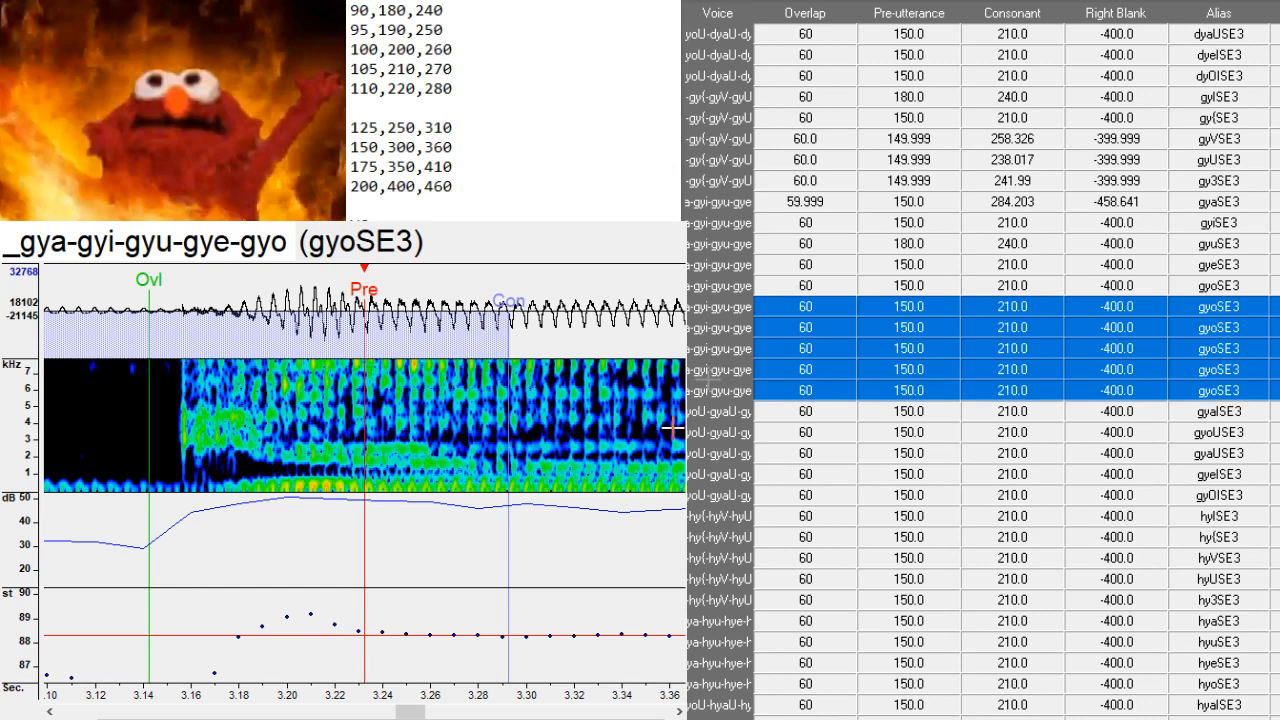
key("ctrl+v")
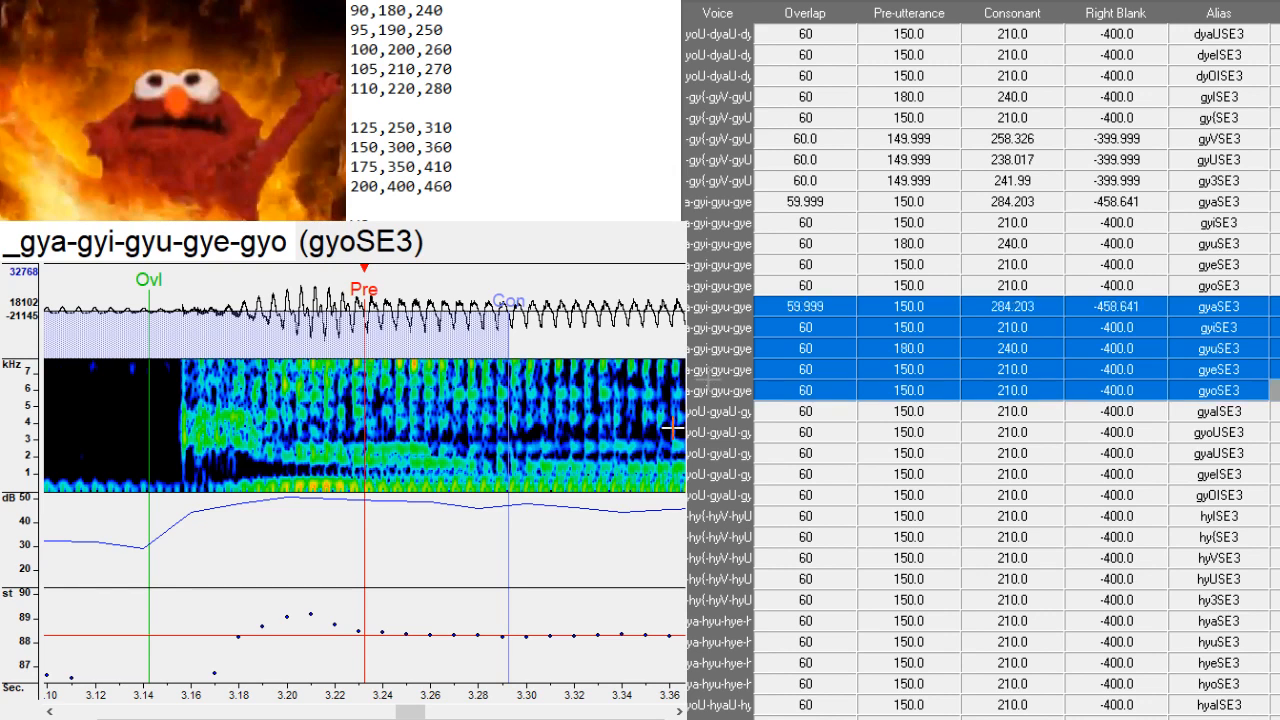
- Change the alias of the copied gyaSE3 row to ぎゃSE3
left_click(1268, 306)
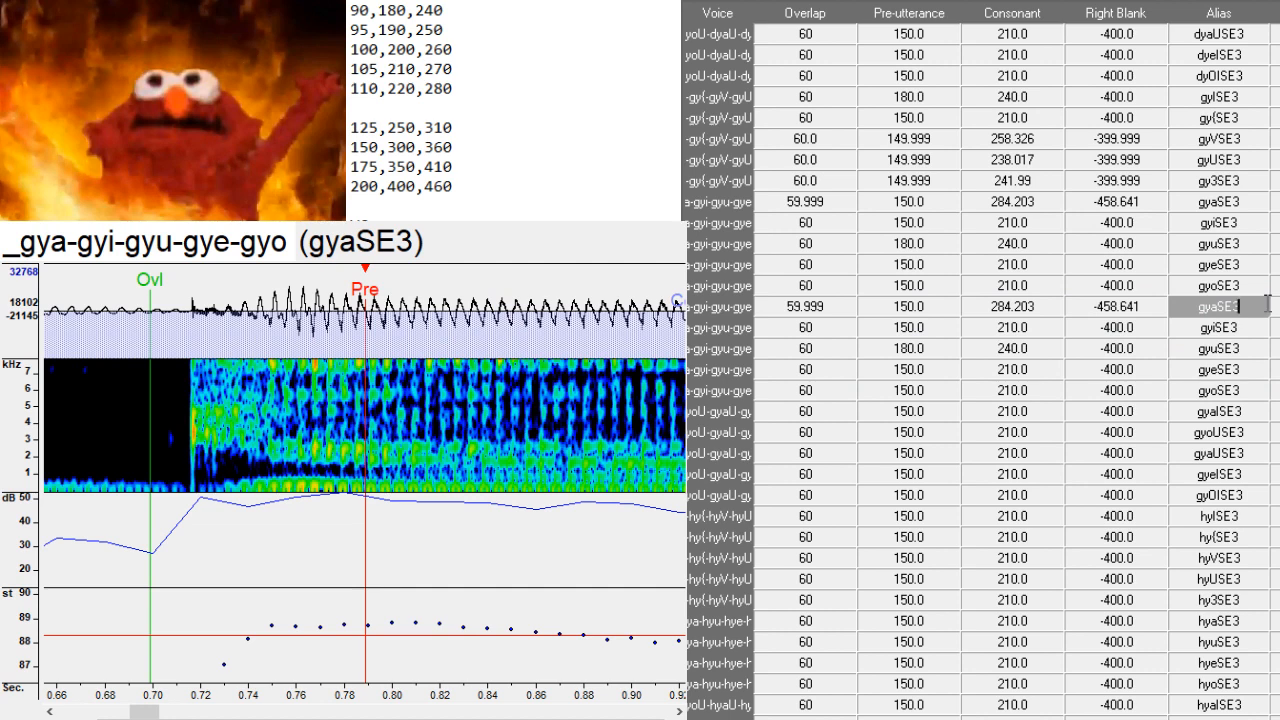
key("Left")
key("Left")
key("Left")
key("BackSpace")
key("BackSpace")
key("BackSpace")
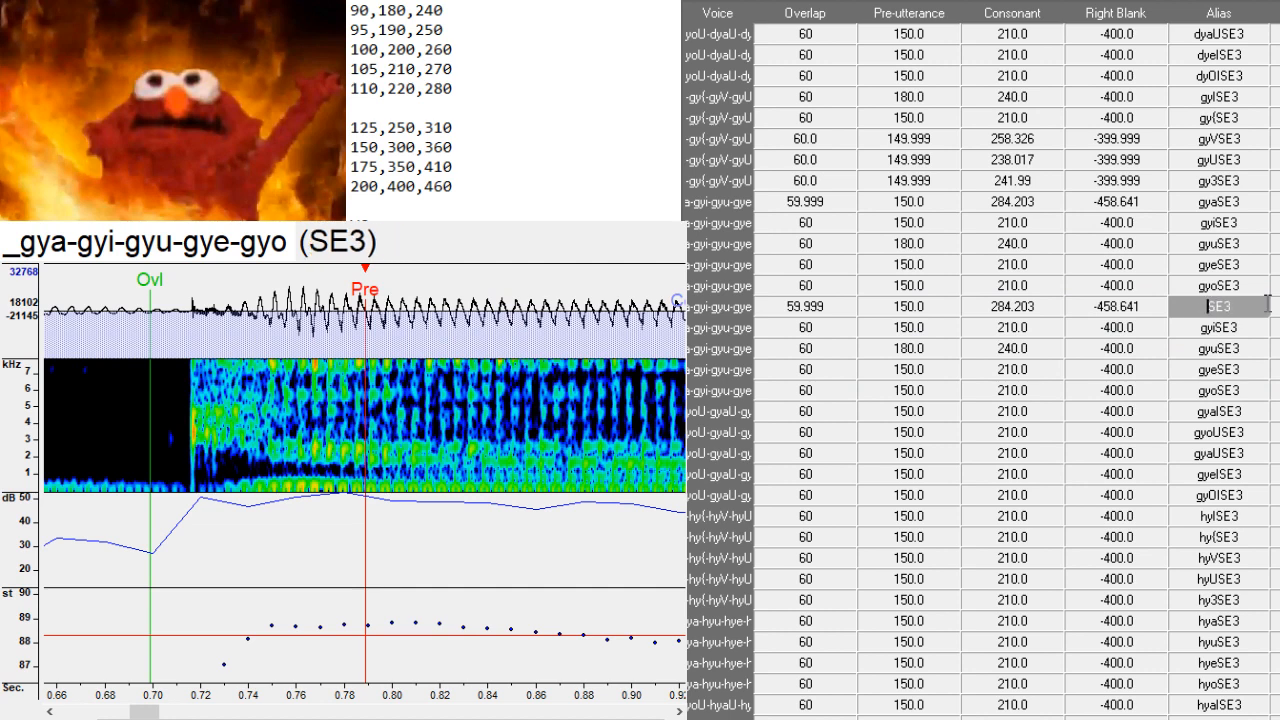
type("ぎゃ")
key("Return")
- Change the alias of the copied gyiSE3 row to ぎぃSE3
key("F2")
key("Left")
key("Left")
key("Left")
key("BackSpace")
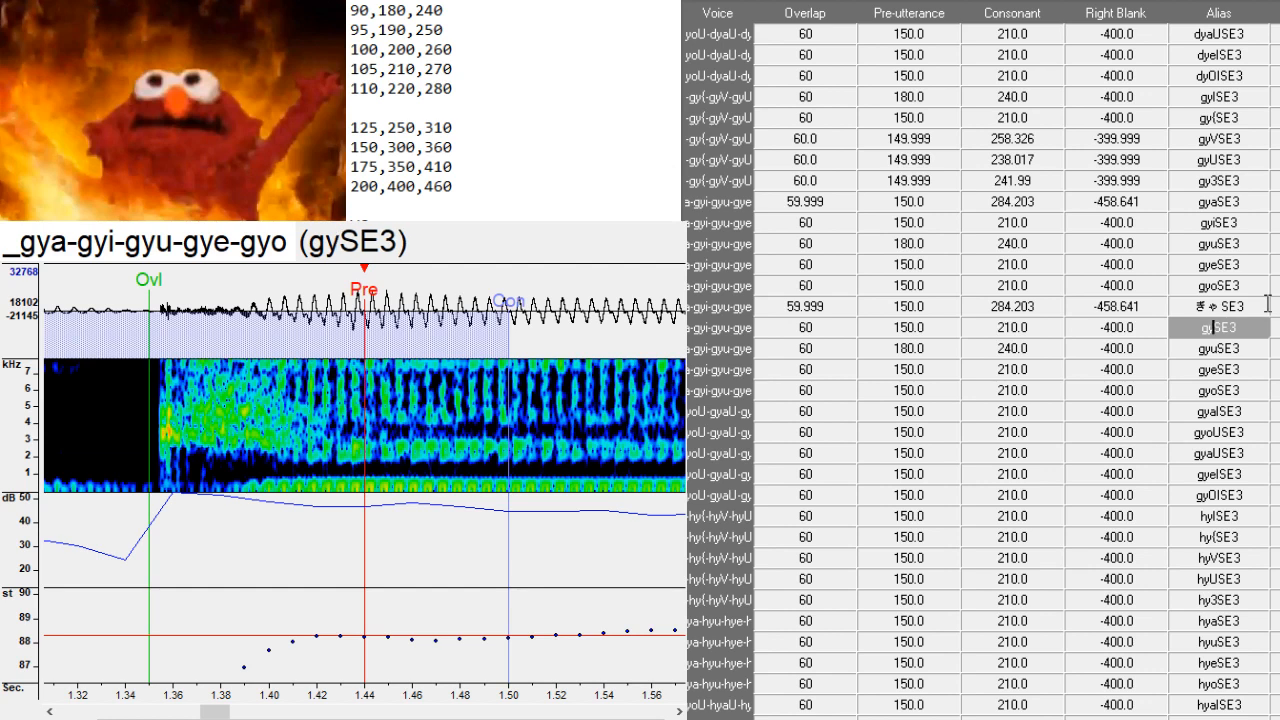
key("BackSpace")
key("BackSpace")
type("ぎぃ")
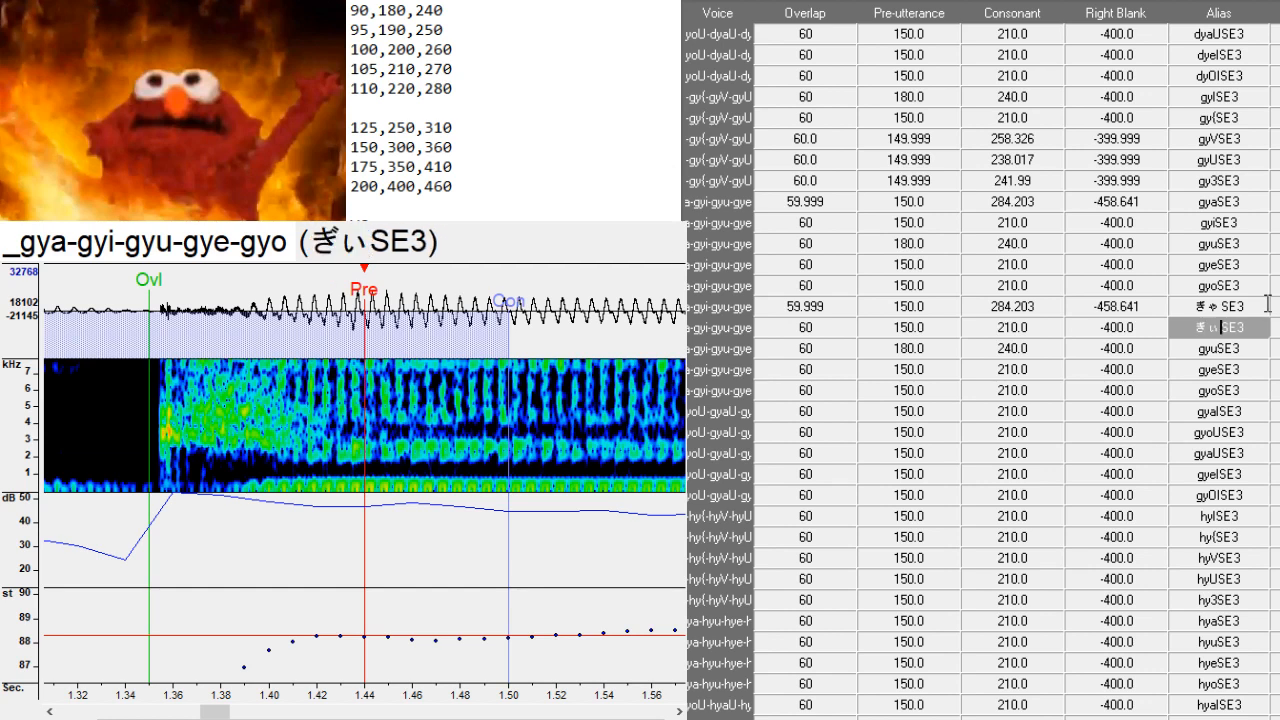
key("Return")
- Change the alias of the copied gyuSE3 row to ぎゅSE3
key("F2")
key("Left")
key("Left")
key("Left")
key("BackSpace")
key("BackSpace")
key("BackSpace")
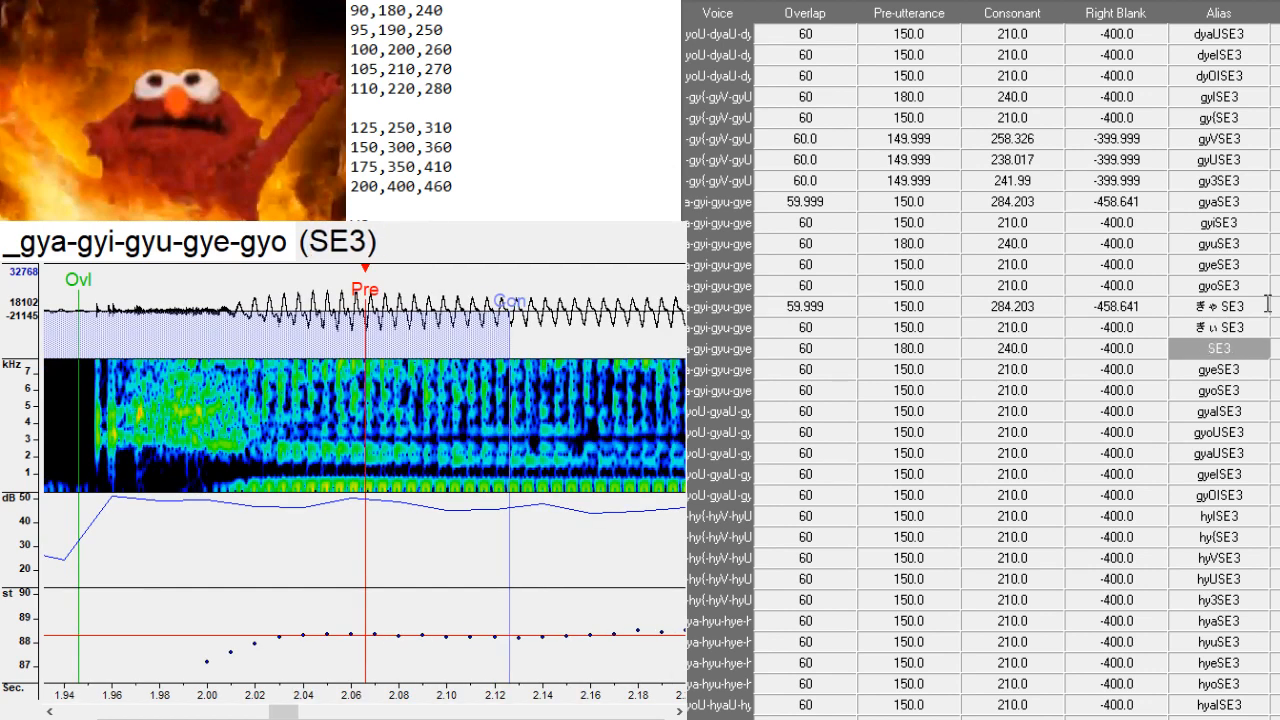
type("ぎゅ")
key("Return")
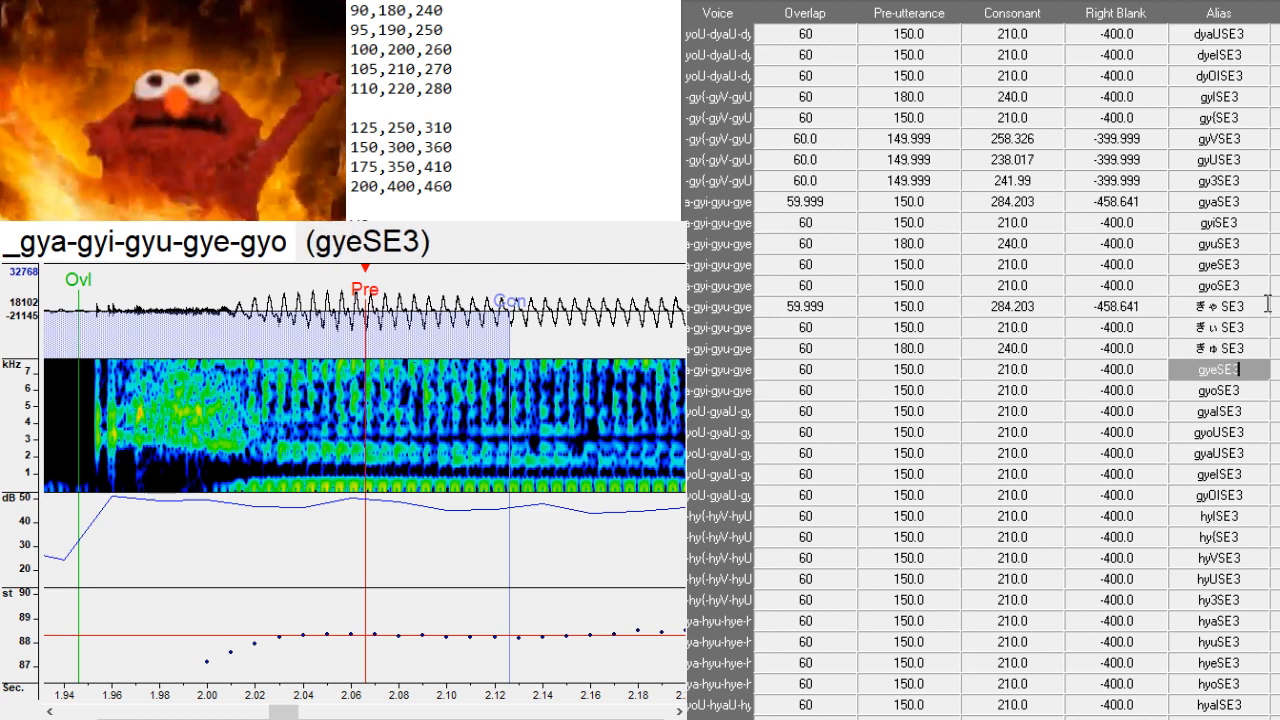
- Change the alias of the copied gyeSE3 row to ぎぇSE3
key("F2")
key("Left")
key("Left")
key("Left")
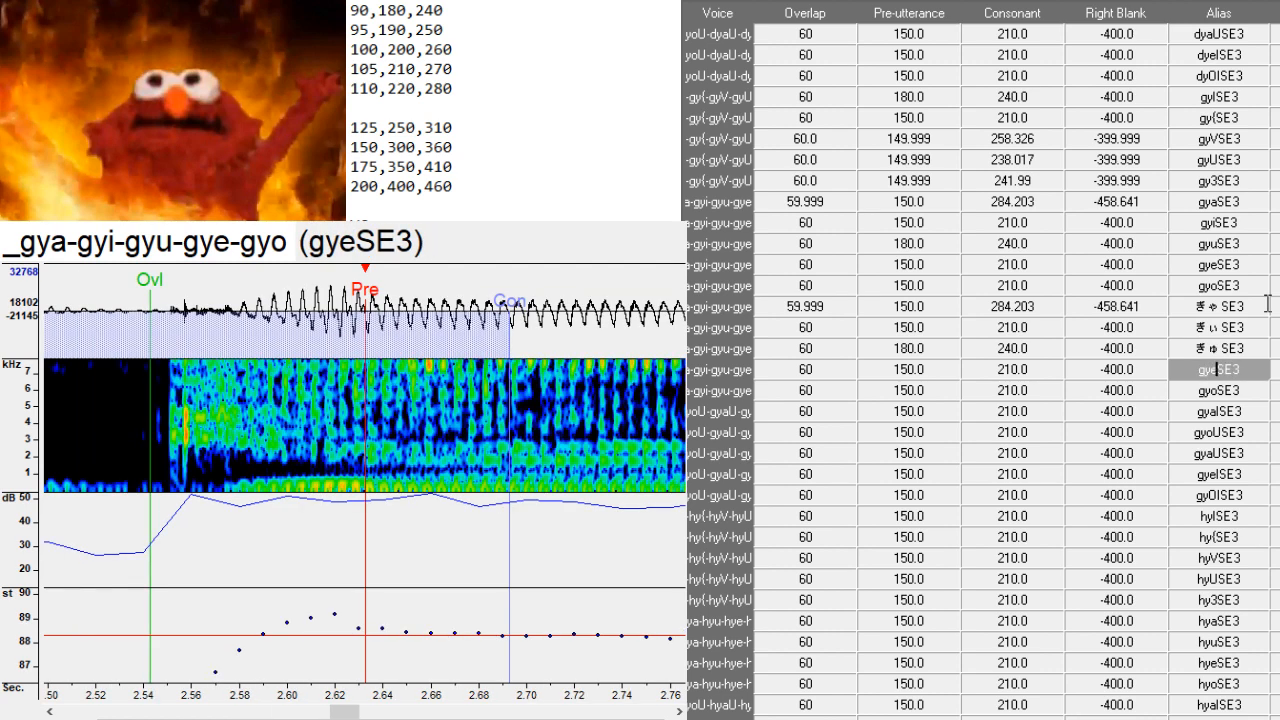
key("BackSpace")
key("BackSpace")
key("BackSpace")
type("ぎぇ")
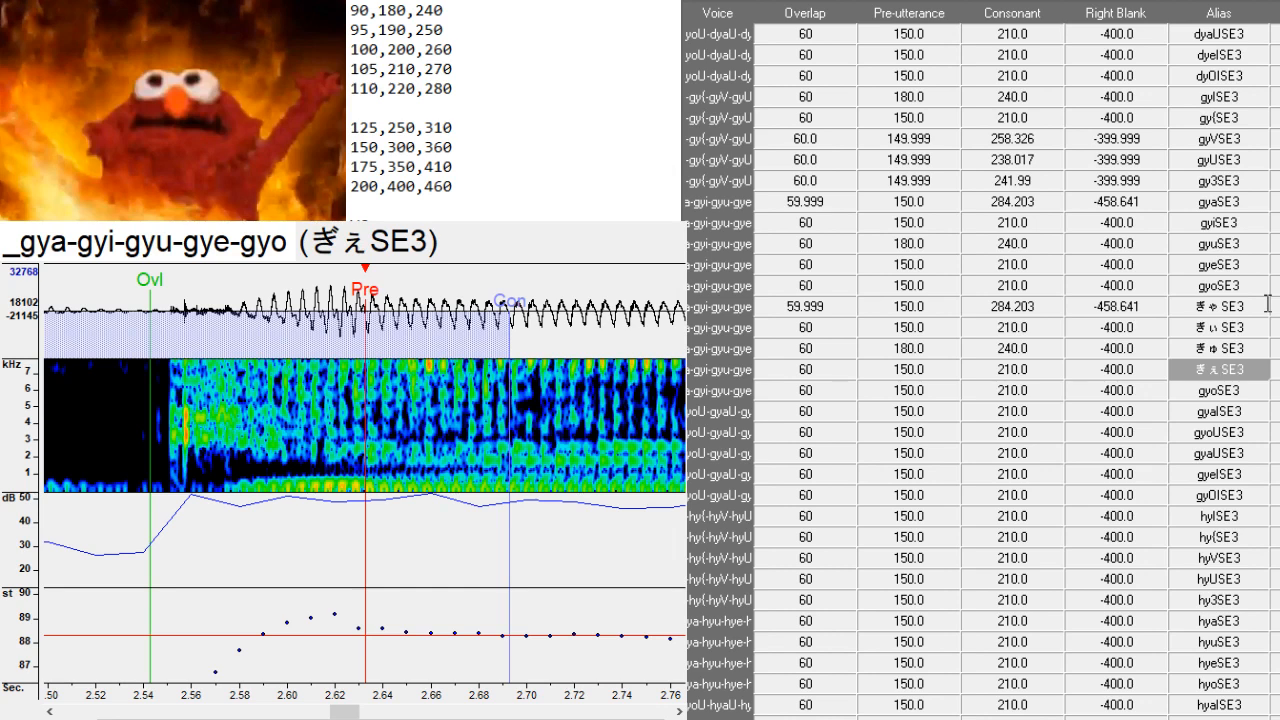
key("Return")
- Change the alias of the copied gyoSE3 row to ぎょSE3
key("F2")
key("Left")
key("Left")
key("Left")
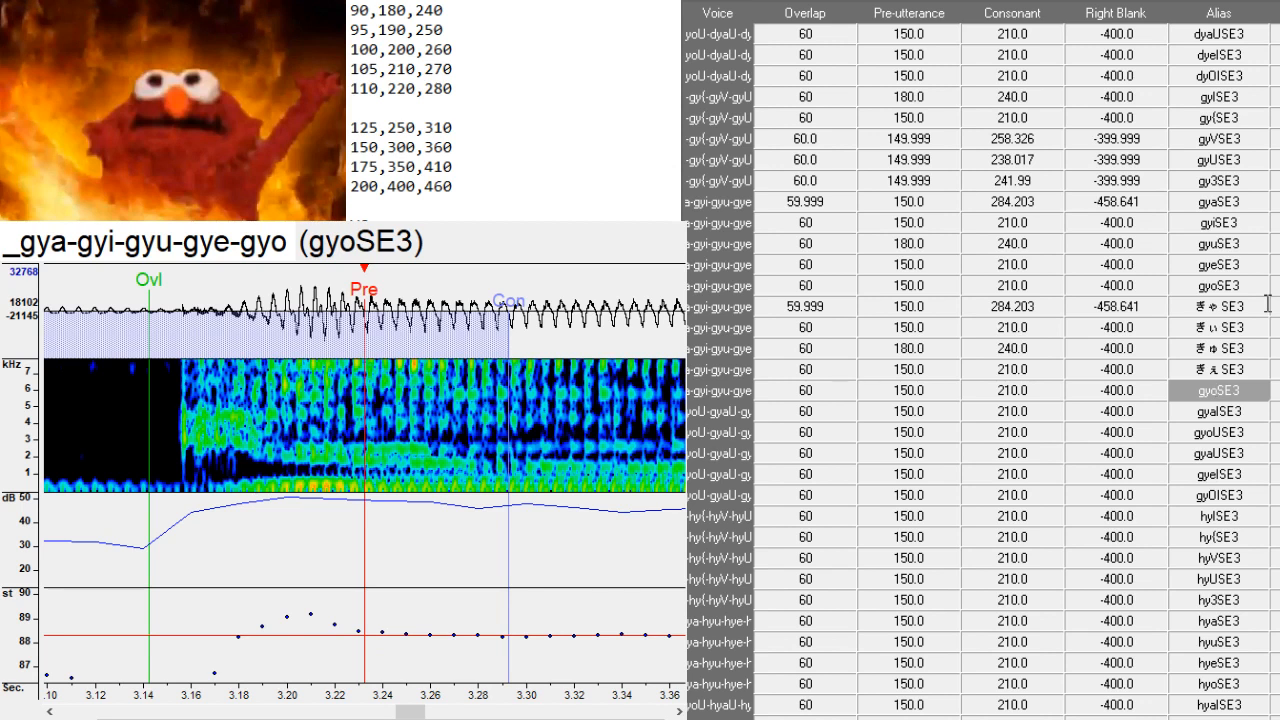
key("BackSpace")
key("BackSpace")
key("BackSpace")
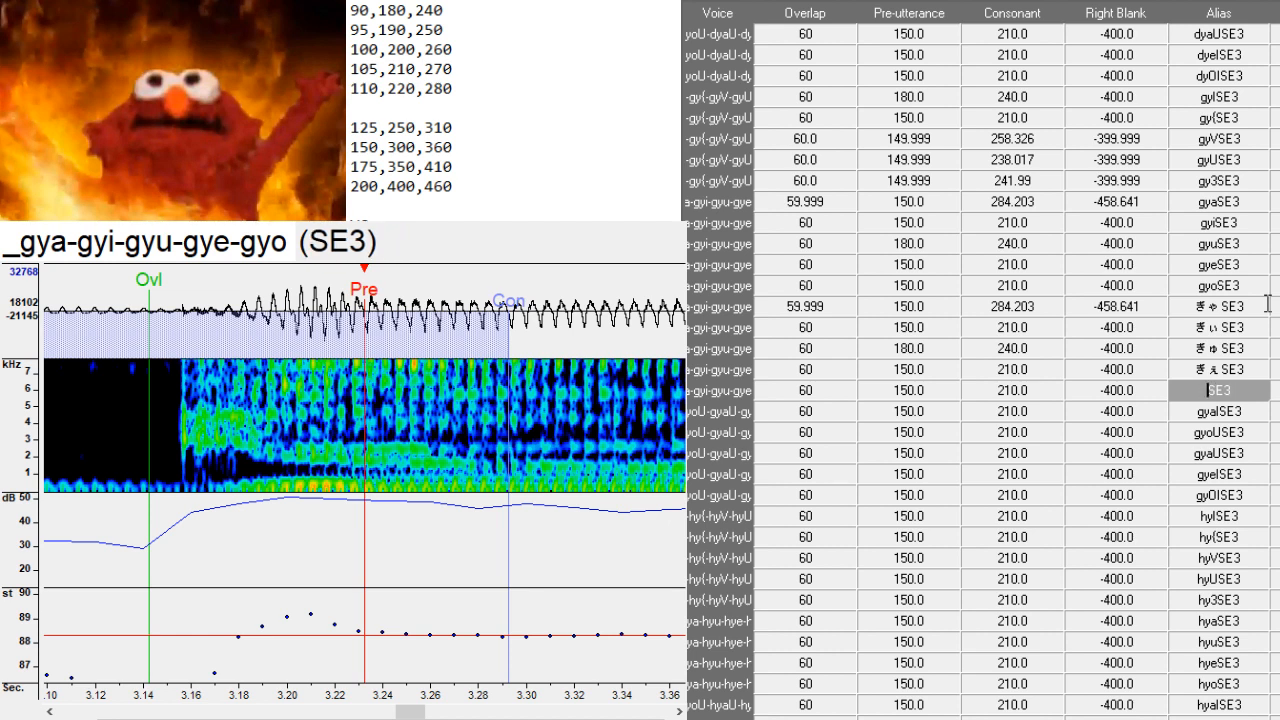
type("ぎょ")
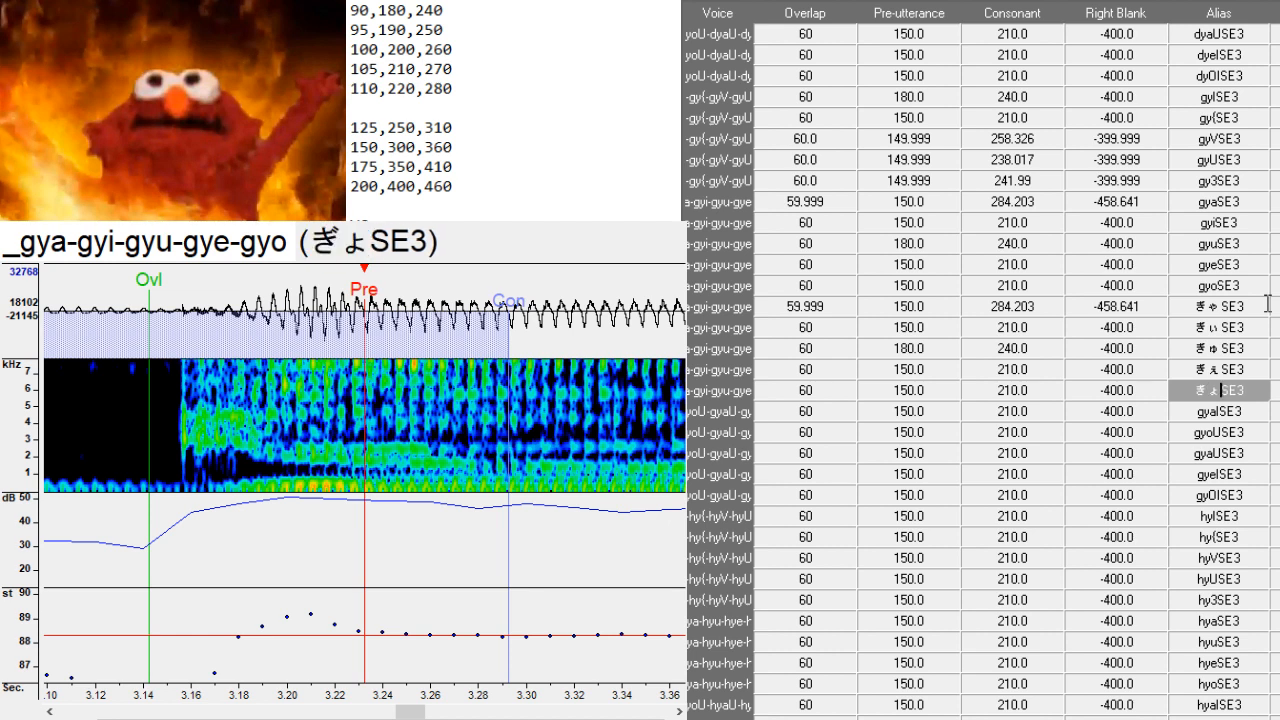
- Review the SE3 aliases from the _R and Rr entries through the by, ddy, dy and gy entries, including the byISE3 waveform
scroll(1240, 195, "up", 3)
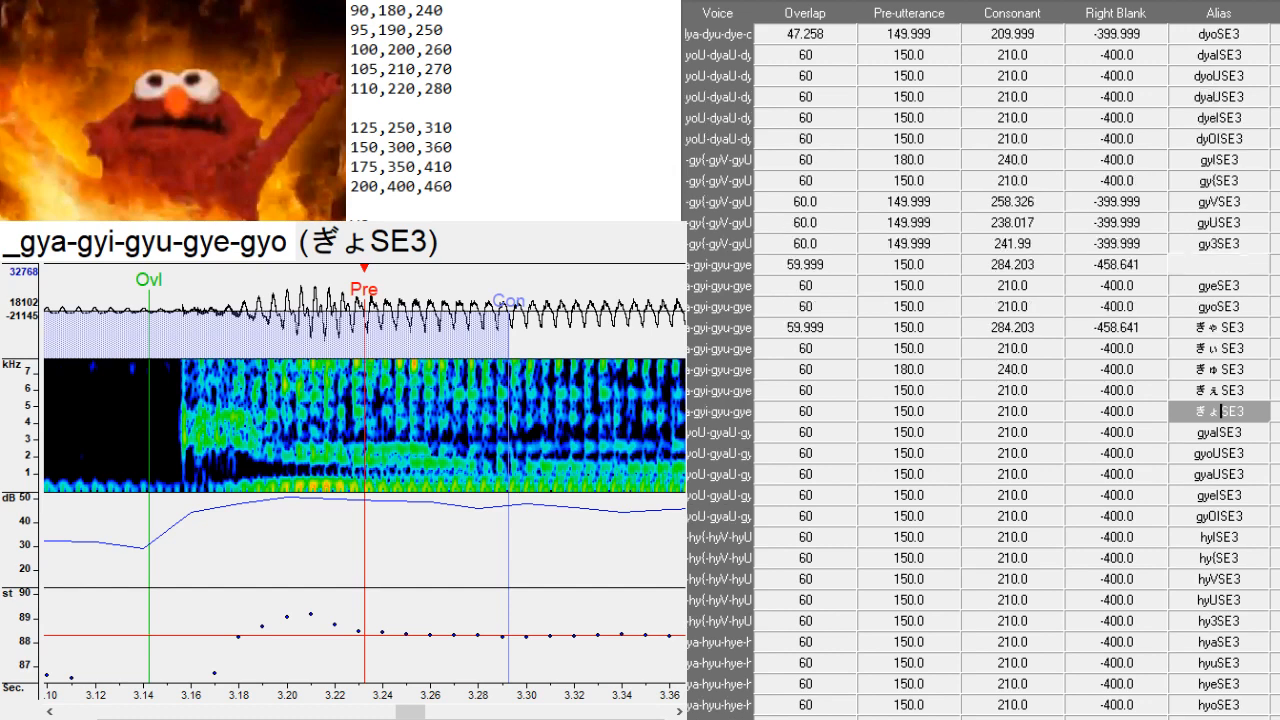
scroll(980, 360, "up", 10)
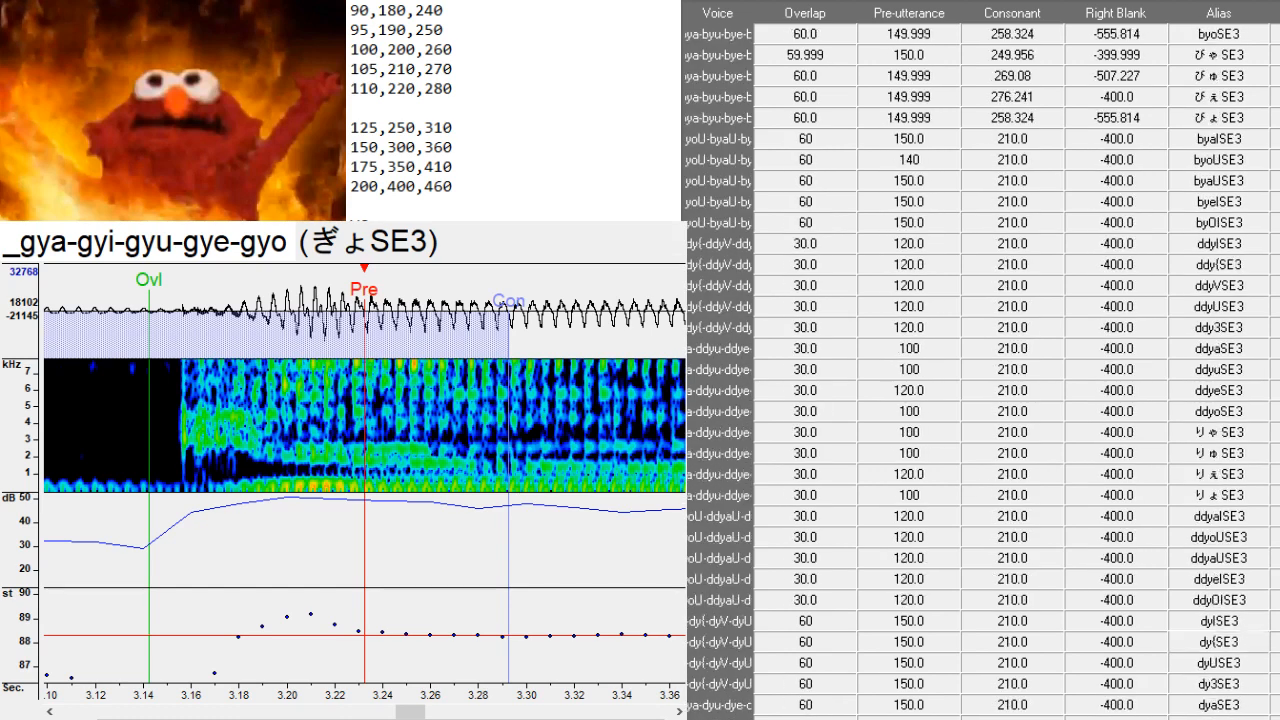
scroll(1142, 287, "up", 1)
scroll(1143, 289, "up", 6)
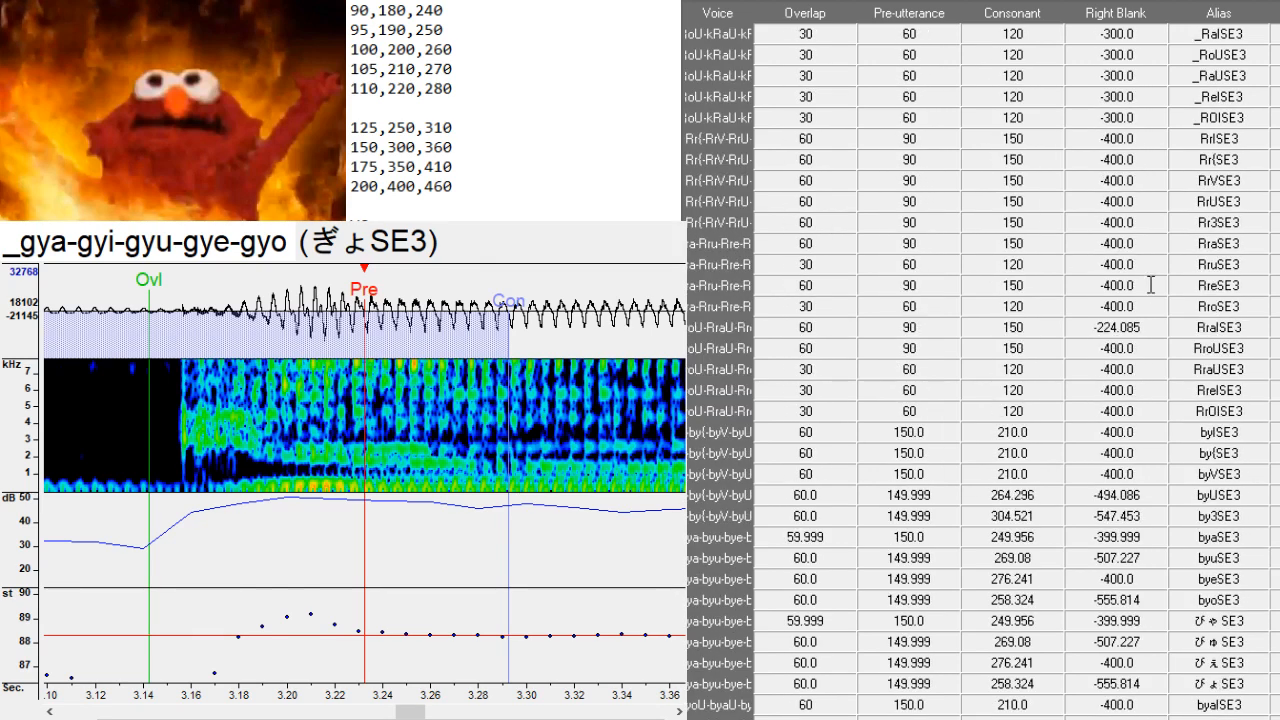
scroll(1128, 306, "down", 5)
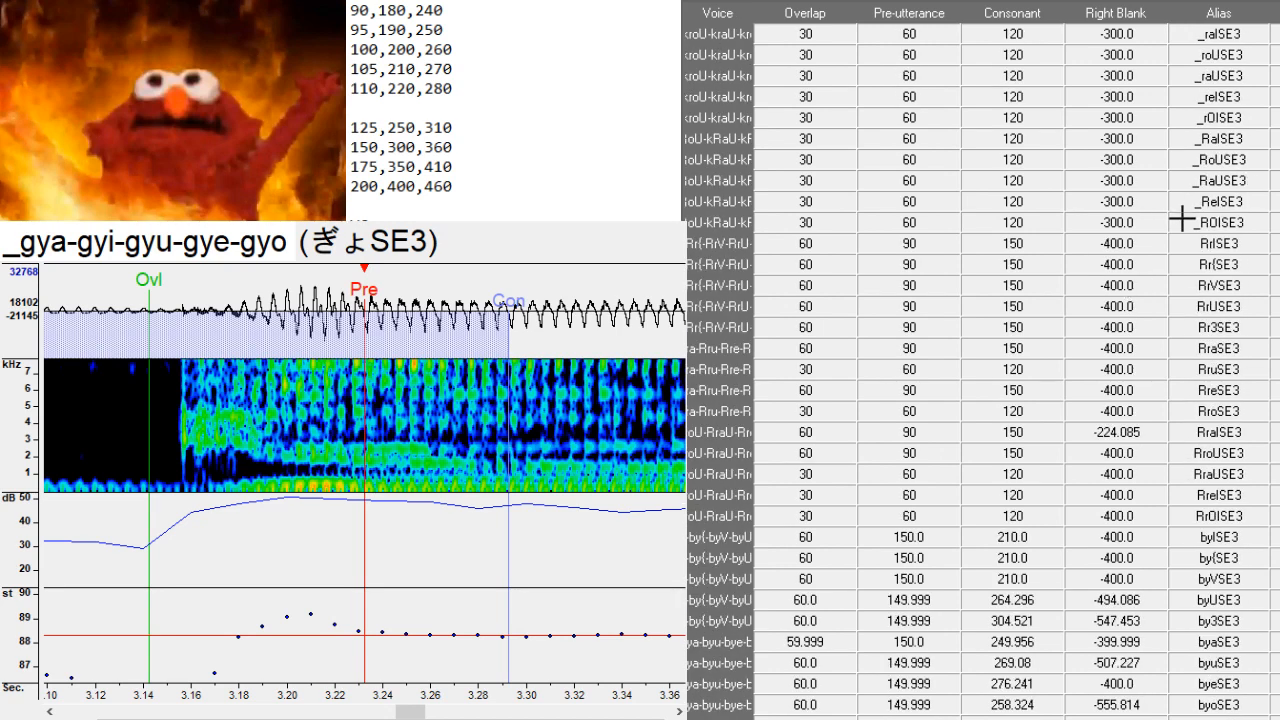
left_click(1183, 204)
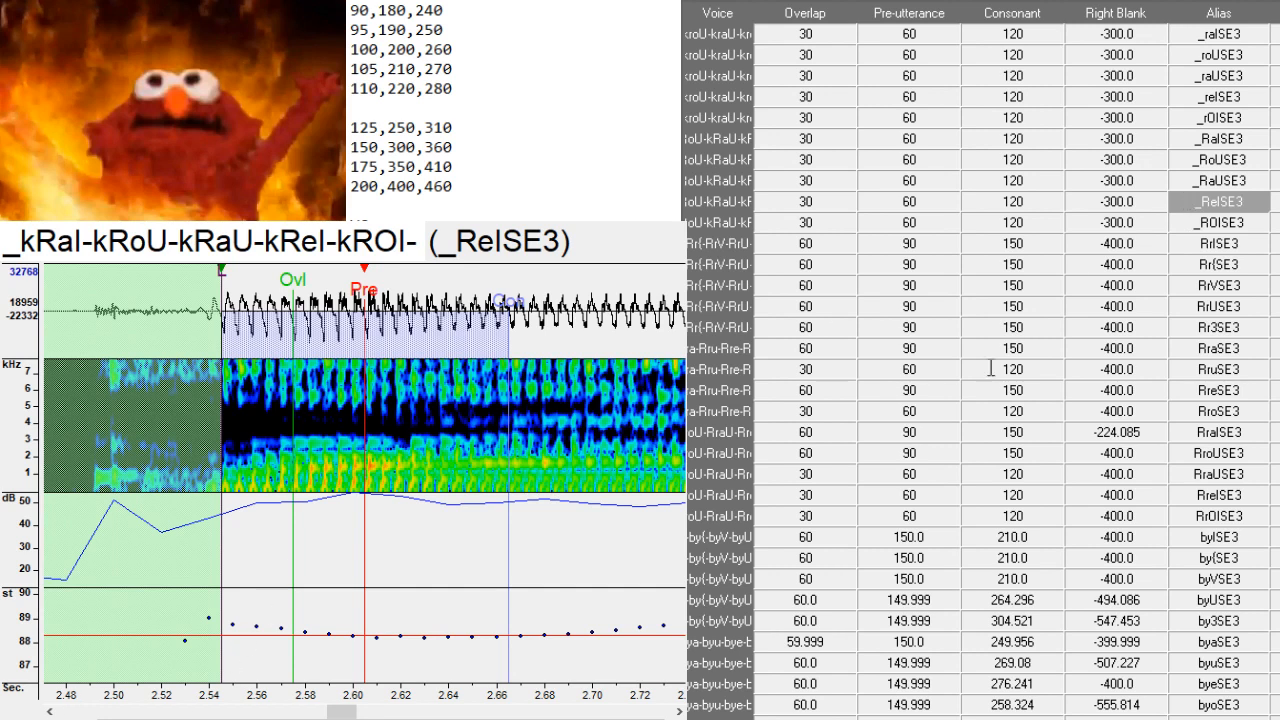
scroll(1095, 249, "down", 2)
scroll(1095, 249, "down", 6)
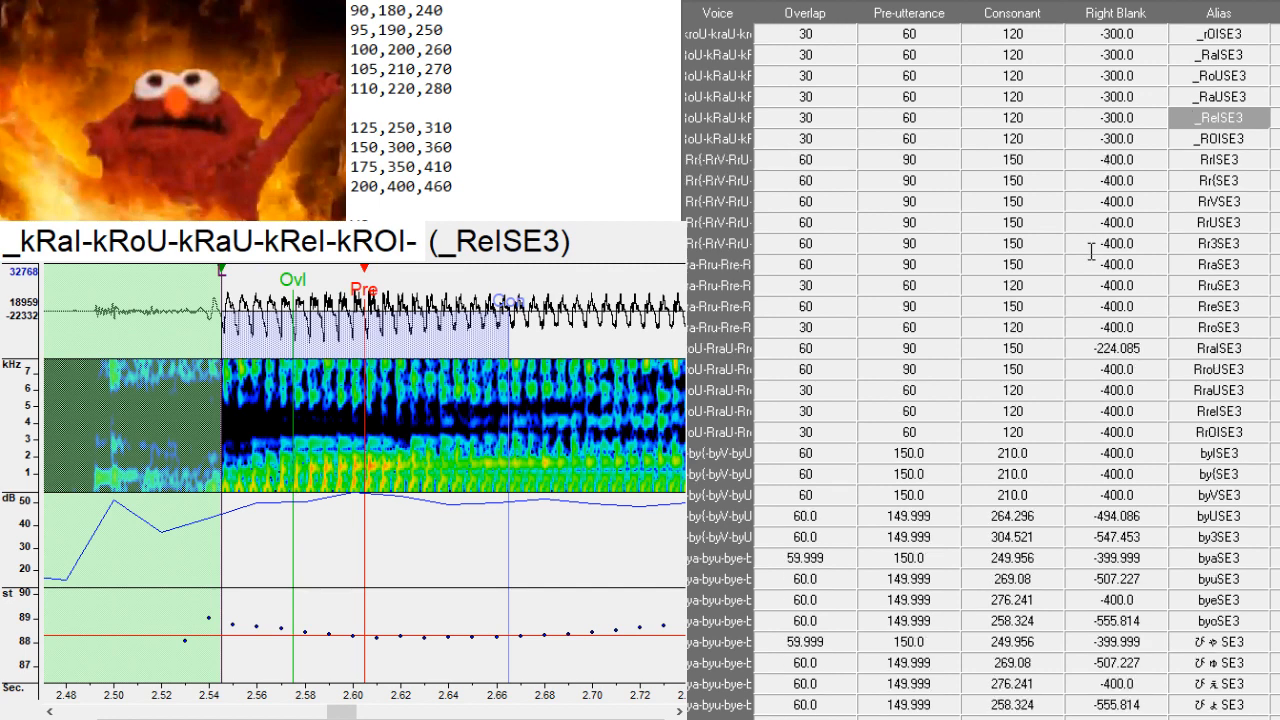
left_click(1236, 370)
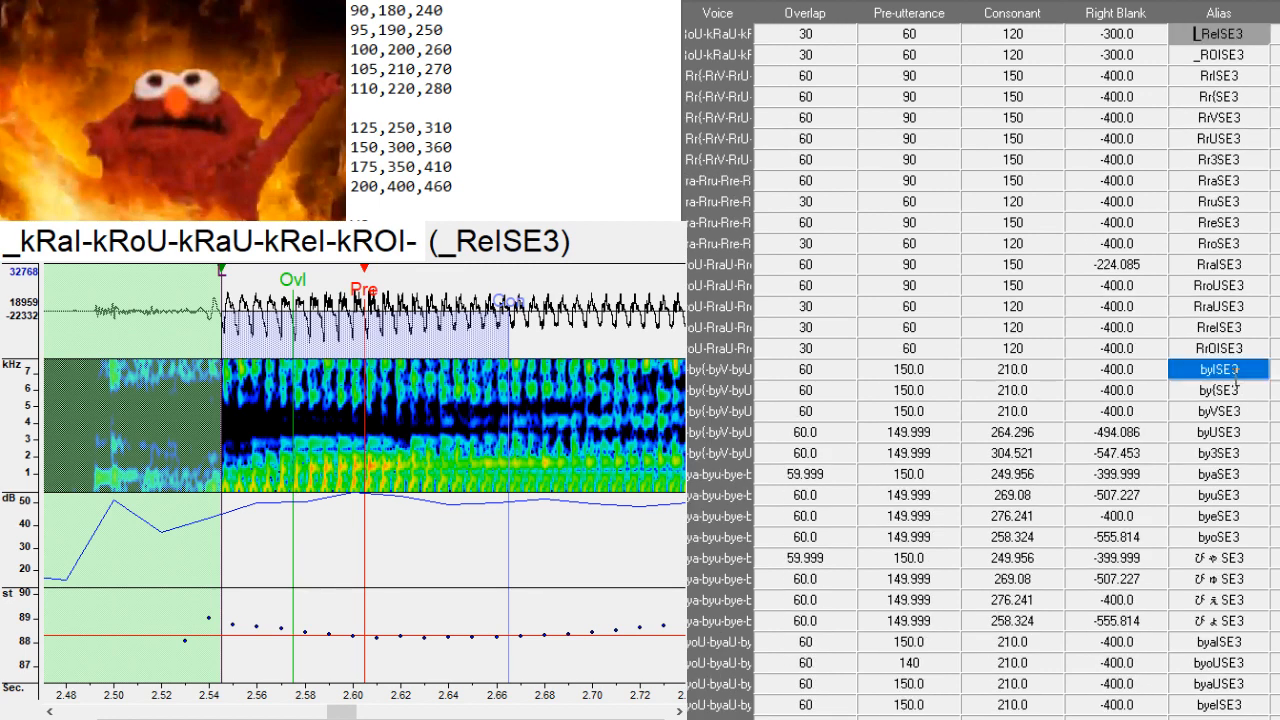
left_click(1236, 372)
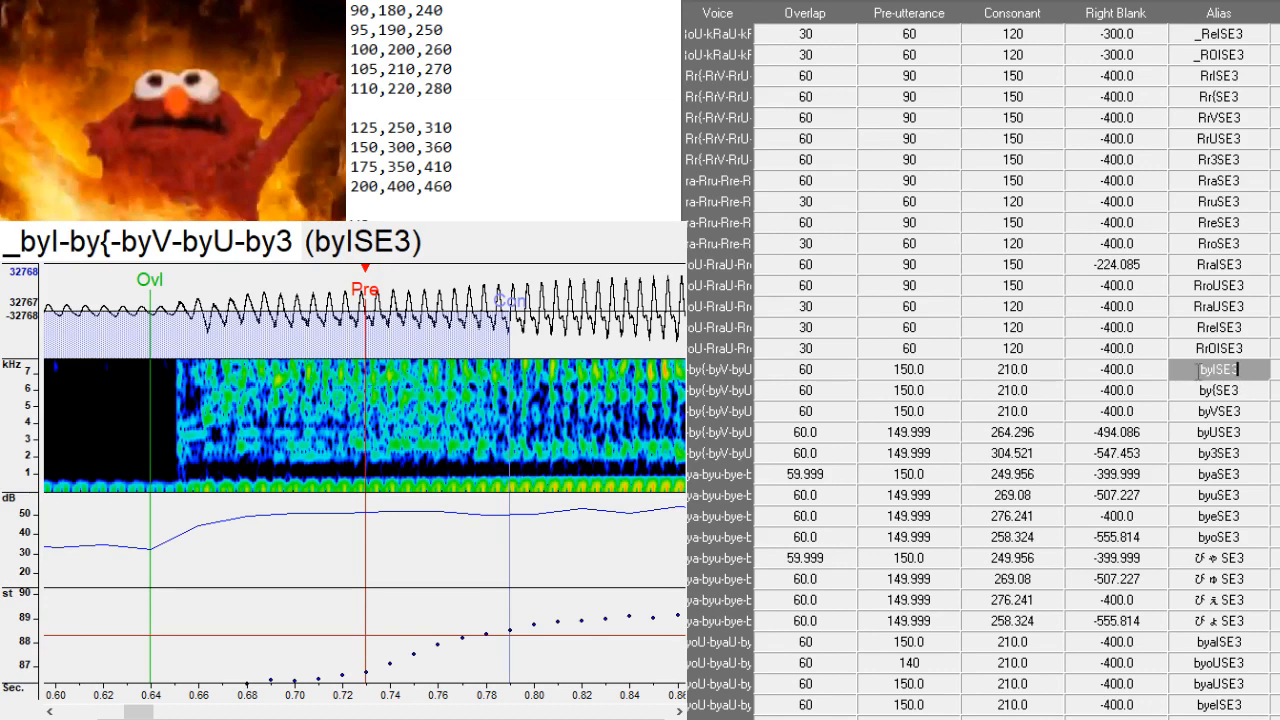
scroll(1220, 260, "down", 5)
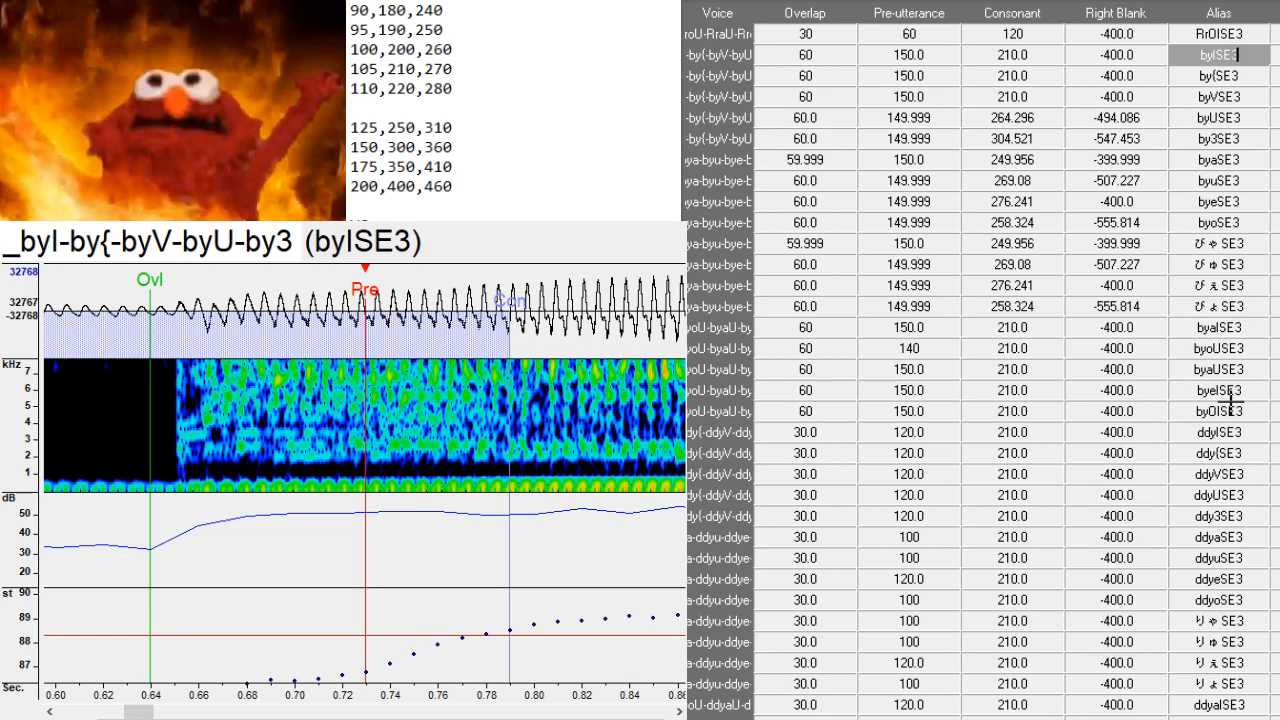
scroll(1233, 400, "down", 4)
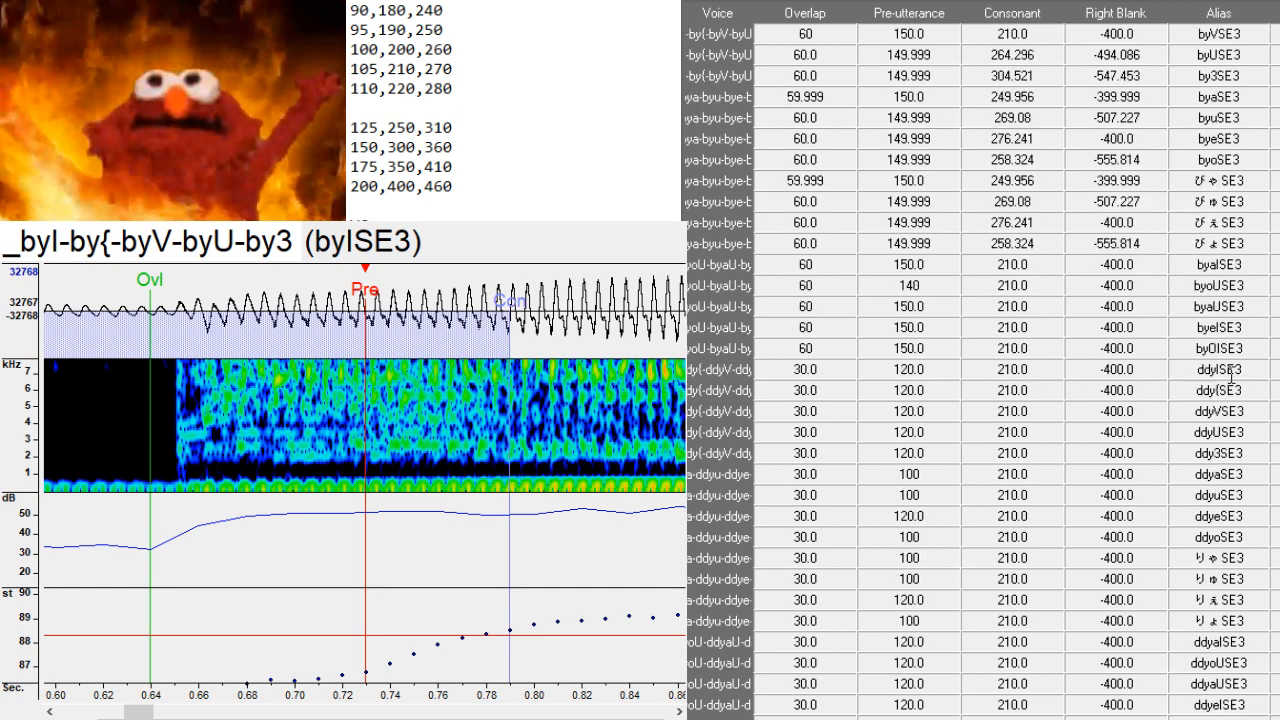
key("Delete")
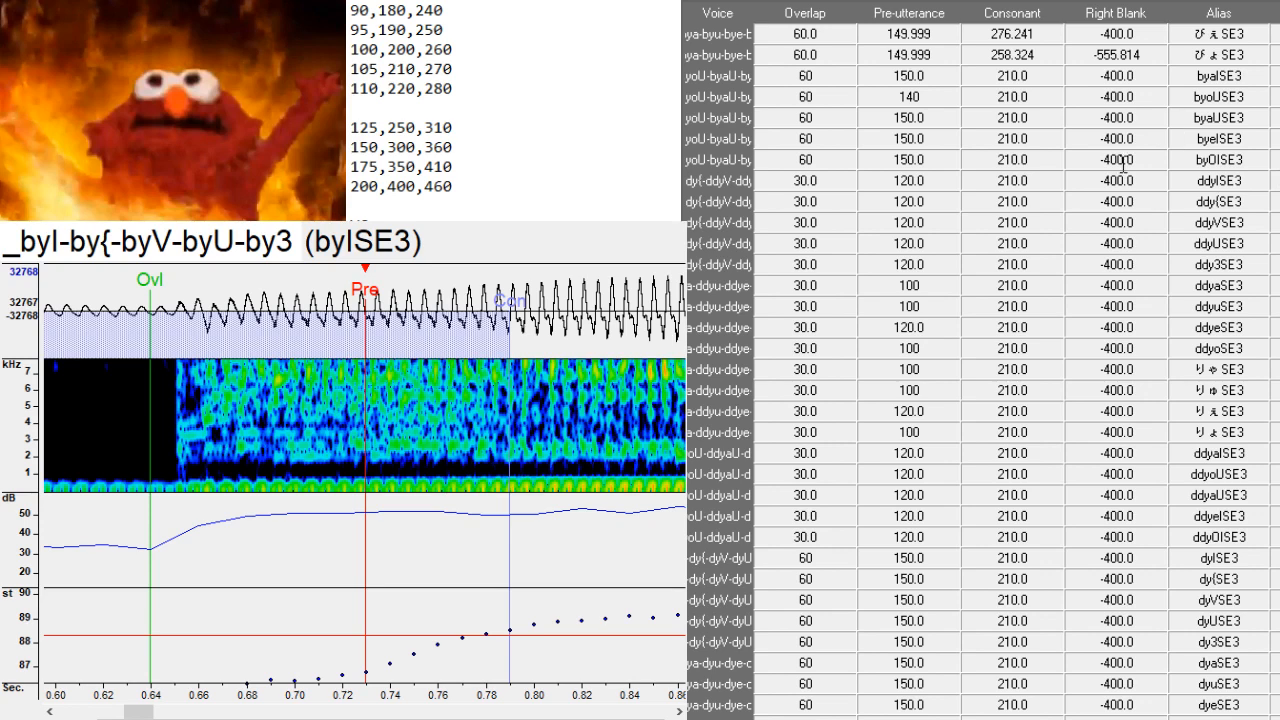
scroll(1133, 286, "down", 6)
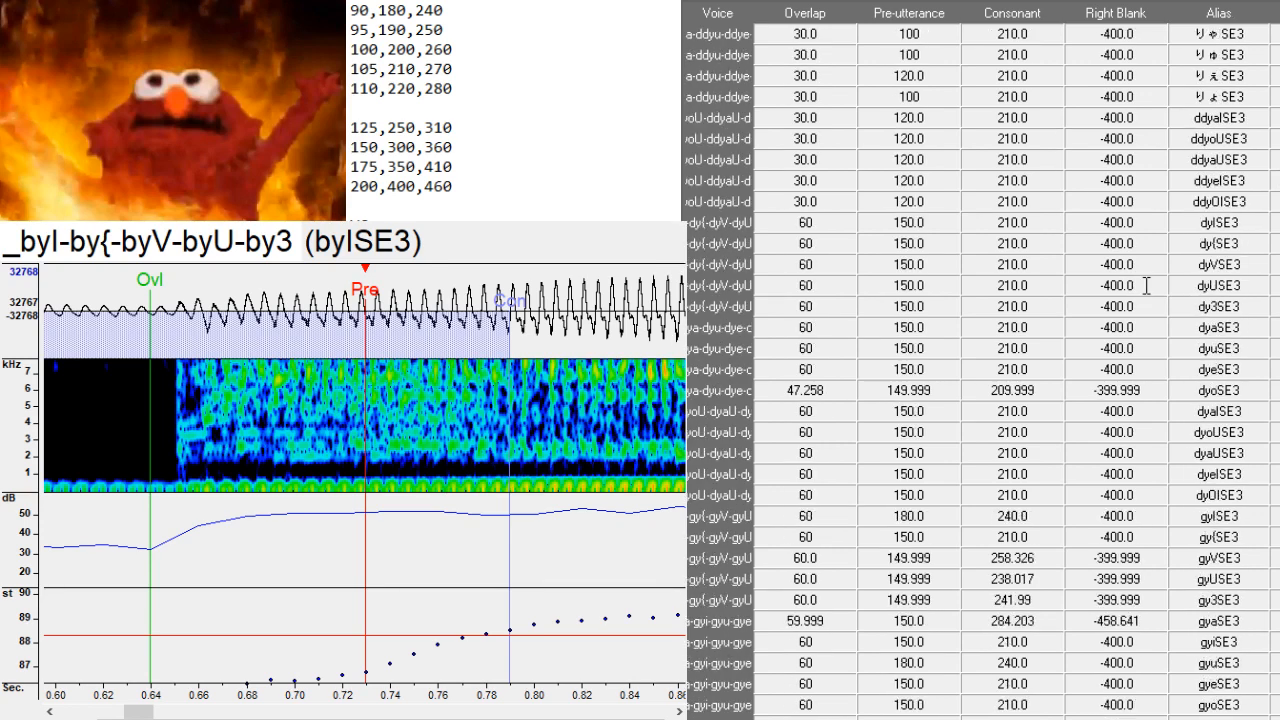
scroll(1147, 286, "down", 2)
scroll(1145, 288, "up", 3)
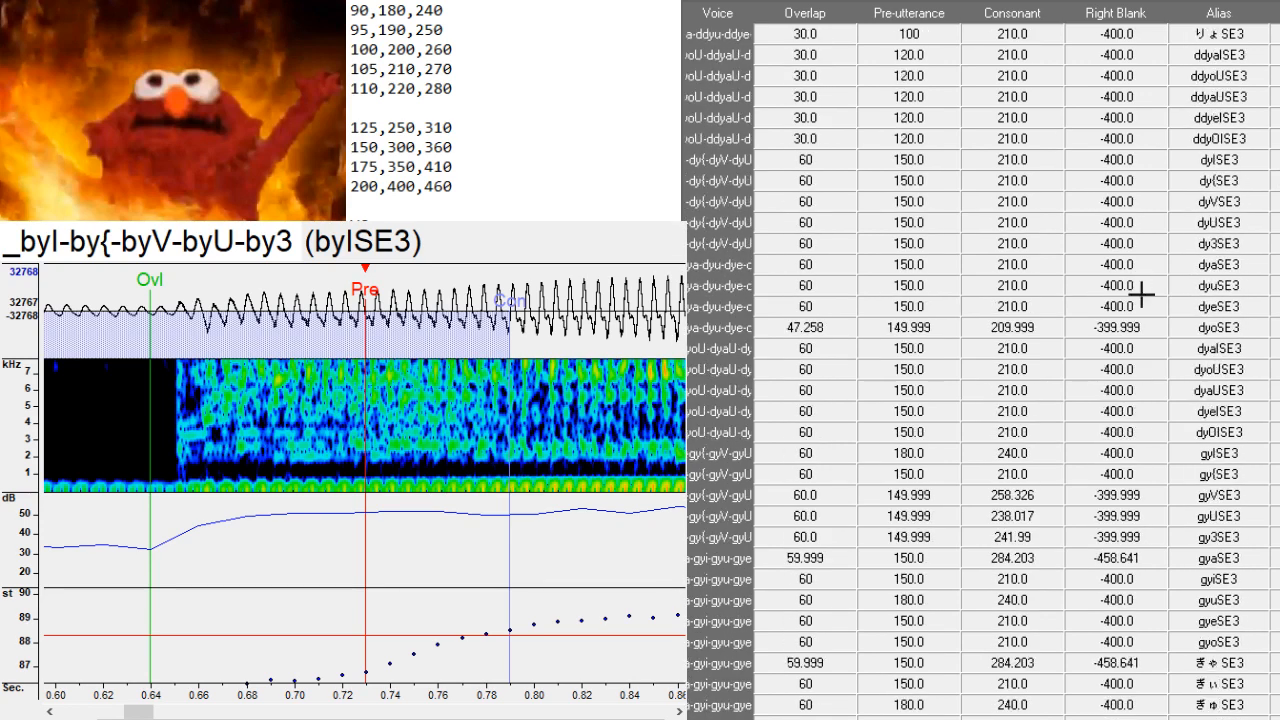
scroll(1143, 291, "down", 4)
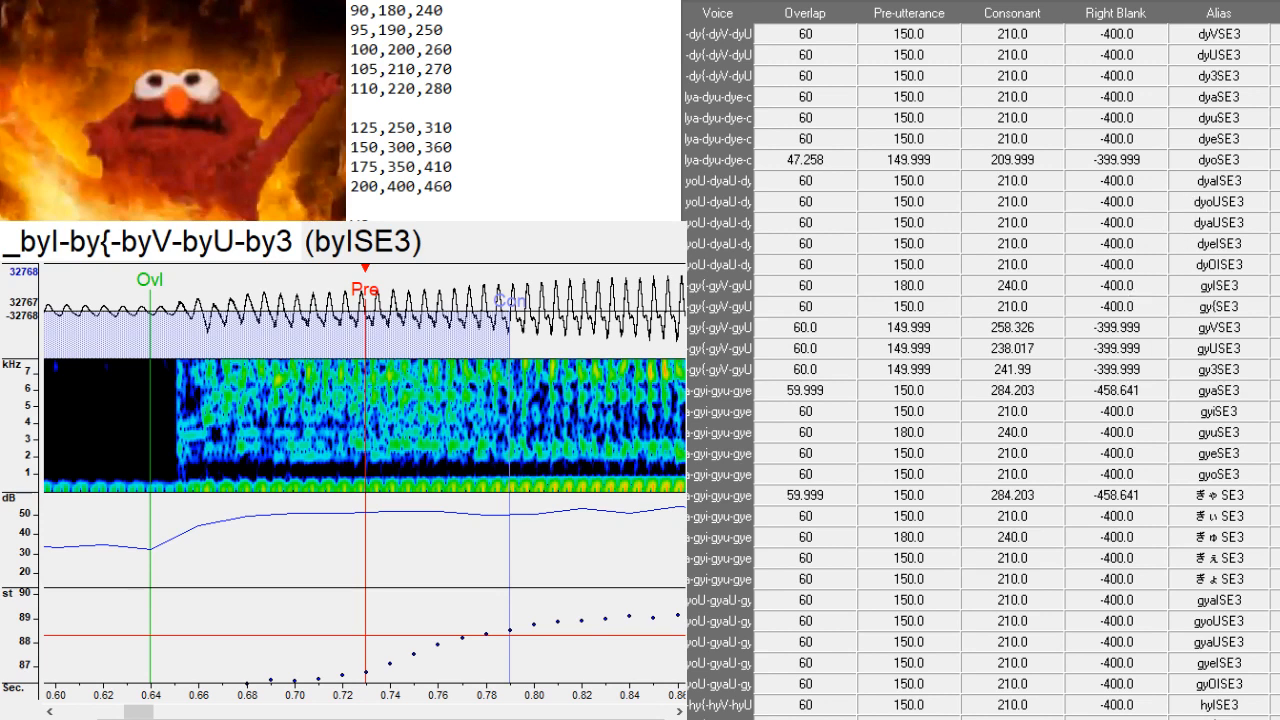
scroll(980, 360, "down", 3)
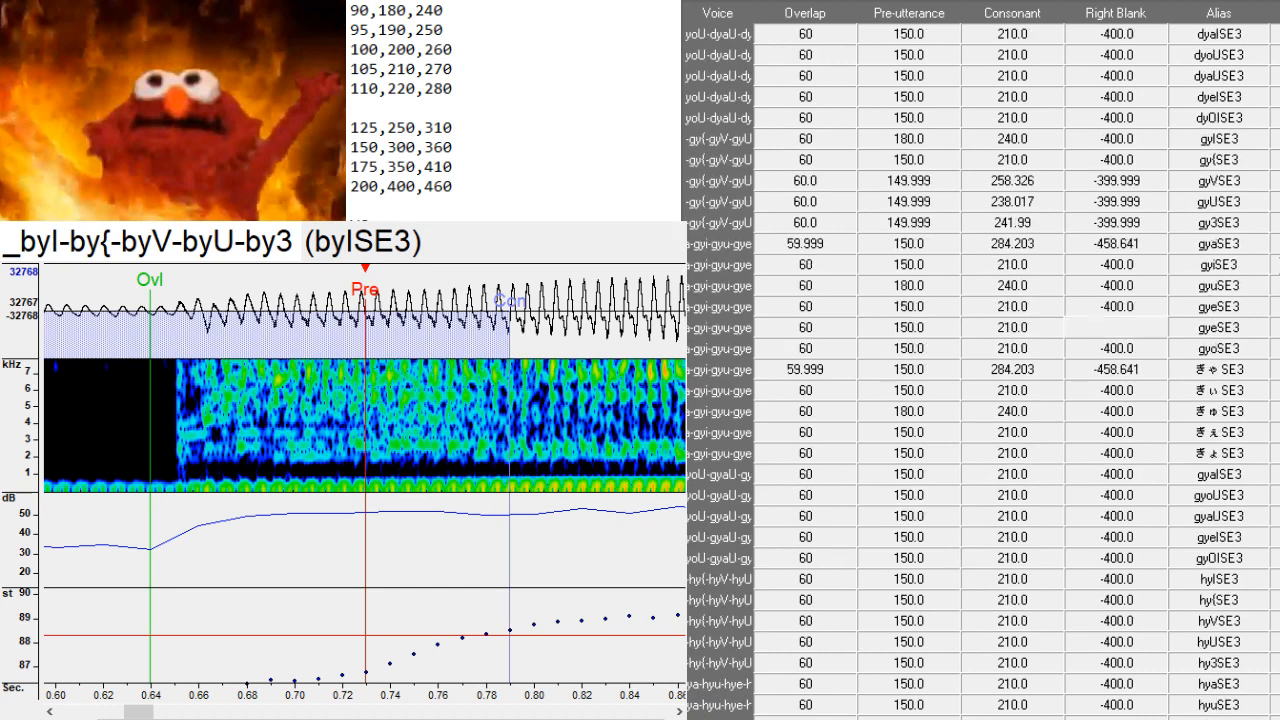
- Add four duplicates of the hyoSE3 entry directly below it
scroll(1240, 575, "down", 2)
left_click(1252, 621)
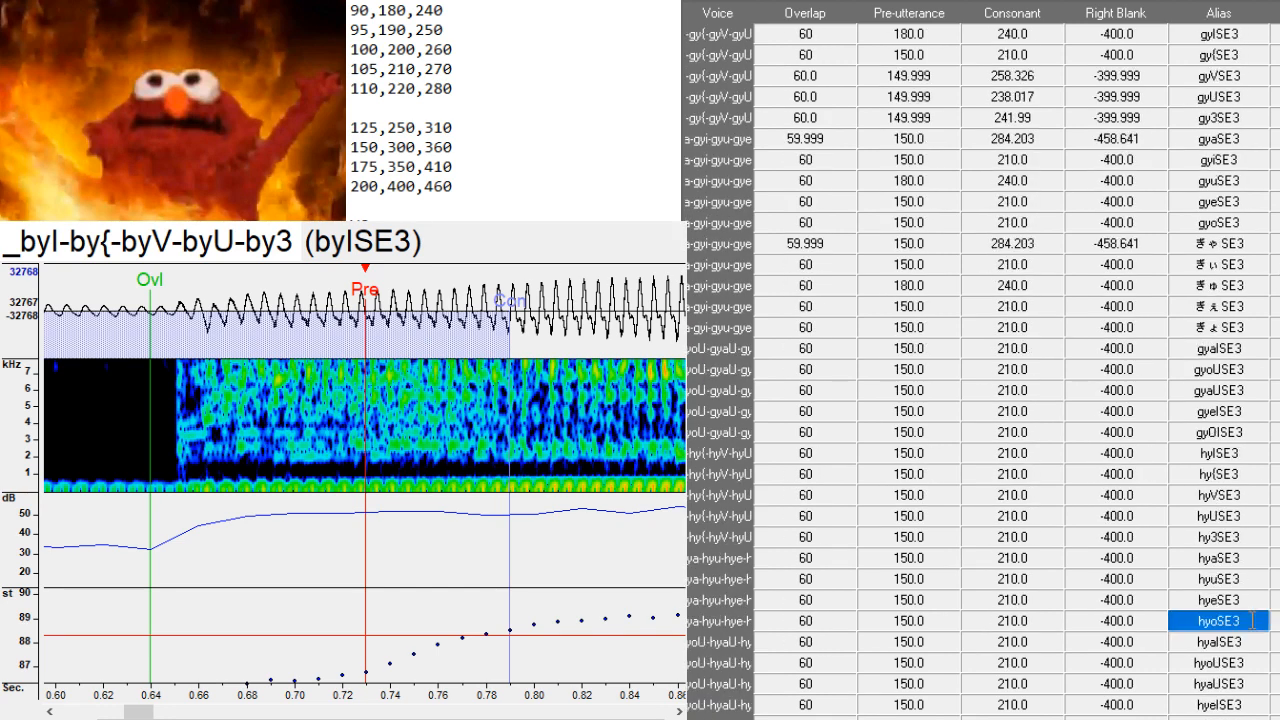
scroll(1262, 520, "down", 3)
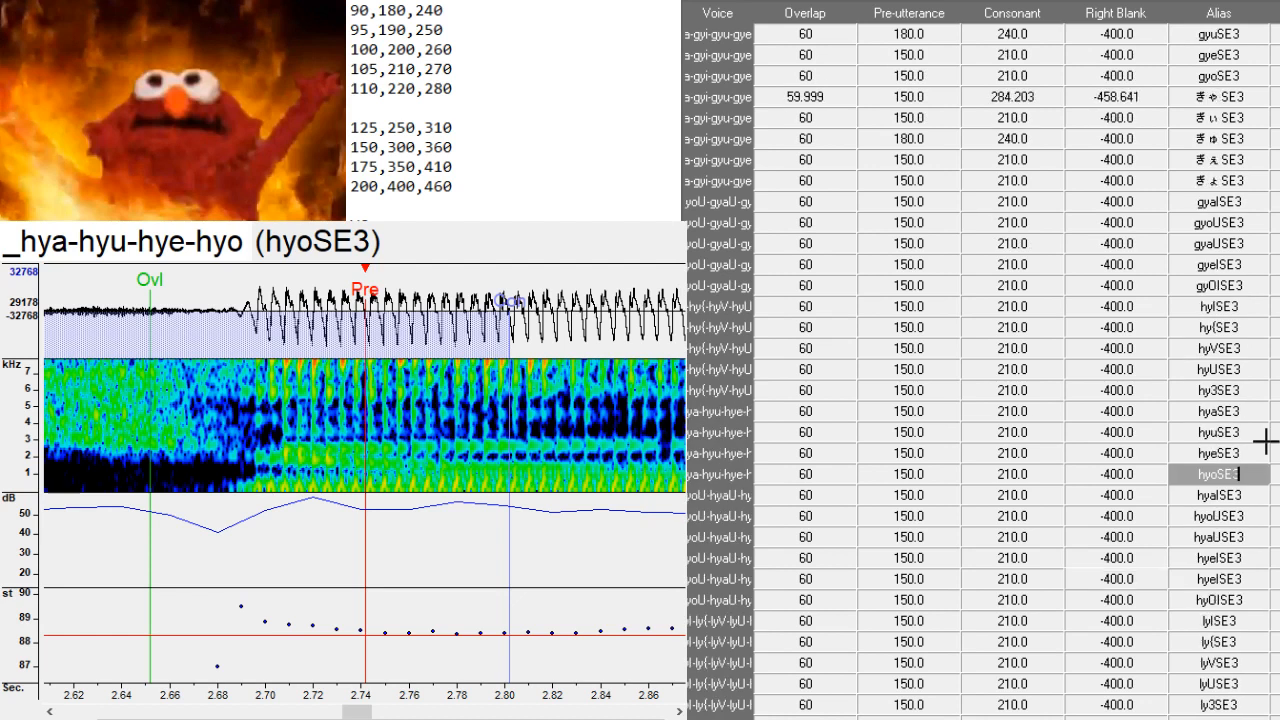
scroll(1265, 441, "down", 1)
key("ctrl+d")
key("ctrl+d")
key("ctrl+d")
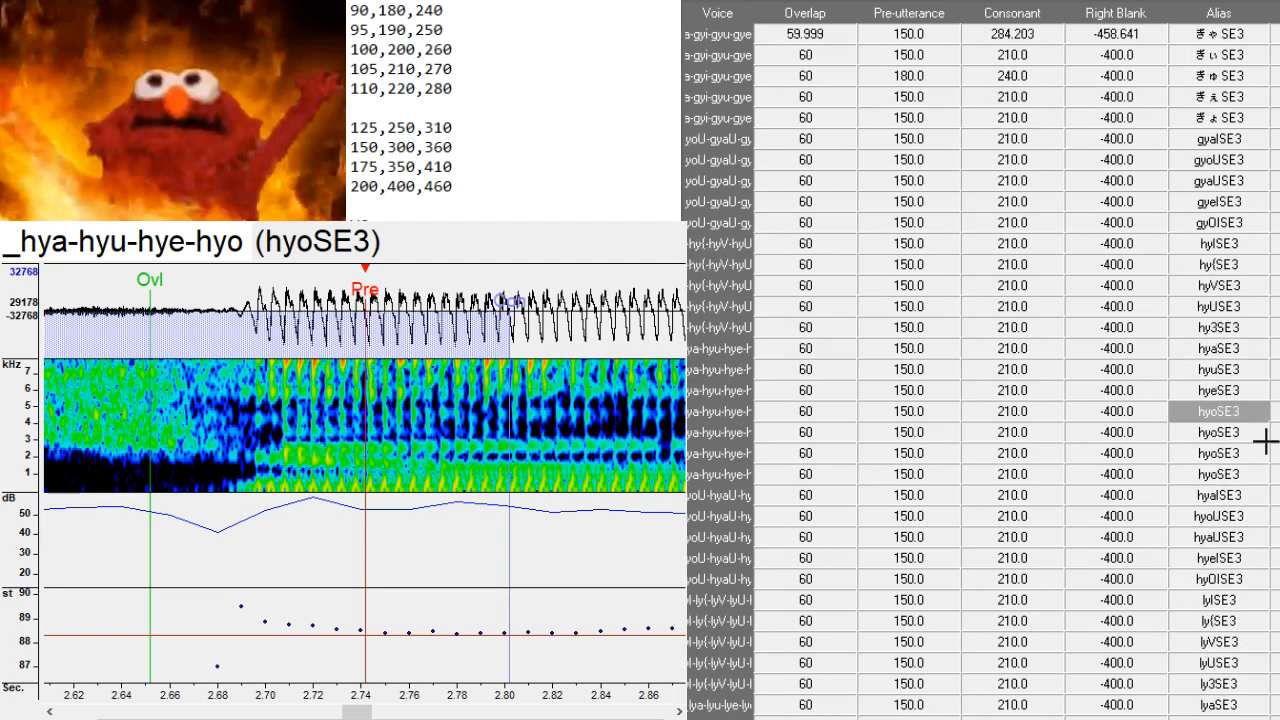
key("F2")
key("ctrl+d")
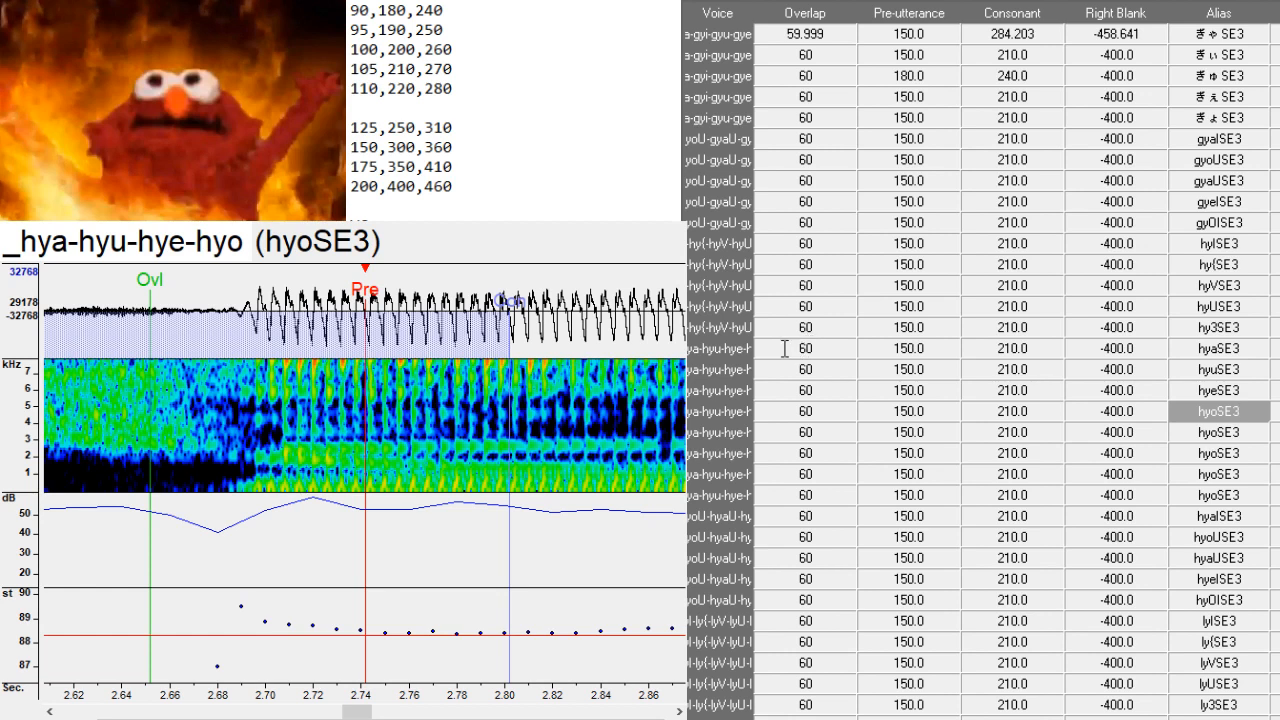
- Copy the hyaSE3 to hyoSE3 rows over the four duplicated hyoSE3 rows
left_click_drag(728, 349, 729, 411)
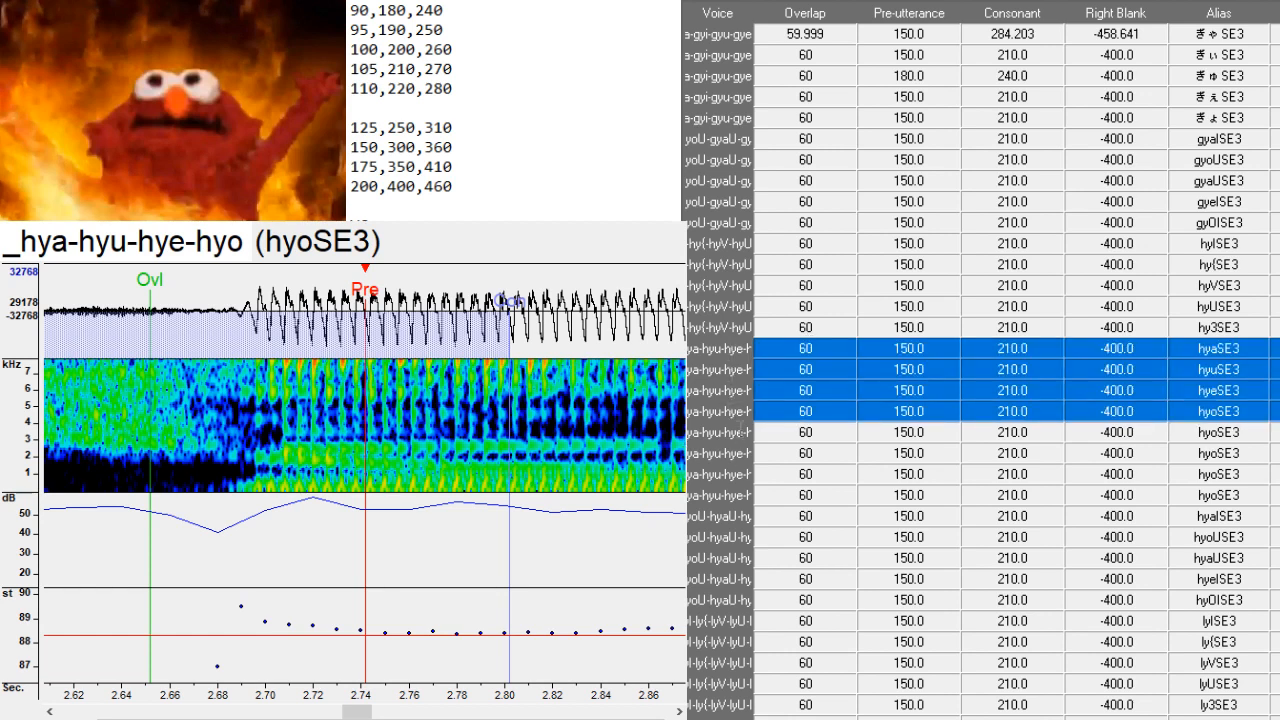
left_click_drag(738, 434, 684, 522)
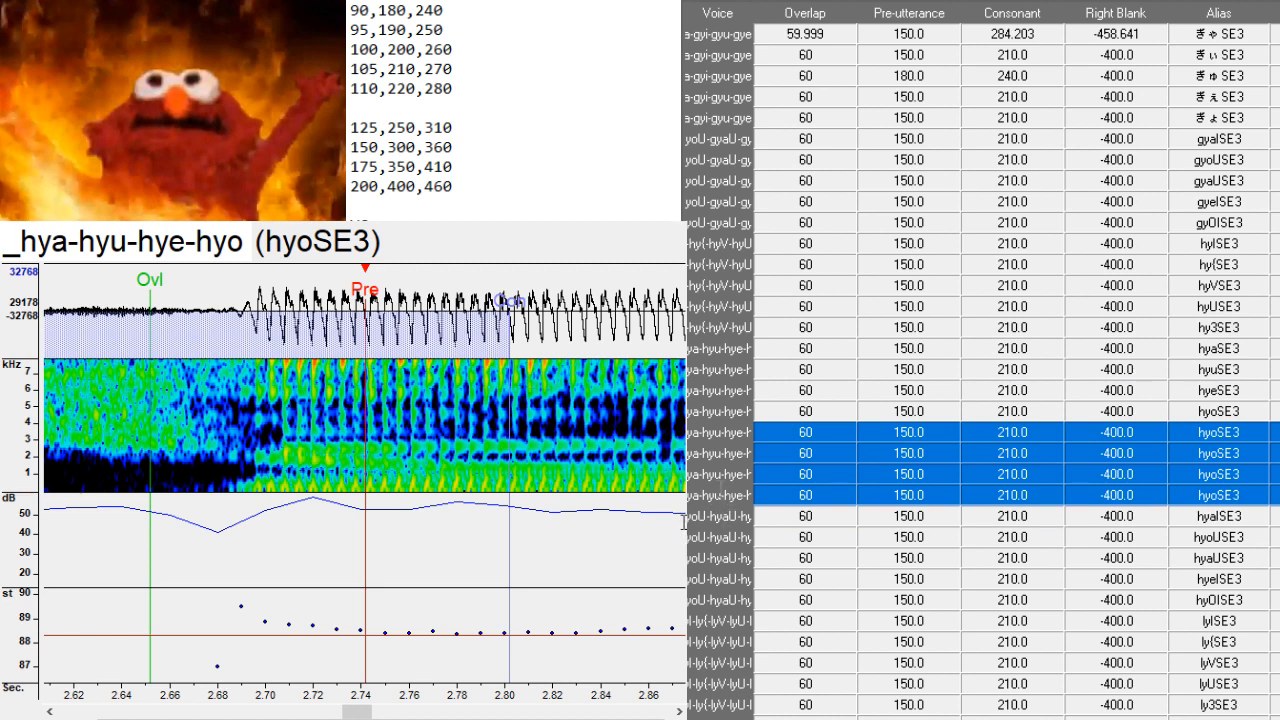
key("ctrl+v")
- Change the alias of the copied hyaSE3 row to ひゃSE3
left_click(1220, 433)
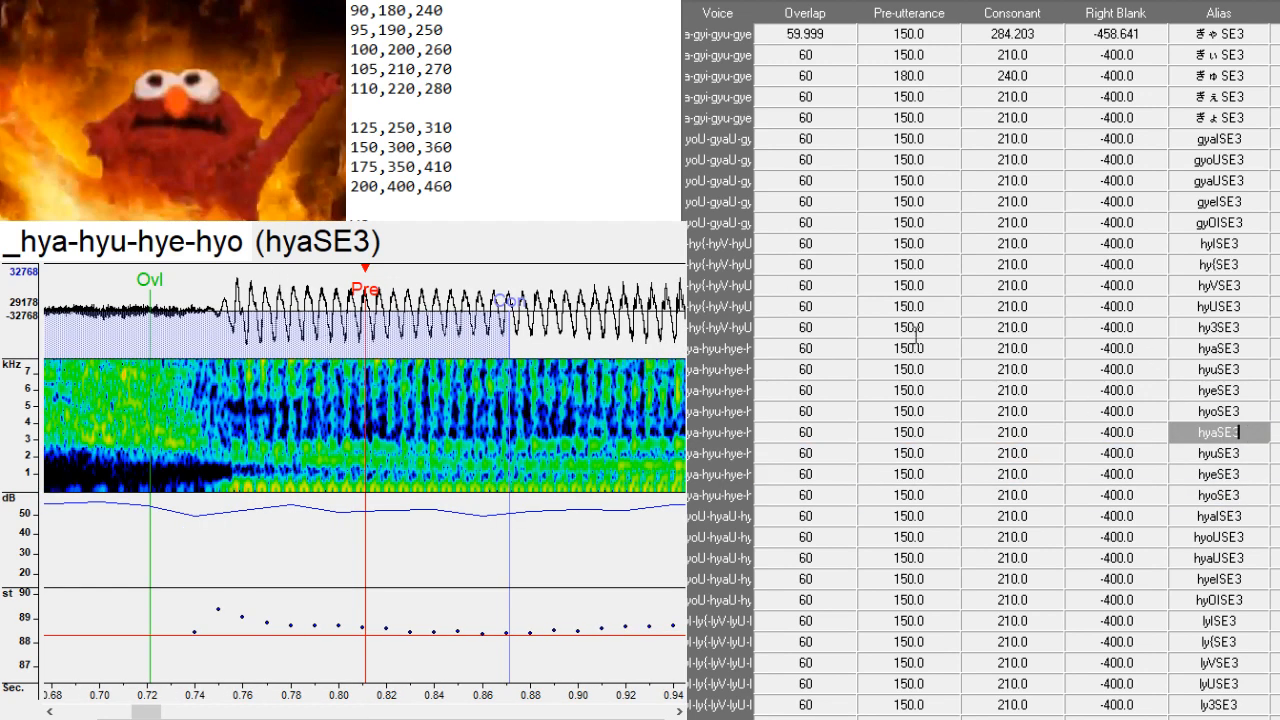
key("Left")
key("Left")
key("BackSpace")
key("BackSpace")
key("BackSpace")
type("ひゃ")
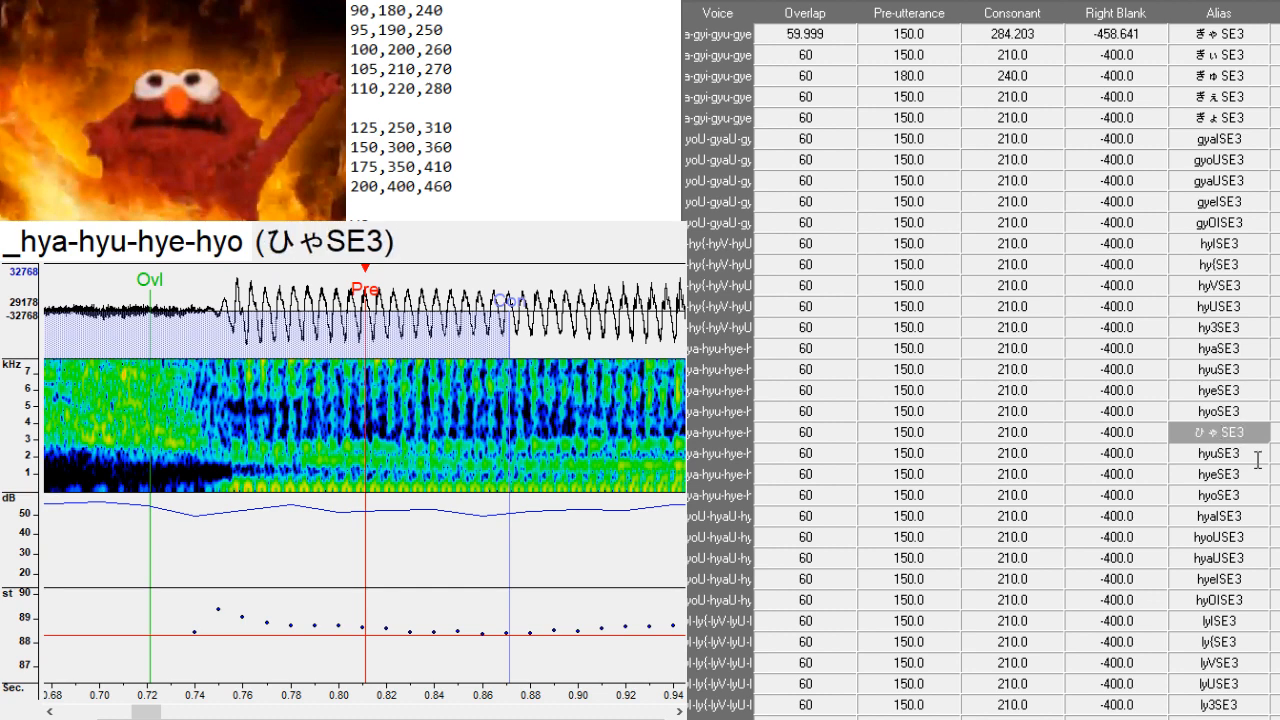
key("Return")
- Change the alias of the copied hyuSE3 row to ひゅSE3
key("Left")
key("Left")
key("Left")
key("BackSpace")
key("BackSpace")
key("BackSpace")
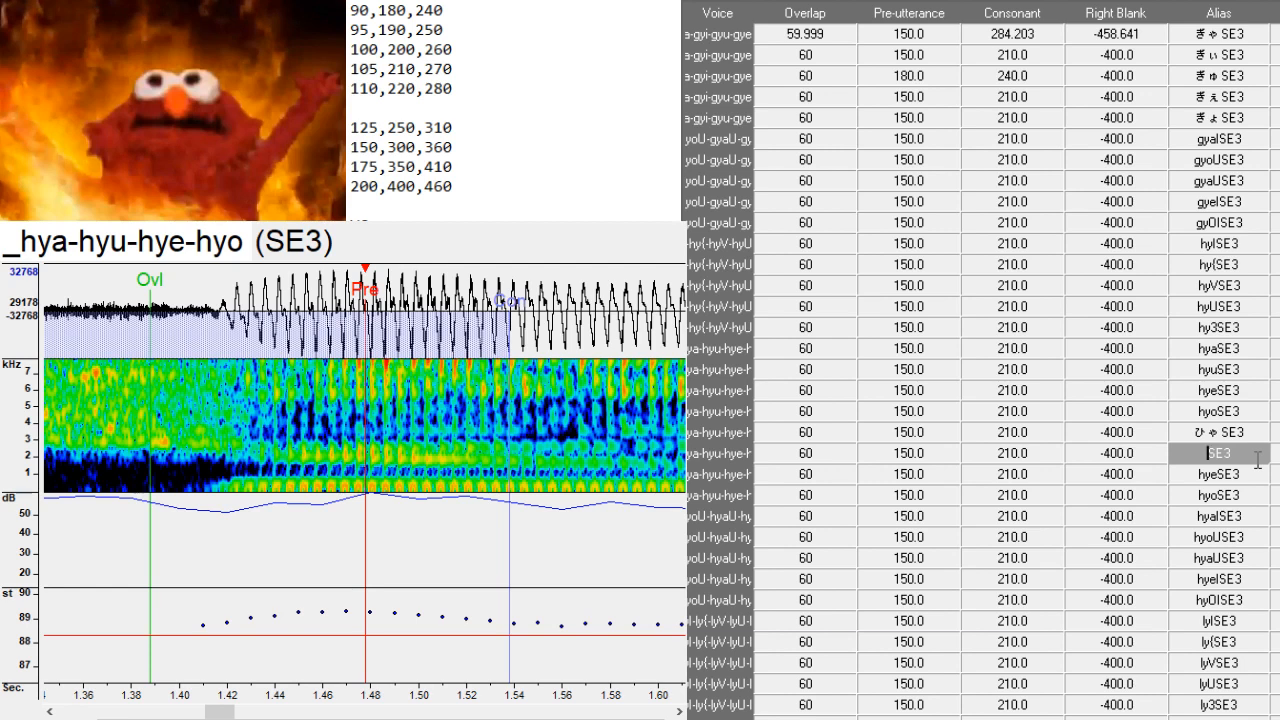
type("ひゅ")
key("Return")
- Change the alias of the copied hyeSE3 row to ひぇSE3
key("Left")
key("Left")
key("Left")
key("BackSpace")
key("BackSpace")
key("BackSpace")
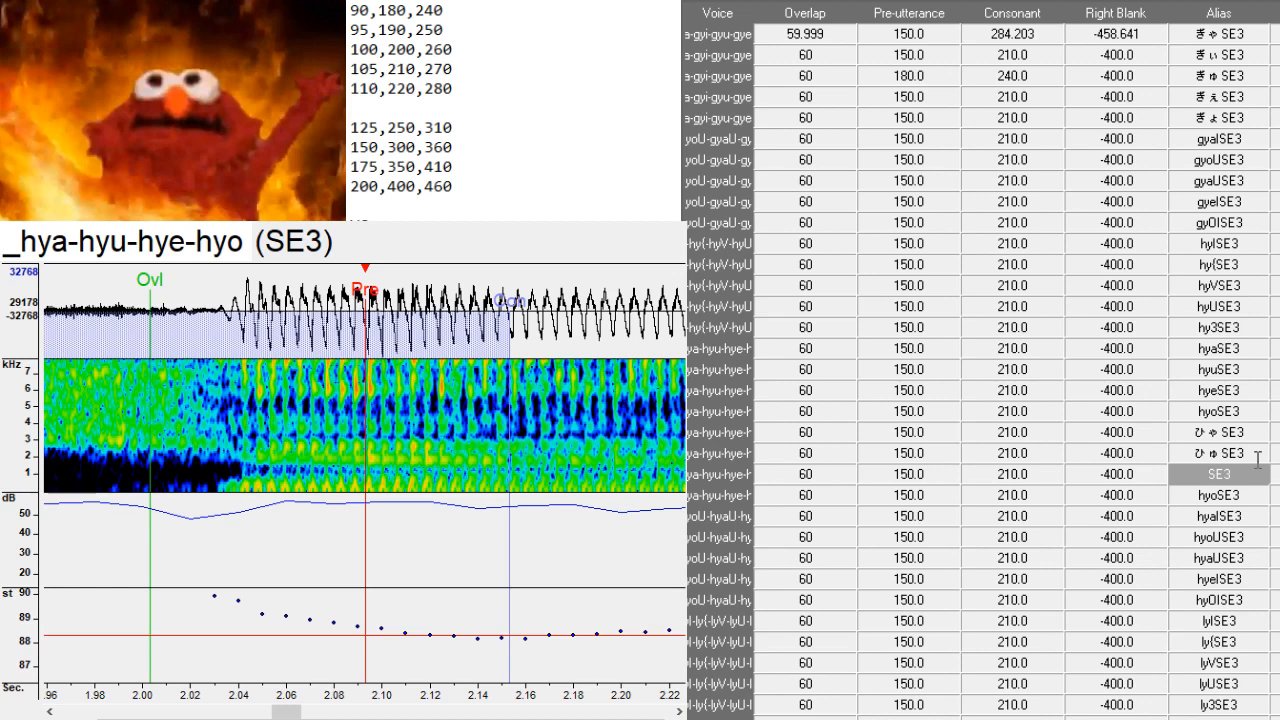
type("ひぇ")
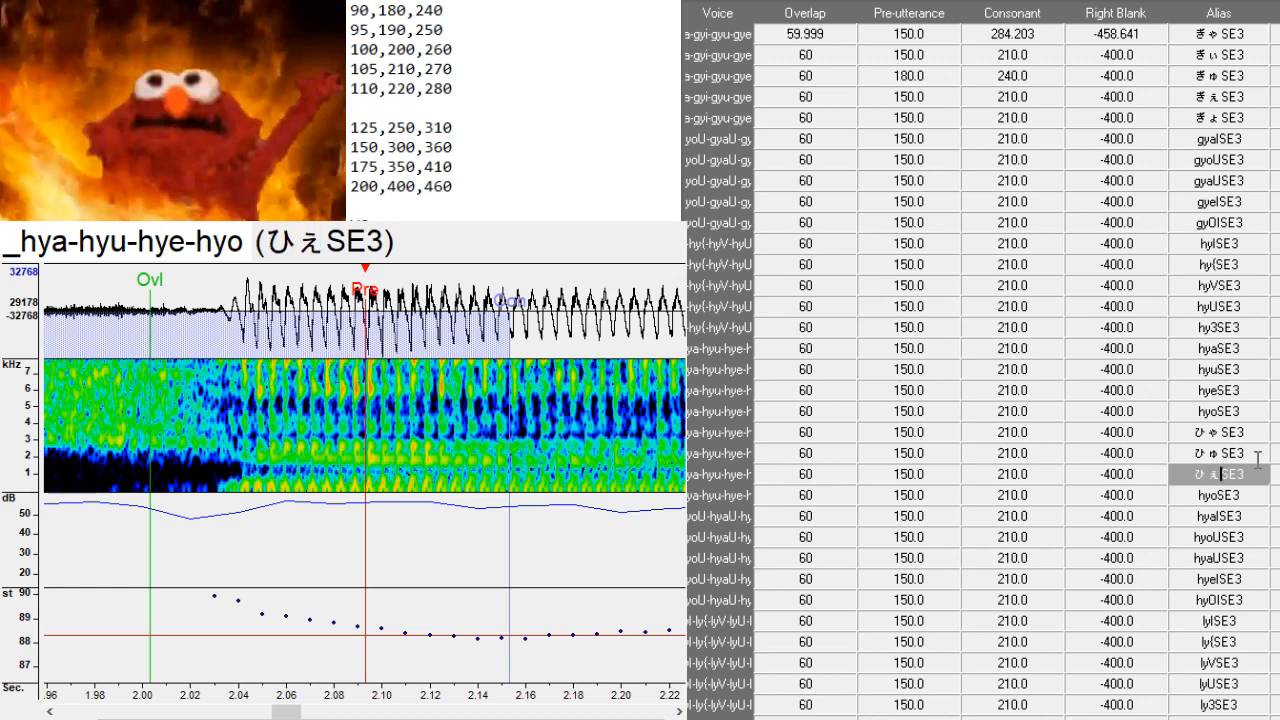
key("Down")
- Change the alias of the copied hyoSE3 row to ひょSE3
key("BackSpace")
key("BackSpace")
key("BackSpace")
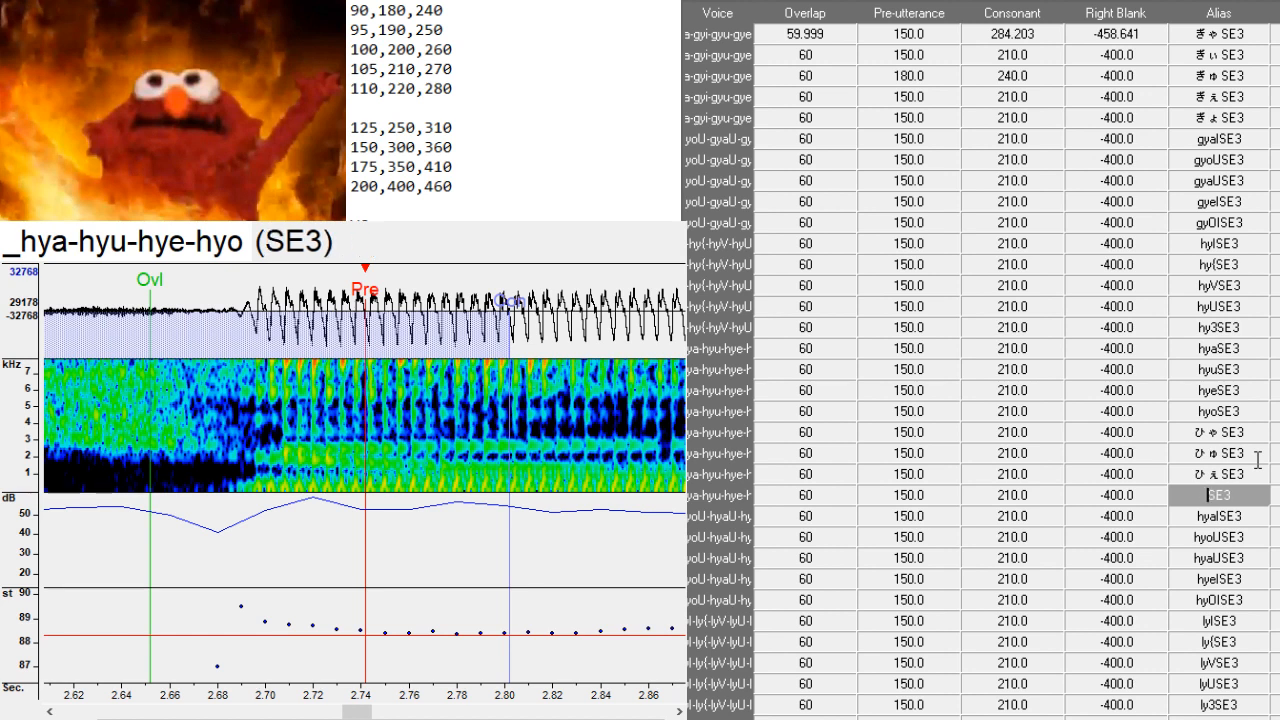
type("ひょ")
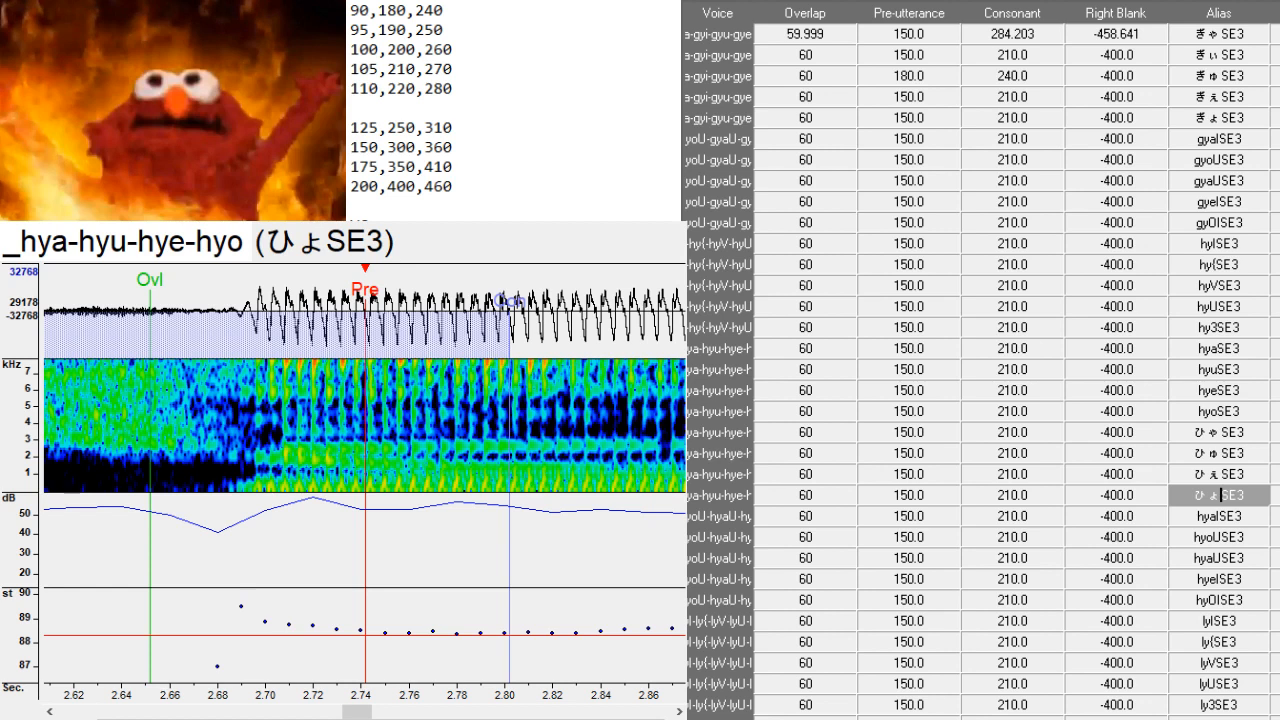
- Add four duplicates of the lyoSE3 entry directly below it
scroll(1272, 338, "down", 5)
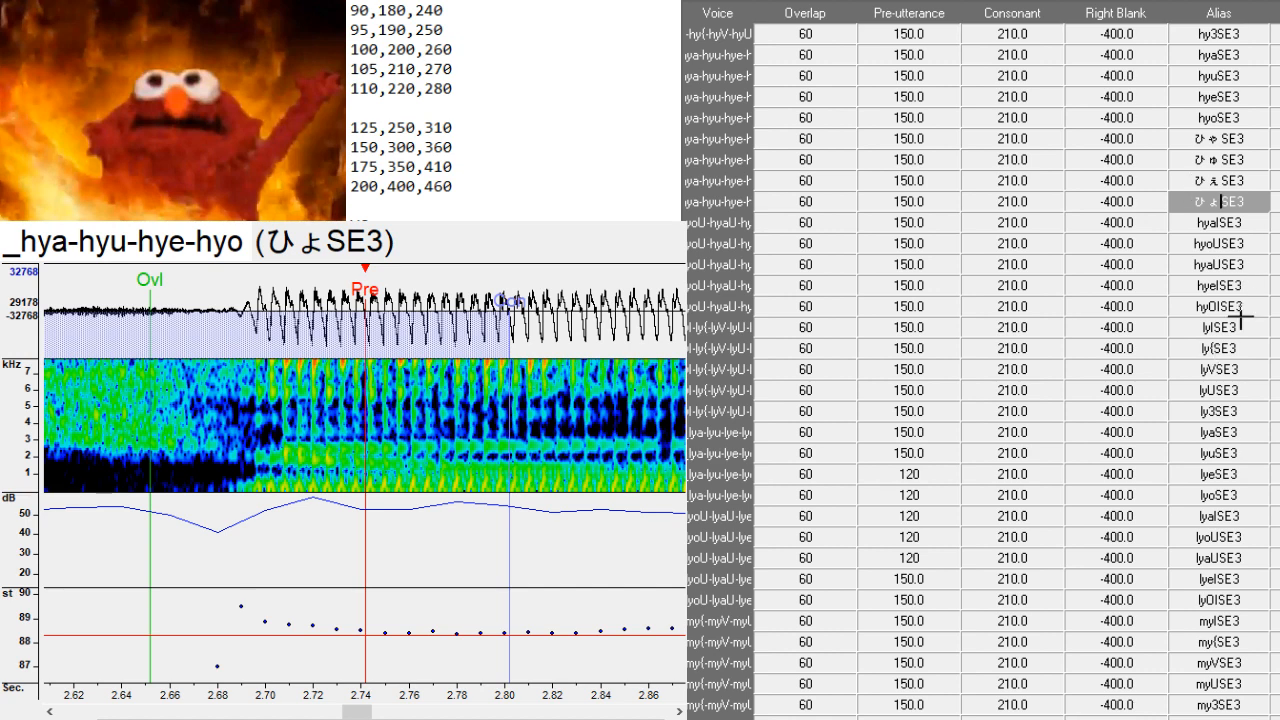
scroll(1247, 318, "down", 1)
scroll(1241, 385, "down", 1)
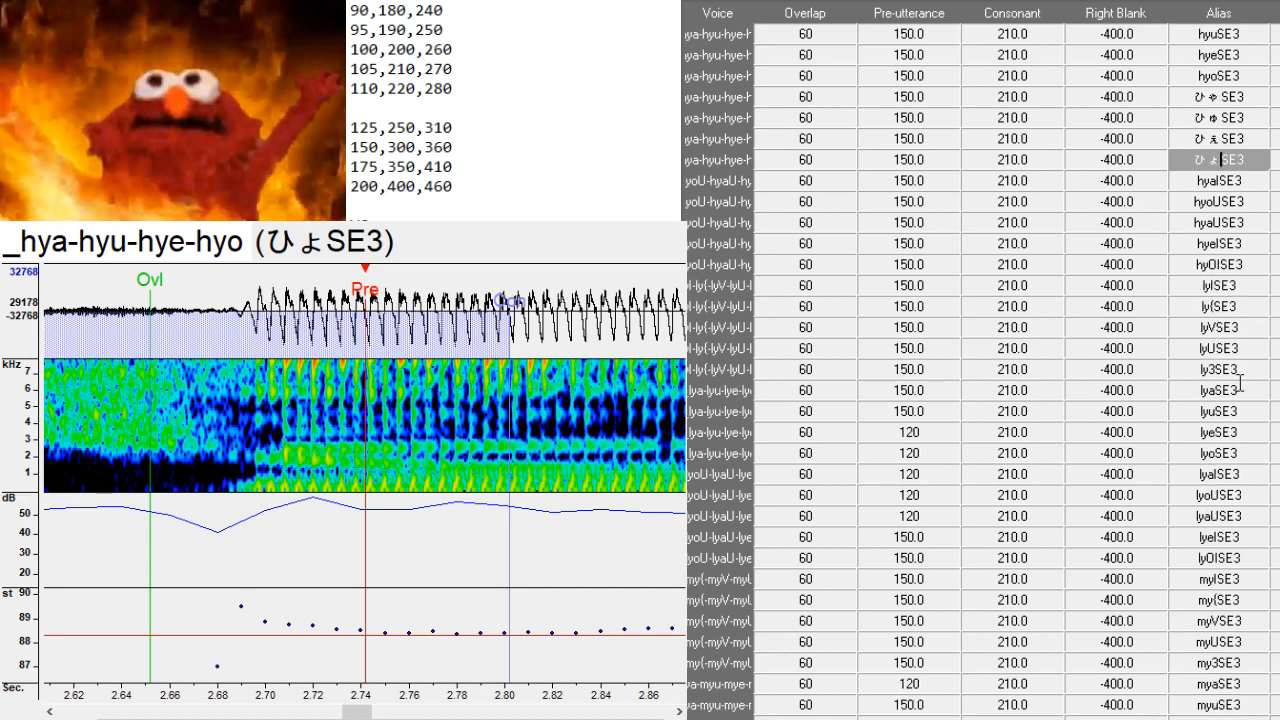
left_click(1249, 452)
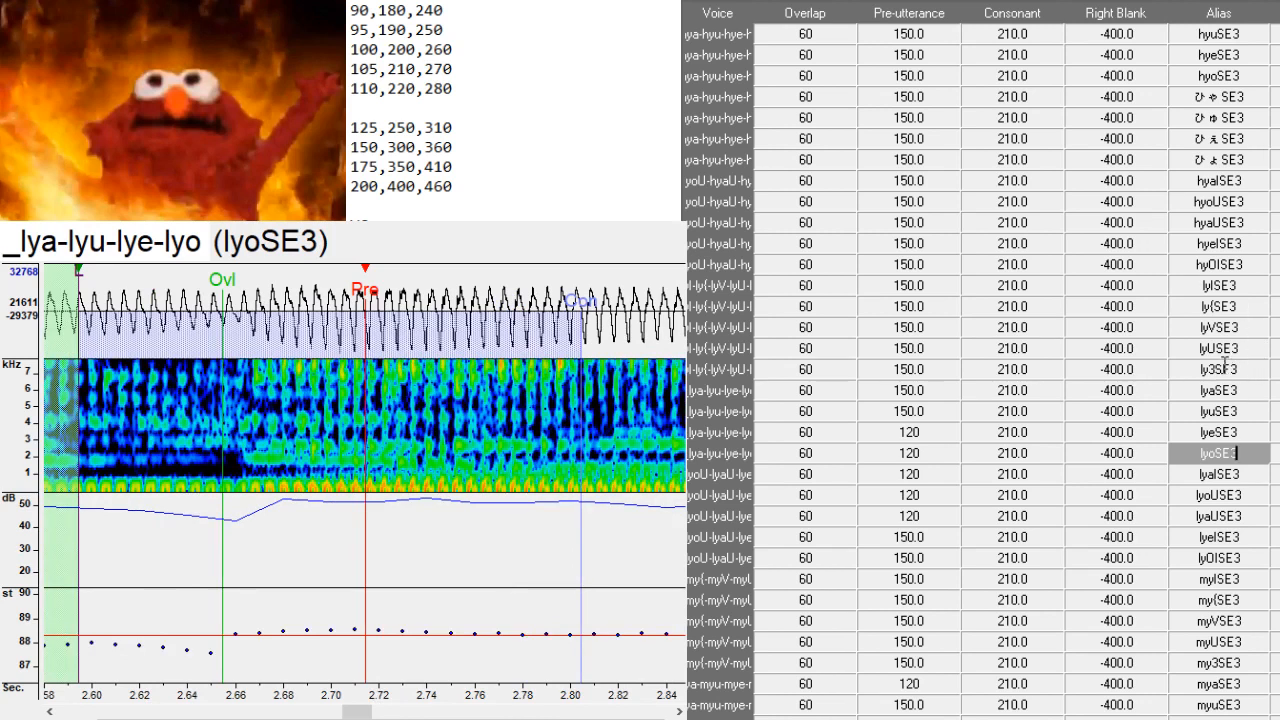
scroll(1230, 382, "down", 6)
scroll(1225, 375, "down", 3)
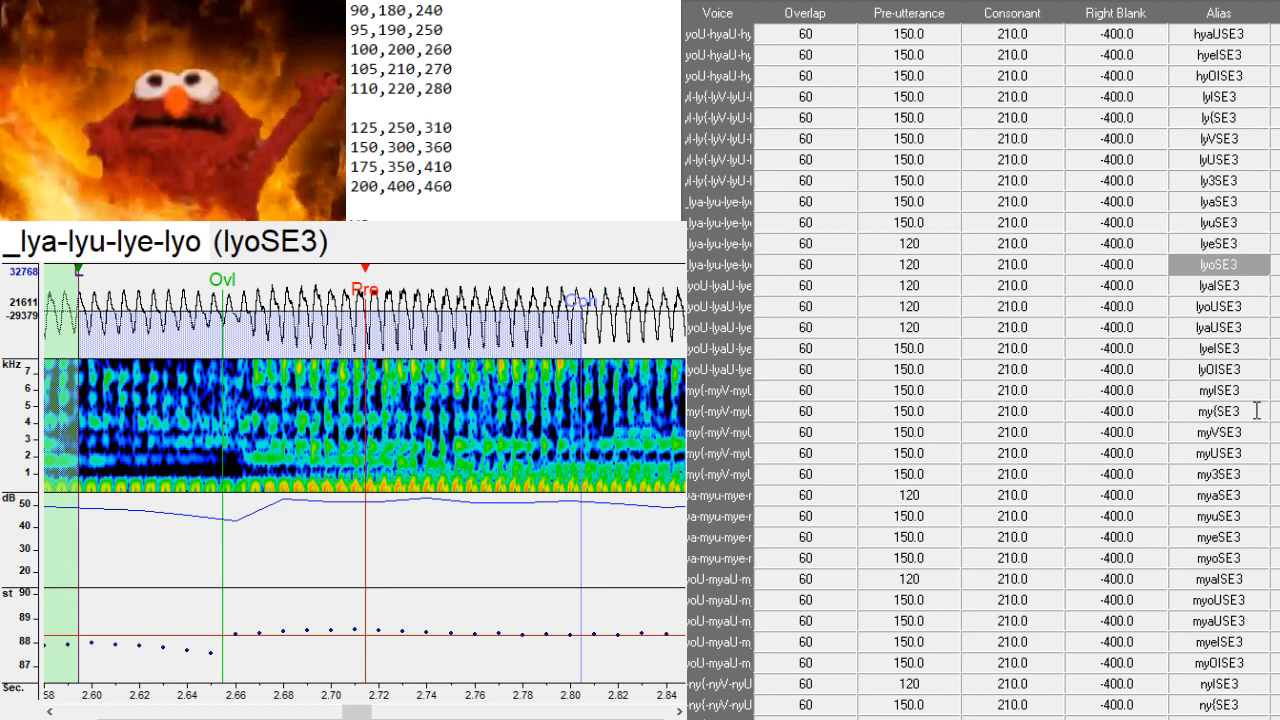
key("ctrl+d")
key("ctrl+d")
key("ctrl+d")
key("ctrl+d")
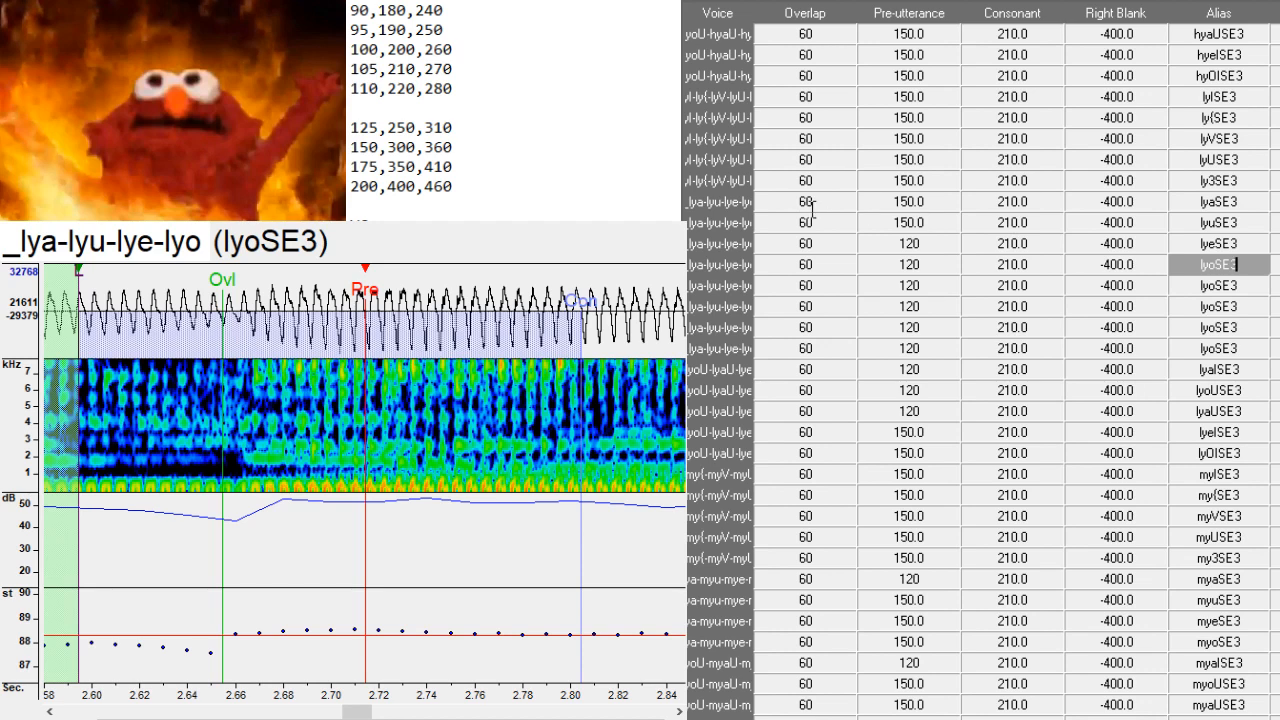
- Try to paste the copied hya to hyo values over the lyaSE3 to lyoSE3 rows, and undo the last two changes
left_click(710, 201)
left_click_drag(706, 243, 722, 264)
left_click(909, 201)
key("ctrl+v")
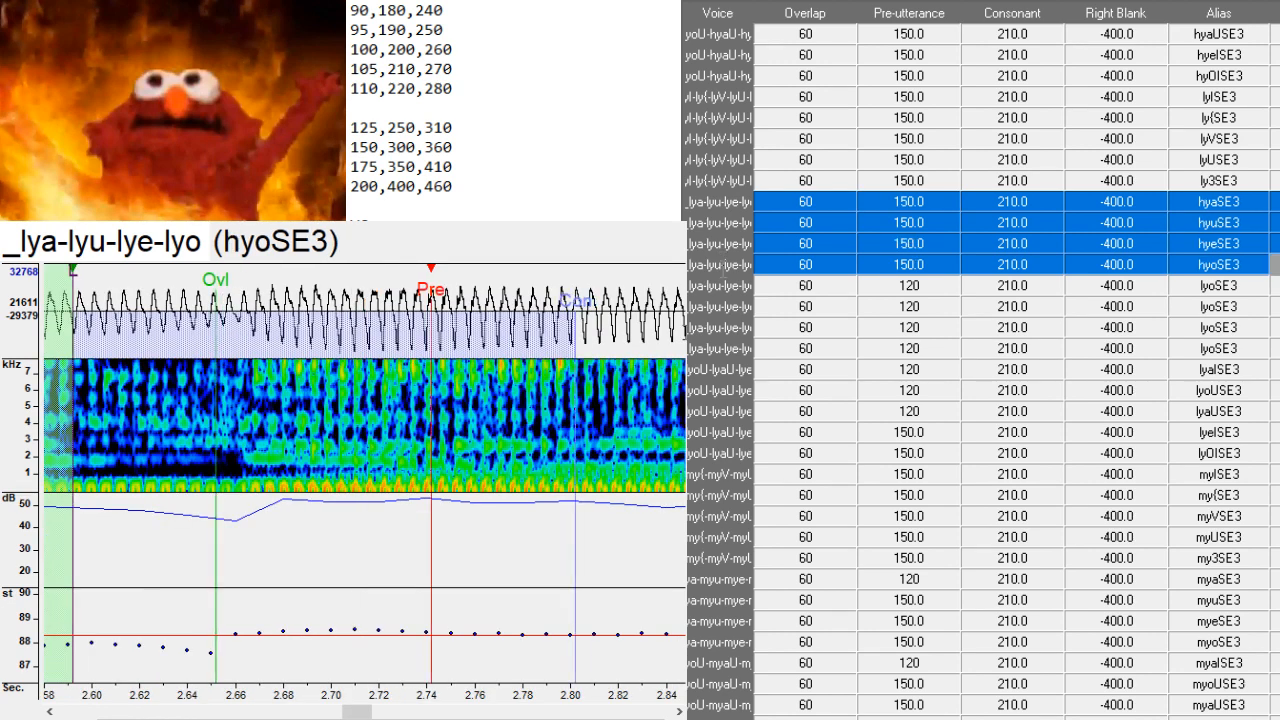
key("ctrl+z")
key("ctrl+z")
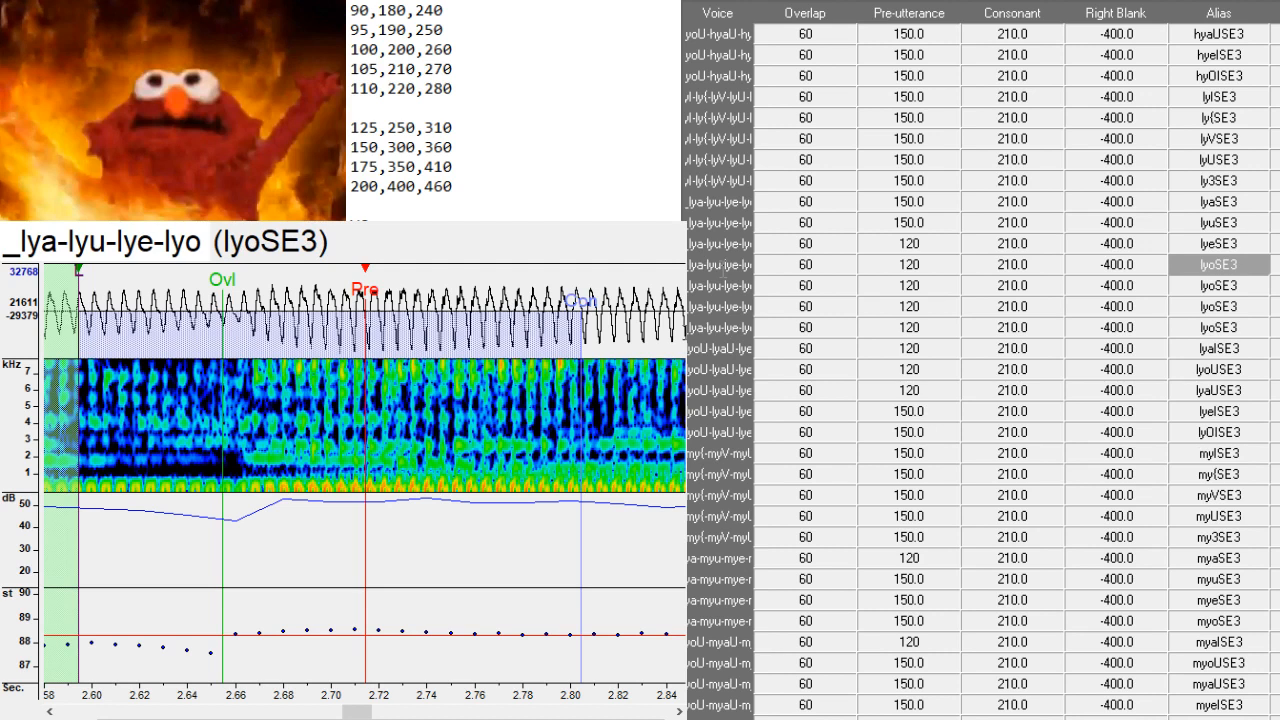
- Duplicate the last lyoSE3 row once more and copy the original lyaSE3 to lyoSE3 rows over the four duplicates
left_click(1238, 327)
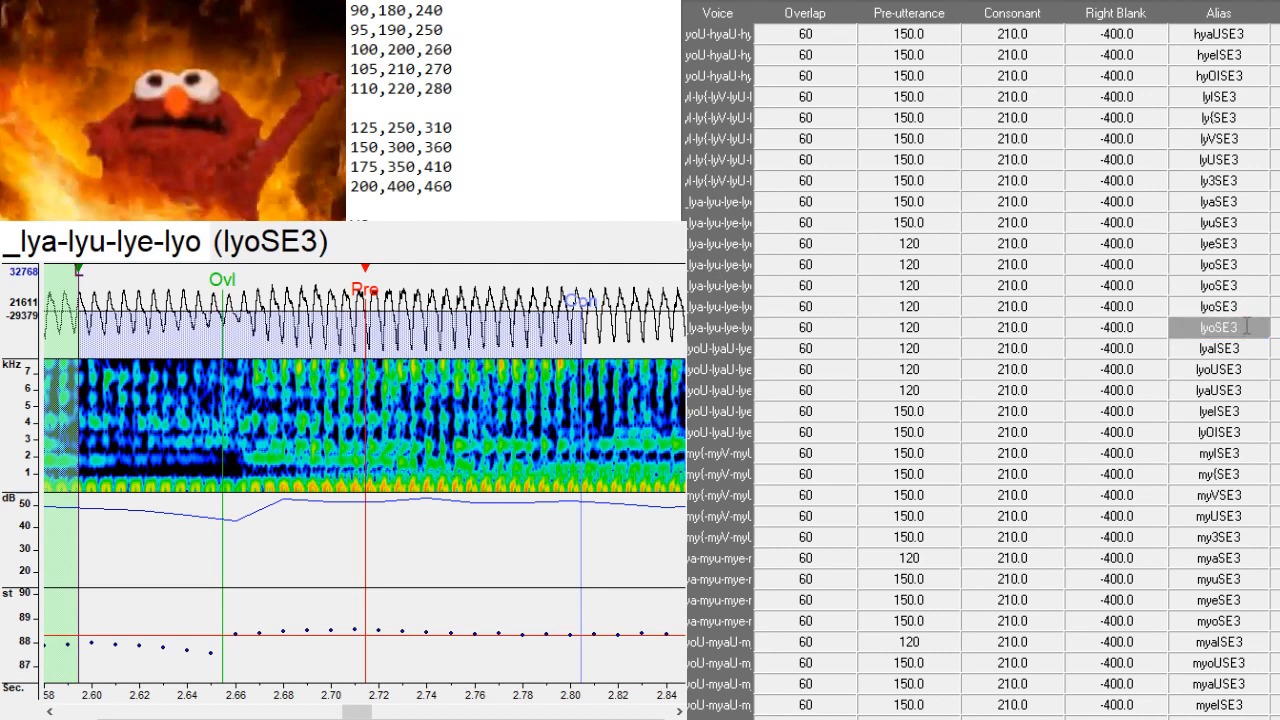
key("ctrl+d")
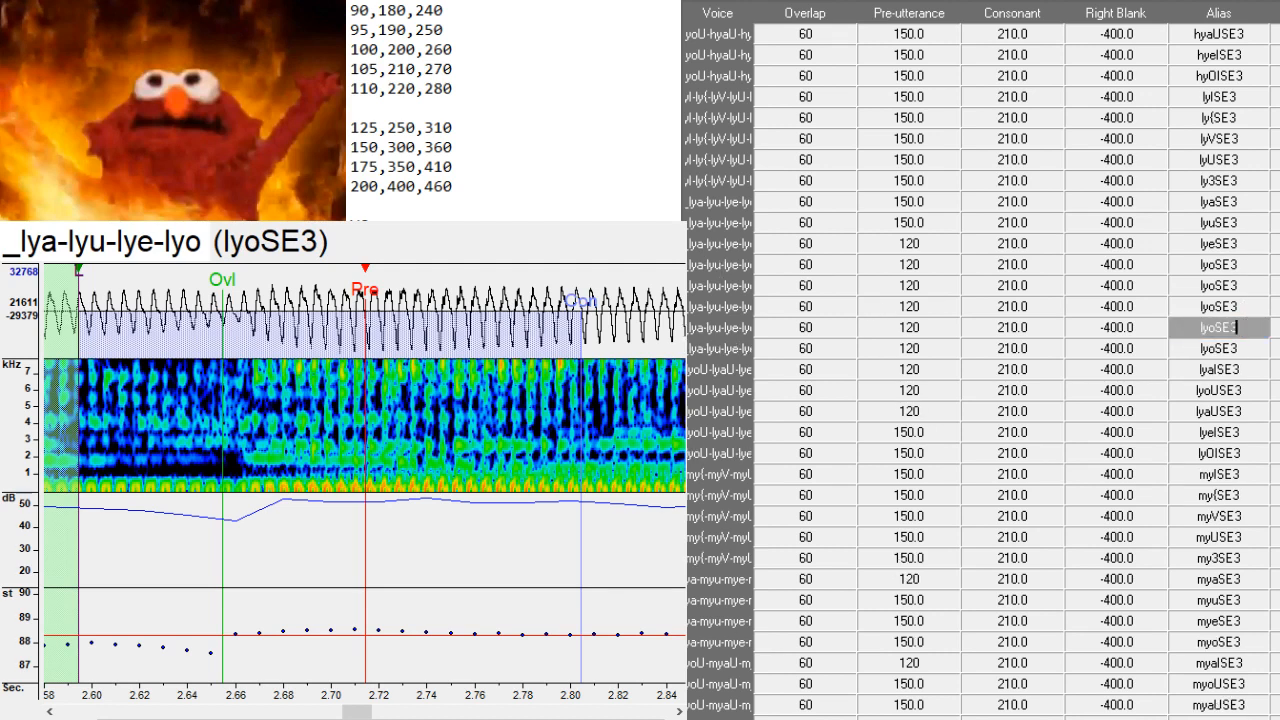
scroll(1100, 400, "left", 2)
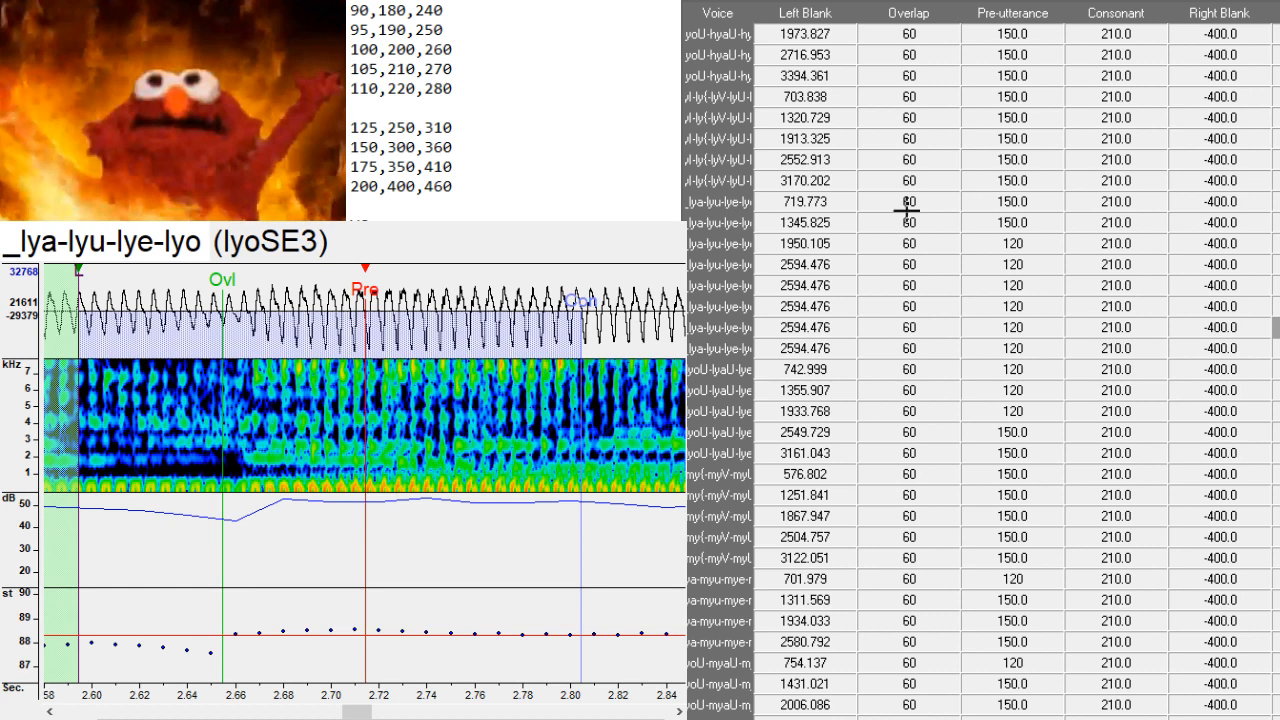
left_click(730, 220)
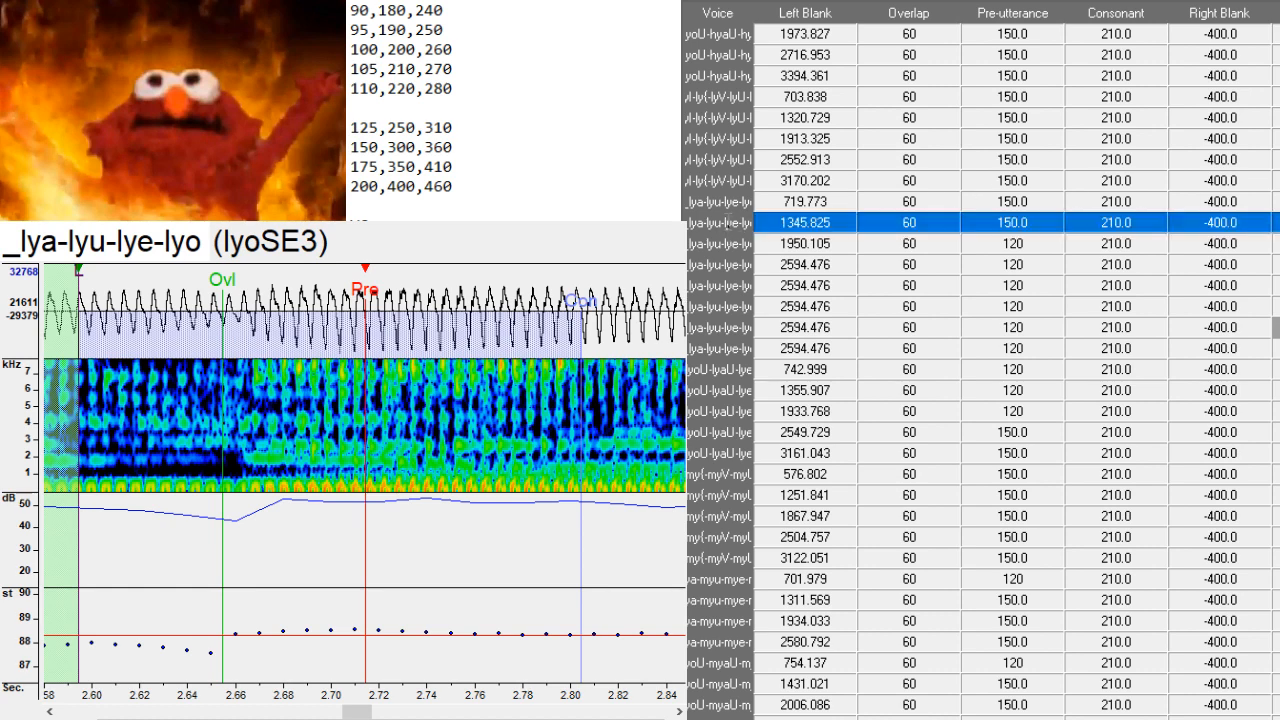
mouse_move(730, 190)
left_mouse_down()
mouse_move(730, 290)
mouse_move(730, 195)
left_mouse_up()
left_click(727, 205)
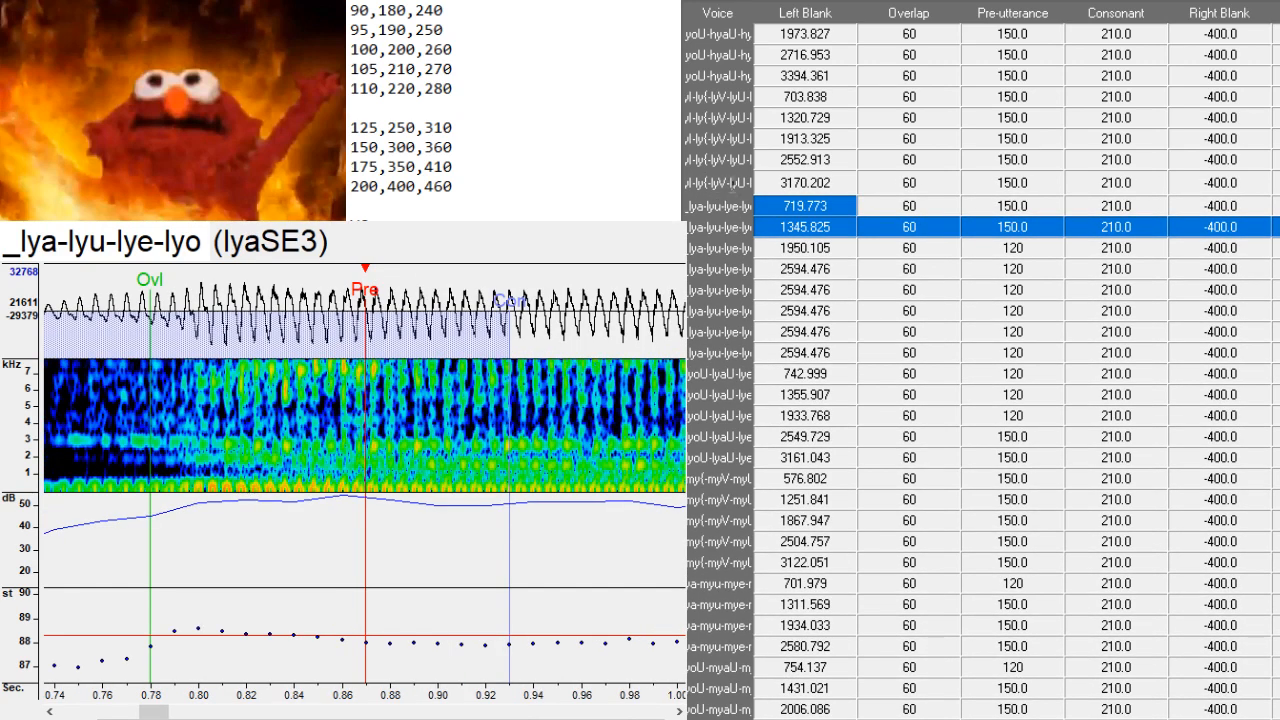
left_click(726, 206)
left_click_drag(726, 206, 710, 268)
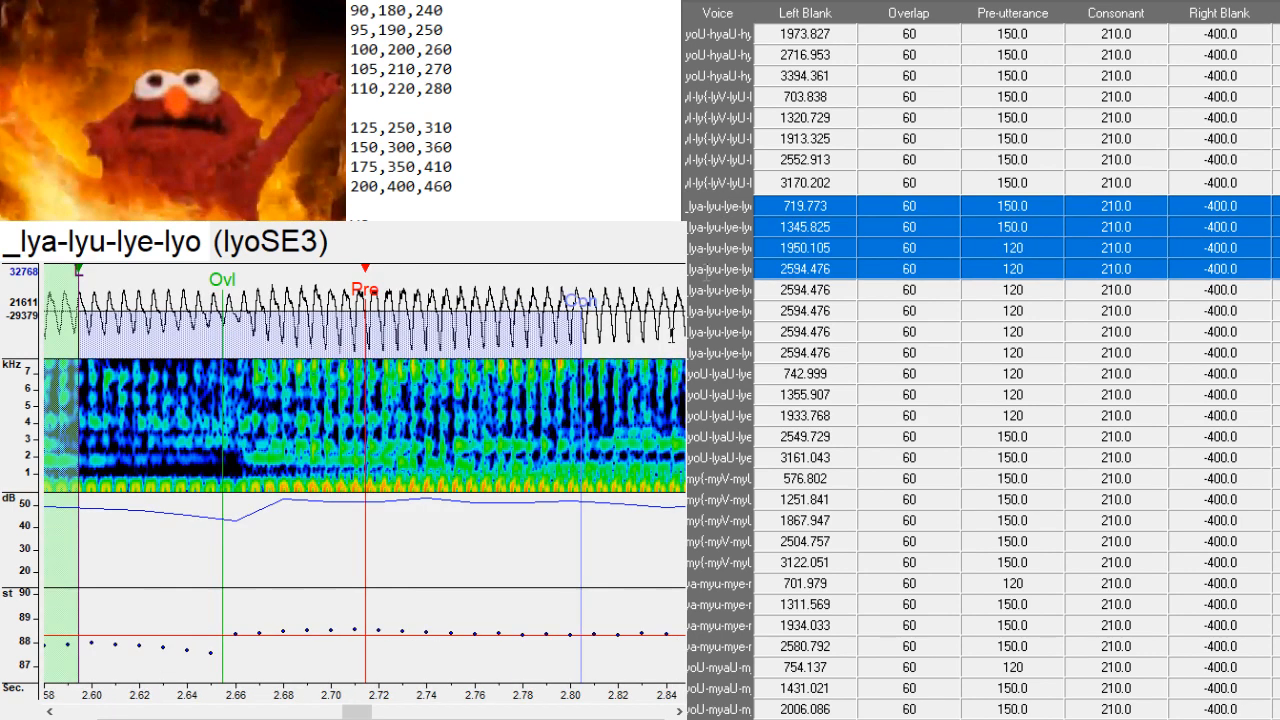
left_click_drag(729, 290, 728, 352)
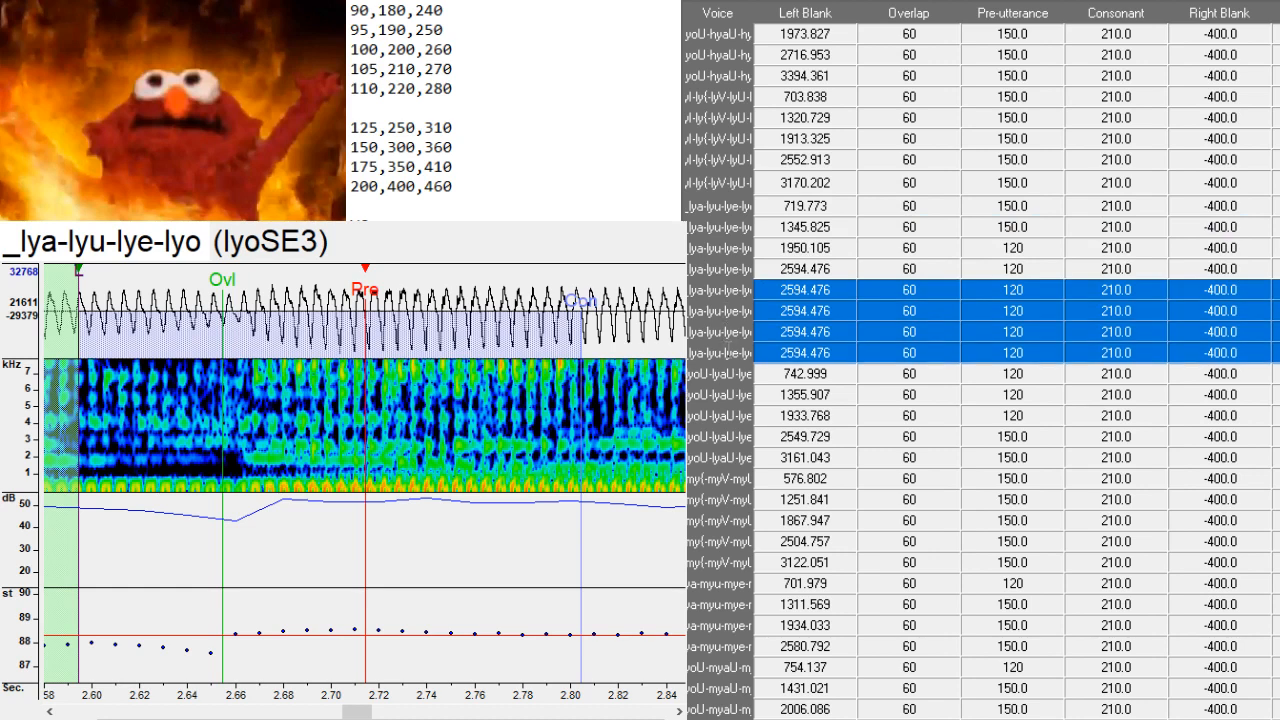
type("719.773\t60\t150.0\t210.0\t-400.0 1345.825\t60\t150.0\t210.0\t-400.0 1950.105\t60\t120\t210.0\t-400.0 2594.476\t60\t120\t210.0\t-400.0")
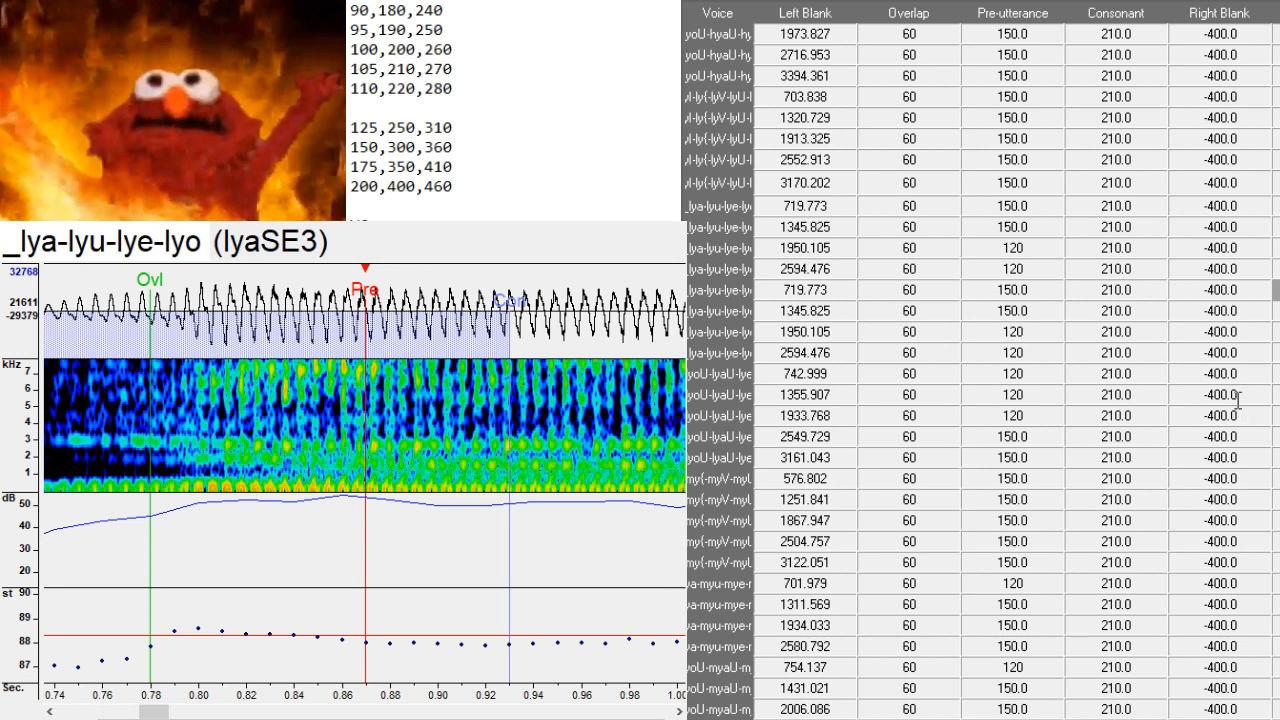
- Change the alias of the copied lyaSE3 row to リャSE3
key("BackSpace")
key("BackSpace")
key("BackSpace")
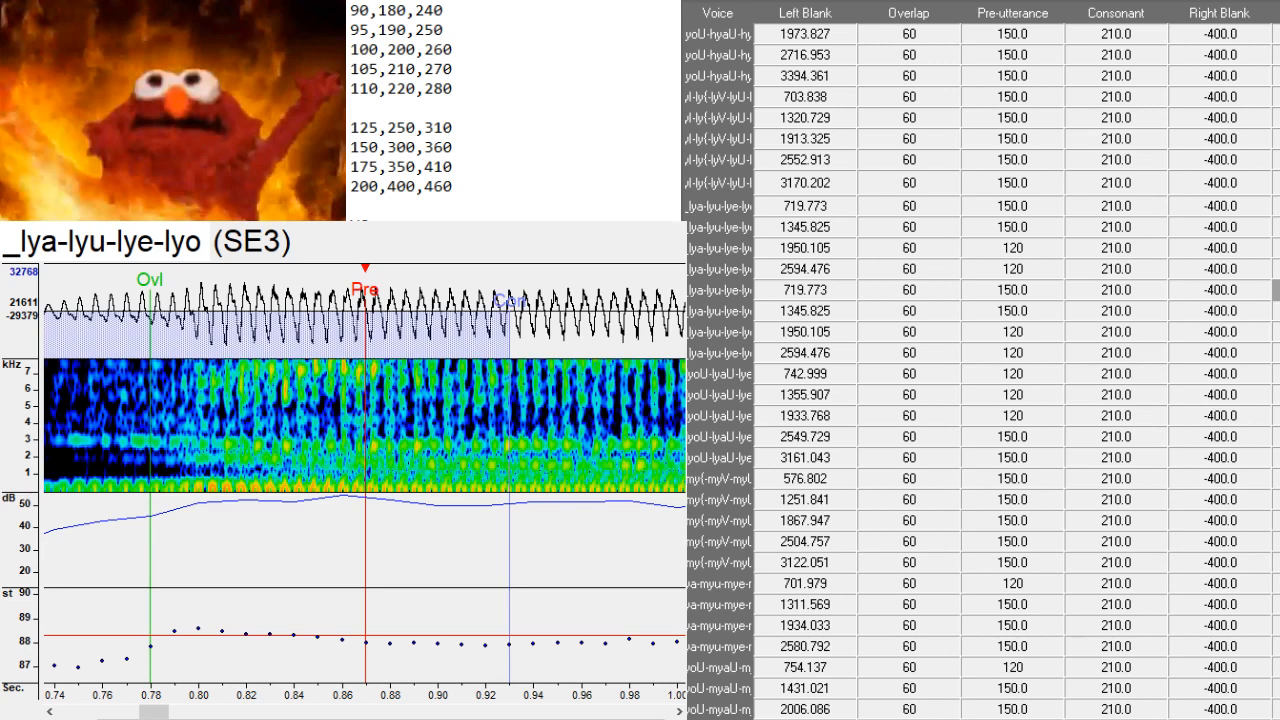
type("リャ")
key("Return")
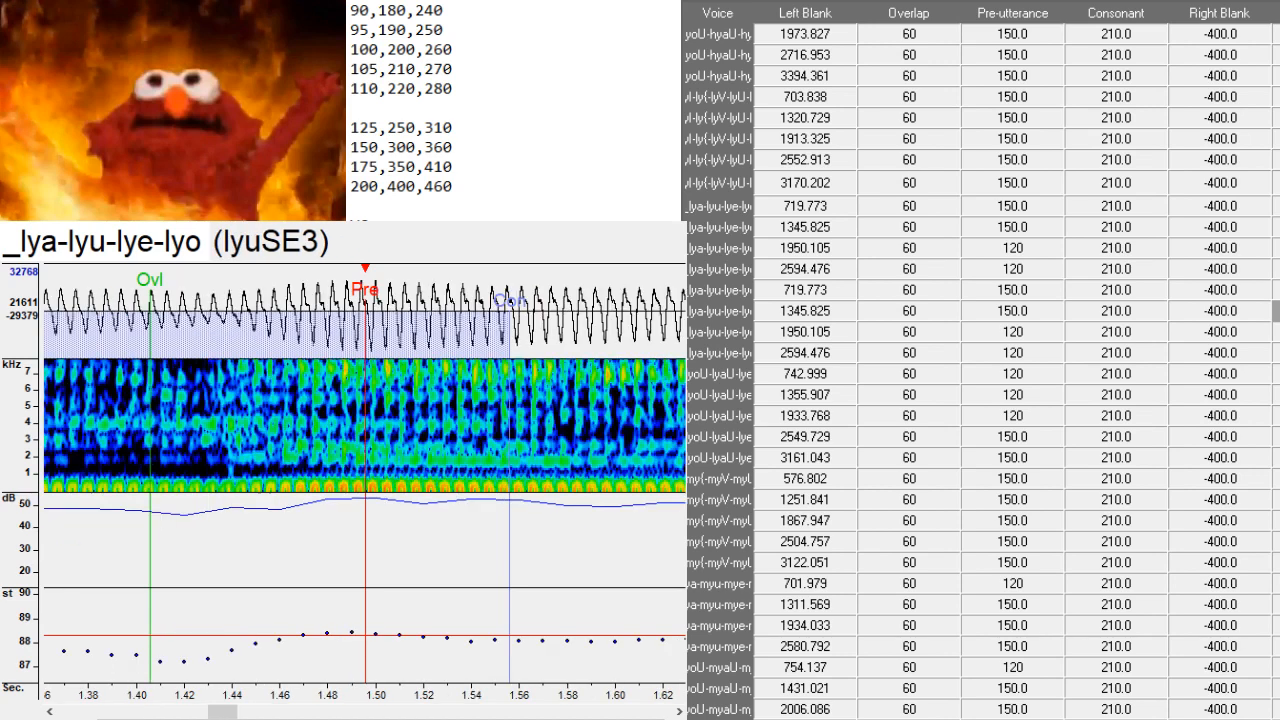
- Change the alias of the copied lyuSE3 row to リュSE3
key("BackSpace")
key("BackSpace")
key("BackSpace")
type("リュ")
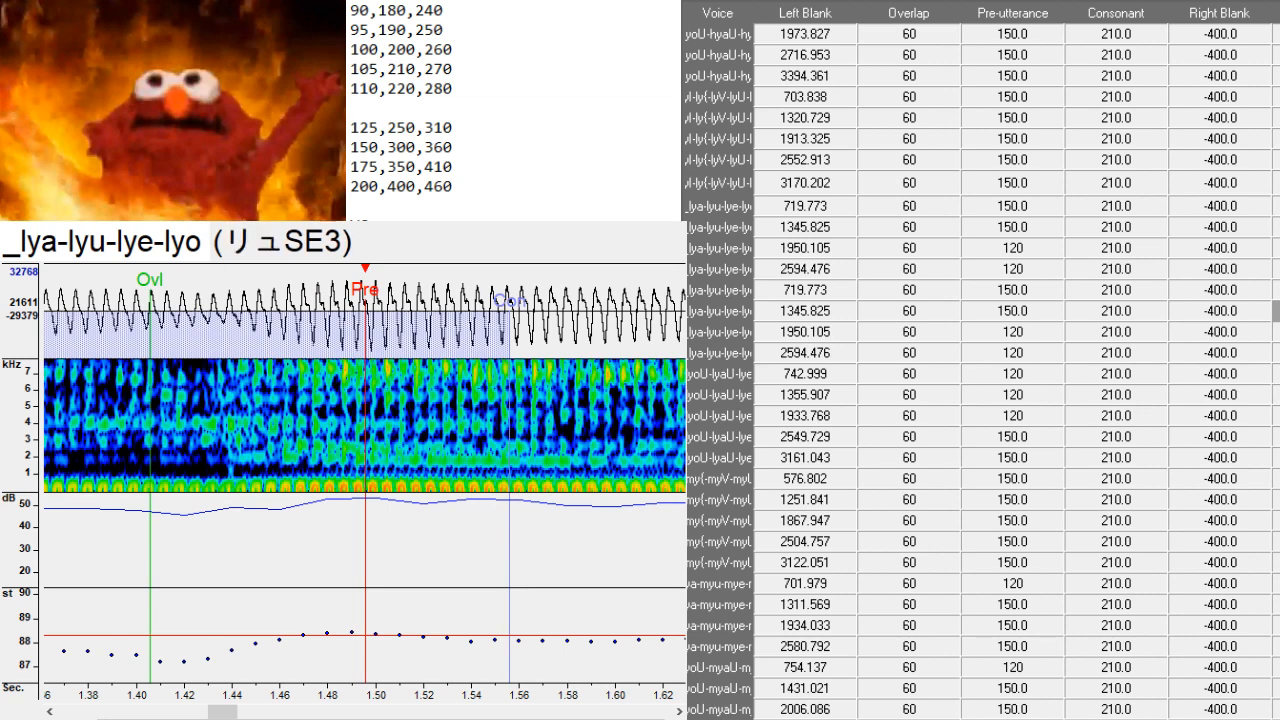
key("Return")
- Change the alias of the copied lyeSE3 row to リェSE3
key("BackSpace")
key("BackSpace")
key("BackSpace")
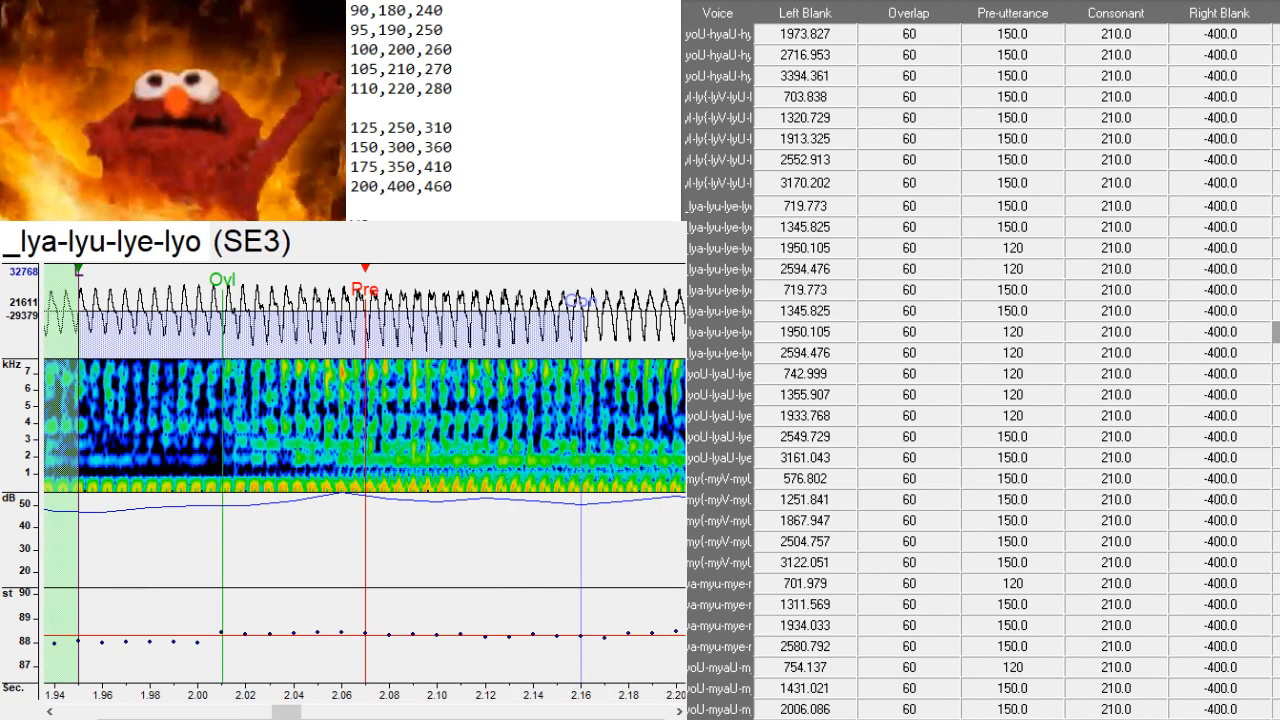
type("リェ")
key("Return")
- Change the alias of the copied lyoSE3 row to リョSE3
key("BackSpace")
key("BackSpace")
key("BackSpace")
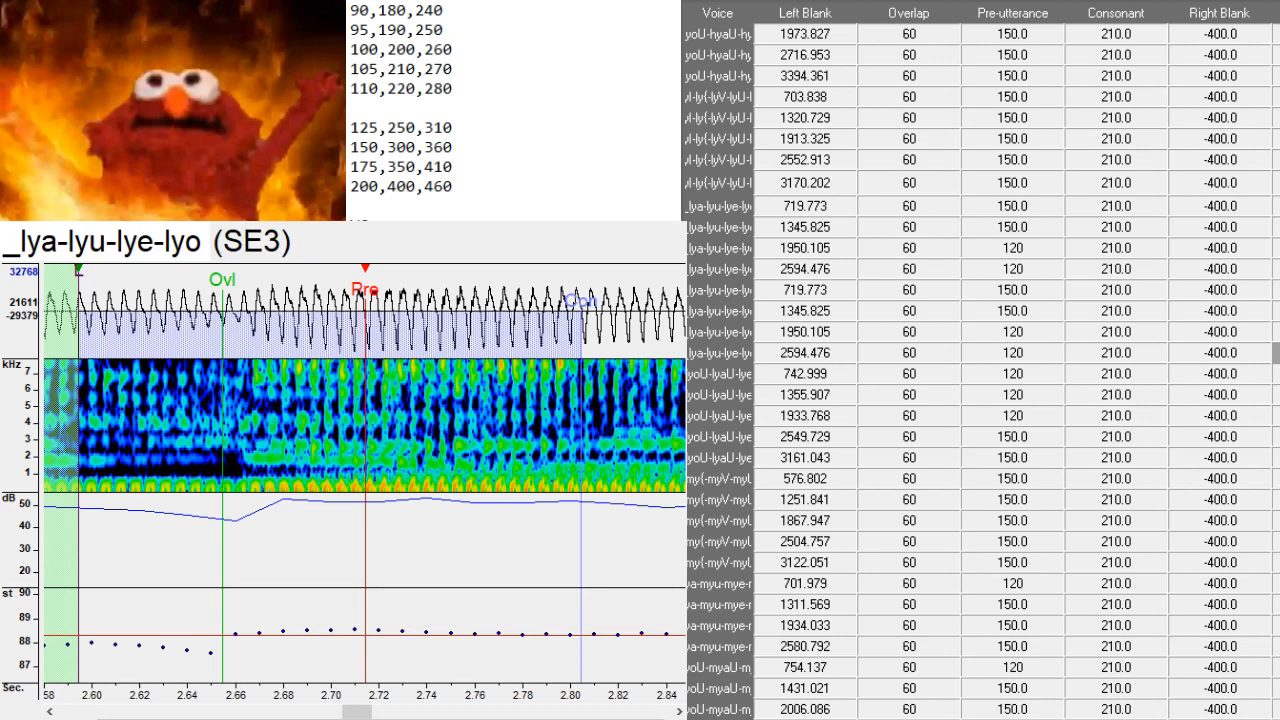
type("リョ")
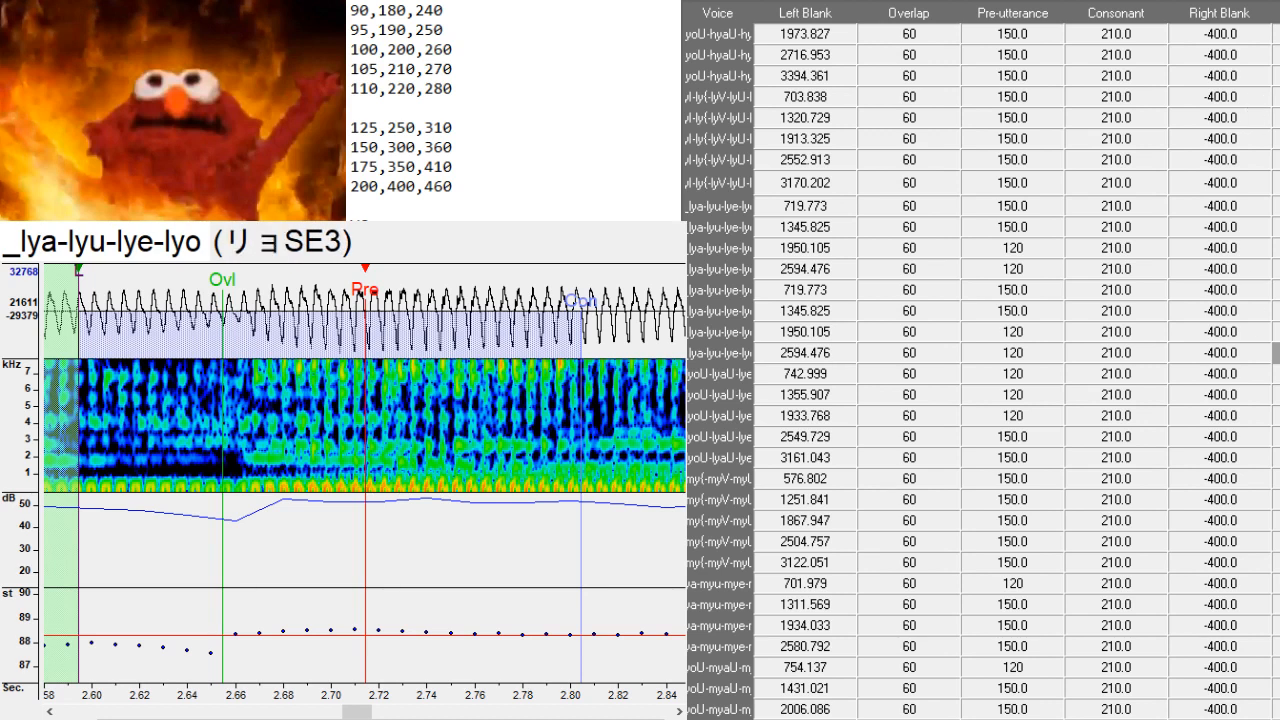
- Duplicate the myoSE3 row of the _mya-myu-mye-myo recording four times
left_click(1276, 646)
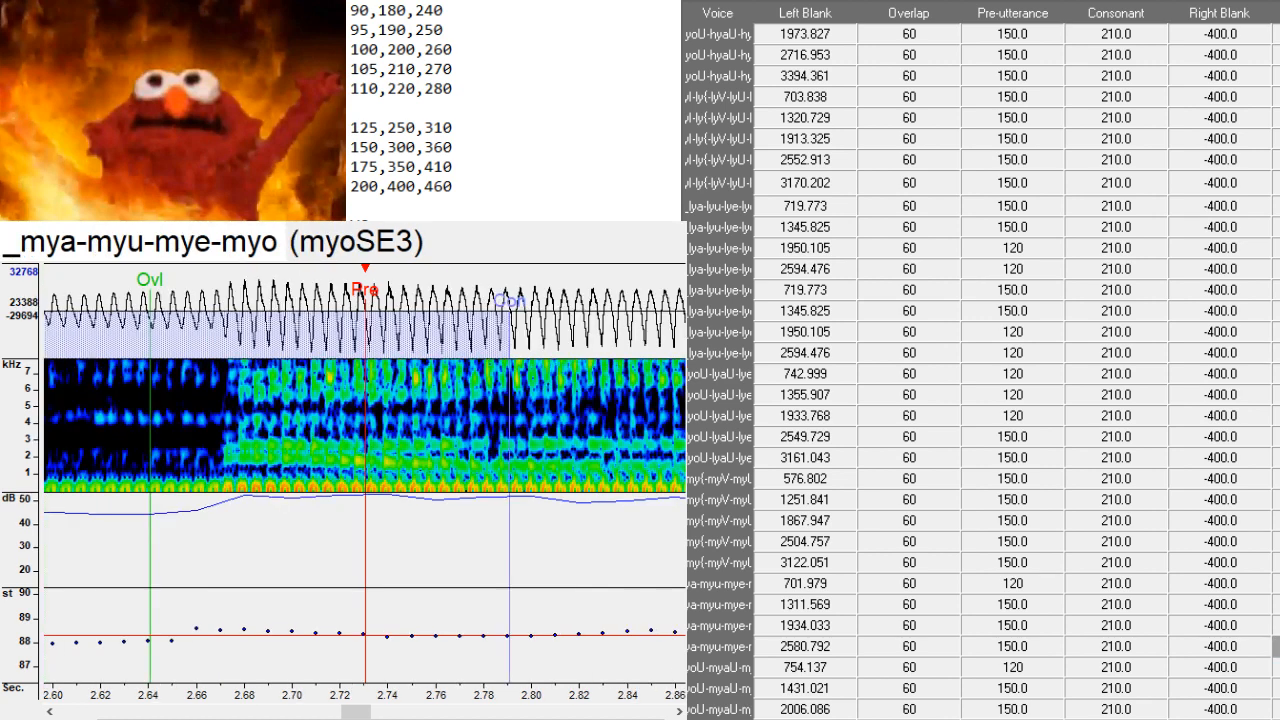
scroll(980, 370, "down", 6)
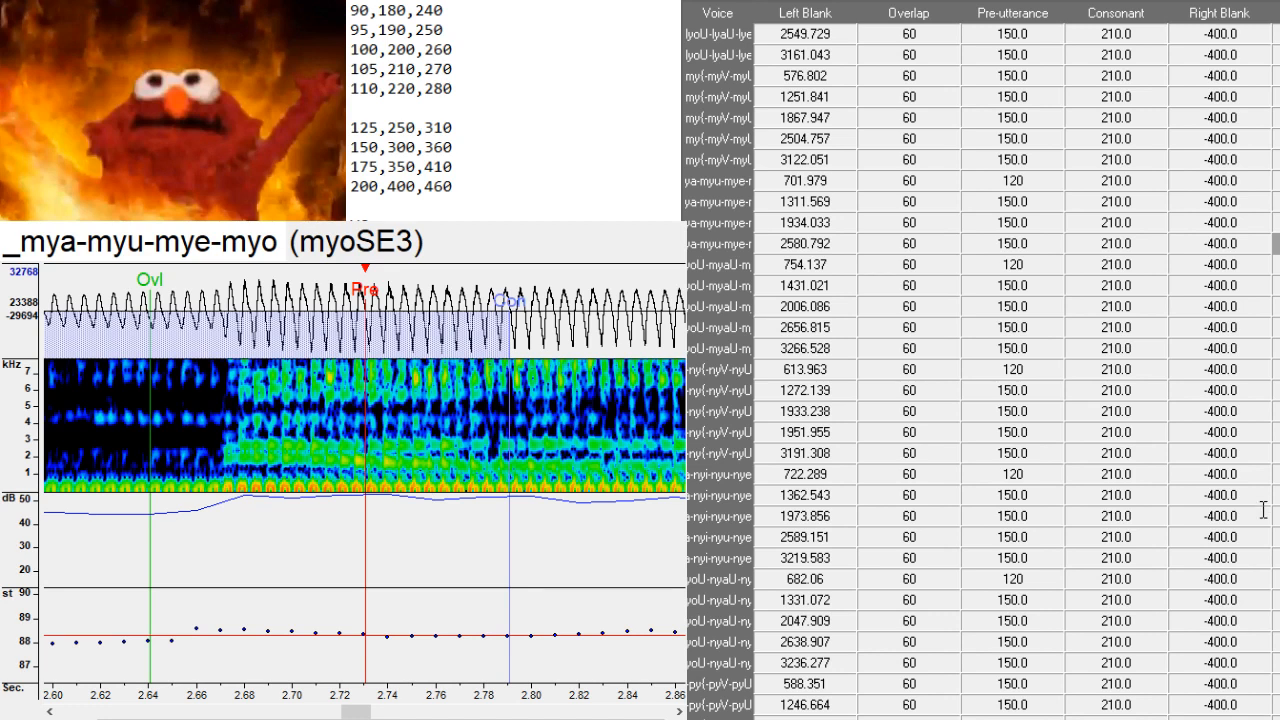
key("ctrl+d")
key("ctrl+d")
key("ctrl+d")
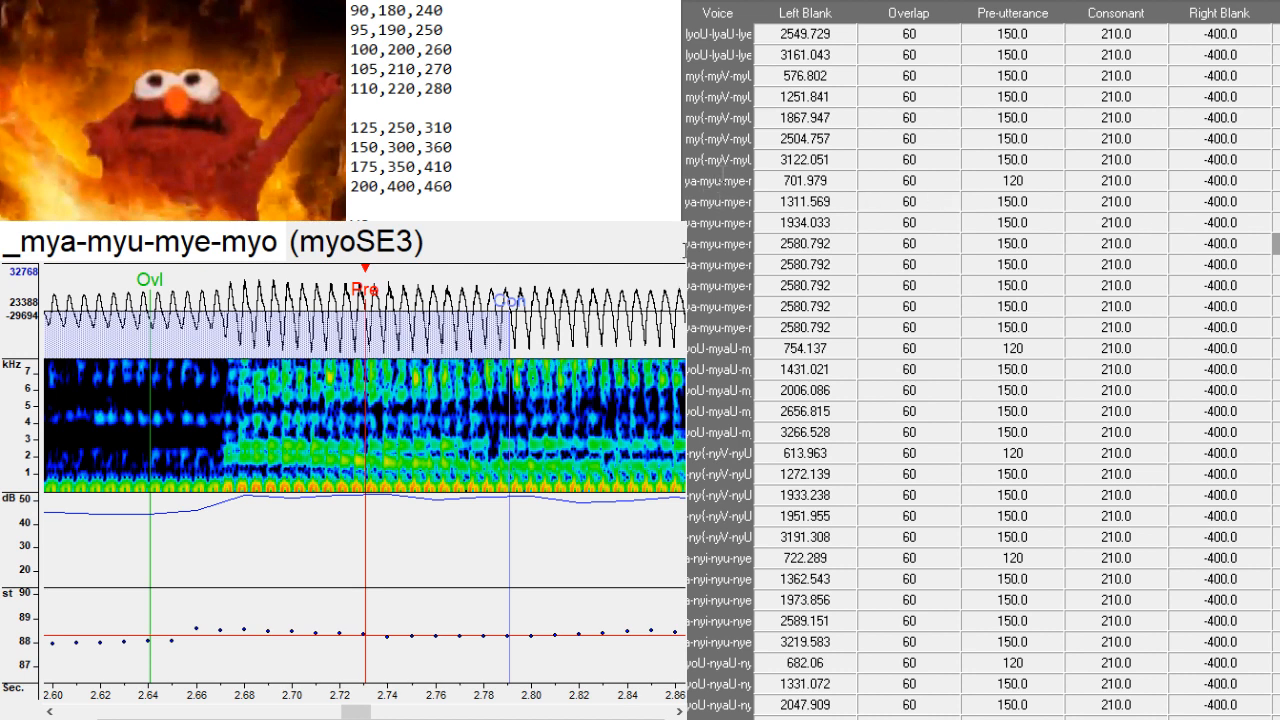
- Copy the four original _mya-myu-mye-myo SE3 rows over the four duplicated myoSE3 rows
left_click_drag(722, 180, 726, 243)
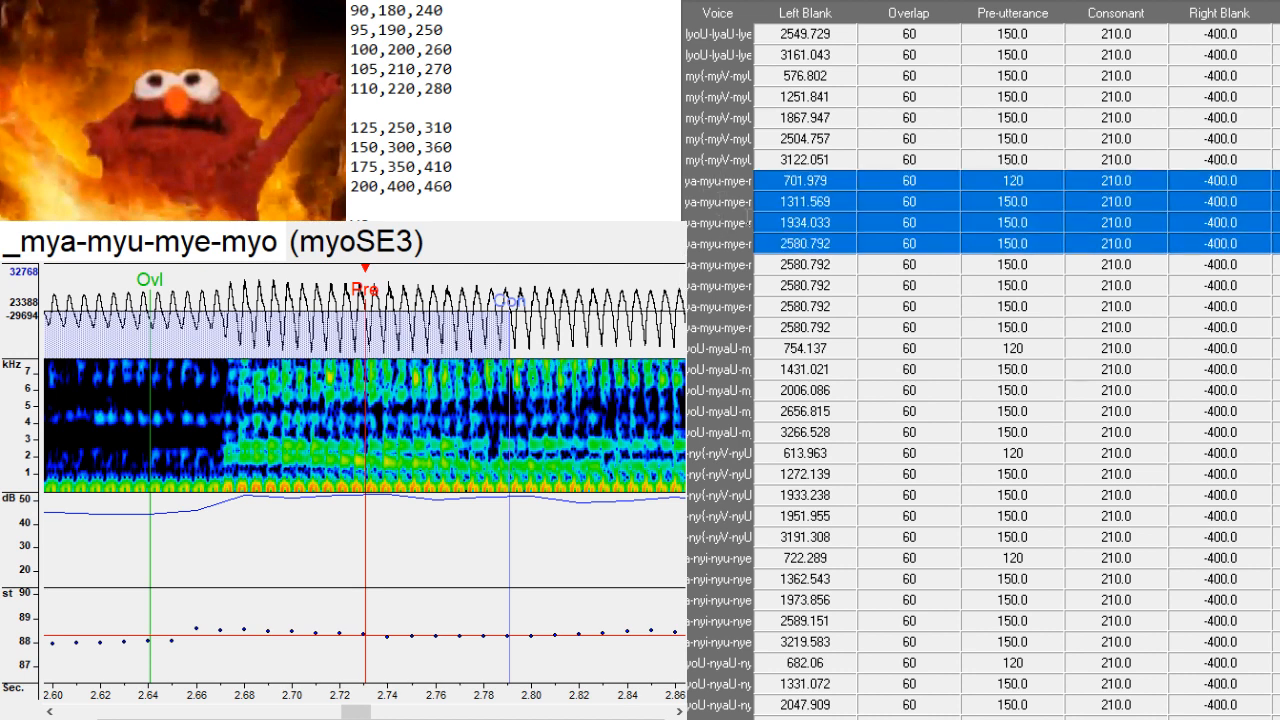
left_click_drag(728, 264, 714, 317)
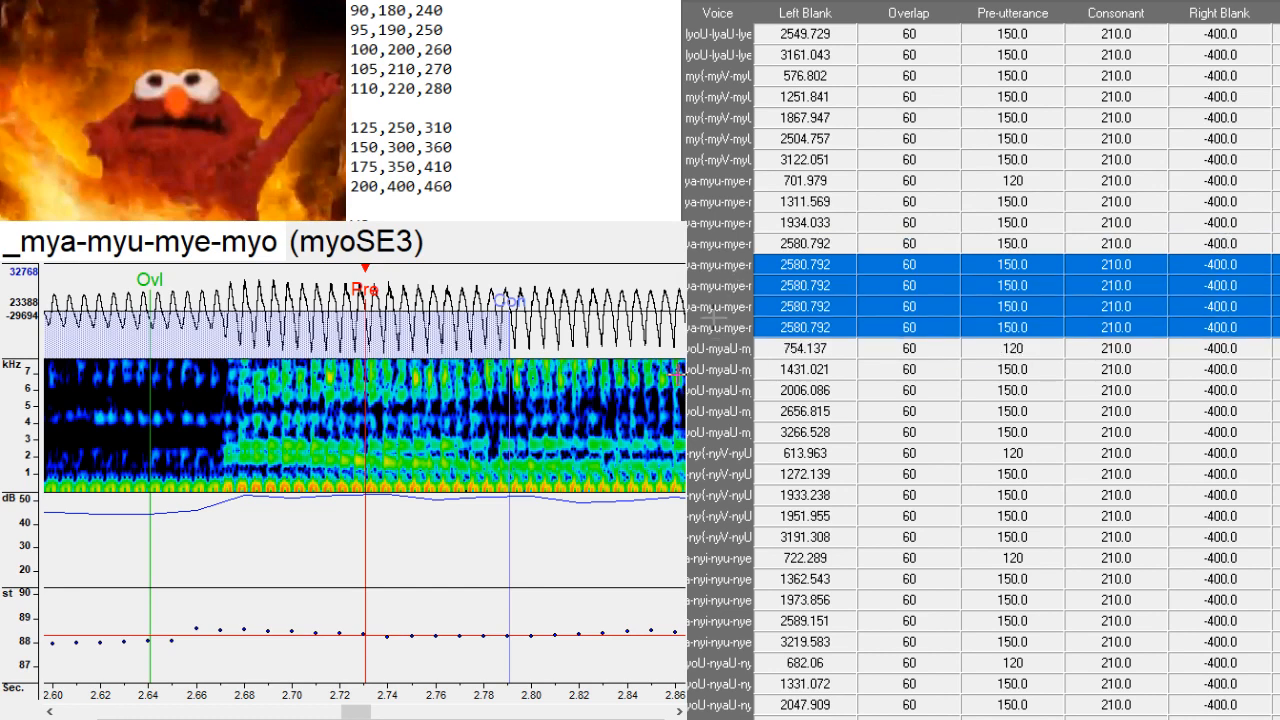
key("ctrl+v")
- Replace the romanized mya in the copied myaSE3 row's alias with its hiragana, keeping the SE3 suffix
key("F2")
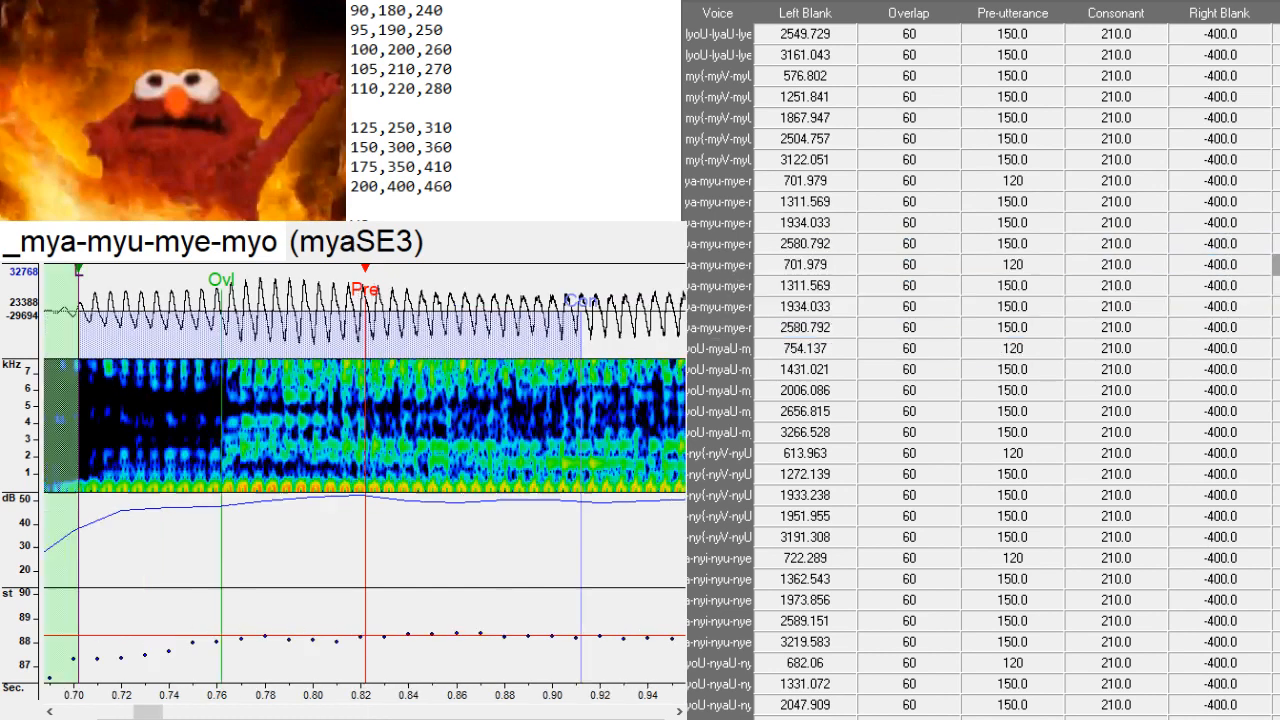
key("Home")
key("Delete")
key("Delete")
key("Delete")
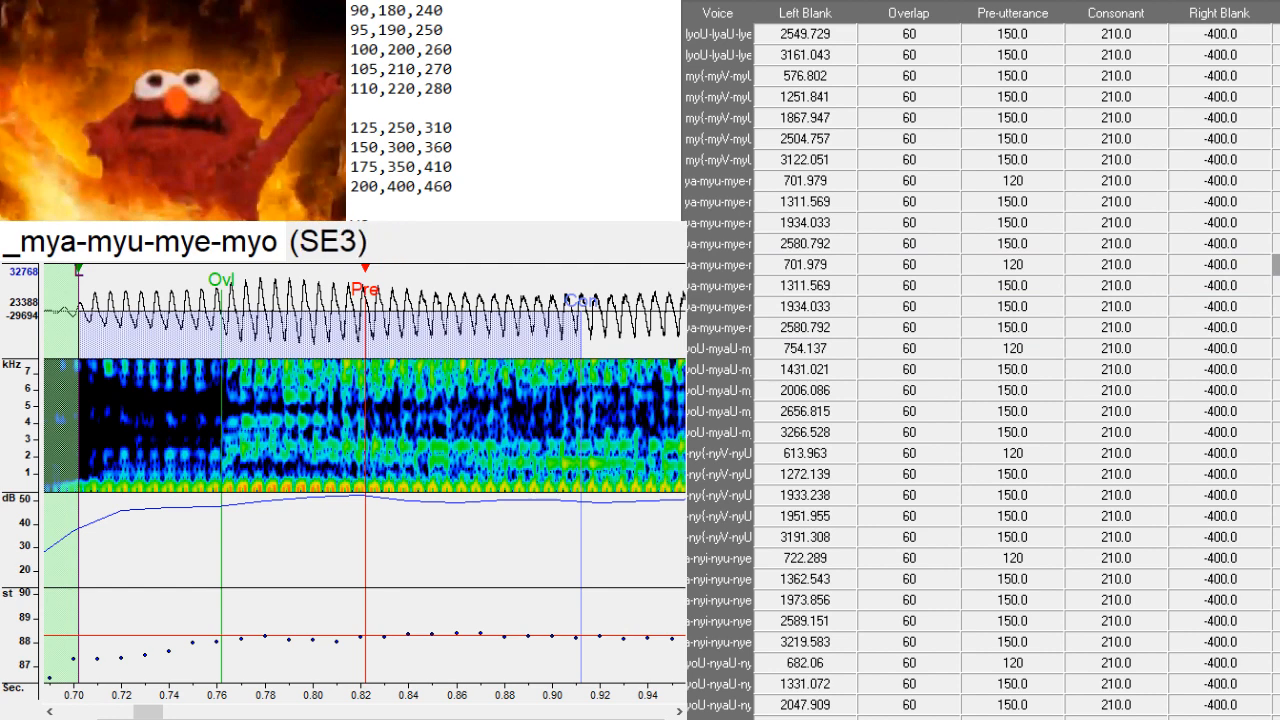
key("Return")
- Change the alias of the copied myuSE3 row to みゅSE3
key("F2")
key("Home")
key("Delete")
key("Delete")
key("Delete")
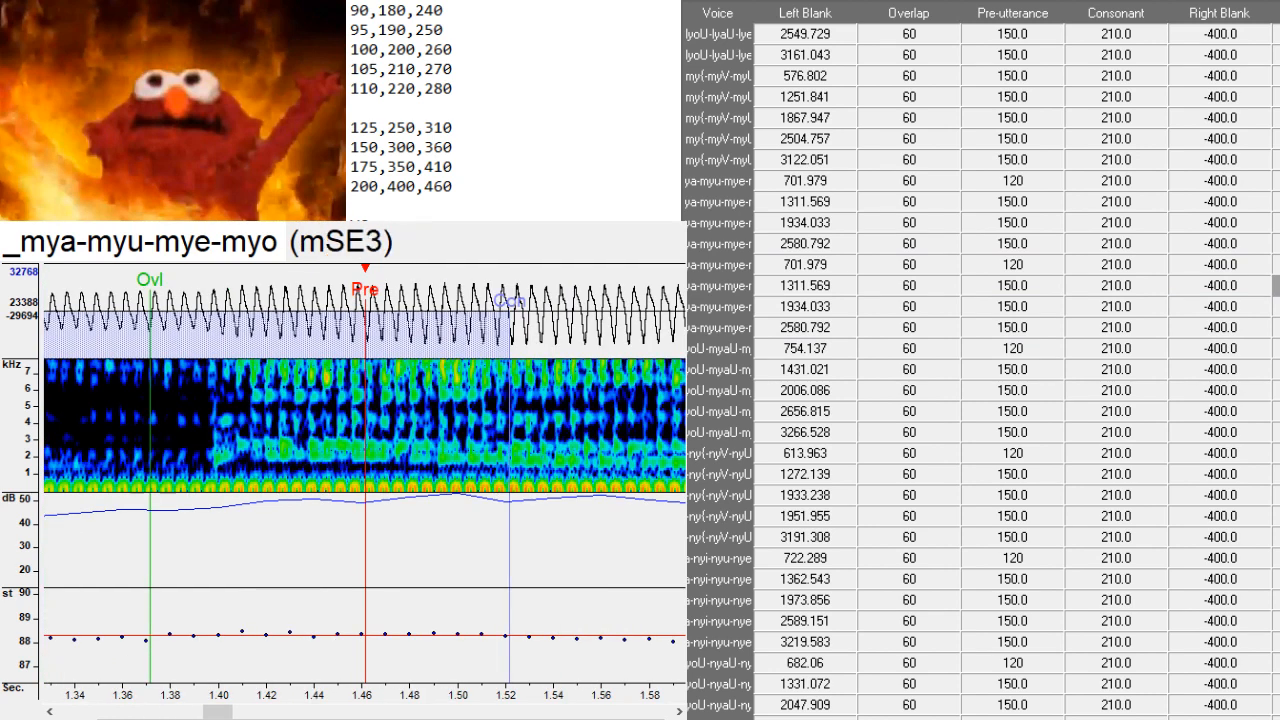
type("みゅ")
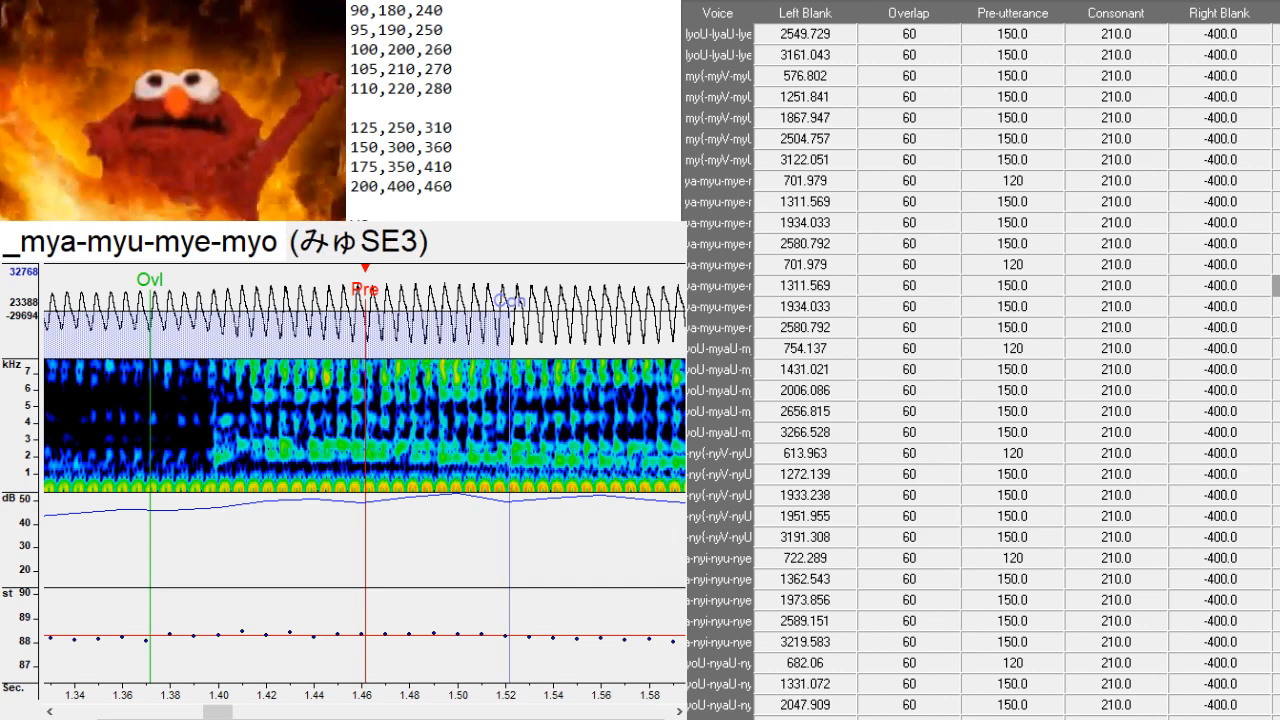
key("Return")
- Change the alias of the copied myeSE3 row to みぇSE3
key("F2")
key("Home")
key("Delete")
key("Delete")
key("Delete")
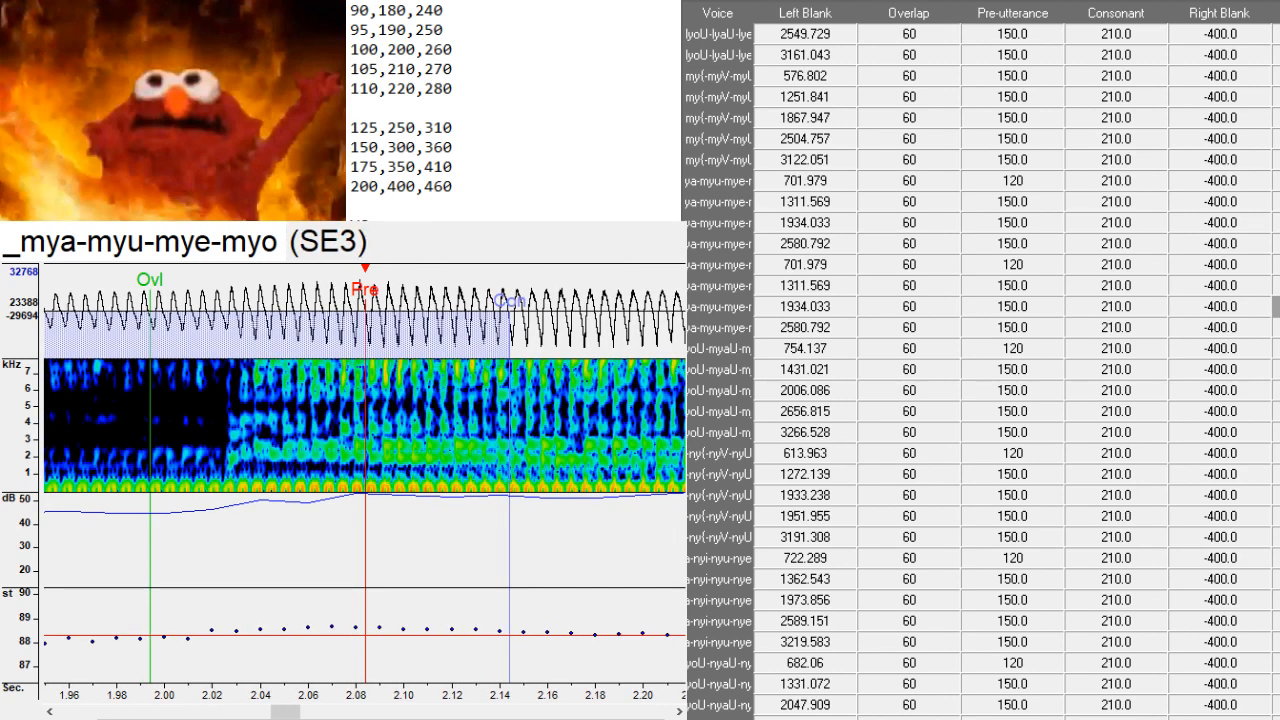
type("みぇ")
key("Return")
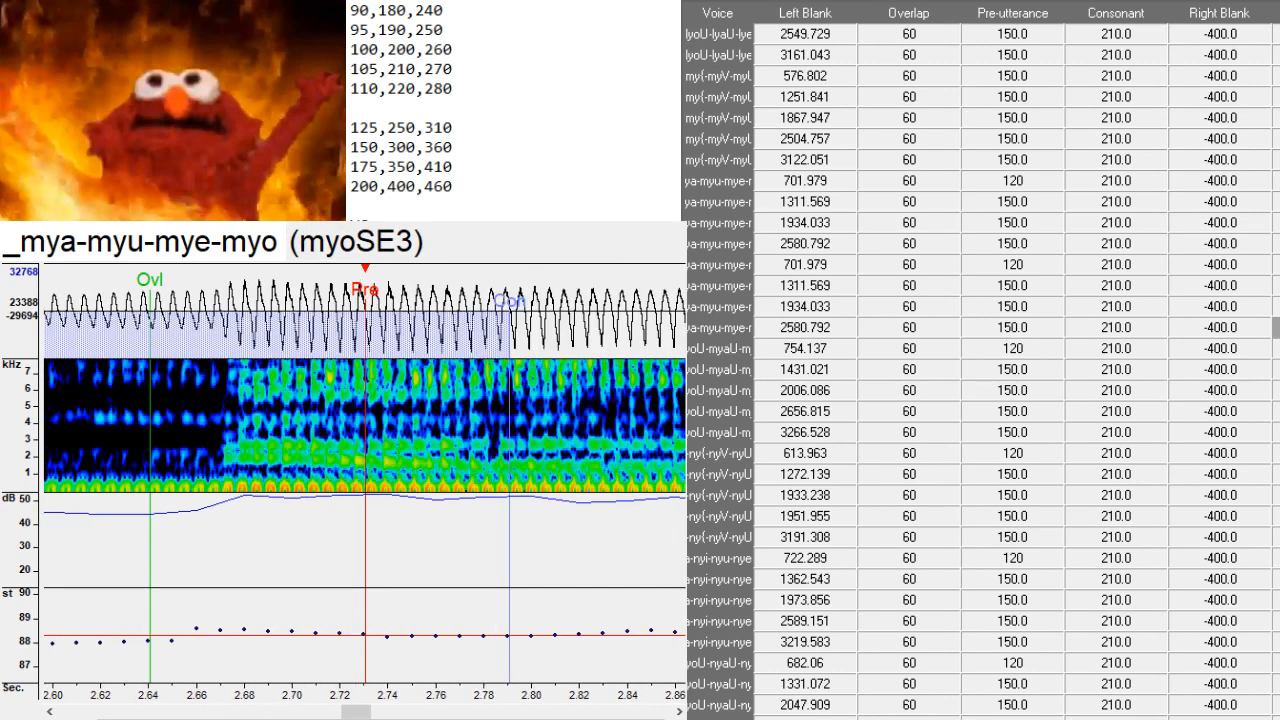
- Change the alias of the copied myoSE3 row to みょSE3
key("F2")
key("Home")
key("Delete")
key("Delete")
key("Delete")
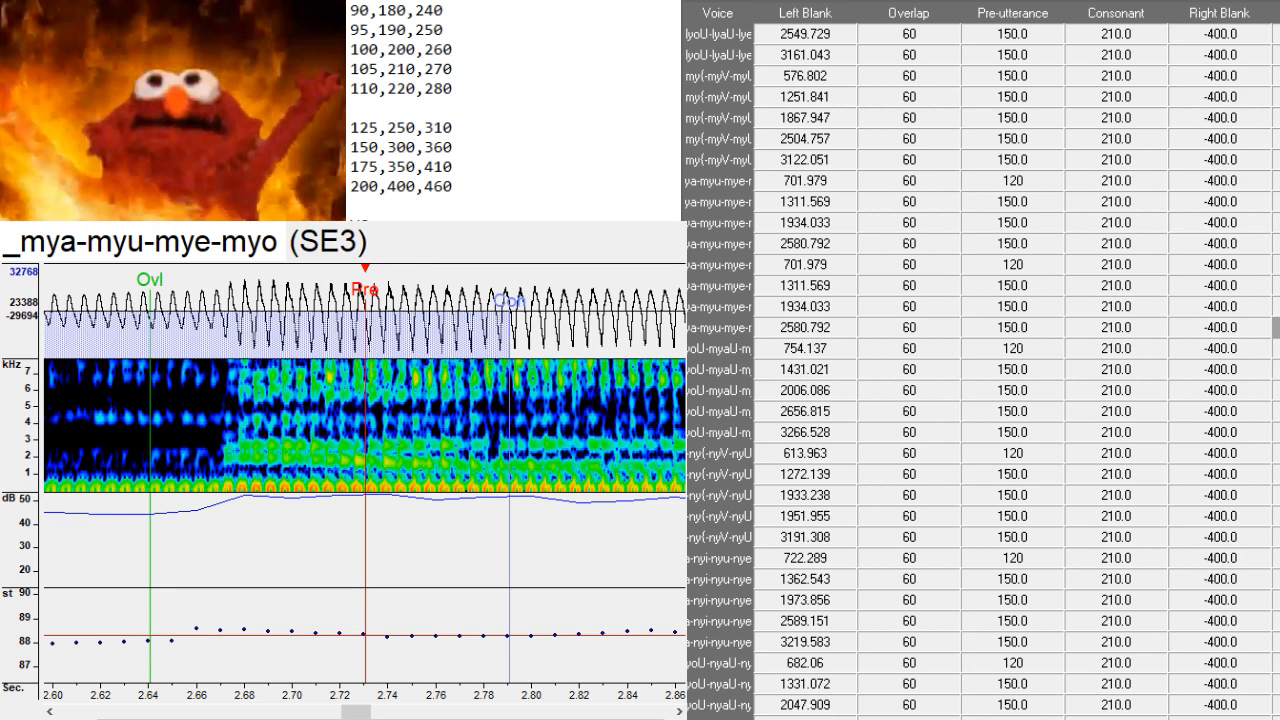
type("みょ")
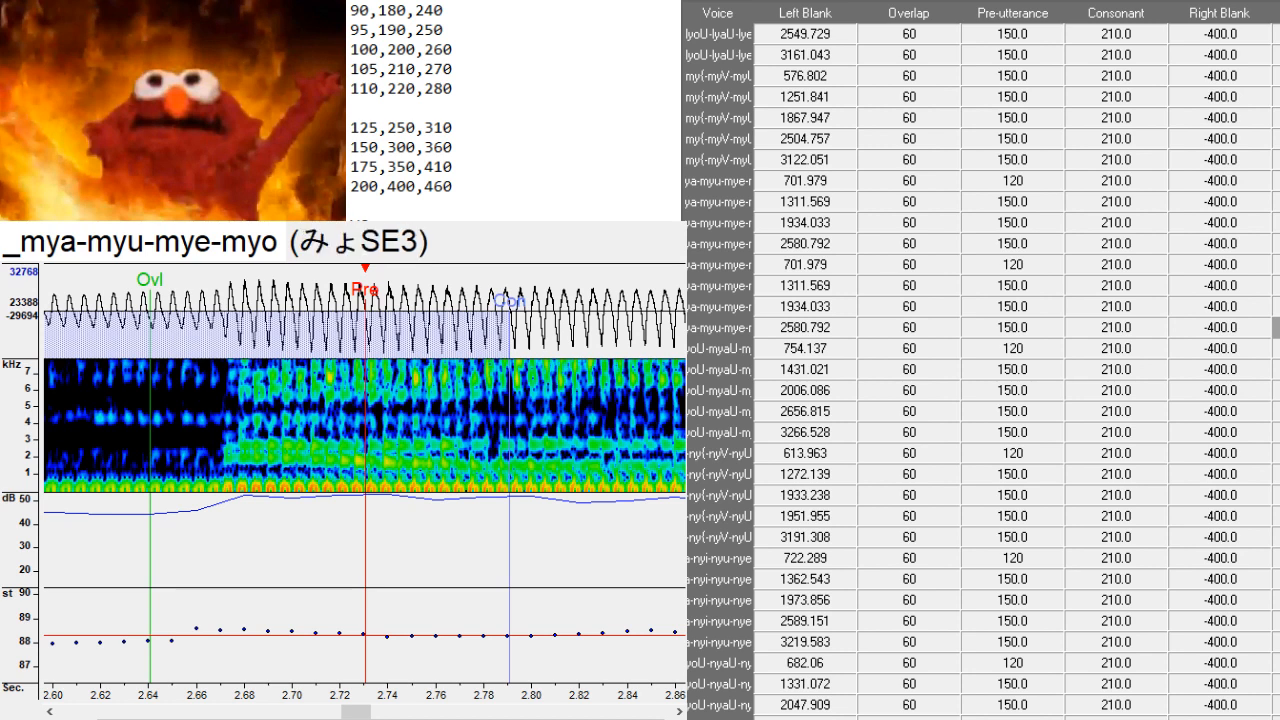
- Duplicate the nyoSE3 row of the _nya-nyi-nyu-nye-nyo recording four times
scroll(980, 360, "down", 1)
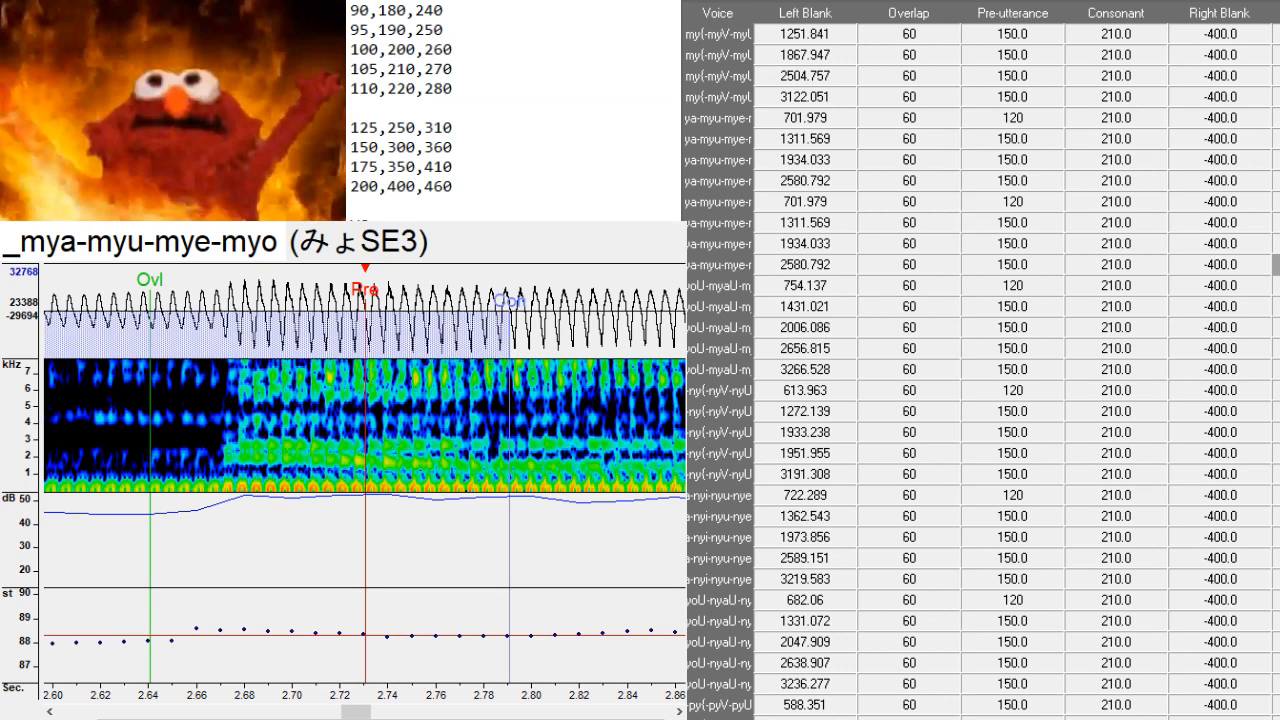
left_click(1275, 558)
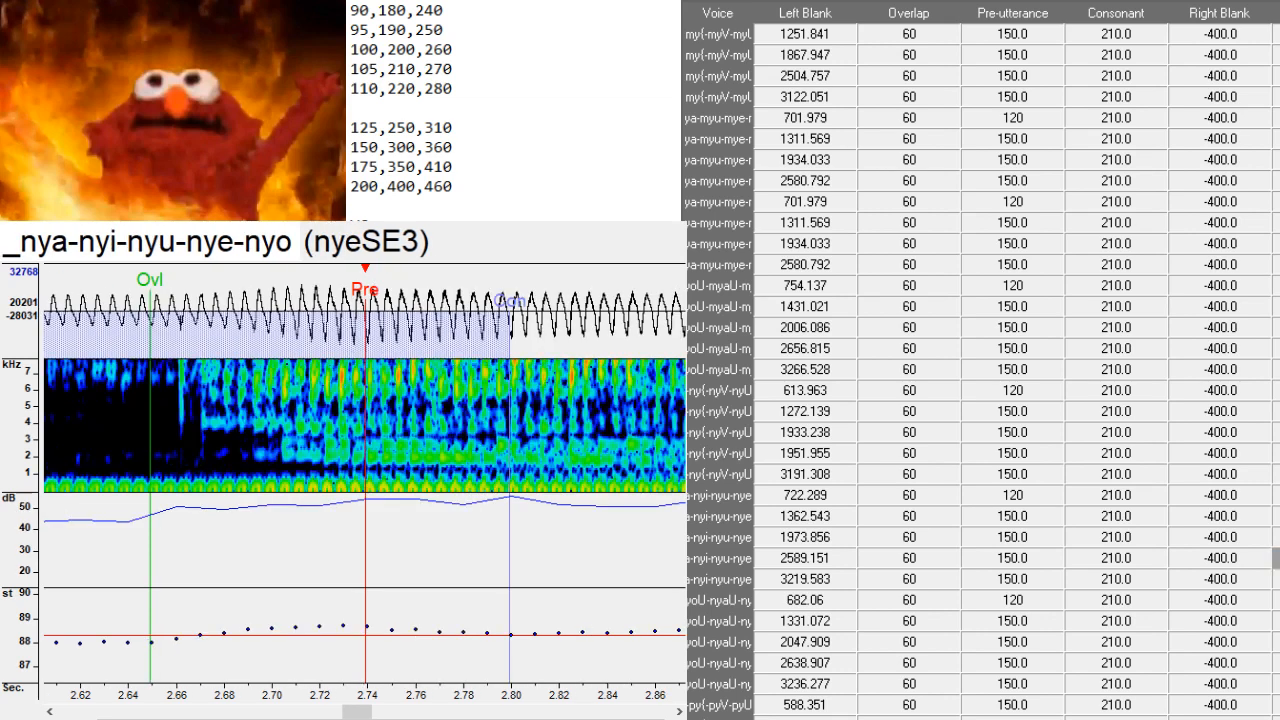
key("Down")
scroll(980, 360, "down", 4)
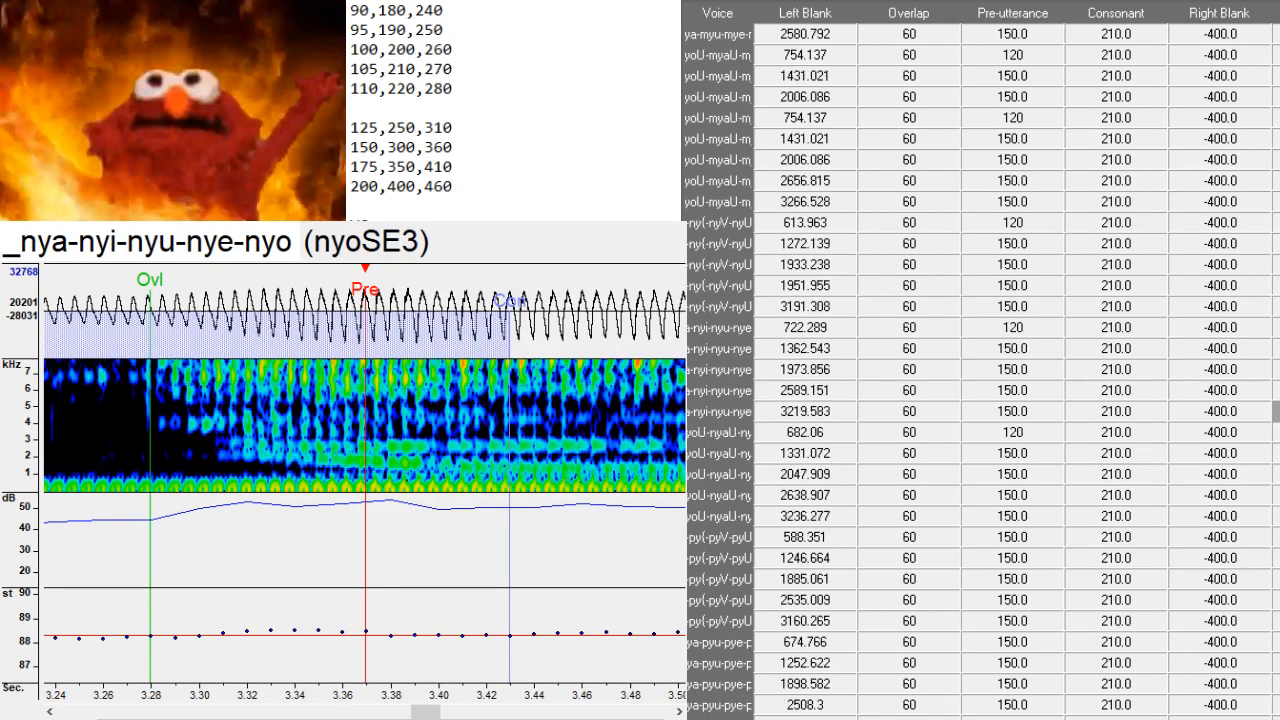
key("ctrl+v")
key("ctrl+v")
key("ctrl+v")
key("ctrl+v")
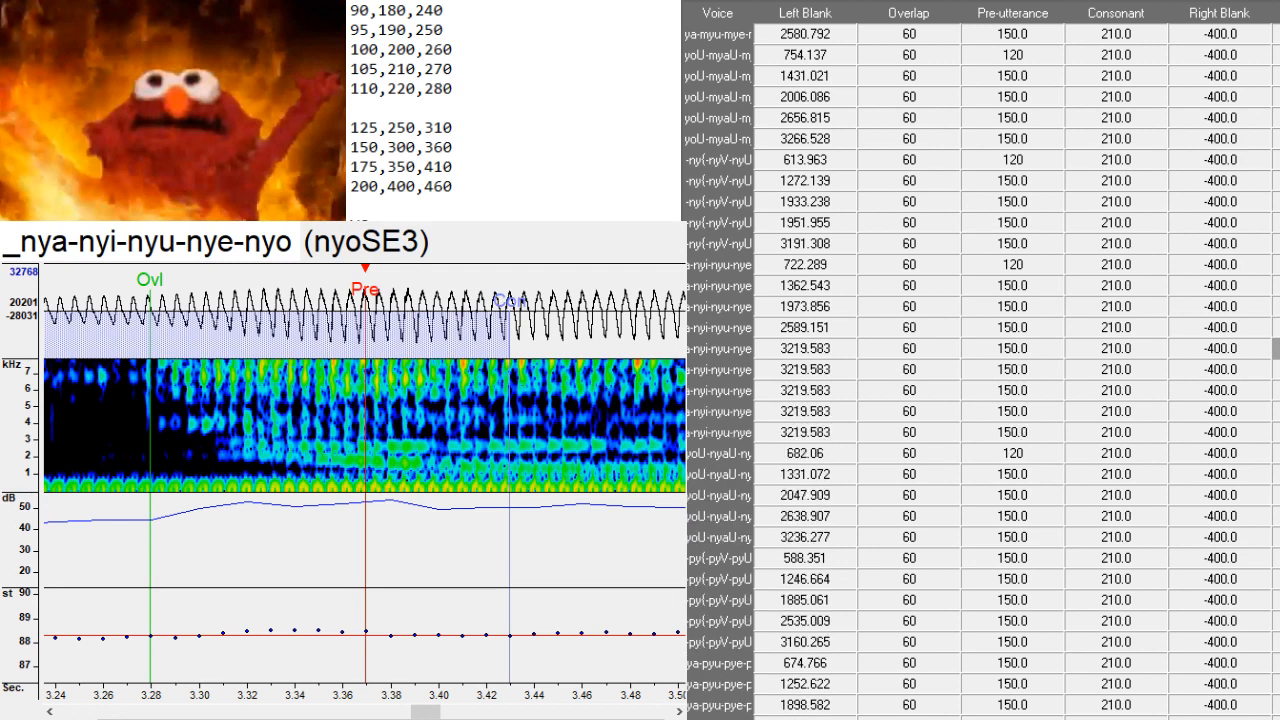
- Add a fifth nyoSE3 duplicate and copy the five original _nya-nyi-nyu-nye-nyo SE3 rows over the five duplicates
left_click_drag(726, 264, 720, 349)
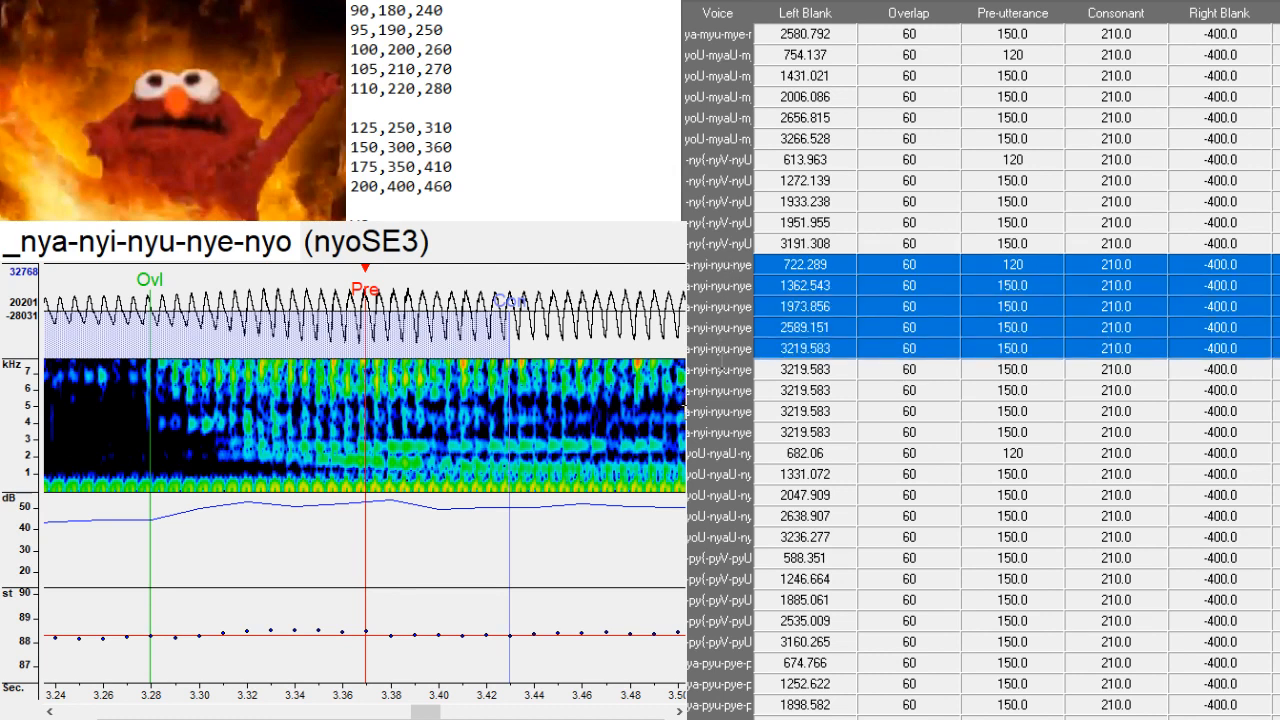
left_click_drag(722, 366, 708, 428)
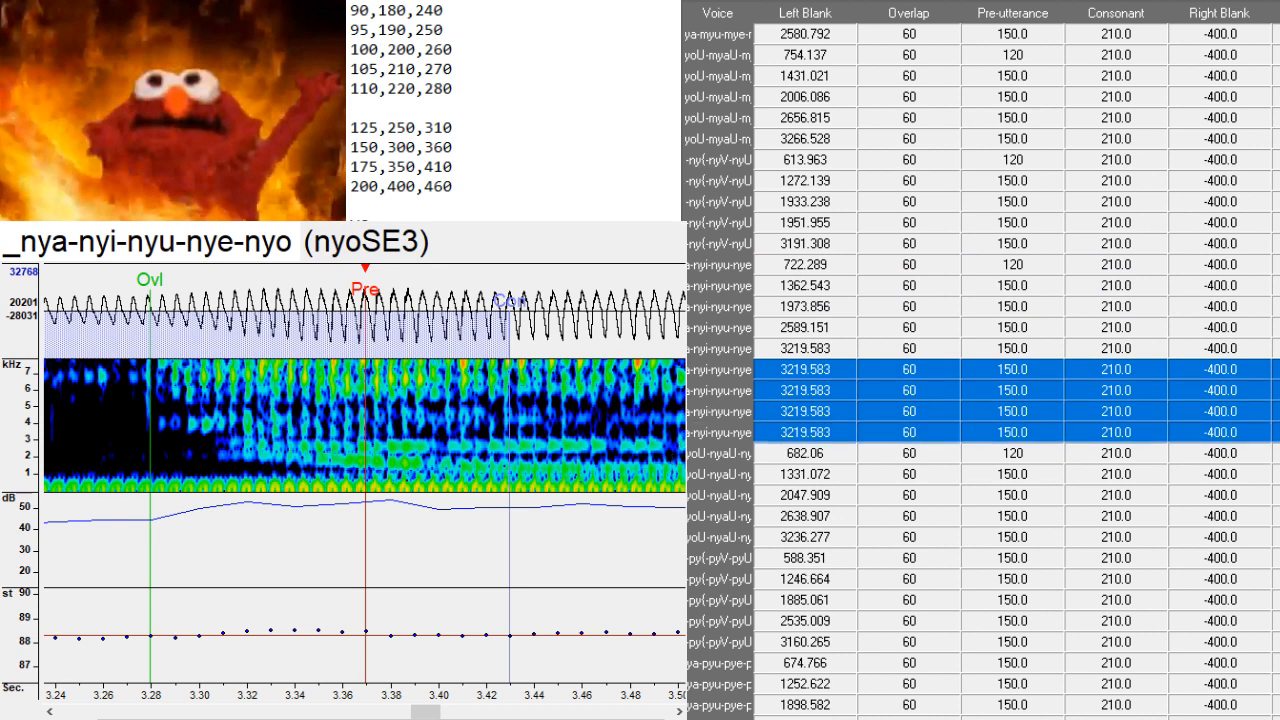
key("ctrl+v")
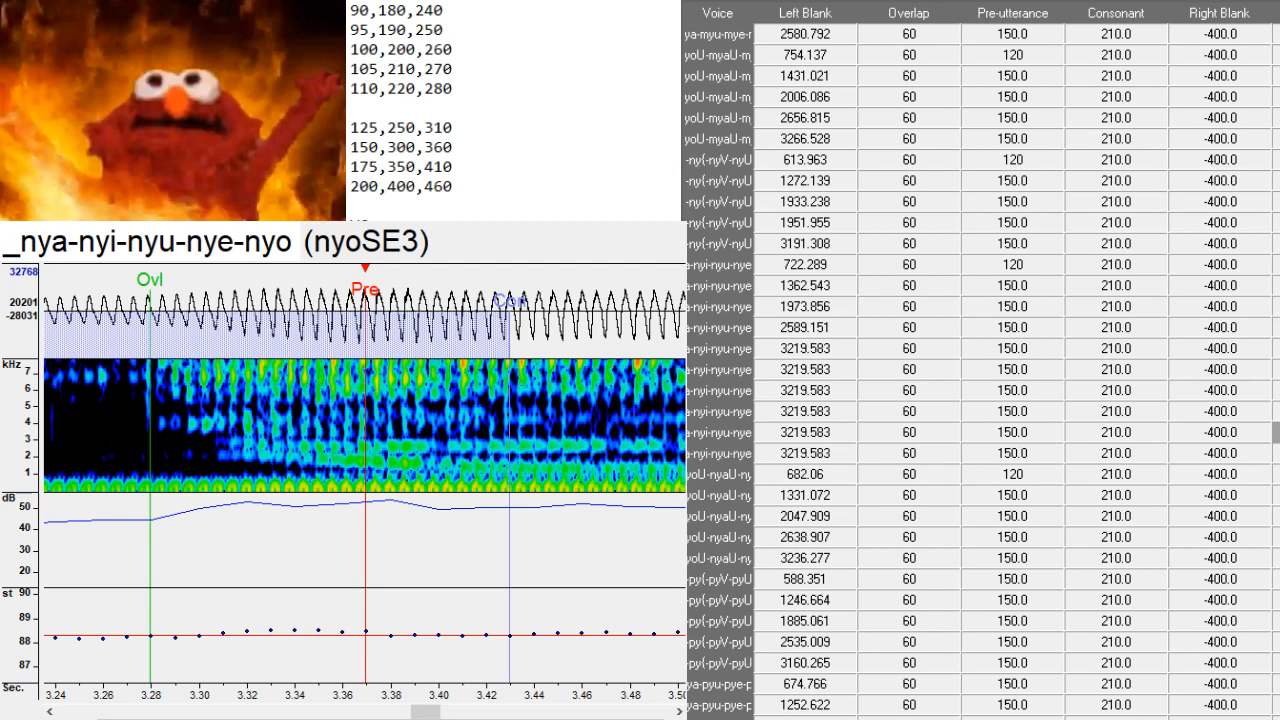
left_click_drag(703, 411, 703, 432)
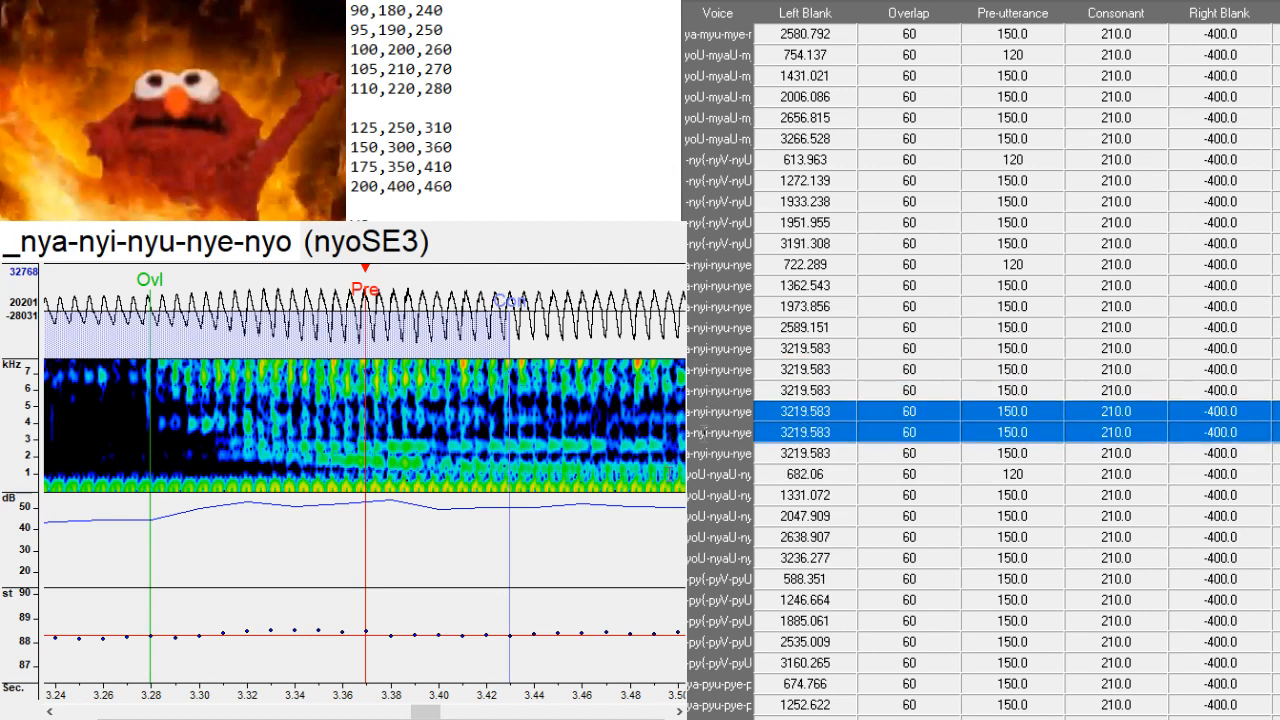
left_click(705, 369)
left_click_drag(705, 369, 684, 458)
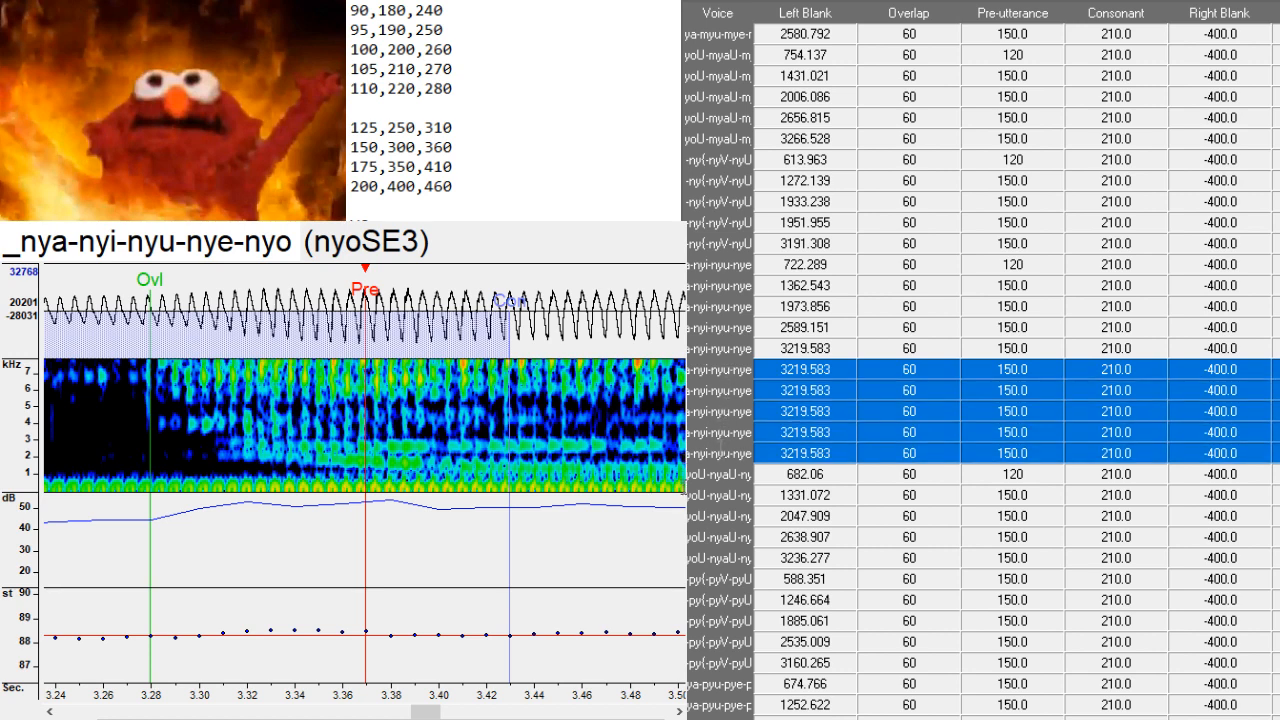
key("ctrl+v")
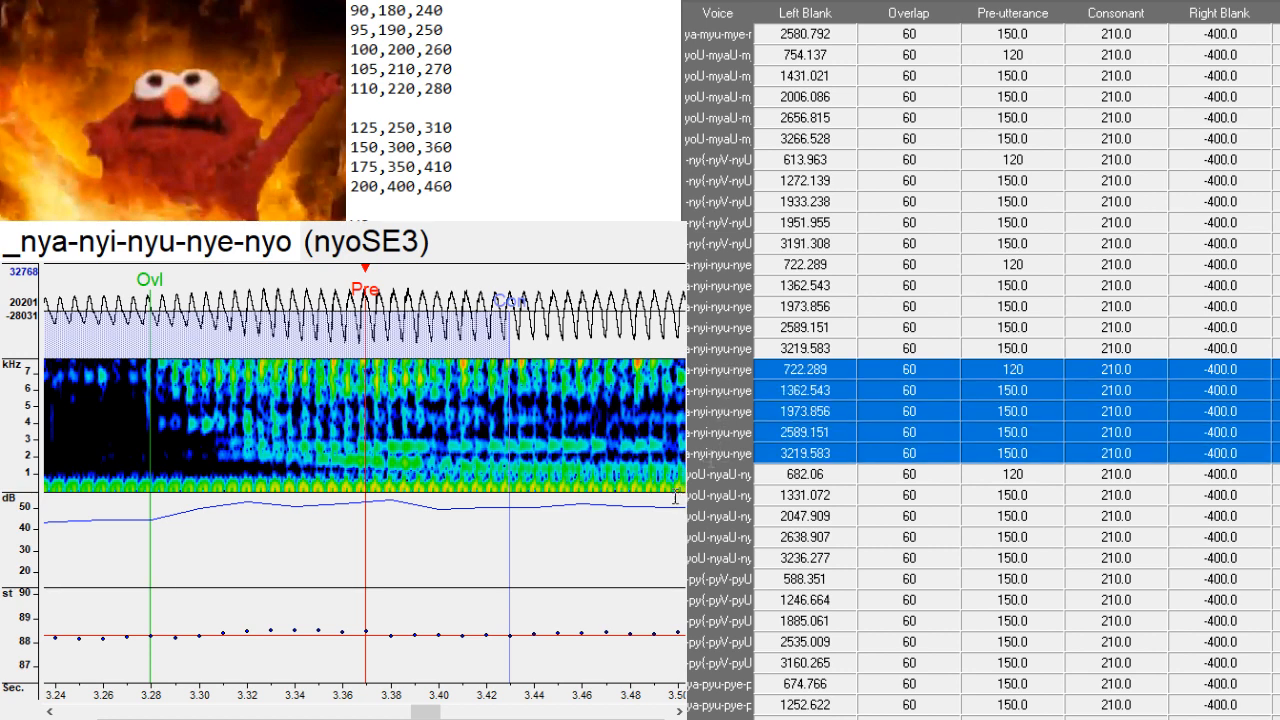
- Change the alias of the copied nyaSE3 row to にゃSE3
left_click(1270, 368)
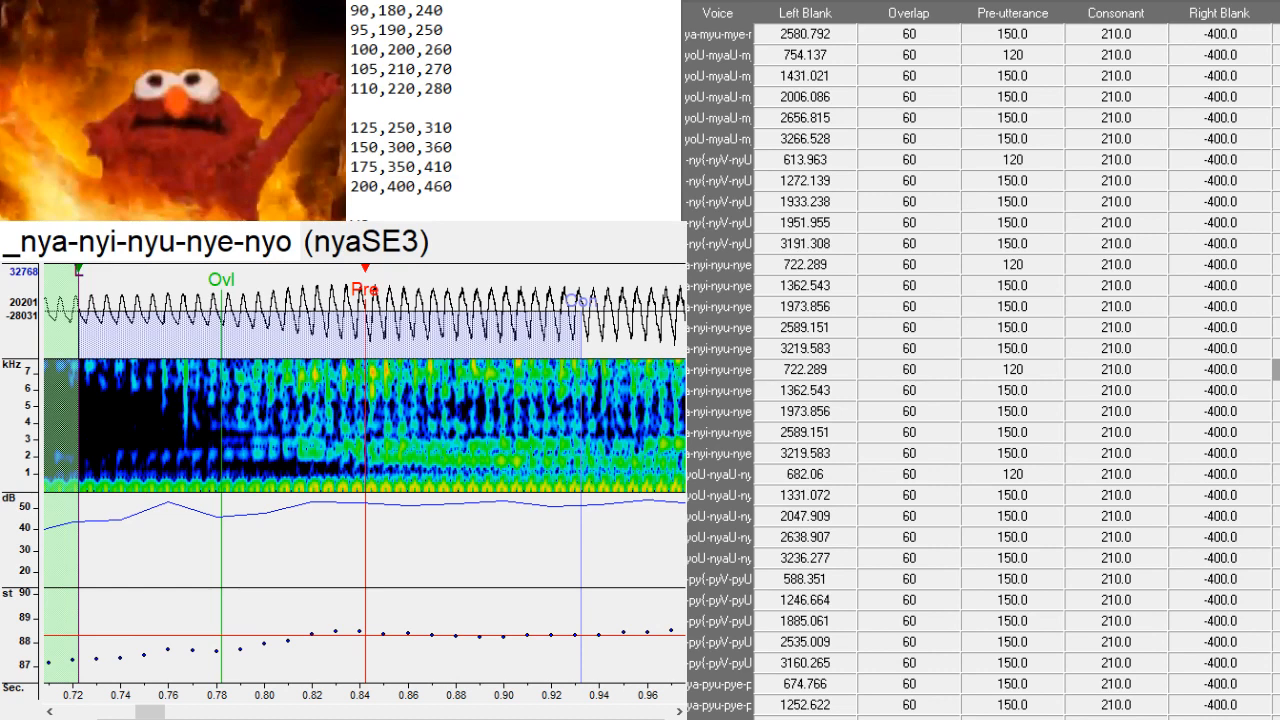
key("BackSpace")
key("BackSpace")
key("BackSpace")
type("nya")
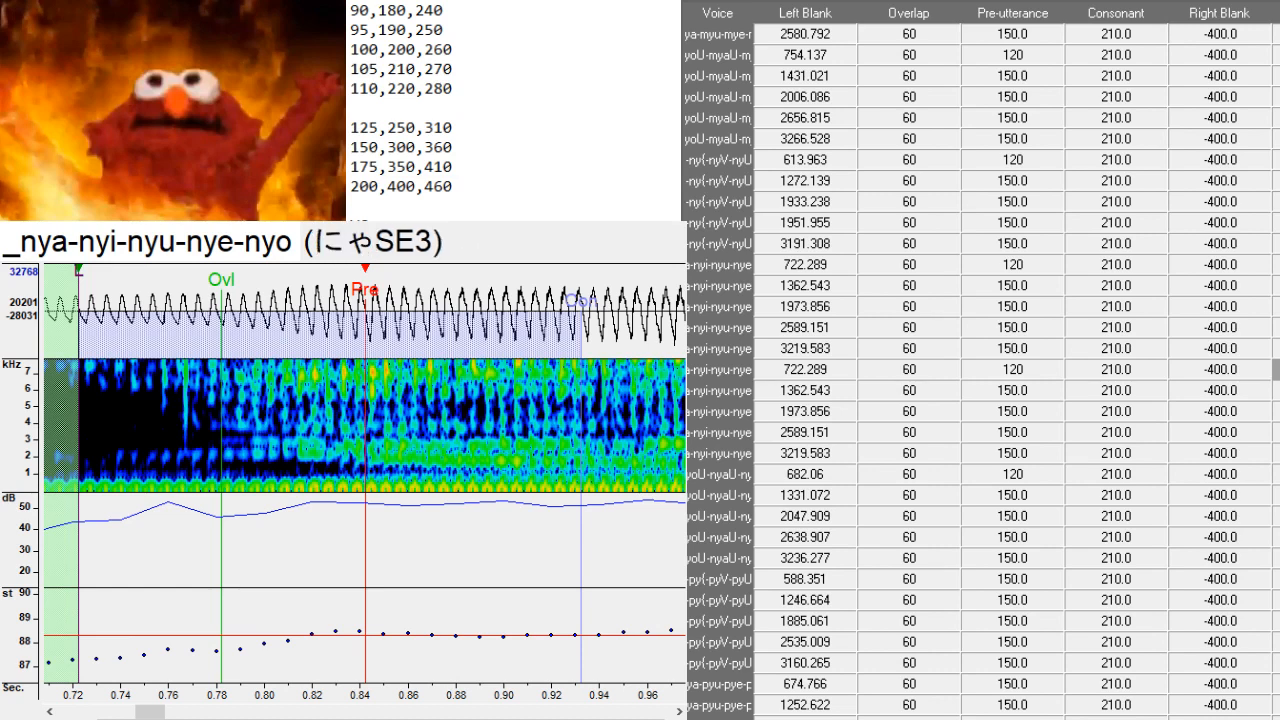
key("Return")
- Replace the romanized nyi in the copied nyiSE3 row's alias with its hiragana, keeping the SE3 suffix
key("BackSpace")
key("BackSpace")
key("BackSpace")
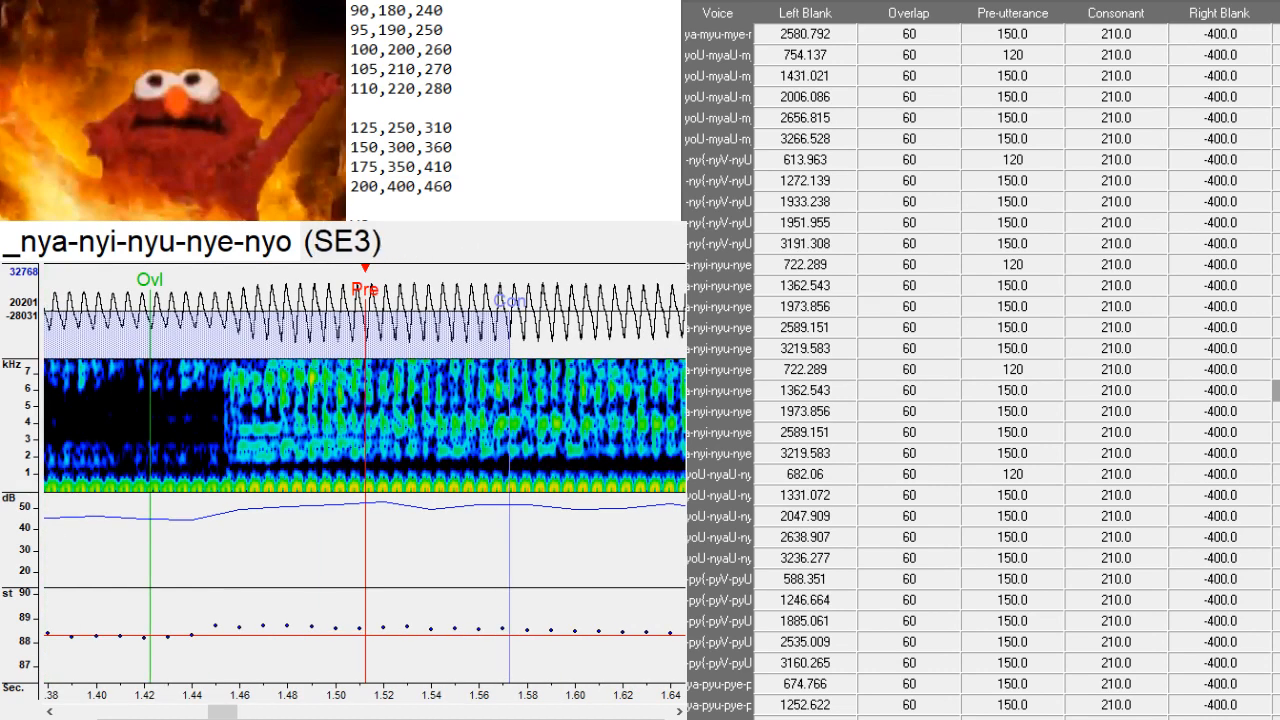
type("nyi")
key("Return")
- Change the alias of the copied nyuSE3 row to にゅSE3
key("BackSpace")
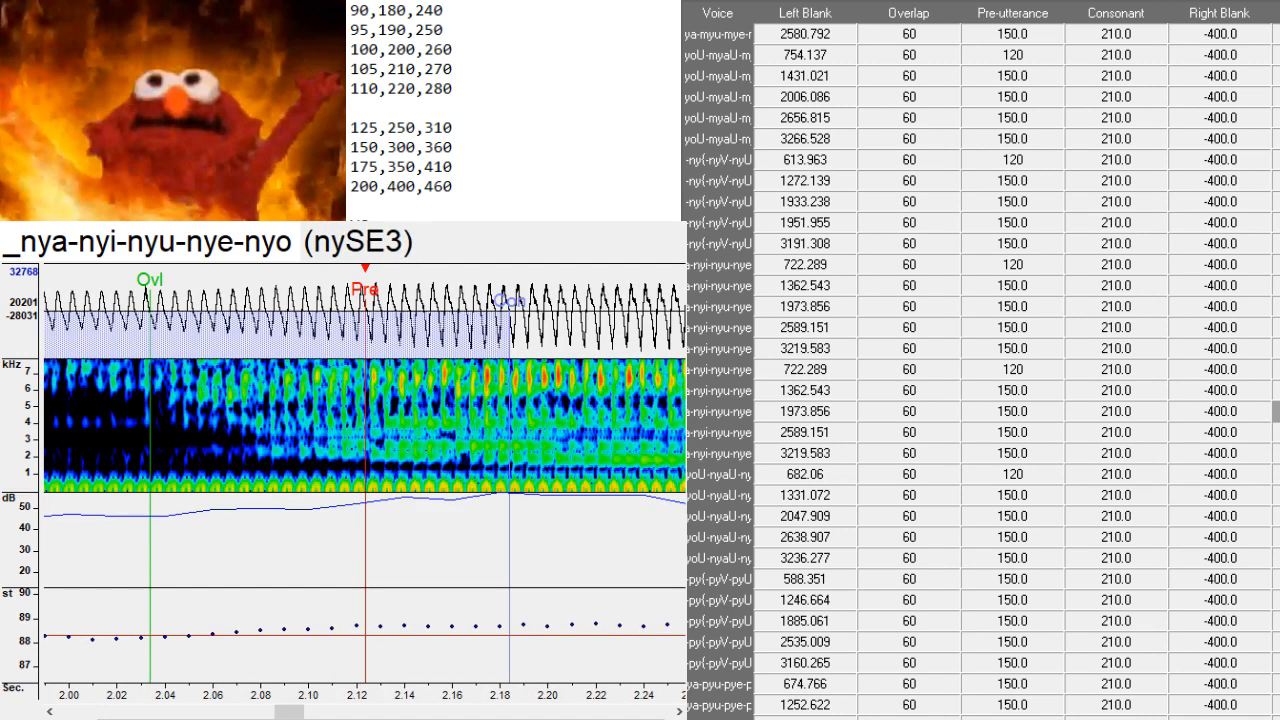
key("BackSpace")
key("BackSpace")
type("nyu")
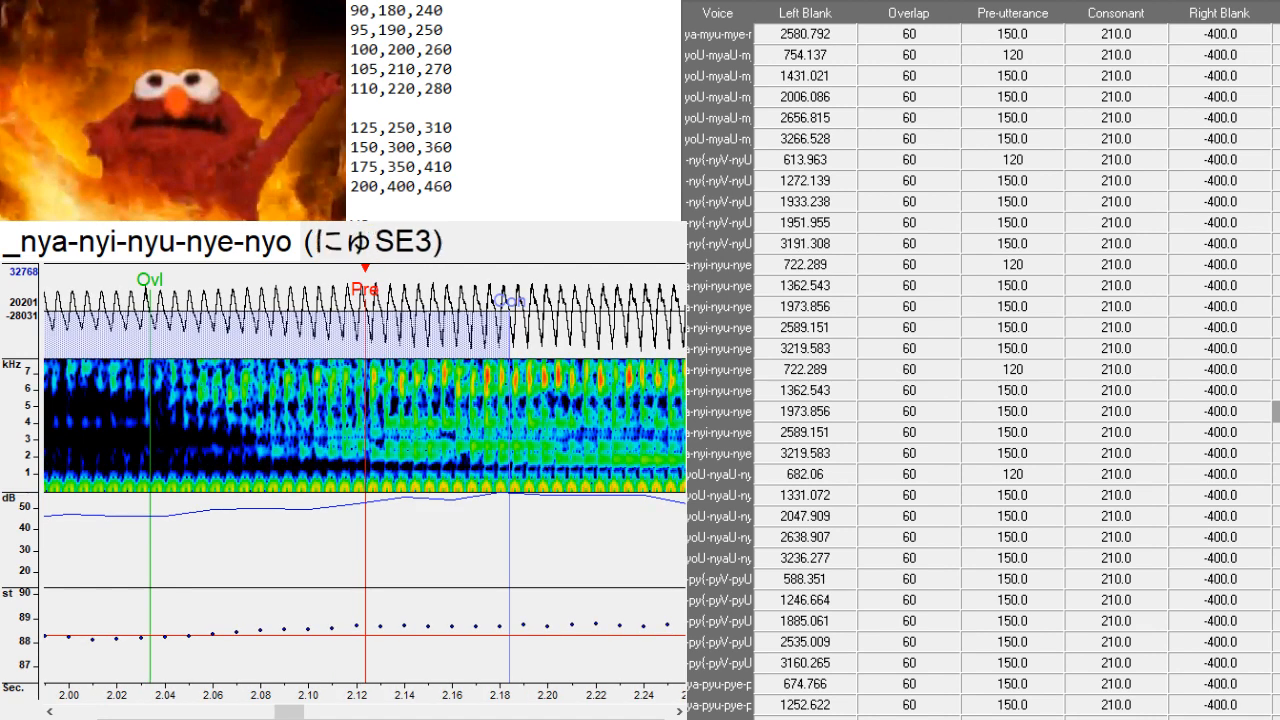
key("Return")
- Replace the romanized nye in the copied nyeSE3 row's alias with its hiragana, keeping the SE3 suffix
key("BackSpace")
key("BackSpace")
key("BackSpace")
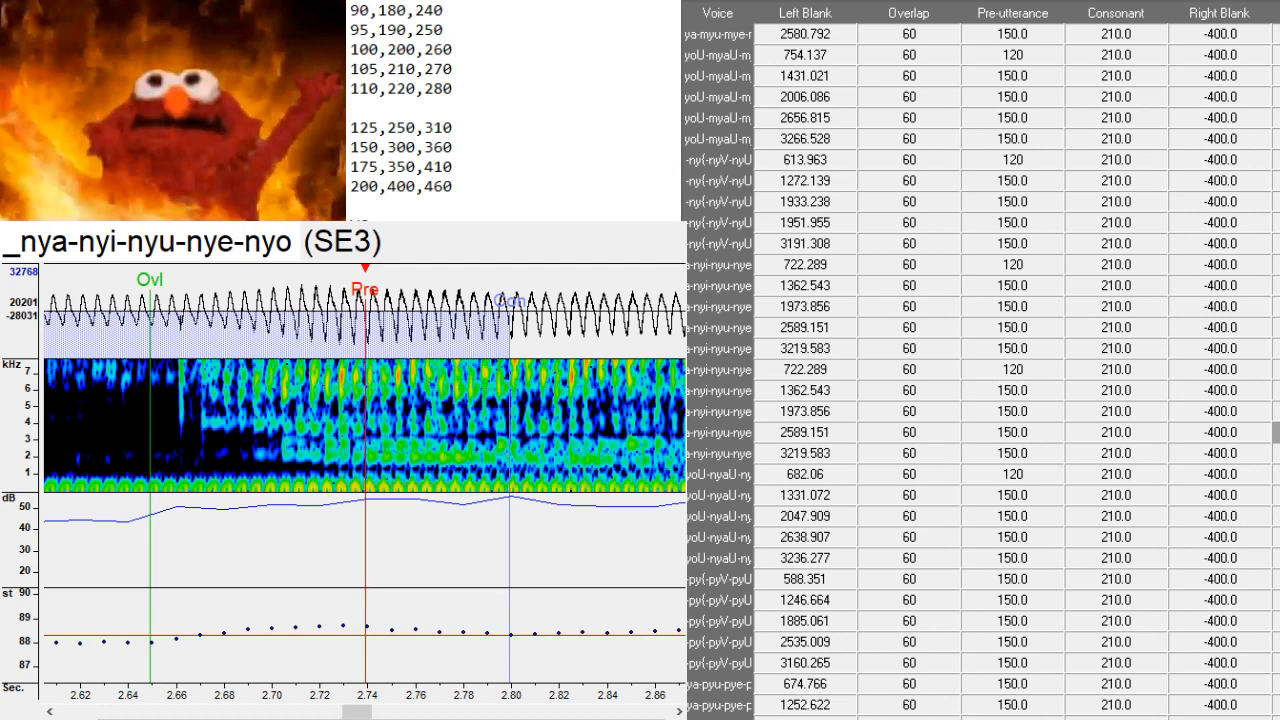
type("nye")
key("Return")
- Change the alias of the copied nyoSE3 row to にょSE3
key("BackSpace")
key("BackSpace")
key("BackSpace")
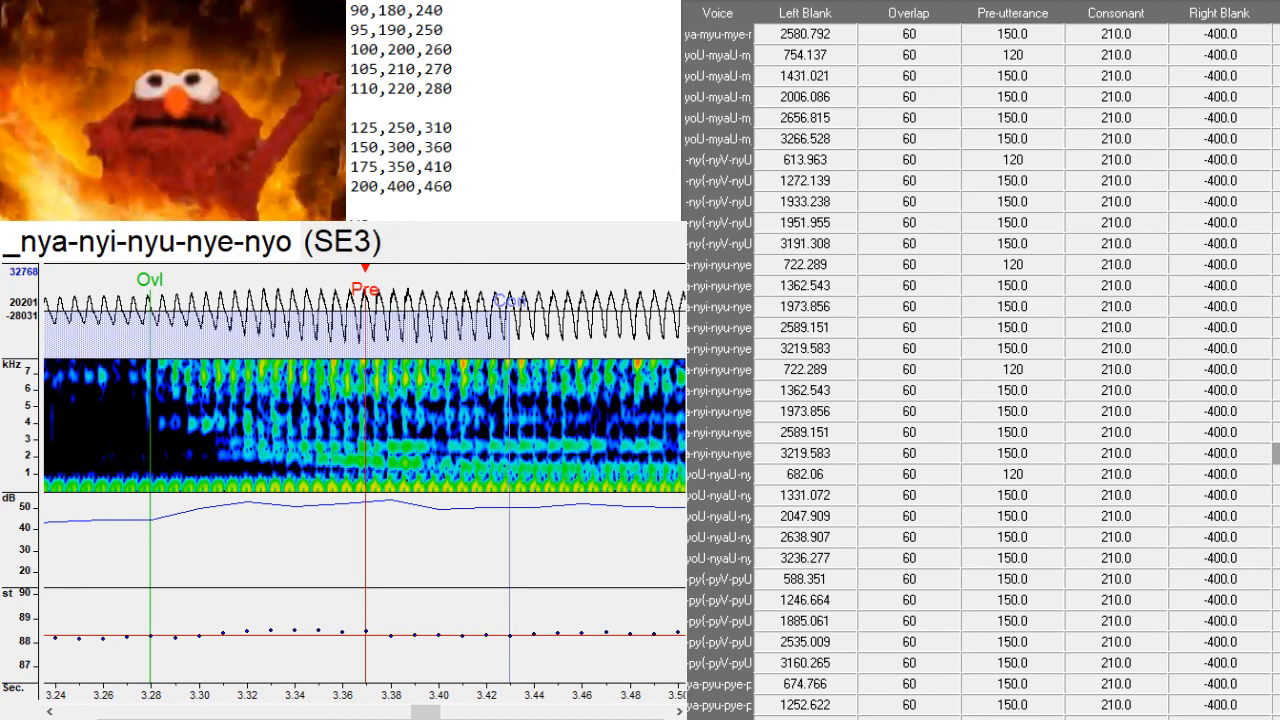
type("にょ")
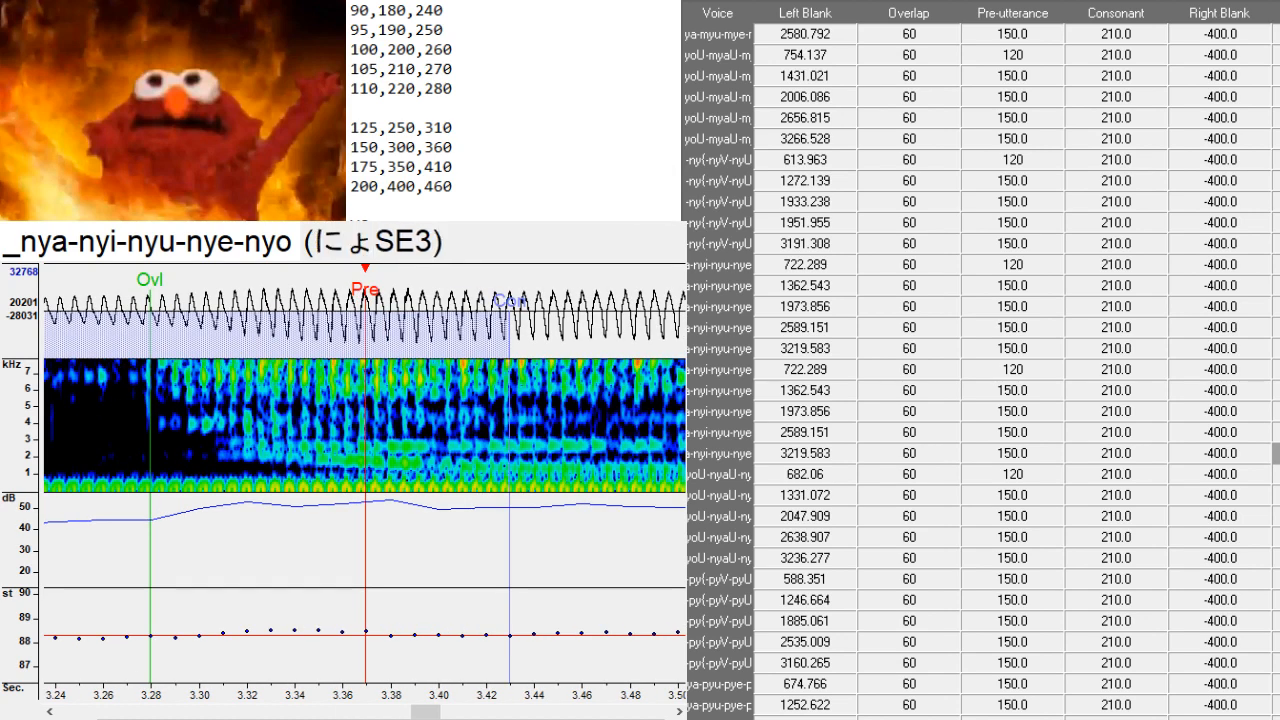
- Duplicate the pyoSE3 row of the _pya-pyu-pye-pyo recording four times
scroll(983, 370, "down", 4)
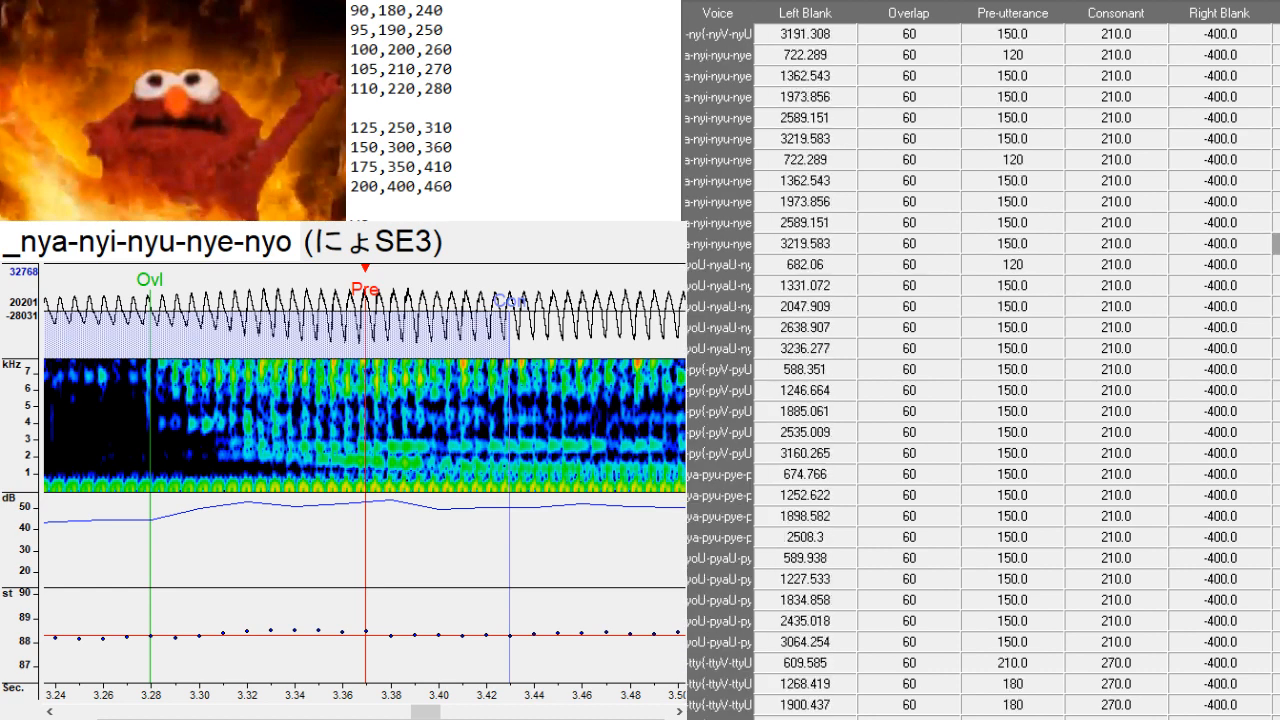
left_click(1276, 537)
scroll(983, 370, "down", 3)
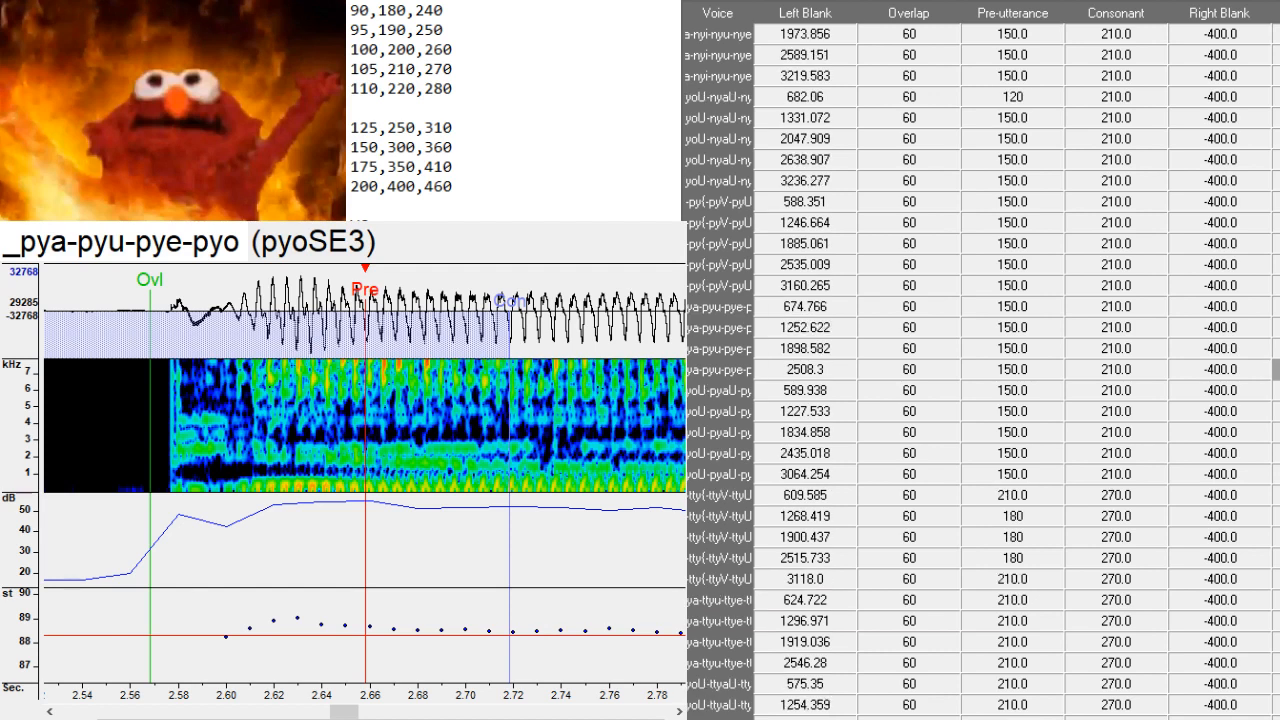
key("ctrl+d")
key("ctrl+d")
key("ctrl+d")
key("ctrl+d")
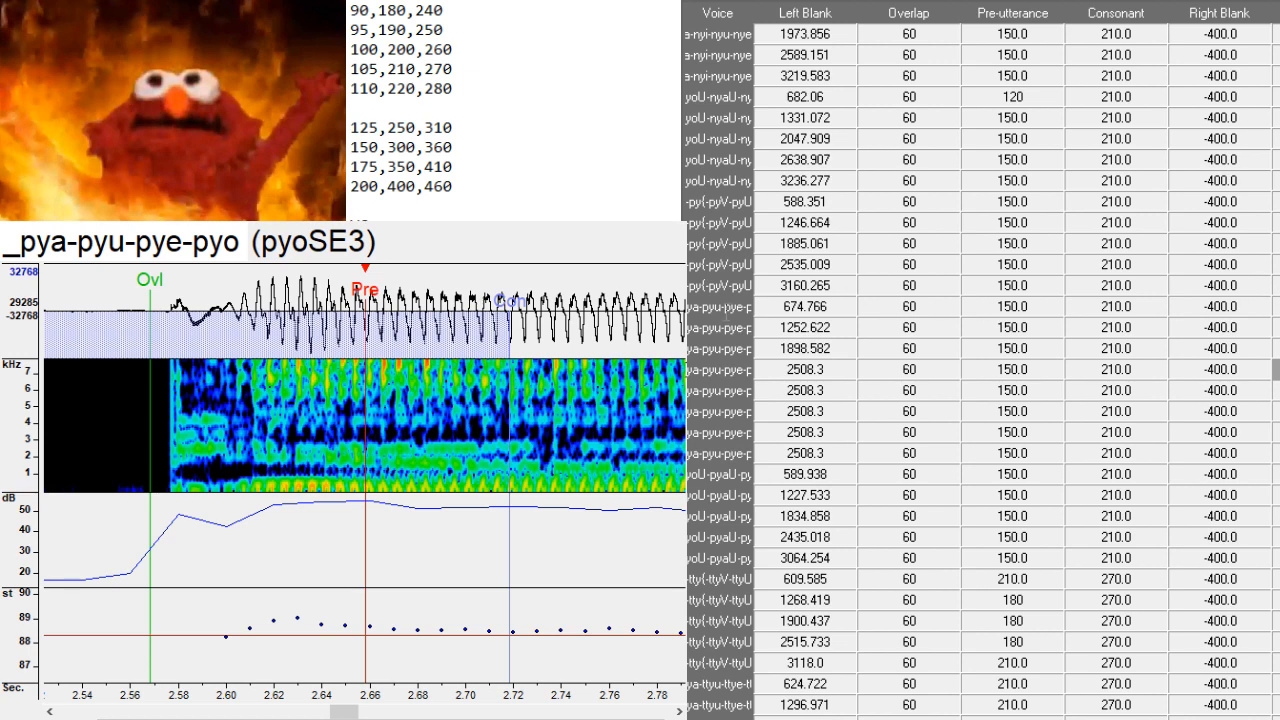
- Copy the values of the four original _pya-pyu-pye-pyo SE3 rows onto the four duplicated rows beneath them
left_click_drag(726, 327, 724, 348)
left_click(726, 306, "ctrl")
left_click(724, 369, "ctrl")
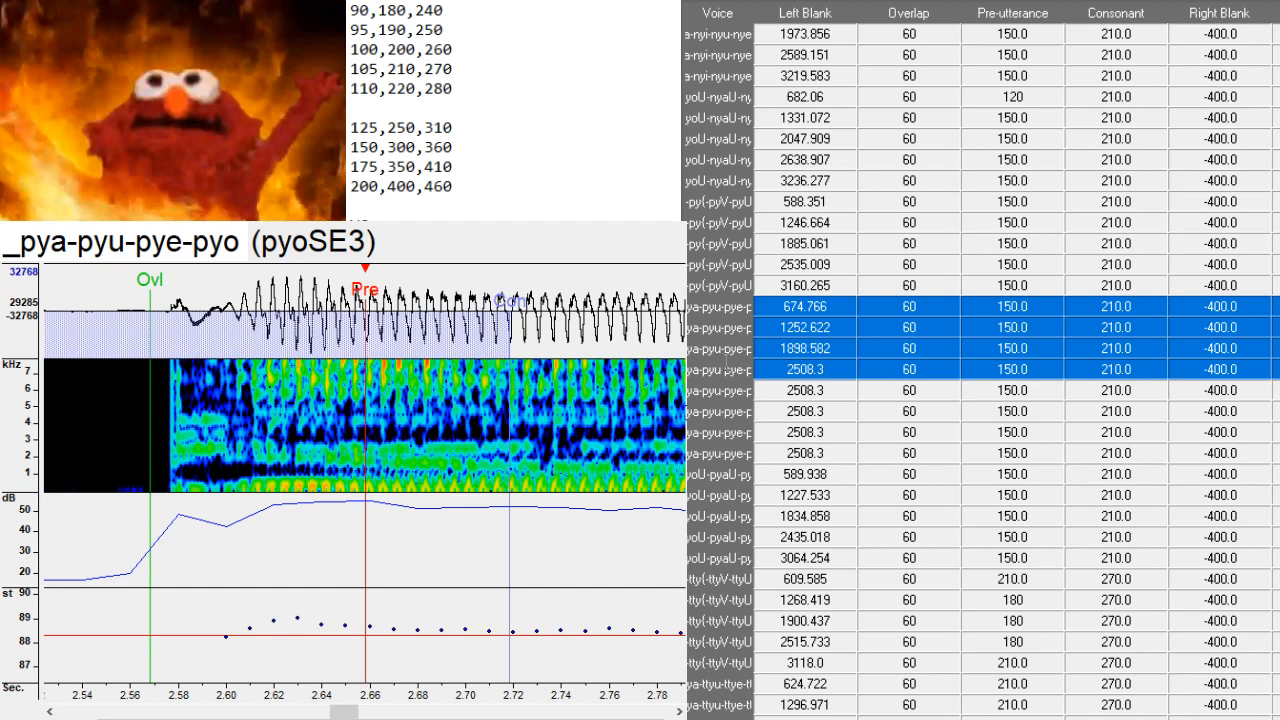
left_click_drag(737, 390, 731, 450)
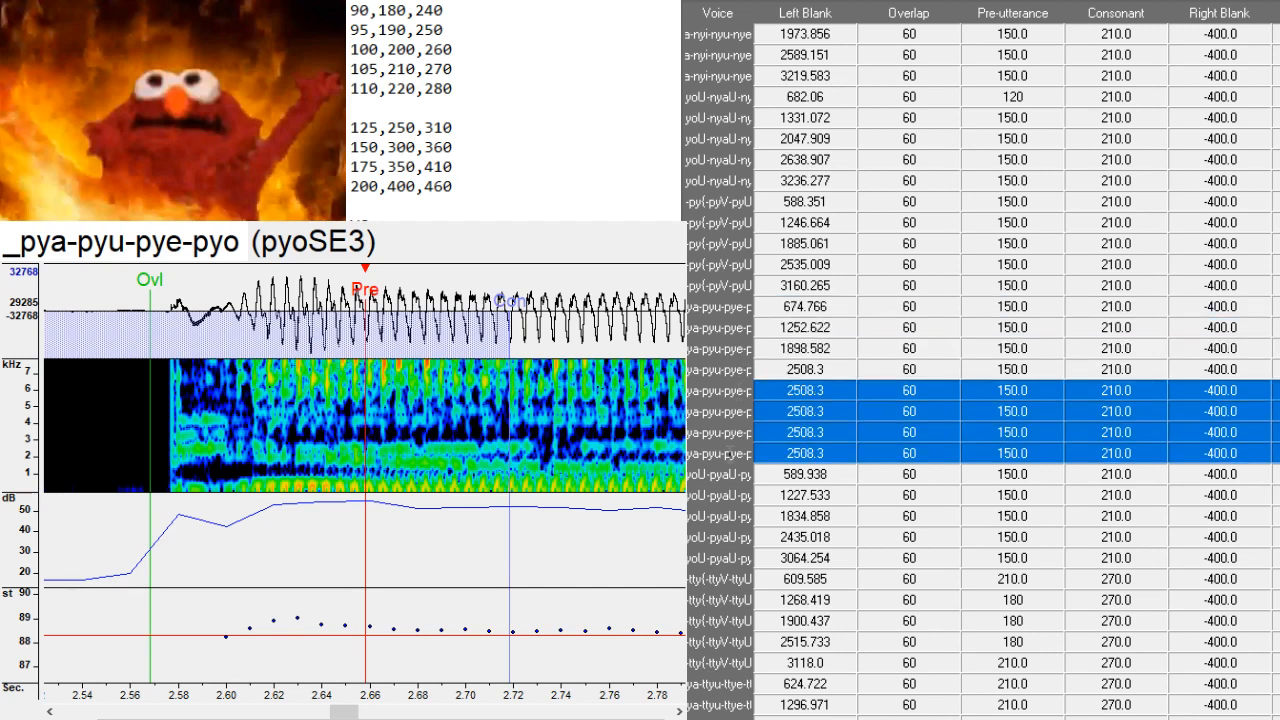
key("ctrl+z")
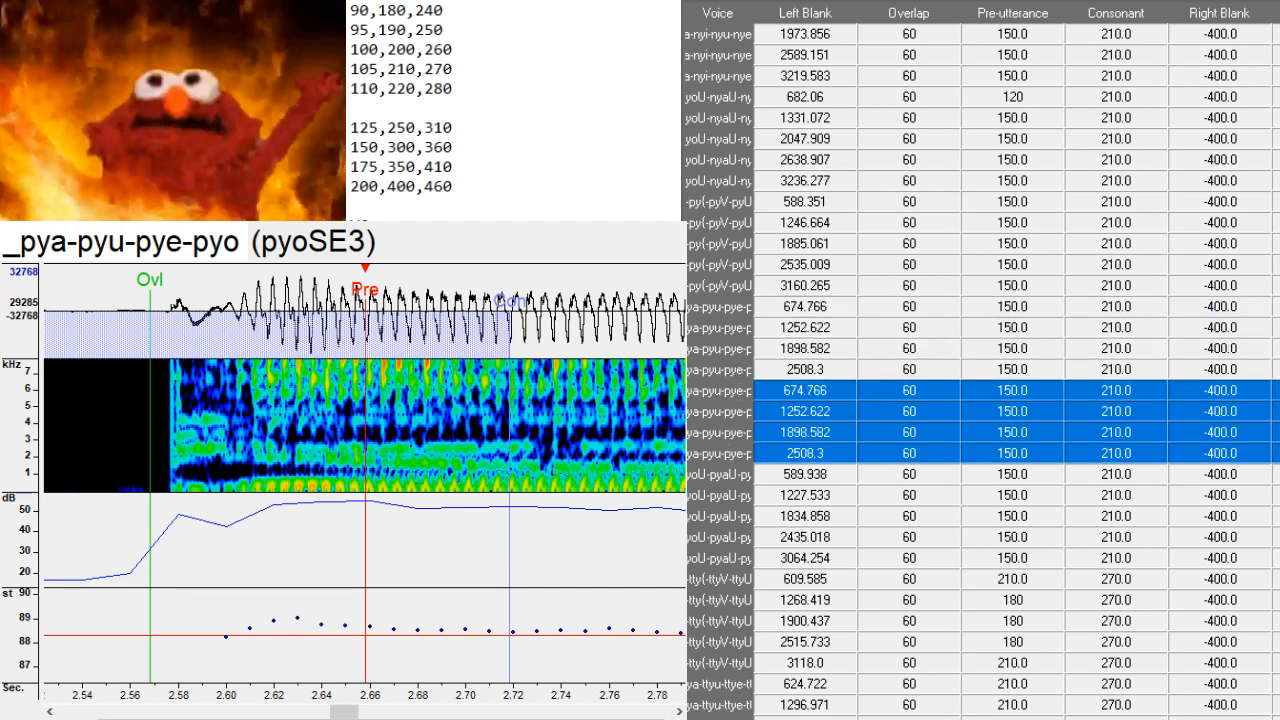
- Replace the romanized pya in the copied pyaSE3 row's alias with its hiragana, keeping the SE3 suffix
key("BackSpace")
key("BackSpace")
key("BackSpace")
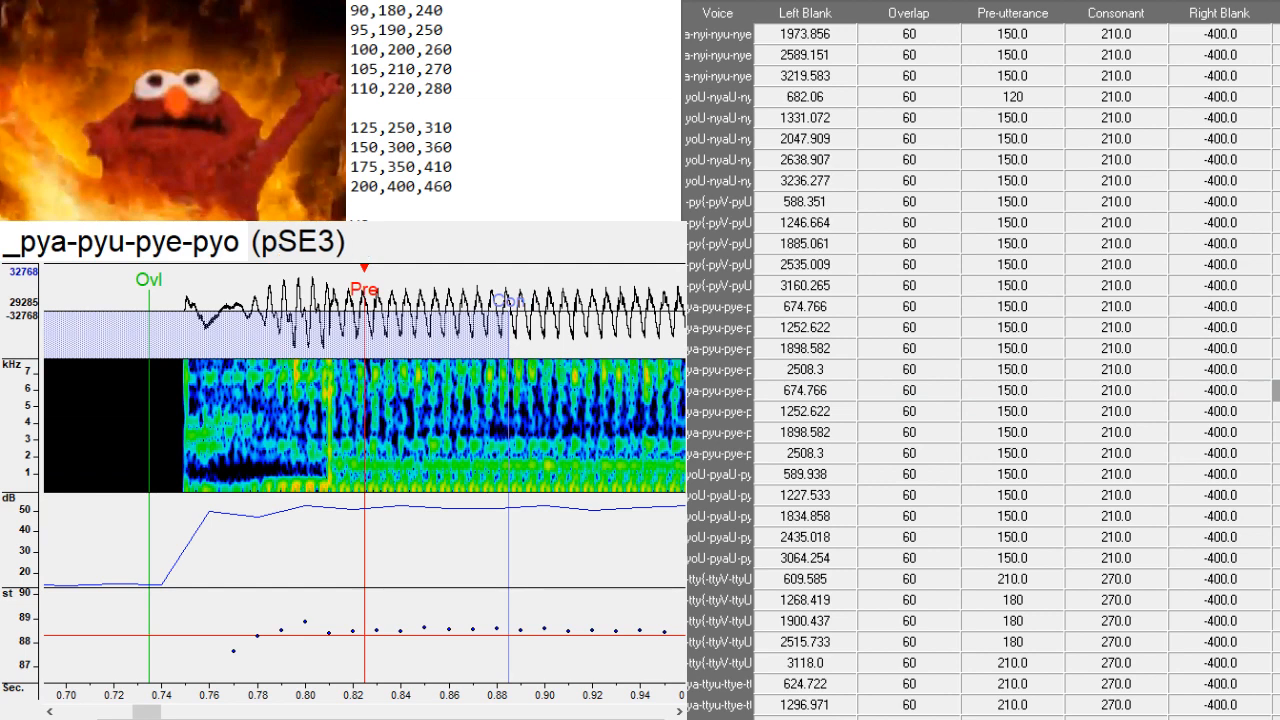
type("pyu")
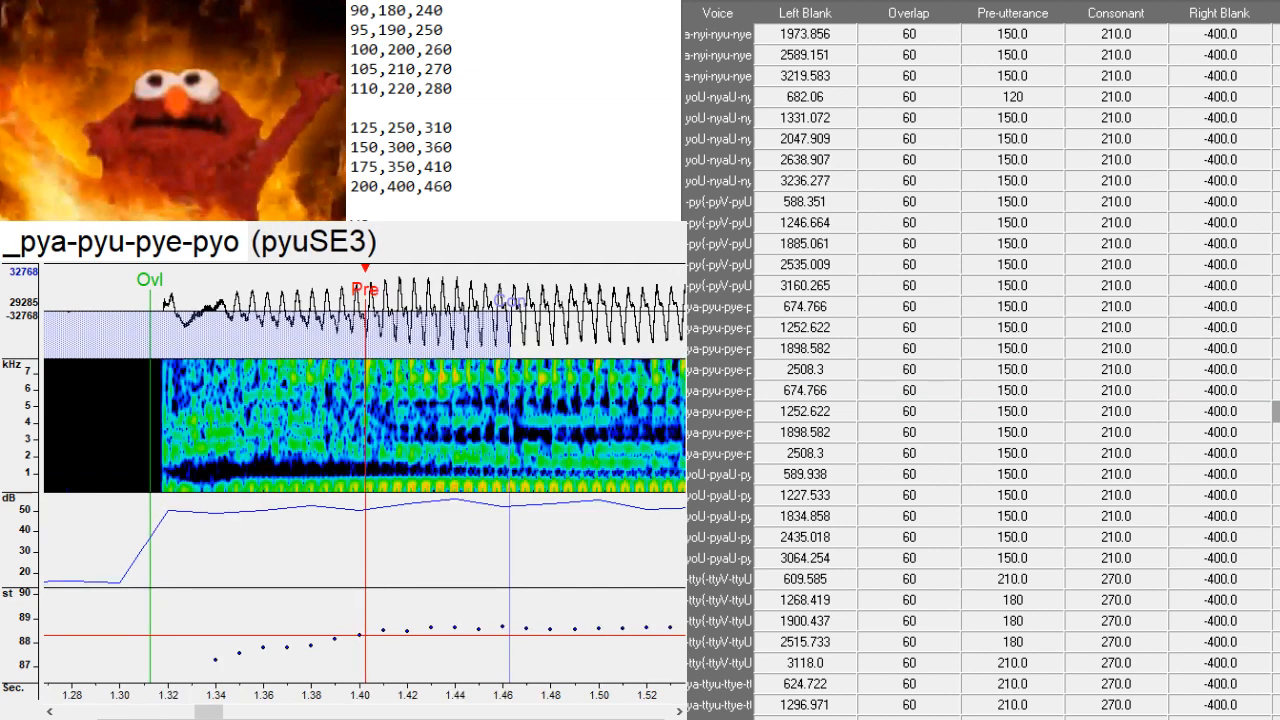
- Replace the romanized pyu in the copied pyuSE3 row's alias with its hiragana, keeping the SE3 suffix
key("BackSpace")
key("BackSpace")
key("BackSpace")
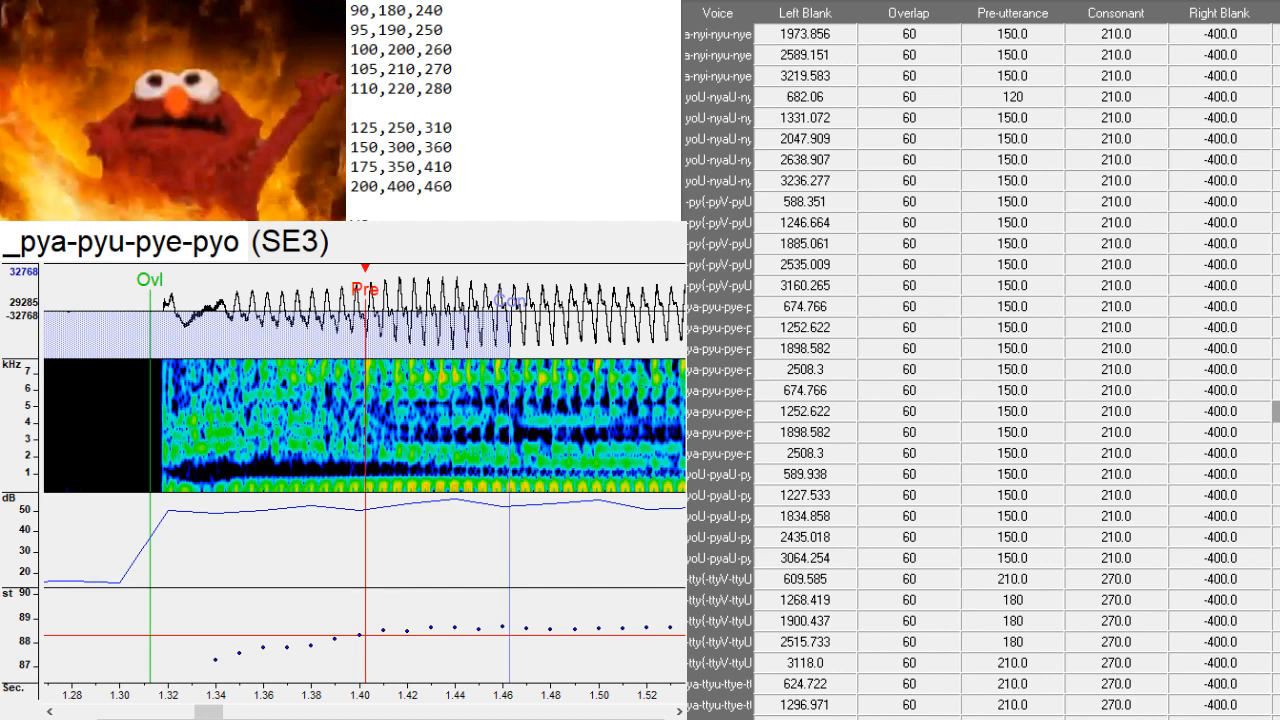
type("pye")
- Replace the romanized pye in the copied pyeSE3 row's alias with its hiragana, keeping the SE3 suffix
key("BackSpace")
key("BackSpace")
key("BackSpace")
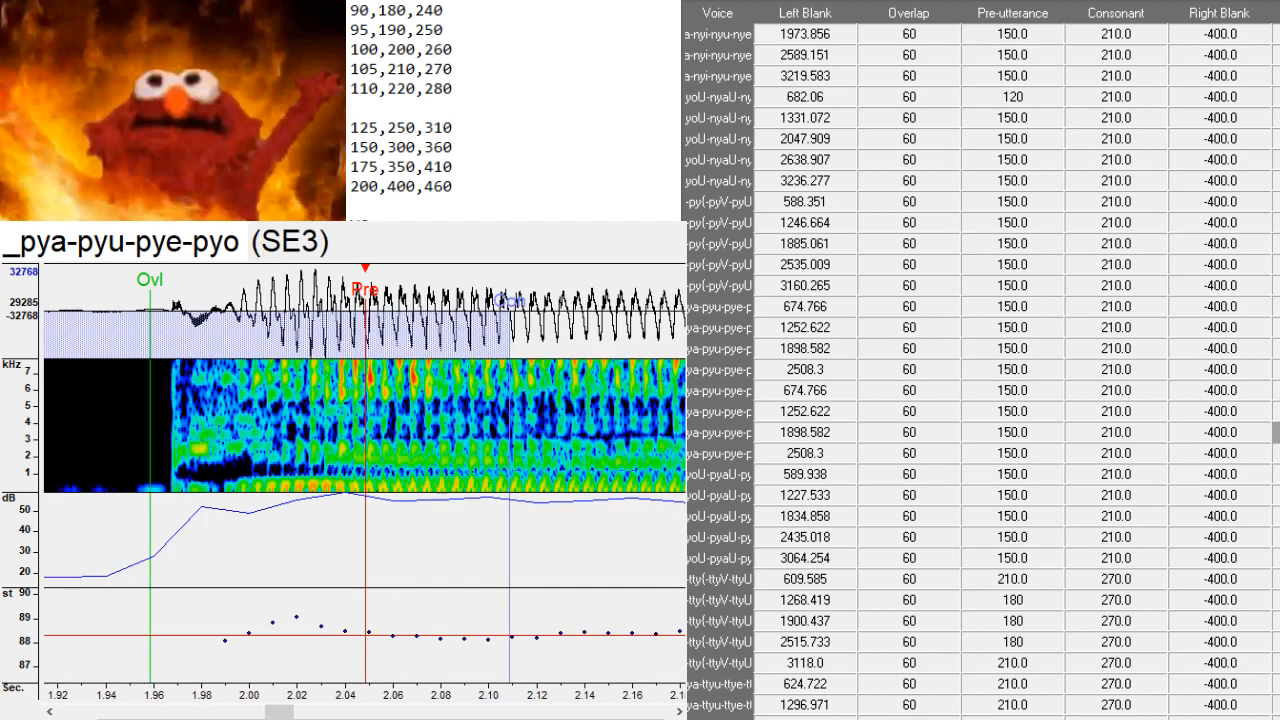
type("pyo")
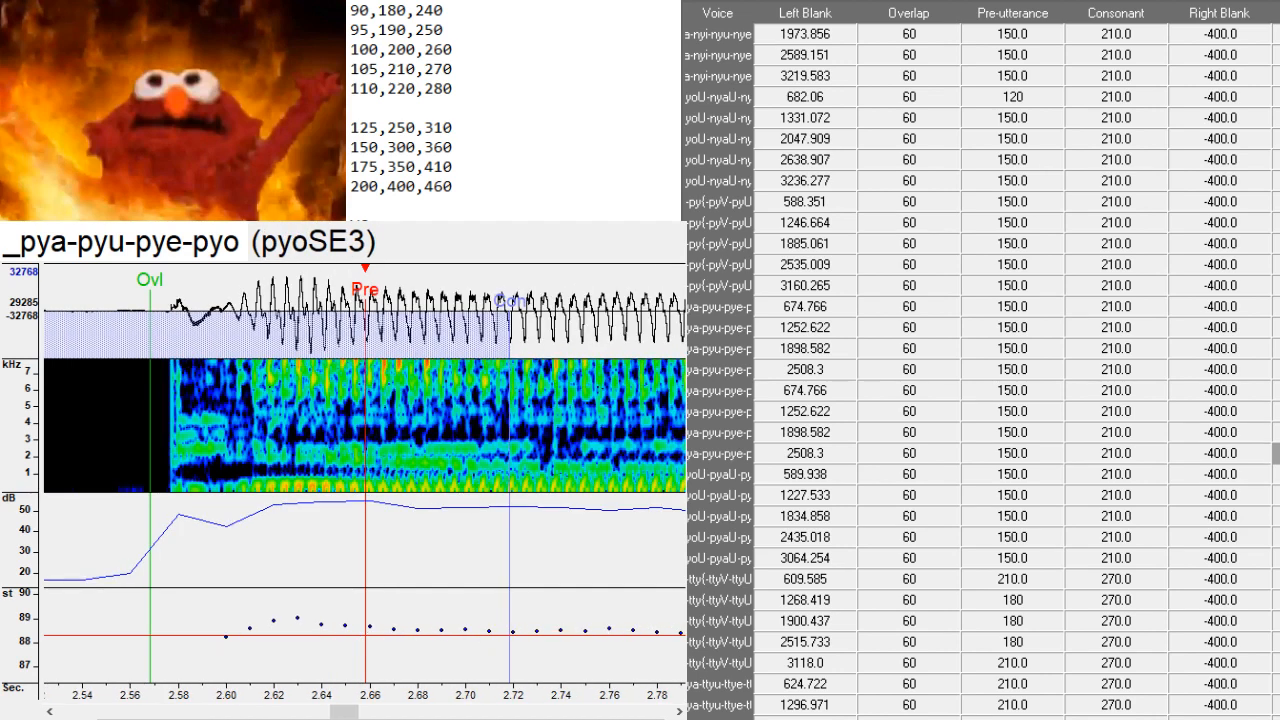
- Change the alias of the copied pyoSE3 row to ぴょSE3
key("BackSpace")
key("BackSpace")
key("BackSpace")
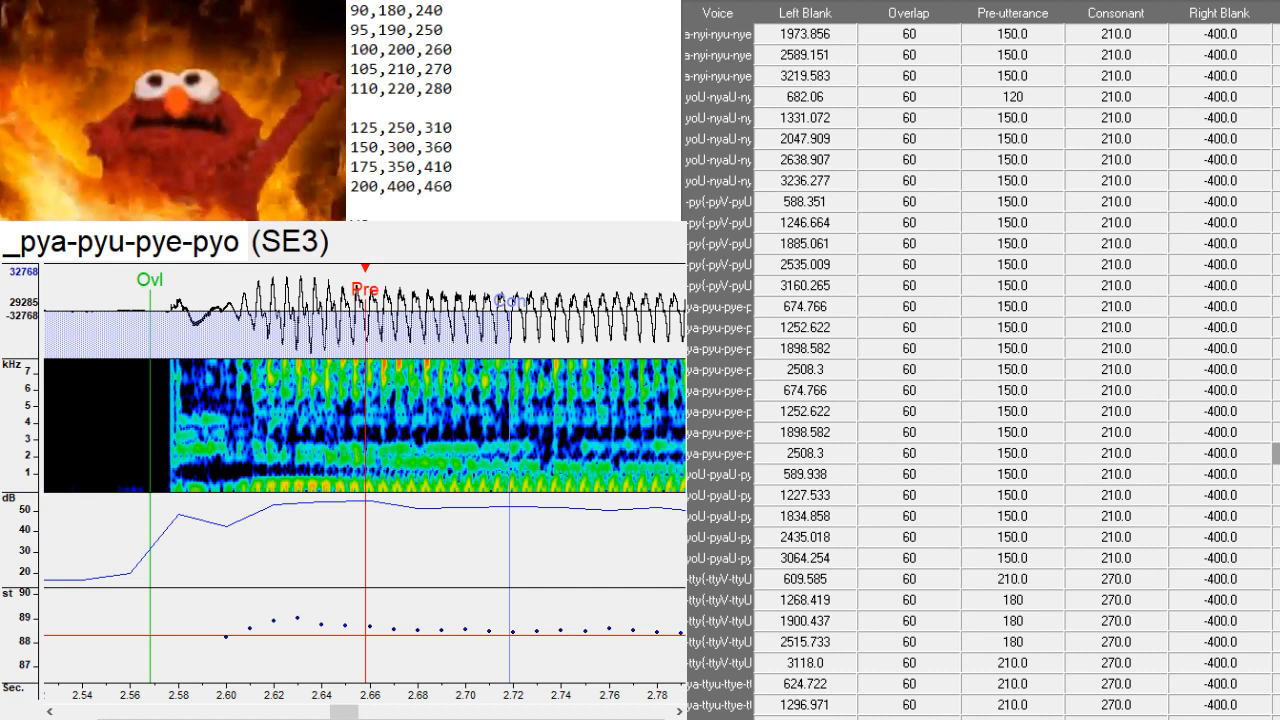
type("pyo")
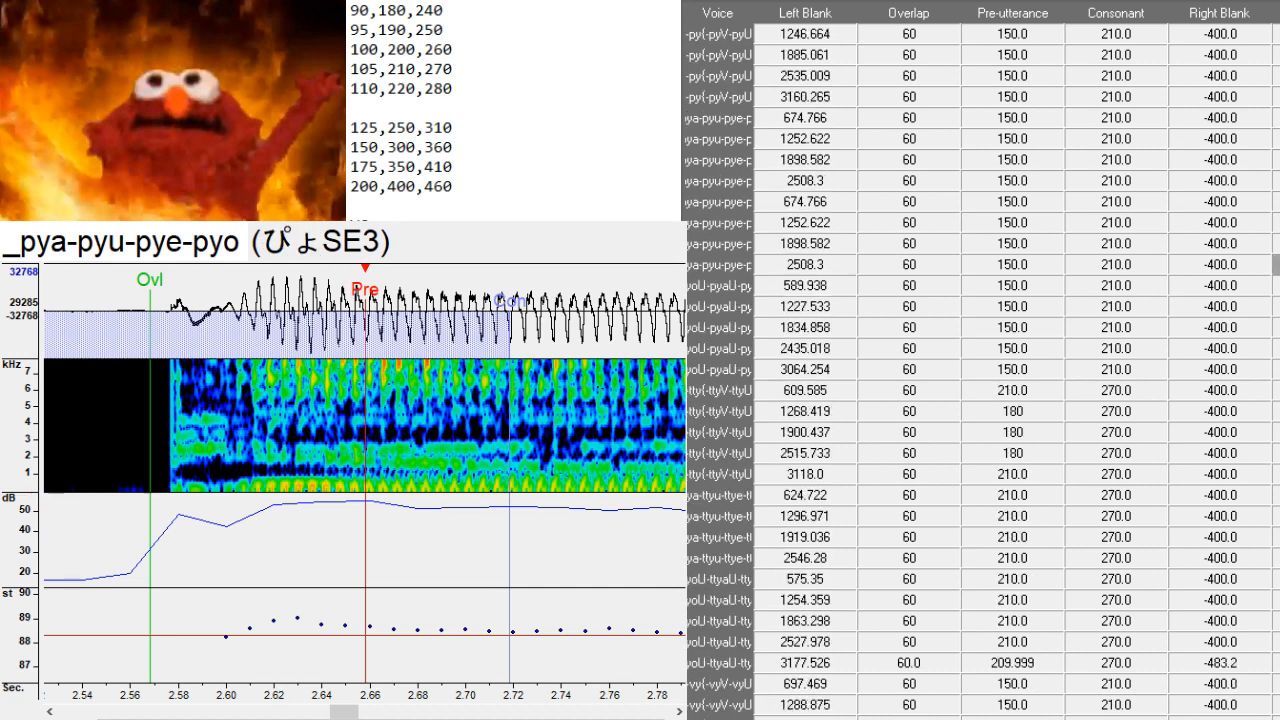
scroll(980, 370, "down", 9)
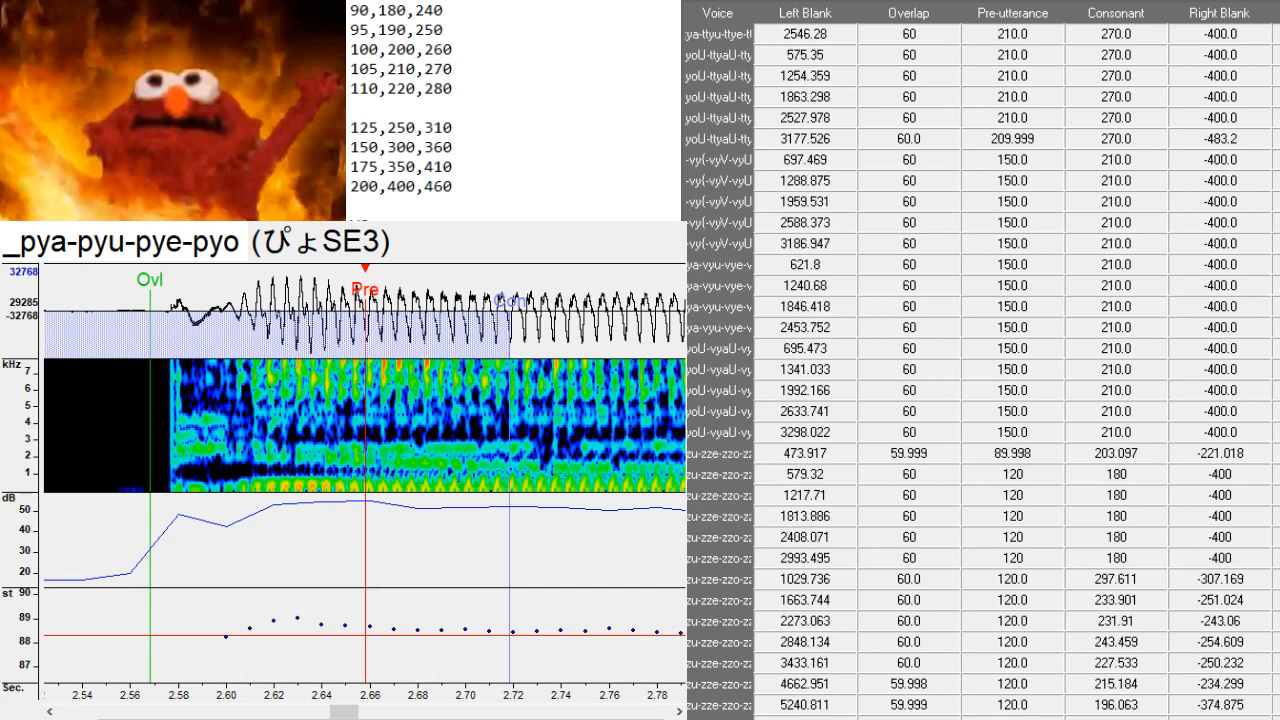